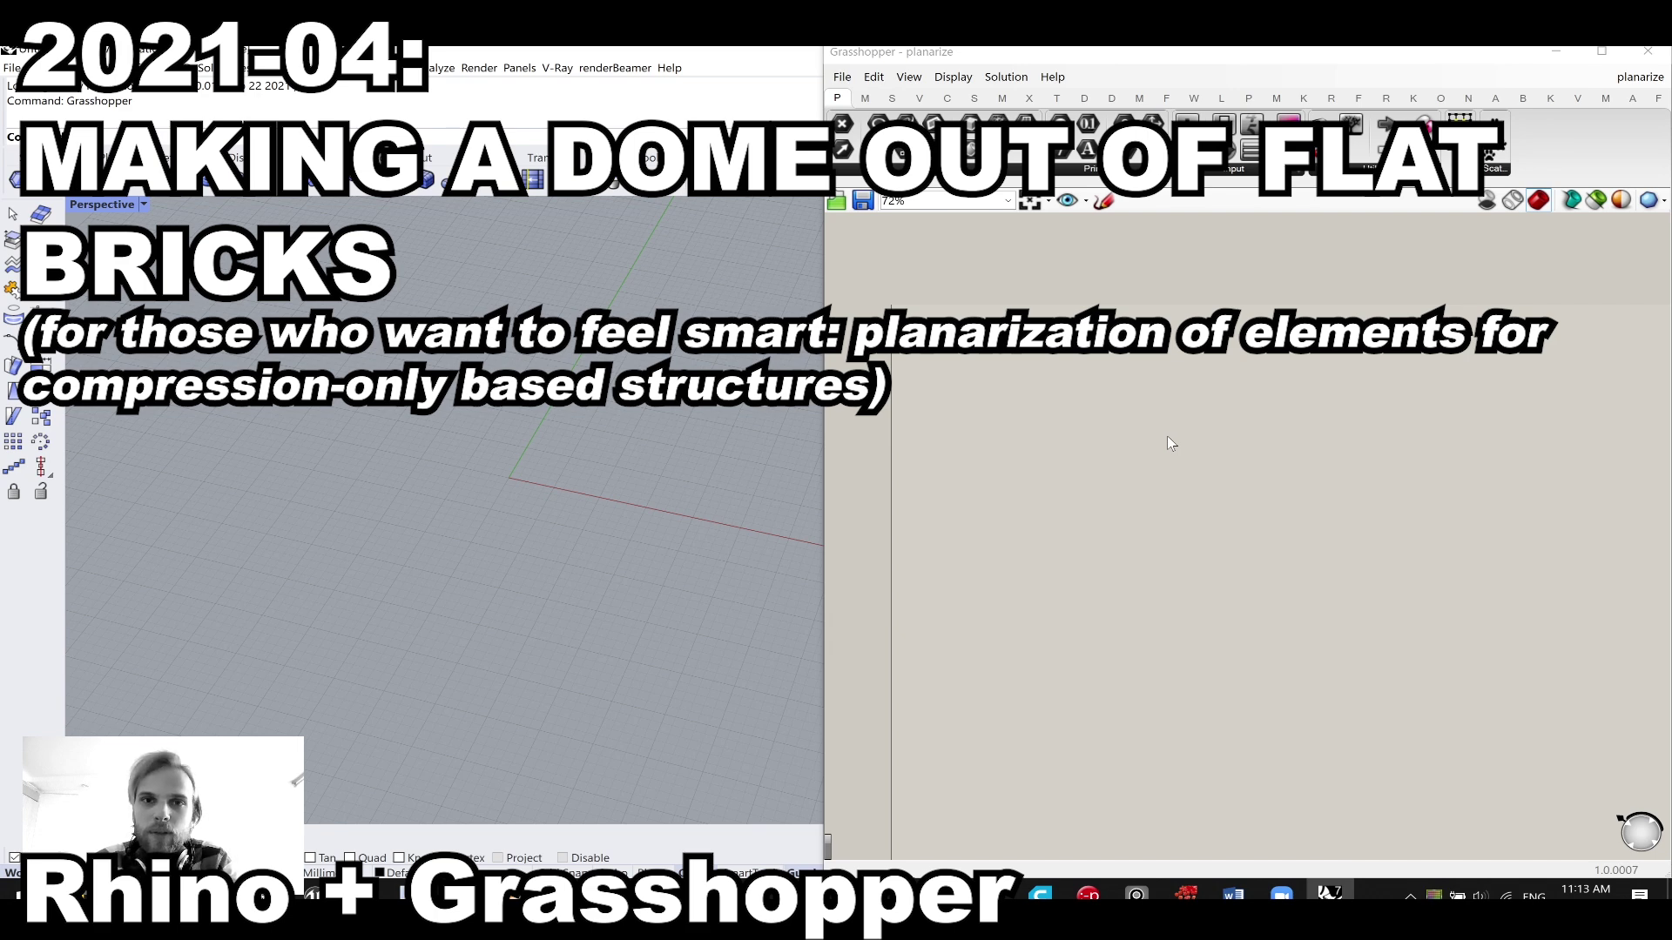
# - Look over the existing planarize definition on the Grasshopper canvas, from its first component groups to the last
pyautogui.moveTo(1159, 390); pyautogui.dragTo(1146, 618, button='right')
pyautogui.scroll(-4, 1146, 616)
pyautogui.moveTo(1325, 492); pyautogui.dragTo(1142, 477, button='right')
pyautogui.scroll(-2, 1286, 592)
pyautogui.moveTo(1331, 523); pyautogui.dragTo(1008, 460, button='right')
pyautogui.moveTo(1232, 496); pyautogui.dragTo(999, 474, button='right')
pyautogui.moveTo(1187, 497); pyautogui.dragTo(1024, 507, button='right')
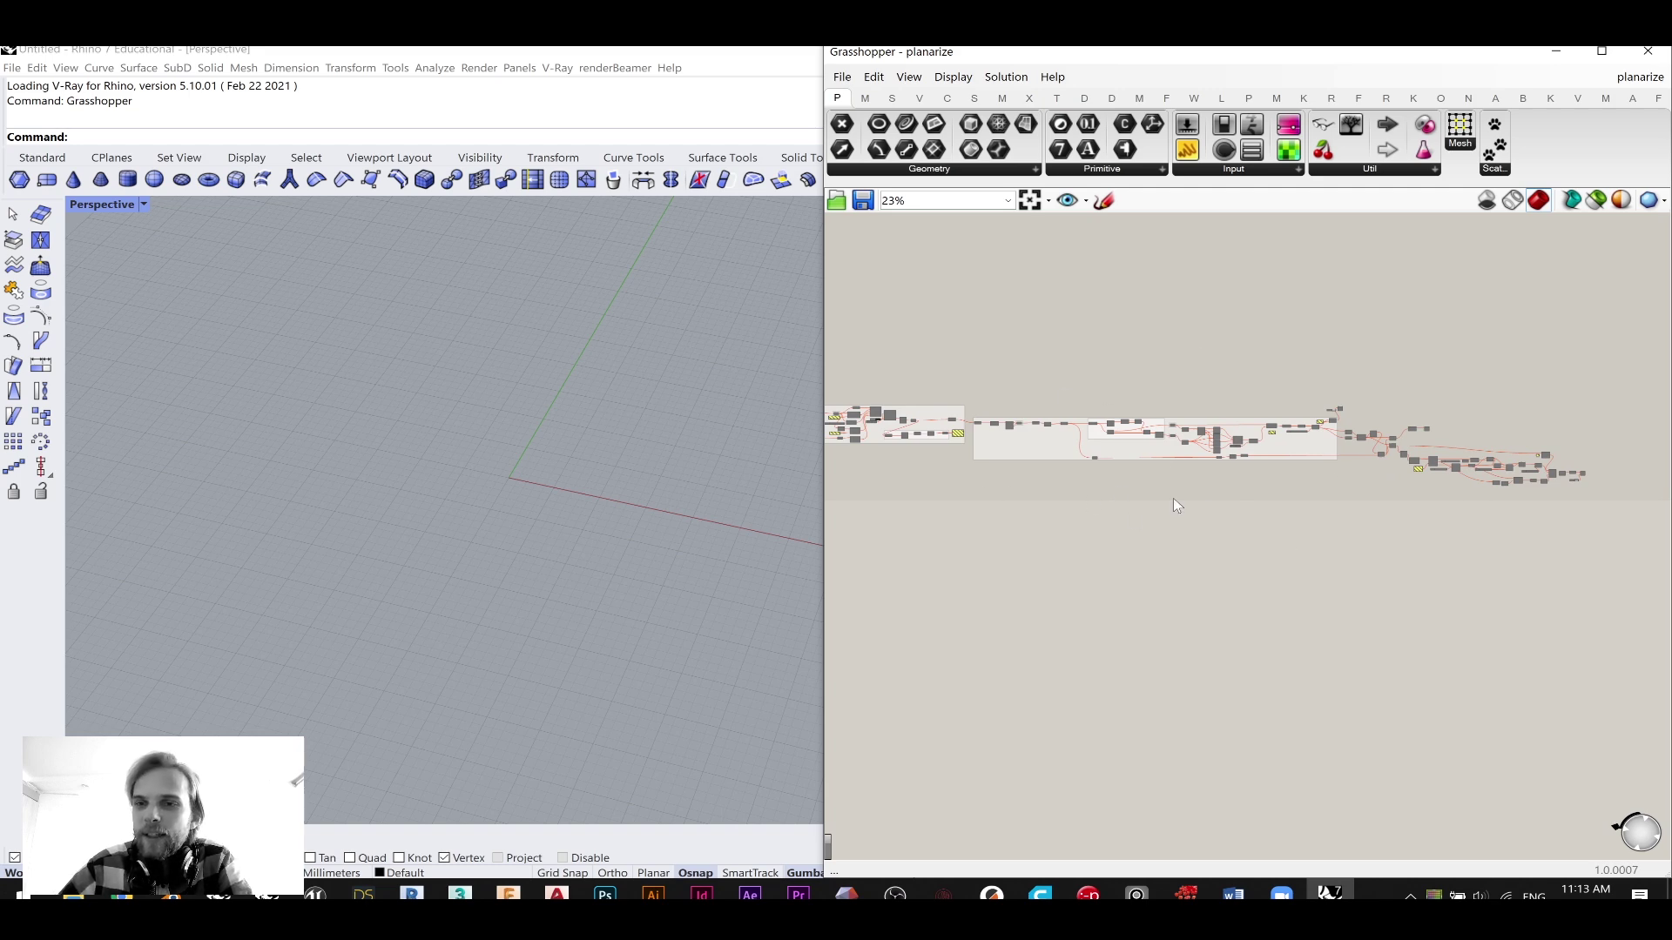
pyautogui.moveTo(1114, 498); pyautogui.dragTo(1380, 476, button='right')
pyautogui.scroll(4, 1157, 348)
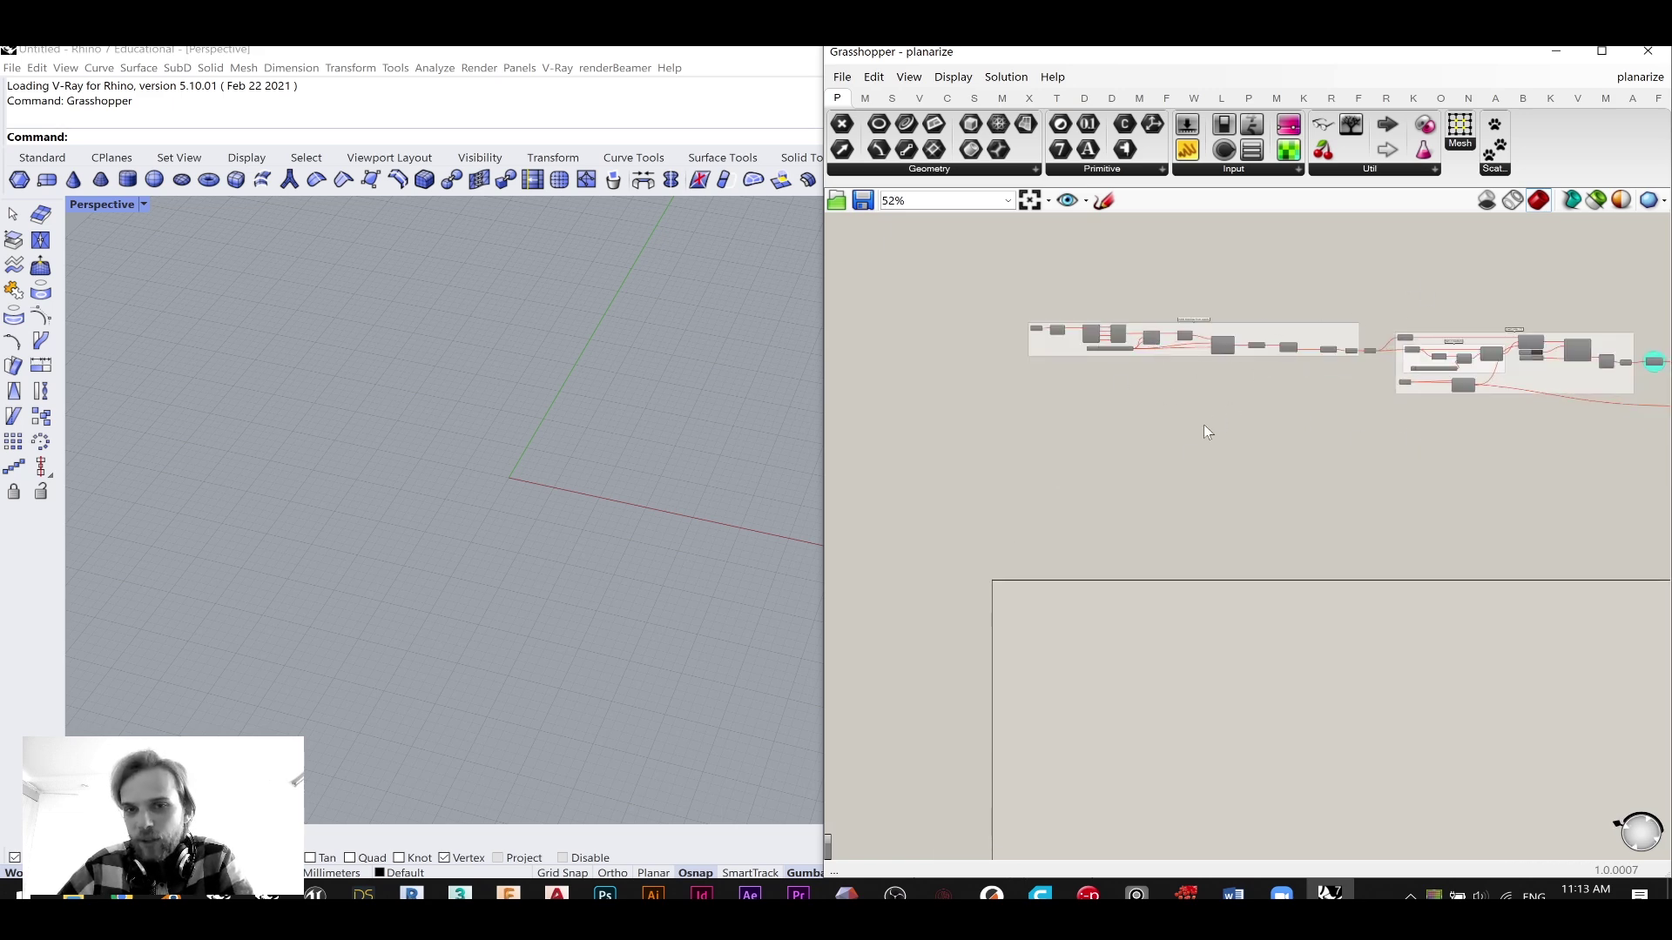
pyautogui.moveTo(1100, 627); pyautogui.dragTo(1122, 376, button='right')
pyautogui.scroll(3, 1089, 313)
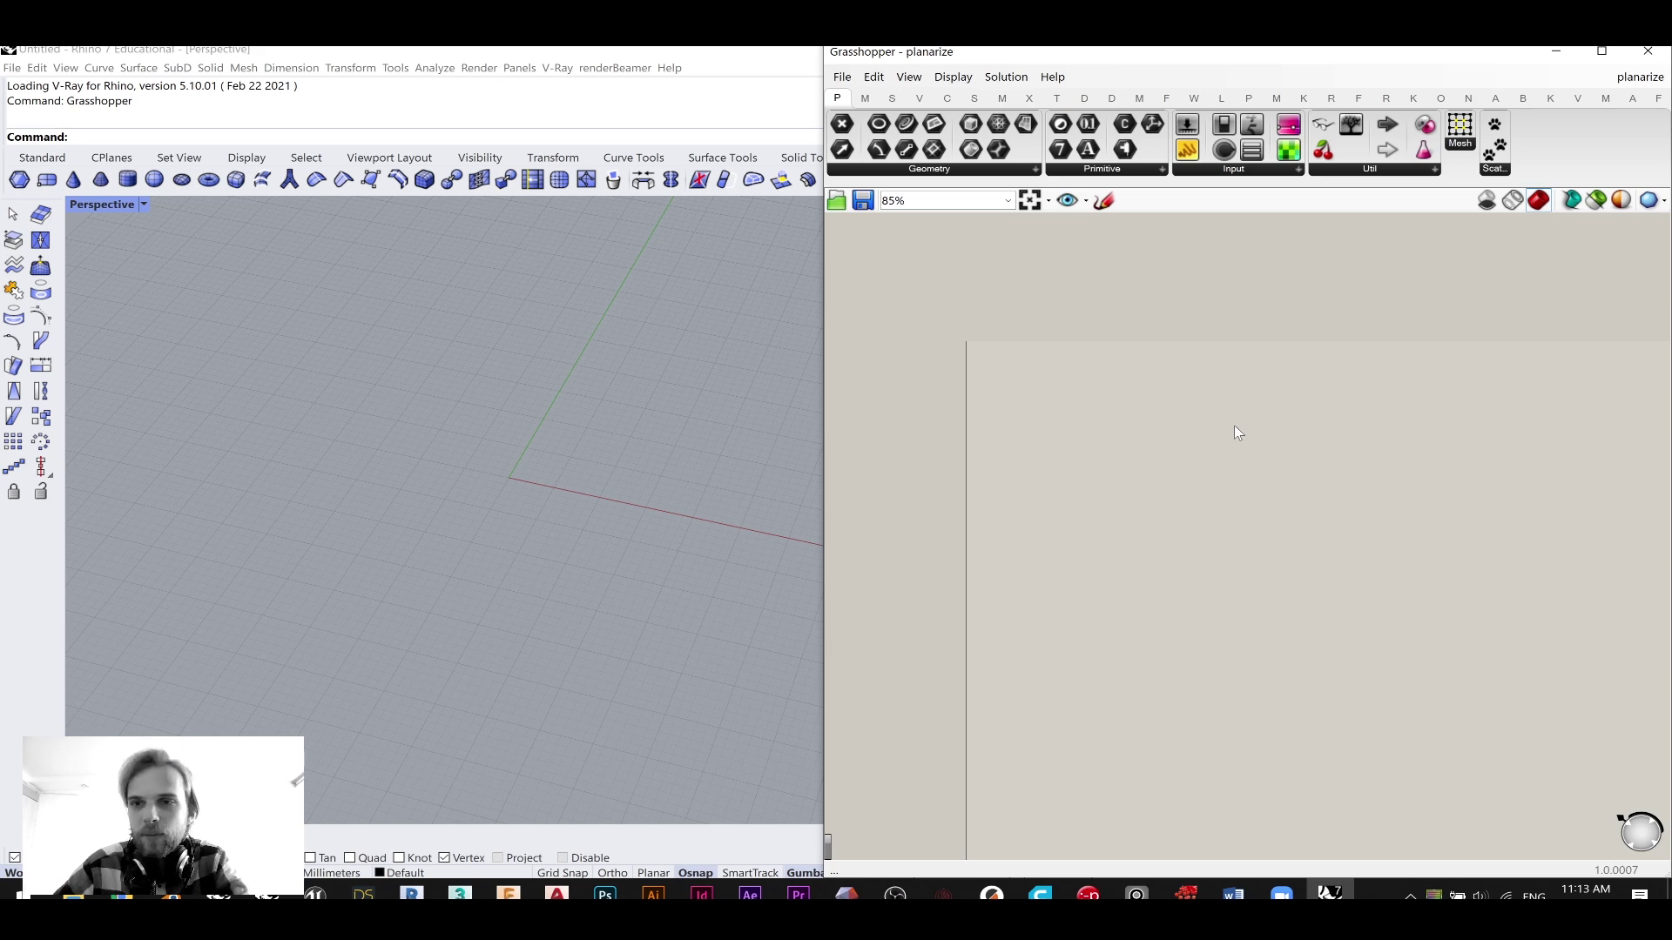
pyautogui.scroll(5, 1036, 357)
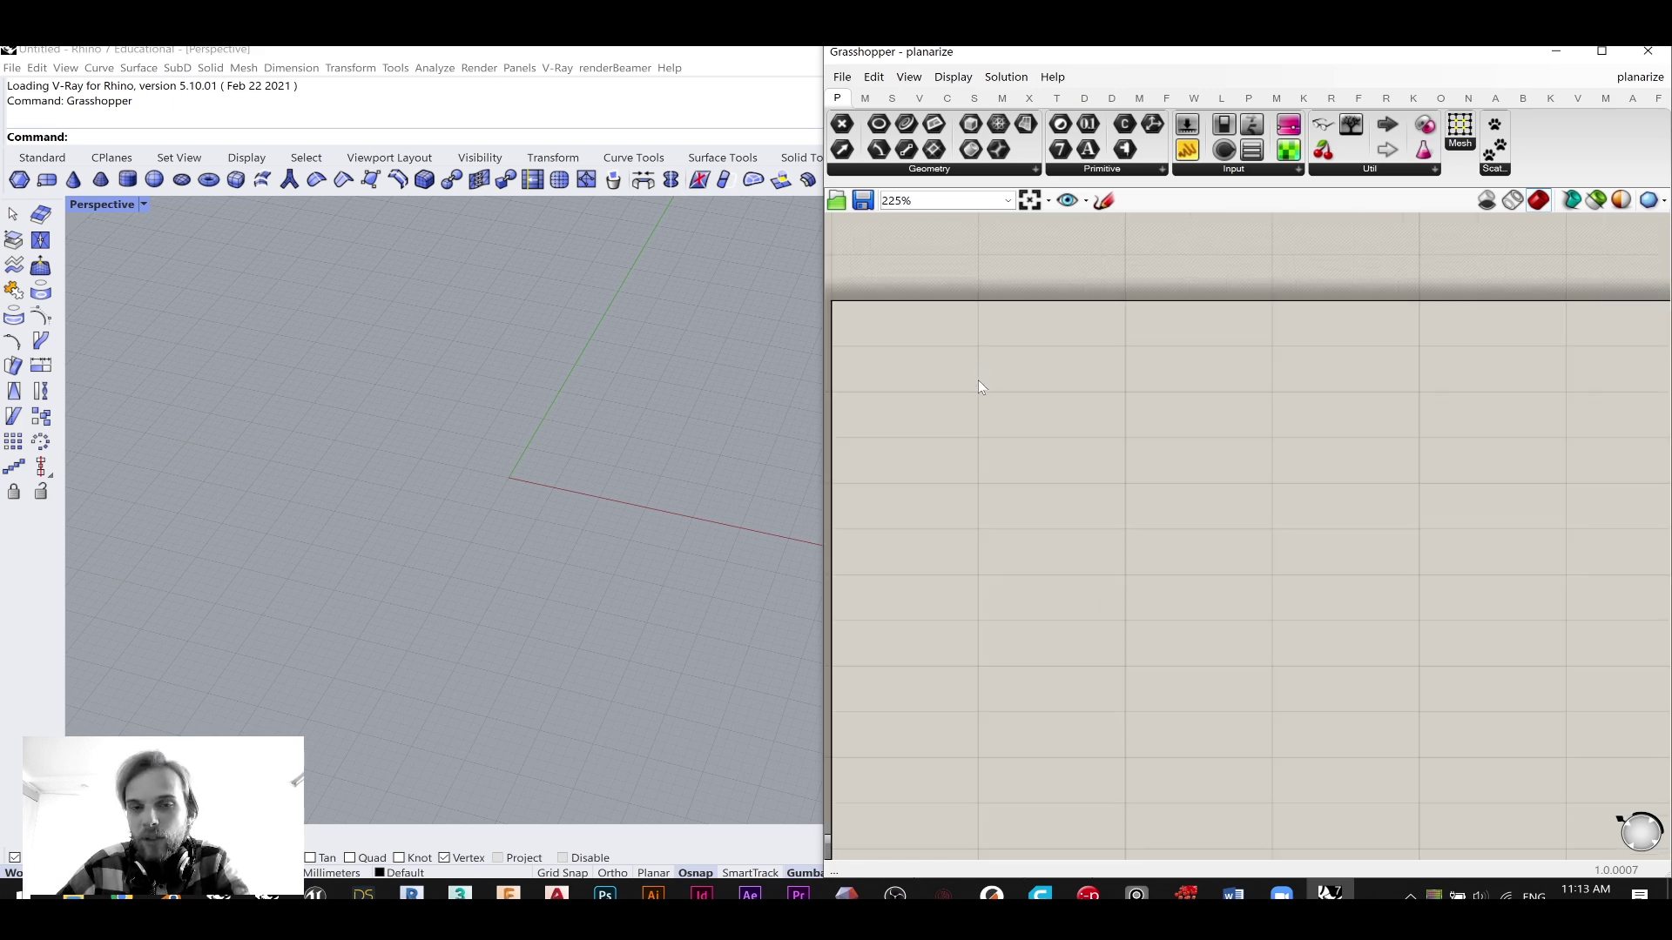
pyautogui.moveTo(1027, 308); pyautogui.dragTo(1010, 350, button='right')
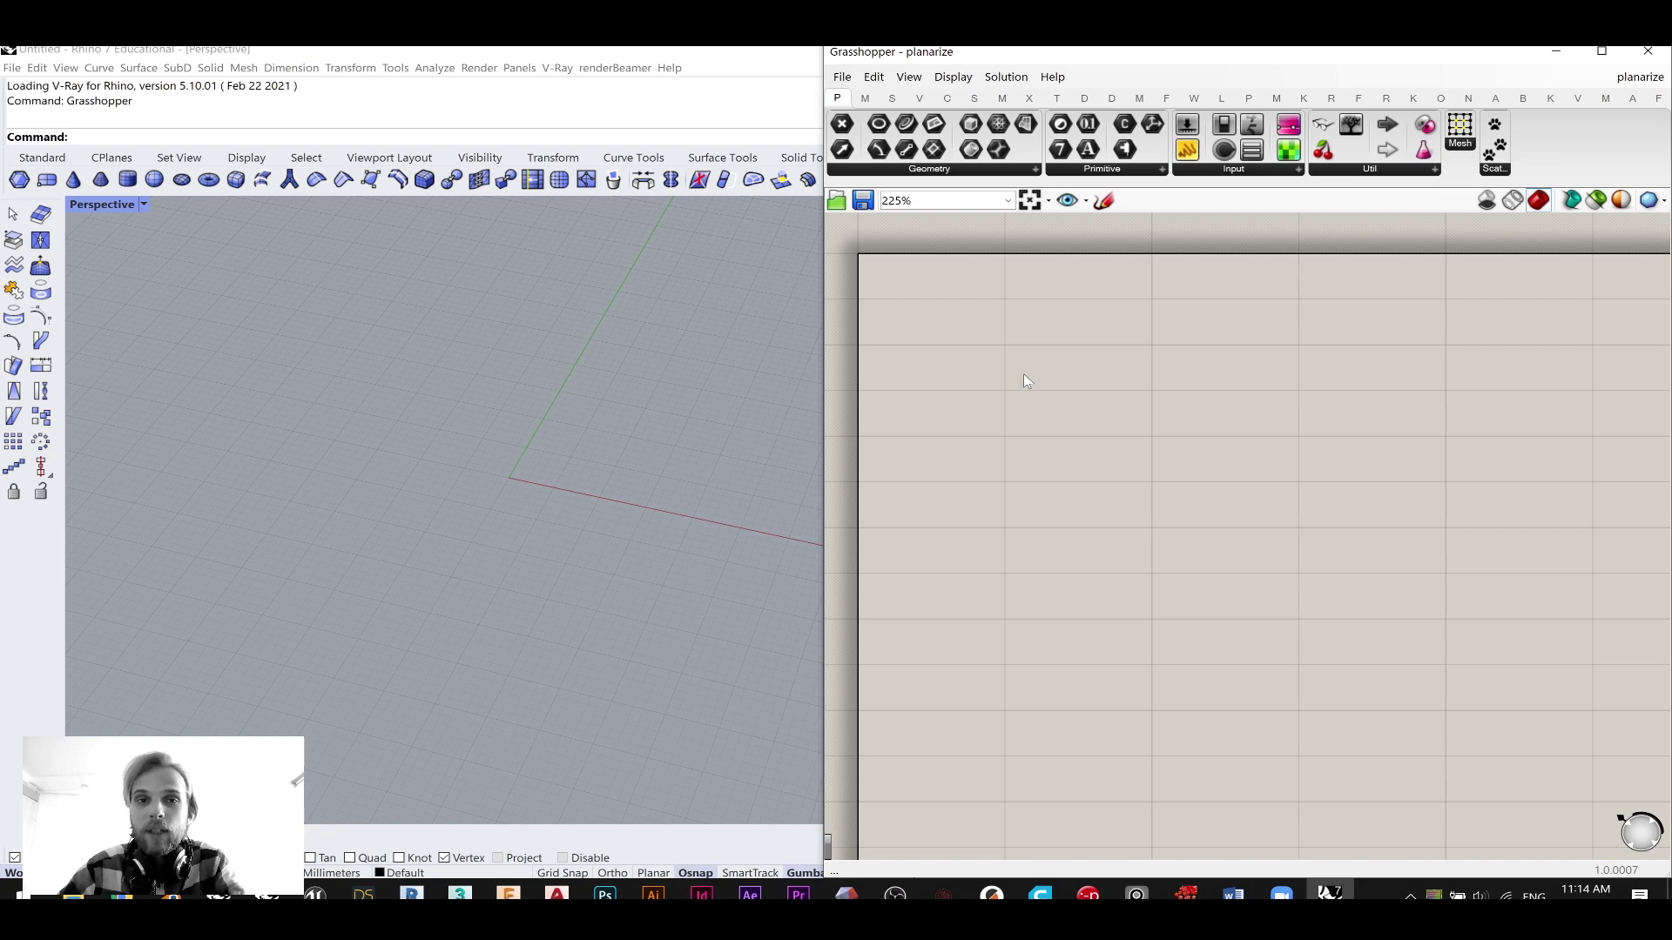
pyautogui.scroll(-8, 1007, 369)
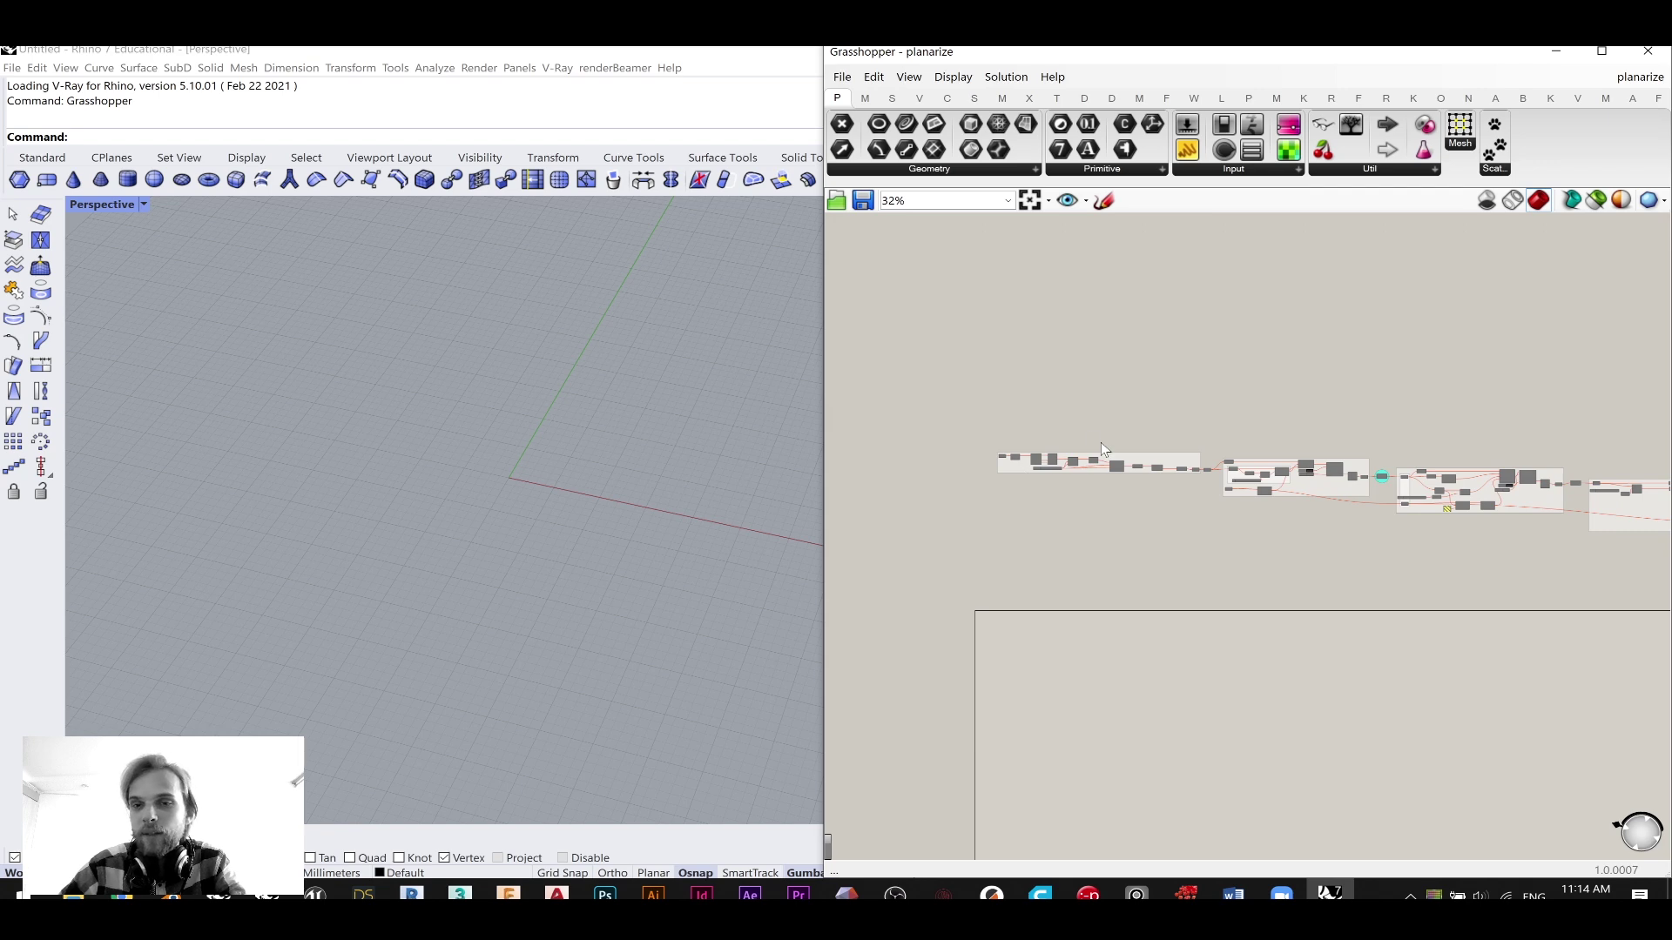
pyautogui.scroll(5, 1030, 576)
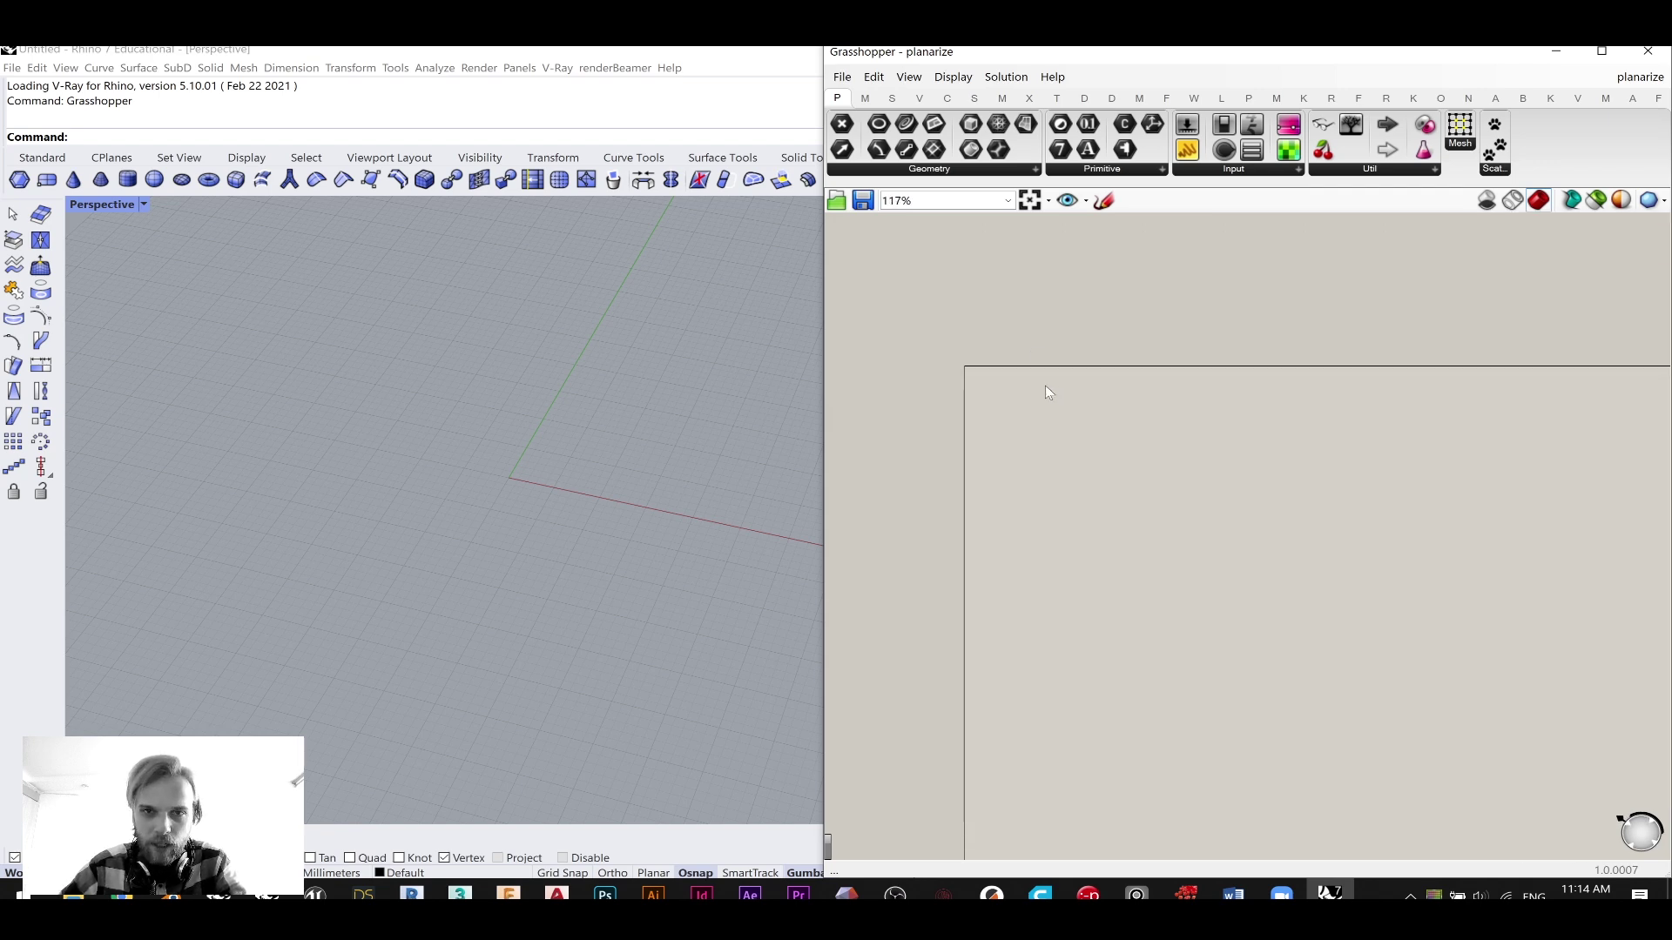
pyautogui.scroll(4, 1042, 389)
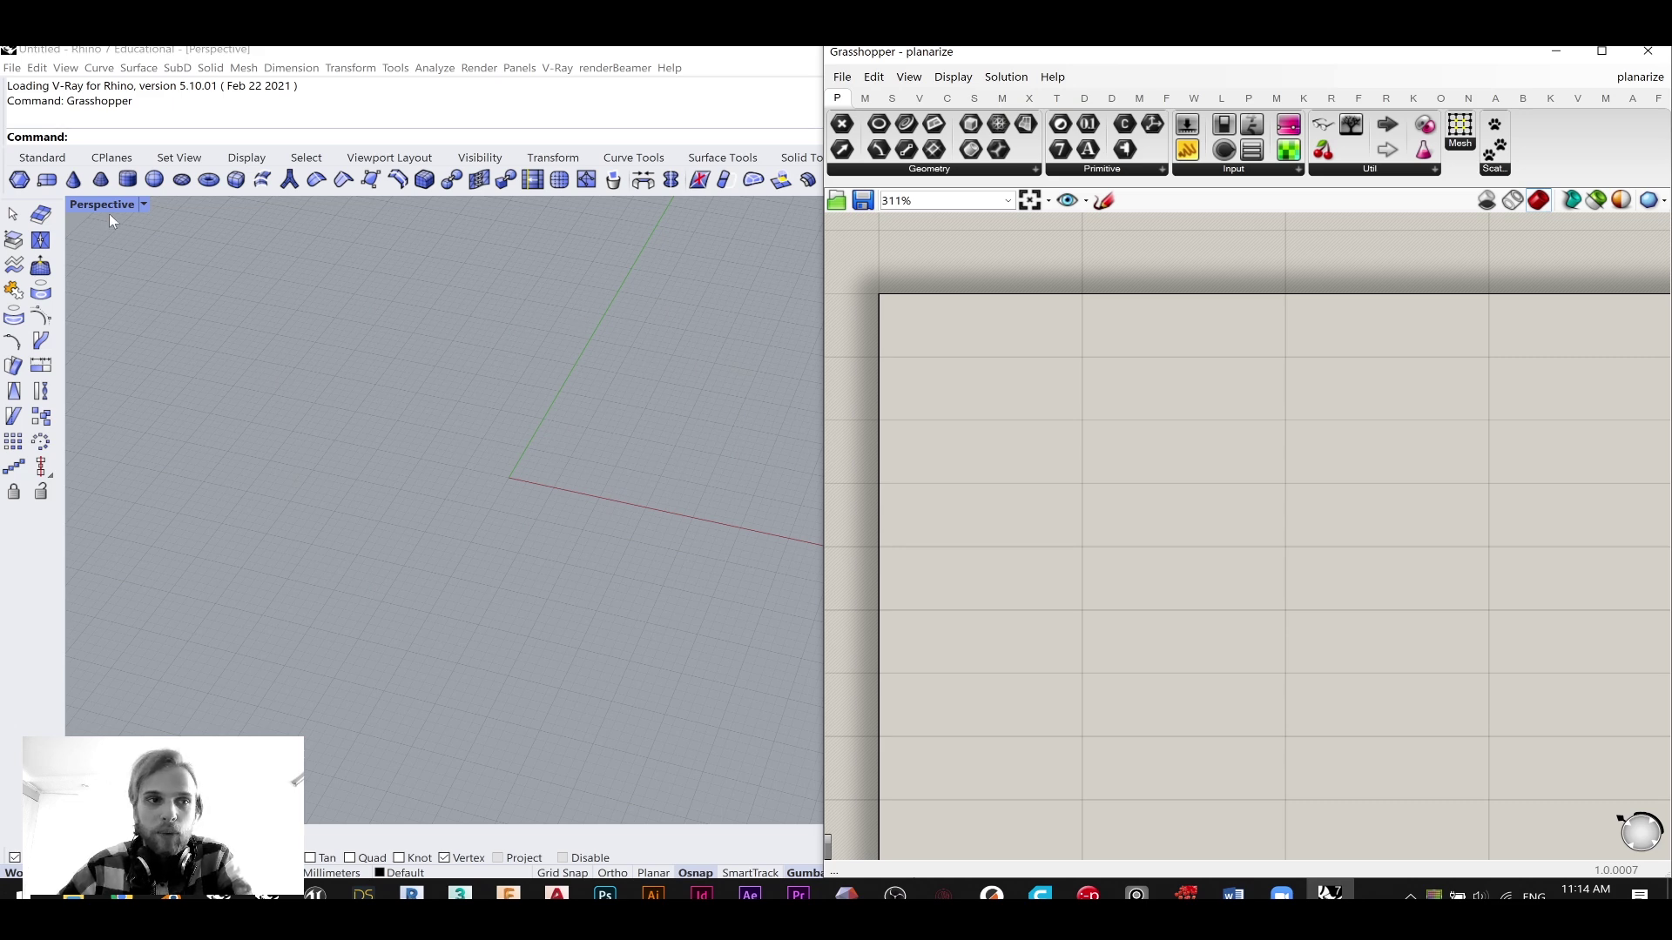
# - Switch the Rhino viewport to the Top view, minimize Grasshopper and show the Standard tools
pyautogui.doubleClick(84, 204)
pyautogui.doubleClick(77, 205)
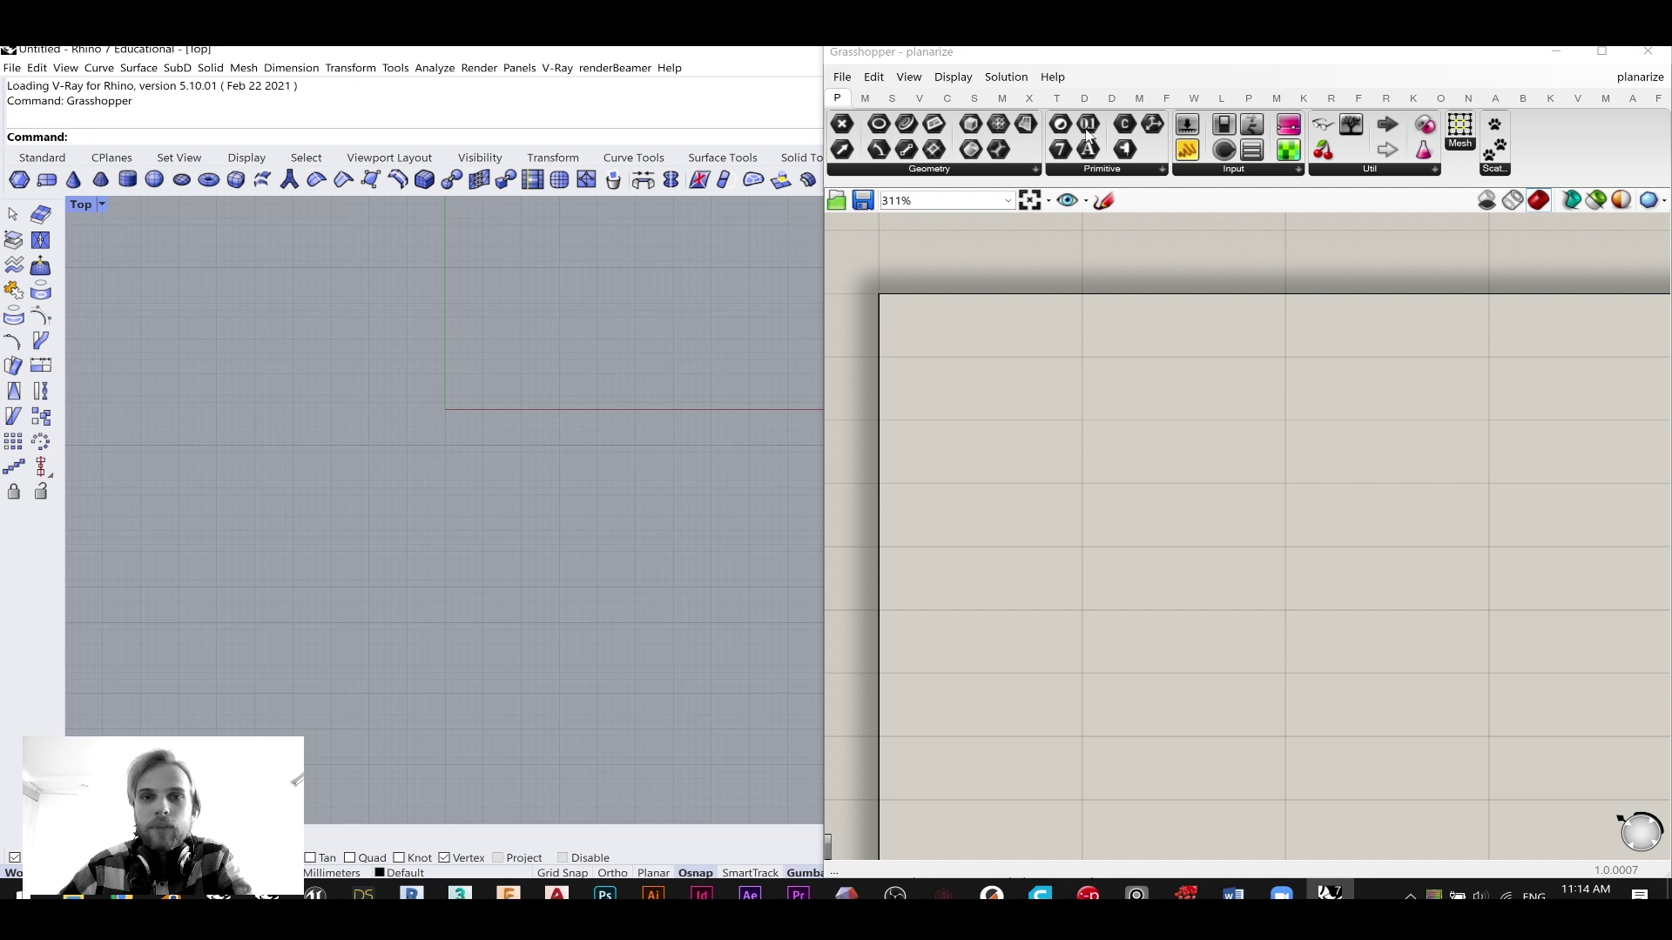
pyautogui.click(1555, 51)
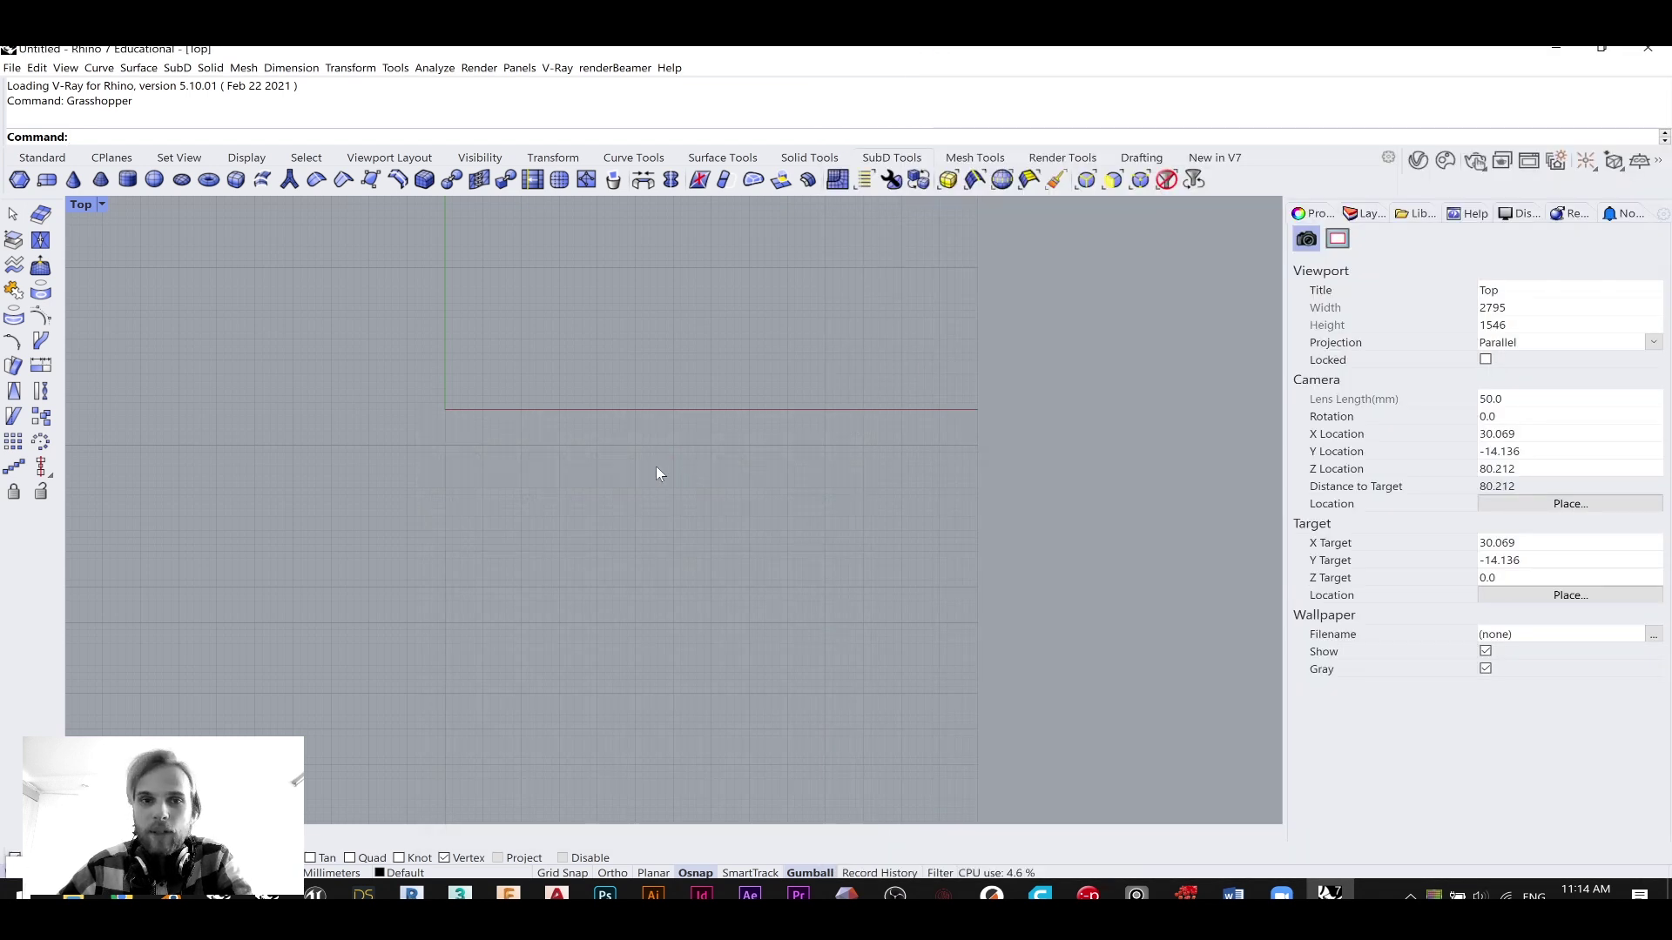
pyautogui.moveTo(572, 353); pyautogui.dragTo(587, 468, button='right')
pyautogui.click(39, 157)
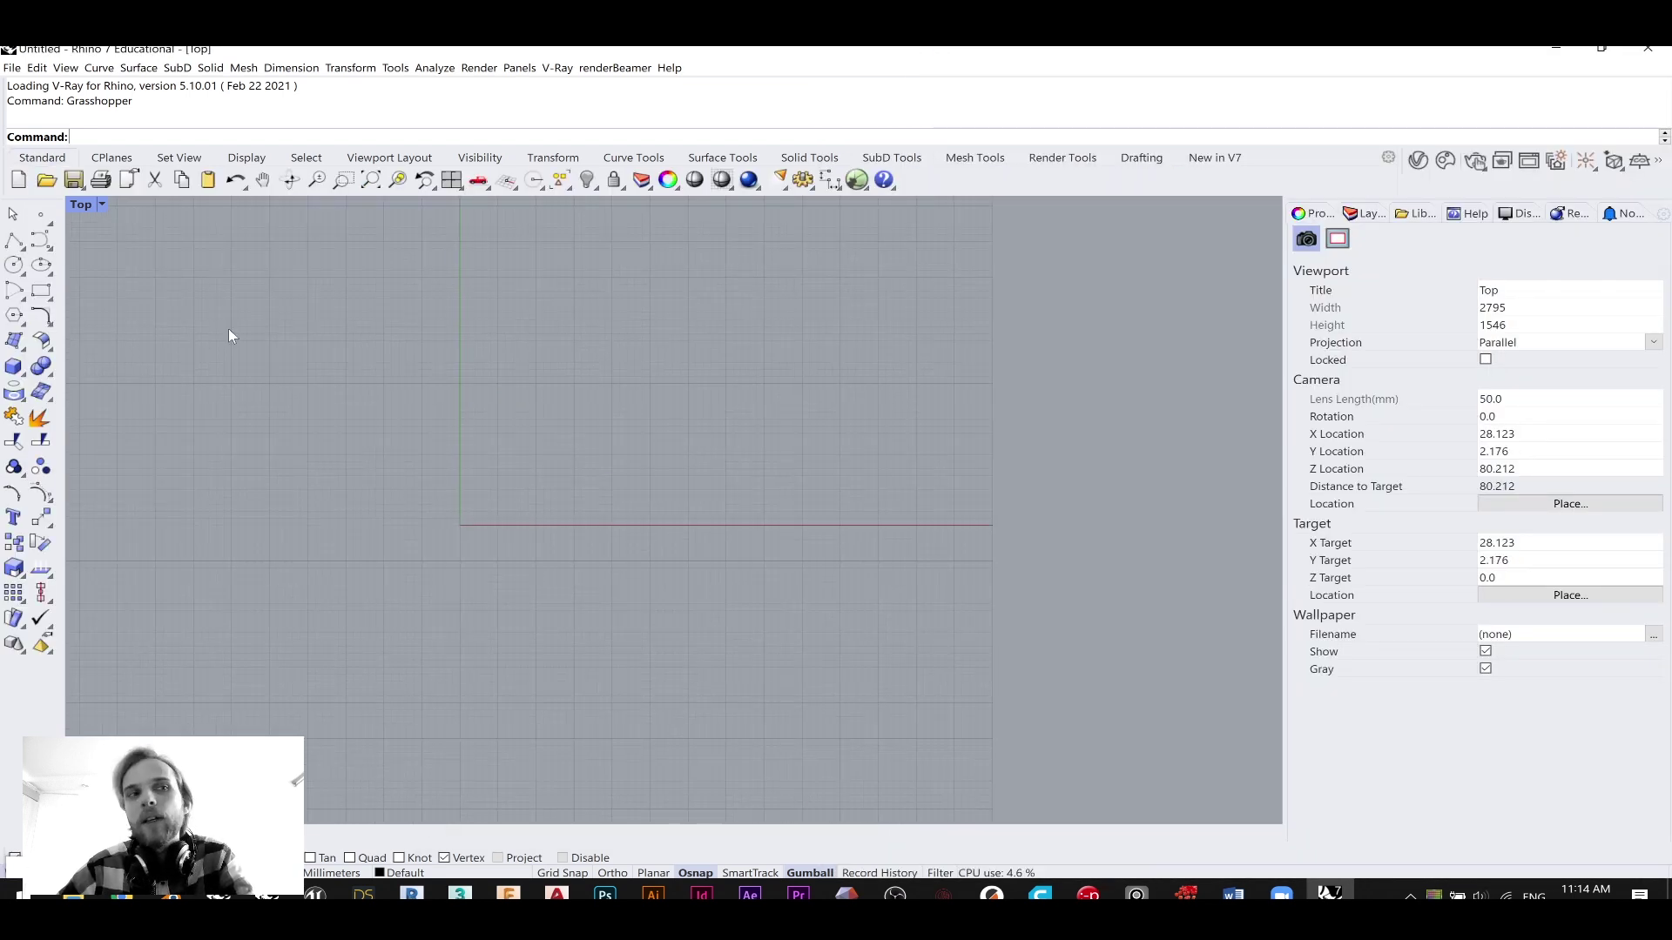
pyautogui.scroll(-4, 399, 581)
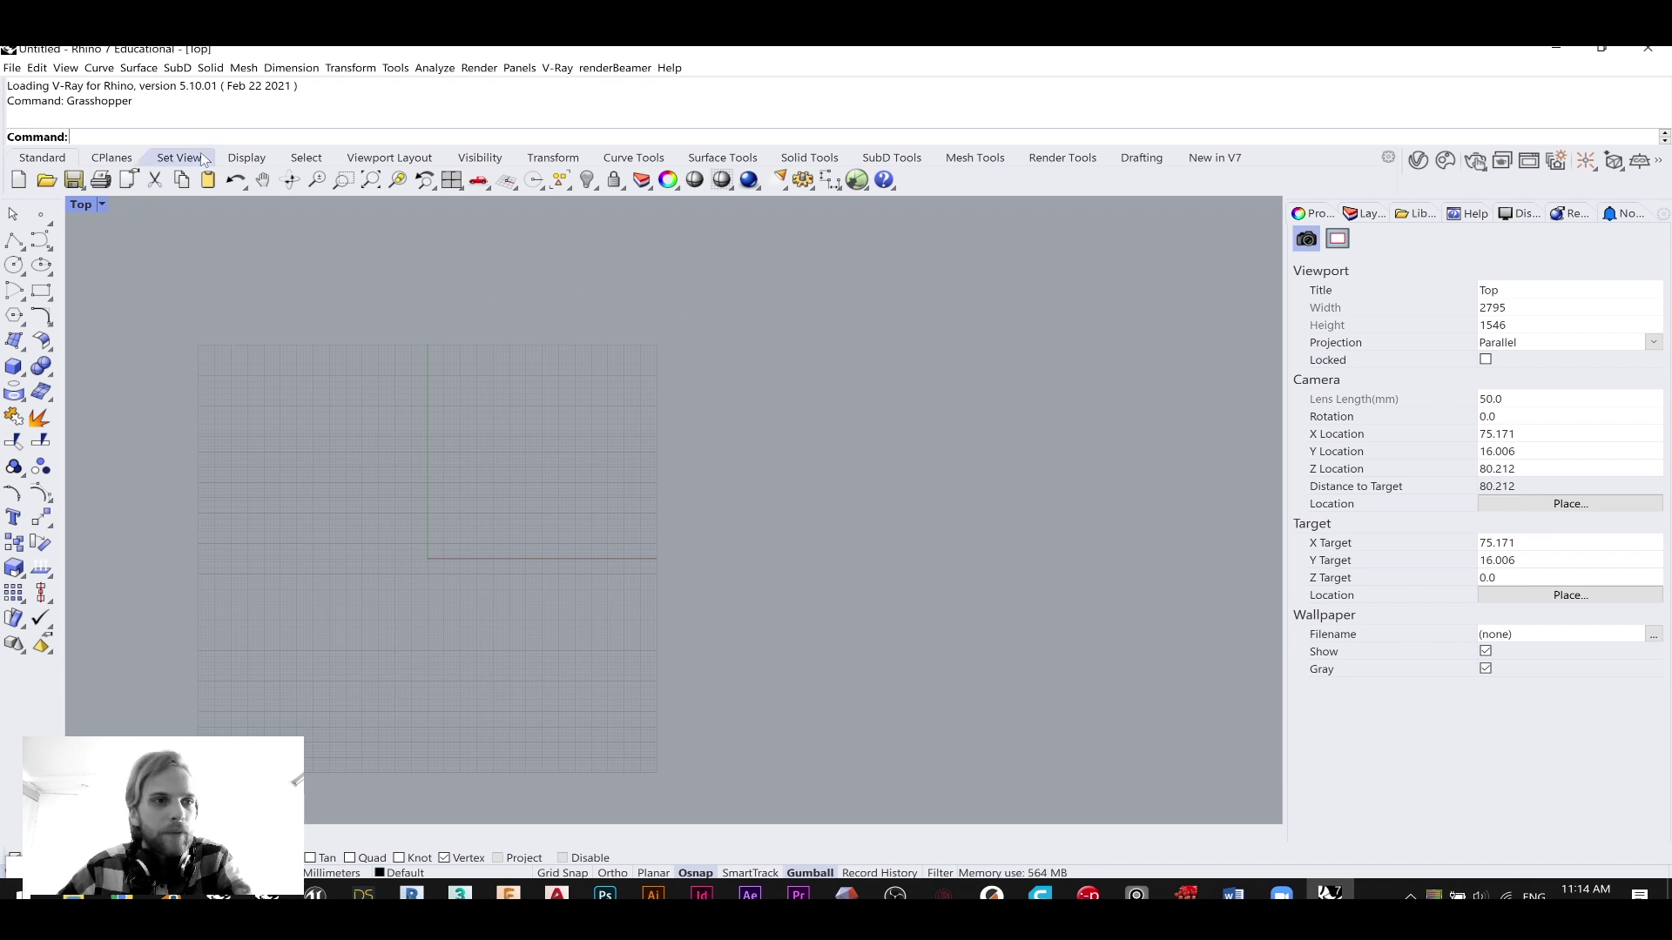
# - Draw a horizontal polyline 1000 mm long along the X axis, starting at the origin, with Ortho on
pyautogui.click(14, 240)
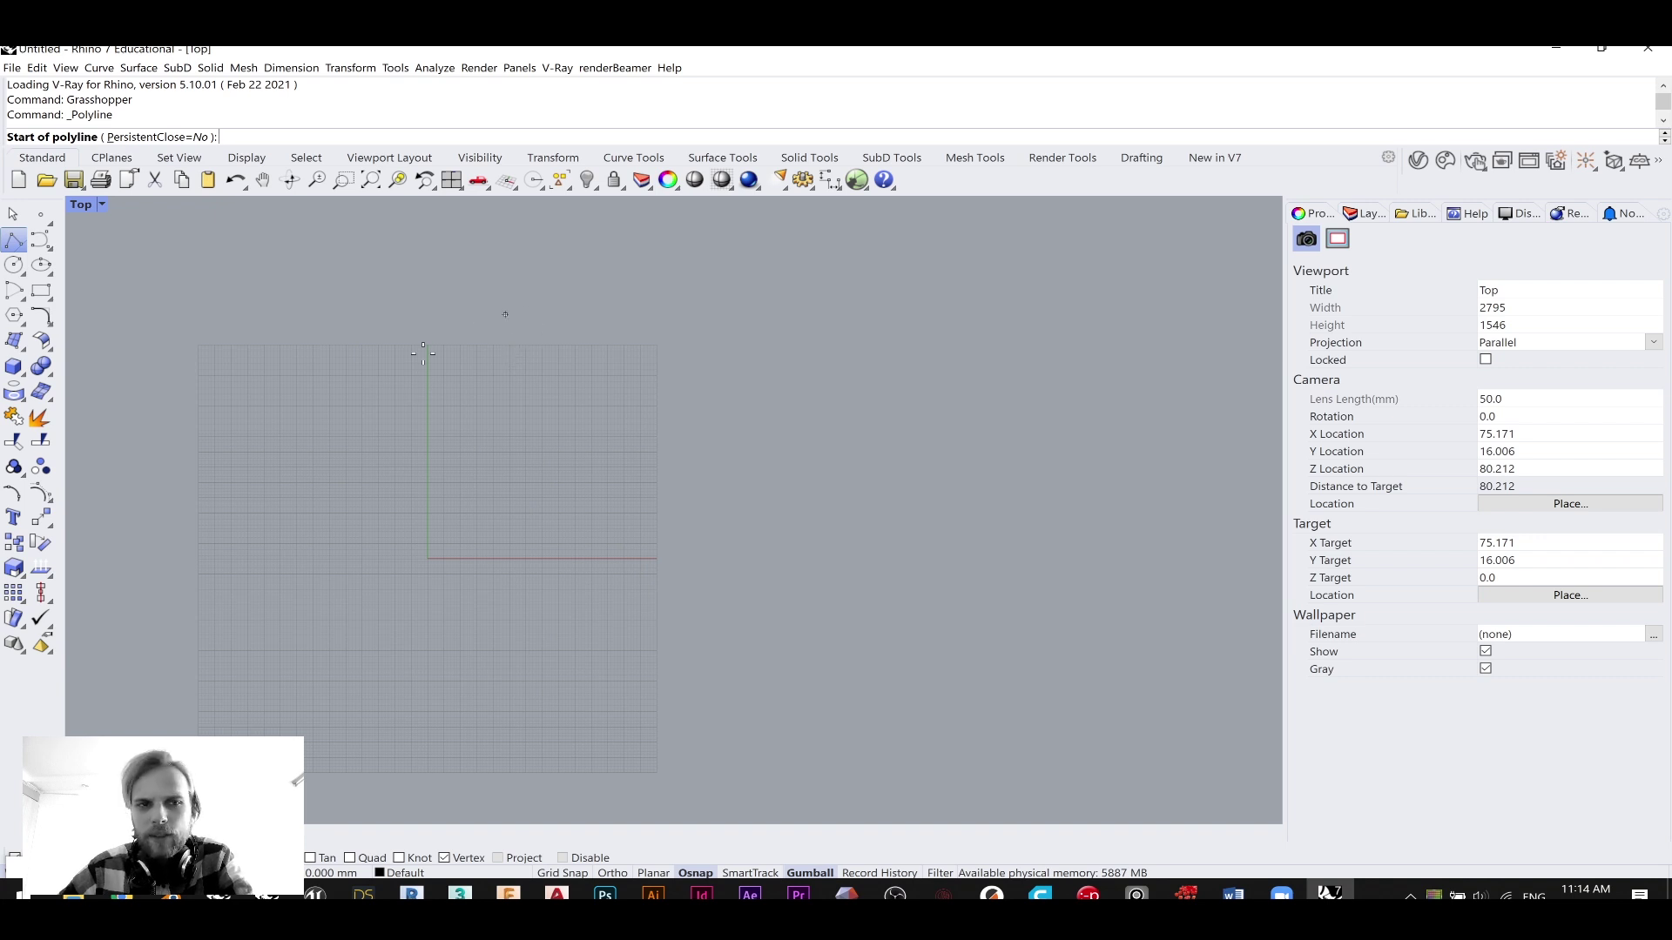
pyautogui.scroll(3, 479, 483)
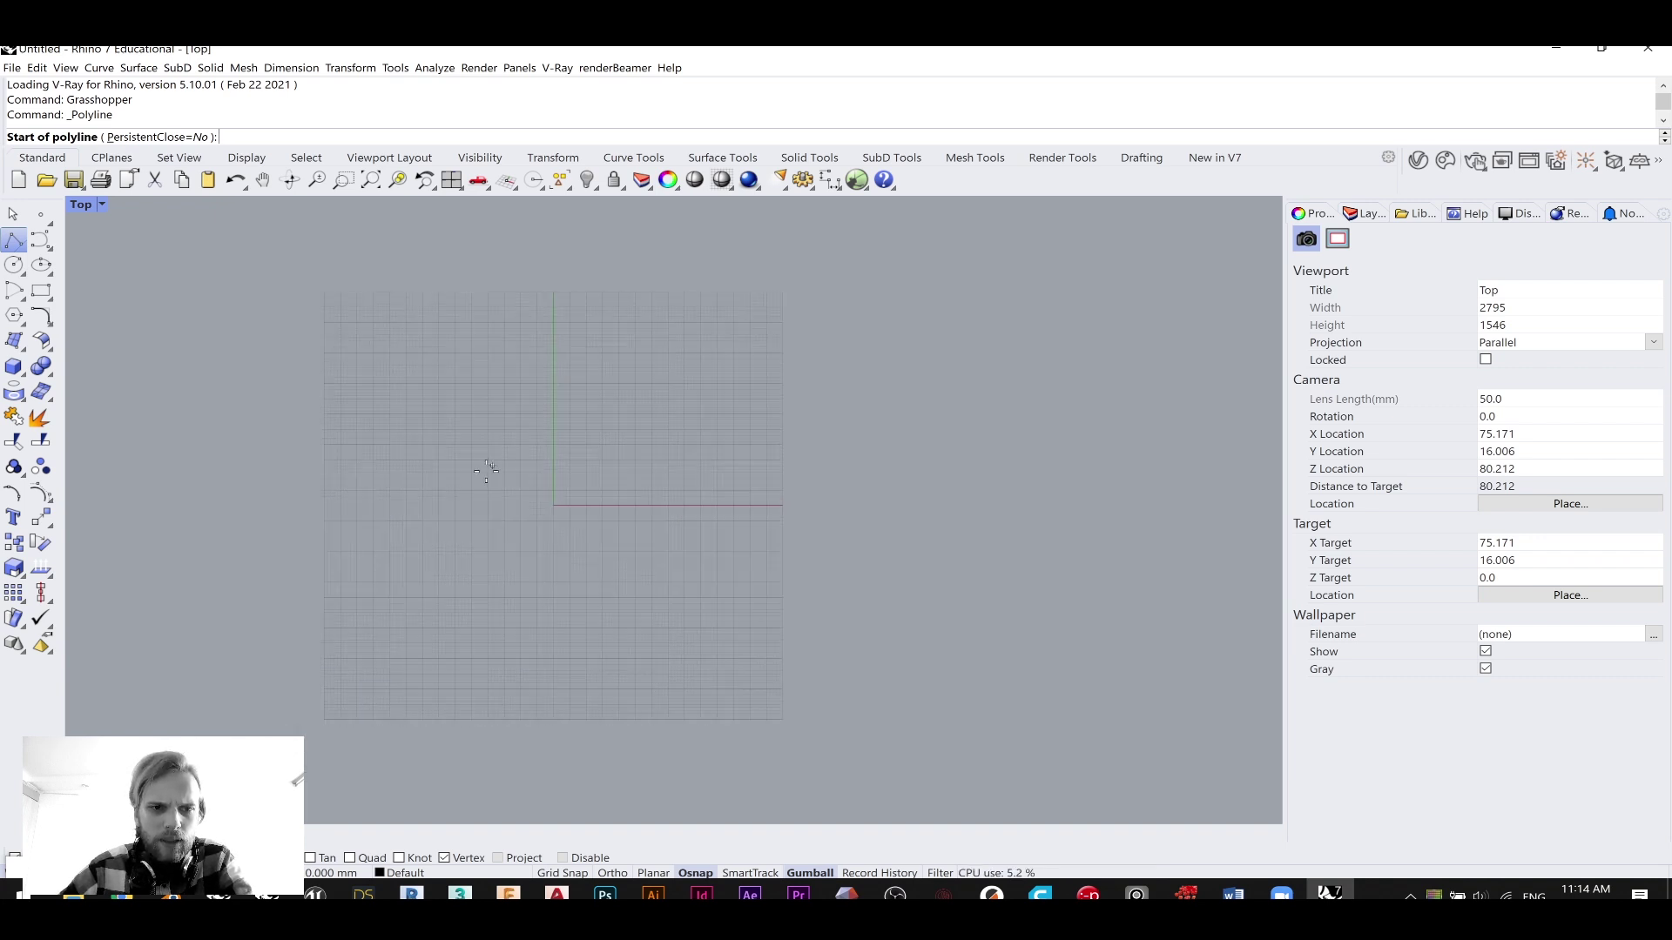
pyautogui.write('0')
pyautogui.press('Return')
pyautogui.scroll(-2, 653, 414)
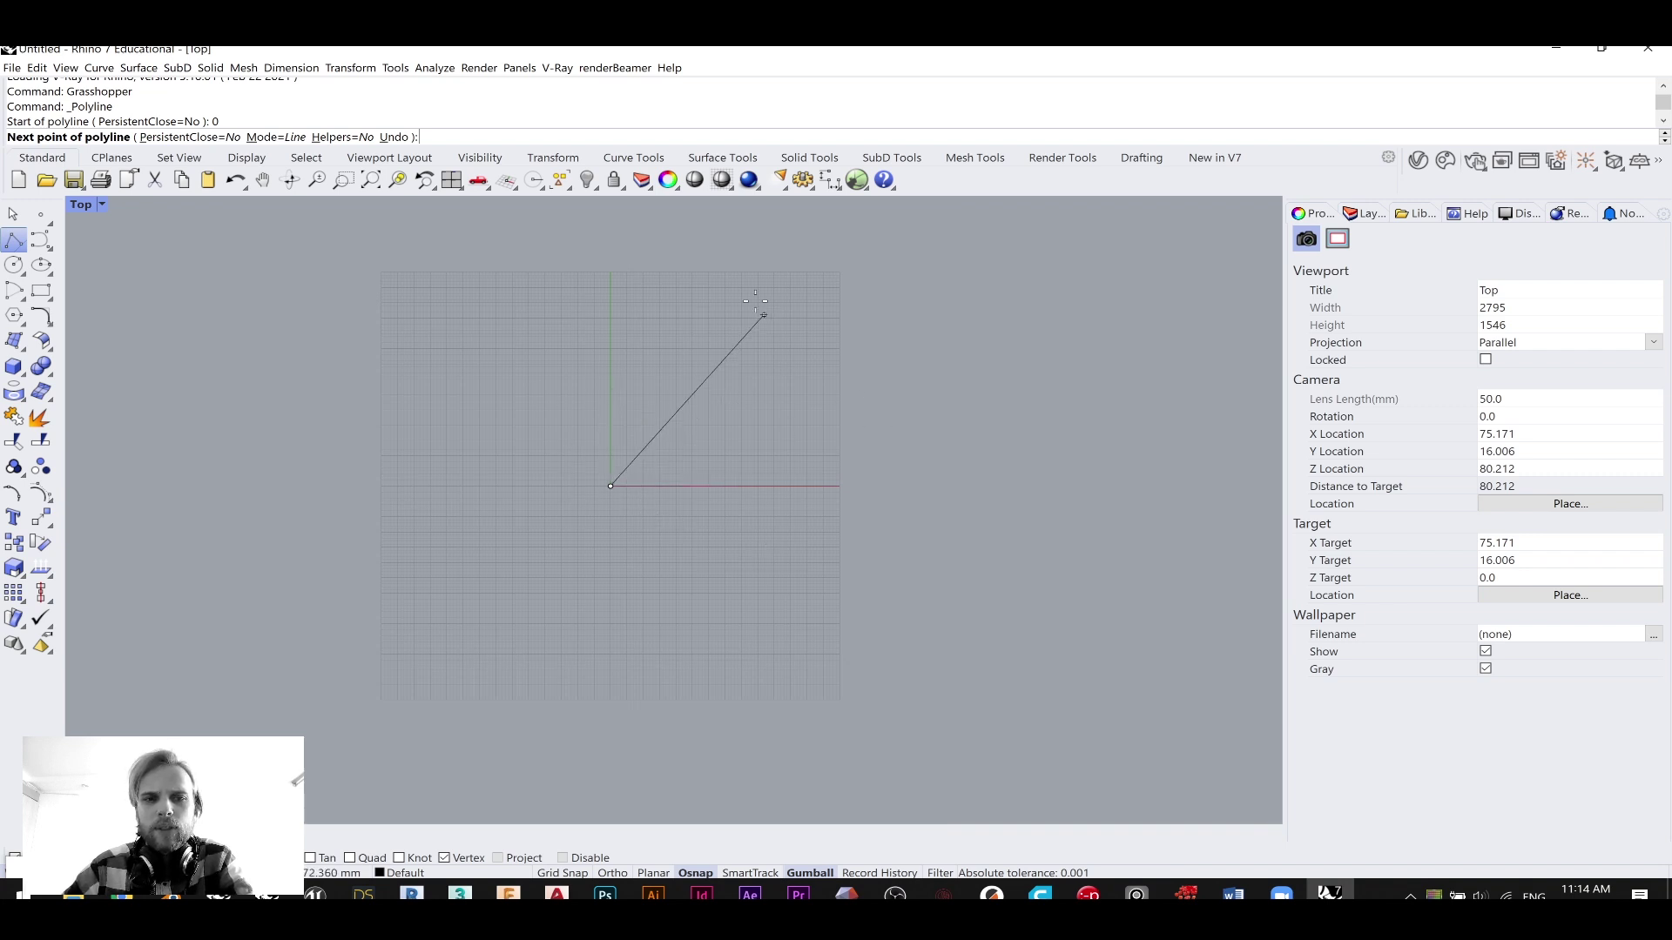
pyautogui.press('F8')
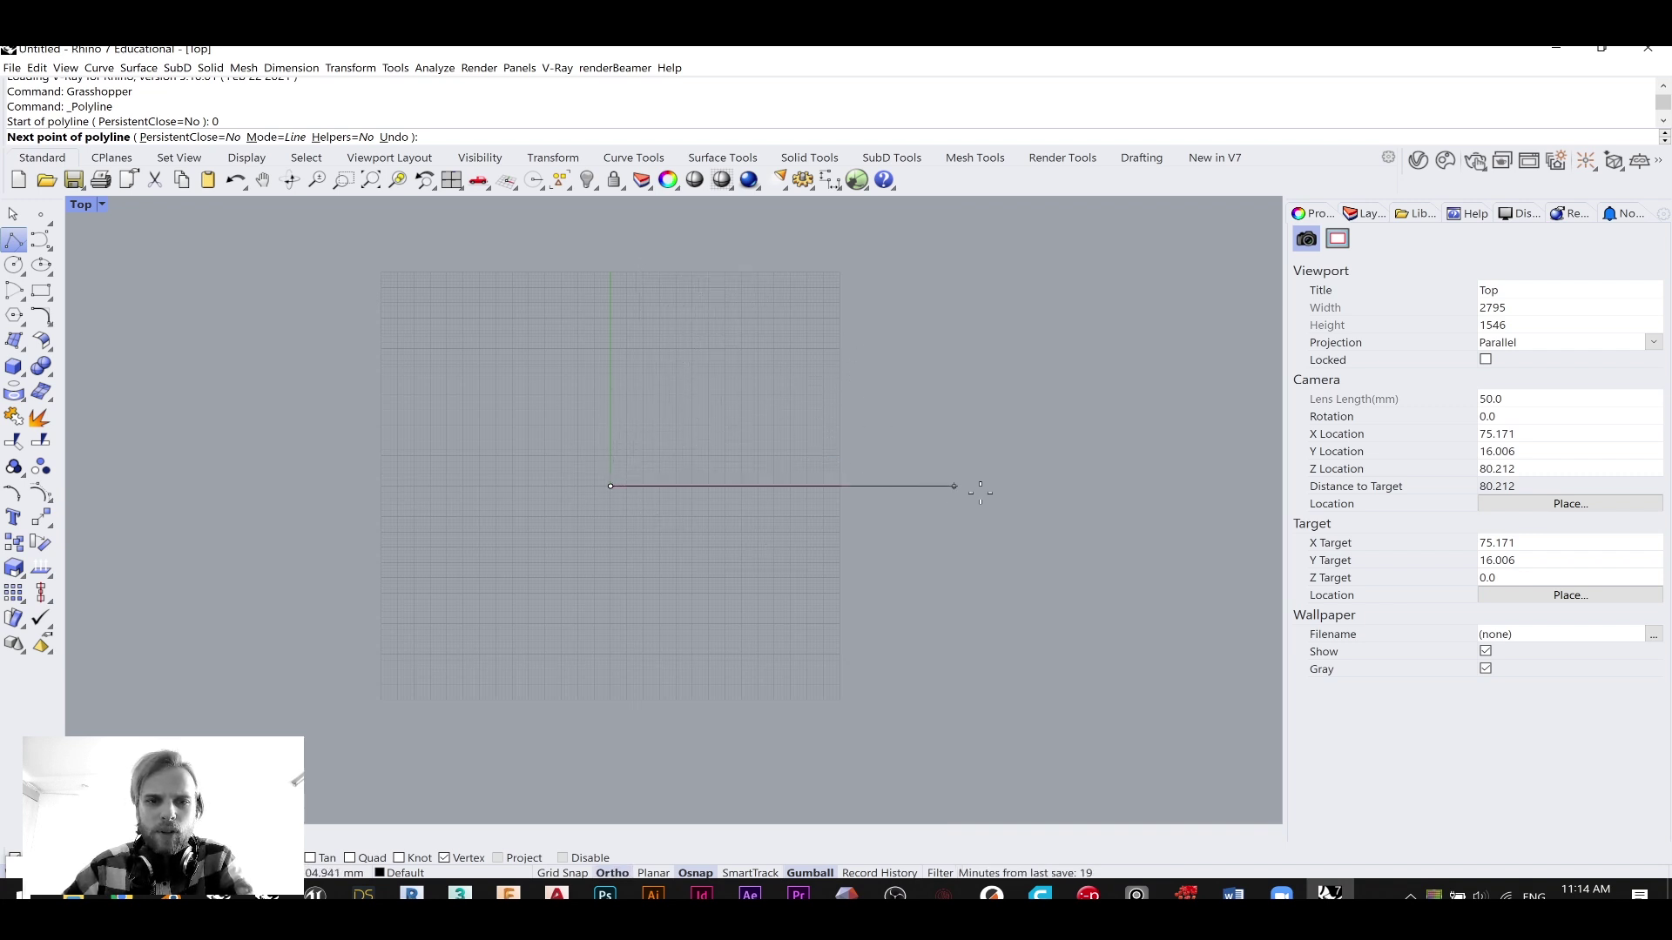
pyautogui.press('F8')
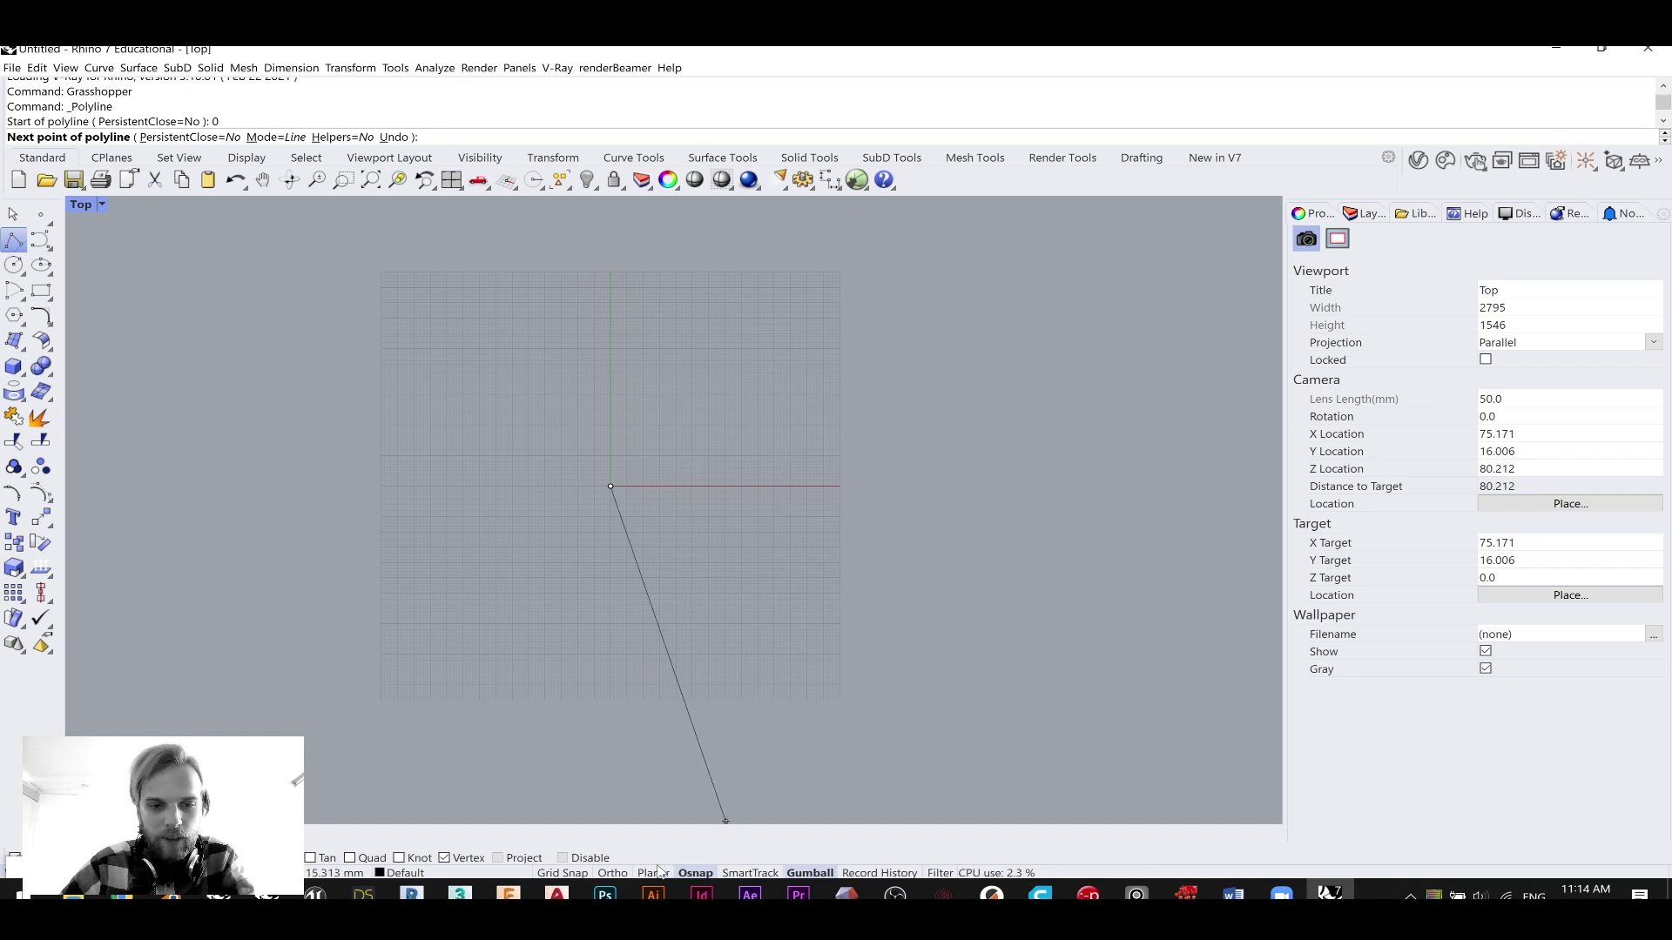
pyautogui.click(613, 873)
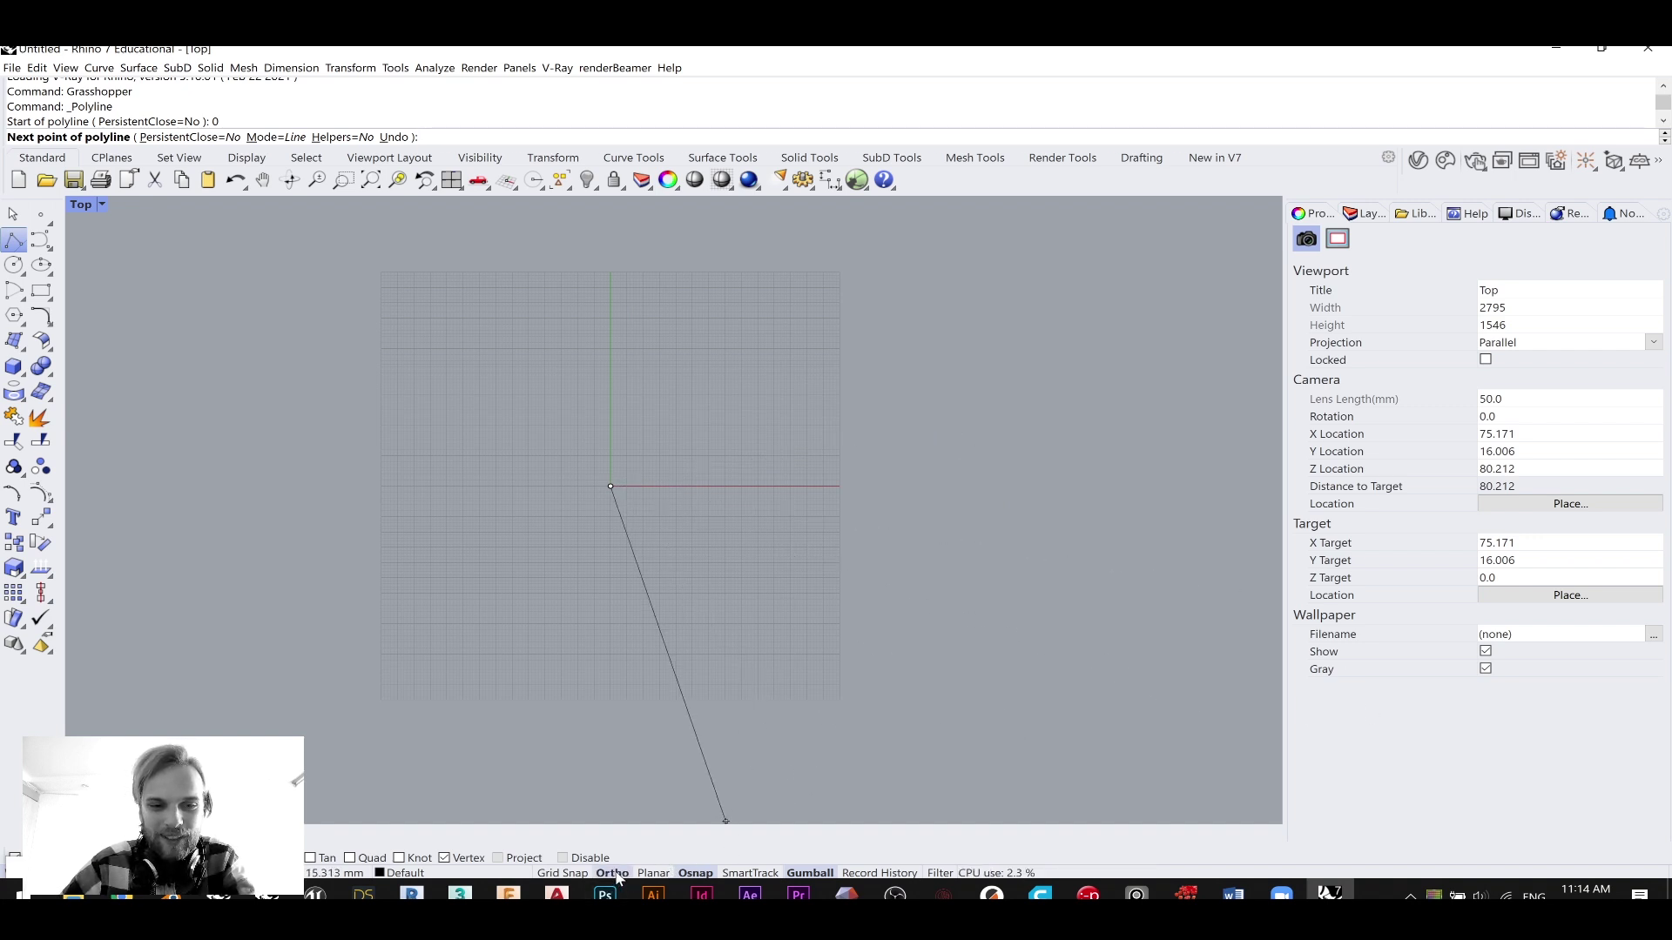
pyautogui.scroll(-3, 975, 477)
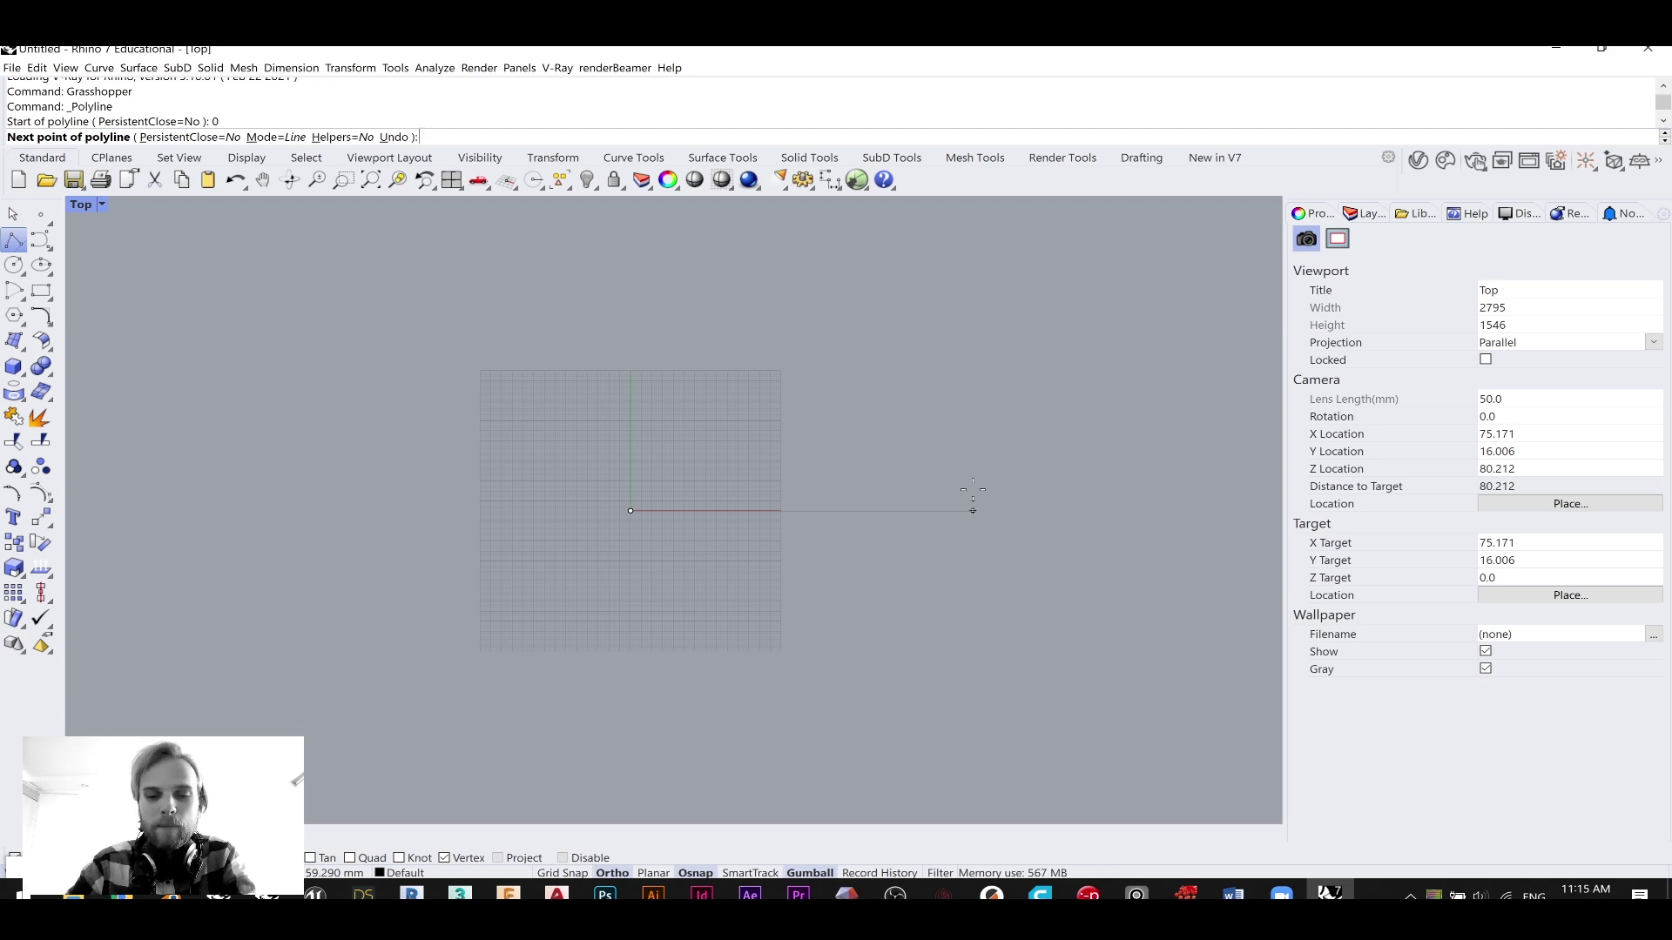
pyautogui.write('1000')
pyautogui.press('Return')
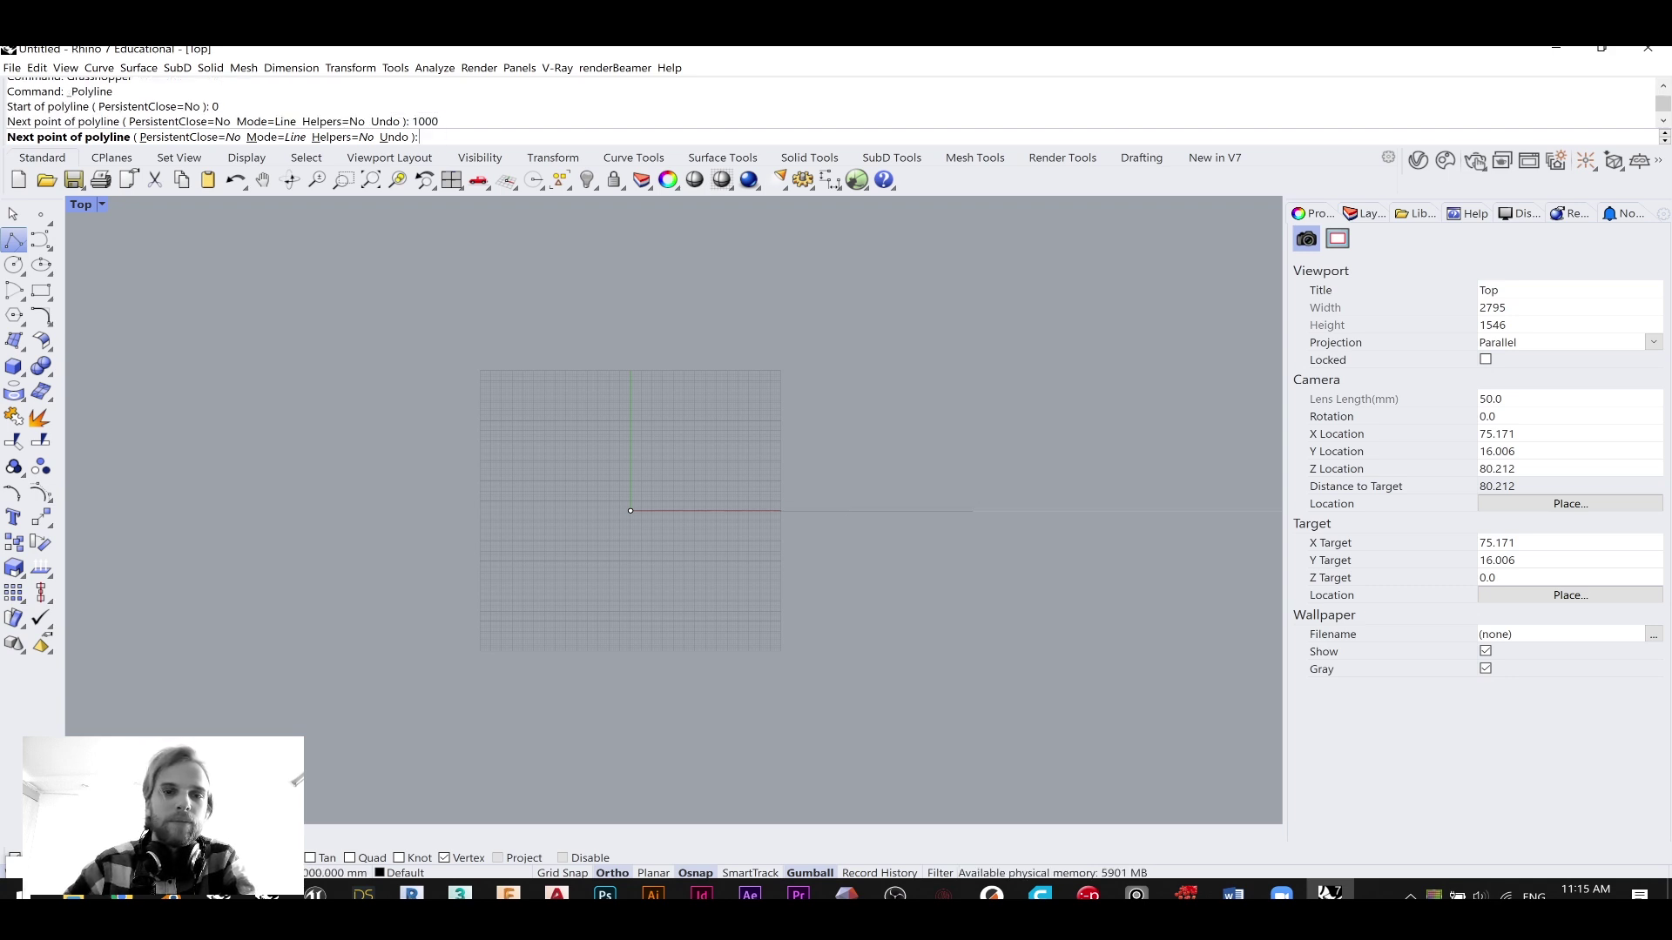
pyautogui.scroll(-10, 952, 431)
pyautogui.scroll(-7, 950, 425)
pyautogui.scroll(9, 1023, 398)
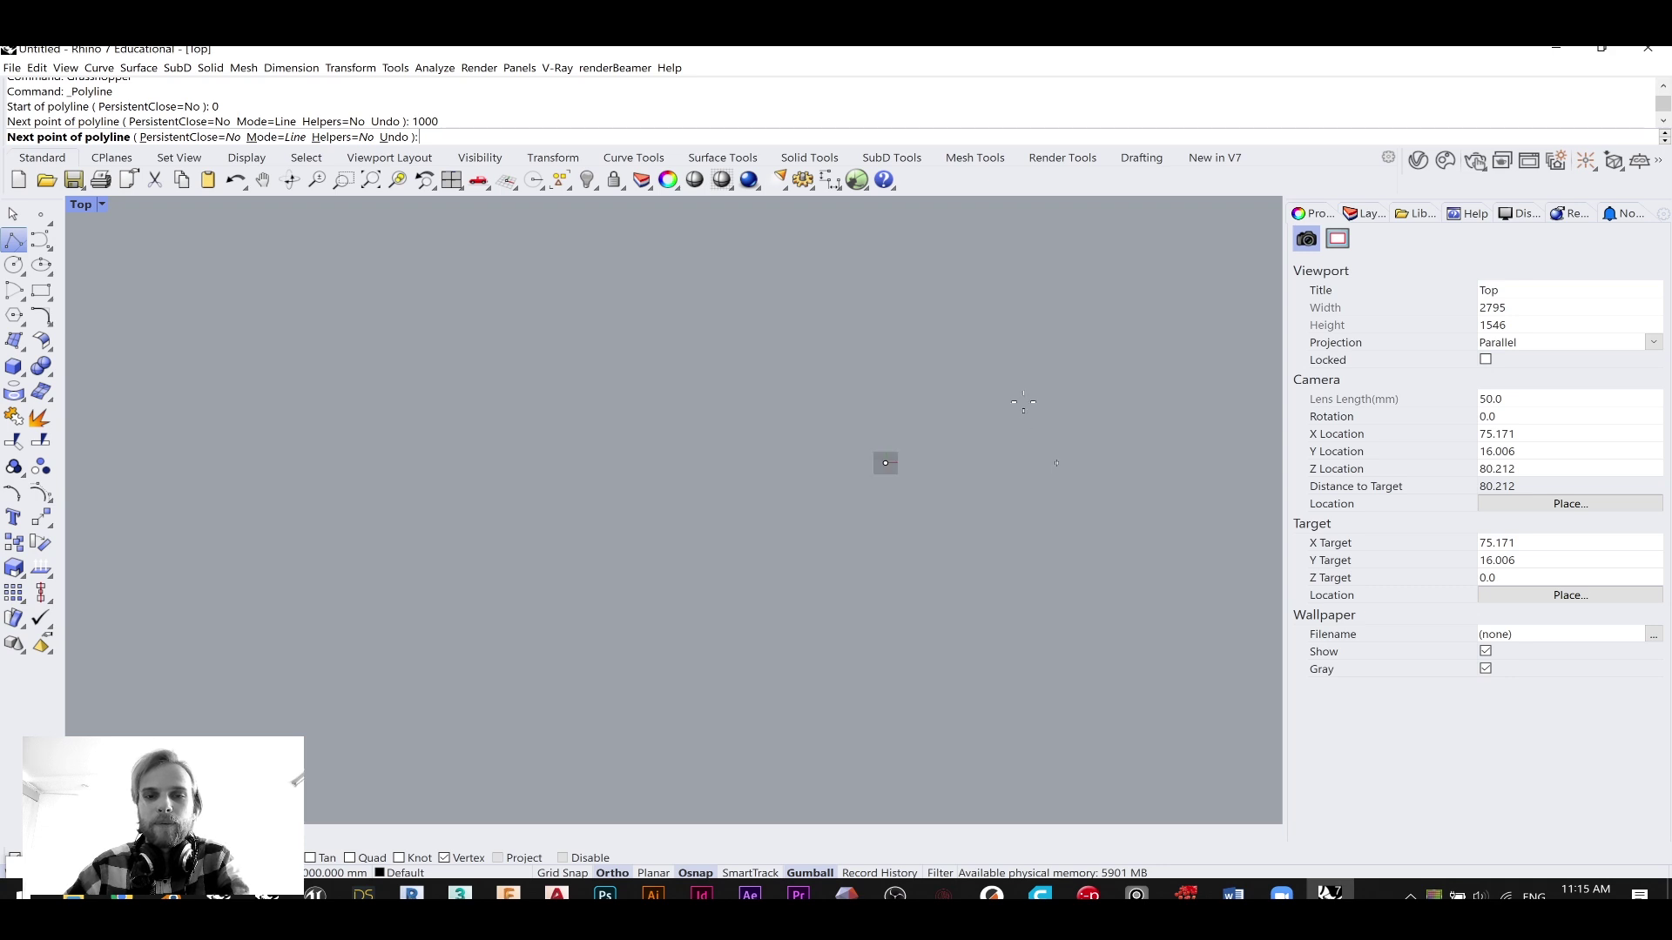
pyautogui.click(1040, 446)
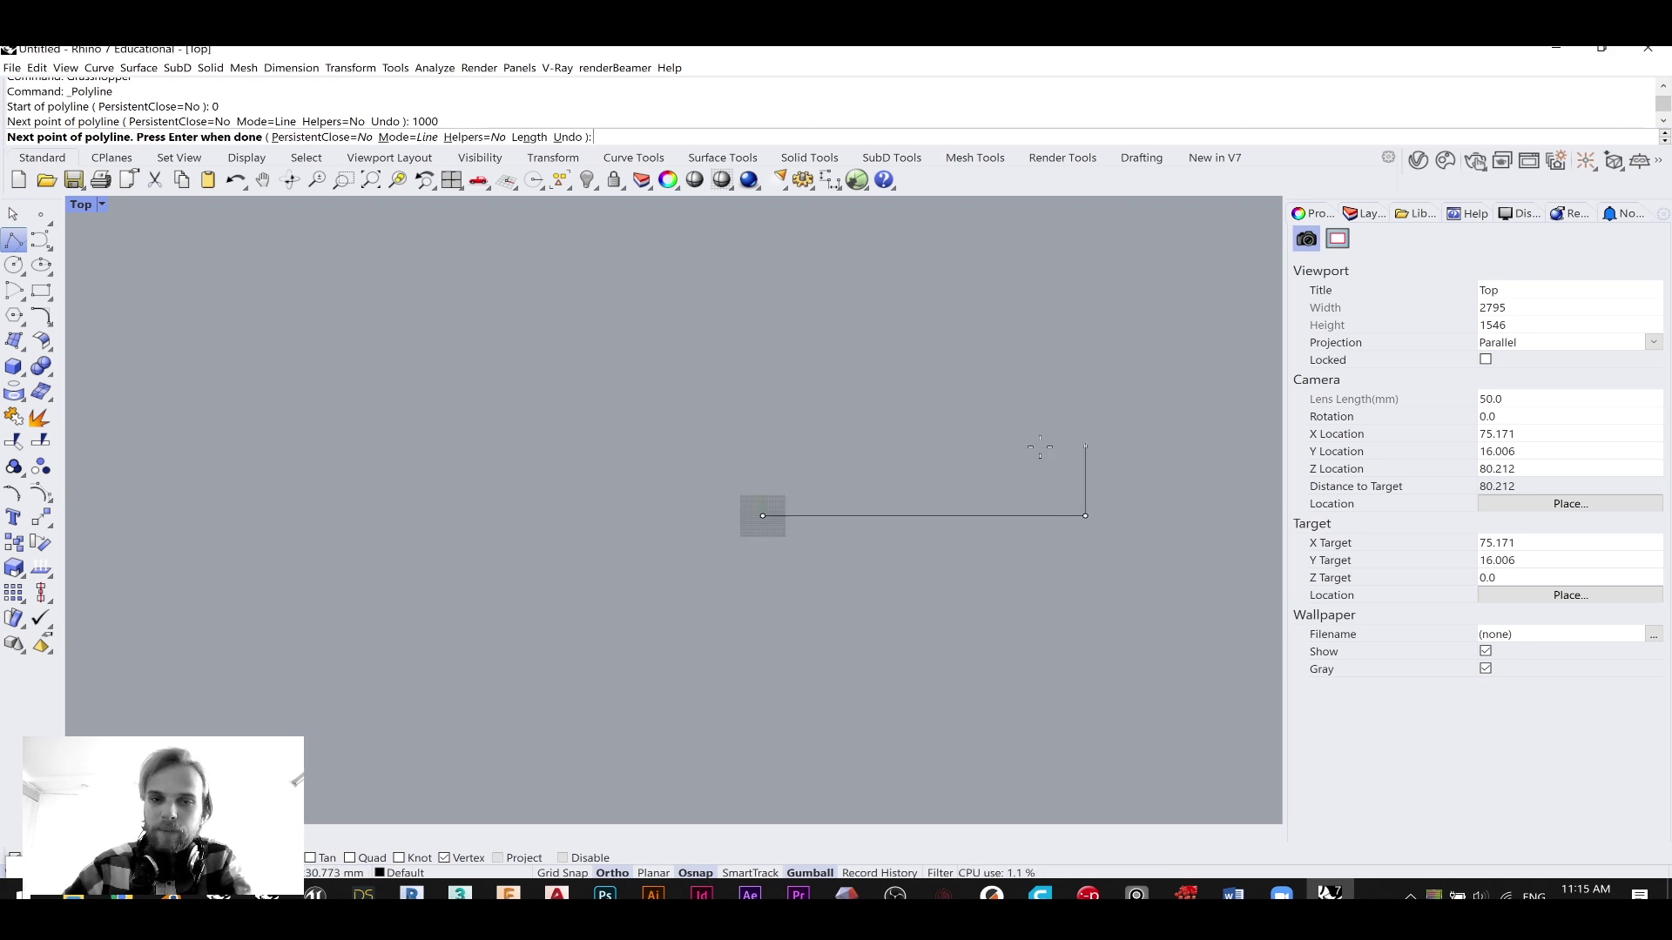
pyautogui.press('Return')
# - Try rotating the 1000 mm line itself 90 degrees about the origin, and undo the rotation
pyautogui.moveTo(1022, 597); pyautogui.dragTo(807, 457)
pyautogui.moveTo(801, 504); pyautogui.dragTo(716, 468, button='right')
pyautogui.scroll(6, 716, 468)
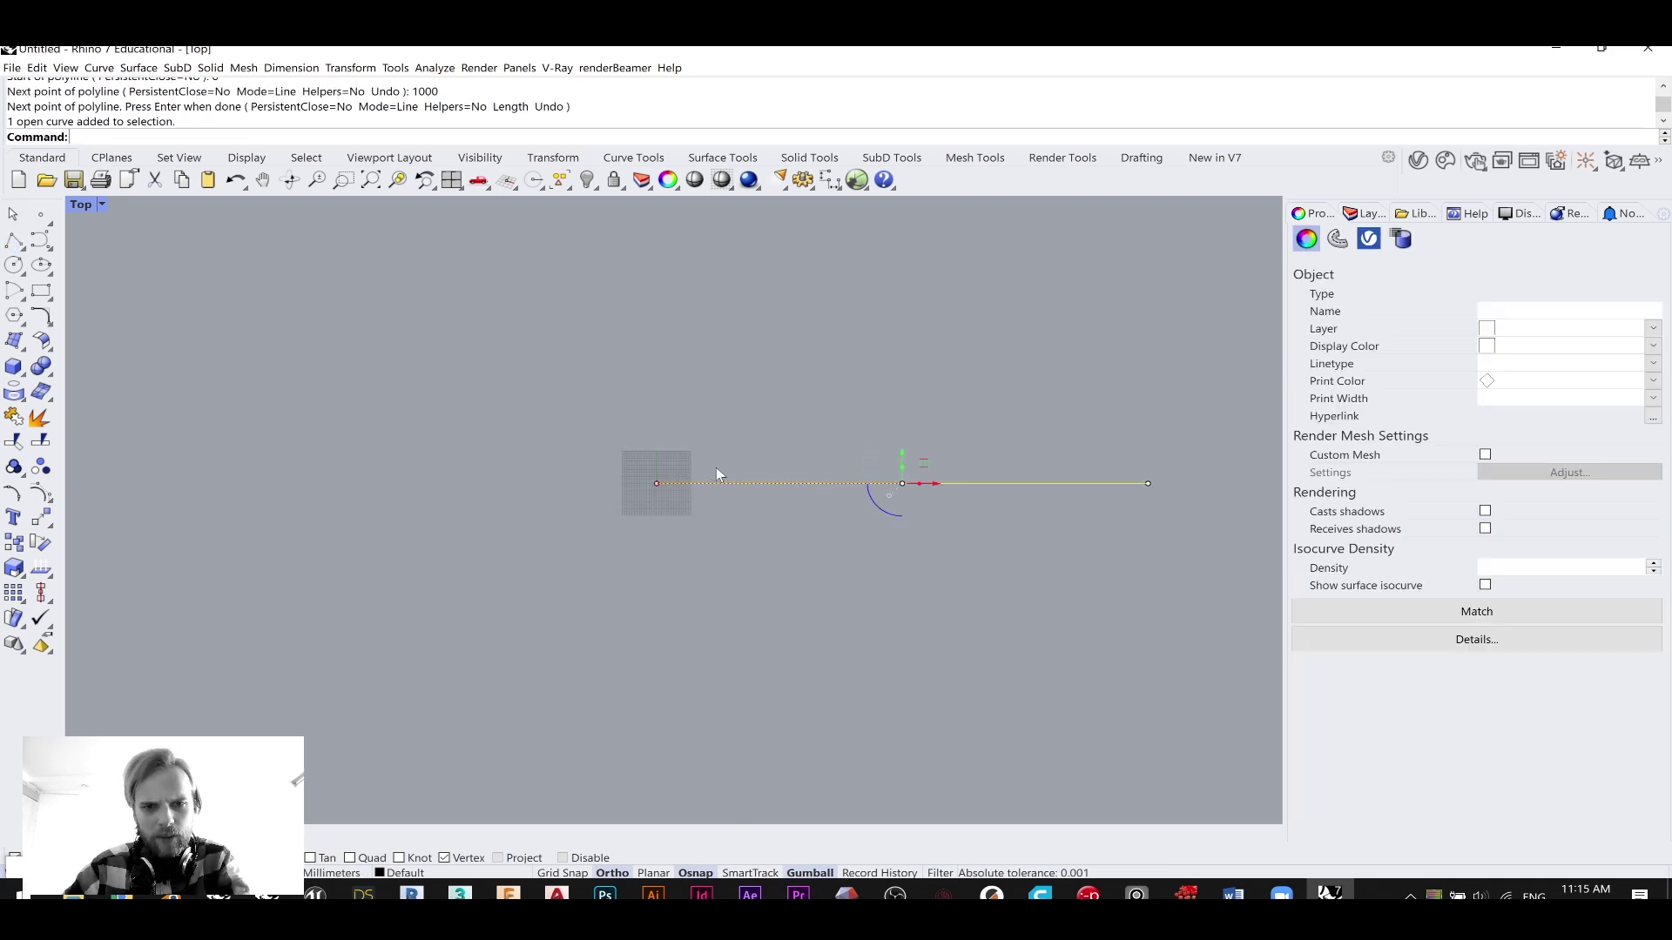
pyautogui.moveTo(827, 397); pyautogui.dragTo(694, 409, button='right')
pyautogui.write('rotate')
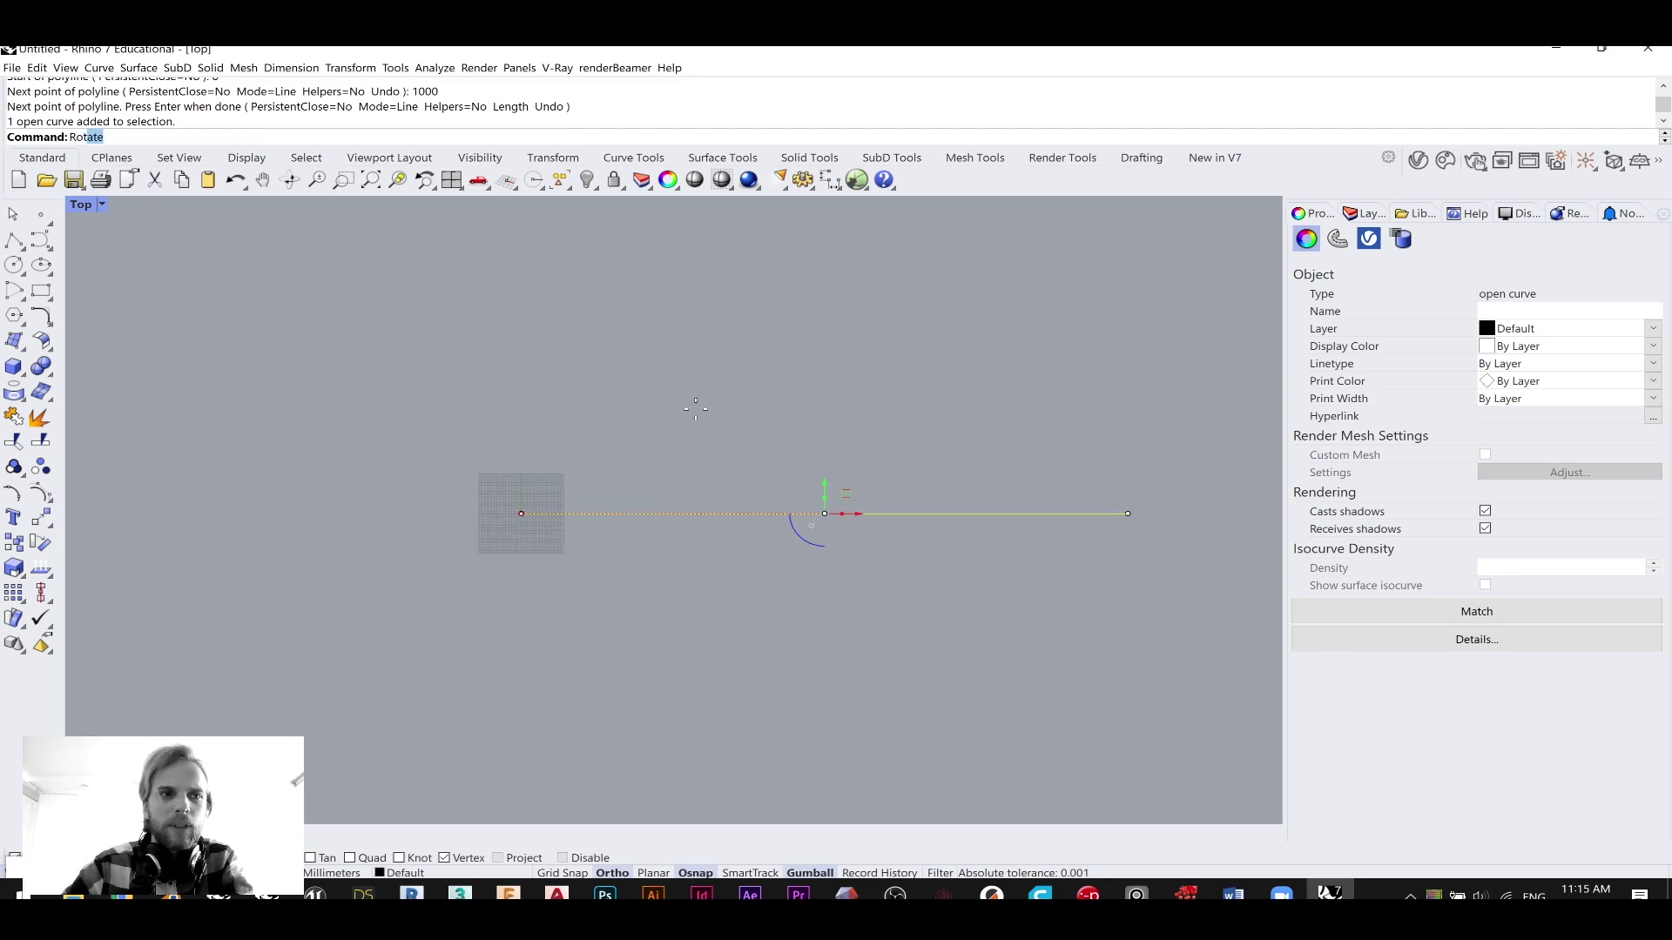
pyautogui.press('Return')
pyautogui.click(521, 513)
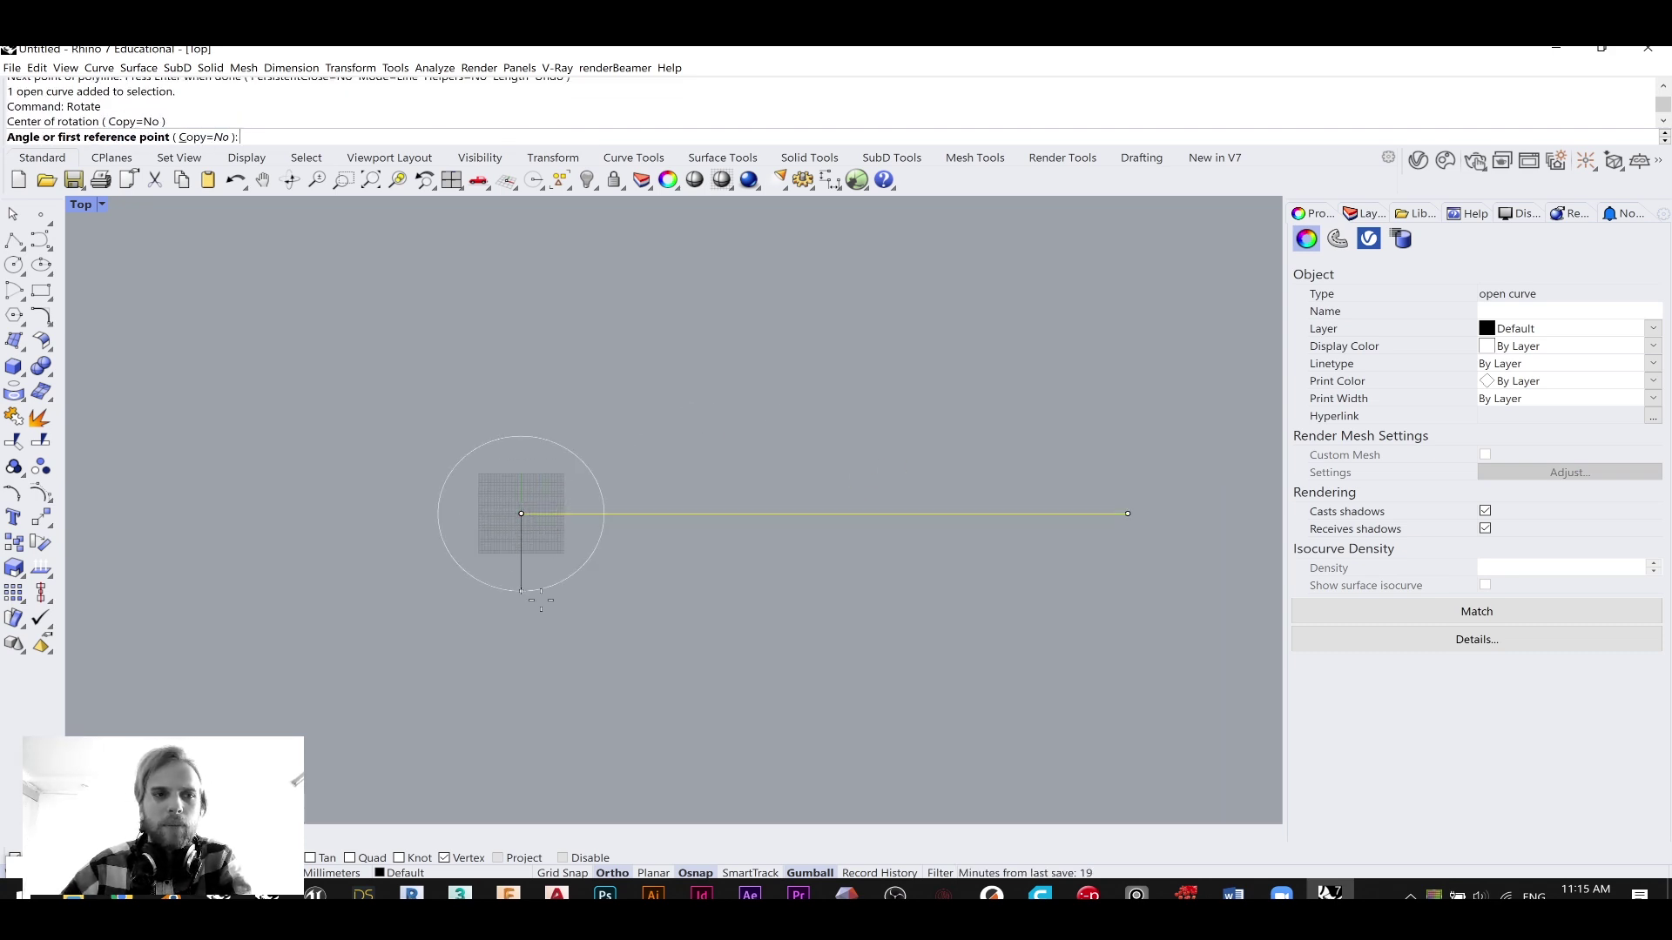
pyautogui.click(658, 513)
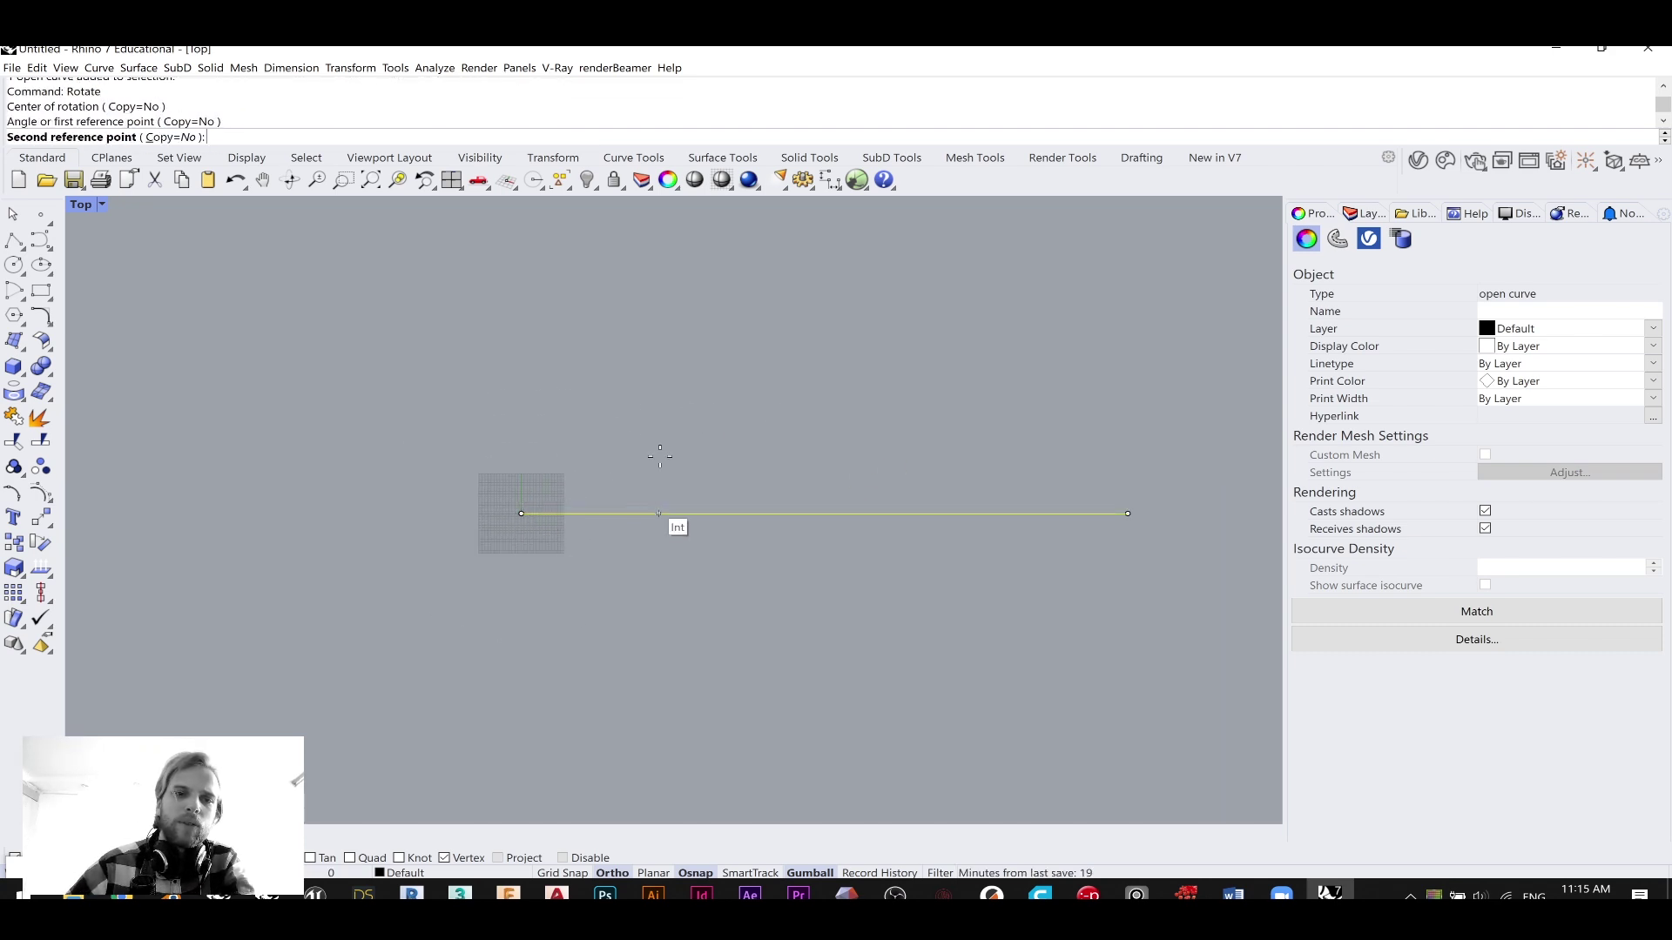
pyautogui.click(573, 345)
pyautogui.scroll(-6, 572, 347)
pyautogui.moveTo(540, 398); pyautogui.dragTo(554, 415, button='right')
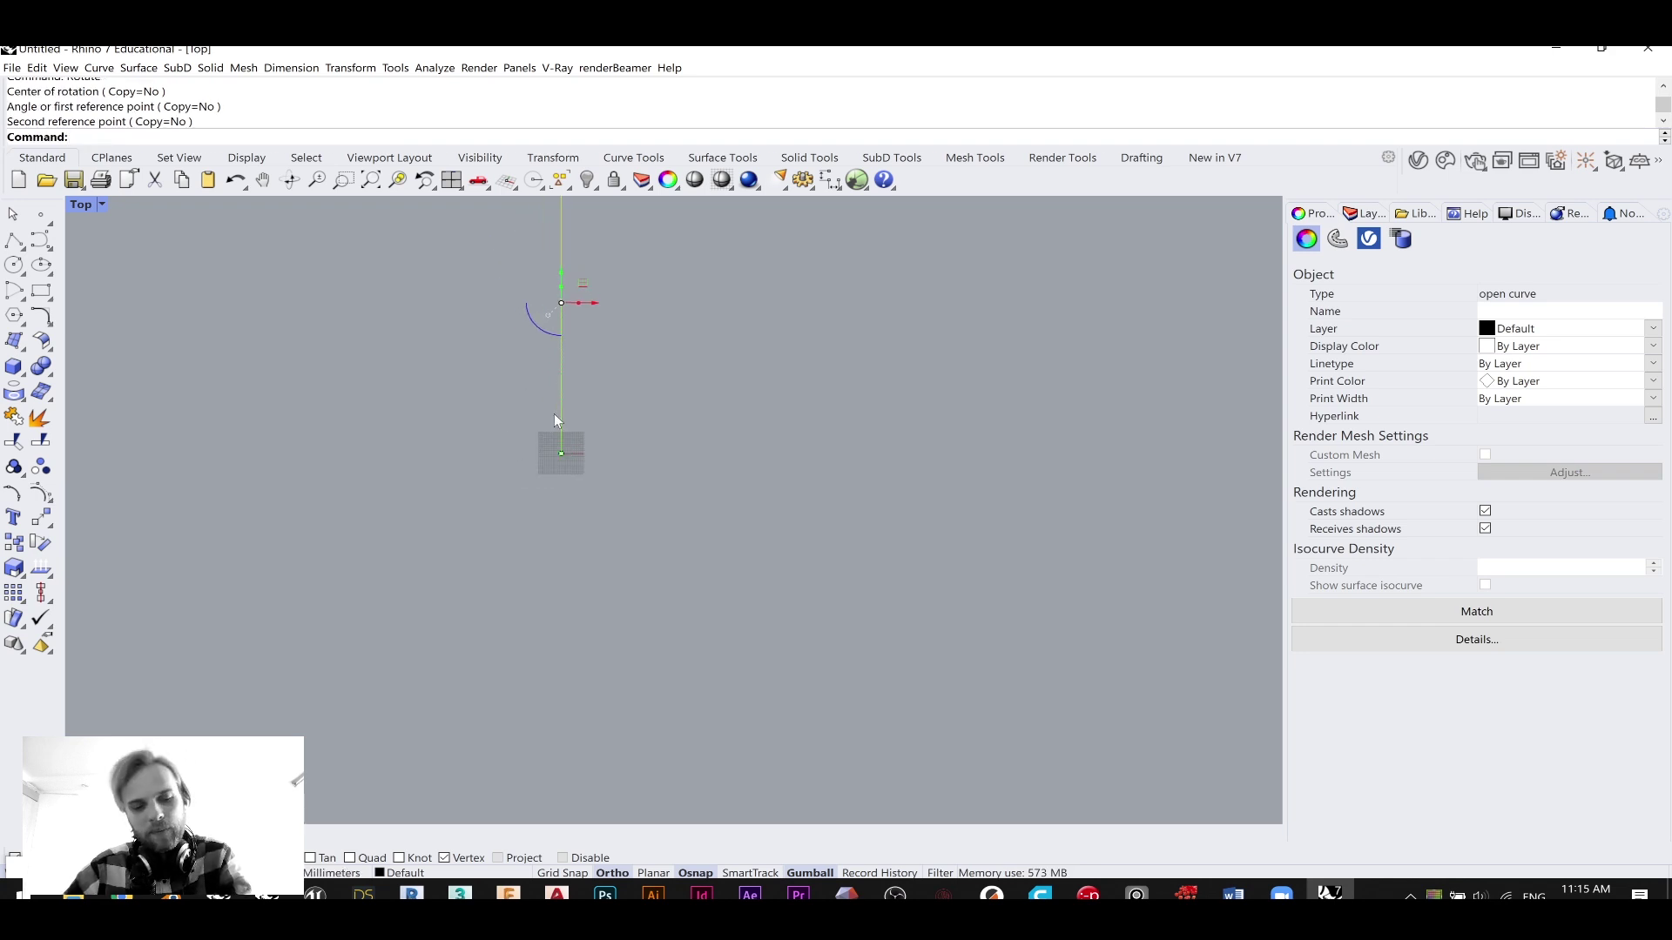
pyautogui.hotkey('ctrl', 'z')
# - Rotate the line about the origin with Copy set to Yes, placing copies at 90 and 180 degrees
pyautogui.write('Rotate')
pyautogui.press('Return')
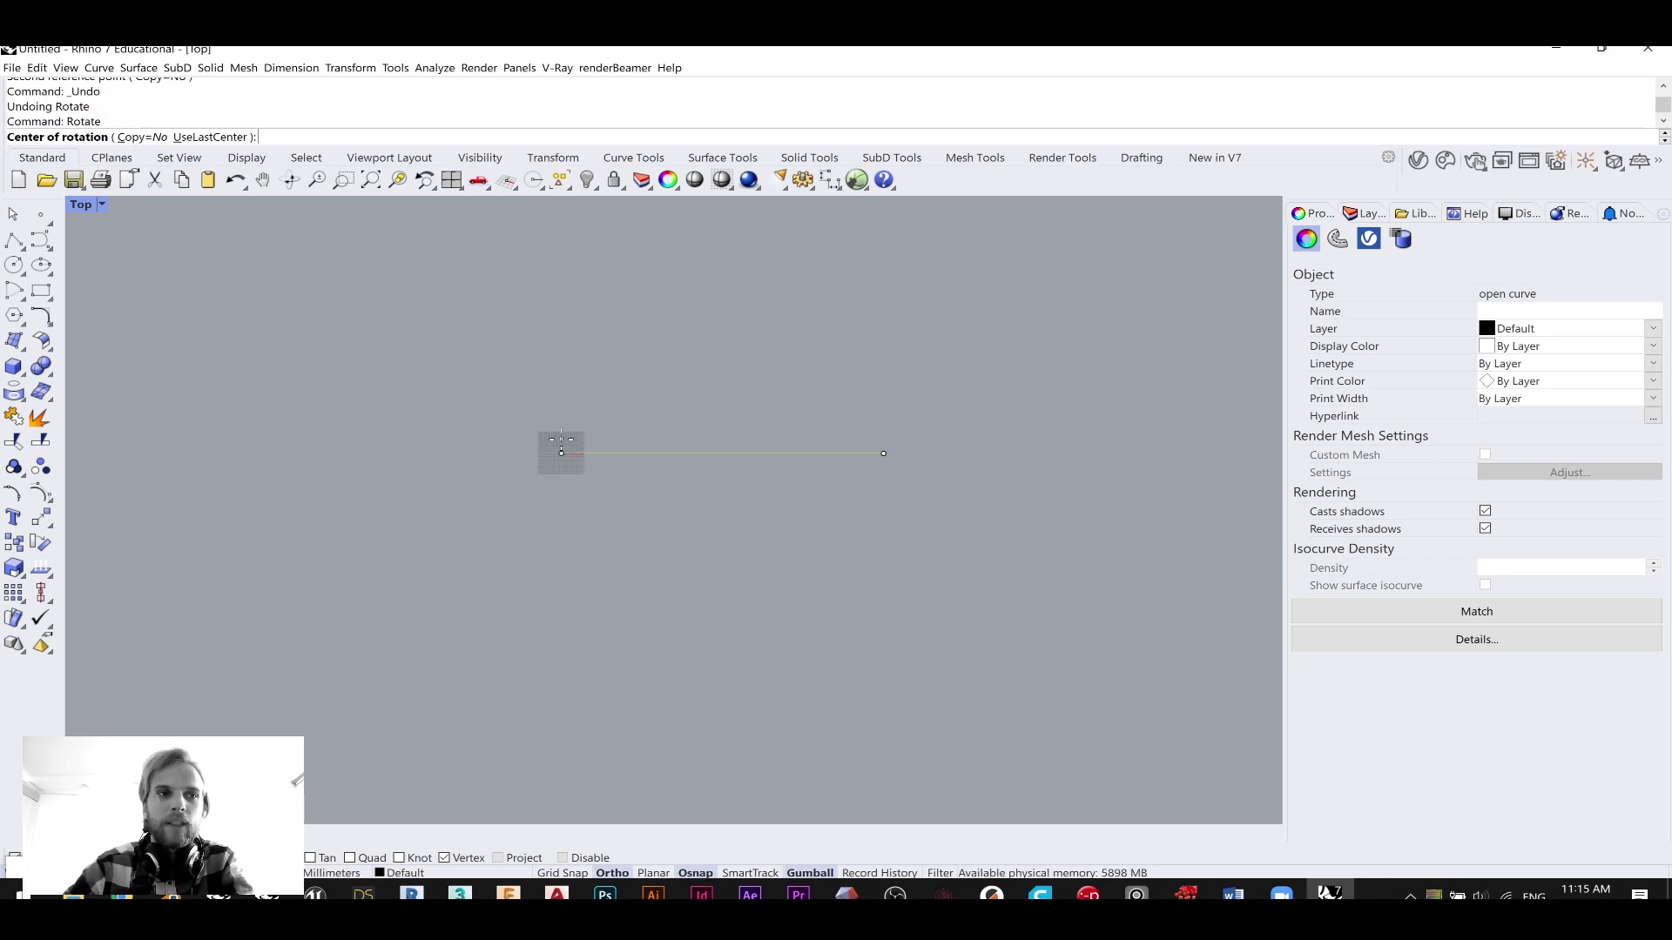
pyautogui.click(132, 137)
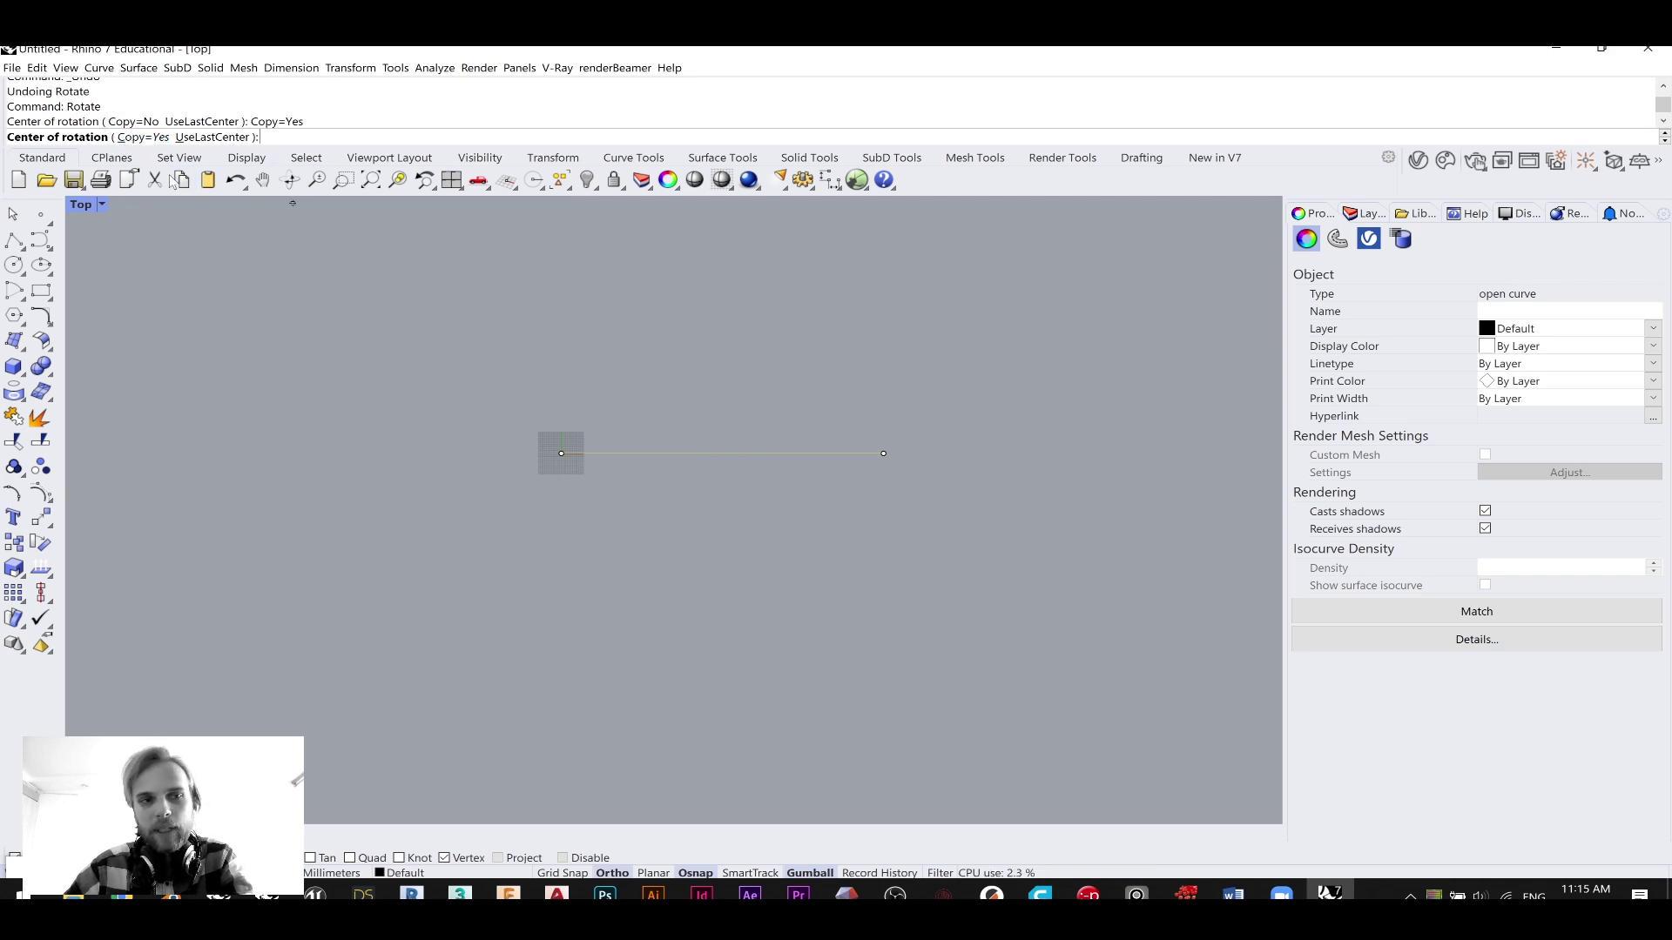
pyautogui.click(561, 452)
pyautogui.click(638, 453)
pyautogui.click(561, 317)
pyautogui.click(350, 433)
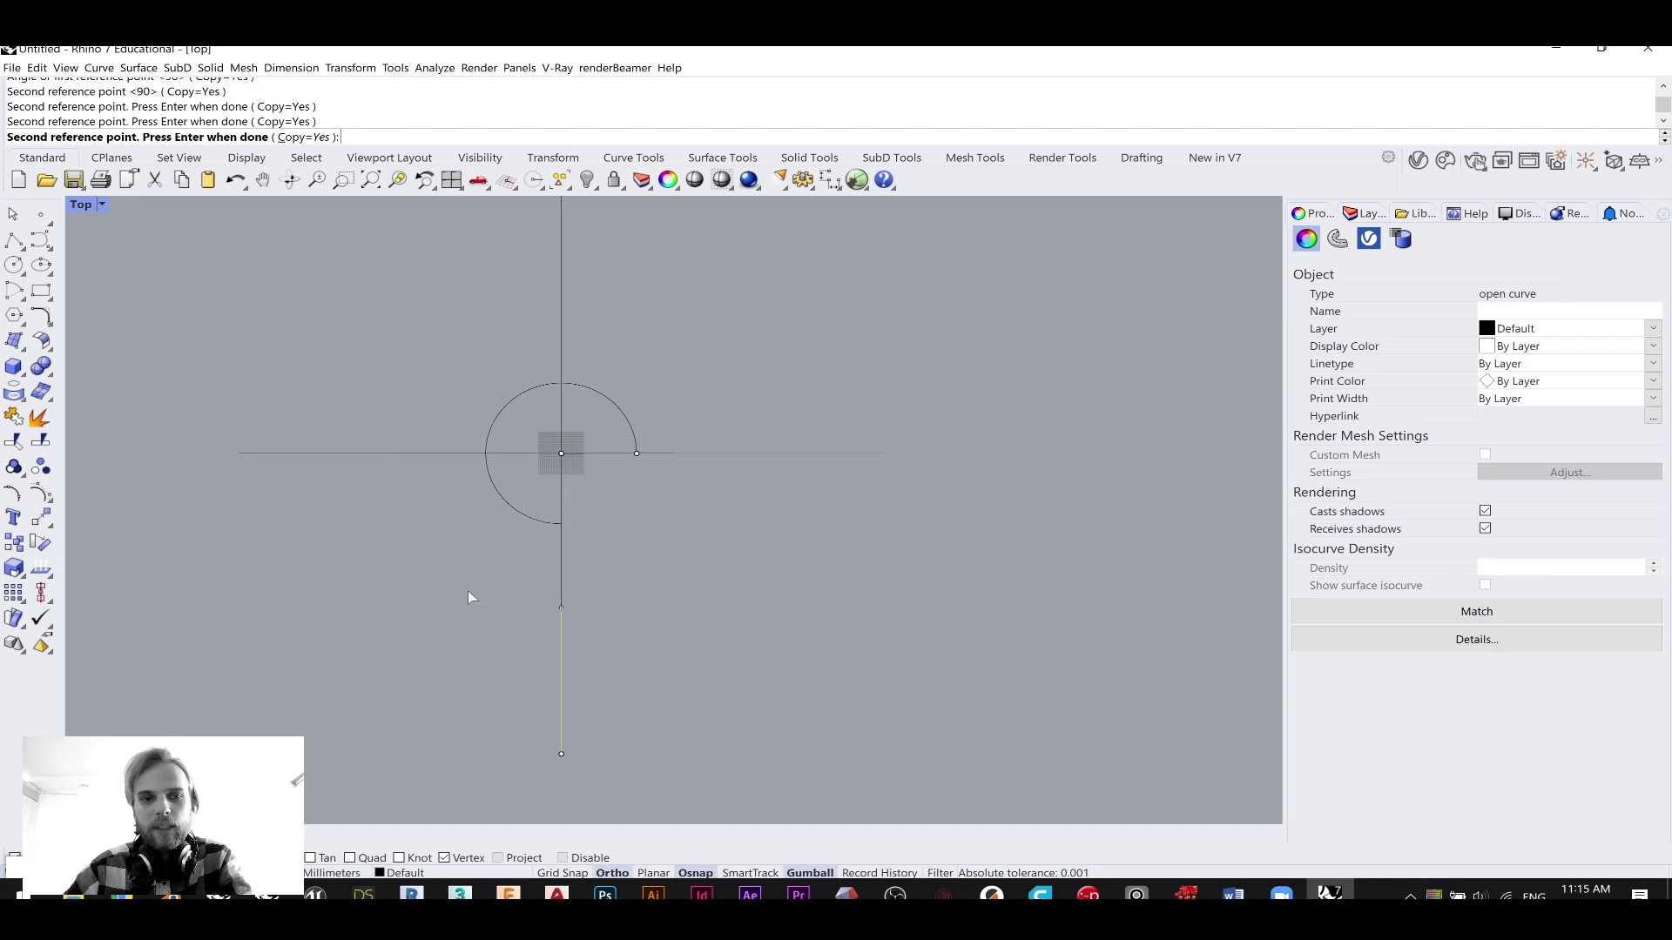
pyautogui.press('Return')
# - Rotate the copy lying along the negative X axis by 45 degrees about its midpoint
pyautogui.moveTo(472, 506); pyautogui.dragTo(339, 394)
pyautogui.scroll(3, 339, 394)
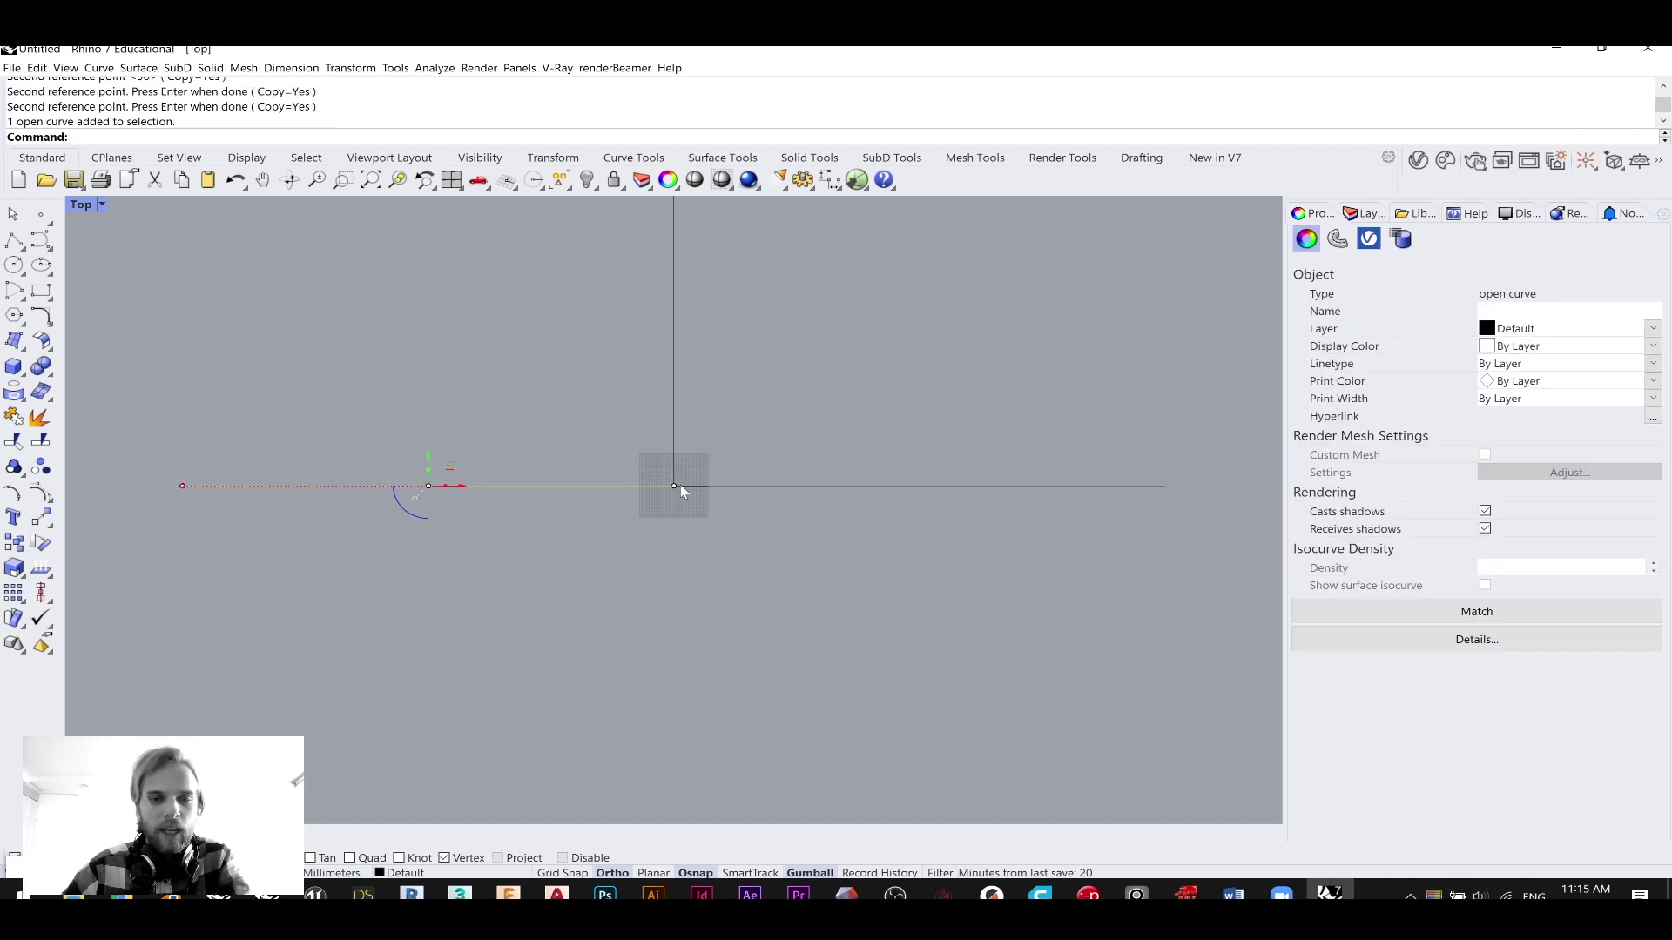
pyautogui.click(409, 518)
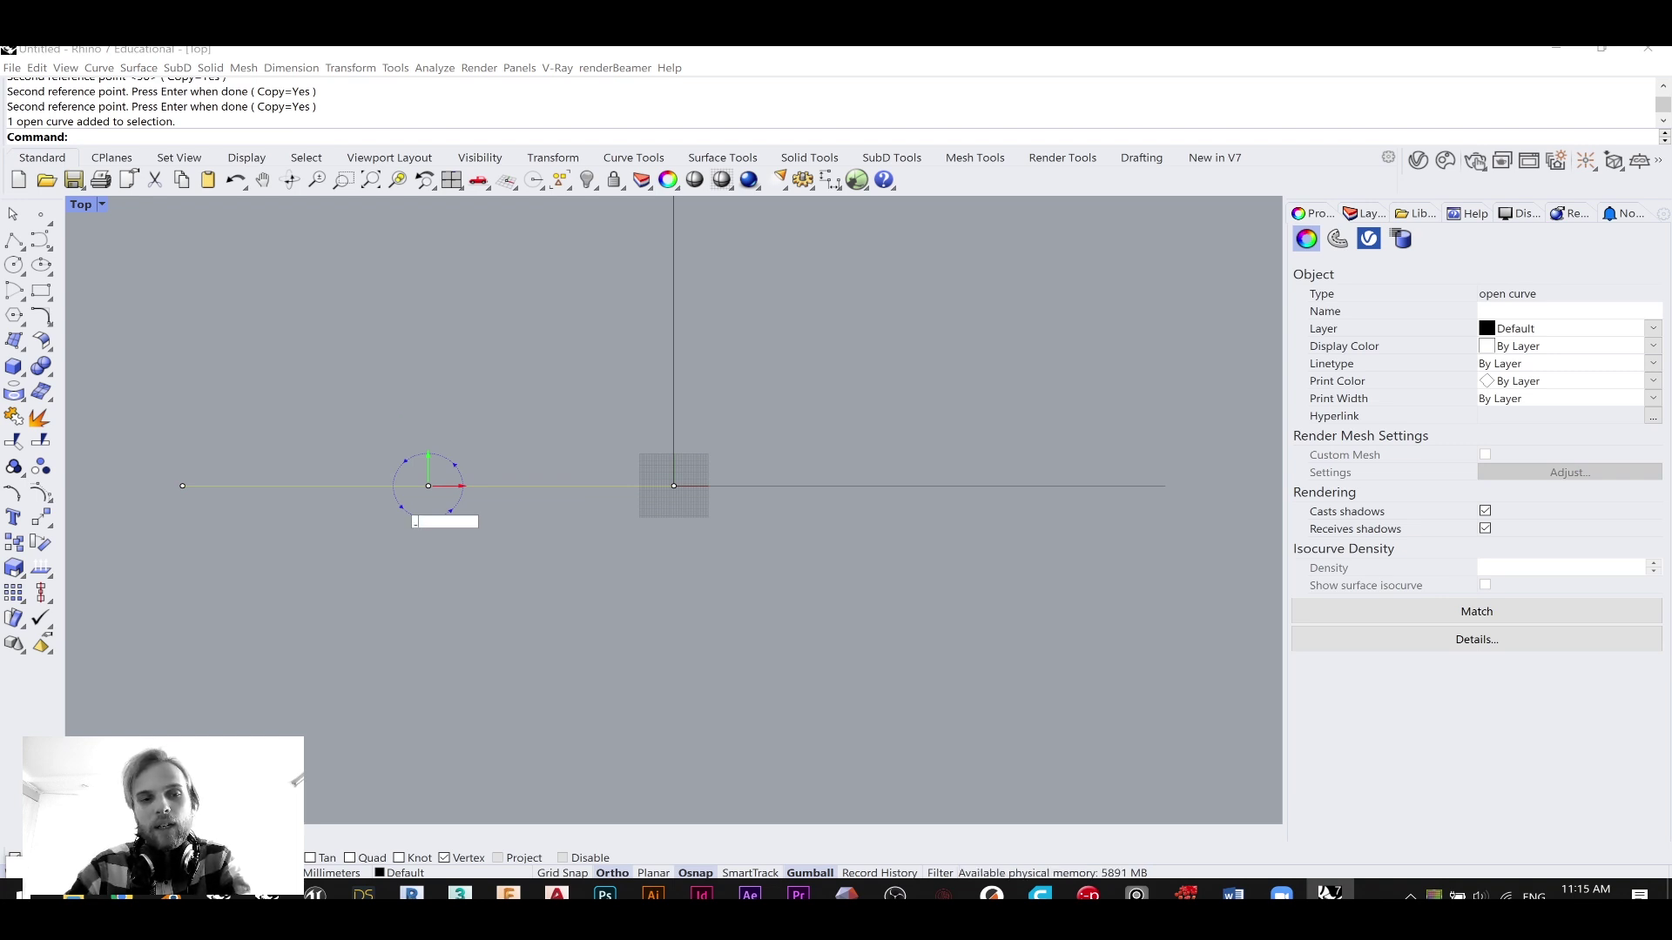
pyautogui.write('45')
pyautogui.press('Return')
# - Move the diagonal line by its upper endpoint onto the origin, where the other two lines meet
pyautogui.write('m')
pyautogui.press('Return')
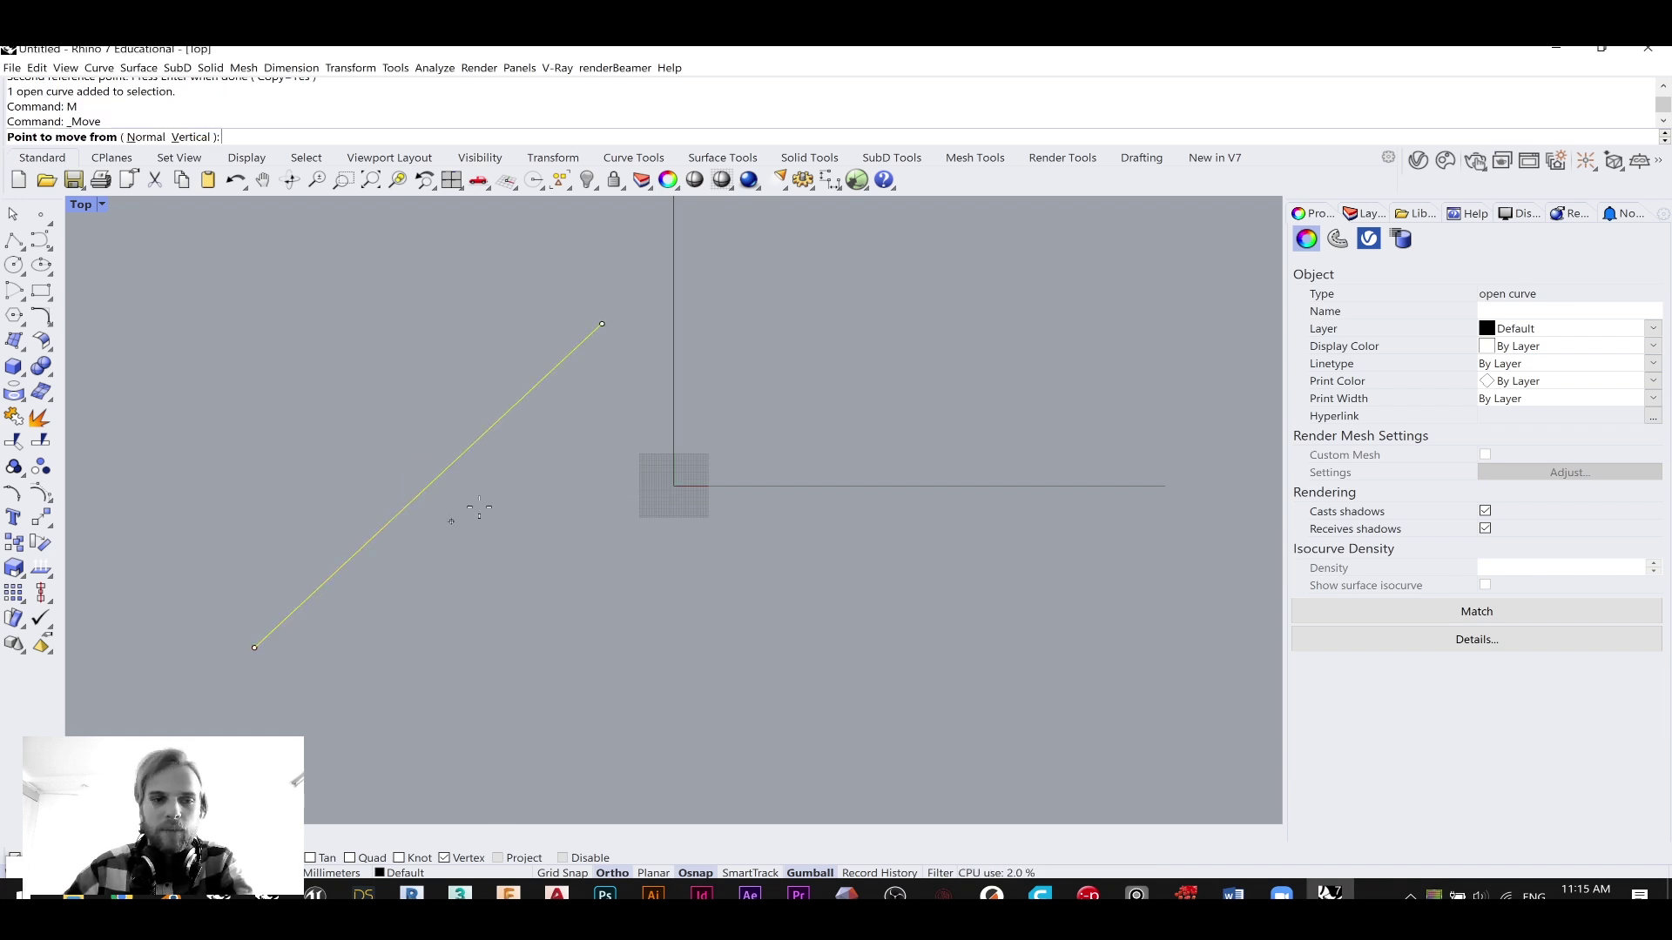
pyautogui.click(601, 324)
pyautogui.click(609, 502)
pyautogui.press('Return')
pyautogui.click(620, 512)
pyautogui.click(701, 513)
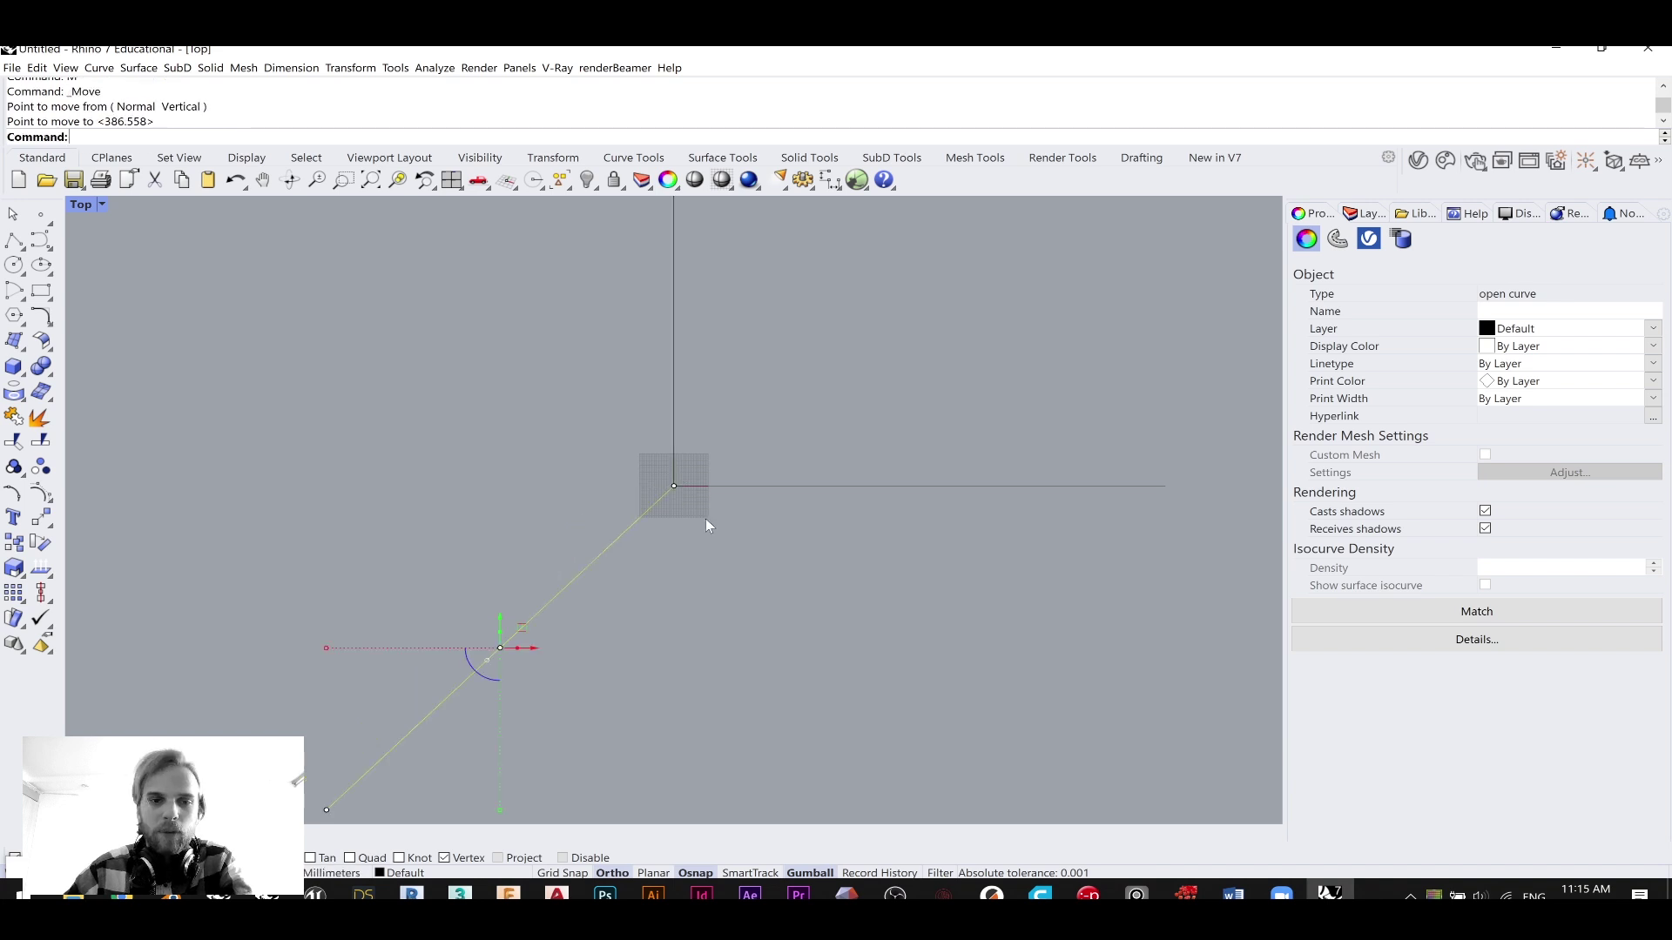
pyautogui.click(715, 520)
pyautogui.scroll(-10, 724, 519)
pyautogui.scroll(6, 715, 420)
pyautogui.moveTo(768, 431); pyautogui.dragTo(583, 366)
pyautogui.click(810, 555)
pyautogui.click(741, 635)
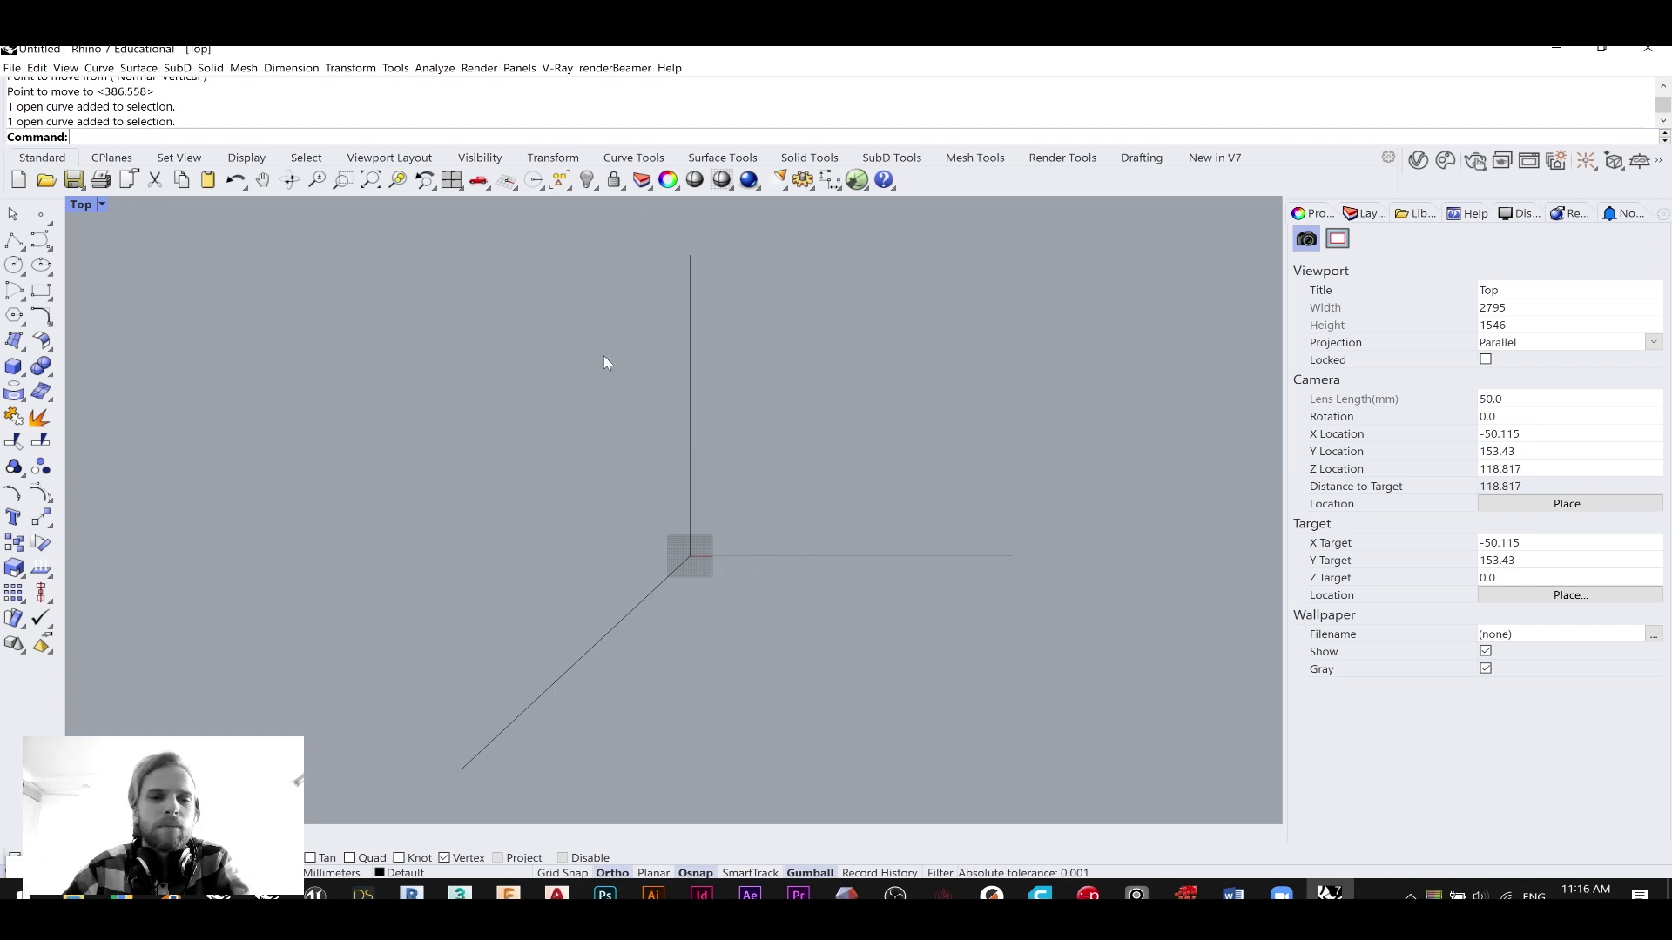
pyautogui.moveTo(756, 535); pyautogui.dragTo(693, 441, button='right')
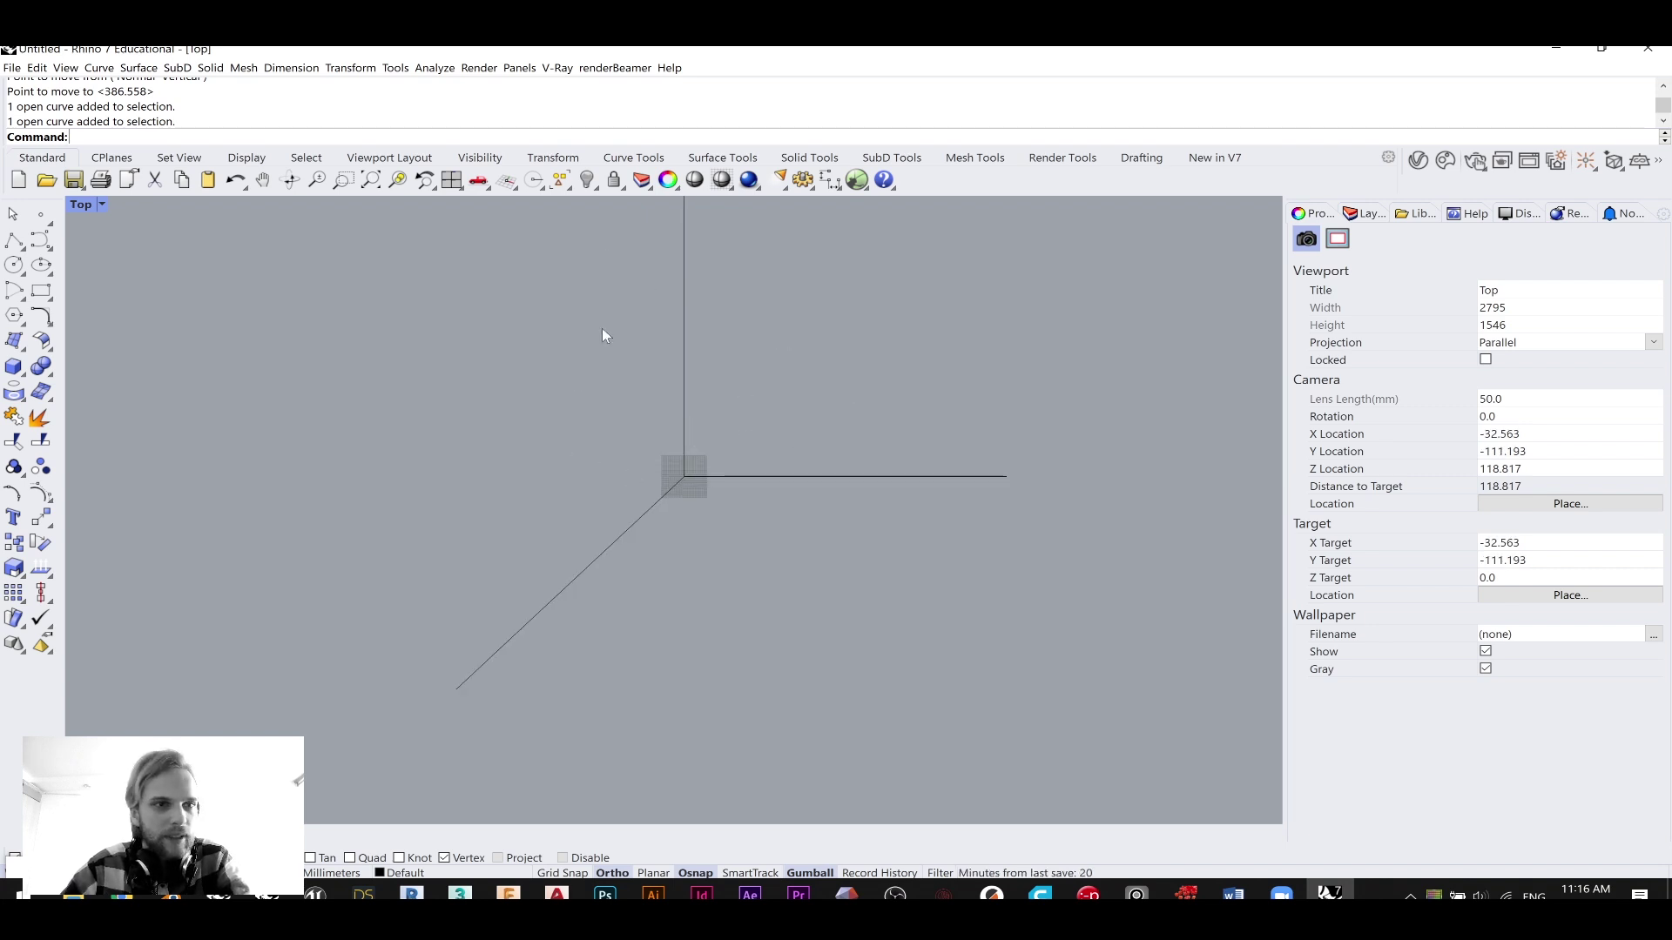
pyautogui.moveTo(688, 380); pyautogui.dragTo(660, 470, button='right')
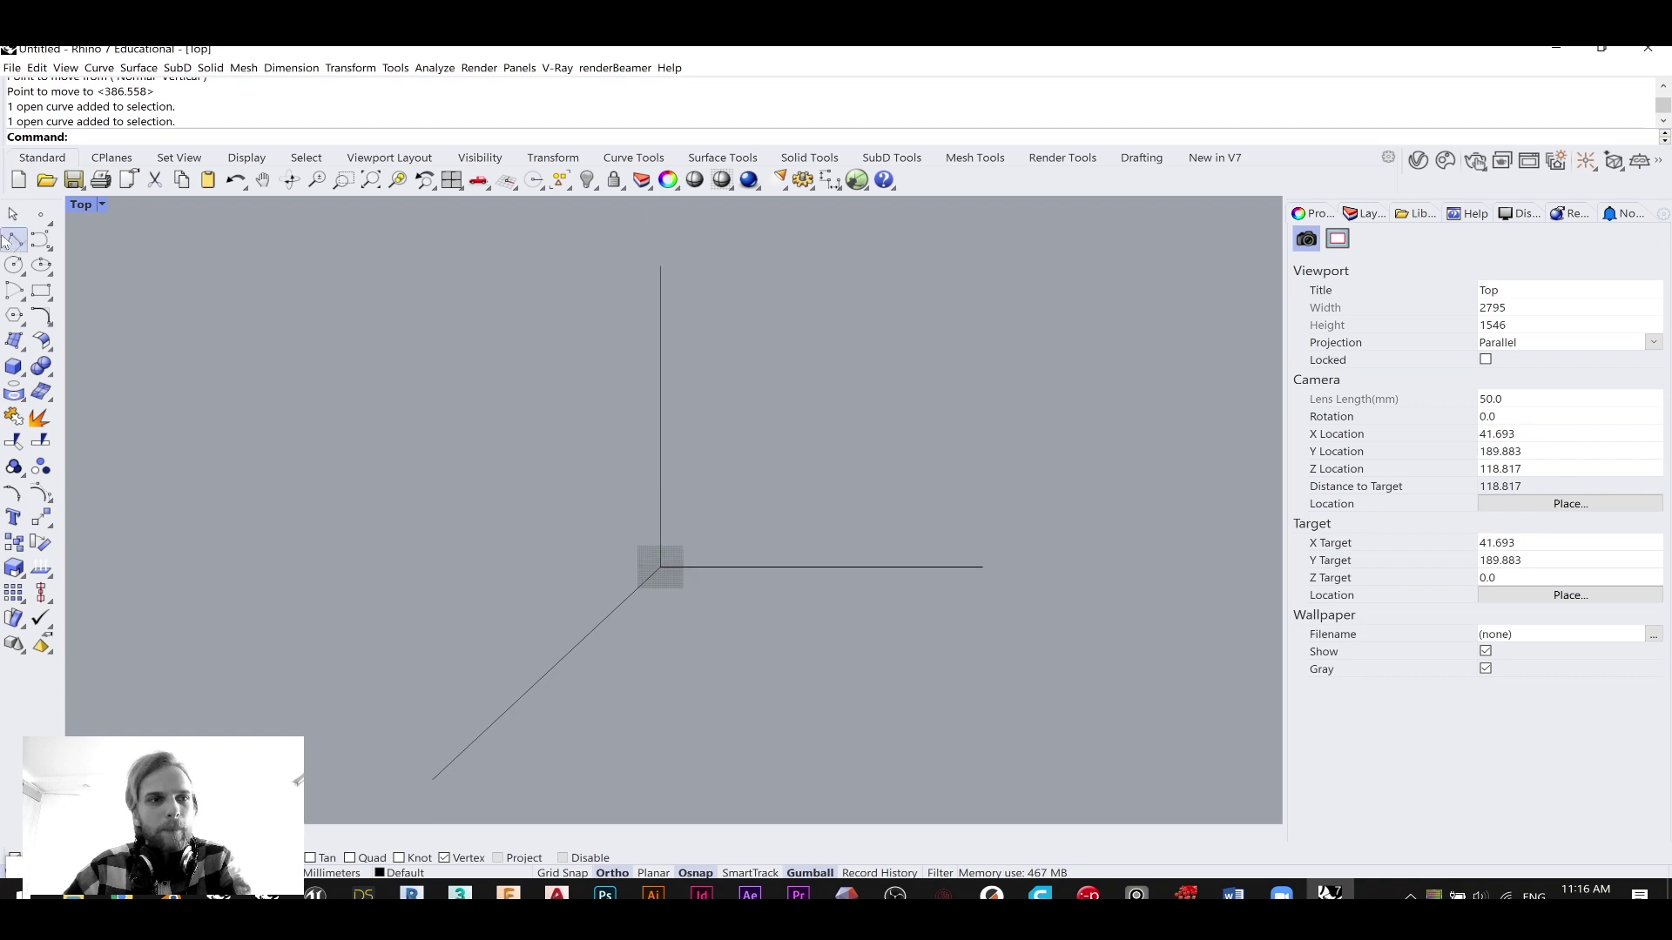
pyautogui.moveTo(784, 660); pyautogui.dragTo(578, 504)
pyautogui.moveTo(802, 690); pyautogui.dragTo(592, 514)
pyautogui.click(771, 674)
pyautogui.moveTo(704, 605); pyautogui.dragTo(708, 534, button='right')
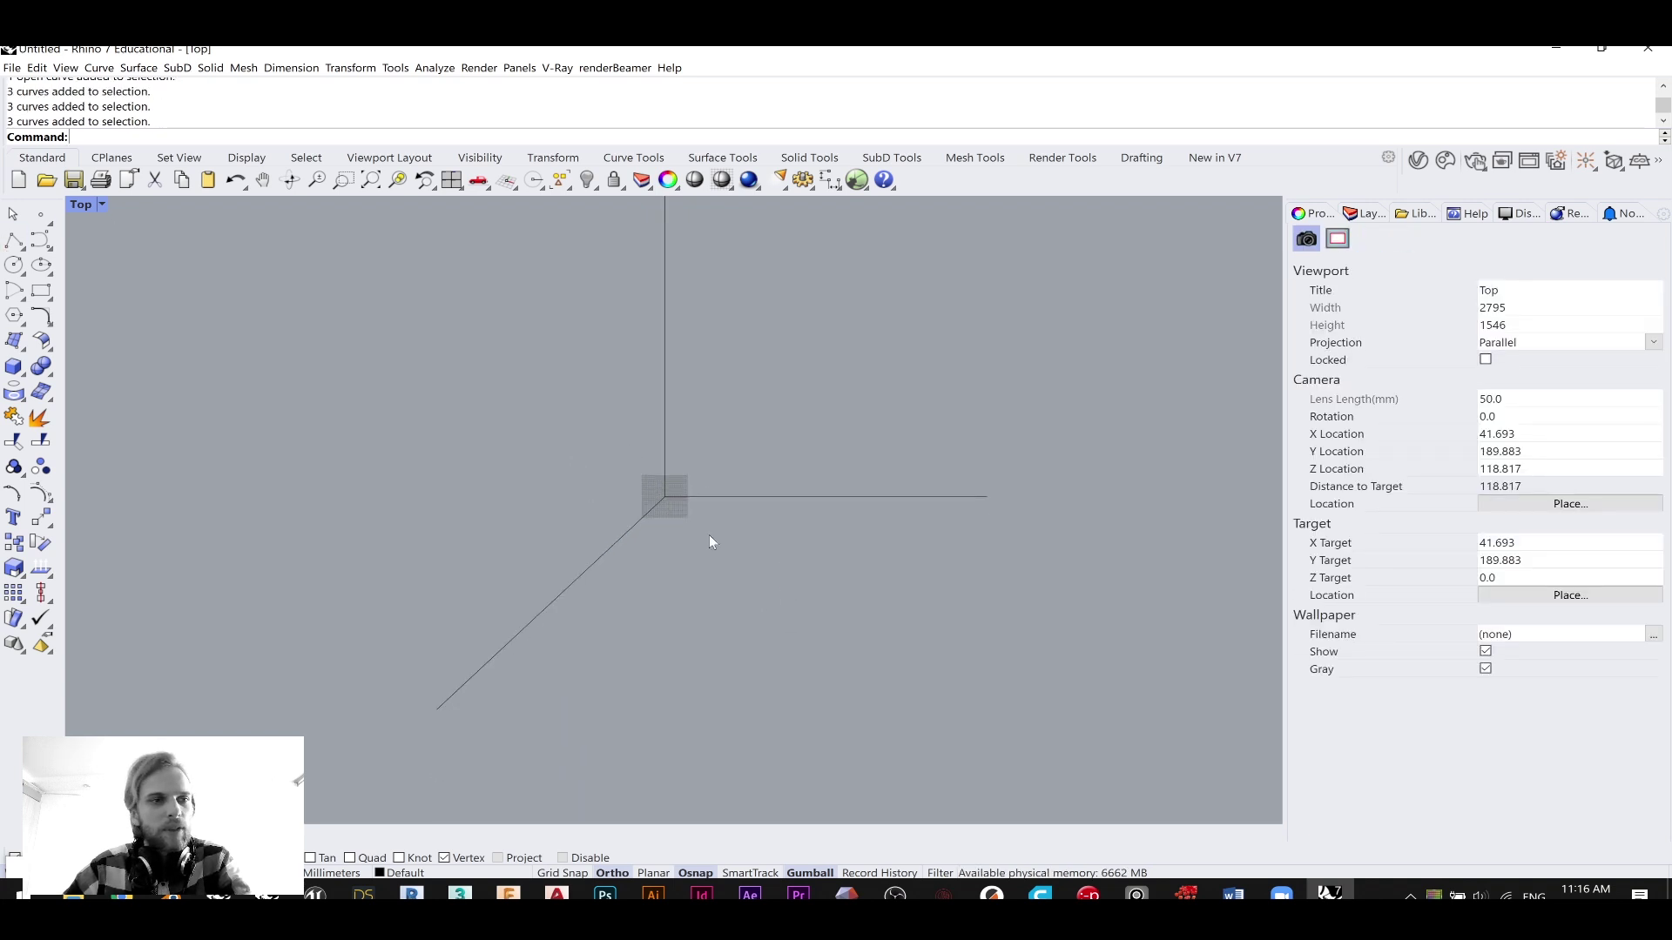
pyautogui.click(14, 240)
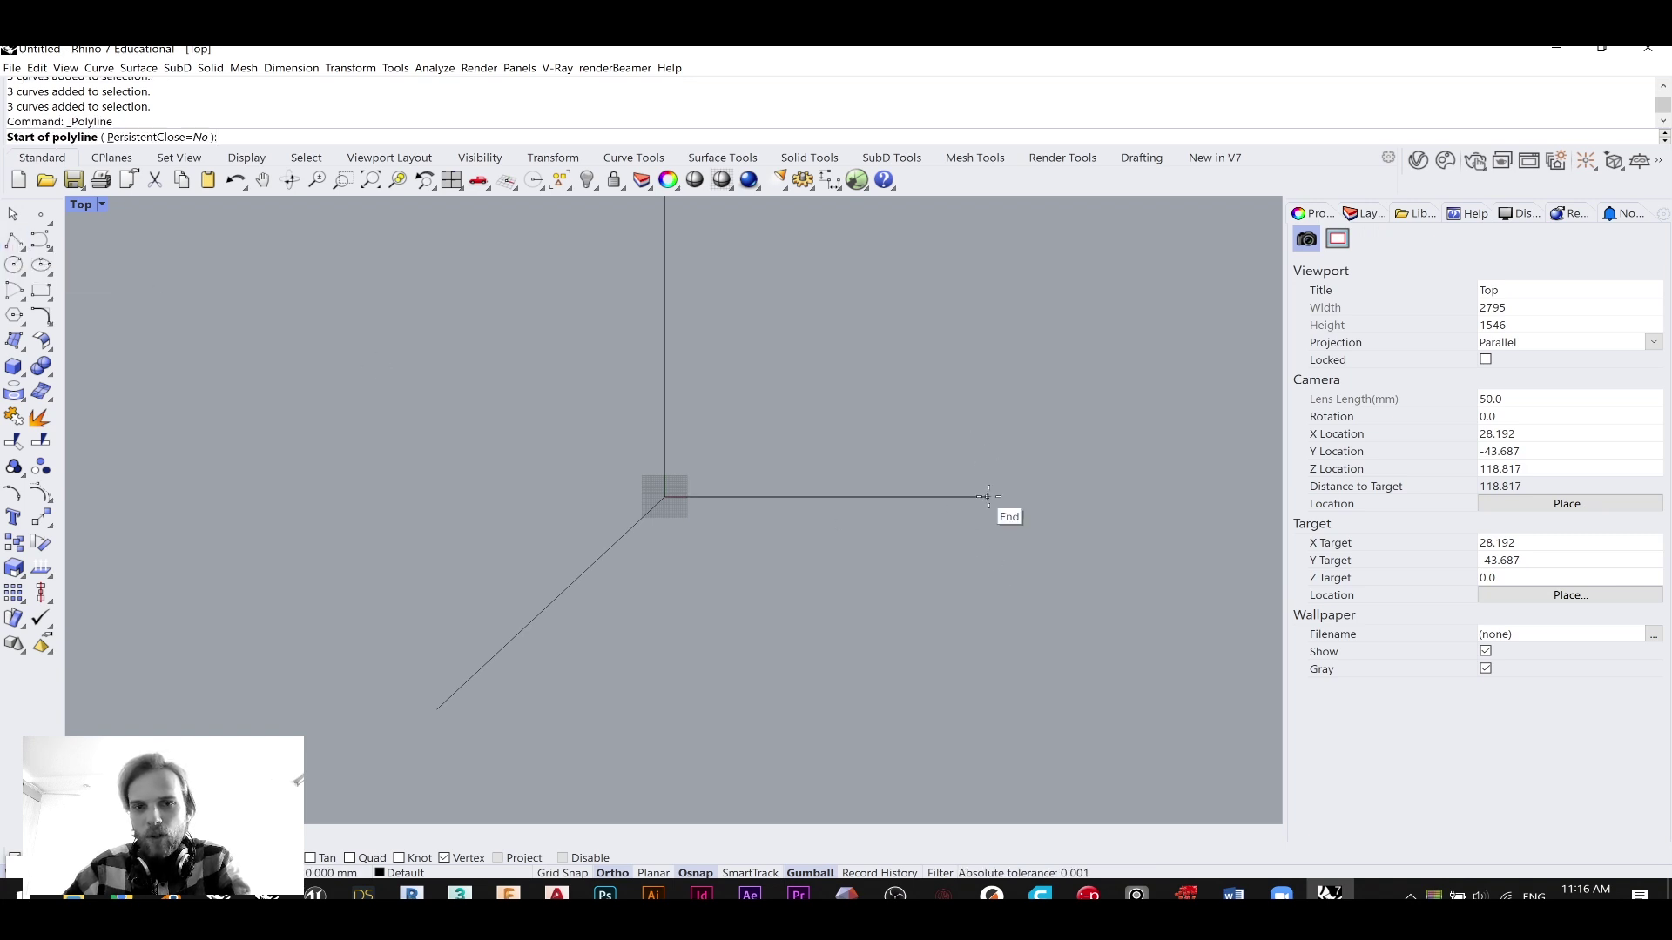
pyautogui.press('Escape')
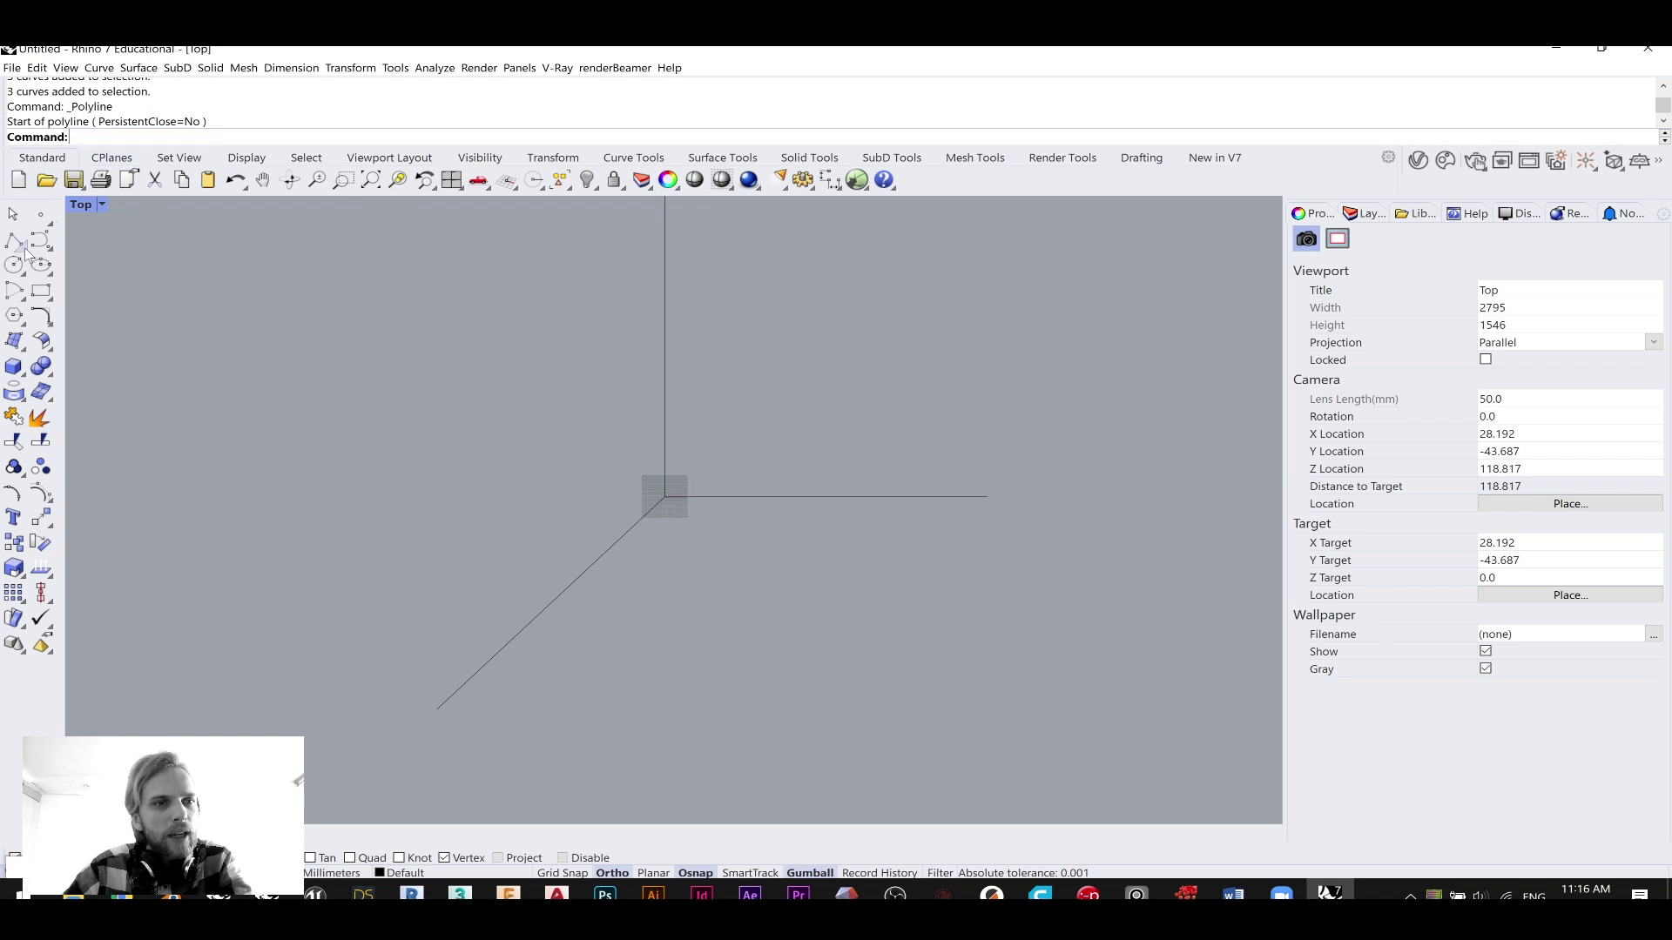
# - Draw a short vertical line from its midpoint, centred on the outer end of the horizontal axis line
pyautogui.click(21, 247)
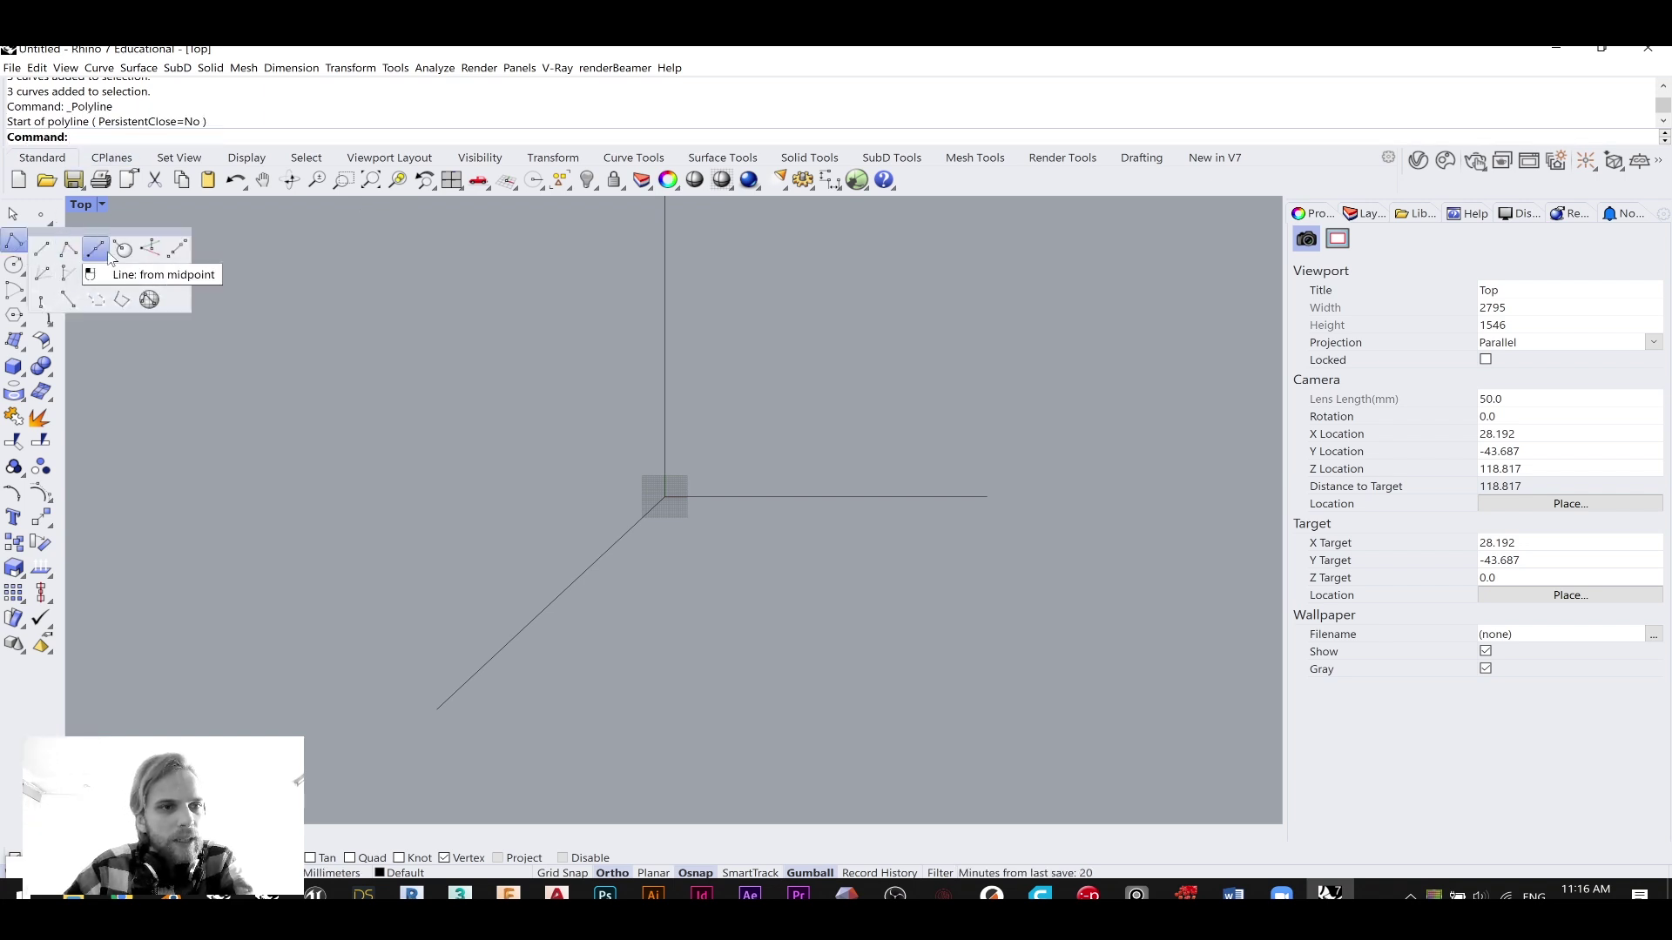
pyautogui.click(95, 251)
pyautogui.click(988, 497)
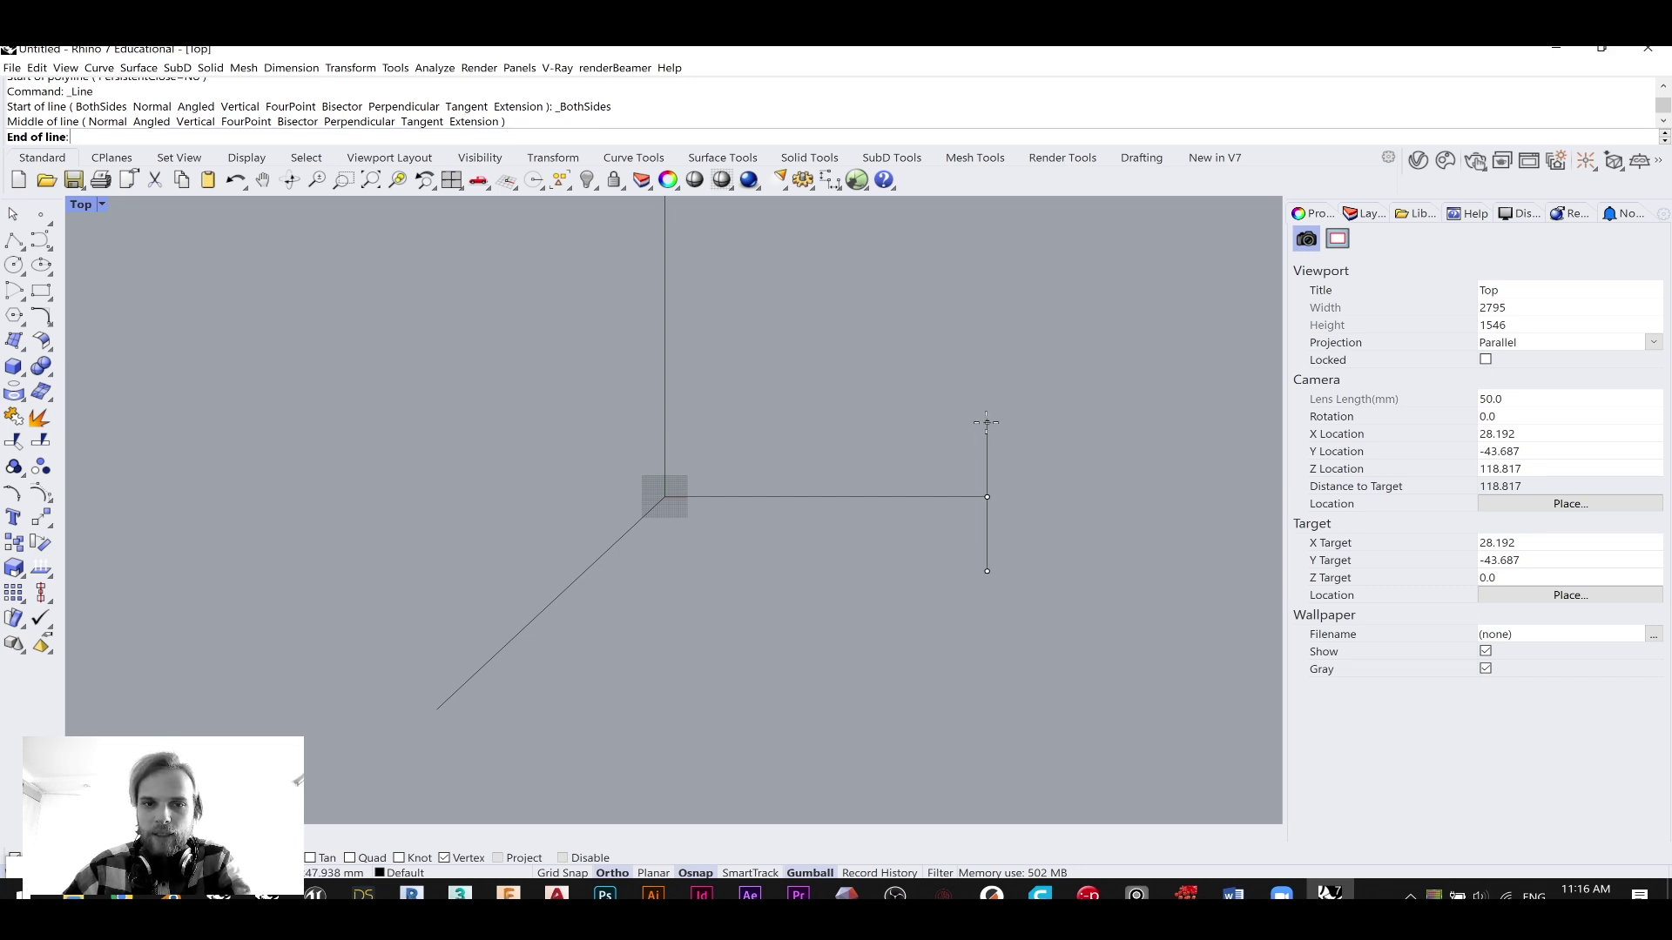
pyautogui.click(988, 429)
pyautogui.moveTo(855, 324); pyautogui.dragTo(912, 432, button='right')
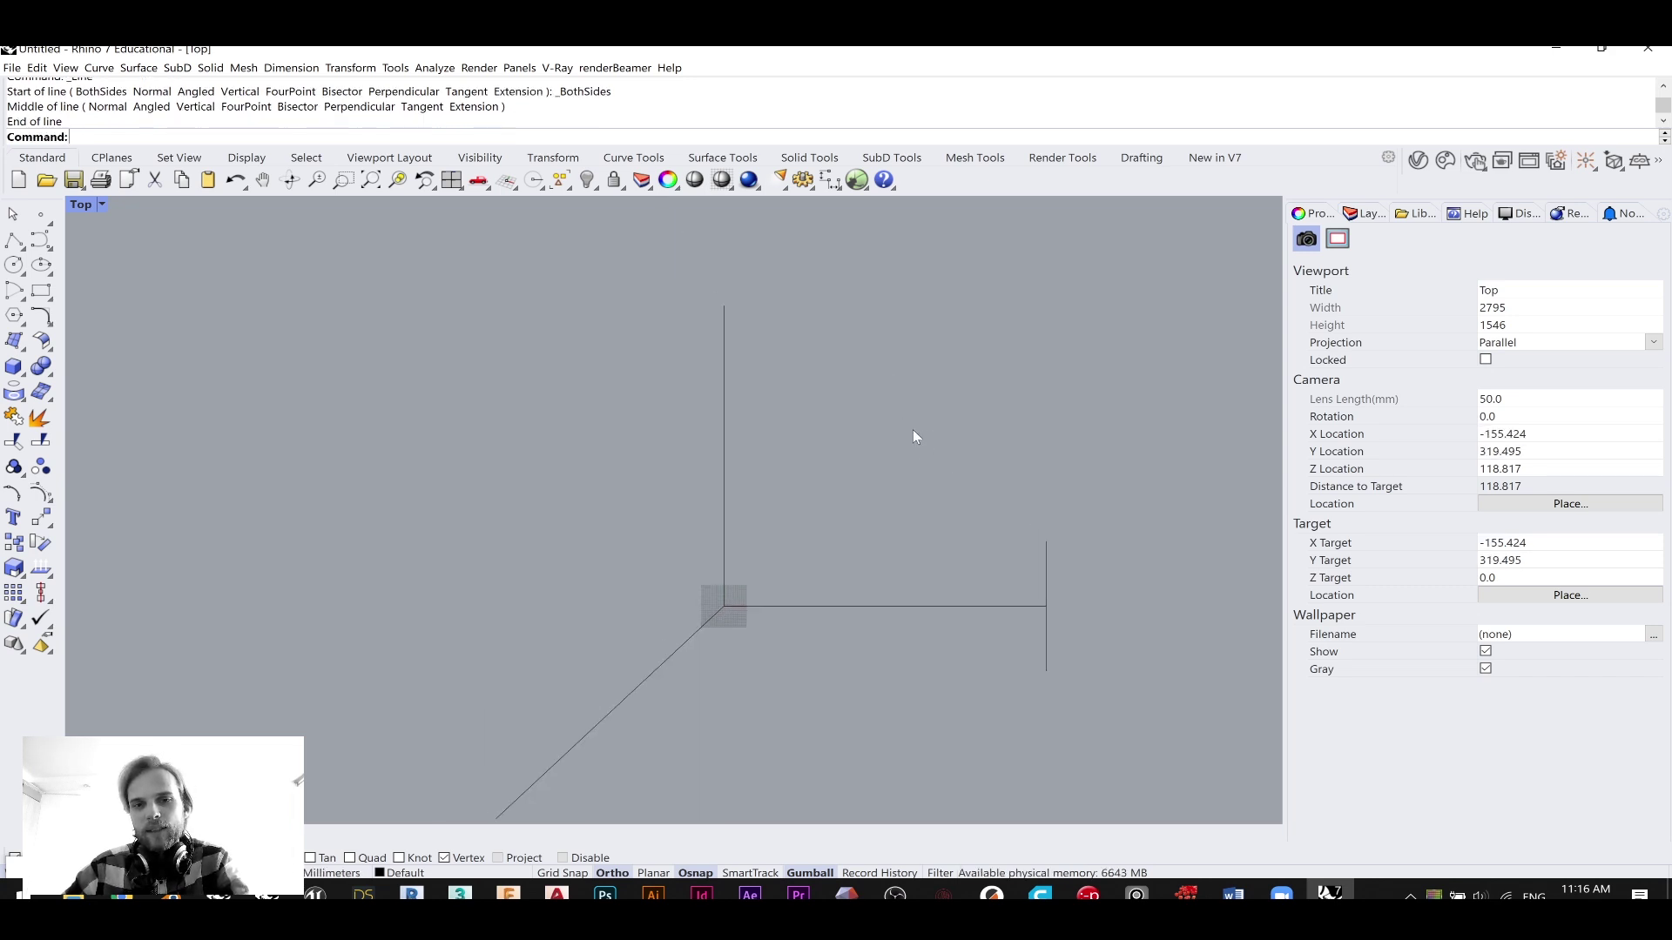
# - Draw a short horizontal line from its midpoint, centred on the outer end of the vertical axis line
pyautogui.rightClick(754, 307)
pyautogui.click(721, 304)
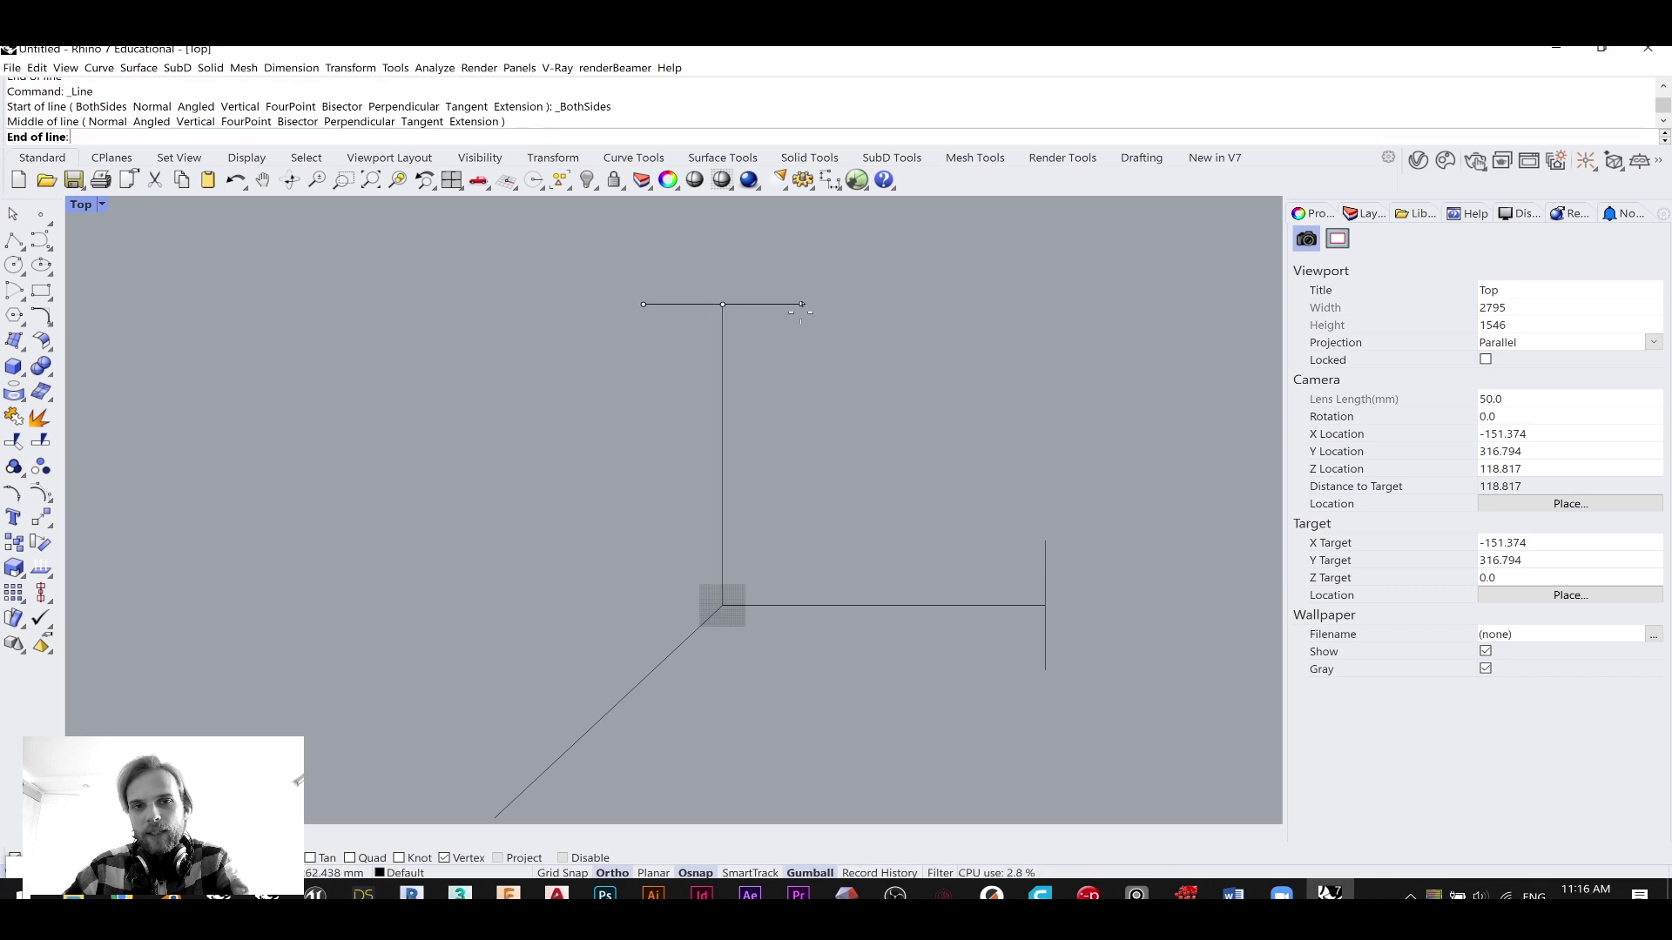
pyautogui.click(801, 329)
# - Draw a short vertical line from its midpoint, centred on the outer end of the diagonal axis line
pyautogui.moveTo(872, 521); pyautogui.dragTo(893, 394, button='right')
pyautogui.scroll(-2, 893, 393)
pyautogui.scroll(4, 639, 571)
pyautogui.rightClick(644, 583)
pyautogui.click(647, 602)
pyautogui.click(644, 545)
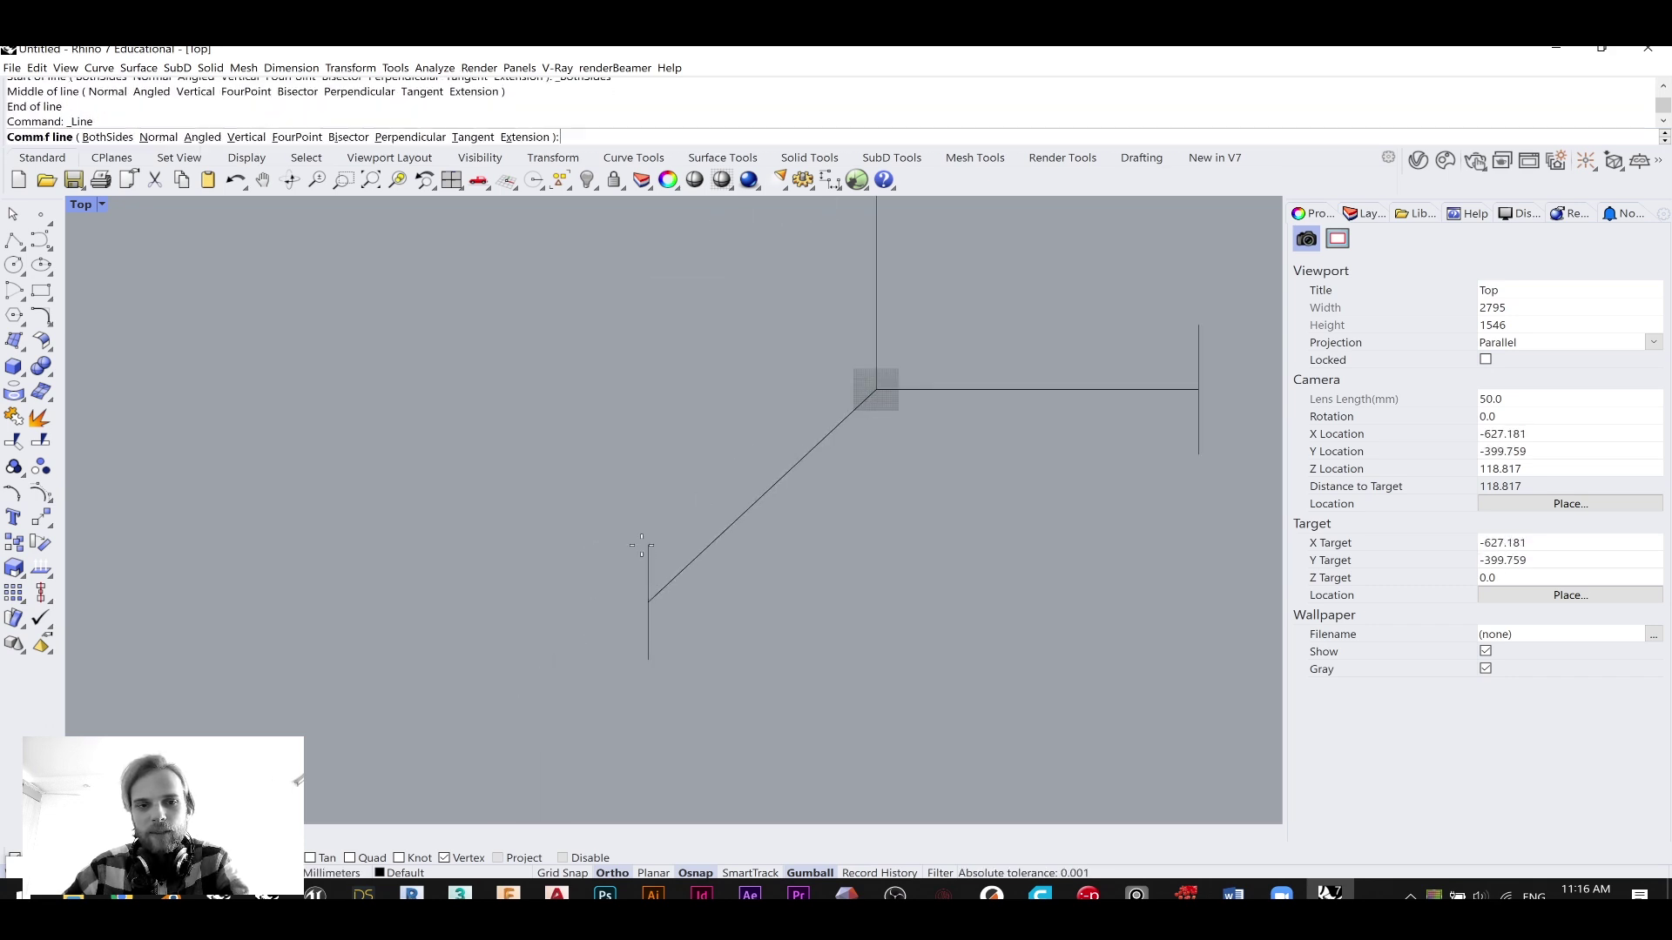
# - Rotate the short line at the diagonal's outer end about its midpoint so that it crosses the diagonal perpendicularly
pyautogui.click(647, 568)
pyautogui.scroll(3, 648, 600)
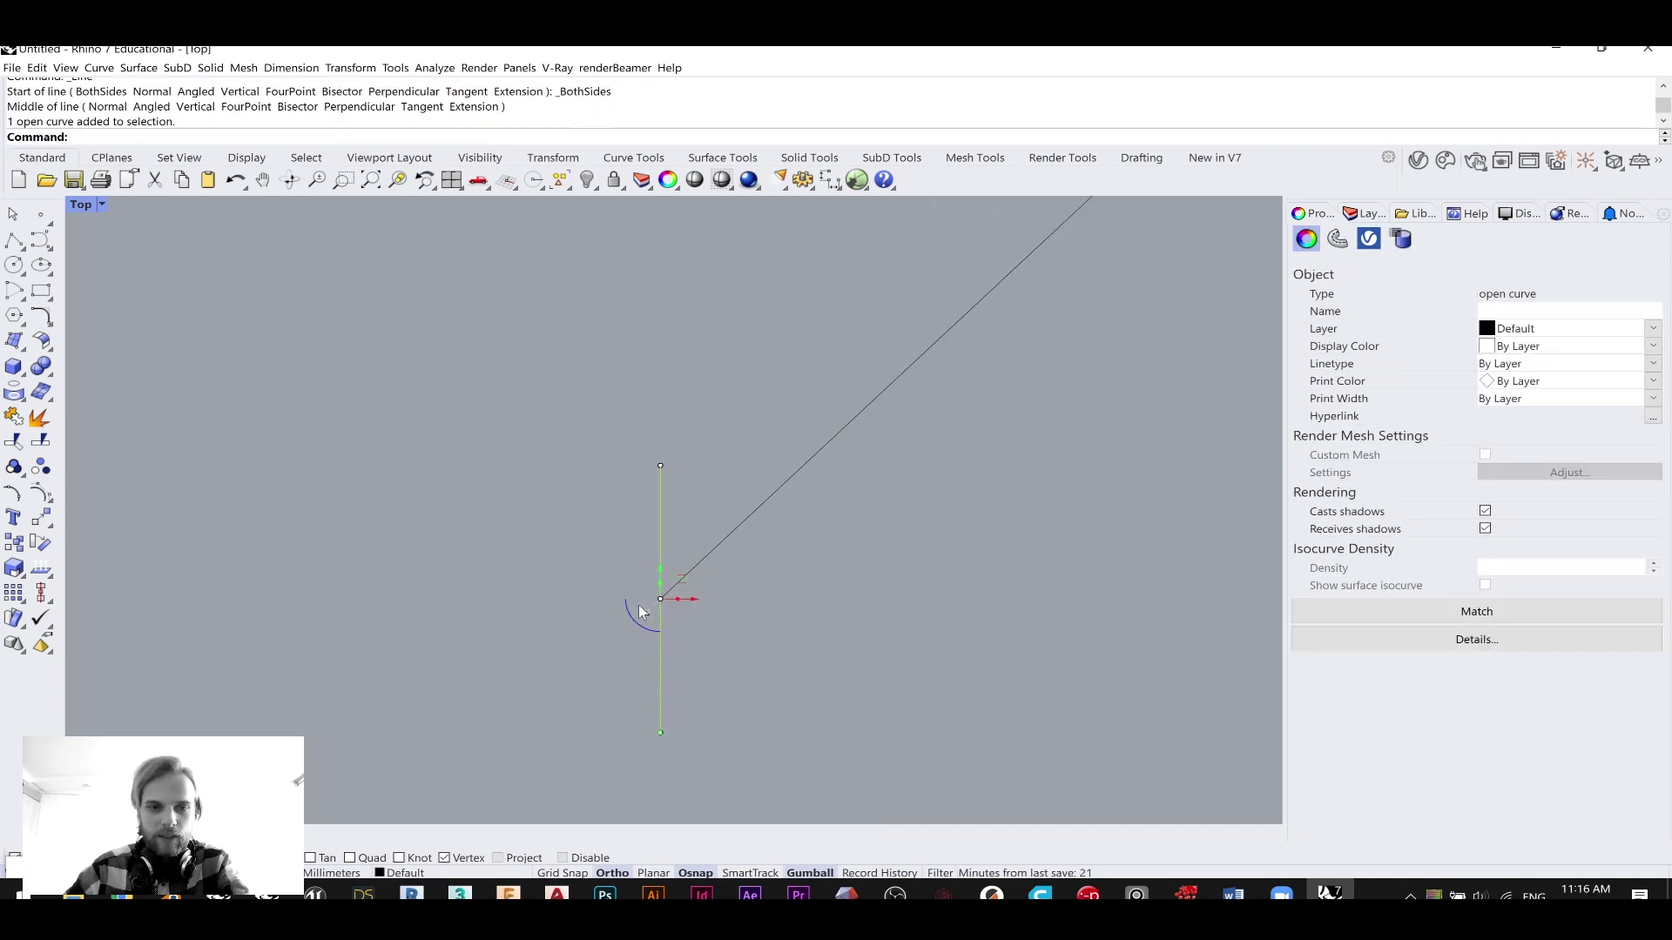
pyautogui.click(645, 627)
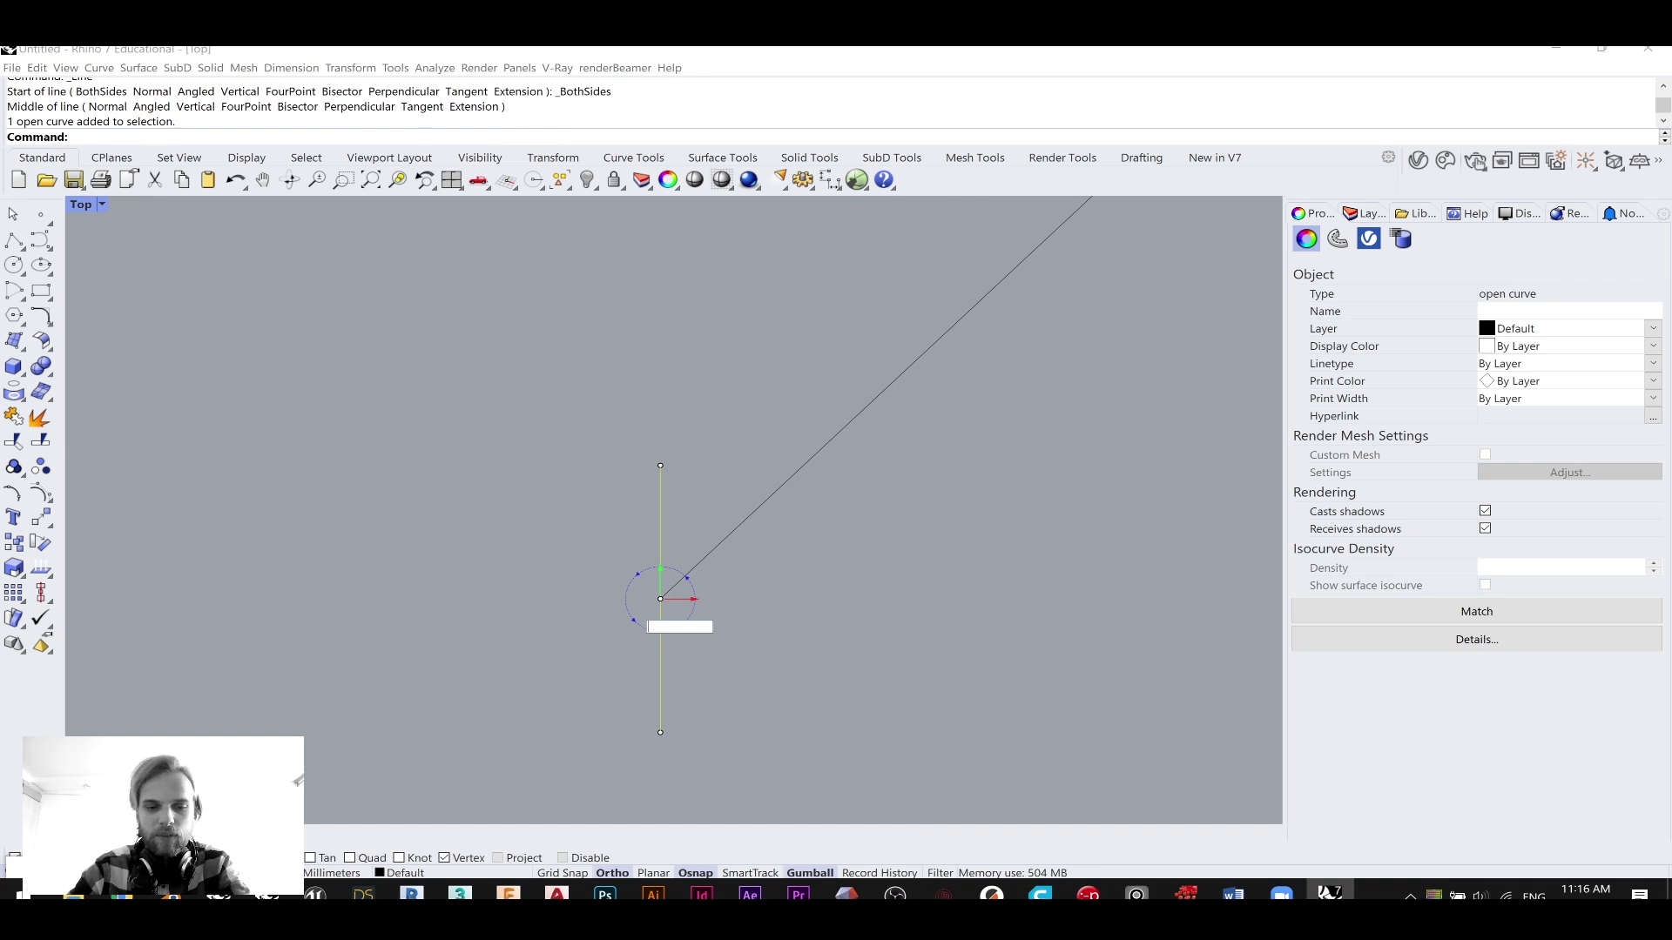
pyautogui.press('Return')
pyautogui.click(644, 432)
pyautogui.scroll(-8, 645, 436)
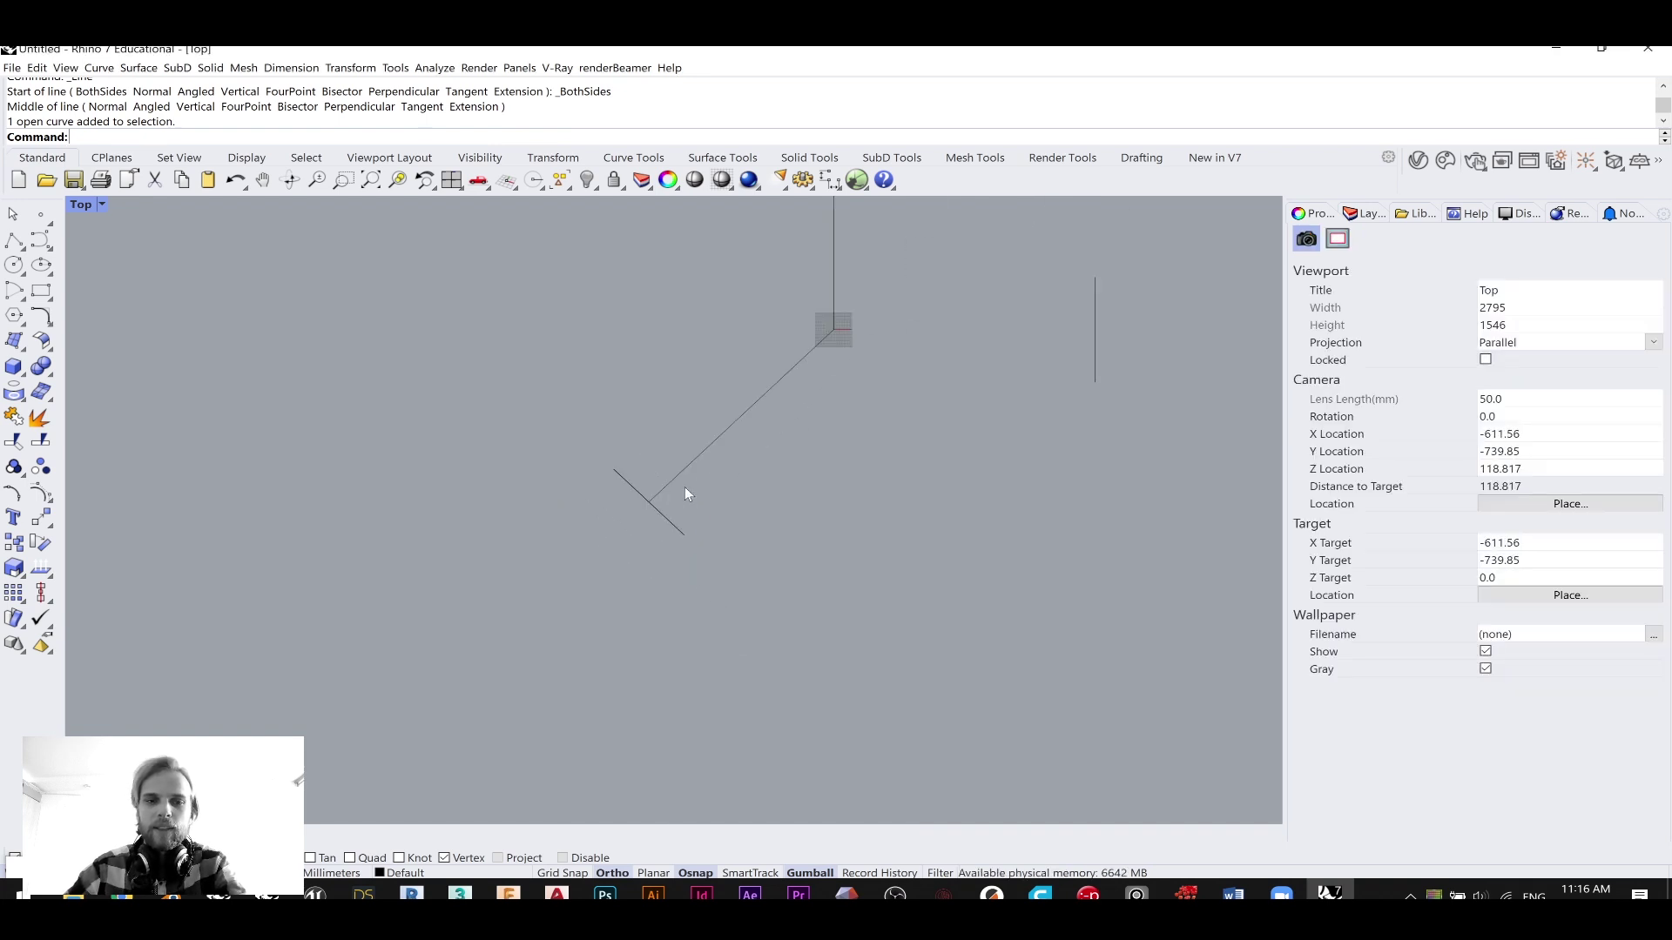
# - Scale the short line at the diagonal's outer end up about its midpoint by a factor of about 2.9
pyautogui.moveTo(673, 493); pyautogui.dragTo(609, 656, button='right')
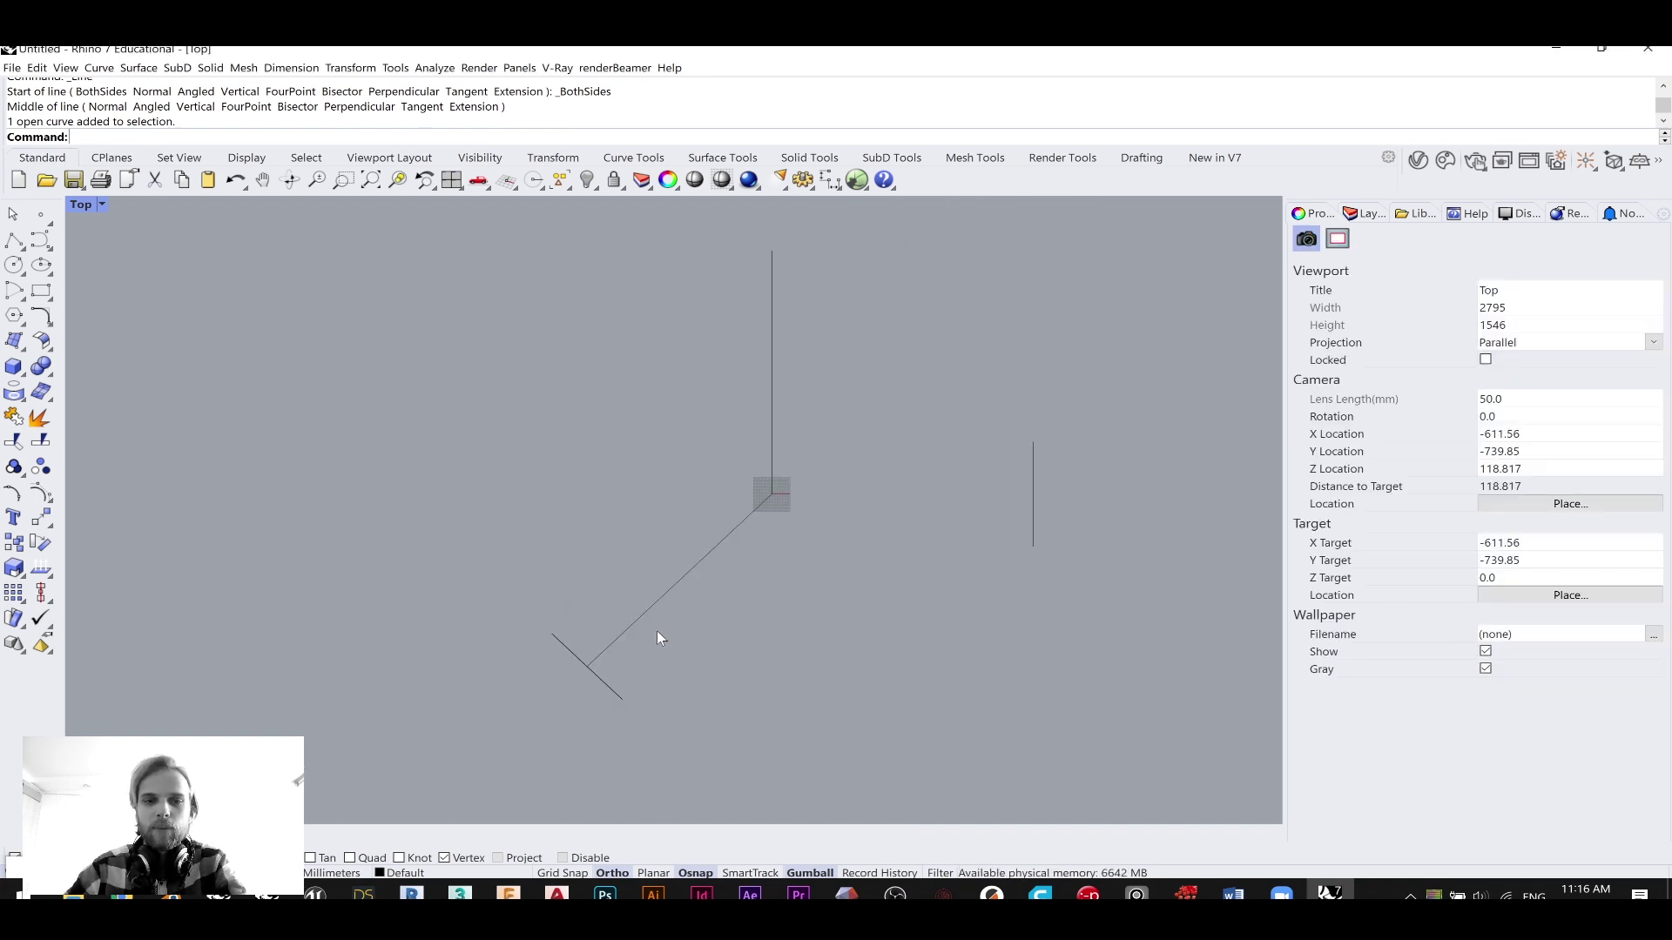
pyautogui.click(572, 660)
pyautogui.scroll(2, 571, 664)
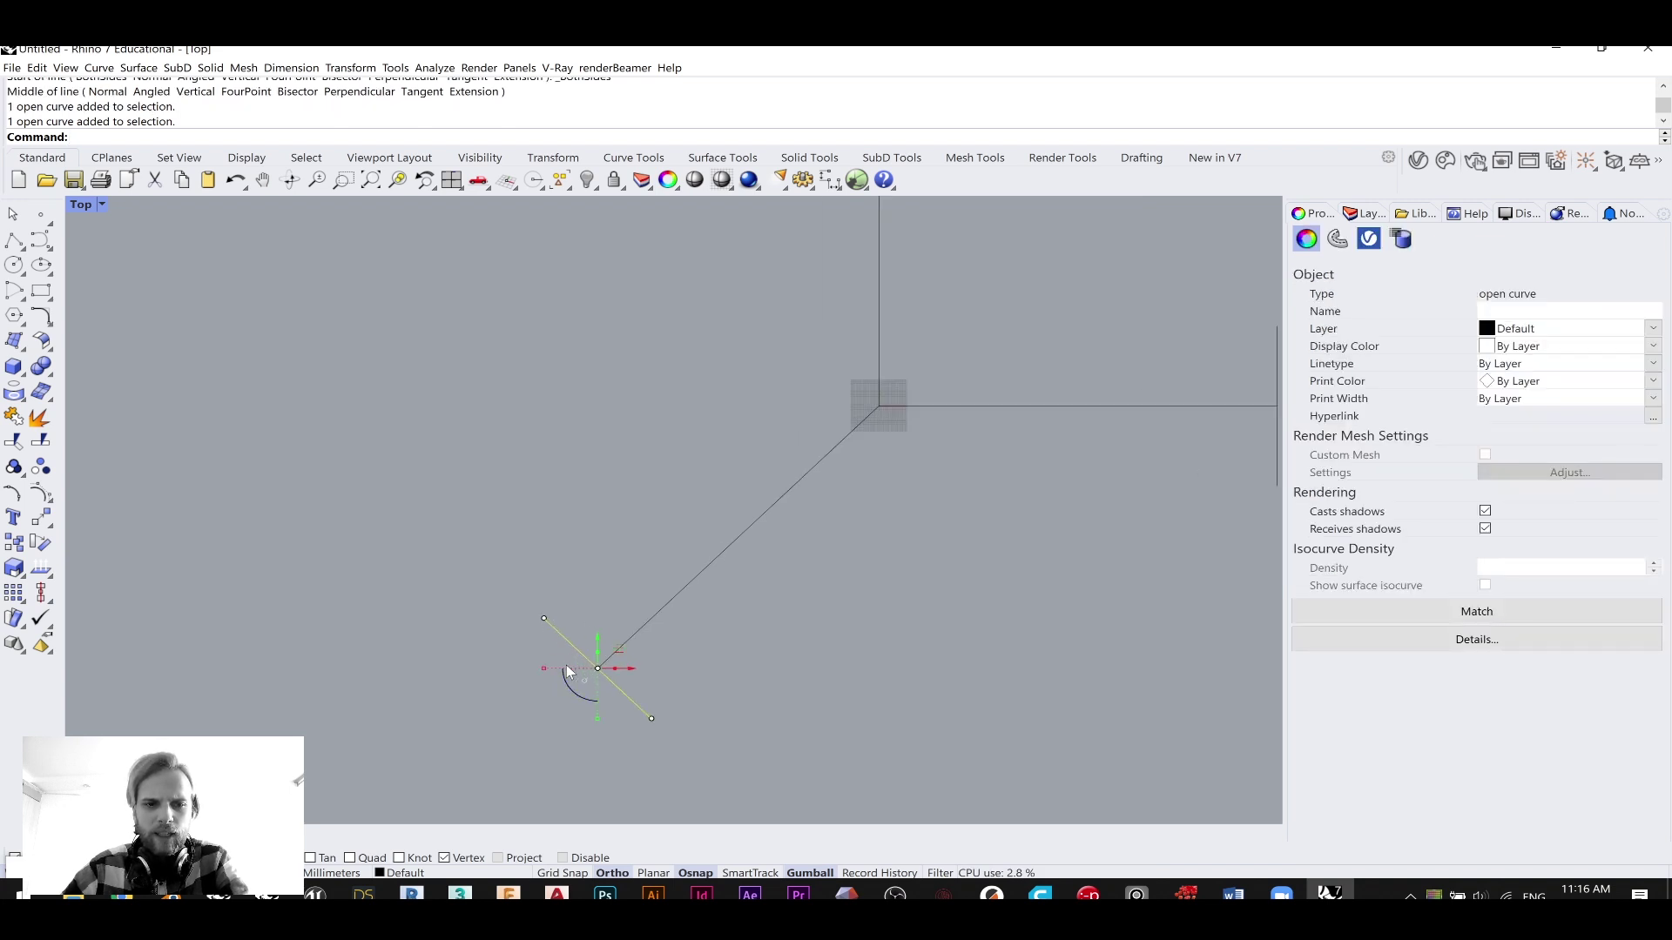
pyautogui.write('Scale')
pyautogui.press('Return')
pyautogui.click(597, 668)
pyautogui.click(543, 618)
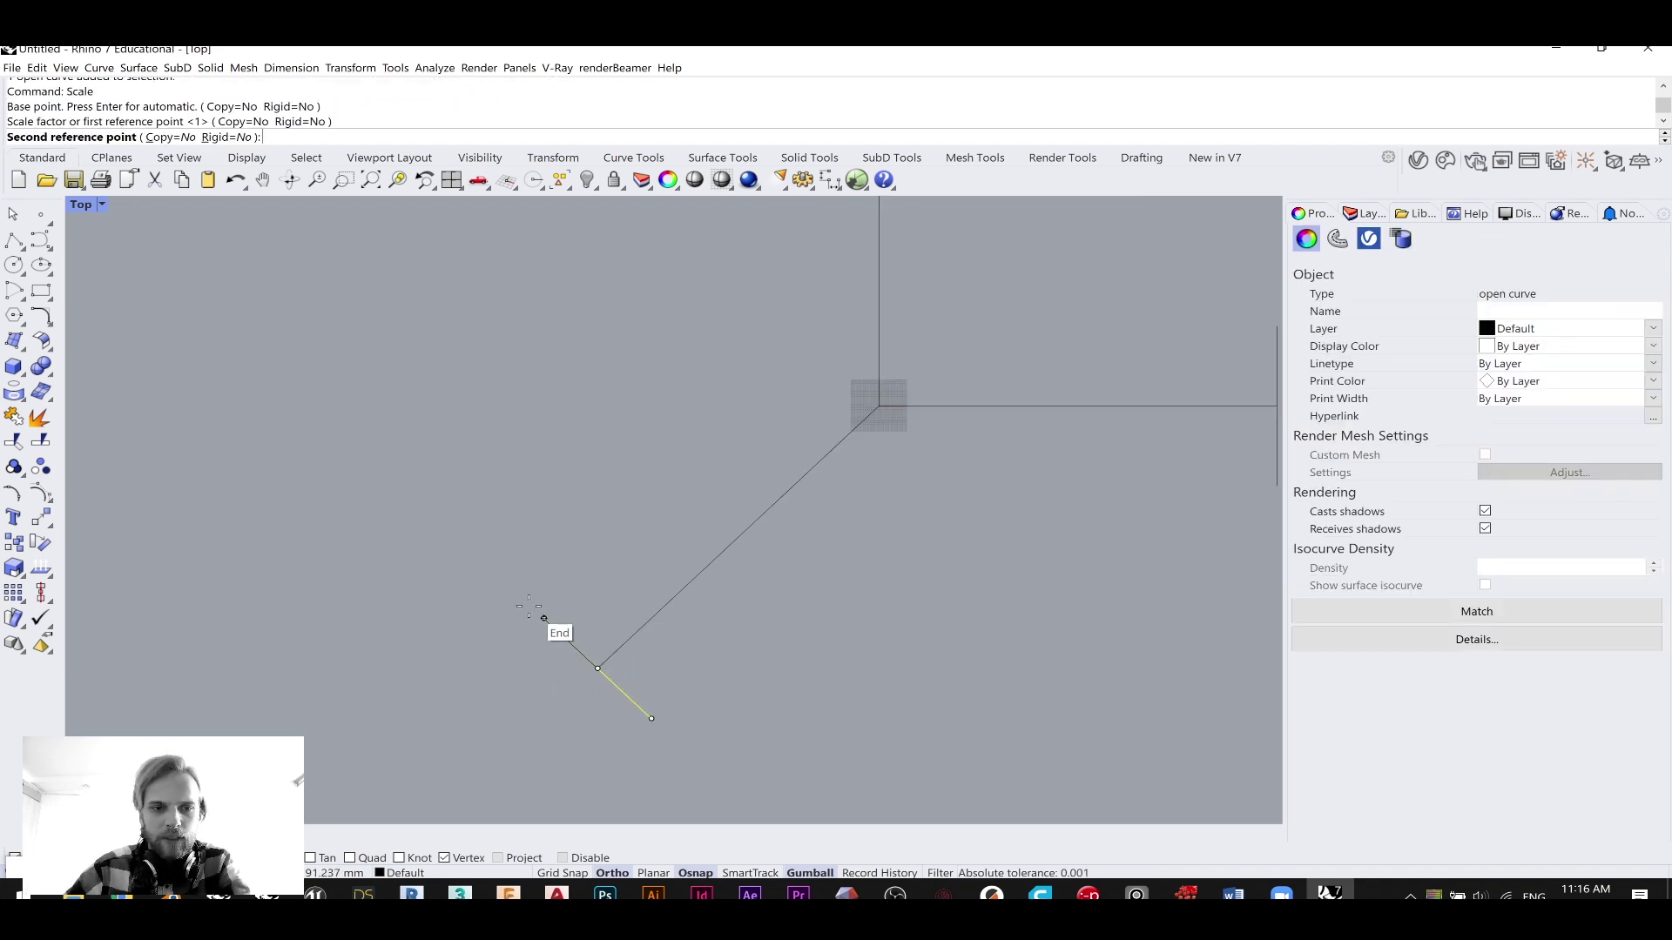
pyautogui.click(382, 513)
pyautogui.scroll(-8, 444, 510)
pyautogui.click(536, 463)
pyautogui.scroll(4, 489, 510)
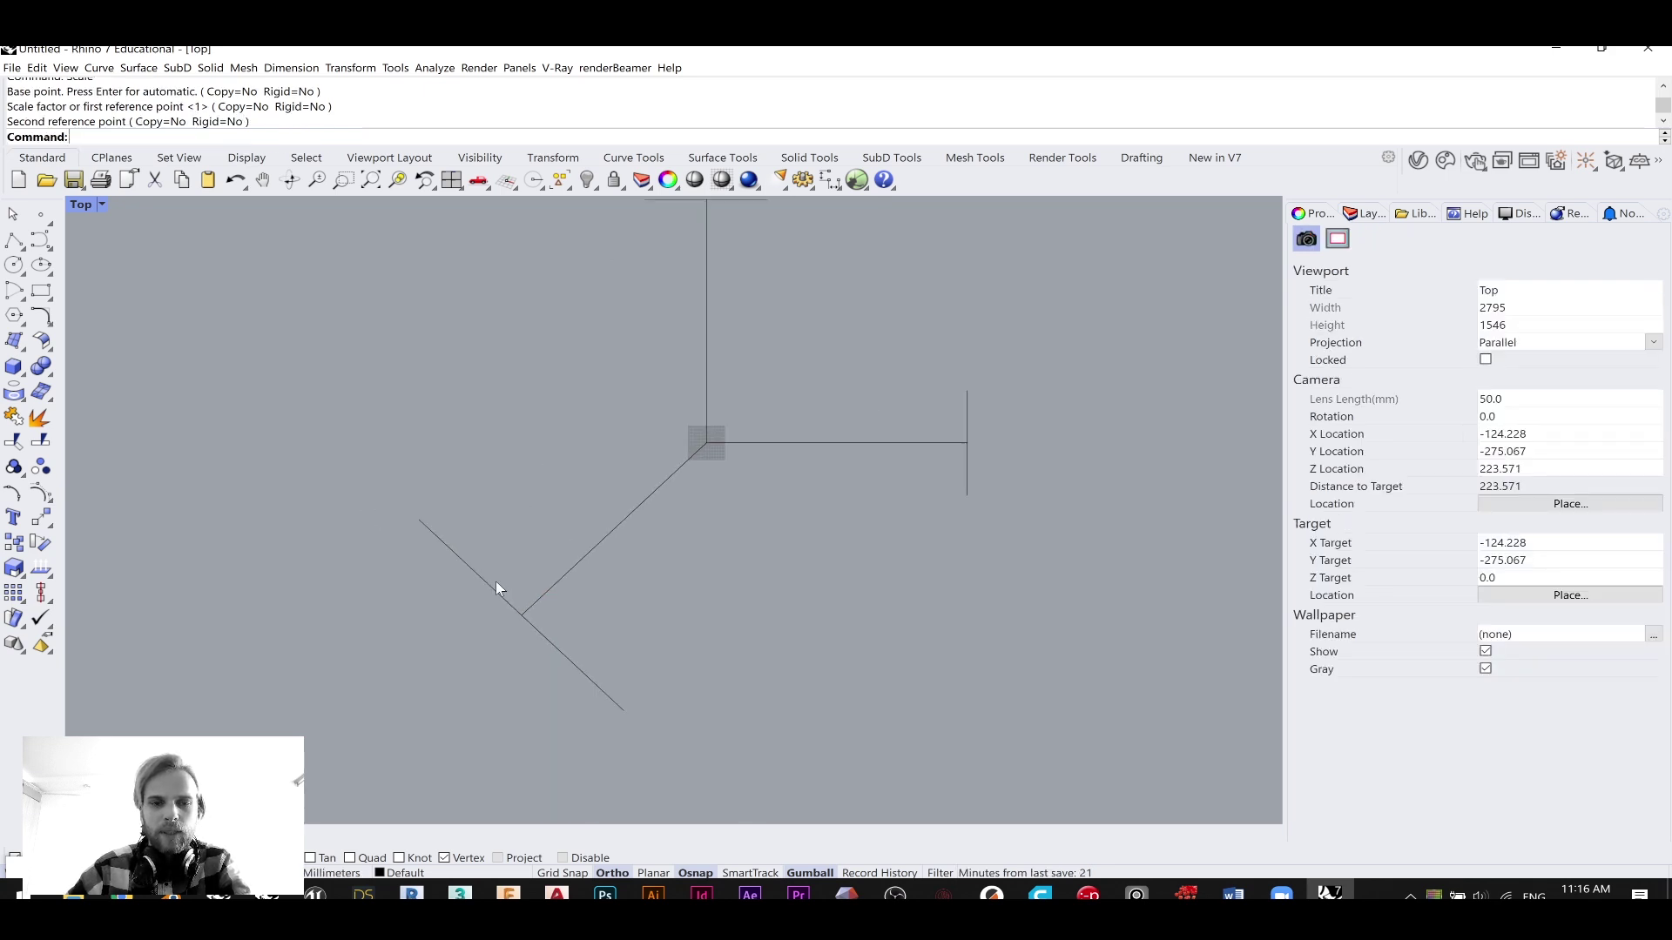
# - Scale the line across the diagonal's outer end down about its midpoint by a factor of about 0.45
pyautogui.click(496, 582)
pyautogui.press('Return')
pyautogui.click(522, 615)
pyautogui.click(419, 520)
pyautogui.click(474, 576)
pyautogui.scroll(-1, 529, 489)
pyautogui.press('Escape')
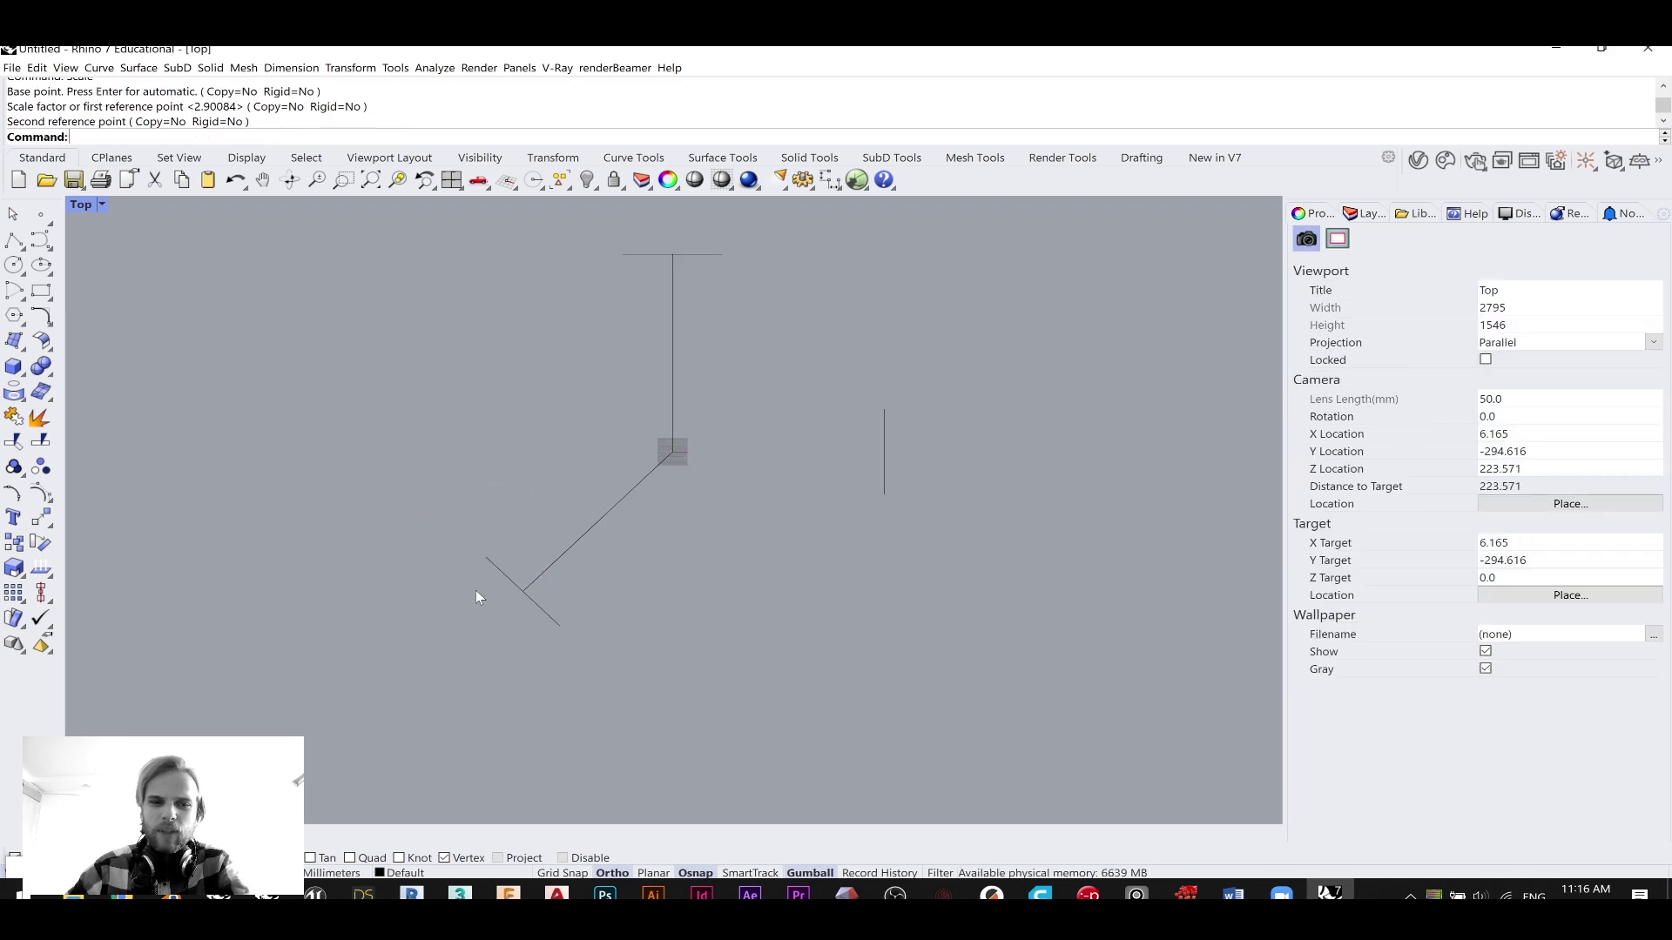
# - Turn Ortho off and scale the line across the diagonal's outer end up slightly about its midpoint
pyautogui.click(617, 874)
pyautogui.click(507, 579)
pyautogui.press('space')
pyautogui.scroll(4, 521, 591)
pyautogui.click(527, 595)
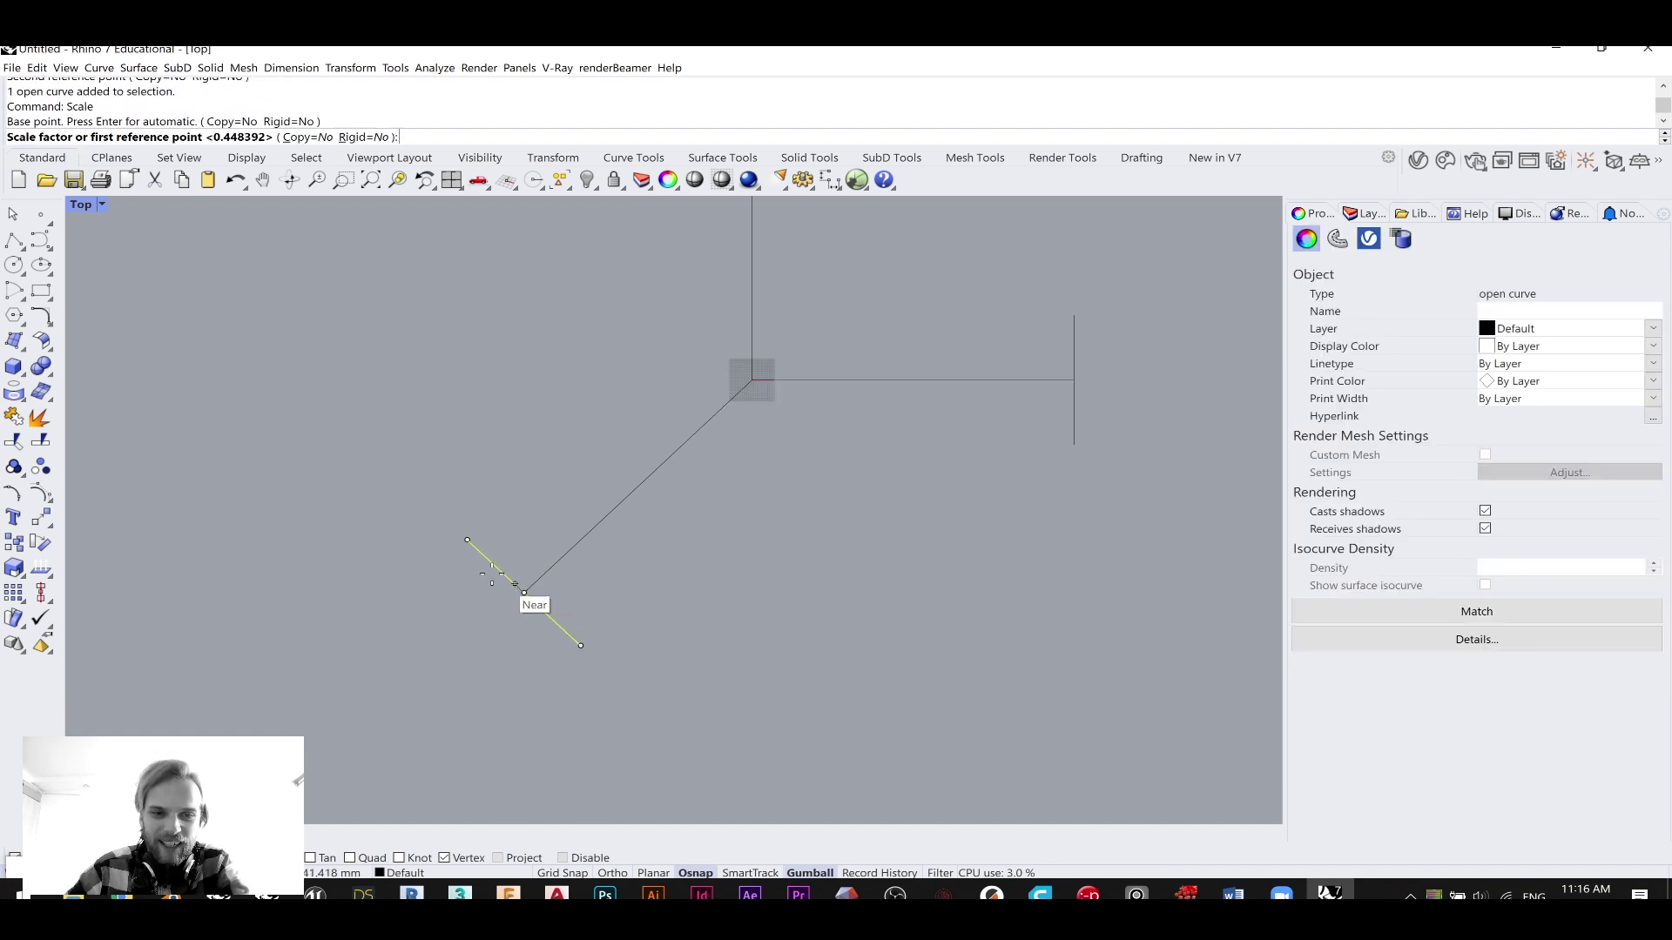
pyautogui.click(467, 541)
pyautogui.click(449, 522)
pyautogui.press('Escape')
pyautogui.scroll(-8, 528, 452)
pyautogui.moveTo(541, 439); pyautogui.dragTo(532, 524, button='right')
pyautogui.scroll(4, 533, 525)
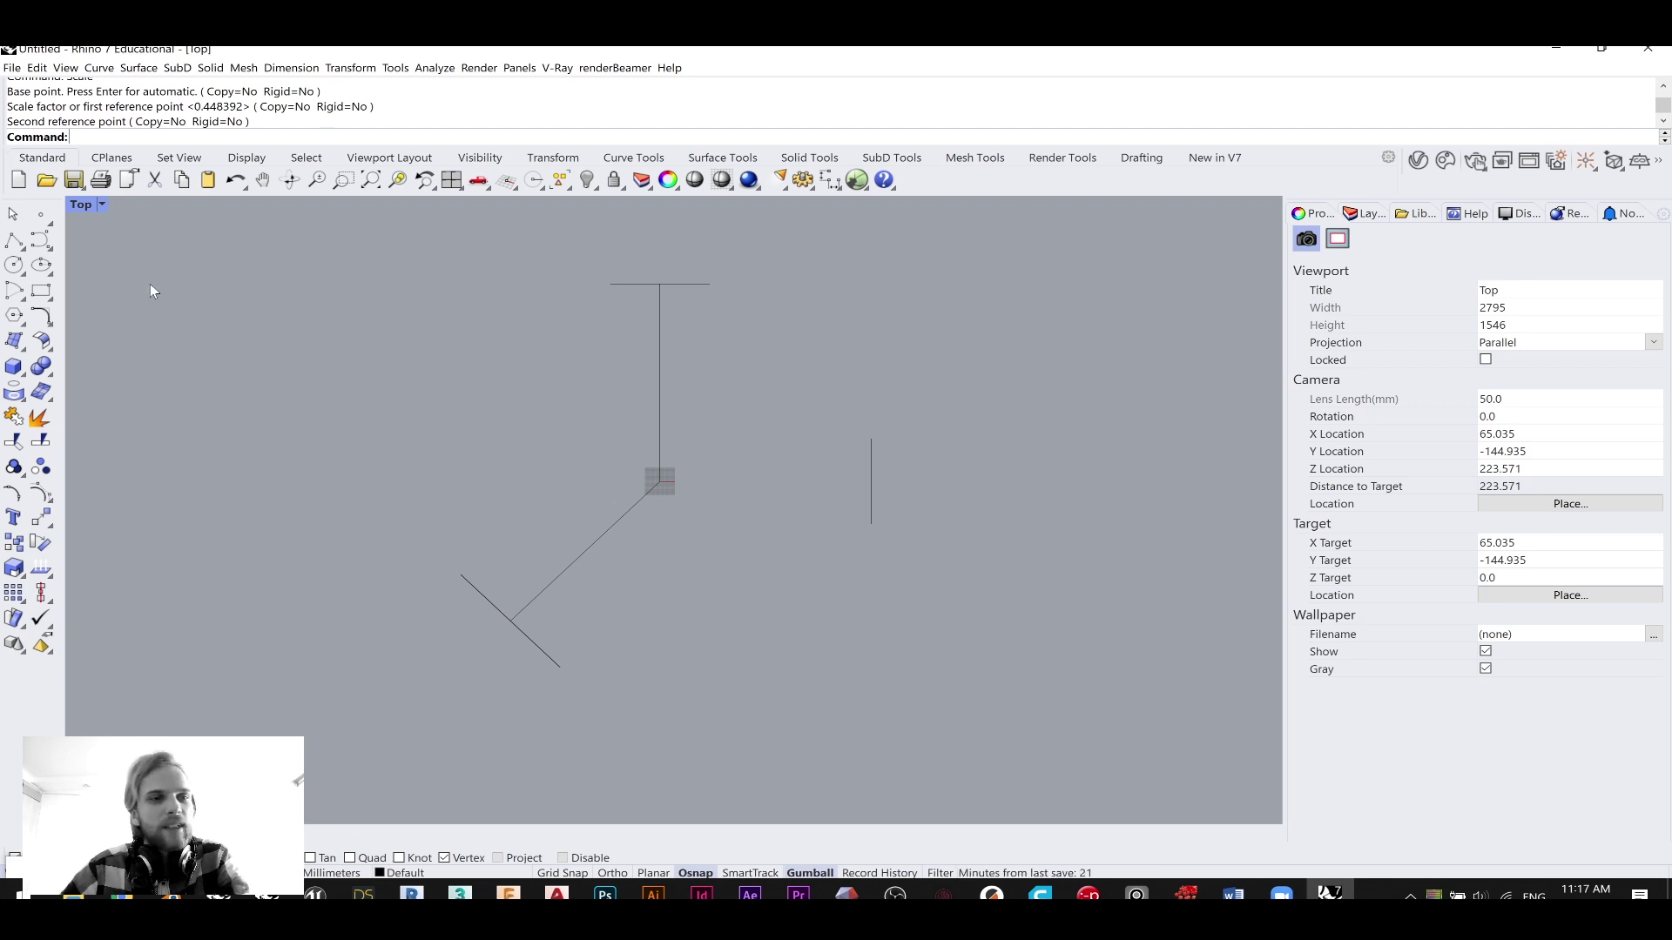
# - Place three point objects, one in each gap between neighbouring axis lines around the origin
pyautogui.click(14, 239)
pyautogui.press('Escape')
pyautogui.click(41, 213)
pyautogui.scroll(1, 546, 438)
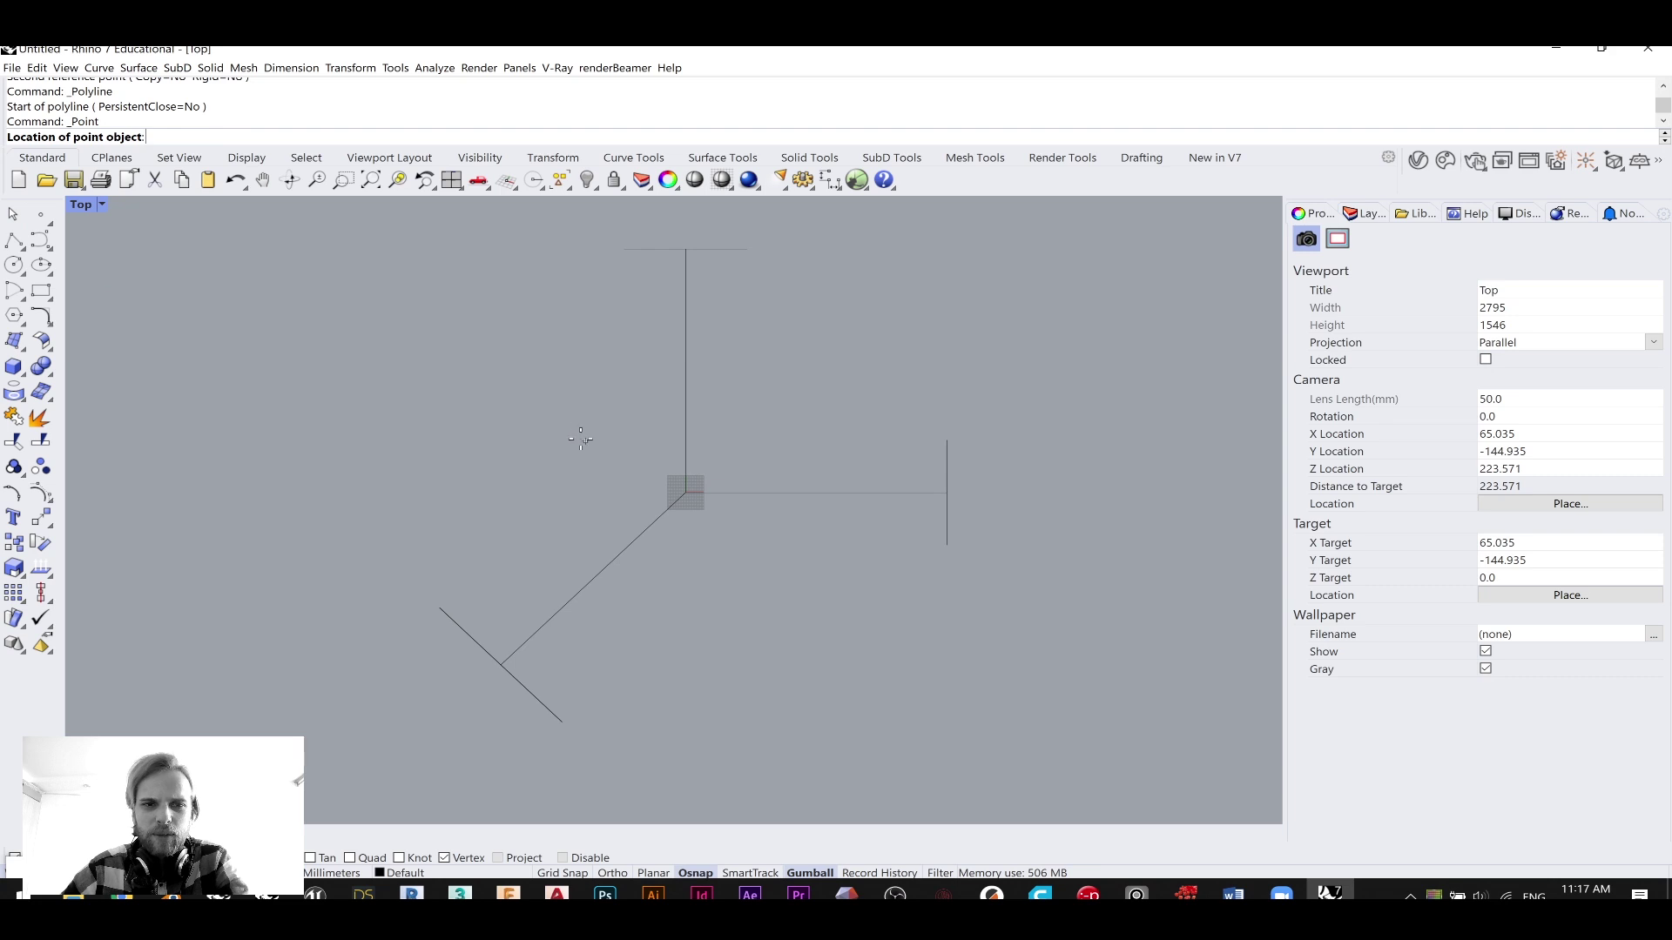
pyautogui.click(572, 432)
pyautogui.press('Return')
pyautogui.click(793, 408)
pyautogui.press('Return')
pyautogui.click(731, 586)
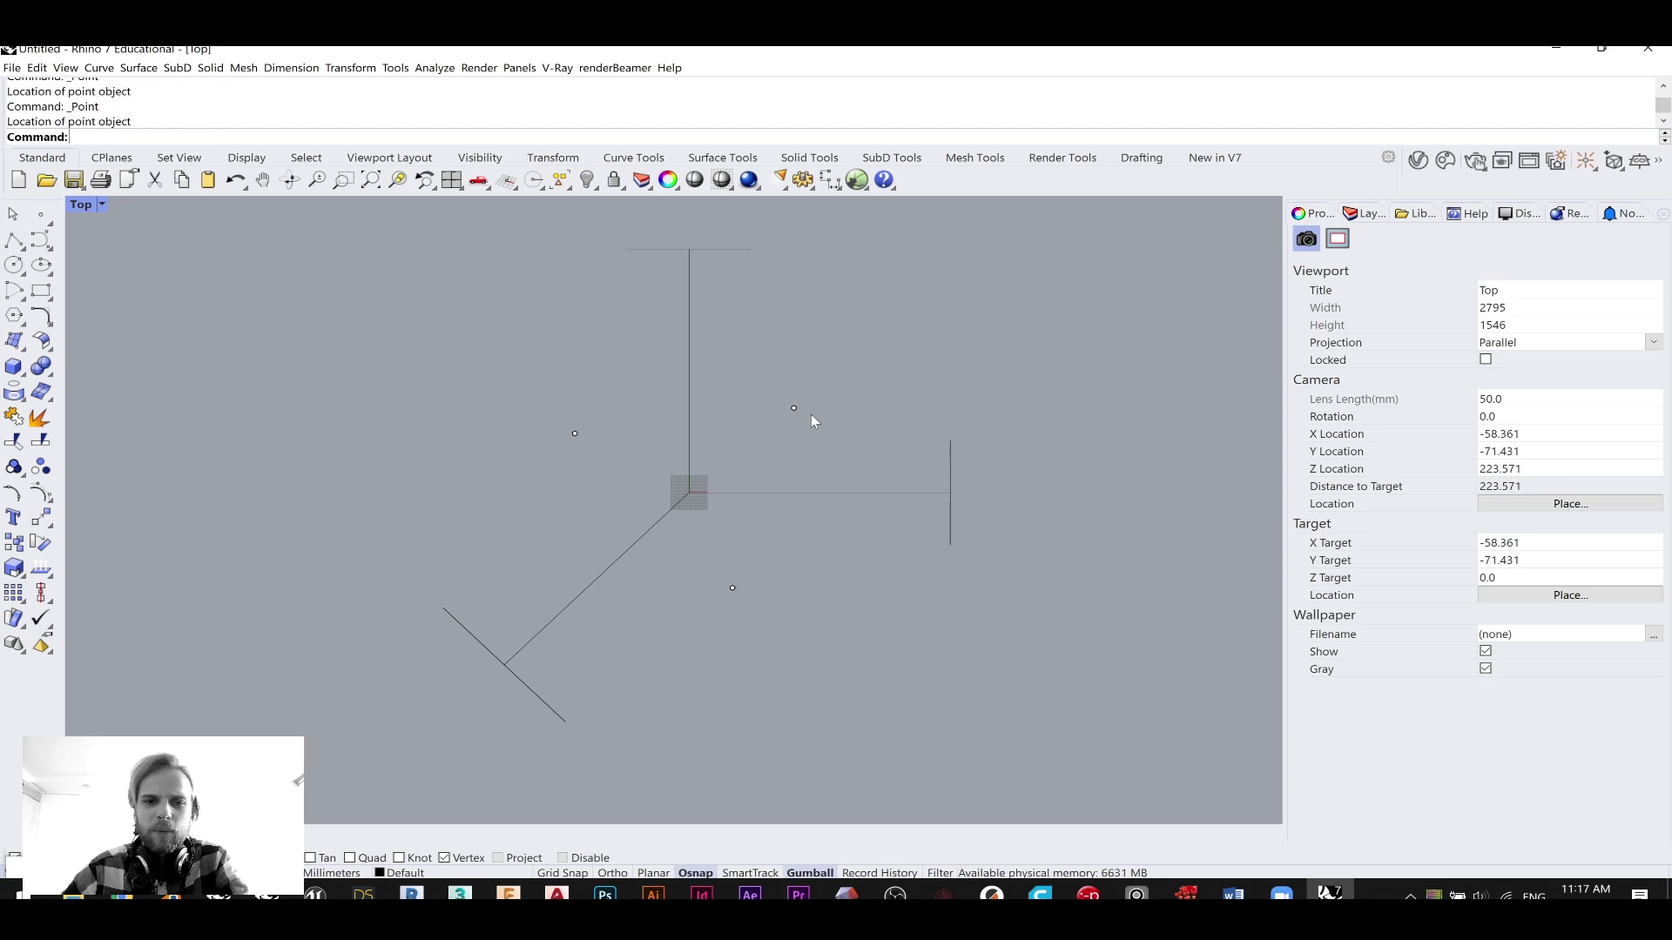
# - Draw a polyline from the diagonal arm's upper end-line corner through the left point to the top line's left end
pyautogui.click(14, 241)
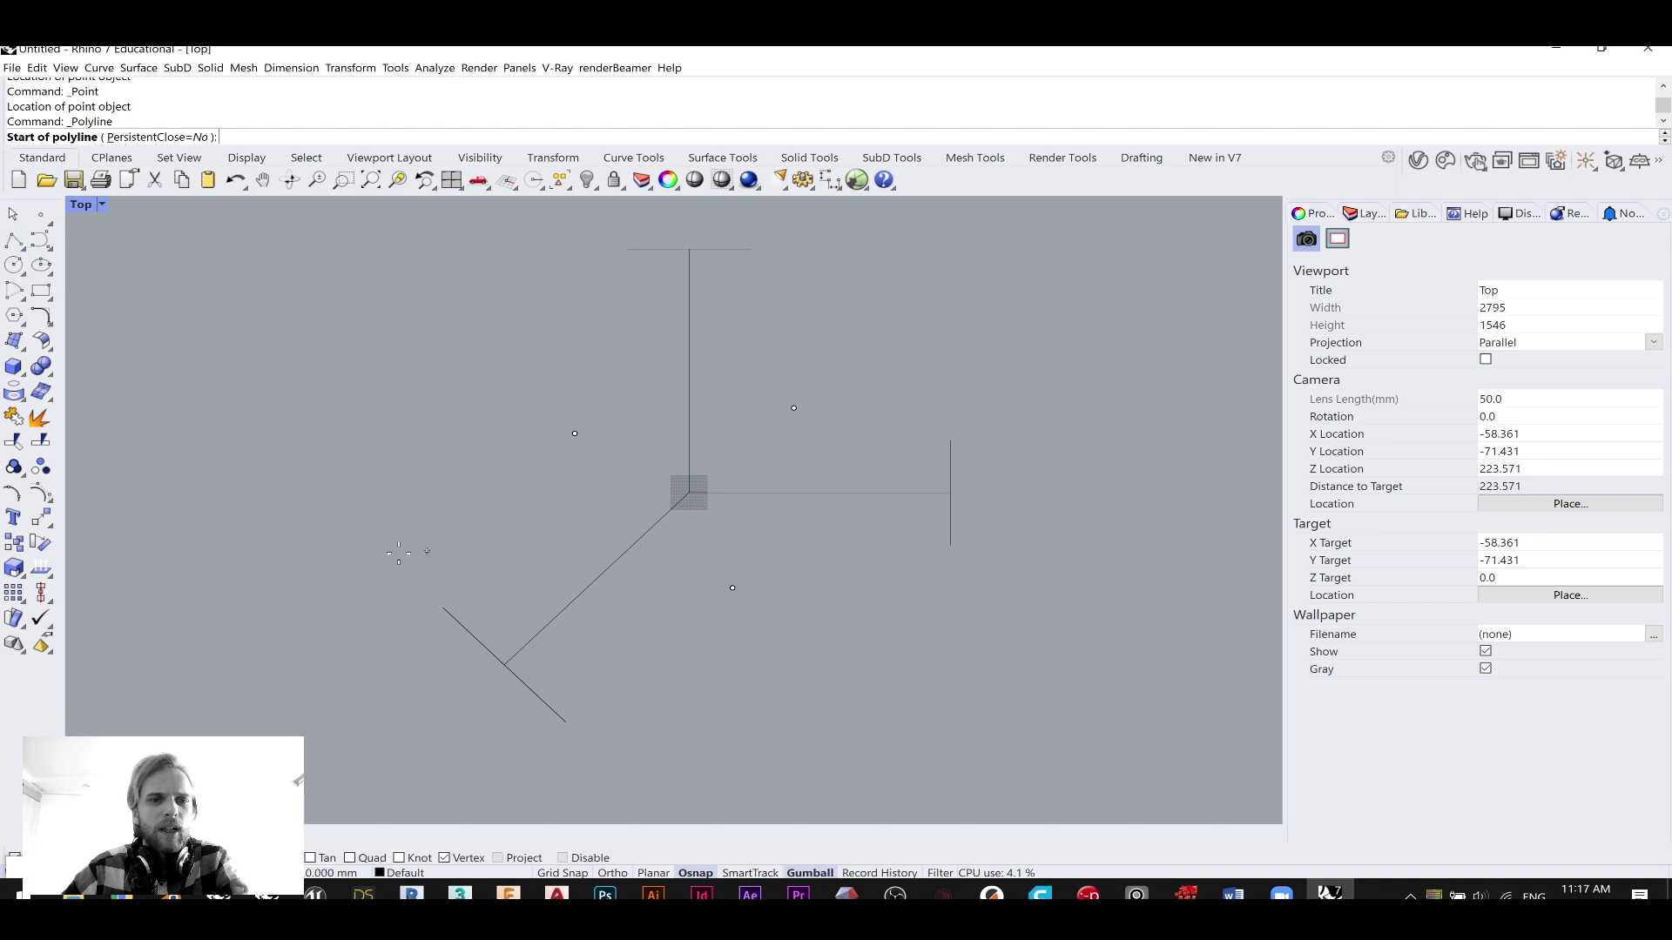
pyautogui.click(441, 608)
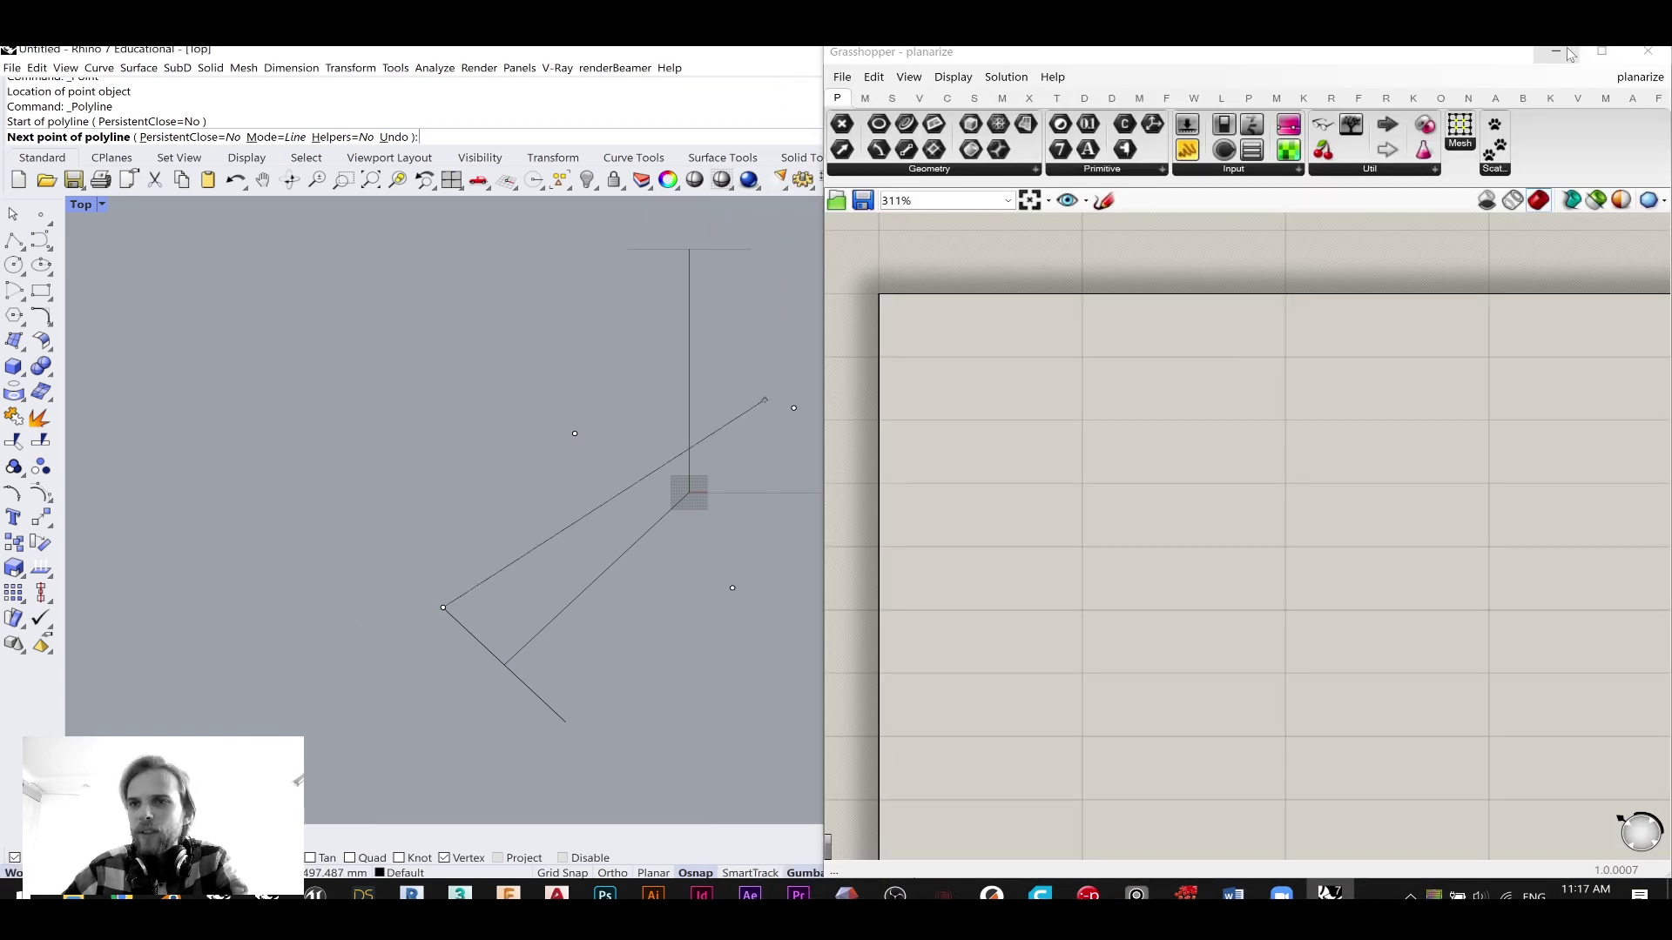
pyautogui.click(1555, 52)
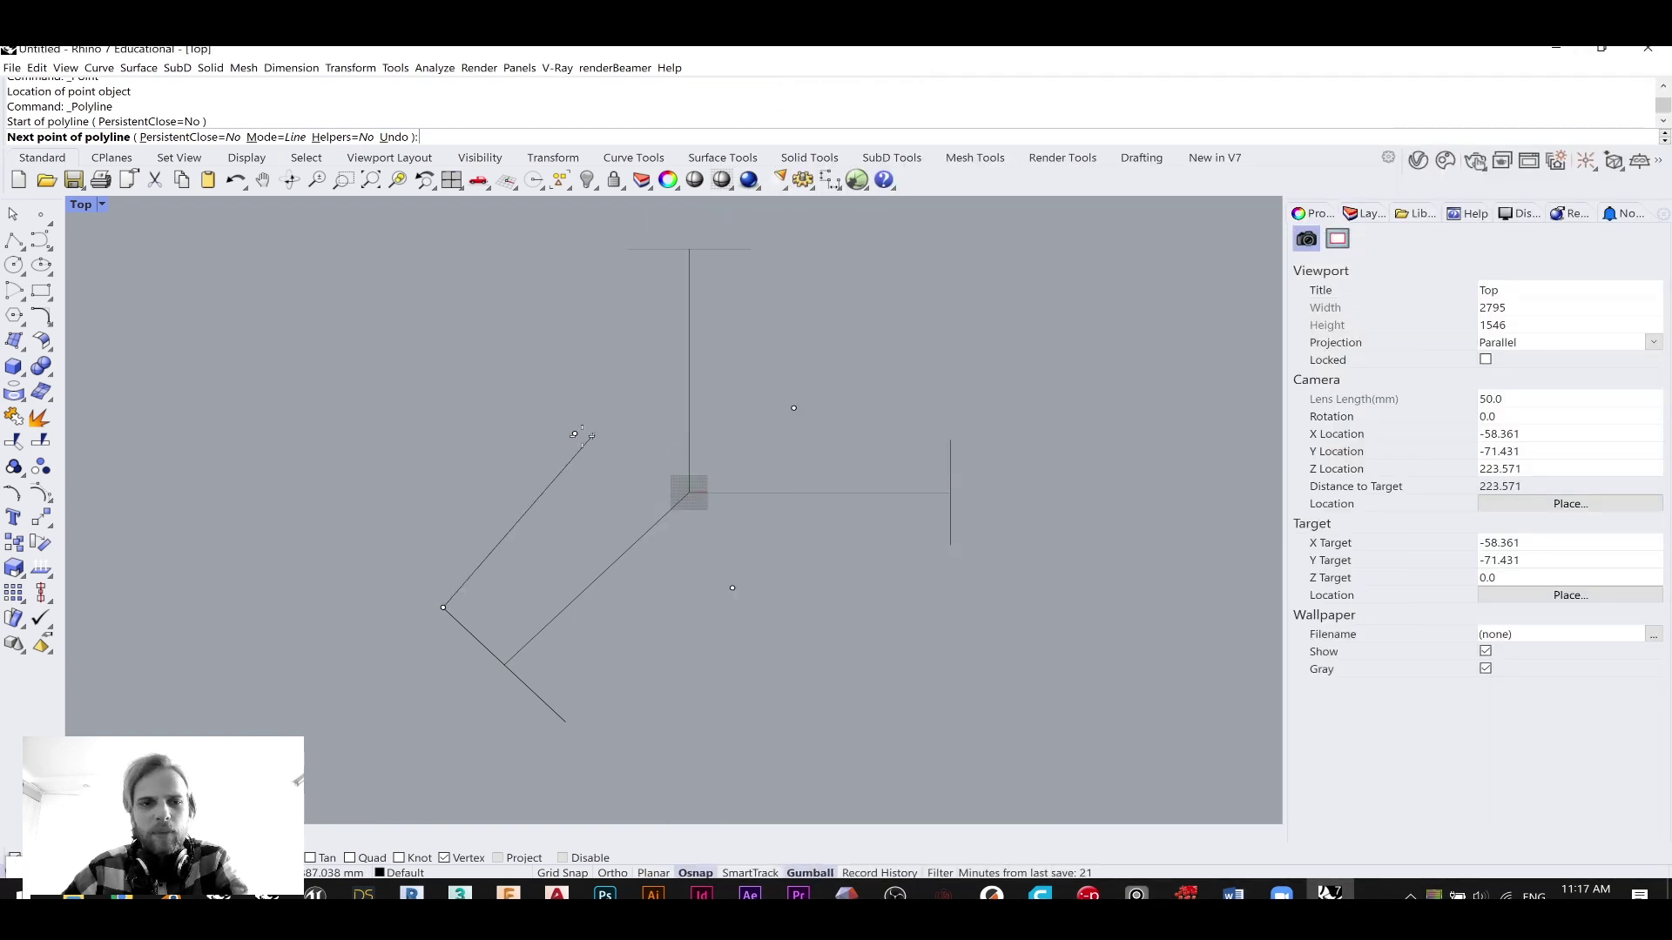
pyautogui.click(574, 433)
pyautogui.click(627, 250)
pyautogui.press('Return')
# - Draw a polyline from the top line's right end through the upper right point to the right line's upper end
pyautogui.press('Return')
pyautogui.click(749, 250)
pyautogui.click(792, 408)
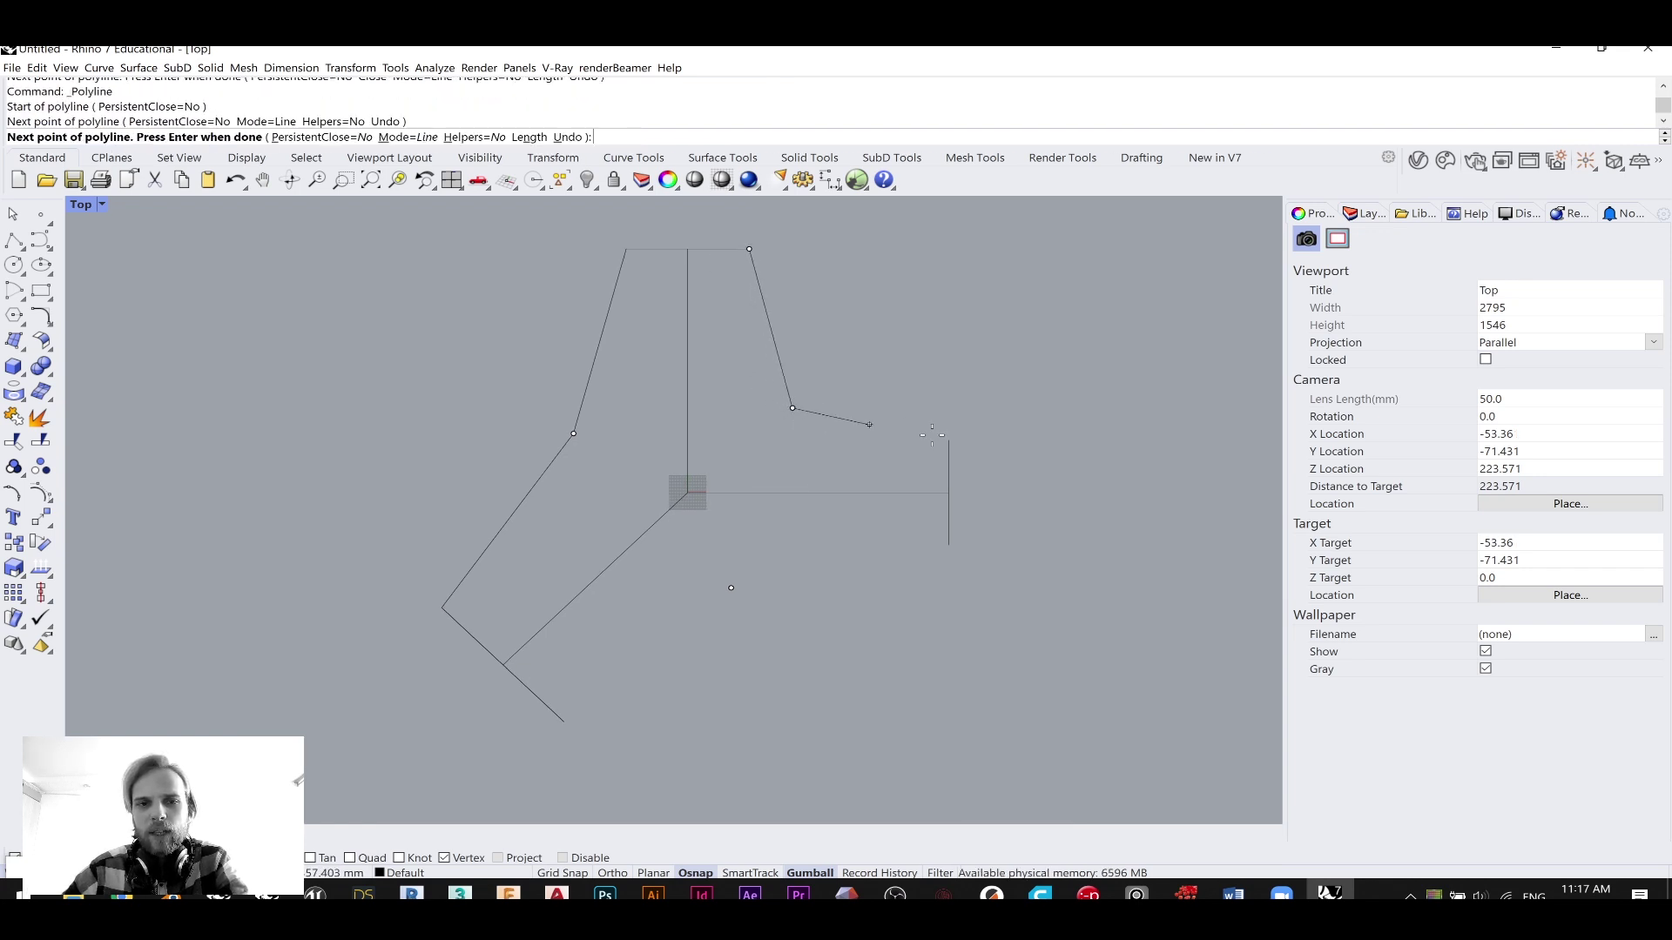
pyautogui.click(949, 440)
pyautogui.press('Return')
# - Draw a polyline from the right line's lower end through the lower point to the diagonal arm's lower end-line corner
pyautogui.press('Return')
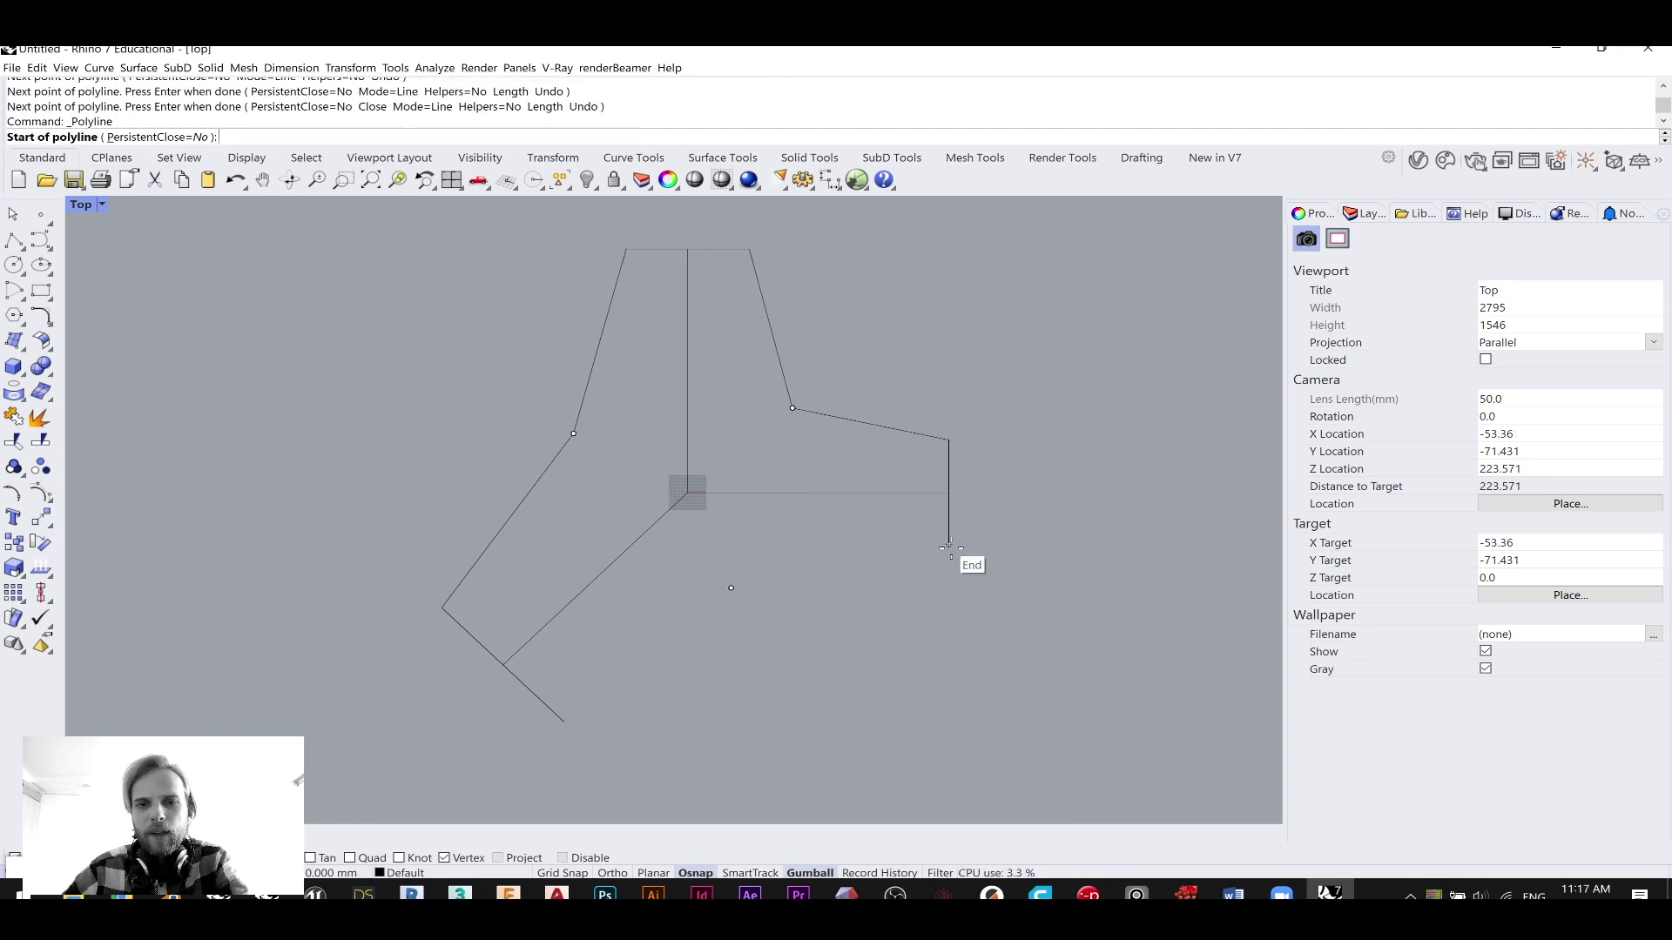
pyautogui.click(949, 546)
pyautogui.click(731, 588)
pyautogui.click(563, 721)
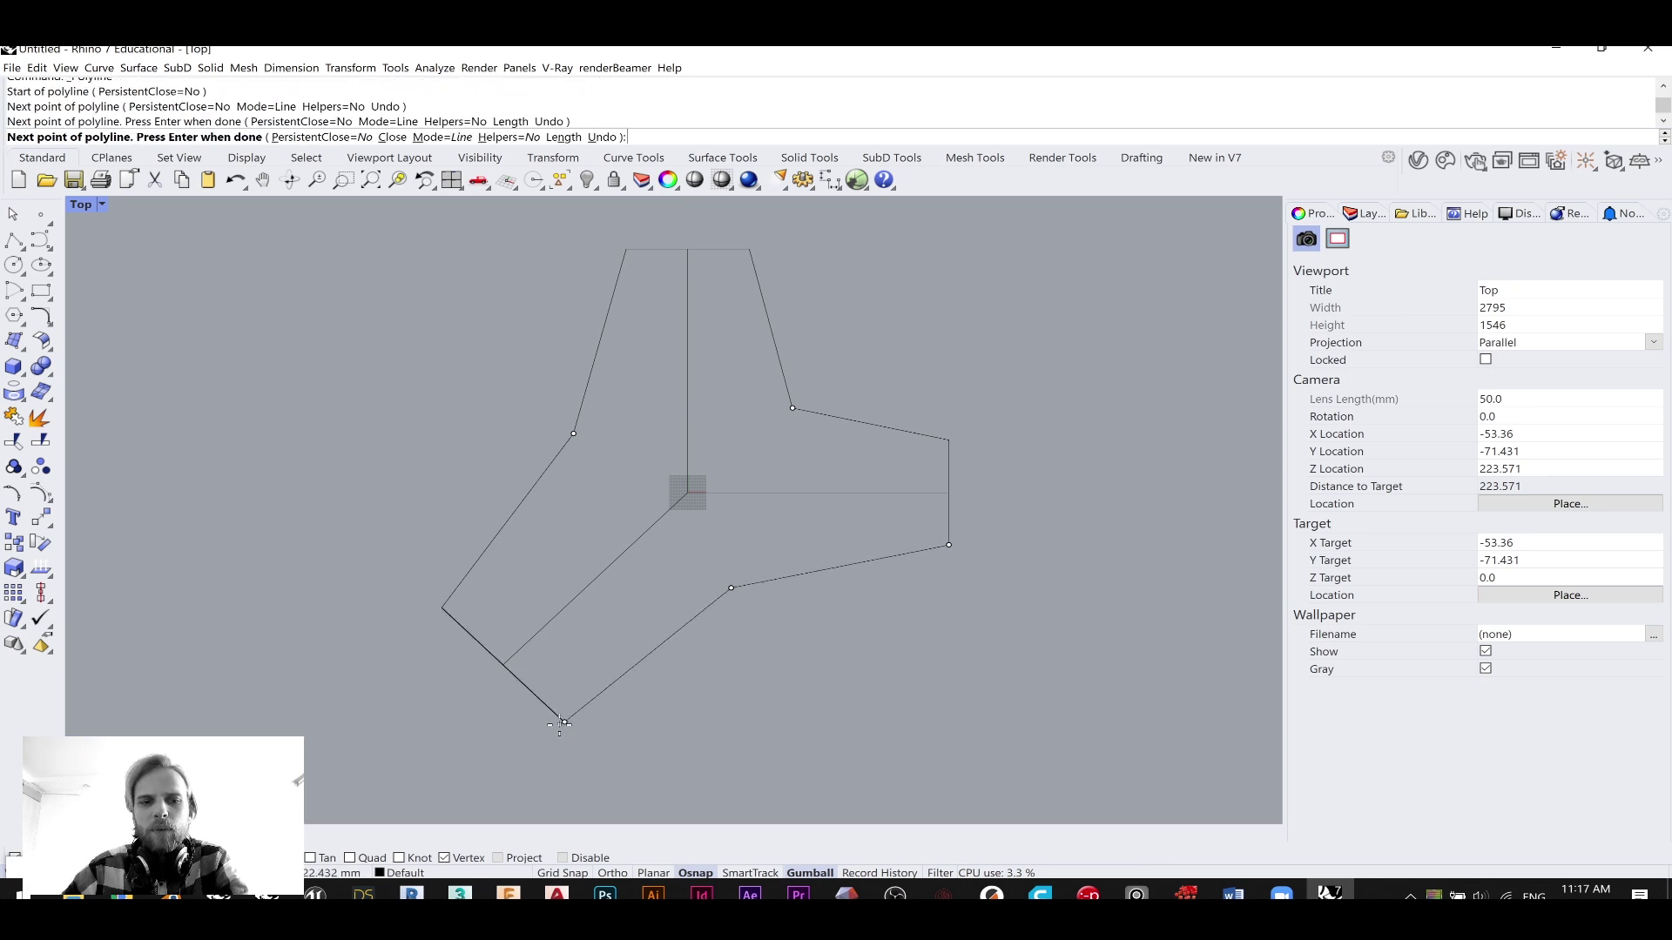
pyautogui.press('Return')
pyautogui.scroll(-3, 787, 568)
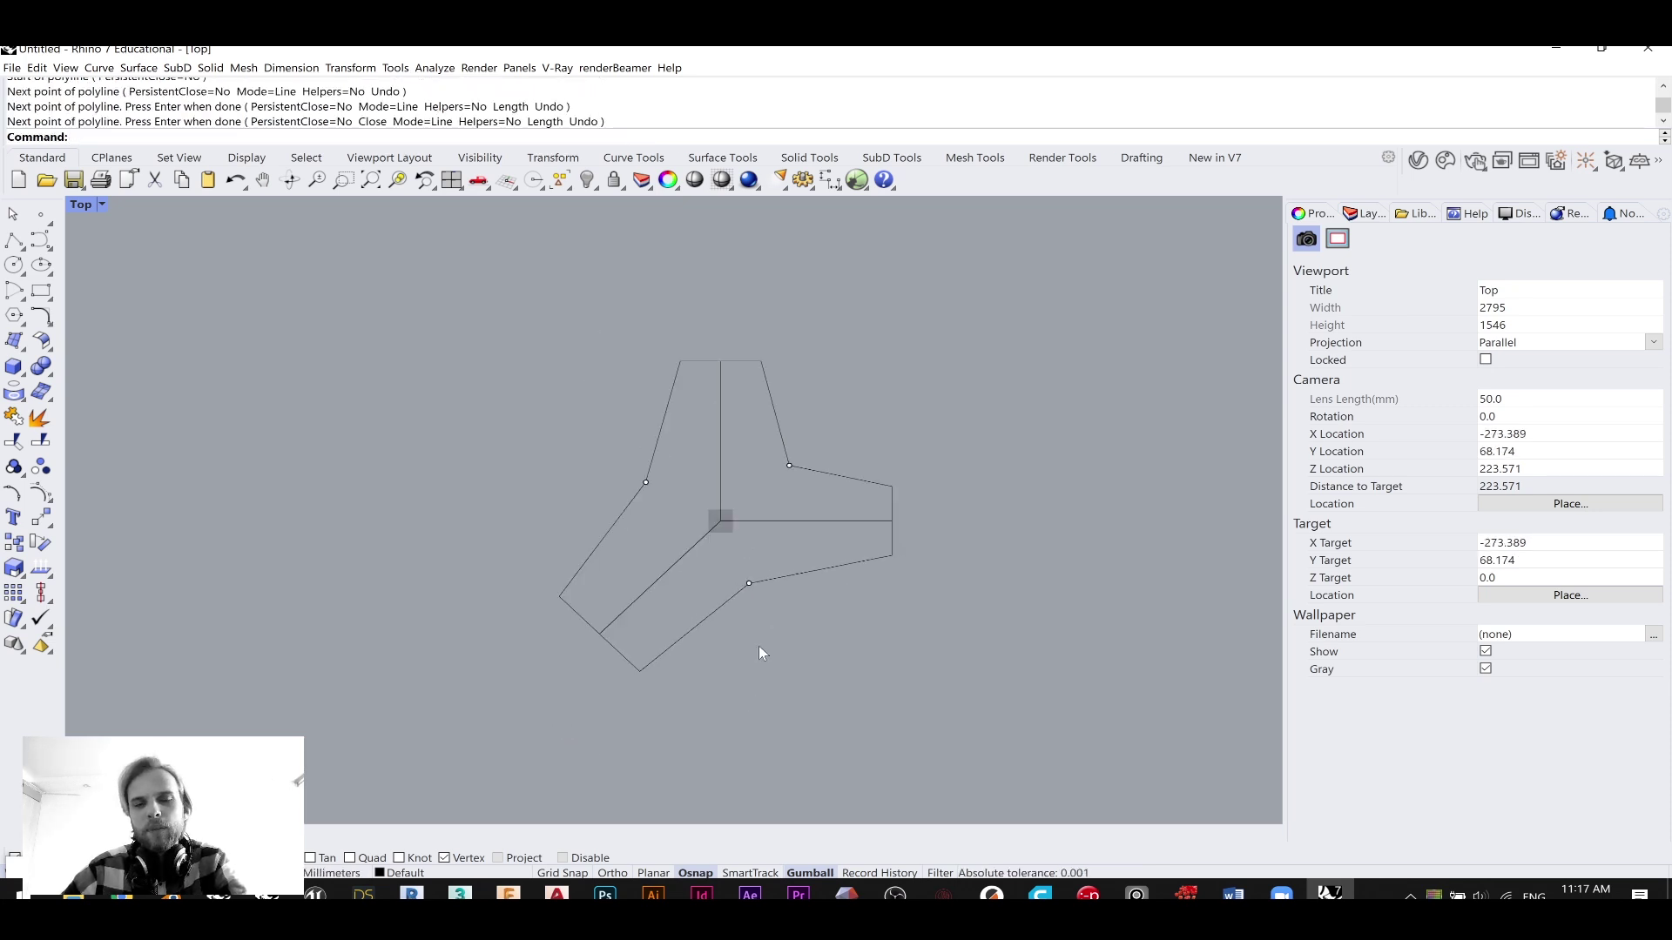
# - Select the three short end lines of the arms together to point them out, and clear the selection
pyautogui.scroll(2, 790, 380)
pyautogui.click(645, 361)
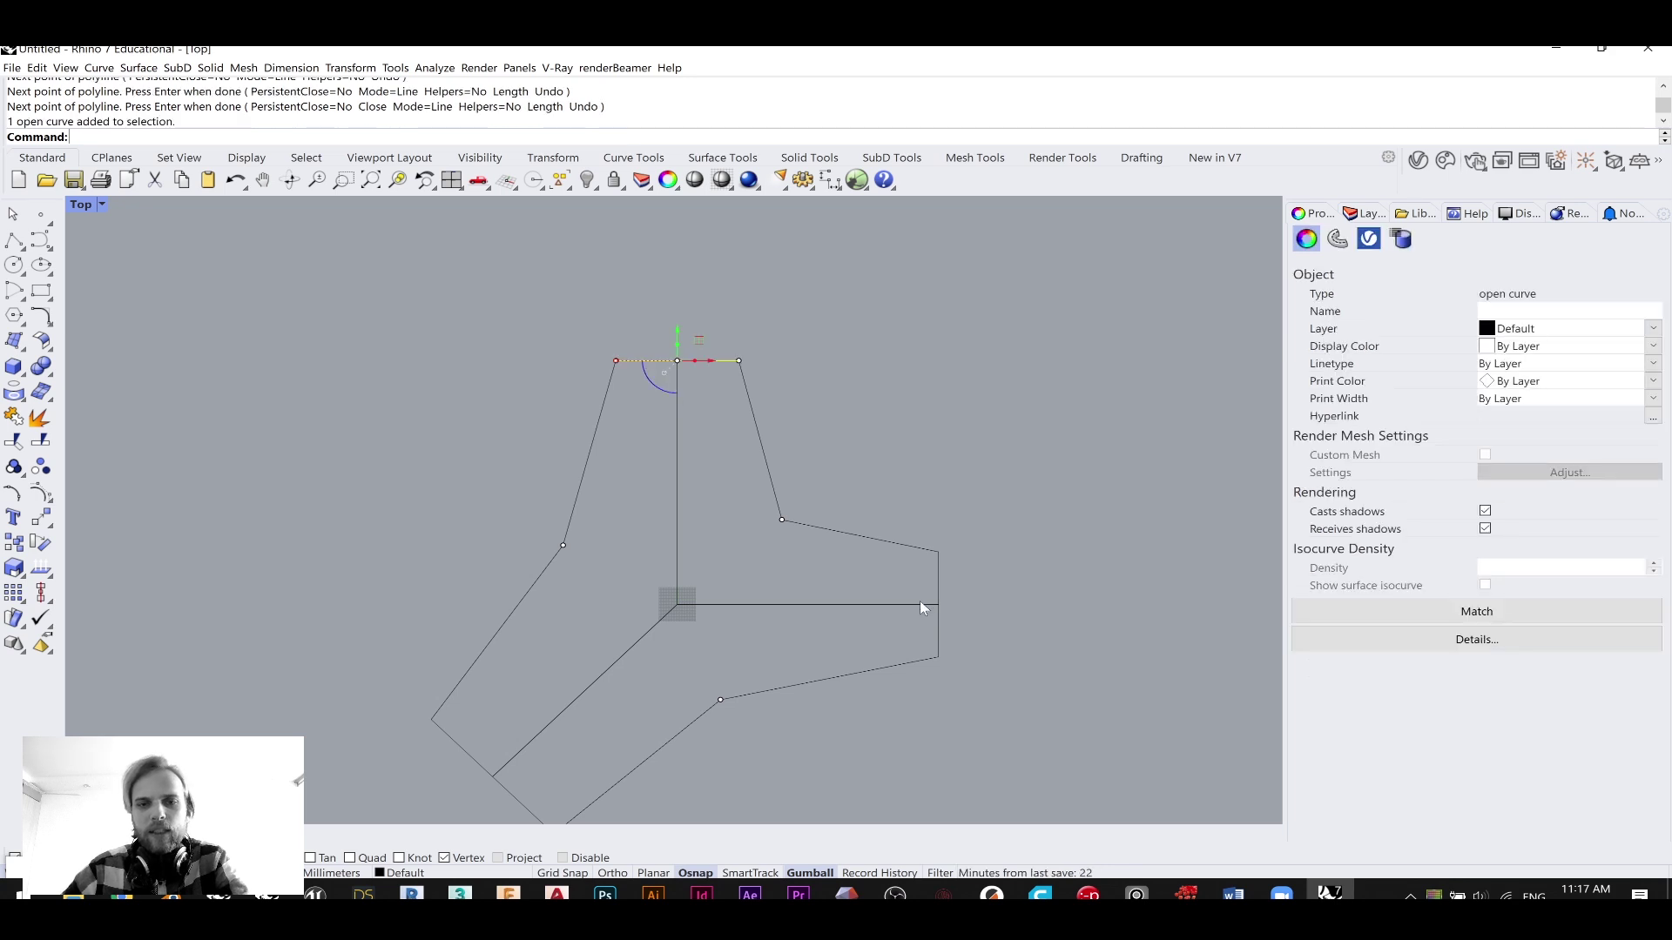
pyautogui.keyDown('shift'); pyautogui.click(930, 588); pyautogui.keyUp('shift')
pyautogui.moveTo(682, 744); pyautogui.dragTo(765, 654, button='right')
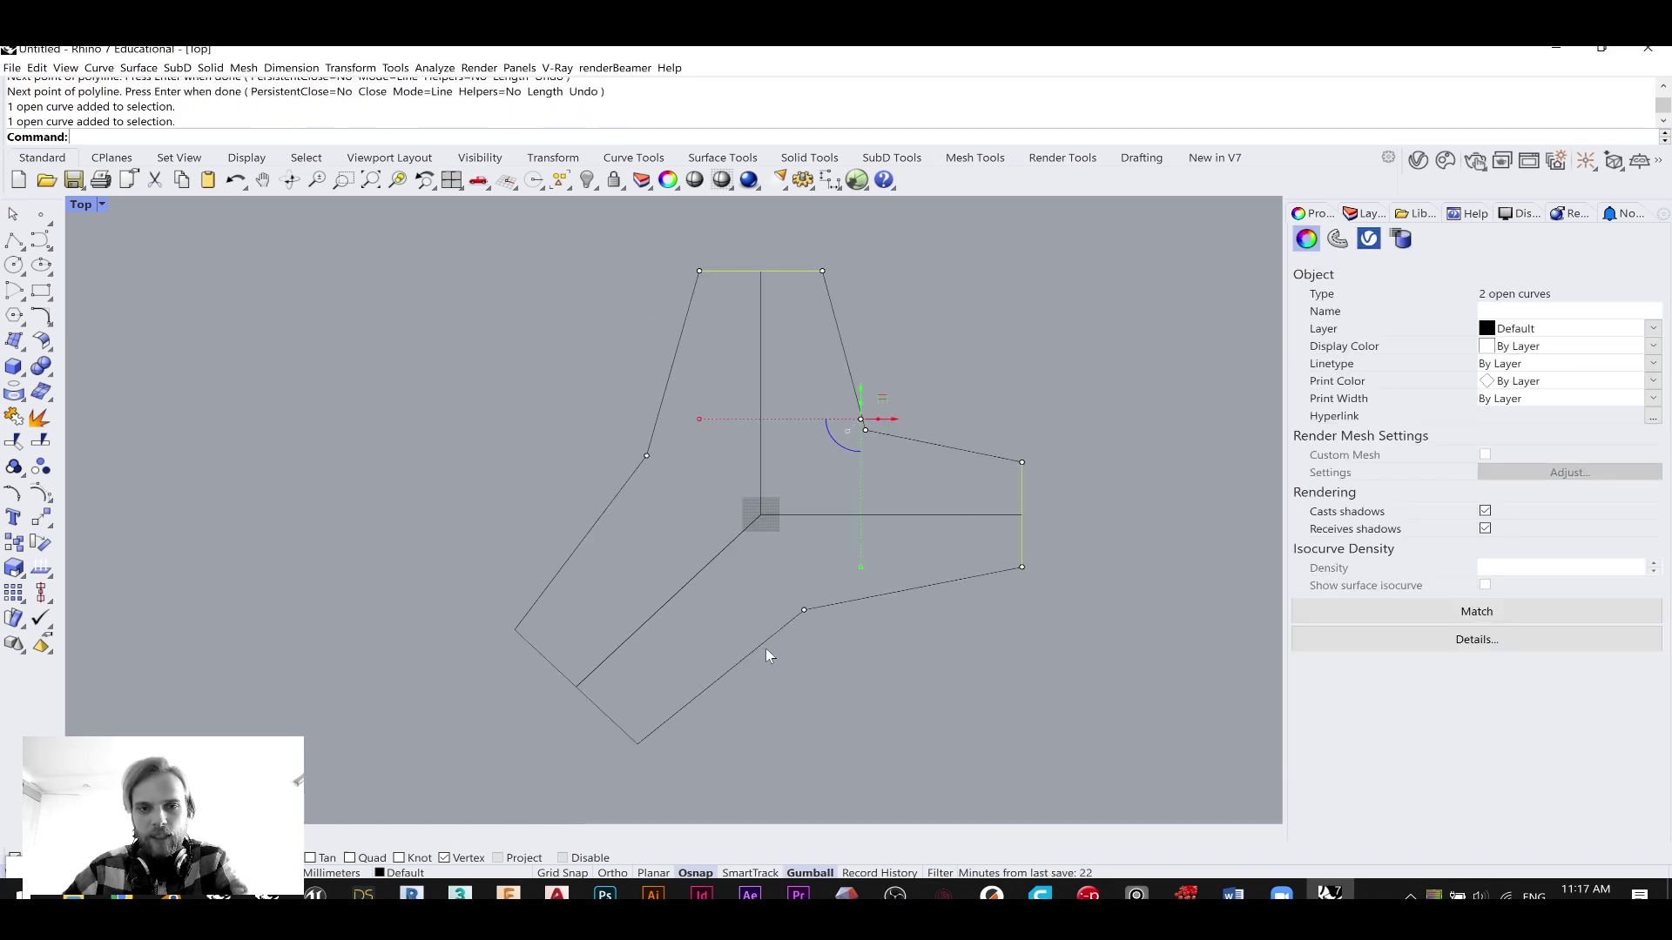
pyautogui.keyDown('shift'); pyautogui.click(618, 728); pyautogui.keyUp('shift')
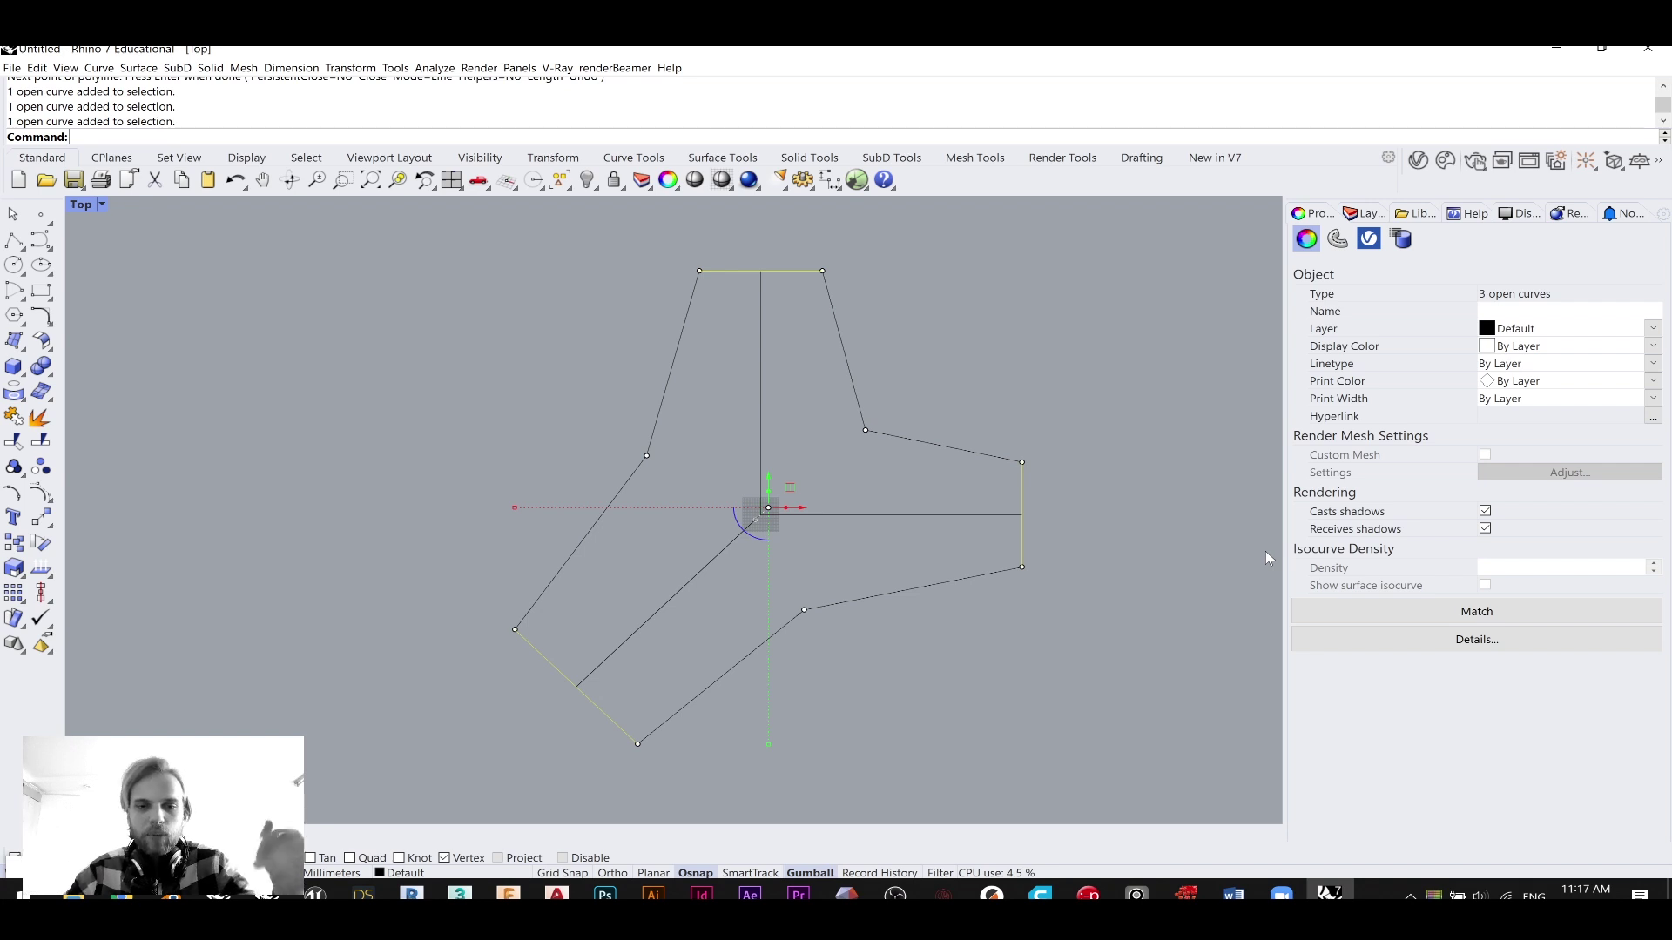
pyautogui.click(1044, 345)
# - Delete the three point objects at the inner corners of the outline
pyautogui.click(865, 429)
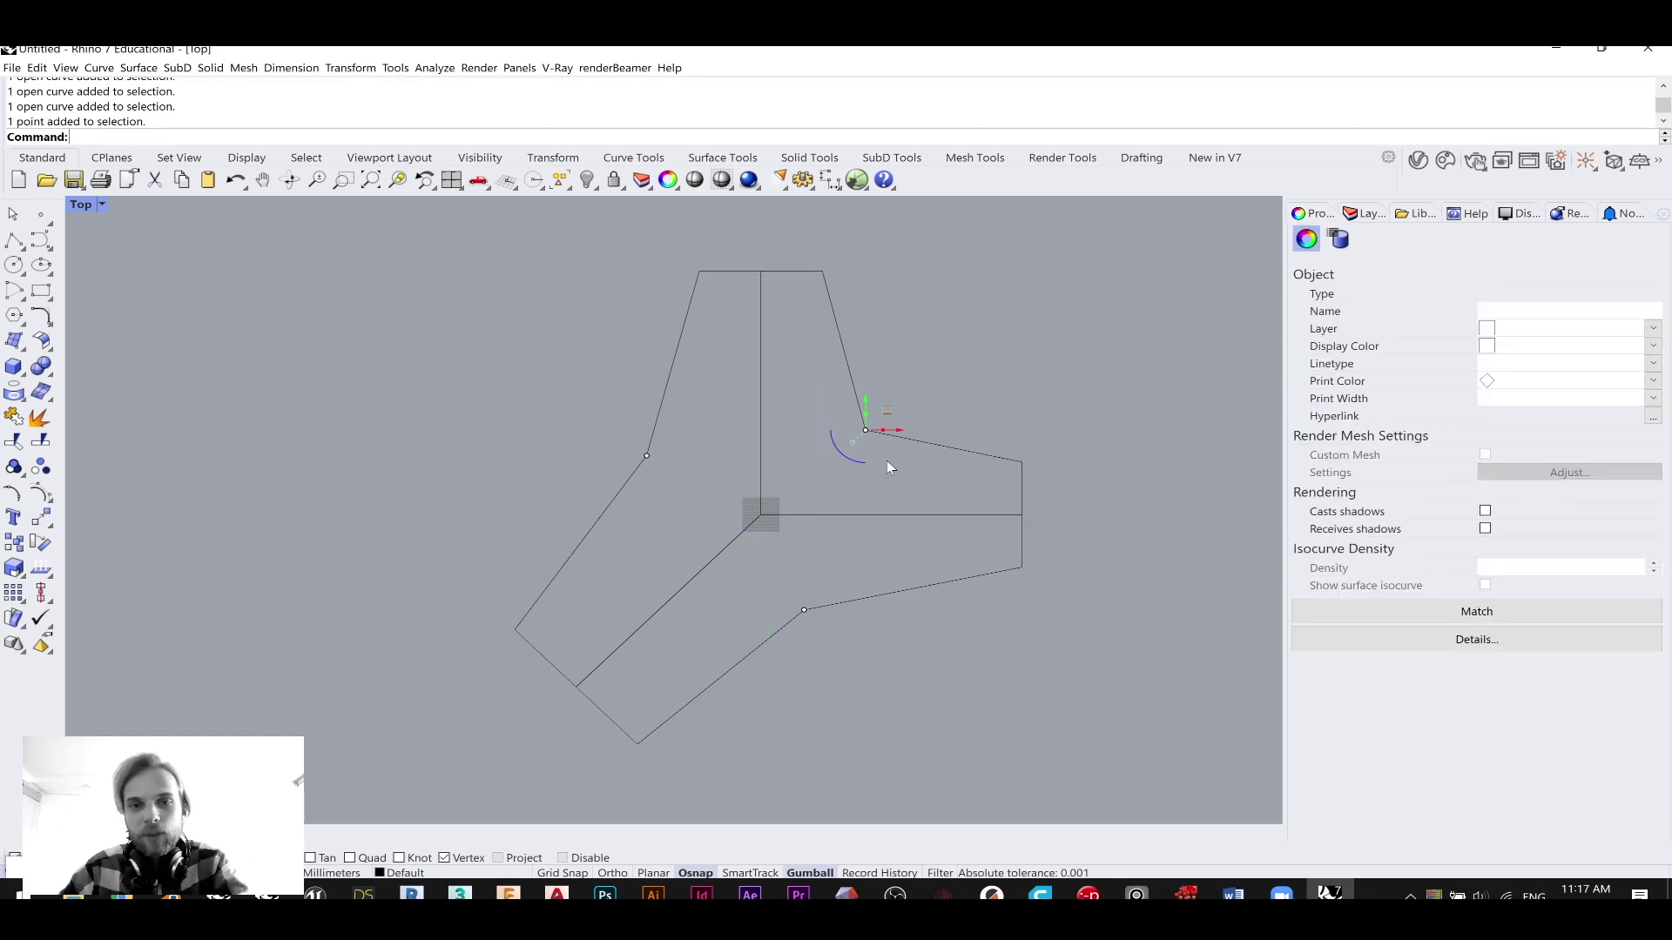
pyautogui.press('Delete')
pyautogui.click(803, 609)
pyautogui.press('Delete')
pyautogui.click(646, 455)
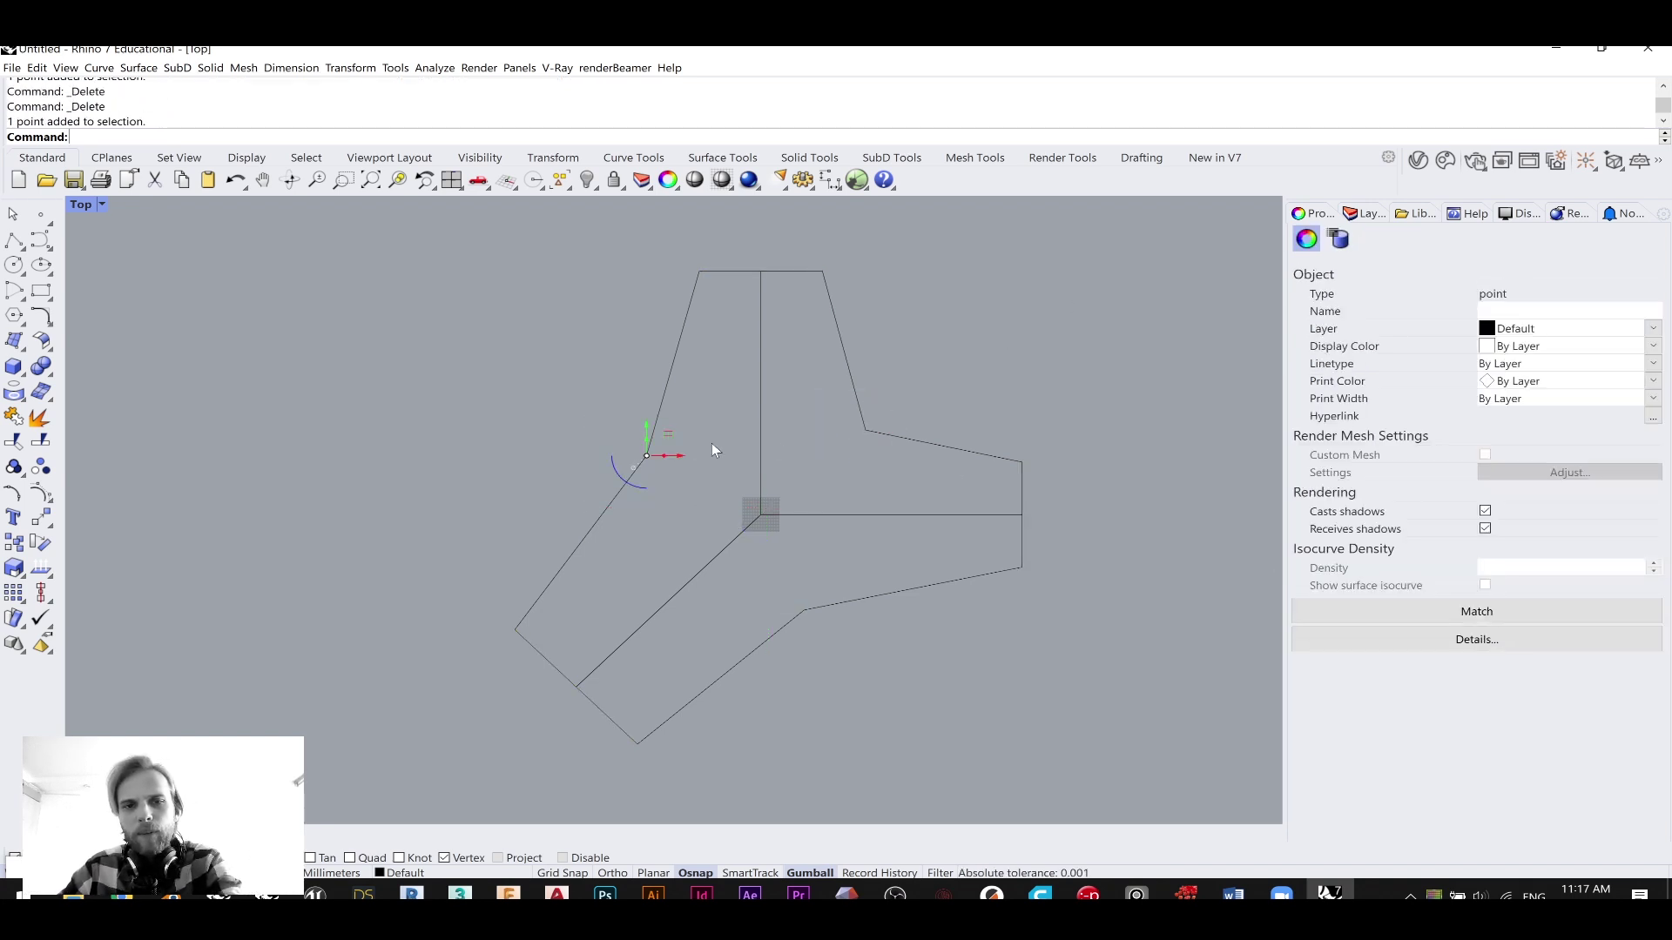
pyautogui.press('Delete')
# - Select all nine outline and axis curves and lock them
pyautogui.moveTo(1147, 774); pyautogui.dragTo(395, 232)
pyautogui.press('Return')
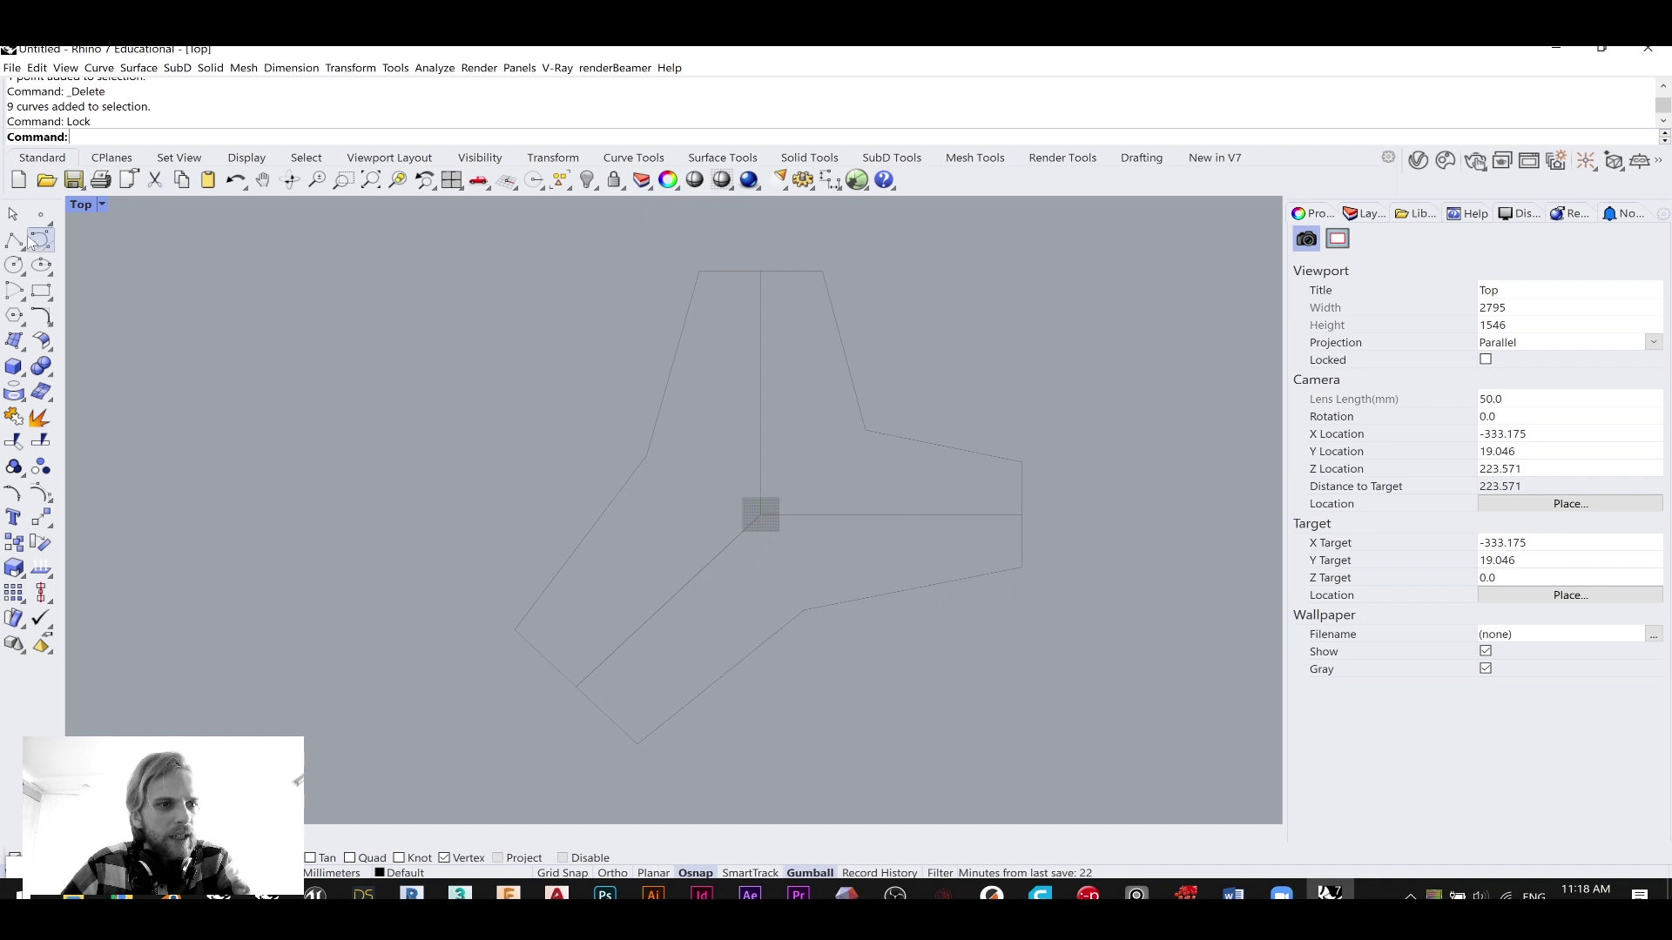
# - Create a new layer named Outline and make it the current layer
pyautogui.click(1351, 216)
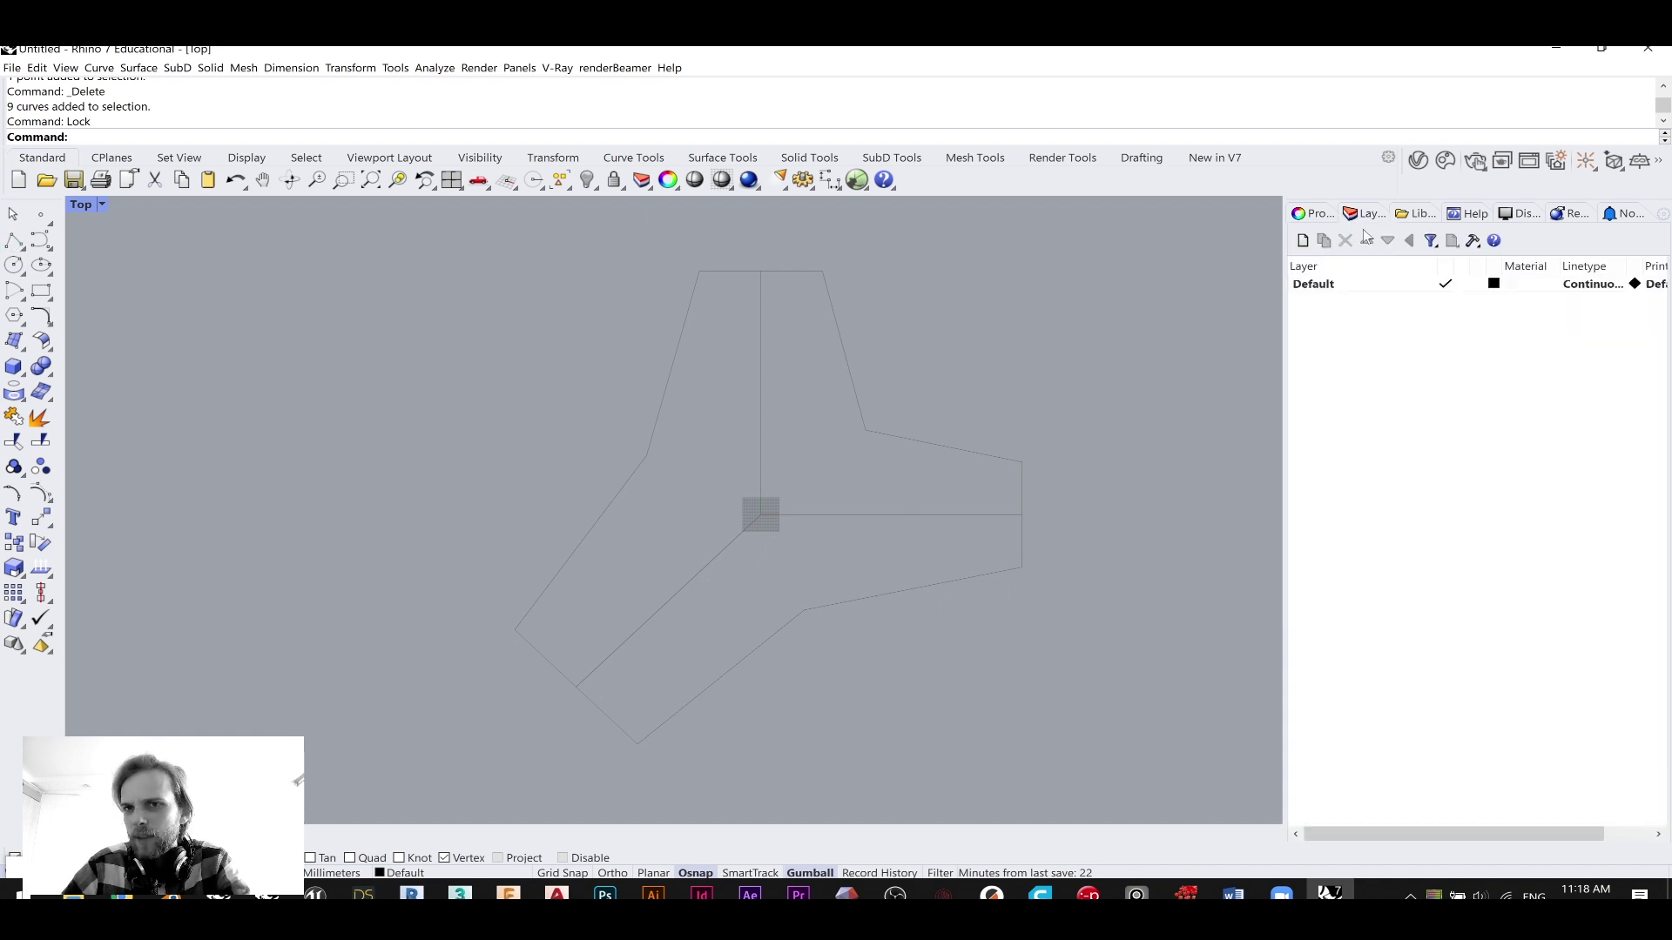
pyautogui.click(1302, 240)
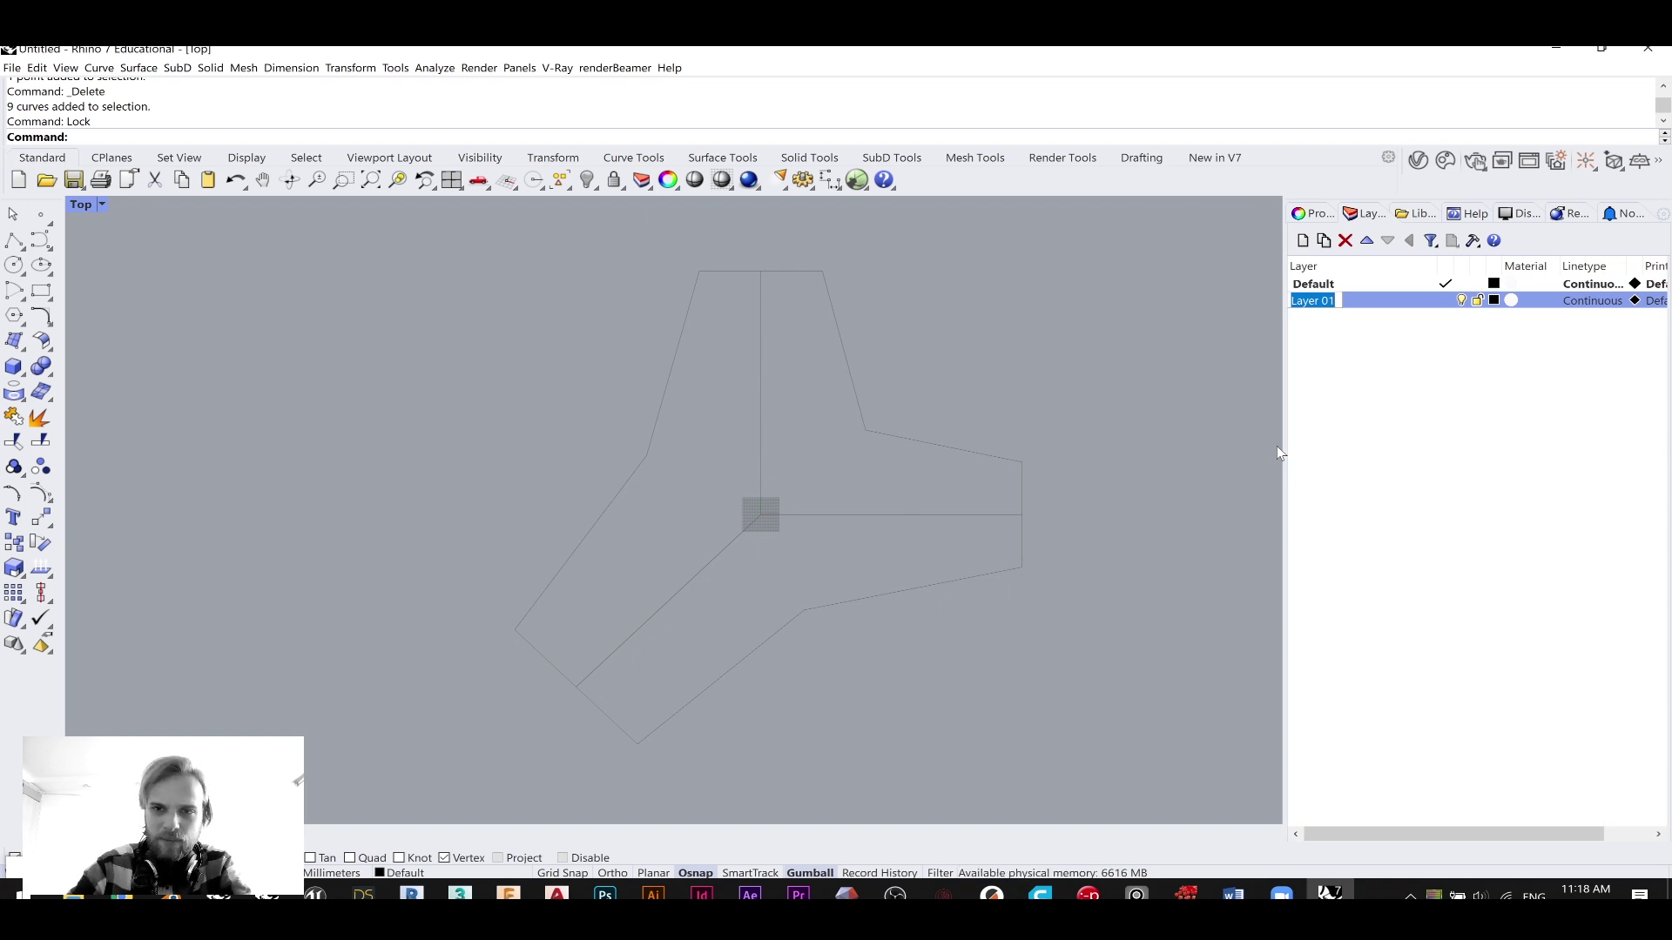
pyautogui.write('Outline')
pyautogui.press('Return')
pyautogui.click(1441, 301)
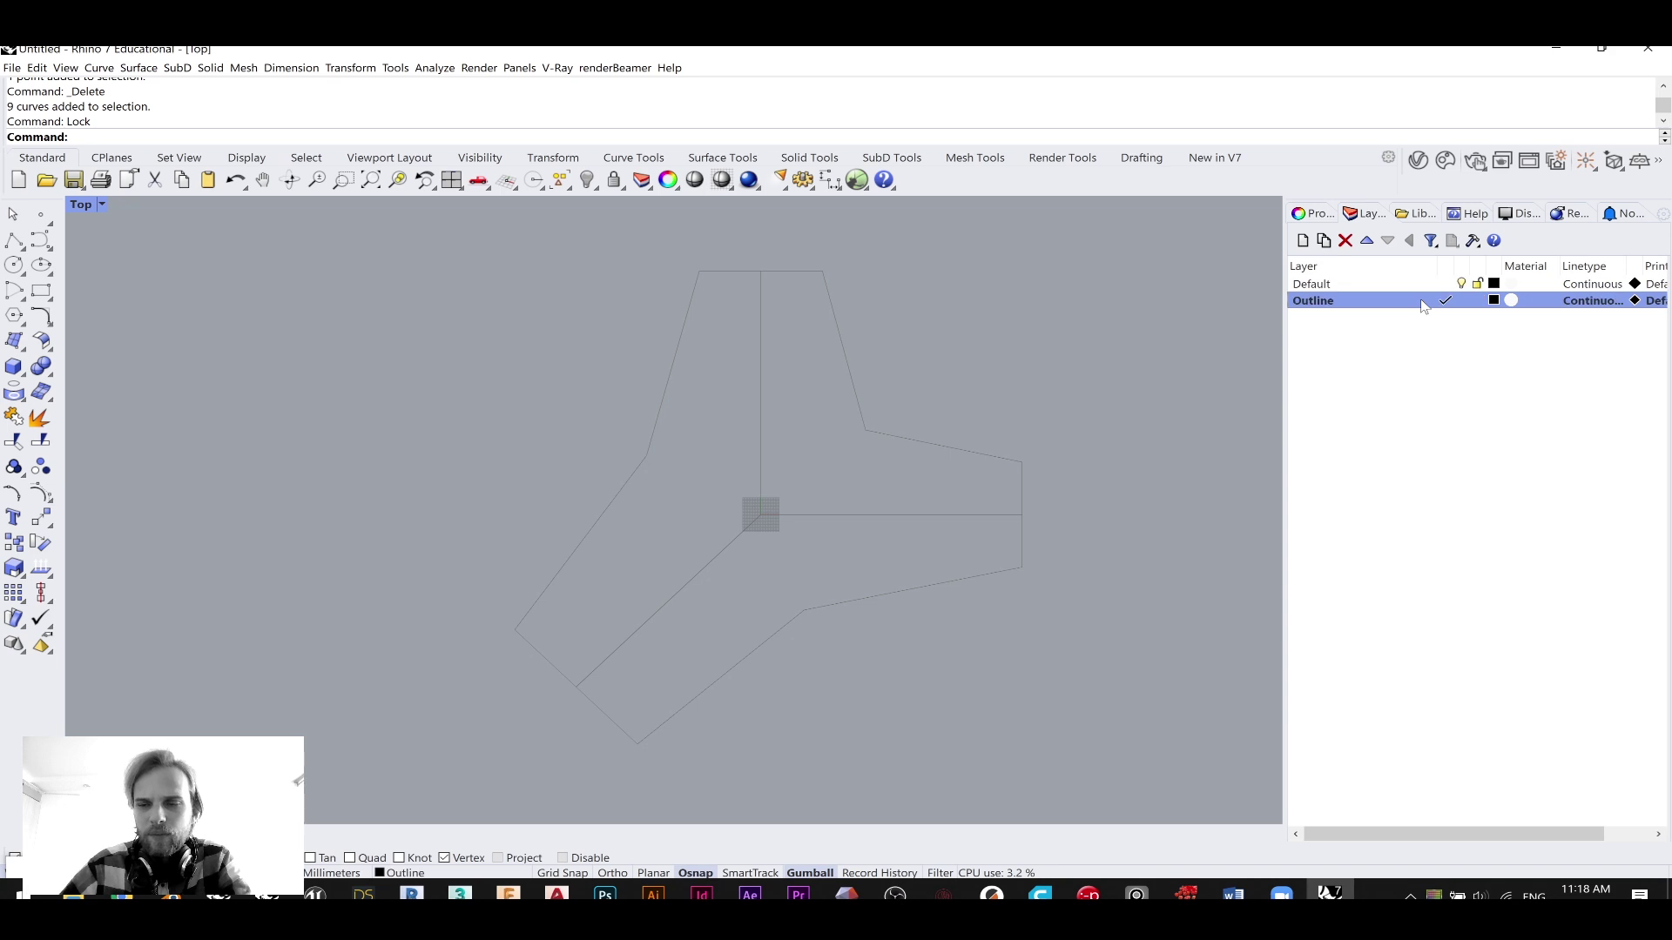
# - Start the Polyline command and set the Outline layer's display colour to blue
pyautogui.click(14, 241)
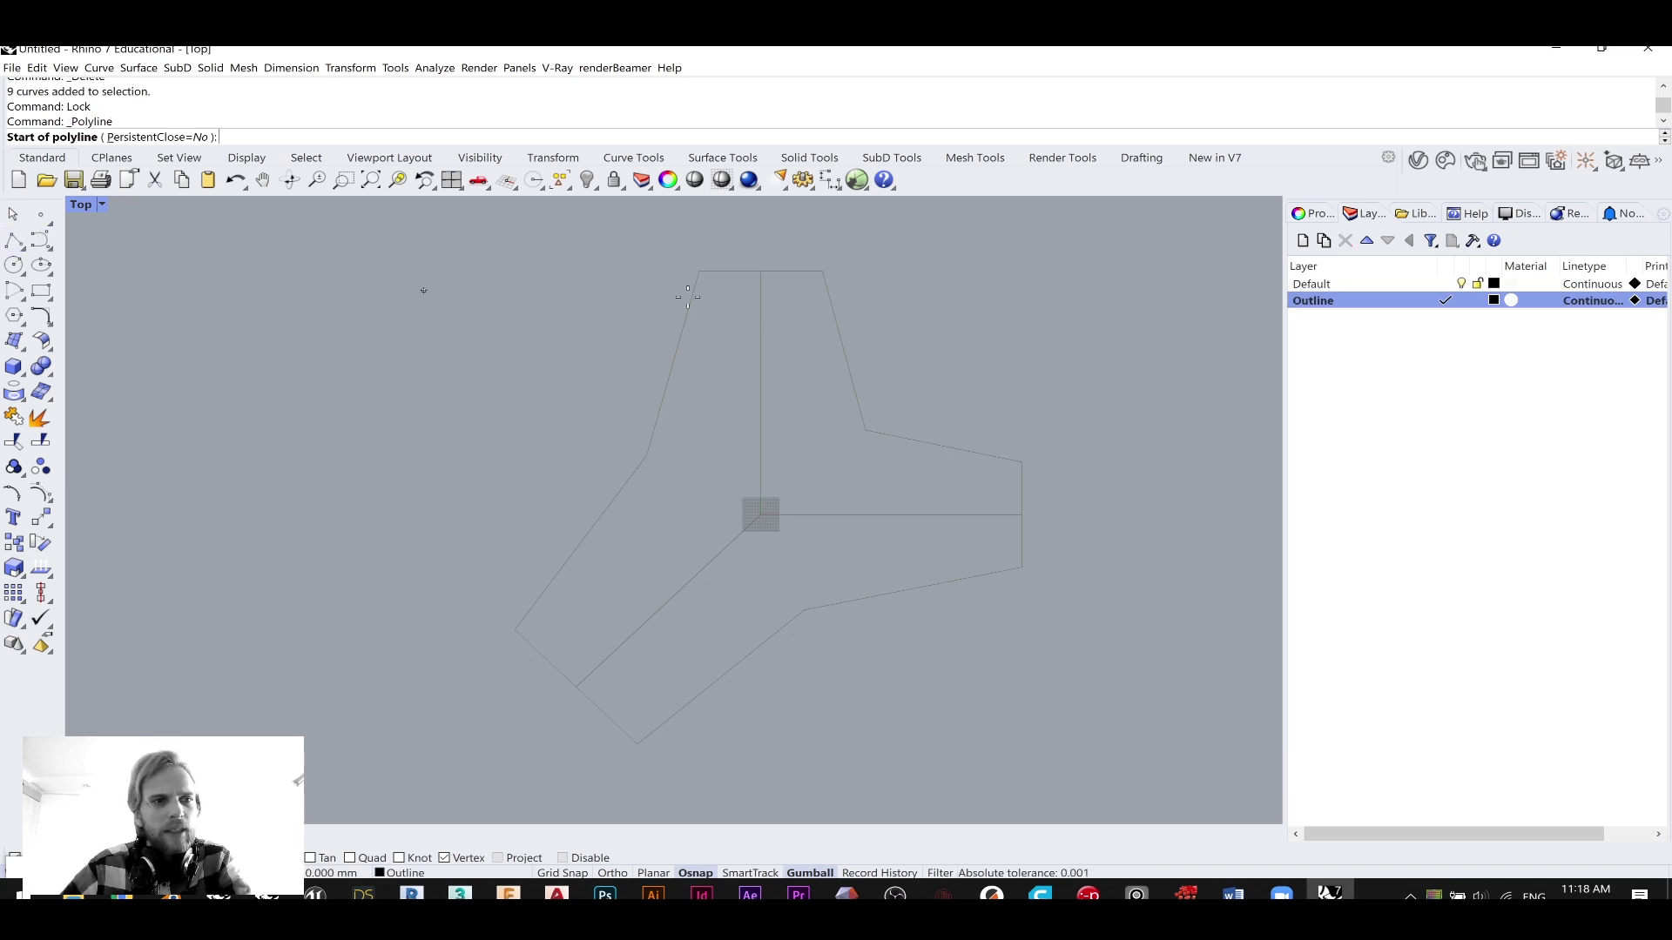
pyautogui.click(1511, 300)
pyautogui.click(662, 428)
pyautogui.click(715, 545)
# - Draw a closed polyline around the left half of the upper arm, through its outer corner, inner corner, the centre and the end line's midpoint
pyautogui.click(698, 272)
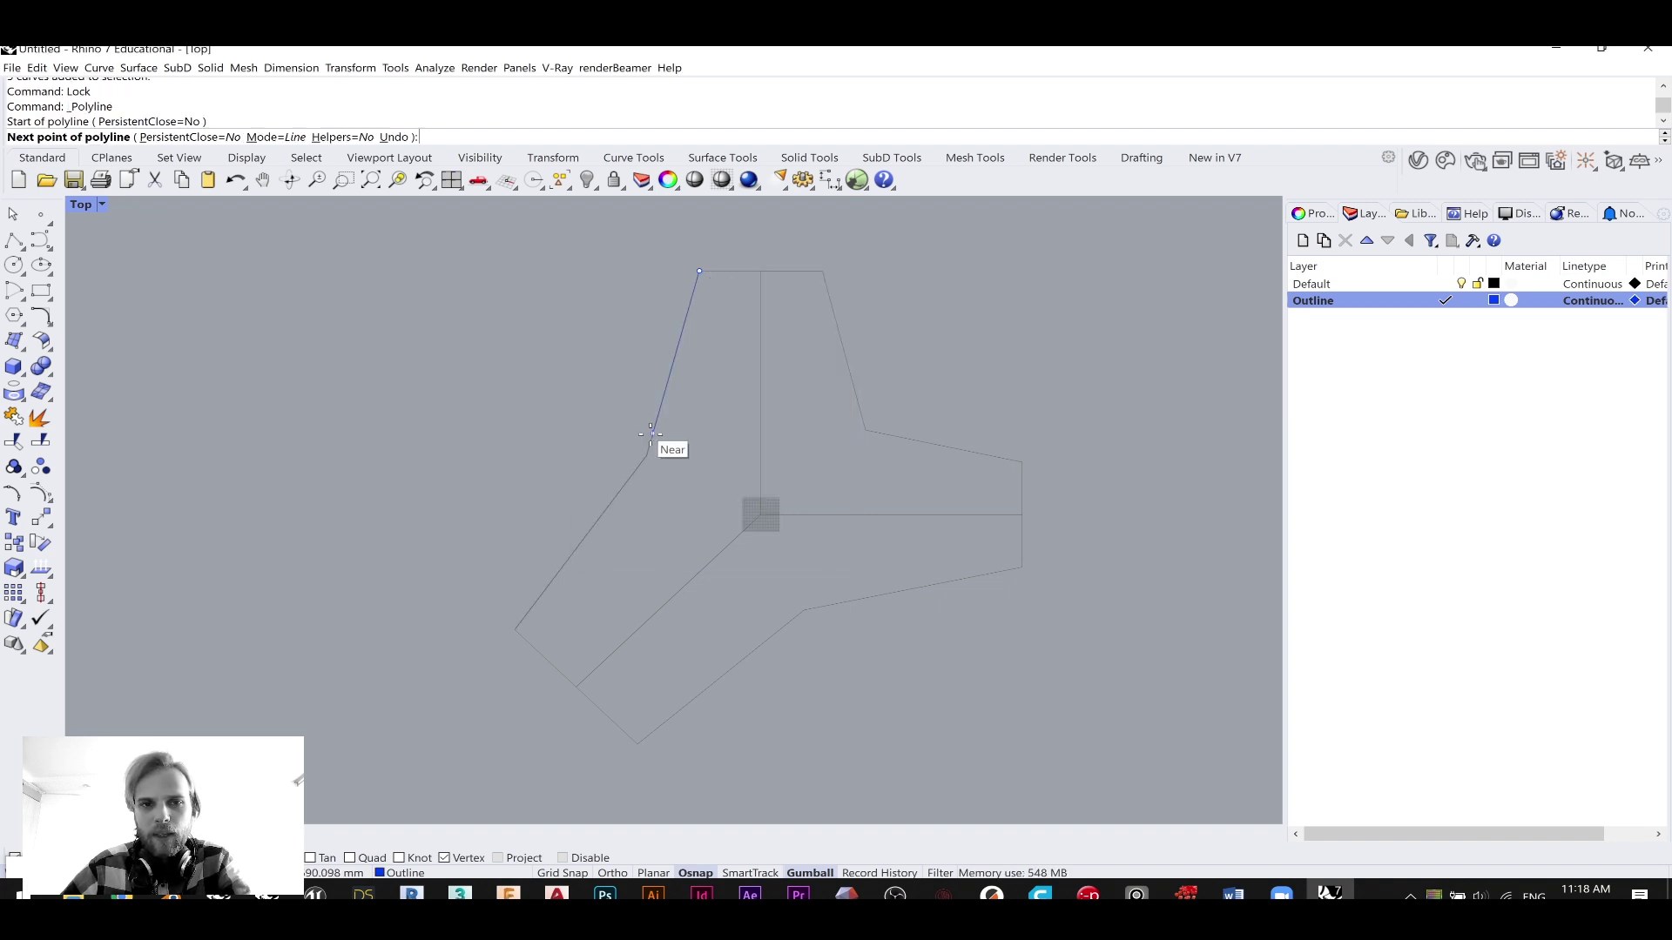
pyautogui.click(646, 455)
pyautogui.click(761, 514)
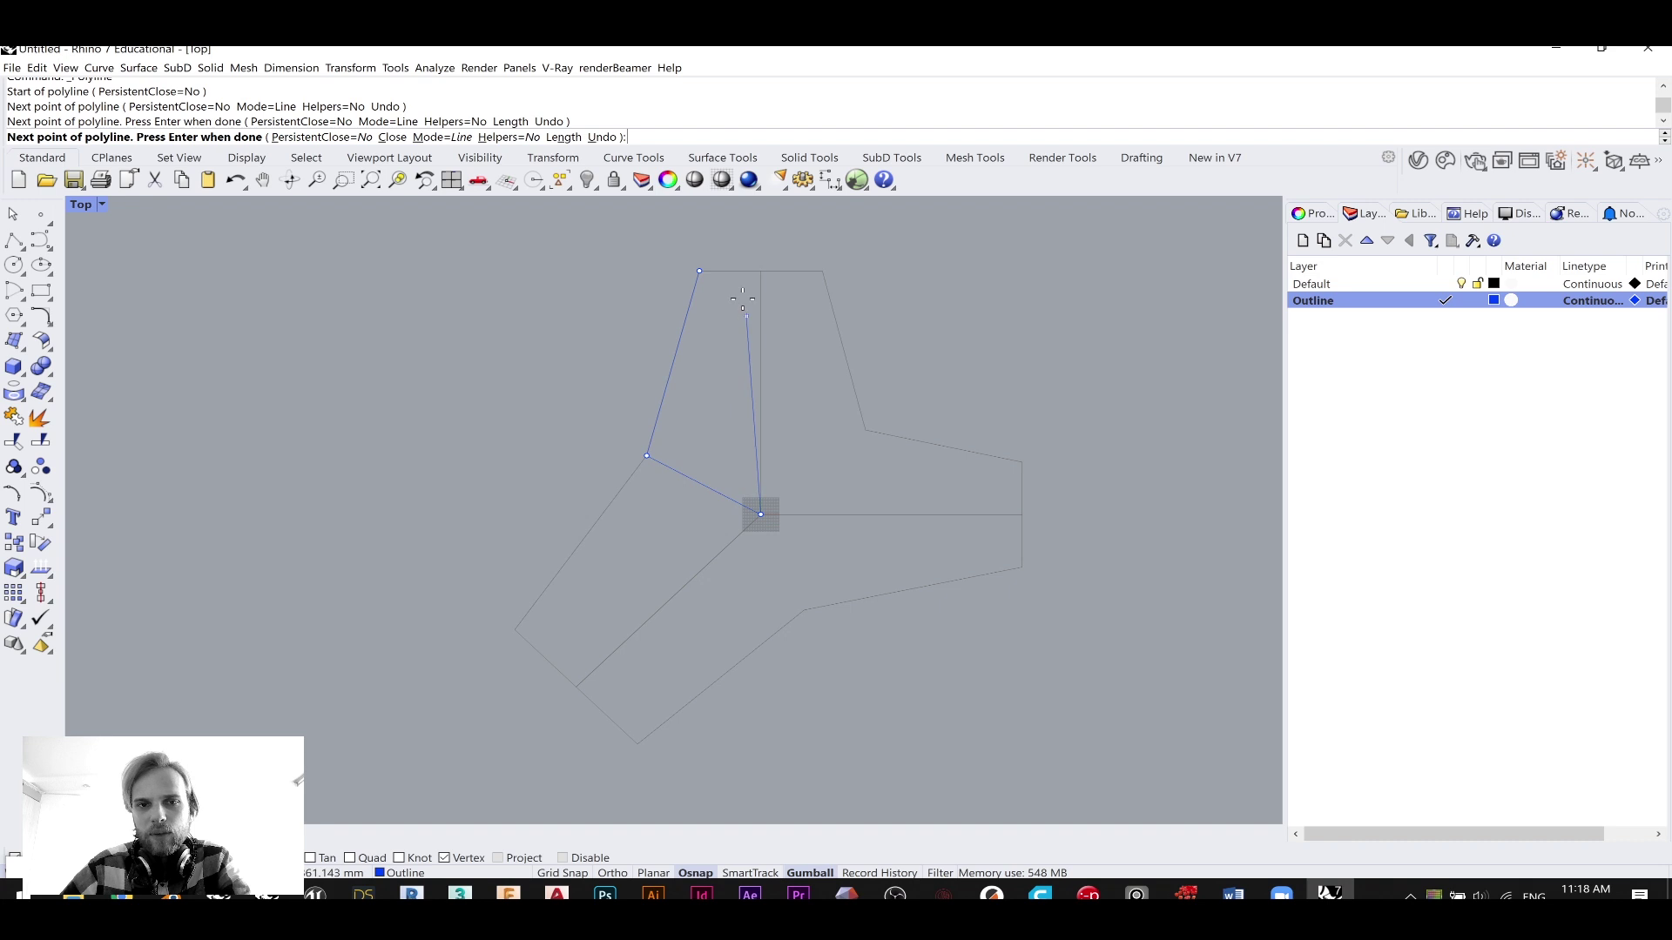
pyautogui.click(761, 272)
pyautogui.click(699, 272)
# - Draw a closed polyline around the right half of the upper arm, from the end line's midpoint through the centre and both right corners
pyautogui.press('Return')
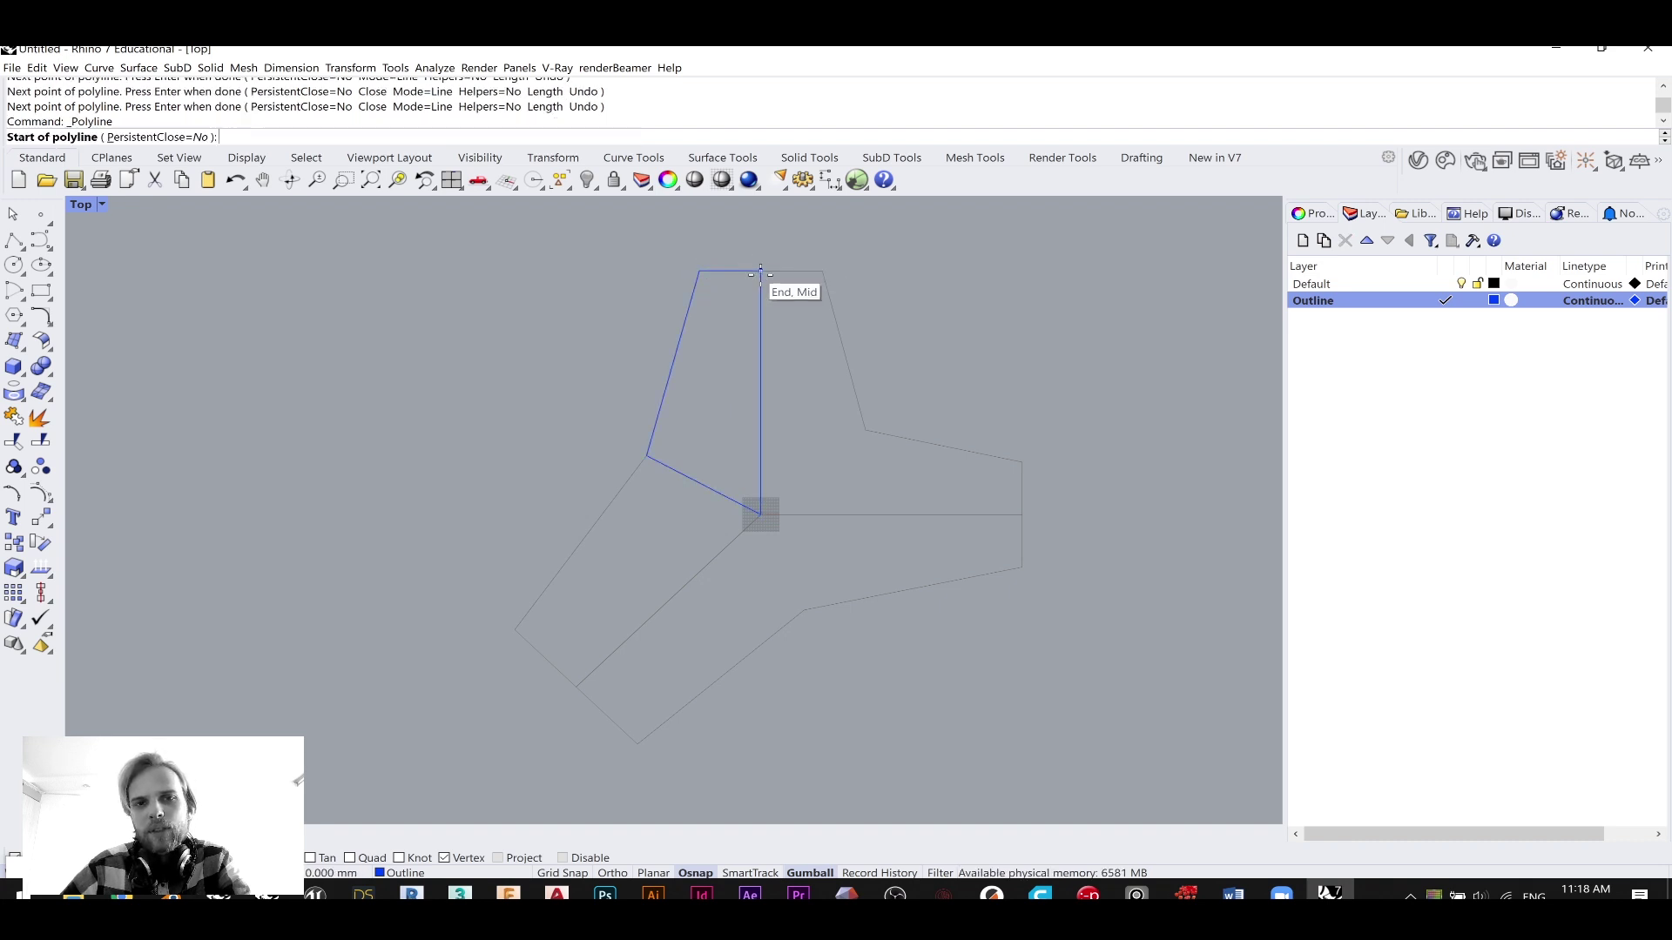
pyautogui.click(760, 272)
pyautogui.click(761, 514)
pyautogui.click(865, 430)
pyautogui.click(822, 271)
pyautogui.click(761, 272)
# - Draw a closed polyline around the upper half of the right arm, from the centre through the inner corner, outer corner and end midpoint
pyautogui.press('Return')
pyautogui.click(763, 515)
pyautogui.click(865, 431)
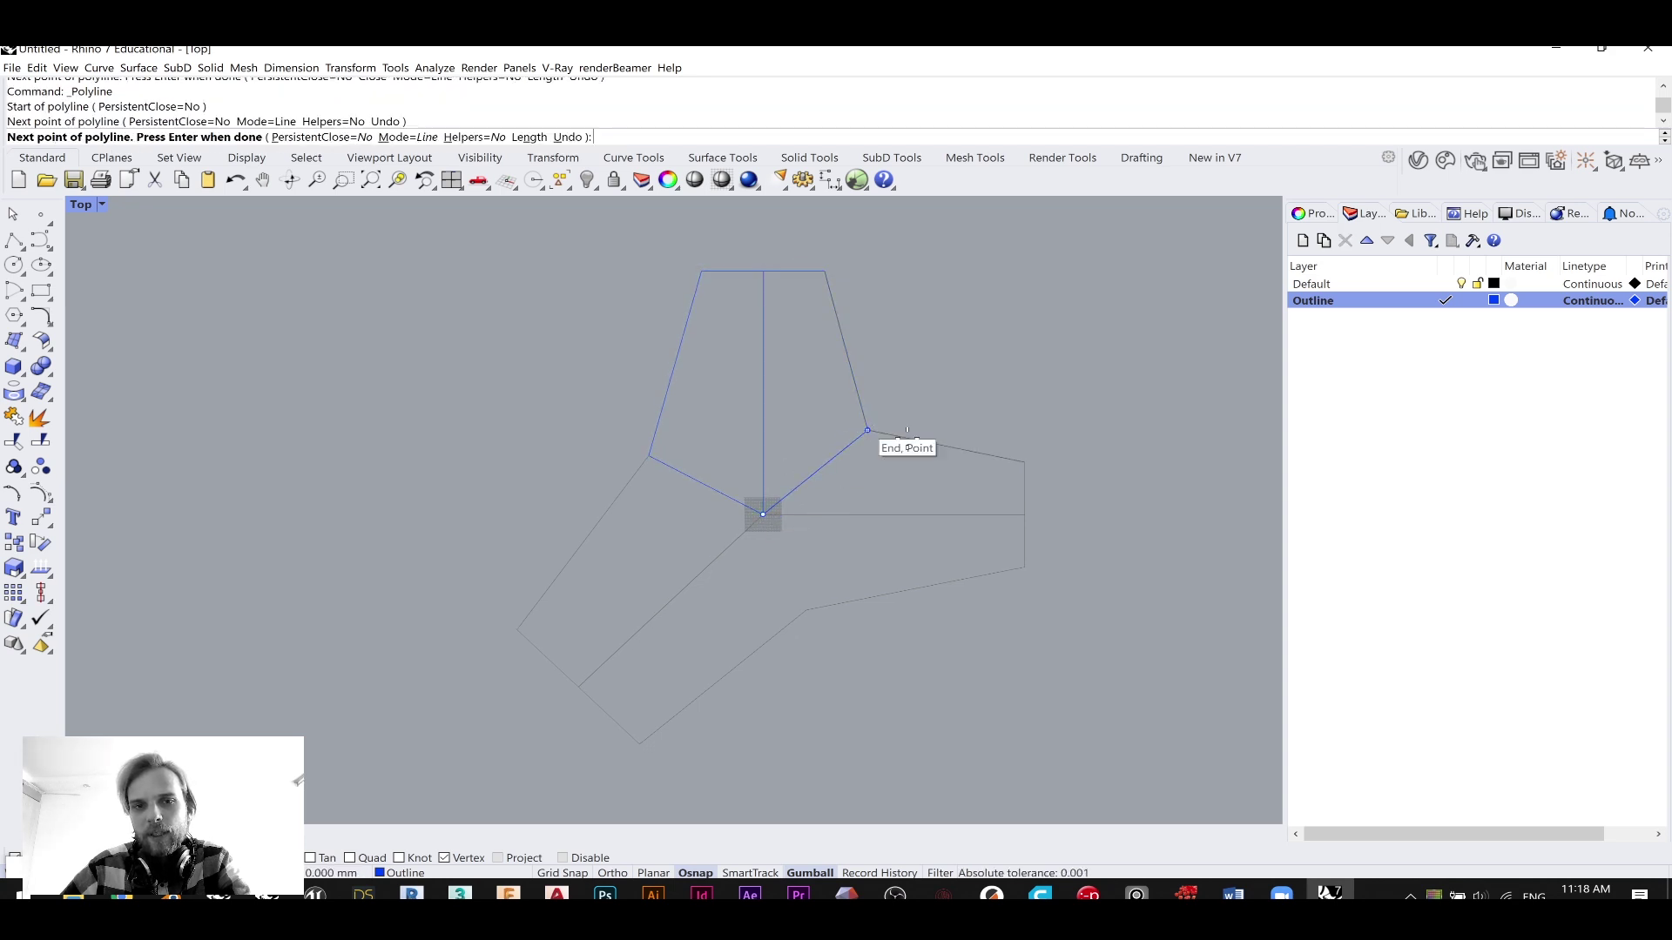
pyautogui.click(1024, 463)
pyautogui.click(1023, 515)
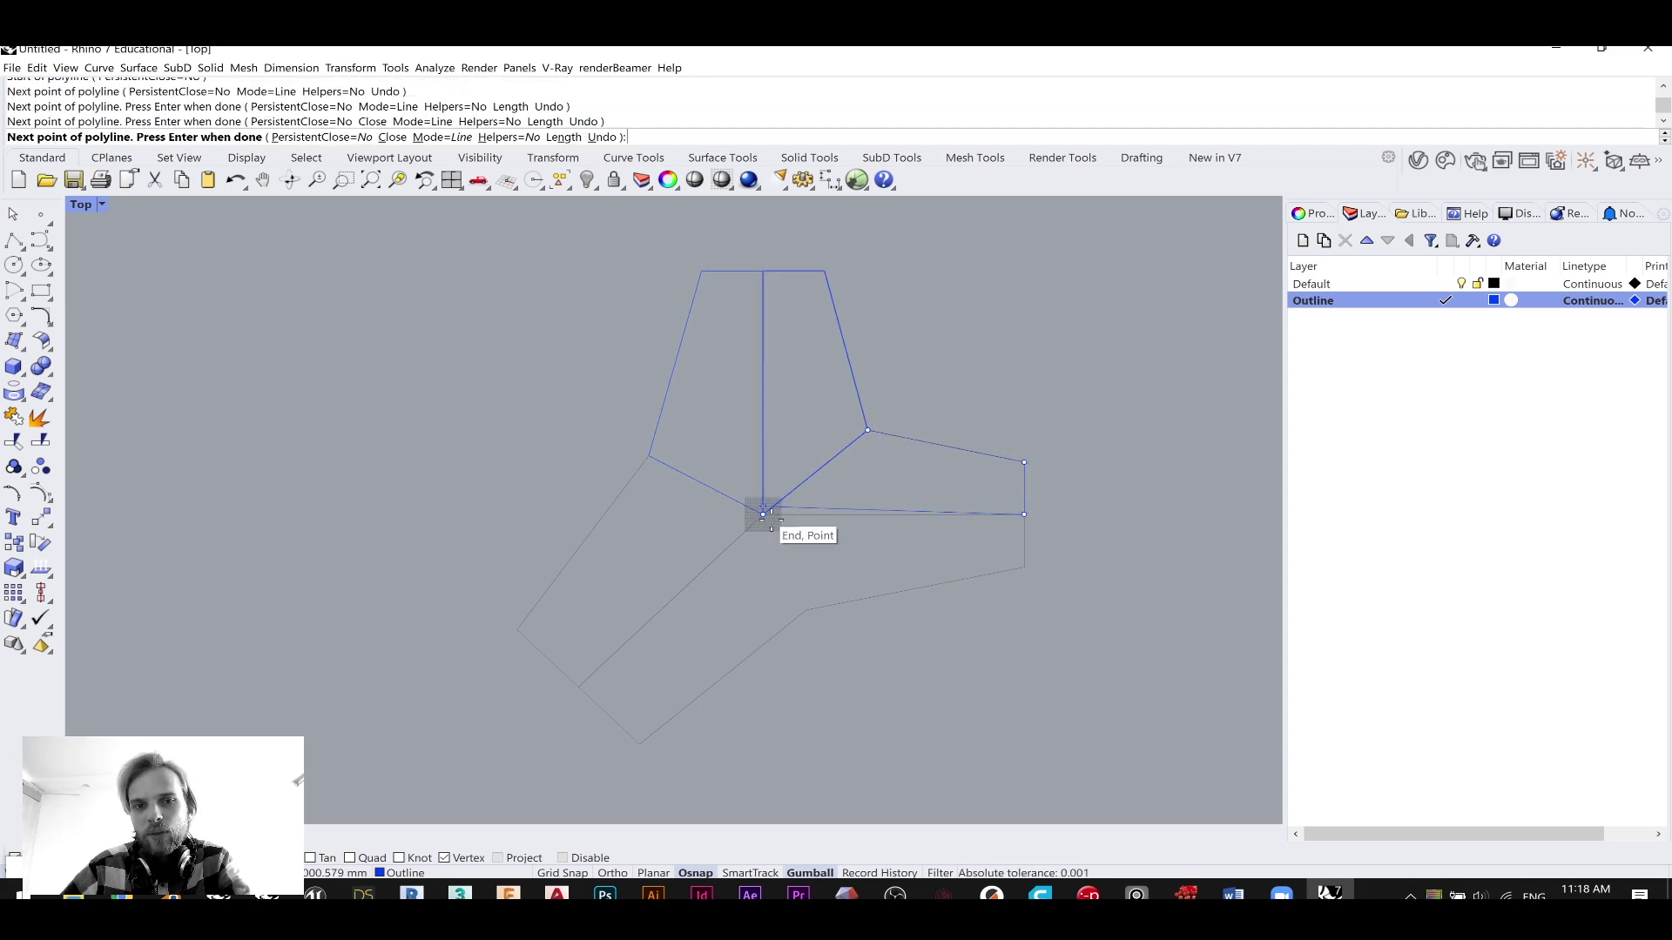
pyautogui.click(762, 515)
# - Draw a closed polyline around the lower half of the right arm, from the centre through the lower inner corner, outer corner and end midpoint
pyautogui.press('Return')
pyautogui.click(763, 514)
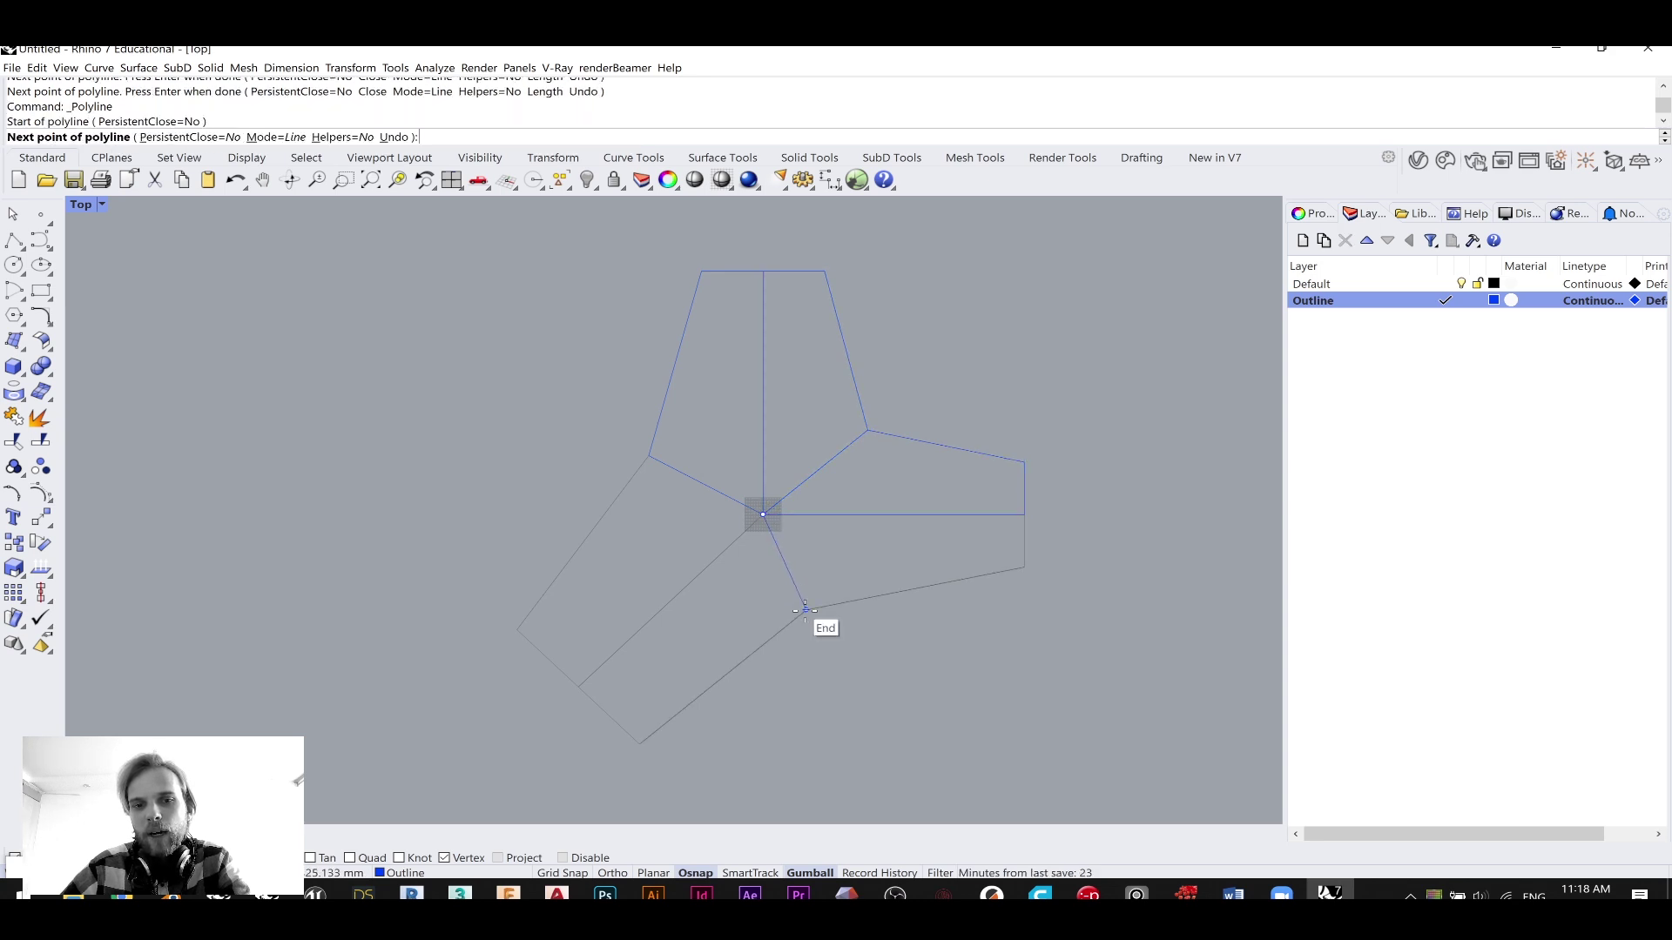
pyautogui.click(806, 609)
pyautogui.click(1024, 567)
pyautogui.click(1024, 515)
pyautogui.click(763, 515)
# - Draw a closed polyline around the lower half of the diagonal arm, from the centre through the inner corner, outer corner and end midpoint
pyautogui.press('Return')
pyautogui.click(763, 515)
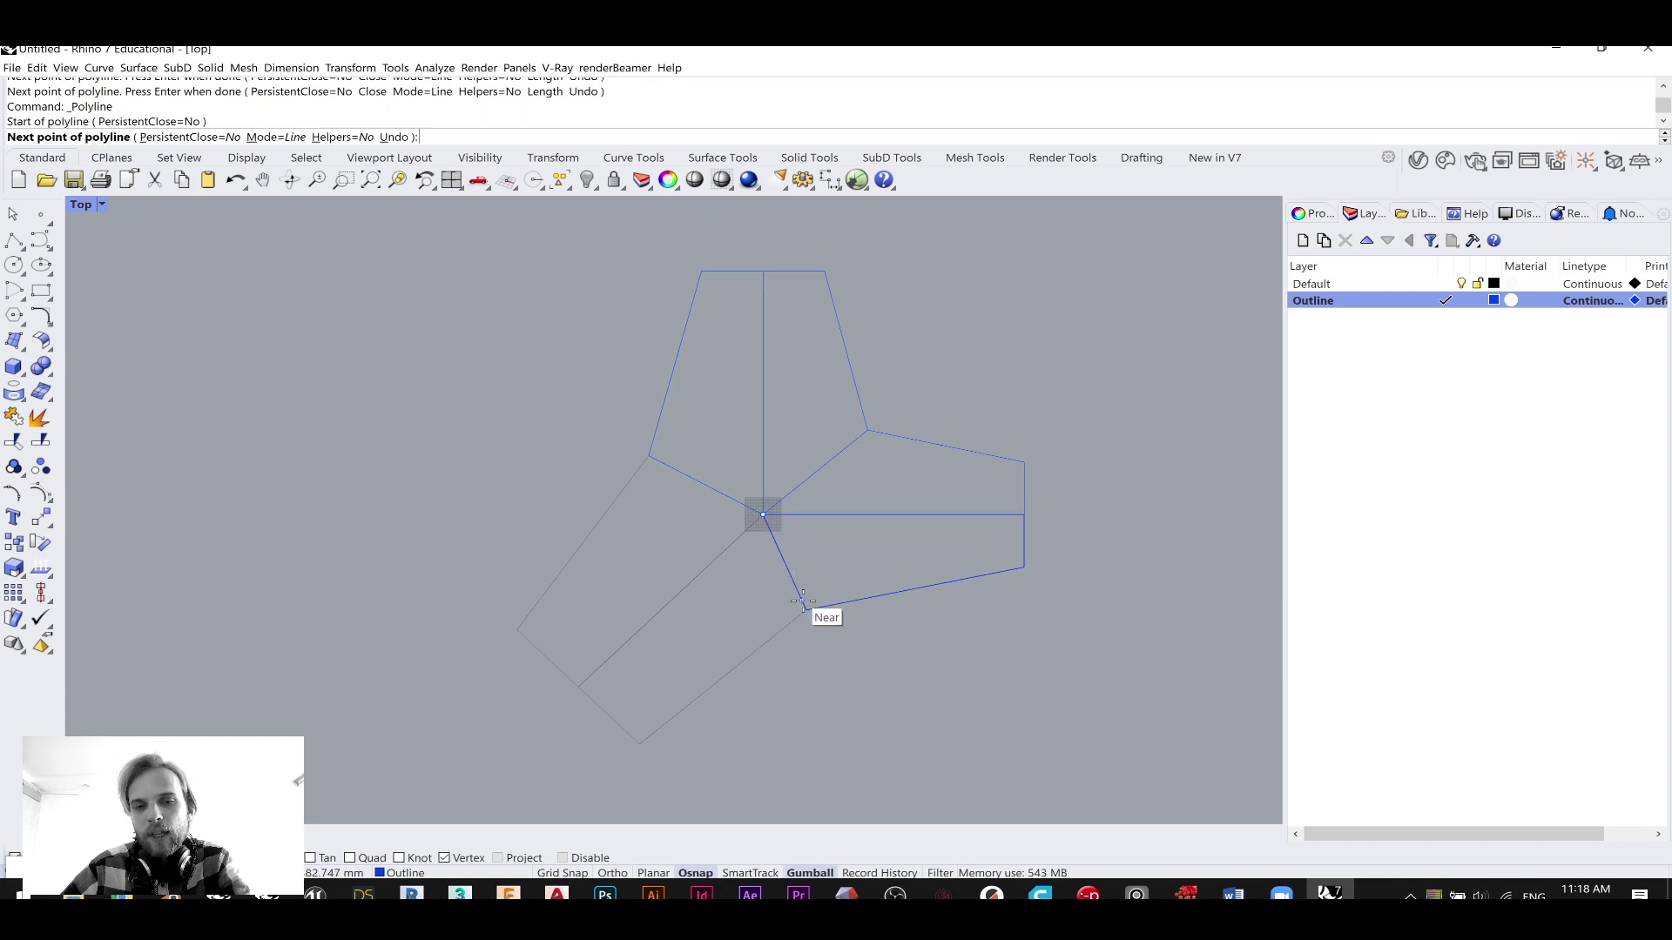
pyautogui.click(807, 609)
pyautogui.click(641, 742)
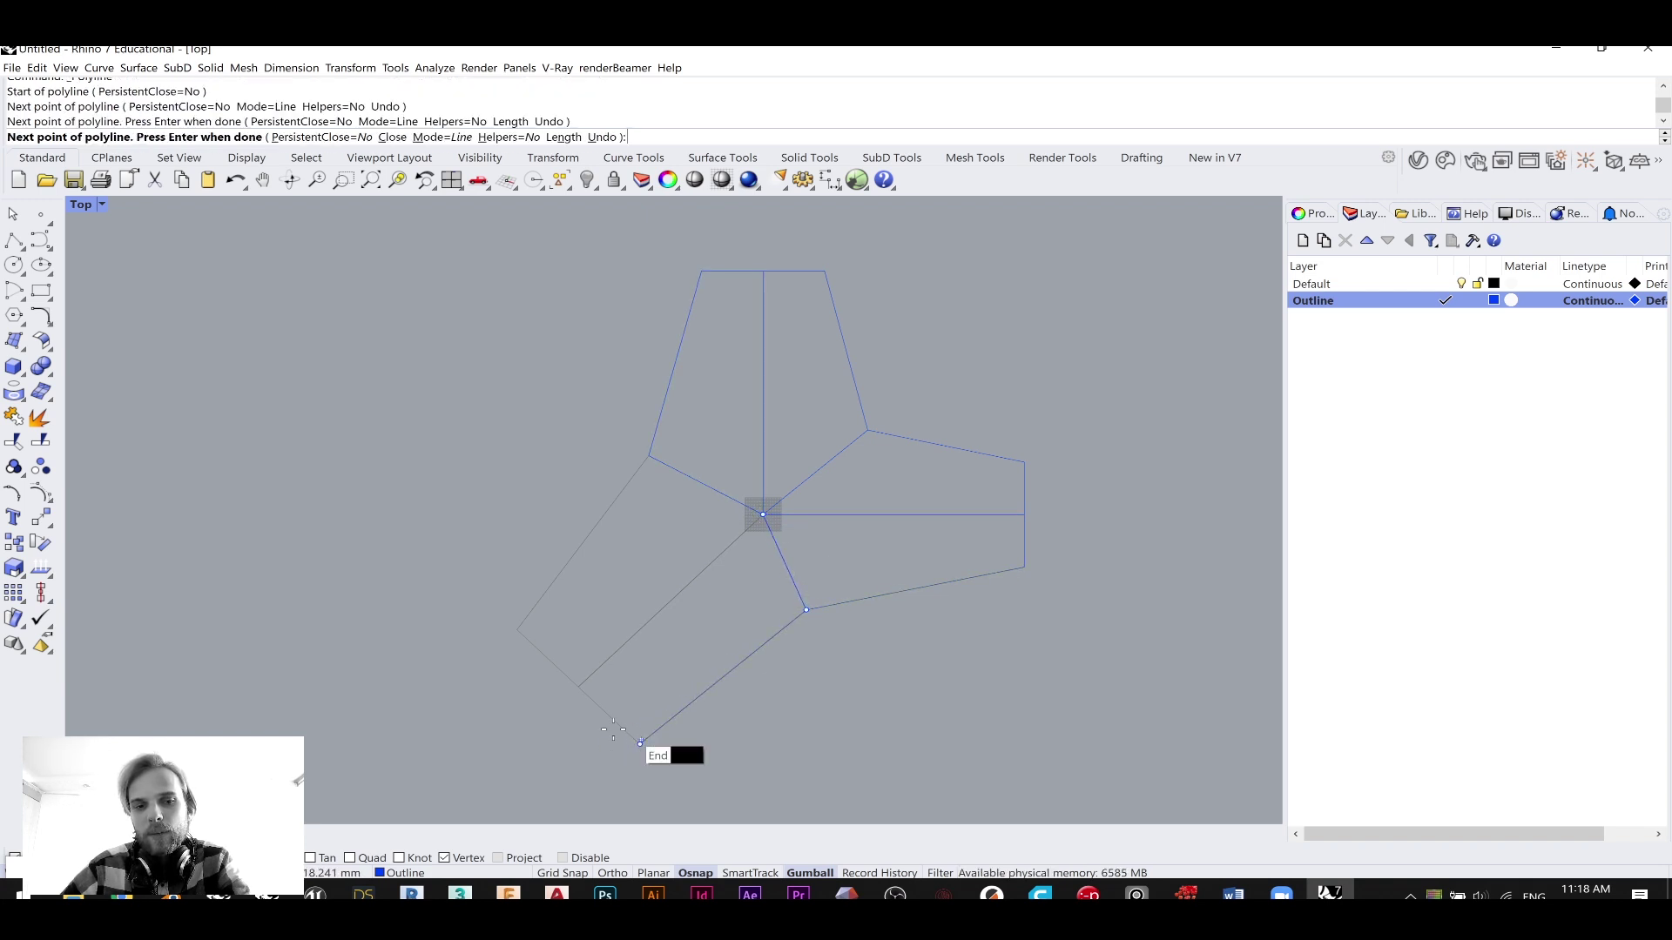
pyautogui.click(578, 687)
pyautogui.click(762, 515)
# - Draw a closed polyline around the upper half of the diagonal arm, from the centre through the end midpoint, outer corner and inner corner
pyautogui.press('Return')
pyautogui.click(763, 514)
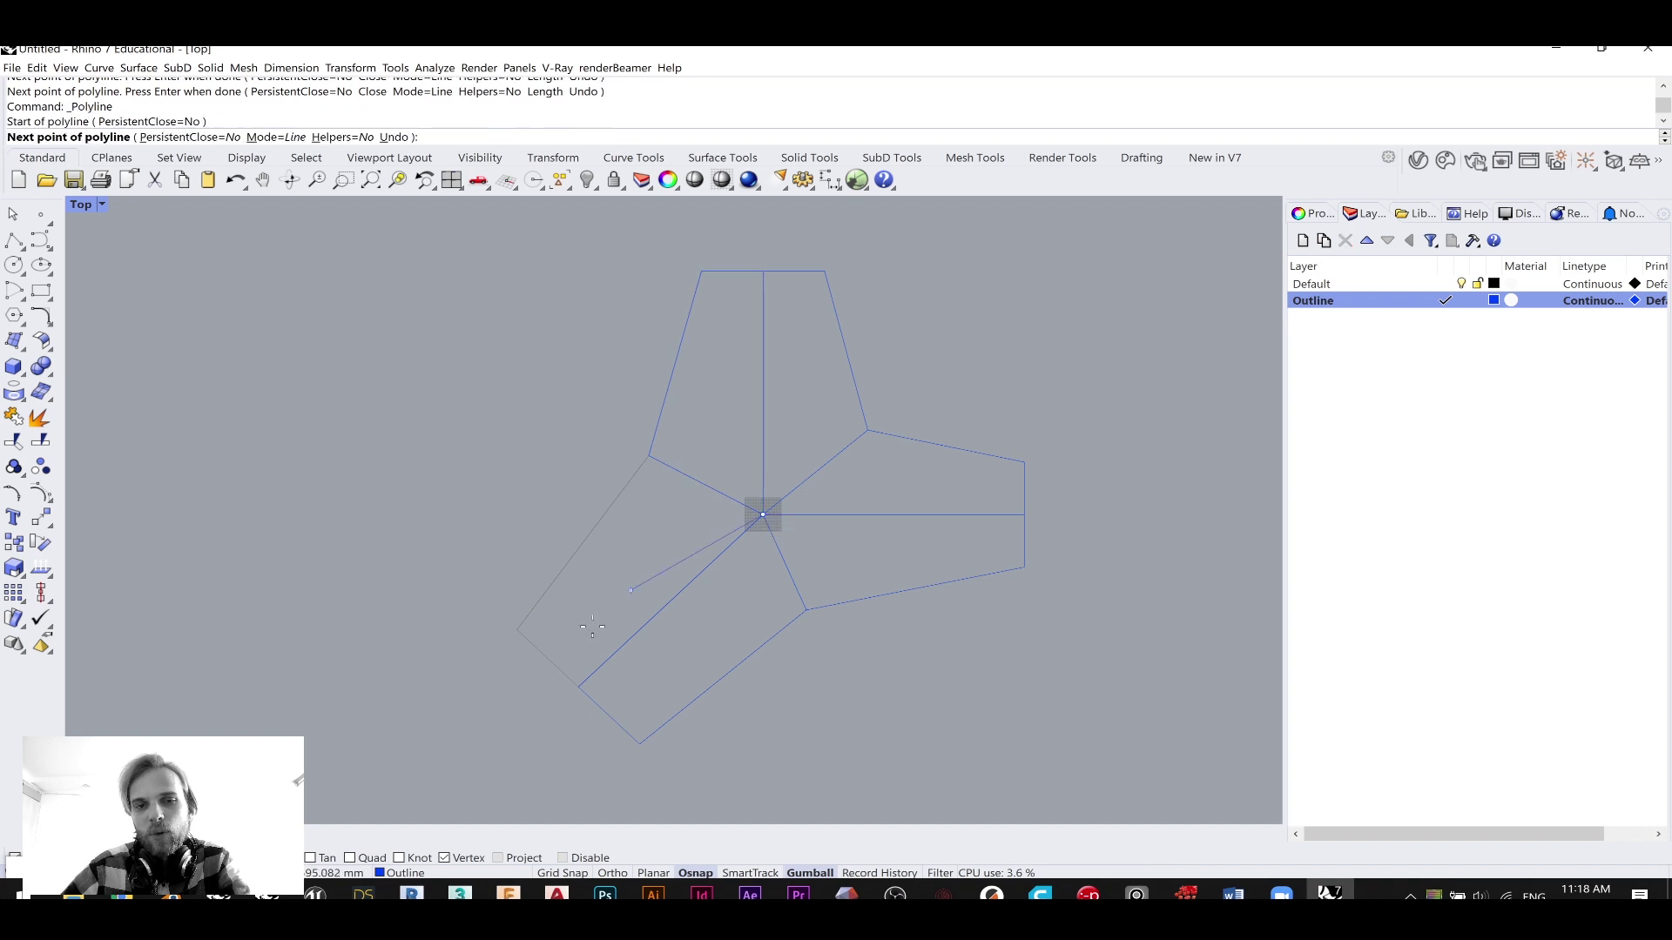
pyautogui.click(578, 687)
pyautogui.click(517, 629)
pyautogui.click(651, 454)
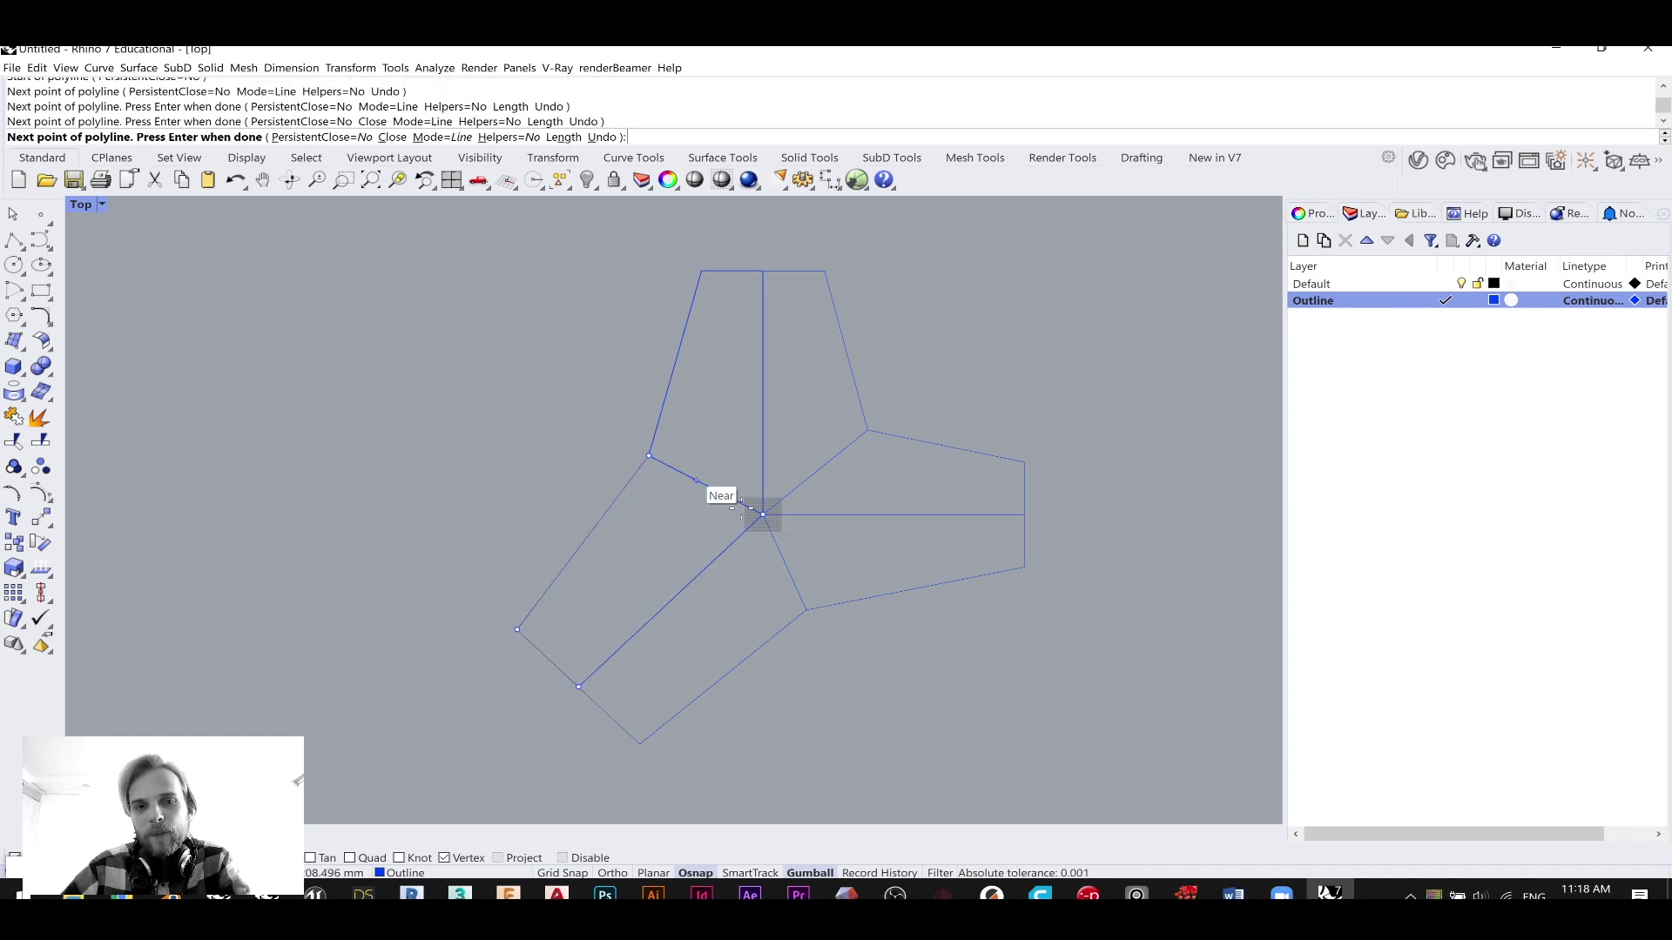
pyautogui.click(763, 514)
pyautogui.press('Return')
# - Make Outline the current layer again and unlock the locked guide curves
pyautogui.scroll(-2, 758, 531)
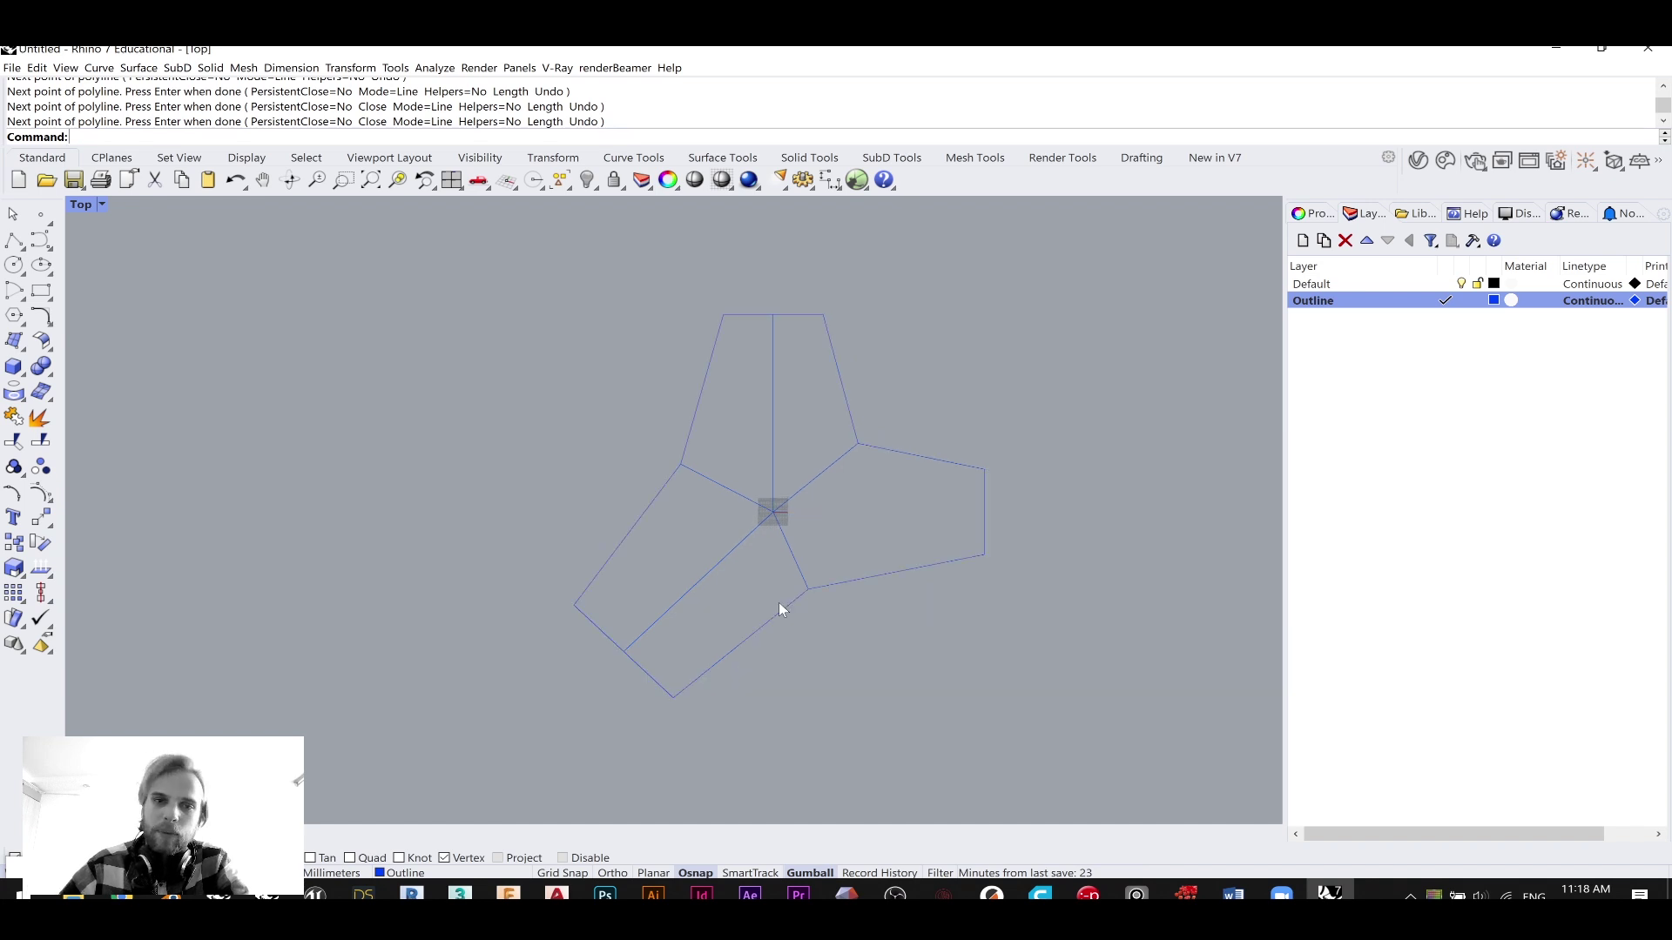
pyautogui.doubleClick(1382, 284)
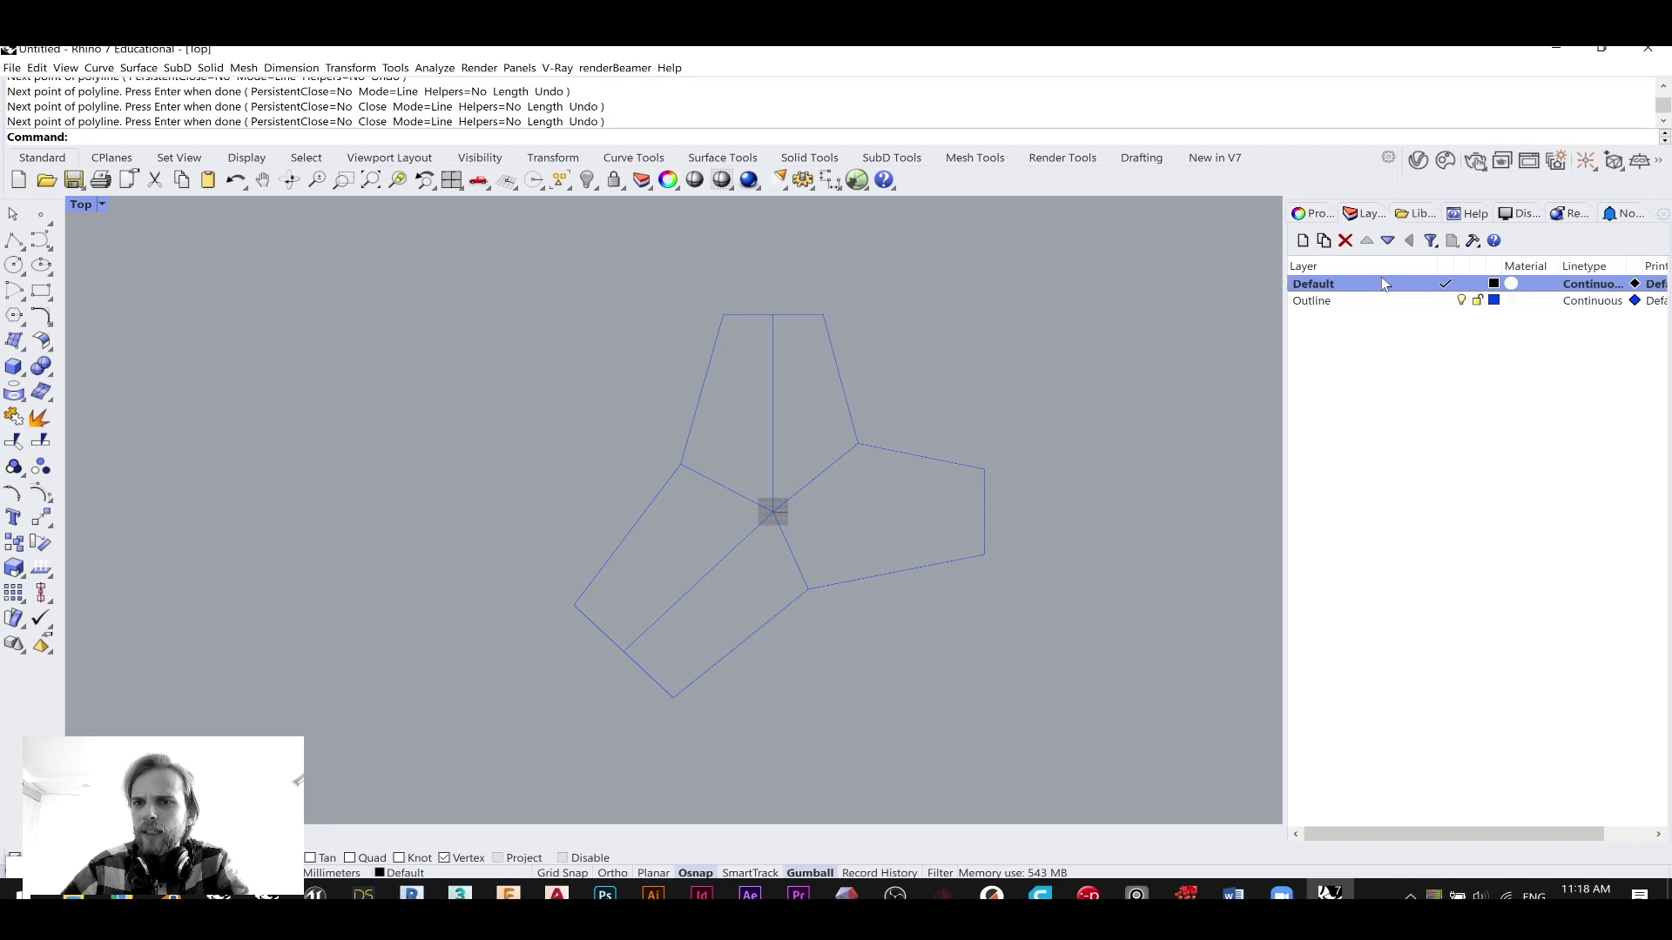
pyautogui.doubleClick(1424, 302)
pyautogui.write('Unloc')
pyautogui.press('Return')
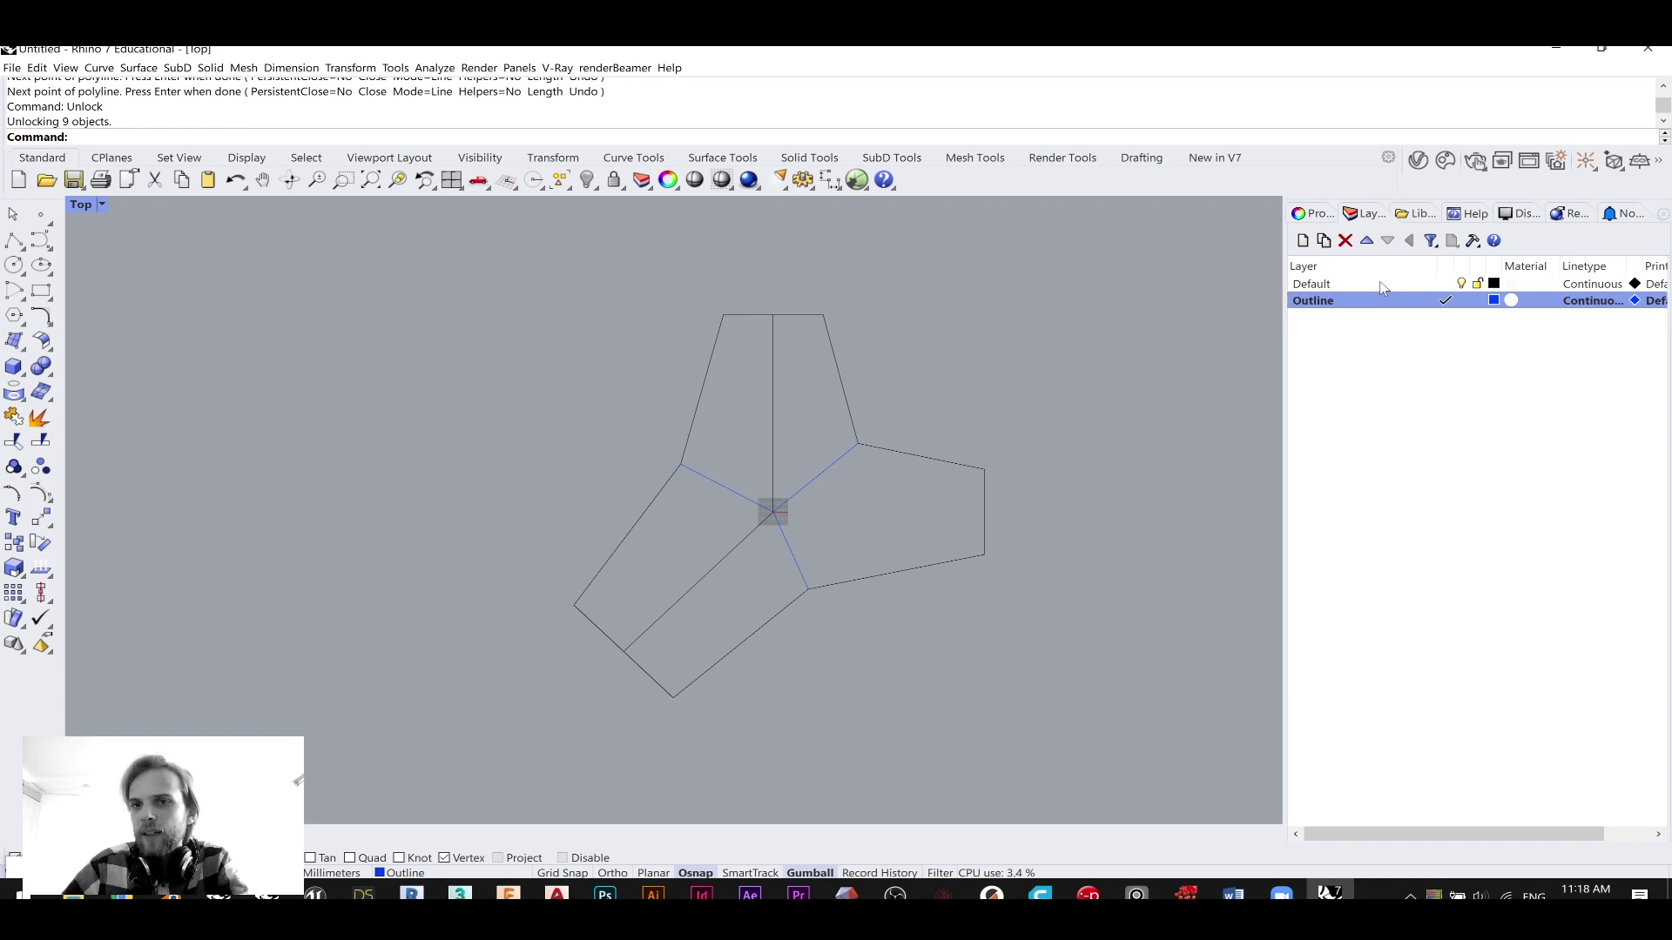
# - Select all objects on the Default layer and delete them
pyautogui.rightClick(1369, 285)
pyautogui.click(1446, 497)
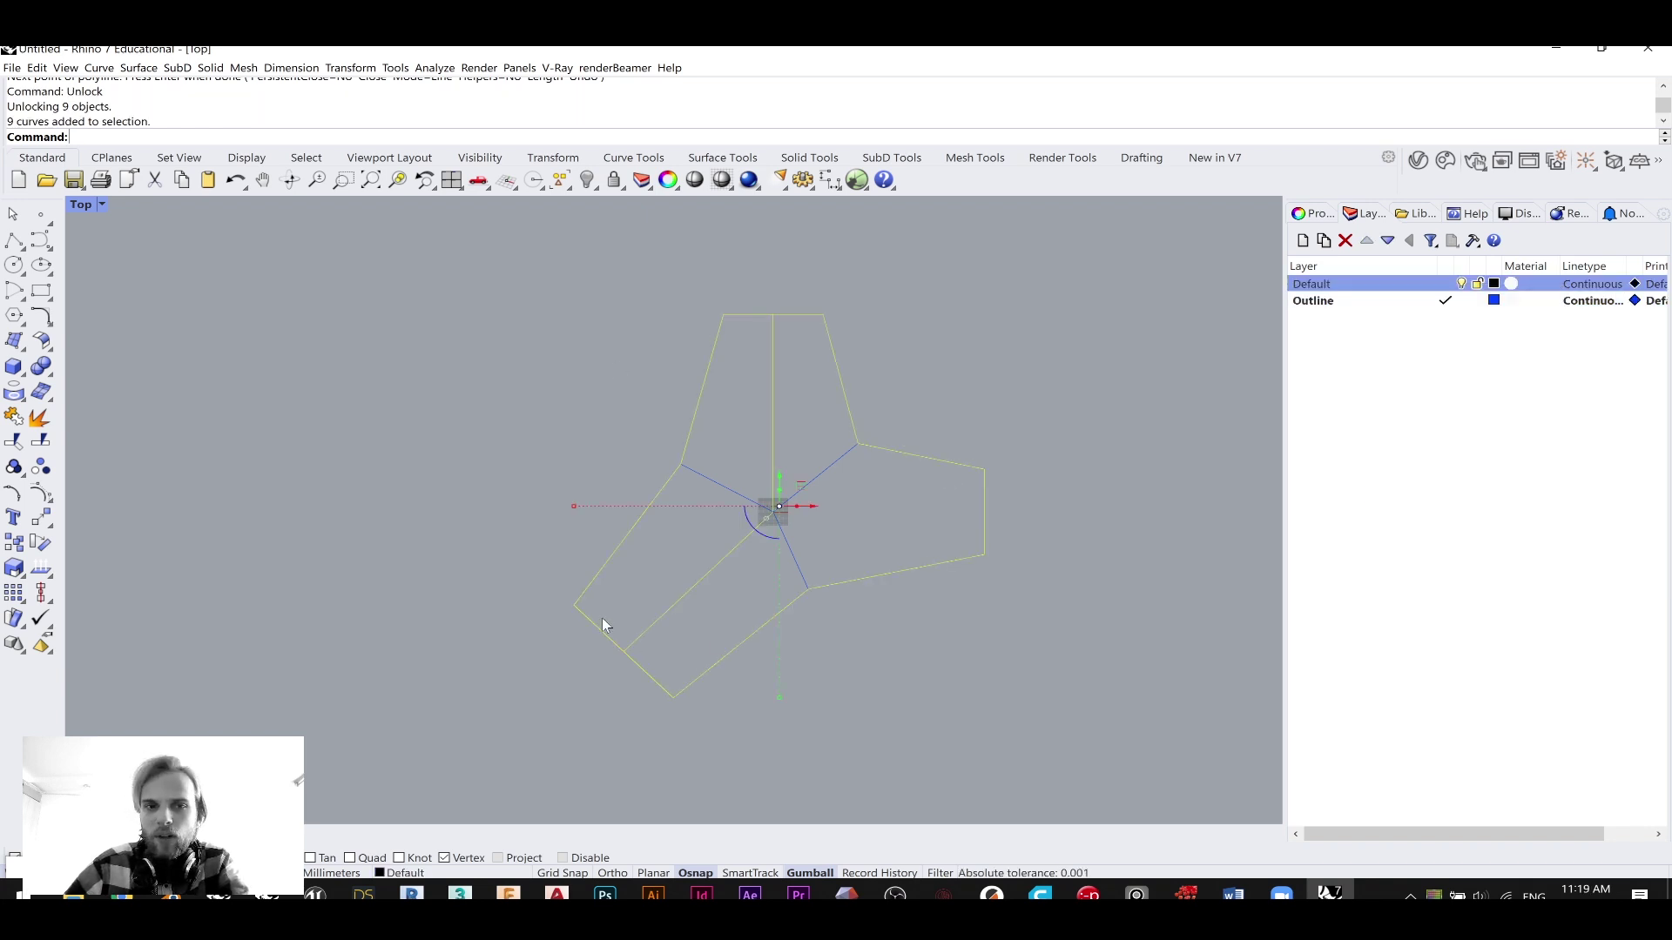
pyautogui.press('Delete')
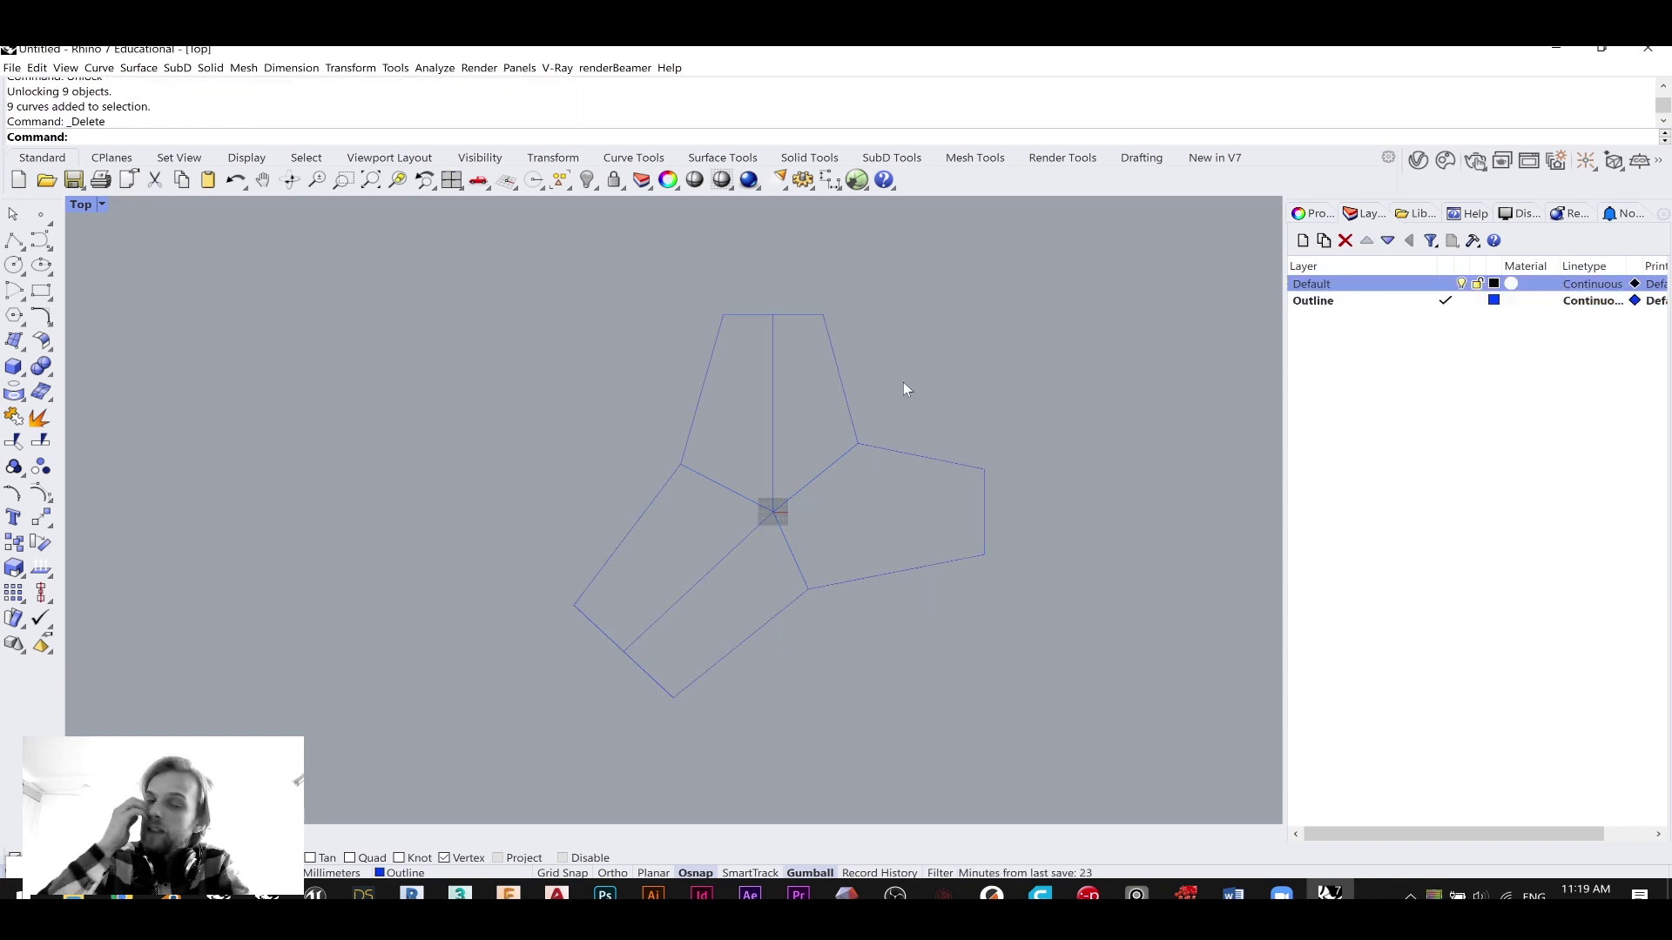
# - Select the six closed outline curves and bring up the Grasshopper window beside the Rhino viewport
pyautogui.moveTo(1083, 726); pyautogui.dragTo(557, 288)
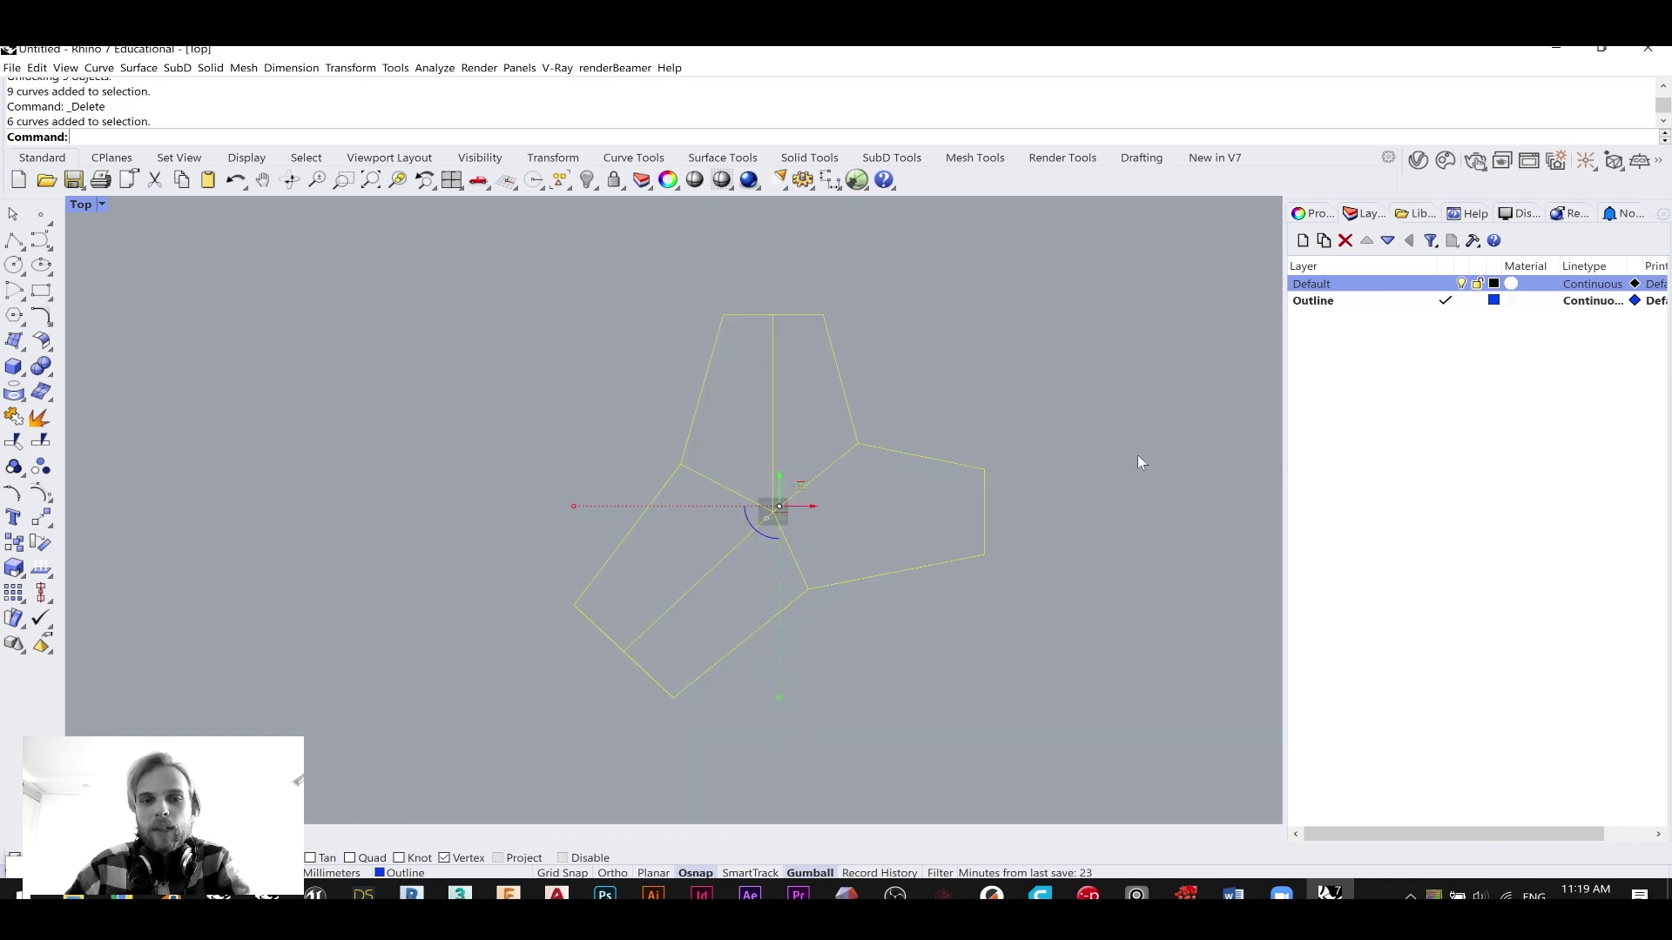
pyautogui.moveTo(1140, 555); pyautogui.dragTo(618, 359)
pyautogui.moveTo(1037, 617); pyautogui.dragTo(503, 292)
pyautogui.moveTo(503, 618); pyautogui.dragTo(503, 618)
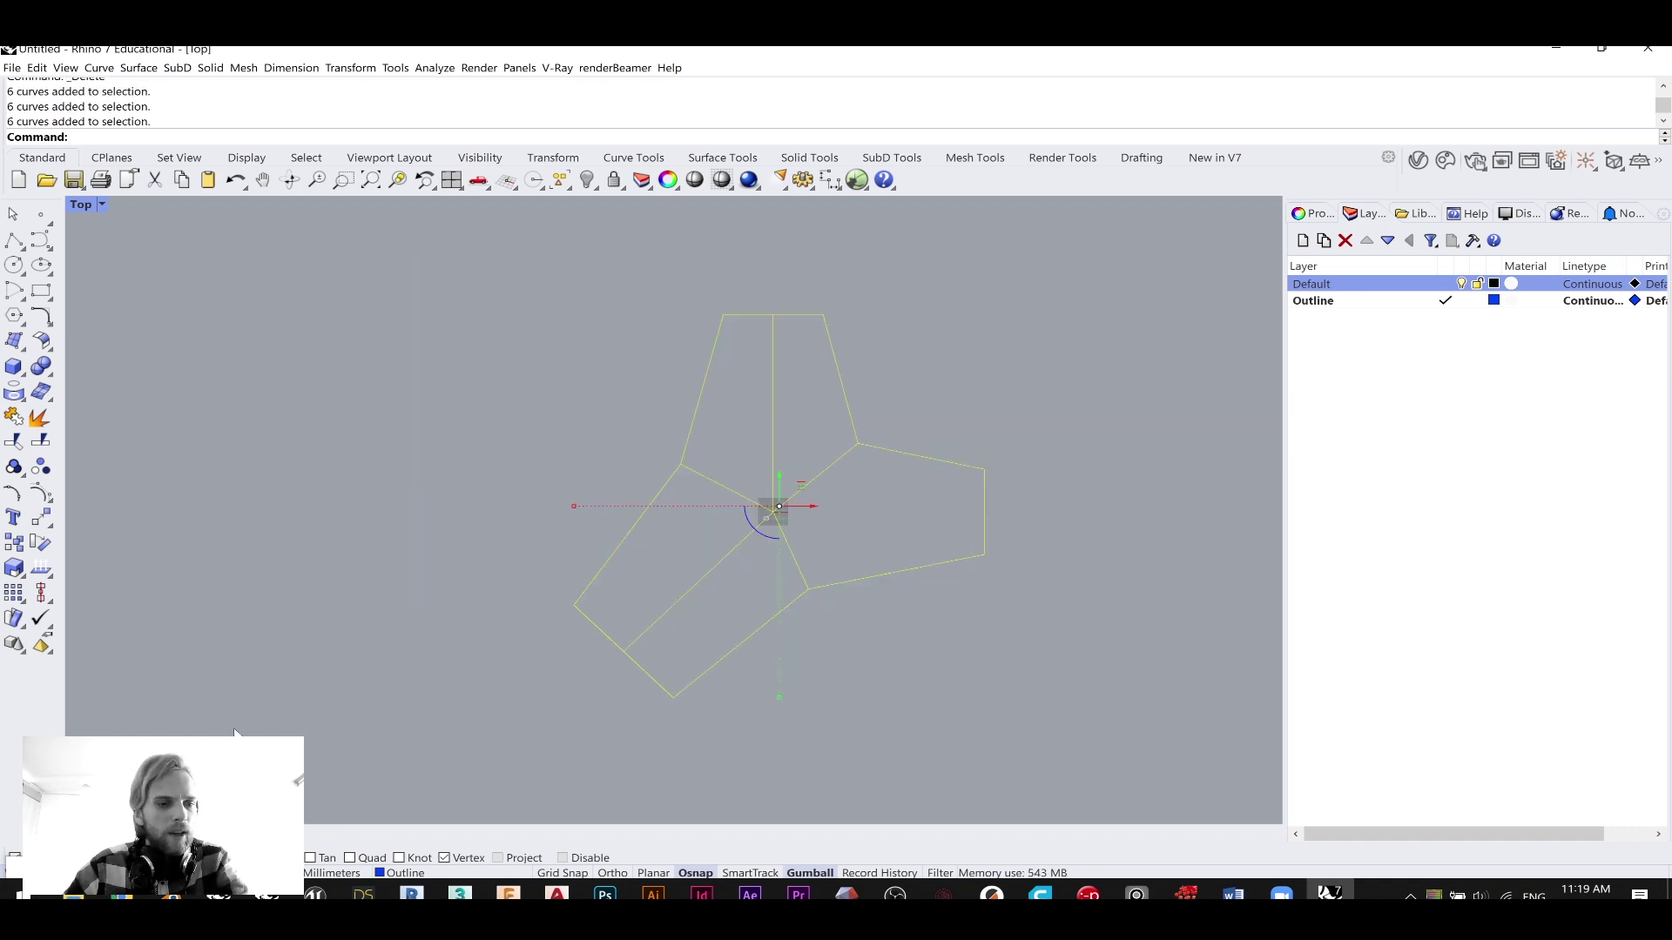
pyautogui.click(70, 871)
pyautogui.moveTo(755, 415); pyautogui.dragTo(473, 372, button='right')
pyautogui.scroll(-2, 473, 372)
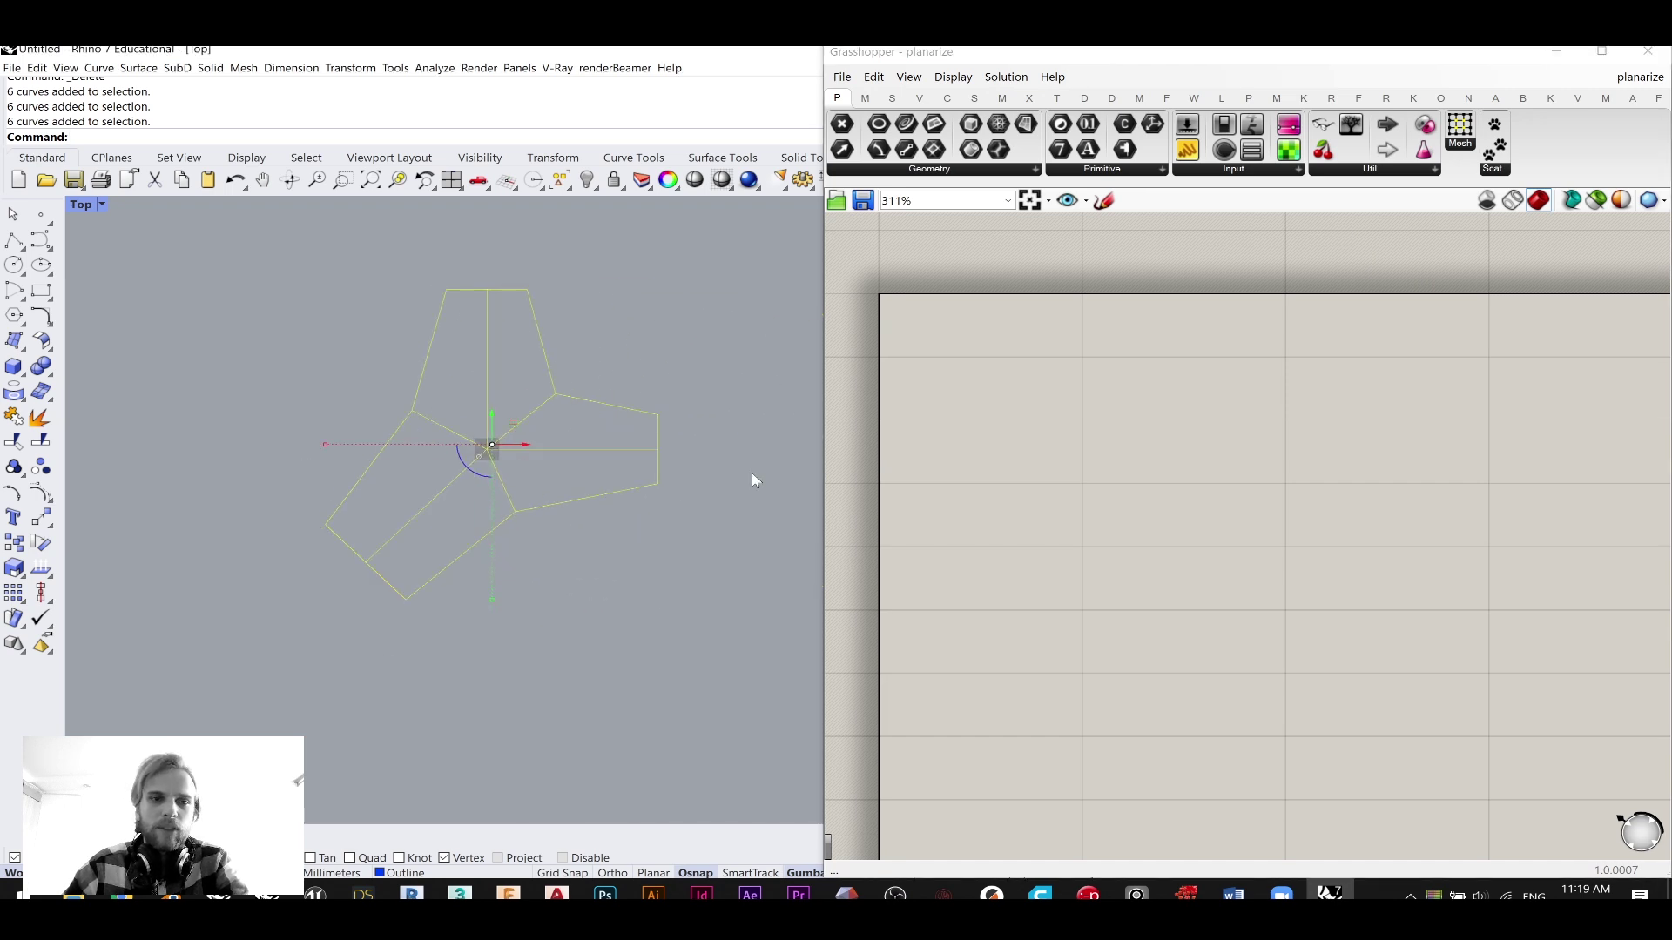
# - Switch from the Top to the maximized Perspective viewport and select all six outline curves again
pyautogui.doubleClick(79, 206)
pyautogui.doubleClick(710, 209)
pyautogui.scroll(3, 590, 371)
pyautogui.scroll(-7, 496, 395)
pyautogui.scroll(7, 517, 388)
pyautogui.click(551, 466)
pyautogui.scroll(-2, 554, 385)
pyautogui.scroll(-2, 576, 511)
pyautogui.moveTo(694, 593); pyautogui.dragTo(148, 291)
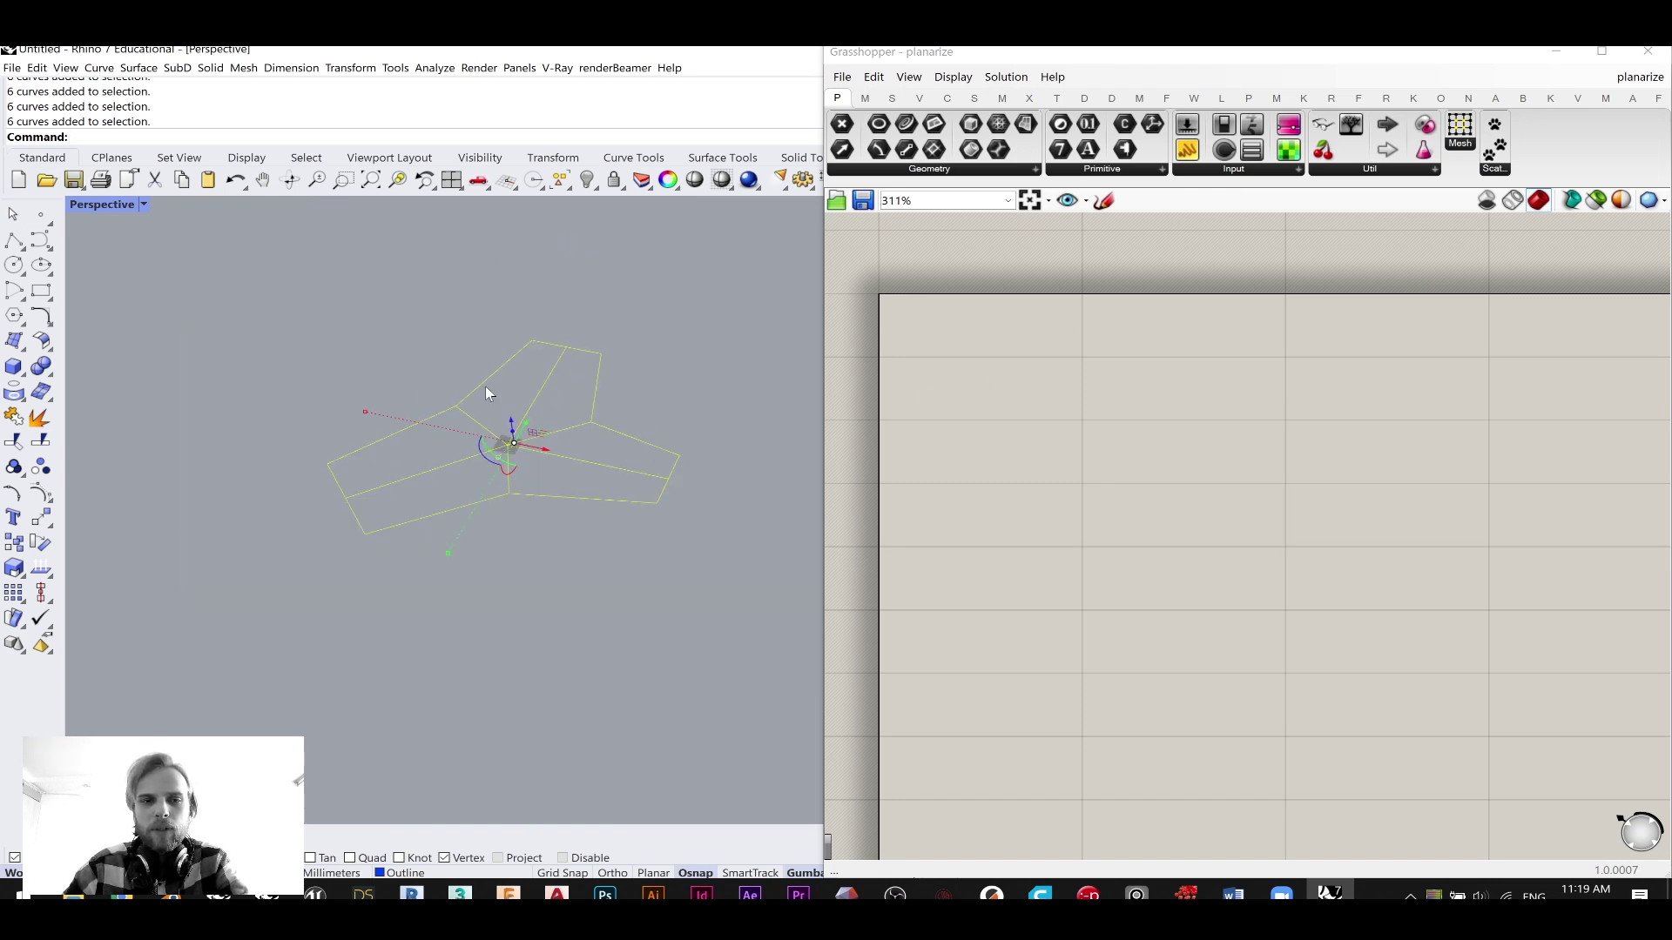
# - Add a Curve parameter near the corner of the empty Grasshopper canvas
pyautogui.scroll(-4, 1036, 376)
pyautogui.doubleClick(1100, 387)
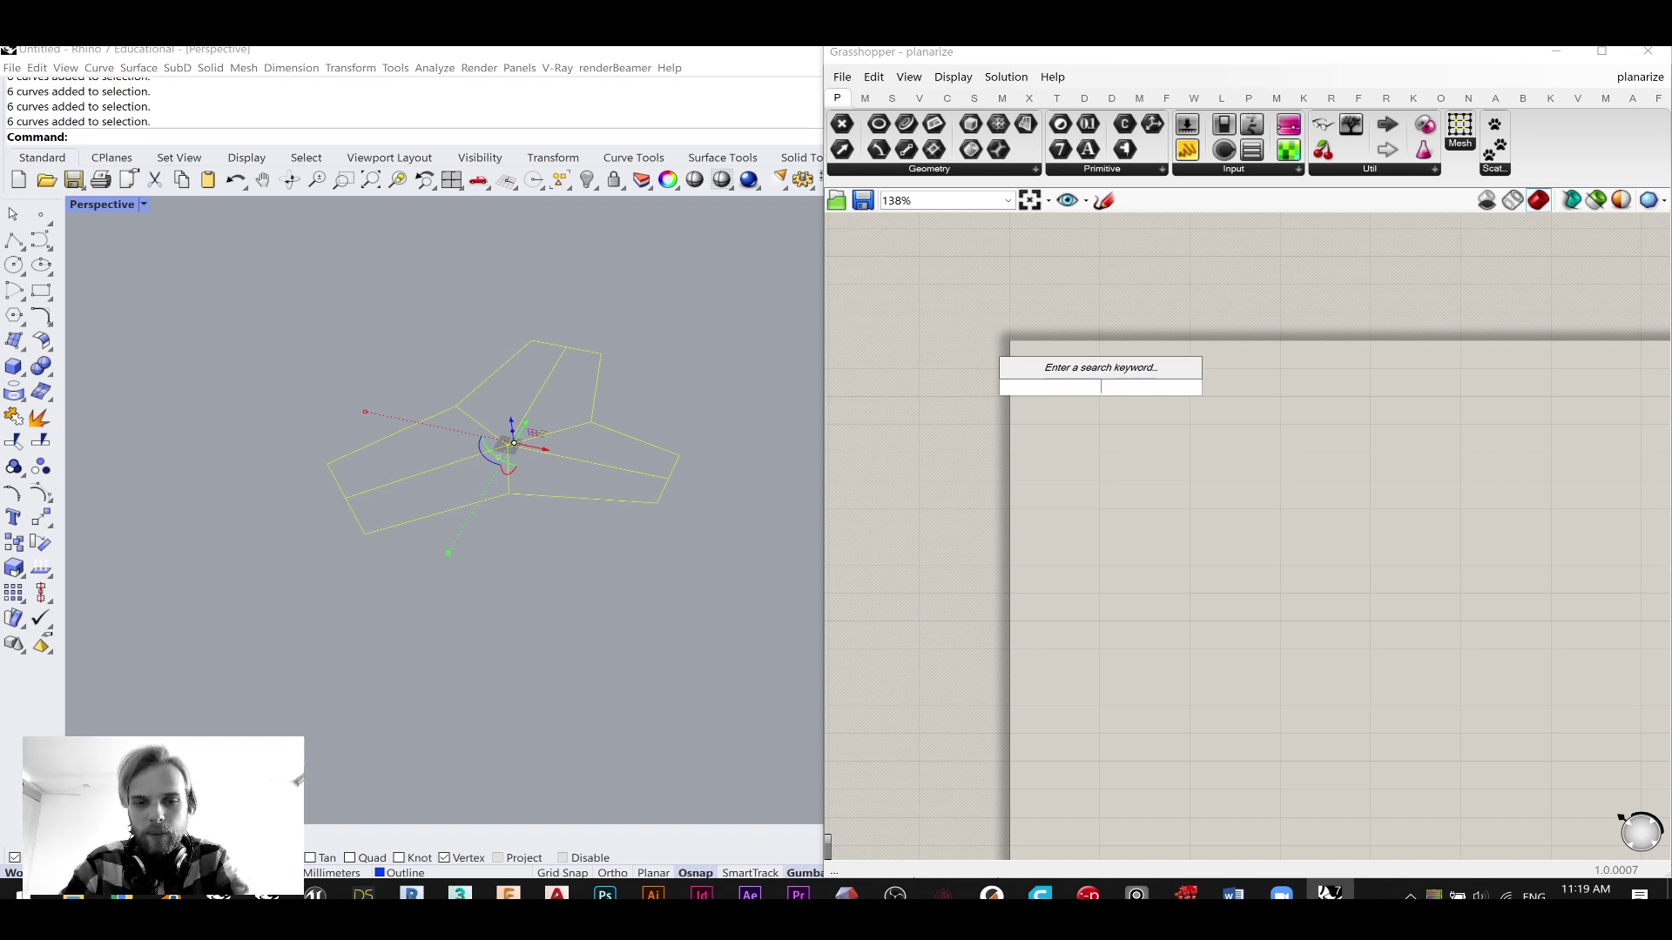
pyautogui.write('pl')
pyautogui.press('BackSpace')
pyautogui.press('BackSpace')
pyautogui.write('c')
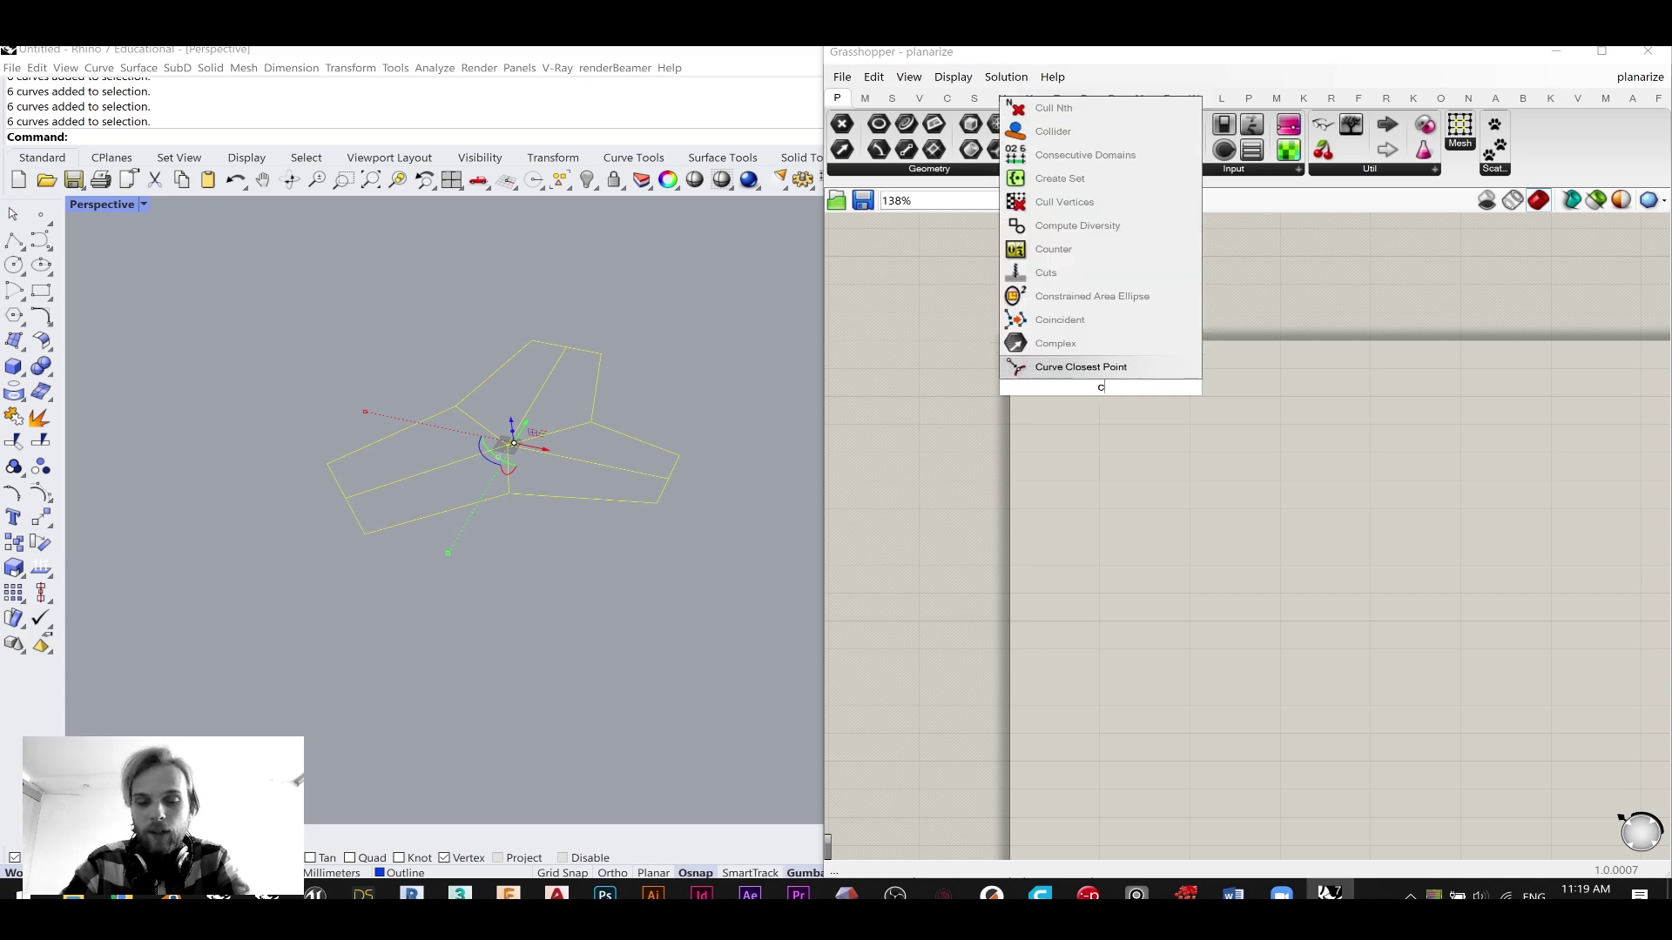
pyautogui.write('rv')
pyautogui.press('Return')
pyautogui.click(1101, 388)
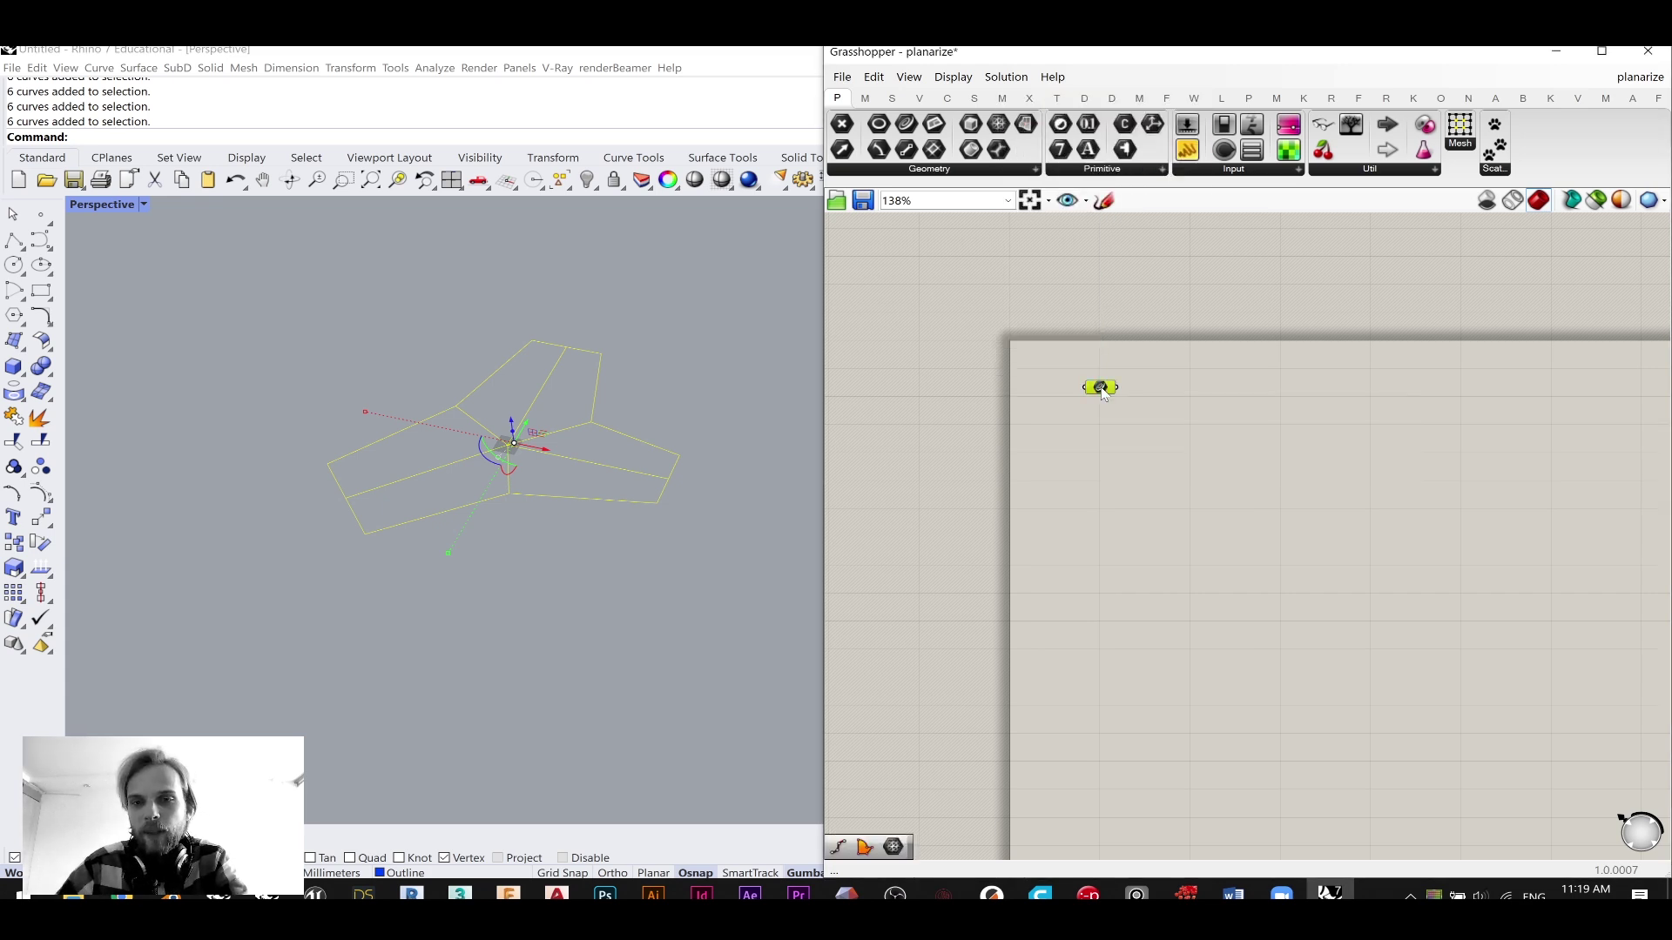
# - Add a Bifocals component in the canvas corner to label the components
pyautogui.click(1106, 315)
pyautogui.scroll(3, 1064, 357)
pyautogui.doubleClick(1051, 399)
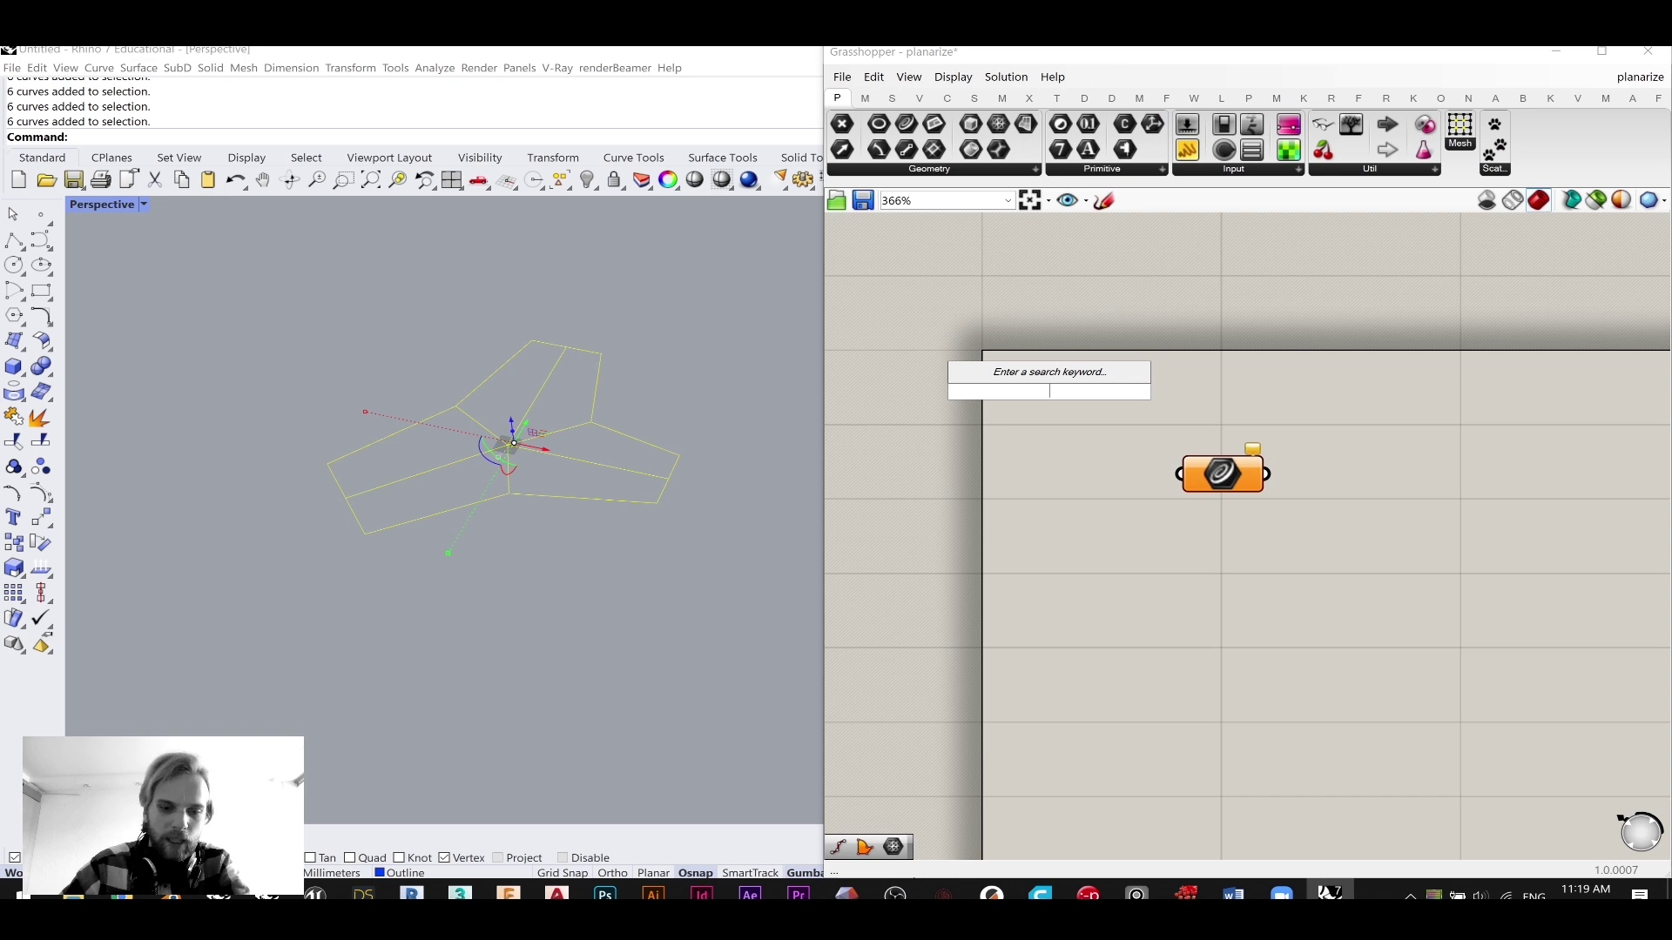
pyautogui.write('bi')
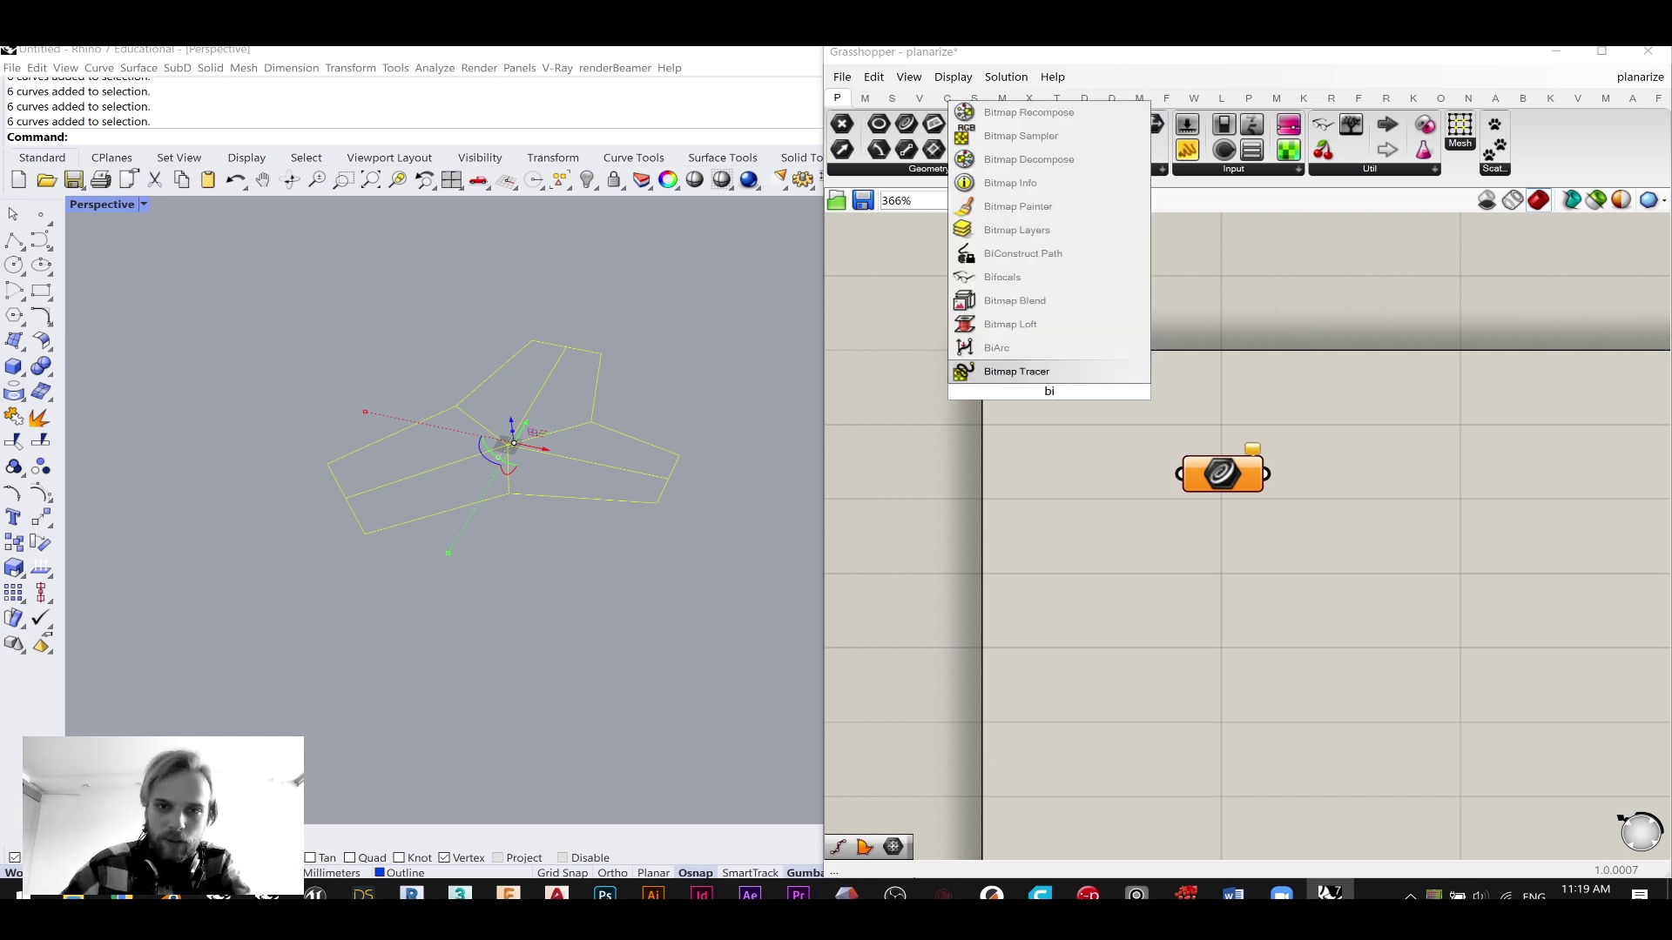
pyautogui.press('Return')
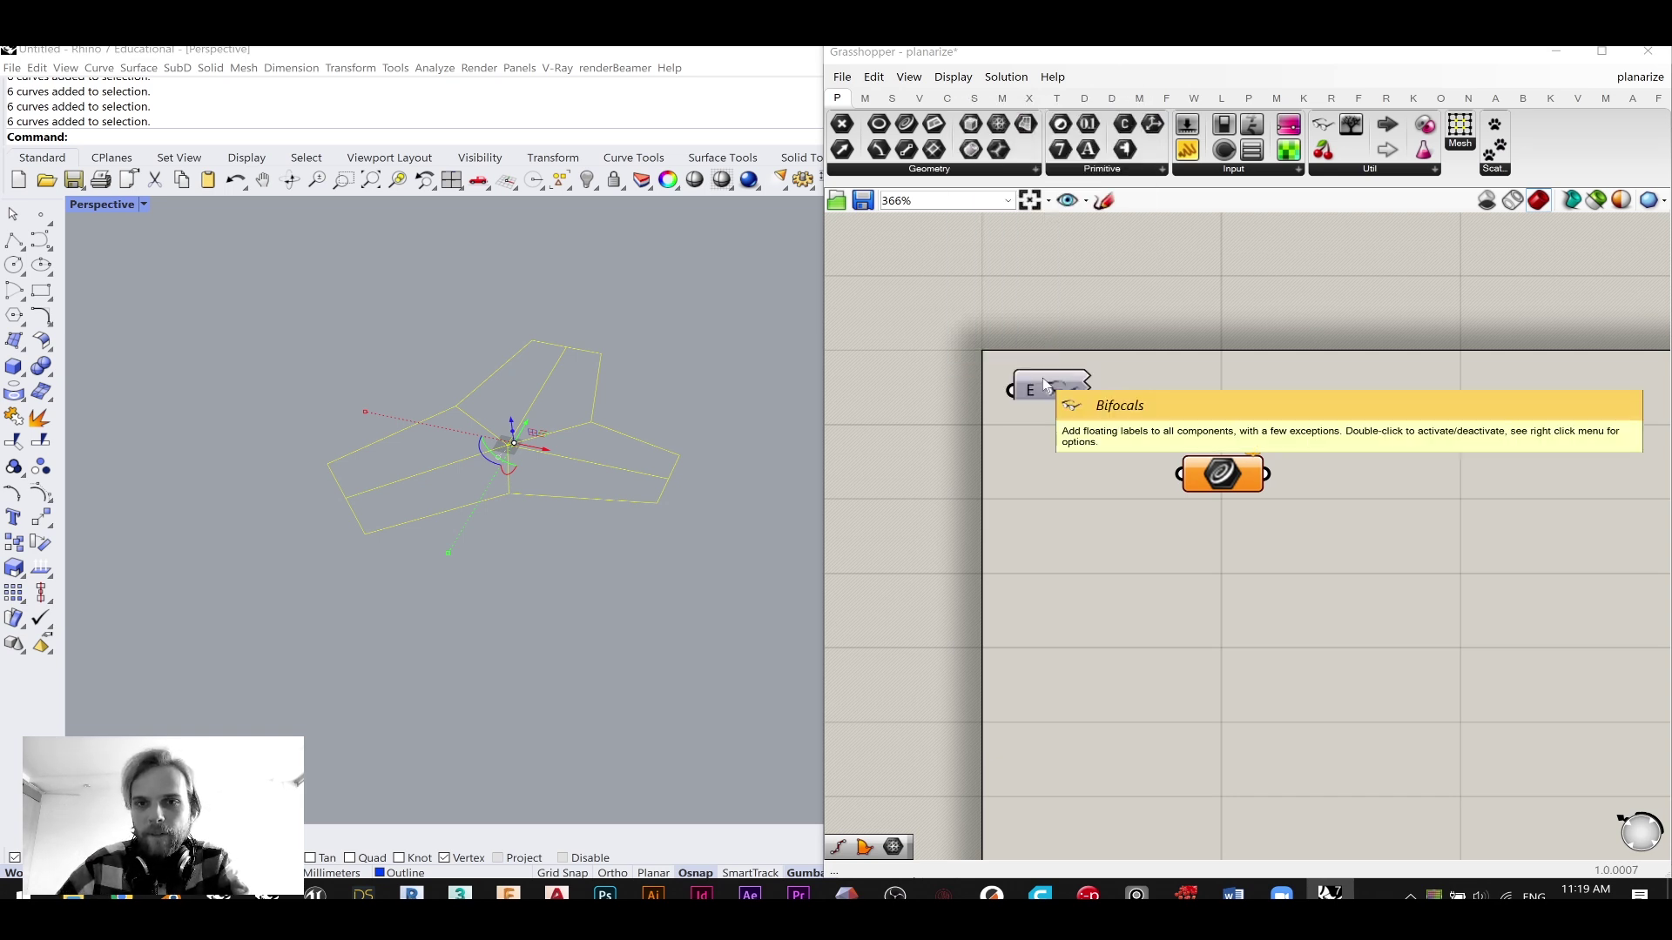
pyautogui.moveTo(1049, 384); pyautogui.dragTo(1030, 372)
pyautogui.click(1252, 435)
# - Move the Curve parameter farther down the canvas and reference the six selected outline curves in it as multiple curves
pyautogui.scroll(-1, 1249, 433)
pyautogui.moveTo(1229, 491); pyautogui.dragTo(1200, 437, button='right')
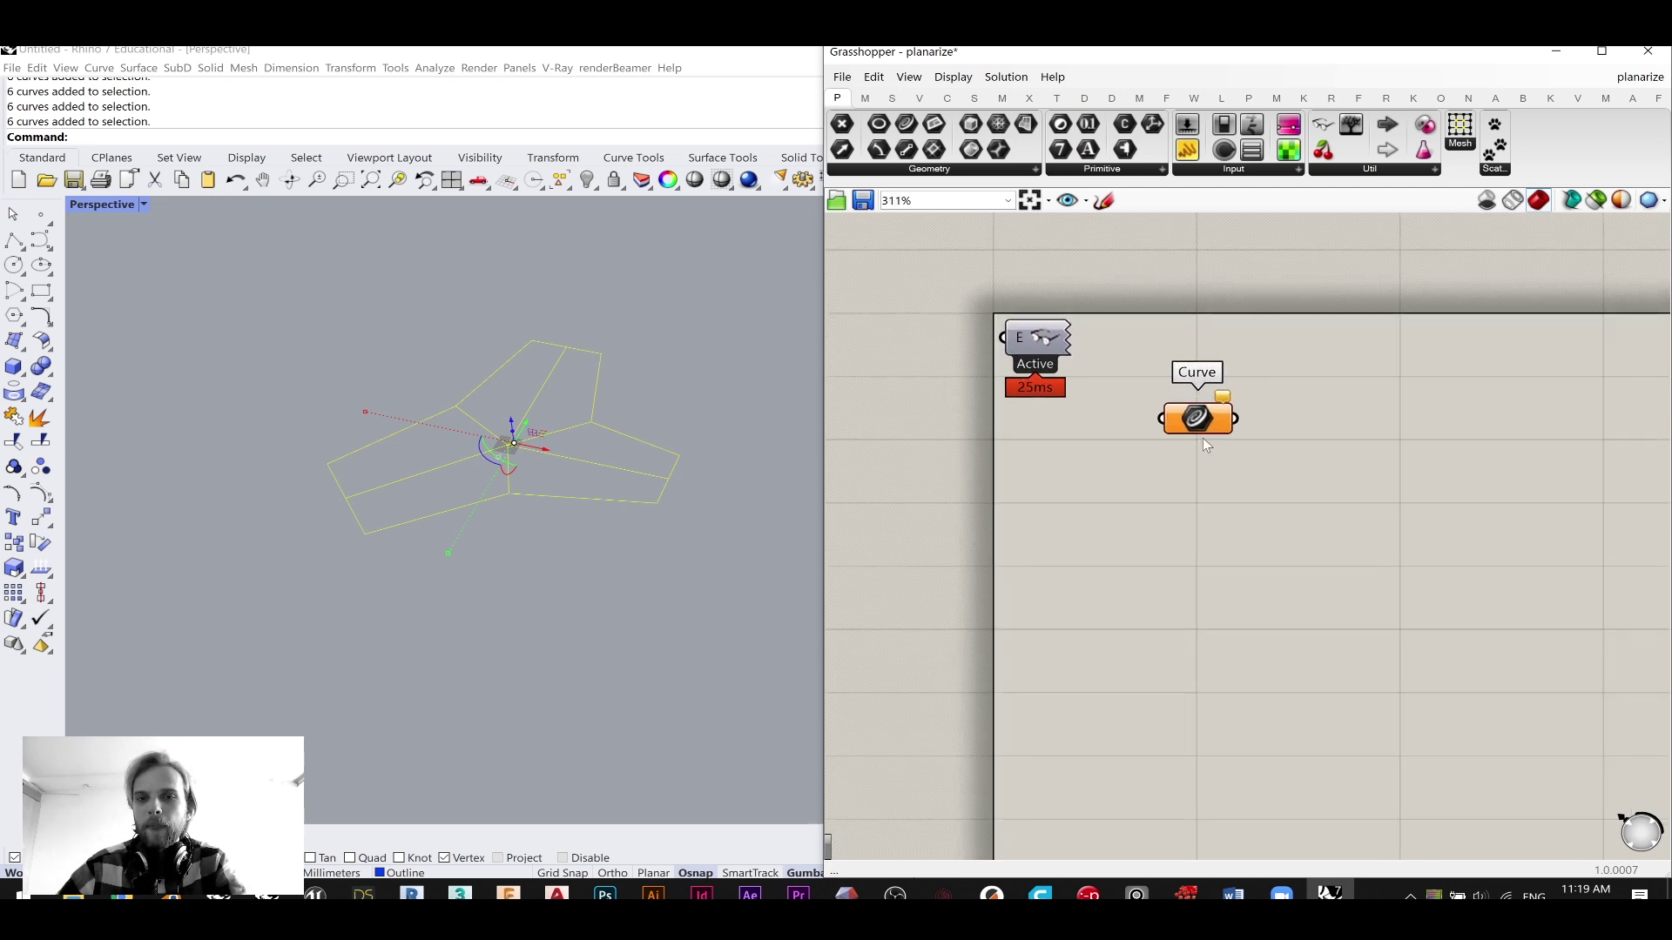
pyautogui.moveTo(1194, 421); pyautogui.dragTo(1227, 562)
pyautogui.moveTo(1230, 566); pyautogui.dragTo(1241, 498, button='right')
pyautogui.click(1241, 498)
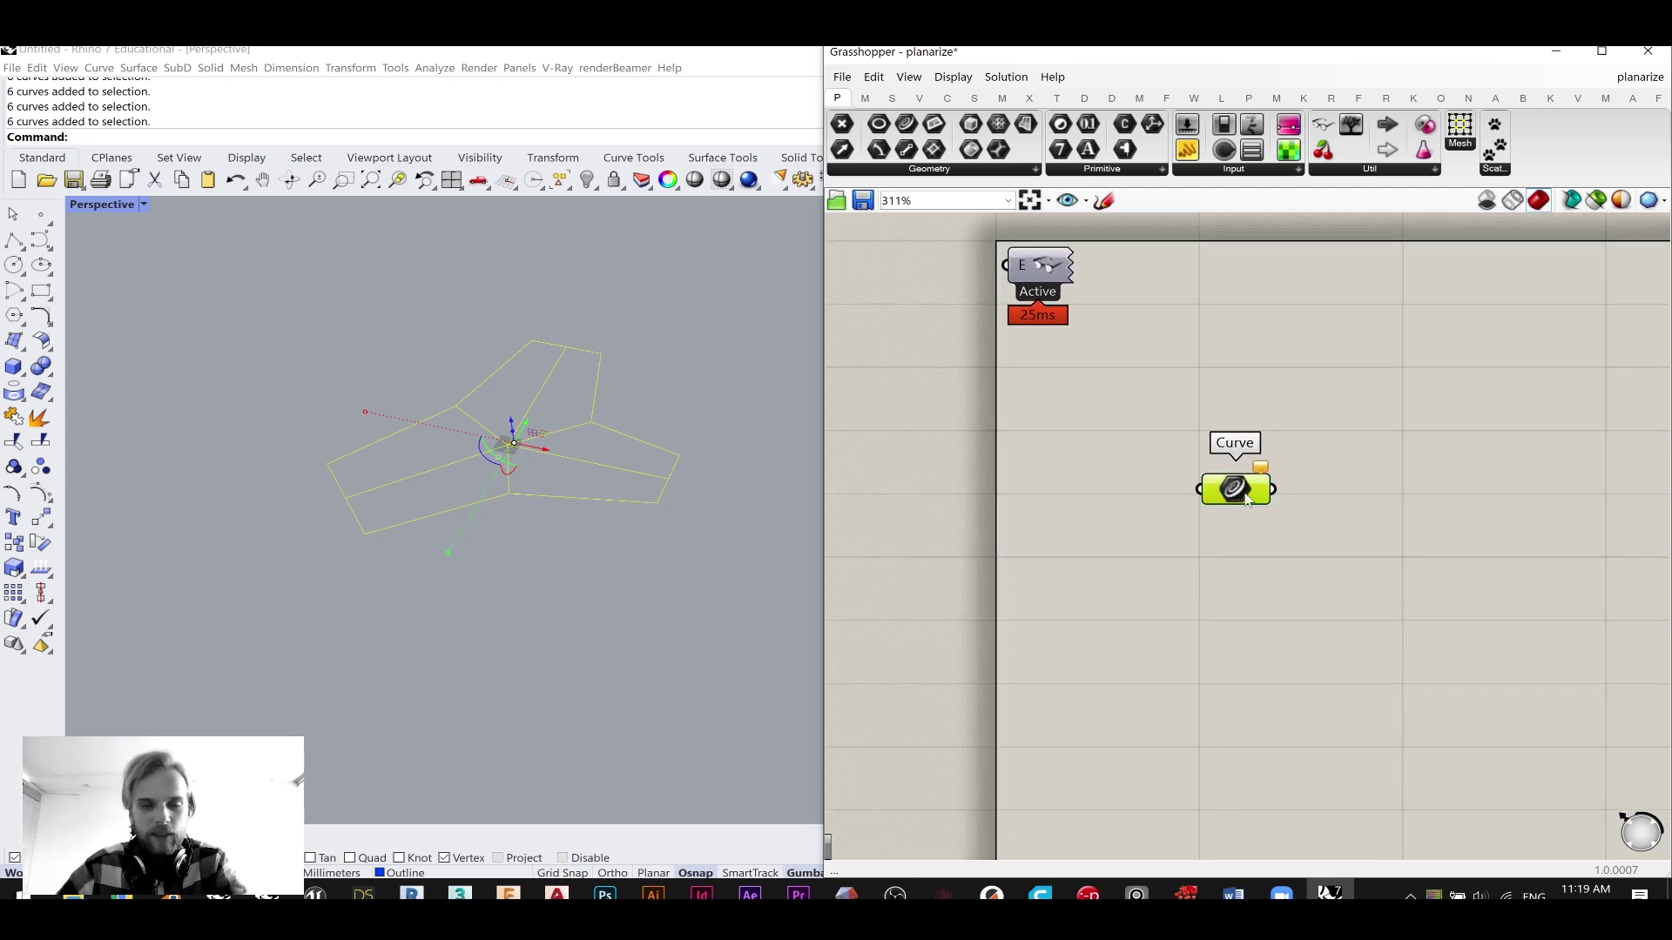
pyautogui.rightClick(1230, 494)
pyautogui.click(1348, 718)
pyautogui.keyDown('shift'); pyautogui.moveTo(574, 484); pyautogui.dragTo(538, 467, button='right'); pyautogui.keyUp('shift')
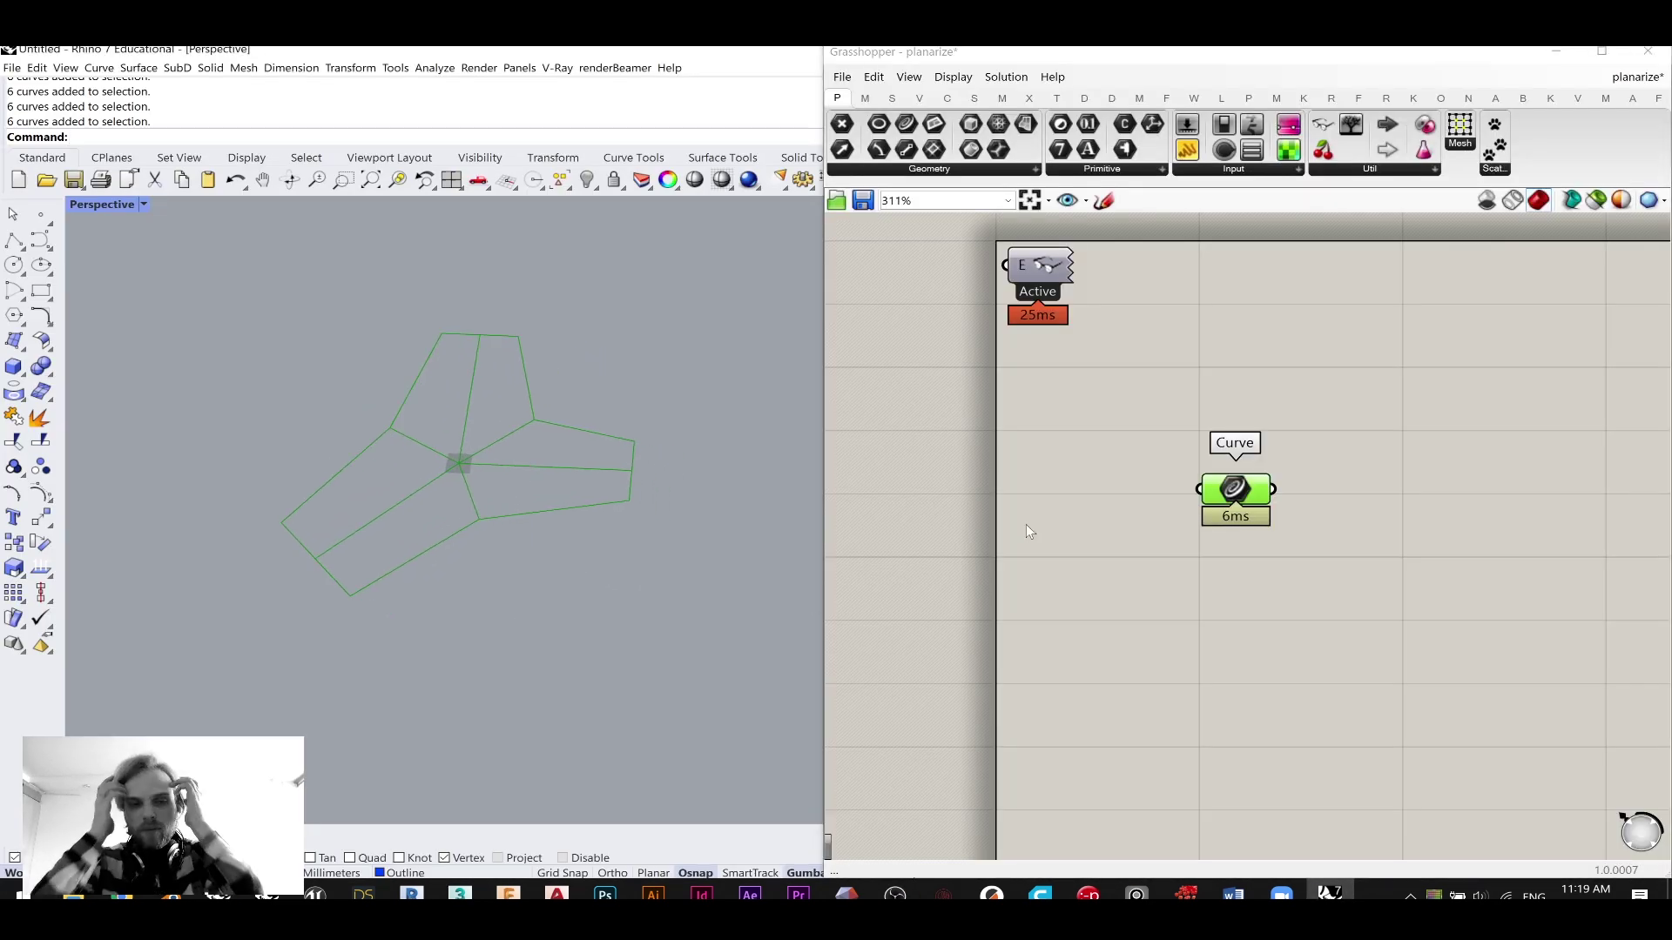
pyautogui.moveTo(1301, 446); pyautogui.dragTo(1208, 440, button='right')
pyautogui.click(1177, 460)
pyautogui.moveTo(1124, 503)
pyautogui.mouseDown()
pyautogui.moveTo(1168, 533)
pyautogui.moveTo(1134, 517)
pyautogui.mouseUp()
pyautogui.click(1088, 603)
pyautogui.moveTo(1223, 605); pyautogui.dragTo(1064, 502, button='right')
pyautogui.click(1039, 435)
pyautogui.moveTo(1039, 434); pyautogui.dragTo(1060, 449)
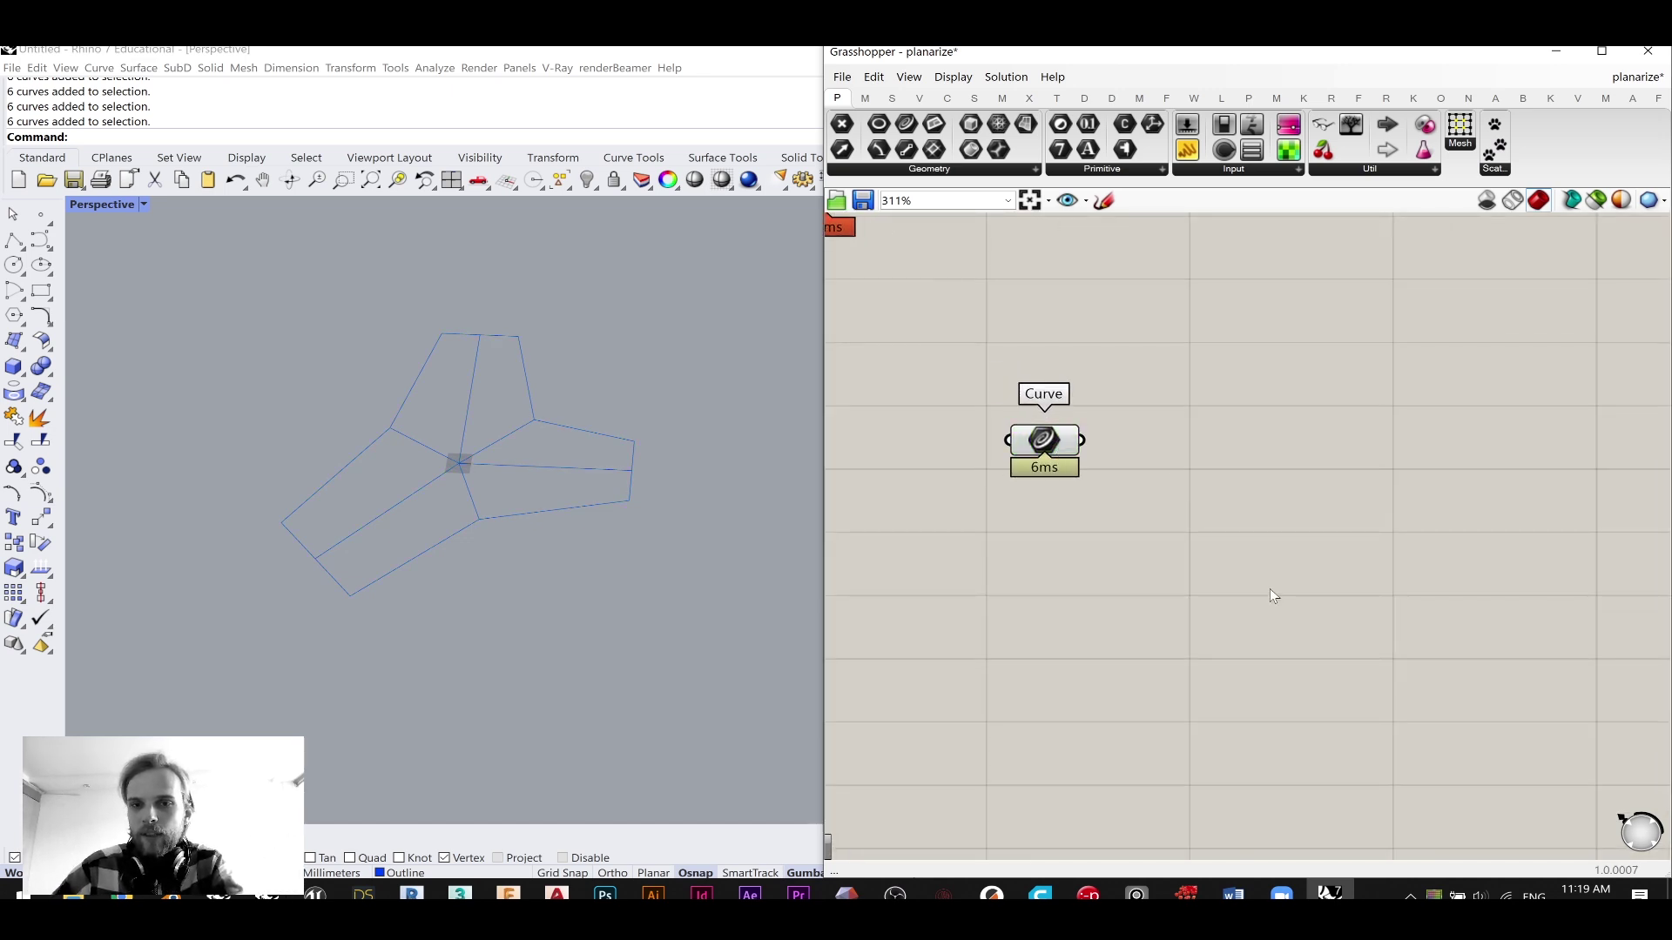
# - Add a Boundary Surfaces component to the canvas and feed it with the Curve parameter
pyautogui.doubleClick(1268, 585)
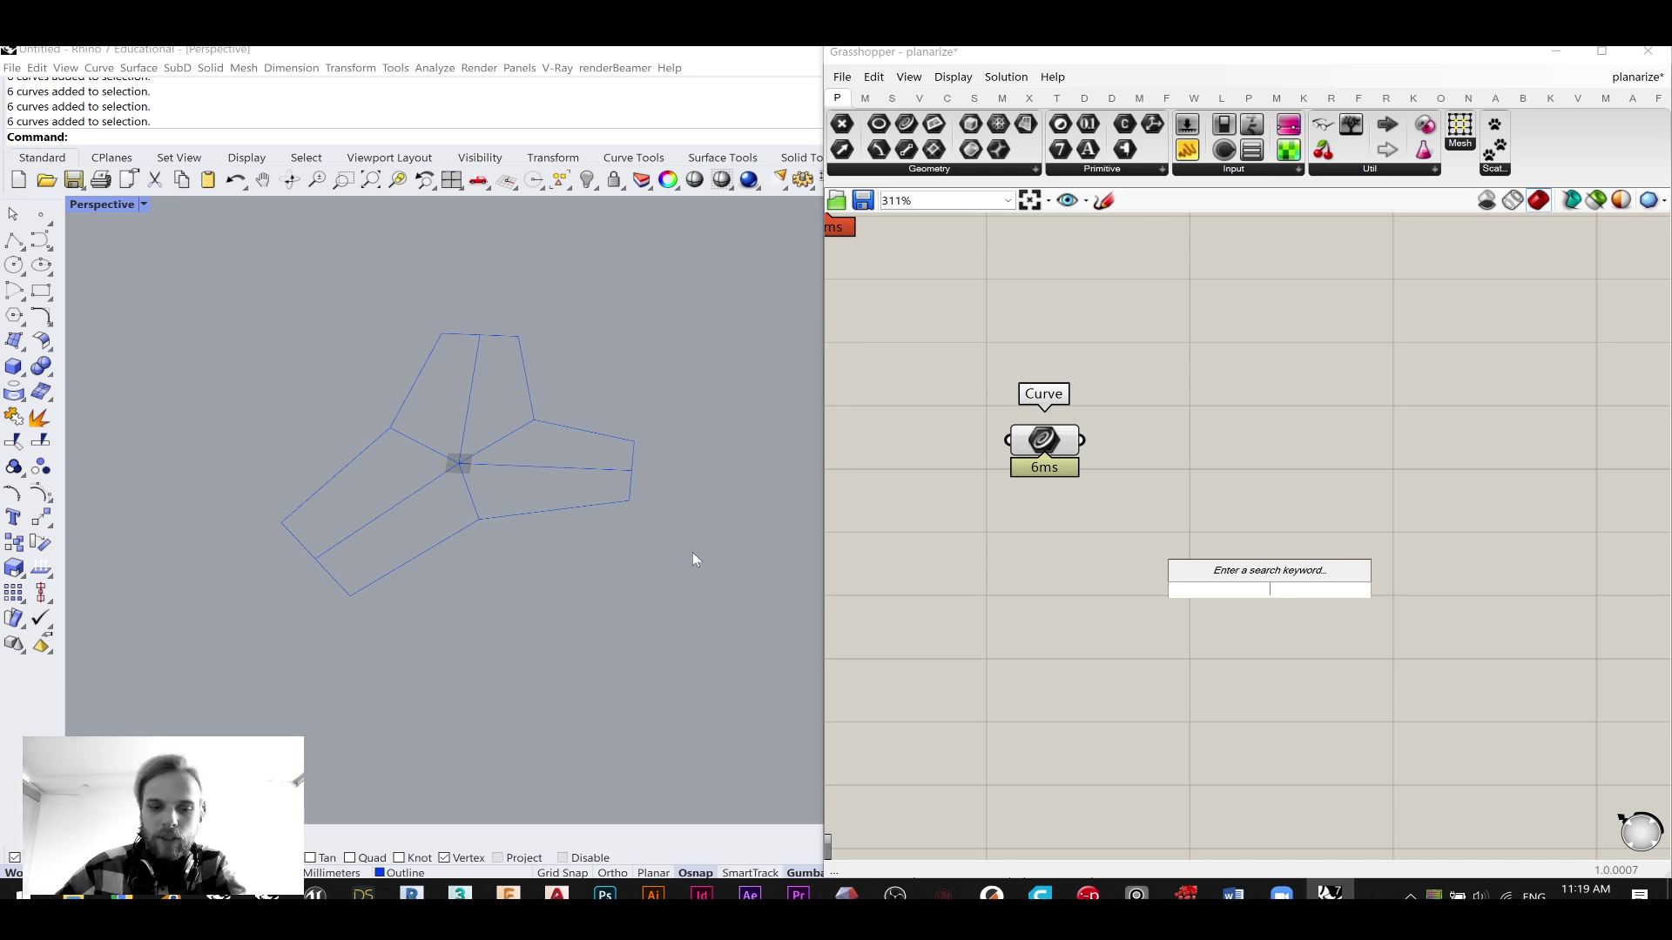
pyautogui.write('boun')
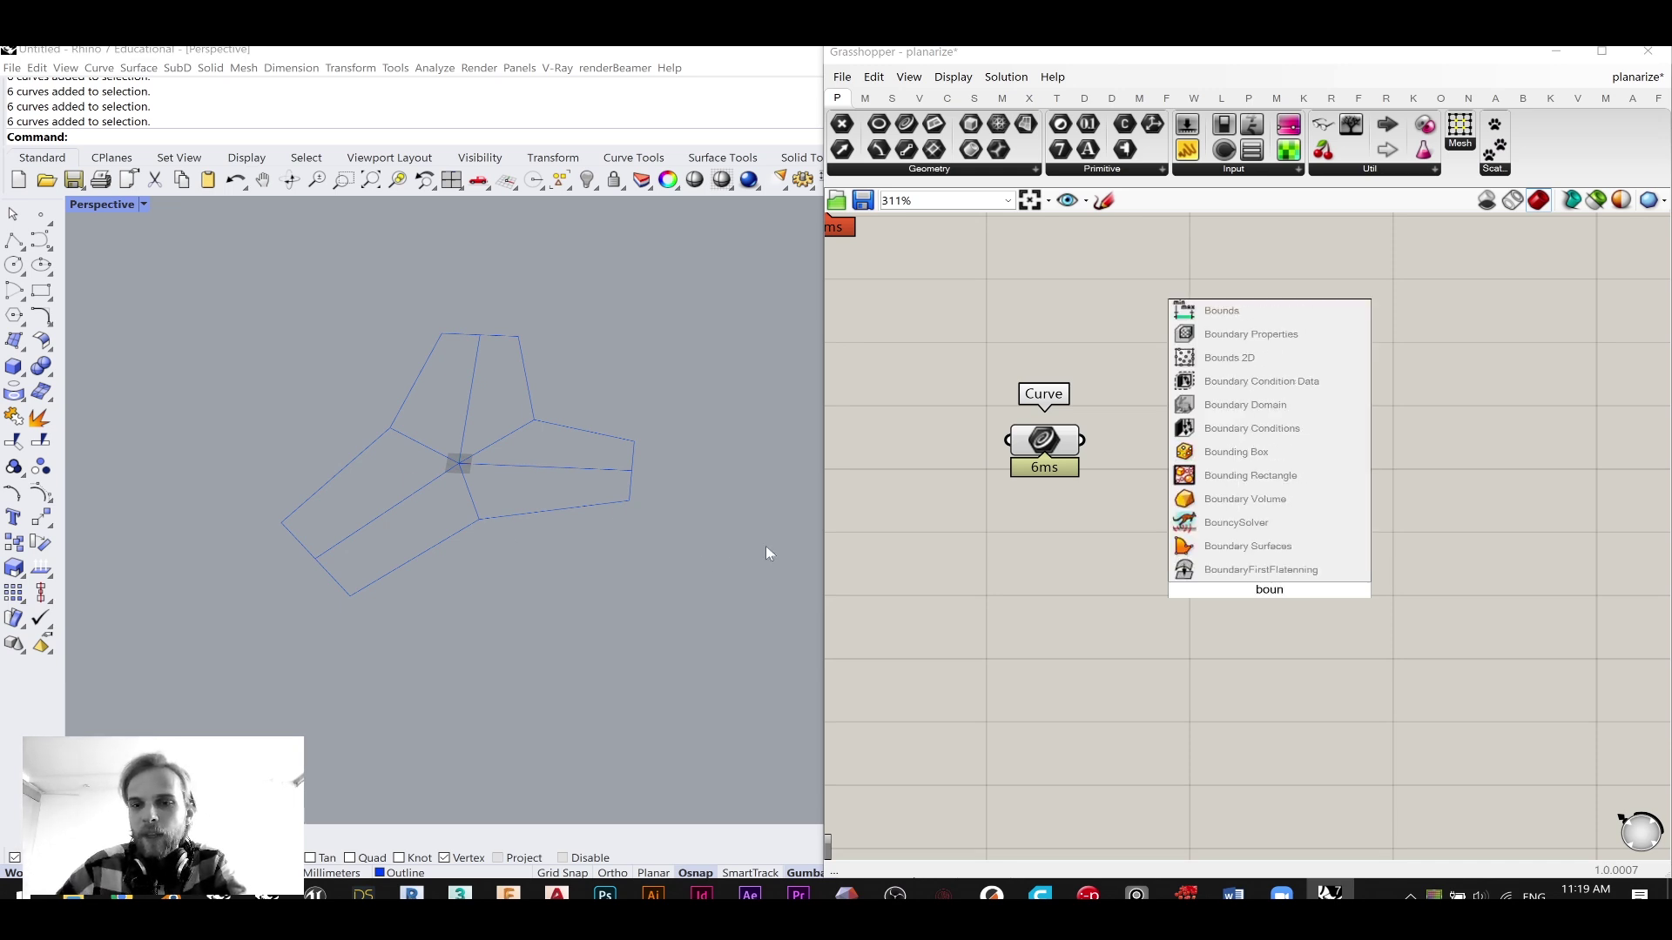
pyautogui.click(1248, 546)
pyautogui.moveTo(1082, 440)
pyautogui.mouseDown()
pyautogui.moveTo(1224, 590)
pyautogui.moveTo(1171, 442)
pyautogui.moveTo(1188, 441)
pyautogui.moveTo(1060, 445)
pyautogui.mouseUp()
pyautogui.click(1162, 336)
# - Add a Surface parameter, connect the Curve parameter directly to it, and delete the Boundary Surfaces component
pyautogui.doubleClick(1189, 535)
pyautogui.write('srf')
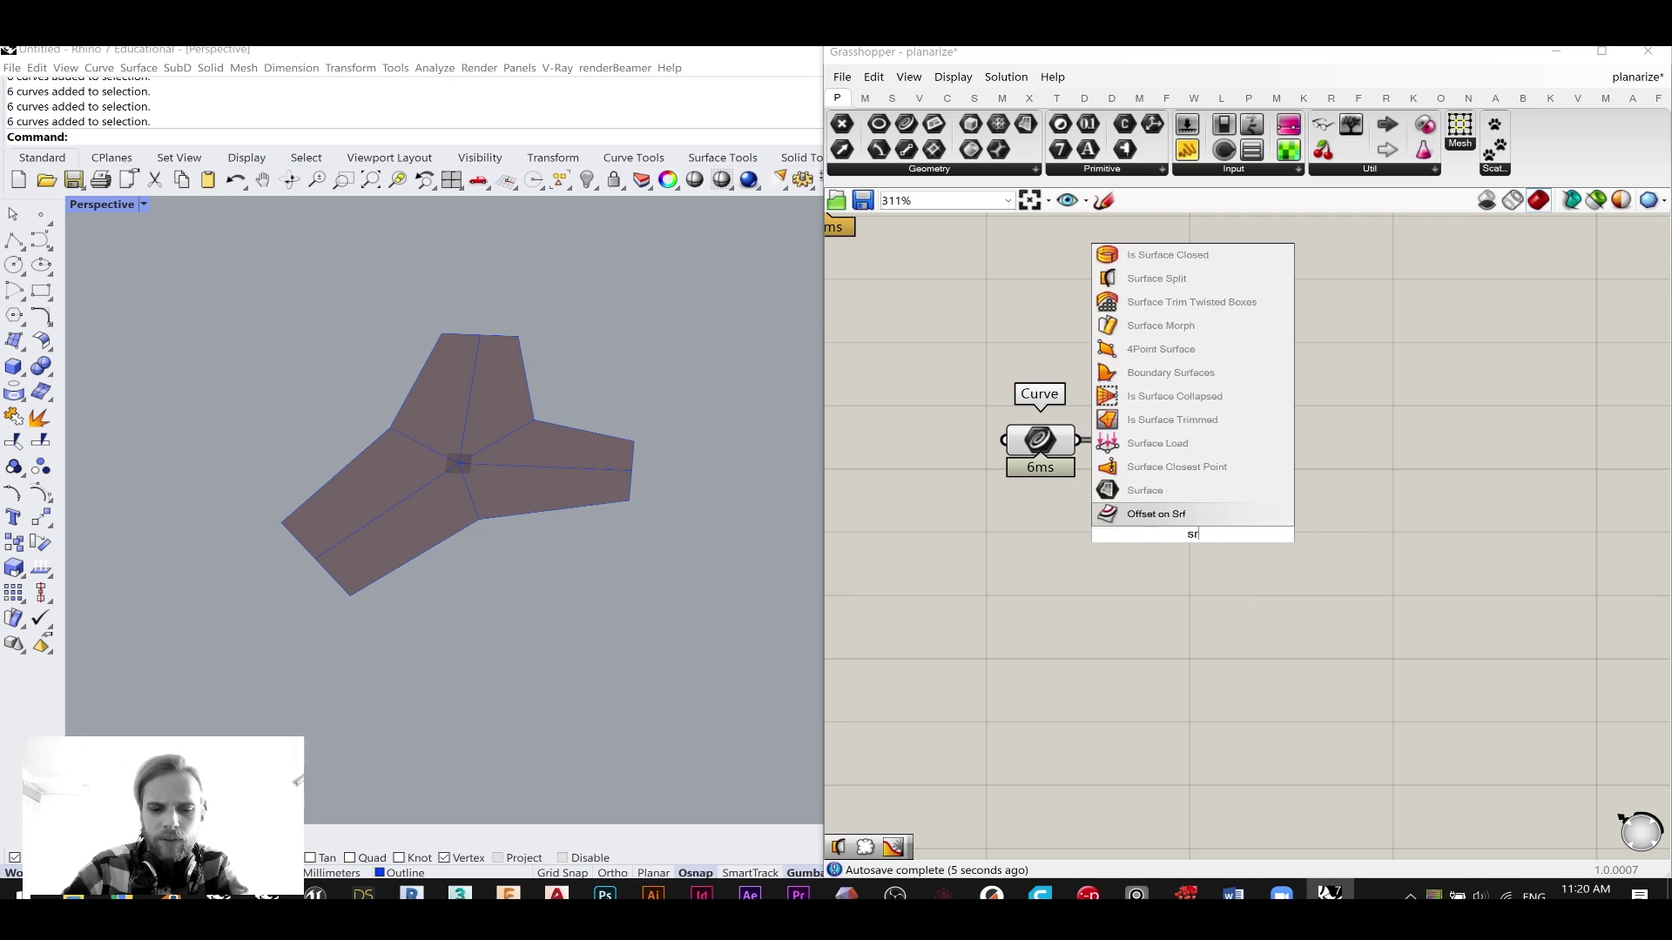
pyautogui.click(1149, 490)
pyautogui.moveTo(1079, 439); pyautogui.dragTo(1173, 442)
pyautogui.click(1210, 465)
pyautogui.click(1199, 443)
pyautogui.press('Delete')
pyautogui.click(1186, 514)
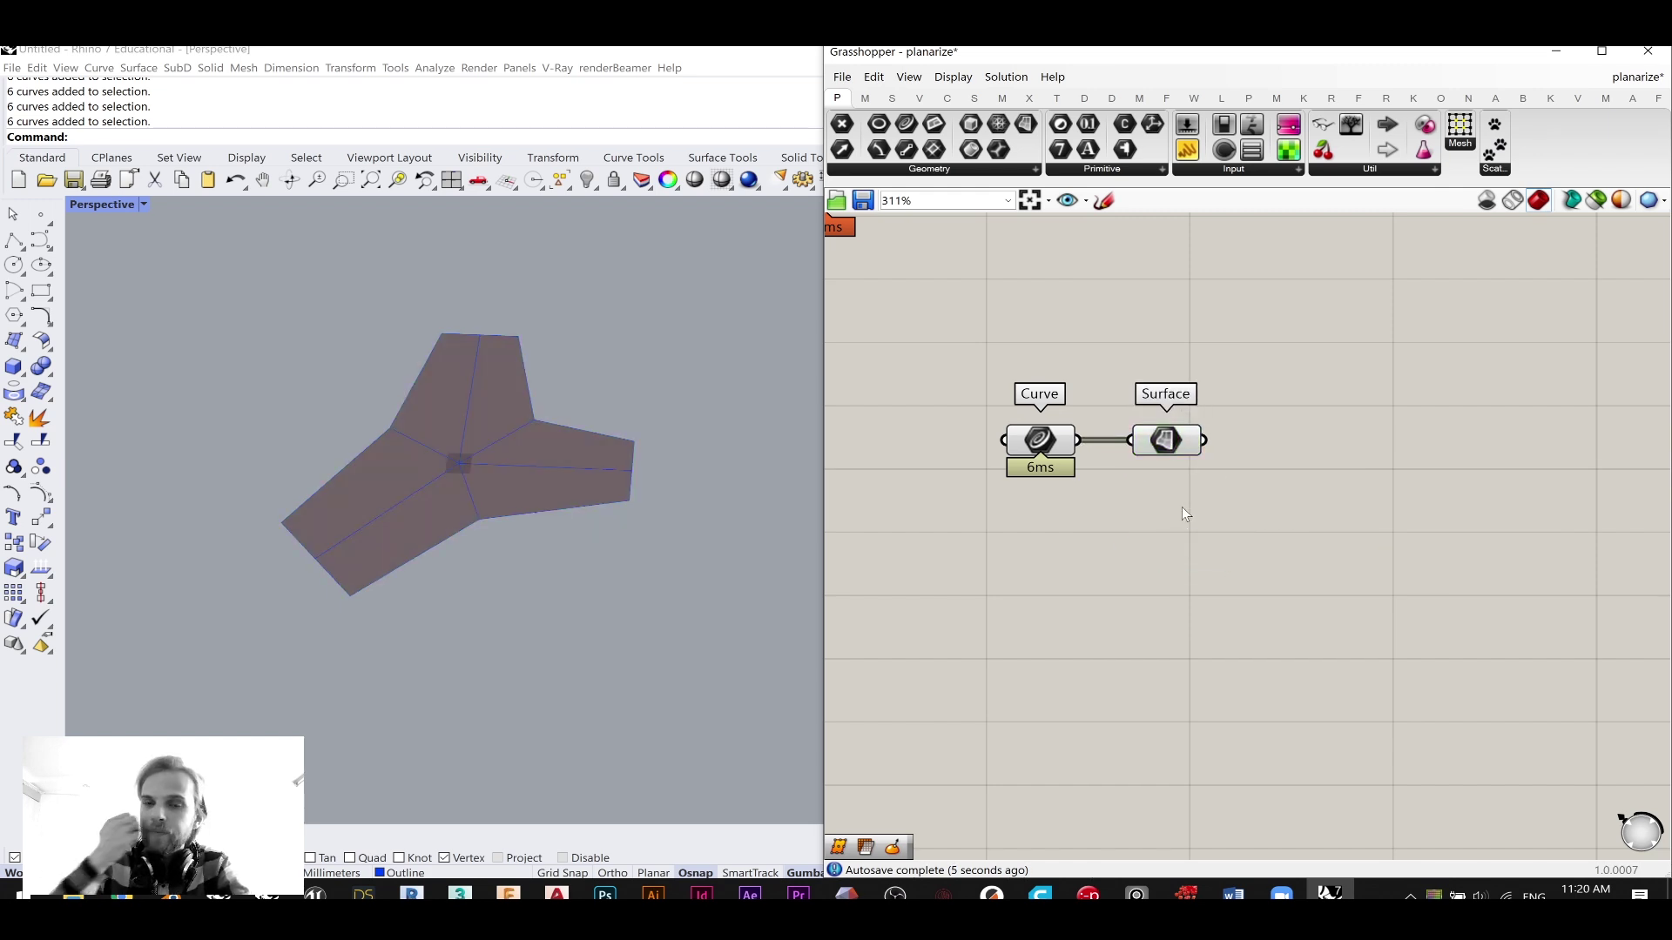
# - Add a Divide Surface component beside the Surface parameter and connect the surfaces to its S input
pyautogui.moveTo(1288, 520); pyautogui.dragTo(1202, 508, button='right')
pyautogui.doubleClick(1202, 508)
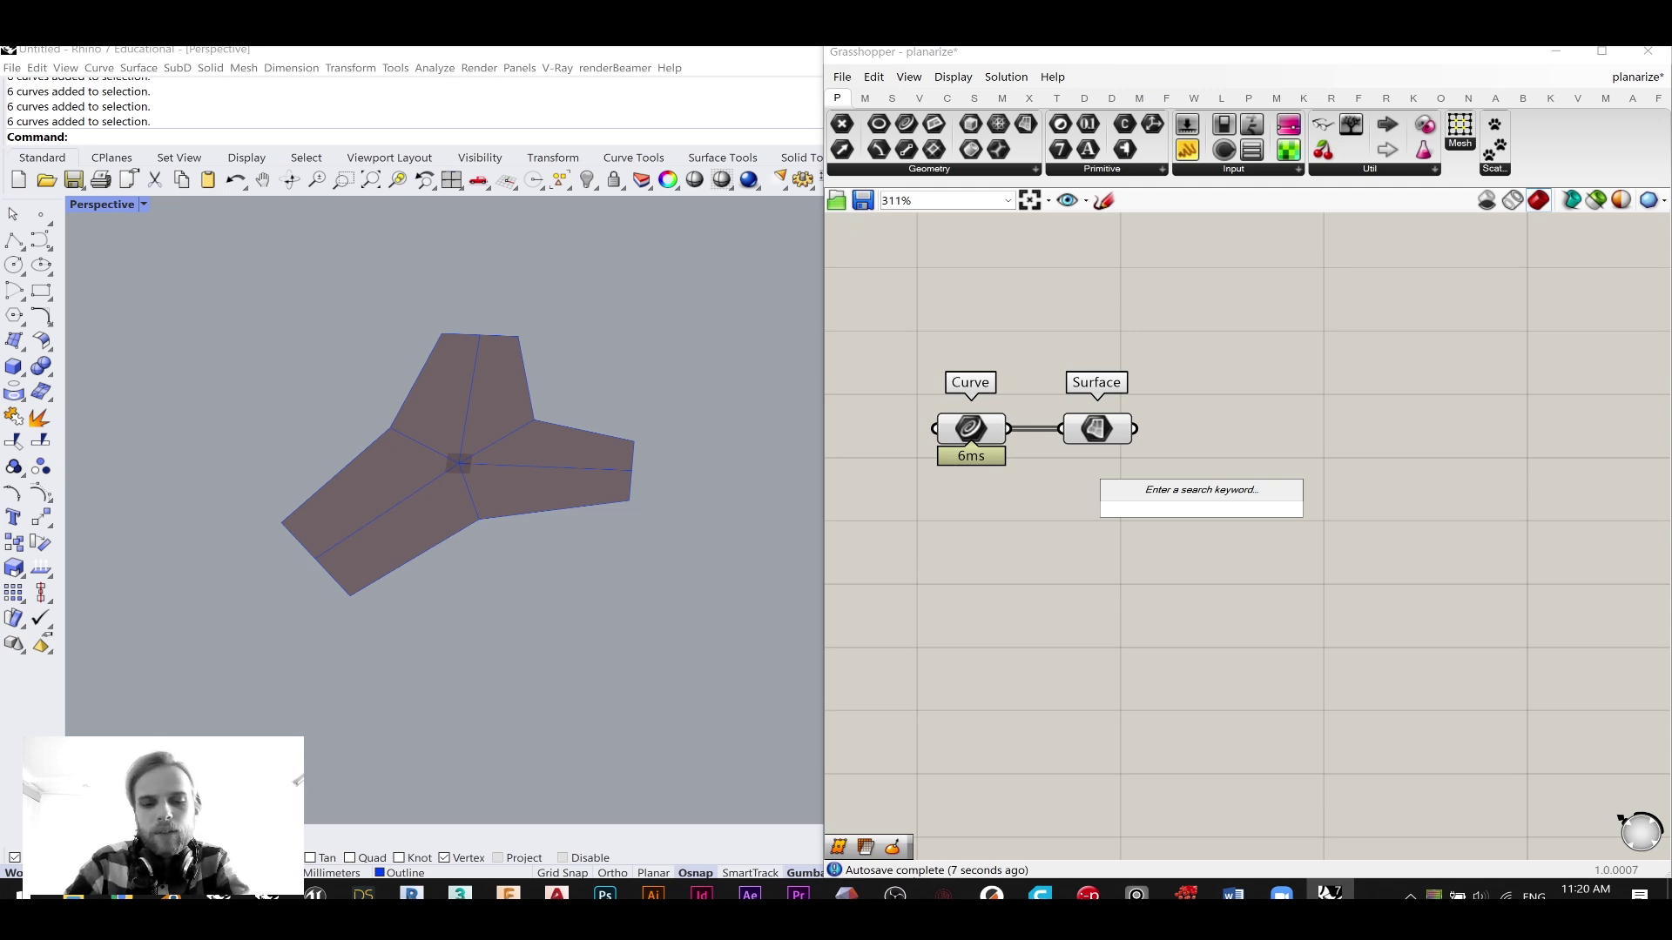
pyautogui.write('divide sur')
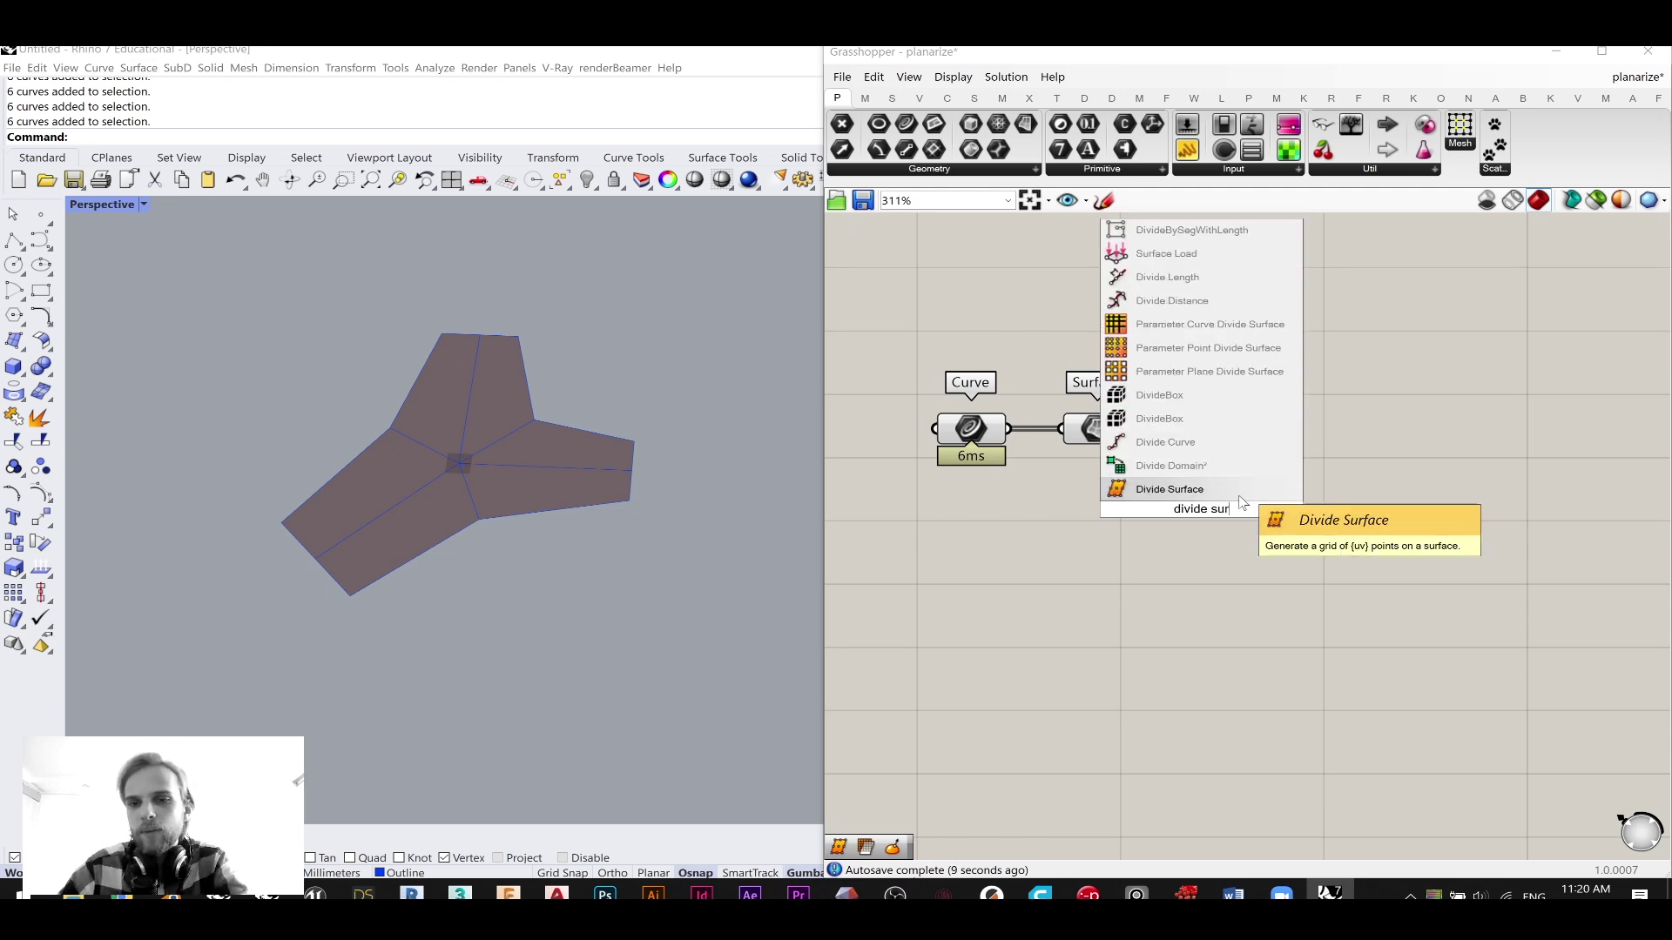
pyautogui.click(1246, 493)
pyautogui.moveTo(1134, 428); pyautogui.dragTo(1194, 428)
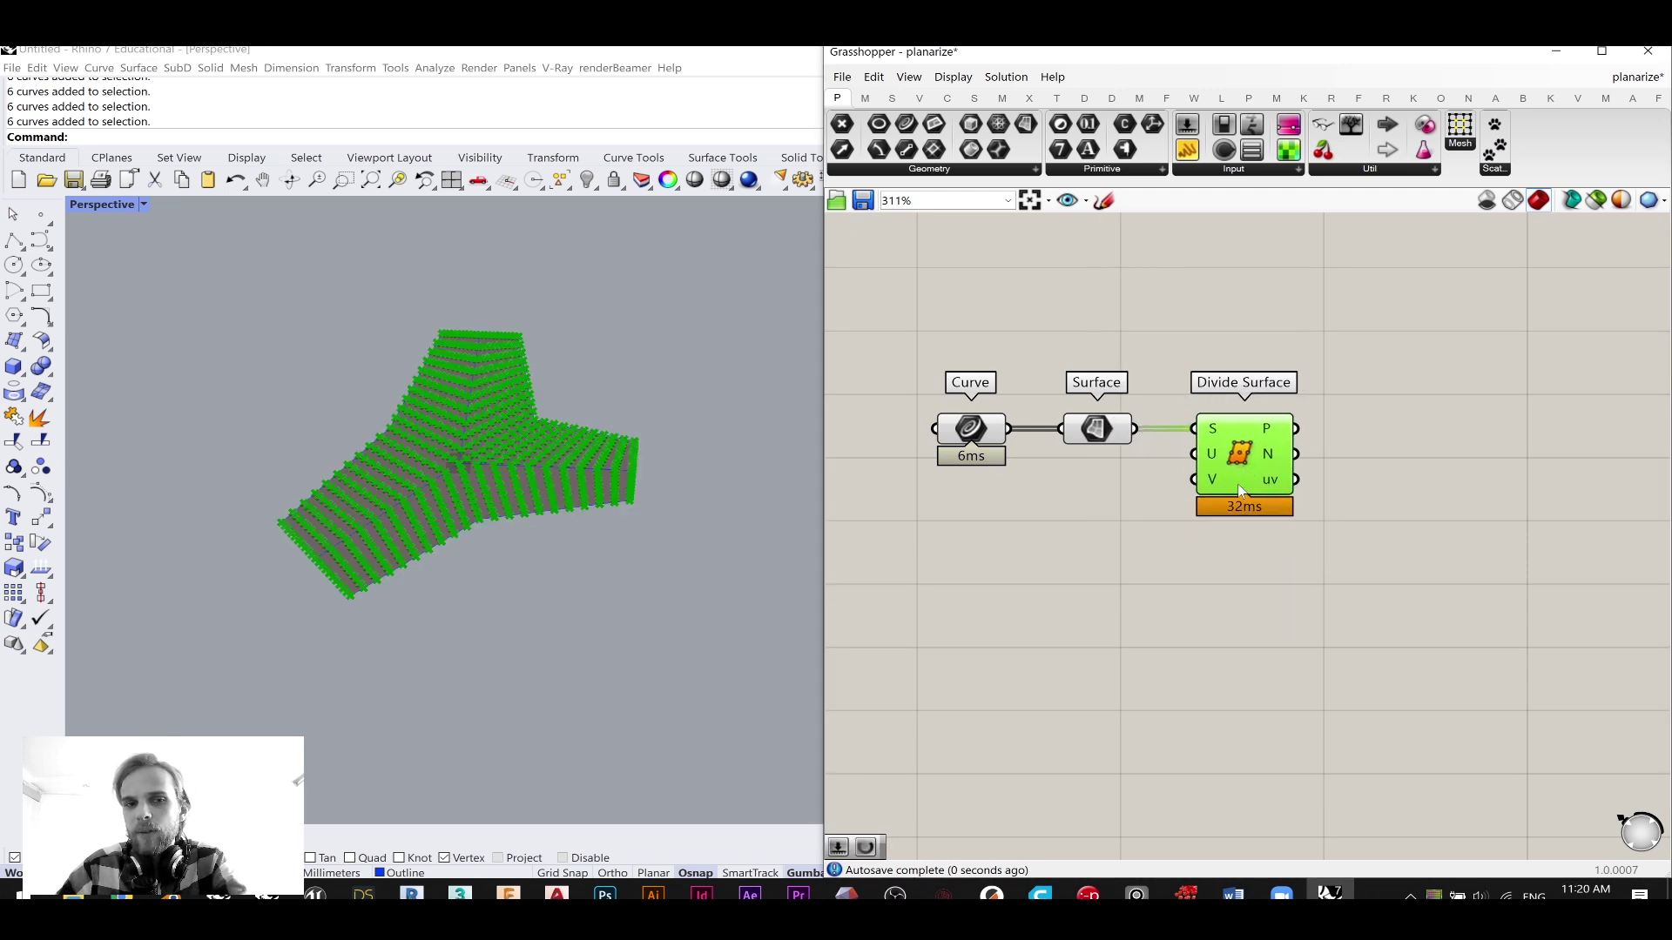
pyautogui.click(1218, 585)
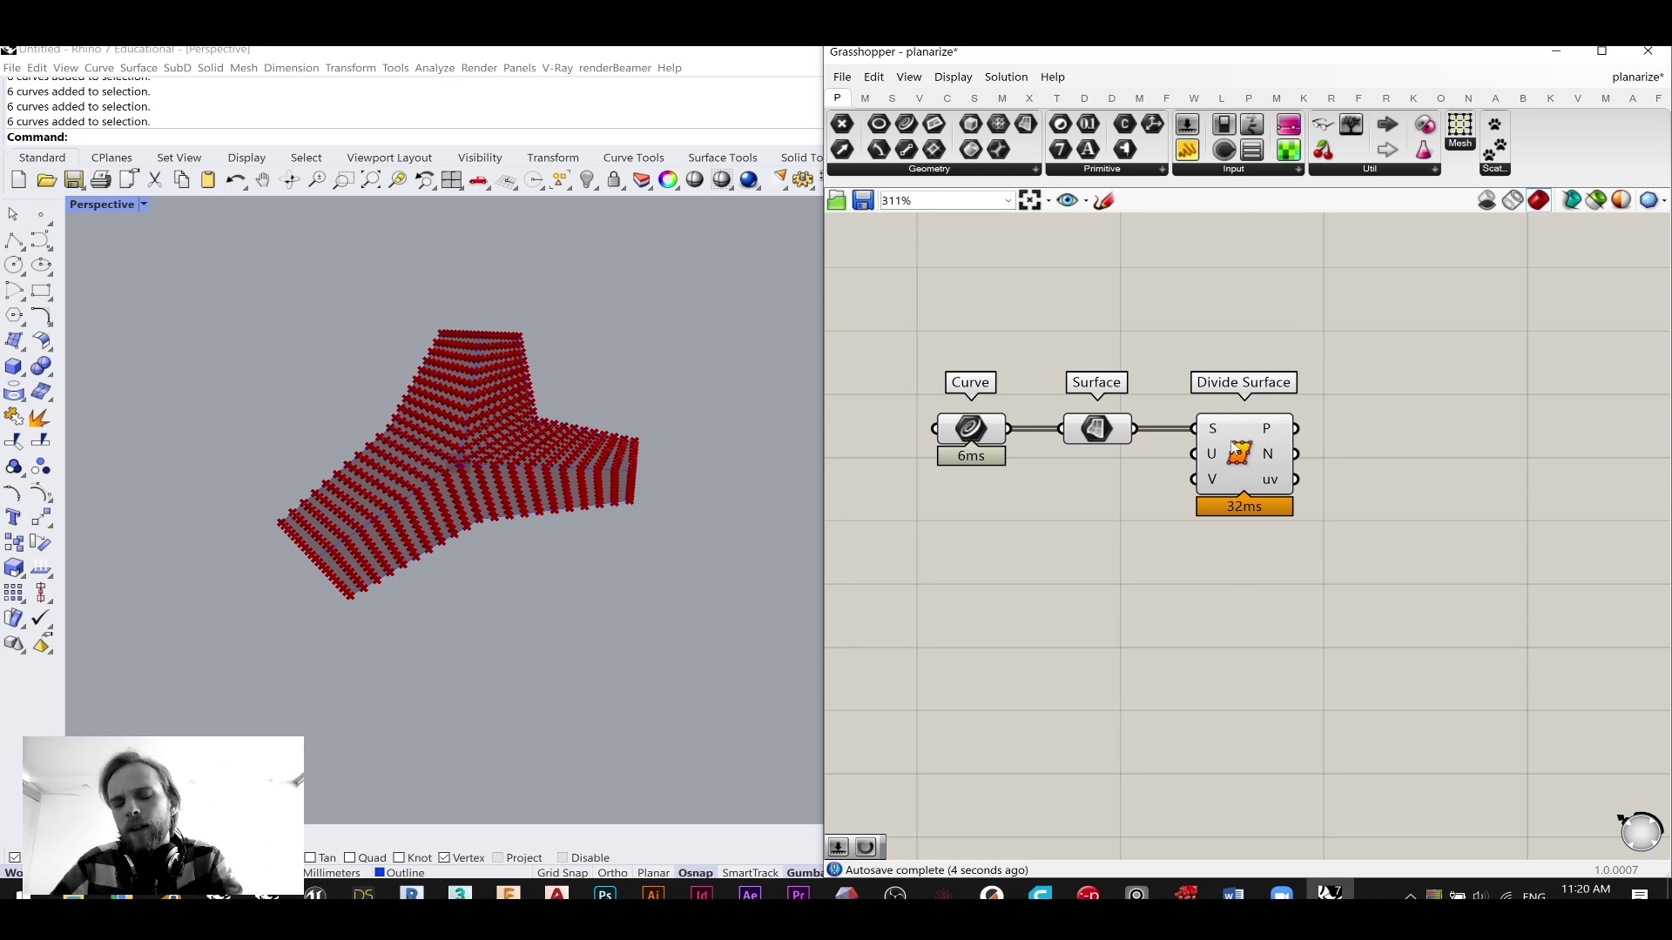
# - Add a number slider set to 7 and connect it to both the U and V inputs of Divide Surface
pyautogui.doubleClick(1115, 566)
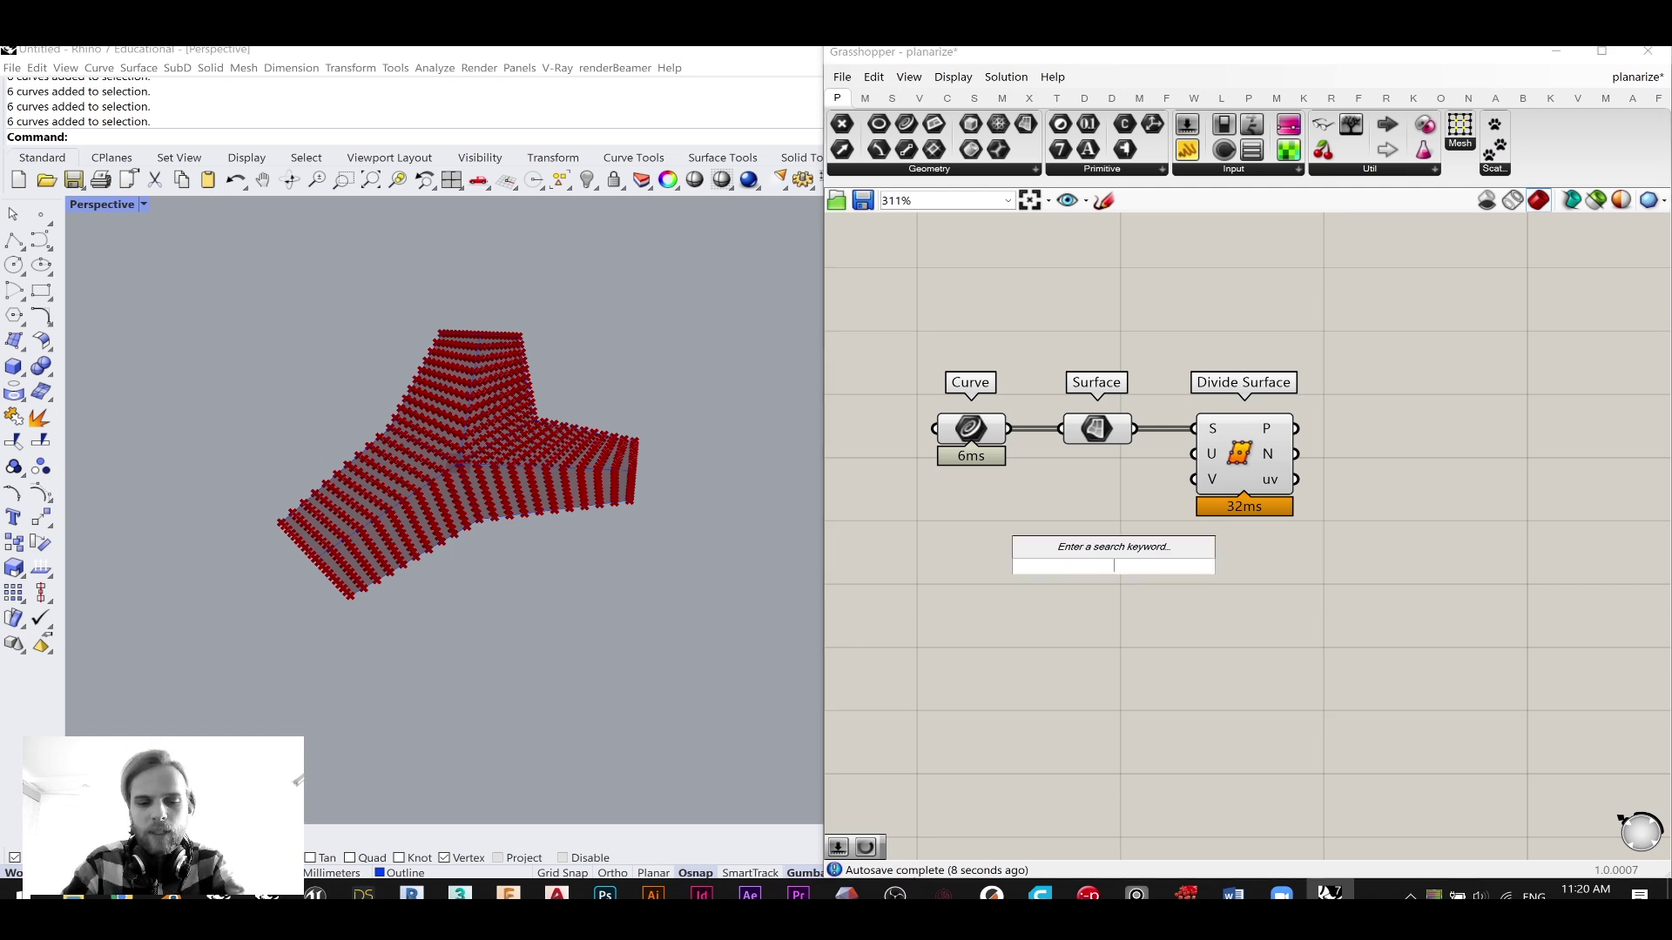
pyautogui.write('7')
pyautogui.press('Return')
pyautogui.moveTo(1122, 520); pyautogui.dragTo(1104, 491)
pyautogui.click(1236, 575)
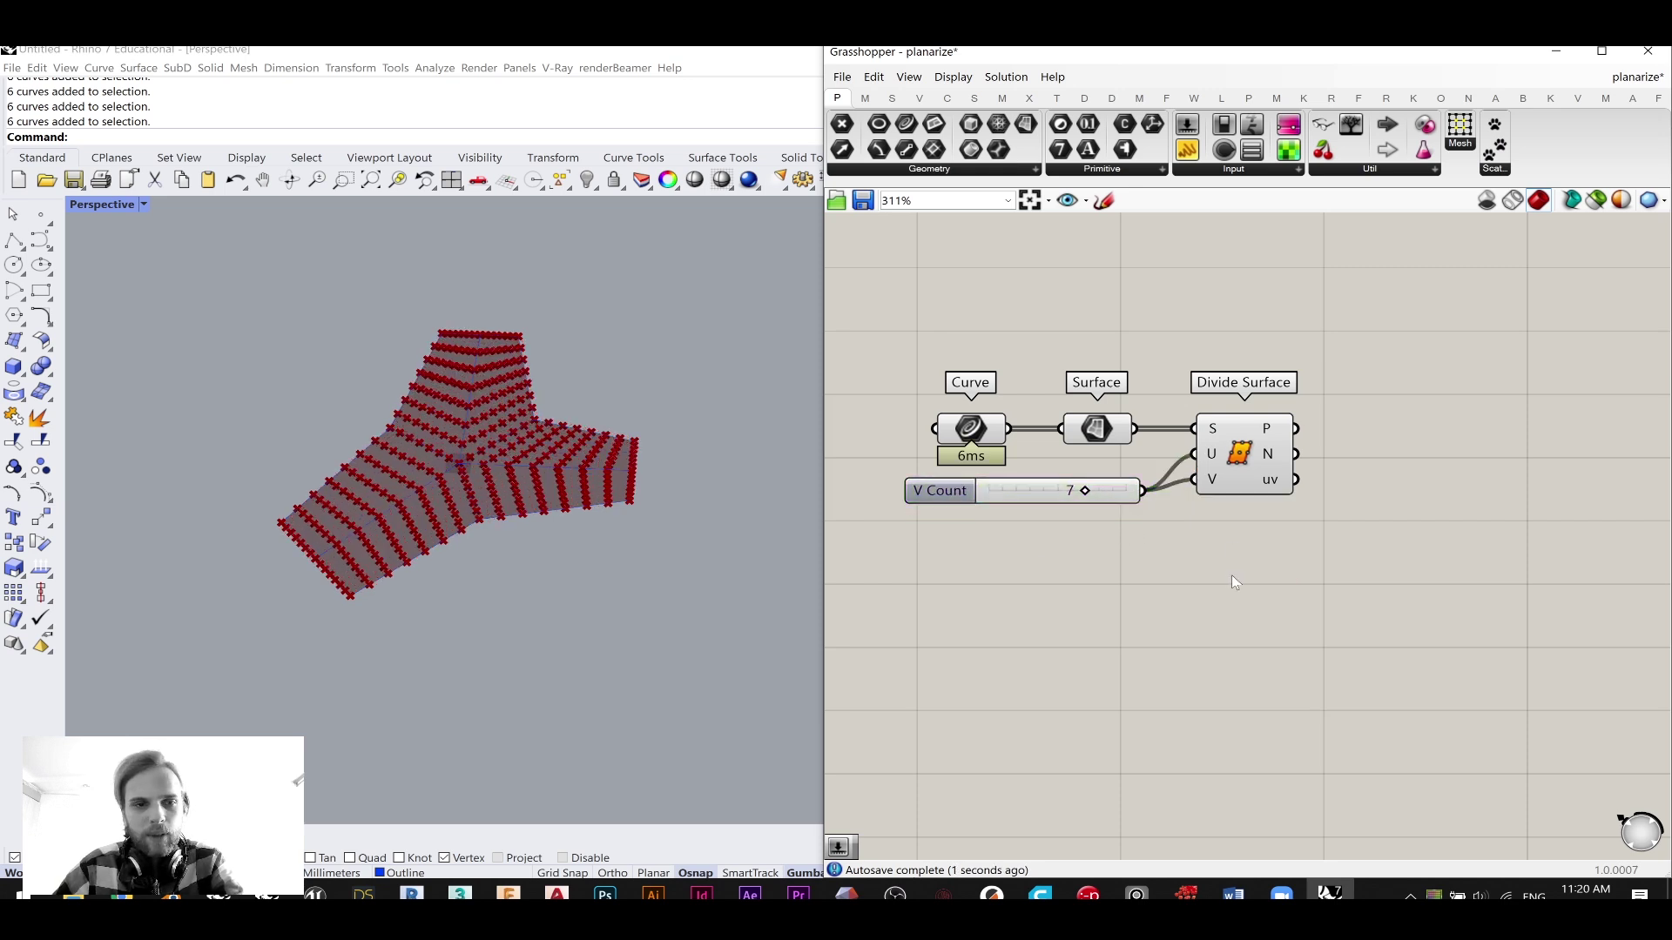
# - Examine the division points across the six surfaces in the Perspective viewport and the data tree of Divide Surface's P output
pyautogui.moveTo(661, 526); pyautogui.dragTo(366, 492, button='right')
pyautogui.scroll(4, 413, 469)
pyautogui.keyDown('shift'); pyautogui.moveTo(457, 321); pyautogui.dragTo(420, 350, button='right'); pyautogui.keyUp('shift')
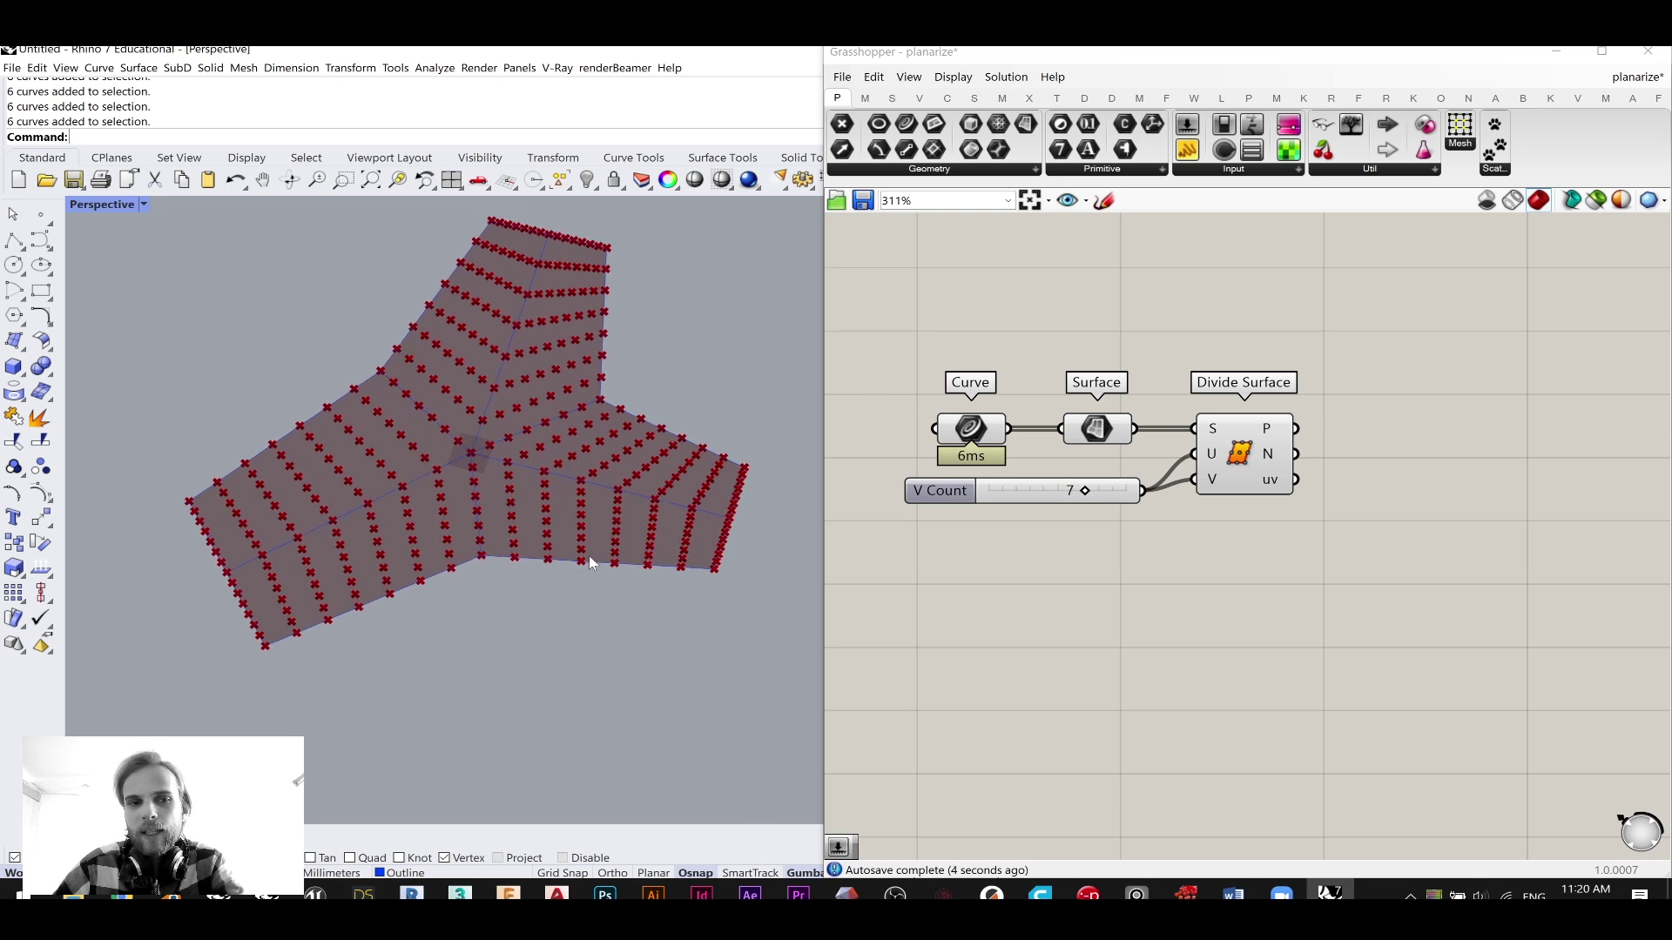
pyautogui.moveTo(566, 599); pyautogui.dragTo(553, 547)
pyautogui.moveTo(667, 712); pyautogui.dragTo(553, 549)
pyautogui.click(693, 707)
pyautogui.moveTo(1313, 553)
pyautogui.mouseDown(button='right')
pyautogui.moveTo(1271, 562)
pyautogui.moveTo(1310, 573)
pyautogui.mouseUp(button='right')
pyautogui.doubleClick(1396, 503)
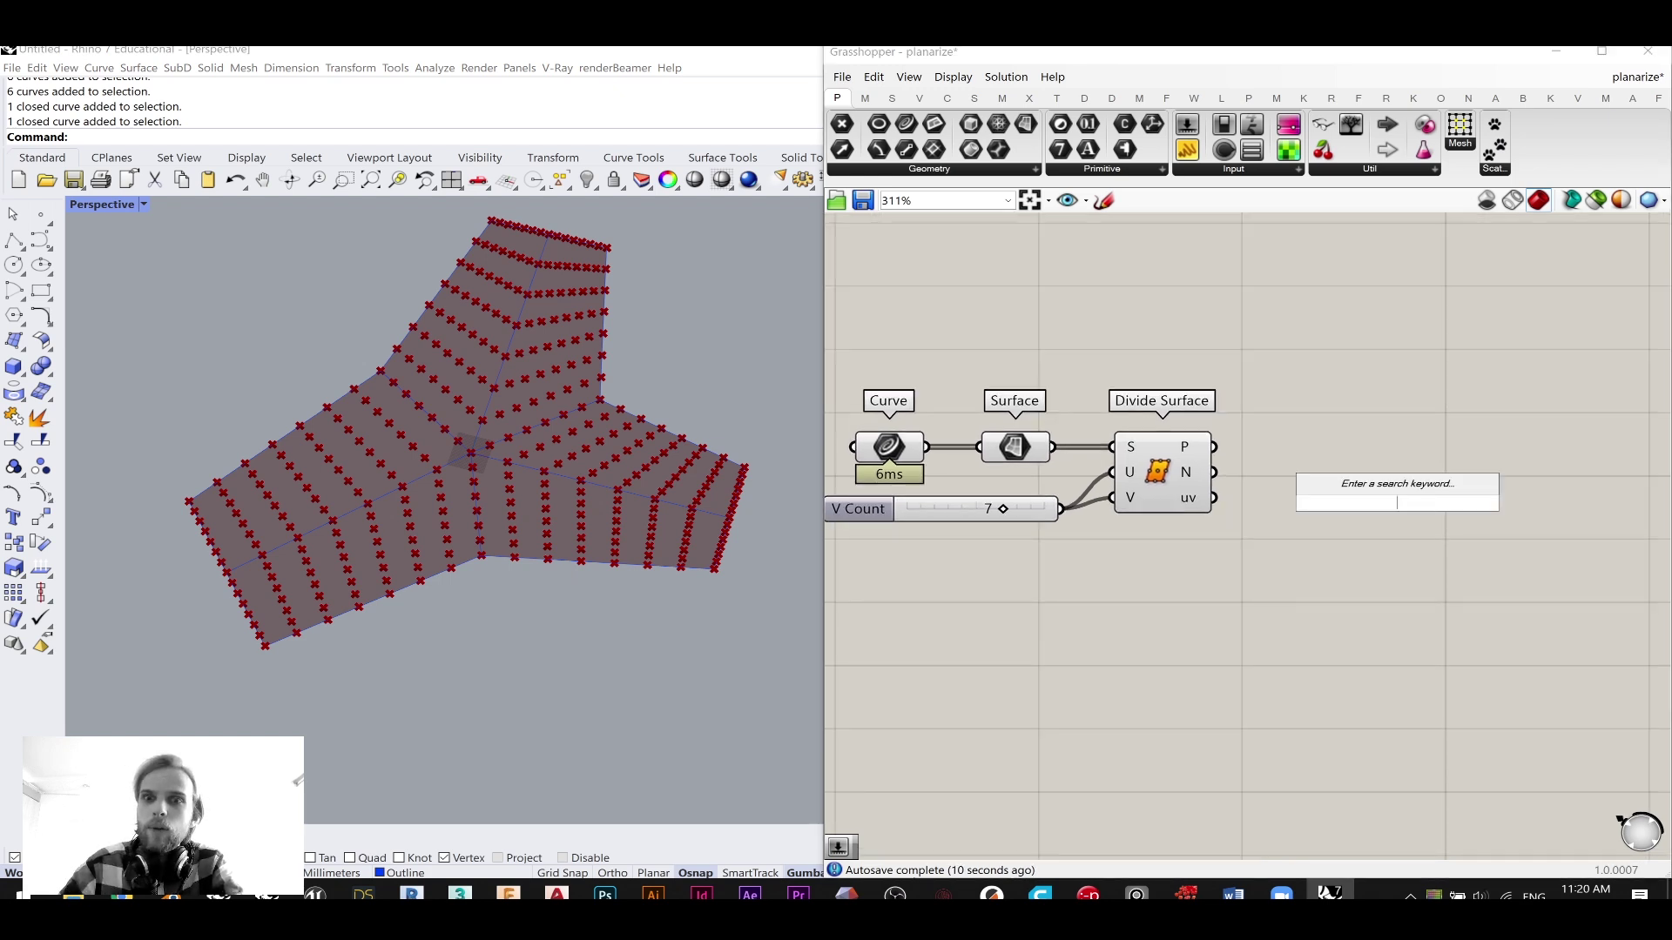
pyautogui.moveTo(1198, 453)
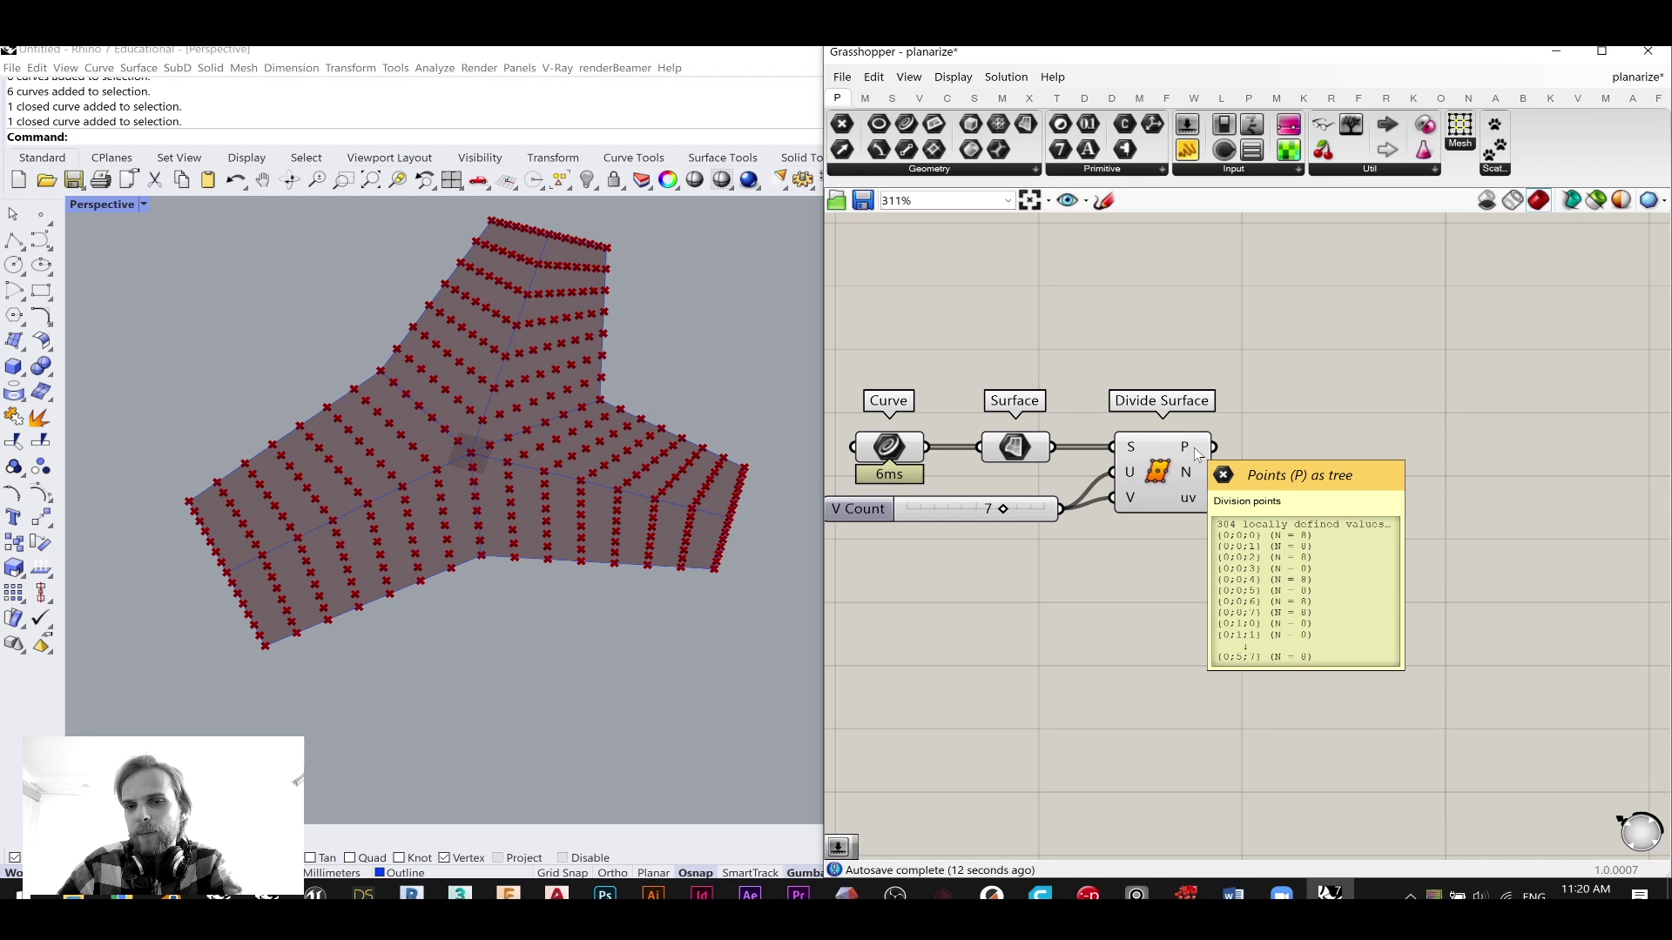
# - Flatten the P output of Divide Surface into a single list of points
pyautogui.moveTo(963, 515); pyautogui.dragTo(957, 517)
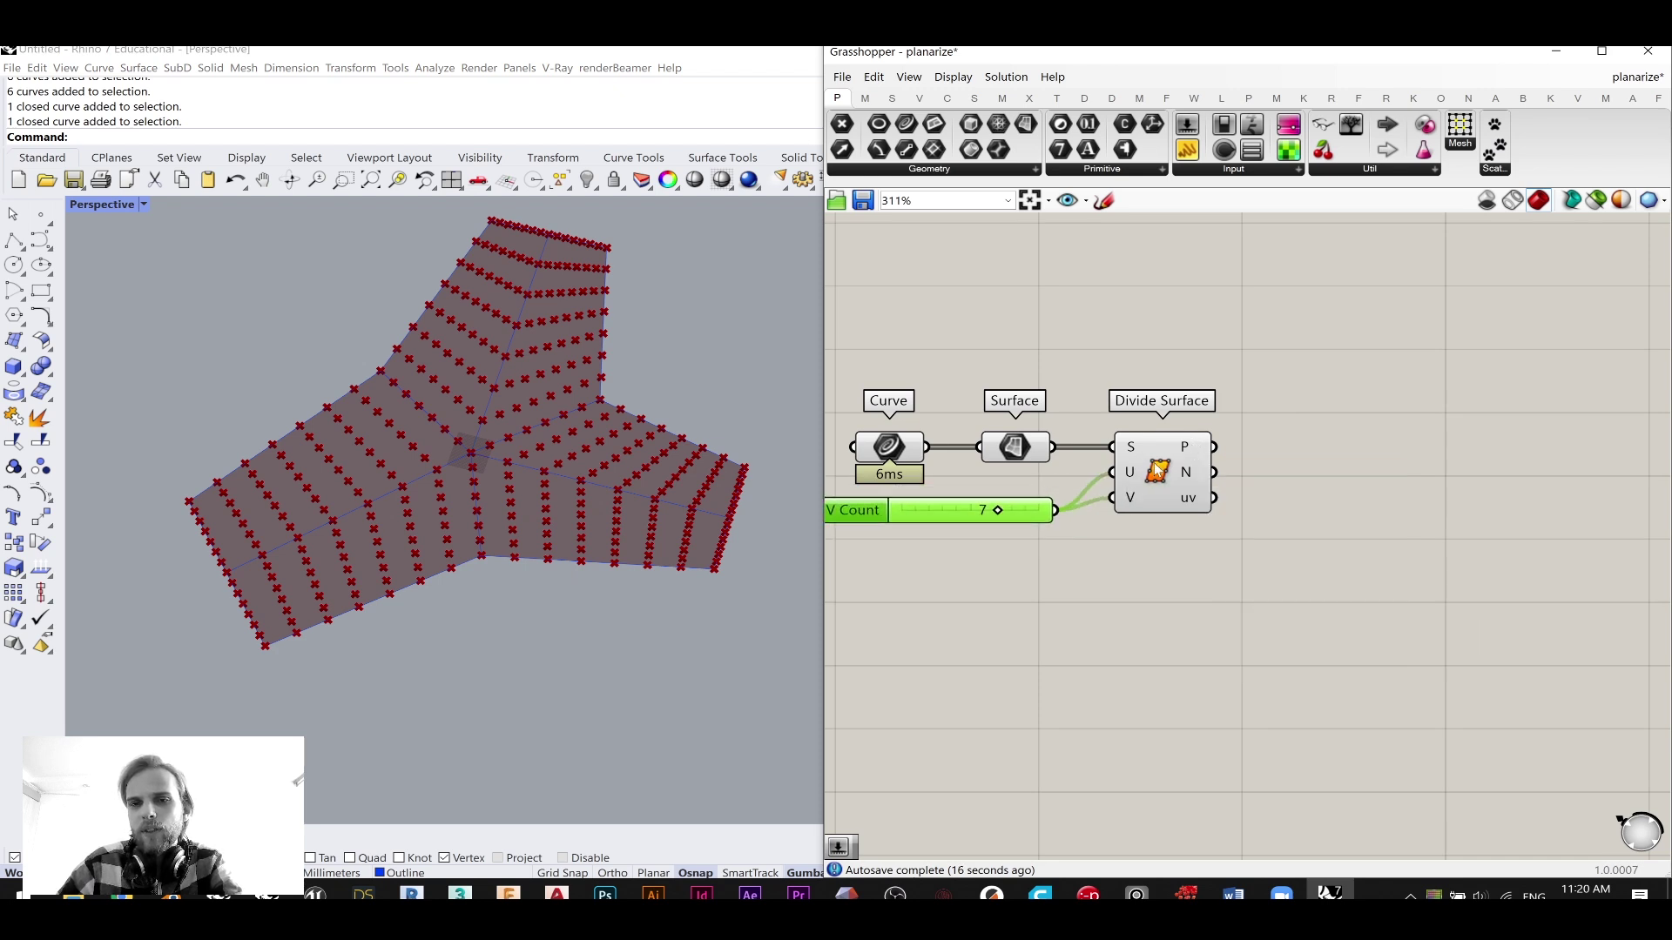
pyautogui.moveTo(1199, 452)
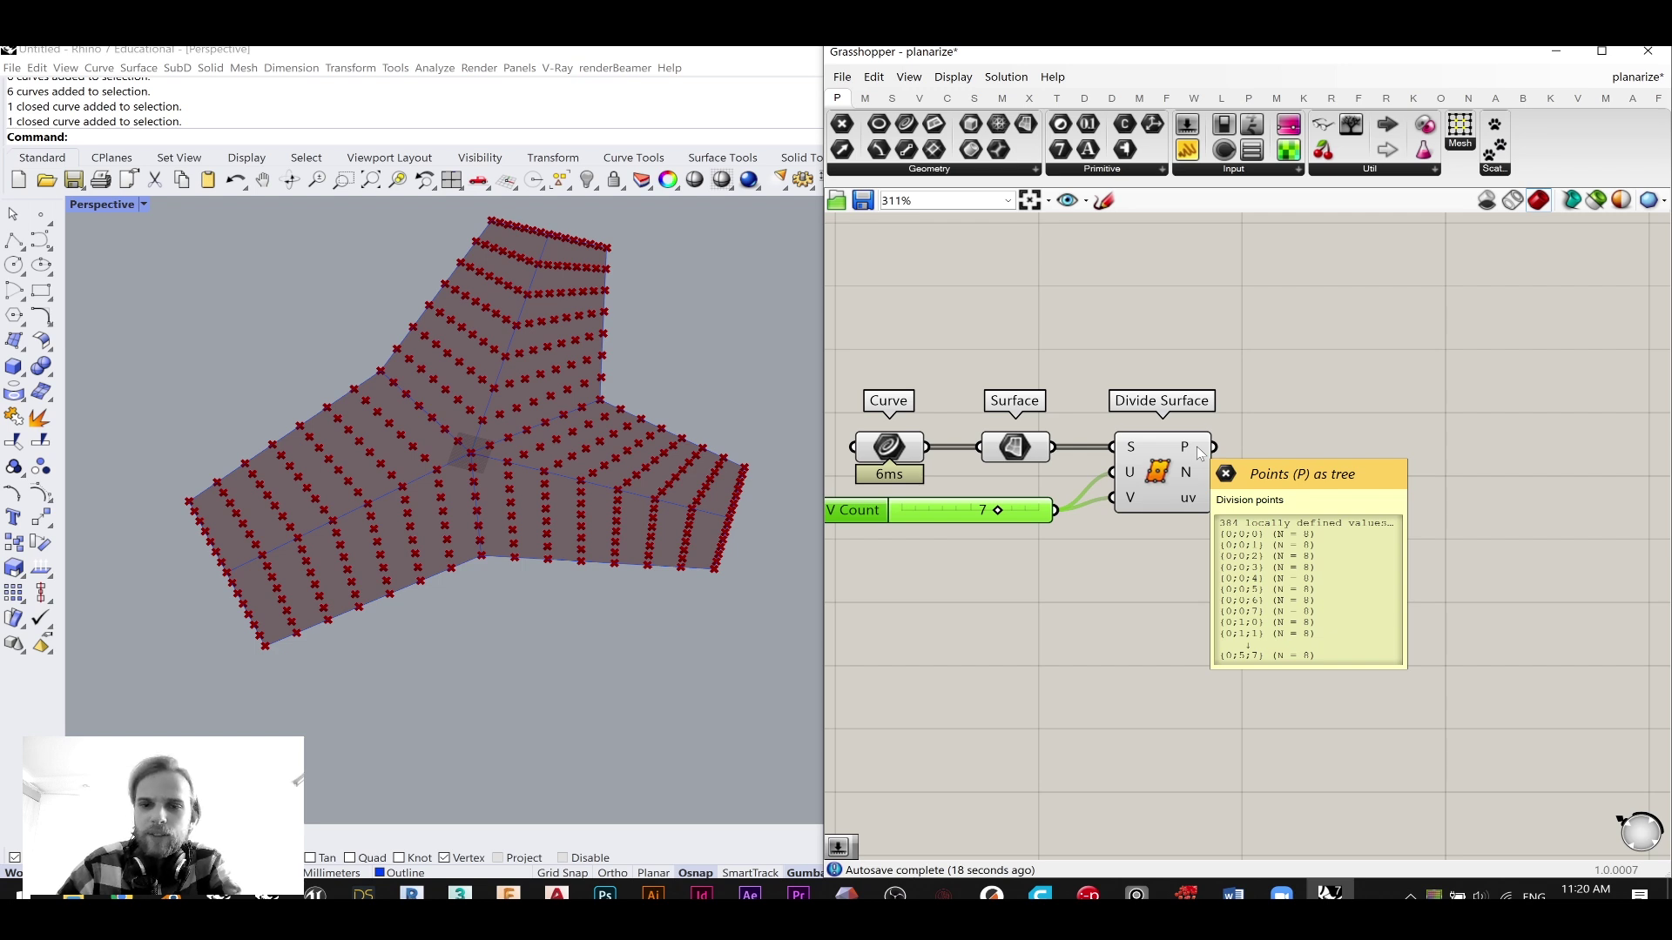
pyautogui.rightClick(1199, 451)
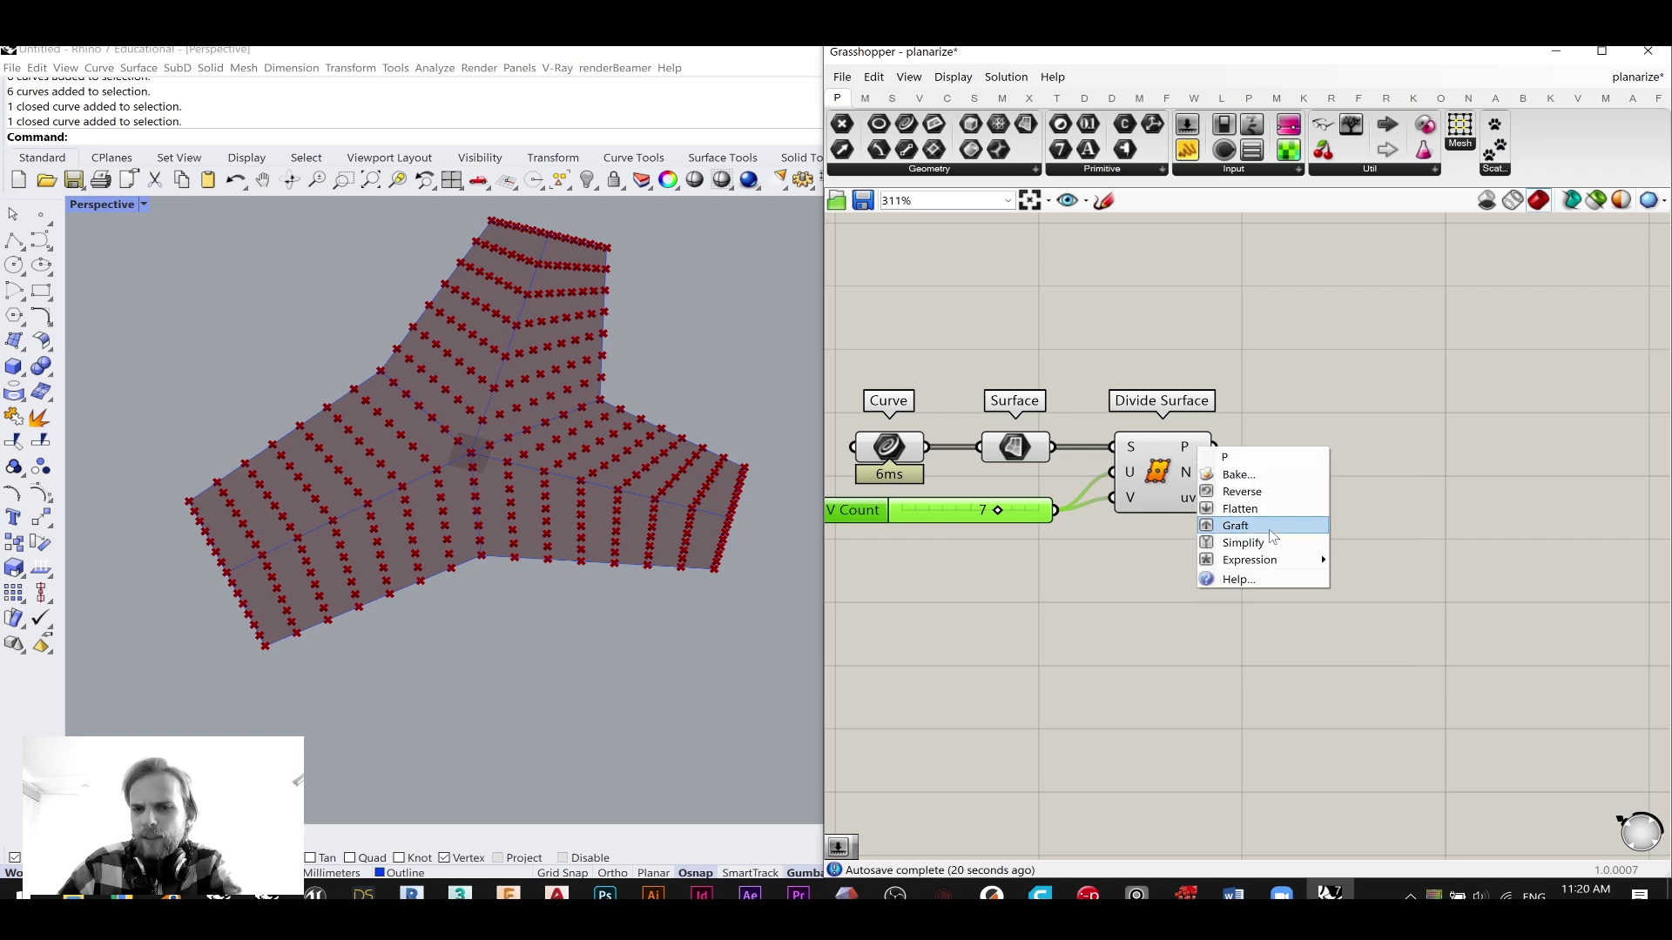
pyautogui.click(1287, 509)
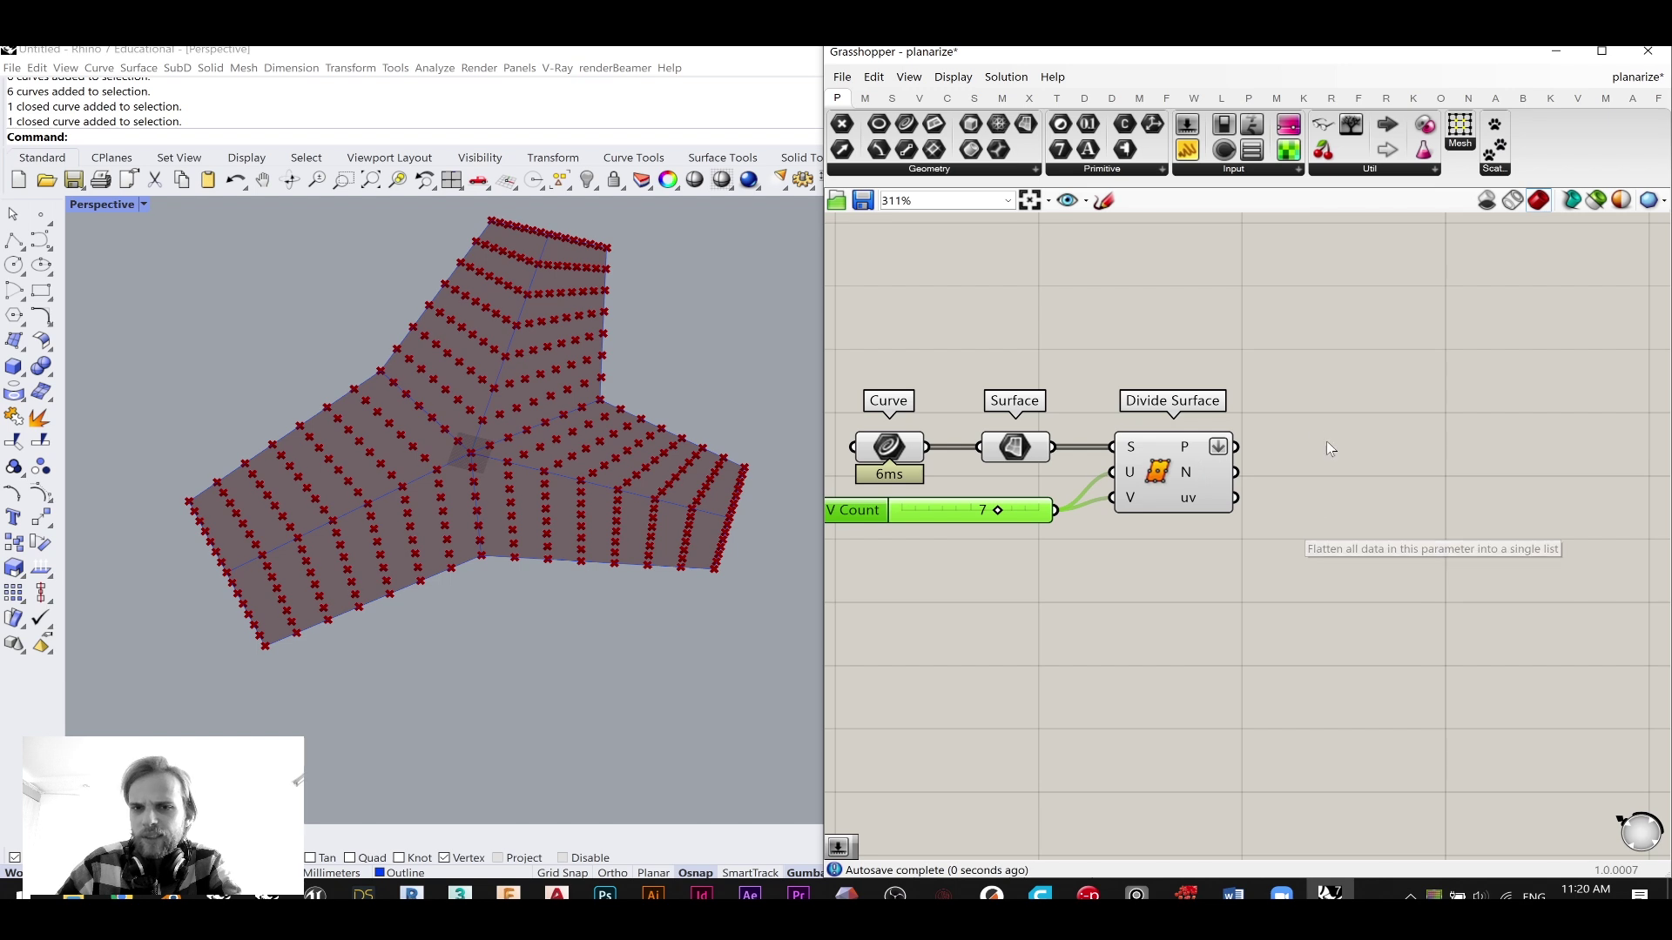
pyautogui.moveTo(1196, 453)
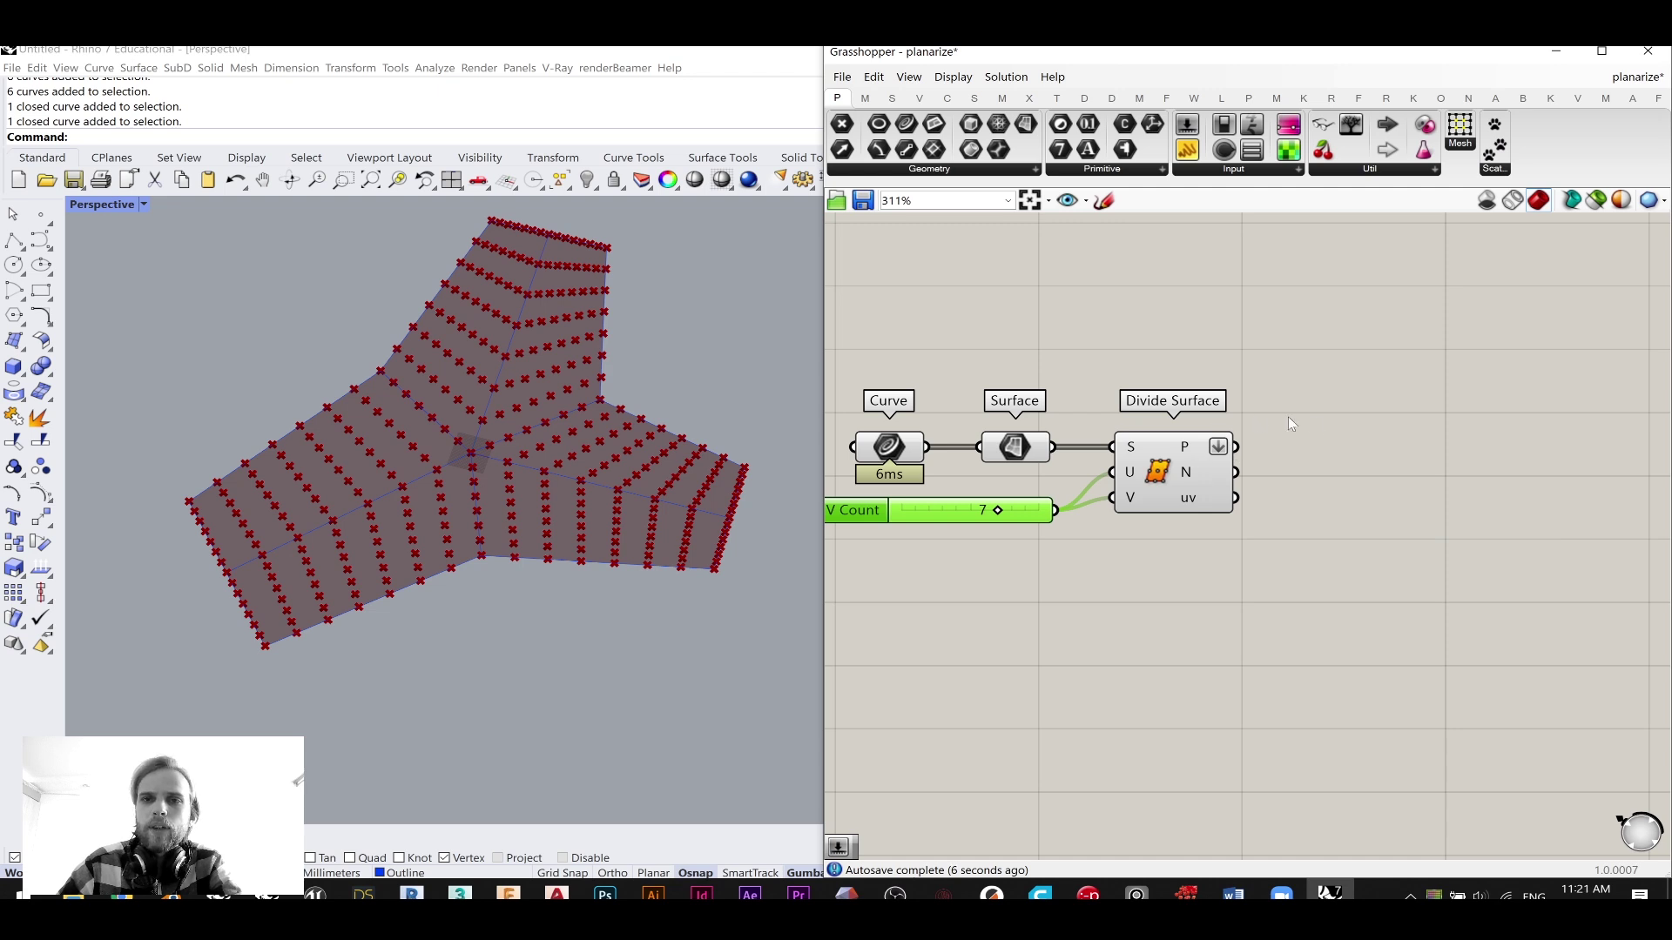
# - Add a Mesh FromPoints component on the canvas beside Divide Surface
pyautogui.doubleClick(1401, 452)
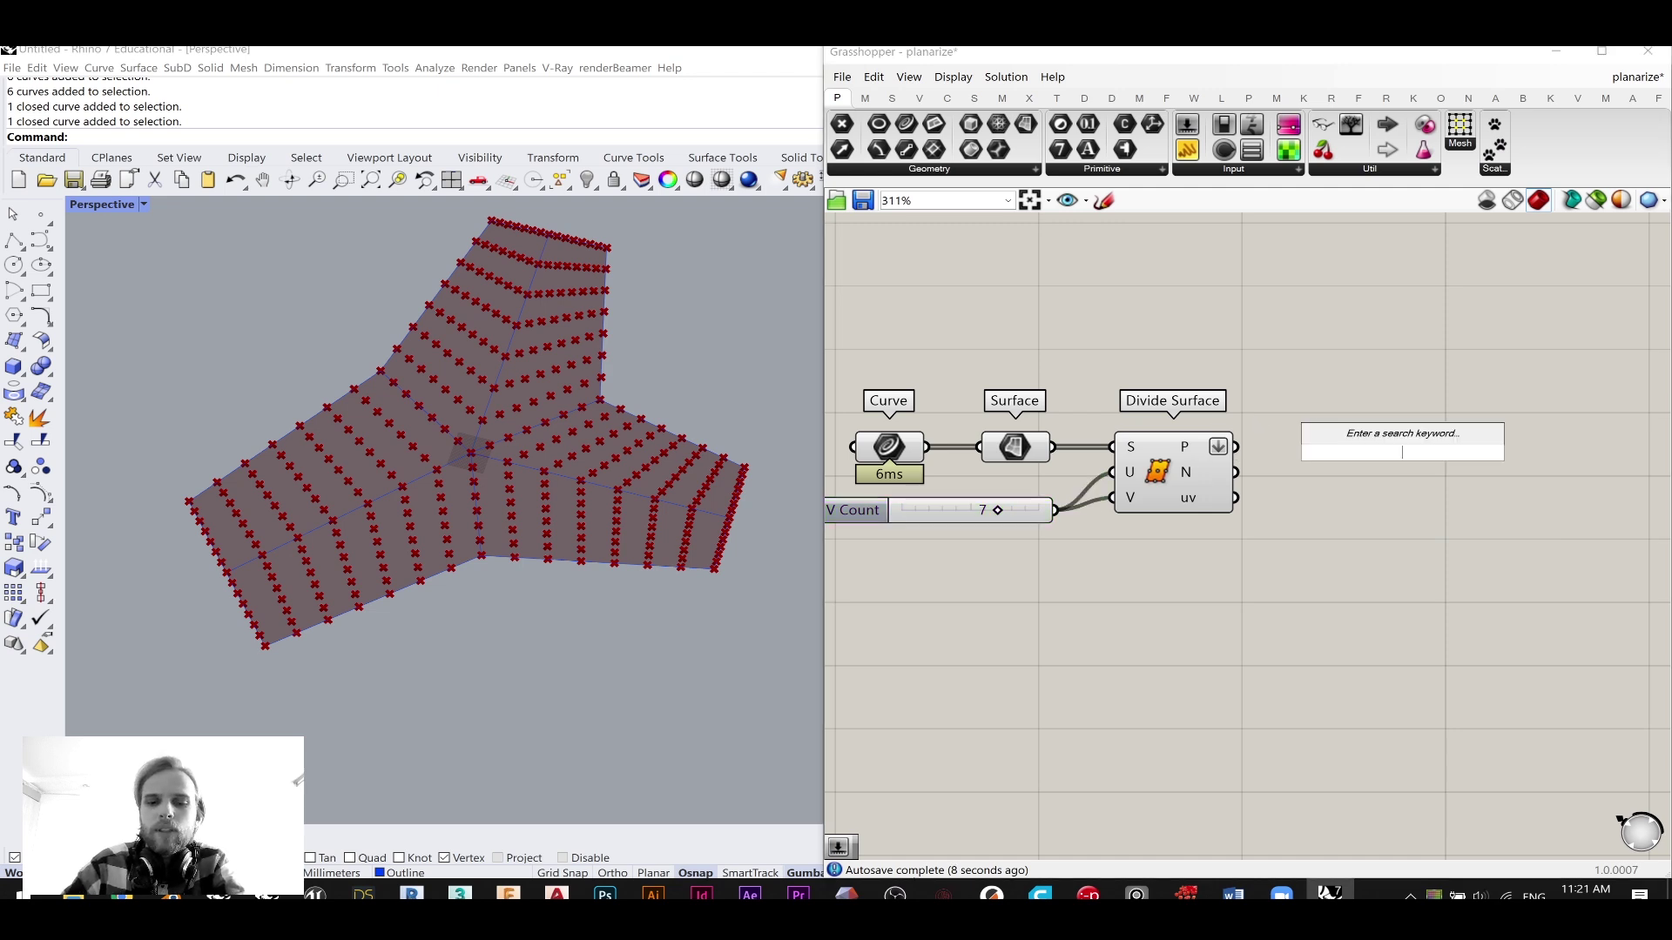
pyautogui.write('mesh from poi')
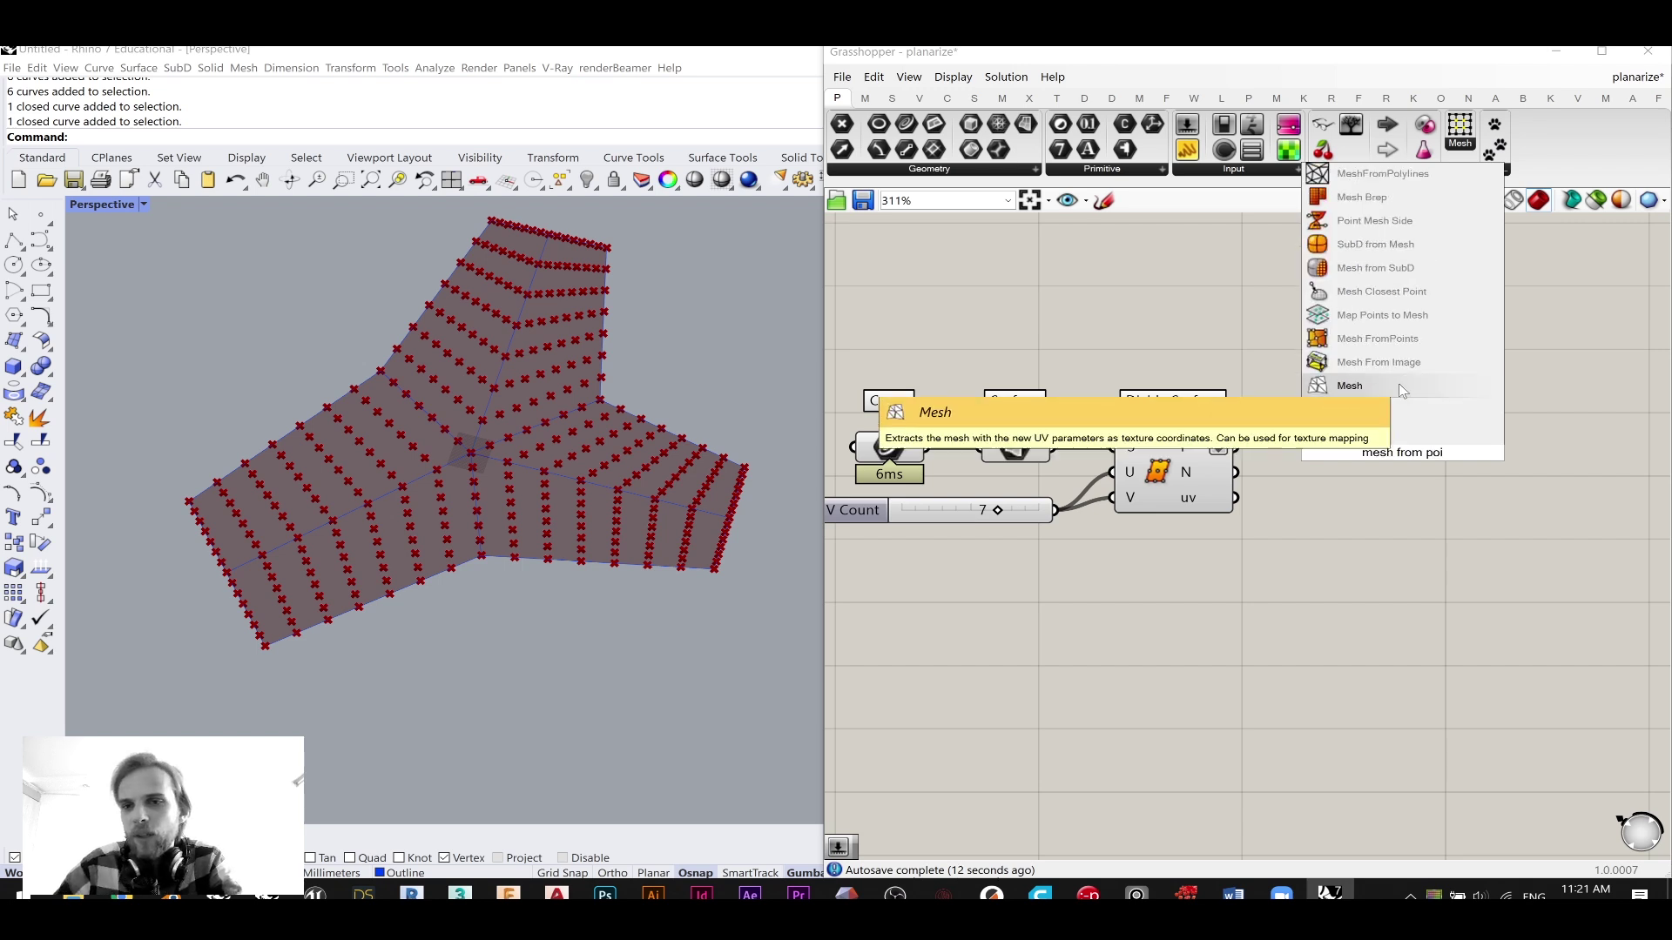
pyautogui.click(1384, 339)
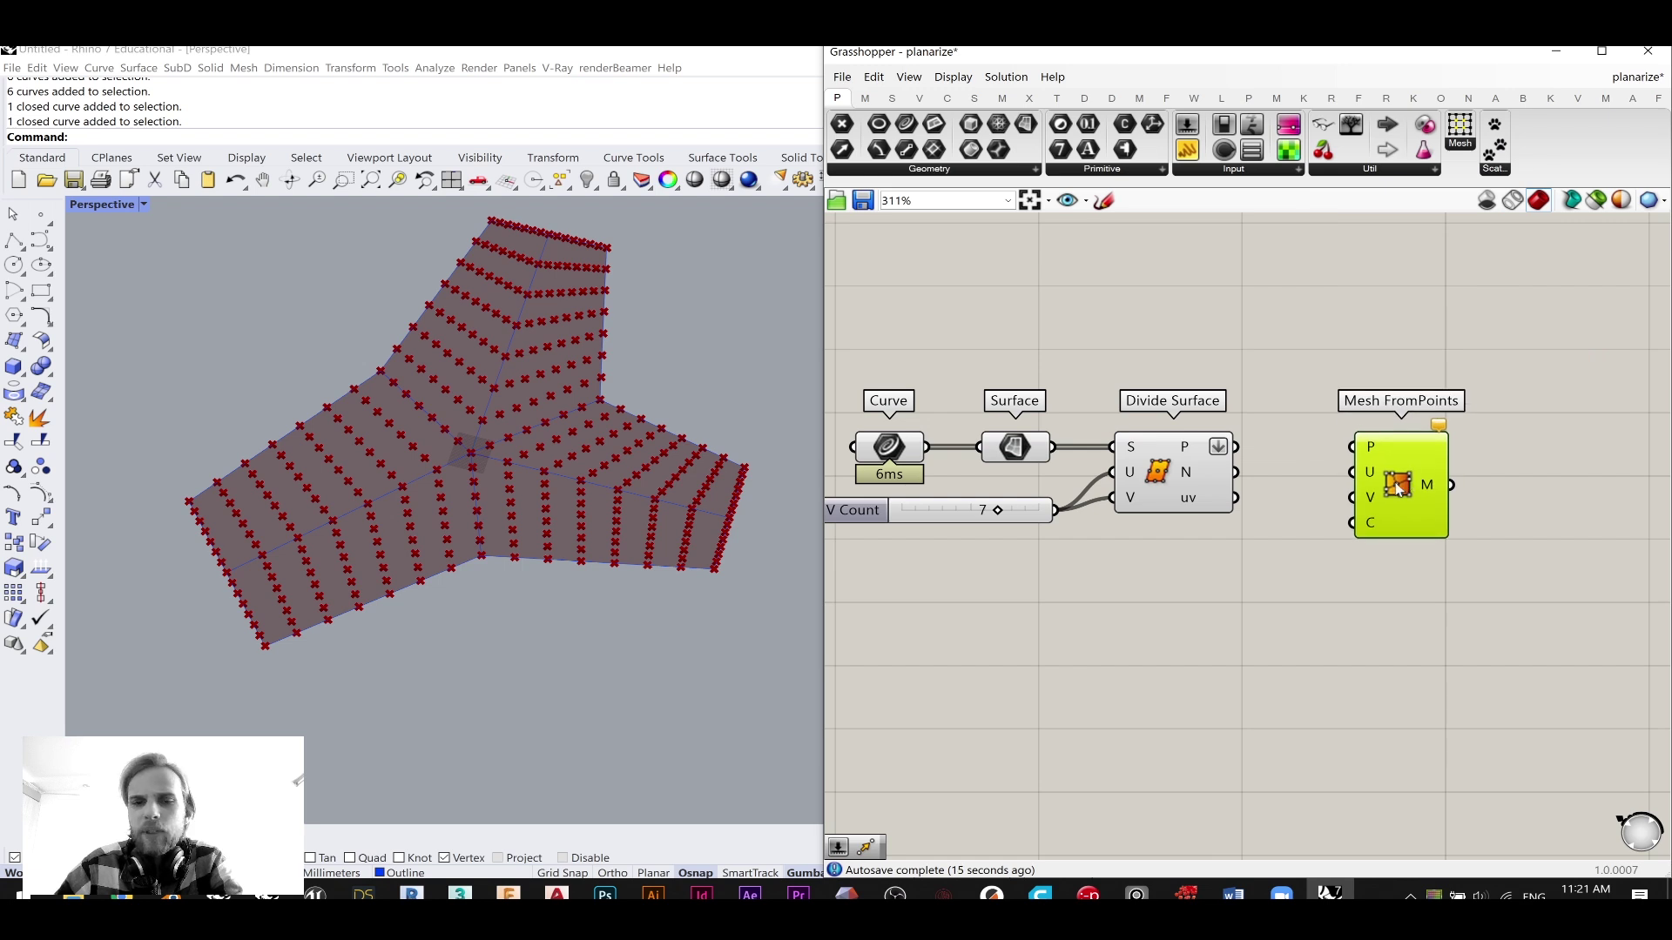
pyautogui.moveTo(1391, 484); pyautogui.dragTo(1380, 485)
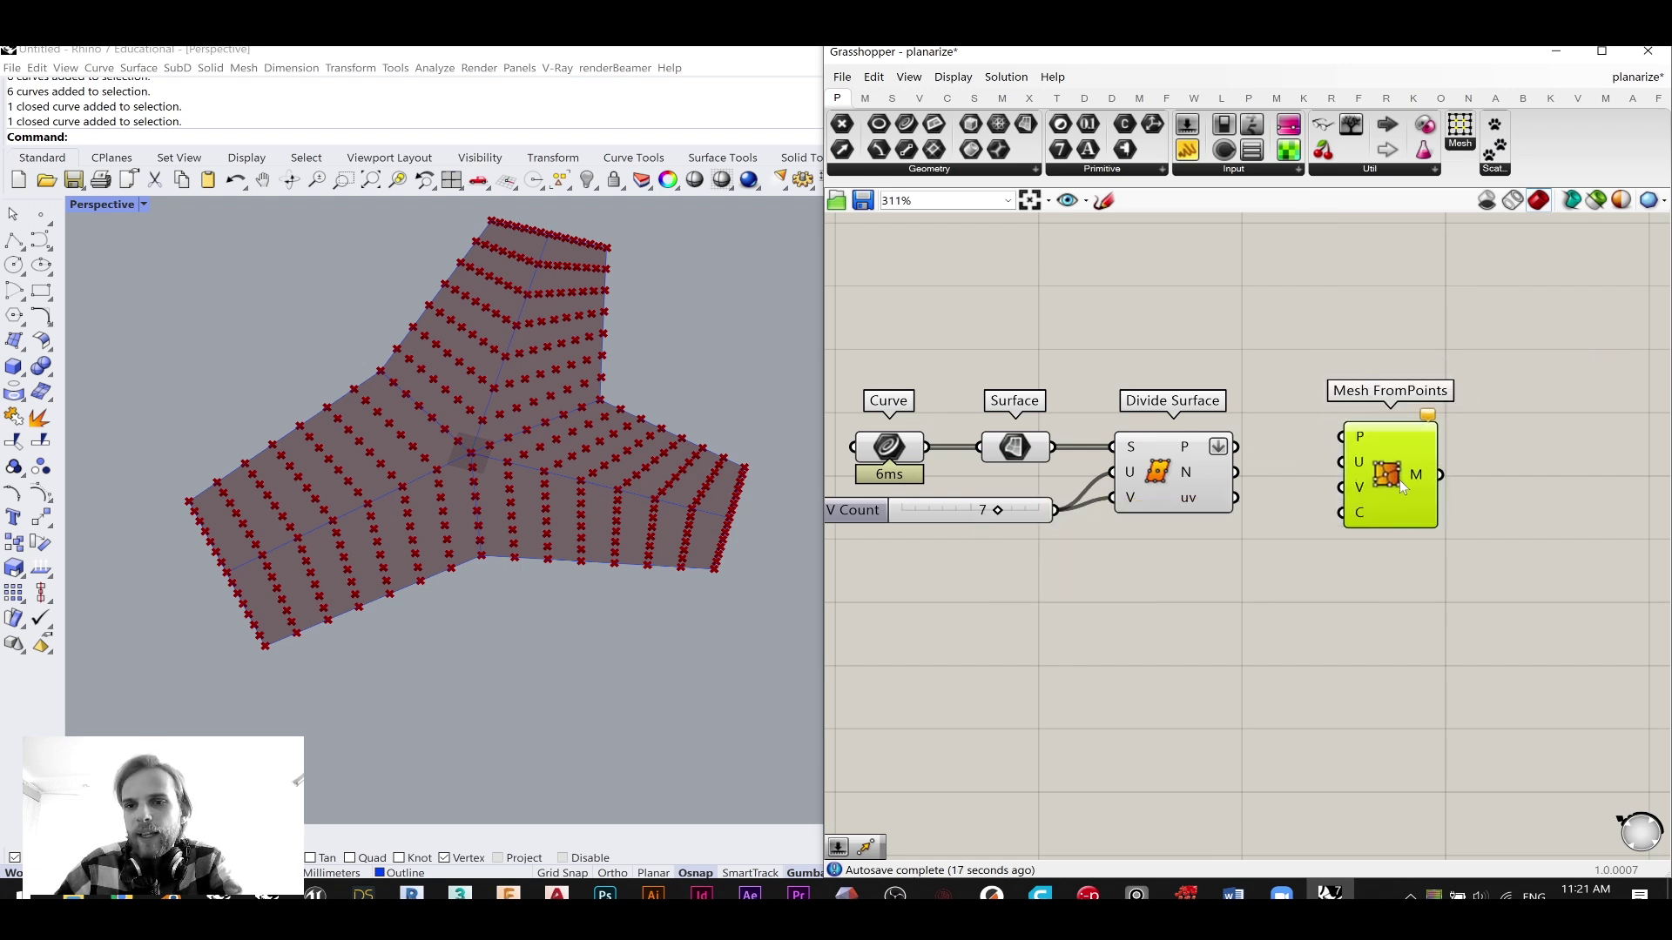
# - Add a Scribble note reading "MeshEdit" and place it above the Mesh FromPoints component
pyautogui.moveTo(1352, 279); pyautogui.dragTo(1329, 348, button='right')
pyautogui.doubleClick(1329, 348)
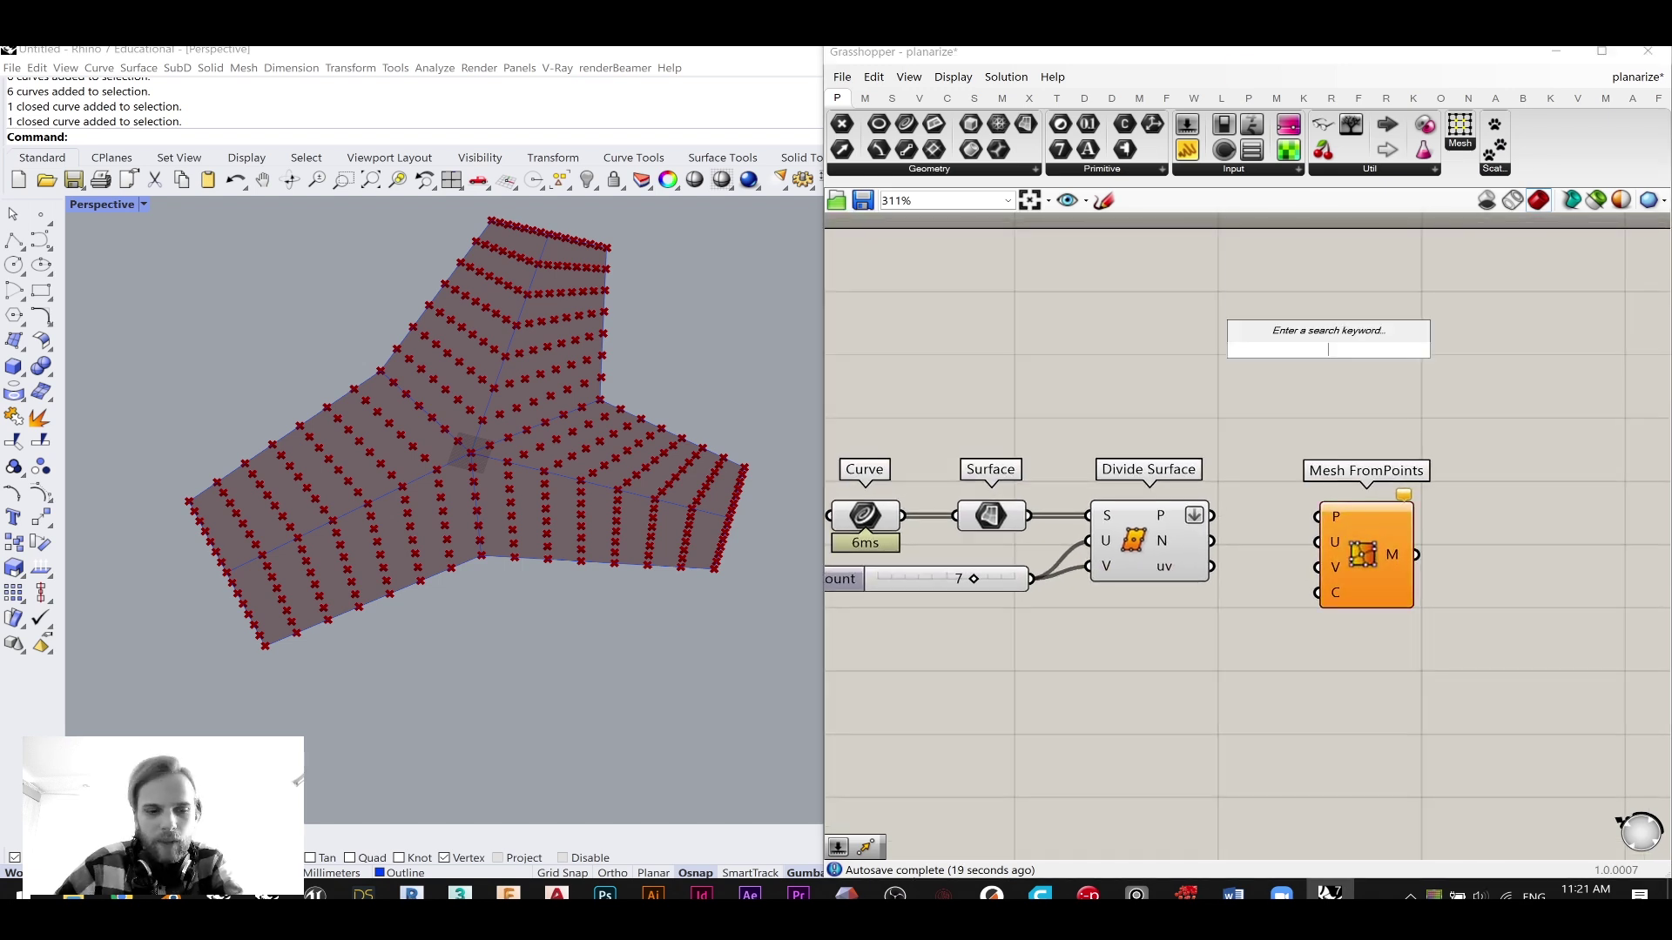
pyautogui.write('scr')
pyautogui.press('Return')
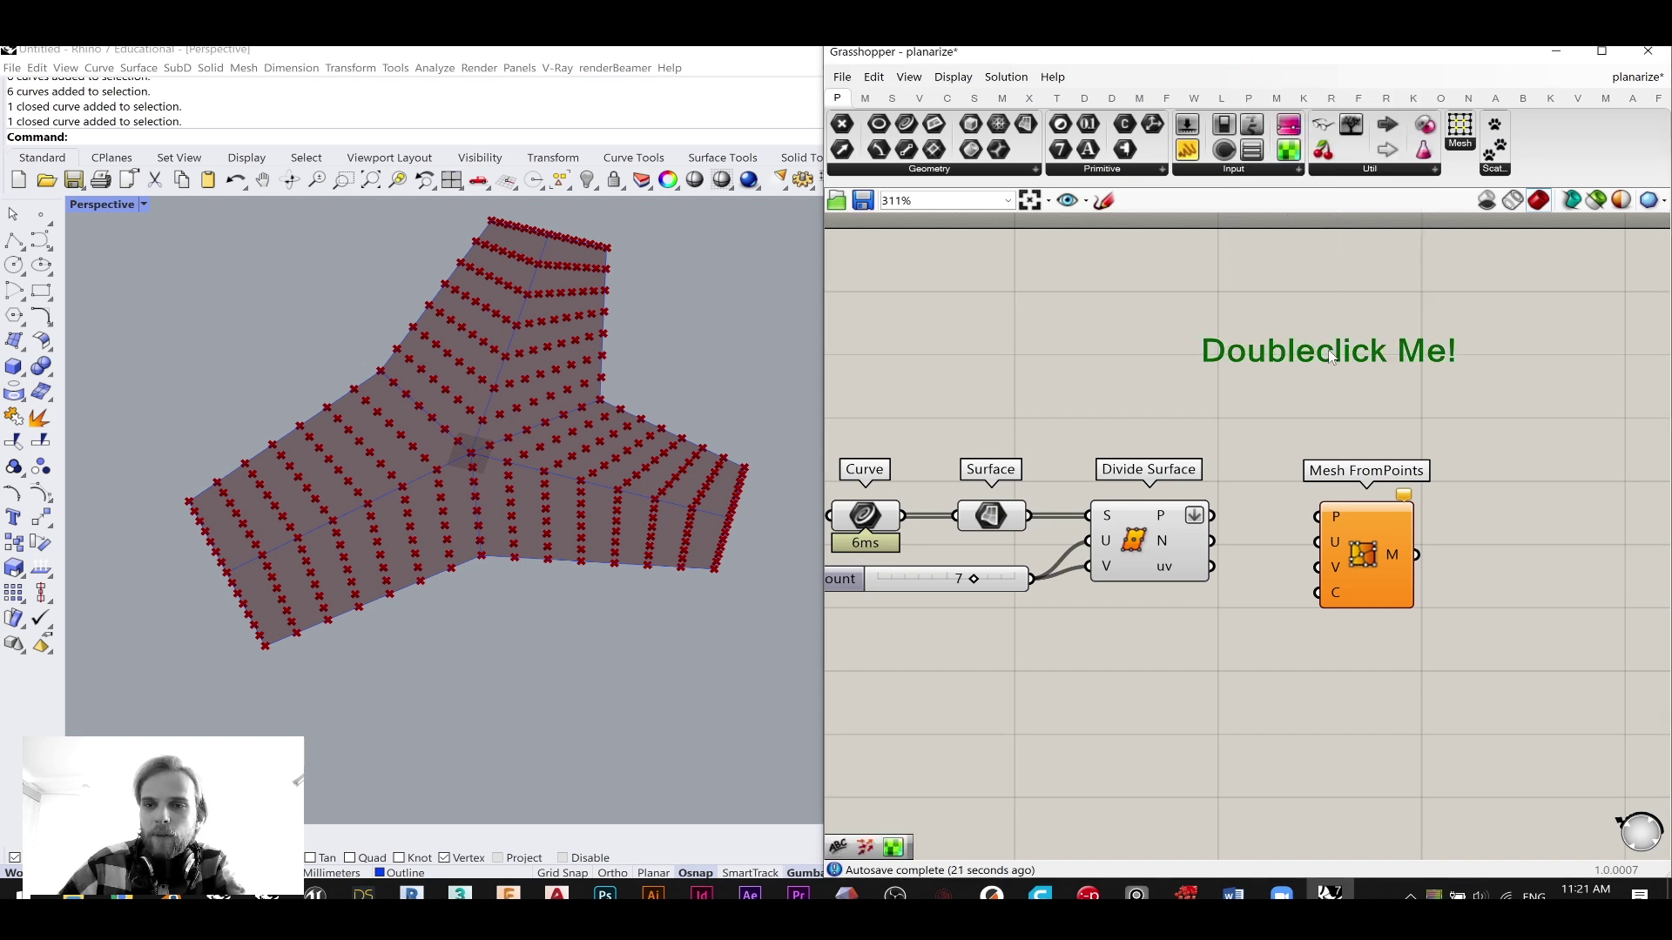
pyautogui.doubleClick(1328, 349)
pyautogui.write('MeshEdit')
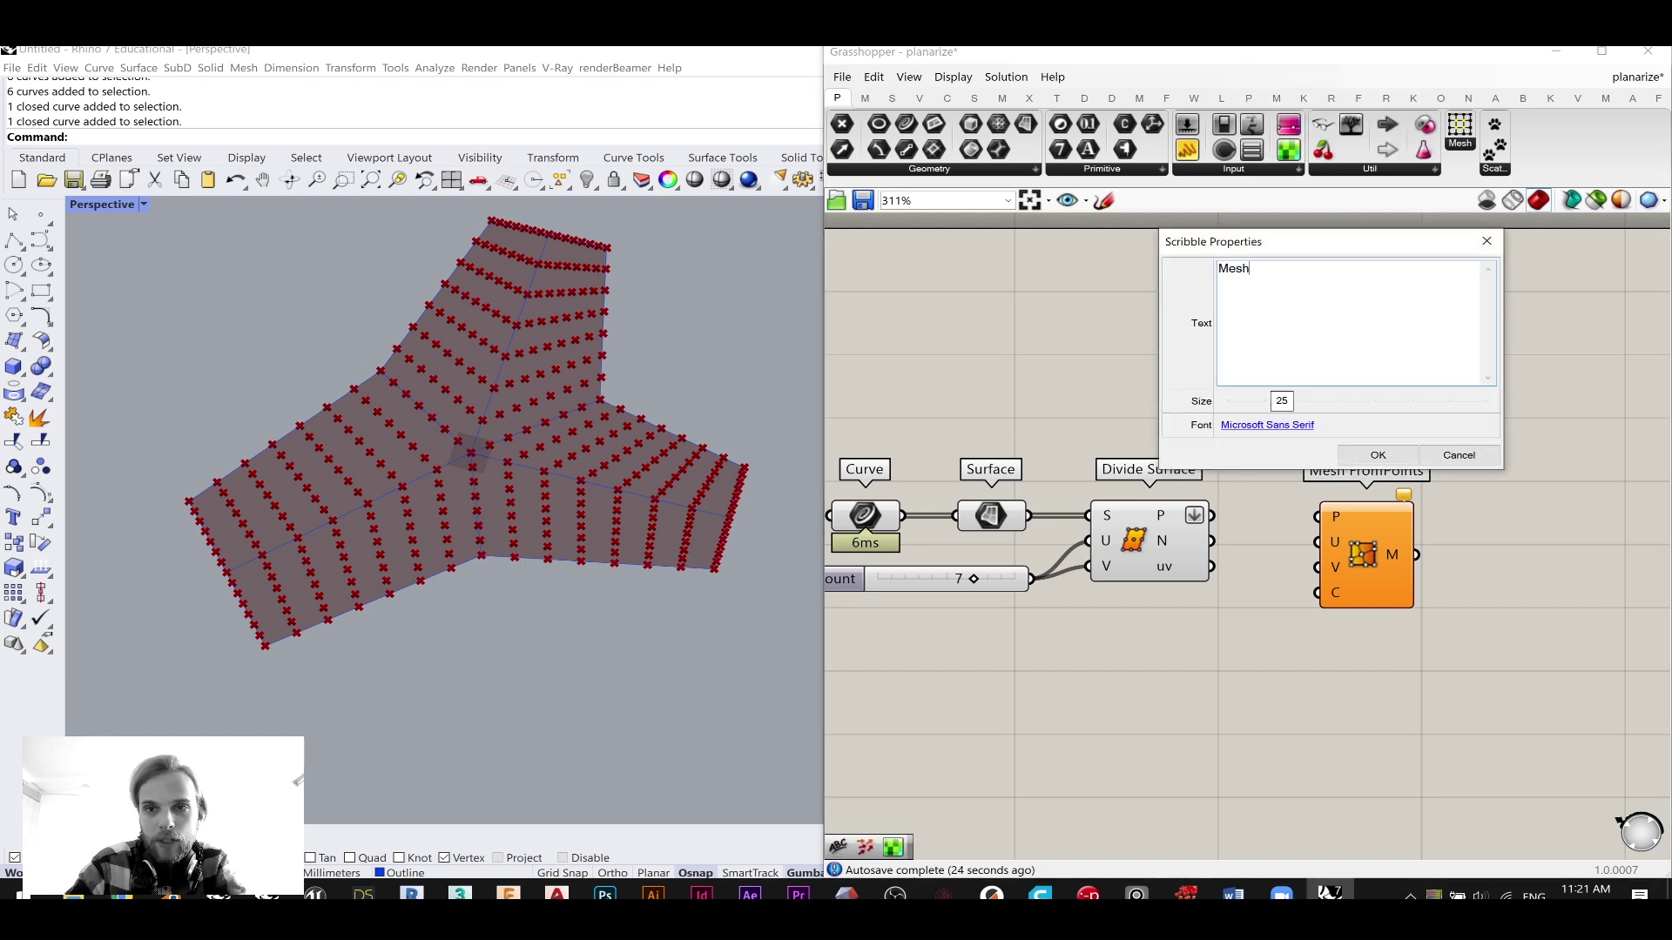
pyautogui.click(1387, 464)
pyautogui.moveTo(1290, 364)
pyautogui.mouseDown()
pyautogui.moveTo(1361, 432)
pyautogui.moveTo(1343, 419)
pyautogui.mouseUp()
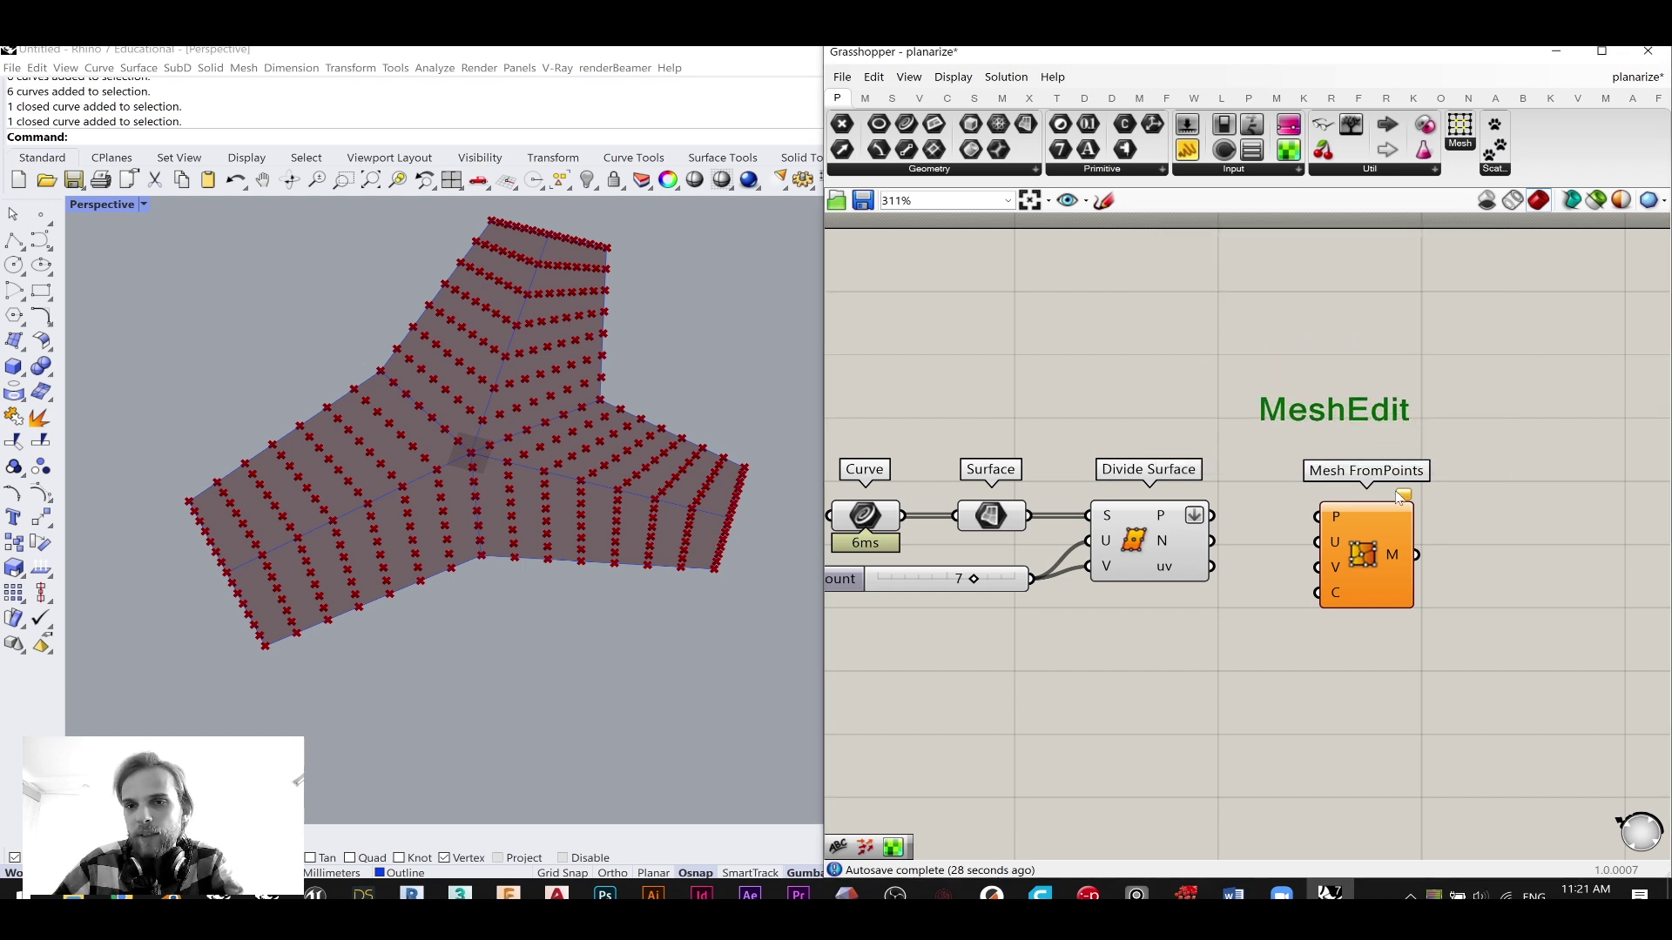
# - Connect Divide Surface's flattened points to the P input of Mesh FromPoints and align the MeshEdit note above that component
pyautogui.moveTo(1372, 563); pyautogui.dragTo(1353, 552)
pyautogui.click(1475, 562)
pyautogui.scroll(3, 1264, 520)
pyautogui.moveTo(1190, 477)
pyautogui.mouseDown()
pyautogui.moveTo(1297, 479)
pyautogui.moveTo(1403, 515)
pyautogui.mouseUp()
pyautogui.moveTo(1351, 343)
pyautogui.mouseDown()
pyautogui.moveTo(1400, 340)
pyautogui.moveTo(1379, 335)
pyautogui.mouseUp()
pyautogui.click(1385, 426)
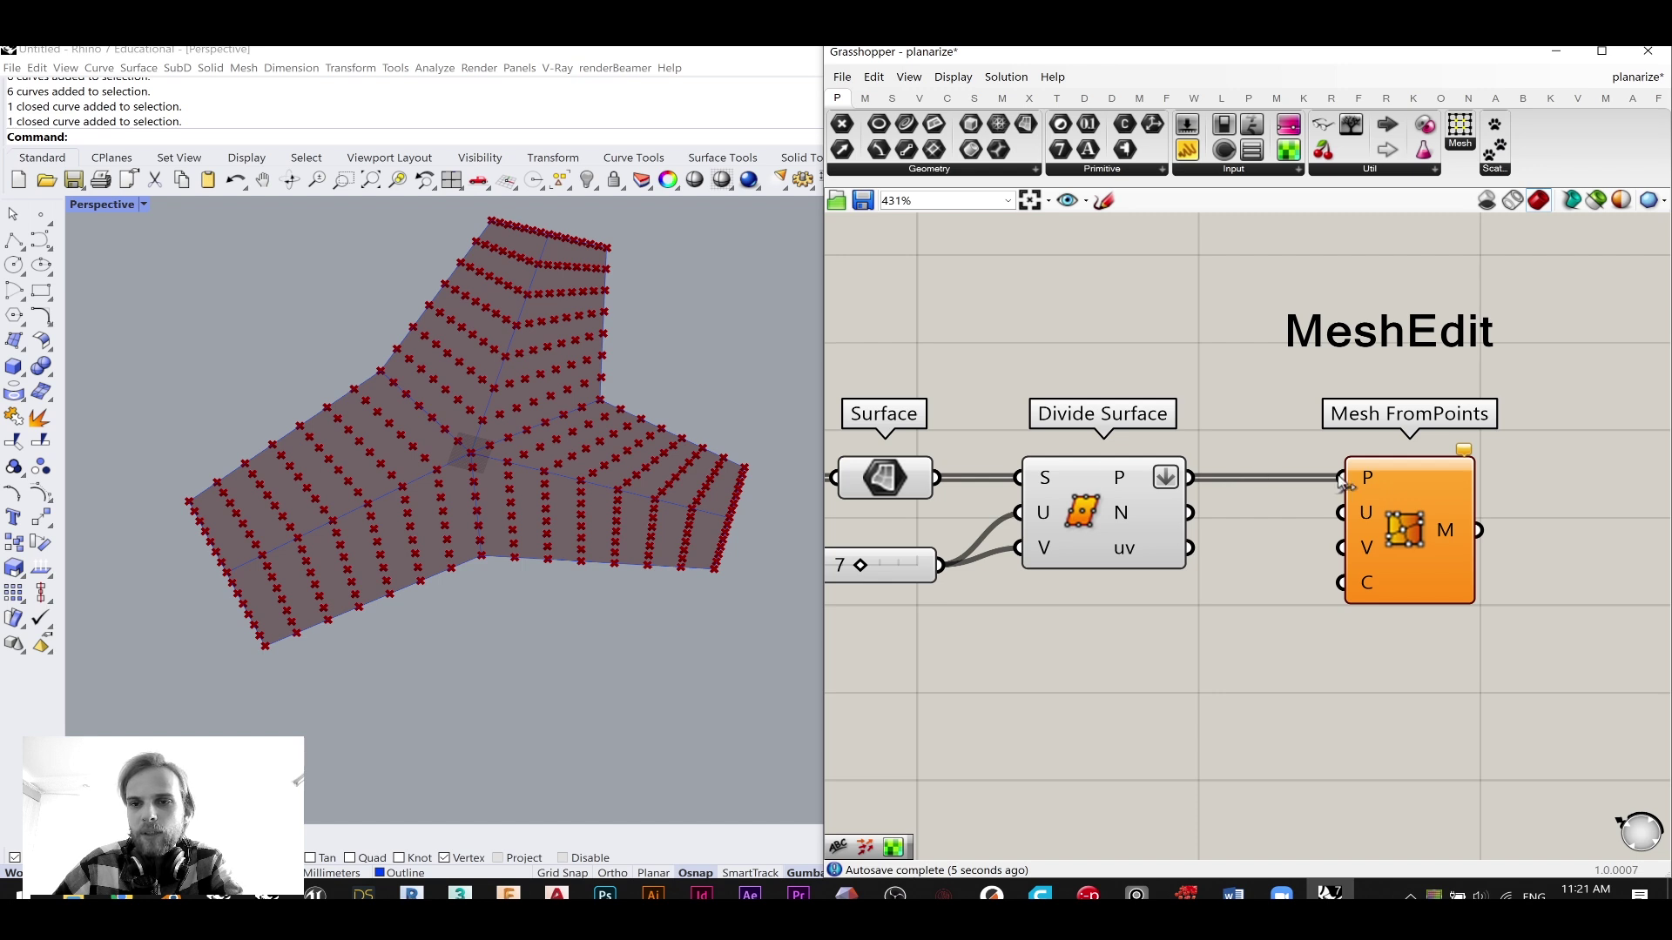
# - Move the V Count slider farther down, clear of the Curve and Surface parameters
pyautogui.moveTo(1253, 518); pyautogui.dragTo(1295, 453, button='right')
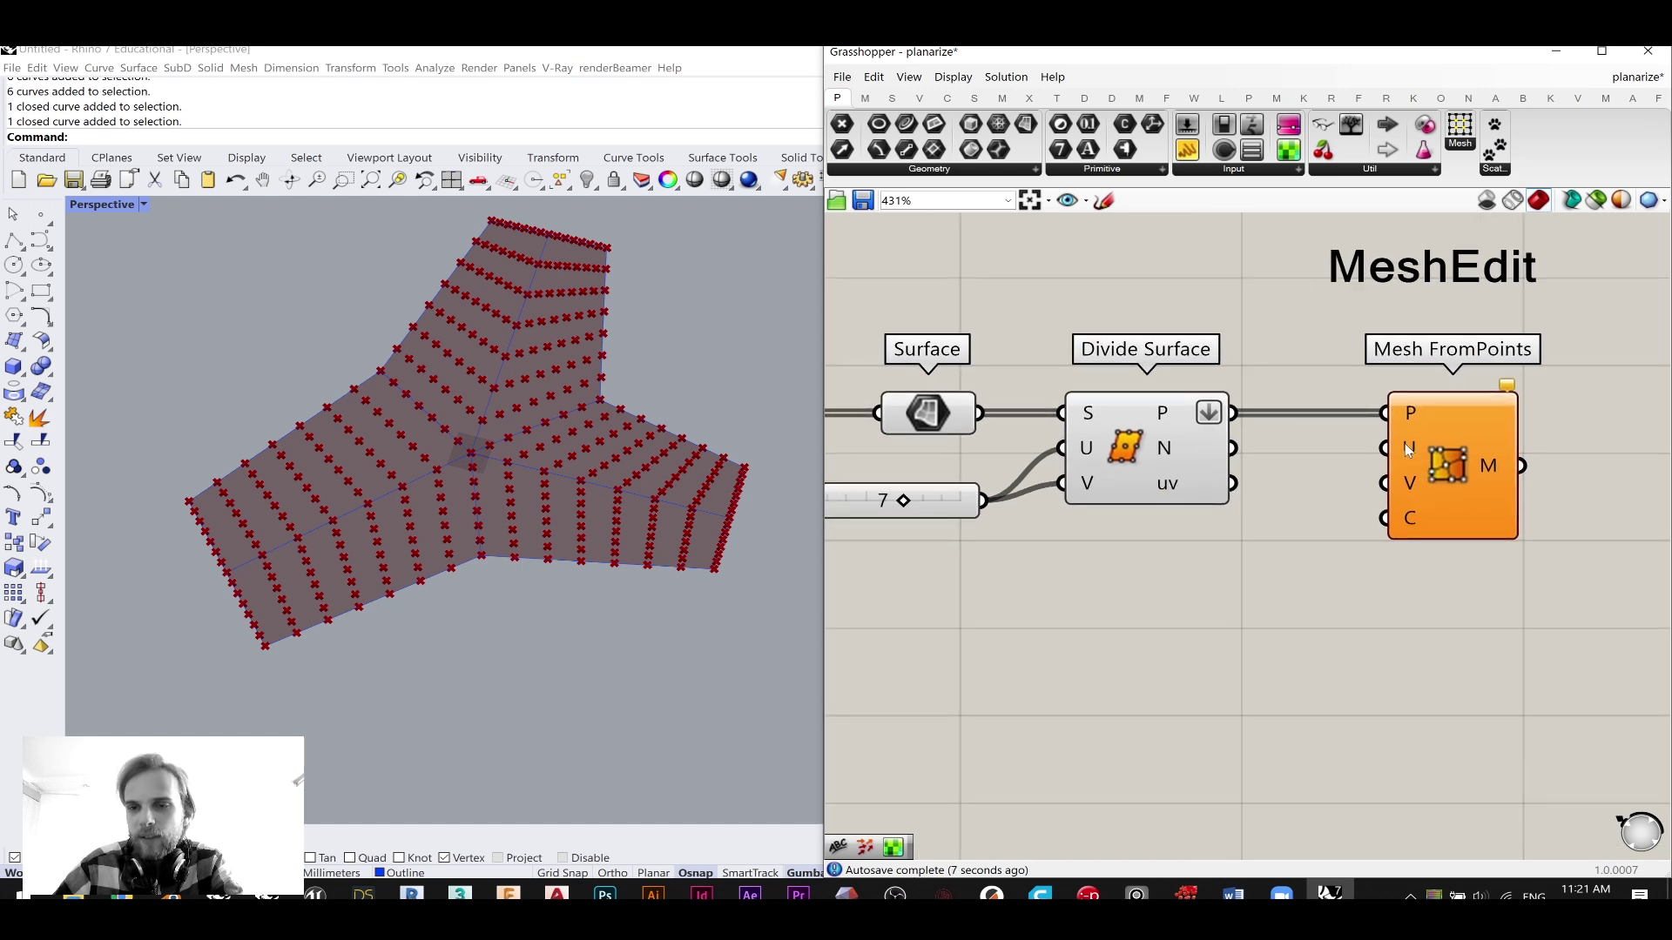
pyautogui.moveTo(1403, 442)
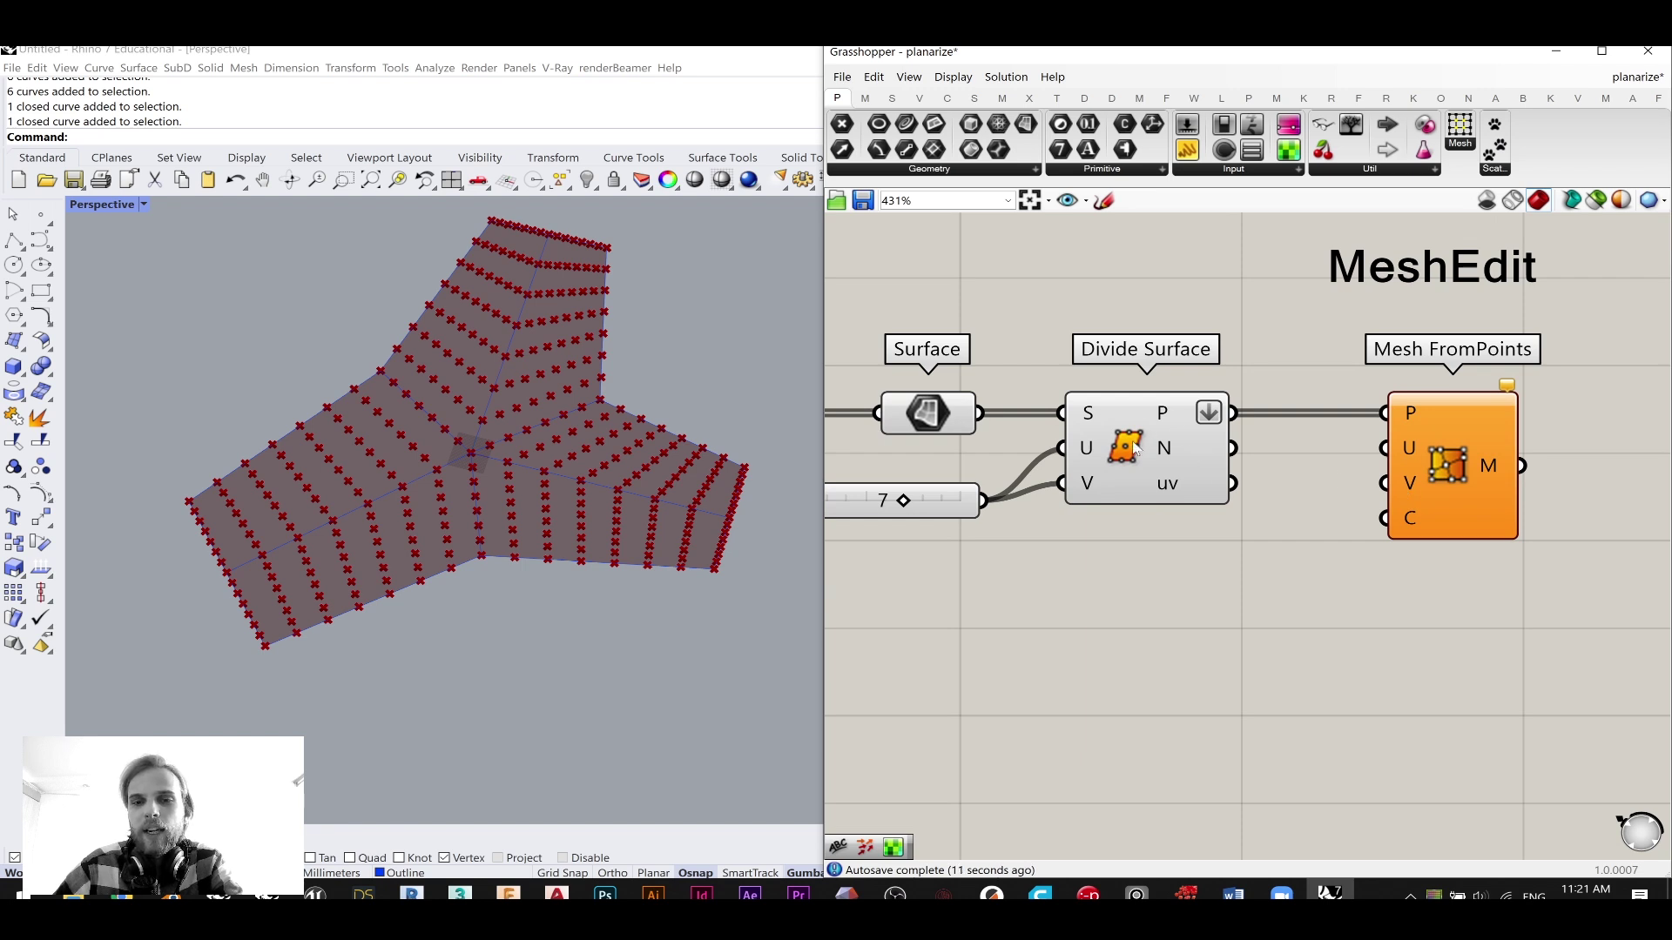
pyautogui.moveTo(1181, 417)
pyautogui.moveTo(1130, 492); pyautogui.dragTo(1290, 442, button='right')
pyautogui.moveTo(1094, 453); pyautogui.dragTo(1114, 498)
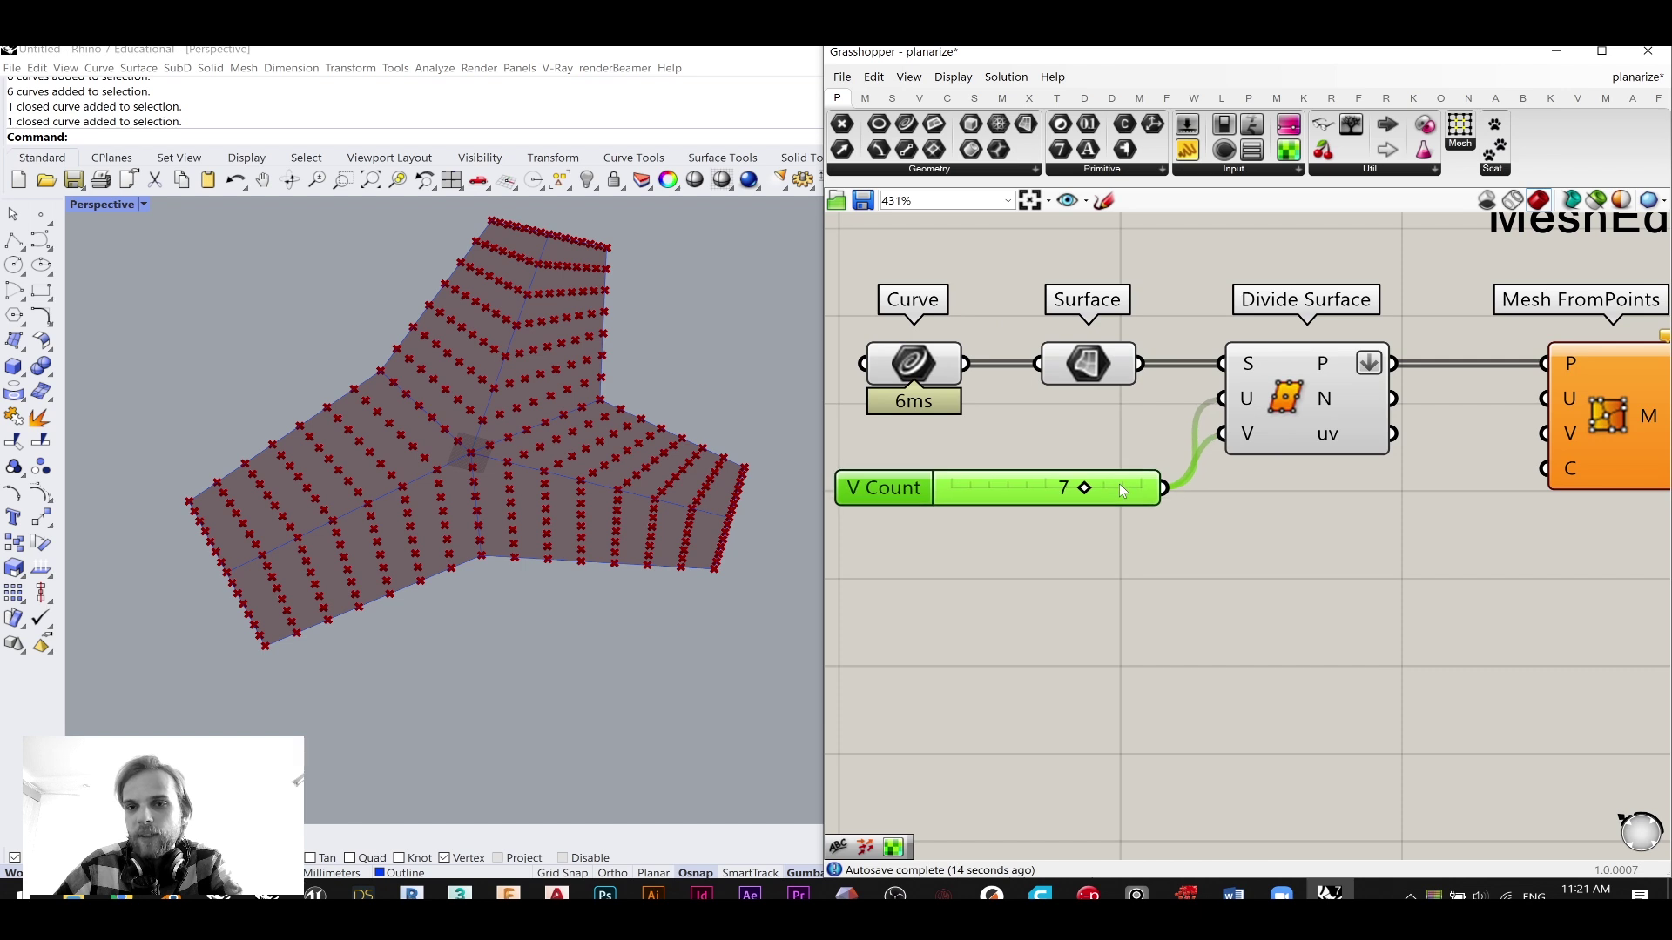
# - Add an Addition component below Divide Surface and connect the V Count slider to its A input
pyautogui.moveTo(1278, 482); pyautogui.dragTo(1230, 480, button='right')
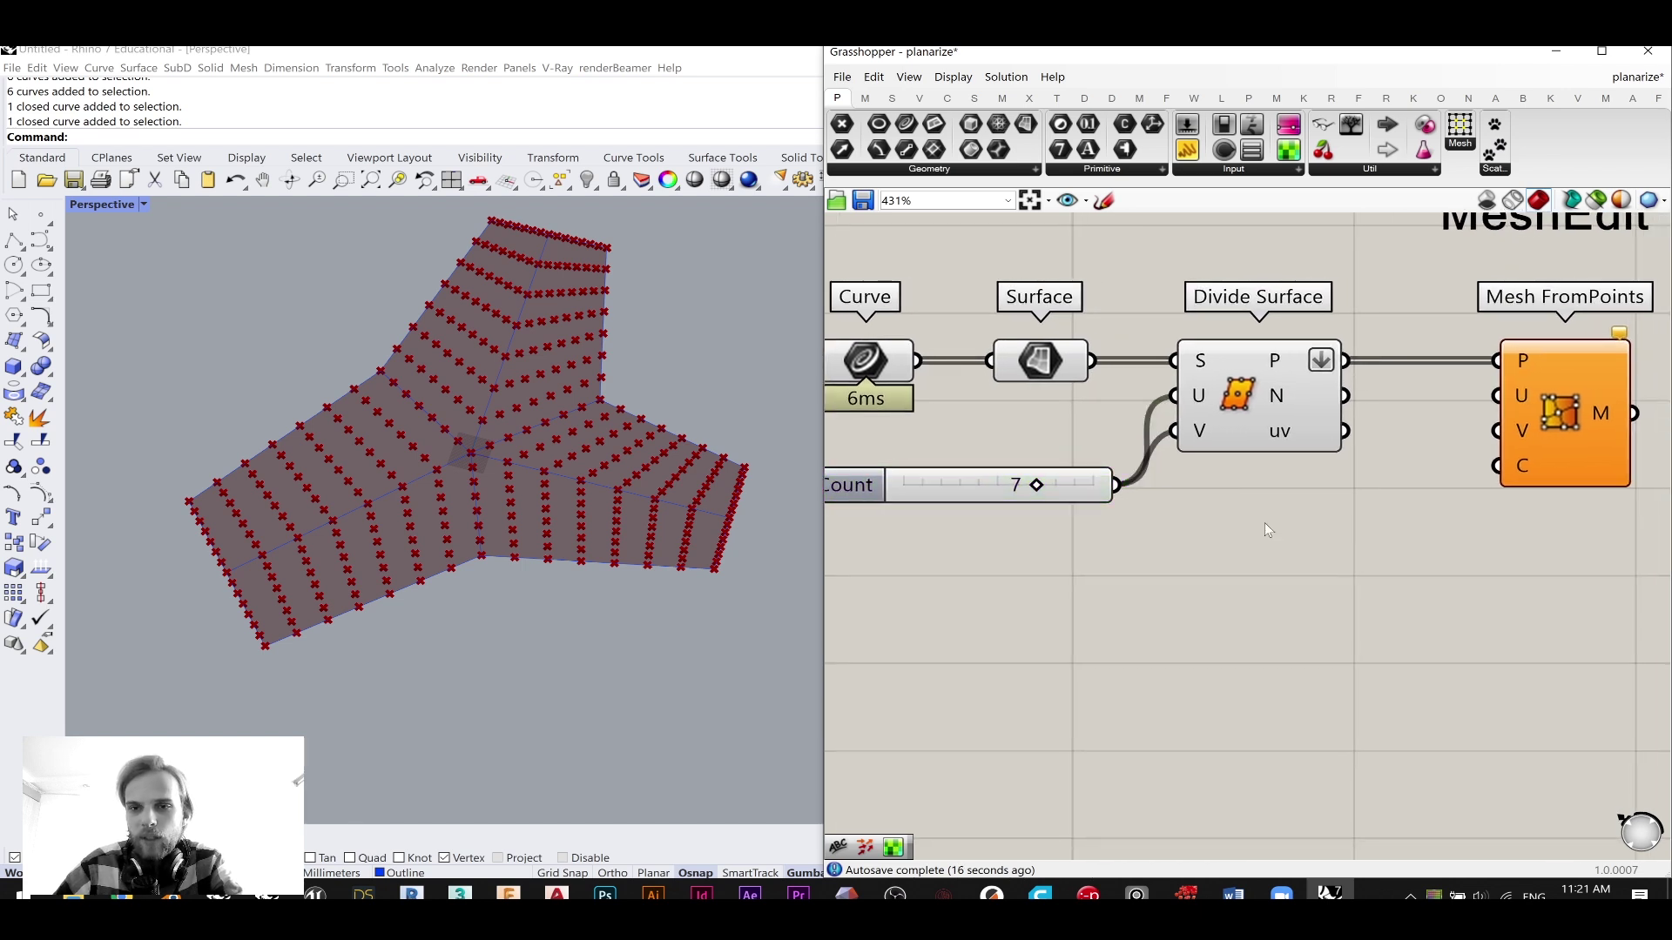
pyautogui.doubleClick(1265, 522)
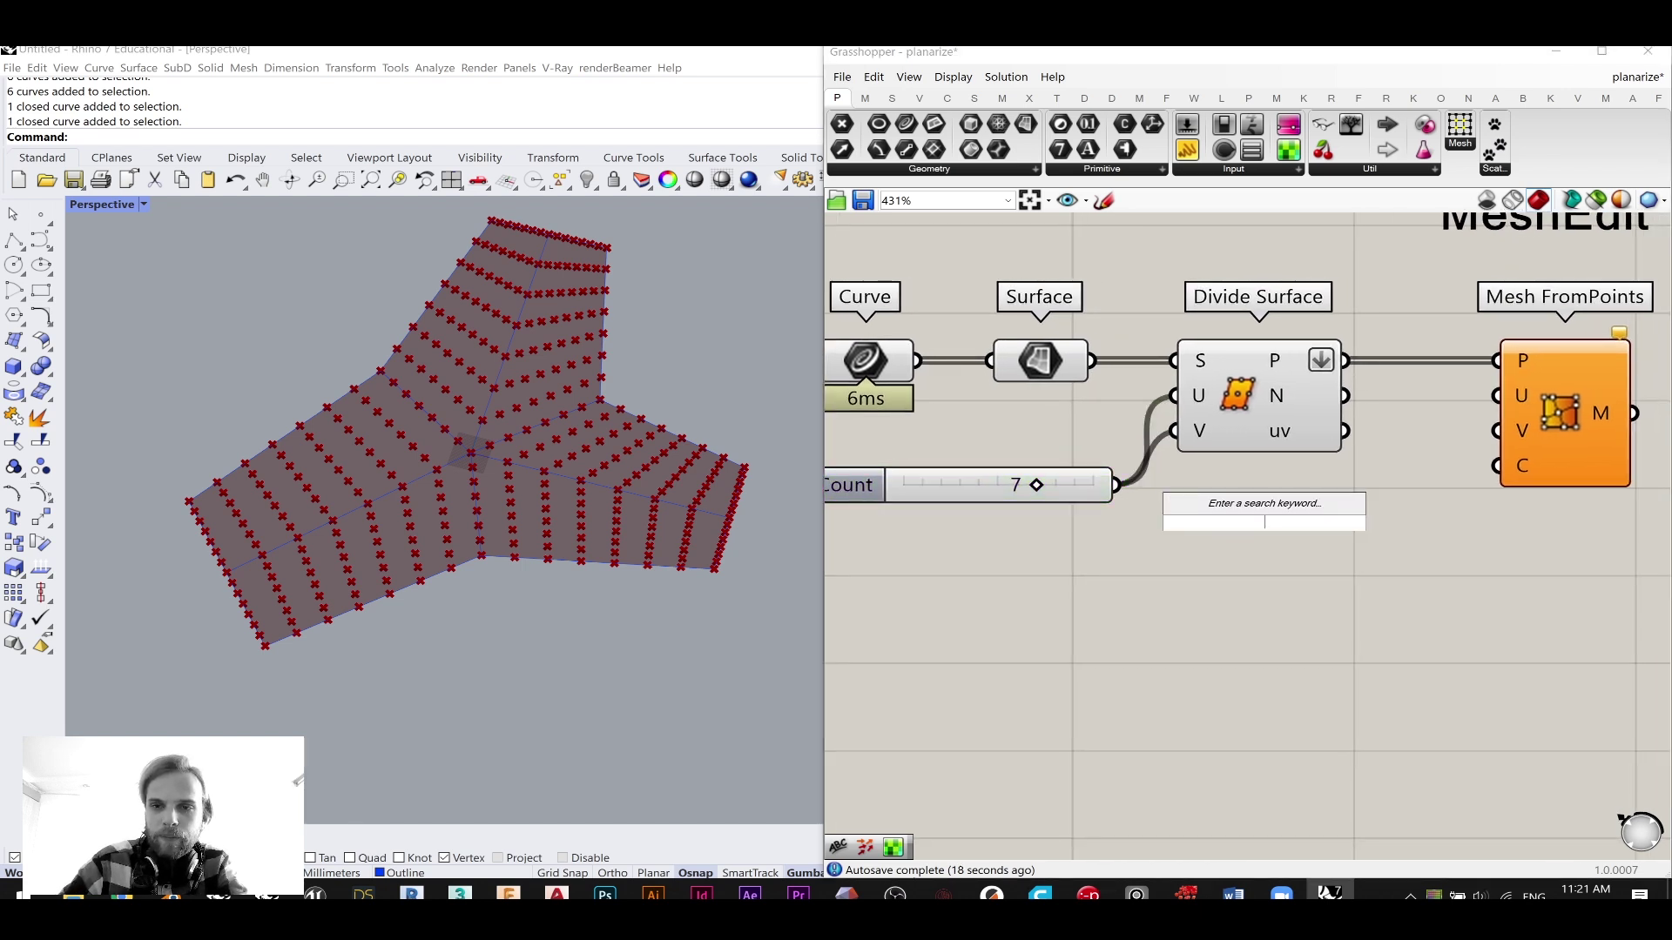
pyautogui.write('+1')
pyautogui.press('Return')
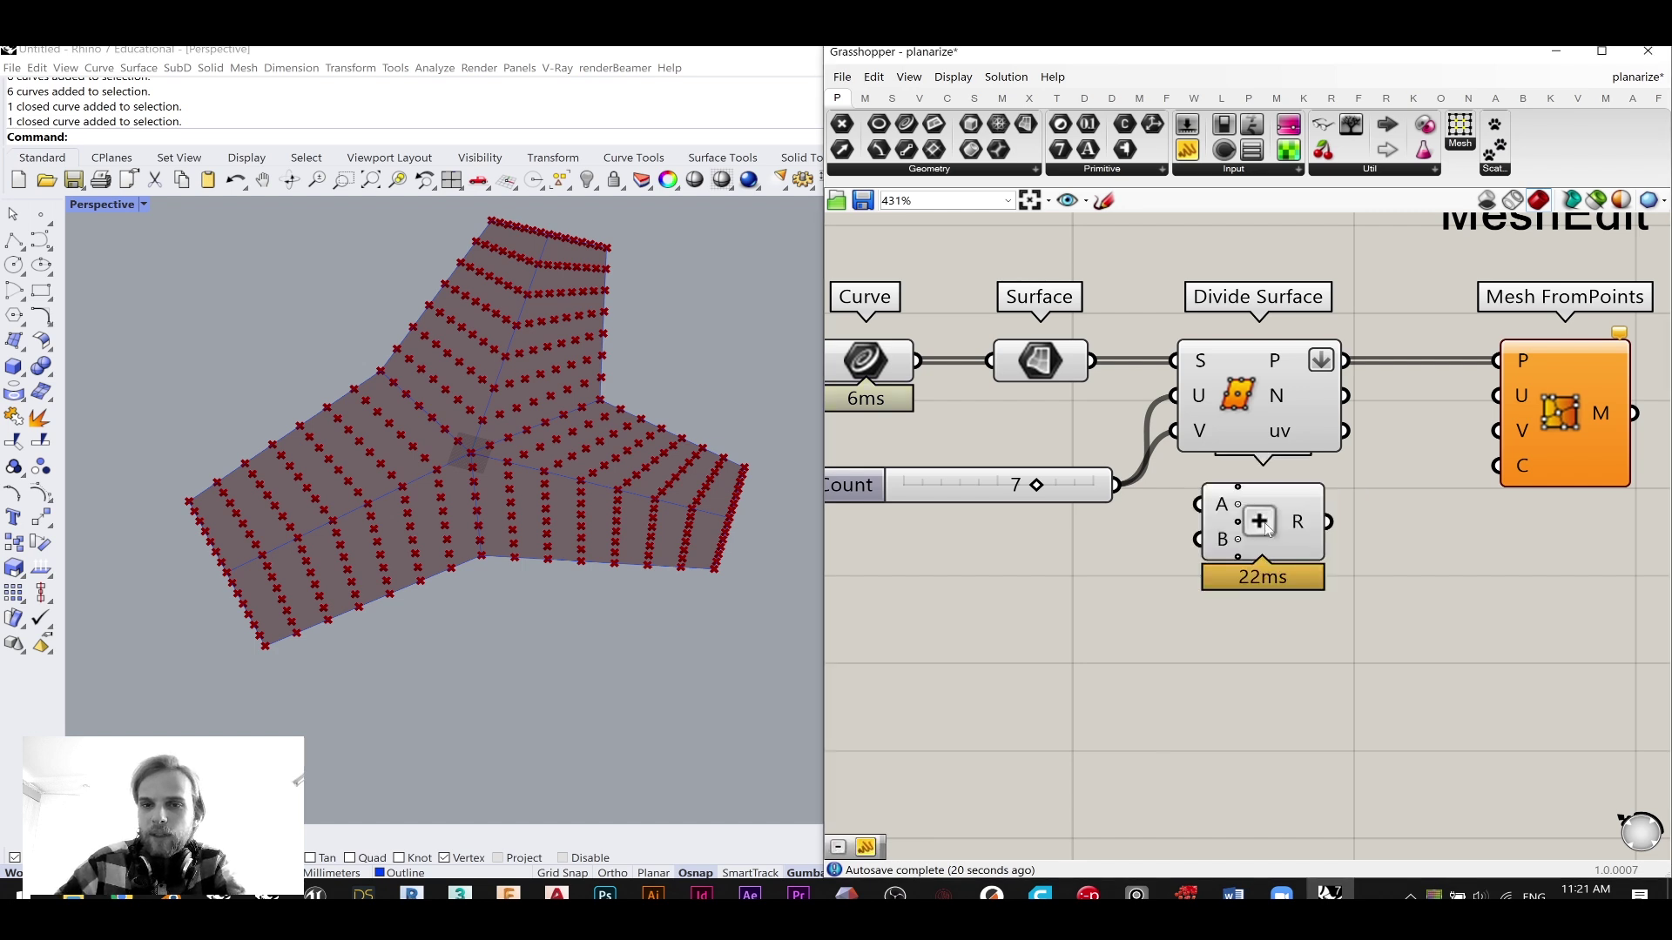
pyautogui.moveTo(1120, 487); pyautogui.dragTo(1220, 510)
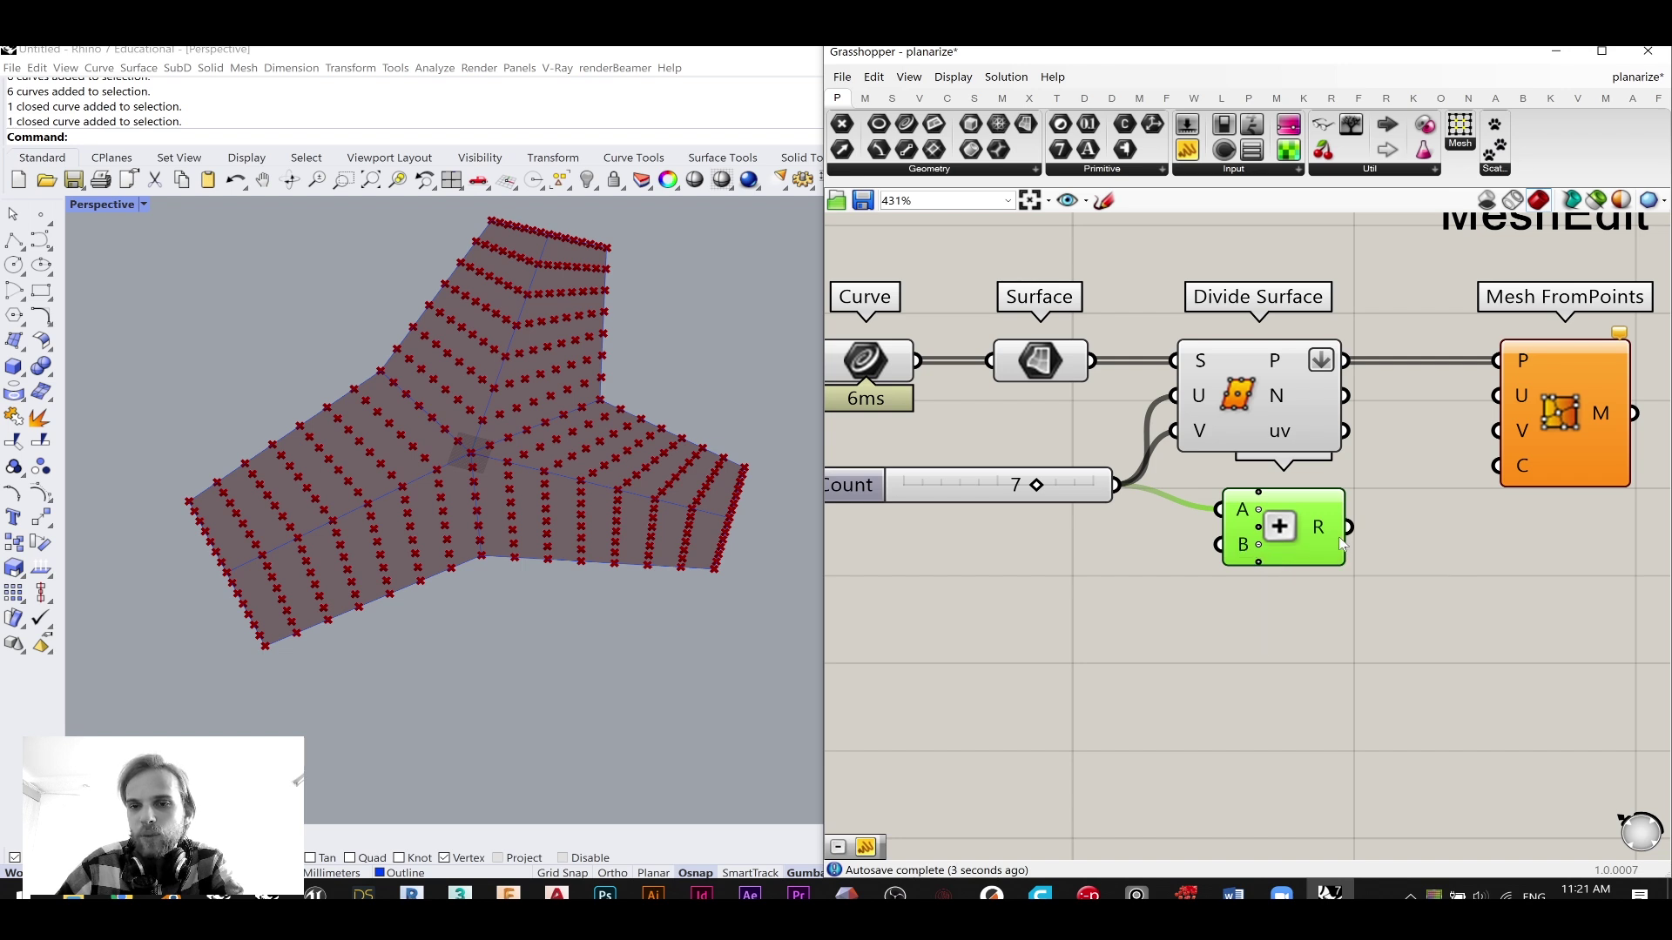
pyautogui.moveTo(1315, 542); pyautogui.dragTo(1310, 575)
pyautogui.doubleClick(1152, 622)
pyautogui.write('1')
pyautogui.press('Return')
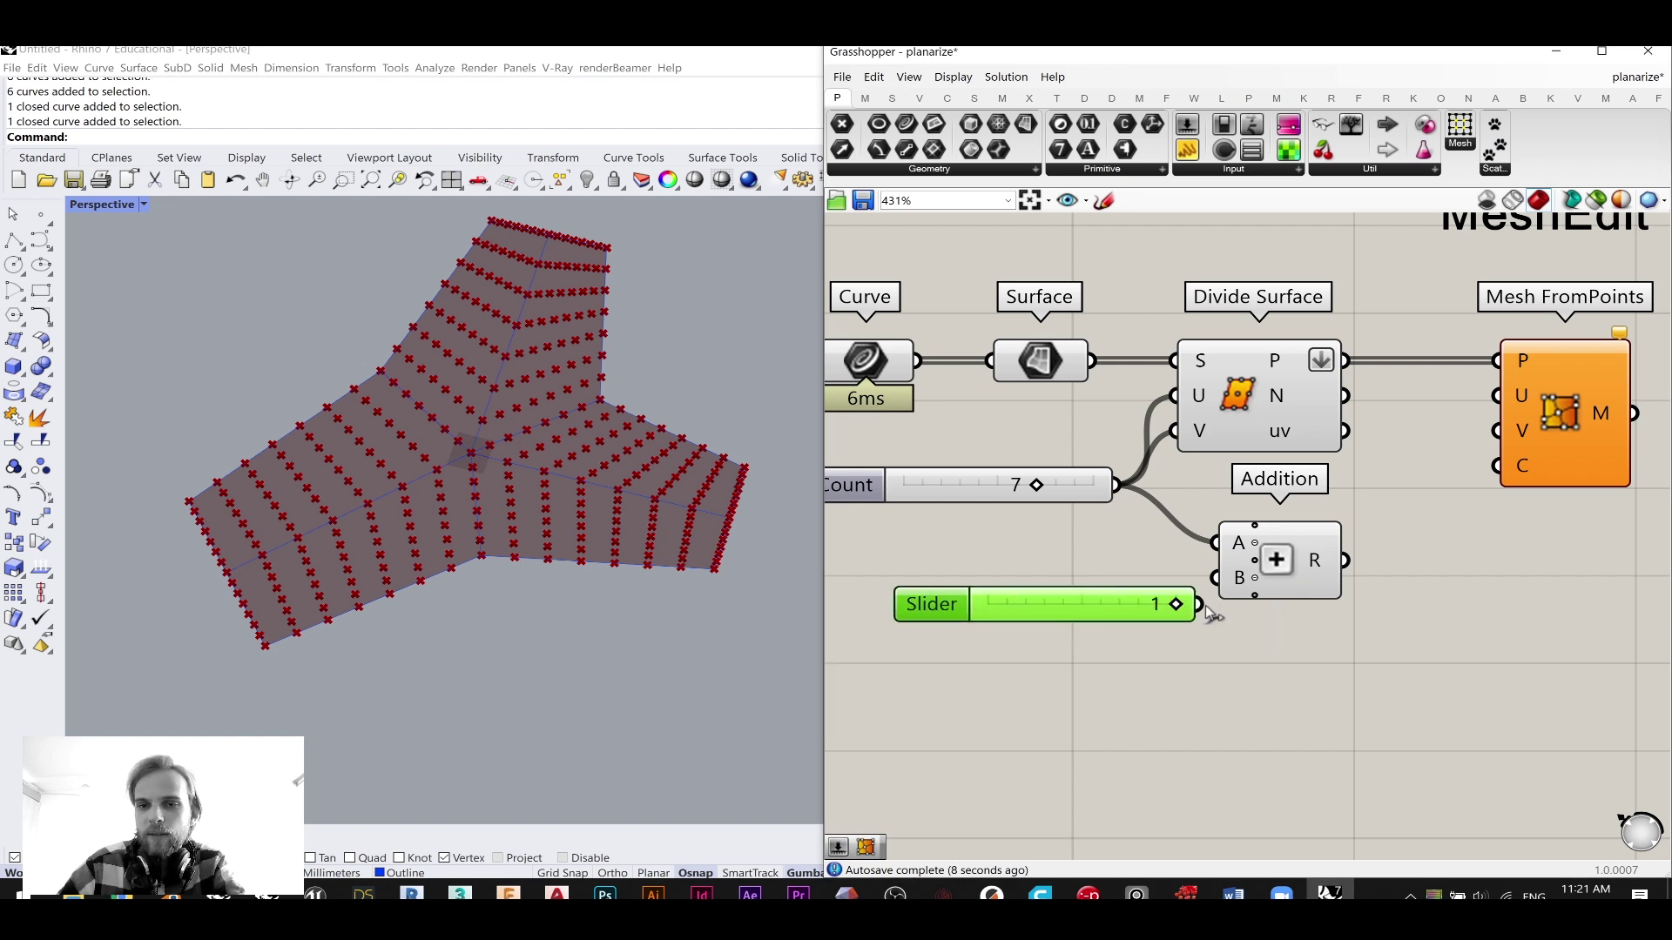
pyautogui.press('Delete')
# - Connect the Addition result to both the U and V inputs of Mesh FromPoints
pyautogui.moveTo(1227, 592); pyautogui.dragTo(1219, 596)
pyautogui.moveTo(1332, 566); pyautogui.dragTo(1236, 611, button='right')
pyautogui.moveTo(1241, 610); pyautogui.dragTo(1398, 477)
pyautogui.click(1435, 571)
pyautogui.moveTo(1426, 561); pyautogui.dragTo(1319, 589, button='right')
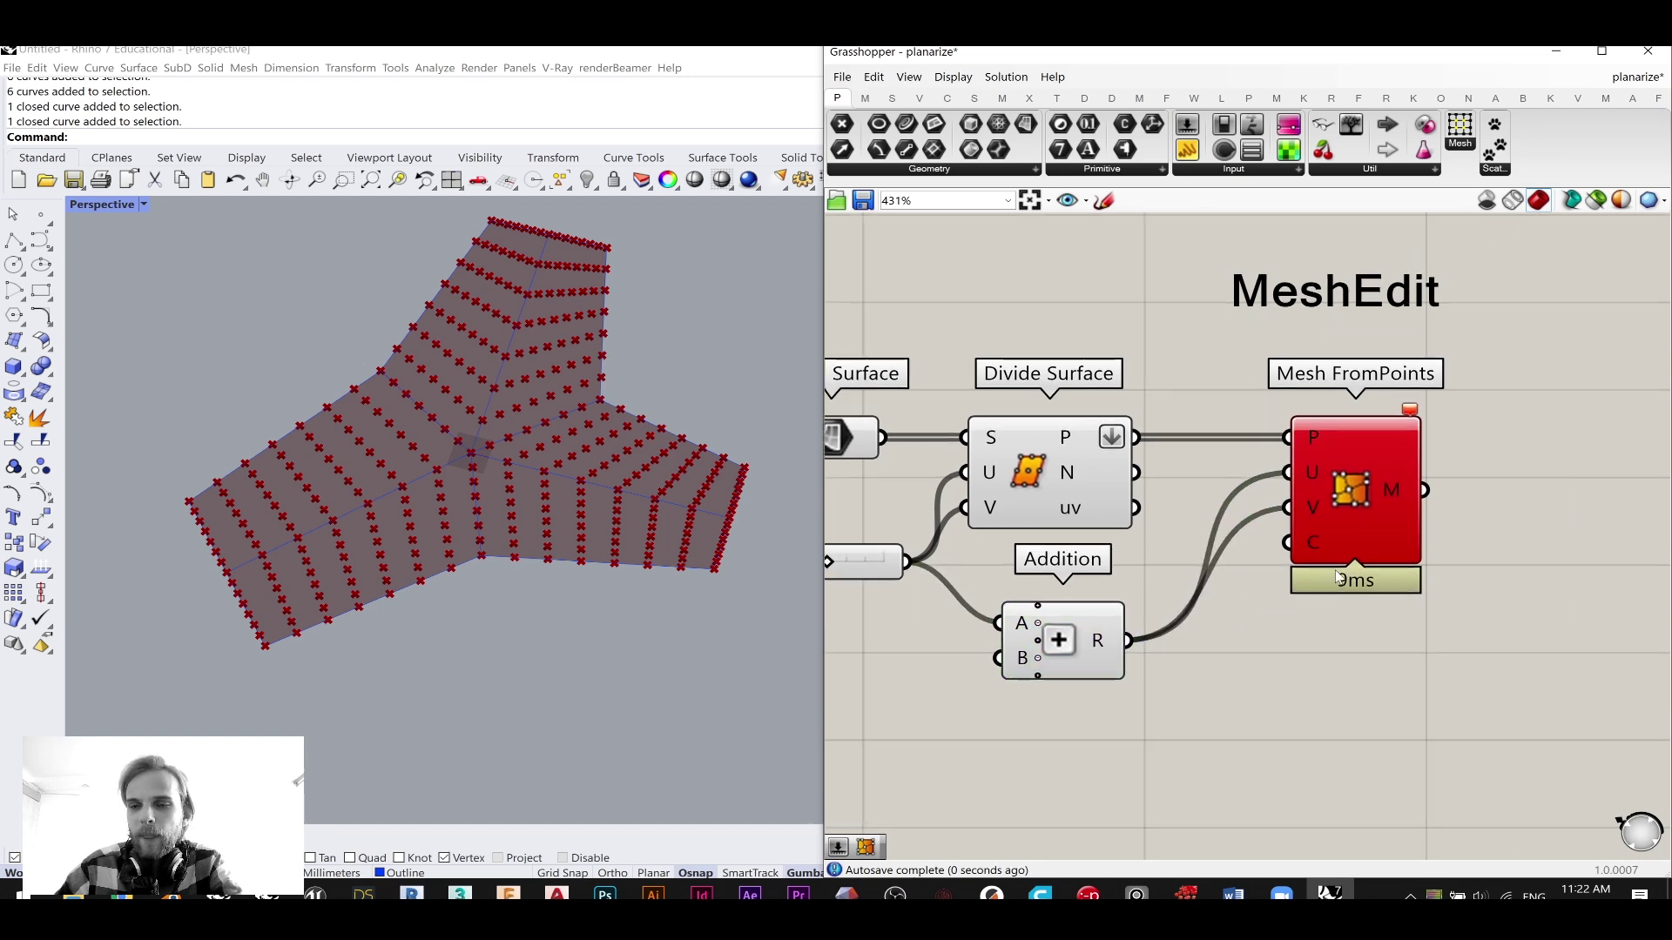
# - Try feeding the V Count slider directly into the U and V inputs of Mesh FromPoints
pyautogui.scroll(2, 1427, 382)
pyautogui.moveTo(1163, 626); pyautogui.dragTo(1430, 522, button='right')
pyautogui.scroll(-1, 1253, 546)
pyautogui.moveTo(1281, 508); pyautogui.dragTo(1470, 423)
pyautogui.moveTo(1027, 532); pyautogui.dragTo(1554, 500)
pyautogui.moveTo(1583, 341); pyautogui.dragTo(1438, 376, button='right')
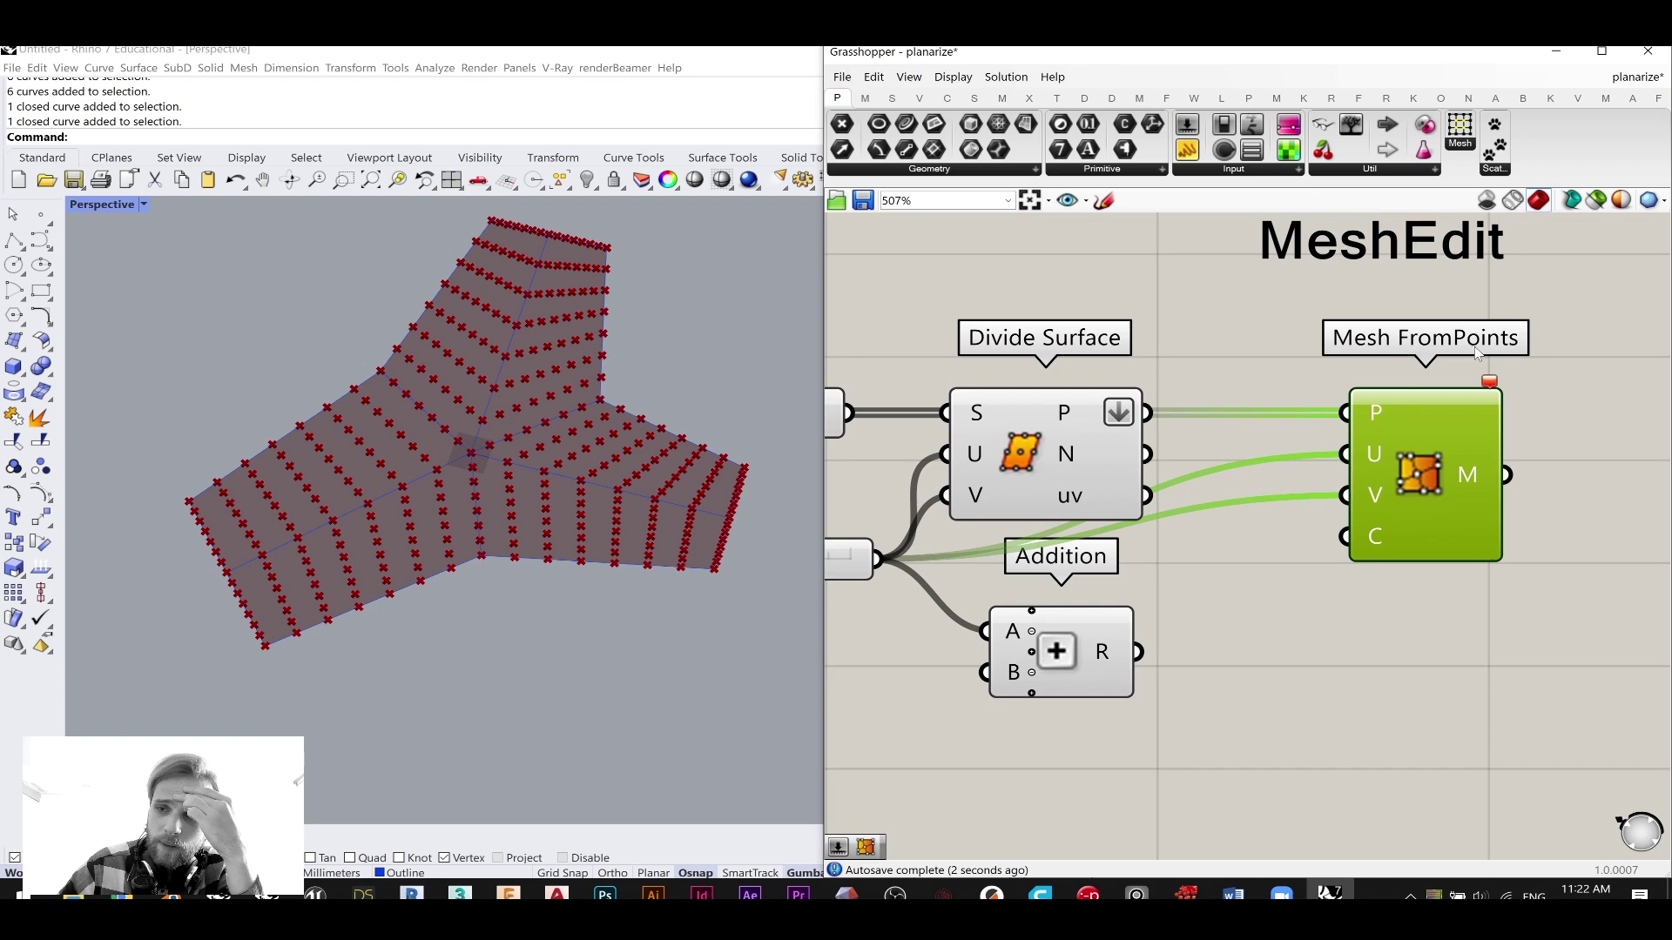
pyautogui.scroll(1, 1441, 381)
pyautogui.click(1382, 389)
pyautogui.moveTo(1000, 424); pyautogui.dragTo(1152, 415, button='right')
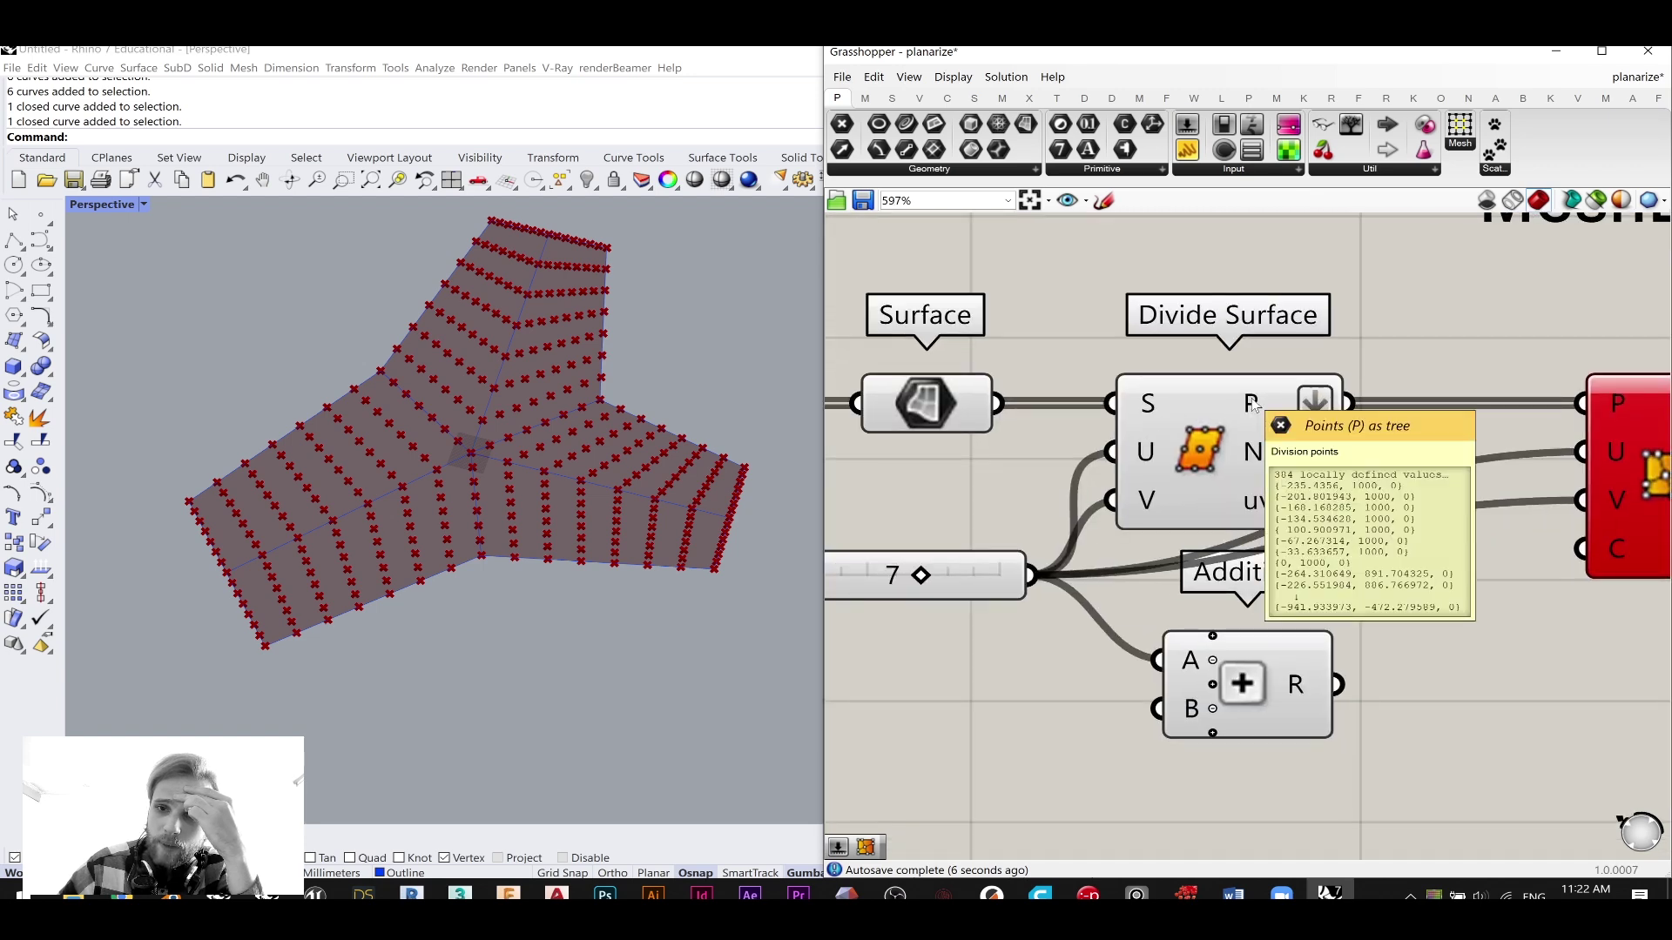
# - Reconnect the Addition result to U and V of Mesh FromPoints and remove the flattening from Divide Surface's P output
pyautogui.moveTo(1338, 688); pyautogui.dragTo(1581, 451)
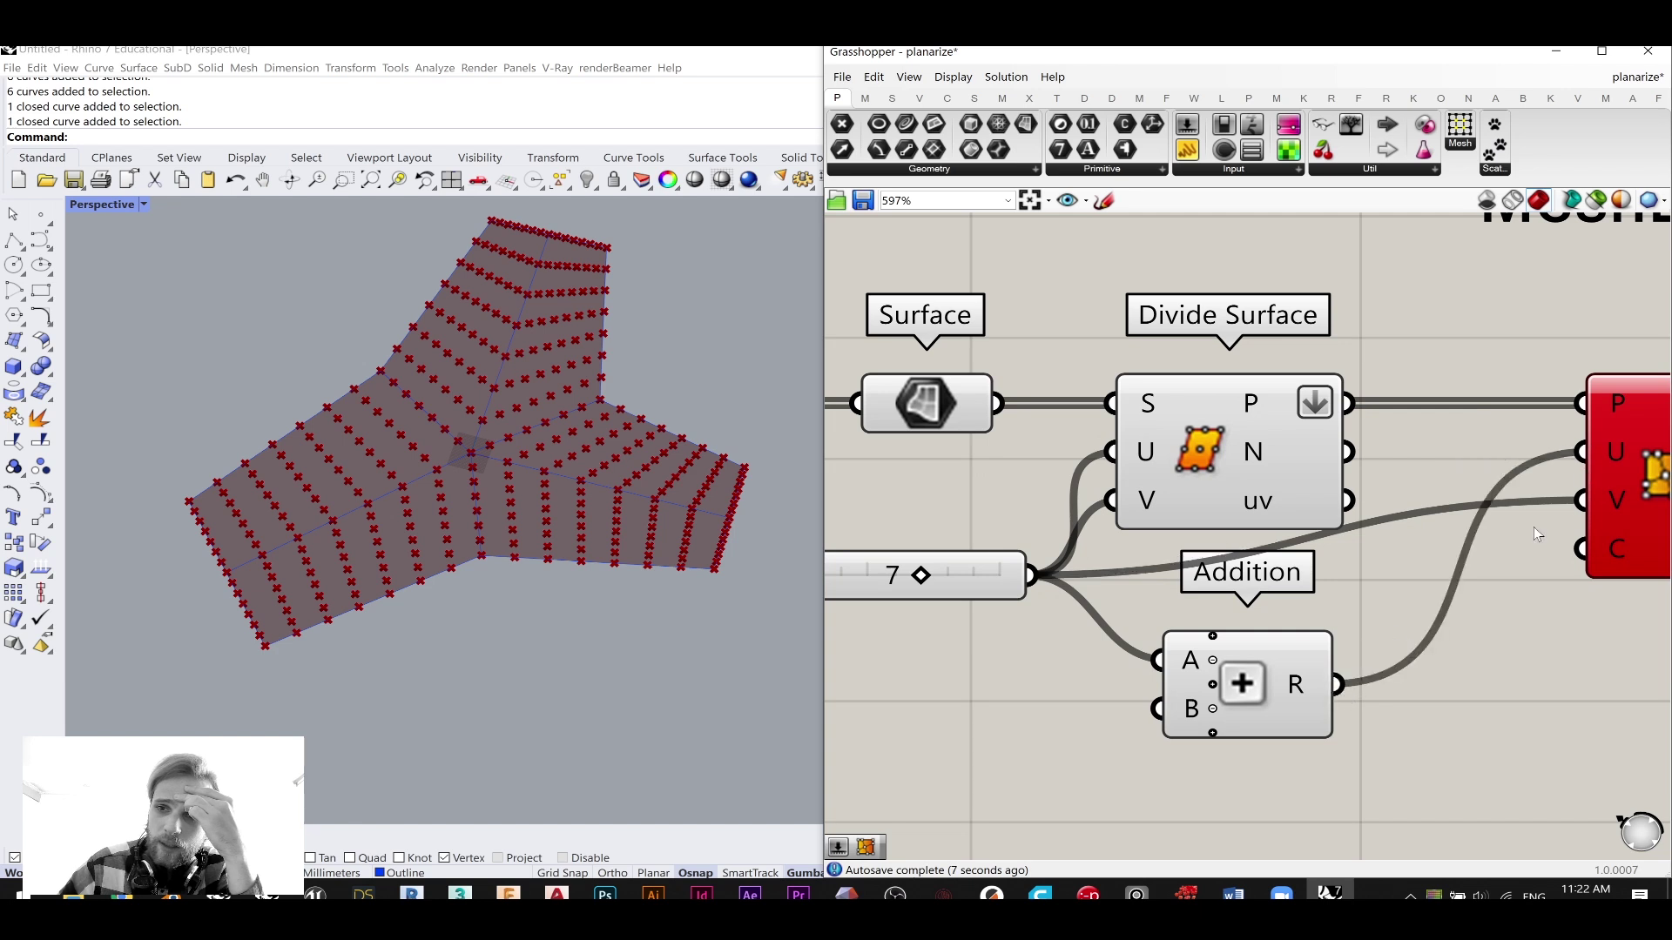
pyautogui.keyDown('shift'); pyautogui.moveTo(1338, 685); pyautogui.dragTo(1583, 499); pyautogui.keyUp('shift')
pyautogui.moveTo(1280, 696); pyautogui.dragTo(1267, 736)
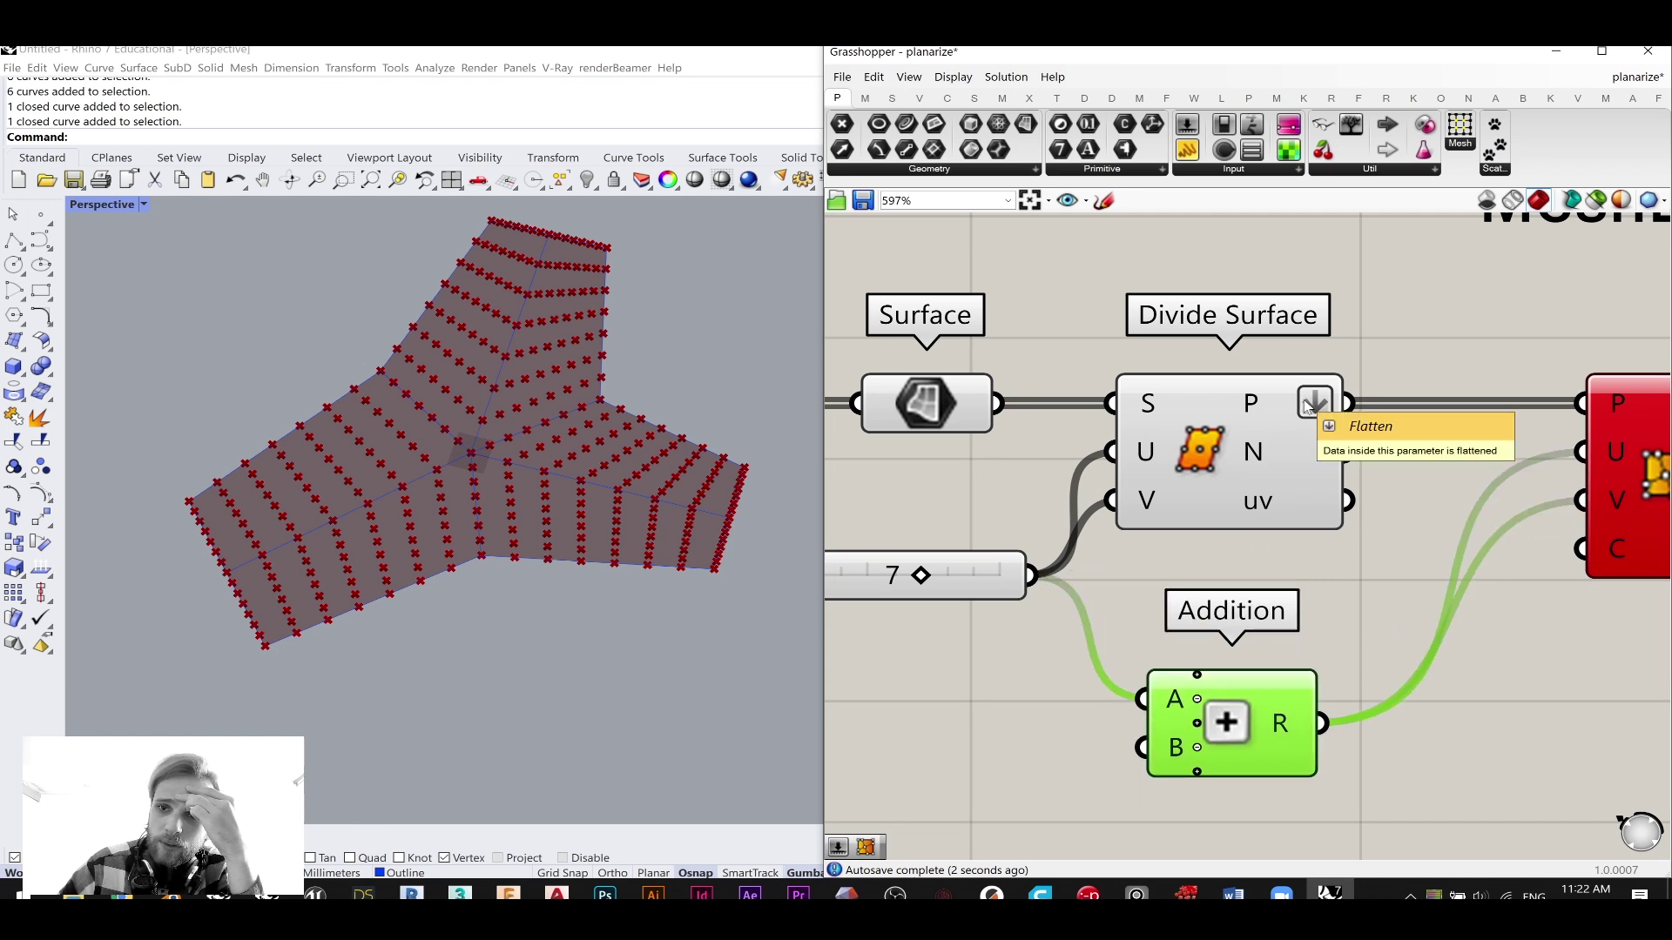
pyautogui.rightClick(1308, 408)
pyautogui.click(1339, 478)
# - Examine how the reference "mesh topology from quads" definition links Divide Surface to Mesh FromPoints, and check the new Divide Surface's points tree
pyautogui.scroll(-5, 1337, 478)
pyautogui.scroll(-4, 1337, 479)
pyautogui.moveTo(1338, 371); pyautogui.dragTo(1251, 708, button='right')
pyautogui.scroll(9, 1234, 392)
pyautogui.moveTo(1377, 533); pyautogui.dragTo(919, 518, button='right')
pyautogui.scroll(-2, 1404, 536)
pyautogui.moveTo(1405, 543); pyautogui.dragTo(1103, 532, button='right')
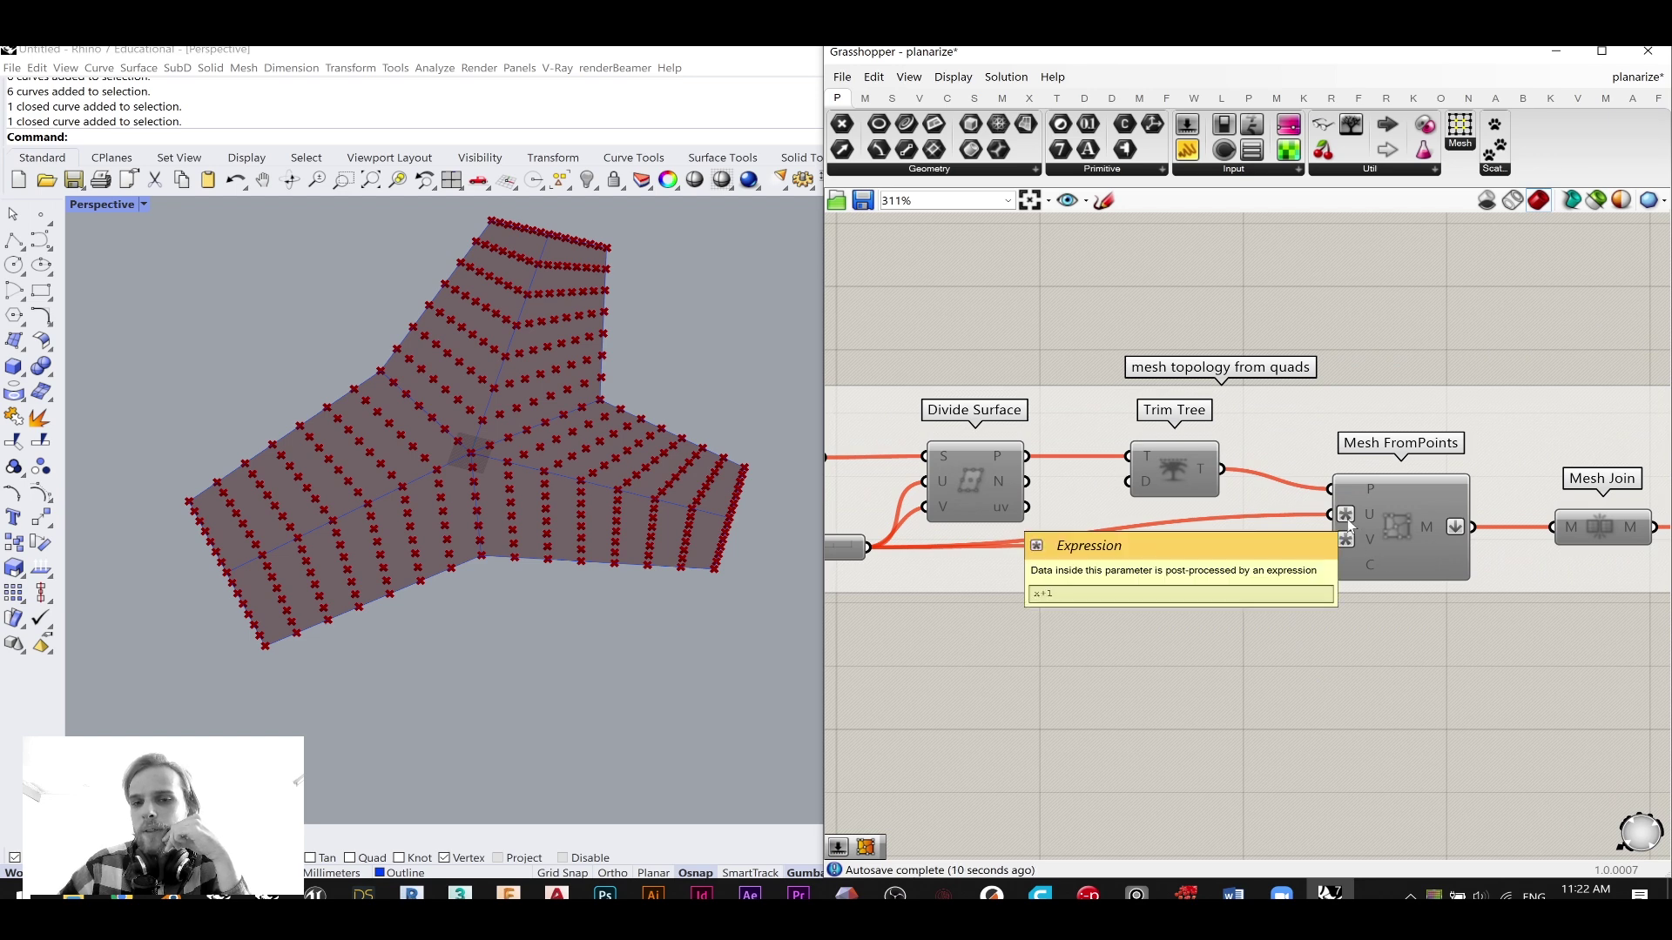
pyautogui.scroll(-2, 1239, 662)
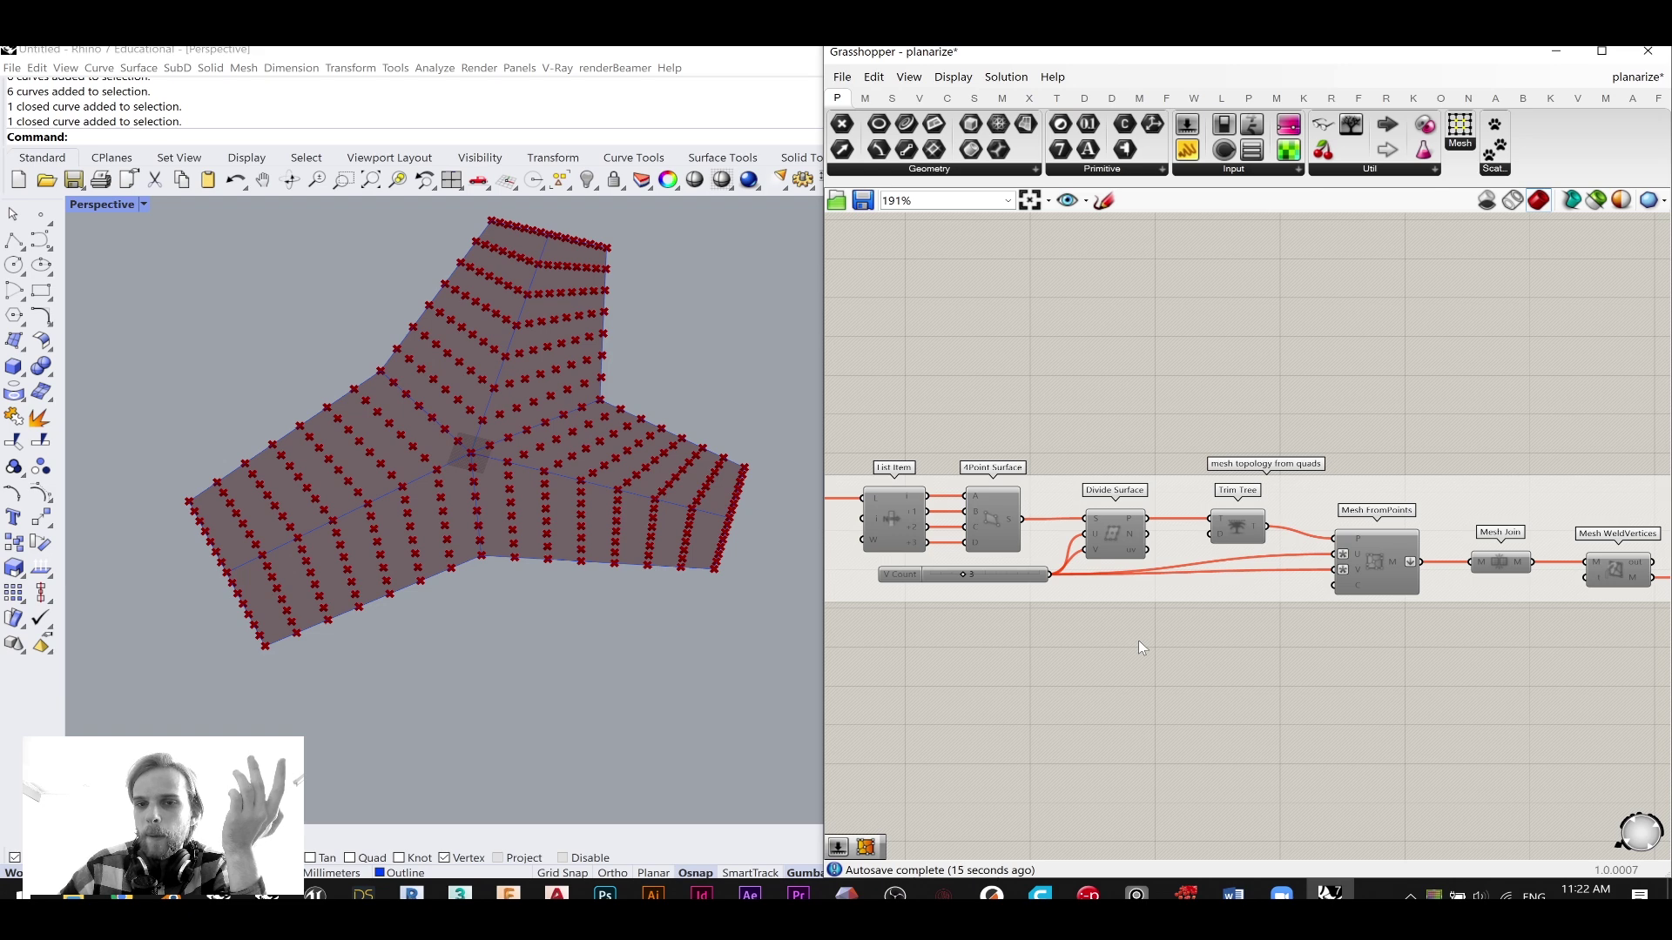
pyautogui.scroll(-5, 1138, 641)
pyautogui.moveTo(1100, 709); pyautogui.dragTo(1198, 485, button='right')
pyautogui.scroll(4, 1219, 583)
pyautogui.scroll(5, 1181, 480)
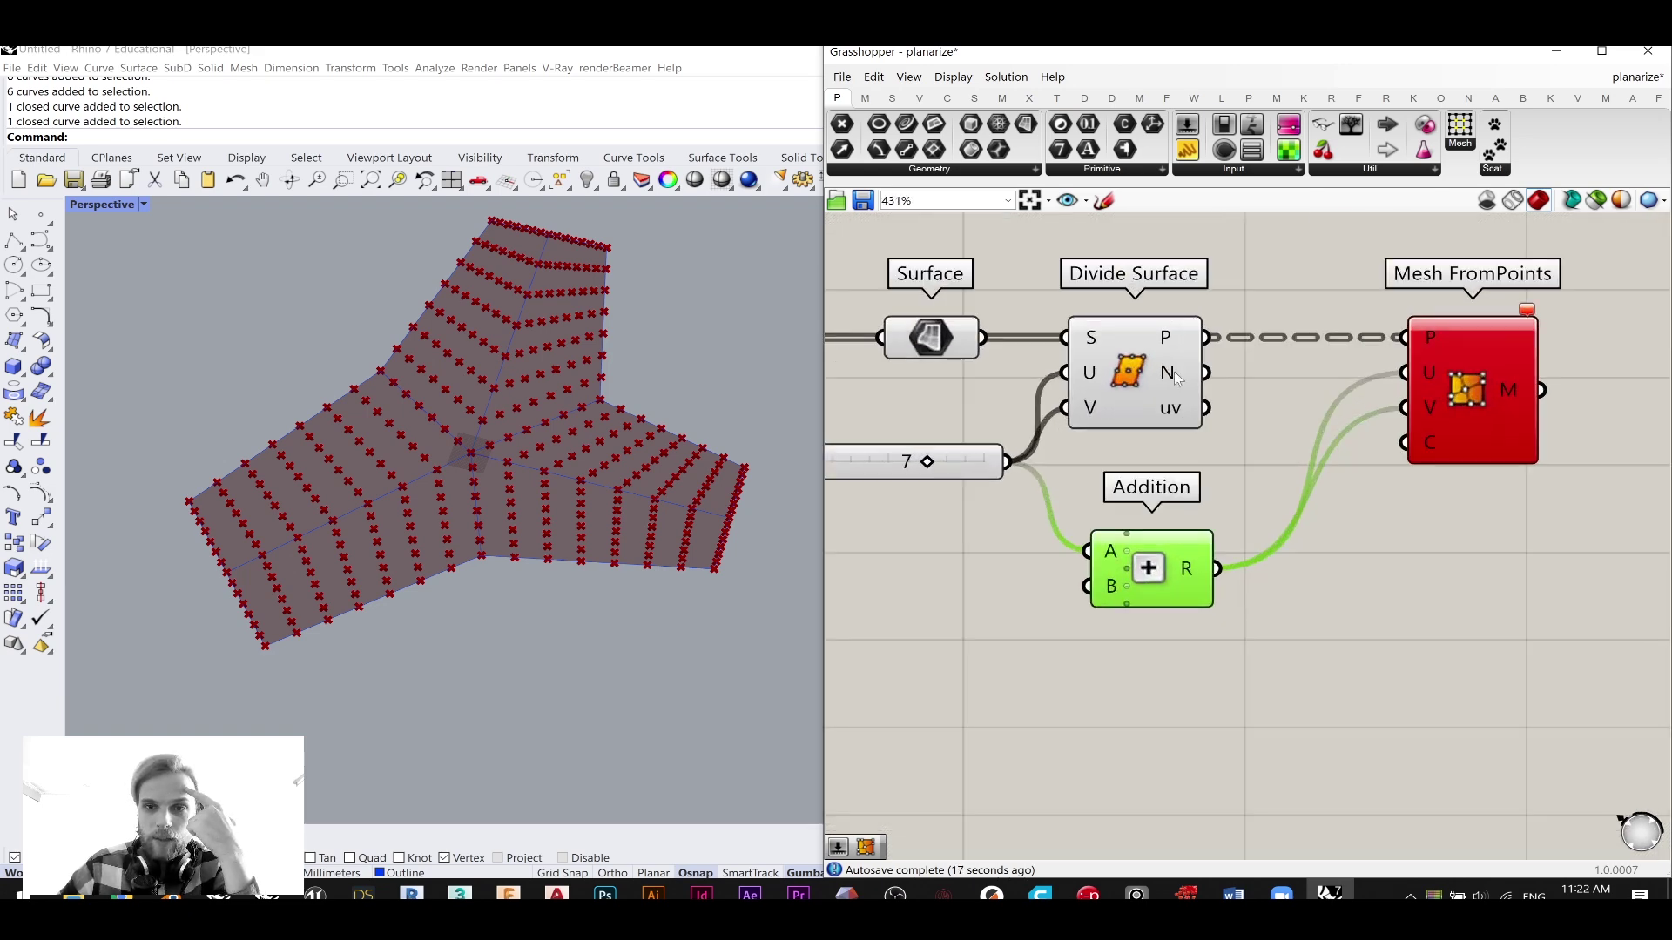
pyautogui.moveTo(1172, 343)
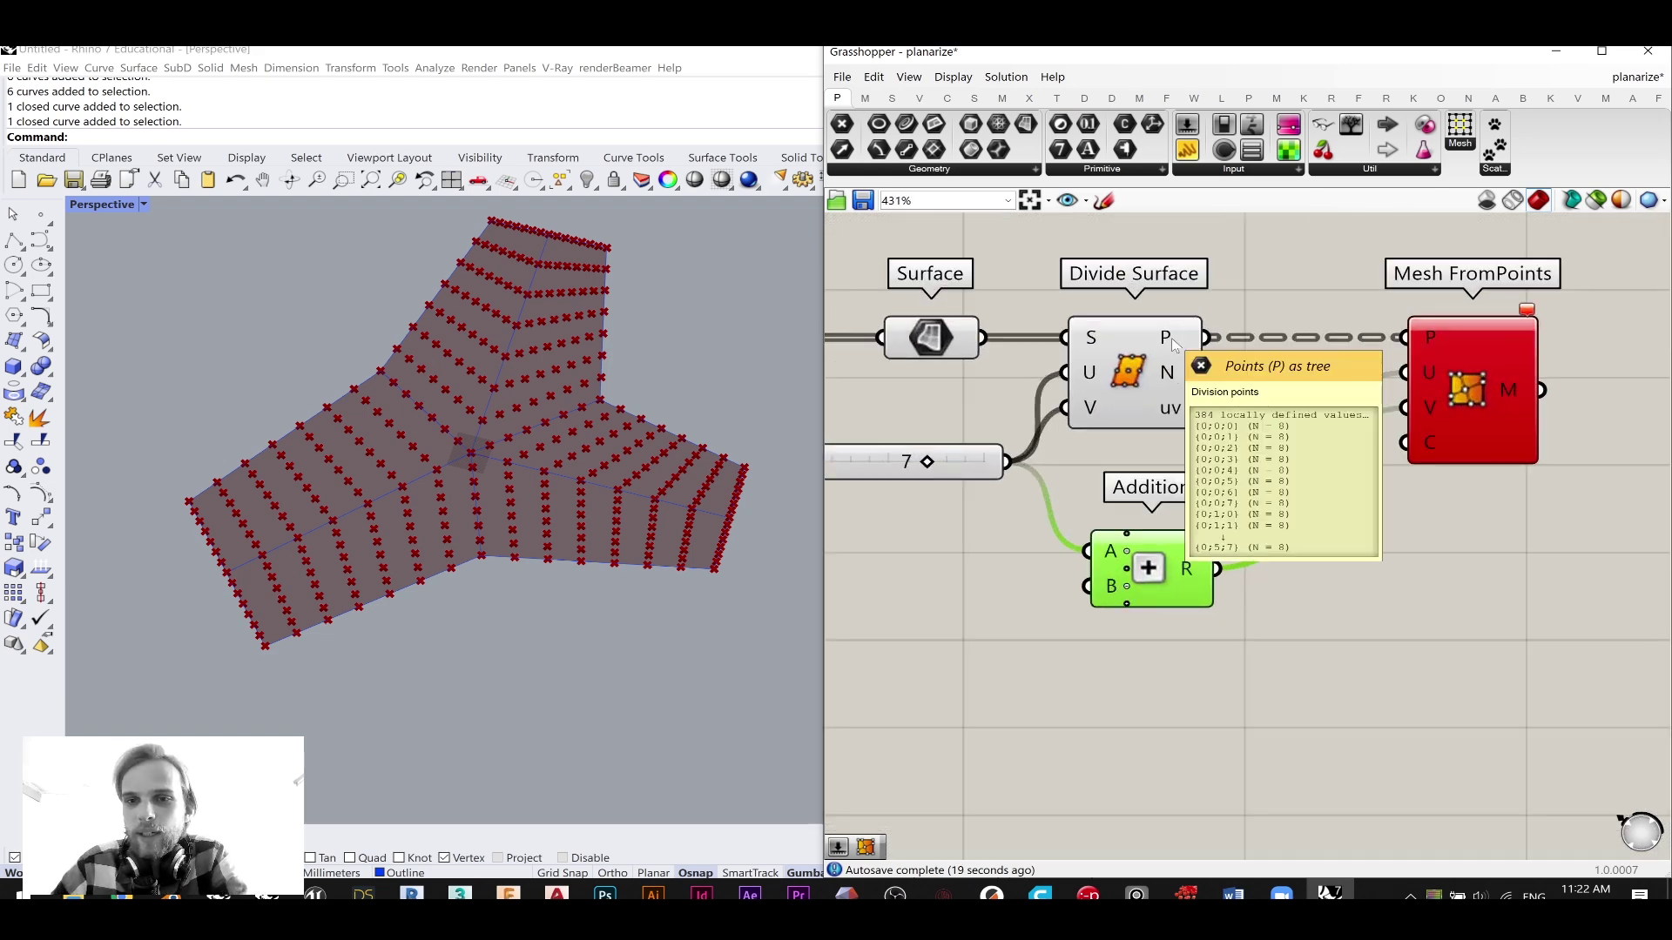
# - Add a Trim Tree component and route Divide Surface's points through it into the P input of Mesh FromPoints
pyautogui.moveTo(1247, 213); pyautogui.dragTo(1193, 359, button='right')
pyautogui.doubleClick(1193, 358)
pyautogui.write('trim')
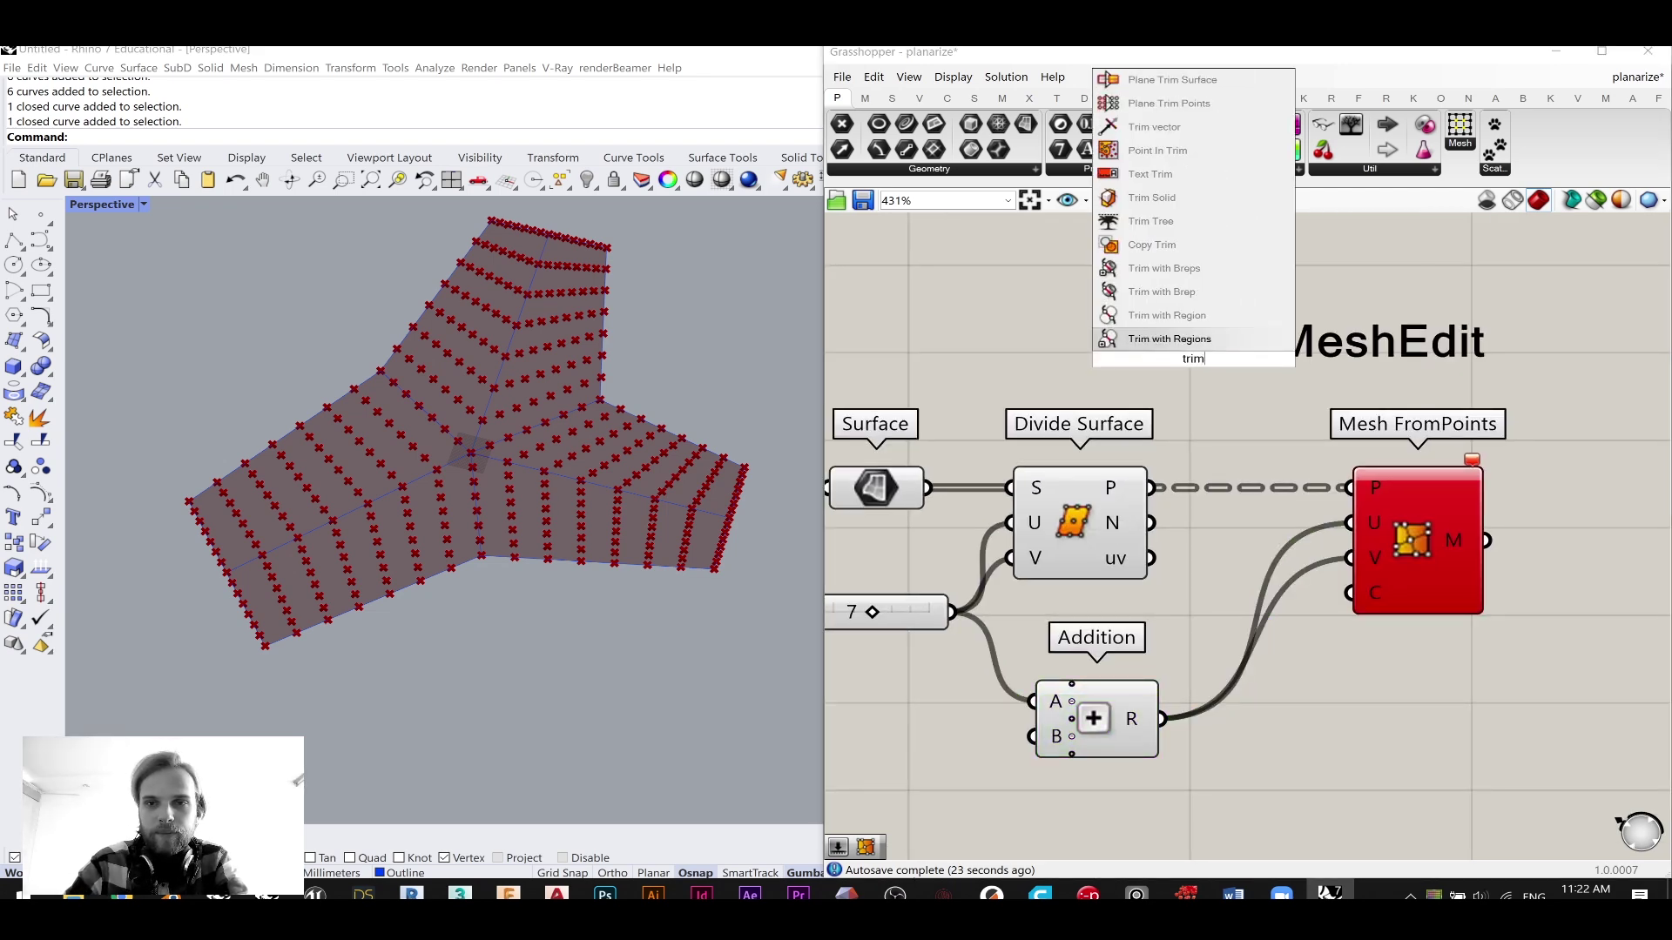
pyautogui.click(1151, 221)
pyautogui.moveTo(1151, 487); pyautogui.dragTo(1129, 341)
pyautogui.moveTo(1257, 357); pyautogui.dragTo(1350, 488)
# - Shift Mesh FromPoints farther along and place Trim Tree in line between it and Divide Surface
pyautogui.moveTo(1393, 536); pyautogui.dragTo(1531, 544)
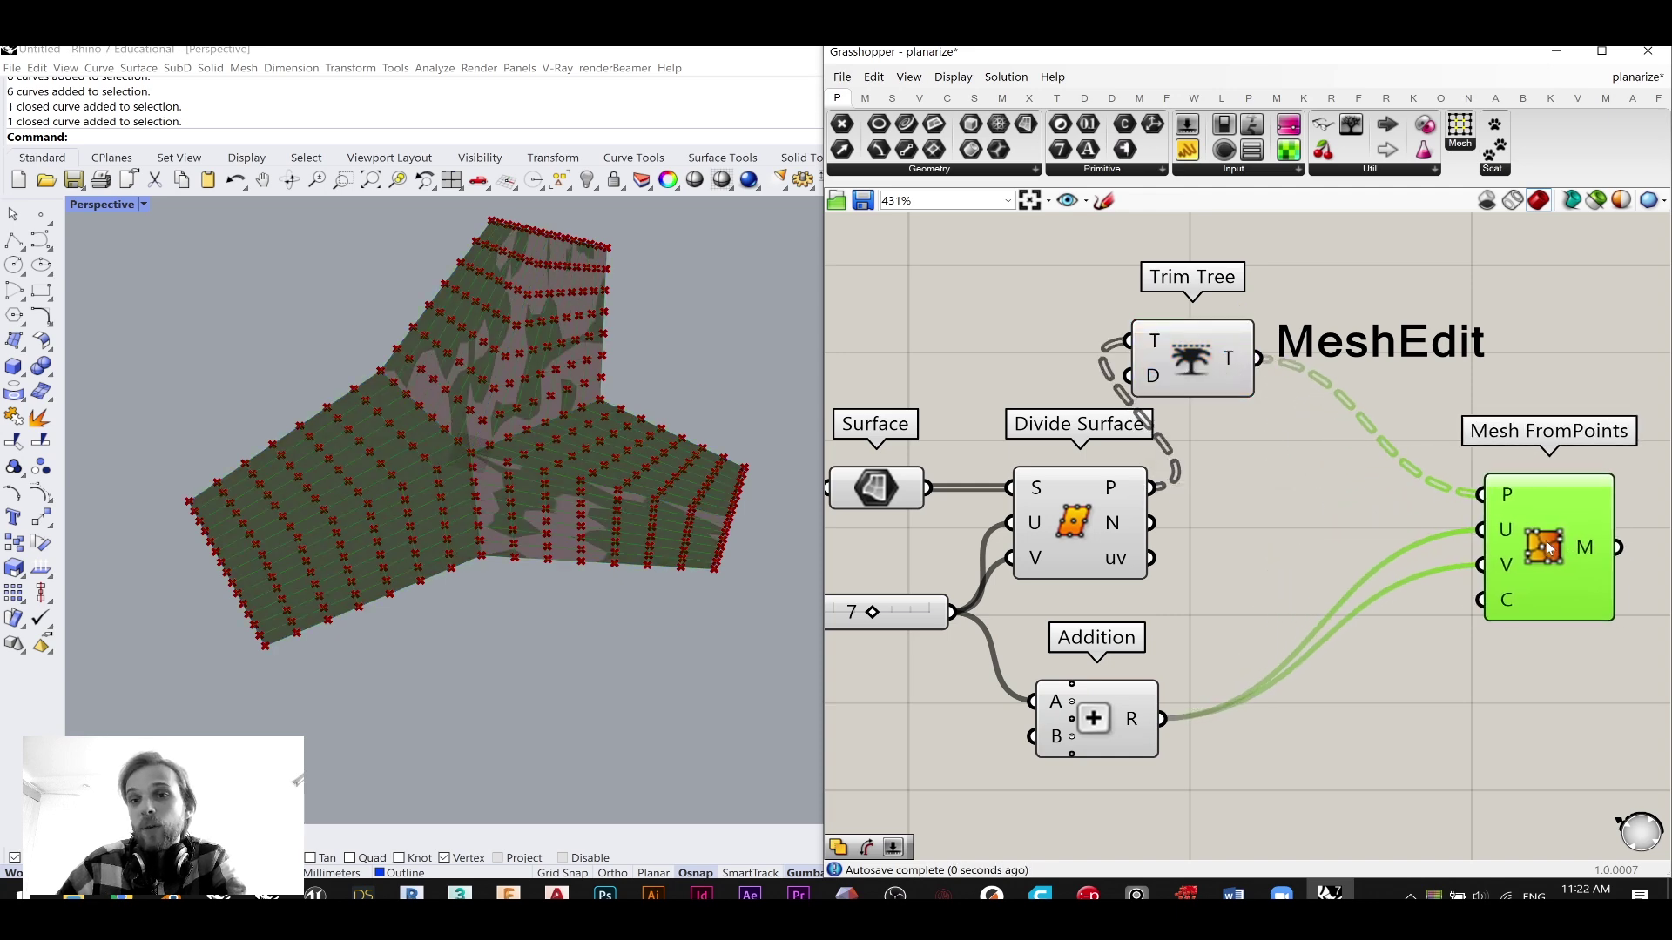
pyautogui.moveTo(1210, 372); pyautogui.dragTo(1283, 514)
pyautogui.press('Escape')
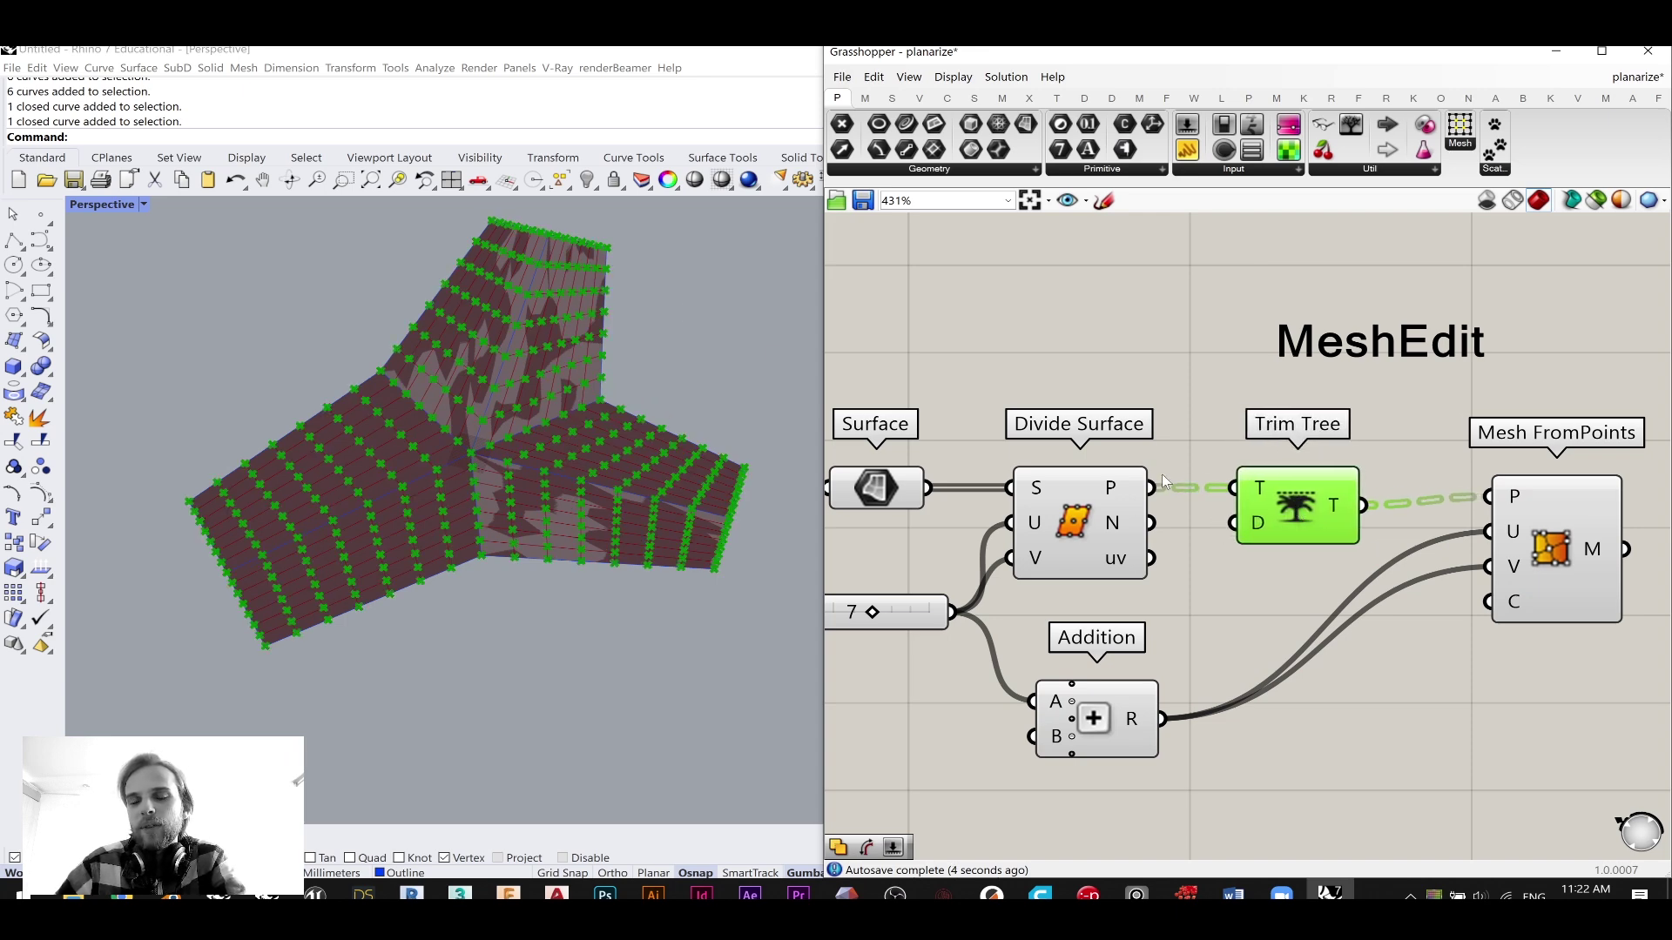
pyautogui.moveTo(1339, 509)
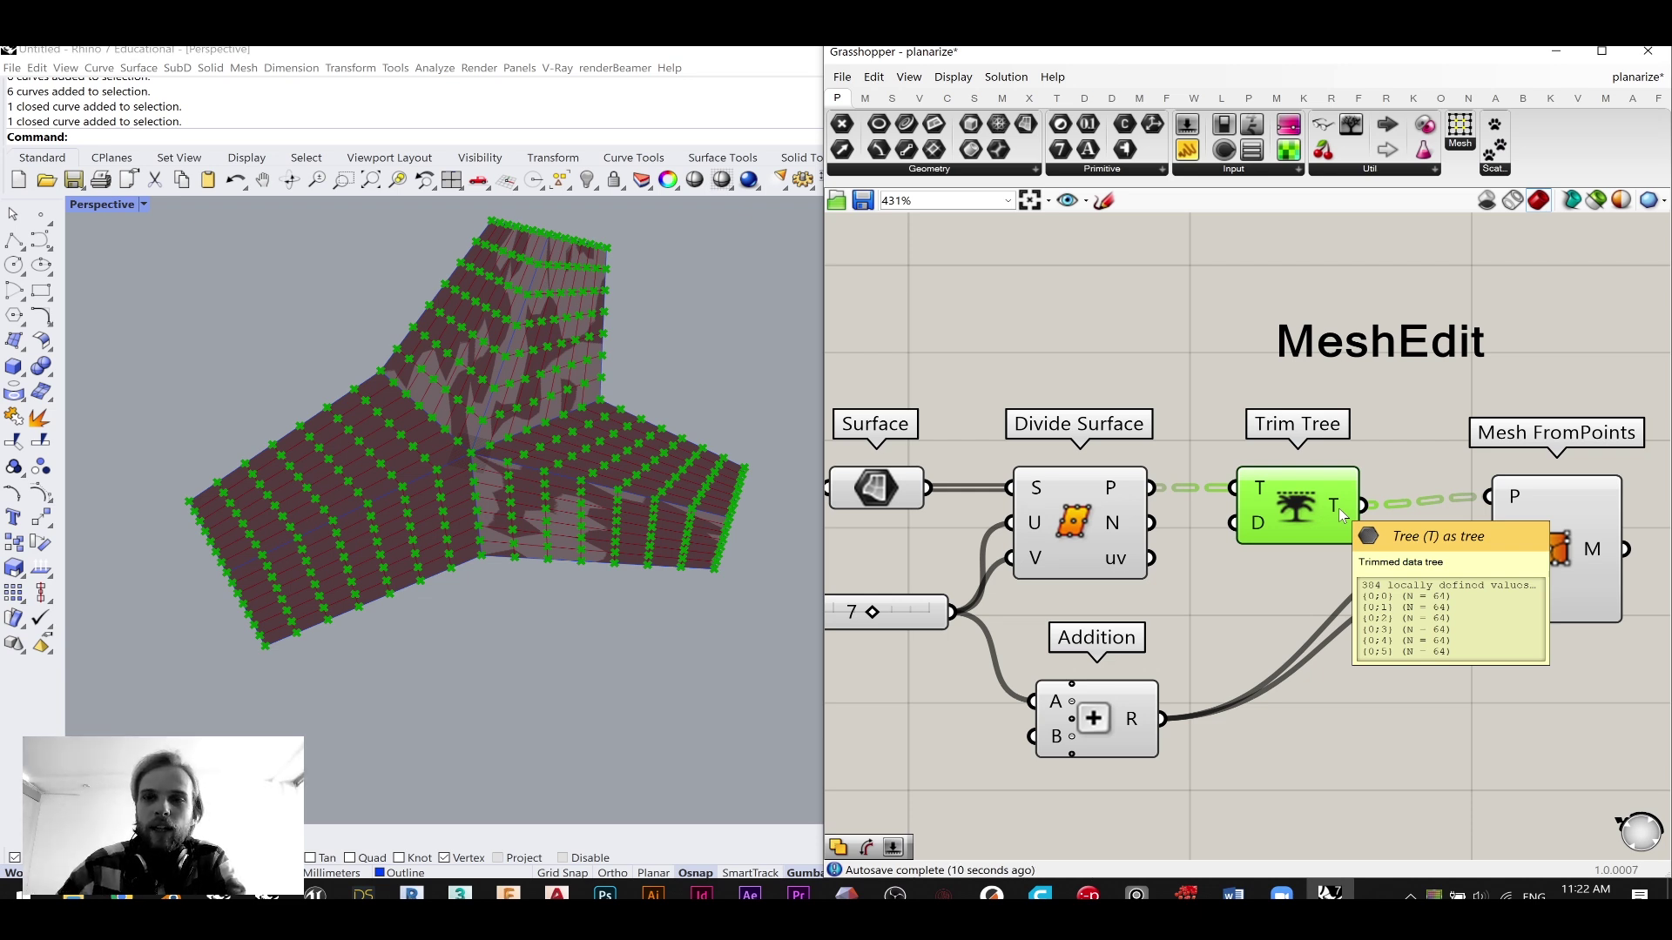
pyautogui.click(604, 314)
pyautogui.click(560, 209)
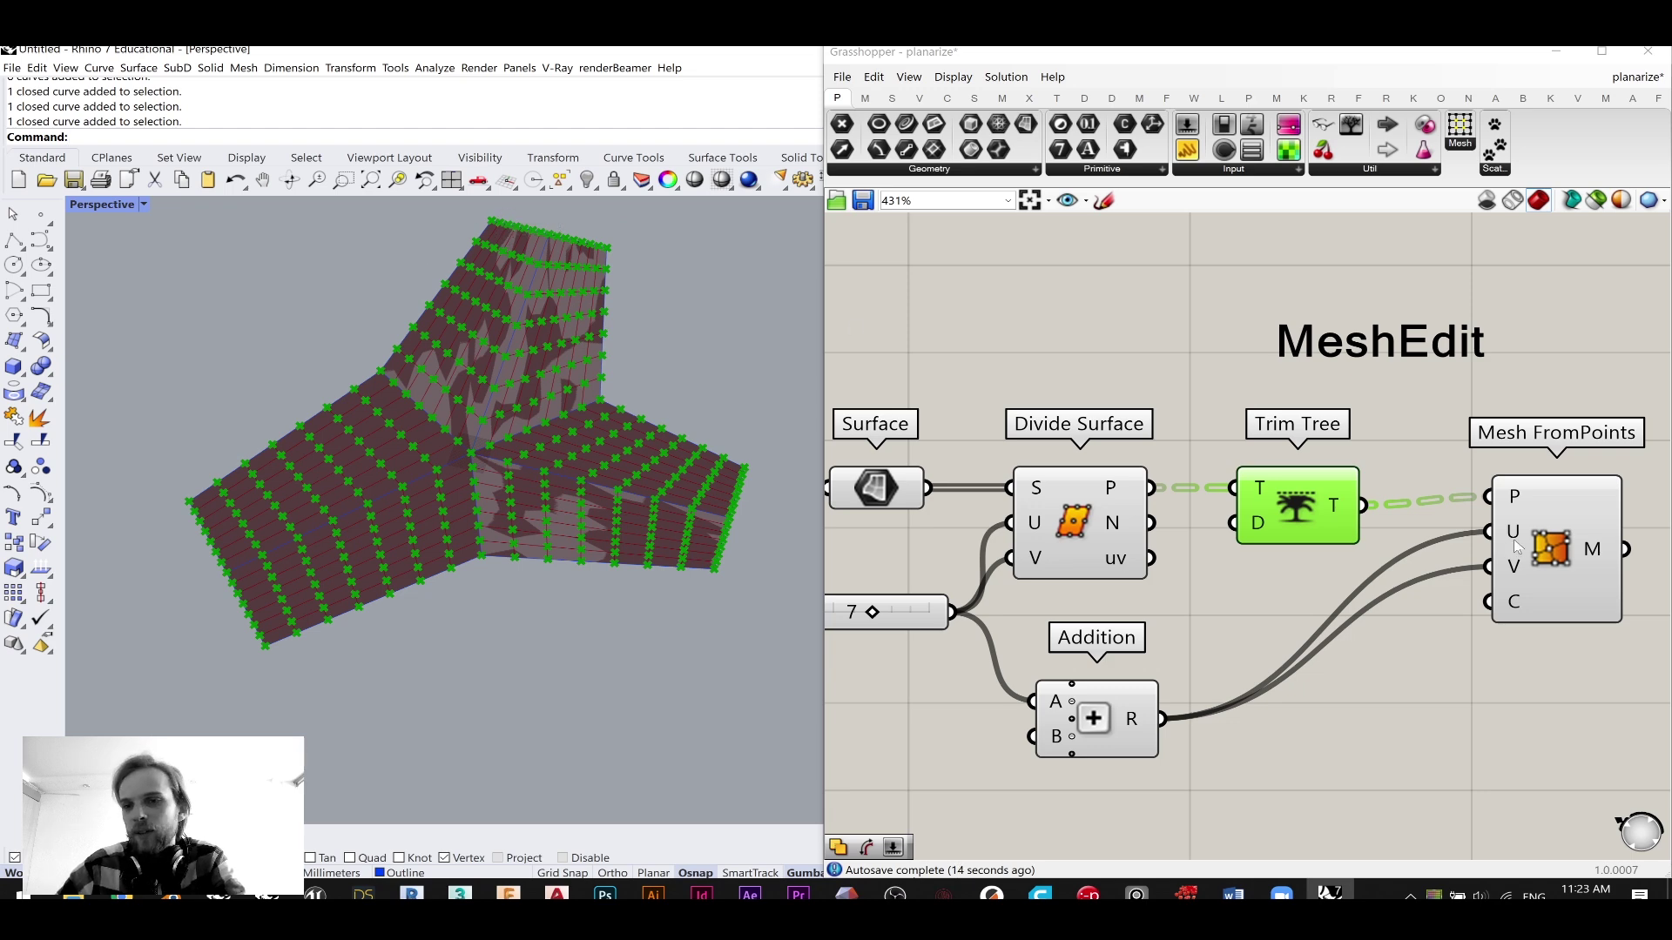
# - Tidy the layout by nudging Mesh FromPoints, Trim Tree and the Addition component beneath Divide Surface into alignment
pyautogui.moveTo(1515, 546); pyautogui.dragTo(1346, 538, button='right')
pyautogui.moveTo(1395, 529); pyautogui.dragTo(1381, 537)
pyautogui.click(1105, 657)
pyautogui.moveTo(1109, 498); pyautogui.dragTo(1105, 497)
pyautogui.moveTo(1138, 461); pyautogui.dragTo(1262, 397, button='right')
pyautogui.moveTo(1044, 631)
pyautogui.mouseDown()
pyautogui.moveTo(1057, 595)
pyautogui.moveTo(1036, 609)
pyautogui.mouseUp()
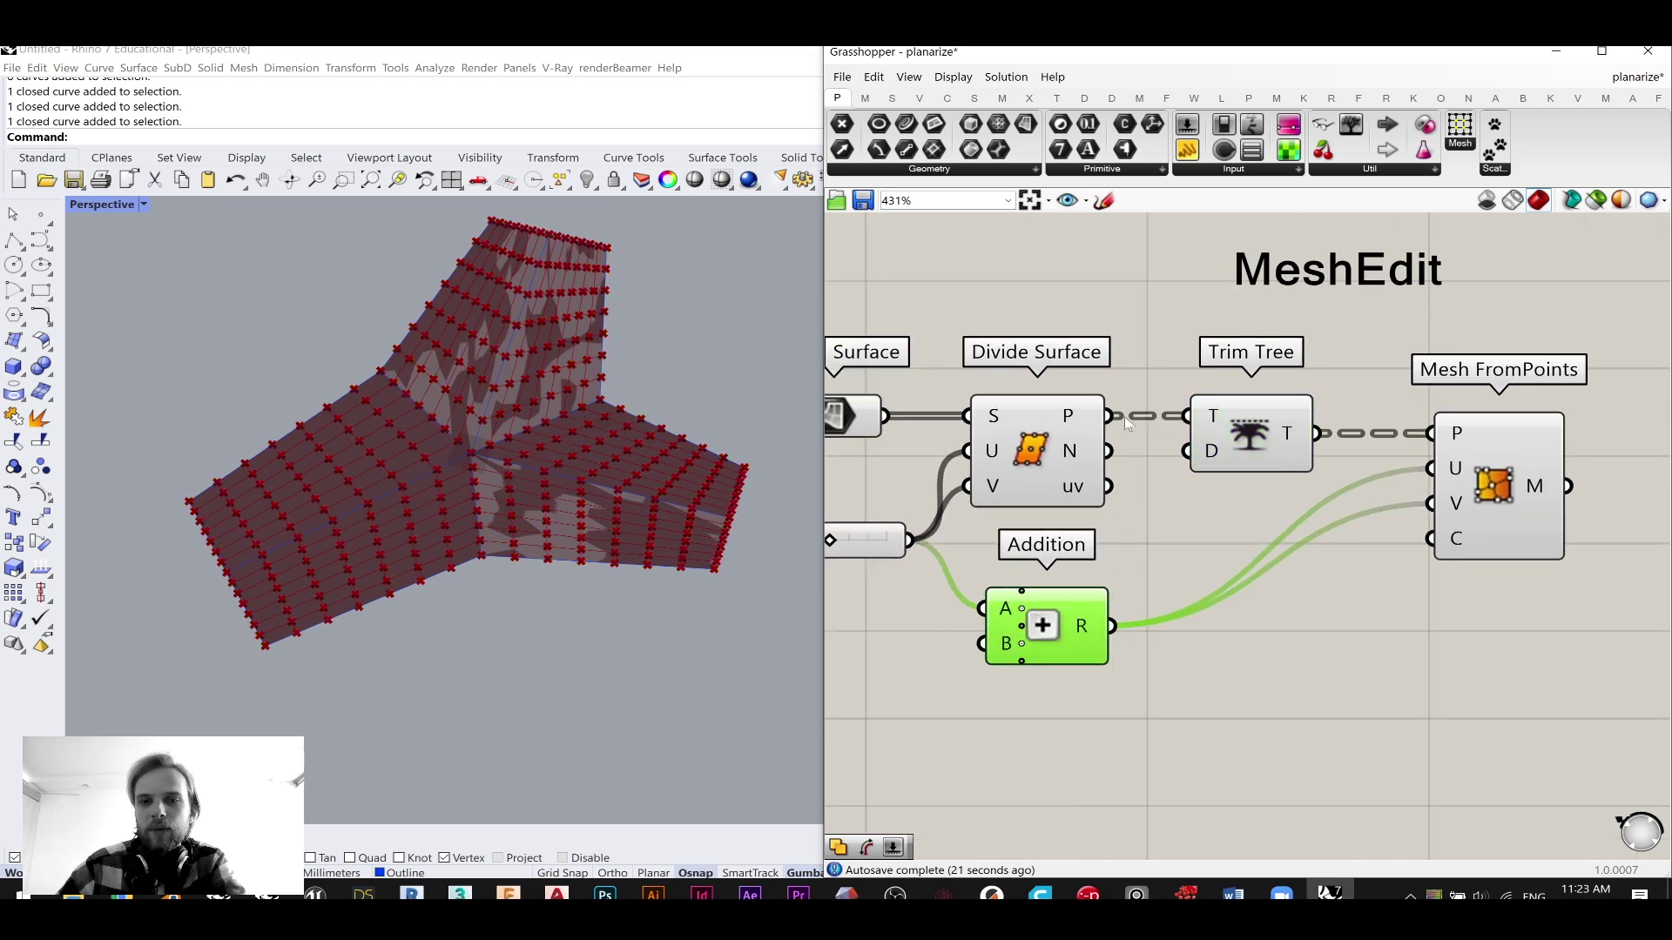
pyautogui.moveTo(1221, 425); pyautogui.dragTo(1209, 425)
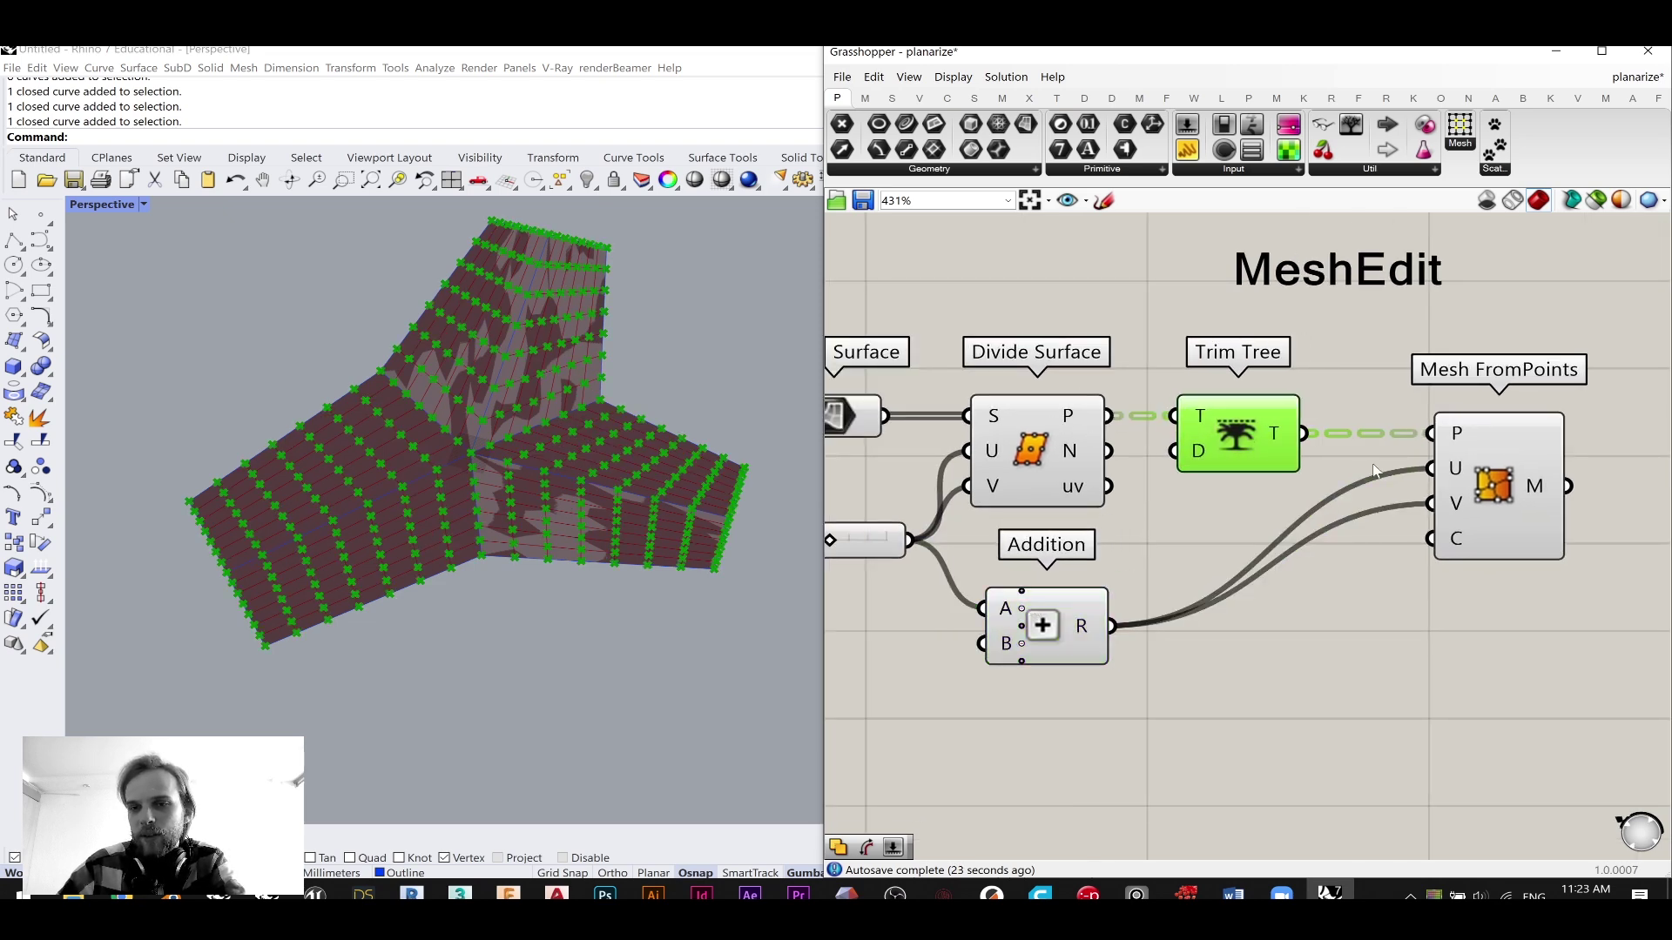
# - Turn off the preview of the components upstream of Mesh FromPoints
pyautogui.click(1492, 498)
pyautogui.scroll(-4, 1229, 545)
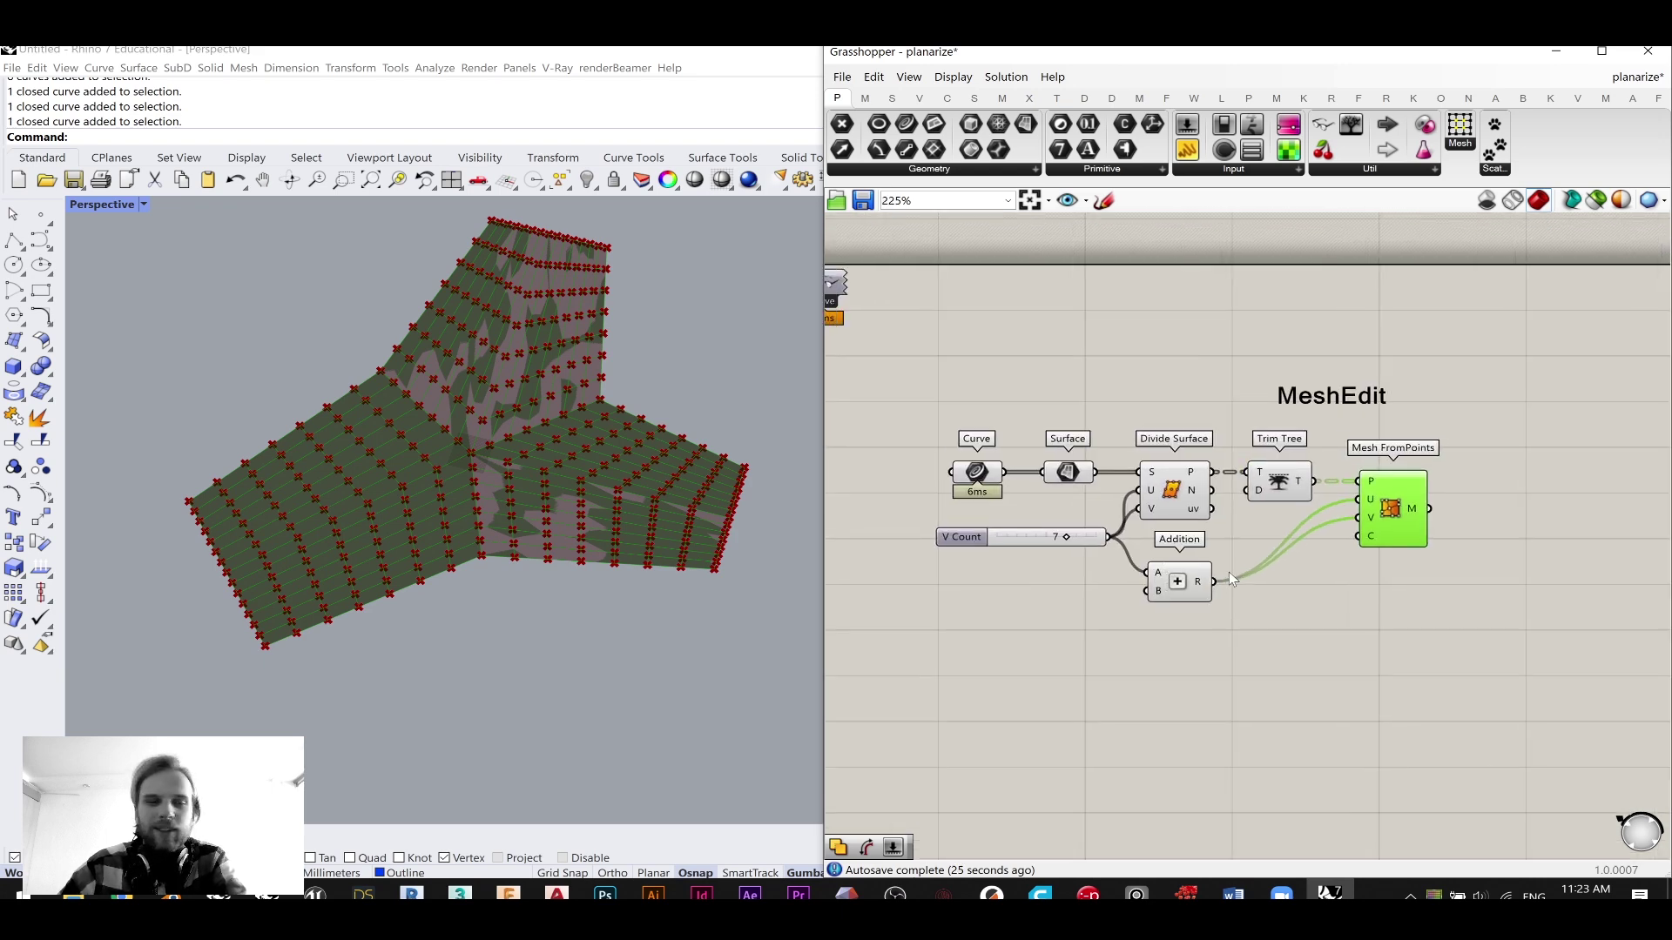
pyautogui.scroll(3, 1085, 477)
pyautogui.click(925, 498)
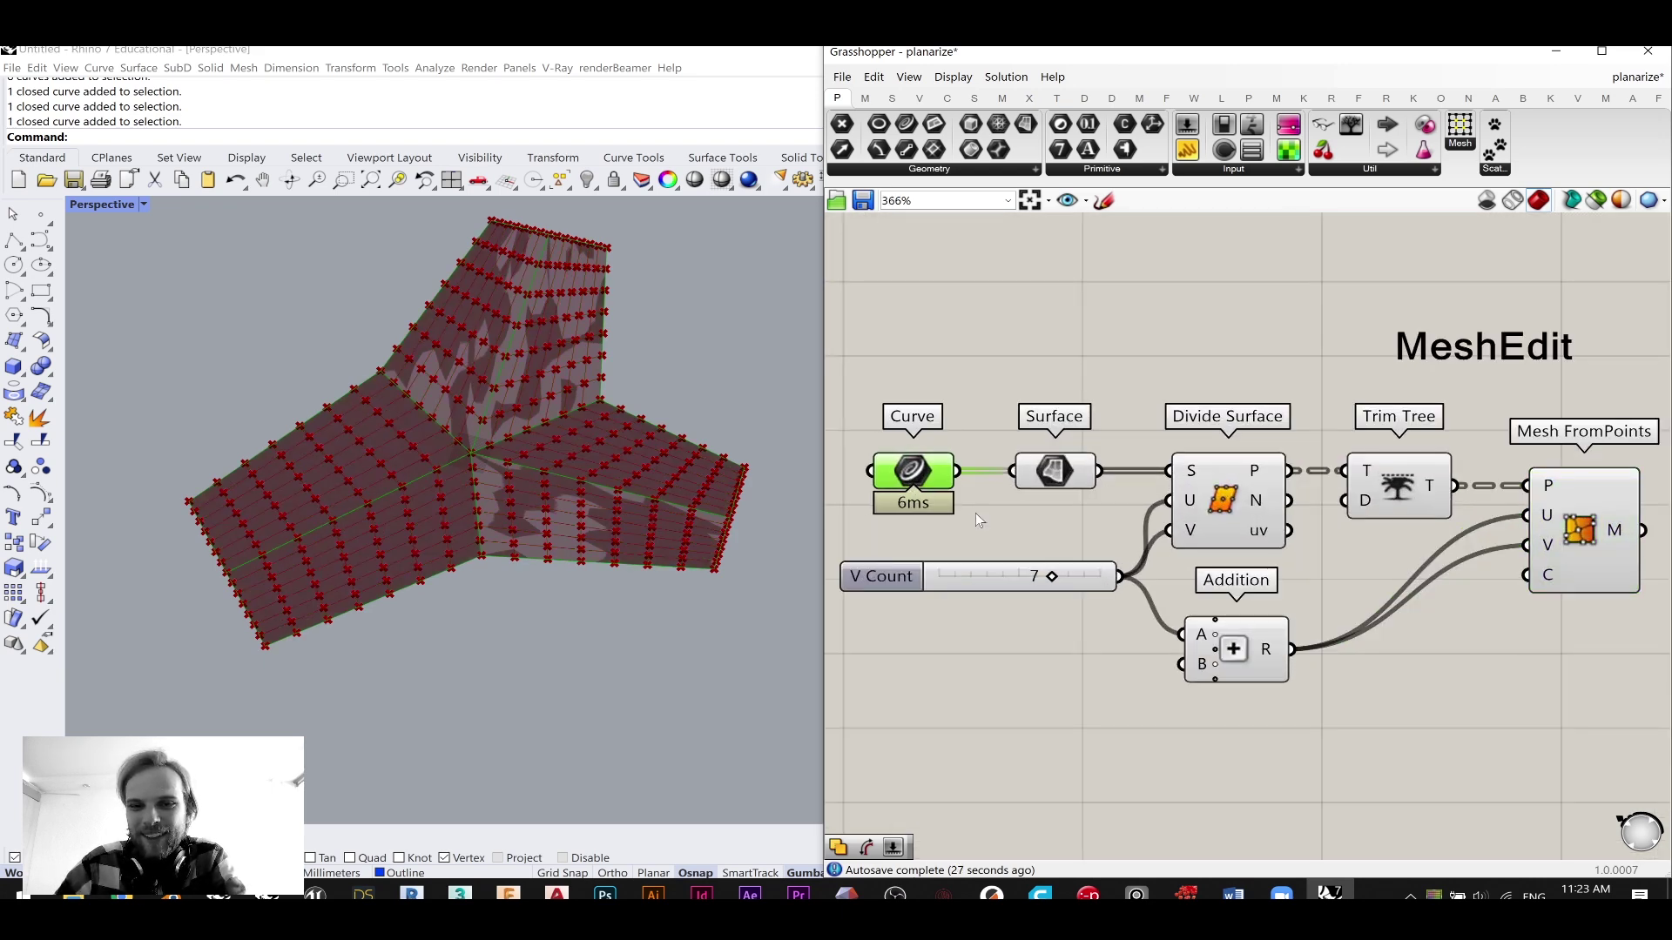
pyautogui.scroll(-2, 1389, 561)
pyautogui.moveTo(1439, 718); pyautogui.dragTo(1045, 477)
pyautogui.middleClick(1045, 470)
pyautogui.click(1099, 423)
pyautogui.click(1306, 420)
# - Flatten the M output of Mesh FromPoints
pyautogui.moveTo(1402, 436); pyautogui.dragTo(1007, 423, button='right')
pyautogui.scroll(4, 1158, 510)
pyautogui.rightClick(1152, 537)
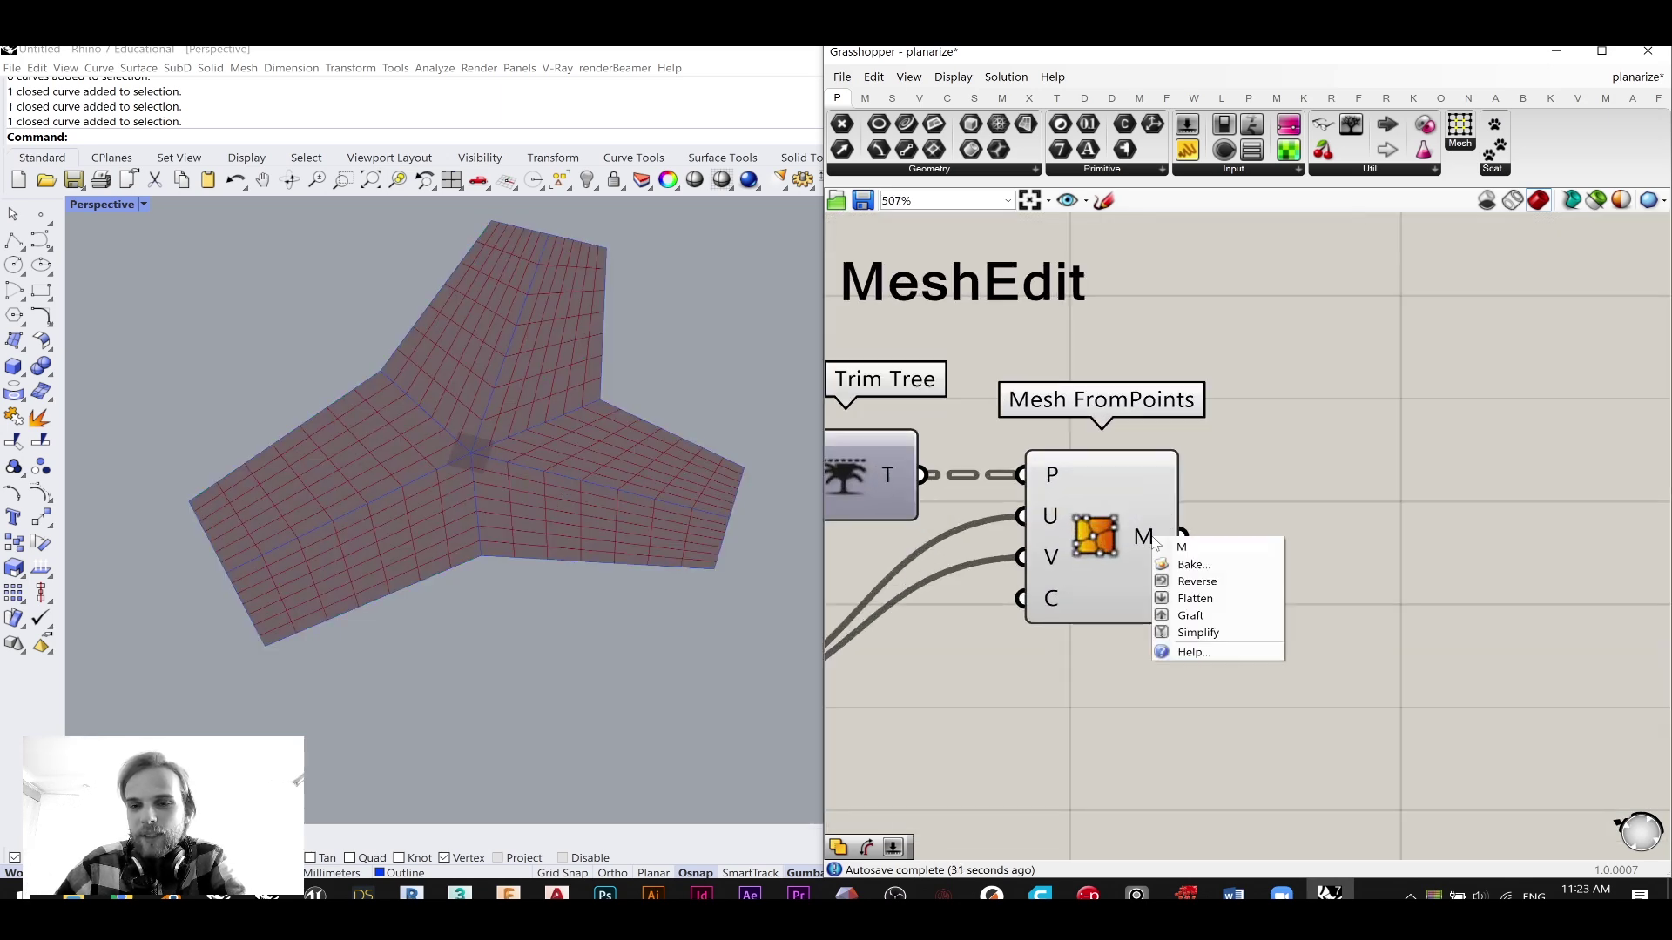
pyautogui.click(1175, 598)
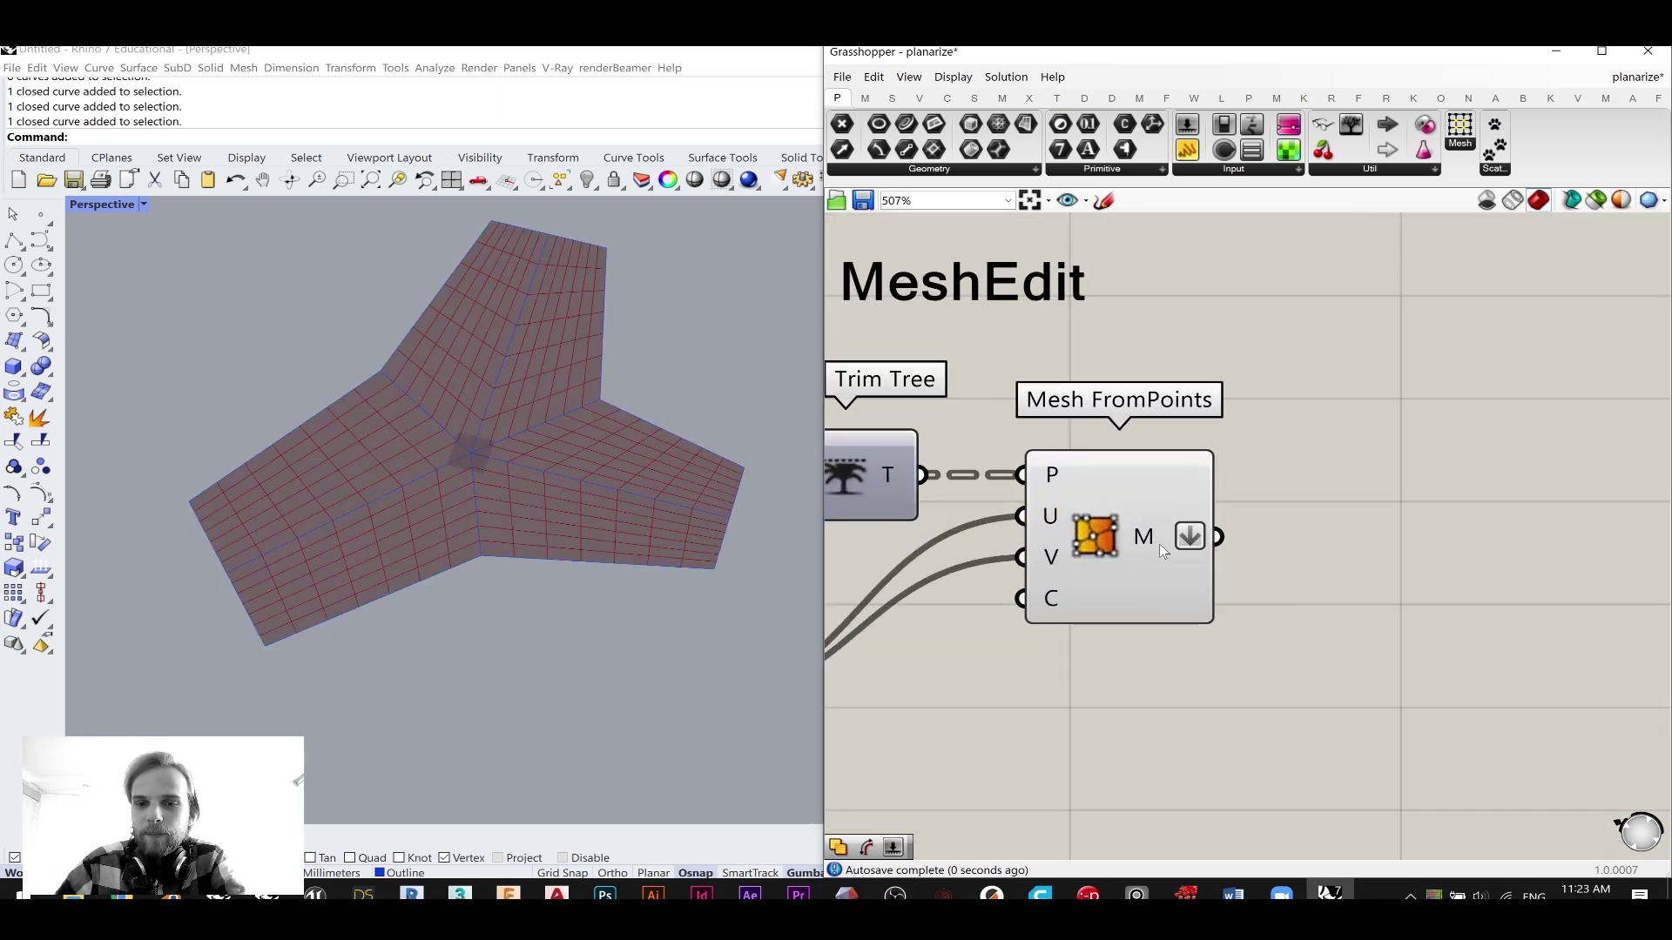
pyautogui.moveTo(1144, 542)
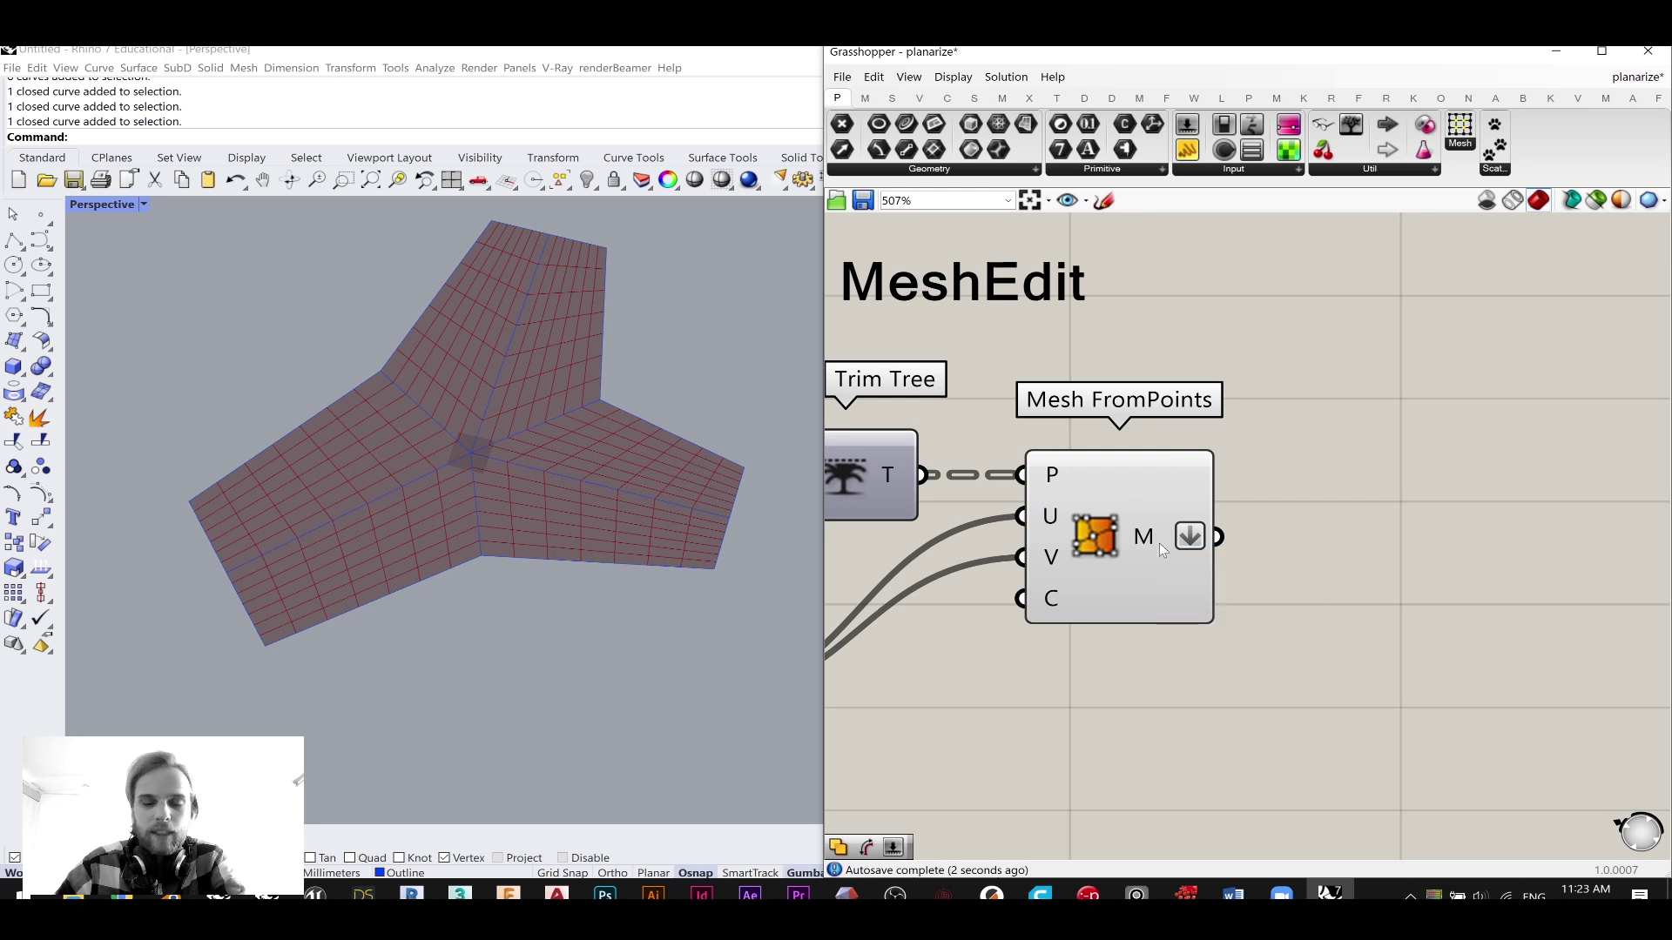
# - Add a Combine&Clean component, feed it the flattened Mesh FromPoints output and align the two components
pyautogui.doubleClick(1364, 546)
pyautogui.write('comb')
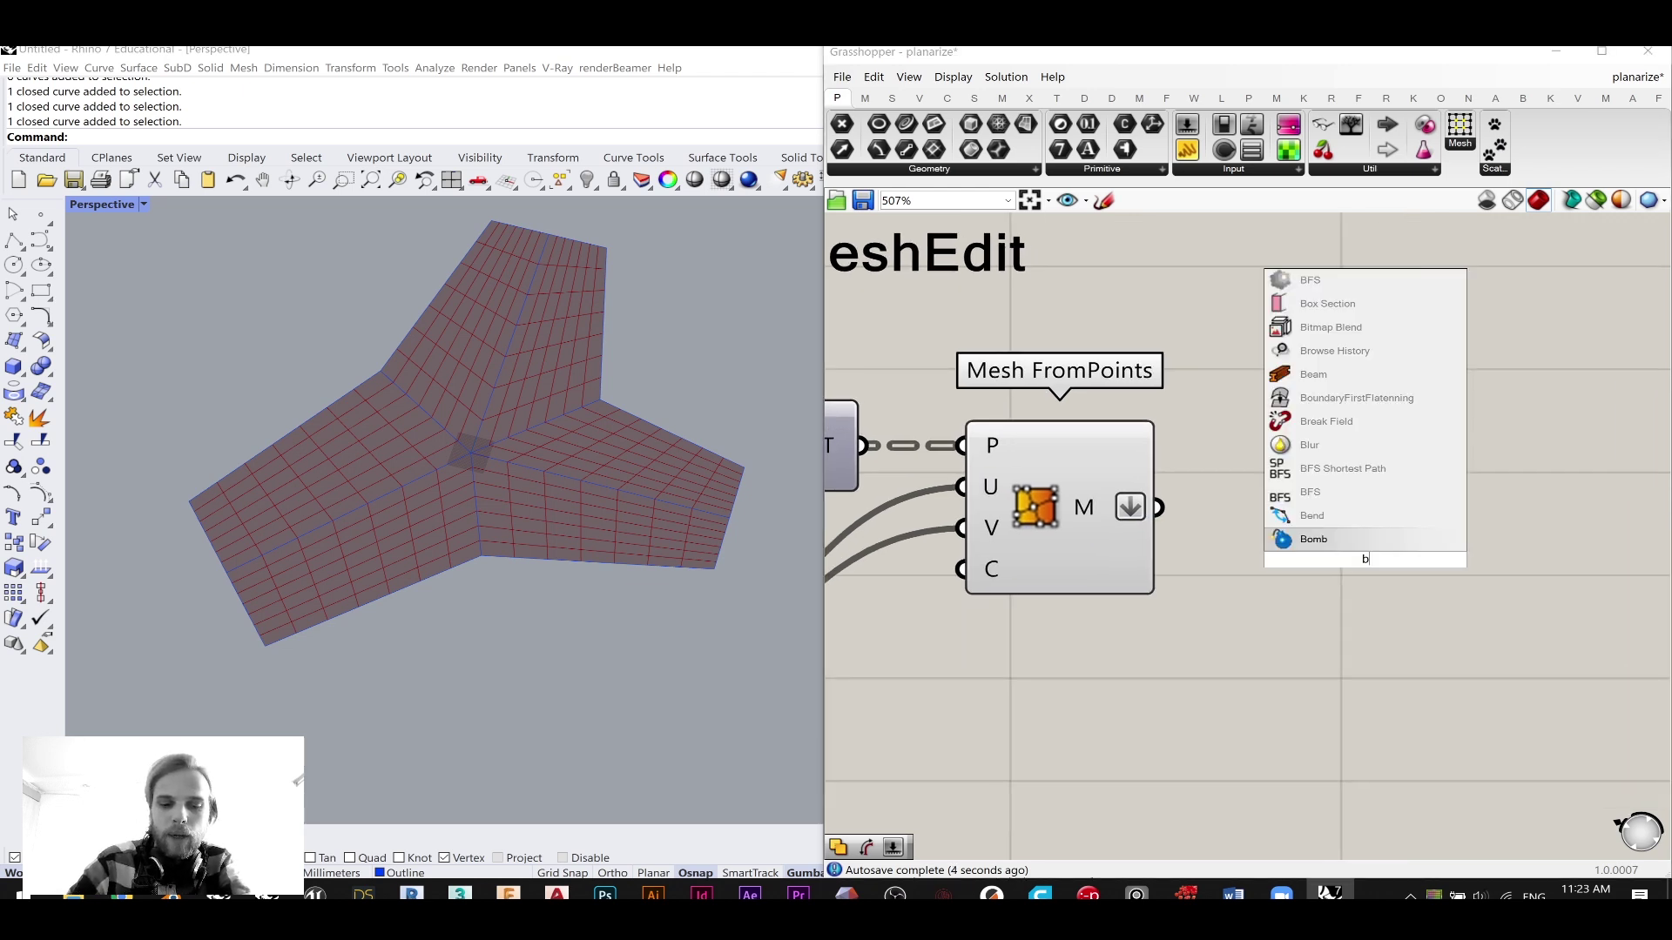
pyautogui.write('ine')
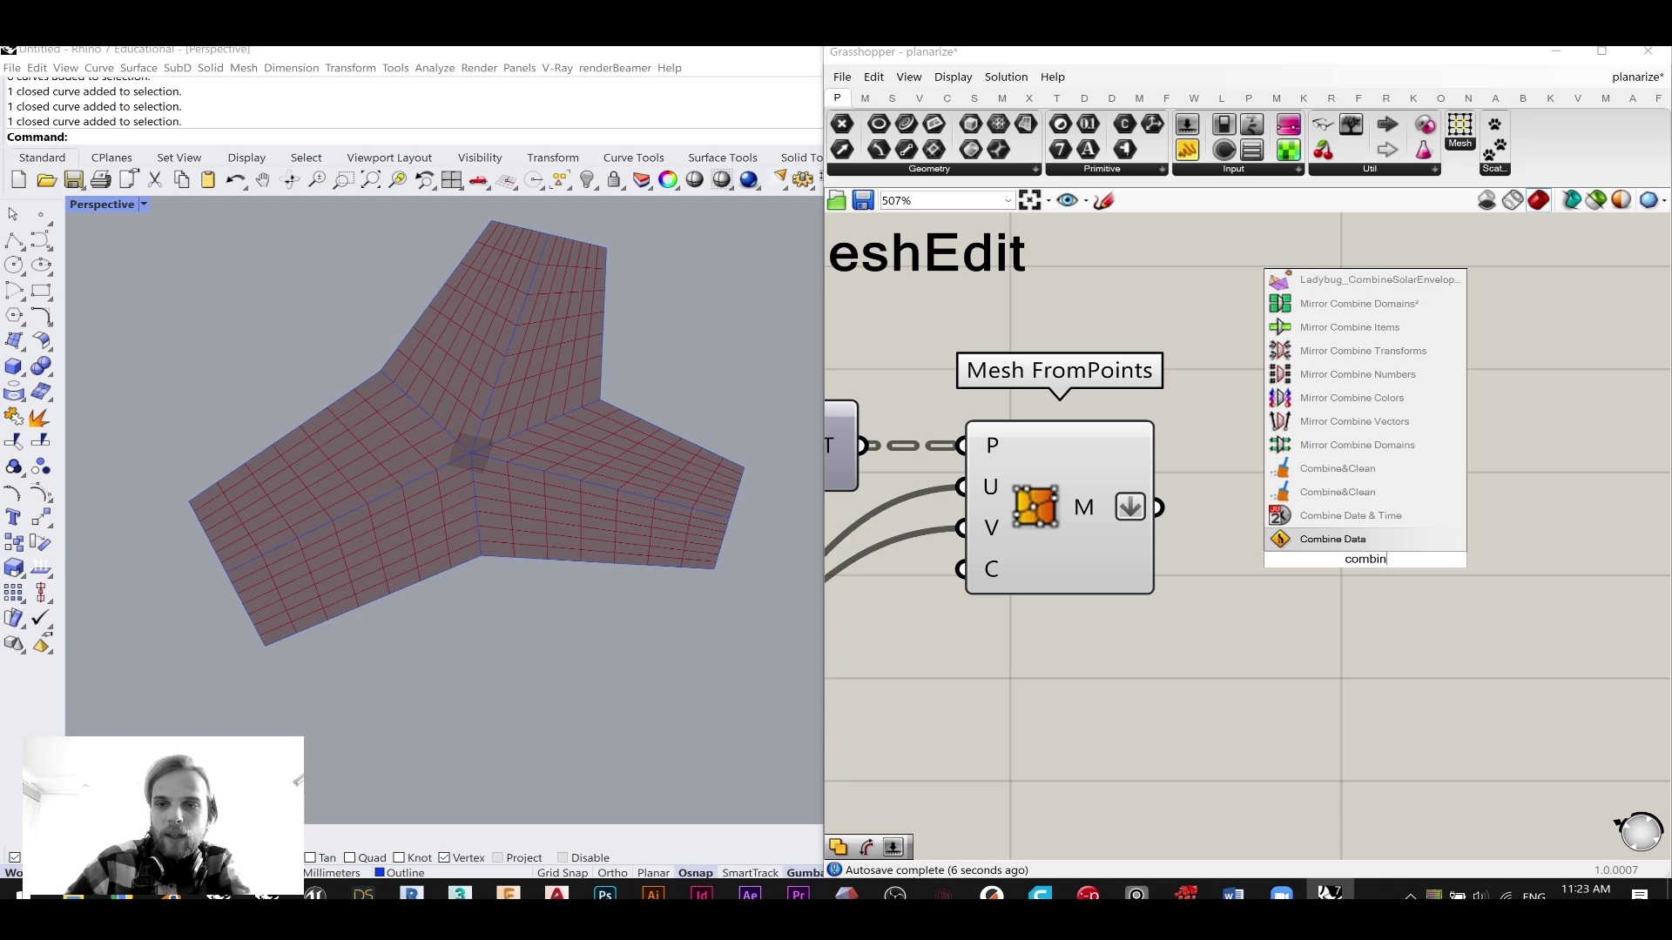
pyautogui.click(1337, 470)
pyautogui.moveTo(1158, 508); pyautogui.dragTo(1281, 559)
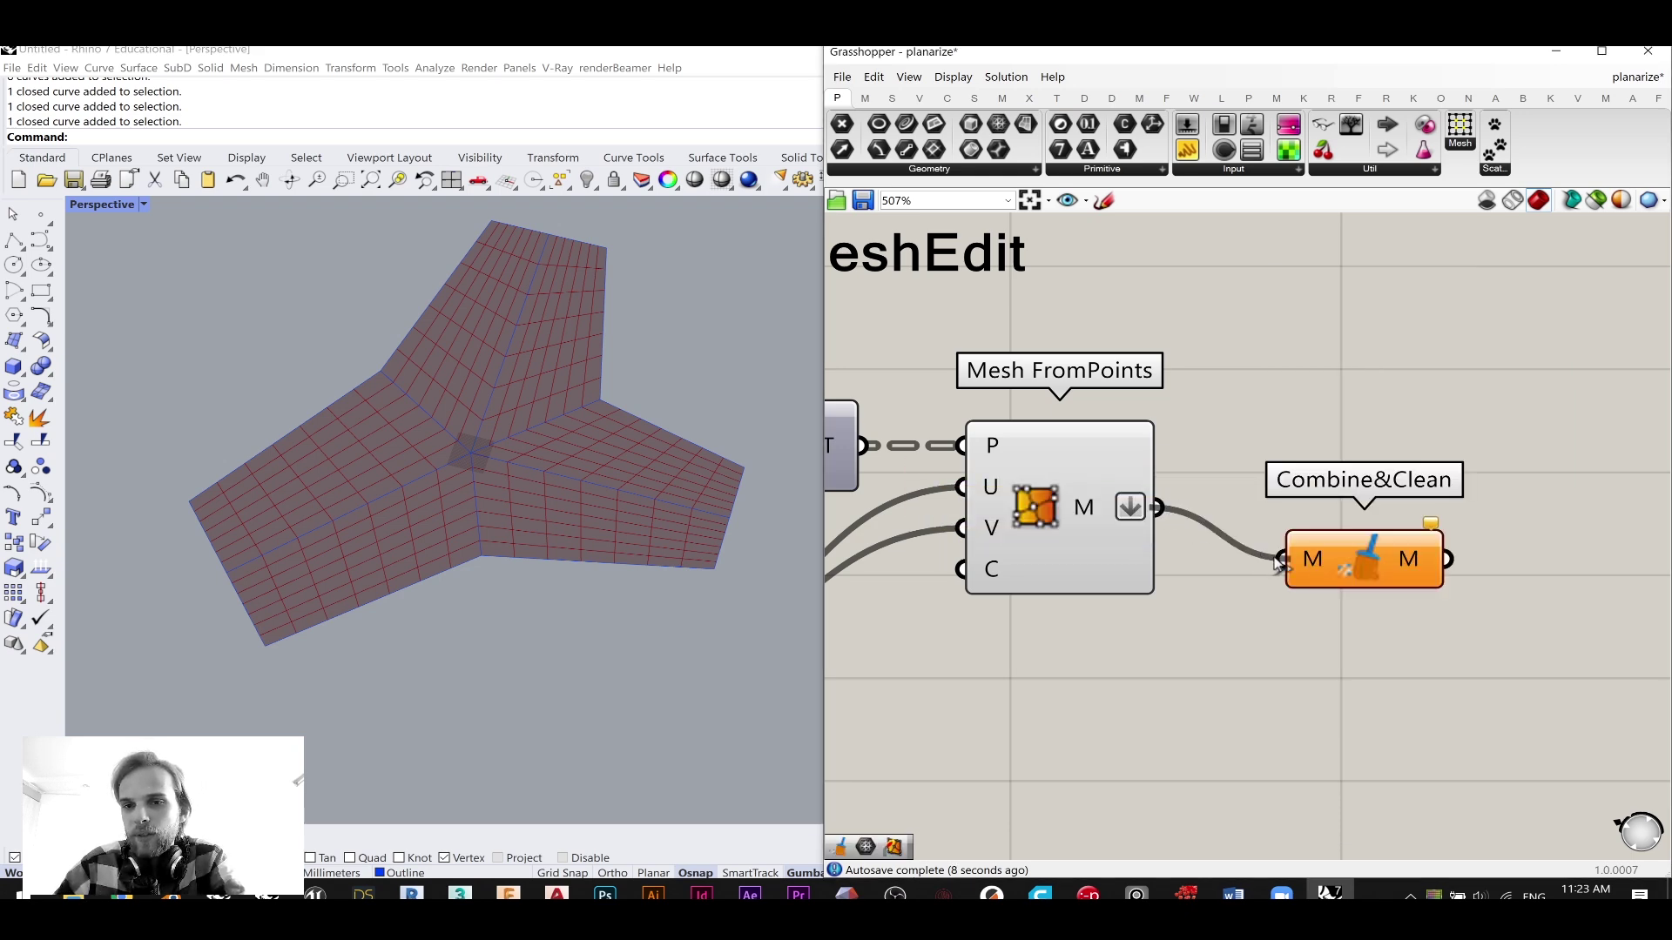
pyautogui.moveTo(1381, 563); pyautogui.dragTo(1318, 514)
# - Turn off the Mesh FromPoints preview and check the mesh output of Combine&Clean
pyautogui.middleClick(1082, 514)
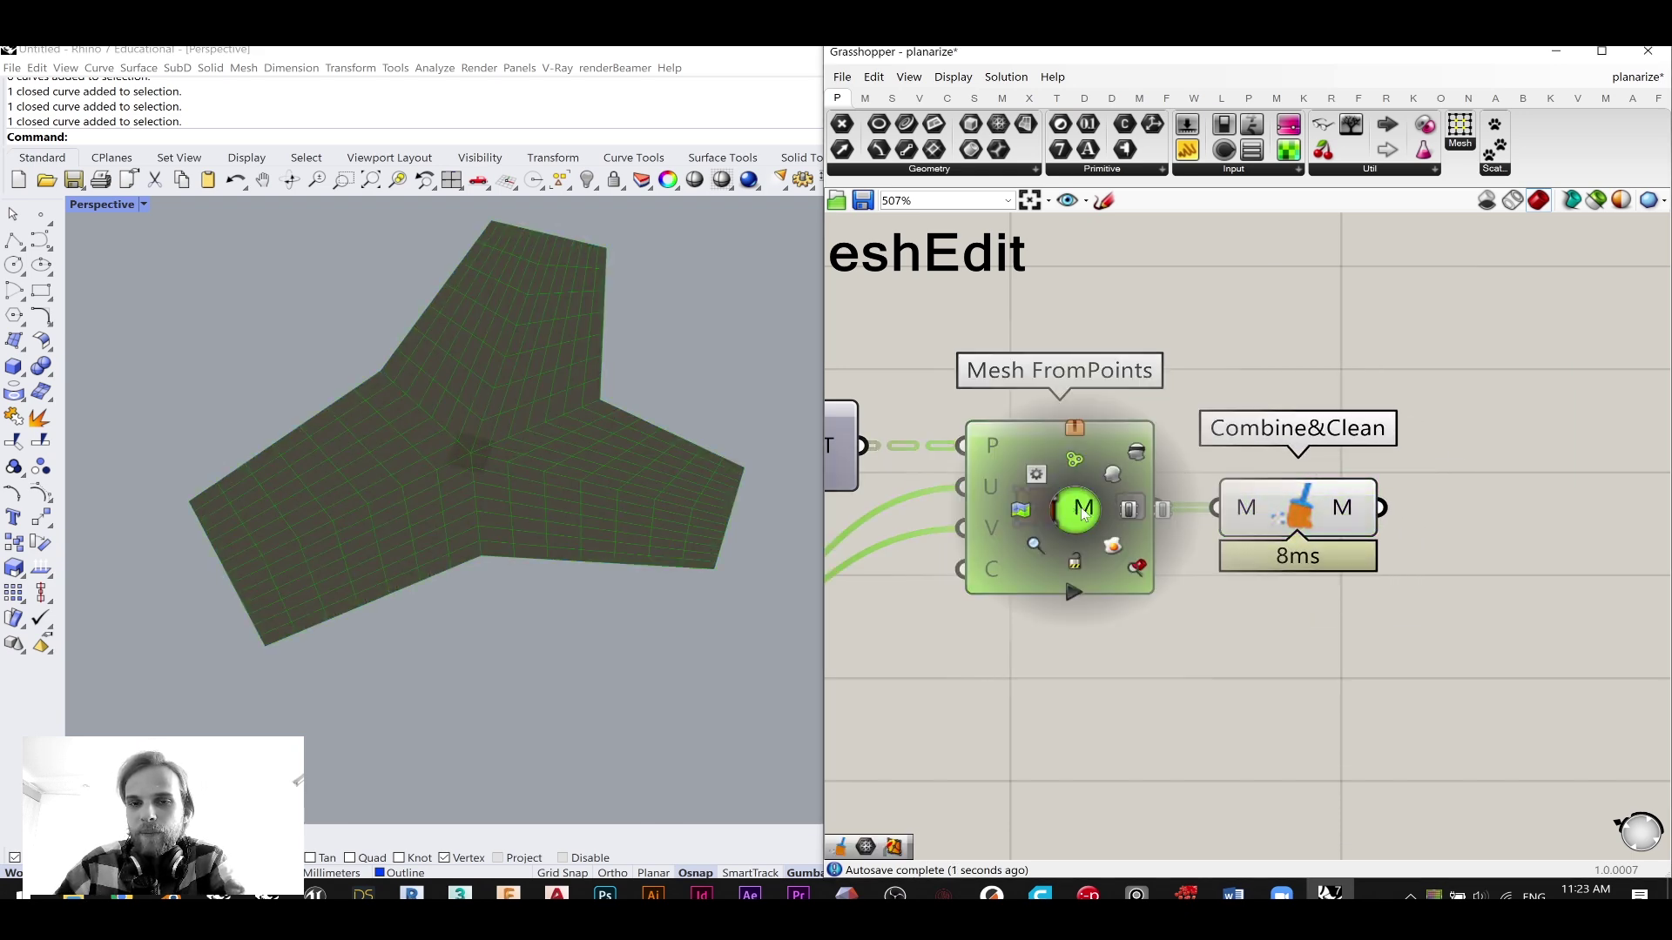
pyautogui.click(1141, 457)
pyautogui.moveTo(1435, 543); pyautogui.dragTo(1237, 533, button='right')
pyautogui.scroll(1, 1236, 530)
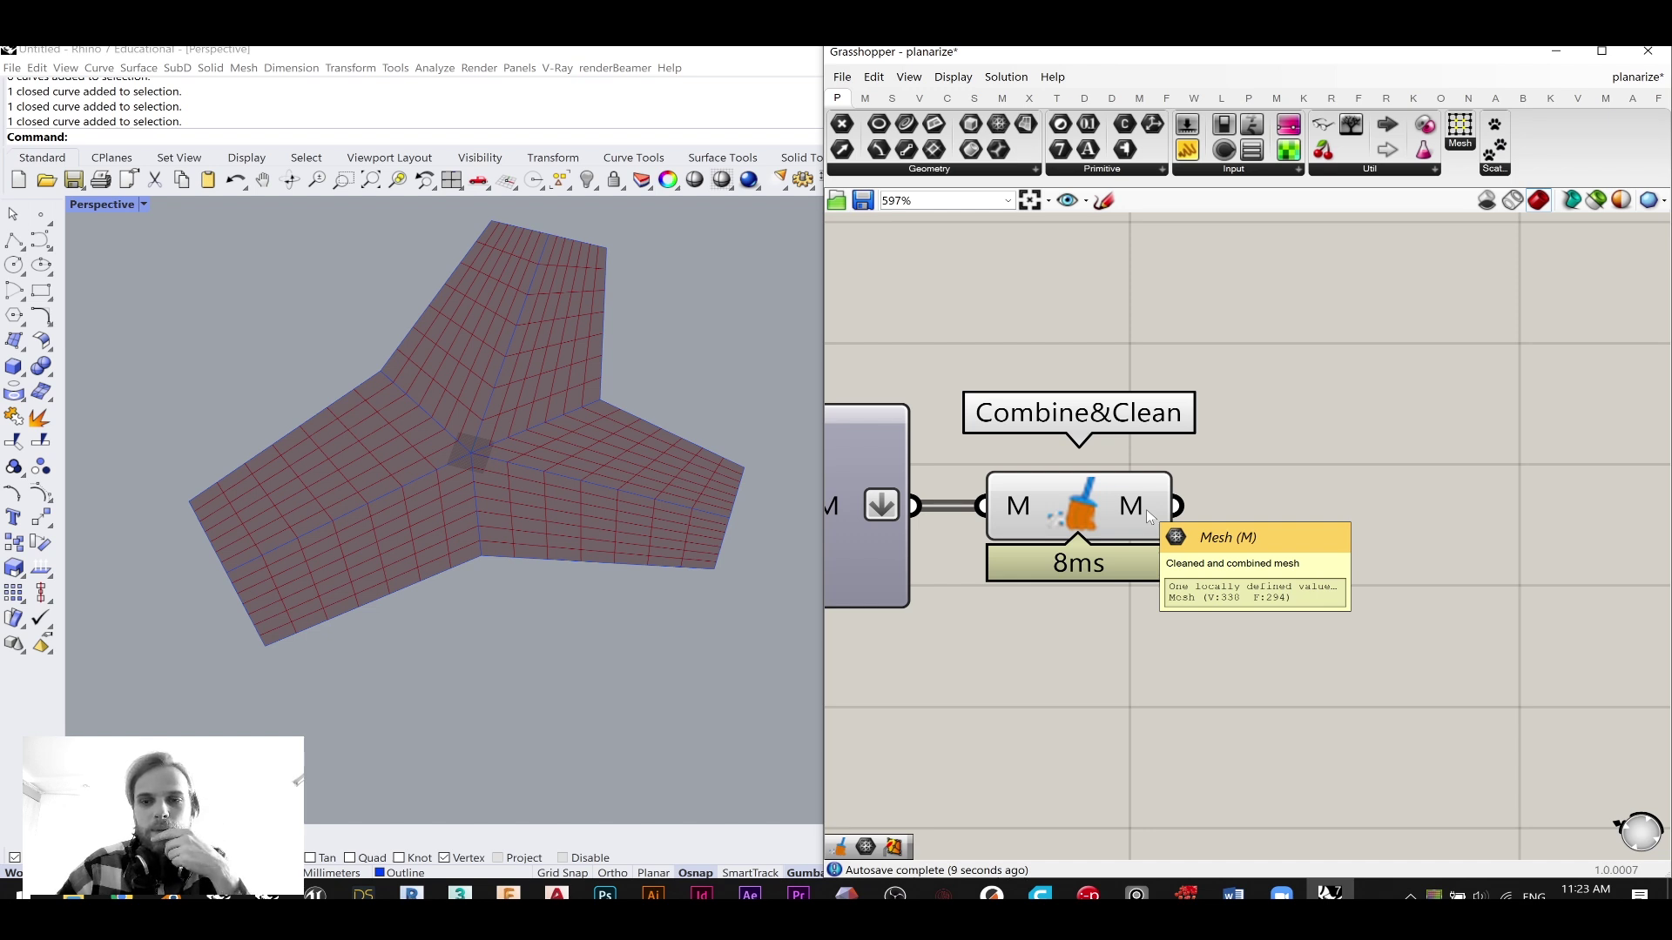
pyautogui.moveTo(873, 525); pyautogui.dragTo(1104, 483, button='right')
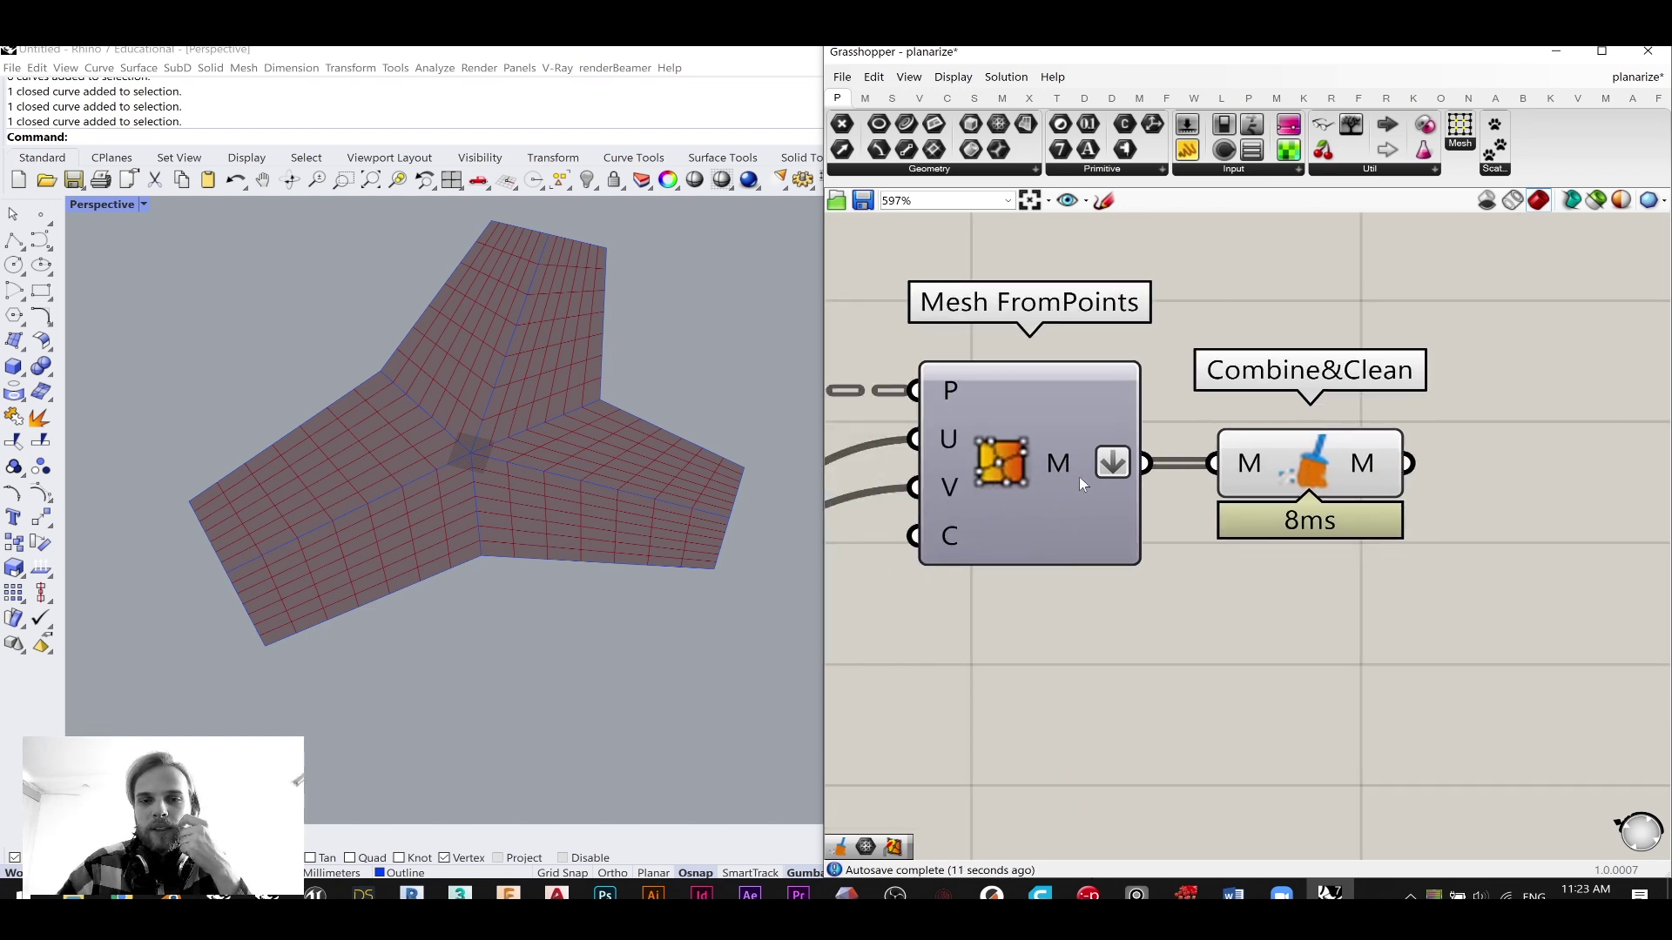
# - Add a Mesh Join component below Combine&Clean and connect the Mesh FromPoints output to it
pyautogui.doubleClick(1292, 627)
pyautogui.write('join me')
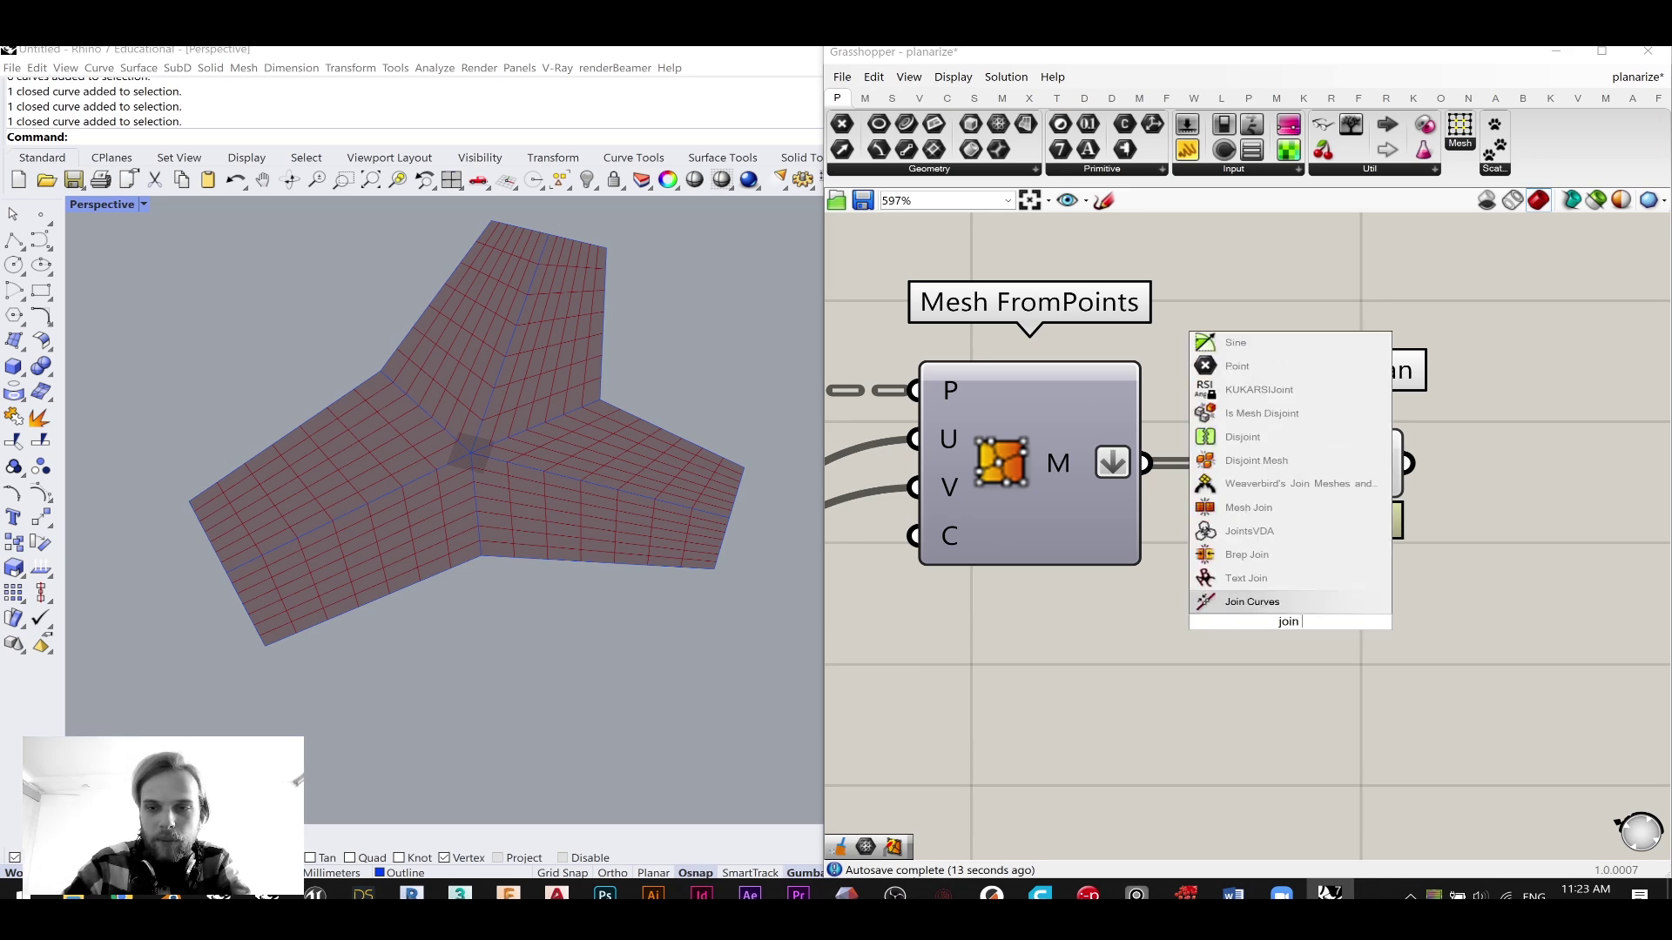
pyautogui.click(1249, 602)
pyautogui.moveTo(1146, 463); pyautogui.dragTo(1193, 620)
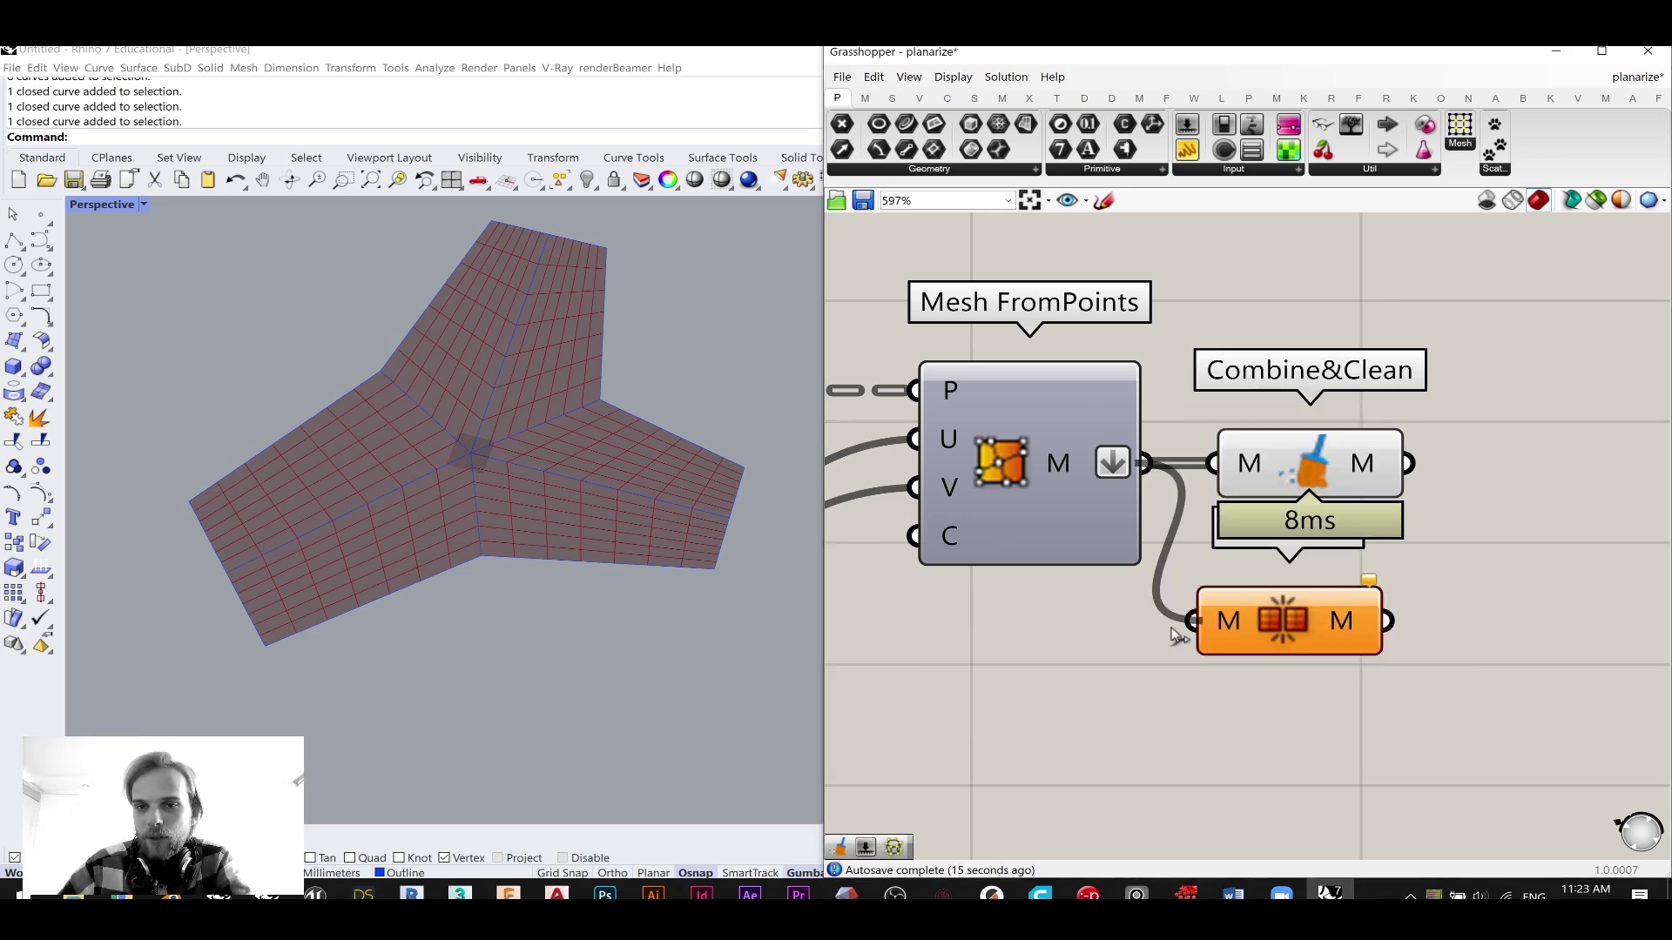
pyautogui.click(1367, 629)
pyautogui.scroll(2, 1156, 644)
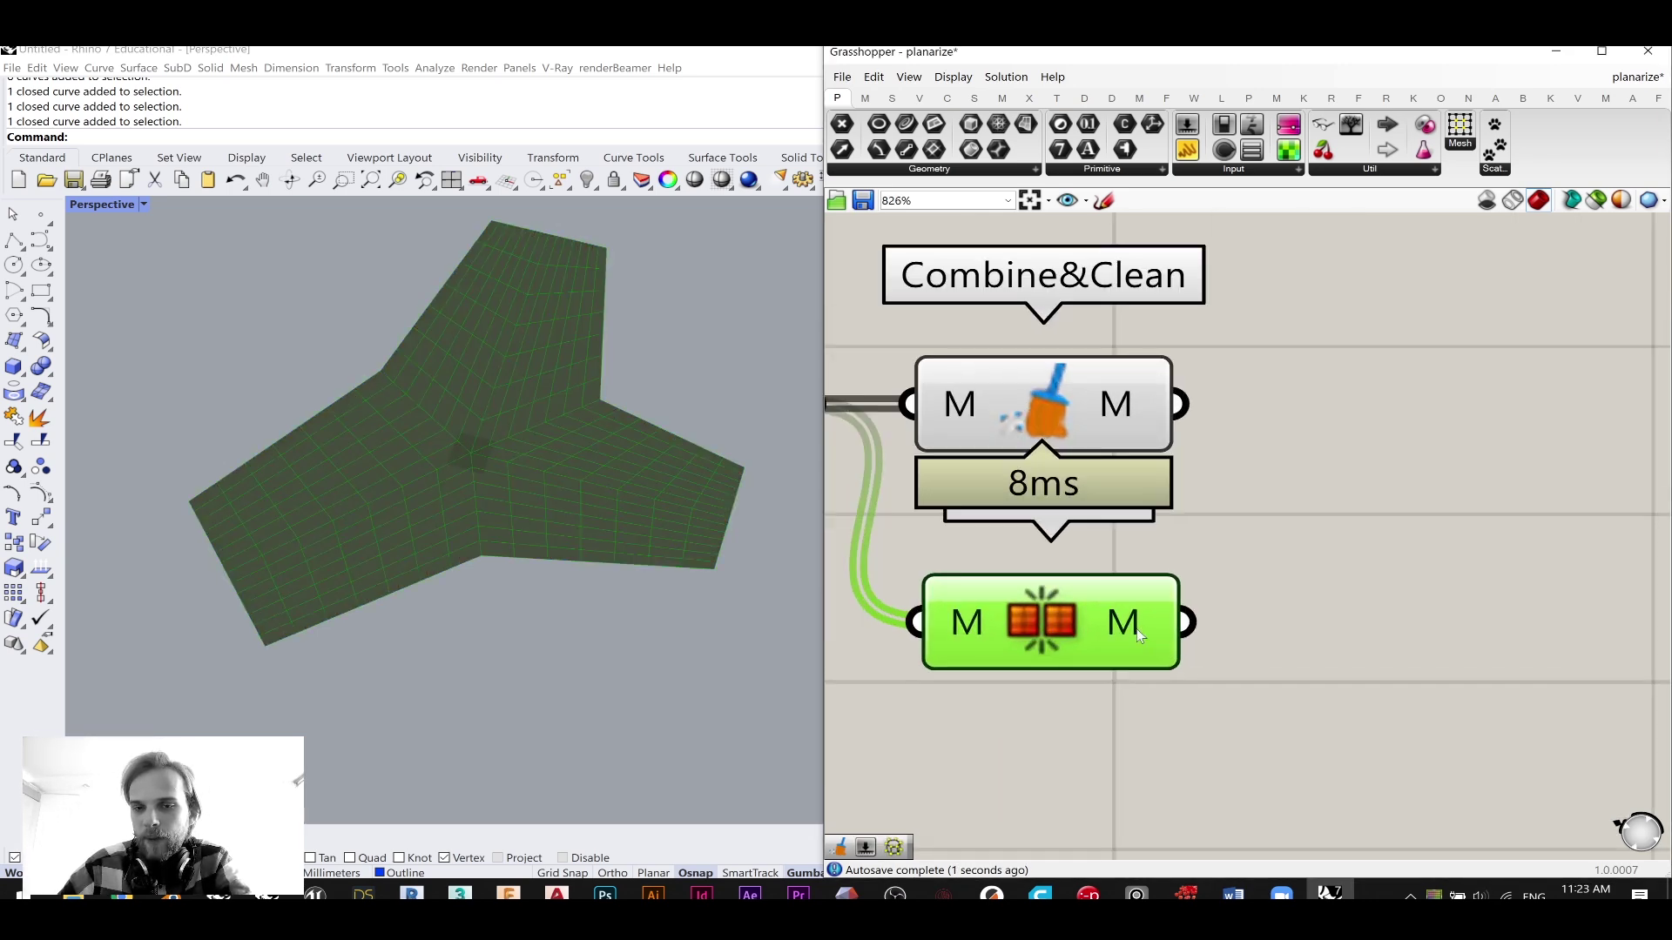
# - Compare the Mesh Join output with that of Combine&Clean and delete the Mesh Join component
pyautogui.moveTo(1128, 628)
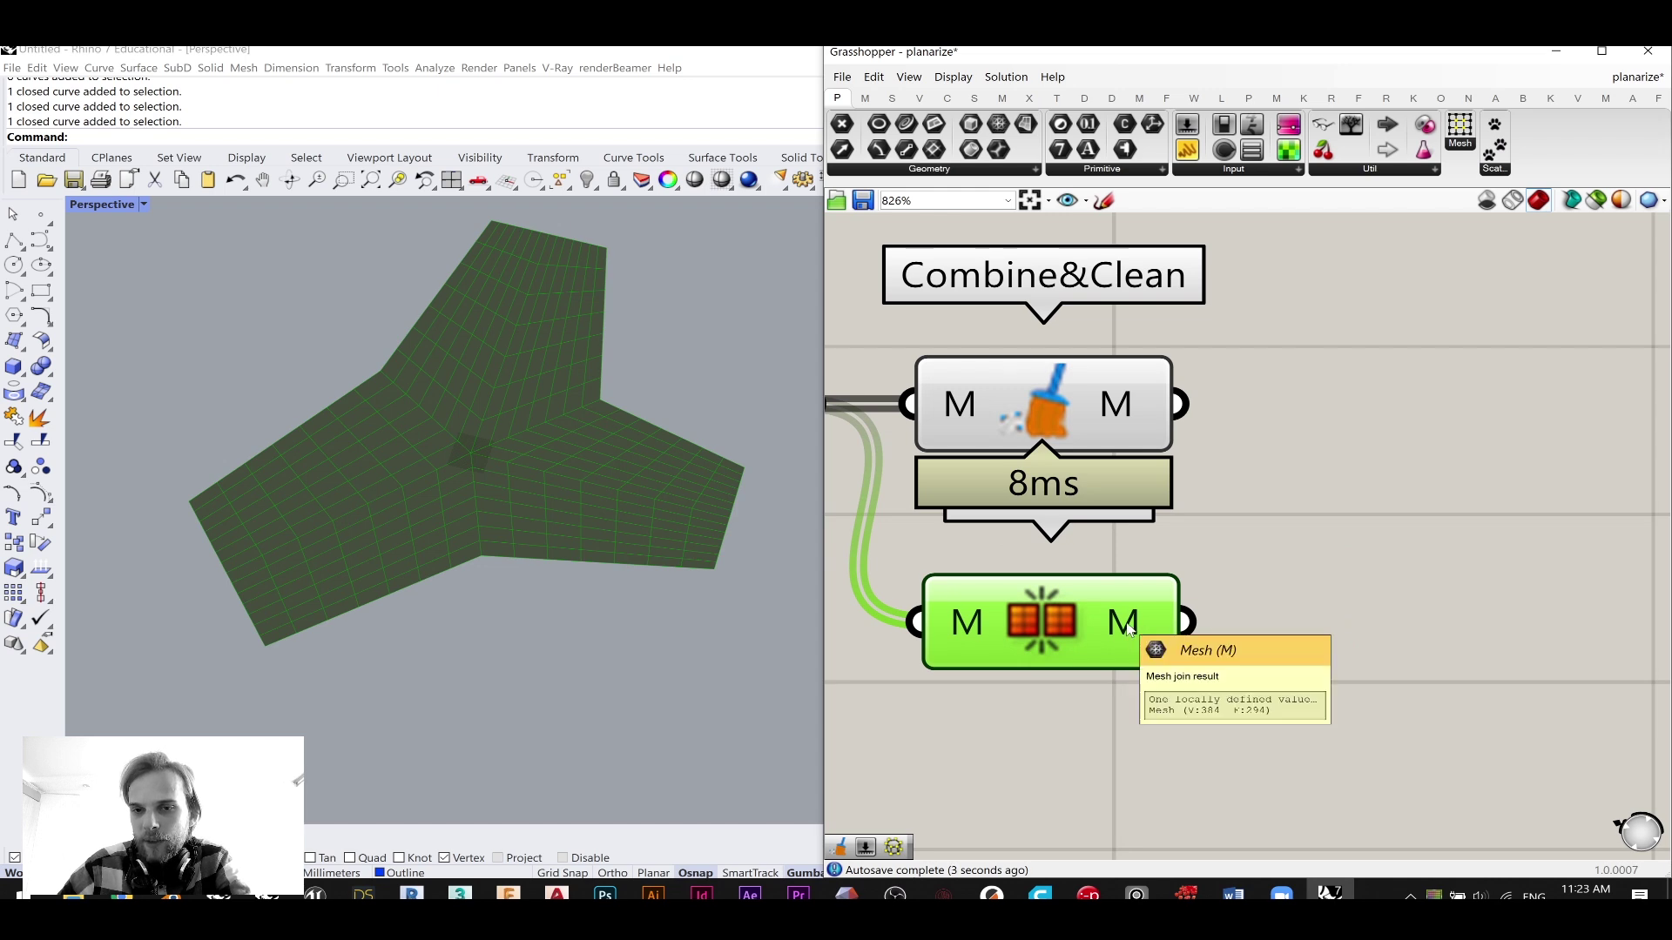
pyautogui.moveTo(1120, 421)
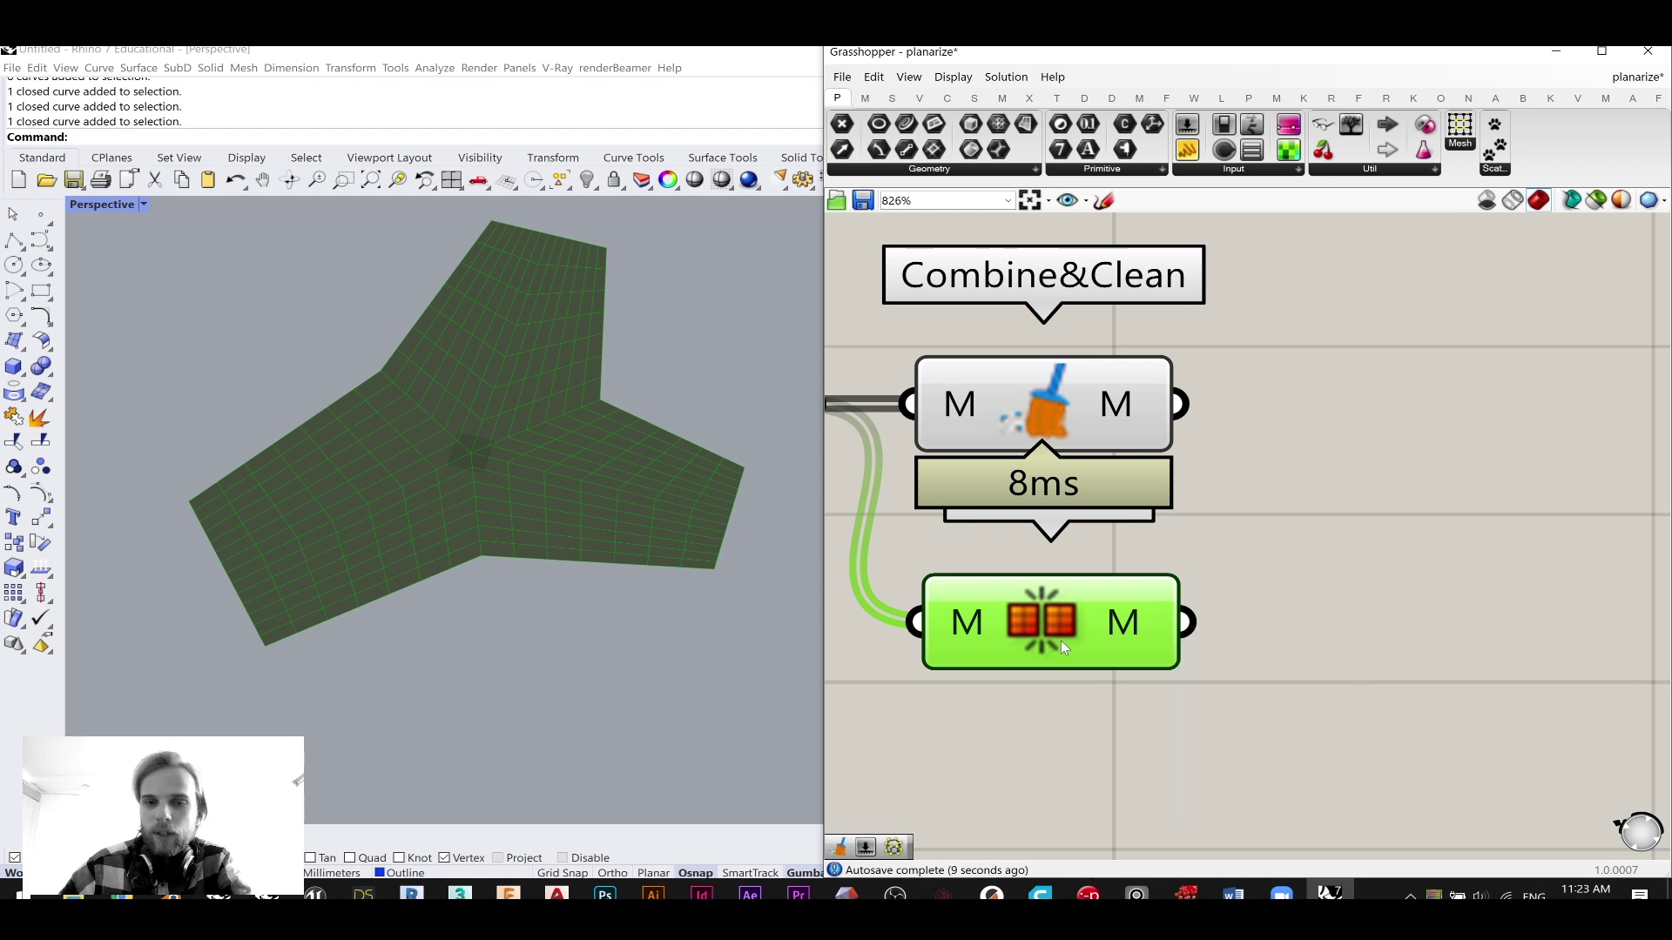
pyautogui.press('Delete')
# - Select Combine&Clean and inspect its mesh up close in the Rhino view where the patches meet at the centre
pyautogui.click(1063, 411)
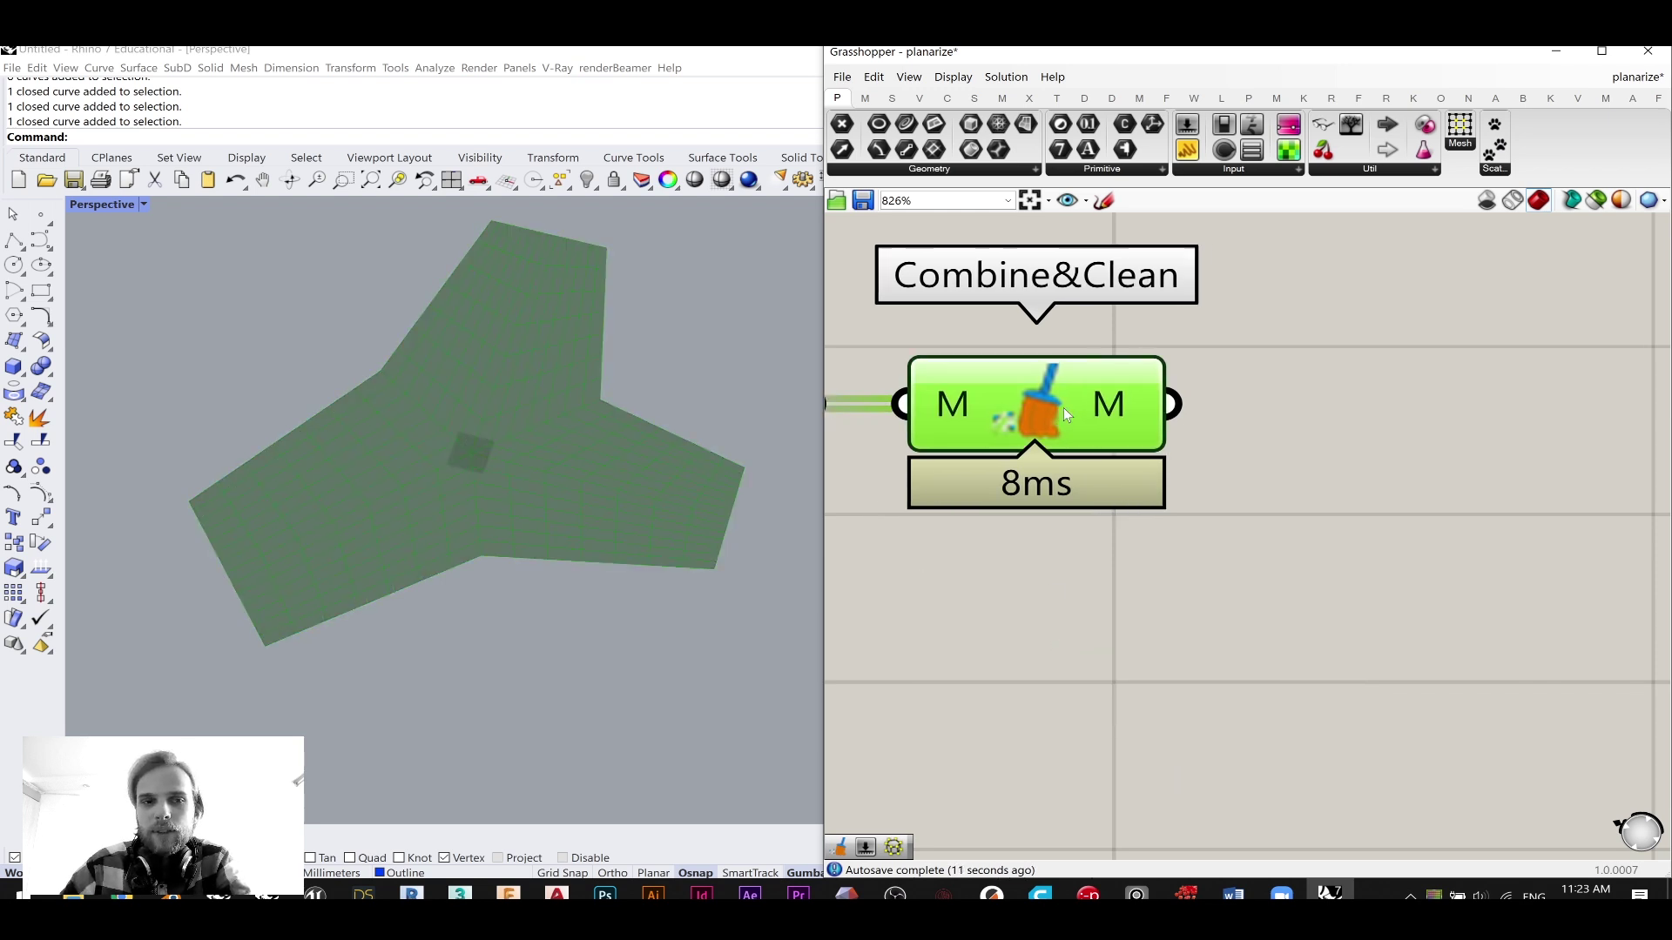
pyautogui.scroll(5, 487, 465)
pyautogui.scroll(2, 491, 454)
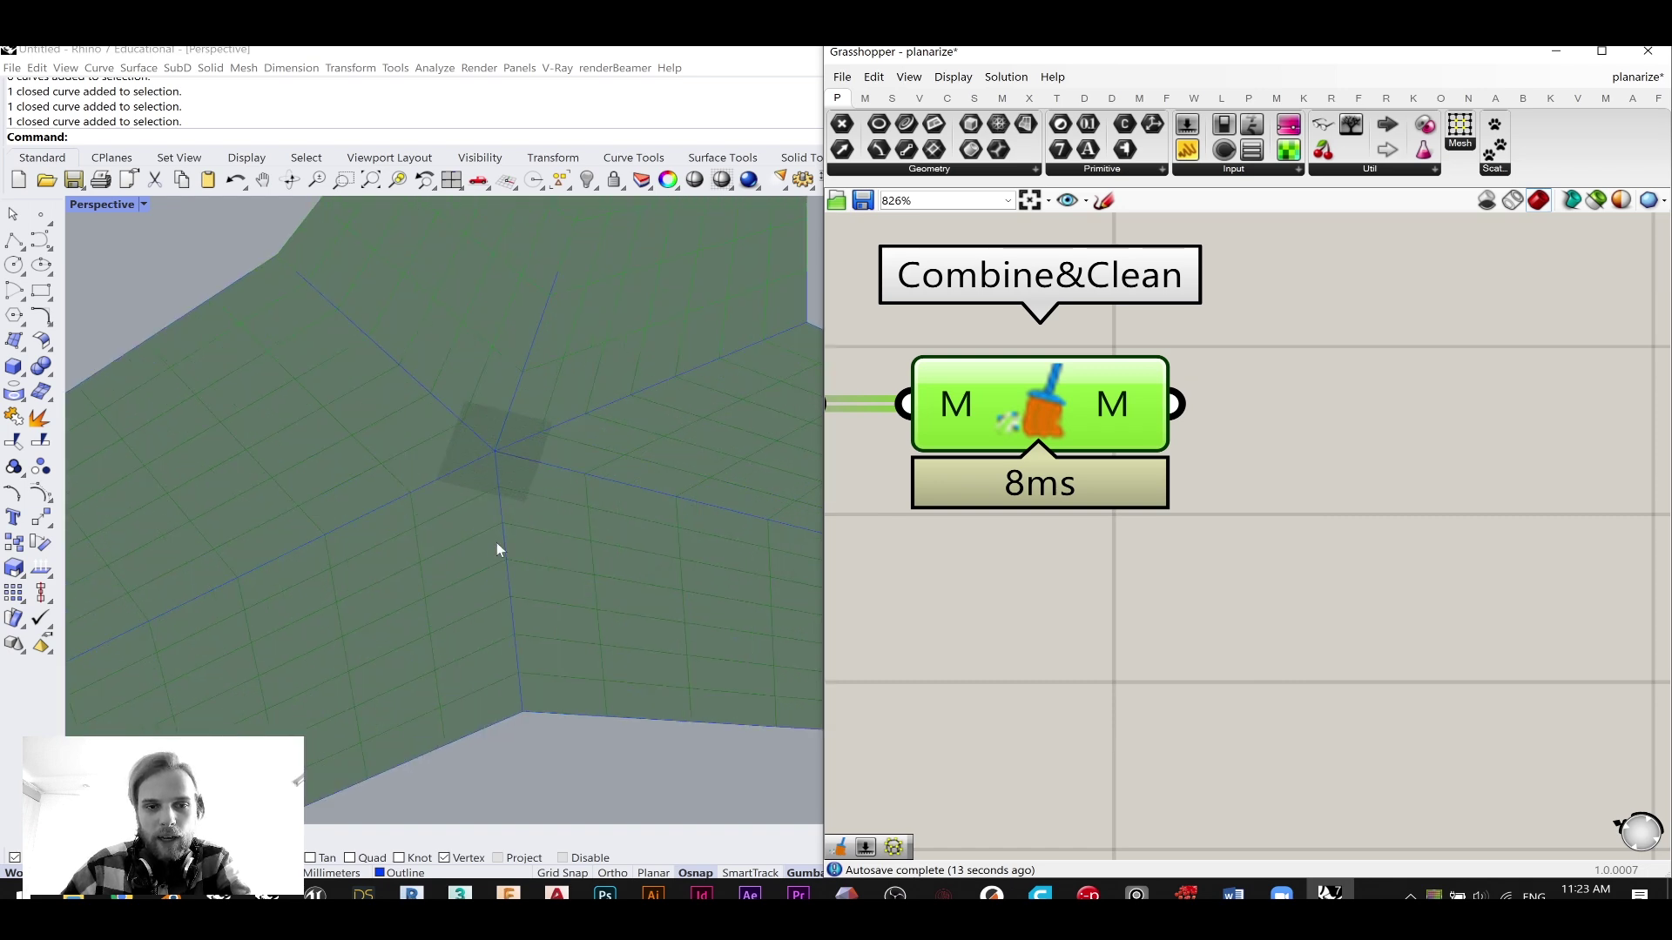
# - Set the V Count slider to 5 and check the coarser mesh in the Rhino view
pyautogui.scroll(-4, 1152, 508)
pyautogui.moveTo(1120, 517); pyautogui.dragTo(1190, 512, button='right')
pyautogui.moveTo(1189, 456); pyautogui.dragTo(1224, 456)
pyautogui.click(1318, 594)
pyautogui.scroll(-6, 1262, 546)
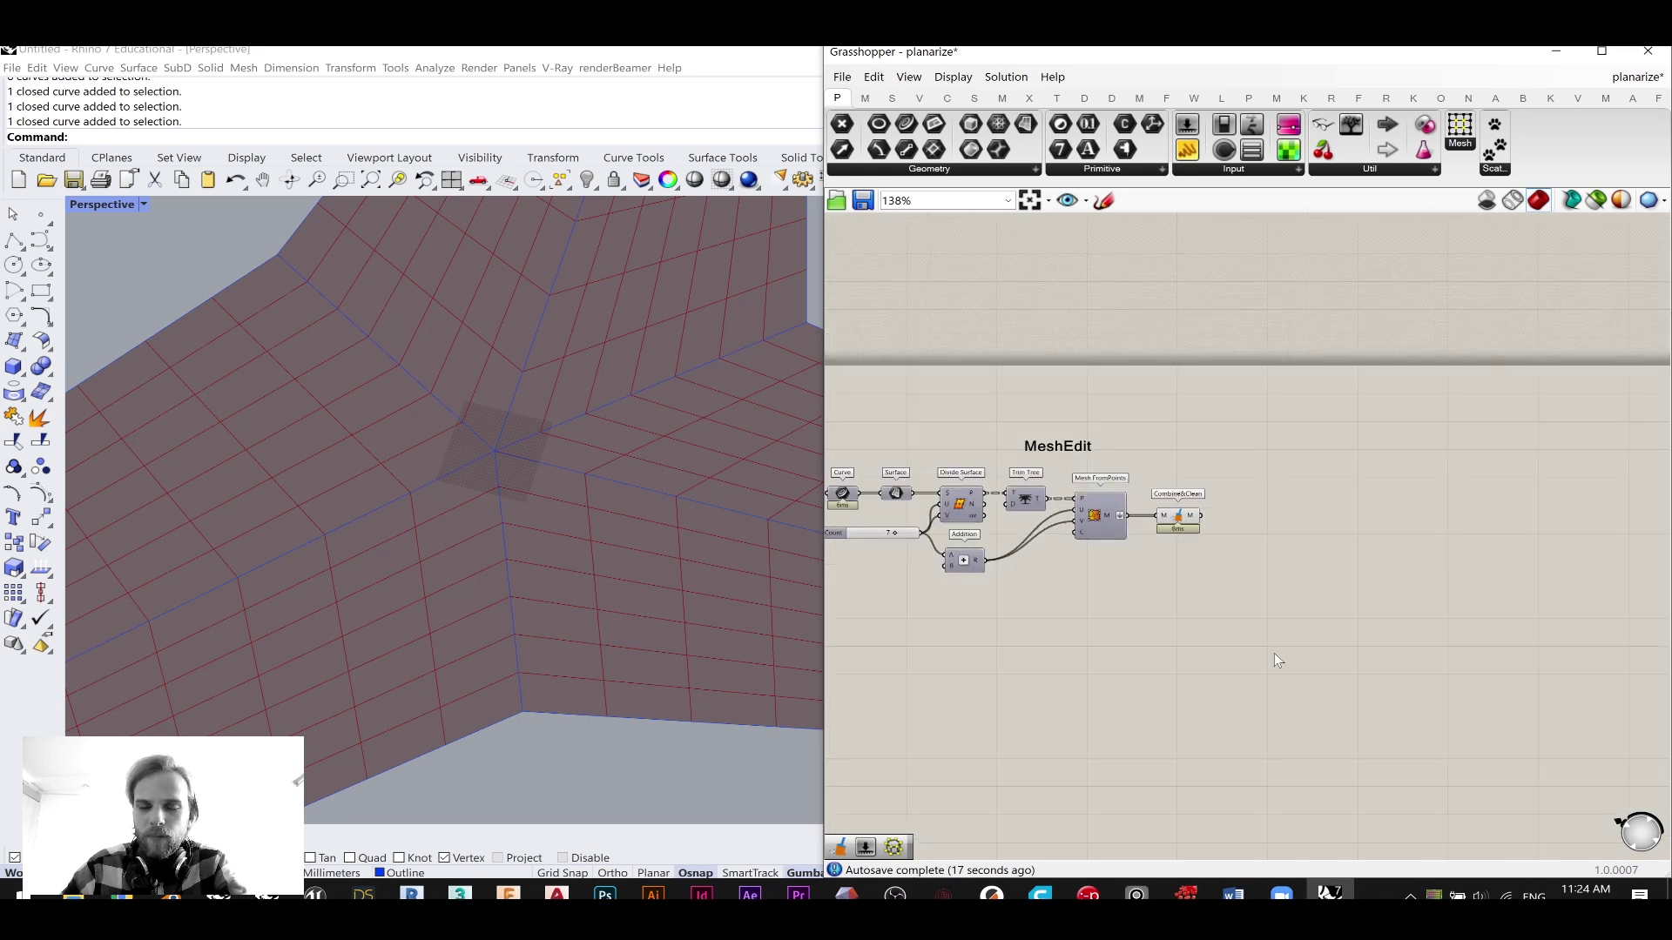
pyautogui.moveTo(1410, 670); pyautogui.dragTo(1018, 472)
pyautogui.scroll(2, 1257, 500)
pyautogui.click(988, 583)
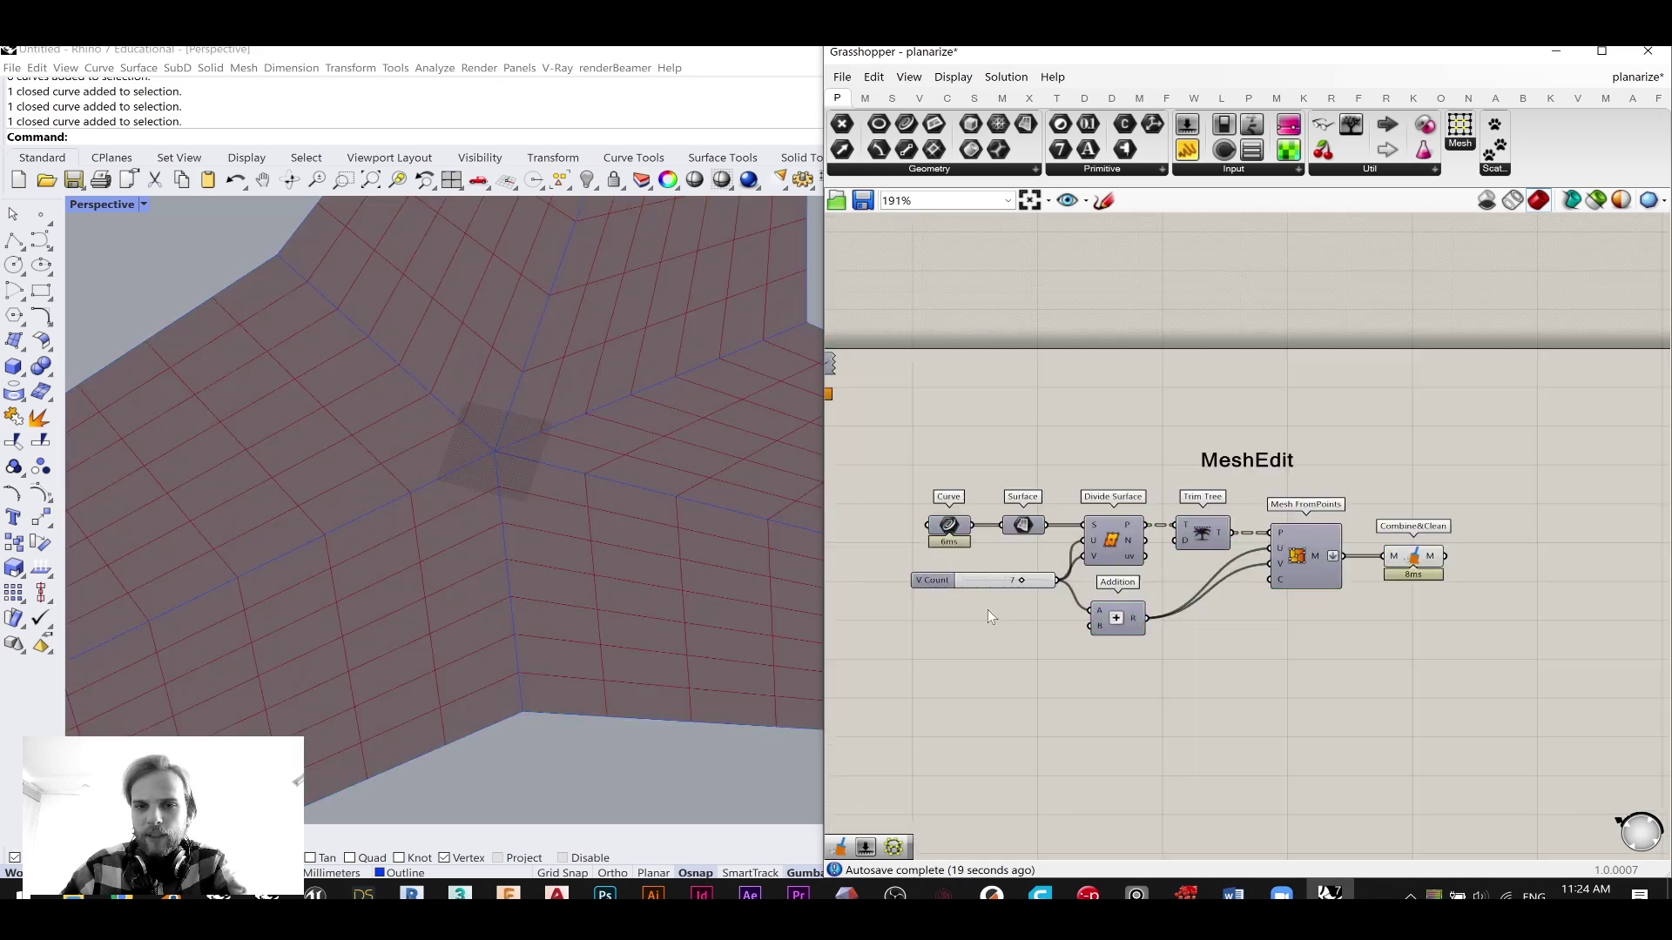
pyautogui.scroll(6, 990, 581)
pyautogui.doubleClick(942, 552)
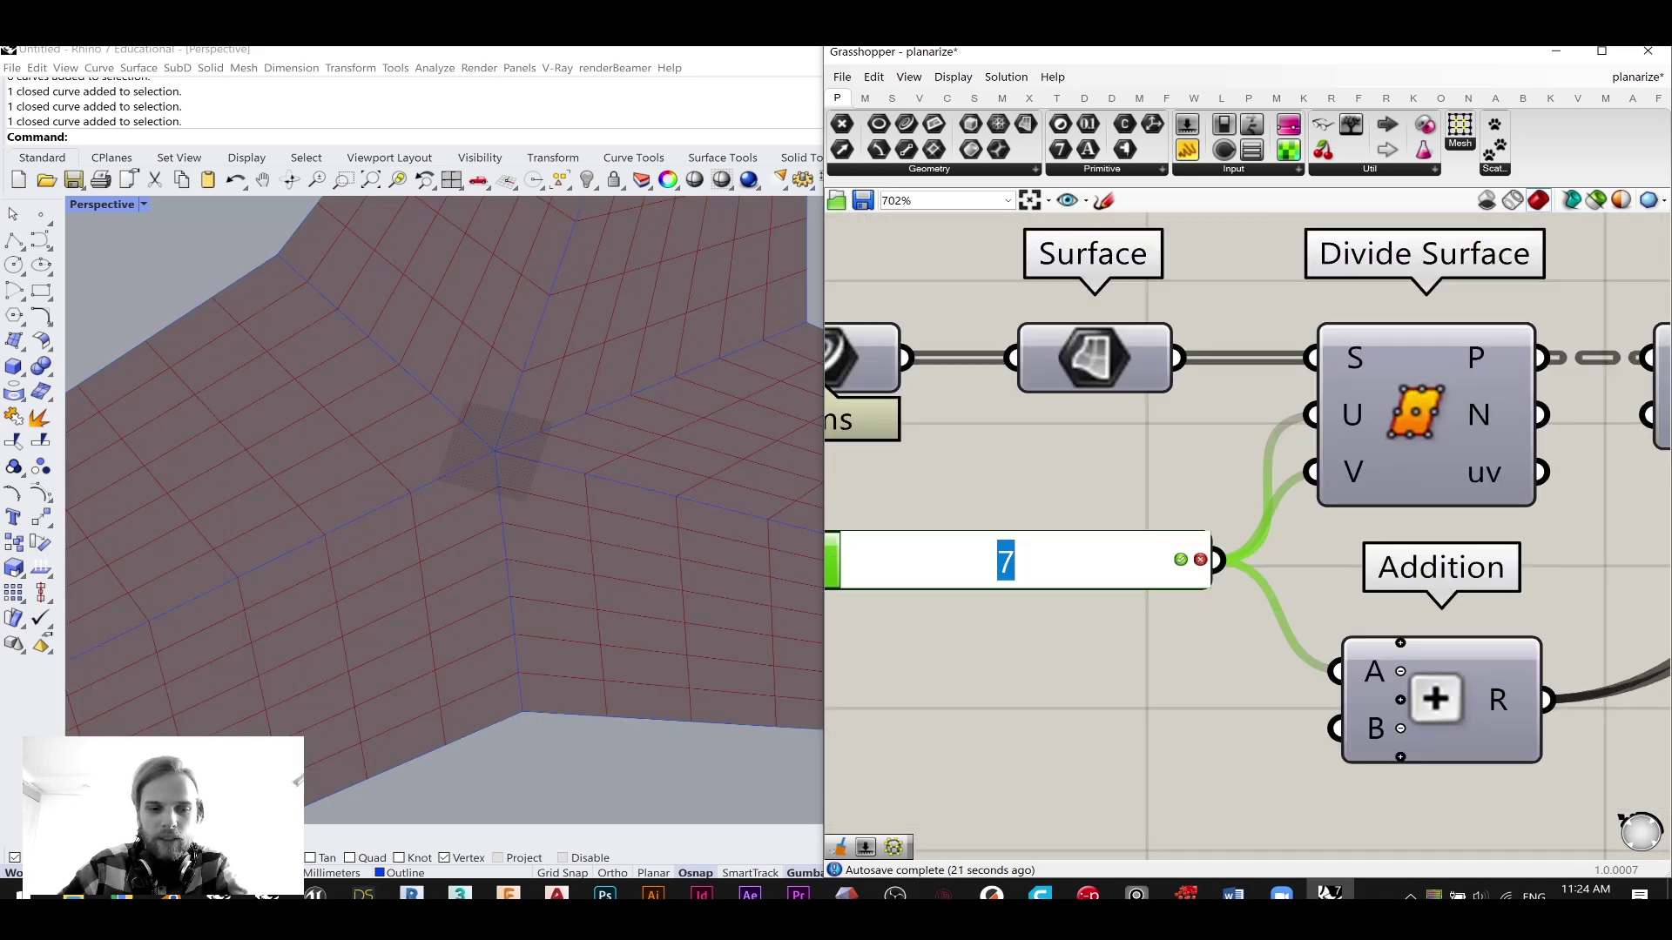
pyautogui.write('3')
pyautogui.press('BackSpace')
pyautogui.write('4')
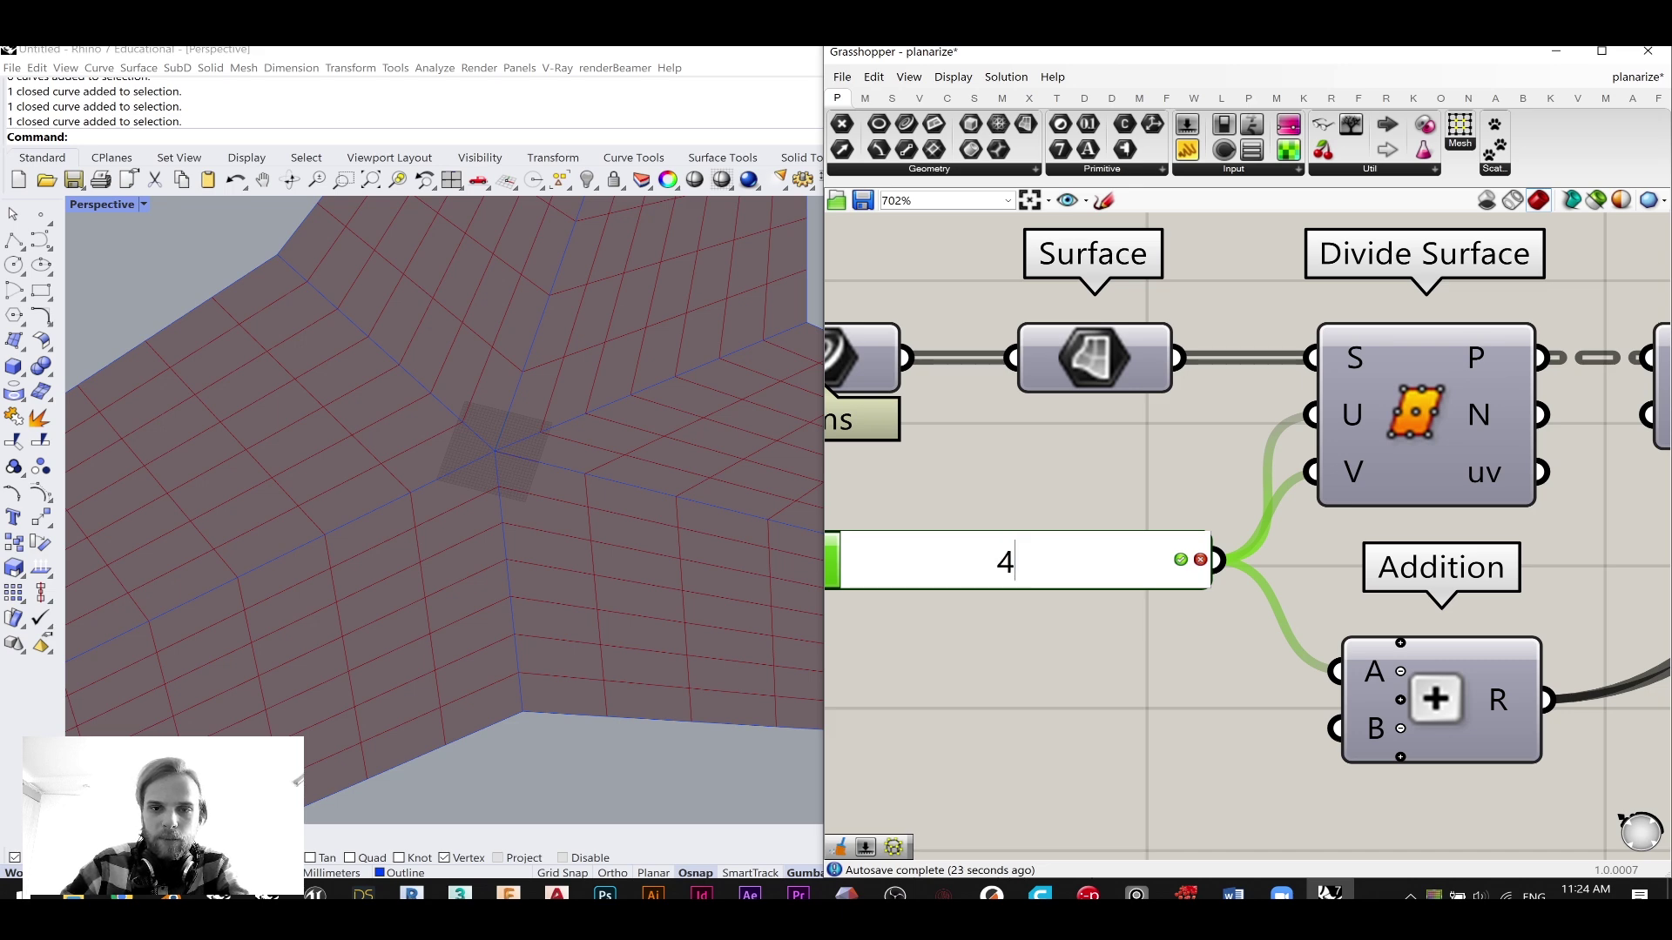
pyautogui.press('Return')
pyautogui.scroll(-3, 1029, 707)
pyautogui.scroll(-4, 538, 584)
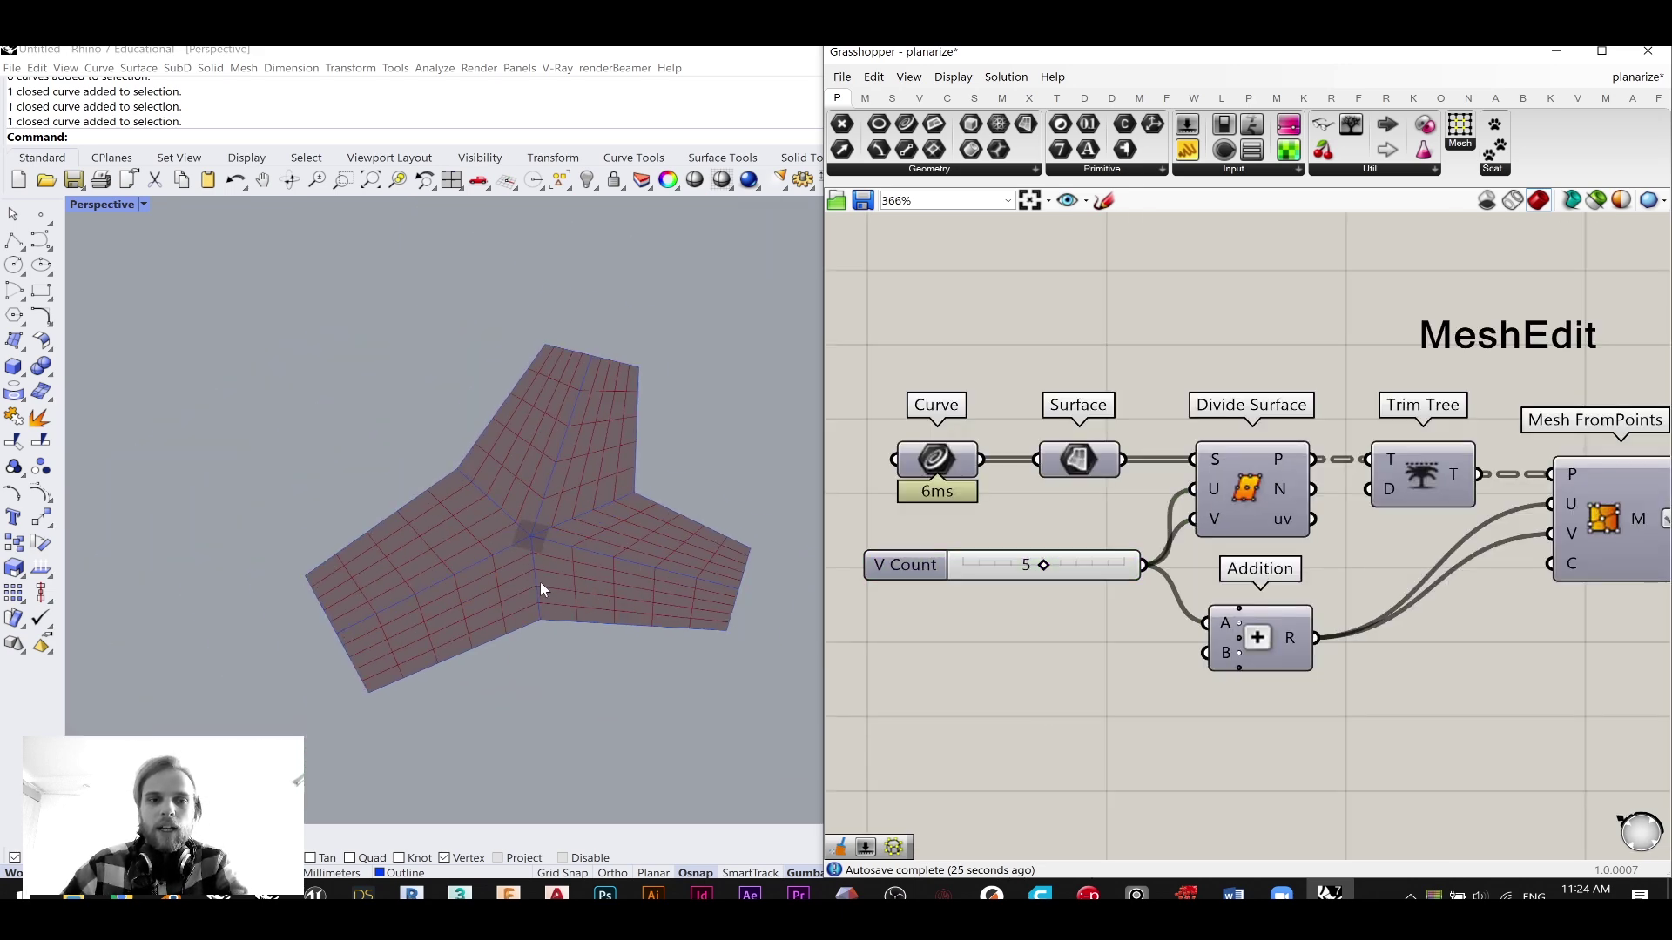
pyautogui.moveTo(608, 577); pyautogui.dragTo(609, 498, button='right')
pyautogui.moveTo(470, 552); pyautogui.dragTo(533, 512, button='right')
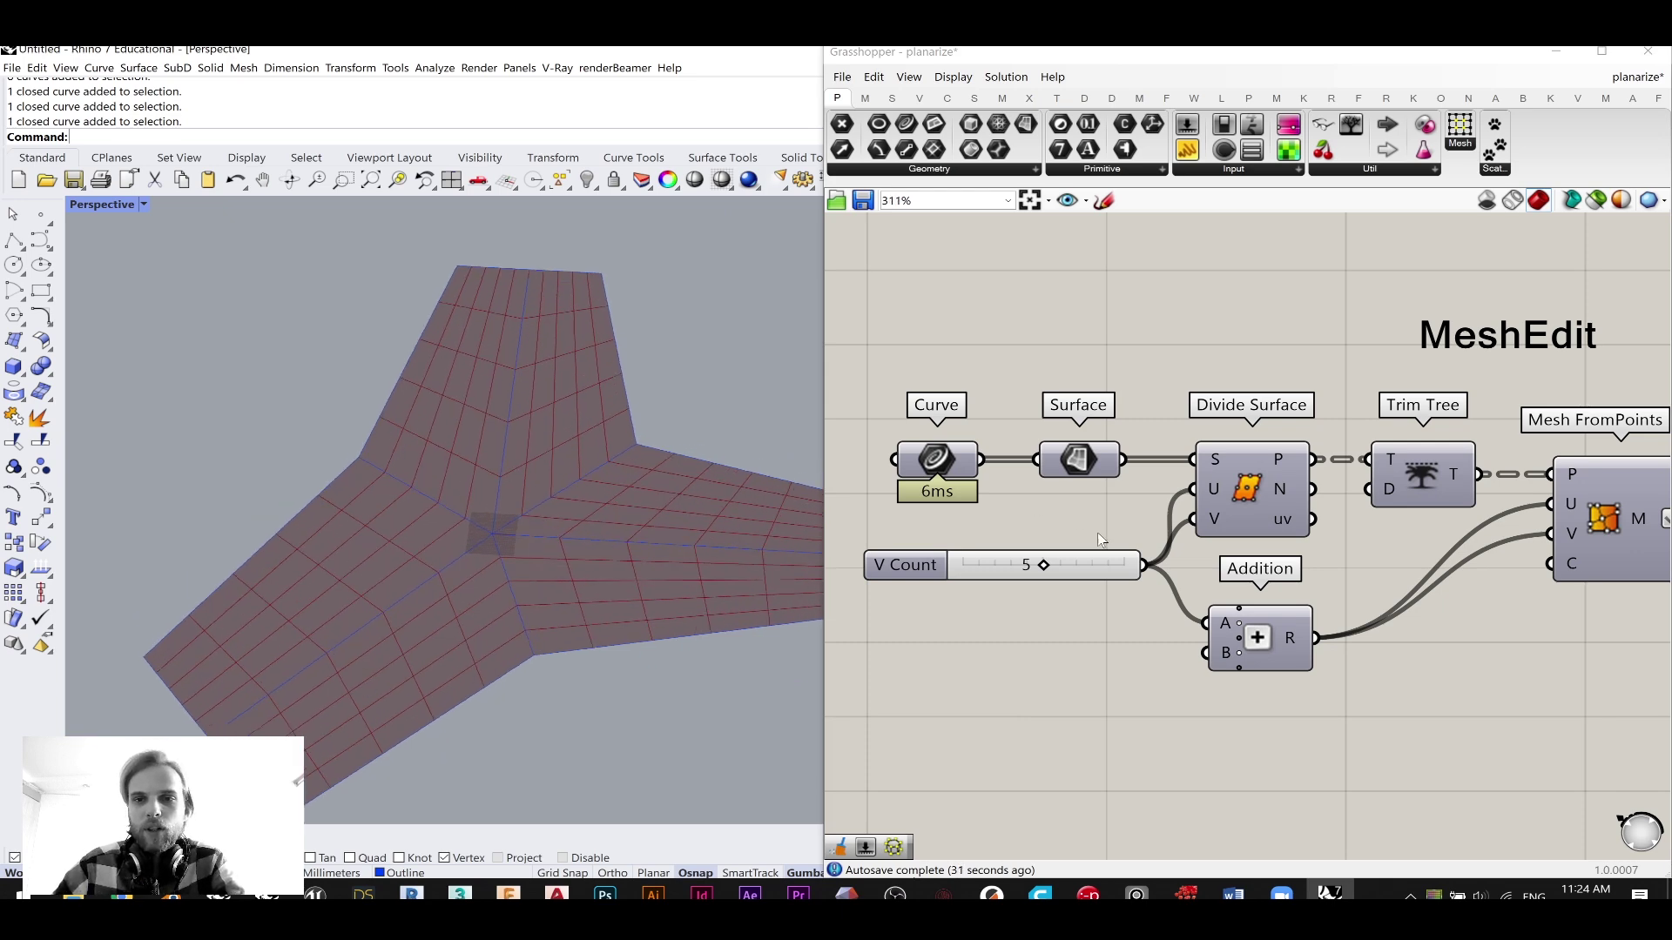
# - Examine the earlier reference definition's chain from Mesh FromPoints through Mesh Join and Mesh WeldVertices to Mesh UnifyNormals
pyautogui.scroll(-10, 1098, 519)
pyautogui.moveTo(1203, 336); pyautogui.dragTo(1154, 614, button='right')
pyautogui.scroll(7, 1174, 509)
pyautogui.moveTo(1562, 740); pyautogui.dragTo(1268, 637, button='right')
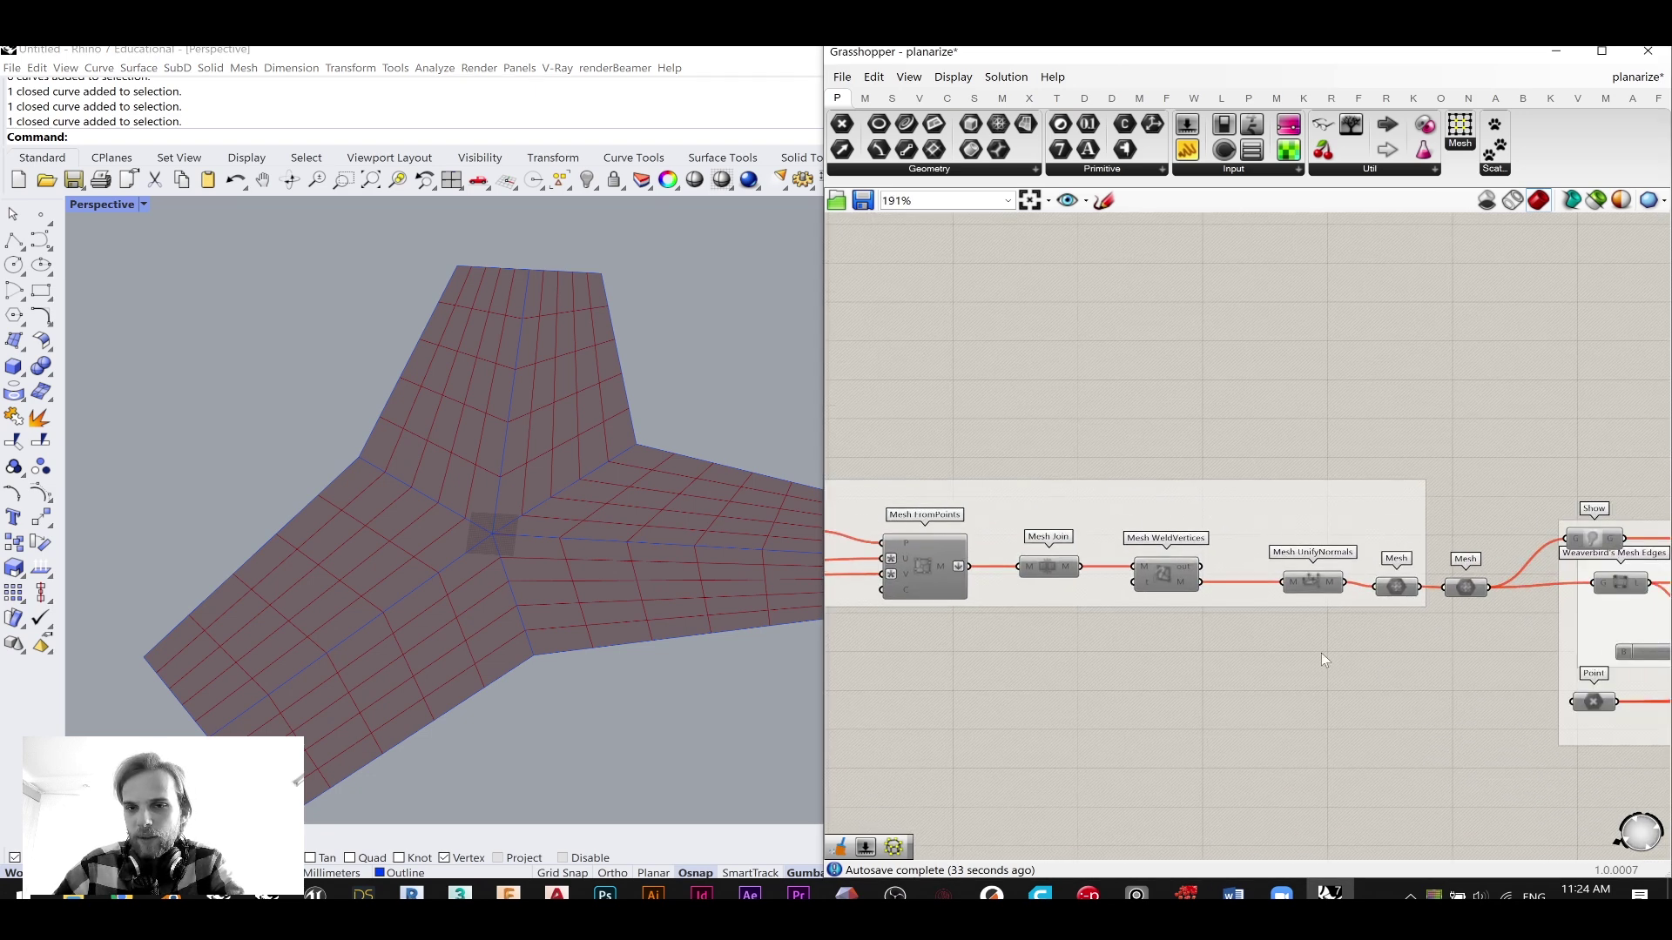
pyautogui.moveTo(1385, 661); pyautogui.dragTo(1407, 414, button='right')
pyautogui.scroll(-6, 1261, 620)
pyautogui.scroll(5, 1002, 575)
pyautogui.moveTo(1303, 616); pyautogui.dragTo(883, 423)
pyautogui.scroll(3, 1174, 502)
pyautogui.click(1349, 455)
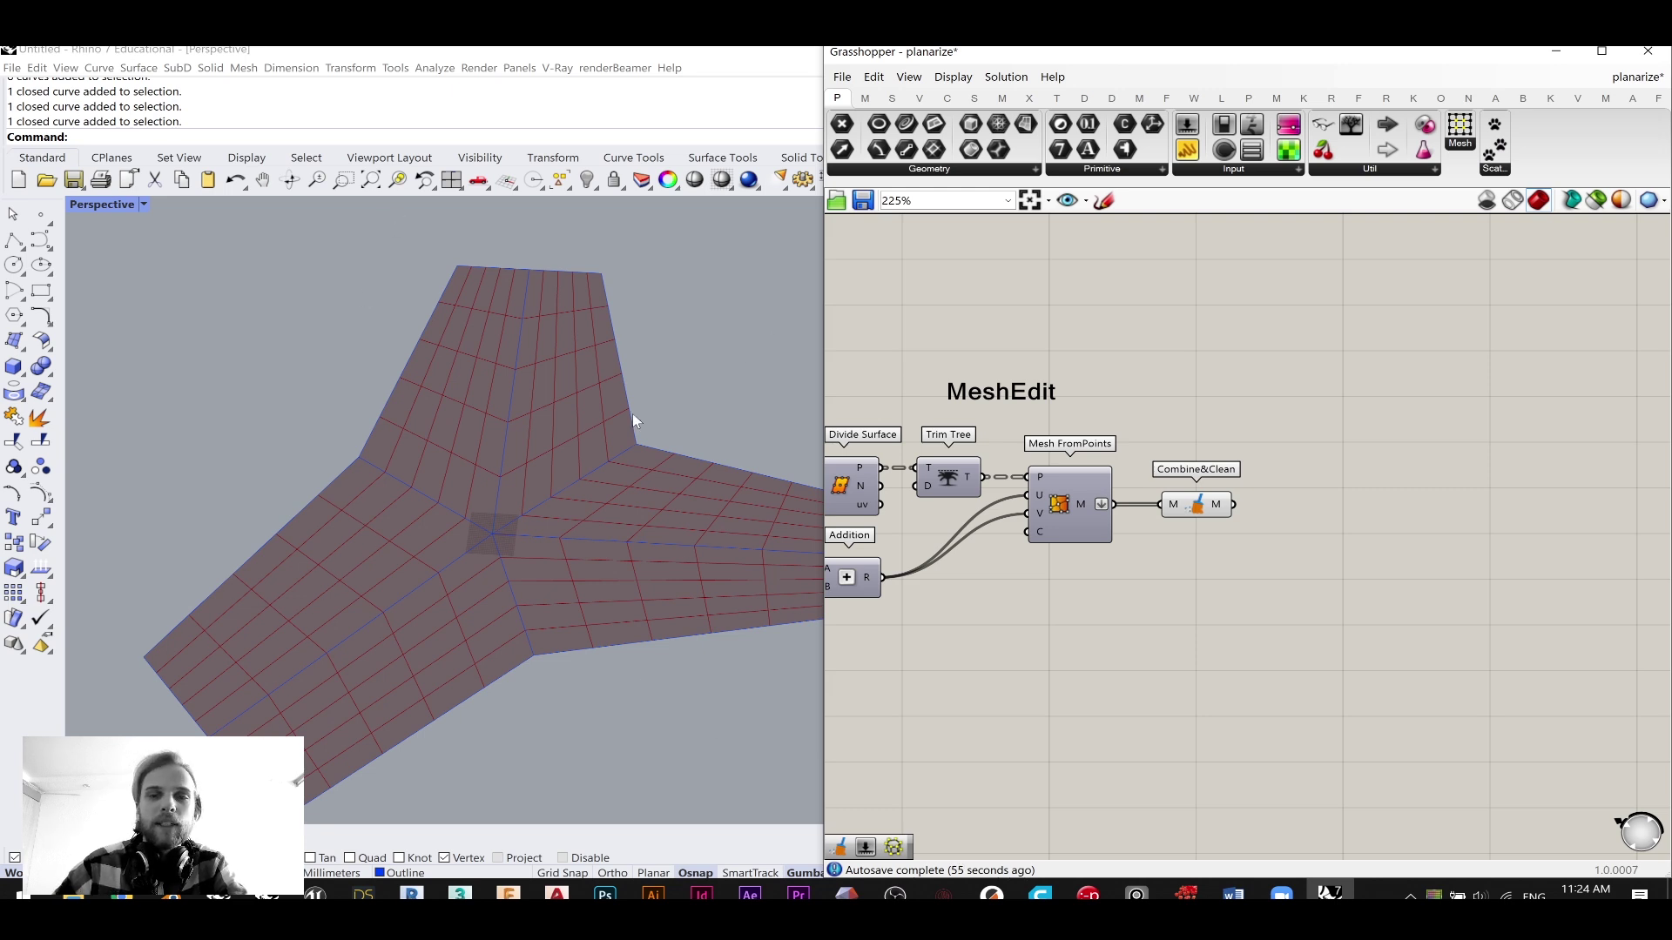
# - Add a Solver component and an Entwine component to the canvas after Combine&Clean
pyautogui.doubleClick(1361, 576)
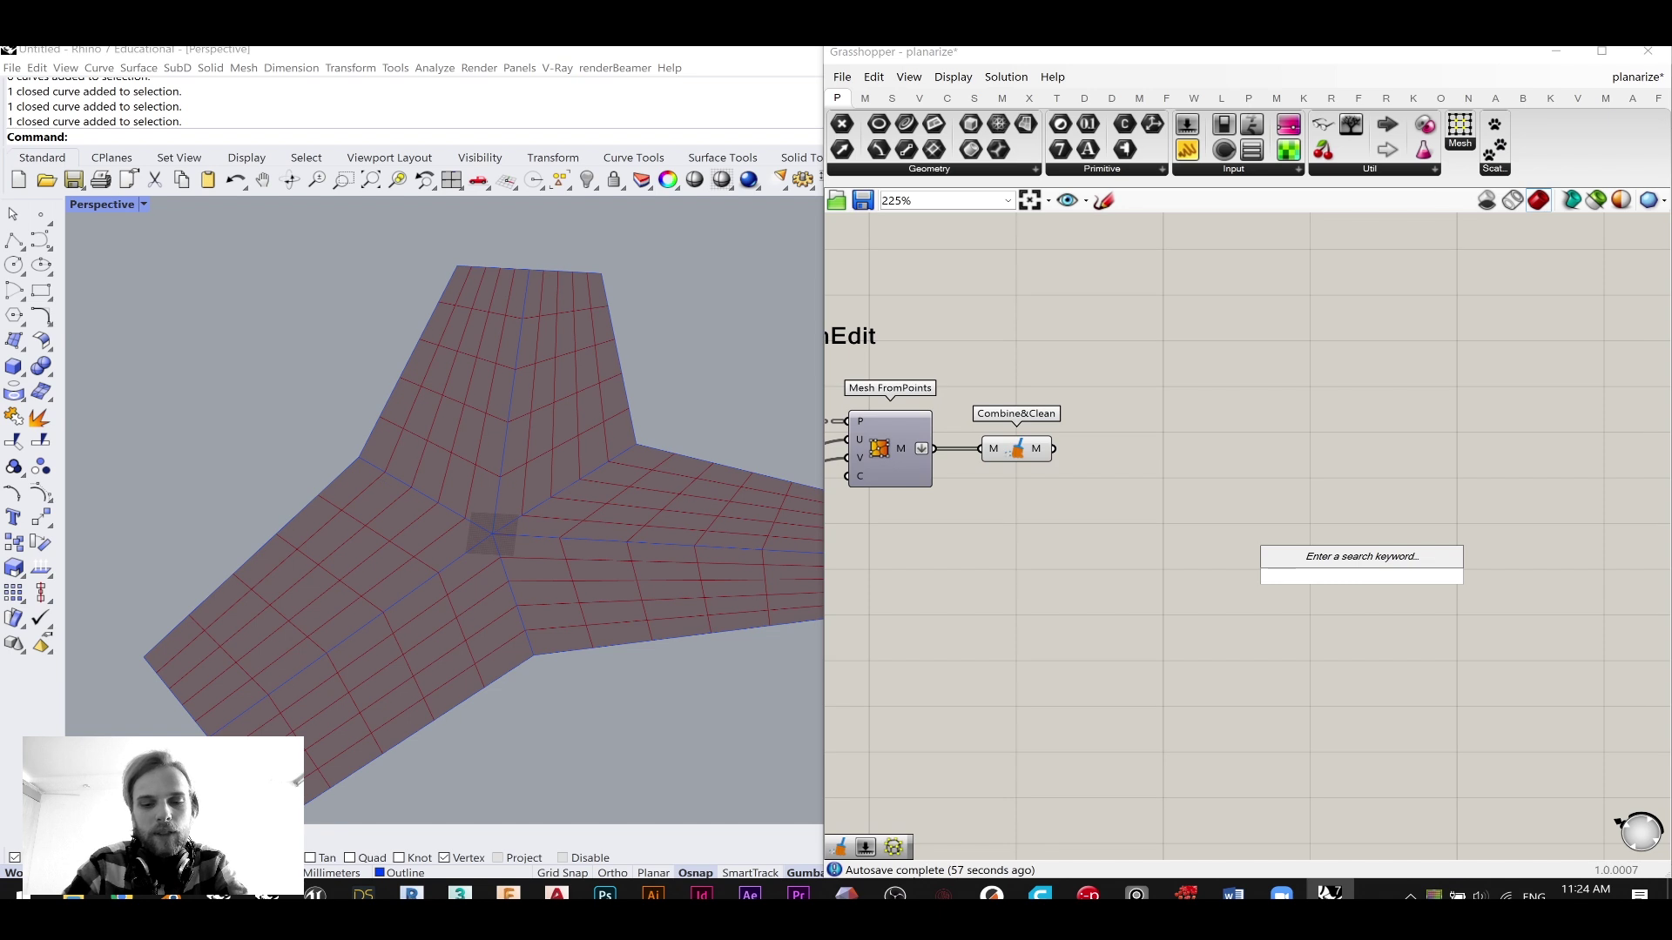
pyautogui.write('sol')
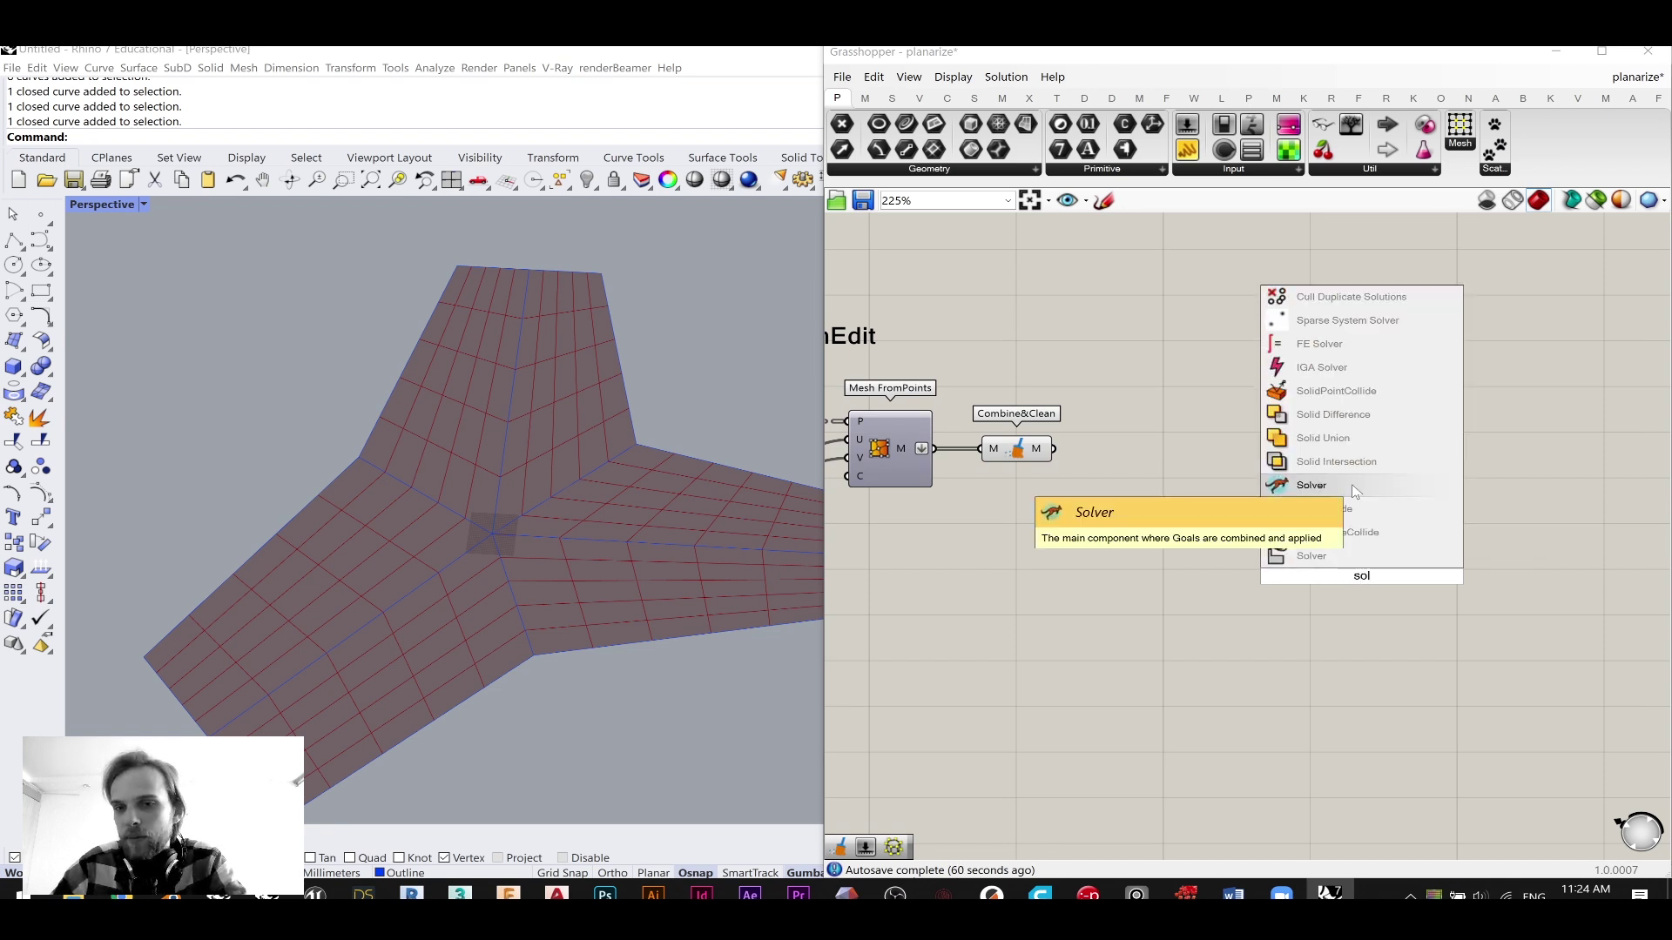
pyautogui.click(1315, 485)
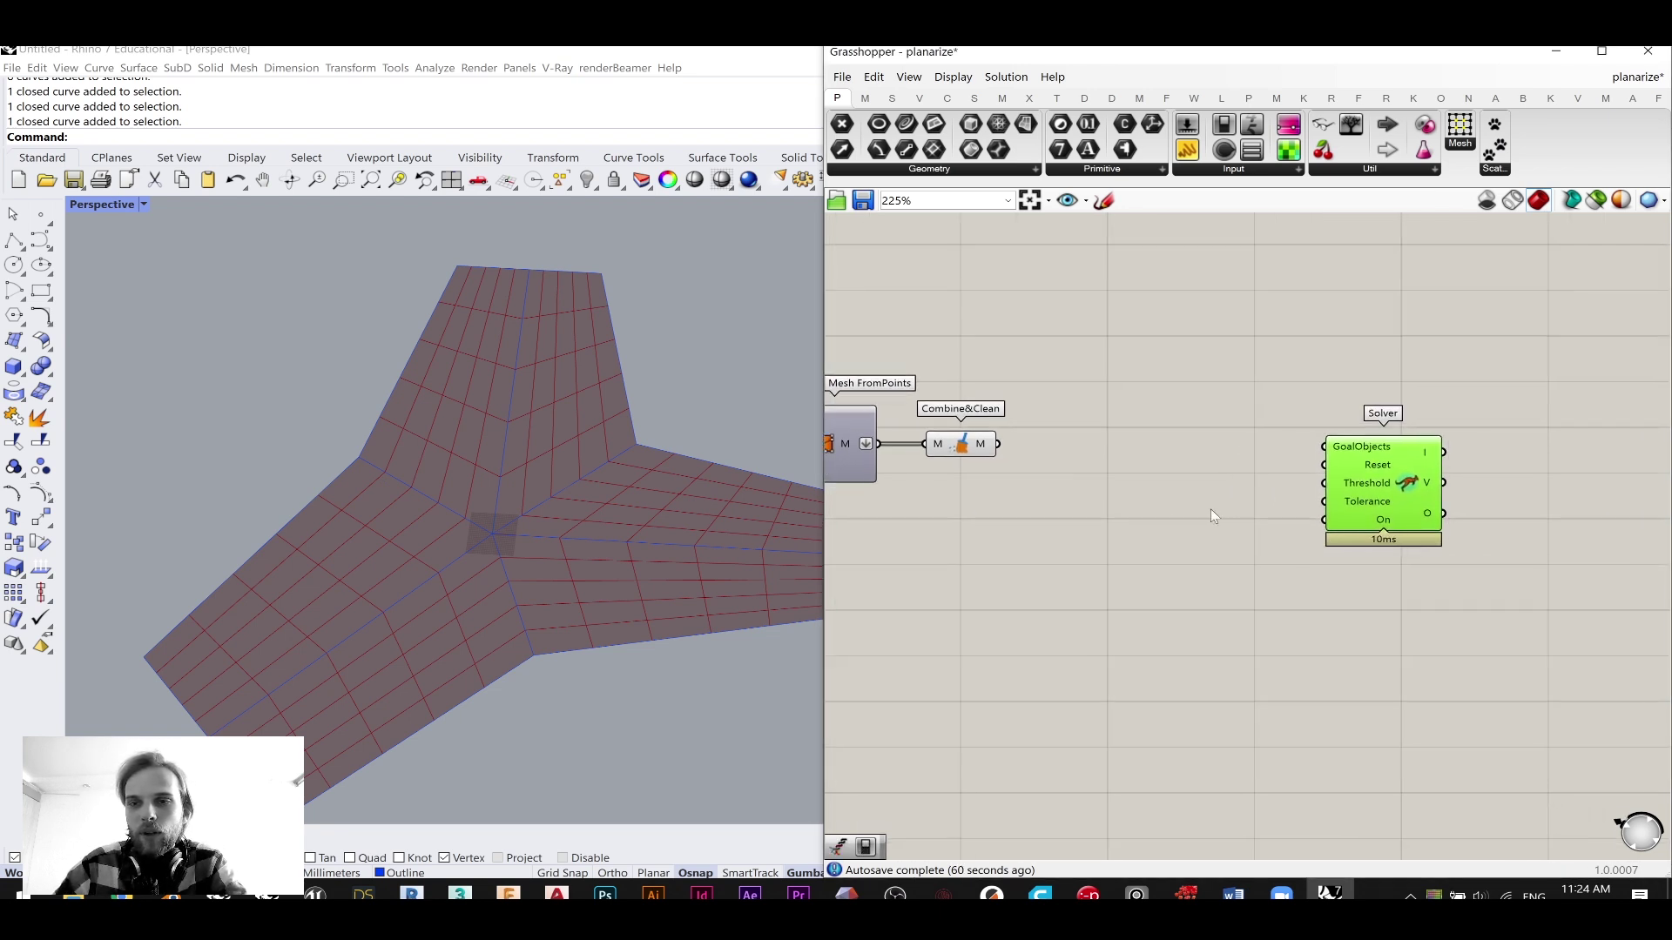
pyautogui.doubleClick(1167, 514)
pyautogui.write('env')
pyautogui.press('BackSpace')
pyautogui.write('twi')
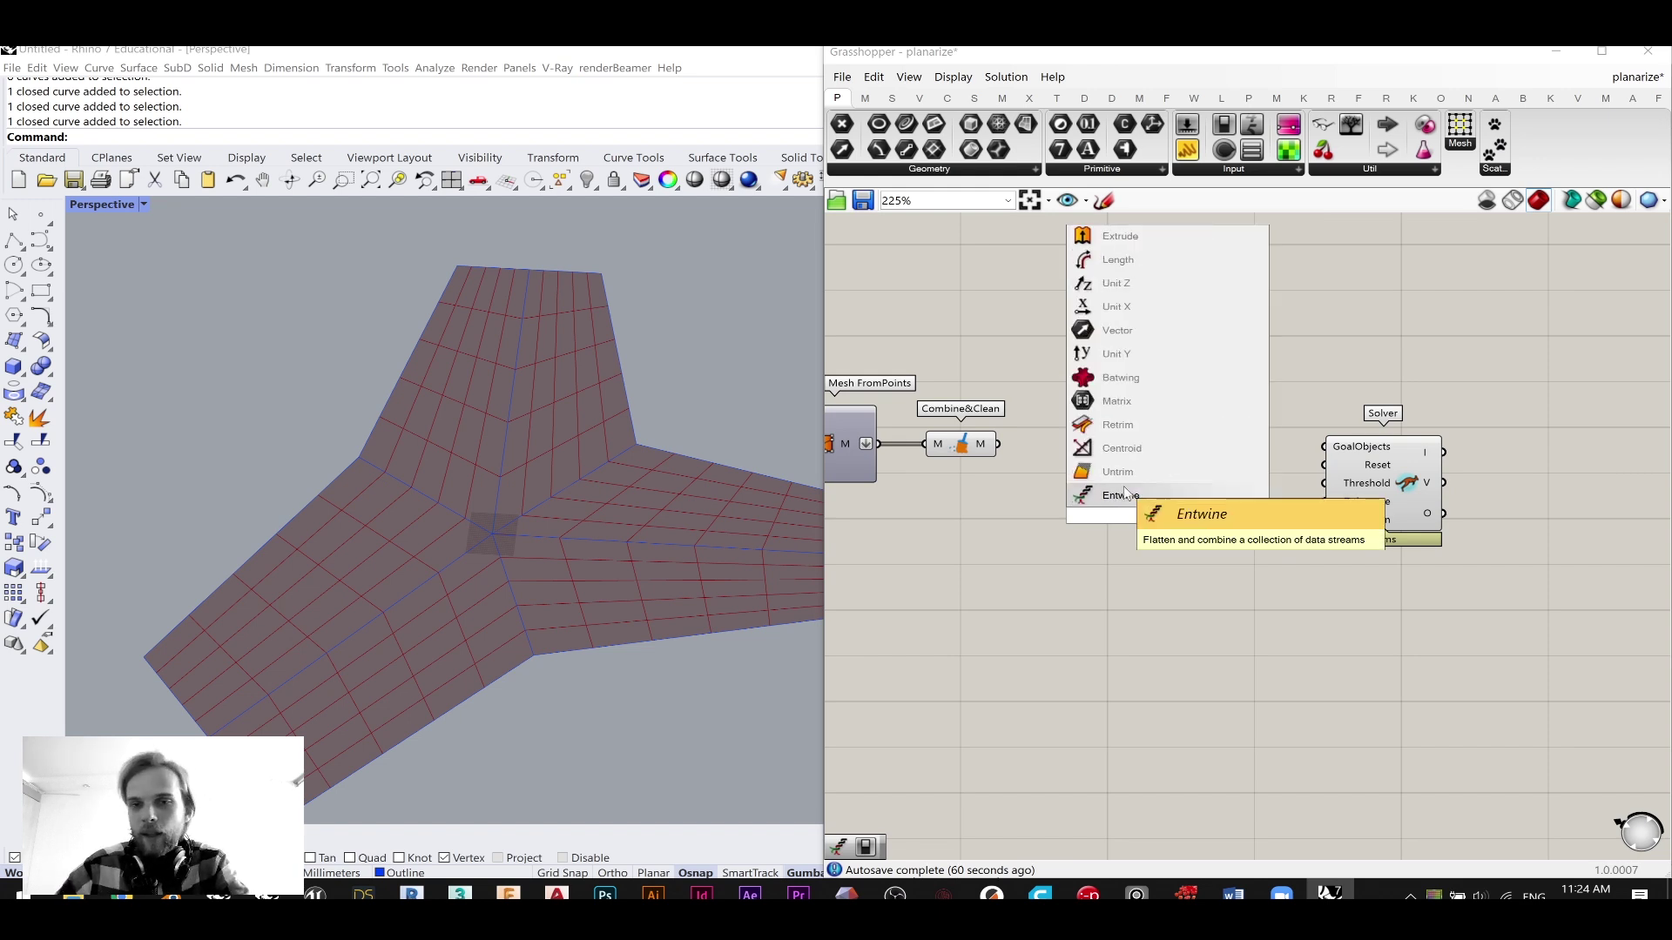
pyautogui.click(1125, 493)
# - Connect the Entwine output to the Solver's GoalObjects input and position the two components together
pyautogui.scroll(6, 1132, 486)
pyautogui.scroll(-4, 1270, 404)
pyautogui.moveTo(1270, 403); pyautogui.dragTo(1164, 501, button='right')
pyautogui.moveTo(1223, 444); pyautogui.dragTo(1275, 470)
pyautogui.moveTo(1306, 469); pyautogui.dragTo(1426, 499)
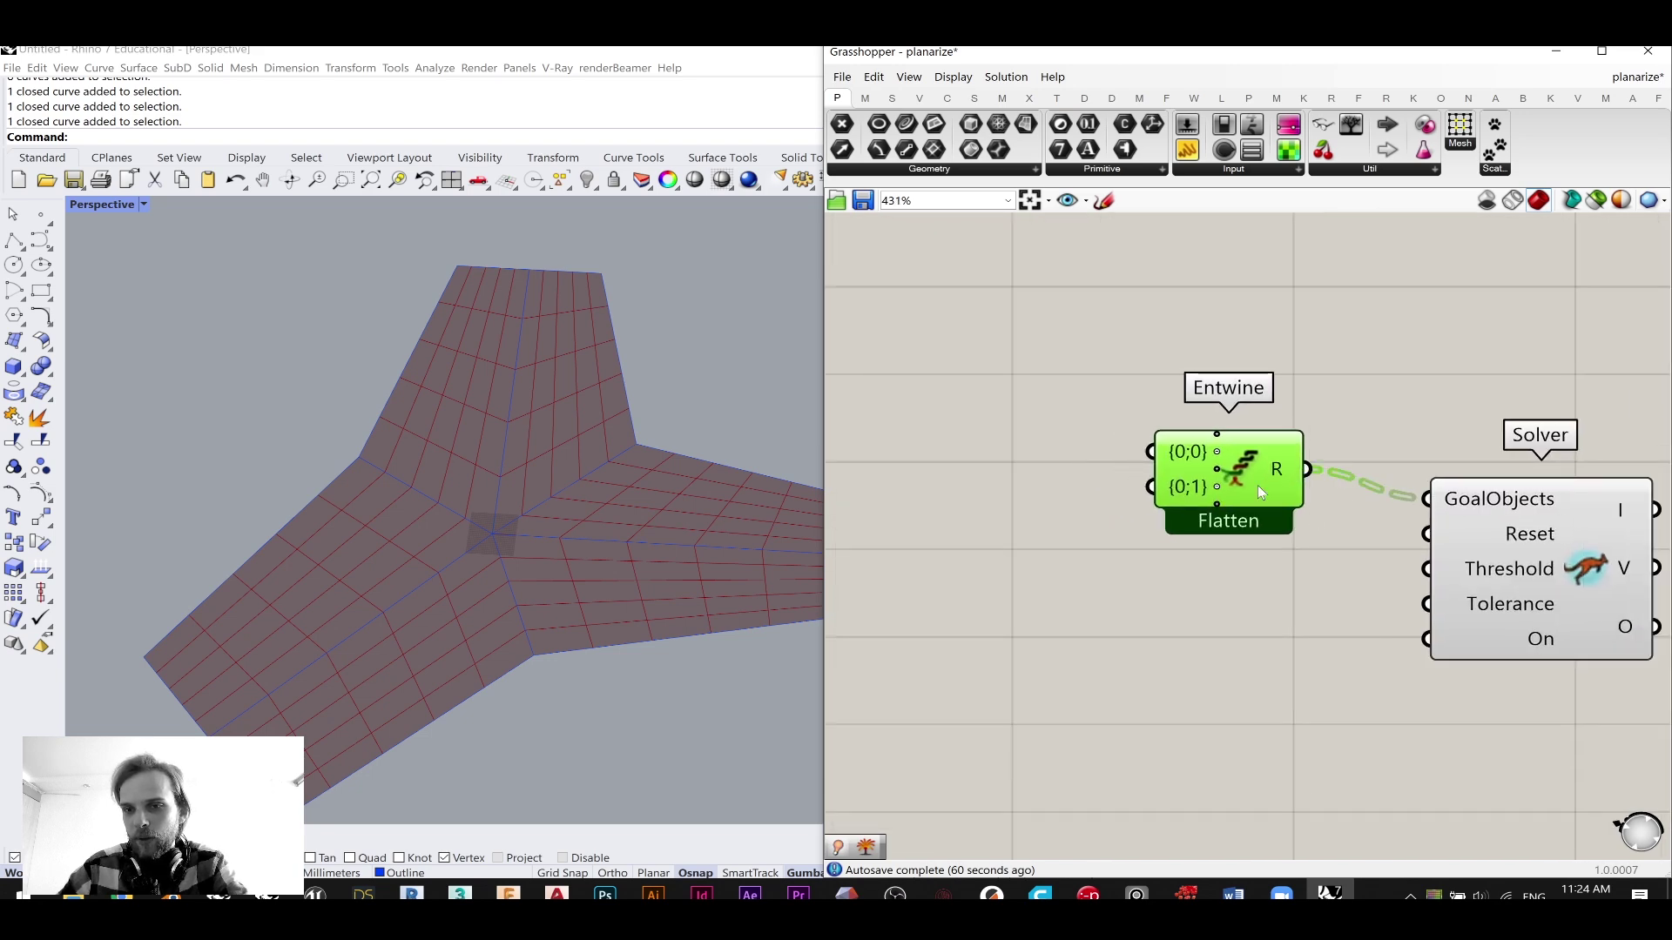
pyautogui.moveTo(1260, 498); pyautogui.dragTo(1325, 499)
pyautogui.scroll(-2, 1225, 522)
pyautogui.moveTo(1377, 595); pyautogui.dragTo(1151, 395)
pyautogui.moveTo(1297, 461); pyautogui.dragTo(1357, 476)
pyautogui.click(1084, 426)
pyautogui.scroll(2, 1085, 426)
# - Add a Show component and wire it between the Combine&Clean mesh output and Entwine's {0;0} input
pyautogui.doubleClick(1084, 425)
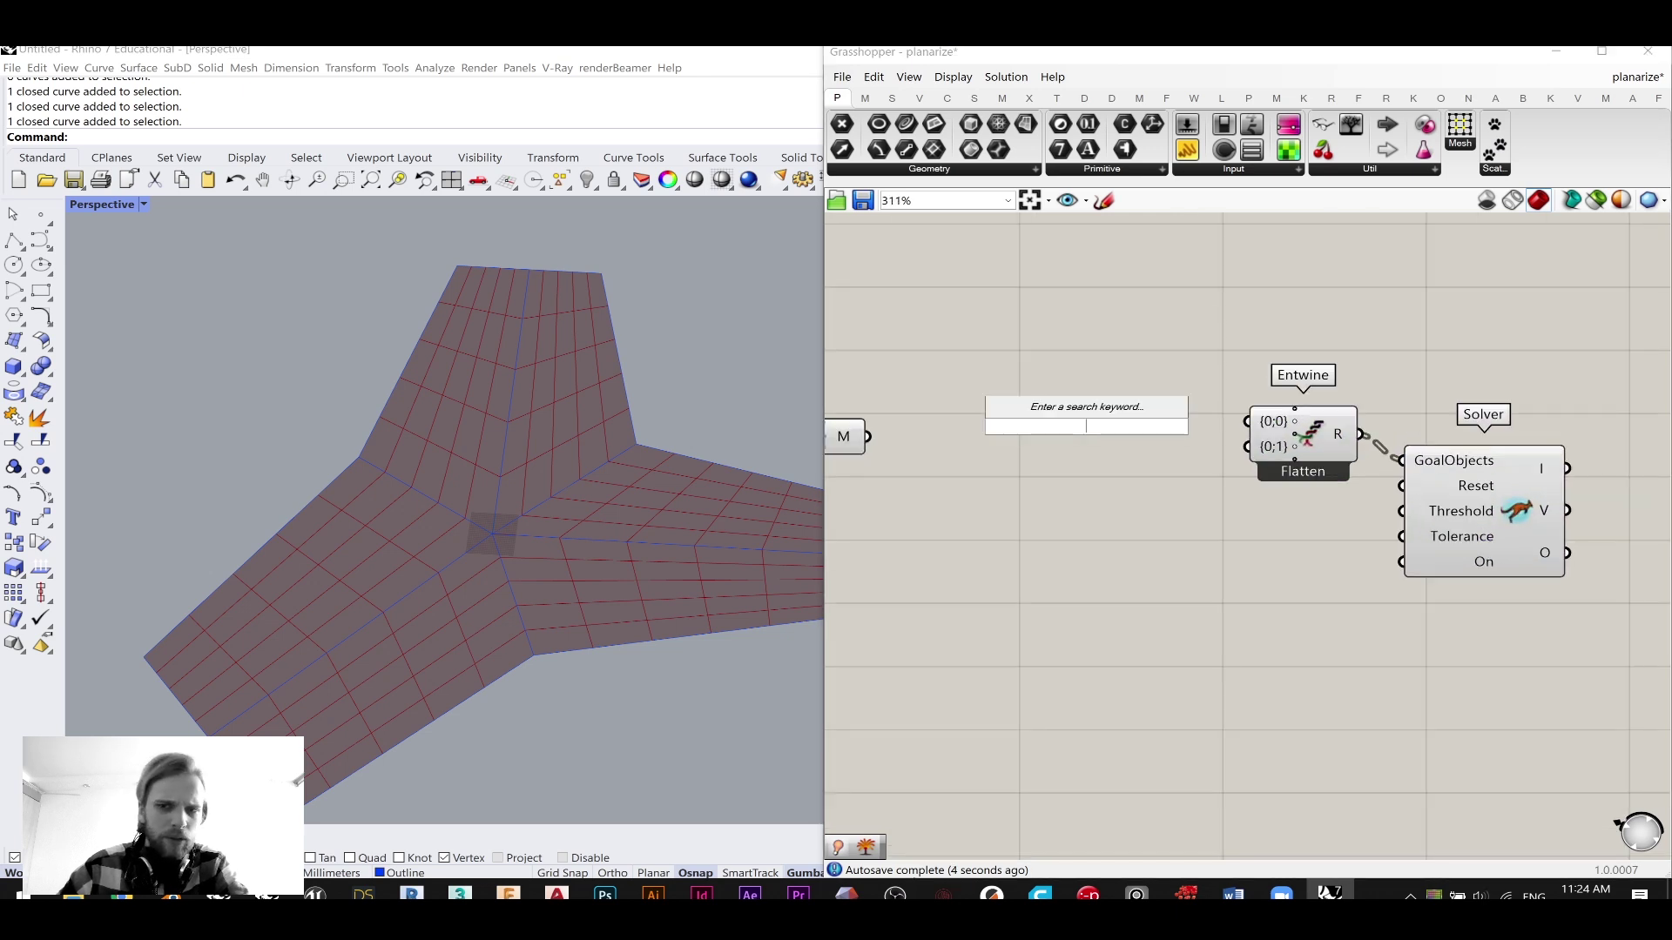
pyautogui.write('sho')
pyautogui.press('Return')
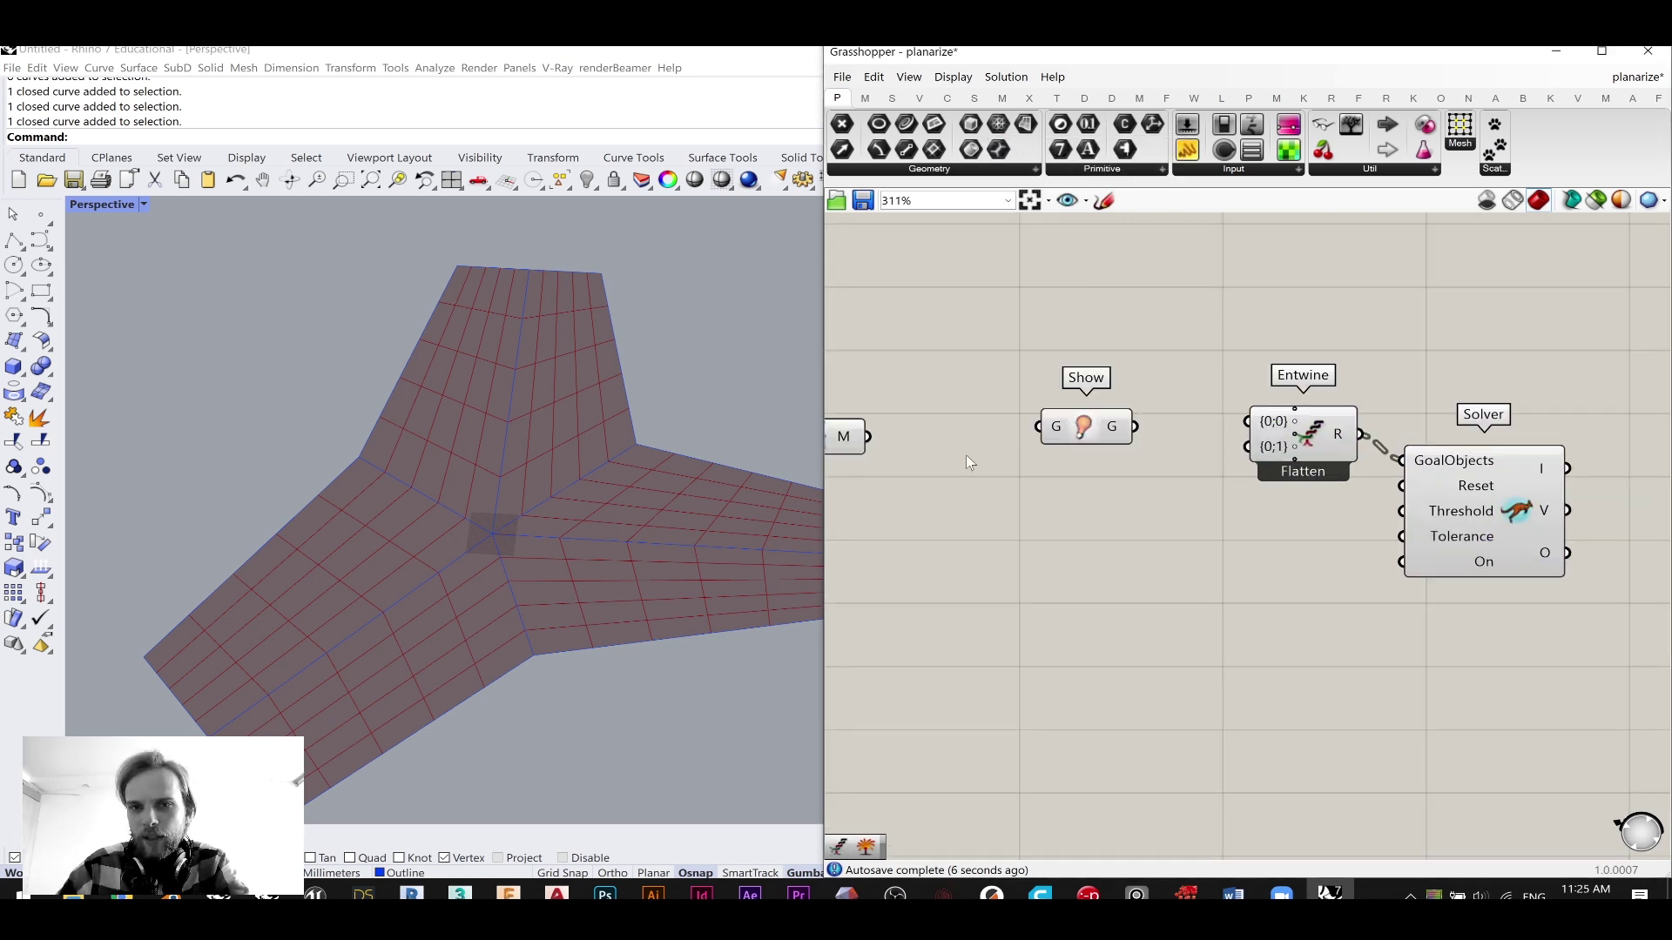
pyautogui.moveTo(981, 459); pyautogui.dragTo(1119, 479, button='right')
pyautogui.moveTo(1010, 461); pyautogui.dragTo(1389, 446)
pyautogui.moveTo(1254, 433); pyautogui.dragTo(1332, 420)
pyautogui.moveTo(1219, 479); pyautogui.dragTo(1318, 452, button='right')
# - Add a Mesh UnifyNormals component and wire it between Combine&Clean and Show
pyautogui.doubleClick(1130, 478)
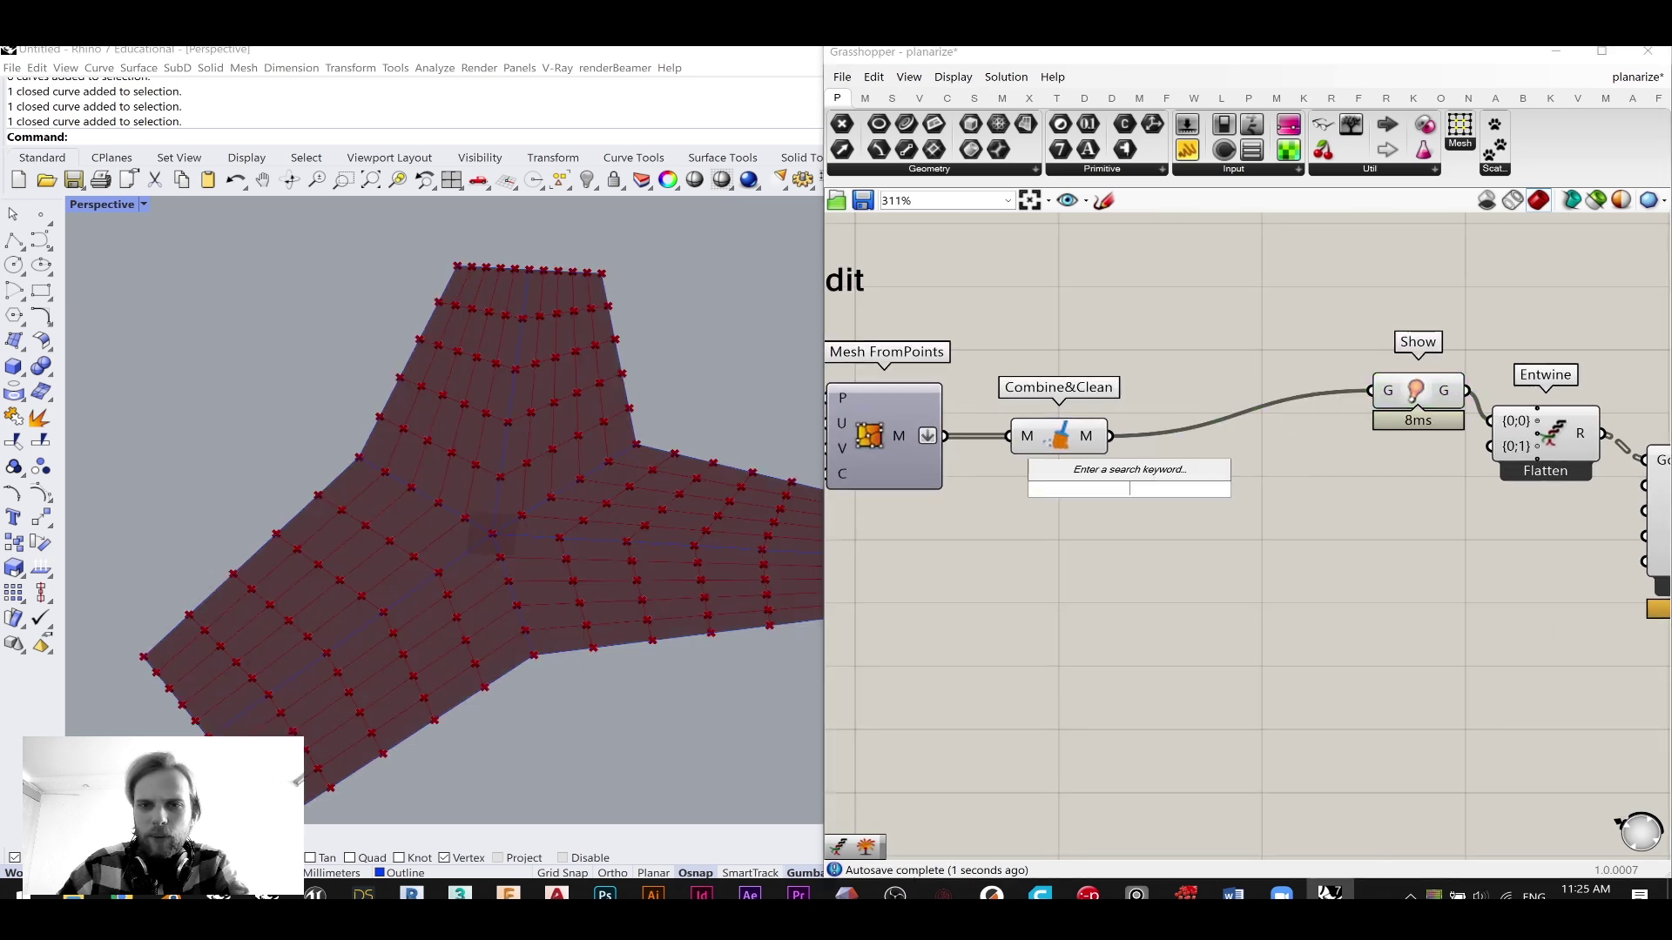
pyautogui.write('uni')
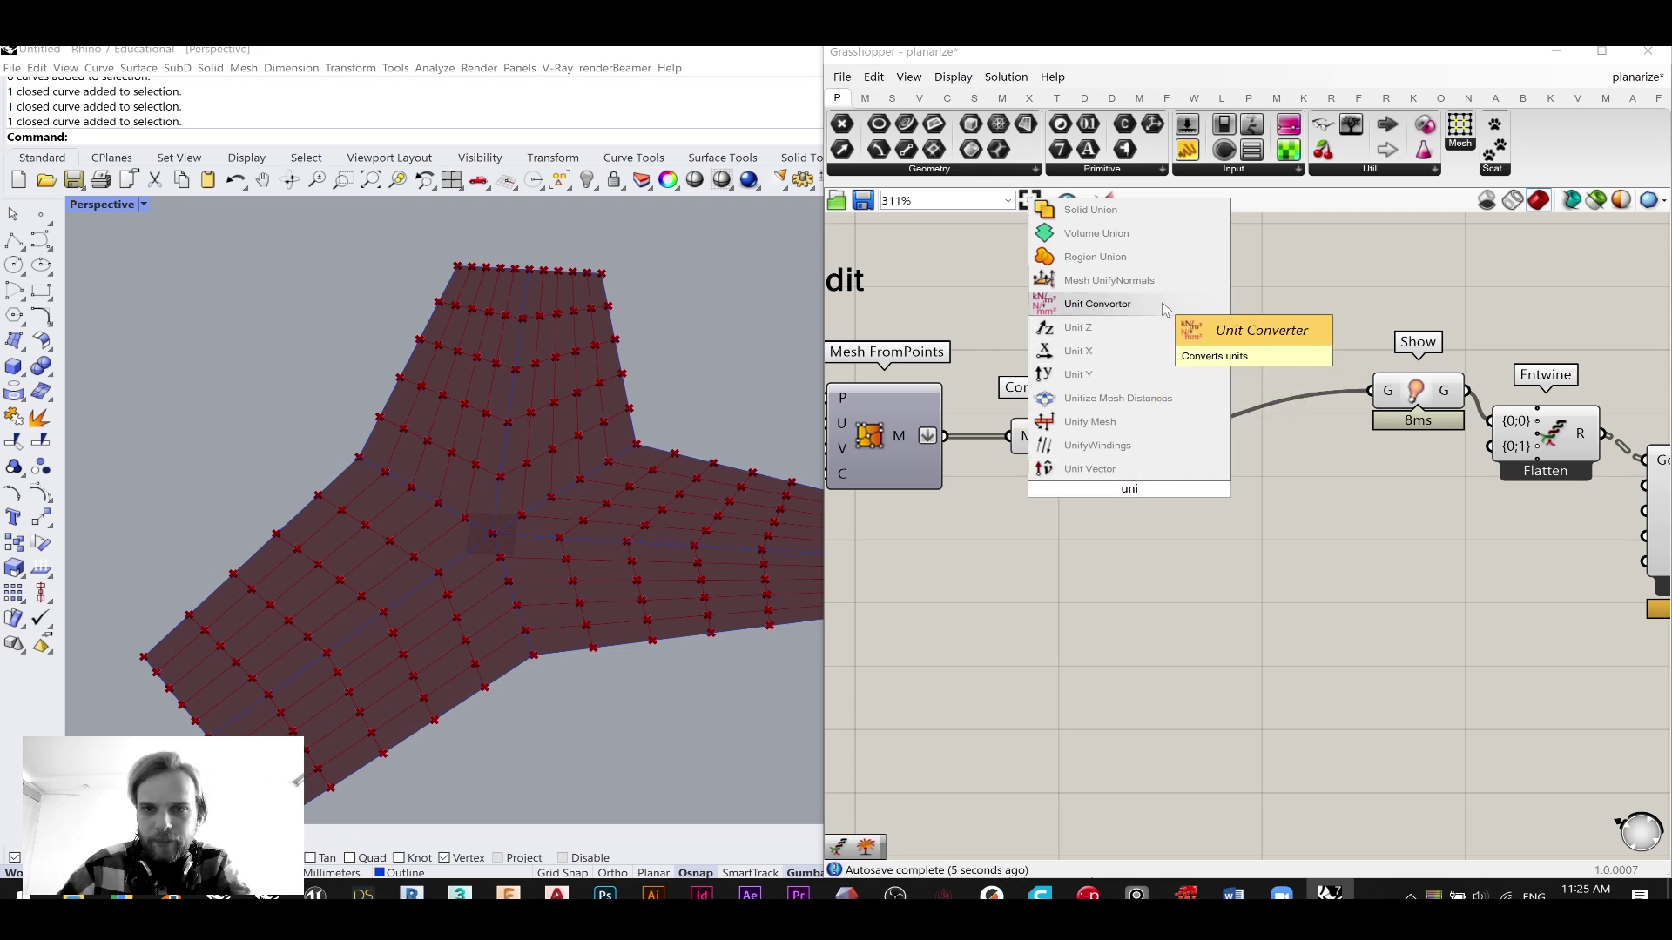
pyautogui.click(1108, 280)
pyautogui.moveTo(1123, 490); pyautogui.dragTo(1219, 490)
pyautogui.scroll(3, 1131, 452)
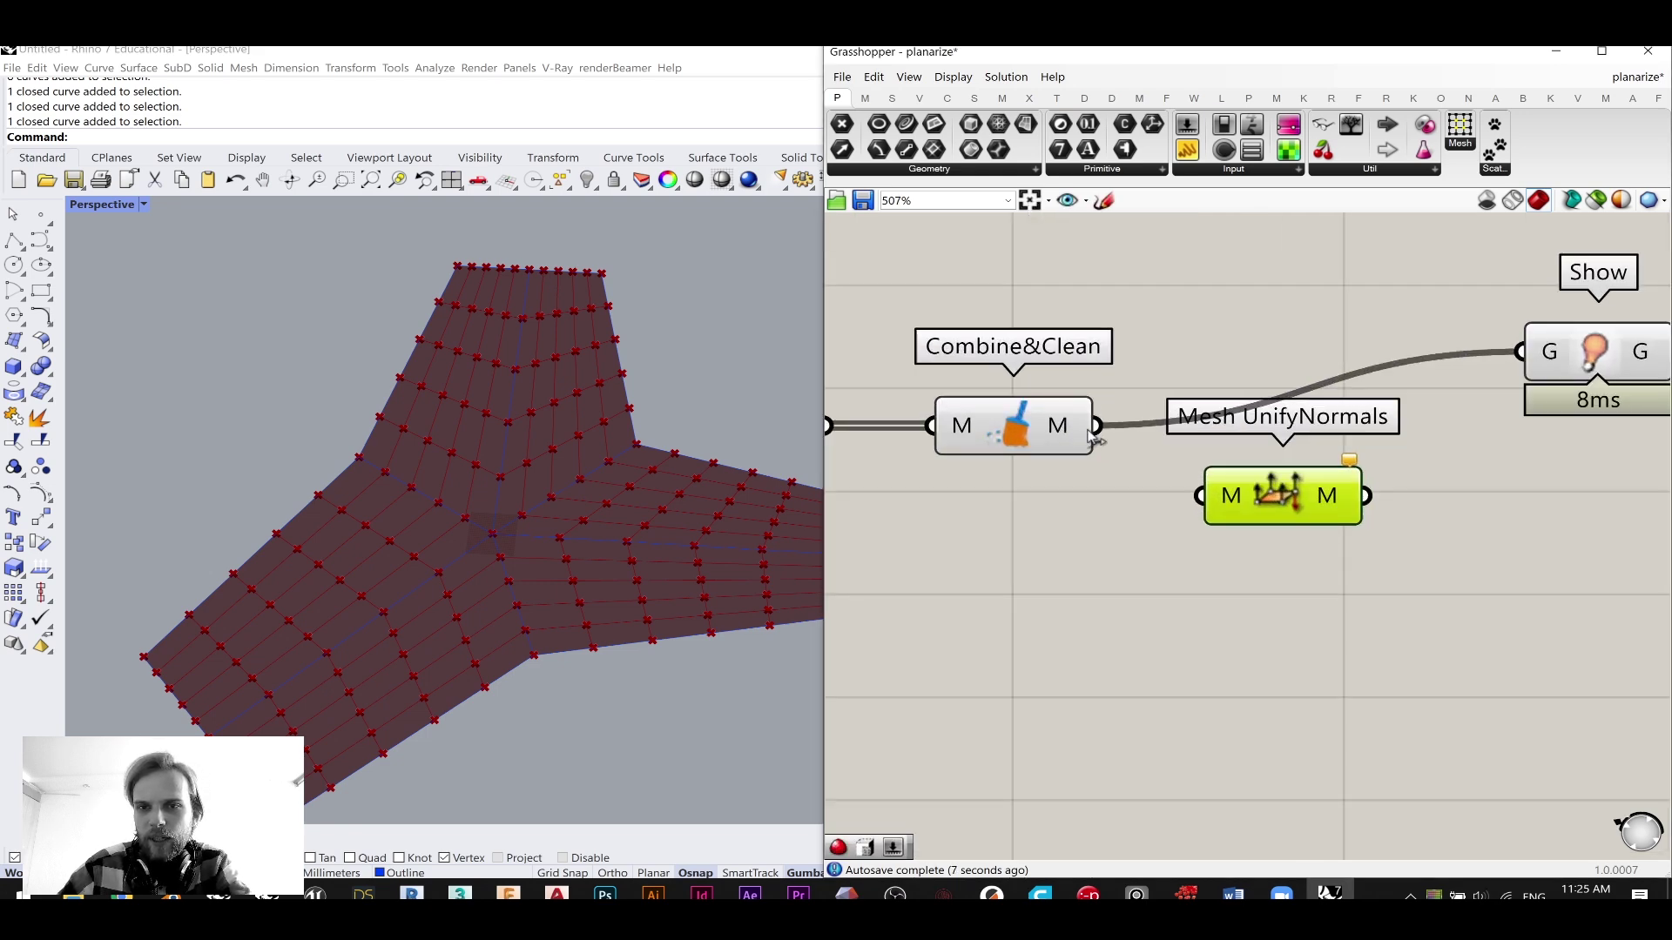
pyautogui.moveTo(1098, 426); pyautogui.dragTo(1213, 430)
pyautogui.moveTo(1325, 425); pyautogui.dragTo(1519, 352)
# - Turn off the preview of the Combine&Clean and Mesh UnifyNormals components
pyautogui.moveTo(1301, 579); pyautogui.dragTo(955, 373)
pyautogui.middleClick(957, 365)
pyautogui.click(917, 329)
pyautogui.click(1280, 483)
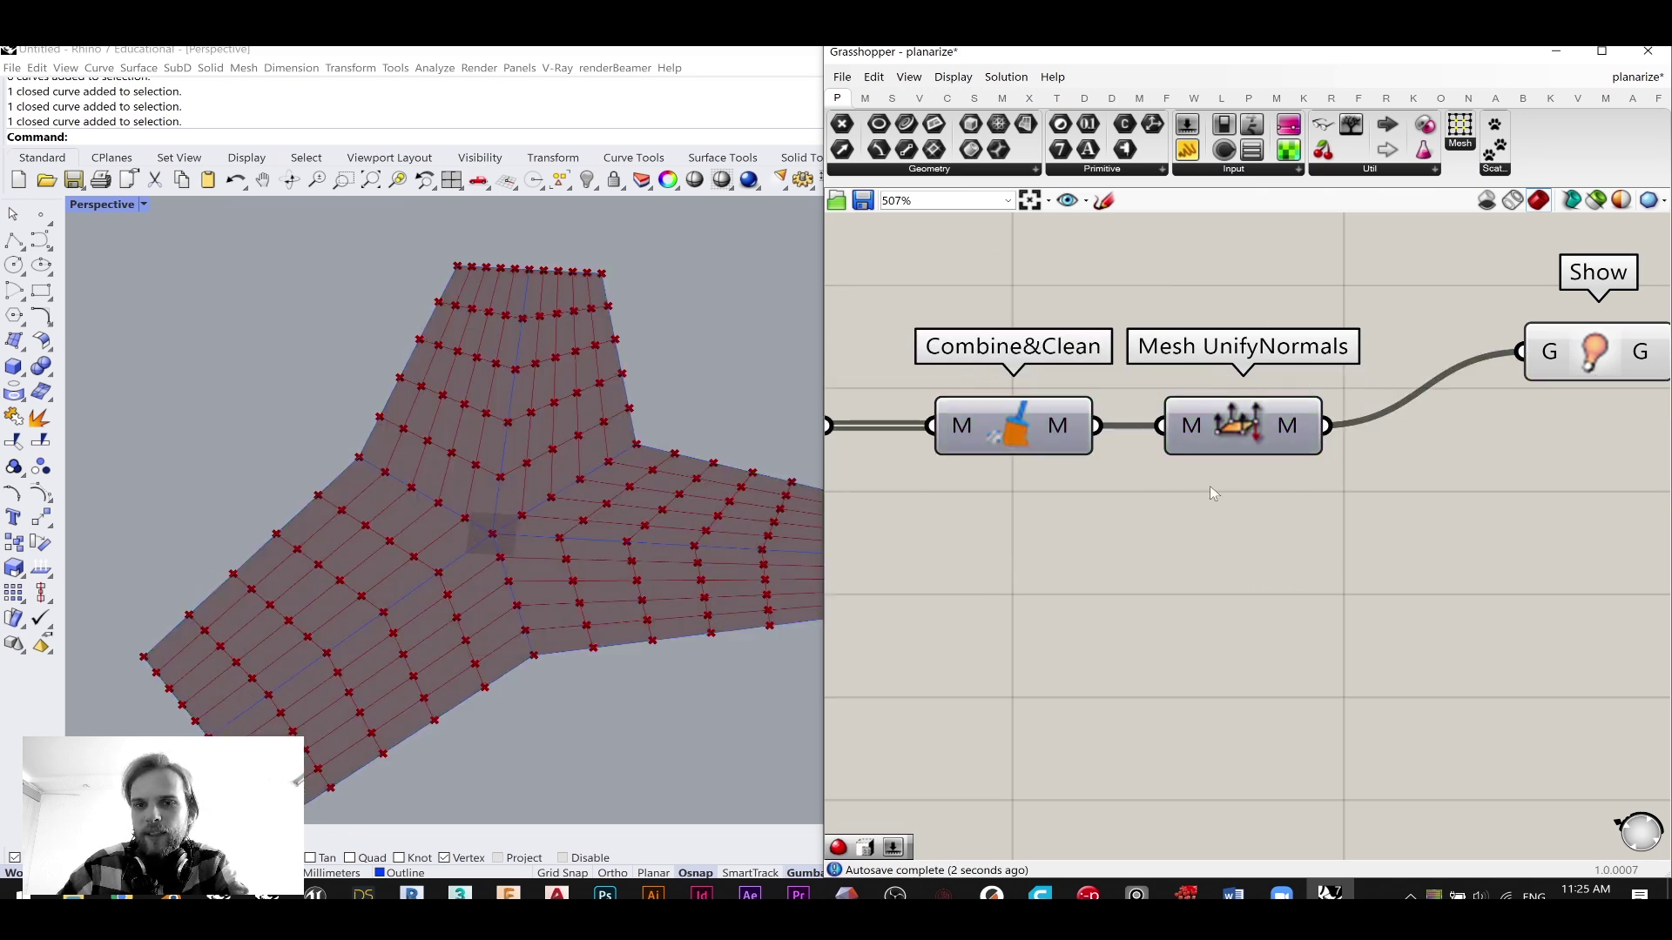
# - Nudge the Mesh UnifyNormals component slightly away from Combine&Clean
pyautogui.scroll(-4, 1209, 486)
pyautogui.moveTo(1152, 500); pyautogui.dragTo(1272, 478, button='right')
pyautogui.moveTo(1383, 458); pyautogui.dragTo(1132, 461, button='right')
pyautogui.scroll(2, 1131, 461)
pyautogui.click(1105, 425)
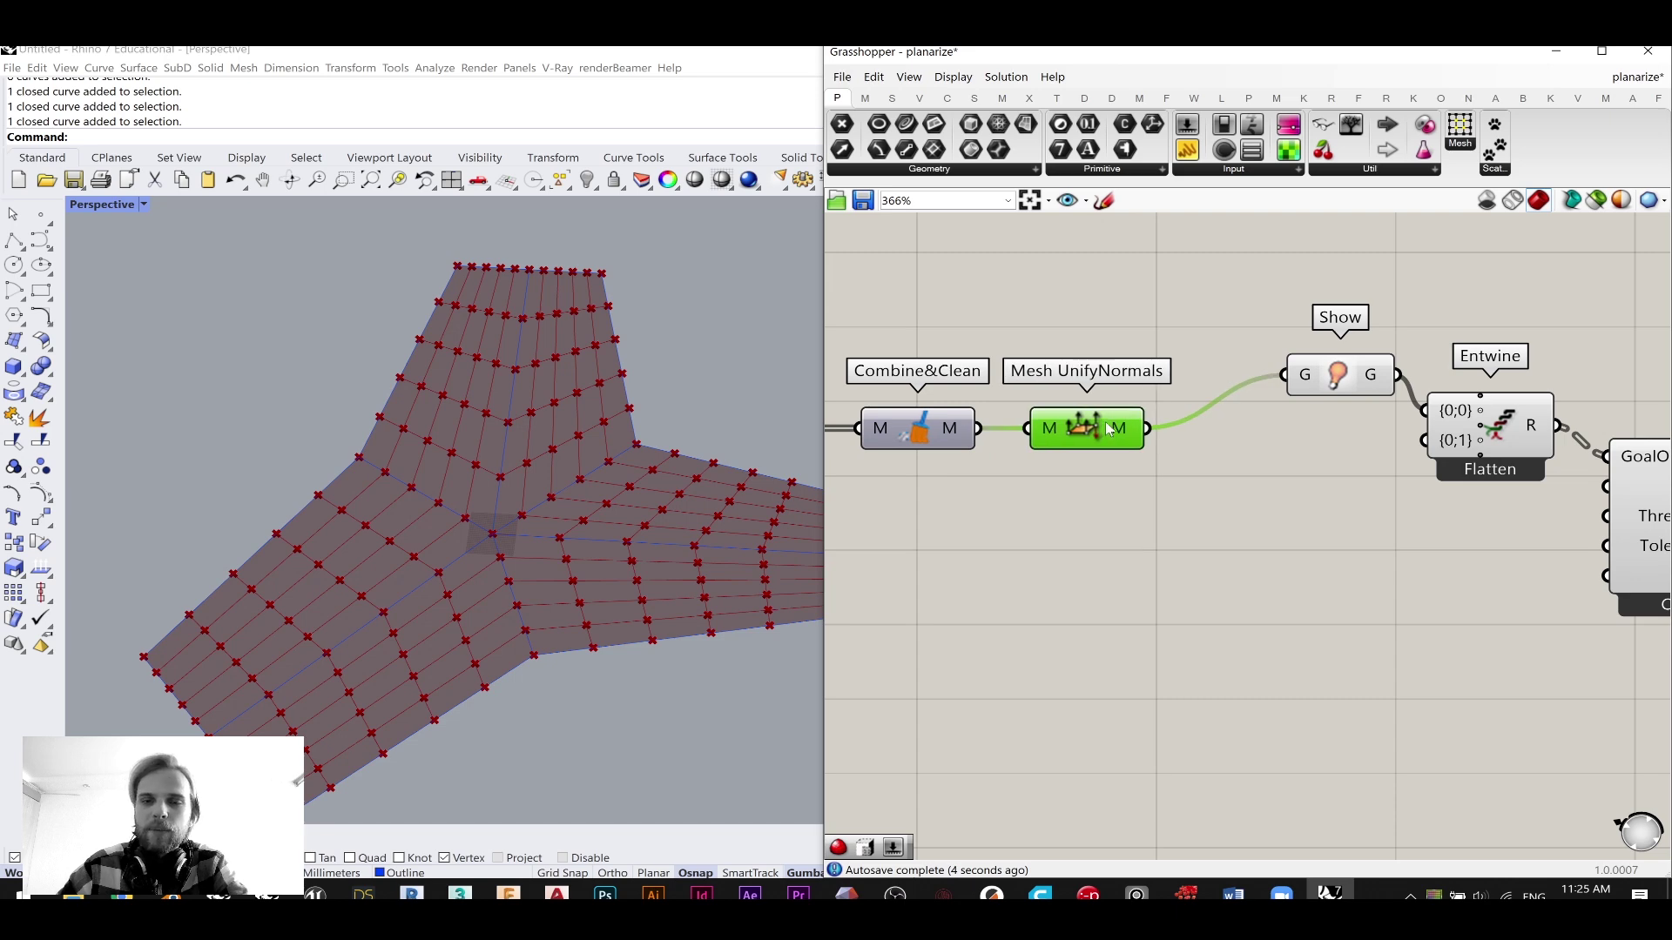
pyautogui.scroll(-2, 1024, 456)
pyautogui.scroll(2, 958, 392)
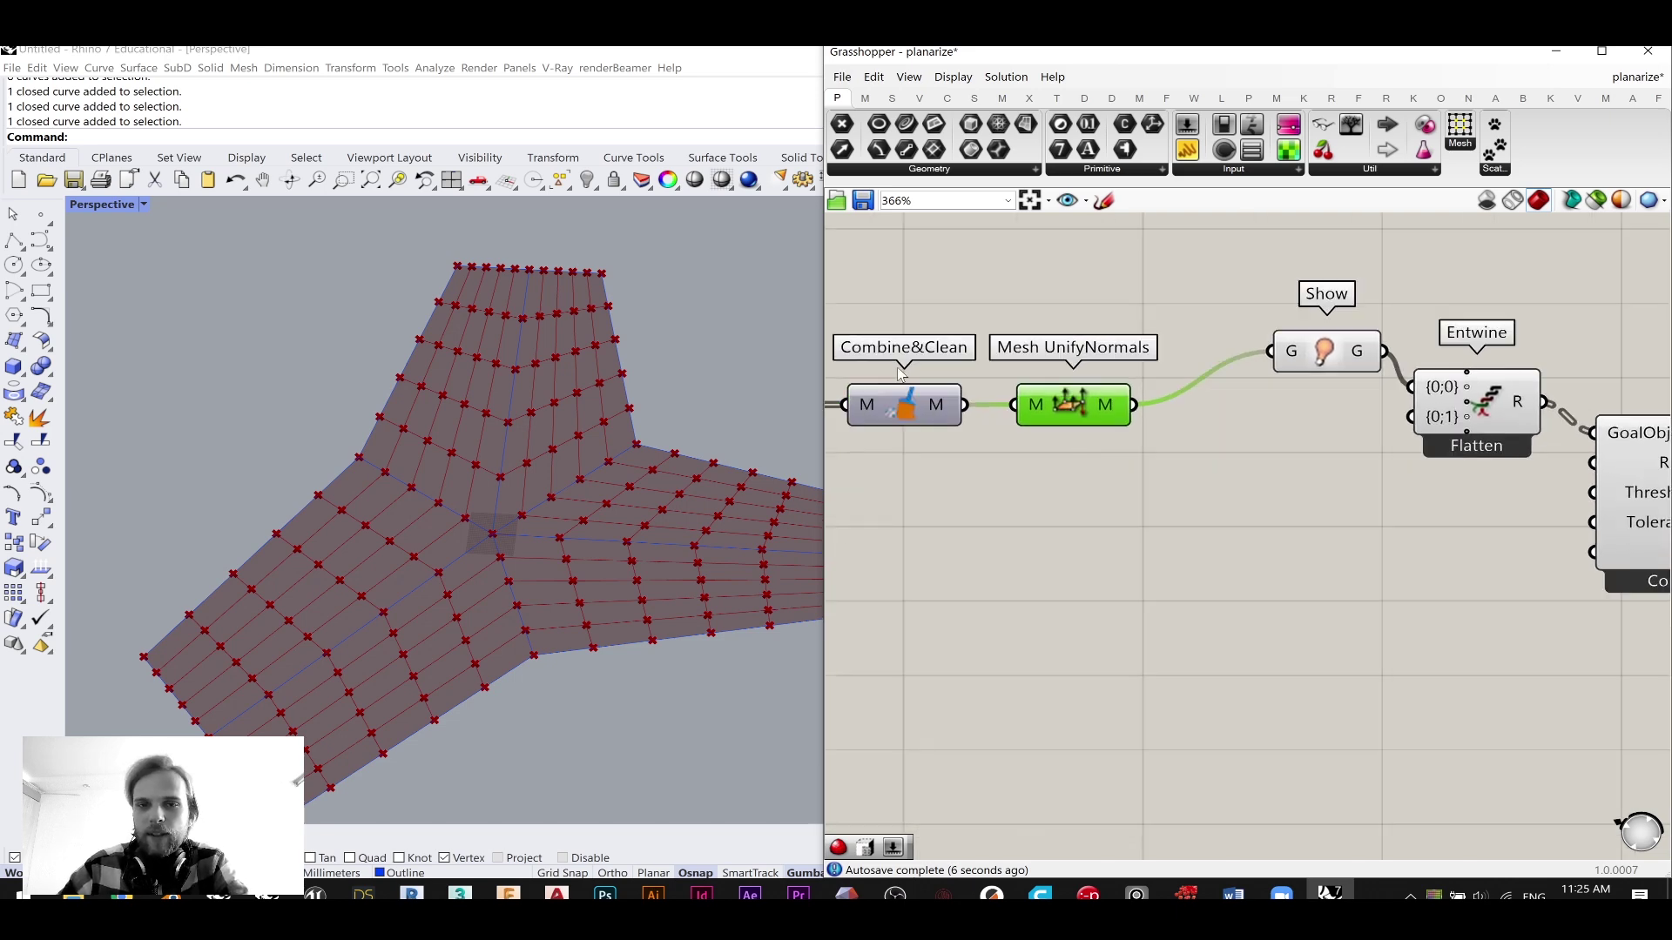
pyautogui.moveTo(1092, 409); pyautogui.dragTo(1104, 411)
pyautogui.click(1247, 483)
# - Space out the Show, Entwine and Solver components along the chain
pyautogui.moveTo(1247, 483); pyautogui.dragTo(1057, 448, button='right')
pyautogui.click(1128, 325)
pyautogui.moveTo(1126, 321); pyautogui.dragTo(1108, 320)
pyautogui.moveTo(1202, 484); pyautogui.dragTo(978, 490, button='right')
pyautogui.moveTo(1373, 610); pyautogui.dragTo(1111, 367)
pyautogui.moveTo(1110, 373); pyautogui.dragTo(1241, 379)
pyautogui.click(1070, 322)
pyautogui.moveTo(940, 327); pyautogui.dragTo(1022, 330)
pyautogui.moveTo(1403, 496); pyautogui.dragTo(1251, 435, button='right')
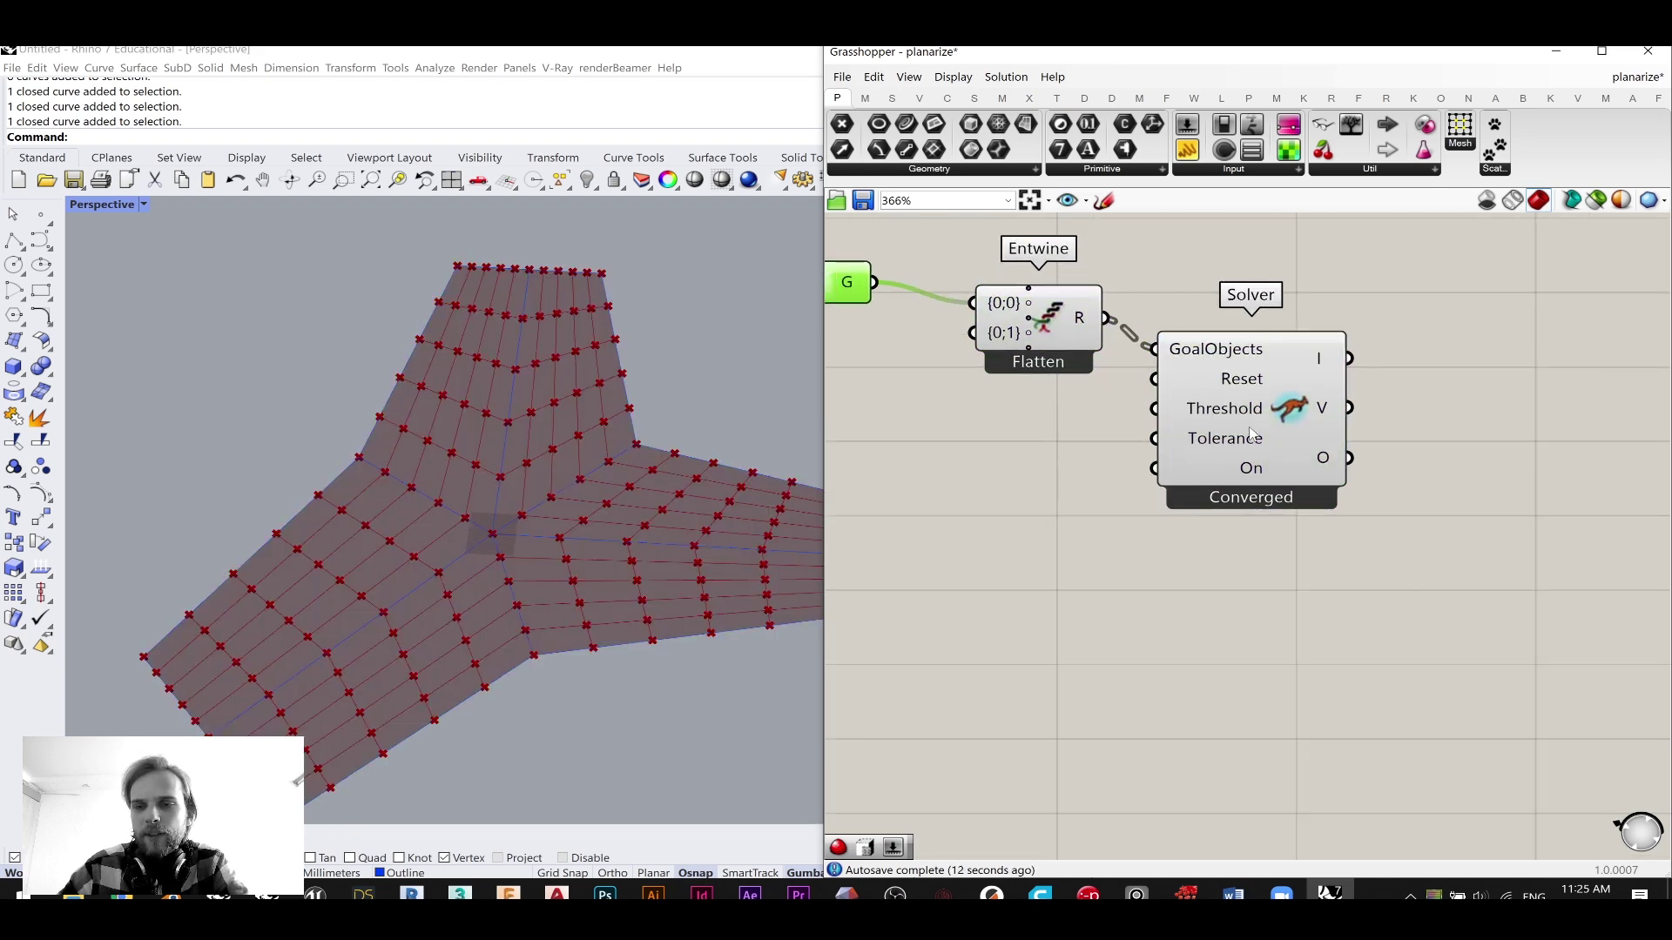
# - Add an Explode Tree component and connect the Solver's O output to it
pyautogui.doubleClick(1451, 546)
pyautogui.write('bang')
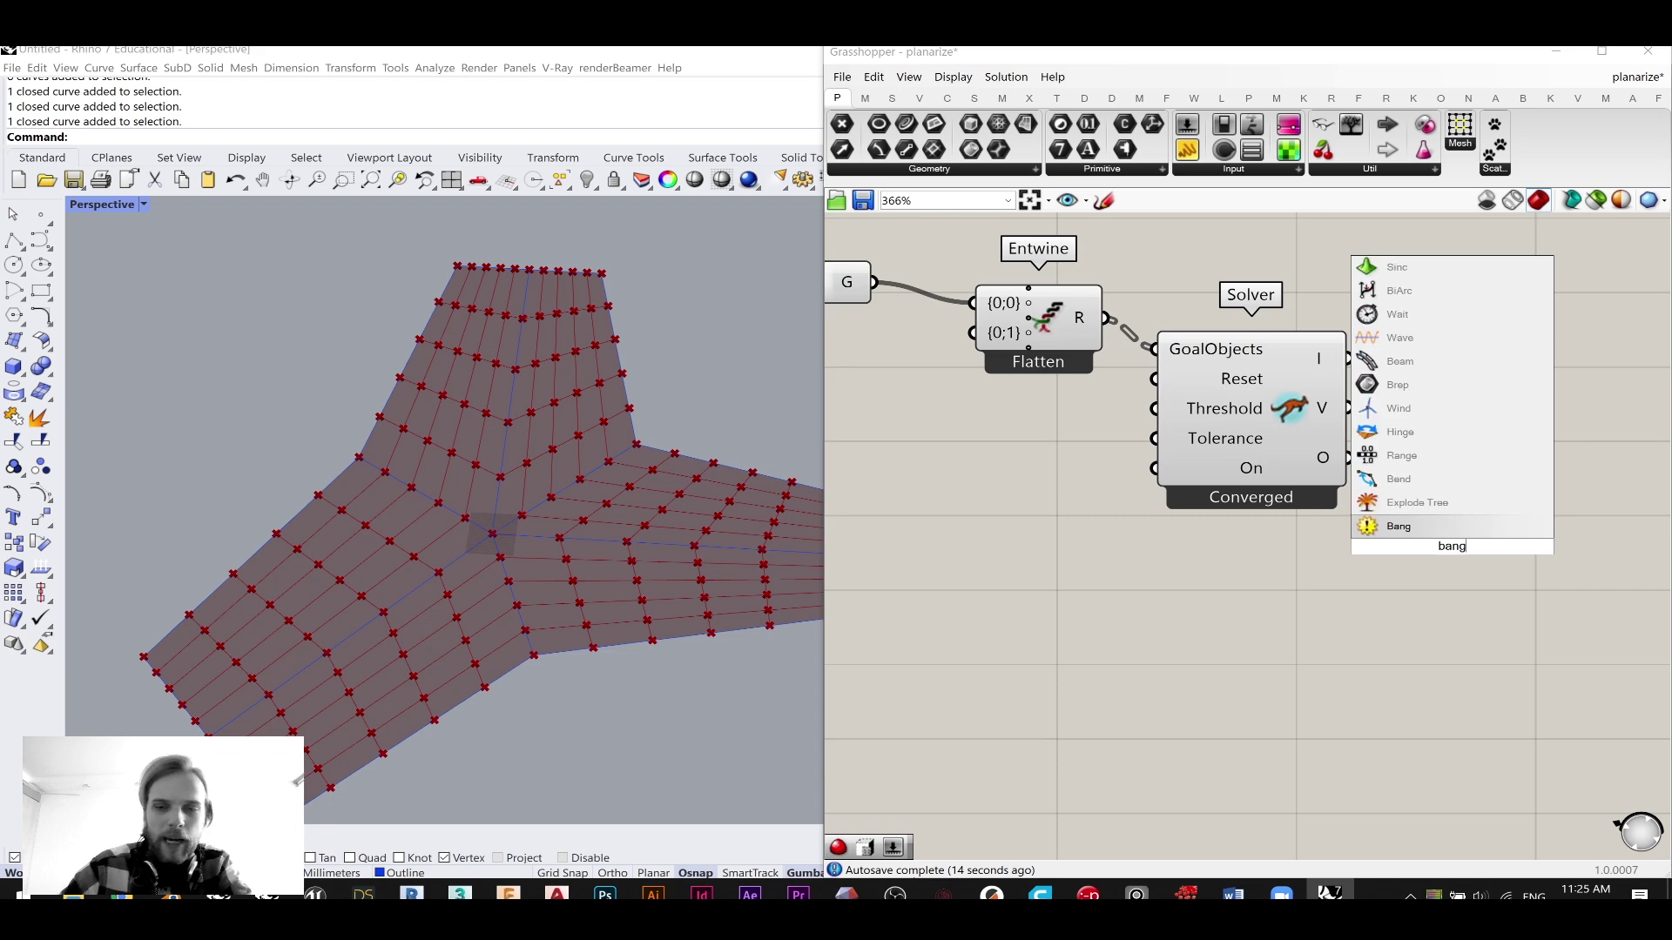
pyautogui.click(1471, 512)
pyautogui.moveTo(1348, 457); pyautogui.dragTo(1439, 474)
# - Add a Mesh parameter and connect Explode Tree's {0;0} branch to it
pyautogui.moveTo(1439, 474); pyautogui.dragTo(1194, 476, button='right')
pyautogui.doubleClick(1421, 470)
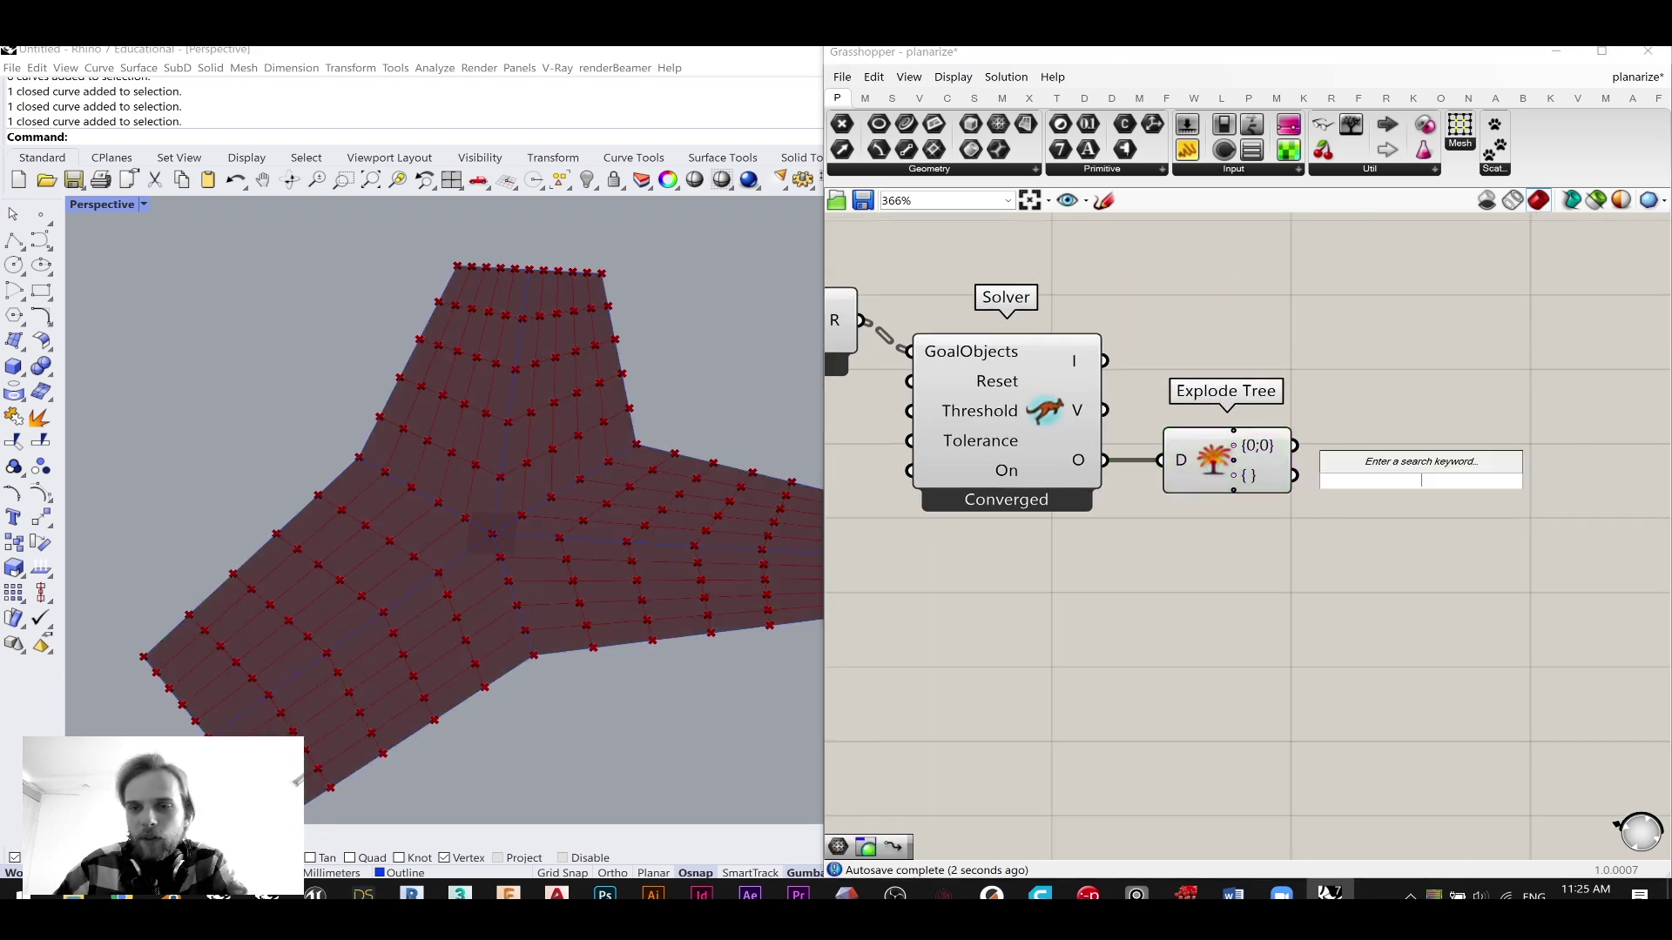
pyautogui.write('mesh')
pyautogui.press('Return')
pyautogui.moveTo(1294, 446); pyautogui.dragTo(1332, 446)
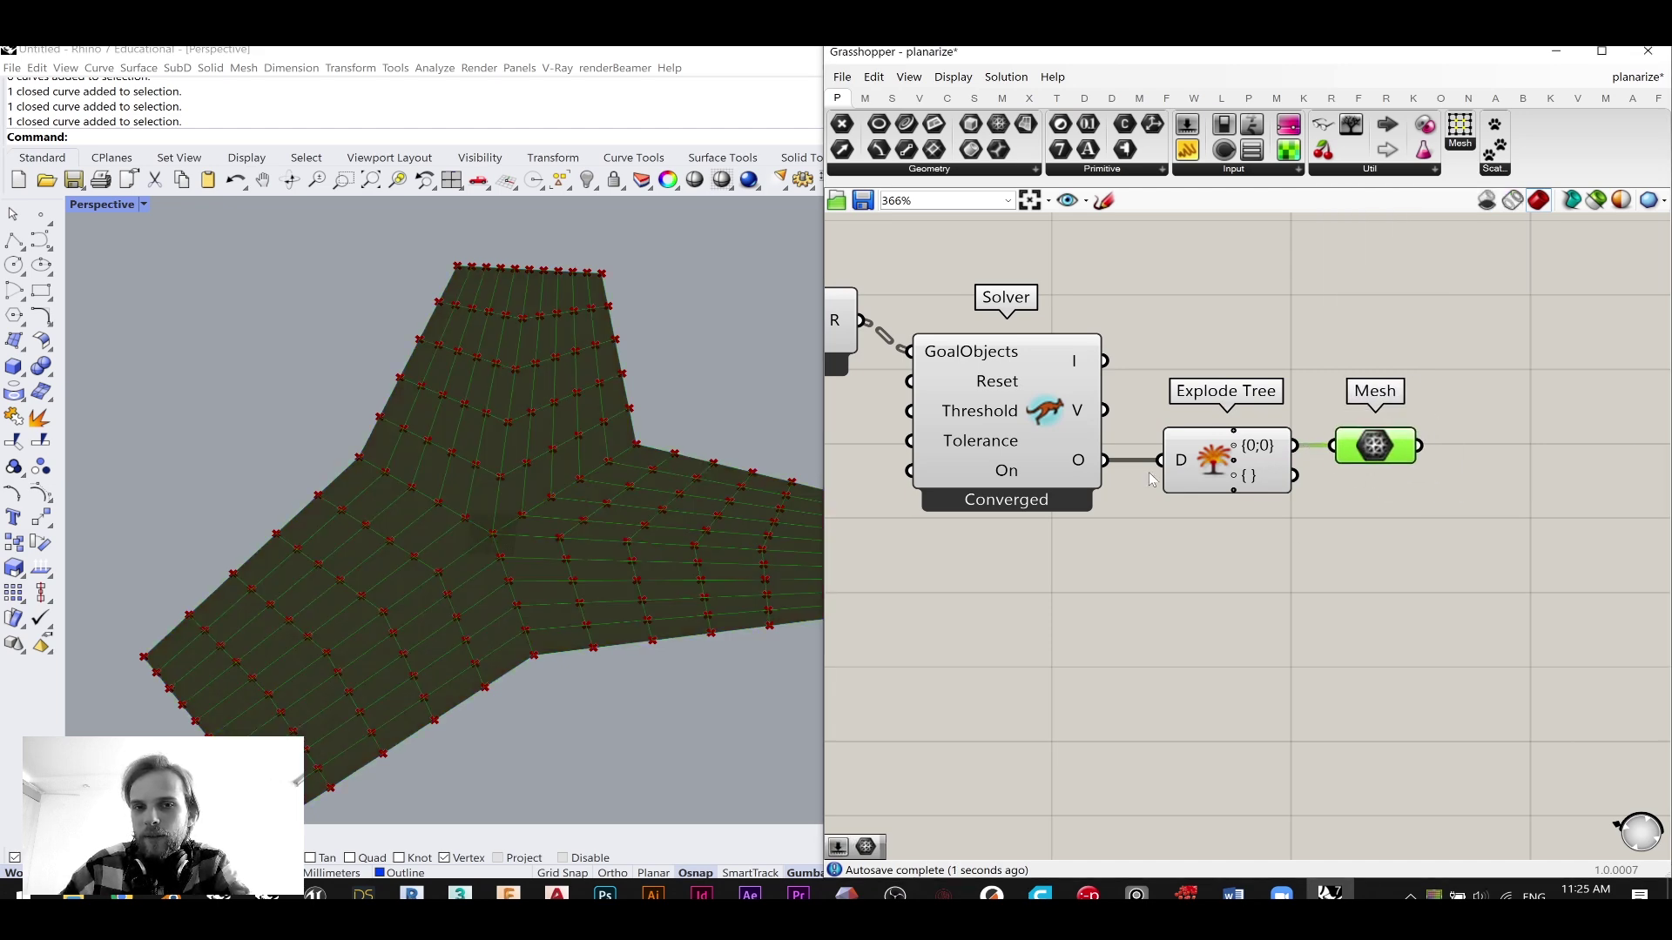
# - Check the Show and Mesh components in the viewport and turn off the preview of Show, Entwine and Solver
pyautogui.scroll(-3, 1151, 479)
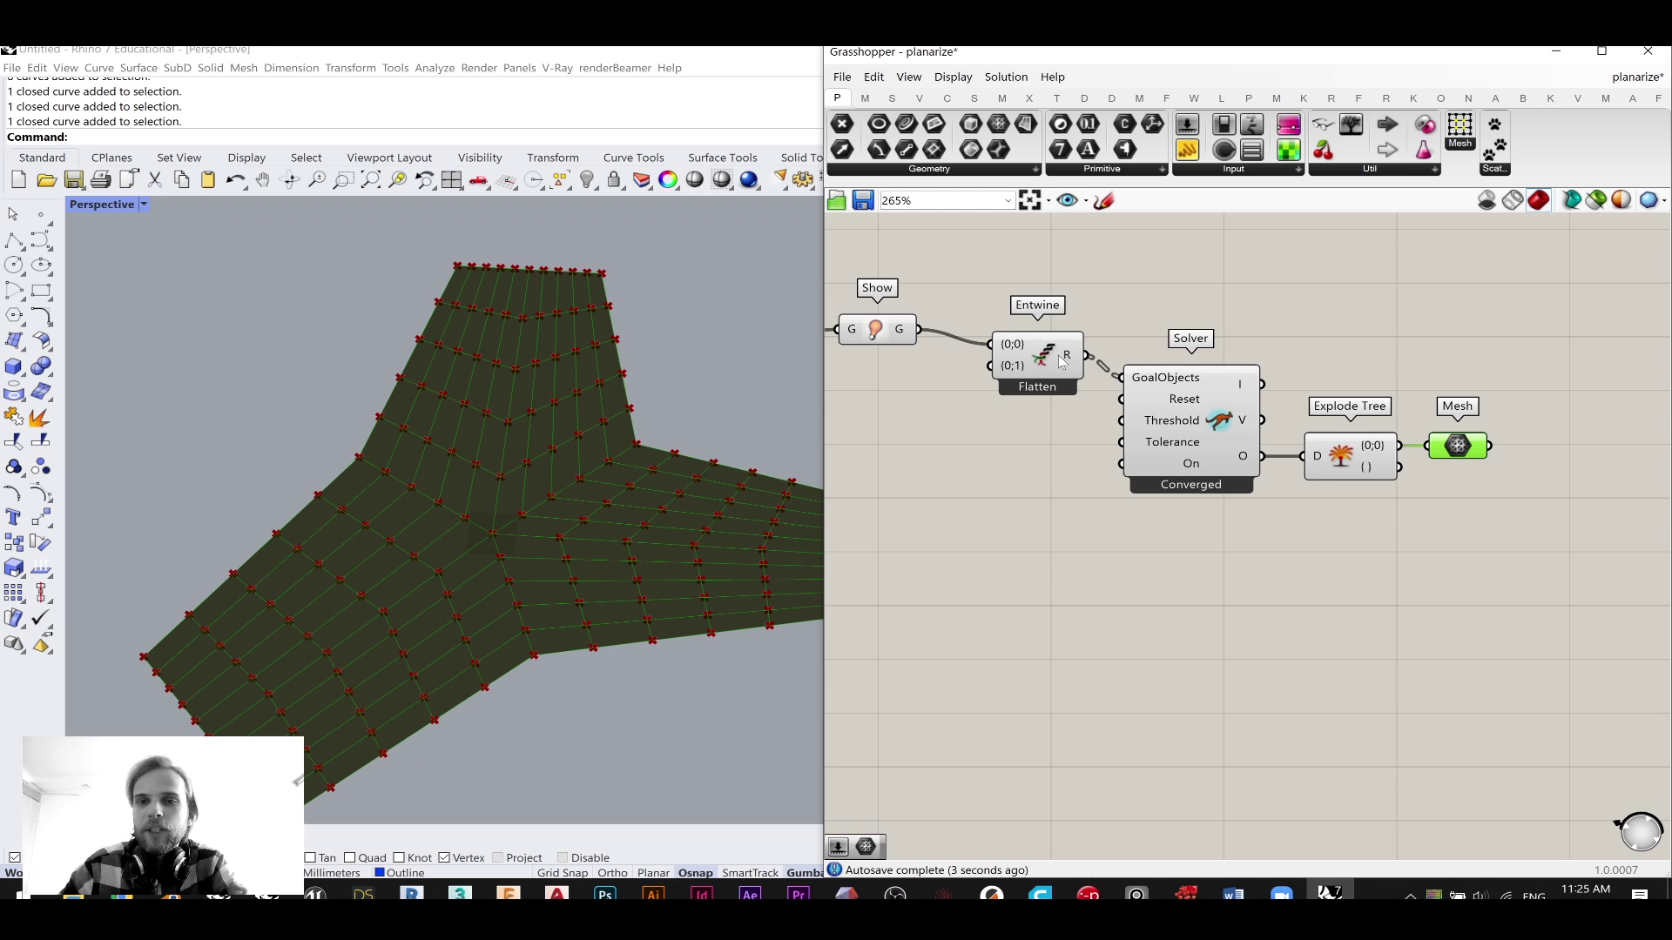
pyautogui.moveTo(1344, 477); pyautogui.dragTo(1425, 494, button='right')
pyautogui.click(912, 335)
pyautogui.moveTo(993, 353); pyautogui.dragTo(990, 352)
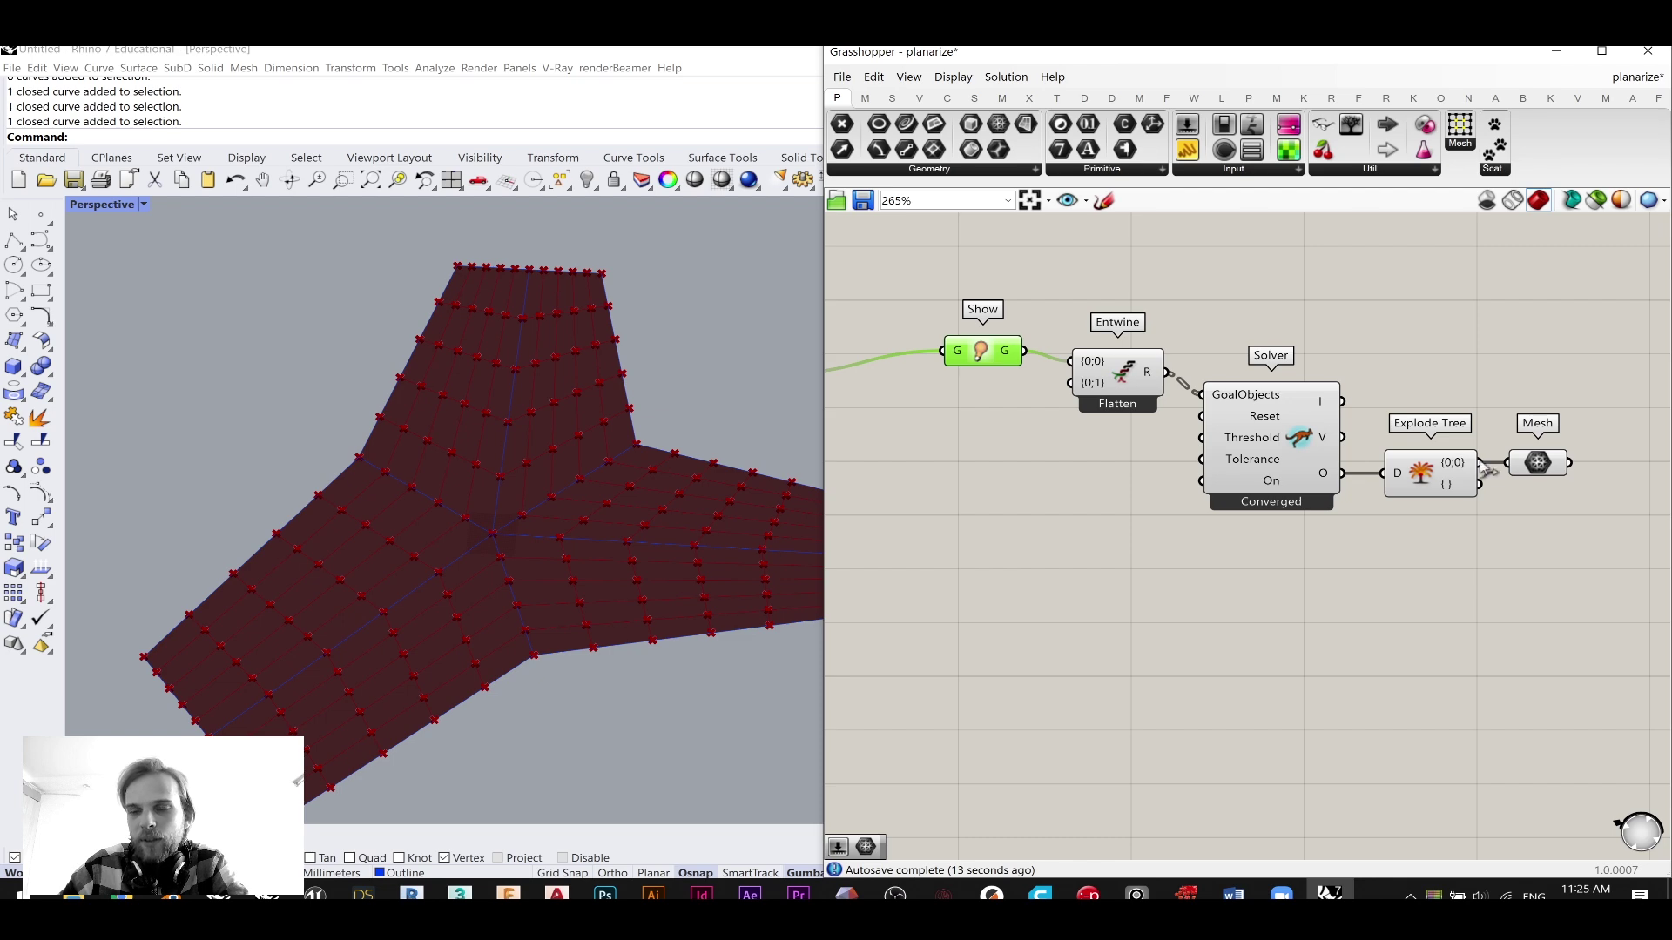
pyautogui.click(1537, 465)
pyautogui.click(1468, 614)
pyautogui.scroll(-3, 1467, 610)
pyautogui.moveTo(1490, 604); pyautogui.dragTo(1157, 343)
pyautogui.middleClick(1157, 343)
pyautogui.click(1214, 292)
pyautogui.click(1408, 326)
# - Add a Boolean Toggle and connect it to the Solver's On input
pyautogui.scroll(2, 1448, 525)
pyautogui.scroll(1, 1488, 475)
pyautogui.scroll(3, 1177, 395)
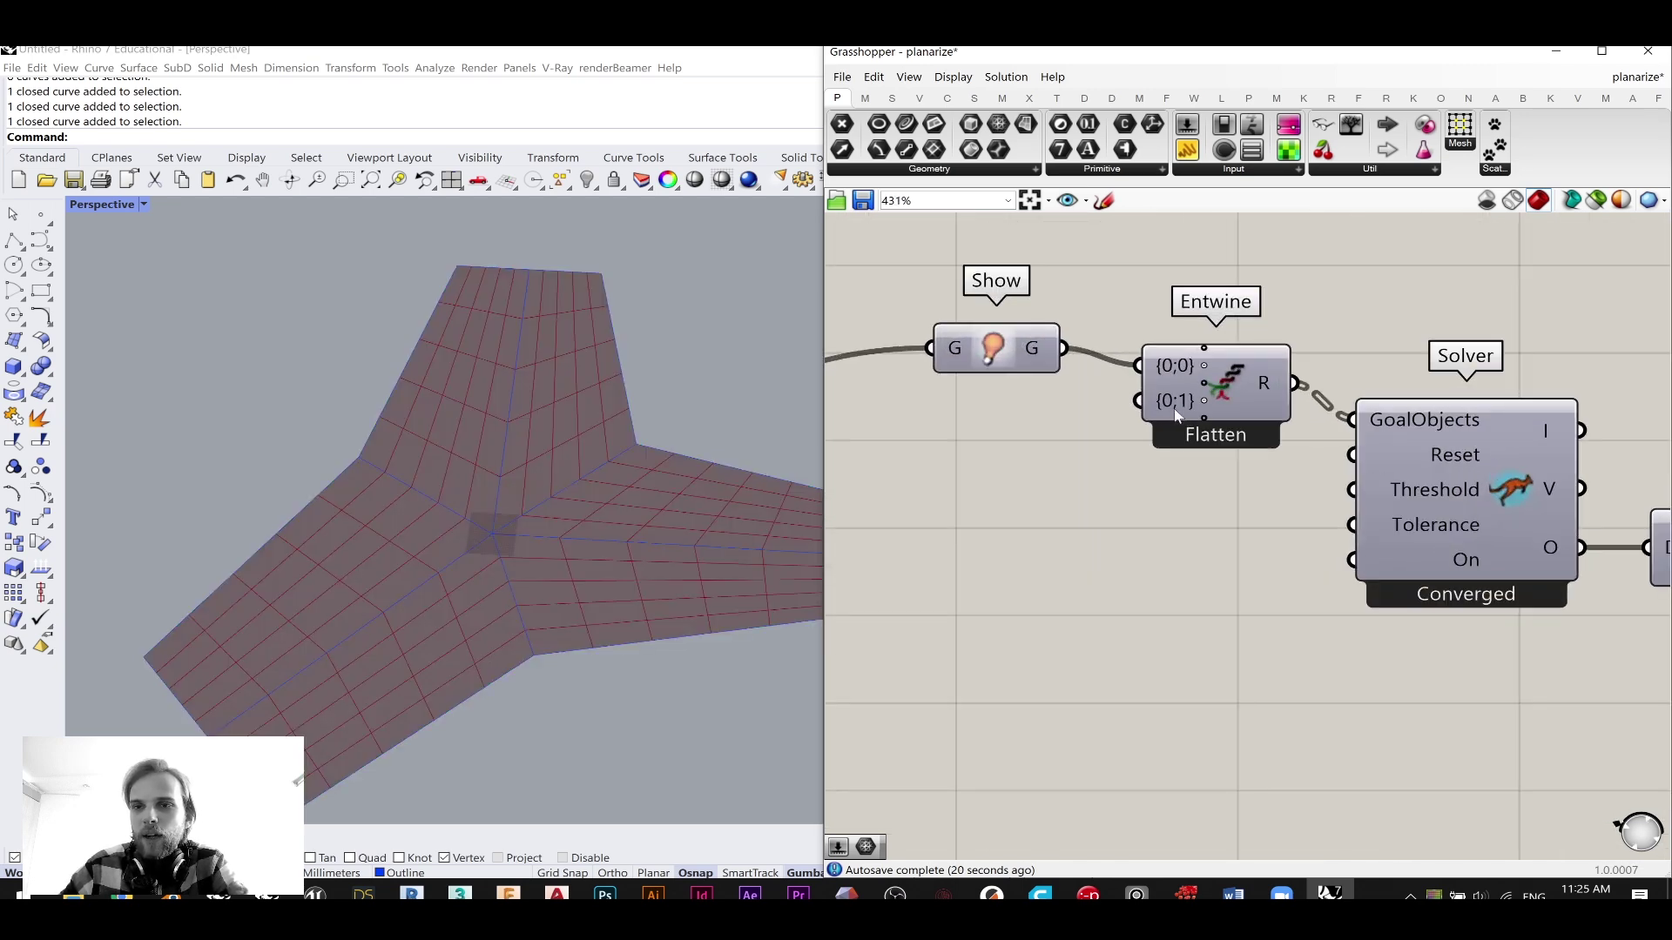
pyautogui.moveTo(1463, 463); pyautogui.dragTo(1403, 382, button='right')
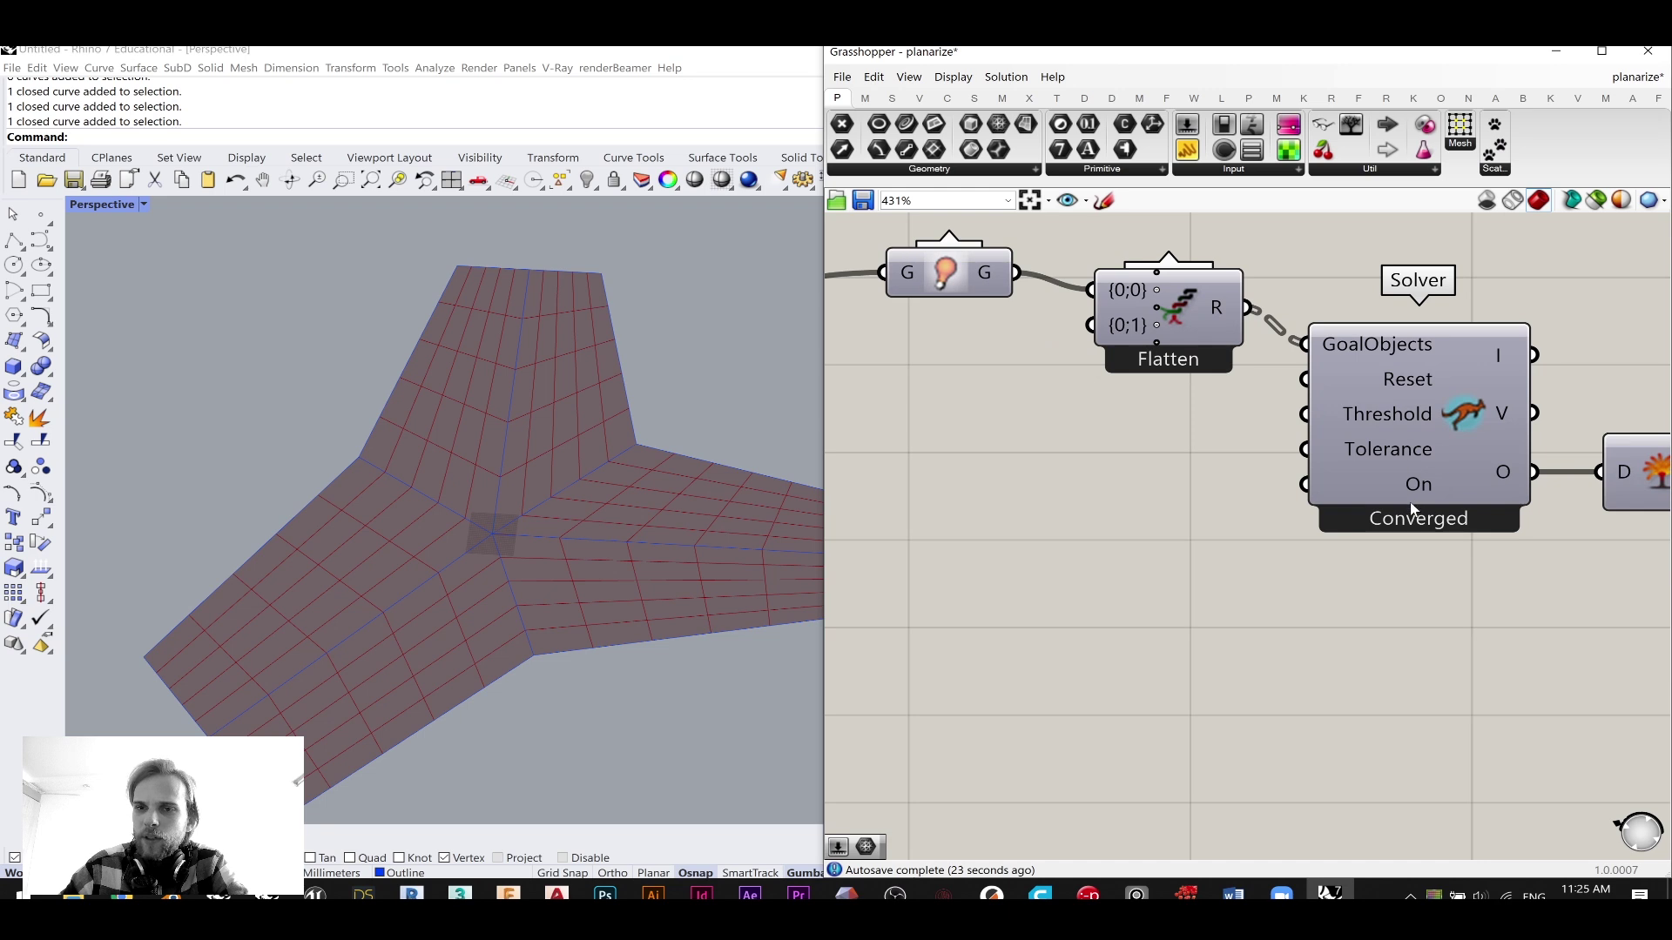
pyautogui.doubleClick(1175, 612)
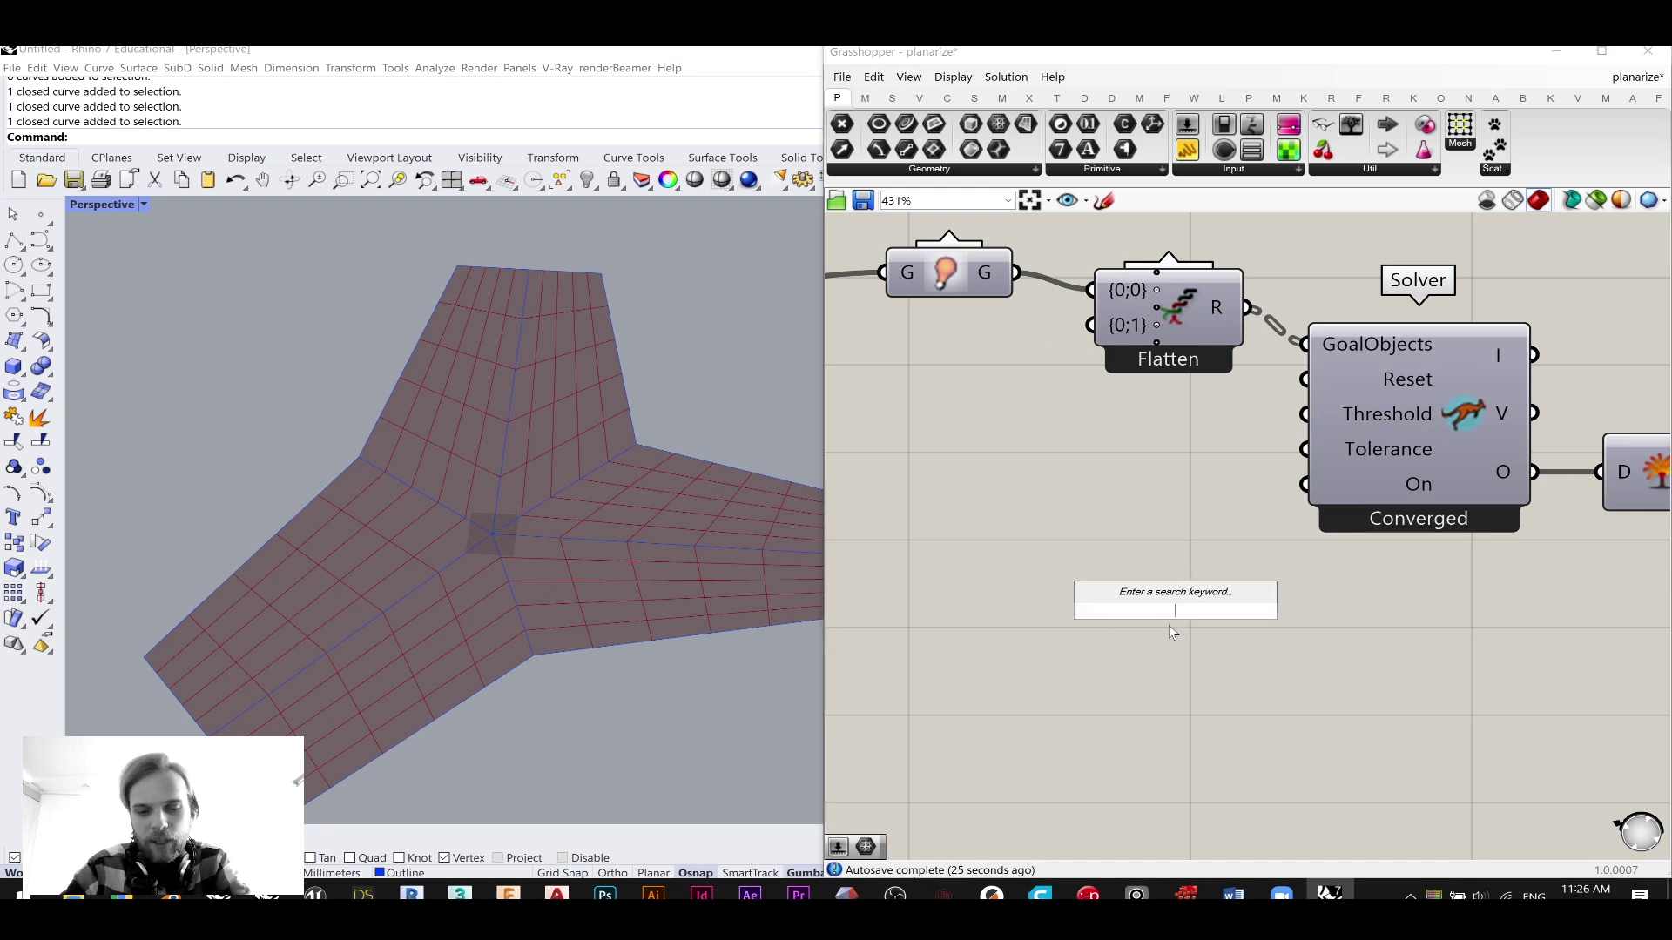
pyautogui.write('toggle')
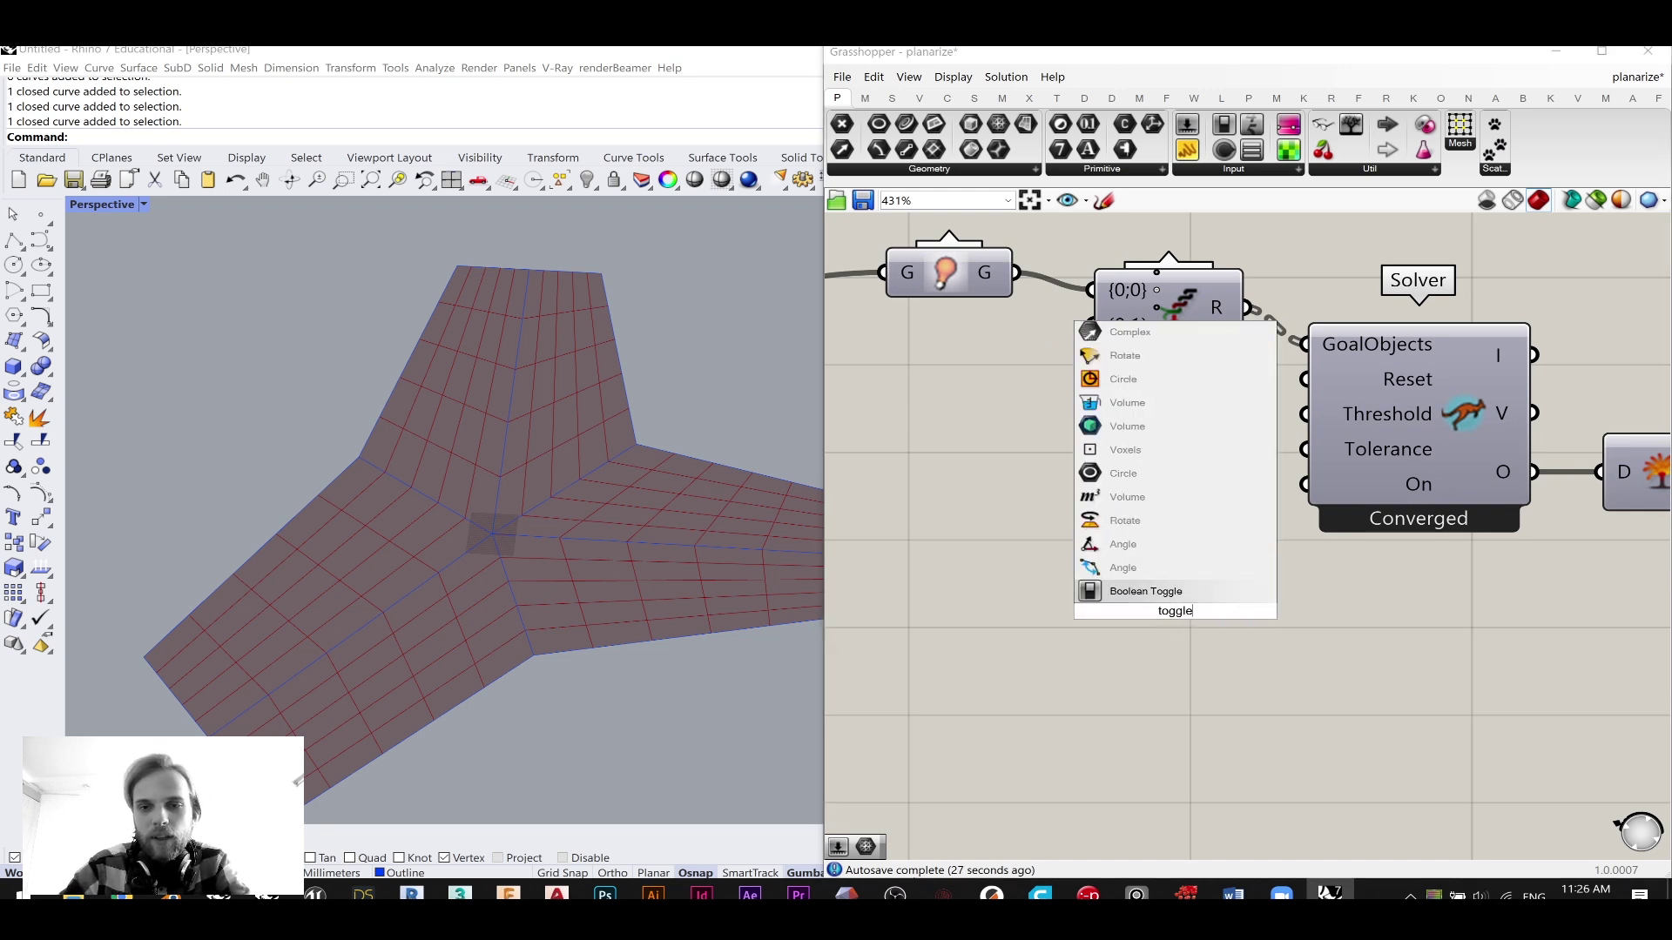
pyautogui.press('Return')
pyautogui.moveTo(1275, 617); pyautogui.dragTo(1303, 484)
pyautogui.click(1126, 633)
pyautogui.moveTo(1126, 628); pyautogui.dragTo(1126, 639)
pyautogui.click(1128, 524)
# - Add a Button and connect it to the Solver's Reset input
pyautogui.moveTo(1158, 468); pyautogui.dragTo(1172, 580, button='right')
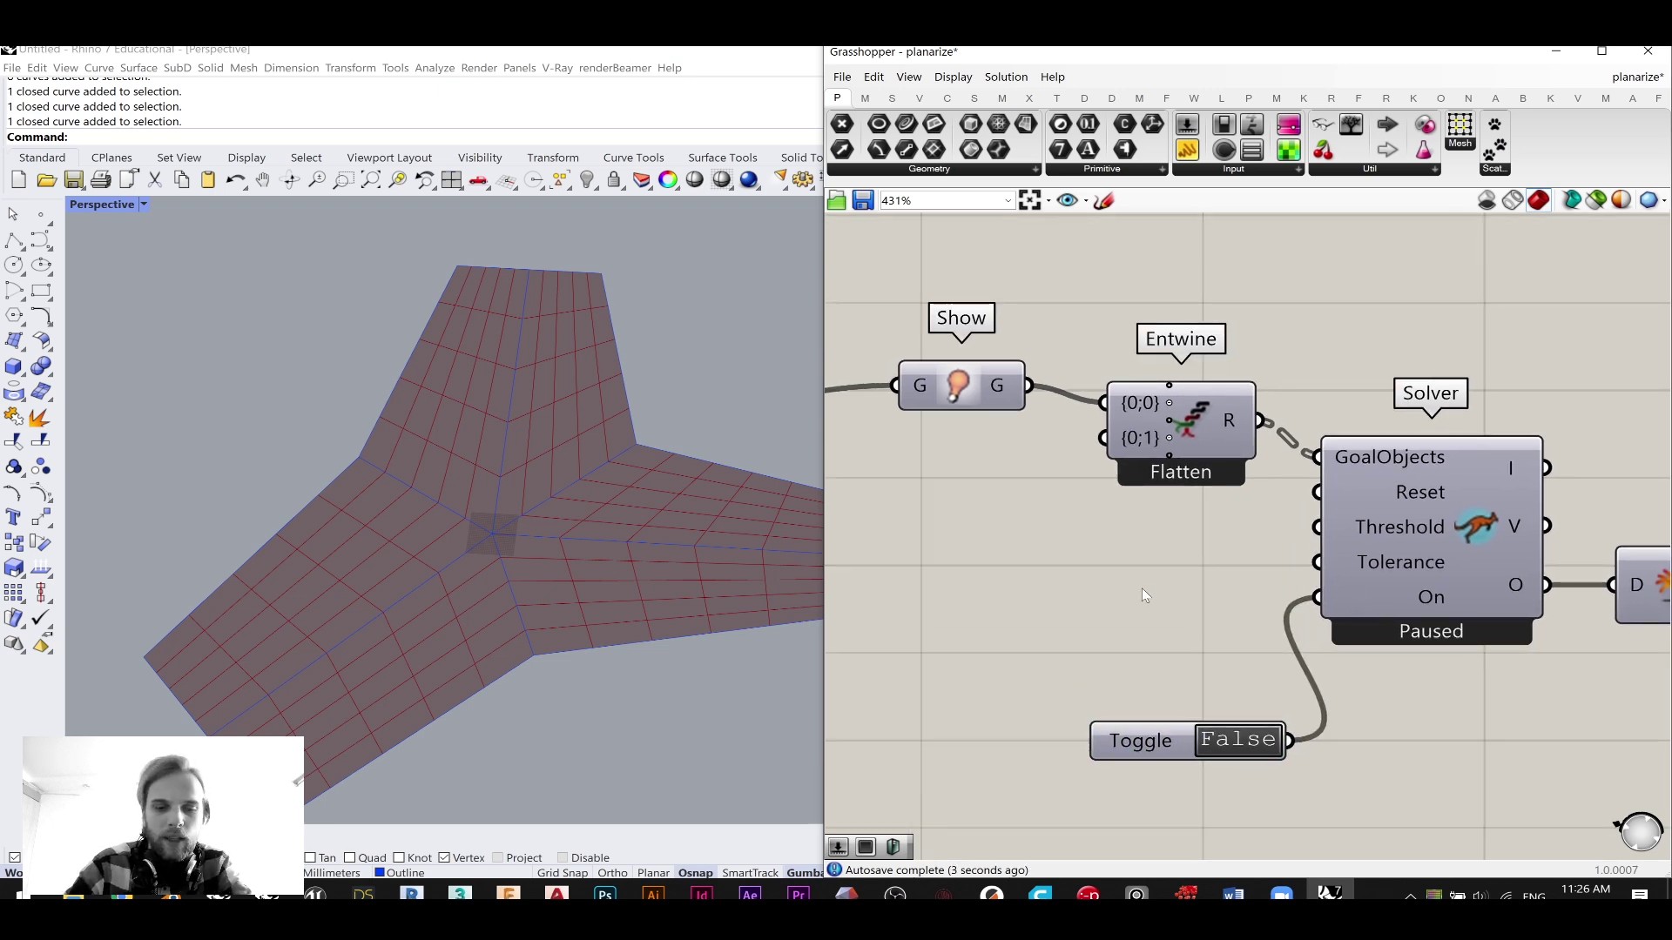
pyautogui.doubleClick(1123, 608)
pyautogui.write('button')
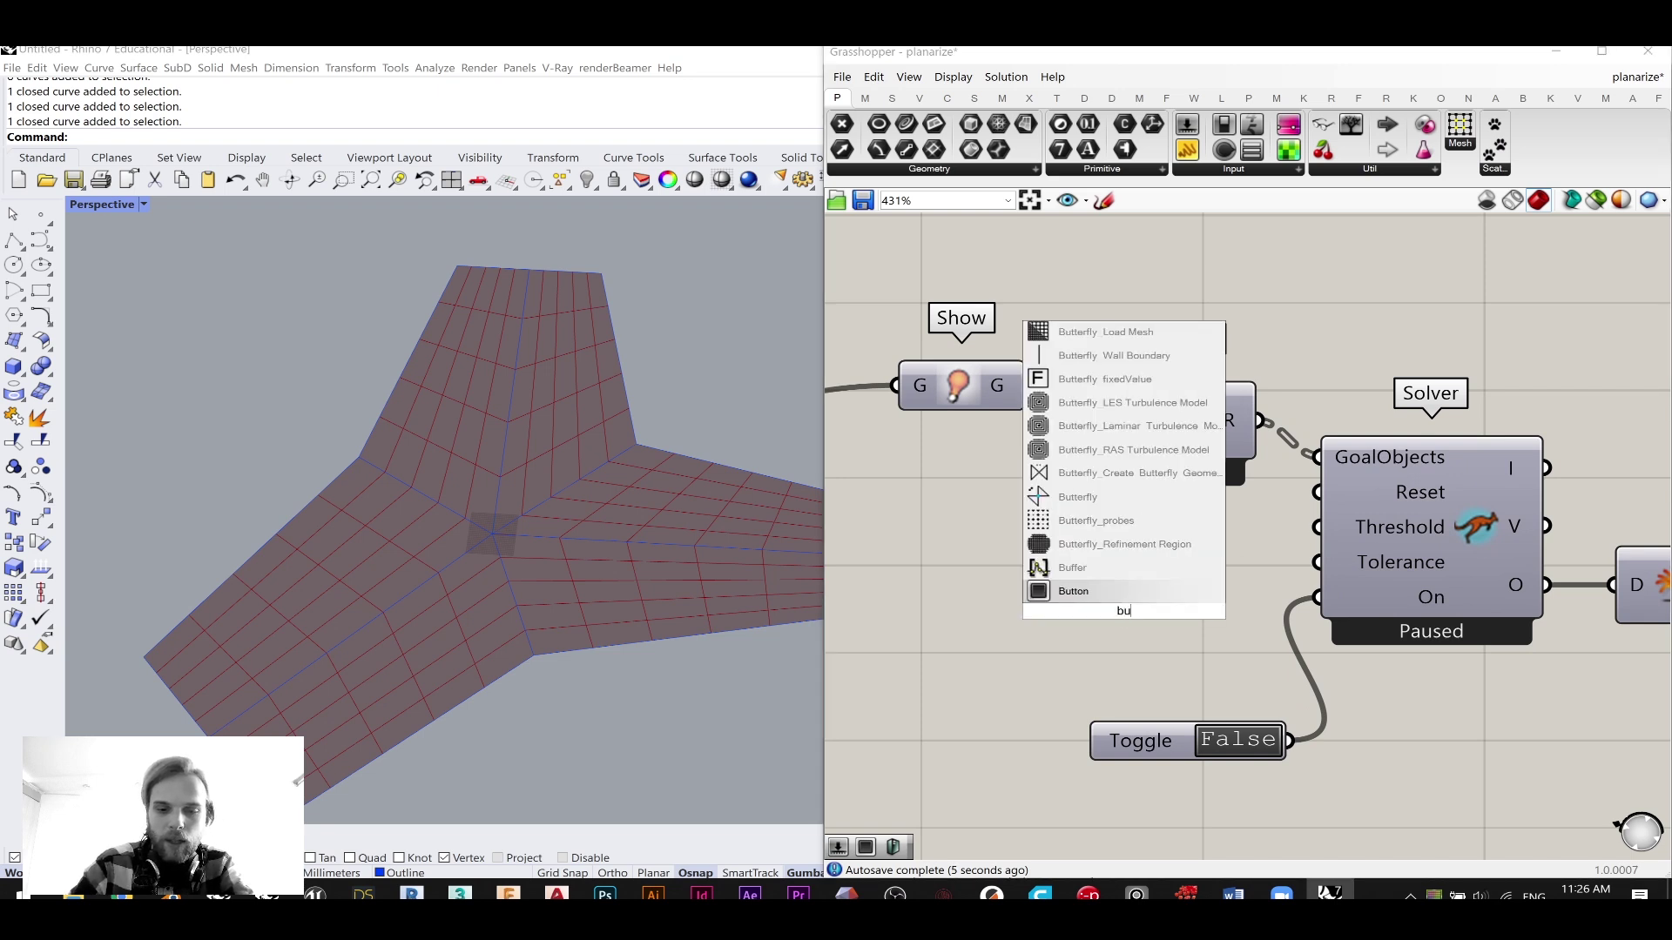
pyautogui.click(1224, 621)
pyautogui.moveTo(1224, 612); pyautogui.dragTo(1316, 493)
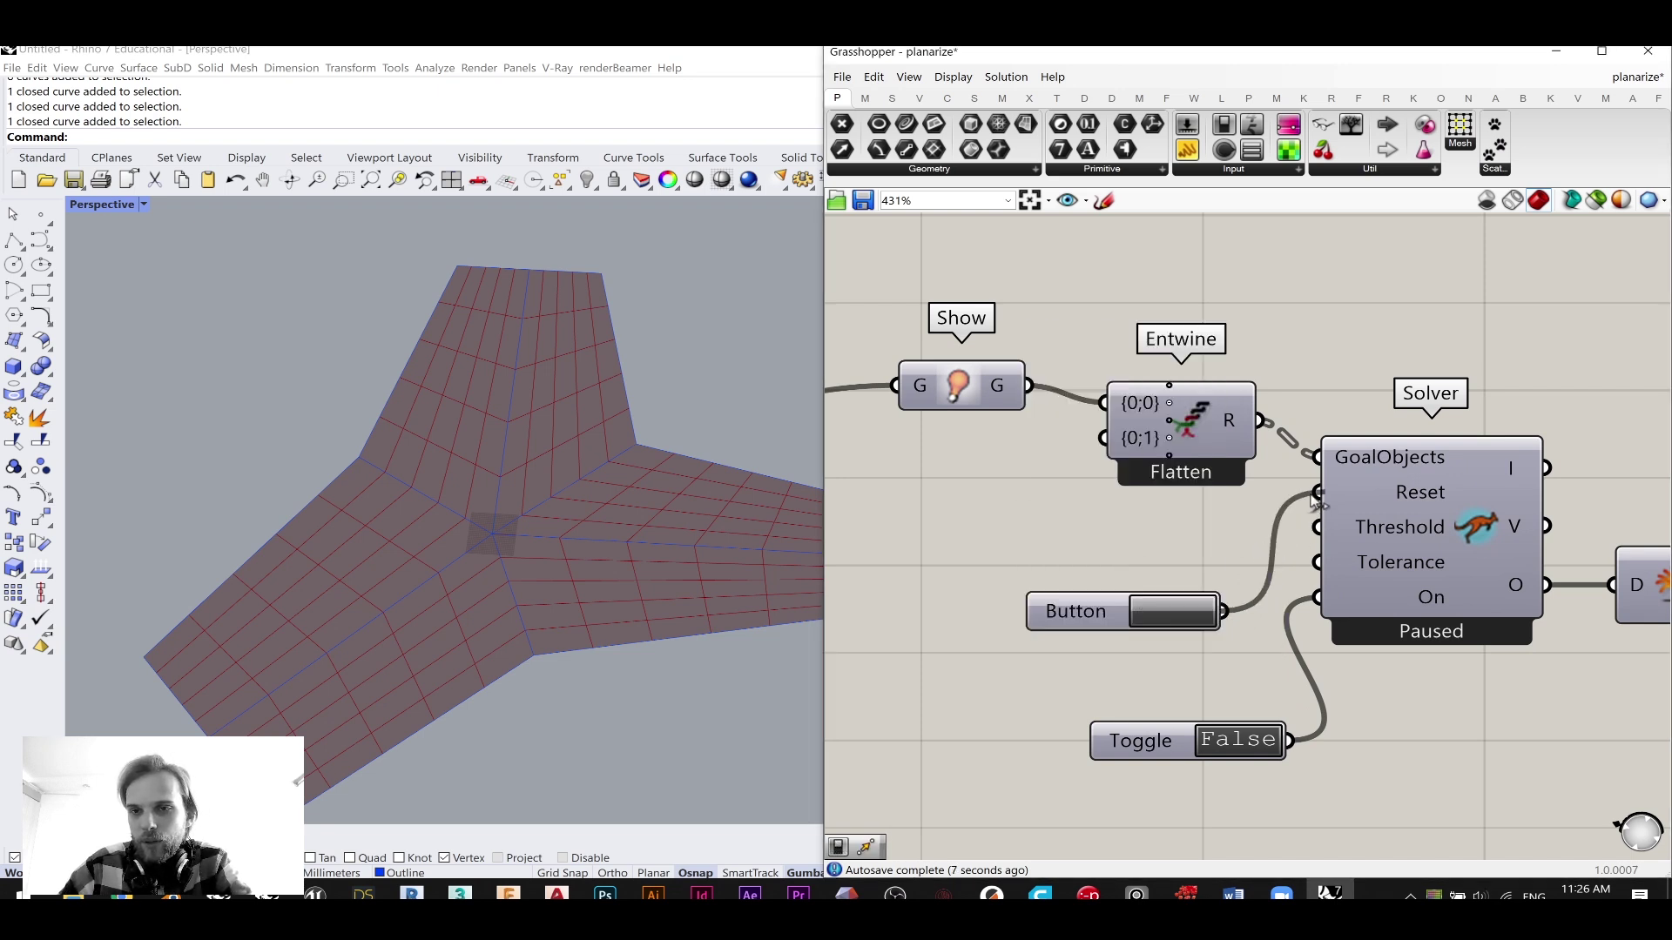
# - Stack the Button above the Toggle directly beside the Solver's inputs
pyautogui.moveTo(1079, 611); pyautogui.dragTo(1120, 531)
pyautogui.moveTo(1153, 730); pyautogui.dragTo(1103, 572)
pyautogui.click(1117, 548)
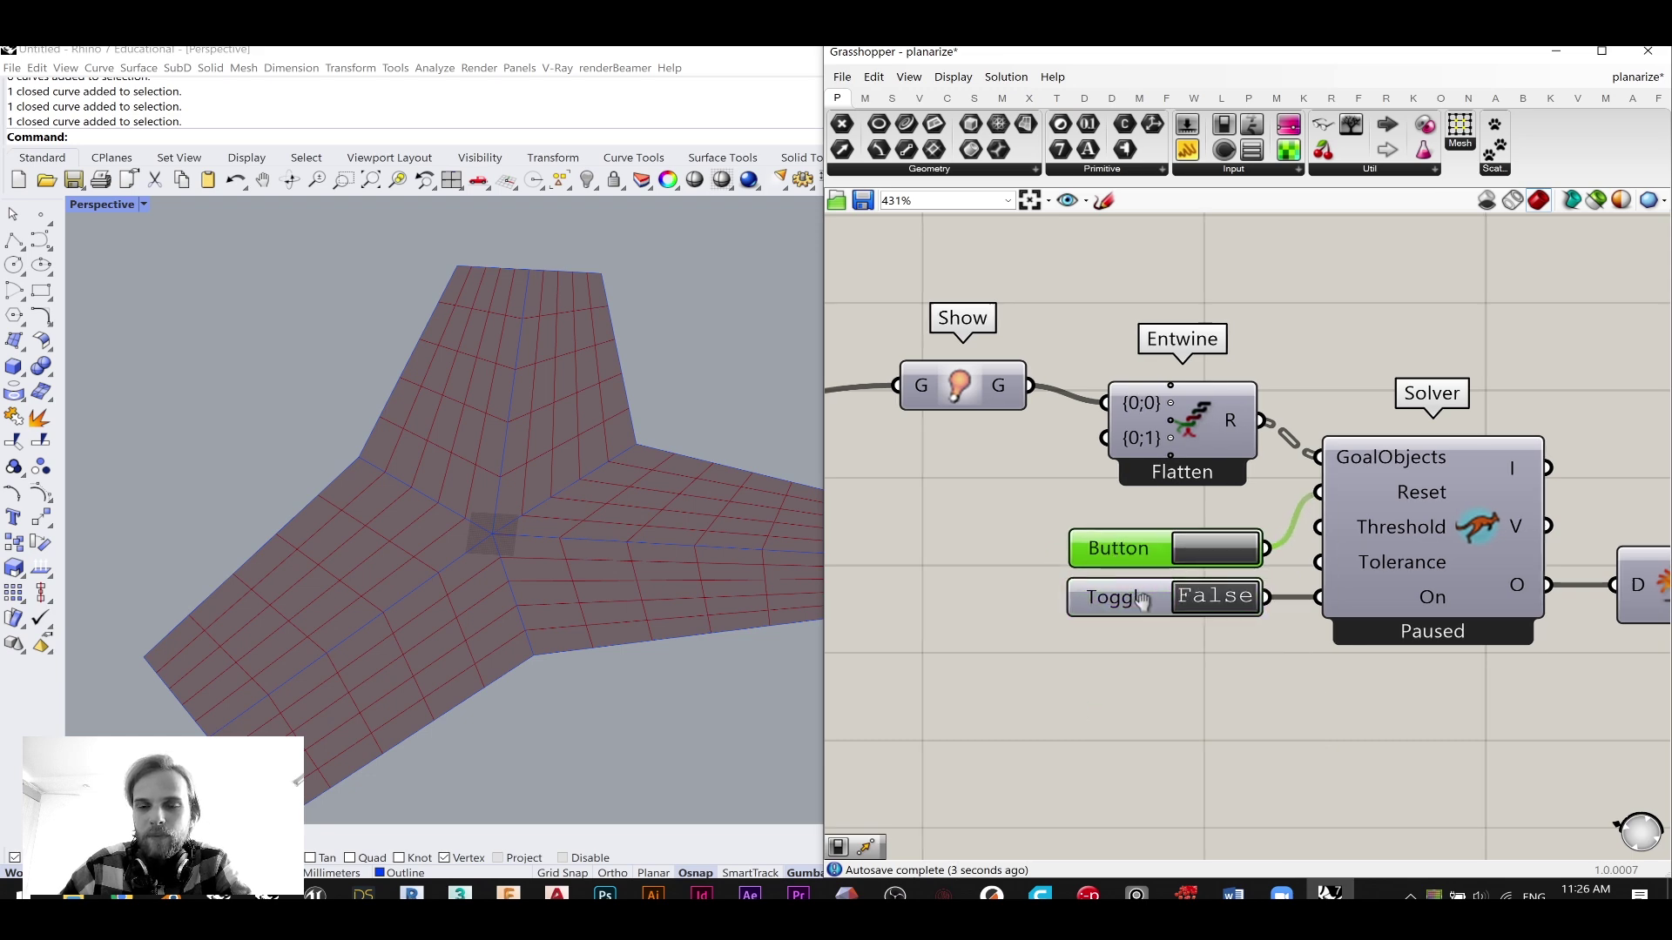
# - Examine the outer ends of the three-armed mesh in the viewport and the components leading to the Solver
pyautogui.moveTo(1134, 458); pyautogui.dragTo(1288, 514, button='right')
pyautogui.scroll(-3, 1244, 528)
pyautogui.moveTo(1168, 540); pyautogui.dragTo(1330, 525, button='right')
pyautogui.scroll(2, 1327, 510)
pyautogui.moveTo(1326, 466); pyautogui.dragTo(1266, 432)
pyautogui.scroll(-3, 418, 436)
pyautogui.scroll(2, 310, 441)
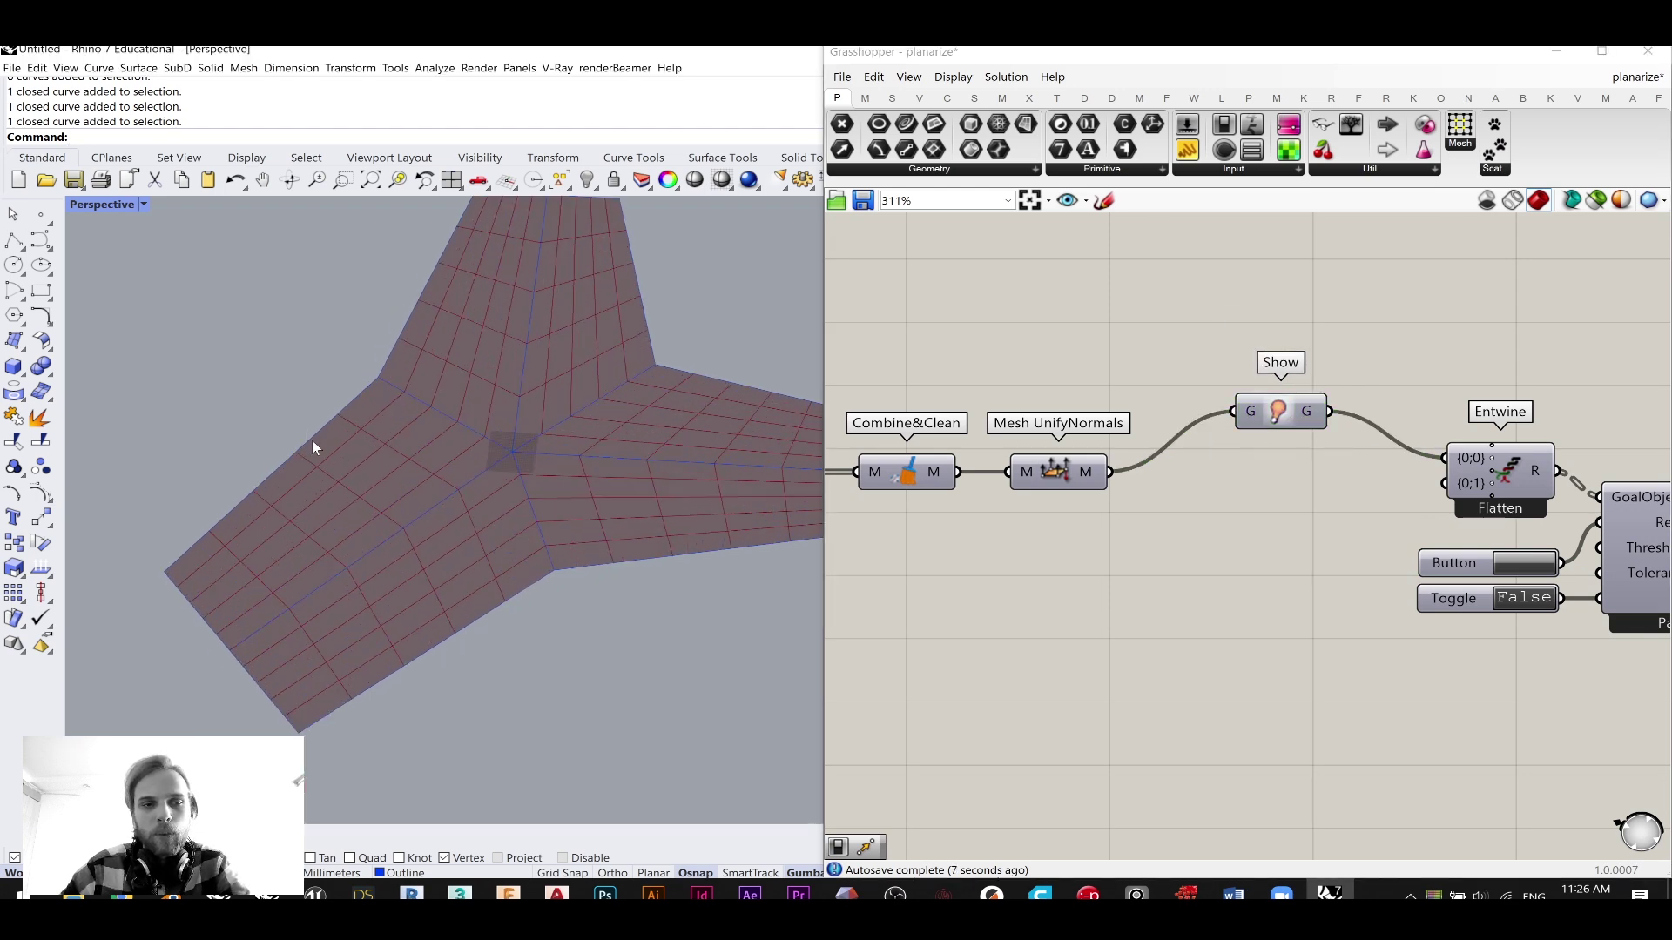
pyautogui.scroll(-2, 329, 467)
pyautogui.scroll(2, 200, 605)
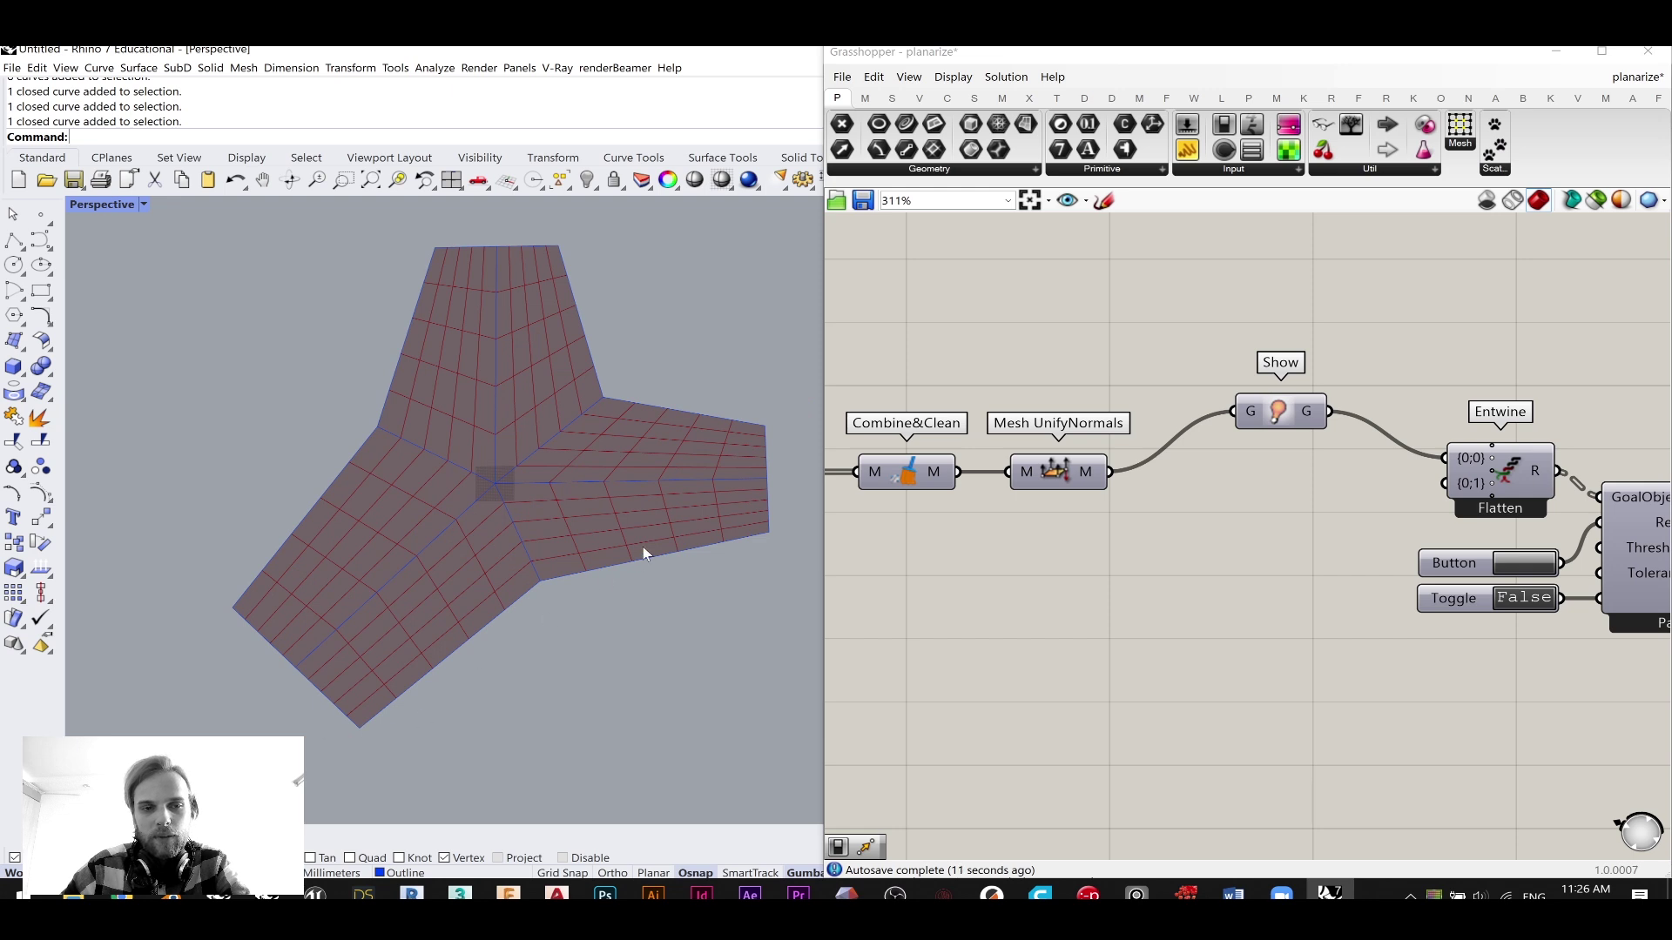
pyautogui.keyDown('shift'); pyautogui.moveTo(636, 552); pyautogui.dragTo(508, 579, button='right'); pyautogui.keyUp('shift')
pyautogui.keyDown('shift'); pyautogui.moveTo(346, 405); pyautogui.dragTo(557, 436, button='right'); pyautogui.keyUp('shift')
pyautogui.scroll(2, 334, 543)
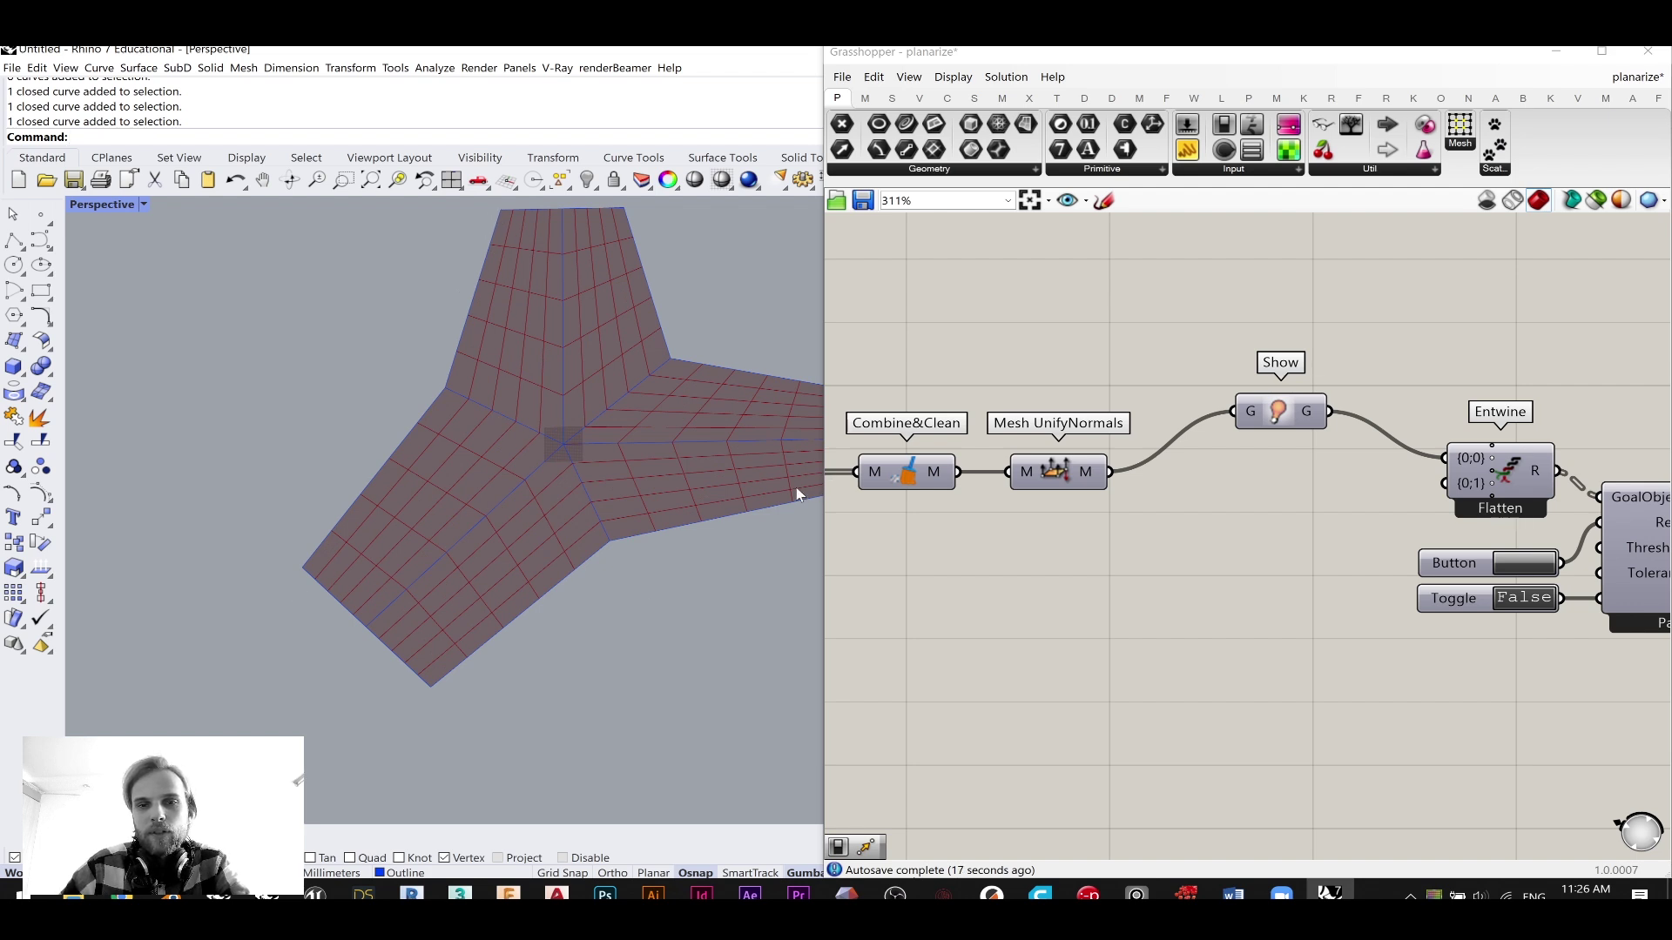
pyautogui.keyDown('shift'); pyautogui.moveTo(731, 501); pyautogui.dragTo(601, 494, button='right'); pyautogui.keyUp('shift')
pyautogui.click(1219, 653)
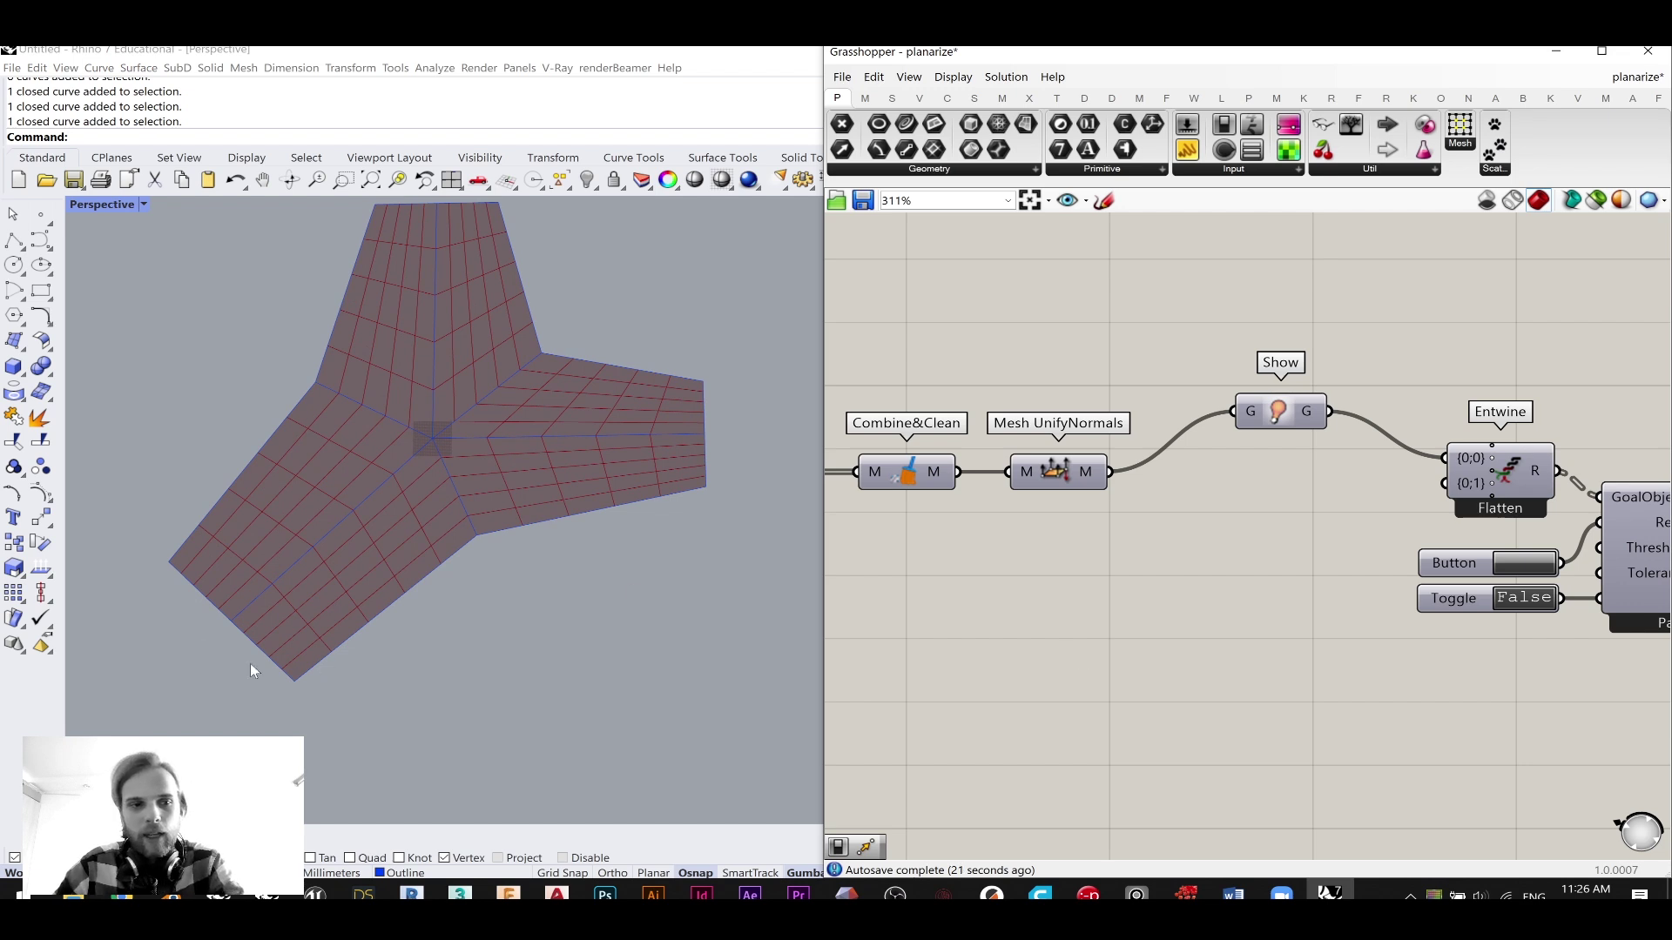
pyautogui.keyDown('shift'); pyautogui.moveTo(477, 541); pyautogui.dragTo(564, 516, button='right'); pyautogui.keyUp('shift')
# - Create a new Rhino layer named Ancor_regions and make it the current layer
pyautogui.click(14, 240)
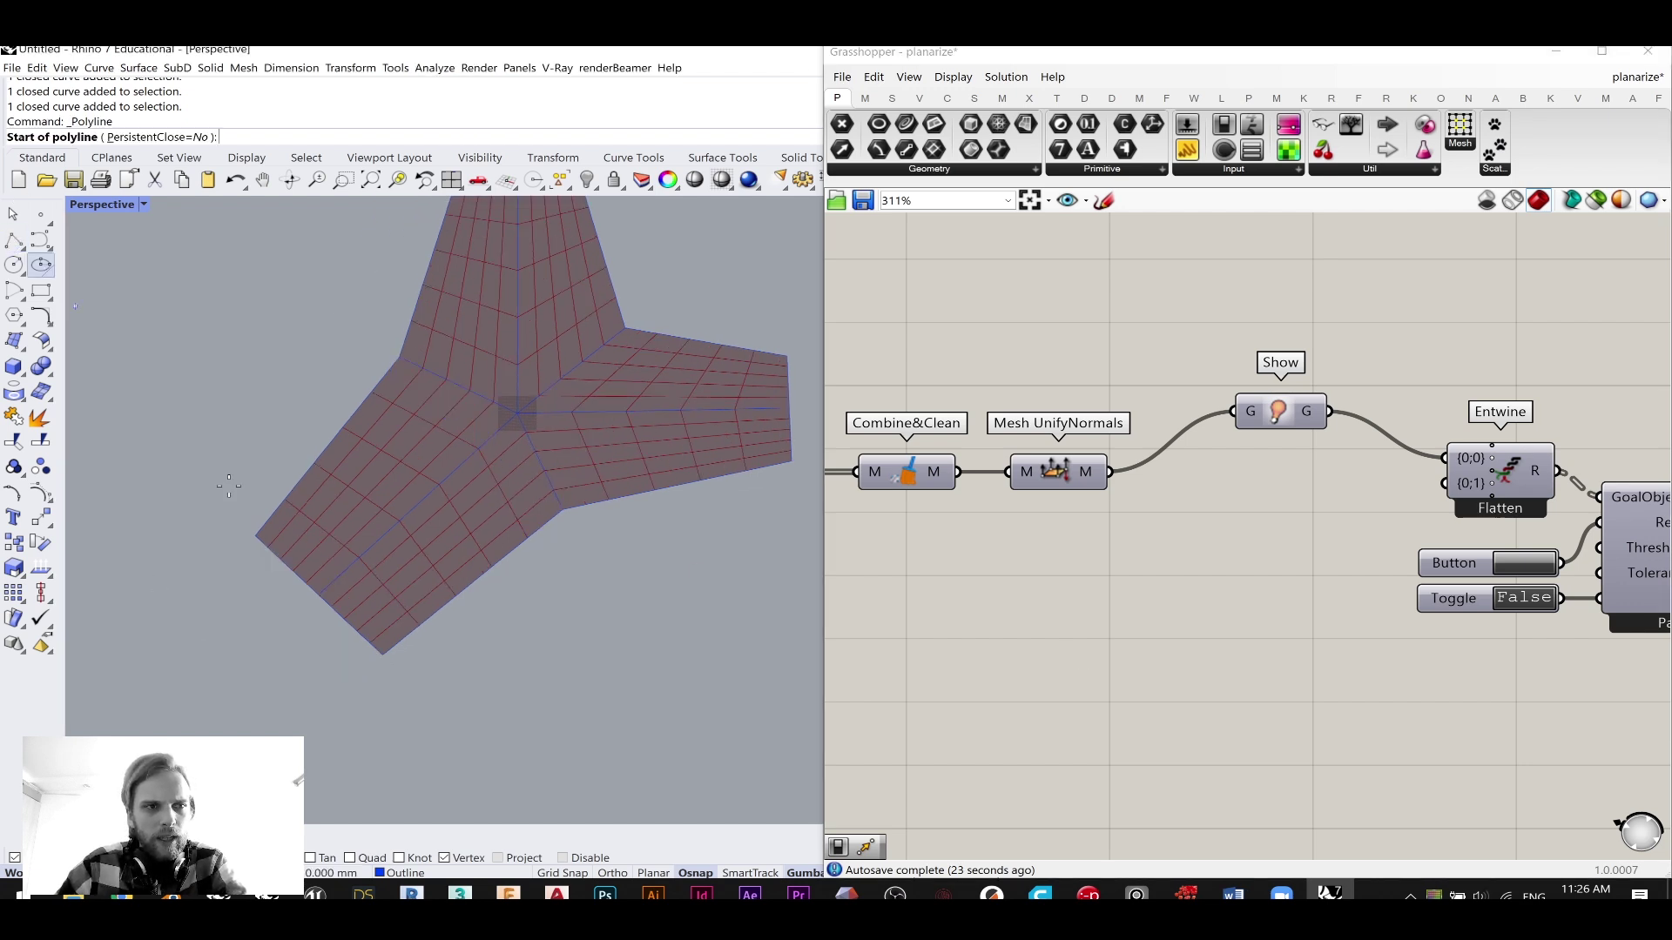
pyautogui.scroll(5, 296, 565)
pyautogui.click(1556, 51)
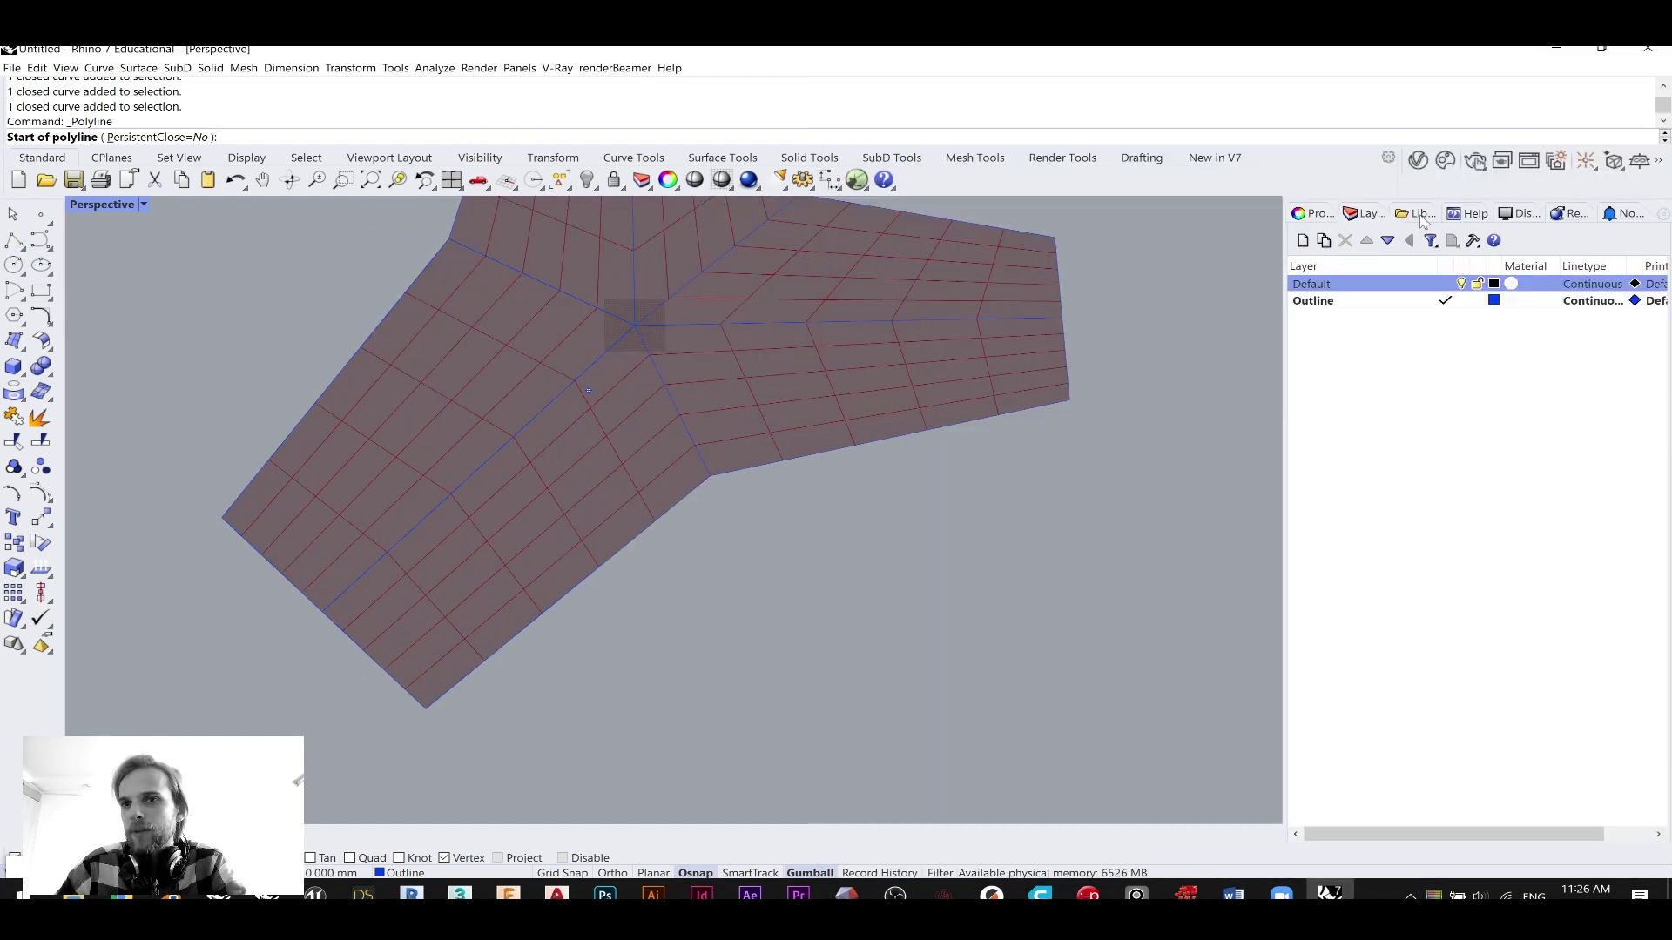
pyautogui.click(1302, 240)
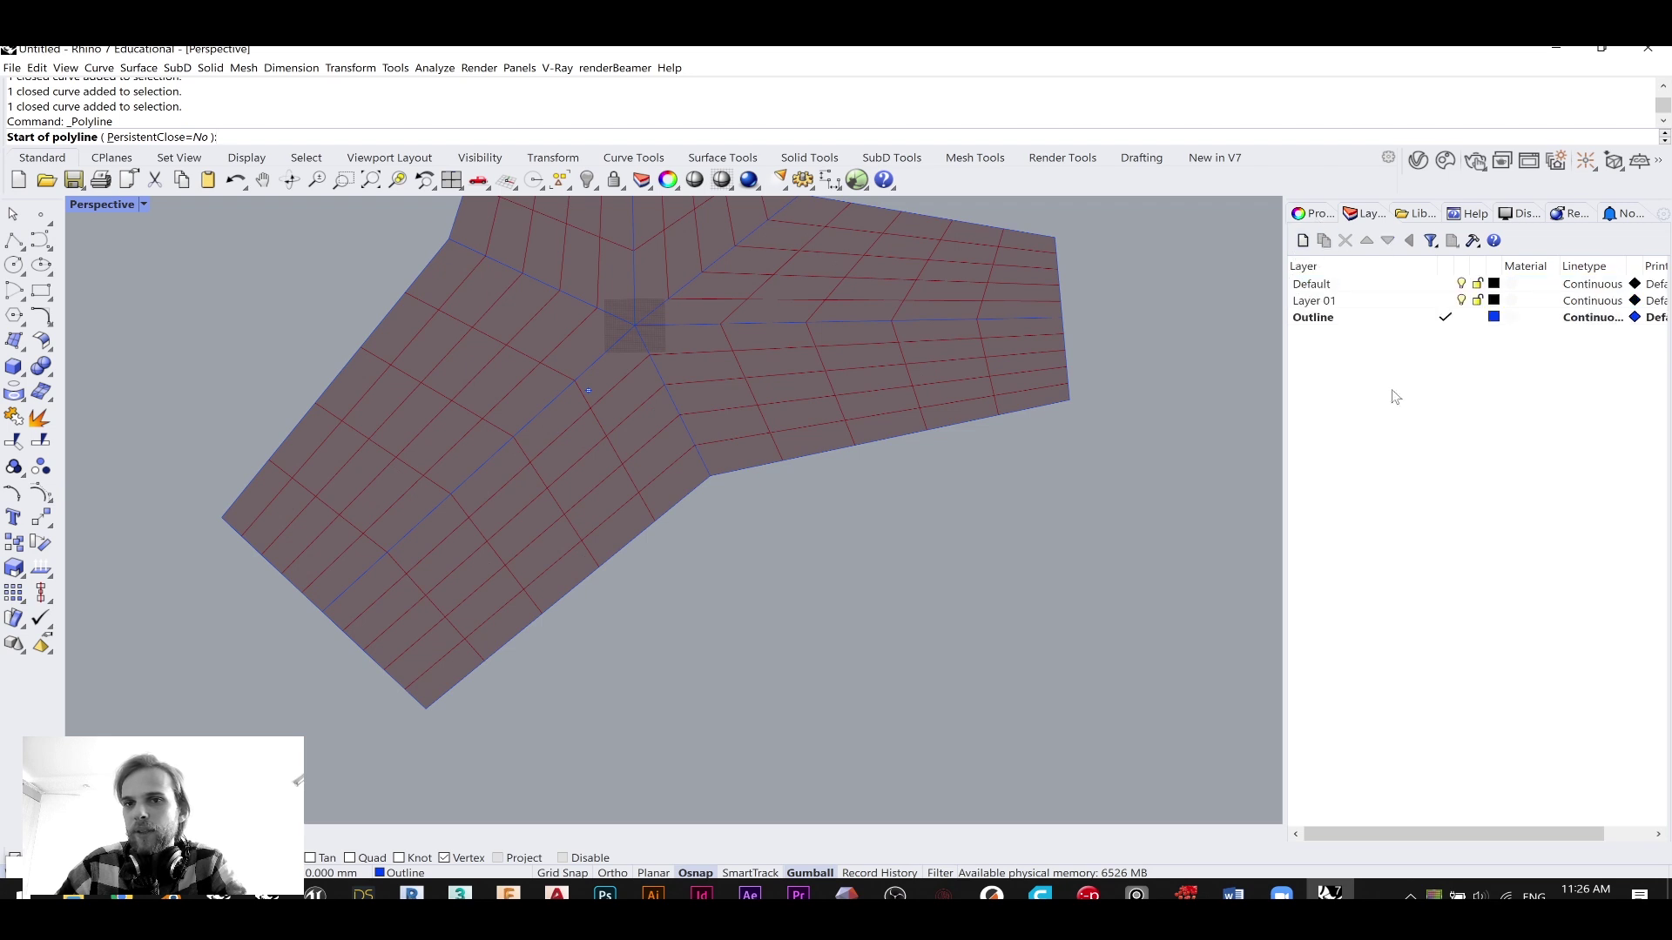
pyautogui.press('Escape')
pyautogui.doubleClick(1323, 301)
pyautogui.click(1326, 303)
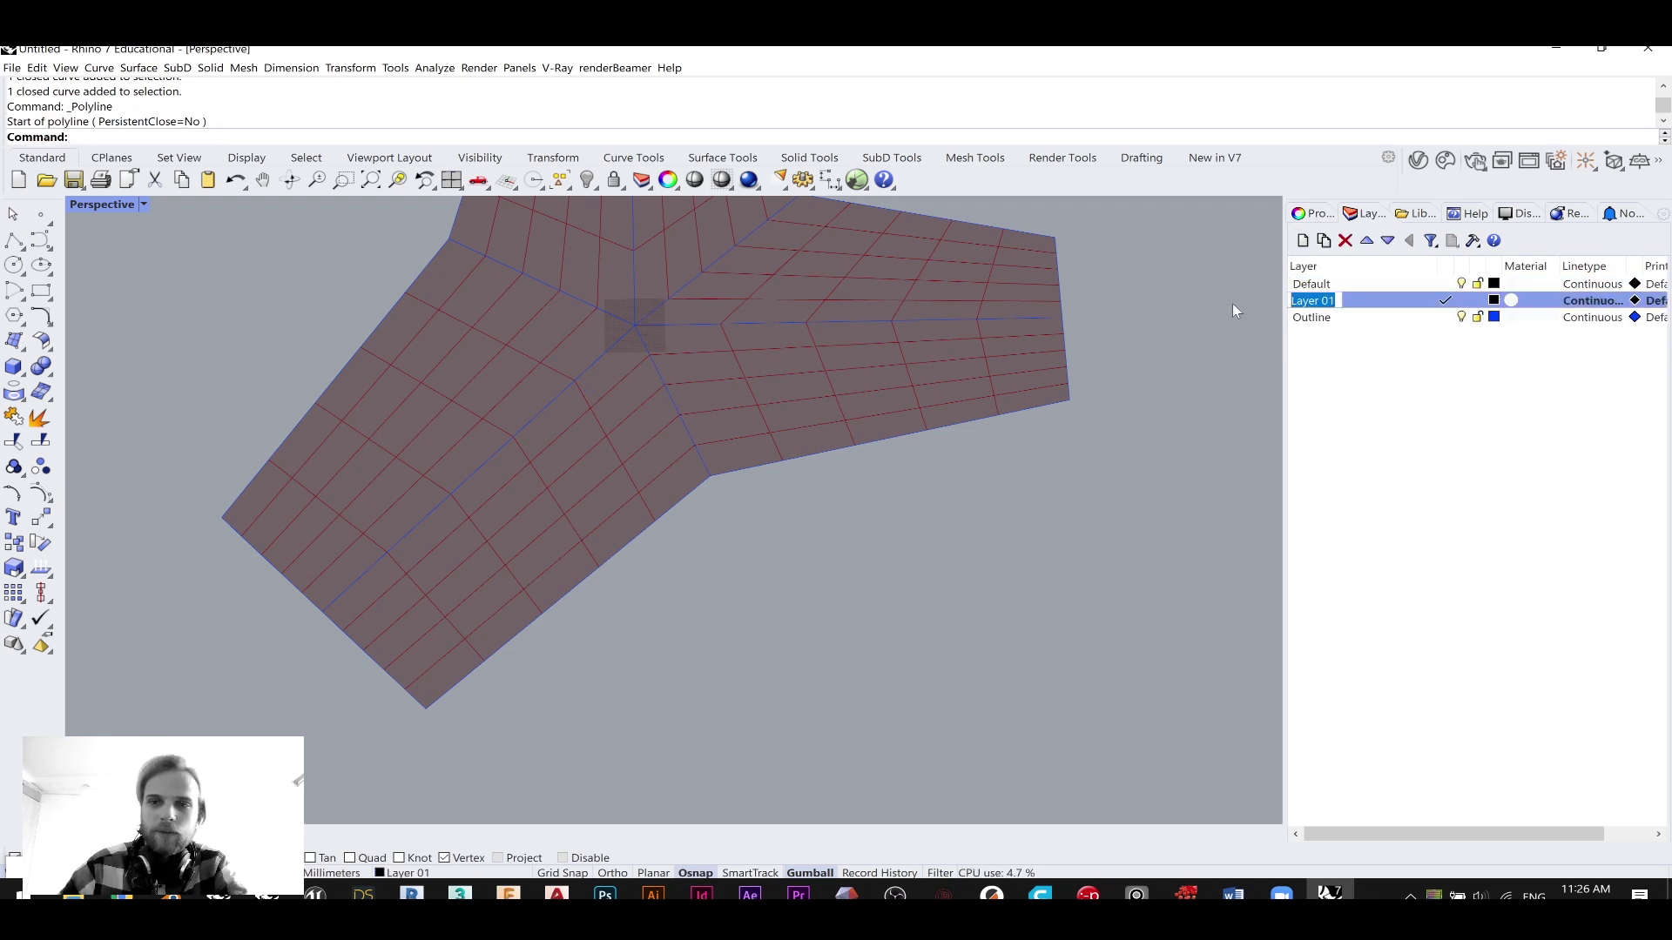
pyautogui.write('Ancor_regions')
pyautogui.press('Return')
# - Set the display colour of the Ancor_regions layer to red
pyautogui.click(1493, 300)
pyautogui.click(657, 554)
pyautogui.click(653, 599)
pyautogui.moveTo(1240, 423); pyautogui.dragTo(657, 430, button='right')
pyautogui.click(15, 244)
pyautogui.click(457, 294)
pyautogui.press('Escape')
pyautogui.press('Escape')
# - Show the Top view maximized and draw a closed four-sided polyline around the end edge of the mesh's lower-left arm
pyautogui.doubleClick(81, 201)
pyautogui.doubleClick(75, 207)
pyautogui.press('Return')
pyautogui.click(309, 483)
pyautogui.click(476, 624)
pyautogui.click(500, 609)
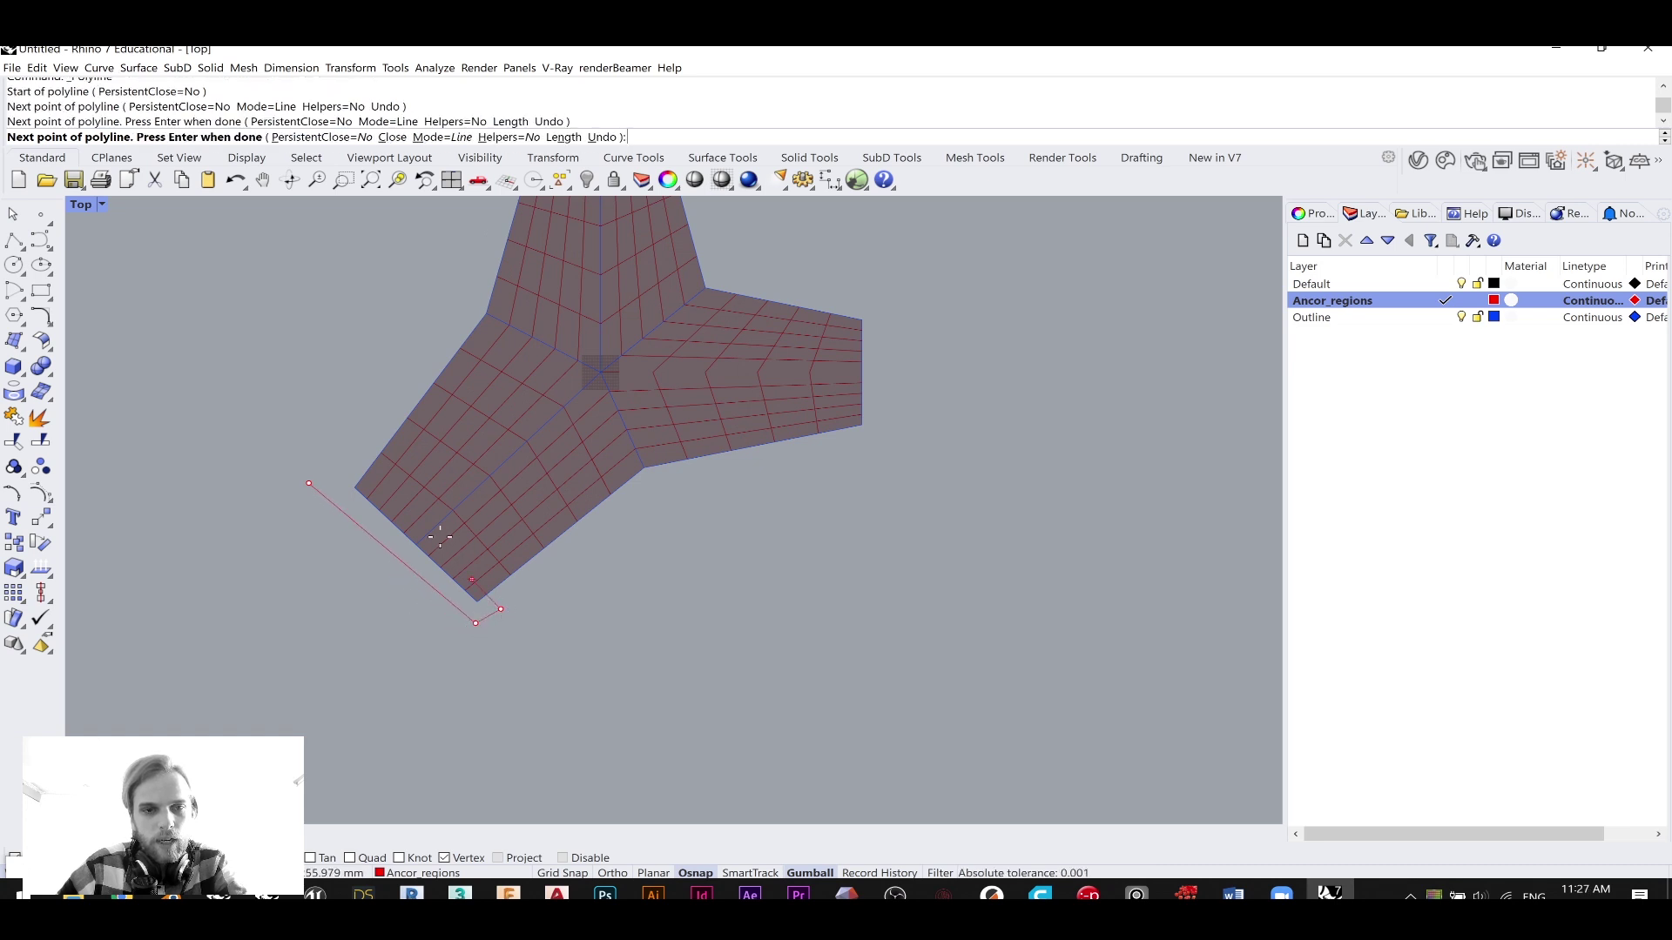
pyautogui.click(336, 455)
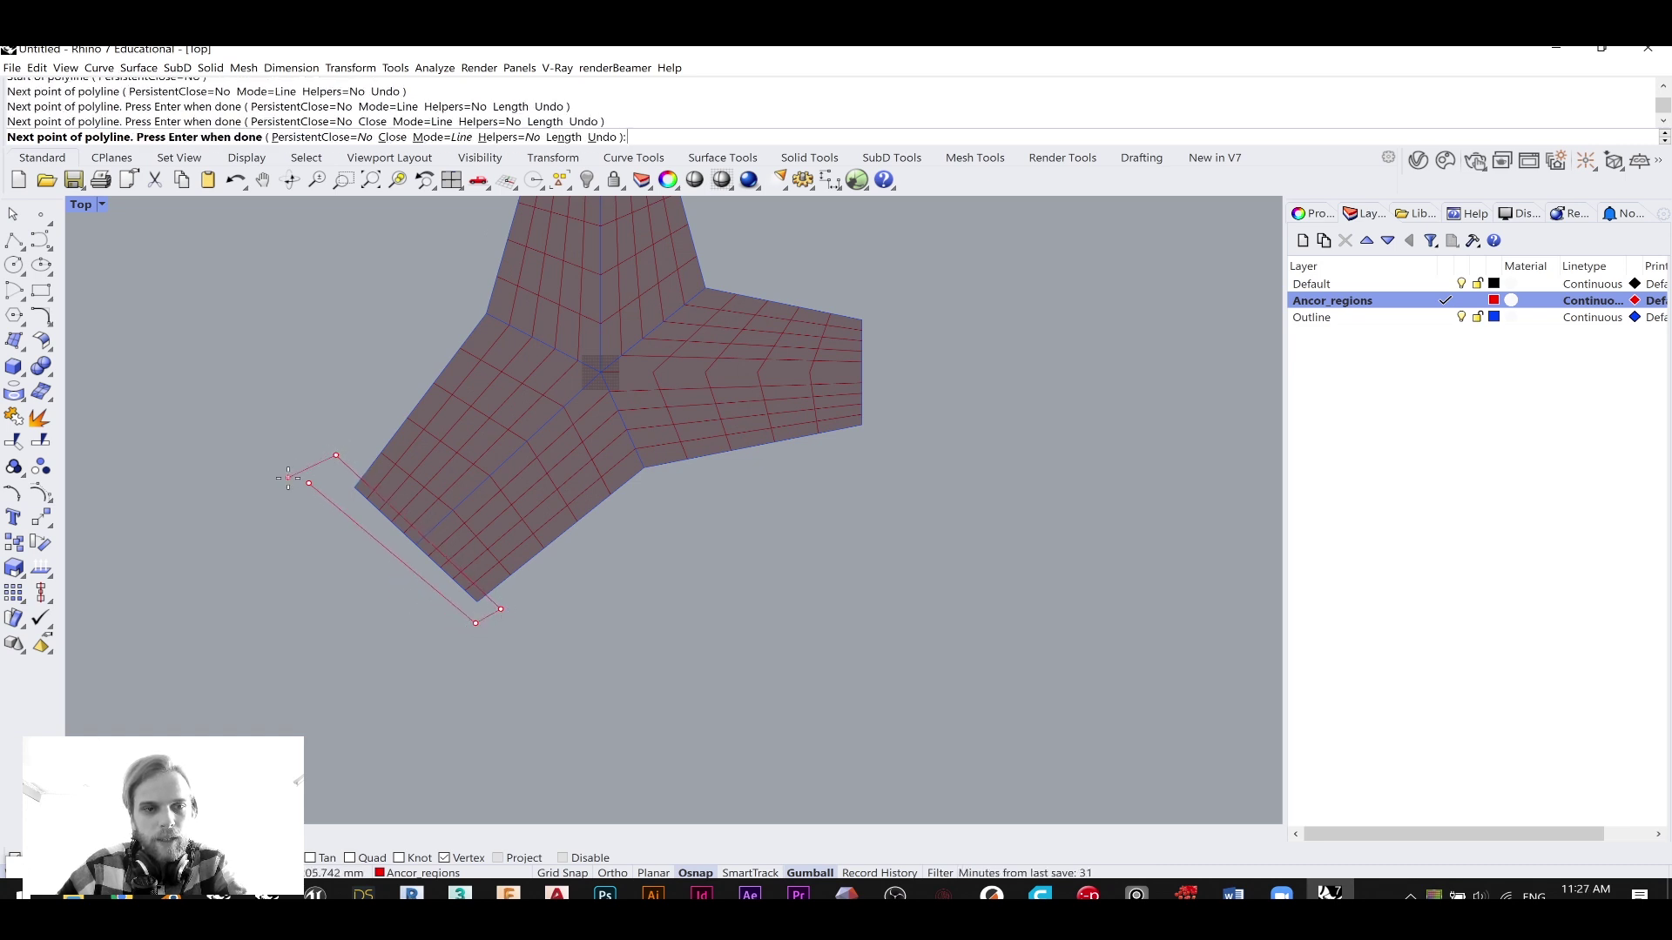
pyautogui.click(309, 484)
pyautogui.scroll(5, 348, 492)
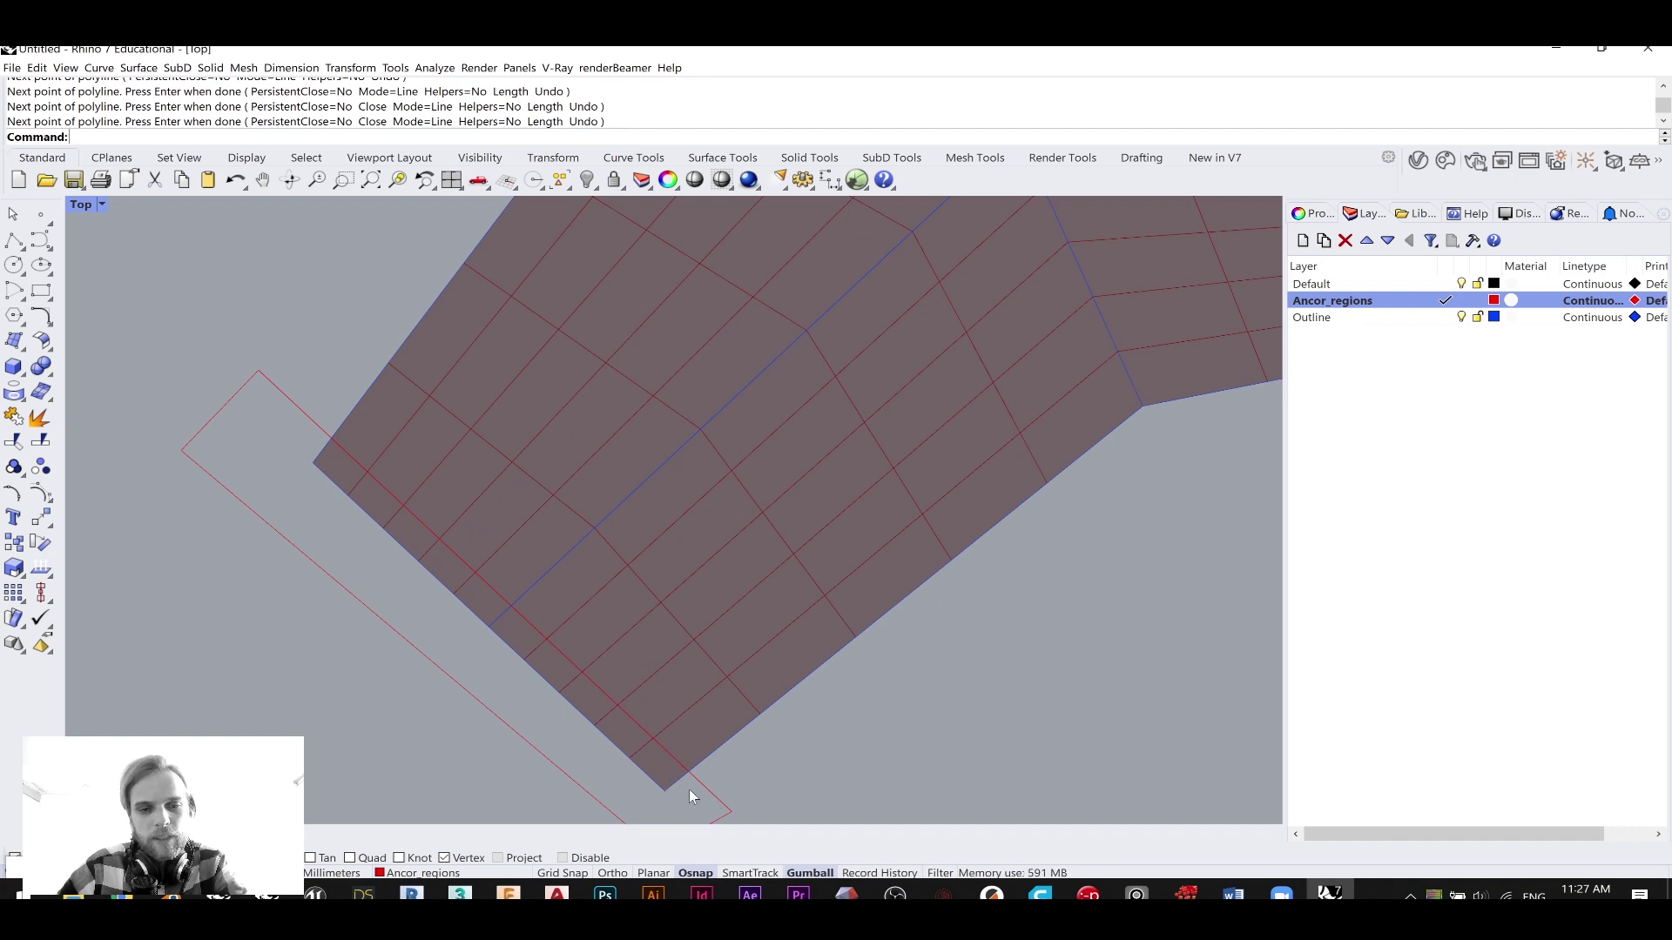
pyautogui.moveTo(666, 783); pyautogui.dragTo(670, 747, button='right')
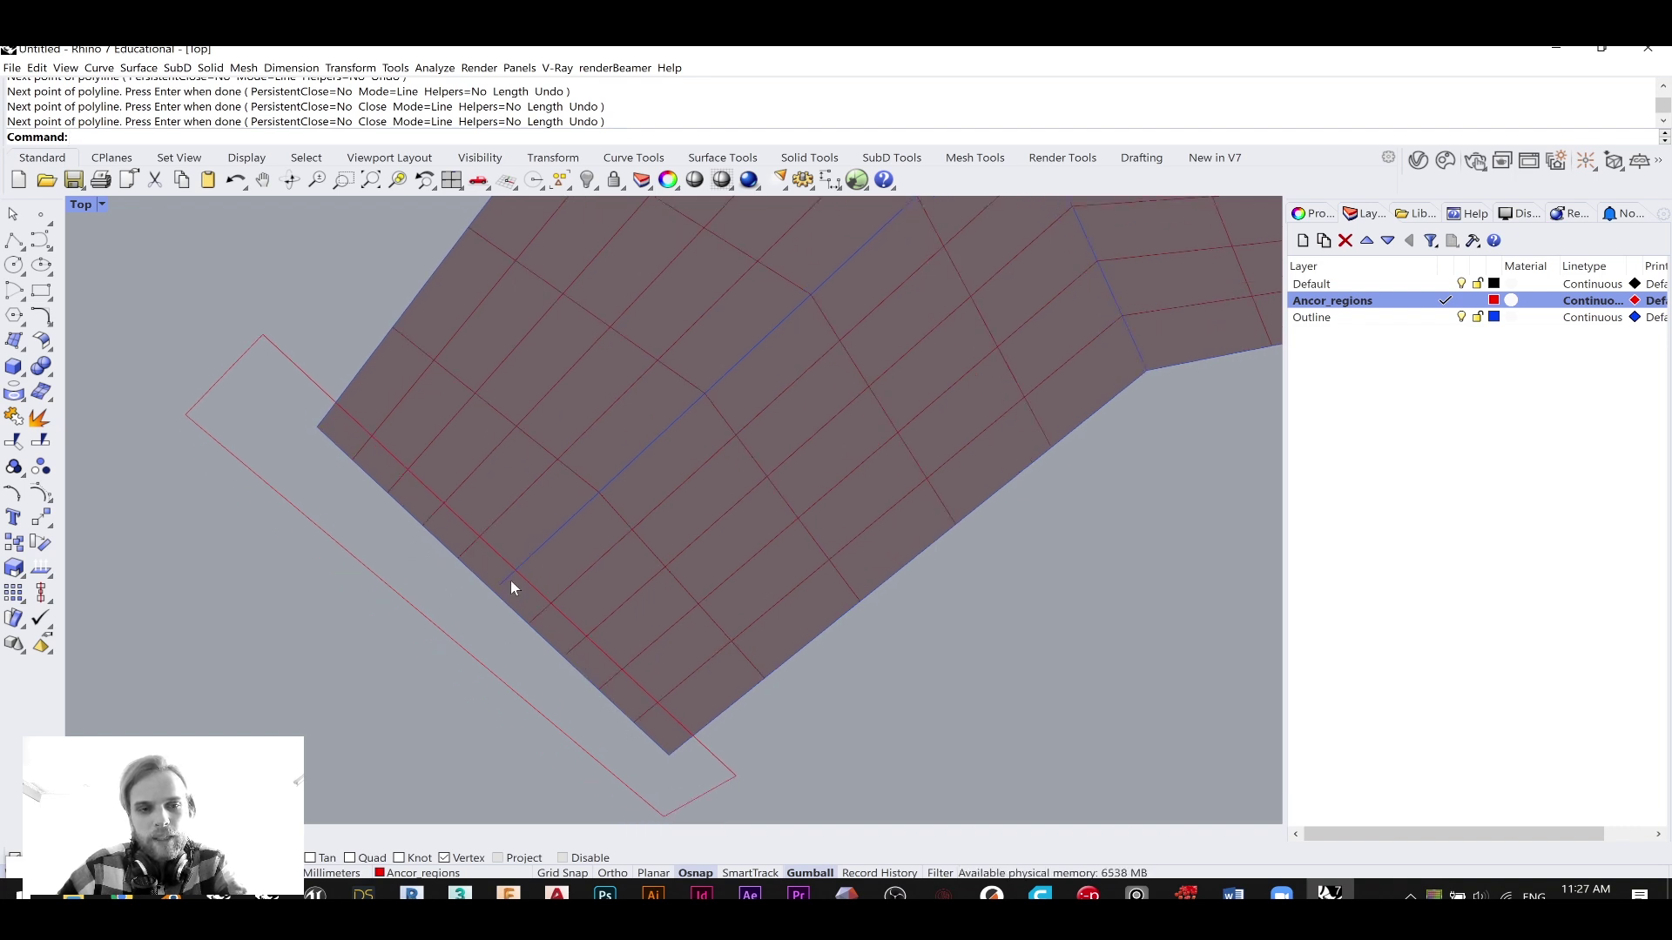
pyautogui.press('Return')
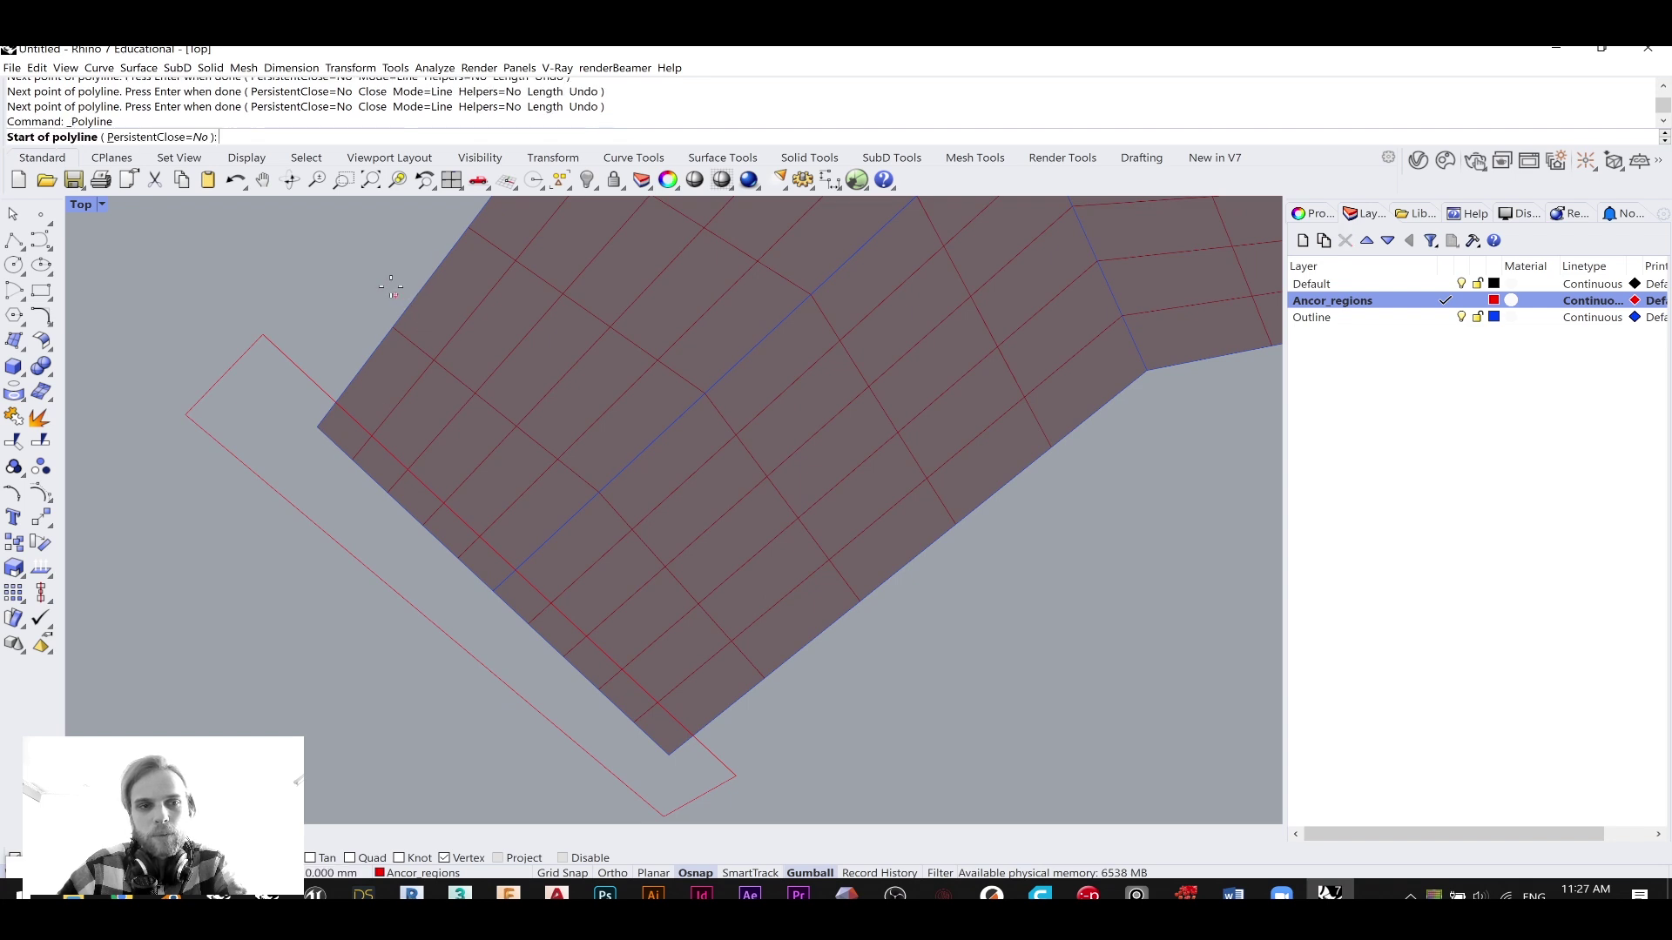
pyautogui.click(392, 284)
pyautogui.click(249, 481)
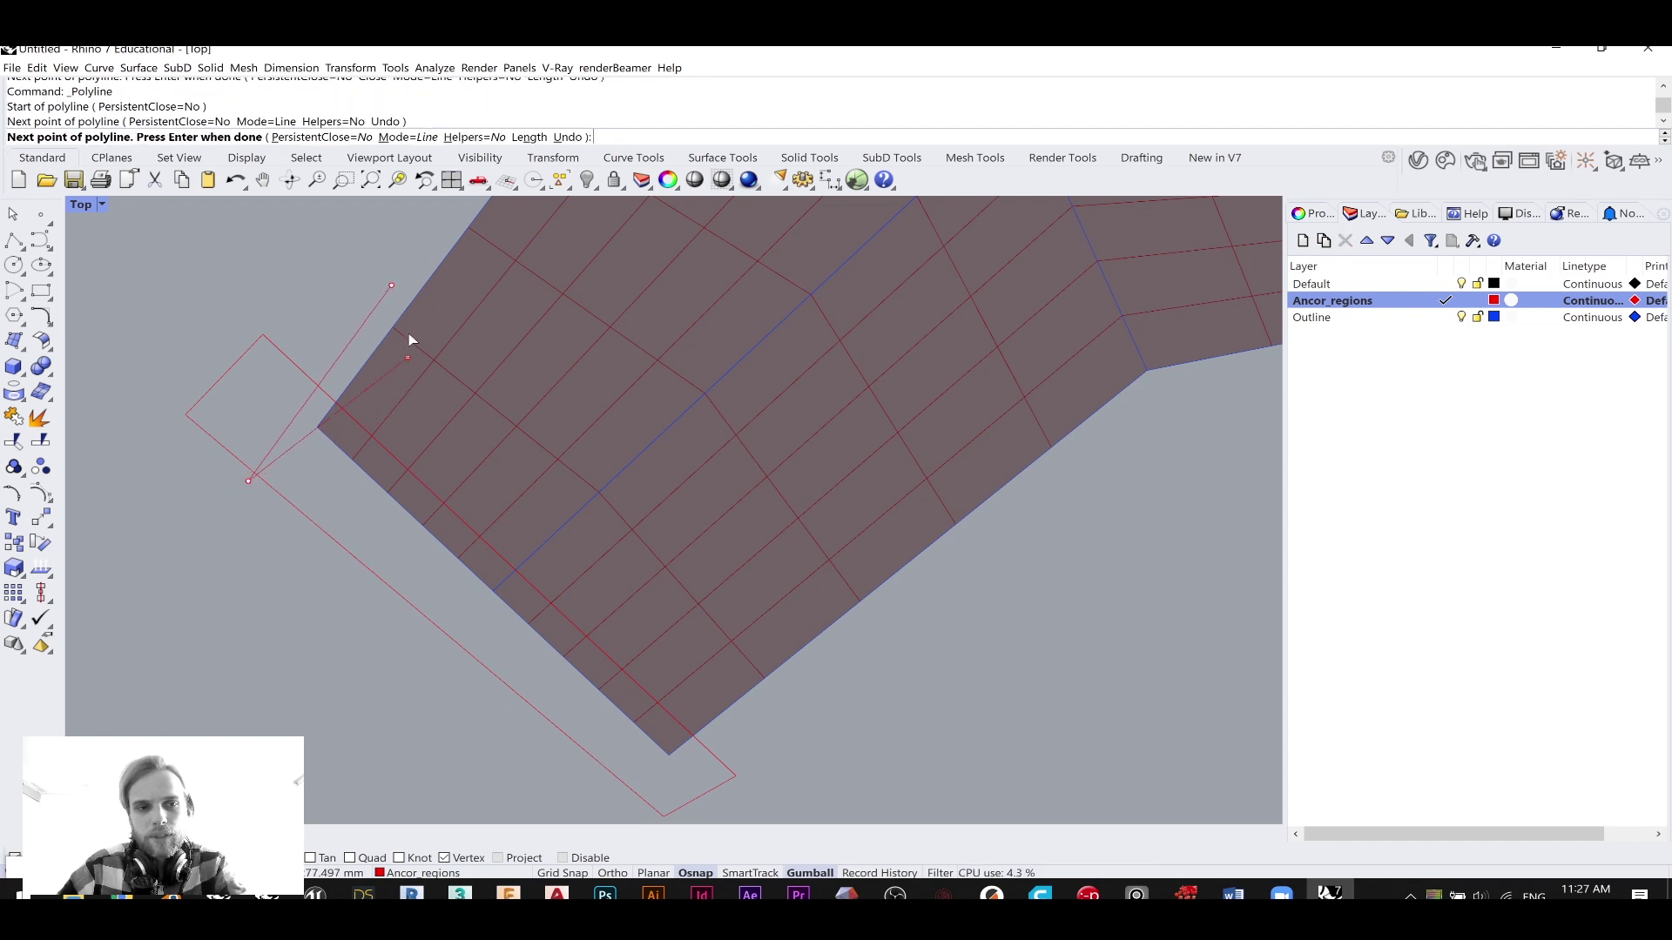
pyautogui.press('Return')
# - Draw a closed four-sided polyline around the end edge of the mesh's right arm
pyautogui.scroll(-4, 420, 366)
pyautogui.moveTo(469, 352); pyautogui.dragTo(368, 531, button='right')
pyautogui.moveTo(863, 455); pyautogui.dragTo(702, 547, button='right')
pyautogui.scroll(4, 703, 548)
pyautogui.rightClick(712, 609)
pyautogui.press('Escape')
pyautogui.click(718, 605)
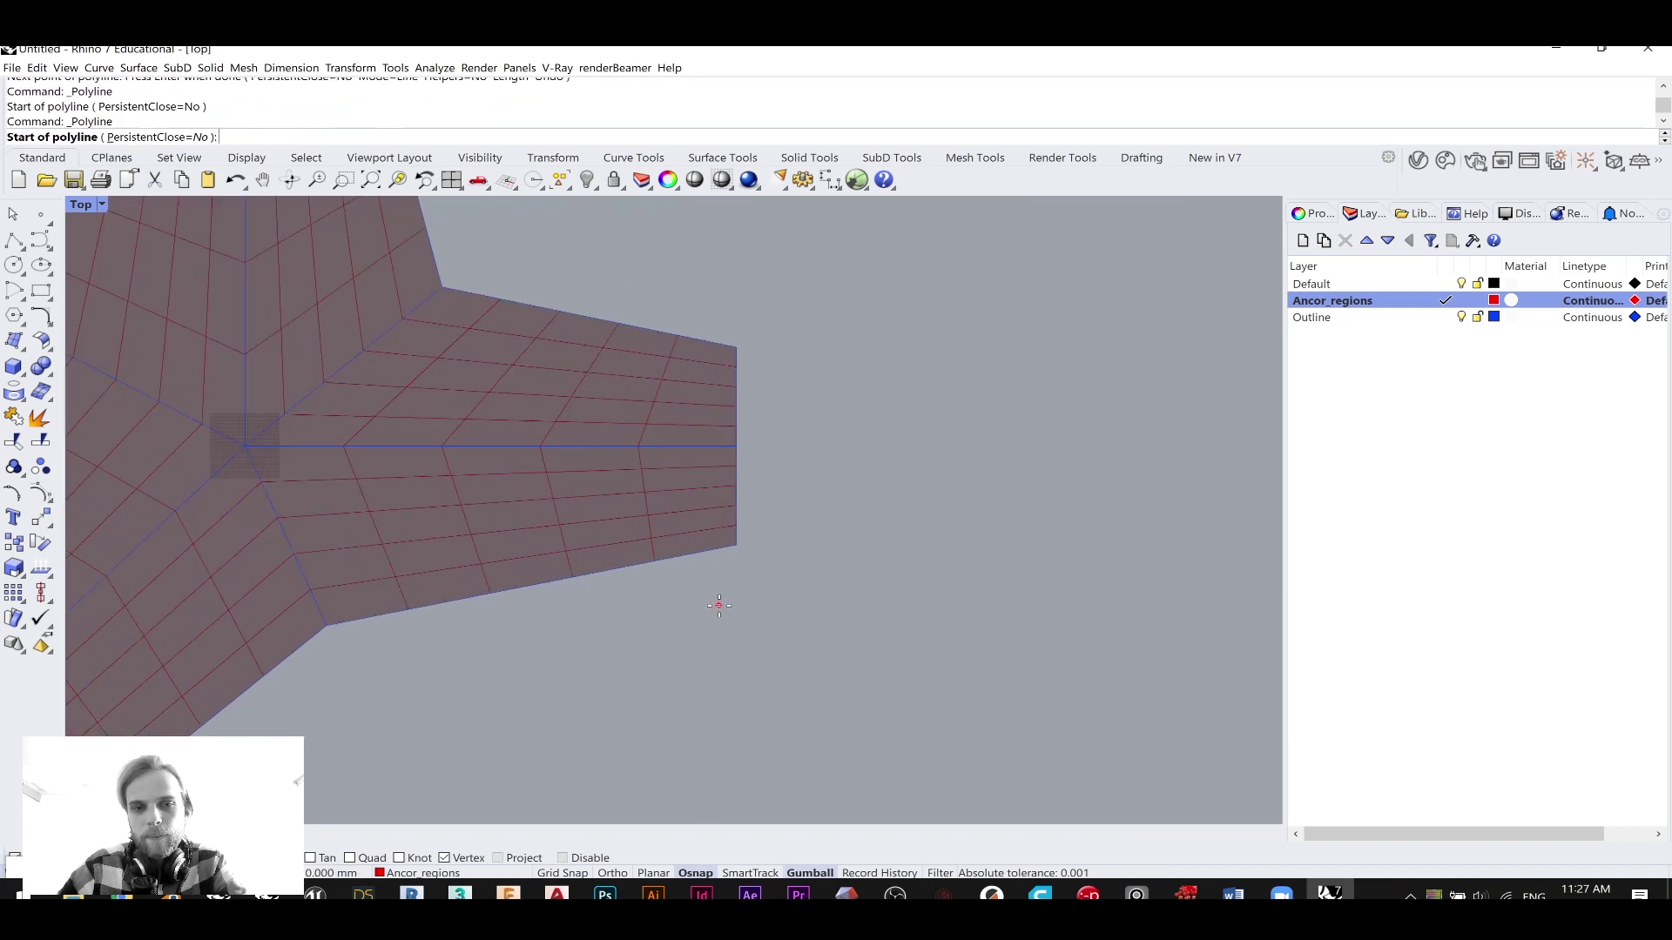
pyautogui.click(721, 304)
pyautogui.click(765, 317)
pyautogui.click(797, 578)
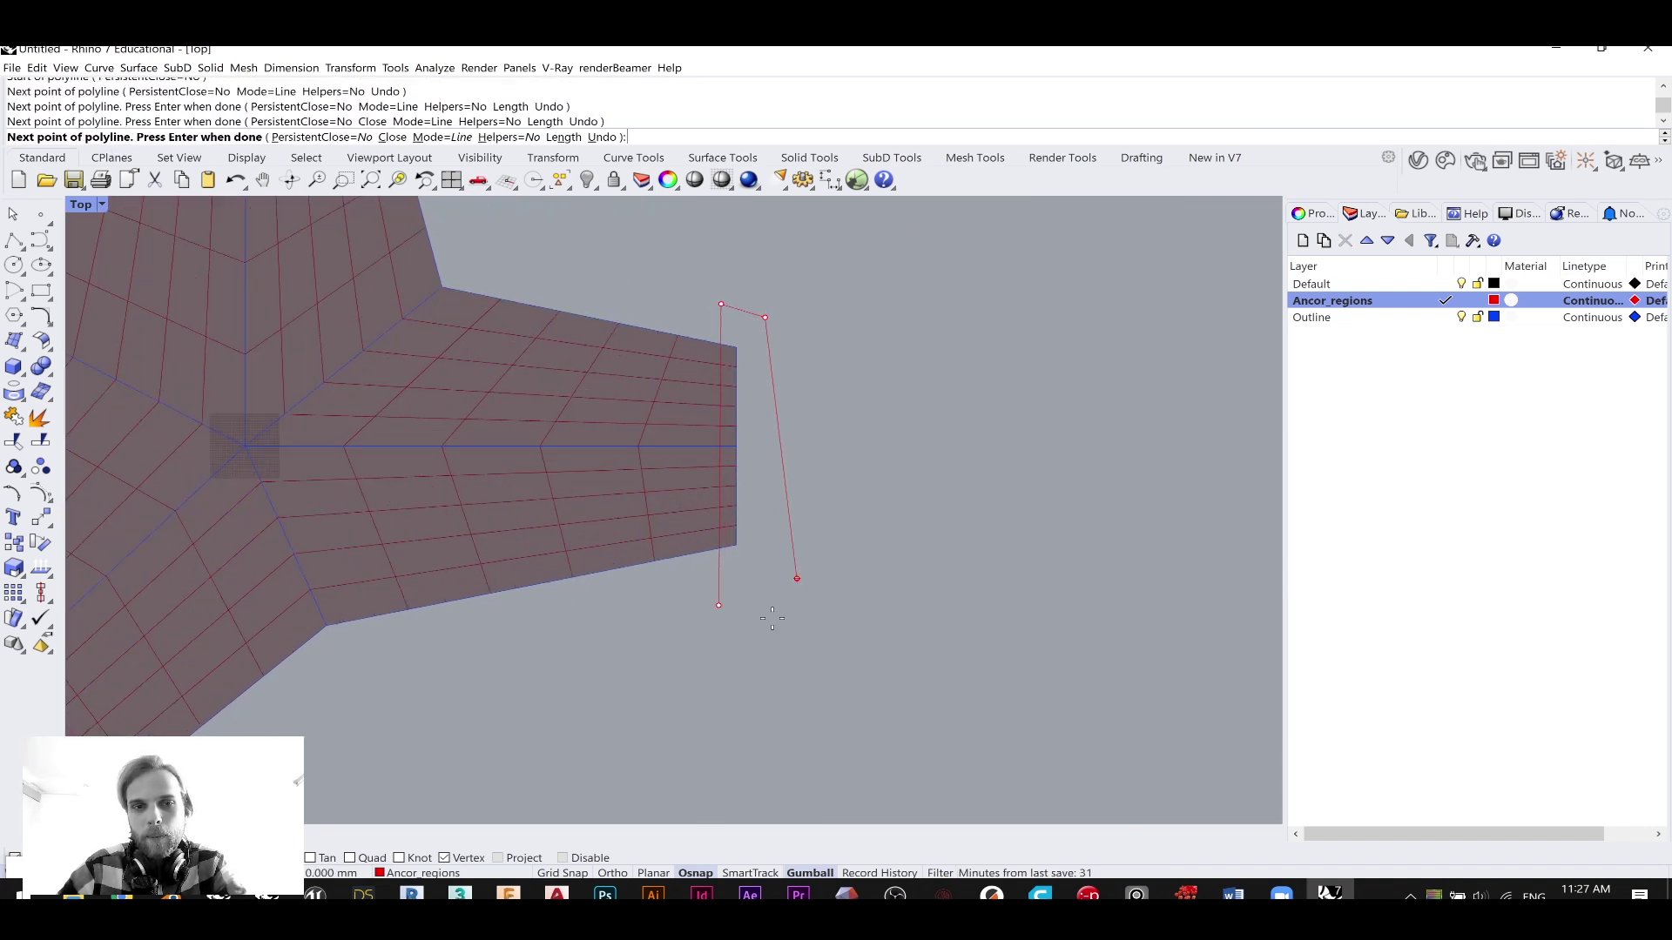
pyautogui.click(718, 605)
# - Draw a closed four-sided polyline around the end edge of the mesh's upper arm
pyautogui.scroll(-4, 721, 501)
pyautogui.moveTo(610, 331); pyautogui.dragTo(707, 515, button='right')
pyautogui.scroll(4, 614, 370)
pyautogui.rightClick(584, 328)
pyautogui.click(615, 363)
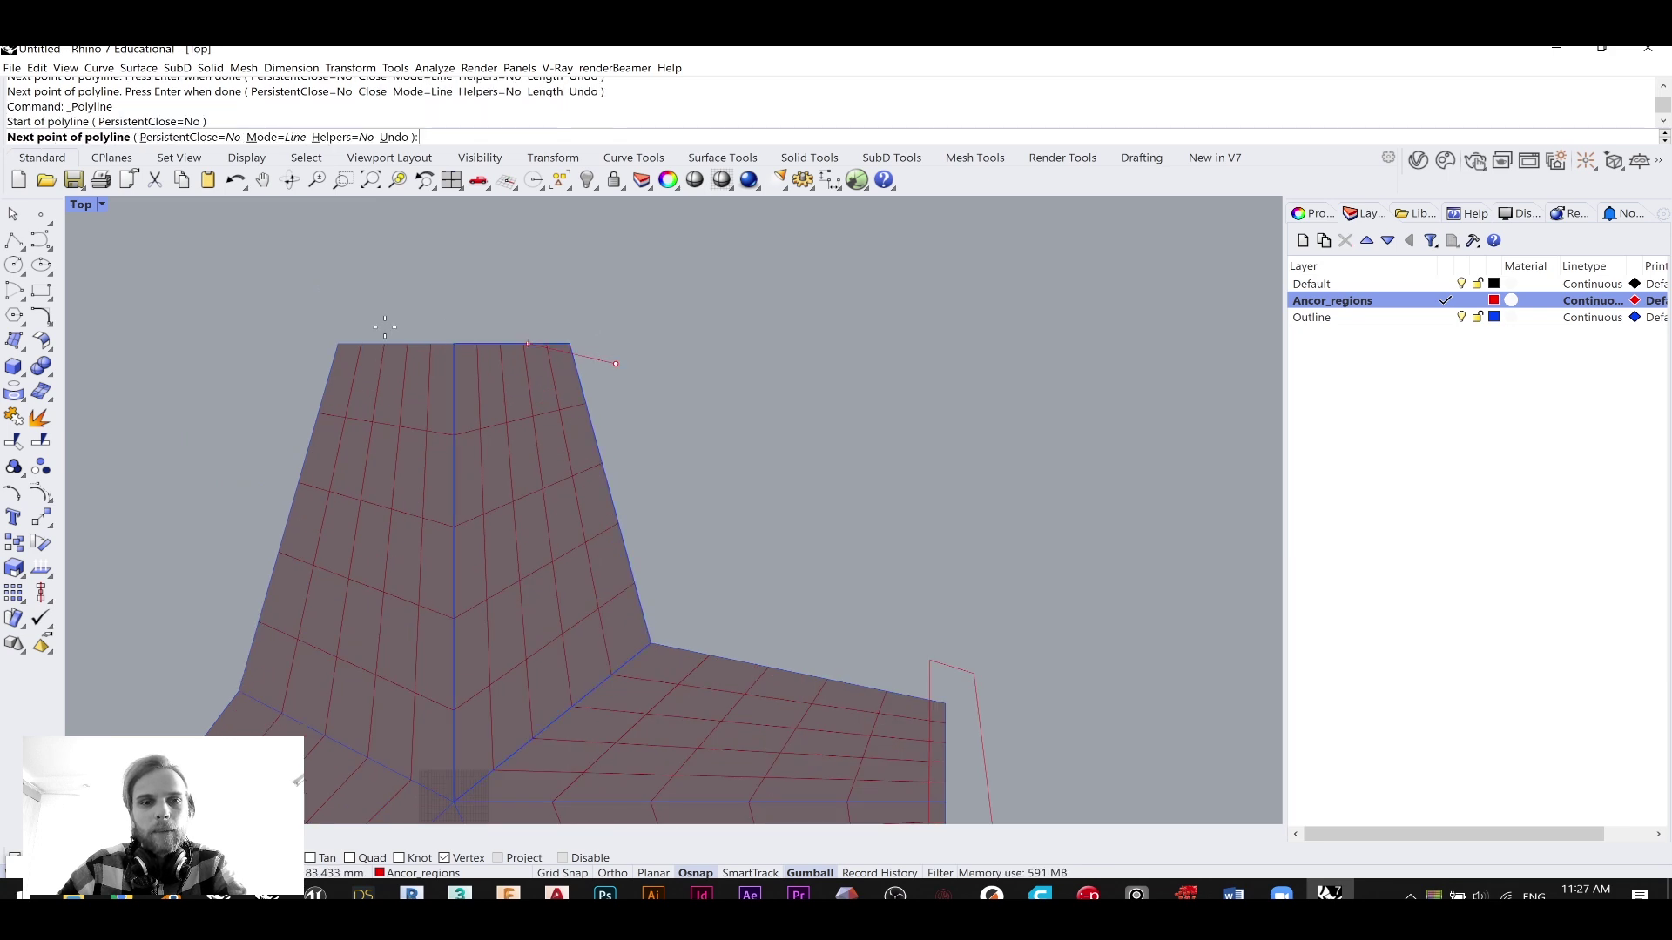
pyautogui.click(264, 357)
pyautogui.click(272, 299)
pyautogui.click(575, 299)
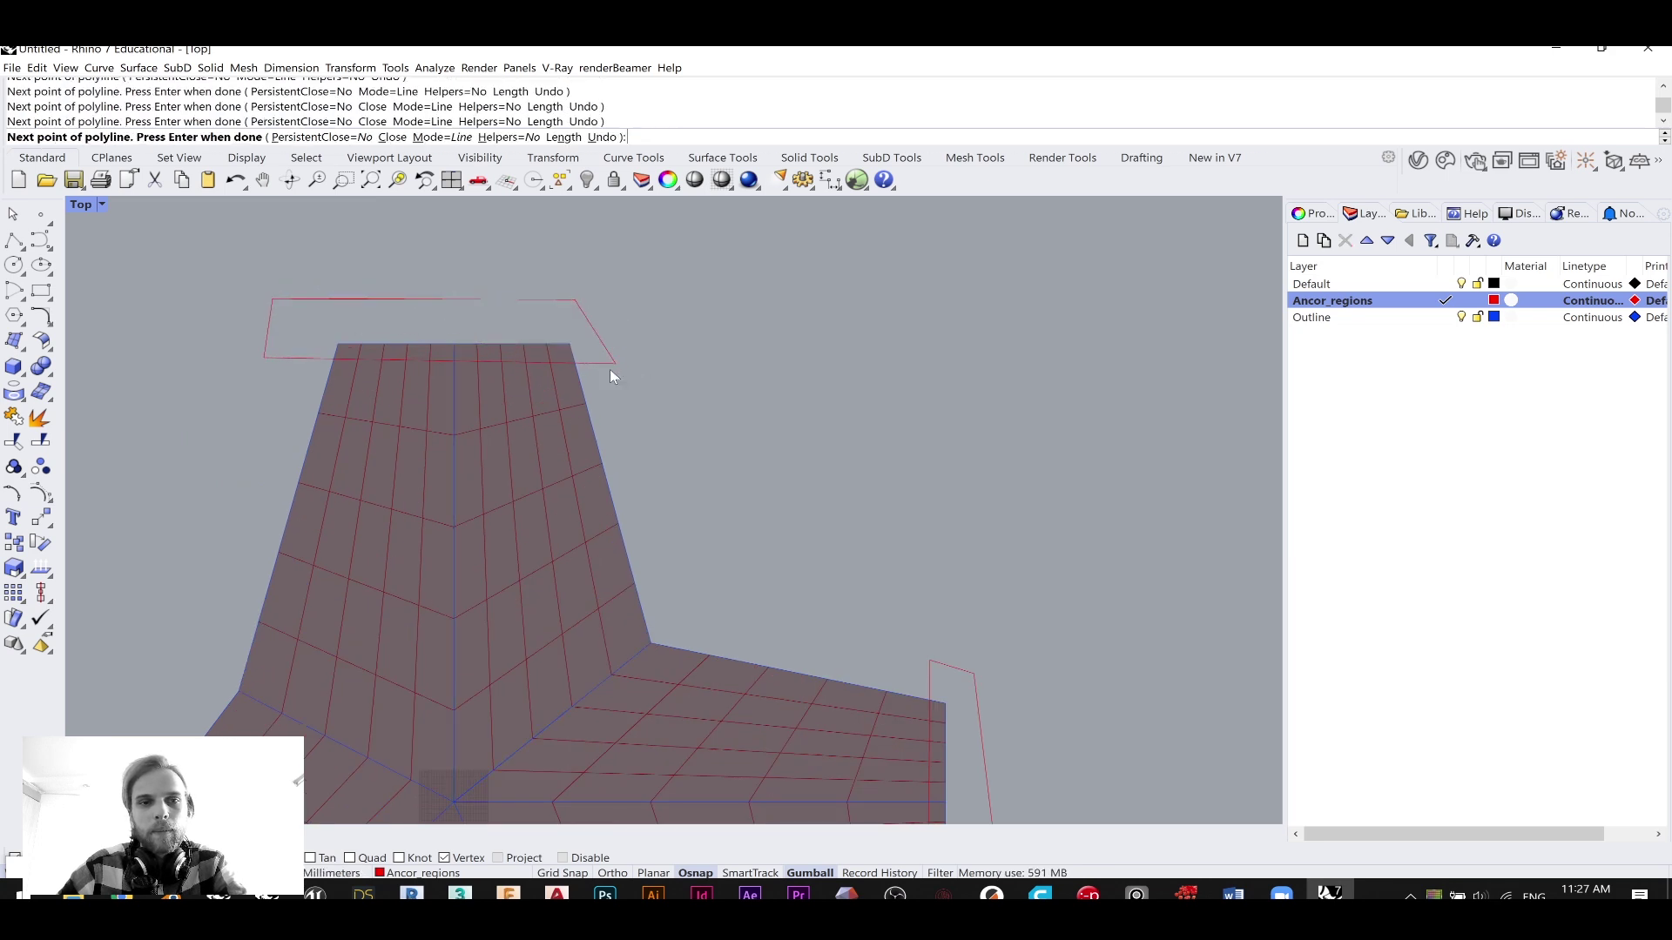
pyautogui.click(615, 363)
pyautogui.scroll(-2, 831, 394)
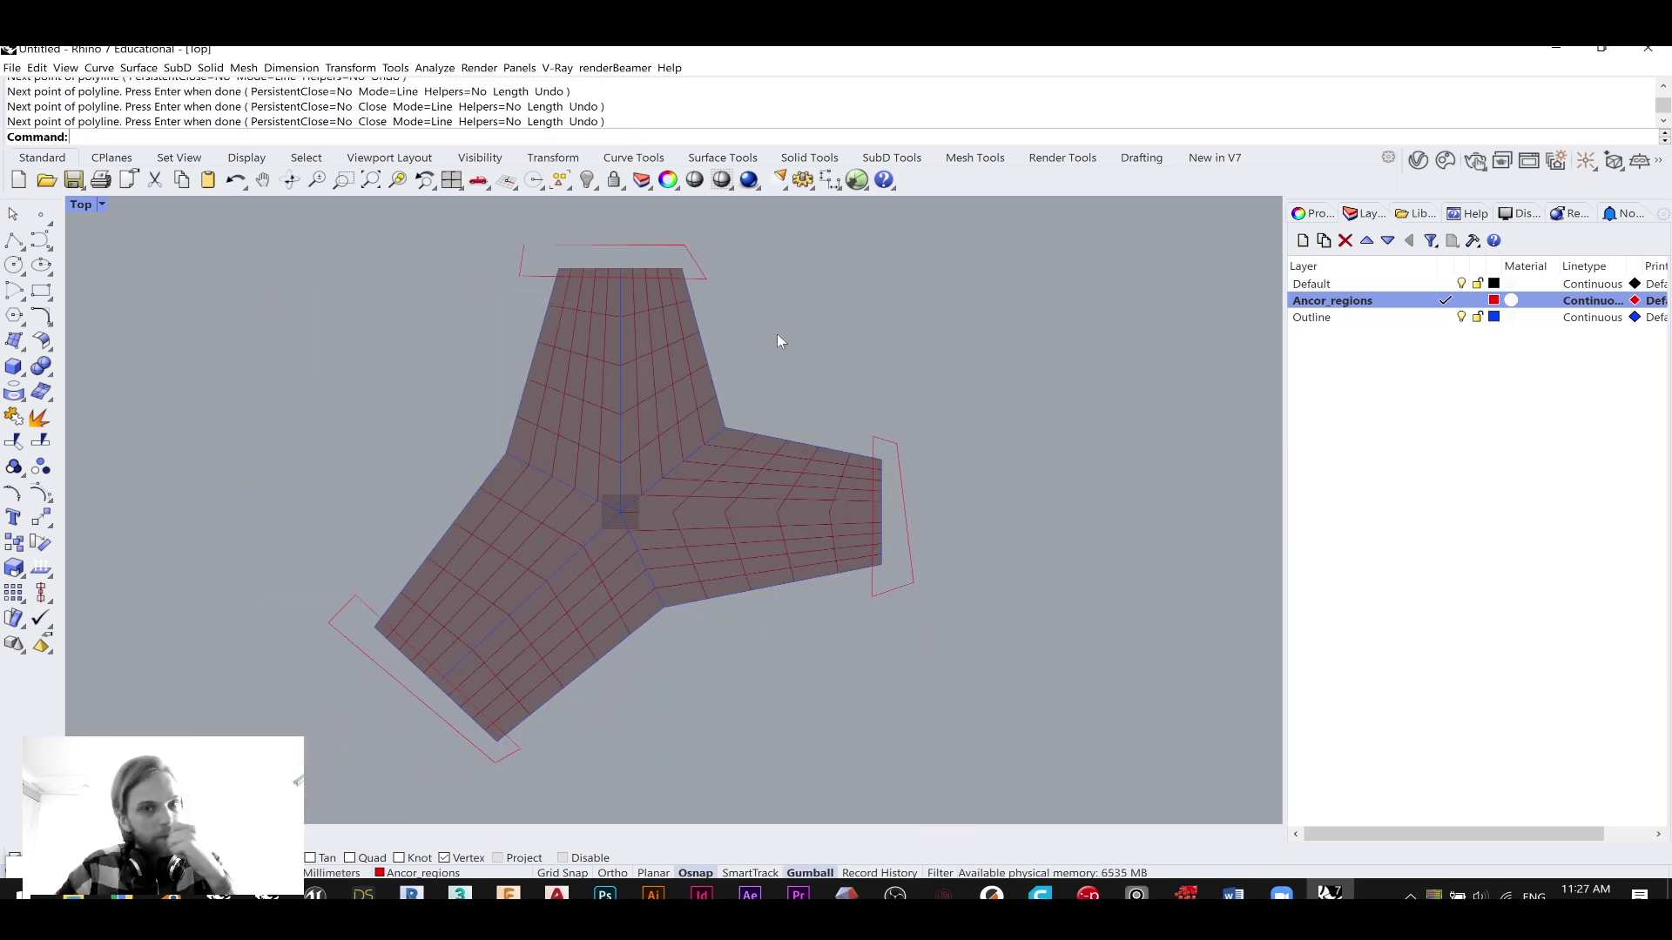
# - Try to turn on the outline curves' control points and move the middle points of the upper arm's end edge outward
pyautogui.scroll(2, 583, 231)
pyautogui.scroll(3, 531, 364)
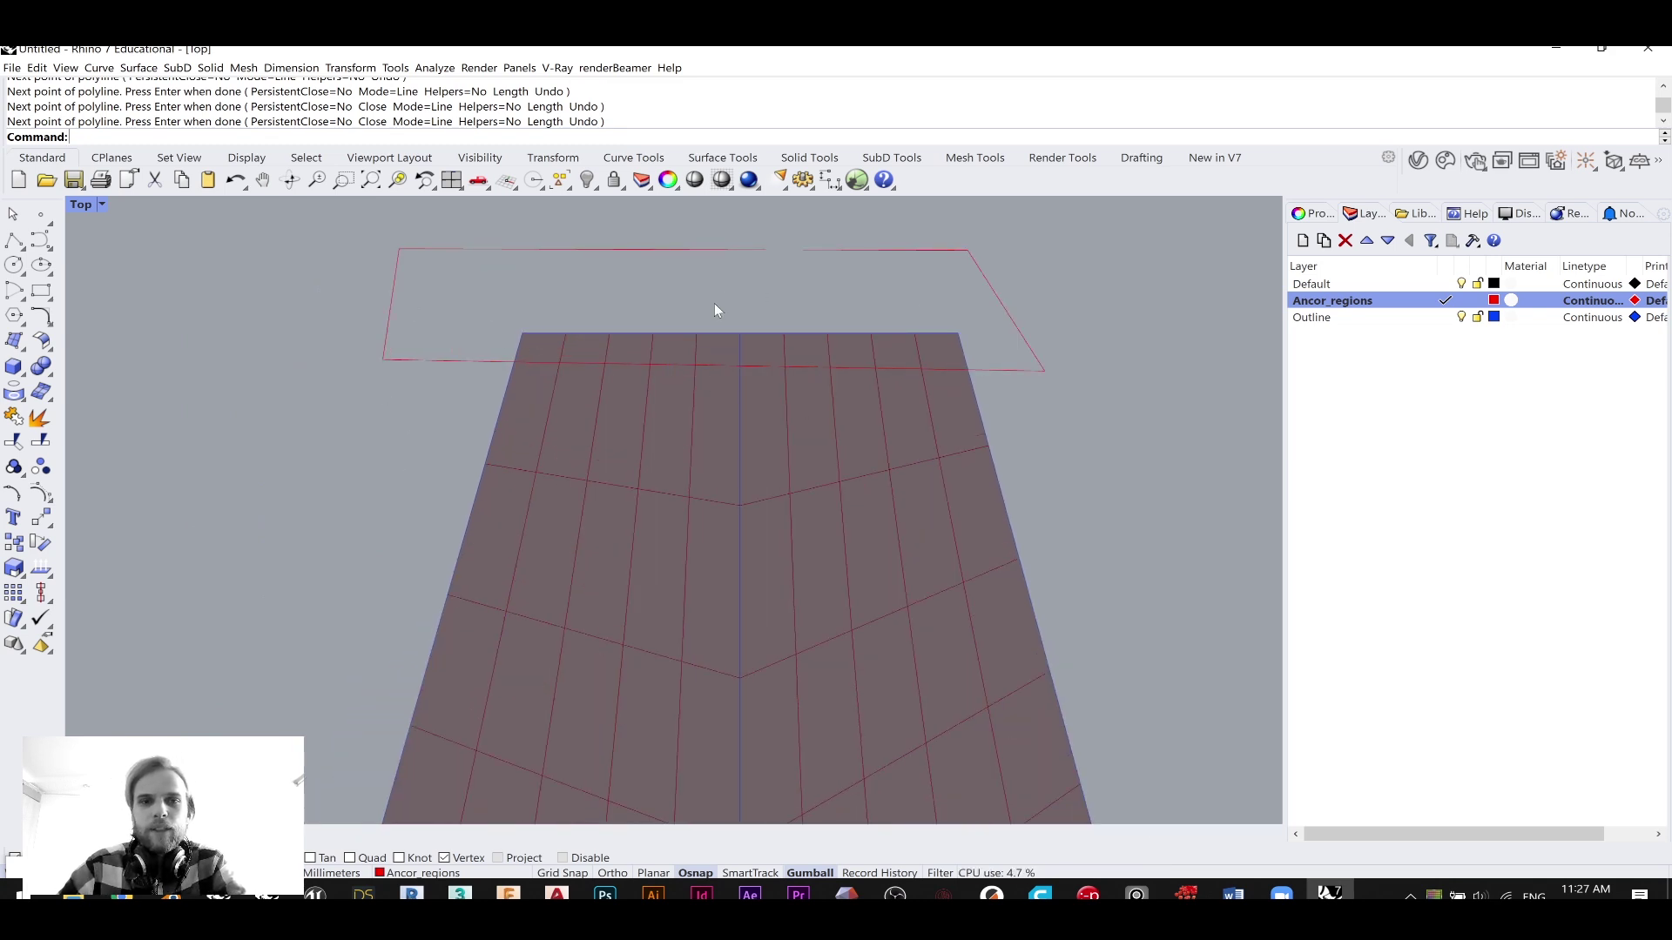
pyautogui.scroll(4, 754, 327)
pyautogui.click(721, 352)
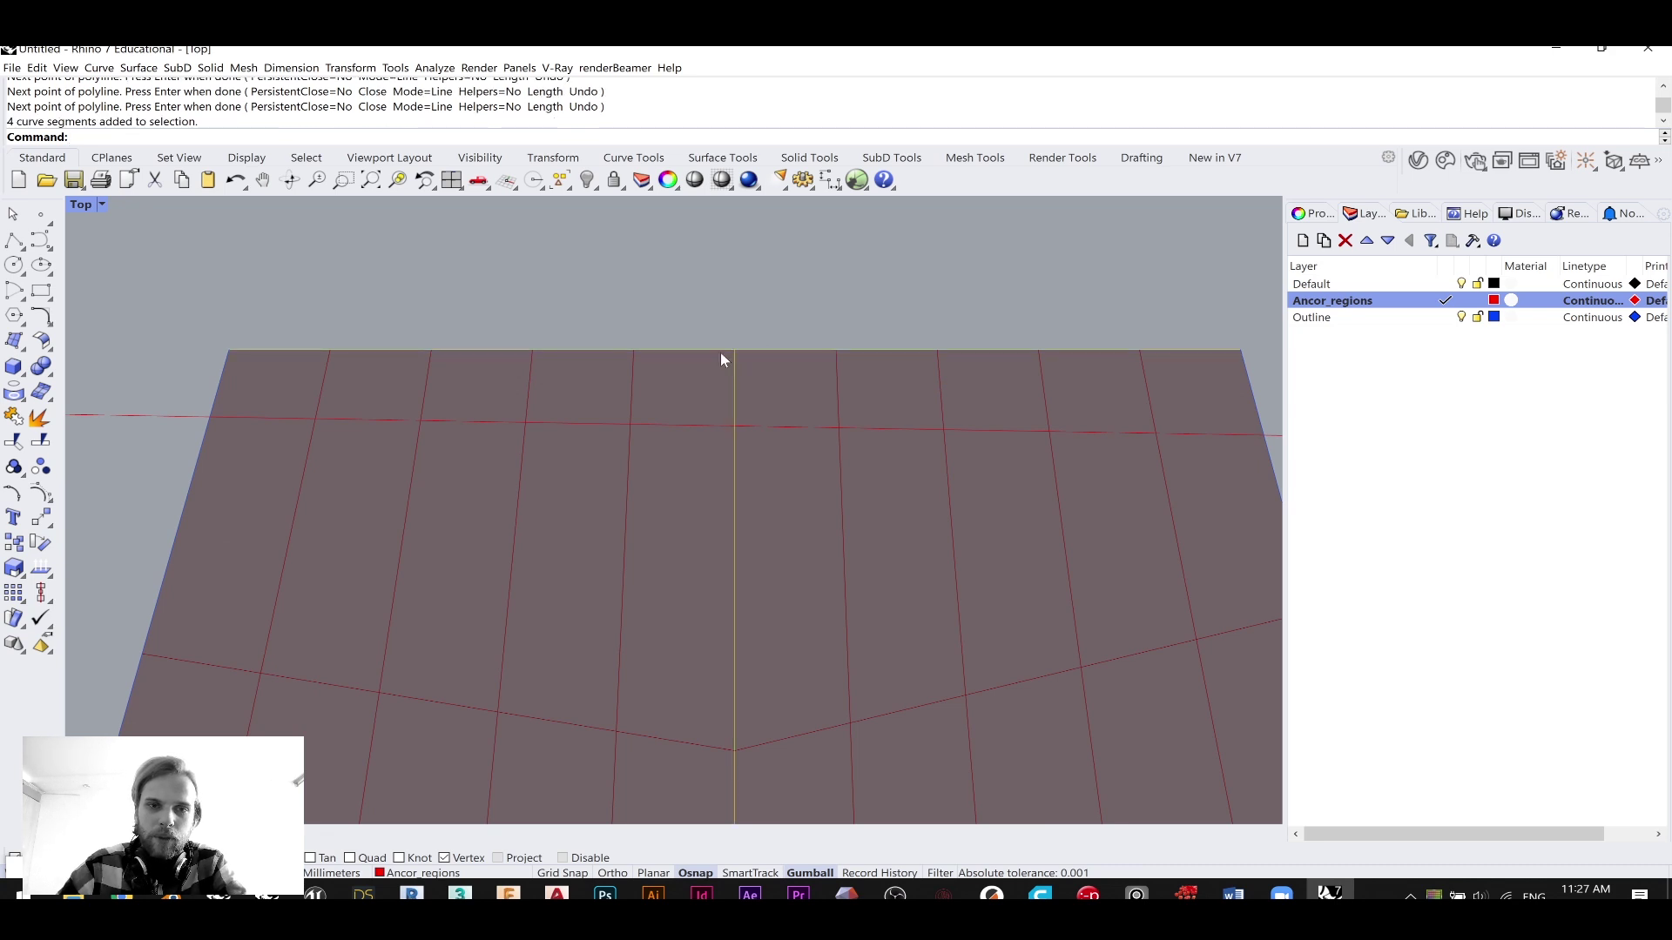
pyautogui.scroll(-3, 714, 330)
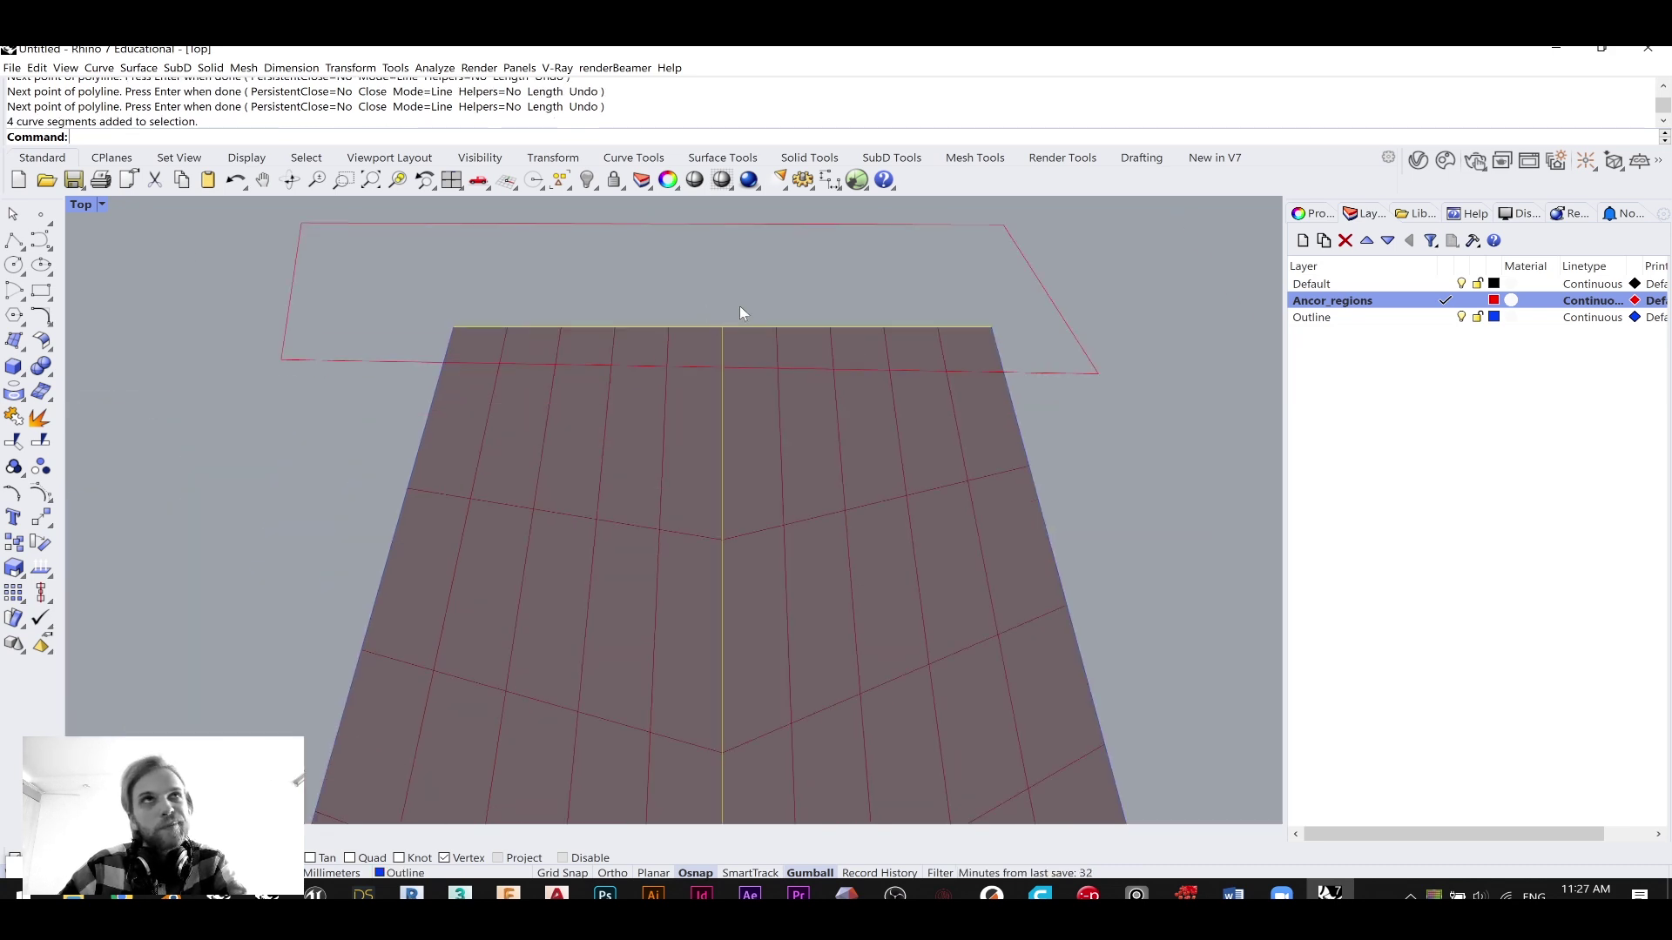
pyautogui.click(745, 310)
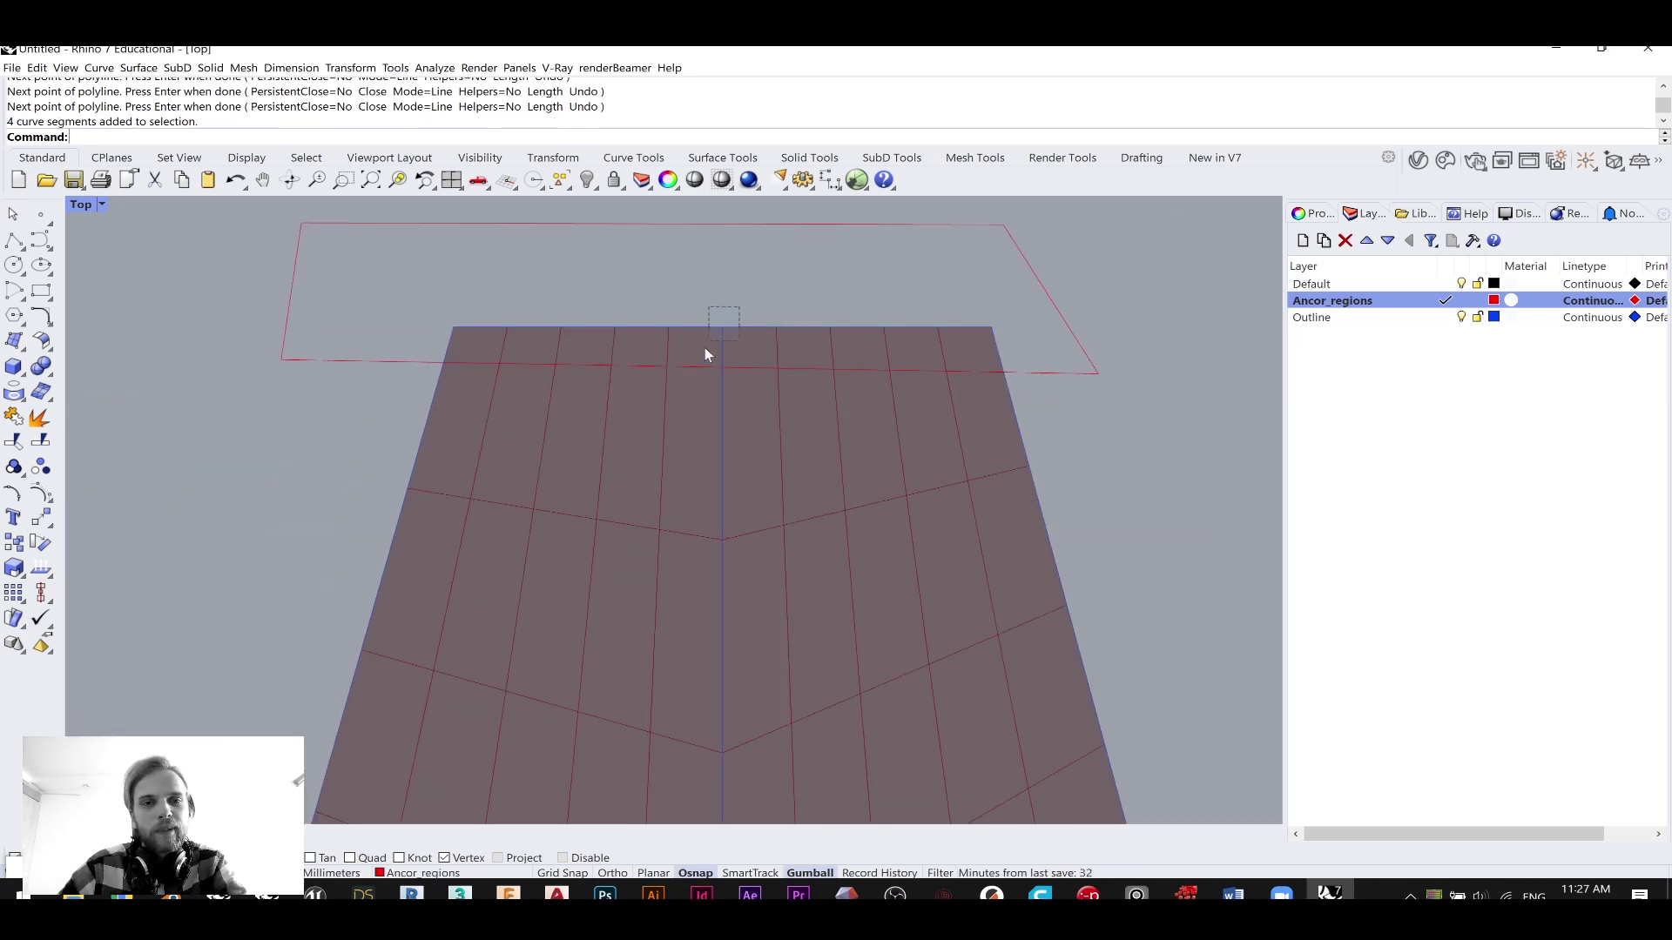
pyautogui.click(703, 353)
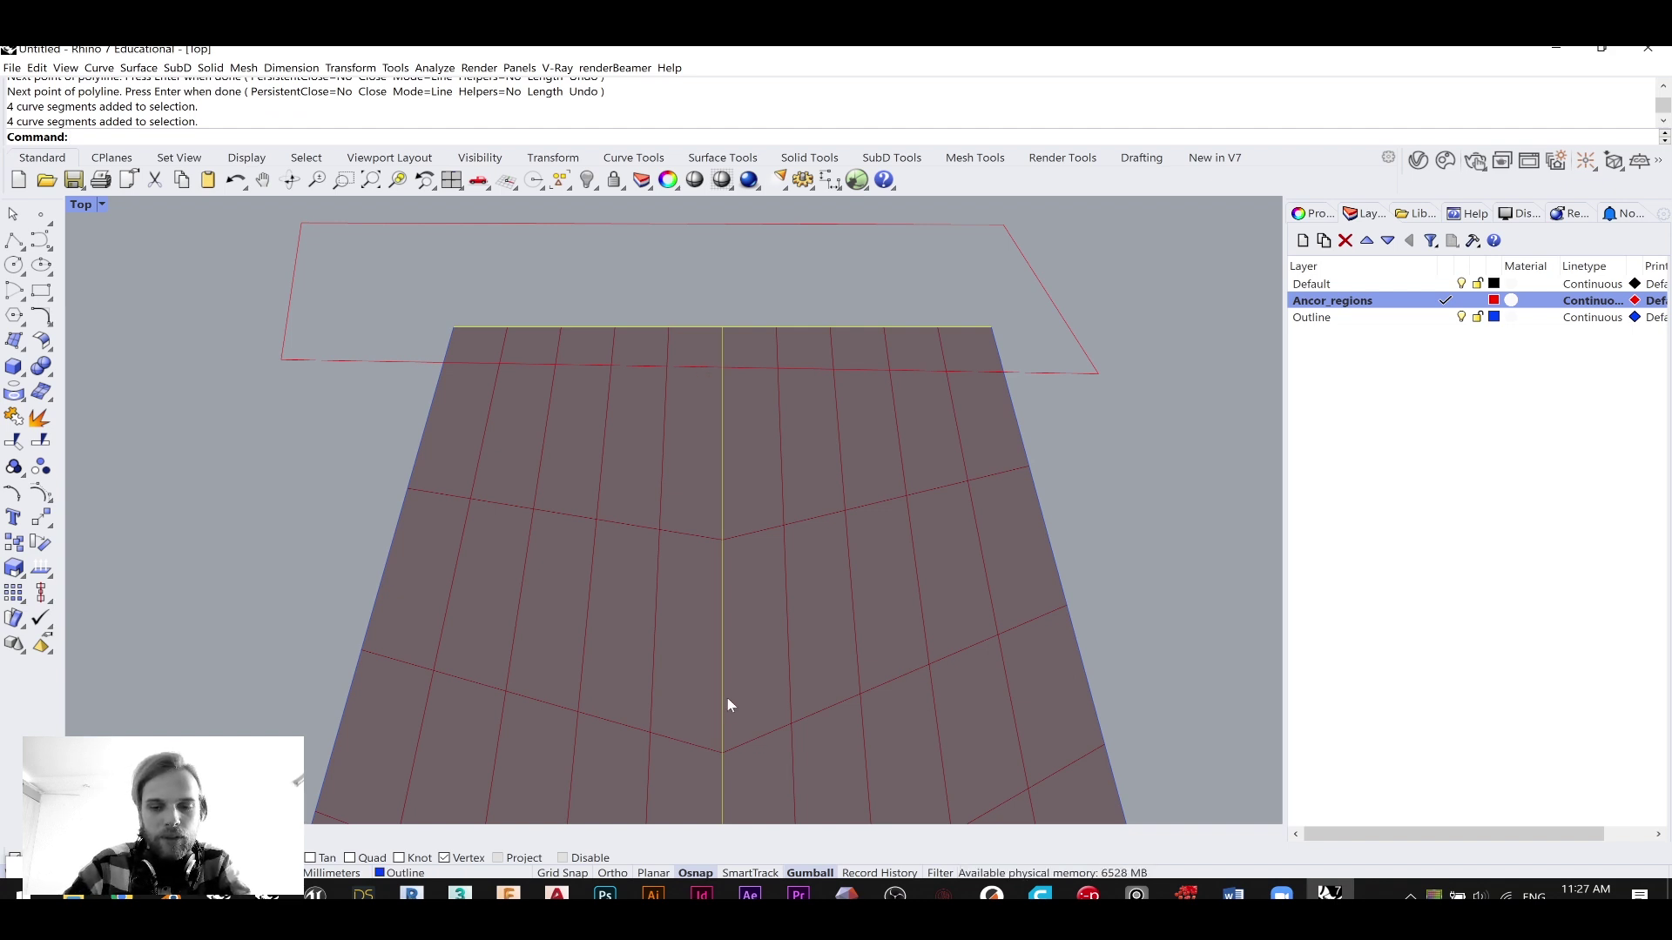
pyautogui.press('F10')
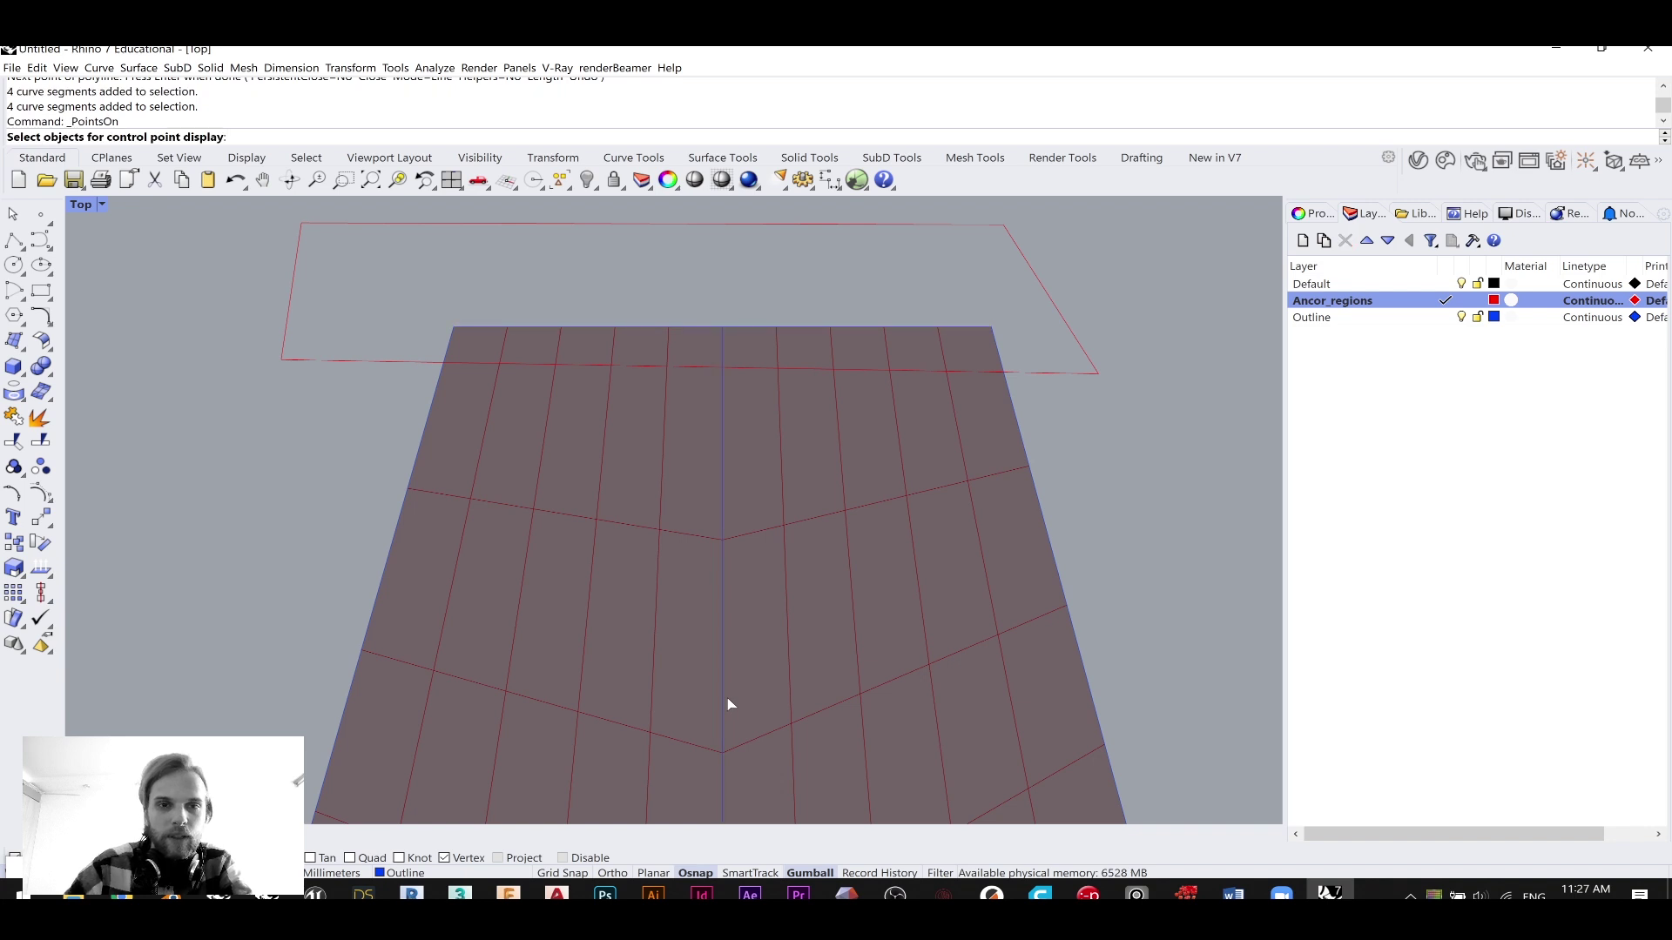
pyautogui.moveTo(723, 335); pyautogui.dragTo(766, 346)
pyautogui.press('Return')
pyautogui.moveTo(713, 290); pyautogui.dragTo(733, 245)
pyautogui.scroll(-4, 709, 345)
pyautogui.scroll(-3, 769, 392)
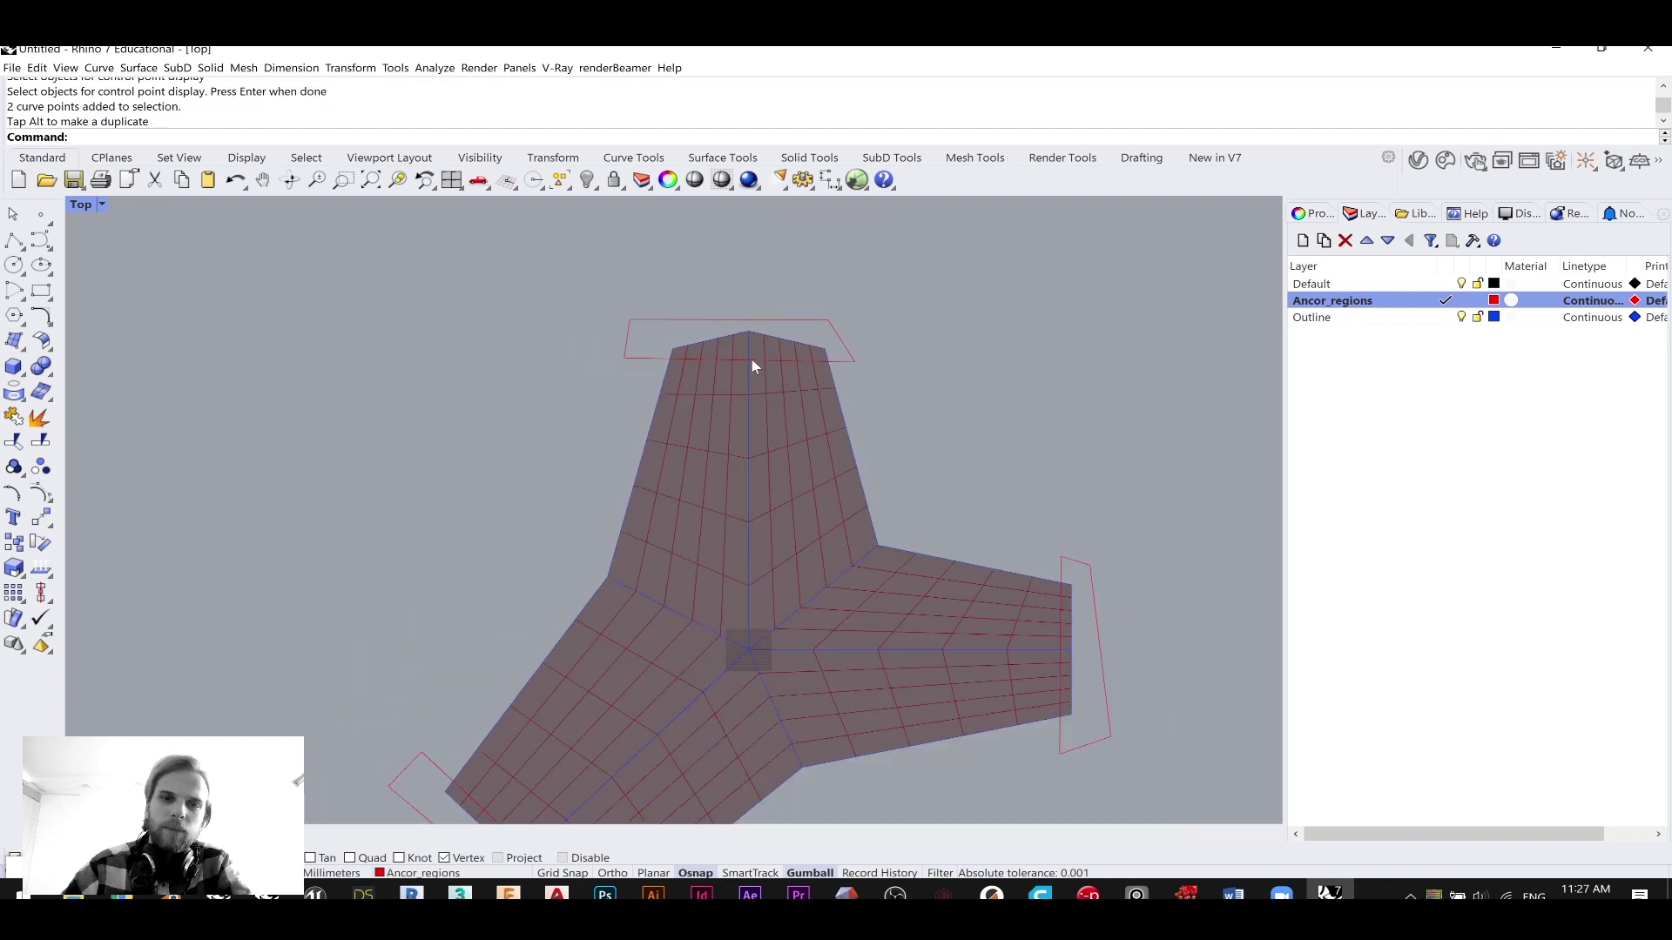
# - Try to move the upper arm's anchor region slightly outward
pyautogui.scroll(5, 771, 289)
pyautogui.click(776, 296)
pyautogui.moveTo(734, 306); pyautogui.dragTo(731, 293)
pyautogui.click(787, 247)
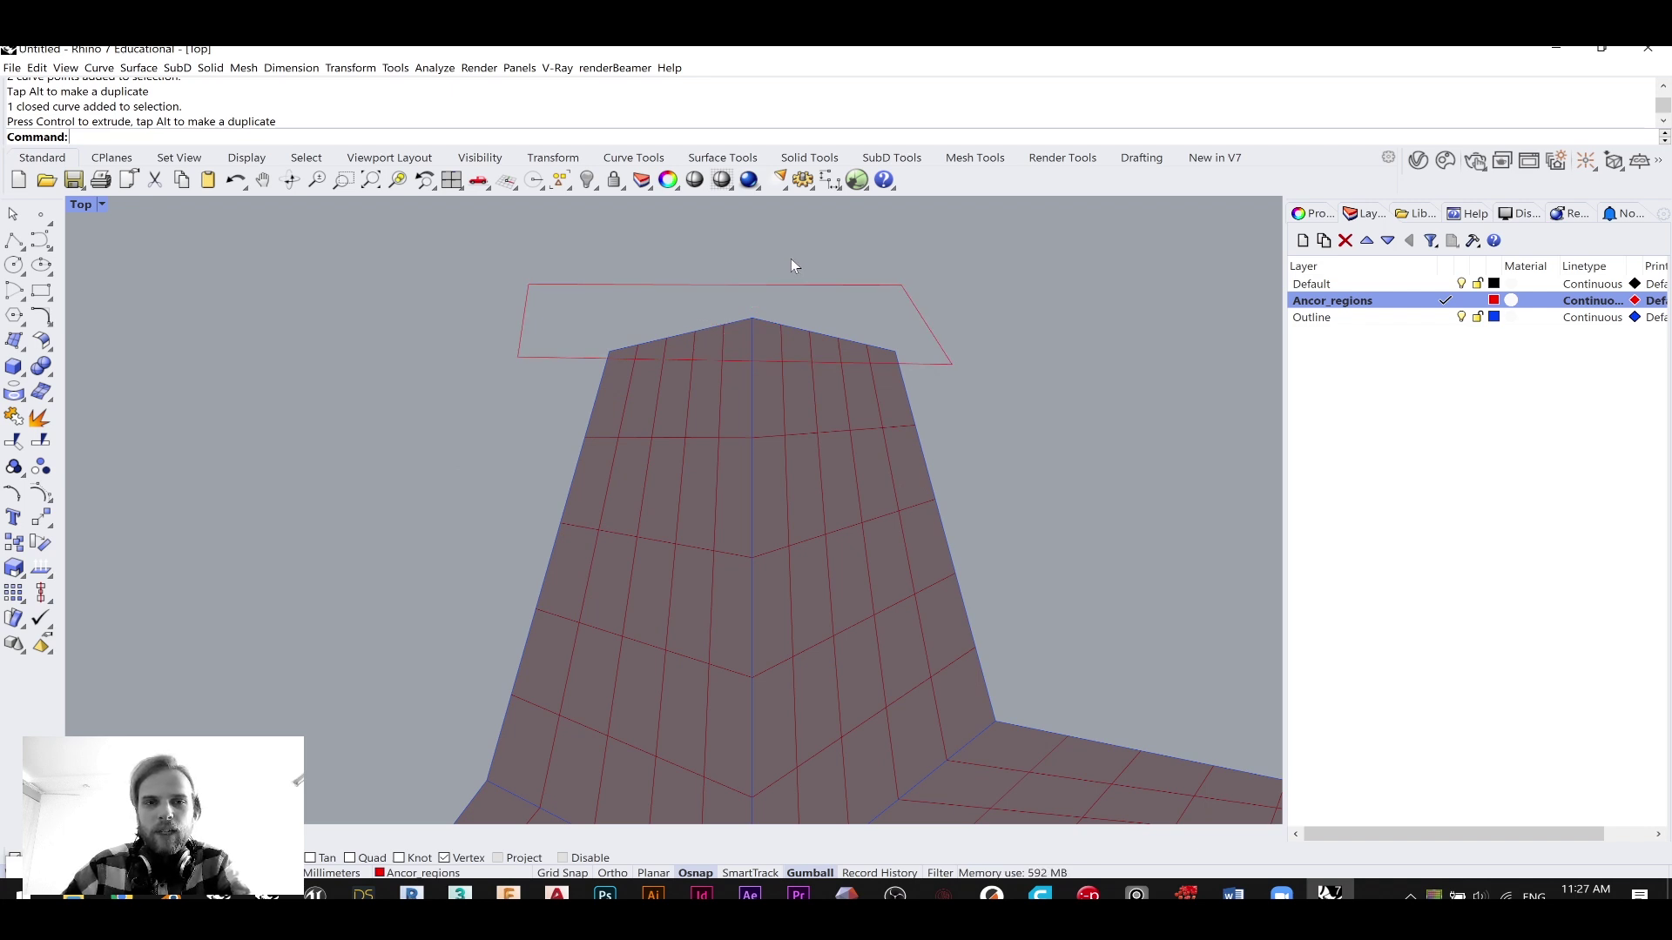
# - Undo the moves of the upper arm's anchor region and outline points
pyautogui.hotkey('ctrl', 'z')
pyautogui.hotkey('ctrl', 'z')
pyautogui.scroll(-5, 752, 498)
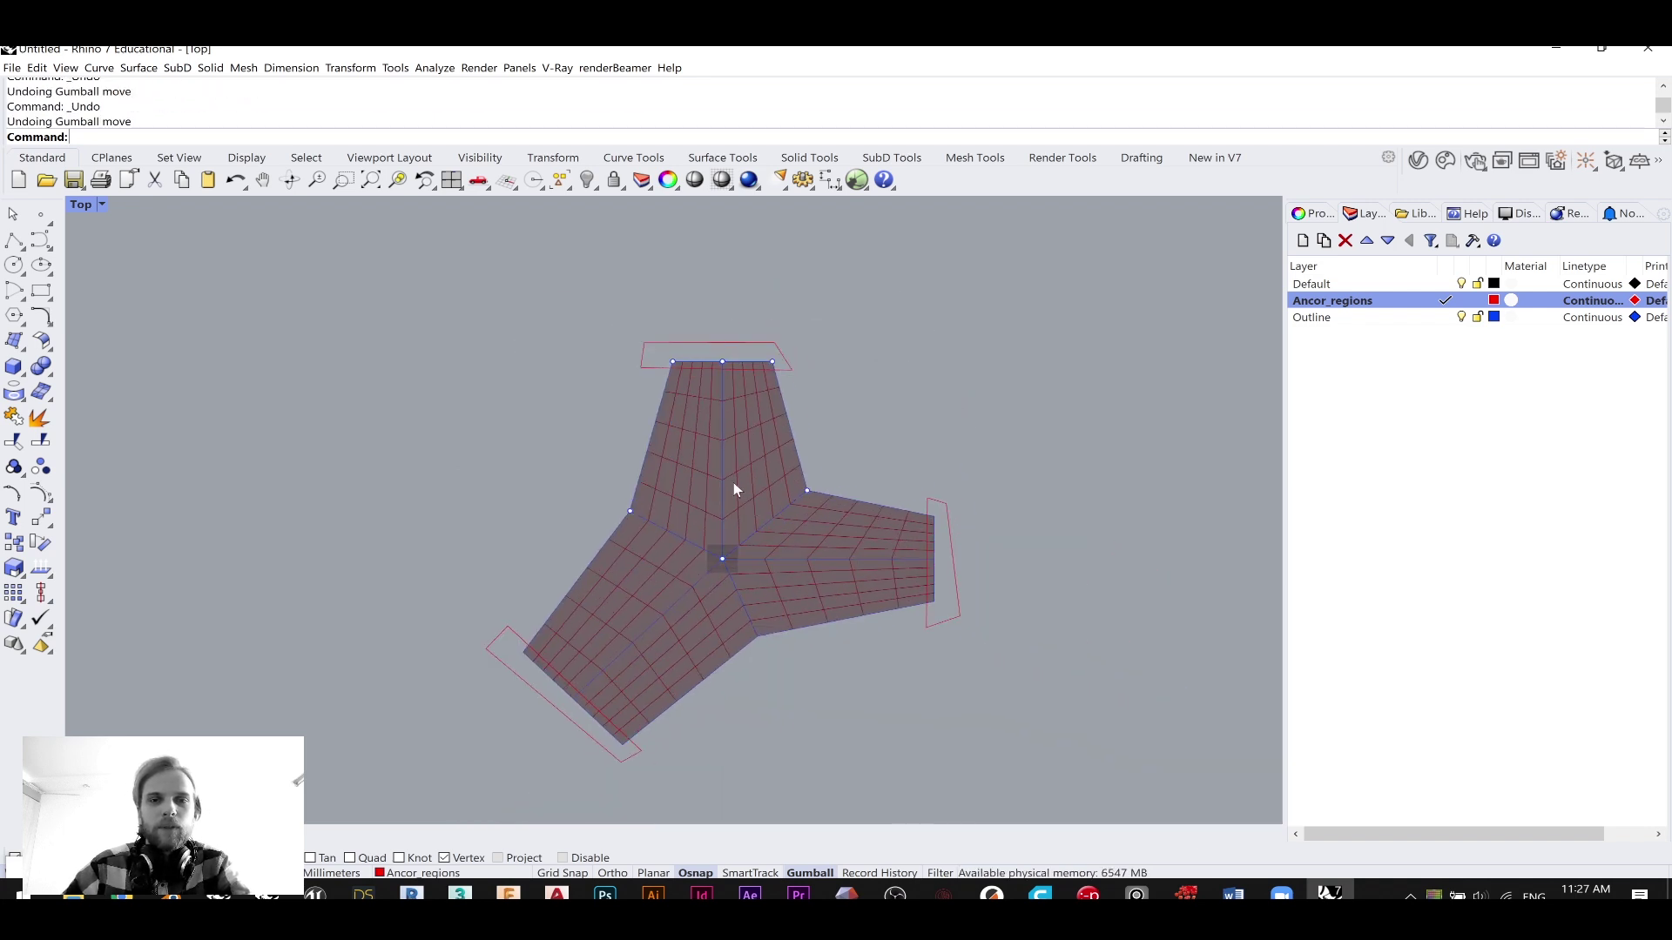
pyautogui.scroll(1, 632, 487)
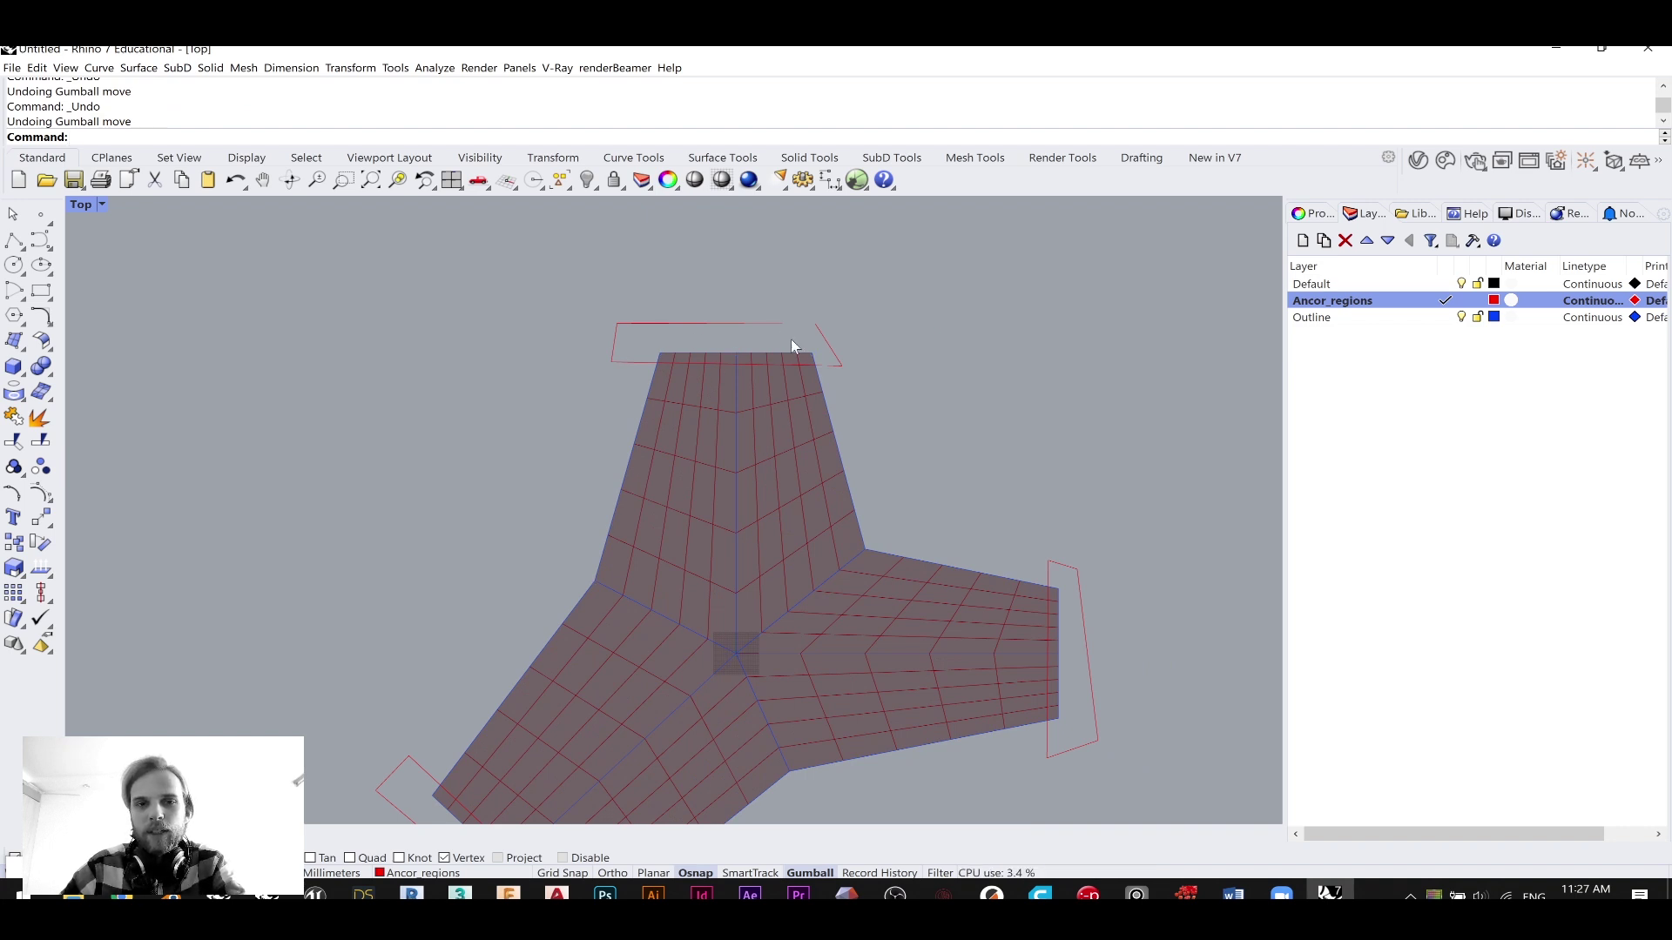
pyautogui.scroll(-2, 799, 400)
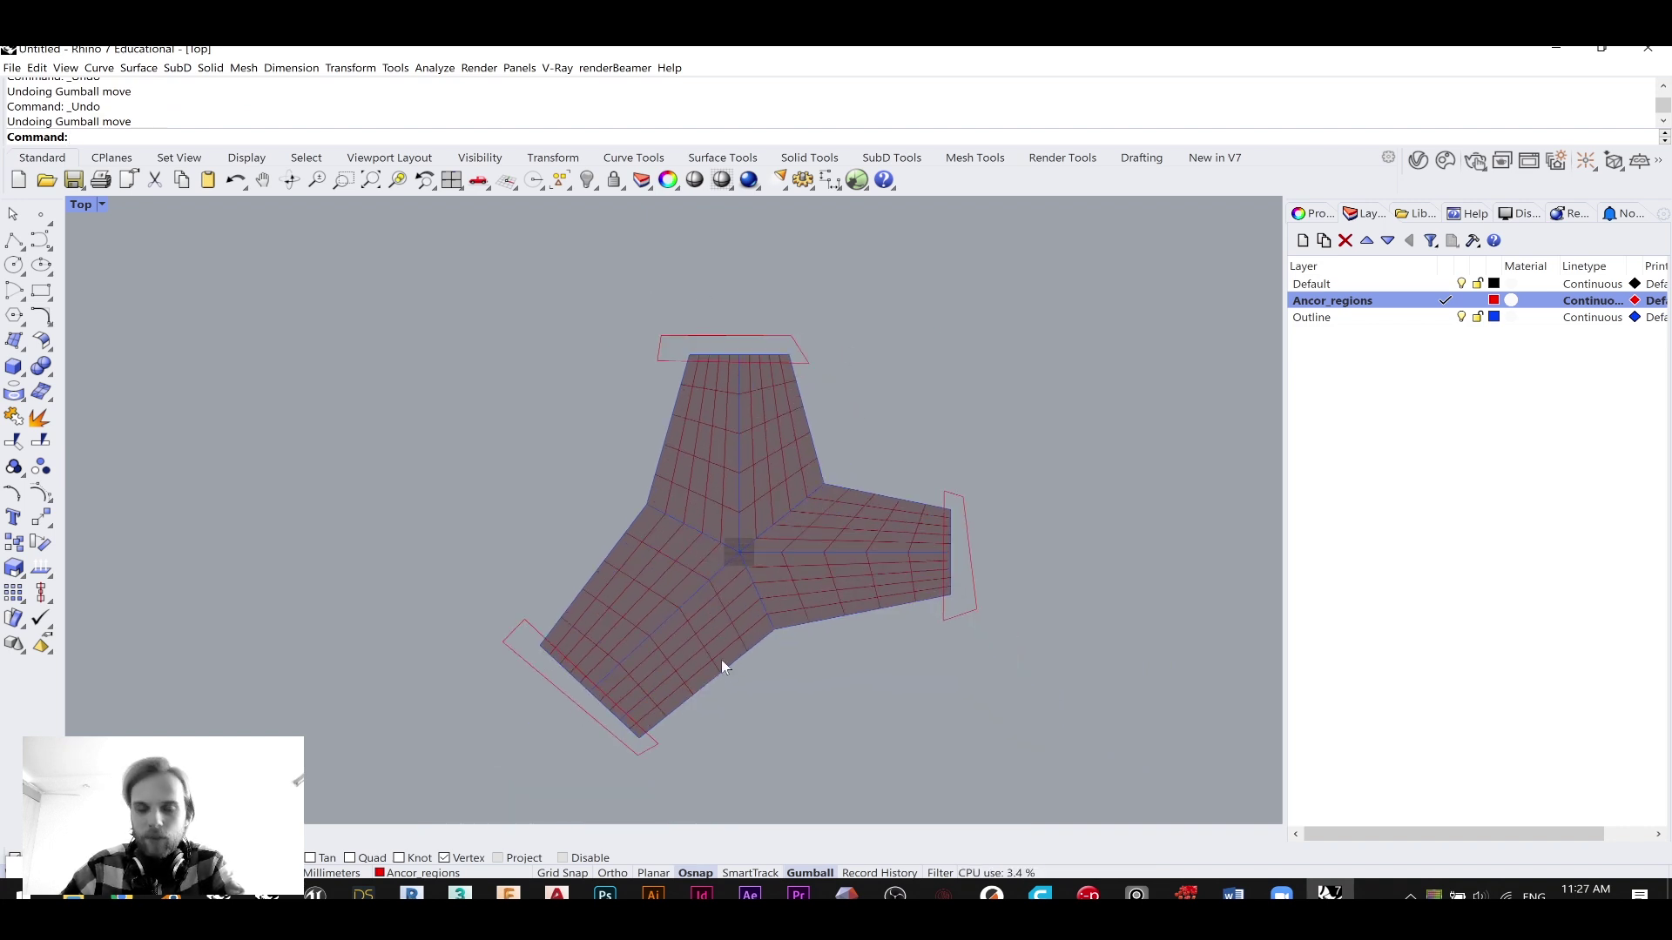
pyautogui.scroll(2, 614, 690)
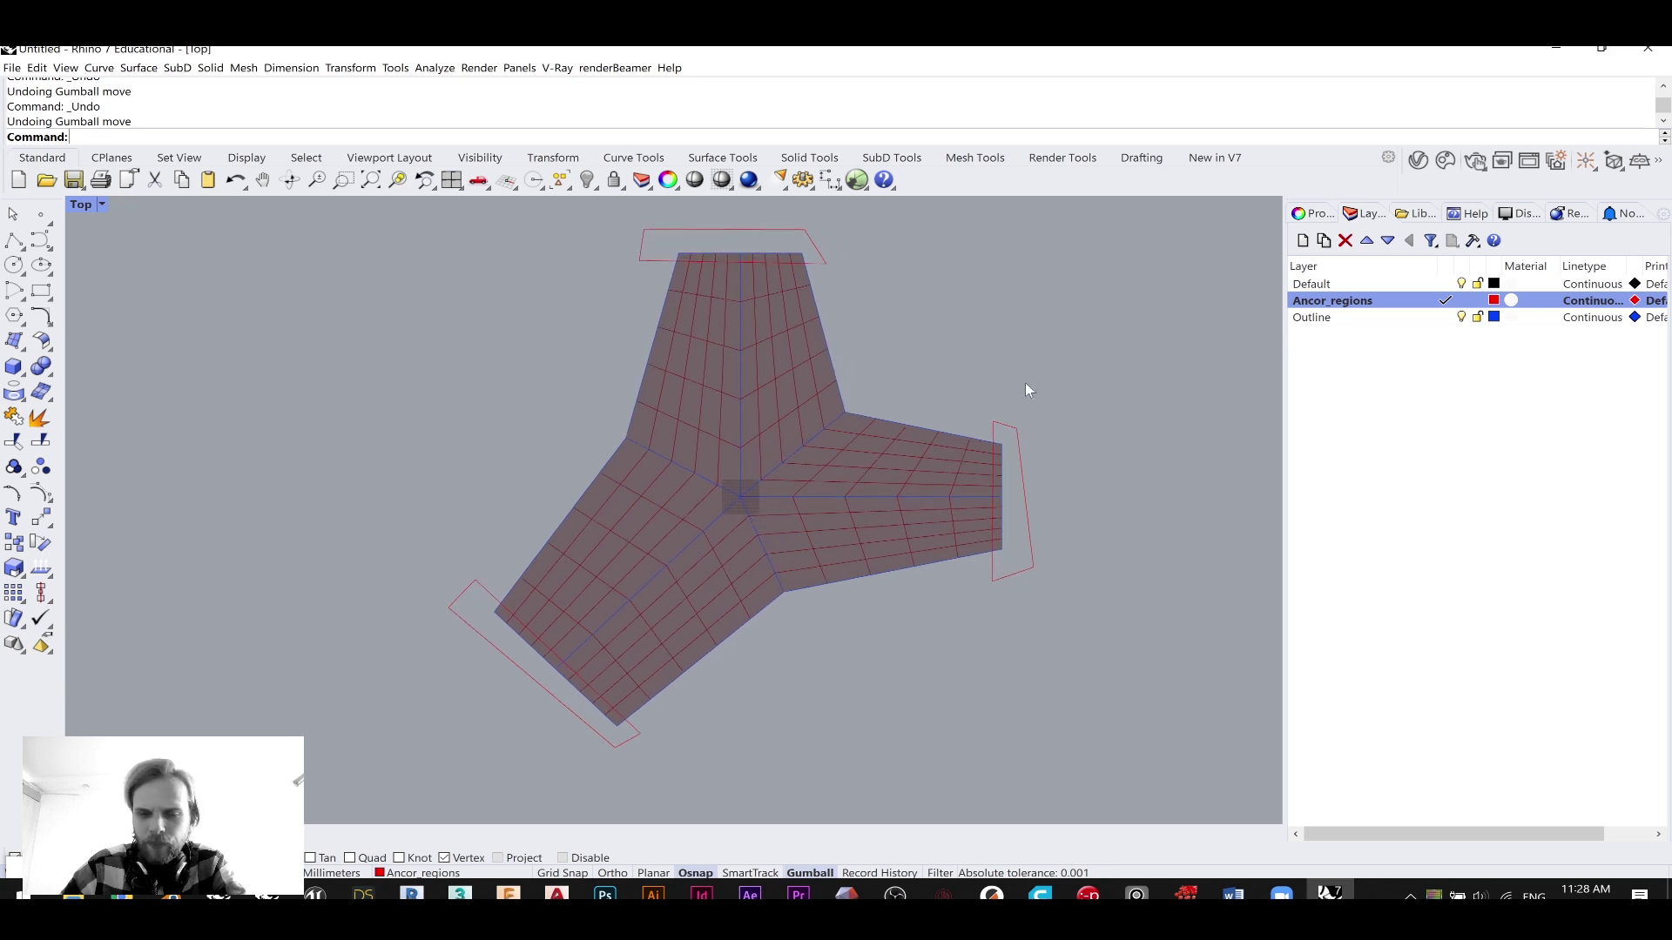
pyautogui.scroll(2, 1011, 425)
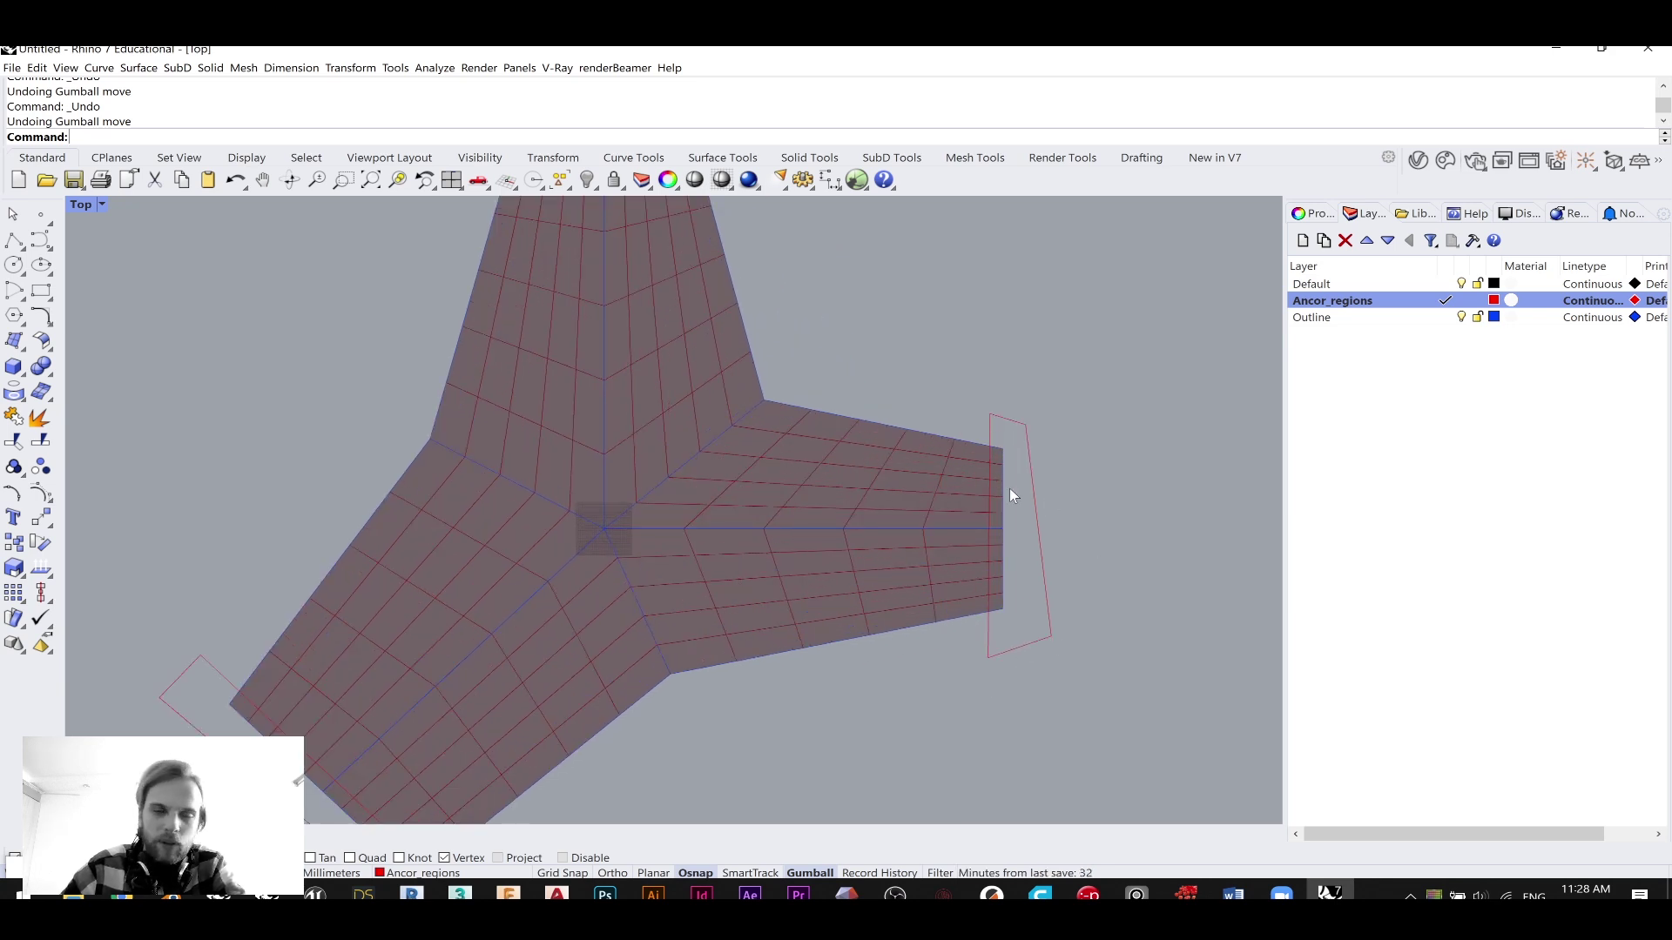
pyautogui.scroll(-3, 958, 499)
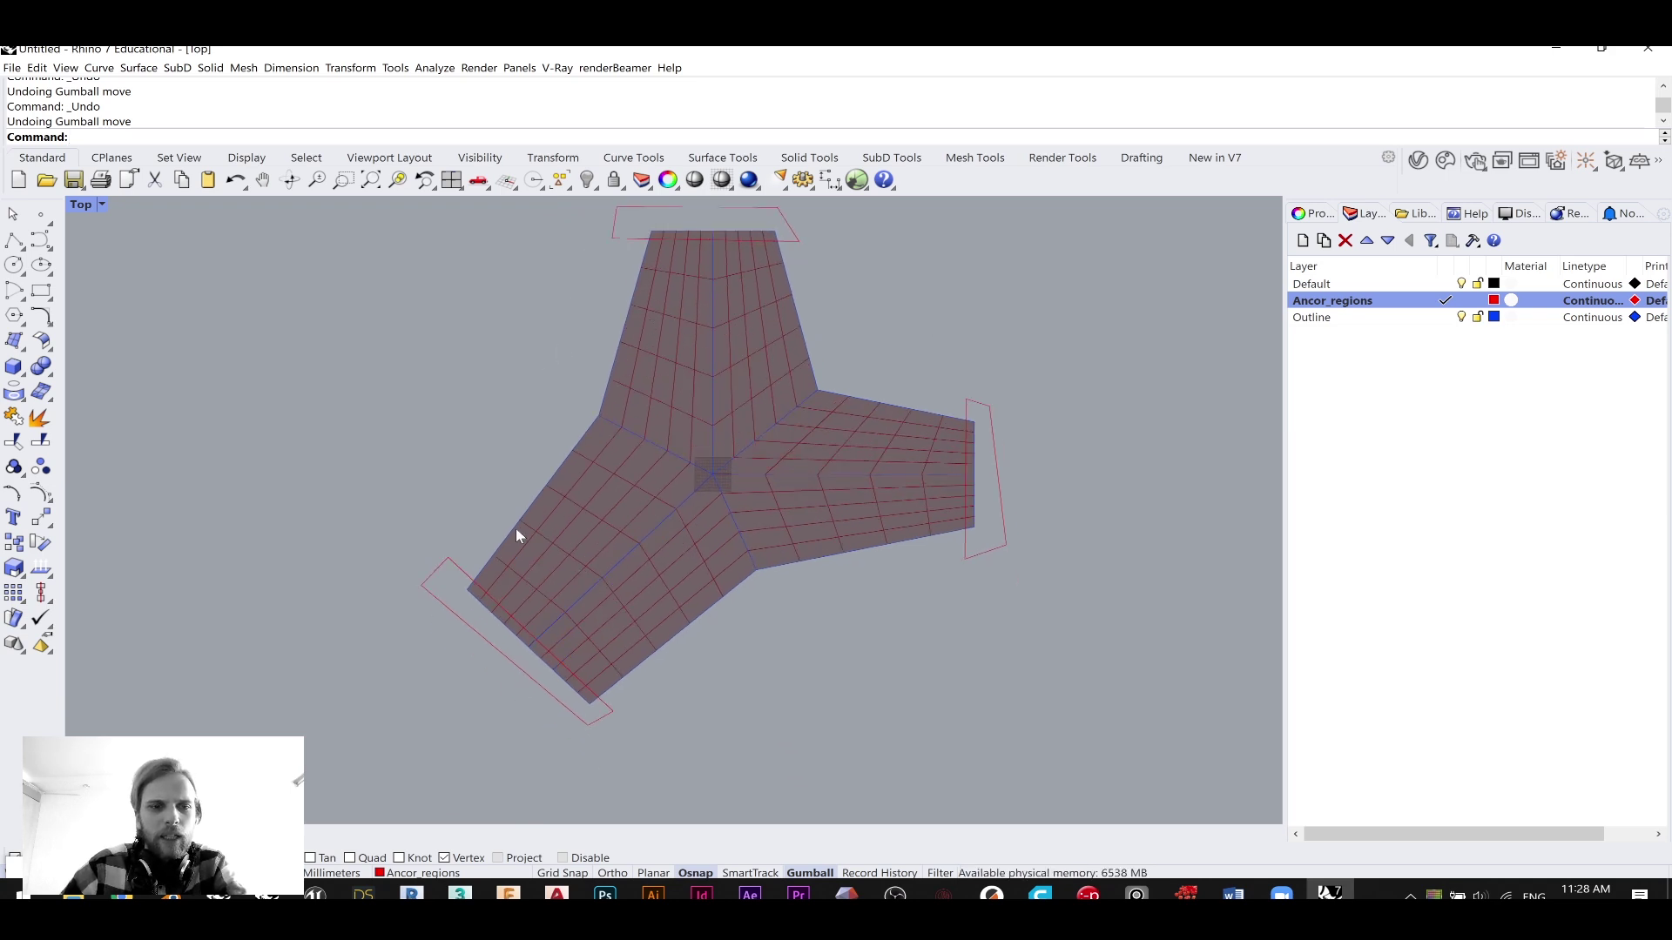
# - Switch to Grasshopper and place a Curve parameter in the empty canvas below Mesh UnifyNormals
pyautogui.hotkey('alt', 'Tab')
pyautogui.moveTo(1235, 437); pyautogui.dragTo(1123, 359, button='right')
pyautogui.doubleClick(1105, 579)
pyautogui.write('curve')
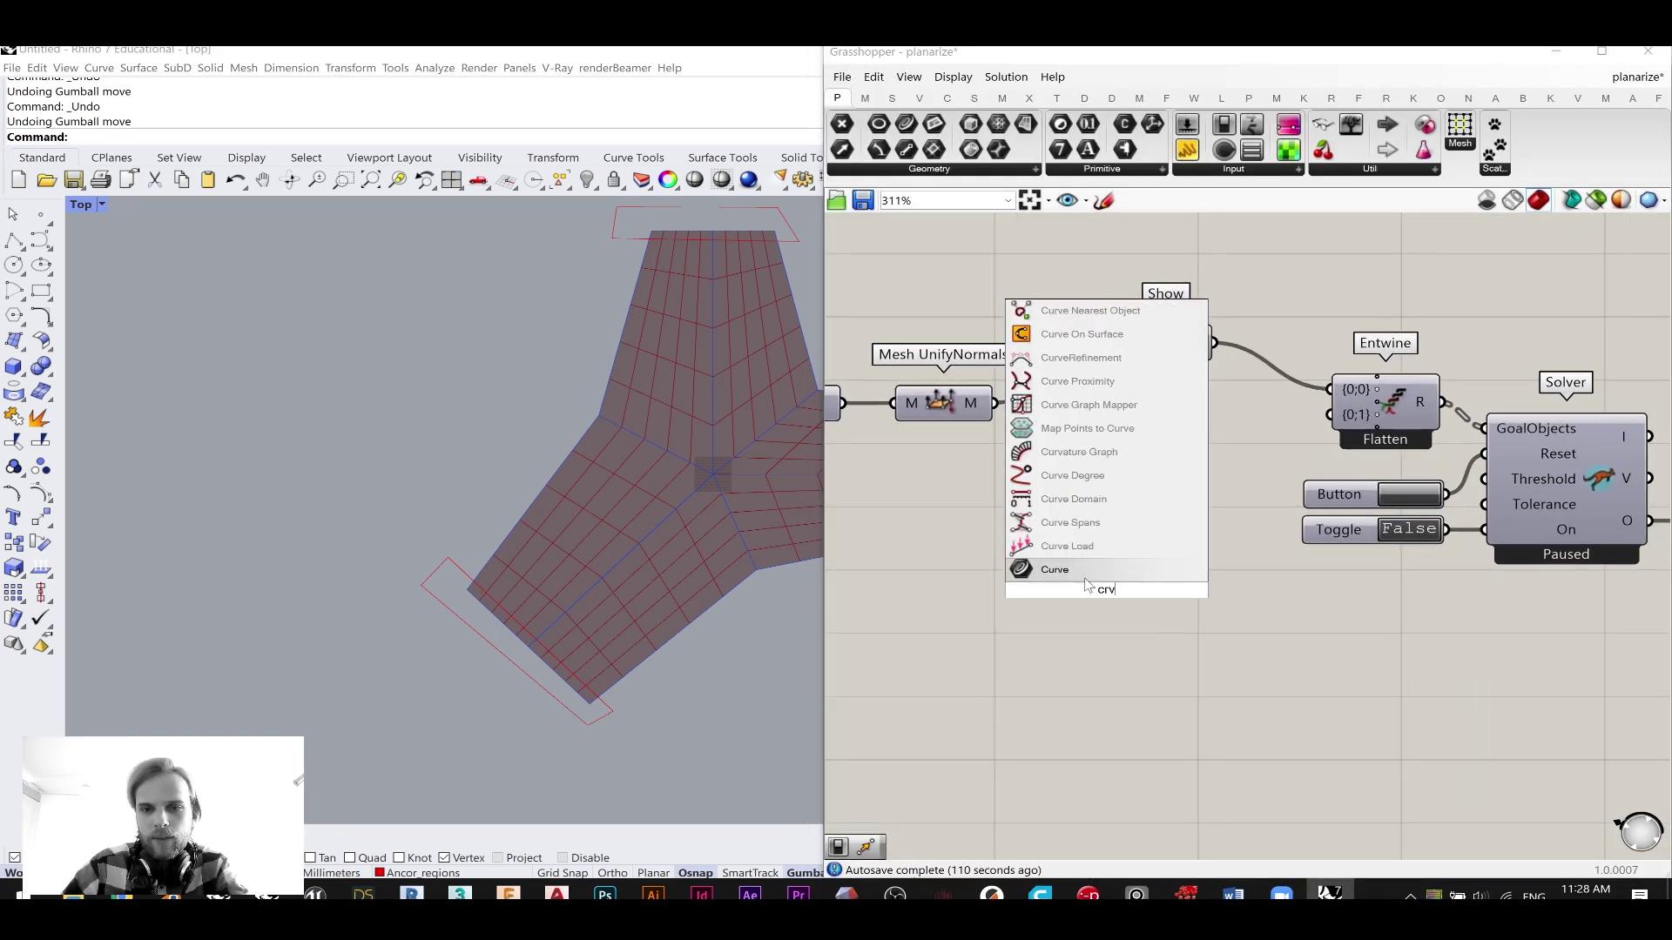
pyautogui.press('Return')
pyautogui.moveTo(1106, 579); pyautogui.dragTo(999, 587)
# - Reference the three closed anchor-region curves from Rhino in the Curve parameter as multiple curves
pyautogui.rightClick(997, 589)
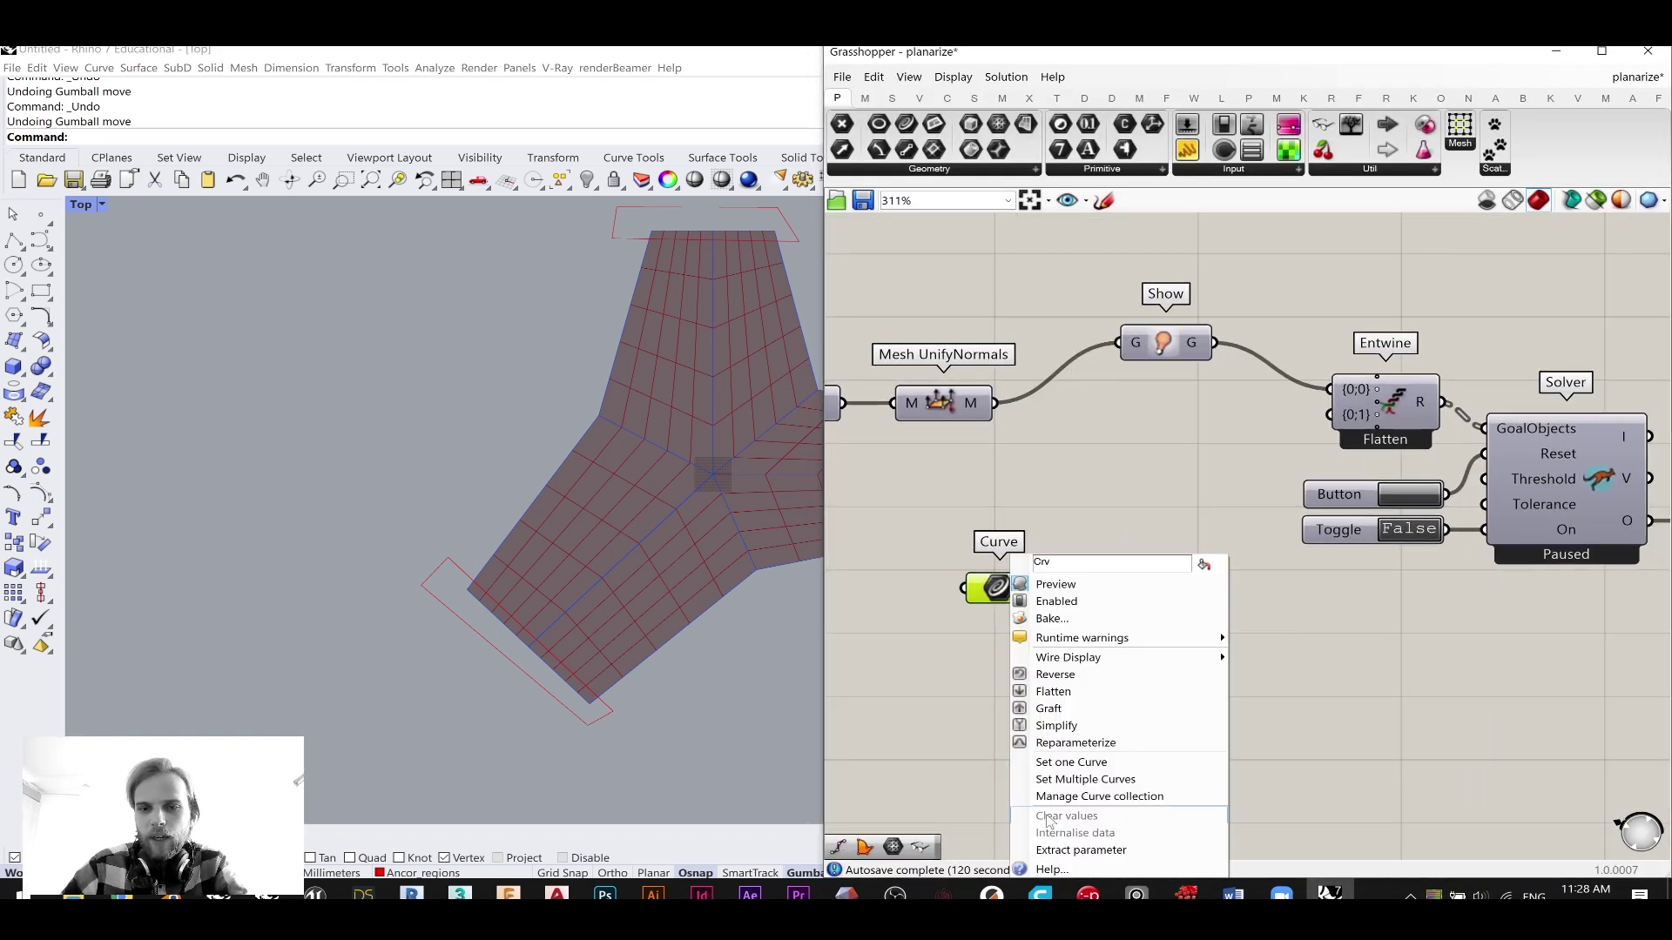
pyautogui.click(1080, 779)
pyautogui.click(609, 712)
pyautogui.click(786, 238)
pyautogui.click(986, 411)
pyautogui.press('Return')
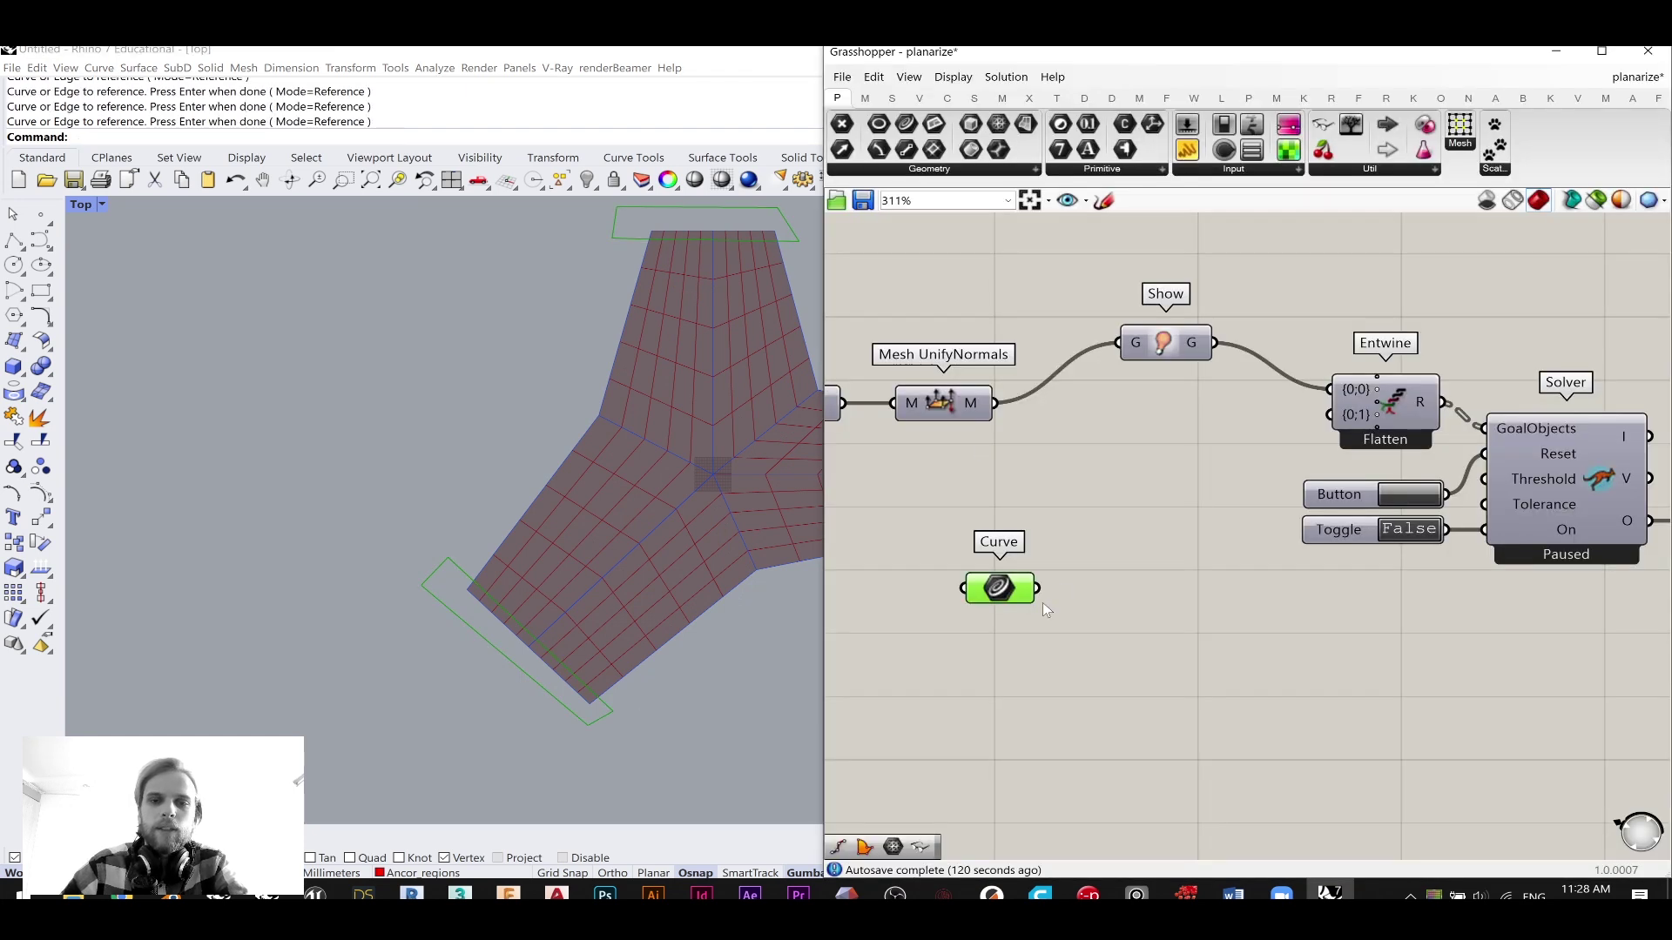
# - Move the Curve parameter aside and shift the Entwine and solver chain farther from Mesh UnifyNormals, with Show raised above
pyautogui.moveTo(1008, 588); pyautogui.dragTo(942, 616)
pyautogui.click(1067, 556)
pyautogui.moveTo(1069, 556)
pyautogui.mouseDown(button='right')
pyautogui.moveTo(1284, 505)
pyautogui.moveTo(1062, 547)
pyautogui.mouseUp(button='right')
pyautogui.scroll(-1, 1306, 514)
pyautogui.scroll(-3, 1088, 531)
pyautogui.moveTo(1356, 571); pyautogui.dragTo(1244, 573, button='right')
pyautogui.moveTo(1499, 609); pyautogui.dragTo(1002, 347)
pyautogui.moveTo(1033, 399); pyautogui.dragTo(1087, 356)
pyautogui.click(1093, 397)
pyautogui.click(1088, 457)
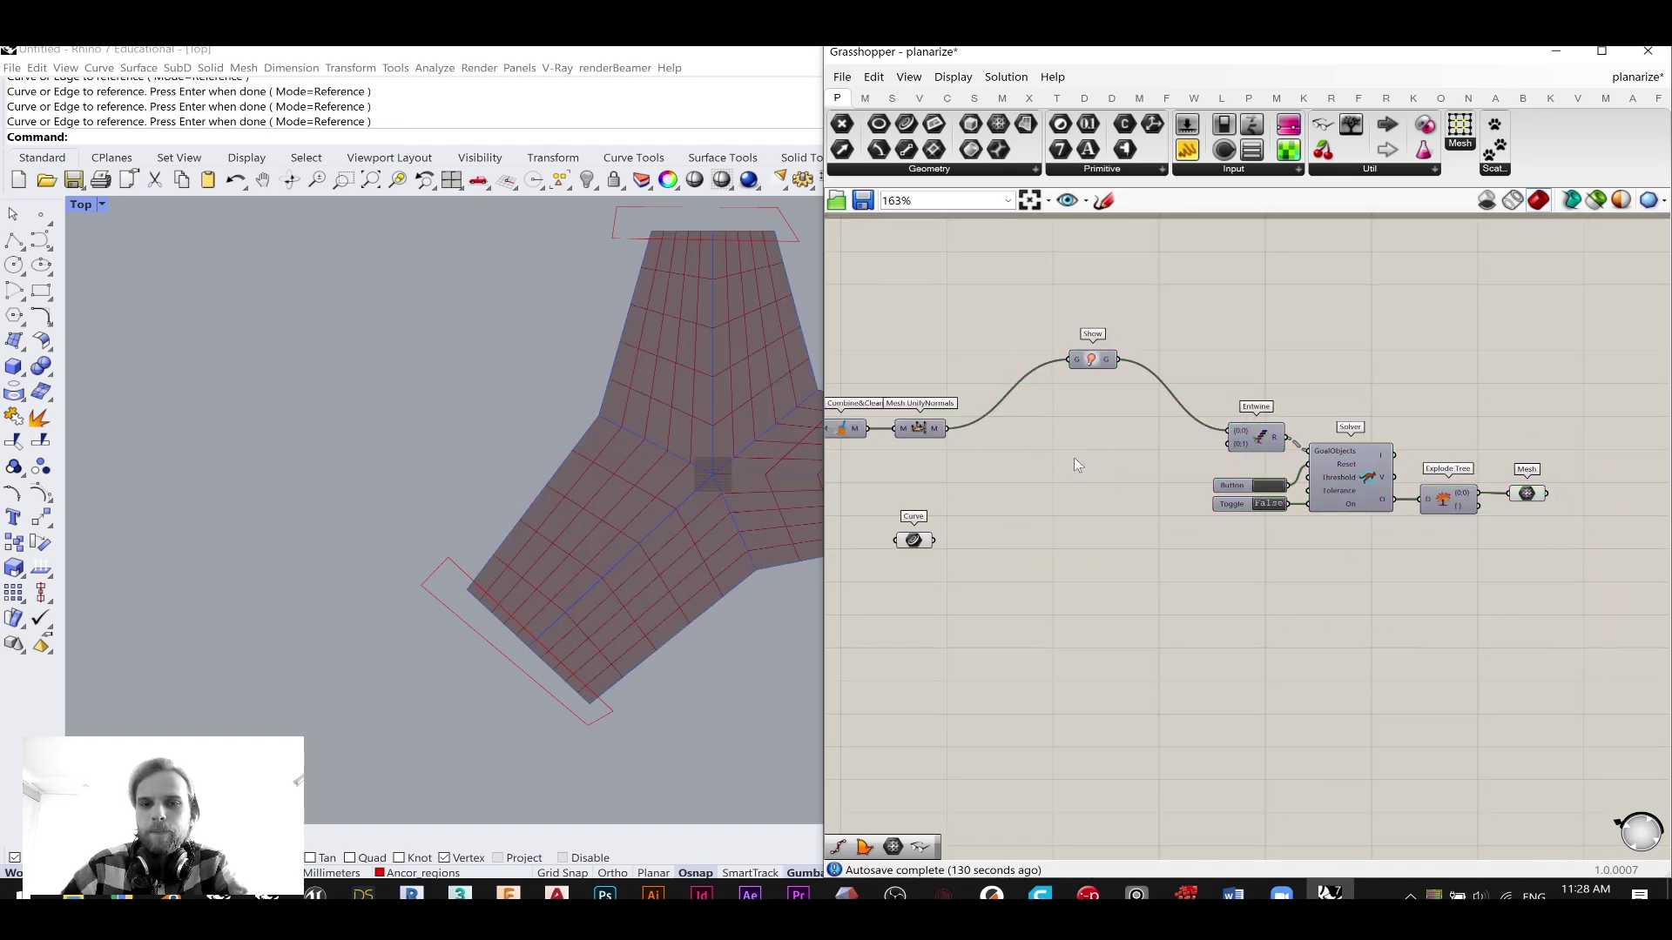
# - Reposition the Curve parameter below Mesh UnifyNormals, leaving room for another component between them
pyautogui.moveTo(890, 449); pyautogui.dragTo(1010, 424, button='right')
pyautogui.scroll(2, 1011, 423)
pyautogui.scroll(1, 1011, 423)
pyautogui.click(1044, 396)
pyautogui.moveTo(1184, 548); pyautogui.dragTo(1132, 508, button='right')
pyautogui.moveTo(1015, 544); pyautogui.dragTo(1074, 574)
pyautogui.click(1123, 466)
# - Add Weaverbird's Vertices component and feed its G input from the Mesh UnifyNormals output
pyautogui.doubleClick(1161, 444)
pyautogui.write('wbv')
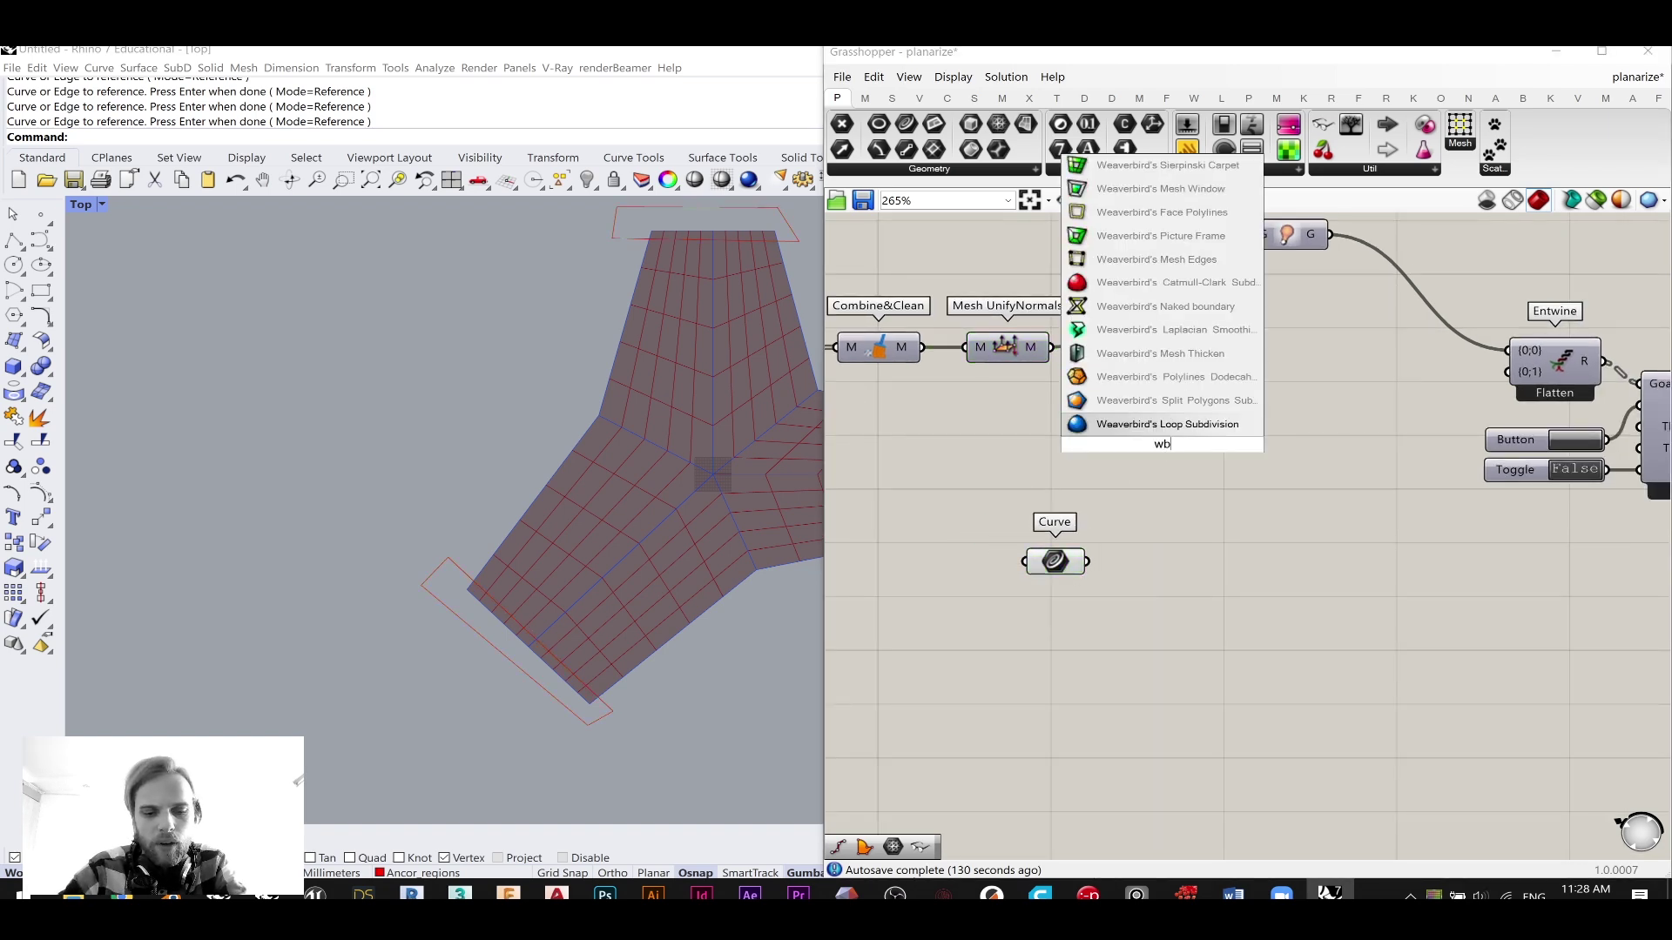
pyautogui.click(1131, 424)
pyautogui.scroll(3, 1077, 368)
pyautogui.moveTo(1033, 334); pyautogui.dragTo(1171, 496)
pyautogui.click(1177, 390)
pyautogui.click(1188, 365)
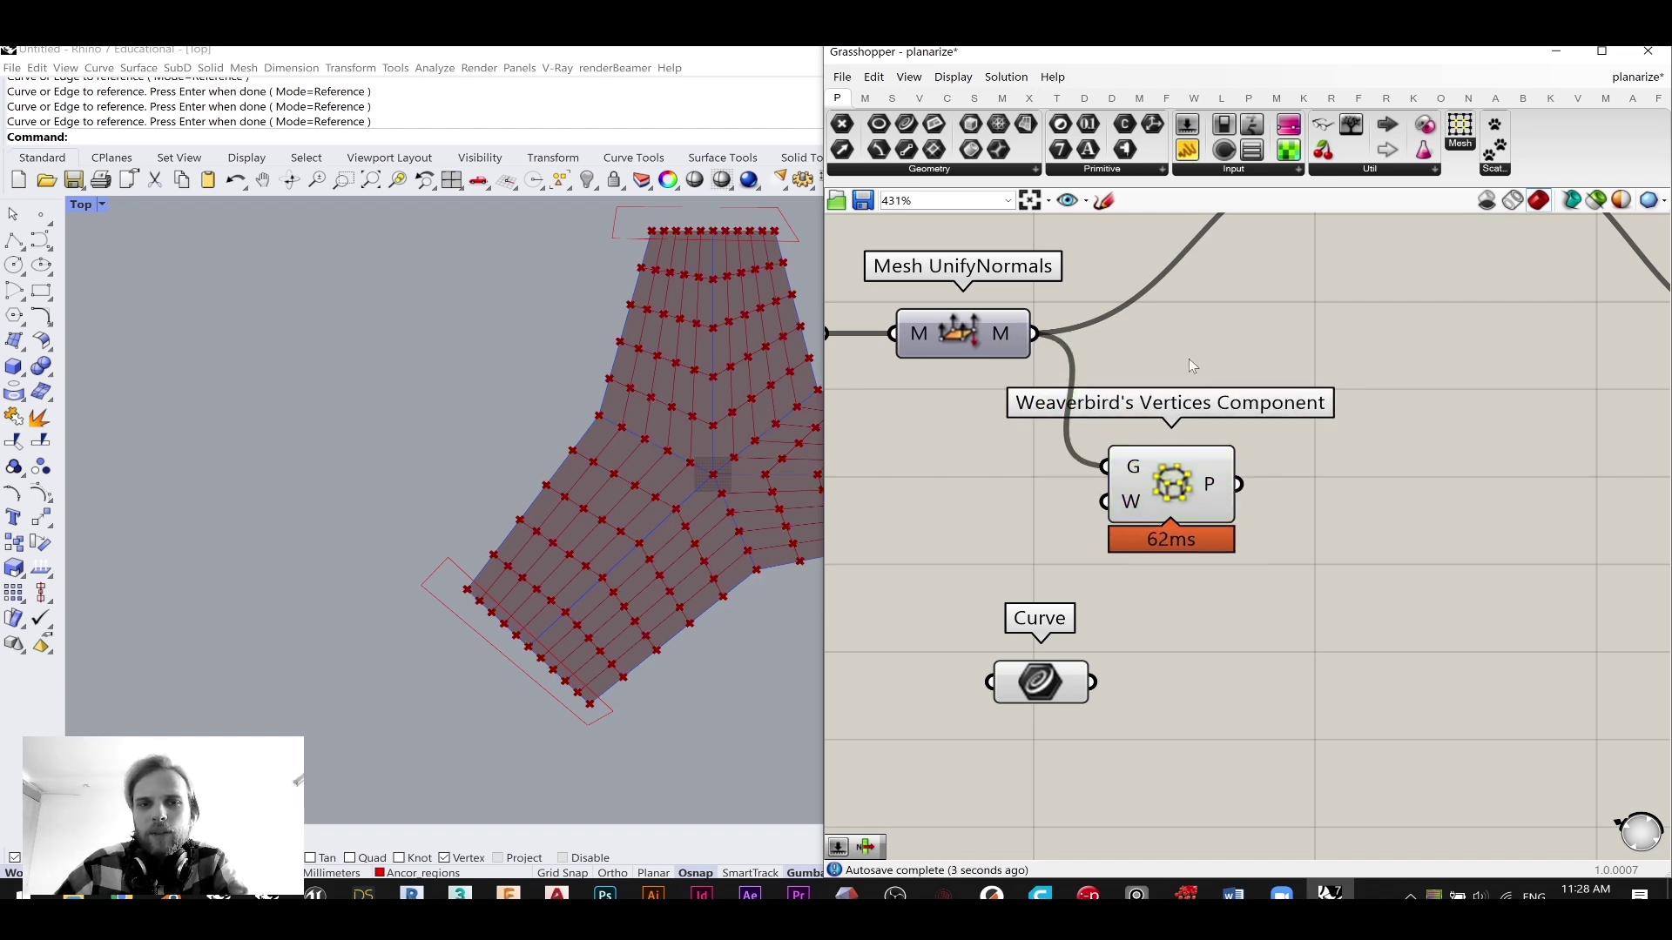
# - Examine the extracted mesh vertices against the anchor-region curves in the Rhino viewport
pyautogui.moveTo(1188, 365); pyautogui.dragTo(1121, 345, button='right')
pyautogui.moveTo(1142, 463); pyautogui.dragTo(1127, 415, button='right')
pyautogui.moveTo(970, 625); pyautogui.dragTo(1065, 697)
pyautogui.moveTo(1112, 495); pyautogui.dragTo(1054, 483, button='right')
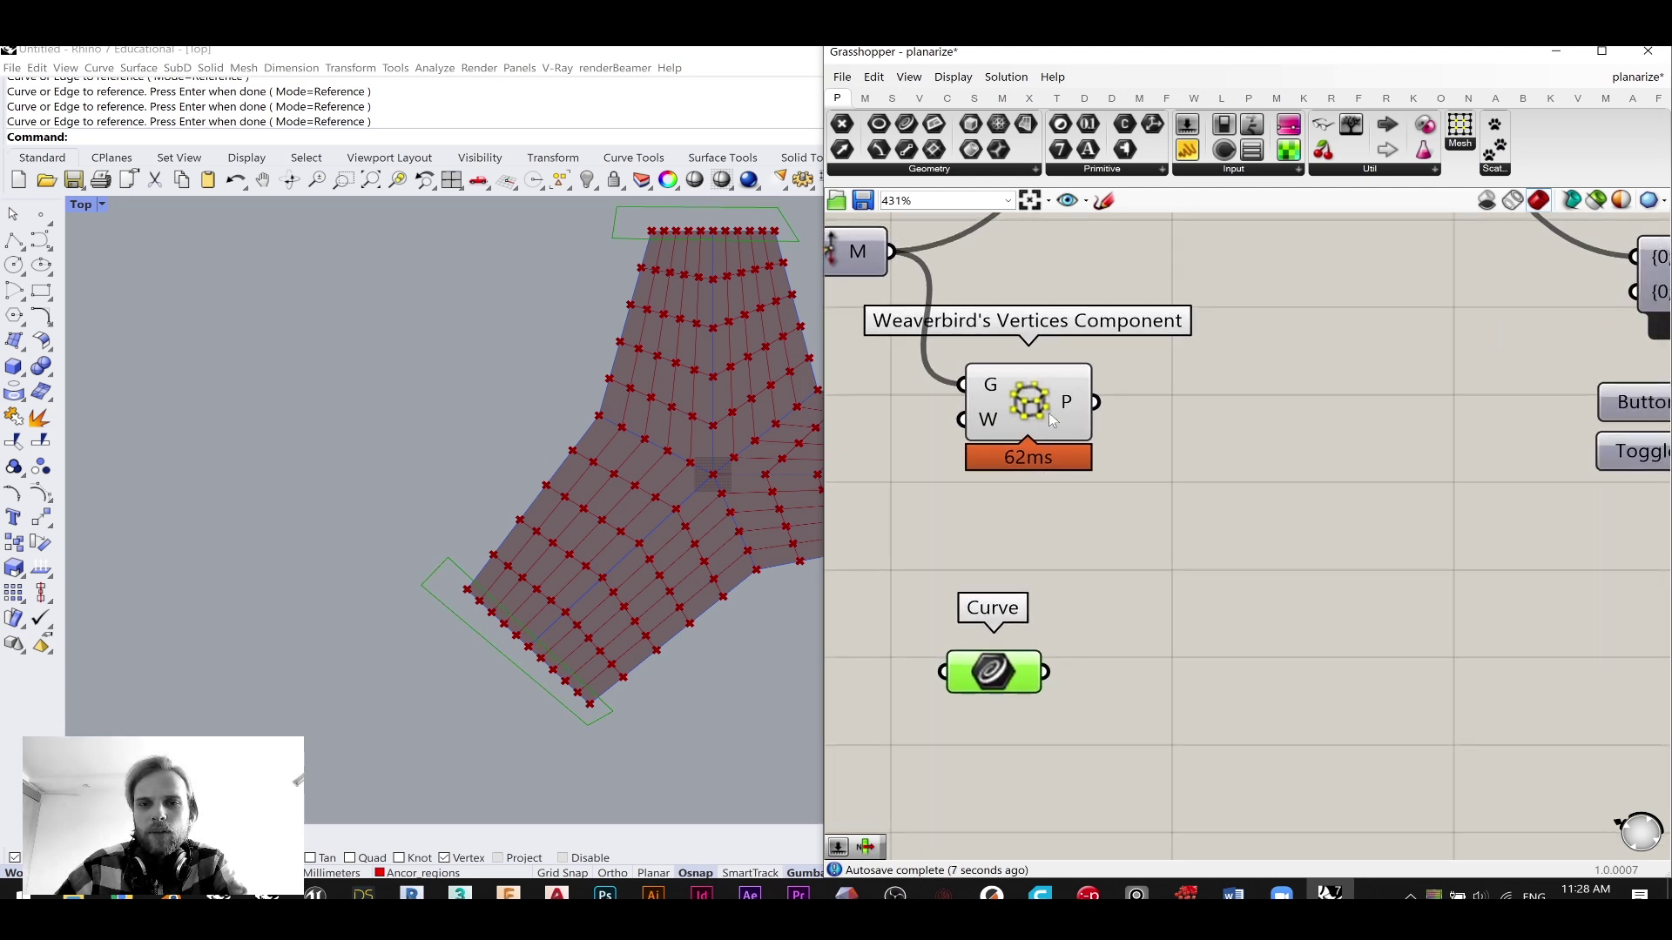
pyautogui.click(1039, 391)
pyautogui.click(427, 592)
pyautogui.click(1121, 676)
pyautogui.moveTo(1236, 631); pyautogui.dragTo(1195, 615, button='right')
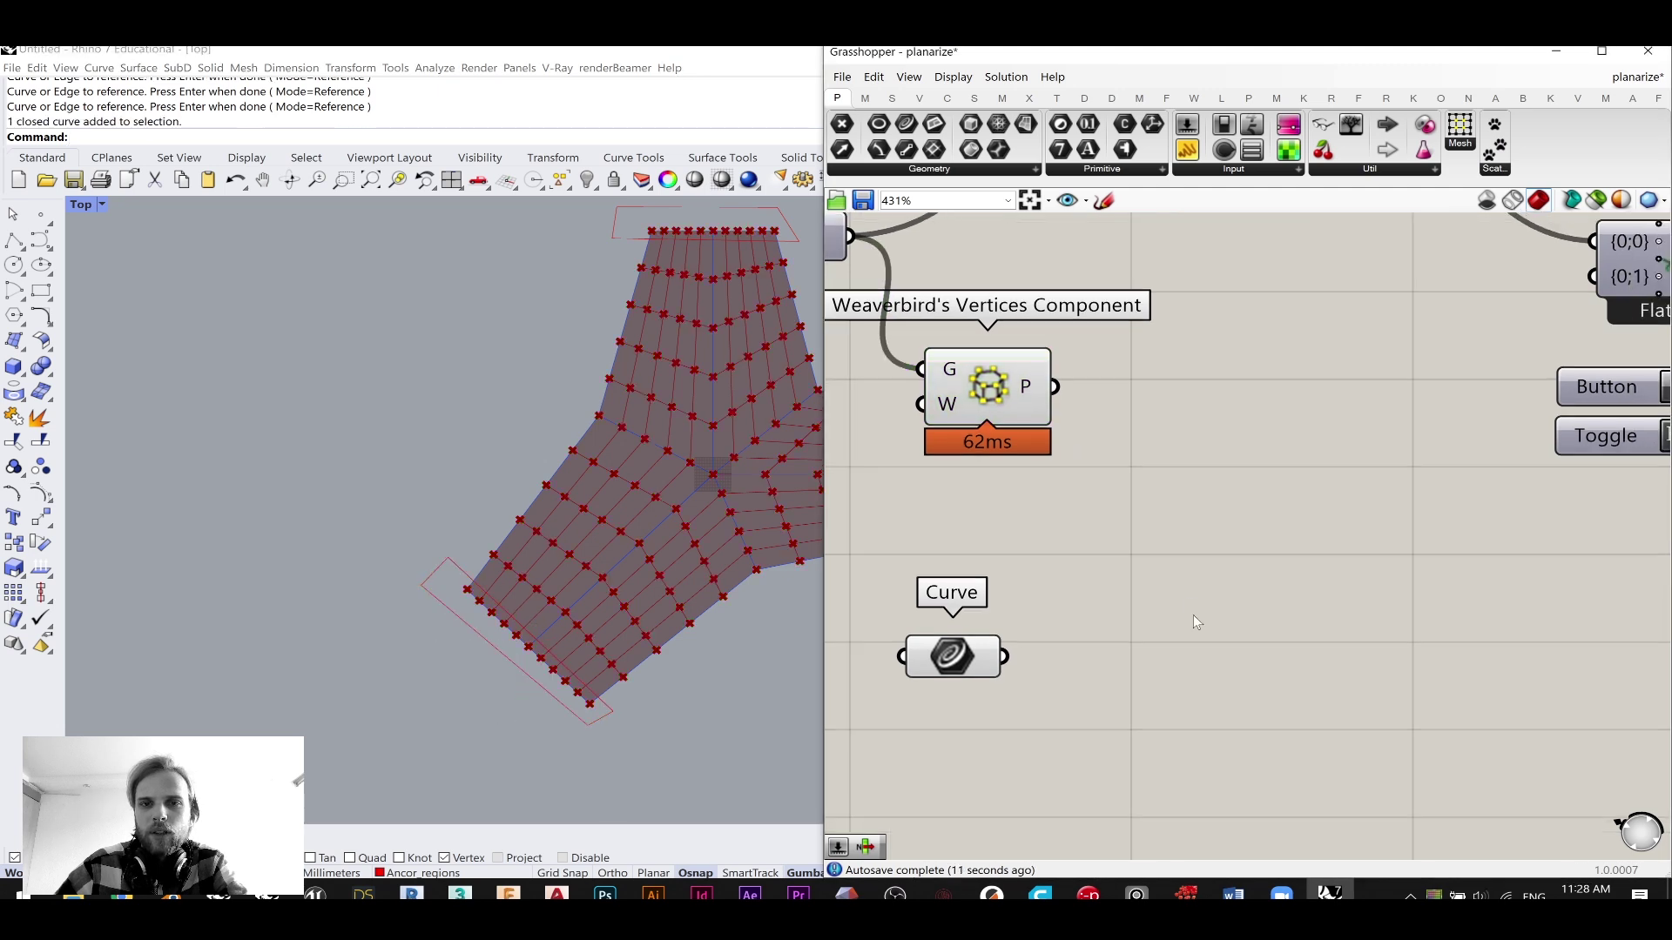
# - Add a Point in Curves component and connect the mesh vertices to P and the anchor-region curves to C
pyautogui.doubleClick(1186, 592)
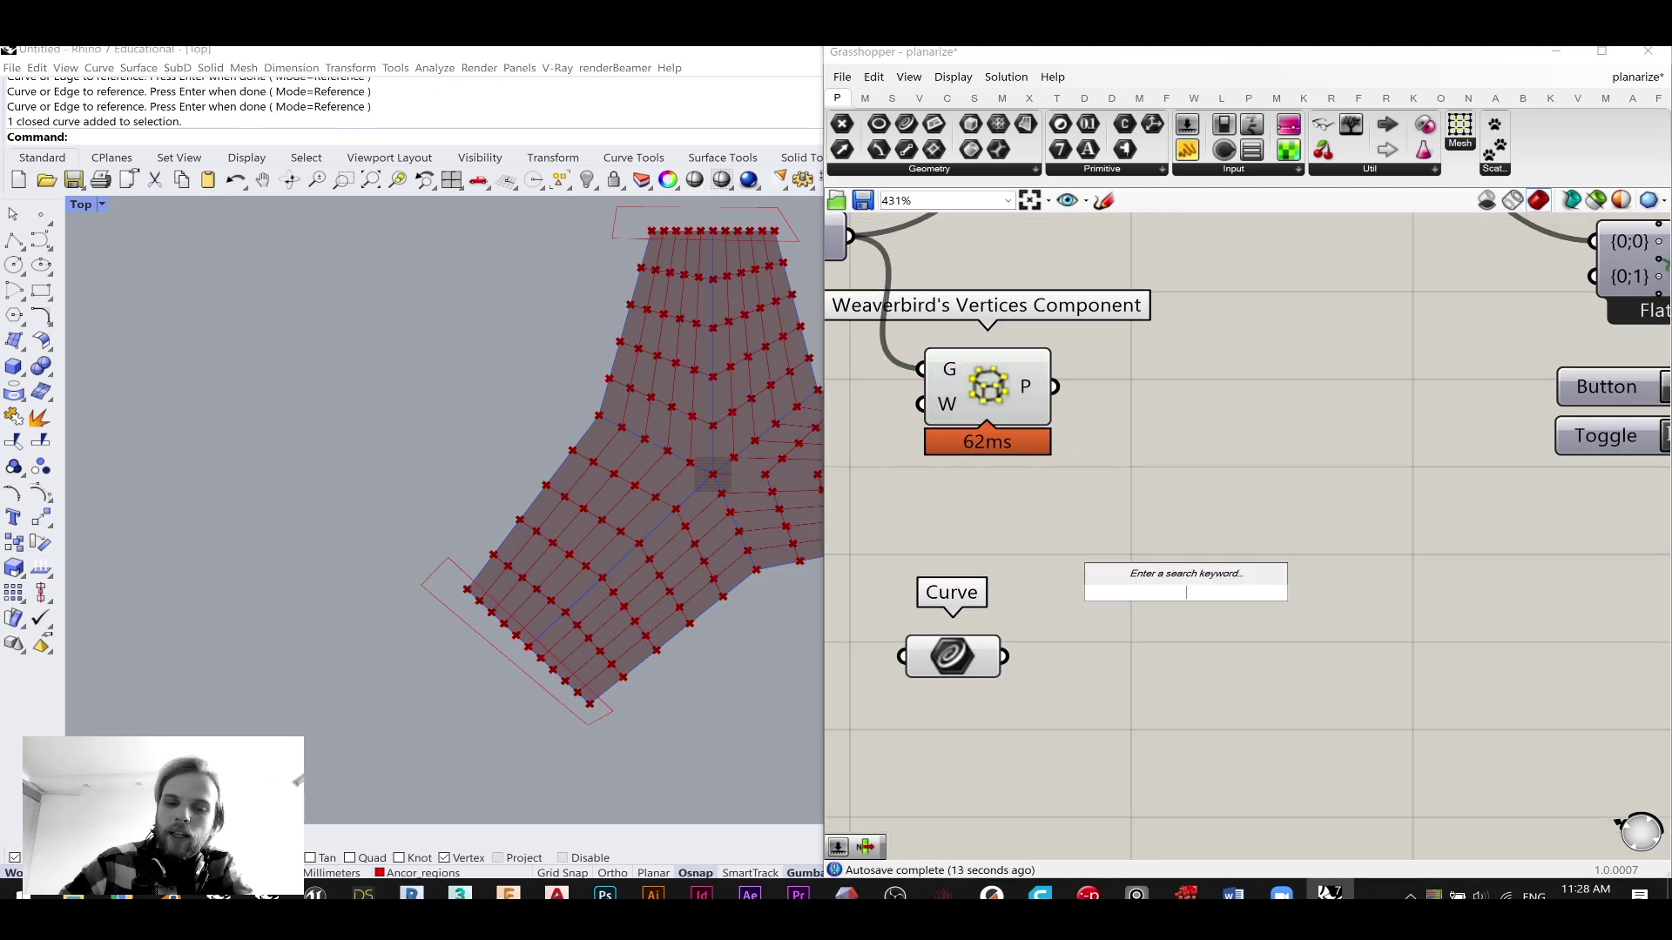
pyautogui.write('in curves')
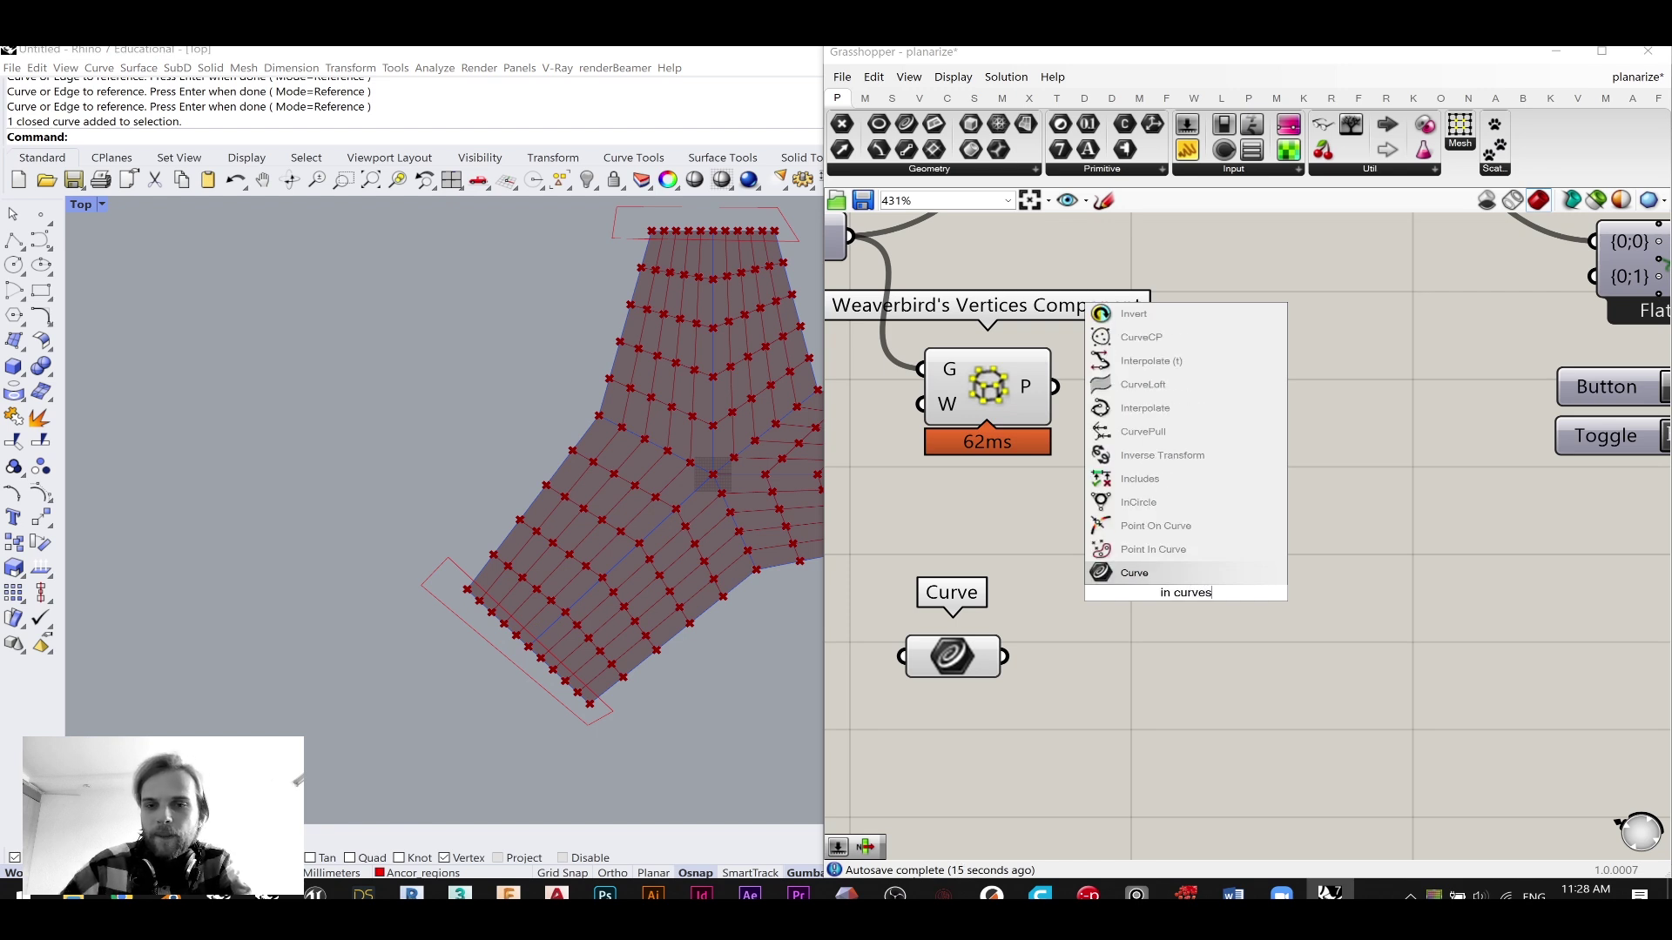
pyautogui.click(1158, 550)
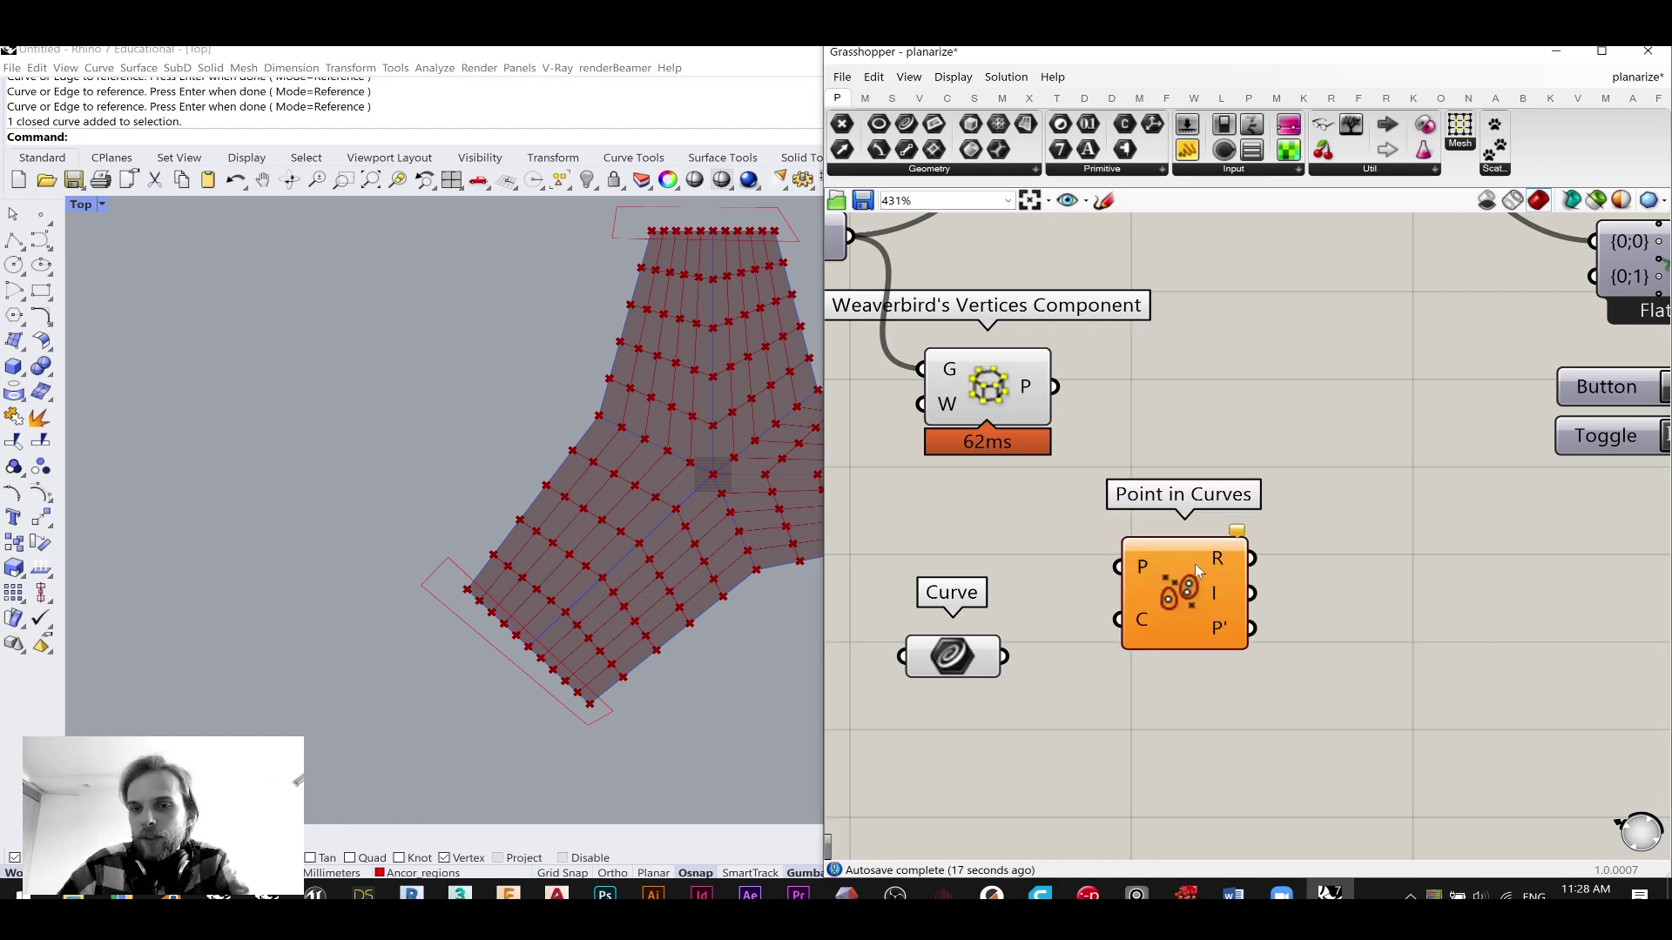
pyautogui.moveTo(1054, 386); pyautogui.dragTo(1118, 566)
pyautogui.moveTo(1004, 657); pyautogui.dragTo(1118, 619)
pyautogui.click(974, 647)
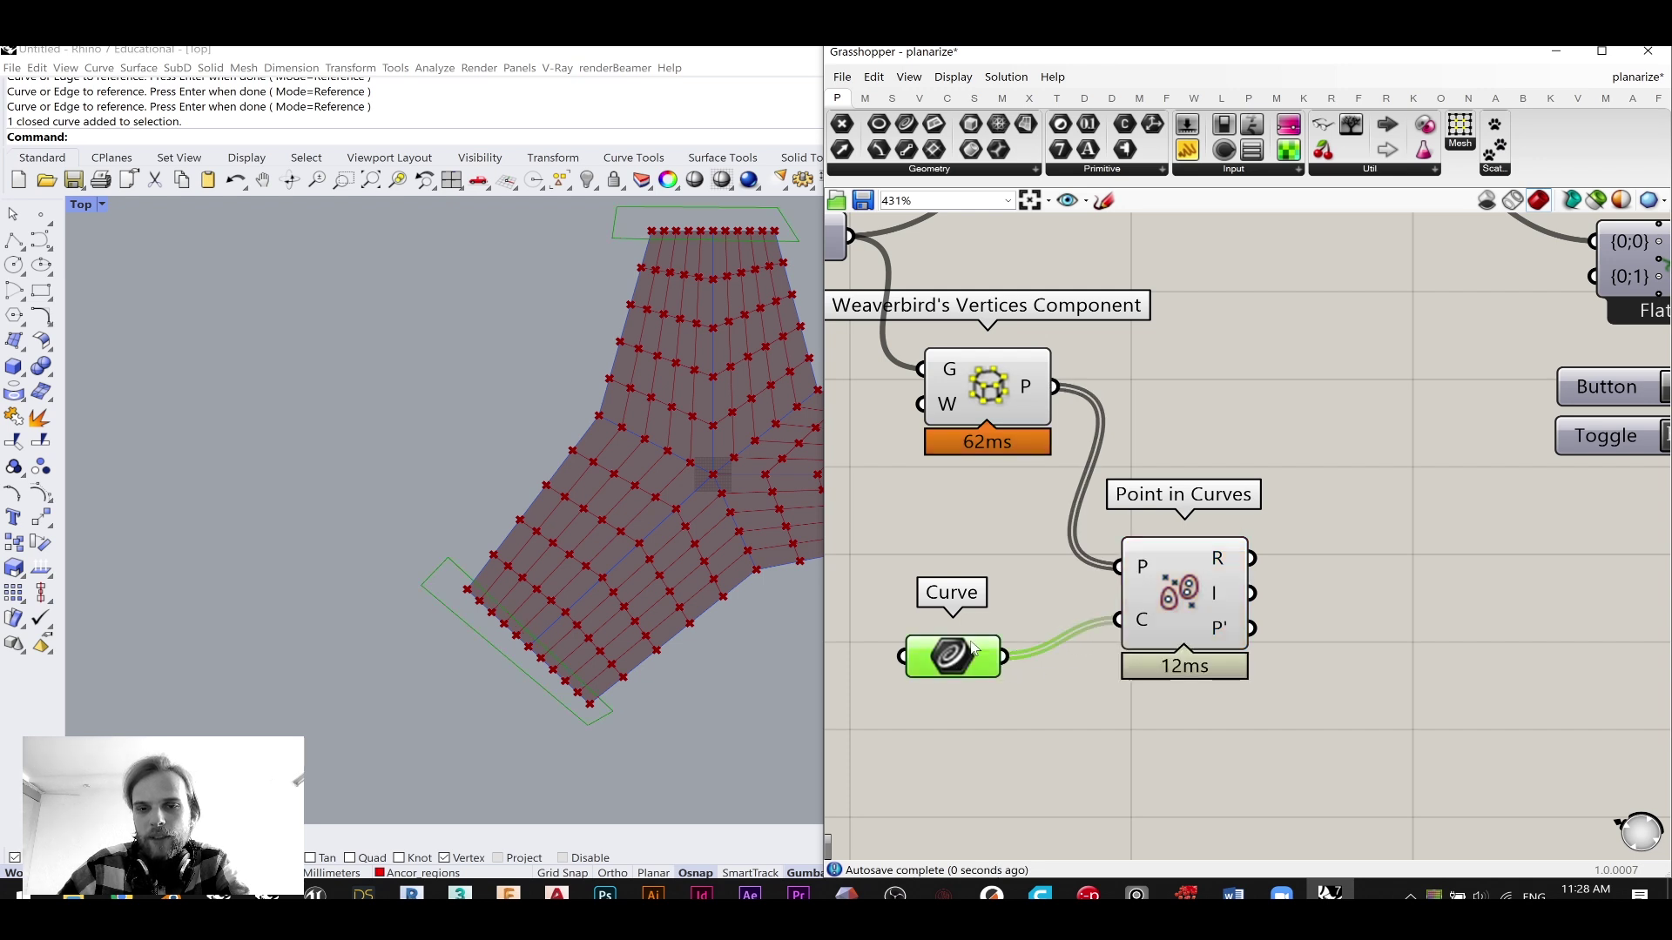
# - Inspect the Relationship output values of Point in Curves
pyautogui.click(1194, 618)
pyautogui.moveTo(1267, 630); pyautogui.dragTo(1176, 639, button='right')
pyautogui.moveTo(1143, 572)
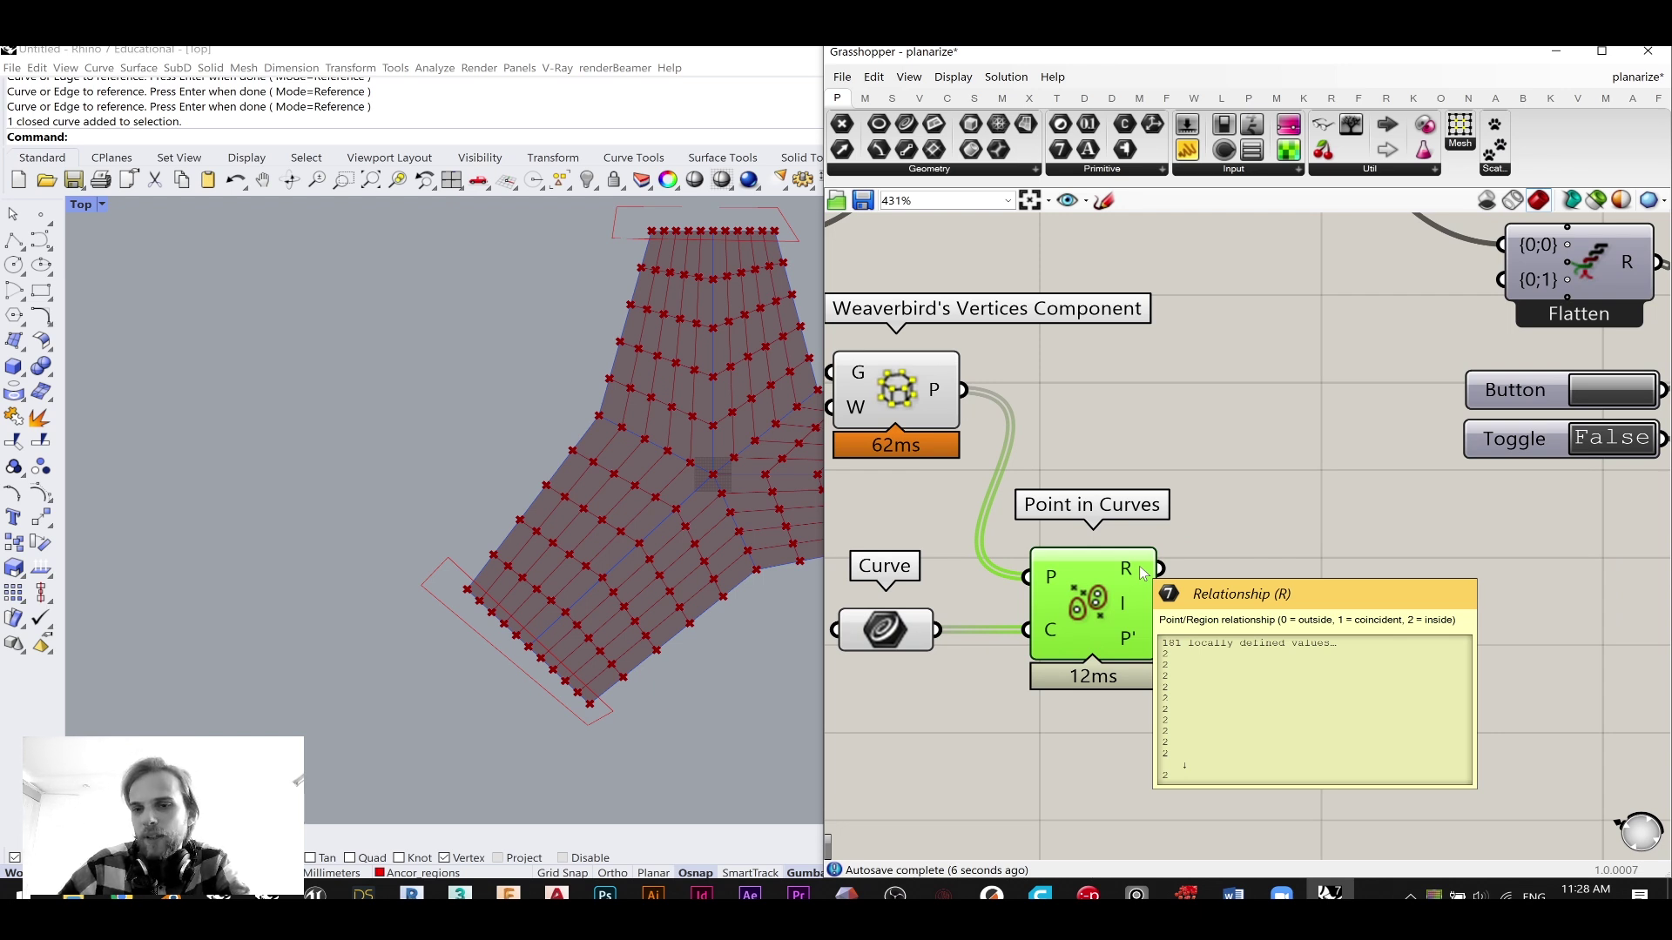
# - Add a Cull Pattern component with the mesh vertices as its list and the Point in Curves relationship as its pattern
pyautogui.doubleClick(1149, 410)
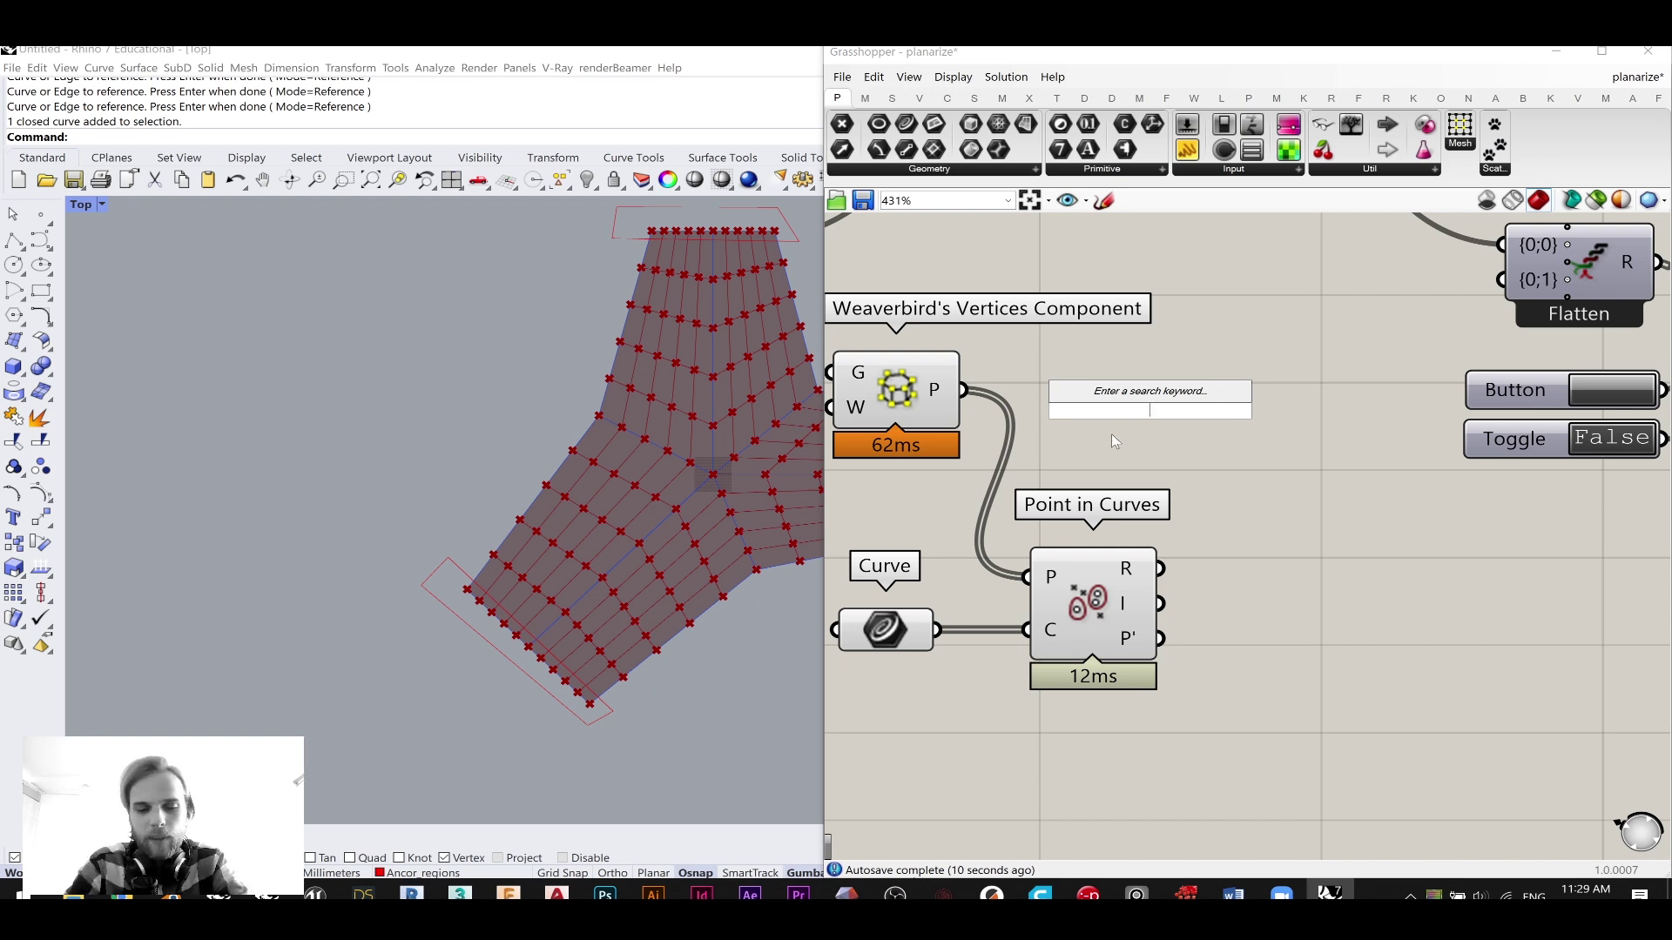
pyautogui.write('cull')
pyautogui.click(1116, 392)
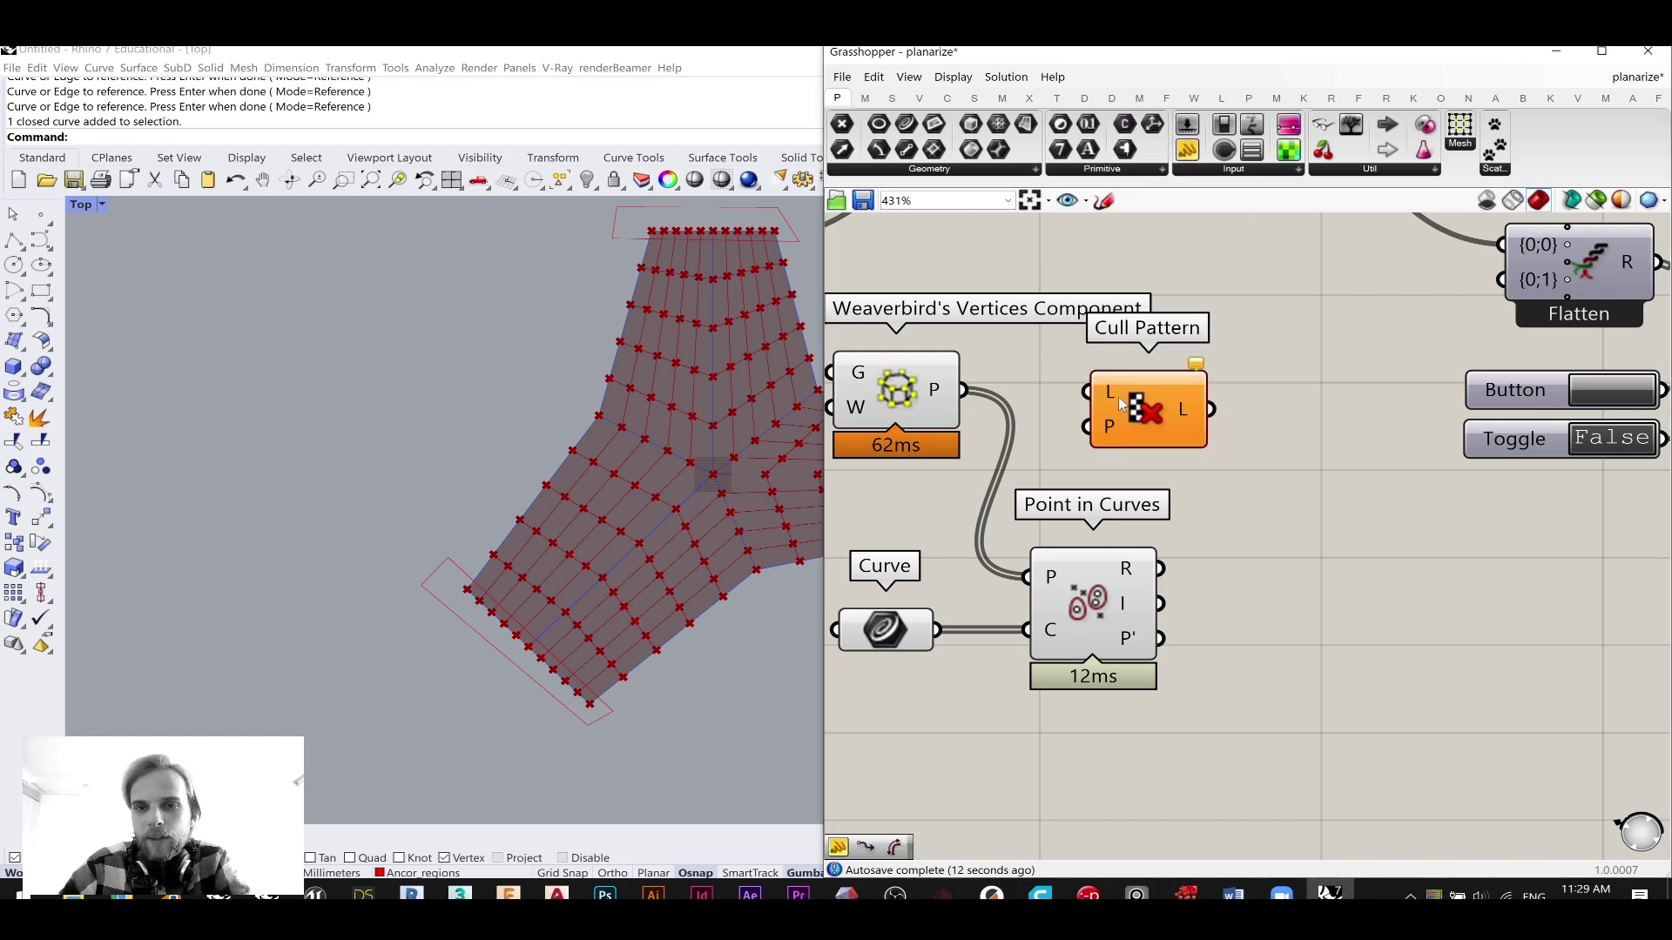
pyautogui.moveTo(963, 389); pyautogui.dragTo(1229, 420)
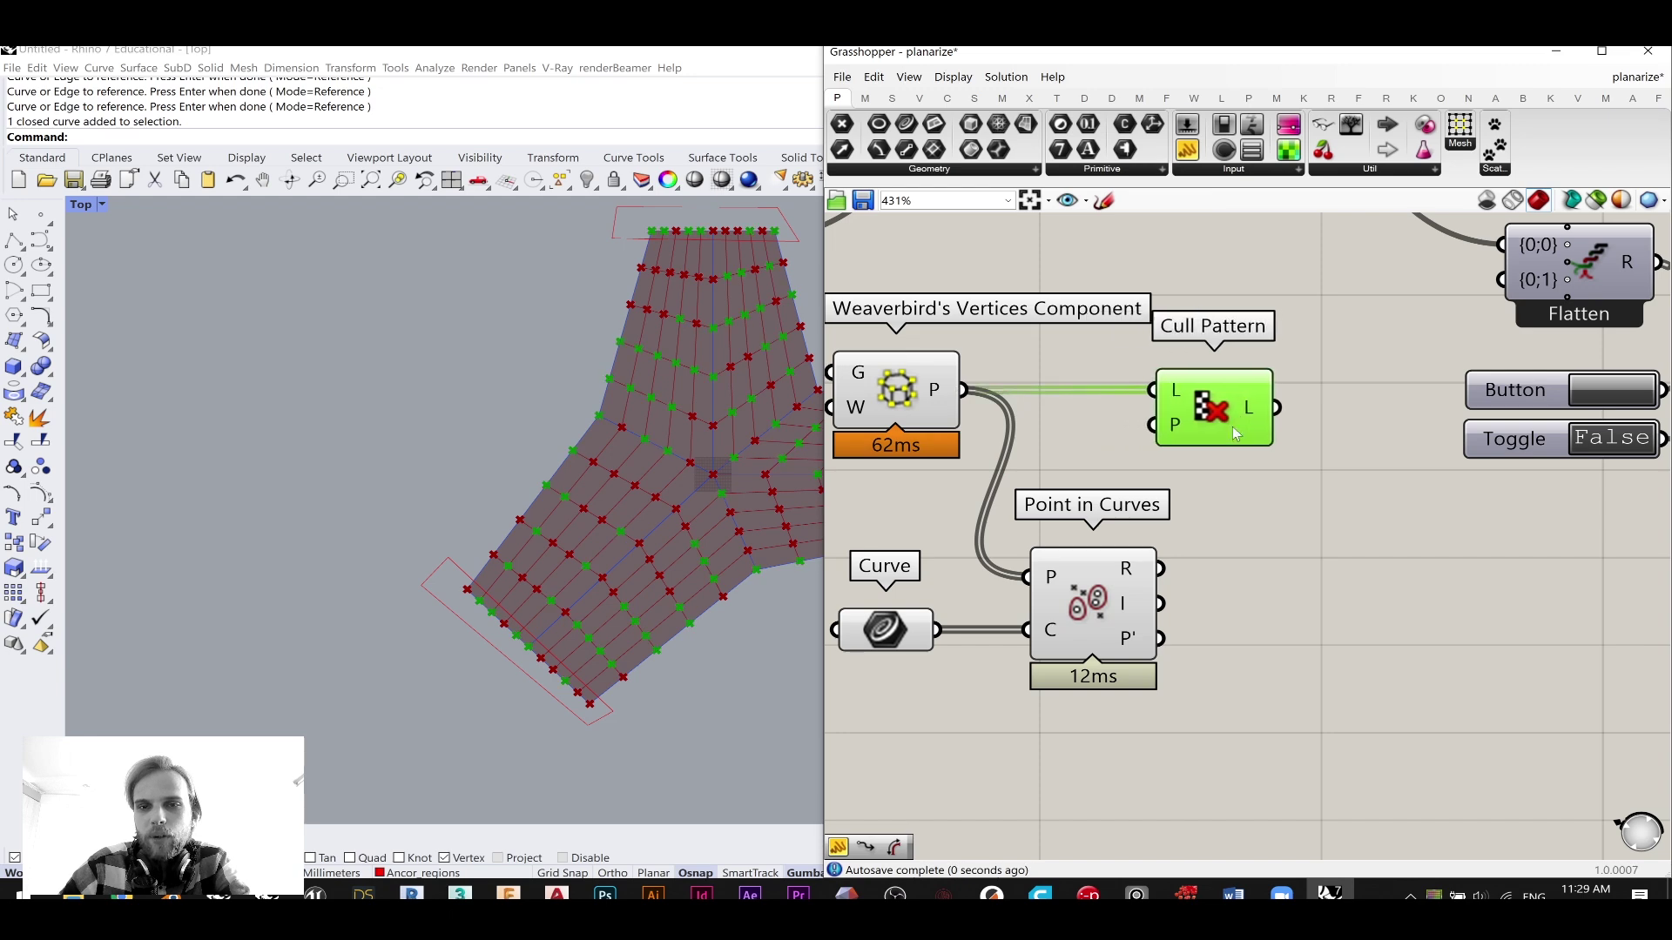
pyautogui.moveTo(1160, 567); pyautogui.dragTo(1231, 397)
pyautogui.click(1191, 661)
pyautogui.scroll(-2, 1190, 664)
pyautogui.click(1243, 494)
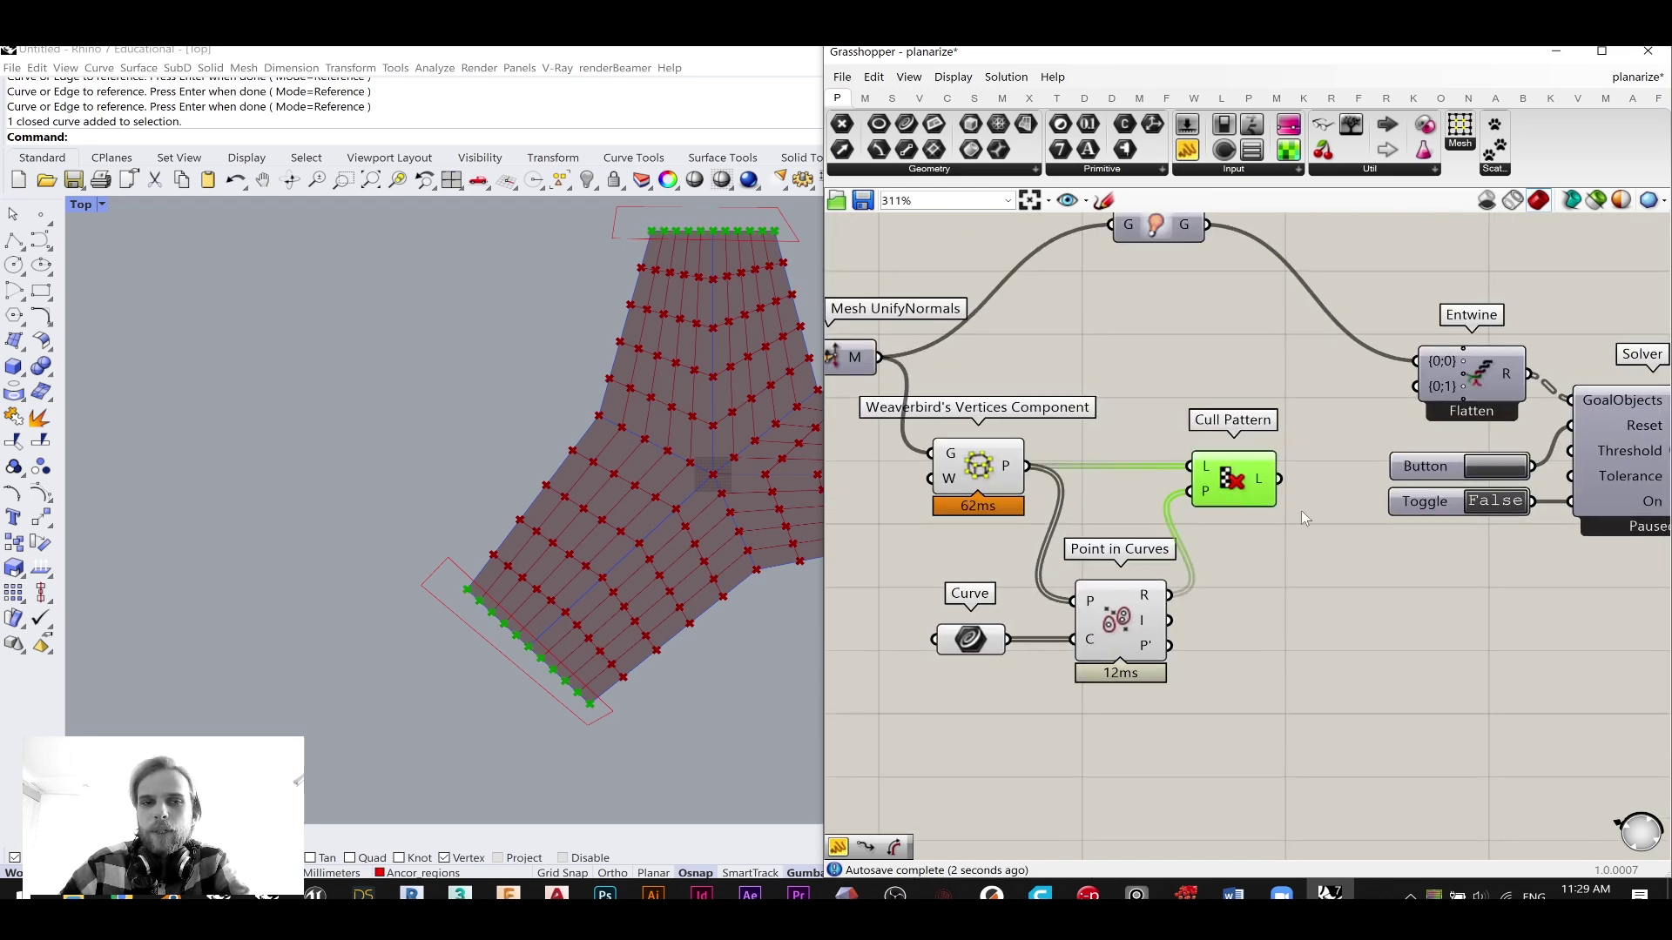
pyautogui.moveTo(1243, 495); pyautogui.dragTo(1166, 493, button='right')
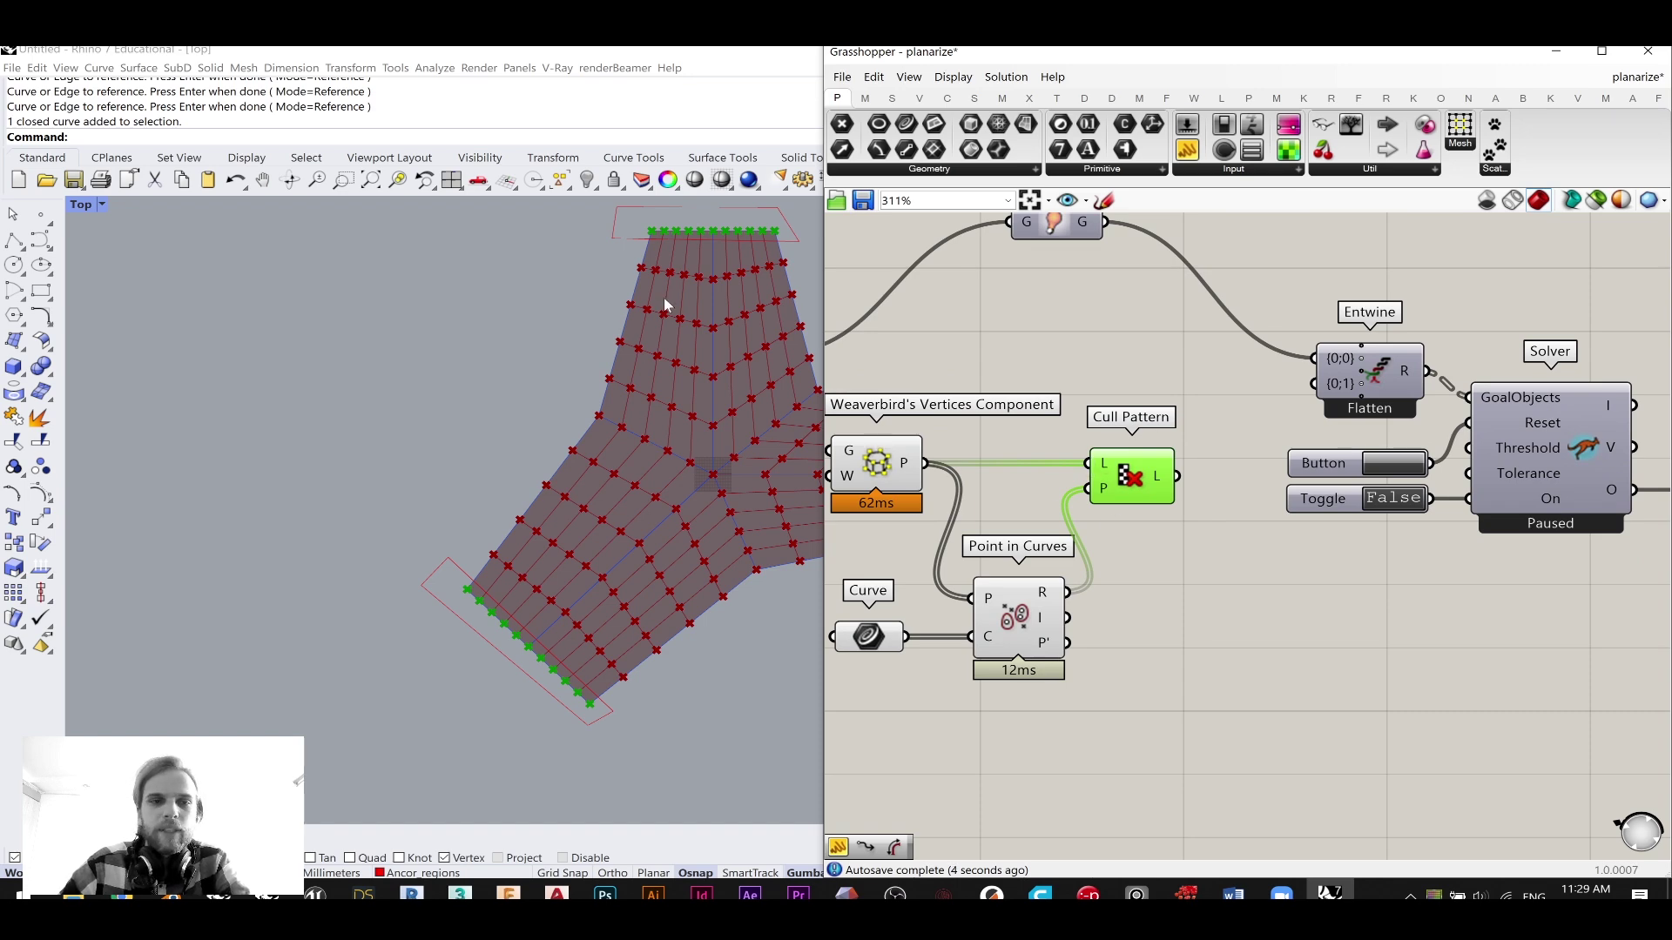
# - Turn off the preview of the Weaverbird's Vertices, Curve and Point in Curves components
pyautogui.moveTo(1048, 764); pyautogui.dragTo(1152, 712, button='right')
pyautogui.moveTo(1153, 712); pyautogui.dragTo(898, 409)
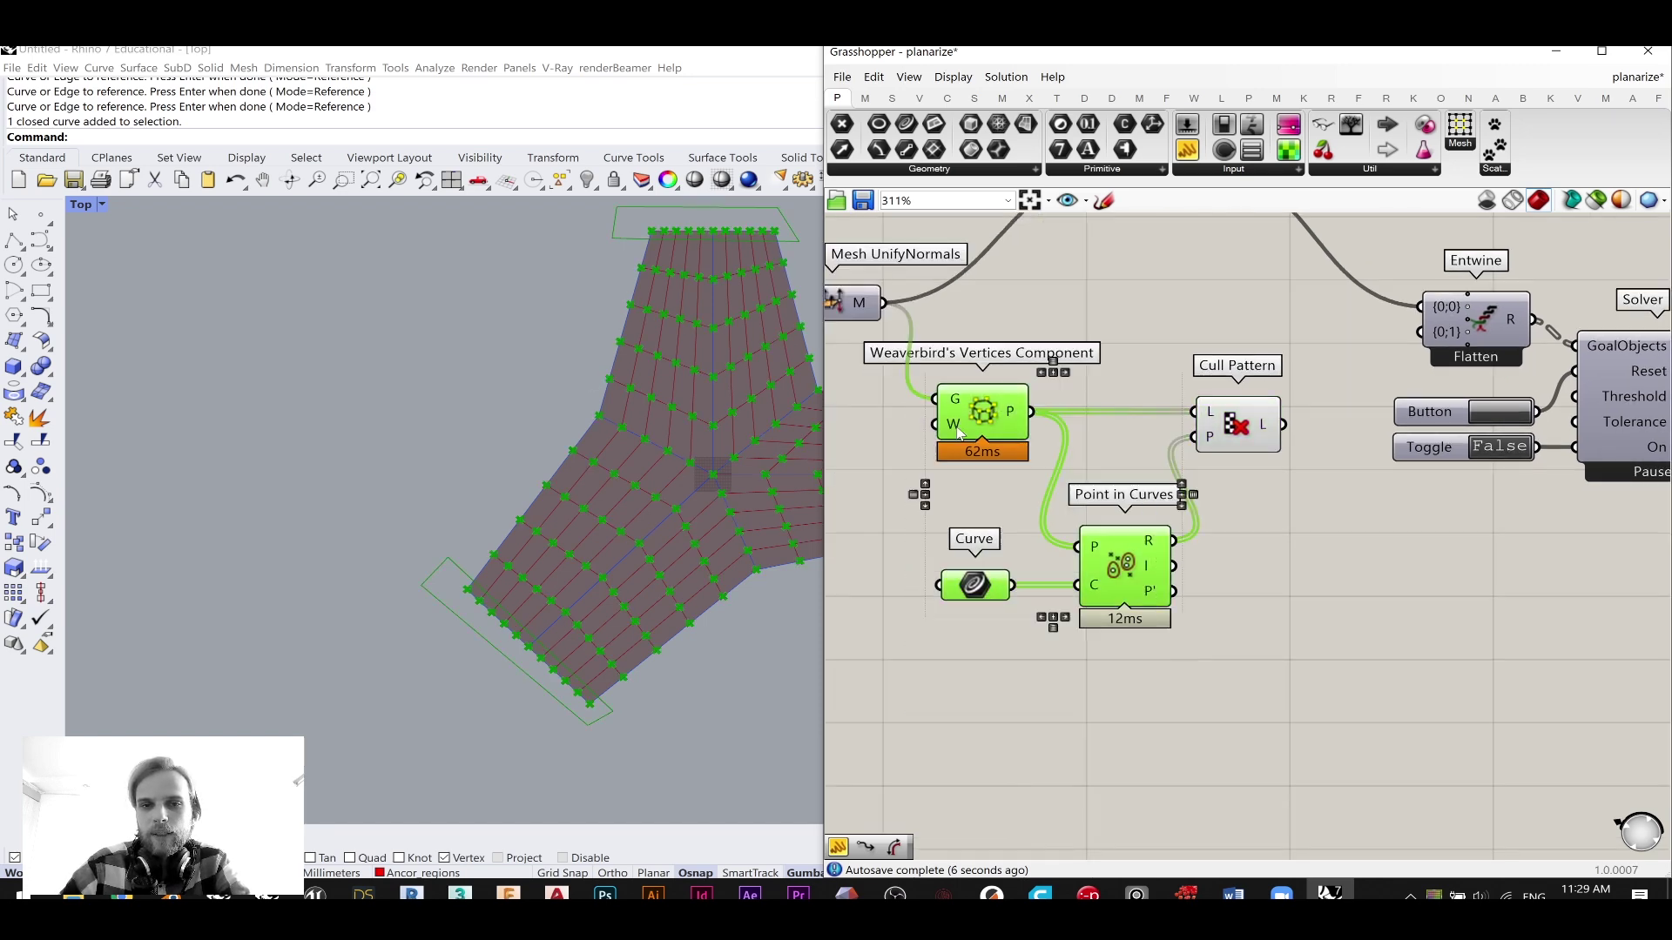
pyautogui.middleClick(955, 426)
pyautogui.click(1020, 368)
pyautogui.click(1136, 294)
pyautogui.moveTo(1319, 512); pyautogui.dragTo(1224, 500, button='right')
pyautogui.click(1149, 417)
# - Move the Entwine and solver chain farther away from Cull Pattern and nudge Cull Pattern slightly to make room
pyautogui.scroll(-3, 1296, 556)
pyautogui.moveTo(1295, 555); pyautogui.dragTo(1148, 596, button='right')
pyautogui.moveTo(1614, 647); pyautogui.dragTo(1133, 397)
pyautogui.moveTo(1212, 441); pyautogui.dragTo(1360, 428)
pyautogui.click(1205, 355)
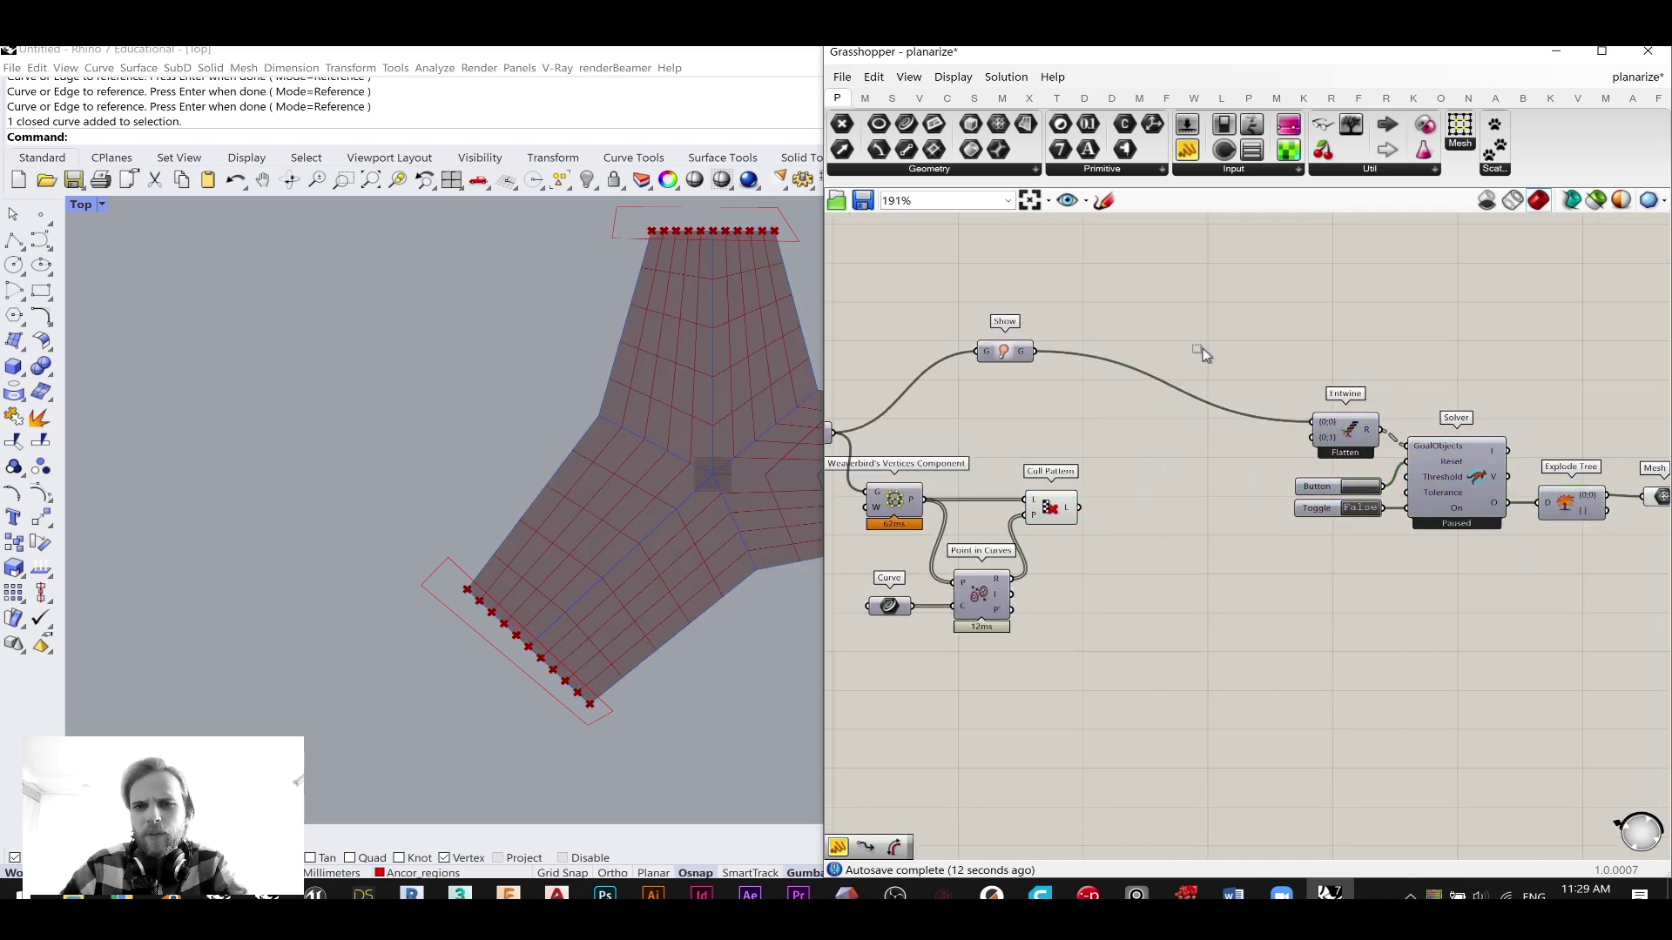
pyautogui.scroll(3, 1030, 540)
pyautogui.click(1073, 479)
pyautogui.click(1248, 552)
pyautogui.moveTo(1118, 539); pyautogui.dragTo(1076, 521, button='right')
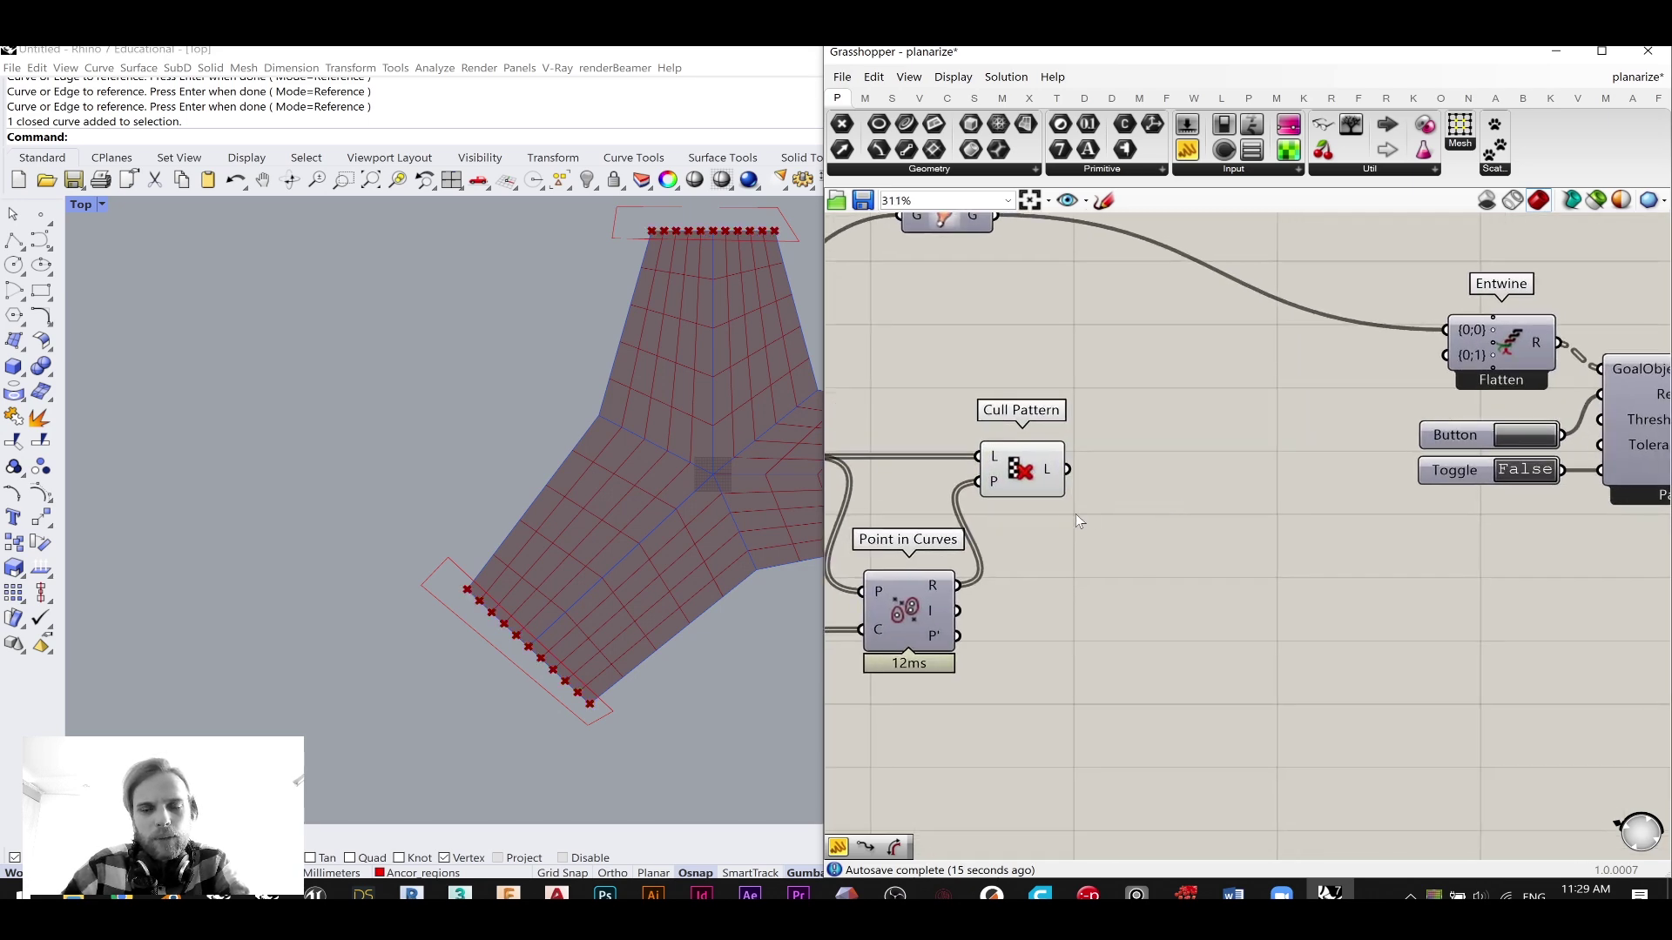
pyautogui.moveTo(1017, 484); pyautogui.dragTo(1027, 484)
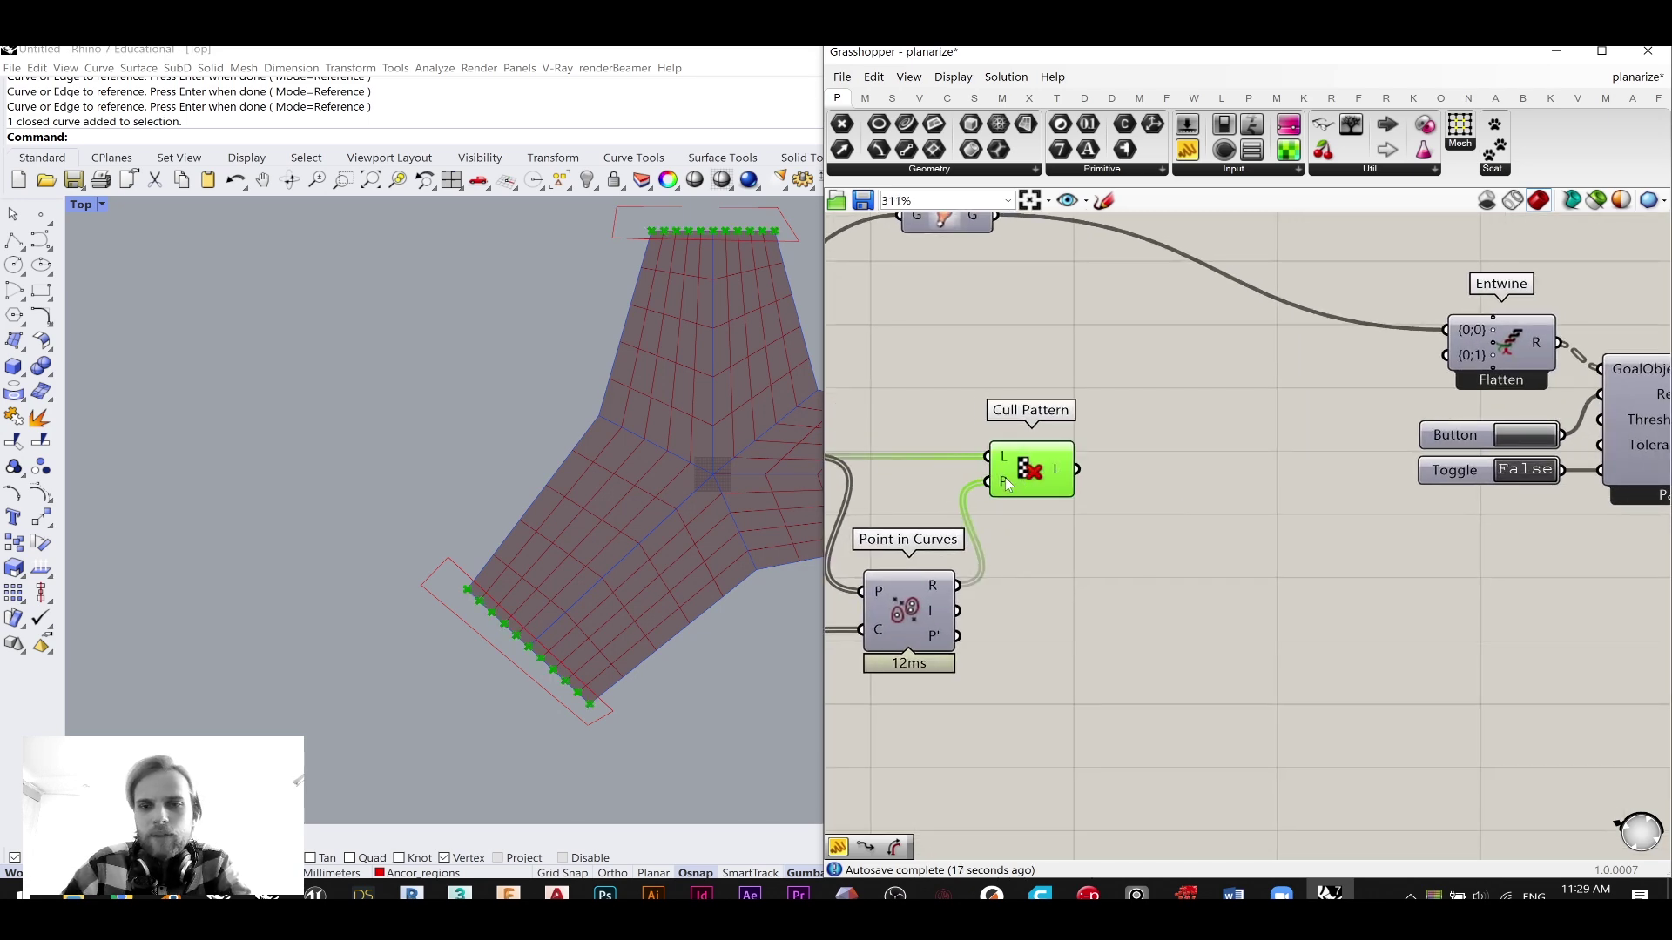
pyautogui.moveTo(1174, 547); pyautogui.dragTo(1117, 525, button='right')
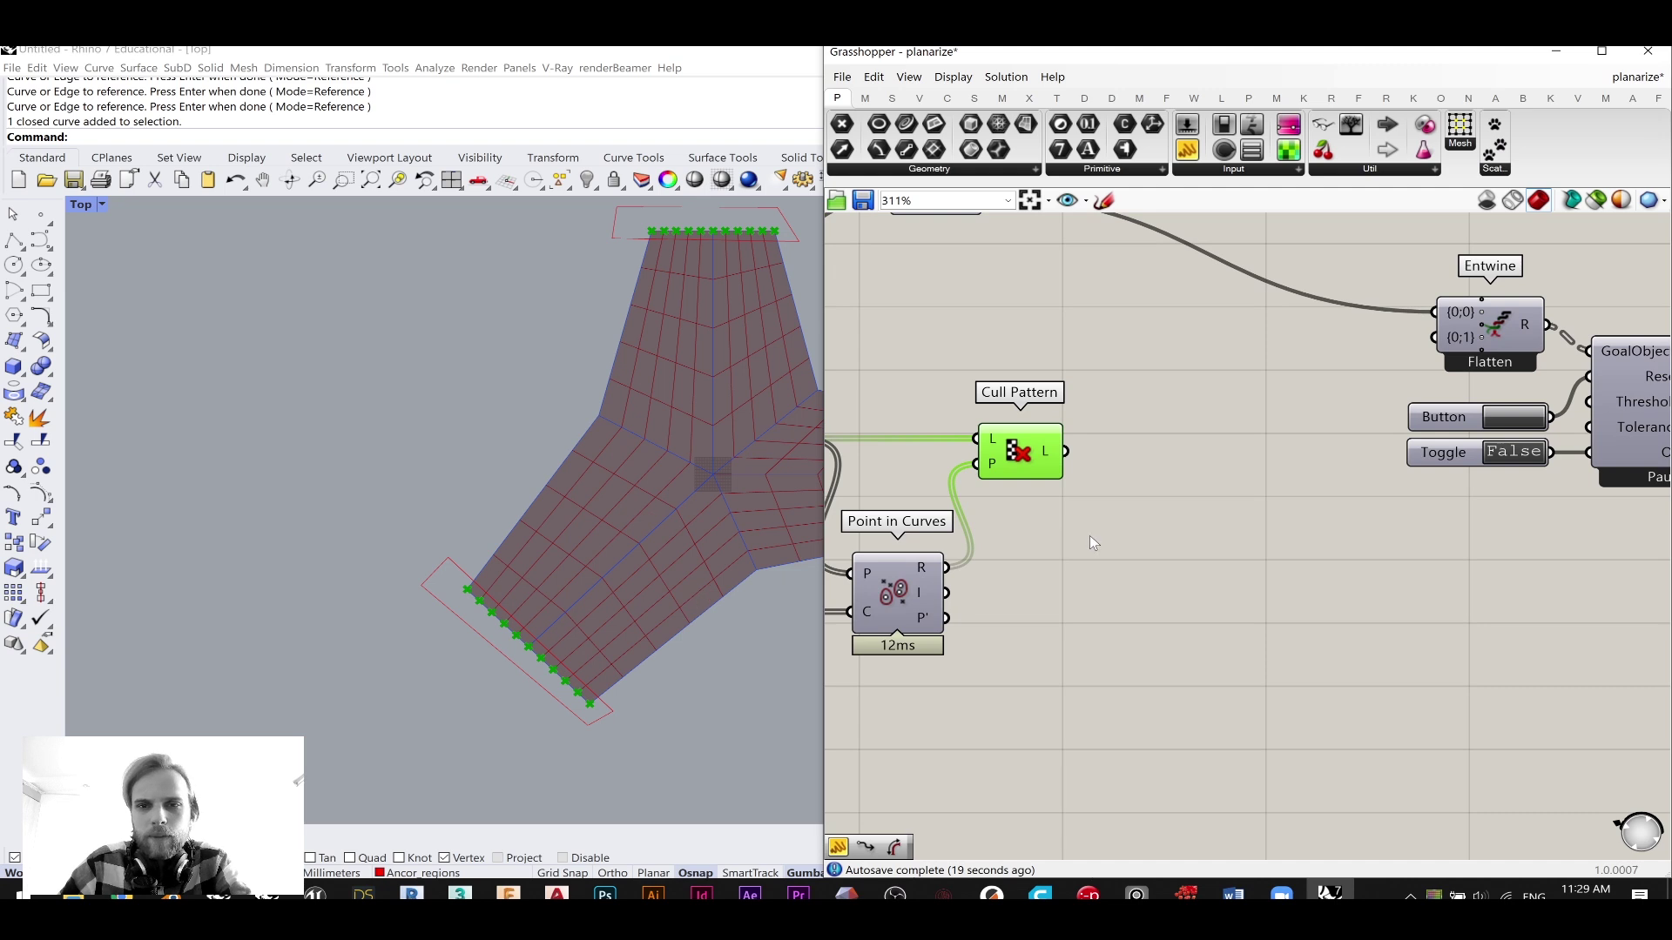
# - Add a Kangaroo Anchor goal next to Cull Pattern and feed its P input with the culled points
pyautogui.doubleClick(1090, 537)
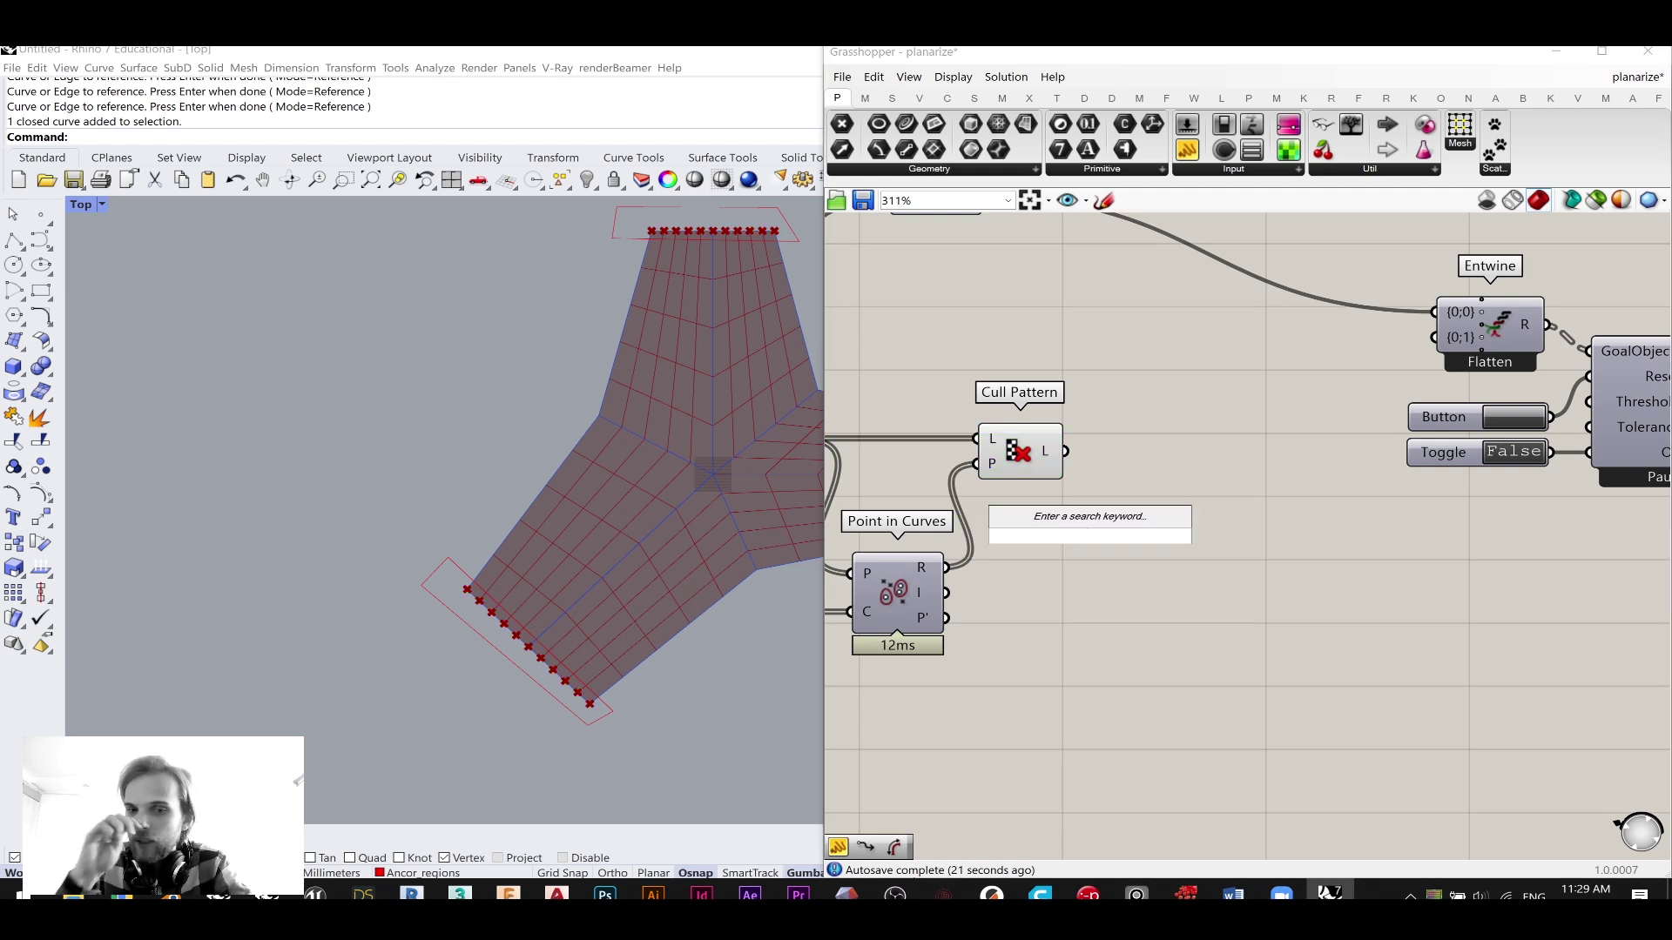
pyautogui.write('anco')
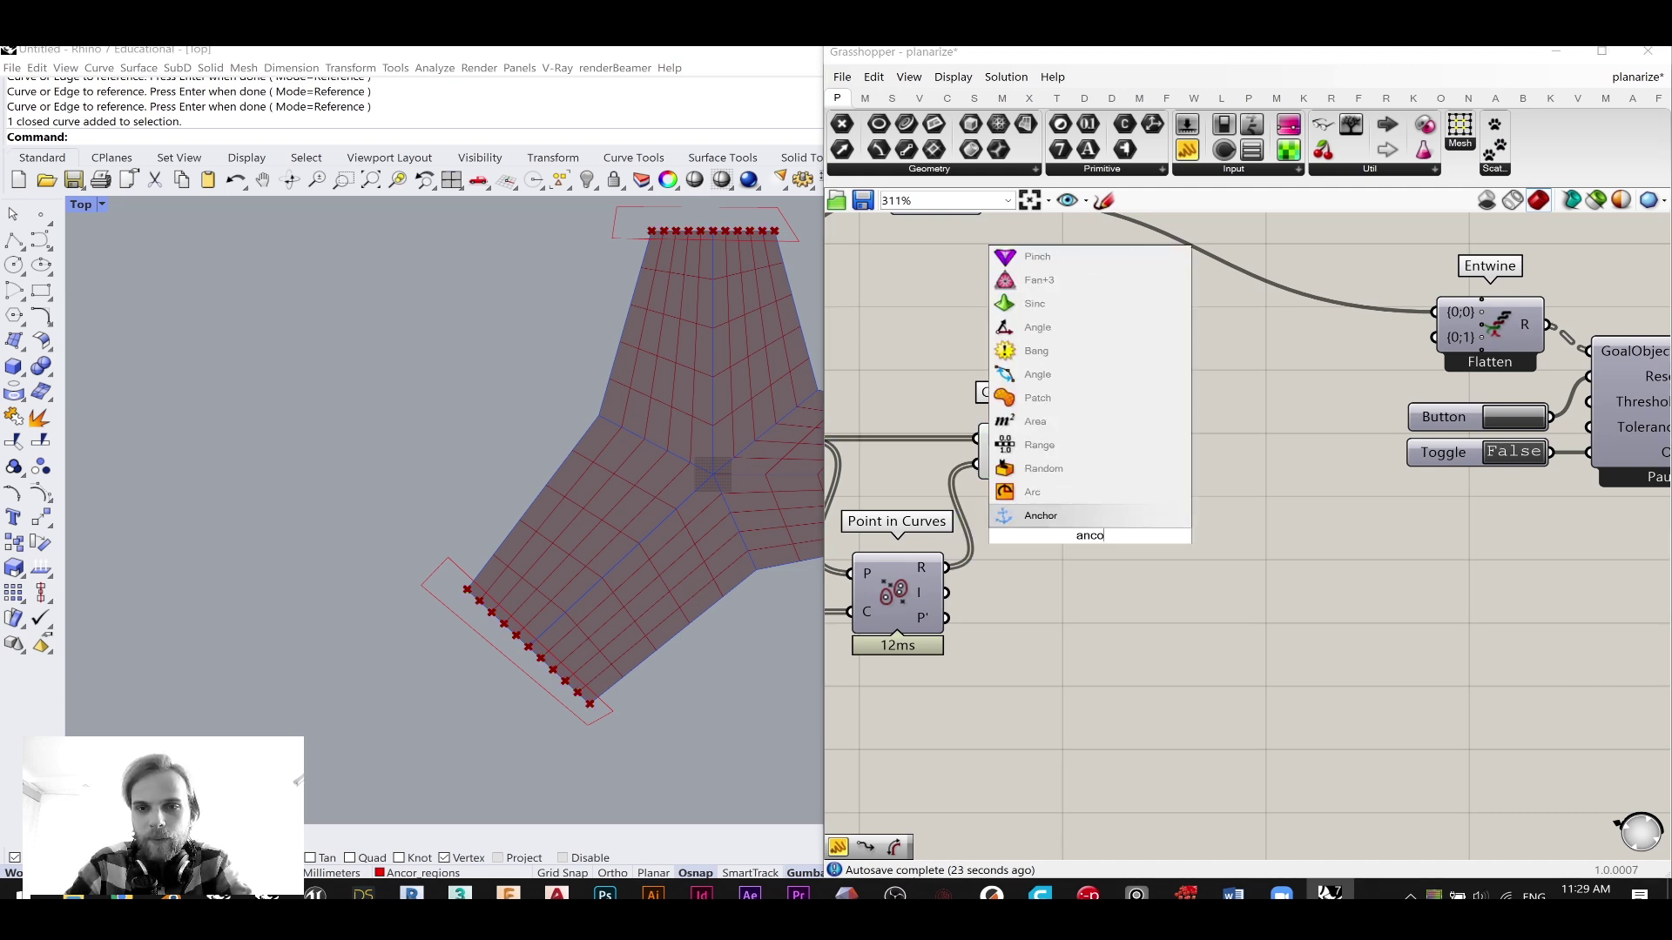
pyautogui.press('Return')
pyautogui.moveTo(1084, 523); pyautogui.dragTo(1230, 483)
pyautogui.scroll(2, 1224, 503)
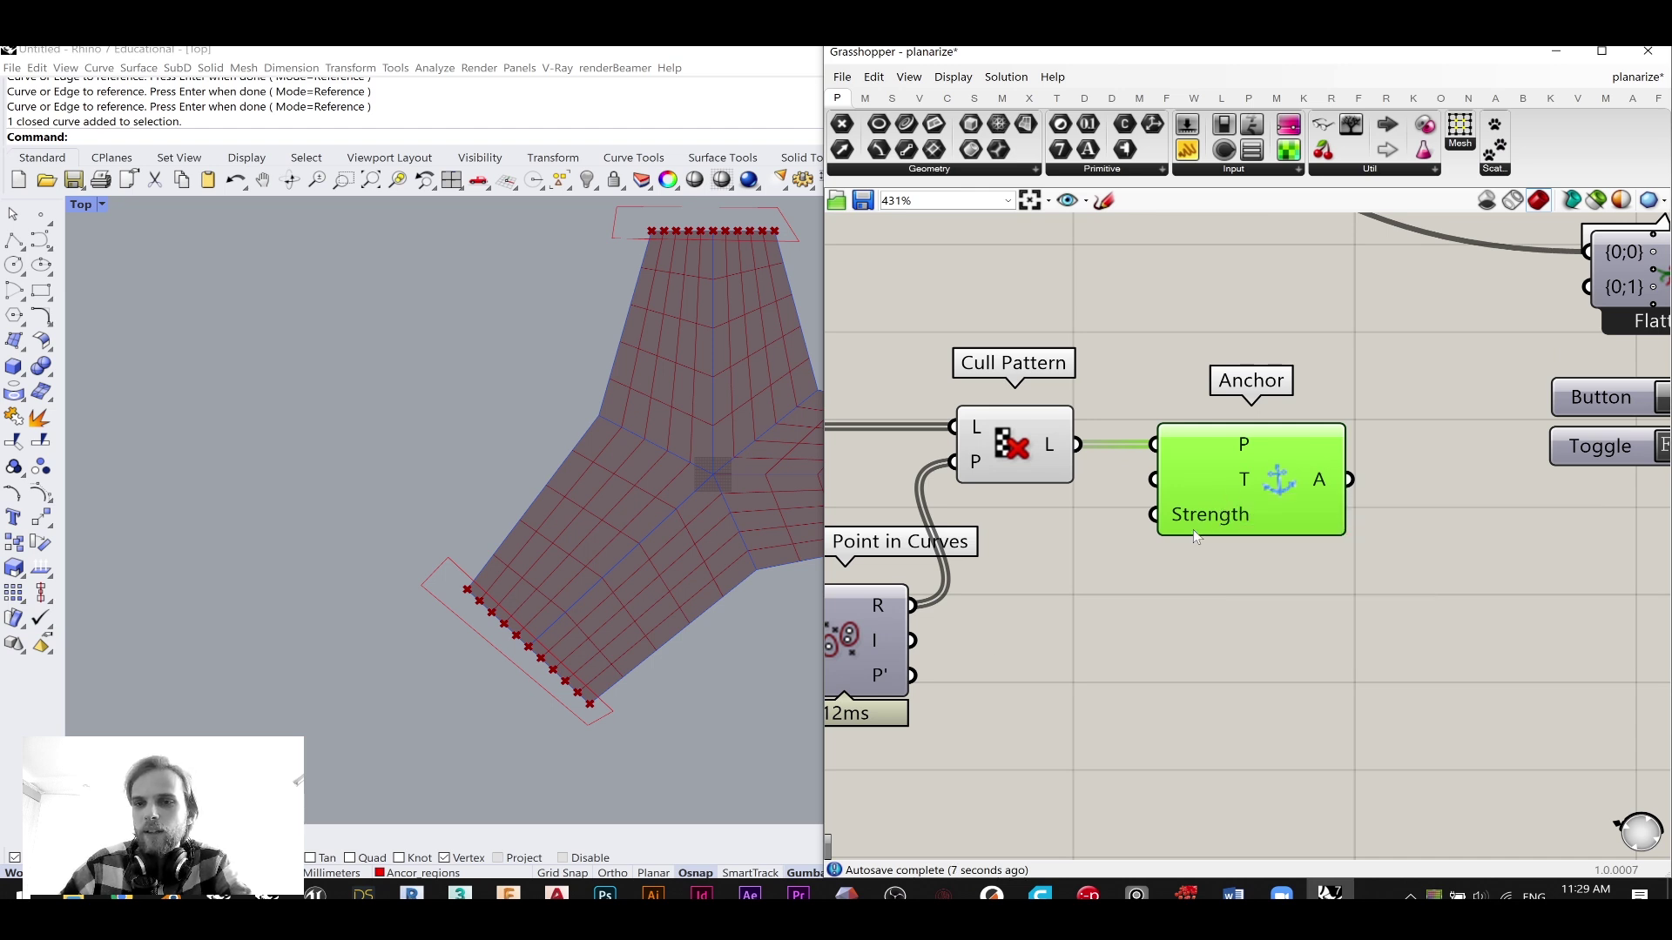
# - Connect the Anchor goal's output to the {0;1} input of Entwine
pyautogui.moveTo(1294, 532); pyautogui.dragTo(1102, 632, button='right')
pyautogui.moveTo(1163, 581); pyautogui.dragTo(1433, 391)
pyautogui.click(1263, 448)
# - Reset the Kangaroo solver and switch its On toggle to True
pyautogui.scroll(-3, 1271, 447)
pyautogui.moveTo(1367, 470); pyautogui.dragTo(1191, 477, button='right')
pyautogui.scroll(2, 1193, 477)
pyautogui.click(1276, 471)
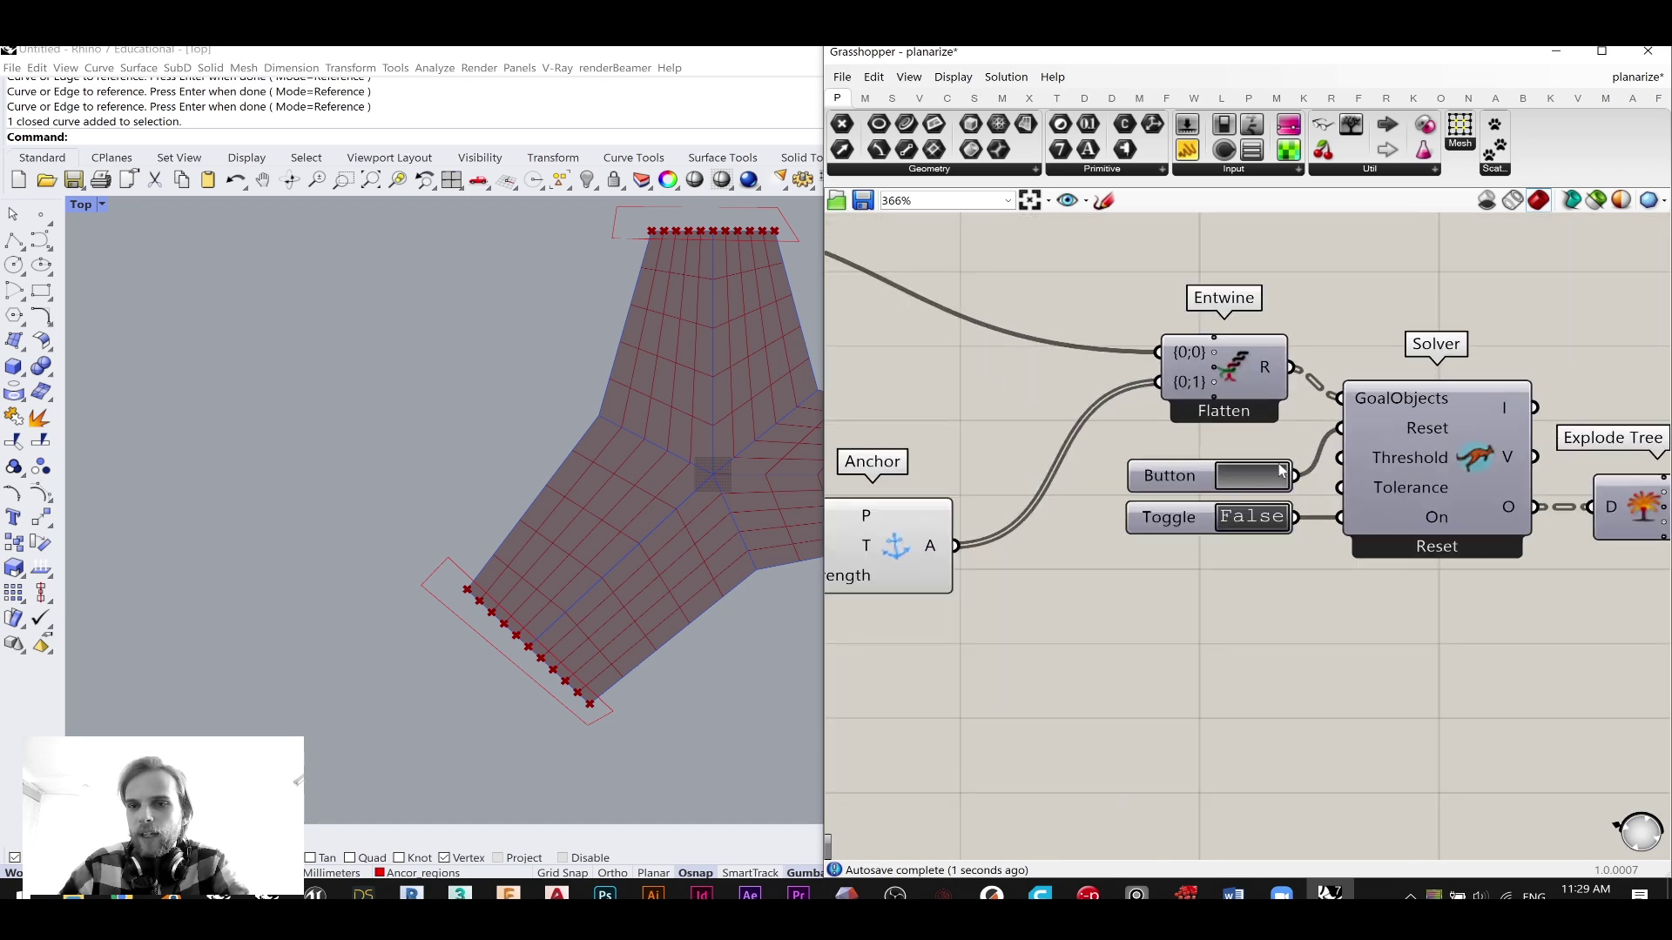
pyautogui.doubleClick(1256, 516)
pyautogui.scroll(-3, 1306, 517)
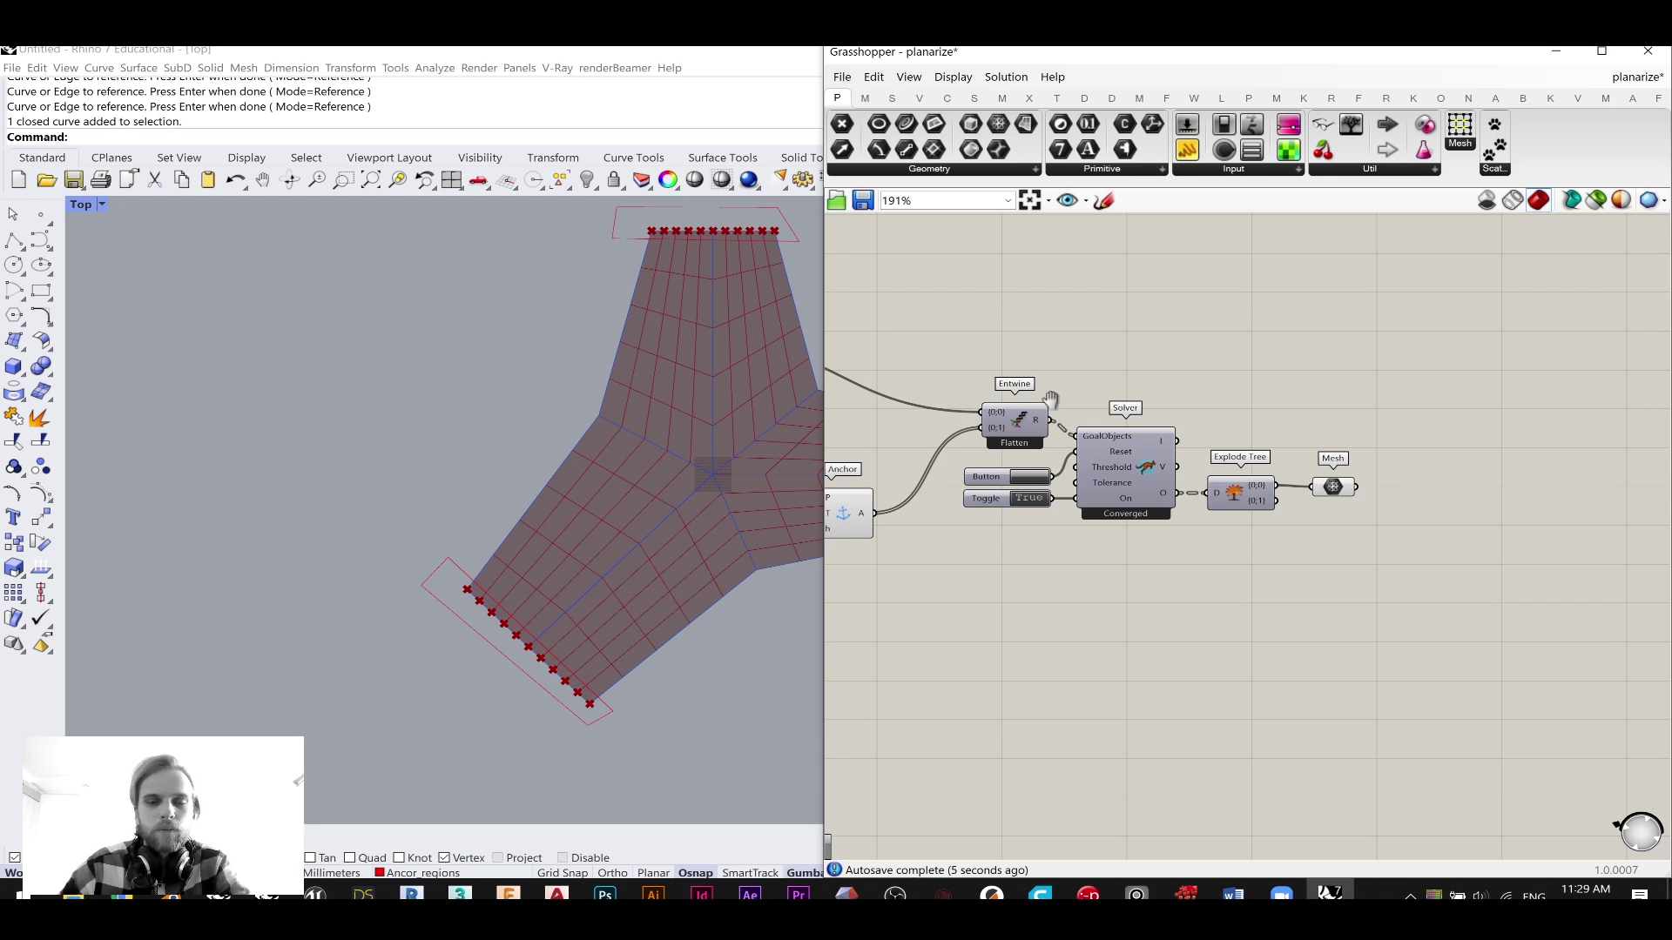
# - Turn off the preview of the Cull Pattern component
pyautogui.moveTo(1010, 406); pyautogui.dragTo(1297, 382, button='right')
pyautogui.click(1021, 479)
pyautogui.middleClick(1021, 484)
pyautogui.click(1086, 426)
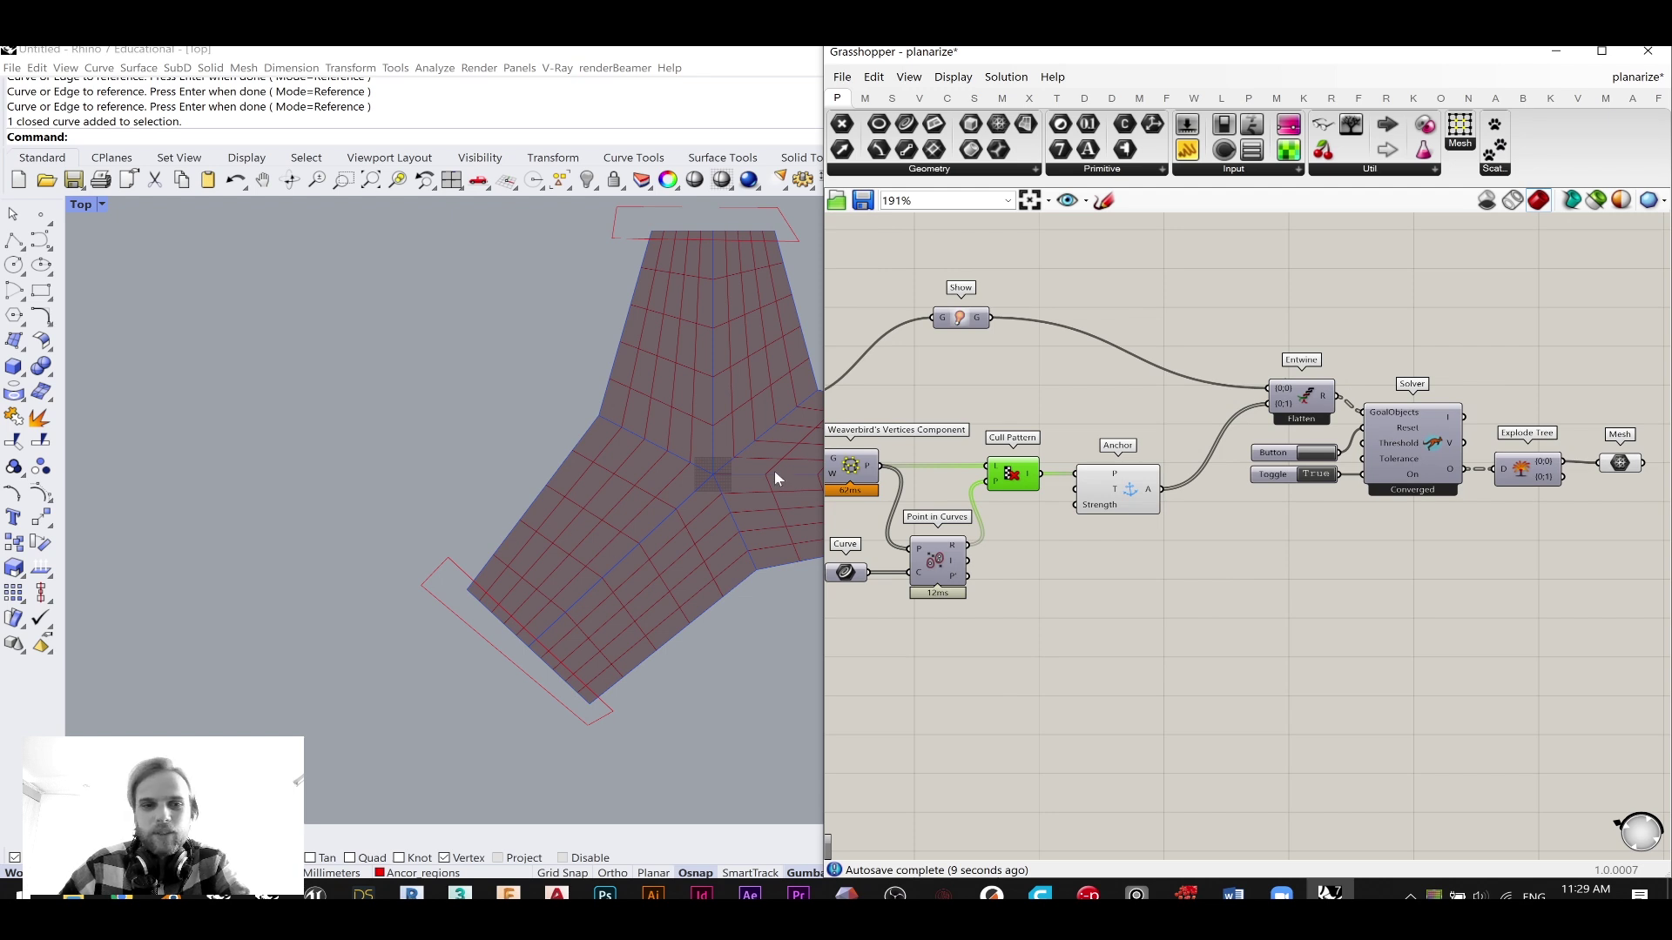
# - Group the Vertices, Curve, Point in Curves, Cull Pattern and Anchor components
pyautogui.moveTo(1202, 527); pyautogui.dragTo(1322, 449, button='right')
pyautogui.moveTo(1272, 581); pyautogui.dragTo(904, 374)
pyautogui.middleClick(942, 382)
pyautogui.click(941, 338)
pyautogui.moveTo(1179, 488); pyautogui.dragTo(1199, 441)
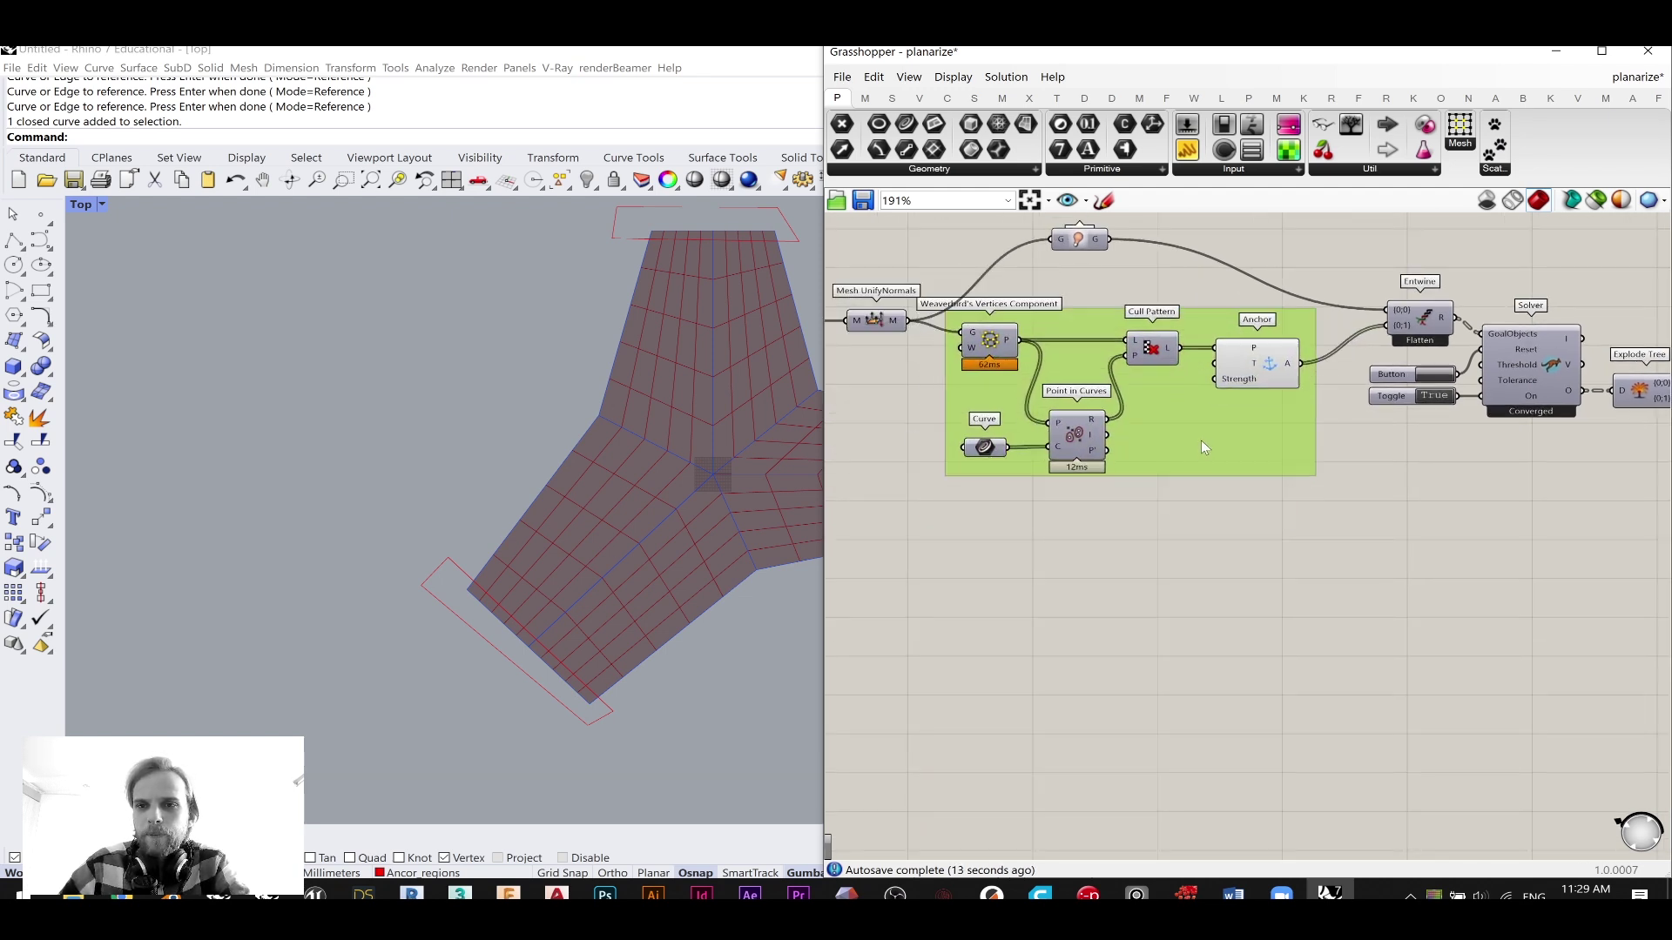
# - Move the Show component so it sits above the anchor group
pyautogui.moveTo(1204, 280); pyautogui.dragTo(1209, 358, button='right')
pyautogui.moveTo(1082, 318); pyautogui.dragTo(1155, 344)
pyautogui.moveTo(1212, 600); pyautogui.dragTo(1397, 556, button='right')
pyautogui.scroll(-1, 1398, 557)
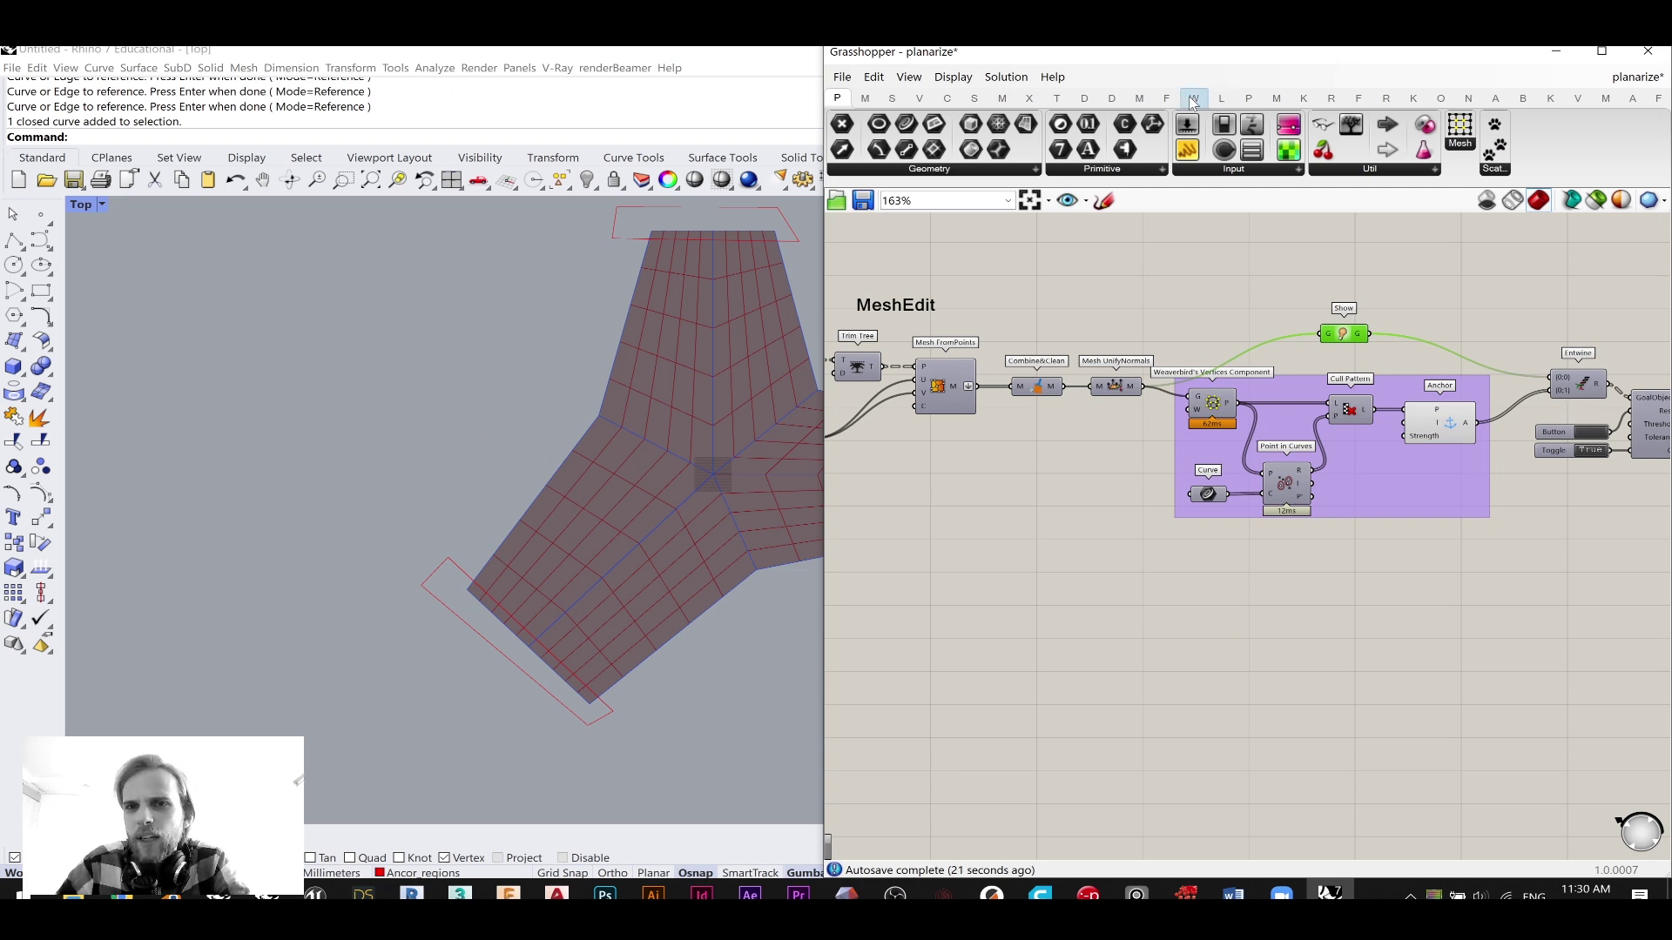
# - Add Kangaroo's EdgeLengths mesh goal below the anchor group and feed its Mesh input from Mesh UnifyNormals
pyautogui.click(1306, 98)
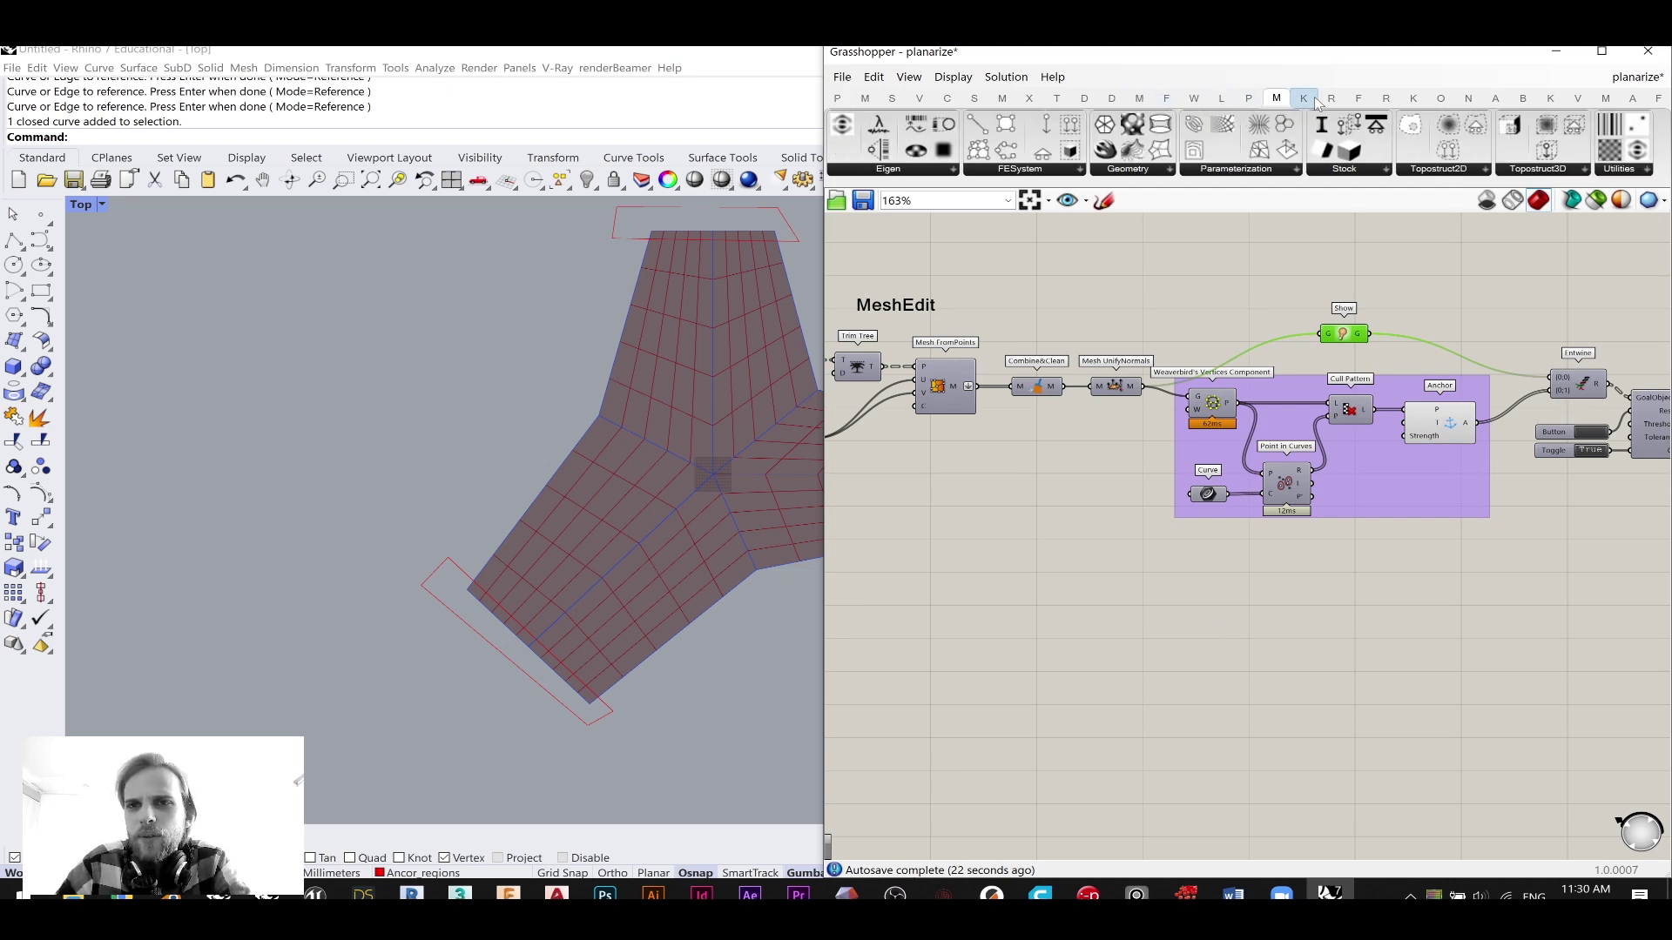
pyautogui.click(1290, 174)
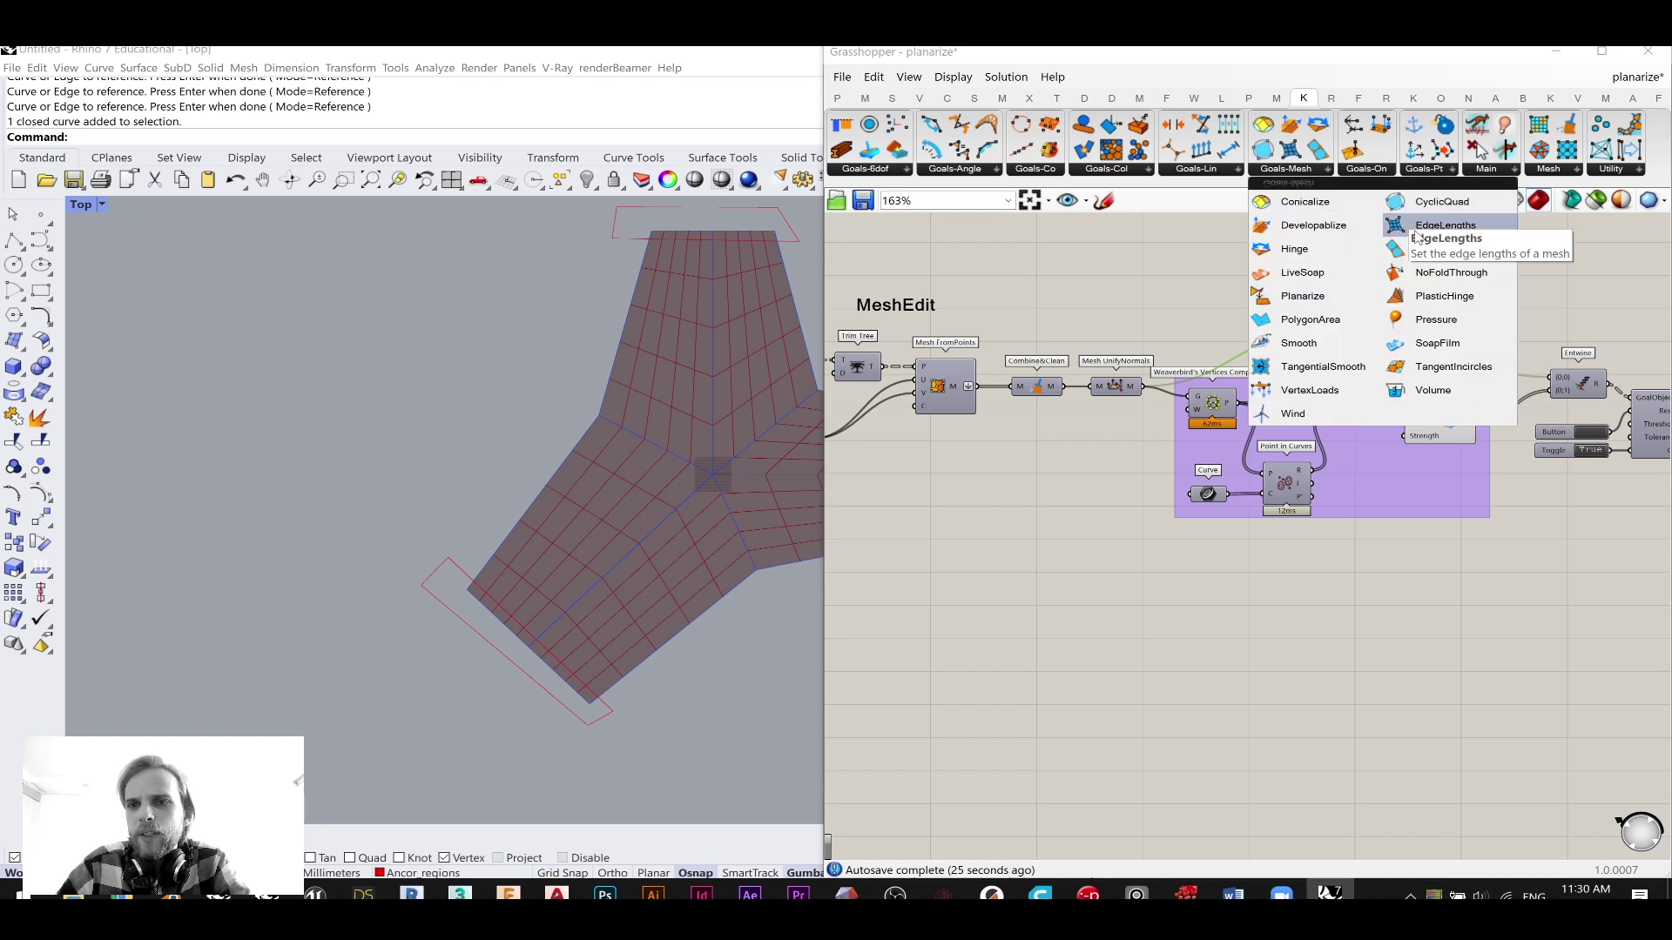
pyautogui.click(1362, 229)
pyautogui.click(1286, 583)
pyautogui.scroll(2, 1198, 535)
pyautogui.moveTo(1121, 332); pyautogui.dragTo(1259, 587)
pyautogui.moveTo(1110, 342); pyautogui.dragTo(1141, 335, button='right')
pyautogui.moveTo(1329, 573); pyautogui.dragTo(1297, 533, button='right')
pyautogui.moveTo(1310, 564); pyautogui.dragTo(1228, 520)
# - Shift the MeshEdit components up to Mesh UnifyNormals farther away from the anchor group
pyautogui.scroll(-3, 1294, 560)
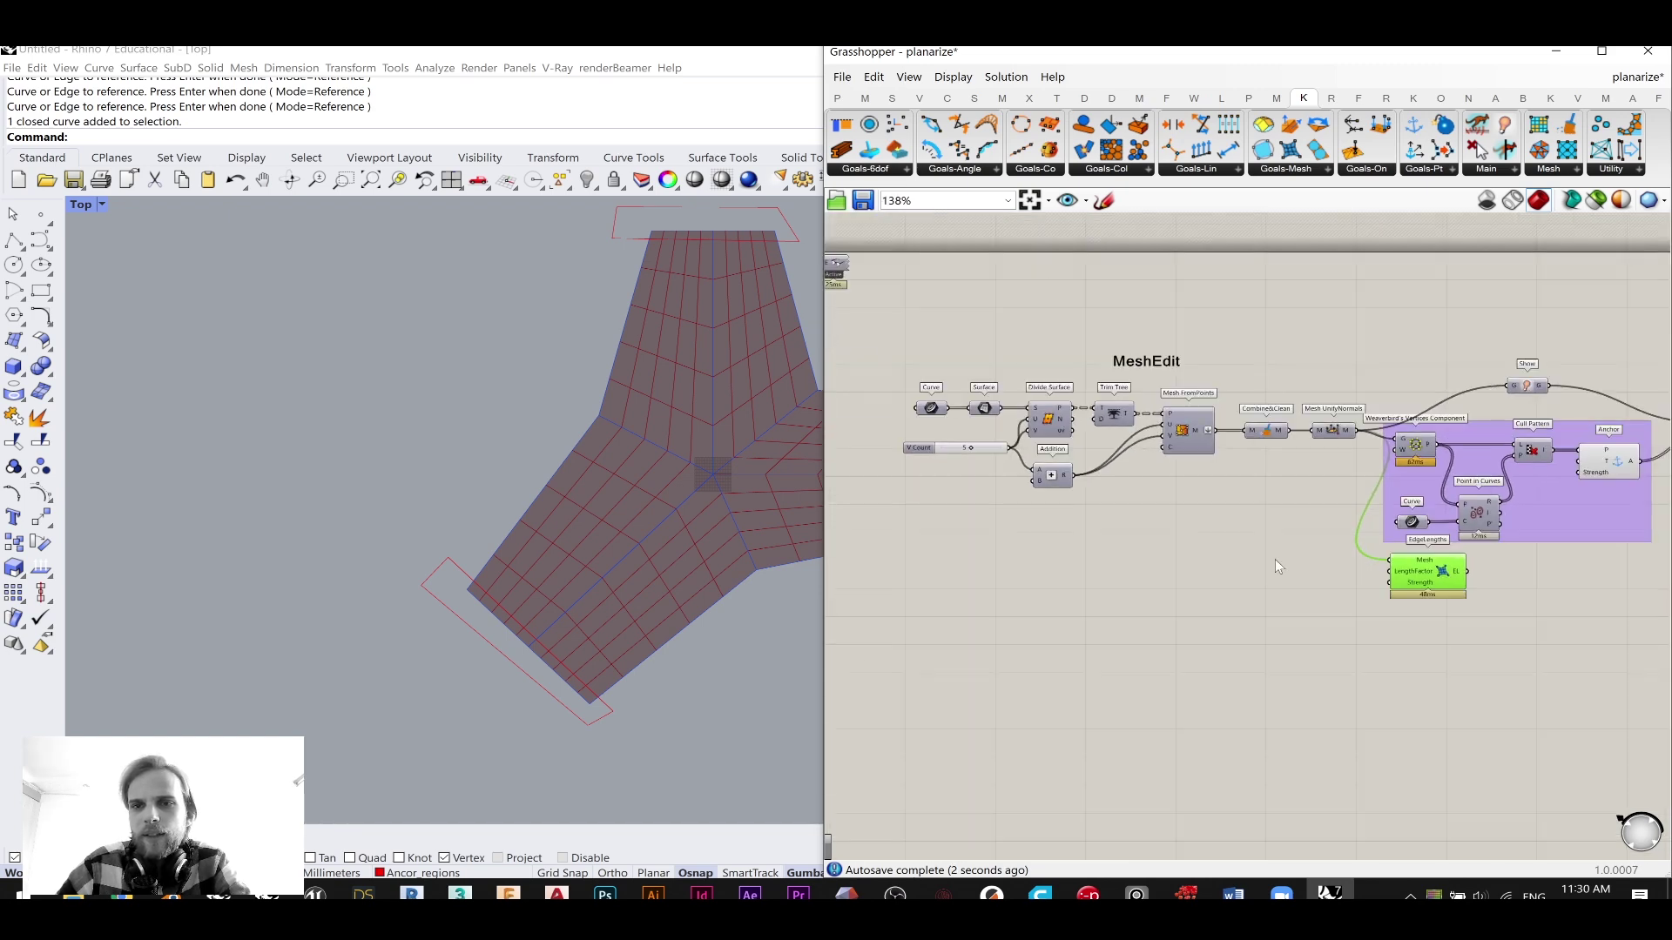
pyautogui.moveTo(1381, 490); pyautogui.dragTo(914, 364)
pyautogui.moveTo(1352, 430); pyautogui.dragTo(1312, 426)
pyautogui.click(1374, 583)
# - Reposition the EdgeLengths goal just beneath the anchor group
pyautogui.scroll(3, 1469, 582)
pyautogui.moveTo(1468, 581); pyautogui.dragTo(1310, 537, button='right')
pyautogui.moveTo(1311, 537); pyautogui.dragTo(1360, 555)
pyautogui.click(1368, 535)
pyautogui.click(1386, 558)
pyautogui.scroll(1, 1219, 523)
pyautogui.moveTo(1329, 554)
pyautogui.mouseDown(button='right')
pyautogui.moveTo(1185, 524)
pyautogui.moveTo(1044, 604)
pyautogui.moveTo(1328, 578)
pyautogui.mouseUp(button='right')
# - Add a 0.500 number slider and connect it to the LengthFactor input of EdgeLengths
pyautogui.doubleClick(1127, 571)
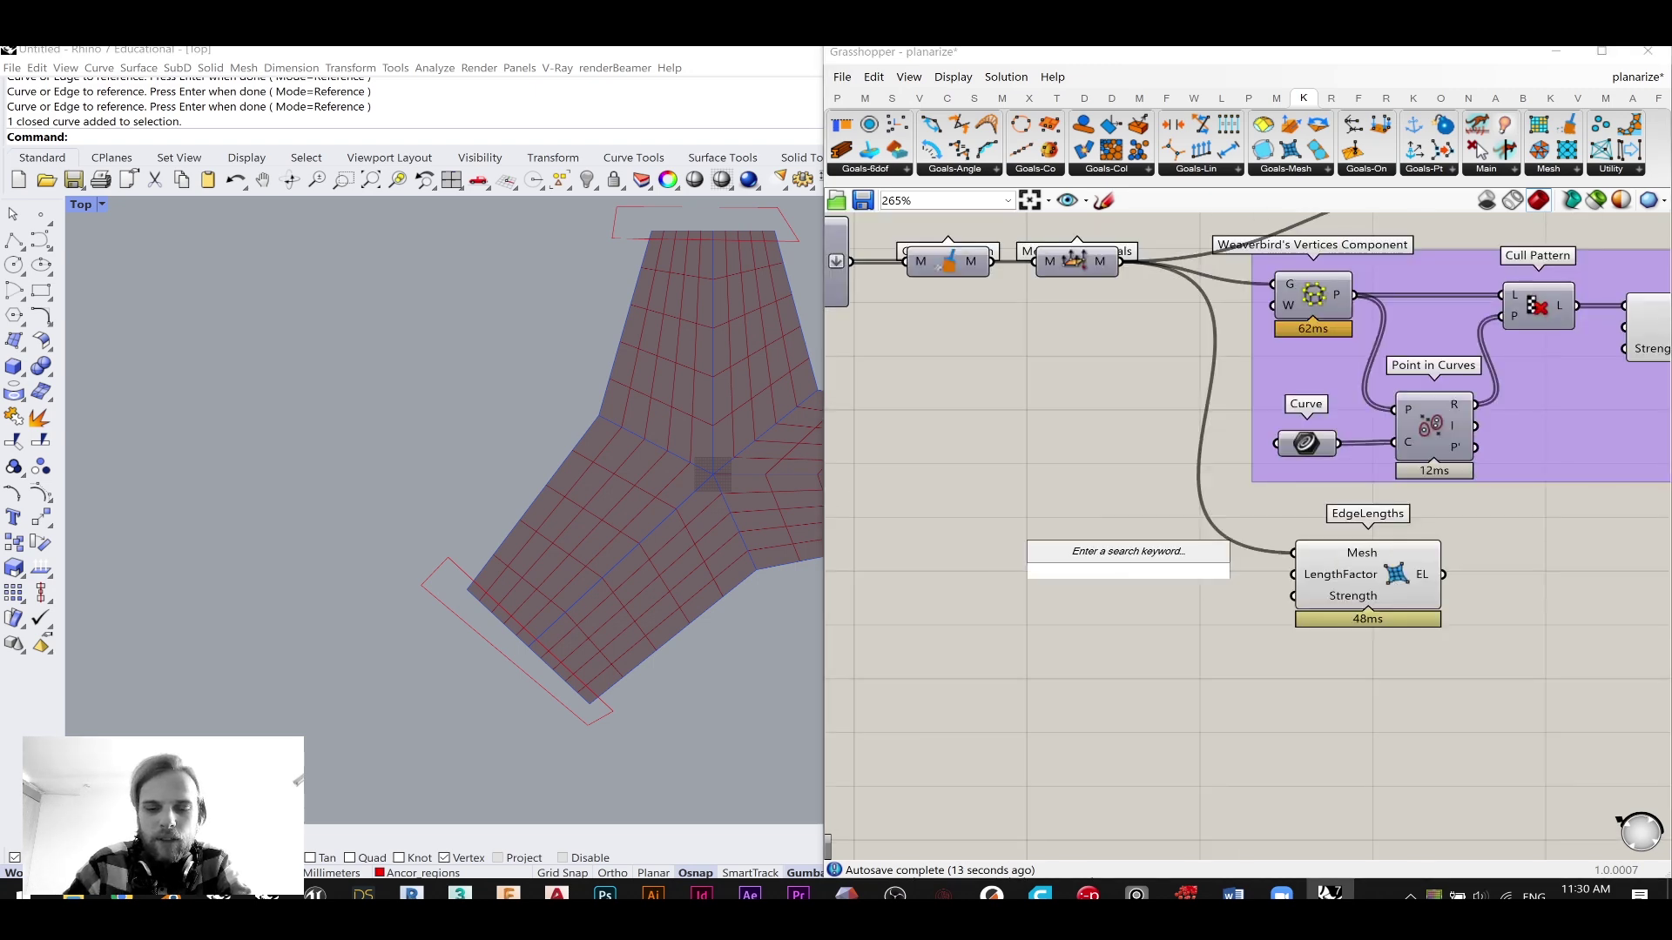
pyautogui.write('0.5')
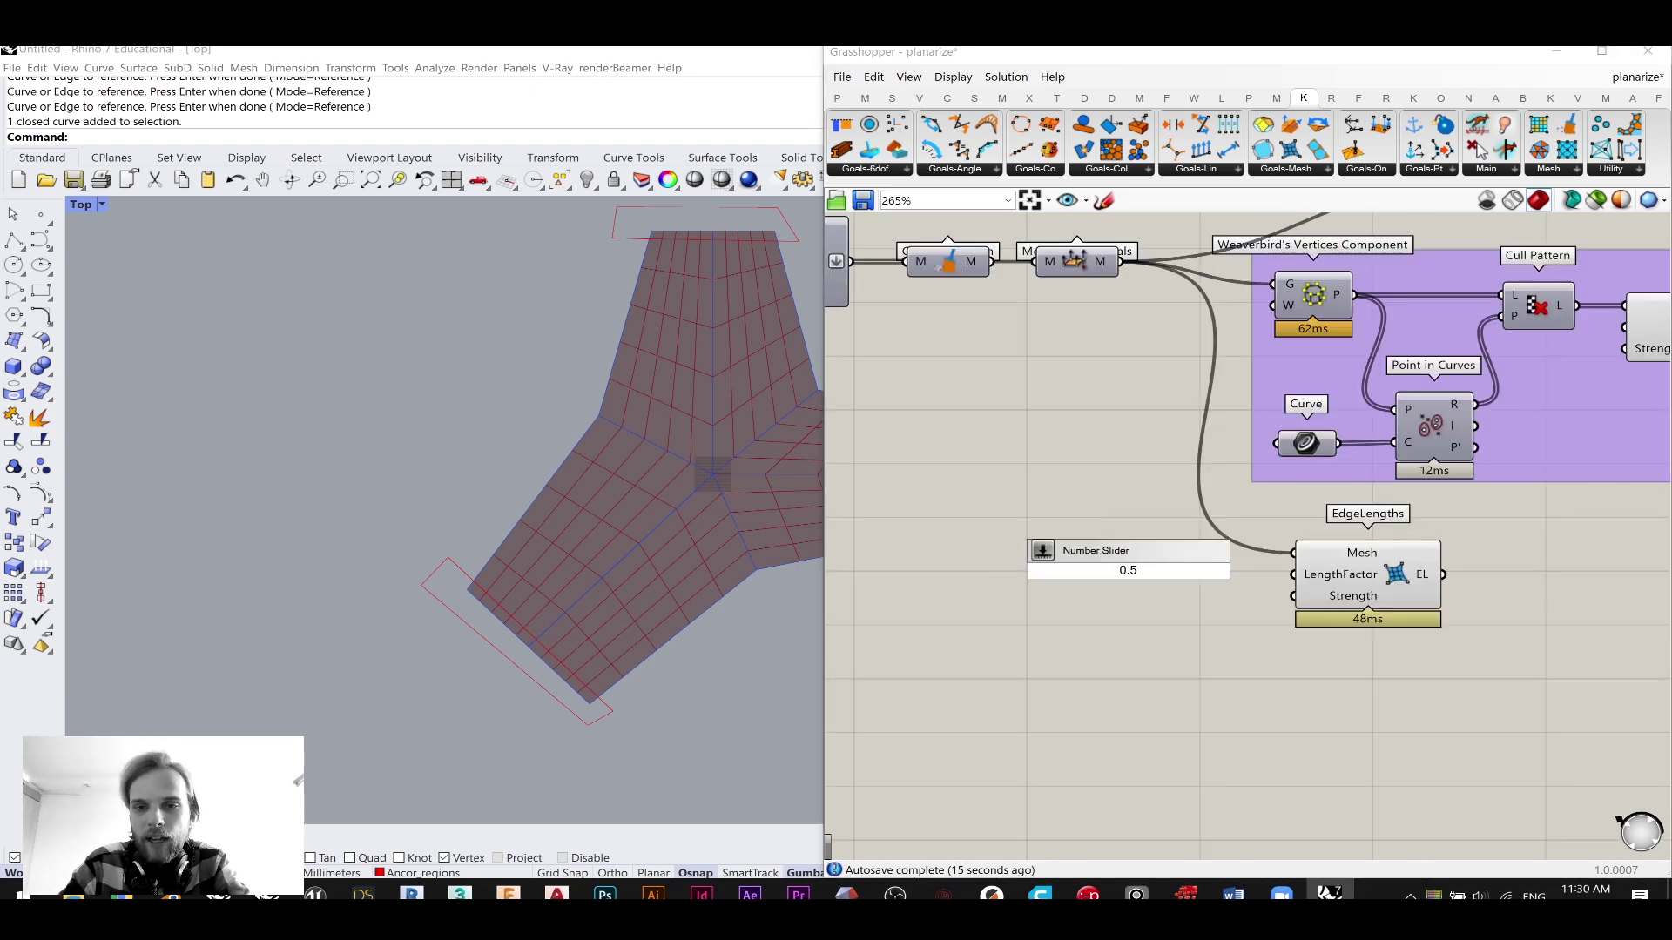
pyautogui.press('Return')
pyautogui.scroll(1, 1287, 566)
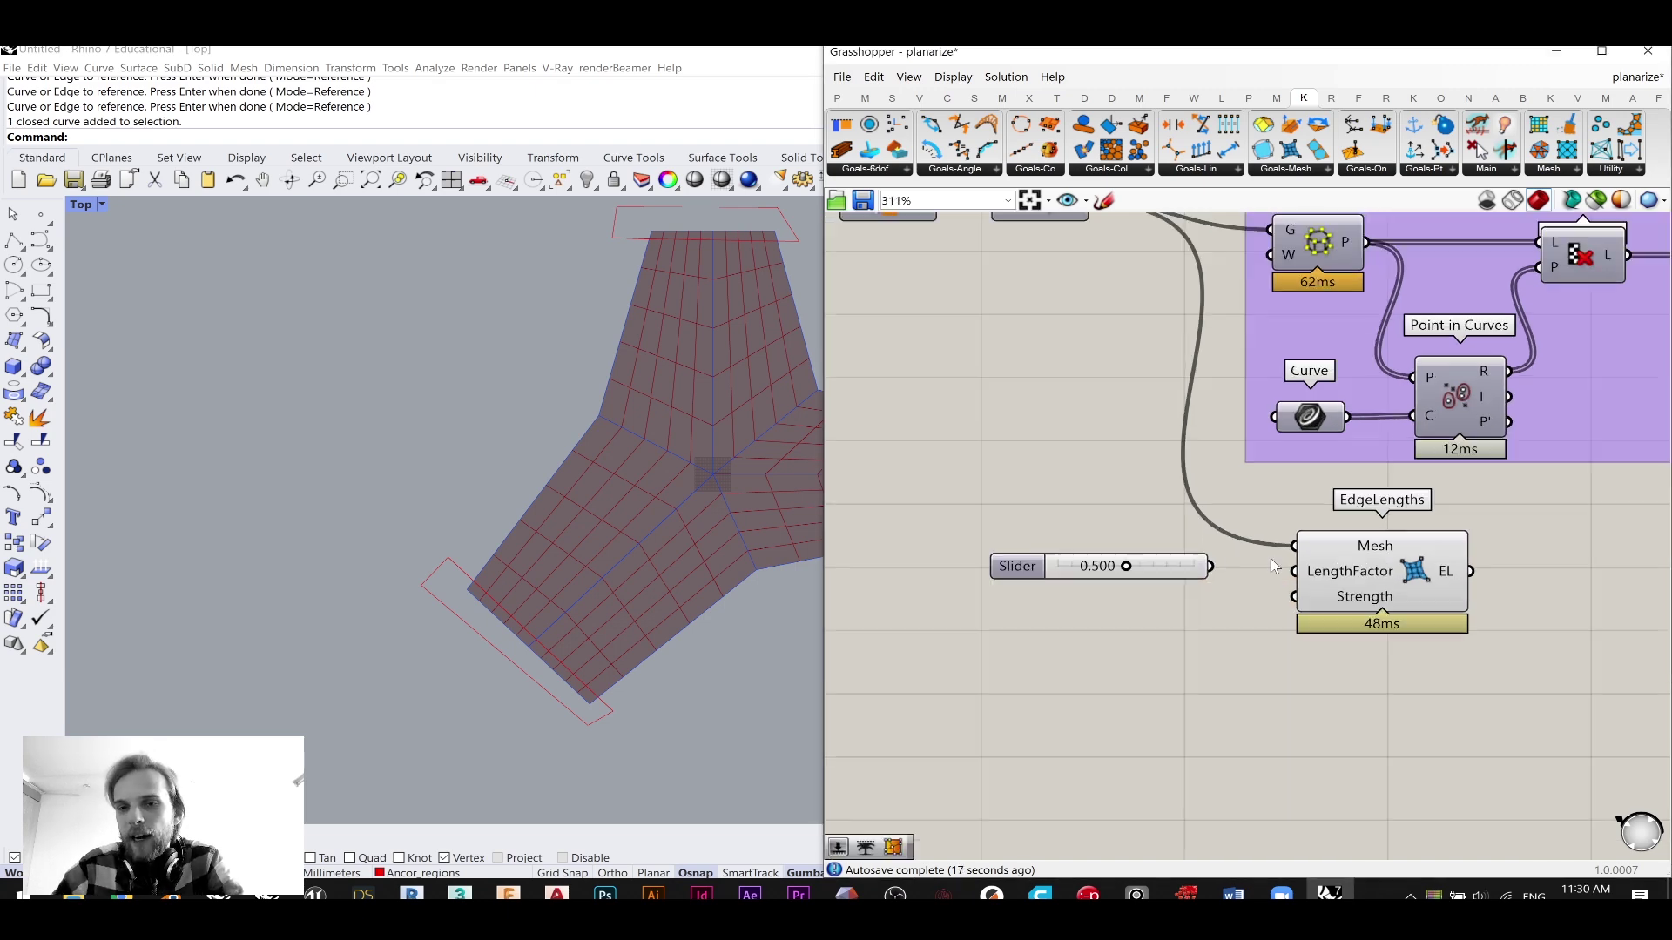
pyautogui.moveTo(1292, 574); pyautogui.dragTo(1247, 570)
# - Connect the EdgeLengths output to Entwine's {0;1} input in addition to the Anchor goal
pyautogui.scroll(-4, 1273, 568)
pyautogui.moveTo(1410, 560); pyautogui.dragTo(1051, 690, button='right')
pyautogui.scroll(1, 1051, 688)
pyautogui.moveTo(1010, 702); pyautogui.dragTo(1317, 499)
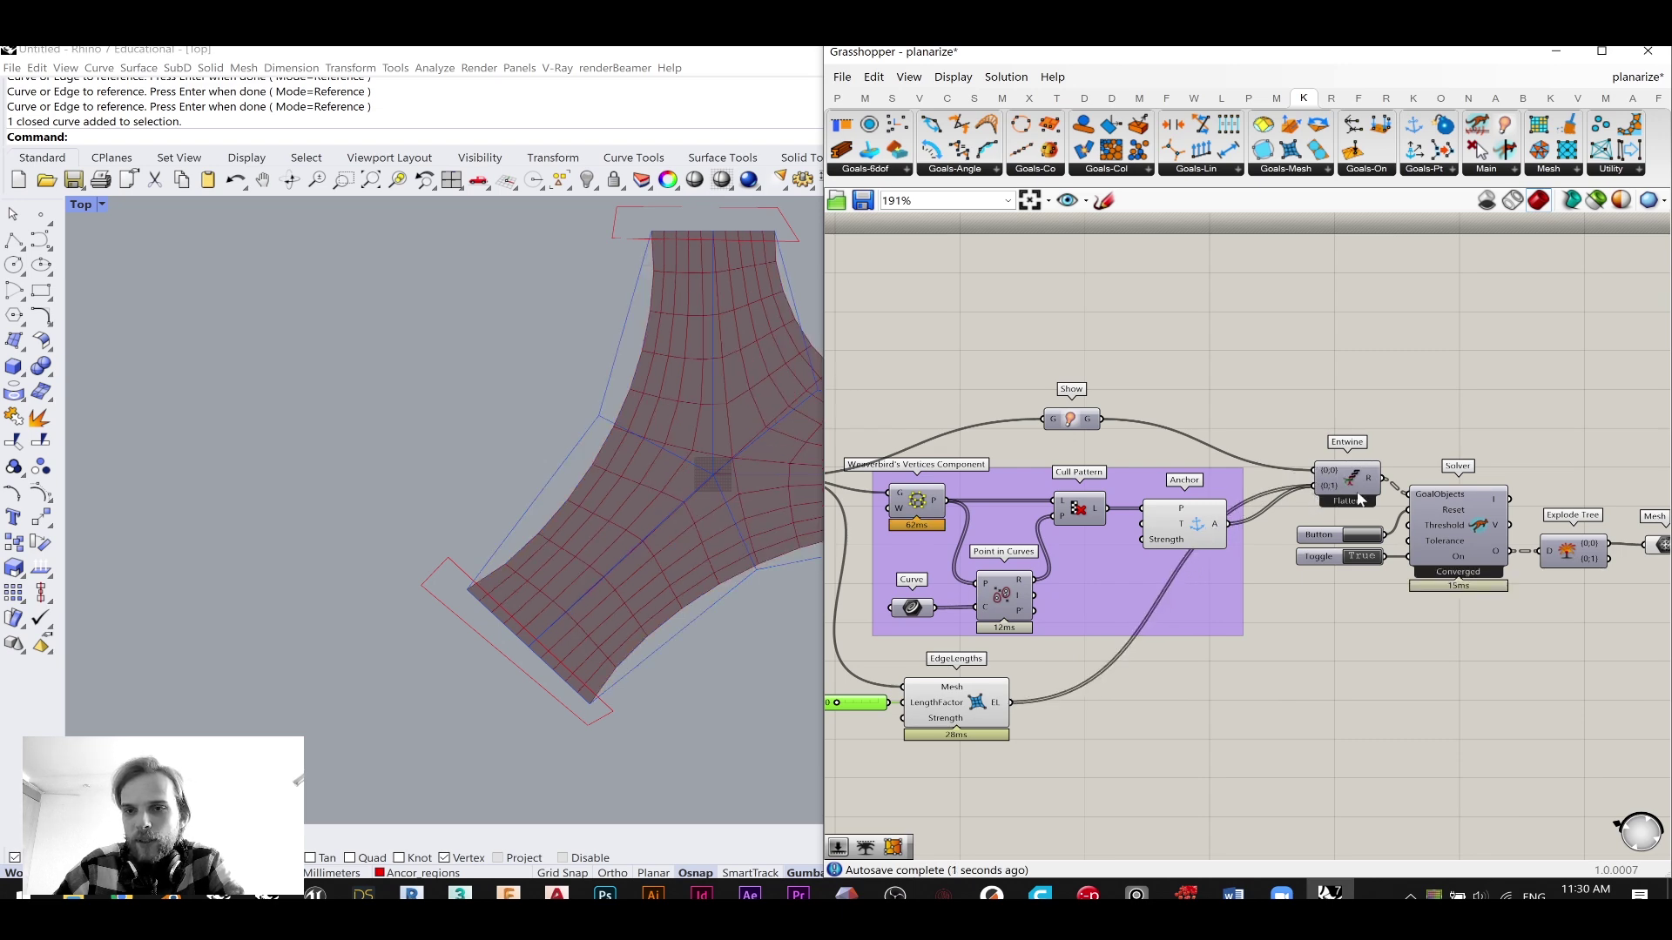
pyautogui.moveTo(1499, 526); pyautogui.dragTo(1324, 491, button='right')
pyautogui.scroll(1, 1453, 522)
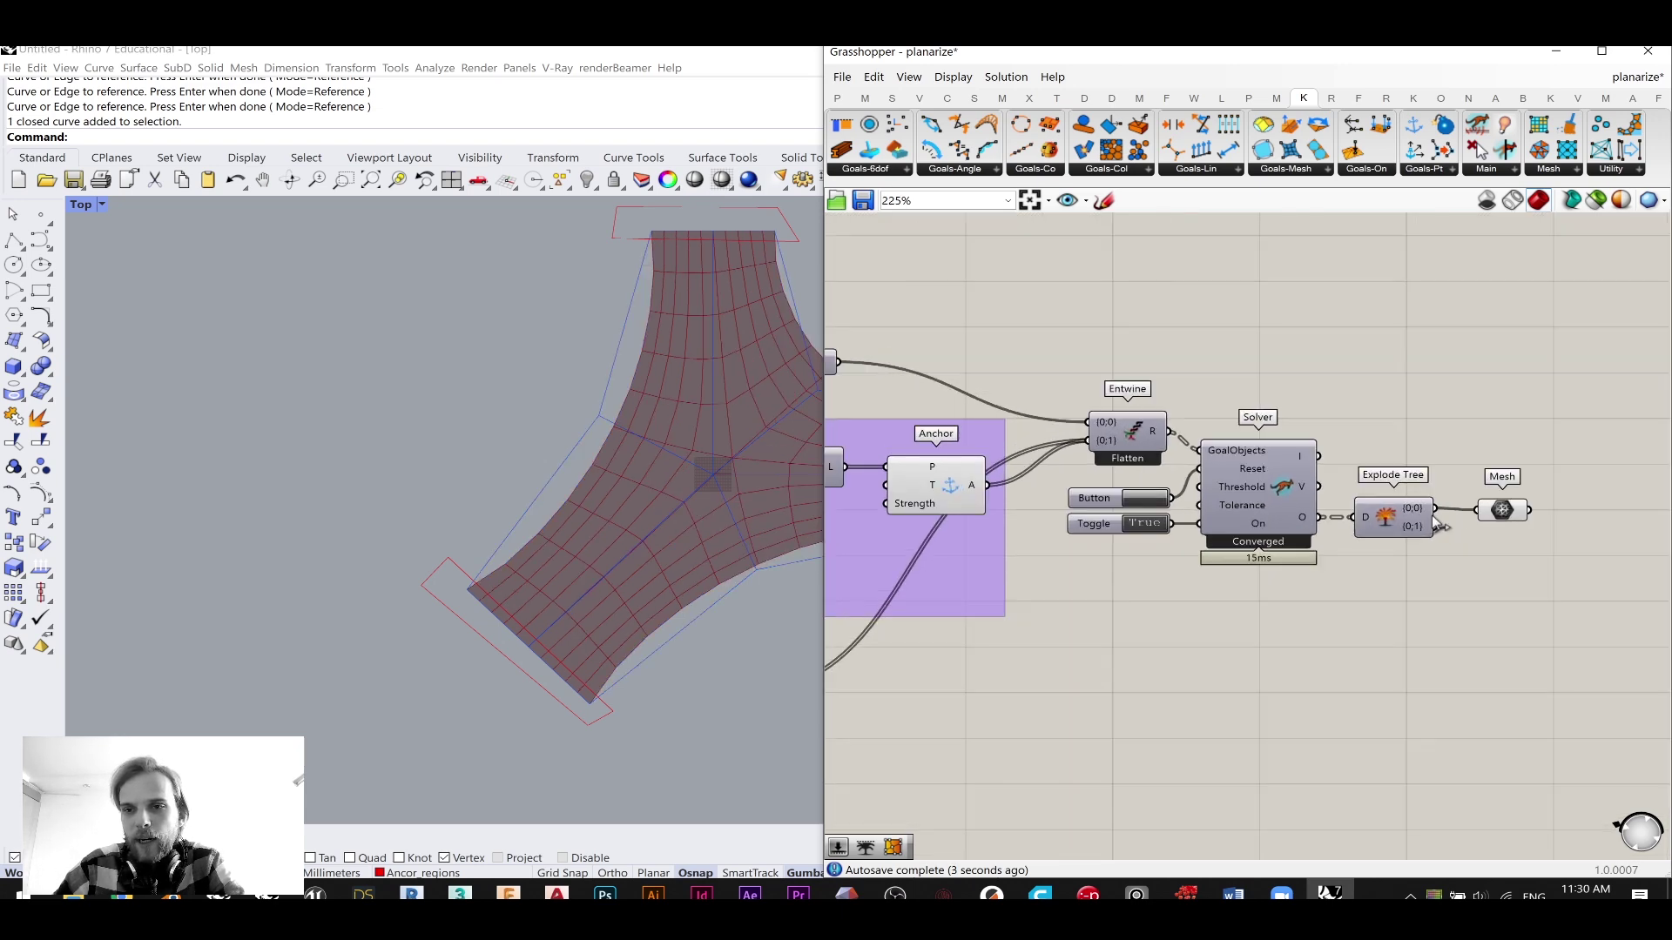
pyautogui.click(1501, 507)
pyautogui.click(1450, 364)
pyautogui.moveTo(980, 414); pyautogui.dragTo(1210, 446, button='right')
pyautogui.click(1032, 394)
# - Group the EdgeLengths goal with its LengthFactor slider beneath the anchor group
pyautogui.moveTo(1551, 589); pyautogui.dragTo(1296, 561, button='right')
pyautogui.moveTo(1018, 496); pyautogui.dragTo(1375, 421, button='right')
pyautogui.moveTo(1073, 742); pyautogui.dragTo(857, 619)
pyautogui.moveTo(1029, 641); pyautogui.dragTo(1110, 661)
pyautogui.middleClick(1074, 659)
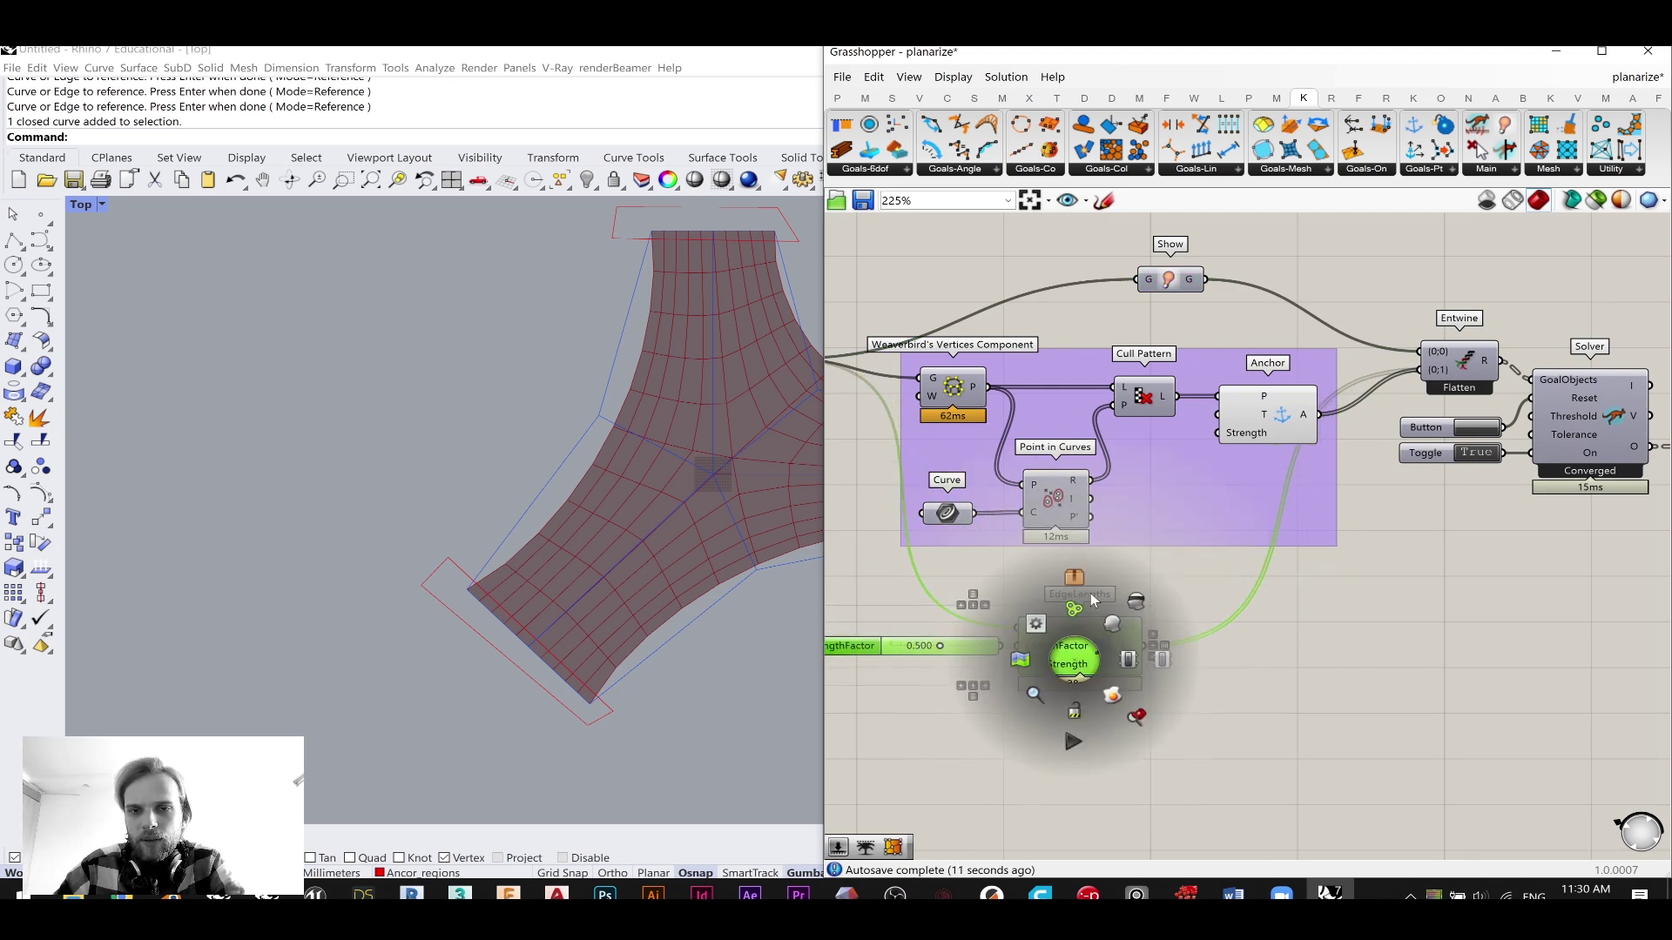
pyautogui.click(1074, 609)
pyautogui.click(1214, 569)
# - Shift the grouped EdgeLengths goal and its LengthFactor slider so they line up beneath the anchor group
pyautogui.moveTo(1031, 621); pyautogui.dragTo(1114, 612)
pyautogui.moveTo(979, 646); pyautogui.dragTo(1068, 650)
pyautogui.click(1430, 593)
pyautogui.moveTo(1429, 592); pyautogui.dragTo(1307, 611, button='right')
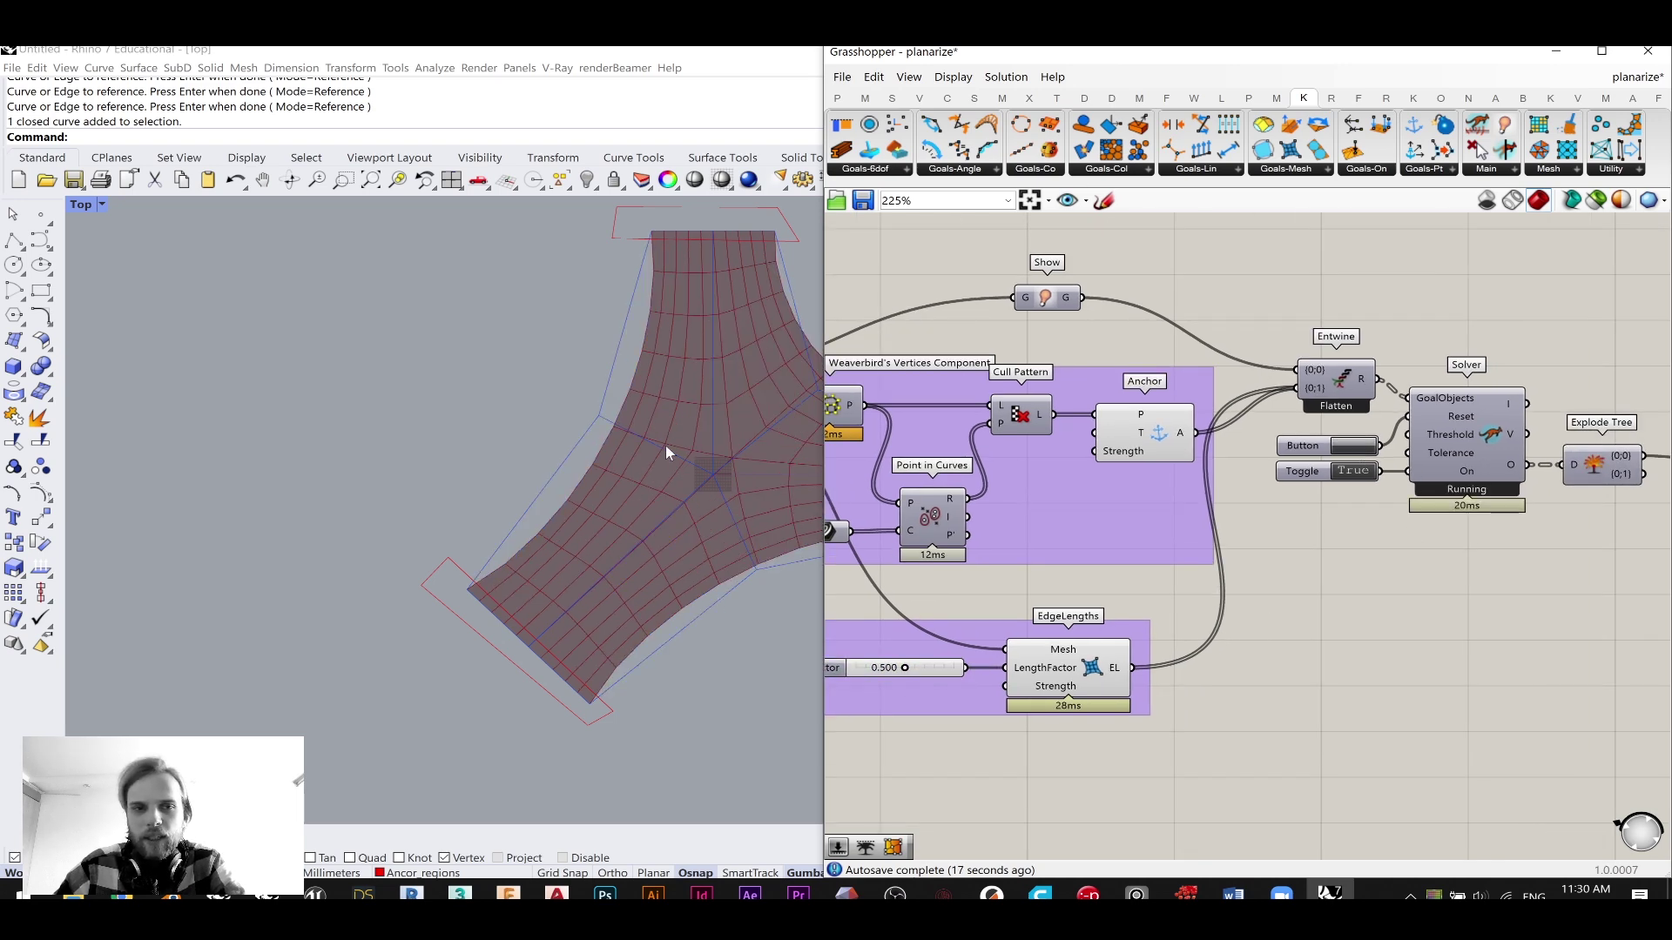
pyautogui.moveTo(896, 677); pyautogui.dragTo(1046, 652, button='right')
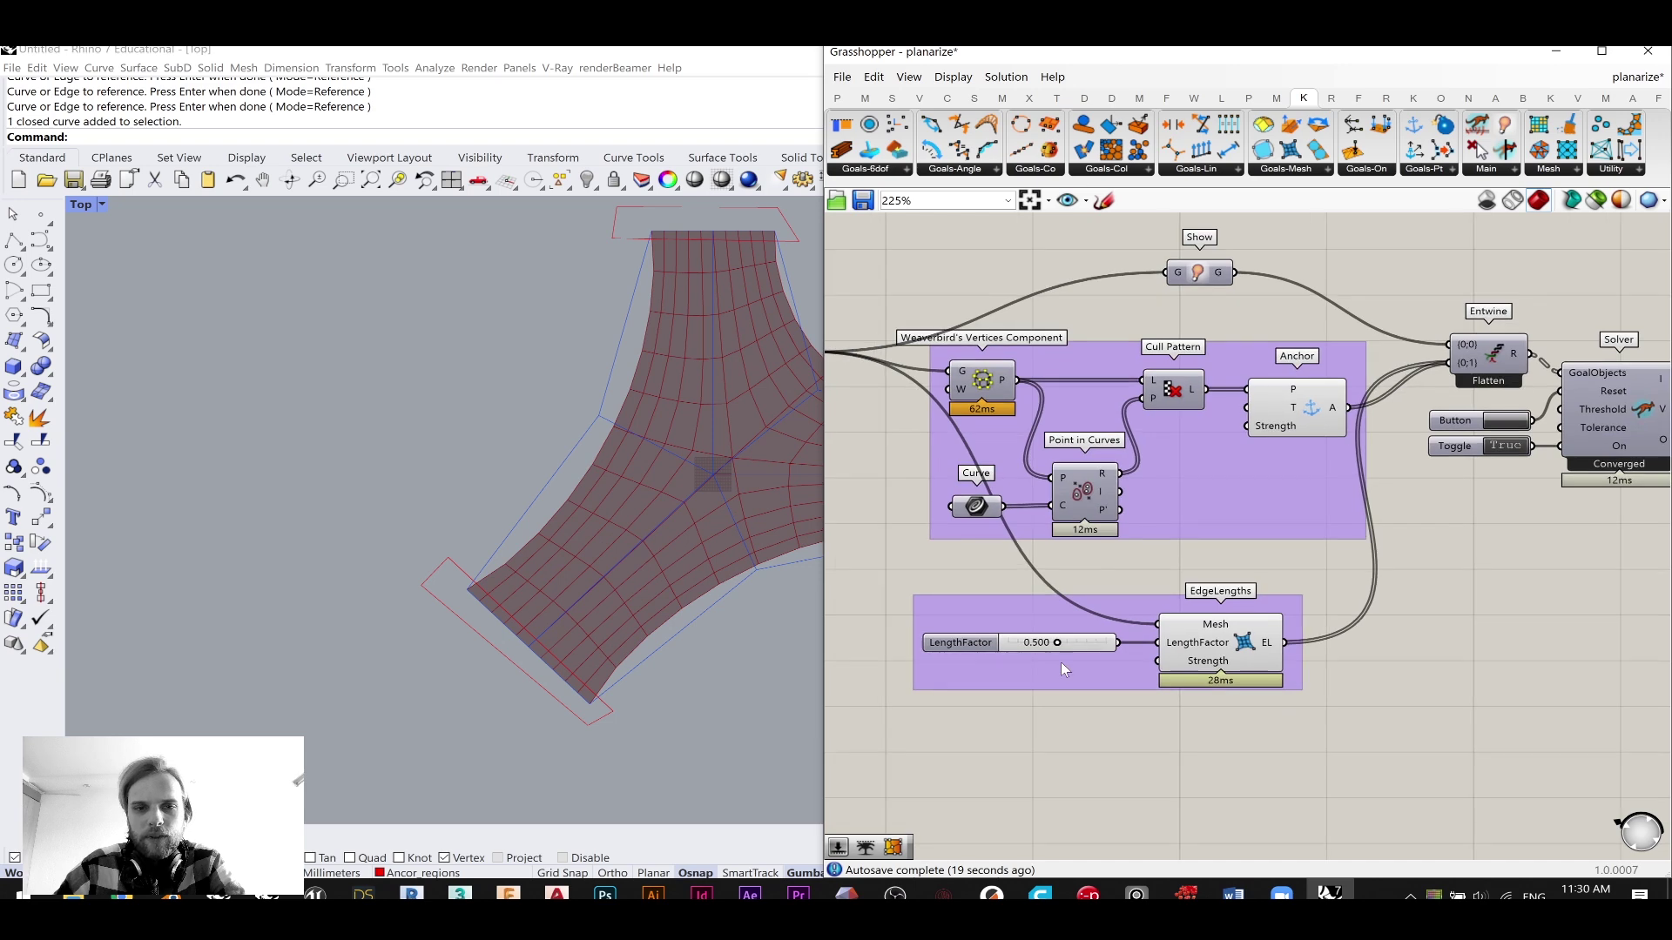
# - Try a LengthFactor of 0.593 on the relaxed mesh, and settle the slider at 0.809
pyautogui.scroll(3, 1055, 659)
pyautogui.moveTo(1056, 634)
pyautogui.mouseDown()
pyautogui.moveTo(1084, 635)
pyautogui.moveTo(1017, 636)
pyautogui.moveTo(1083, 640)
pyautogui.moveTo(1068, 639)
pyautogui.mouseUp()
pyautogui.moveTo(674, 494); pyautogui.dragTo(450, 440, button='right')
pyautogui.scroll(2, 615, 455)
pyautogui.scroll(-2, 450, 440)
pyautogui.scroll(2, 455, 348)
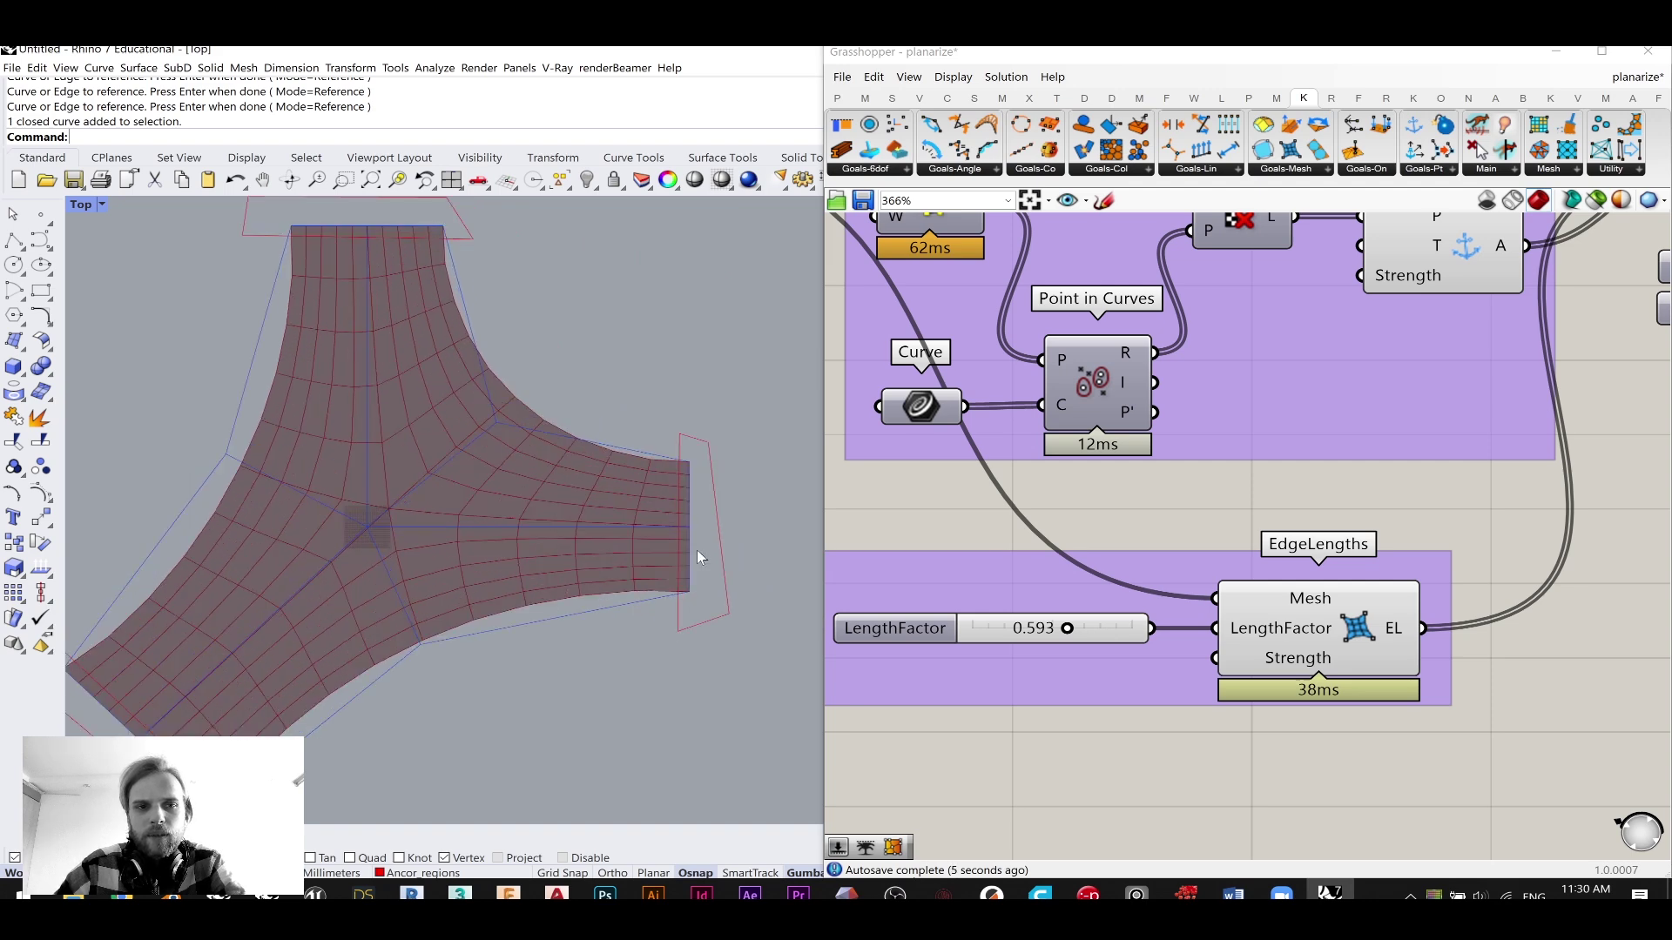
pyautogui.moveTo(1073, 642)
pyautogui.mouseDown()
pyautogui.moveTo(1047, 641)
pyautogui.moveTo(1127, 642)
pyautogui.moveTo(1102, 642)
pyautogui.mouseUp()
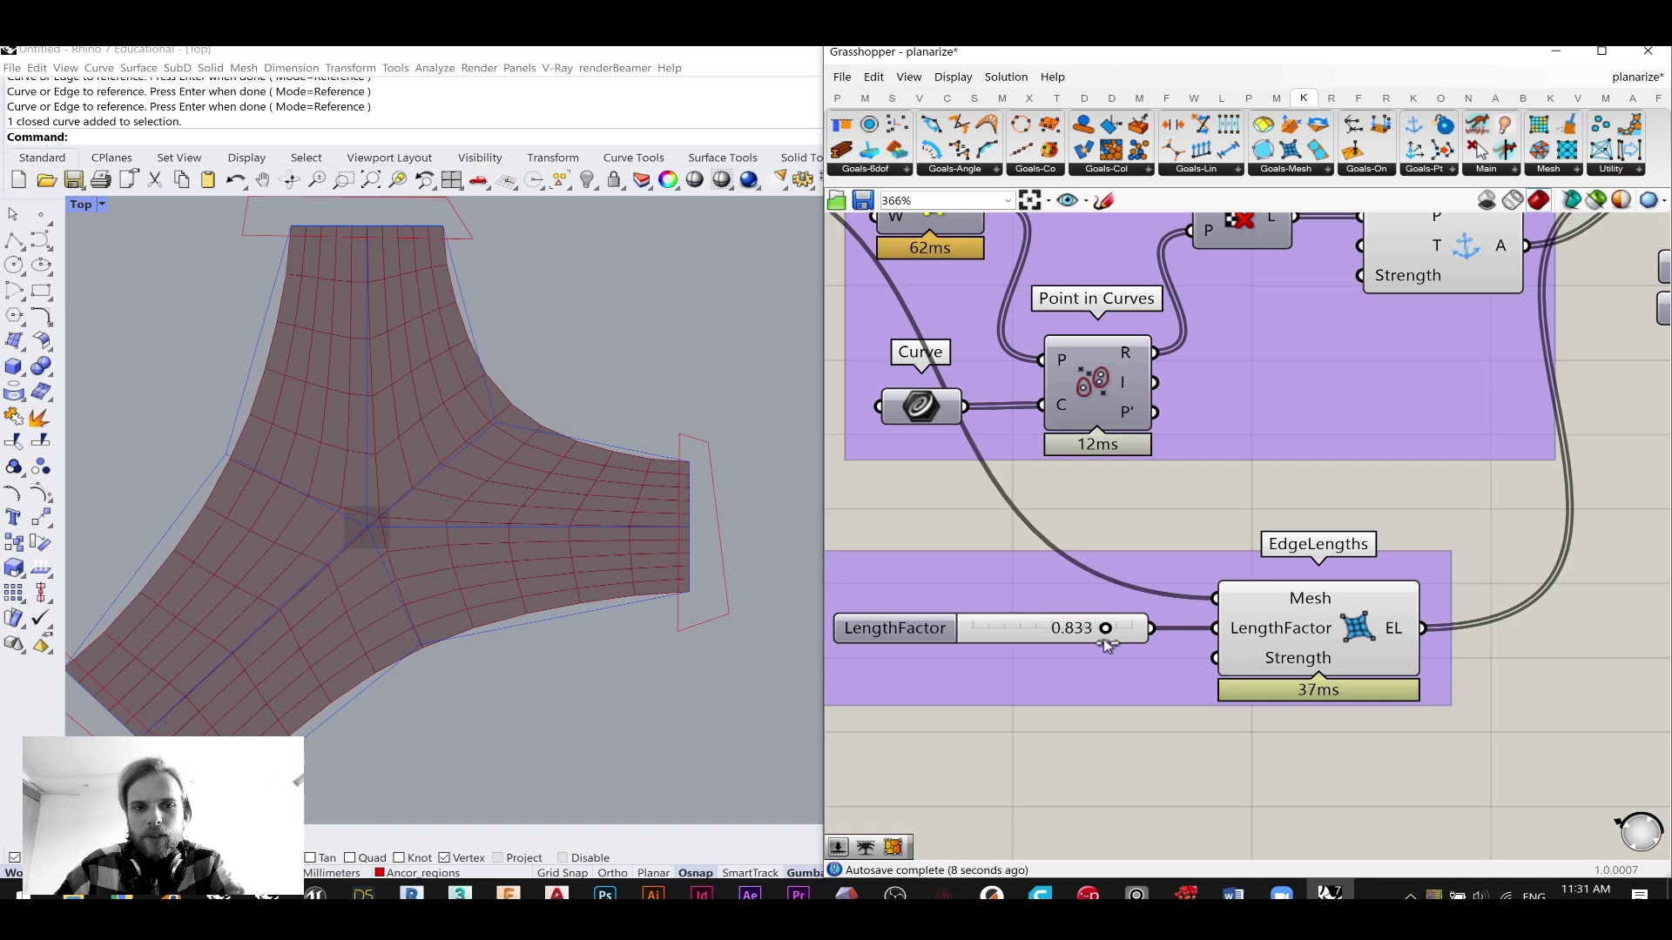
# - Hide the boundary and anchor-region curves in Rhino so only the relaxed mesh preview is left
pyautogui.scroll(-2, 472, 556)
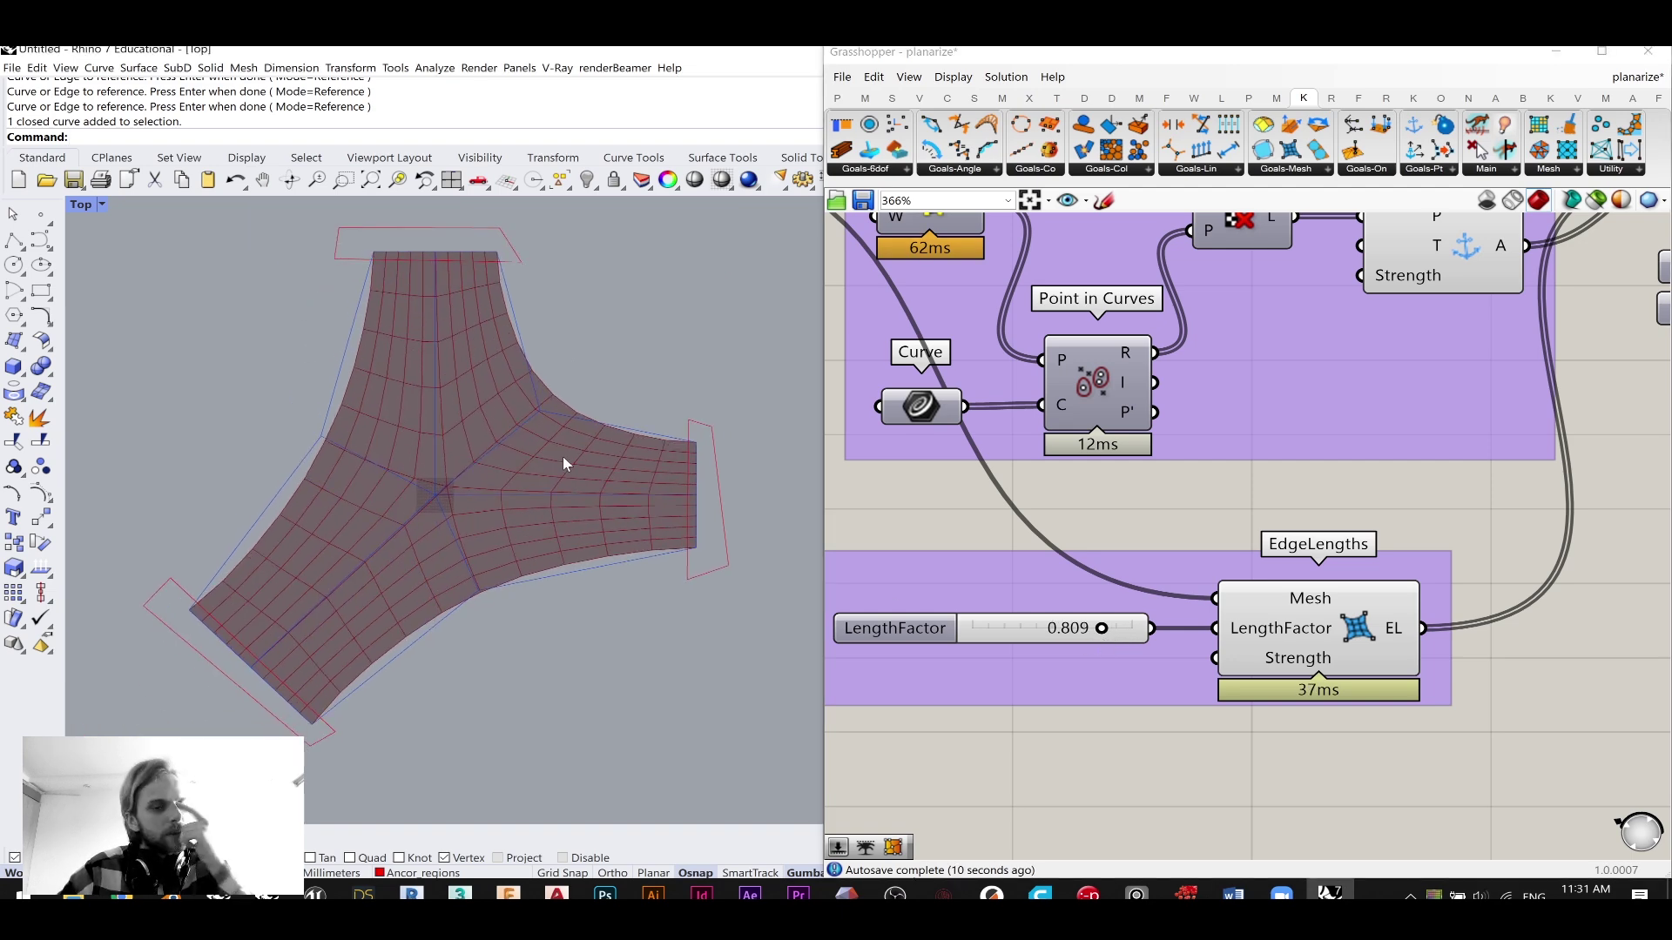
pyautogui.scroll(-2, 566, 461)
pyautogui.moveTo(725, 707); pyautogui.dragTo(154, 233)
pyautogui.write('hide')
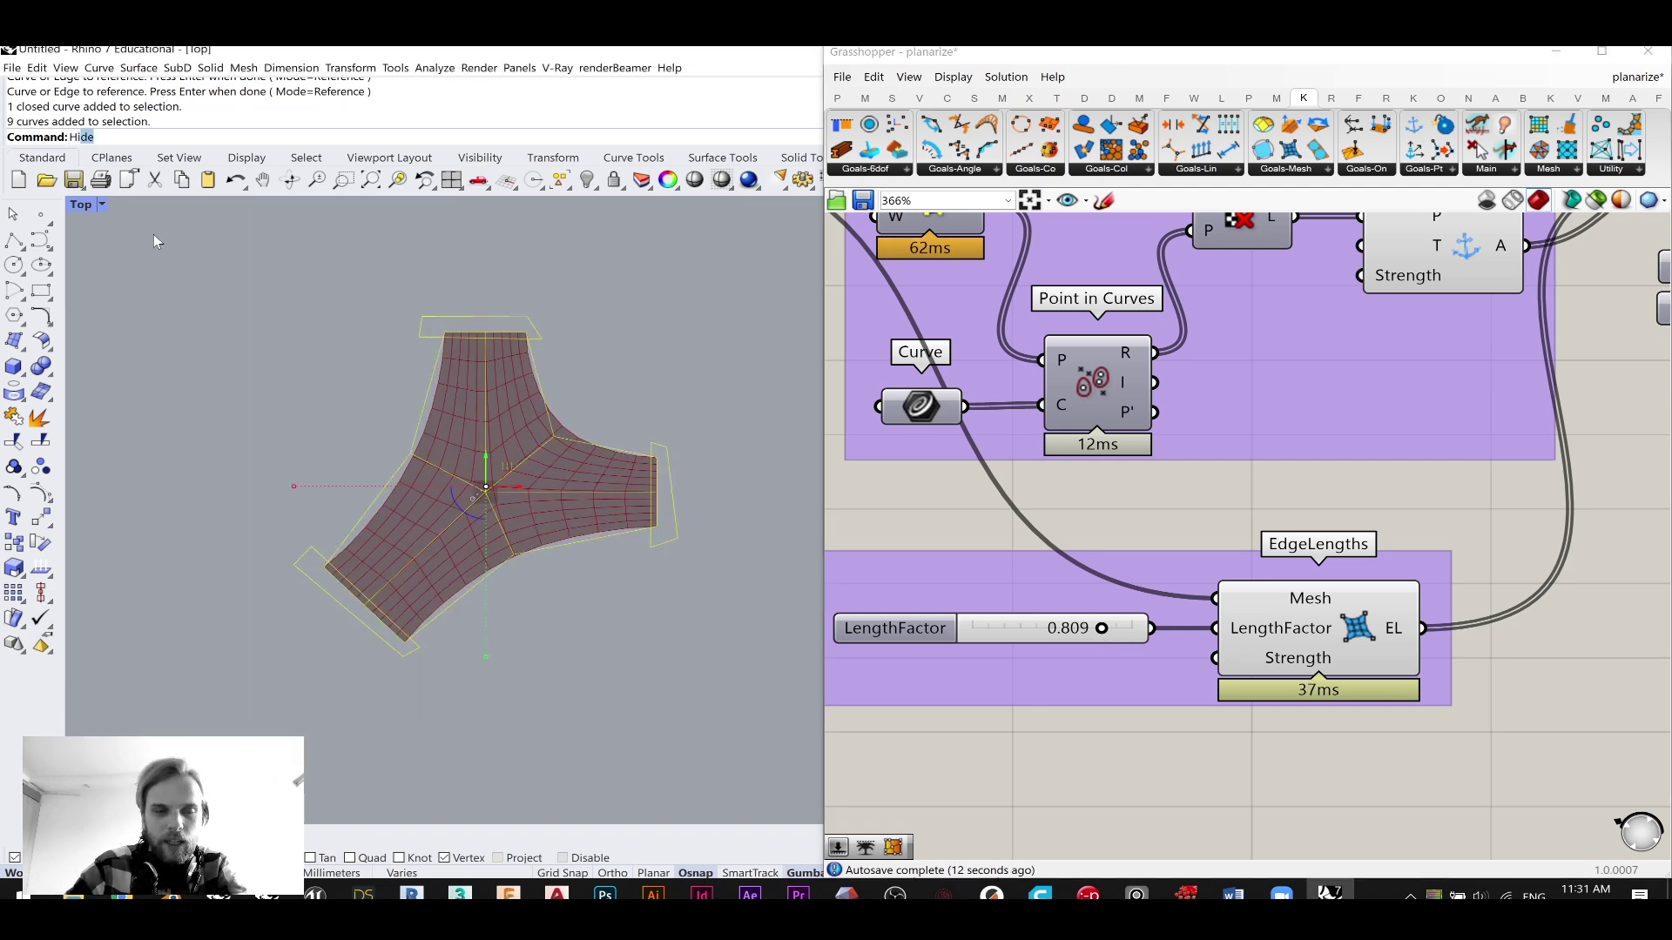
pyautogui.press('Return')
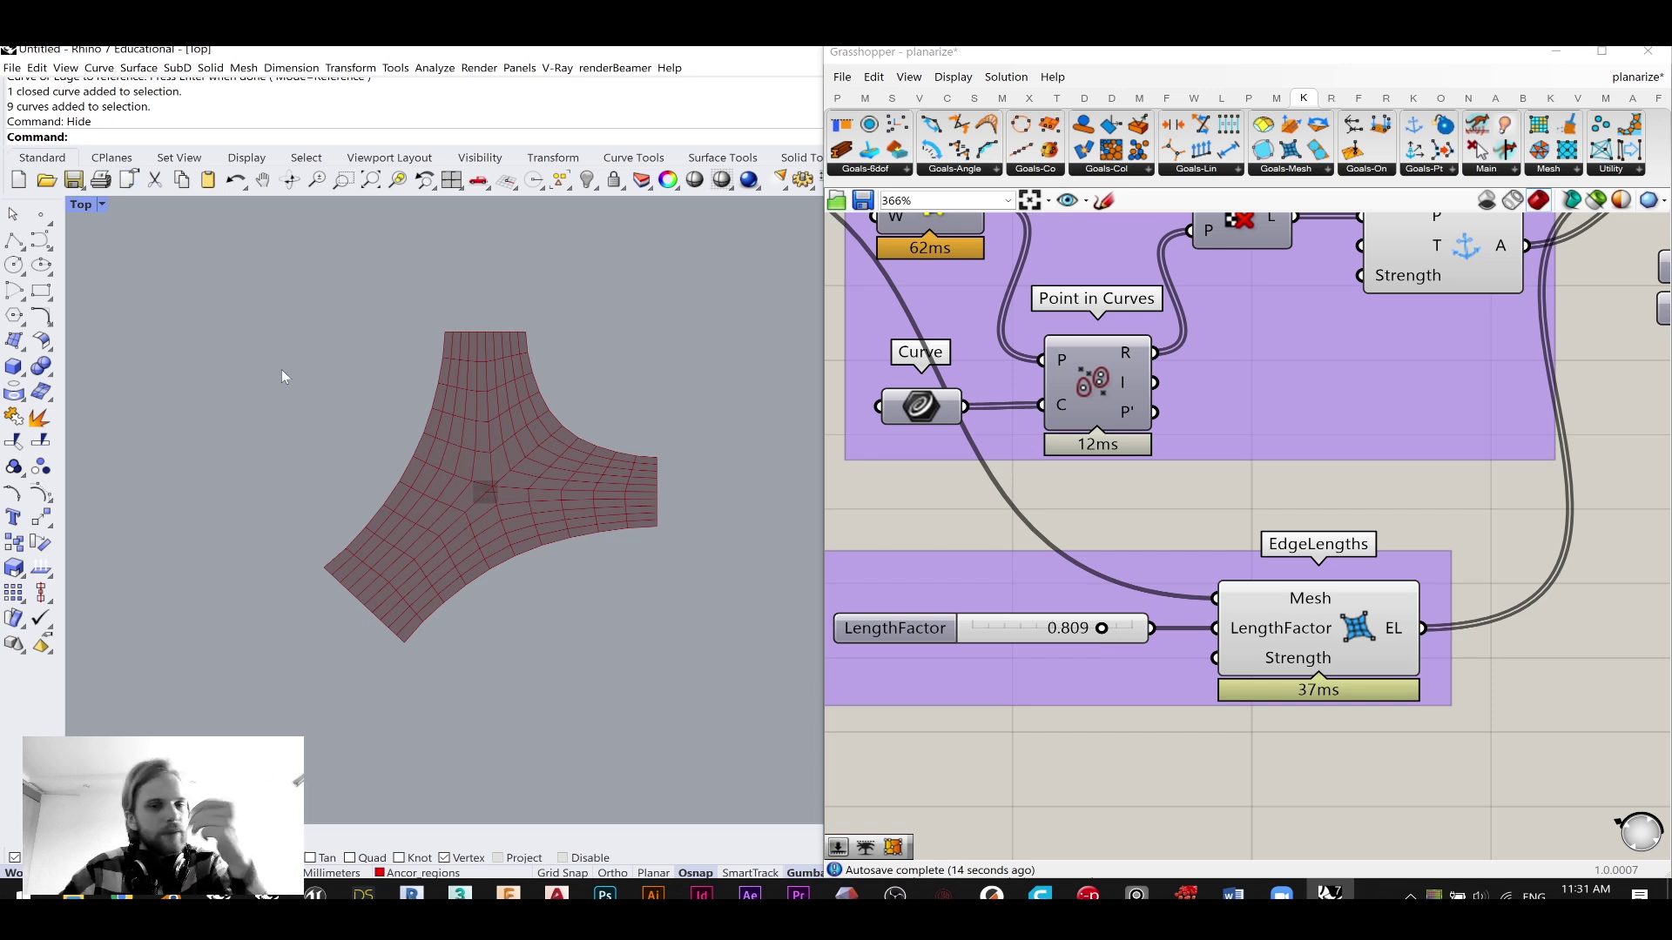
# - Maximize Rhino's Perspective viewport and frame the relaxed mesh in it
pyautogui.doubleClick(80, 206)
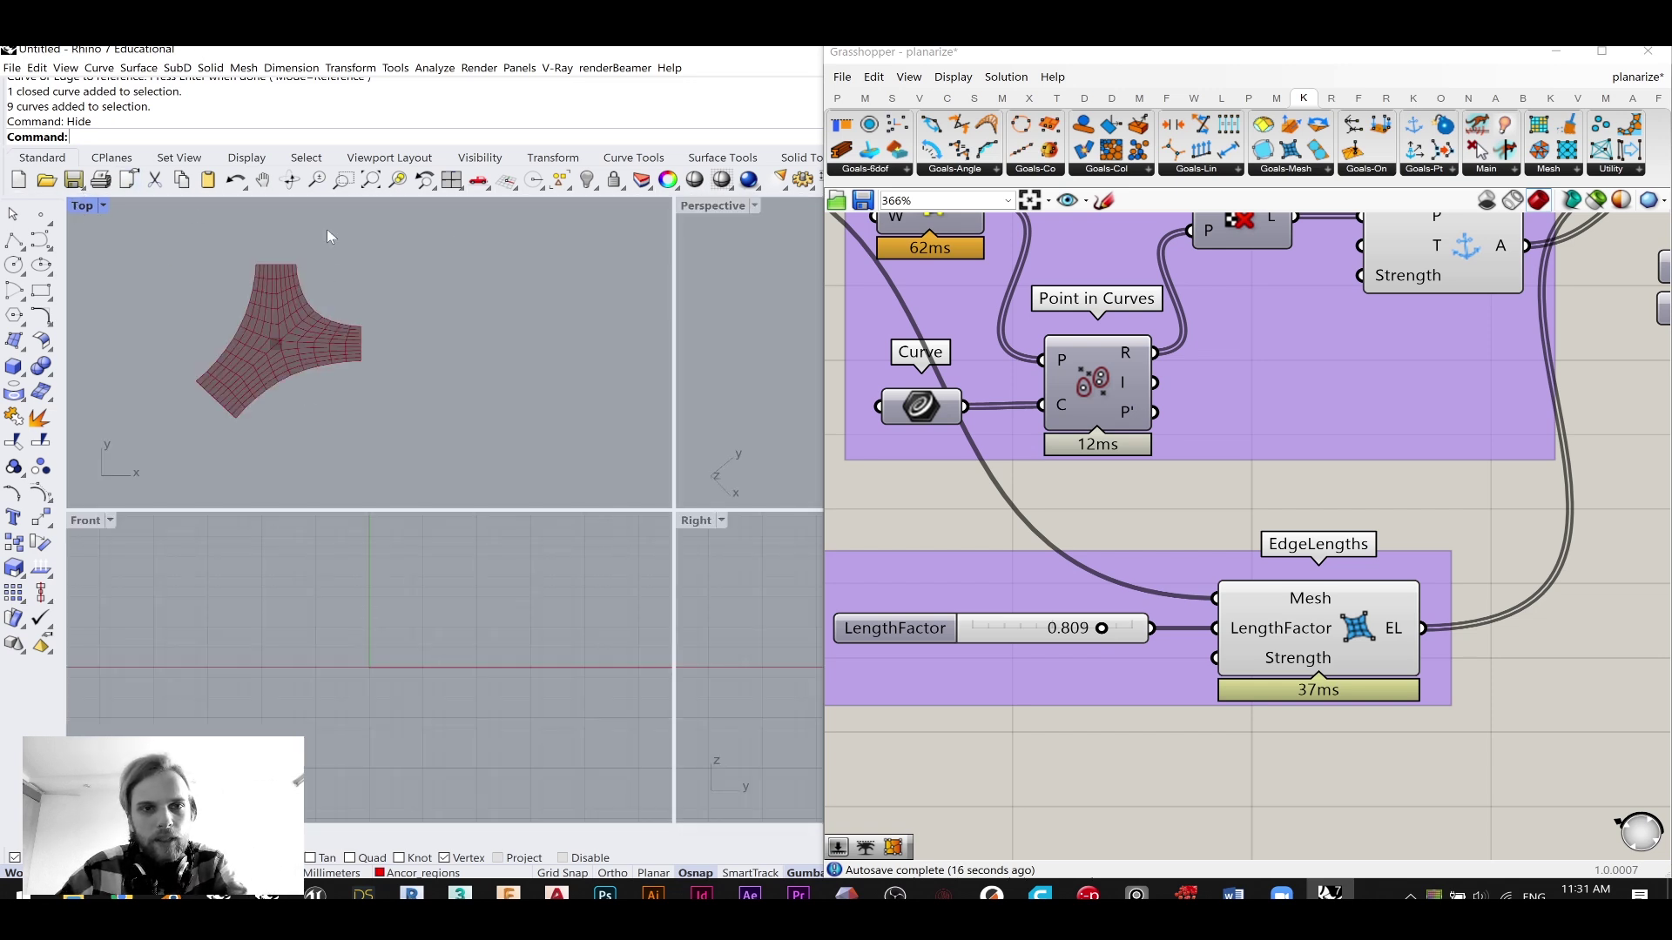
pyautogui.click(715, 207)
pyautogui.doubleClick(696, 204)
pyautogui.scroll(-8, 627, 324)
pyautogui.keyDown('shift'); pyautogui.moveTo(717, 434); pyautogui.dragTo(350, 449, button='right'); pyautogui.keyUp('shift')
pyautogui.scroll(7, 350, 436)
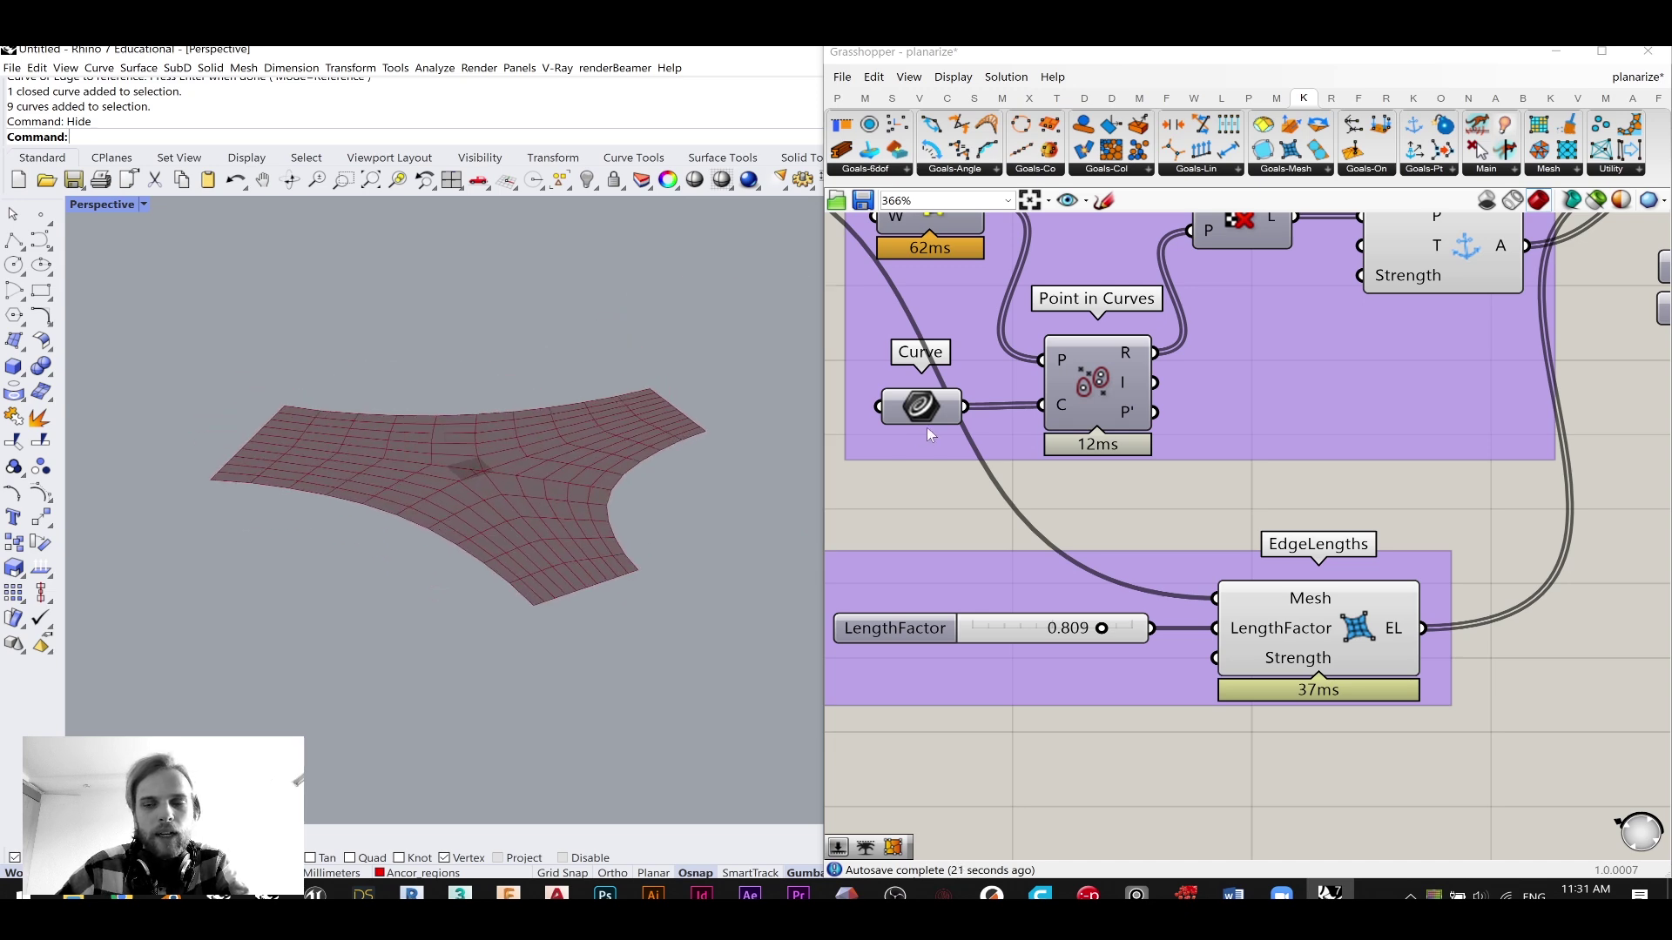
# - Move the Mesh component after the Solver slightly farther from Explode Tree
pyautogui.scroll(-5, 986, 519)
pyautogui.moveTo(1600, 339); pyautogui.dragTo(1439, 349, button='right')
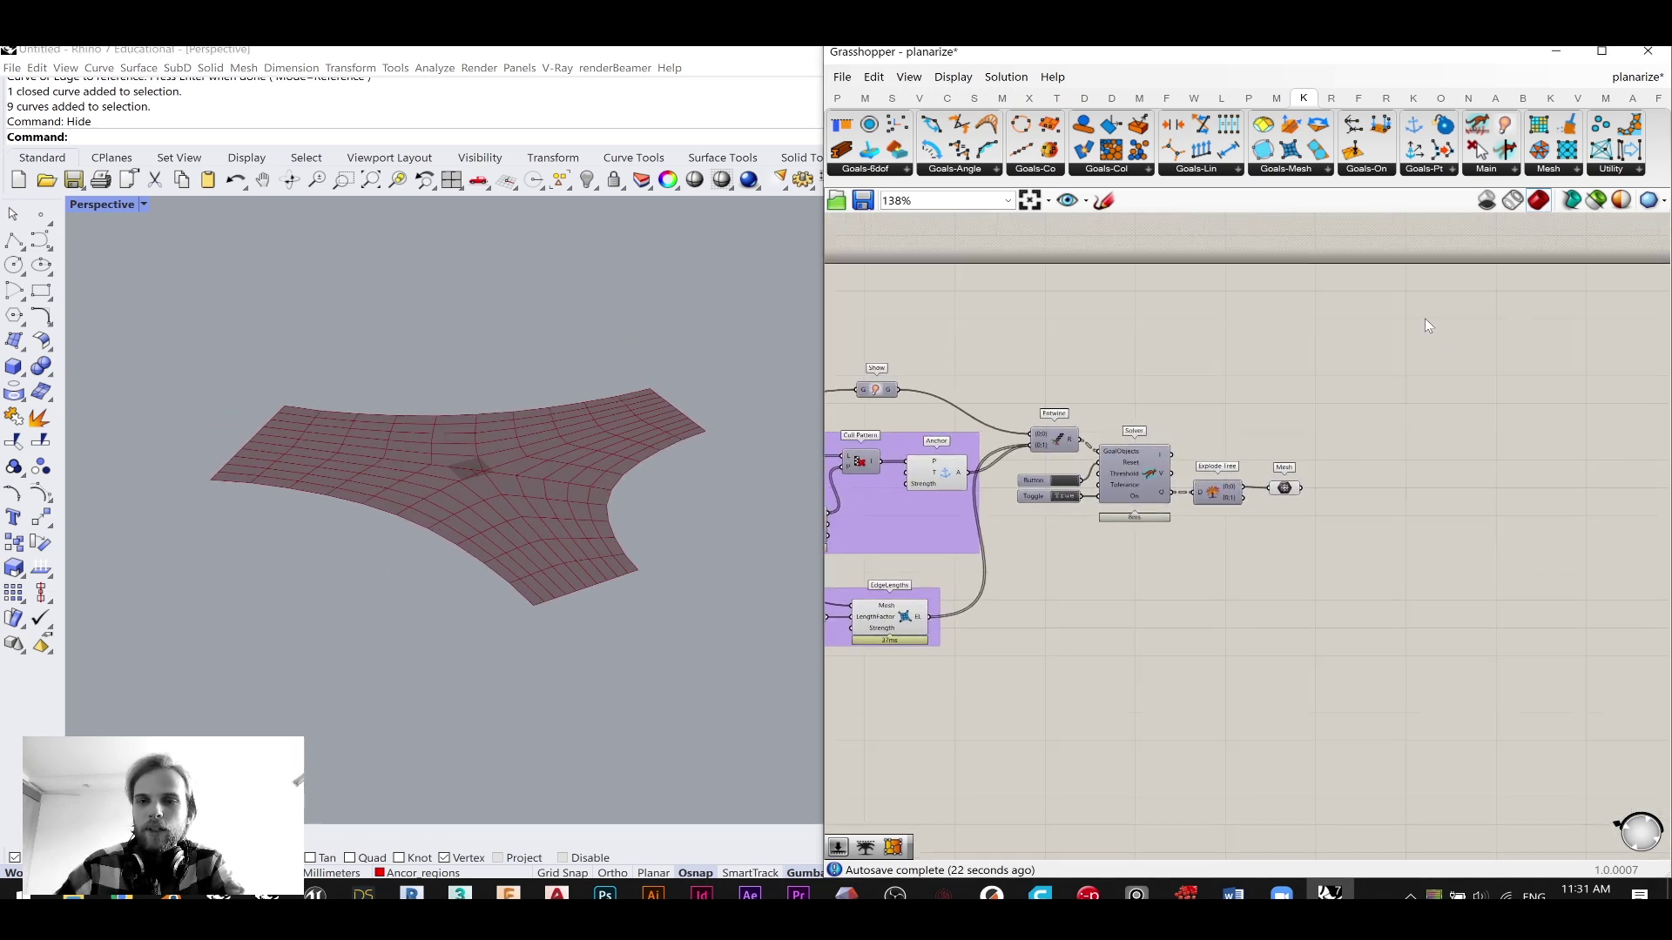
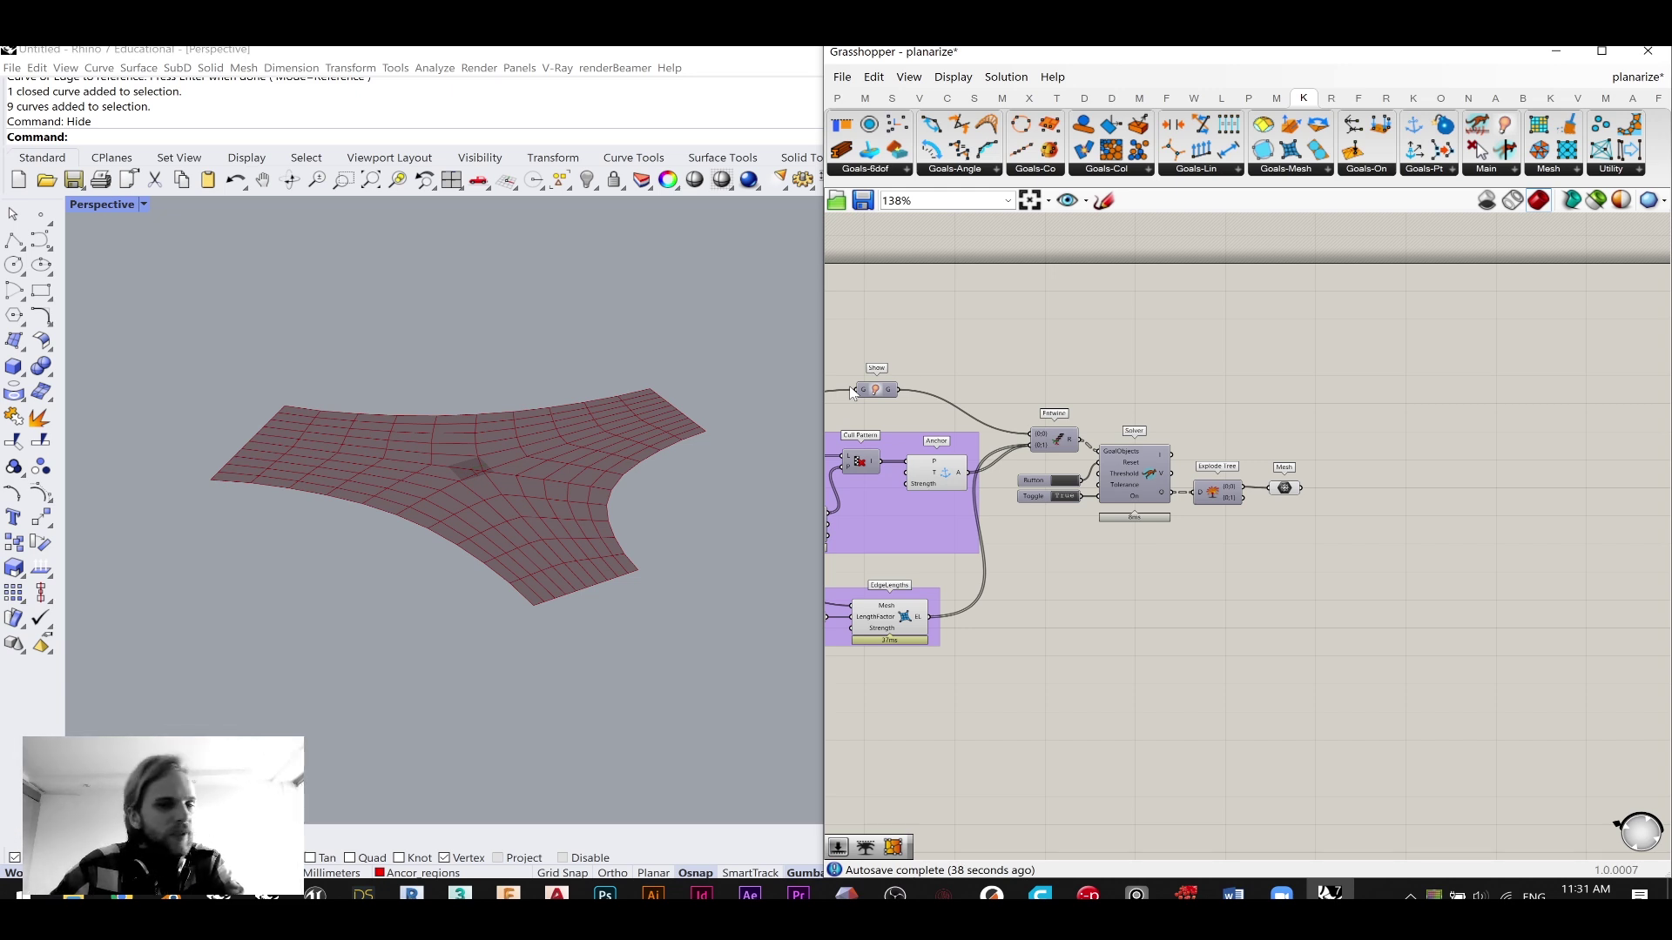
pyautogui.moveTo(742, 339); pyautogui.dragTo(675, 399, button='right')
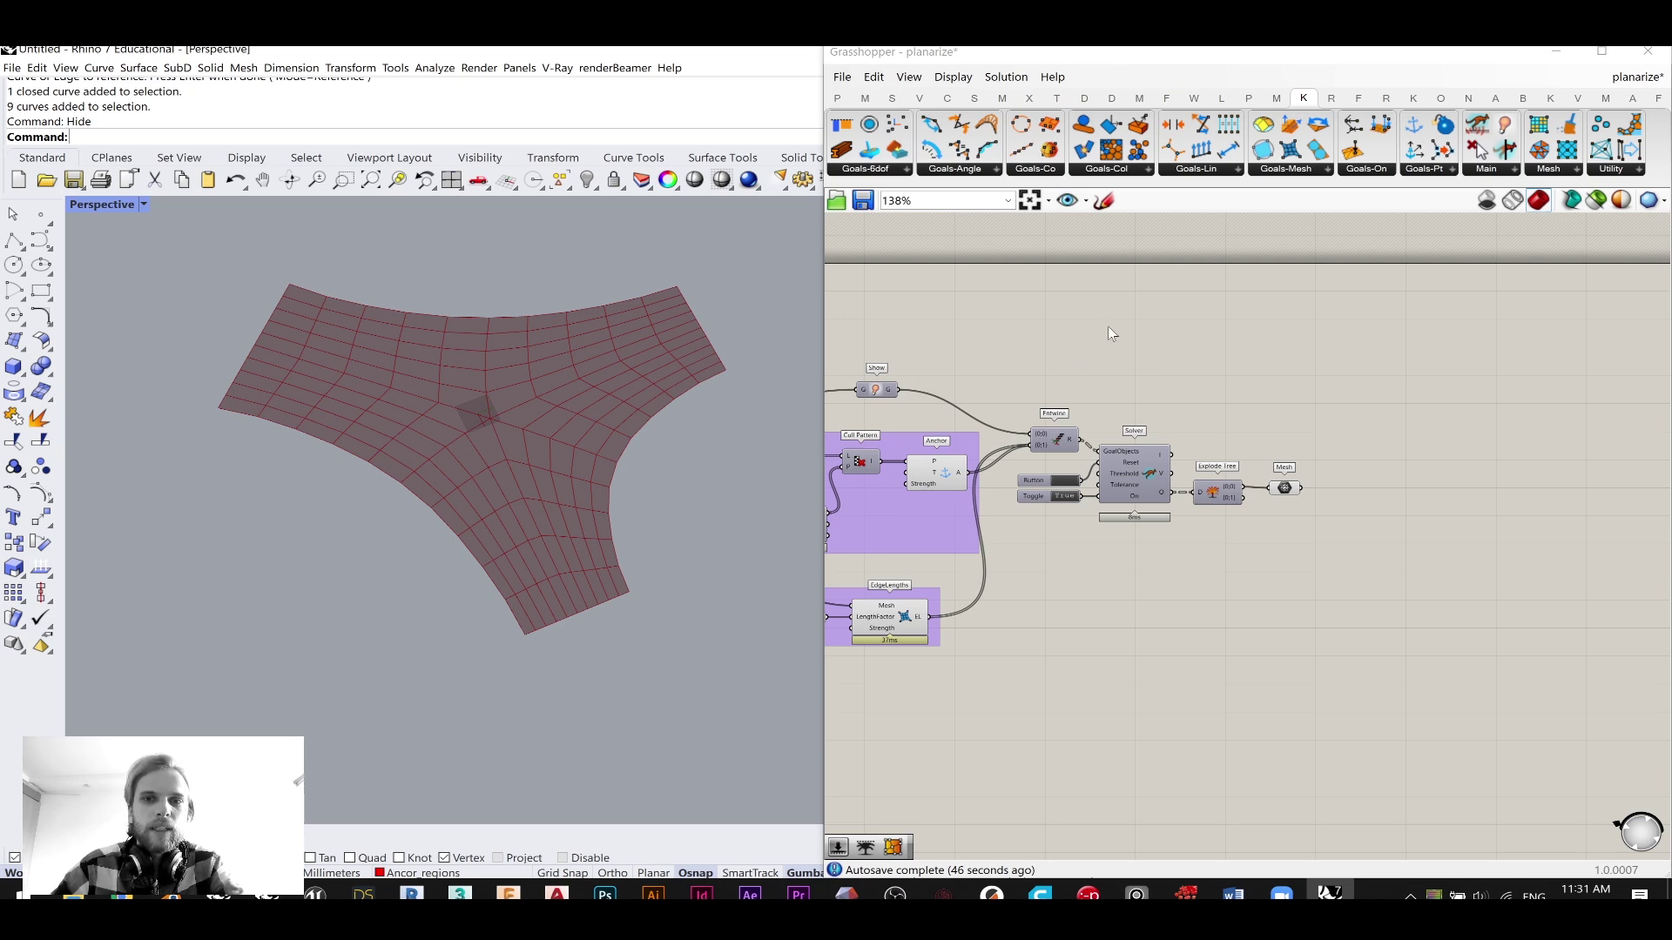
pyautogui.scroll(5, 1123, 349)
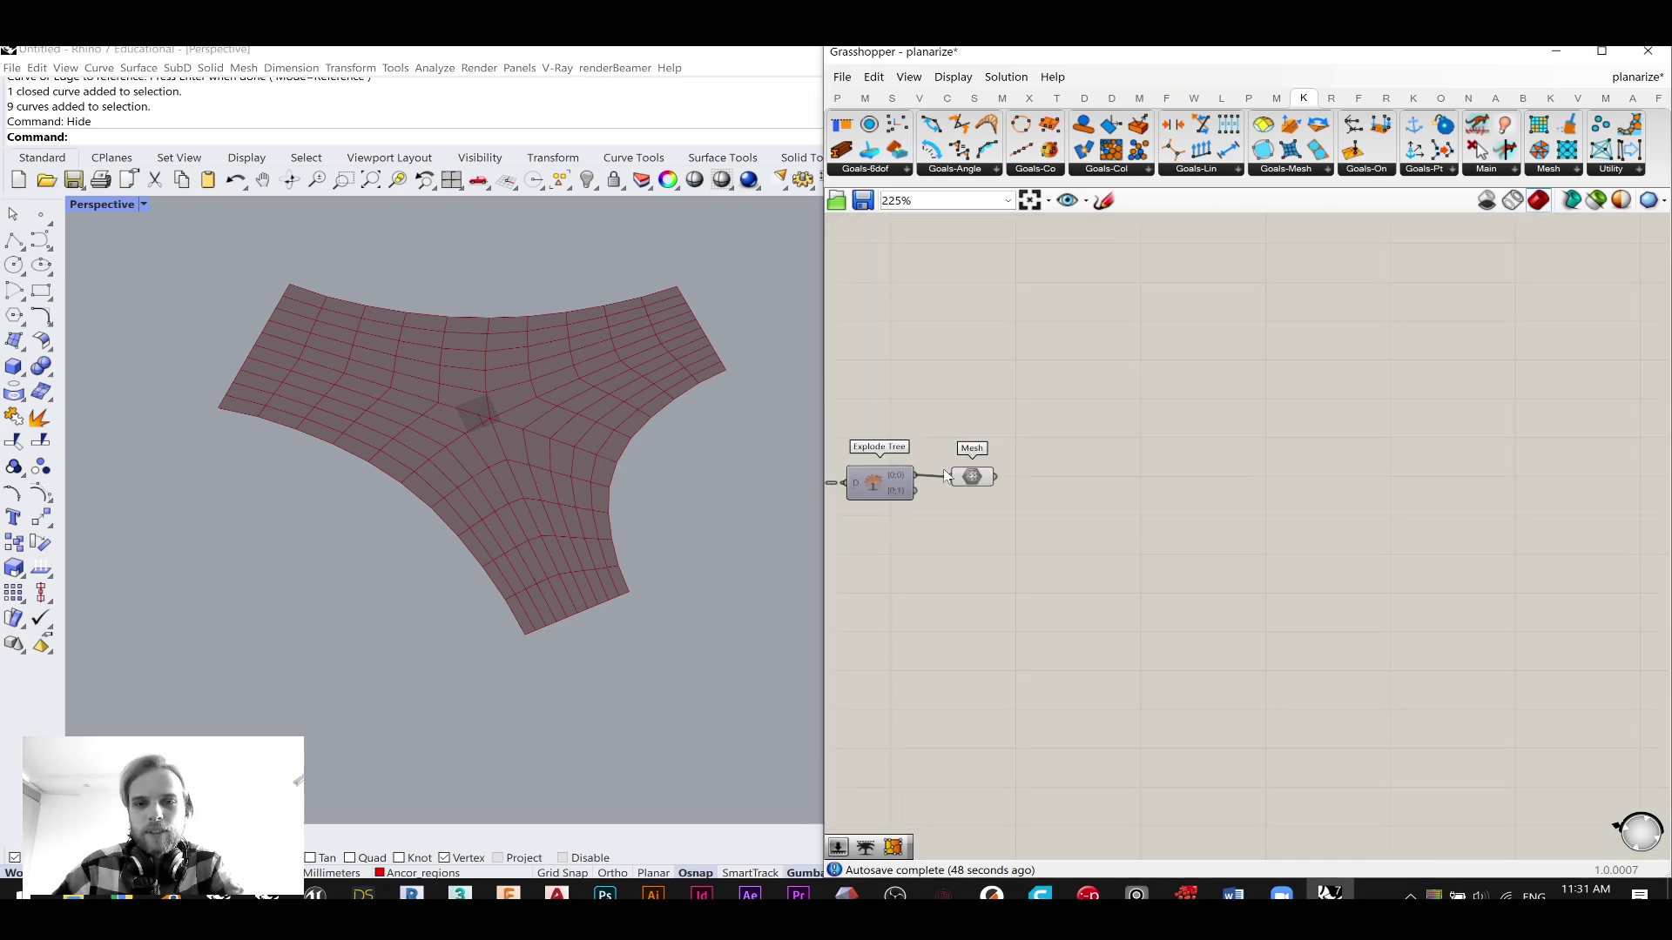
pyautogui.click(979, 490)
pyautogui.moveTo(978, 489); pyautogui.dragTo(1021, 491)
pyautogui.click(1131, 417)
# - Examine how the older definition above passes its relaxed mesh through the highlighted component into the 3D relaxation group
pyautogui.scroll(-5, 1123, 435)
pyautogui.moveTo(1098, 561); pyautogui.dragTo(1040, 653, button='right')
pyautogui.scroll(-5, 1041, 653)
pyautogui.scroll(10, 957, 366)
pyautogui.moveTo(934, 357); pyautogui.dragTo(1052, 381, button='right')
pyautogui.scroll(-7, 1156, 457)
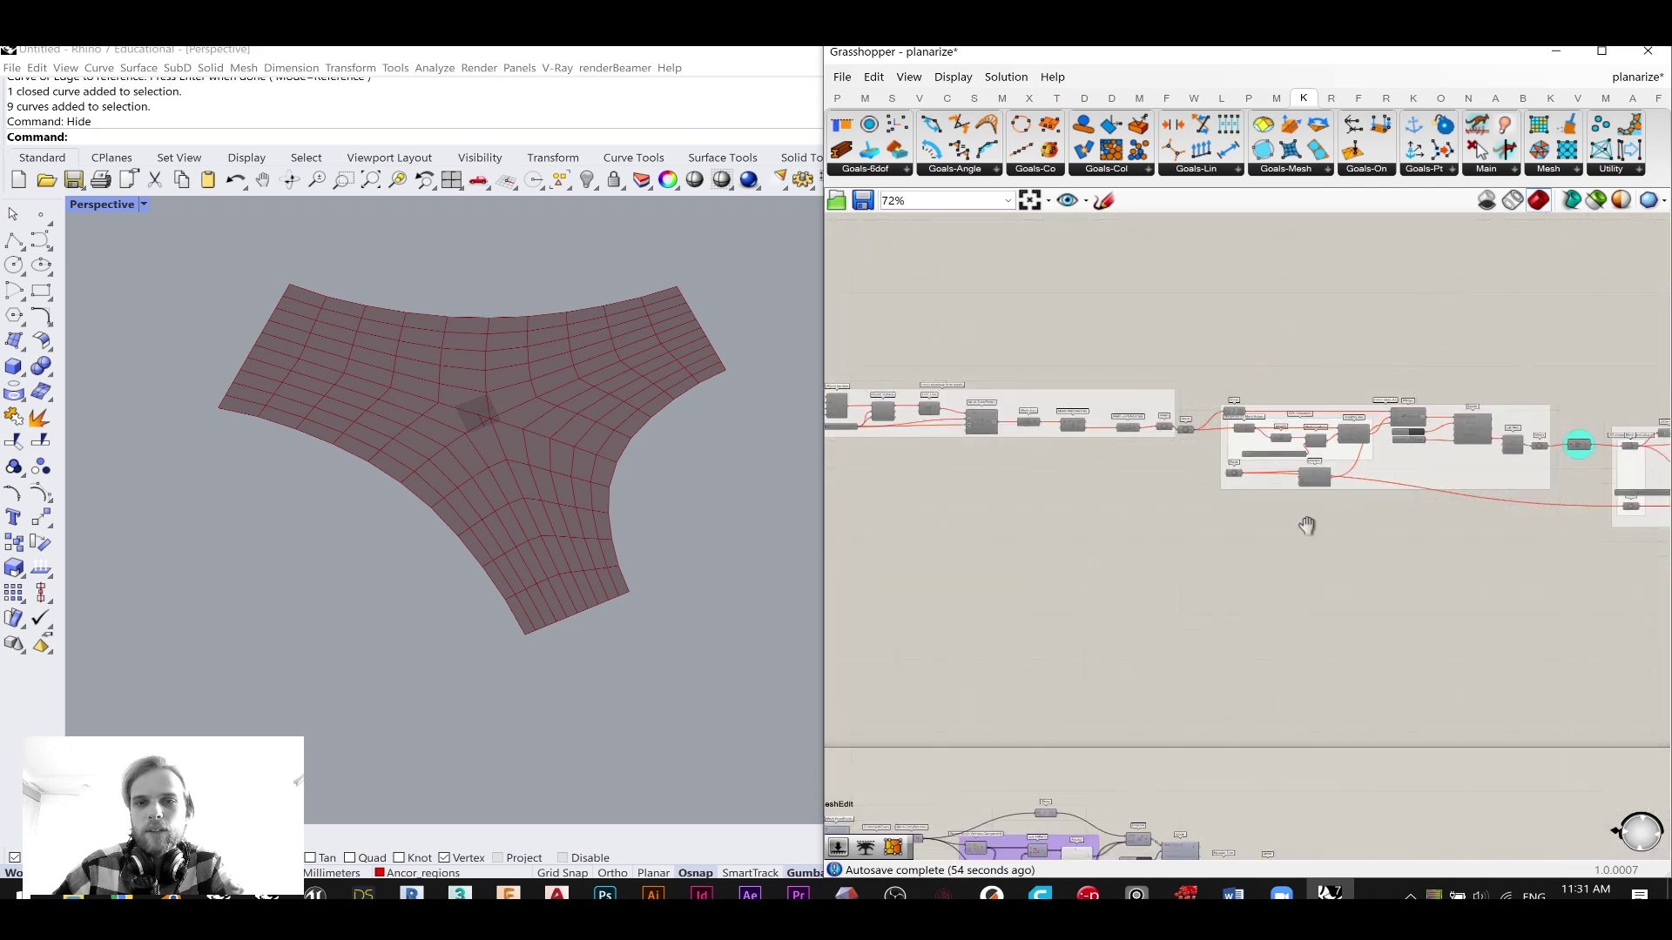
pyautogui.scroll(6, 1273, 432)
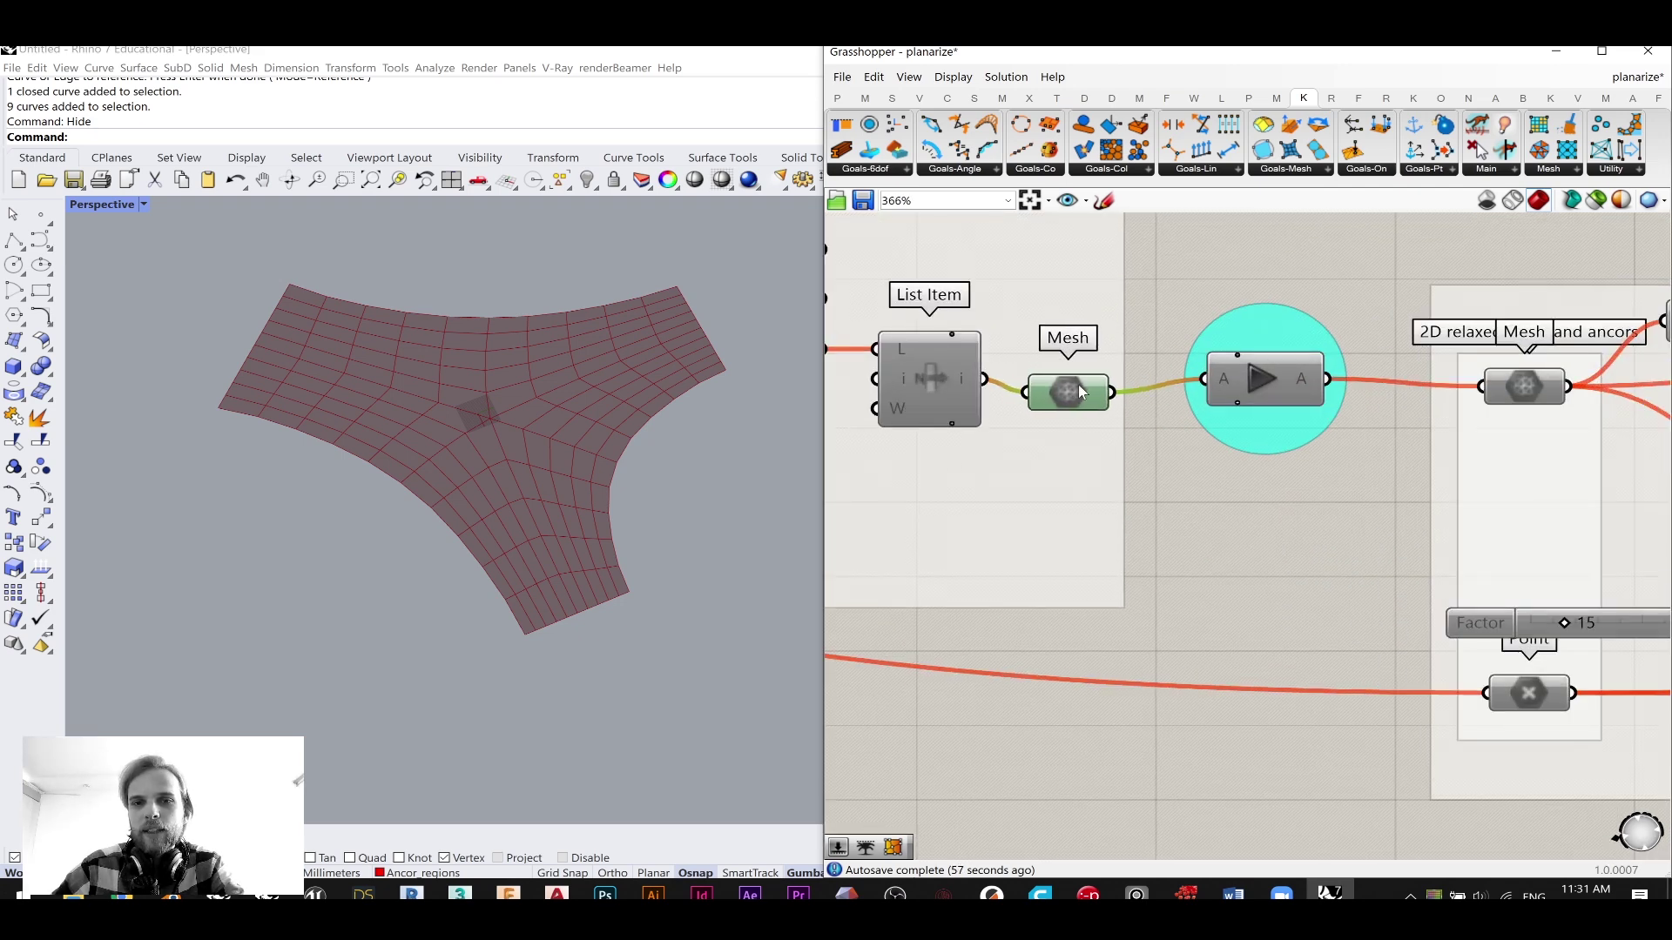
pyautogui.scroll(-5, 1137, 416)
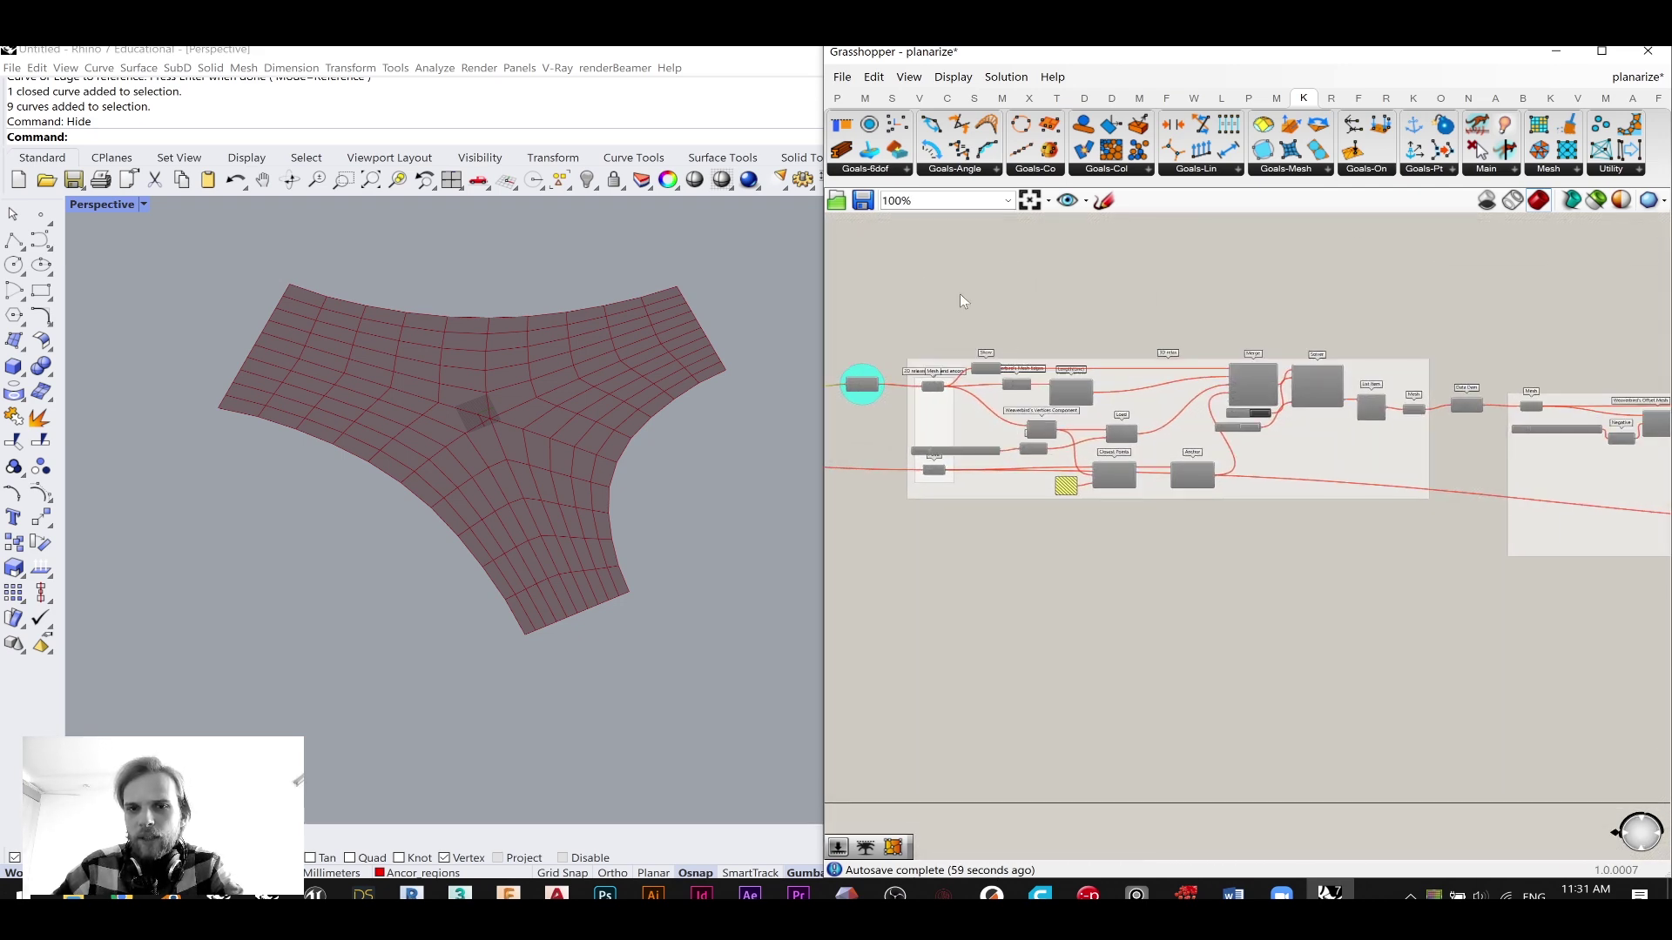
pyautogui.moveTo(1292, 540); pyautogui.dragTo(1455, 559)
pyautogui.scroll(3, 1189, 442)
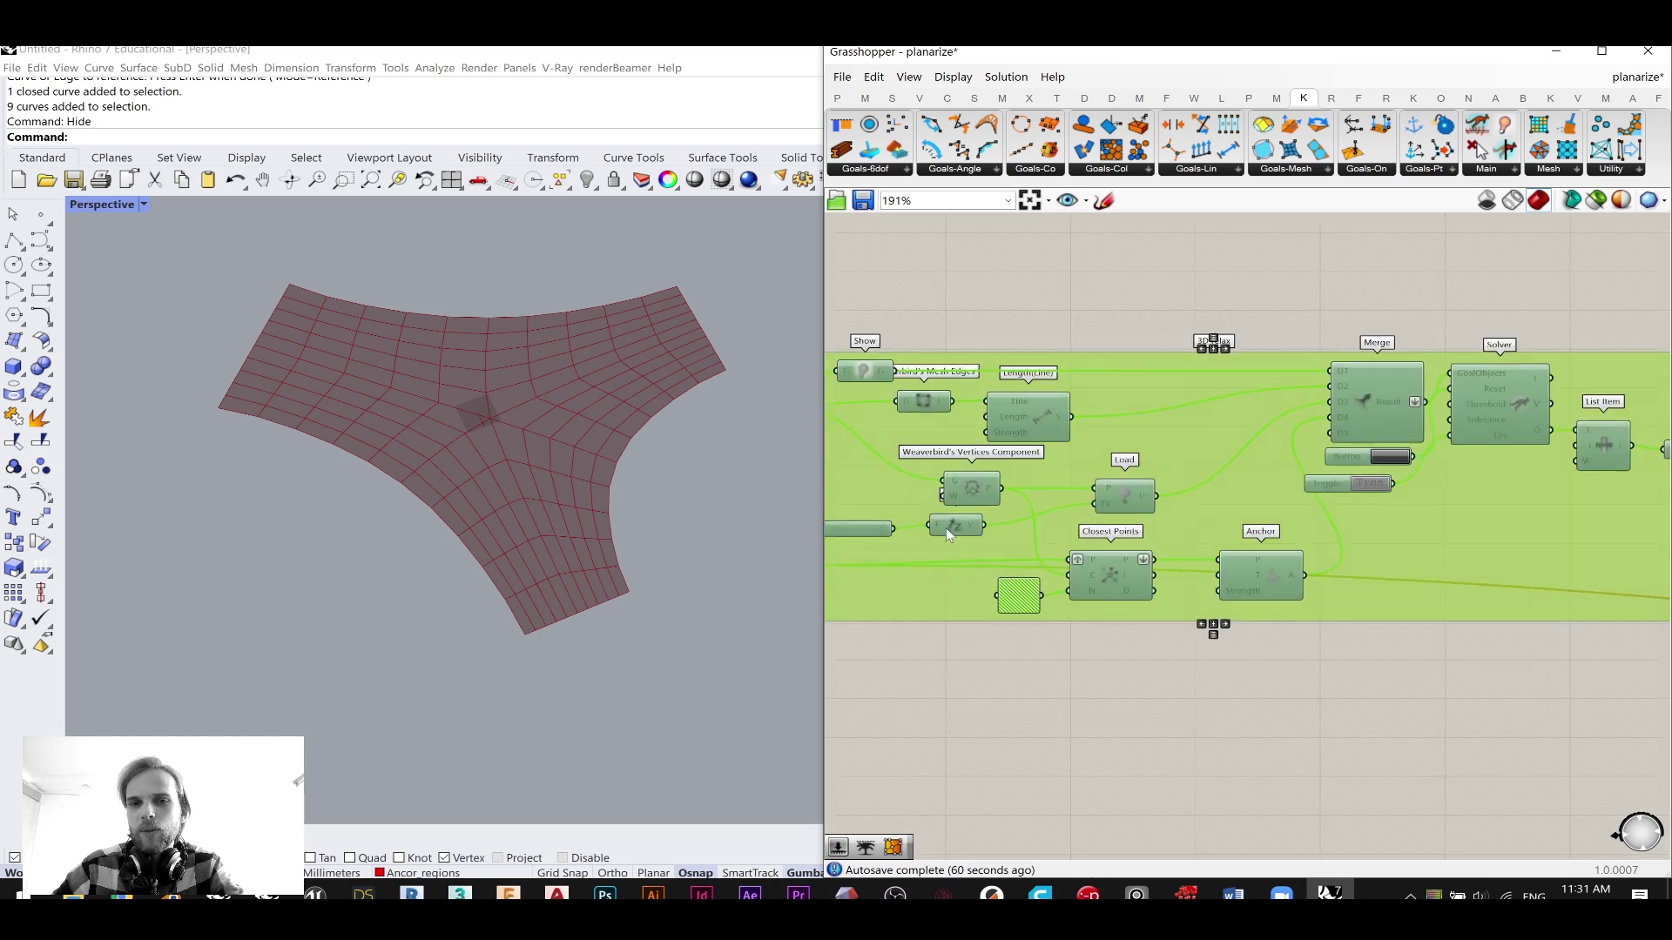
pyautogui.scroll(-4, 1371, 522)
pyautogui.click(1354, 672)
pyautogui.scroll(-4, 1193, 710)
pyautogui.moveTo(1166, 707); pyautogui.dragTo(1303, 406, button='right')
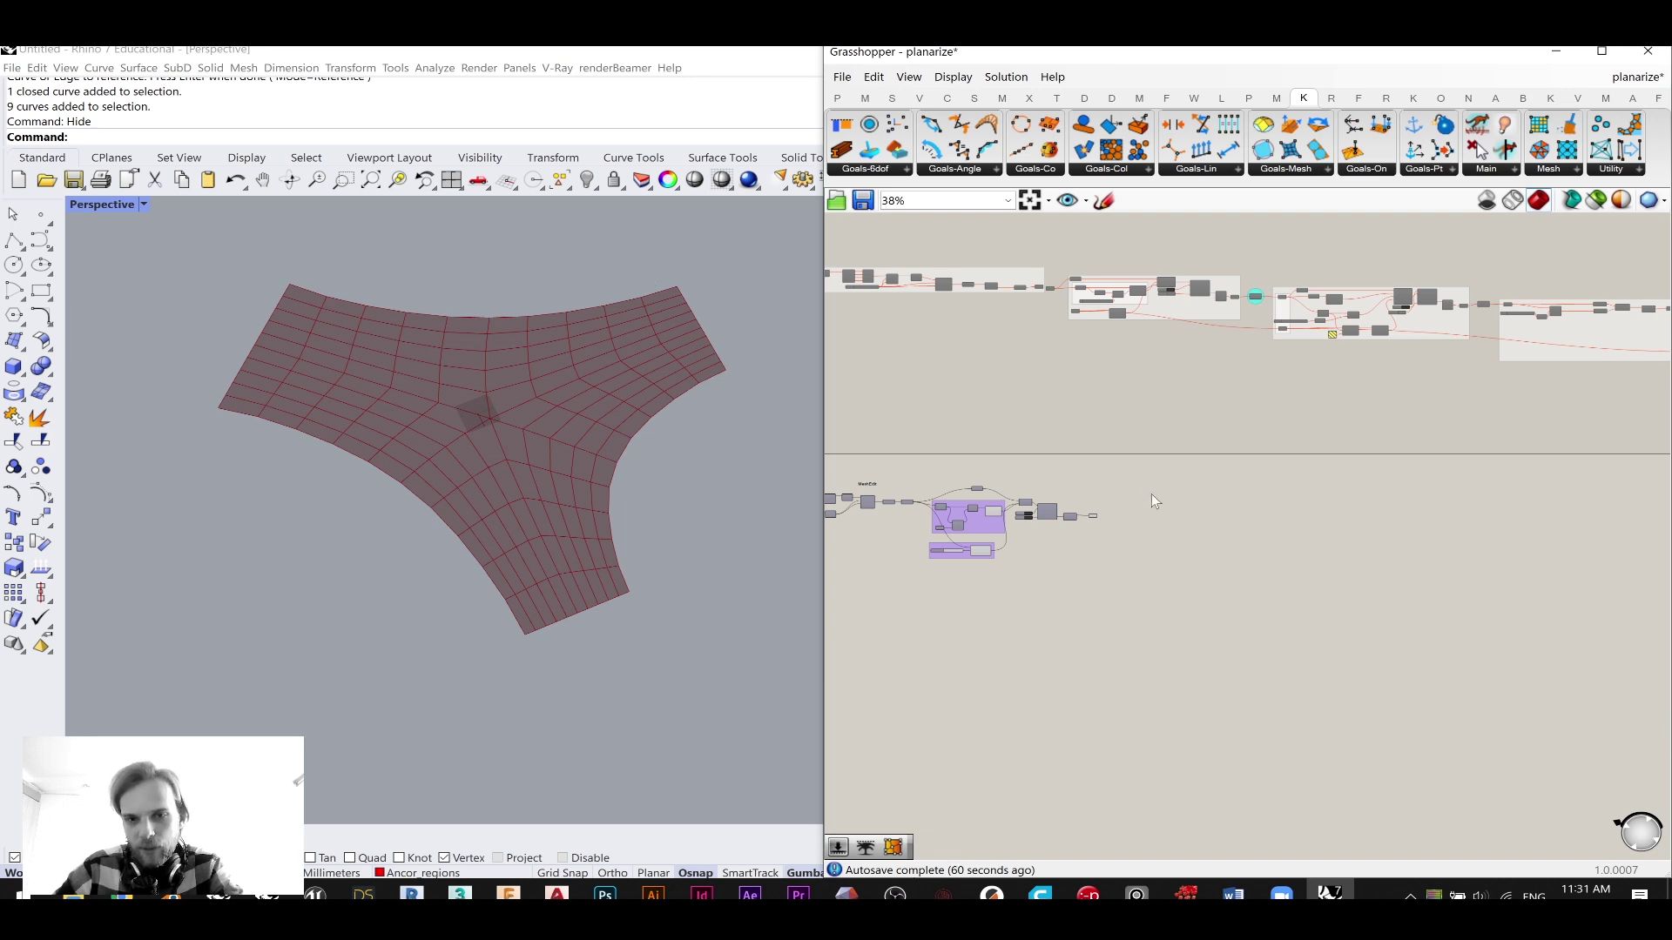
# - Add a Data Dam after the relaxed Mesh component and connect the Mesh output to it
pyautogui.scroll(10, 1151, 505)
pyautogui.click(1110, 454)
pyautogui.doubleClick(1198, 537)
pyautogui.write('do')
pyautogui.press('BackSpace')
pyautogui.write('at dam')
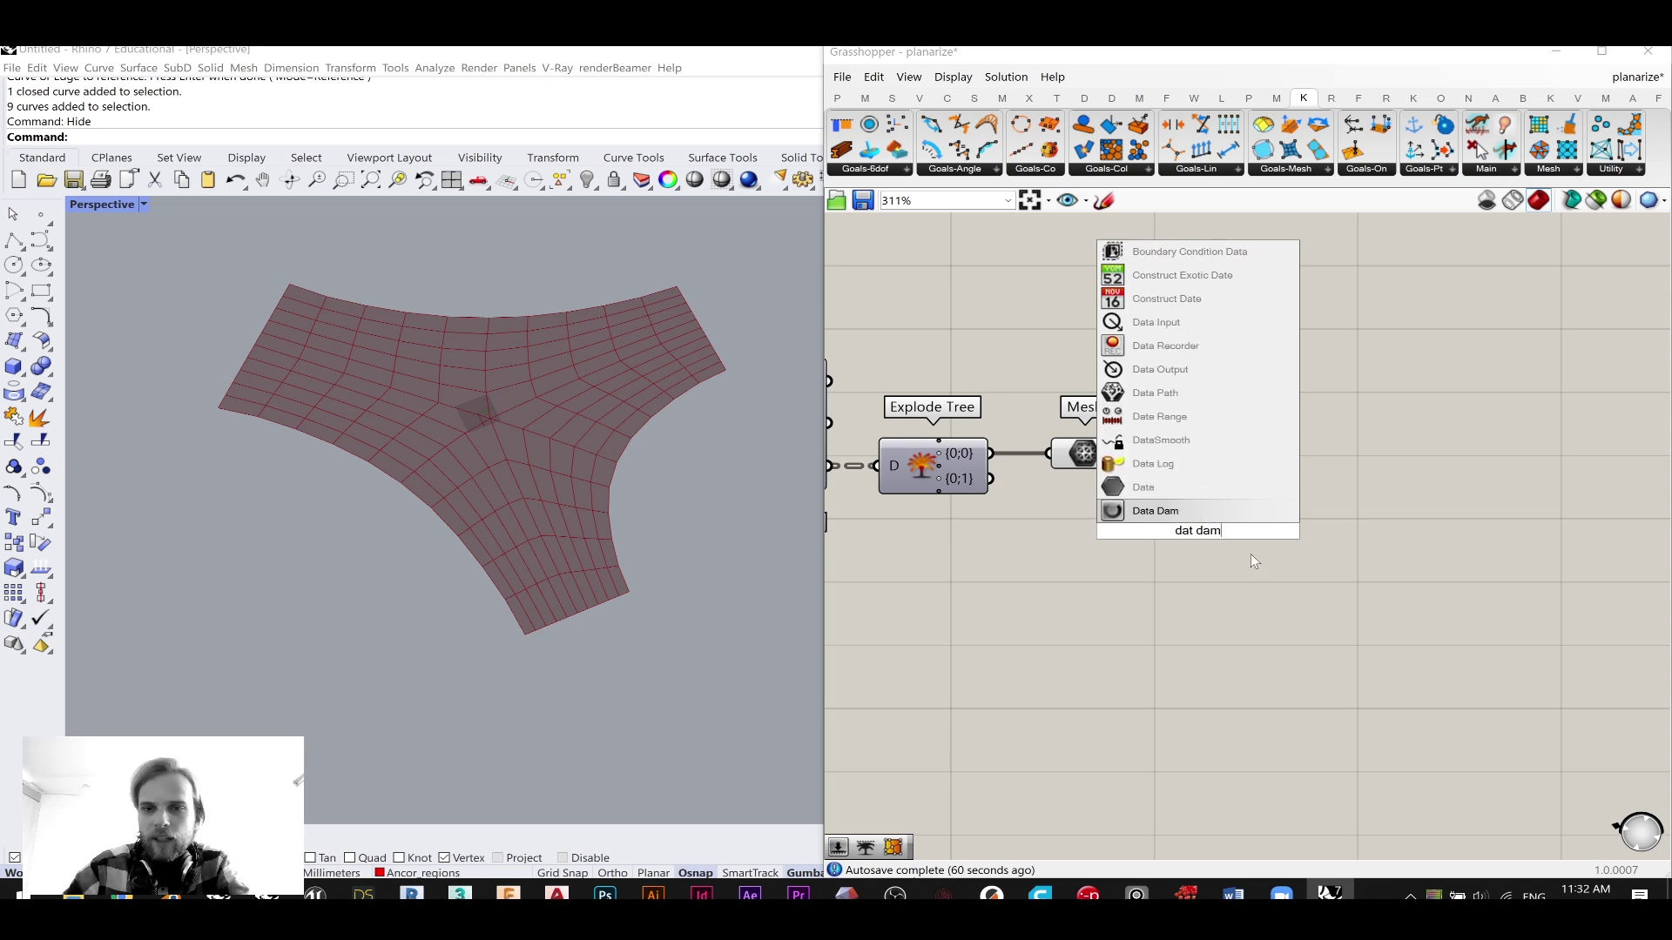
pyautogui.click(1155, 511)
pyautogui.moveTo(1123, 453); pyautogui.dragTo(1226, 454)
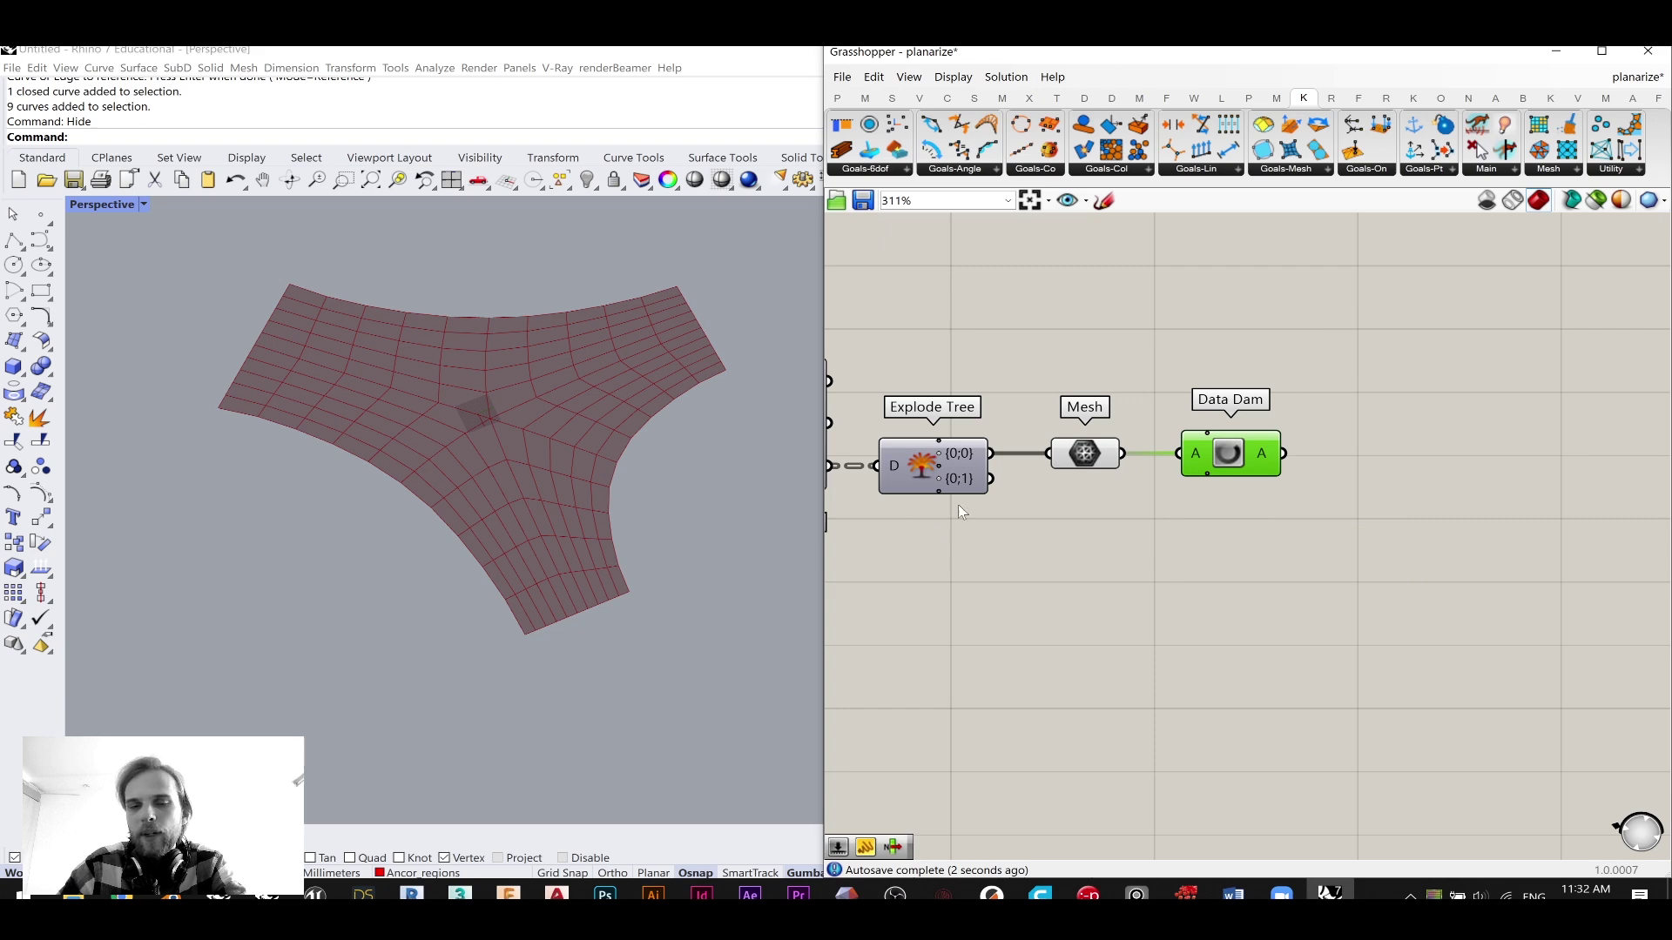
# - Disable the preview of the form-finding components up to the Data Dam
pyautogui.scroll(-3, 984, 449)
pyautogui.scroll(-3, 1386, 383)
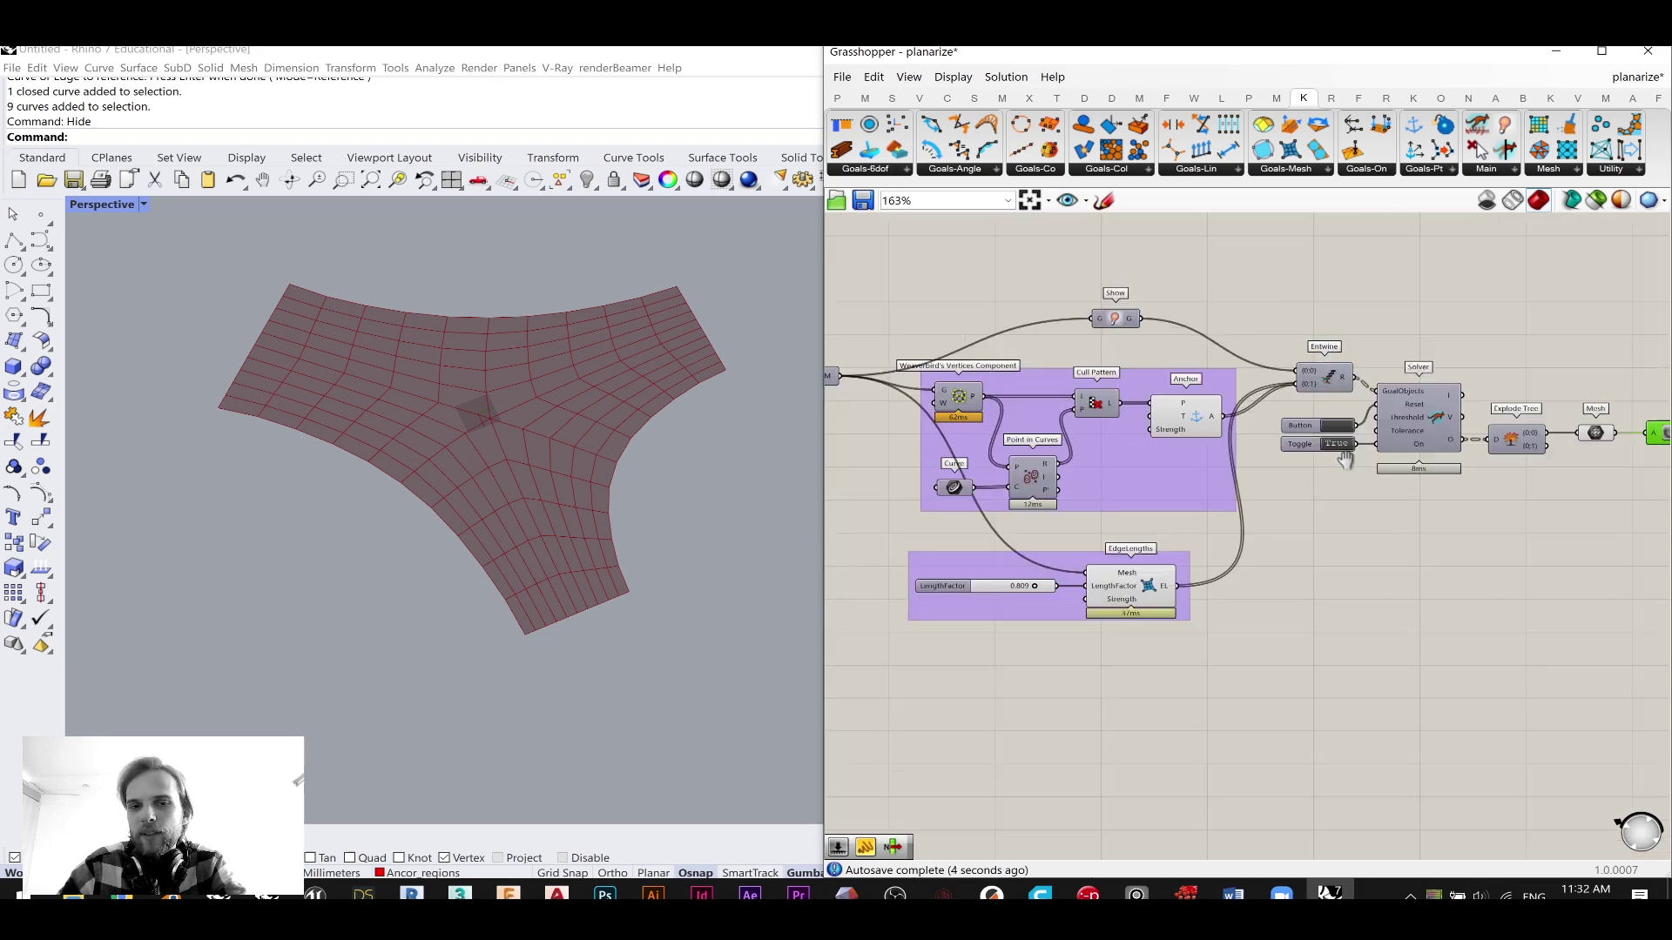
pyautogui.moveTo(1531, 620); pyautogui.dragTo(1174, 370)
pyautogui.middleClick(1174, 363)
pyautogui.click(1234, 301)
pyautogui.click(1405, 395)
# - Add a Mesh parameter after the Data Dam and connect the dam's output to it
pyautogui.moveTo(1405, 396); pyautogui.dragTo(1030, 444, button='right')
pyautogui.scroll(4, 1229, 519)
pyautogui.doubleClick(1229, 519)
pyautogui.write('mesh')
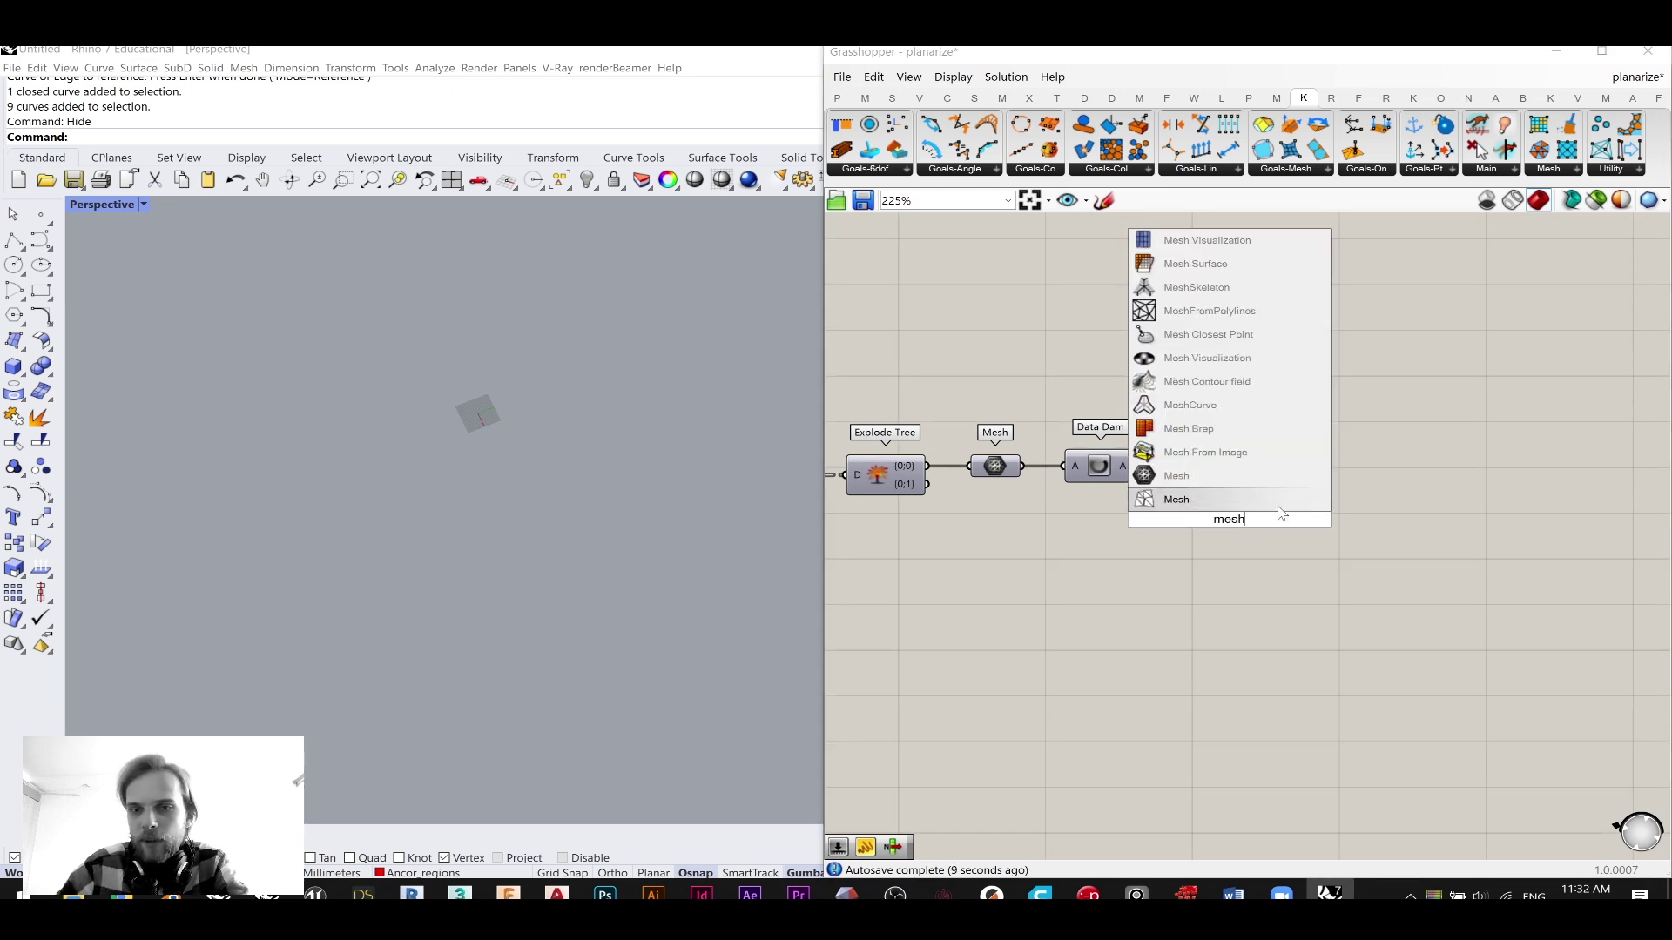
pyautogui.press('Return')
pyautogui.moveTo(1138, 466); pyautogui.dragTo(1215, 477)
pyautogui.click(1362, 457)
# - Group the whole 2D relaxation definition, from the input curve through the Data Dam, leaving the final Mesh outside
pyautogui.scroll(-6, 1303, 515)
pyautogui.moveTo(1371, 578); pyautogui.dragTo(1002, 418)
pyautogui.scroll(5, 1372, 484)
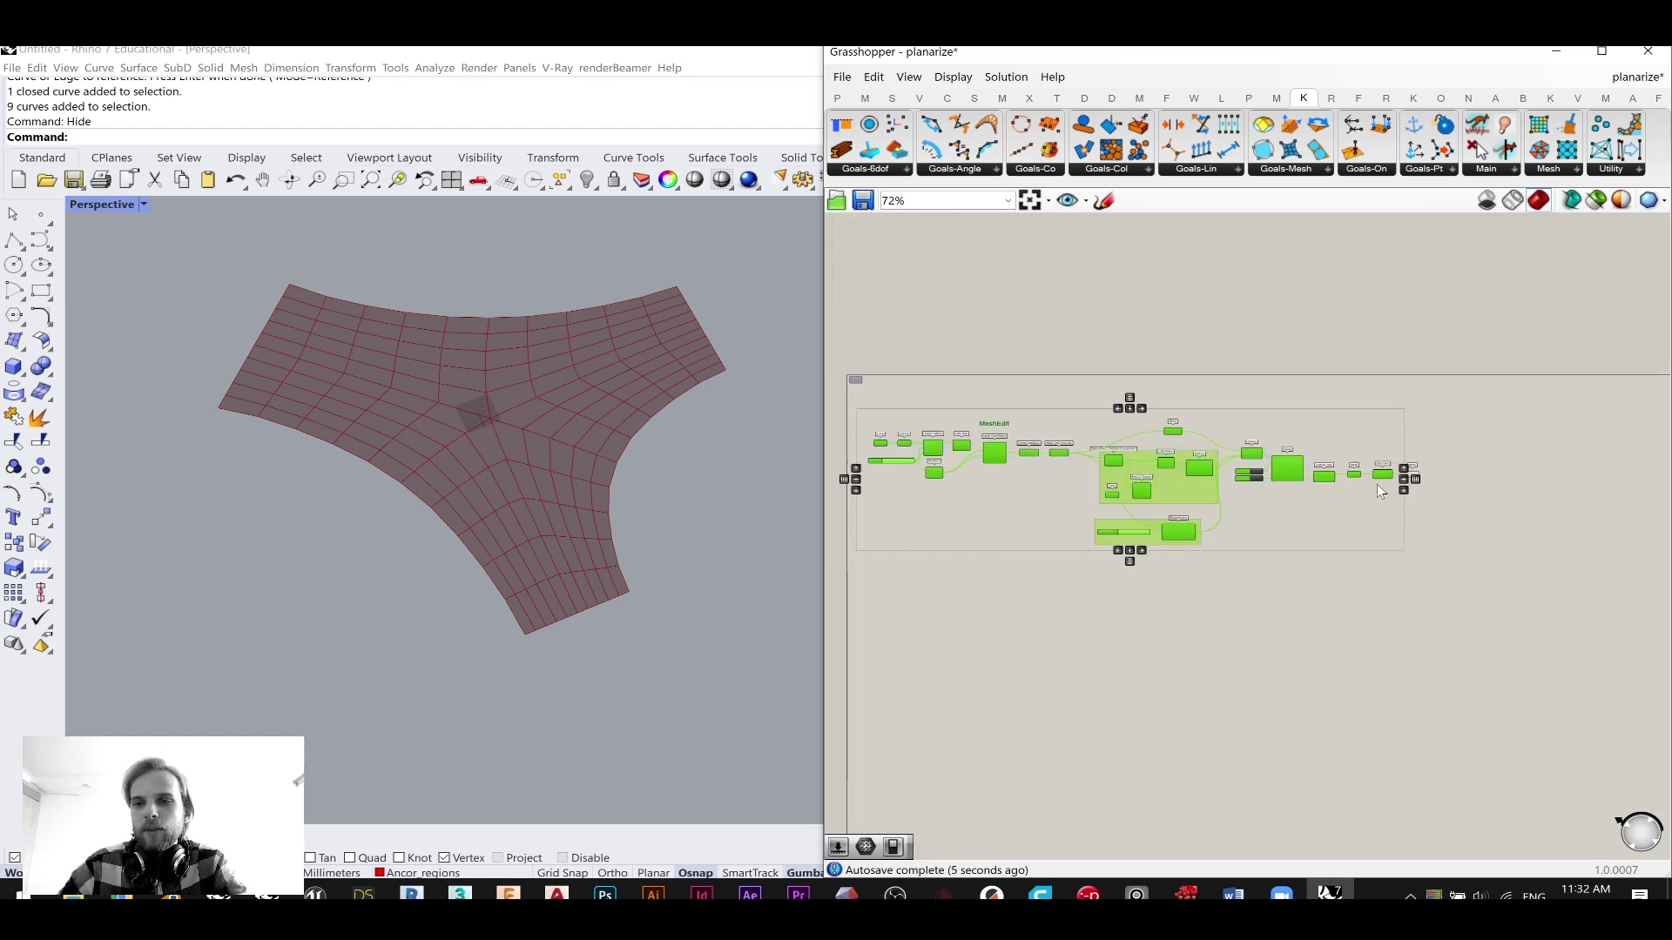
pyautogui.middleClick(1294, 496)
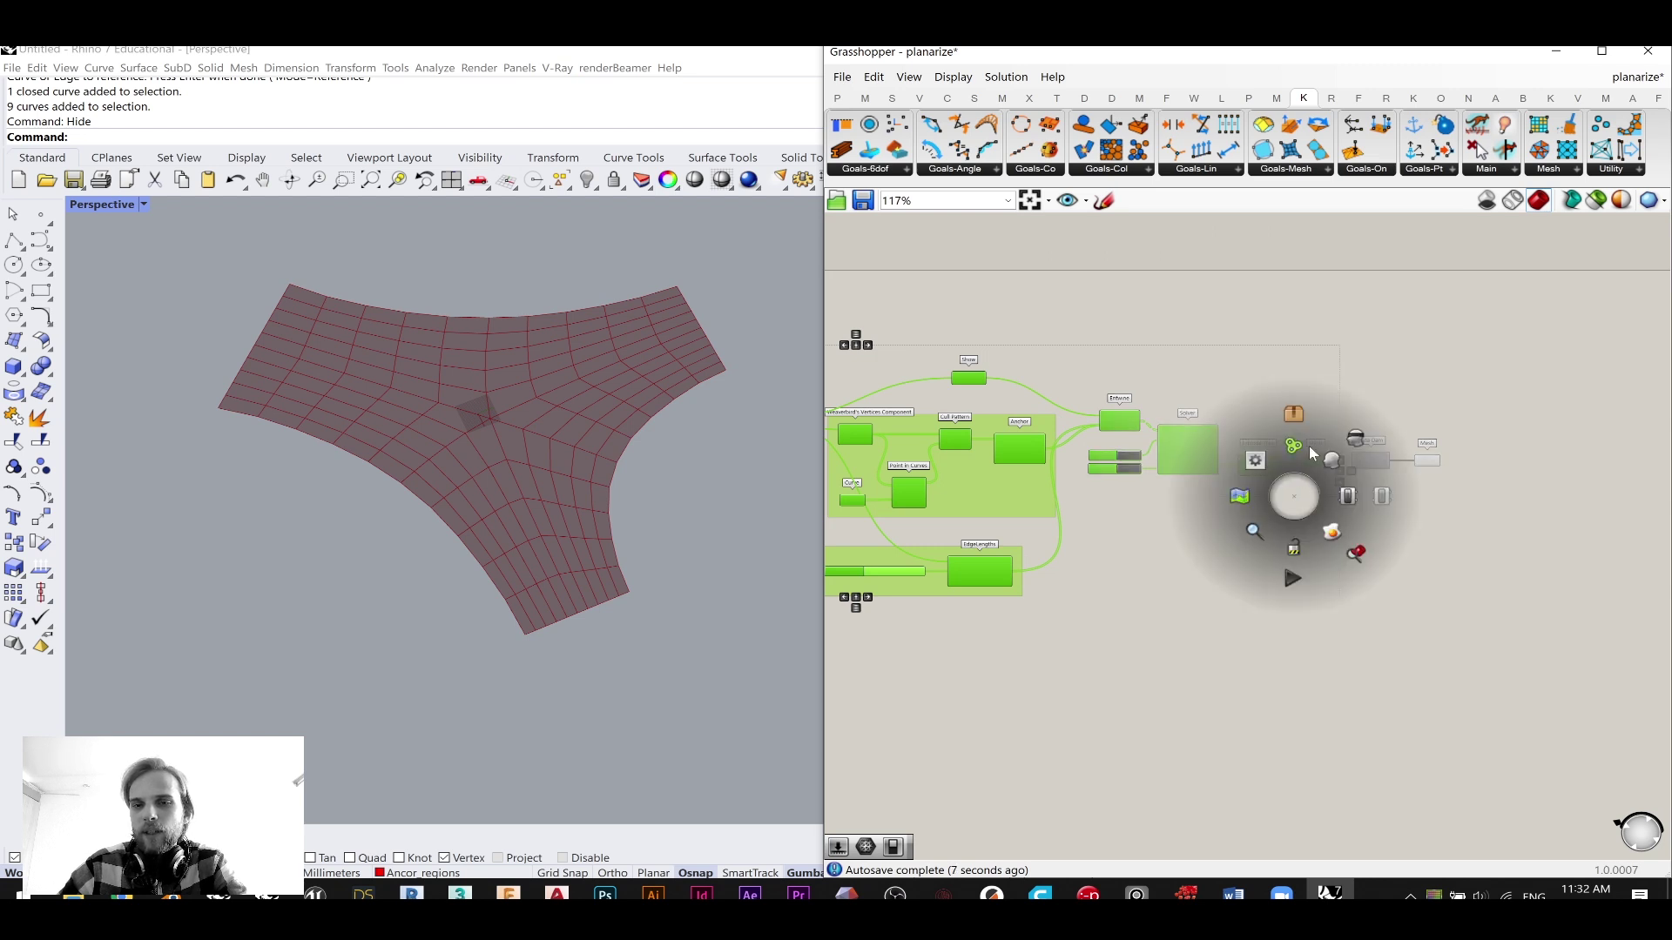
pyautogui.click(1287, 401)
# - Change the colour of the new outer group to a light off-white
pyautogui.rightClick(1259, 386)
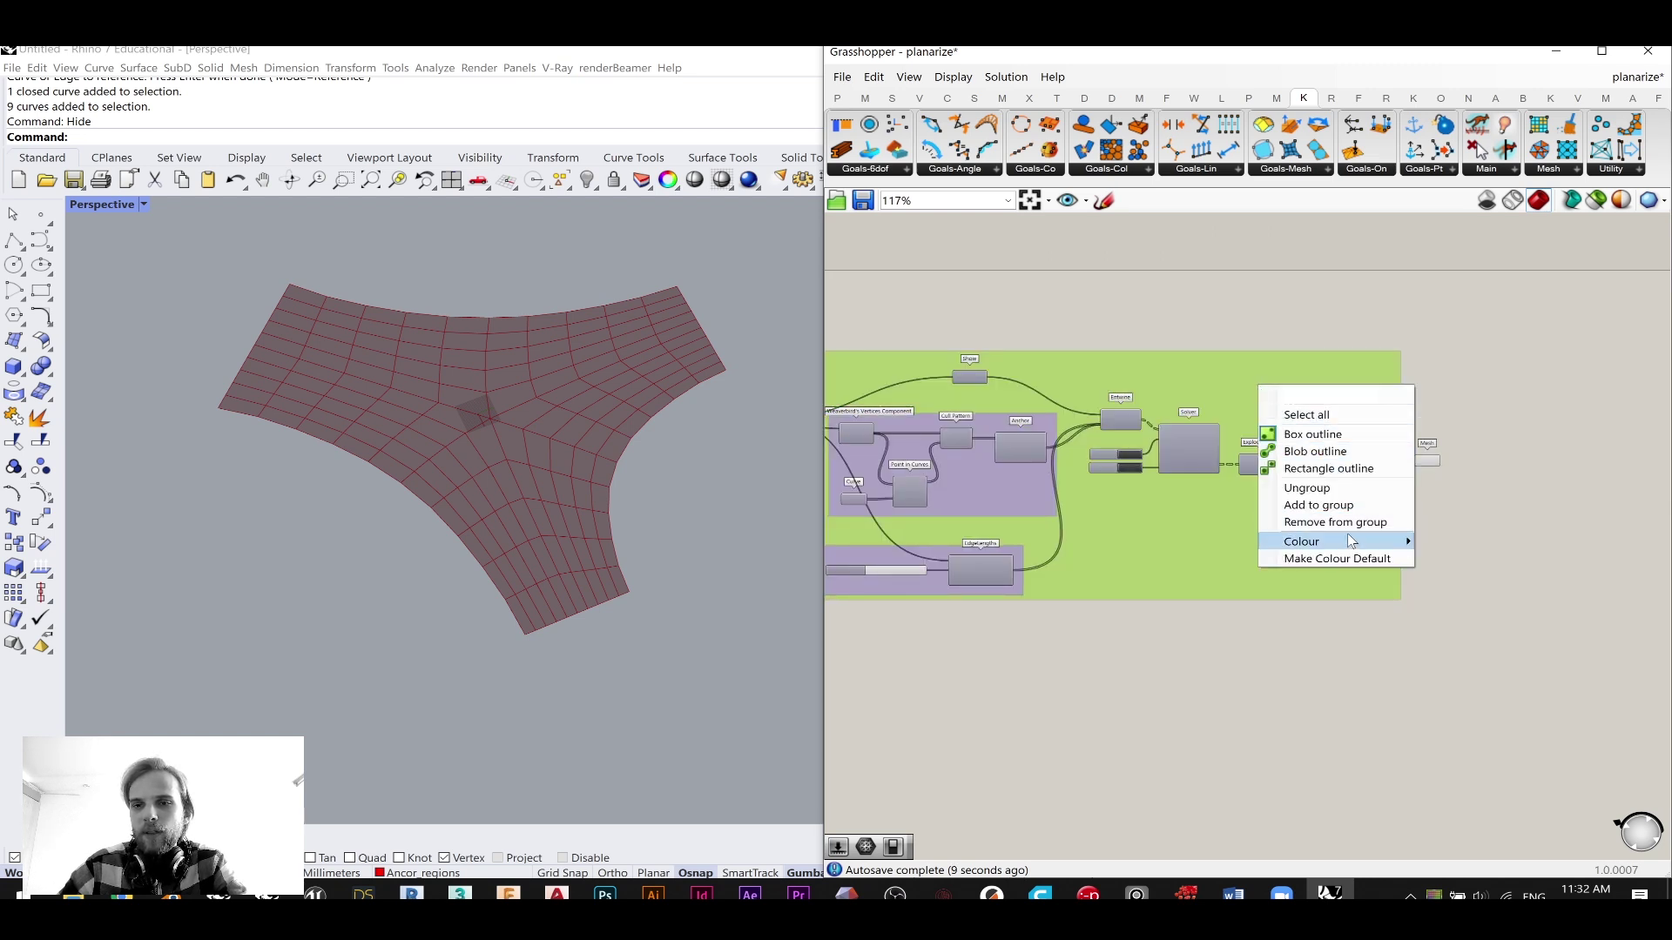
pyautogui.moveTo(1350, 540)
pyautogui.click(1464, 715)
pyautogui.click(1508, 400)
pyautogui.scroll(8, 1301, 449)
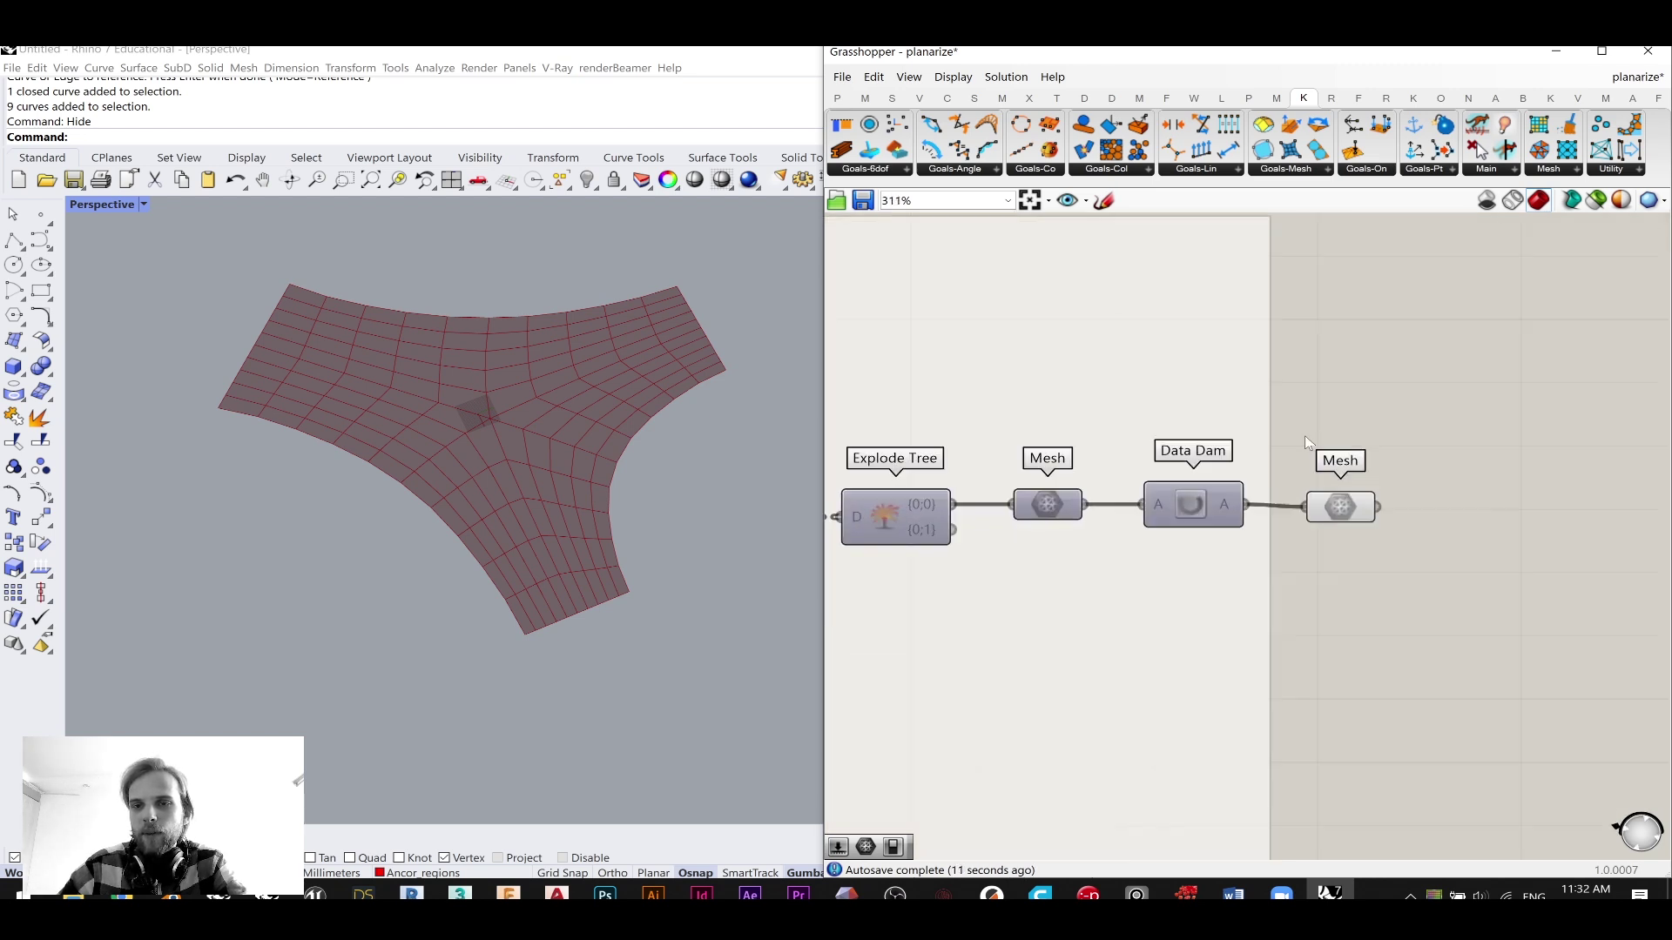
pyautogui.click(1205, 533)
pyautogui.moveTo(1204, 531)
pyautogui.mouseDown()
pyautogui.moveTo(1339, 534)
pyautogui.moveTo(1214, 532)
pyautogui.mouseUp()
pyautogui.rightClick(1200, 350)
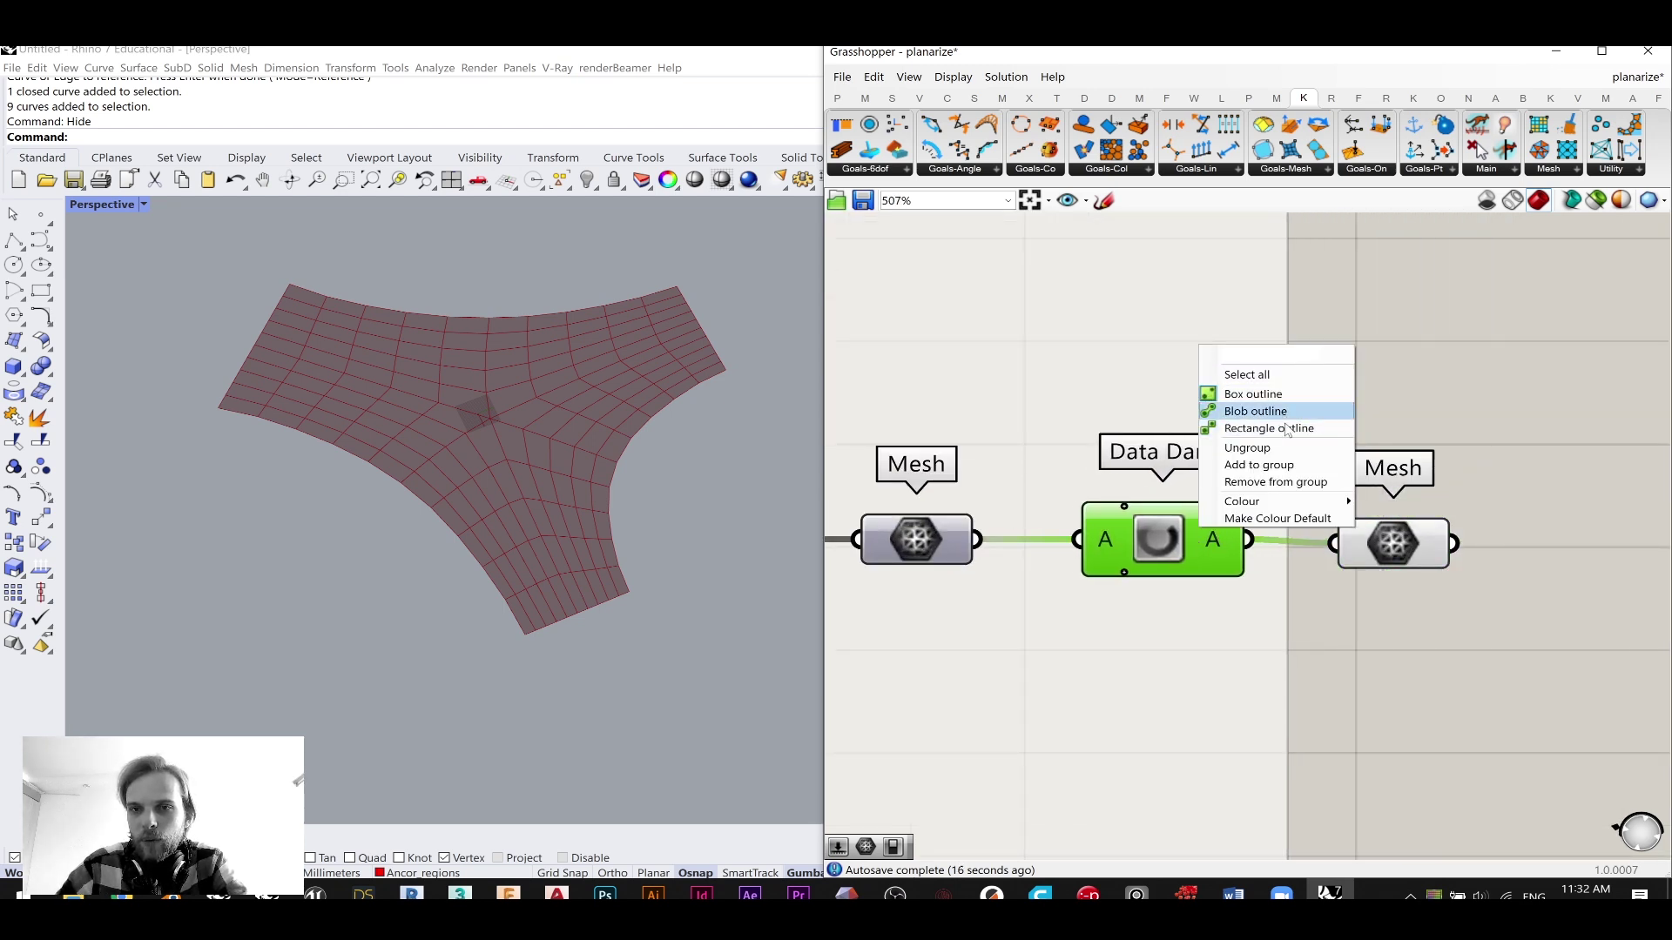
pyautogui.click(1441, 336)
# - Move the final Mesh and the Data Dam farther along and try to take the Data Dam out of the outer group
pyautogui.scroll(-4, 1356, 352)
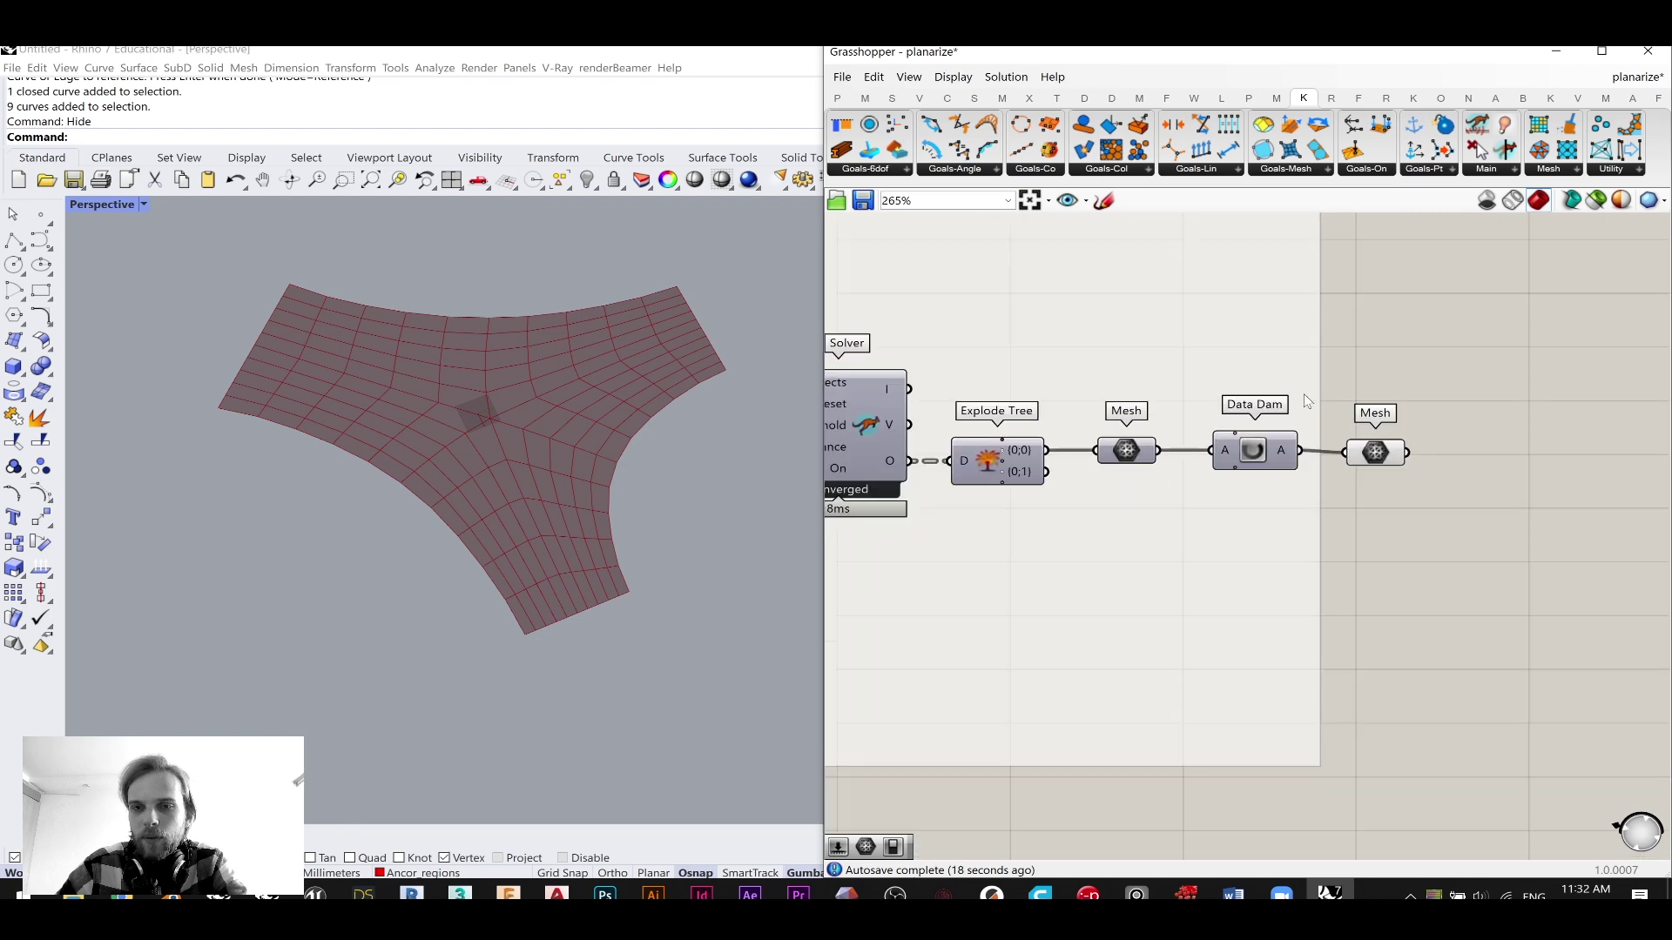
pyautogui.moveTo(1381, 452); pyautogui.dragTo(1579, 451)
pyautogui.moveTo(1285, 451); pyautogui.dragTo(1453, 463)
pyautogui.hotkey('ctrl', 'g')
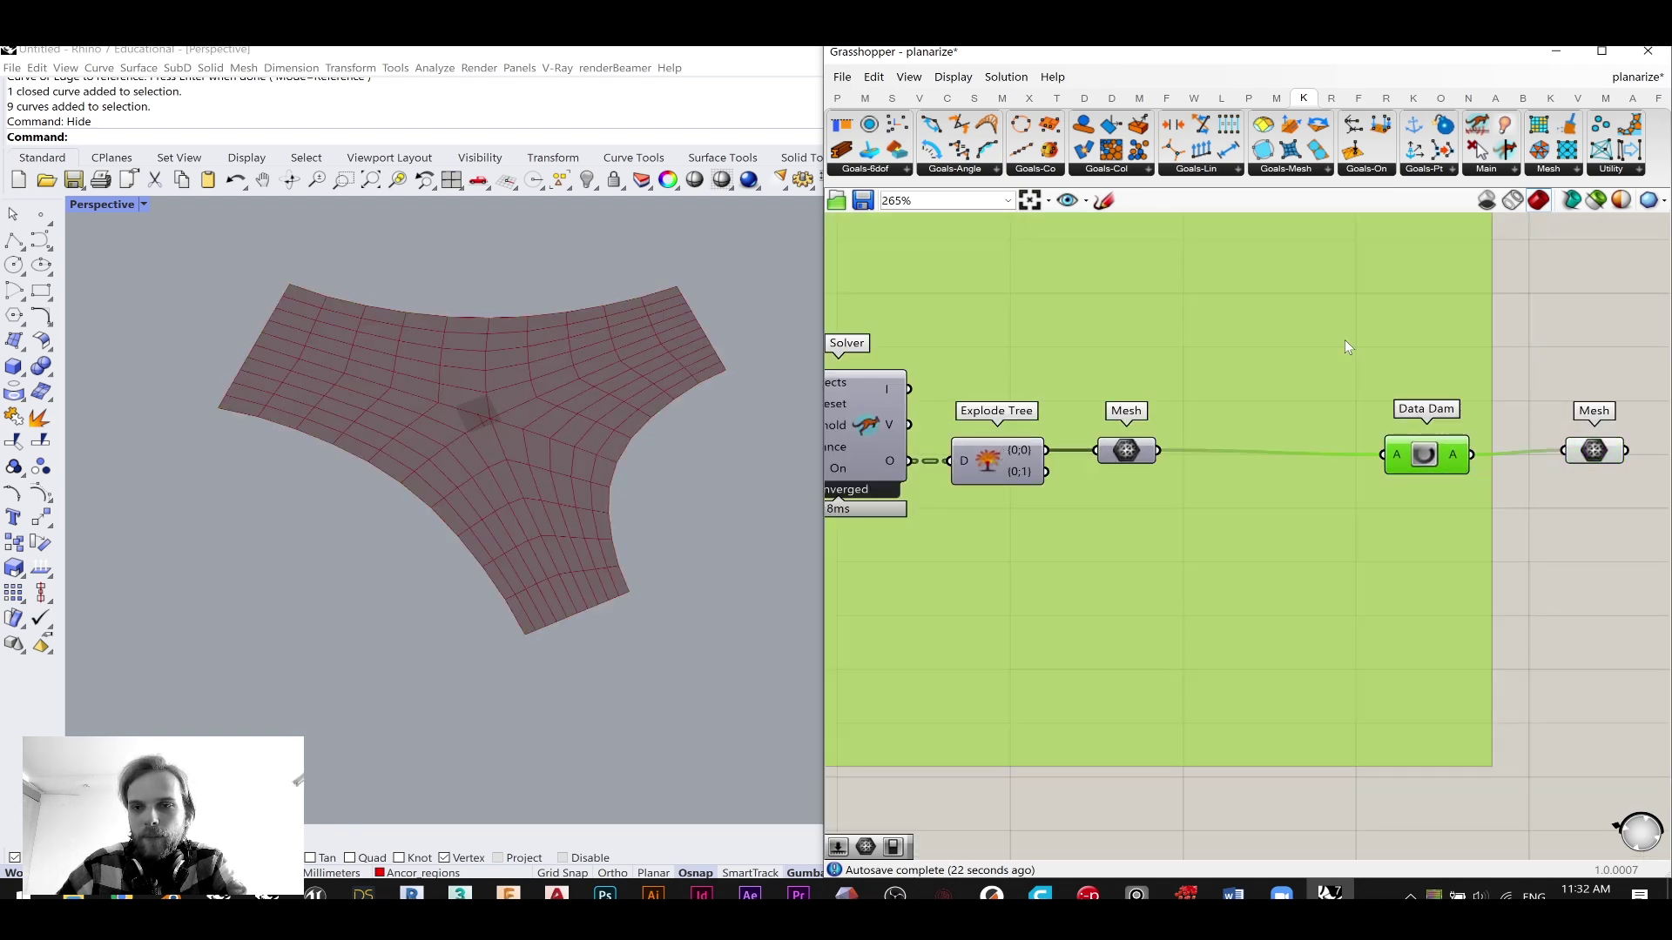
pyautogui.rightClick(1344, 339)
pyautogui.click(1426, 483)
pyautogui.click(1544, 545)
pyautogui.click(1402, 466)
pyautogui.rightClick(1312, 516)
pyautogui.click(1377, 655)
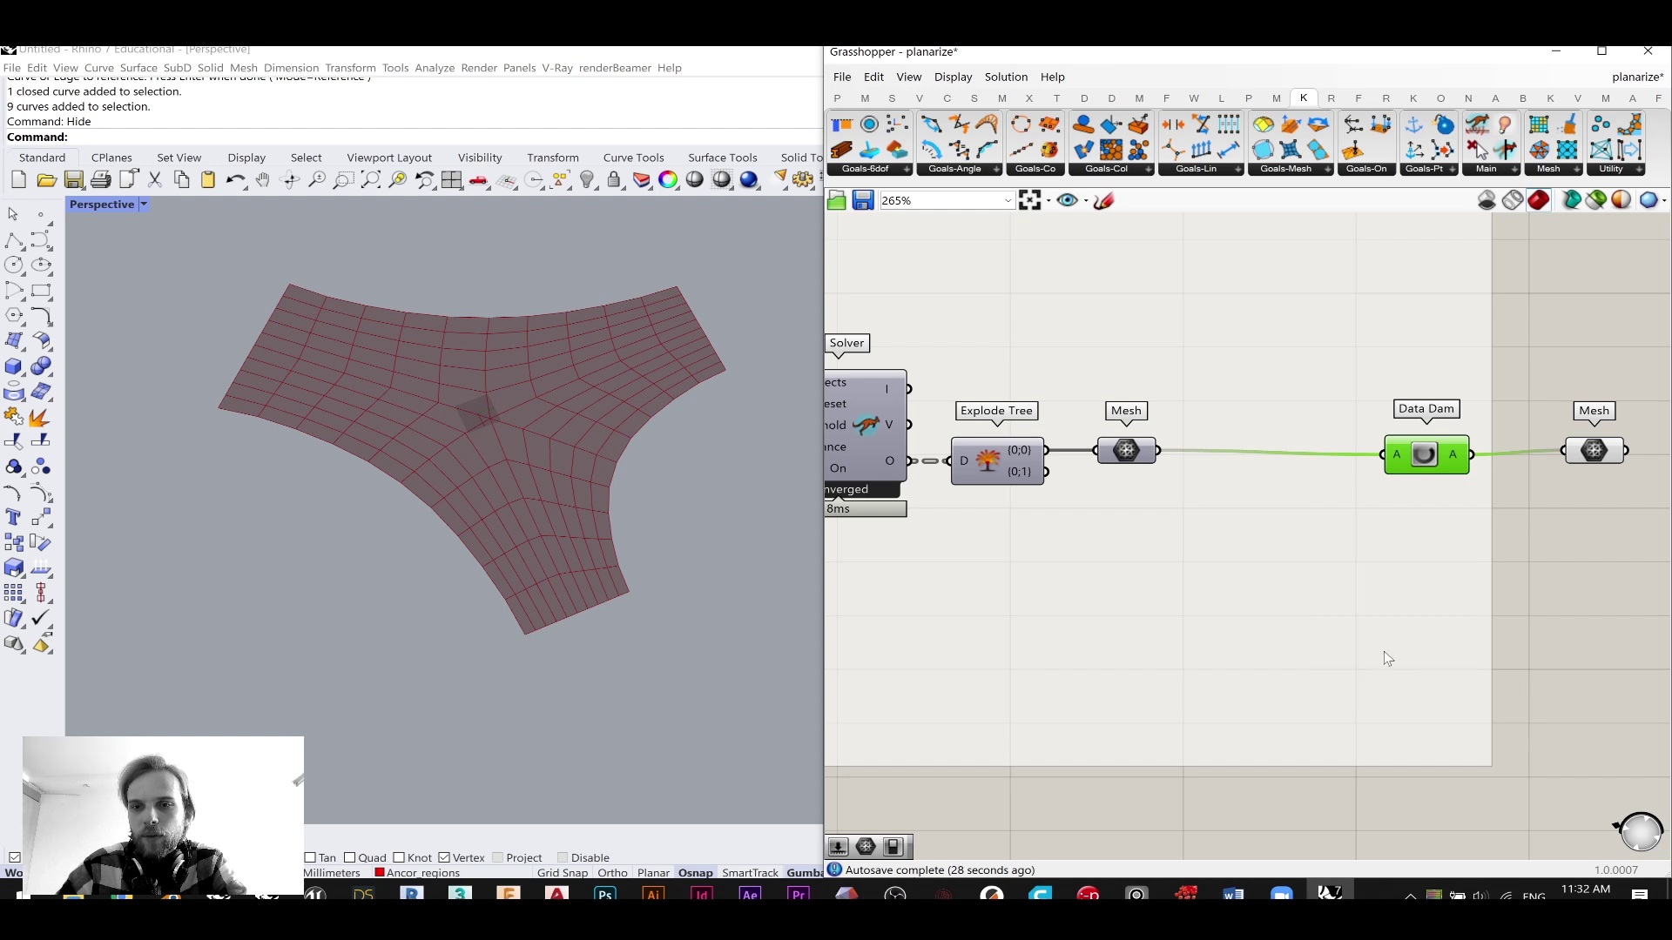
# - Delete the grouped Data Dam and add a new Data Dam outside the group
pyautogui.click(1426, 457)
pyautogui.press('Delete')
pyautogui.doubleClick(1417, 510)
pyautogui.write('d')
pyautogui.write('ata')
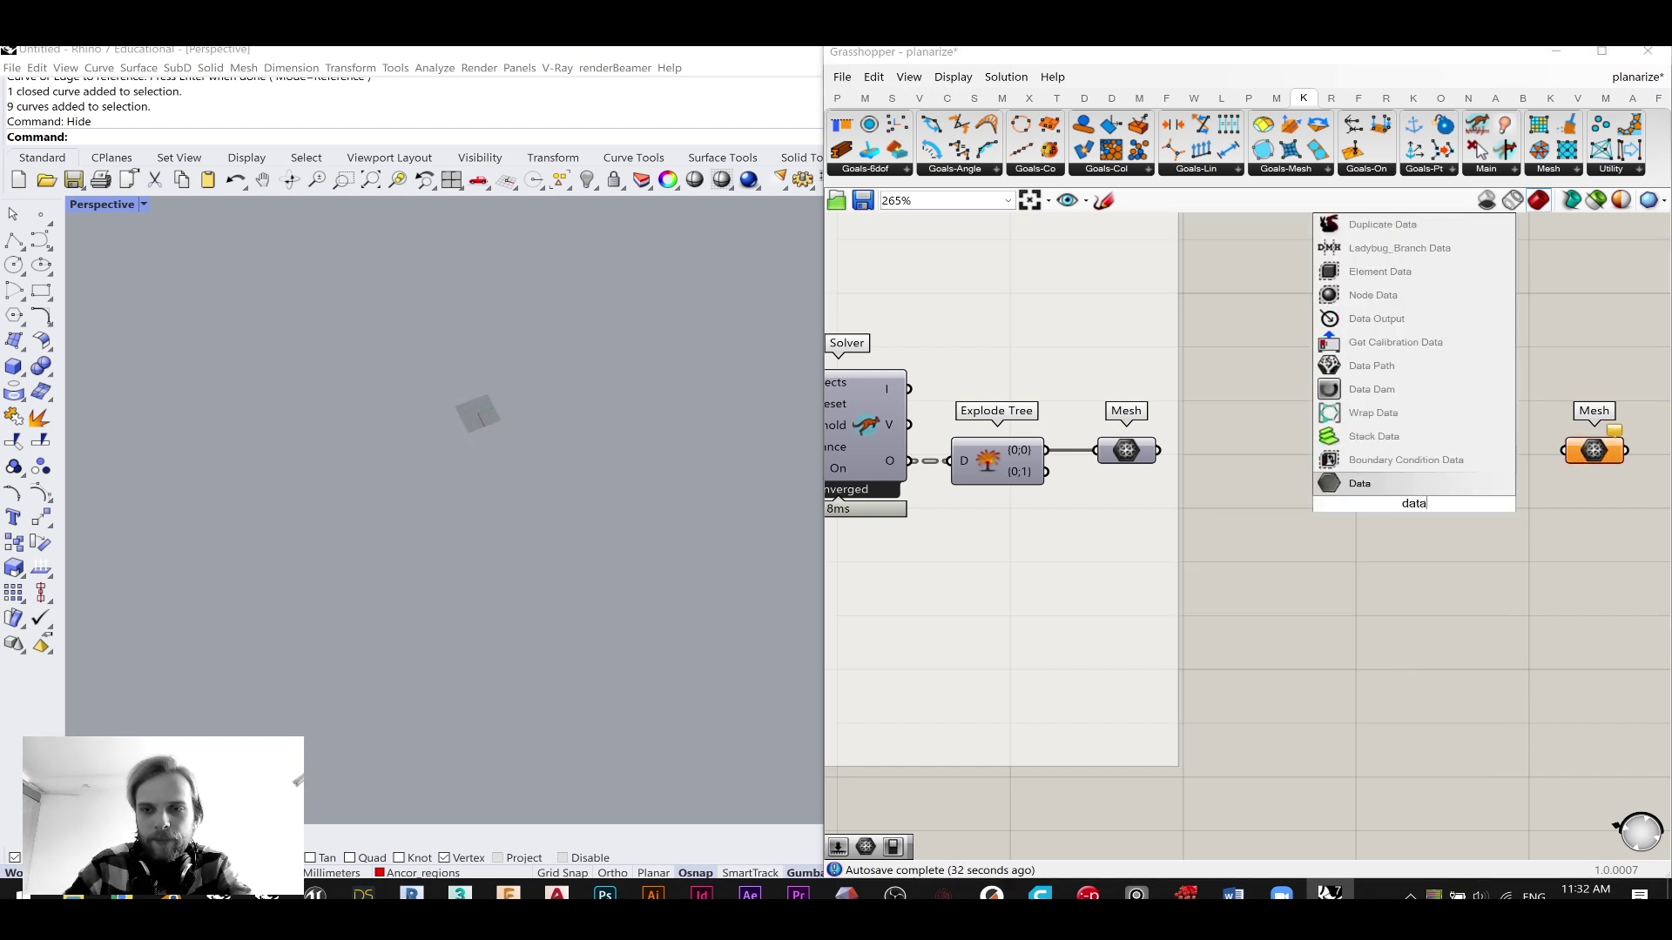
pyautogui.press('Up')
pyautogui.press('Up')
pyautogui.press('Up')
pyautogui.press('Up')
pyautogui.press('Return')
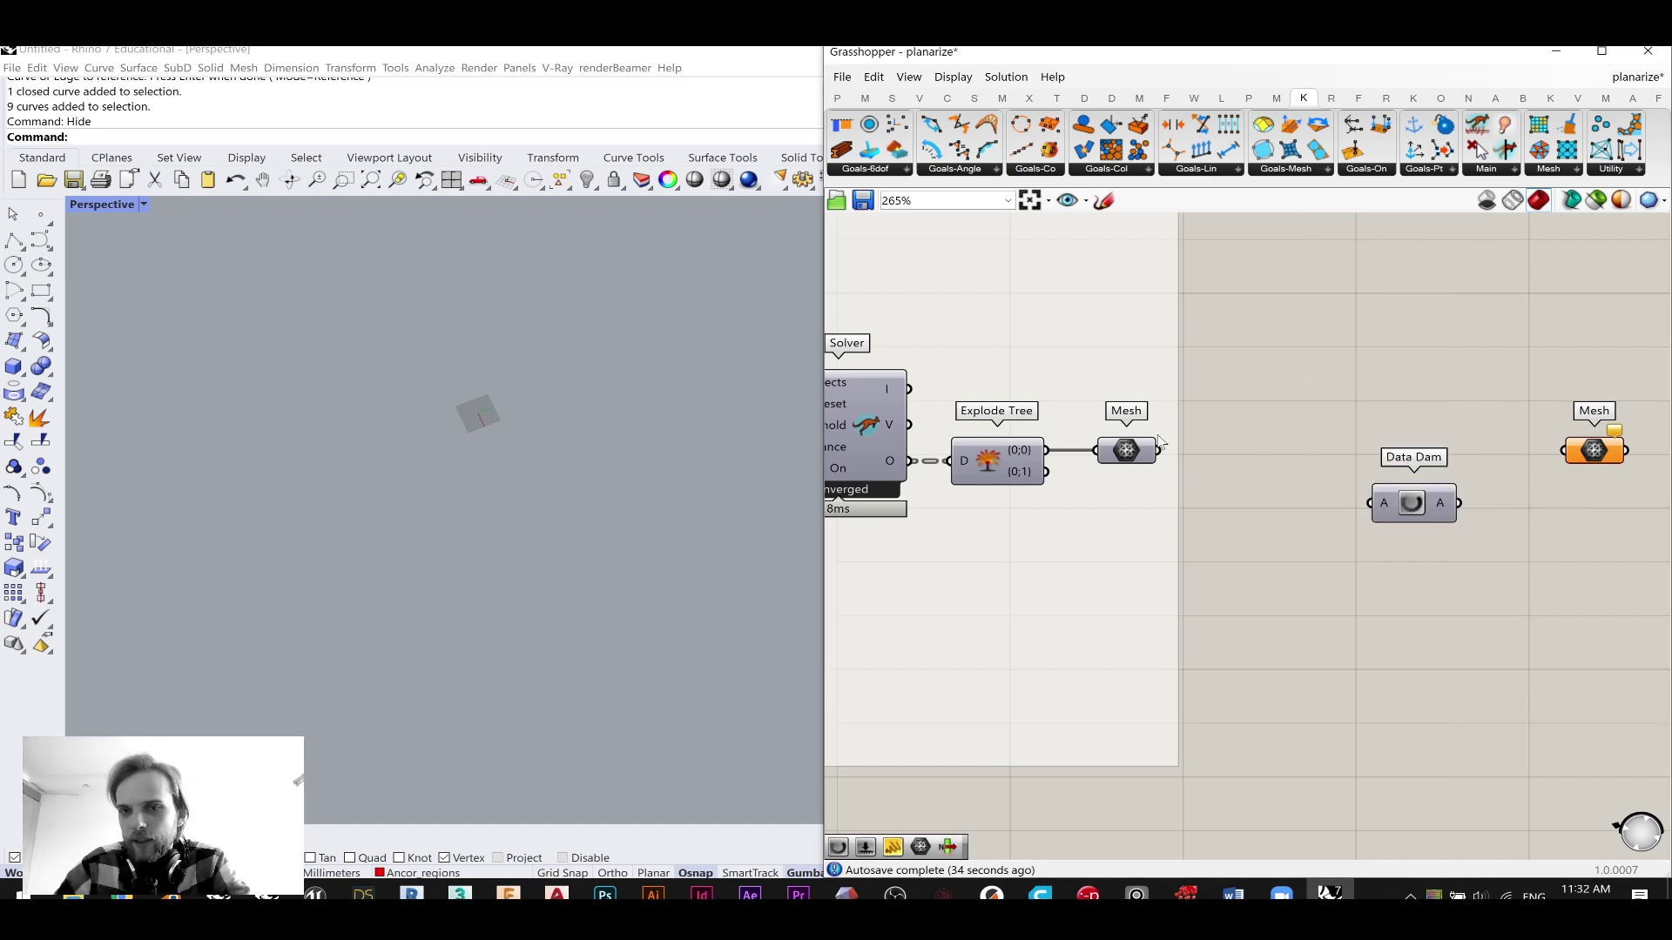
# - Wire the new Data Dam between the two Mesh parameters and bring it and the final Mesh closer to the group
pyautogui.click(1410, 503)
pyautogui.moveTo(1393, 503); pyautogui.dragTo(1281, 463)
pyautogui.moveTo(1610, 453); pyautogui.dragTo(1421, 454)
# - Copy the Entwine, Solver, Button, Toggle, Explode Tree and Mesh components to the empty canvas beyond the Data Dam's Mesh
pyautogui.scroll(-5, 1288, 483)
pyautogui.scroll(3, 1300, 495)
pyautogui.moveTo(1056, 216); pyautogui.dragTo(1459, 589)
pyautogui.scroll(-3, 1192, 561)
pyautogui.moveTo(1110, 497); pyautogui.dragTo(1522, 521)
pyautogui.scroll(2, 1393, 561)
pyautogui.moveTo(1637, 596); pyautogui.dragTo(1410, 608, button='right')
pyautogui.click(1411, 608)
pyautogui.scroll(3, 1363, 506)
pyautogui.moveTo(1351, 516)
pyautogui.mouseDown()
pyautogui.moveTo(1341, 526)
pyautogui.moveTo(1372, 486)
pyautogui.moveTo(1361, 516)
pyautogui.mouseUp()
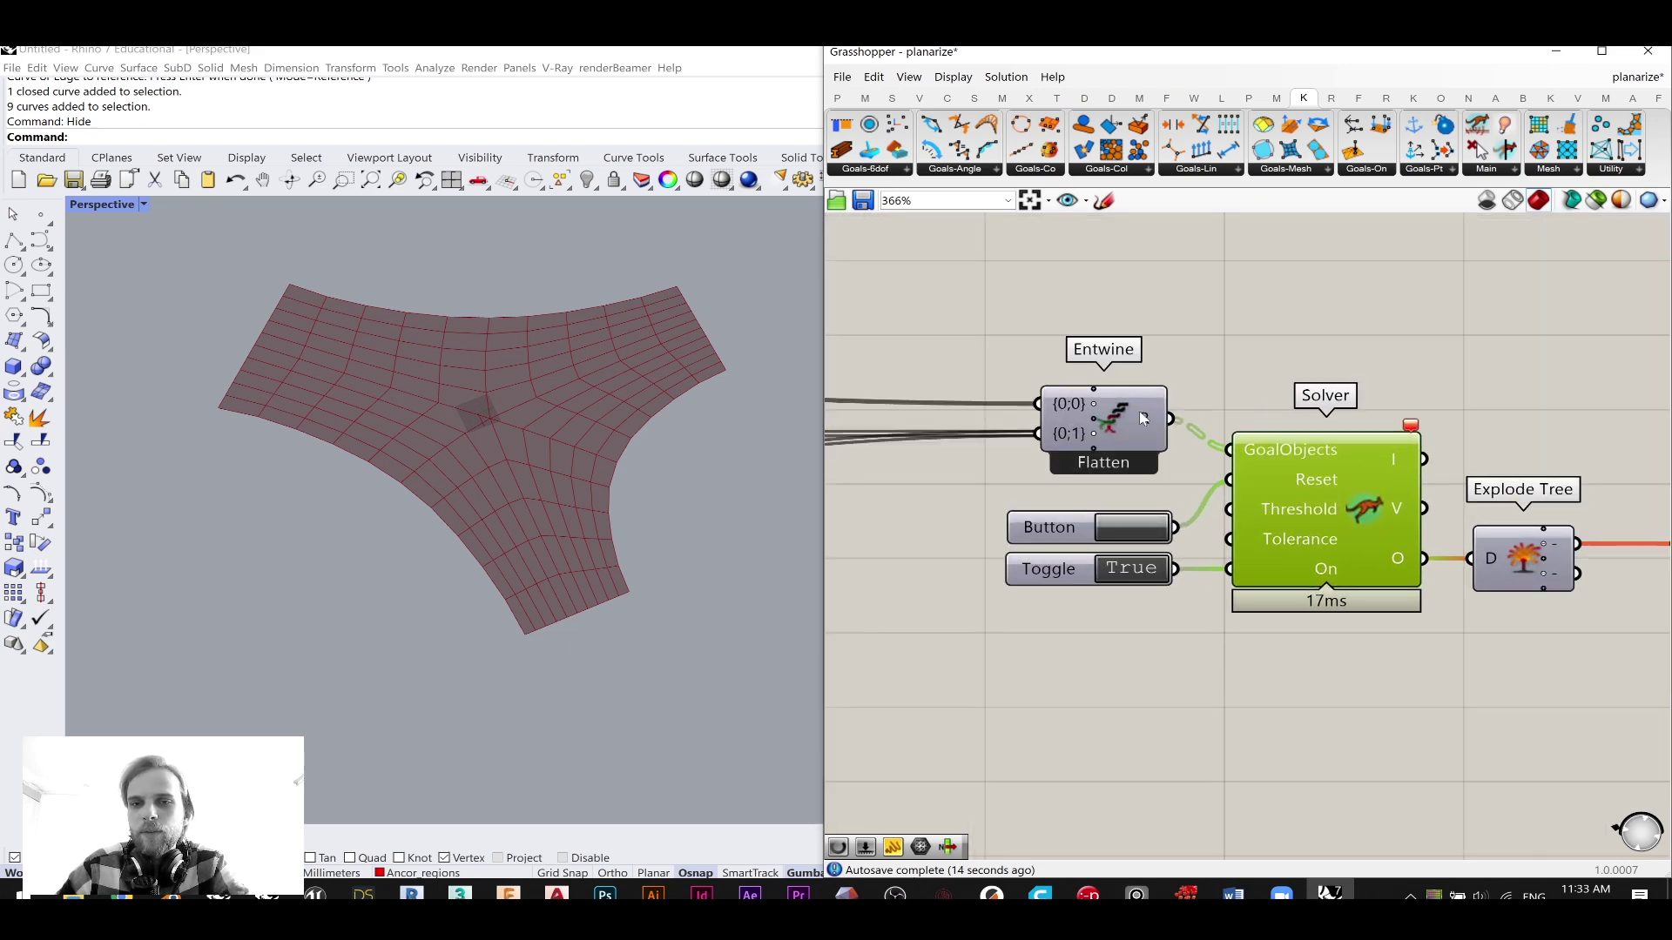
# - Delete the copied Entwine and move the remaining copied solver components farther from the Data Dam's Mesh
pyautogui.click(1103, 420)
pyautogui.press('Delete')
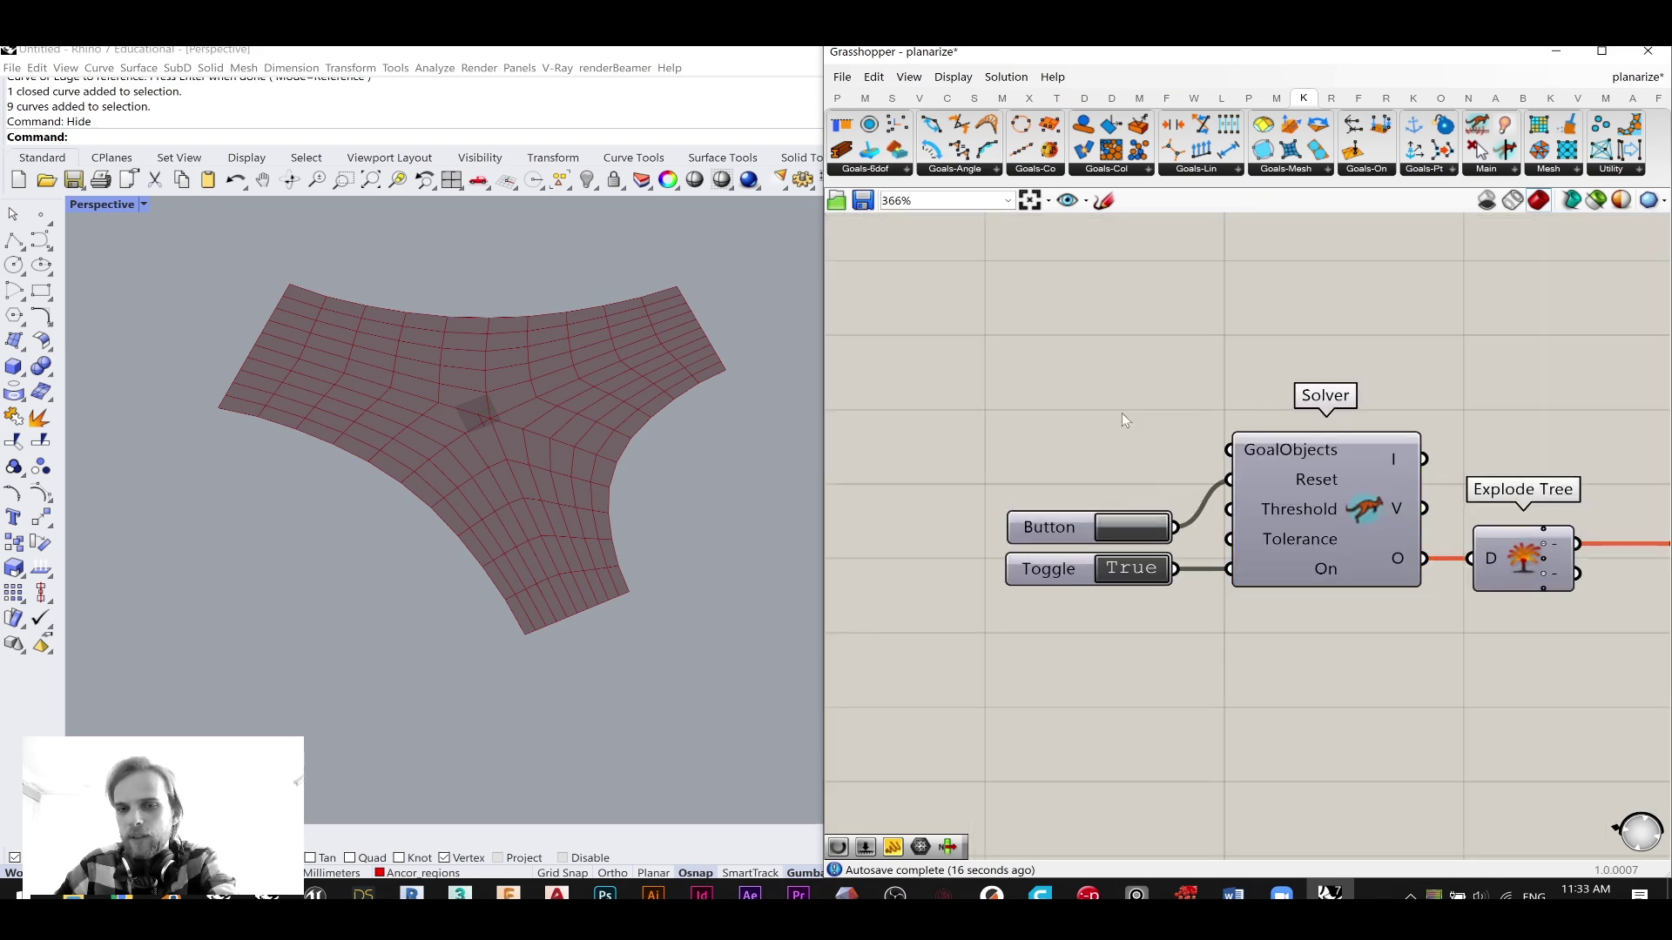
pyautogui.scroll(-2, 1219, 449)
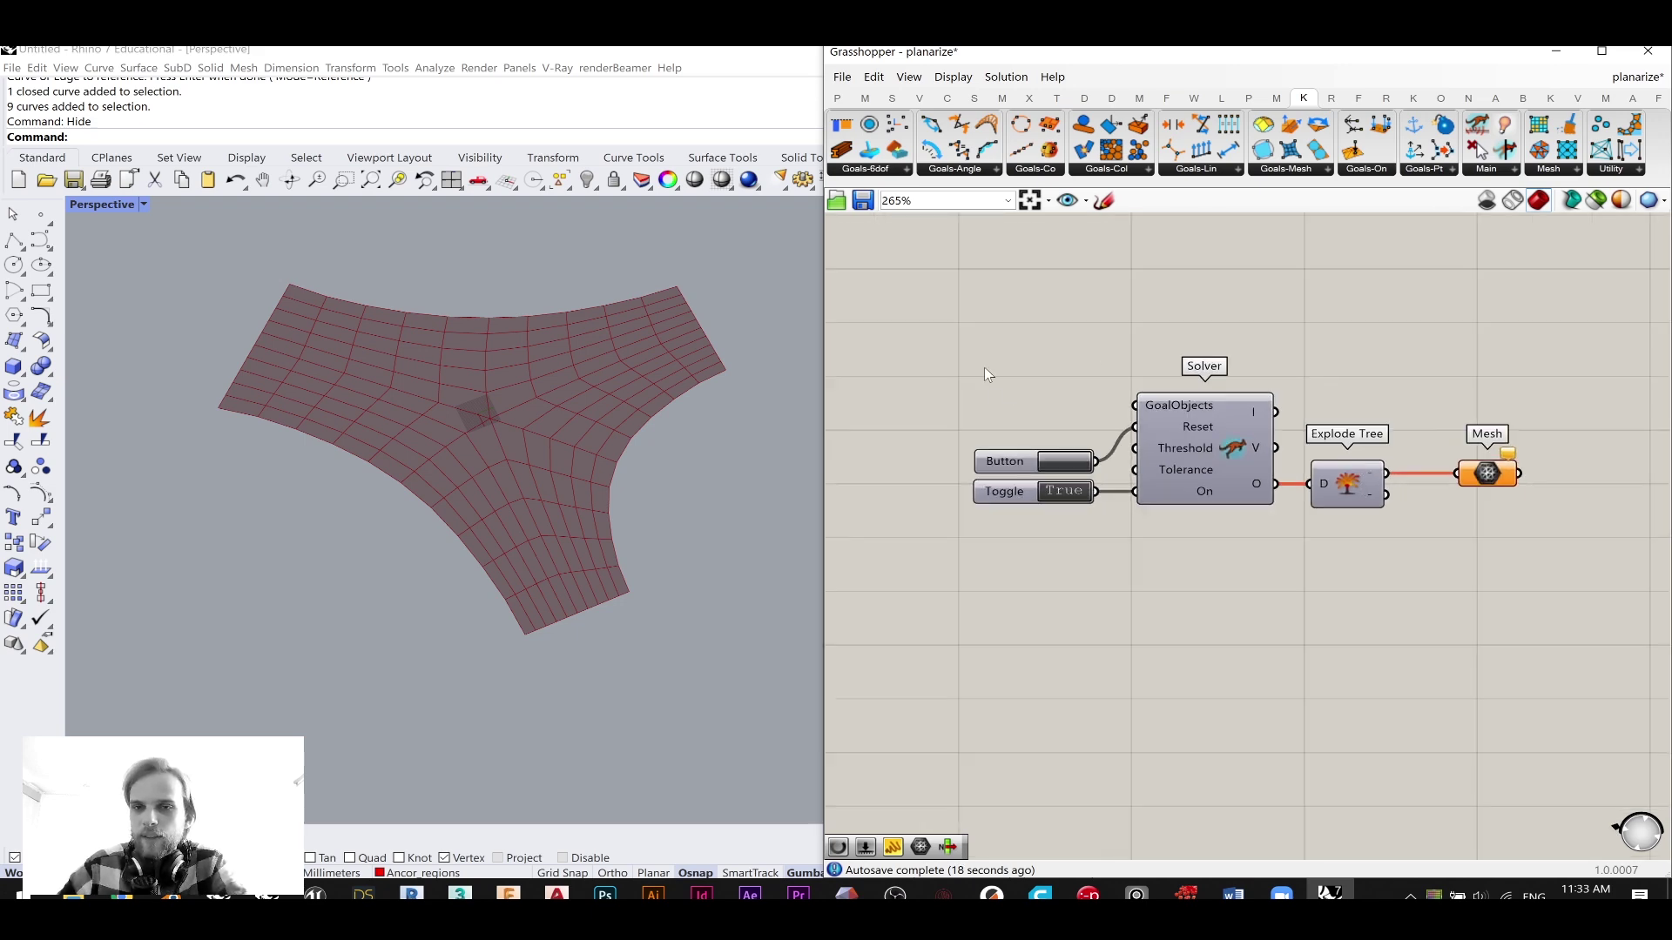
pyautogui.scroll(2, 1347, 484)
pyautogui.click(1194, 404)
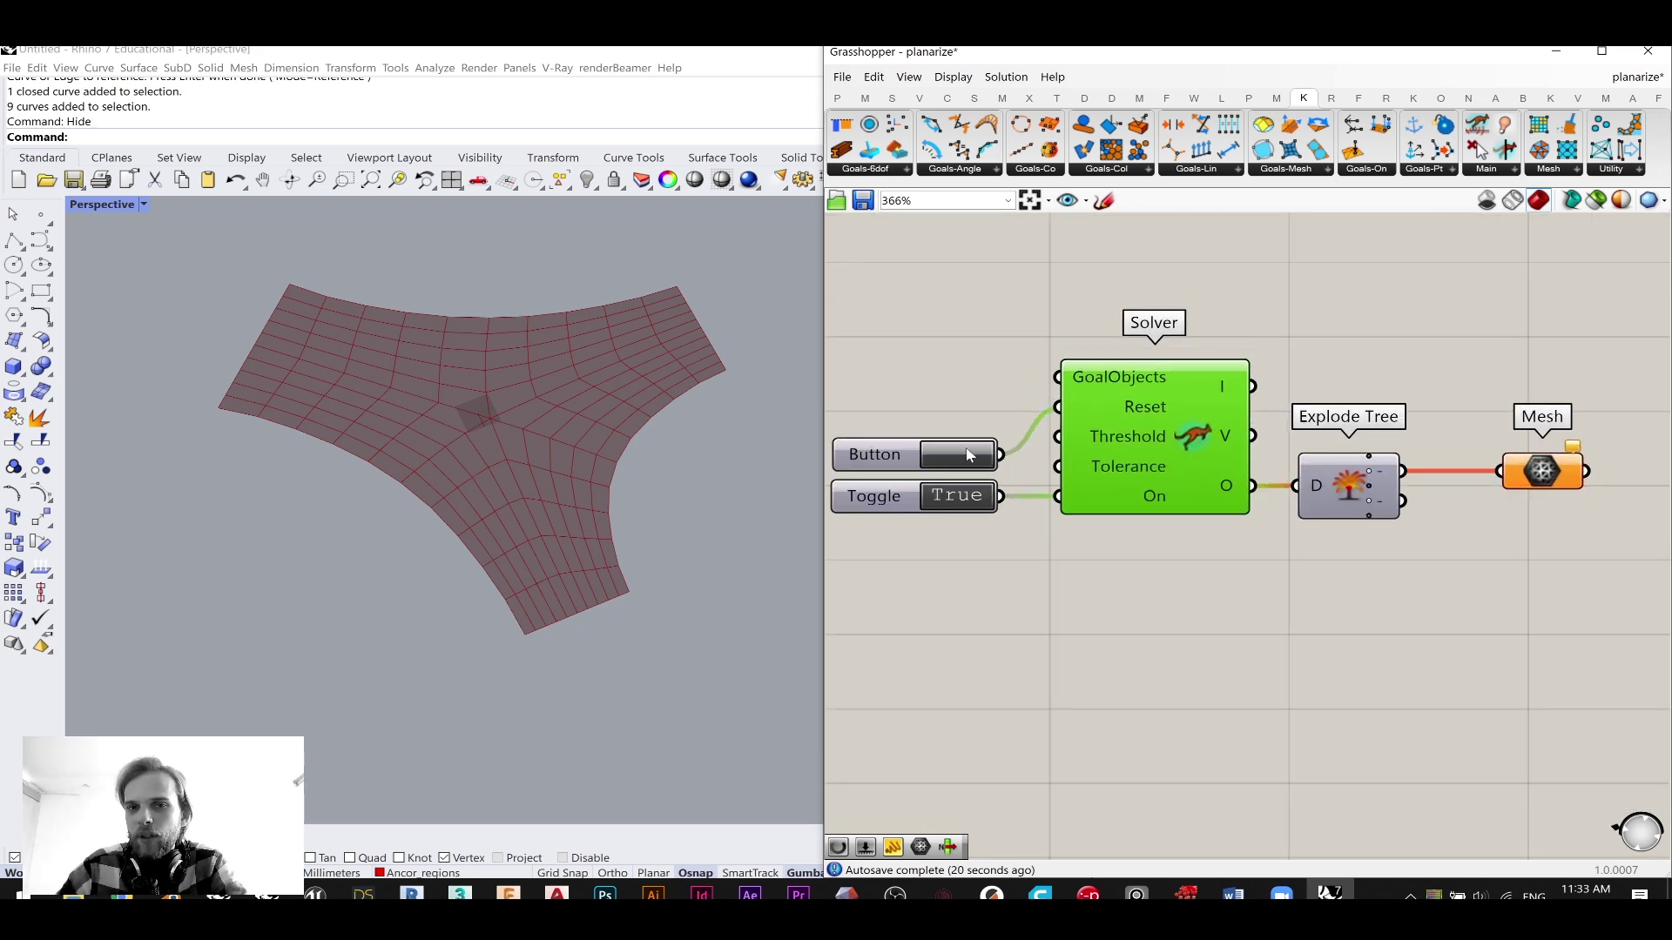
pyautogui.moveTo(1352, 507)
pyautogui.mouseDown()
pyautogui.moveTo(1364, 494)
pyautogui.moveTo(1363, 513)
pyautogui.mouseUp()
pyautogui.moveTo(1528, 485); pyautogui.dragTo(1523, 491)
pyautogui.moveTo(1357, 497); pyautogui.dragTo(1363, 490)
pyautogui.scroll(-4, 1425, 477)
pyautogui.moveTo(1529, 366); pyautogui.dragTo(1149, 514)
pyautogui.moveTo(1278, 442); pyautogui.dragTo(1512, 457)
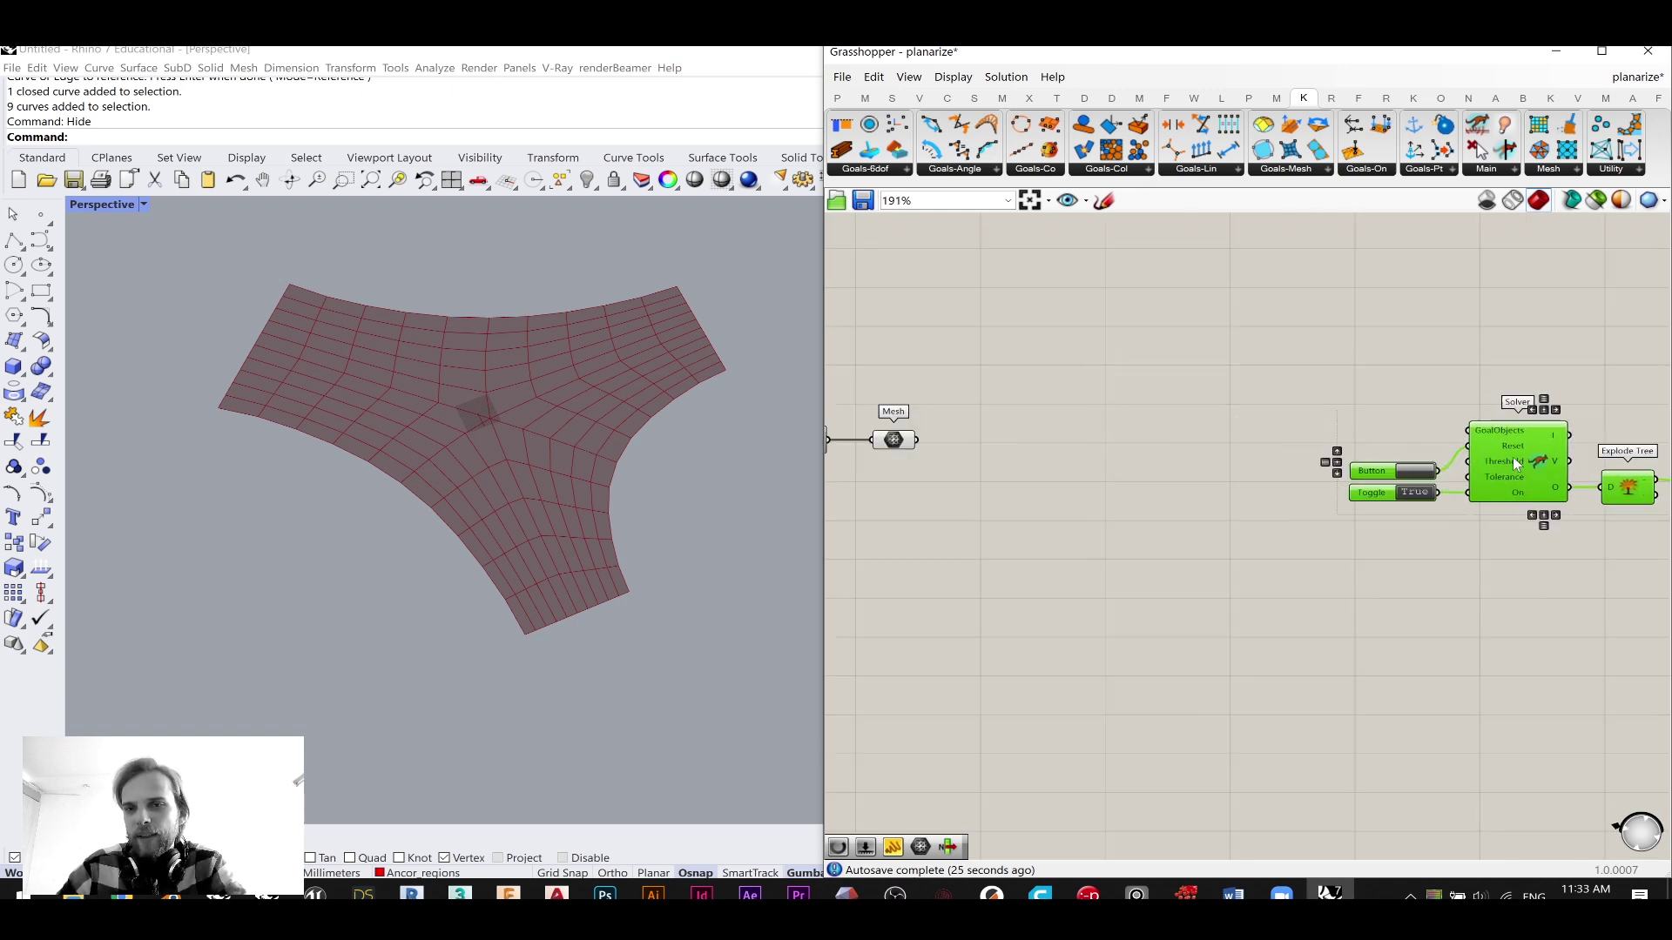
# - Add a new Entwine with two inputs and connect its result to the copied Solver's GoalObjects
pyautogui.click(1358, 314)
pyautogui.scroll(-1, 1366, 344)
pyautogui.doubleClick(1267, 379)
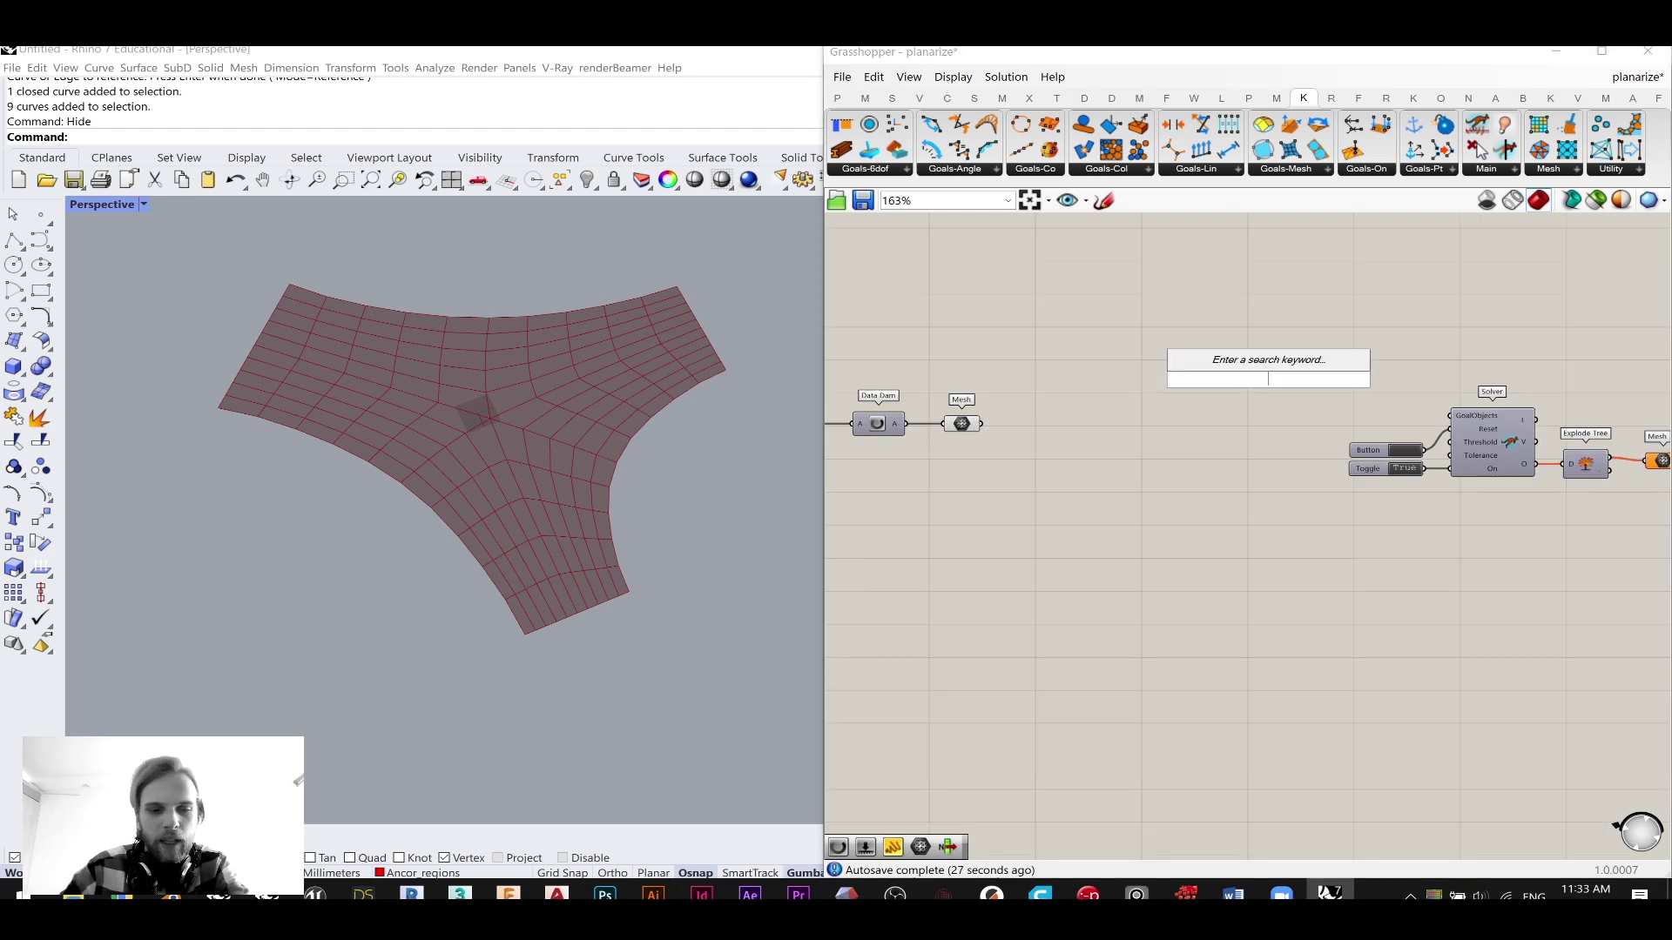
pyautogui.write('en')
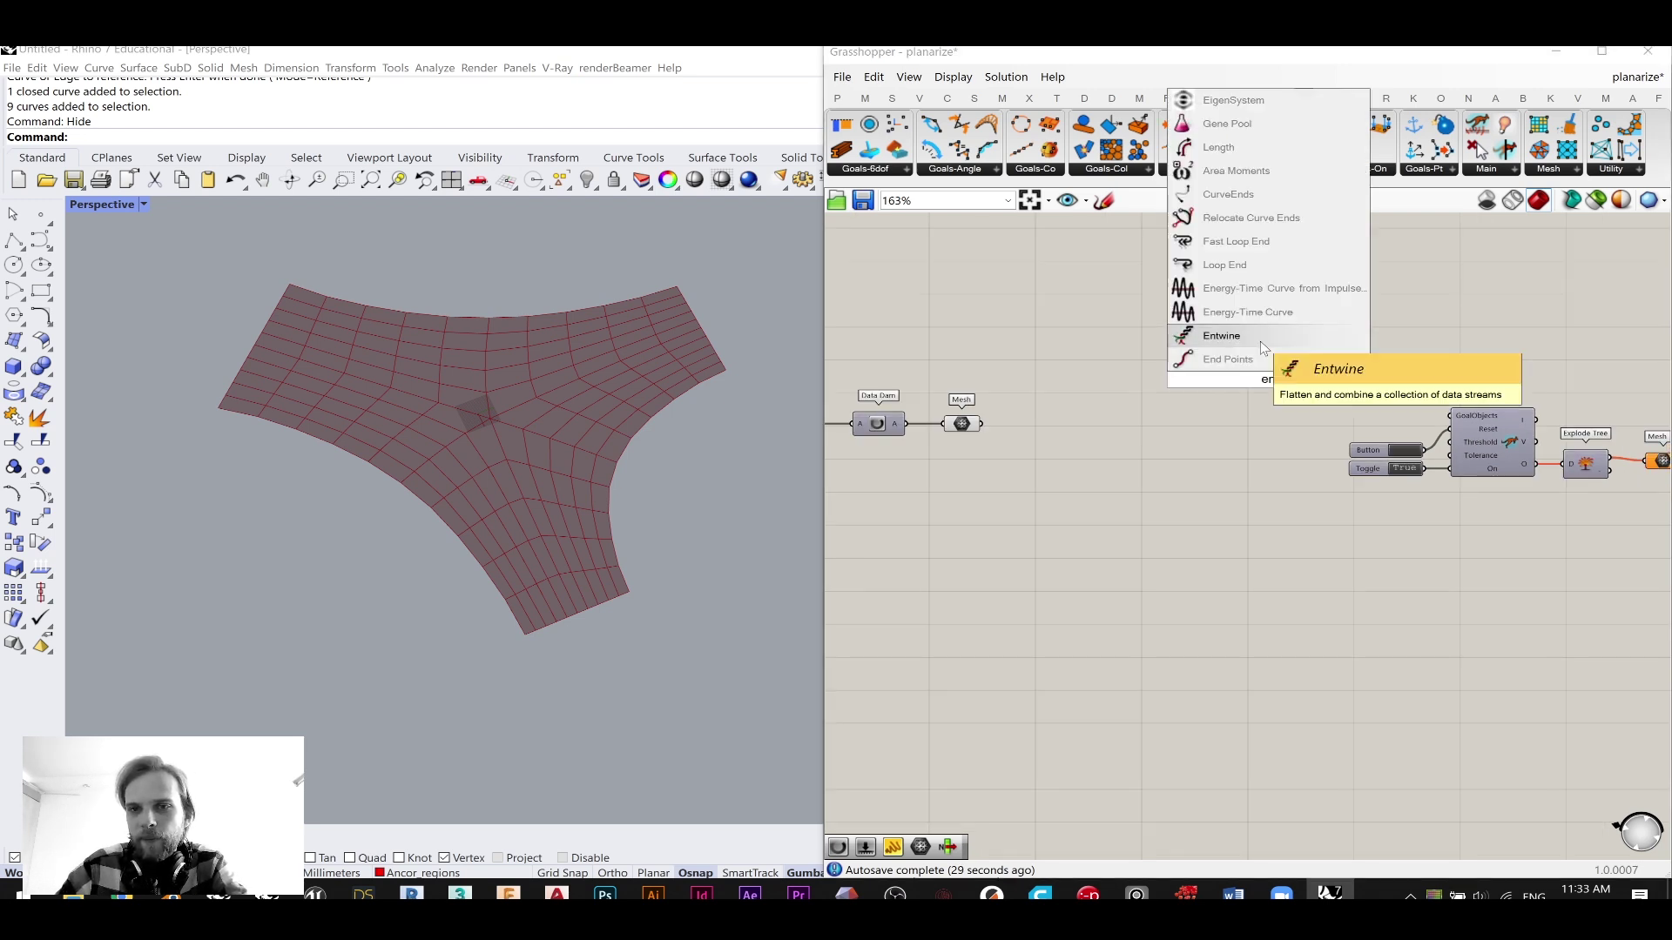
pyautogui.click(1221, 336)
pyautogui.scroll(4, 1387, 420)
pyautogui.moveTo(1320, 417); pyautogui.dragTo(1480, 400)
pyautogui.scroll(4, 1241, 432)
pyautogui.click(1232, 455)
pyautogui.scroll(-2, 1480, 401)
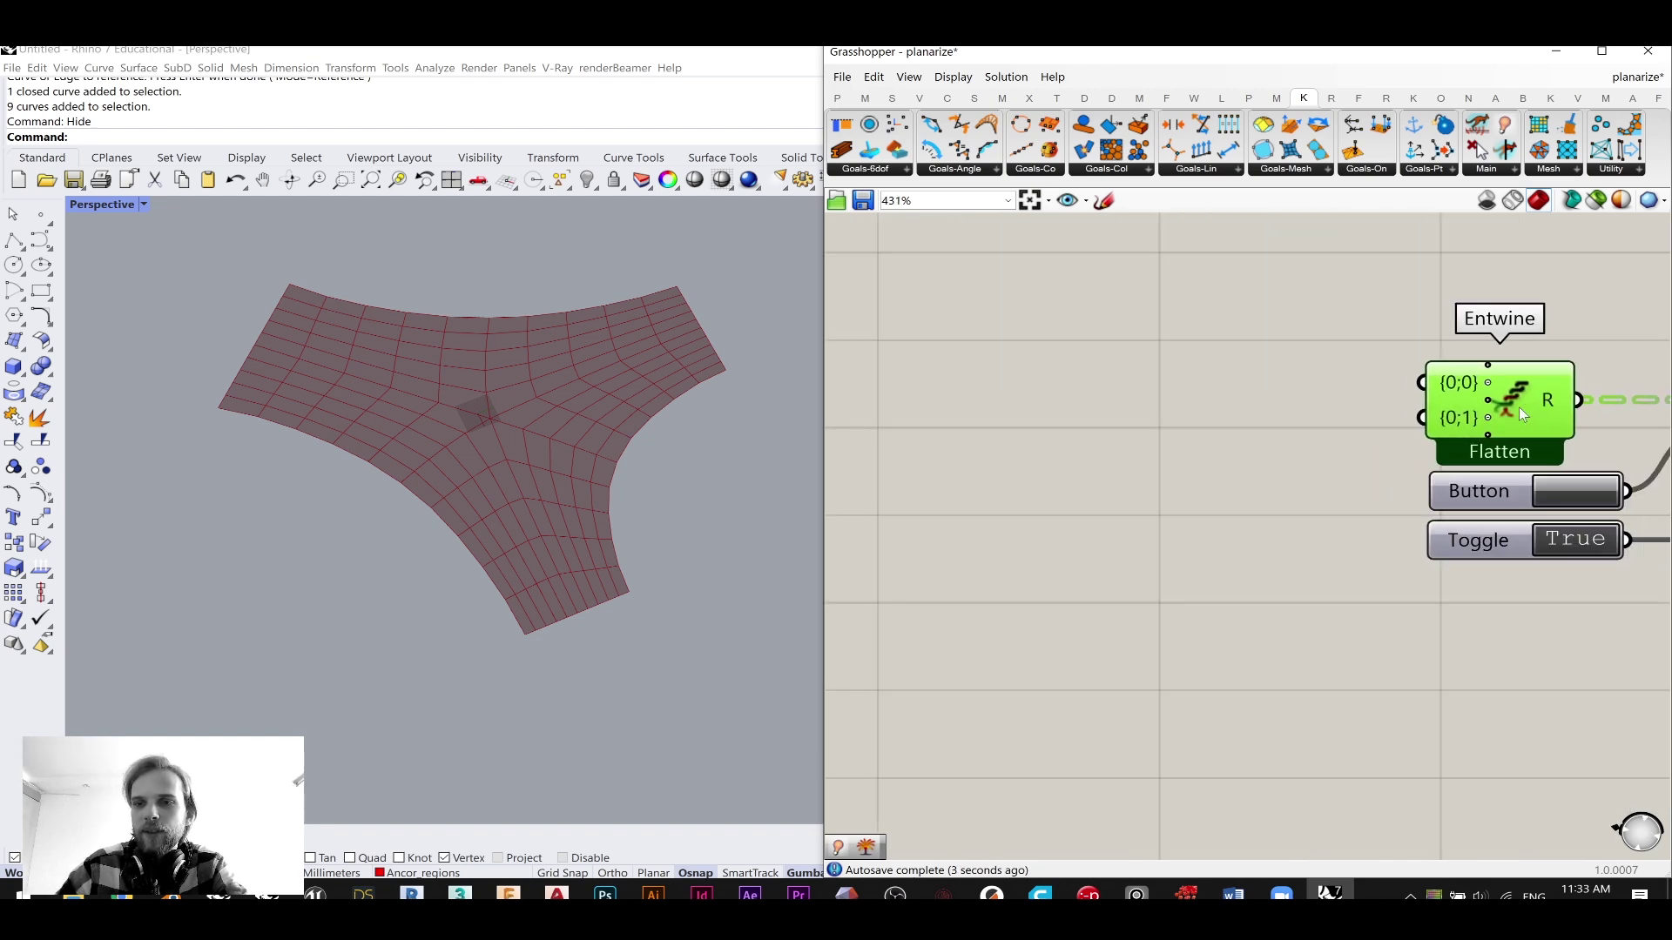
# - Add a Show goal and connect its output to the new Entwine's {0;0} input
pyautogui.moveTo(1531, 406); pyautogui.dragTo(1487, 409, button='right')
pyautogui.doubleClick(1194, 407)
pyautogui.write('show')
pyautogui.press('Return')
pyautogui.moveTo(1314, 416); pyautogui.dragTo(1378, 386)
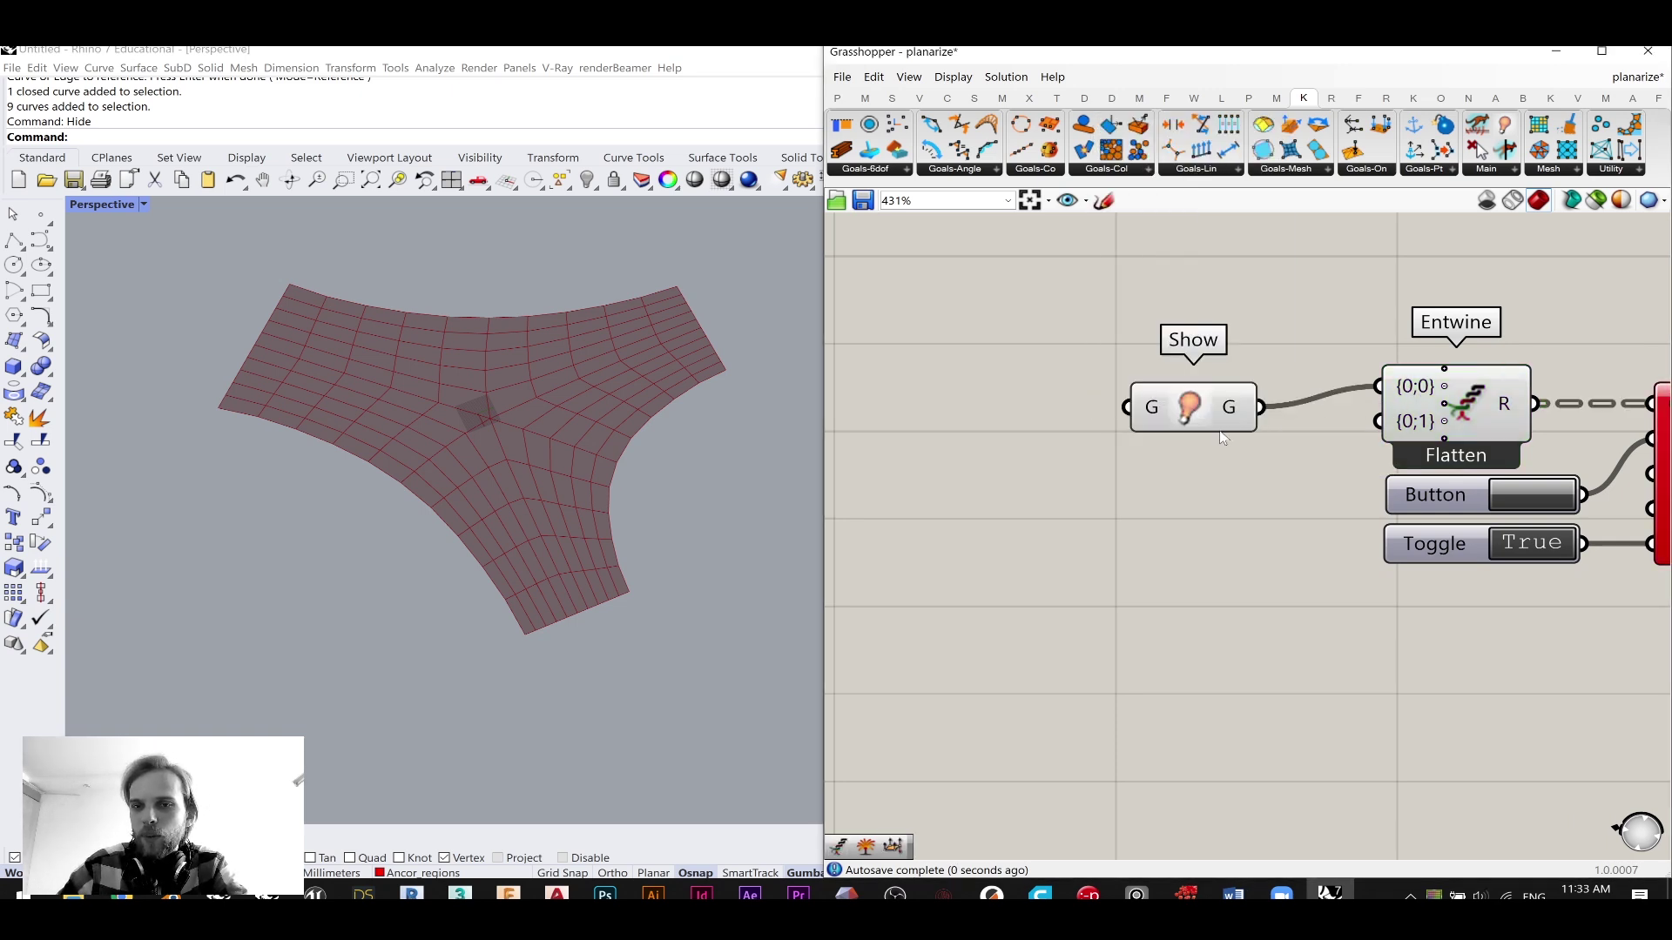
pyautogui.moveTo(1226, 415); pyautogui.dragTo(1223, 393)
# - Connect the Mesh after the Data Dam to the Show goal and place Show above the Entwine
pyautogui.scroll(-3, 1253, 421)
pyautogui.moveTo(998, 394); pyautogui.dragTo(1437, 371)
pyautogui.moveTo(1646, 393); pyautogui.dragTo(1376, 399, button='right')
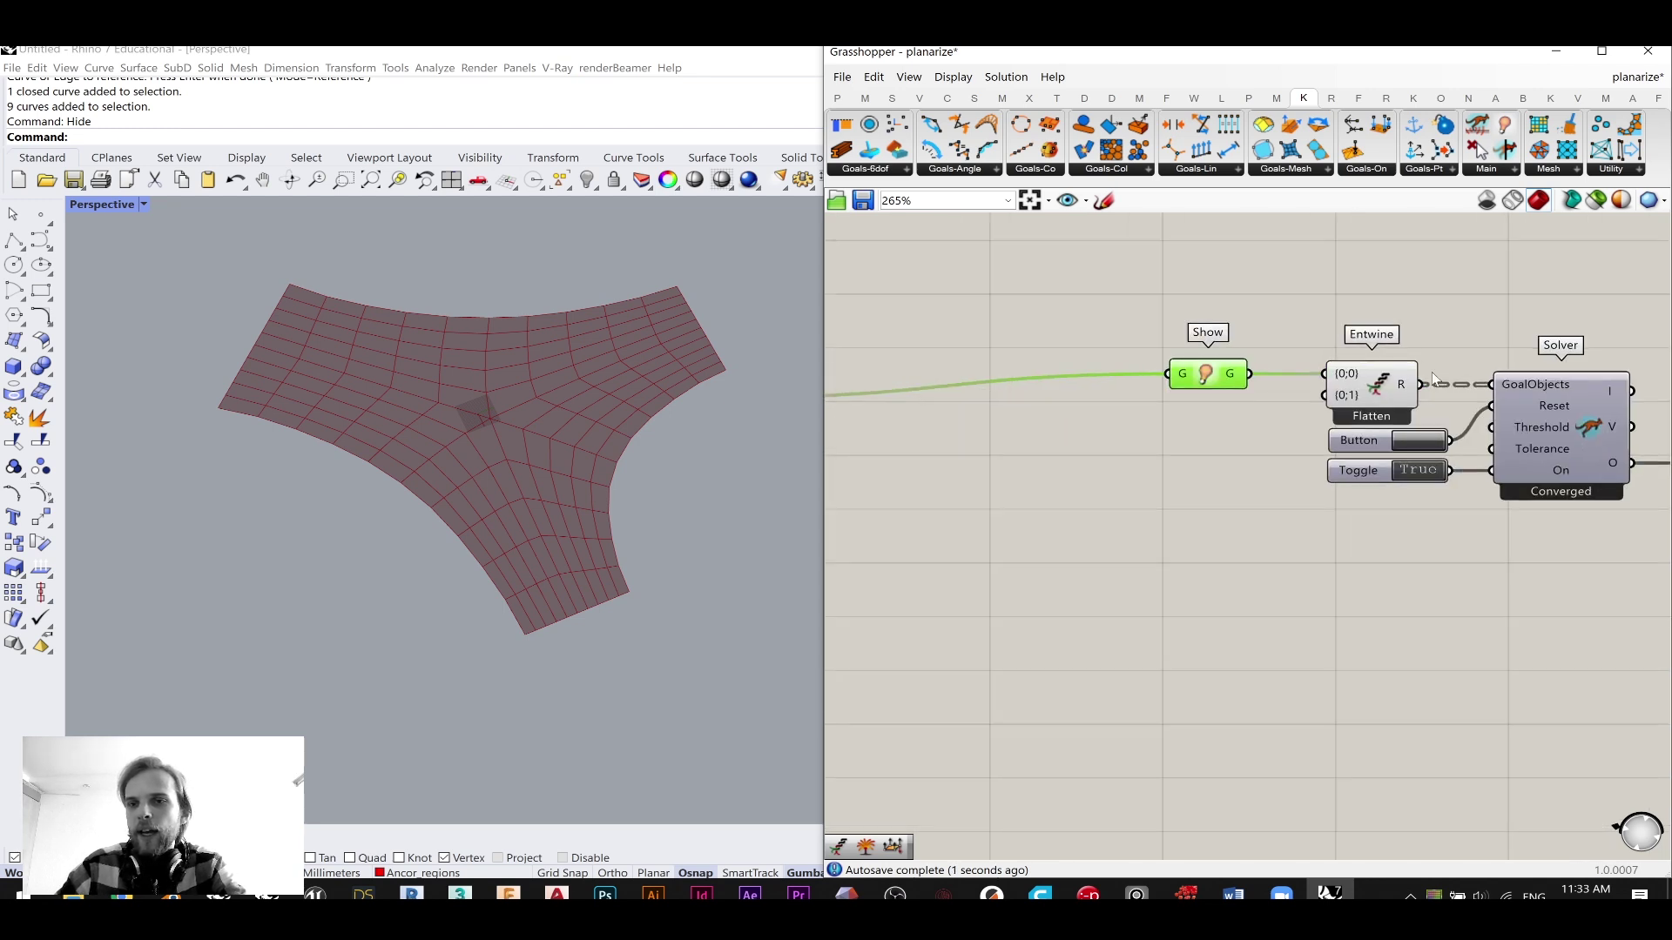
pyautogui.scroll(3, 1430, 377)
pyautogui.moveTo(1072, 383); pyautogui.dragTo(1059, 294)
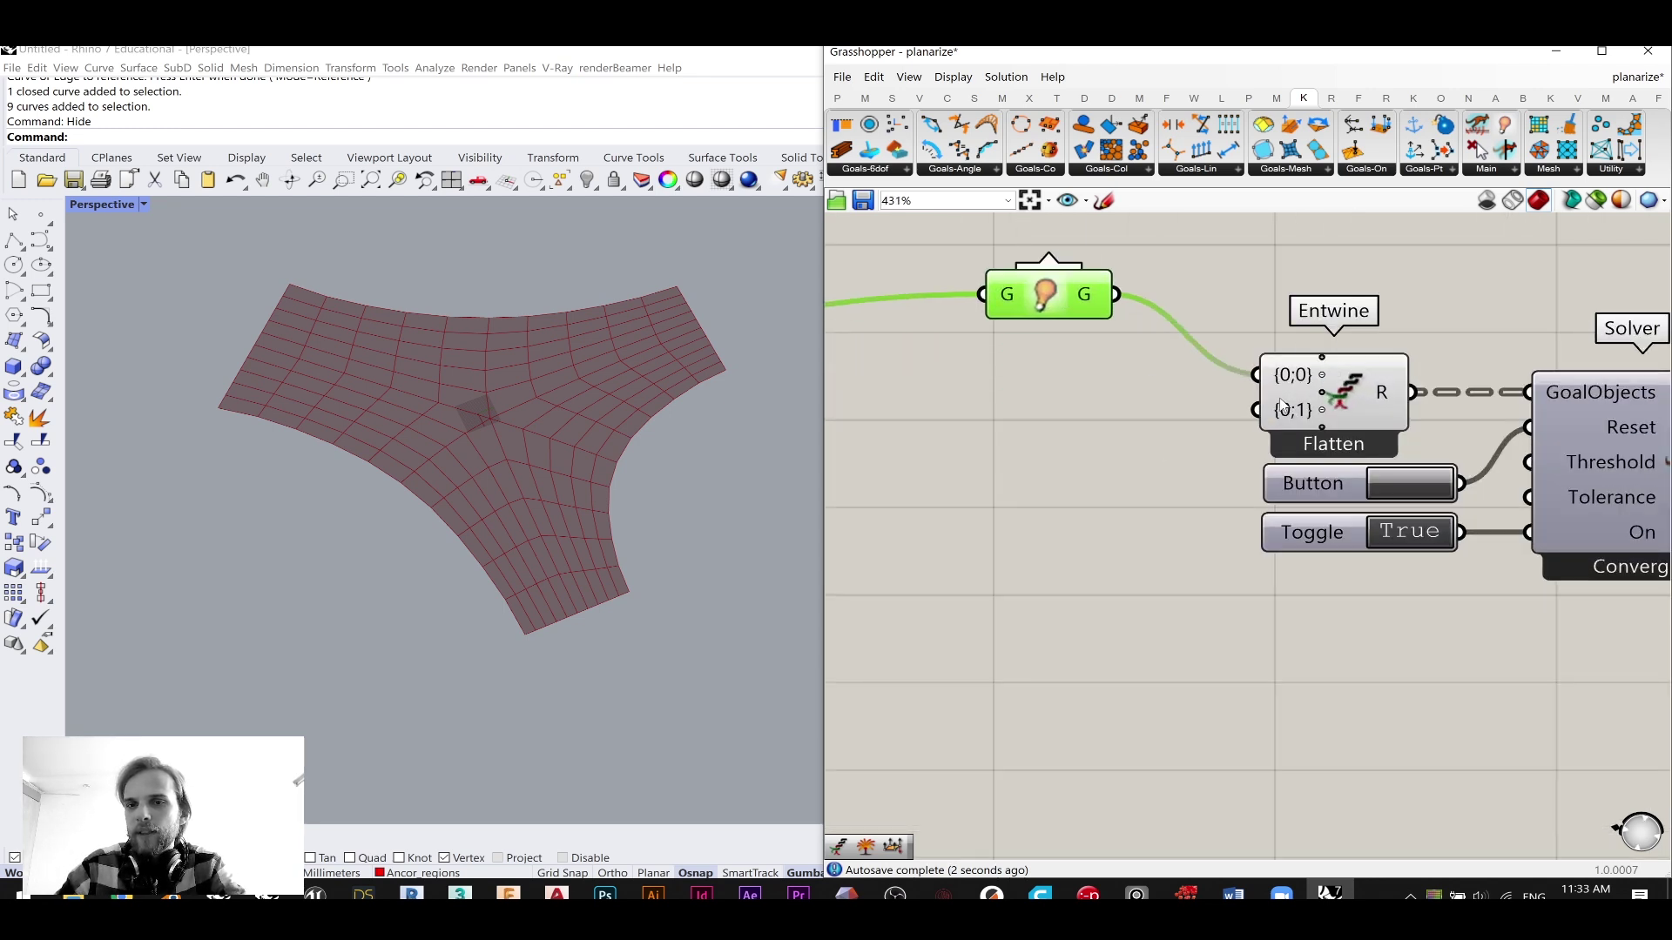
pyautogui.click(1049, 473)
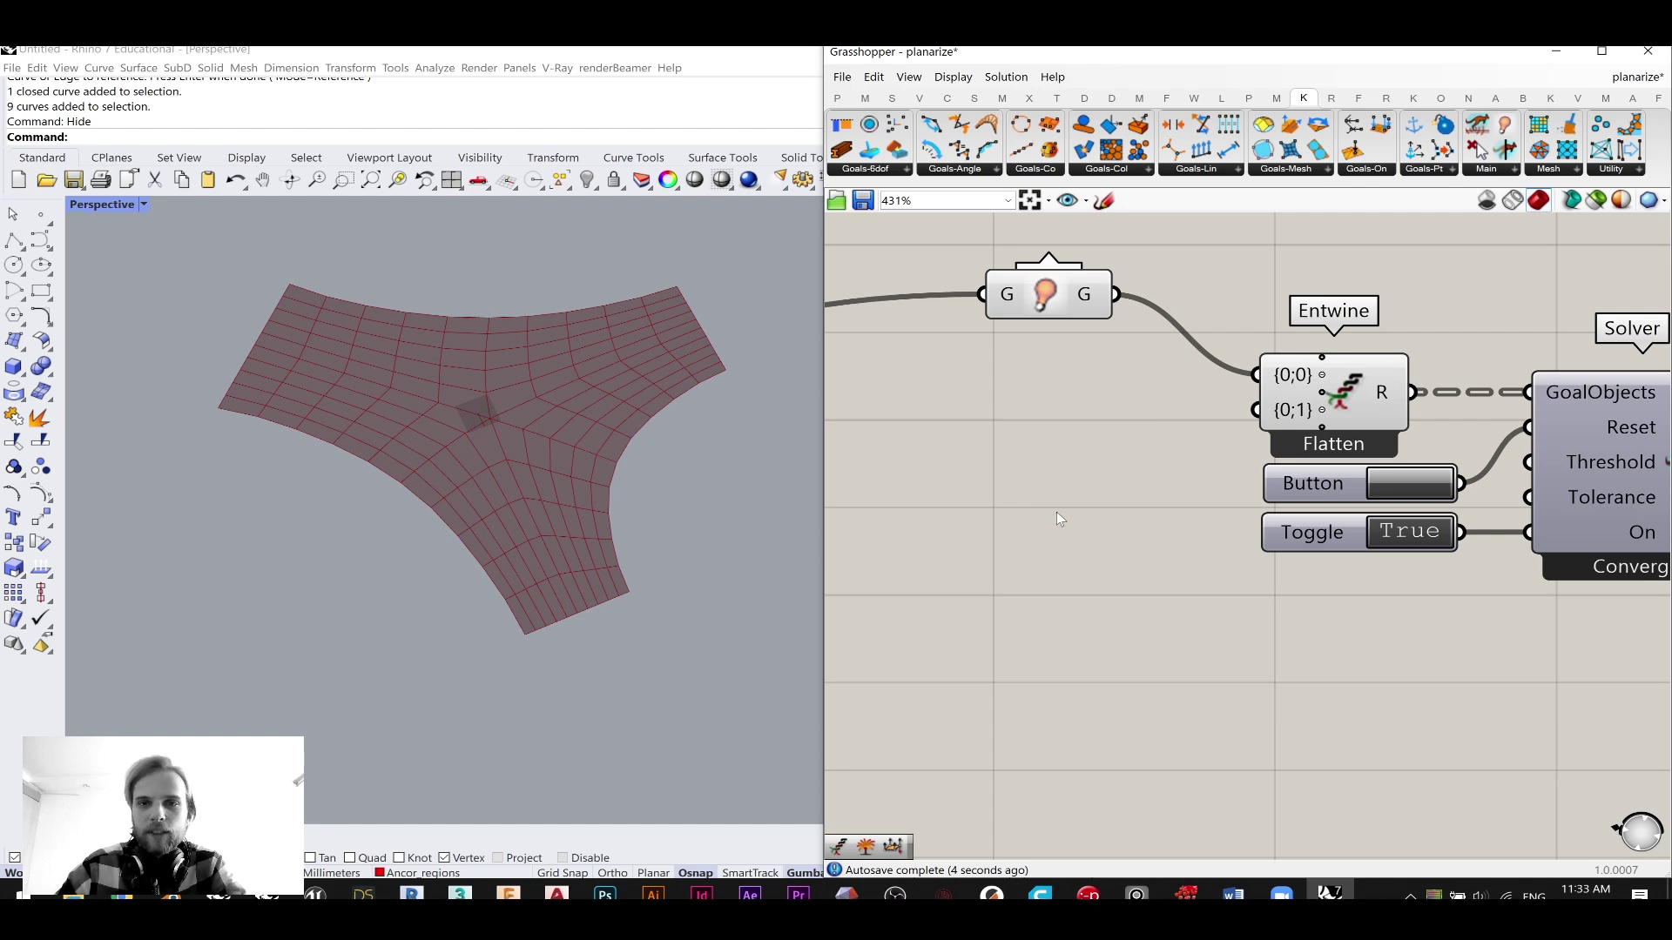
# - Copy the anchor components, from Weaverbird's Vertices and Curve through Point in Curves and Cull Pattern to Anchor, into the new solver definition
pyautogui.scroll(-3, 1141, 482)
pyautogui.scroll(-4, 1132, 484)
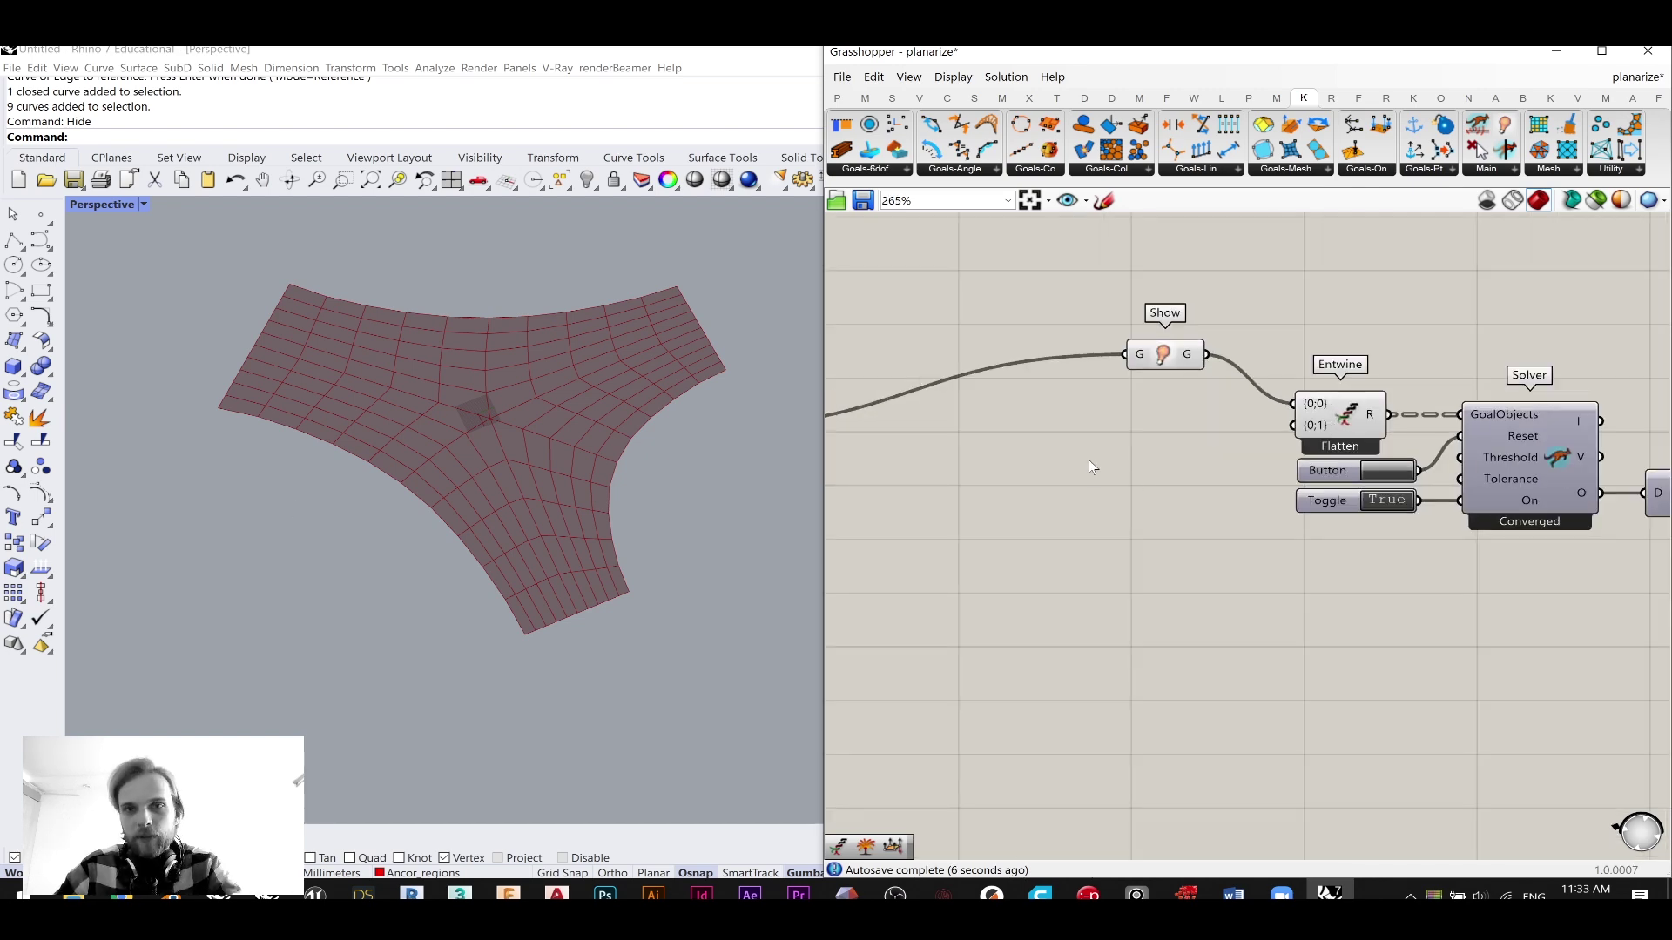
pyautogui.moveTo(1016, 491); pyautogui.dragTo(1245, 440, button='right')
pyautogui.scroll(-3, 1158, 444)
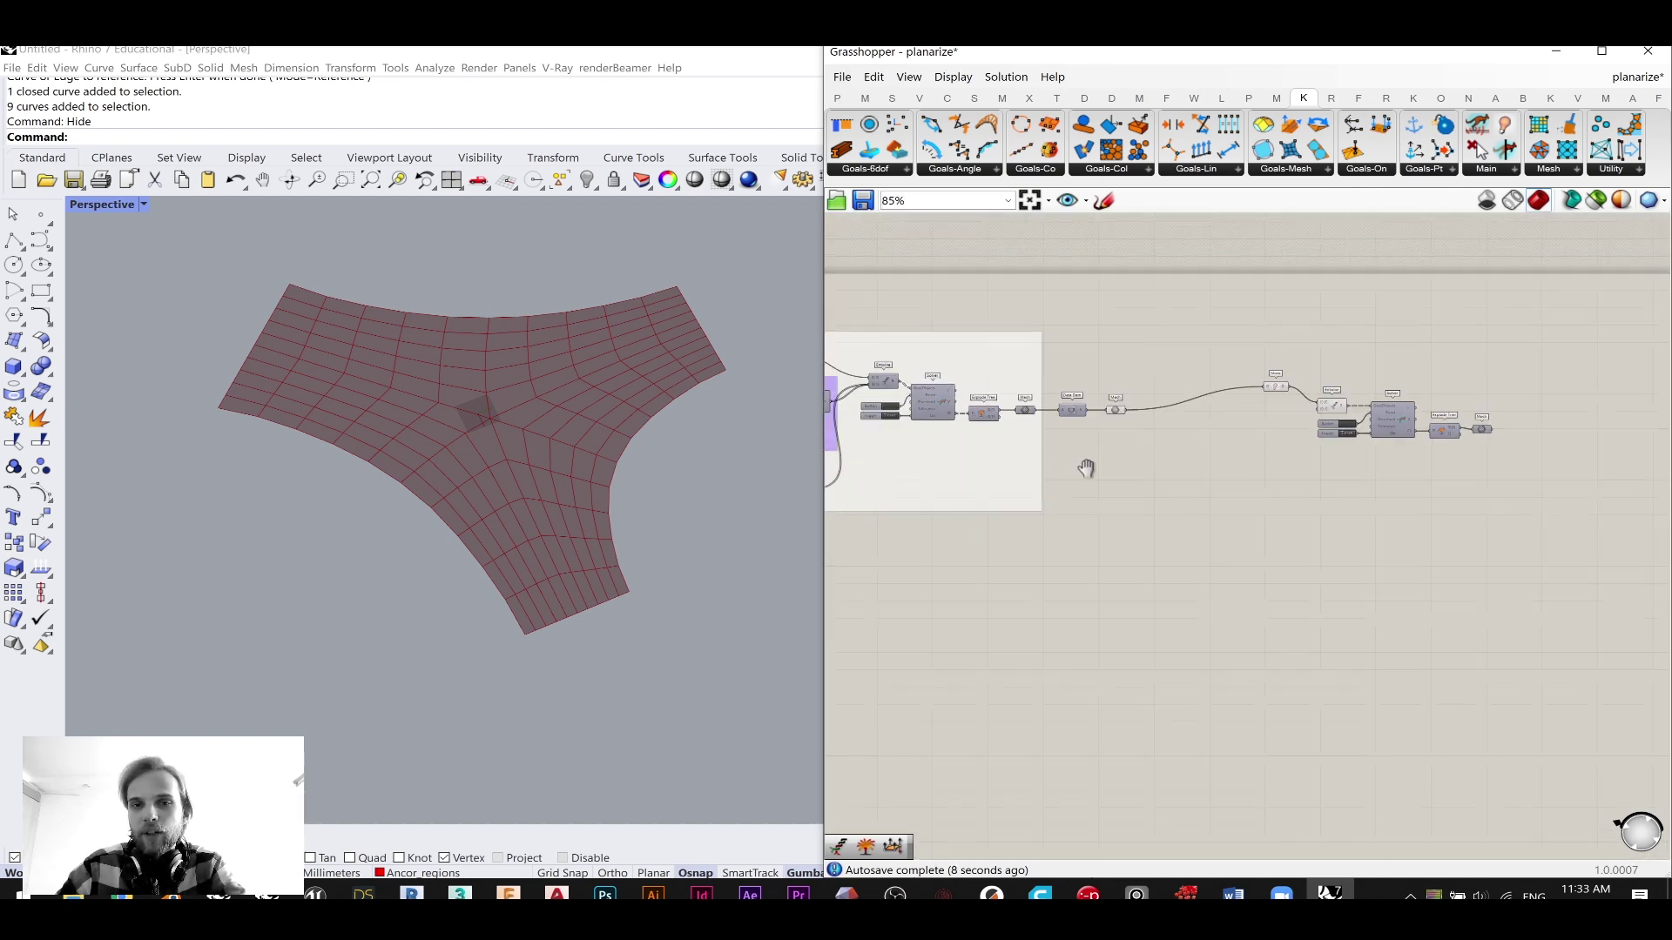
pyautogui.moveTo(1041, 488); pyautogui.dragTo(1274, 488, button='right')
pyautogui.scroll(9, 905, 432)
pyautogui.scroll(-3, 1038, 376)
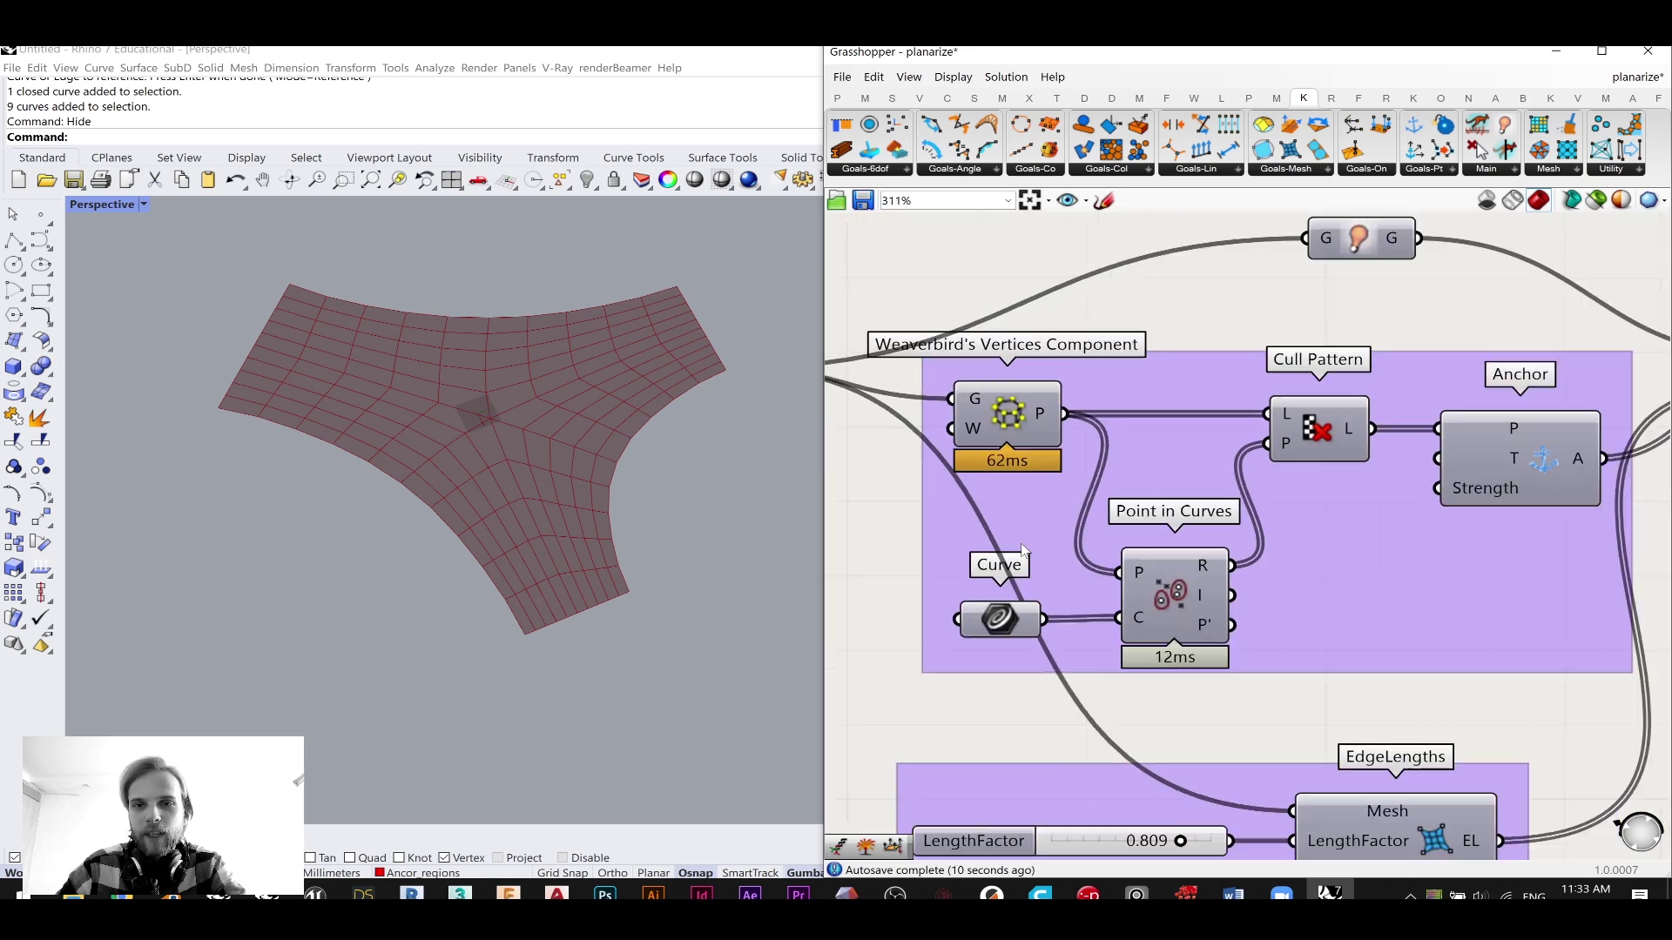
pyautogui.click(973, 393)
pyautogui.keyDown('shift'); pyautogui.click(956, 549); pyautogui.keyUp('shift')
pyautogui.keyDown('shift'); pyautogui.click(1106, 533); pyautogui.keyUp('shift')
pyautogui.keyDown('shift'); pyautogui.click(1198, 400); pyautogui.keyUp('shift')
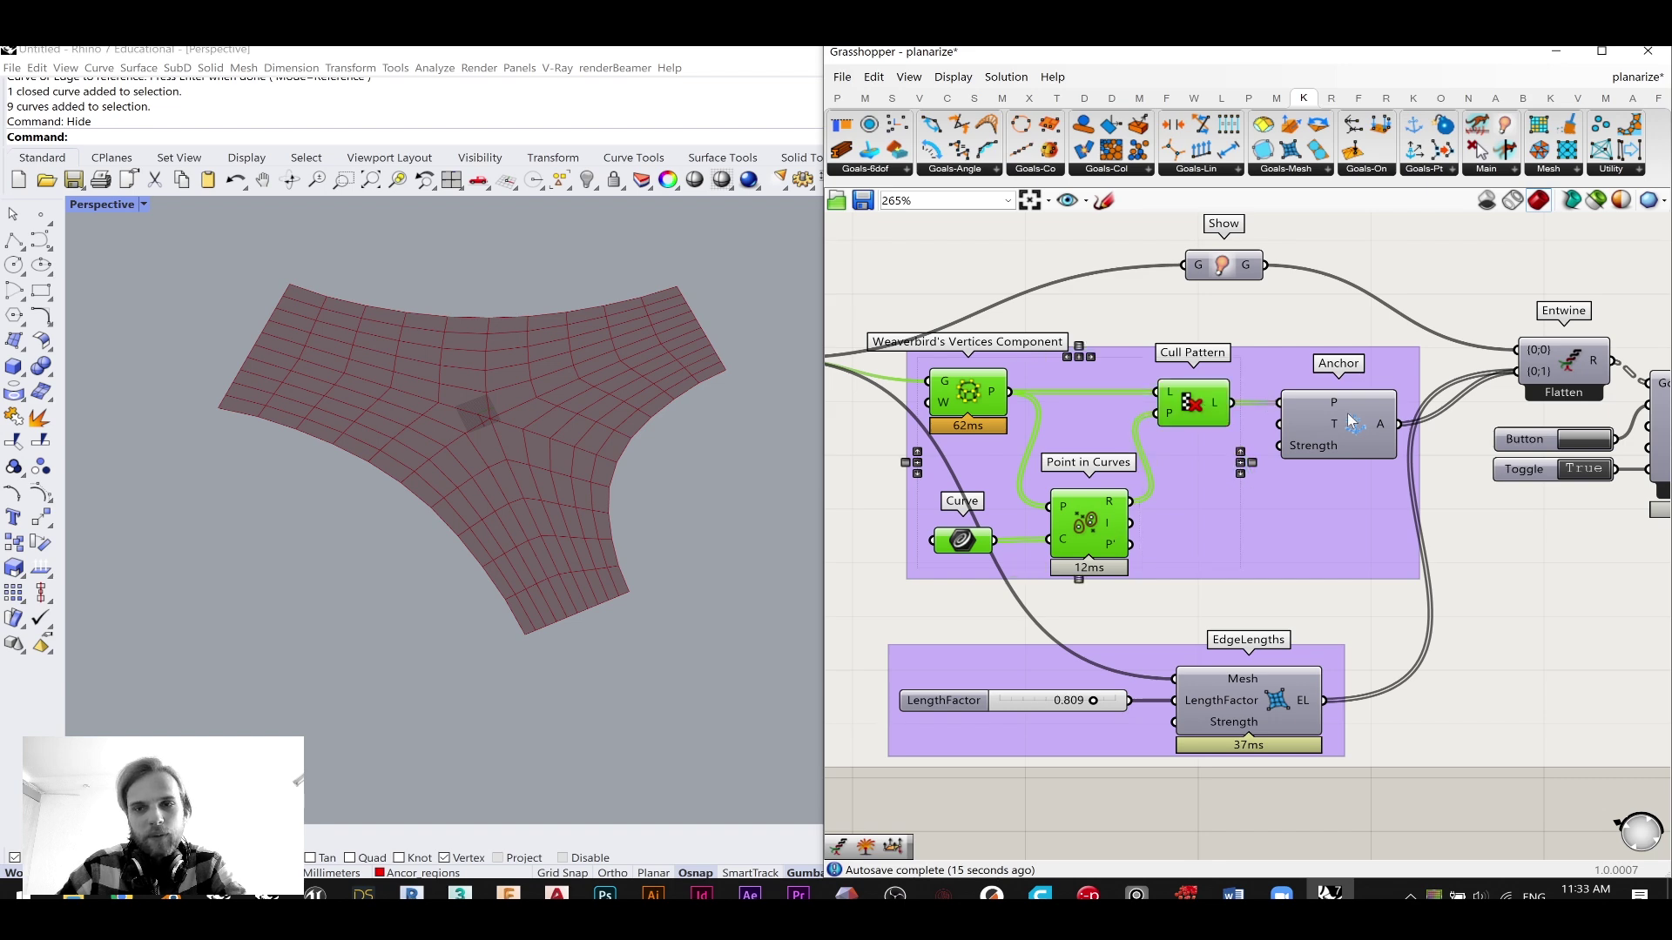
pyautogui.scroll(-8, 1157, 440)
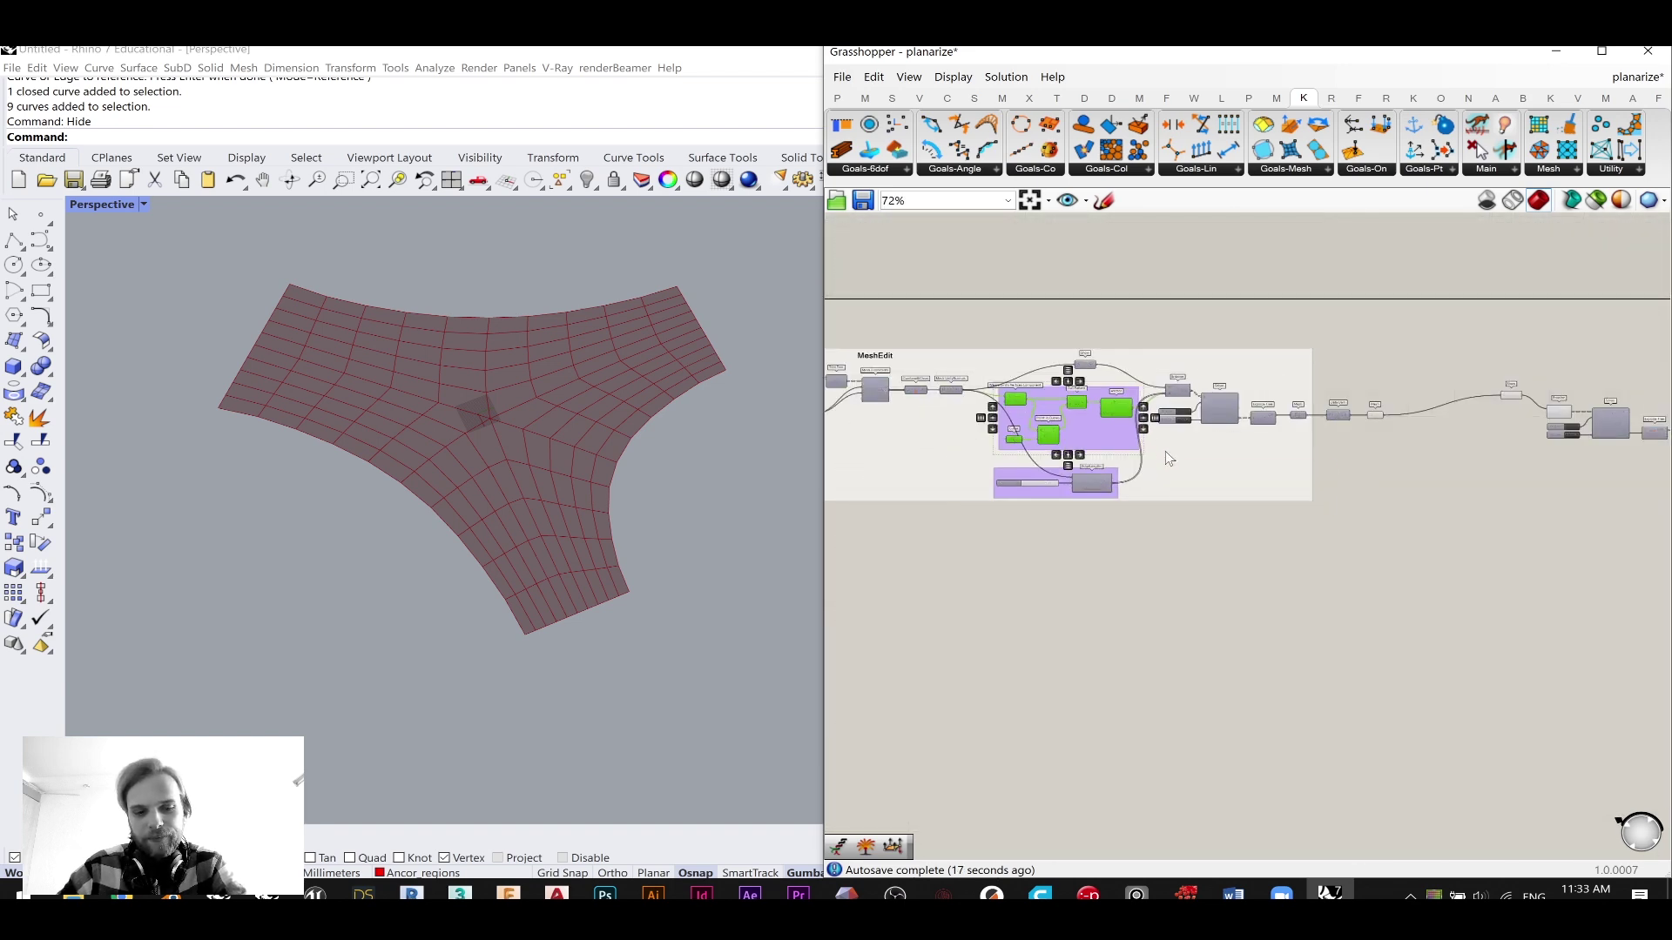
pyautogui.scroll(1, 1119, 415)
pyautogui.moveTo(1196, 420); pyautogui.dragTo(1099, 404, button='right')
pyautogui.keyDown('alt'); pyautogui.moveTo(1003, 392); pyautogui.dragTo(1441, 470); pyautogui.keyUp('alt')
pyautogui.scroll(3, 1471, 495)
# - Connect the Mesh after the Data Dam to the copied Weaverbird's Vertices component and tidy the copied components' positions
pyautogui.click(1264, 439)
pyautogui.scroll(3, 1264, 439)
pyautogui.moveTo(1247, 310); pyautogui.dragTo(1186, 457)
pyautogui.scroll(-2, 1407, 418)
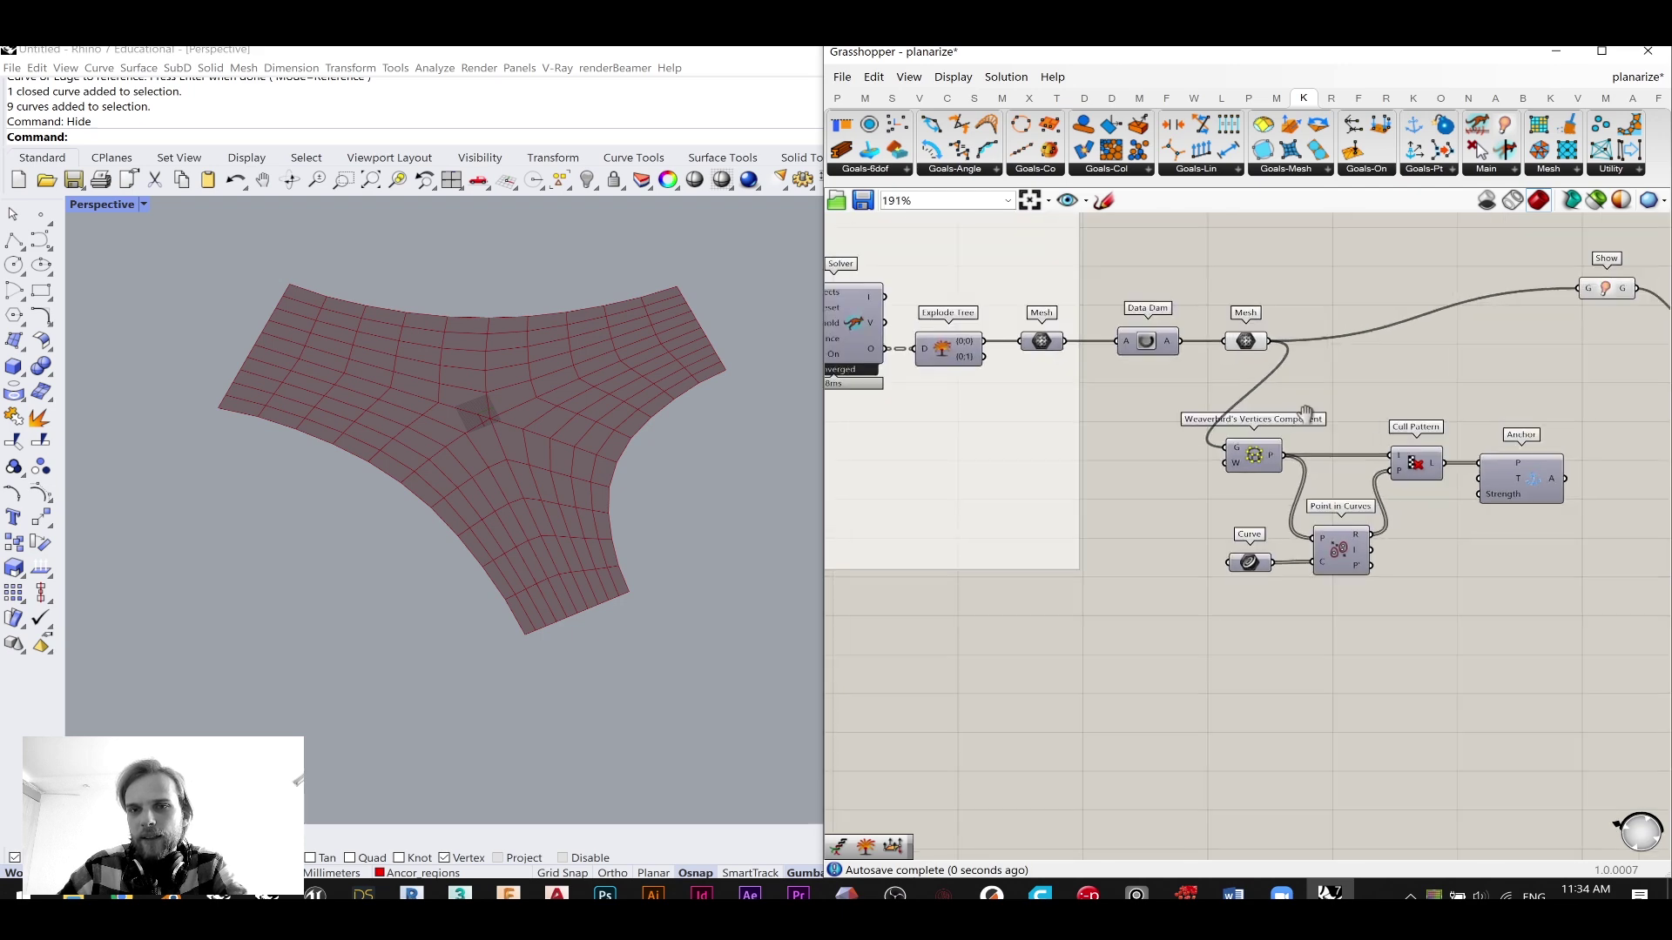
pyautogui.scroll(3, 1355, 326)
pyautogui.moveTo(1172, 356)
pyautogui.mouseDown()
pyautogui.moveTo(1132, 363)
pyautogui.moveTo(1158, 355)
pyautogui.mouseUp()
pyautogui.moveTo(1198, 575); pyautogui.dragTo(1207, 565)
pyautogui.click(1277, 468)
# - Connect the copied Anchor's output to the {0;1} input of the new Entwine
pyautogui.scroll(-5, 1287, 481)
pyautogui.scroll(2, 1476, 622)
pyautogui.moveTo(1512, 651); pyautogui.dragTo(1213, 426)
pyautogui.click(1401, 501)
pyautogui.scroll(3, 1430, 510)
pyautogui.moveTo(1400, 502); pyautogui.dragTo(1335, 596, button='right')
pyautogui.moveTo(1282, 553); pyautogui.dragTo(1404, 406)
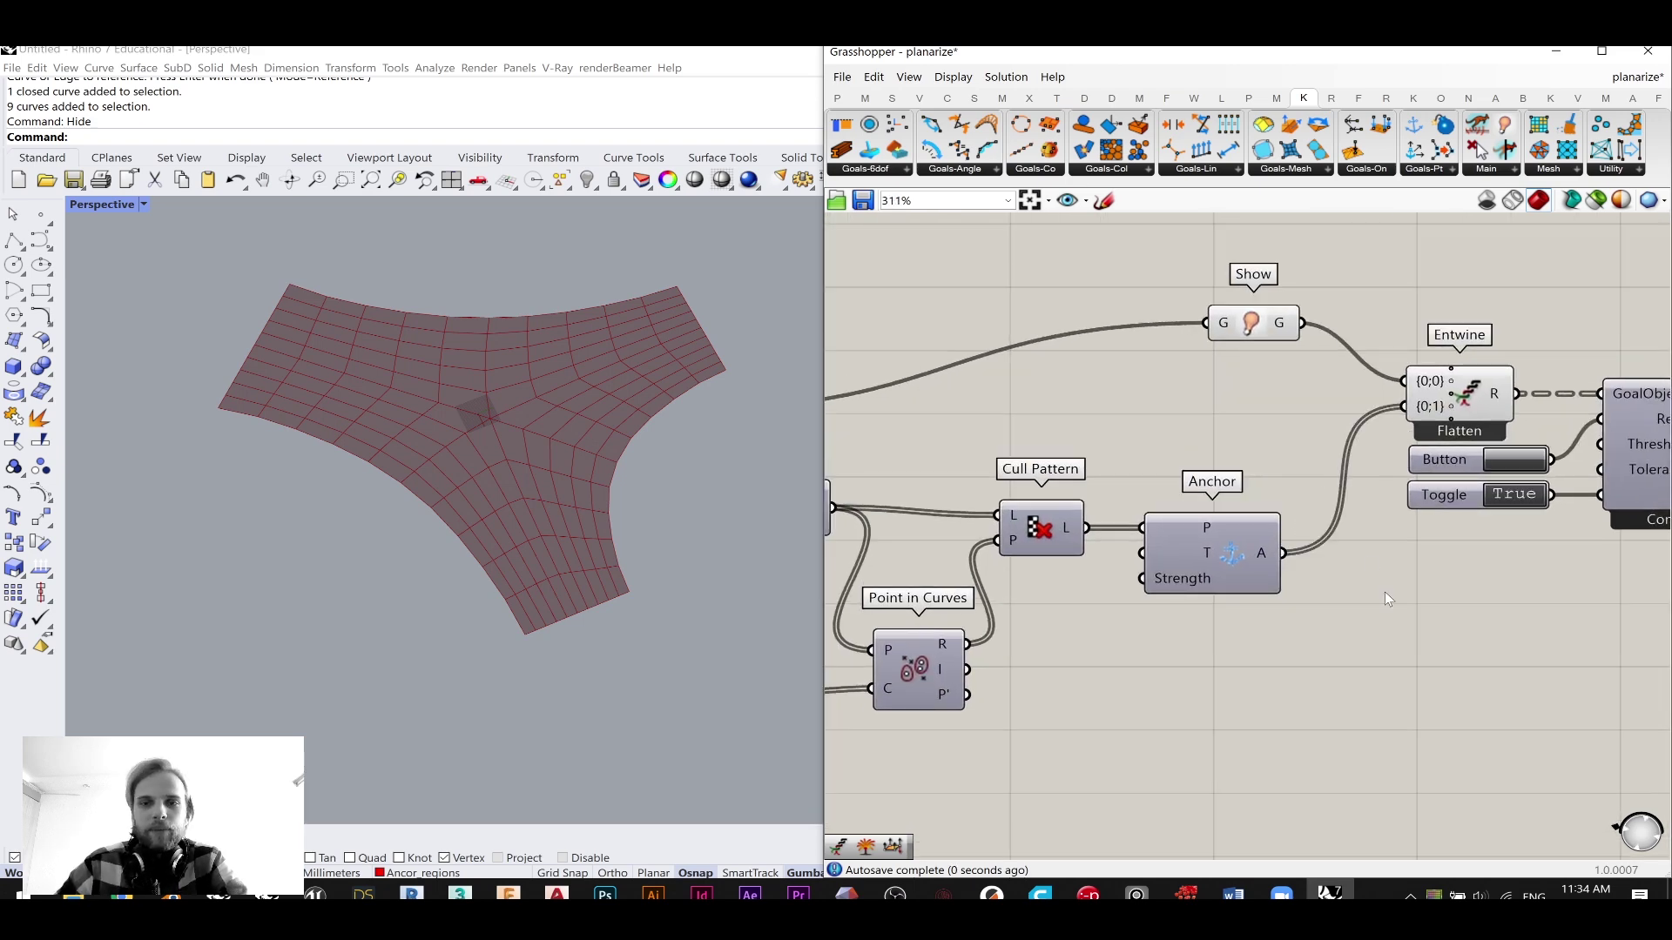
# - Group the copied anchor components and shift the group slightly
pyautogui.scroll(-3, 1384, 592)
pyautogui.moveTo(1415, 633); pyautogui.dragTo(1098, 419)
pyautogui.middleClick(1109, 419)
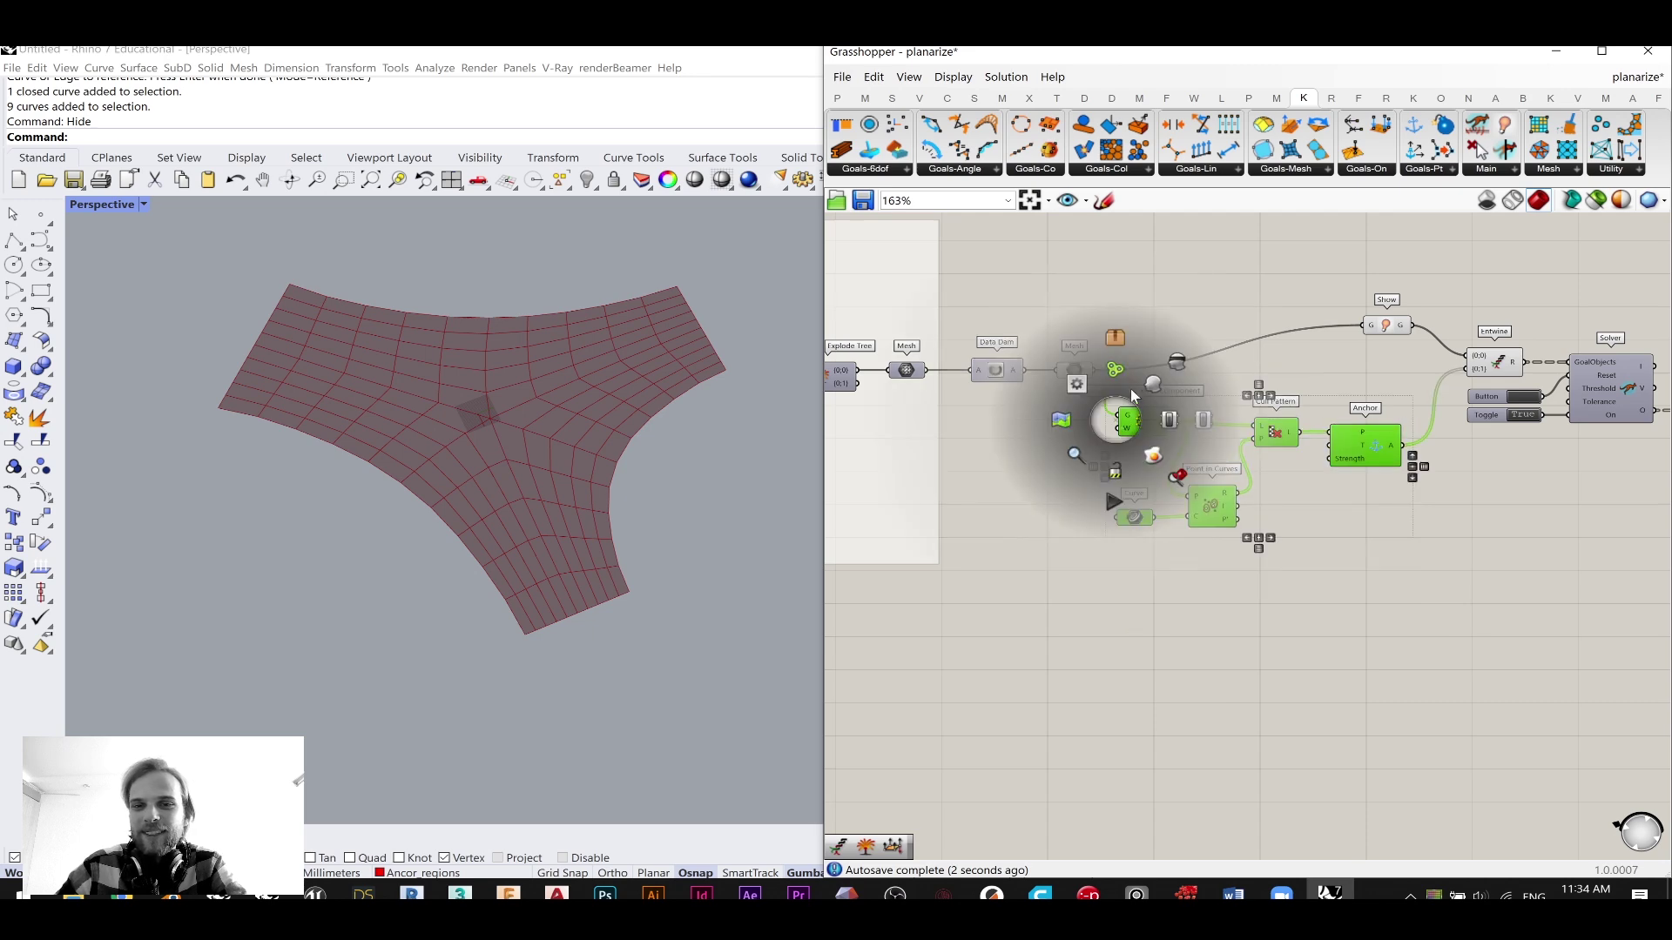
pyautogui.click(1154, 346)
pyautogui.click(1180, 323)
pyautogui.moveTo(1354, 495); pyautogui.dragTo(1376, 486)
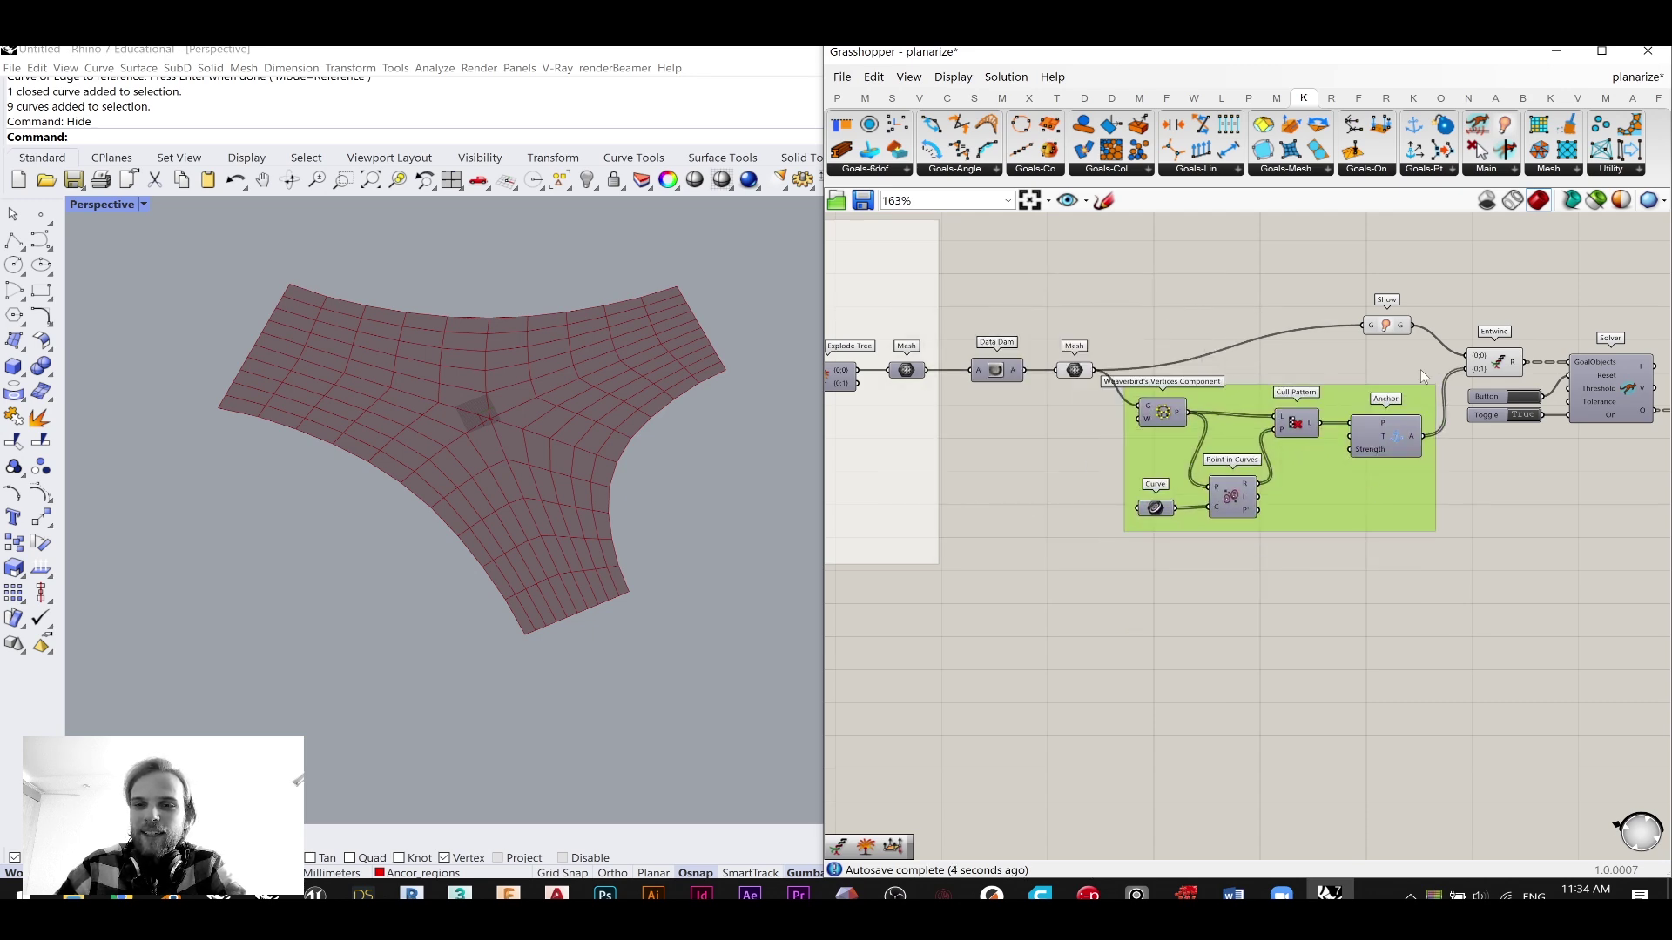
# - Move the copied anchor group together with the Show and solver components farther from the Data Dam's Mesh
pyautogui.scroll(-2, 993, 444)
pyautogui.scroll(1, 993, 444)
pyautogui.moveTo(993, 444); pyautogui.dragTo(1404, 461, button='right')
pyautogui.moveTo(1024, 411); pyautogui.dragTo(1340, 459, button='right')
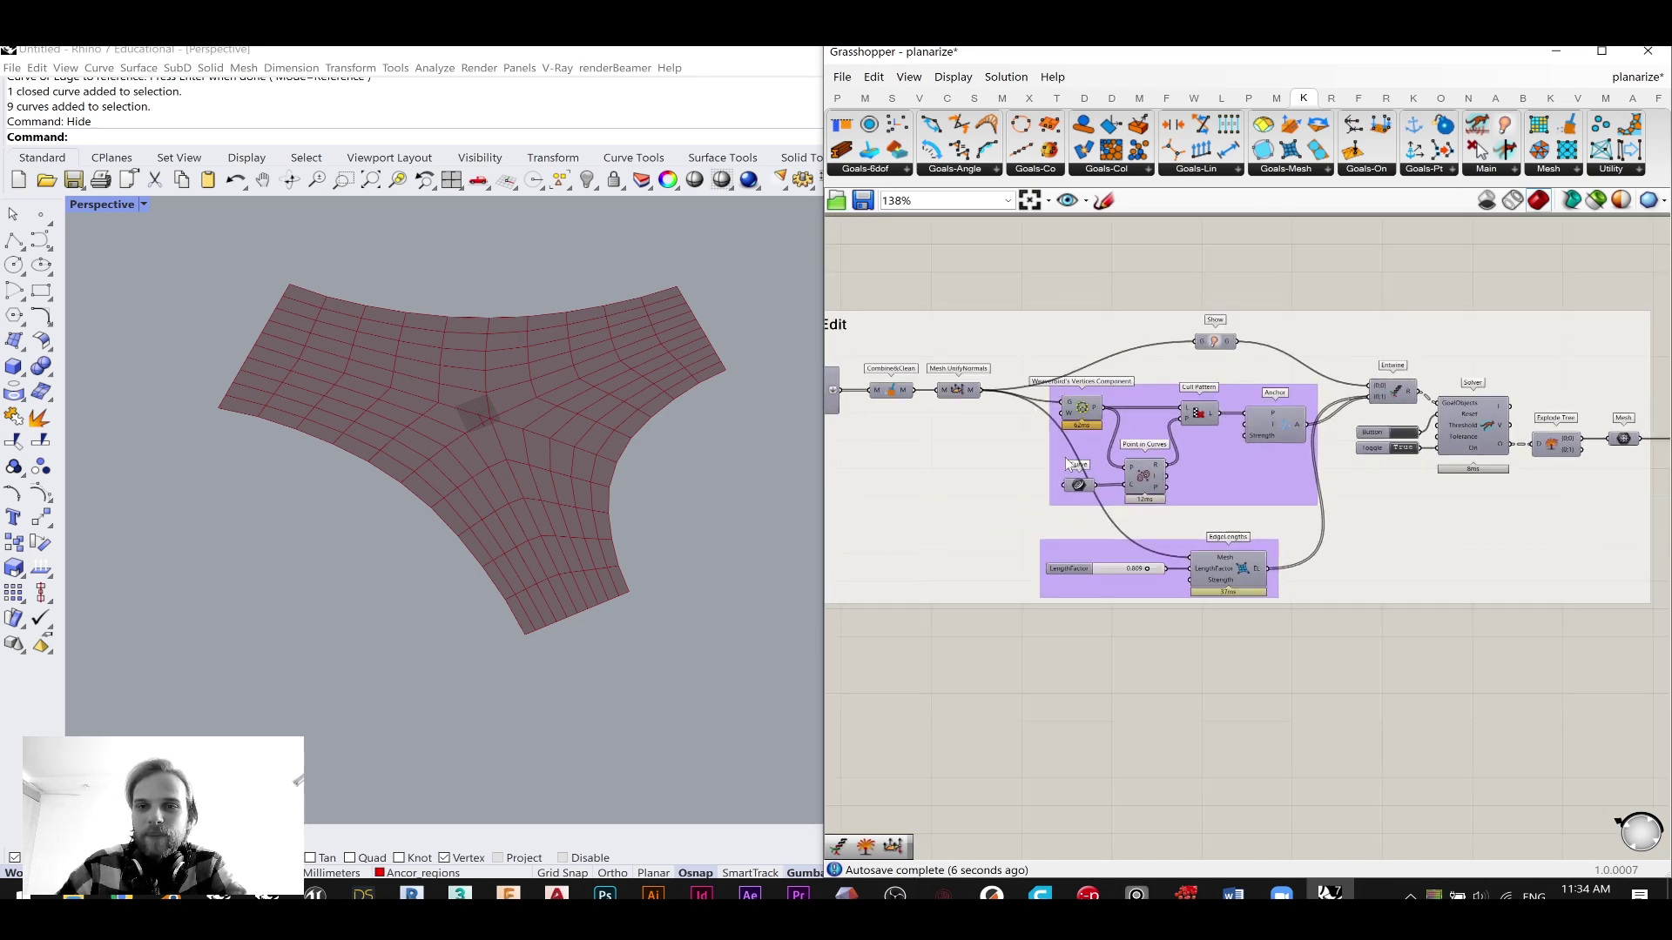
pyautogui.scroll(-3, 1358, 463)
pyautogui.moveTo(1469, 477); pyautogui.dragTo(1086, 470, button='right')
pyautogui.moveTo(1634, 487); pyautogui.dragTo(1455, 484, button='right')
pyautogui.scroll(1, 1458, 486)
pyautogui.moveTo(1497, 547); pyautogui.dragTo(1007, 342)
pyautogui.moveTo(1163, 519); pyautogui.dragTo(1246, 514)
pyautogui.click(1161, 373)
# - Nudge the copied anchor group up and the new Show goal down to tighten the layout
pyautogui.moveTo(1234, 432); pyautogui.dragTo(1667, 390, button='right')
pyautogui.scroll(4, 954, 453)
pyautogui.moveTo(1136, 505); pyautogui.dragTo(1226, 493, button='right')
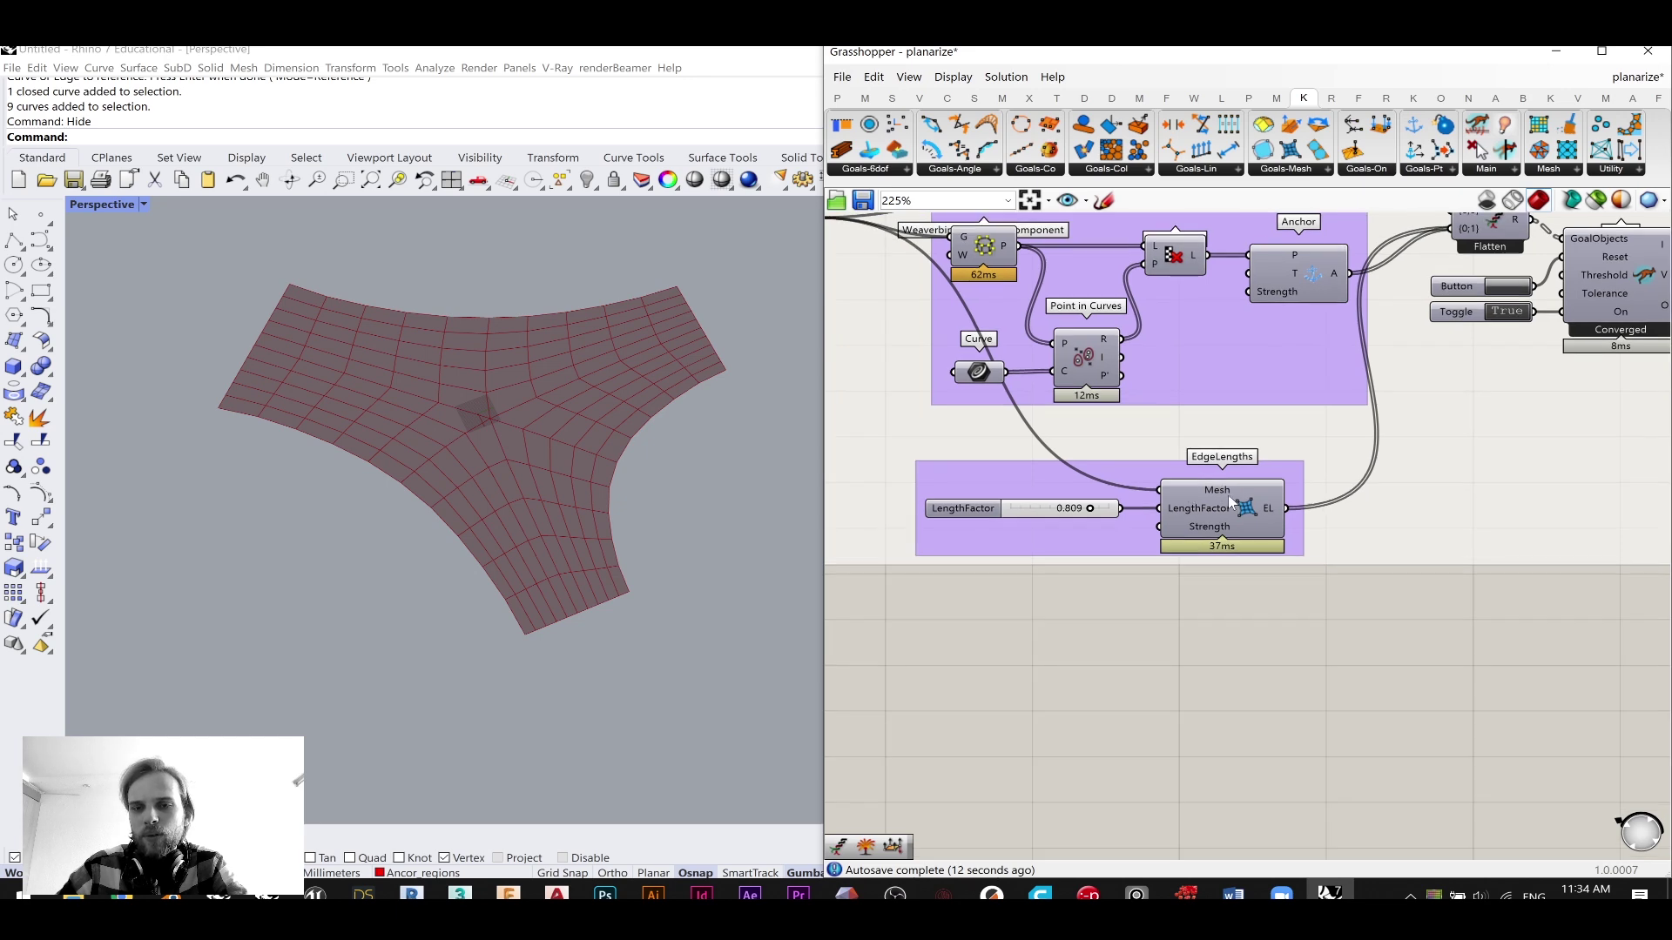
pyautogui.scroll(-4, 1226, 496)
pyautogui.moveTo(1373, 523); pyautogui.dragTo(994, 492, button='right')
pyautogui.moveTo(1484, 503); pyautogui.dragTo(1079, 532, button='right')
pyautogui.scroll(3, 1182, 410)
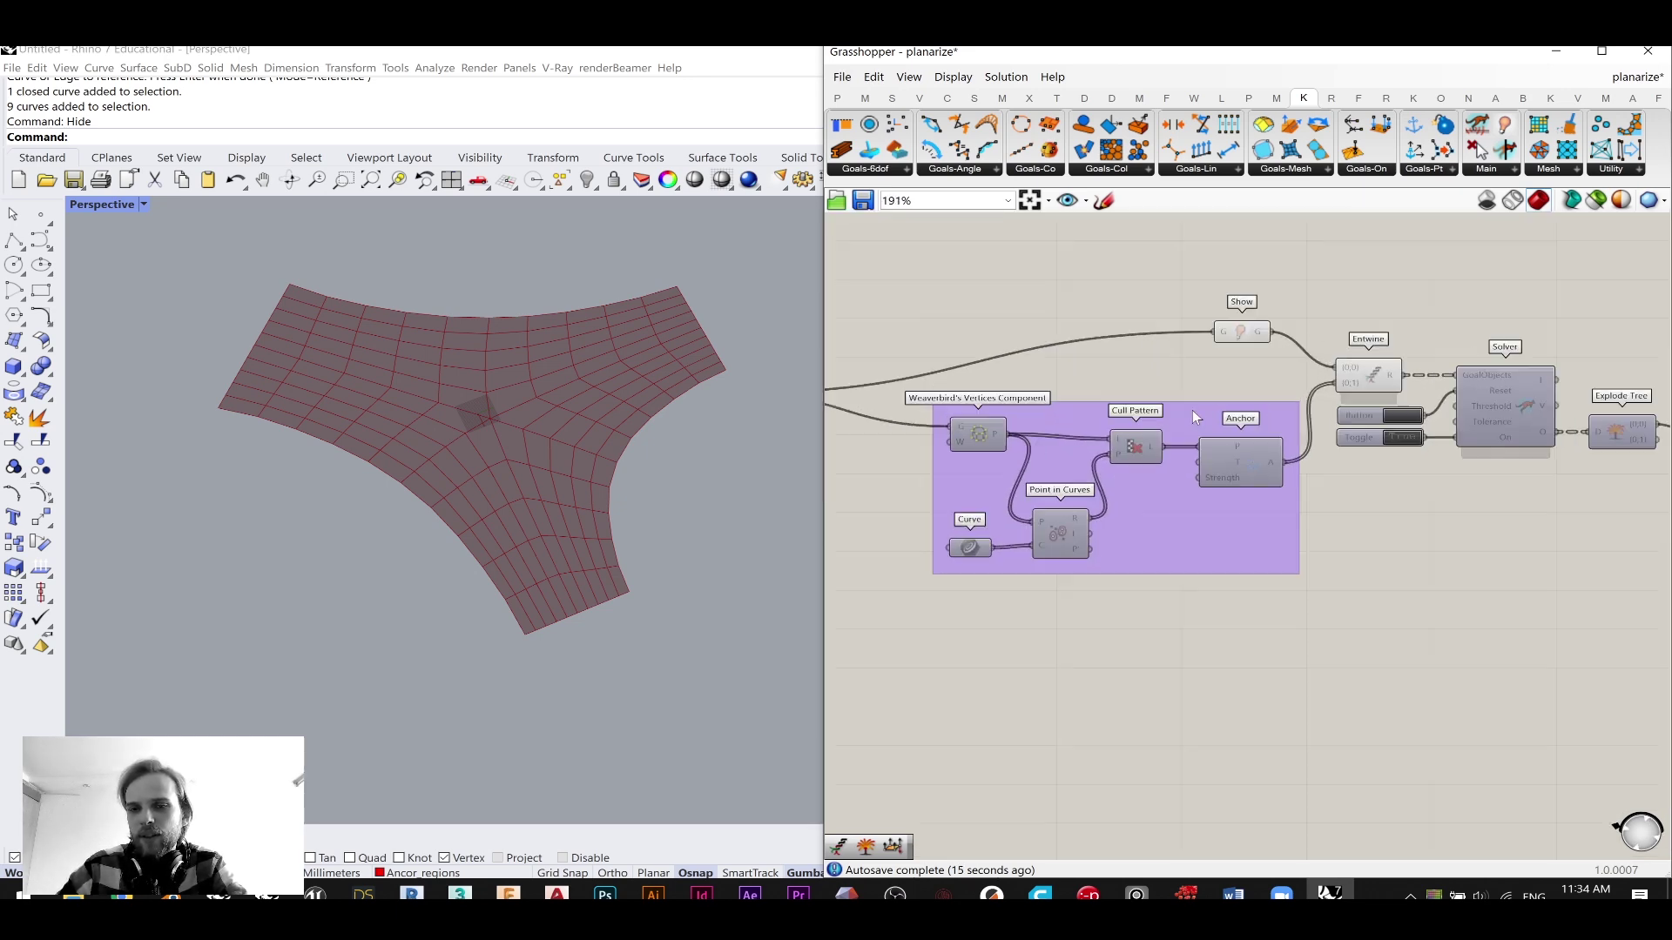
pyautogui.click(1217, 406)
pyautogui.moveTo(1219, 411); pyautogui.dragTo(1217, 398)
pyautogui.click(1119, 364)
pyautogui.moveTo(1253, 333); pyautogui.dragTo(1254, 342)
pyautogui.click(1079, 305)
# - Copy the EdgeLengths group with its LengthFactor slider and place it below the copied anchor group
pyautogui.scroll(-3, 1072, 304)
pyautogui.moveTo(1057, 364); pyautogui.dragTo(1326, 400, button='right')
pyautogui.moveTo(1032, 418); pyautogui.dragTo(1318, 413, button='right')
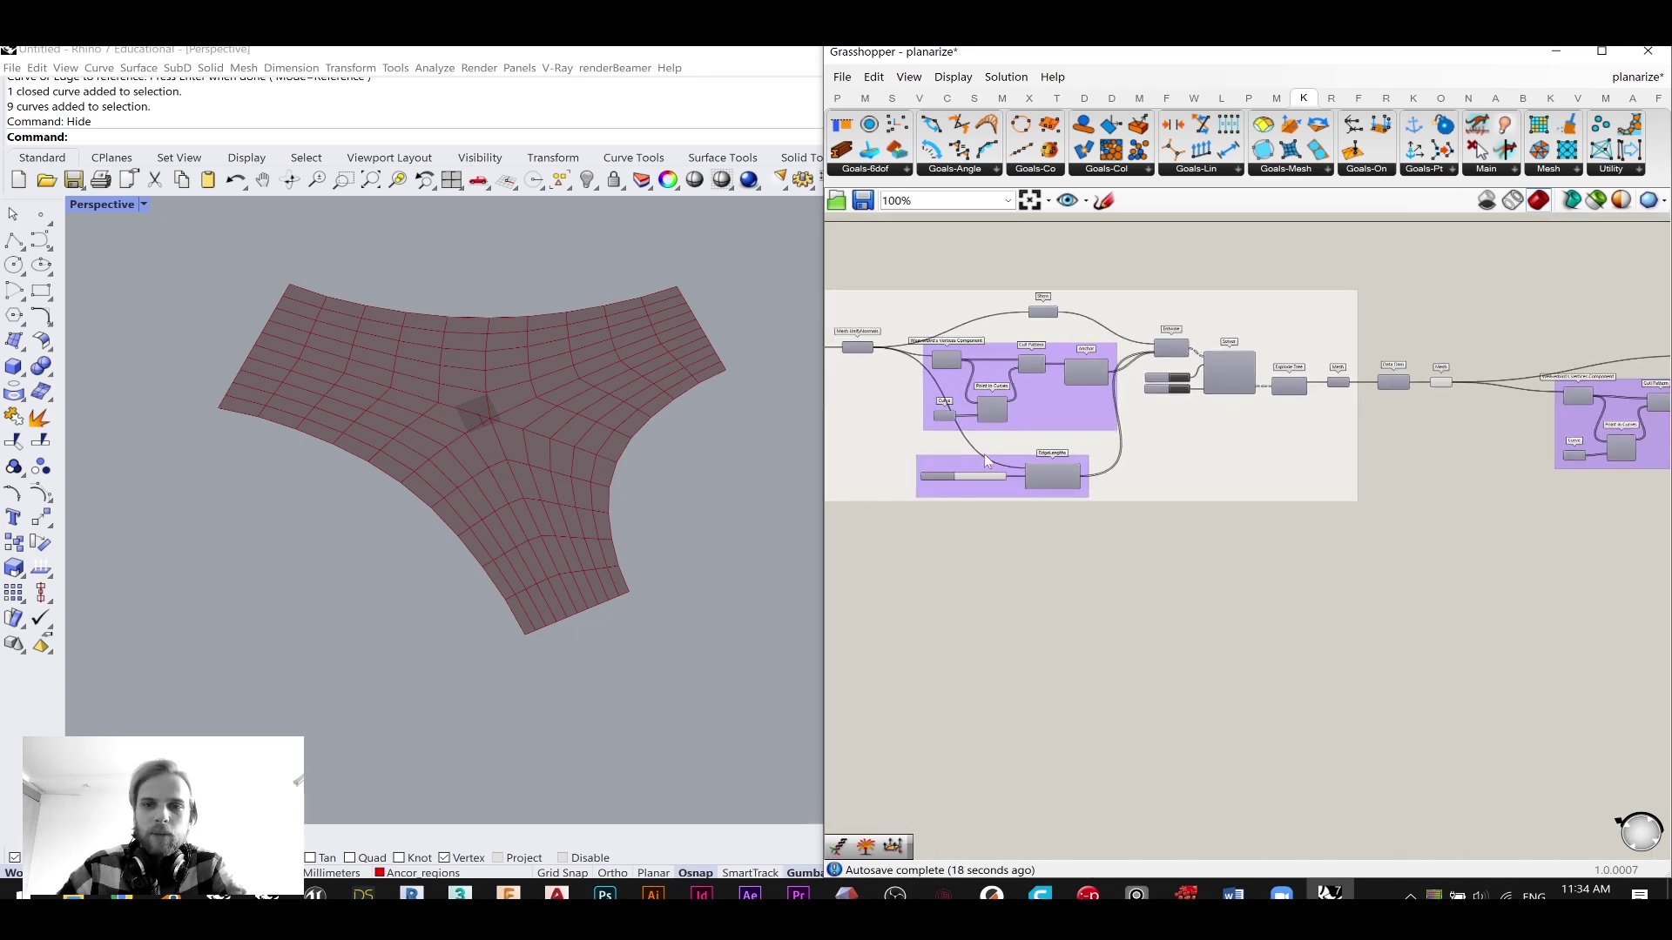
pyautogui.moveTo(859, 601); pyautogui.dragTo(1626, 580)
pyautogui.scroll(3, 1397, 601)
pyautogui.moveTo(1453, 557); pyautogui.dragTo(1546, 494)
pyautogui.moveTo(1503, 525); pyautogui.dragTo(1461, 552, button='right')
pyautogui.click(1417, 616)
pyautogui.moveTo(1179, 485); pyautogui.dragTo(1073, 456, button='right')
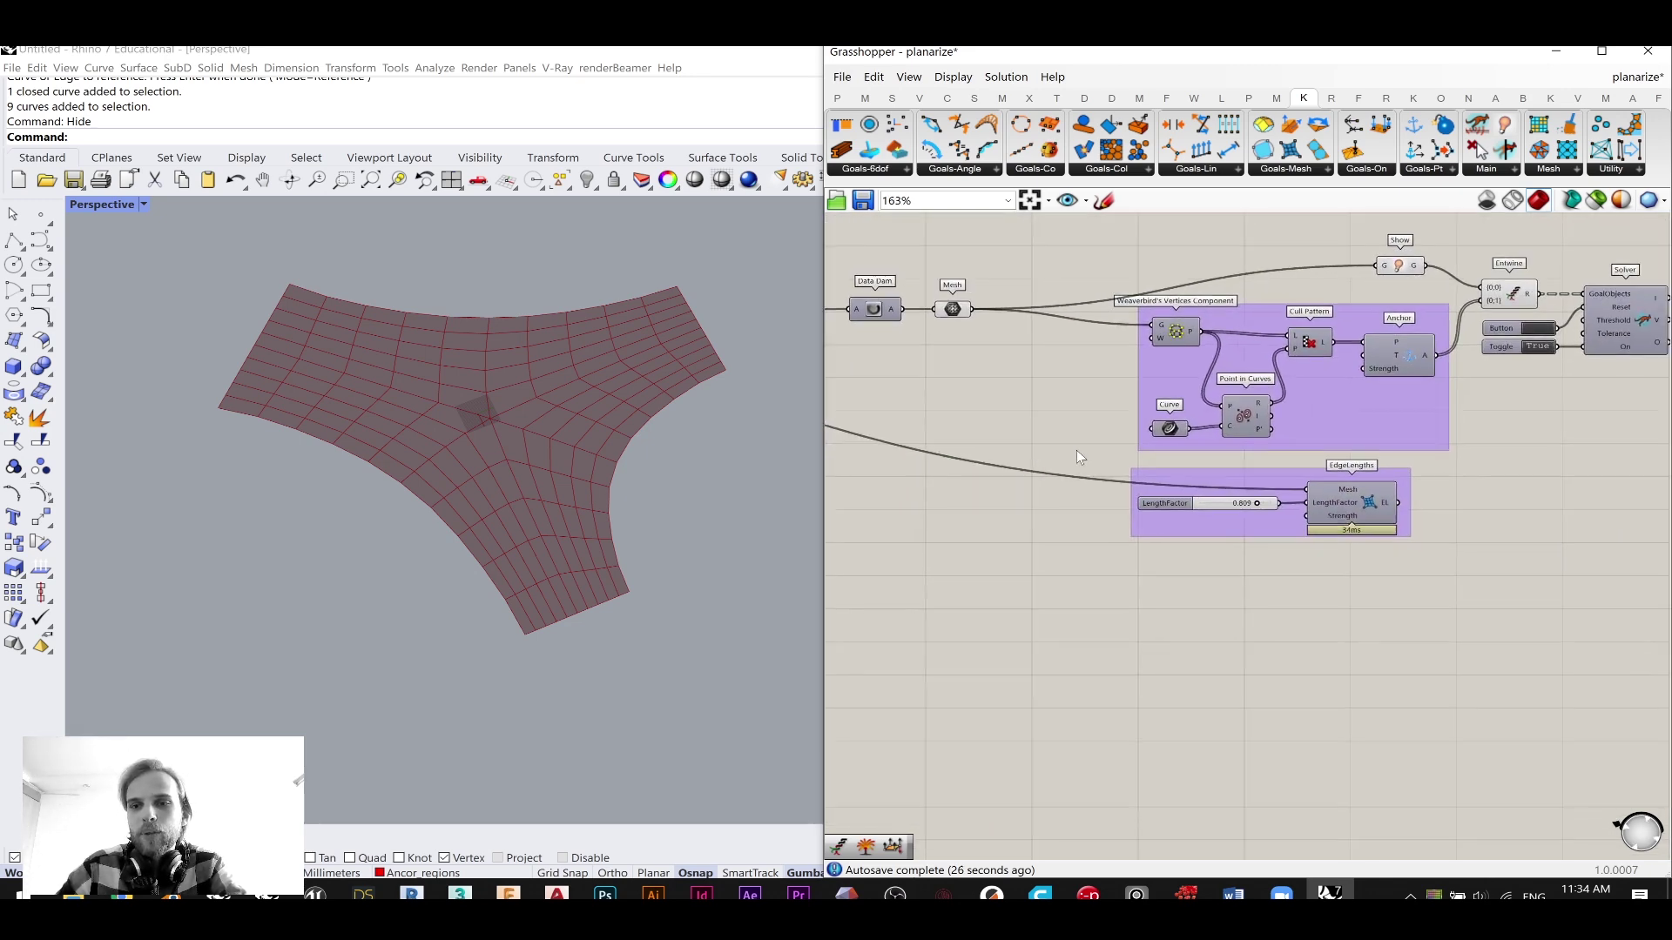
# - Replace the copied EdgeLengths component's mesh source with the Mesh after the Data Dam
pyautogui.scroll(3, 1094, 404)
pyautogui.moveTo(1094, 428); pyautogui.dragTo(1352, 523)
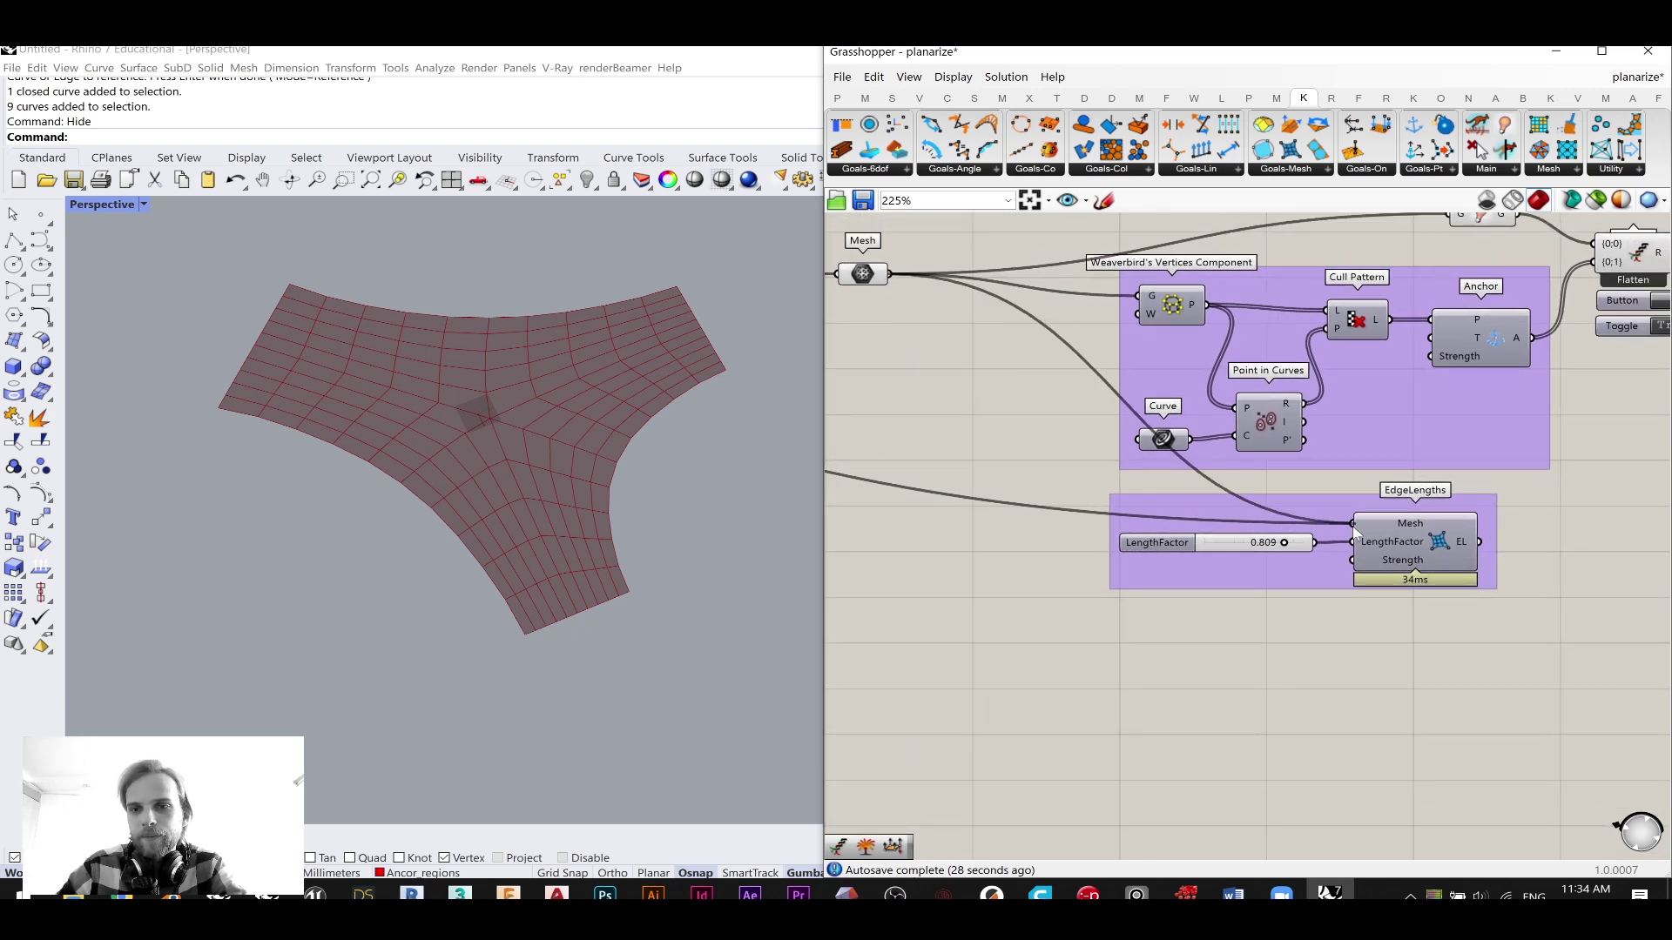
pyautogui.moveTo(880, 281); pyautogui.dragTo(888, 280)
pyautogui.click(1471, 580)
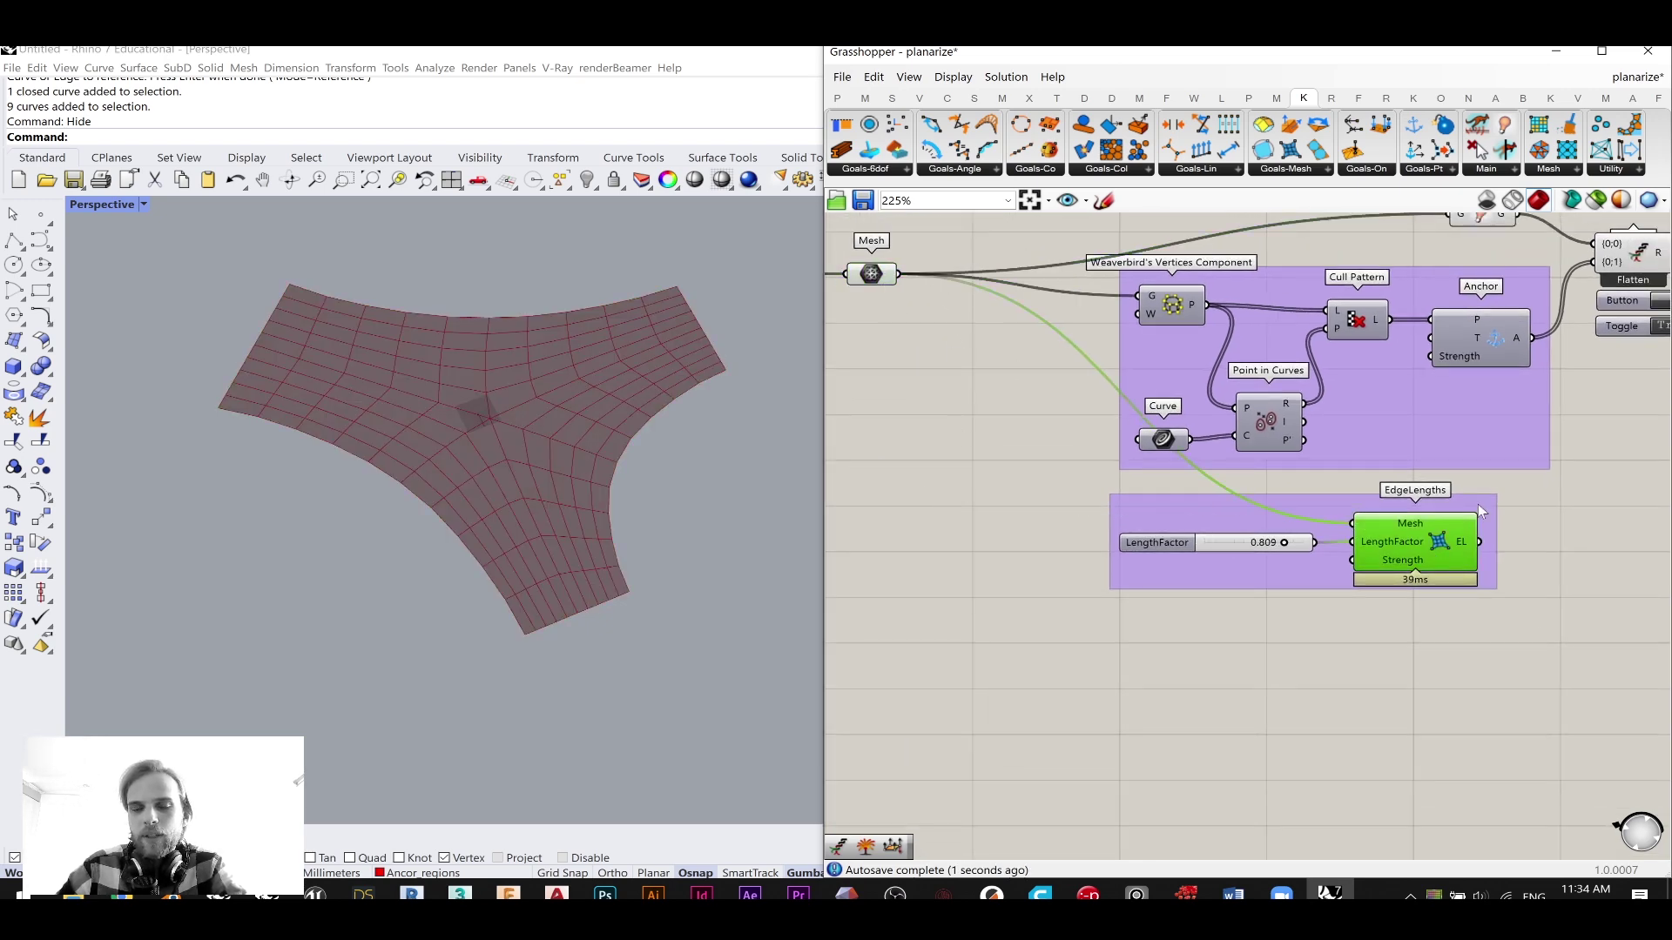
# - Add the copied EdgeLengths output to the new Entwine's {0;1} input alongside the Anchor goals
pyautogui.moveTo(1307, 564); pyautogui.dragTo(1221, 625, button='right')
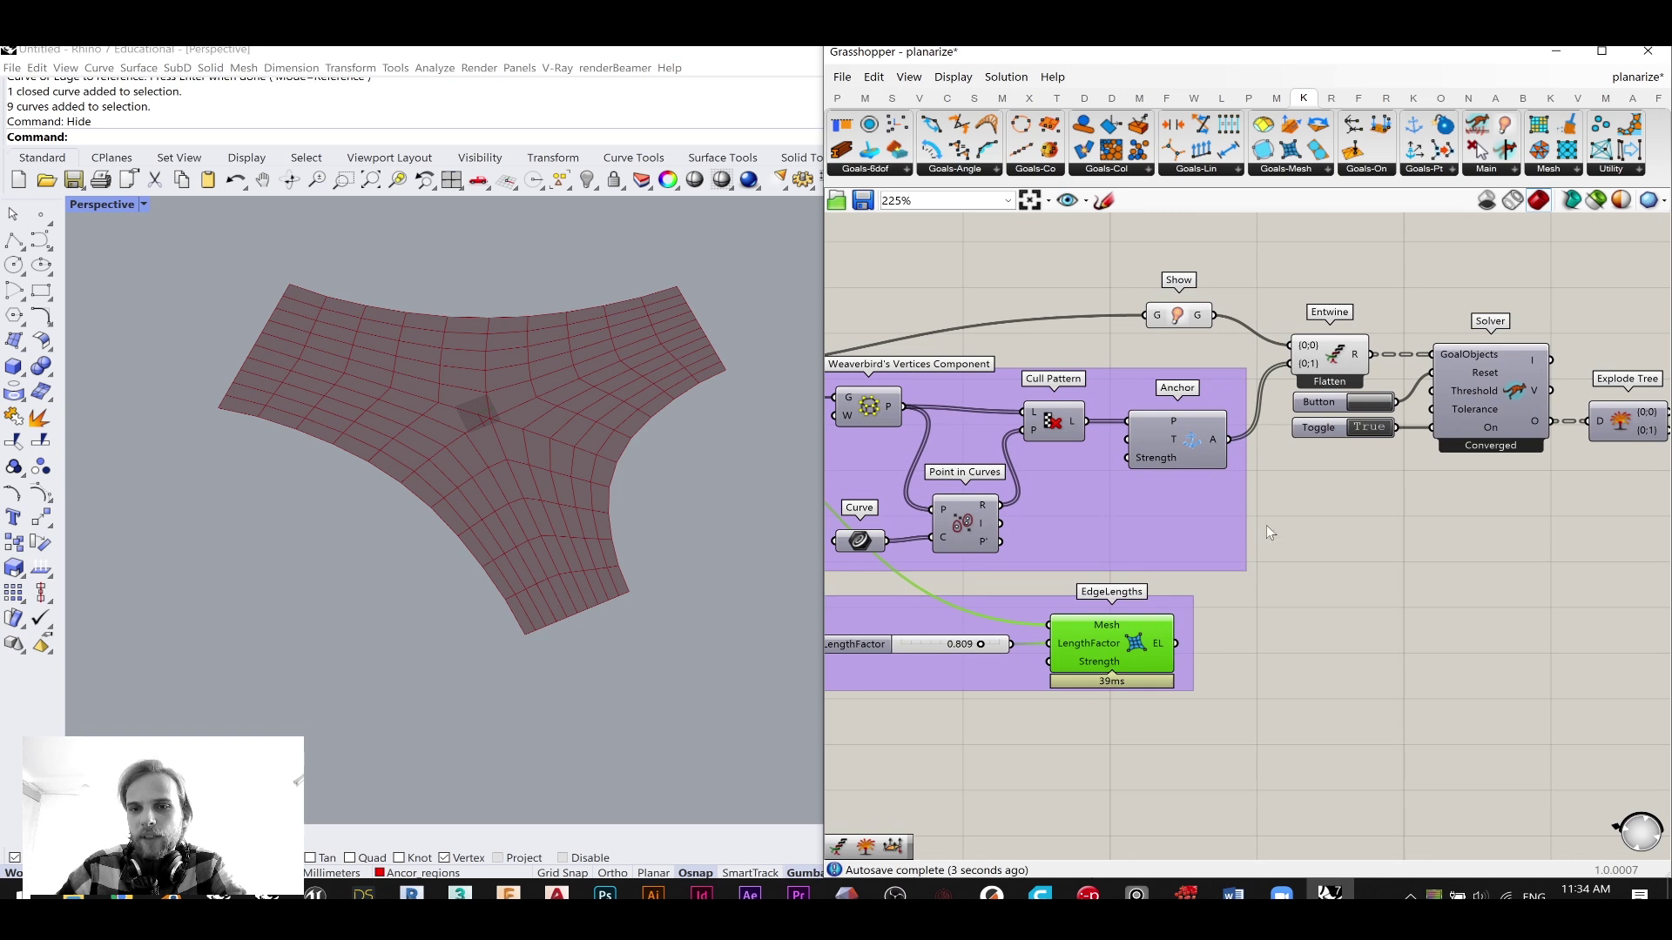
pyautogui.scroll(1, 1182, 650)
pyautogui.keyDown('shift'); pyautogui.moveTo(1169, 645); pyautogui.dragTo(1306, 314); pyautogui.keyUp('shift')
pyautogui.click(1373, 461)
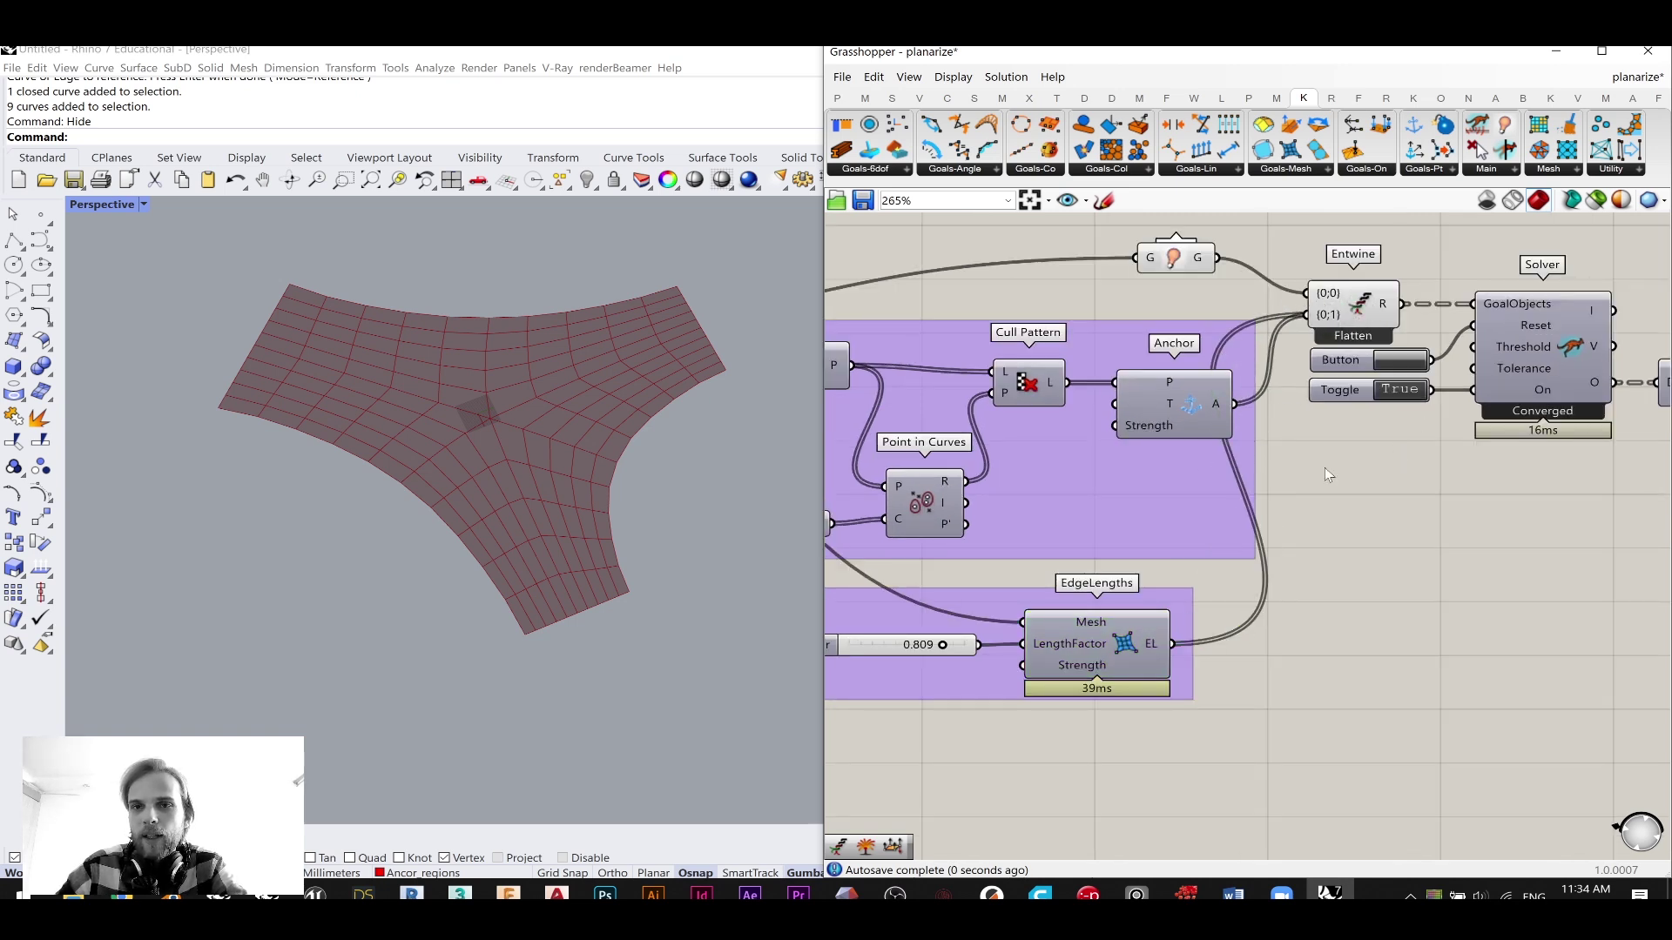
# - Reset the second solver and set the copied EdgeLengths component's LengthFactor slider to 1.000
pyautogui.click(1402, 368)
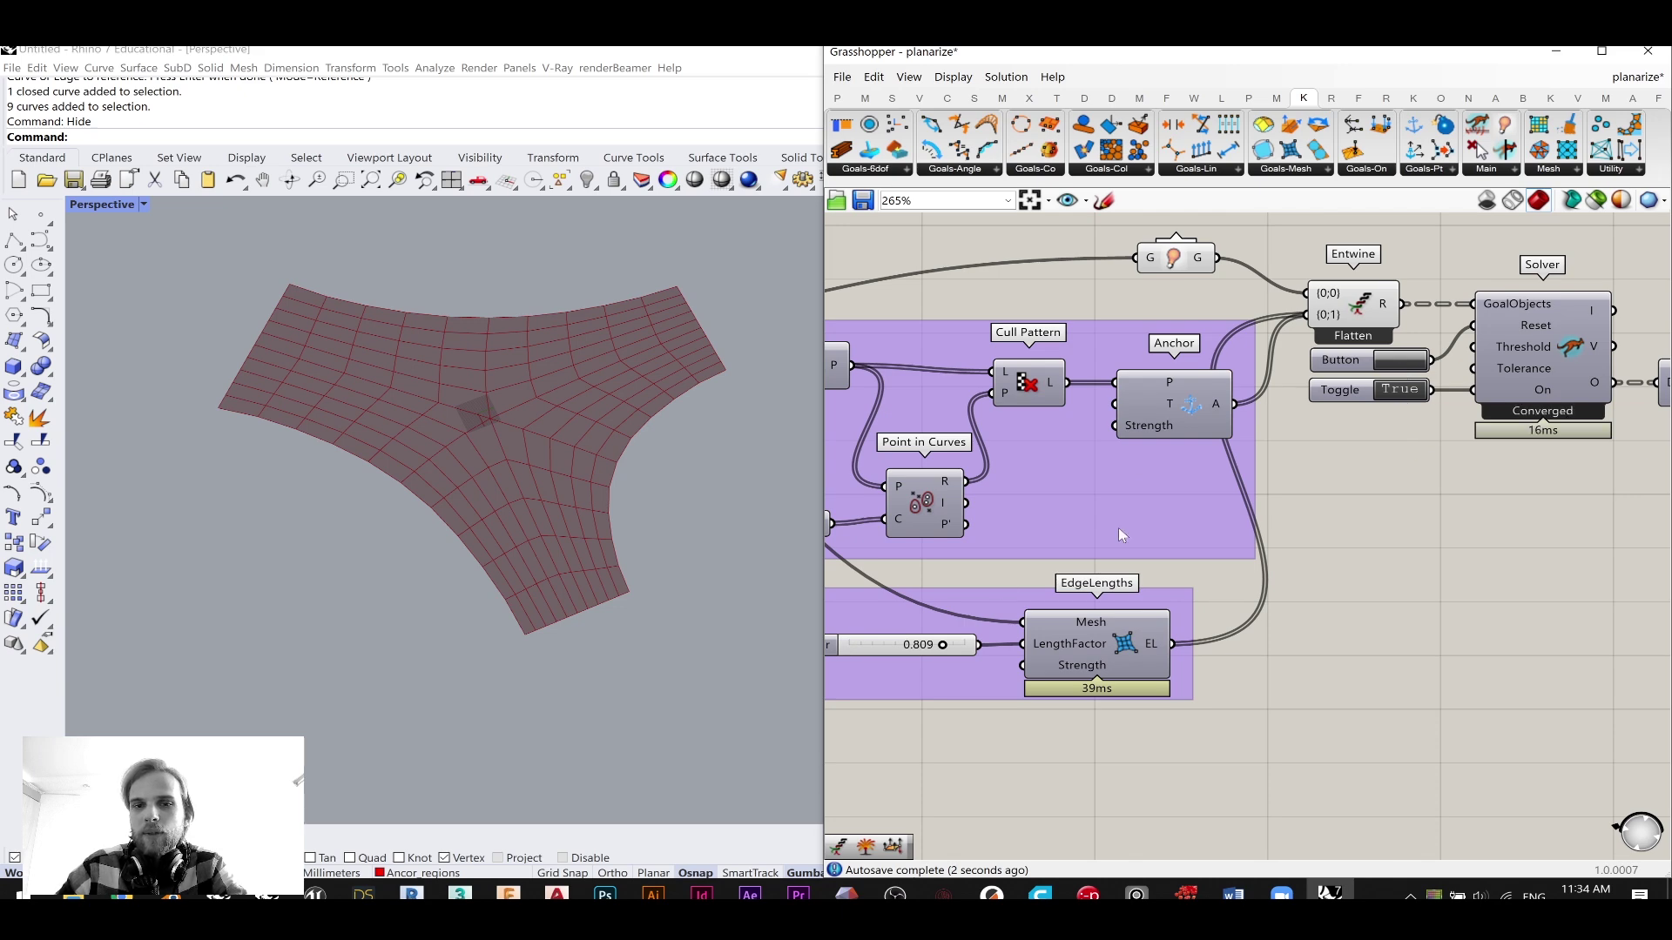
pyautogui.moveTo(904, 658); pyautogui.dragTo(1099, 587, button='right')
pyautogui.scroll(1, 1099, 587)
pyautogui.scroll(2, 1099, 587)
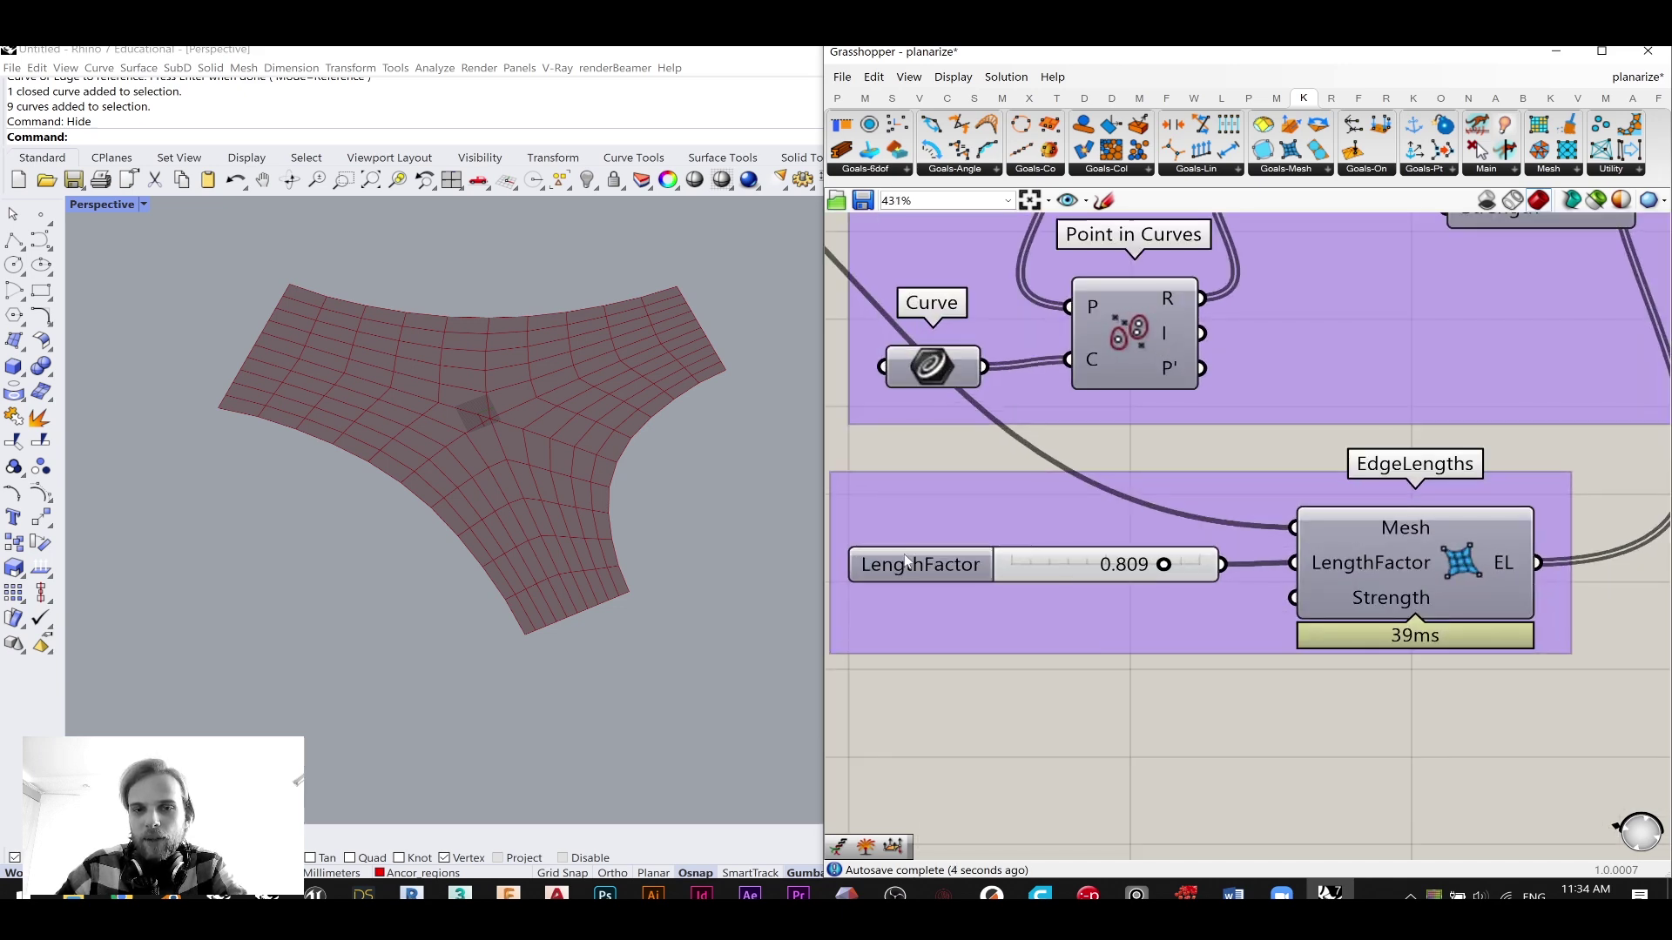
pyautogui.moveTo(1163, 568); pyautogui.dragTo(1230, 570)
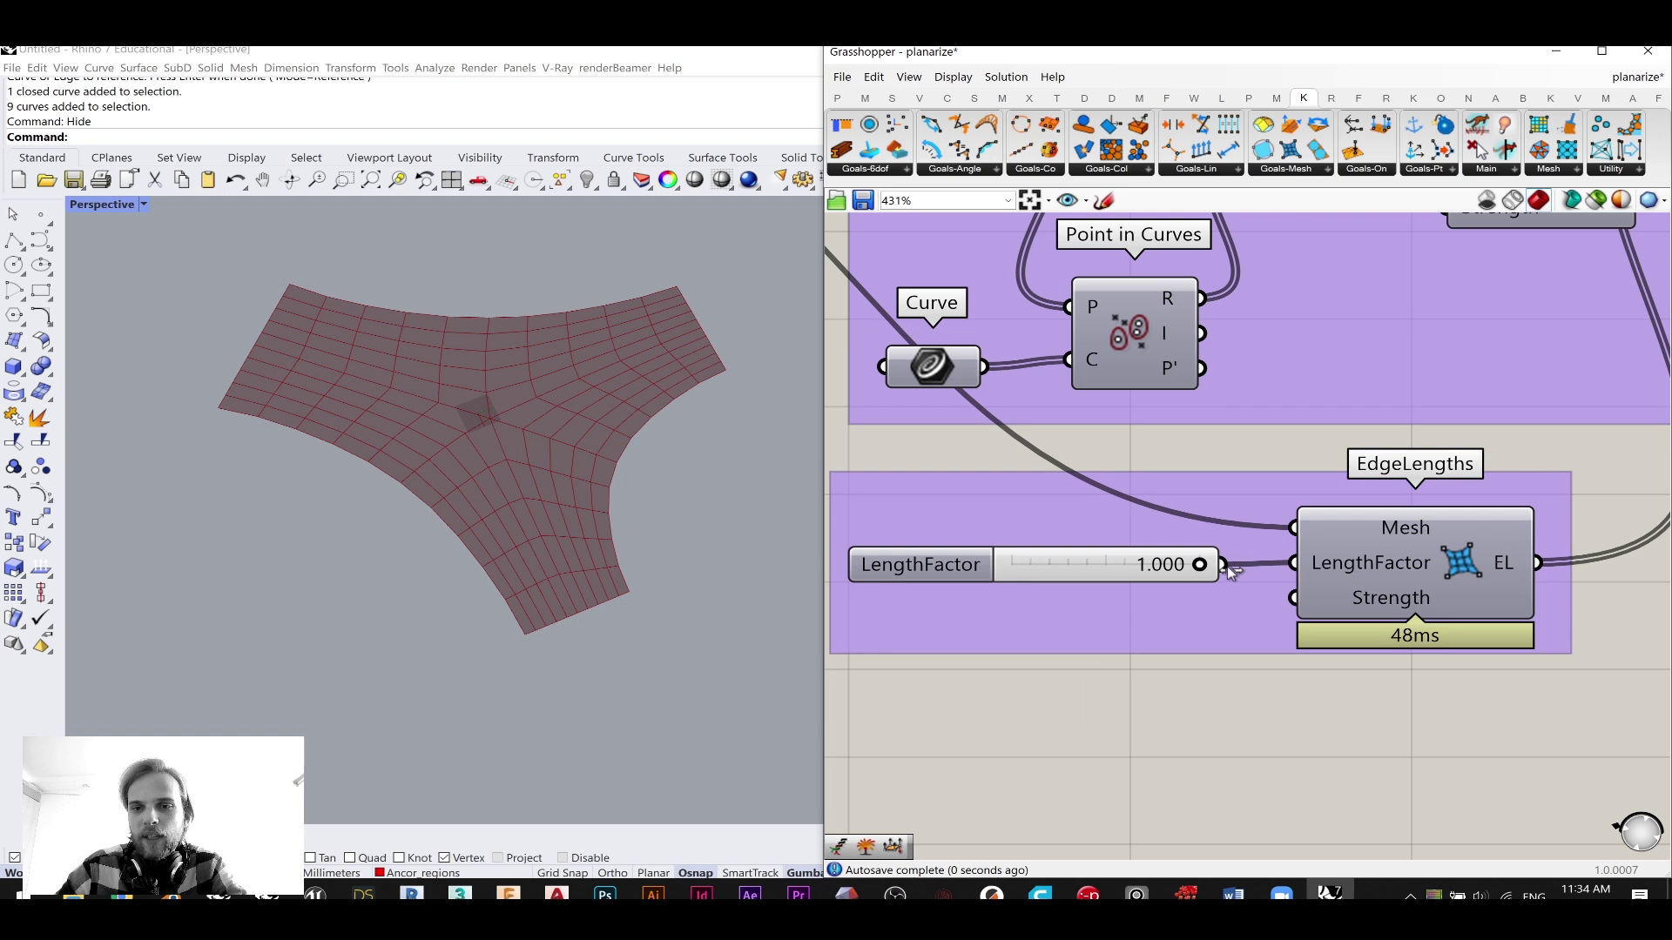
# - Delete the copied LengthFactor slider so the second EdgeLengths goal uses its built-in length factor
pyautogui.click(1106, 570)
pyautogui.press('Delete')
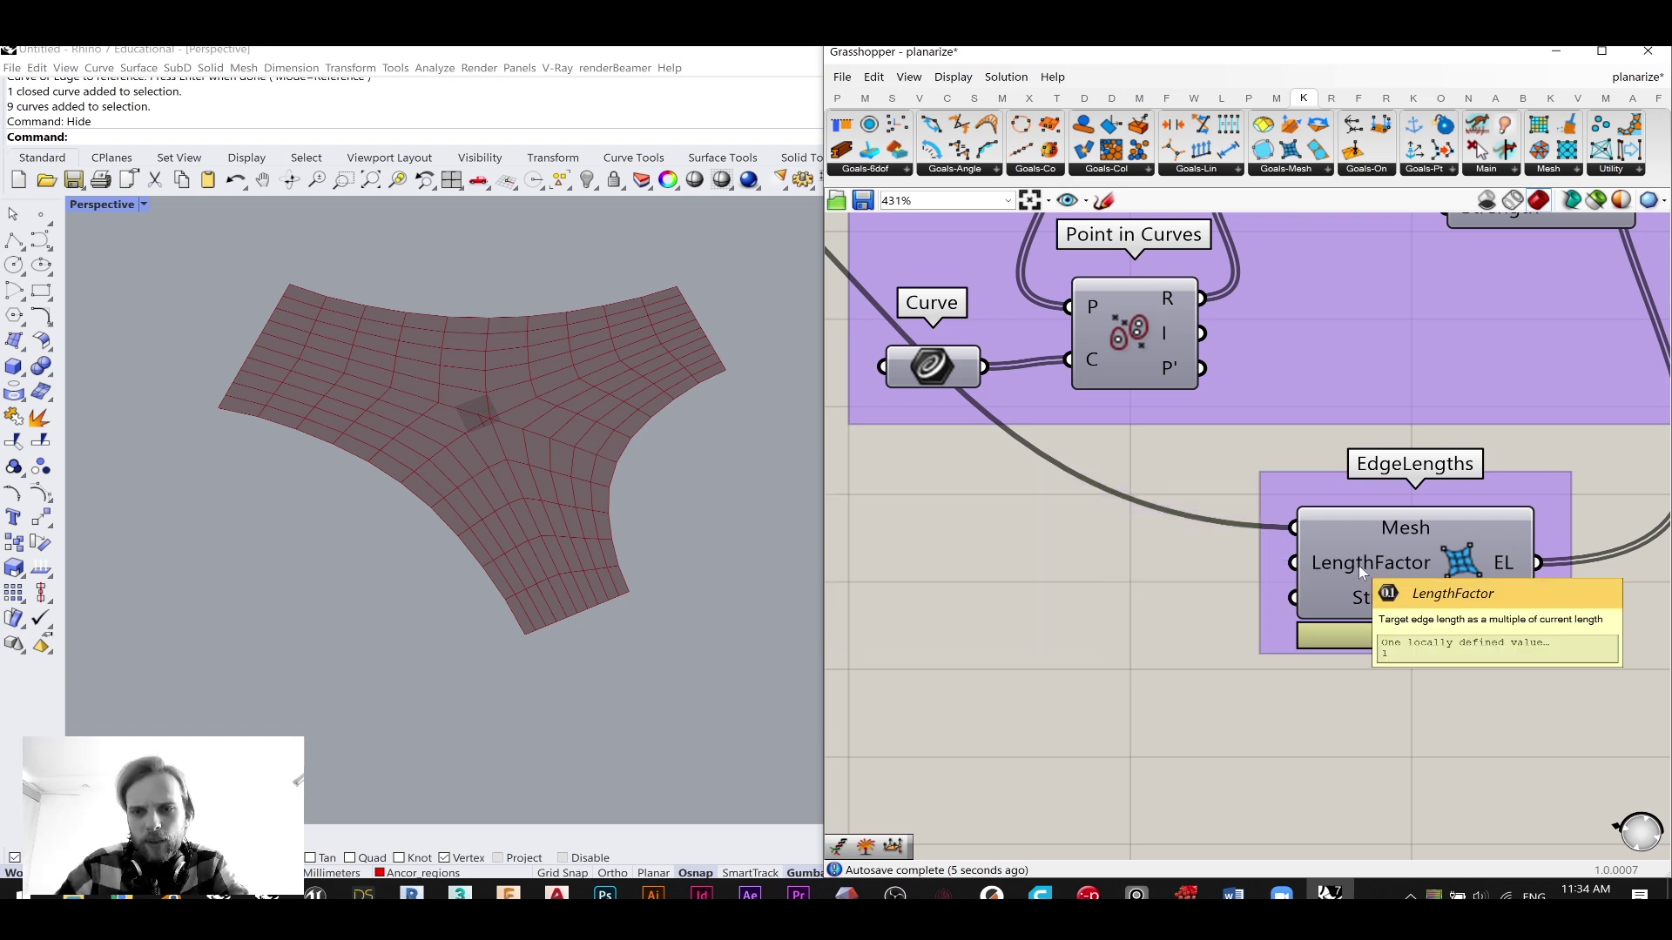
pyautogui.scroll(-1, 1363, 567)
pyautogui.scroll(-3, 1163, 595)
pyautogui.moveTo(1339, 532); pyautogui.dragTo(1192, 621, button='right')
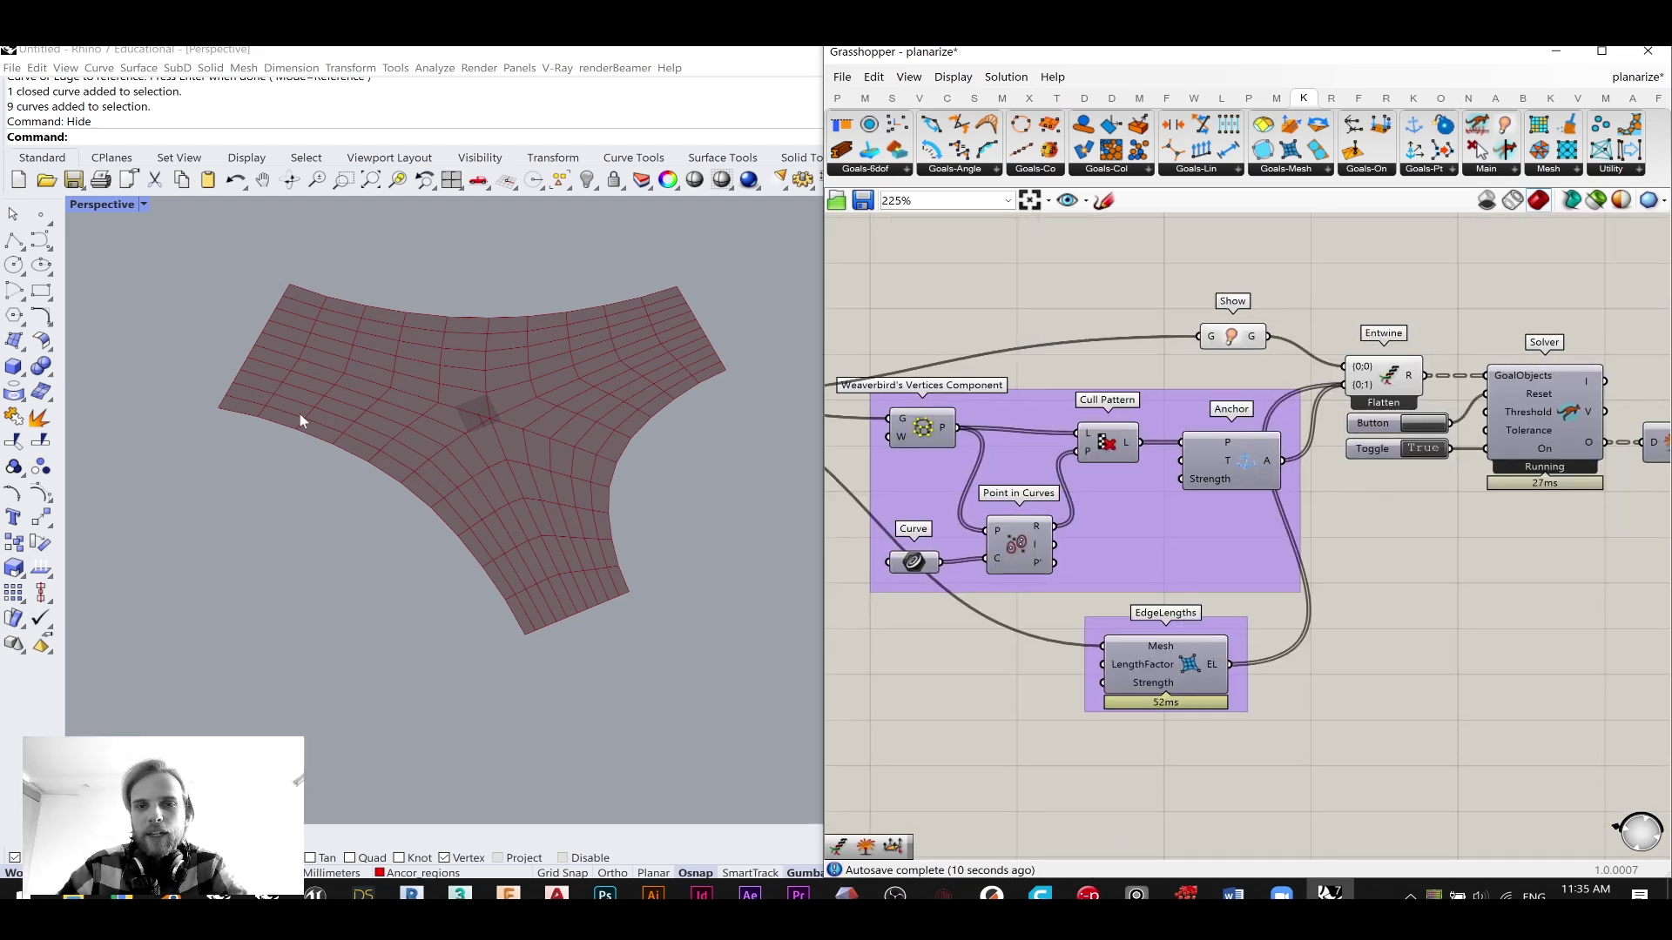
pyautogui.moveTo(1303, 662); pyautogui.dragTo(1247, 666, button='right')
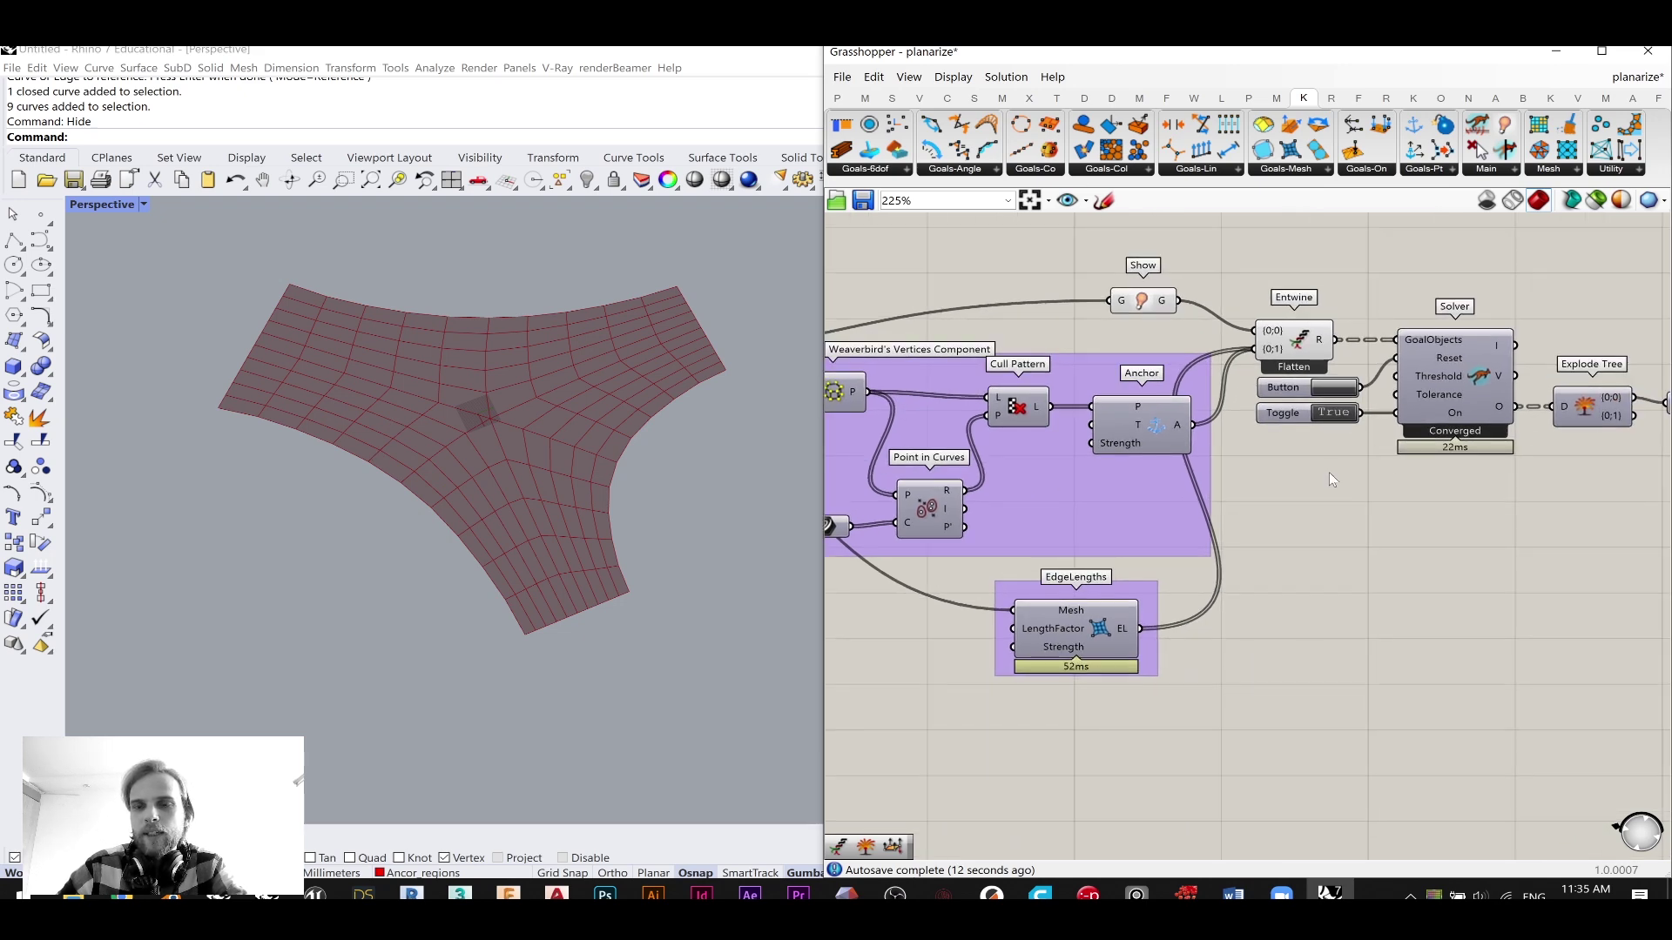
# - Add a VertexLoads mesh goal component to the canvas below the EdgeLengths group
pyautogui.moveTo(1095, 672); pyautogui.dragTo(1154, 577, button='right')
pyautogui.moveTo(1109, 529); pyautogui.dragTo(1161, 529)
pyautogui.moveTo(1205, 581); pyautogui.dragTo(1209, 532, button='right')
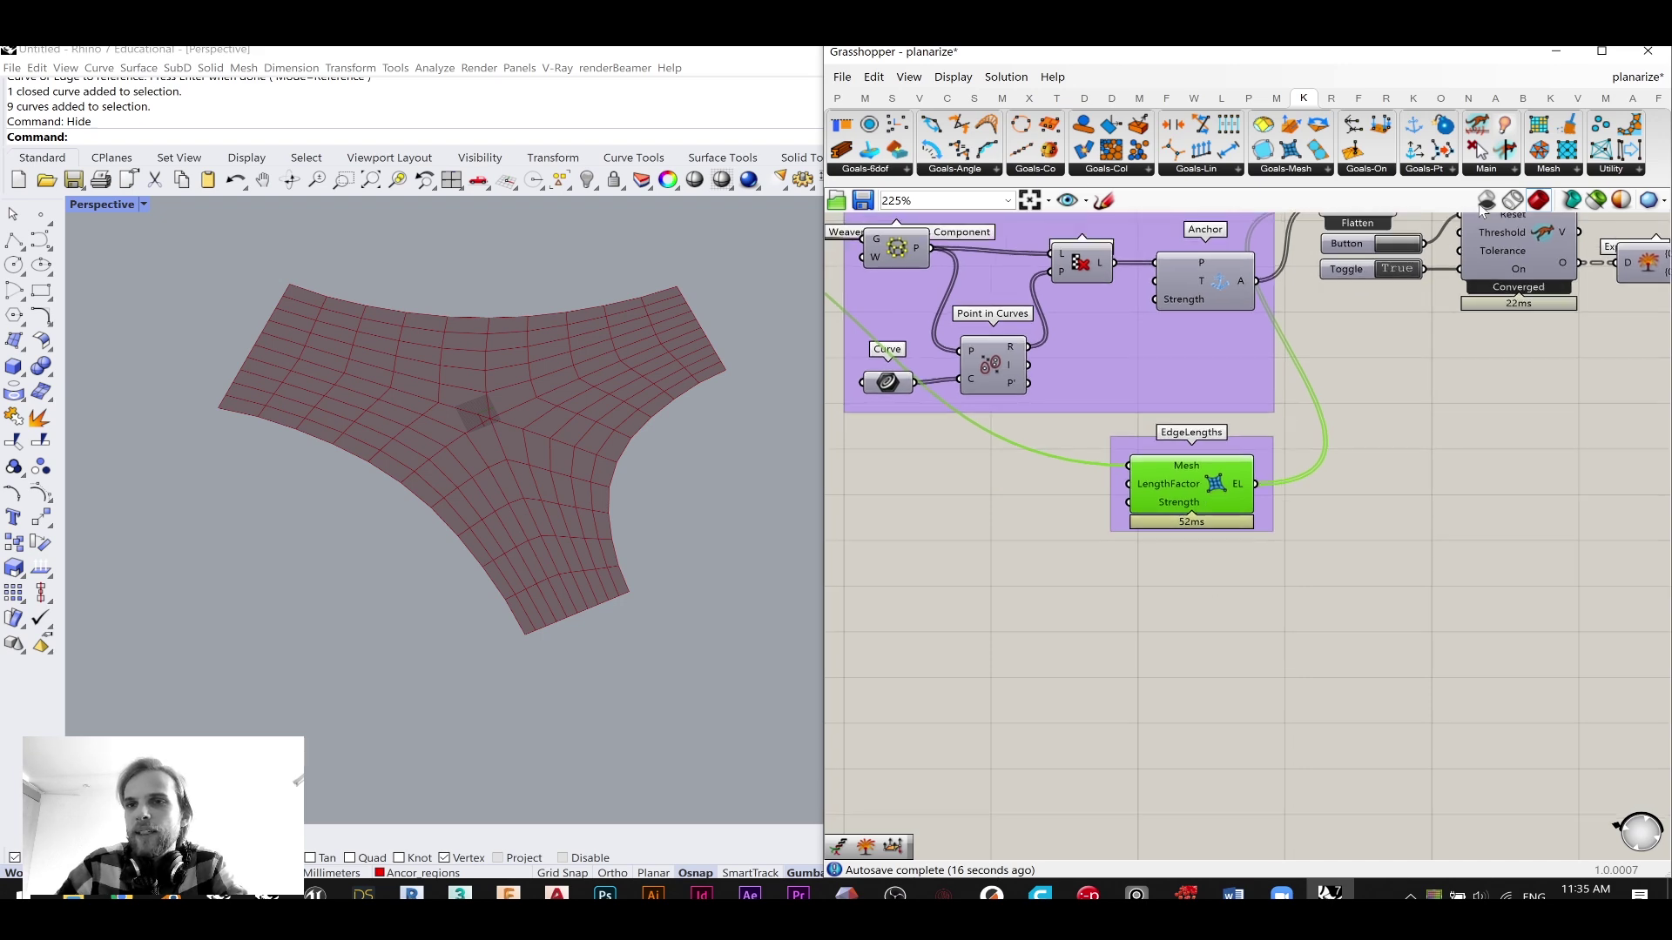
pyautogui.click(1560, 172)
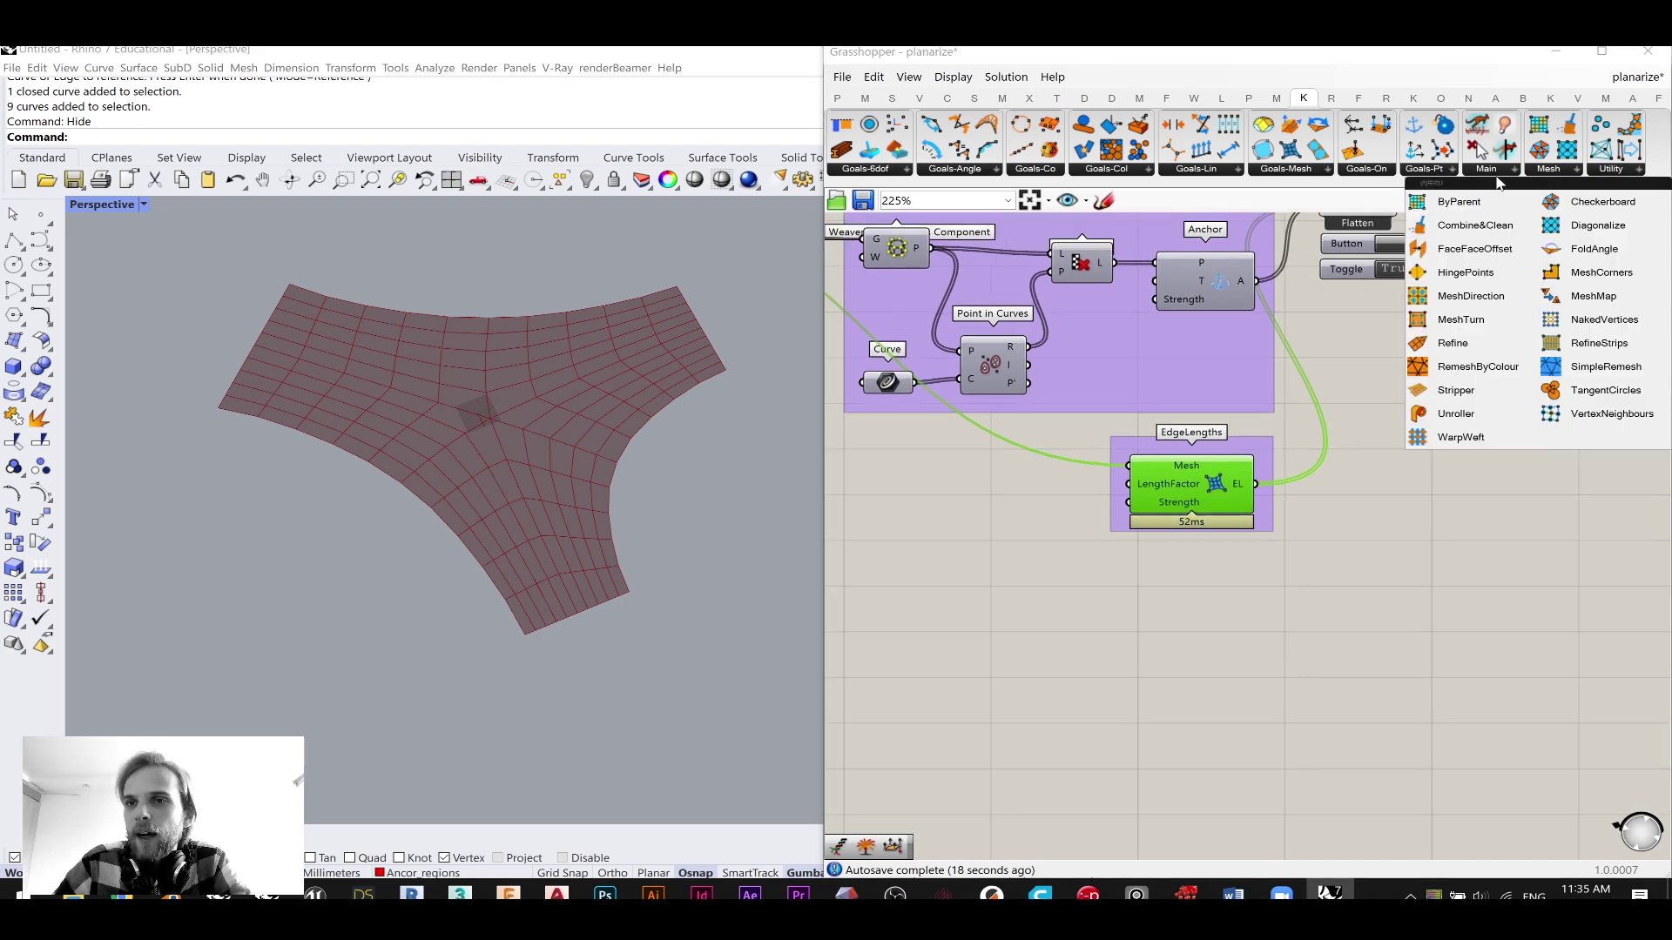
pyautogui.moveTo(1408, 172)
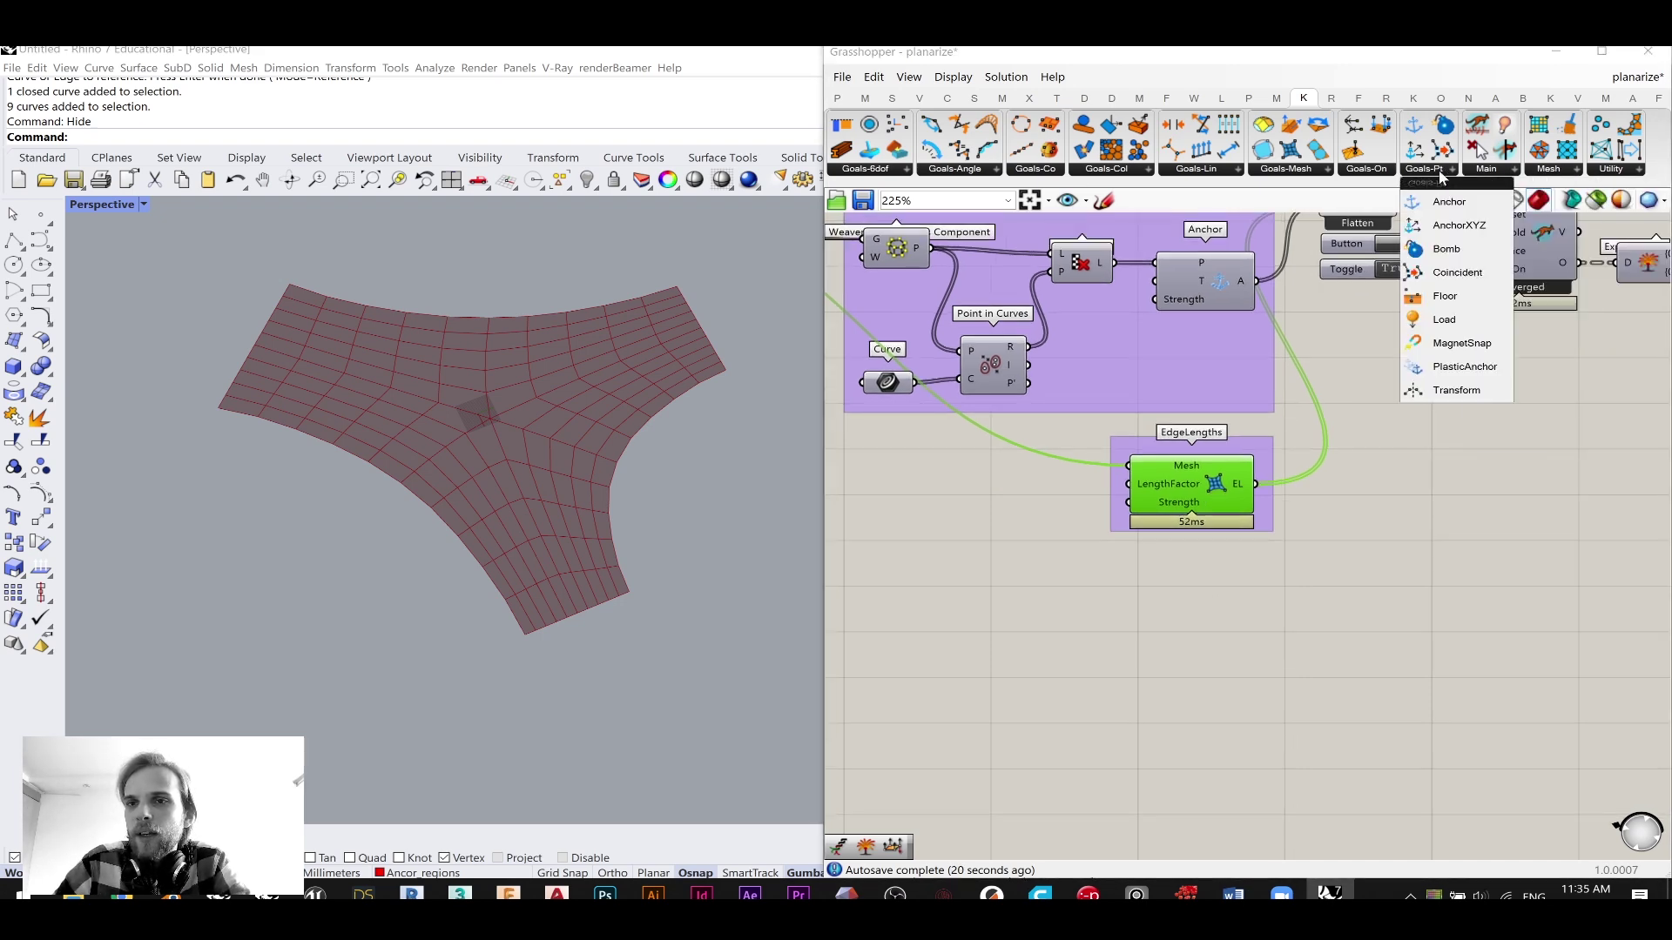
pyautogui.moveTo(1305, 177)
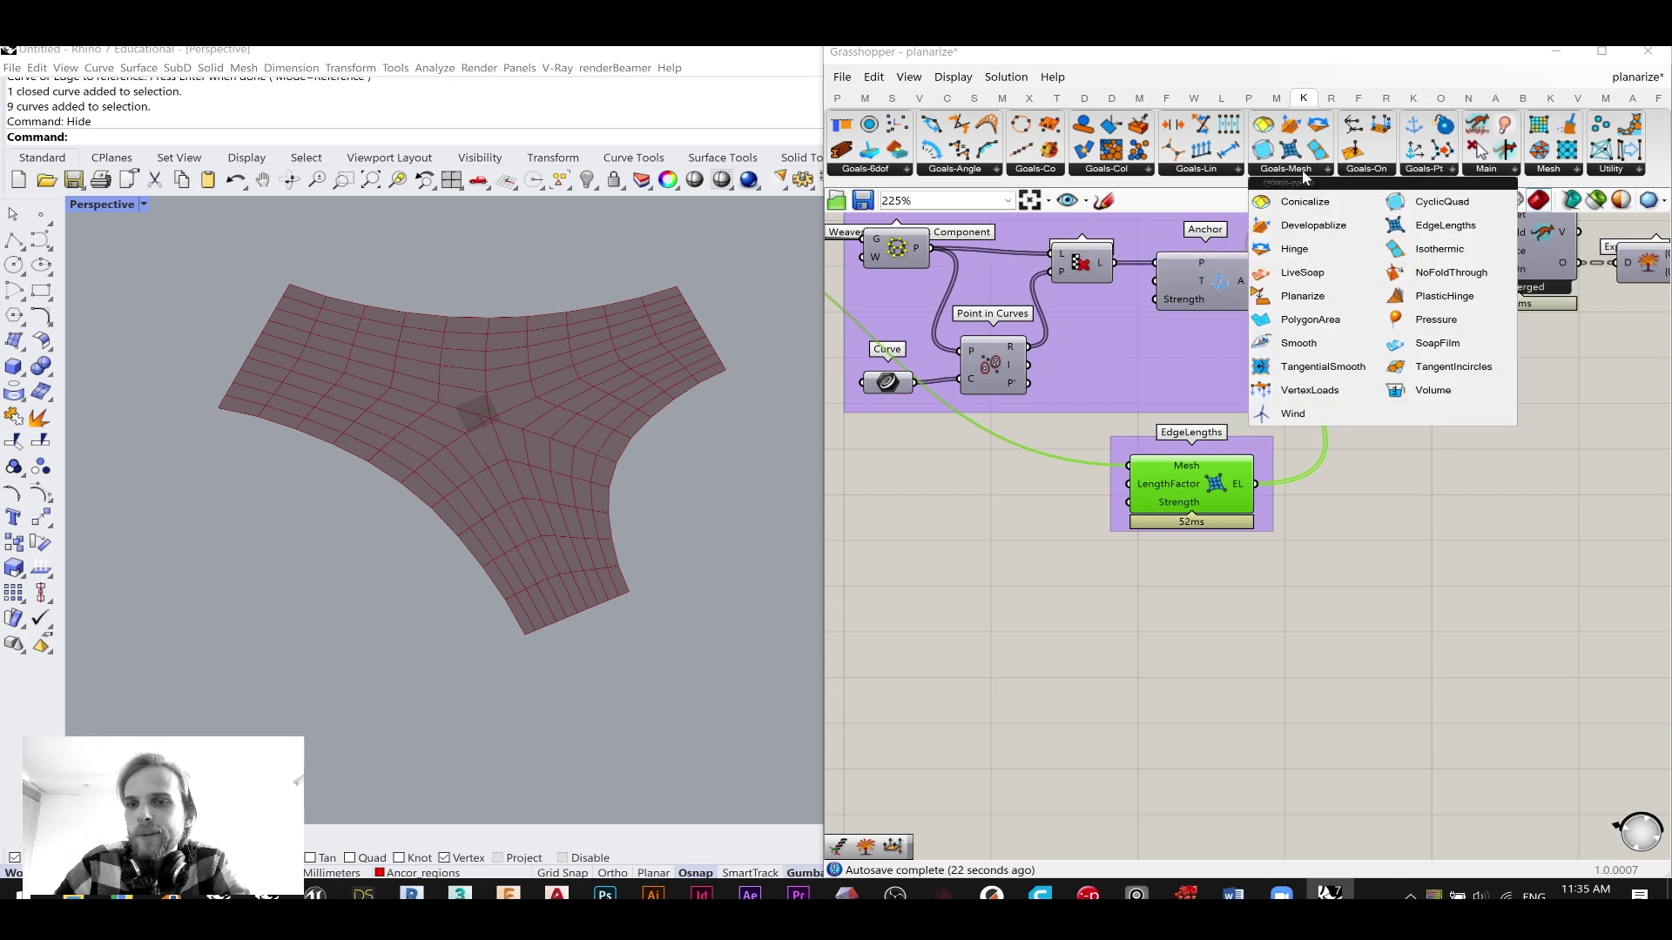
pyautogui.click(1357, 397)
pyautogui.click(1105, 640)
pyautogui.moveTo(1105, 640); pyautogui.dragTo(1236, 601, button='right')
pyautogui.moveTo(1199, 604); pyautogui.dragTo(1061, 548)
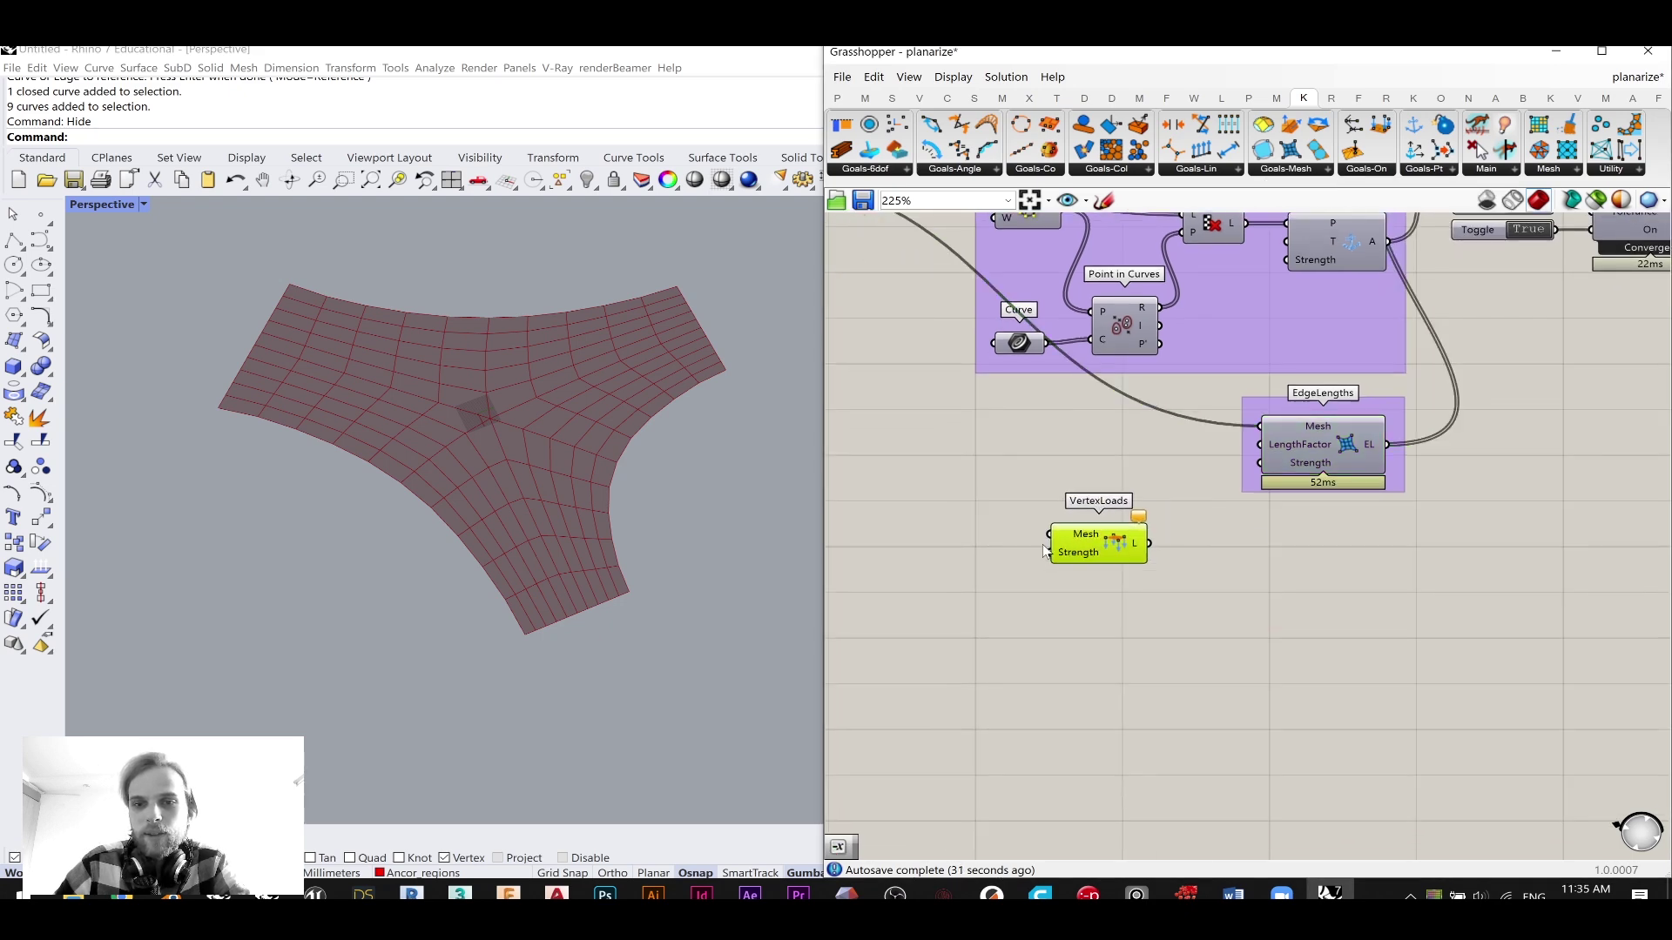
# - Wire the Mesh component into VertexLoads and connect its load output to the (0;1) input of Entwine
pyautogui.moveTo(1064, 554); pyautogui.dragTo(1217, 607, button='right')
pyautogui.moveTo(1082, 404); pyautogui.dragTo(1097, 417, button='right')
pyautogui.moveTo(969, 267); pyautogui.dragTo(1522, 633)
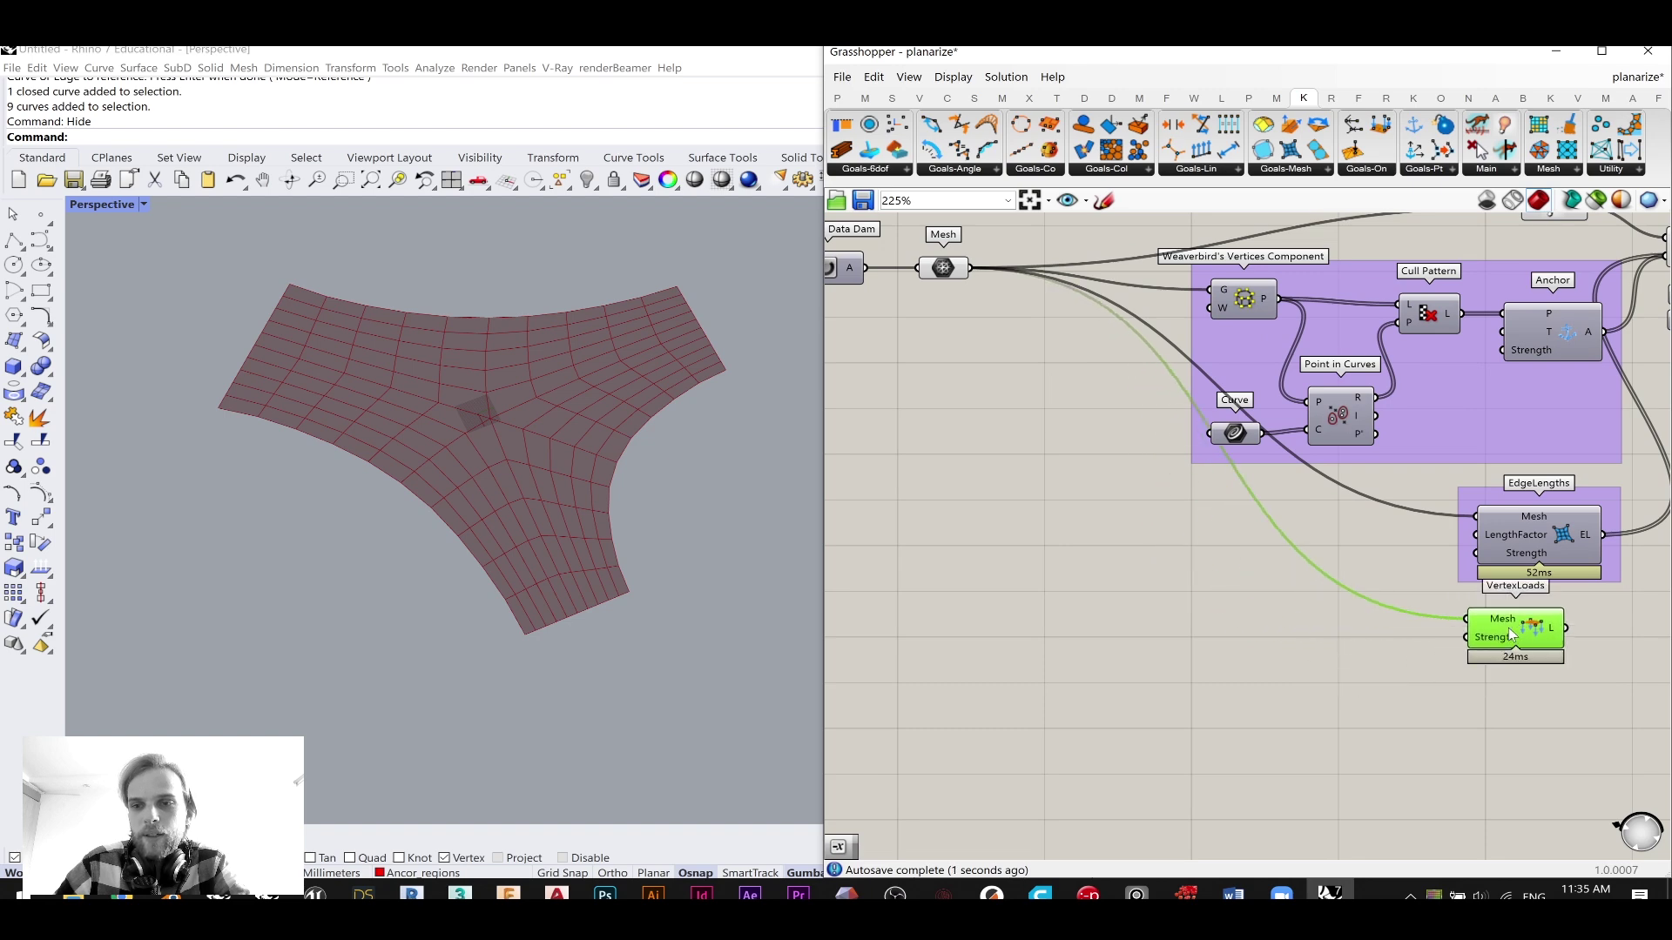
pyautogui.moveTo(1522, 632); pyautogui.dragTo(1247, 712, button='right')
pyautogui.moveTo(1262, 707); pyautogui.dragTo(1361, 338)
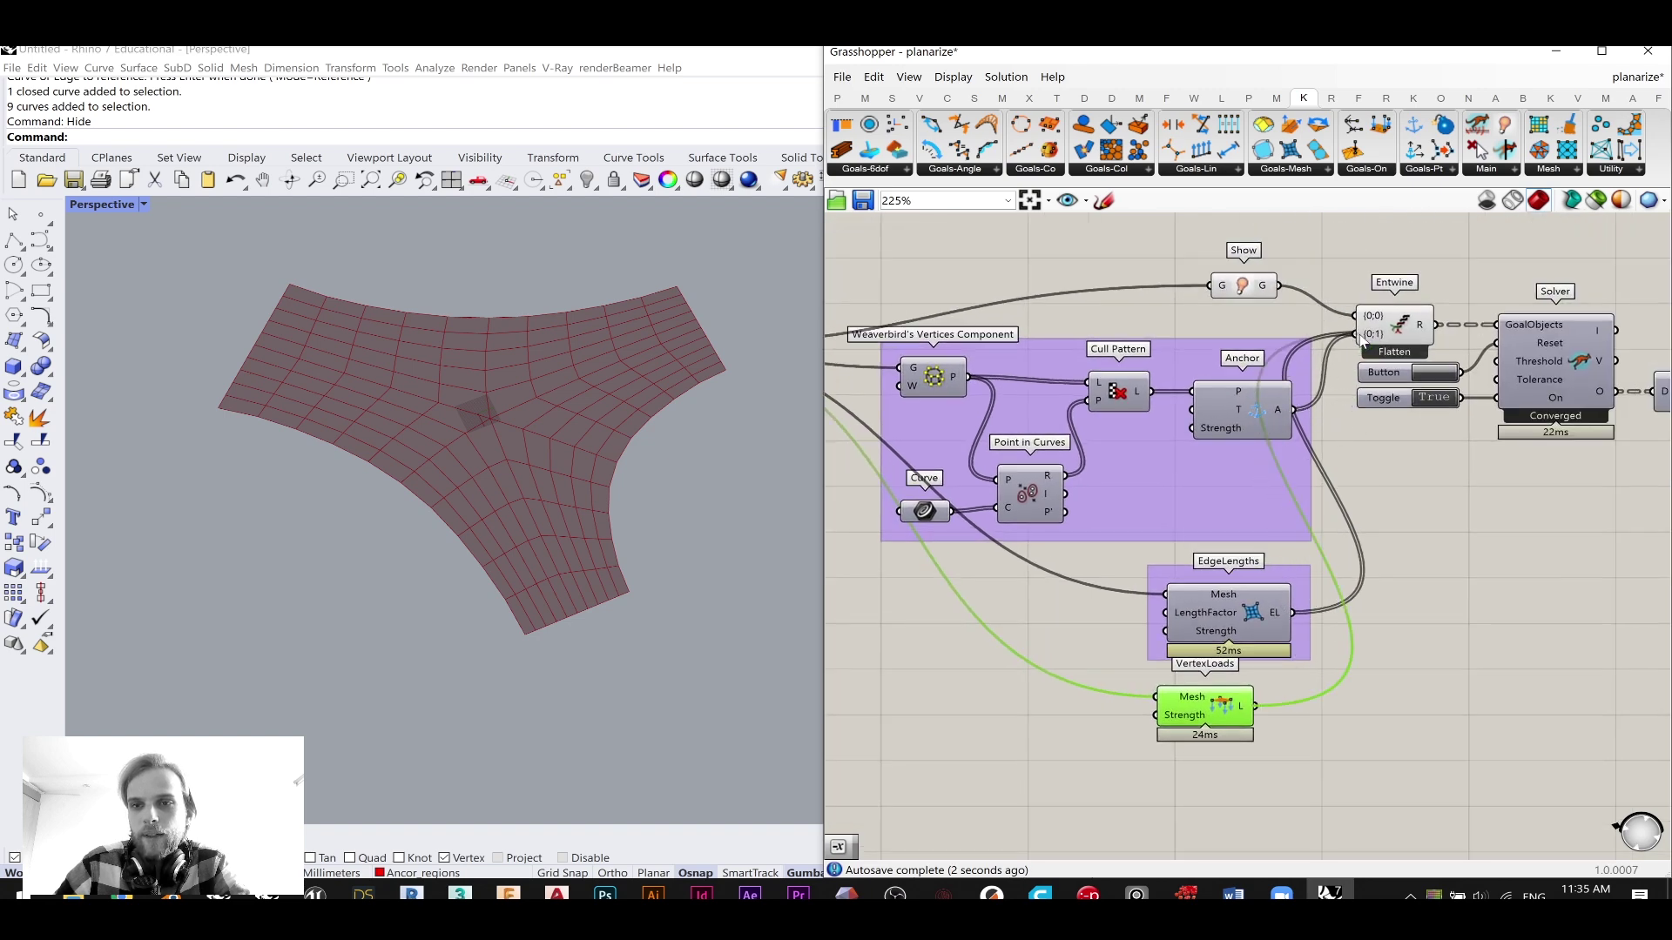
# - Reset the solver and switch its On toggle off and back to True
pyautogui.click(1431, 375)
pyautogui.doubleClick(1434, 398)
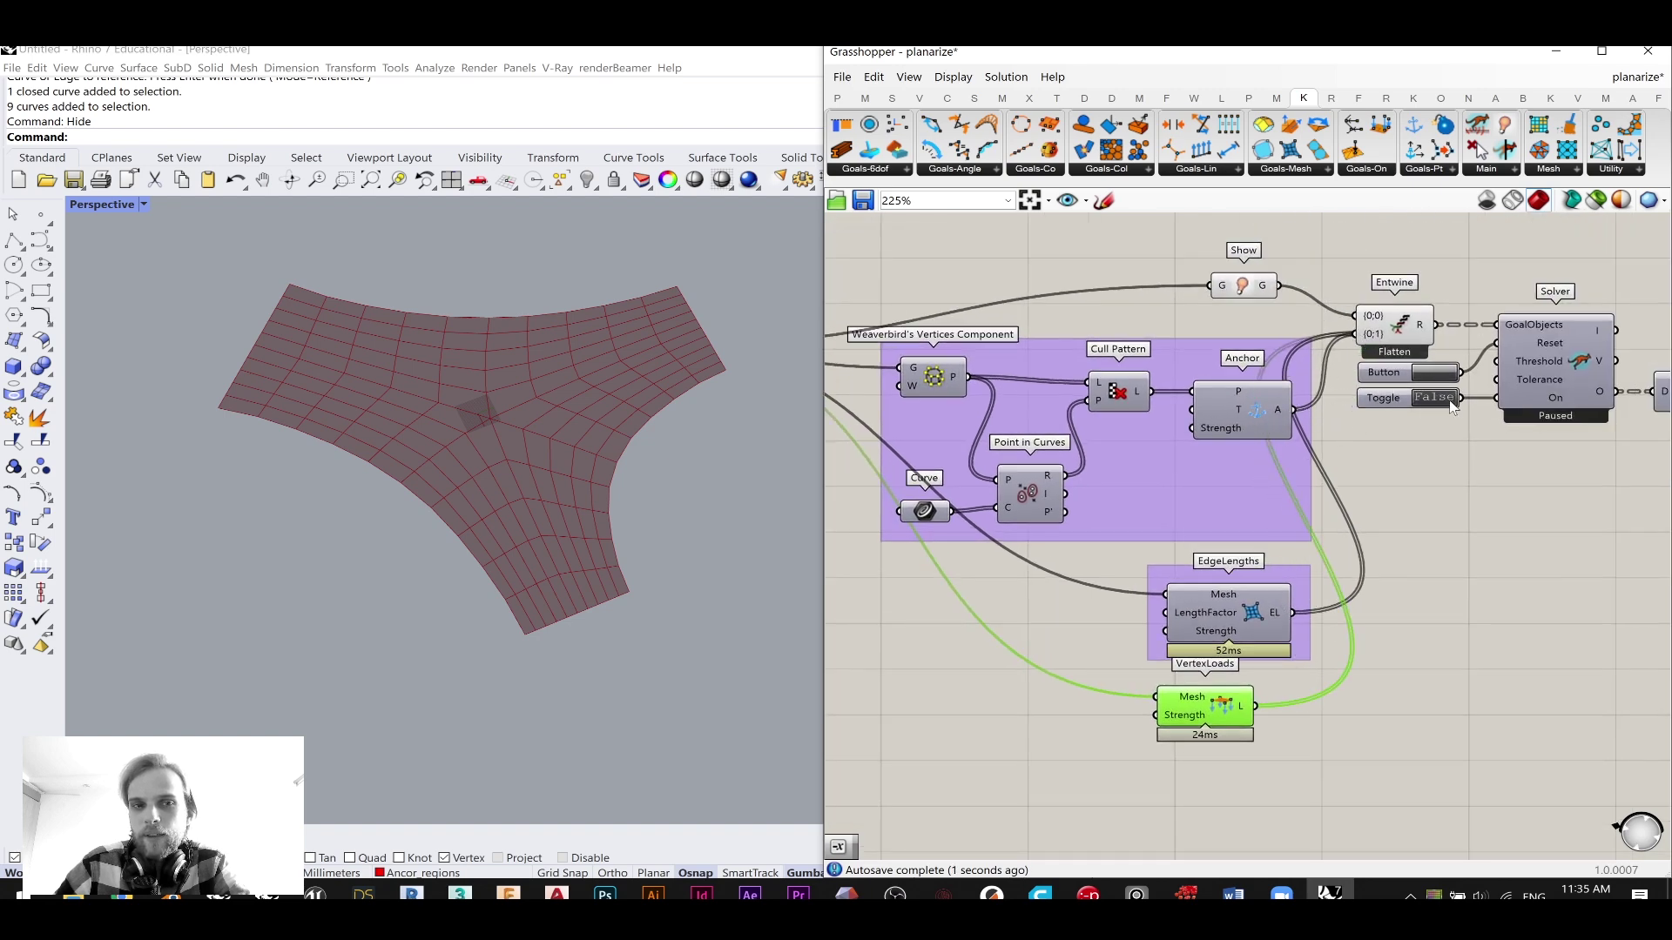
pyautogui.moveTo(1480, 614); pyautogui.dragTo(1299, 590, button='right')
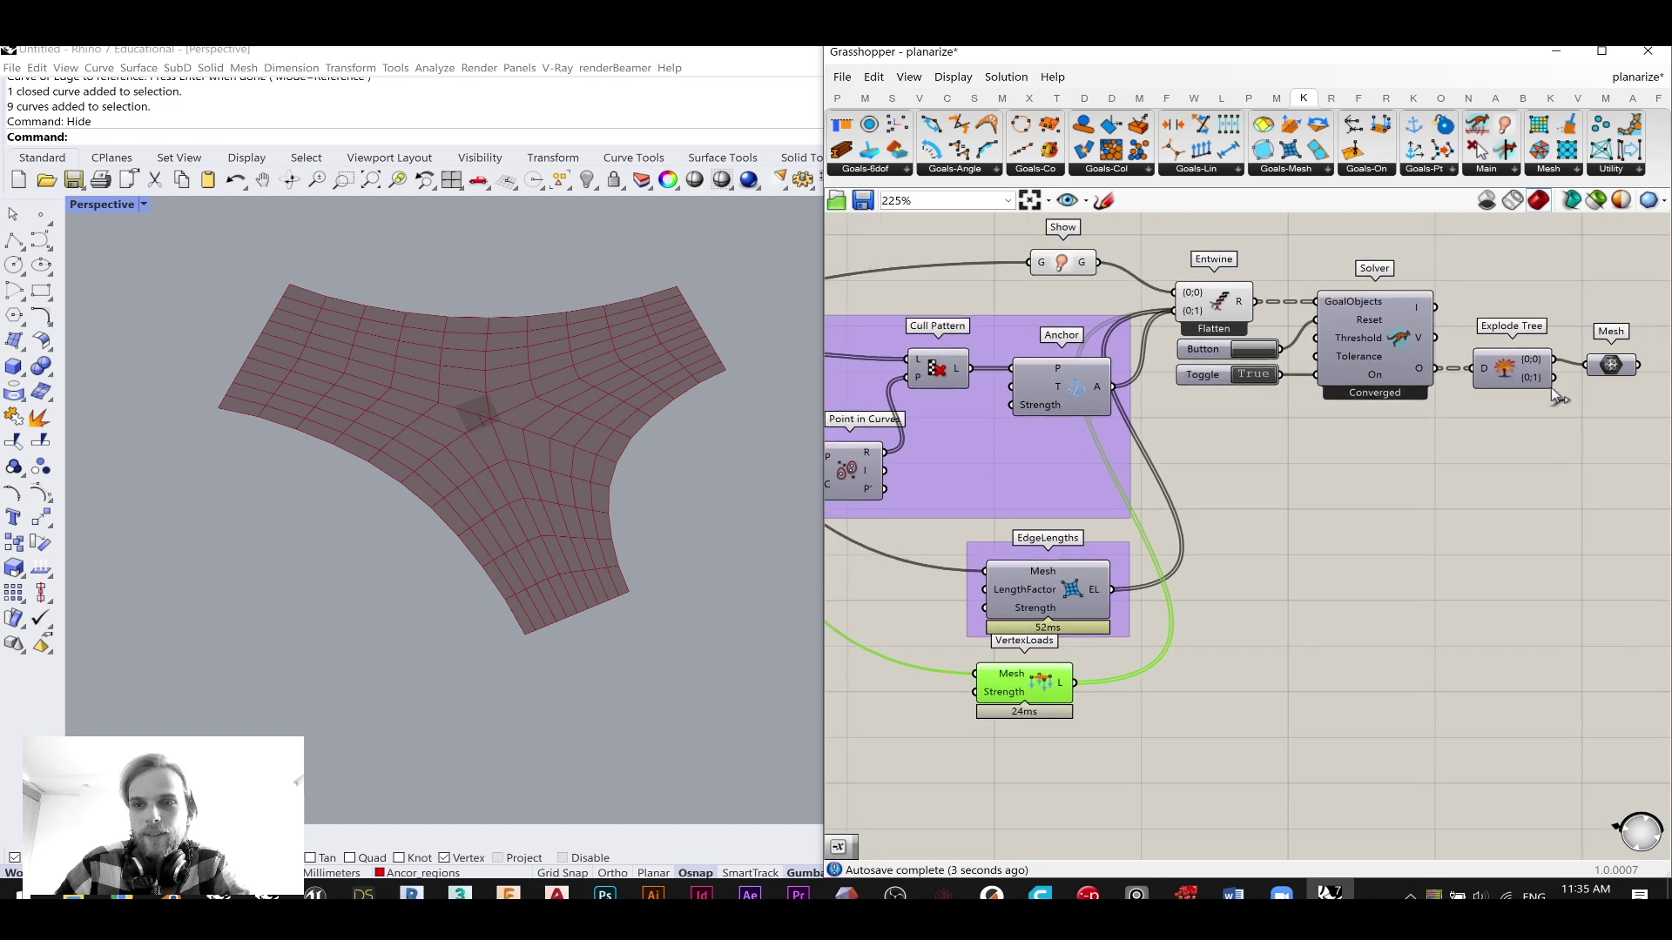
# - Show the preview of the output Mesh component after Explode Tree and check the loaded mesh from the side
pyautogui.moveTo(1606, 374); pyautogui.dragTo(1480, 440, button='right')
pyautogui.click(1489, 433)
pyautogui.middleClick(1487, 432)
pyautogui.click(1524, 401)
pyautogui.click(1568, 410)
pyautogui.moveTo(889, 248); pyautogui.dragTo(1142, 417)
pyautogui.middleClick(1142, 416)
pyautogui.click(1244, 281)
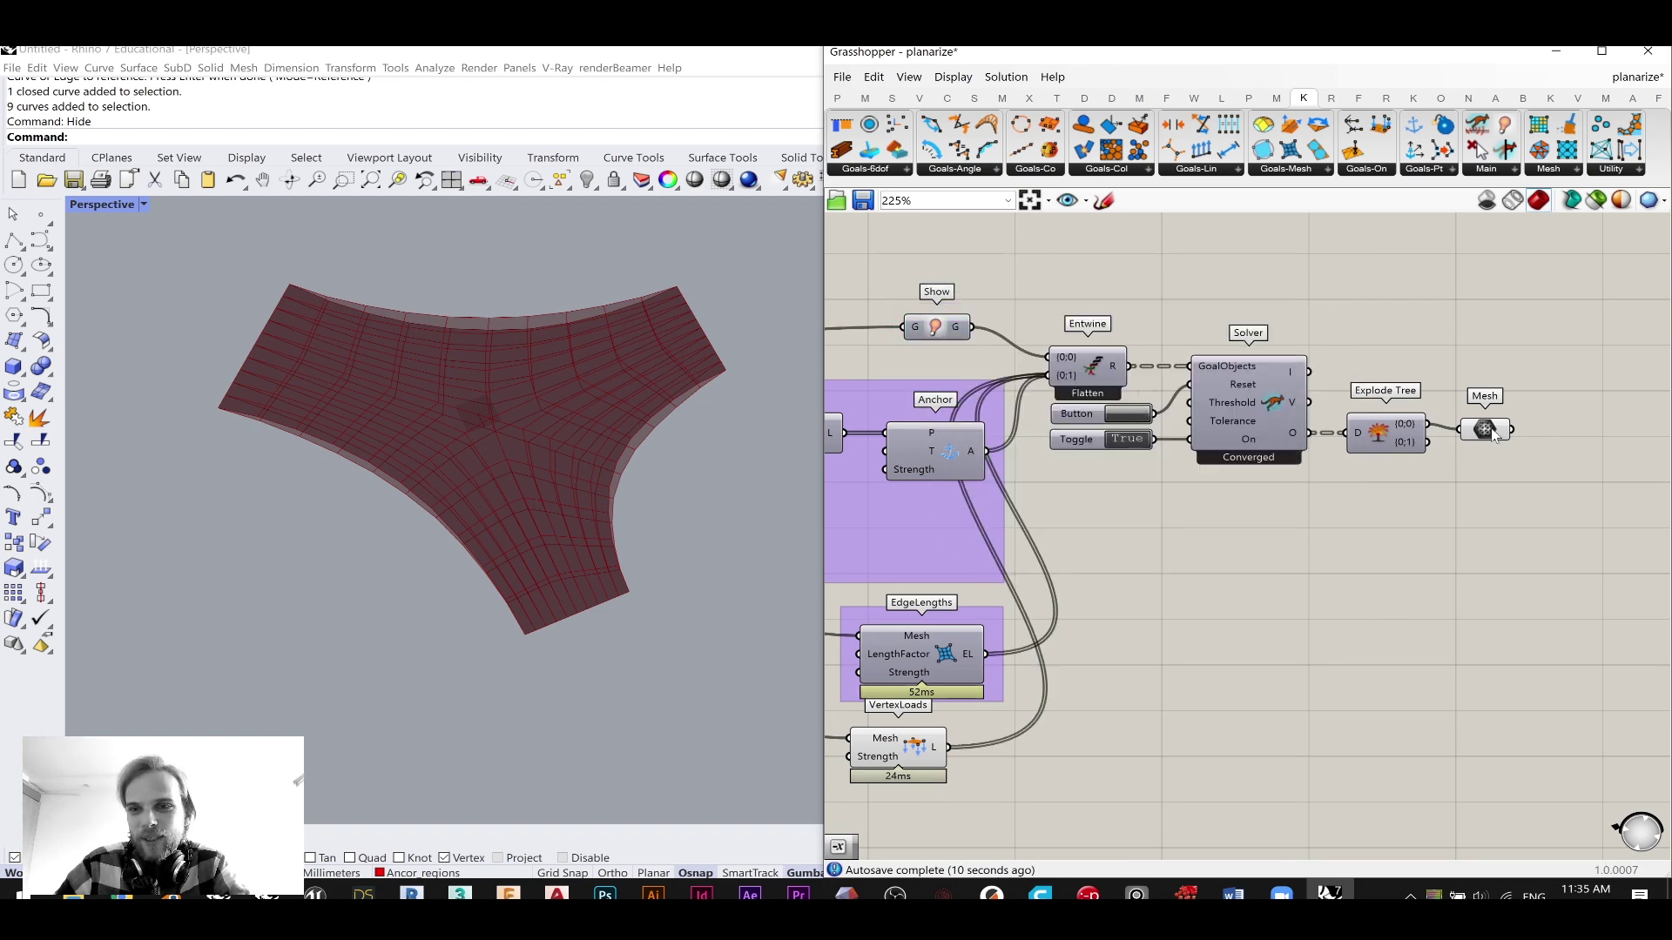
pyautogui.moveTo(467, 485); pyautogui.dragTo(397, 502, button='right')
pyautogui.scroll(-3, 642, 565)
pyautogui.moveTo(632, 552); pyautogui.dragTo(662, 562, button='right')
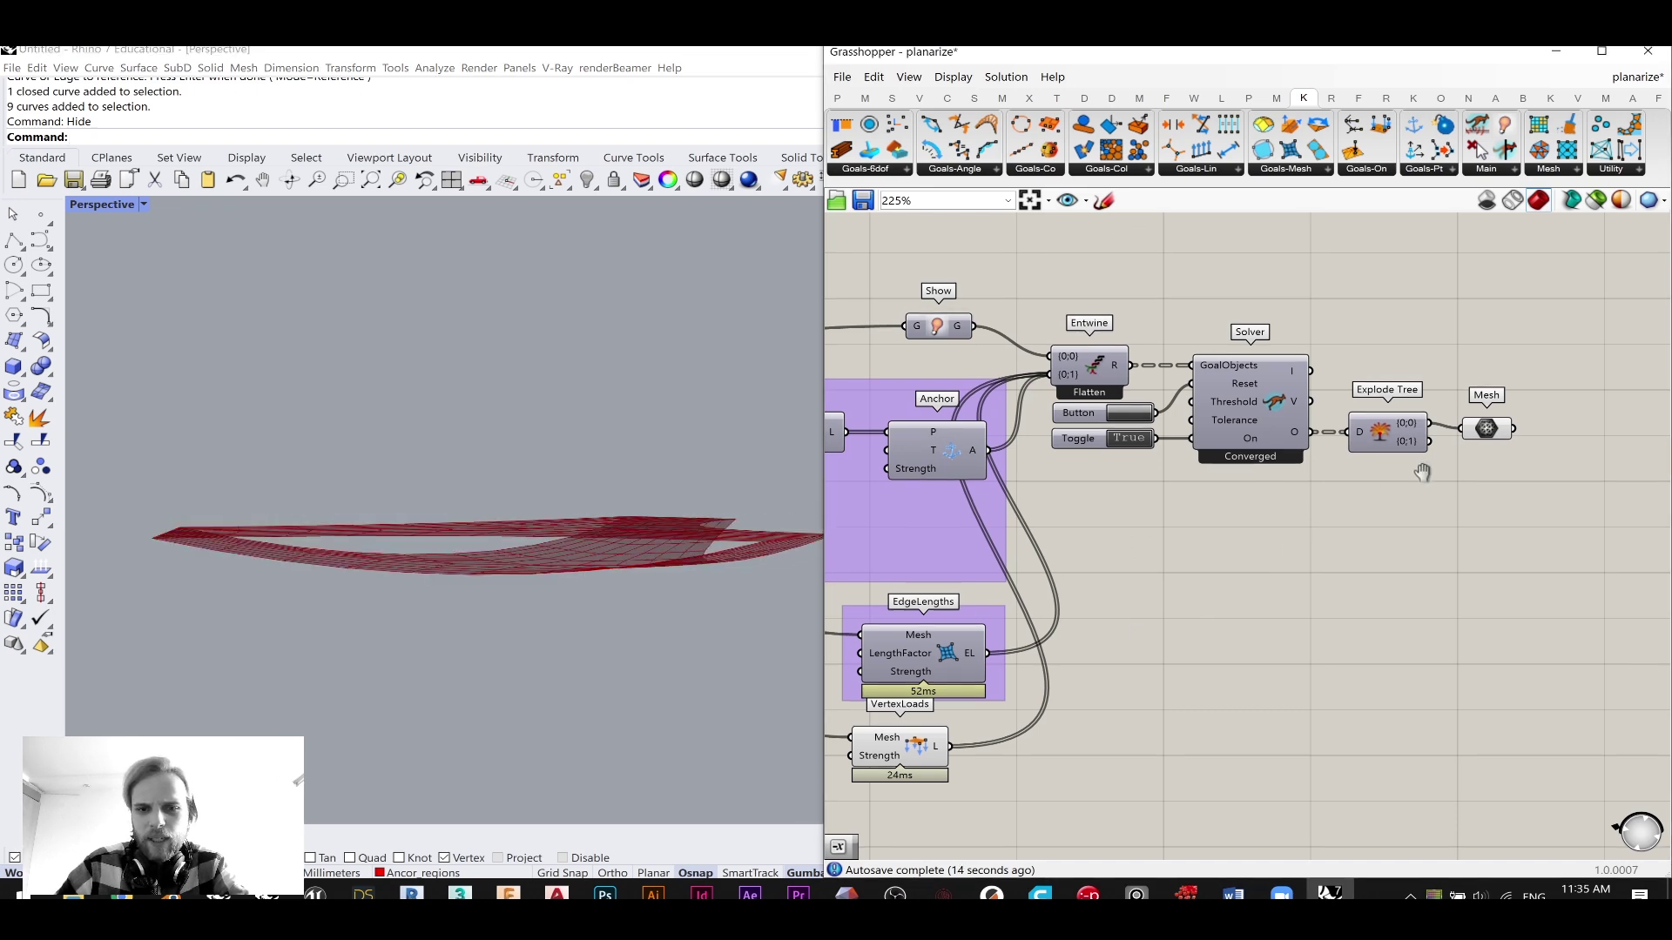
# - Add a number slider ranging from 0 to 20.000 and connect it to the Strength input of VertexLoads
pyautogui.moveTo(936, 729); pyautogui.dragTo(1266, 564, button='right')
pyautogui.scroll(2, 1265, 568)
pyautogui.moveTo(1181, 608)
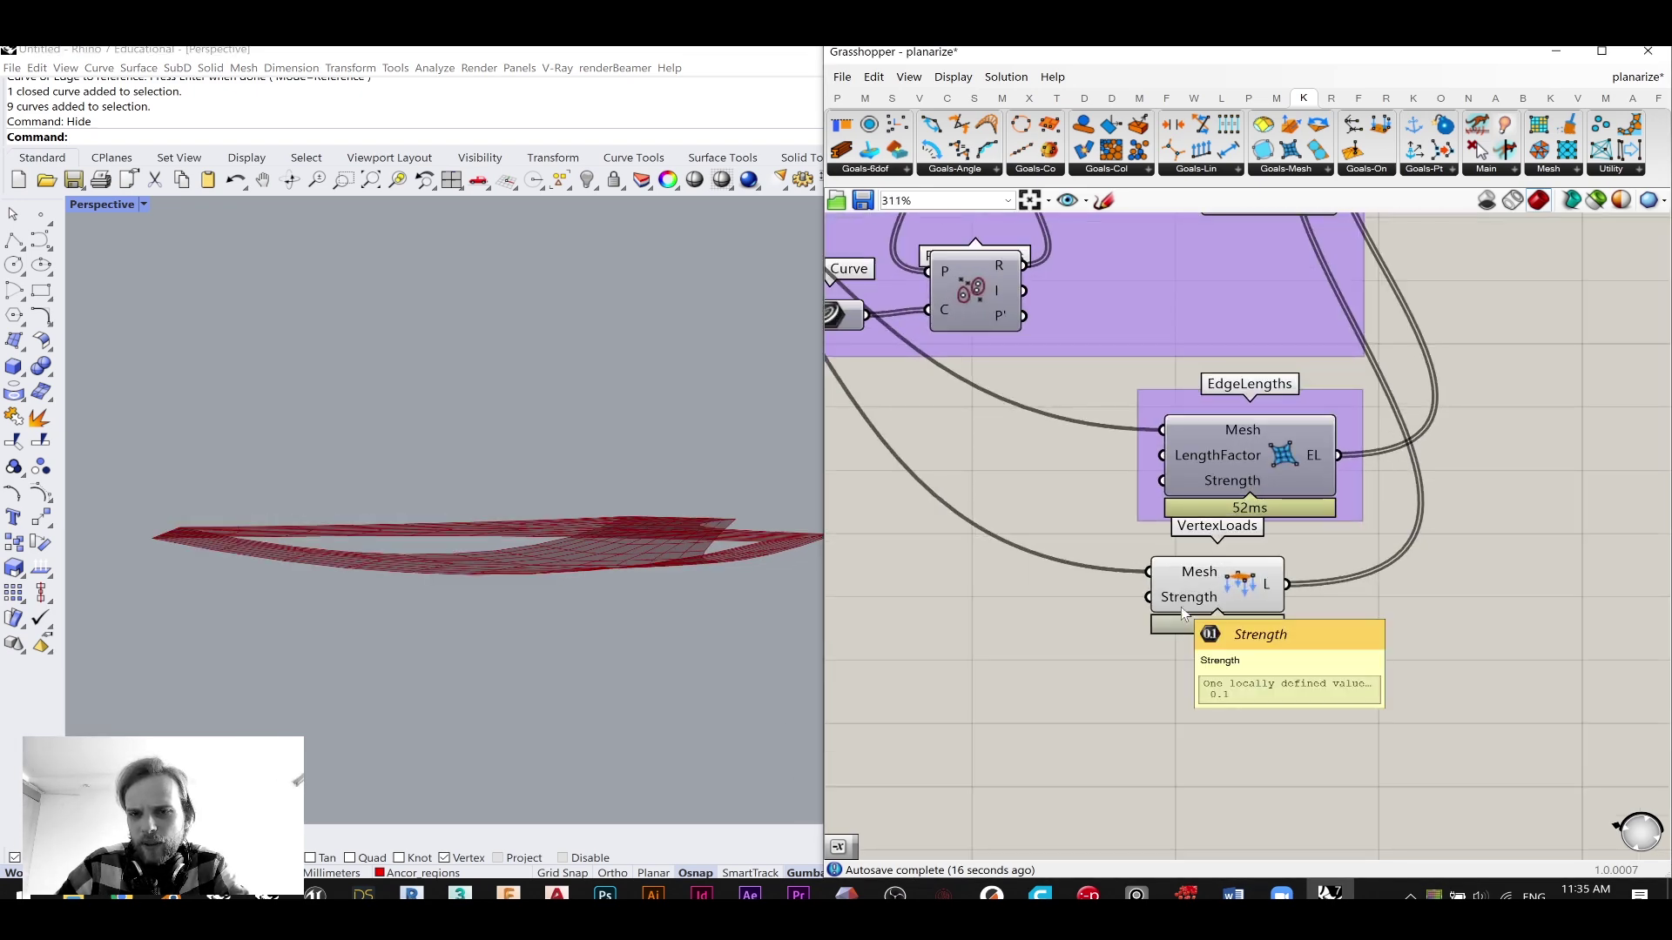
pyautogui.doubleClick(1037, 634)
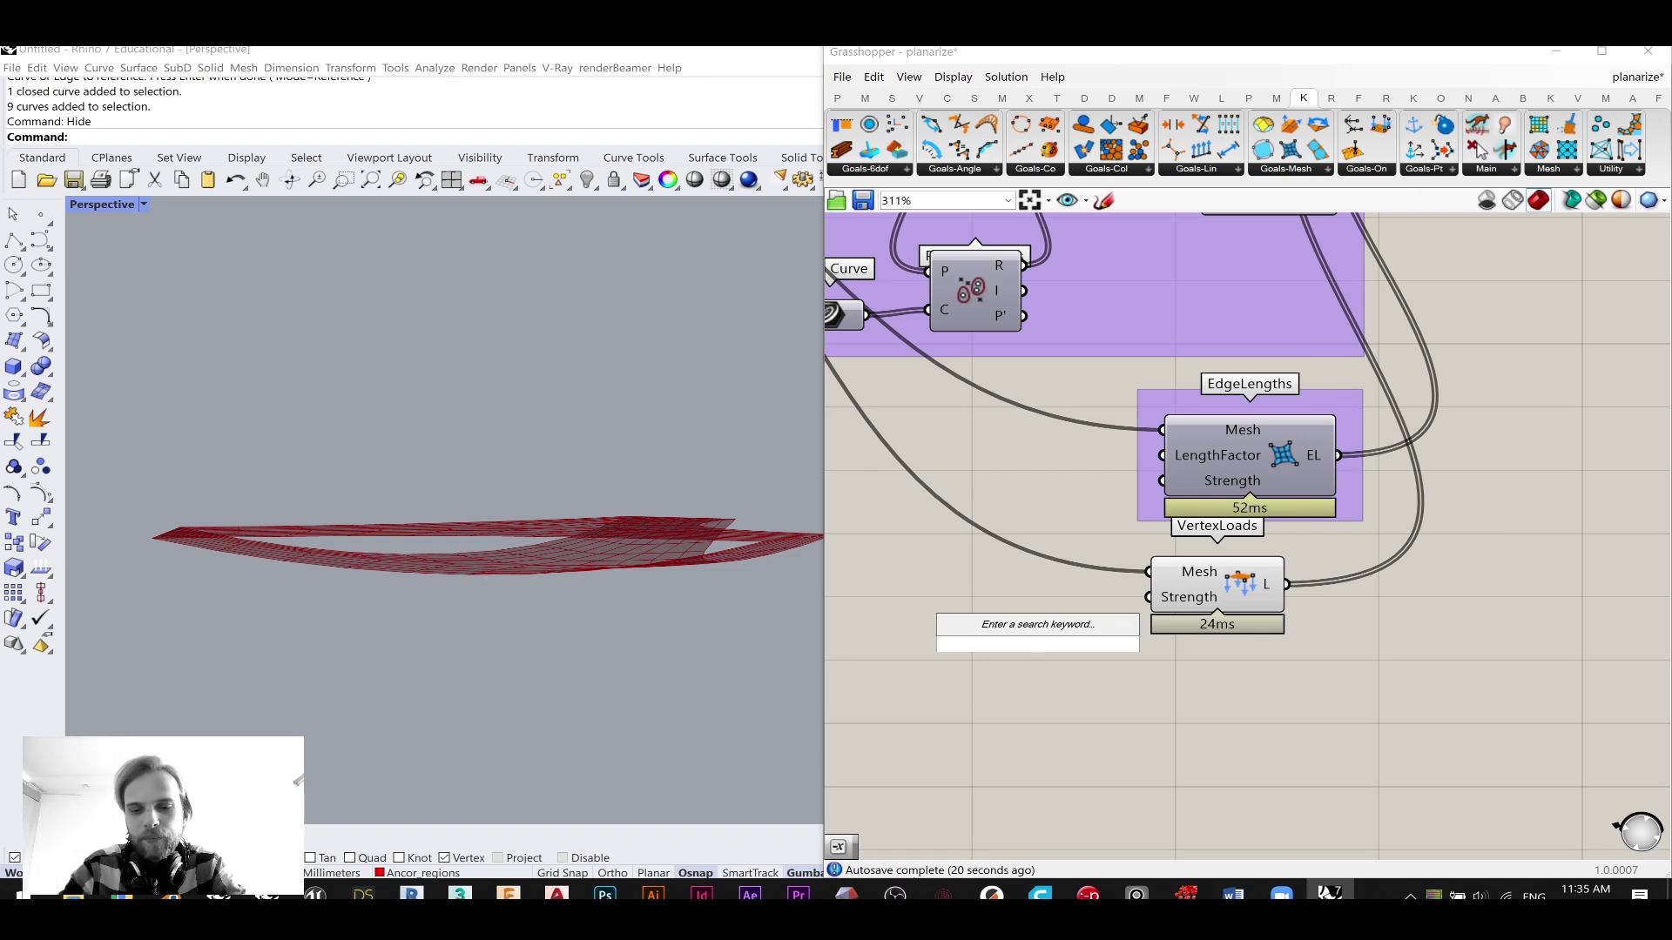
pyautogui.write('0..20.')
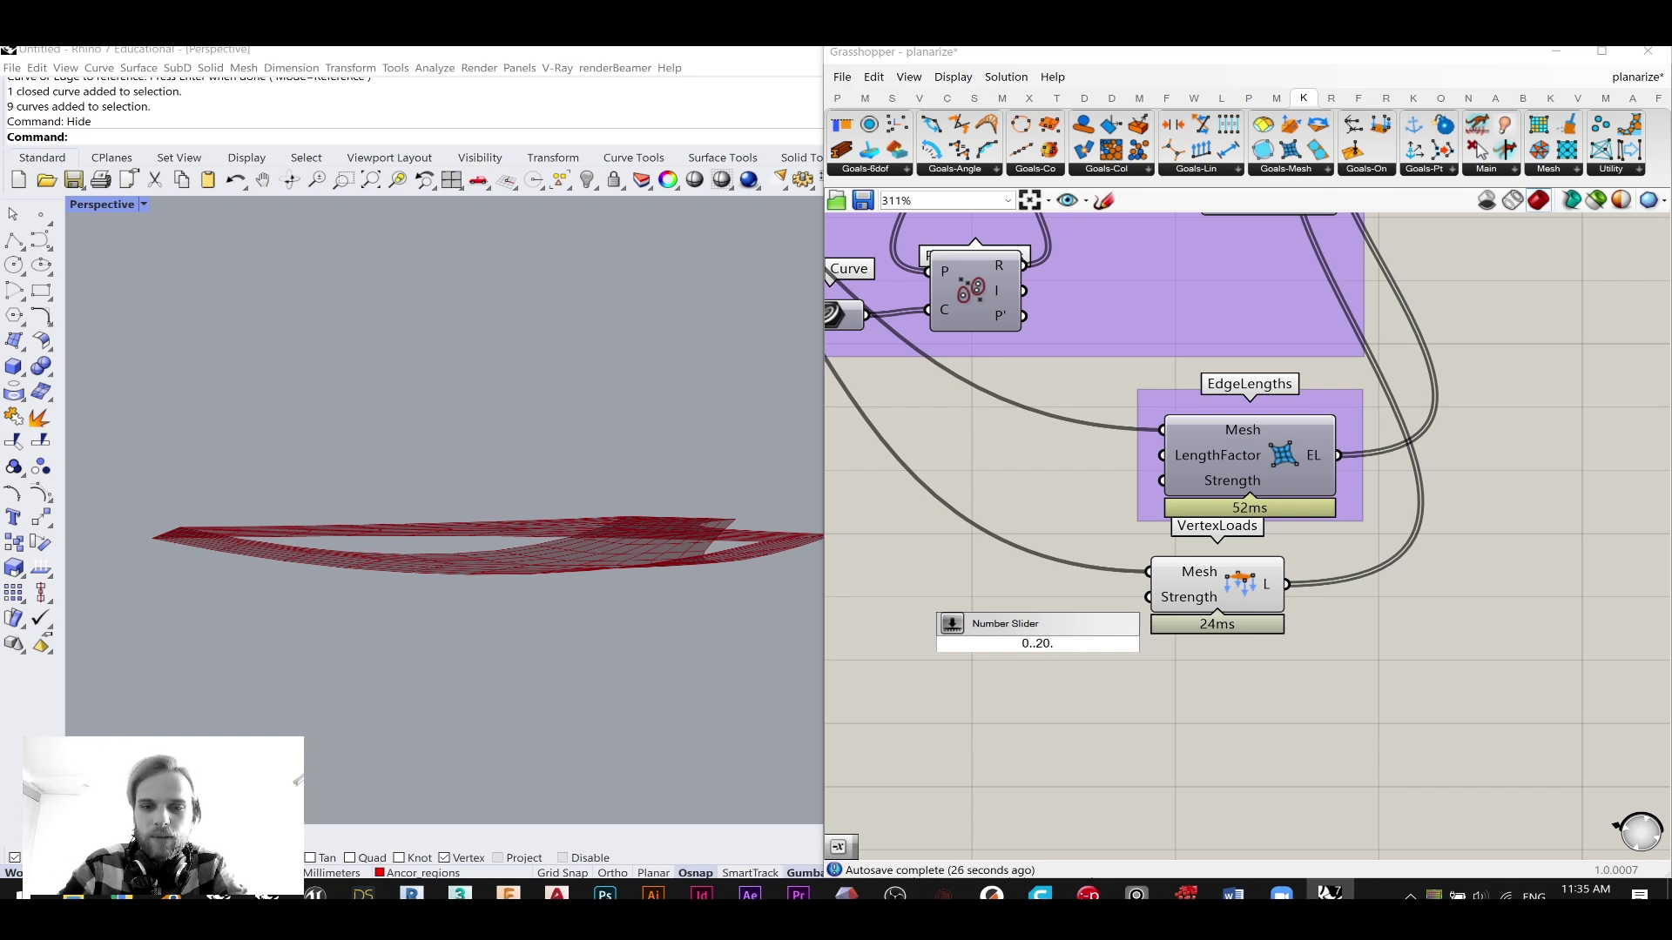
pyautogui.write('000')
pyautogui.press('Return')
pyautogui.moveTo(1053, 599); pyautogui.dragTo(1149, 597)
# - Raise the VertexLoads Strength slider to 20.000 and check the resulting mesh shape
pyautogui.moveTo(920, 601); pyautogui.dragTo(1055, 599)
pyautogui.moveTo(602, 470); pyautogui.dragTo(640, 468, button='right')
pyautogui.scroll(2, 982, 601)
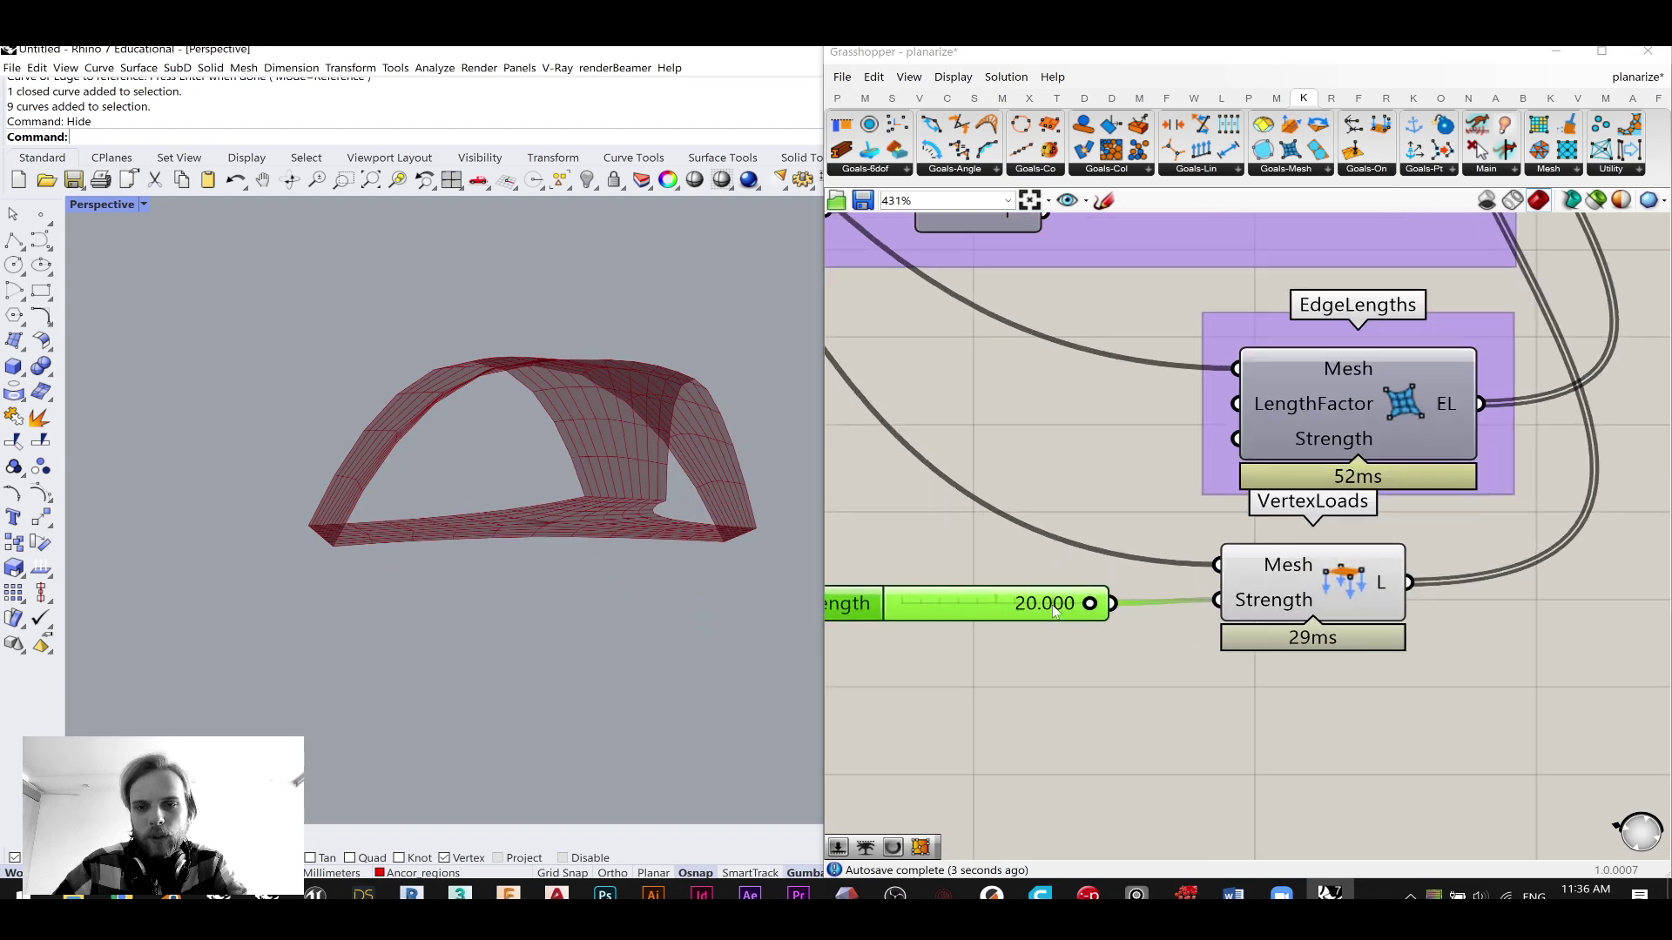
# - Set the VertexLoads Strength slider to 10 and place it close to its component
pyautogui.doubleClick(1001, 604)
pyautogui.write('10')
pyautogui.press('Return')
pyautogui.moveTo(649, 452); pyautogui.dragTo(706, 490, button='right')
pyautogui.scroll(4, 650, 516)
pyautogui.moveTo(1097, 598); pyautogui.dragTo(1111, 598)
pyautogui.click(1130, 507)
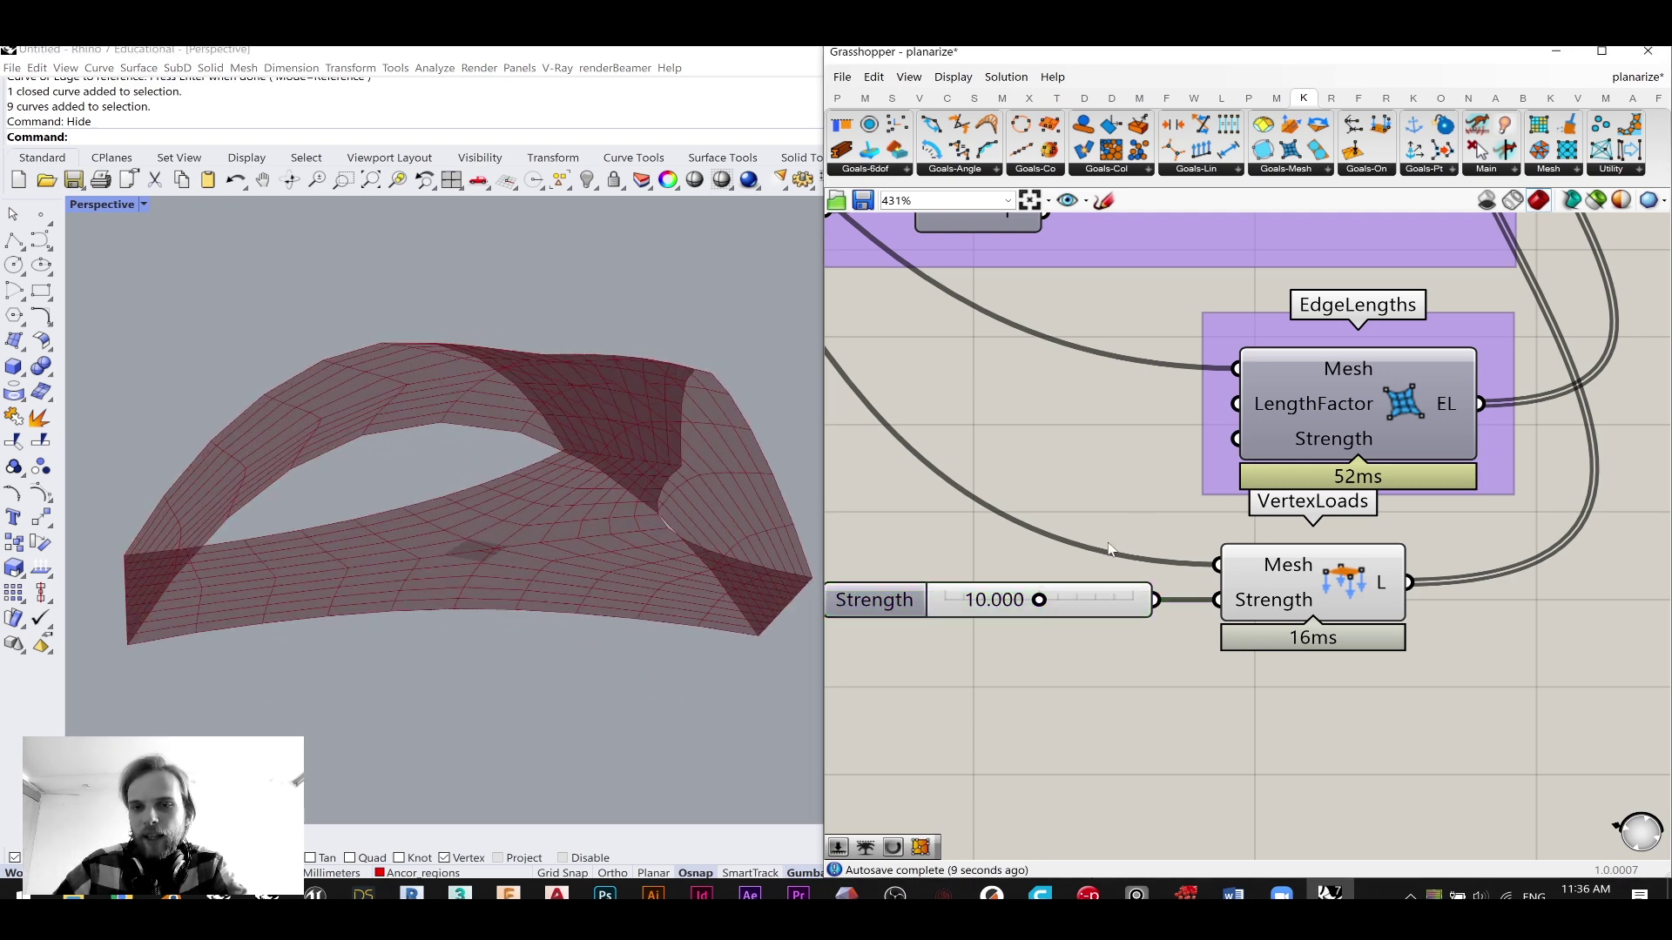
# - Group the VertexLoads component with its Strength slider and position the group below the EdgeLengths group
pyautogui.scroll(-2, 1104, 574)
pyautogui.click(1262, 570)
pyautogui.middleClick(1260, 583)
pyautogui.moveTo(1398, 691); pyautogui.dragTo(1053, 567)
pyautogui.moveTo(1250, 588); pyautogui.dragTo(1281, 666)
pyautogui.press('space')
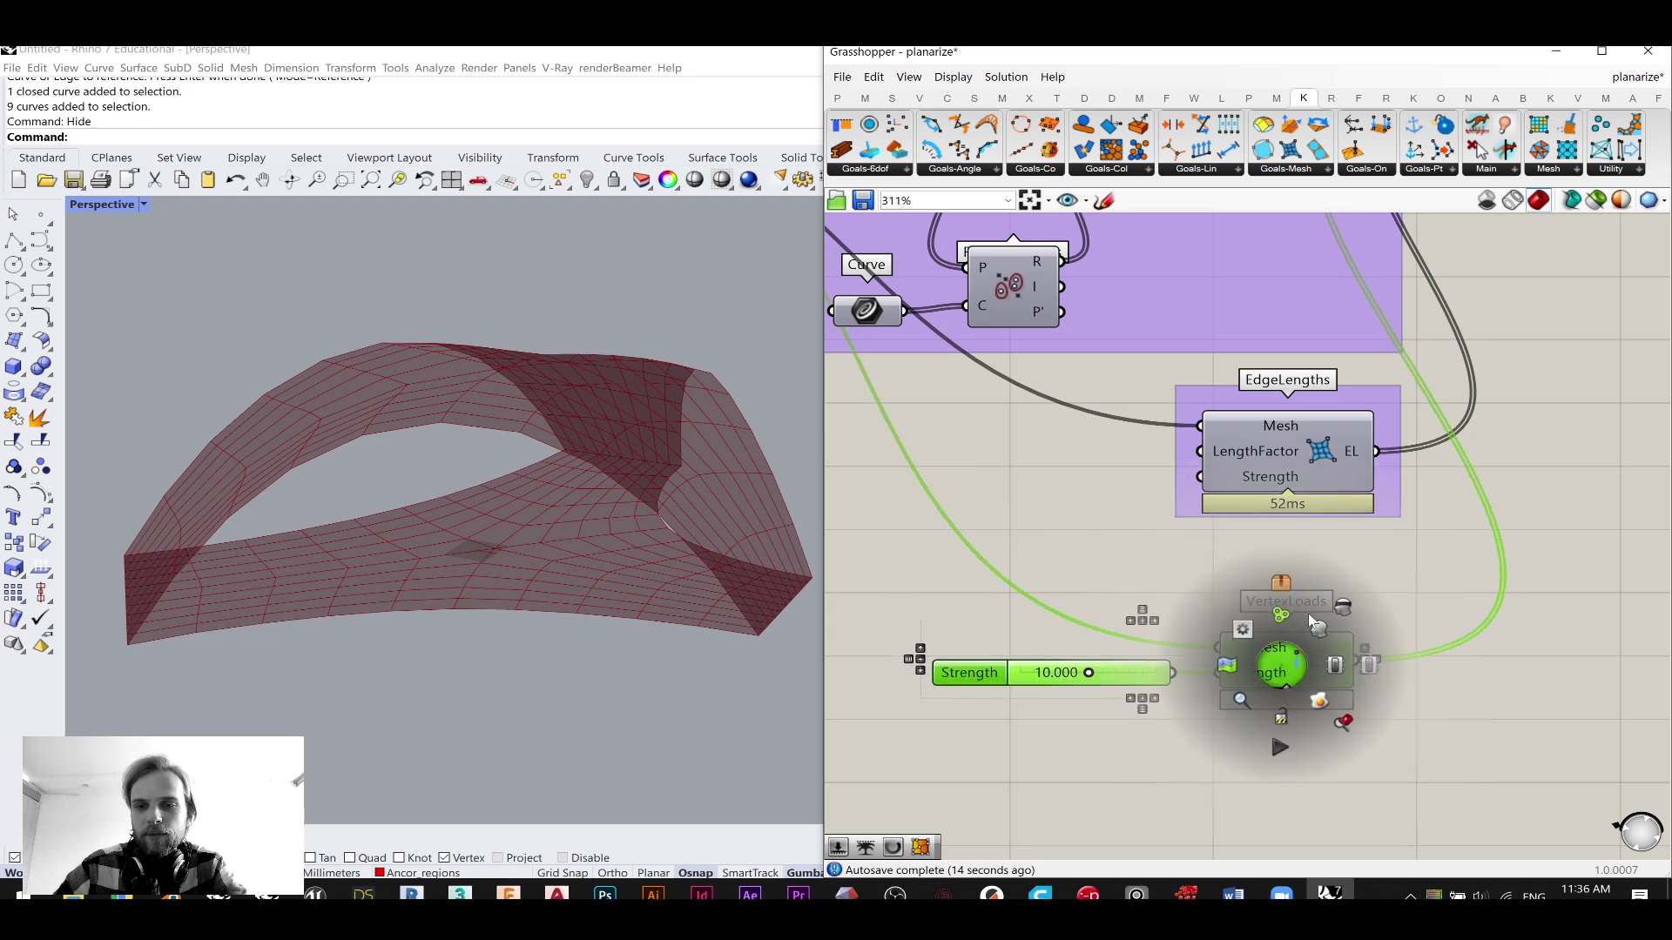
pyautogui.click(1279, 615)
pyautogui.click(1210, 562)
pyautogui.moveTo(1164, 620); pyautogui.dragTo(1157, 576)
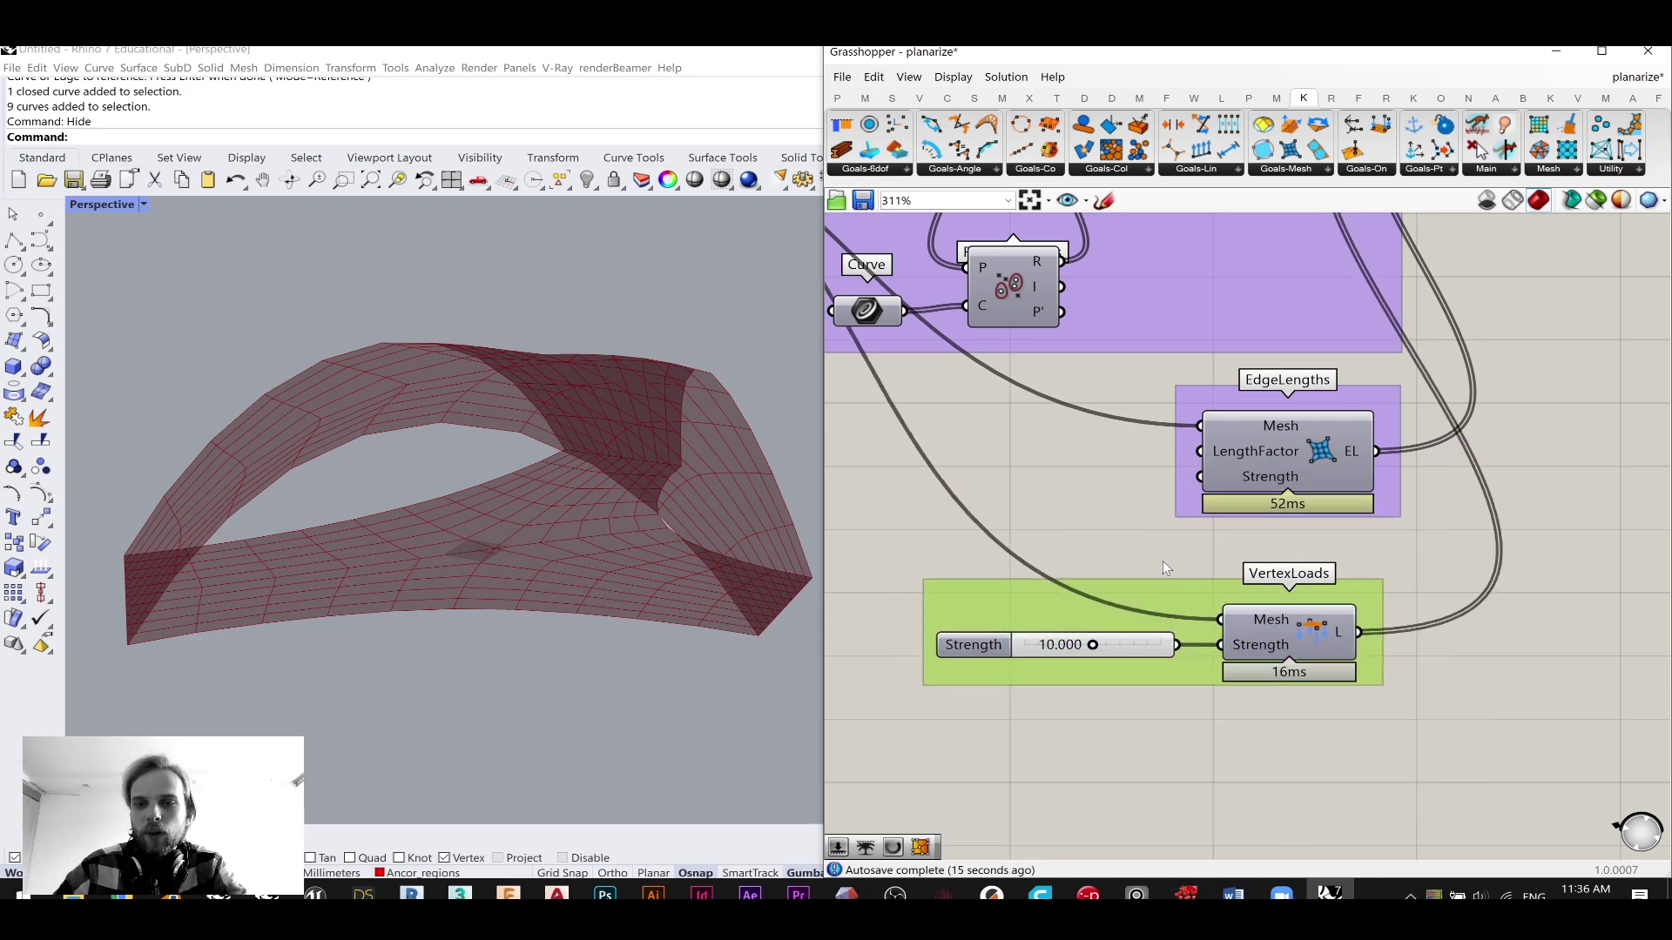
# - Hide the preview of the initial Mesh component between Data Dam and the goal components
pyautogui.scroll(-3, 1160, 554)
pyautogui.scroll(-2, 1365, 436)
pyautogui.moveTo(1365, 436); pyautogui.dragTo(1288, 585, button='right')
pyautogui.moveTo(850, 515); pyautogui.dragTo(1130, 527, button='right')
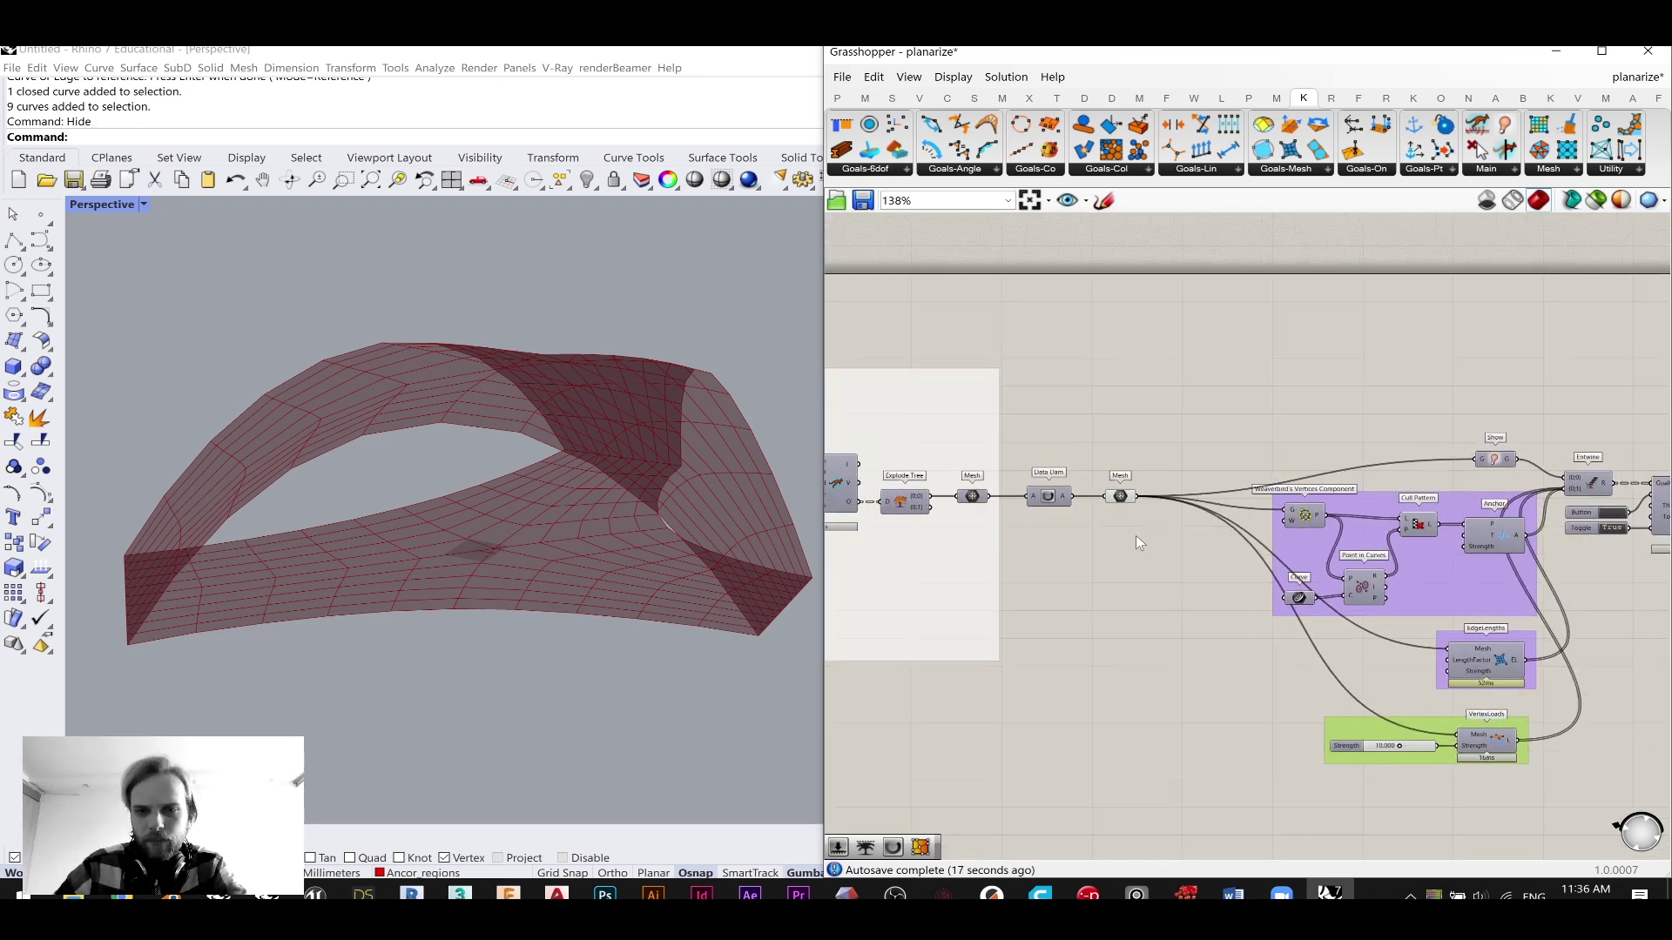
pyautogui.moveTo(1133, 526); pyautogui.dragTo(1104, 460)
pyautogui.middleClick(1104, 460)
pyautogui.click(1157, 397)
pyautogui.click(1304, 438)
# - Highlight the output Mesh component after Explode Tree and examine the form-found shell from another angle
pyautogui.moveTo(1567, 592); pyautogui.dragTo(988, 555, button='right')
pyautogui.scroll(3, 1319, 492)
pyautogui.moveTo(1223, 472); pyautogui.dragTo(1234, 472)
pyautogui.click(1306, 520)
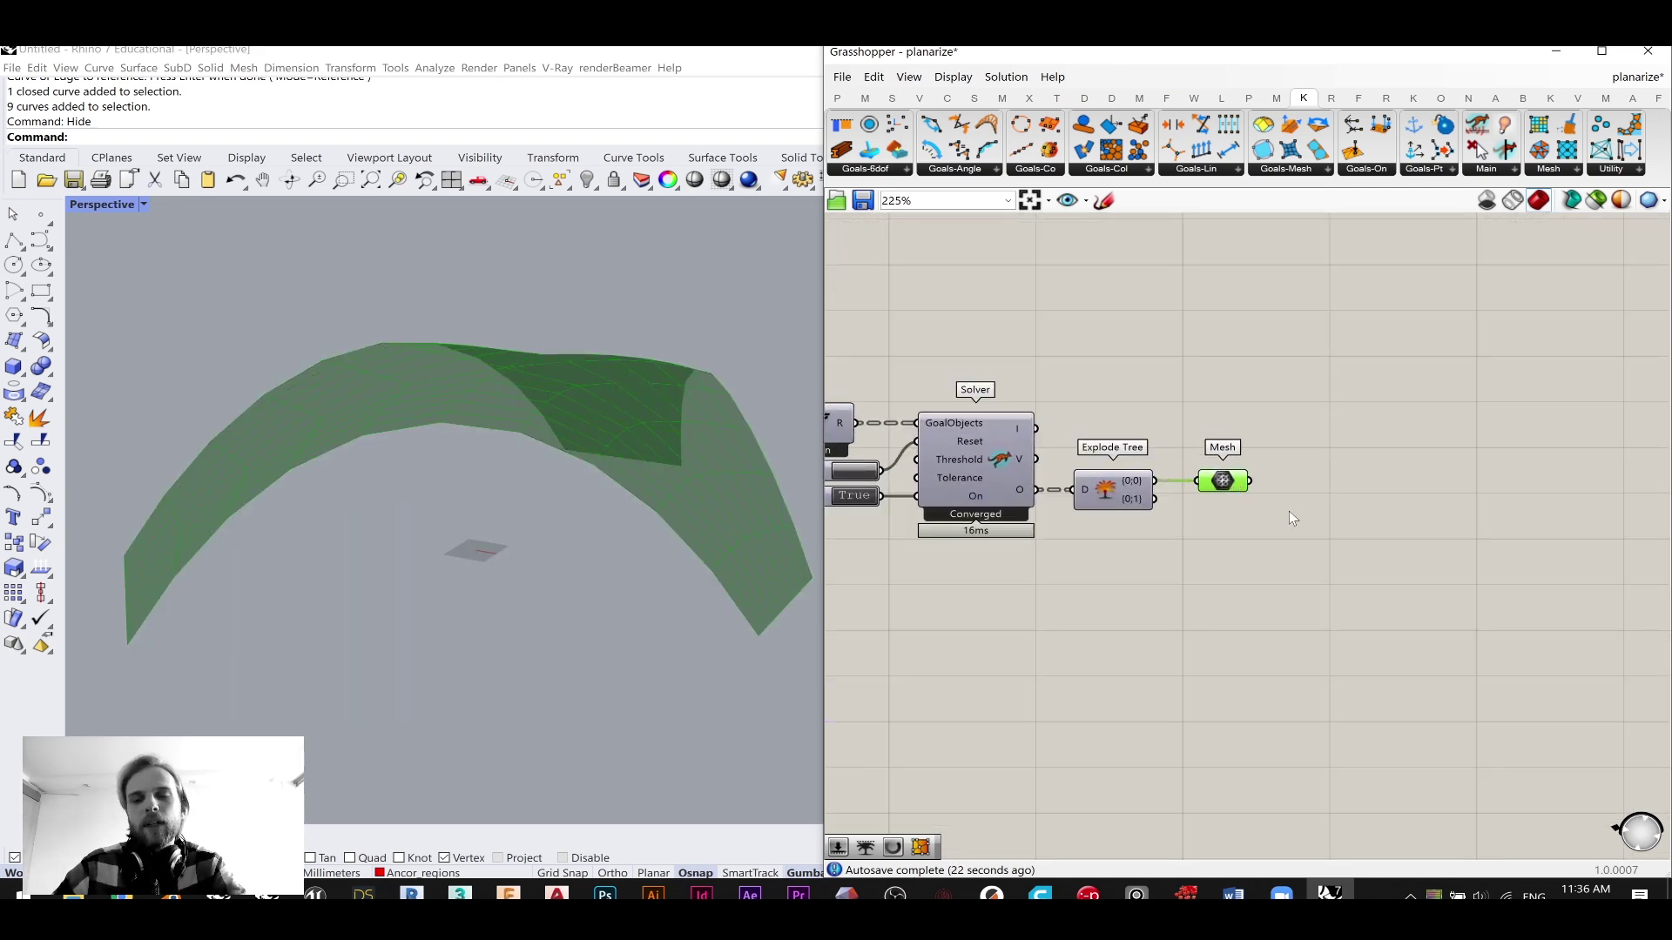
pyautogui.click(1289, 510)
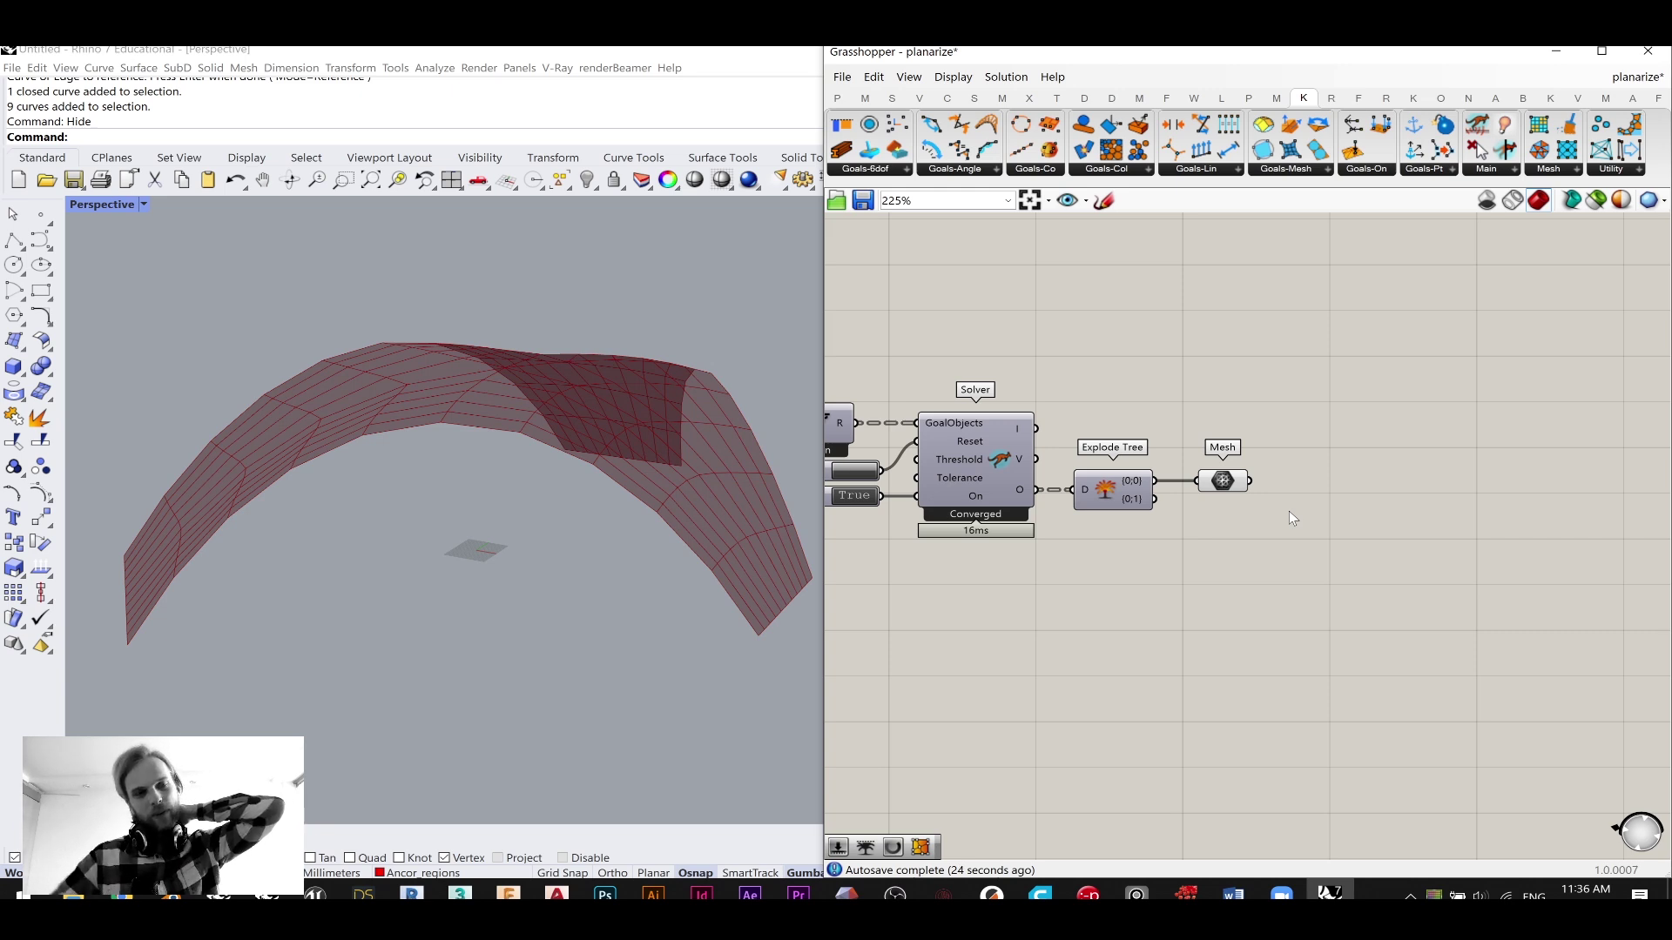
pyautogui.moveTo(812, 553); pyautogui.dragTo(576, 570, button='right')
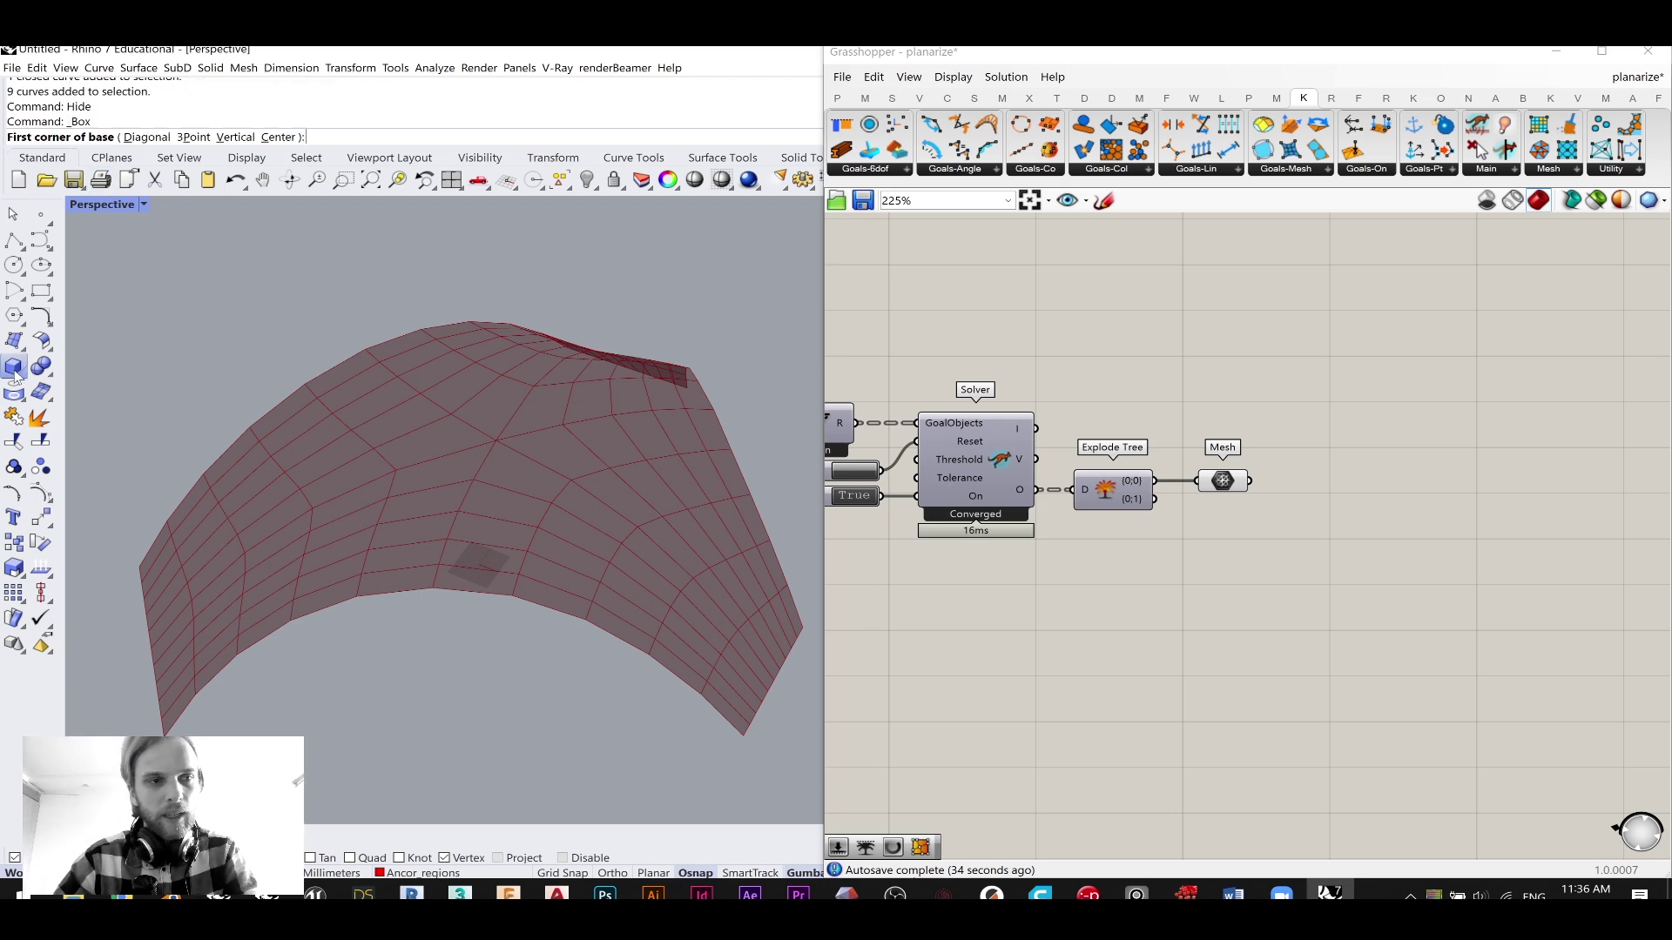
# - Draw a rectangular box on the ground beside the shell mesh
pyautogui.click(13, 367)
pyautogui.scroll(-2, 613, 599)
pyautogui.keyDown('shift'); pyautogui.moveTo(642, 638); pyautogui.dragTo(426, 482, button='right'); pyautogui.keyUp('shift')
pyautogui.click(598, 576)
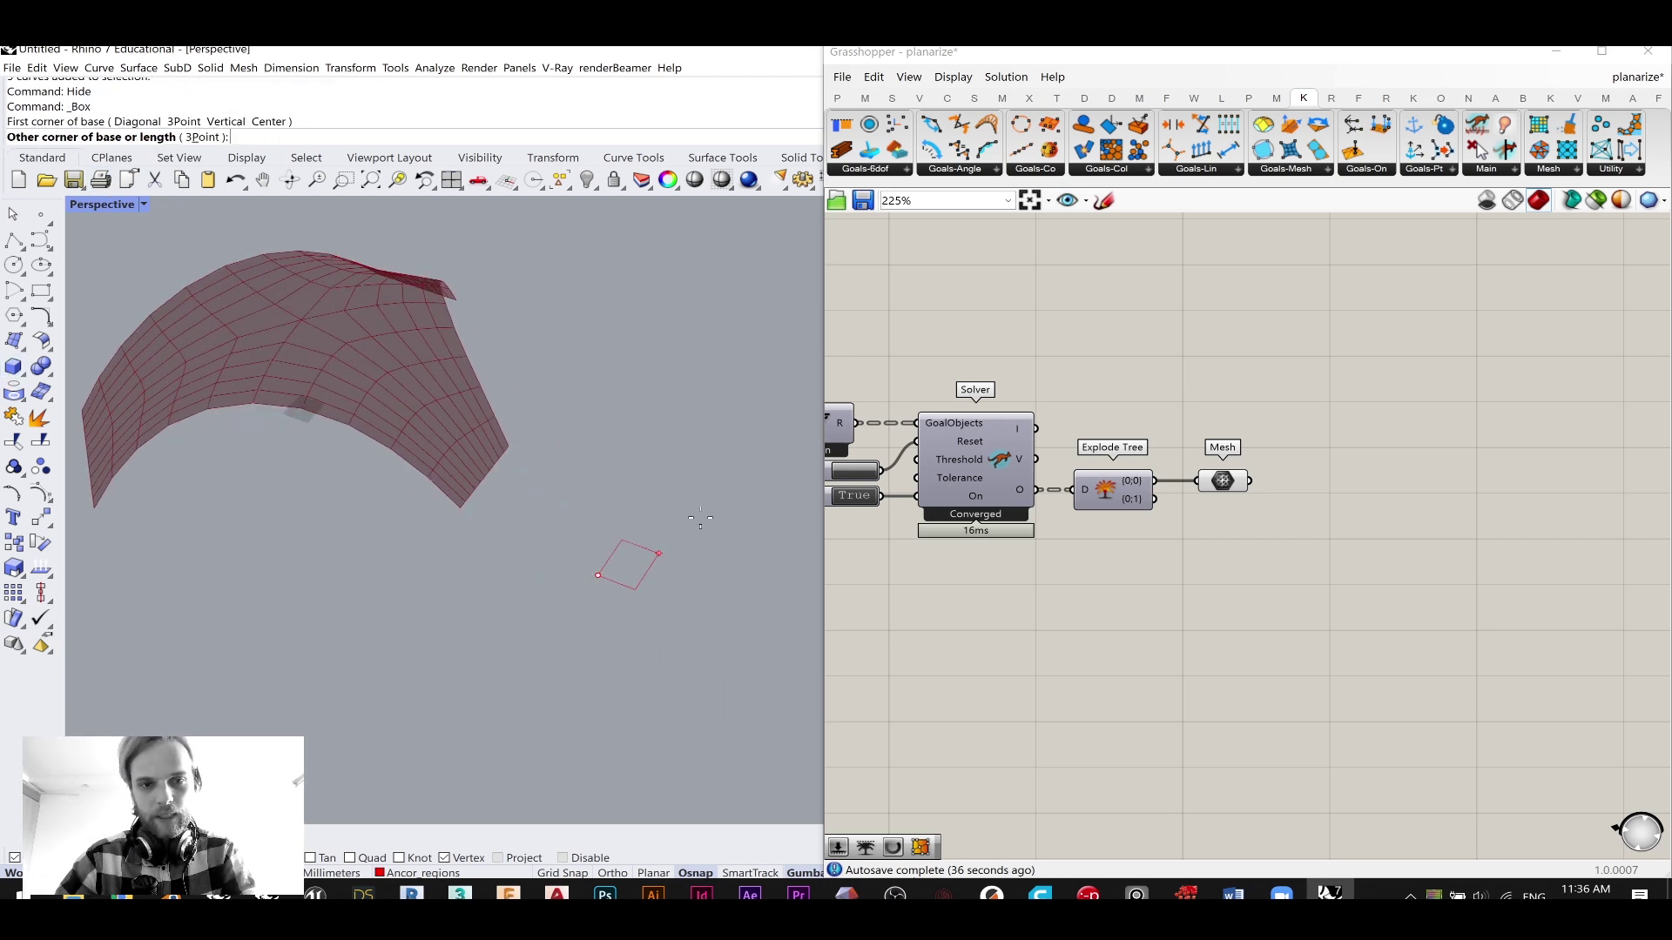
pyautogui.click(720, 504)
pyautogui.click(714, 469)
# - Set the Perspective viewport to Shaded display and minimize the Grasshopper window
pyautogui.moveTo(712, 620)
pyautogui.mouseDown(button='right')
pyautogui.moveTo(674, 477)
pyautogui.moveTo(661, 521)
pyautogui.mouseUp(button='right')
pyautogui.scroll(4, 673, 477)
pyautogui.click(142, 204)
pyautogui.click(174, 272)
pyautogui.scroll(5, 740, 488)
pyautogui.click(1555, 52)
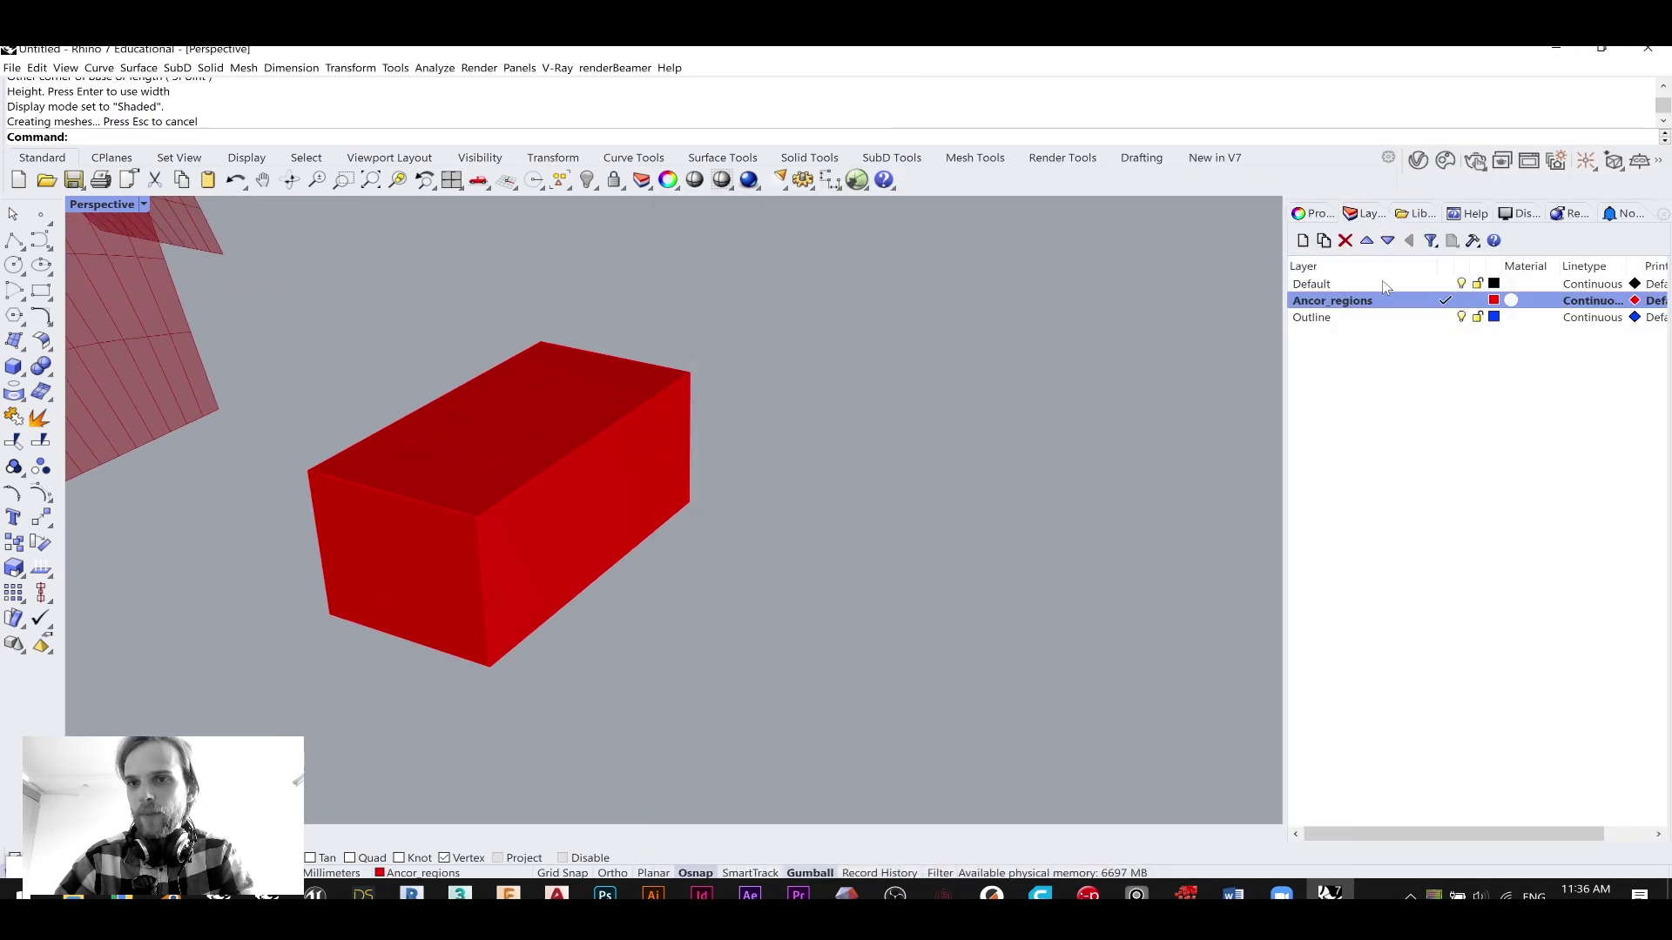
# - Copy the box to the Default layer and delete the original on the Ancor_regions layer
pyautogui.click(592, 487)
pyautogui.rightClick(1314, 284)
pyautogui.click(1437, 534)
pyautogui.press('Delete')
pyautogui.moveTo(780, 515); pyautogui.dragTo(646, 470, button='right')
pyautogui.click(663, 474)
pyautogui.click(827, 604)
pyautogui.scroll(3, 710, 473)
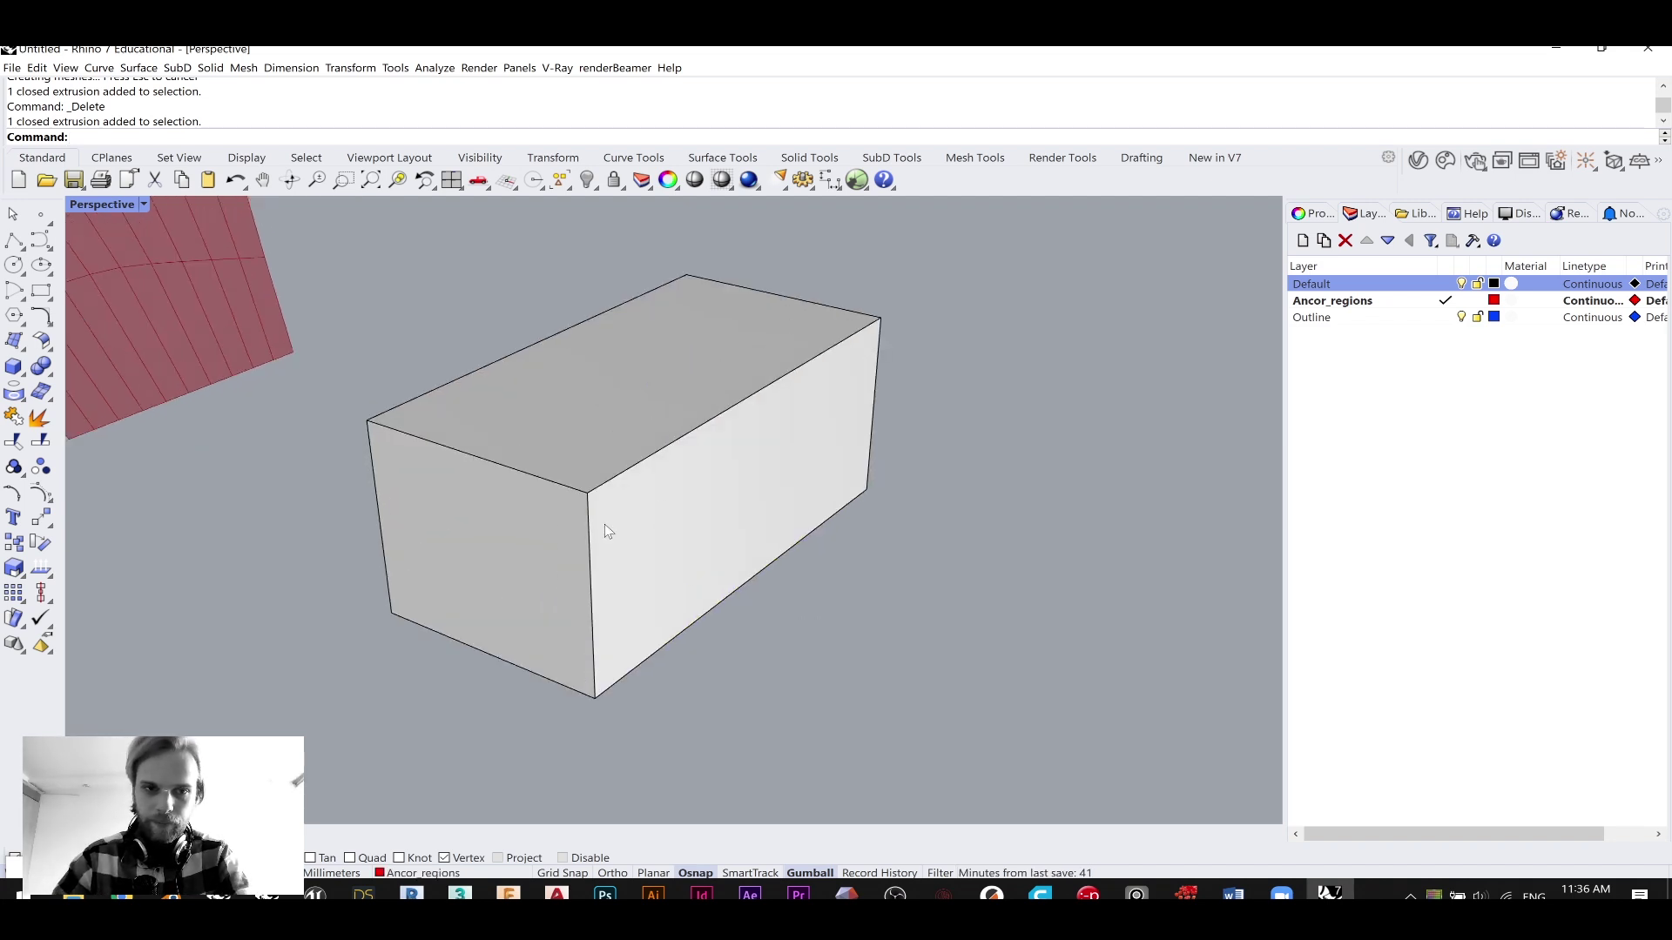
# - Move one long top edge of the box inward so that its side face slopes
pyautogui.keyDown('ctrl'); pyautogui.keyDown('shift'); pyautogui.click(663, 450); pyautogui.keyUp('shift'); pyautogui.keyUp('ctrl')
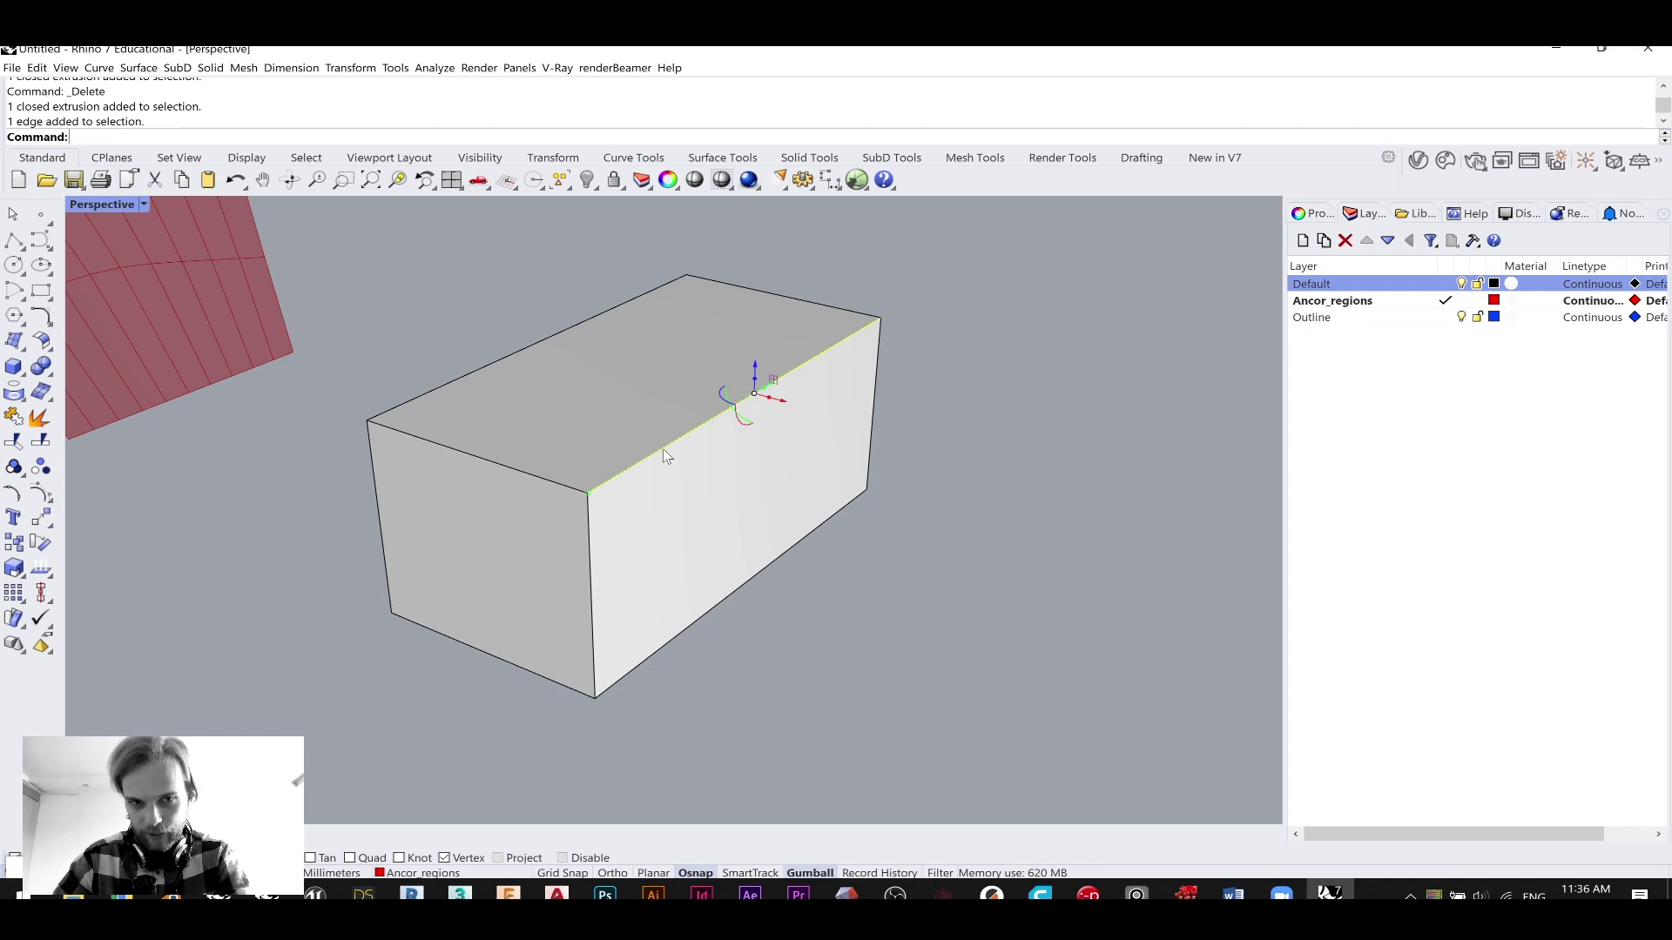
pyautogui.moveTo(780, 401); pyautogui.dragTo(691, 376)
pyautogui.moveTo(888, 619); pyautogui.dragTo(875, 679, button='right')
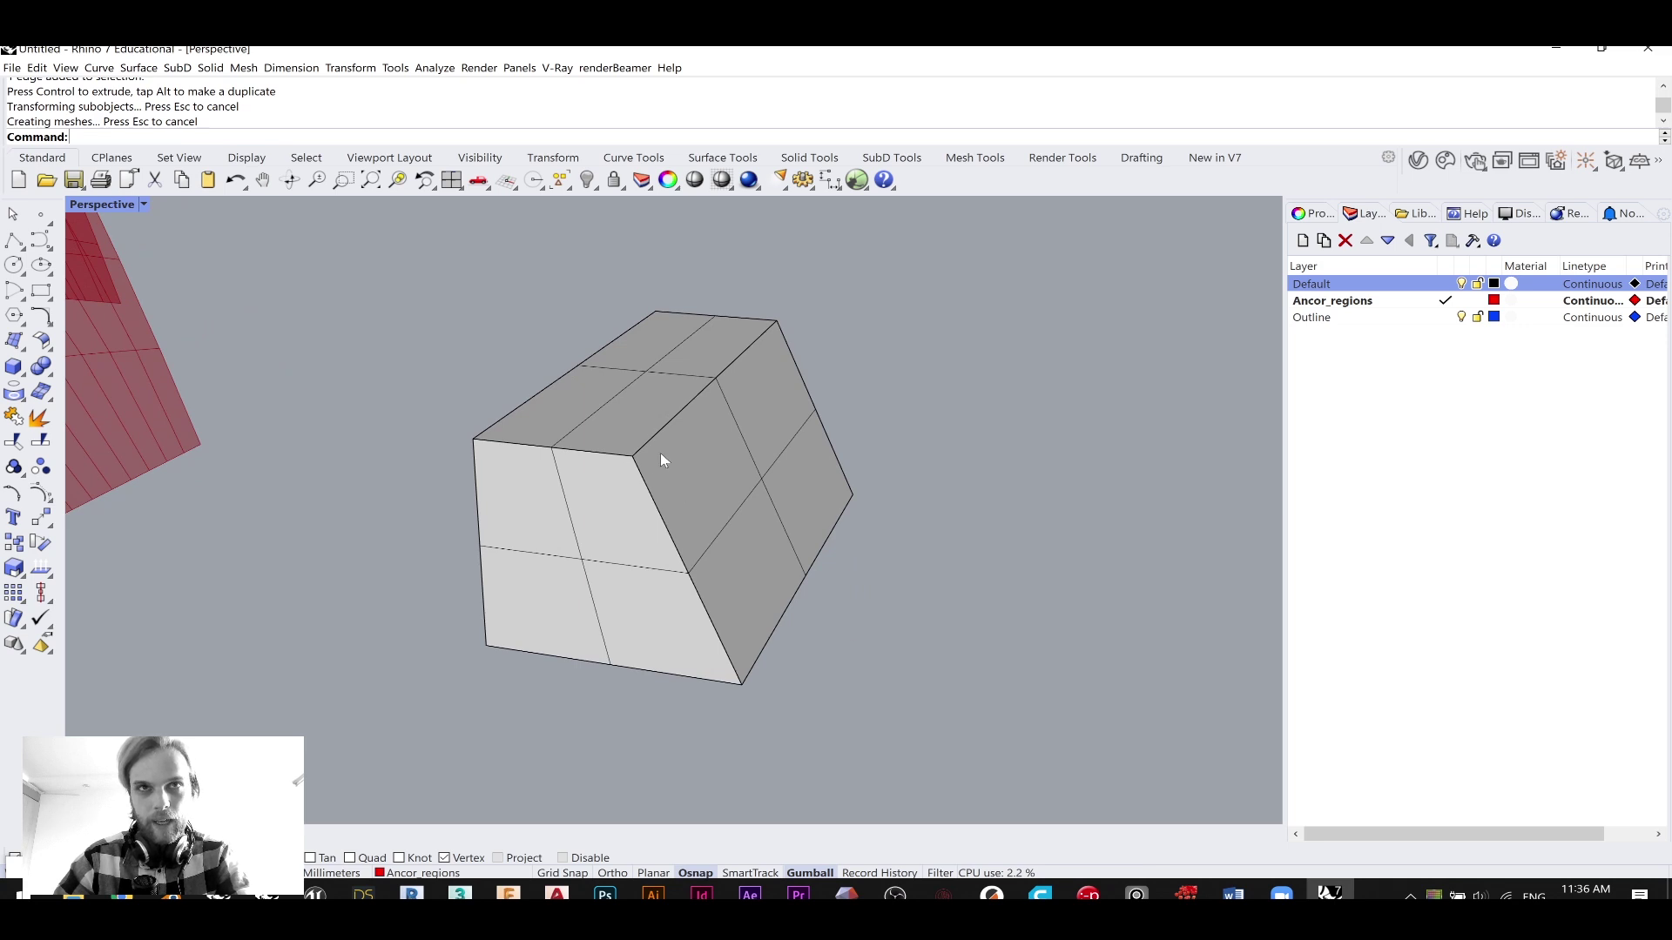
# - Move a second top edge of the box inward to taper another side
pyautogui.moveTo(642, 468); pyautogui.dragTo(624, 509, button='right')
pyautogui.keyDown('ctrl'); pyautogui.keyDown('shift'); pyautogui.click(582, 493); pyautogui.keyUp('shift'); pyautogui.keyUp('ctrl')
pyautogui.click(635, 530)
pyautogui.moveTo(592, 474); pyautogui.dragTo(682, 457)
pyautogui.press('Escape')
pyautogui.moveTo(829, 635); pyautogui.dragTo(889, 534, button='right')
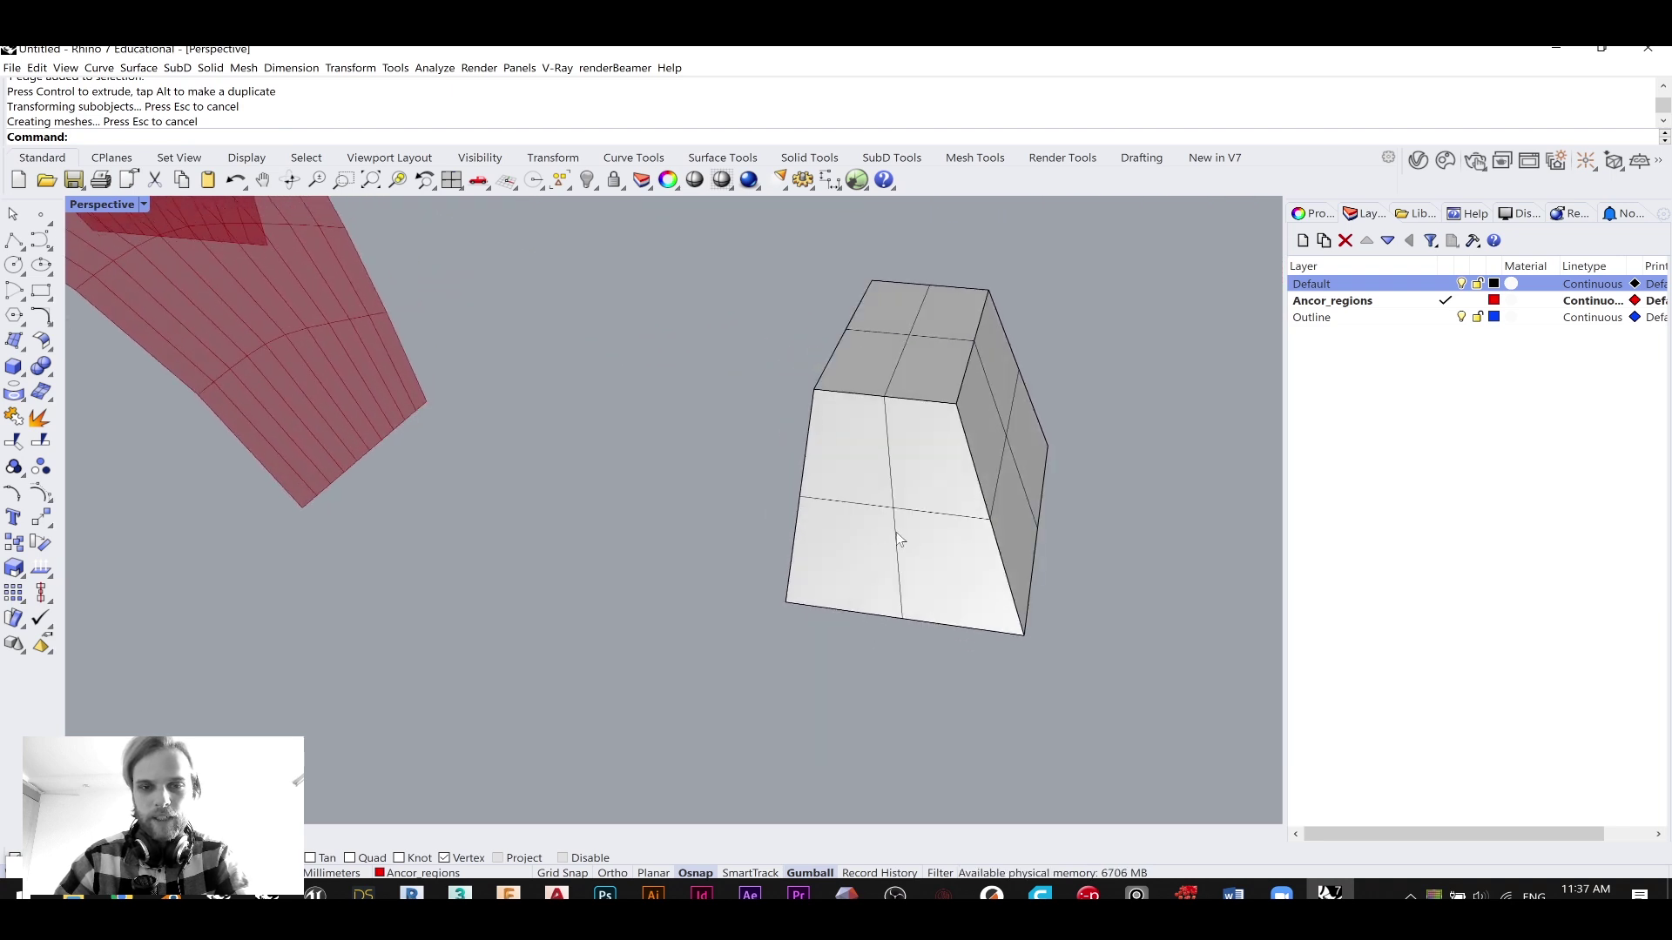
# - Inspect the tapered box's individual faces for planarity from several sides, using the Shaded display mode
pyautogui.keyDown('ctrl'); pyautogui.keyDown('shift'); pyautogui.click(886, 516); pyautogui.keyUp('shift'); pyautogui.keyUp('ctrl')
pyautogui.moveTo(1001, 527); pyautogui.dragTo(909, 513, button='right')
pyautogui.keyDown('ctrl'); pyautogui.keyDown('shift'); pyautogui.click(905, 500); pyautogui.keyUp('shift'); pyautogui.keyUp('ctrl')
pyautogui.click(1062, 586)
pyautogui.moveTo(897, 395); pyautogui.dragTo(634, 510, button='right')
pyautogui.moveTo(489, 481); pyautogui.dragTo(584, 426, button='right')
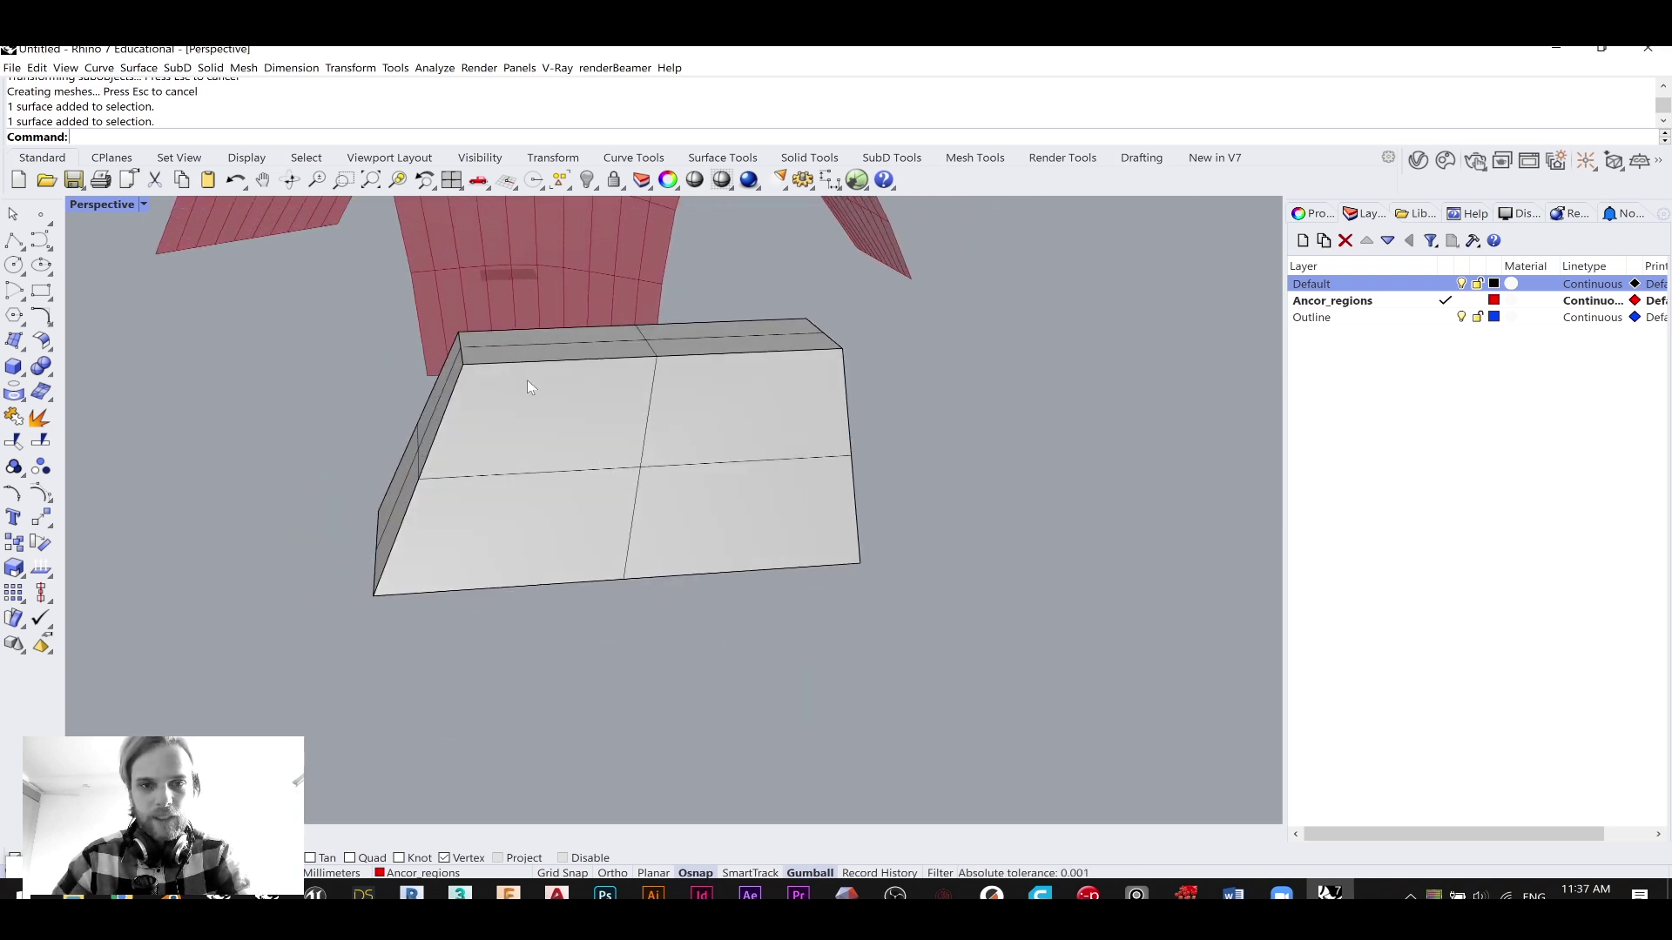
pyautogui.hotkey('ctrl', 'alt', 's')
pyautogui.moveTo(711, 476); pyautogui.dragTo(540, 514, button='right')
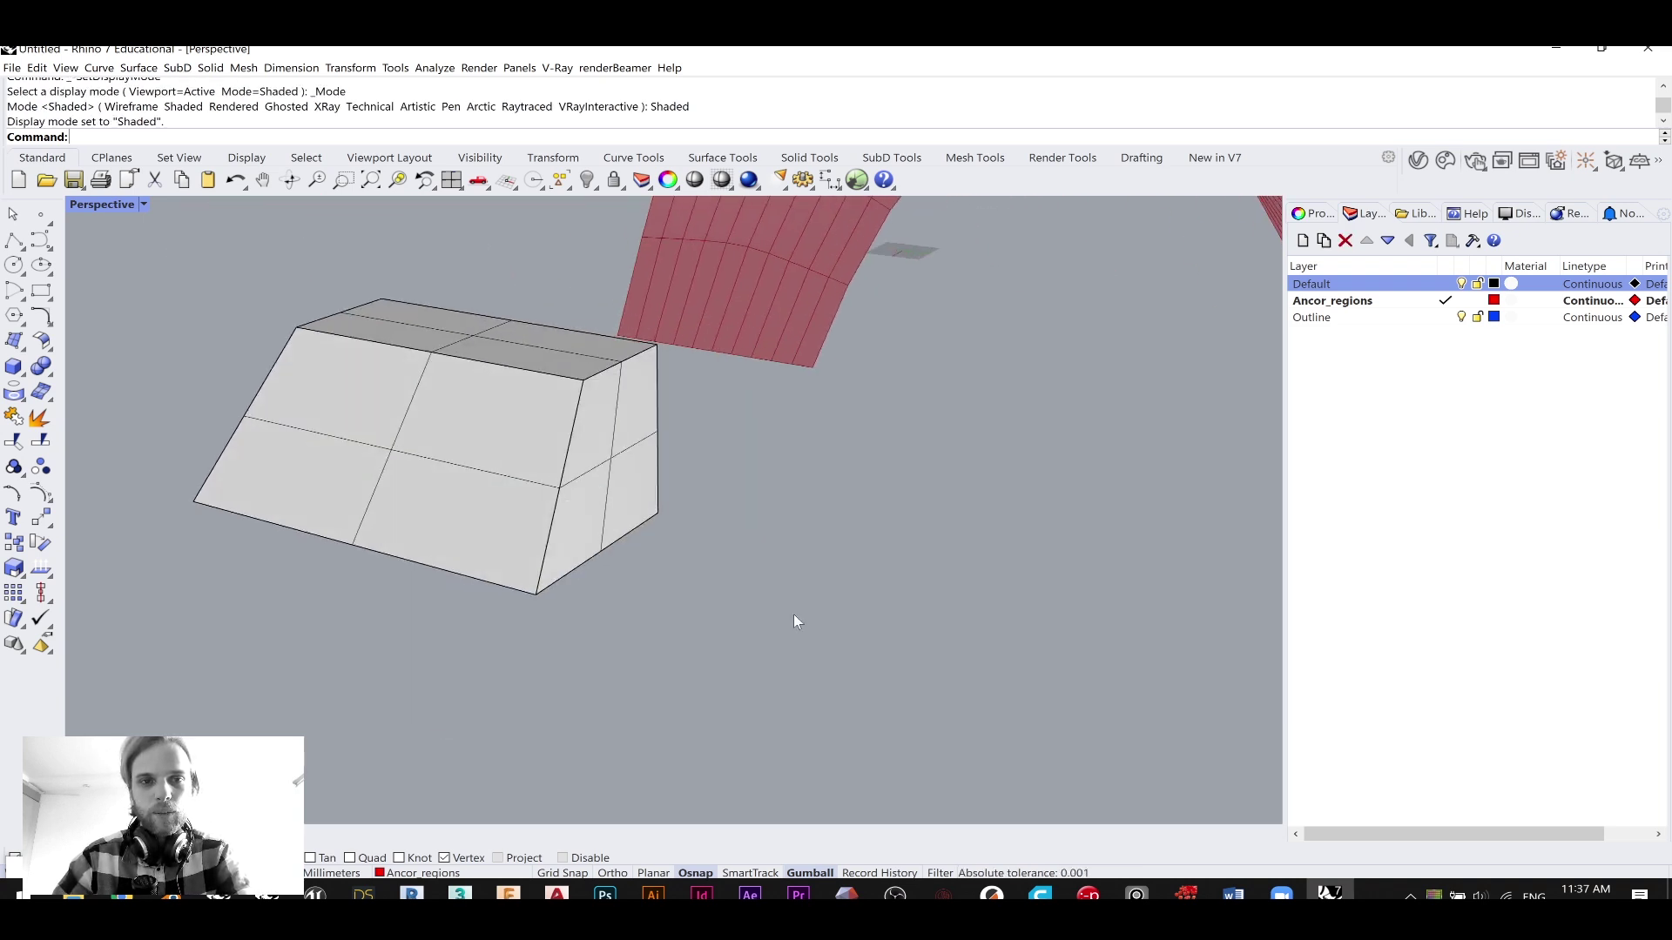
pyautogui.moveTo(763, 618); pyautogui.dragTo(875, 636, button='right')
# - Move a single top corner vertex of the box inward along the short top edge
pyautogui.scroll(6, 1022, 451)
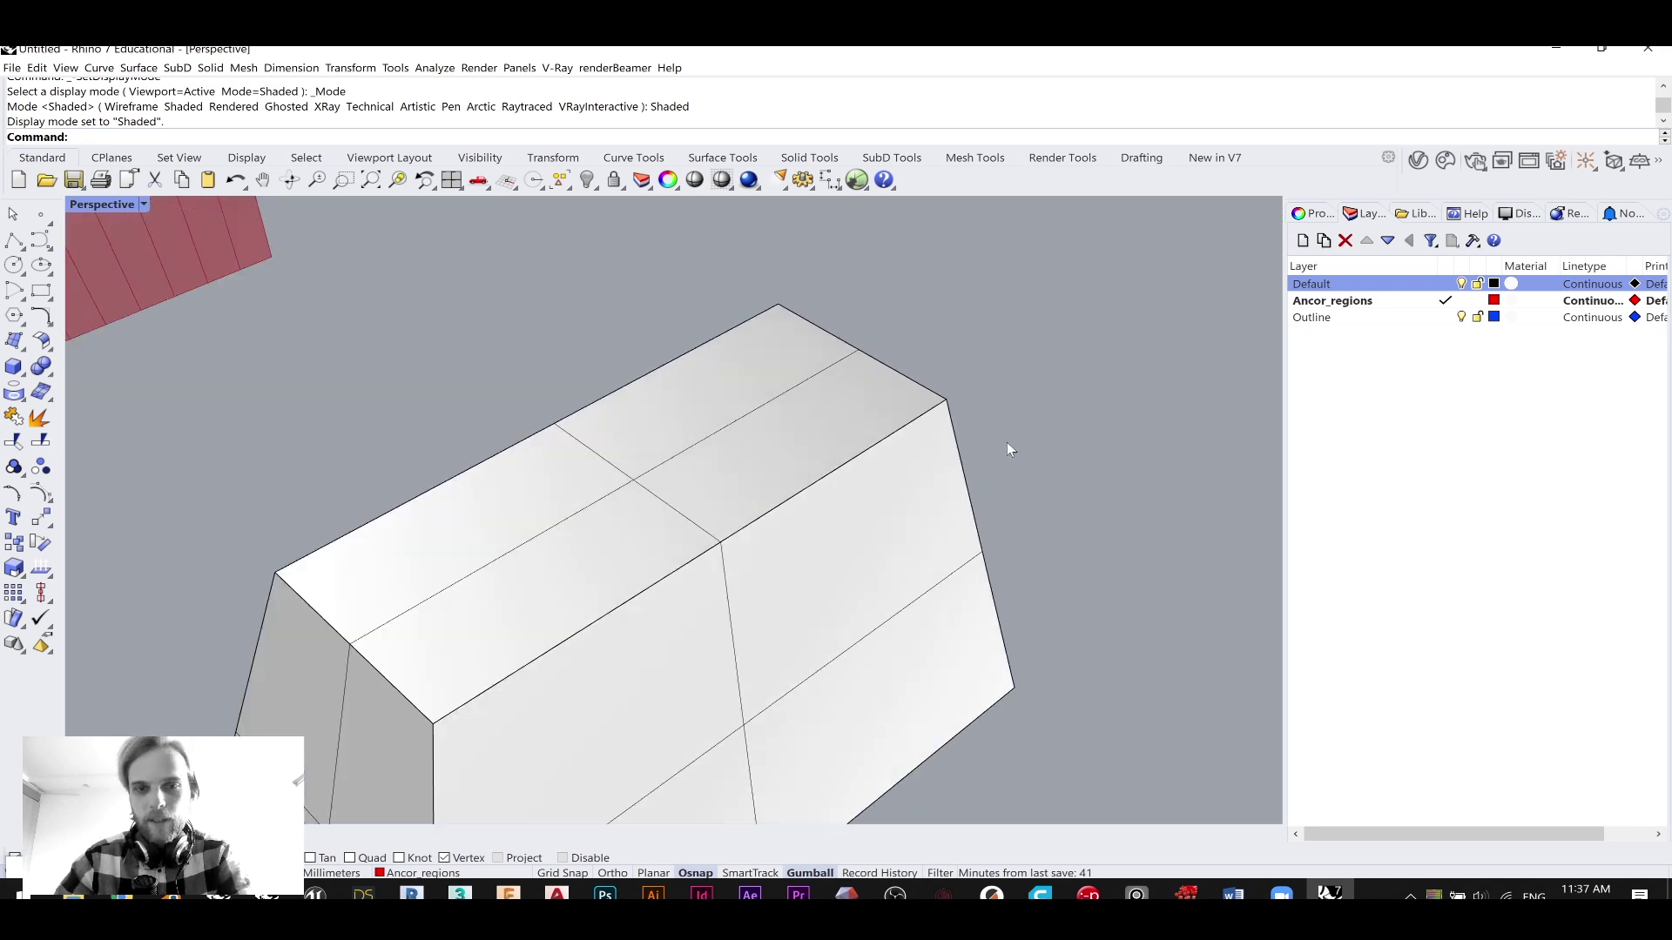
pyautogui.keyDown('ctrl'); pyautogui.keyDown('shift'); pyautogui.click(948, 401); pyautogui.keyUp('shift'); pyautogui.keyUp('ctrl')
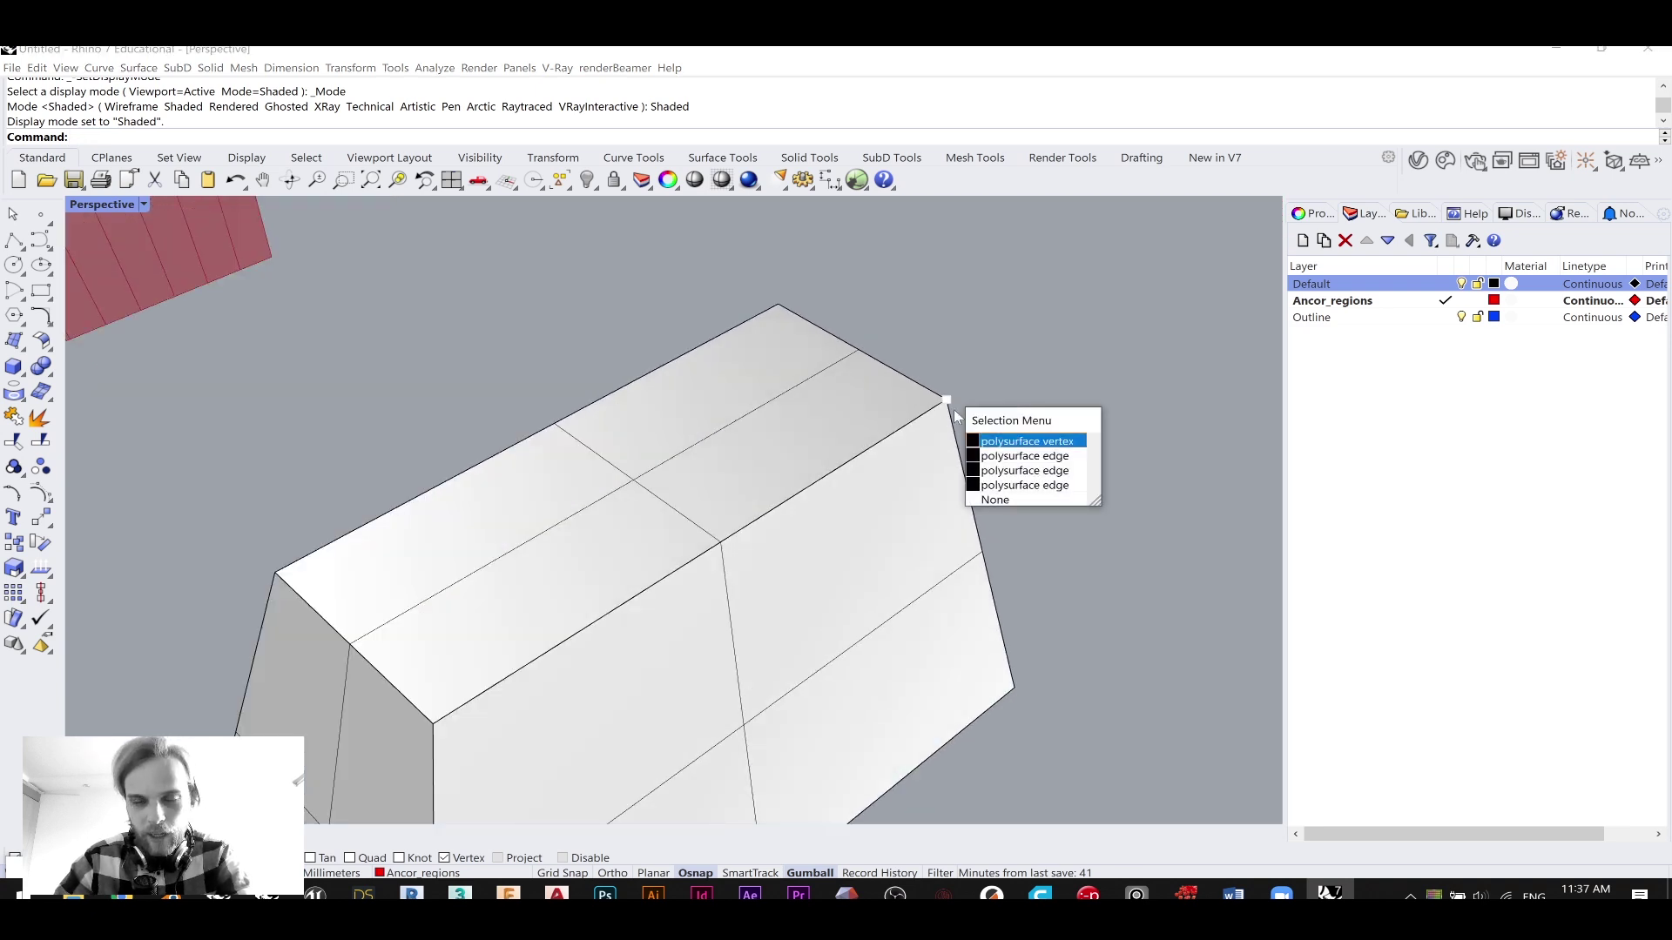
pyautogui.click(1010, 443)
pyautogui.moveTo(975, 413); pyautogui.dragTo(918, 383)
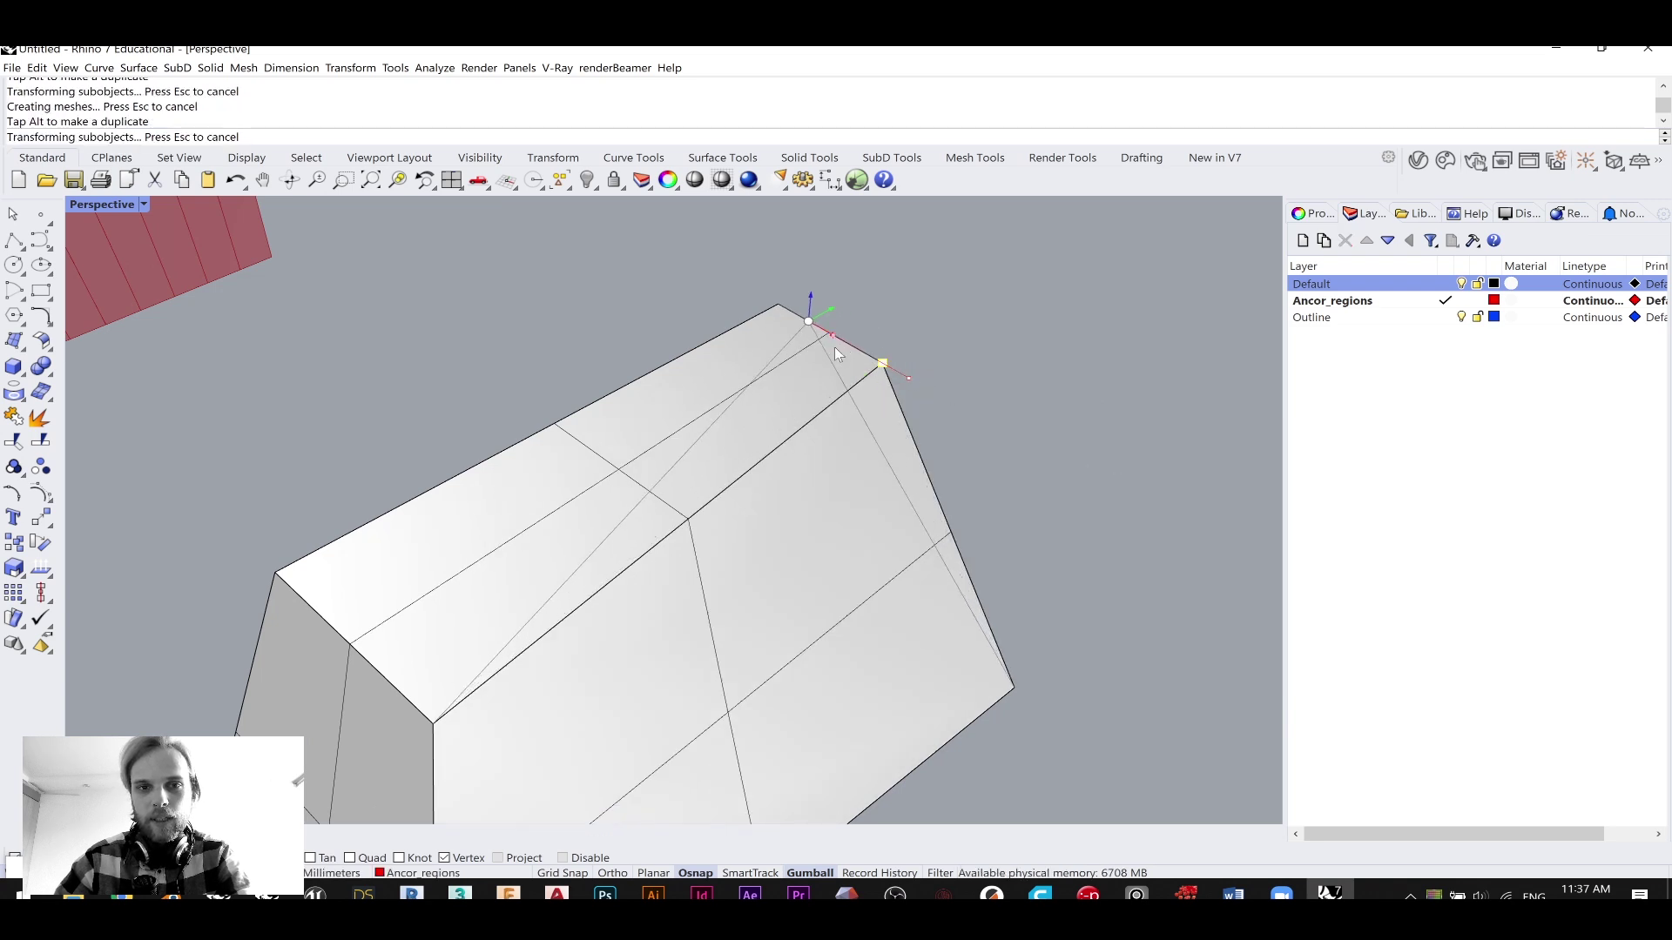
# - Delete one face of the distorted box as well as the remaining open polysurface
pyautogui.moveTo(947, 489)
pyautogui.mouseDown(button='right')
pyautogui.moveTo(1000, 485)
pyautogui.moveTo(1015, 504)
pyautogui.moveTo(1045, 418)
pyautogui.moveTo(855, 489)
pyautogui.moveTo(1141, 571)
pyautogui.moveTo(982, 552)
pyautogui.moveTo(1014, 544)
pyautogui.moveTo(907, 456)
pyautogui.moveTo(822, 515)
pyautogui.mouseUp(button='right')
pyautogui.keyDown('ctrl'); pyautogui.keyDown('shift'); pyautogui.click(838, 436); pyautogui.keyUp('shift'); pyautogui.keyUp('ctrl')
pyautogui.click(1017, 373)
pyautogui.keyDown('ctrl'); pyautogui.keyDown('shift'); pyautogui.click(923, 479); pyautogui.keyUp('shift'); pyautogui.keyUp('ctrl')
pyautogui.press('Delete')
pyautogui.click(822, 515)
pyautogui.press('Delete')
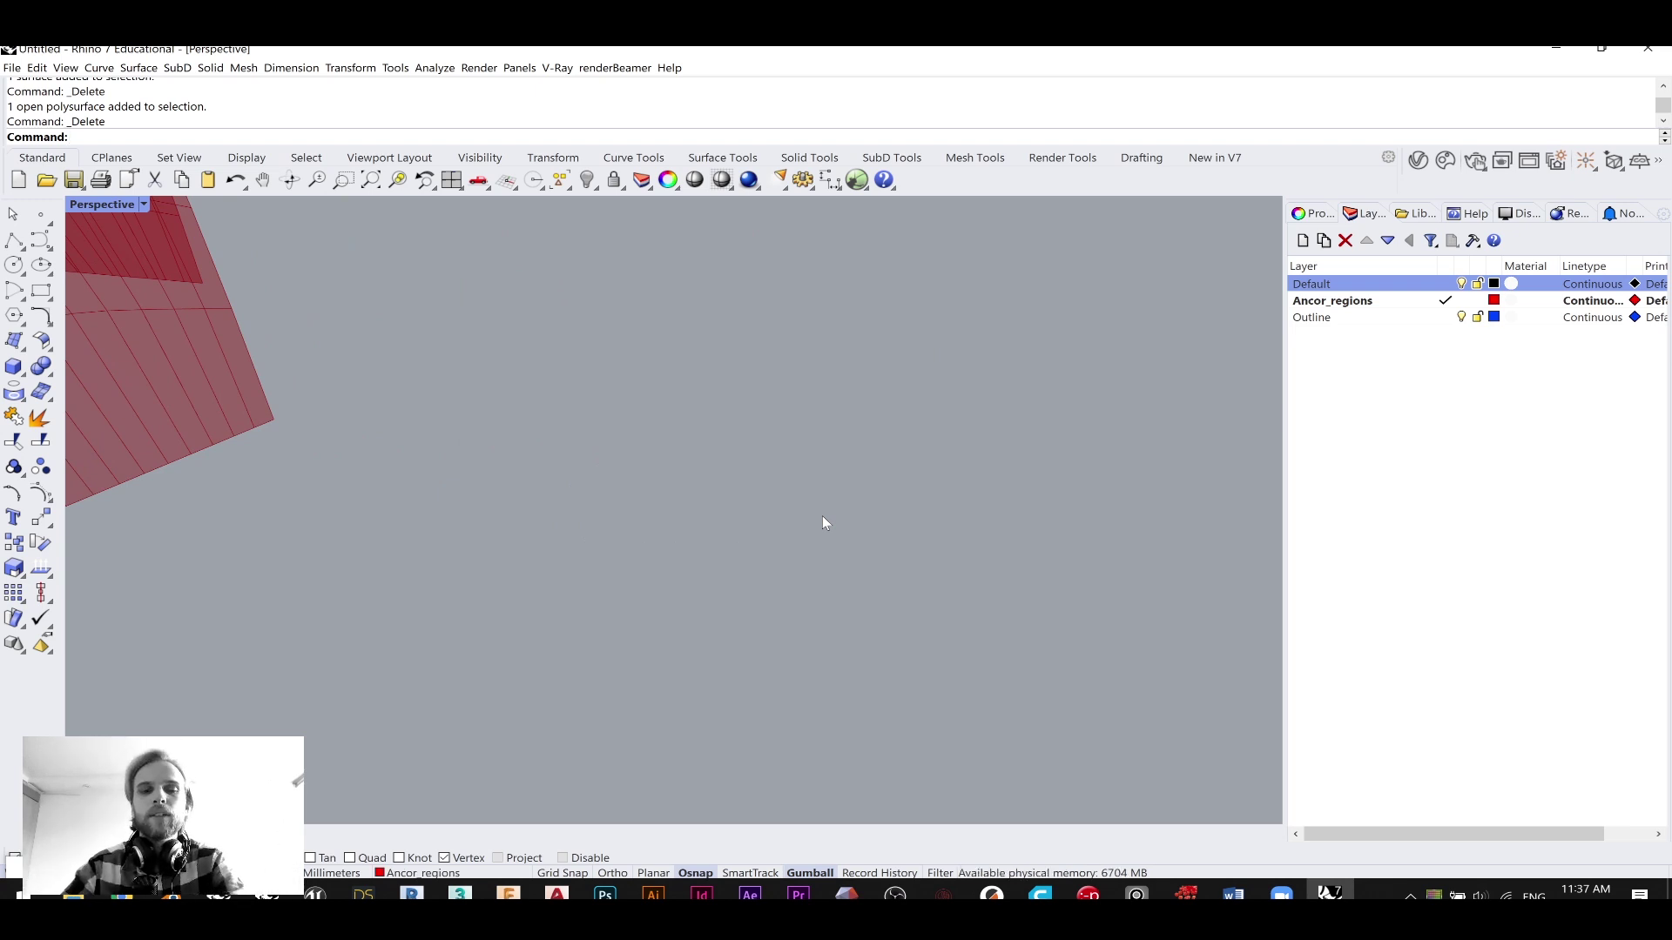
# - Examine the curved shell mesh and its quad faces from the side
pyautogui.keyDown('shift'); pyautogui.moveTo(380, 456); pyautogui.dragTo(883, 740, button='right'); pyautogui.keyUp('shift')
pyautogui.scroll(-4, 650, 560)
pyautogui.keyDown('shift'); pyautogui.moveTo(661, 563); pyautogui.dragTo(1023, 575, button='right'); pyautogui.keyUp('shift')
pyautogui.moveTo(713, 559); pyautogui.dragTo(764, 570, button='right')
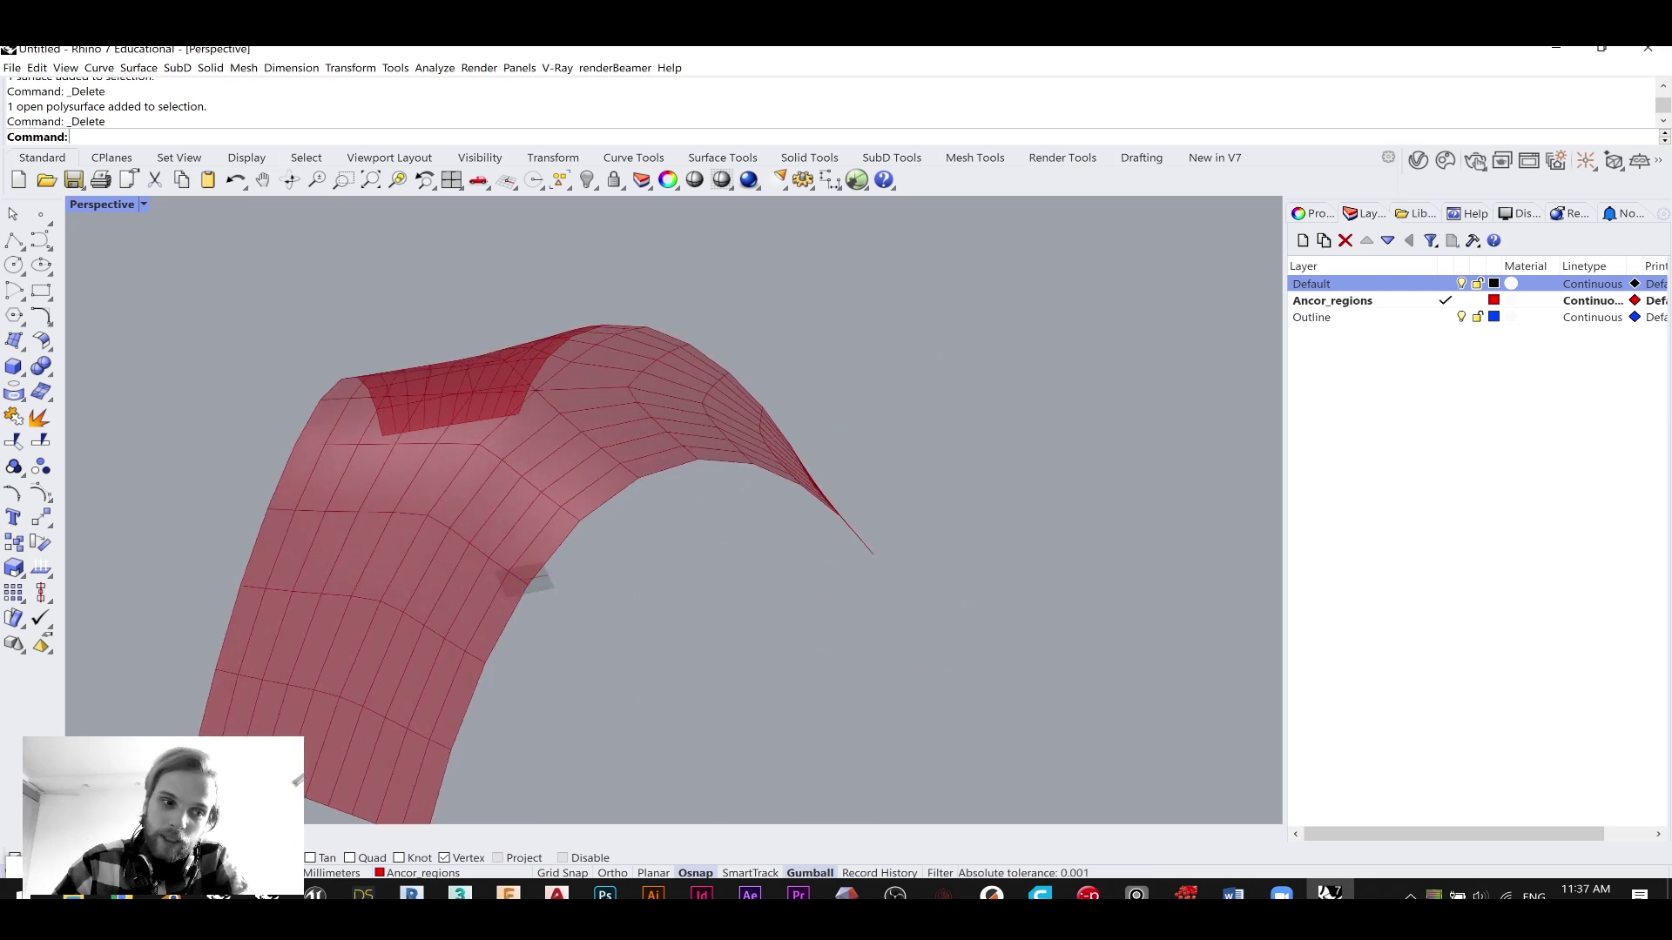
# - Switch to Grasshopper and add a Data Dam component fed by the Mesh parameter after the Explode Tree
pyautogui.doubleClick(70, 866)
pyautogui.moveTo(1256, 566); pyautogui.dragTo(1204, 577, button='right')
pyautogui.doubleClick(1258, 559)
pyautogui.write('data')
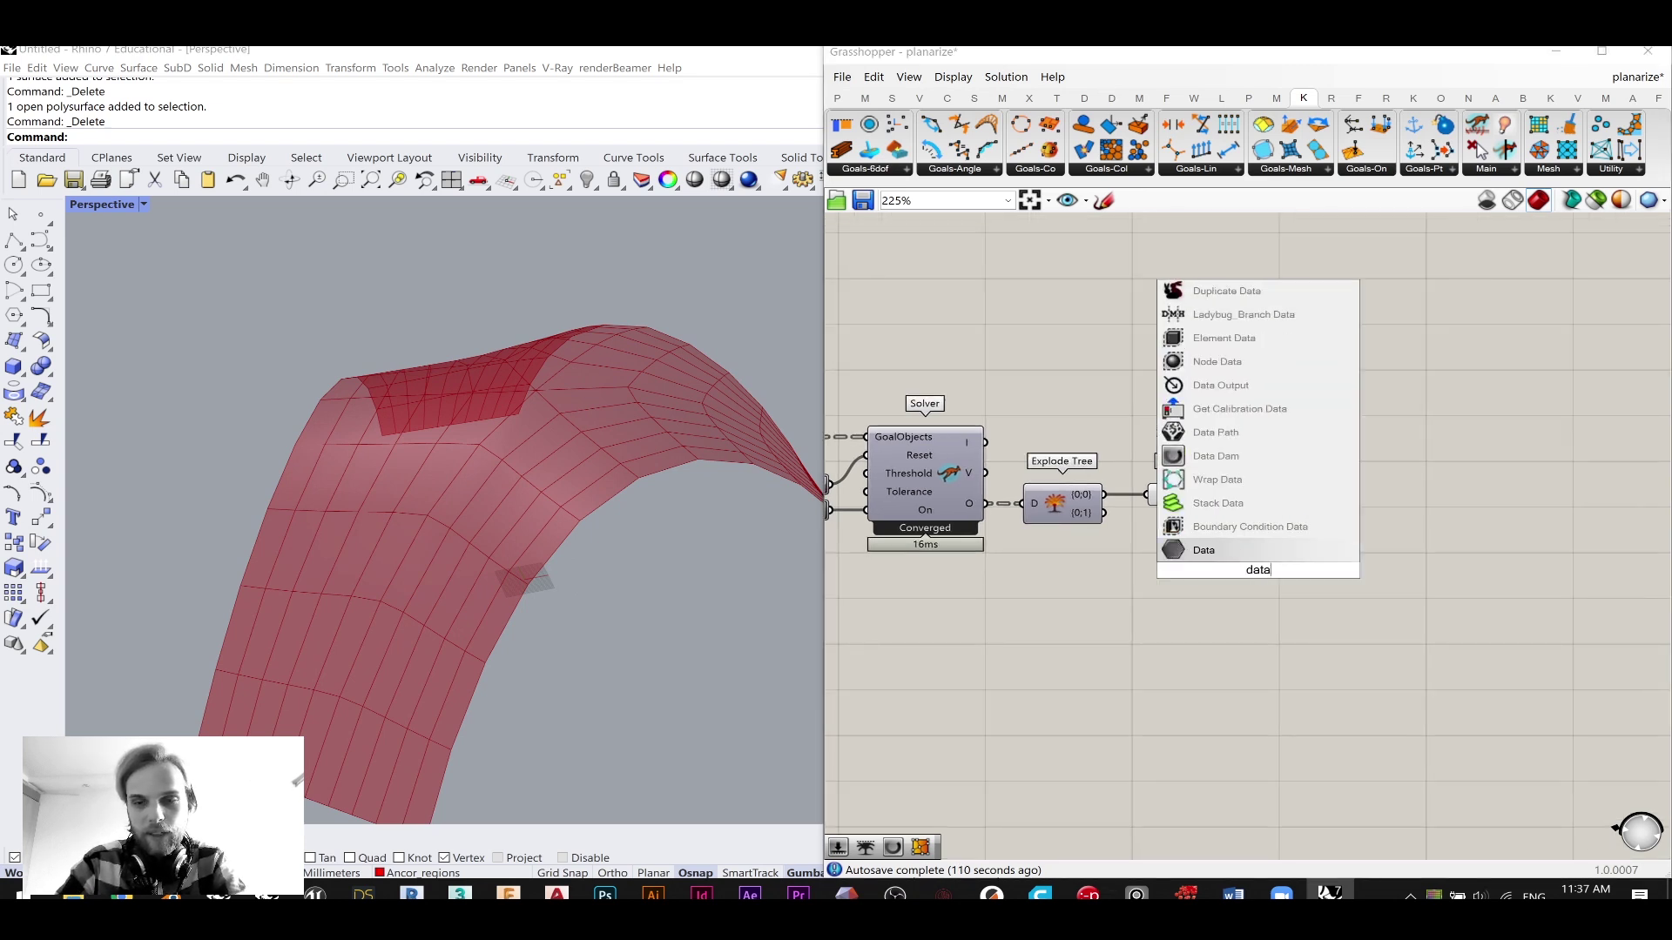
pyautogui.write('dam')
pyautogui.press('Return')
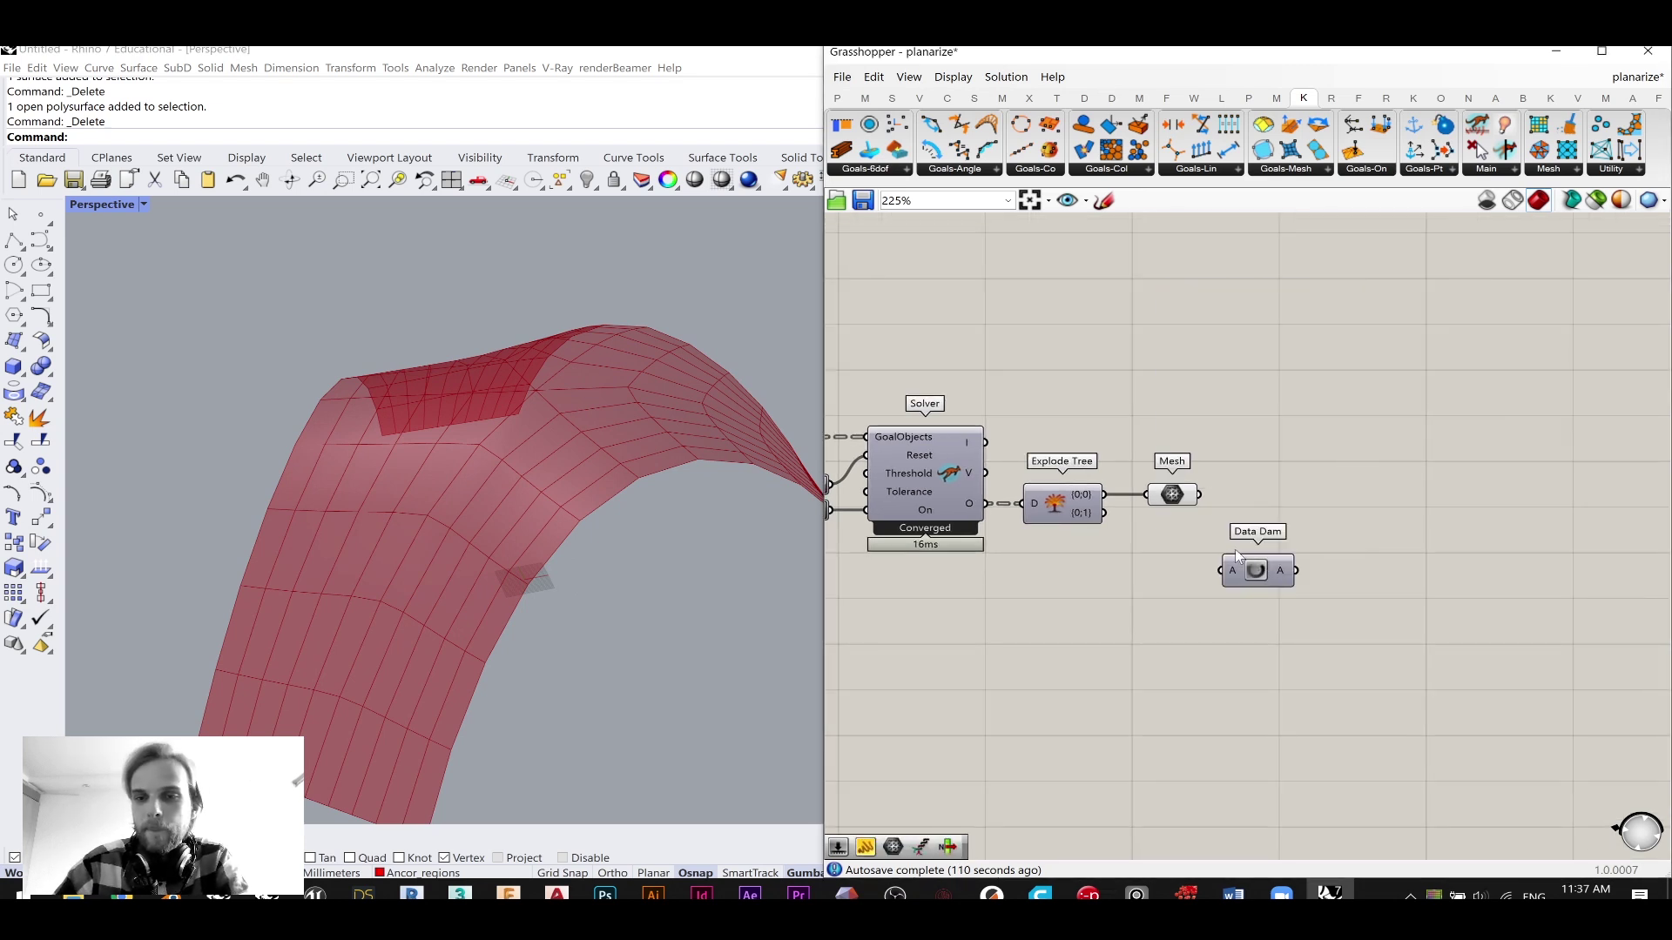
pyautogui.moveTo(1298, 561); pyautogui.dragTo(1313, 509)
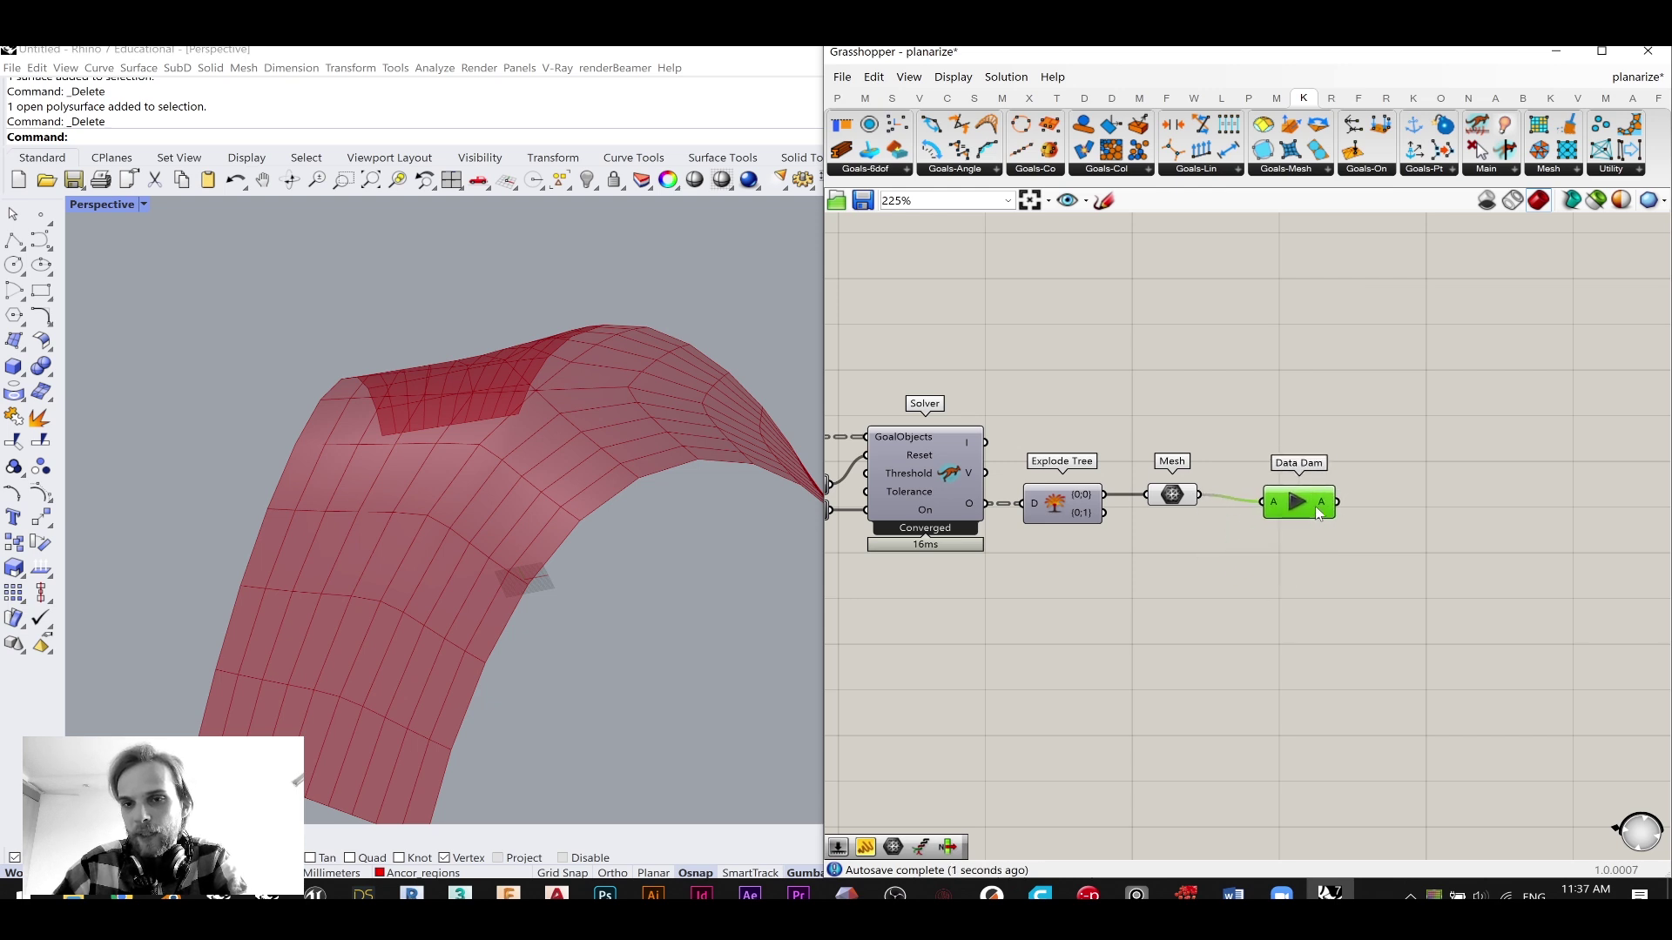
# - Add a second Mesh parameter after the Data Dam and connect it to the dam's output
pyautogui.moveTo(1462, 570); pyautogui.dragTo(1381, 601, button='right')
pyautogui.doubleClick(1381, 601)
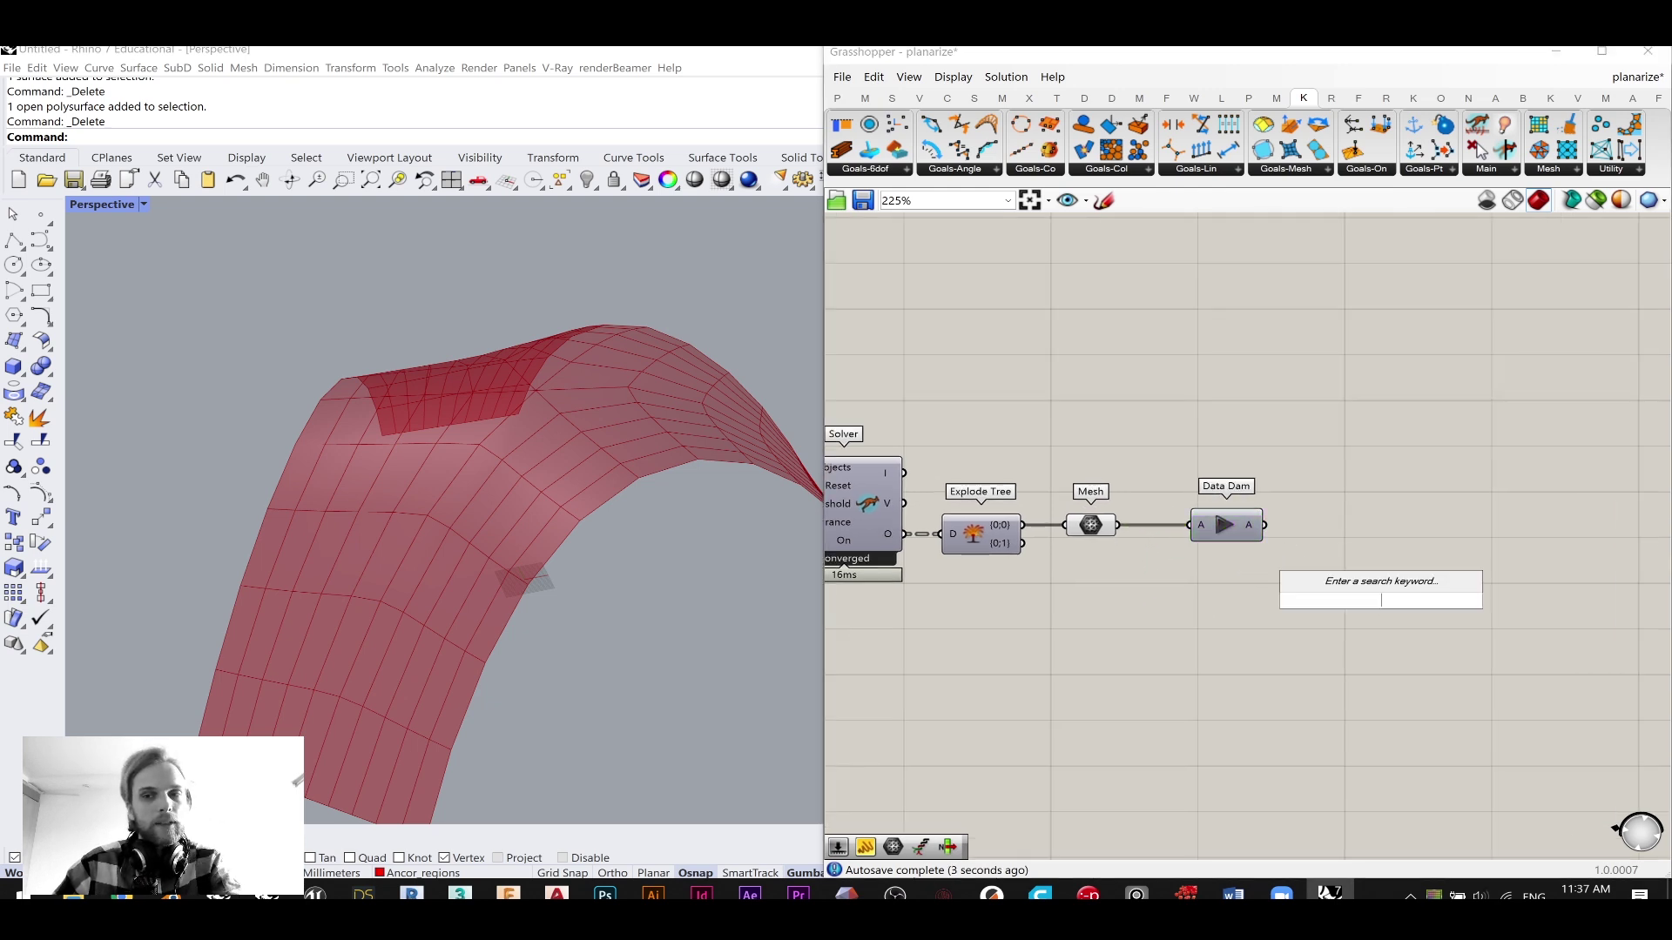
pyautogui.write('mesh')
pyautogui.click(1336, 552)
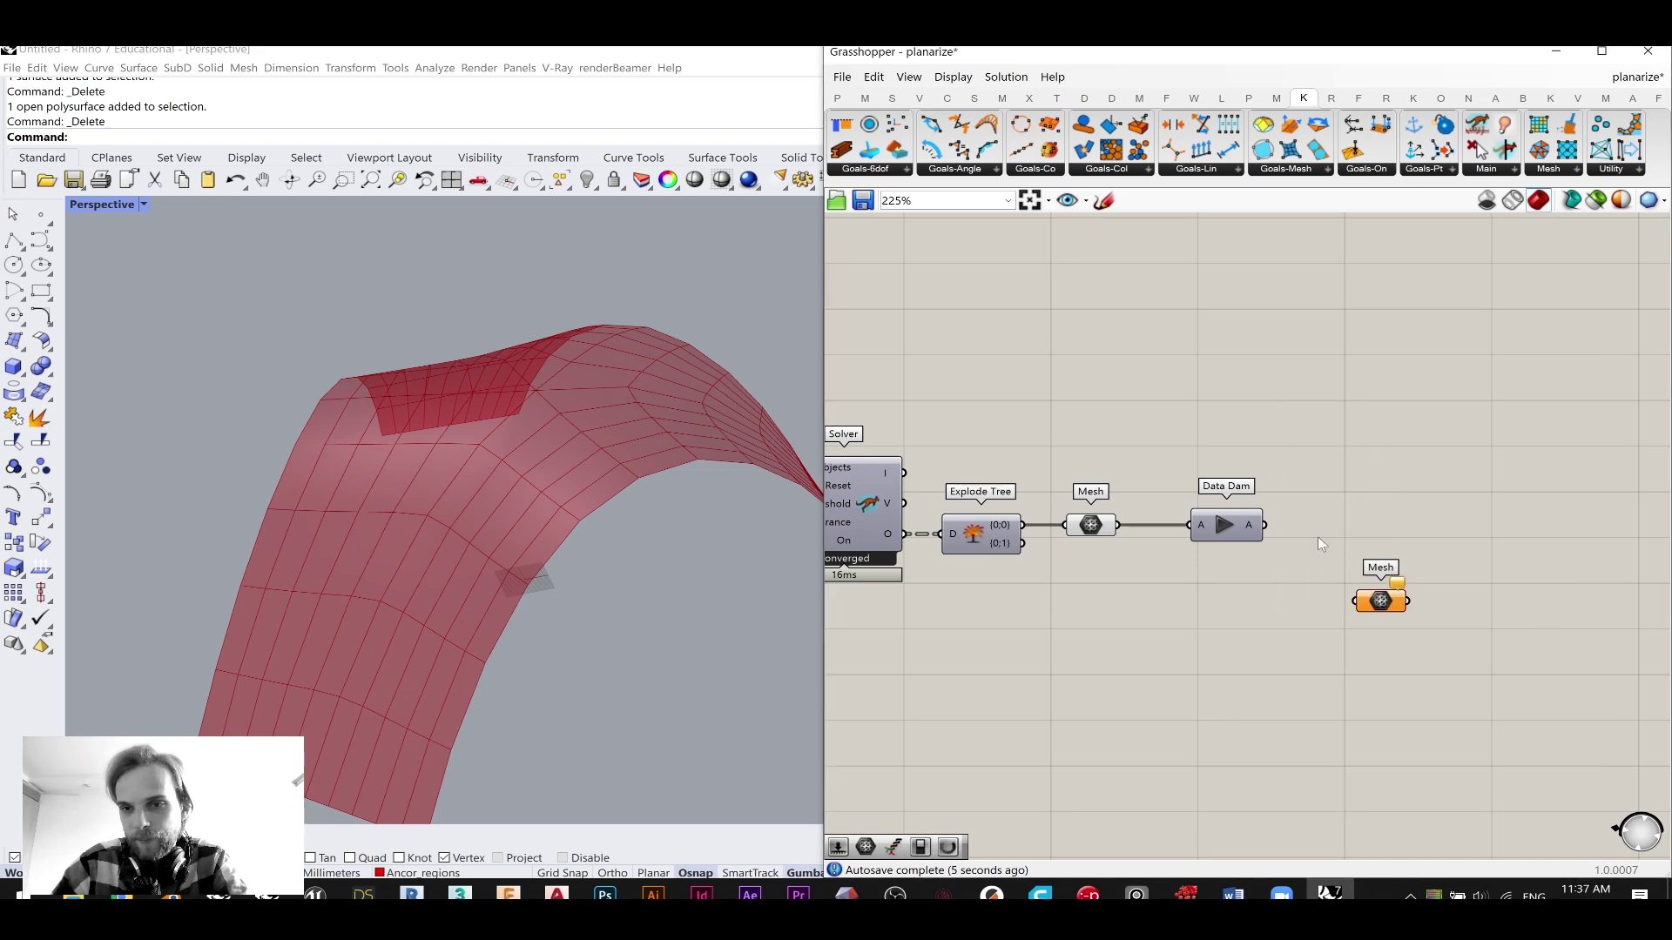
pyautogui.click(1382, 602)
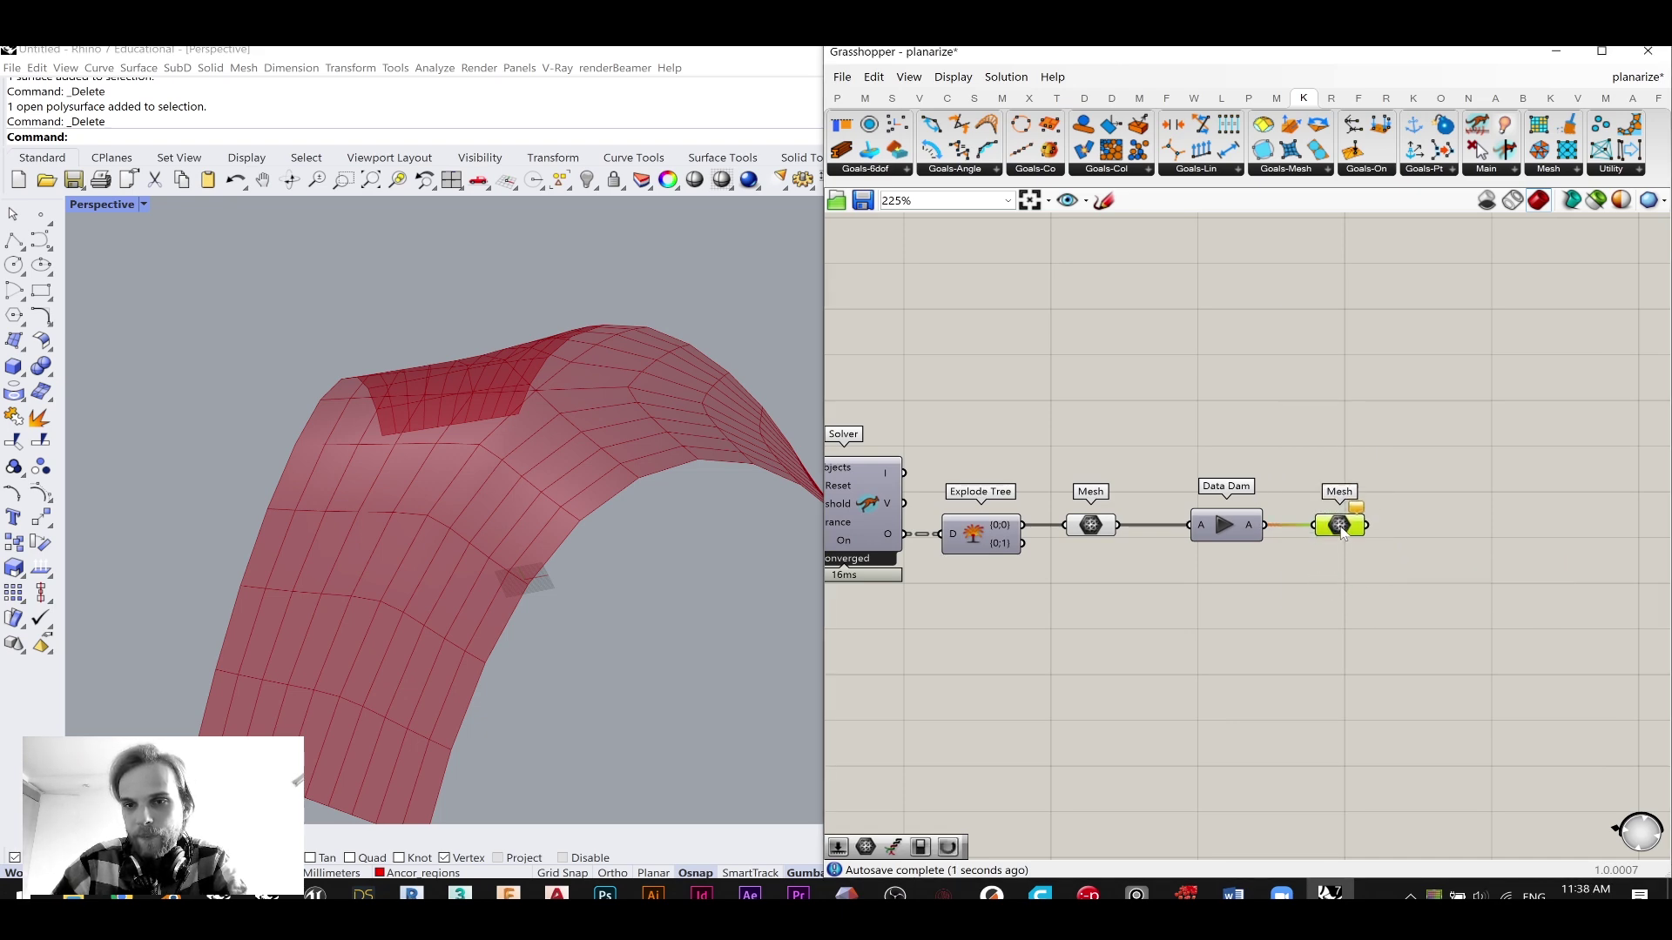
# - Group the second form-finding definition's components and give the group a light red colour
pyautogui.scroll(-5, 1463, 553)
pyautogui.moveTo(1407, 694); pyautogui.dragTo(1107, 493)
pyautogui.middleClick(1258, 618)
pyautogui.click(1294, 613)
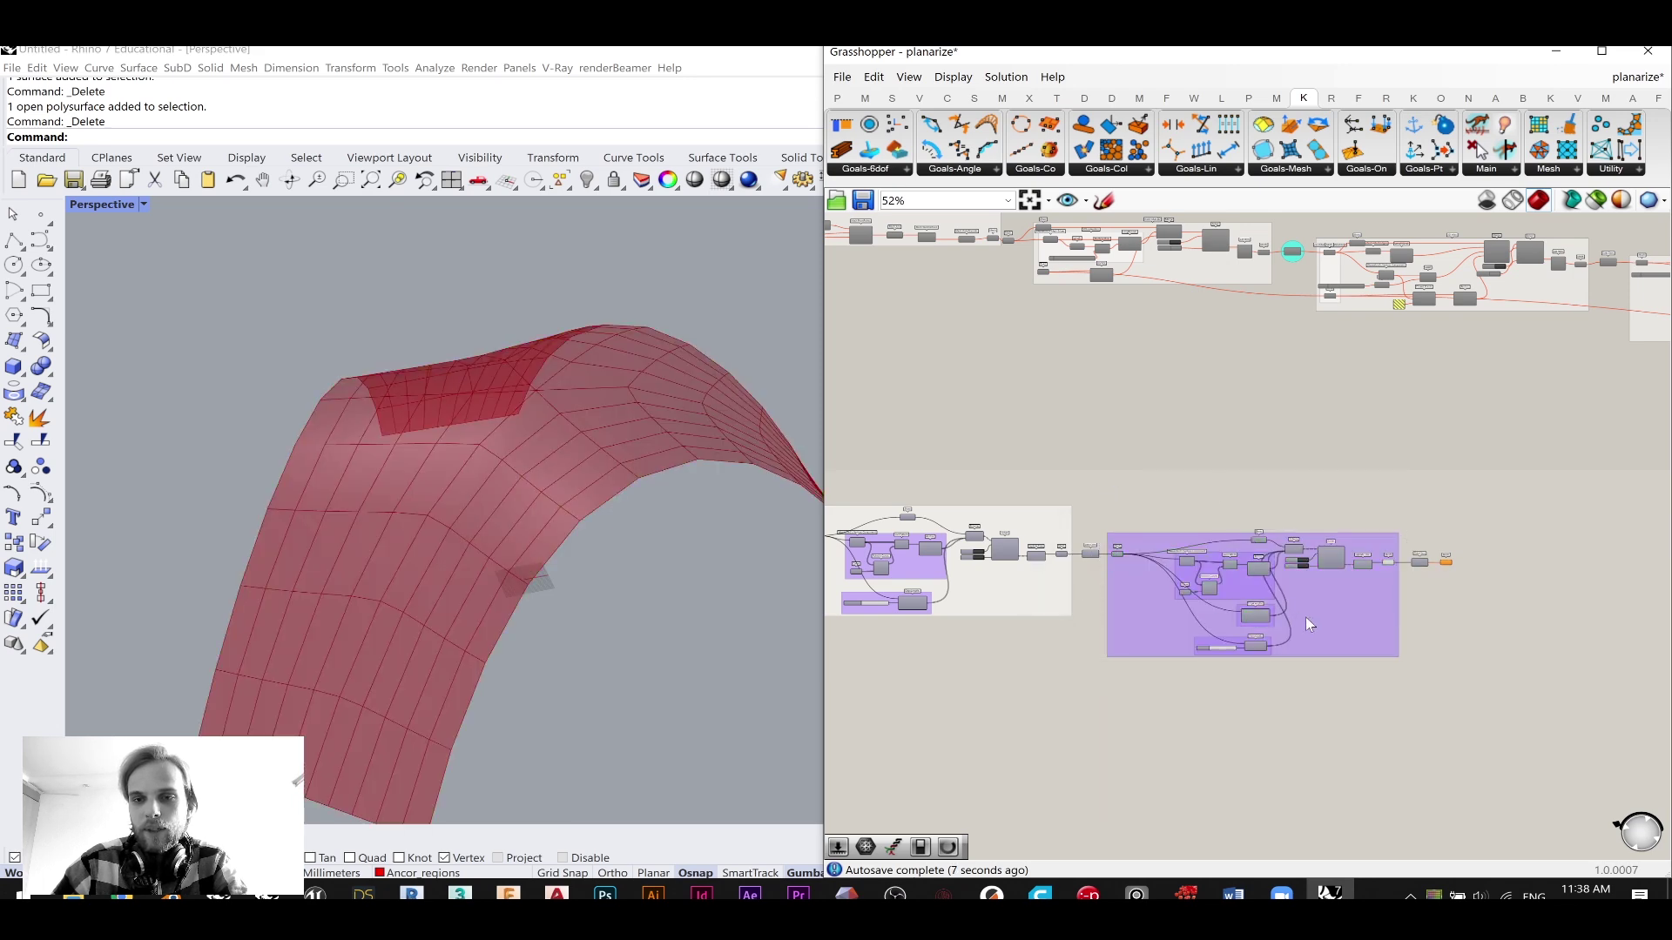
pyautogui.scroll(2, 1331, 614)
pyautogui.rightClick(1330, 613)
pyautogui.moveTo(1405, 770)
pyautogui.moveTo(1263, 721); pyautogui.dragTo(1266, 681)
pyautogui.moveTo(1301, 744); pyautogui.dragTo(1218, 751)
pyautogui.moveTo(1188, 664); pyautogui.dragTo(1240, 627)
pyautogui.click(1191, 474)
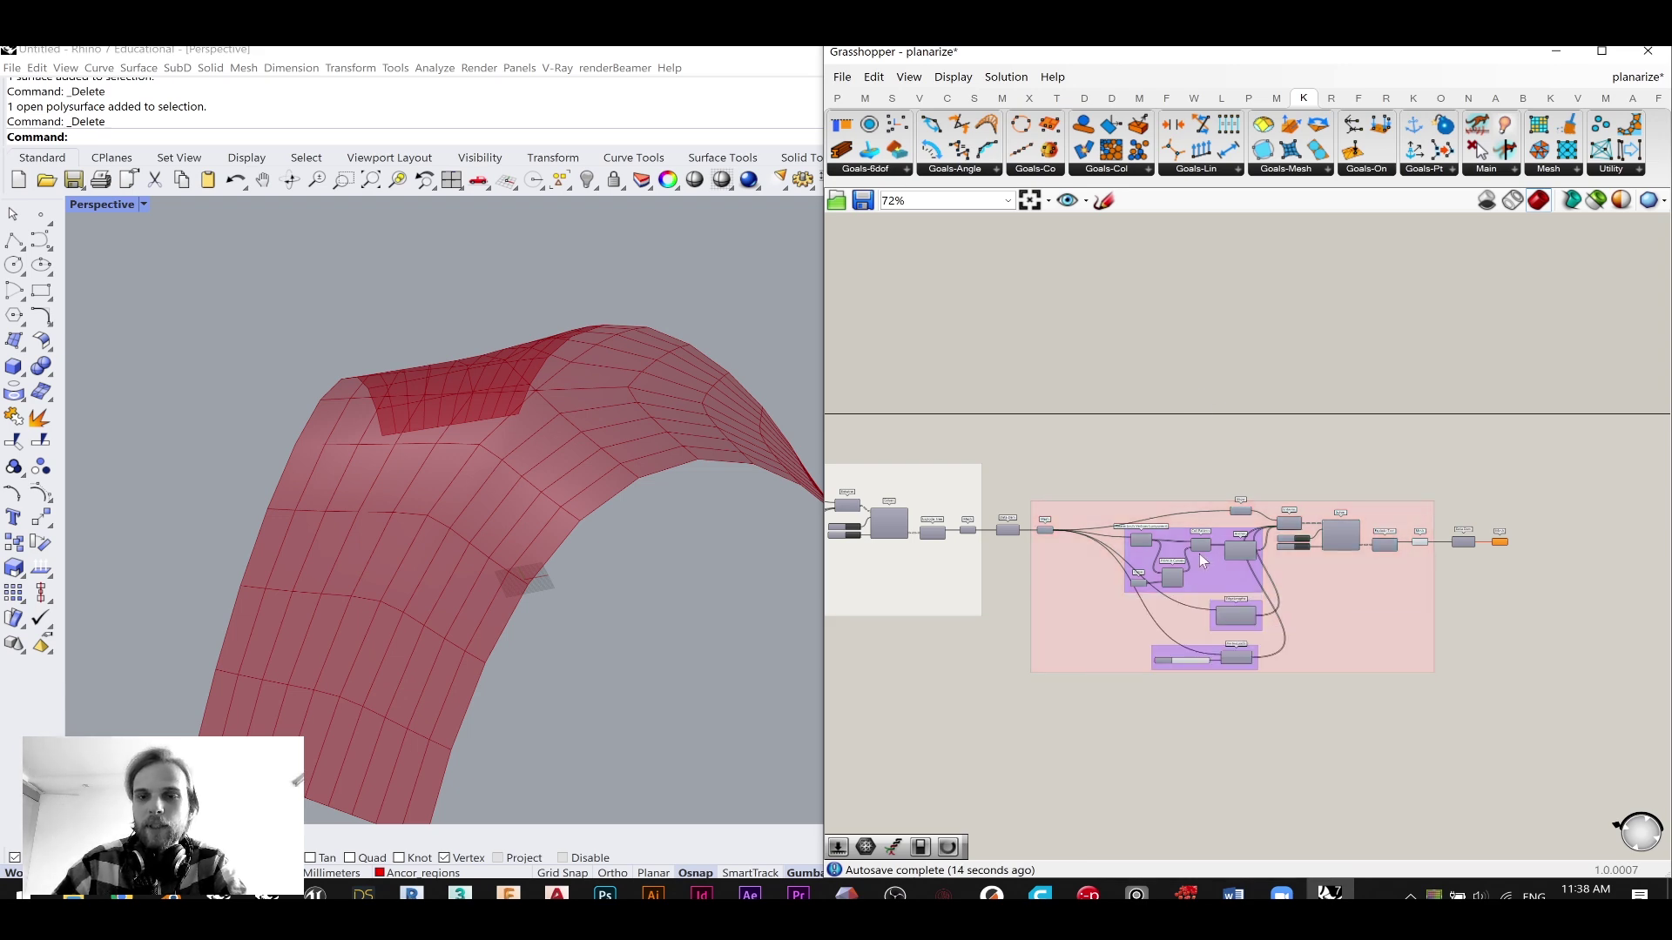
# - Hide the preview of the Mesh parameter that sits between the Explode Tree and the Data Dam
pyautogui.scroll(-3, 1476, 597)
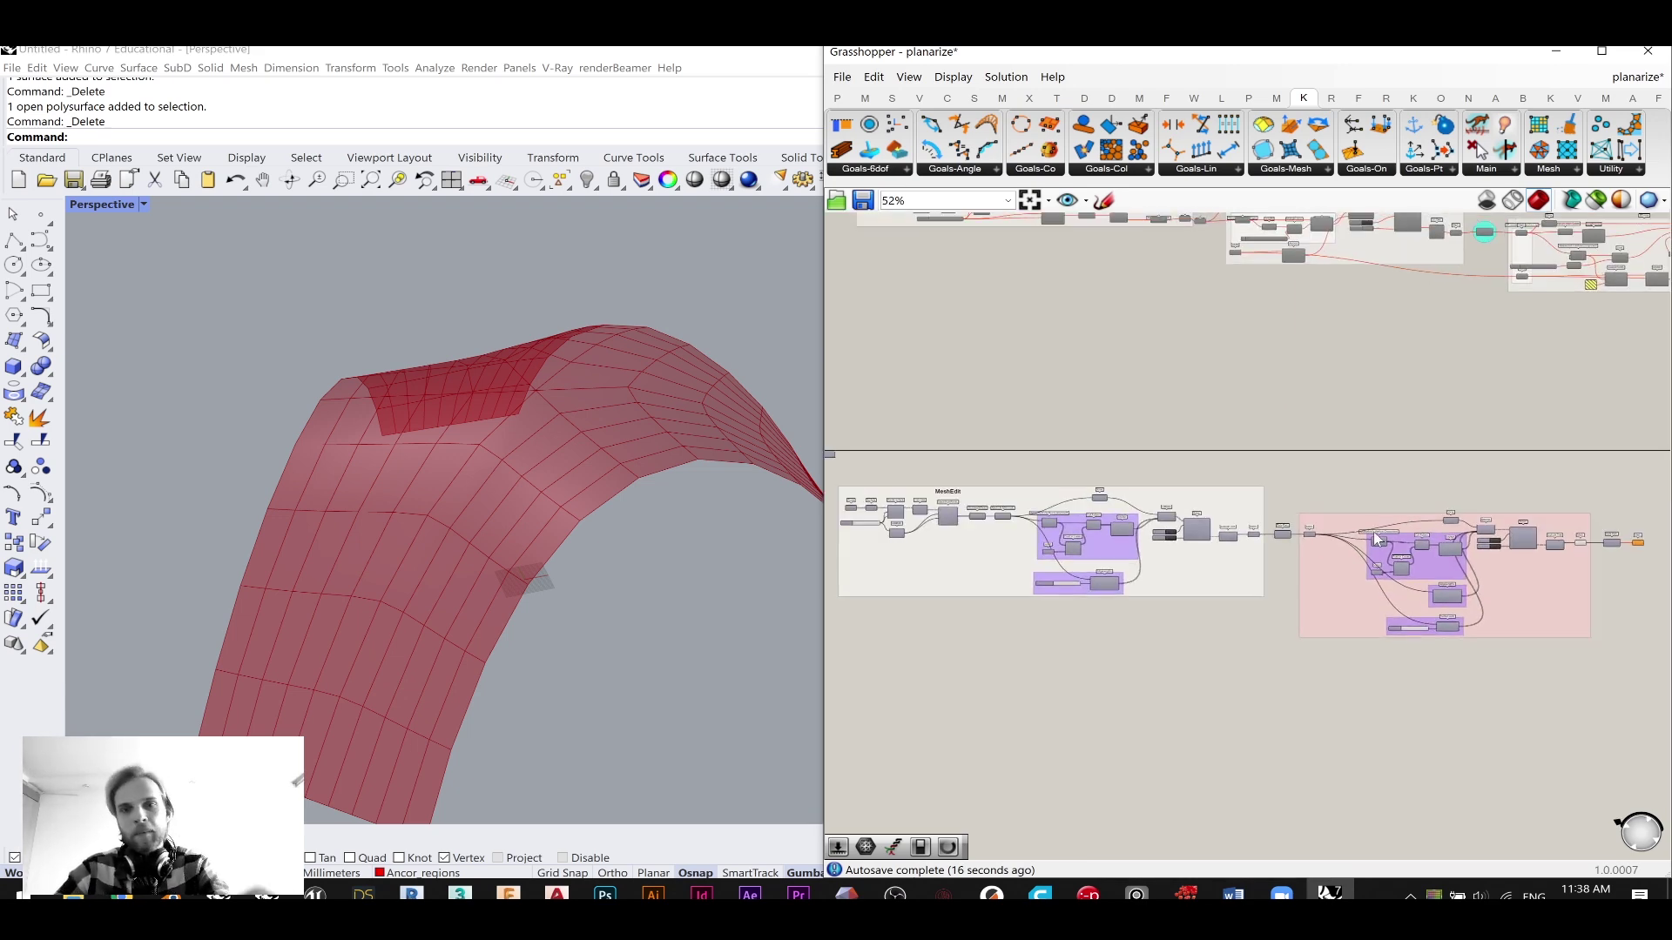
pyautogui.scroll(6, 1519, 572)
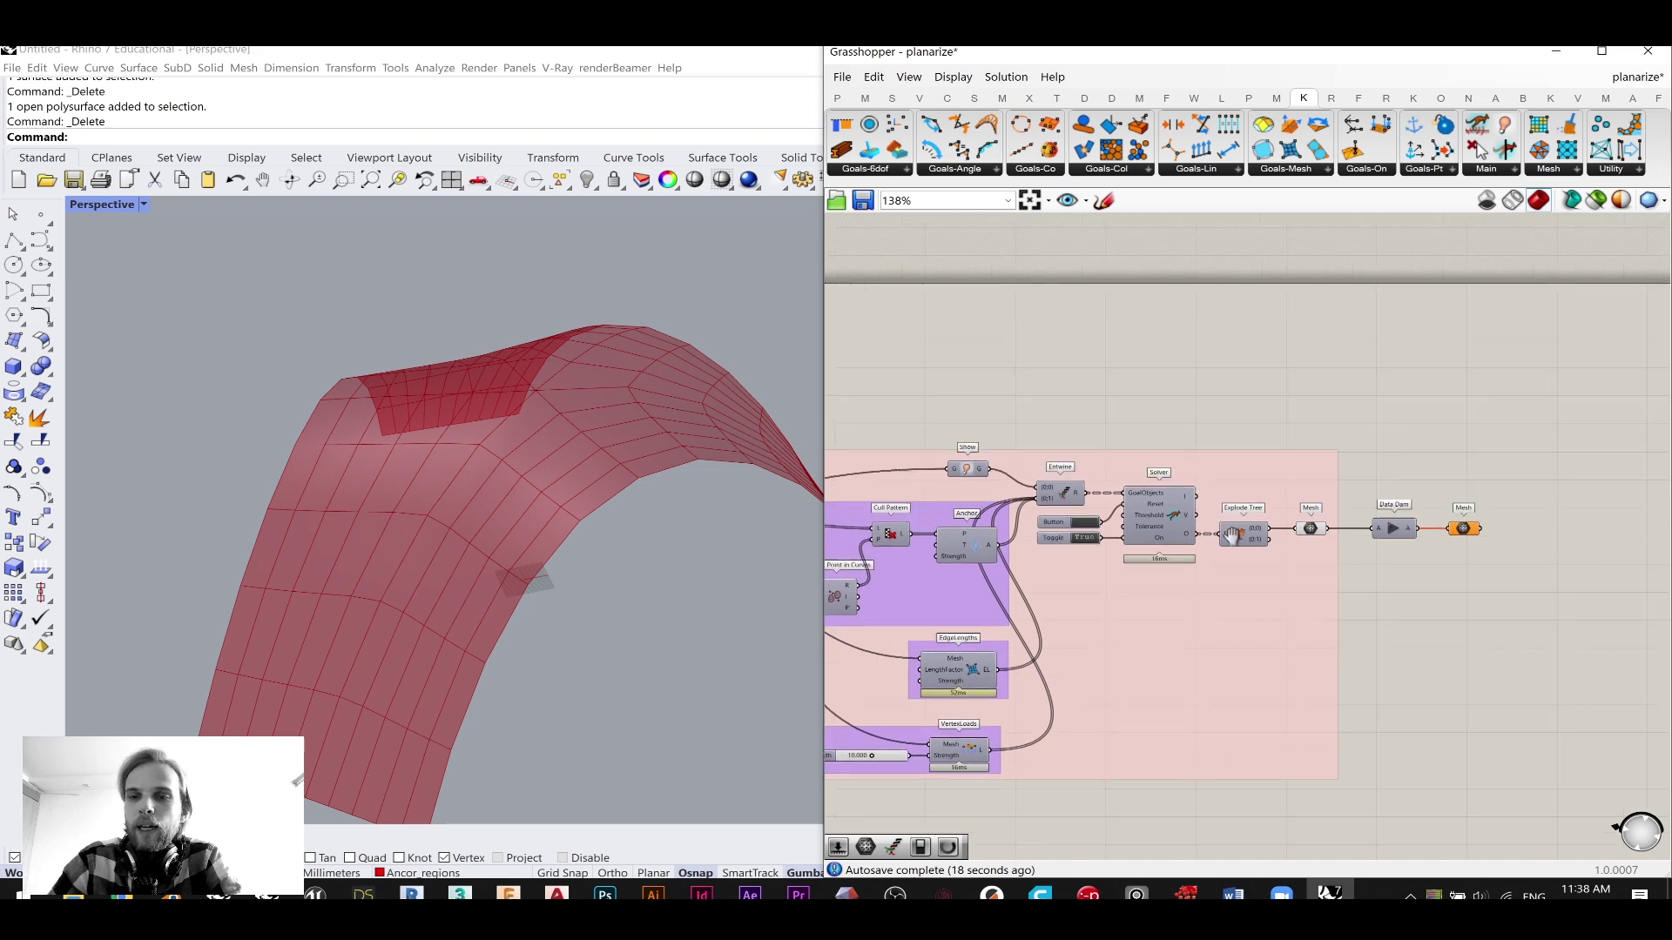
pyautogui.click(1262, 537)
pyautogui.middleClick(1262, 537)
pyautogui.click(1322, 478)
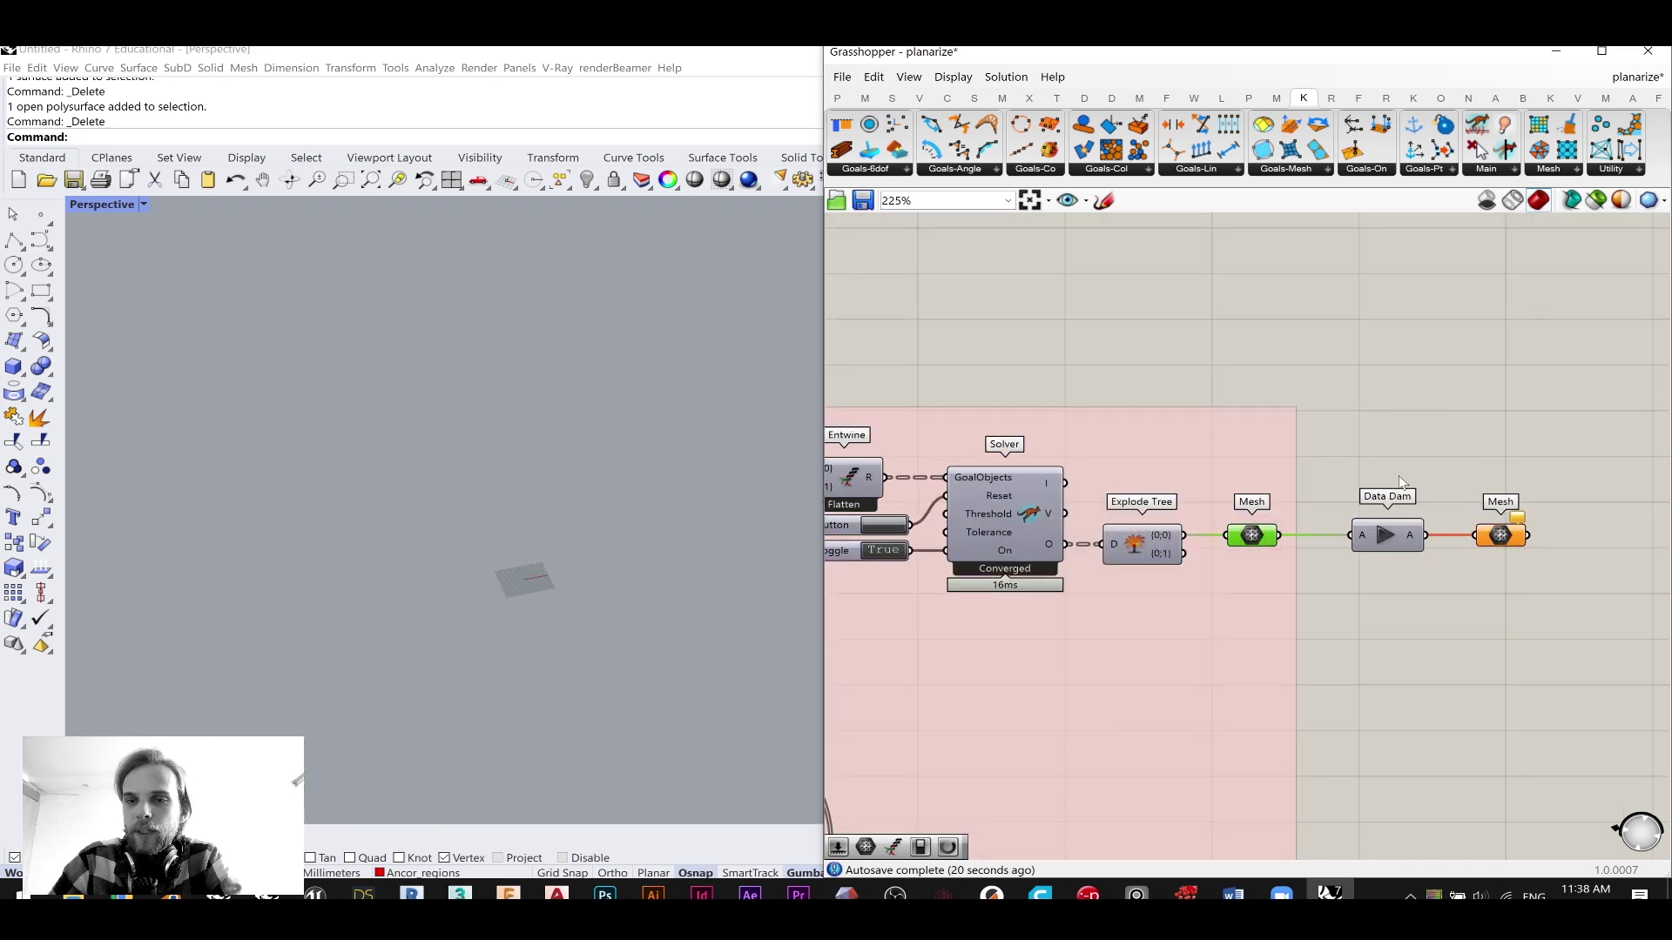
# - Release the Data Dam to pass the form-found mesh to the new Mesh parameter, and view the resulting shell
pyautogui.click(1387, 537)
pyautogui.moveTo(1528, 560); pyautogui.dragTo(1292, 538, button='right')
pyautogui.moveTo(1272, 514); pyautogui.dragTo(1292, 513)
pyautogui.moveTo(1363, 546); pyautogui.dragTo(1272, 537, button='right')
pyautogui.click(1359, 559)
pyautogui.moveTo(566, 572); pyautogui.dragTo(346, 623, button='right')
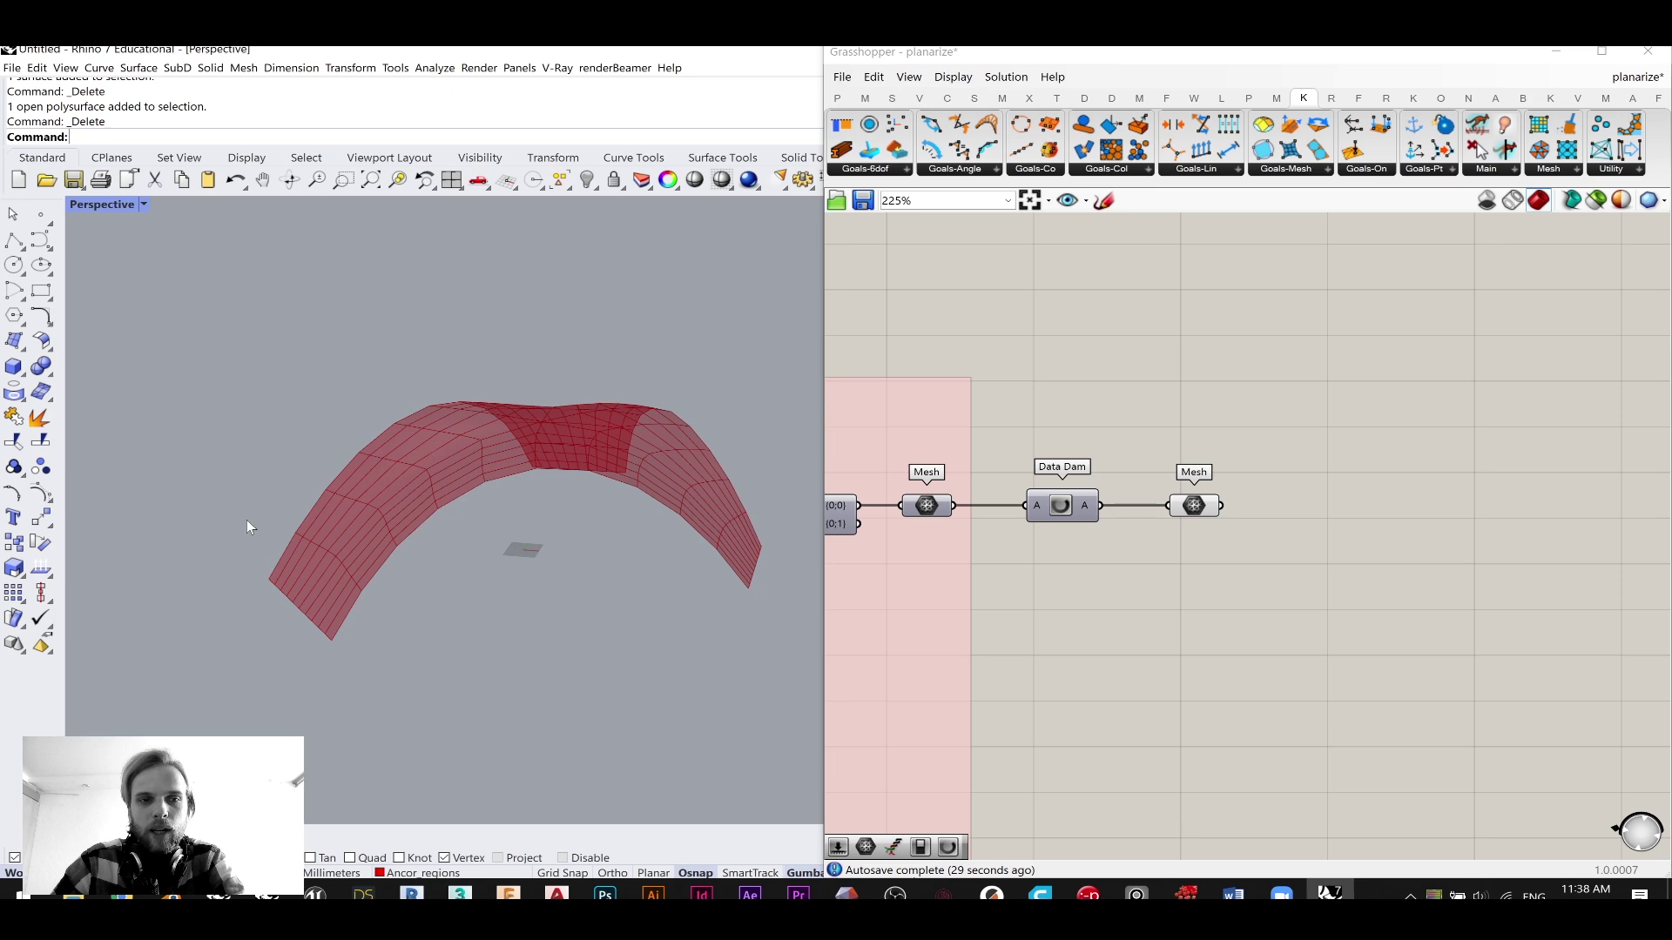
pyautogui.moveTo(269, 507); pyautogui.dragTo(673, 572, button='right')
# - Add a Weaverbird's Offset Mesh component and connect the final Mesh parameter to its M input
pyautogui.doubleClick(1267, 551)
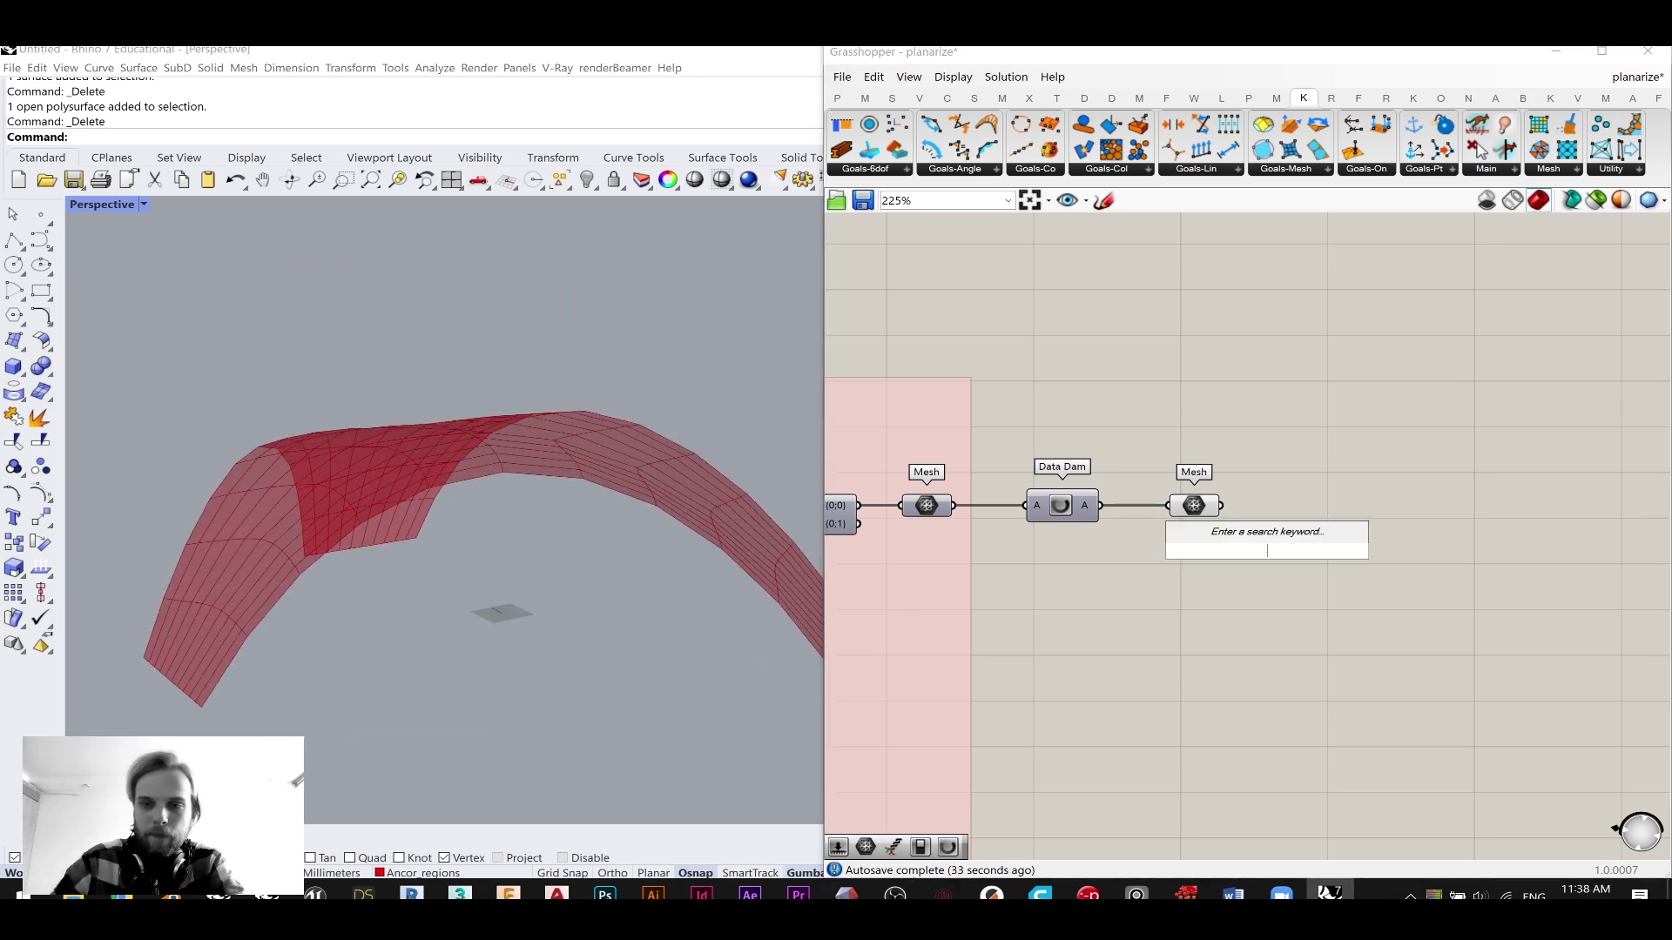
pyautogui.write('mesh offse')
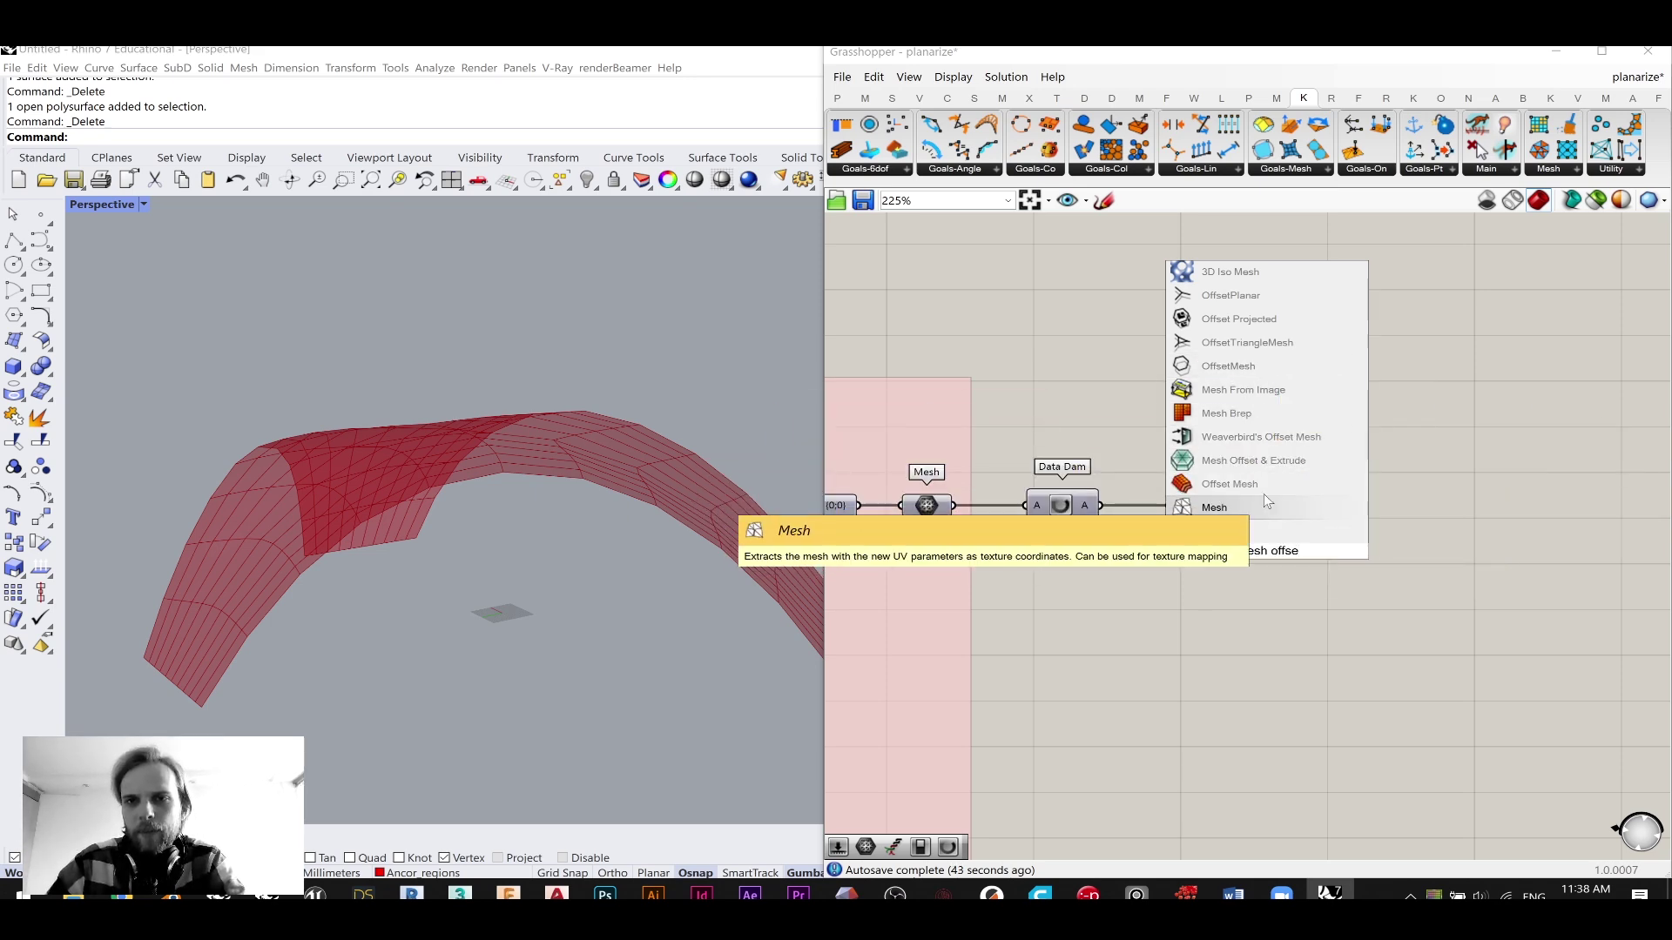
pyautogui.click(1227, 437)
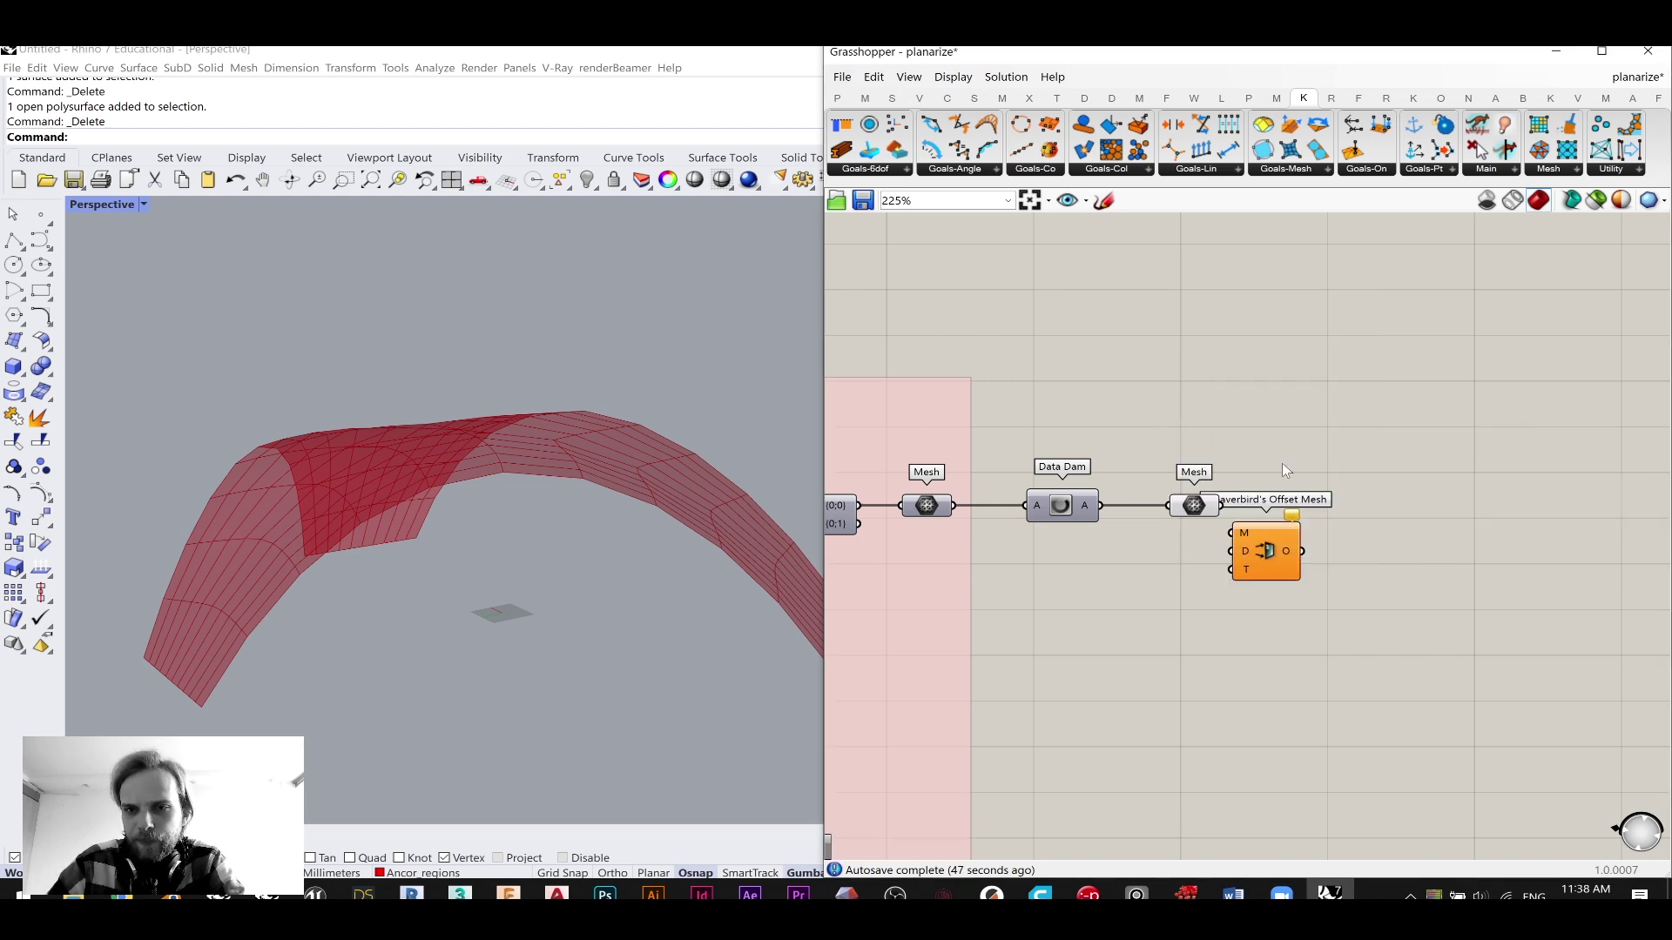
pyautogui.scroll(3, 1297, 554)
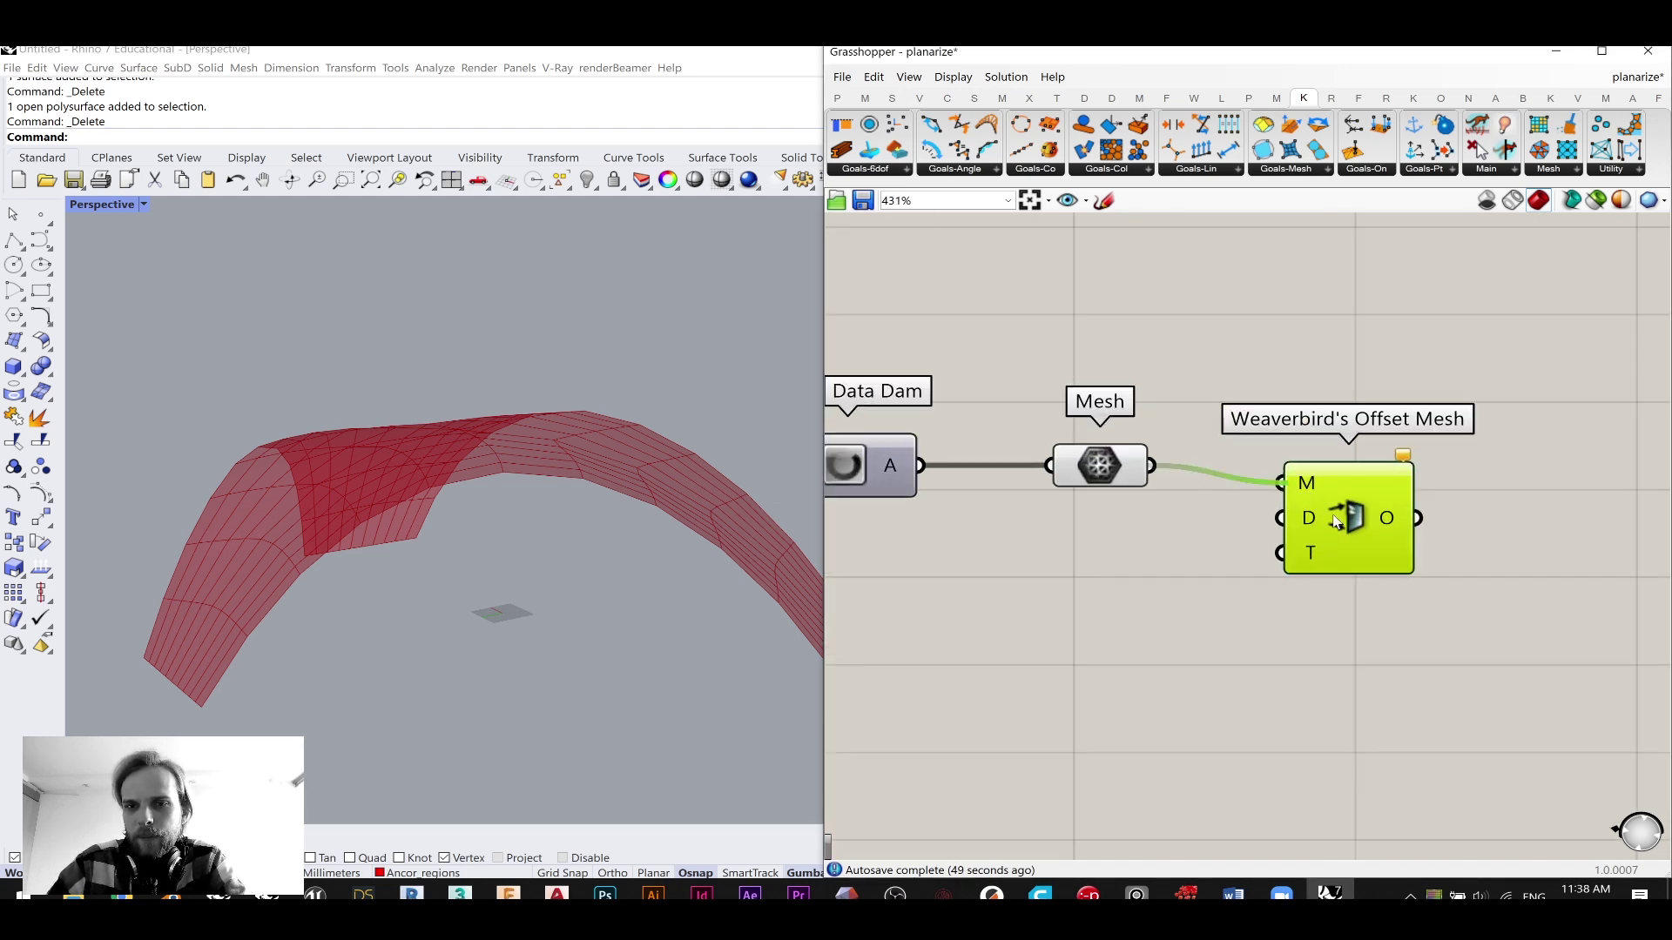
pyautogui.moveTo(1355, 510); pyautogui.dragTo(1370, 495)
# - Toggle the final Mesh parameter's preview off and back on to compare it with the offset mesh
pyautogui.click(1200, 565)
pyautogui.scroll(2, 1139, 461)
pyautogui.click(1104, 474)
pyautogui.click(1393, 506)
pyautogui.click(1253, 505)
pyautogui.click(1089, 464)
pyautogui.middleClick(1089, 464)
pyautogui.click(1136, 415)
pyautogui.moveTo(1113, 508); pyautogui.dragTo(1027, 428, button='right')
pyautogui.click(1015, 413)
pyautogui.middleClick(1015, 413)
pyautogui.click(1052, 377)
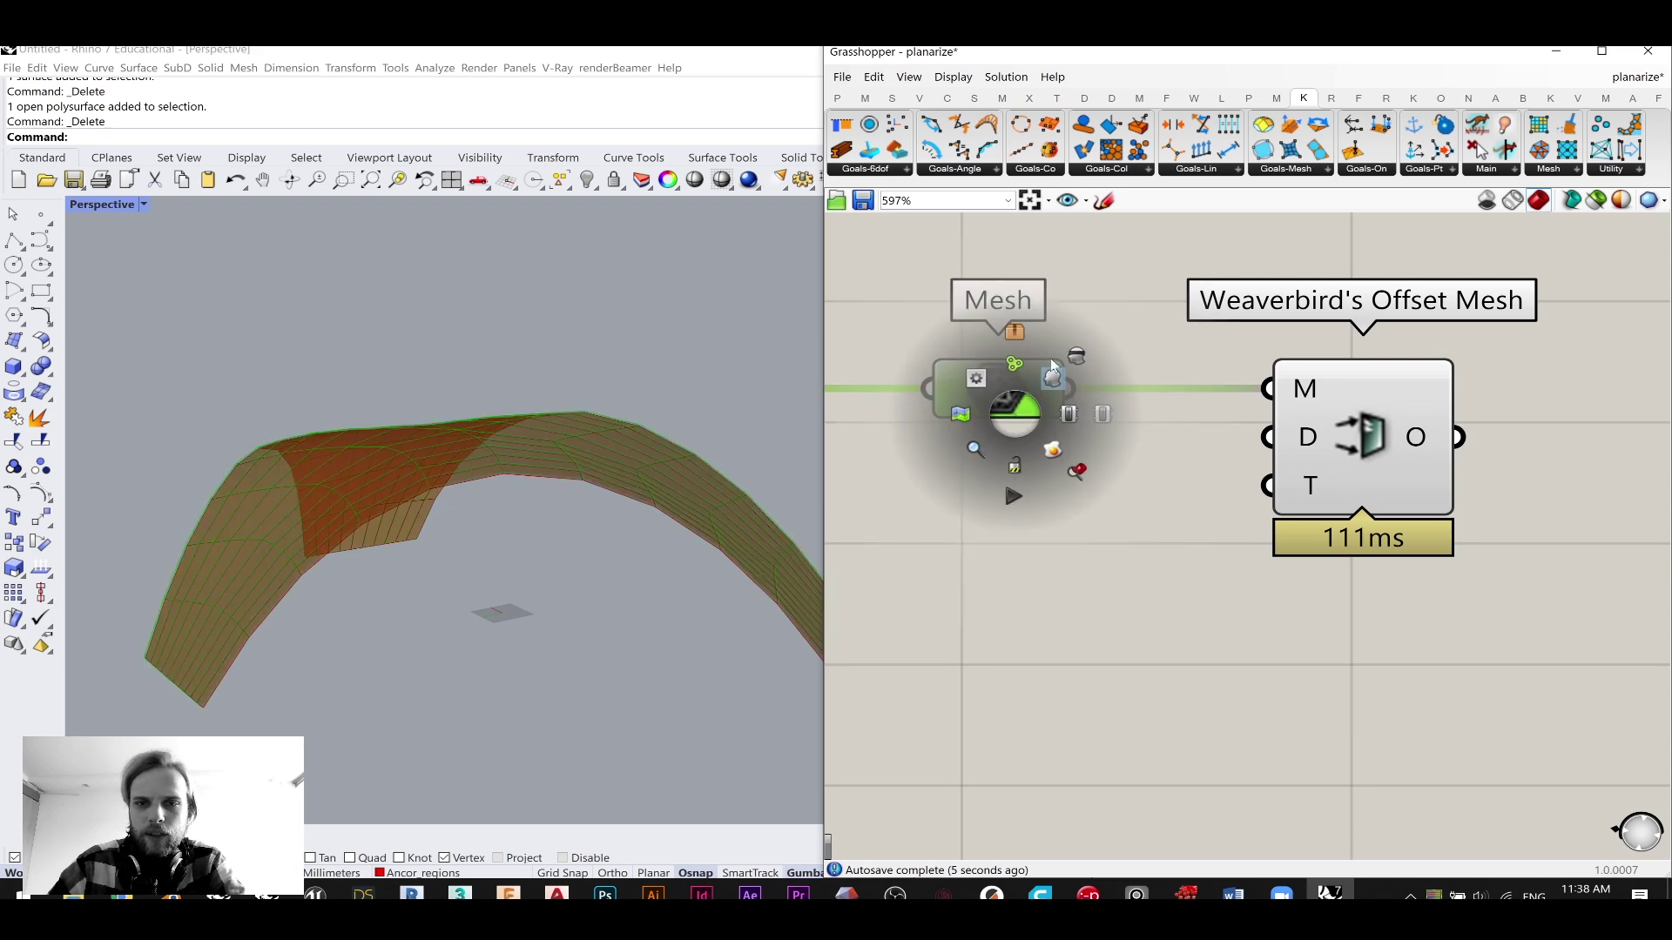
# - Space the Mesh parameter and Offset Mesh component apart and check the offset at the shell's foot
pyautogui.click(1141, 440)
pyautogui.moveTo(1387, 477); pyautogui.dragTo(1462, 598)
pyautogui.moveTo(981, 384); pyautogui.dragTo(1006, 301)
pyautogui.click(1181, 544)
pyautogui.moveTo(492, 579); pyautogui.dragTo(485, 560, button='right')
pyautogui.scroll(12, 131, 661)
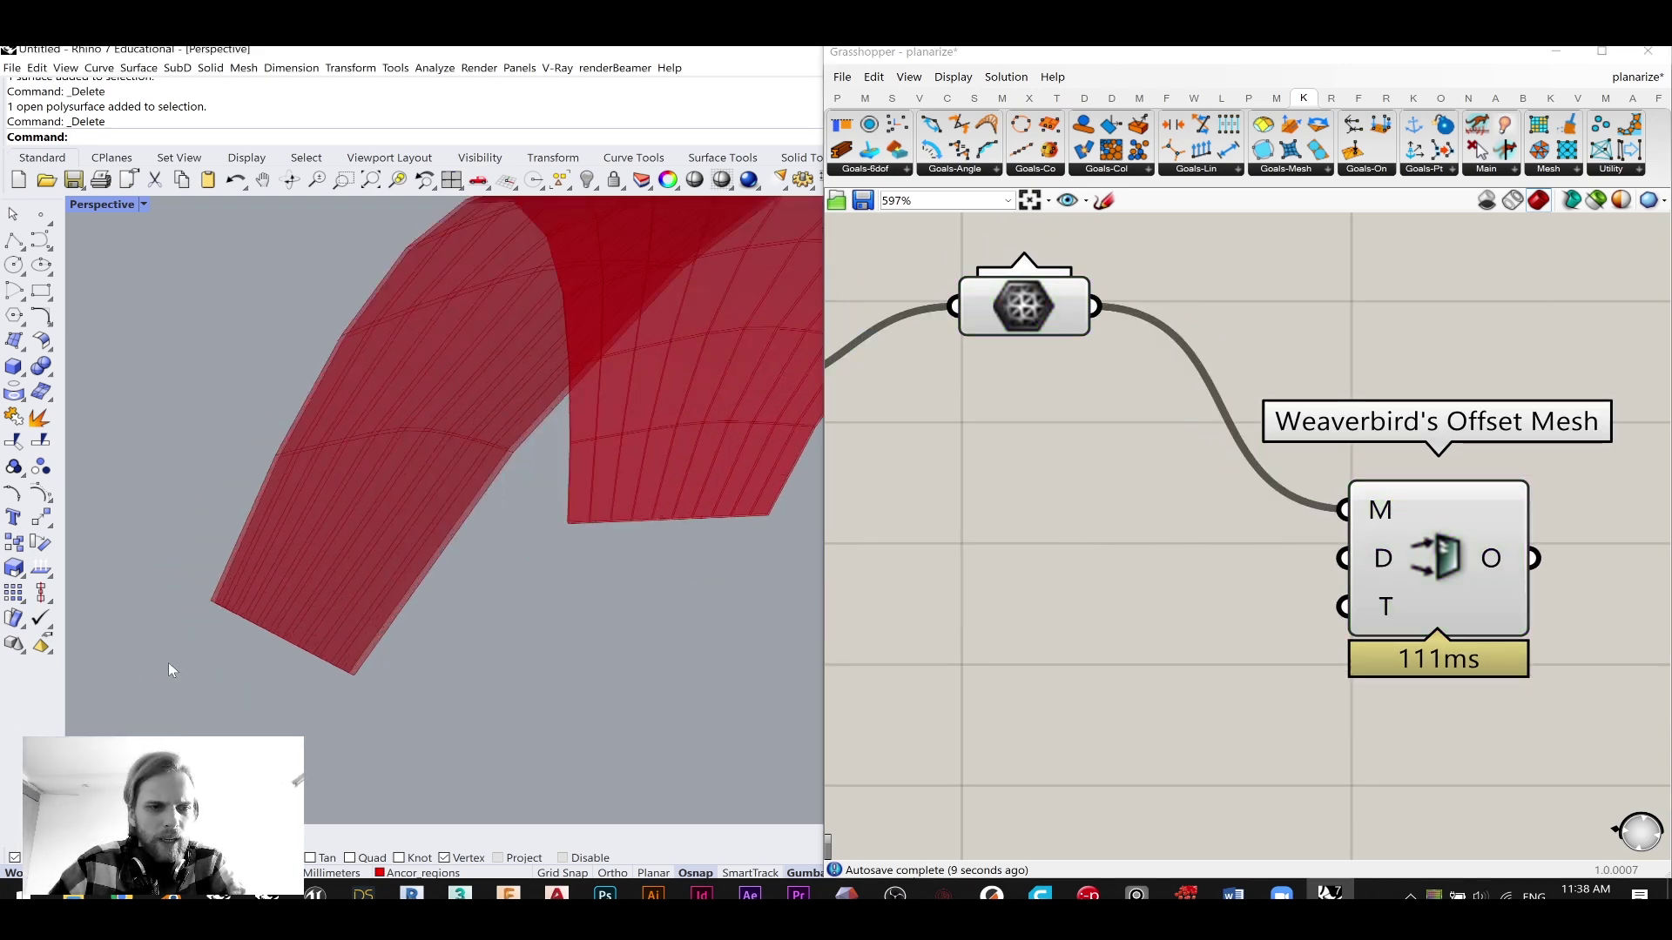
pyautogui.click(1425, 570)
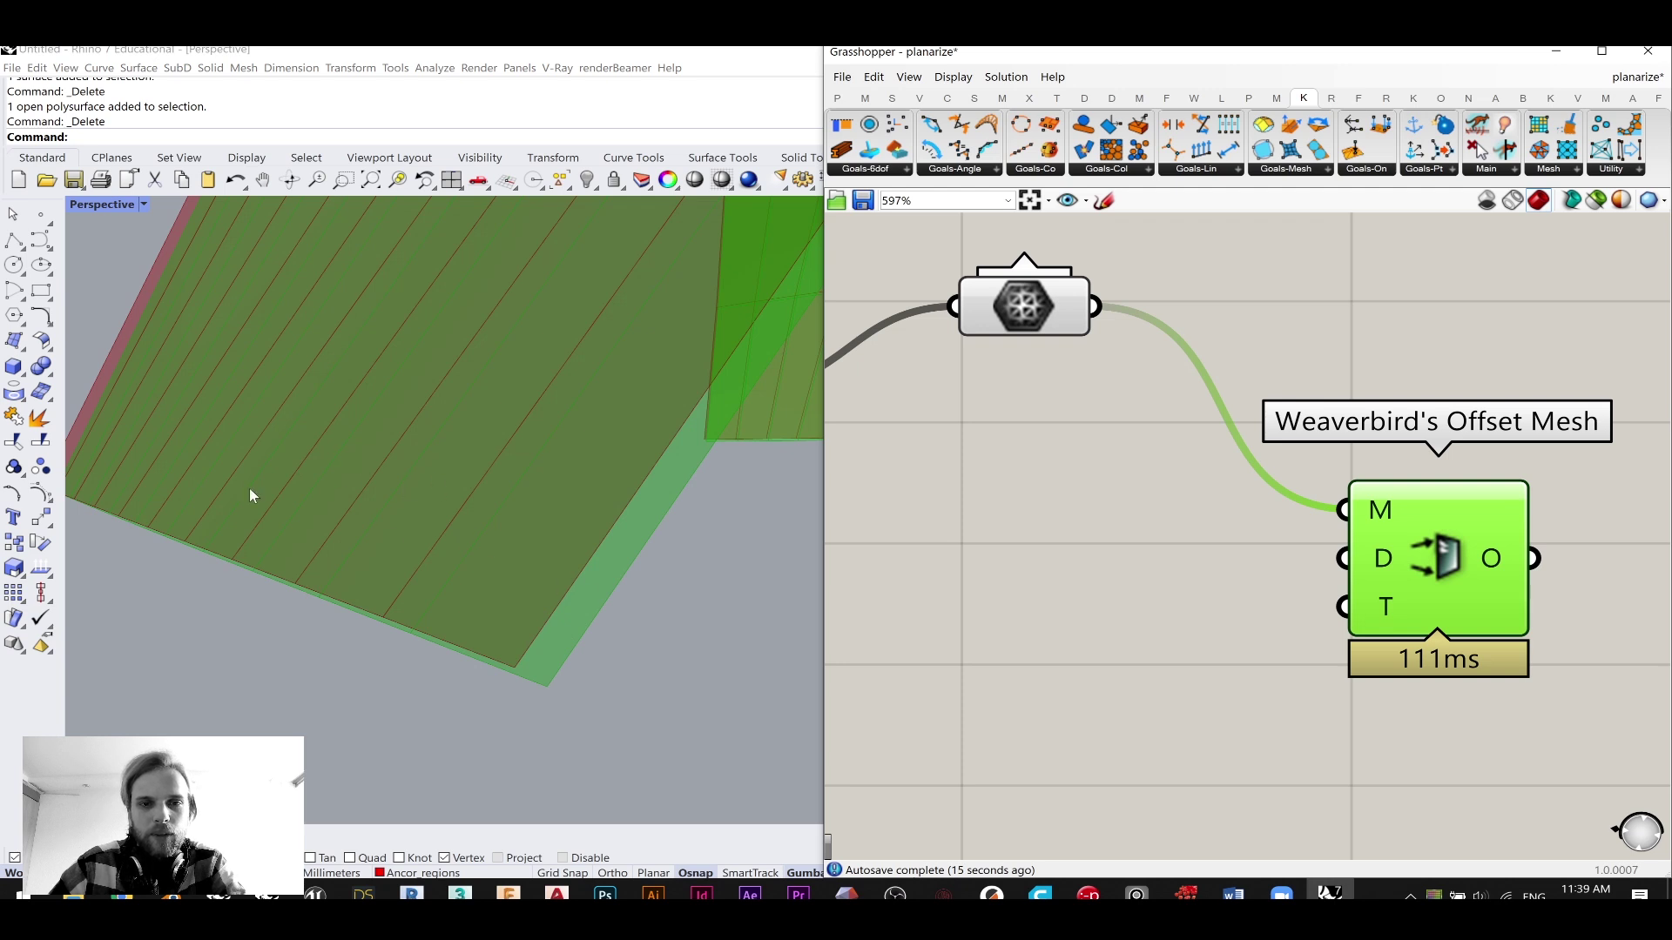
# - Add a Negative component and connect its output to the D input of Weaverbird's Offset Mesh
pyautogui.click(1156, 562)
pyautogui.doubleClick(1173, 562)
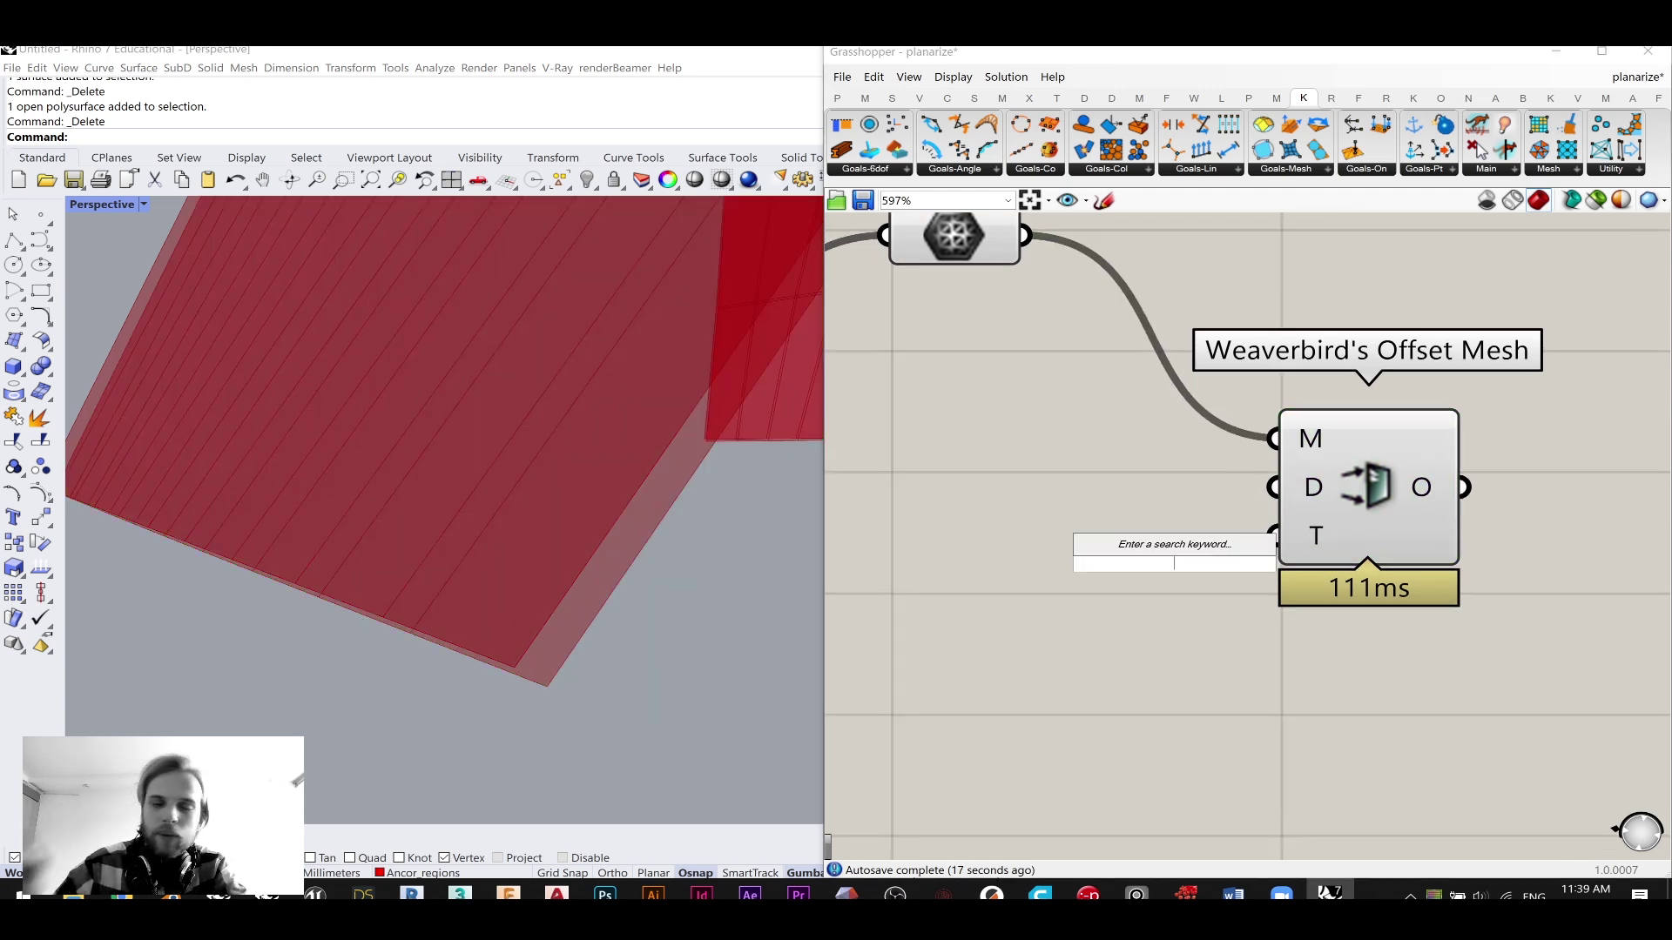
pyautogui.write('neg')
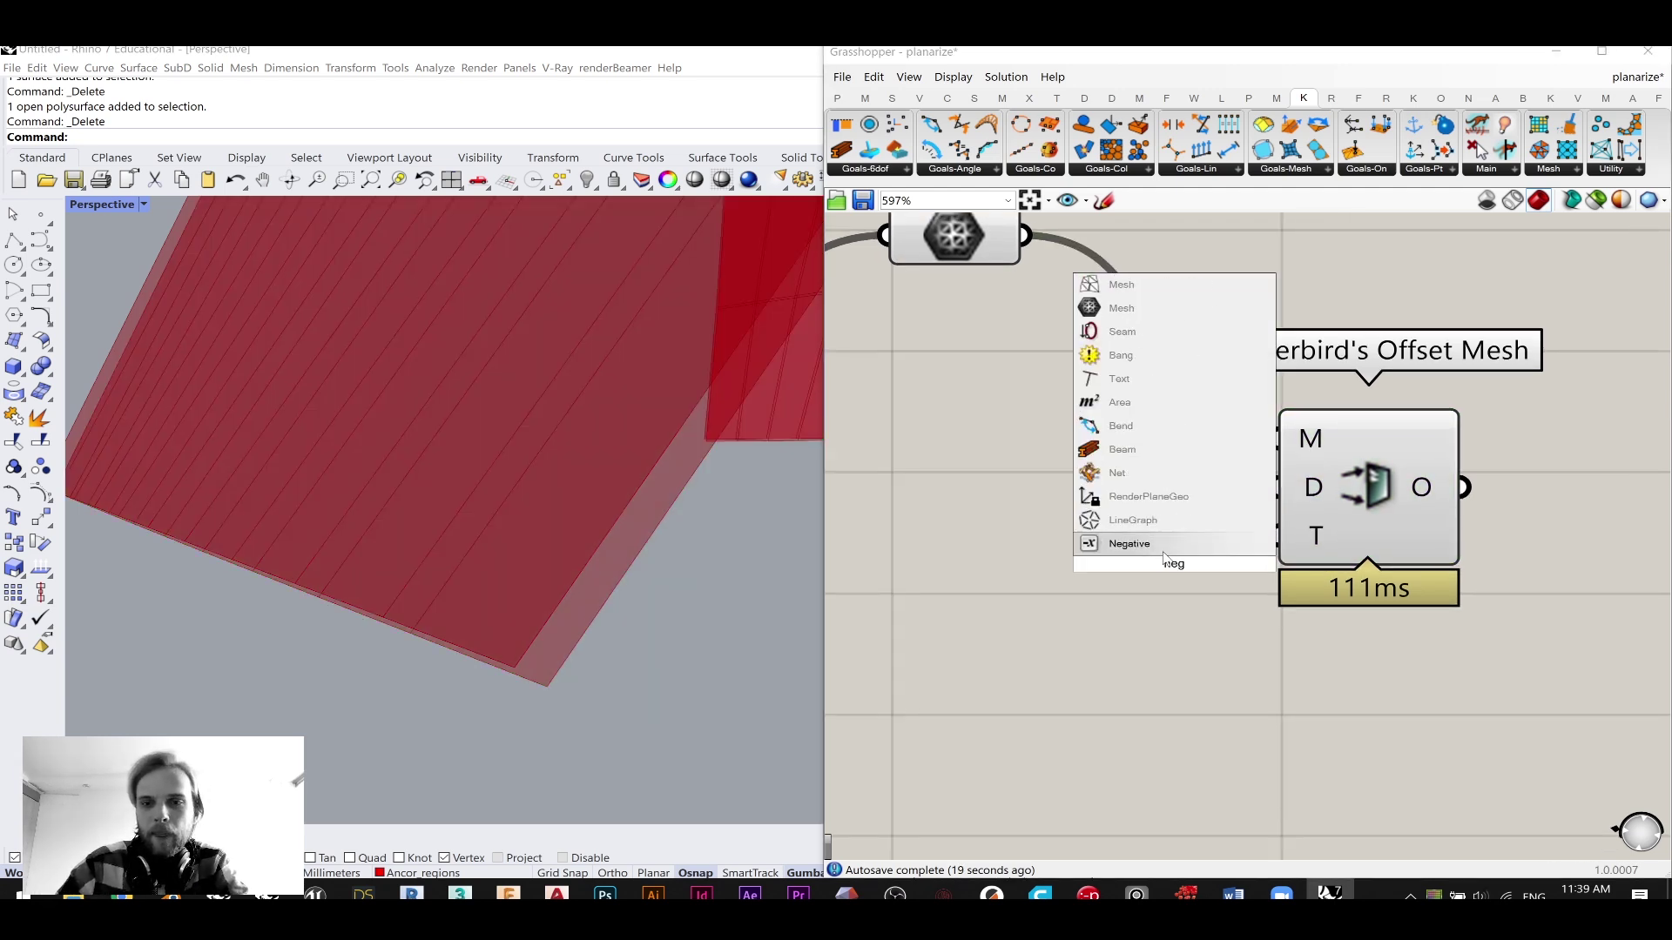
pyautogui.press('Return')
pyautogui.moveTo(1164, 562); pyautogui.dragTo(1047, 524)
pyautogui.moveTo(1151, 531); pyautogui.dragTo(1498, 507)
pyautogui.moveTo(1045, 546); pyautogui.dragTo(1255, 505)
pyautogui.moveTo(1252, 516); pyautogui.dragTo(1438, 463, button='right')
# - Create a number slider of 70, connect it to the Negative component's x input and place it beside that component
pyautogui.click(1163, 566)
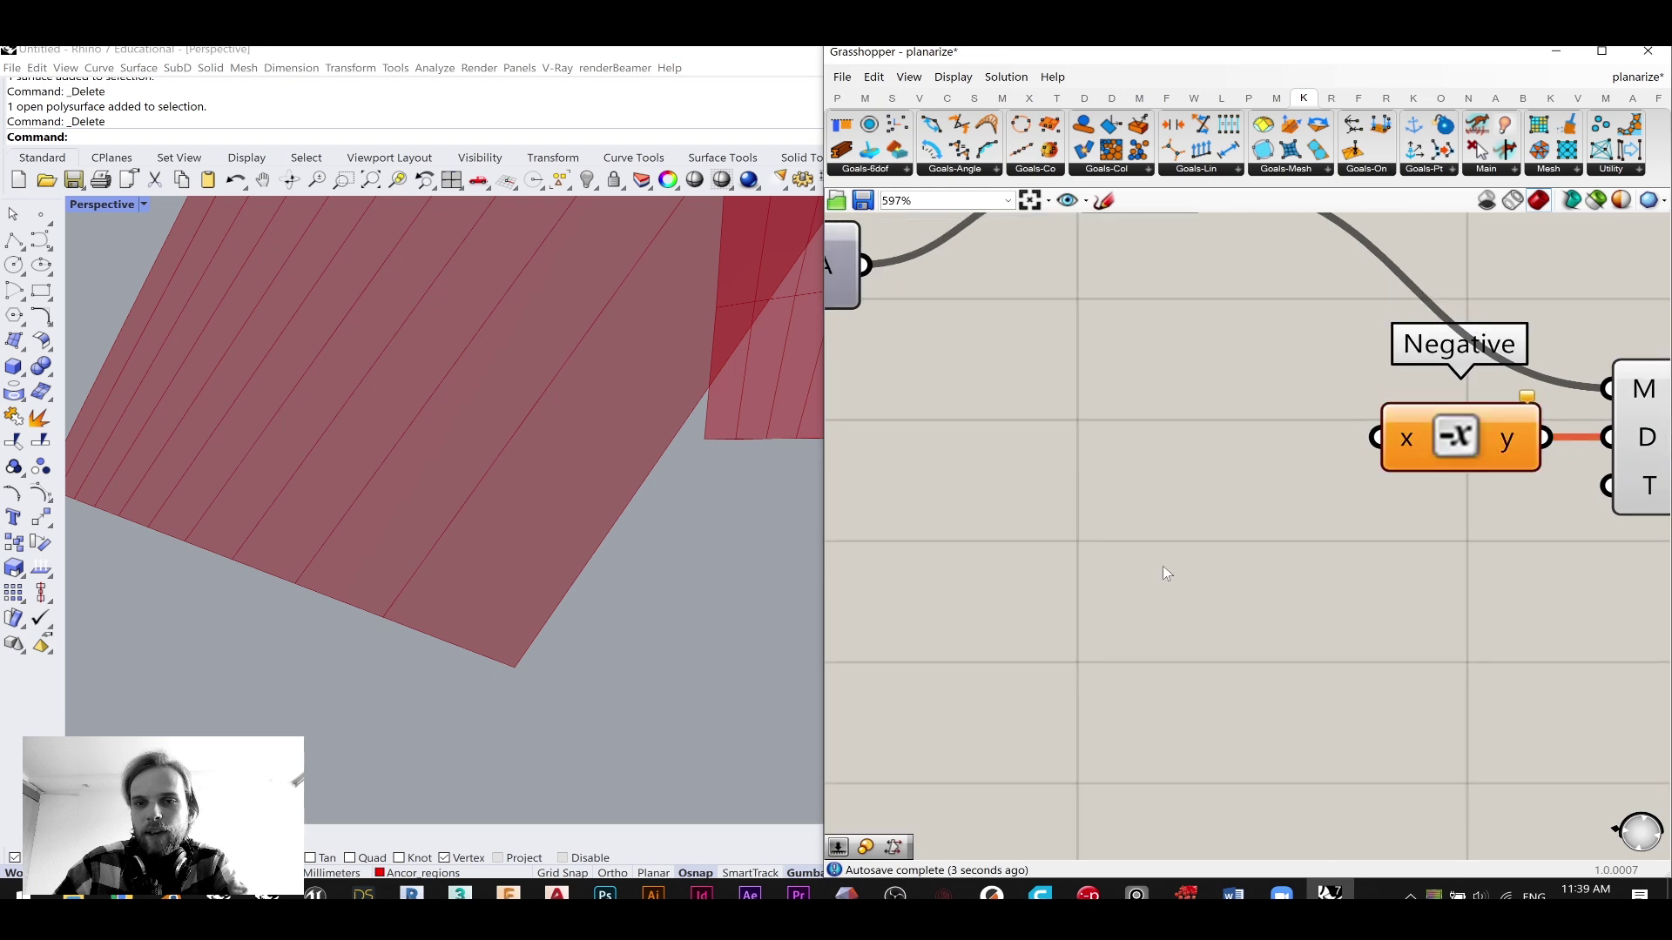
pyautogui.doubleClick(1163, 566)
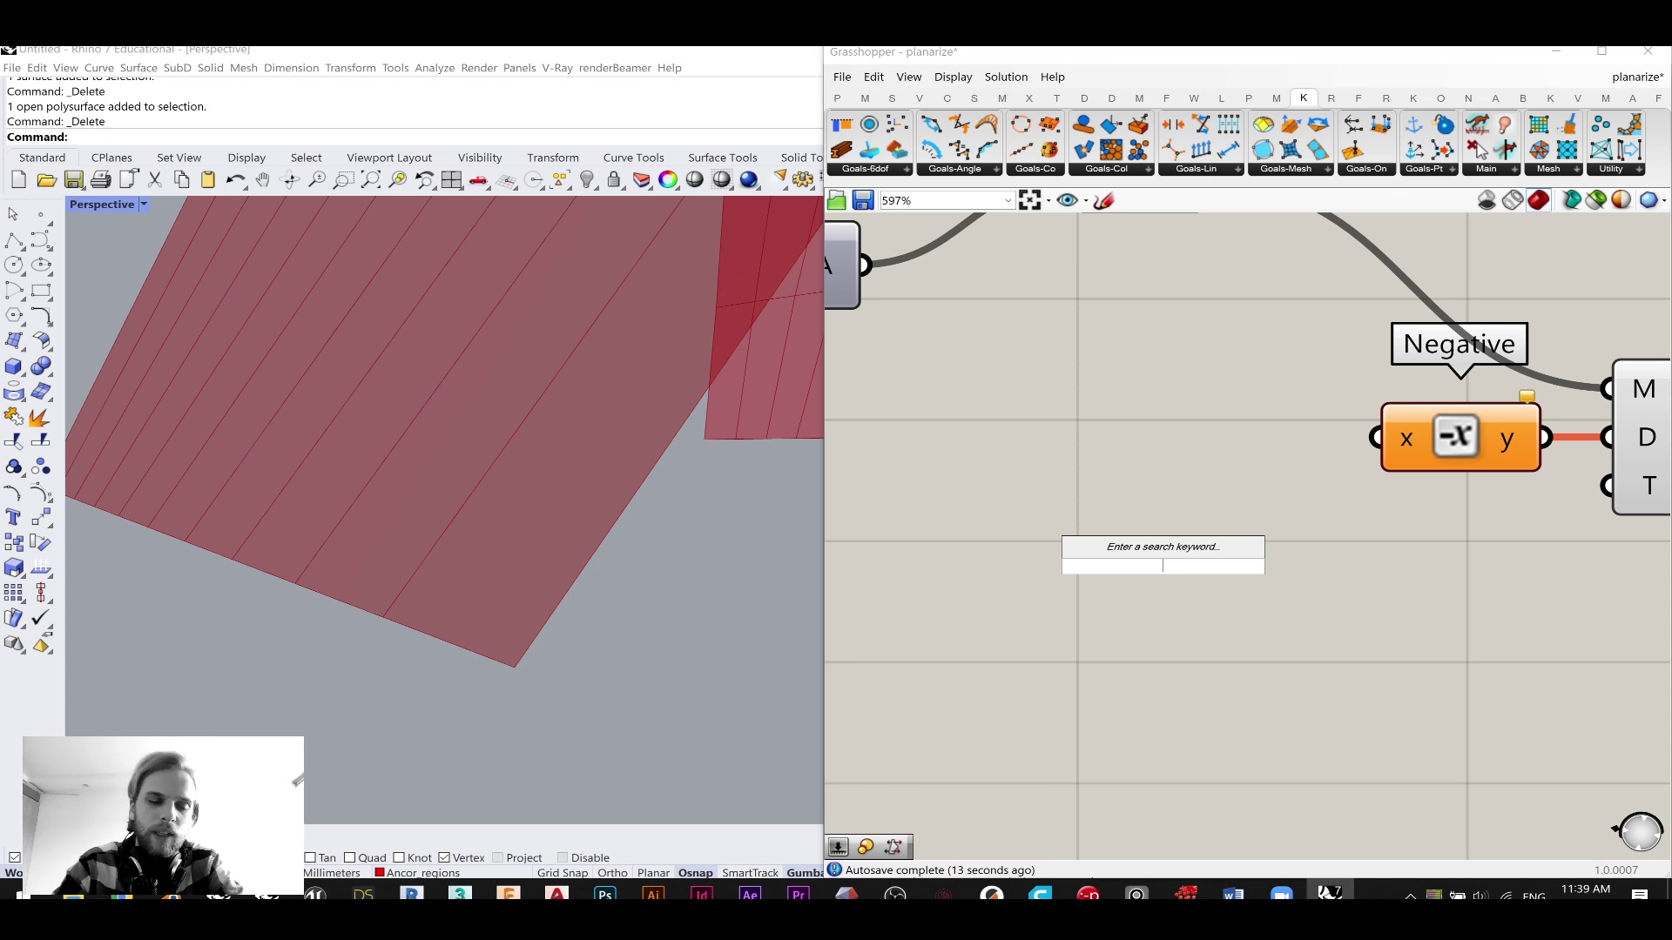
pyautogui.write('70')
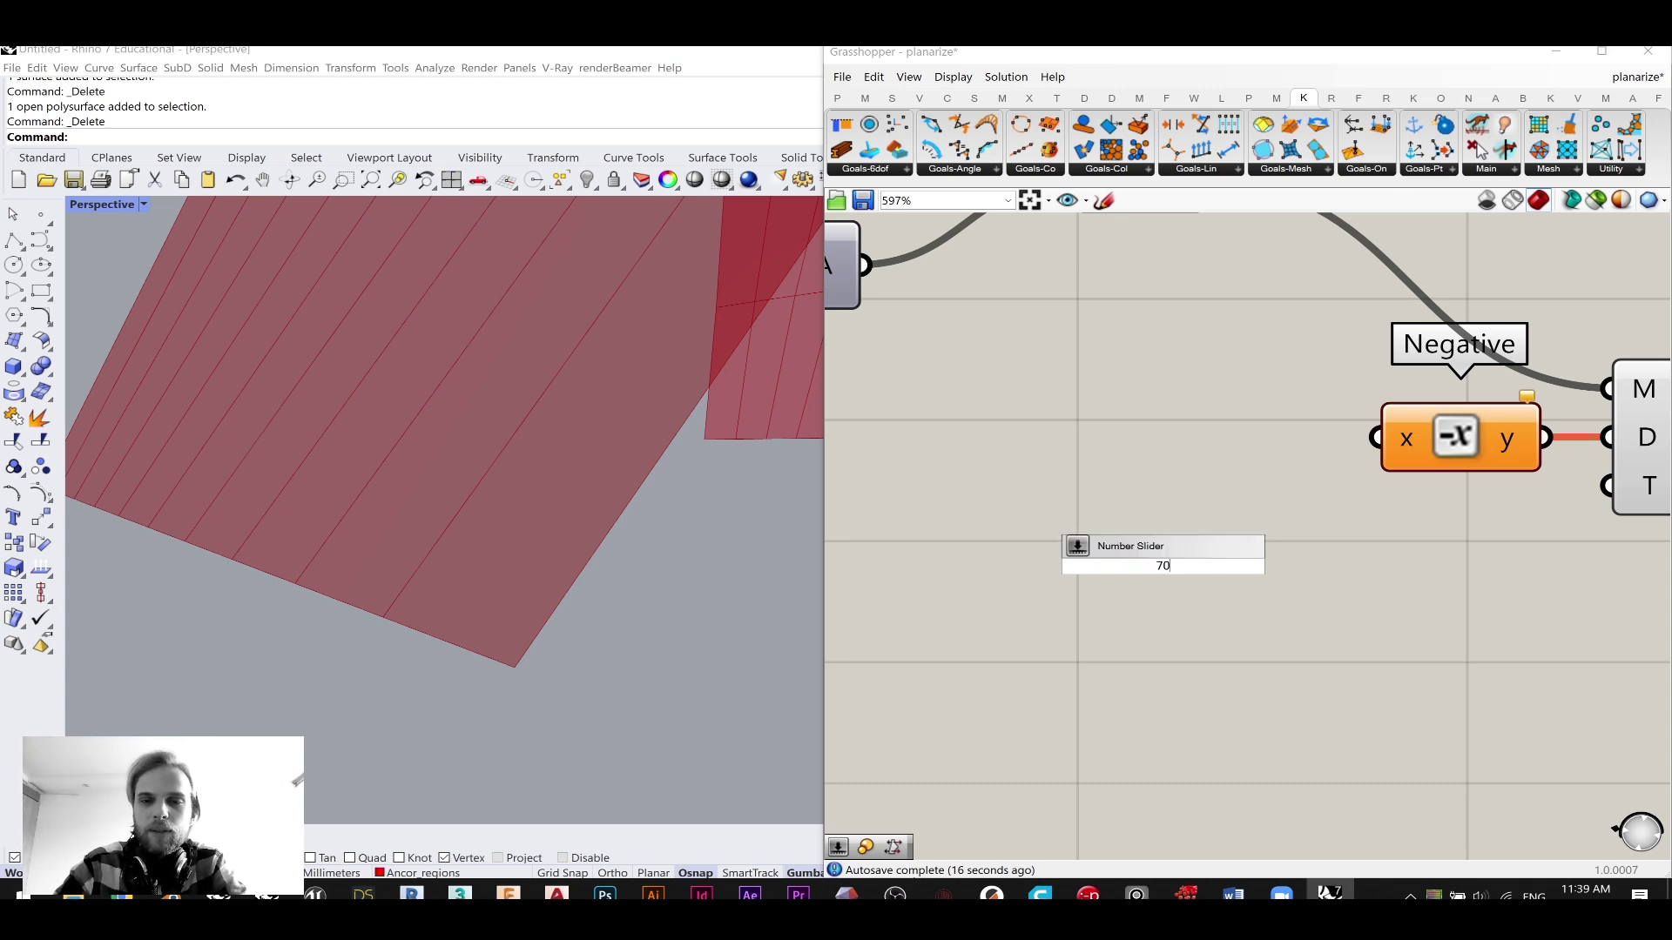
pyautogui.press('Return')
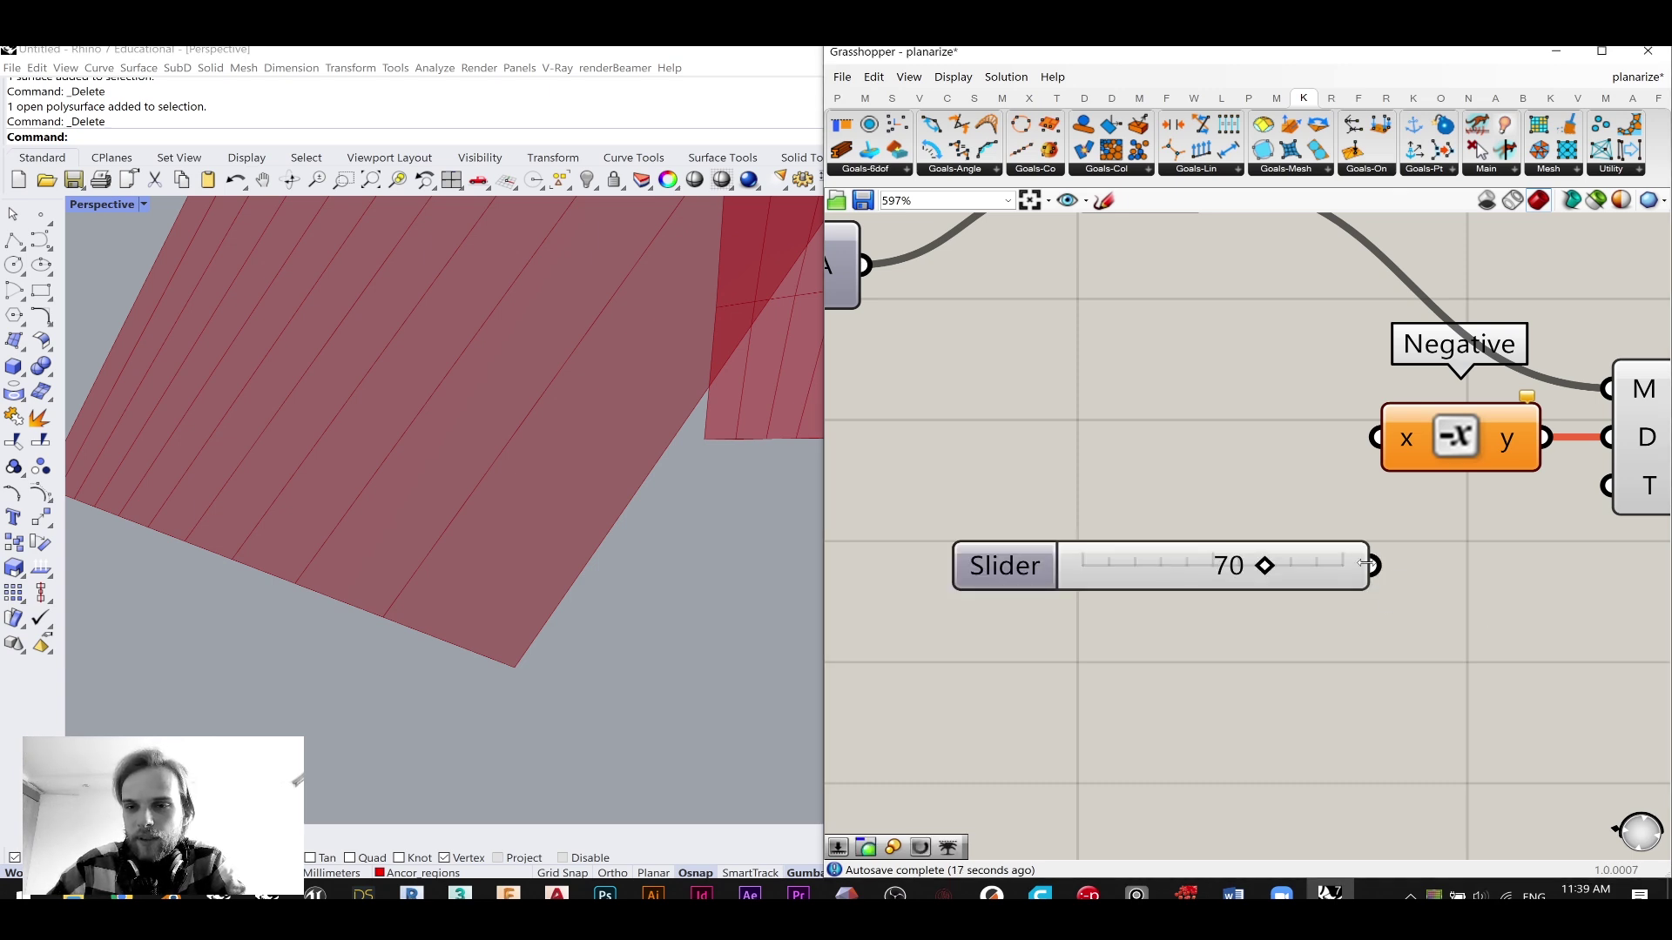
pyautogui.moveTo(1374, 566); pyautogui.dragTo(1375, 438)
pyautogui.moveTo(1306, 574); pyautogui.dragTo(1183, 445)
# - Set the offset distance slider to 50 and check the offset shell from several sides
pyautogui.moveTo(599, 477); pyautogui.dragTo(520, 458, button='right')
pyautogui.scroll(2, 1057, 437)
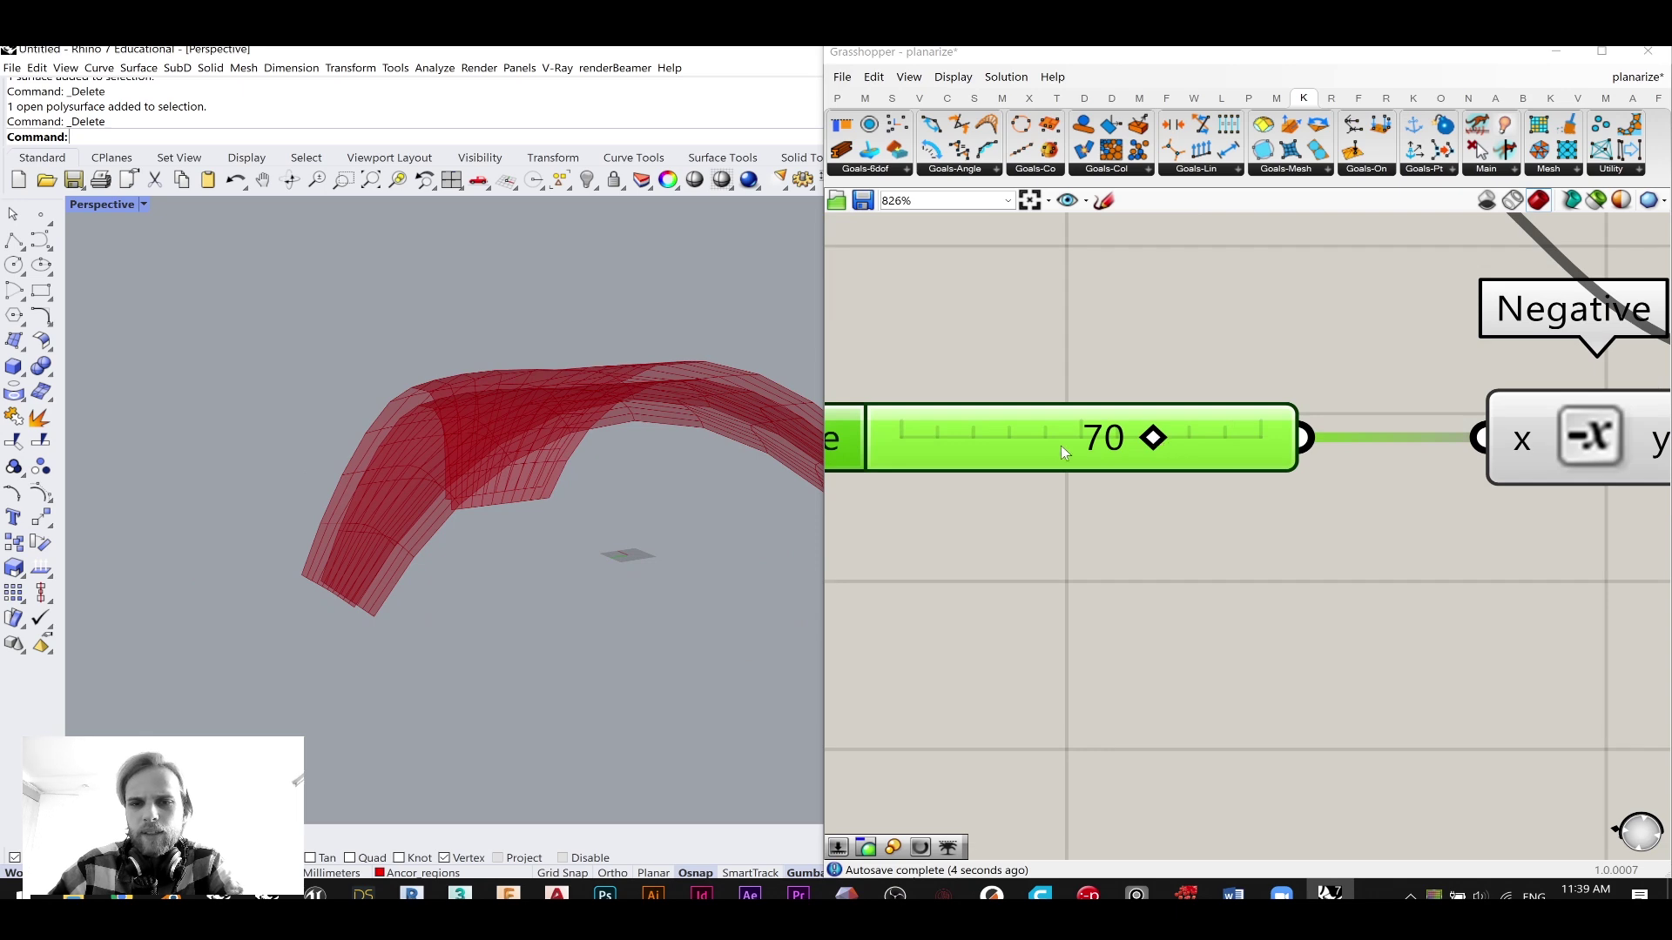
pyautogui.doubleClick(1057, 437)
pyautogui.write('50')
pyautogui.press('Return')
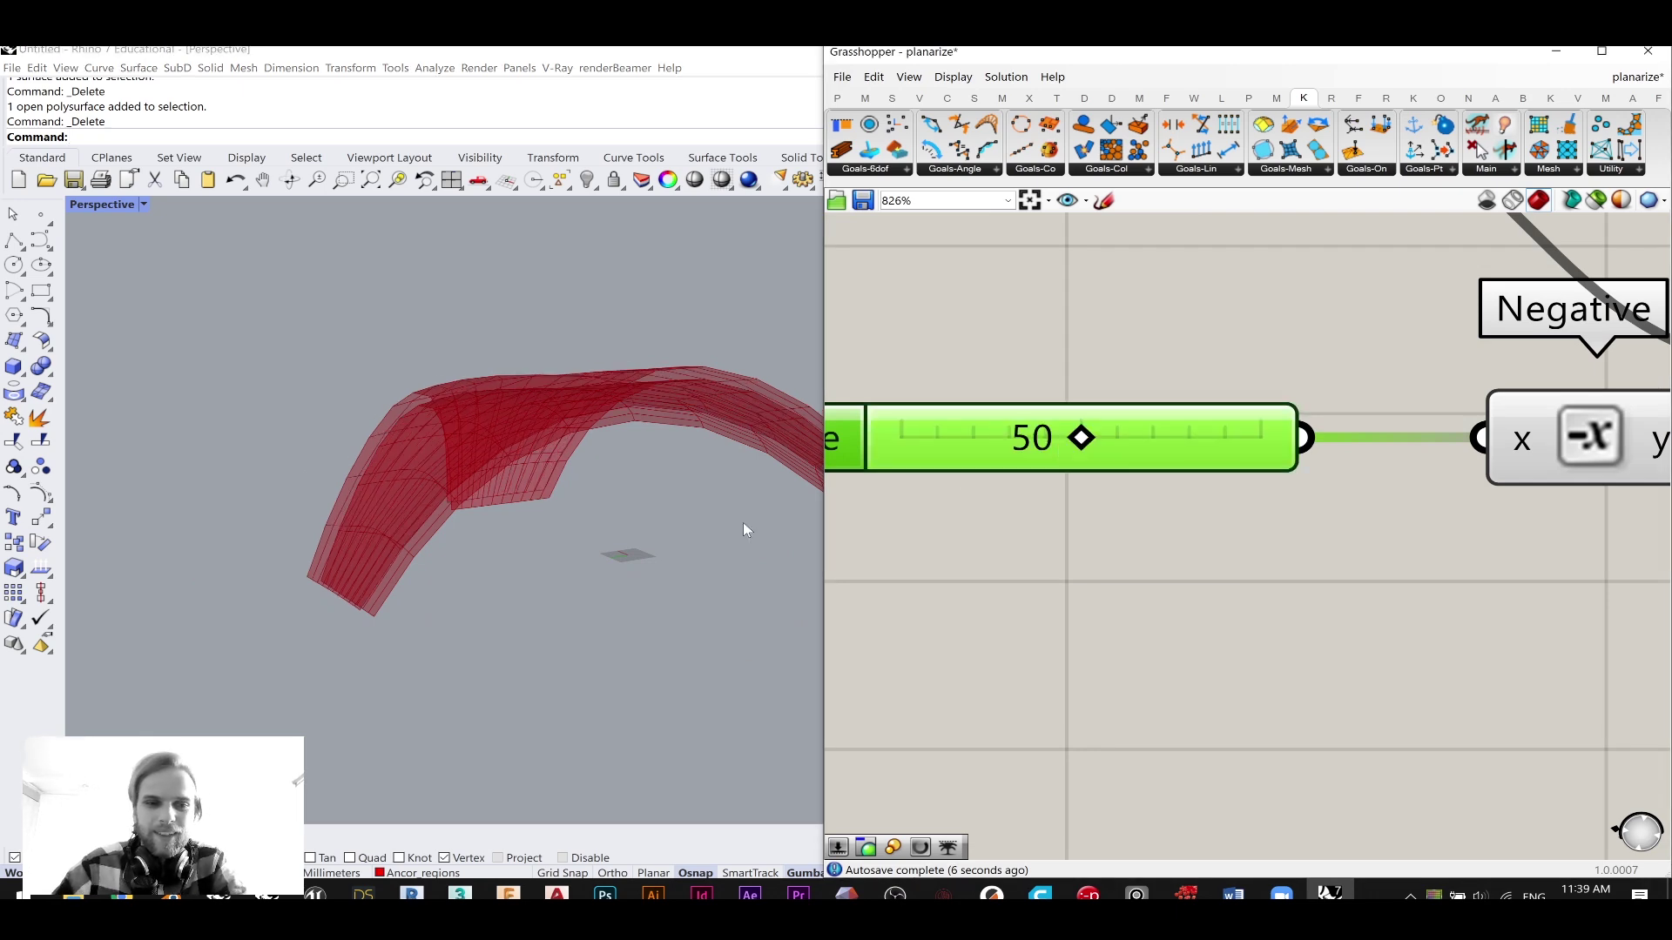
pyautogui.moveTo(522, 522); pyautogui.dragTo(574, 545, button='right')
pyautogui.scroll(5, 494, 597)
pyautogui.moveTo(494, 598); pyautogui.dragTo(423, 579, button='right')
pyautogui.scroll(-5, 472, 608)
pyautogui.moveTo(1250, 451); pyautogui.dragTo(1360, 451)
pyautogui.scroll(-5, 1203, 478)
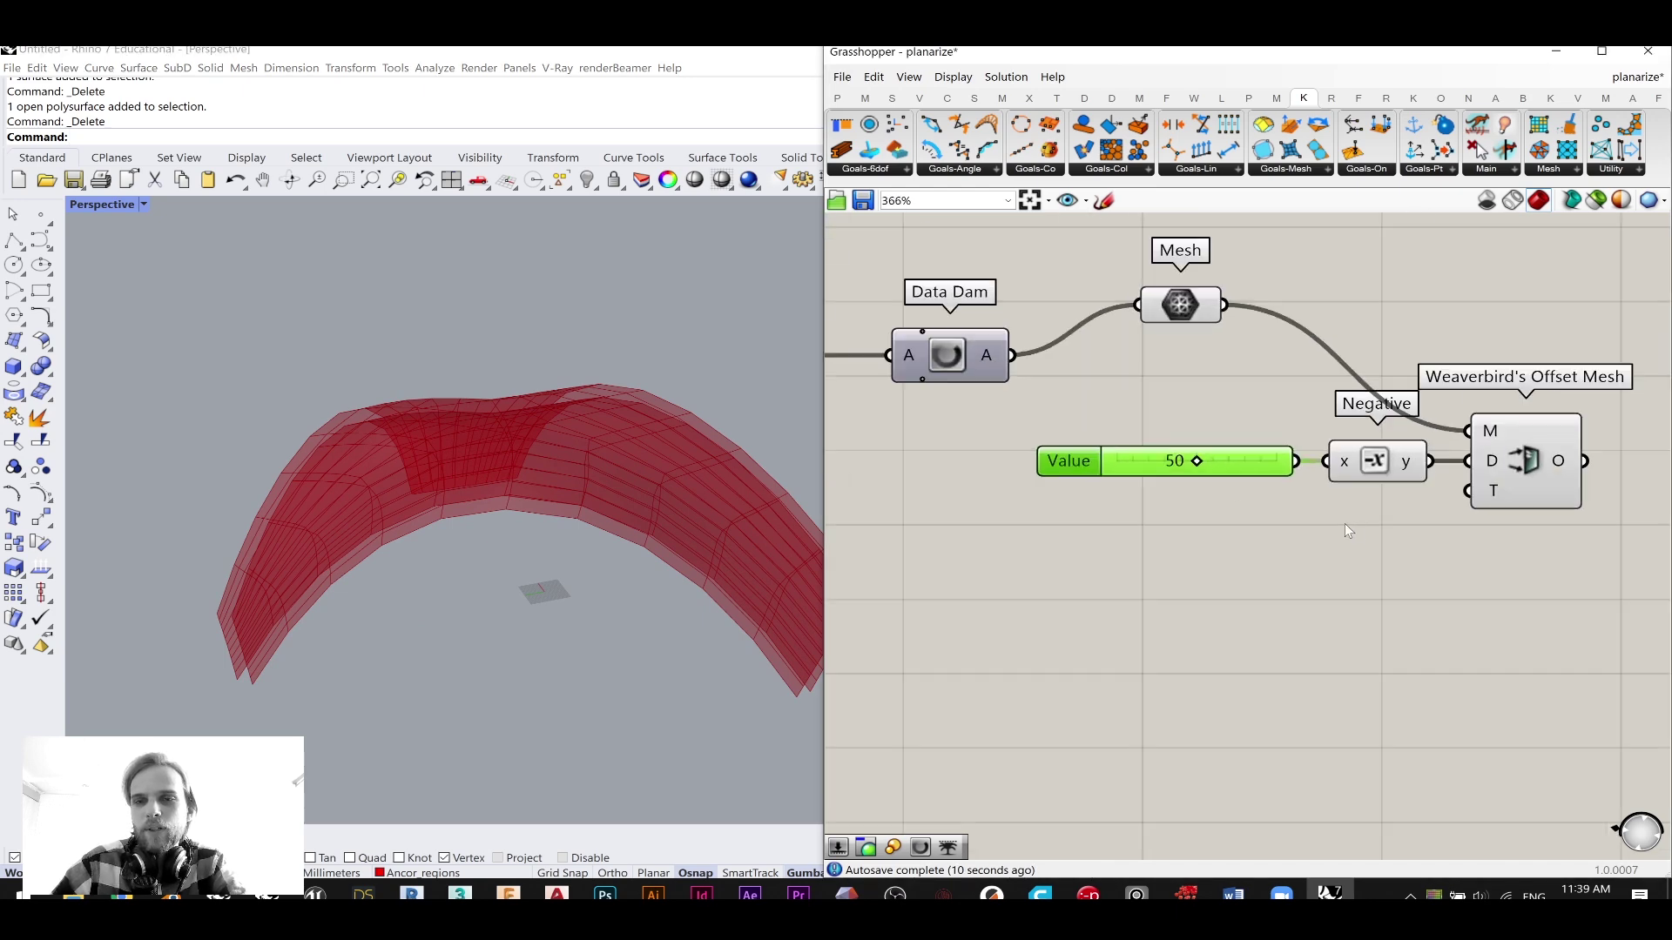
# - Hide and restore the previews of the offset components and the source Mesh to compare the shell with its offset
pyautogui.moveTo(1294, 516); pyautogui.dragTo(1100, 542, button='right')
pyautogui.moveTo(1493, 630); pyautogui.dragTo(919, 410)
pyautogui.middleClick(1093, 420)
pyautogui.click(1151, 360)
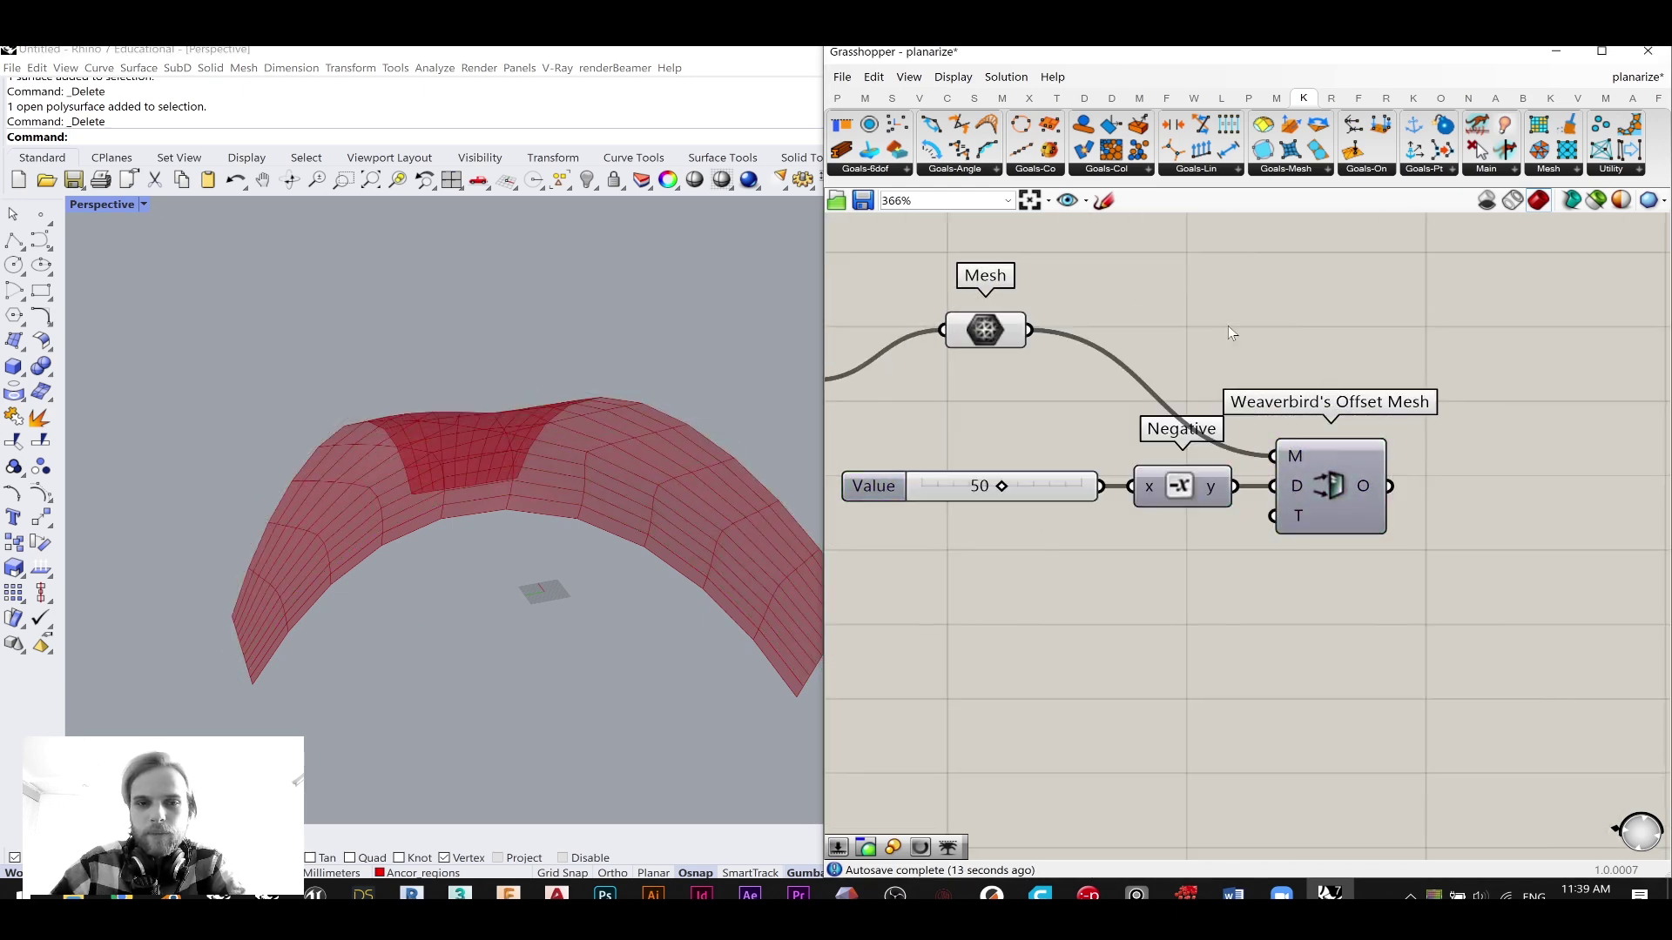
pyautogui.click(1227, 325)
pyautogui.click(973, 336)
pyautogui.middleClick(972, 336)
pyautogui.click(1011, 303)
pyautogui.click(987, 331)
pyautogui.middleClick(989, 331)
pyautogui.click(1036, 303)
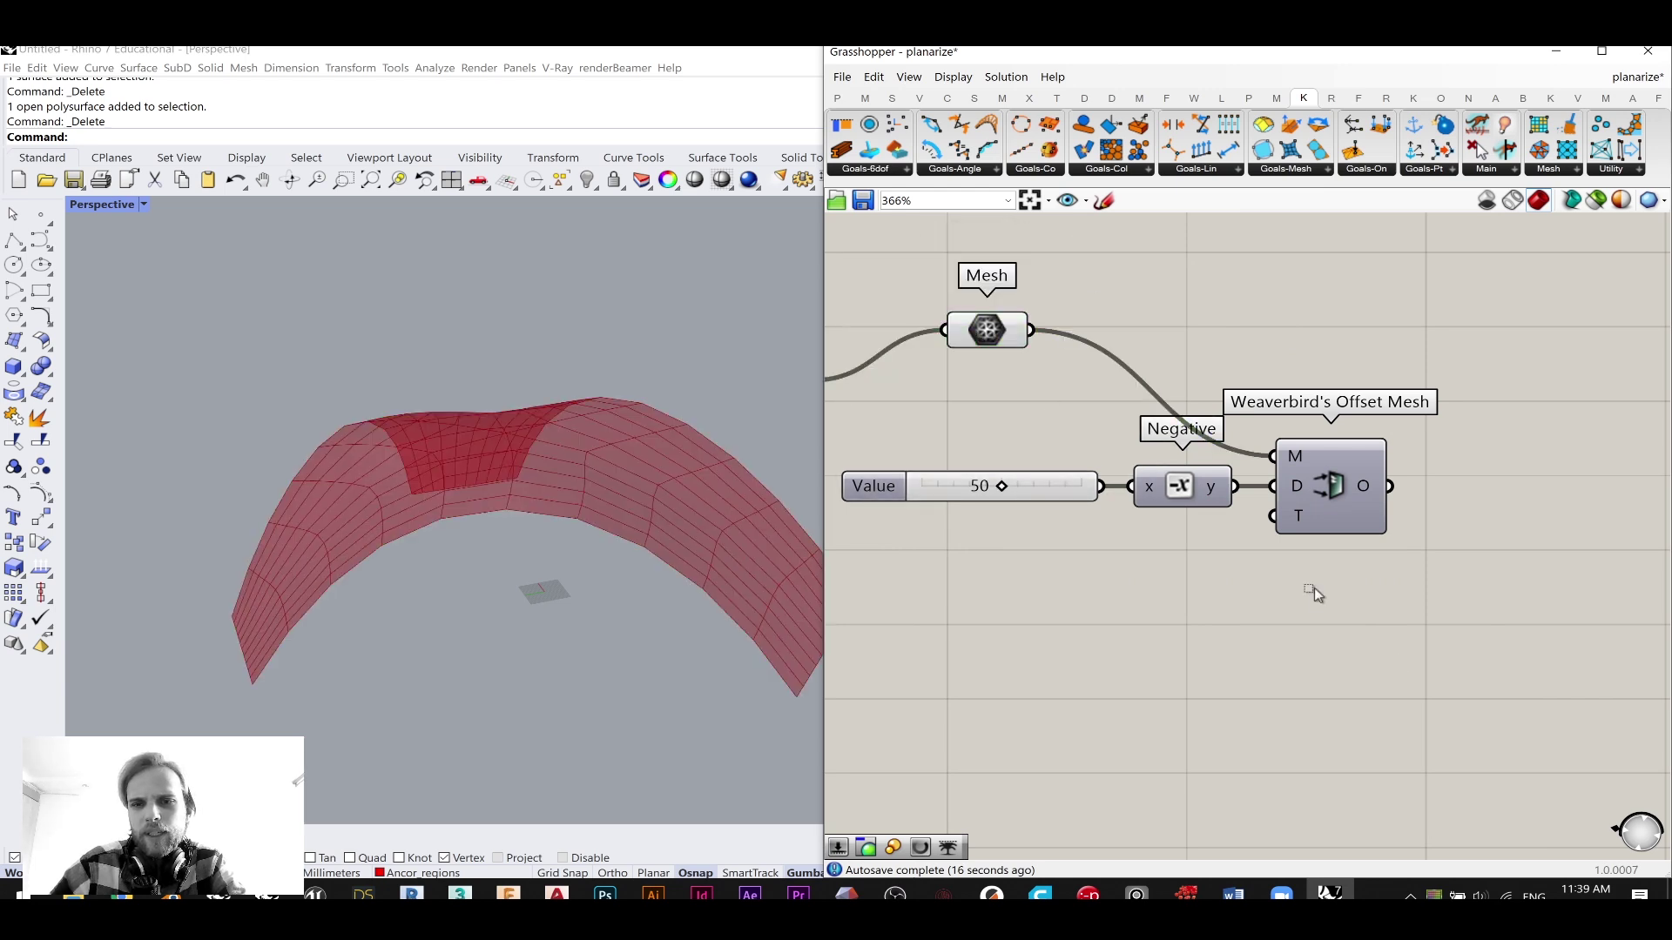
pyautogui.moveTo(1400, 659); pyautogui.dragTo(889, 421)
pyautogui.middleClick(1123, 461)
pyautogui.click(1169, 430)
pyautogui.click(1188, 376)
# - Move the slider, Negative and Offset Mesh components below the Mesh parameter and inspect the offset along the shell's edges
pyautogui.moveTo(1410, 662); pyautogui.dragTo(973, 466)
pyautogui.moveTo(1210, 475); pyautogui.dragTo(1226, 565)
pyautogui.scroll(-8, 369, 513)
pyautogui.moveTo(392, 514); pyautogui.dragTo(419, 461, button='right')
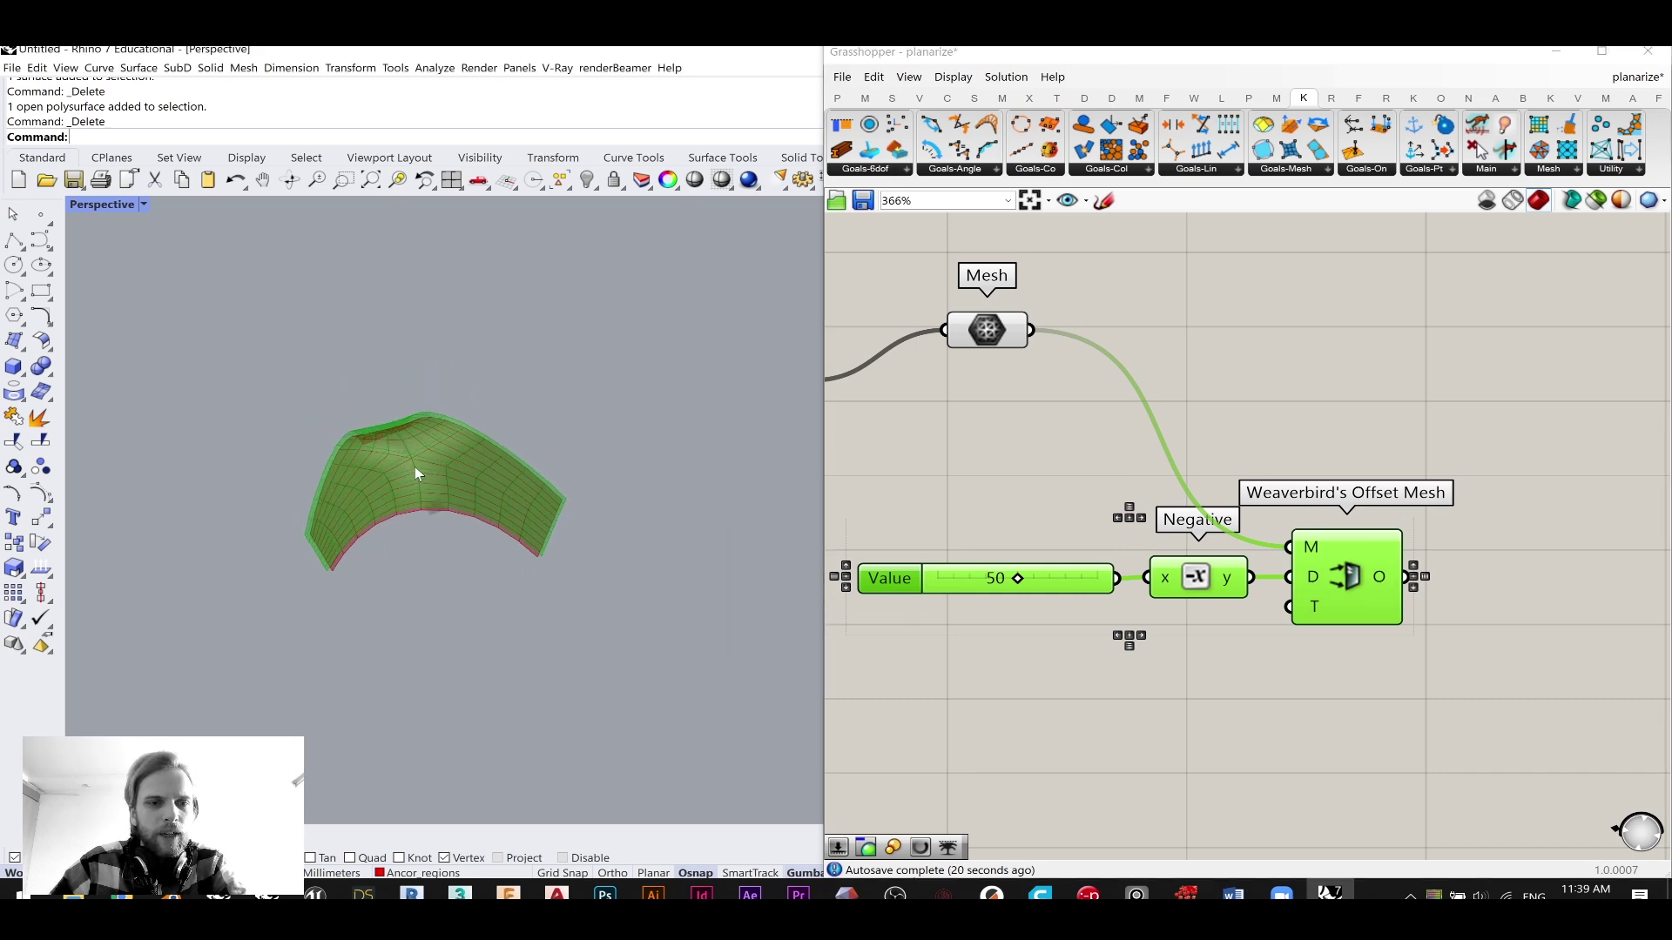
pyautogui.scroll(6, 409, 504)
pyautogui.moveTo(278, 432); pyautogui.dragTo(606, 653, button='right')
pyautogui.scroll(4, 449, 483)
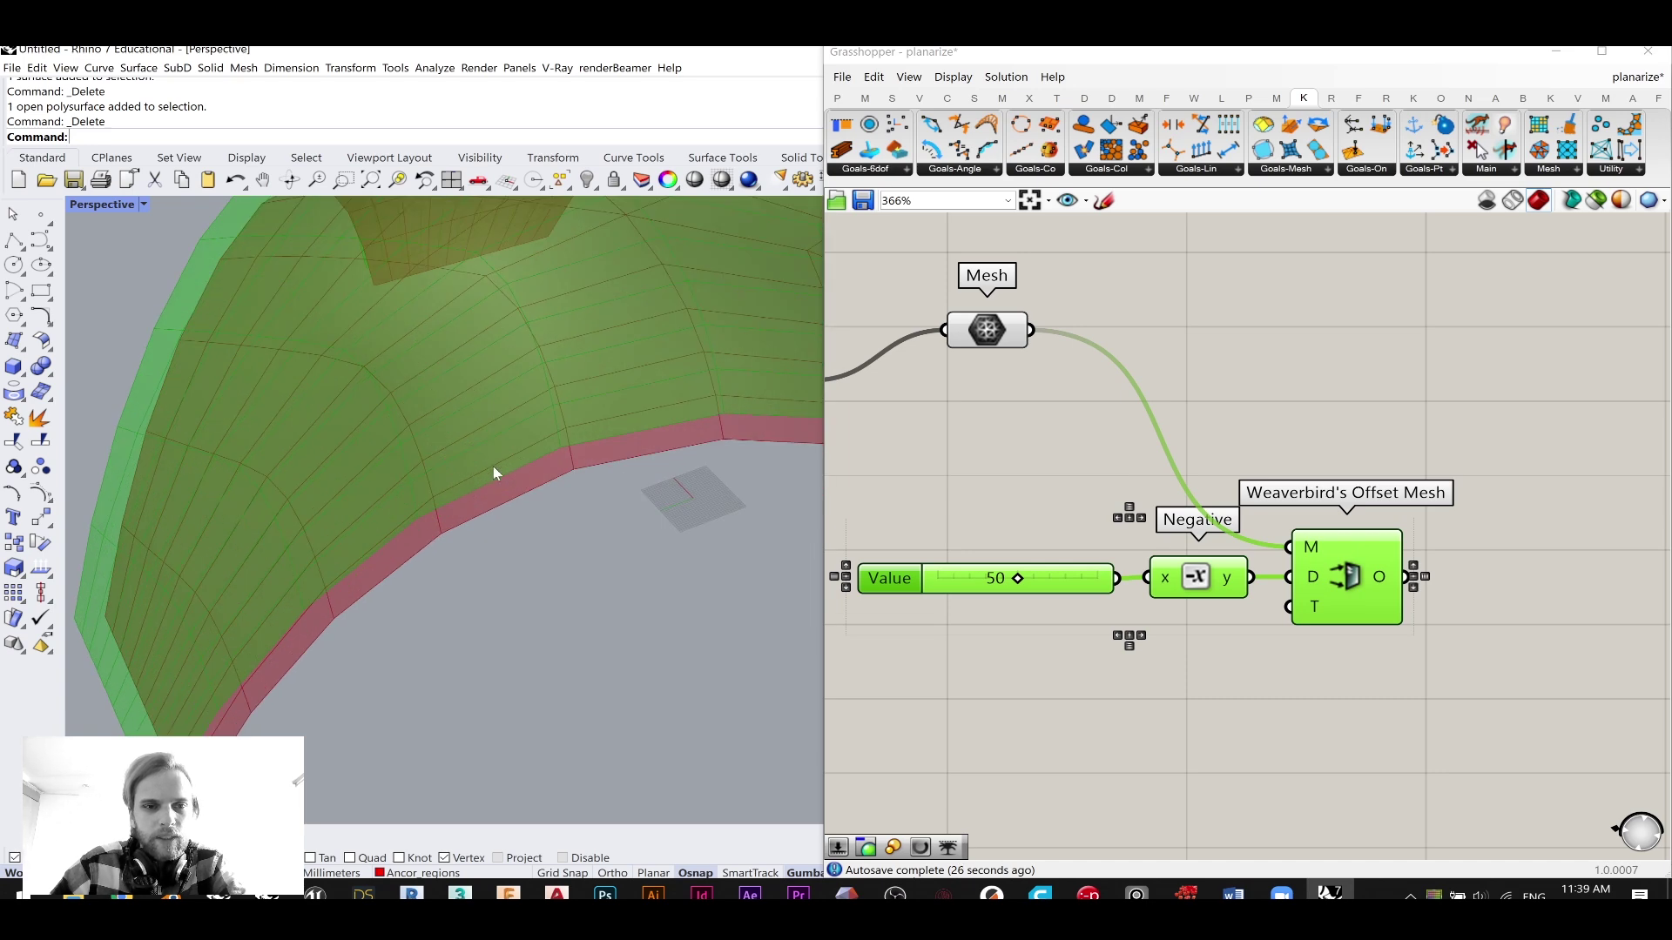
pyautogui.scroll(-2, 522, 514)
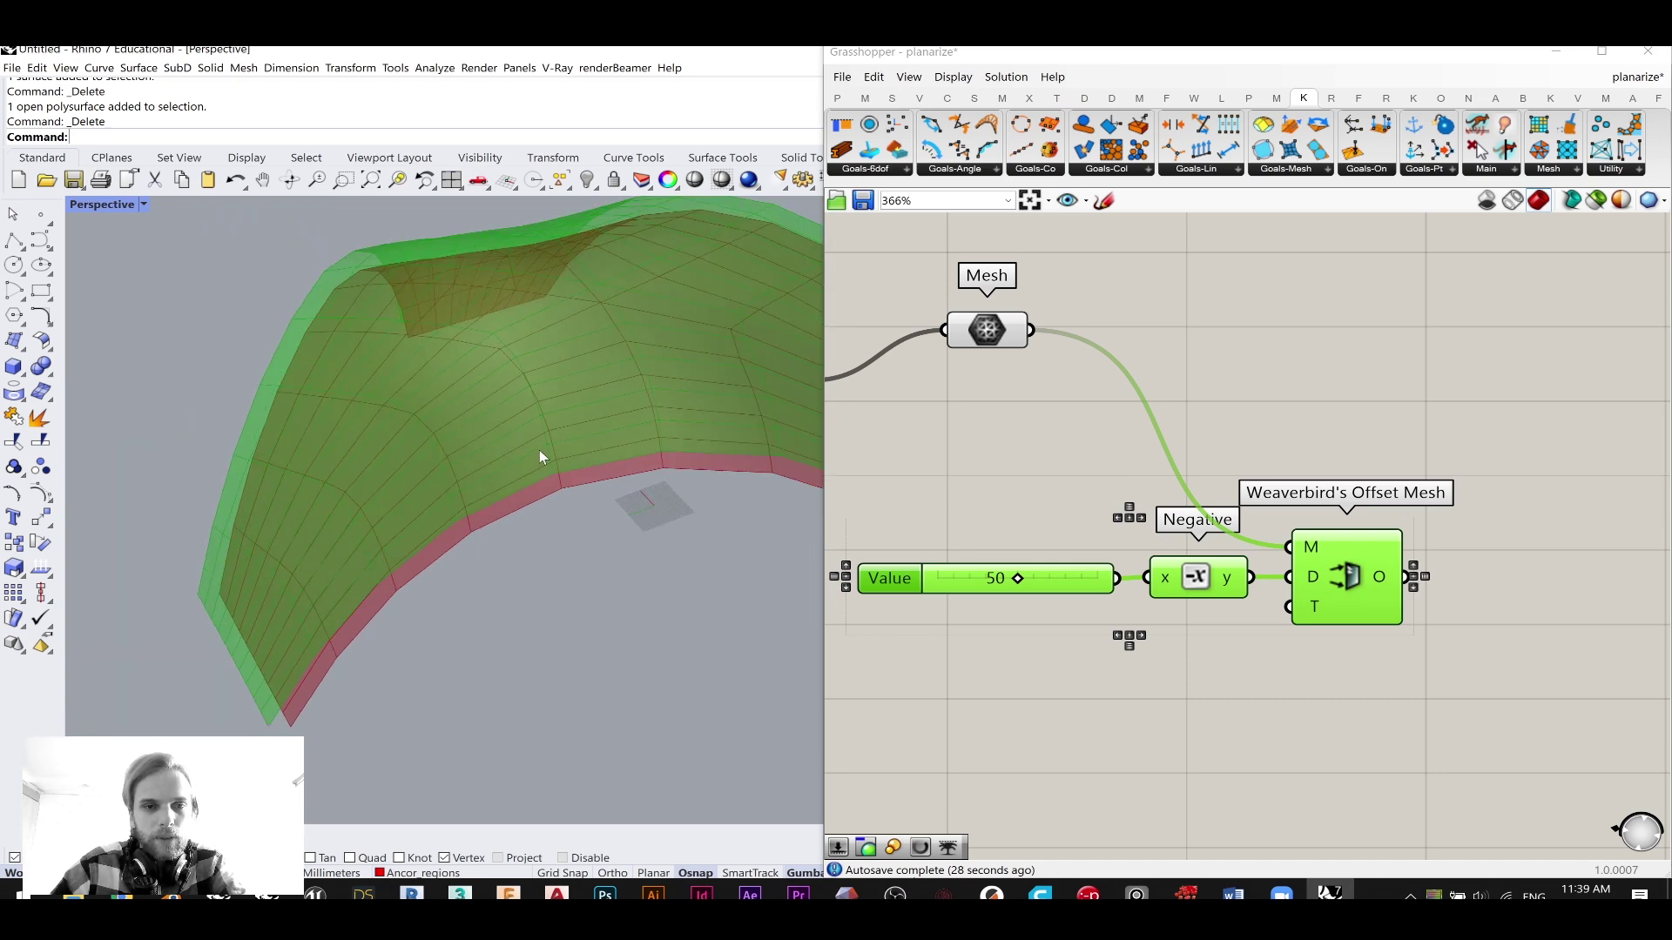
# - Draw a solid box in front of the shell in Rhino, below the small anchor plane
pyautogui.moveTo(527, 473); pyautogui.dragTo(374, 366, button='right')
pyautogui.click(14, 366)
pyautogui.click(408, 533)
pyautogui.click(355, 679)
pyautogui.click(347, 640)
pyautogui.moveTo(348, 640); pyautogui.dragTo(551, 515, button='right')
pyautogui.scroll(3, 601, 495)
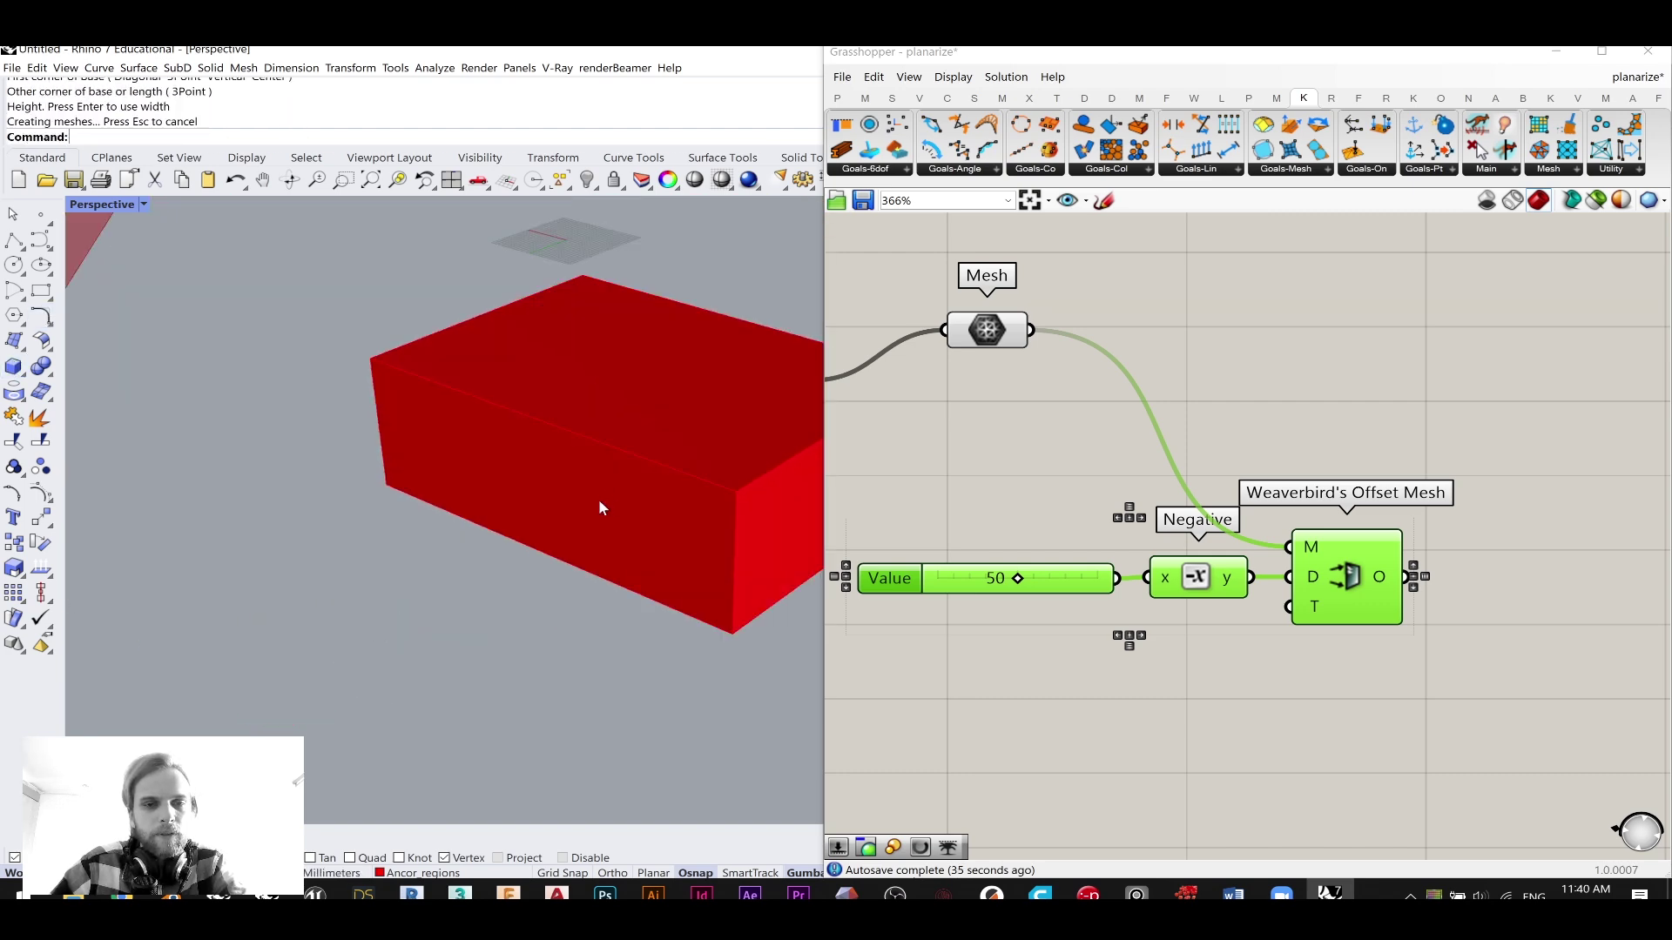
# - Select individual side and top faces of the box to examine how they form a planar-faced solid
pyautogui.keyDown('ctrl'); pyautogui.keyDown('shift'); pyautogui.click(599, 503); pyautogui.keyUp('shift'); pyautogui.keyUp('ctrl')
pyautogui.moveTo(518, 477); pyautogui.dragTo(485, 540, button='right')
pyautogui.keyDown('ctrl'); pyautogui.keyDown('shift'); pyautogui.click(509, 473); pyautogui.keyUp('shift'); pyautogui.keyUp('ctrl')
pyautogui.keyDown('ctrl'); pyautogui.keyDown('shift'); pyautogui.click(500, 665); pyautogui.keyUp('shift'); pyautogui.keyUp('ctrl')
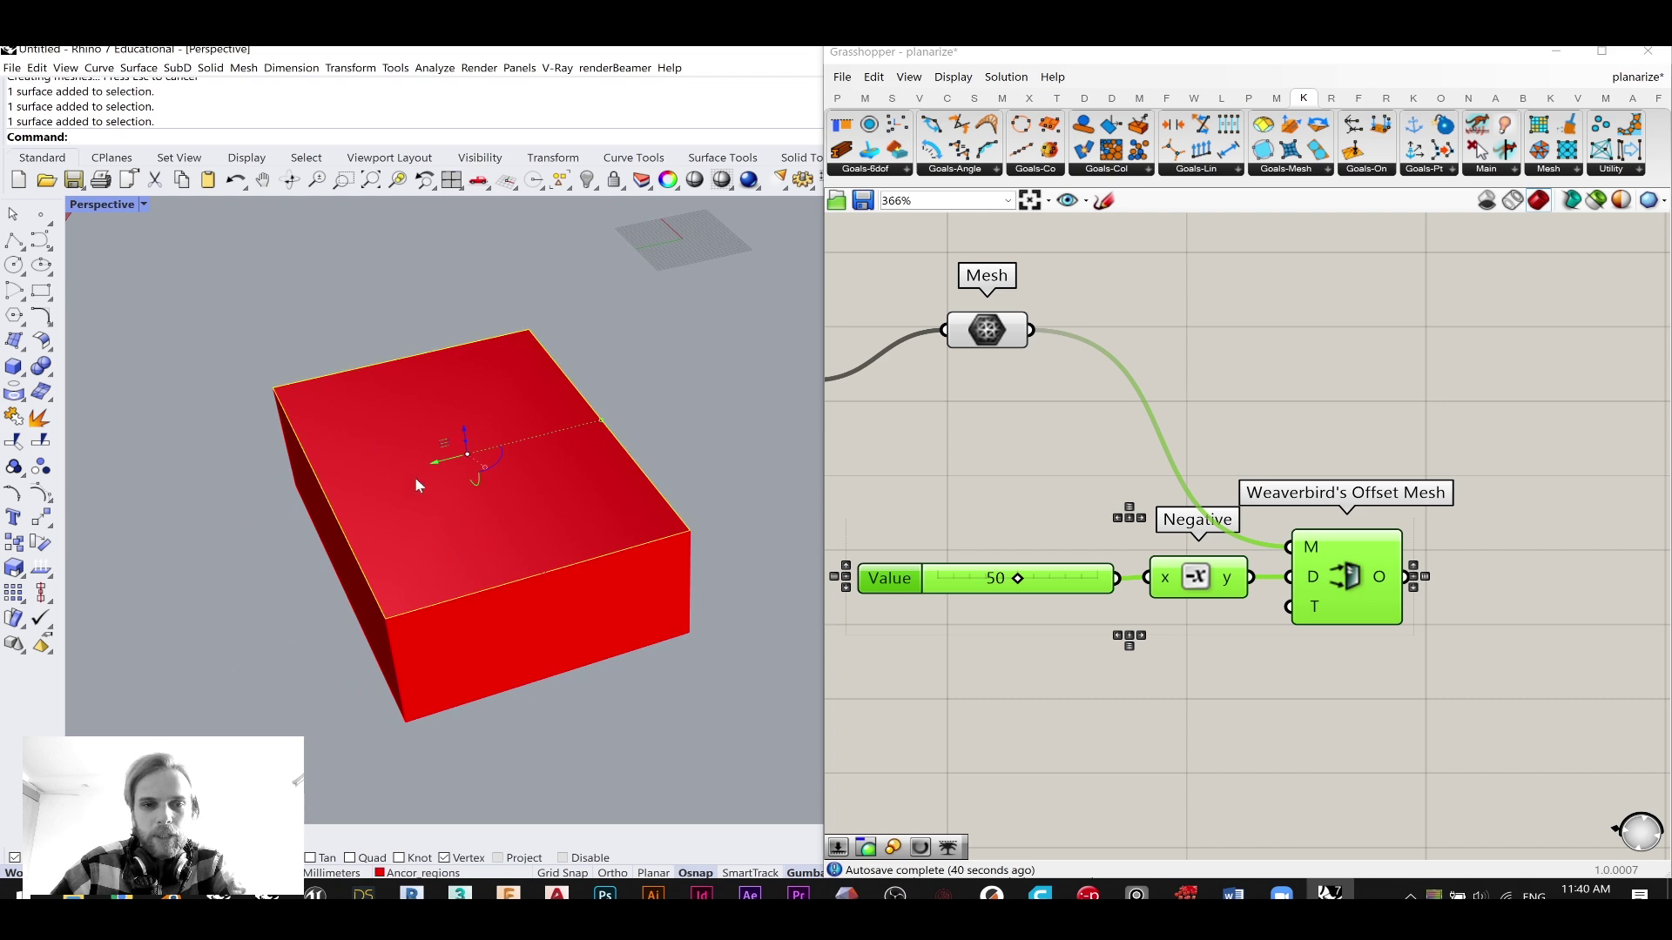
# - Delete the solid box from the Rhino scene and deselect the offset components
pyautogui.click(551, 647)
pyautogui.press('Delete')
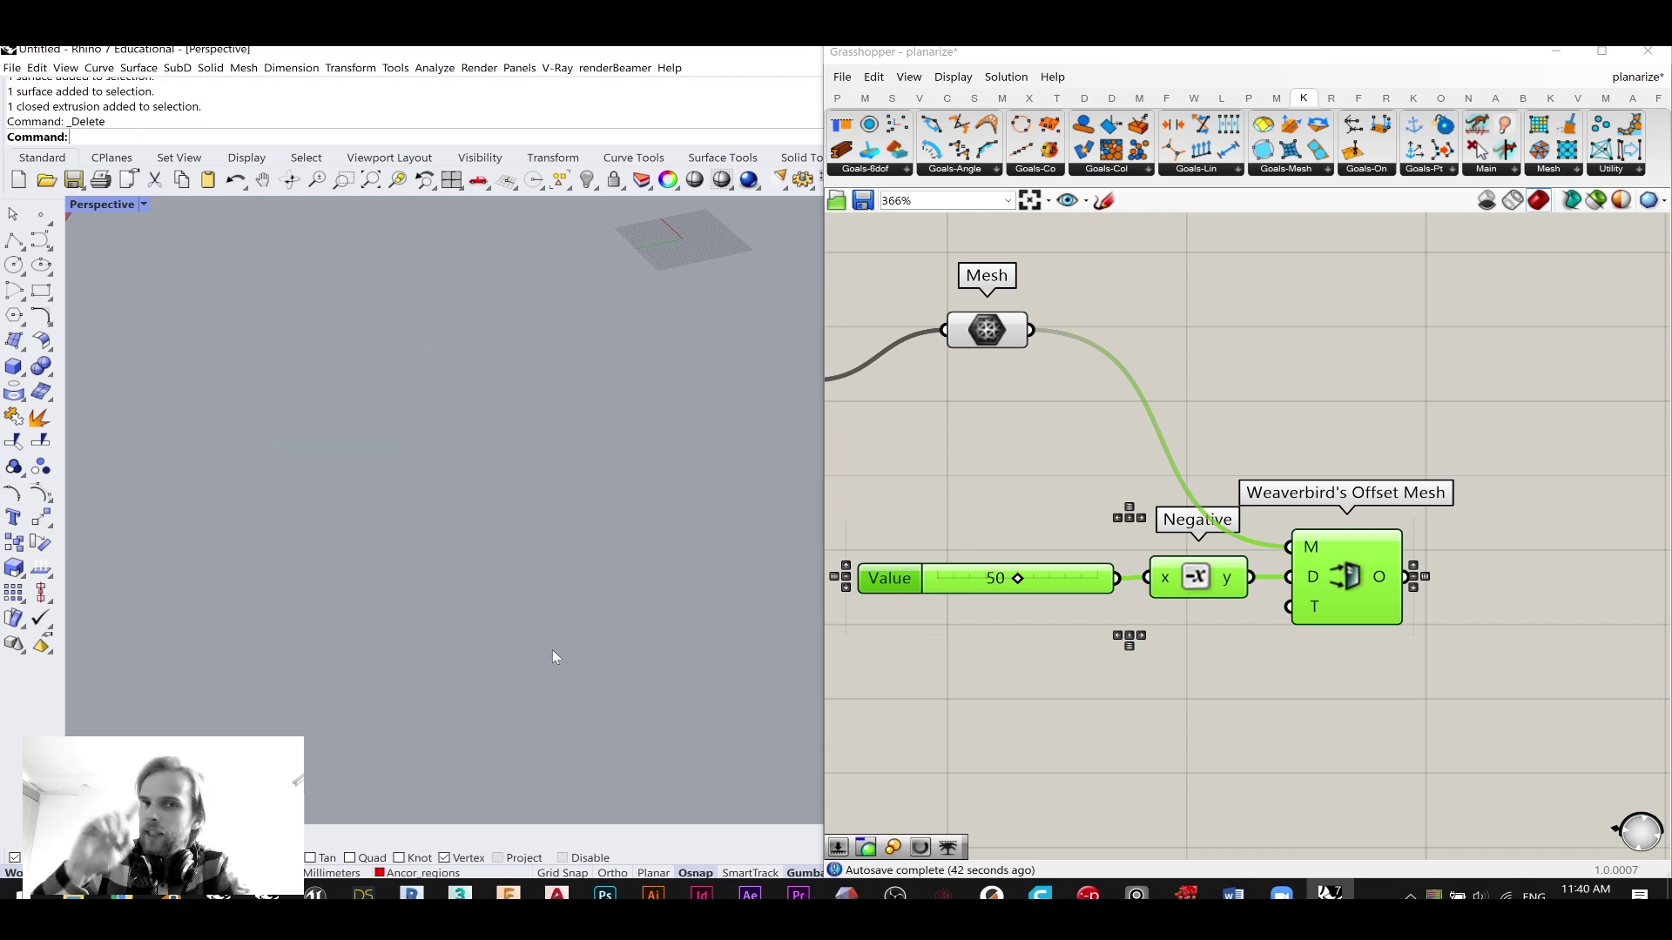
pyautogui.scroll(-10, 590, 441)
pyautogui.moveTo(590, 442); pyautogui.dragTo(696, 459, button='right')
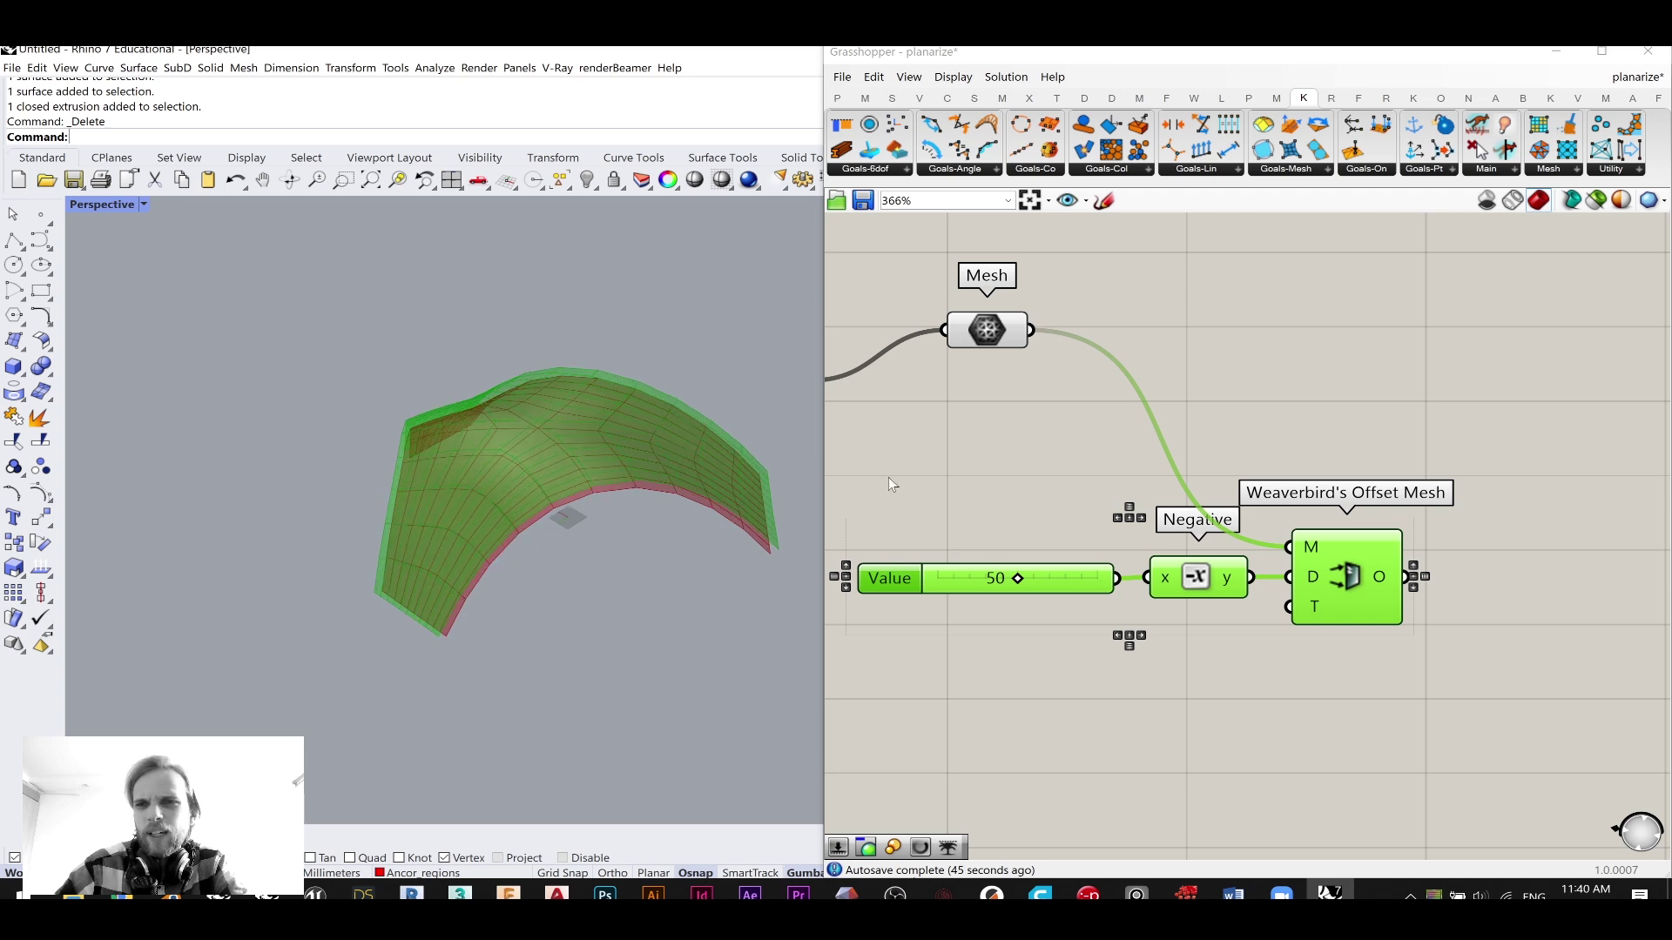
pyautogui.click(1466, 98)
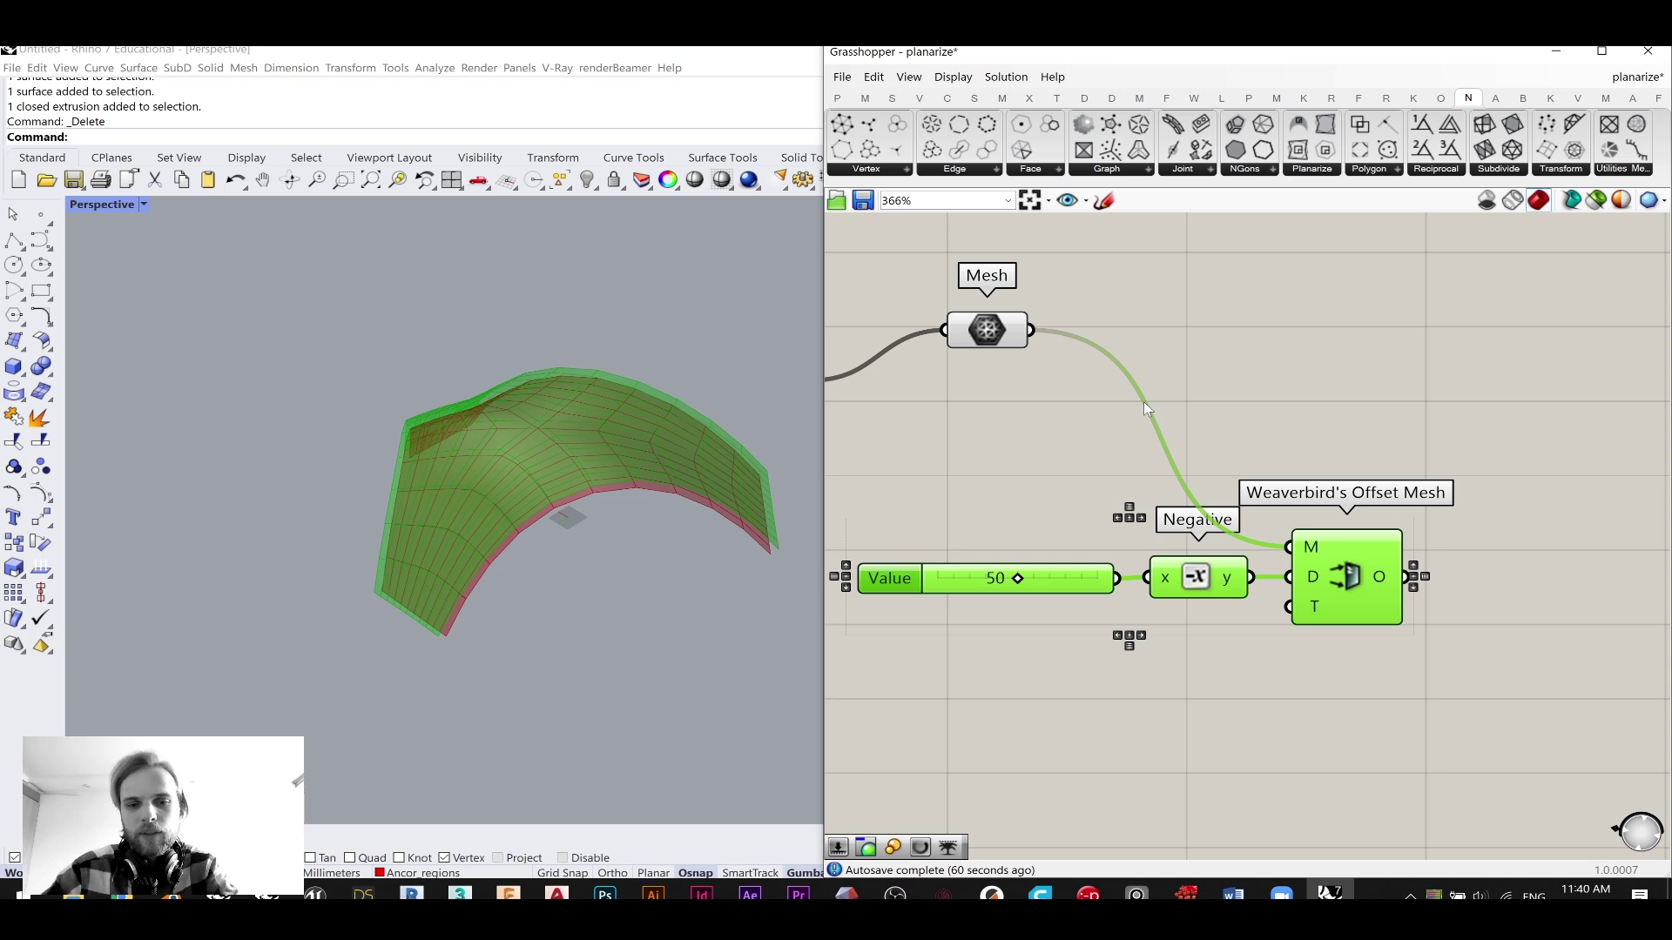
pyautogui.click(1149, 359)
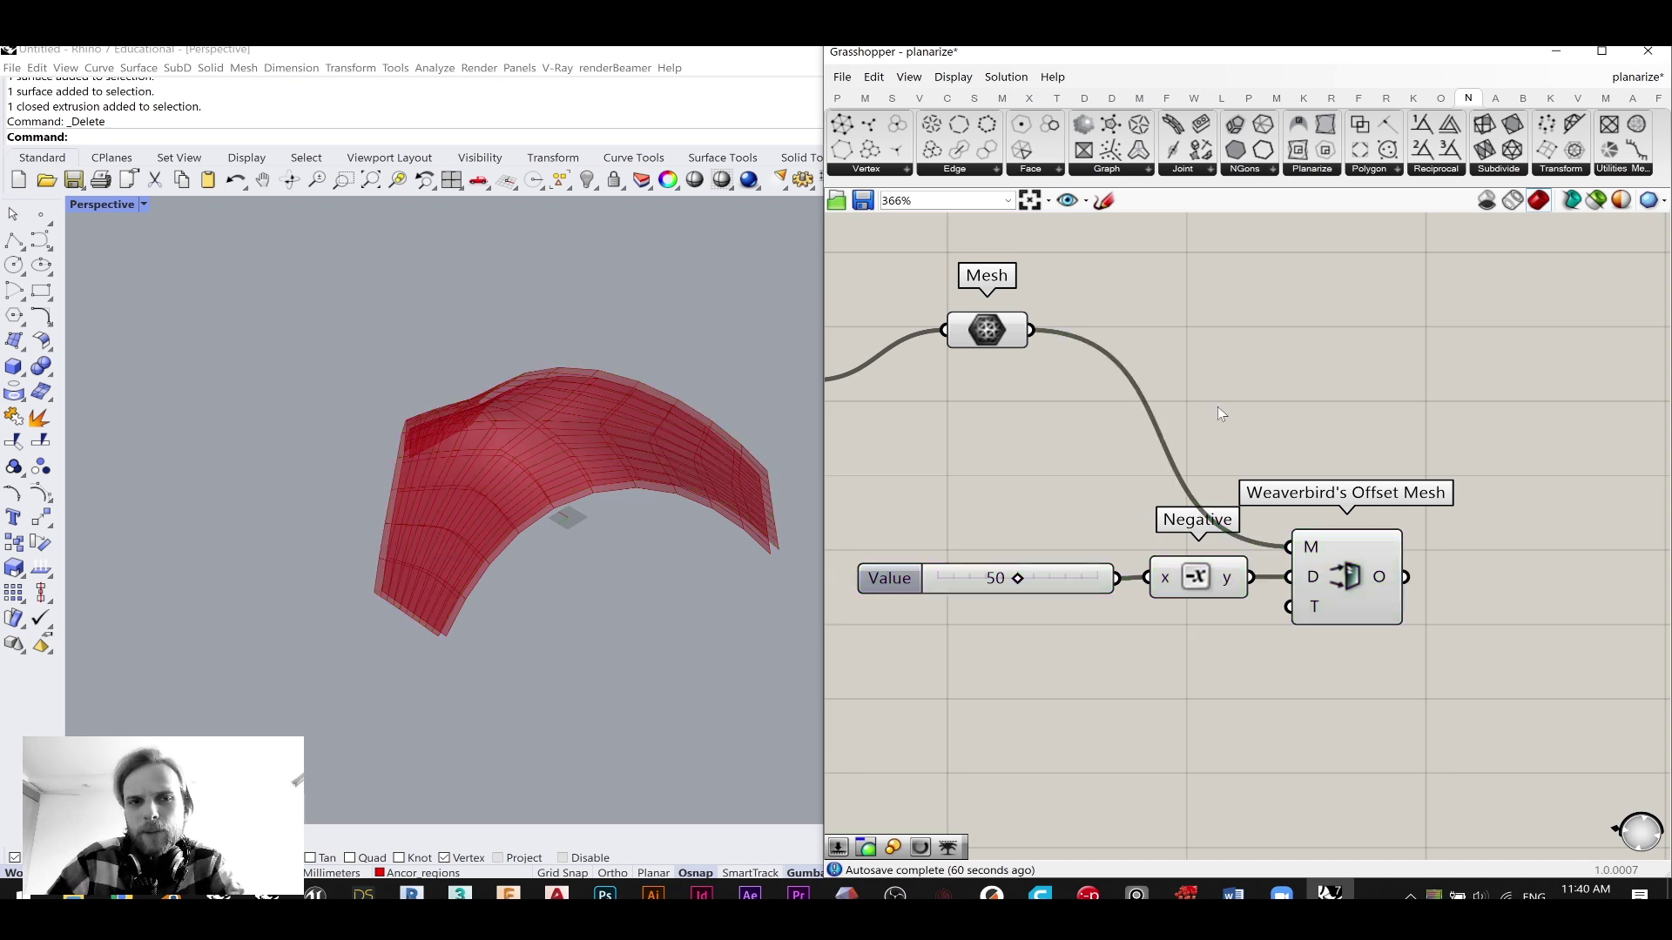
# - Shift the Offset Mesh component slightly lower on the canvas, next to the Negative component
pyautogui.moveTo(1218, 409); pyautogui.dragTo(1121, 368, button='right')
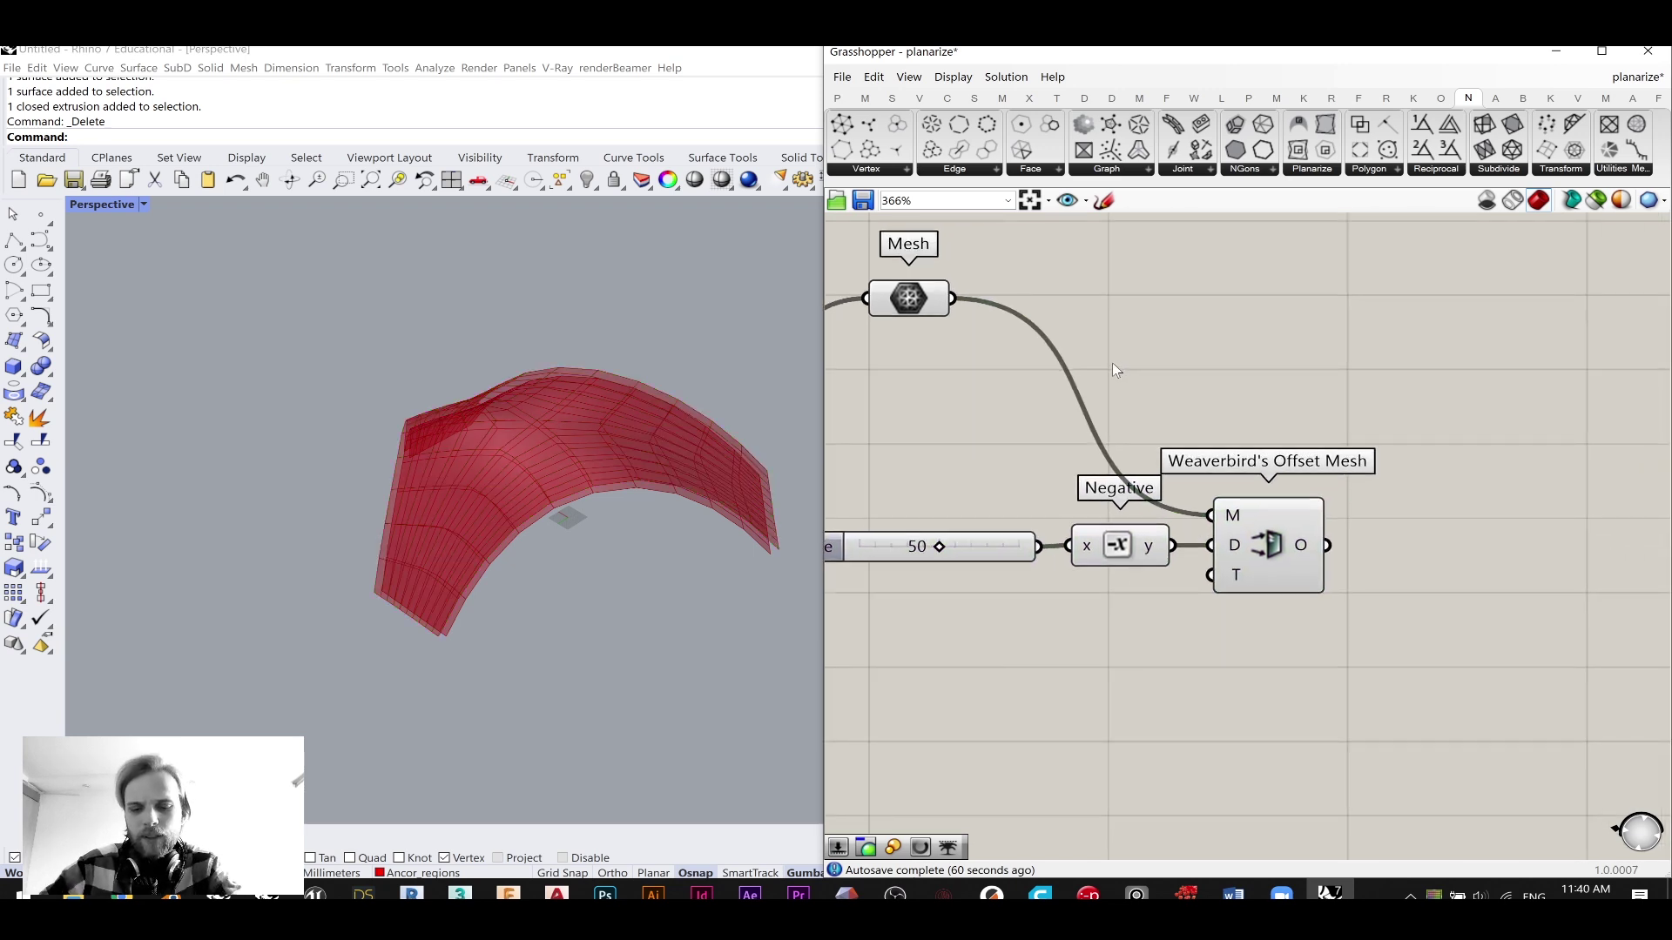
pyautogui.moveTo(1275, 344); pyautogui.dragTo(1240, 356, button='right')
pyautogui.moveTo(491, 567)
pyautogui.mouseDown(button='right')
pyautogui.moveTo(545, 552)
pyautogui.moveTo(460, 555)
pyautogui.mouseUp(button='right')
pyautogui.scroll(4, 462, 523)
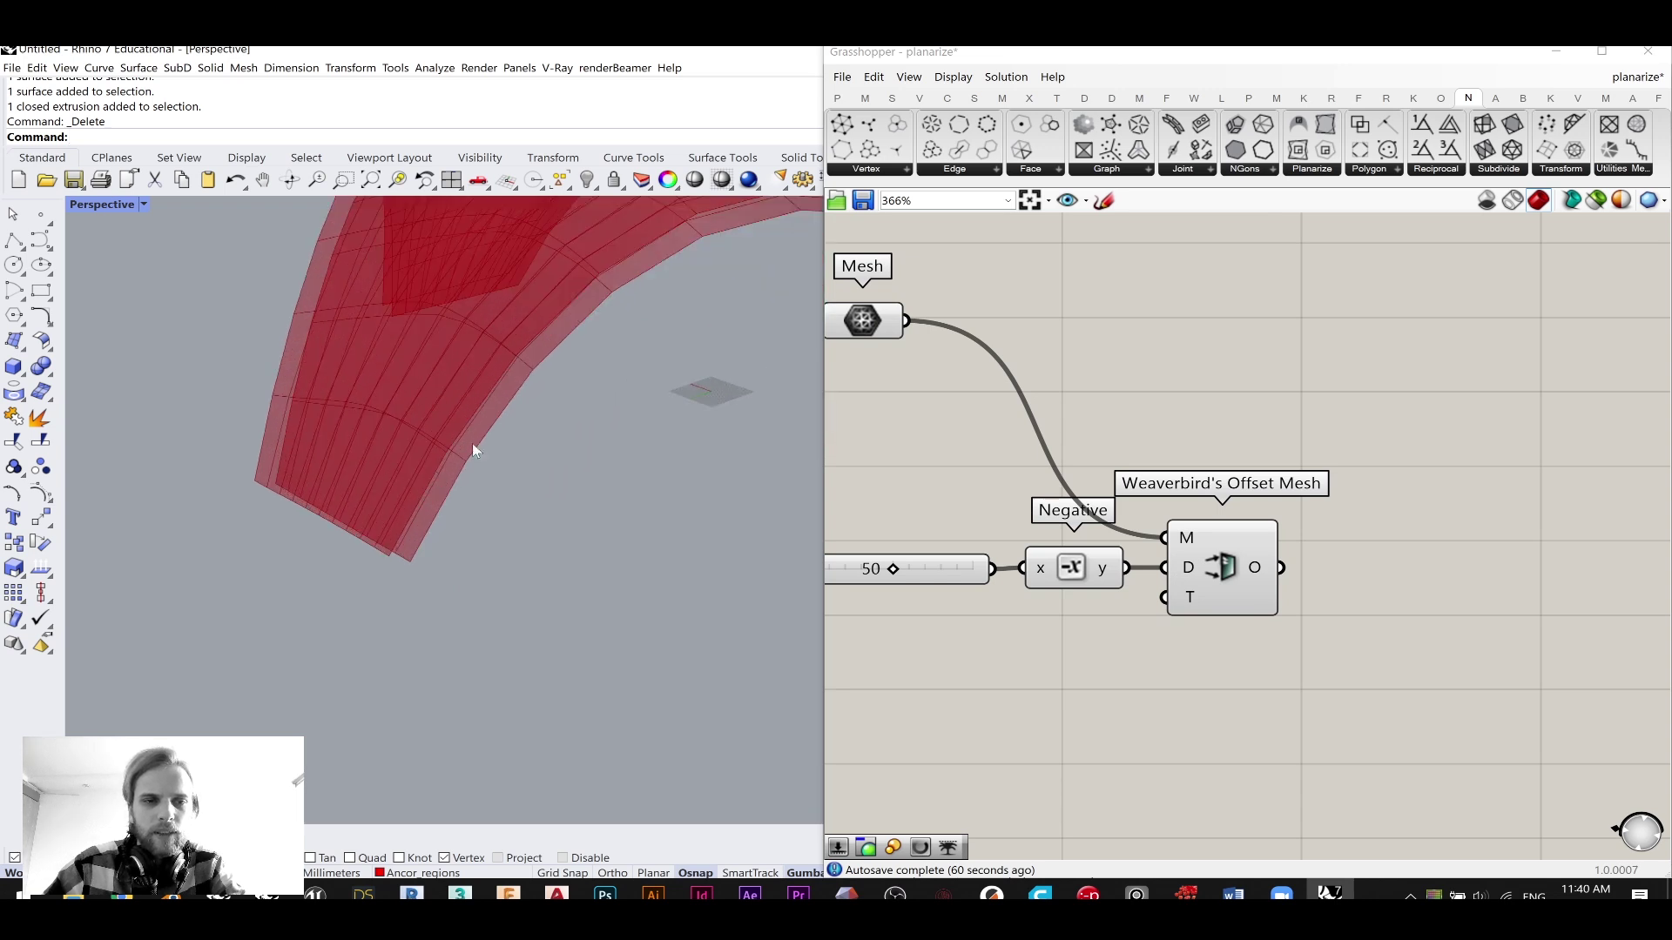
pyautogui.moveTo(1200, 337); pyautogui.dragTo(1247, 407, button='right')
pyautogui.doubleClick(1269, 364)
pyautogui.moveTo(904, 395)
pyautogui.mouseDown()
pyautogui.moveTo(946, 381)
pyautogui.moveTo(932, 405)
pyautogui.mouseUp()
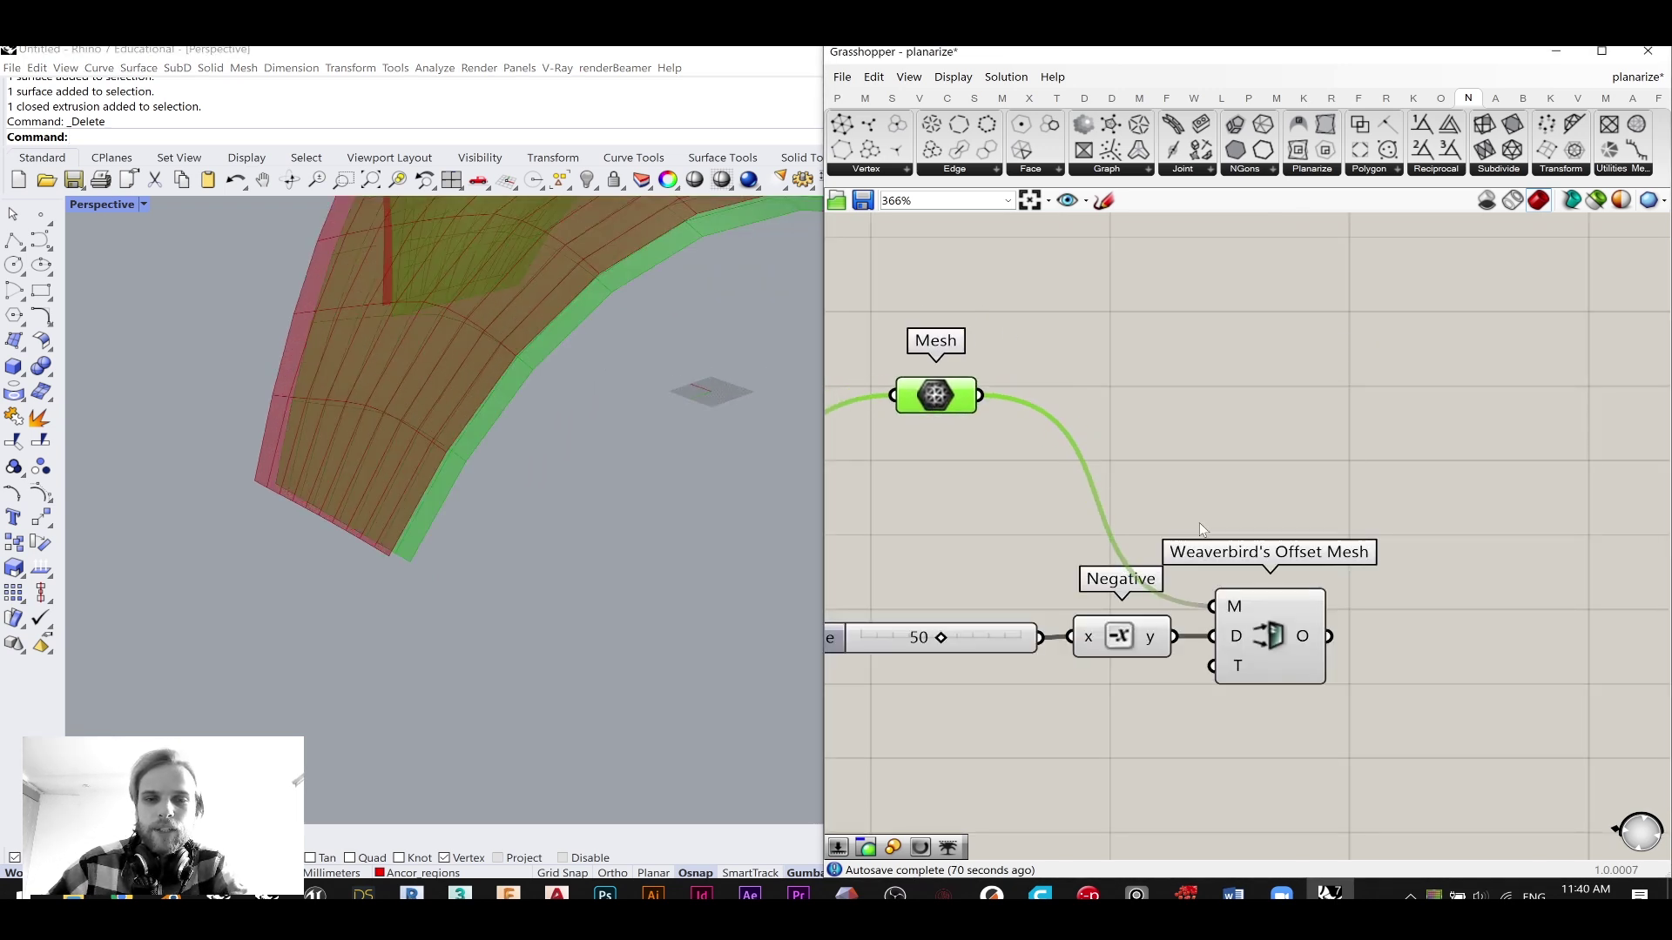
pyautogui.moveTo(1251, 638); pyautogui.dragTo(1245, 656)
pyautogui.click(930, 424)
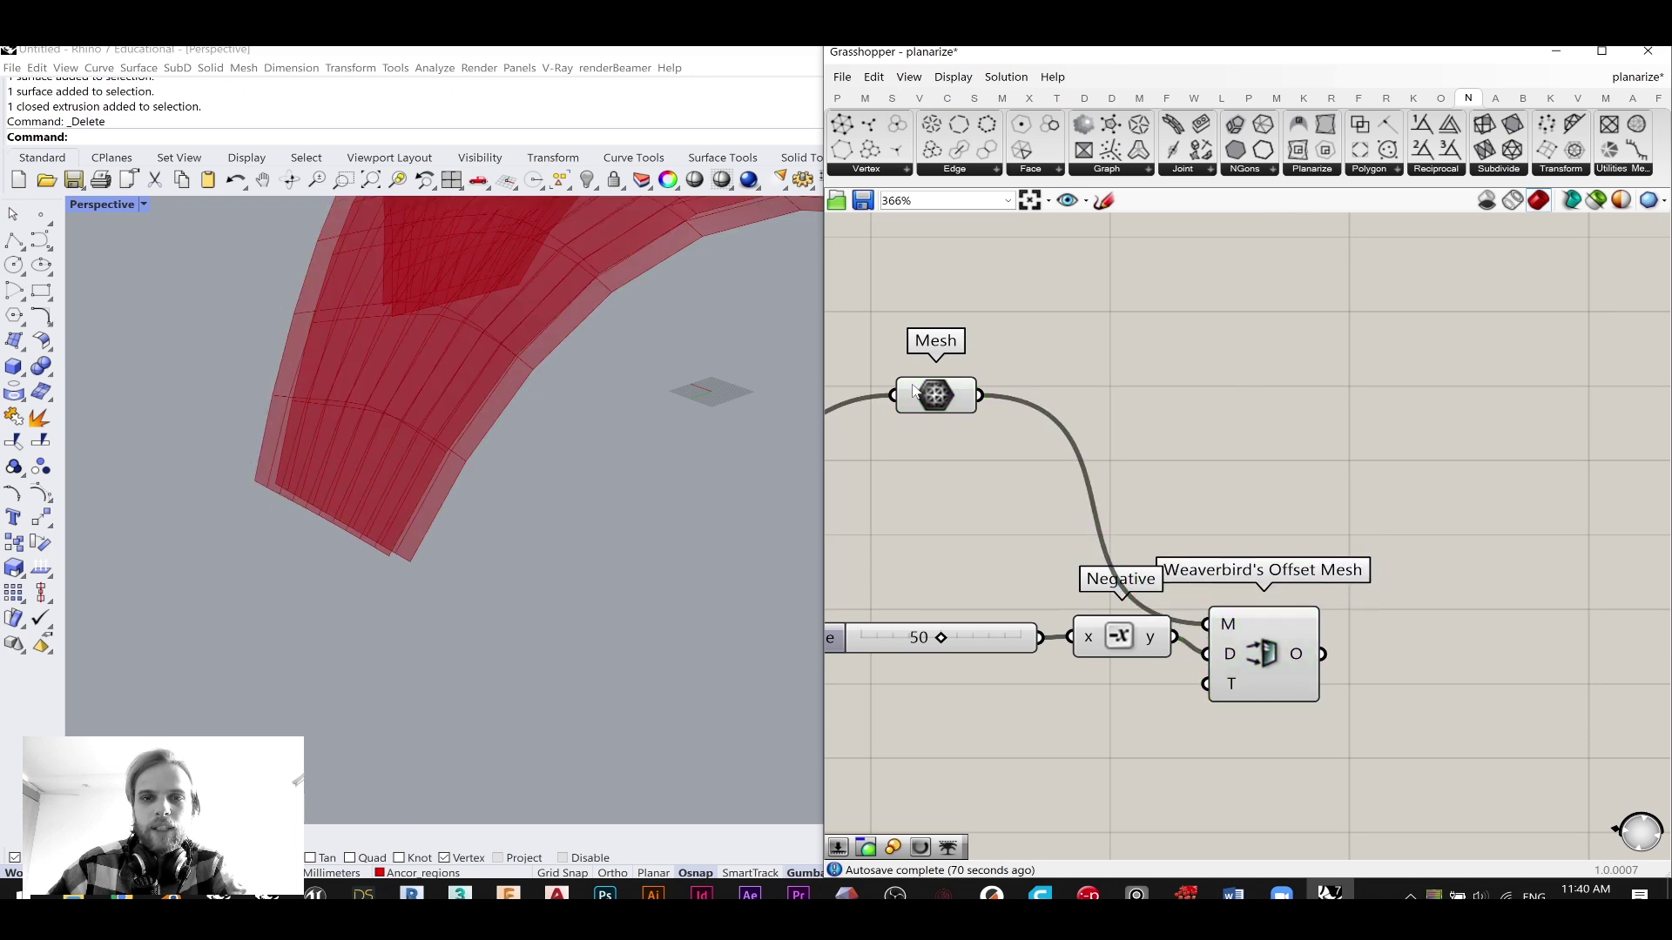
# - Add a Weaverbird's Mesh Edges component to the far side of the Mesh parameter and feed it the shell mesh
pyautogui.click(1056, 99)
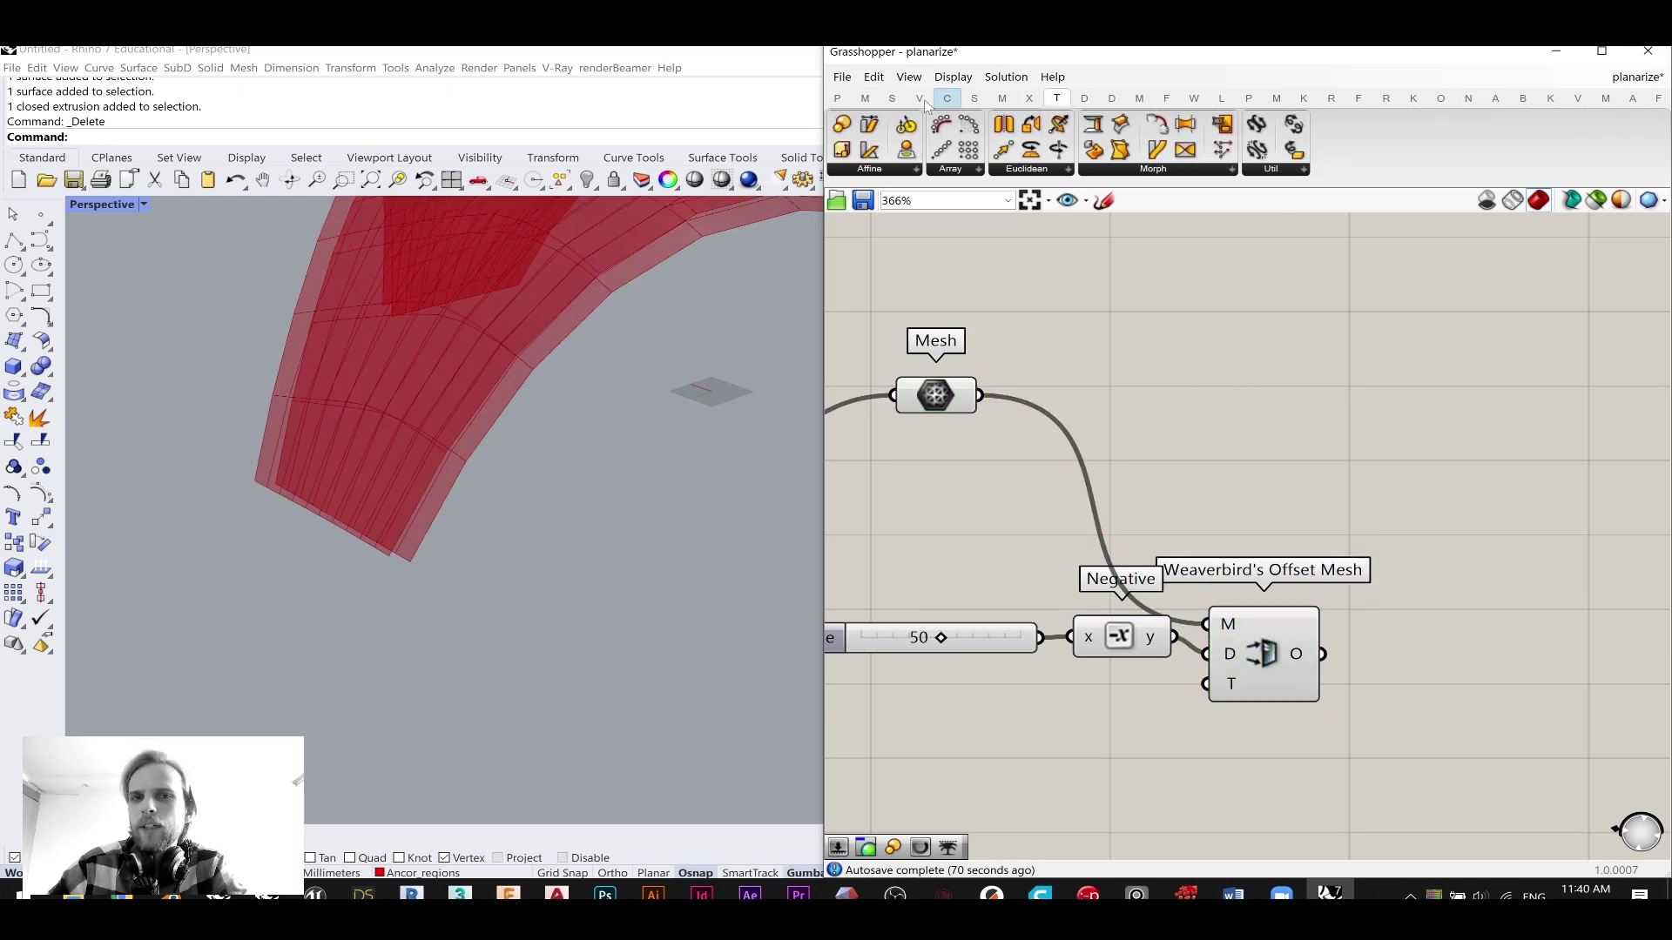
pyautogui.click(1001, 99)
pyautogui.click(916, 99)
pyautogui.click(898, 99)
pyautogui.click(919, 99)
pyautogui.click(947, 99)
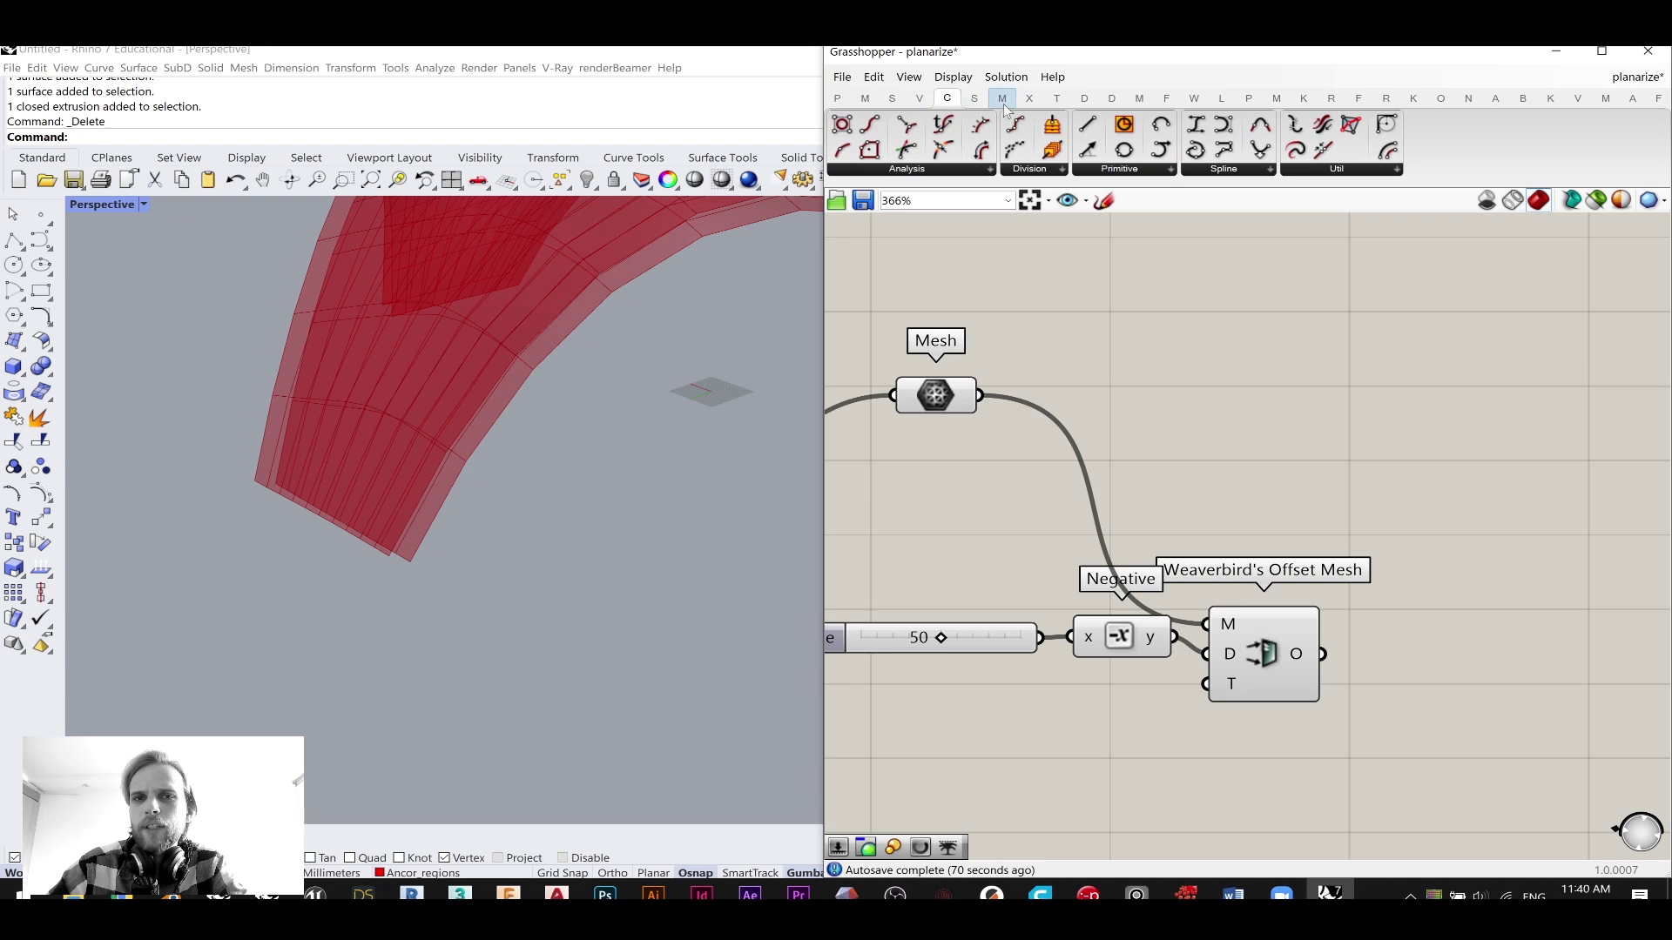
pyautogui.click(1193, 97)
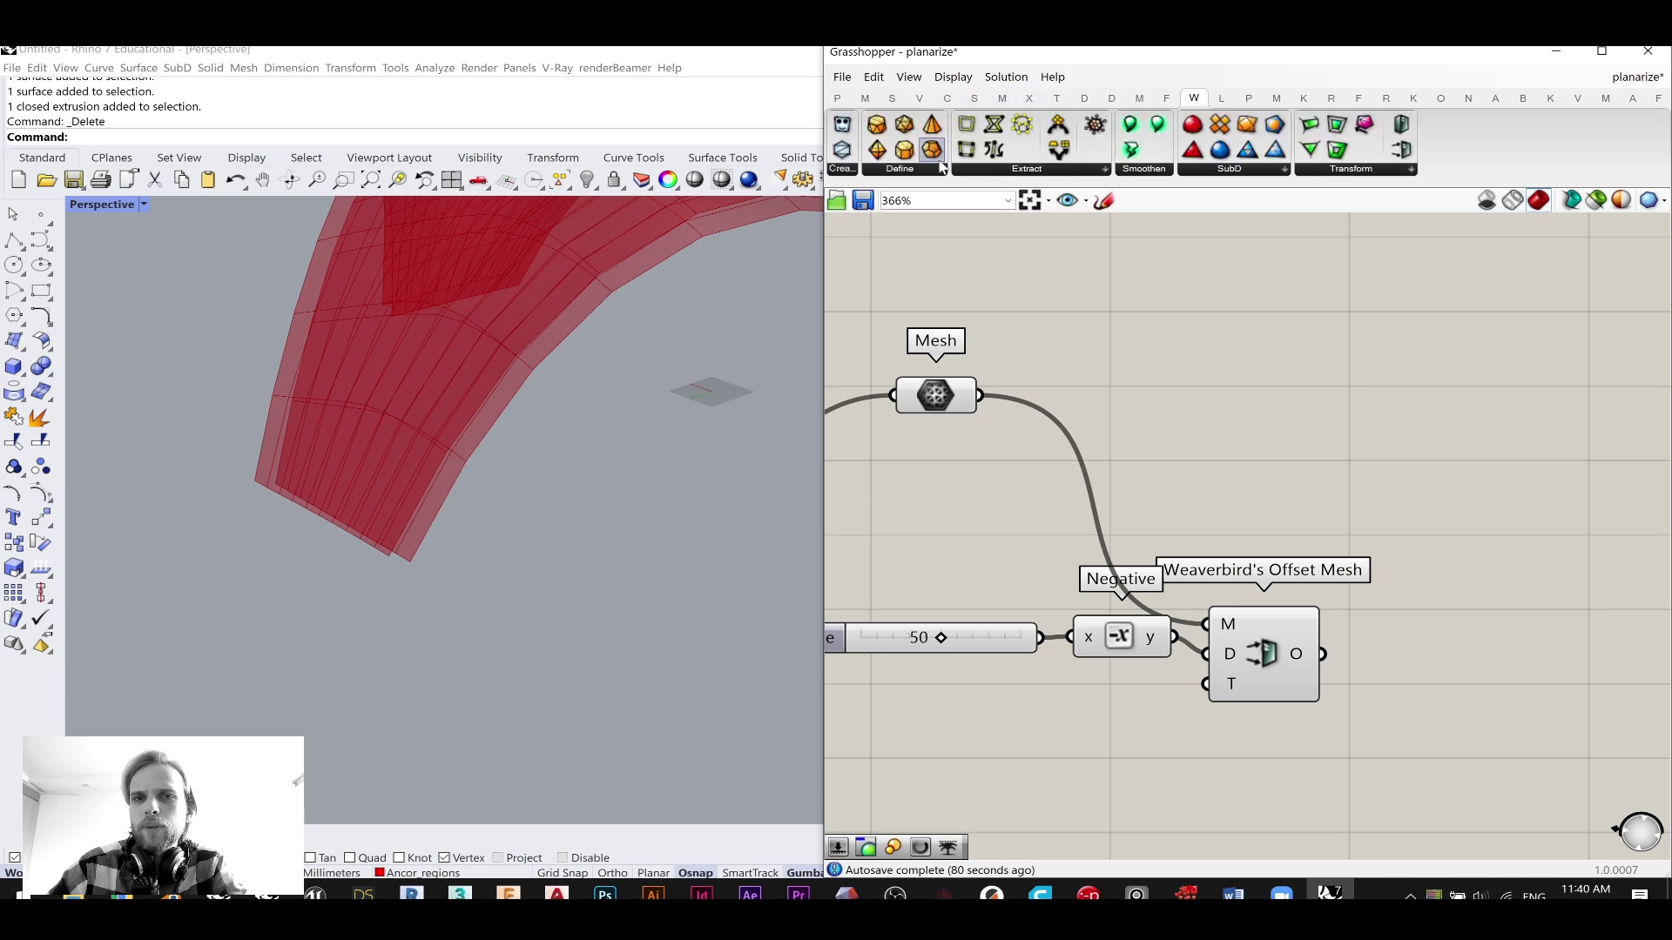
pyautogui.click(1030, 170)
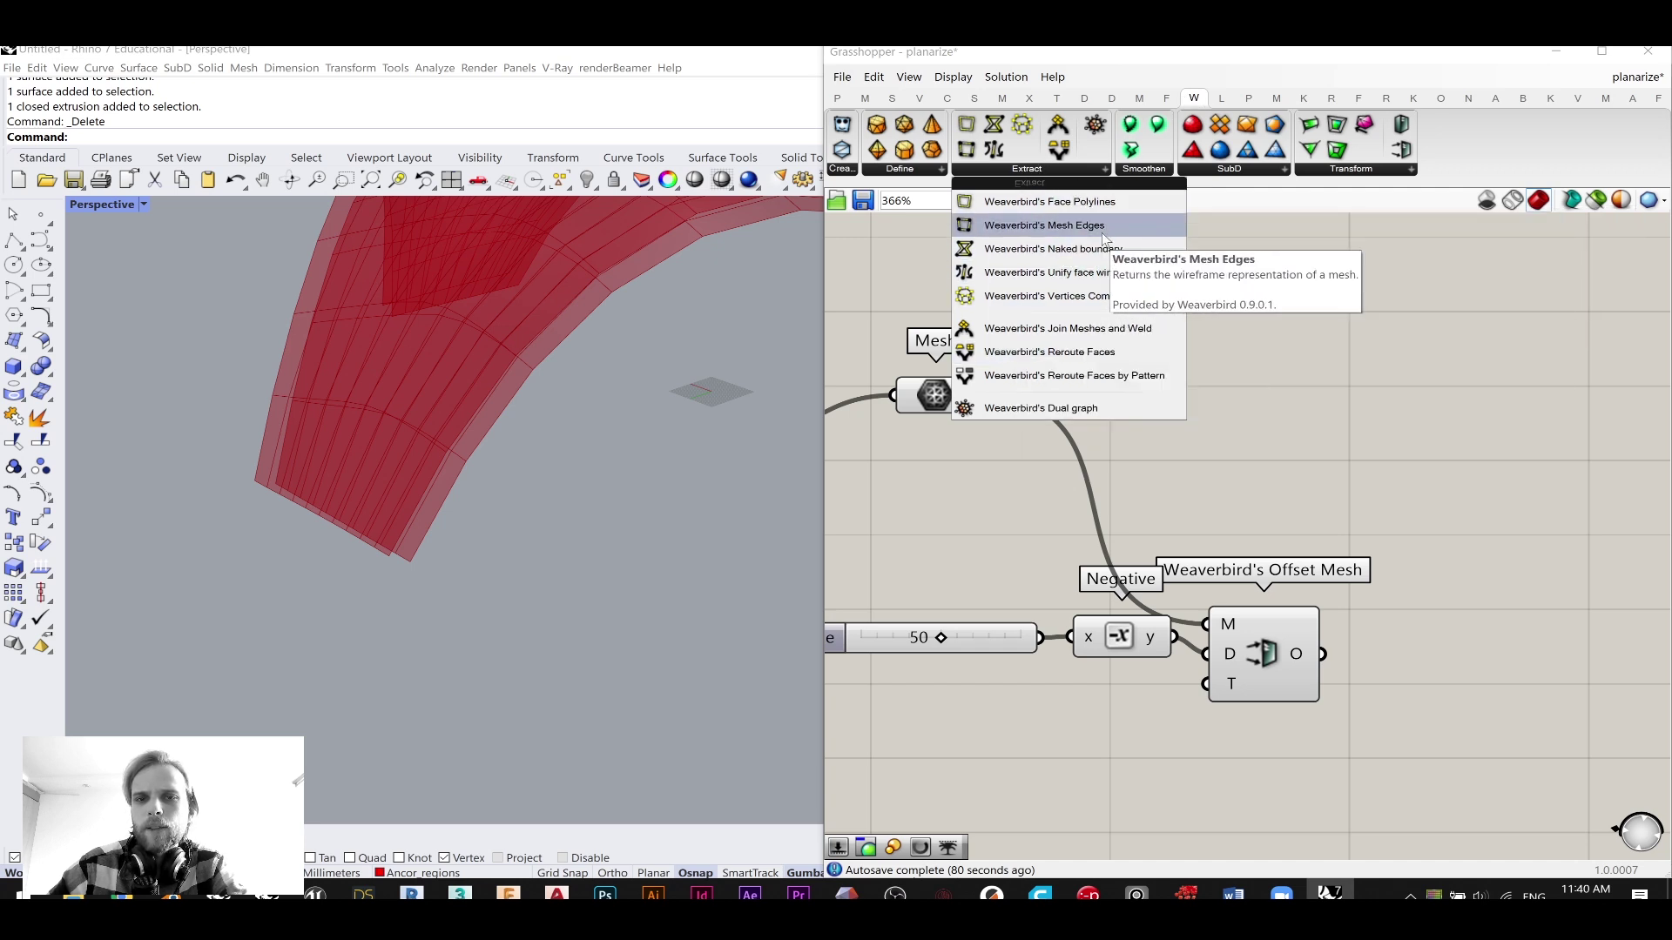
pyautogui.click(1102, 229)
pyautogui.click(1181, 401)
pyautogui.moveTo(979, 395); pyautogui.dragTo(1480, 585)
pyautogui.click(1420, 418)
# - Duplicate the Mesh Edges component and connect the Offset Mesh output to the copy
pyautogui.click(1445, 406)
pyautogui.hotkey('ctrl', 'c')
pyautogui.hotkey('ctrl', 'v')
pyautogui.moveTo(1323, 653); pyautogui.dragTo(1480, 659)
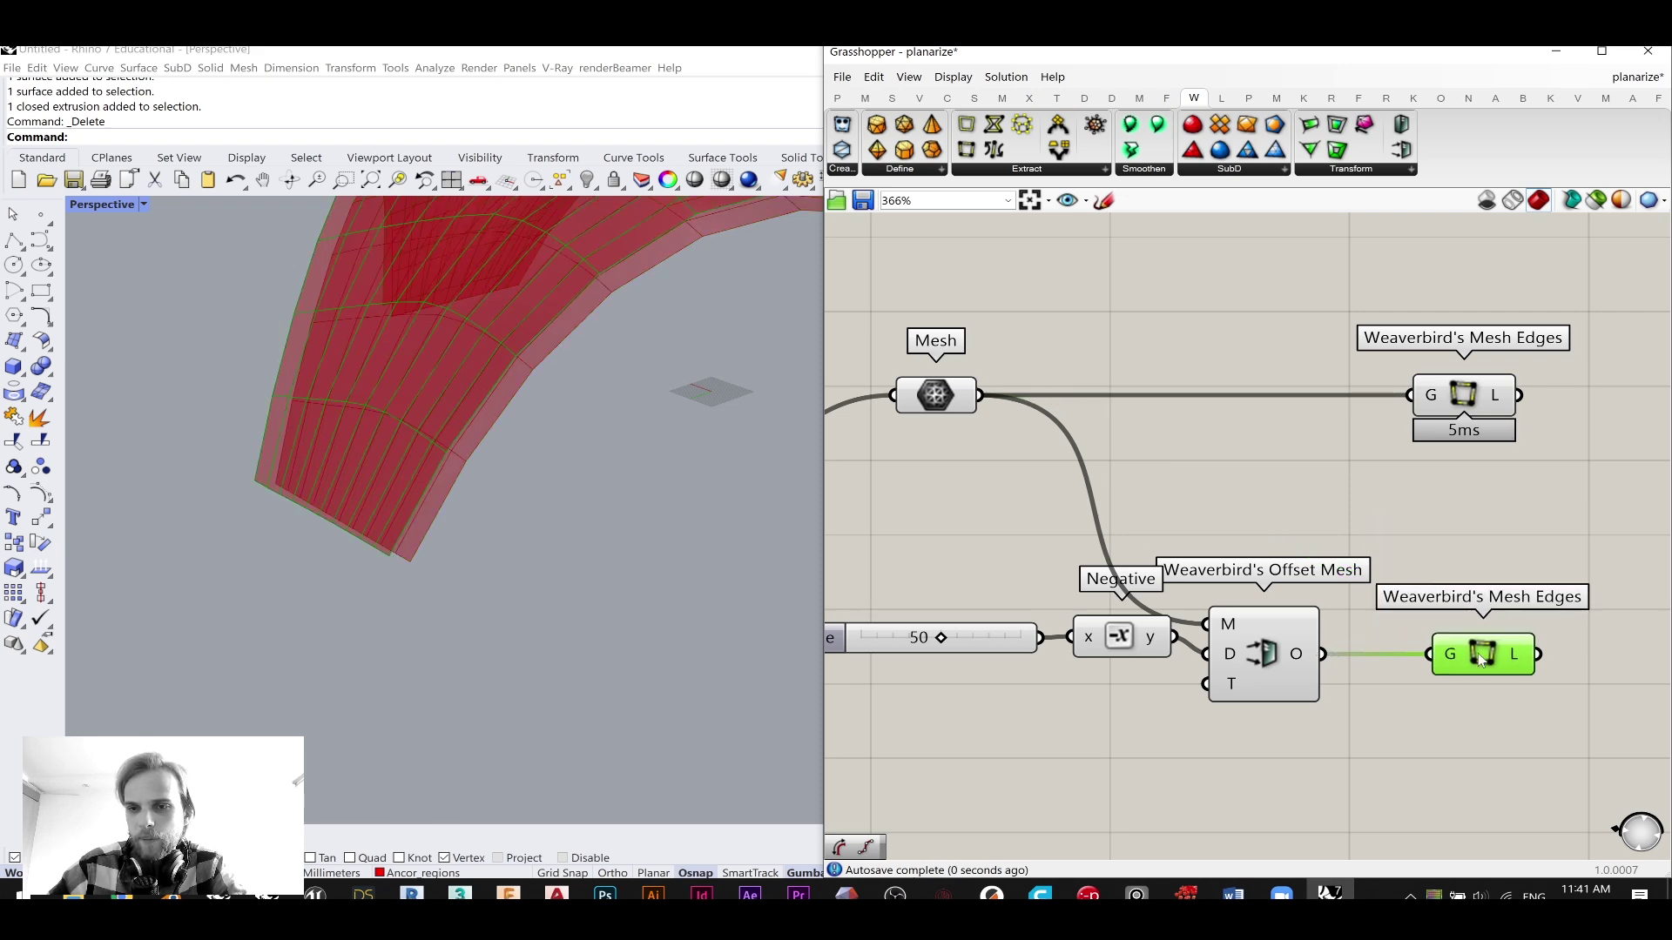
# - Move the slider, Negative, Offset Mesh and its Mesh Edges component above the Mesh parameter's row
pyautogui.moveTo(1536, 786); pyautogui.dragTo(905, 541)
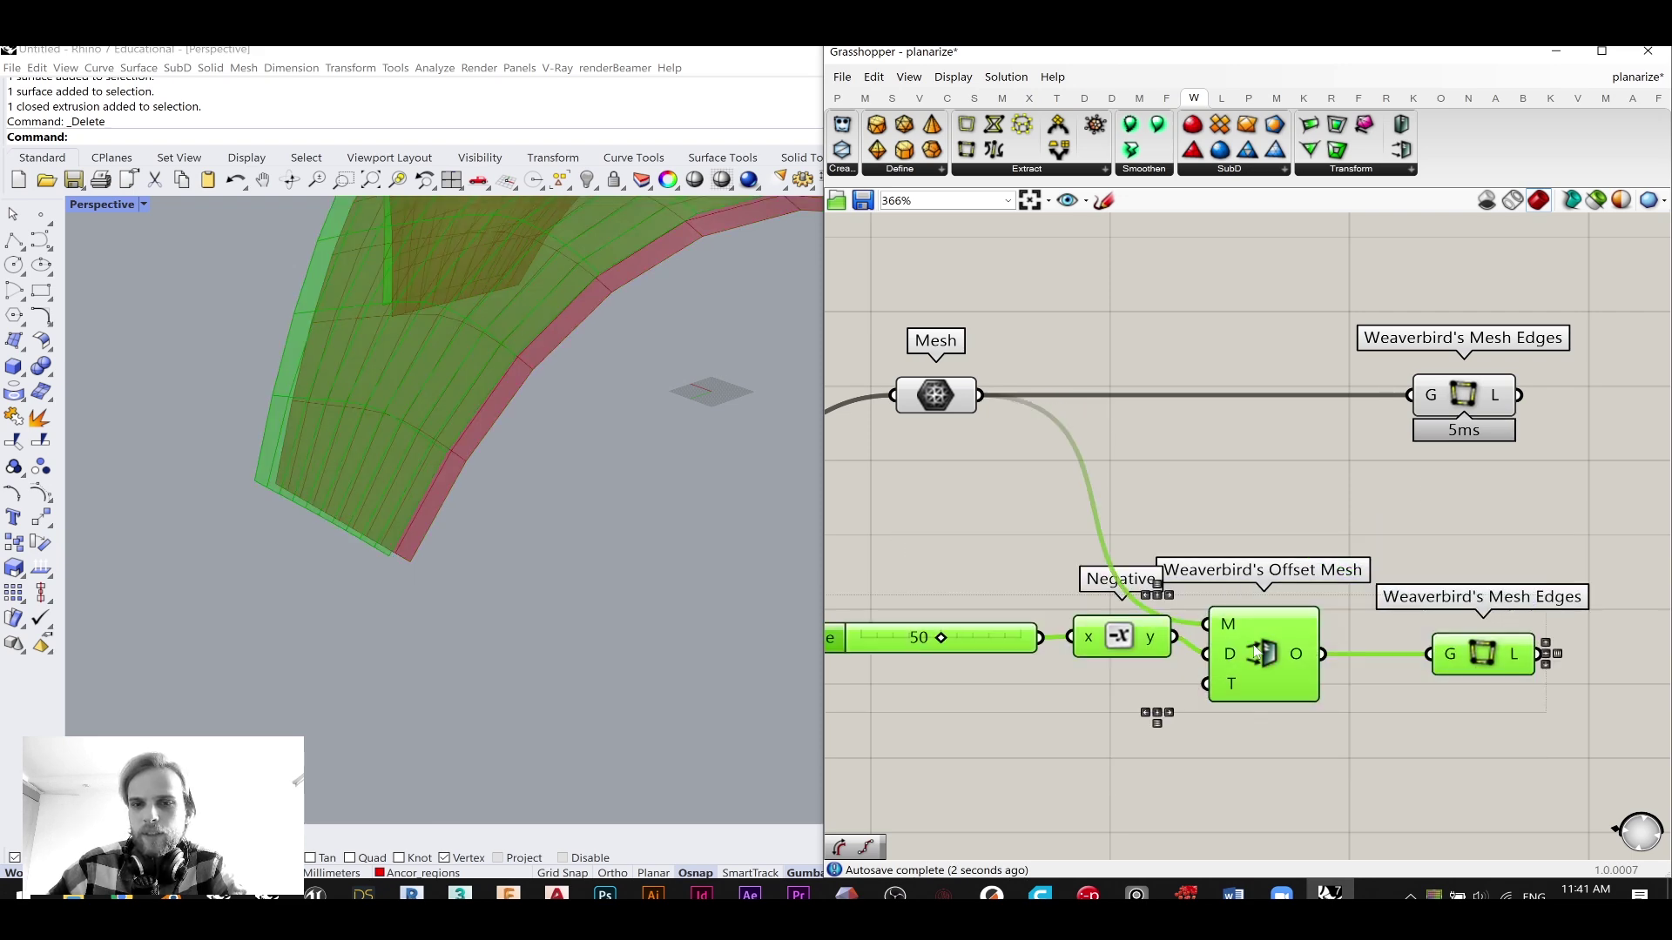
pyautogui.moveTo(1265, 655); pyautogui.dragTo(1272, 228)
pyautogui.moveTo(1274, 279); pyautogui.dragTo(1249, 531, button='right')
pyautogui.moveTo(1245, 489); pyautogui.dragTo(1256, 466)
pyautogui.click(1289, 712)
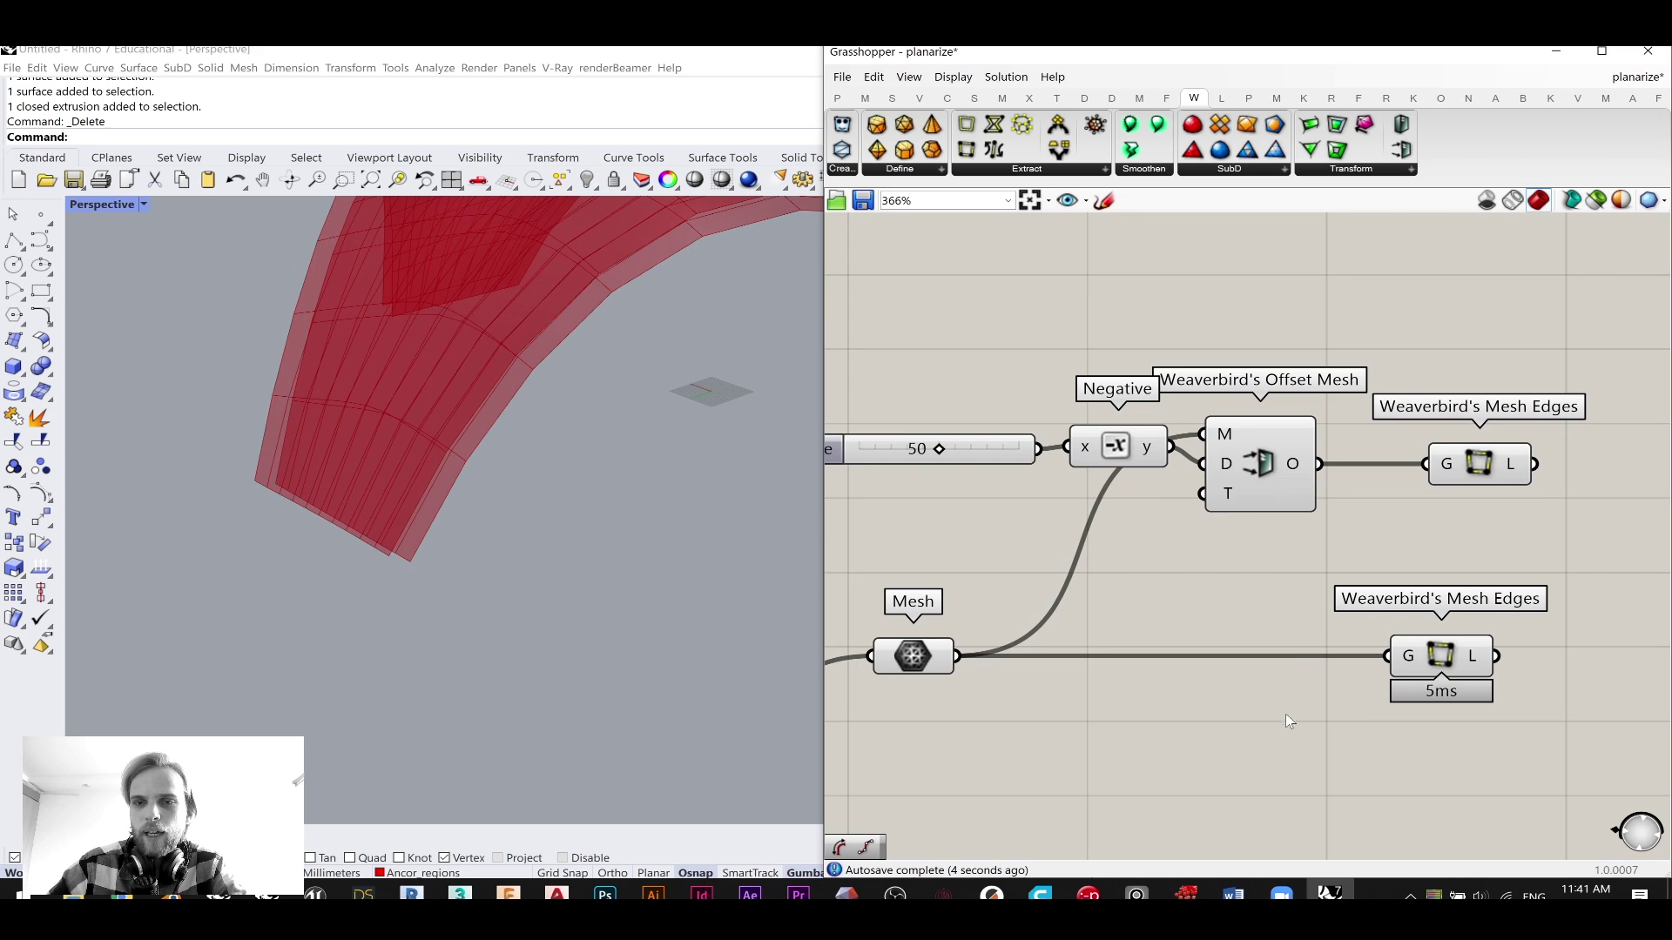
pyautogui.moveTo(1288, 712); pyautogui.dragTo(1305, 612, button='right')
# - Hide the previews of the Mesh parameter and the Offset Mesh component so only the edge lines are drawn
pyautogui.click(1280, 357)
pyautogui.scroll(-2, 1115, 397)
pyautogui.click(1236, 597)
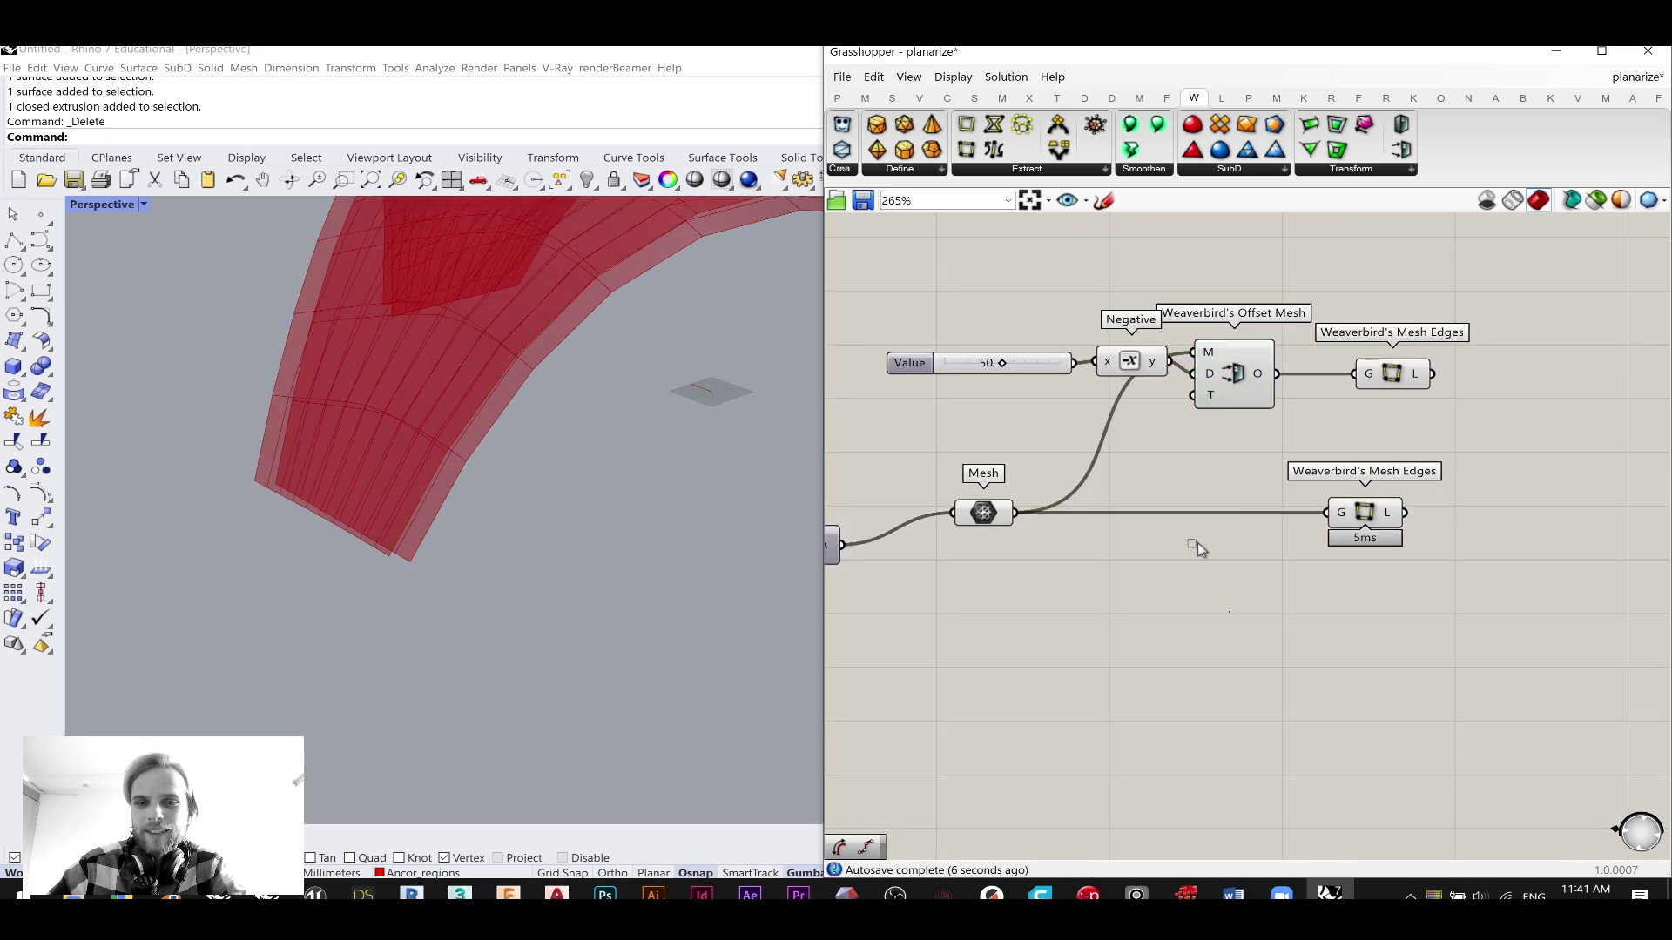
pyautogui.moveTo(1230, 599); pyautogui.dragTo(965, 325)
pyautogui.middleClick(964, 326)
pyautogui.click(1022, 268)
pyautogui.click(1321, 363)
pyautogui.moveTo(1321, 363); pyautogui.dragTo(1105, 378, button='right')
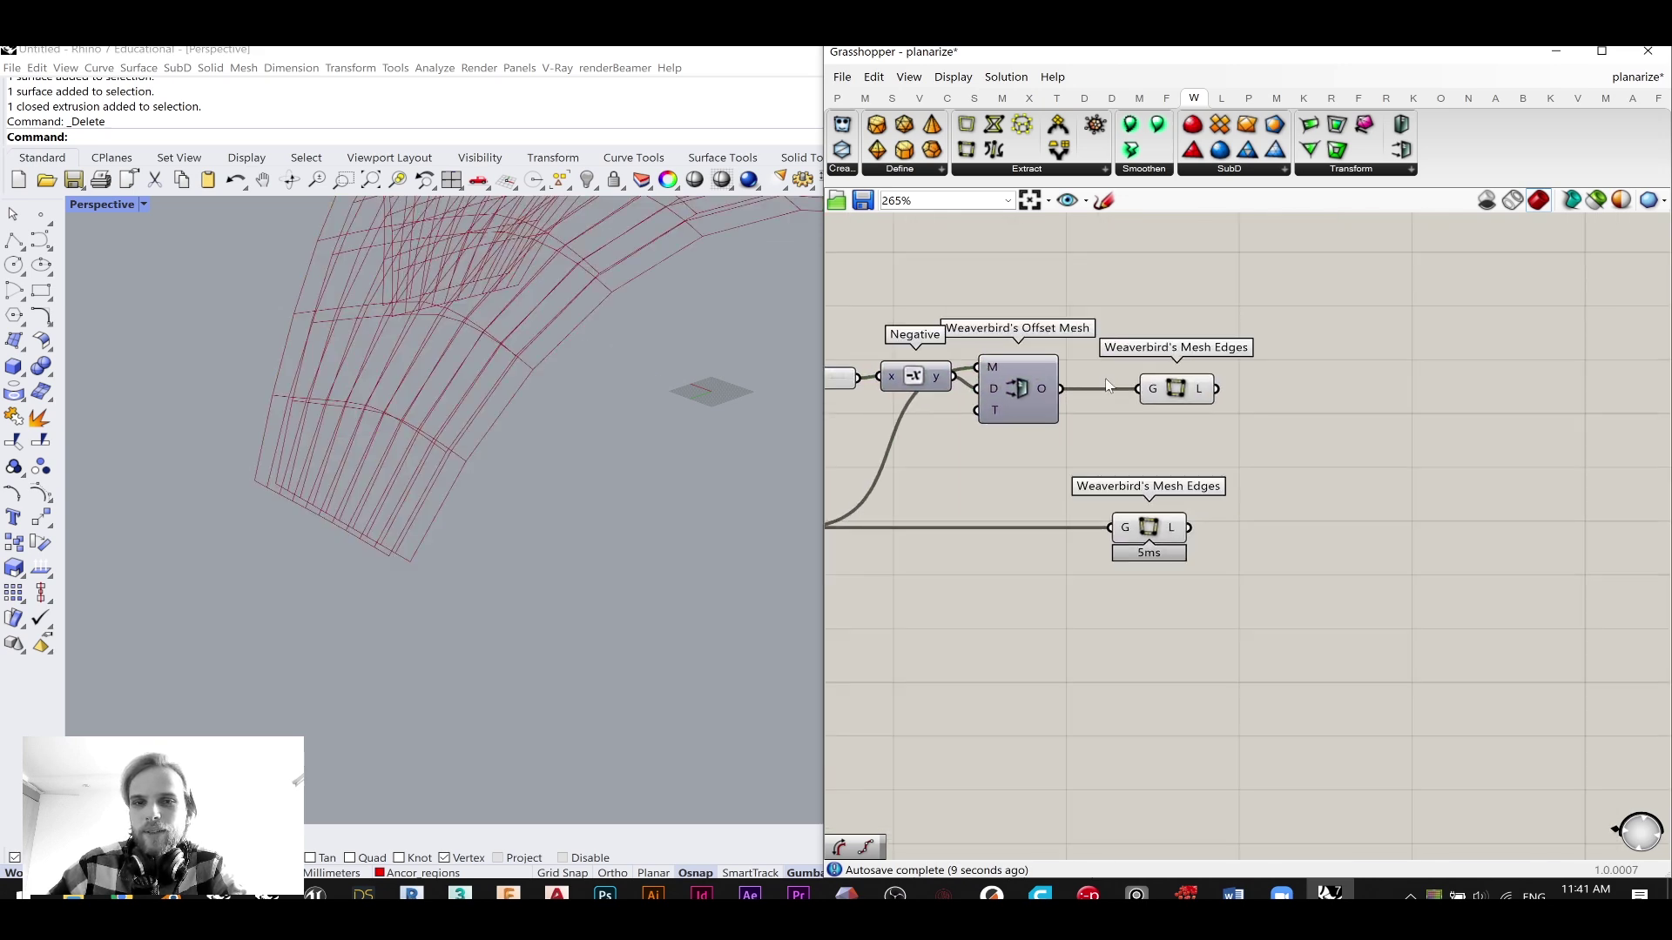
# - Align the source mesh's Mesh Edges component beneath the offset mesh's Mesh Edges component
pyautogui.scroll(2, 1105, 377)
pyautogui.click(1190, 397)
pyautogui.moveTo(322, 422); pyautogui.dragTo(361, 490, button='right')
pyautogui.click(1162, 601)
pyautogui.click(1287, 651)
pyautogui.moveTo(1187, 595); pyautogui.dragTo(1208, 594)
pyautogui.moveTo(1208, 599); pyautogui.dragTo(1125, 595, button='right')
# - Add a Loft component and place it well beyond the two Mesh Edges components
pyautogui.doubleClick(1325, 580)
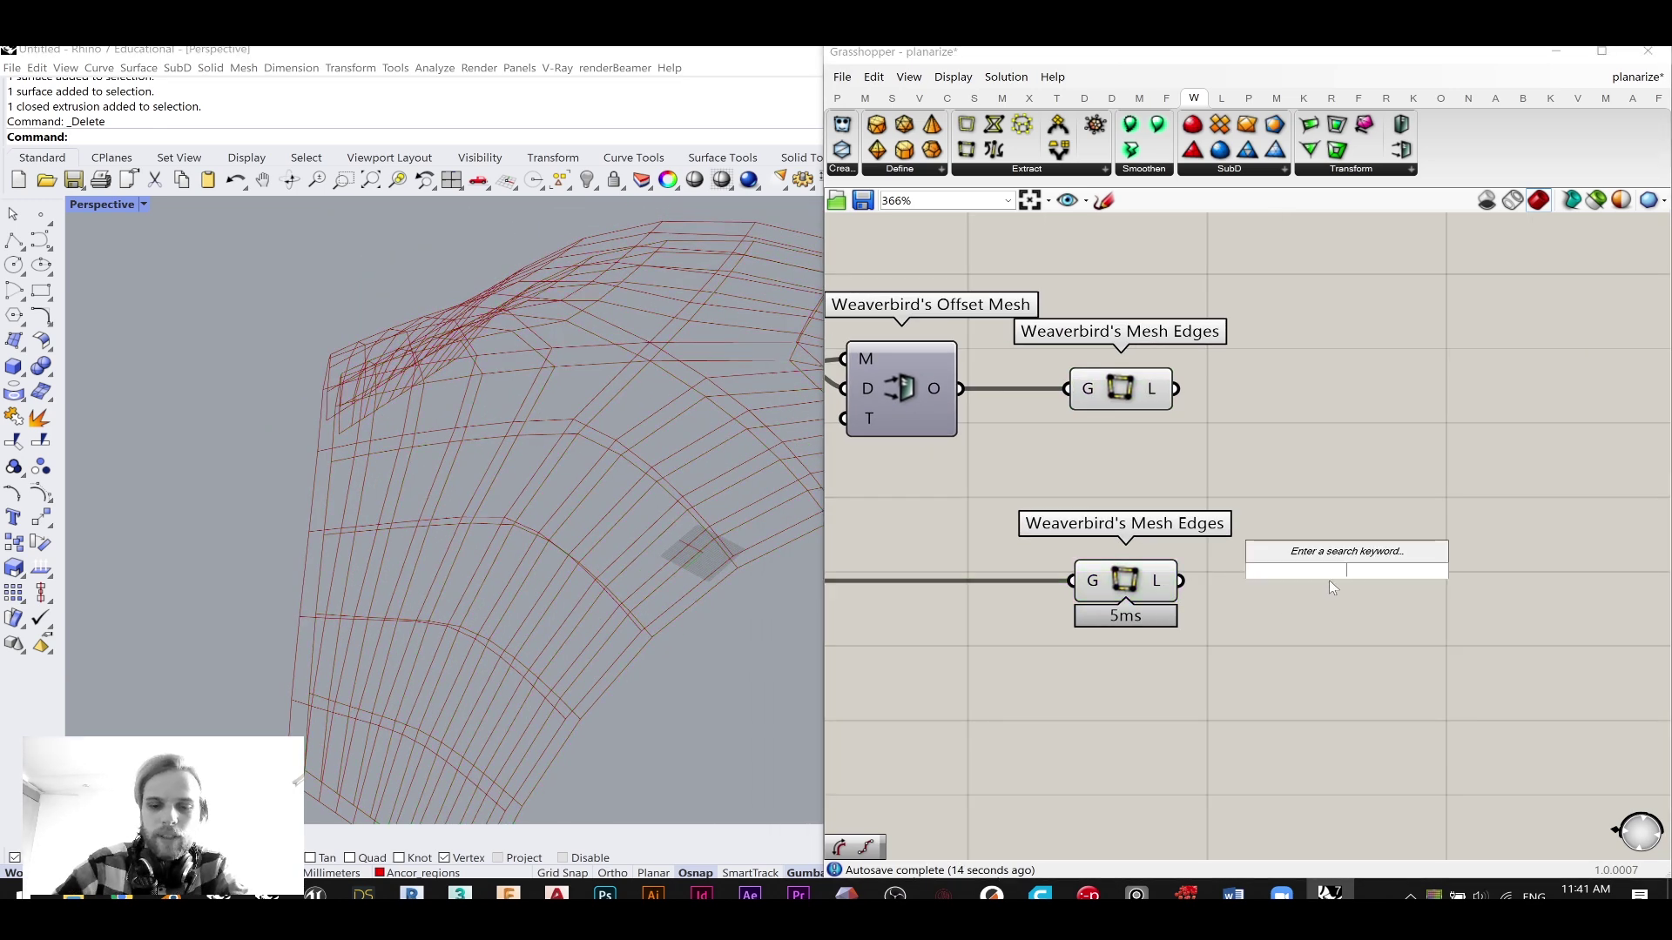
pyautogui.write('loft')
pyautogui.click(1312, 554)
pyautogui.moveTo(1358, 566); pyautogui.dragTo(1477, 474)
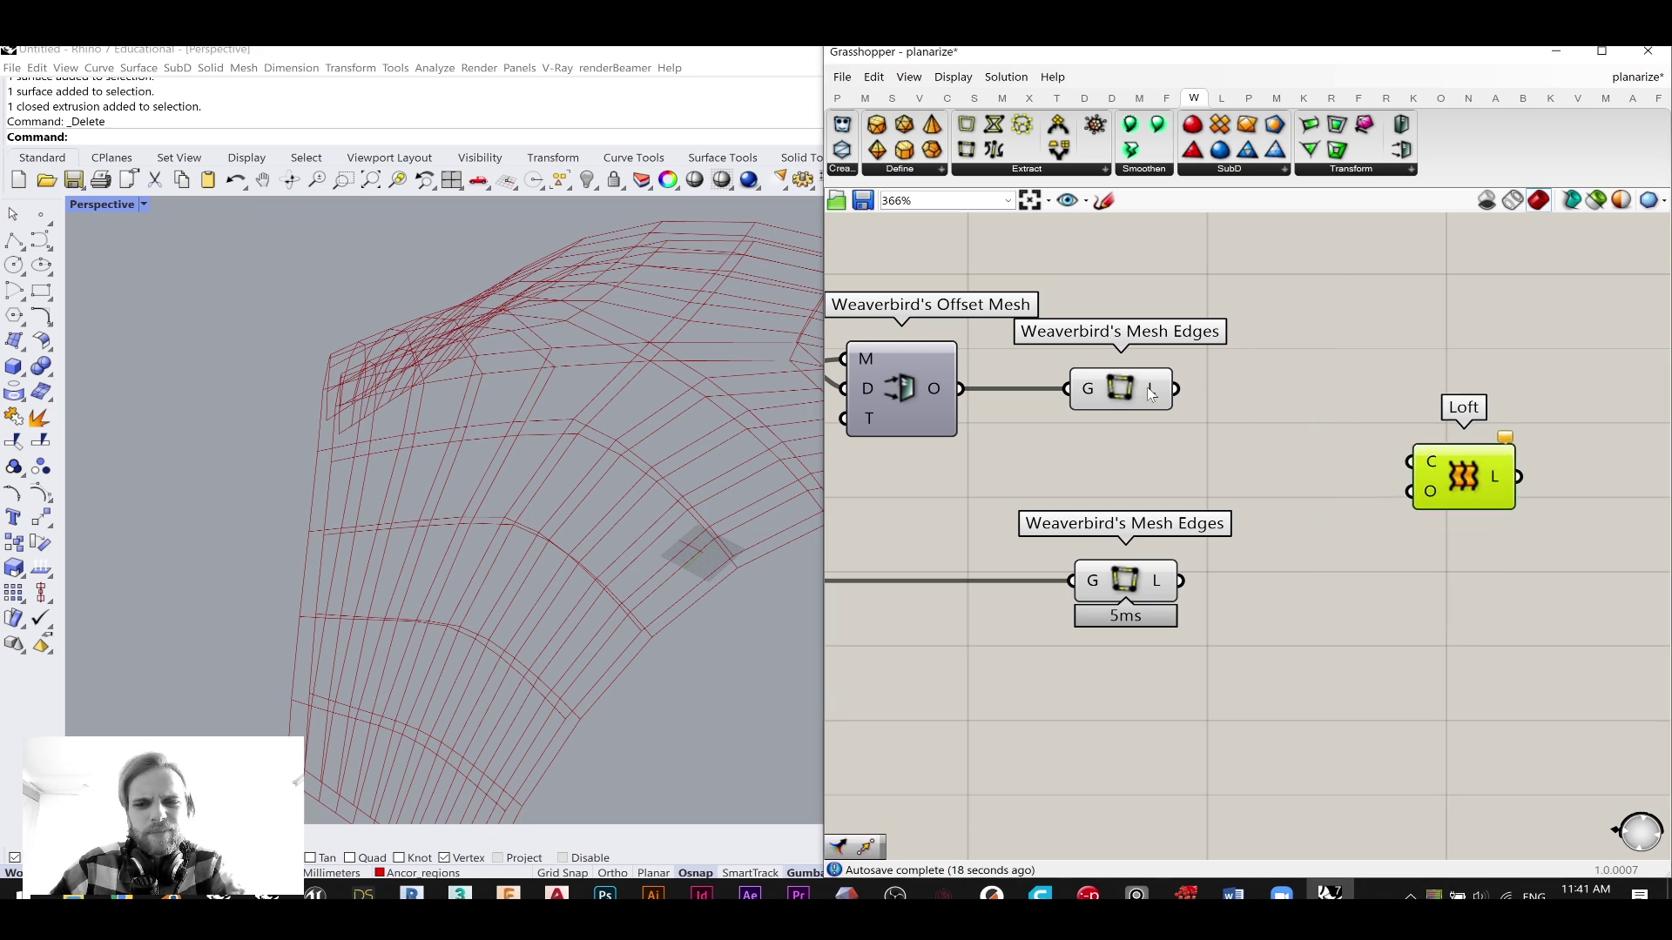
pyautogui.moveTo(1472, 477); pyautogui.dragTo(1584, 489)
pyautogui.click(1380, 482)
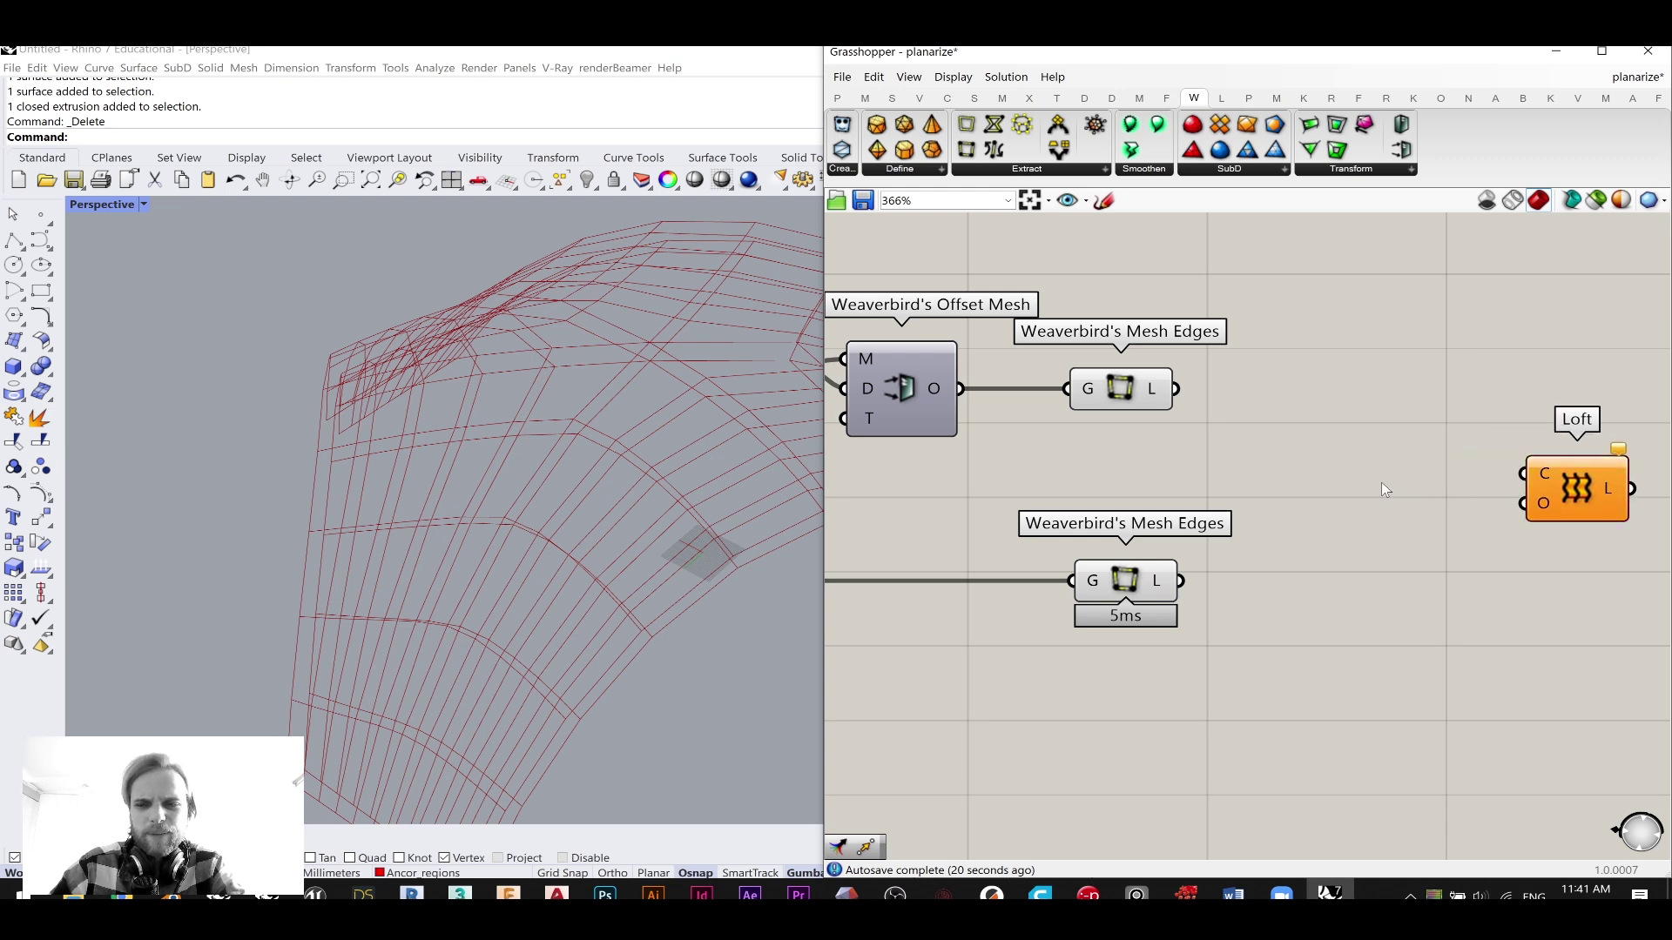
# - Add a Merge component and connect the offset edges to D1 and the source mesh edges to D2
pyautogui.doubleClick(1381, 484)
pyautogui.write('merge')
pyautogui.click(1324, 464)
pyautogui.moveTo(1176, 389); pyautogui.dragTo(1322, 453)
pyautogui.moveTo(1181, 581); pyautogui.dragTo(1352, 496)
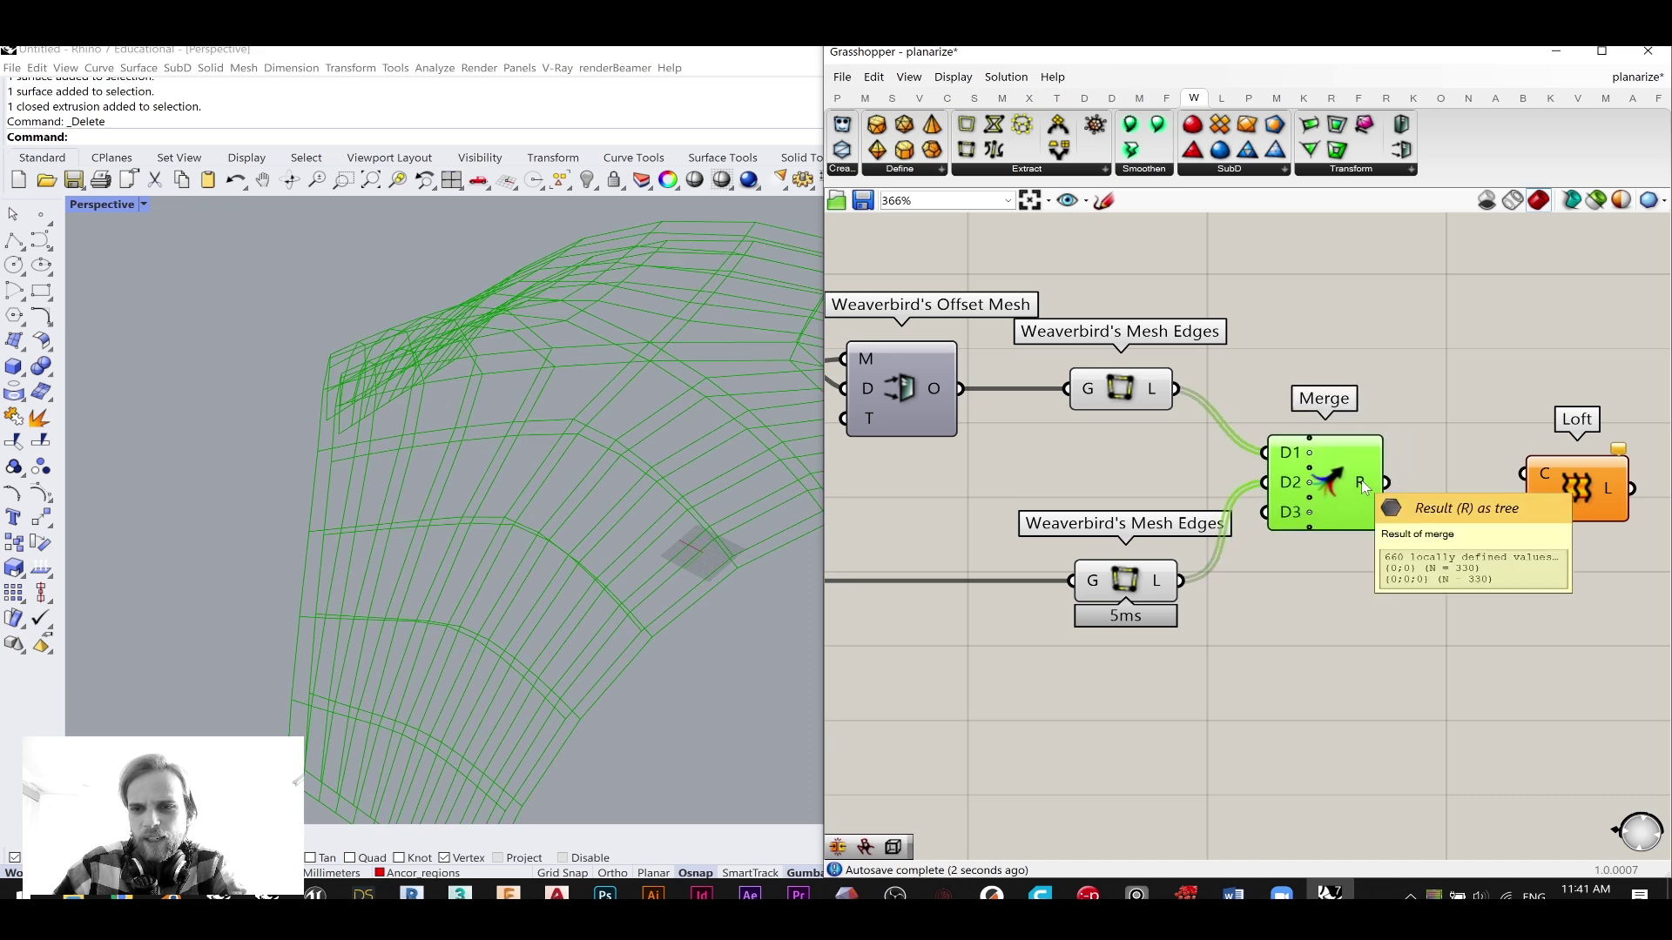
# - Remove the unused D3 input from Merge and tidy the positions of Merge and the offset's Mesh Edges component
pyautogui.scroll(3, 1360, 479)
pyautogui.click(1306, 512)
pyautogui.moveTo(1382, 503); pyautogui.dragTo(1429, 493)
pyautogui.click(1190, 336)
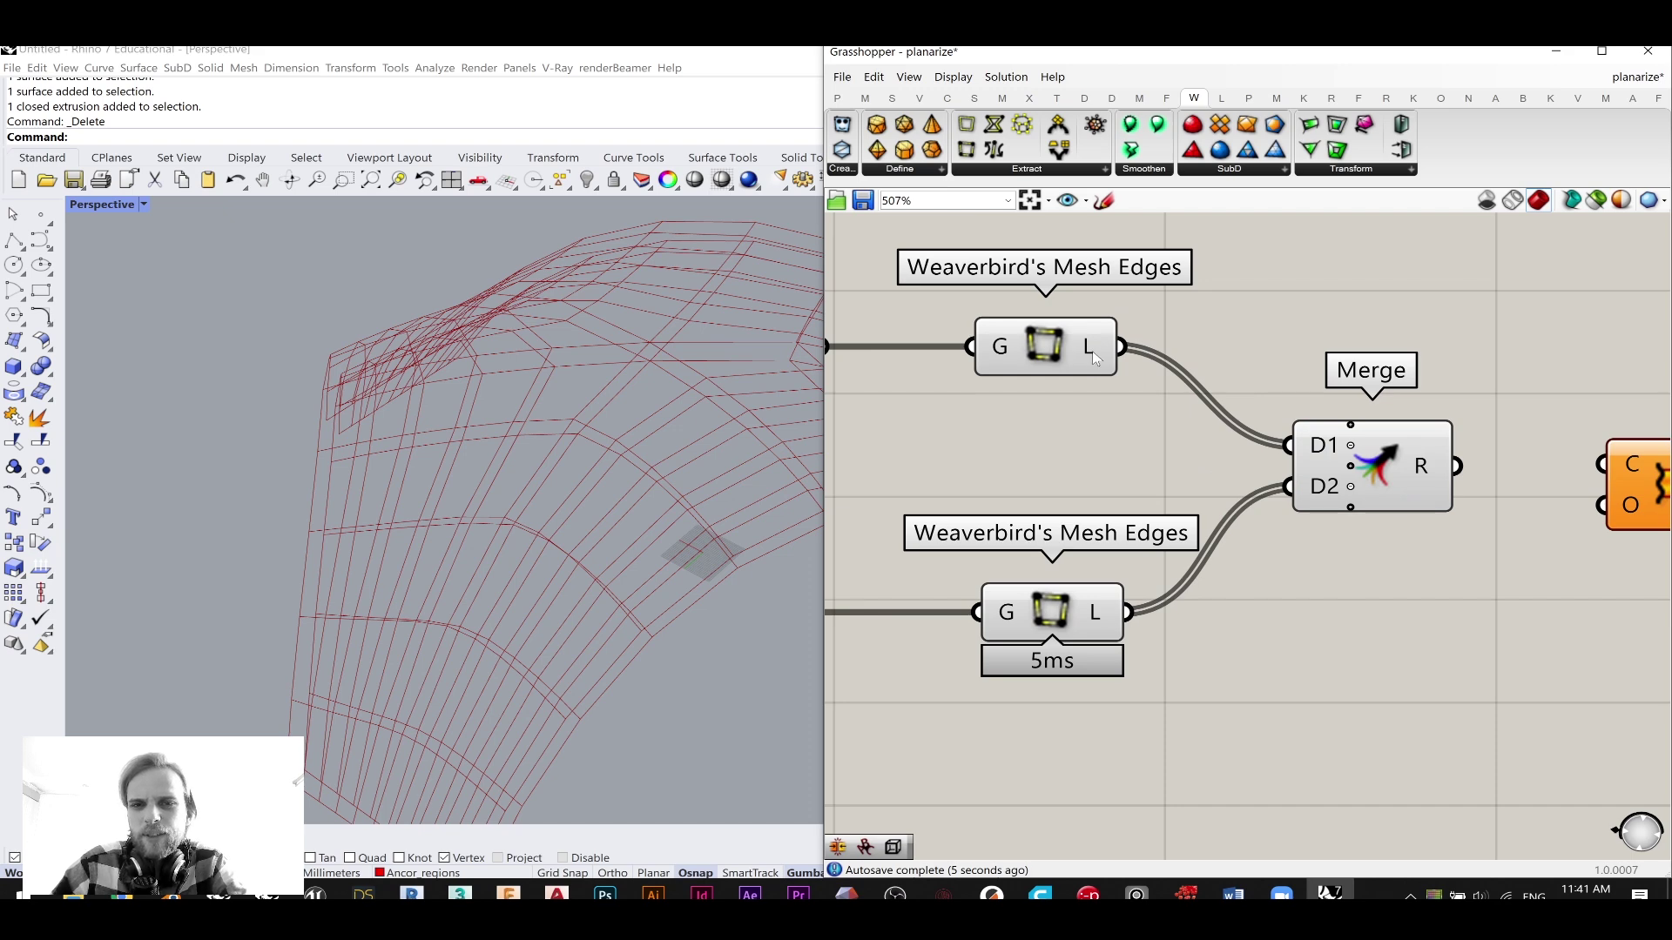
pyautogui.moveTo(1076, 348); pyautogui.dragTo(1083, 349)
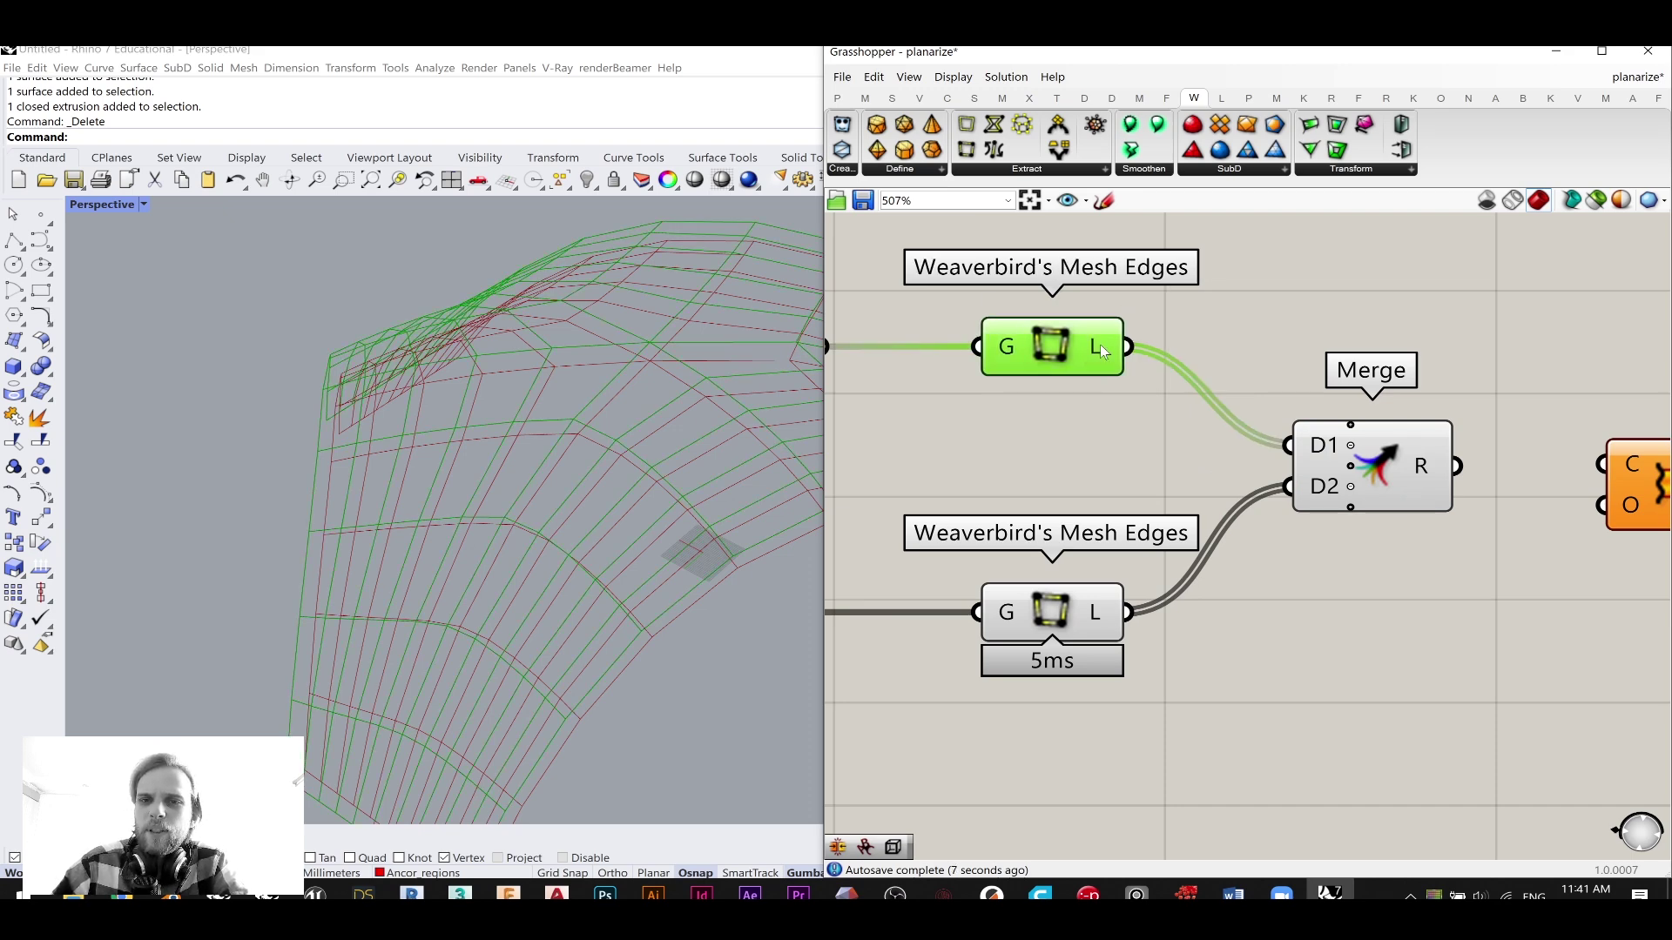
# - Graft the line outputs of both Mesh Edges components
pyautogui.rightClick(1100, 344)
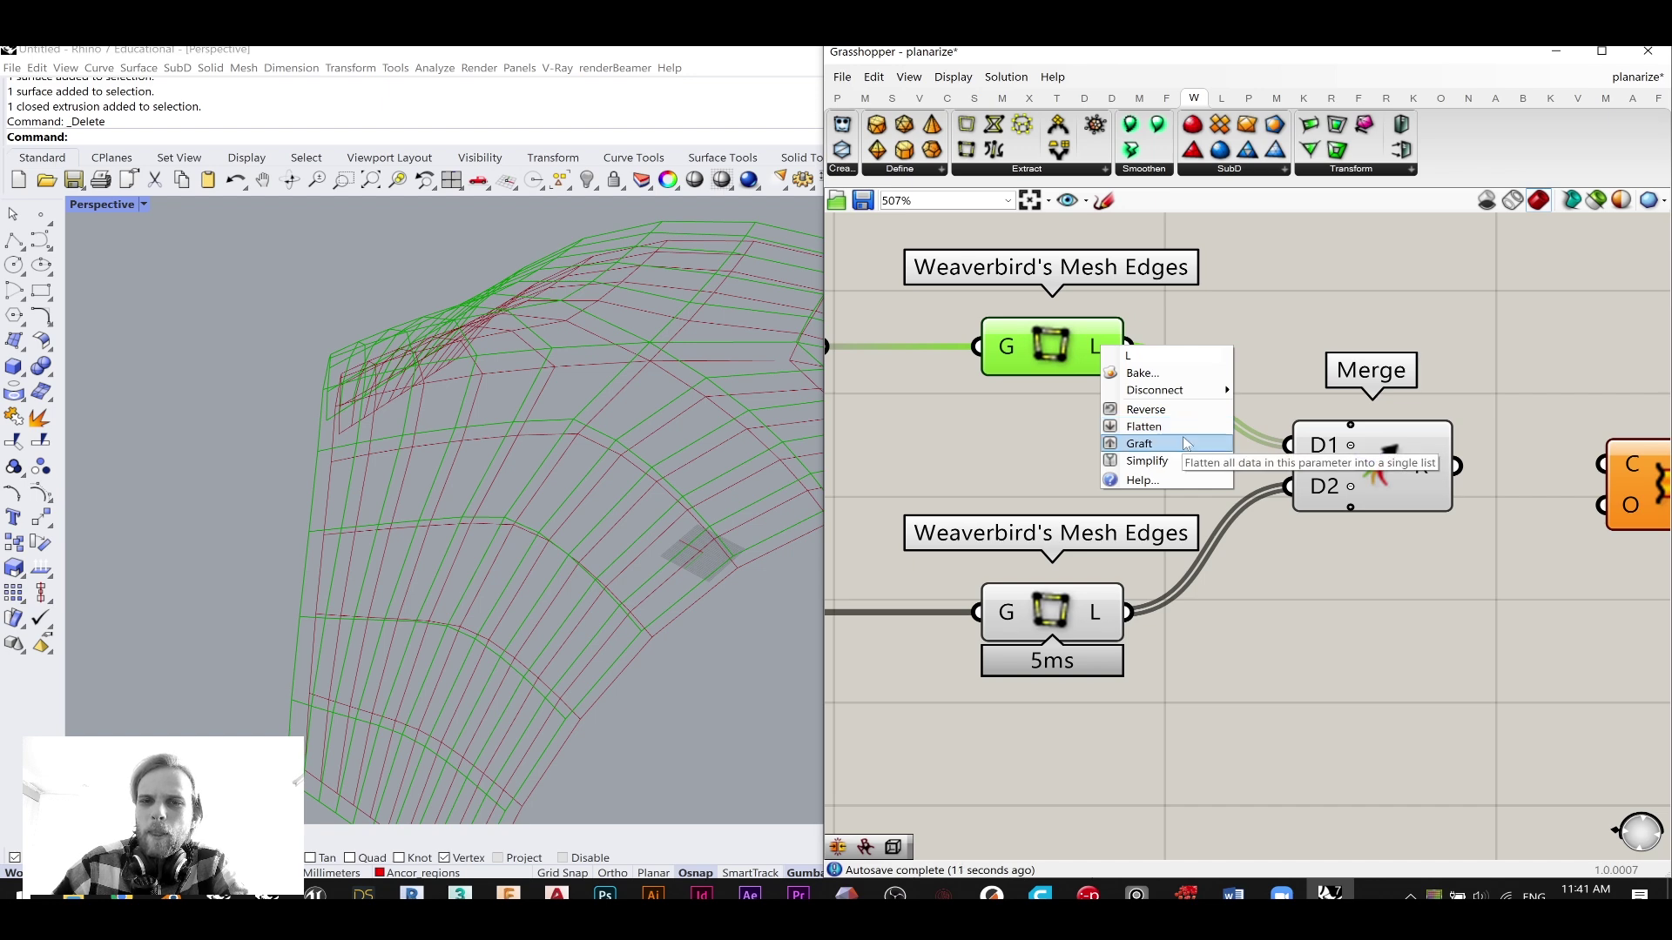
pyautogui.click(1143, 426)
pyautogui.click(1183, 342)
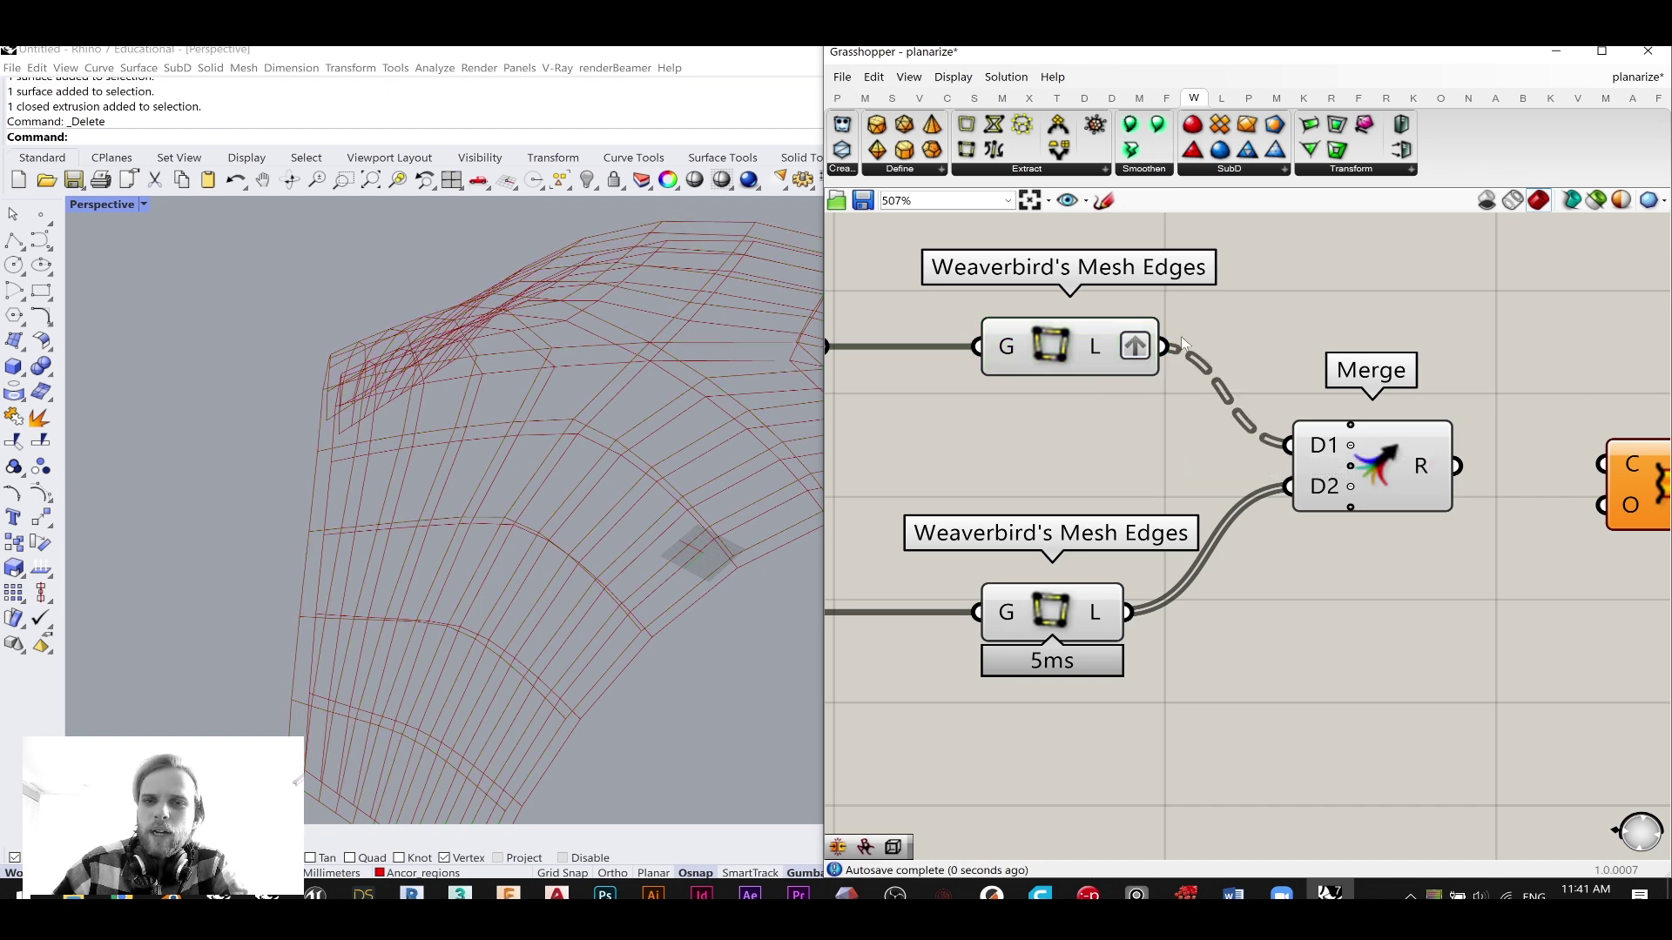
pyautogui.rightClick(1095, 620)
pyautogui.click(1143, 705)
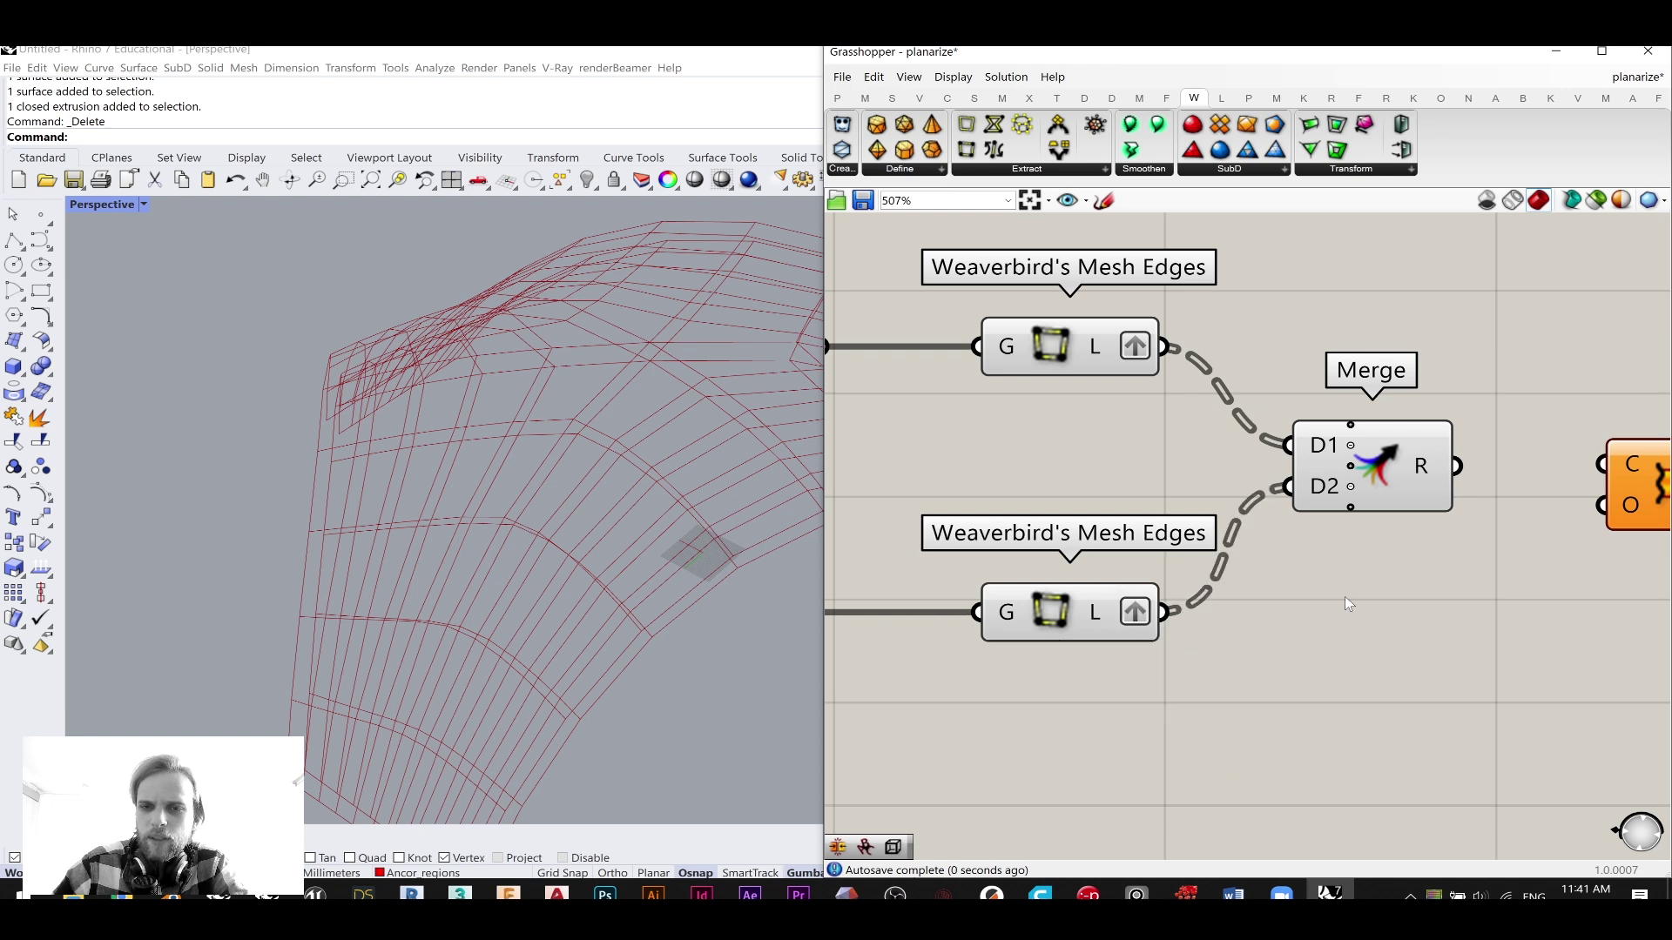
# - Simplify the grafted line outputs of both Mesh Edges components
pyautogui.moveTo(1103, 342)
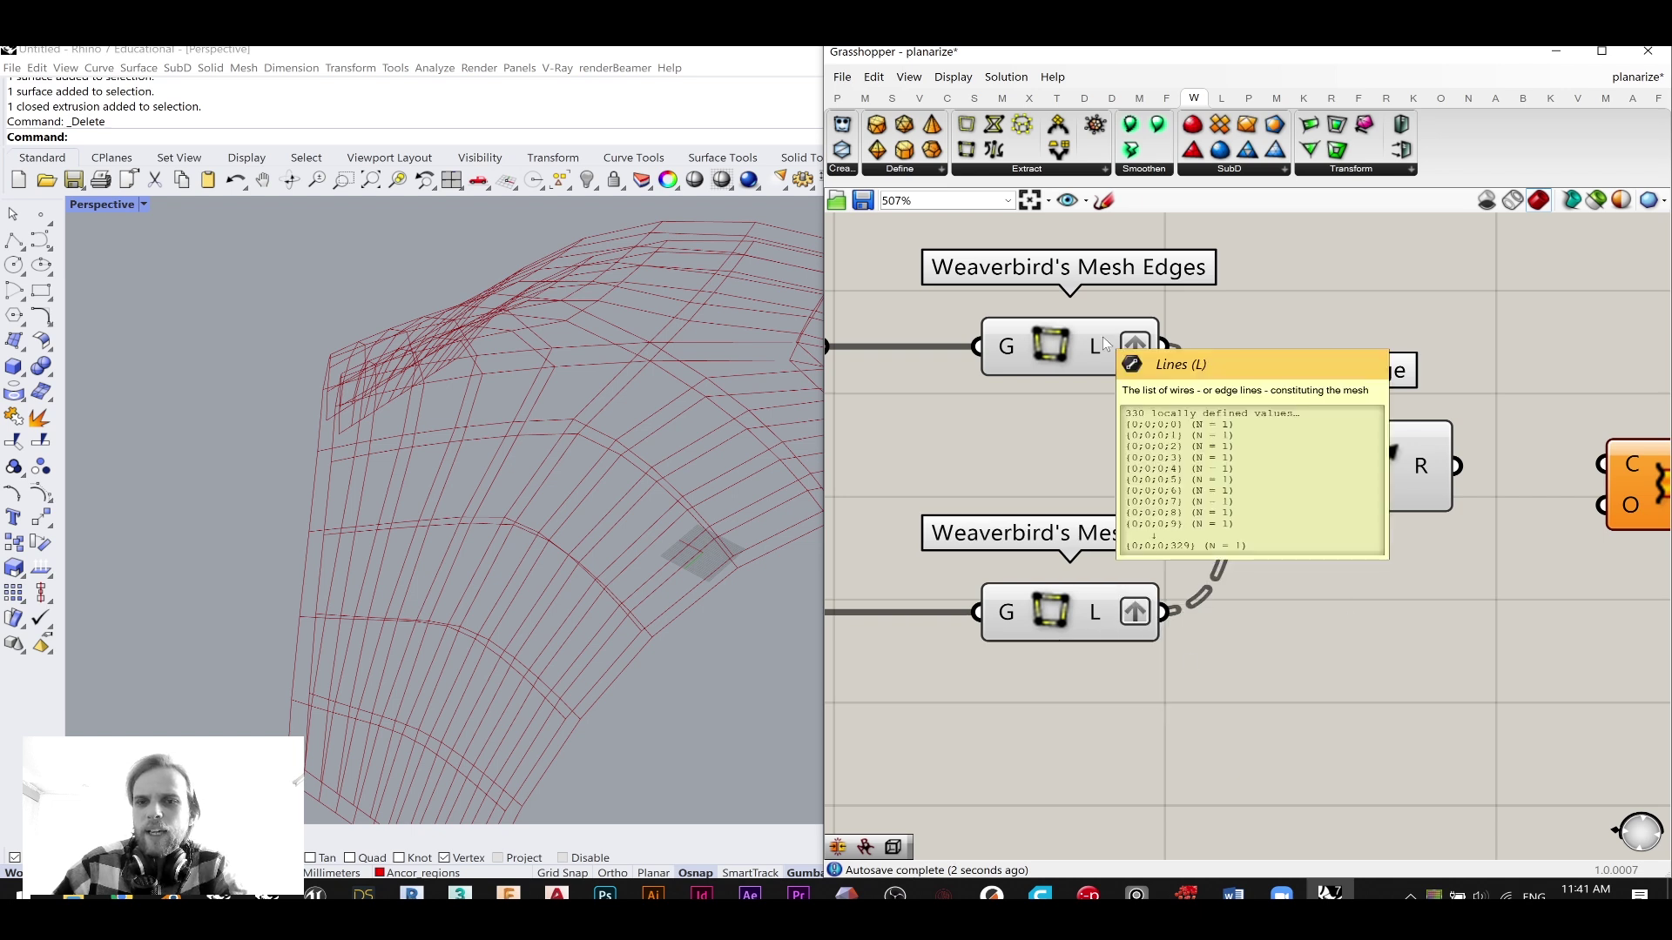
pyautogui.rightClick(1104, 343)
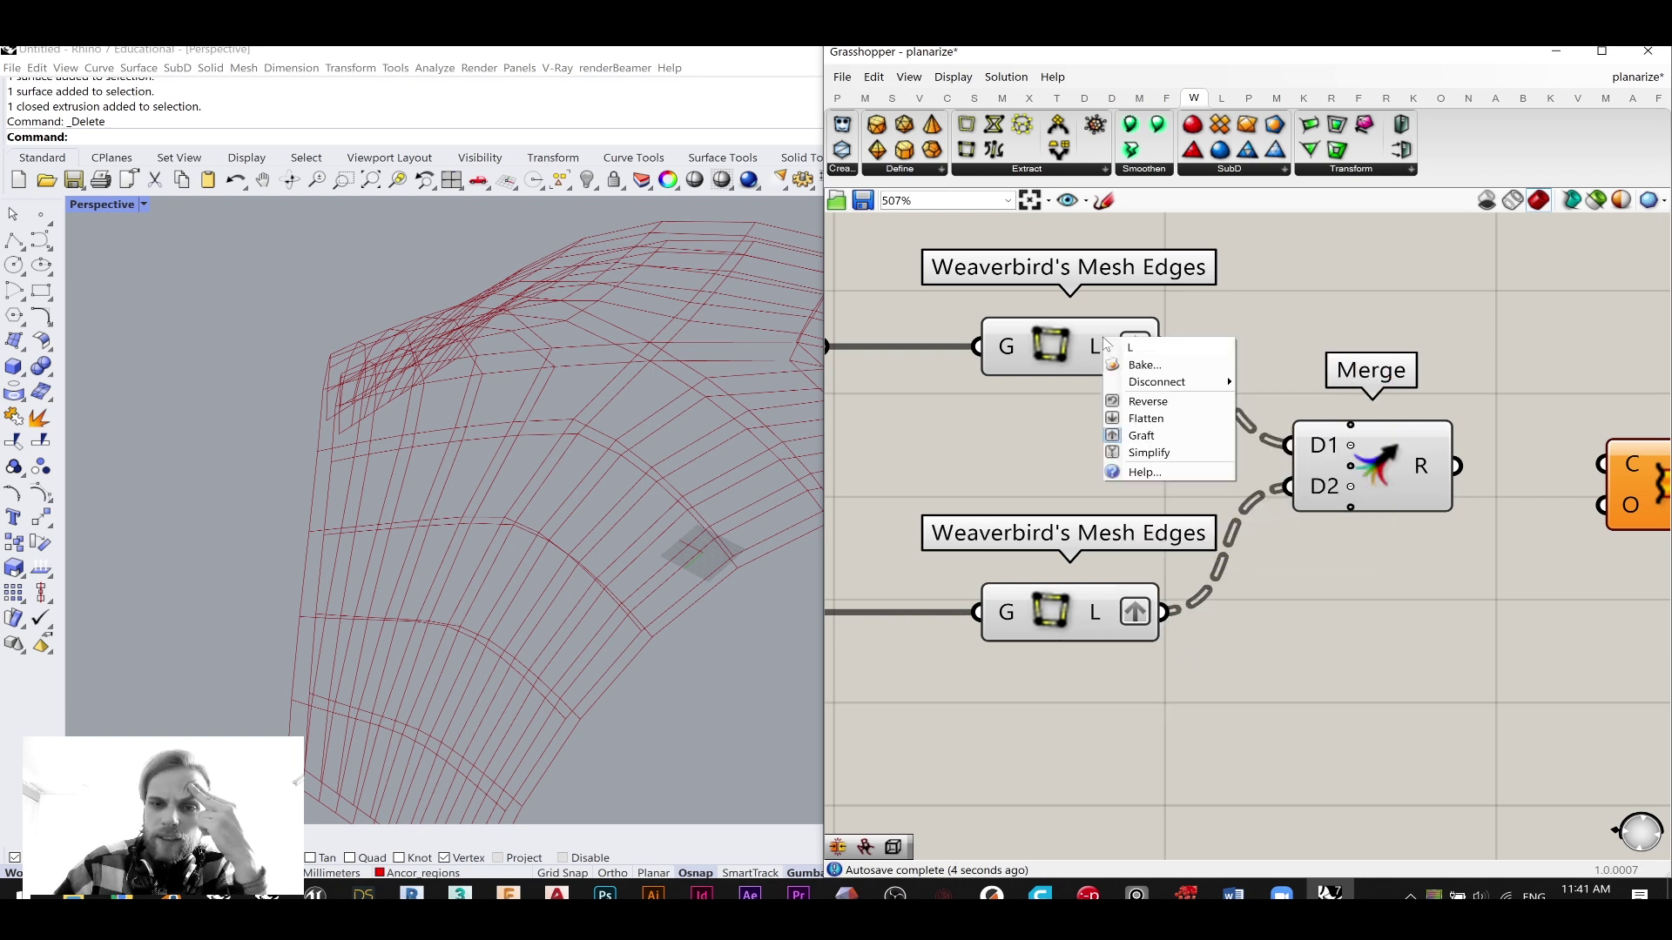
pyautogui.click(1144, 444)
pyautogui.rightClick(1102, 633)
pyautogui.click(1151, 744)
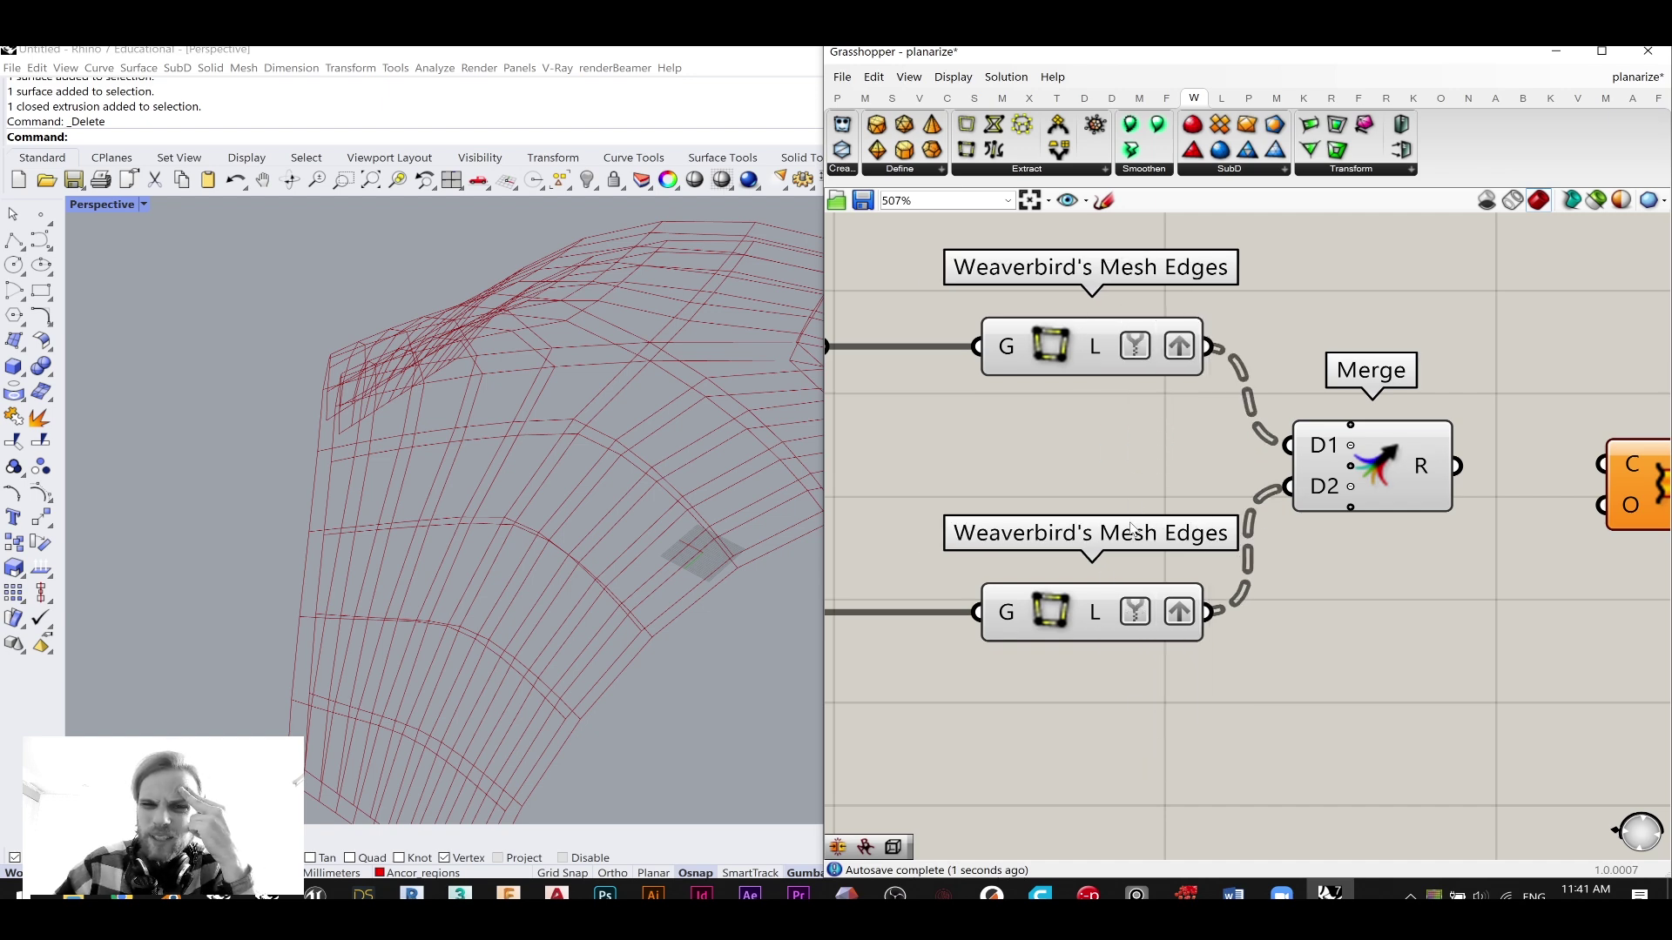
pyautogui.moveTo(1151, 392); pyautogui.dragTo(1007, 430, button='right')
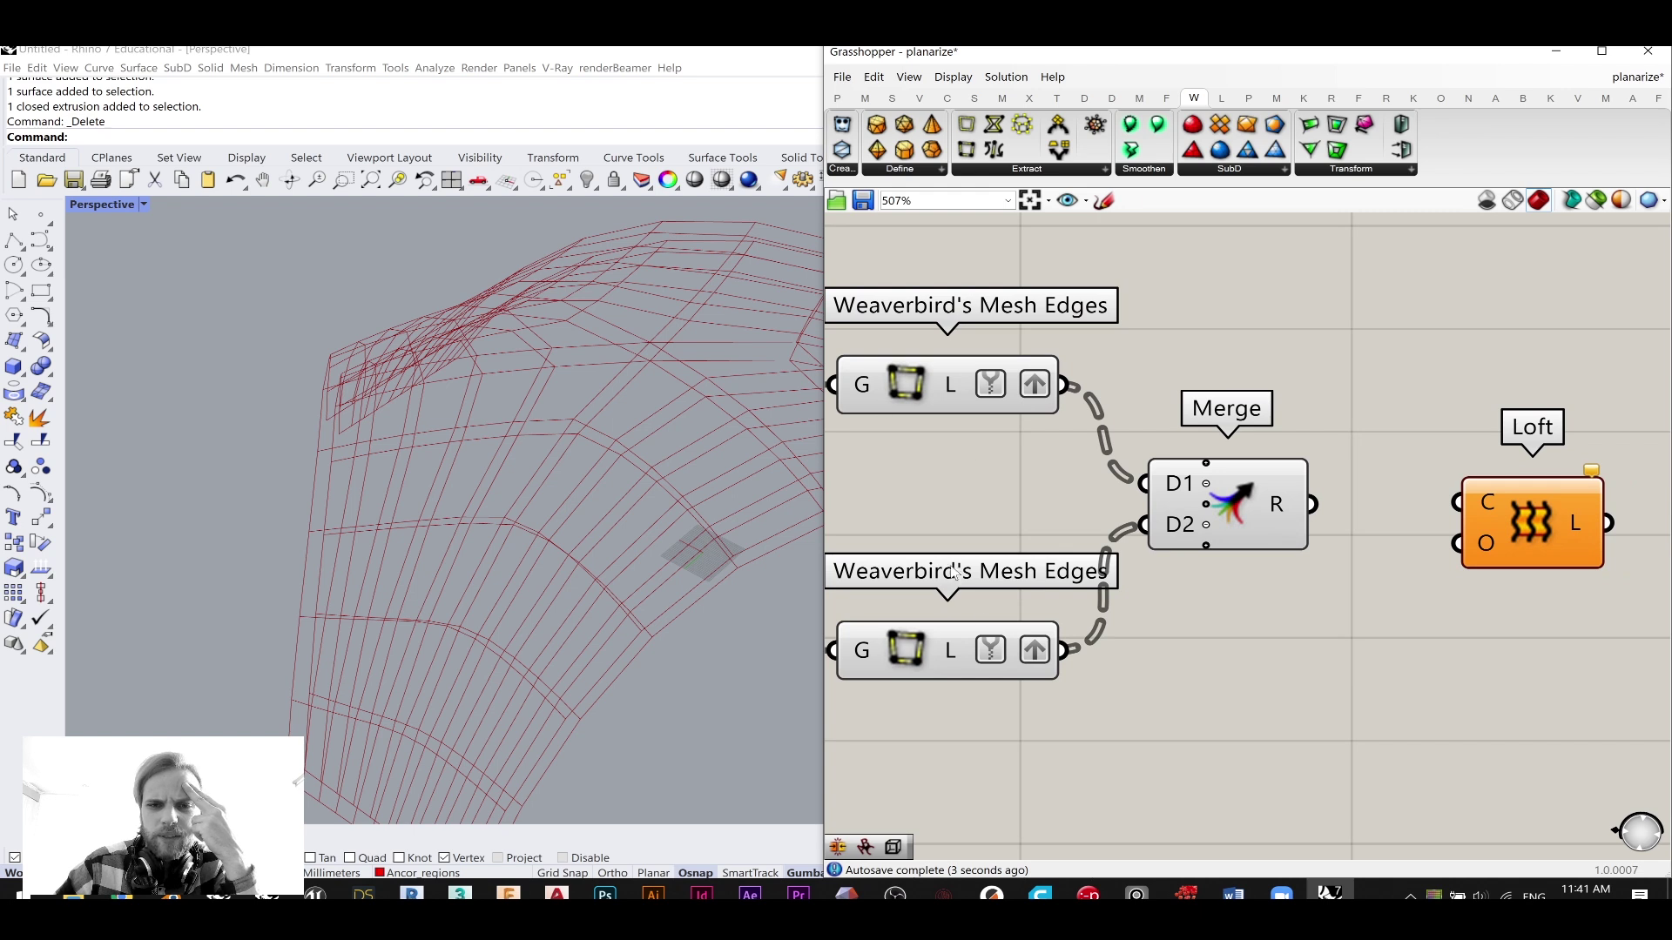
# - Connect the Merge result to Loft's curves input and inspect the strips lofted between paired shell edges
pyautogui.moveTo(1276, 512)
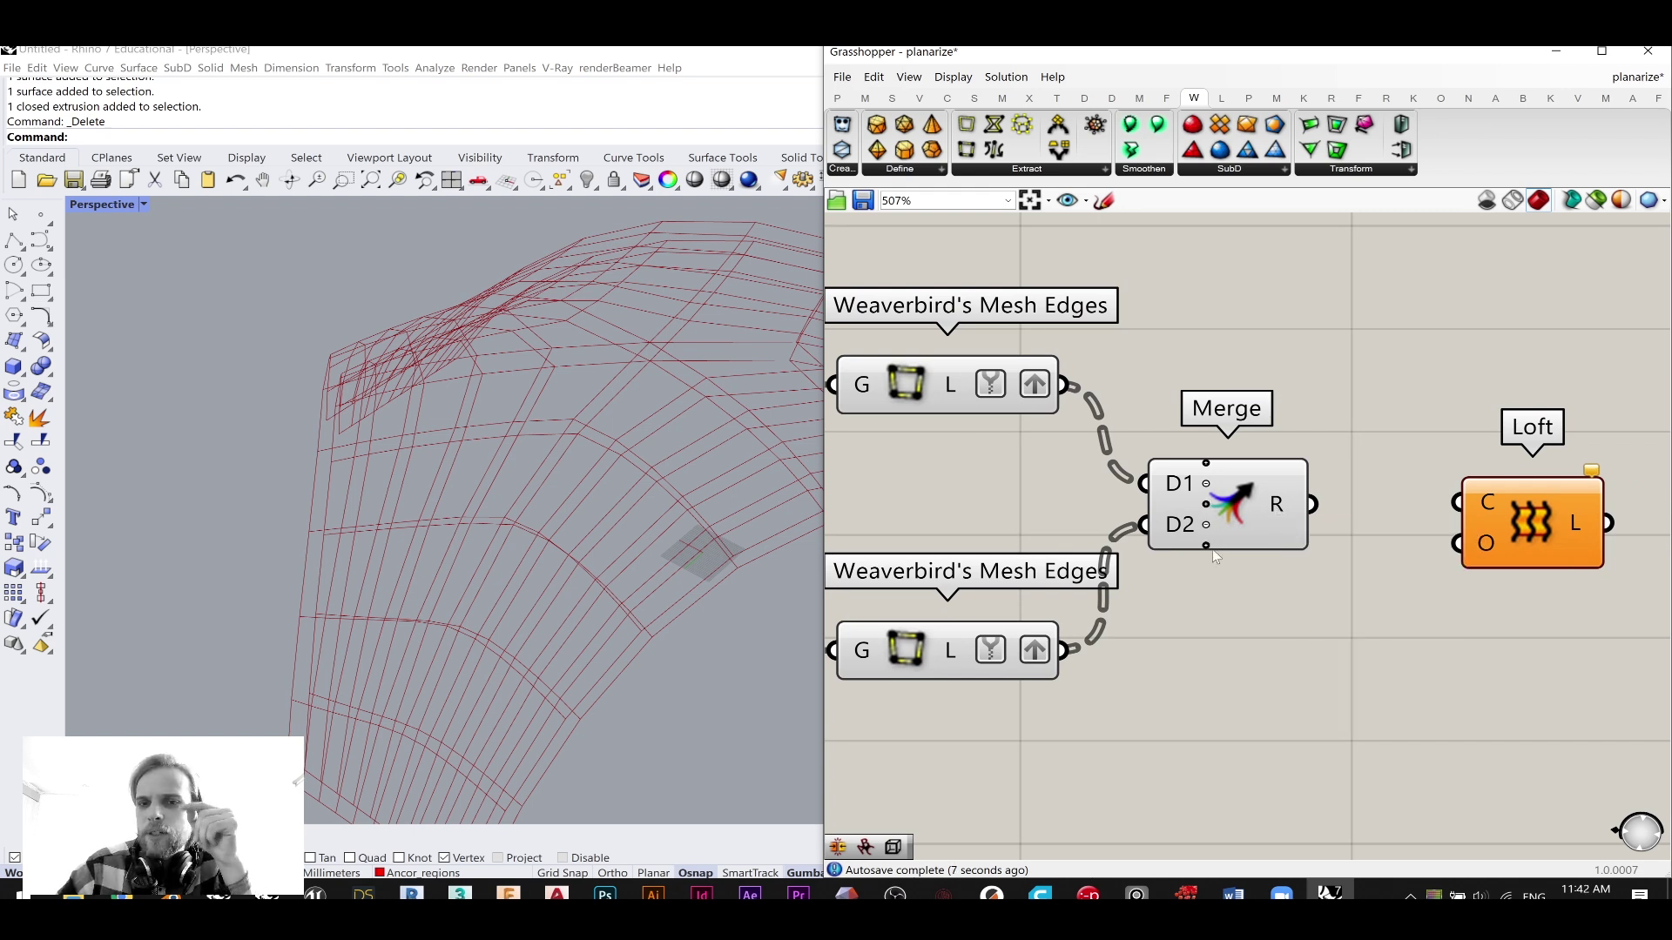
pyautogui.moveTo(1311, 503); pyautogui.dragTo(1455, 526)
pyautogui.click(1373, 422)
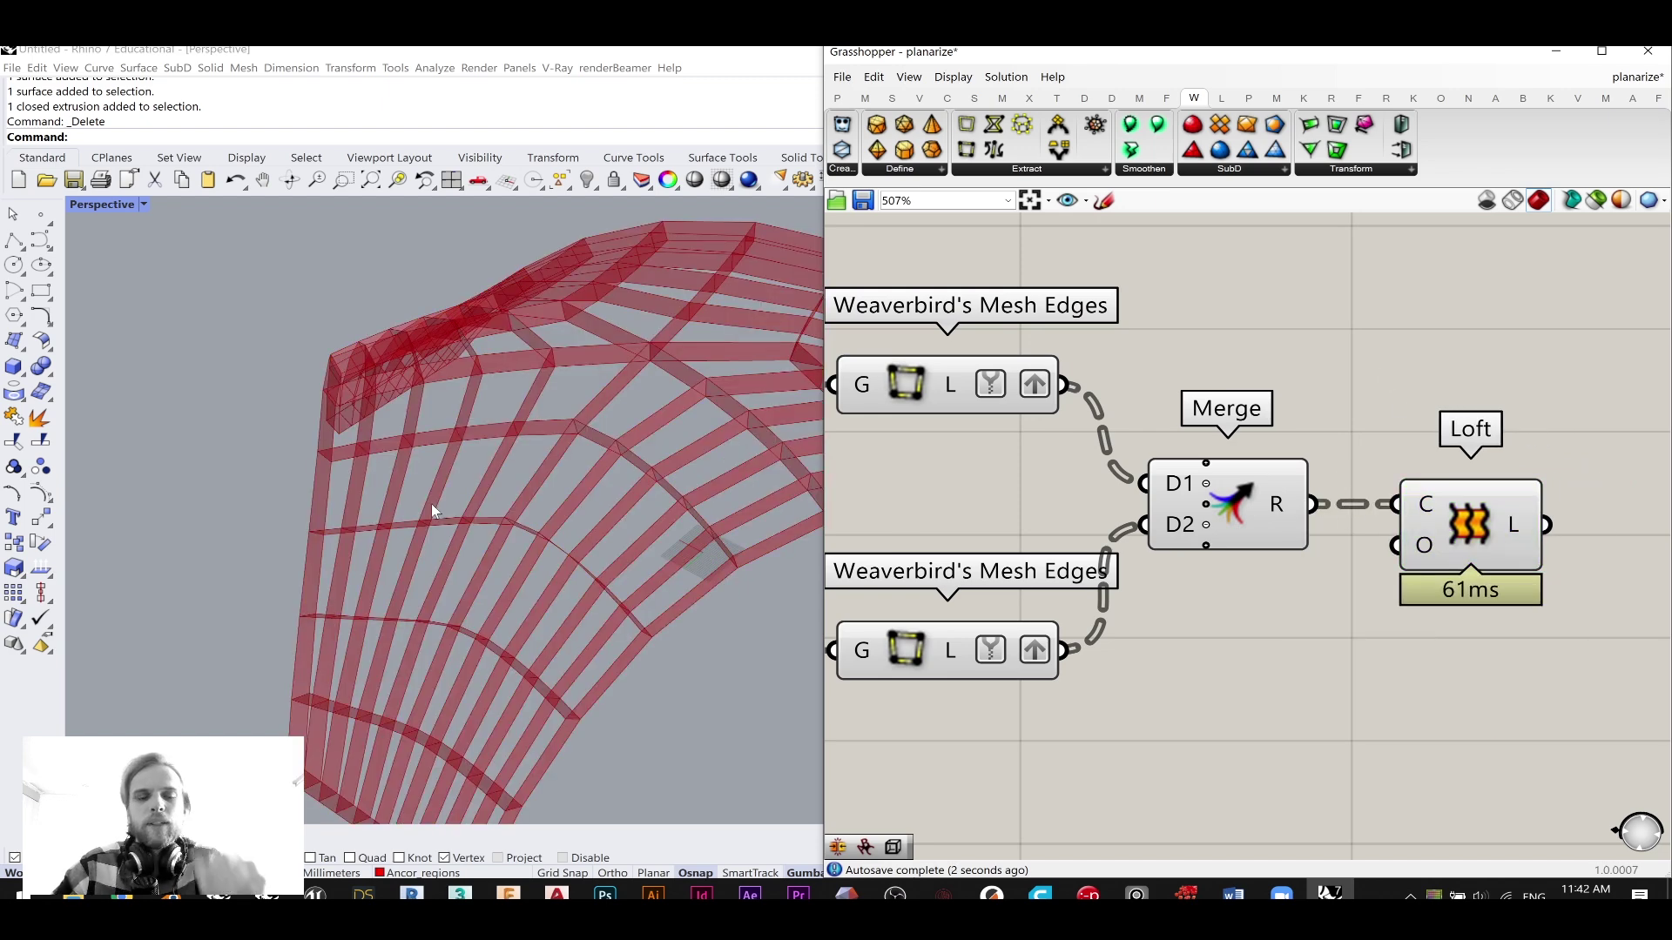
pyautogui.scroll(-5, 473, 475)
pyautogui.moveTo(586, 455); pyautogui.dragTo(463, 474, button='right')
pyautogui.scroll(4, 541, 485)
pyautogui.moveTo(569, 551); pyautogui.dragTo(489, 566, button='right')
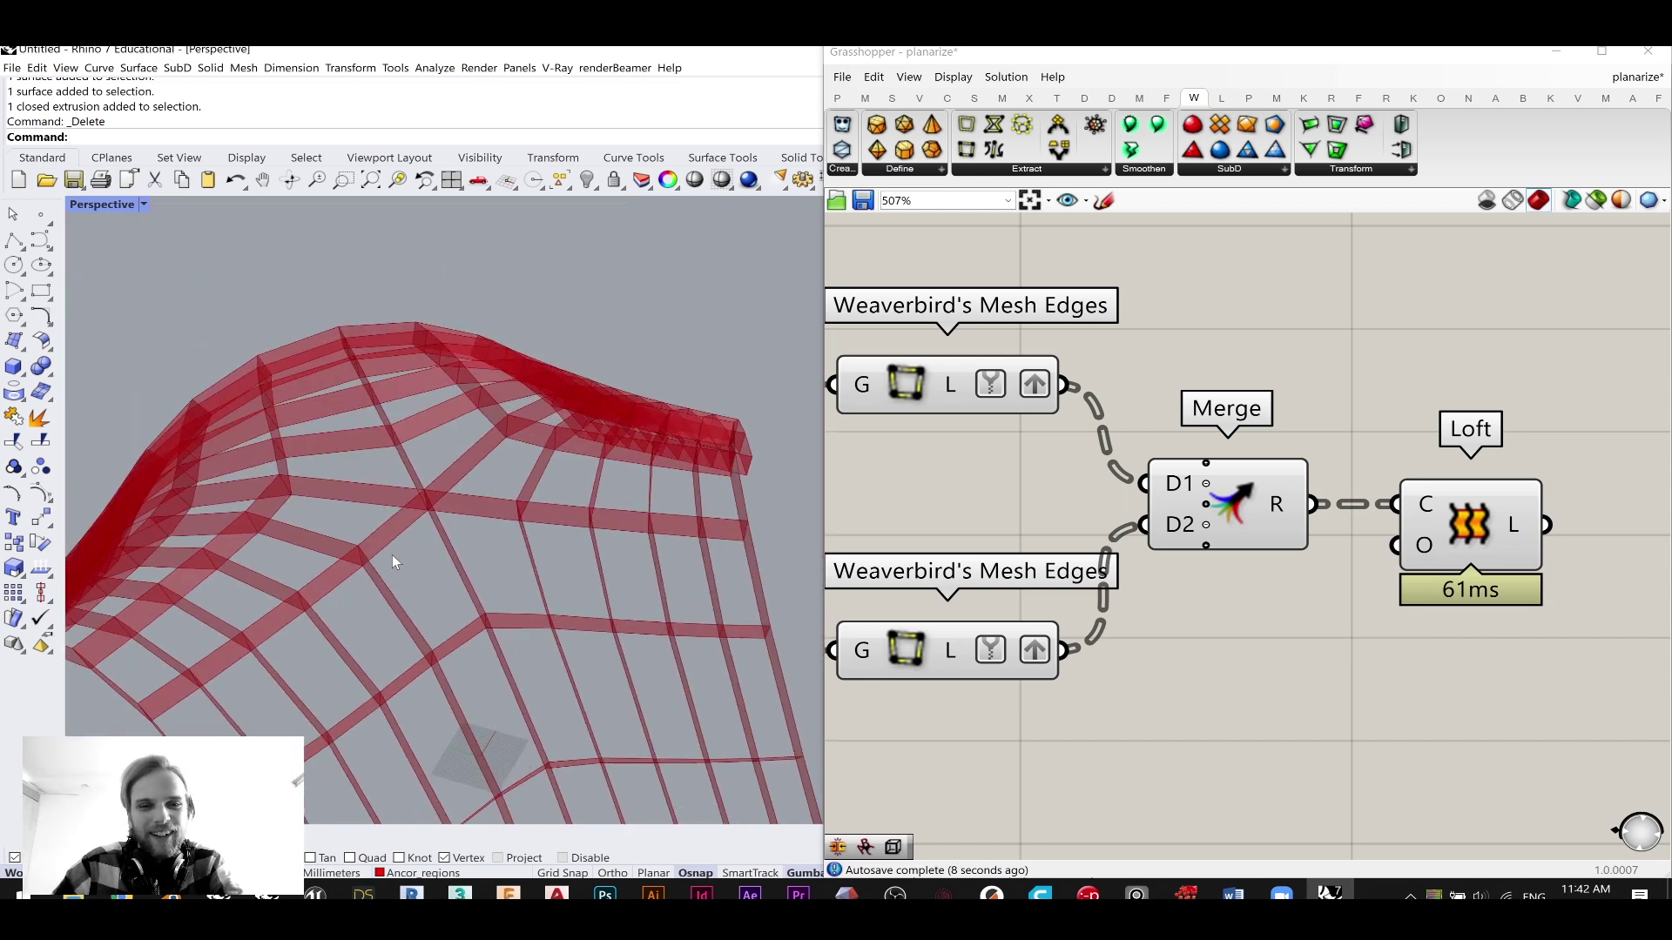
pyautogui.moveTo(509, 547); pyautogui.dragTo(613, 548, button='right')
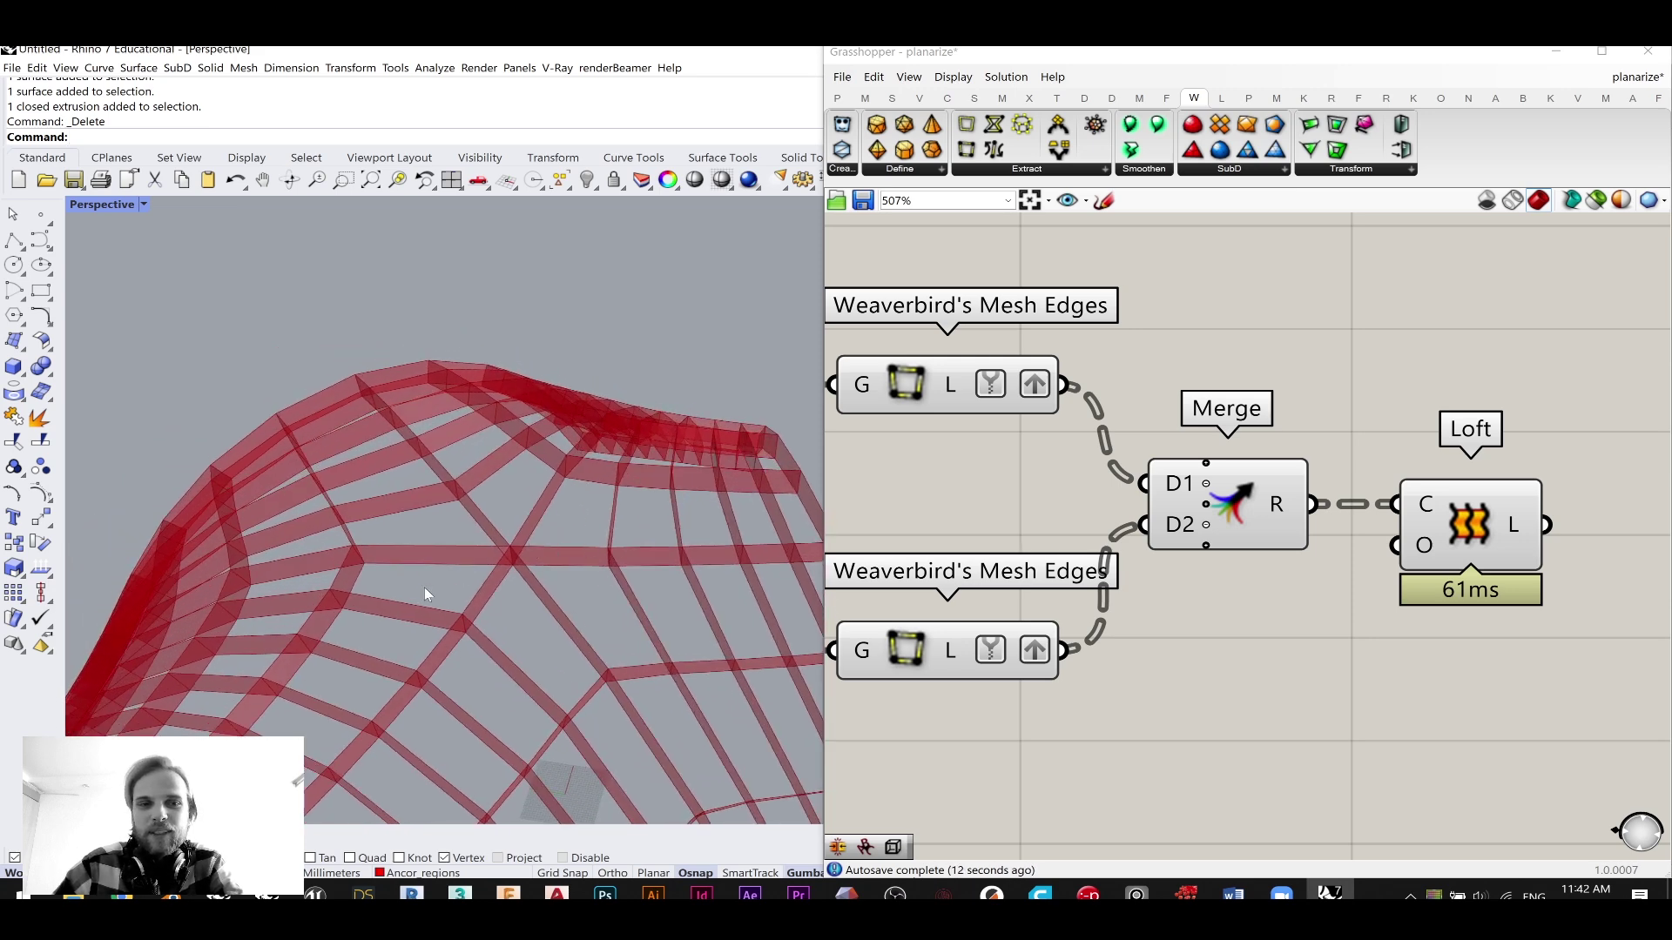
# - Hide the previews of both Mesh Edges components and the Merge component, leaving the loft shown
pyautogui.moveTo(1362, 497); pyautogui.dragTo(1400, 399, button='right')
pyautogui.scroll(-3, 1400, 398)
pyautogui.moveTo(1332, 584); pyautogui.dragTo(1031, 320)
pyautogui.middleClick(1064, 303)
pyautogui.click(1128, 250)
pyautogui.click(1403, 363)
pyautogui.moveTo(1404, 362); pyautogui.dragTo(1250, 364, button='right')
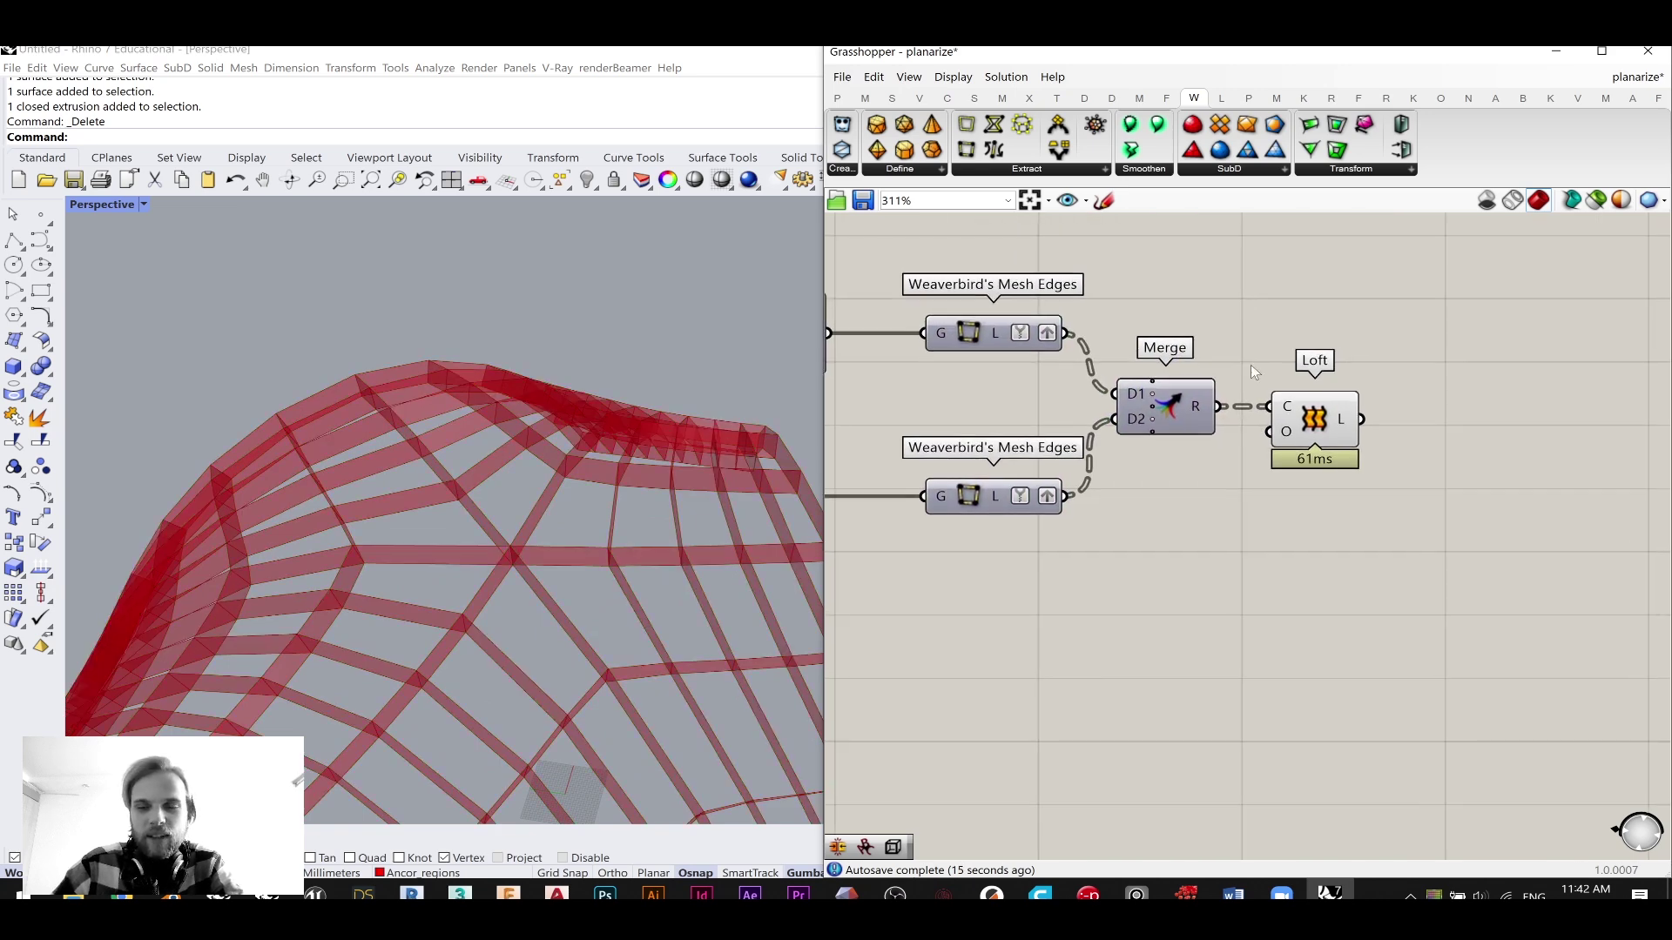
# - Flatten the Loft component's surface output
pyautogui.click(1340, 423)
pyautogui.click(1393, 473)
pyautogui.moveTo(1394, 473); pyautogui.dragTo(1249, 451, button='right')
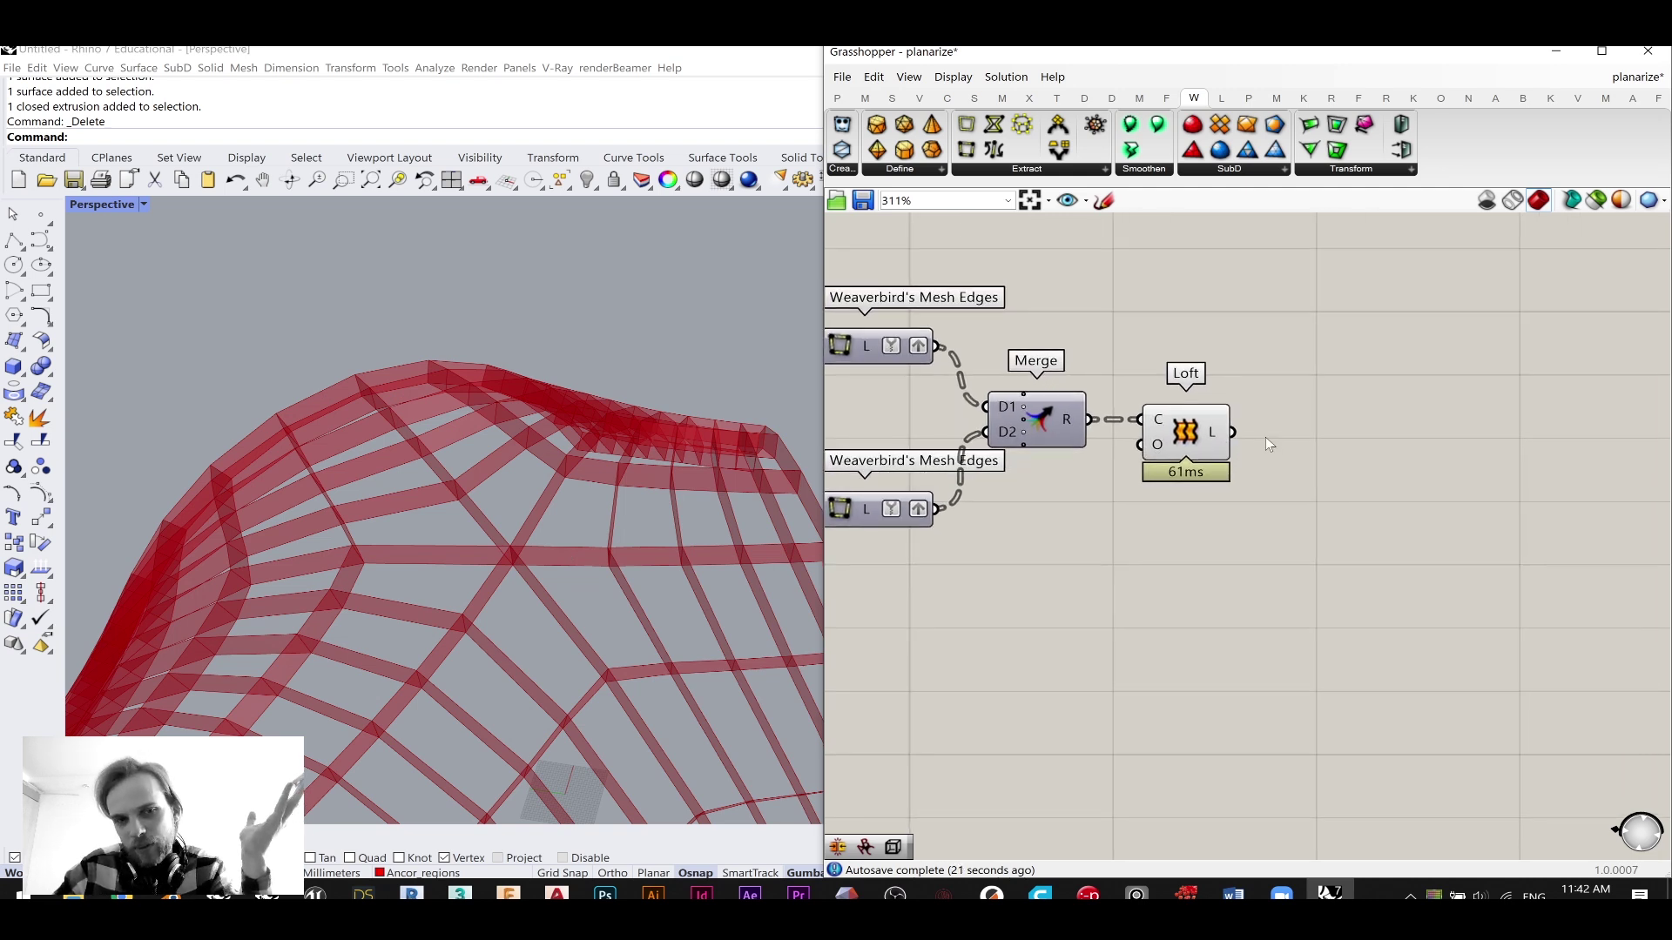
pyautogui.moveTo(1186, 451); pyautogui.dragTo(1213, 461)
pyautogui.scroll(3, 1155, 452)
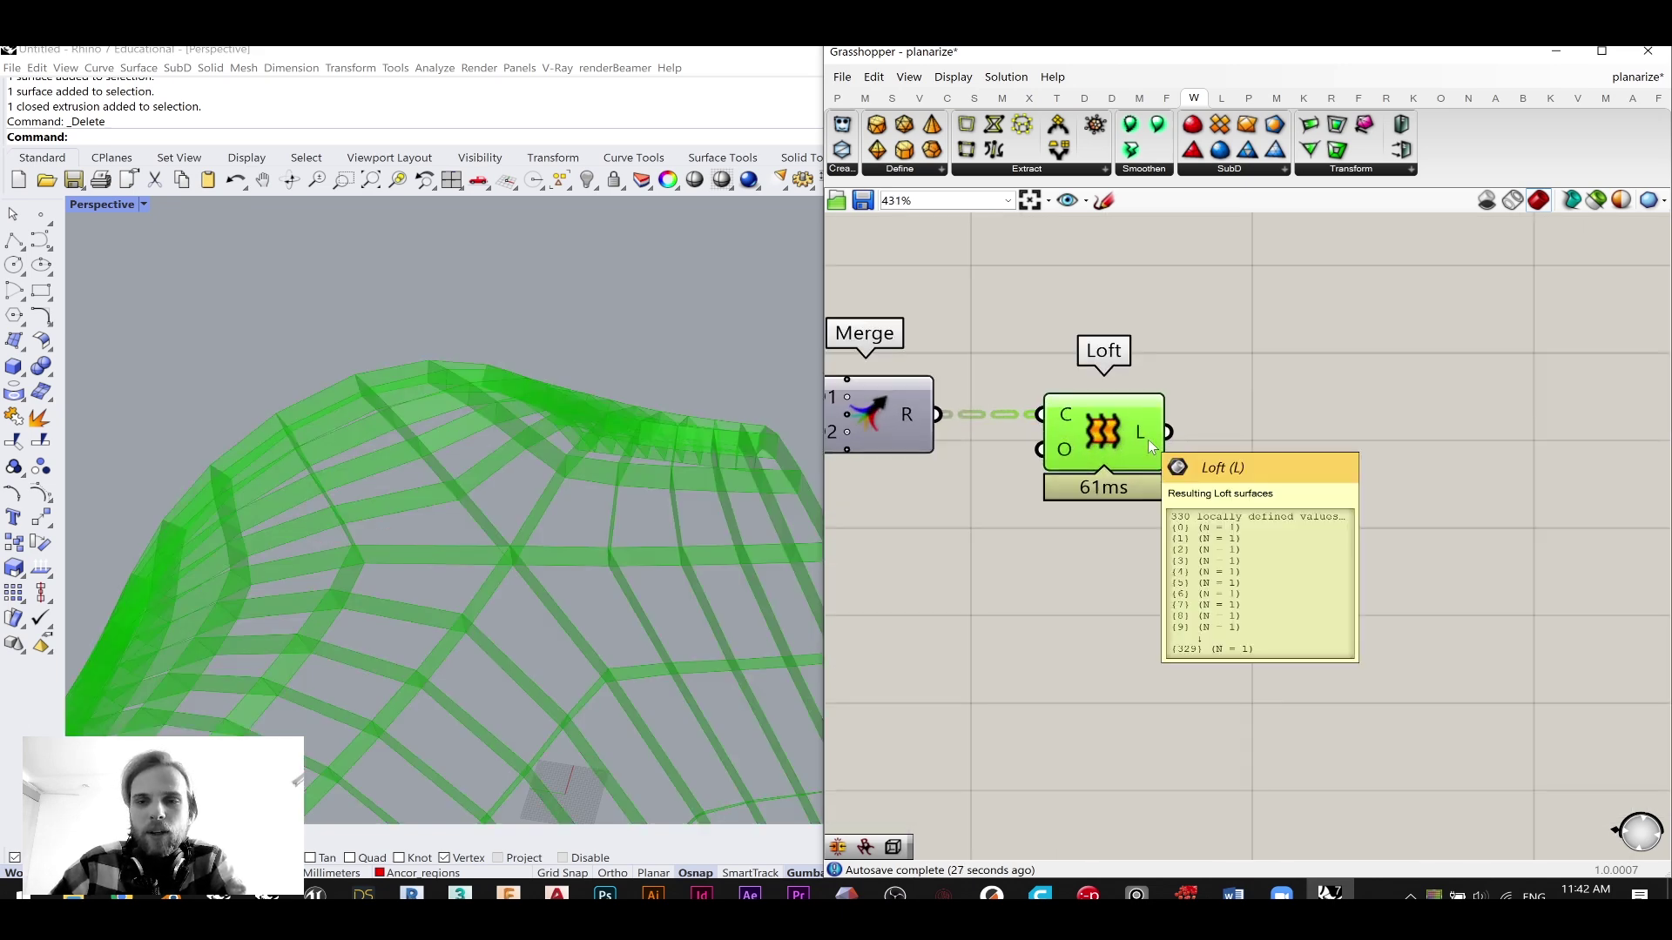
pyautogui.rightClick(1148, 438)
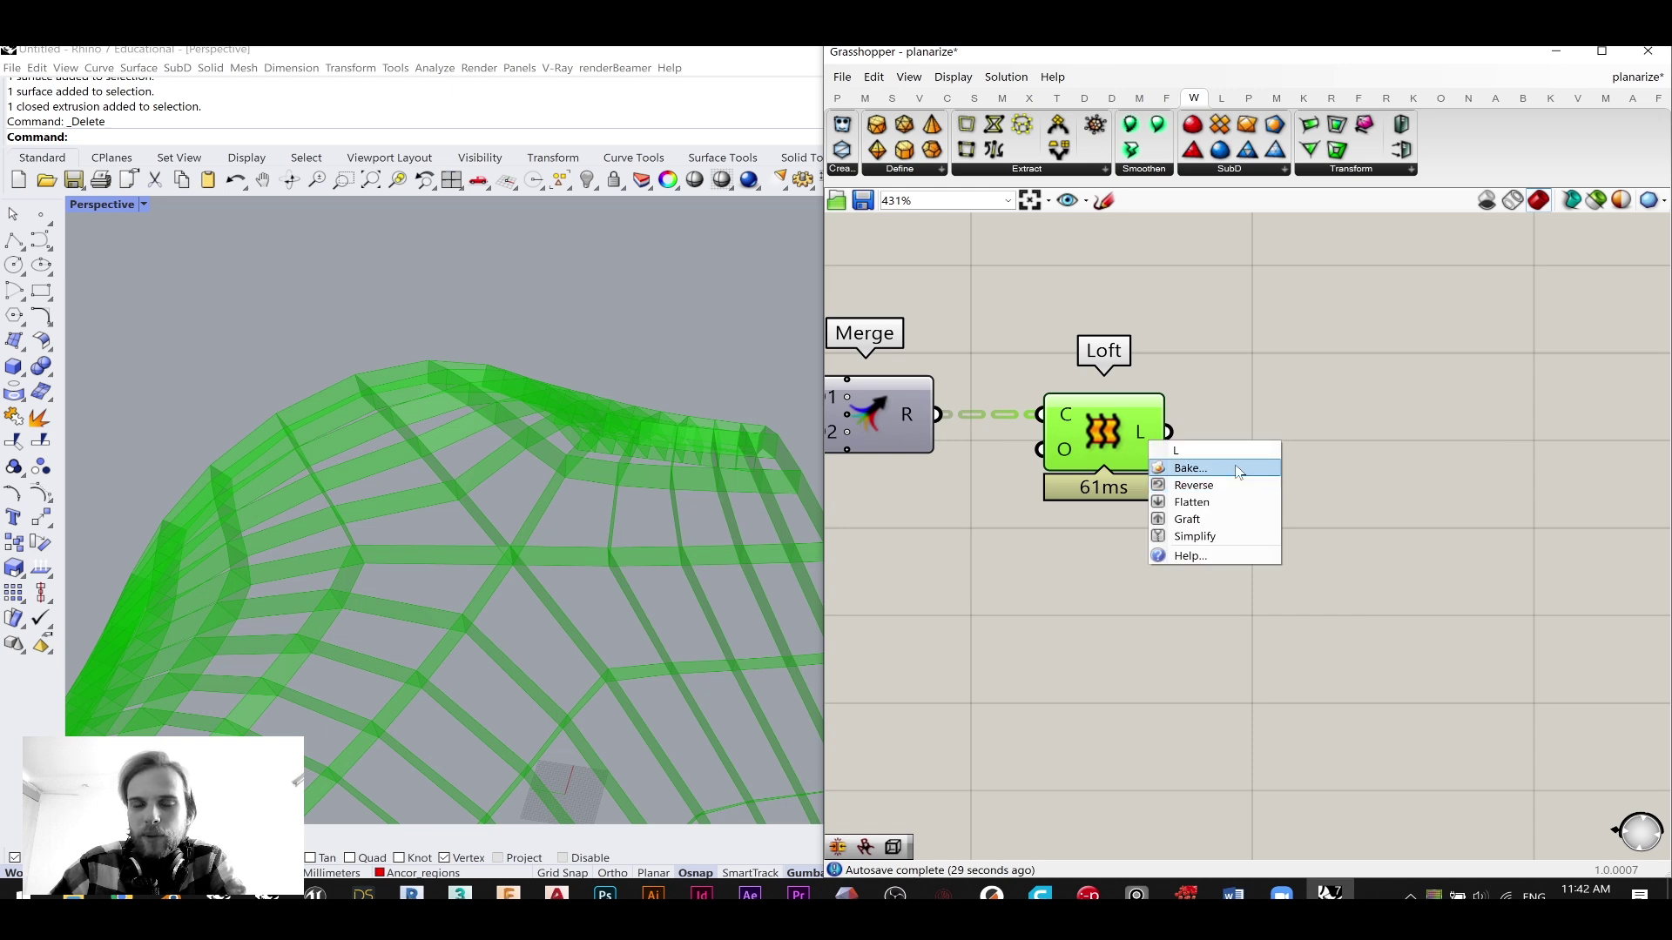
pyautogui.click(1191, 502)
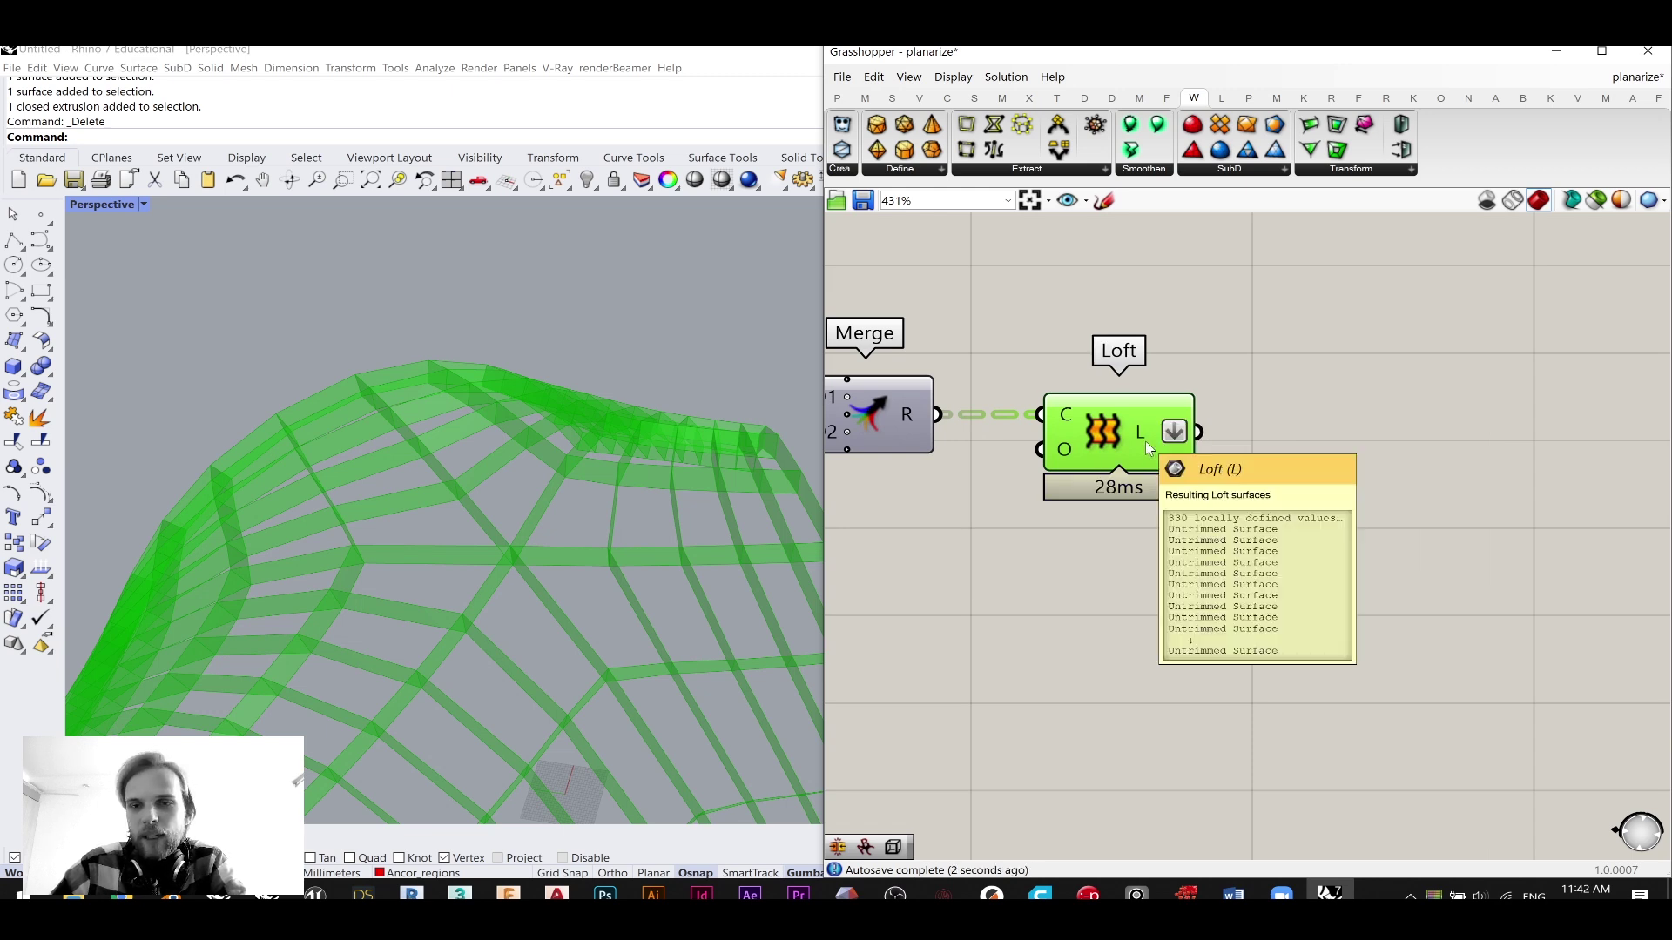
# - Add a Simple Mesh component and connect the flattened Loft output to its brep input
pyautogui.doubleClick(1370, 547)
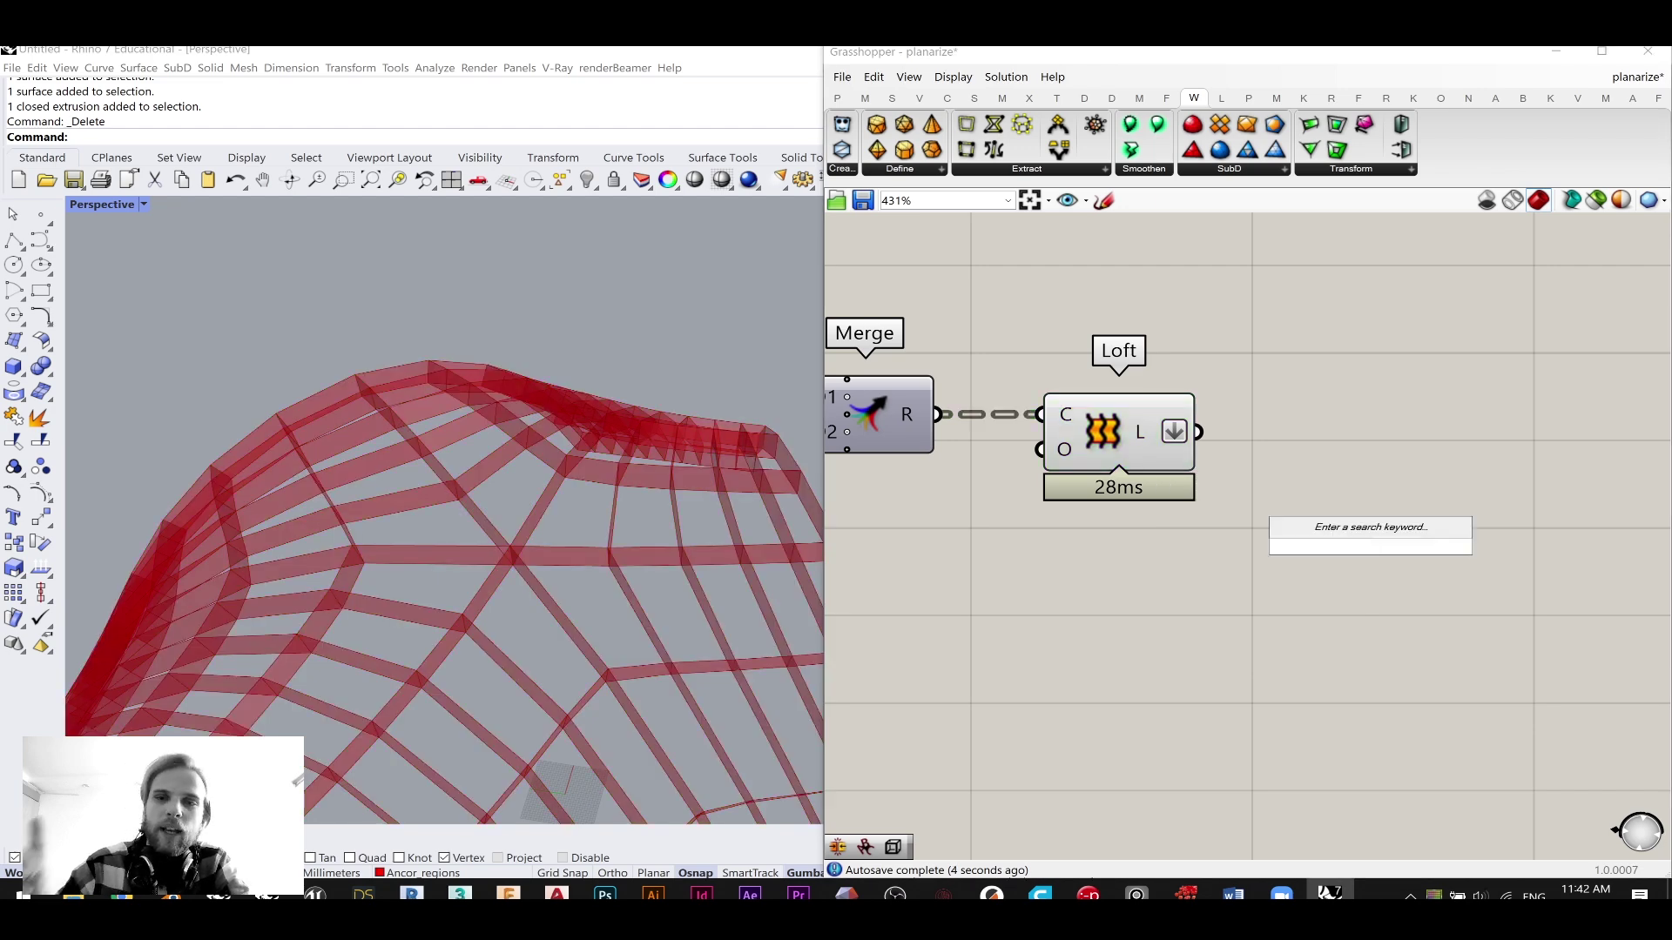
pyautogui.write('simple mesh')
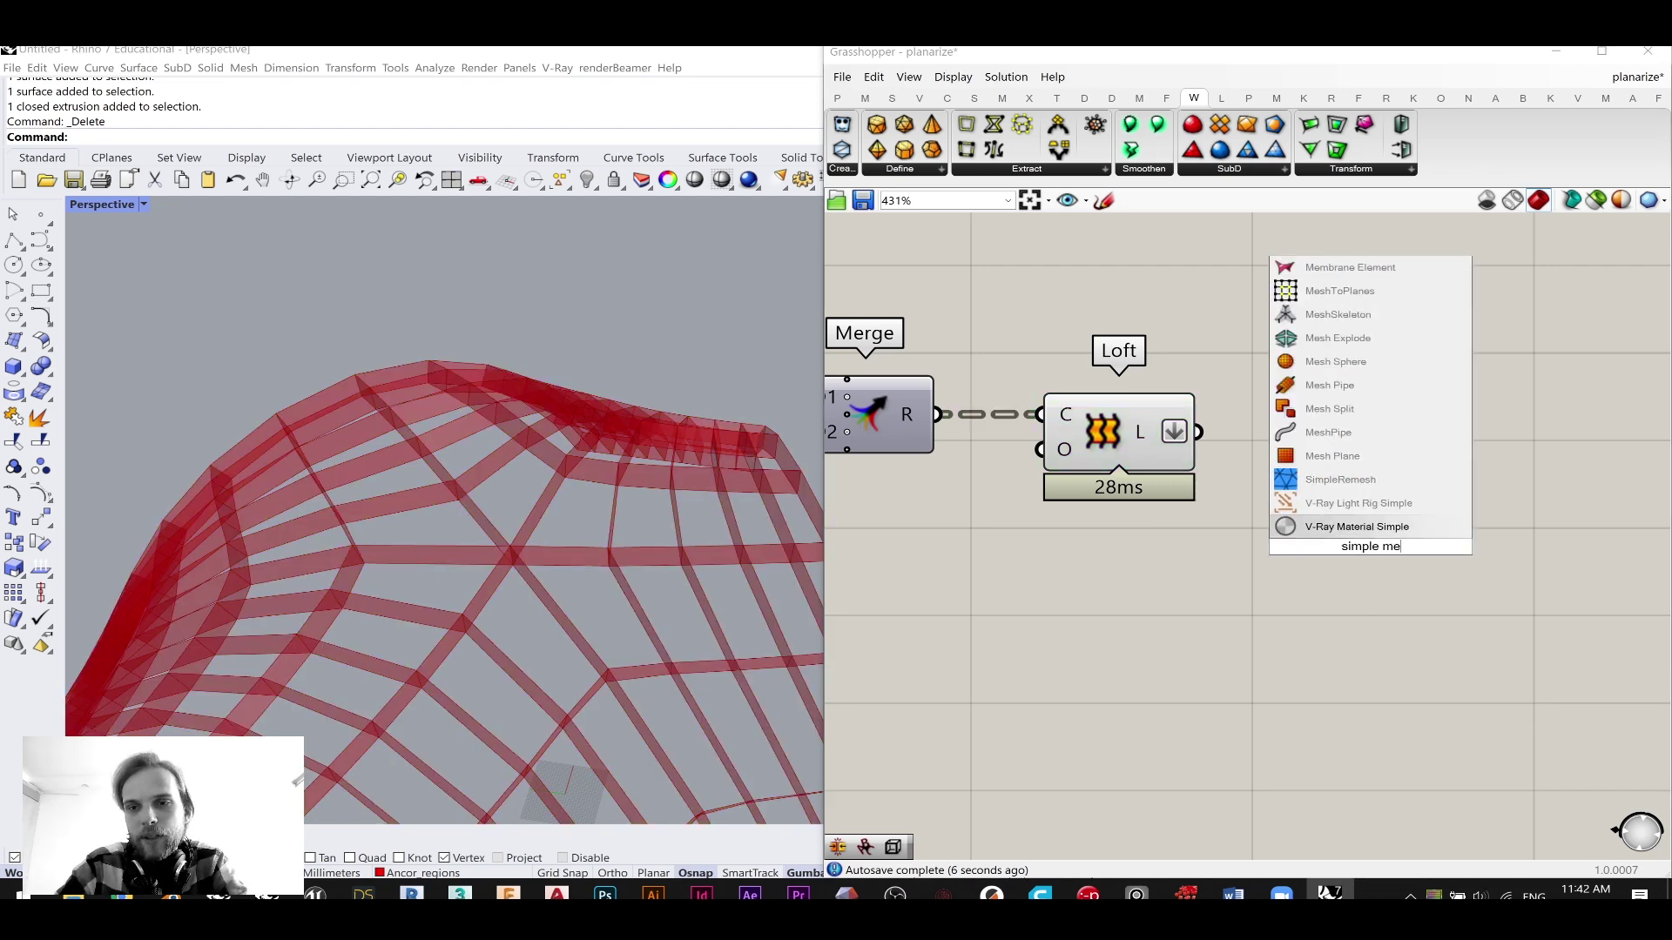
pyautogui.click(1334, 480)
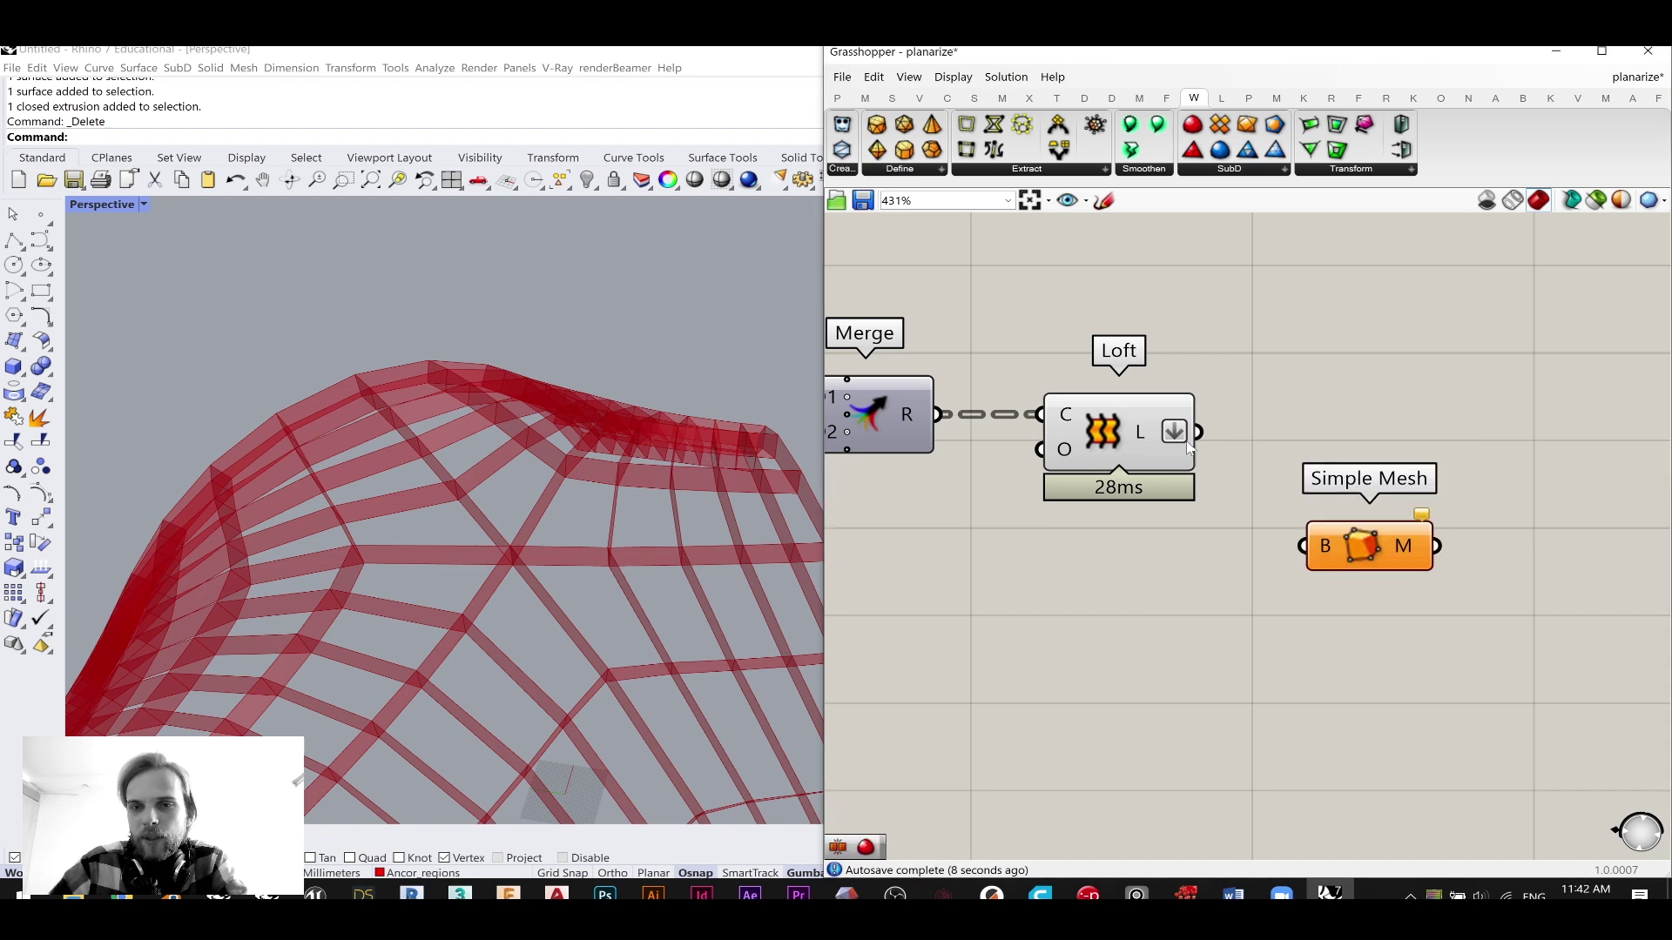
pyautogui.moveTo(1349, 565); pyautogui.dragTo(1310, 461)
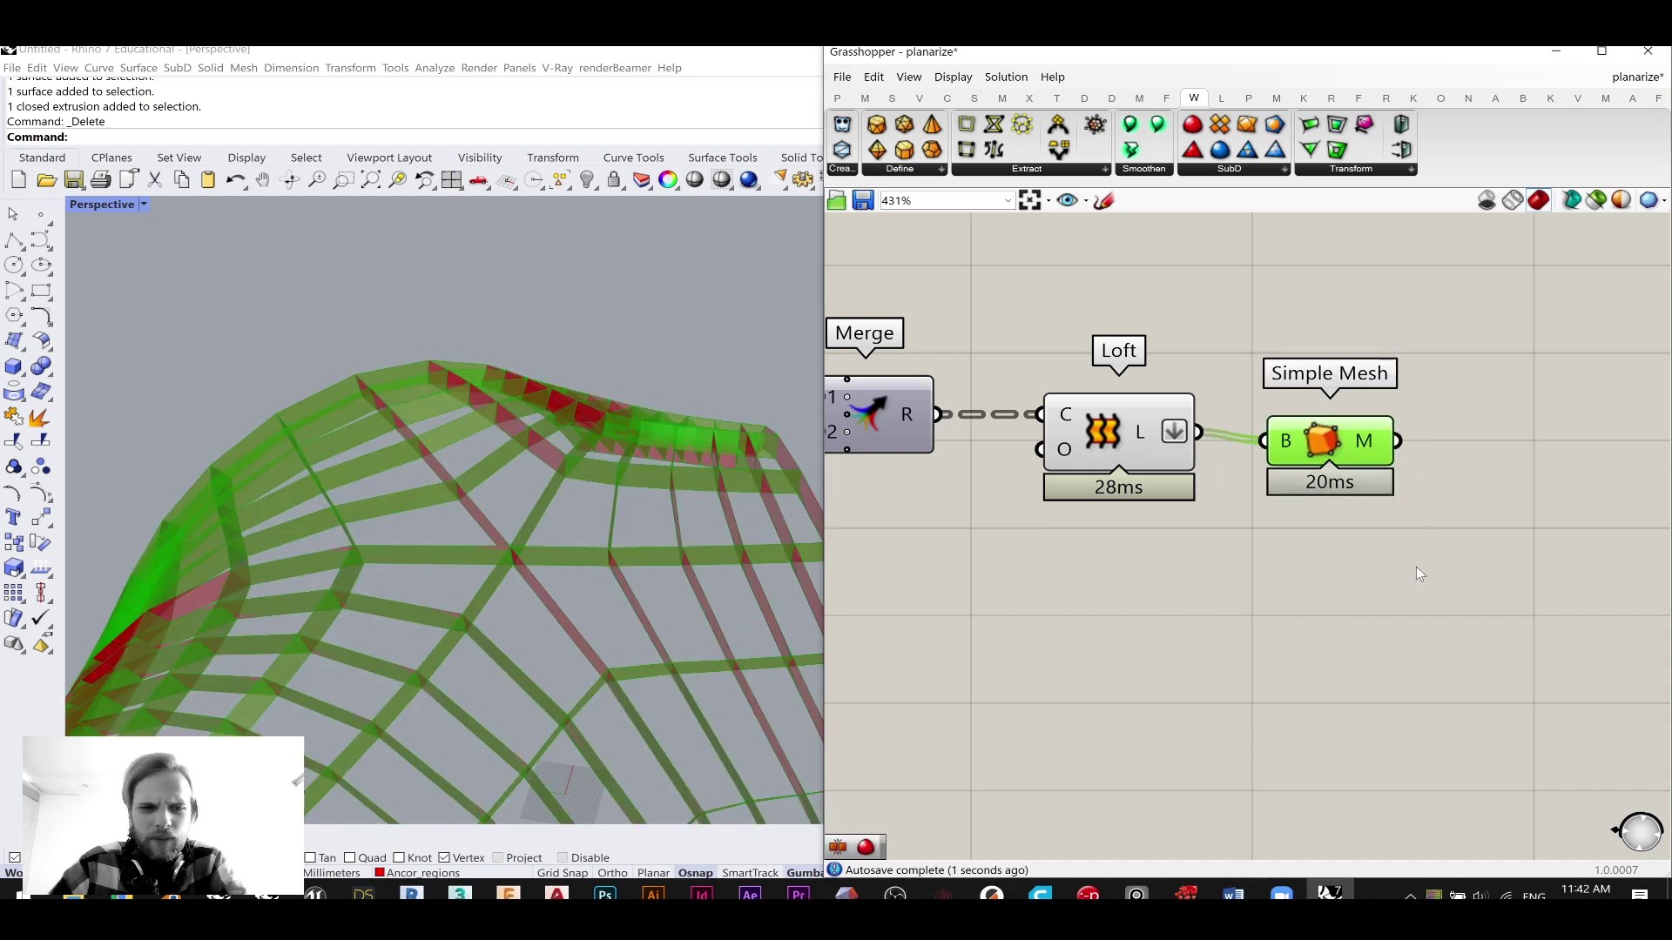
pyautogui.click(1345, 572)
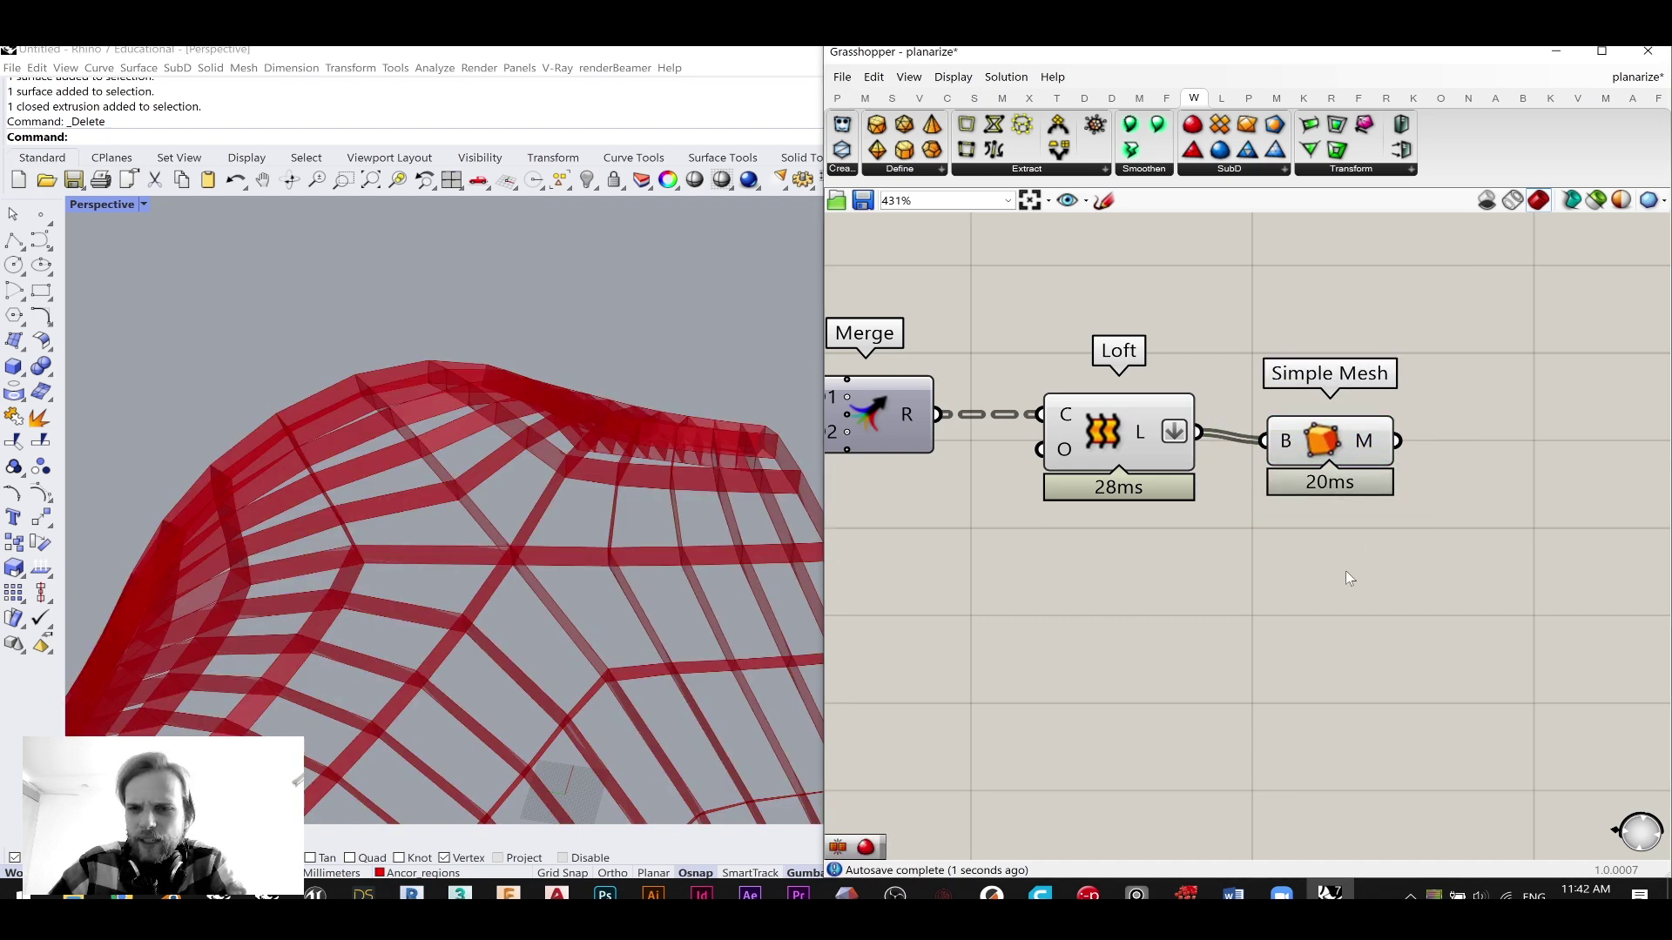
pyautogui.click(1330, 448)
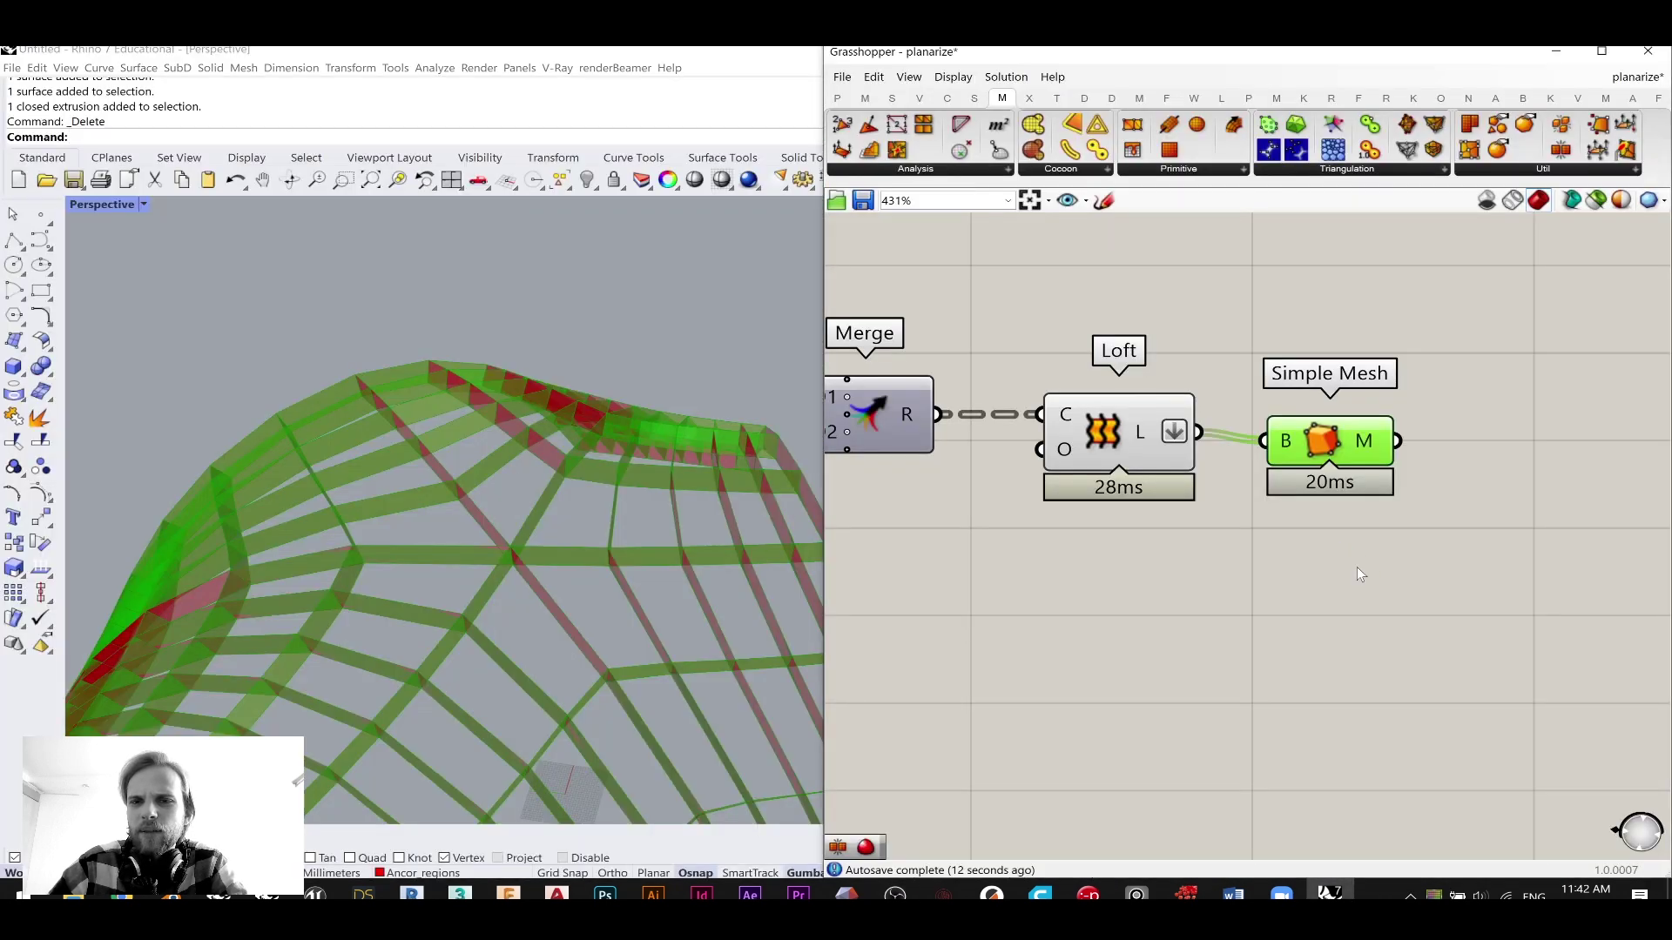
# - Hide the Loft component's preview and line up Simple Mesh beside it so only the meshed strips are shown
pyautogui.click(1356, 567)
pyautogui.moveTo(1307, 441); pyautogui.dragTo(1360, 433)
pyautogui.click(1123, 422)
pyautogui.click(1393, 428)
pyautogui.moveTo(1291, 601); pyautogui.dragTo(1050, 370)
pyautogui.middleClick(1088, 370)
pyautogui.click(1149, 312)
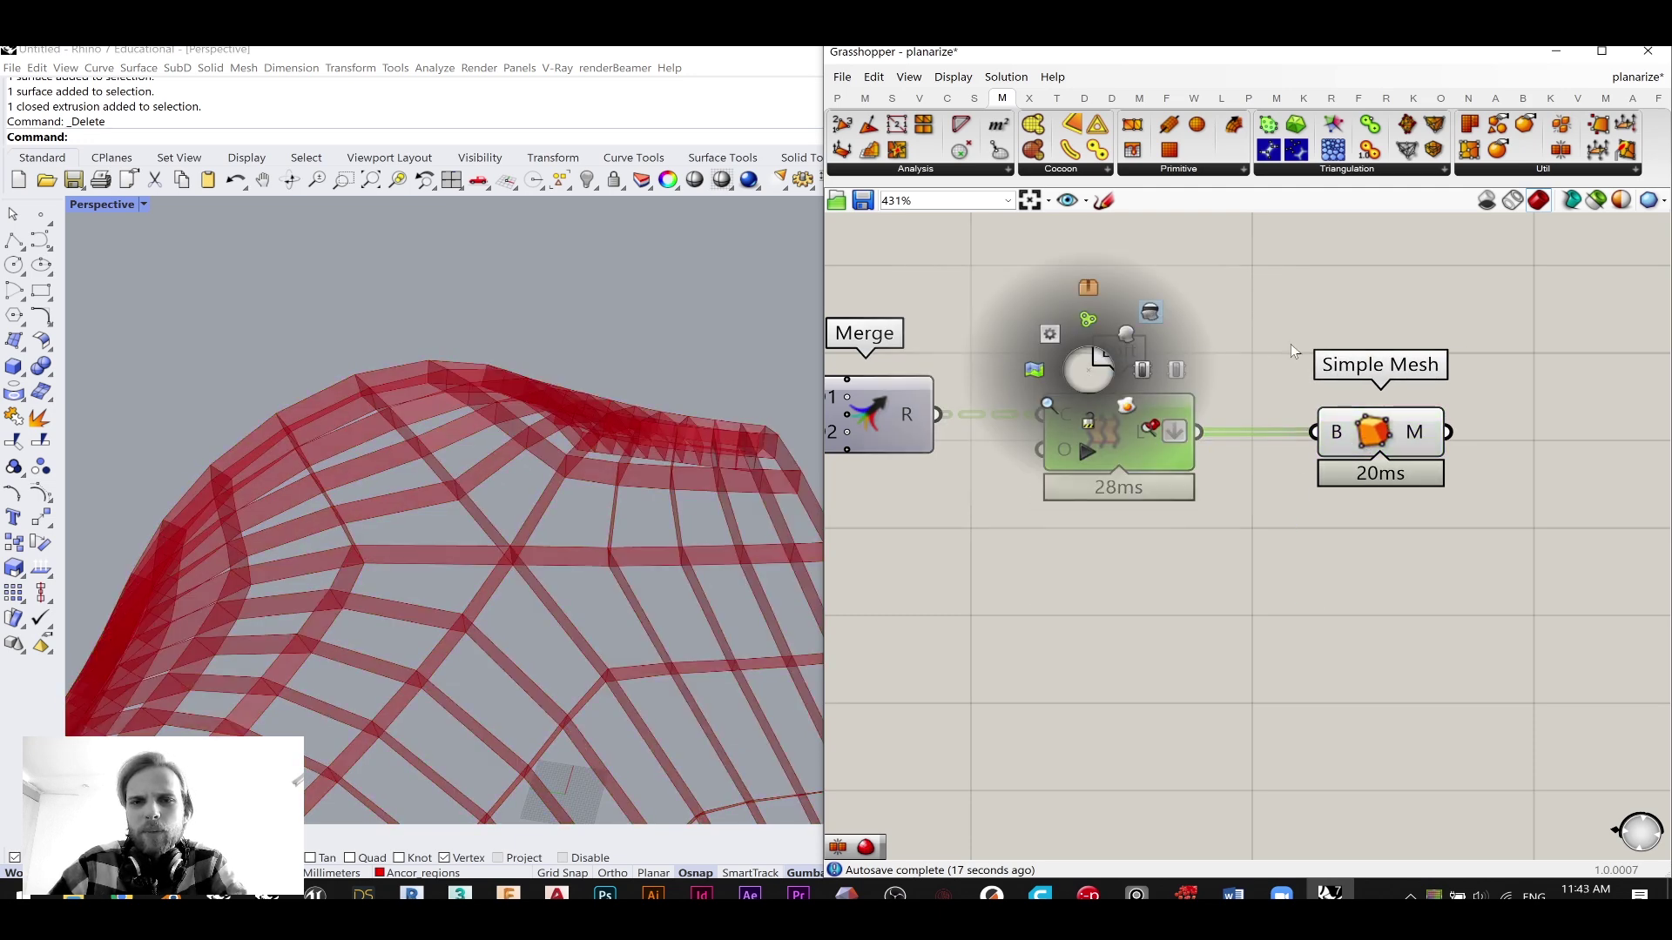
pyautogui.click(1258, 351)
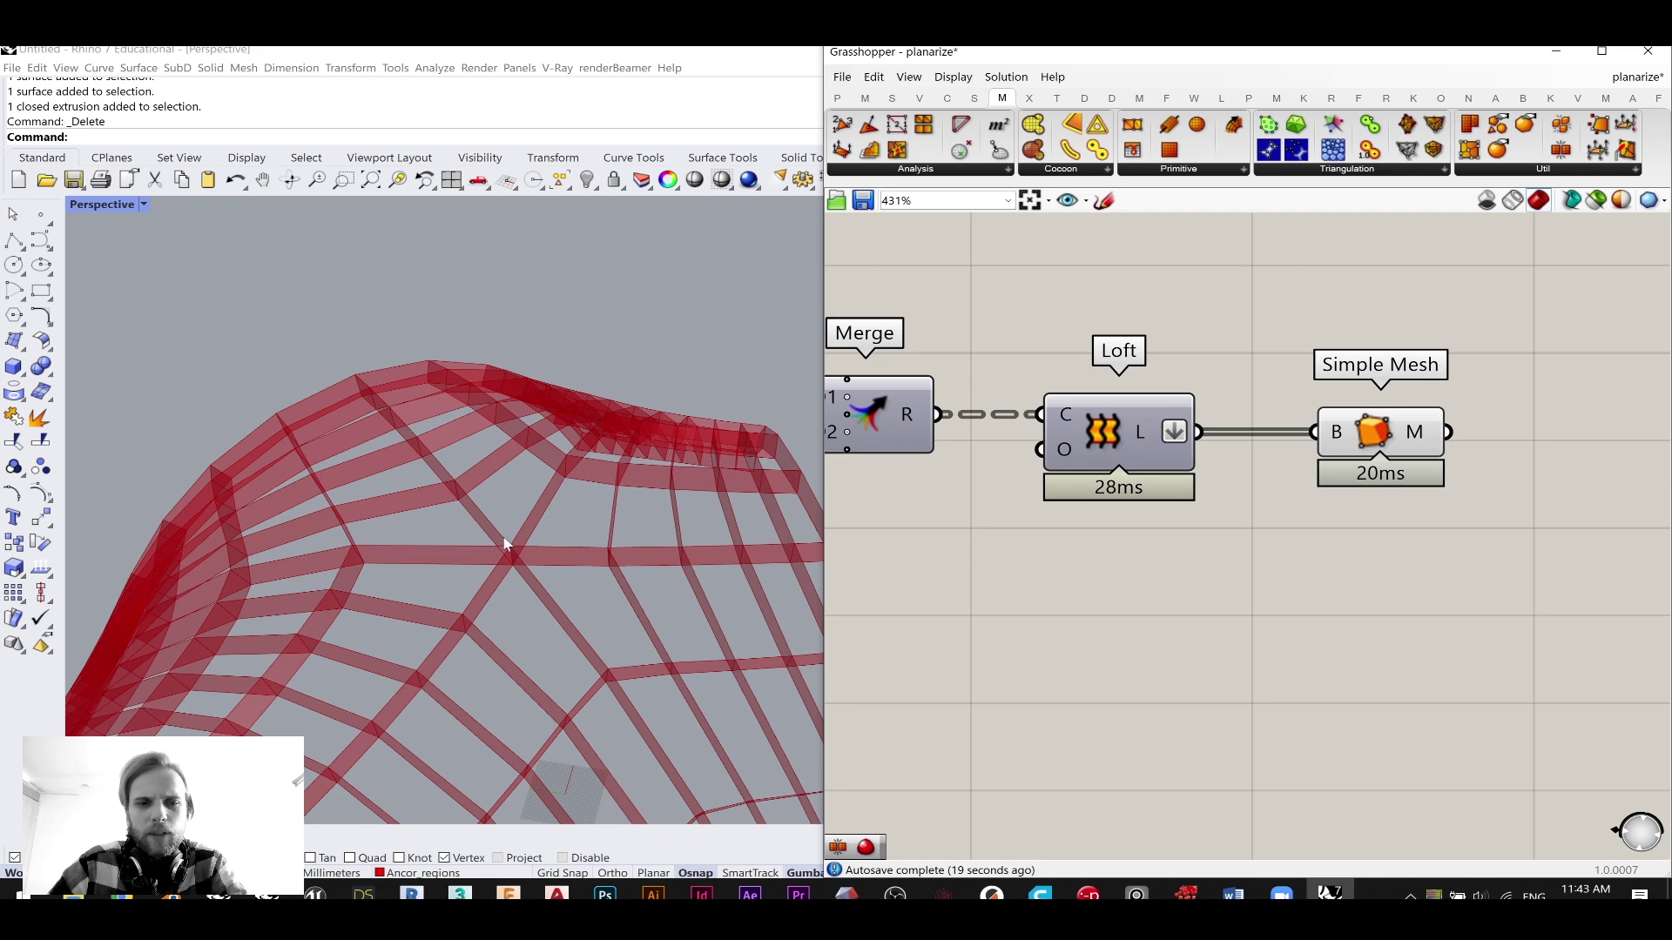
pyautogui.moveTo(1405, 457); pyautogui.dragTo(1366, 438)
pyautogui.click(1414, 510)
pyautogui.click(1452, 546)
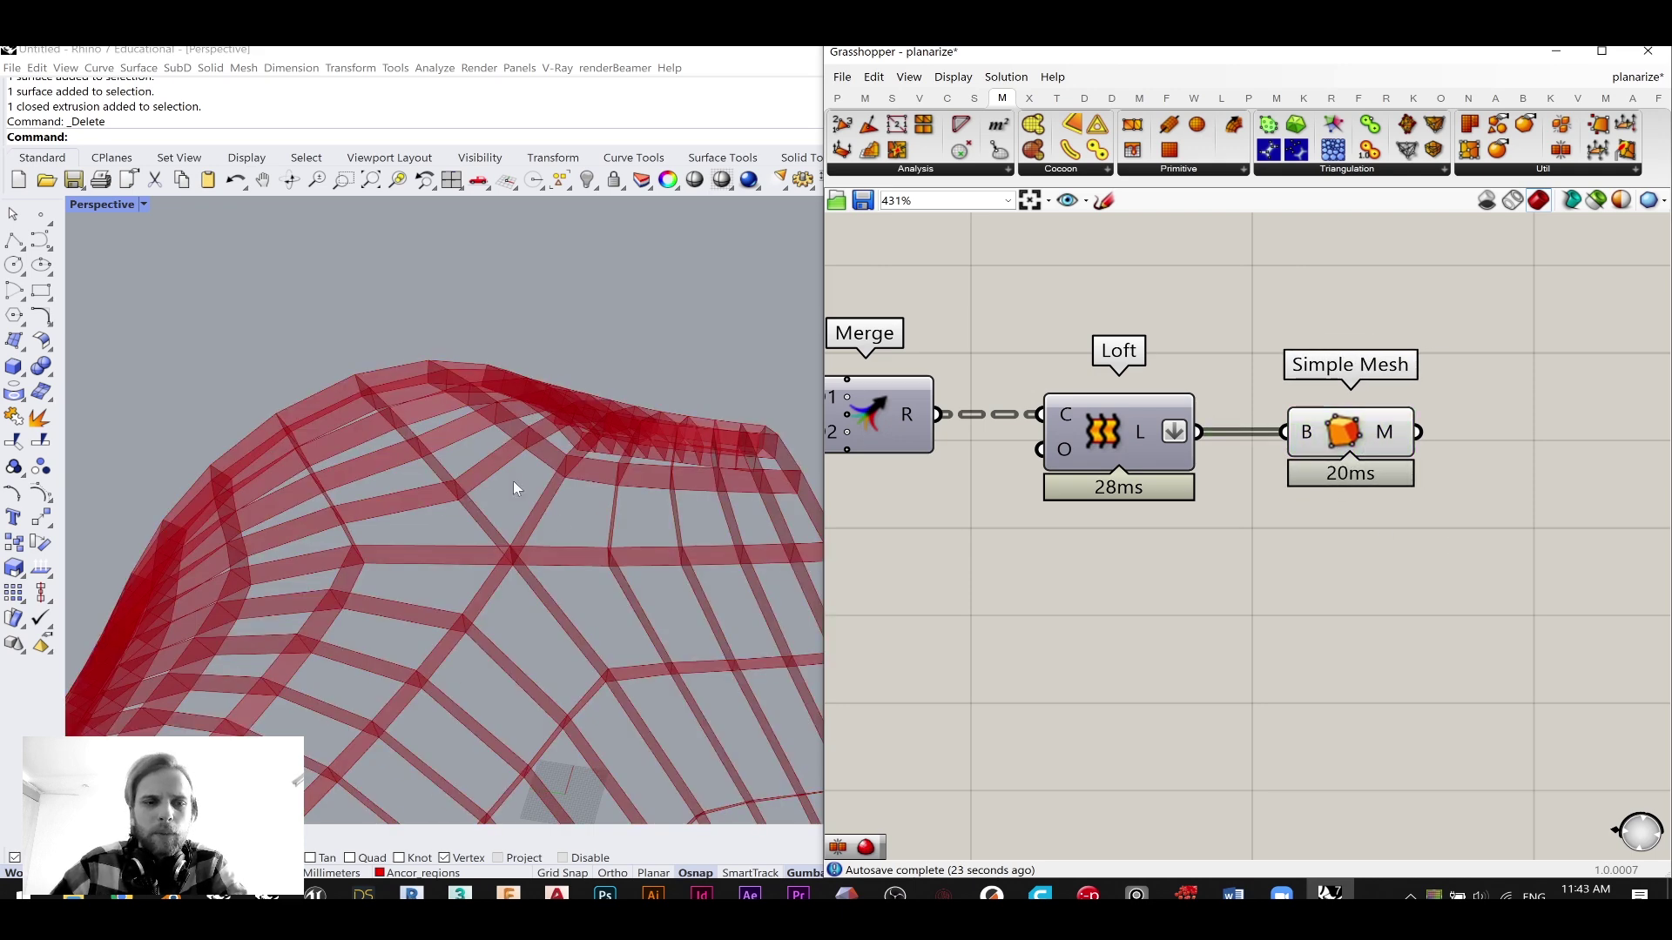
# - Examine the disabled reference definition for planarizing the sides, from the mesh joining and welding through to the solver goals
pyautogui.scroll(-8, 531, 493)
pyautogui.scroll(5, 590, 514)
pyautogui.moveTo(591, 514); pyautogui.dragTo(571, 509, button='right')
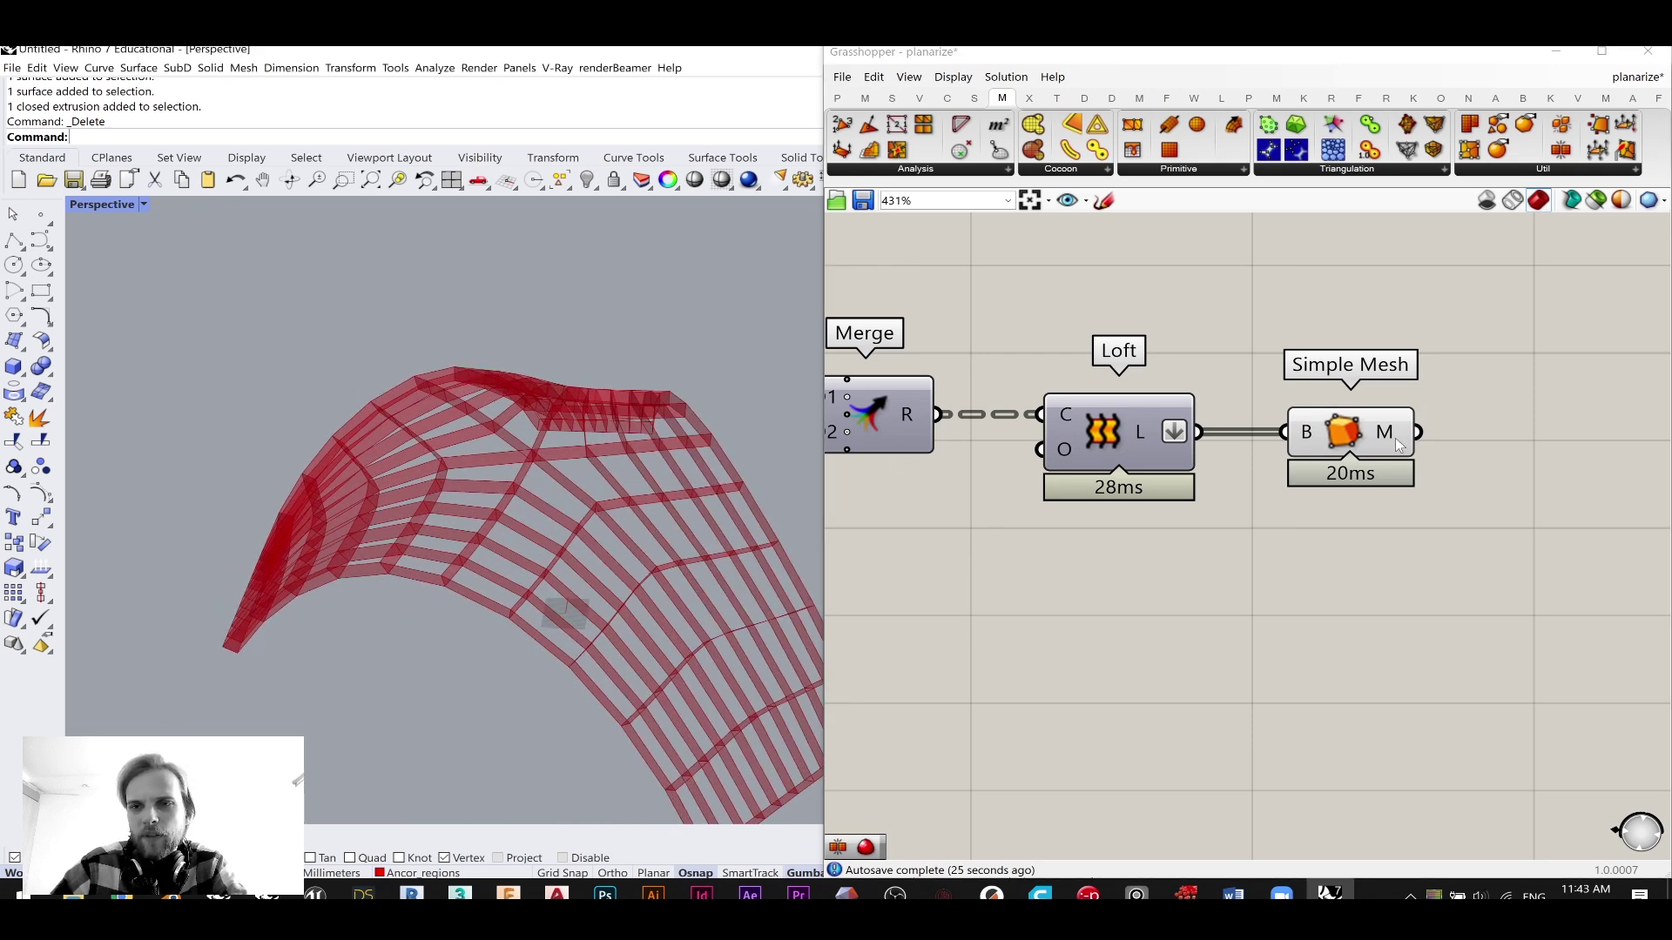
pyautogui.moveTo(1549, 540); pyautogui.dragTo(1383, 546, button='right')
pyautogui.doubleClick(1383, 540)
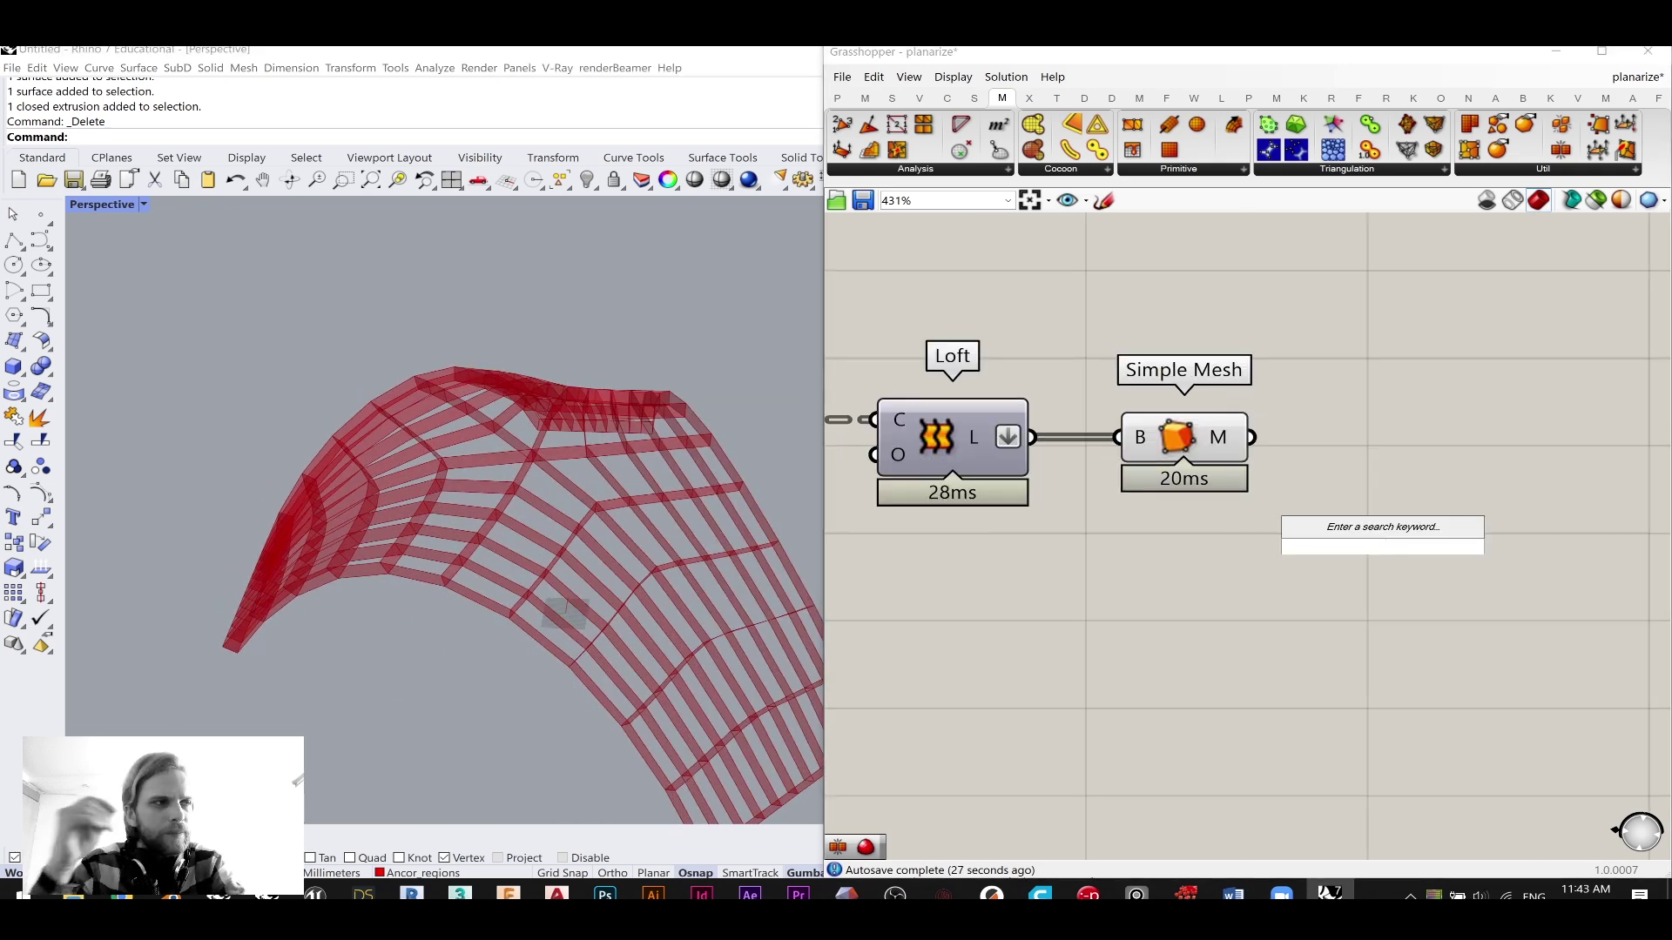
pyautogui.scroll(-10, 1372, 456)
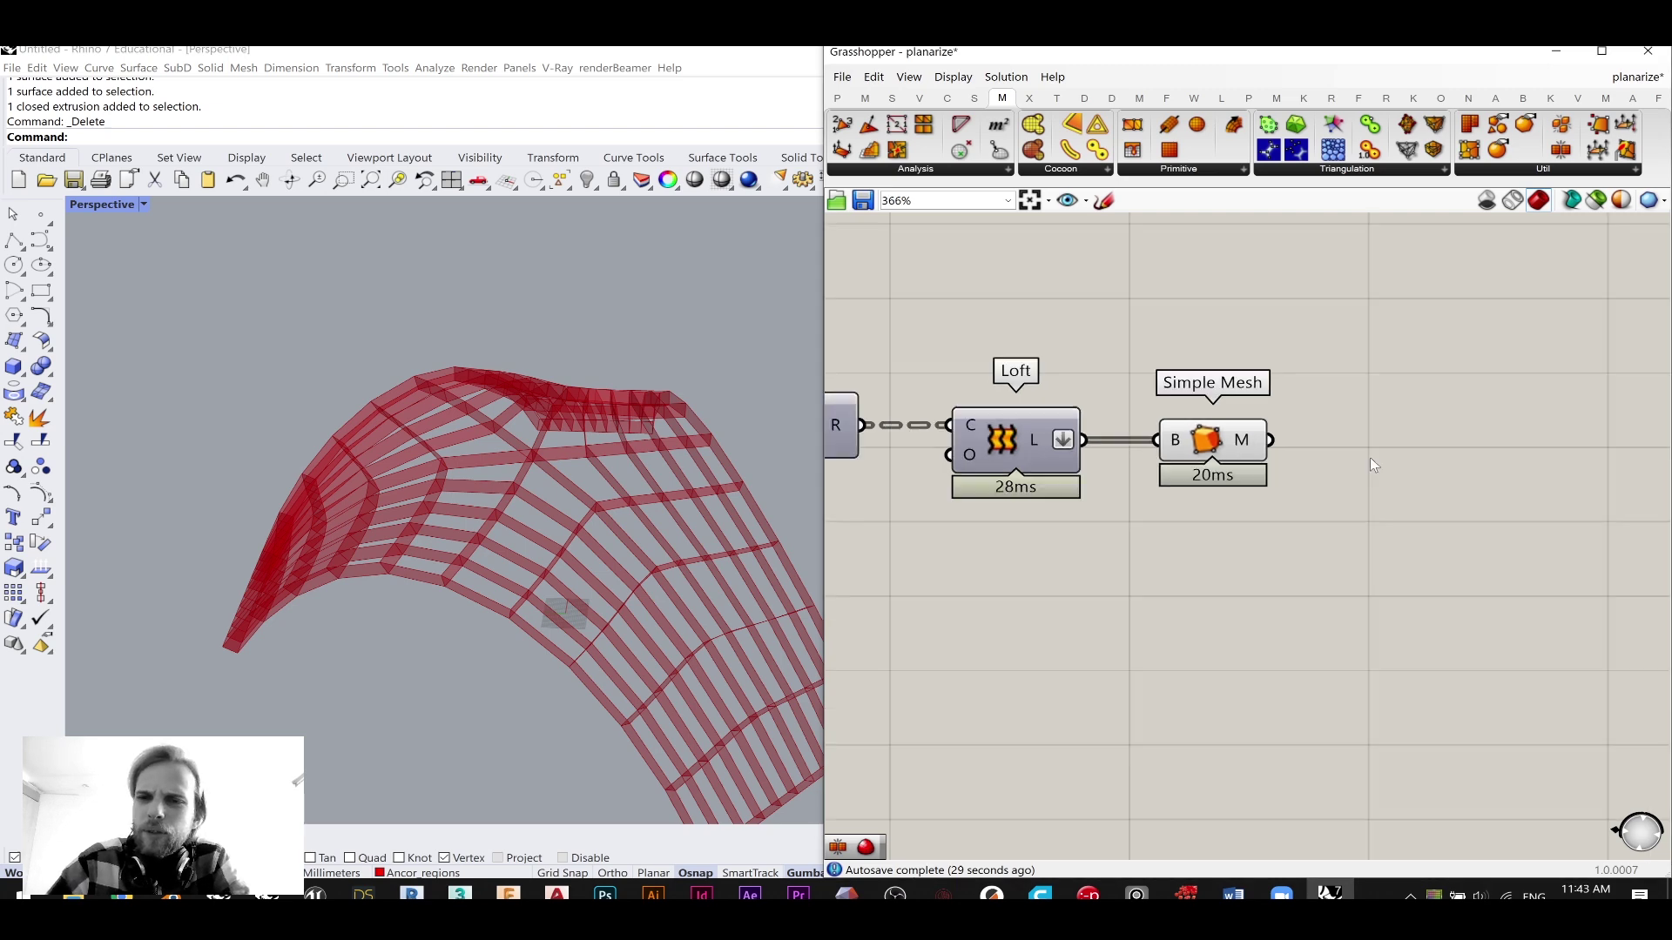
pyautogui.scroll(5, 1158, 418)
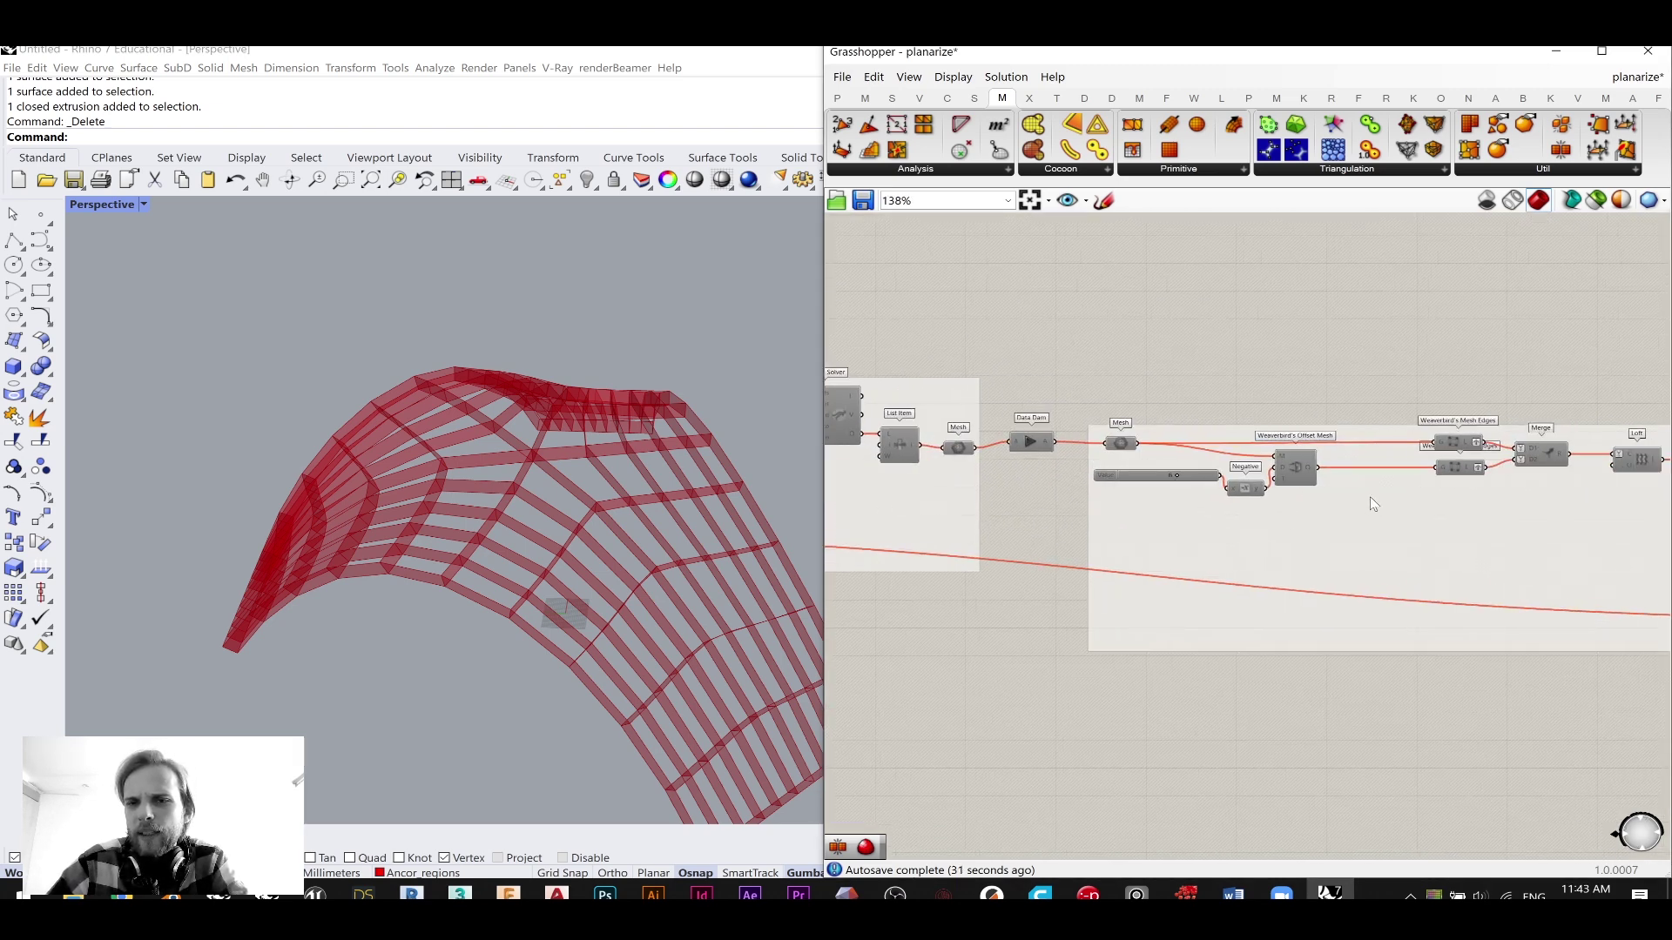
pyautogui.moveTo(1511, 541); pyautogui.dragTo(1239, 545, button='right')
pyautogui.scroll(2, 1530, 467)
pyautogui.moveTo(1533, 472); pyautogui.dragTo(1344, 485, button='right')
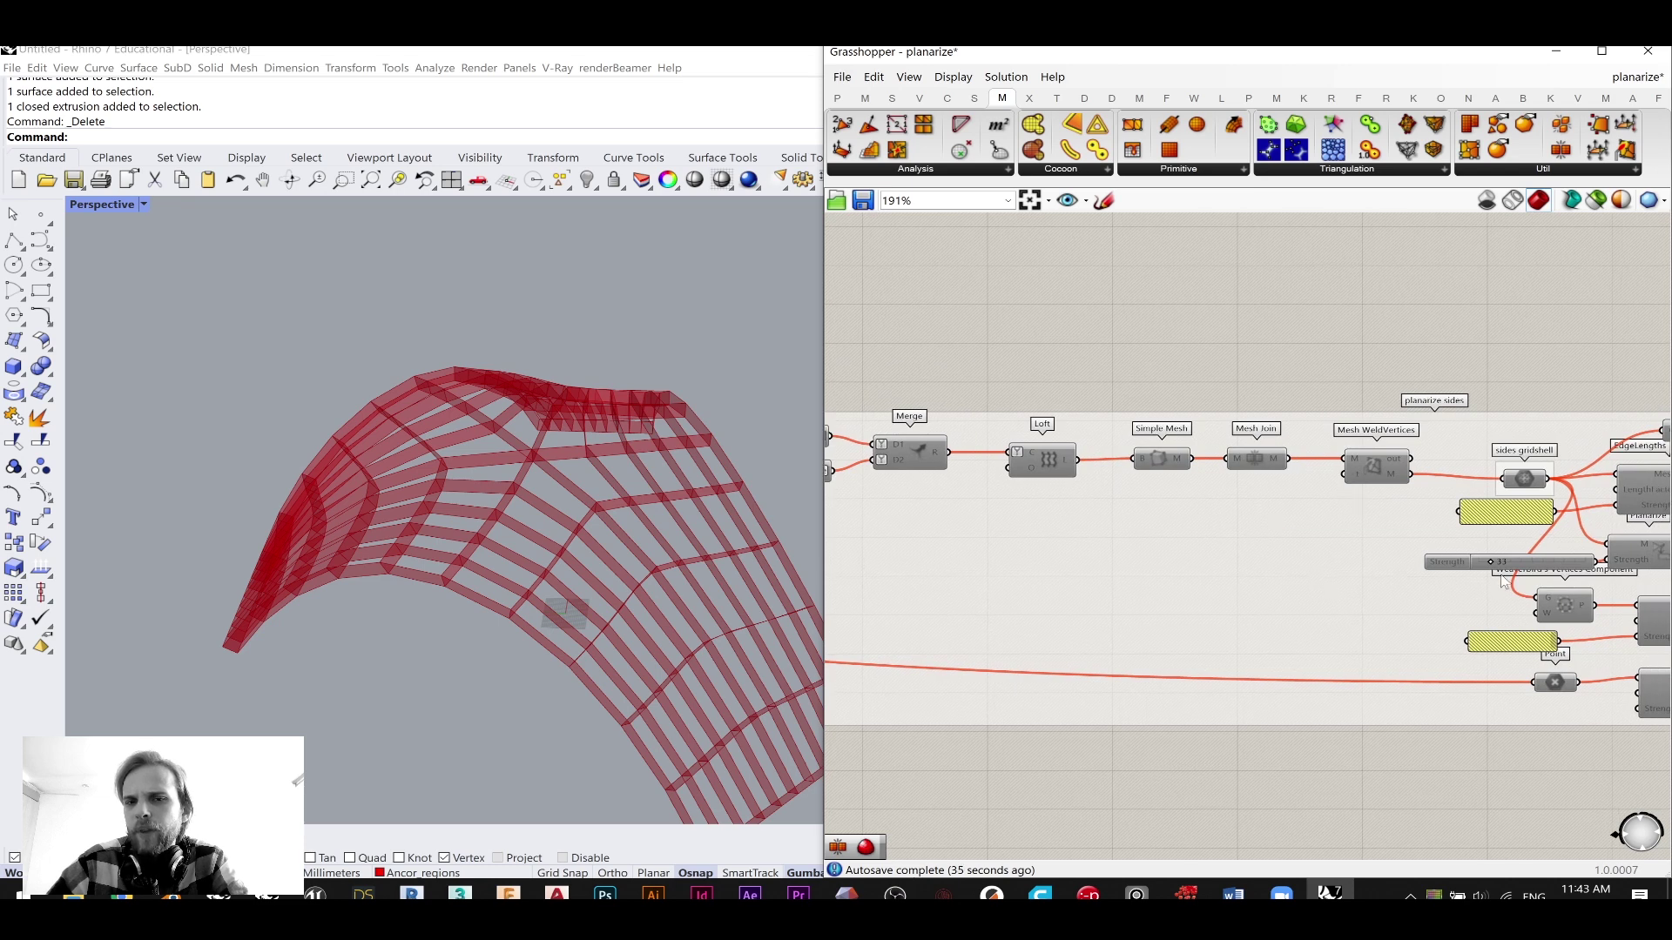
pyautogui.moveTo(1261, 397); pyautogui.dragTo(1029, 390, button='right')
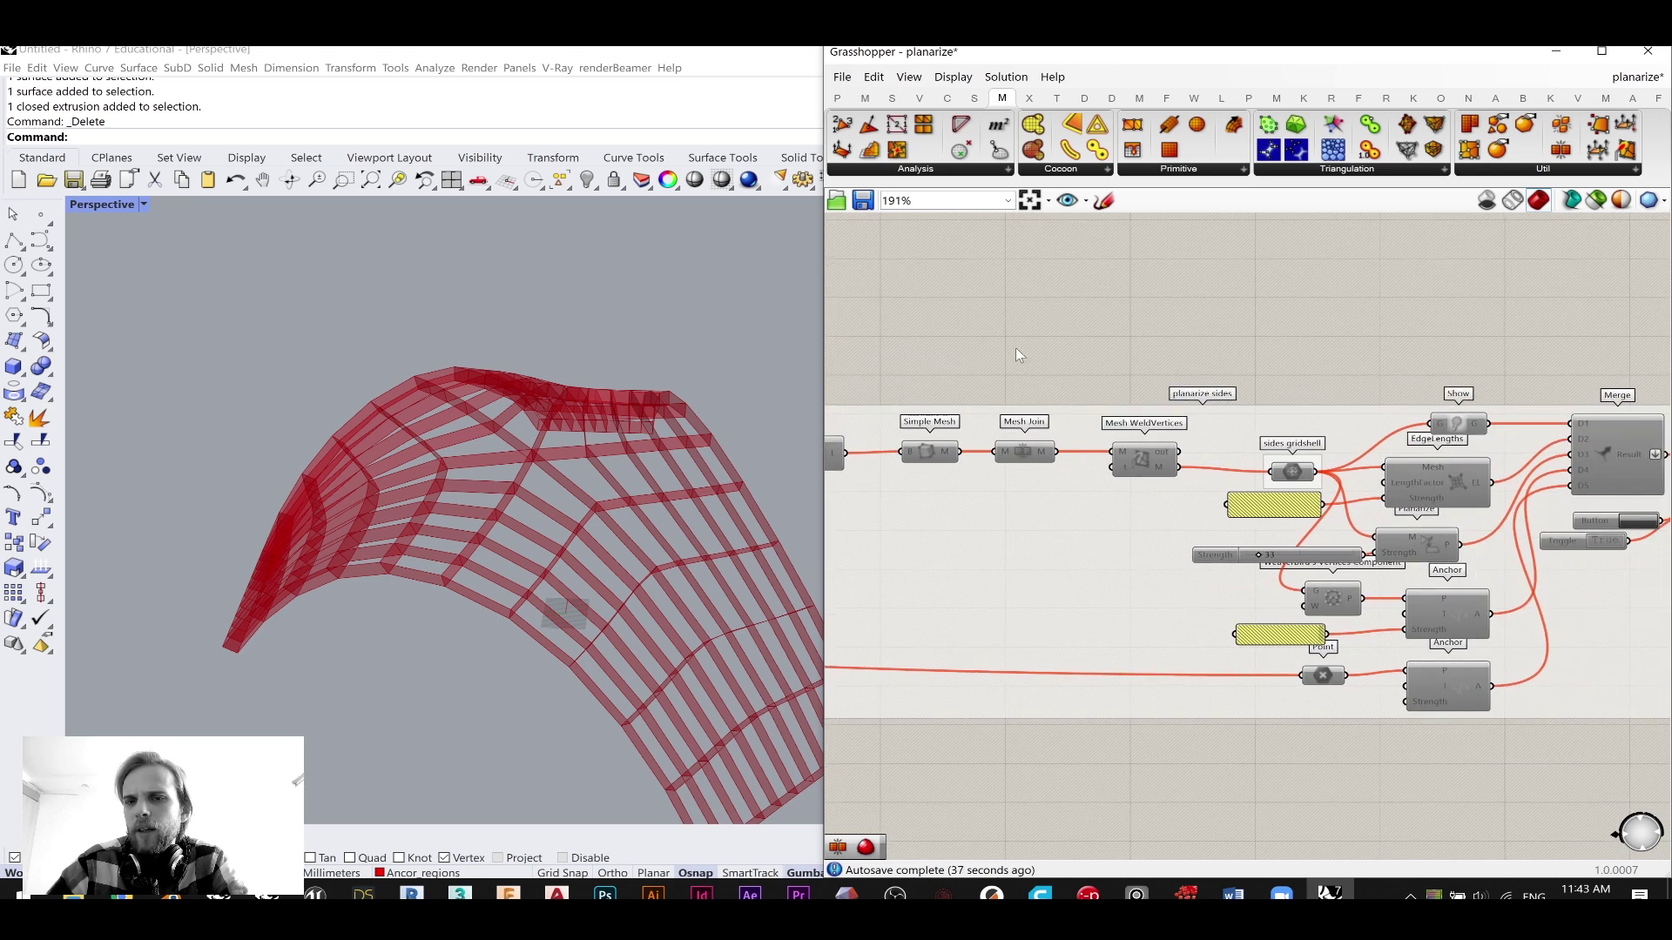
pyautogui.moveTo(1072, 410); pyautogui.dragTo(1212, 528)
pyautogui.scroll(-2, 1216, 352)
pyautogui.click(1211, 329)
pyautogui.moveTo(1354, 477); pyautogui.dragTo(1180, 449, button='right')
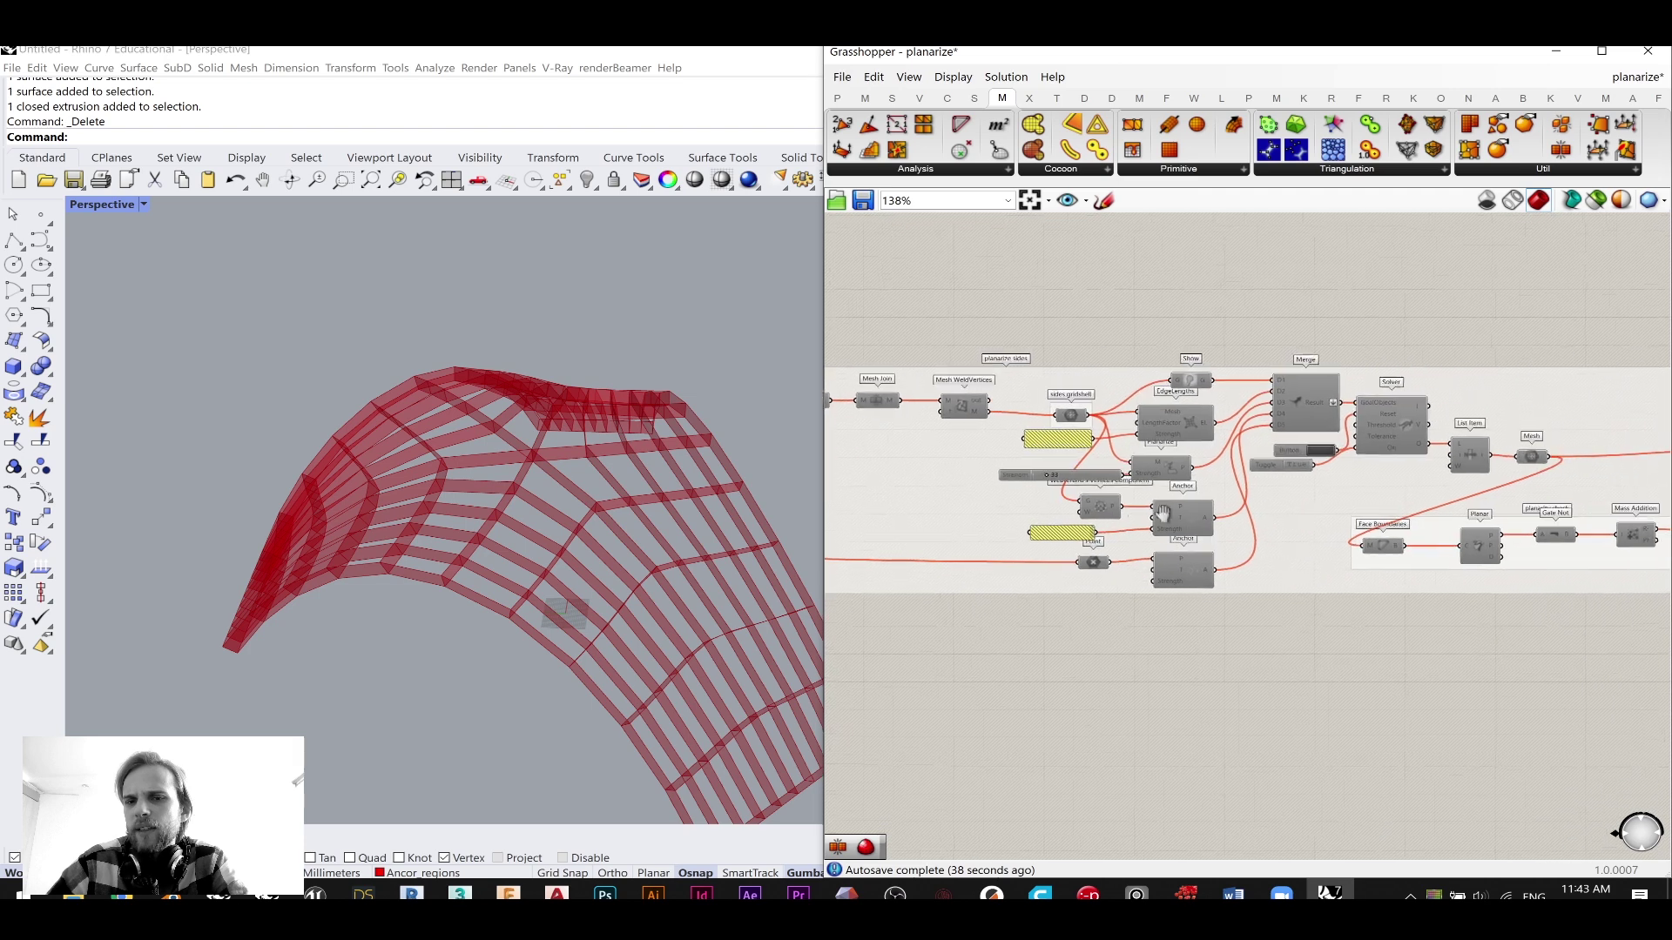
pyautogui.scroll(3, 1186, 442)
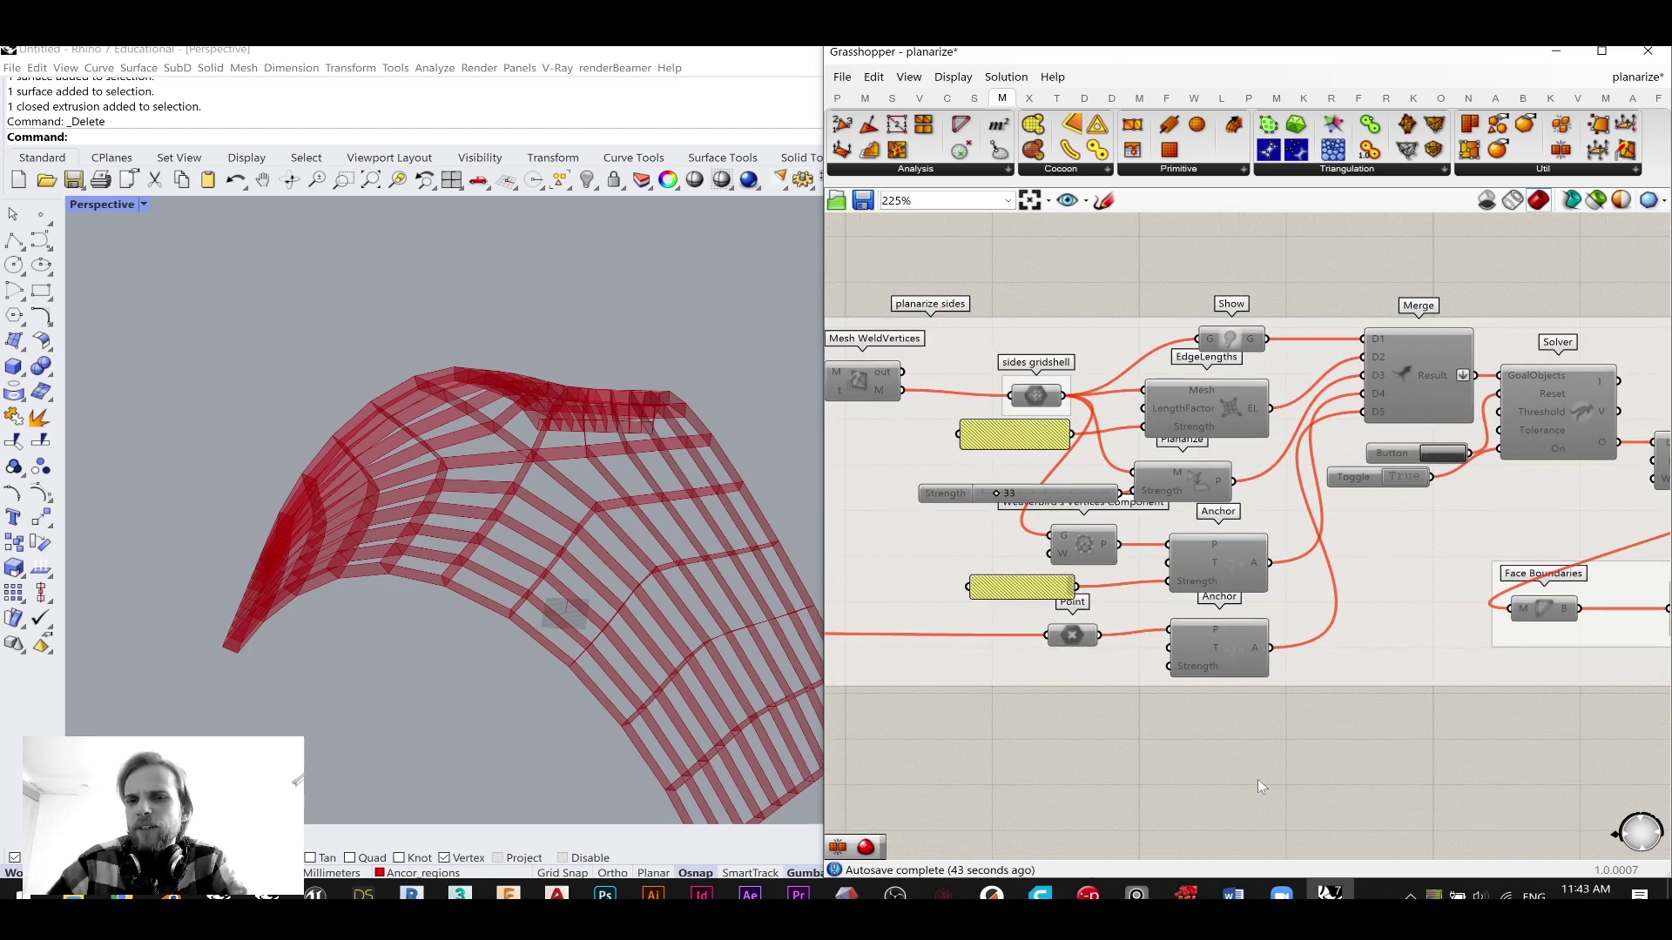
# - Enable the disabled panel that feeds the EdgeLengths goal in the reference definition
pyautogui.click(1032, 432)
pyautogui.middleClick(1033, 433)
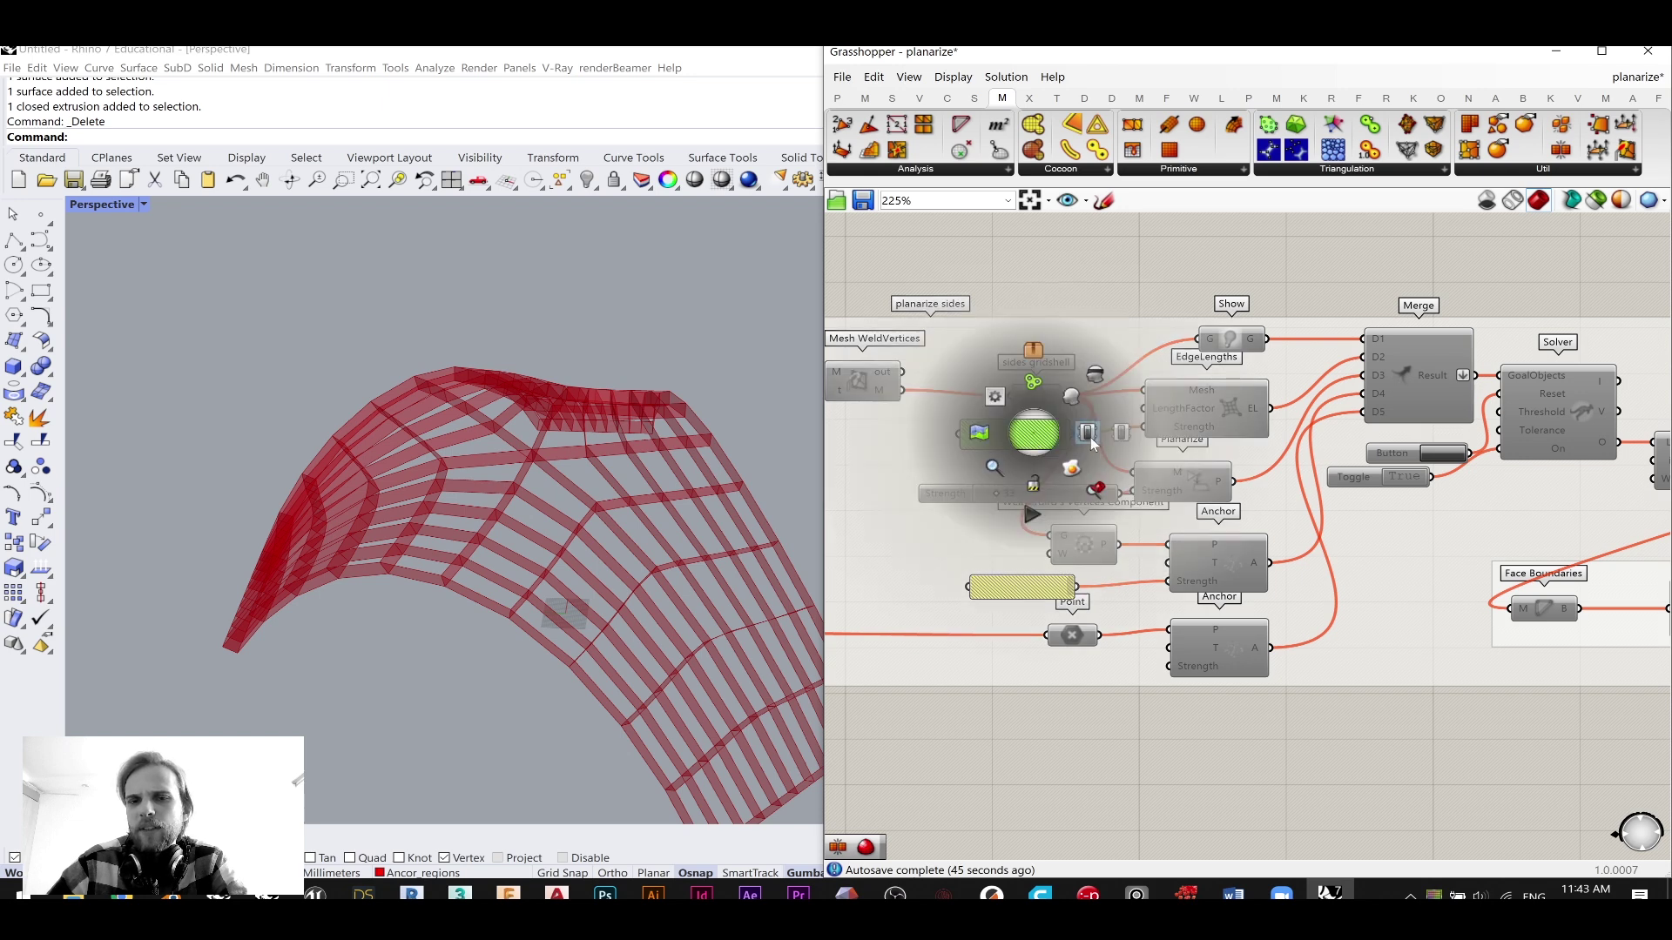
pyautogui.click(1090, 437)
pyautogui.click(963, 479)
# - Add a Combine&Clean component fed by Simple Mesh's output and locate it in the component library
pyautogui.scroll(-7, 1076, 598)
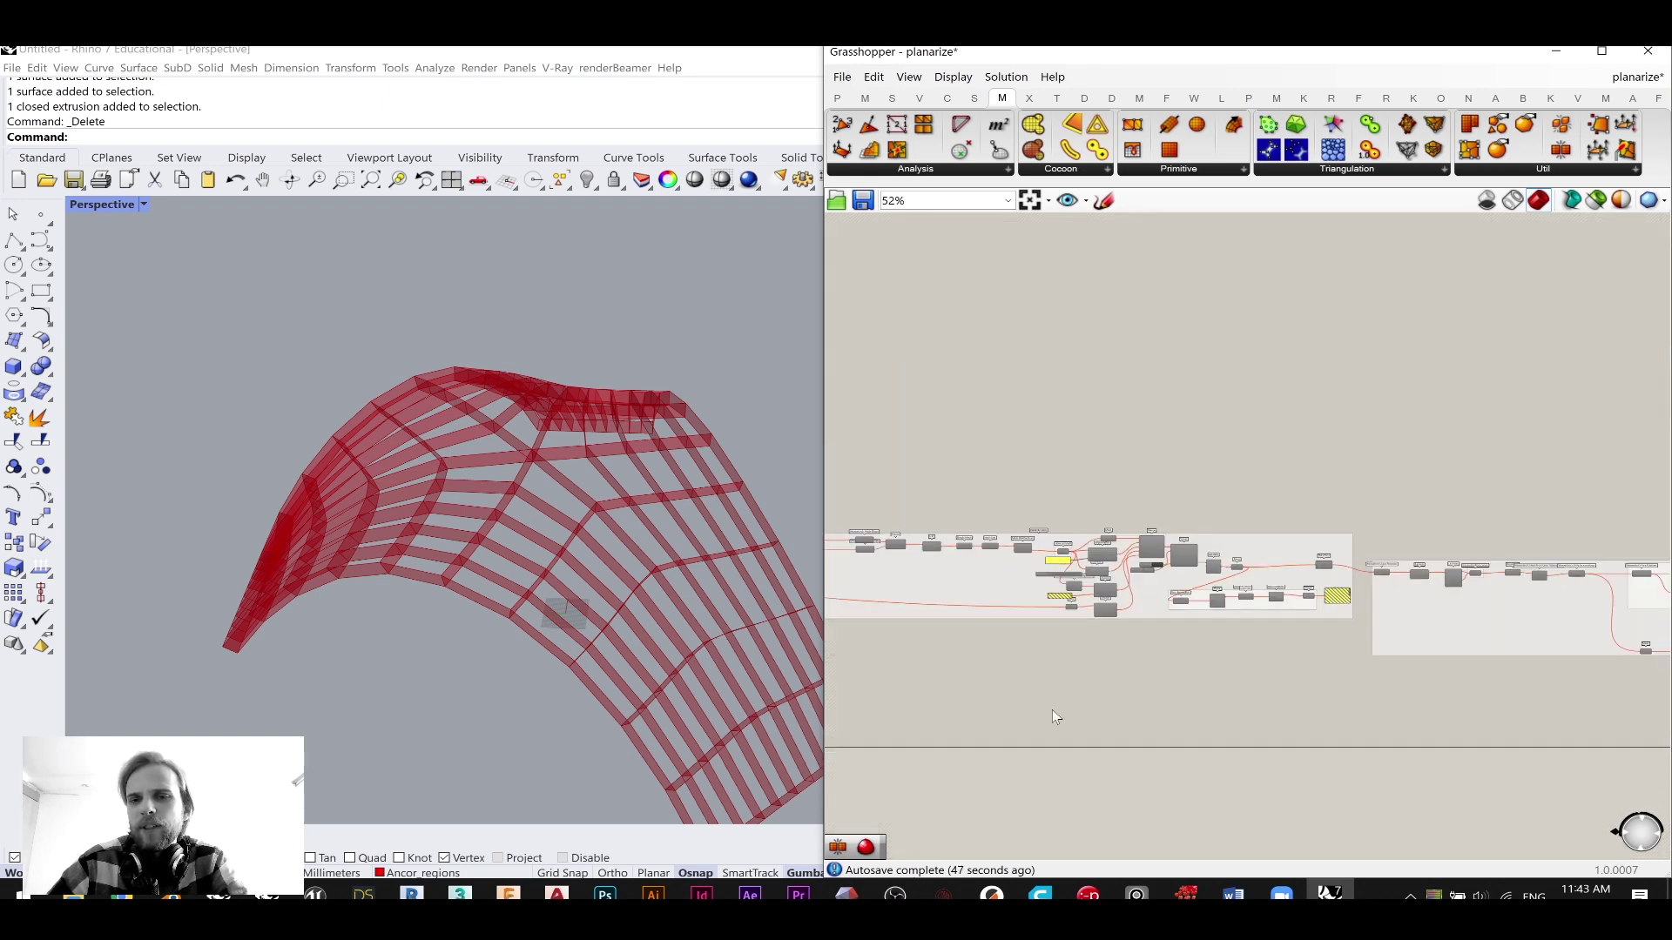
pyautogui.moveTo(1053, 708); pyautogui.dragTo(1371, 442, button='right')
pyautogui.scroll(7, 1075, 561)
pyautogui.moveTo(995, 548); pyautogui.dragTo(1069, 521, button='right')
pyautogui.click(1071, 526)
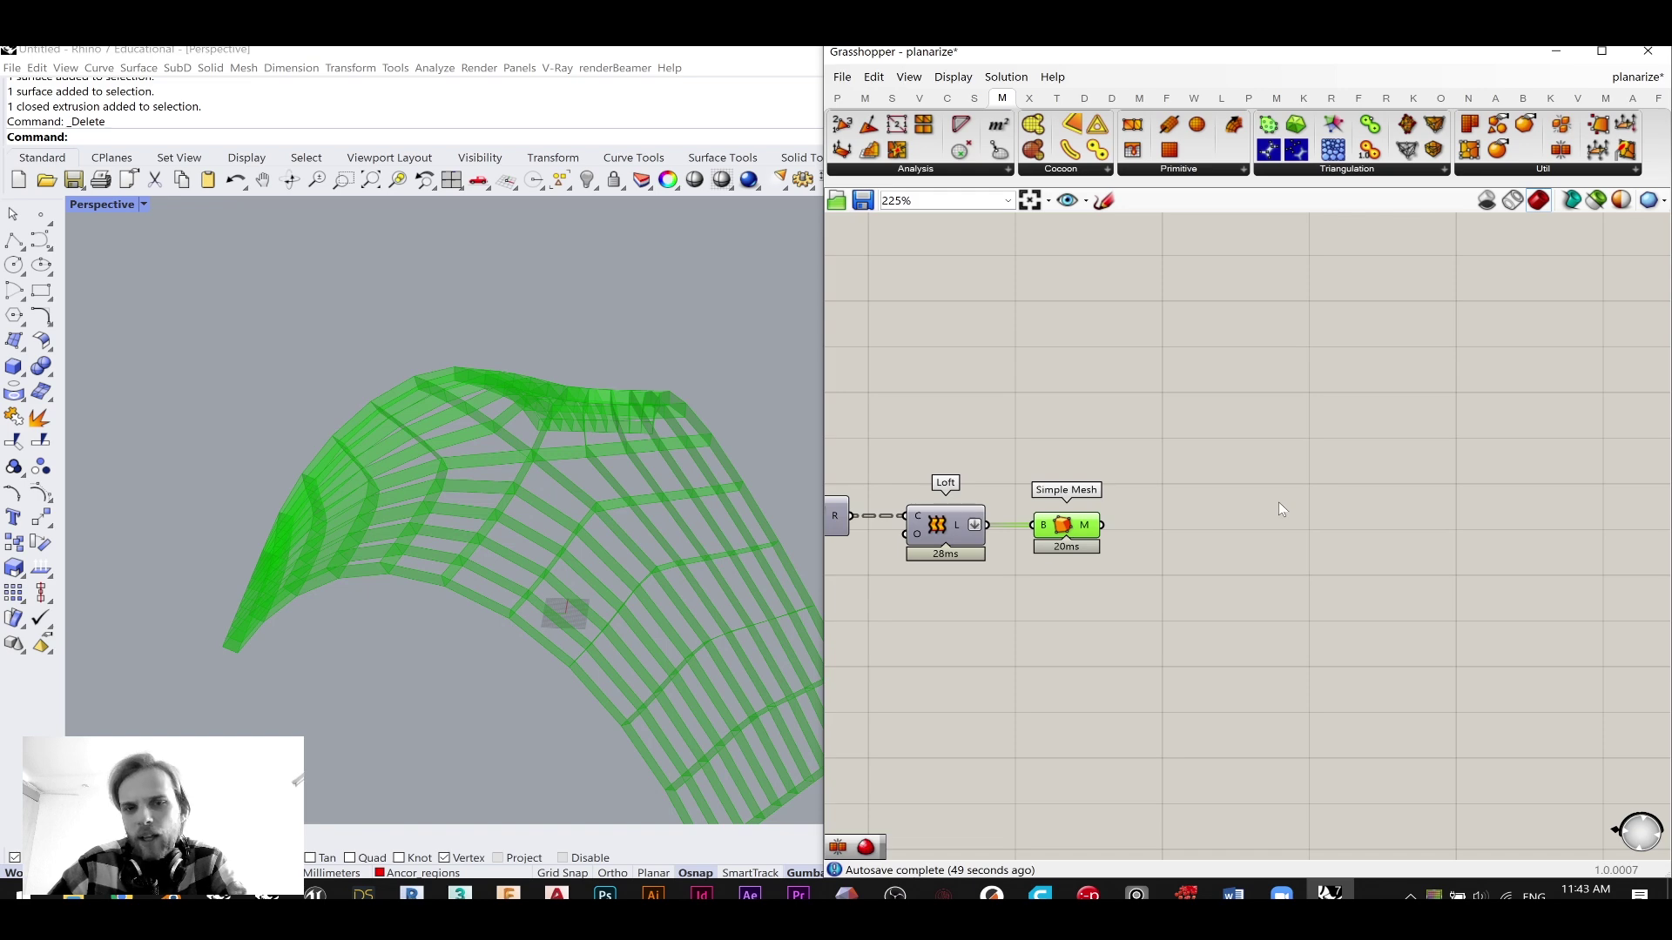
pyautogui.scroll(3, 1056, 540)
pyautogui.click(1069, 515)
pyautogui.moveTo(1069, 516); pyautogui.dragTo(1076, 519)
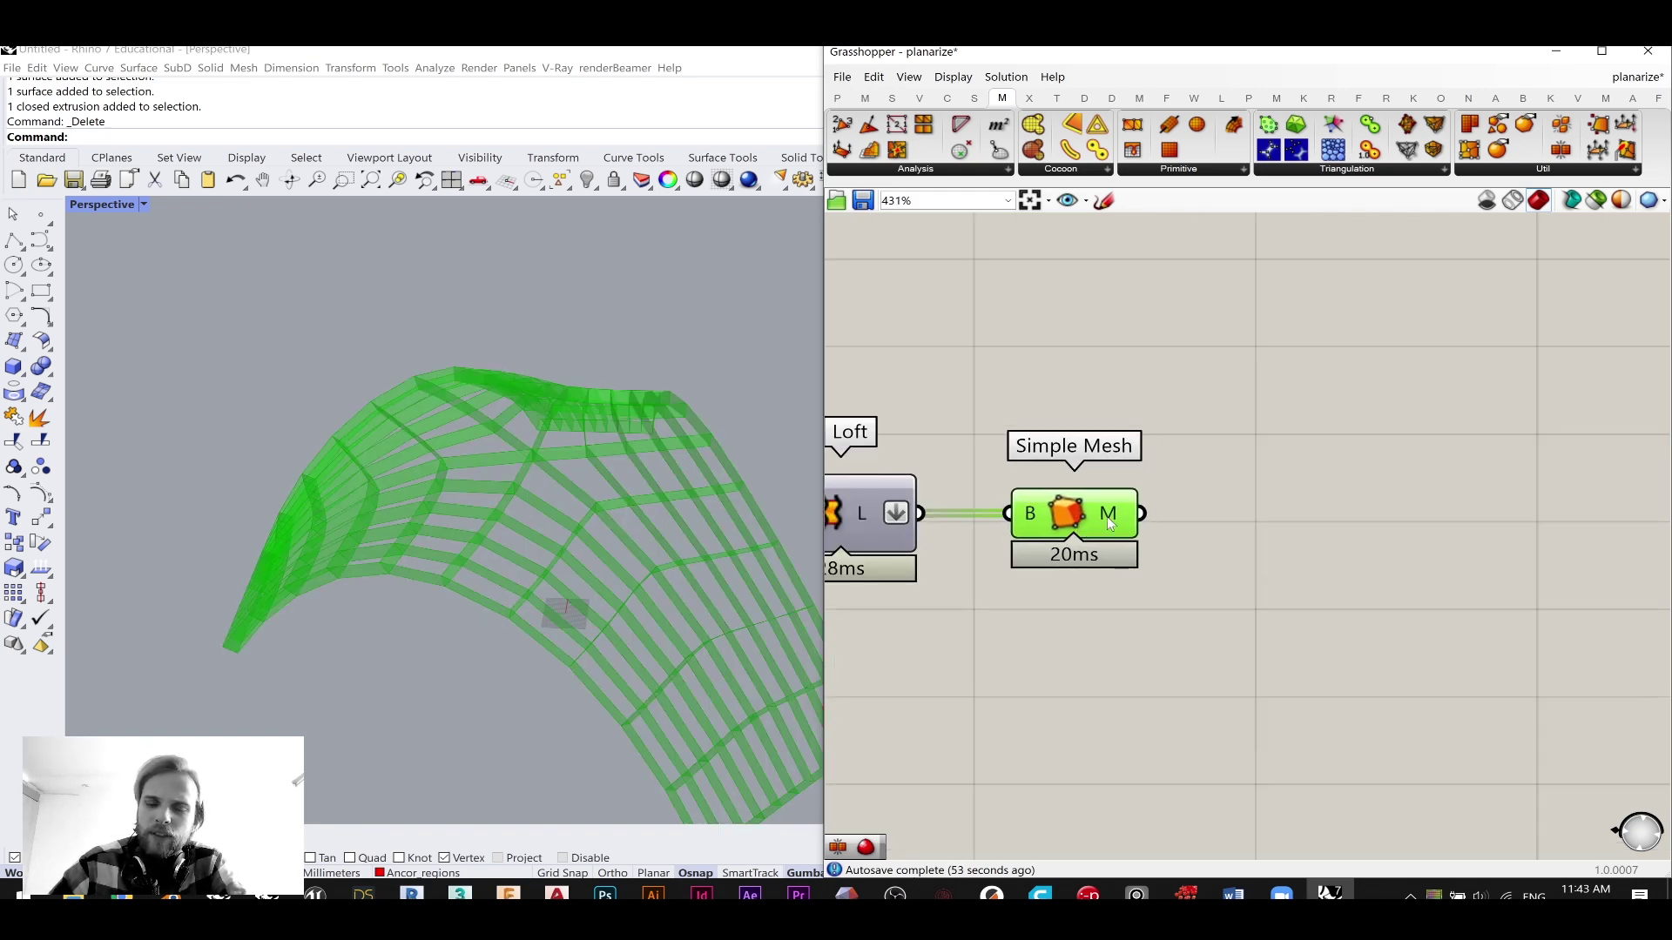
pyautogui.doubleClick(1281, 630)
pyautogui.write('combine an')
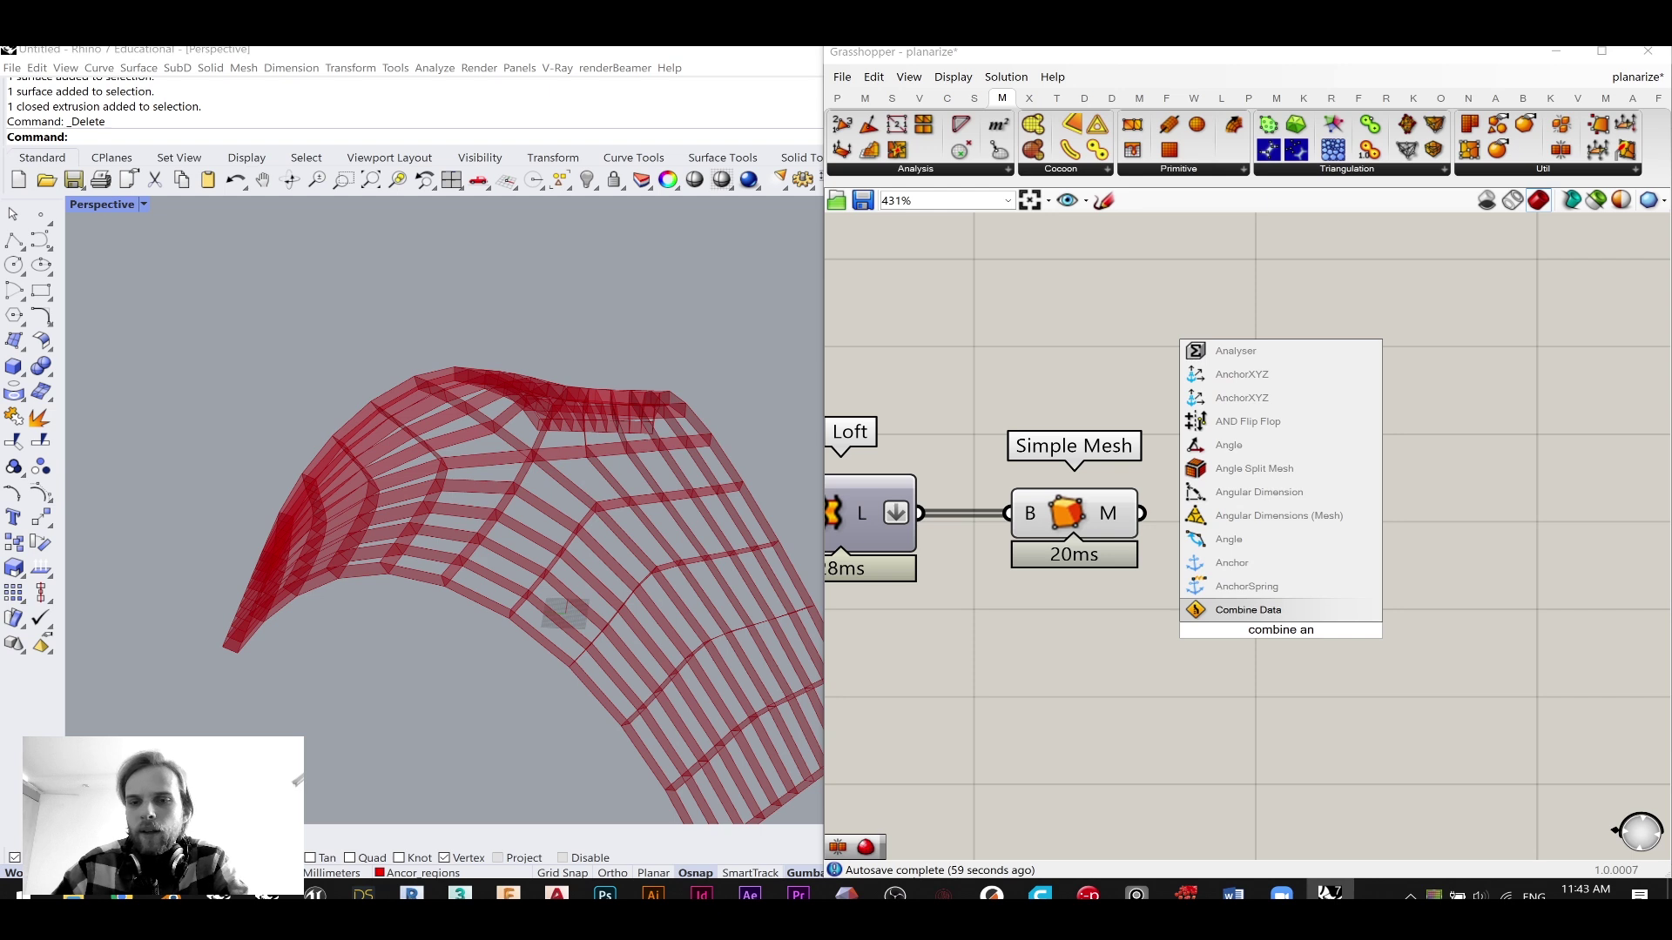
pyautogui.press('BackSpace')
pyautogui.press('BackSpace')
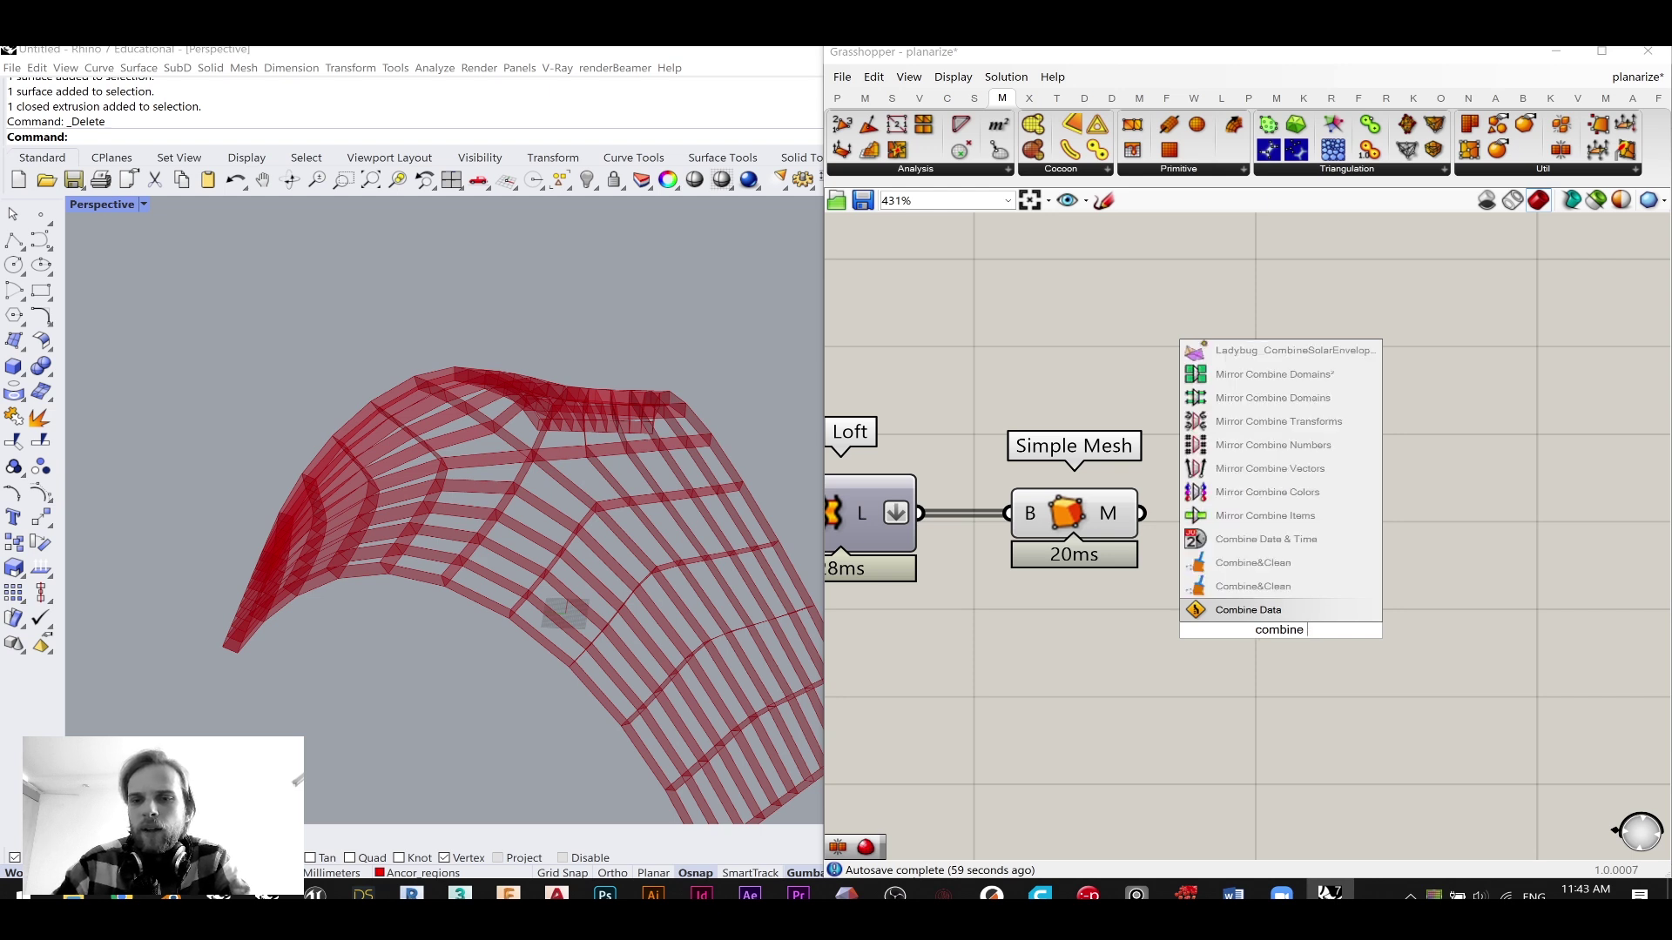
pyautogui.click(1253, 587)
pyautogui.moveTo(1214, 619); pyautogui.dragTo(1252, 526)
pyautogui.keyDown('ctrl'); pyautogui.keyDown('alt'); pyautogui.click(1254, 527); pyautogui.keyUp('alt'); pyautogui.keyUp('ctrl')
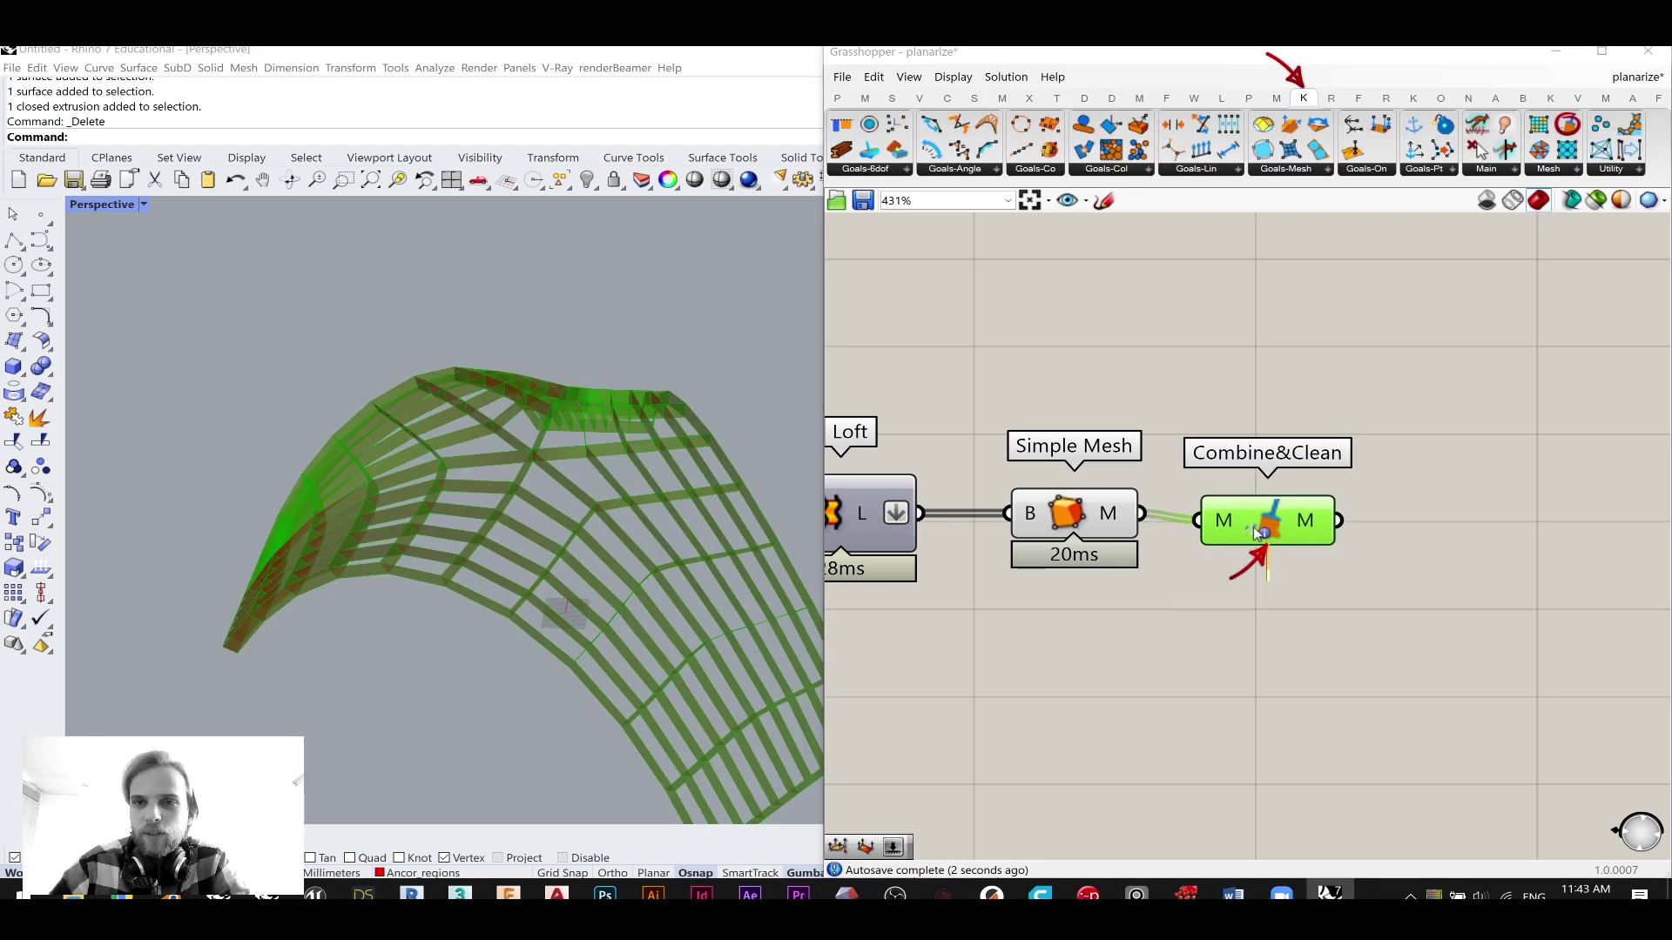
# - Reposition the new Combine&Clean component beside Simple Mesh
pyautogui.hotkey('alt', 'Tab')
pyautogui.hotkey('alt', 'Tab')
pyautogui.click(1273, 443)
pyautogui.moveTo(1275, 515); pyautogui.dragTo(1291, 509)
pyautogui.click(1164, 417)
# - Delete the Combine&Clean component between Mesh FromPoints and Mesh UnifyNormals in the MeshEdit group
pyautogui.scroll(-7, 1111, 608)
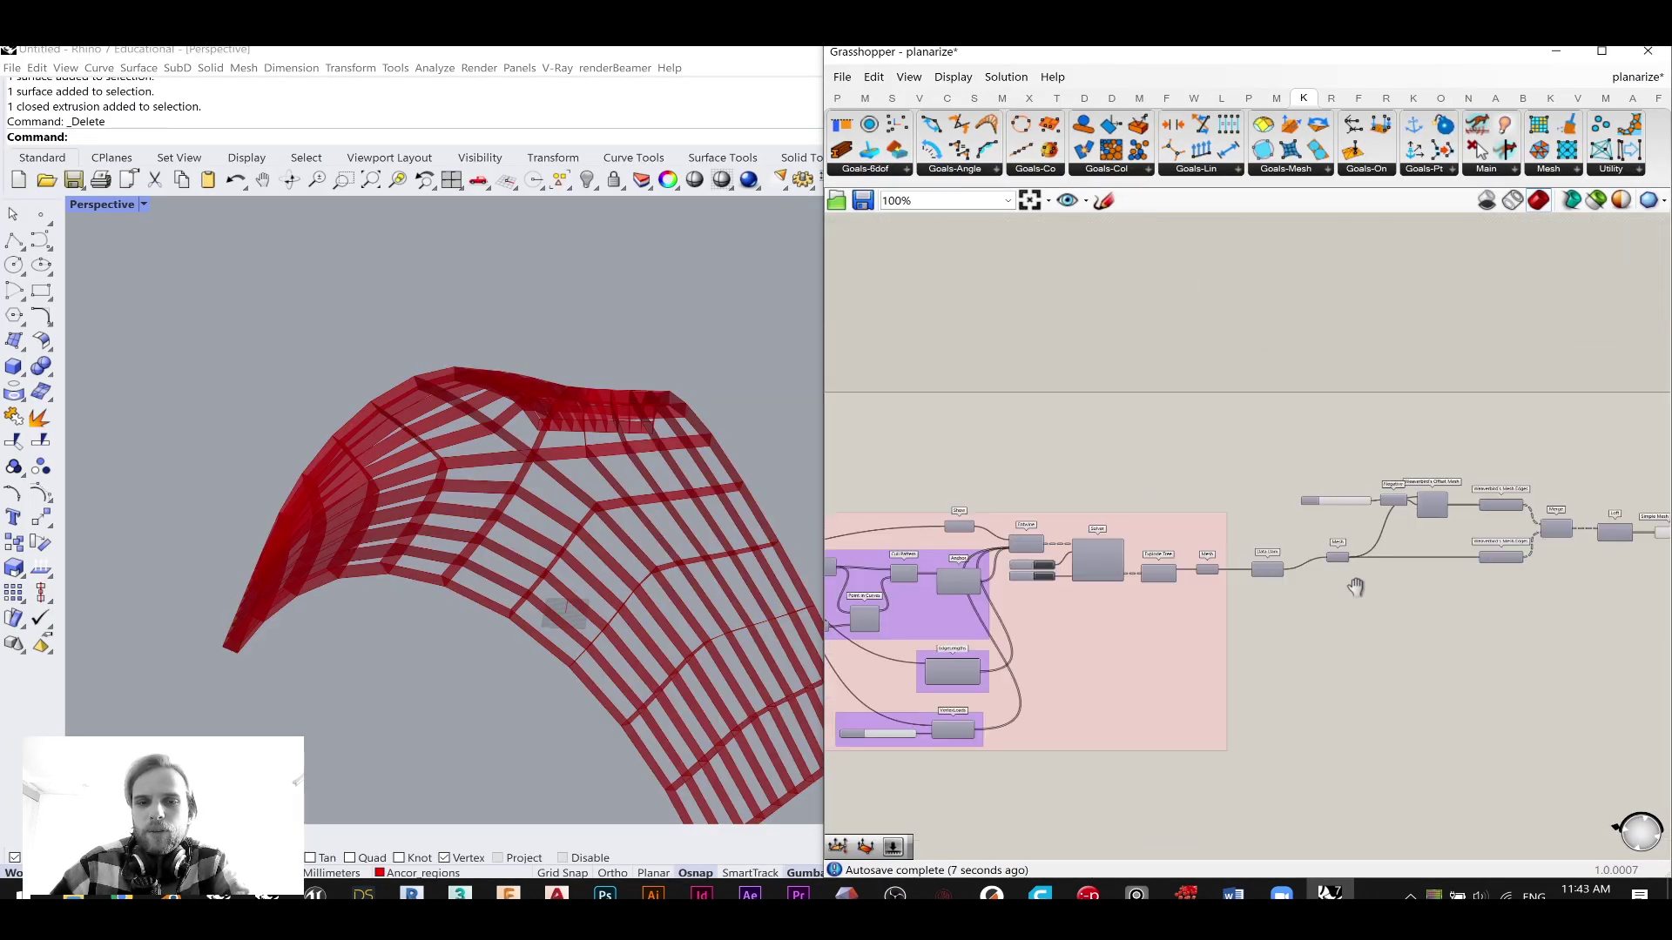
pyautogui.scroll(3, 1001, 537)
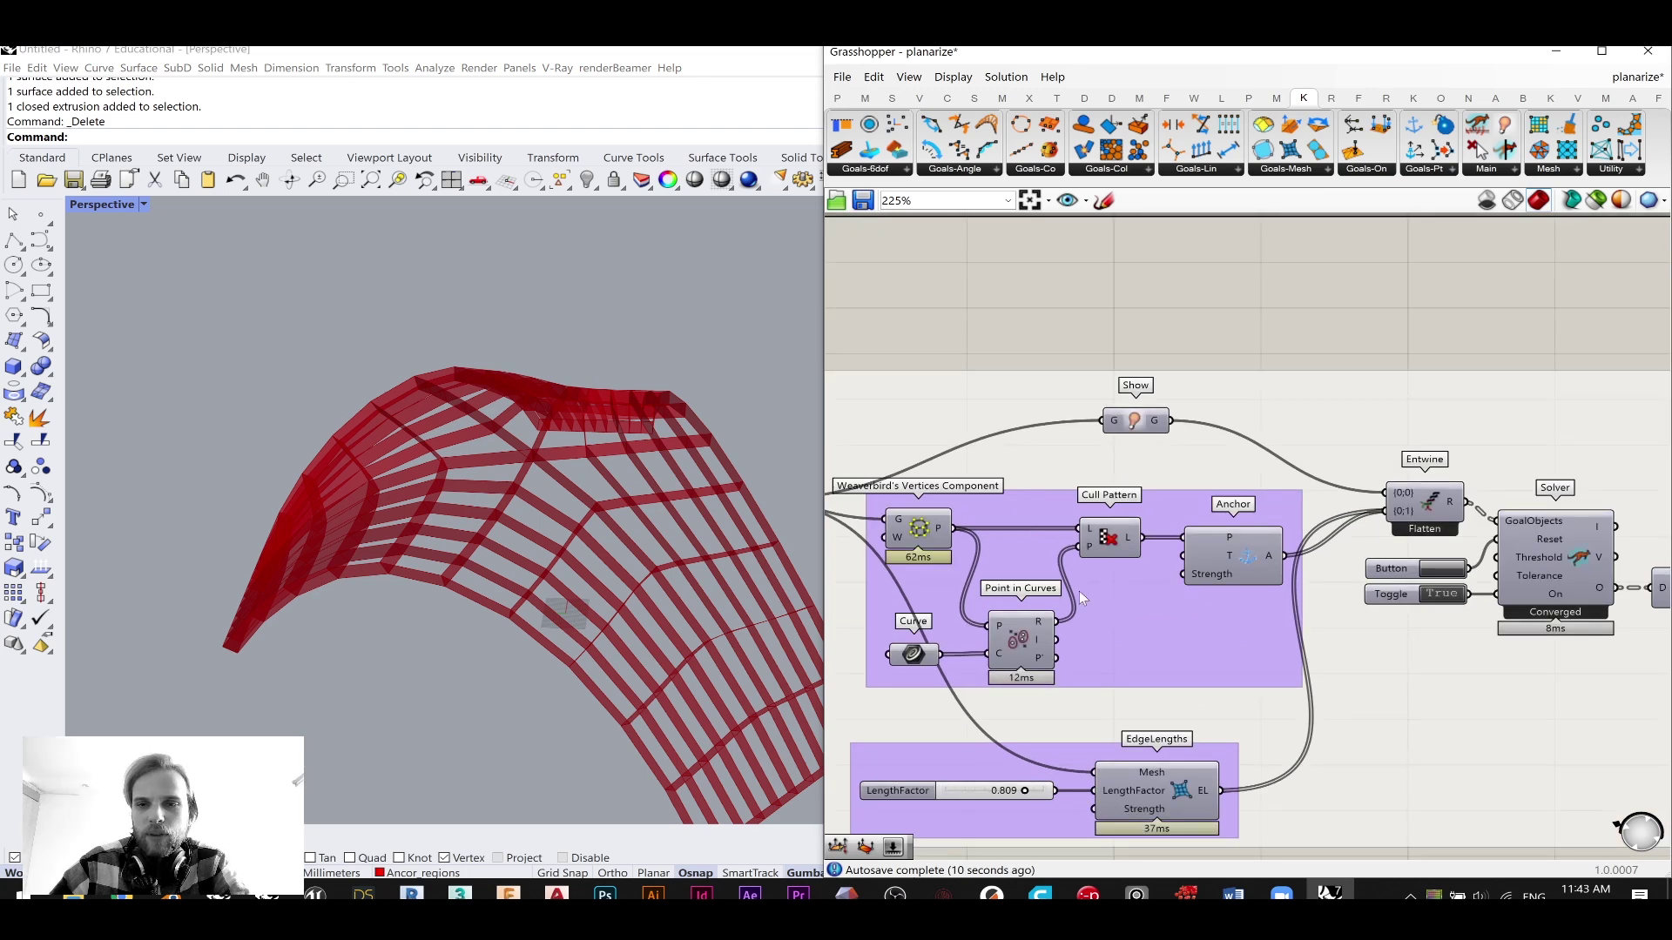
pyautogui.moveTo(1097, 587); pyautogui.dragTo(1487, 564, button='right')
pyautogui.moveTo(1034, 520); pyautogui.dragTo(1092, 515, button='right')
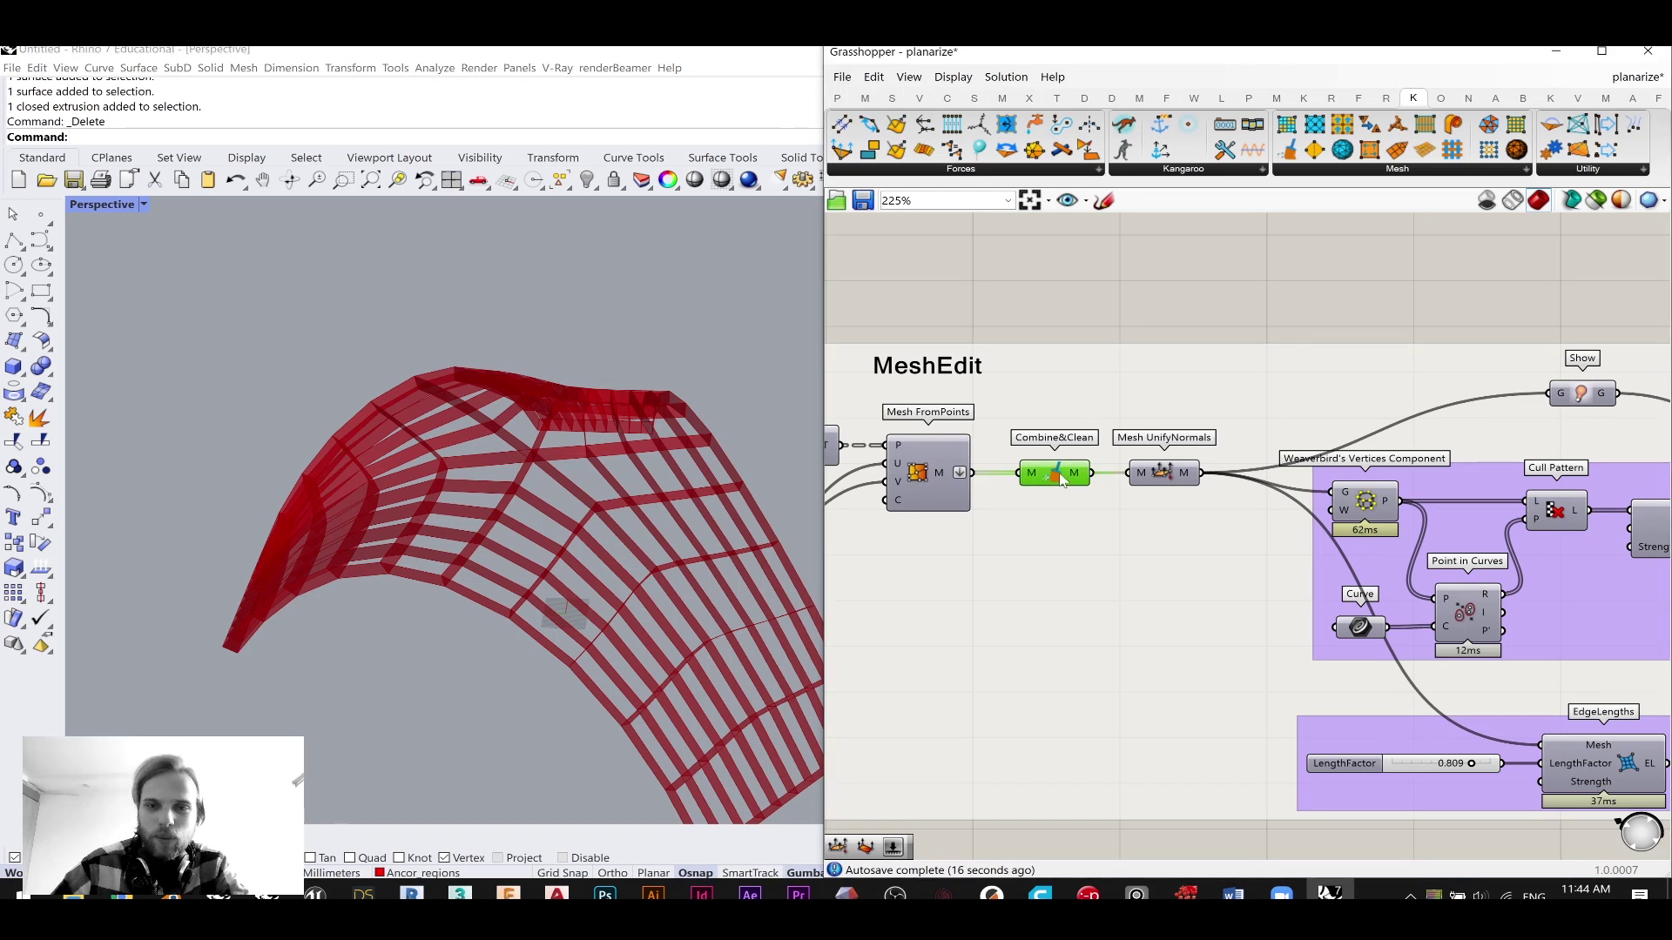
pyautogui.press('Delete')
# - Find Combine&Clean among the Kangaroo mesh components and place one between Mesh FromPoints and Mesh UnifyNormals in the MeshEdit group
pyautogui.click(1250, 99)
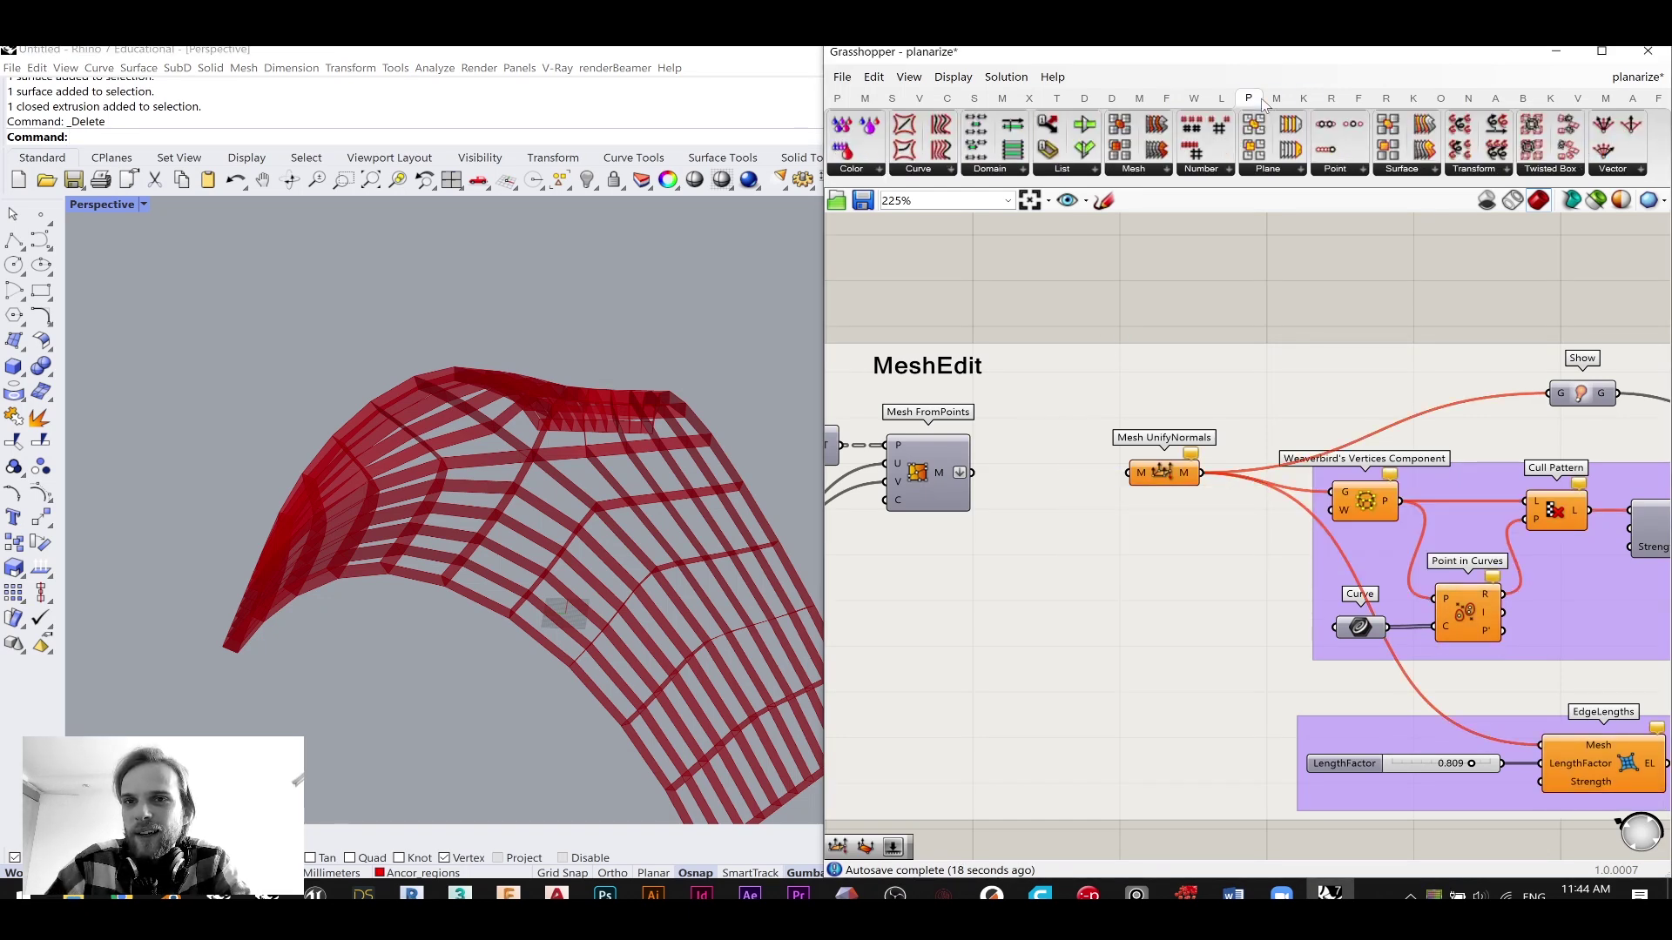
pyautogui.click(1139, 98)
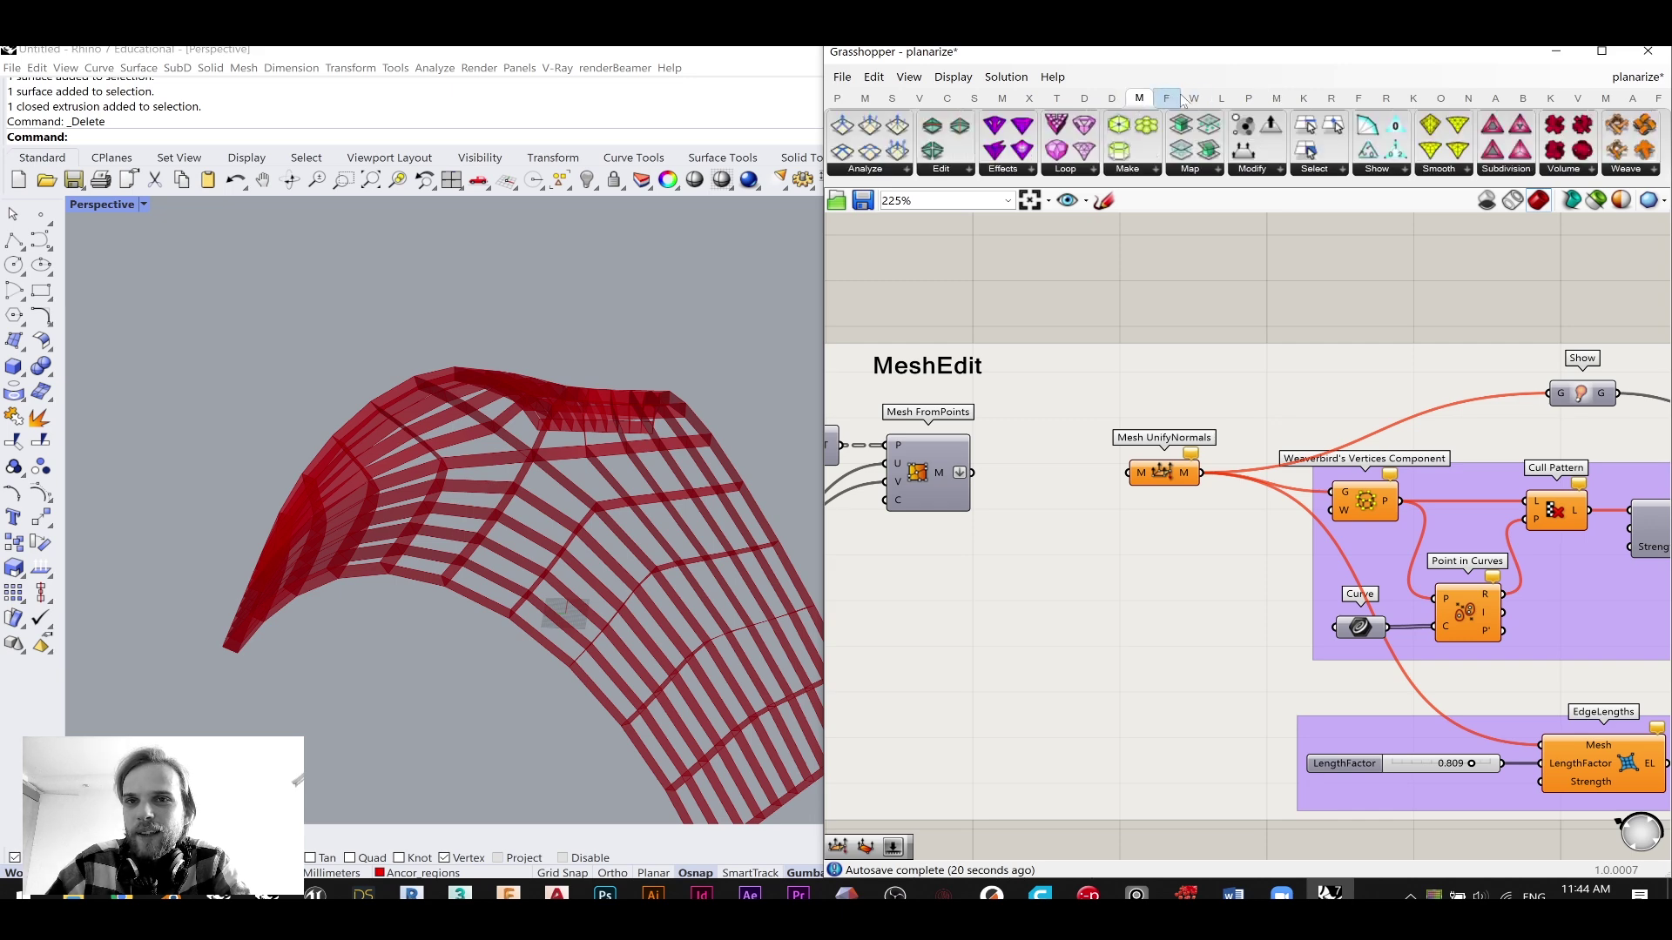
pyautogui.click(1304, 98)
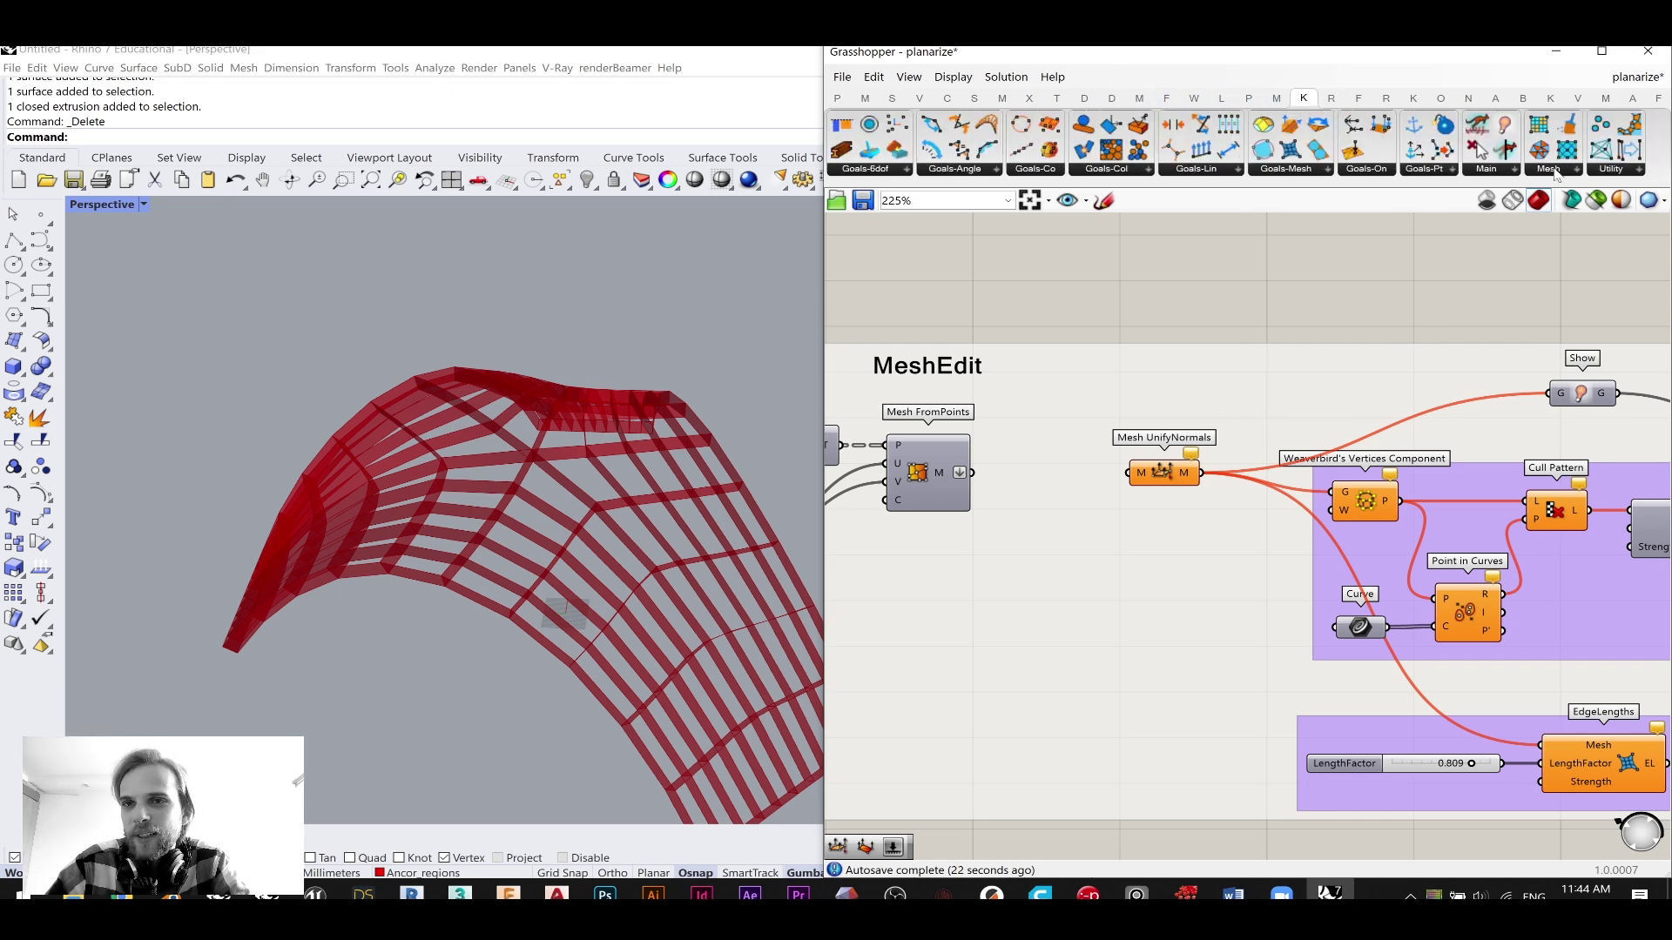
pyautogui.click(1599, 172)
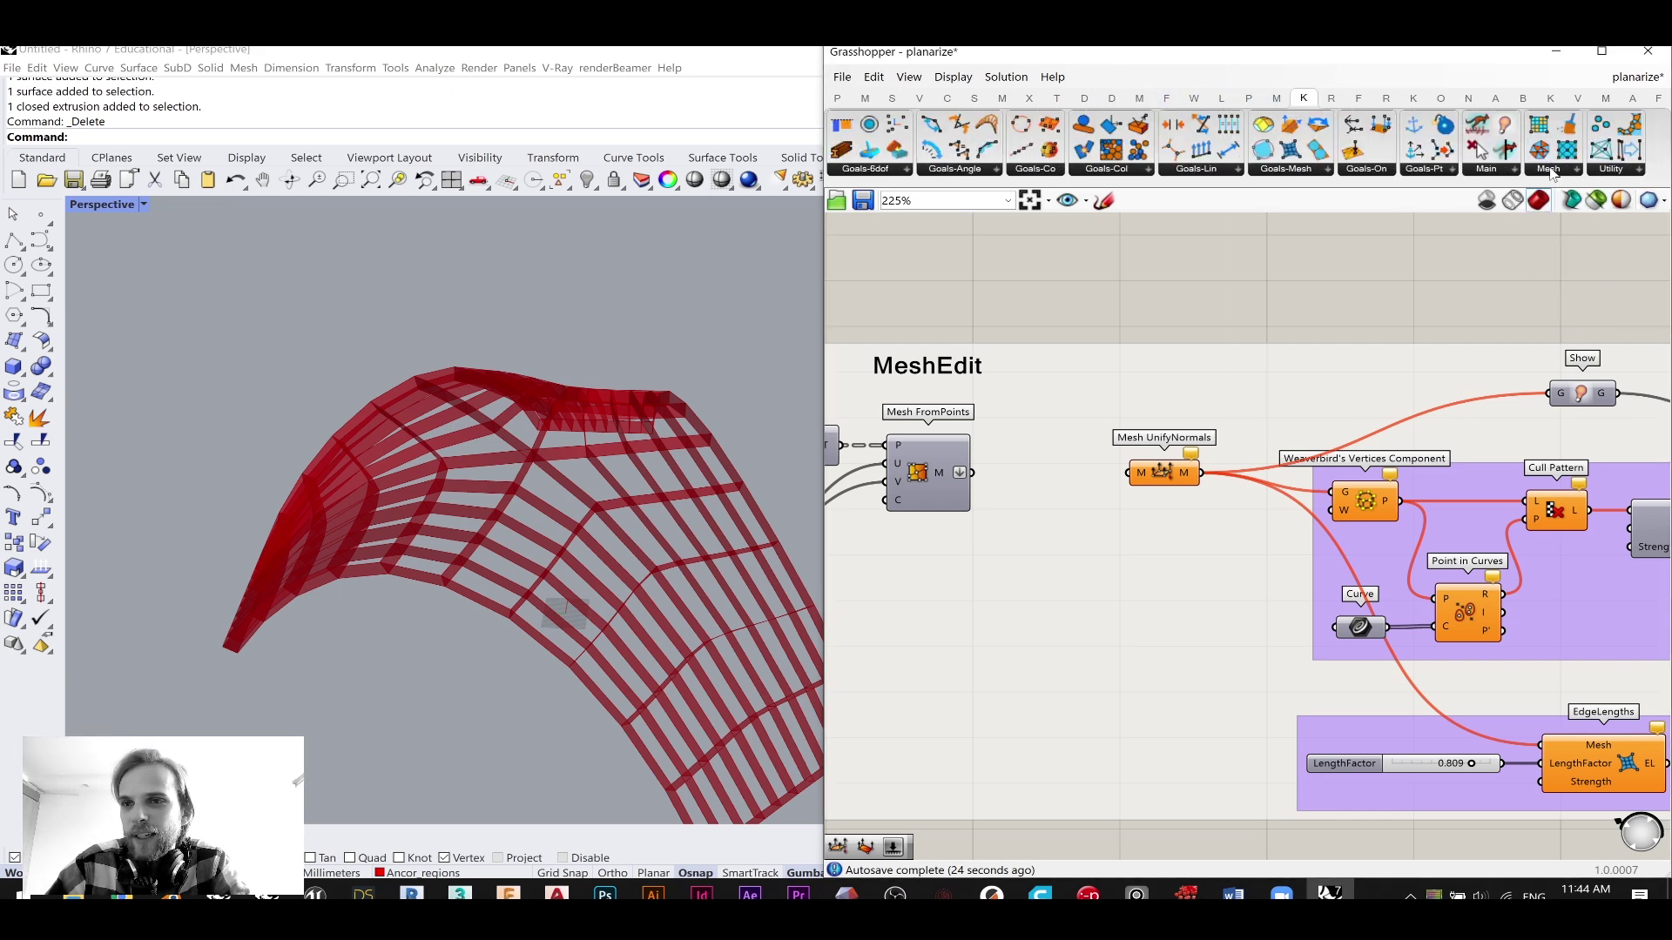
pyautogui.click(1547, 168)
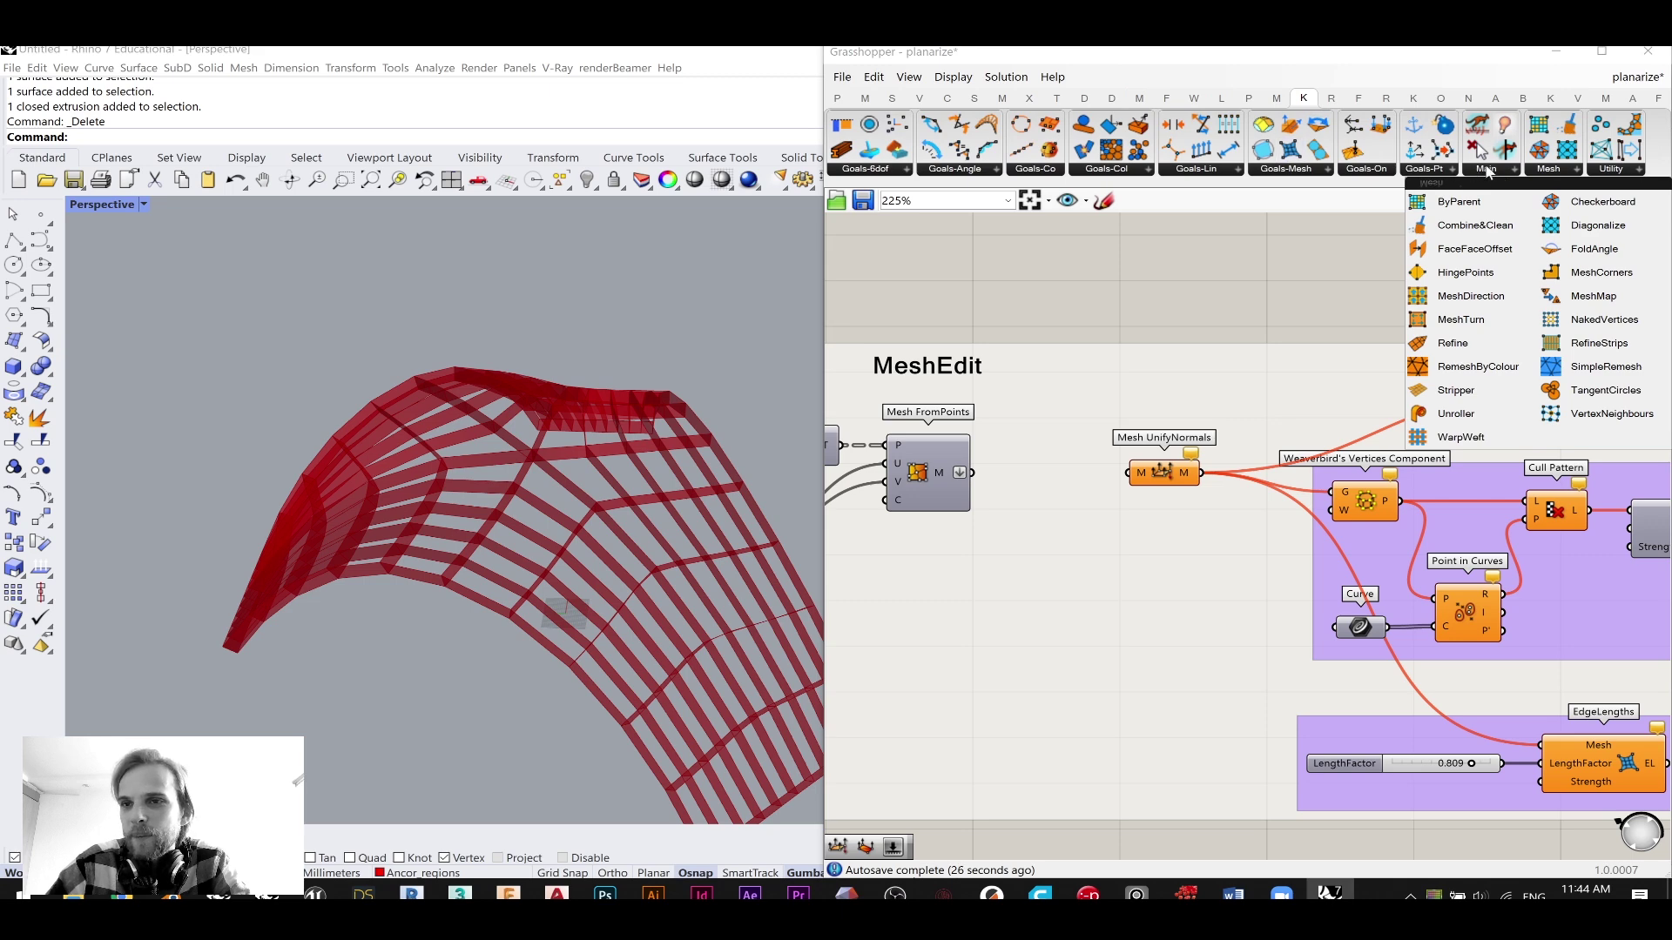
pyautogui.click(1608, 171)
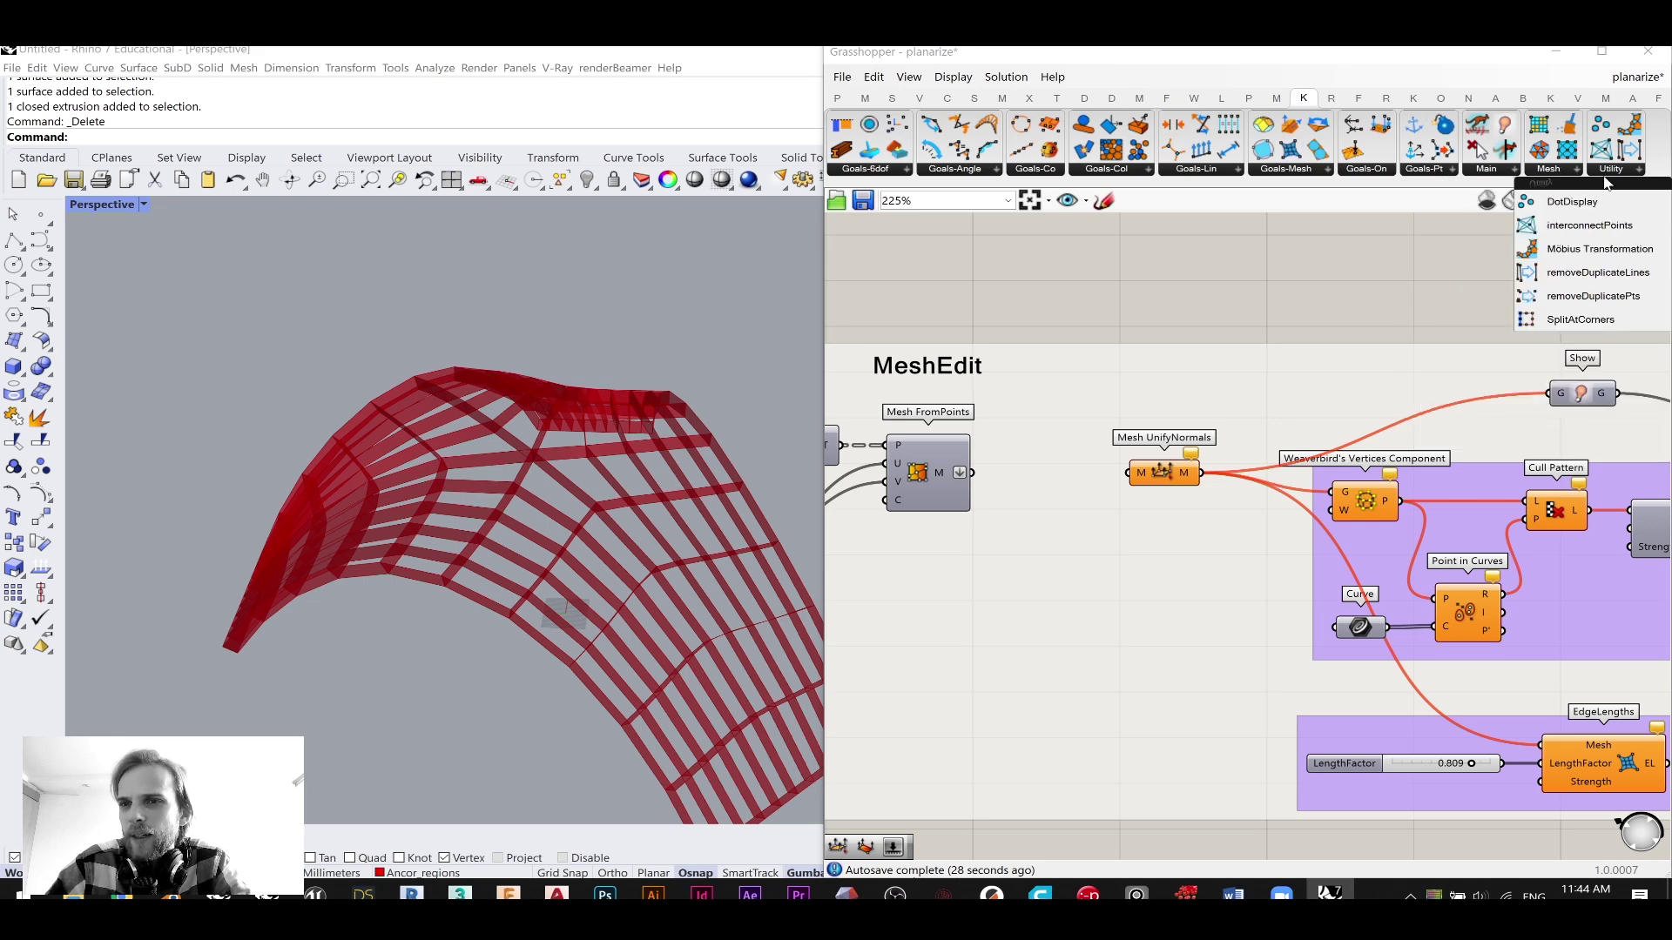
pyautogui.click(1548, 168)
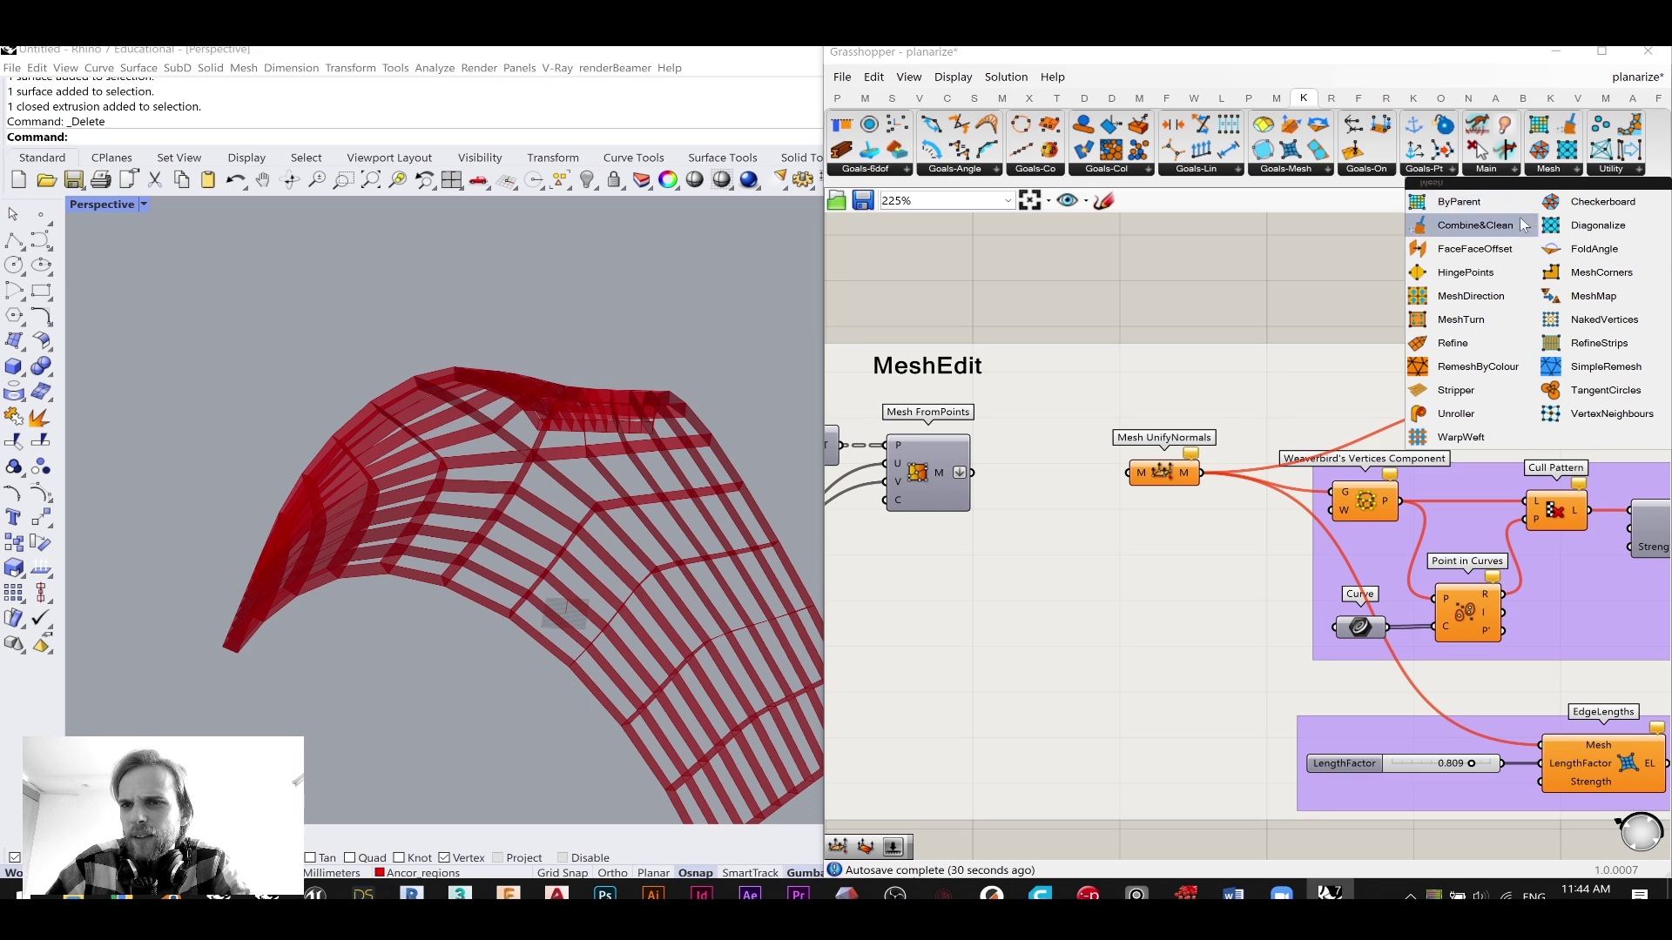
pyautogui.click(1475, 225)
pyautogui.click(1059, 479)
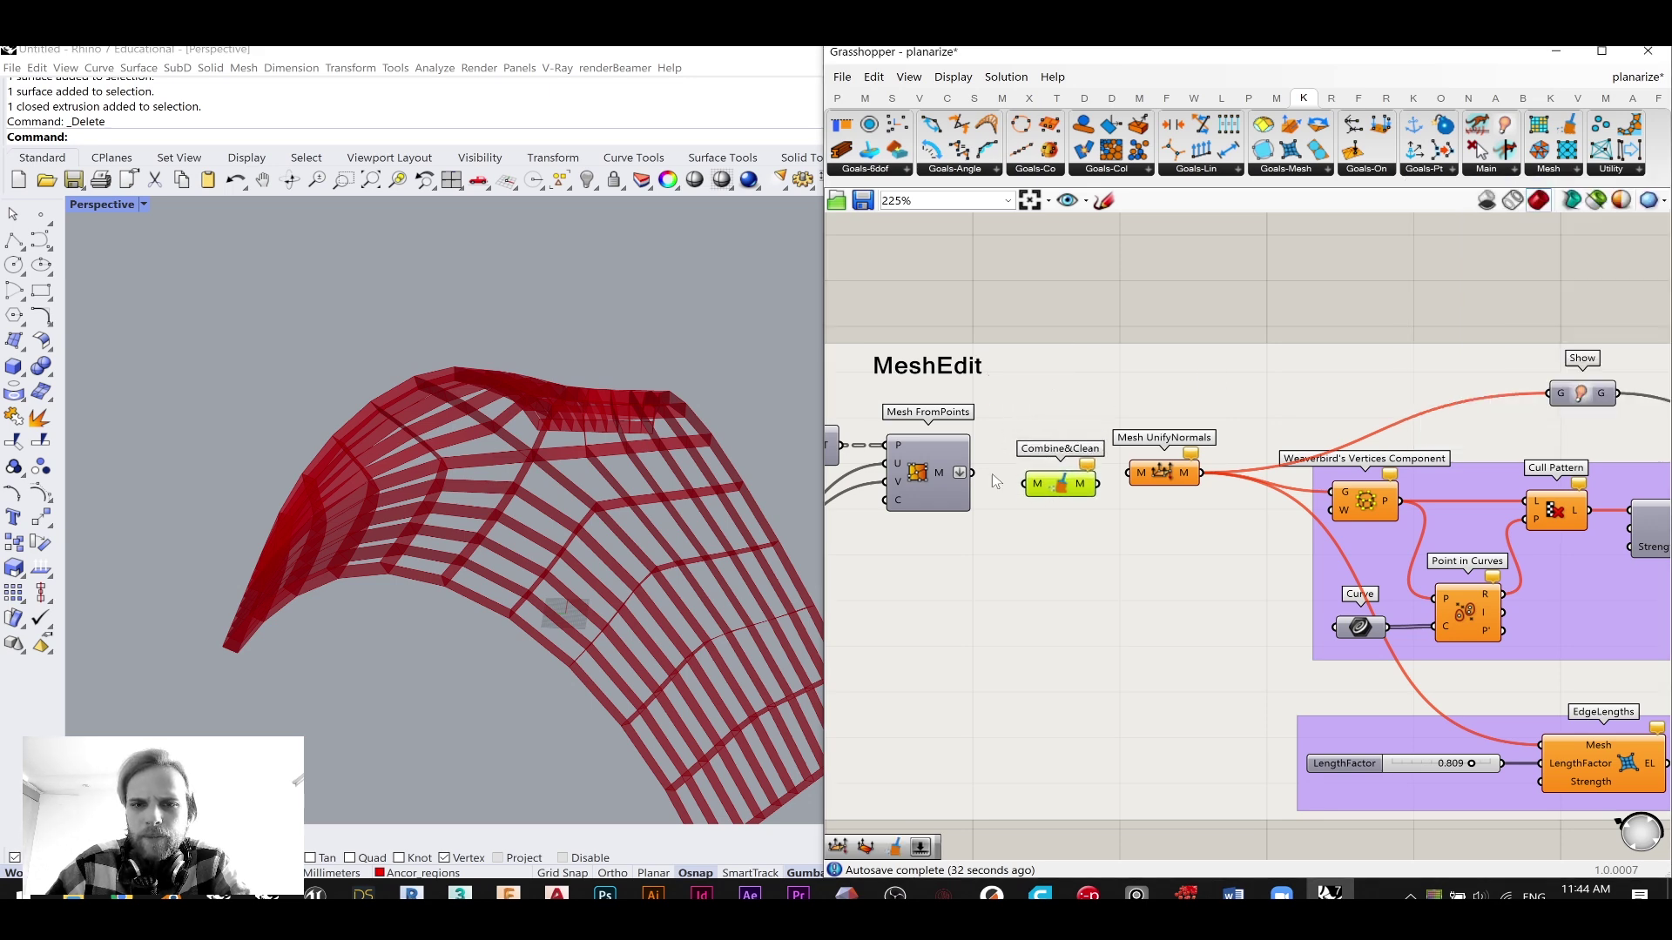
# - Align the Combine&Clean component and wire it between Mesh FromPoints' output and Mesh UnifyNormals' input
pyautogui.moveTo(1032, 485); pyautogui.dragTo(1061, 461)
pyautogui.rightClick(1050, 415)
pyautogui.click(1103, 532)
pyautogui.click(1104, 319)
pyautogui.middleClick(1060, 457)
pyautogui.click(1104, 413)
pyautogui.click(1161, 273)
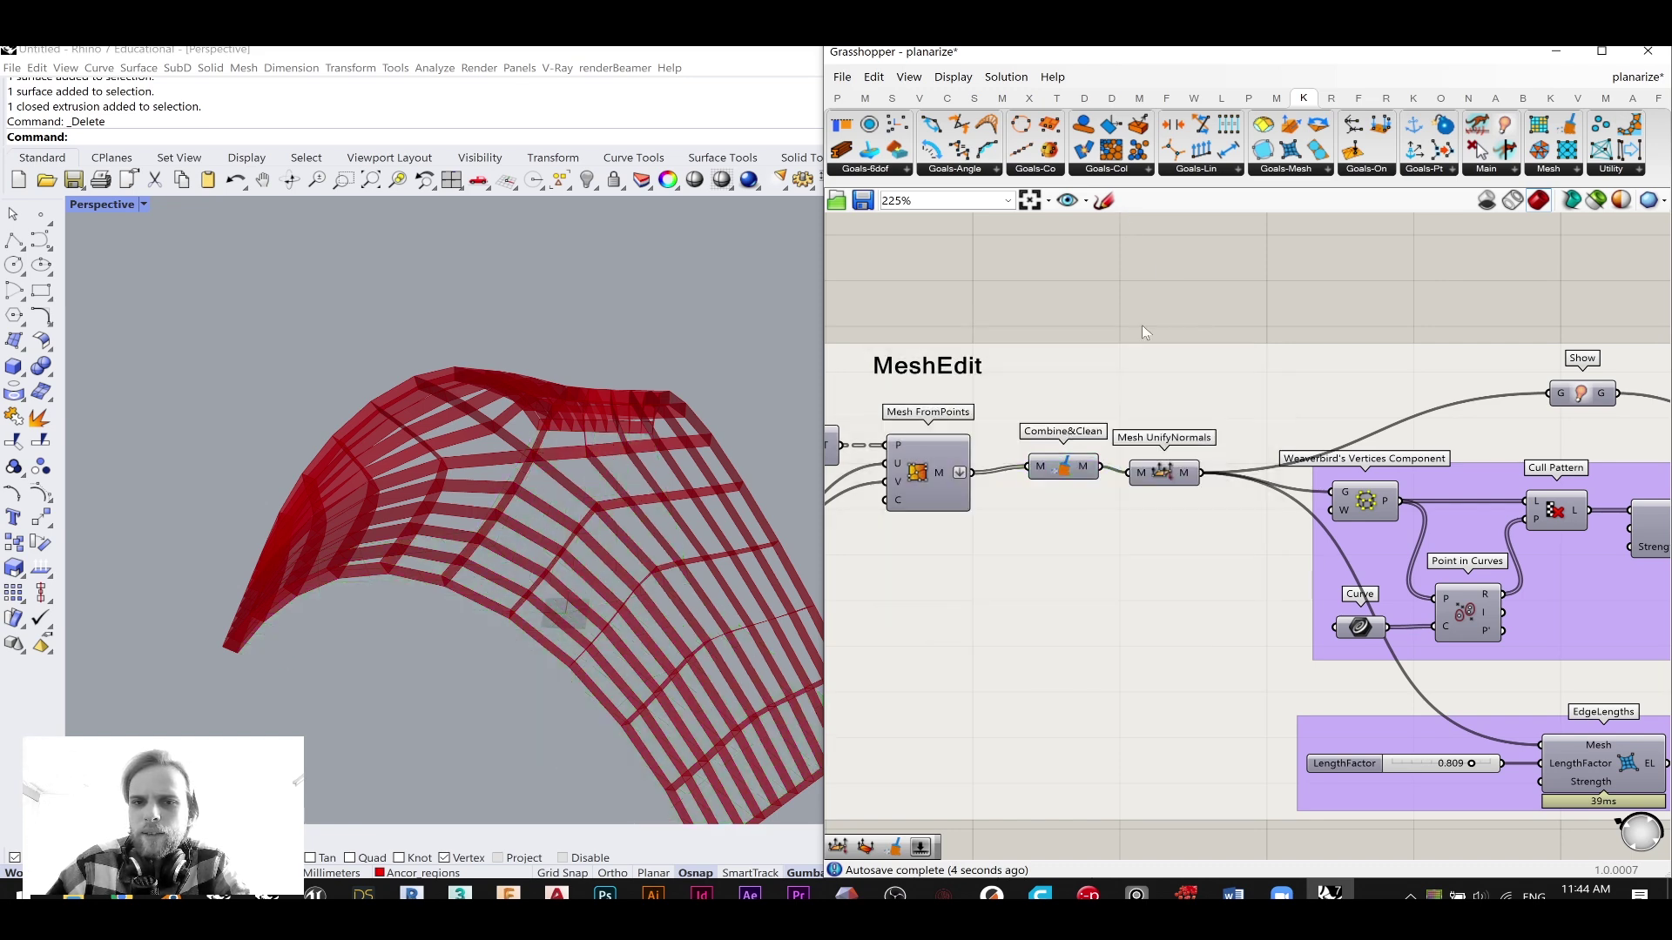
# - Turn off the preview of the Simple Mesh component that feeds the other Combine&Clean
pyautogui.scroll(-12, 1092, 426)
pyautogui.moveTo(1434, 430); pyautogui.dragTo(1214, 452, button='right')
pyautogui.scroll(16, 1130, 457)
pyautogui.click(1147, 477)
pyautogui.click(1250, 525)
pyautogui.moveTo(1221, 523); pyautogui.dragTo(1179, 521, button='right')
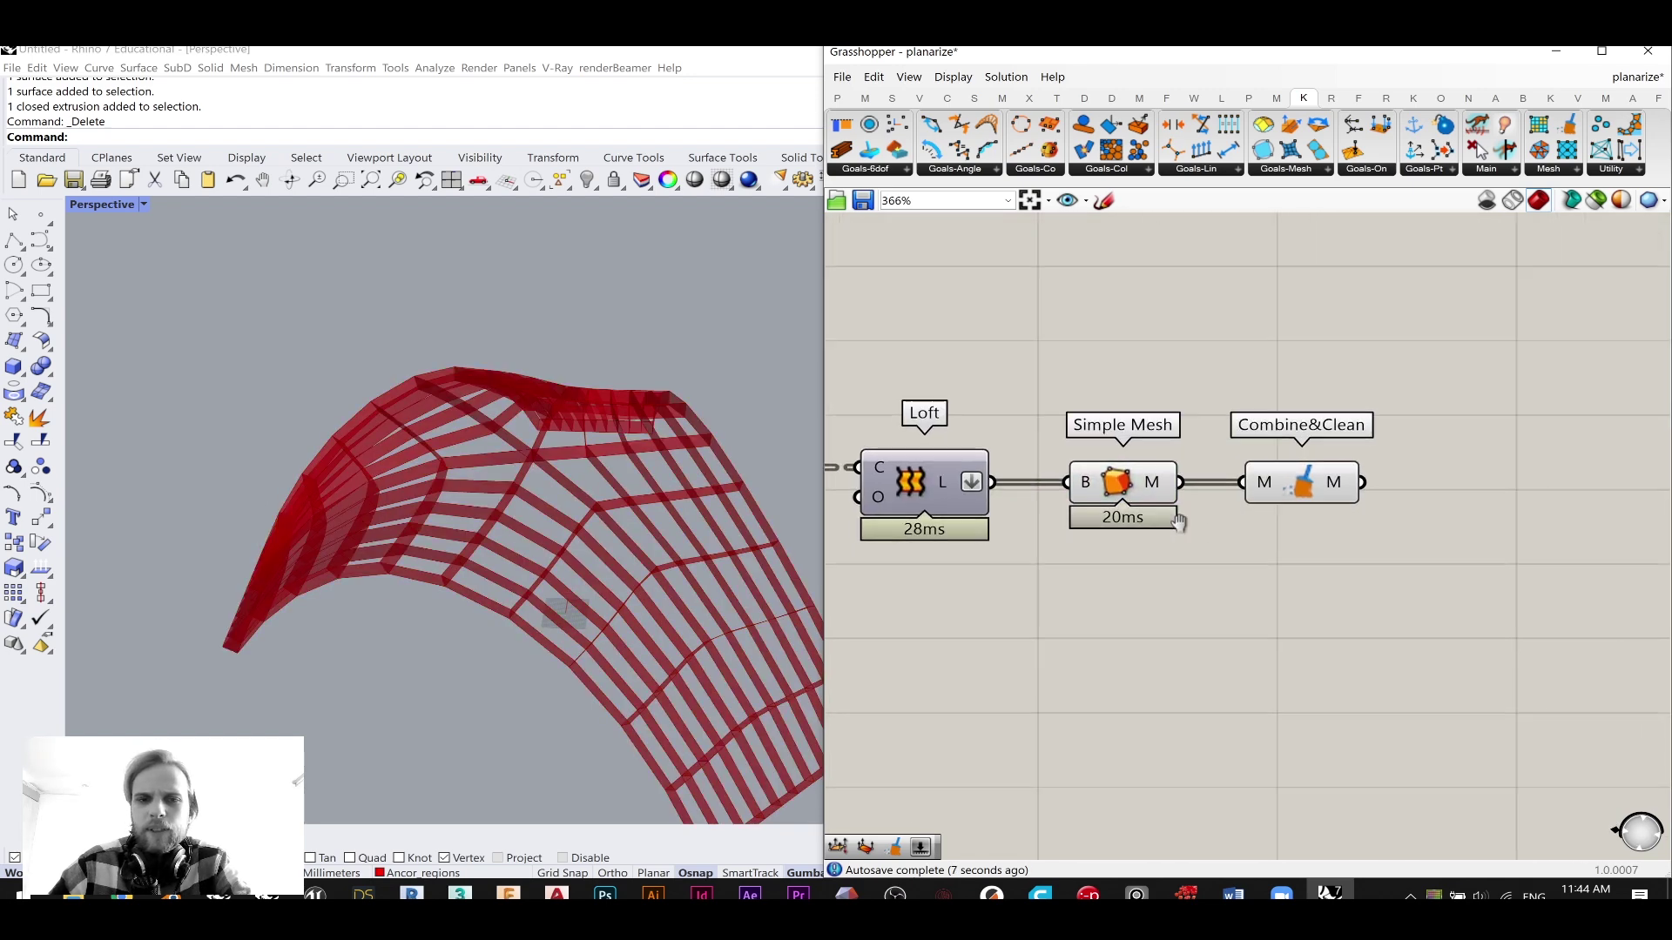
pyautogui.middleClick(1120, 486)
pyautogui.click(1170, 419)
pyautogui.moveTo(1262, 459); pyautogui.dragTo(1099, 494, button='right')
pyautogui.click(1138, 466)
pyautogui.click(1268, 572)
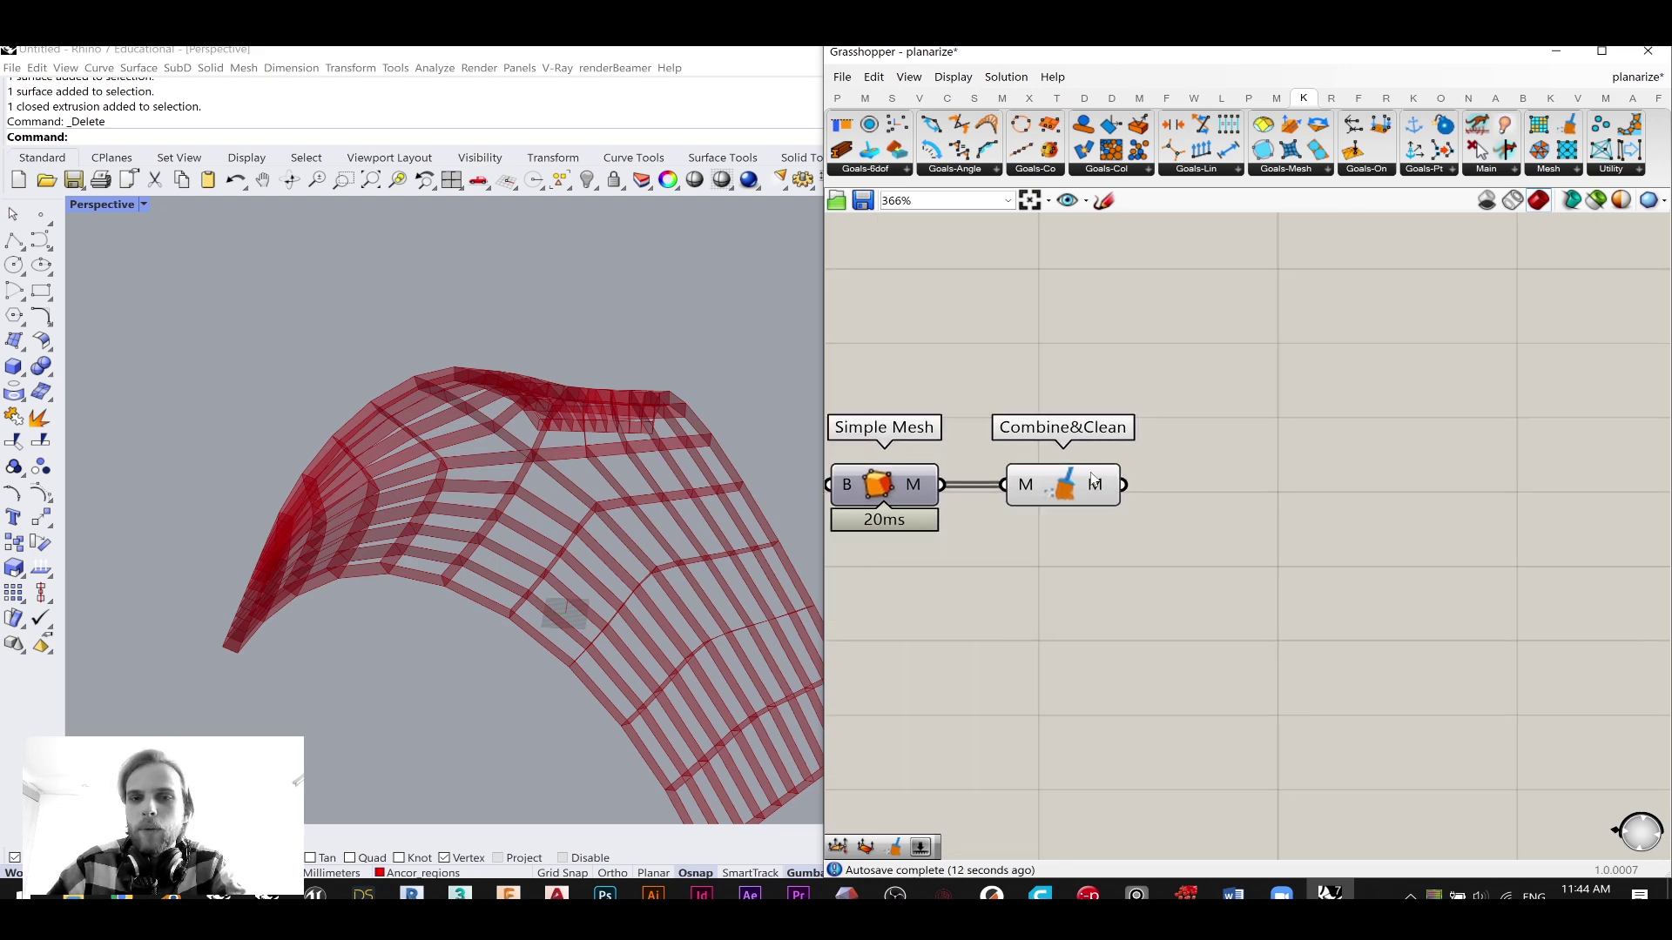
# - Add a Kangaroo Solver component and position it well to the right of Combine&Clean
pyautogui.scroll(-4, 1350, 484)
pyautogui.moveTo(1249, 485); pyautogui.dragTo(1025, 510, button='right')
pyautogui.scroll(4, 1140, 527)
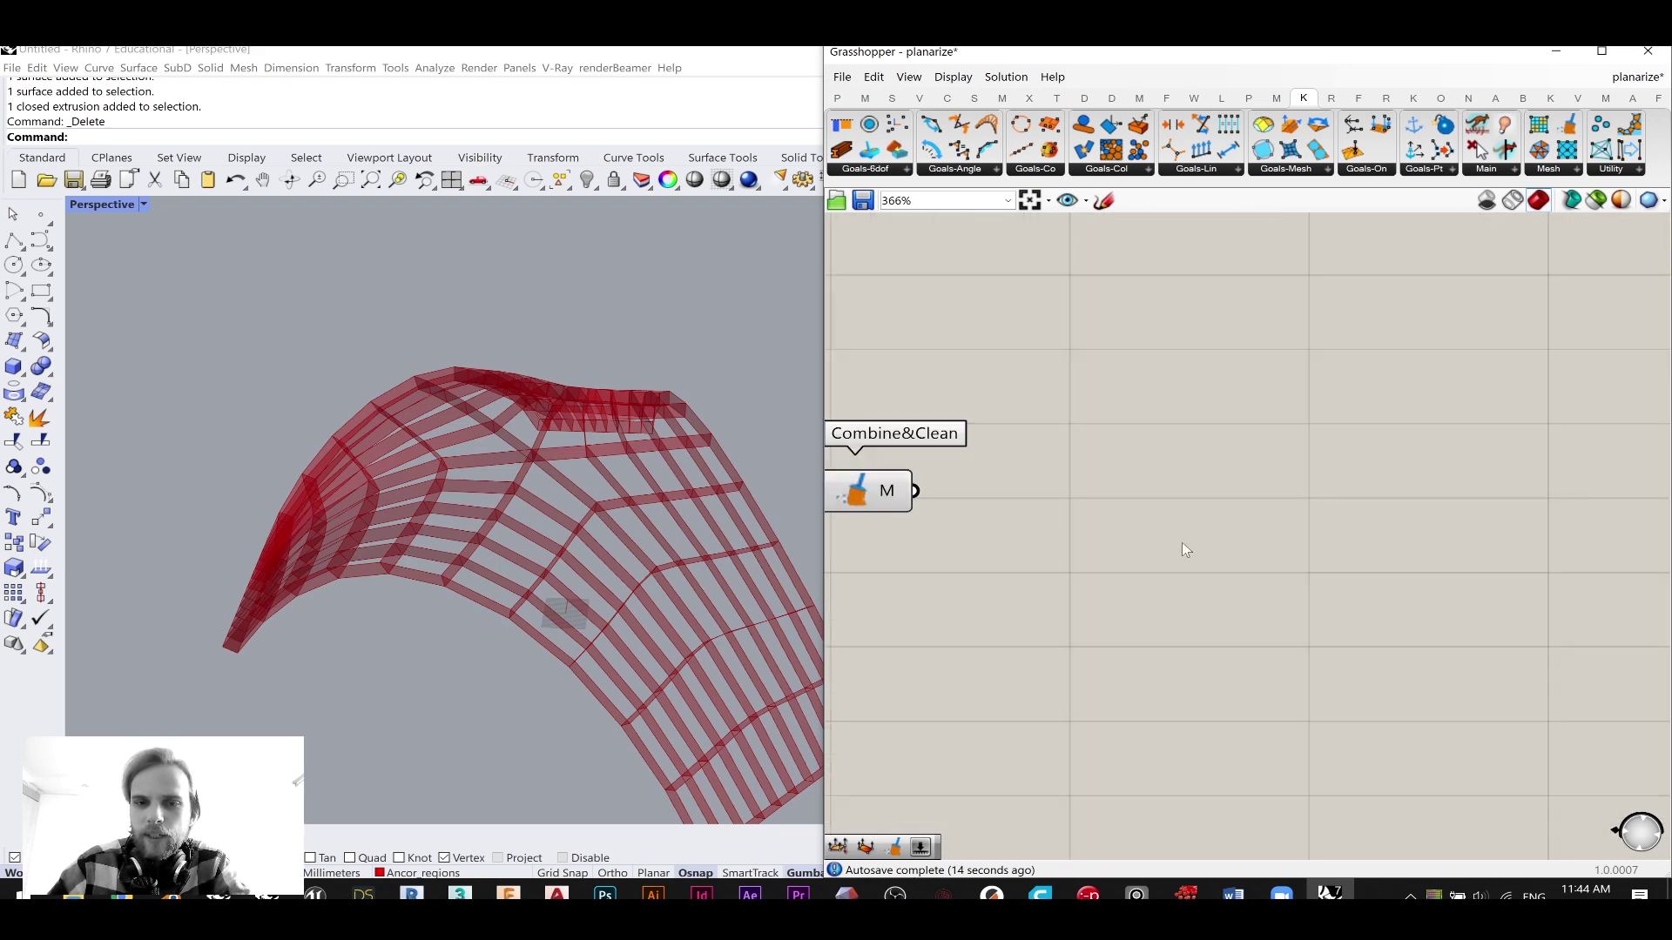
pyautogui.doubleClick(1193, 532)
pyautogui.write('solver')
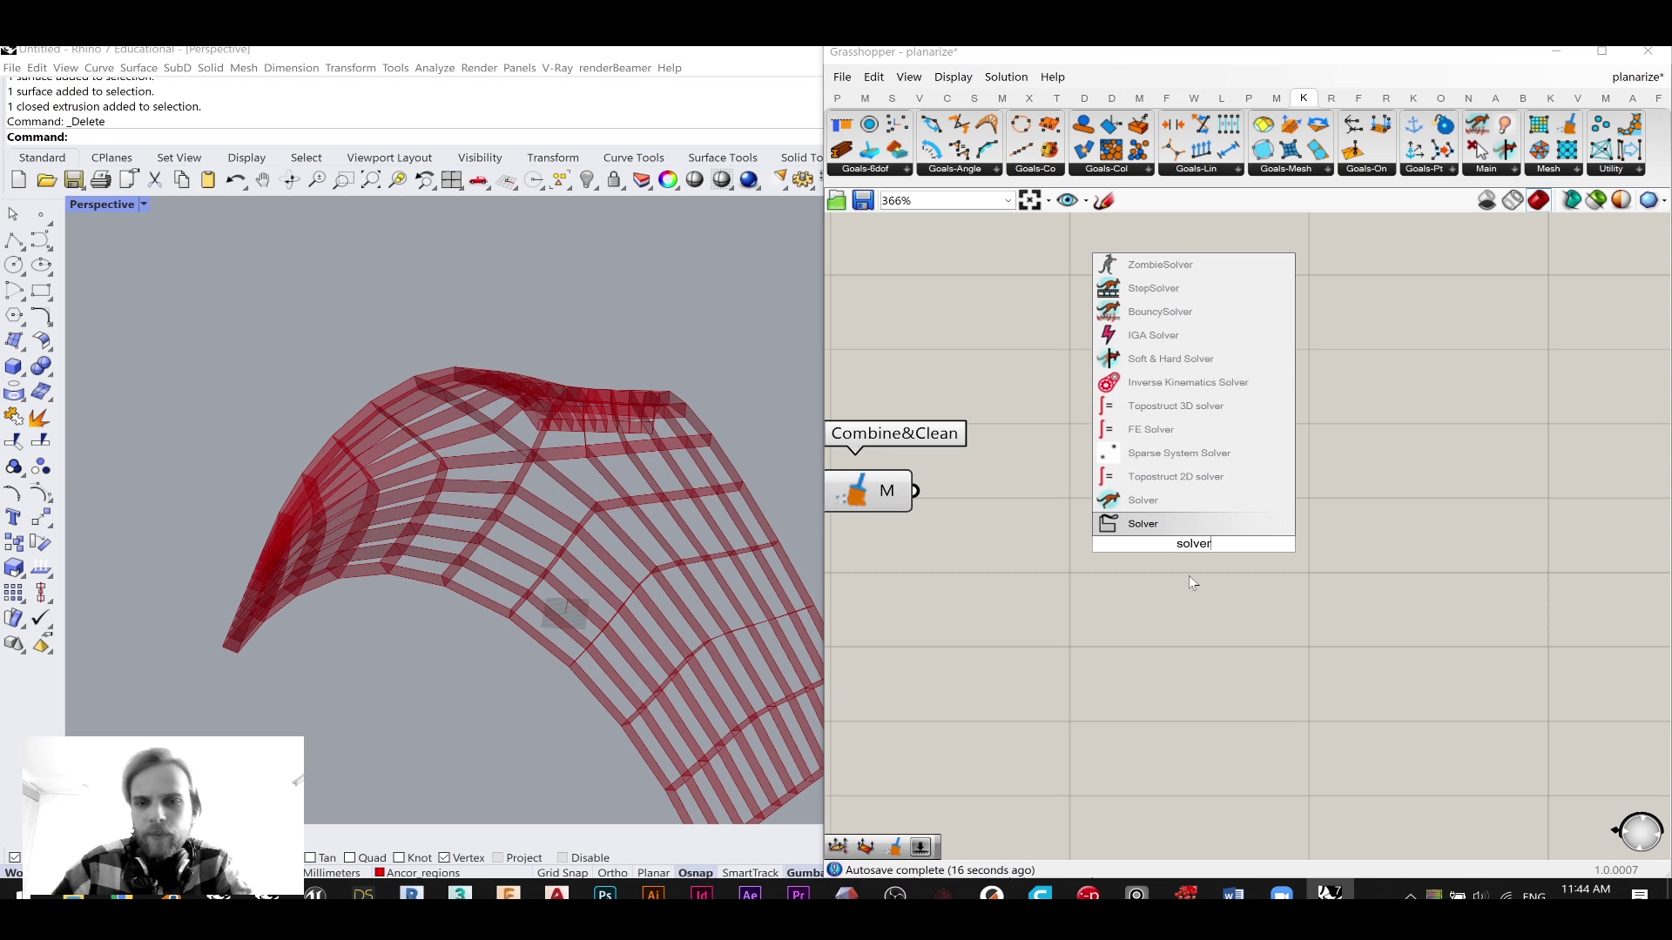
pyautogui.click(1203, 507)
pyautogui.moveTo(1219, 535); pyautogui.dragTo(1503, 519)
pyautogui.moveTo(1224, 534); pyautogui.dragTo(1155, 505, button='right')
# - Add a Button and a Boolean Toggle between Combine&Clean and the Solver
pyautogui.doubleClick(1137, 508)
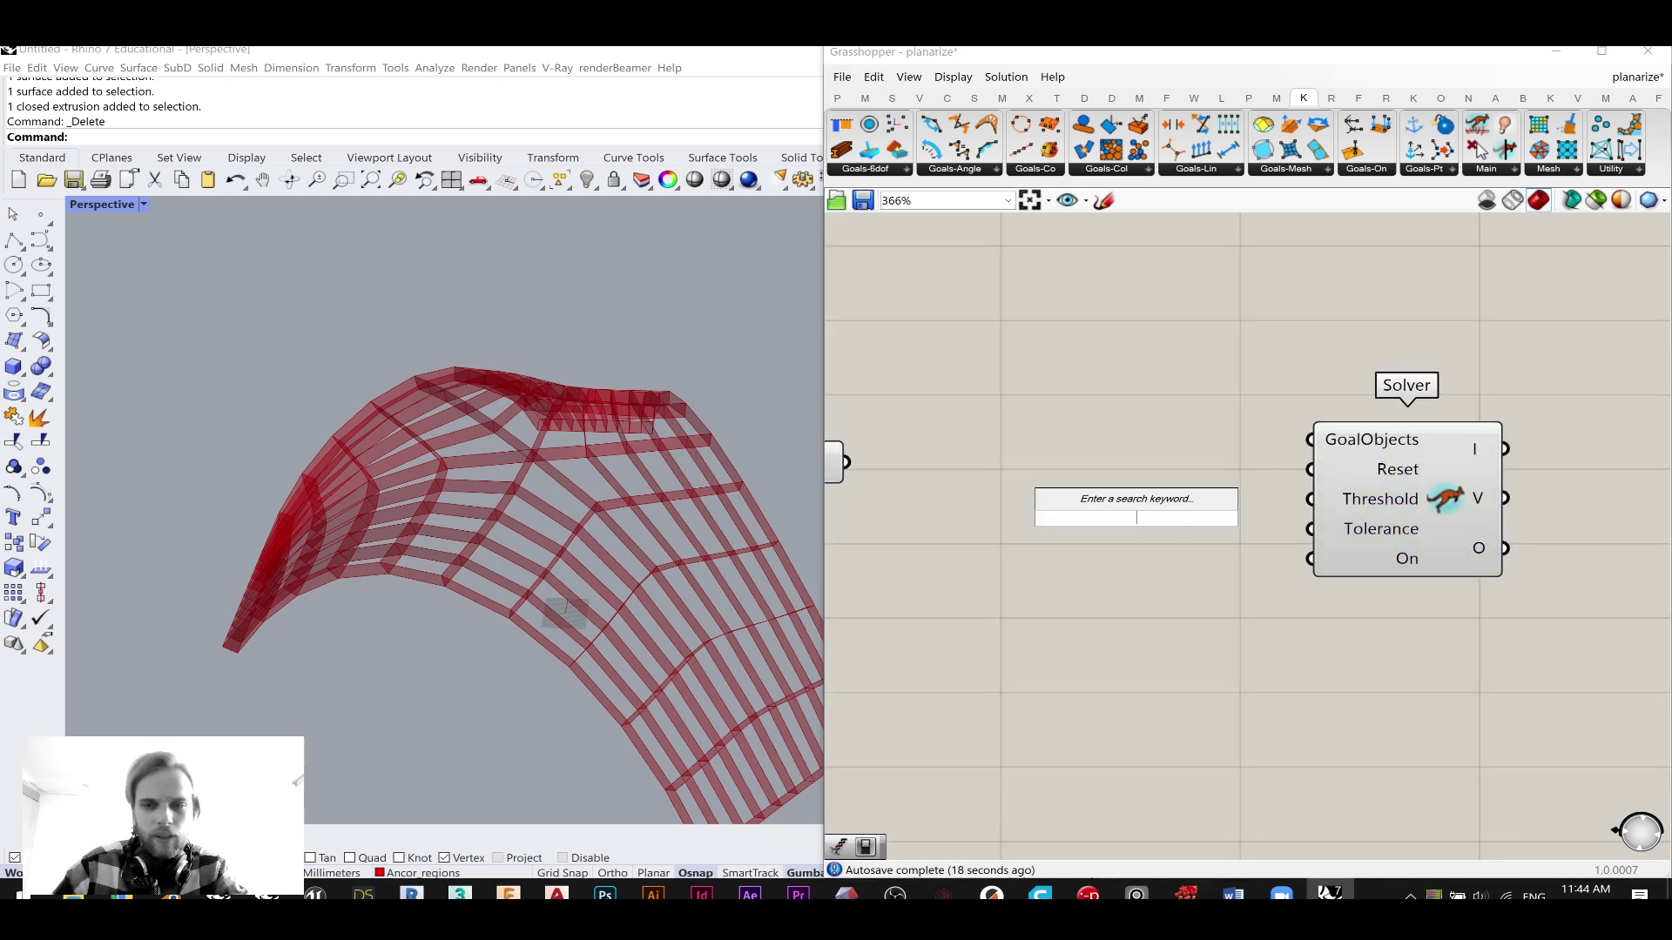
pyautogui.write('button')
pyautogui.press('Return')
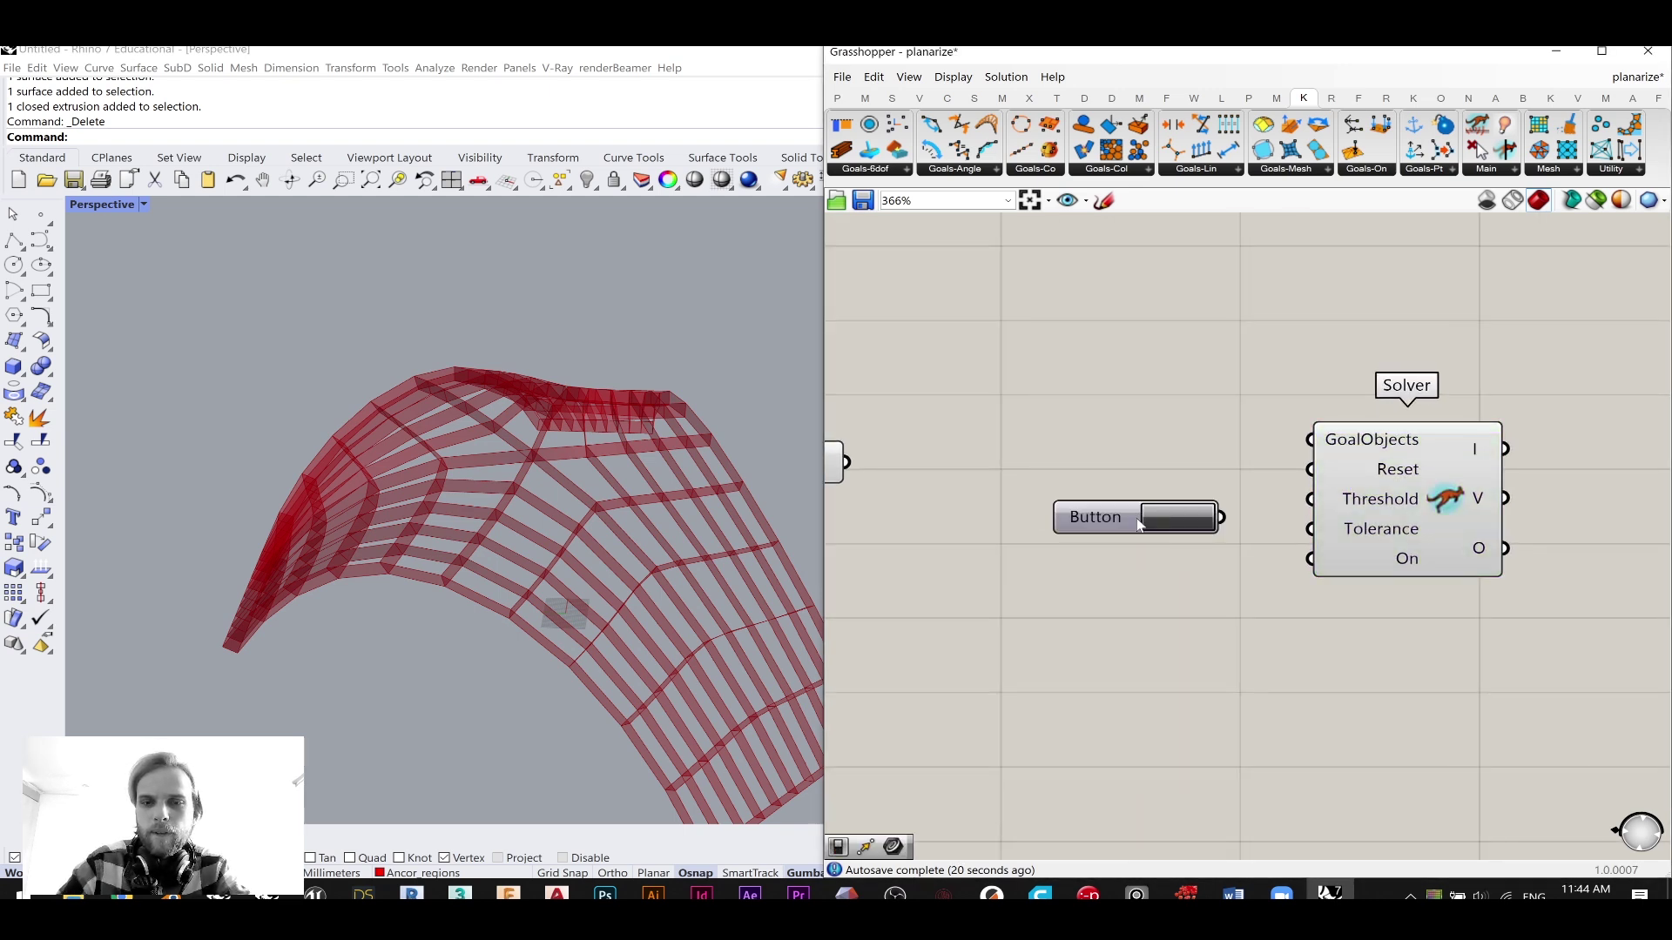
pyautogui.doubleClick(1116, 584)
pyautogui.write('toggle')
pyautogui.press('Return')
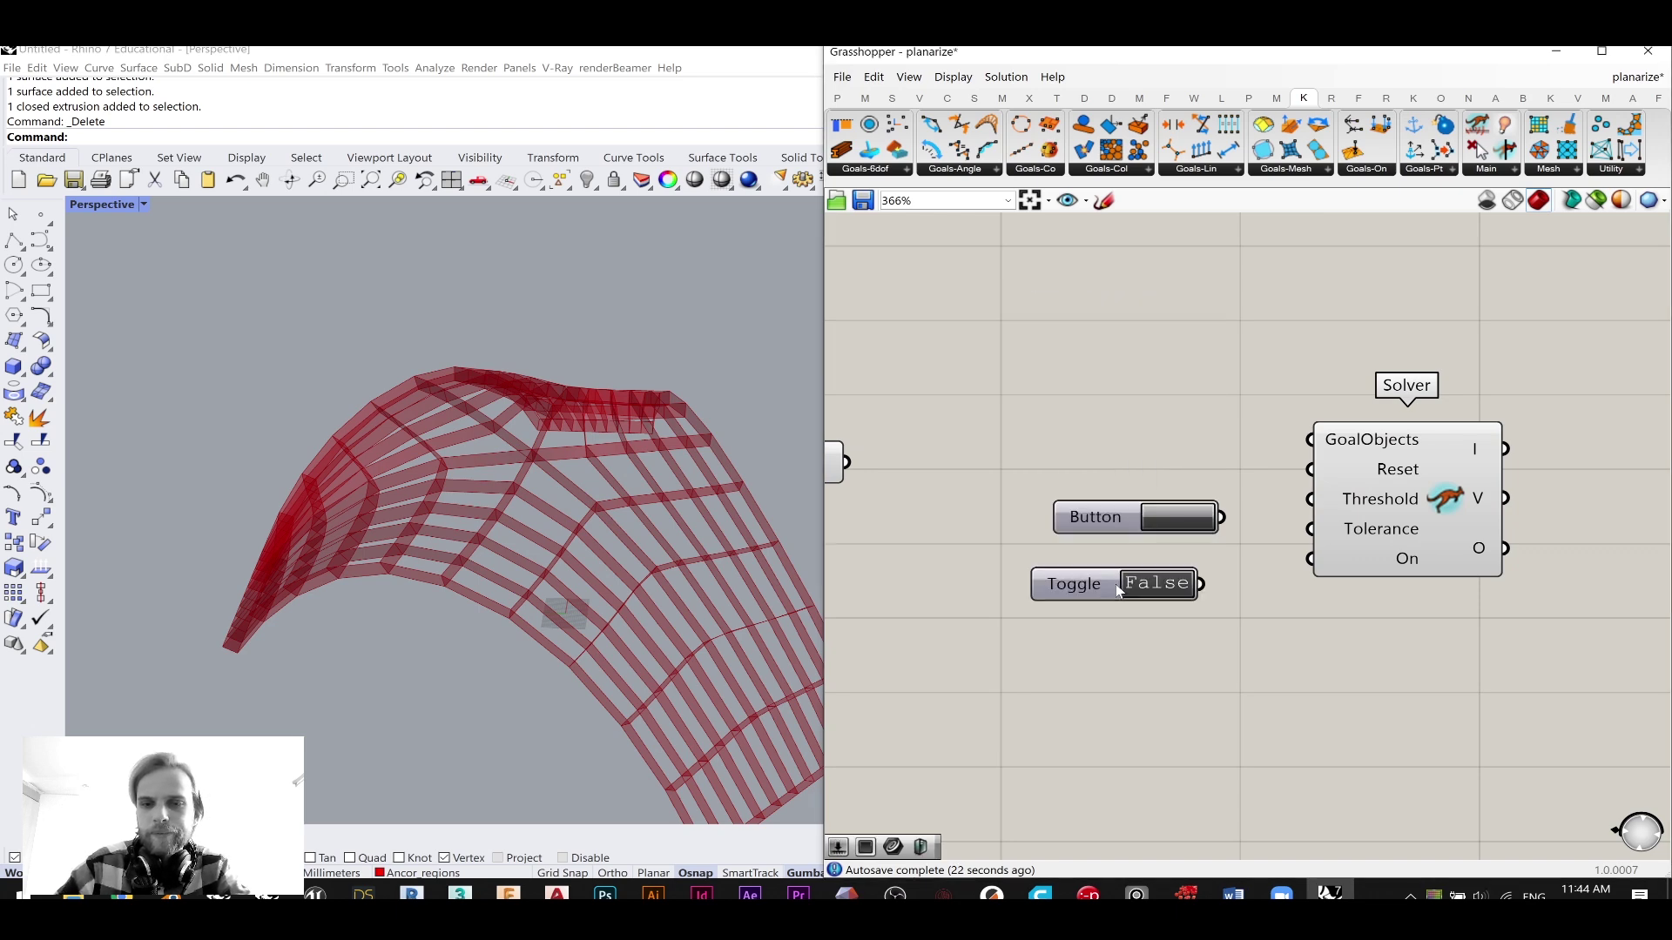
# - Add an Entwine component above the Button
pyautogui.doubleClick(1085, 372)
pyautogui.write('entwine')
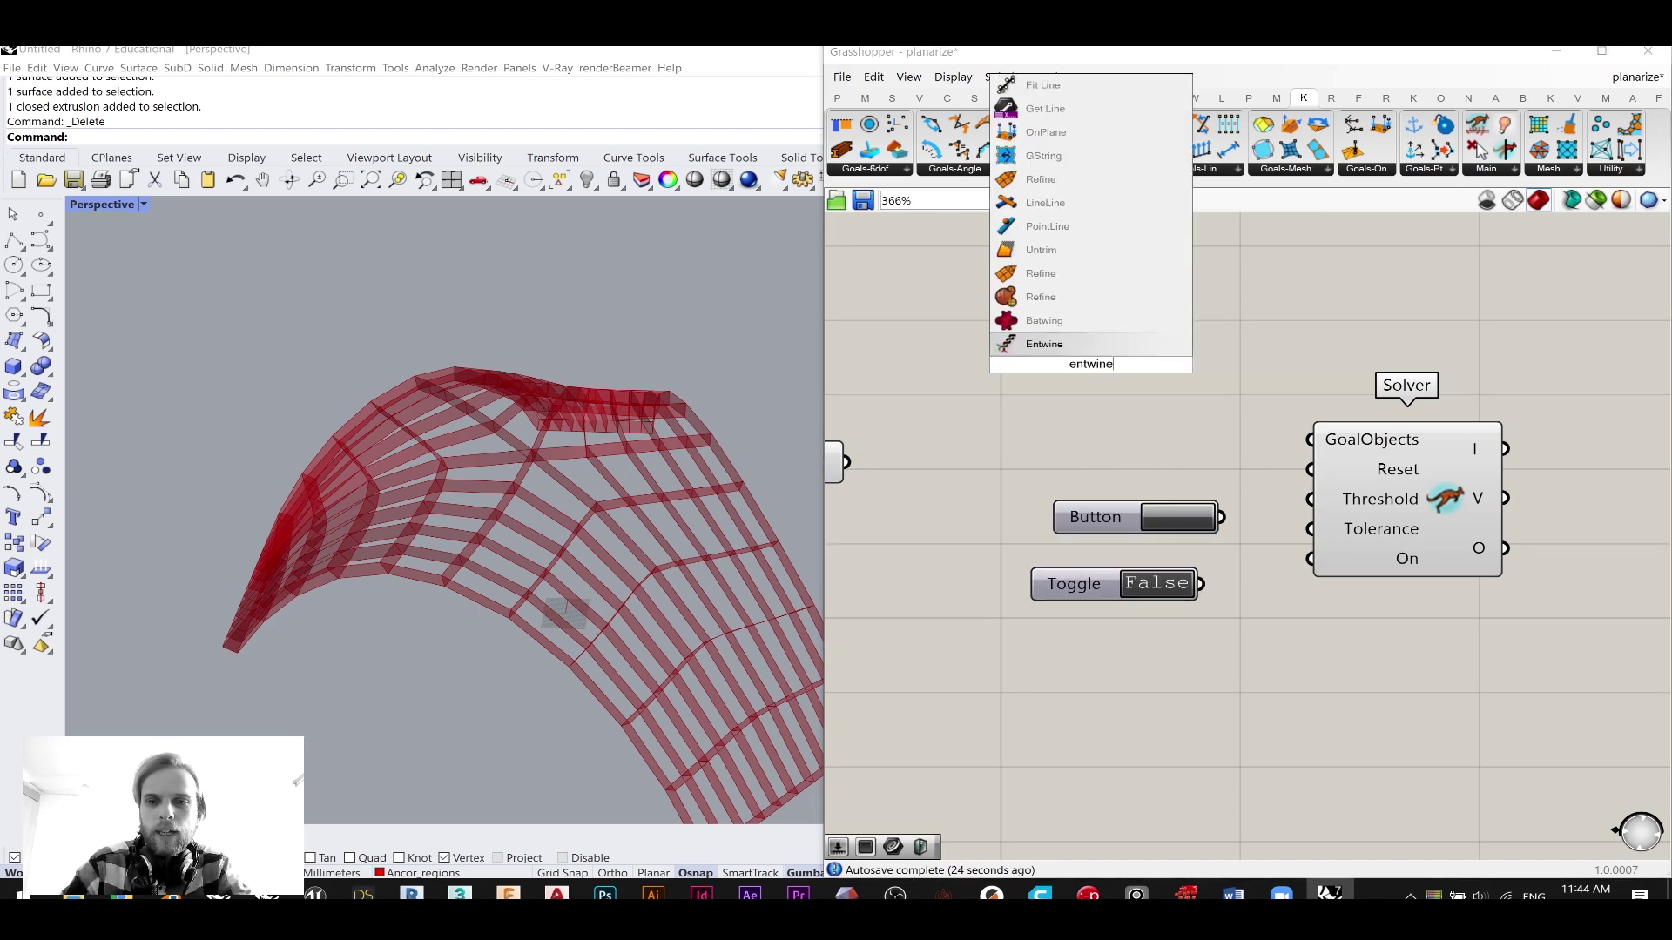
pyautogui.press('Return')
pyautogui.moveTo(1398, 414); pyautogui.dragTo(1326, 410, button='right')
pyautogui.doubleClick(1549, 654)
pyautogui.write('bang')
pyautogui.press('Return')
pyautogui.click(1539, 665)
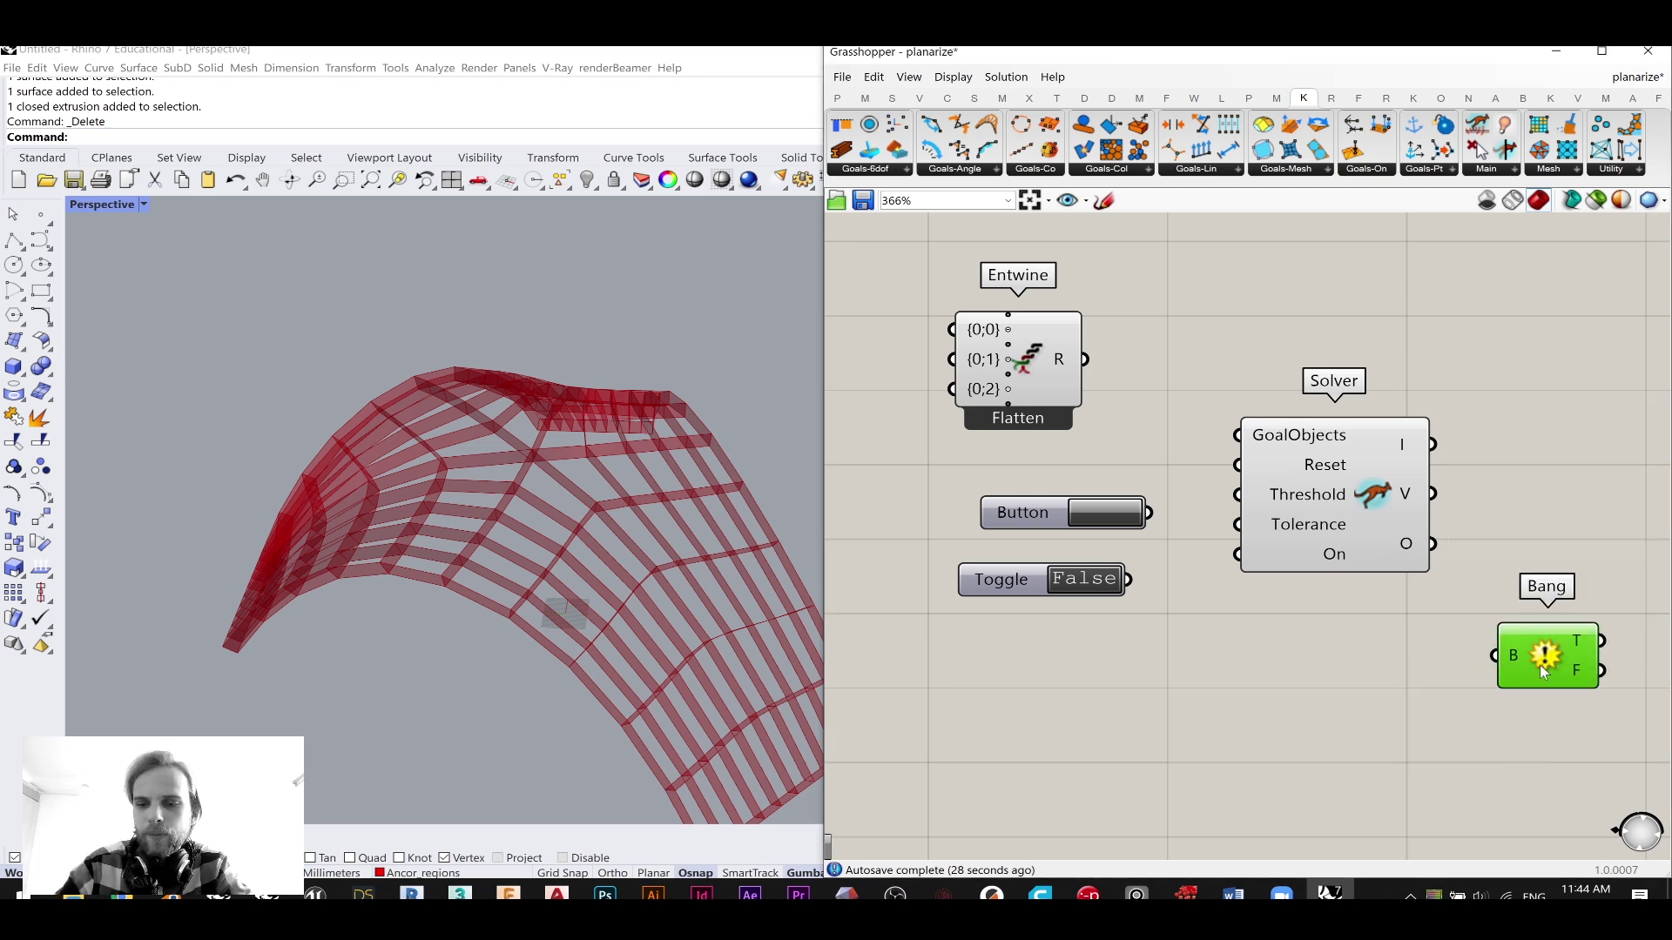
pyautogui.press('Delete')
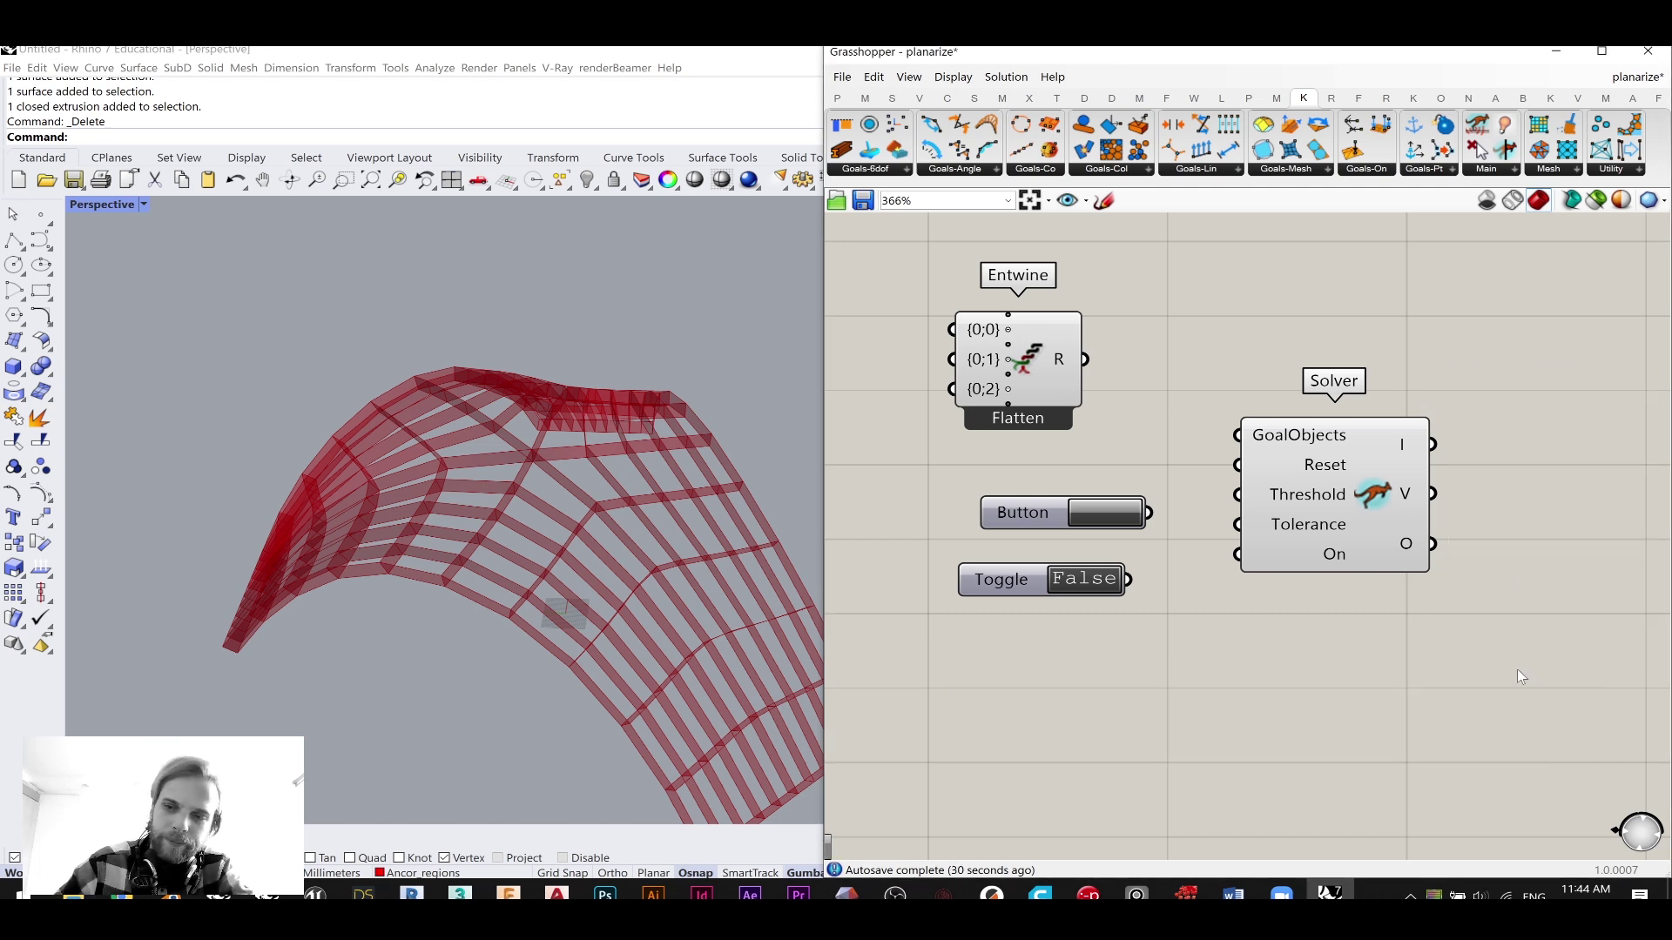
# - Add an Explode Tree component below and right of the Solver, and a Mesh parameter beside it
pyautogui.doubleClick(1517, 669)
pyautogui.write('bang')
pyautogui.click(1482, 625)
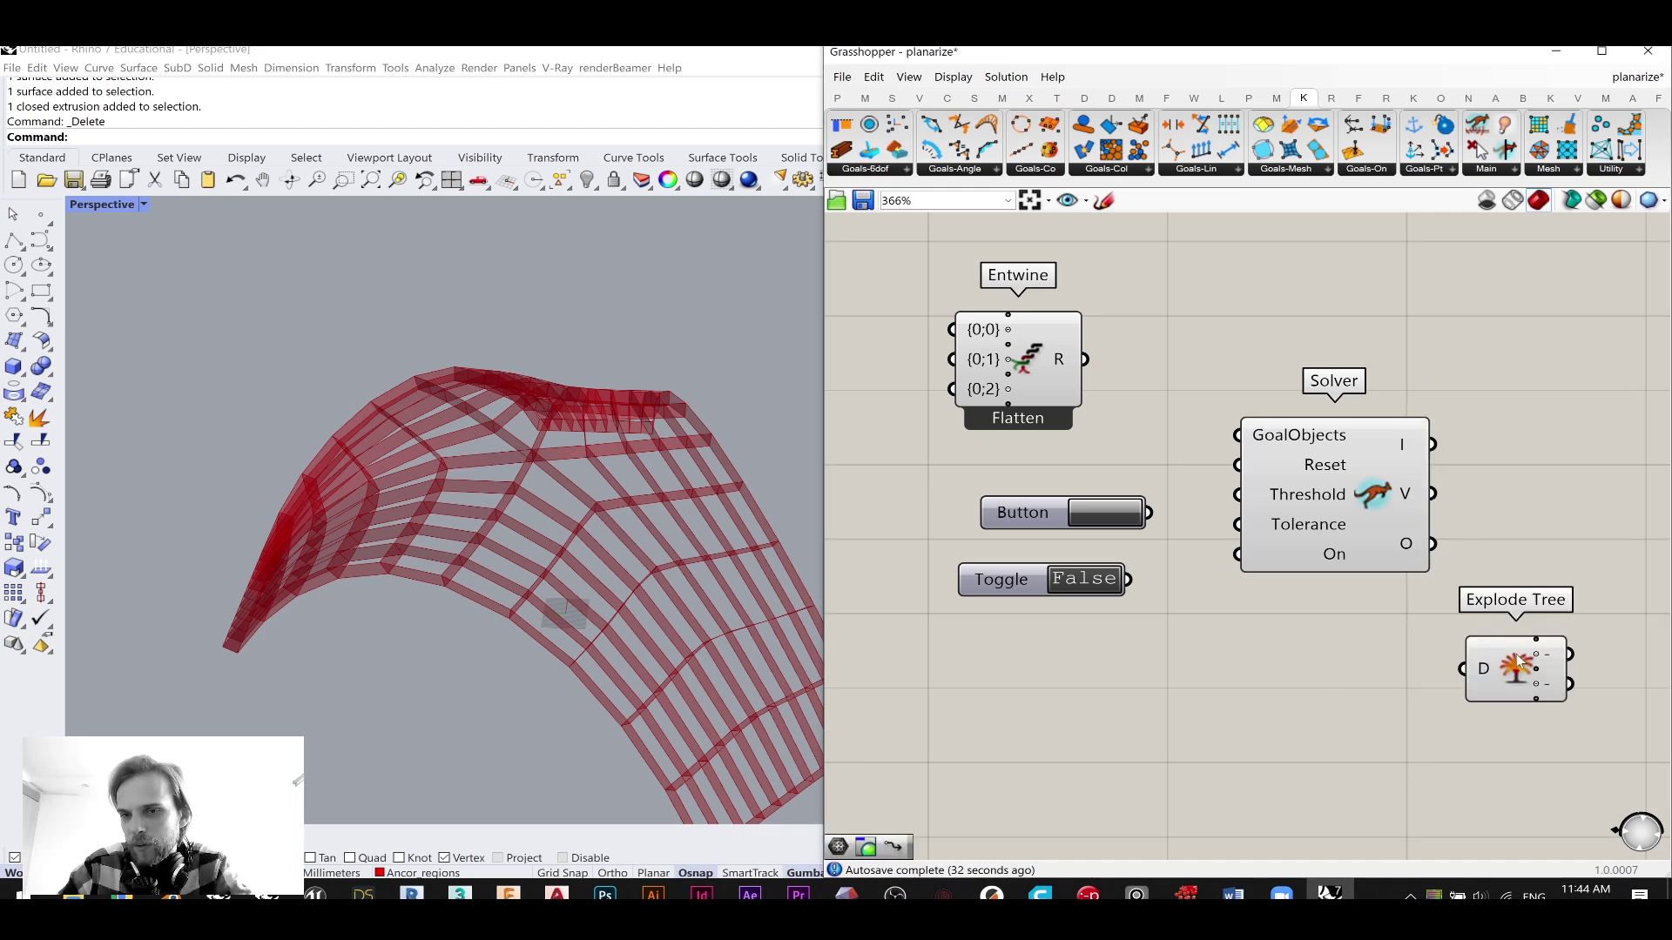
pyautogui.moveTo(1532, 615); pyautogui.dragTo(1428, 623, button='right')
pyautogui.moveTo(1604, 668); pyautogui.dragTo(1493, 676, button='right')
pyautogui.doubleClick(1502, 683)
pyautogui.write('mesh')
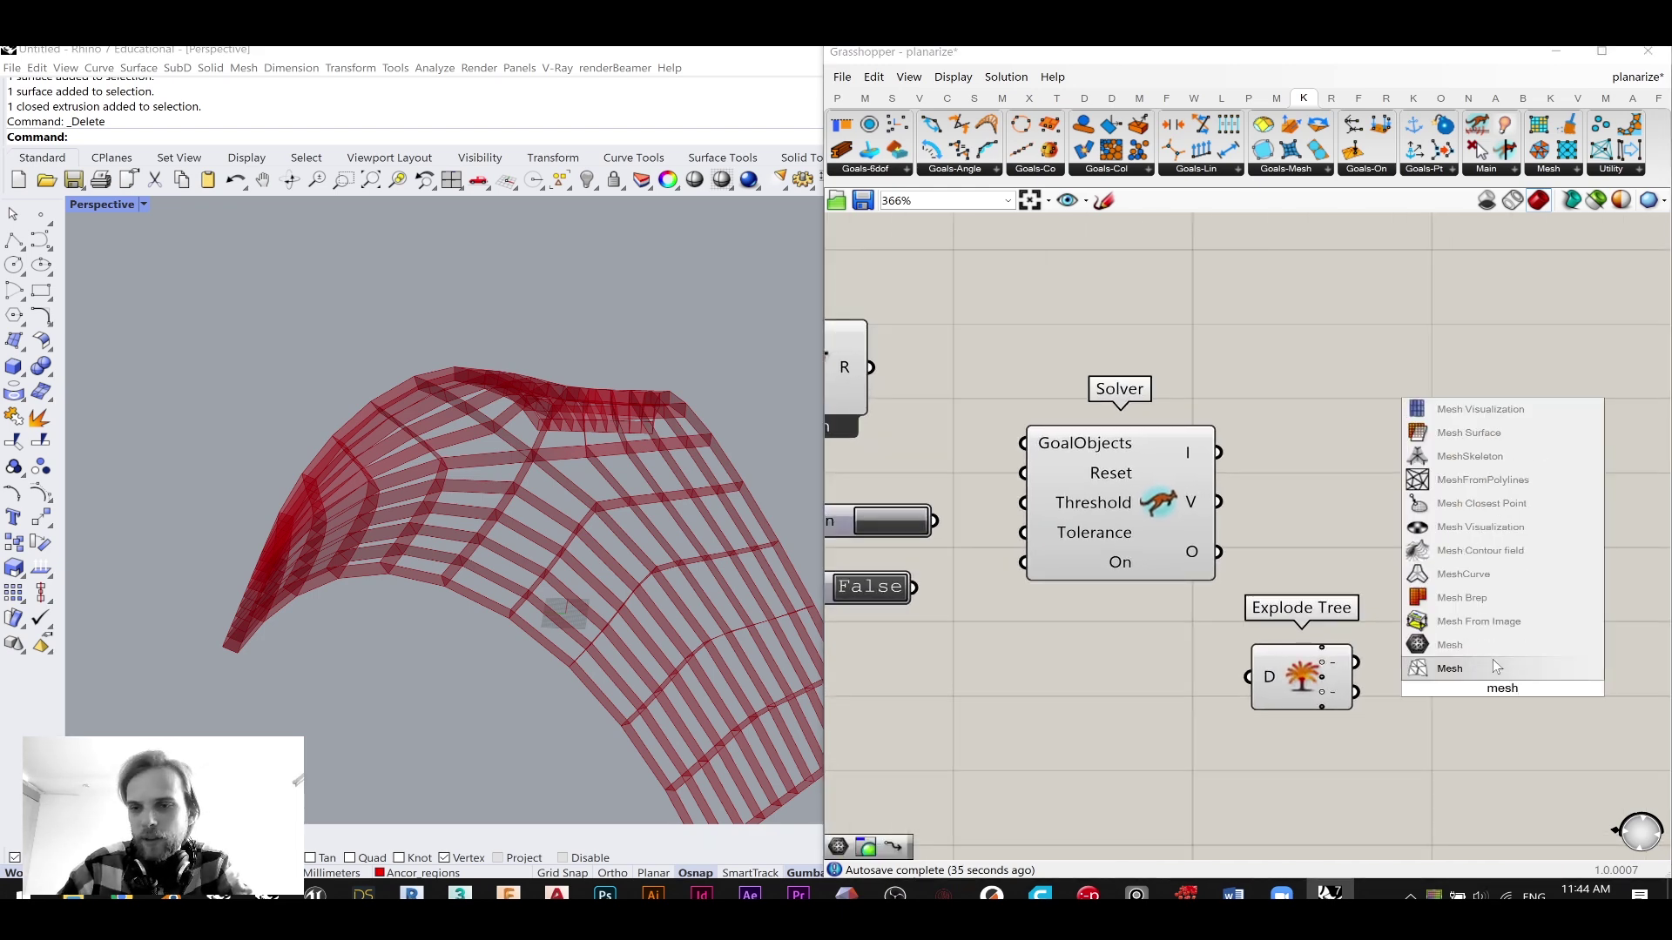
pyautogui.click(1494, 667)
# - Add a Show goal component above Combine&Clean
pyautogui.moveTo(1001, 340); pyautogui.dragTo(1392, 420, button='right')
pyautogui.doubleClick(967, 413)
pyautogui.write('show')
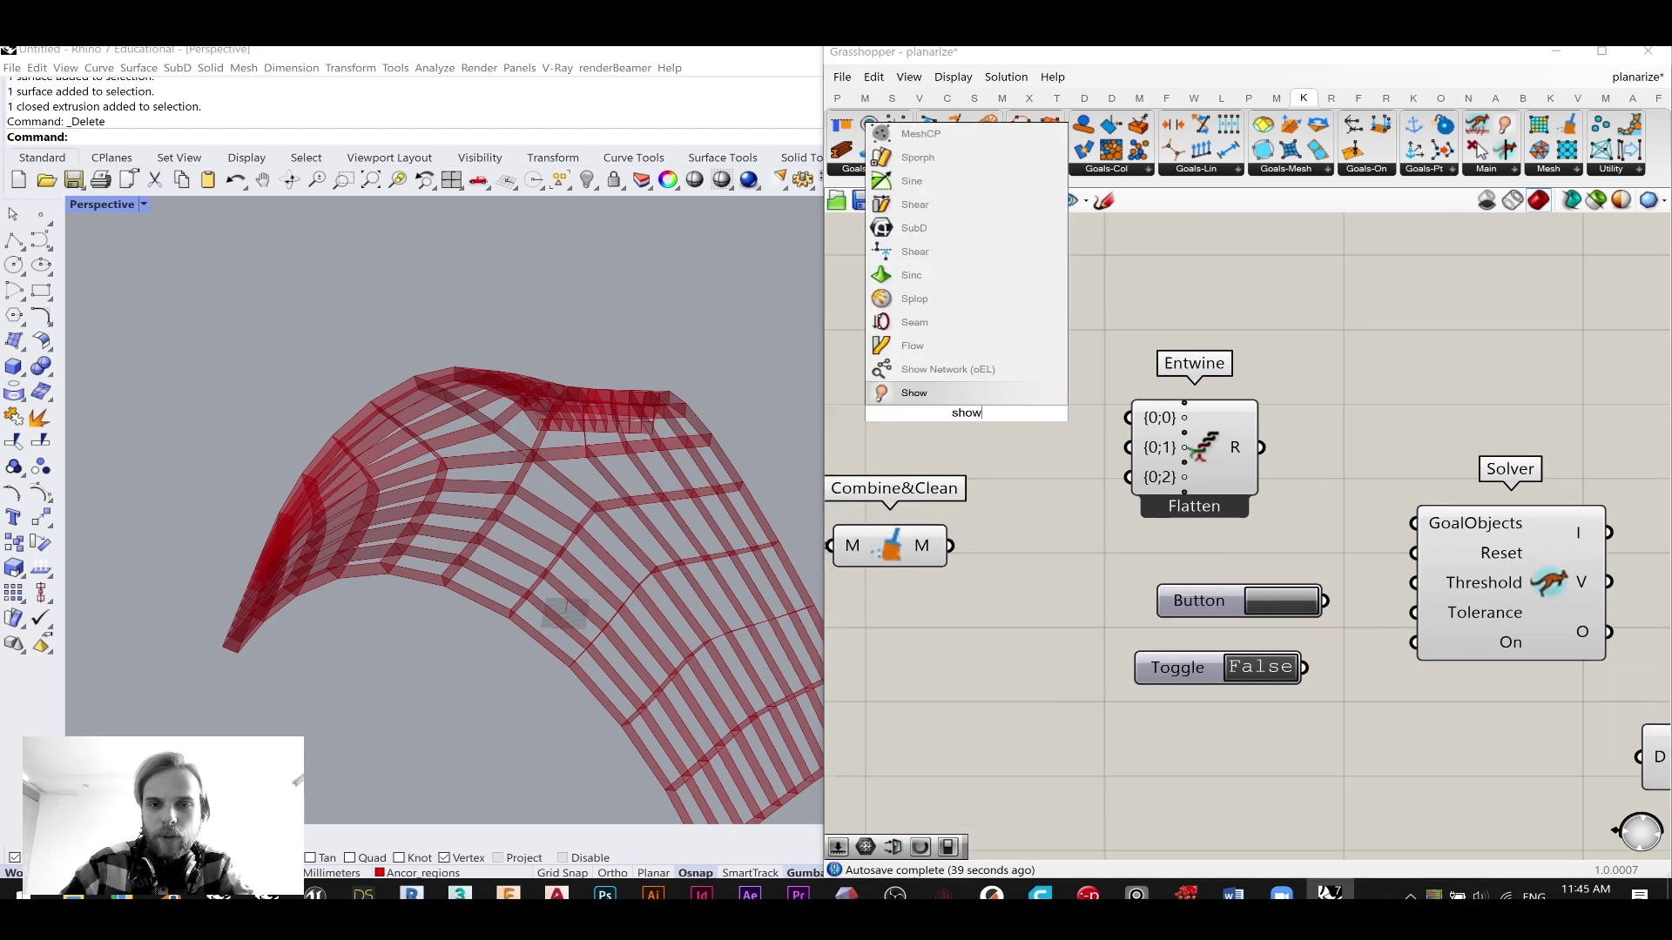
pyautogui.press('Return')
# - Remove Entwine's {0;2} input and wire Combine&Clean's mesh through Show into the {0;0} input
pyautogui.scroll(2, 1178, 476)
pyautogui.click(1183, 477)
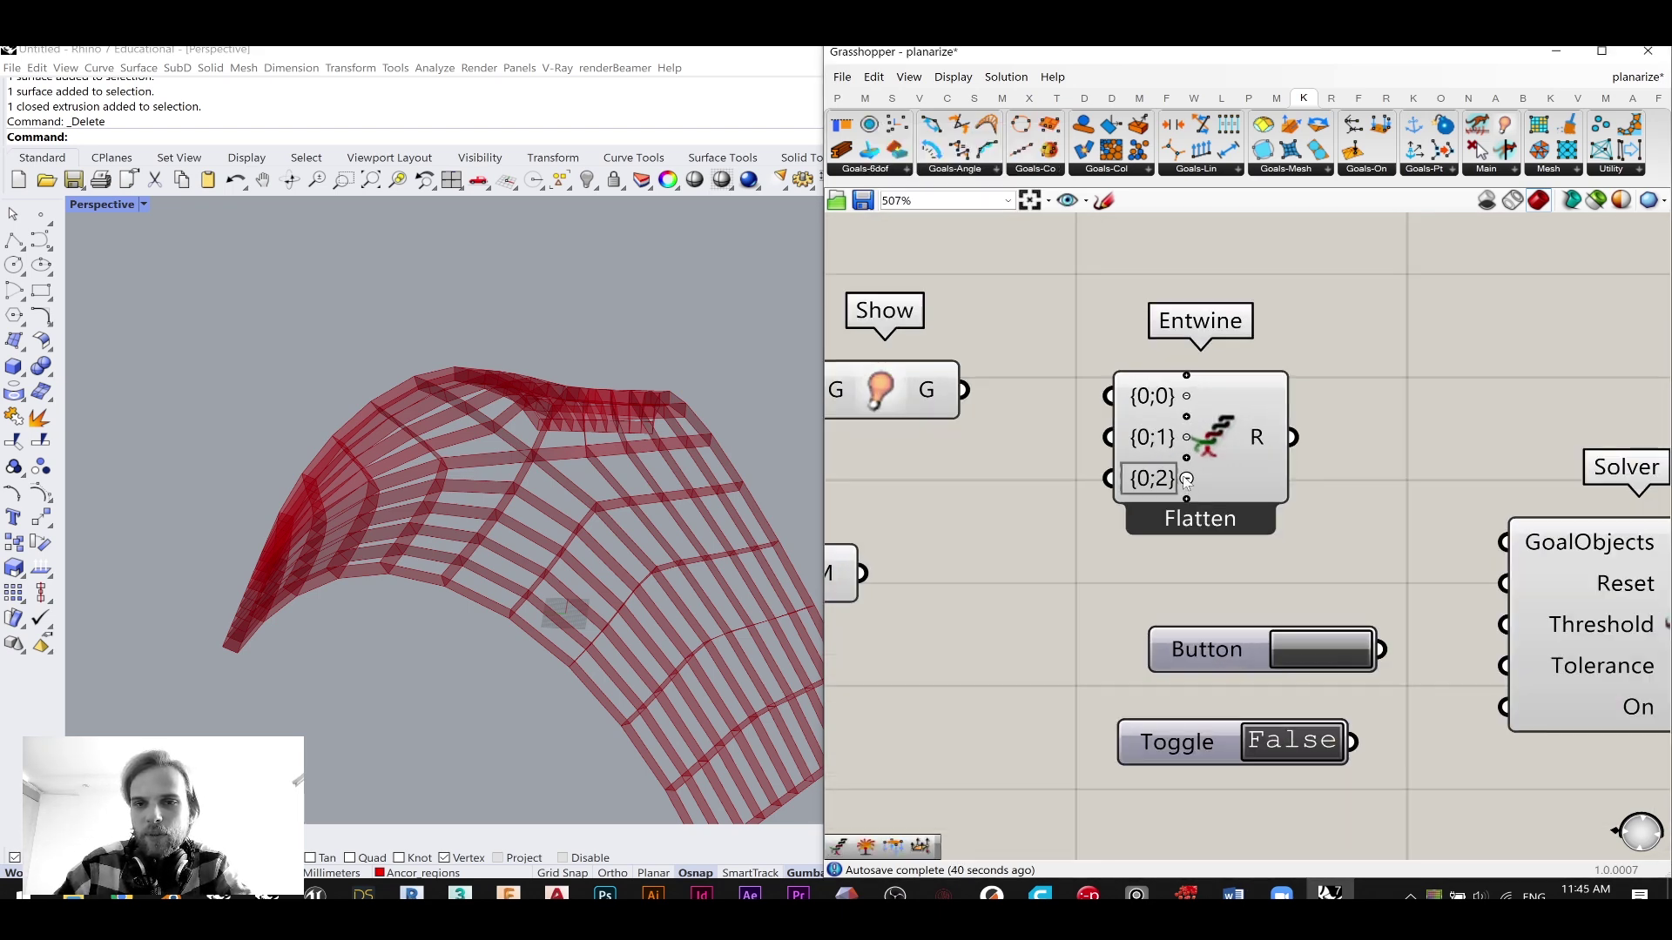
pyautogui.moveTo(965, 391); pyautogui.dragTo(1109, 417)
pyautogui.moveTo(1110, 417); pyautogui.dragTo(1270, 447, button='right')
pyautogui.moveTo(1022, 406); pyautogui.dragTo(1111, 433)
pyautogui.moveTo(1022, 602); pyautogui.dragTo(1059, 444)
# - Wire Entwine's result to the Solver's GoalObjects, the Button to Reset and the Toggle to On
pyautogui.scroll(-2, 1223, 509)
pyautogui.moveTo(1245, 444); pyautogui.dragTo(1395, 519)
pyautogui.moveTo(1307, 597); pyautogui.dragTo(1395, 549)
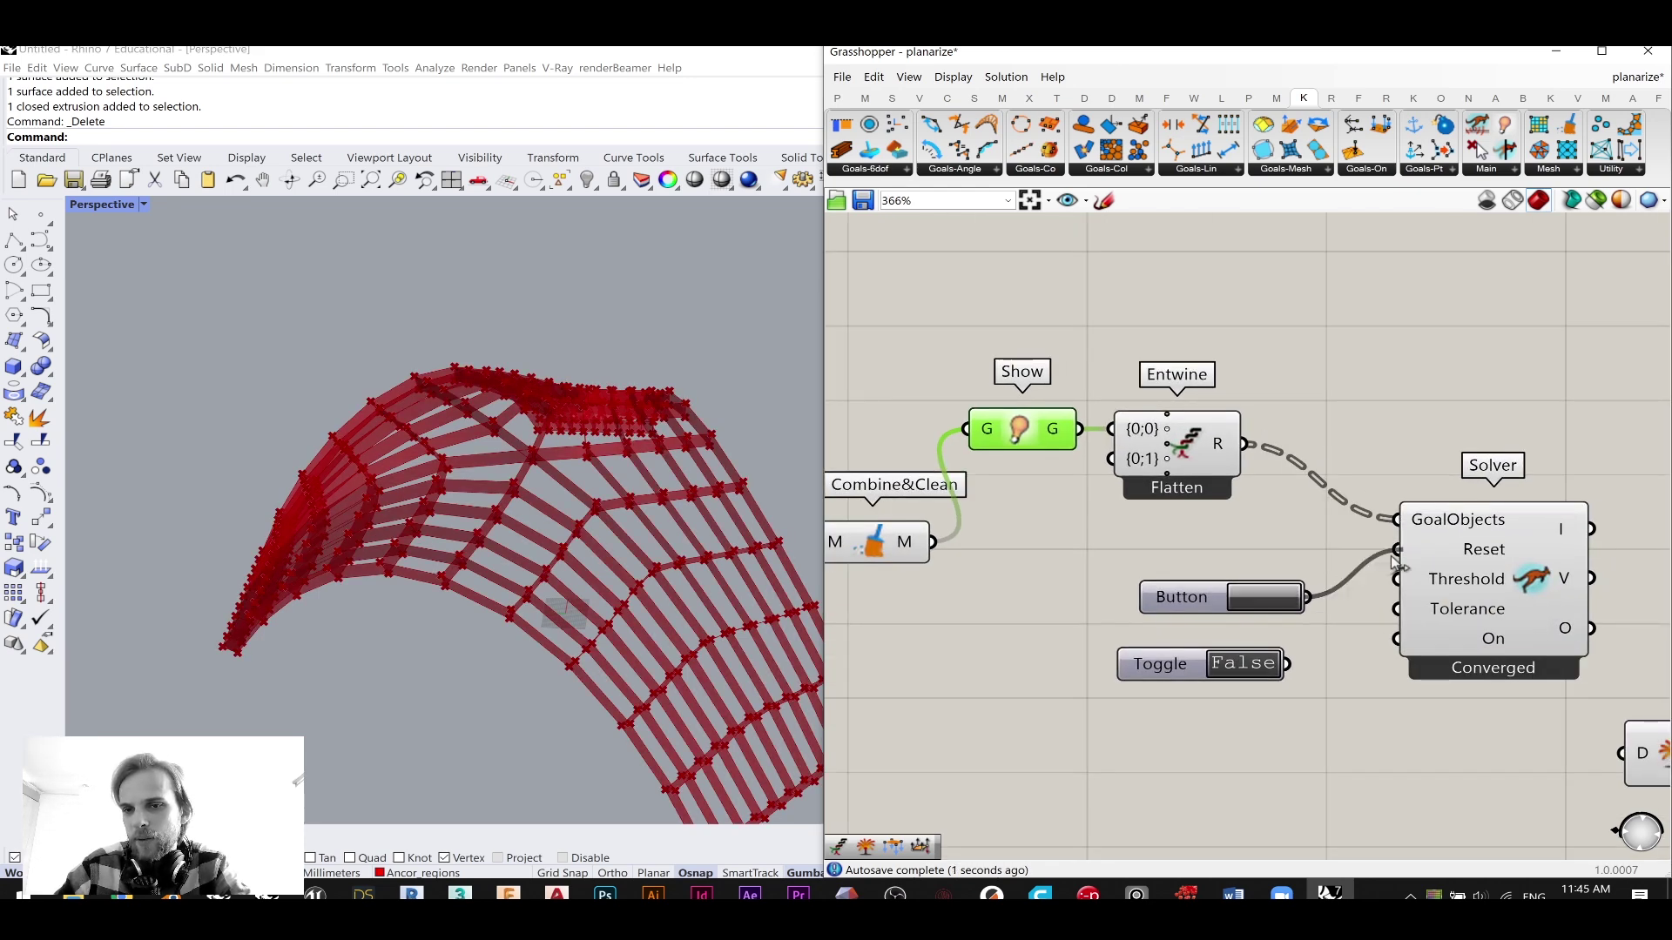
pyautogui.moveTo(1287, 664); pyautogui.dragTo(1397, 639)
# - Wire the Solver's O output into Explode Tree and its first branch into the Mesh parameter
pyautogui.moveTo(1414, 640); pyautogui.dragTo(982, 514, button='right')
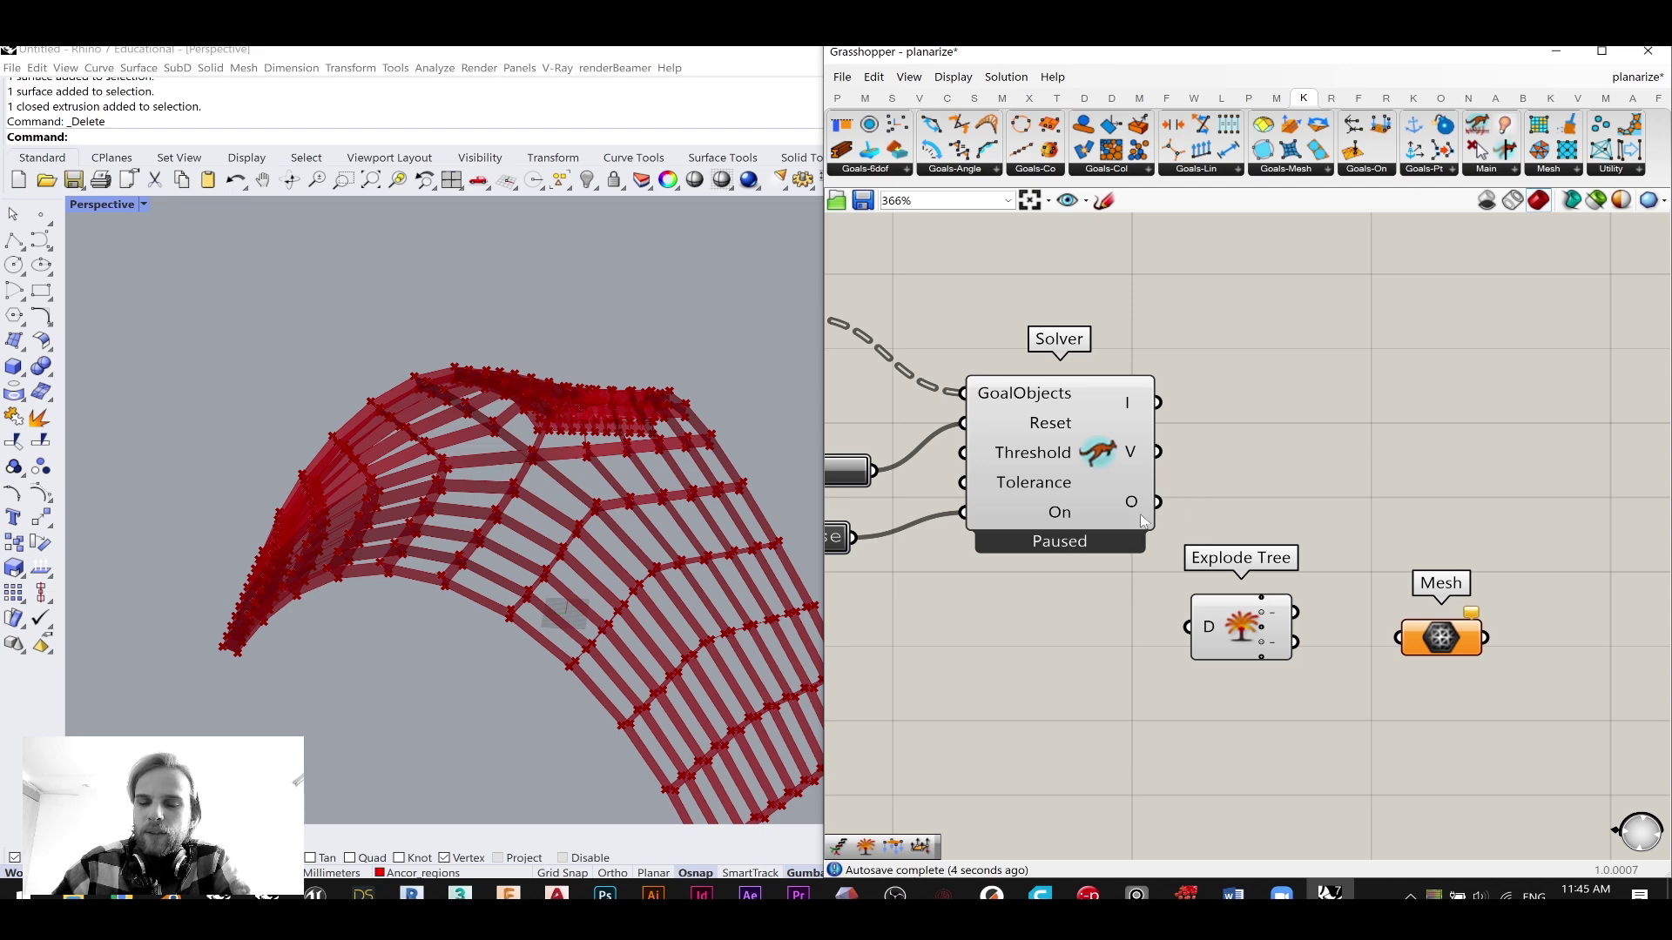
pyautogui.moveTo(1159, 504); pyautogui.dragTo(1187, 626)
pyautogui.moveTo(1296, 613); pyautogui.dragTo(1398, 638)
# - Move the Solver together with its Button, Toggle, Explode Tree and Mesh farther right, away from Entwine
pyautogui.scroll(-2, 1463, 682)
pyautogui.moveTo(1485, 703); pyautogui.dragTo(997, 415)
pyautogui.moveTo(1179, 480); pyautogui.dragTo(1469, 444)
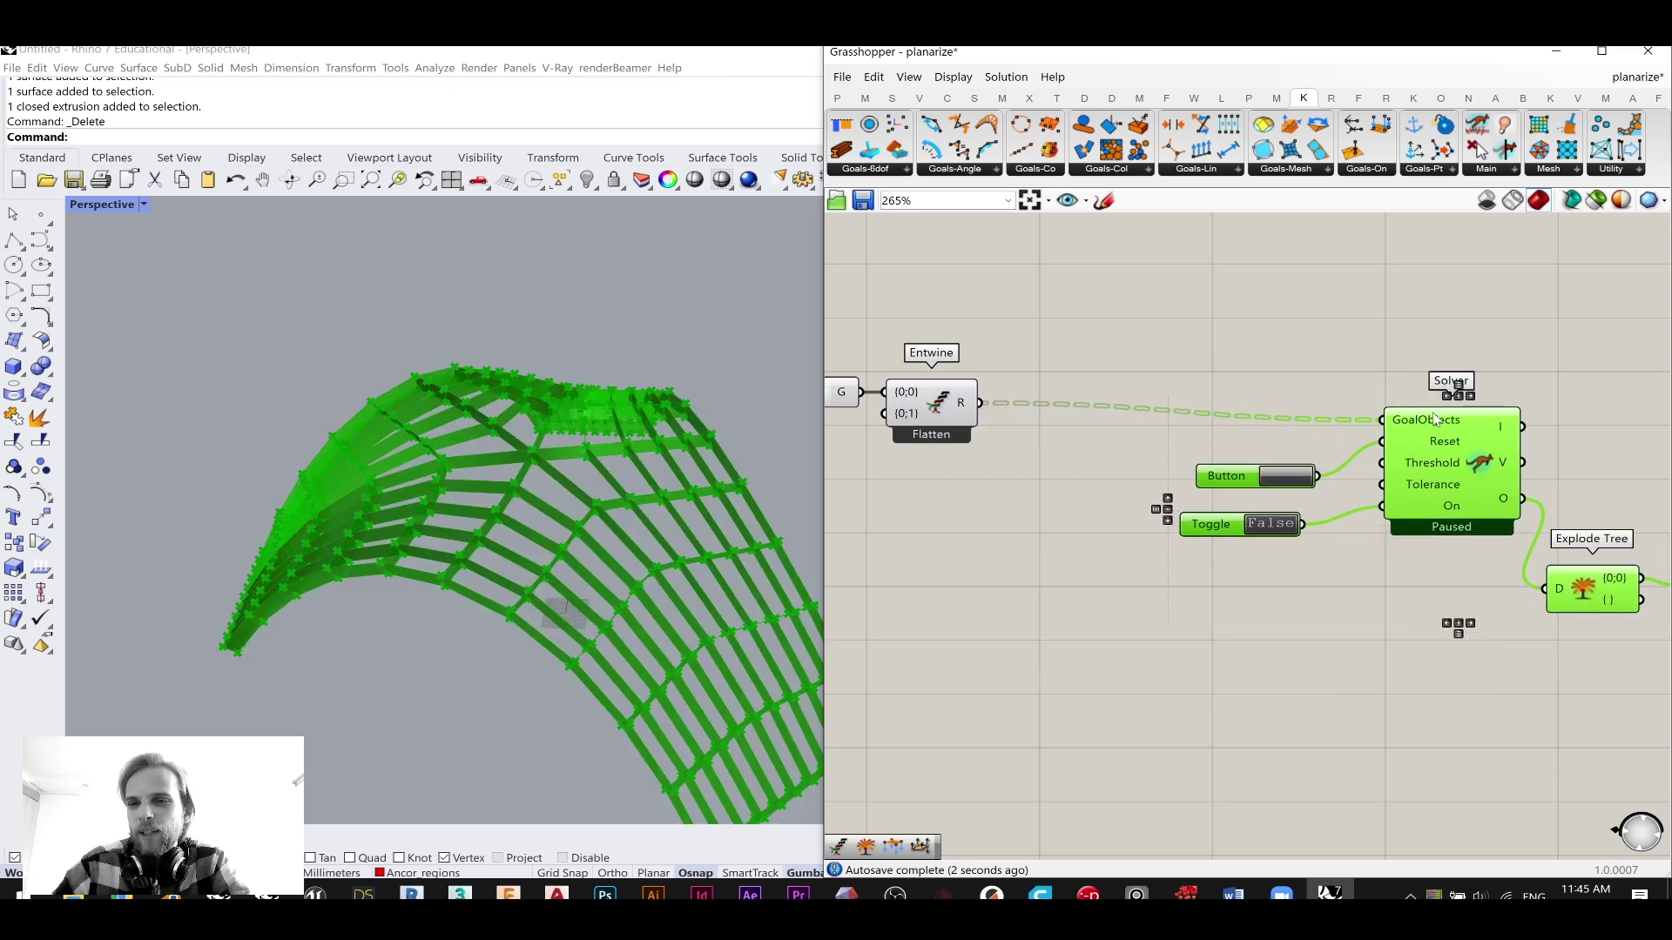
pyautogui.click(1340, 384)
# - Move Entwine next to the Solver's GoalObjects input and tuck the Button and Toggle beneath it
pyautogui.moveTo(1340, 385); pyautogui.dragTo(1198, 396, button='right')
pyautogui.moveTo(939, 419); pyautogui.dragTo(1201, 450, button='right')
pyautogui.moveTo(1052, 433); pyautogui.dragTo(1391, 451)
pyautogui.moveTo(1440, 492); pyautogui.dragTo(1279, 453, button='right')
pyautogui.moveTo(1168, 533); pyautogui.dragTo(1204, 485)
# - Align Explode Tree and Mesh with the Solver's O output, and move Show closer to Entwine
pyautogui.scroll(-3, 1218, 512)
pyautogui.scroll(2, 1511, 579)
pyautogui.moveTo(1513, 582); pyautogui.dragTo(1406, 468)
pyautogui.click(1381, 315)
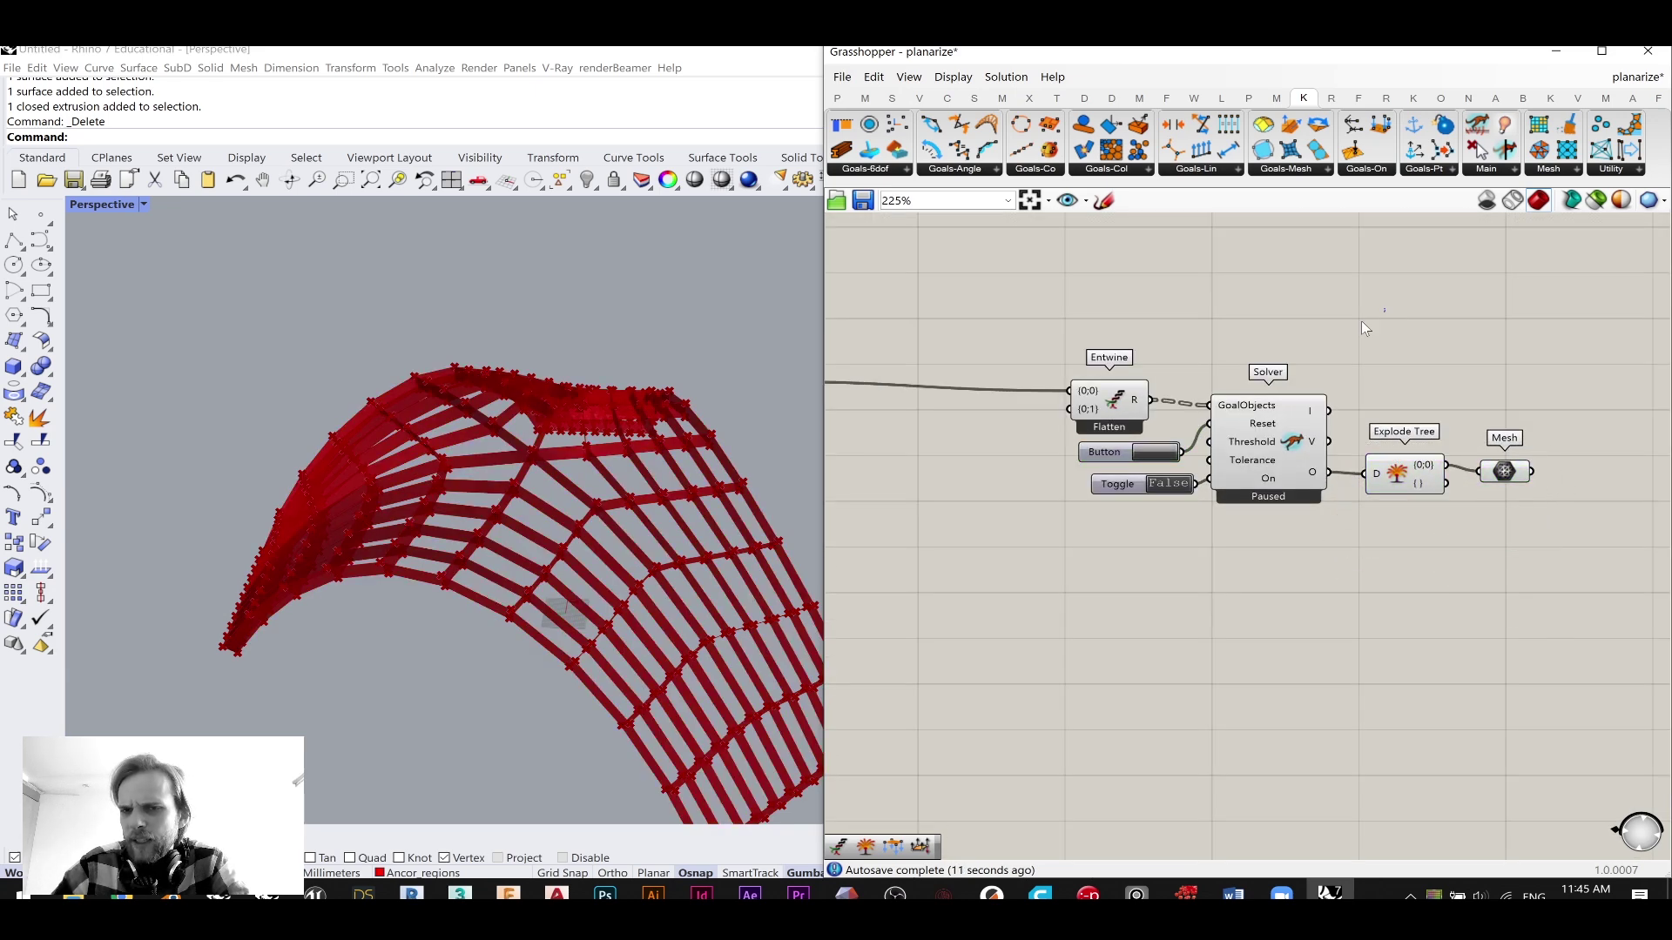
pyautogui.scroll(-5, 1319, 317)
pyautogui.scroll(4, 1113, 326)
pyautogui.moveTo(1117, 329); pyautogui.dragTo(1278, 329)
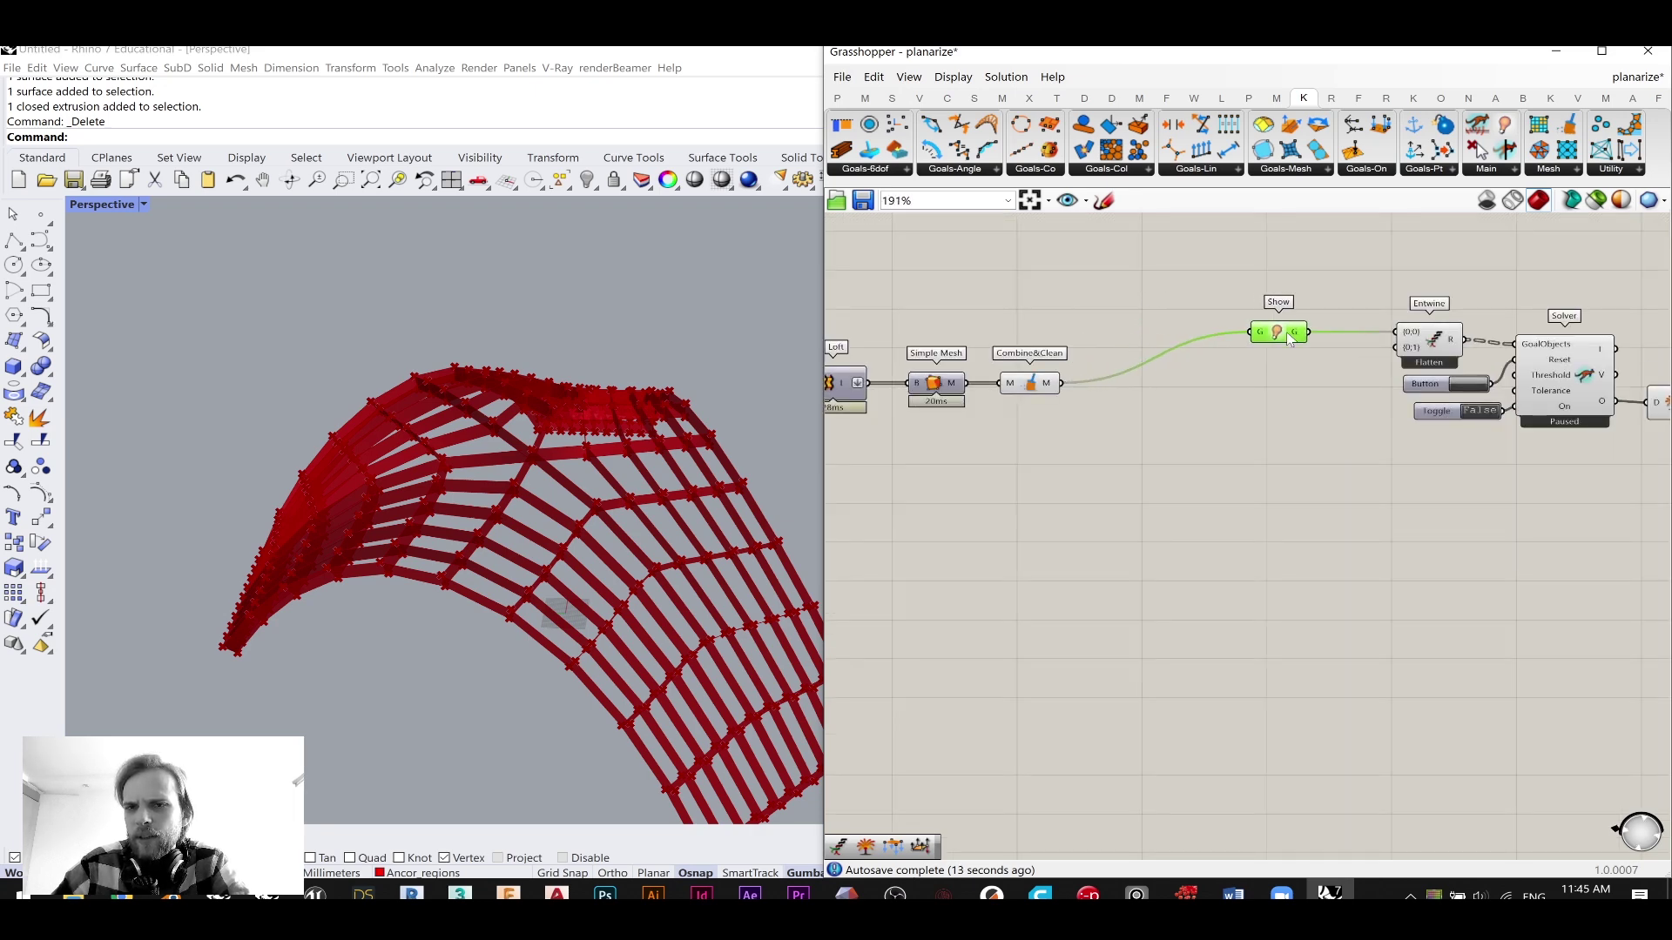
# - Examine how the EdgeLengths and Planarize goals are set up in the reference definition for planarizing the gridshell sides
pyautogui.scroll(-5, 1245, 325)
pyautogui.scroll(6, 1266, 338)
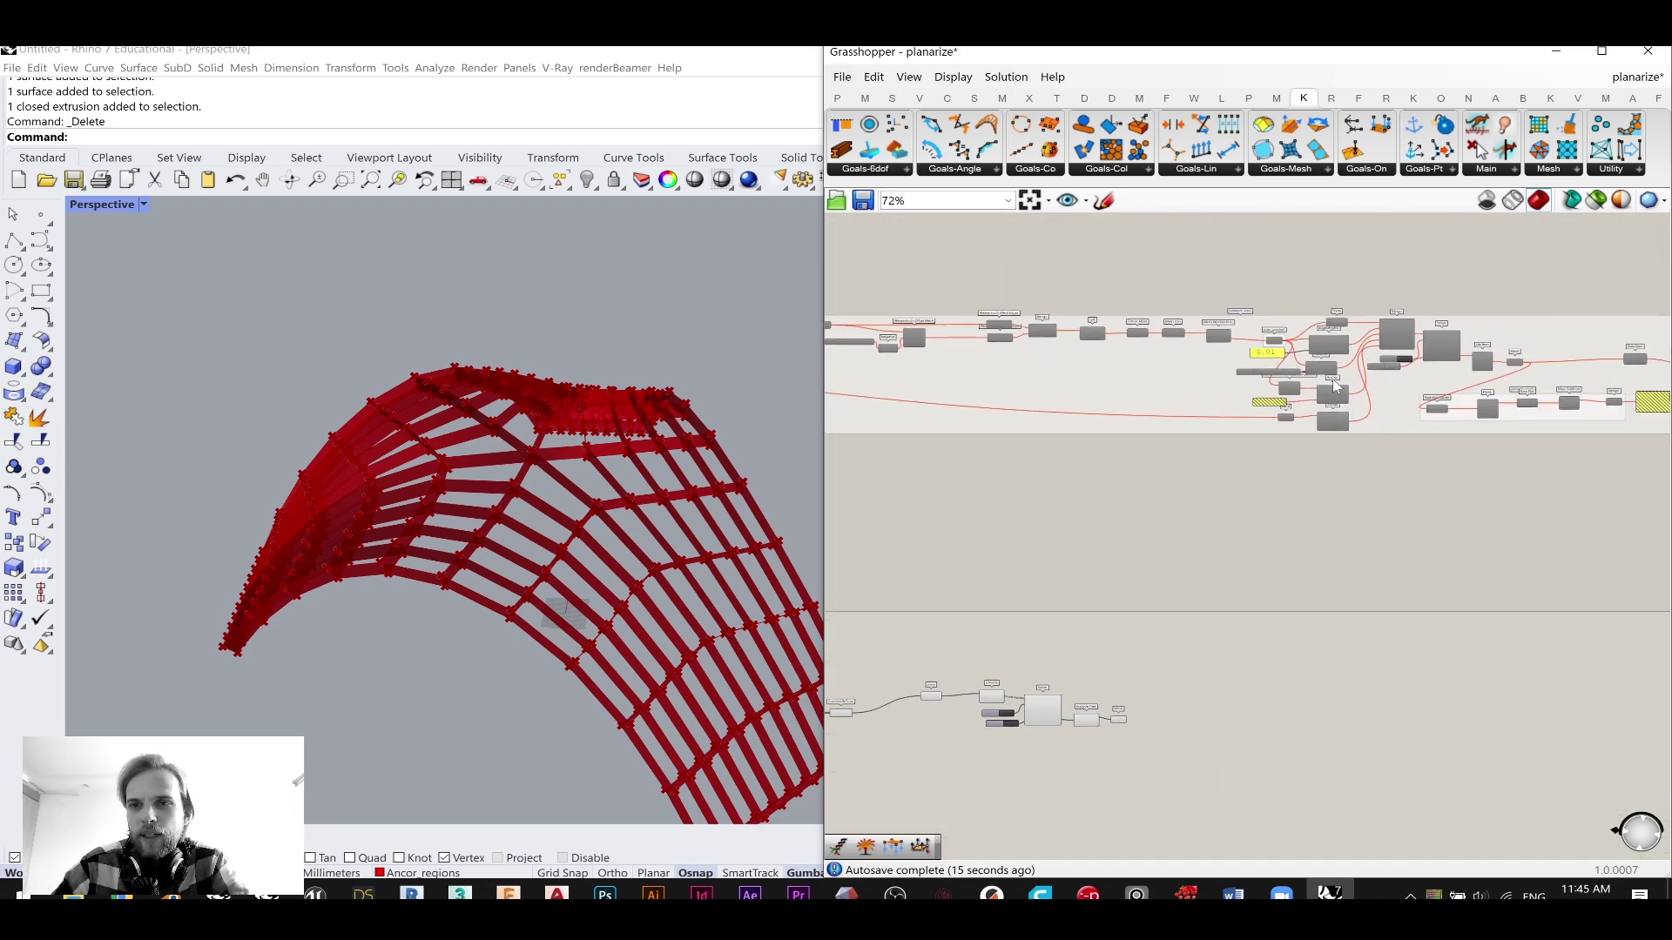
pyautogui.click(1285, 345)
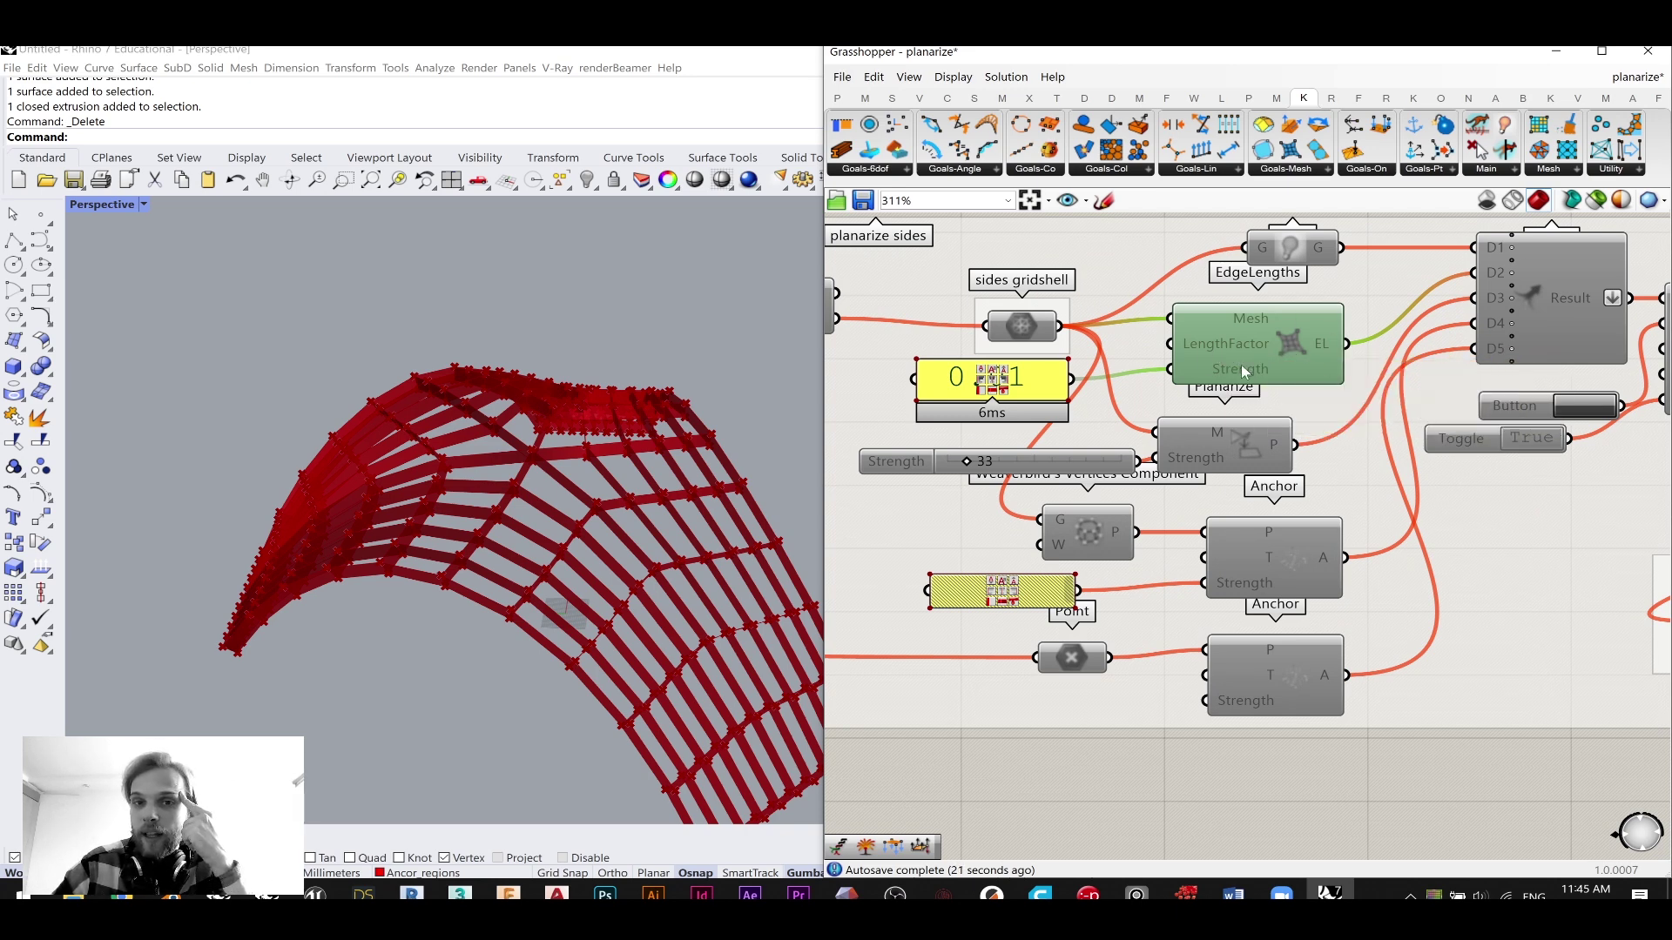
pyautogui.moveTo(1237, 384); pyautogui.dragTo(1276, 373, button='right')
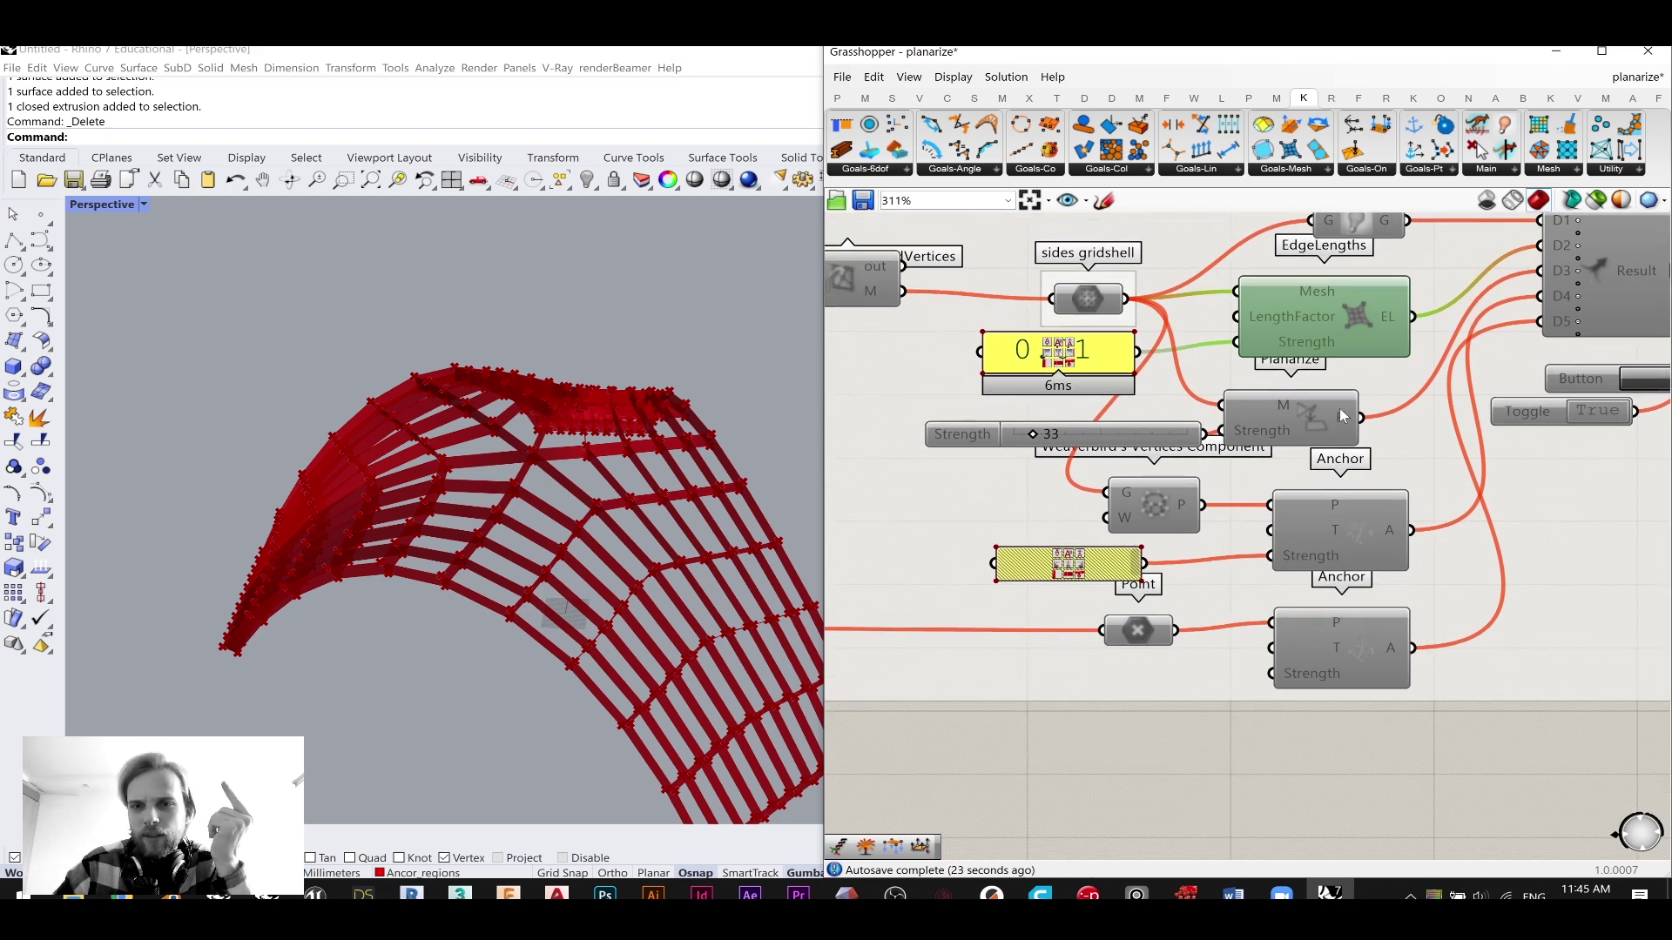
pyautogui.click(1314, 440)
pyautogui.moveTo(1313, 440); pyautogui.dragTo(1326, 445)
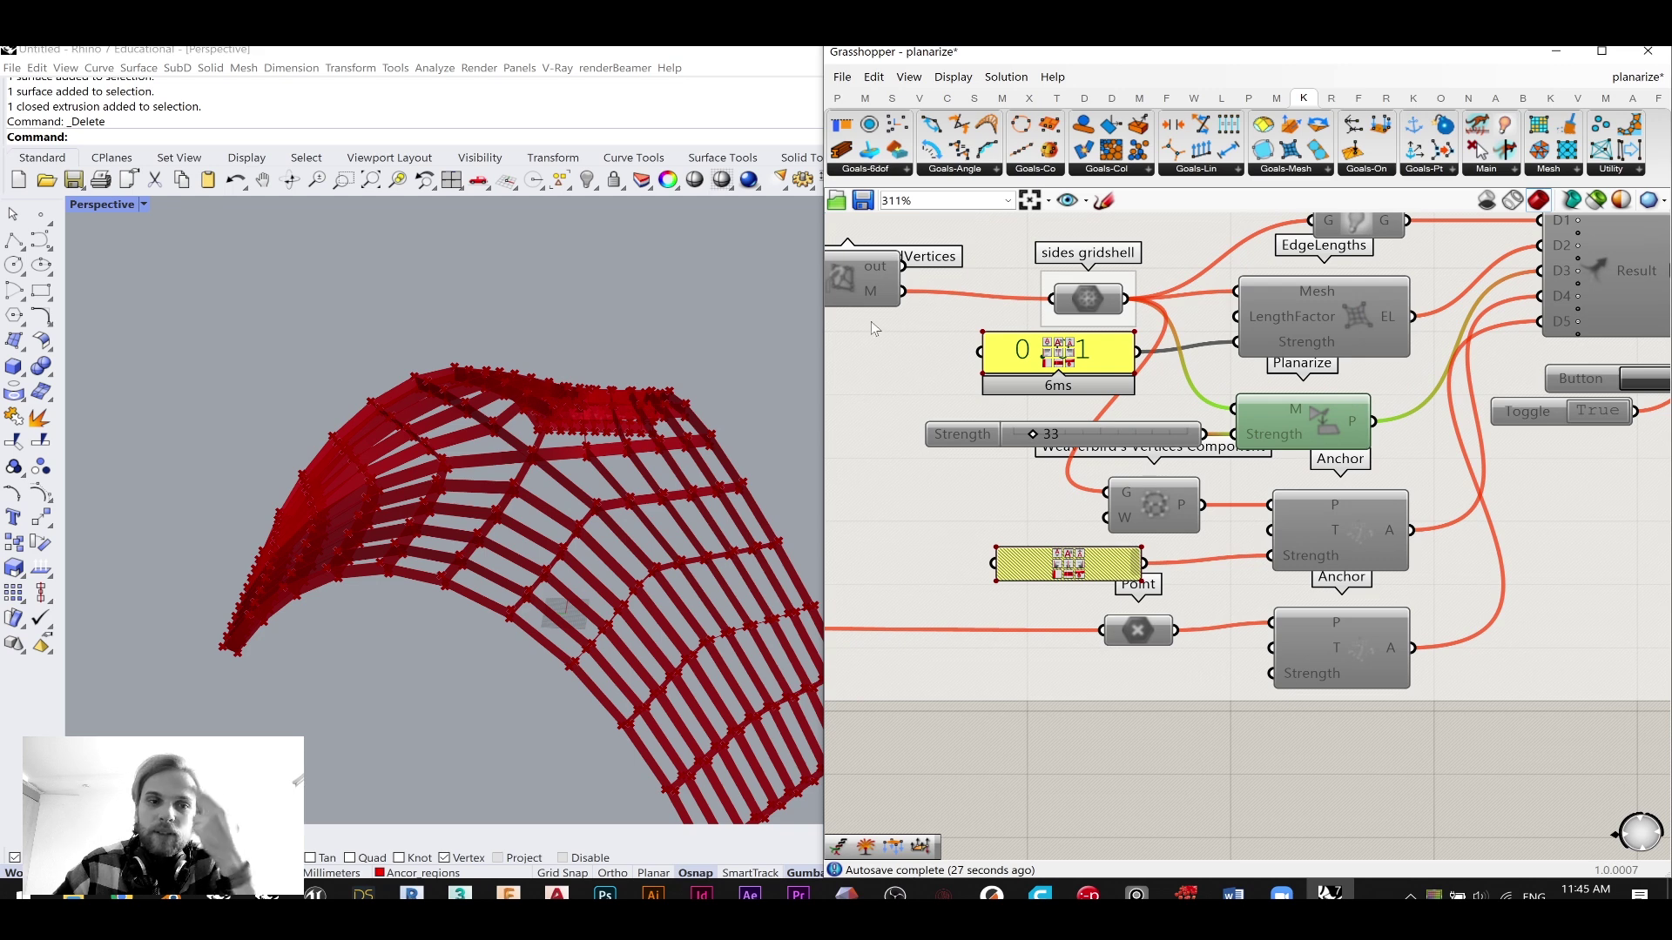
pyautogui.scroll(3, 512, 534)
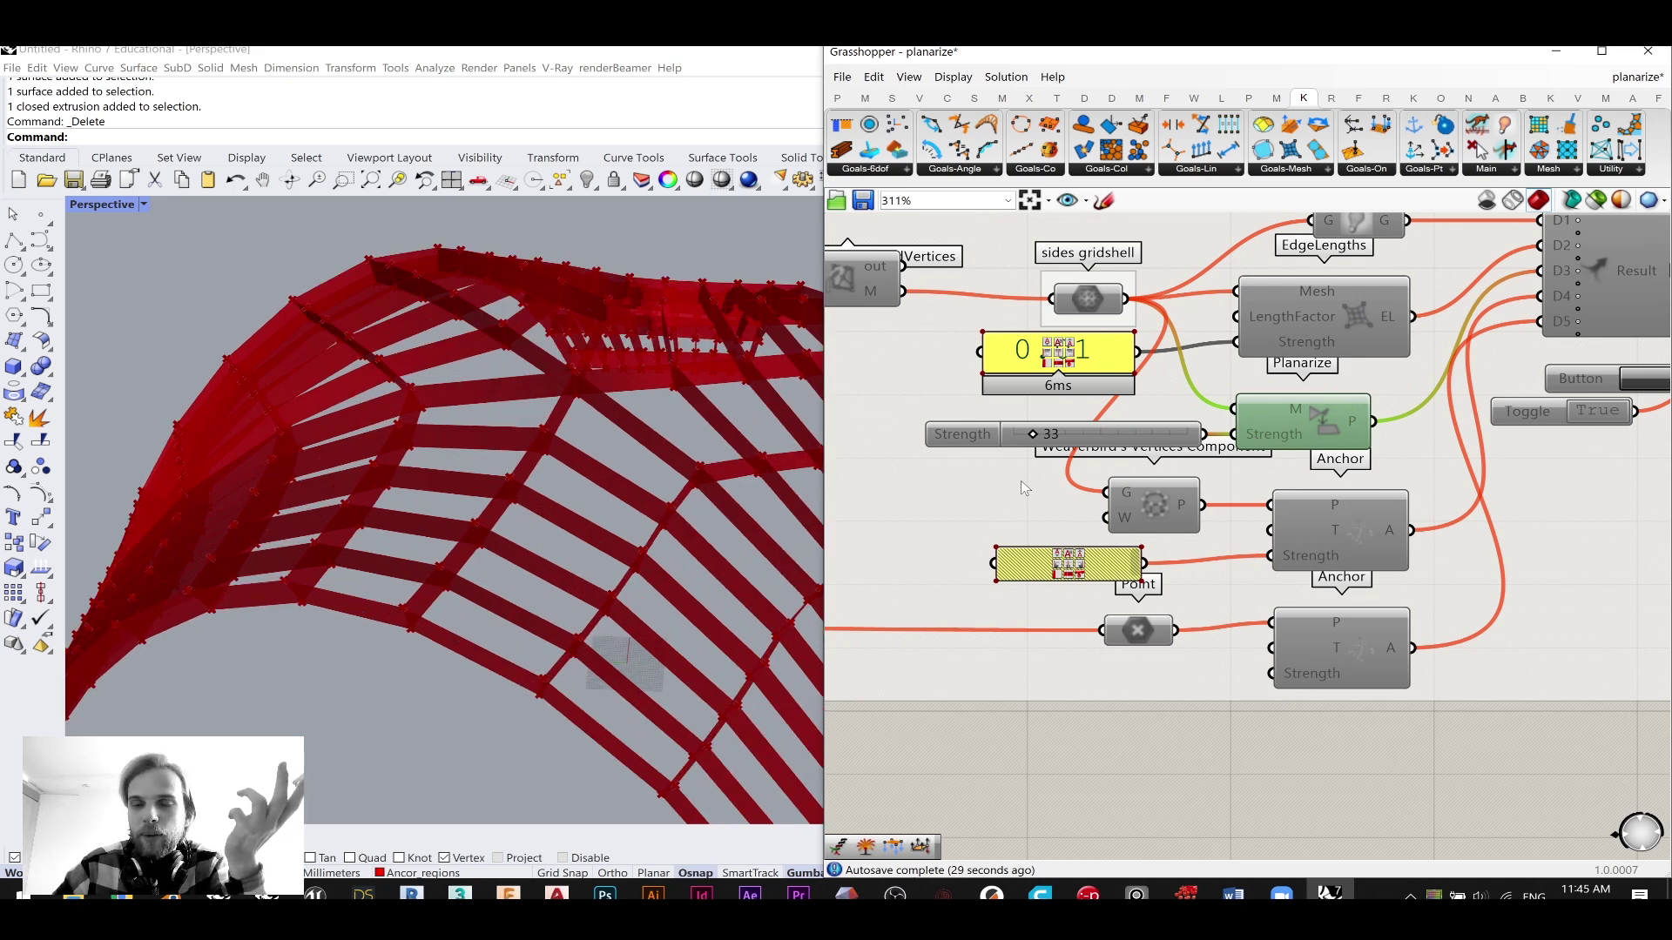
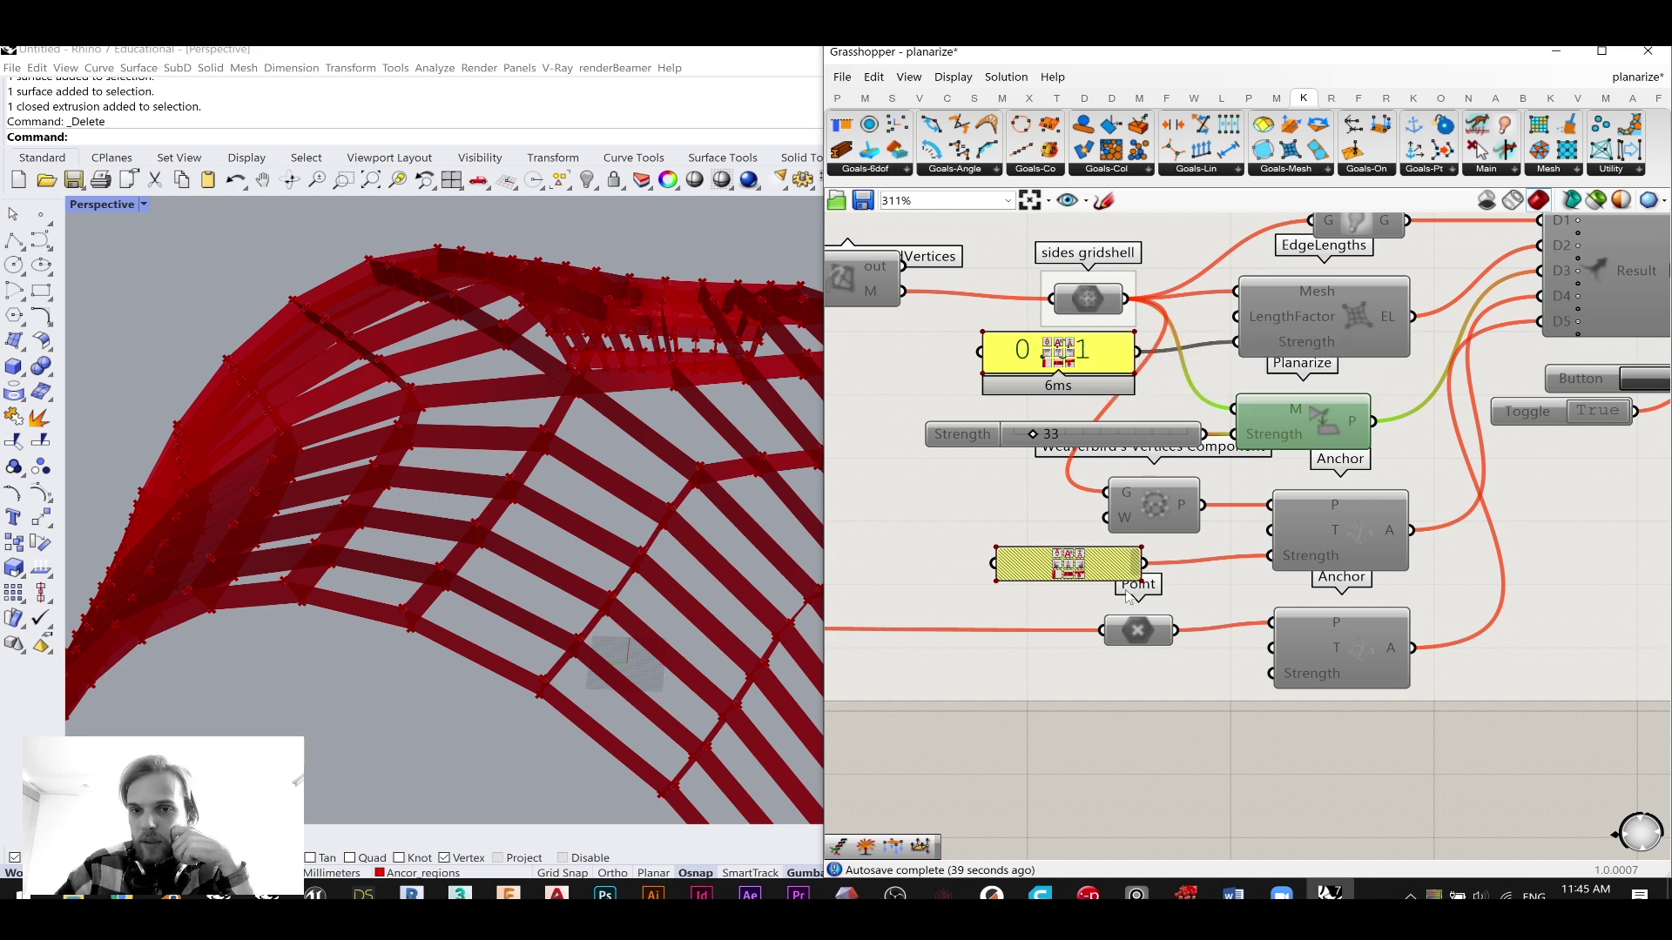
# - Enable the strength panel feeding the first Anchor in the reference definition and shift the Point parameter slightly down
pyautogui.click(1100, 572)
pyautogui.middleClick(1118, 568)
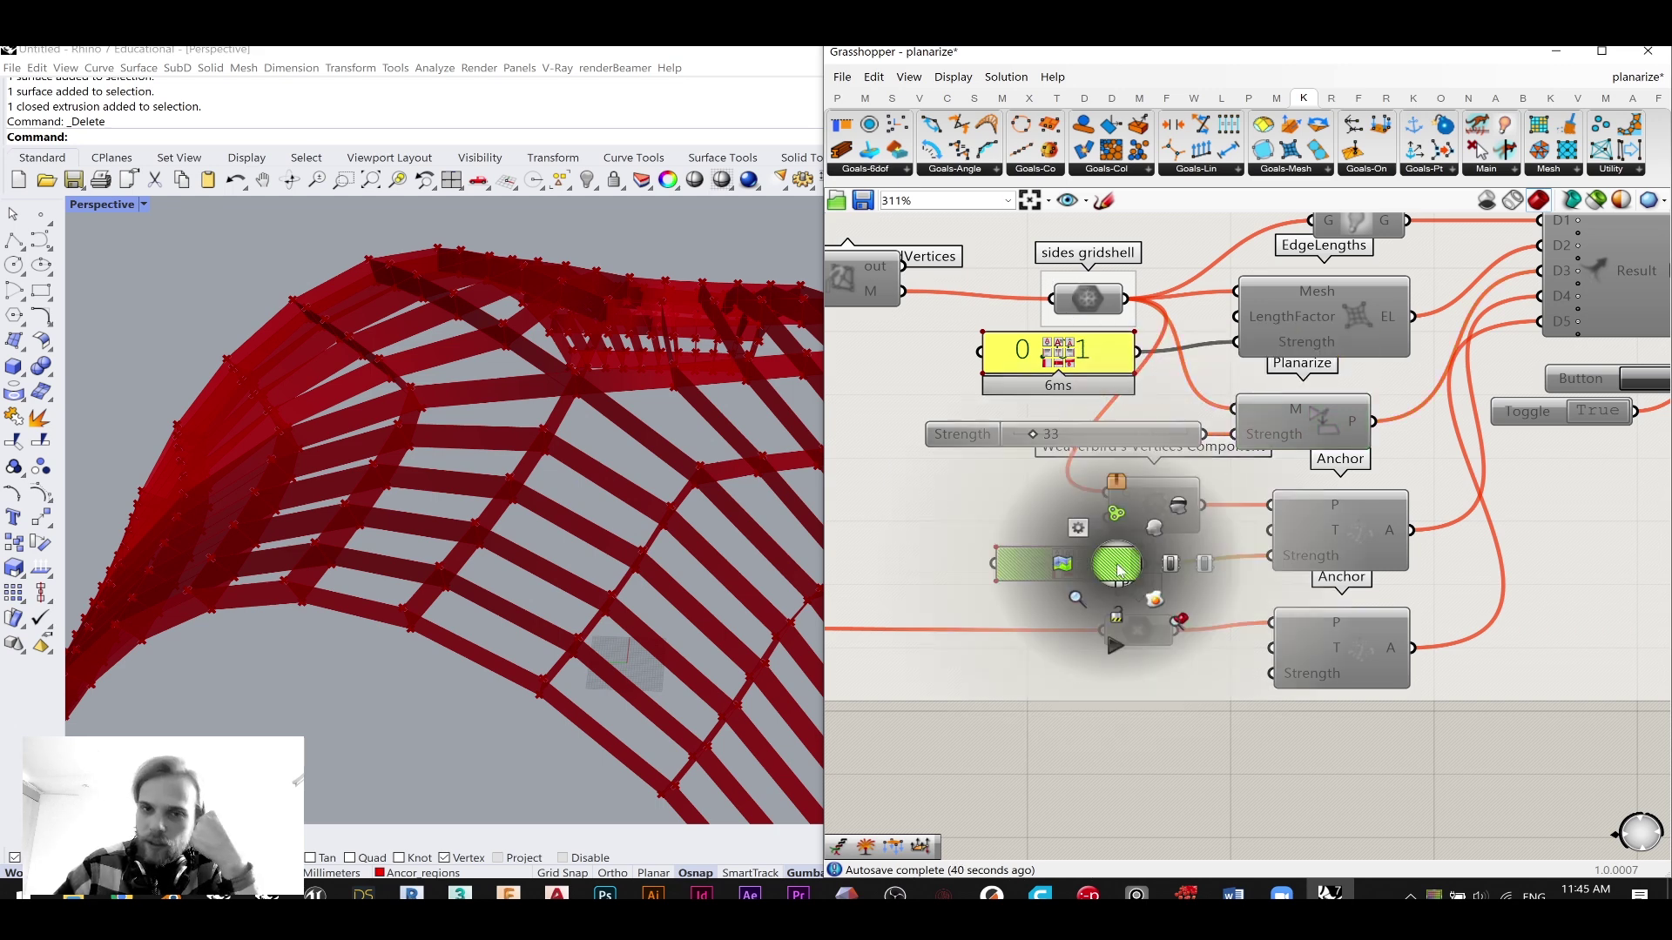
pyautogui.click(1173, 563)
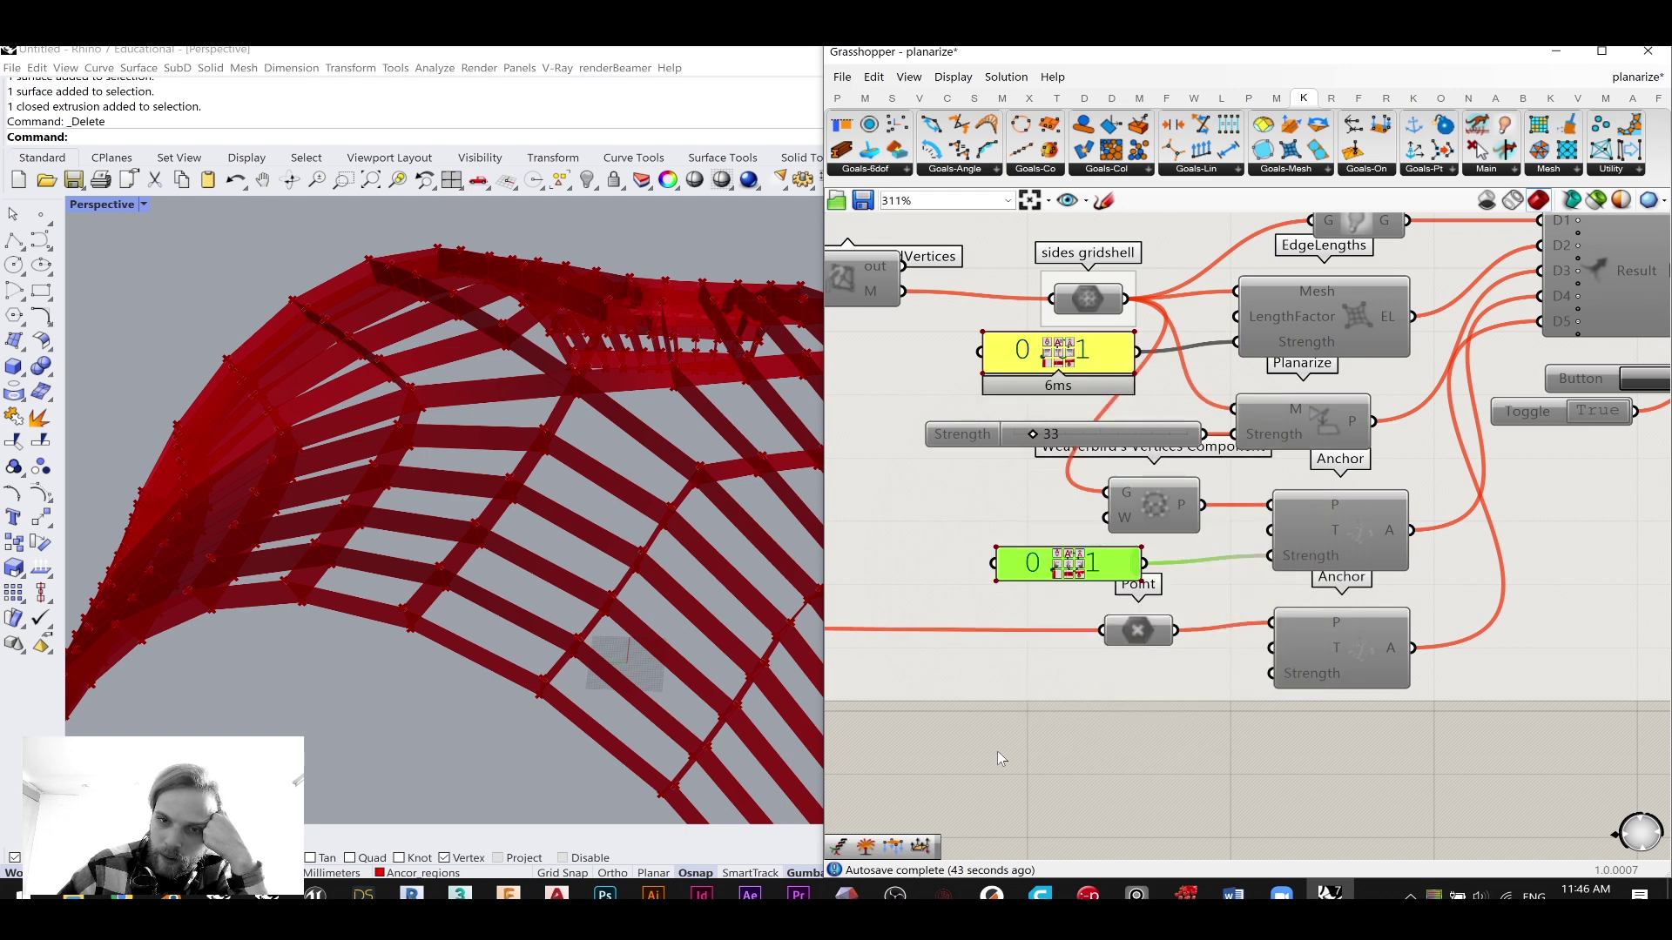
pyautogui.scroll(5, 1166, 562)
pyautogui.scroll(-6, 1163, 561)
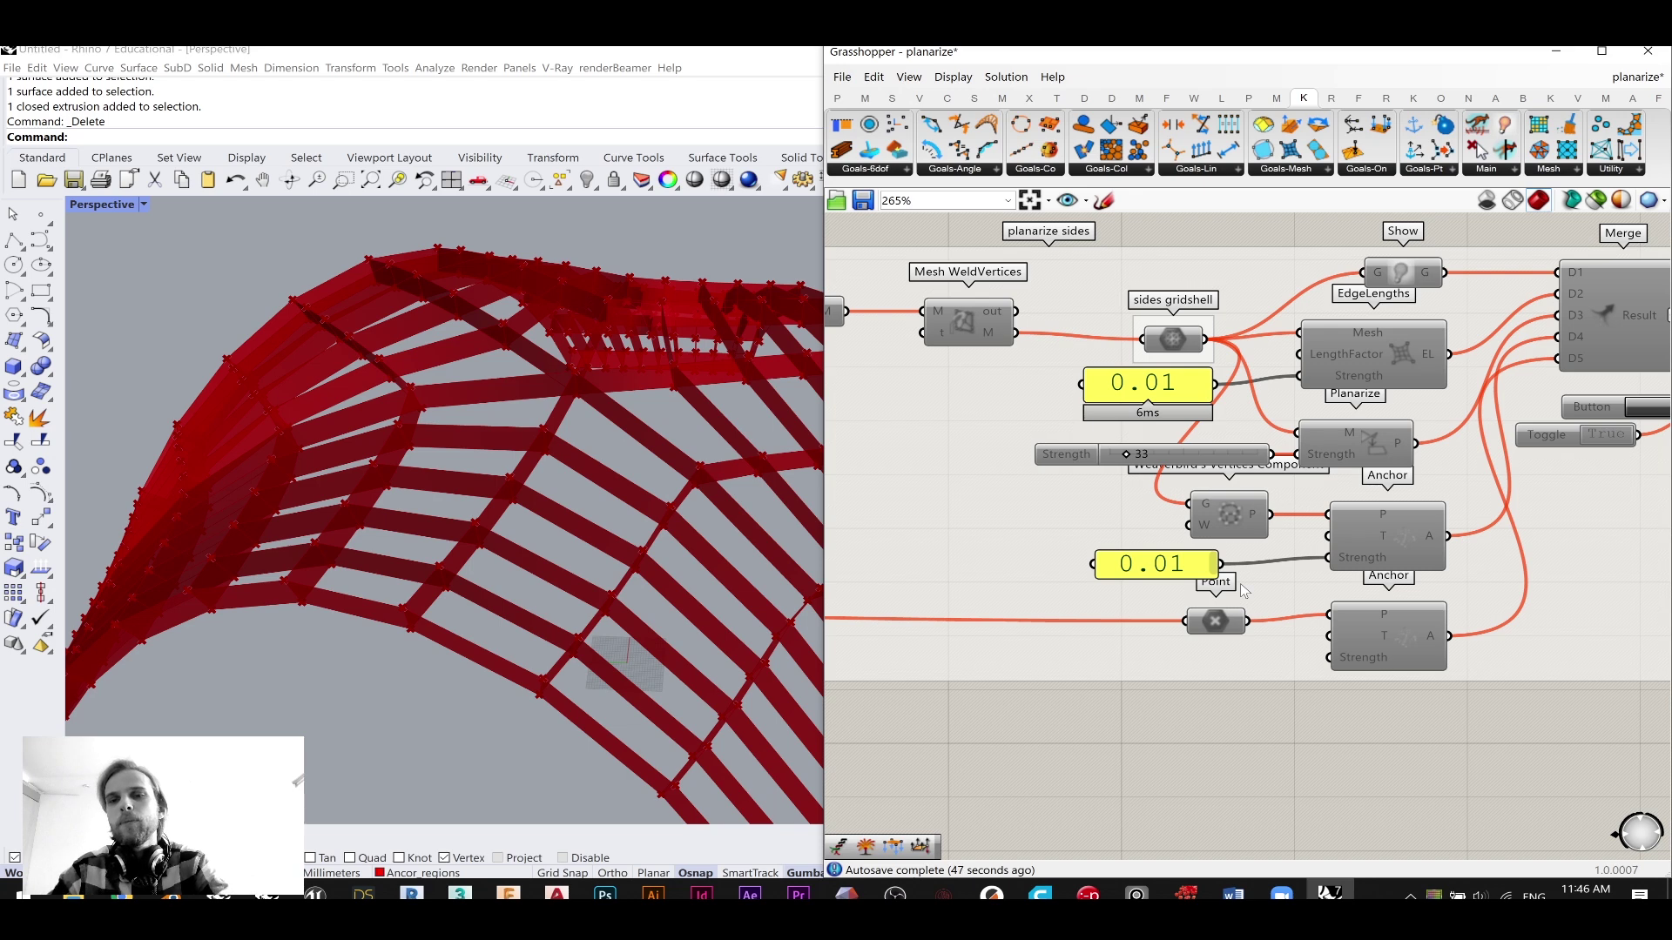
pyautogui.moveTo(1216, 621); pyautogui.dragTo(1220, 639)
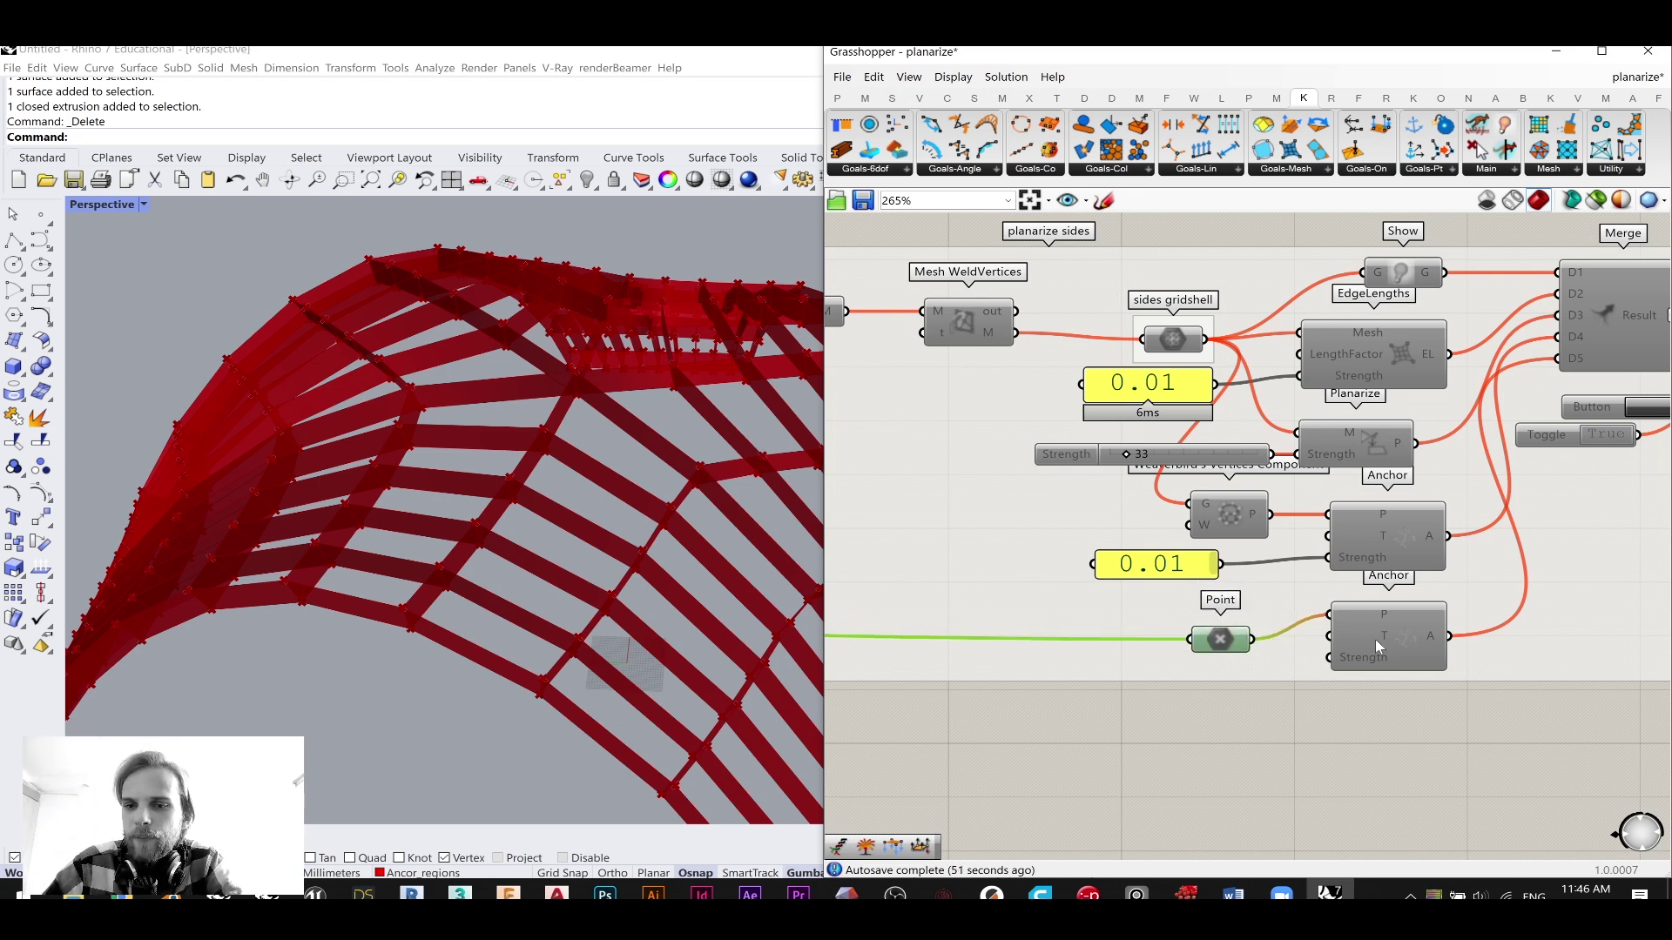
# - Trace the points feeding the second Anchor back through the reference definition to the Point parameter in the 2D relaxation group
pyautogui.scroll(-6, 1206, 645)
pyautogui.moveTo(1083, 642); pyautogui.dragTo(1370, 586, button='right')
pyautogui.moveTo(842, 559); pyautogui.dragTo(1288, 600, button='right')
pyautogui.moveTo(913, 595); pyautogui.dragTo(1508, 654, button='right')
pyautogui.scroll(5, 1480, 653)
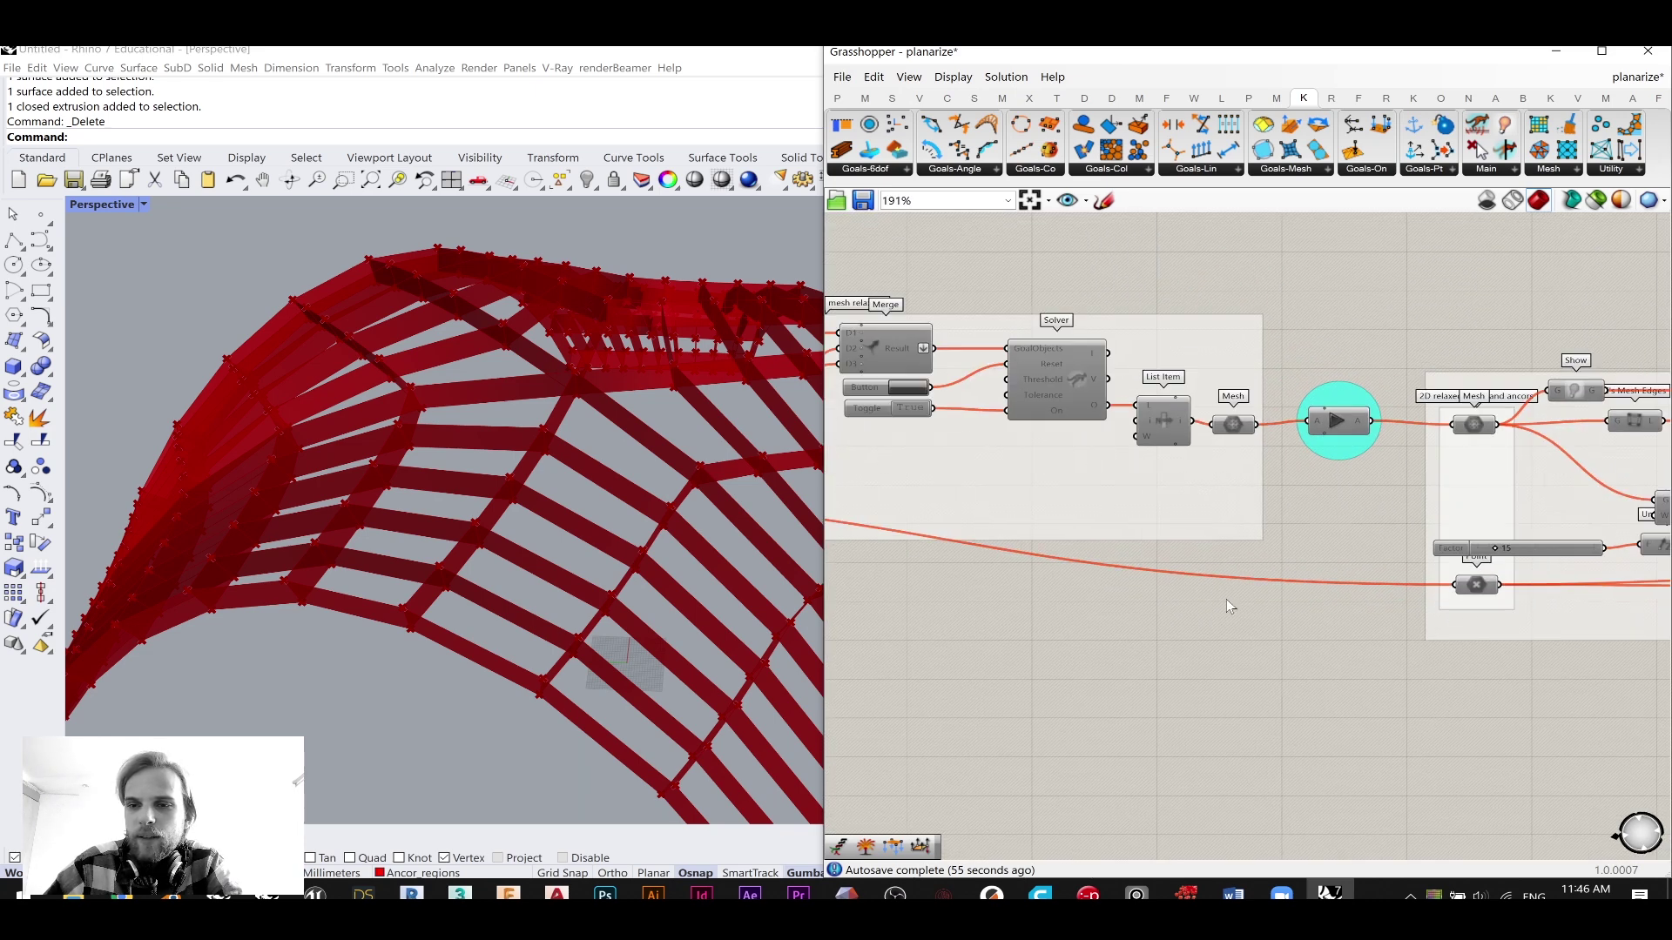
pyautogui.scroll(-1, 1287, 606)
pyautogui.moveTo(940, 557); pyautogui.dragTo(1232, 605, button='right')
pyautogui.scroll(-10, 1023, 578)
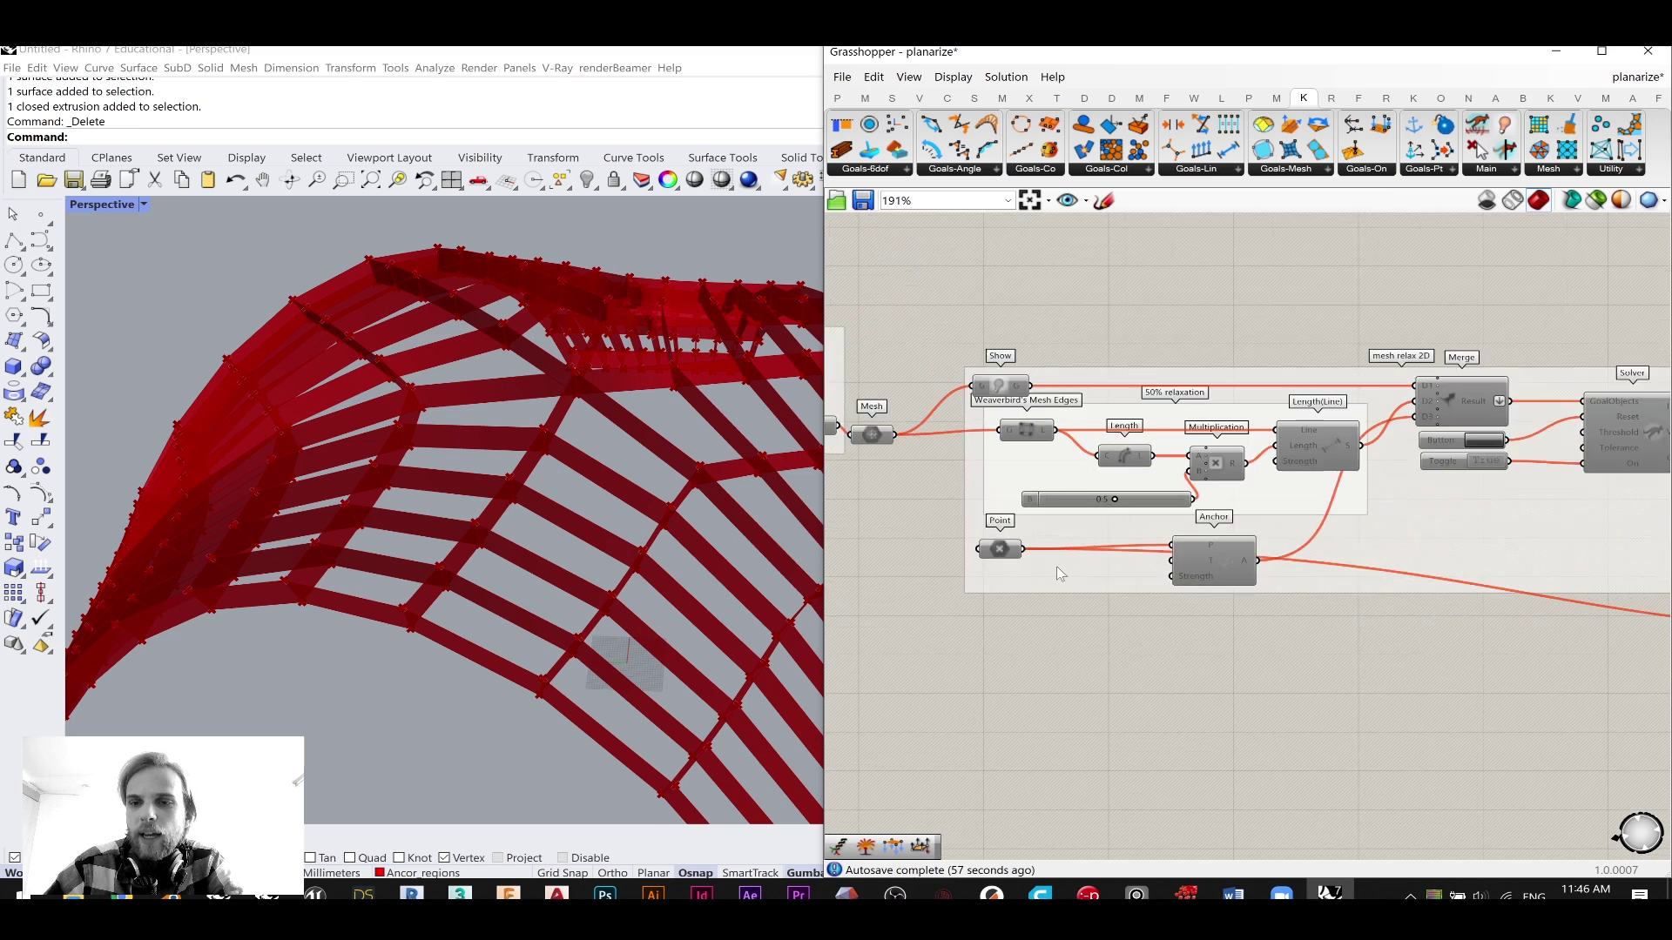
pyautogui.moveTo(1411, 686); pyautogui.dragTo(1210, 606, button='right')
pyautogui.scroll(10, 1132, 601)
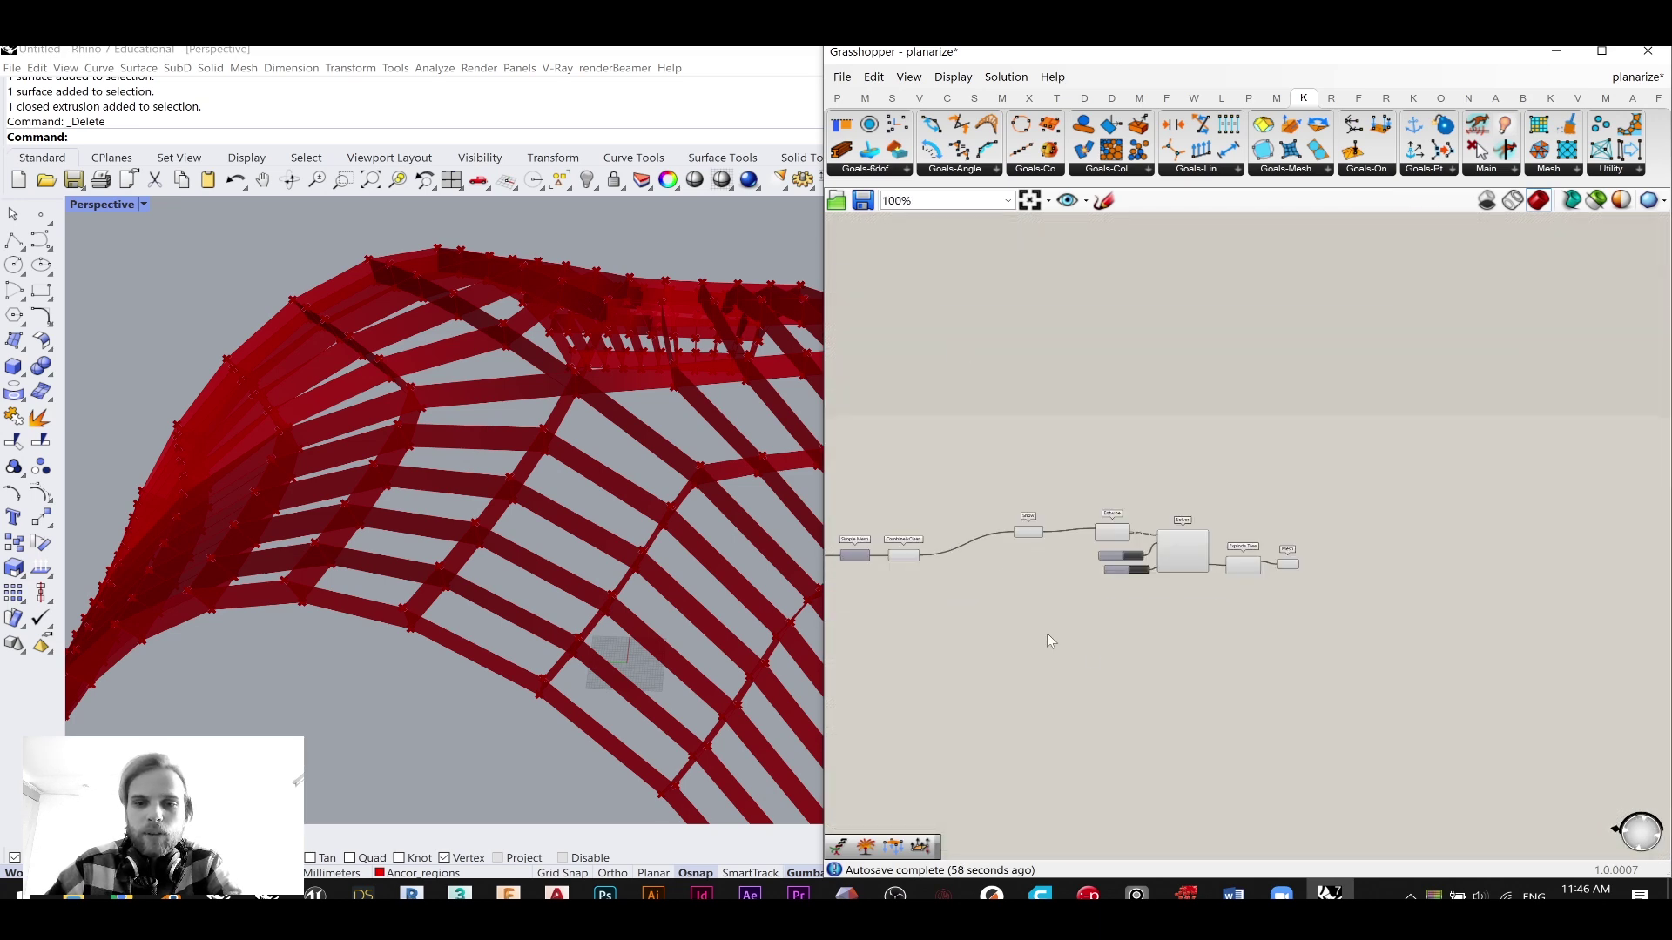
# - Move Entwine, the Solver and their connected components farther right, and raise Show to make room for more goals
pyautogui.moveTo(1550, 712); pyautogui.dragTo(1167, 480)
pyautogui.moveTo(1376, 567); pyautogui.dragTo(1510, 566)
pyautogui.click(1240, 520)
pyautogui.moveTo(1051, 567); pyautogui.dragTo(1188, 572, button='right')
pyautogui.moveTo(1116, 501); pyautogui.dragTo(1155, 426)
pyautogui.click(1131, 569)
pyautogui.moveTo(1130, 568); pyautogui.dragTo(1170, 561, button='right')
pyautogui.doubleClick(1172, 561)
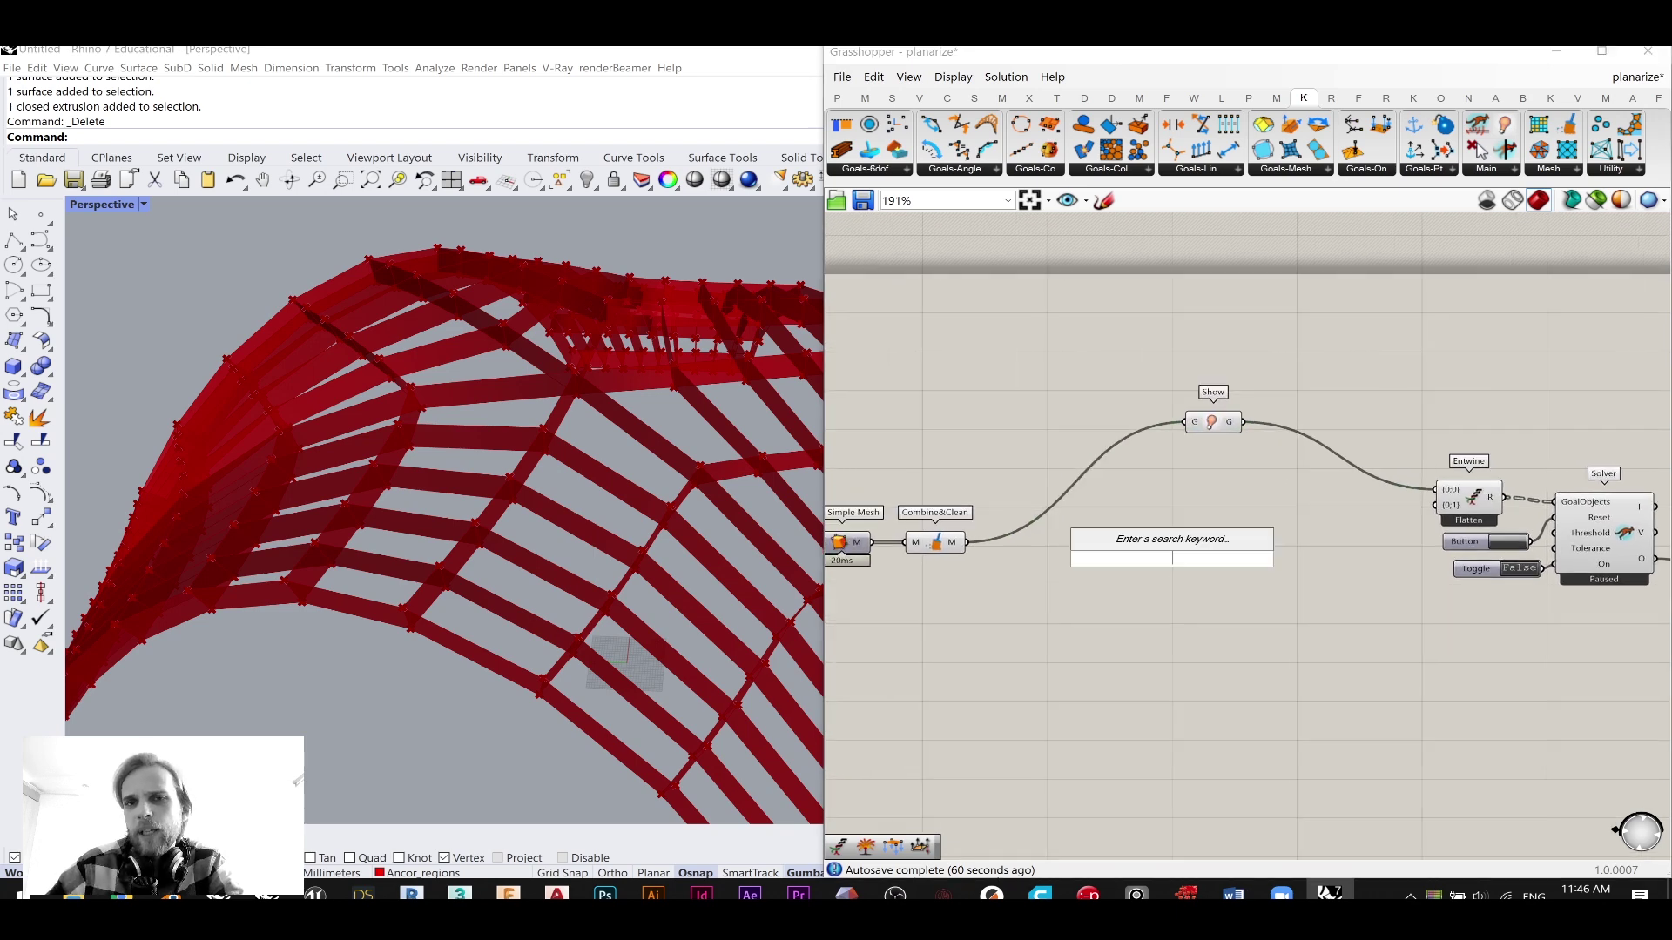
pyautogui.write('planar')
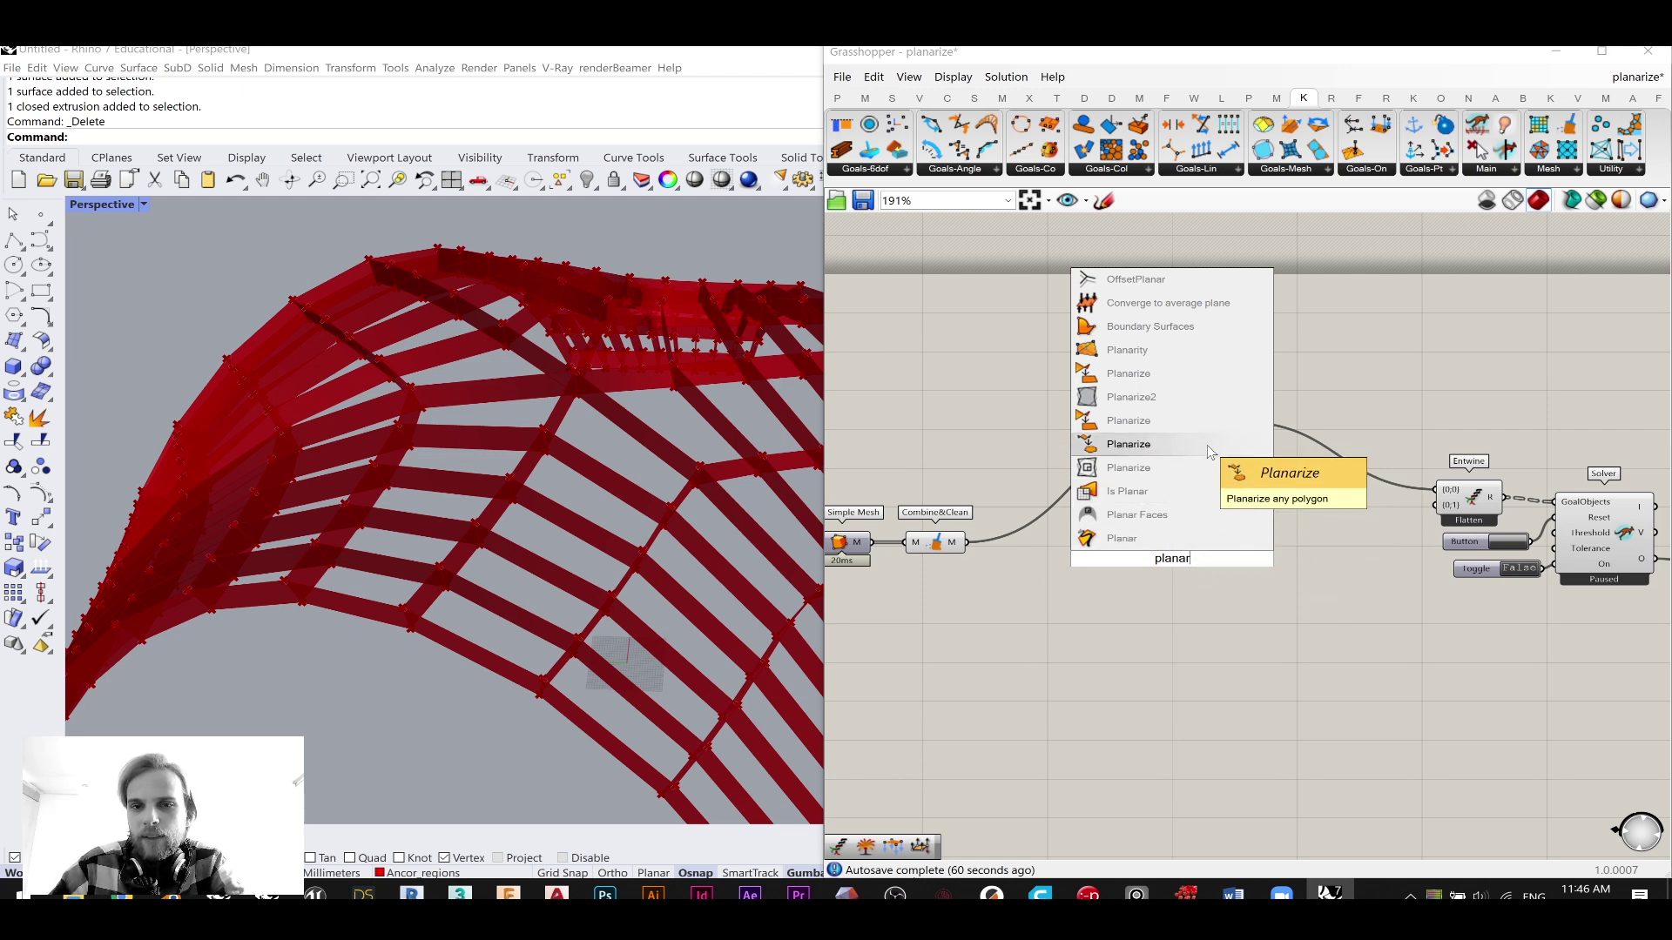
pyautogui.click(1555, 328)
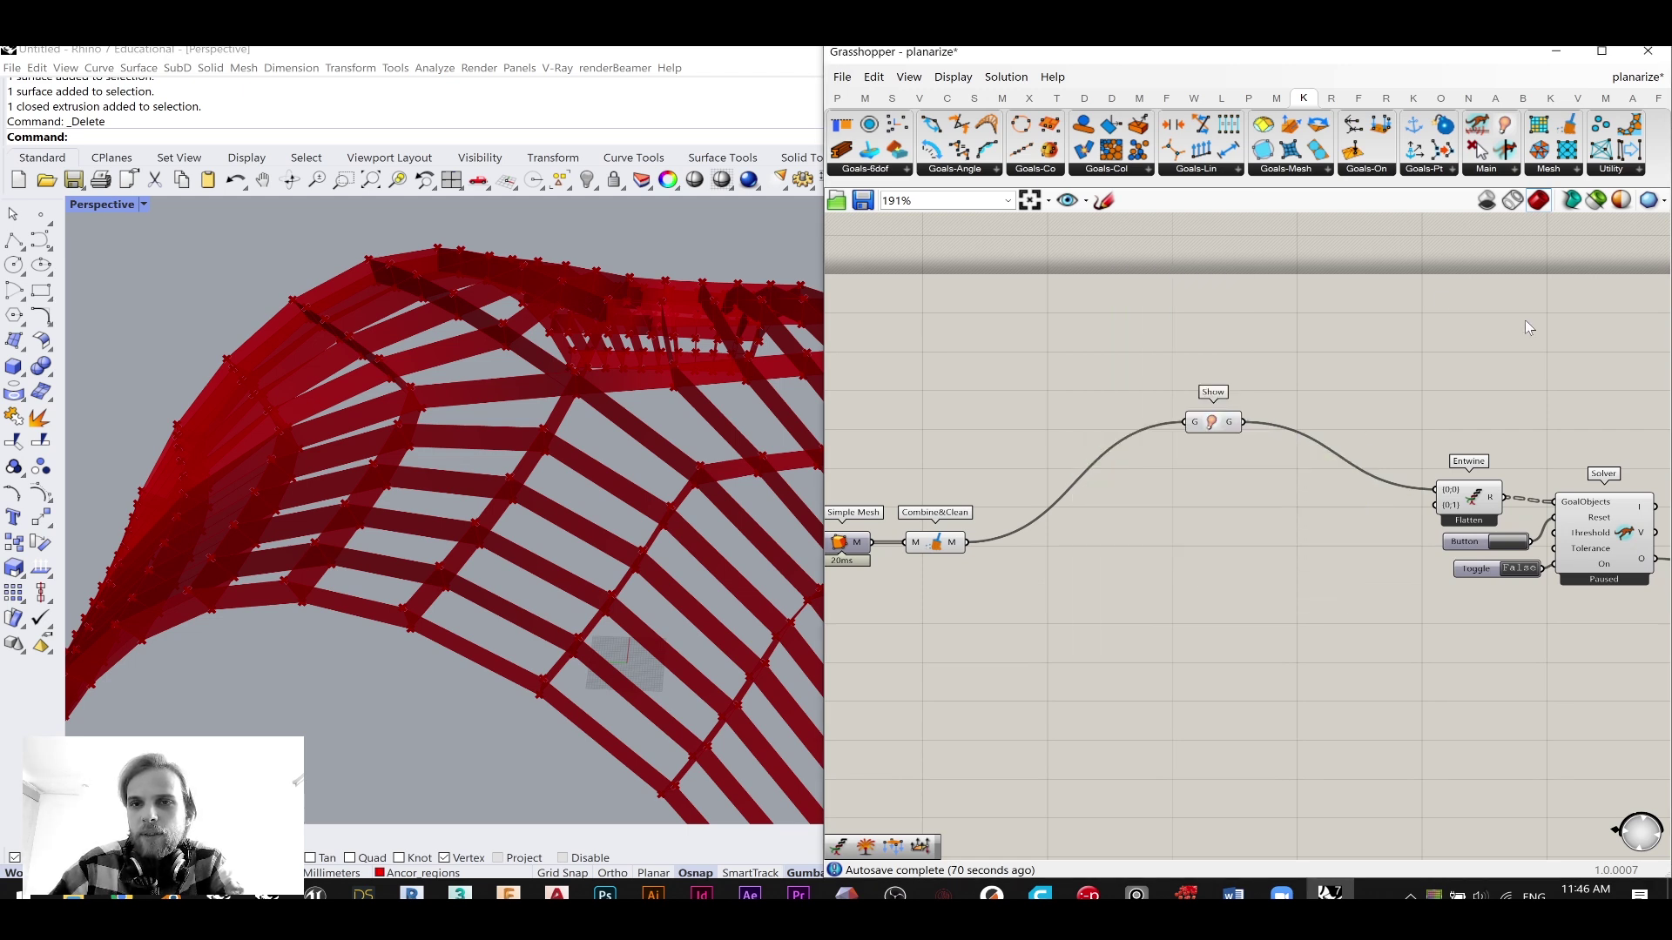
# - Add Kangaroo's mesh Planarize goal, feed it the Combine&Clean mesh, and connect its output to Entwine's {0;1} input
pyautogui.click(1325, 169)
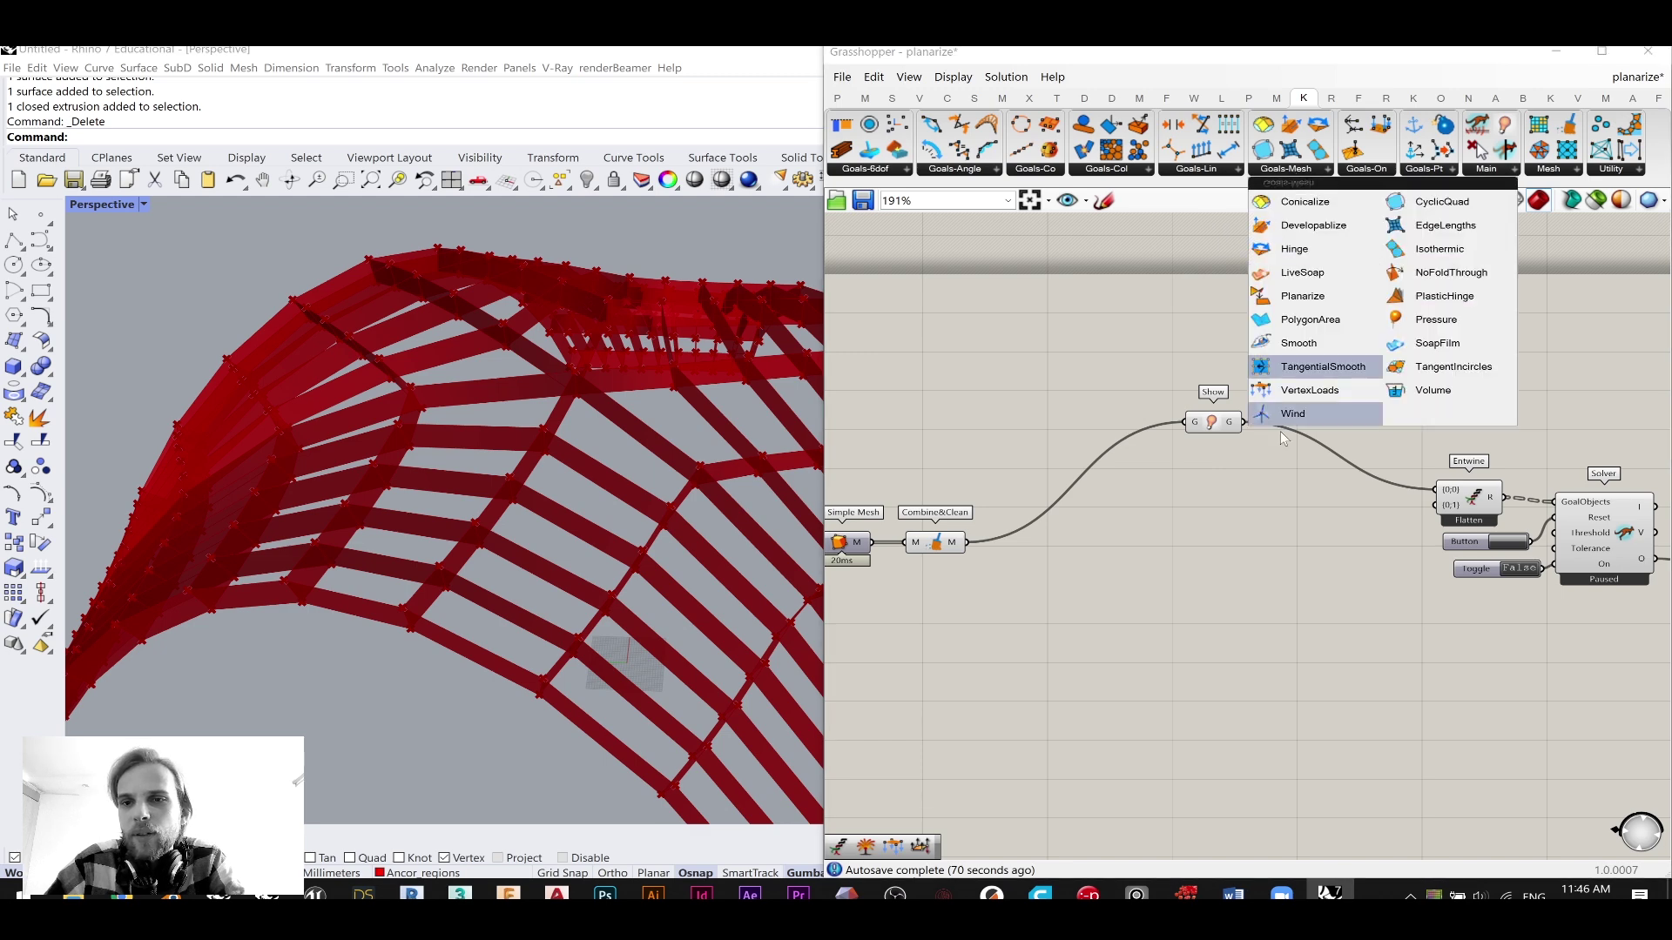
pyautogui.moveTo(1285, 322); pyautogui.dragTo(1231, 484)
pyautogui.scroll(3, 1199, 462)
pyautogui.scroll(1, 1174, 484)
pyautogui.moveTo(975, 590); pyautogui.dragTo(1228, 547, button='right')
pyautogui.moveTo(1103, 520); pyautogui.dragTo(1473, 420)
pyautogui.moveTo(1608, 441); pyautogui.dragTo(1313, 468, button='right')
pyautogui.moveTo(1264, 471); pyautogui.dragTo(1558, 501)
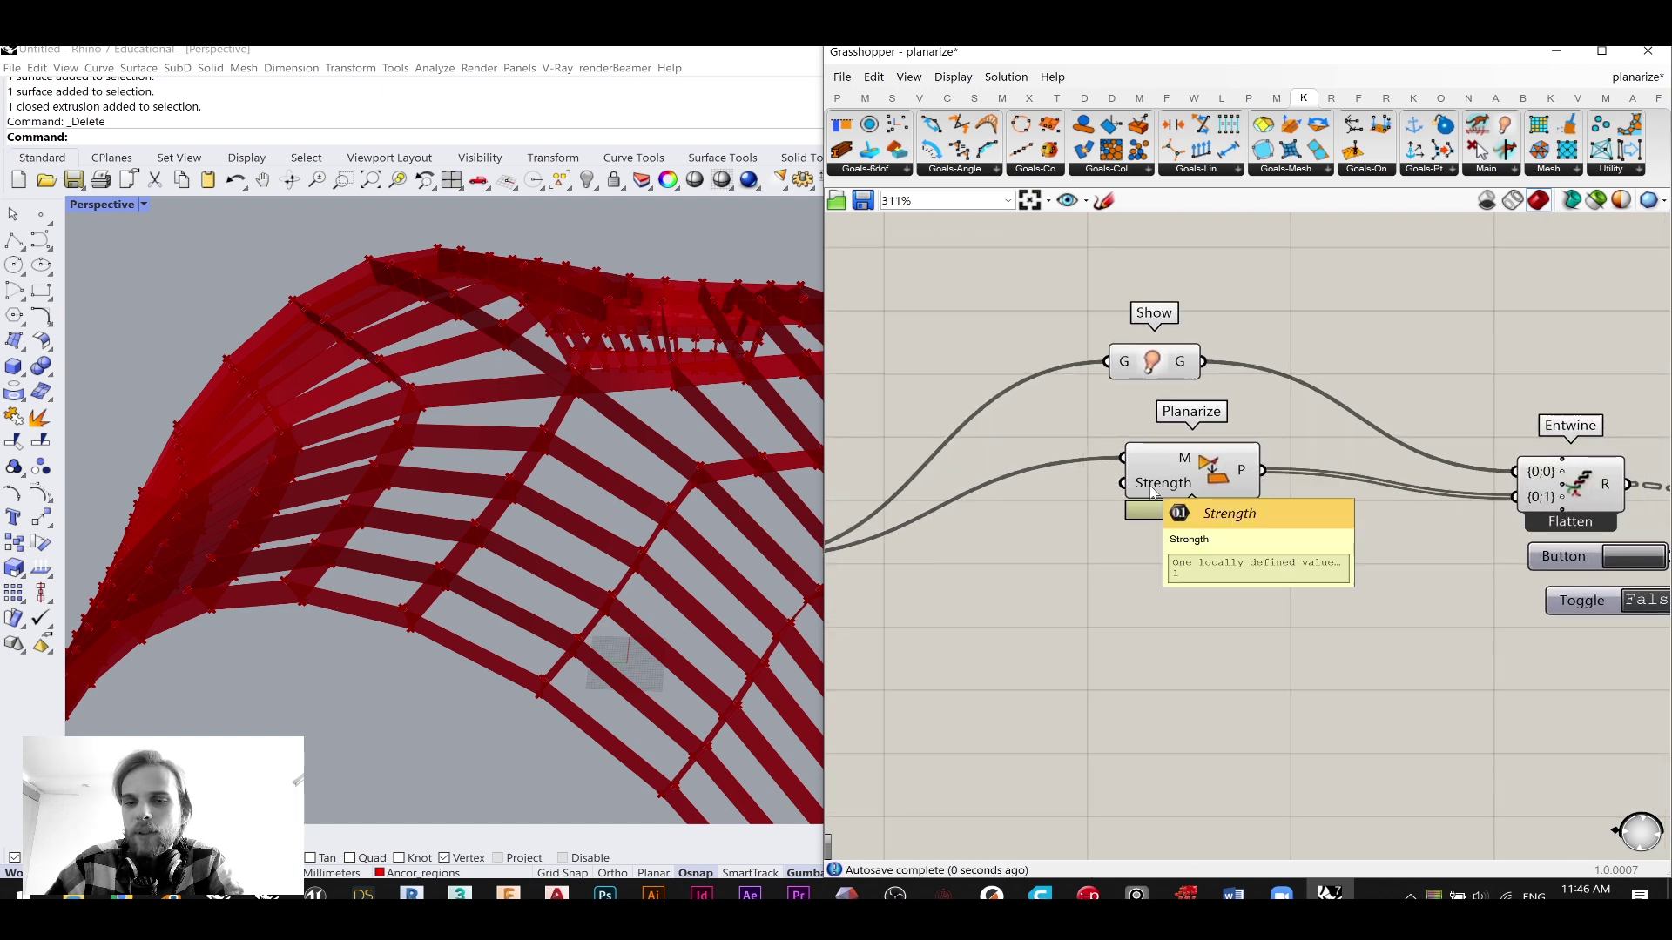
# - Create a two-decimal slider from 0 to 50, connect it to Planarize's Strength input, and align it beside the goal
pyautogui.moveTo(976, 592); pyautogui.dragTo(1229, 545, button='right')
pyautogui.doubleClick(1229, 545)
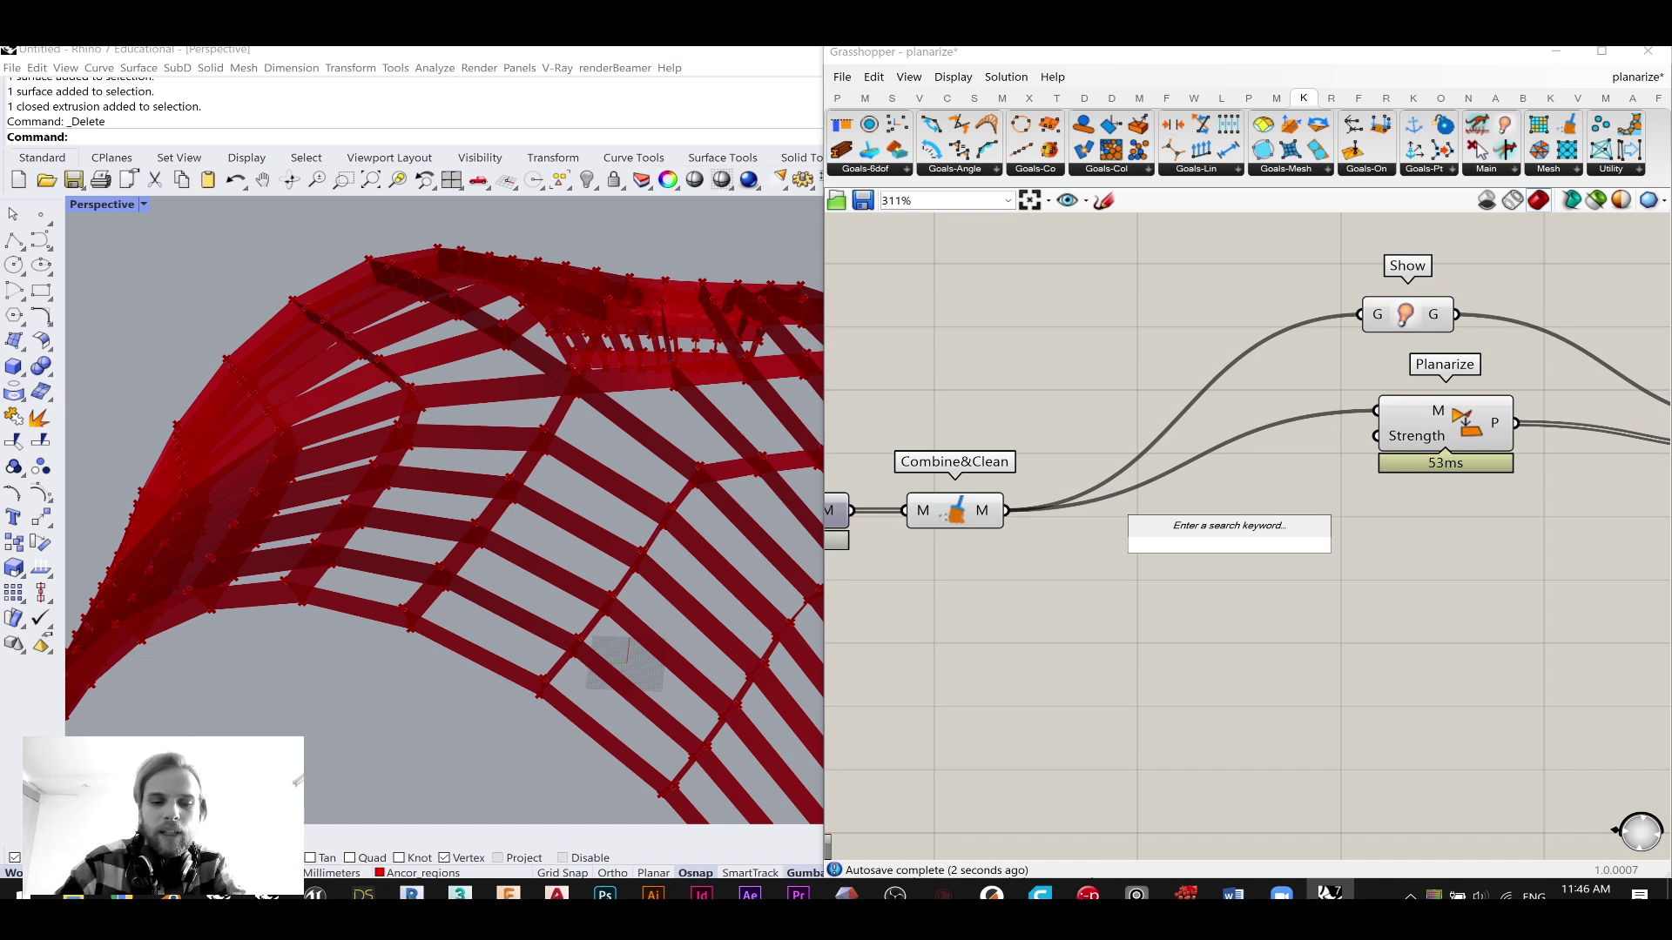
pyautogui.write('0..50')
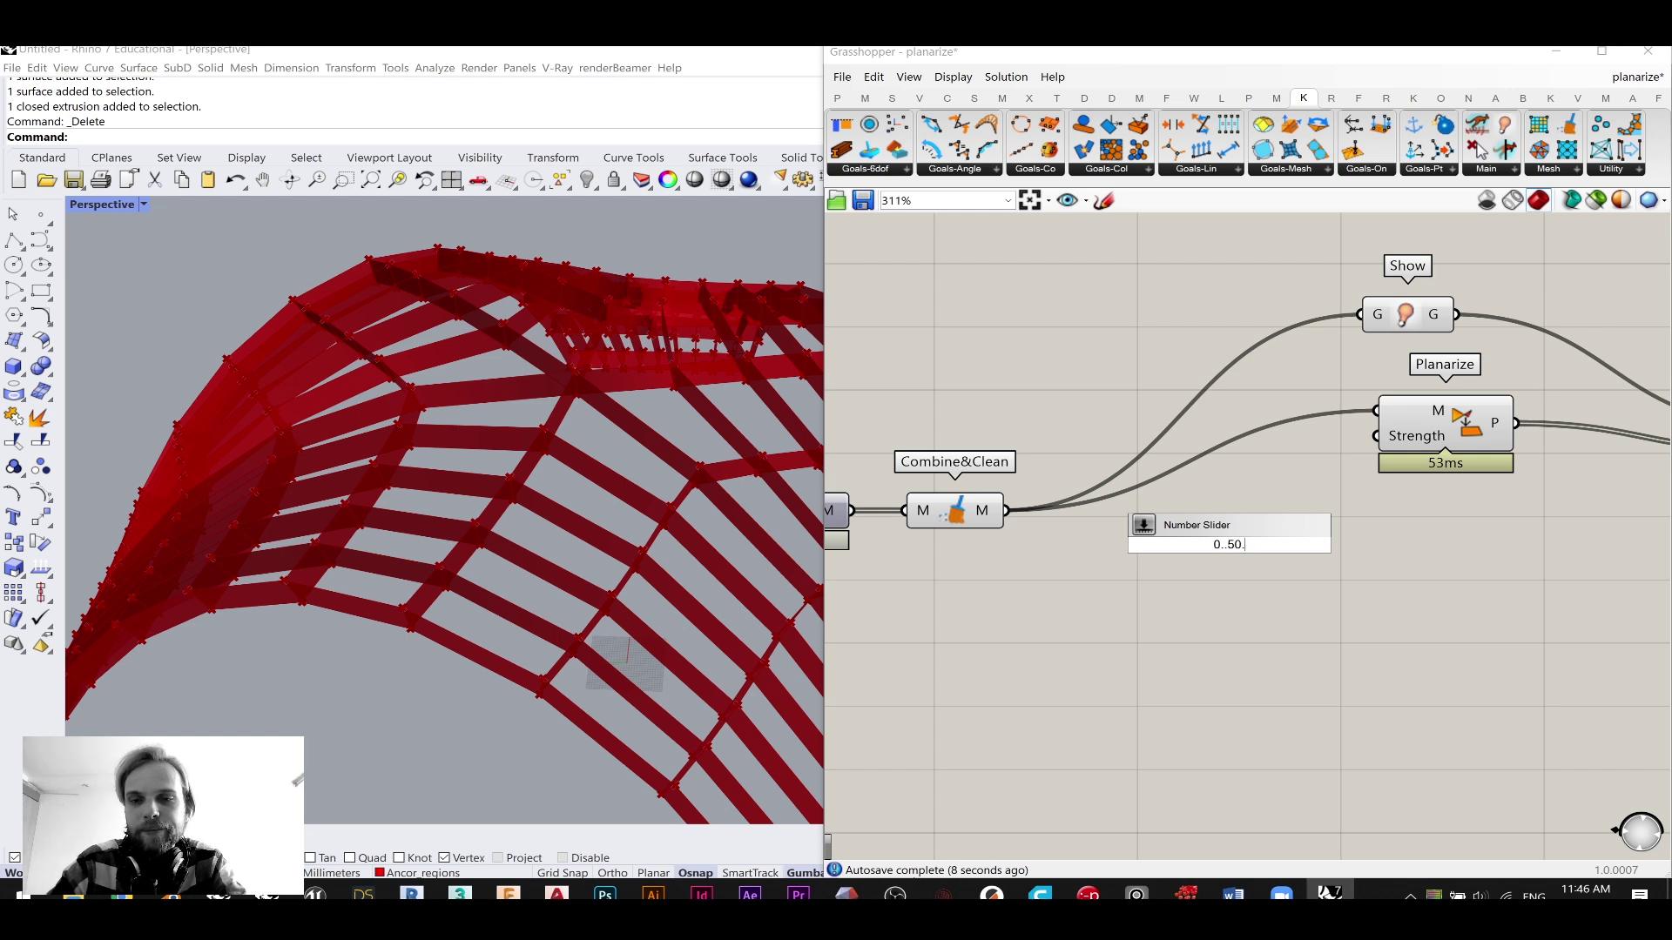
pyautogui.press('Return')
pyautogui.moveTo(1359, 505); pyautogui.dragTo(1377, 436)
pyautogui.moveTo(1303, 544); pyautogui.dragTo(1299, 437)
pyautogui.click(1359, 529)
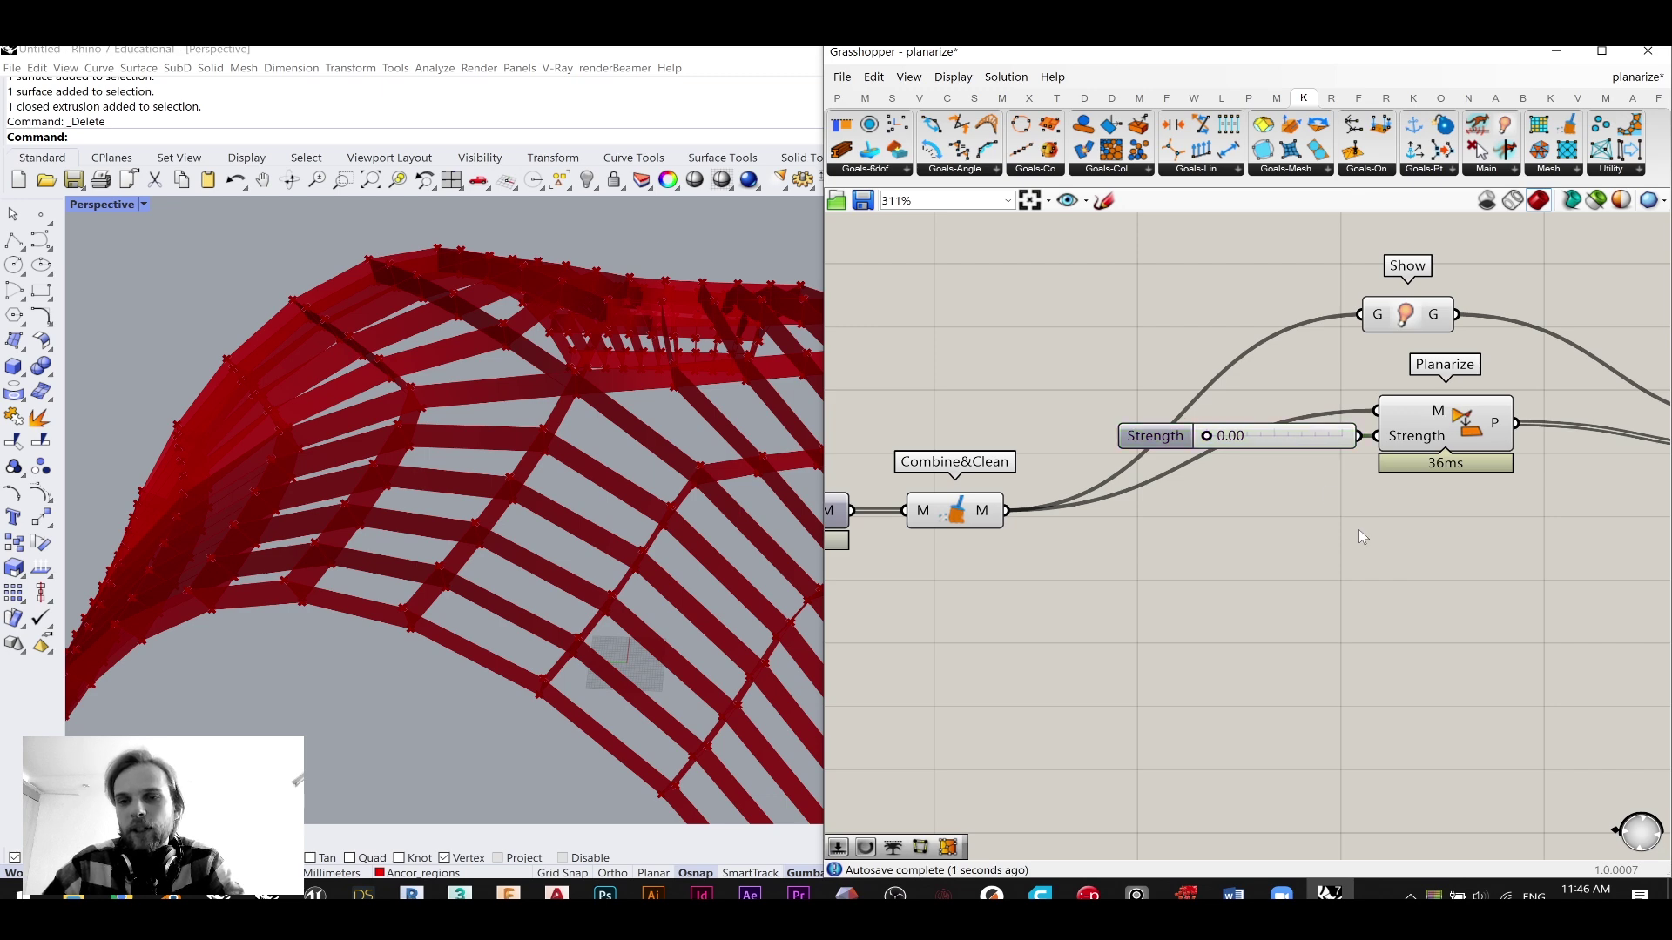
# - Turn off the preview of the Show, Planarize and Entwine components
pyautogui.moveTo(1361, 534); pyautogui.dragTo(1224, 483, button='right')
pyautogui.click(1126, 413)
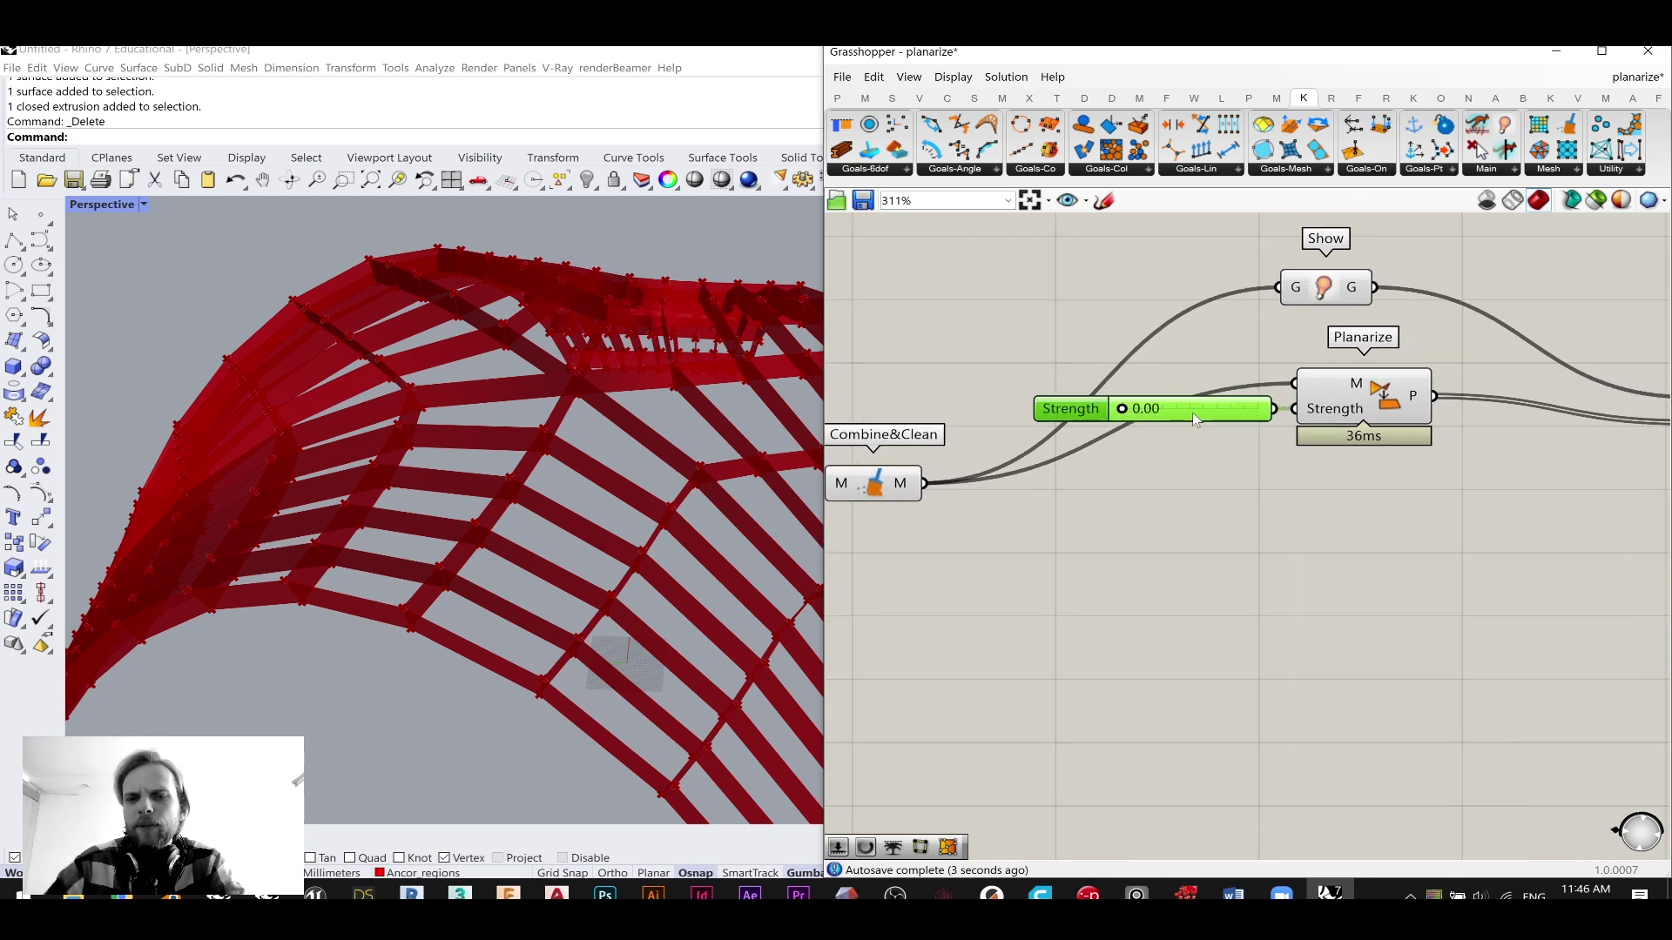
pyautogui.scroll(-3, 1303, 447)
pyautogui.moveTo(1371, 467); pyautogui.dragTo(1199, 441, button='right')
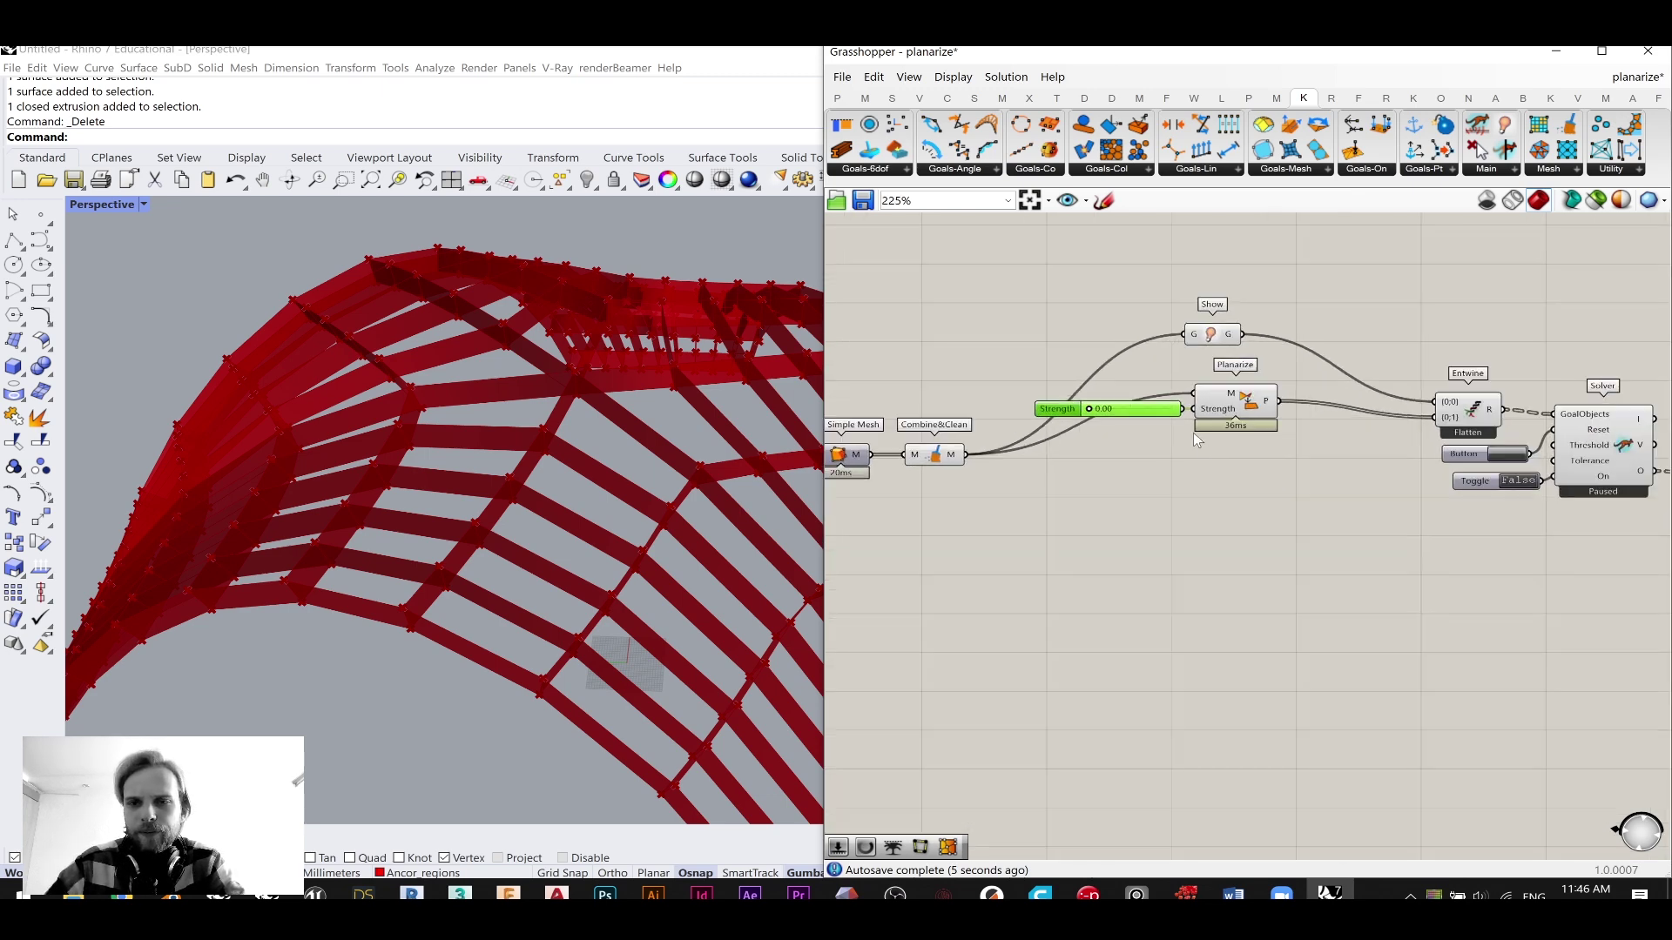
pyautogui.scroll(1, 1199, 442)
pyautogui.scroll(-3, 1318, 456)
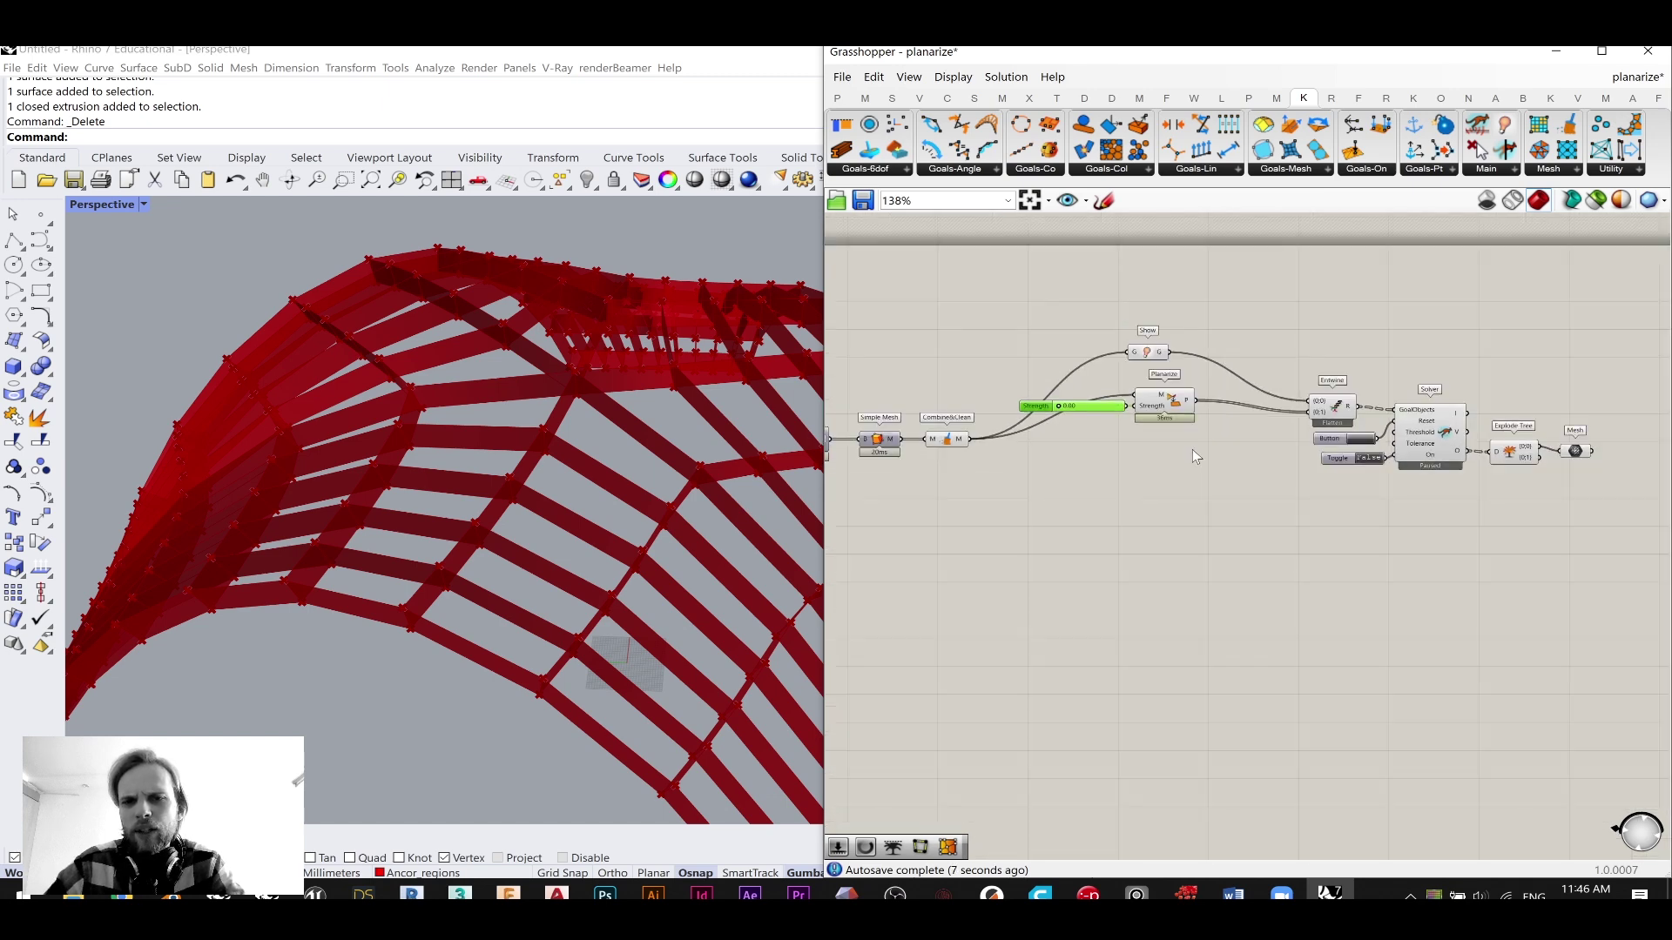
pyautogui.moveTo(1047, 264); pyautogui.dragTo(1486, 577)
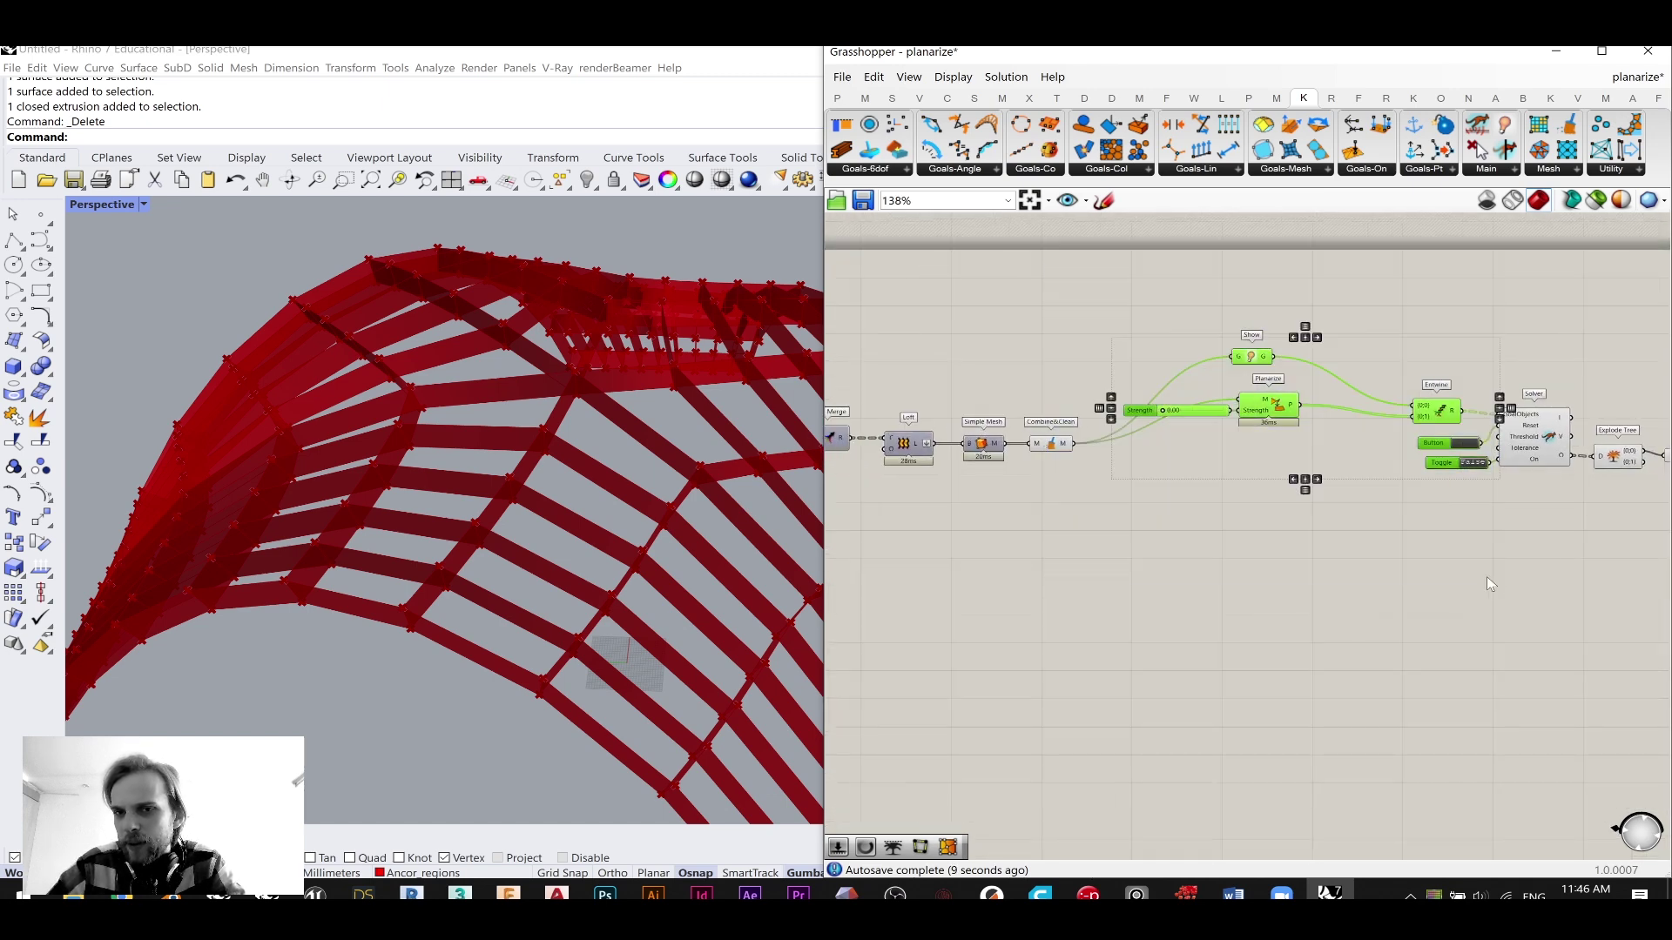
pyautogui.middleClick(1486, 577)
pyautogui.click(1582, 532)
pyautogui.moveTo(1592, 541); pyautogui.dragTo(1484, 546, button='right')
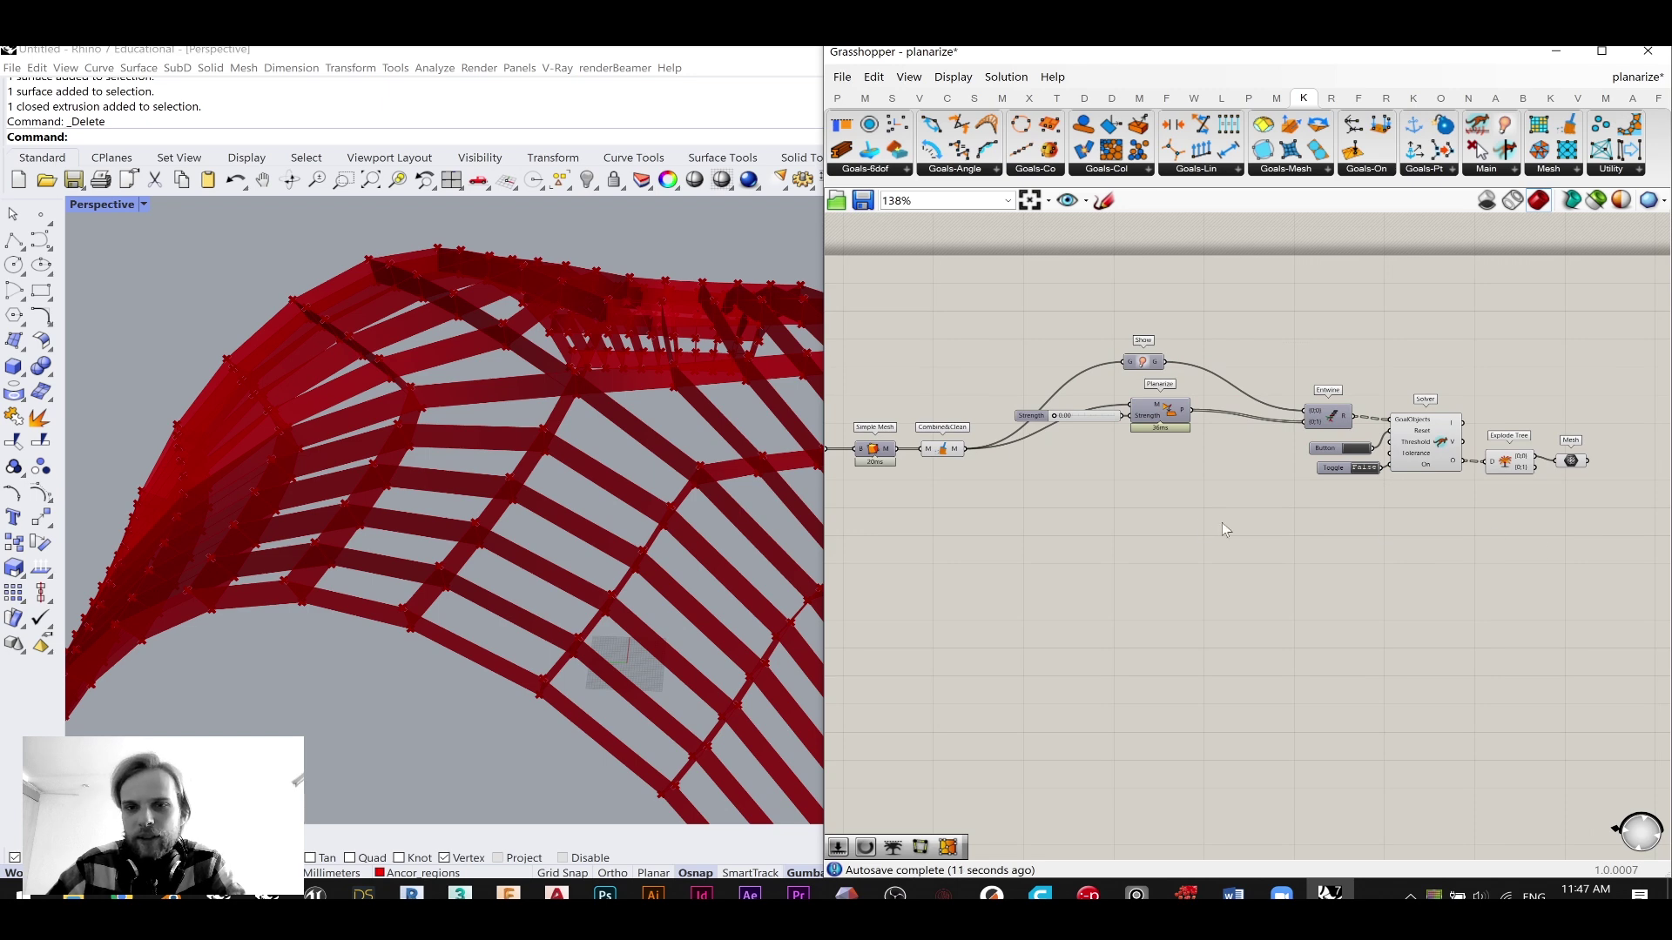
# - Turn off the preview of Combine&Clean, the Solver and Explode Tree, leaving the output Mesh previewed
pyautogui.click(952, 448)
pyautogui.middleClick(952, 446)
pyautogui.click(1018, 408)
pyautogui.moveTo(1519, 553); pyautogui.dragTo(1440, 431)
pyautogui.middleClick(1440, 432)
pyautogui.click(1496, 382)
pyautogui.click(1549, 379)
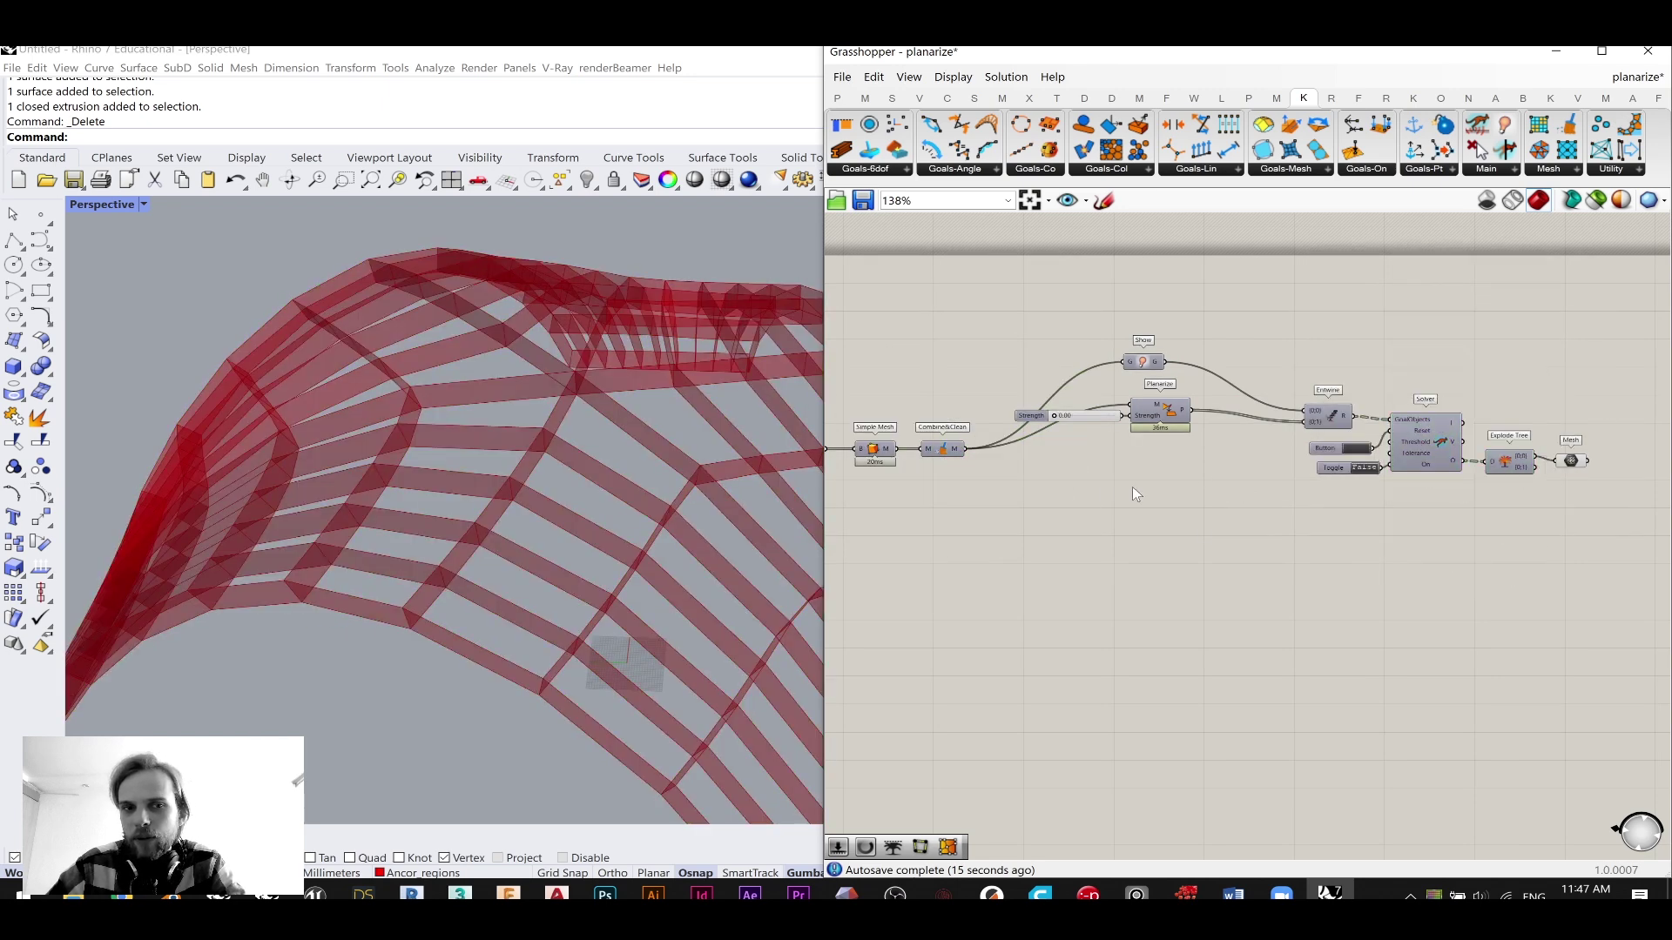
# - Switch the Solver's Toggle to True, set Planarize's Strength to 25.64, and inspect the mesh strips in the viewport
pyautogui.moveTo(1080, 419); pyautogui.dragTo(1145, 433, button='right')
pyautogui.scroll(1, 1146, 433)
pyautogui.scroll(2, 1145, 435)
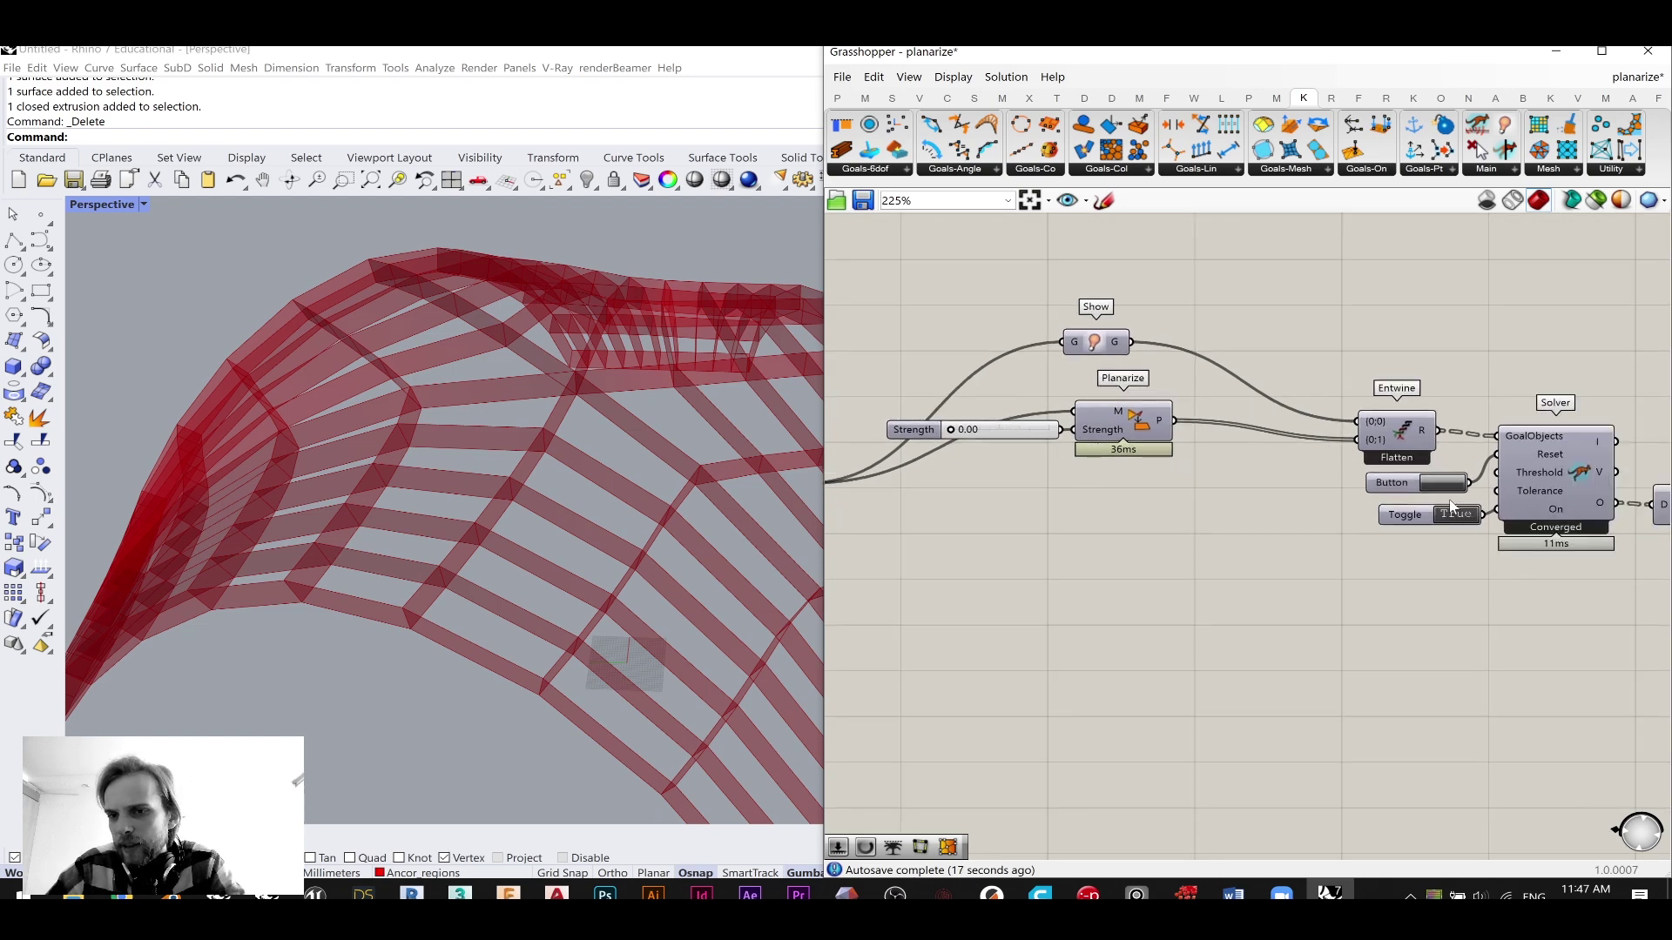
pyautogui.scroll(4, 1081, 471)
pyautogui.scroll(1, 1084, 471)
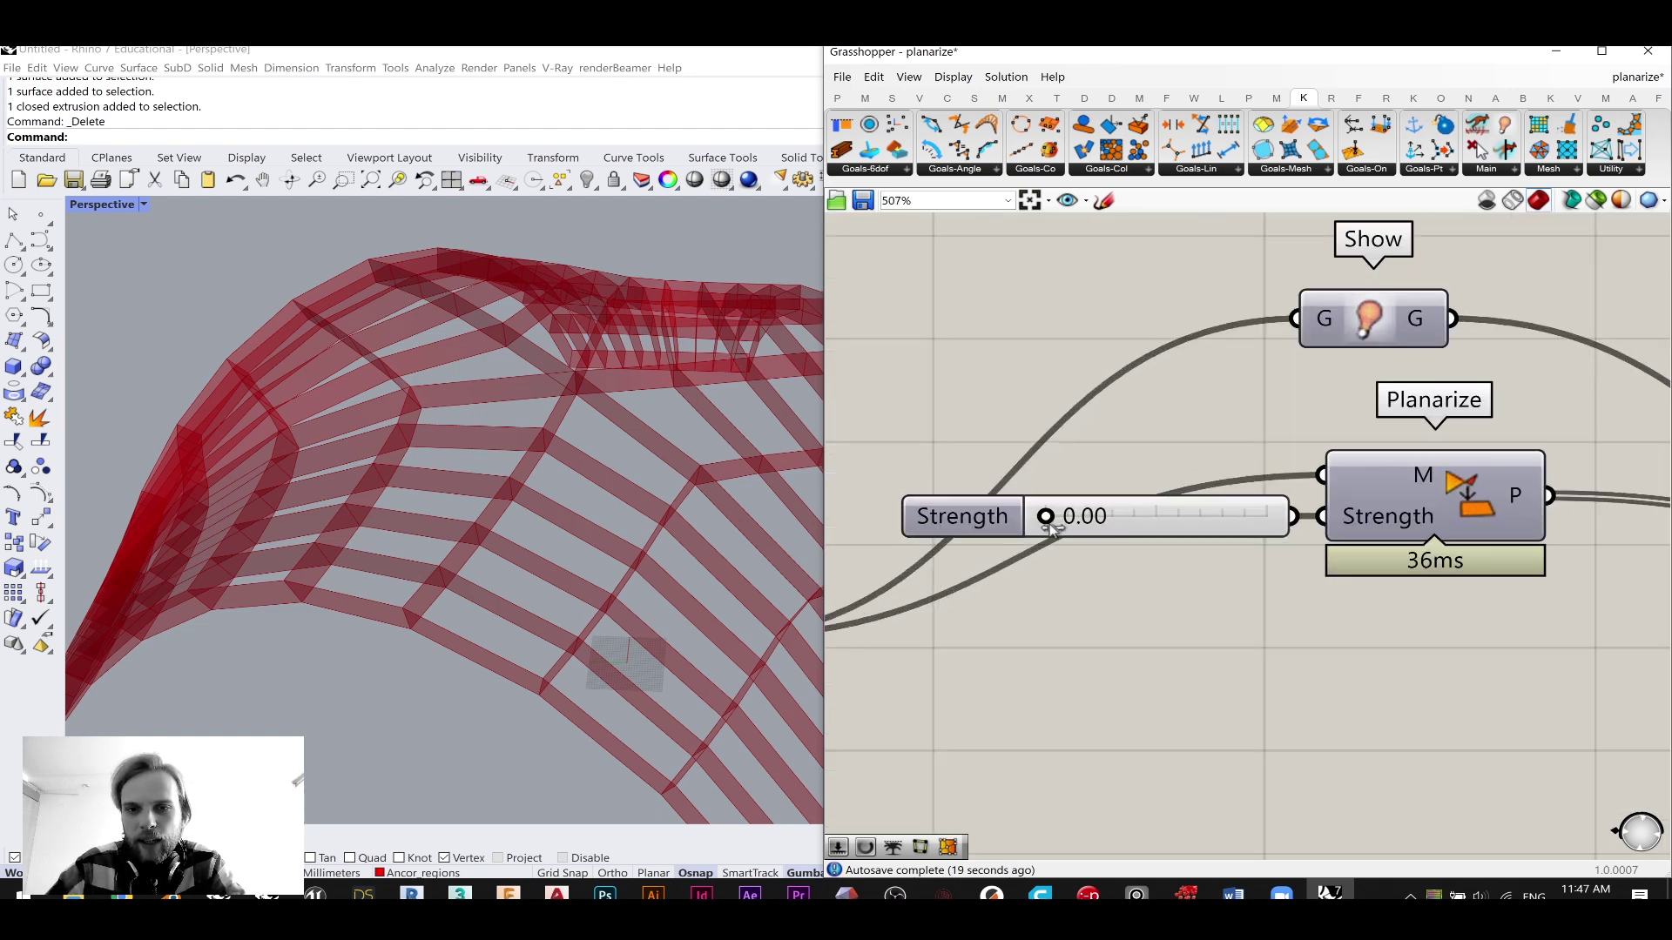
pyautogui.moveTo(1049, 519); pyautogui.dragTo(1164, 523)
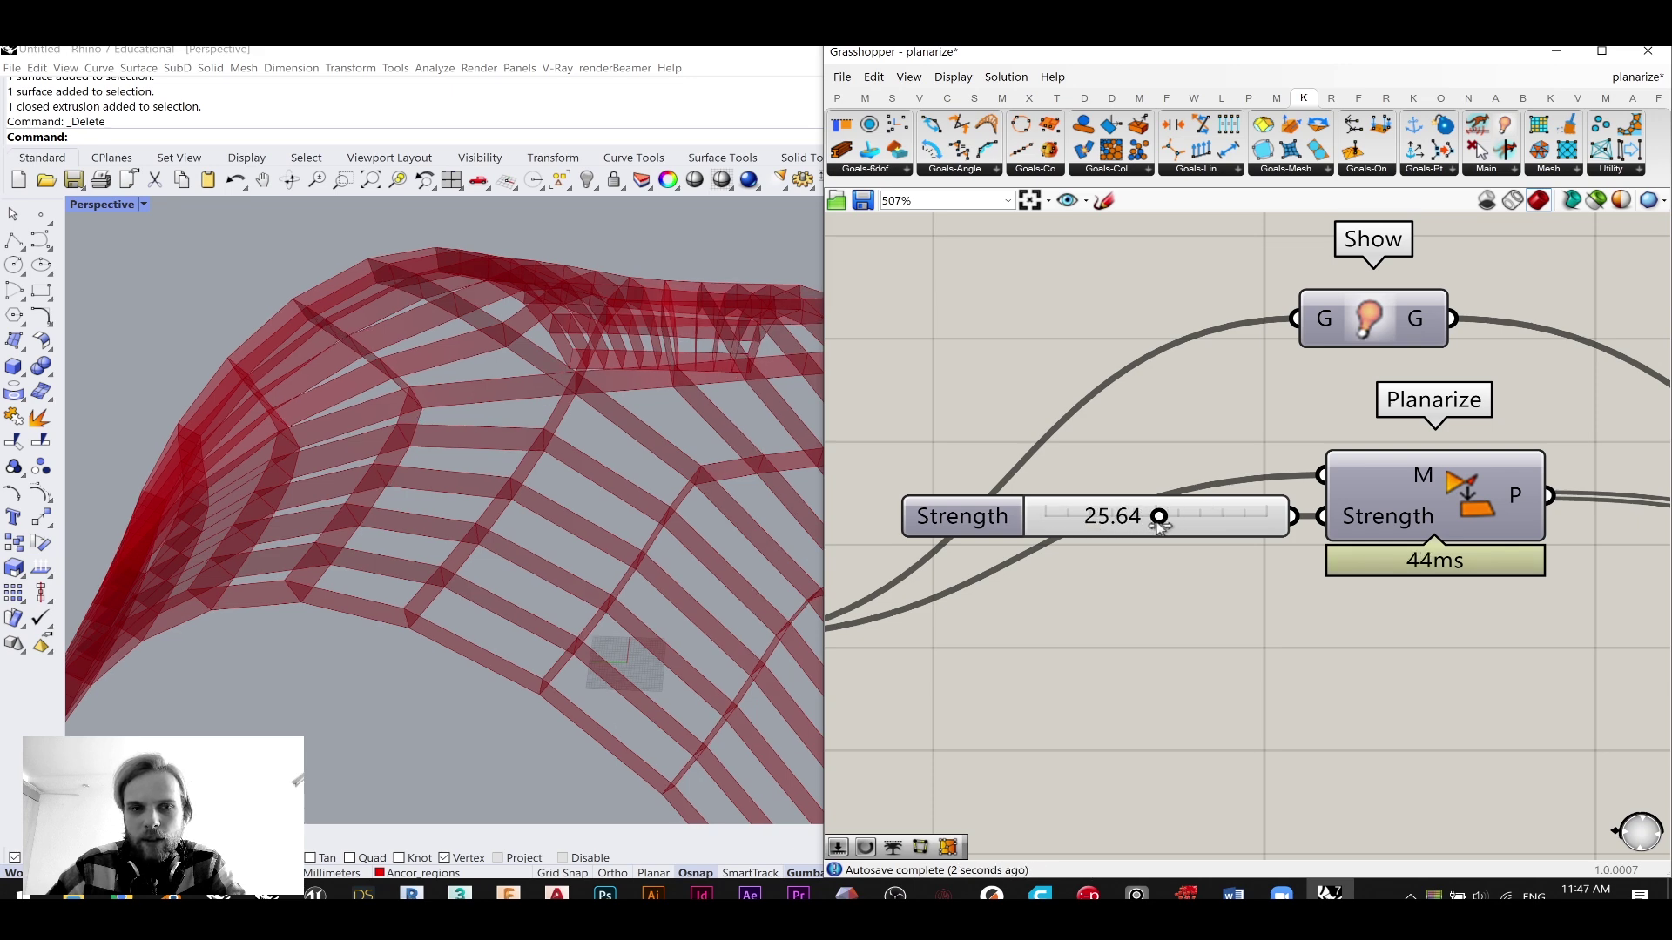
pyautogui.scroll(-5, 593, 494)
pyautogui.moveTo(593, 495); pyautogui.dragTo(580, 417, button='right')
pyautogui.scroll(5, 658, 449)
pyautogui.scroll(-2, 578, 416)
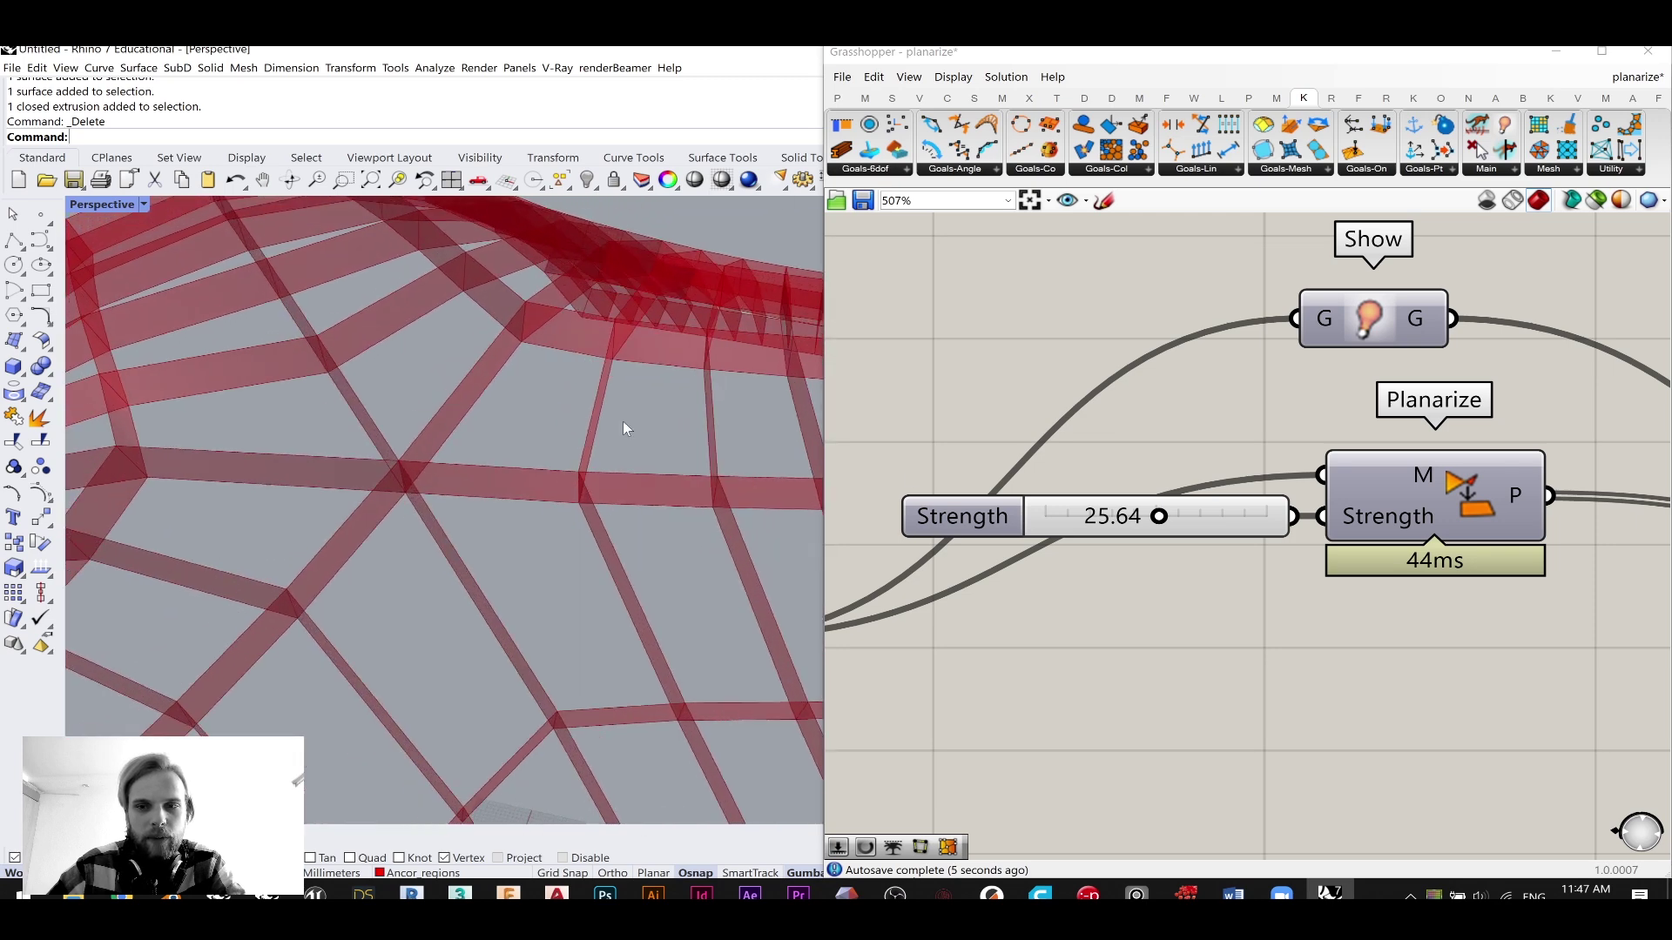
# - Try Planarize's Strength at 50.00 and inspect the gridshell strips from another angle
pyautogui.moveTo(1158, 517); pyautogui.dragTo(1268, 516)
pyautogui.scroll(-5, 568, 505)
pyautogui.moveTo(568, 505); pyautogui.dragTo(555, 421, button='right')
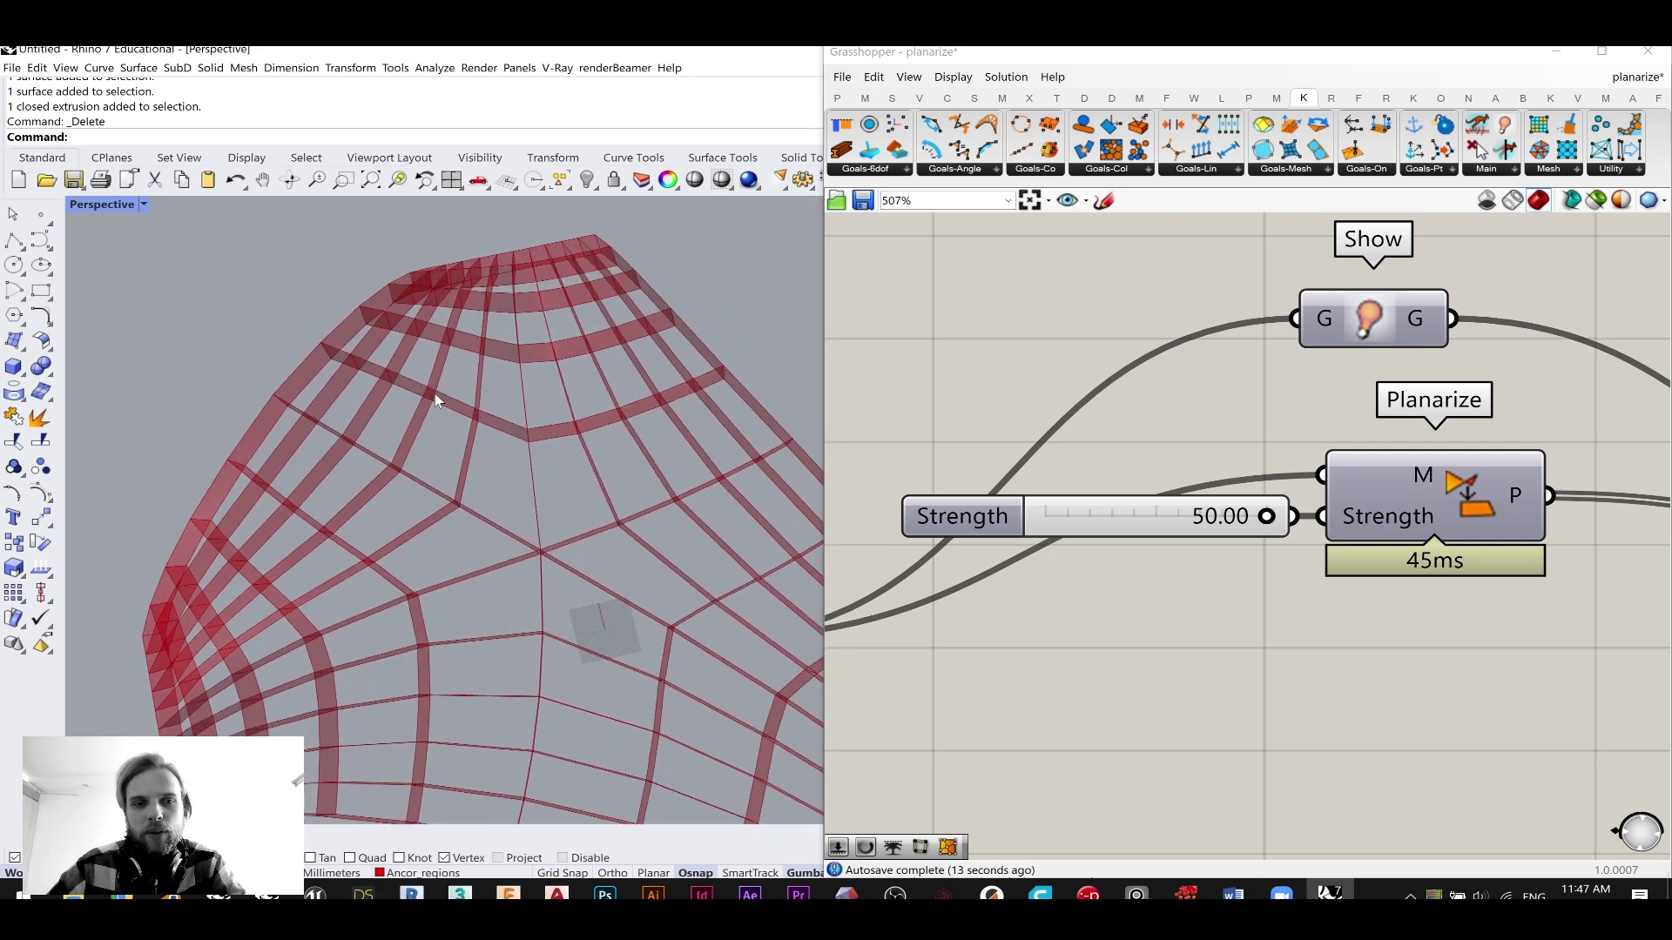
pyautogui.scroll(5, 489, 444)
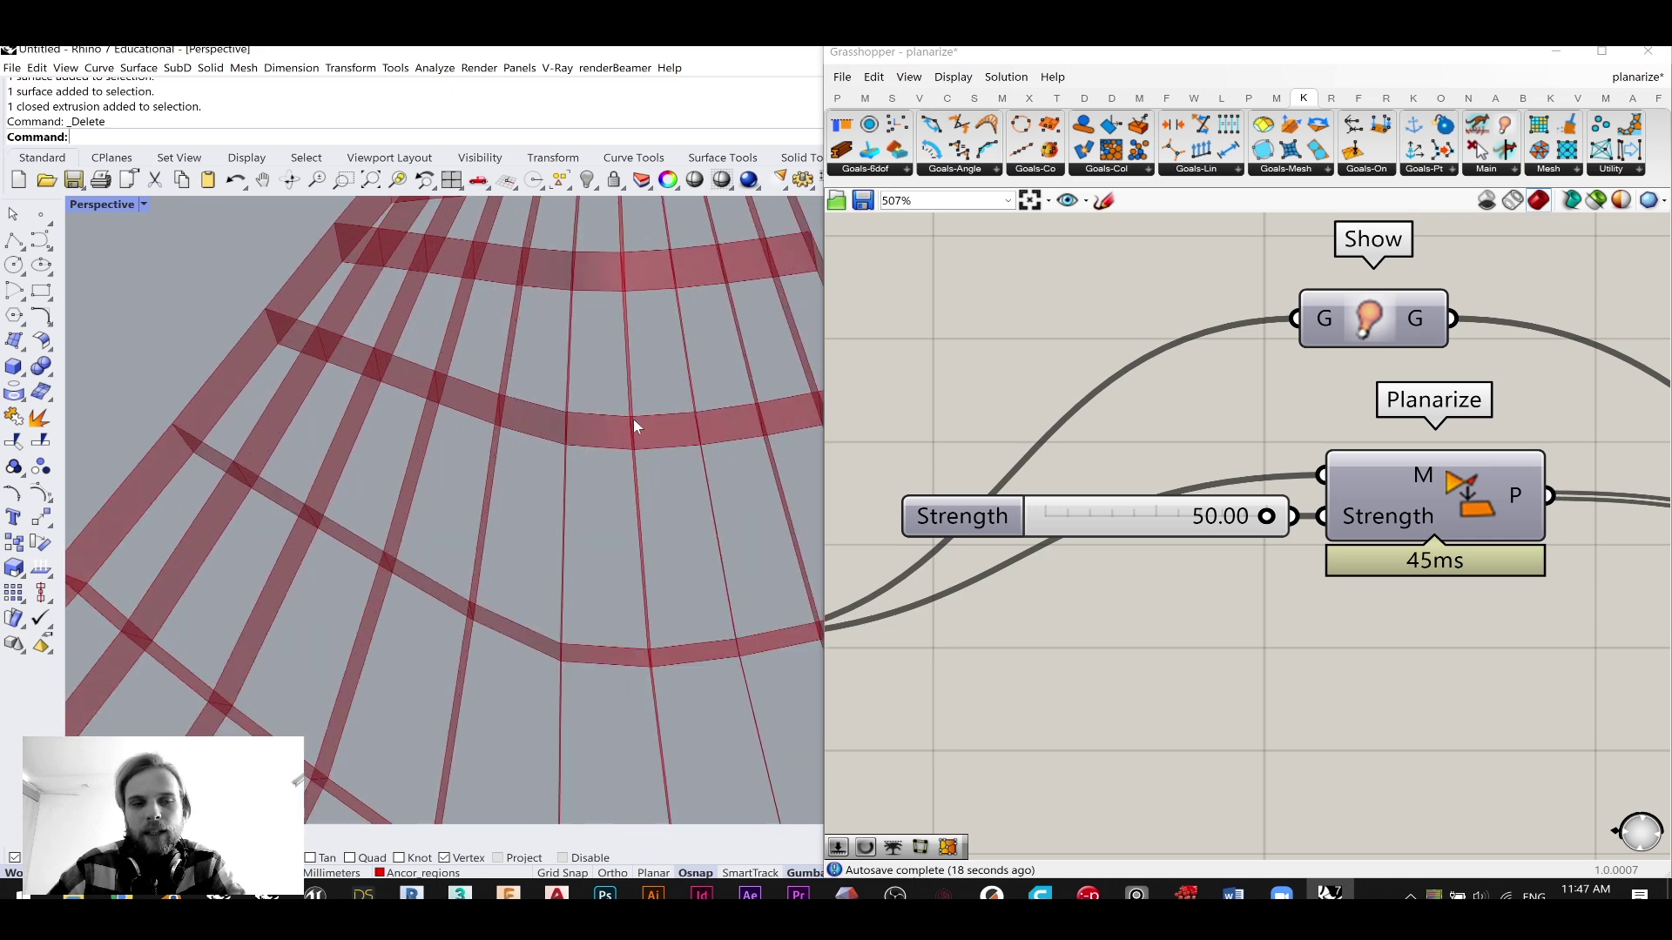
pyautogui.moveTo(448, 411); pyautogui.dragTo(309, 523, button='right')
pyautogui.scroll(-5, 505, 456)
# - Set Planarize's Strength slider to 0.00
pyautogui.moveTo(1267, 516); pyautogui.dragTo(1043, 517)
pyautogui.scroll(-1, 1053, 537)
pyautogui.scroll(-4, 1089, 545)
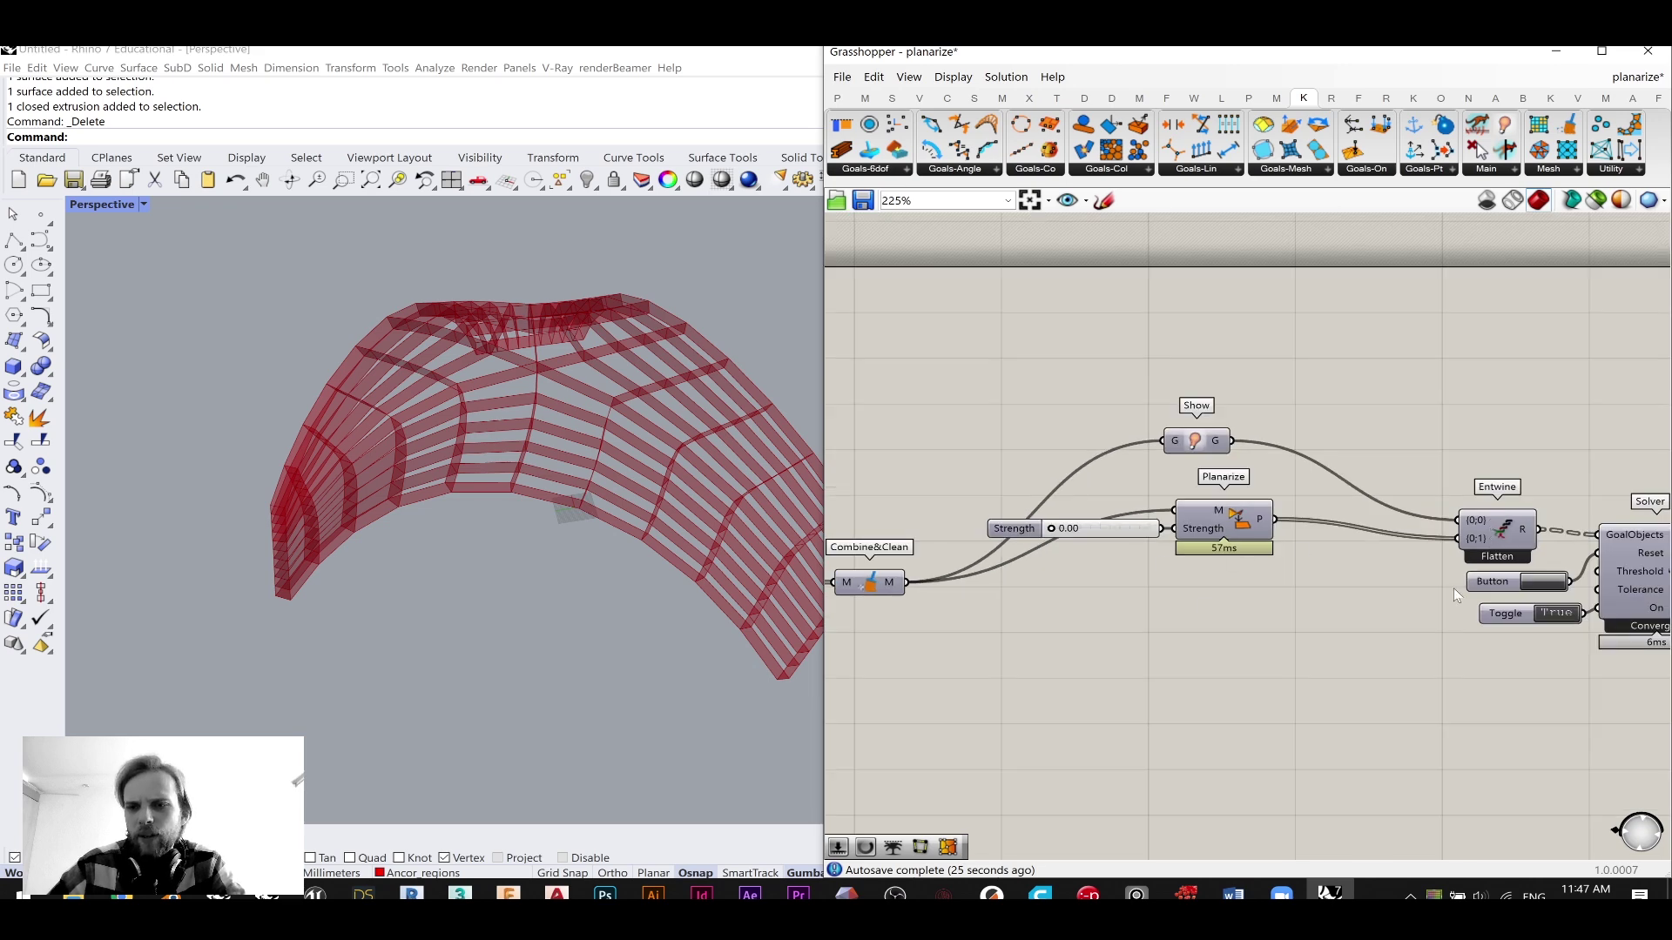
# - Add Weaverbird's Vertices component below Planarize and feed it the Combine&Clean mesh
pyautogui.moveTo(1450, 588); pyautogui.dragTo(1310, 571, button='right')
pyautogui.moveTo(1163, 582); pyautogui.dragTo(1266, 538, button='right')
pyautogui.doubleClick(1133, 582)
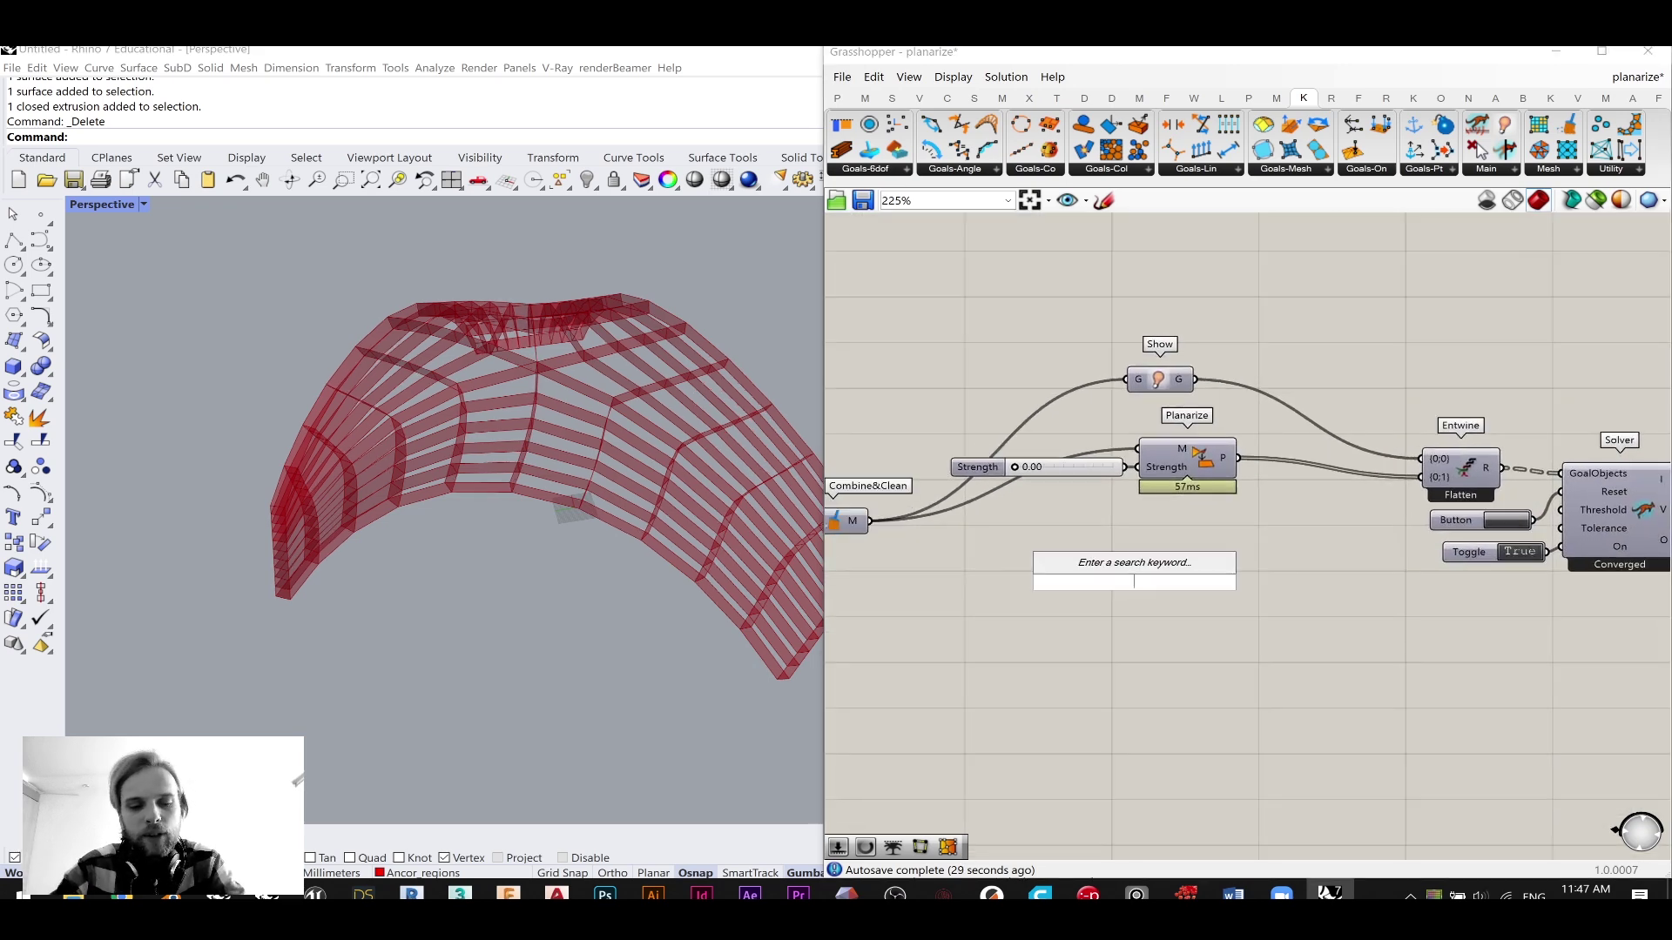
pyautogui.write('wbve')
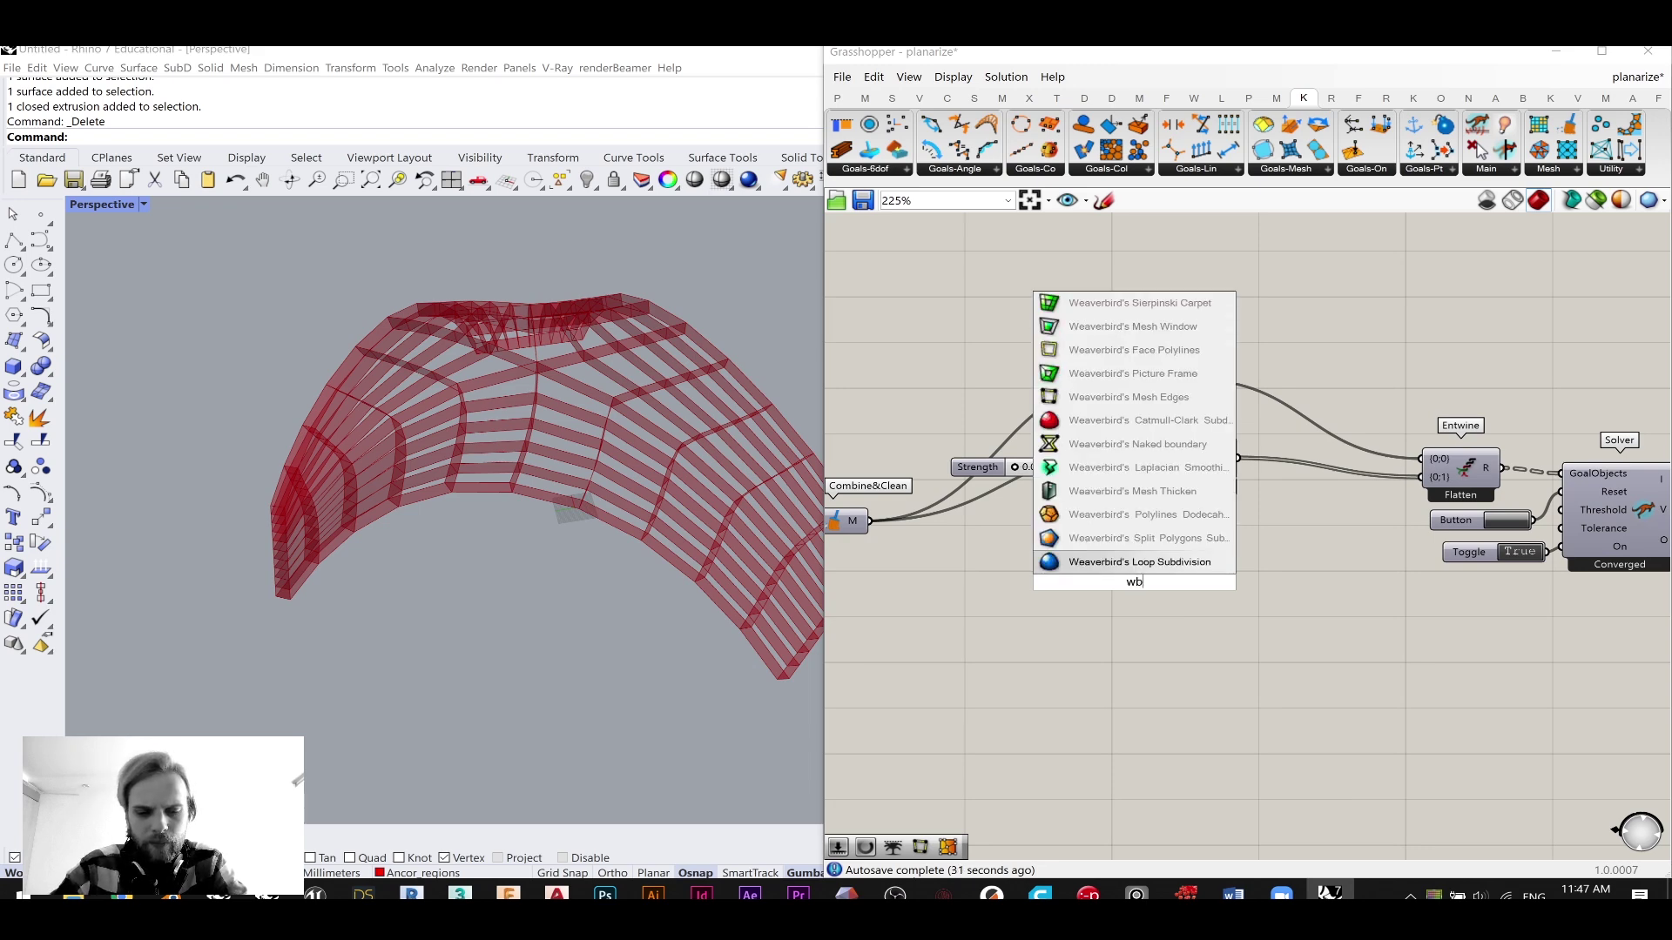
pyautogui.press('Return')
pyautogui.moveTo(868, 521); pyautogui.dragTo(1061, 574)
pyautogui.moveTo(845, 532); pyautogui.dragTo(947, 533, button='right')
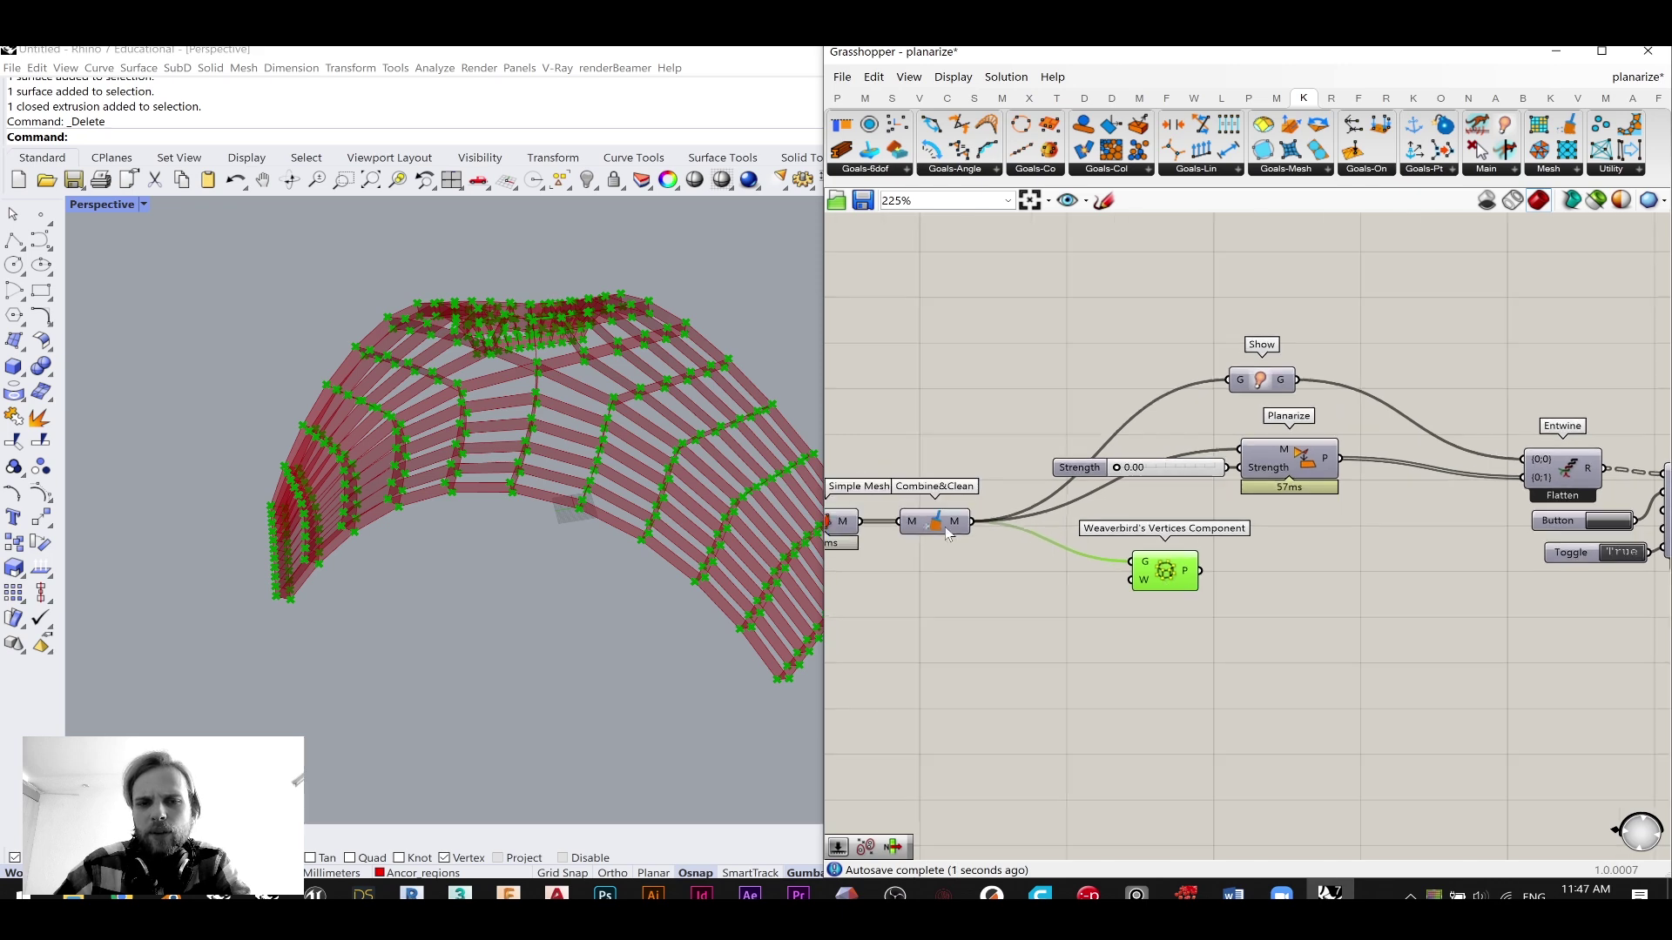
pyautogui.click(947, 528)
pyautogui.click(1262, 575)
pyautogui.moveTo(1261, 575); pyautogui.dragTo(1184, 604, button='right')
pyautogui.moveTo(1089, 600); pyautogui.dragTo(1106, 617)
# - Add a Kangaroo Anchor goal and connect the mesh vertices to its P input
pyautogui.doubleClick(1225, 614)
pyautogui.write('an')
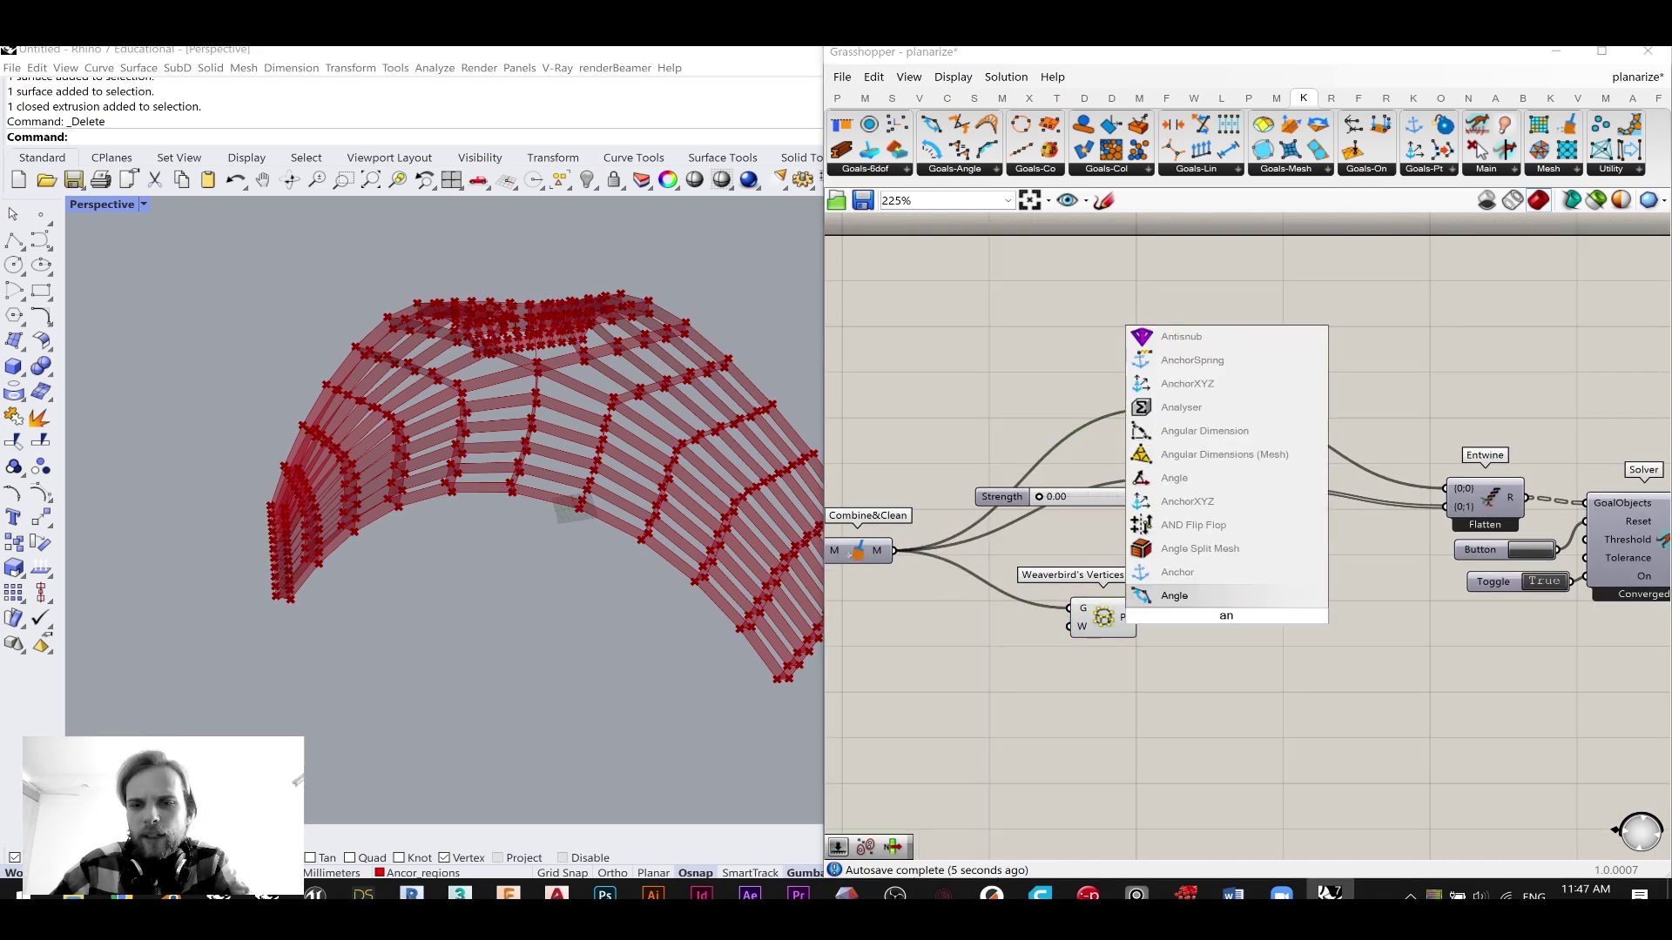
pyautogui.click(1214, 575)
pyautogui.scroll(2, 1184, 617)
pyautogui.moveTo(1199, 599); pyautogui.dragTo(1266, 625)
# - Create a number slider set to 0.01 and connect it to Anchor's Strength input
pyautogui.doubleClick(1132, 685)
pyautogui.write('0')
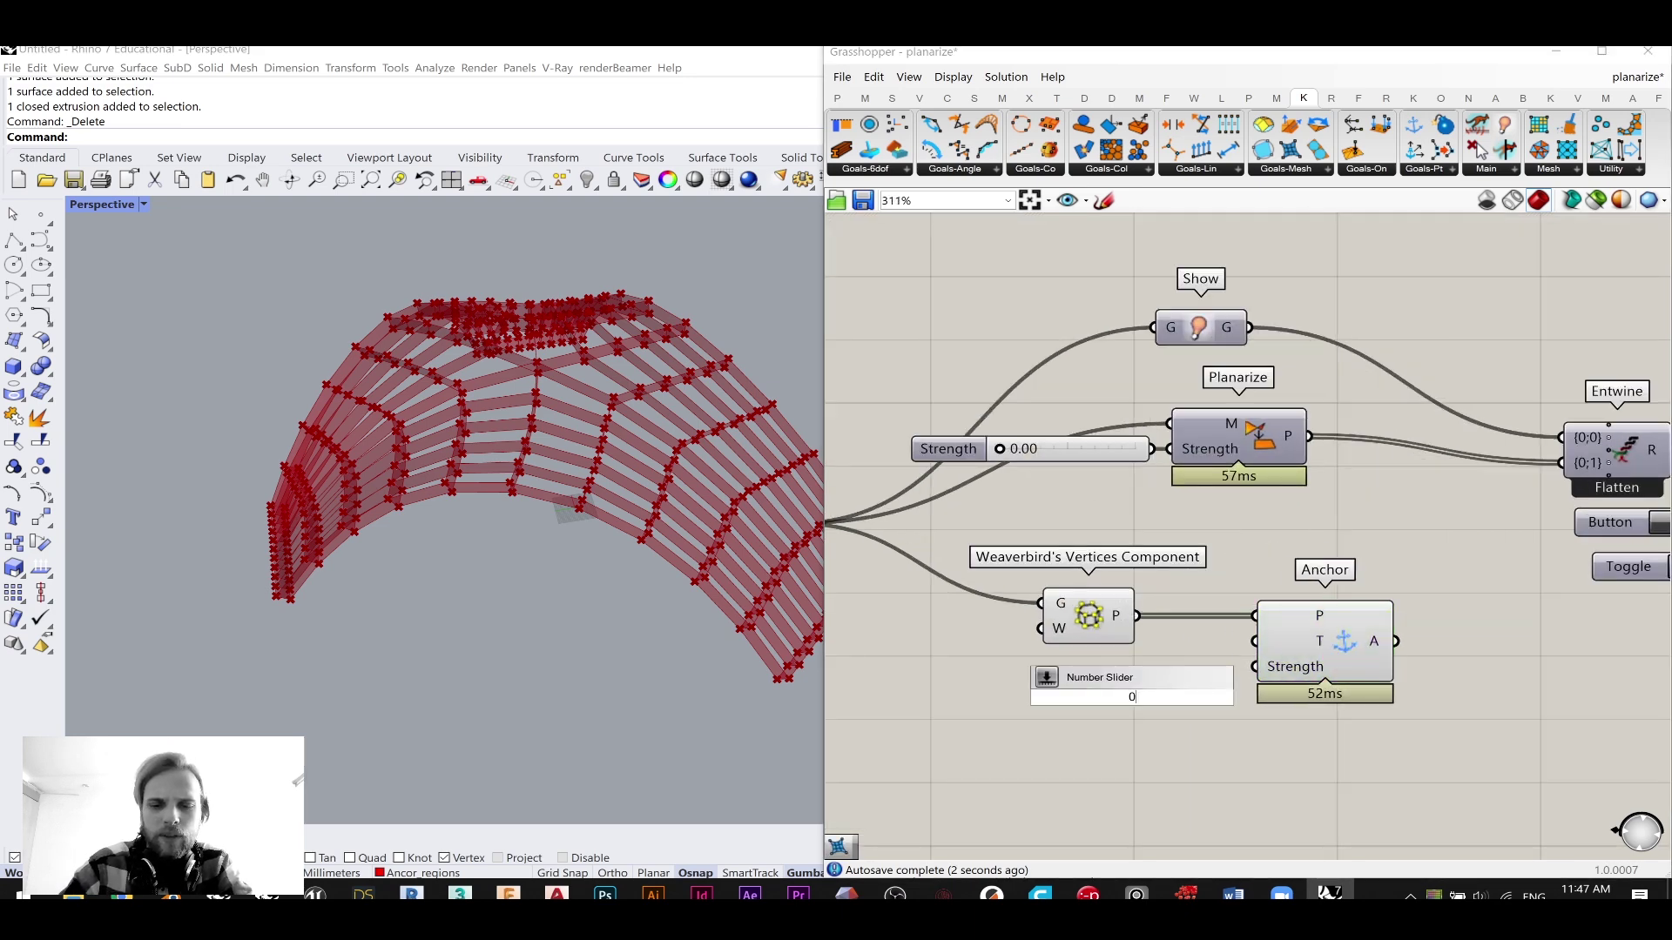
pyautogui.write('.01')
pyautogui.press('Return')
pyautogui.moveTo(1233, 697); pyautogui.dragTo(1103, 668)
# - Connect Anchor's output to Entwine's {0;1} input while keeping the Planarize connection
pyautogui.moveTo(1286, 671); pyautogui.dragTo(1175, 683, button='right')
pyautogui.moveTo(1283, 653); pyautogui.dragTo(1449, 476)
pyautogui.hotkey('ctrl', 'z')
pyautogui.keyDown('shift'); pyautogui.moveTo(1283, 653); pyautogui.dragTo(1449, 474); pyautogui.keyUp('shift')
# - Turn off the preview of the vertices and Anchor components and group them with the 0.01 Strength slider
pyautogui.moveTo(1370, 818); pyautogui.dragTo(881, 634)
pyautogui.middleClick(945, 609)
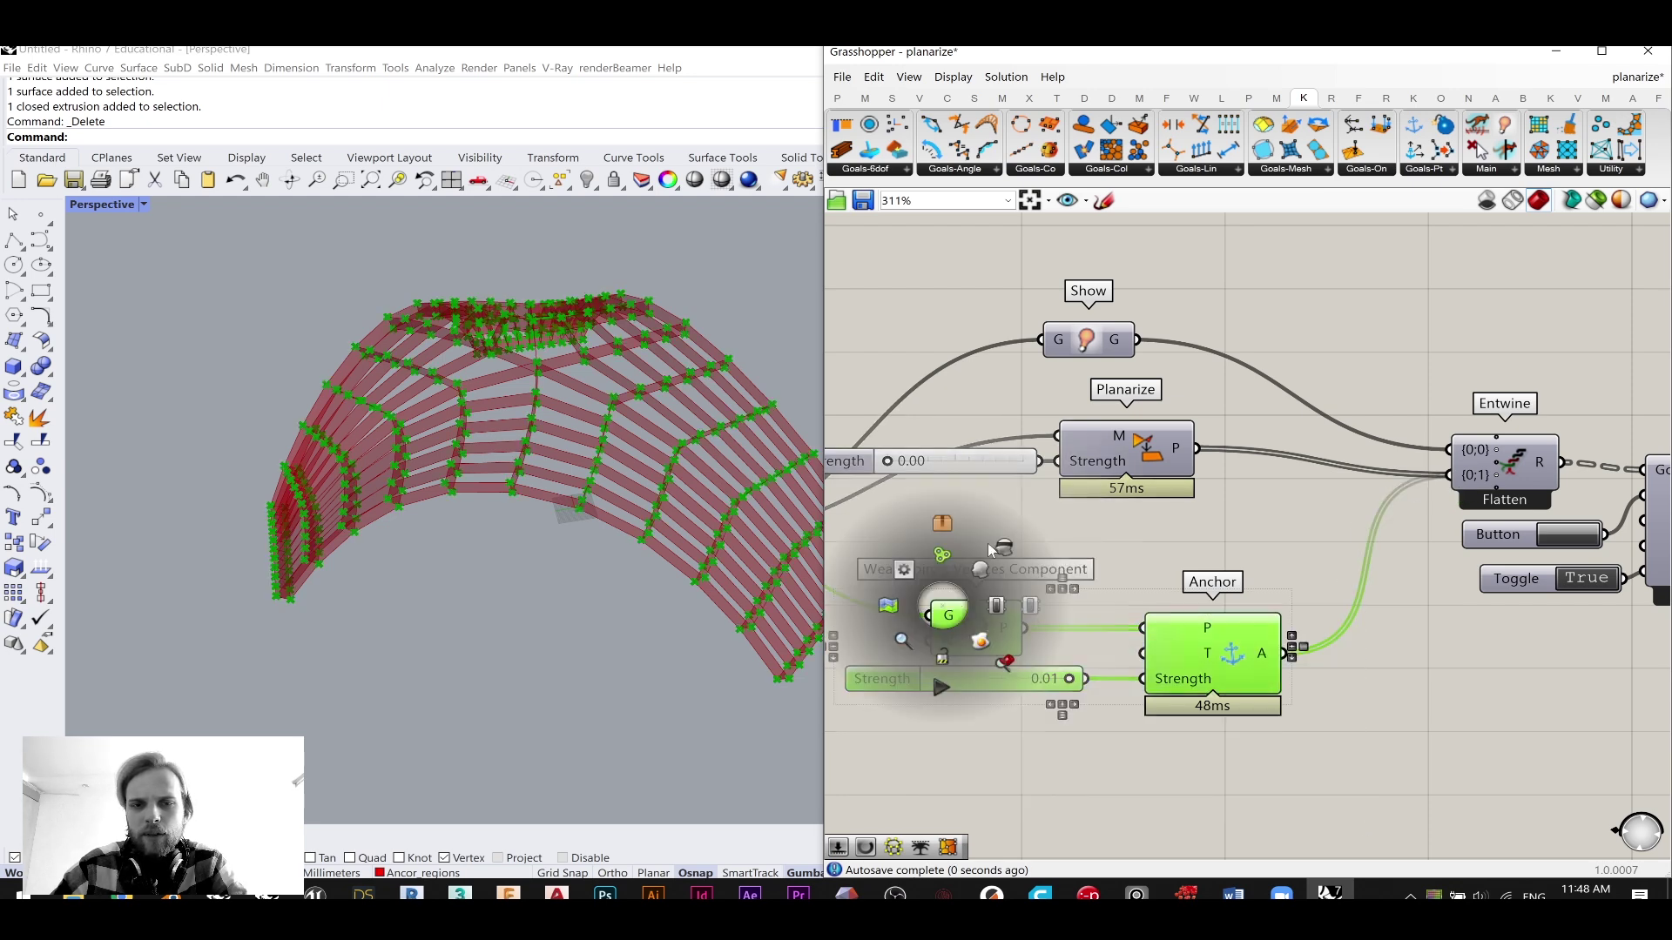
pyautogui.click(1005, 551)
pyautogui.moveTo(1197, 666); pyautogui.dragTo(1238, 614)
pyautogui.middleClick(1240, 620)
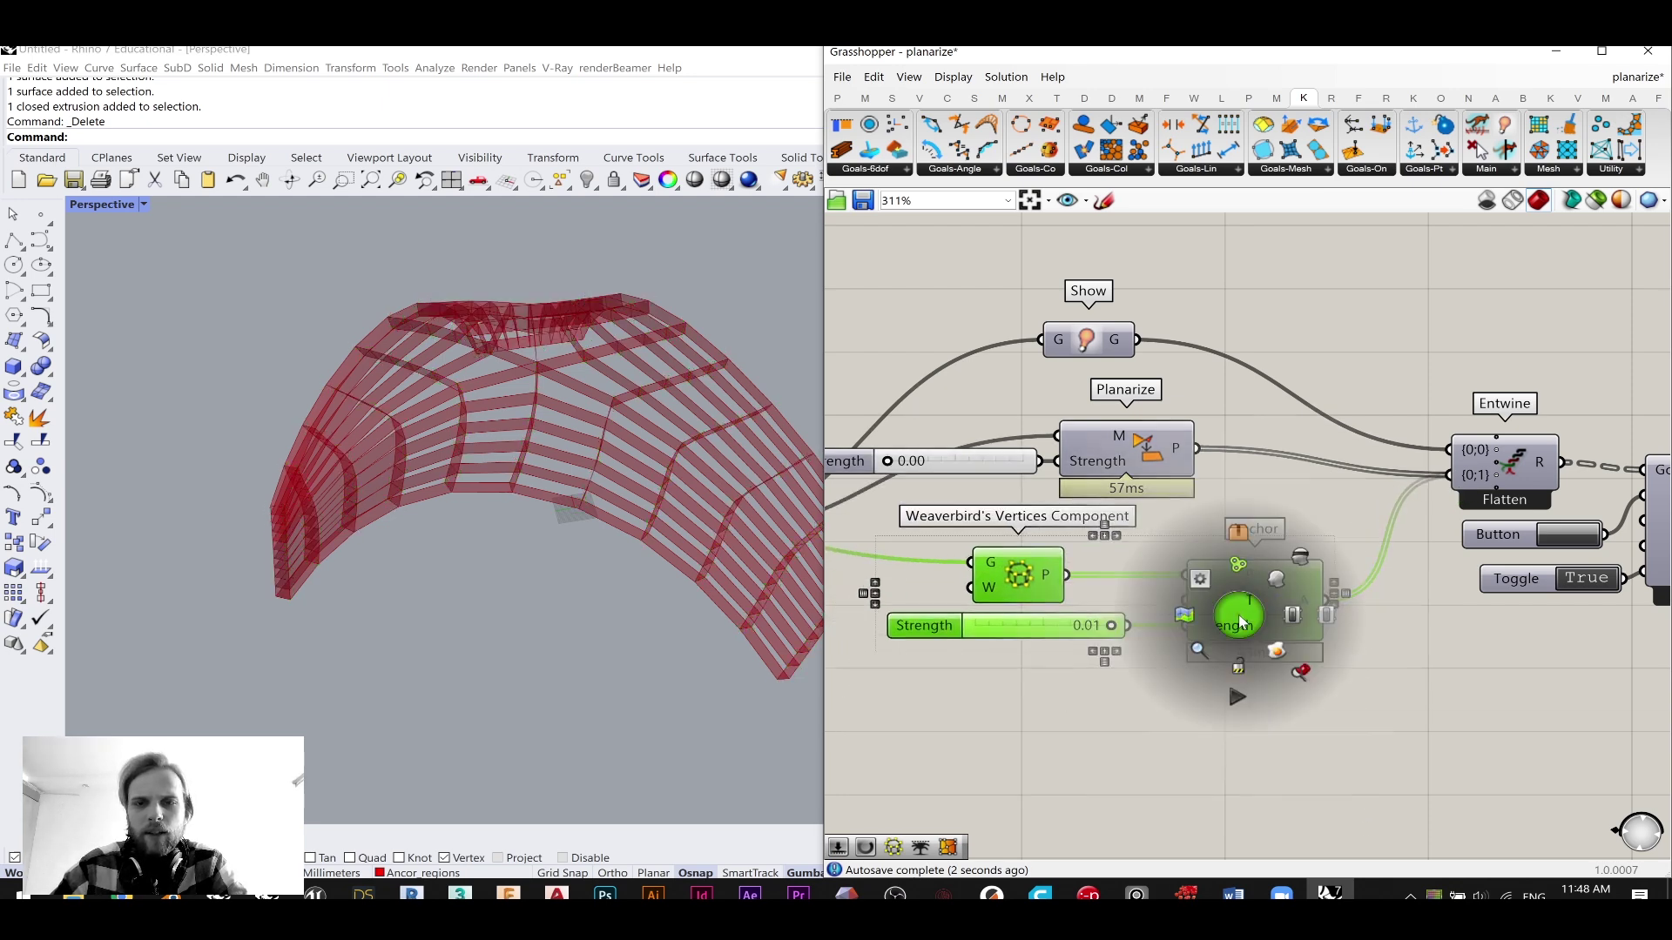
pyautogui.click(1241, 566)
pyautogui.moveTo(1069, 636); pyautogui.dragTo(1090, 654)
pyautogui.moveTo(1032, 574); pyautogui.dragTo(1066, 599)
# - Group the Planarize goal with its Strength slider and tidy the layout of the two goal groups
pyautogui.moveTo(1205, 507); pyautogui.dragTo(973, 434)
pyautogui.moveTo(1112, 466); pyautogui.dragTo(1261, 453)
pyautogui.middleClick(1167, 476)
pyautogui.click(1167, 425)
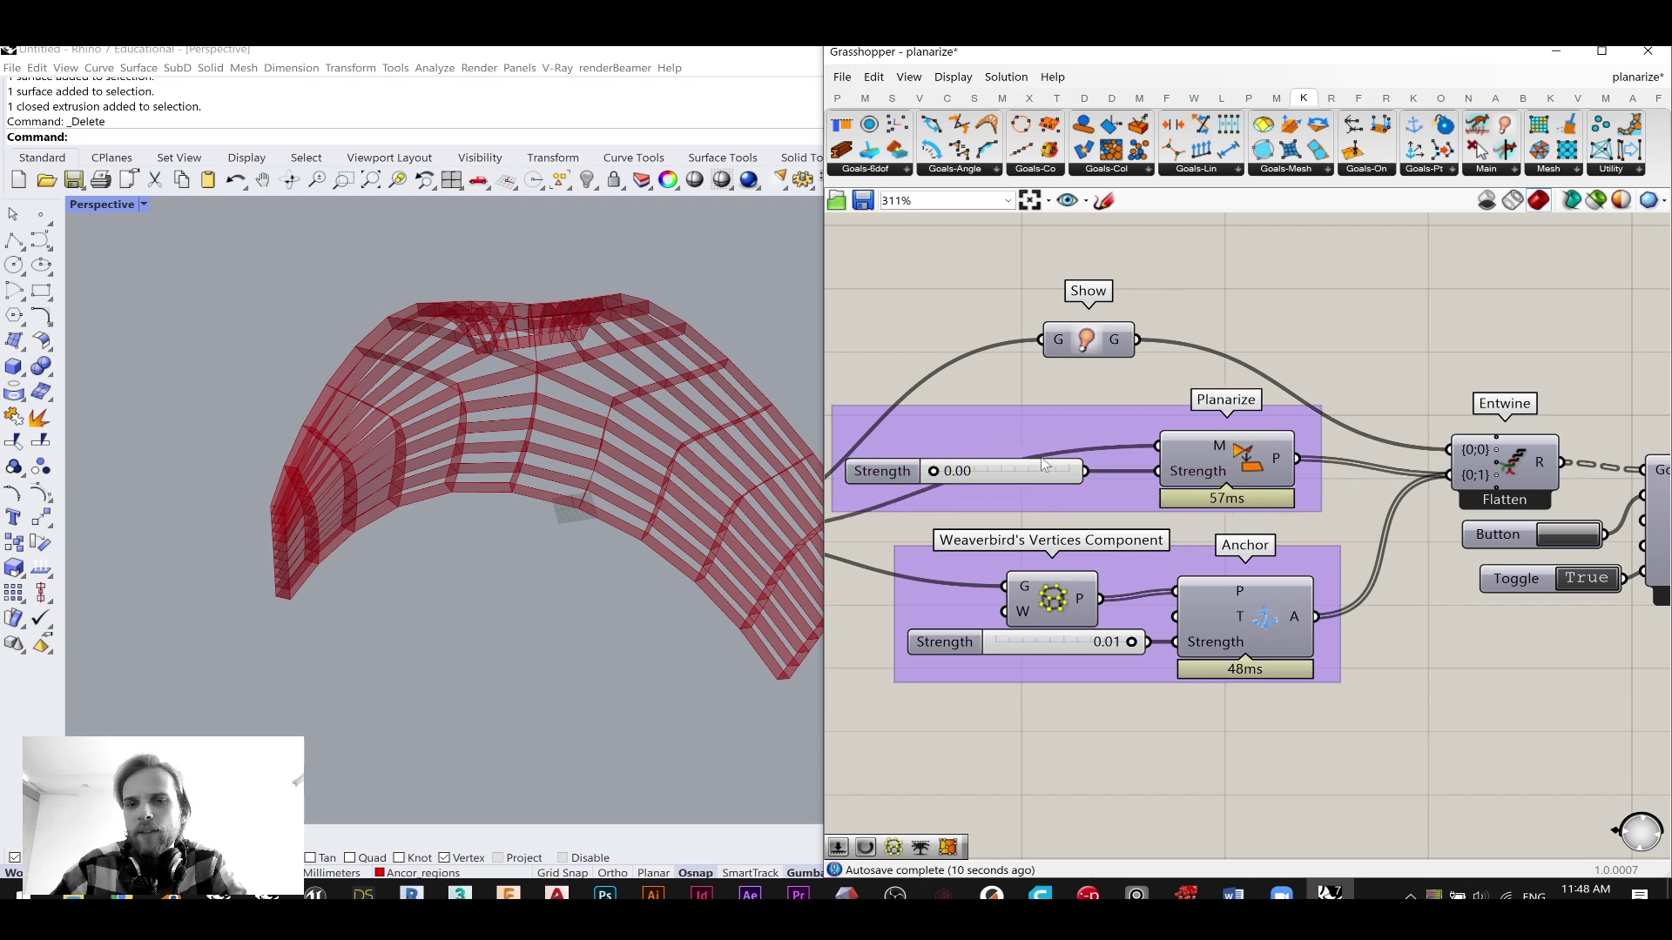
pyautogui.moveTo(1047, 471); pyautogui.dragTo(1093, 476)
pyautogui.click(1454, 613)
pyautogui.scroll(-2, 1414, 684)
pyautogui.moveTo(1180, 435); pyautogui.dragTo(1277, 449)
pyautogui.click(1258, 701)
pyautogui.scroll(2, 1249, 662)
pyautogui.moveTo(1095, 621); pyautogui.dragTo(1117, 622)
# - Add a Kangaroo EdgeLengths goal below the Anchor group and connect the Combine&Clean mesh to its Mesh input
pyautogui.moveTo(1141, 727); pyautogui.dragTo(1183, 583, button='right')
pyautogui.doubleClick(1173, 634)
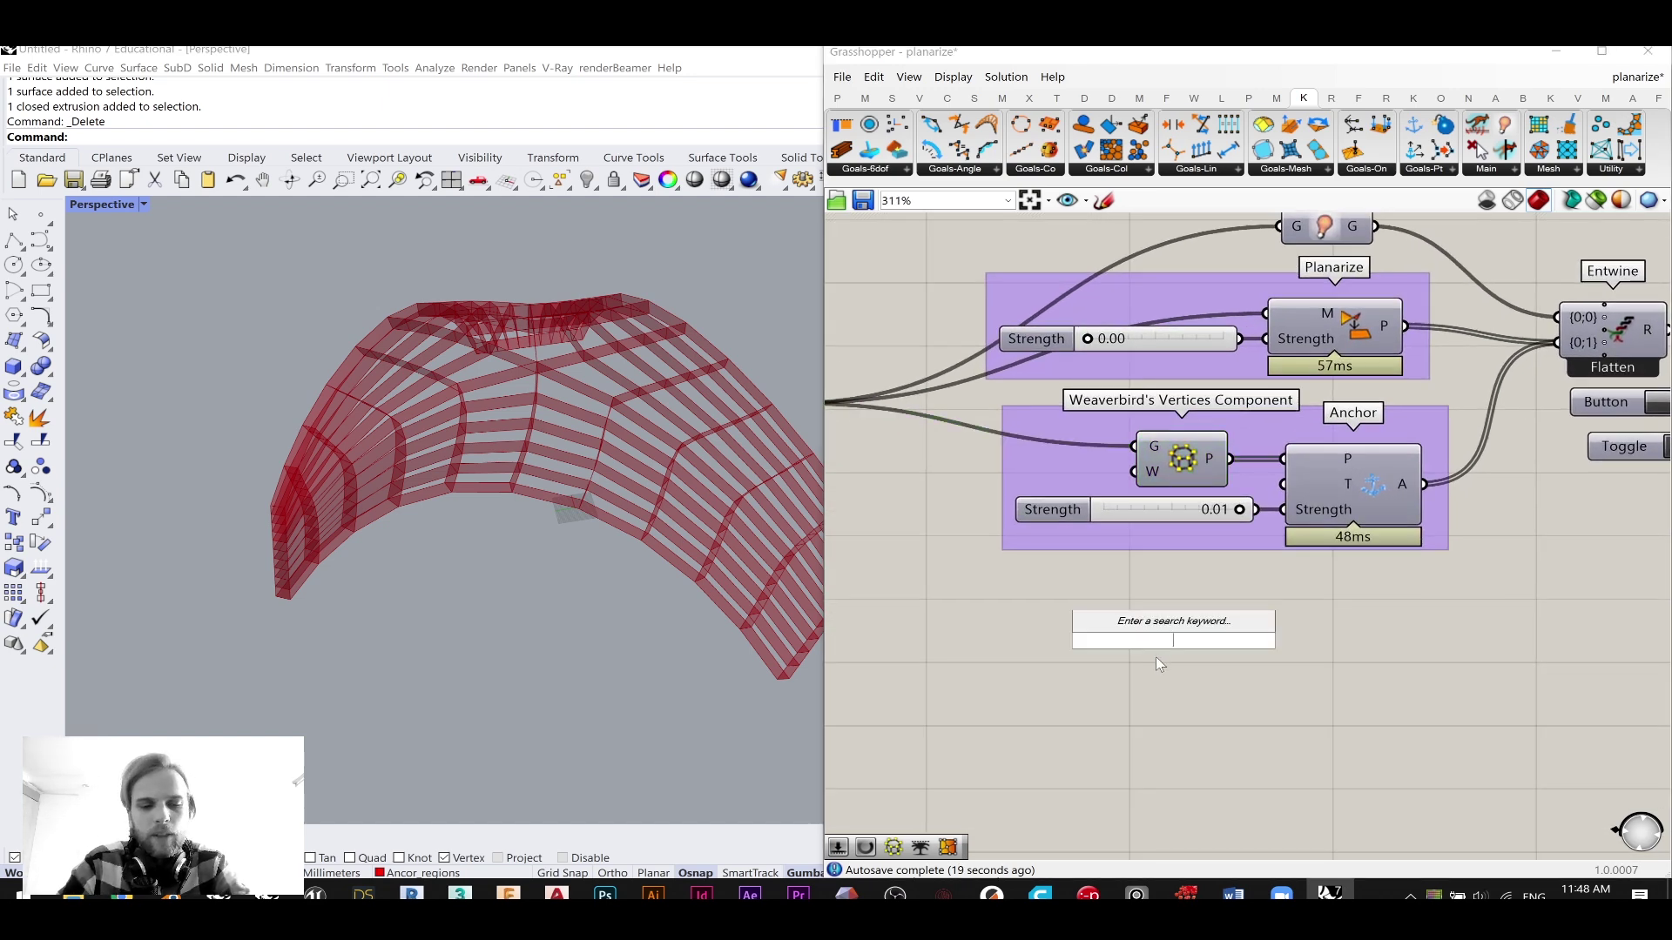
pyautogui.click(1290, 150)
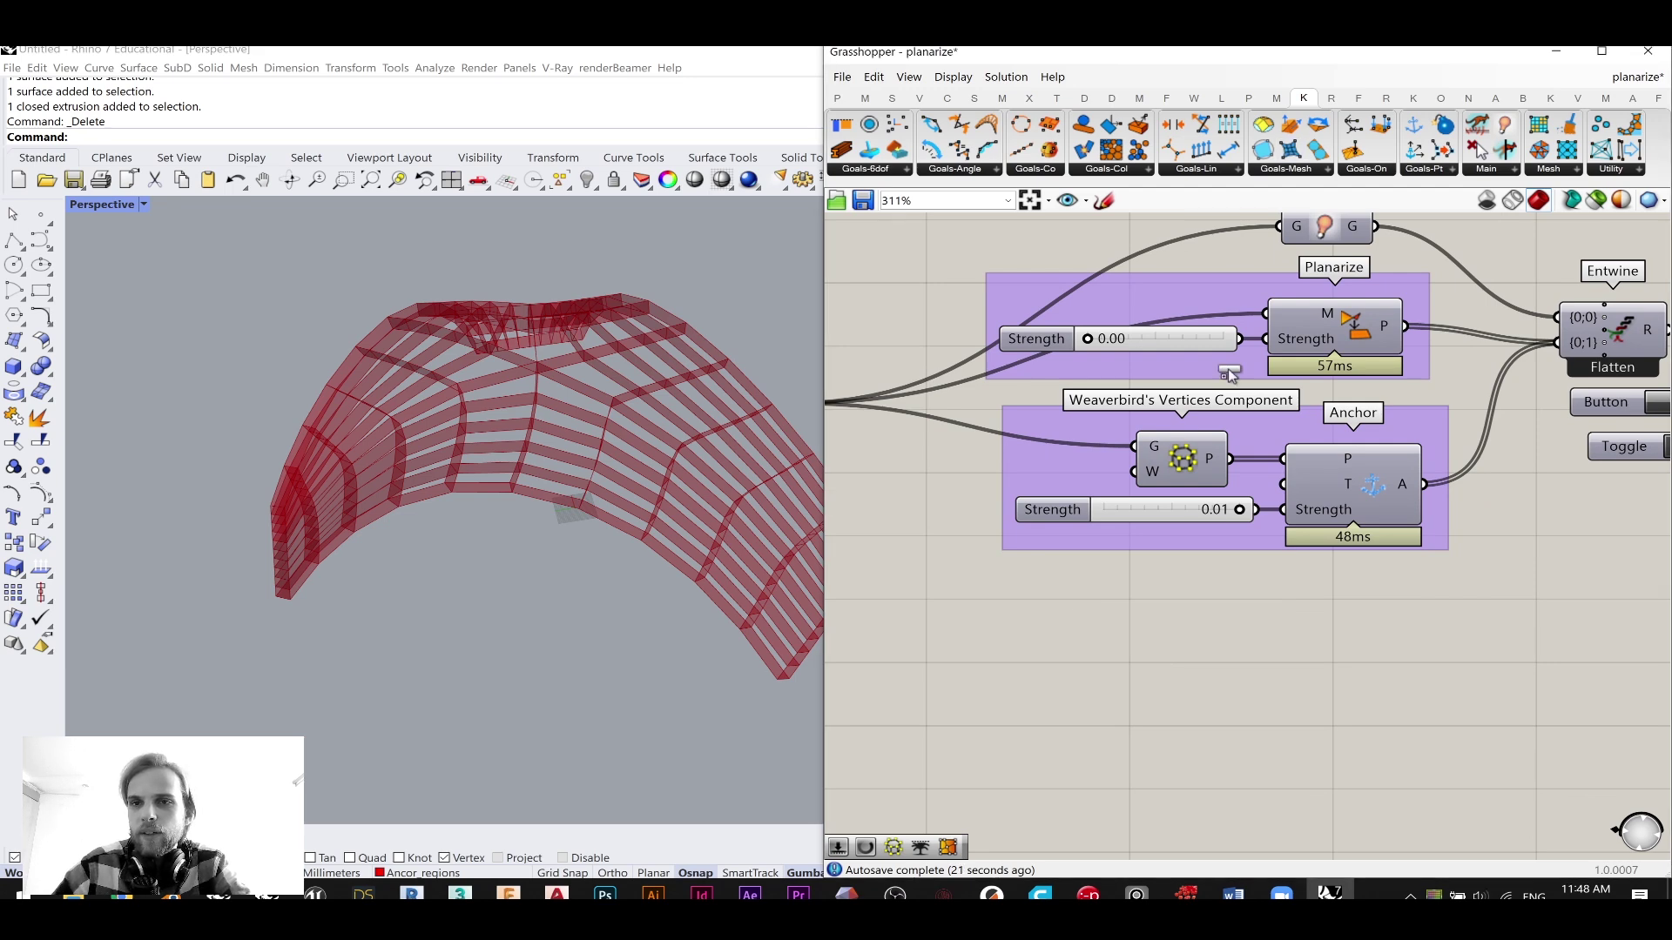
pyautogui.click(1205, 655)
pyautogui.moveTo(1110, 601); pyautogui.dragTo(1288, 611, button='right')
pyautogui.moveTo(966, 415); pyautogui.dragTo(1399, 662)
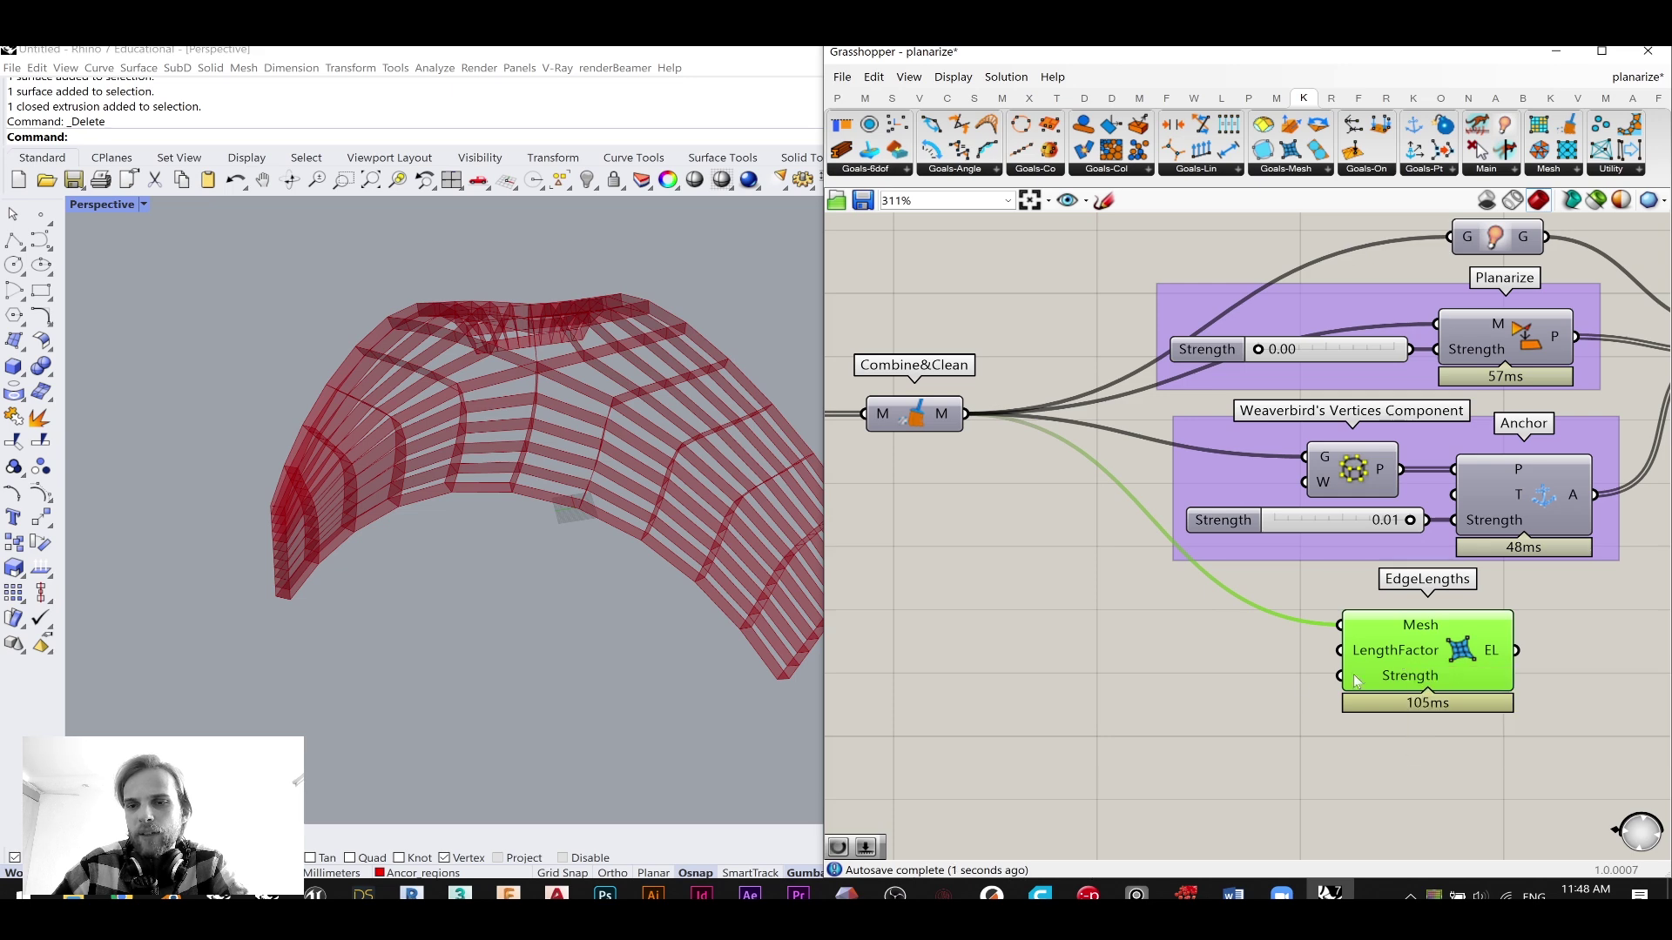
# - Connect the 0.01 slider to the EdgeLengths Strength input and put EdgeLengths in its own group
pyautogui.moveTo(1375, 526); pyautogui.dragTo(1516, 671)
pyautogui.moveTo(1515, 671); pyautogui.dragTo(1411, 687, button='right')
pyautogui.middleClick(1410, 673)
pyautogui.click(1410, 623)
pyautogui.click(1559, 653)
pyautogui.moveTo(1548, 659); pyautogui.dragTo(1382, 687, button='right')
pyautogui.moveTo(1061, 560); pyautogui.dragTo(1006, 607, button='right')
# - Connect the EdgeLengths output to Entwine's {0;1} input alongside the other goals and turn off the component's preview
pyautogui.moveTo(1286, 732); pyautogui.dragTo(1407, 444)
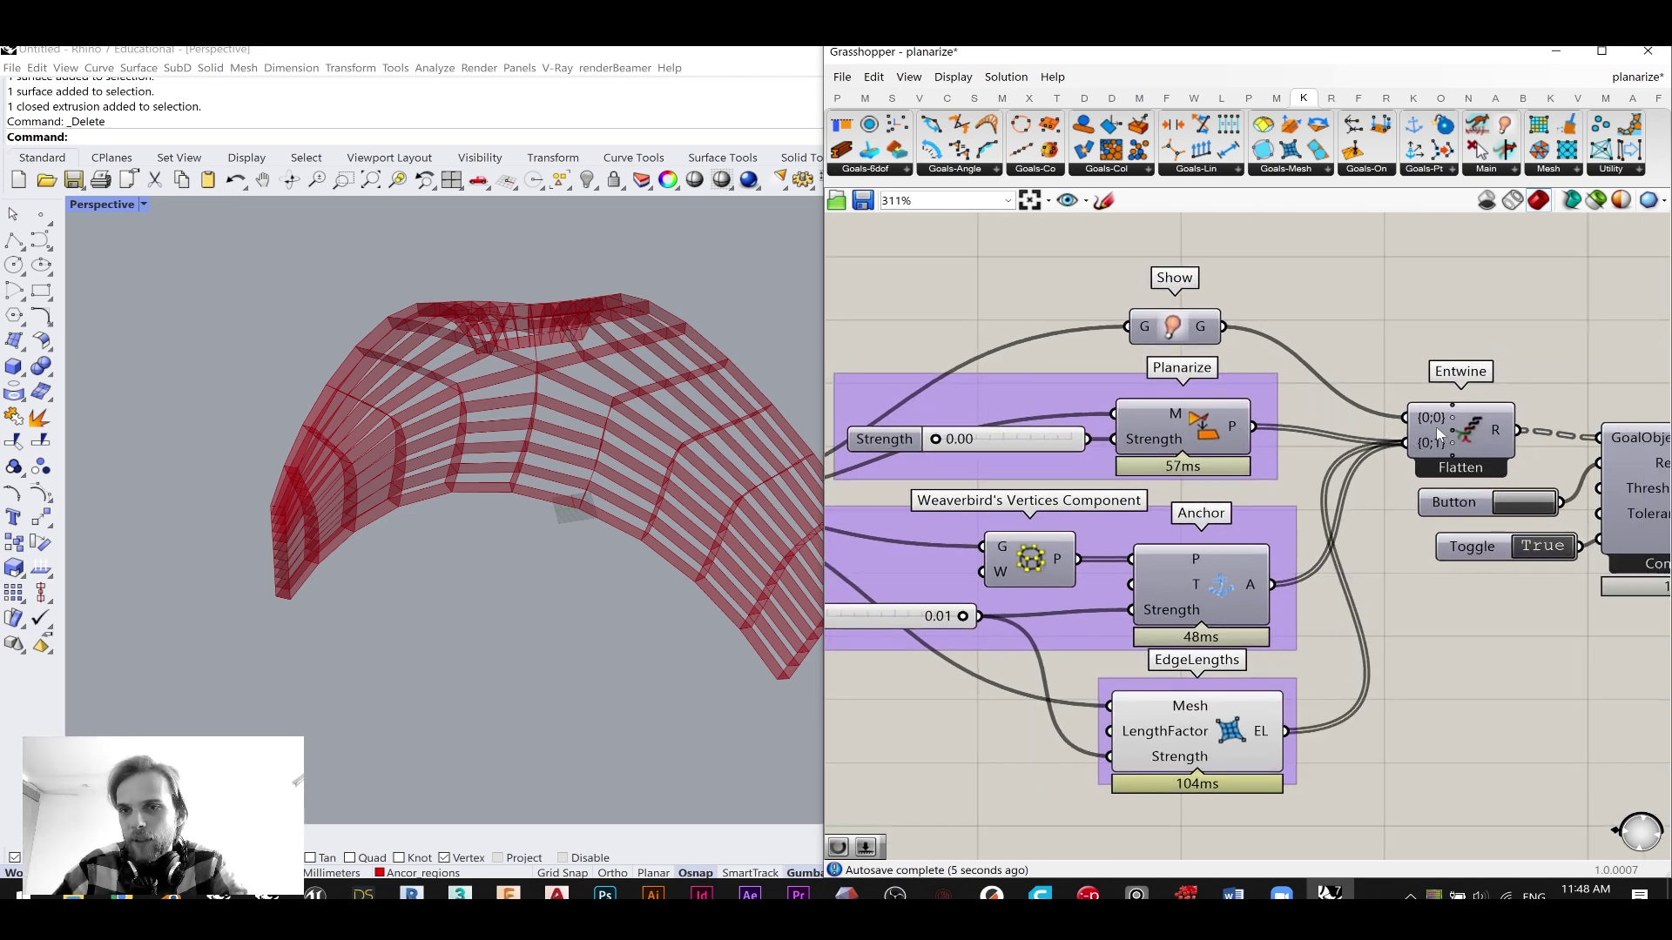
pyautogui.click(1196, 736)
pyautogui.middleClick(1196, 736)
pyautogui.click(1241, 684)
pyautogui.click(1428, 610)
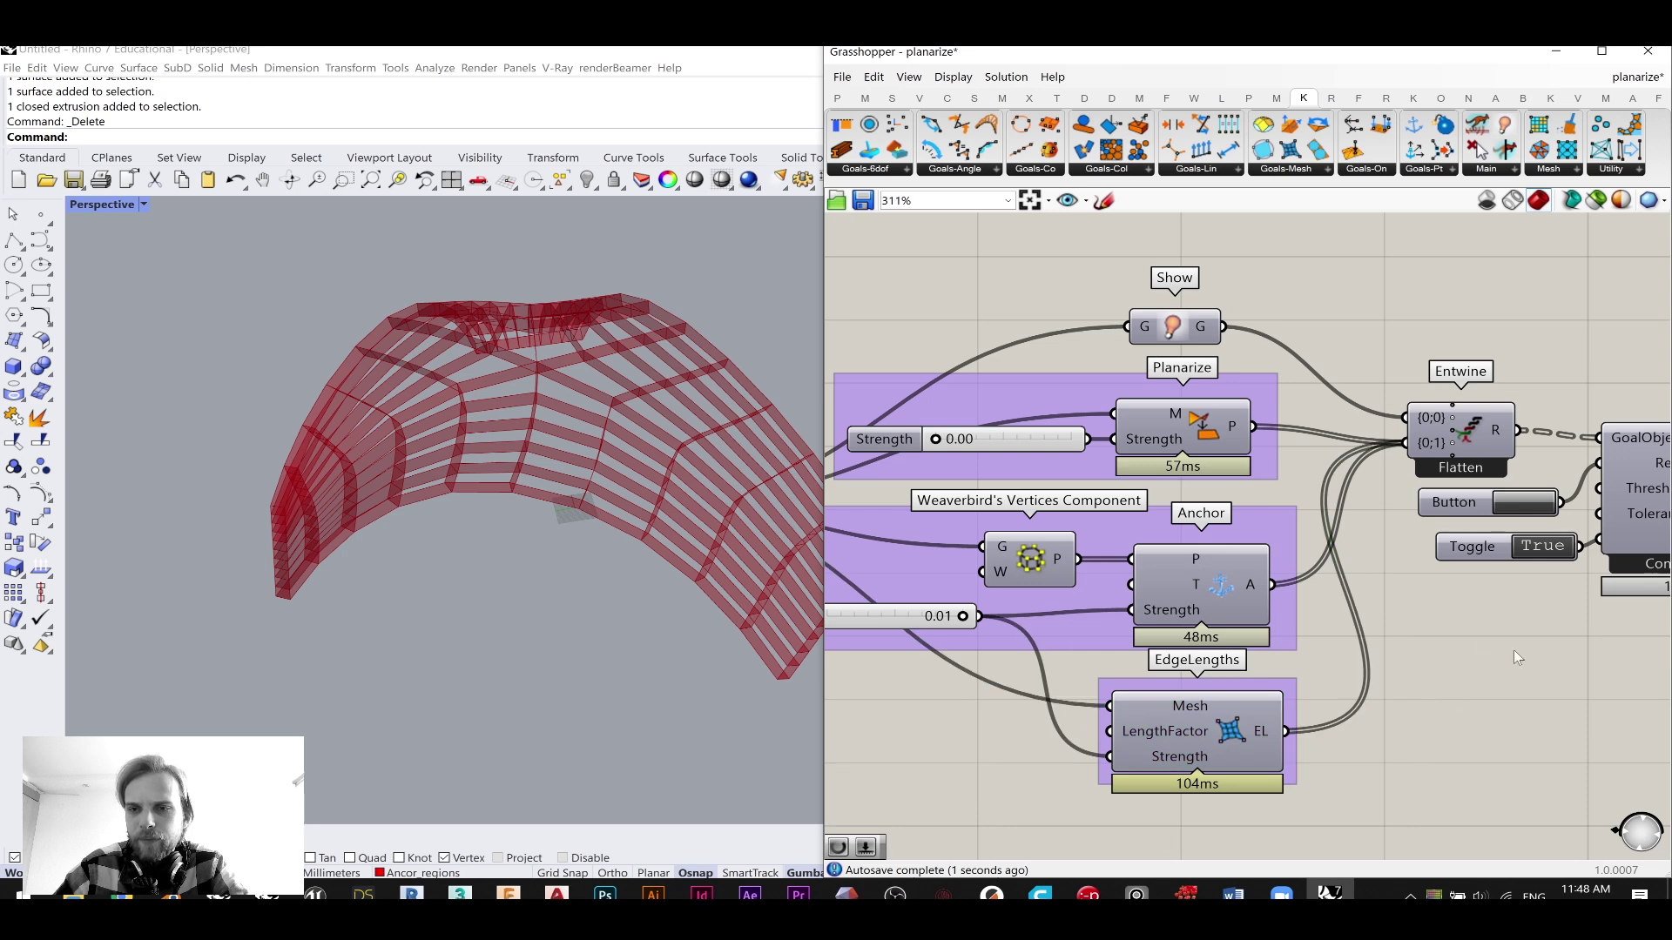
# - Reset the solver with its Button and set the Planarize Strength slider to 50.00
pyautogui.moveTo(1532, 502); pyautogui.dragTo(1324, 476, button='right')
pyautogui.click(1325, 486)
pyautogui.click(1321, 483)
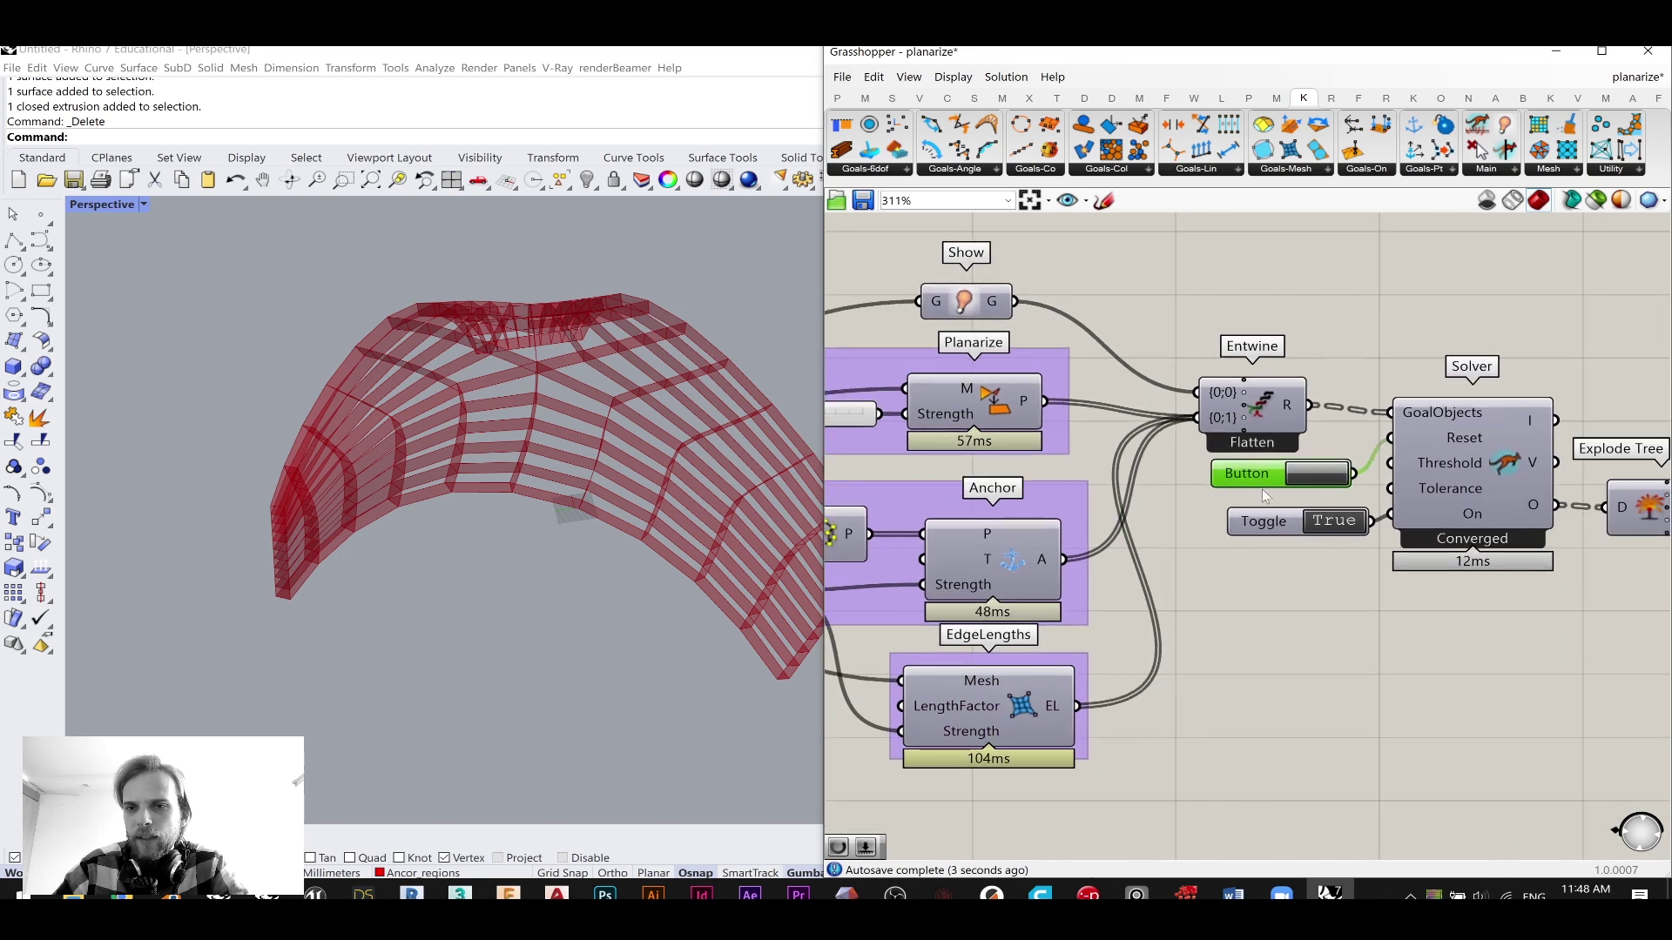
pyautogui.moveTo(1261, 479); pyautogui.dragTo(1270, 488)
pyautogui.moveTo(885, 425); pyautogui.dragTo(1007, 429, button='right')
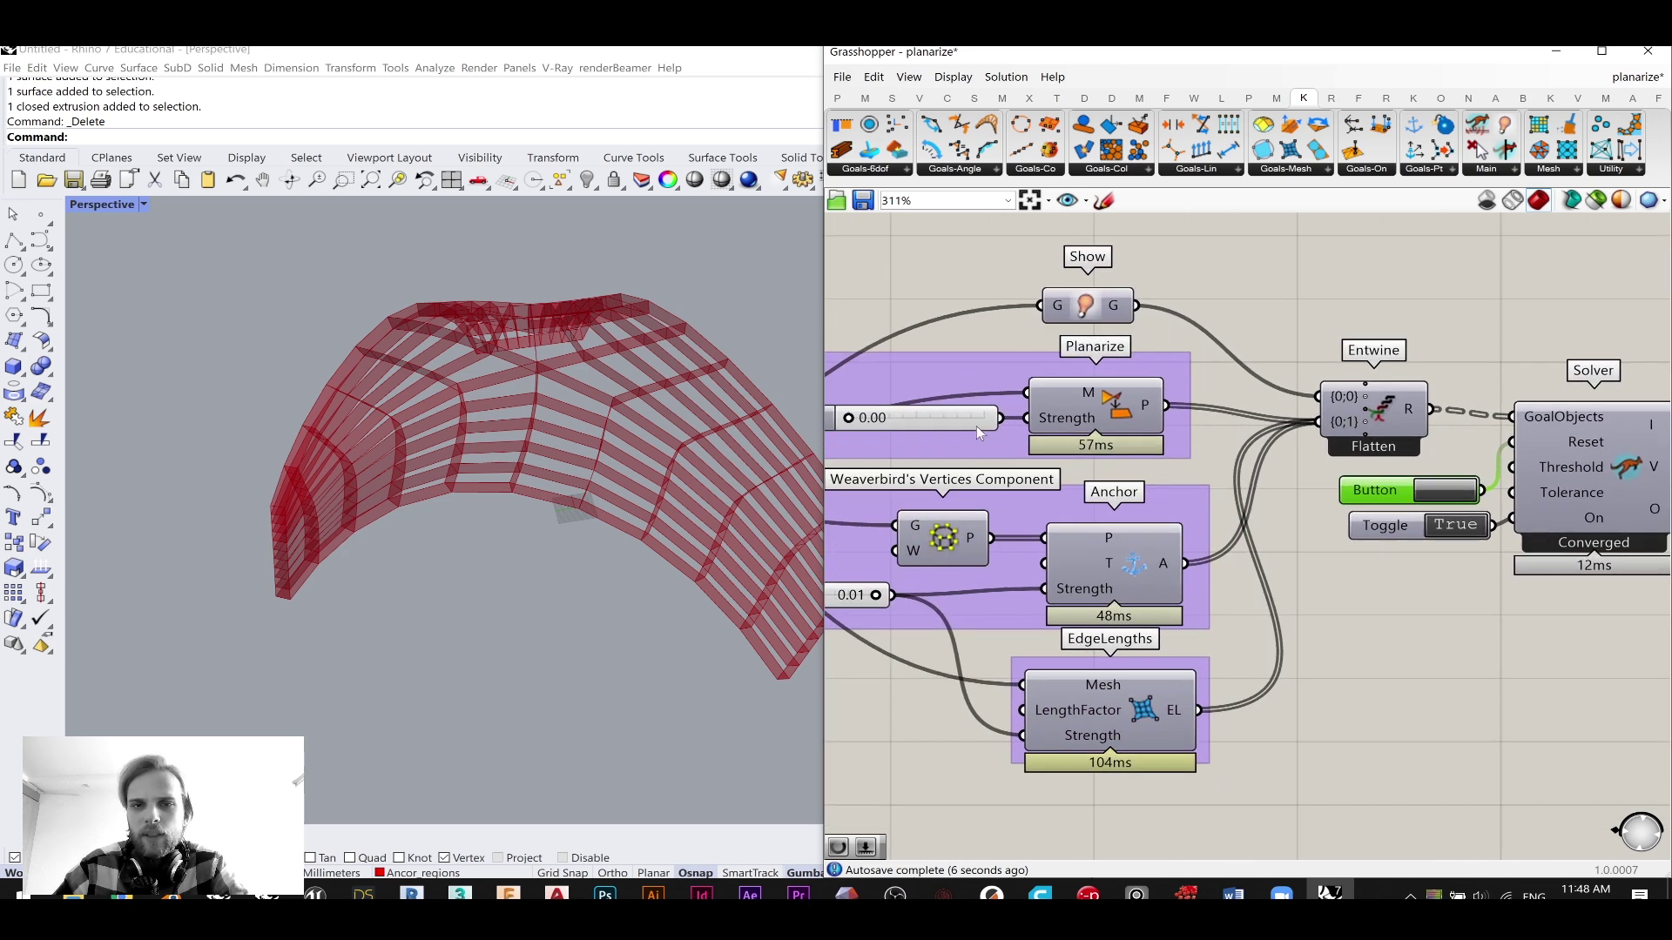
pyautogui.moveTo(850, 419); pyautogui.dragTo(1127, 450)
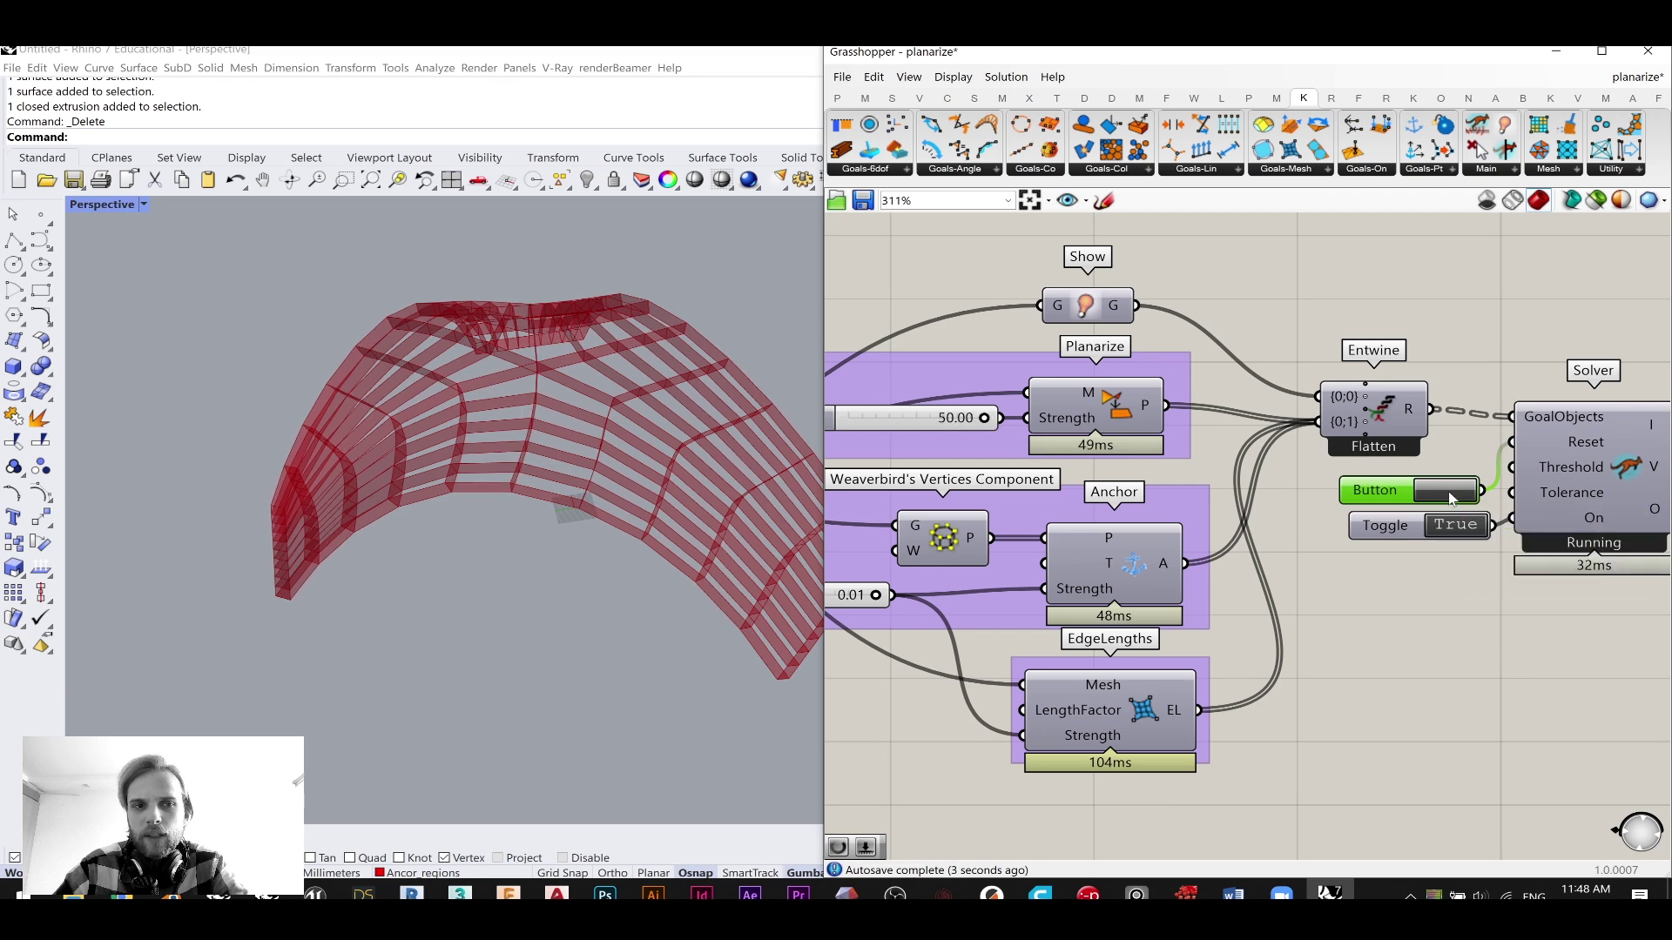
# - Examine the solved mesh's lower end up close in the viewport and shift the Show goal slightly away from Planarize
pyautogui.moveTo(1327, 729); pyautogui.dragTo(1126, 550, button='right')
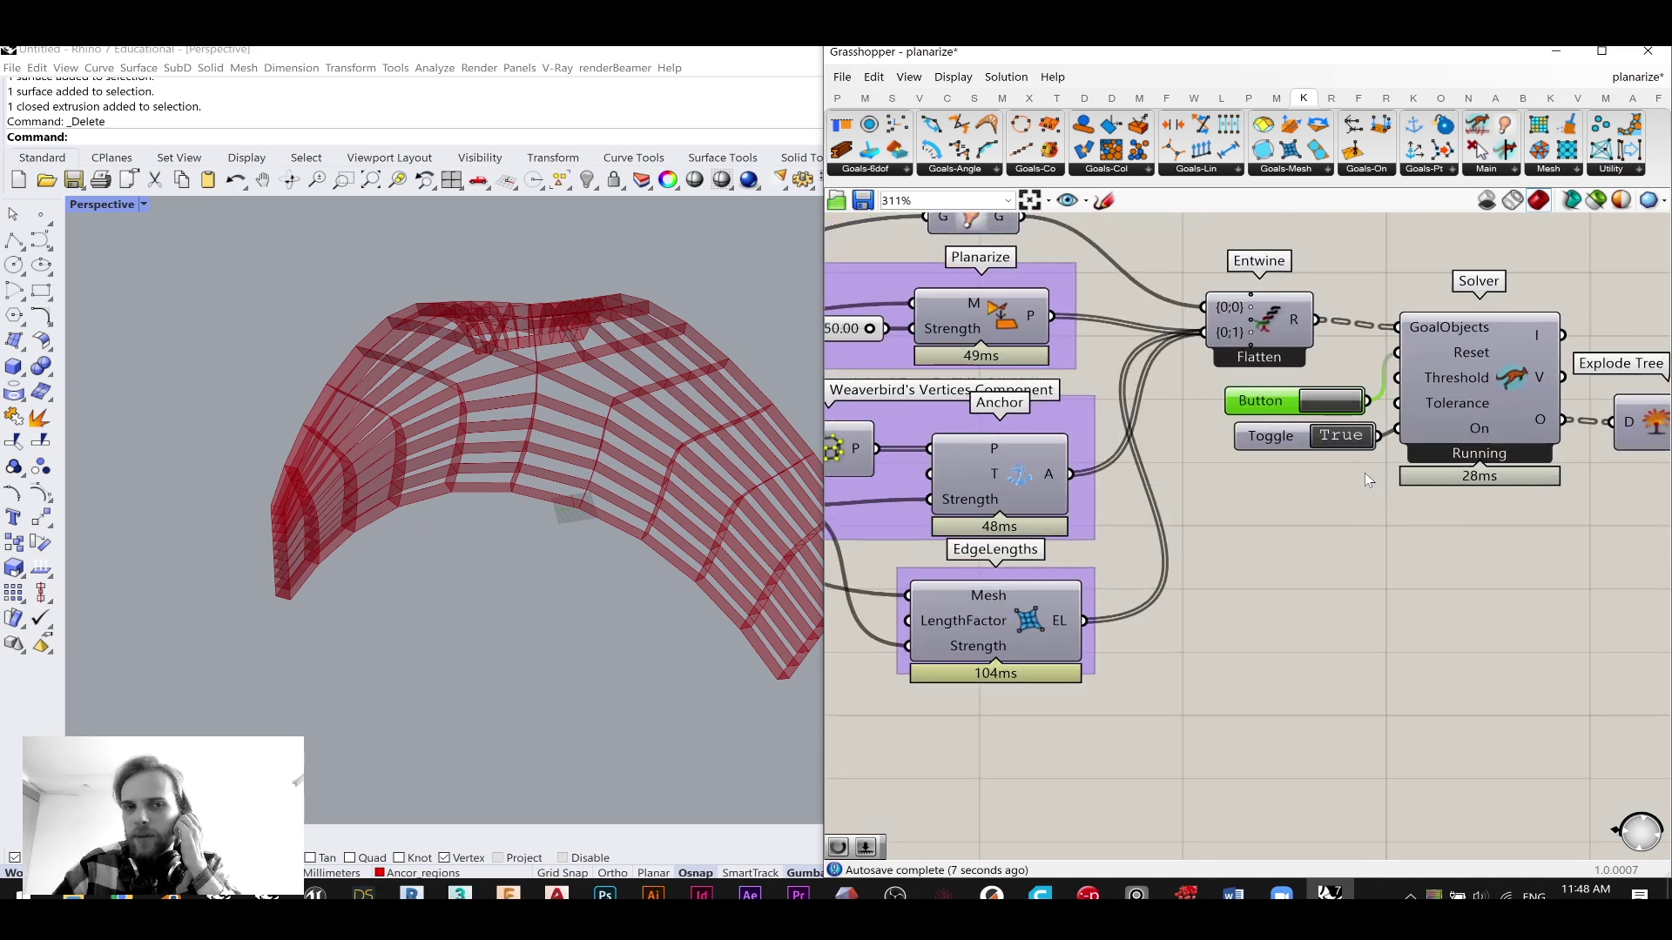
pyautogui.scroll(8, 657, 489)
pyautogui.moveTo(552, 451); pyautogui.dragTo(558, 514, button='right')
pyautogui.scroll(-6, 635, 458)
pyautogui.scroll(-4, 1151, 561)
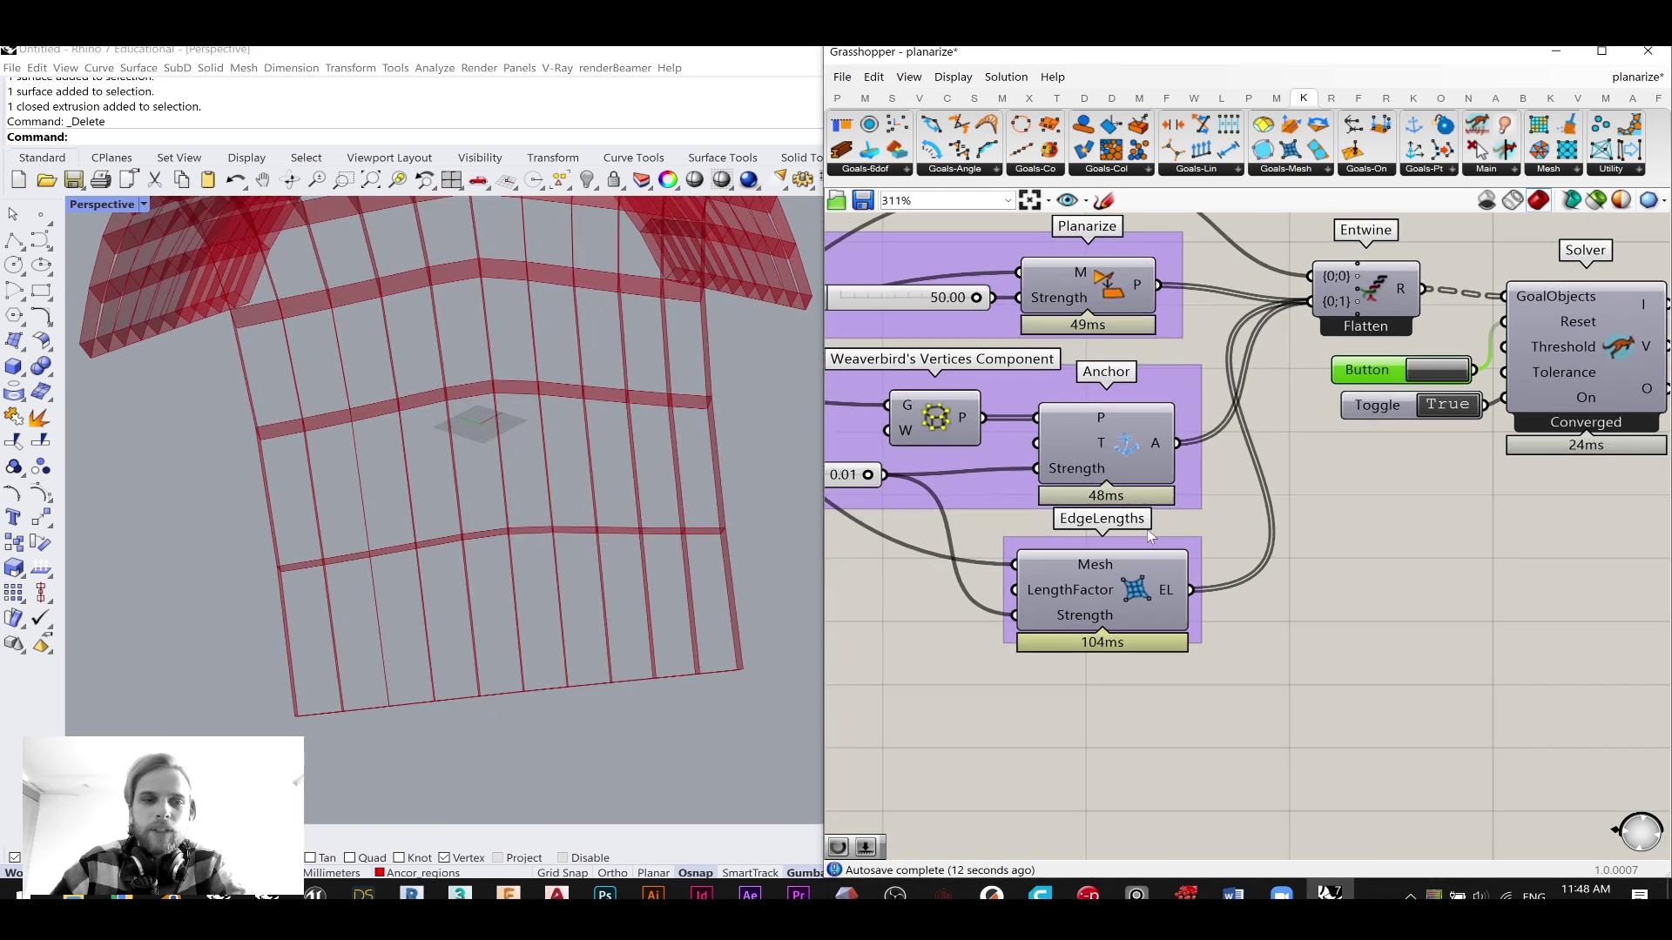
pyautogui.scroll(1, 1090, 620)
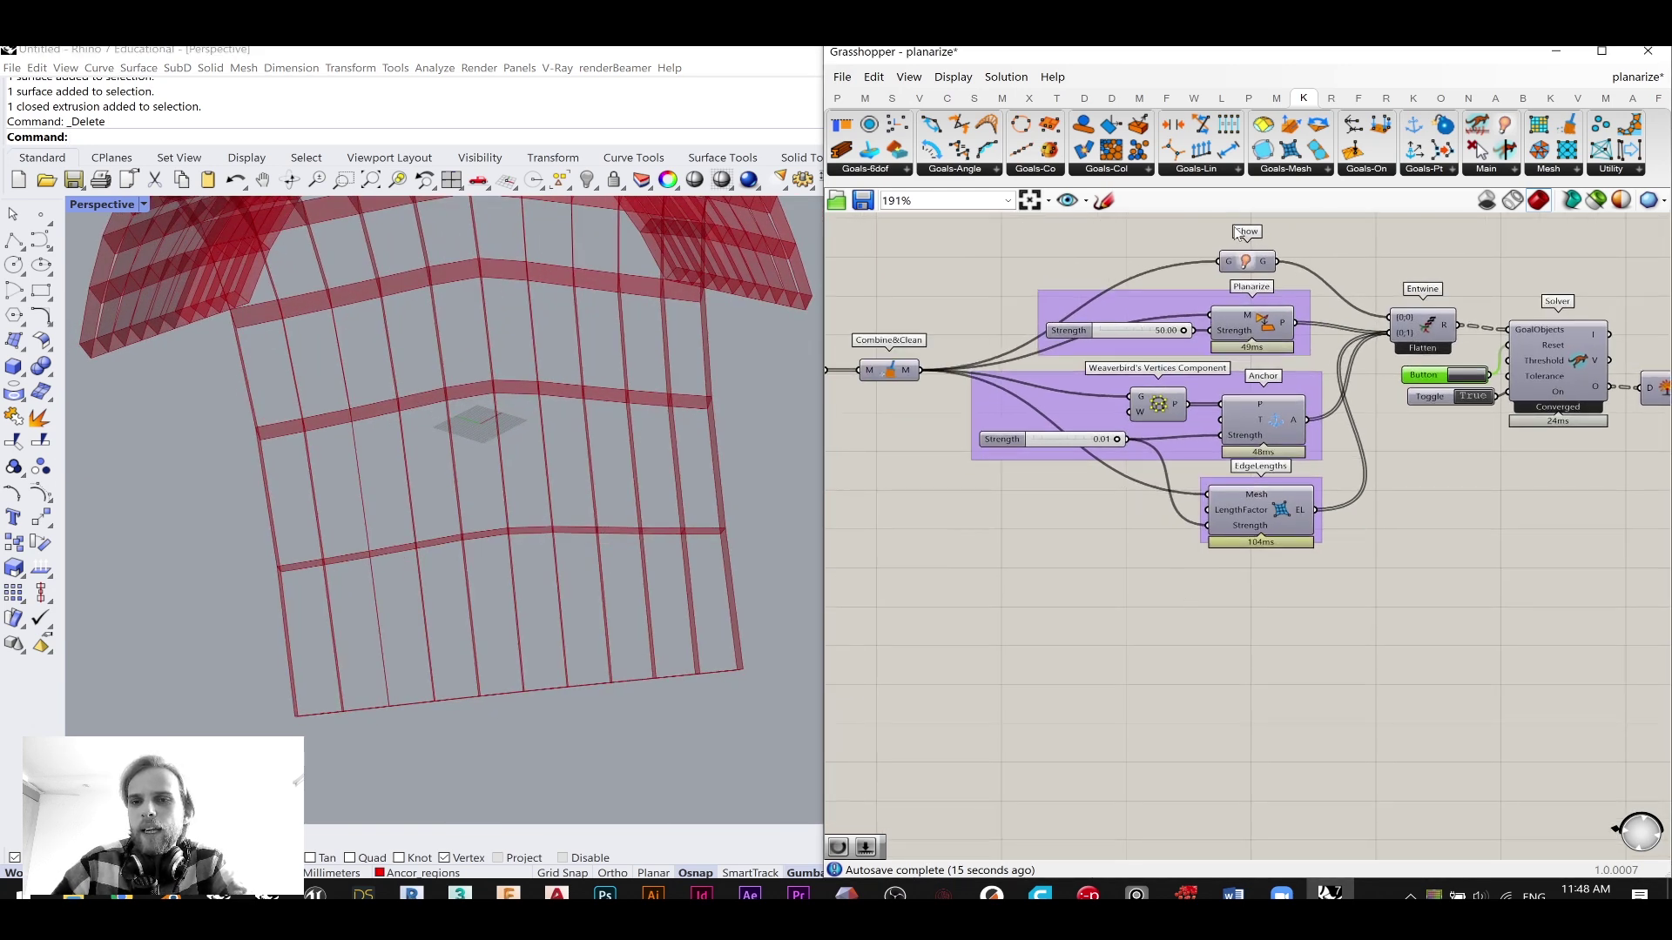
pyautogui.moveTo(1247, 264); pyautogui.dragTo(1253, 255)
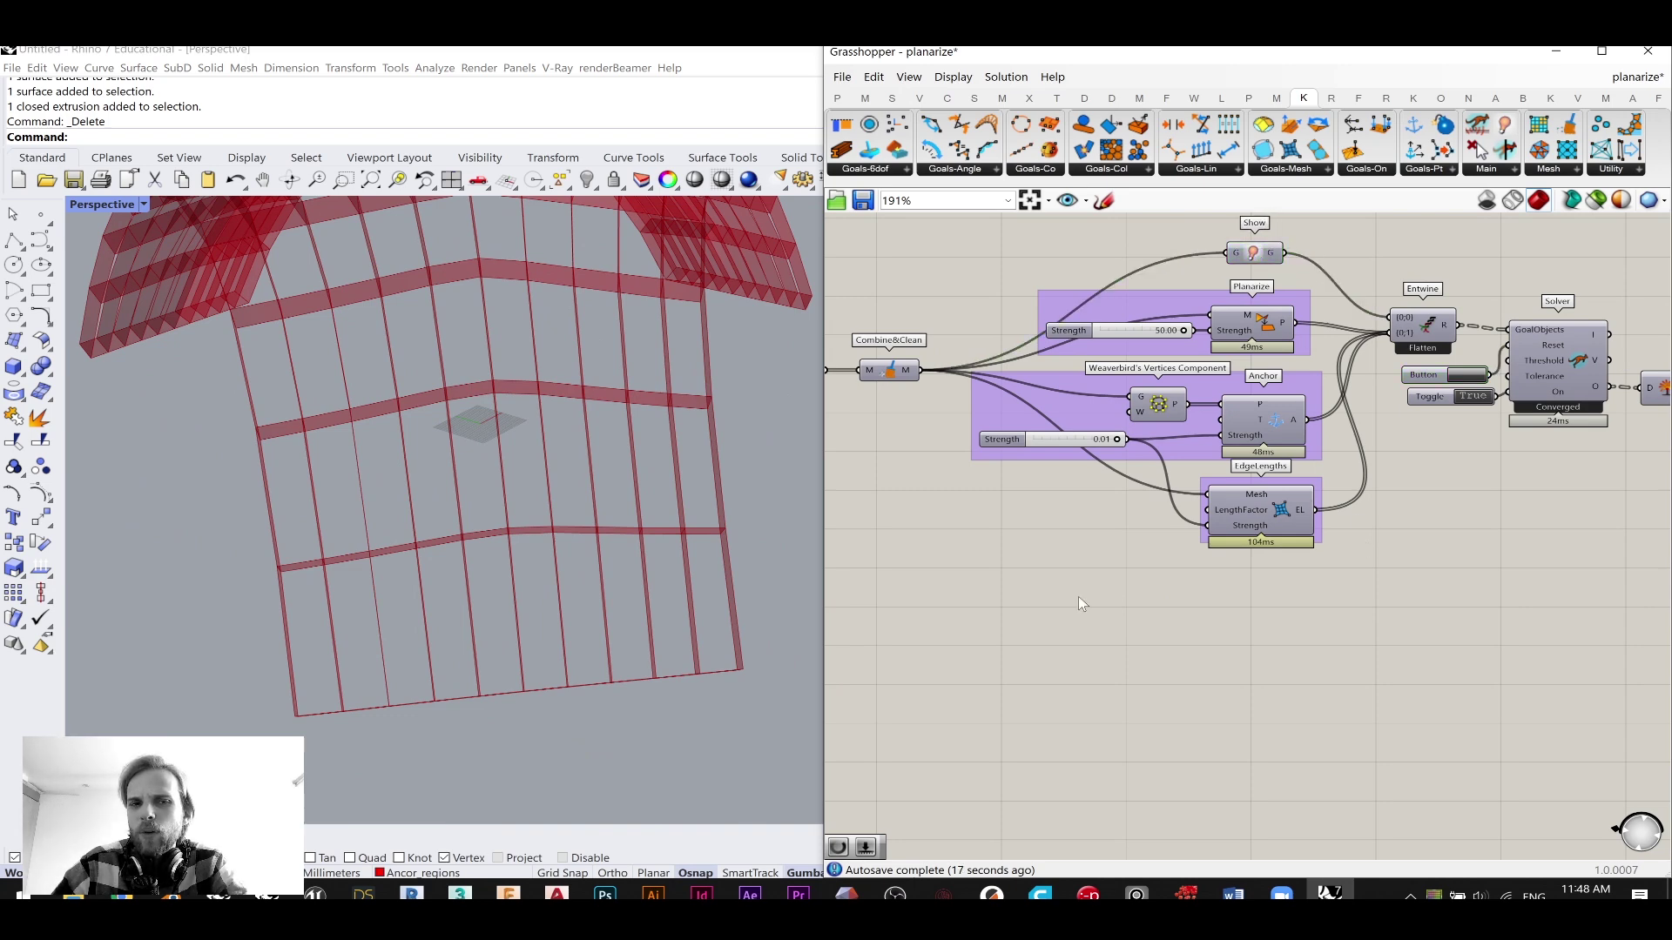
pyautogui.moveTo(353, 618); pyautogui.dragTo(364, 599, button='right')
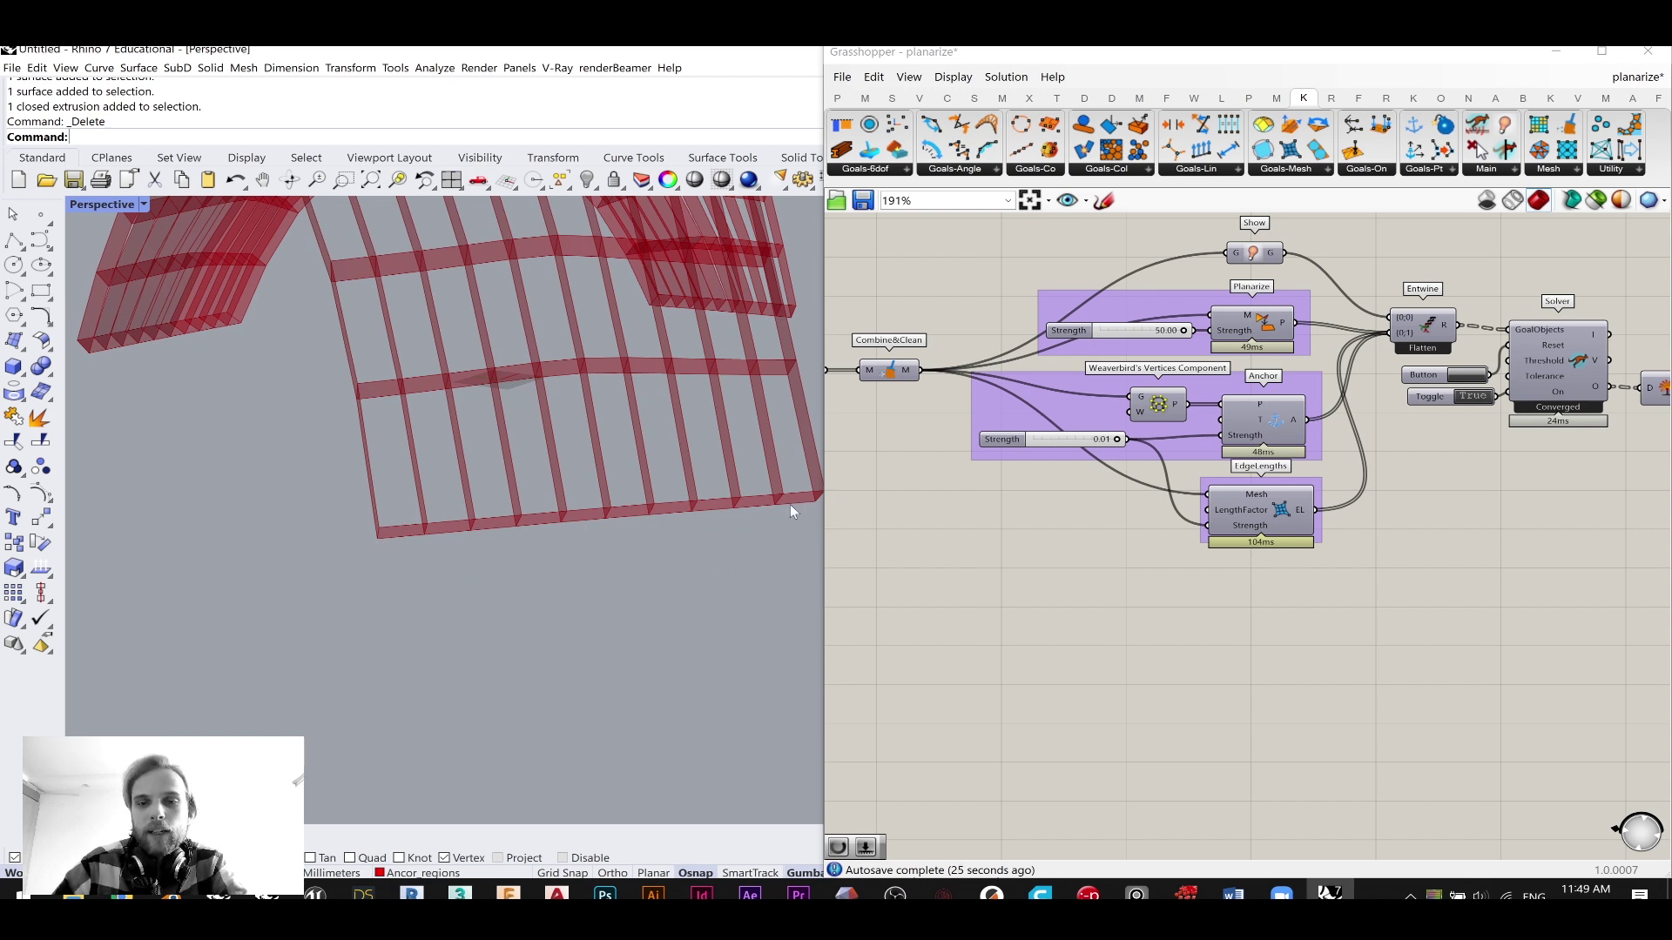
# - Add another Anchor goal below EdgeLengths and connect its output to Entwine's {0;1} input
pyautogui.doubleClick(1088, 601)
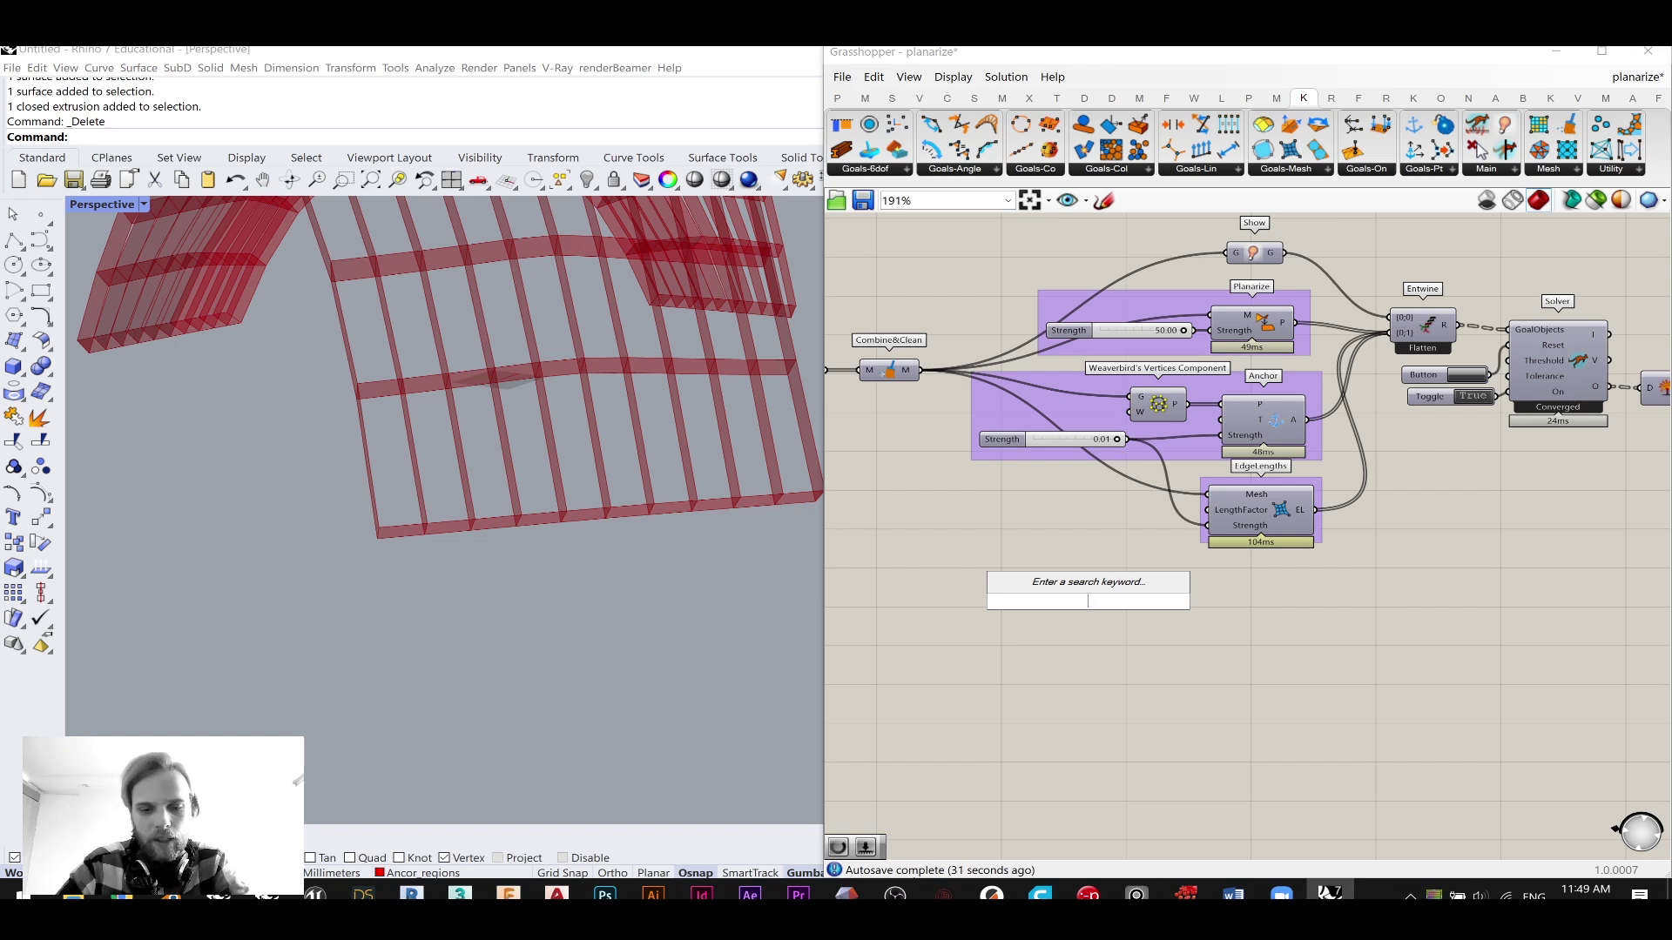
pyautogui.write('anco')
pyautogui.press('Return')
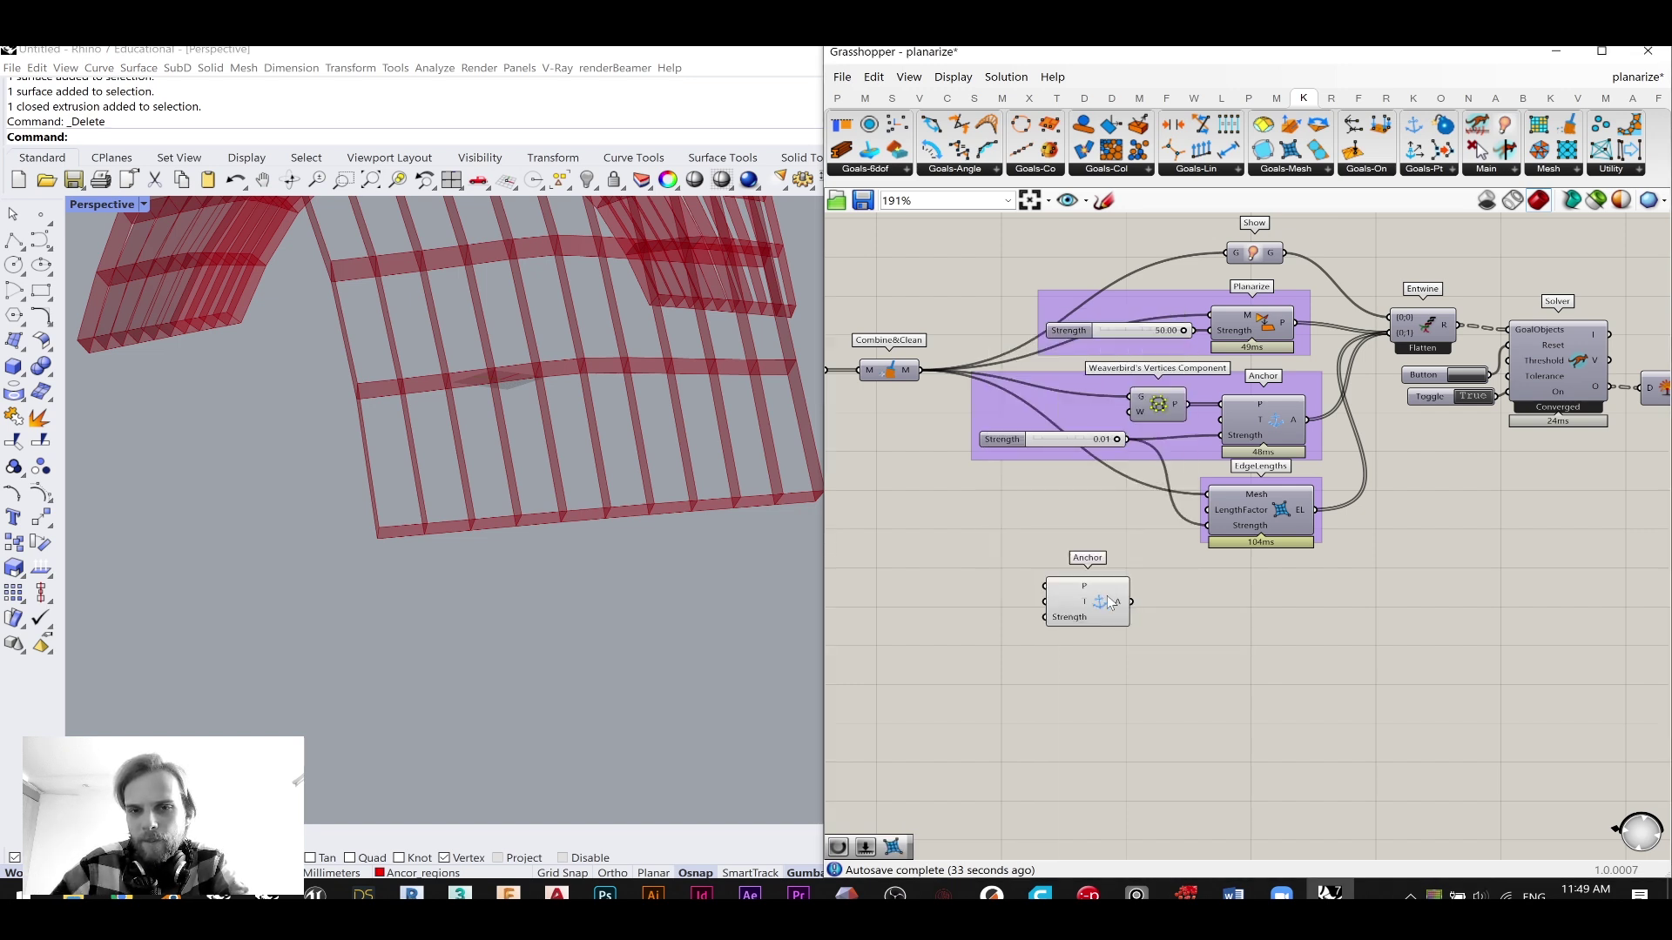
pyautogui.moveTo(1184, 610); pyautogui.dragTo(1393, 334)
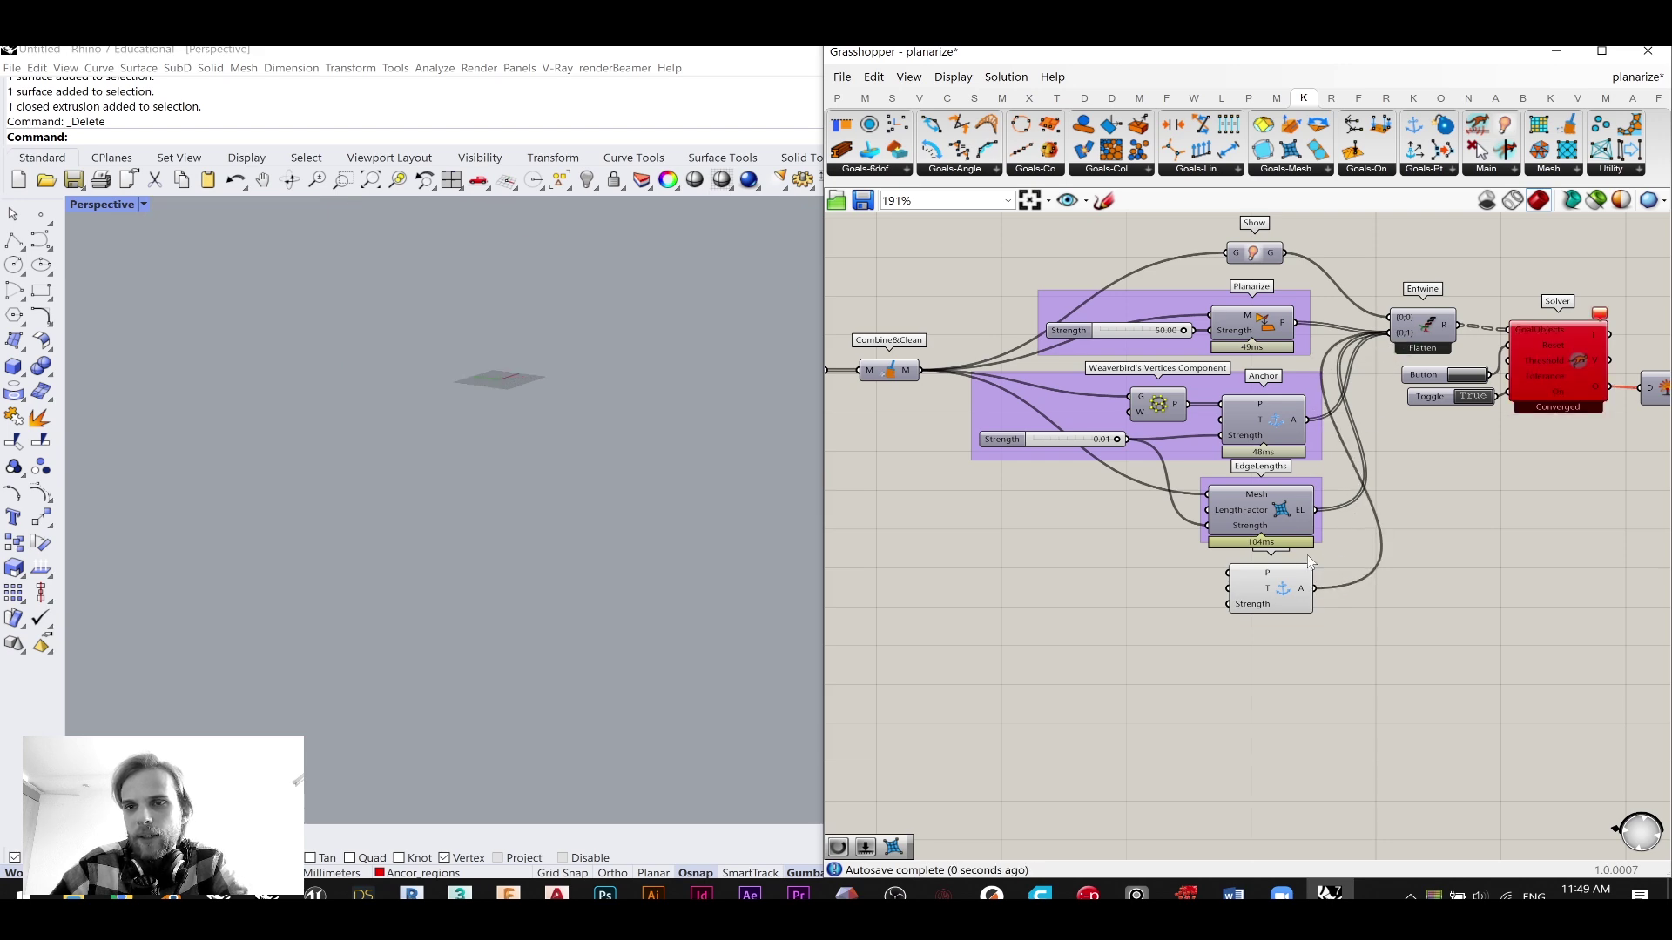
pyautogui.click(1292, 573)
# - Copy the group with vertices, Curve, Point in Curves, Cull Pattern and Anchor from the earlier Kangaroo definition
pyautogui.scroll(-5, 1302, 562)
pyautogui.moveTo(1045, 505); pyautogui.dragTo(1512, 488, button='right')
pyautogui.scroll(5, 1054, 536)
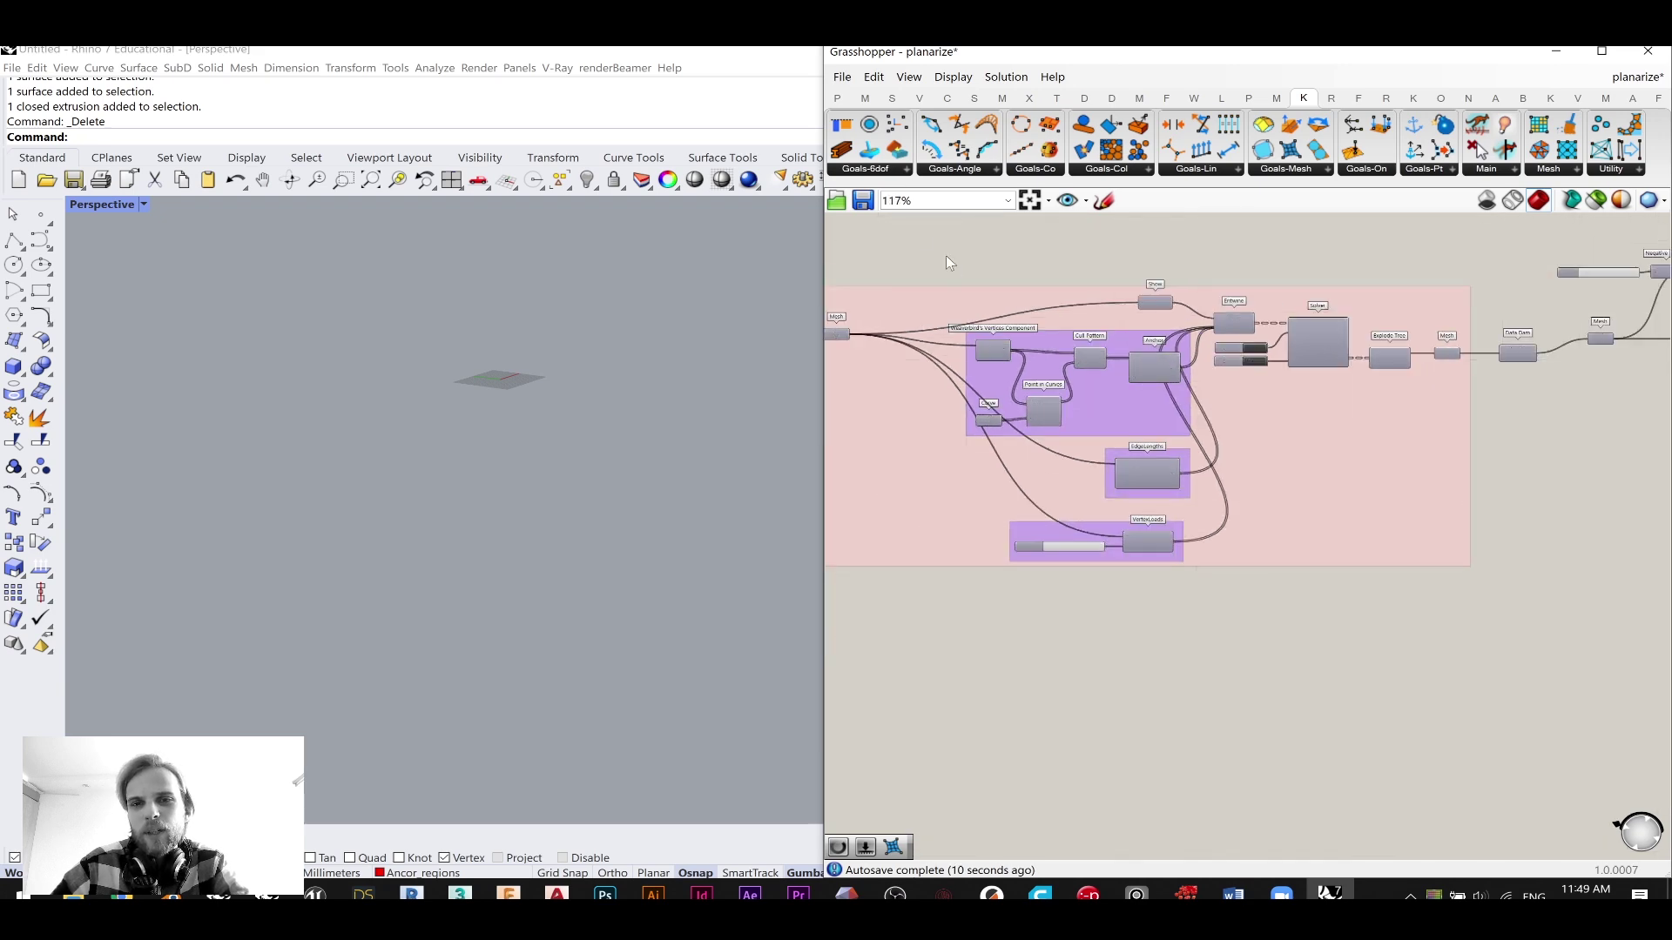
pyautogui.scroll(3, 1031, 327)
pyautogui.moveTo(882, 235); pyautogui.dragTo(1297, 479)
pyautogui.scroll(-3, 1236, 336)
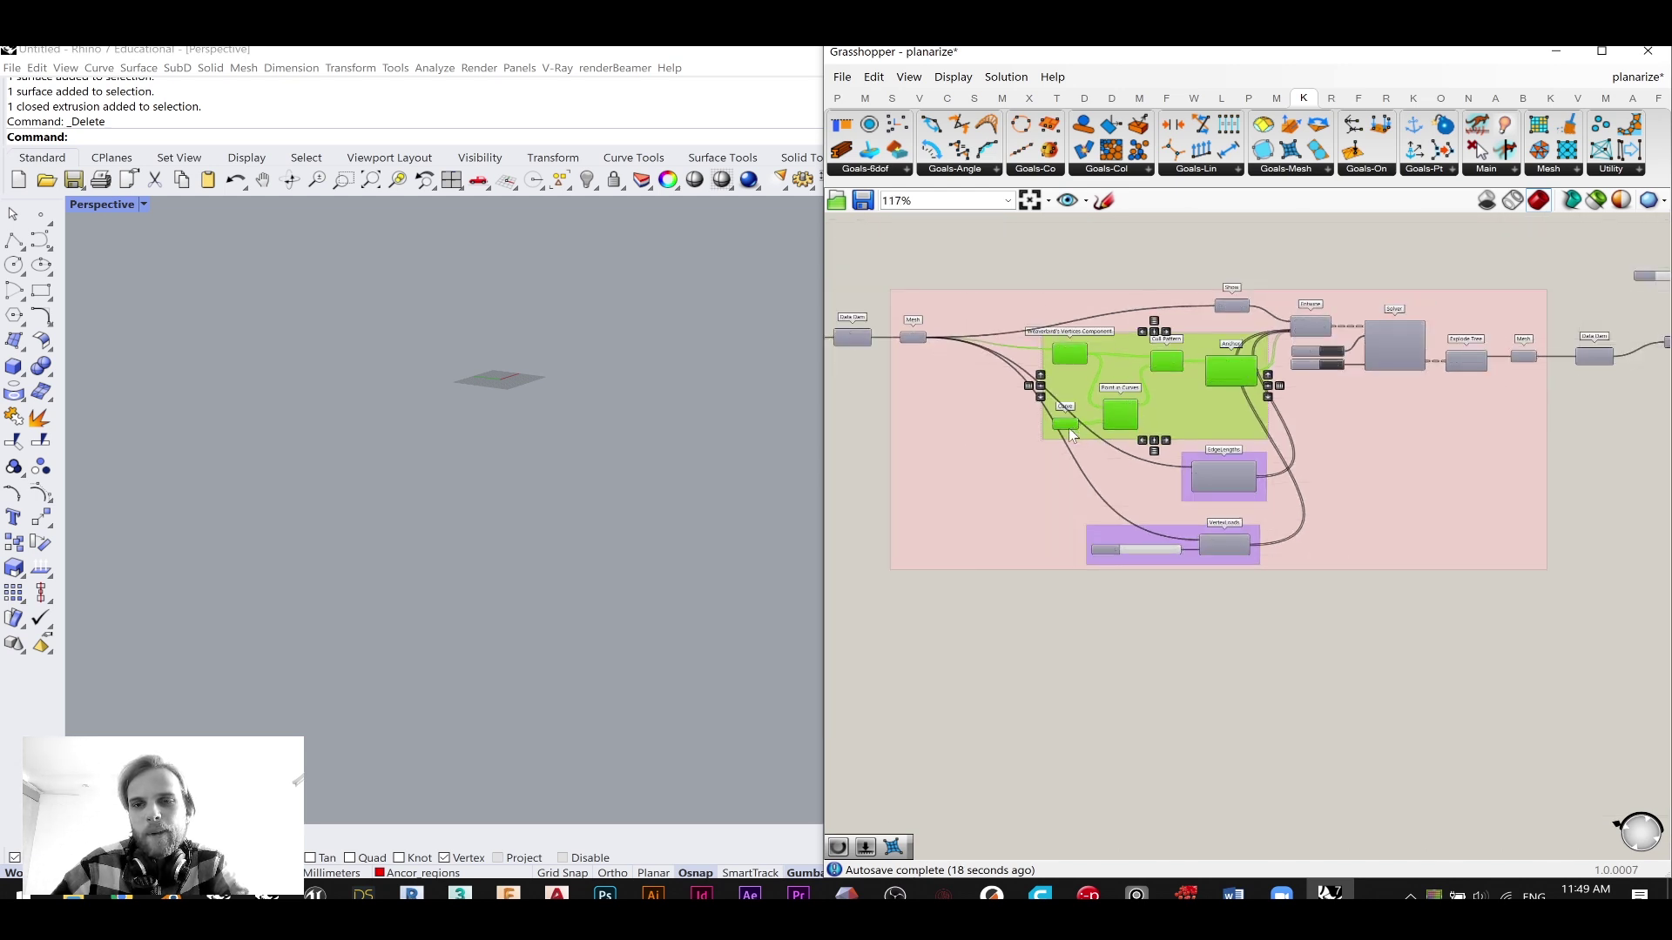
pyautogui.keyDown('alt'); pyautogui.moveTo(1068, 427); pyautogui.dragTo(1625, 509); pyautogui.keyUp('alt')
# - Move the copied anchor group across the canvas to just below the planarize goals
pyautogui.scroll(-4, 1149, 423)
pyautogui.moveTo(1593, 513); pyautogui.dragTo(1409, 509, button='right')
pyautogui.scroll(1, 1409, 509)
pyautogui.click(1510, 510)
pyautogui.scroll(2, 1393, 449)
pyautogui.moveTo(1393, 451); pyautogui.dragTo(1521, 486, button='right')
pyautogui.click(1525, 490)
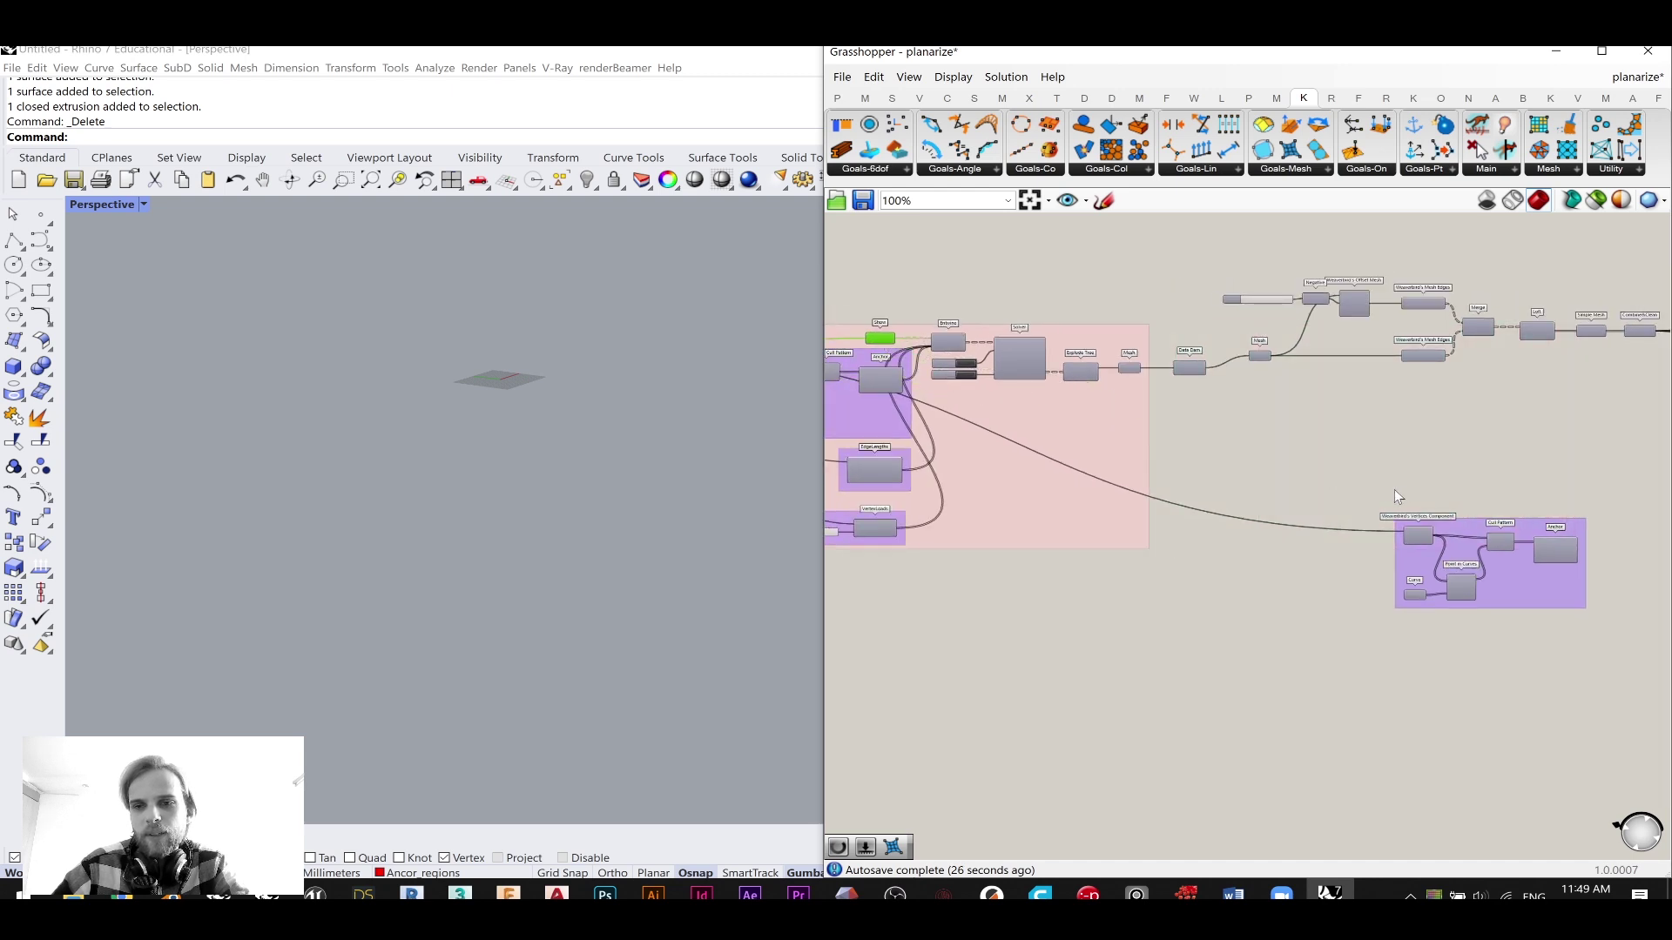
pyautogui.scroll(-2, 1400, 496)
pyautogui.moveTo(1346, 547); pyautogui.dragTo(1101, 398)
pyautogui.moveTo(1288, 495); pyautogui.dragTo(1393, 464)
pyautogui.scroll(4, 1456, 472)
pyautogui.moveTo(1275, 473); pyautogui.dragTo(1526, 484)
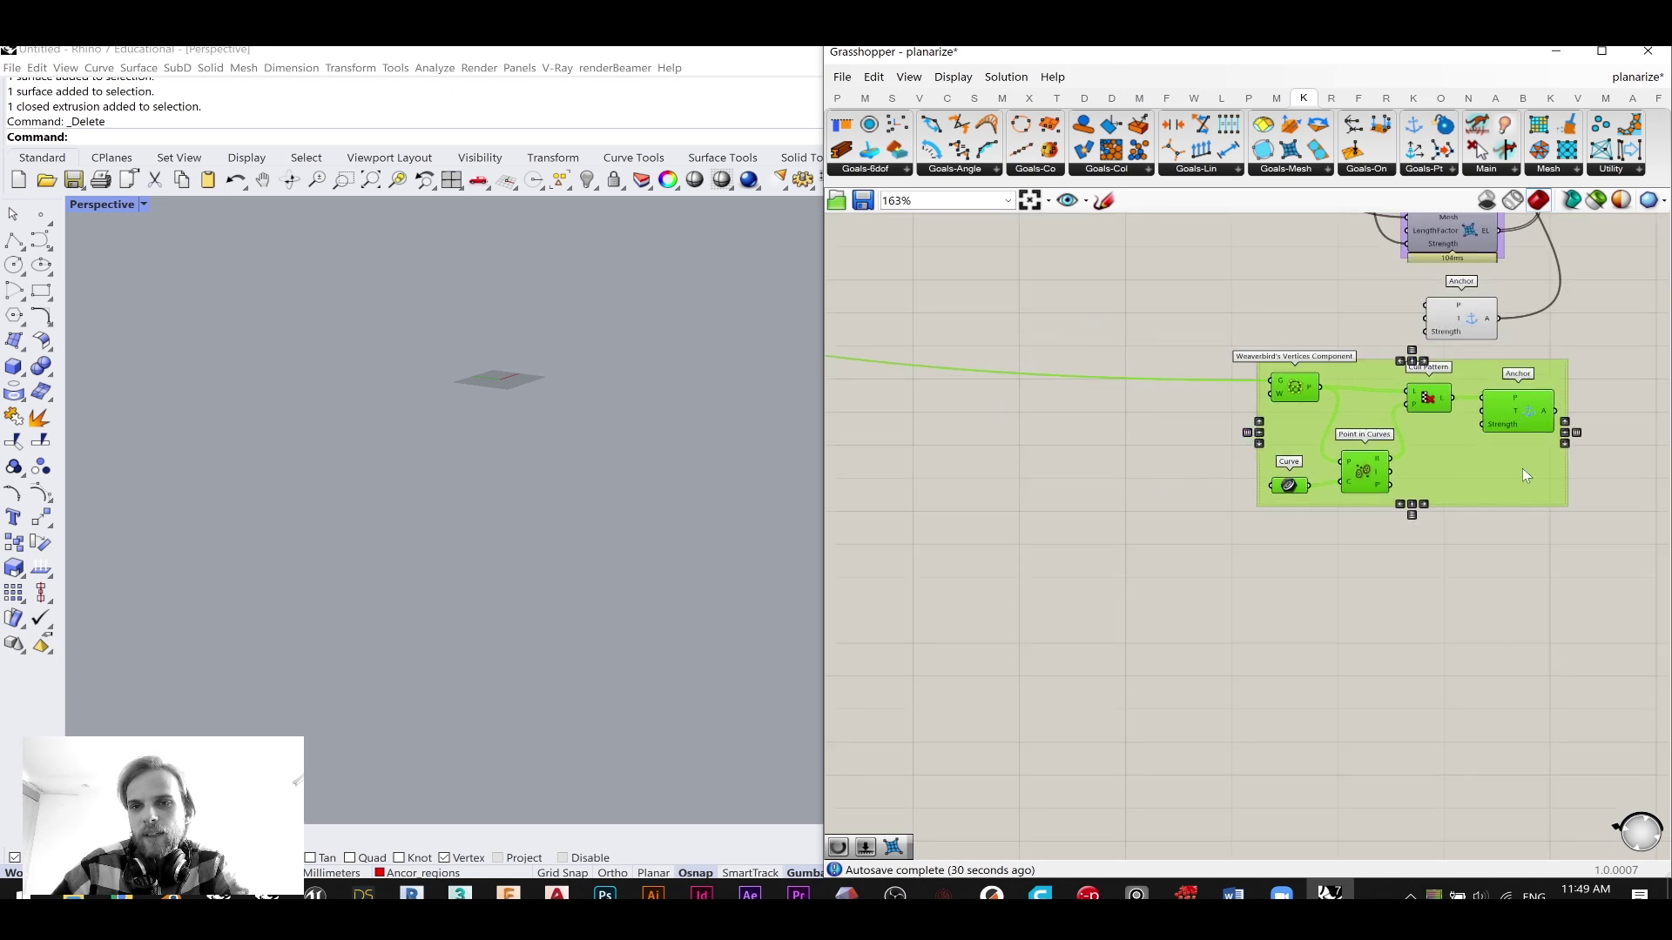
pyautogui.moveTo(1533, 470); pyautogui.dragTo(1387, 560, button='right')
# - Delete the empty Anchor goal and move the copied anchor group into the space beneath EdgeLengths
pyautogui.click(1494, 447)
pyautogui.scroll(2, 1306, 408)
pyautogui.click(1315, 411)
pyautogui.press('Delete')
pyautogui.moveTo(1501, 677); pyautogui.dragTo(1000, 435)
pyautogui.moveTo(1318, 591); pyautogui.dragTo(1237, 491)
pyautogui.click(1341, 522)
# - Connect the Combine&Clean mesh to the G input of the copied group's Weaverbird's Vertices component
pyautogui.moveTo(1358, 534); pyautogui.dragTo(1458, 642, button='right')
pyautogui.scroll(-3, 1458, 642)
pyautogui.scroll(2, 1178, 468)
pyautogui.moveTo(1217, 407); pyautogui.dragTo(1184, 346, button='right')
pyautogui.moveTo(1231, 565); pyautogui.dragTo(1158, 330)
pyautogui.moveTo(1577, 515); pyautogui.dragTo(1459, 498, button='right')
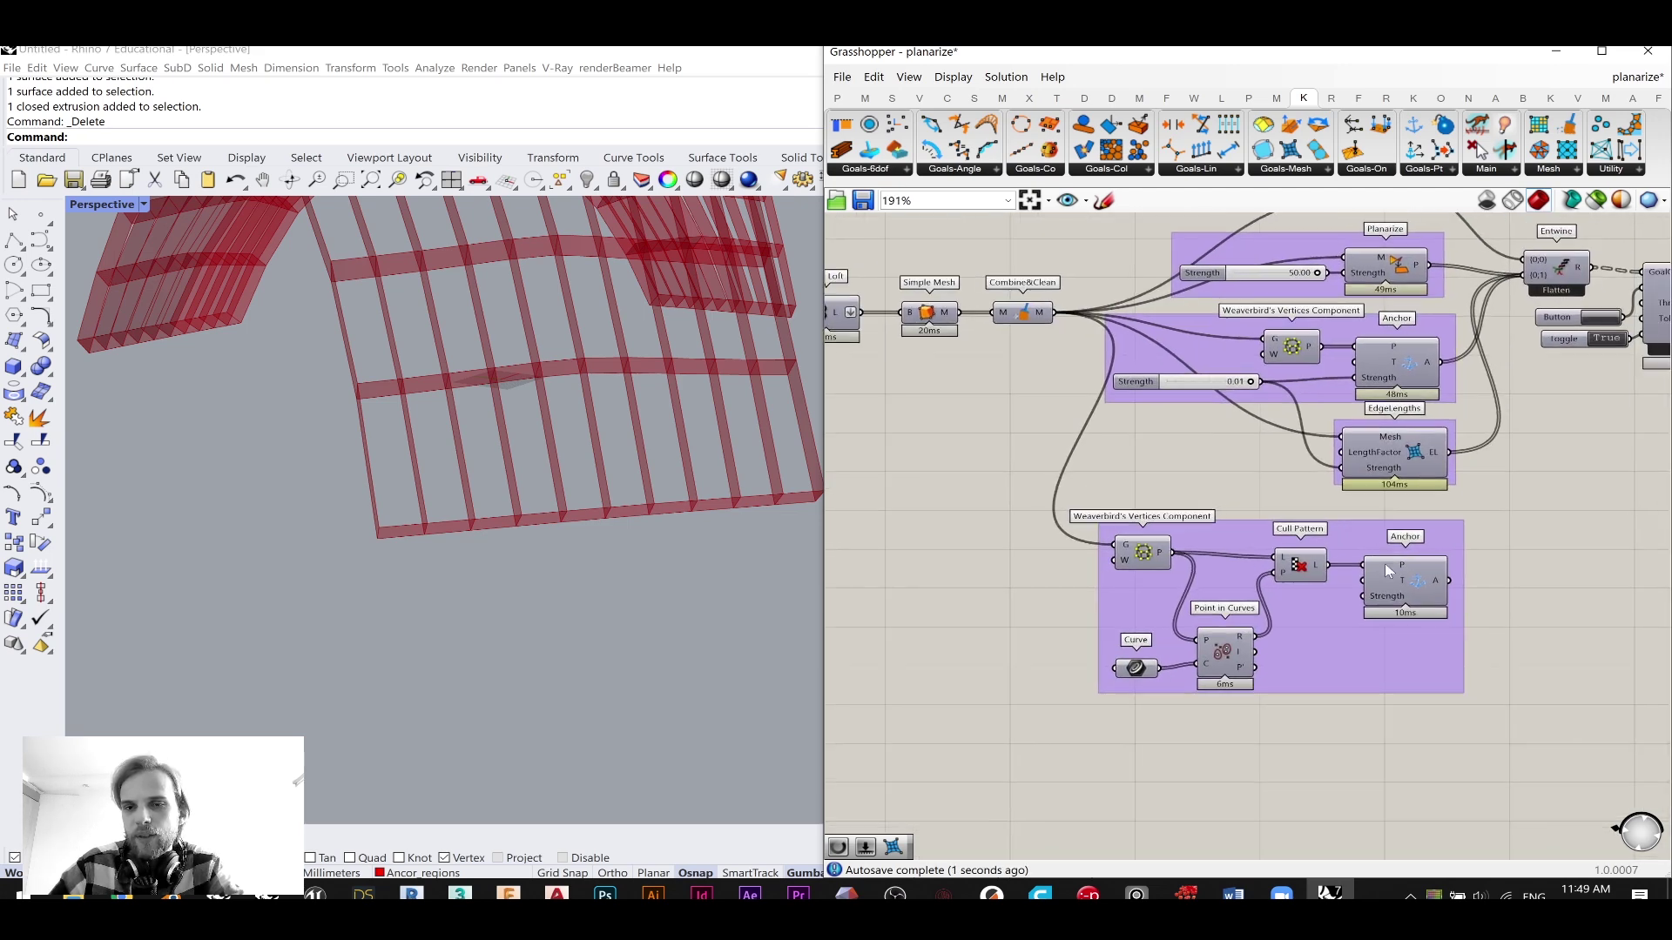
# - Turn on the preview of the copied group's Curve parameter and connect its Anchor output to Entwine's {0;1} input
pyautogui.click(1136, 669)
pyautogui.middleClick(1136, 668)
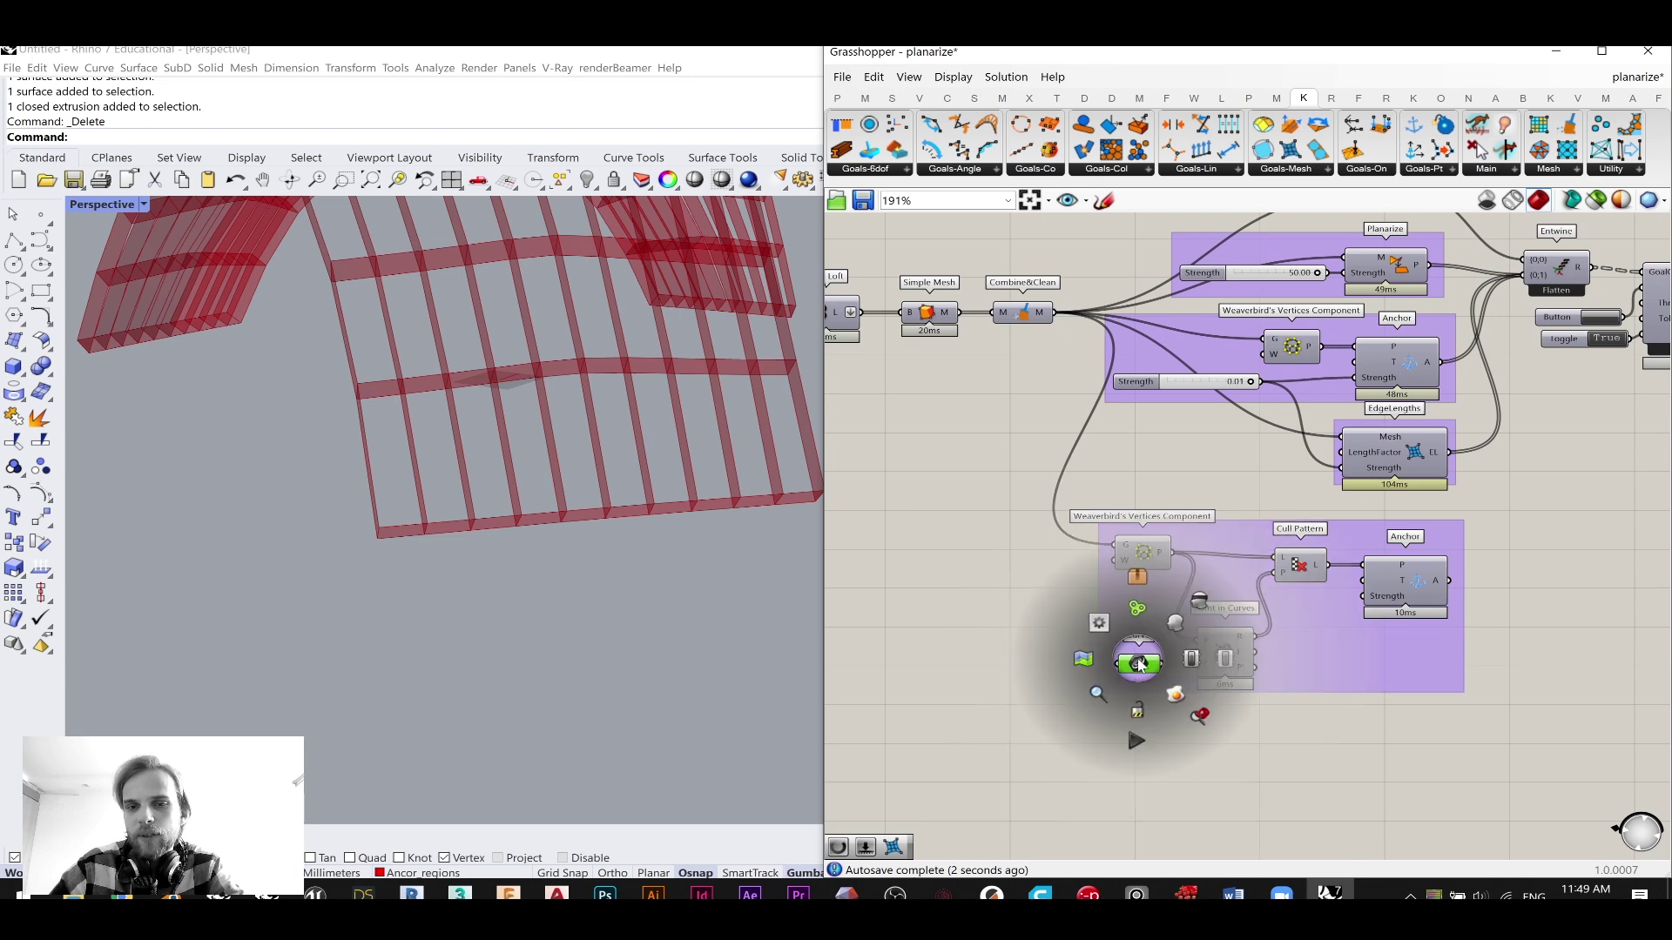
pyautogui.scroll(1, 1165, 633)
pyautogui.click(1176, 627)
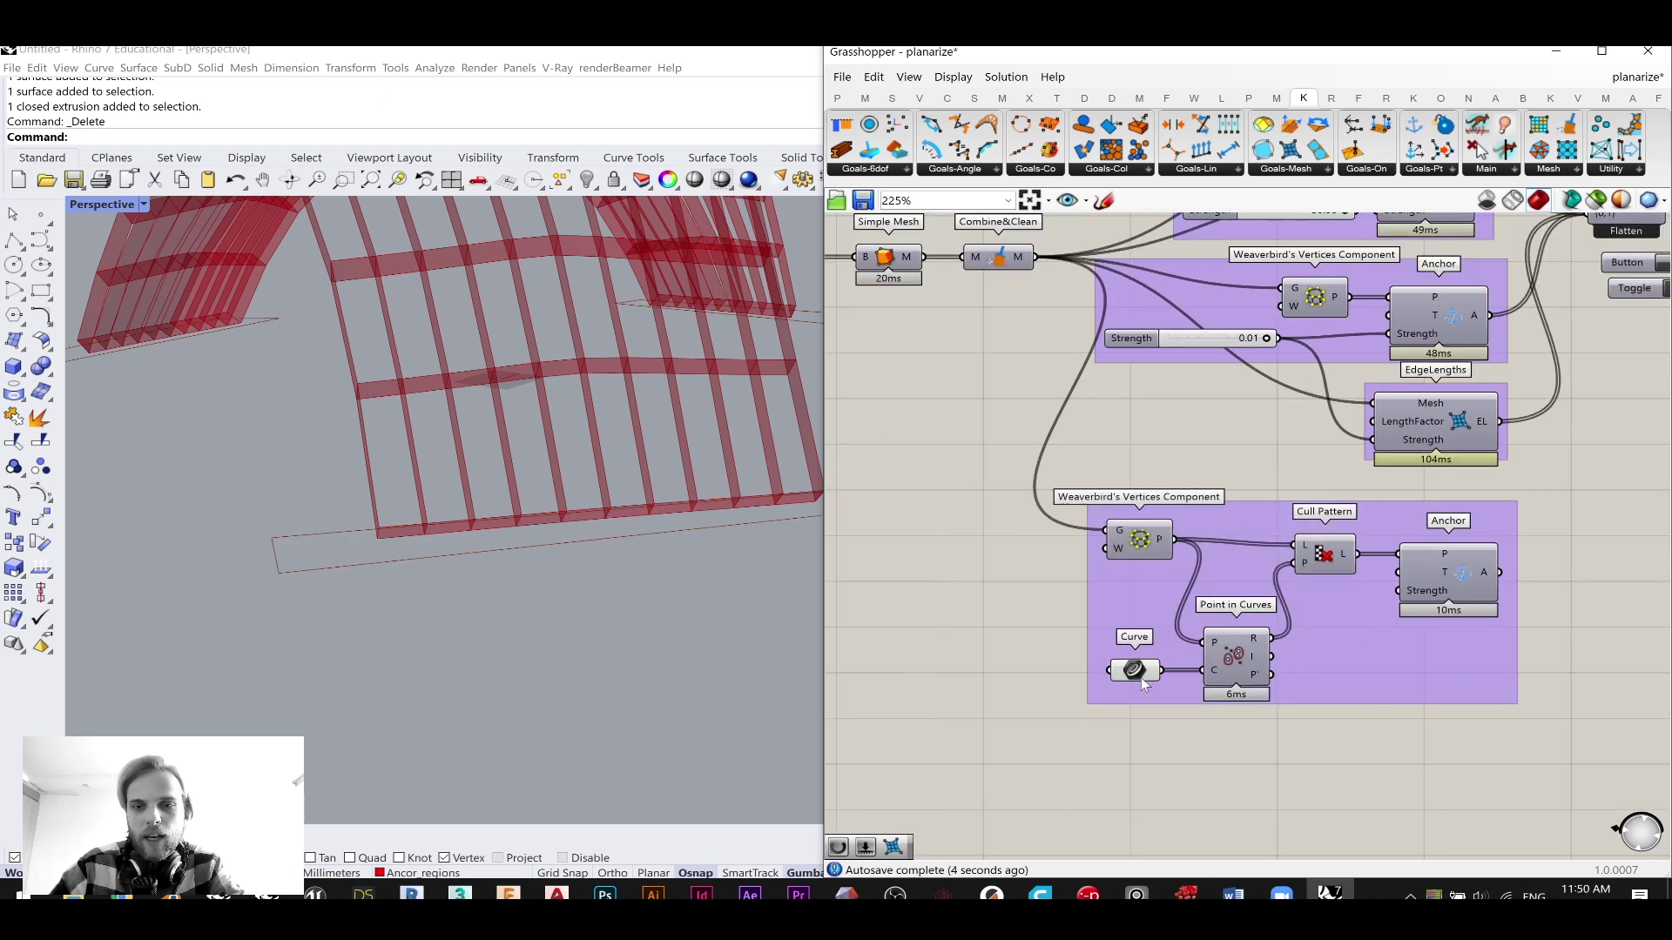
pyautogui.moveTo(1536, 523); pyautogui.dragTo(1337, 677, button='right')
pyautogui.moveTo(1425, 395); pyautogui.dragTo(1413, 319)
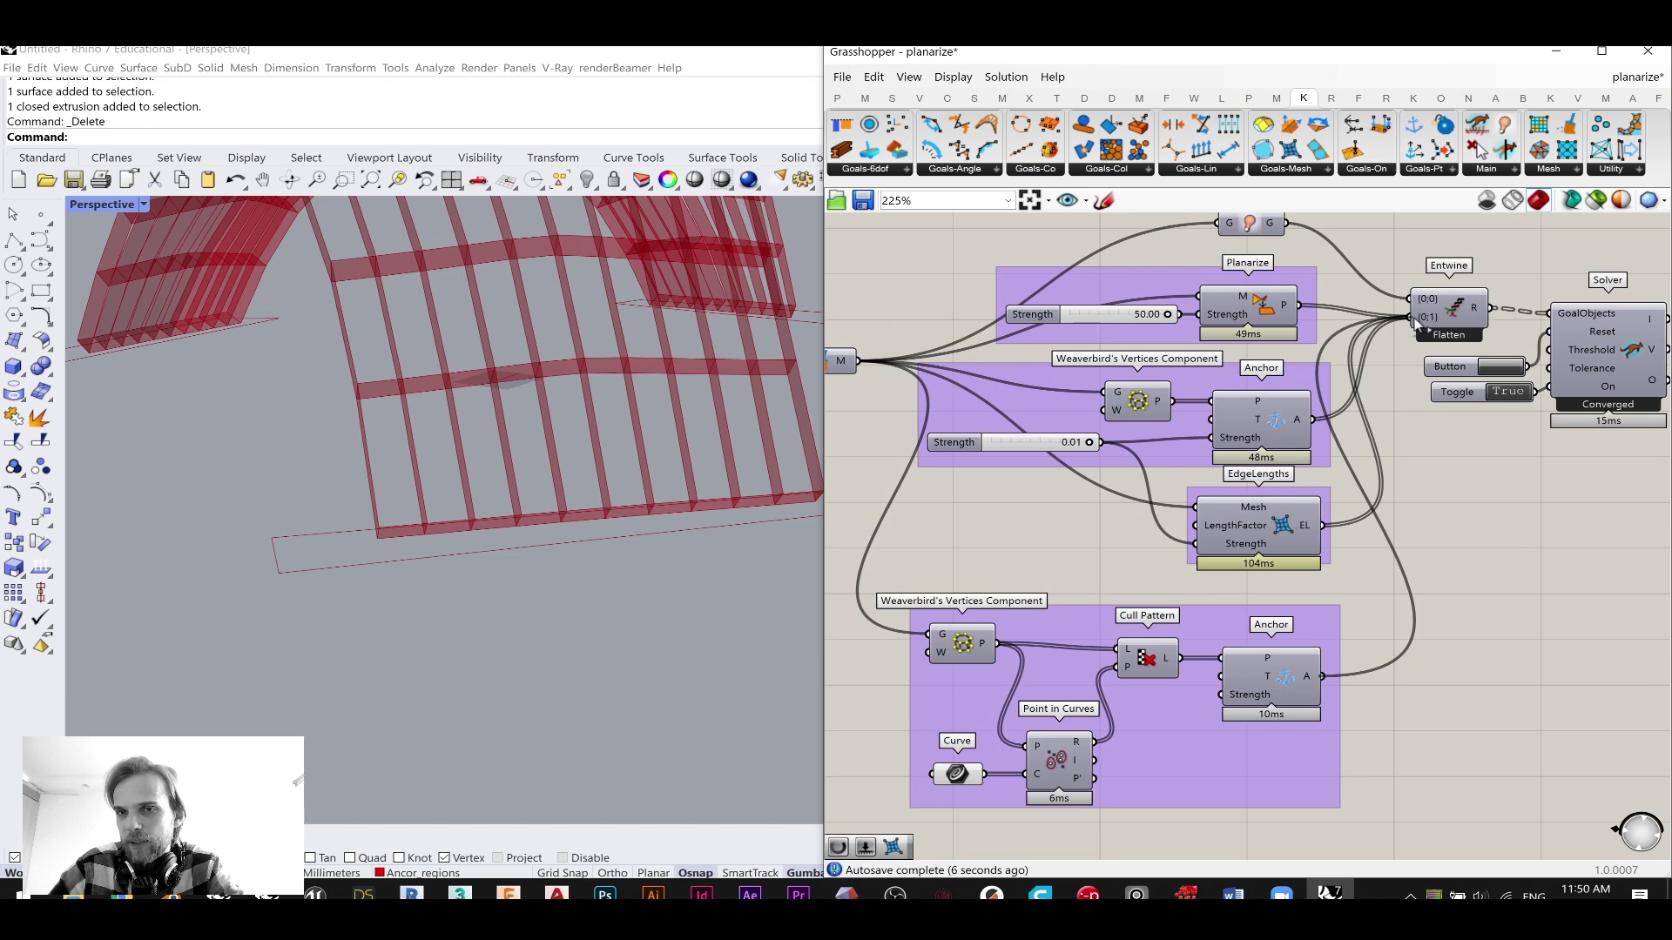
# - Locate the Curve parameter in the MeshEdit section's anchor group and examine its referenced curves in the viewport
pyautogui.scroll(-4, 1497, 476)
pyautogui.moveTo(889, 675); pyautogui.dragTo(1284, 560, button='right')
pyautogui.scroll(-3, 1037, 617)
pyautogui.moveTo(1101, 585); pyautogui.dragTo(1190, 563, button='right')
pyautogui.scroll(1, 1005, 467)
pyautogui.scroll(2, 1019, 452)
pyautogui.scroll(-3, 1020, 443)
pyautogui.moveTo(930, 479); pyautogui.dragTo(1272, 519, button='right')
pyautogui.moveTo(1015, 497); pyautogui.dragTo(1212, 511, button='right')
pyautogui.scroll(2, 1035, 460)
pyautogui.scroll(3, 1254, 477)
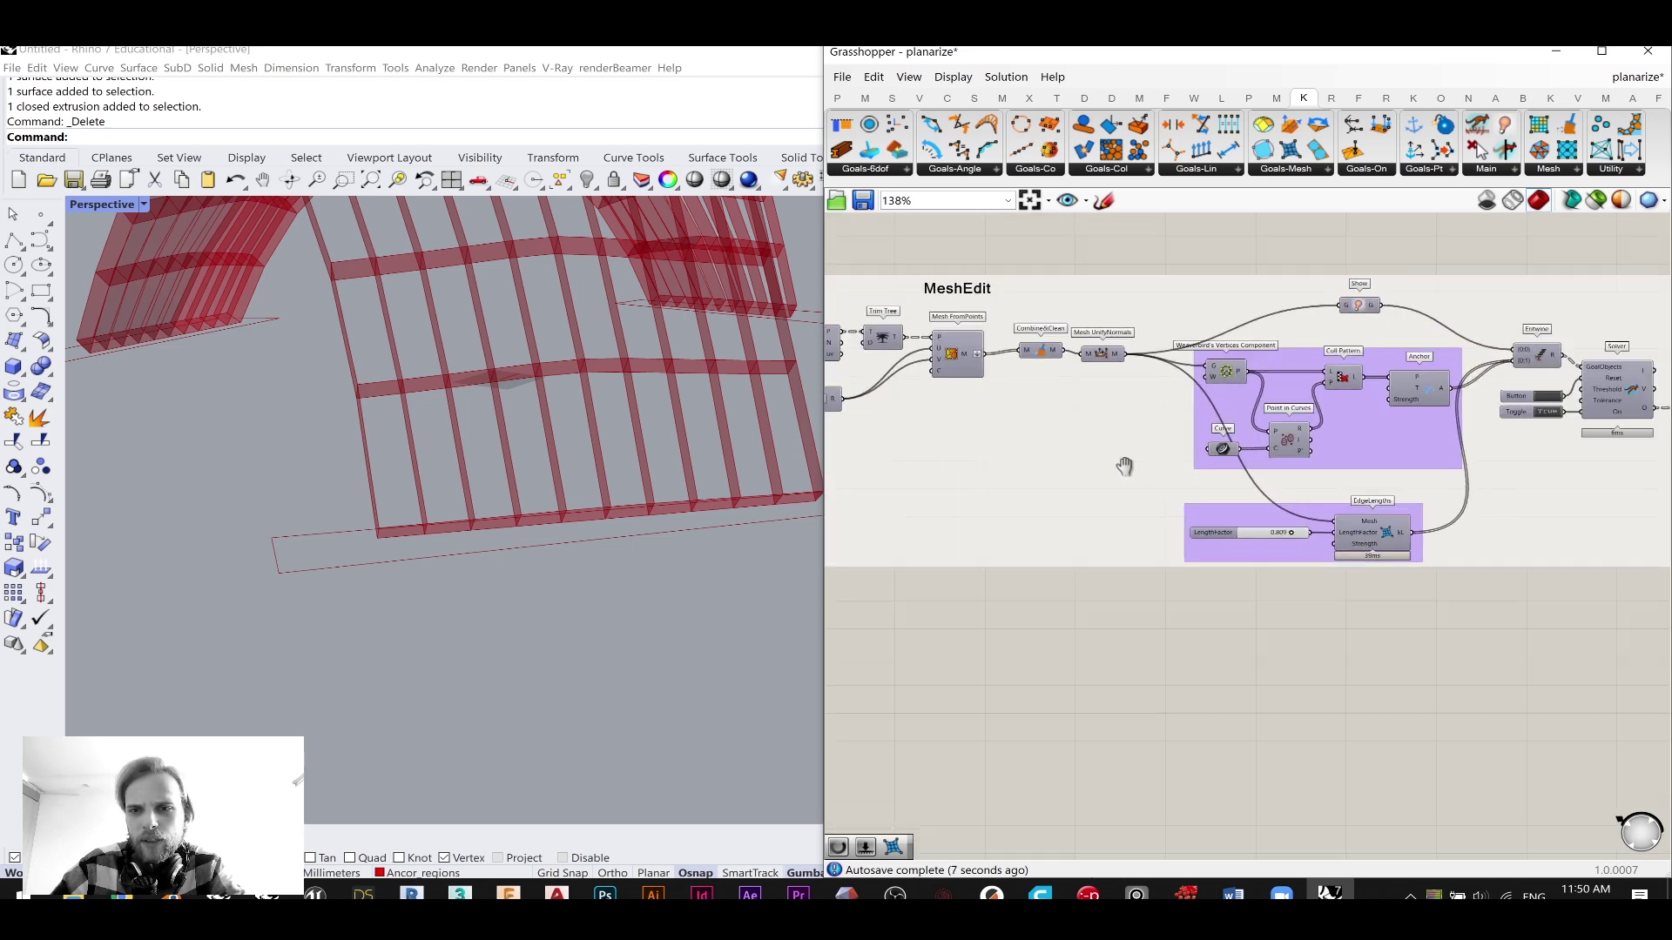
pyautogui.middleClick(1073, 448)
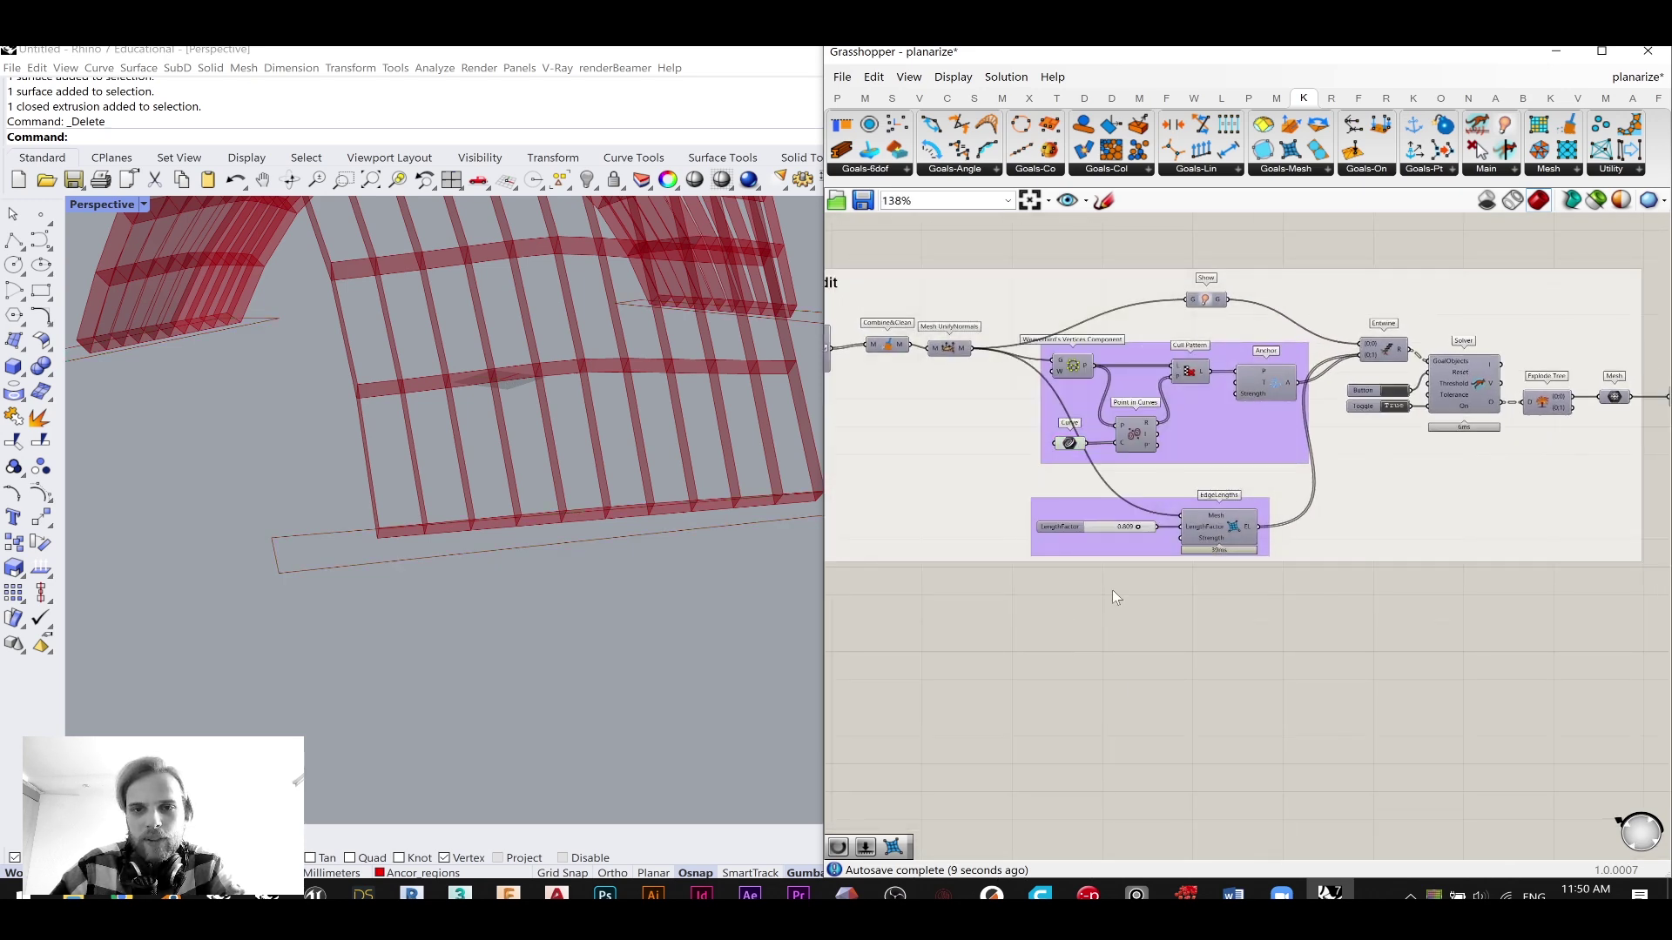
pyautogui.moveTo(1067, 446); pyautogui.dragTo(1059, 445)
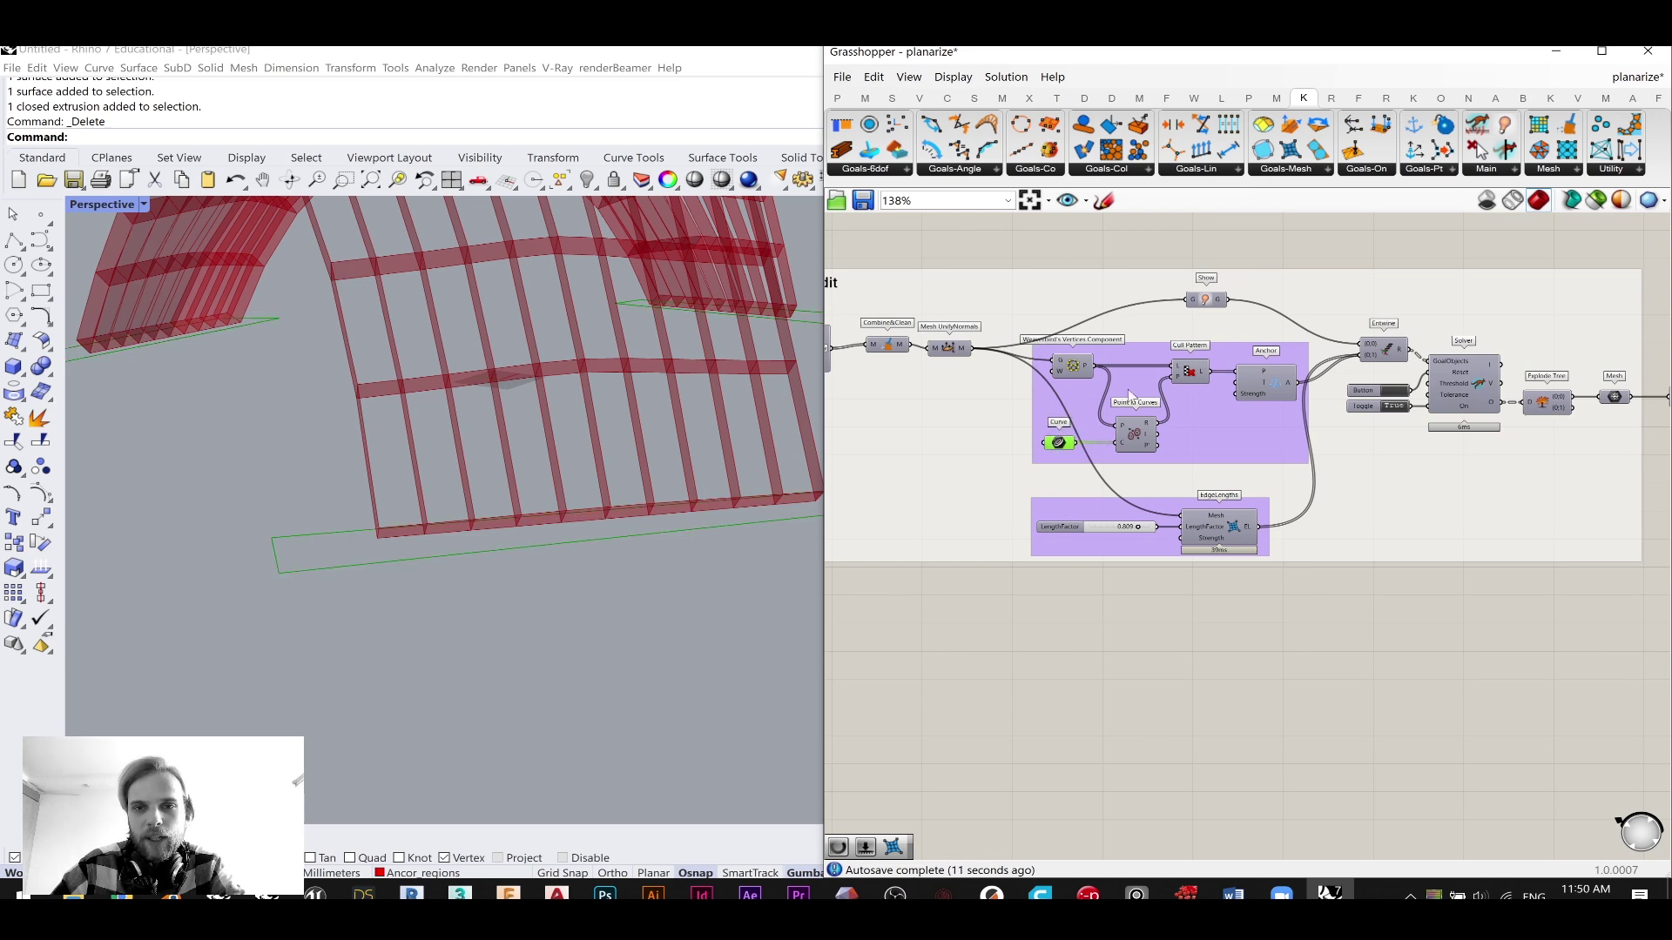
# - Connect MeshEdit's Curve parameter to the input of the Curve parameter in the pink section's anchor group
pyautogui.scroll(-3, 1185, 498)
pyautogui.moveTo(1181, 491); pyautogui.dragTo(990, 449, button='right')
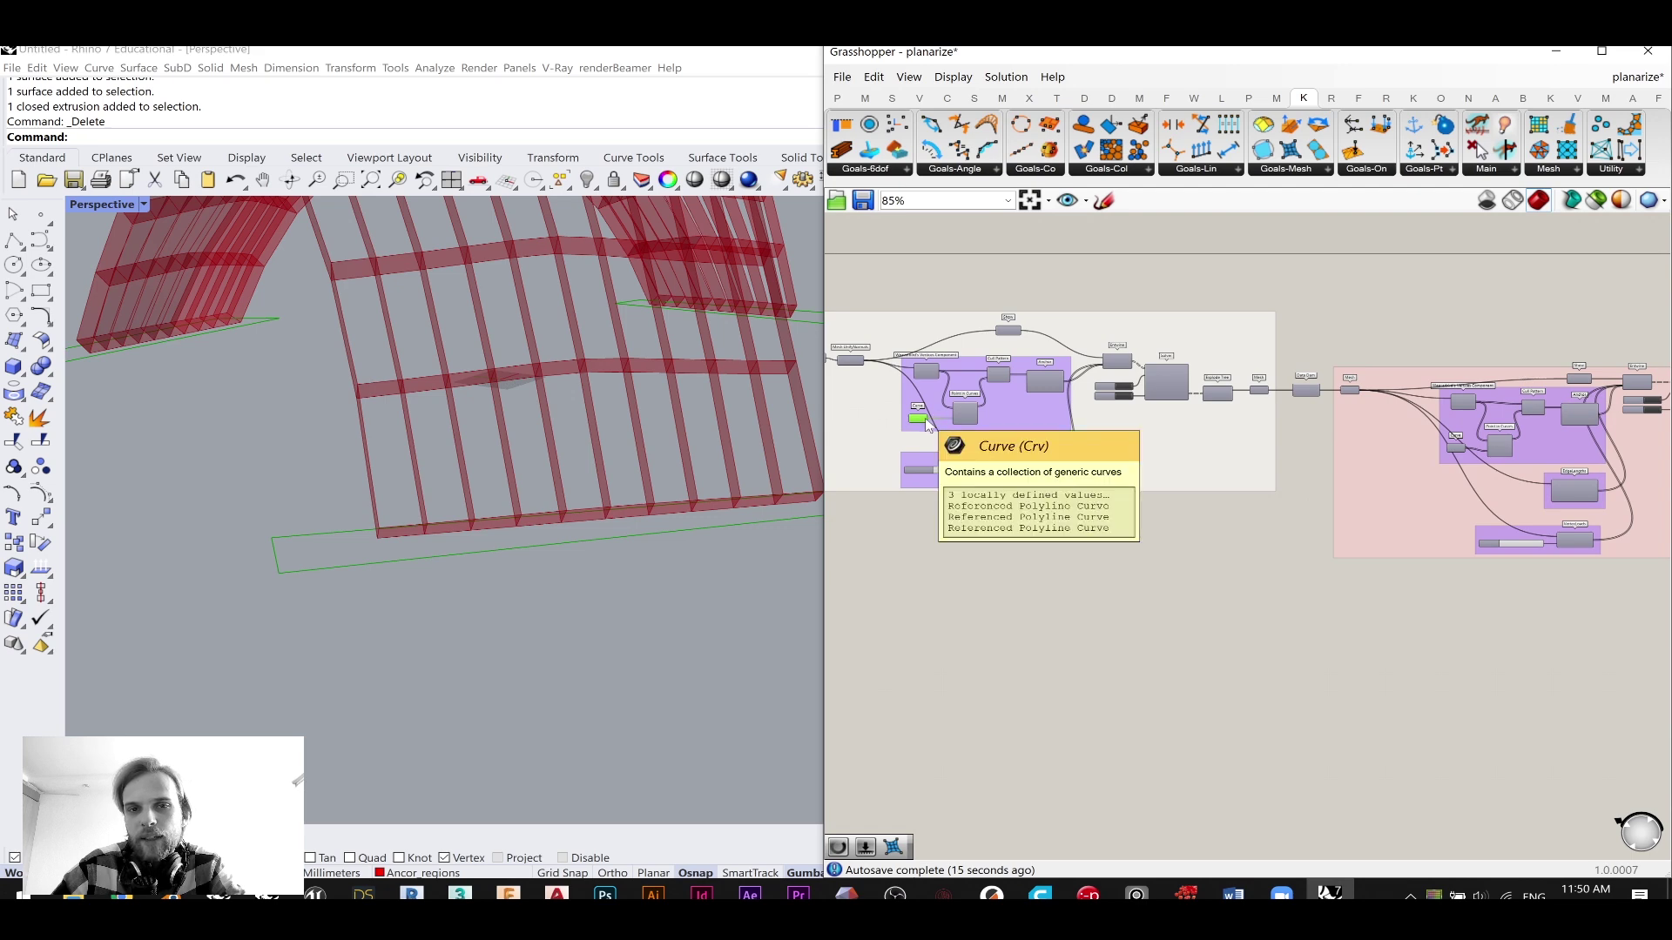
pyautogui.moveTo(927, 424); pyautogui.dragTo(1419, 408)
pyautogui.scroll(3, 1306, 474)
pyautogui.scroll(5, 1463, 453)
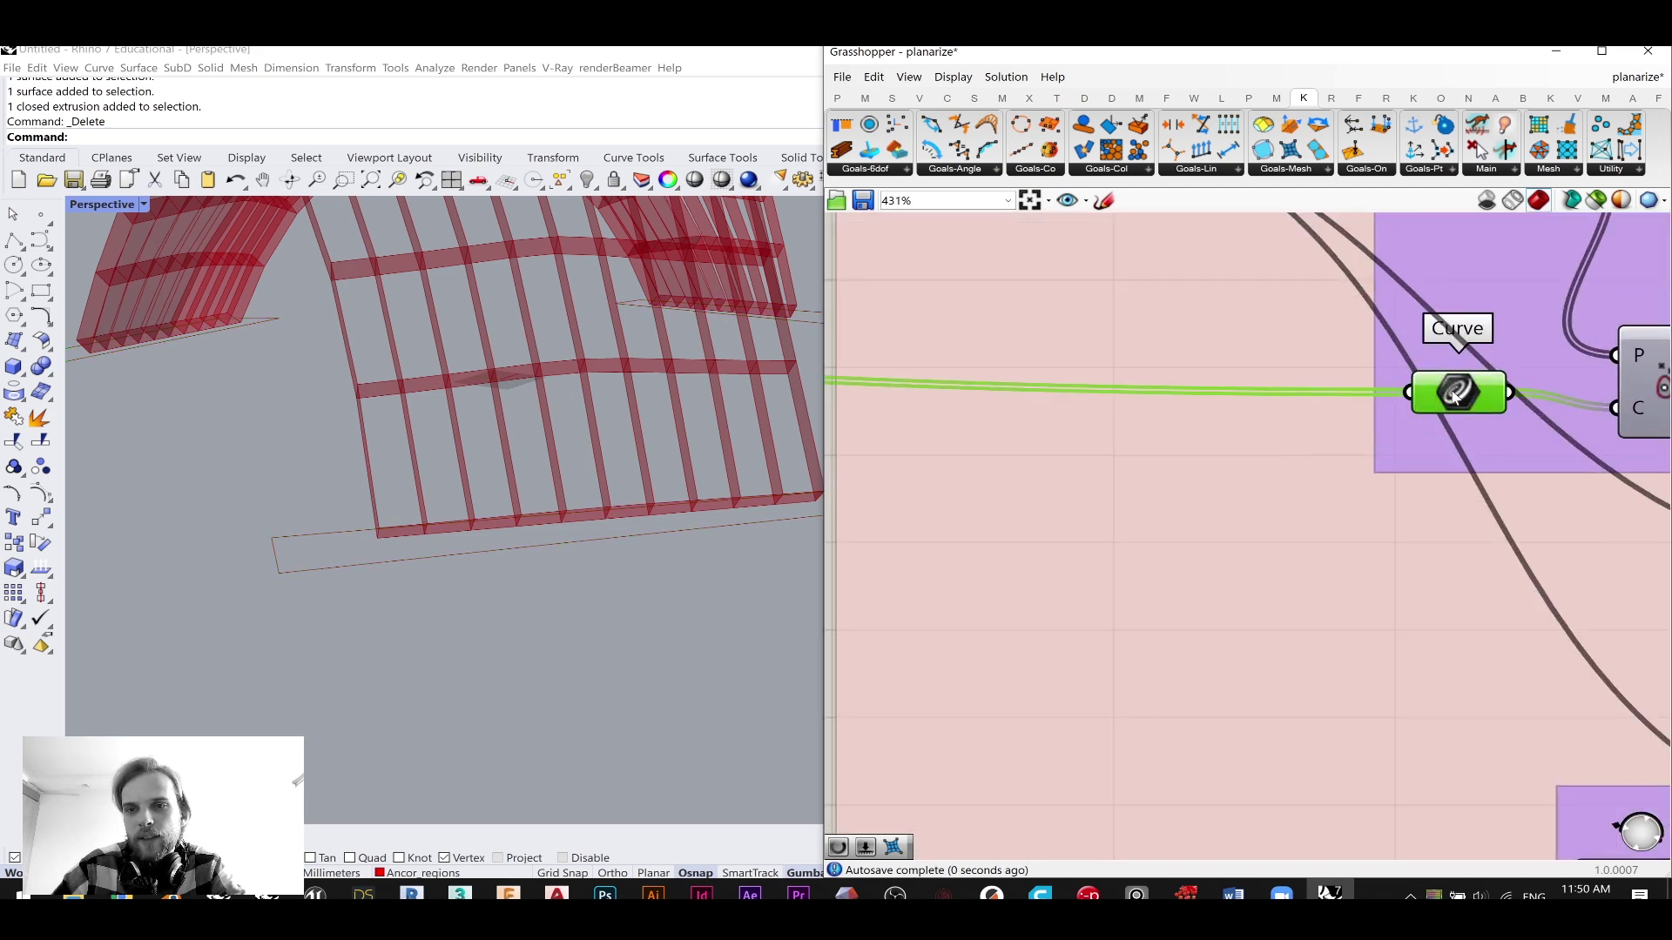
# - Connect MeshEdit's Curve parameter to the Curve parameter of the copied anchor group beneath the planarization goals
pyautogui.scroll(-6, 1454, 399)
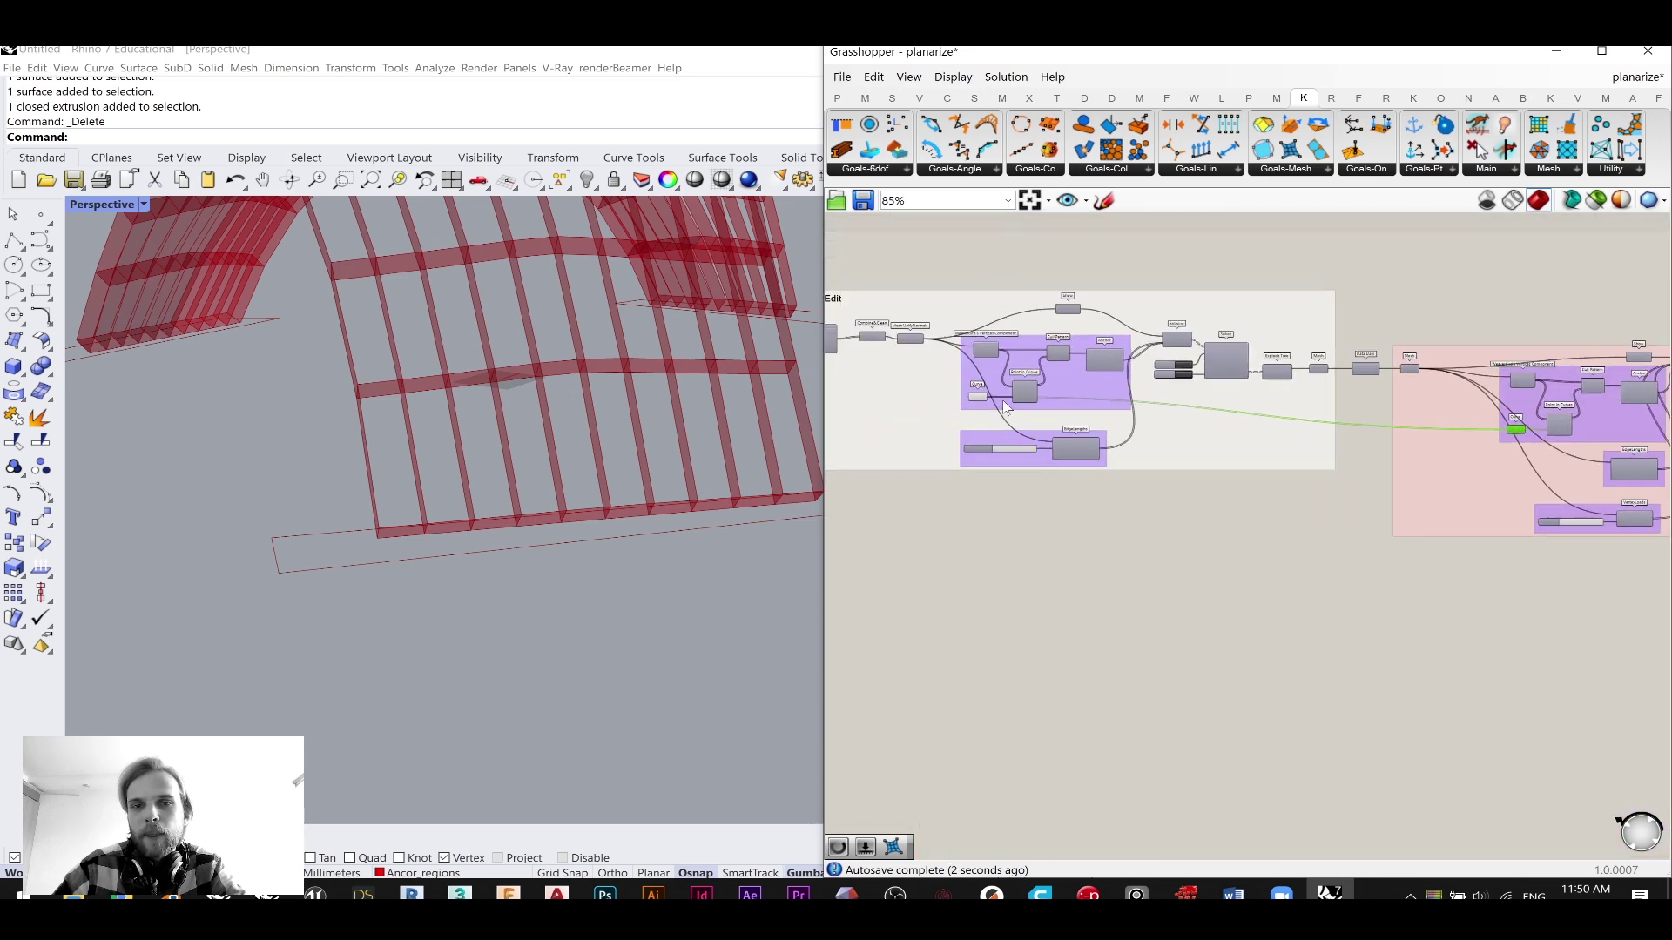
pyautogui.moveTo(979, 402); pyautogui.dragTo(976, 416)
pyautogui.scroll(-3, 976, 416)
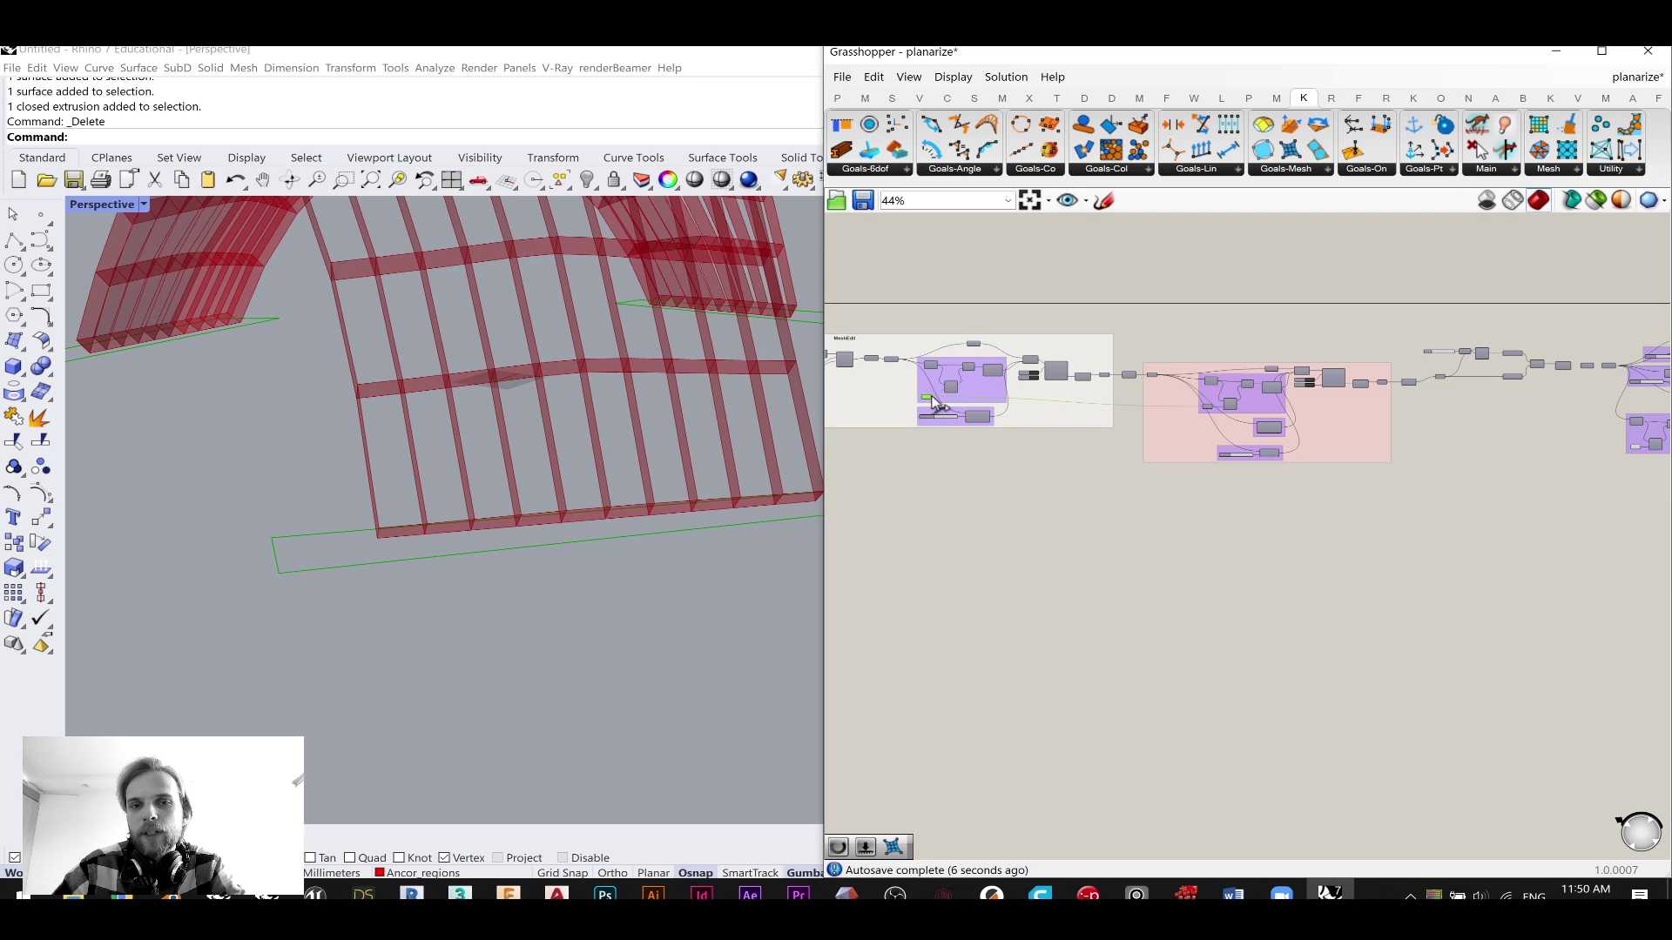
pyautogui.moveTo(1411, 484); pyautogui.dragTo(825, 390)
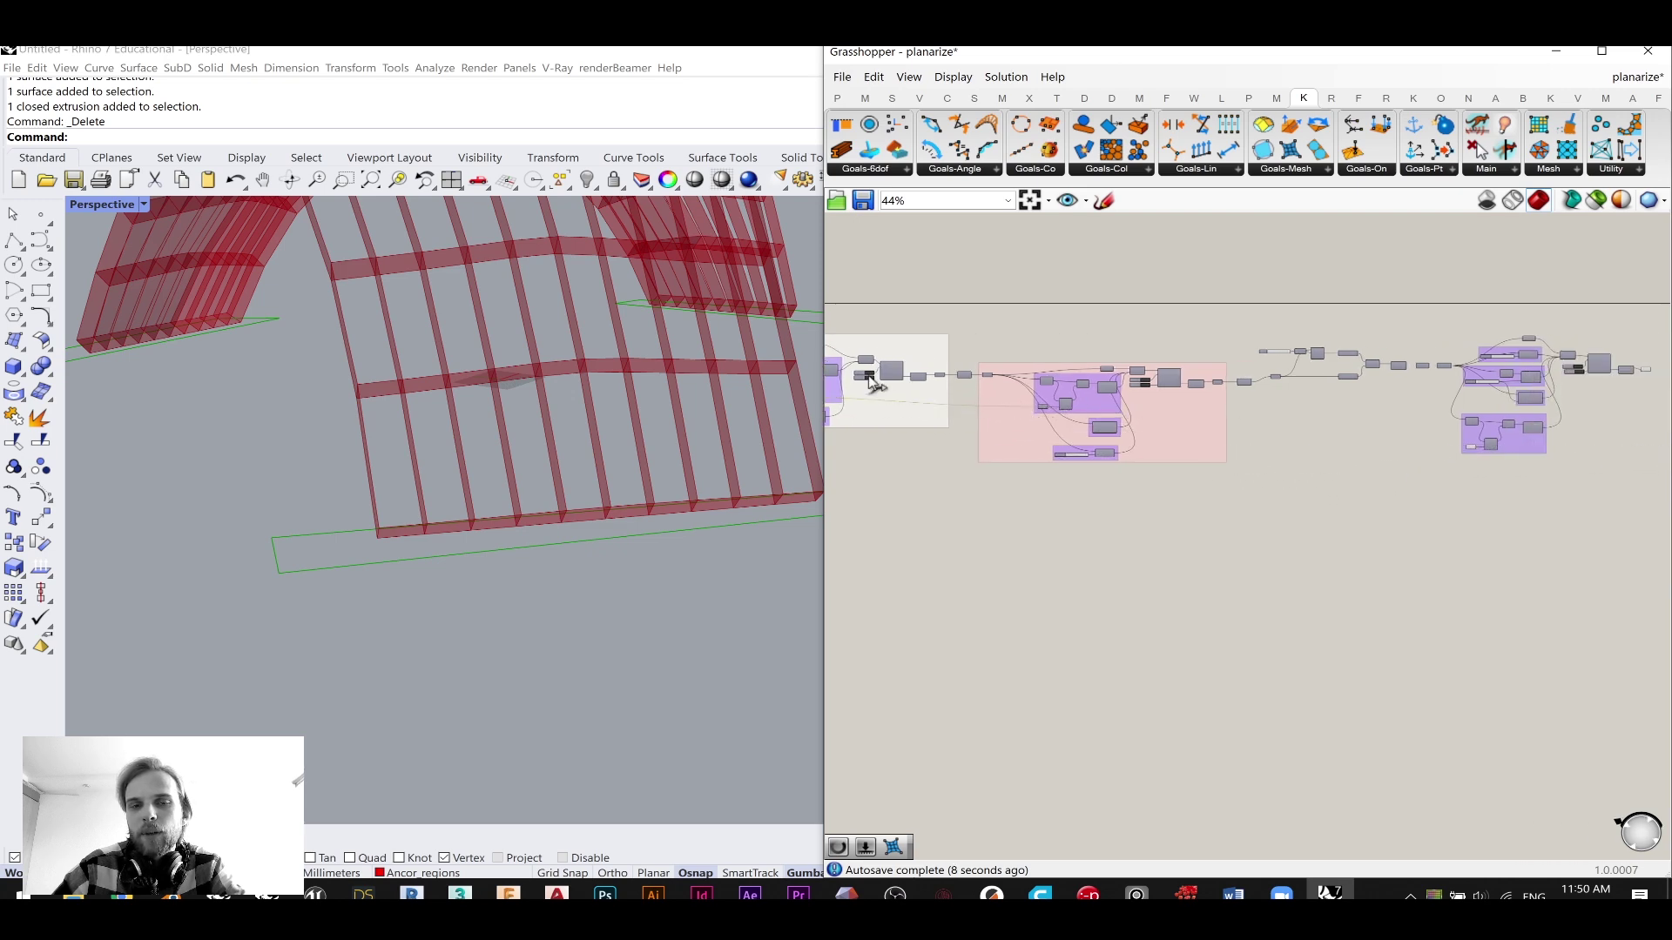
pyautogui.scroll(5, 1360, 442)
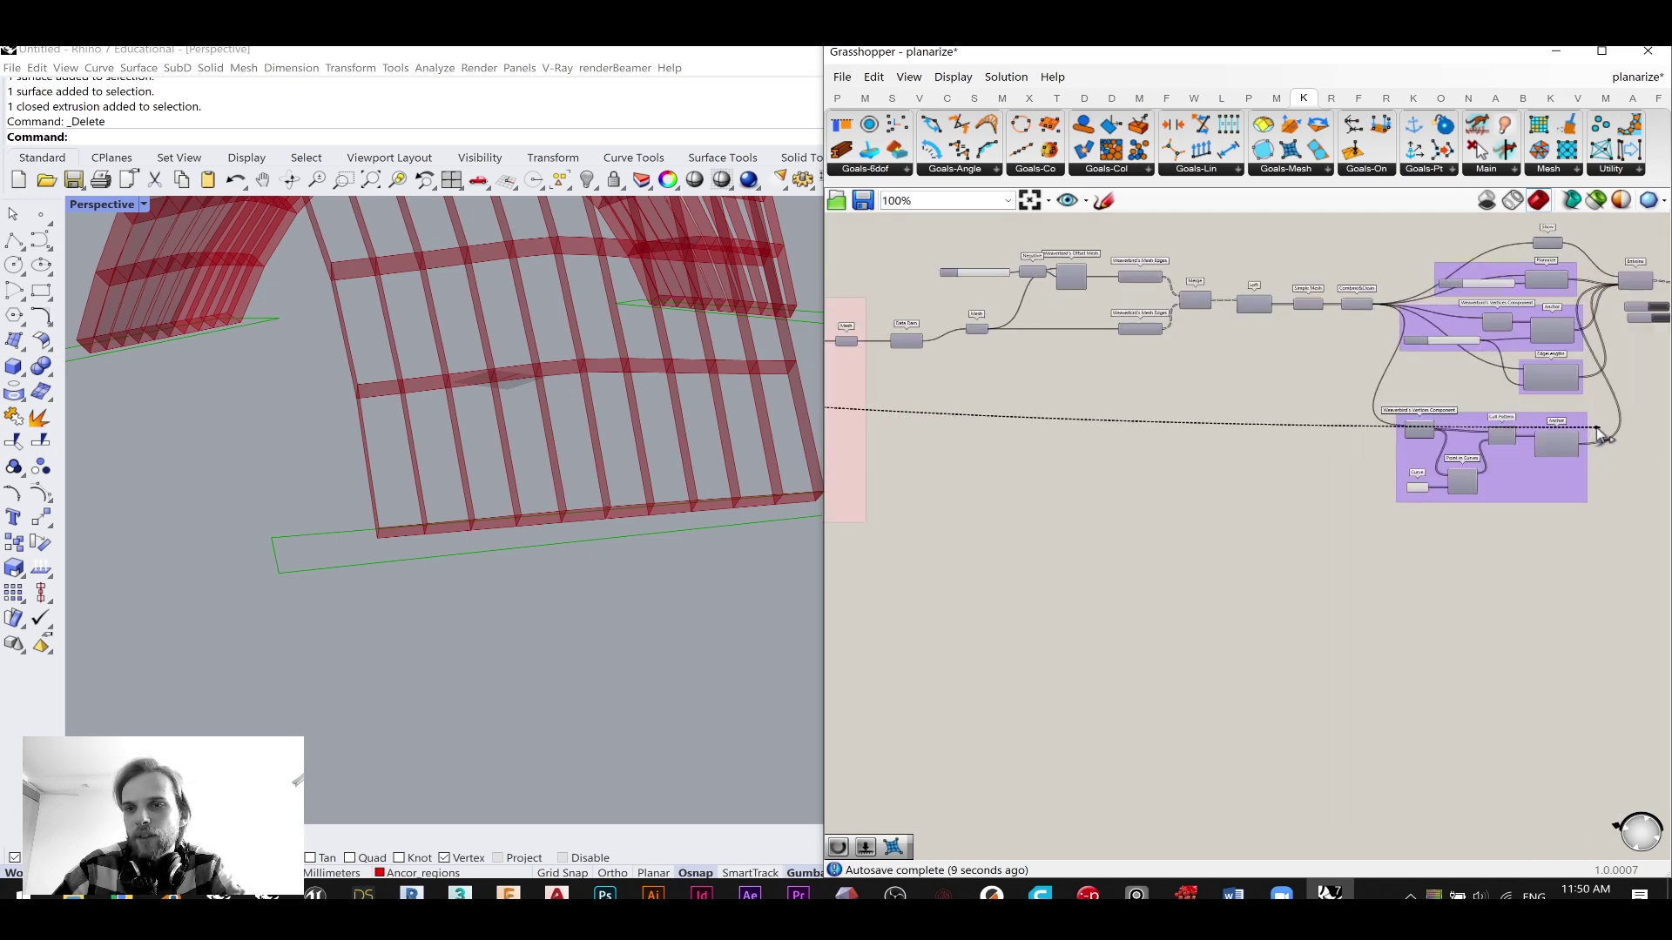
pyautogui.scroll(3, 1422, 511)
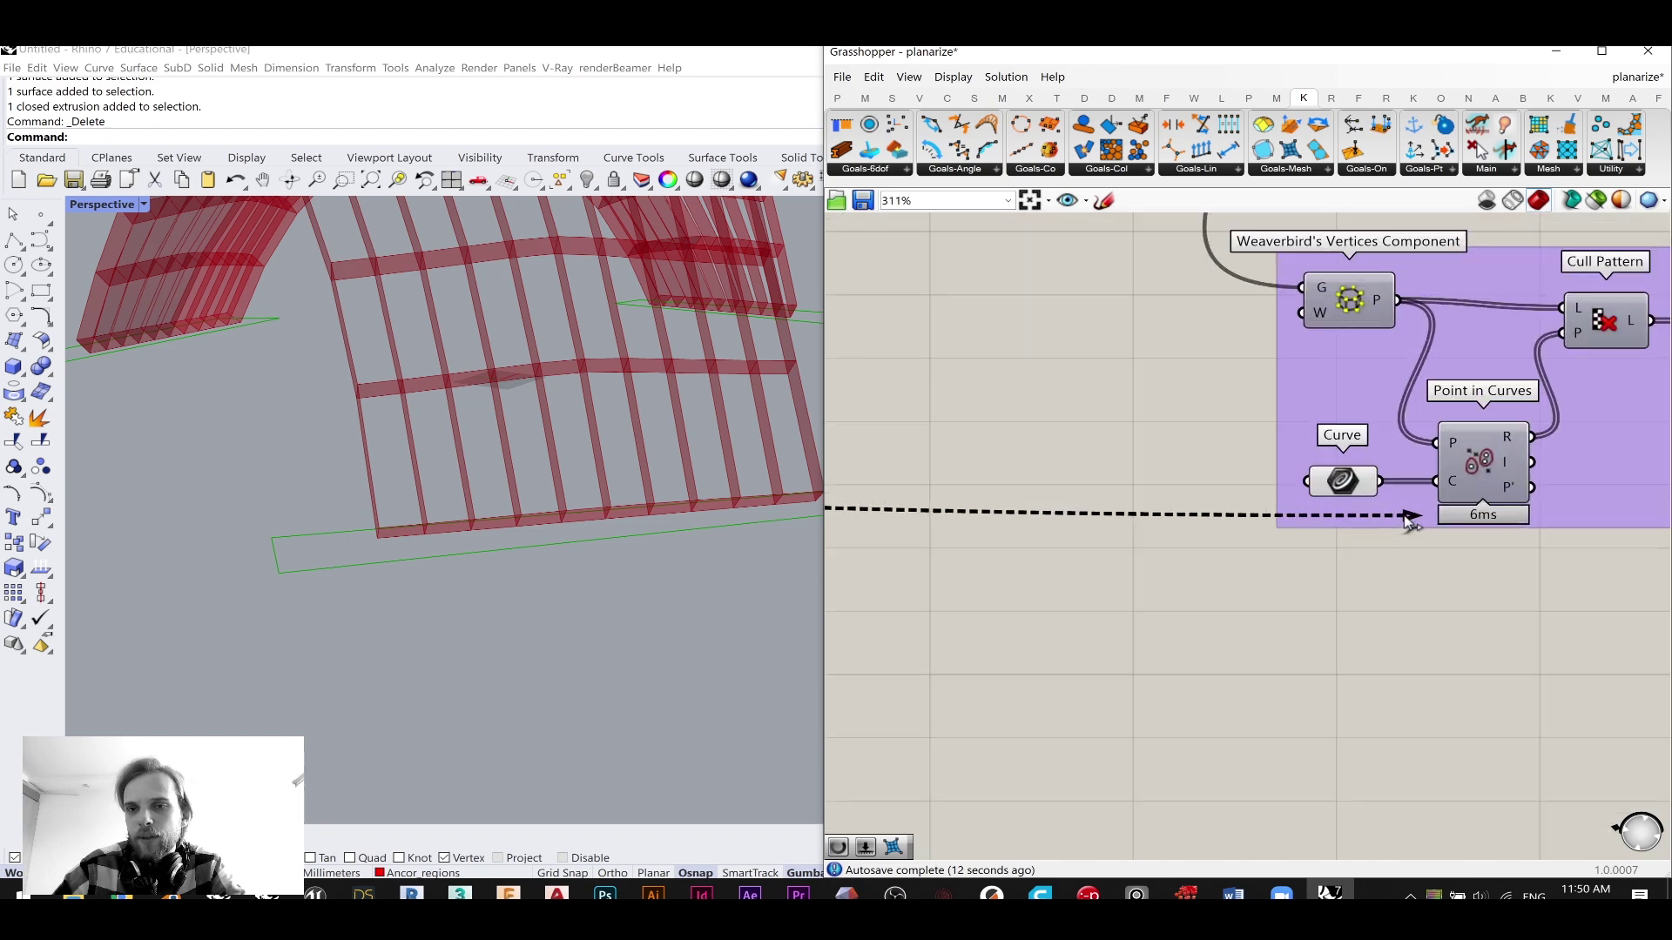
pyautogui.moveTo(1335, 487); pyautogui.dragTo(1328, 490)
# - Set the wire display of the copied anchor group's Curve parameter to Hidden
pyautogui.rightClick(1327, 489)
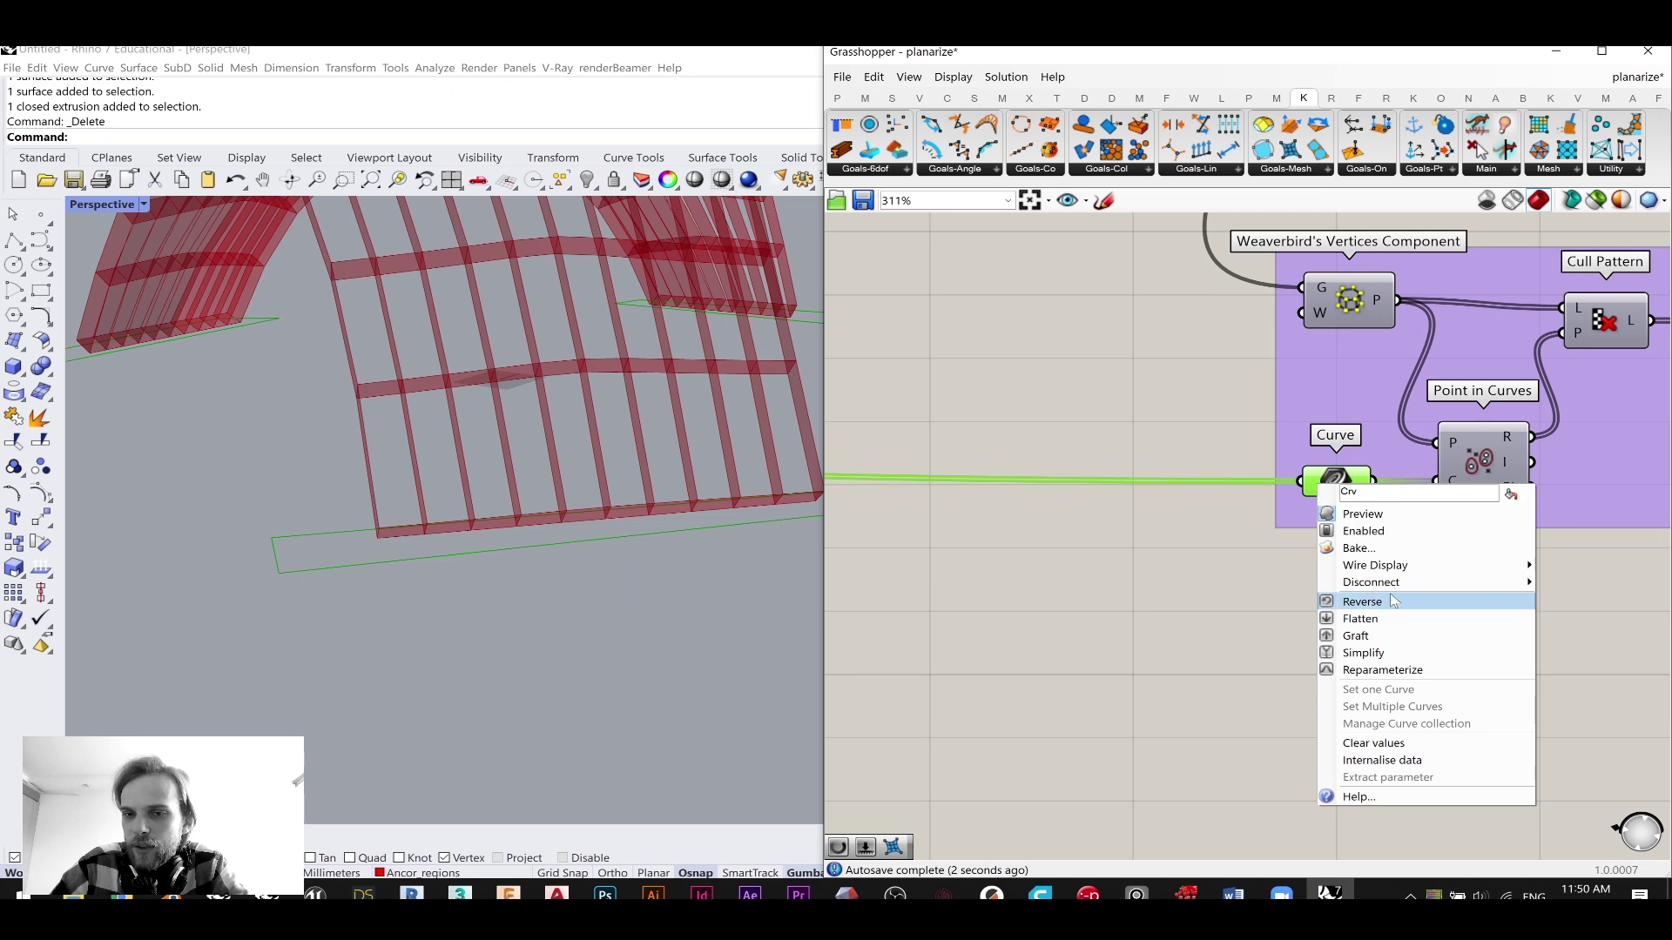
pyautogui.moveTo(1435, 575)
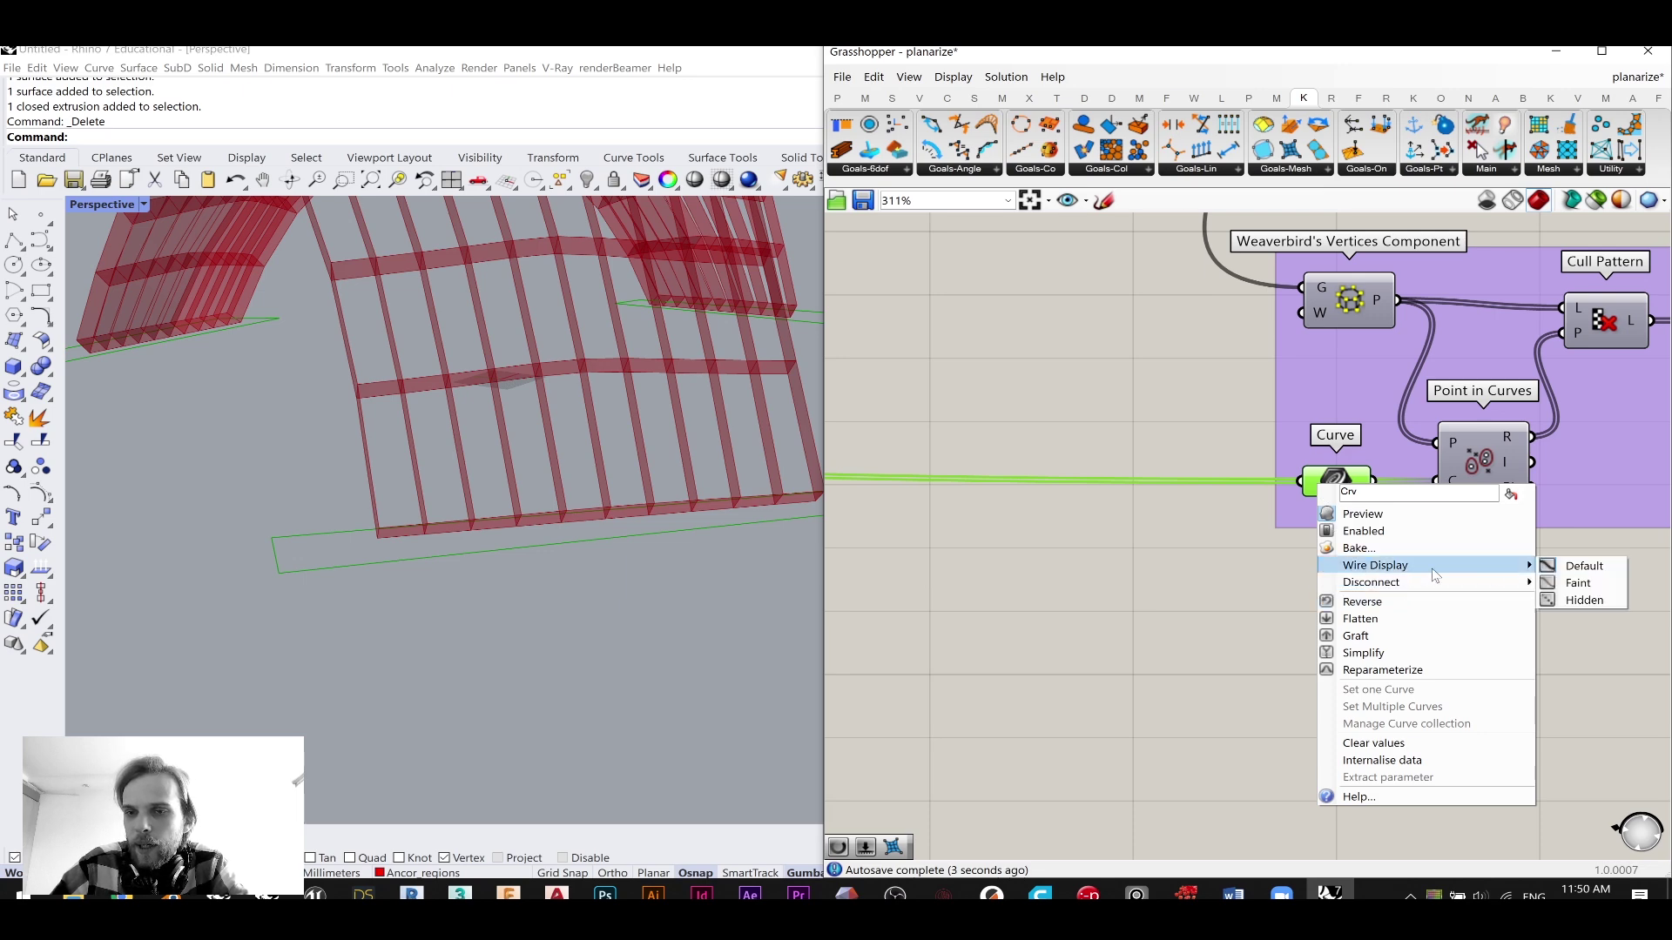
pyautogui.click(1583, 601)
pyautogui.click(1283, 516)
pyautogui.scroll(-5, 1279, 519)
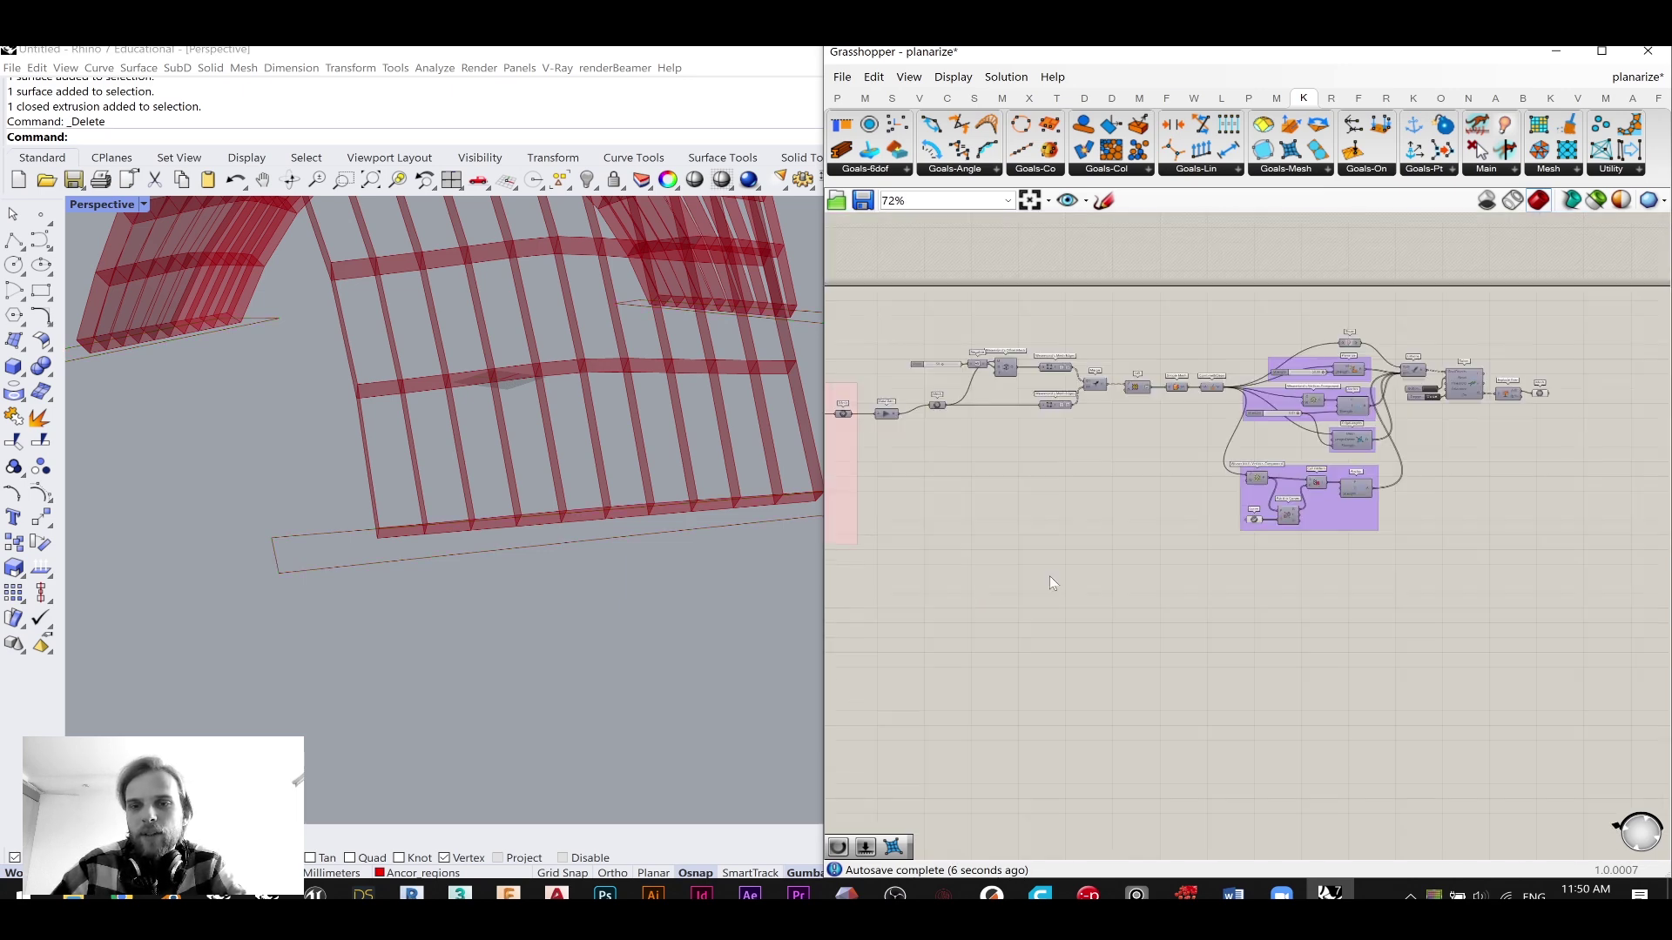
# - Set the wire display of the Curve parameter in the pink section's anchor group to Hidden
pyautogui.scroll(4, 1126, 560)
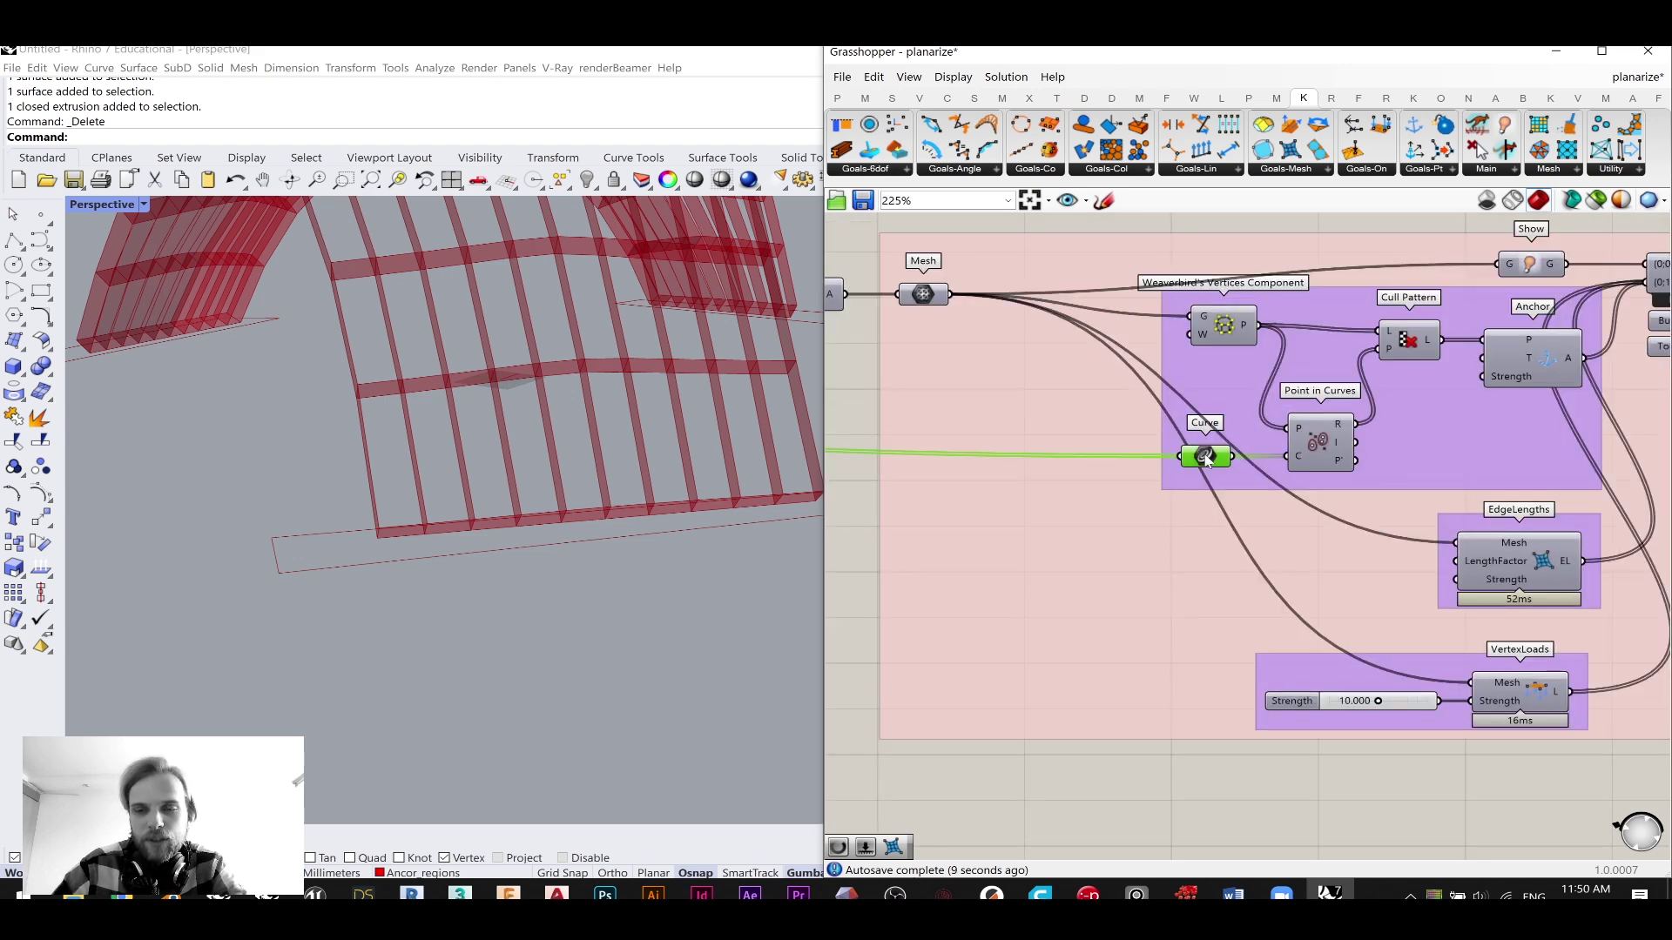
pyautogui.rightClick(1198, 459)
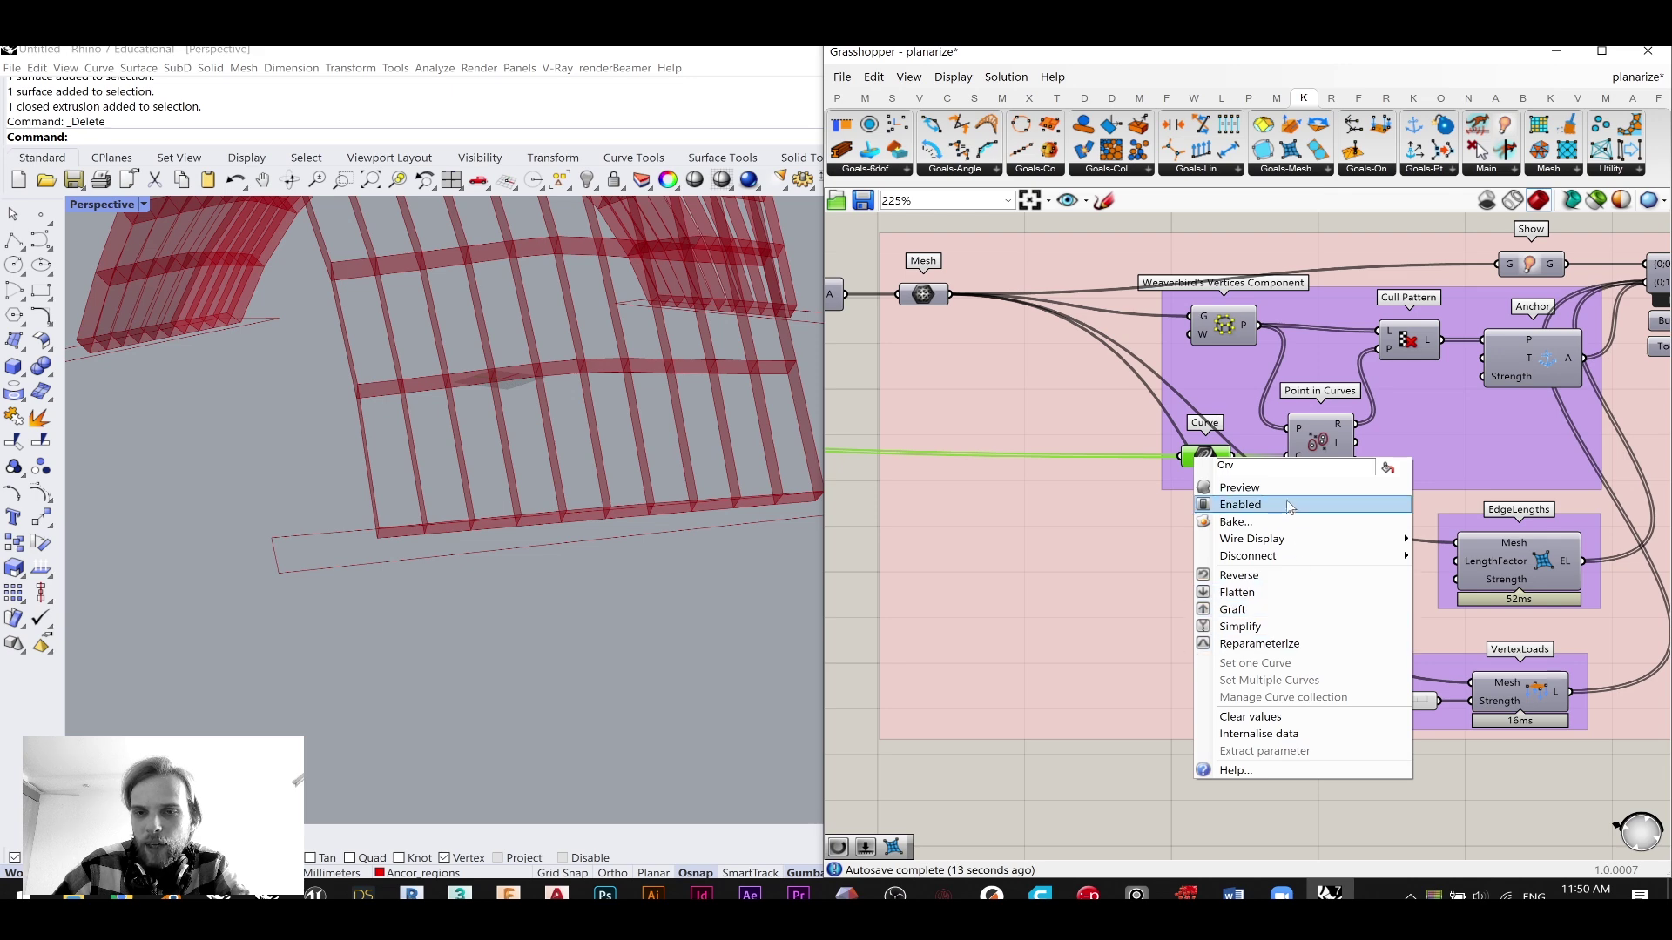
pyautogui.moveTo(1299, 542)
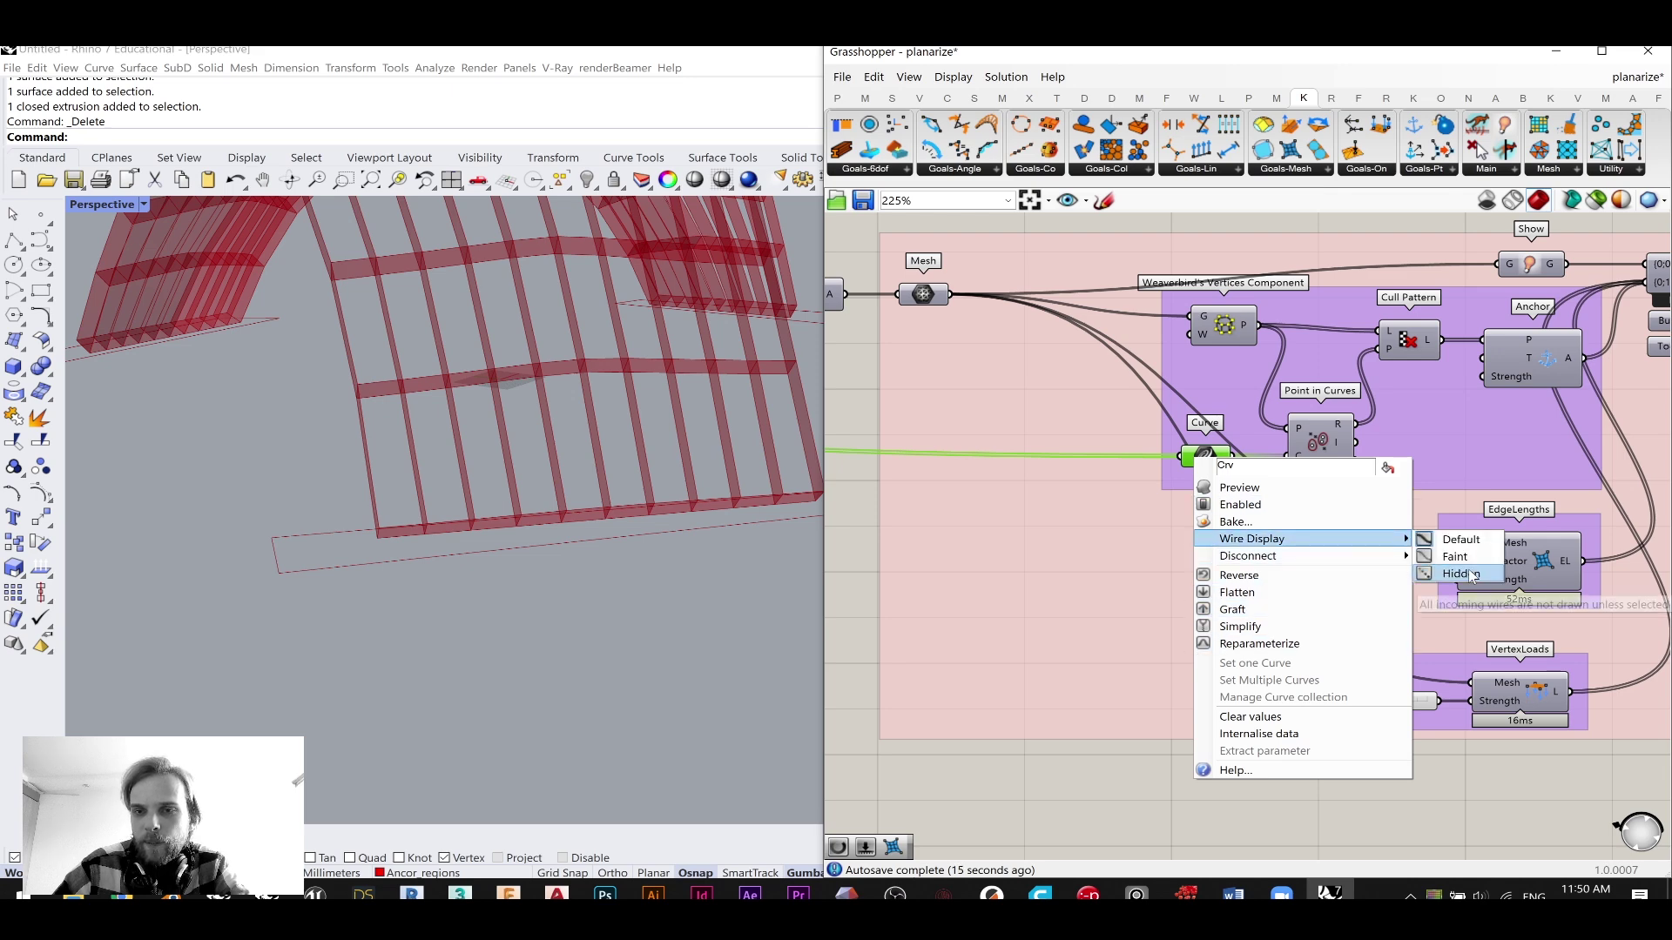
pyautogui.click(1472, 579)
pyautogui.click(1222, 661)
# - Turn off the preview of the Curve parameter in MeshEdit's anchor group
pyautogui.scroll(-4, 1222, 661)
pyautogui.moveTo(1184, 653); pyautogui.dragTo(1667, 607, button='right')
pyautogui.scroll(4, 1073, 501)
pyautogui.moveTo(1069, 509); pyautogui.dragTo(1062, 467)
pyautogui.middleClick(1062, 468)
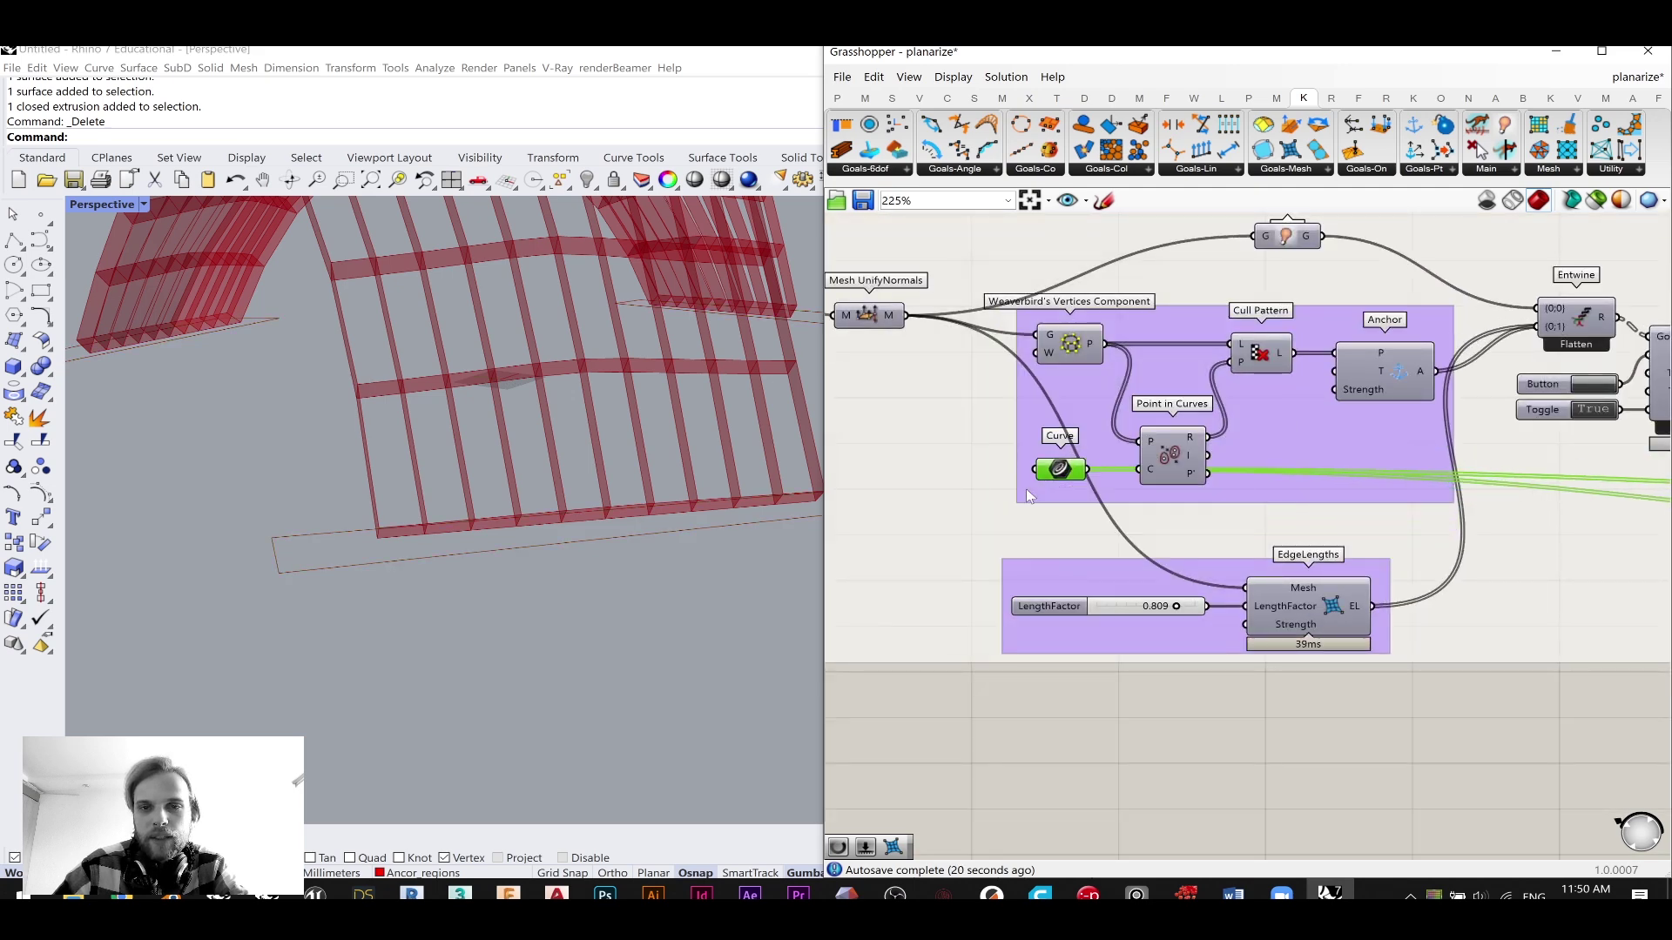
# - Reset the planarization solver and switch its toggle to False and back to True to rerun it
pyautogui.scroll(-4, 1096, 502)
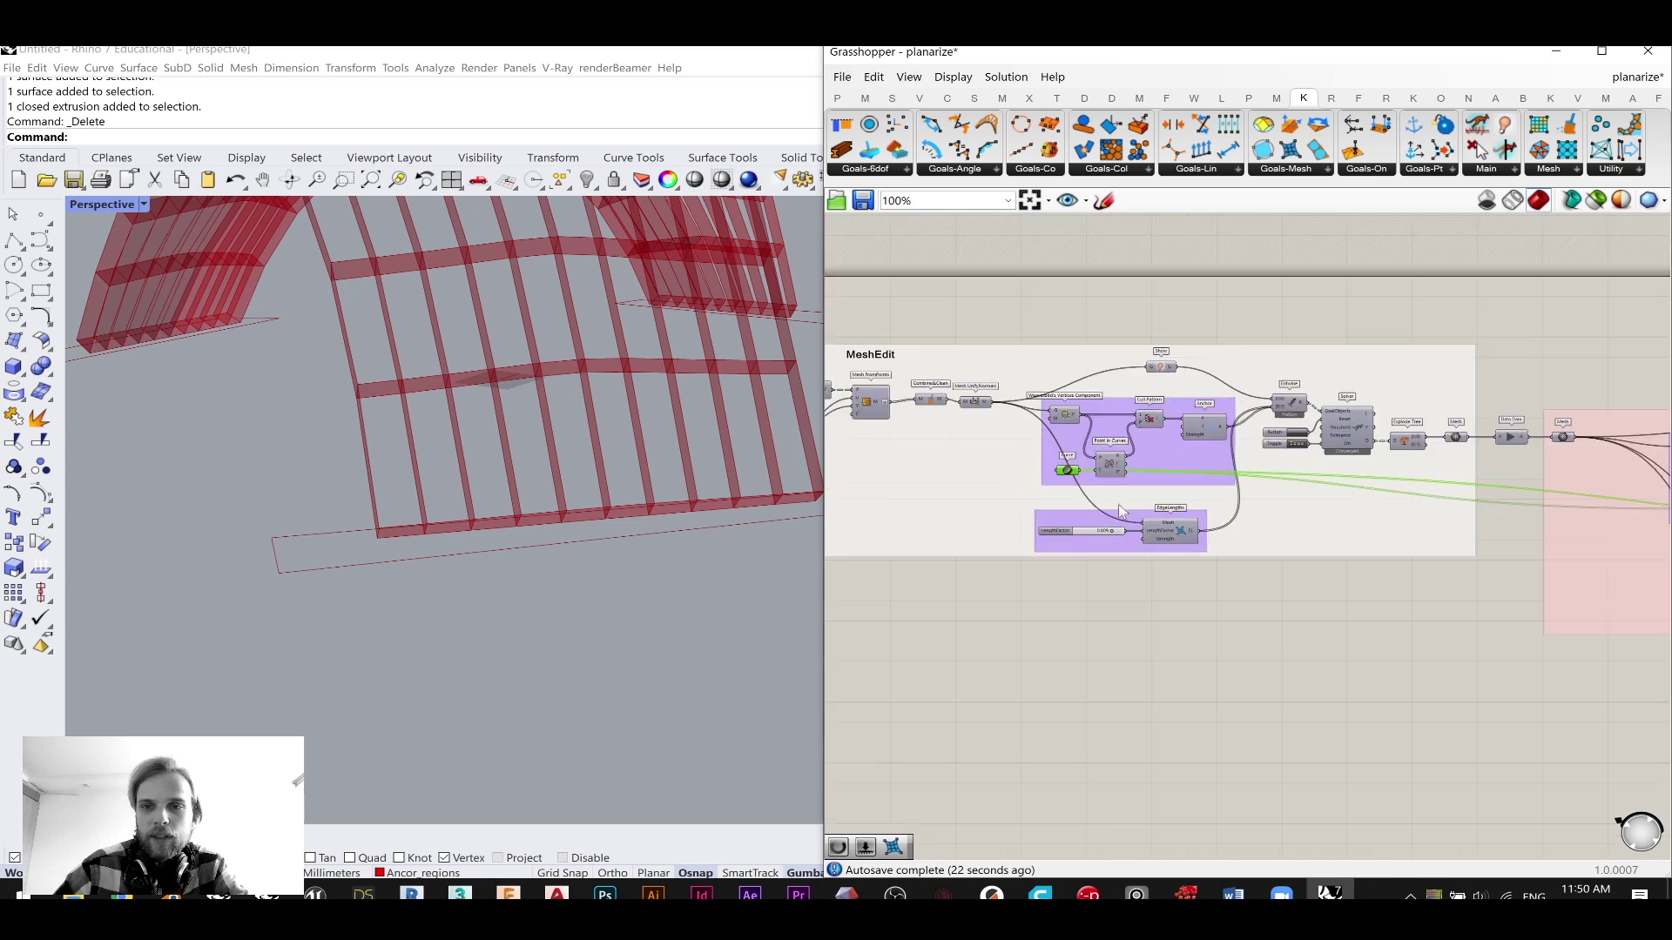
pyautogui.scroll(-3, 1096, 502)
pyautogui.moveTo(1602, 488); pyautogui.dragTo(958, 568, button='right')
pyautogui.scroll(2, 1189, 500)
pyautogui.scroll(2, 1090, 568)
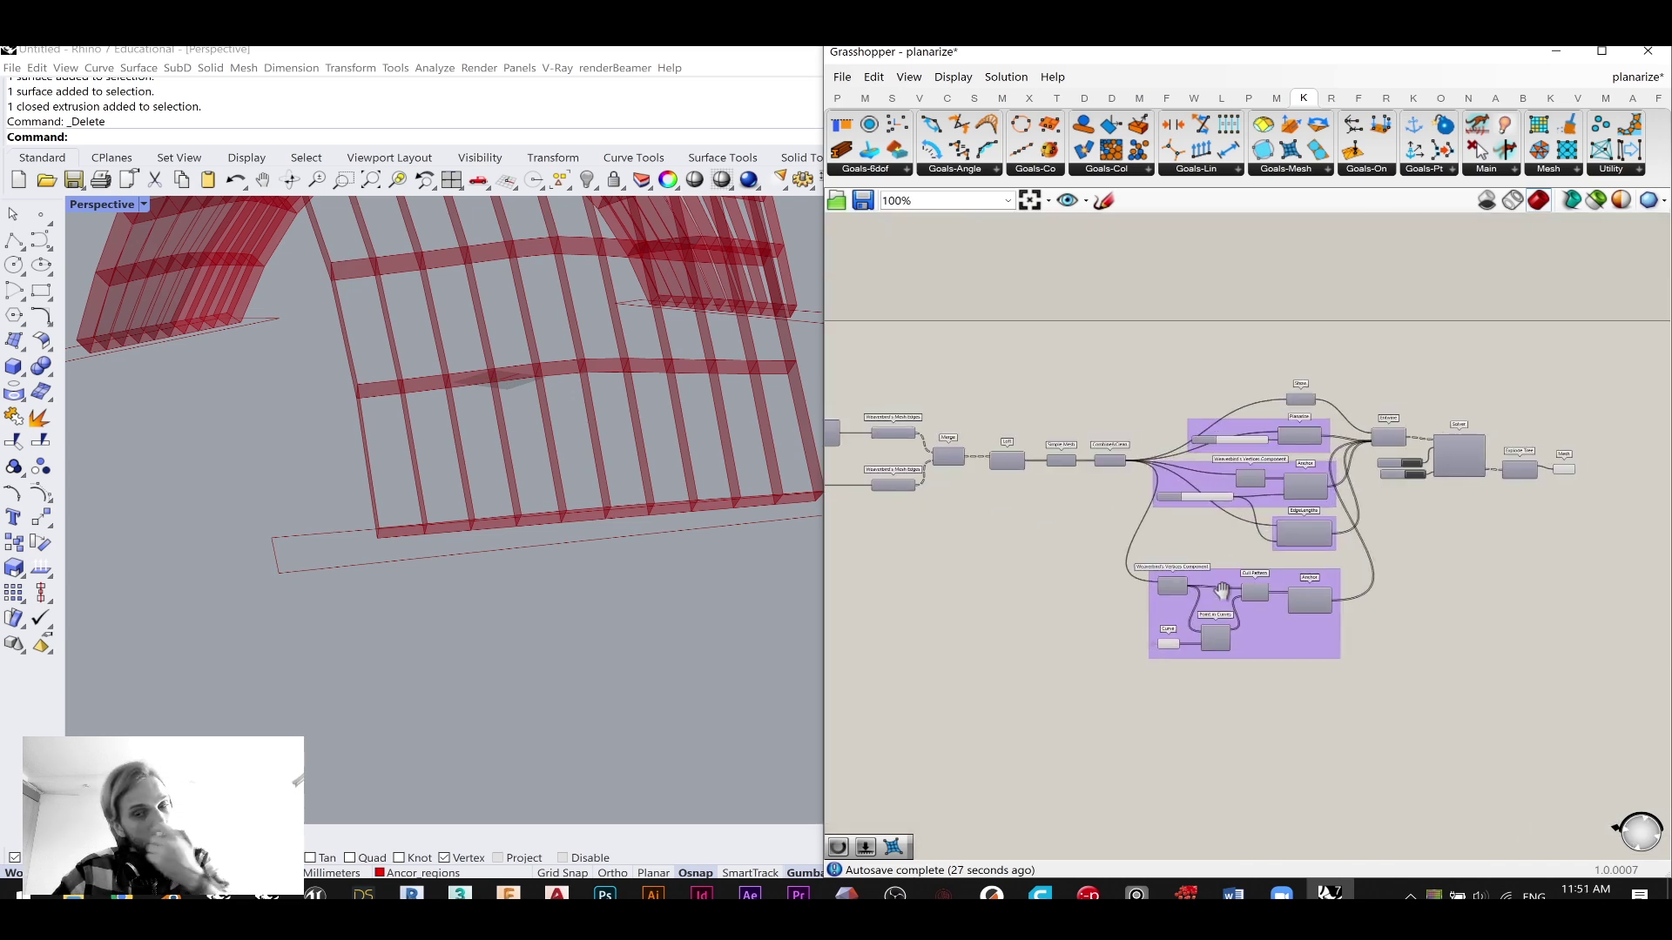
pyautogui.scroll(3, 1256, 587)
pyautogui.scroll(3, 1273, 451)
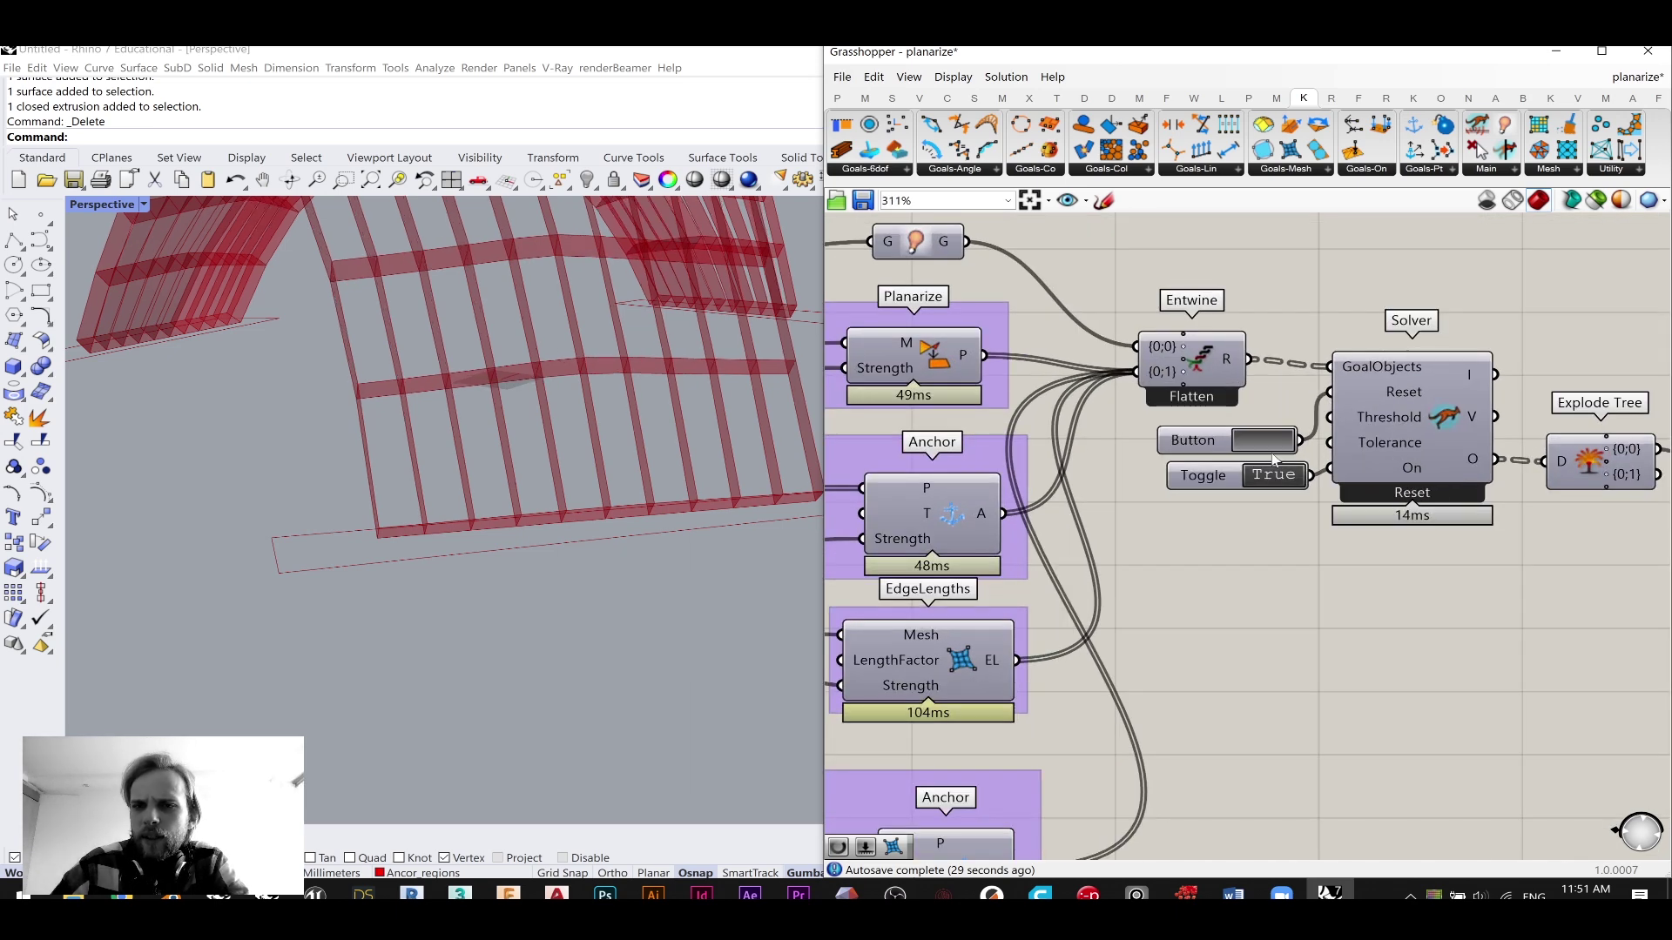
pyautogui.click(1273, 447)
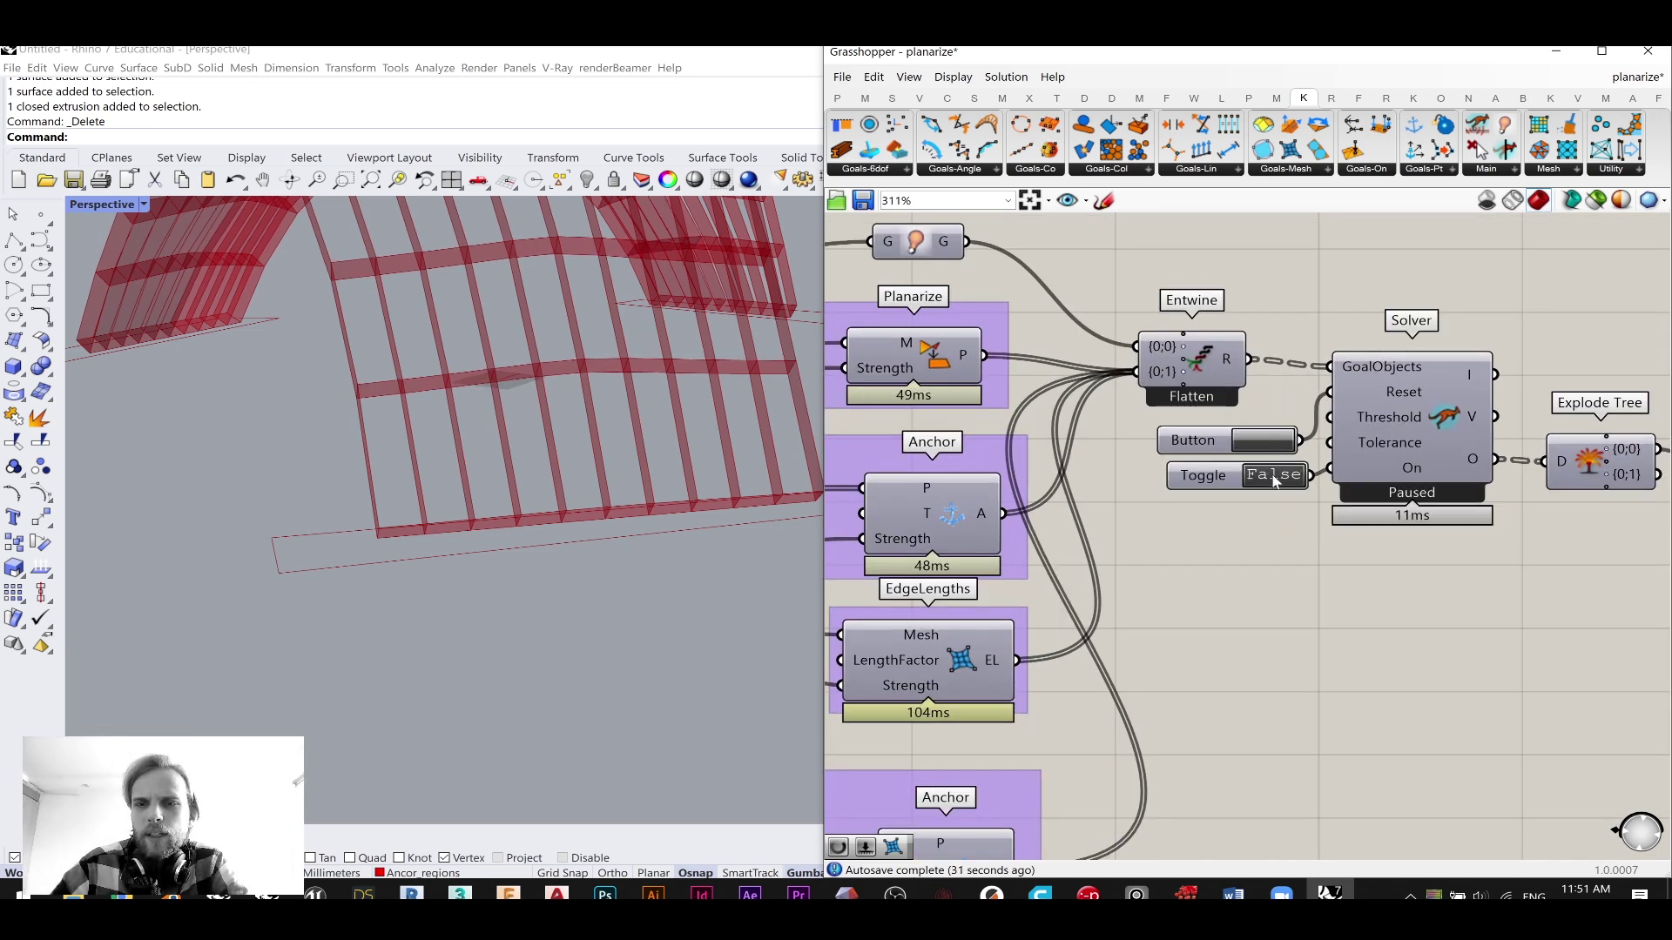
pyautogui.scroll(-6, 615, 520)
# - Examine the solved gridshell mesh from several angles, checking the strips at the supports and crown
pyautogui.moveTo(615, 519); pyautogui.dragTo(580, 491, button='right')
pyautogui.scroll(5, 614, 513)
pyautogui.scroll(-4, 615, 511)
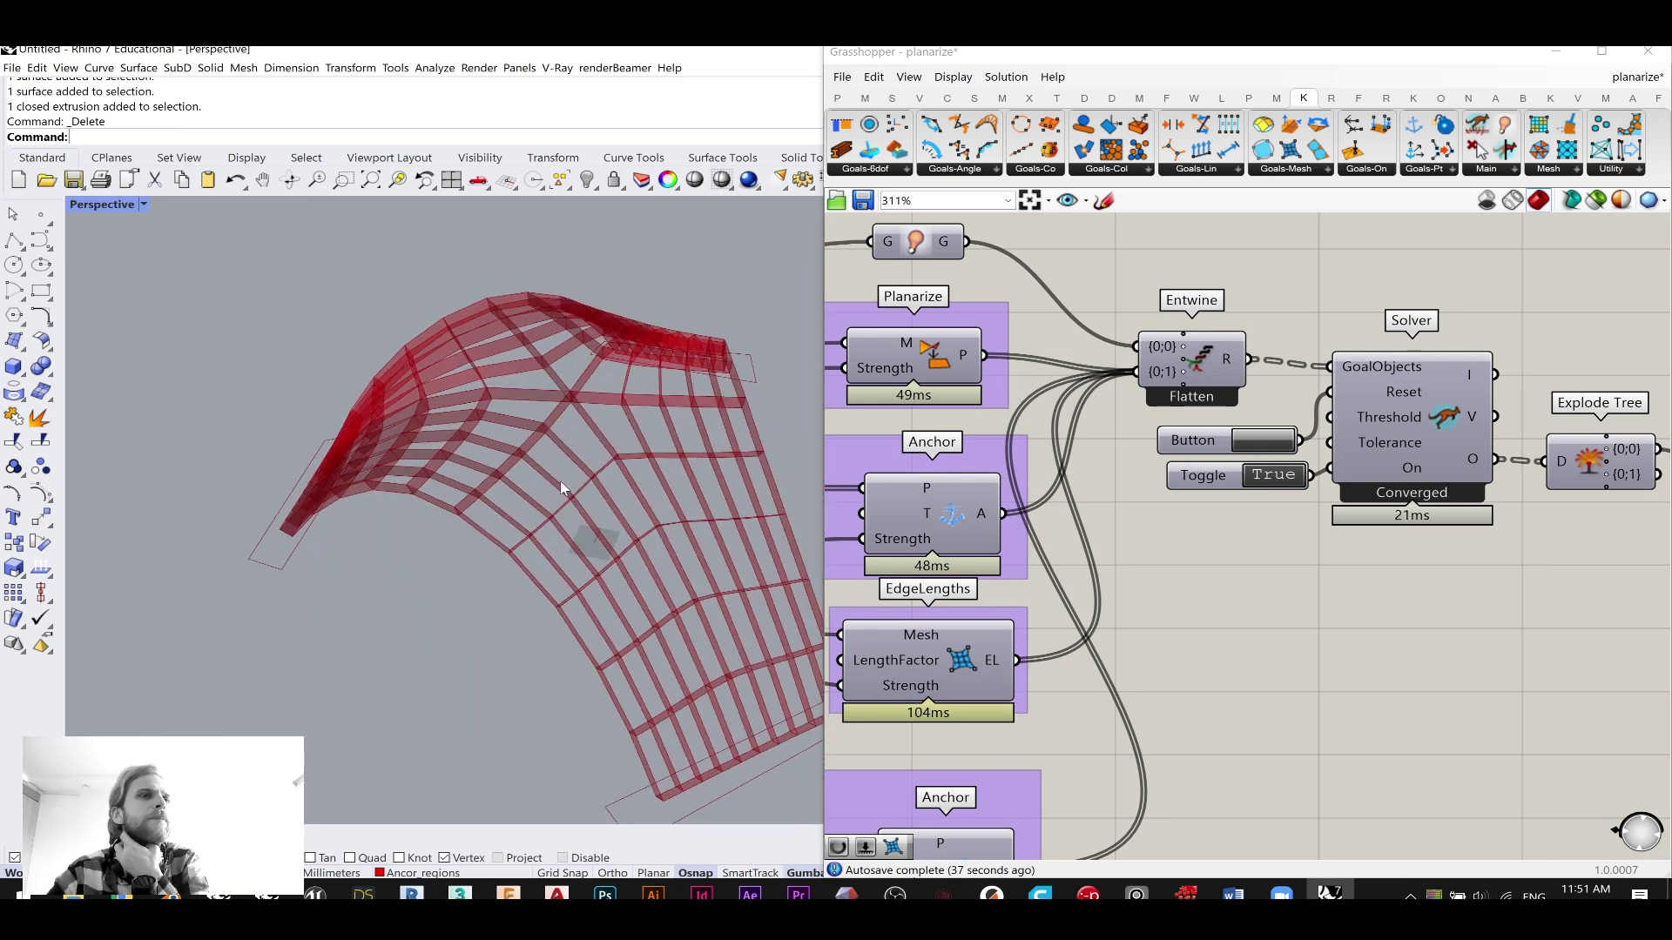
pyautogui.moveTo(628, 428); pyautogui.dragTo(598, 398, button='right')
pyautogui.moveTo(604, 458); pyautogui.dragTo(541, 306, button='right')
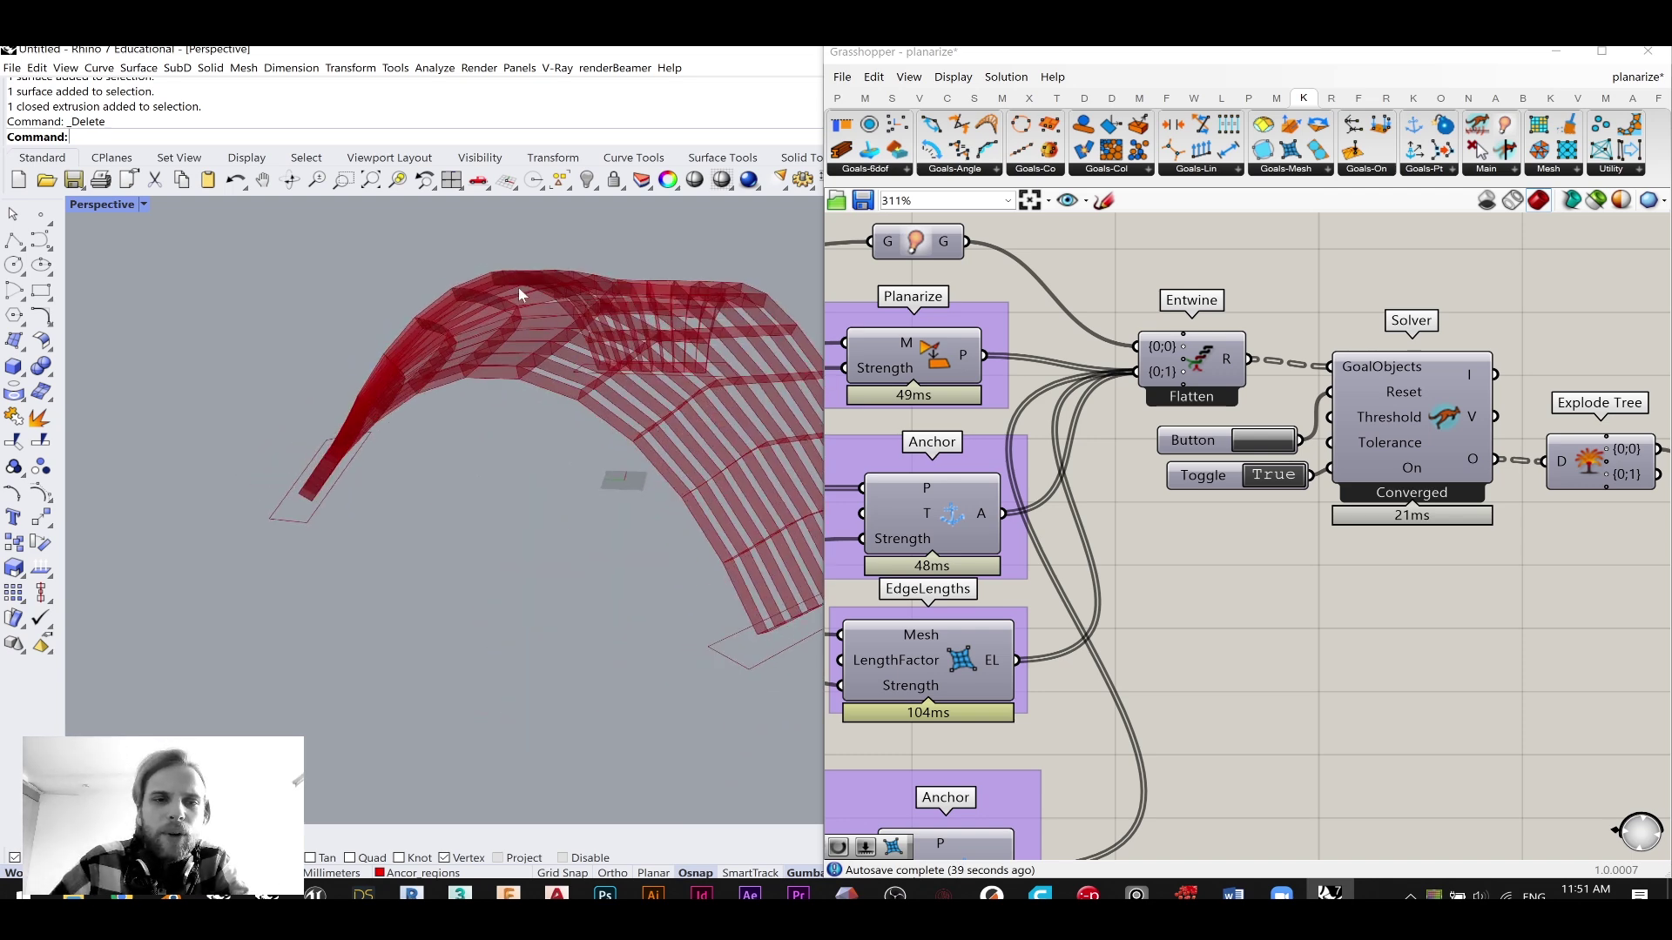
pyautogui.scroll(5, 541, 306)
pyautogui.scroll(3, 458, 426)
pyautogui.scroll(-6, 500, 470)
pyautogui.moveTo(499, 423); pyautogui.dragTo(425, 424, button='right')
pyautogui.scroll(4, 425, 423)
pyautogui.scroll(-3, 1219, 524)
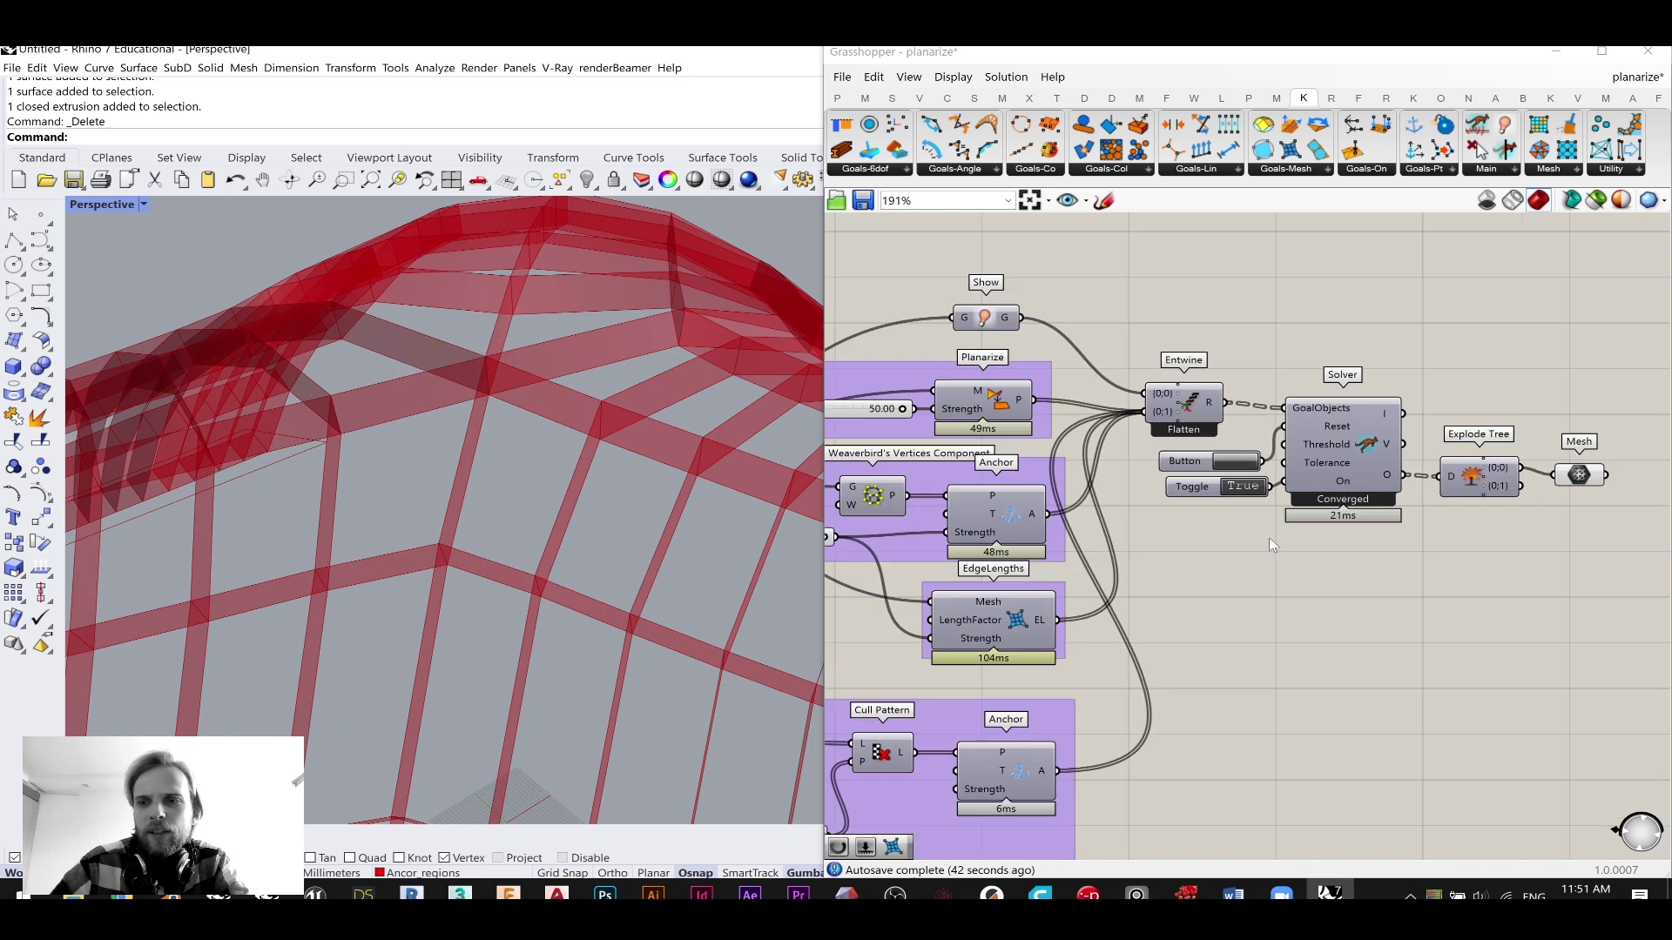
# - Add a Boundary Surfaces component beside the solver's output Mesh parameter
pyautogui.scroll(3, 1281, 467)
pyautogui.click(1273, 426)
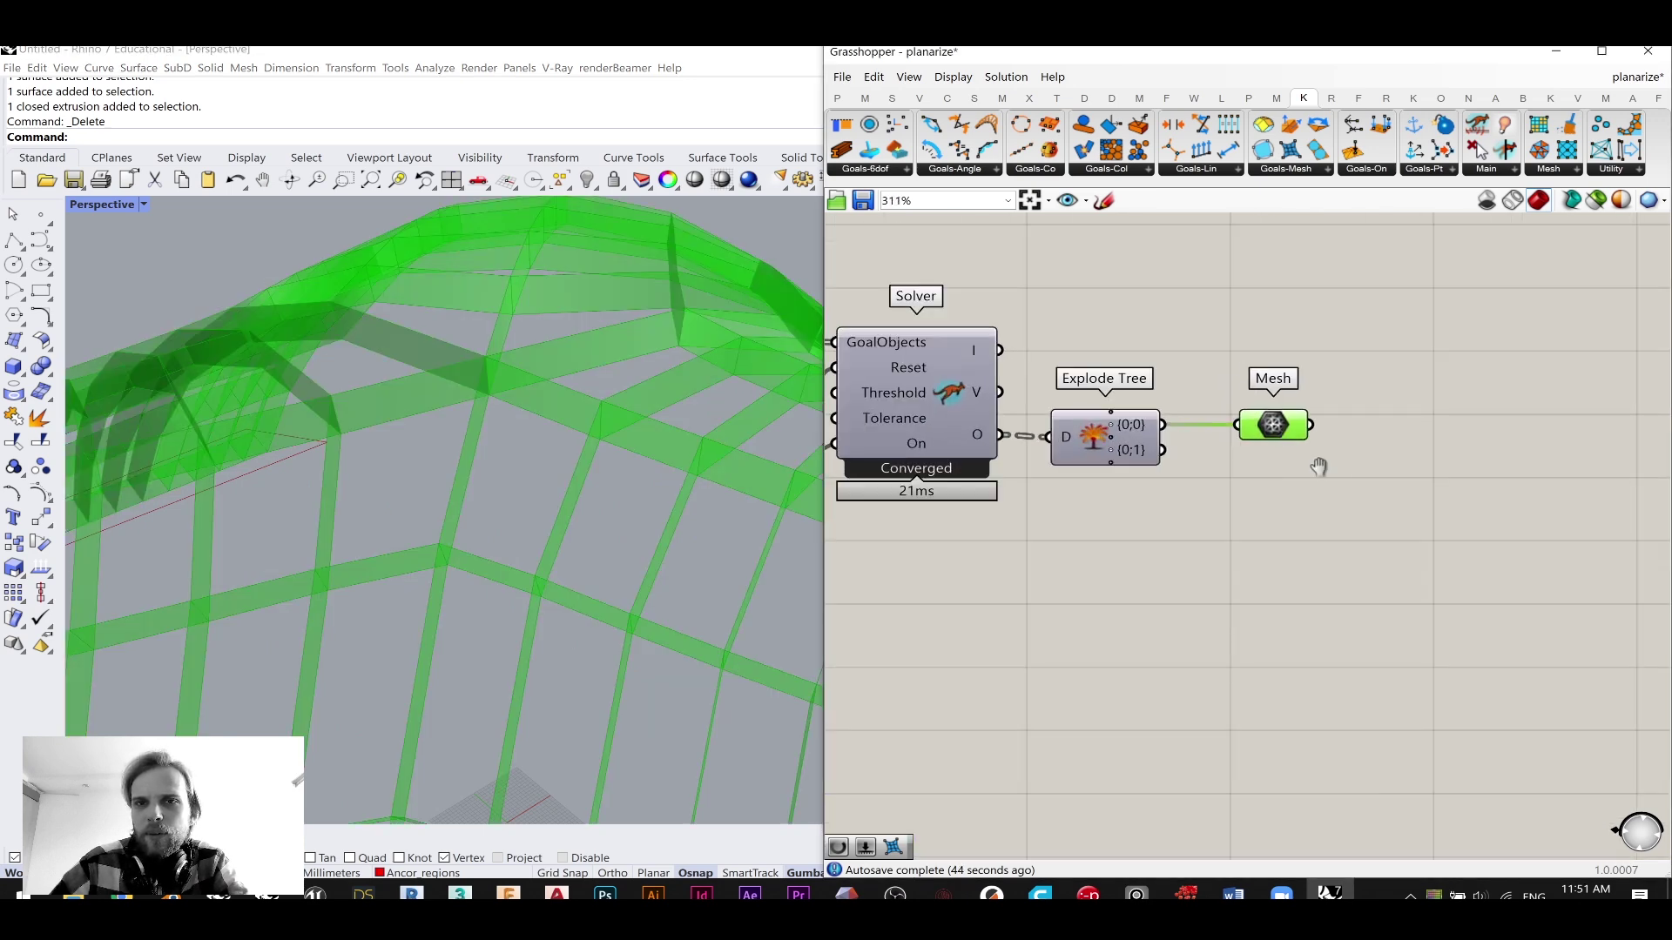
pyautogui.moveTo(1398, 506); pyautogui.dragTo(1293, 524, button='right')
pyautogui.doubleClick(1293, 525)
pyautogui.write('bounda')
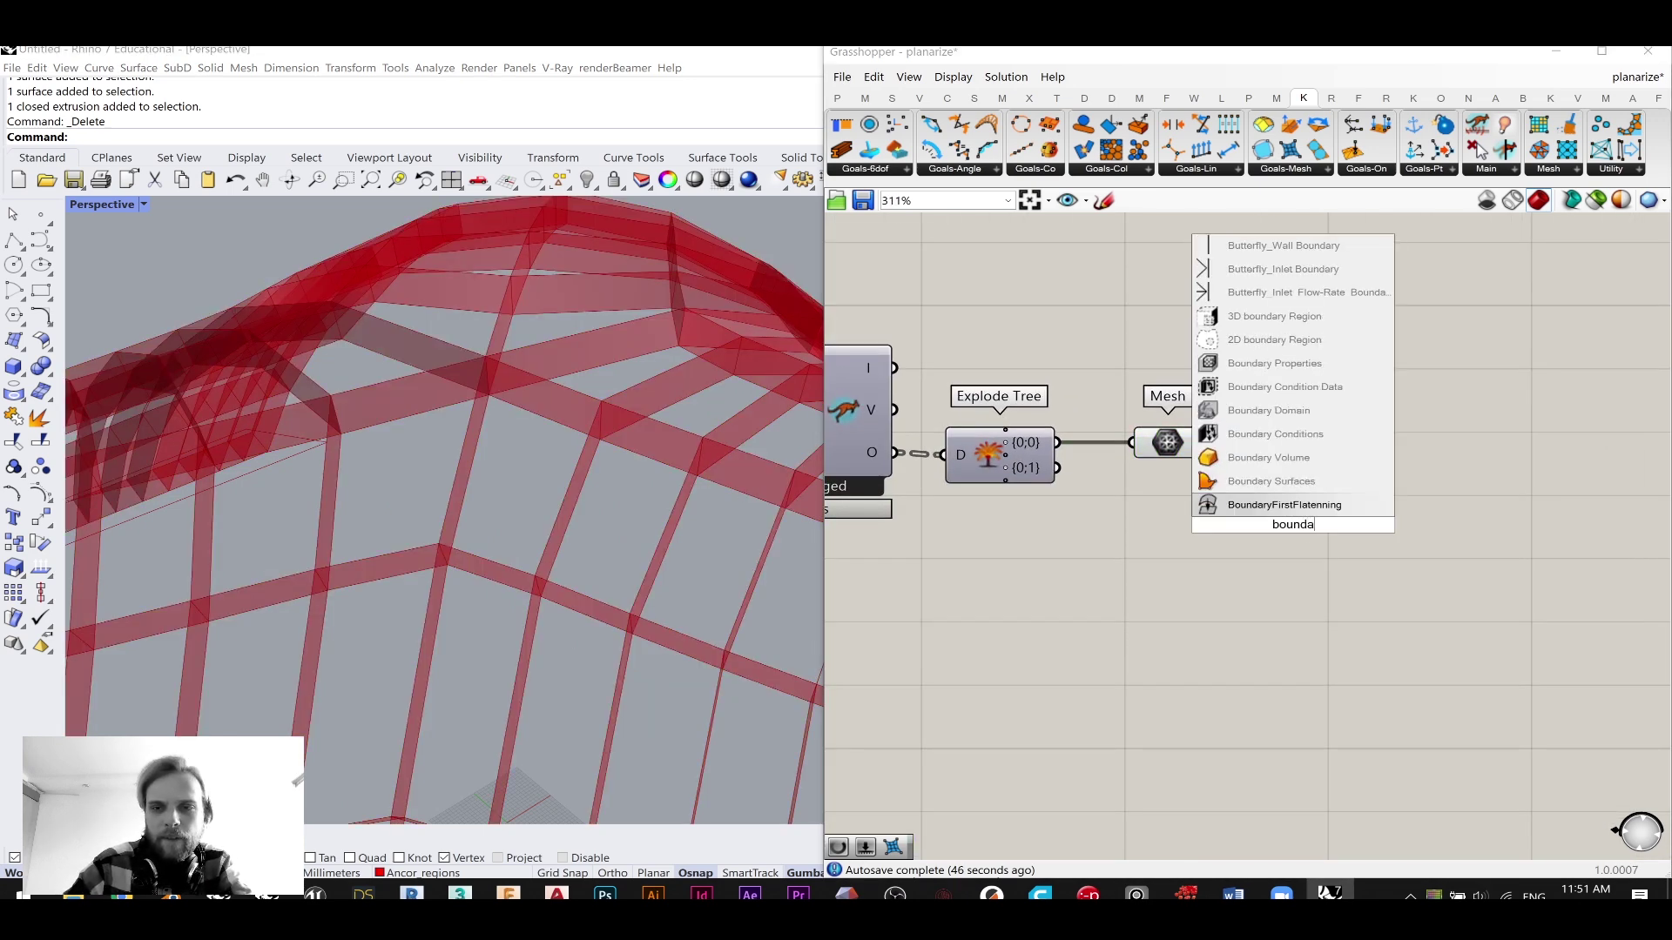
pyautogui.click(1271, 481)
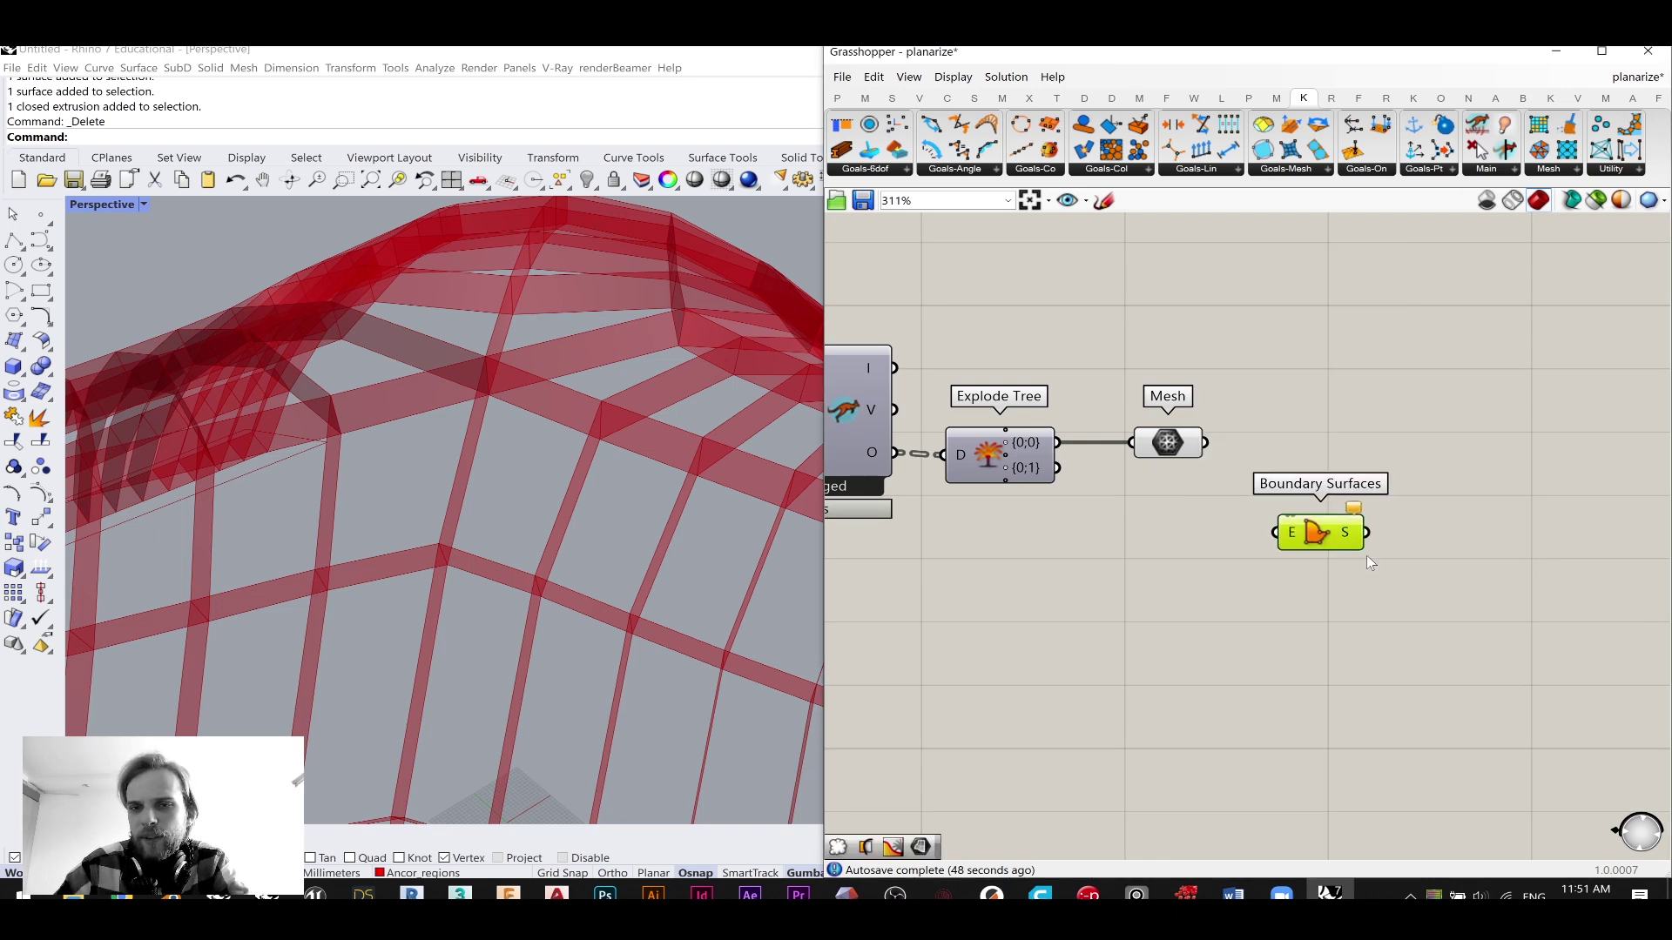
pyautogui.click(1195, 450)
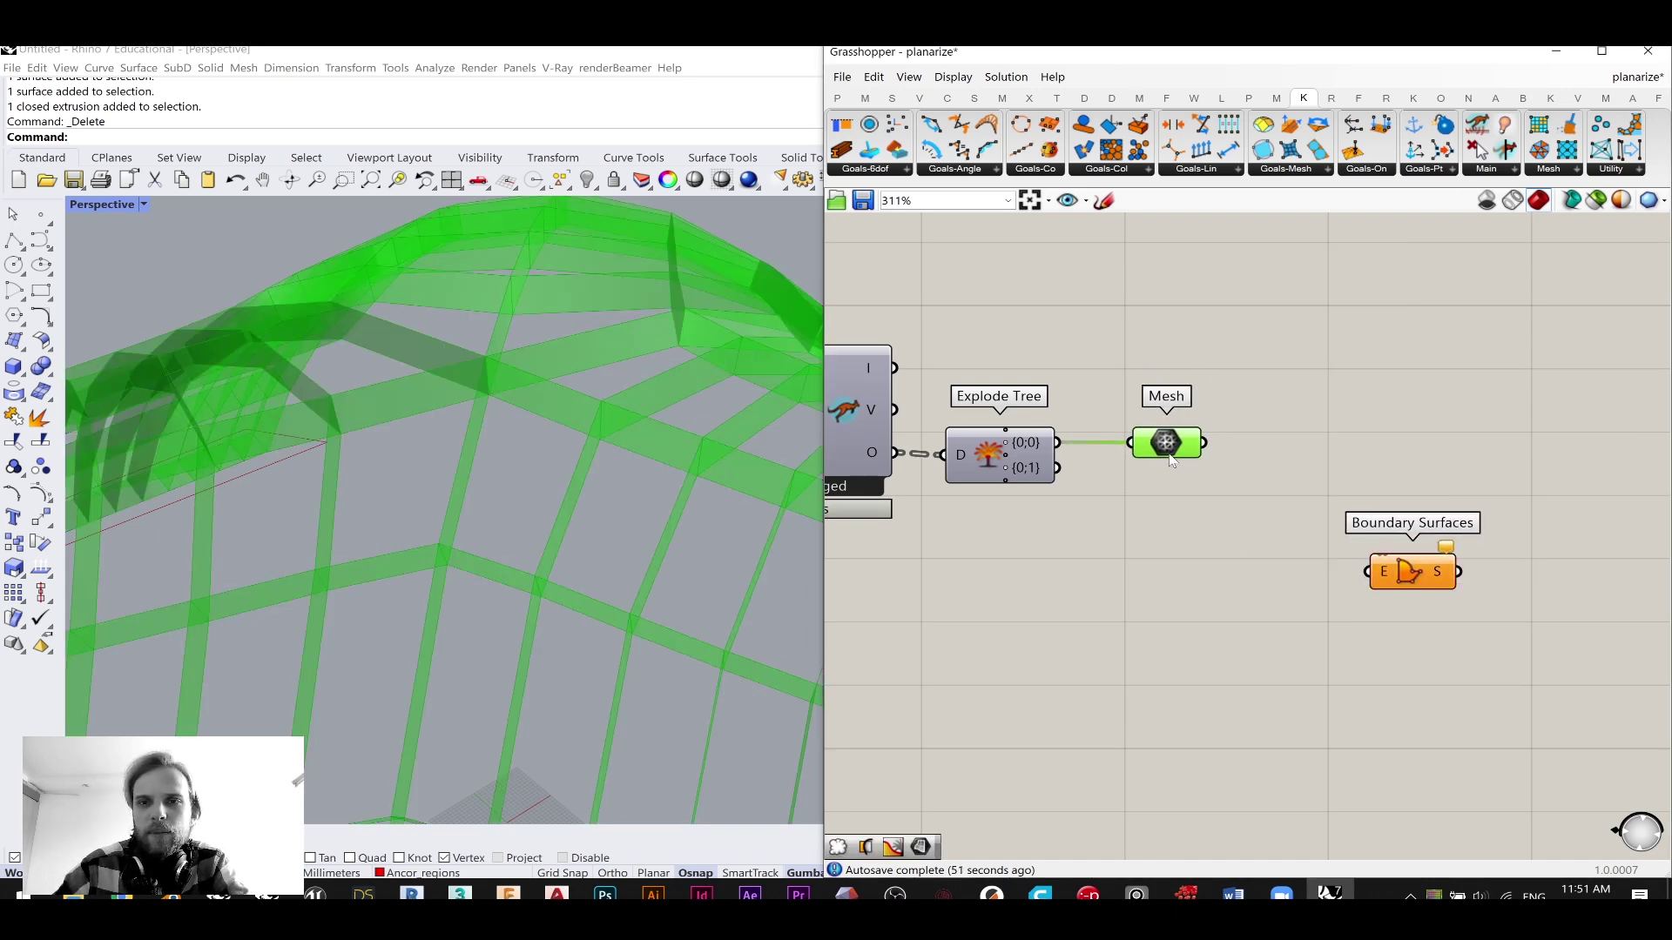
pyautogui.click(1286, 376)
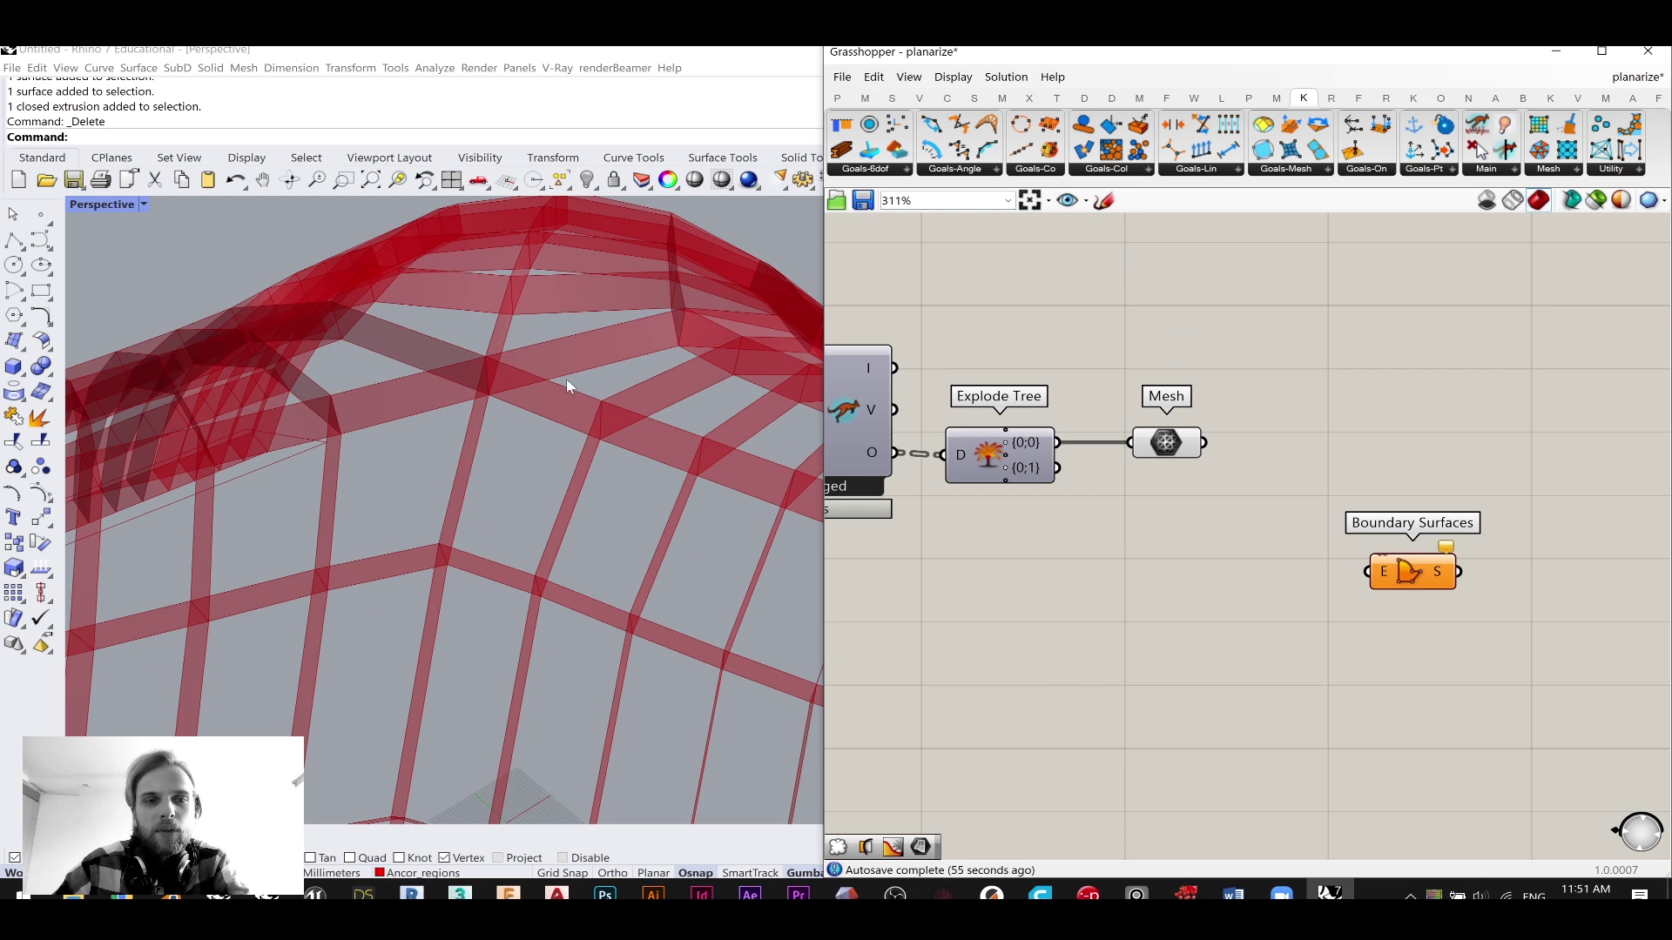
pyautogui.doubleClick(1320, 406)
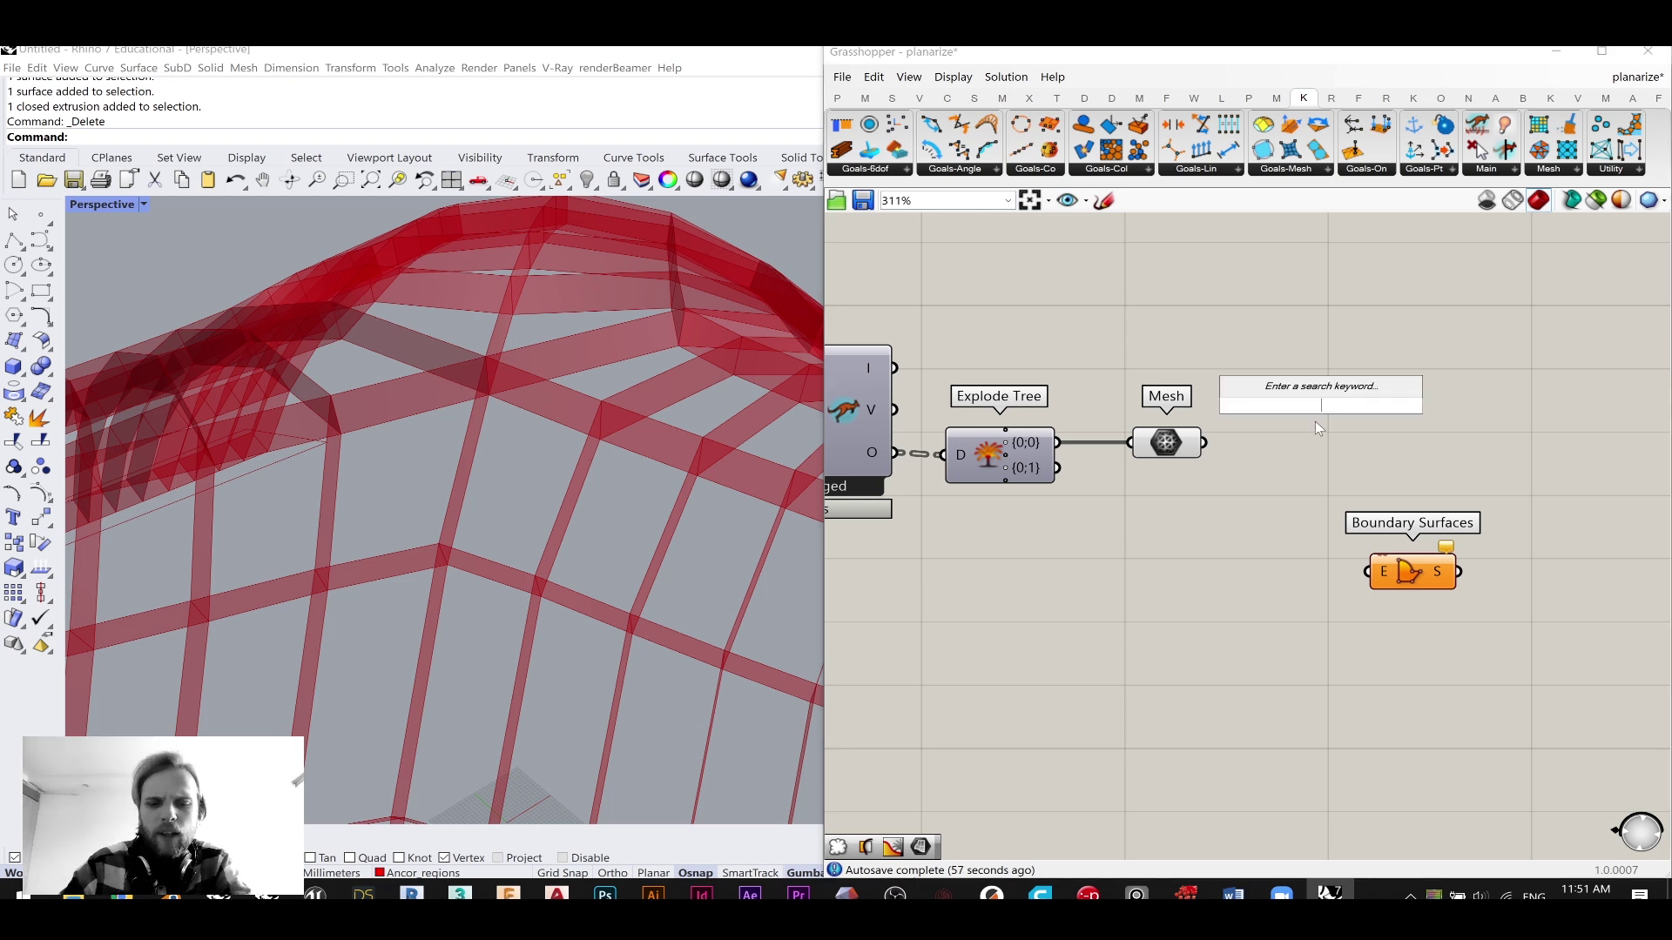
pyautogui.write('boun')
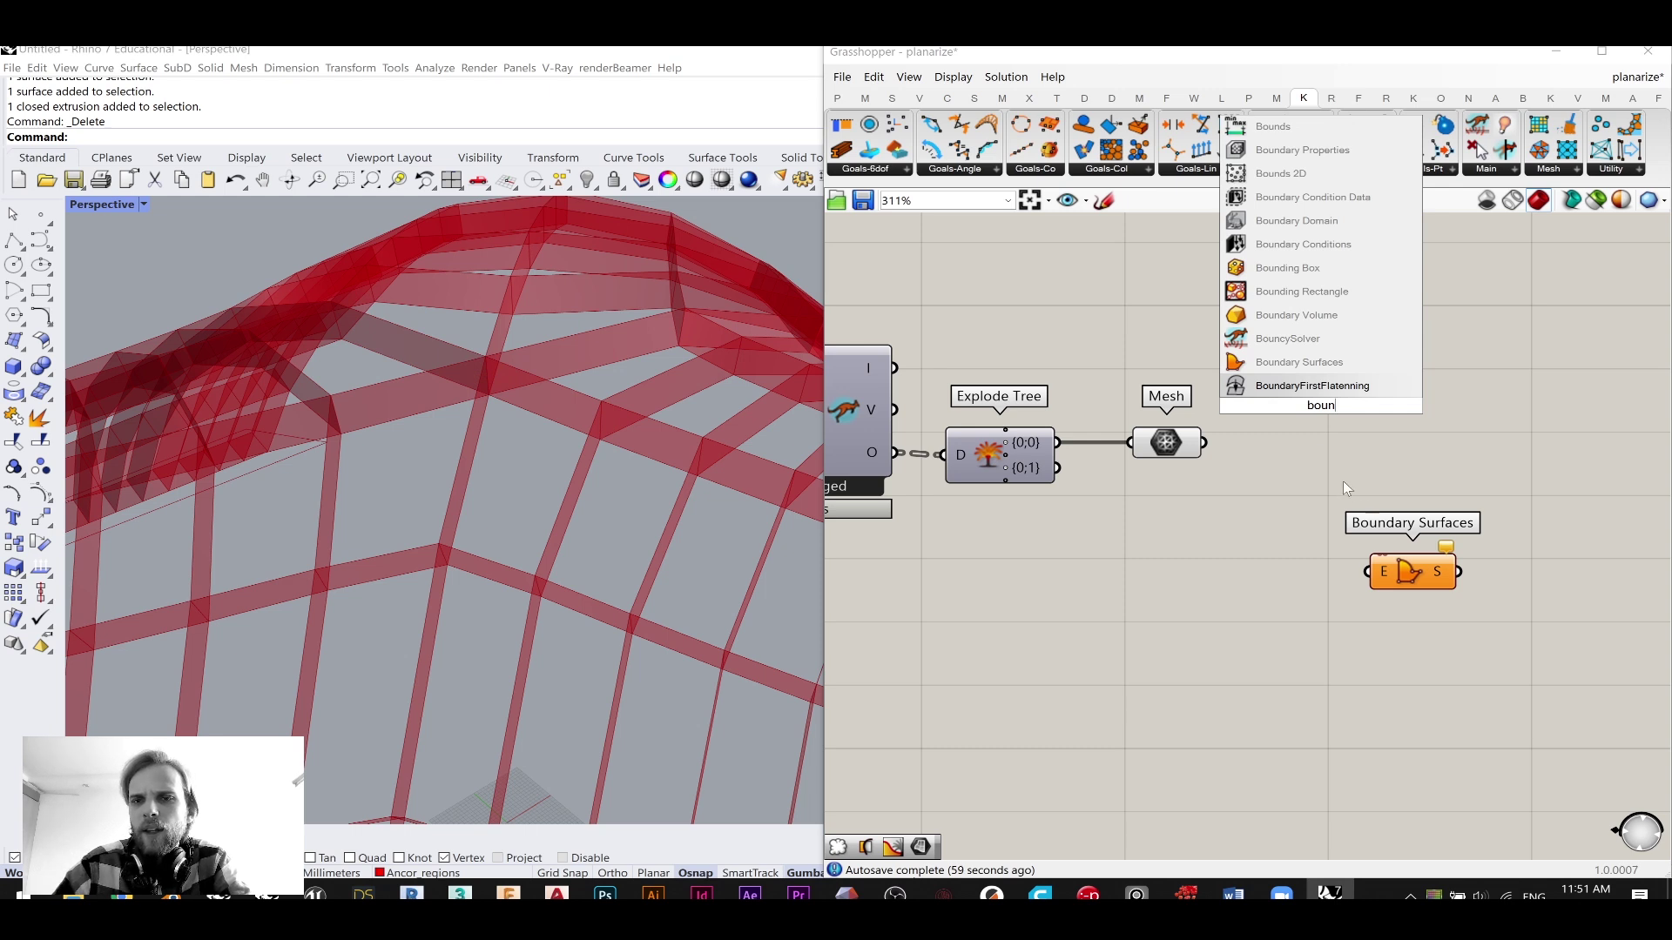
pyautogui.doubleClick(1346, 488)
pyautogui.write('pol')
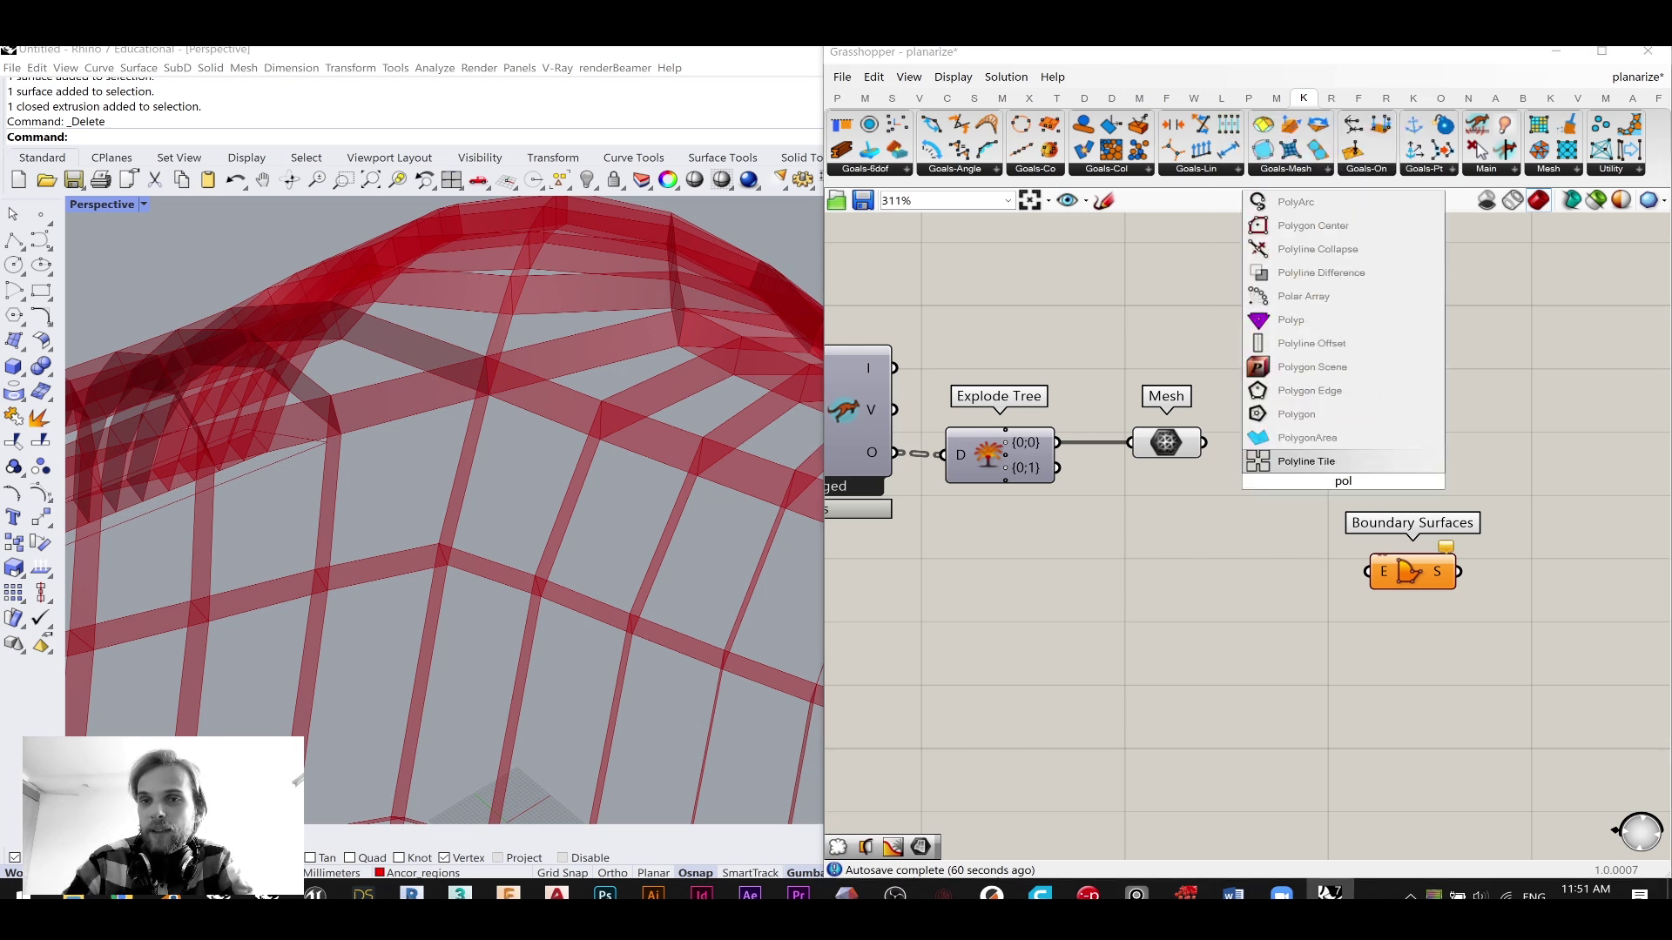
pyautogui.press('Escape')
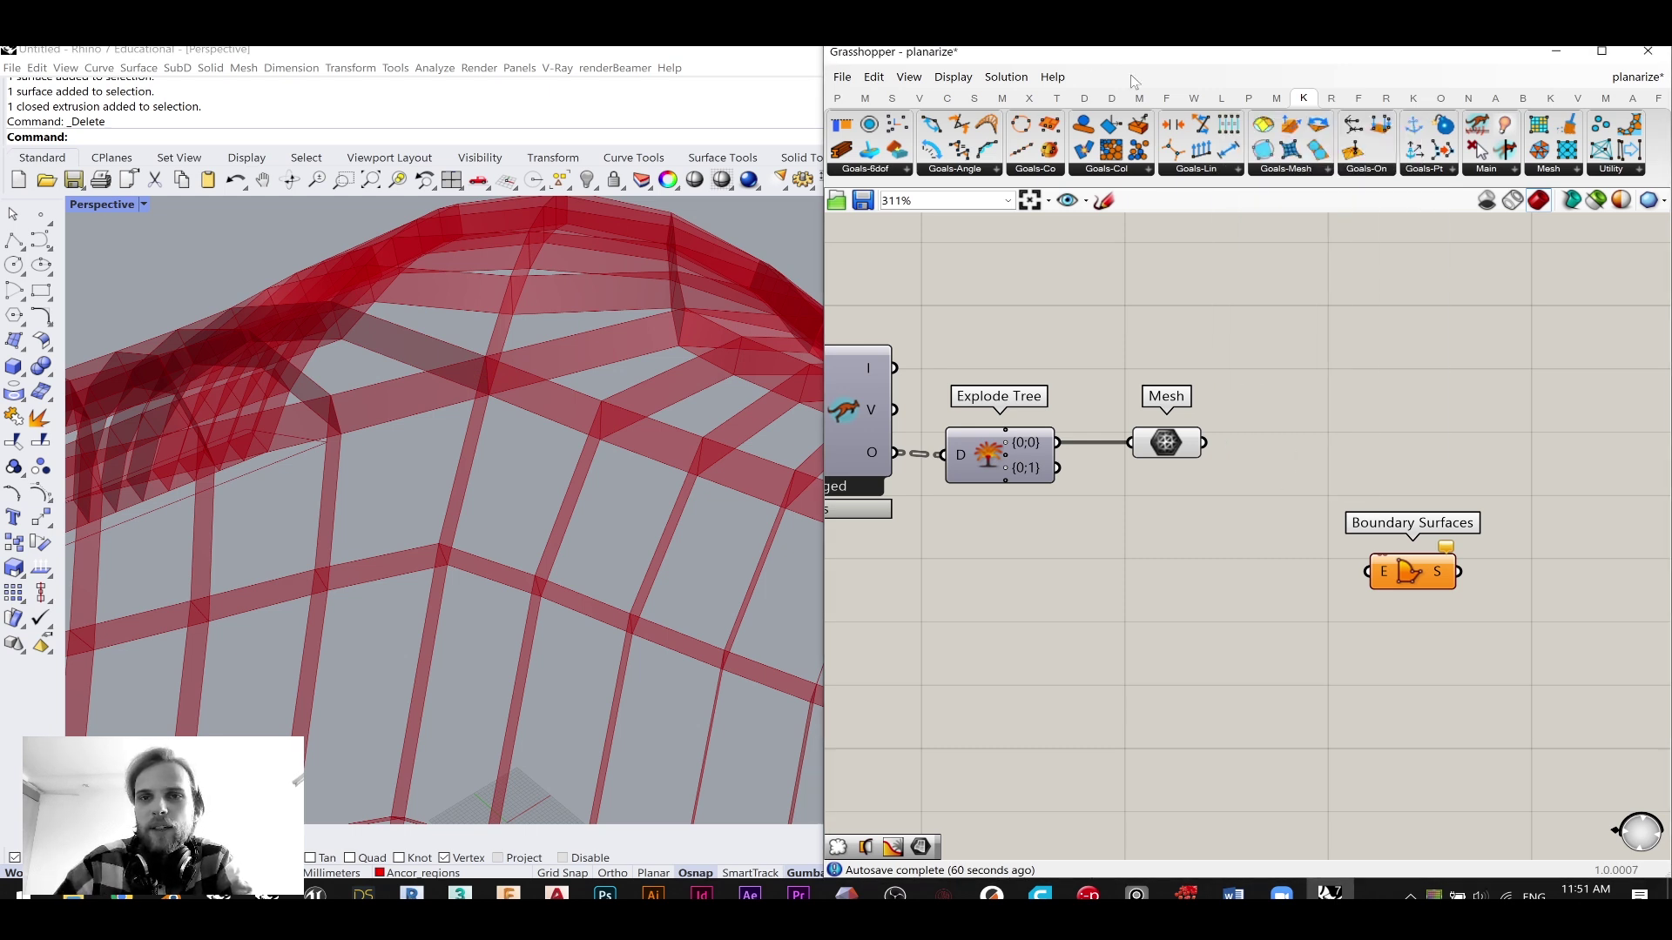
# - Add Weaverbird's Face Polylines, feed it the output Mesh, and connect its P output to Boundary Surfaces' E input
pyautogui.click(1195, 98)
pyautogui.click(1056, 171)
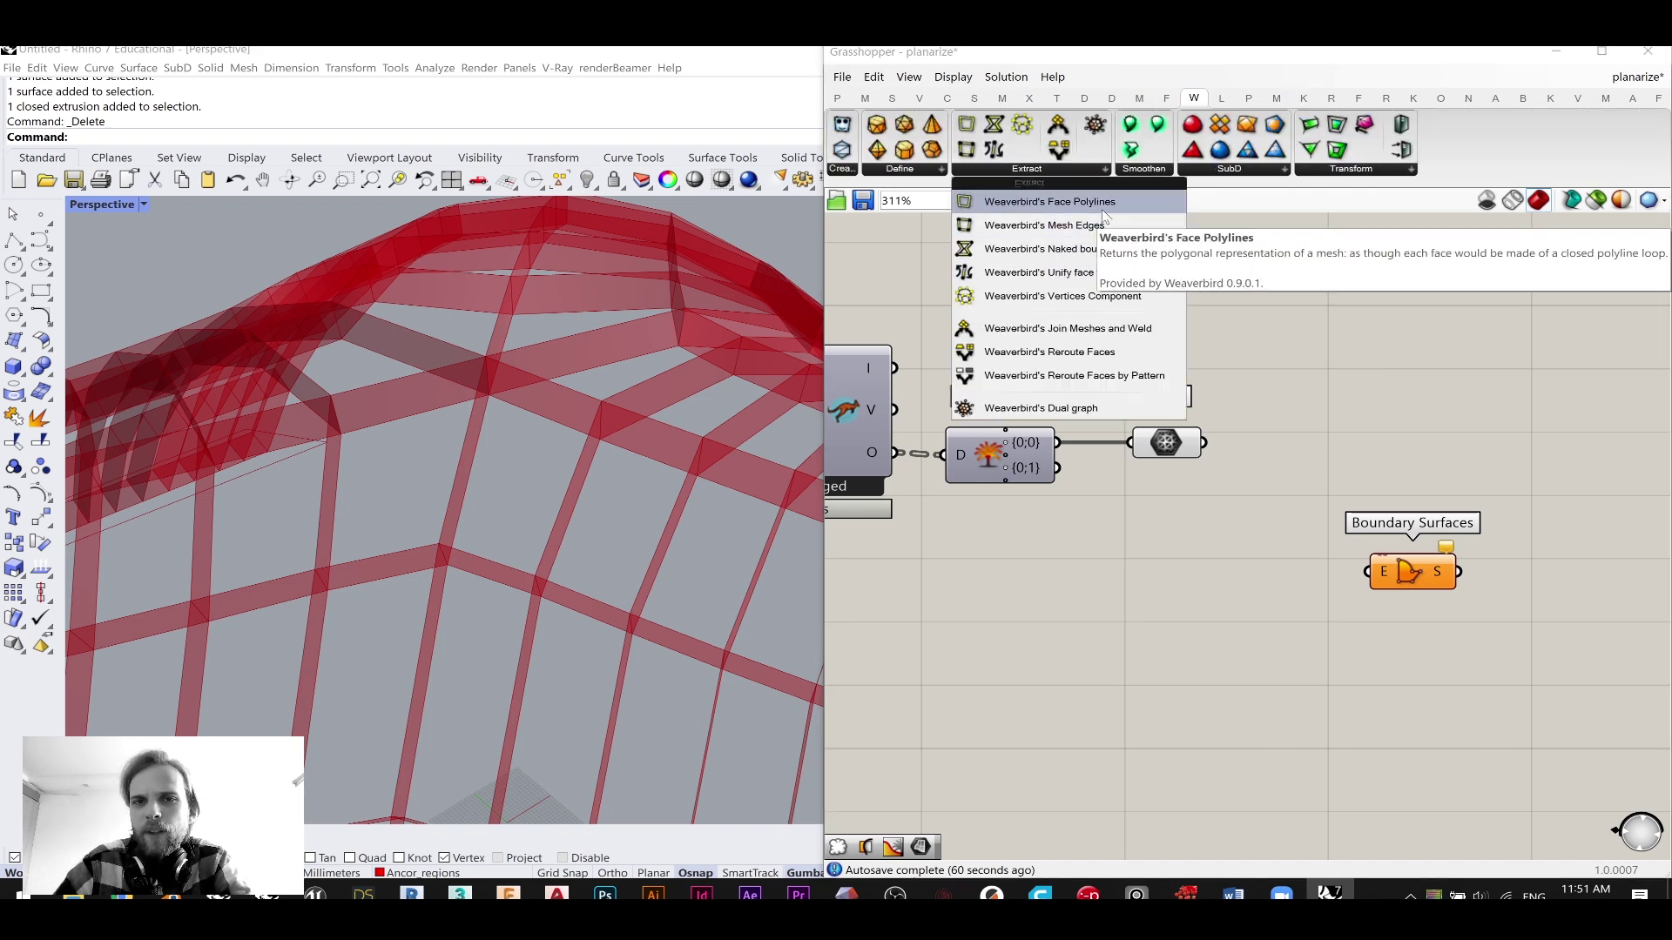
pyautogui.moveTo(1021, 202); pyautogui.dragTo(1414, 344)
# - Turn off the preview of the output Mesh parameter and Weaverbird's Face Polylines
pyautogui.moveTo(1351, 488); pyautogui.dragTo(1141, 291)
pyautogui.middleClick(1141, 291)
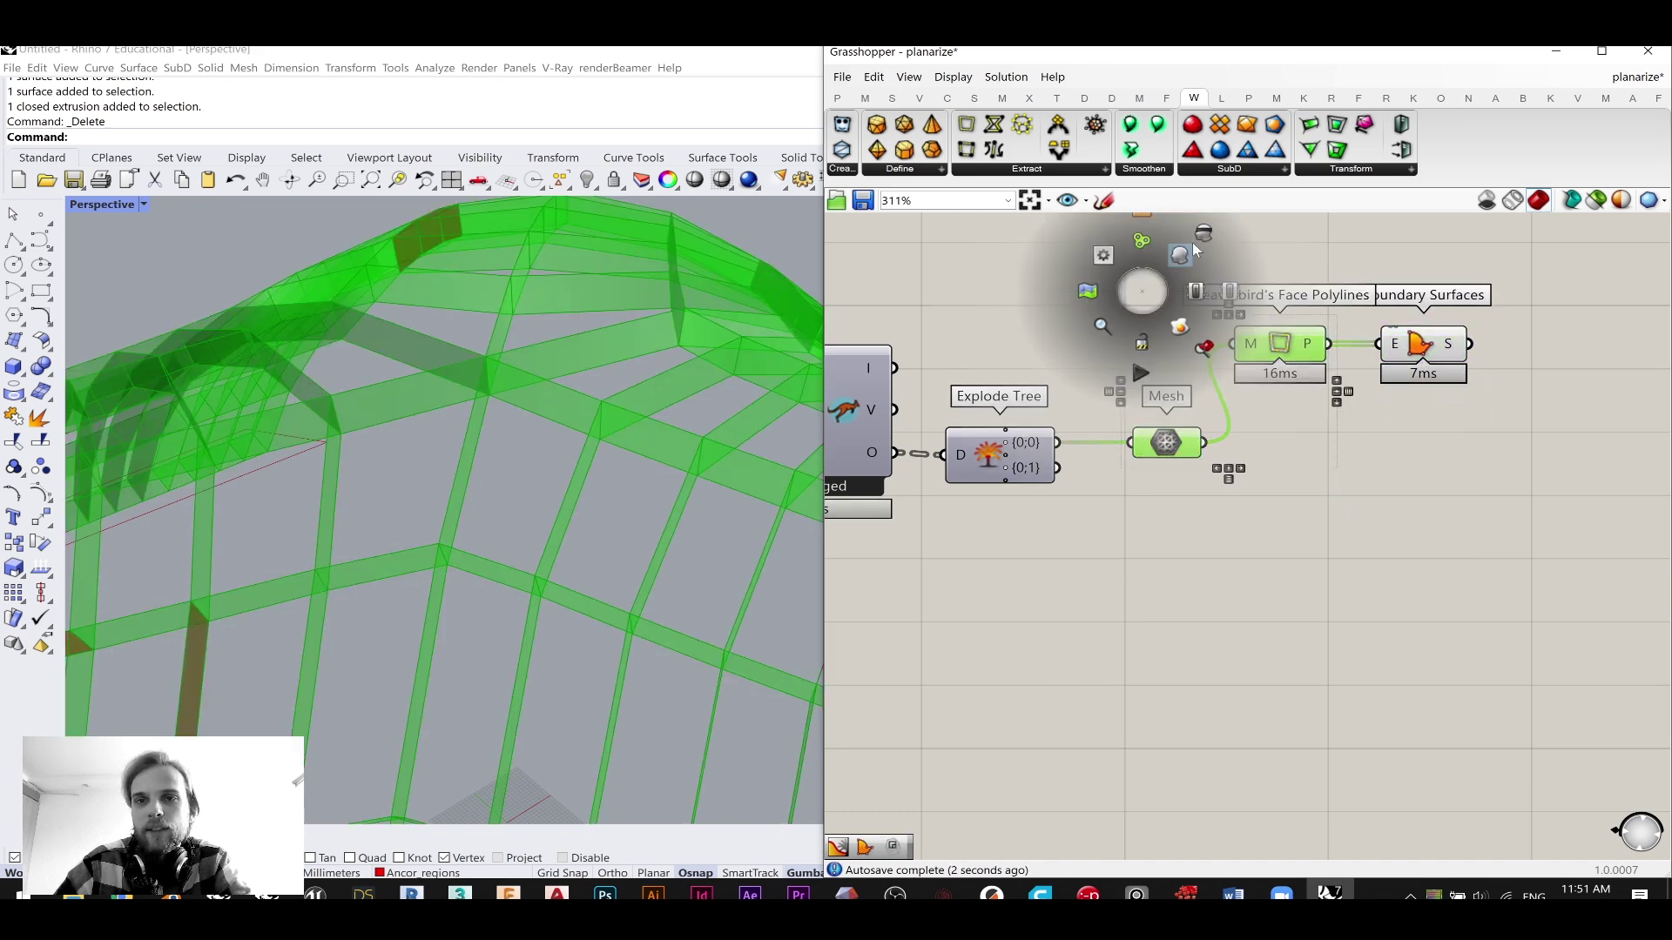
pyautogui.click(1189, 246)
pyautogui.click(1287, 260)
# - Examine which mesh faces produce boundary surfaces and review the strength inputs of the planarization goals
pyautogui.scroll(-8, 522, 400)
pyautogui.moveTo(514, 441); pyautogui.dragTo(461, 440, button='right')
pyautogui.moveTo(1490, 410); pyautogui.dragTo(1580, 365, button='right')
pyautogui.scroll(-3, 1580, 366)
pyautogui.moveTo(1306, 392); pyautogui.dragTo(1507, 406, button='right')
pyautogui.scroll(2, 951, 362)
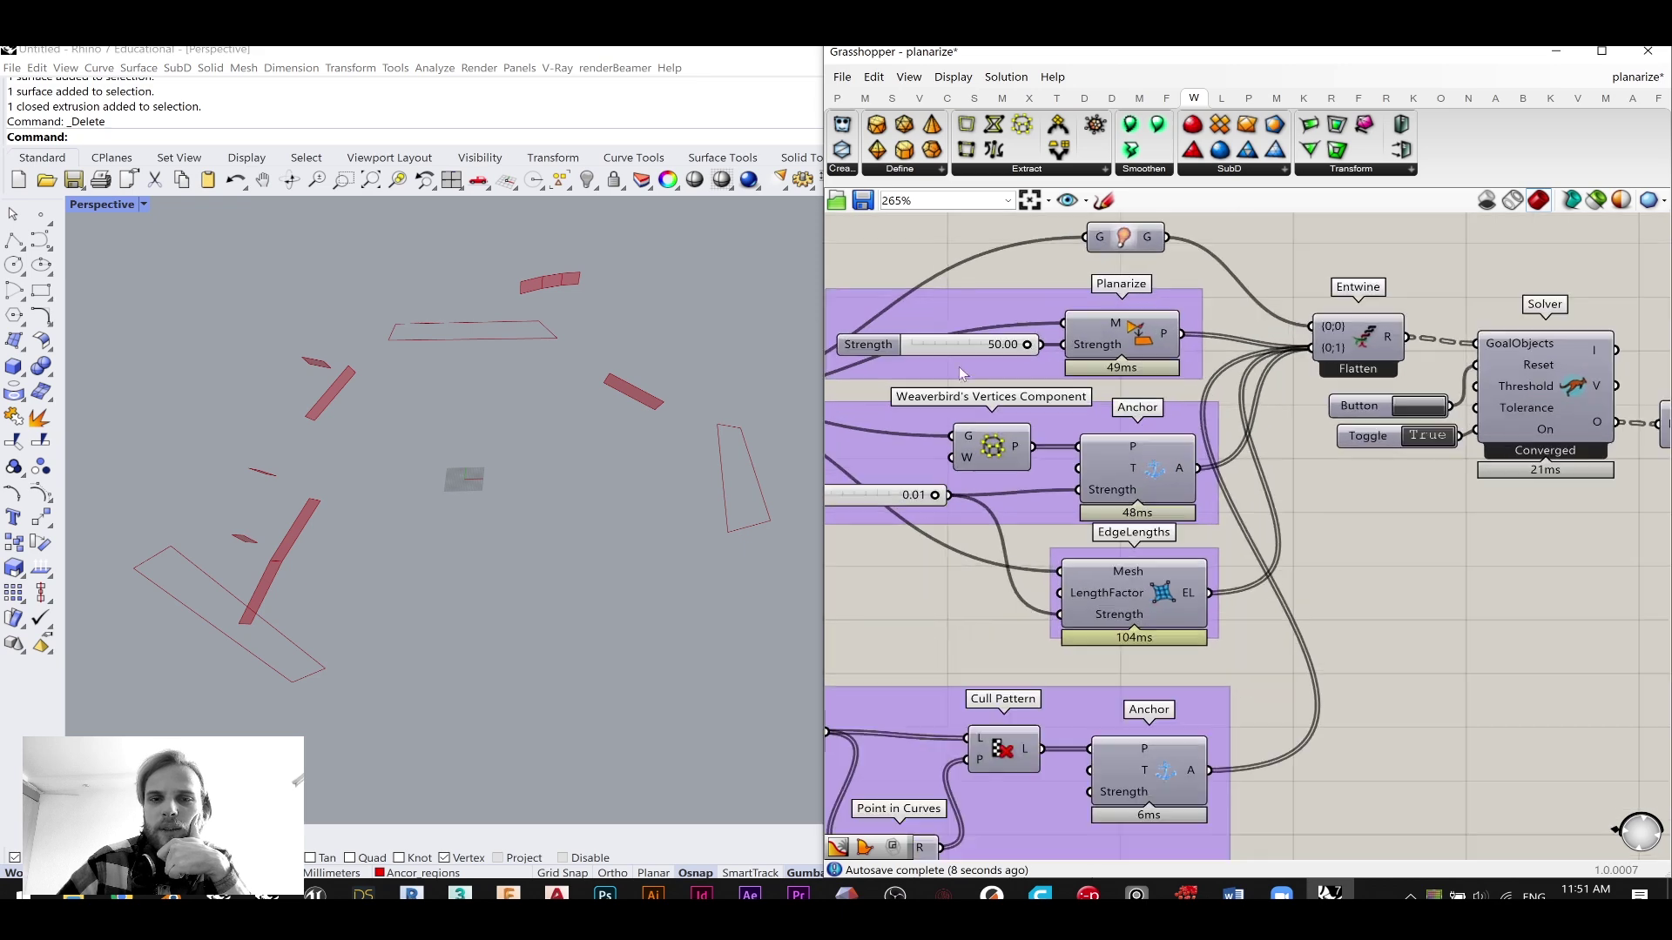
pyautogui.scroll(1, 1426, 445)
pyautogui.click(1345, 392)
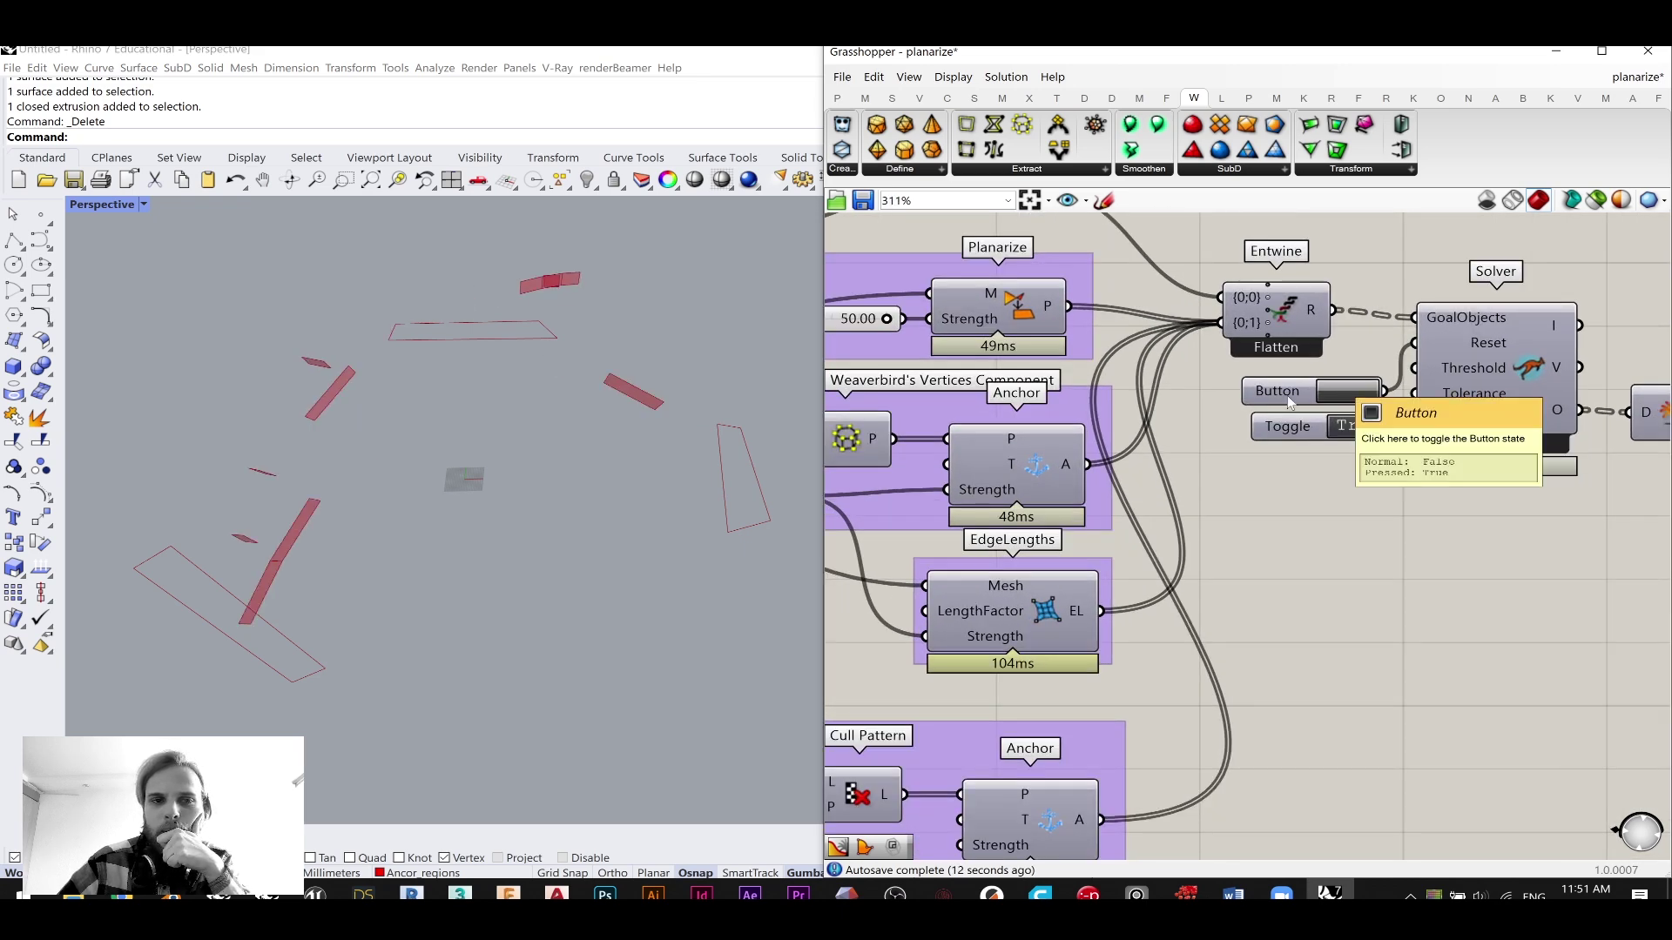
pyautogui.moveTo(1277, 399); pyautogui.dragTo(1499, 363, button='right')
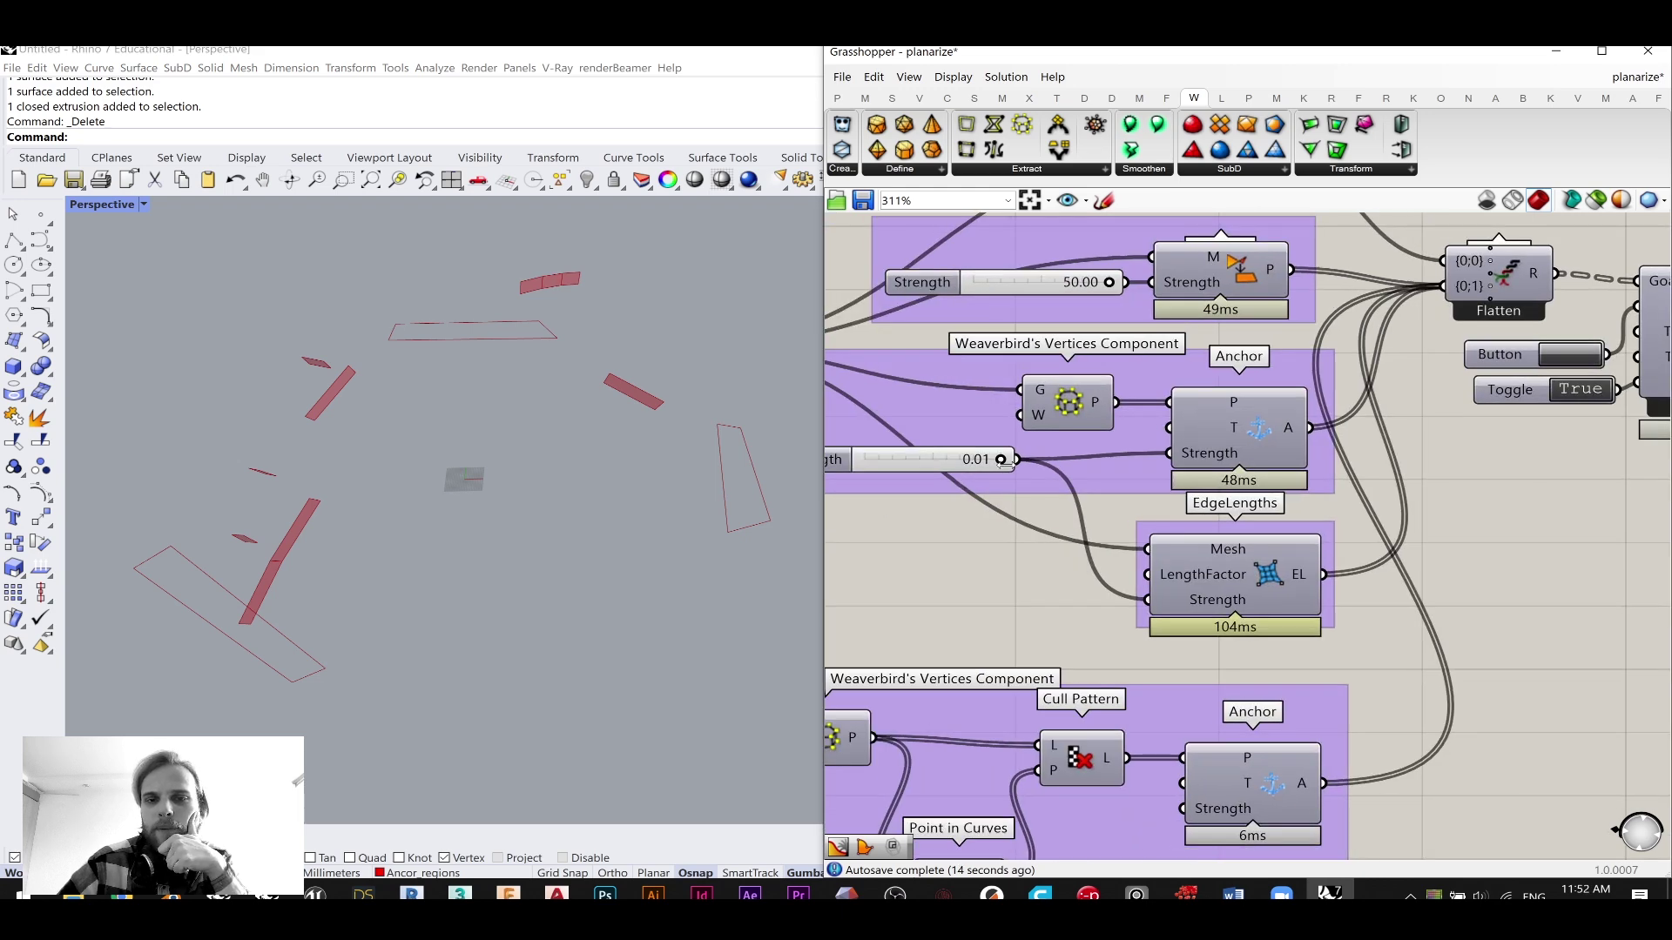
# - Lower the shared Anchor and EdgeLengths strength to 0.00, switch the solver's toggle to False and reset it
pyautogui.moveTo(947, 461); pyautogui.dragTo(865, 459)
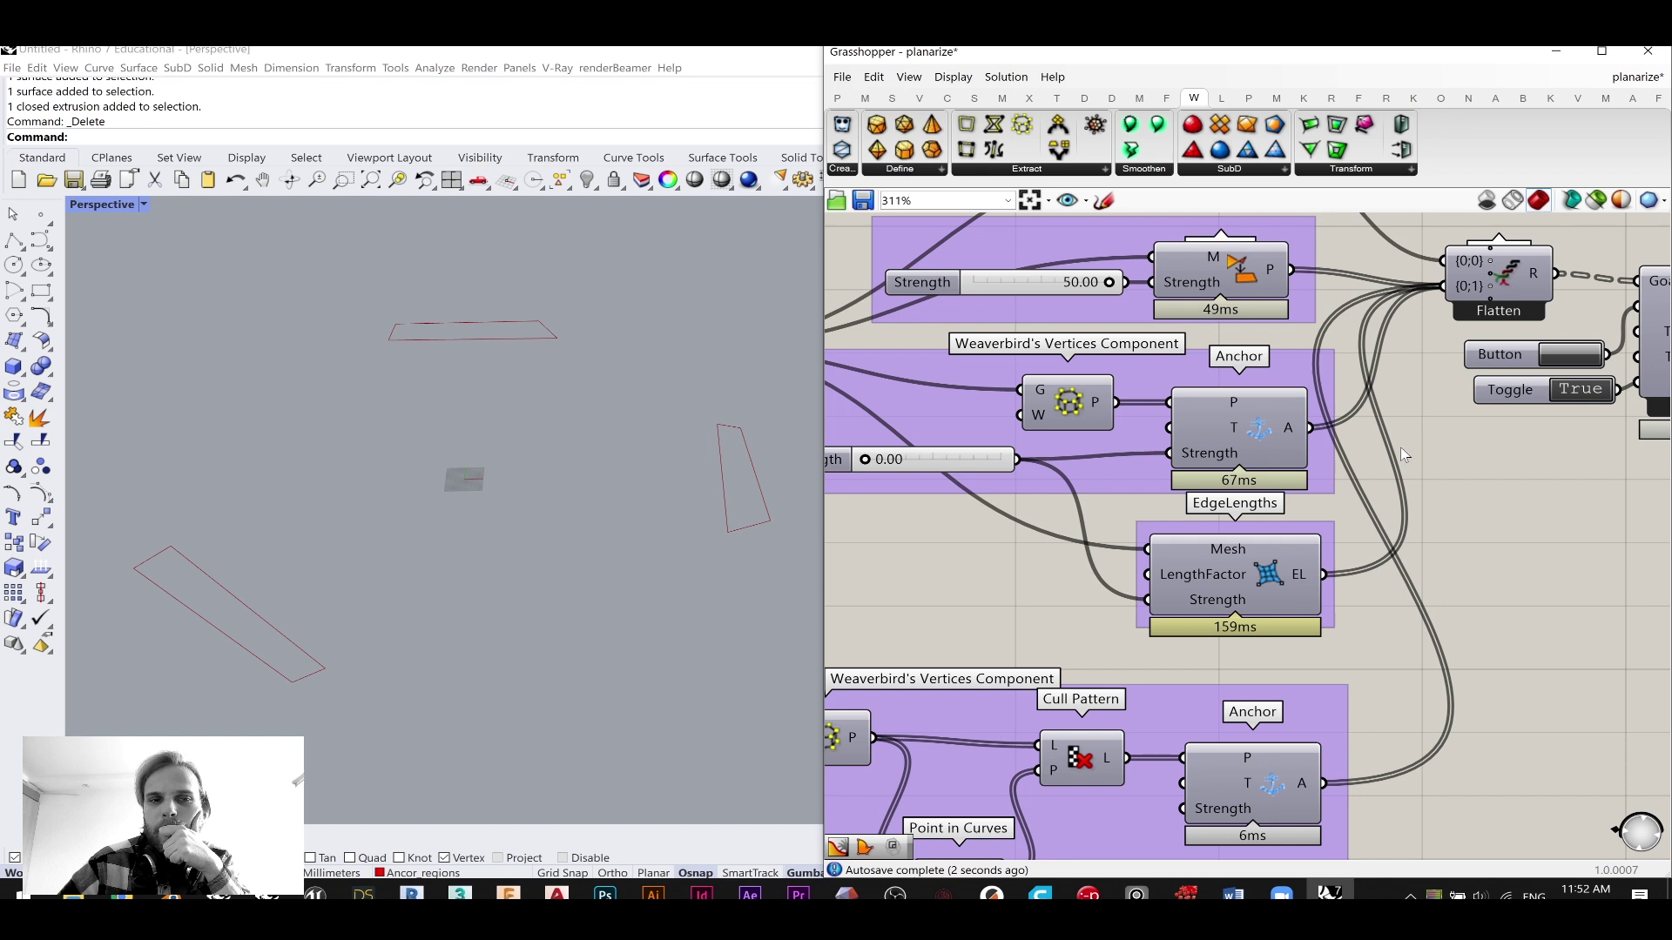
pyautogui.click(1572, 356)
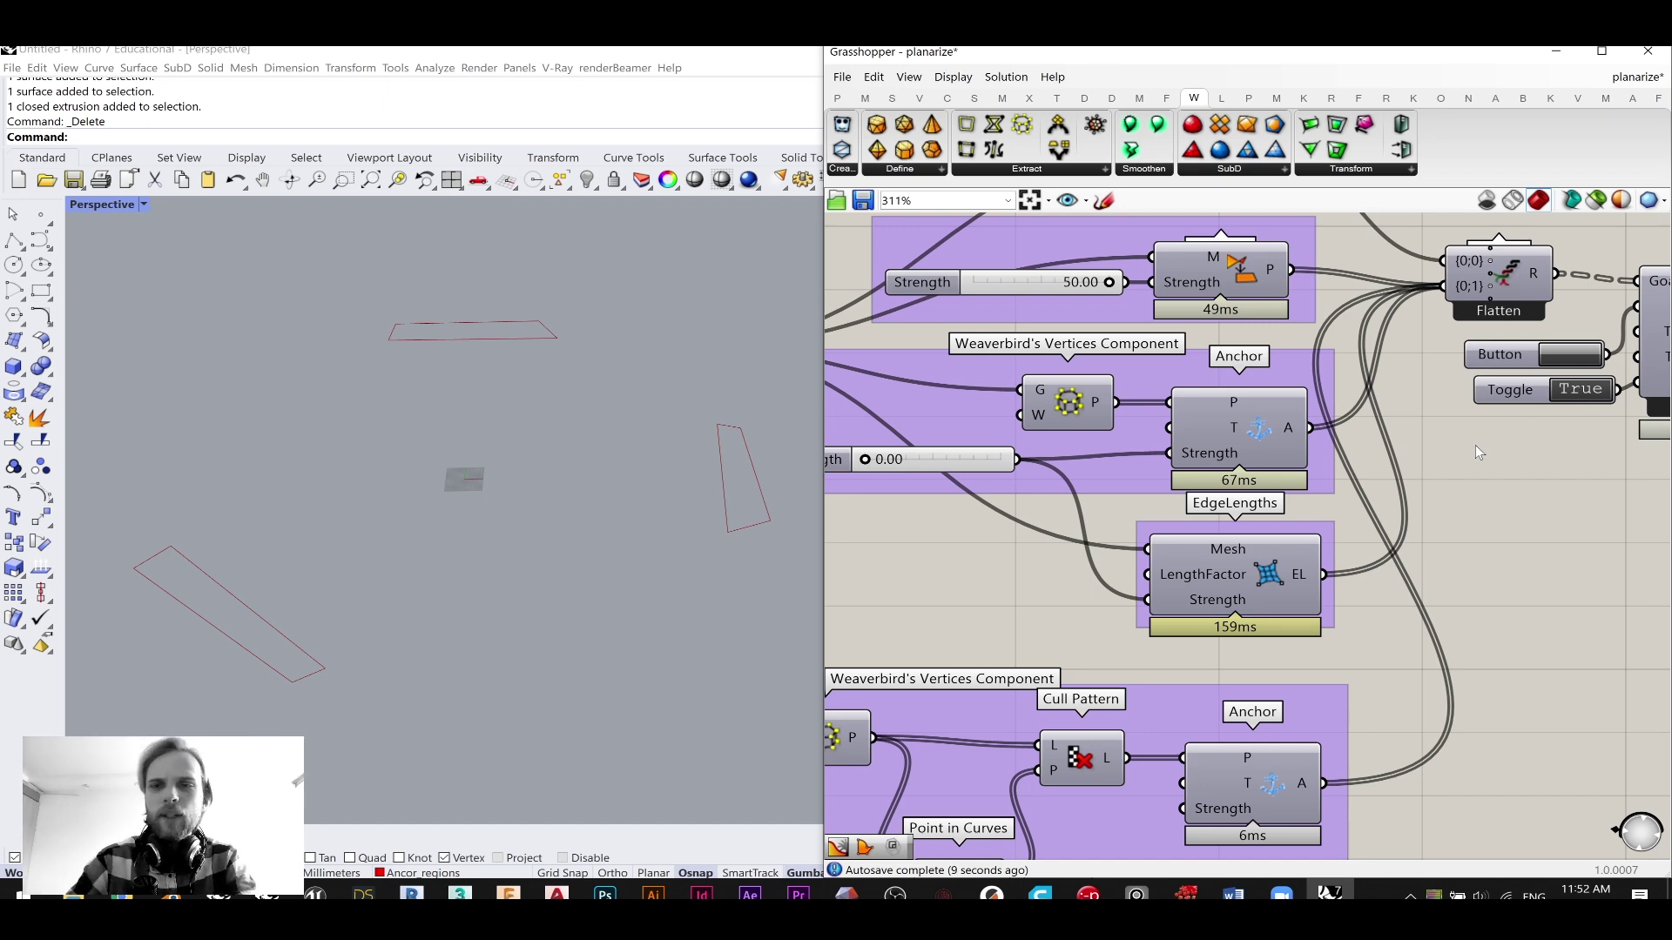
pyautogui.moveTo(1573, 395); pyautogui.dragTo(1403, 429, button='right')
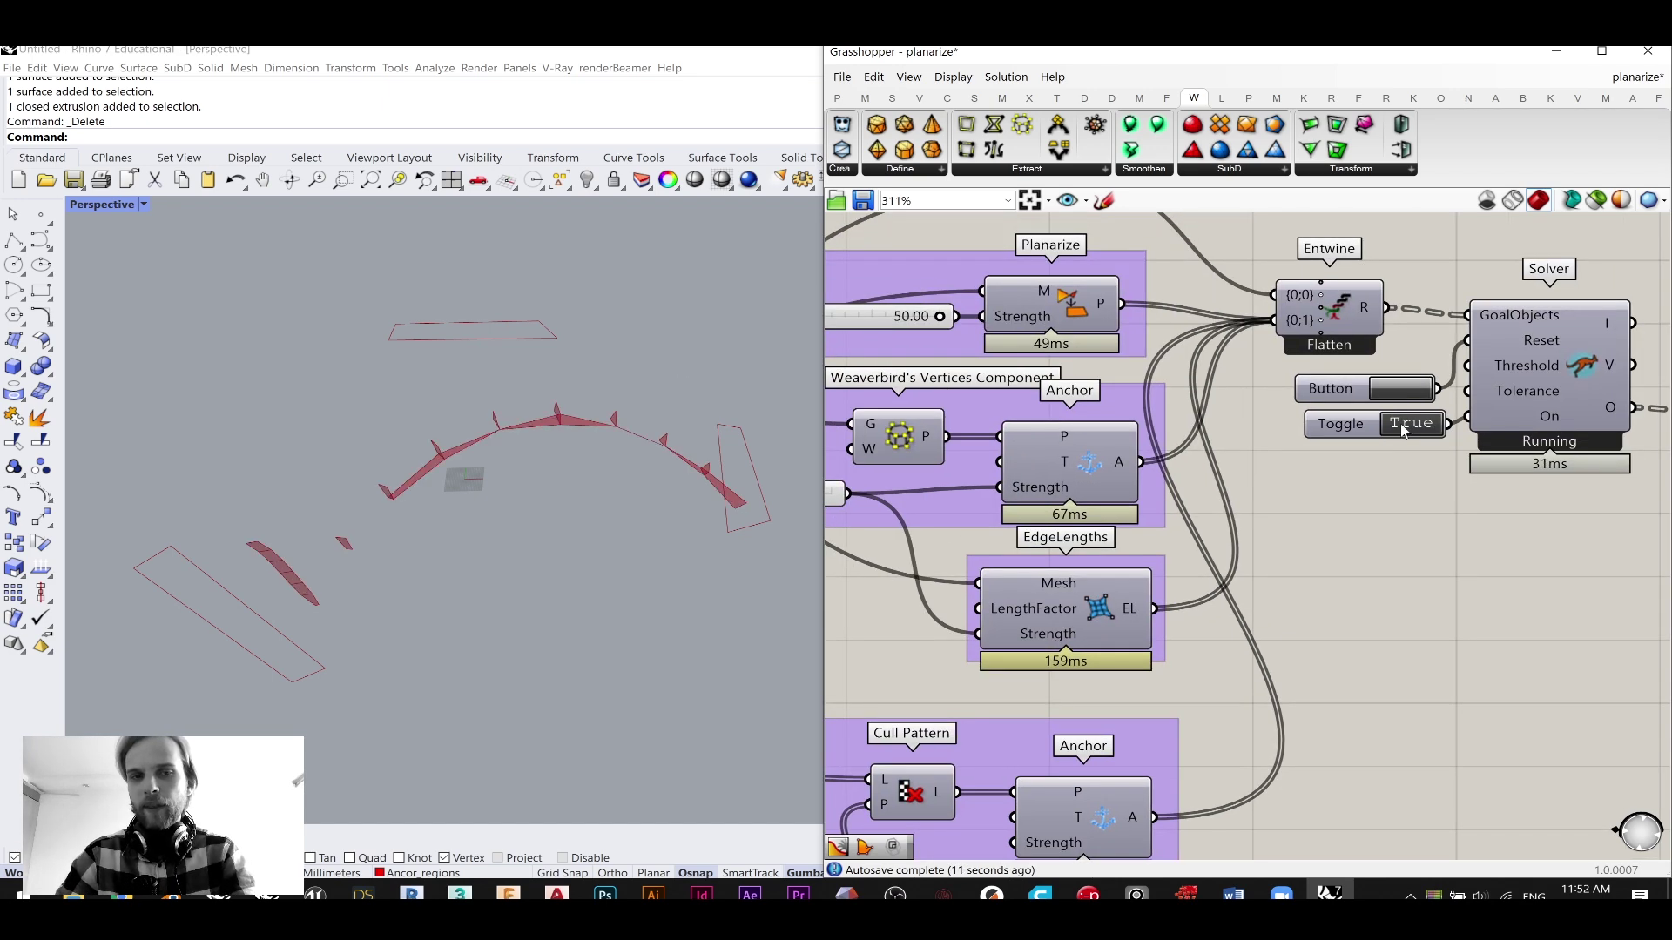
pyautogui.click(1404, 427)
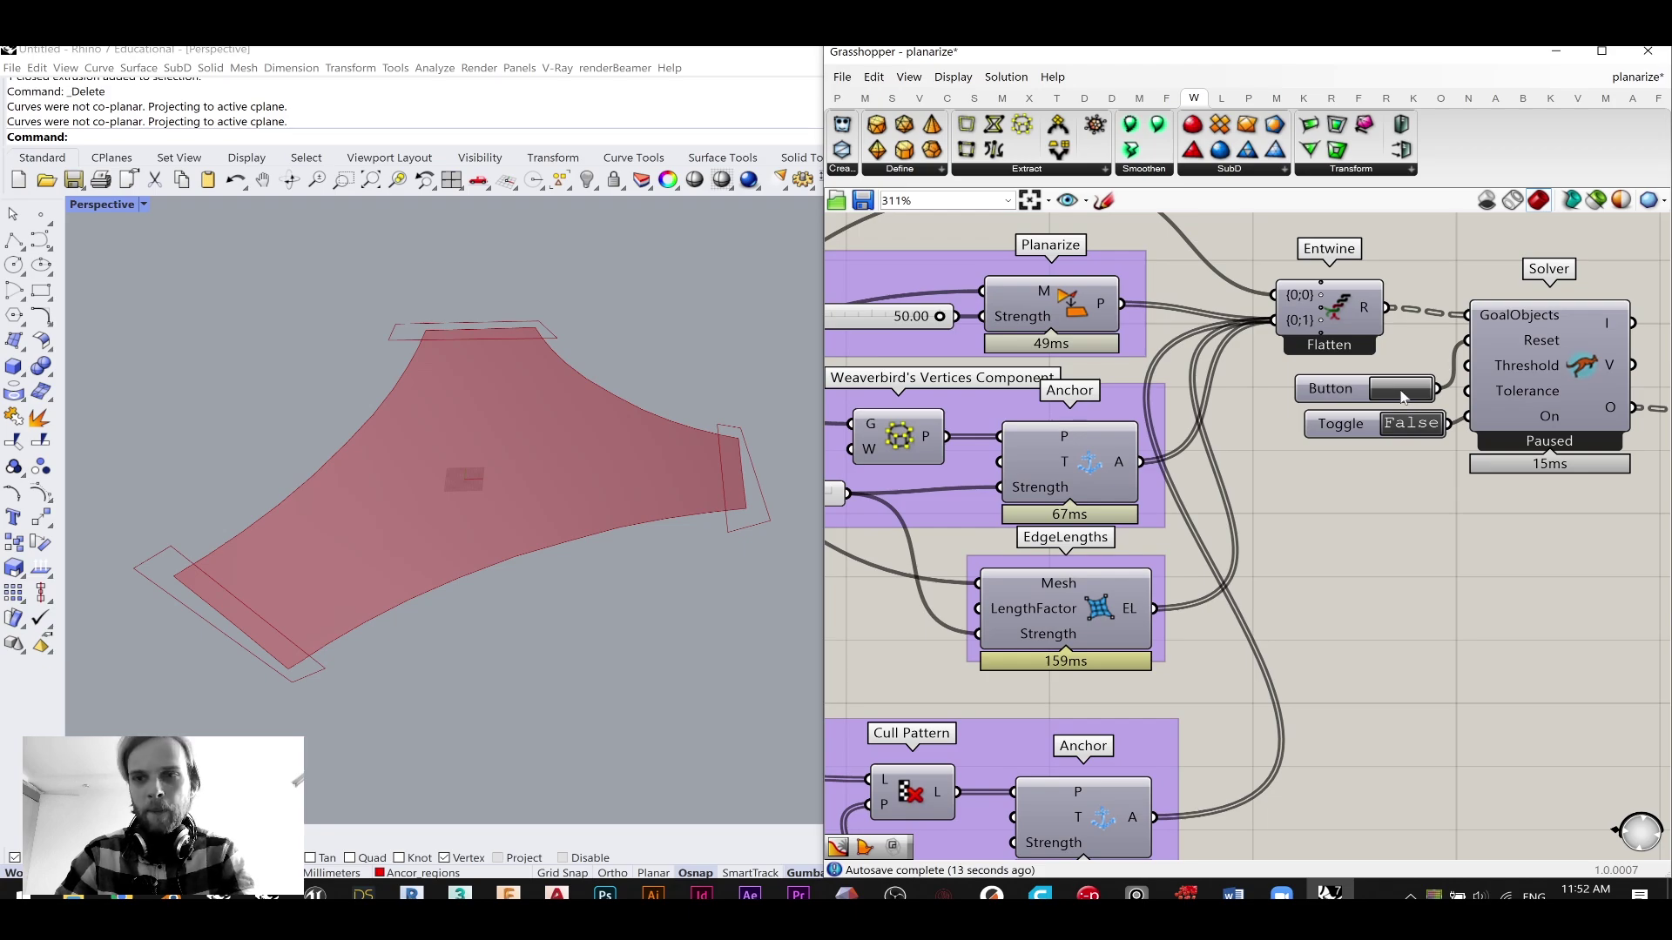
pyautogui.click(1404, 394)
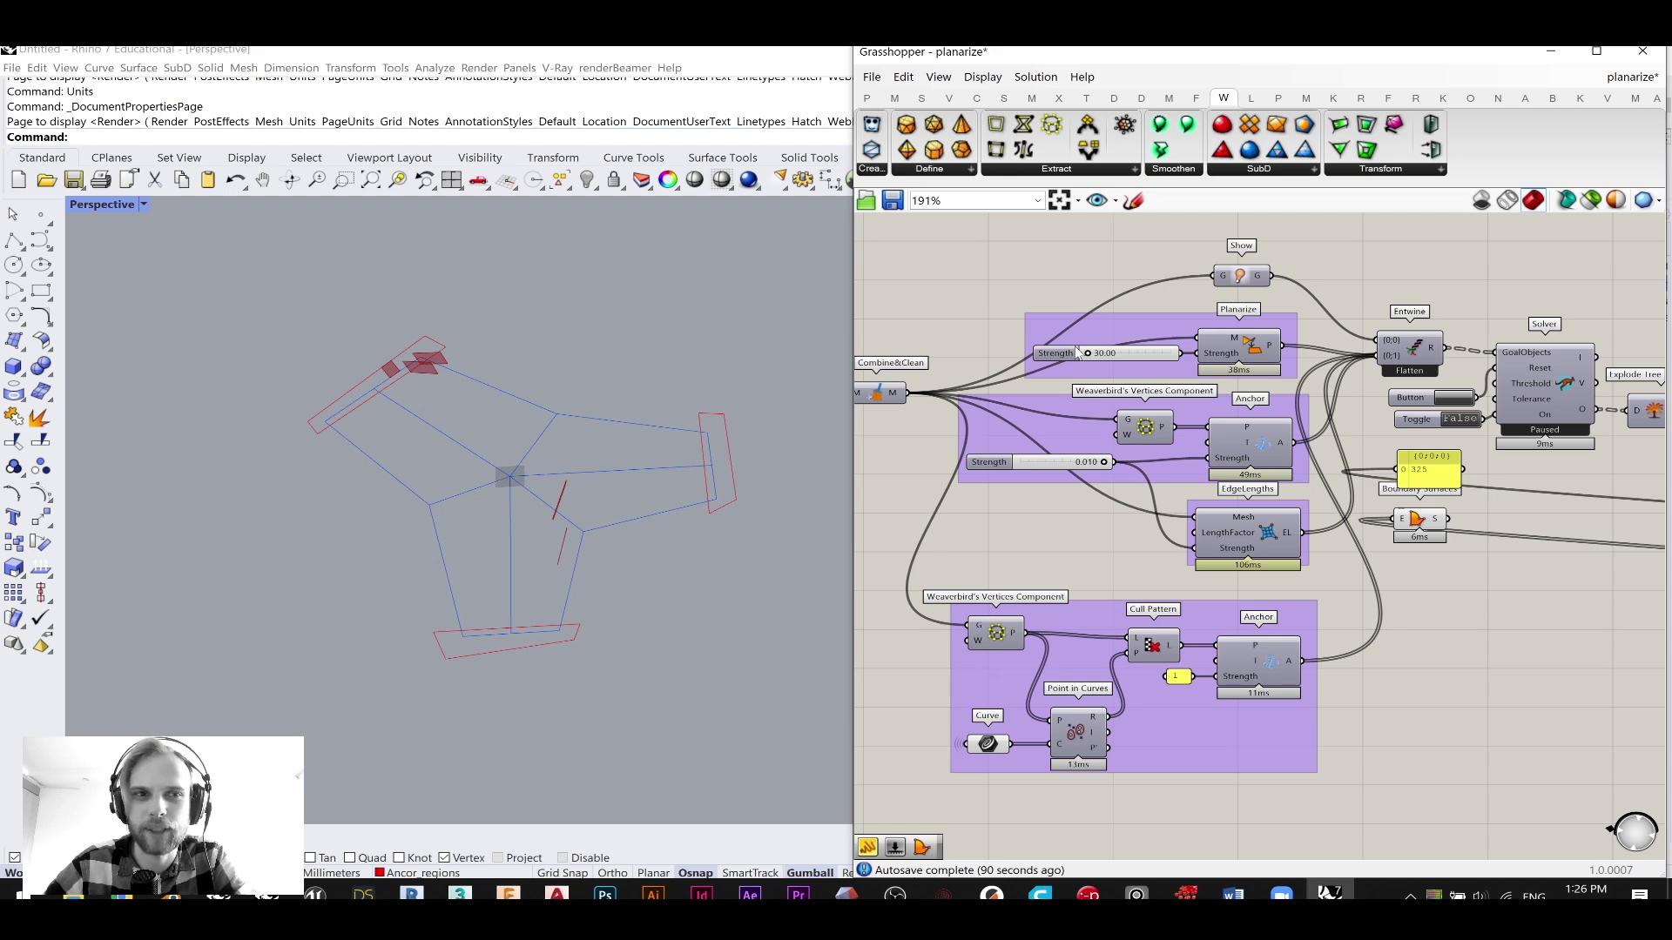
# - Reset the paused solver to the starting mesh
pyautogui.moveTo(1452, 479); pyautogui.dragTo(1356, 462, button='right')
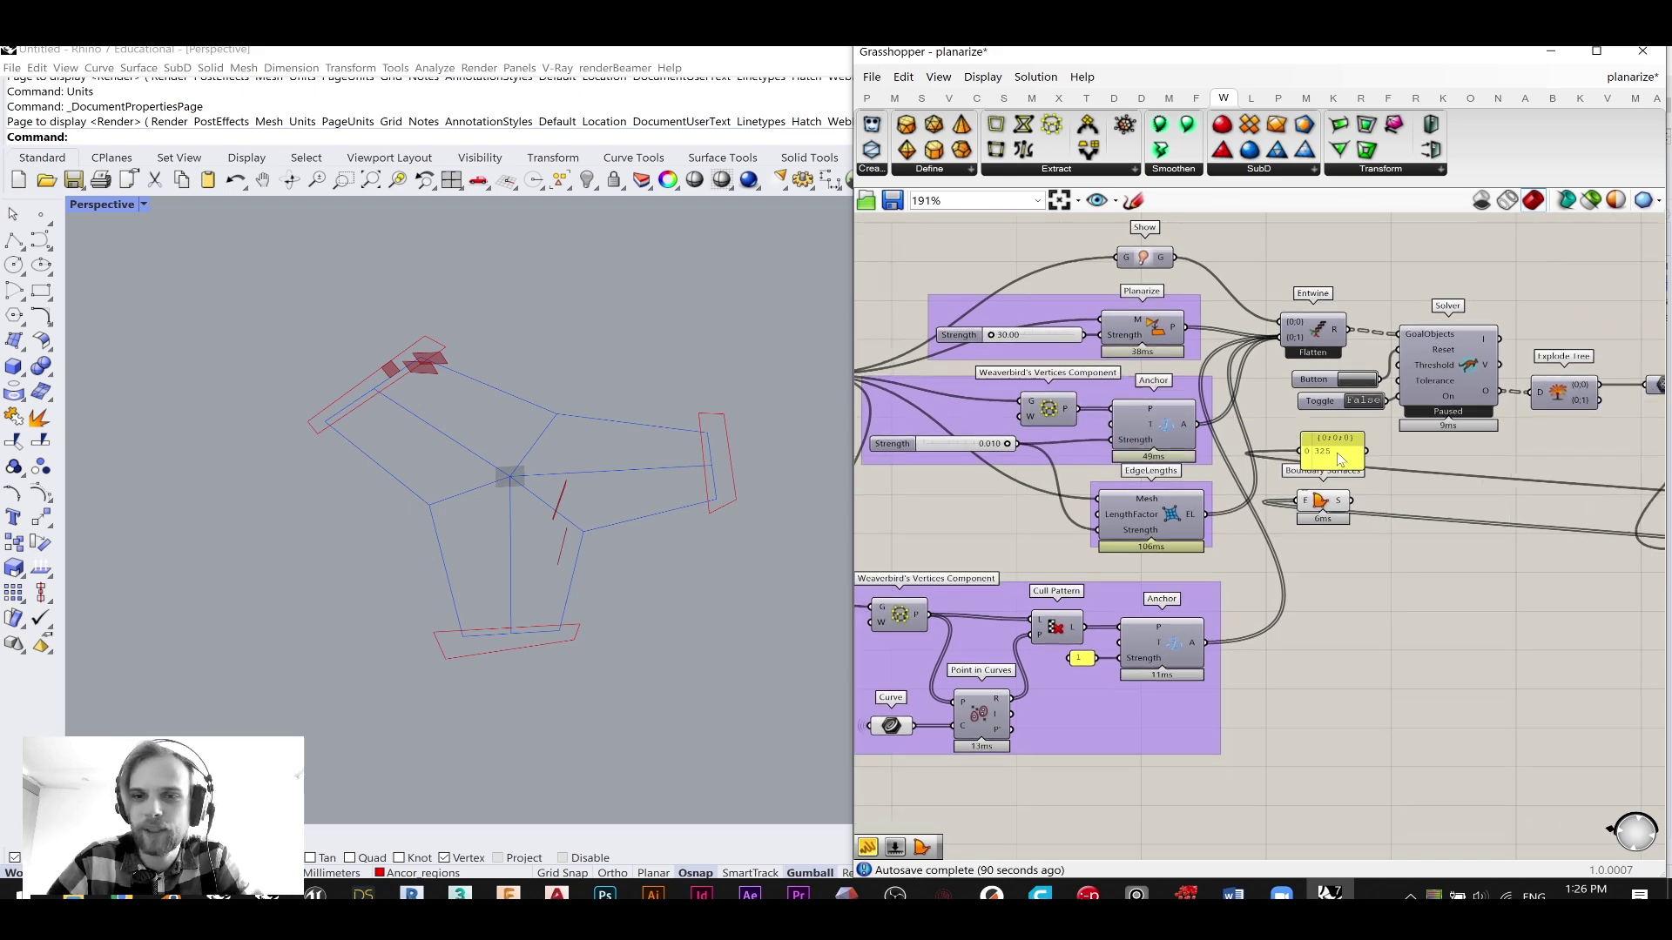
pyautogui.scroll(5, 1497, 403)
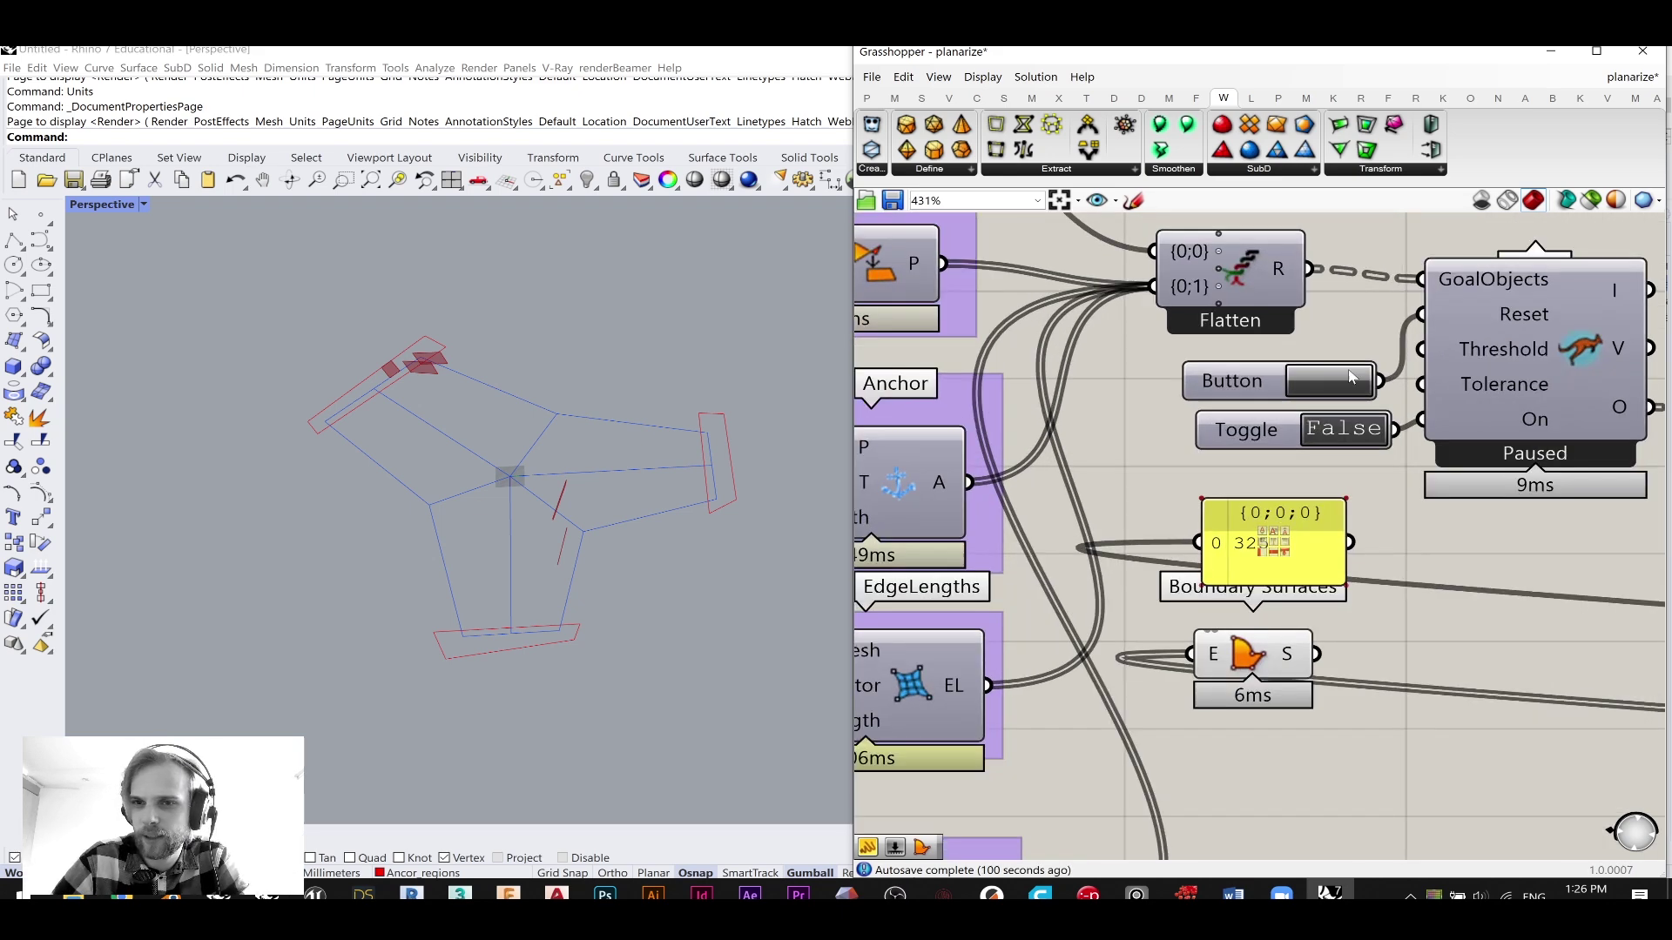
pyautogui.click(1197, 367)
# - Examine the planarity-counting chain of Face Polylines, Planar, Gate Not and Mass Addition that follows the output Mesh
pyautogui.scroll(-6, 1339, 552)
pyautogui.scroll(4, 1318, 448)
pyautogui.scroll(3, 1318, 552)
pyautogui.moveTo(1523, 671); pyautogui.dragTo(977, 392)
pyautogui.click(1205, 285)
pyautogui.scroll(-3, 1140, 431)
pyautogui.moveTo(1078, 461); pyautogui.dragTo(1353, 503, button='right')
pyautogui.scroll(-2, 1271, 499)
pyautogui.scroll(2, 944, 462)
pyautogui.scroll(-2, 1012, 444)
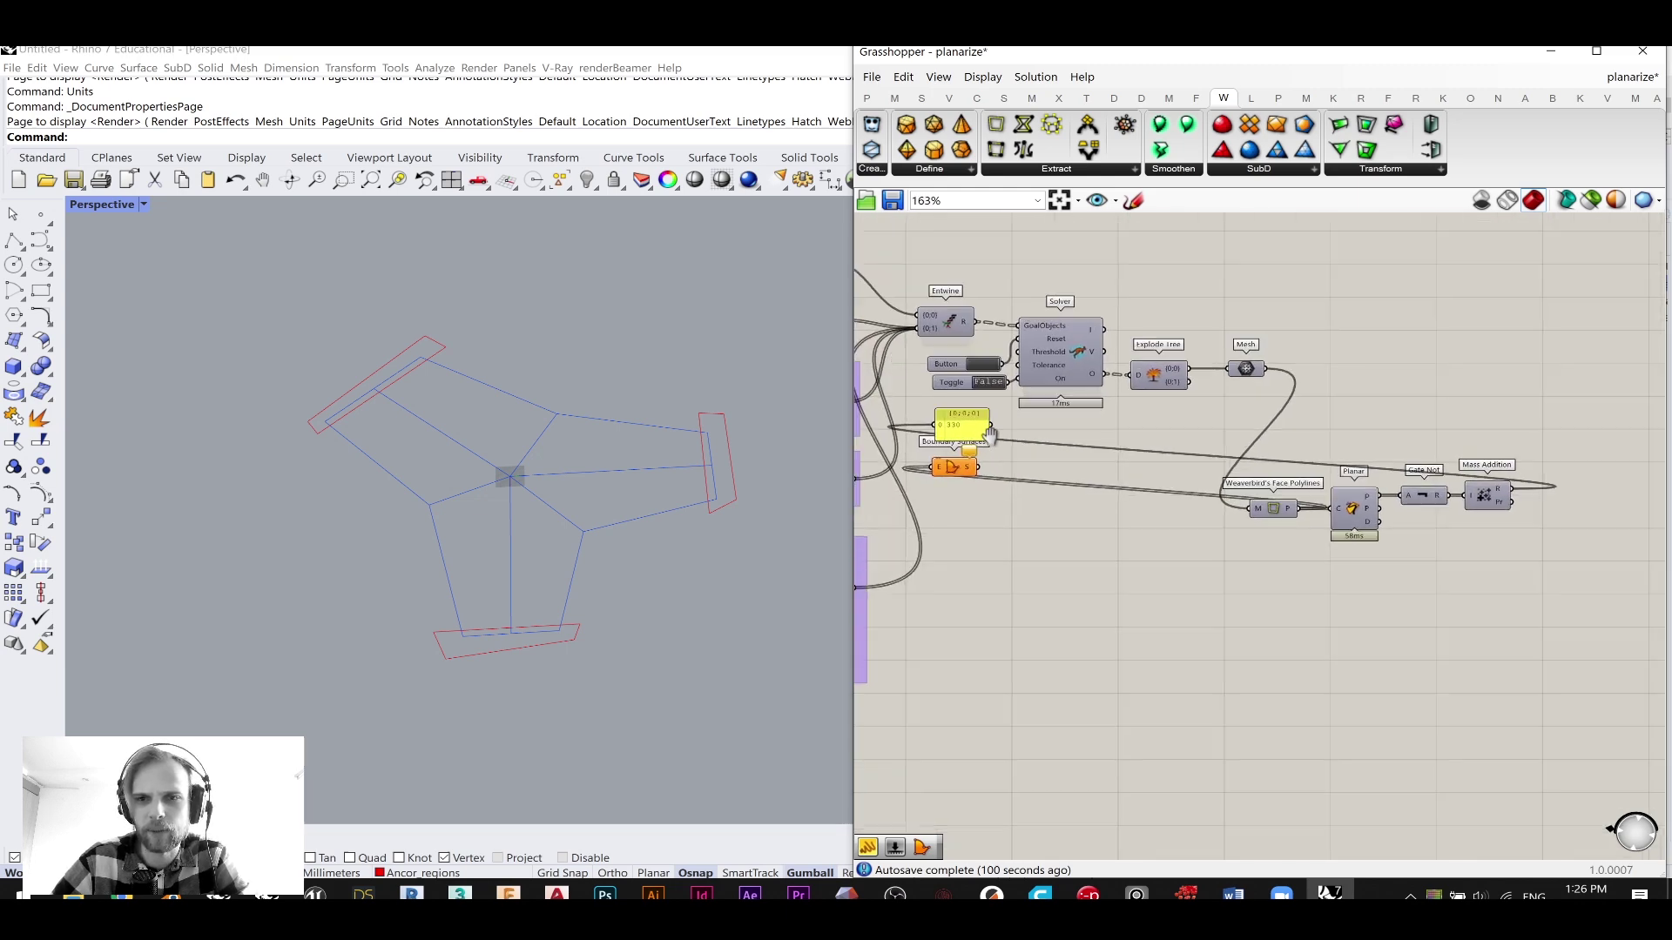
pyautogui.moveTo(1515, 580); pyautogui.dragTo(1146, 444)
pyautogui.moveTo(1334, 505); pyautogui.dragTo(1339, 494)
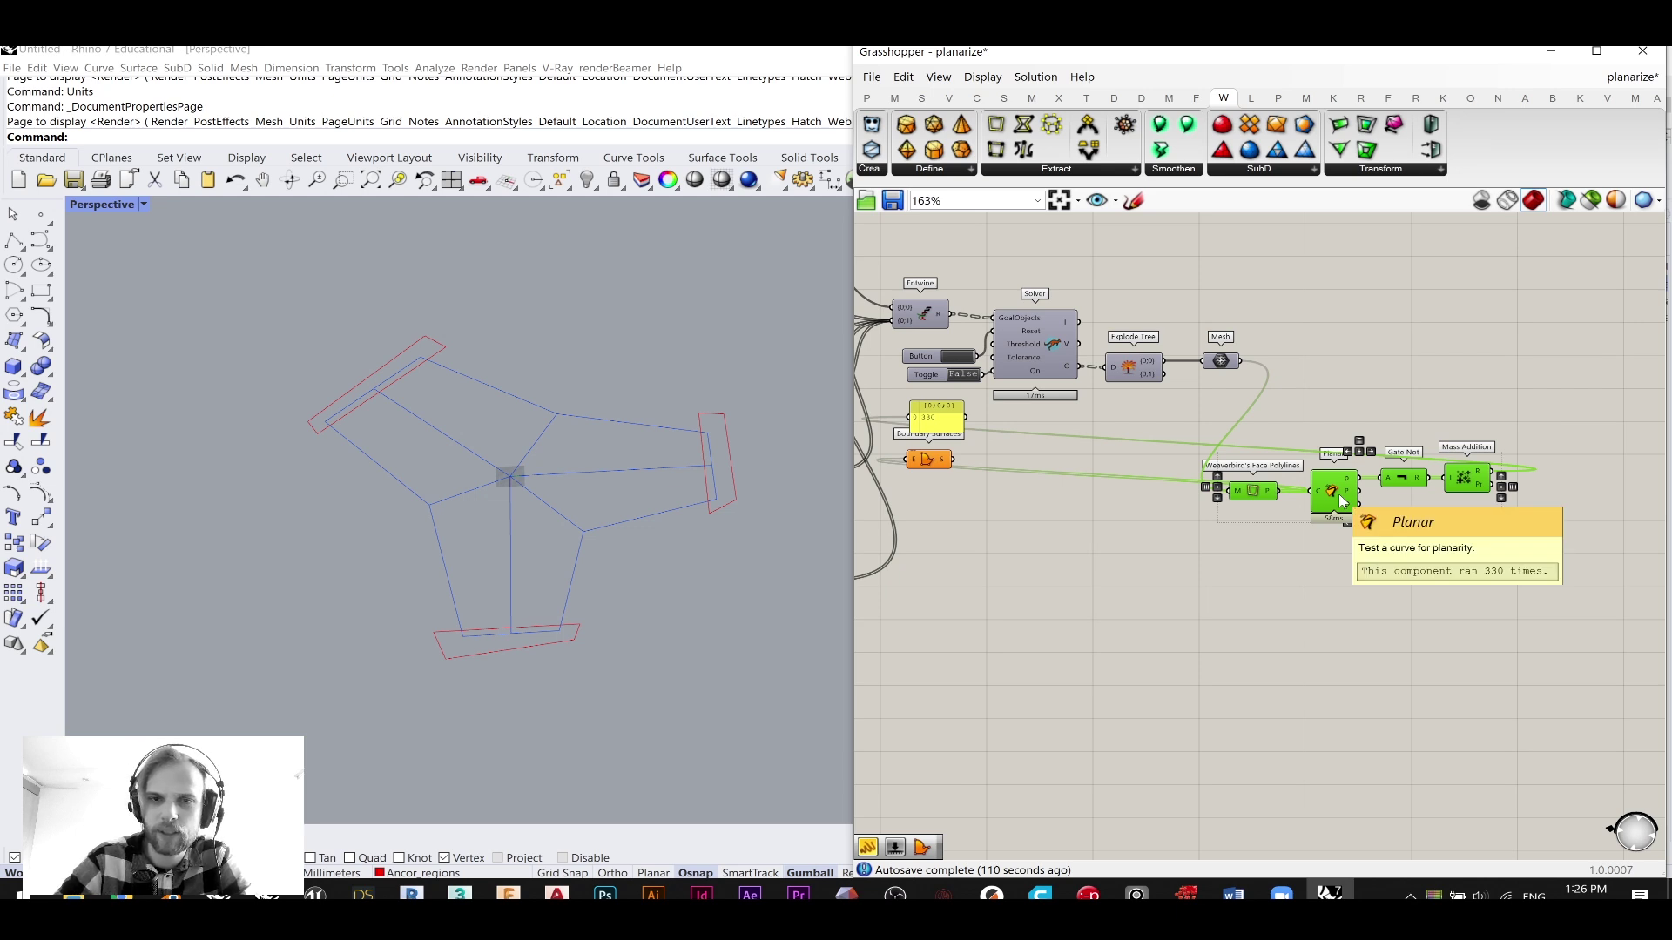
pyautogui.click(1173, 541)
pyautogui.scroll(2, 1242, 493)
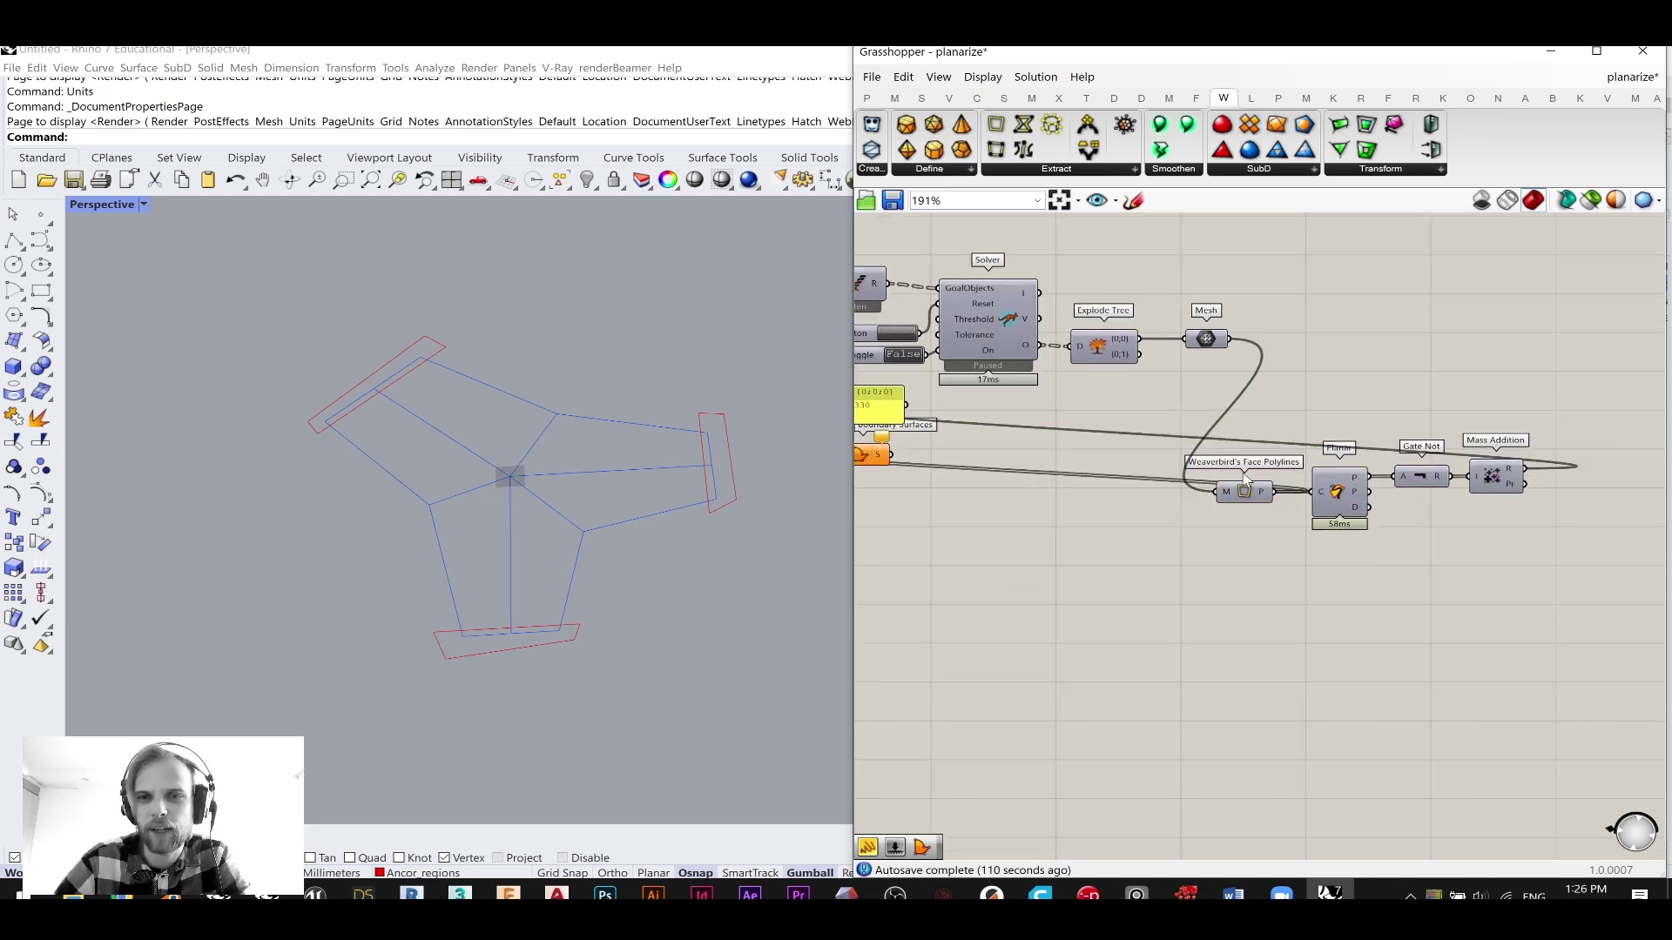
# - Move the Boundary Surfaces component beneath Weaverbird's Face Polylines and Planar
pyautogui.scroll(3, 1175, 503)
pyautogui.moveTo(1085, 483); pyautogui.dragTo(1047, 464)
pyautogui.scroll(-2, 1053, 473)
pyautogui.moveTo(1152, 447); pyautogui.dragTo(1287, 436, button='right')
pyautogui.moveTo(1057, 383); pyautogui.dragTo(1469, 498)
# - Turn off the preview of the Boundary Surfaces component
pyautogui.scroll(3, 1328, 522)
pyautogui.scroll(1, 1321, 523)
pyautogui.middleClick(1321, 521)
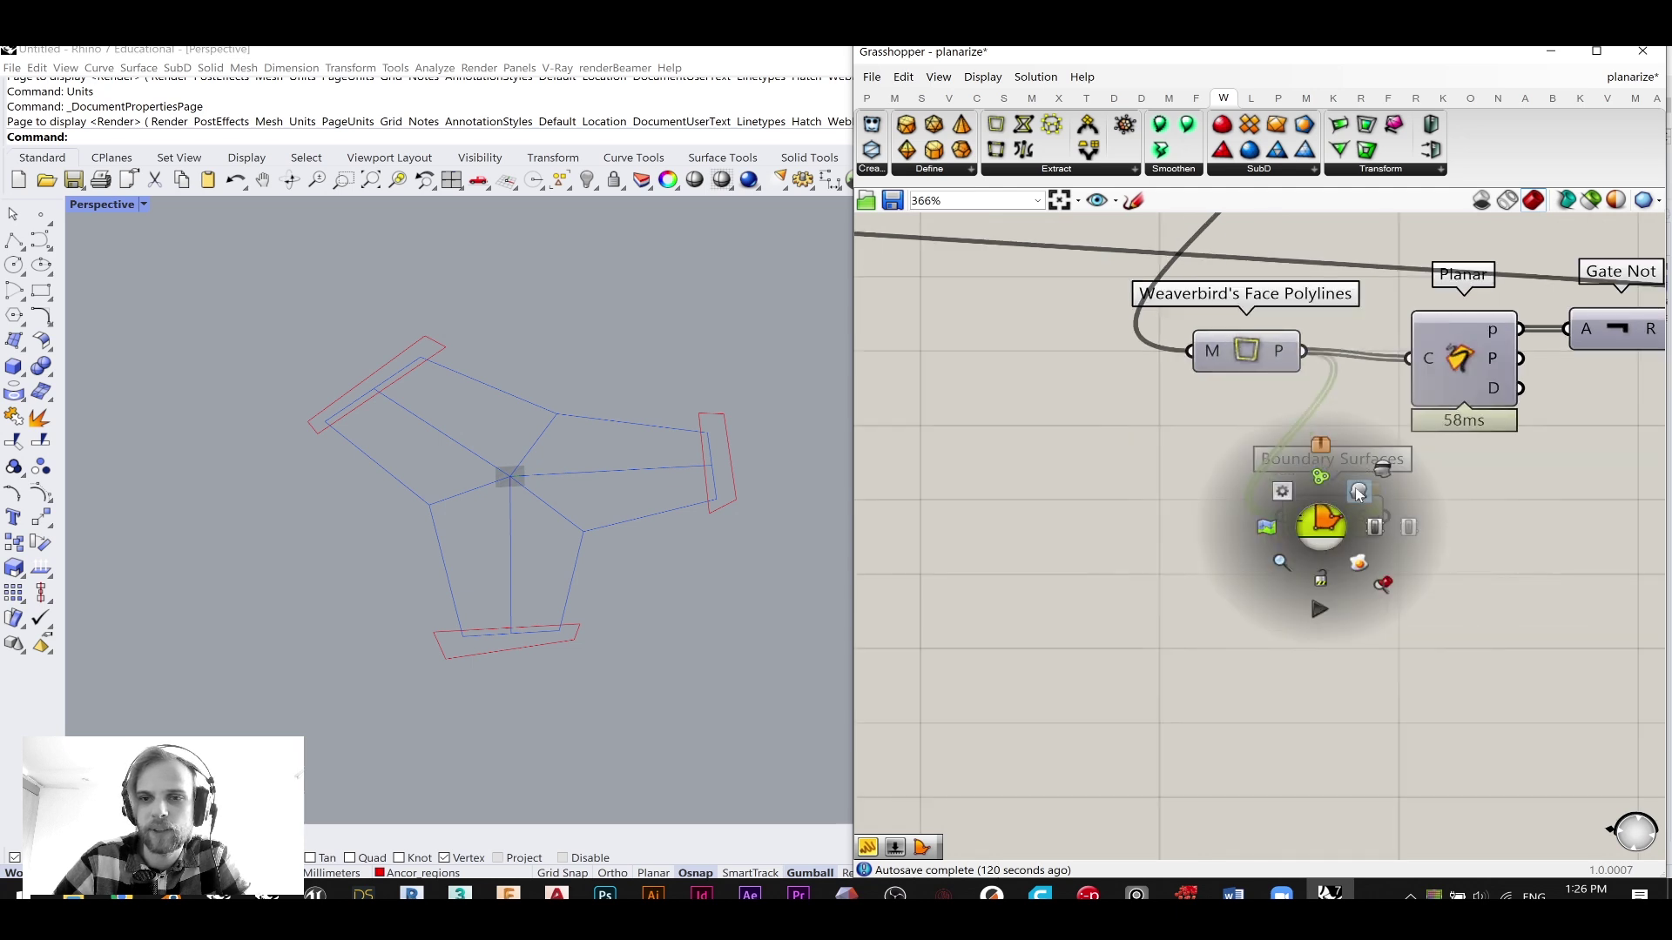
pyautogui.click(1456, 514)
pyautogui.click(1347, 513)
pyautogui.middleClick(1348, 513)
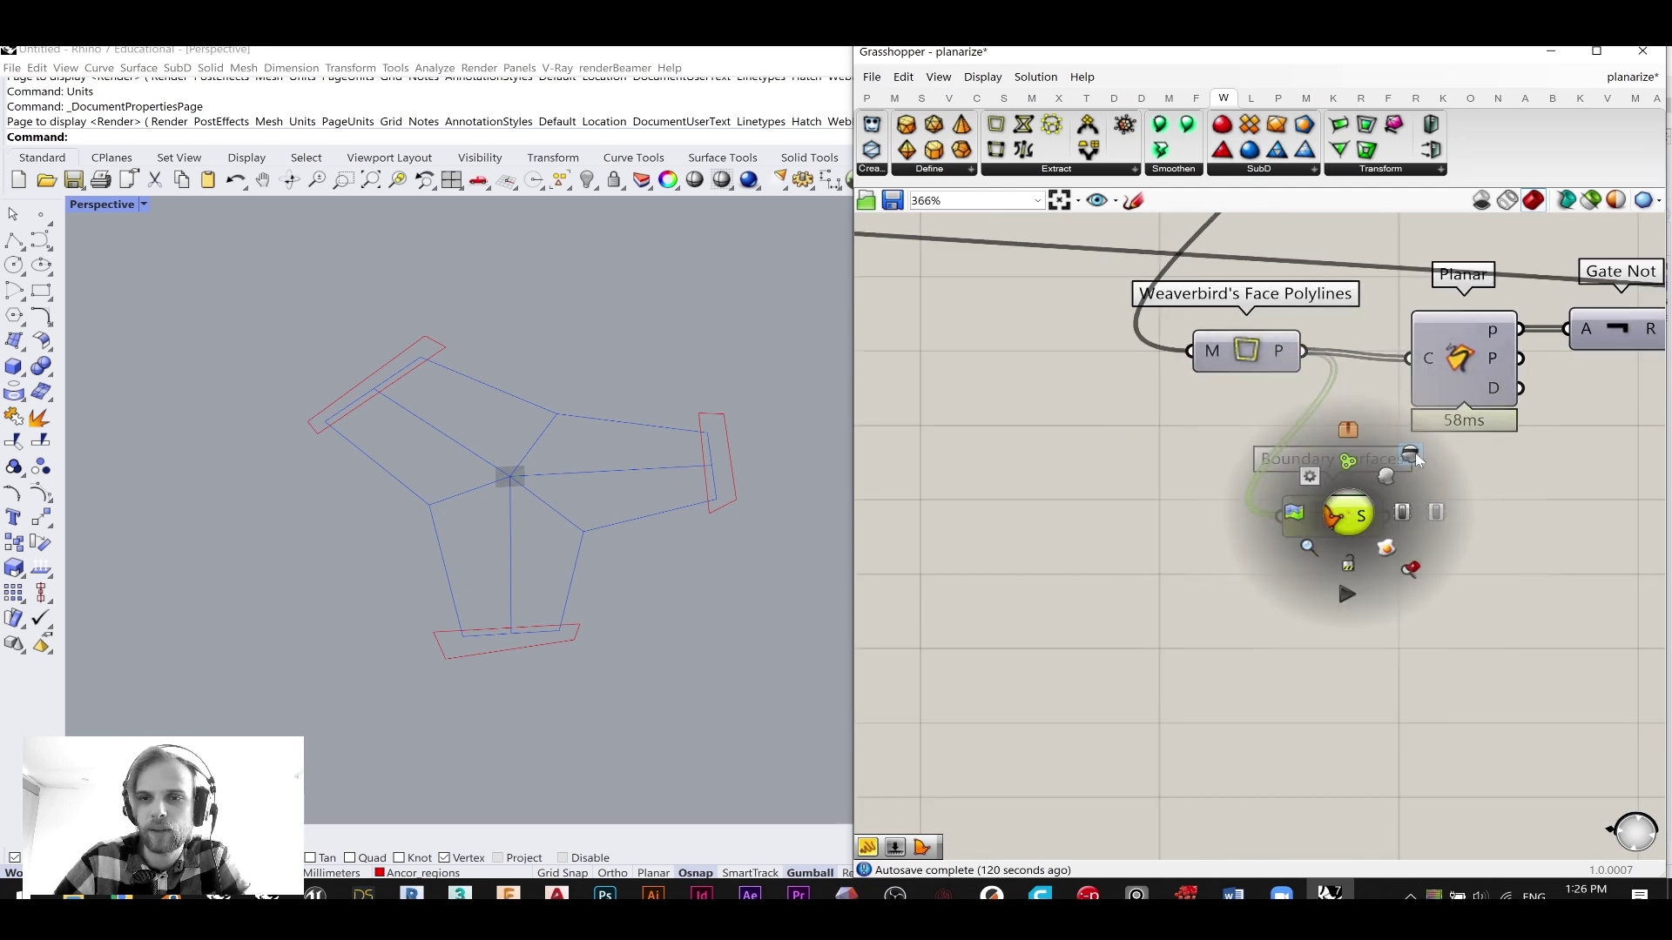
pyautogui.click(1398, 478)
# - Turn on the preview of Weaverbird's Face Polylines and orbit the model to see the face outlines
pyautogui.scroll(-1, 1252, 358)
pyautogui.middleClick(1250, 359)
pyautogui.click(1286, 324)
pyautogui.click(1268, 400)
pyautogui.moveTo(502, 432); pyautogui.dragTo(511, 422, button='right')
pyautogui.moveTo(1299, 506)
pyautogui.mouseDown()
pyautogui.moveTo(1318, 504)
pyautogui.moveTo(1296, 498)
pyautogui.mouseUp()
# - Inspect the true/false values at Planar's planarity output and Gate Not's result output
pyautogui.moveTo(1590, 386); pyautogui.dragTo(1227, 475, button='right')
pyautogui.click(1073, 451)
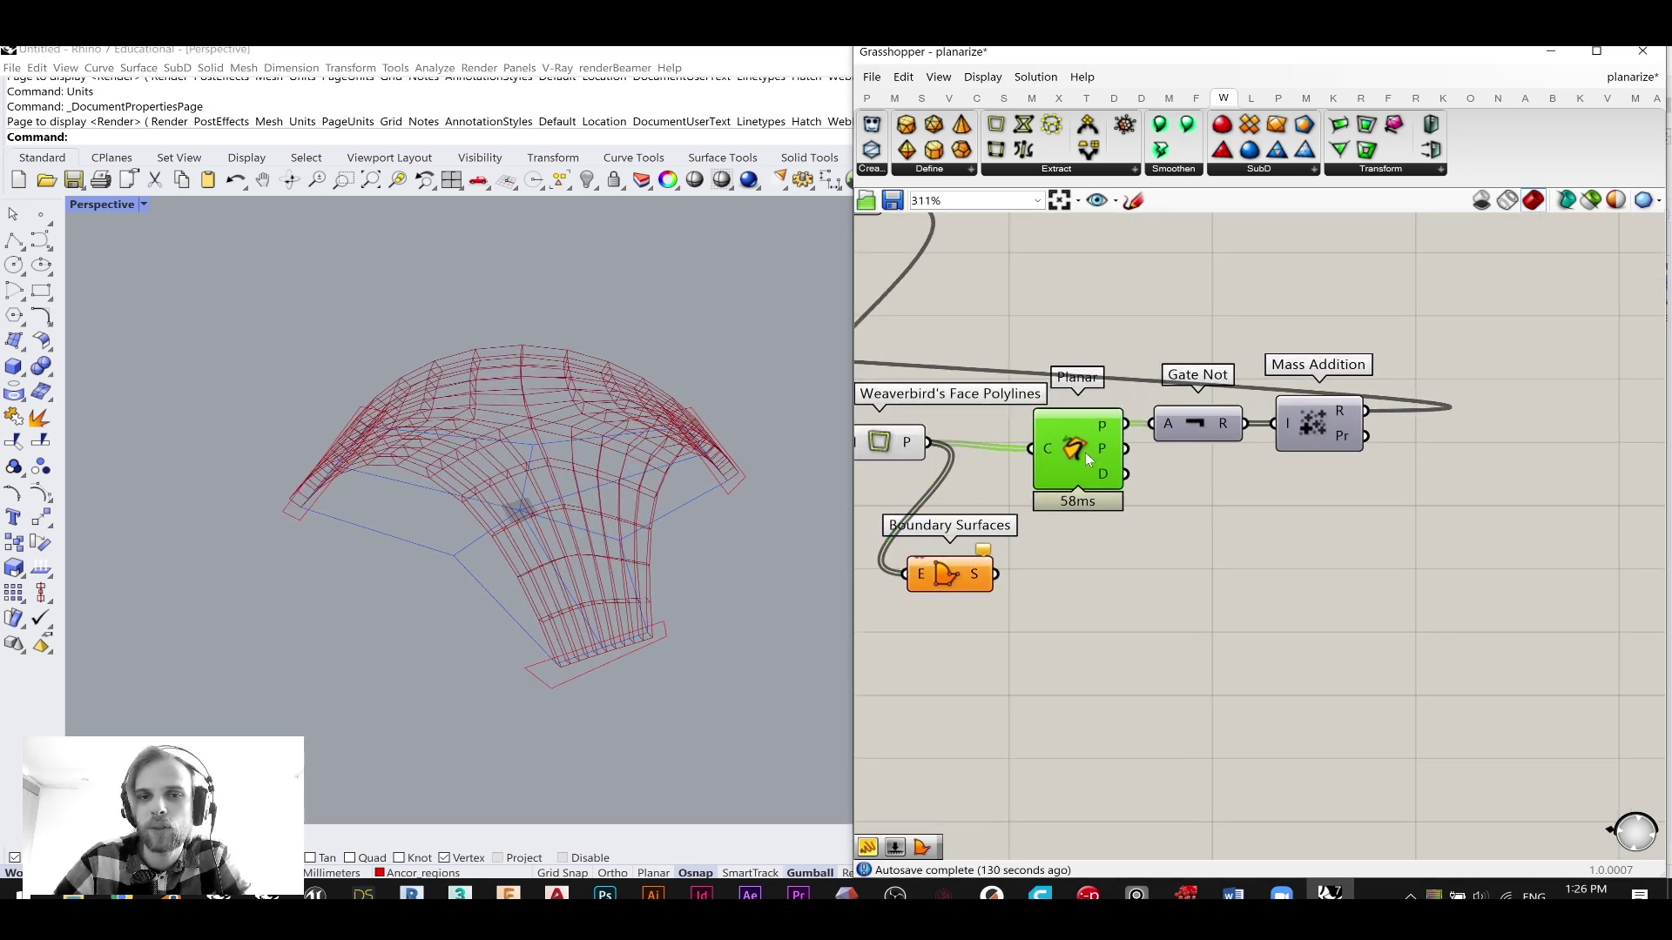
pyautogui.moveTo(1095, 430)
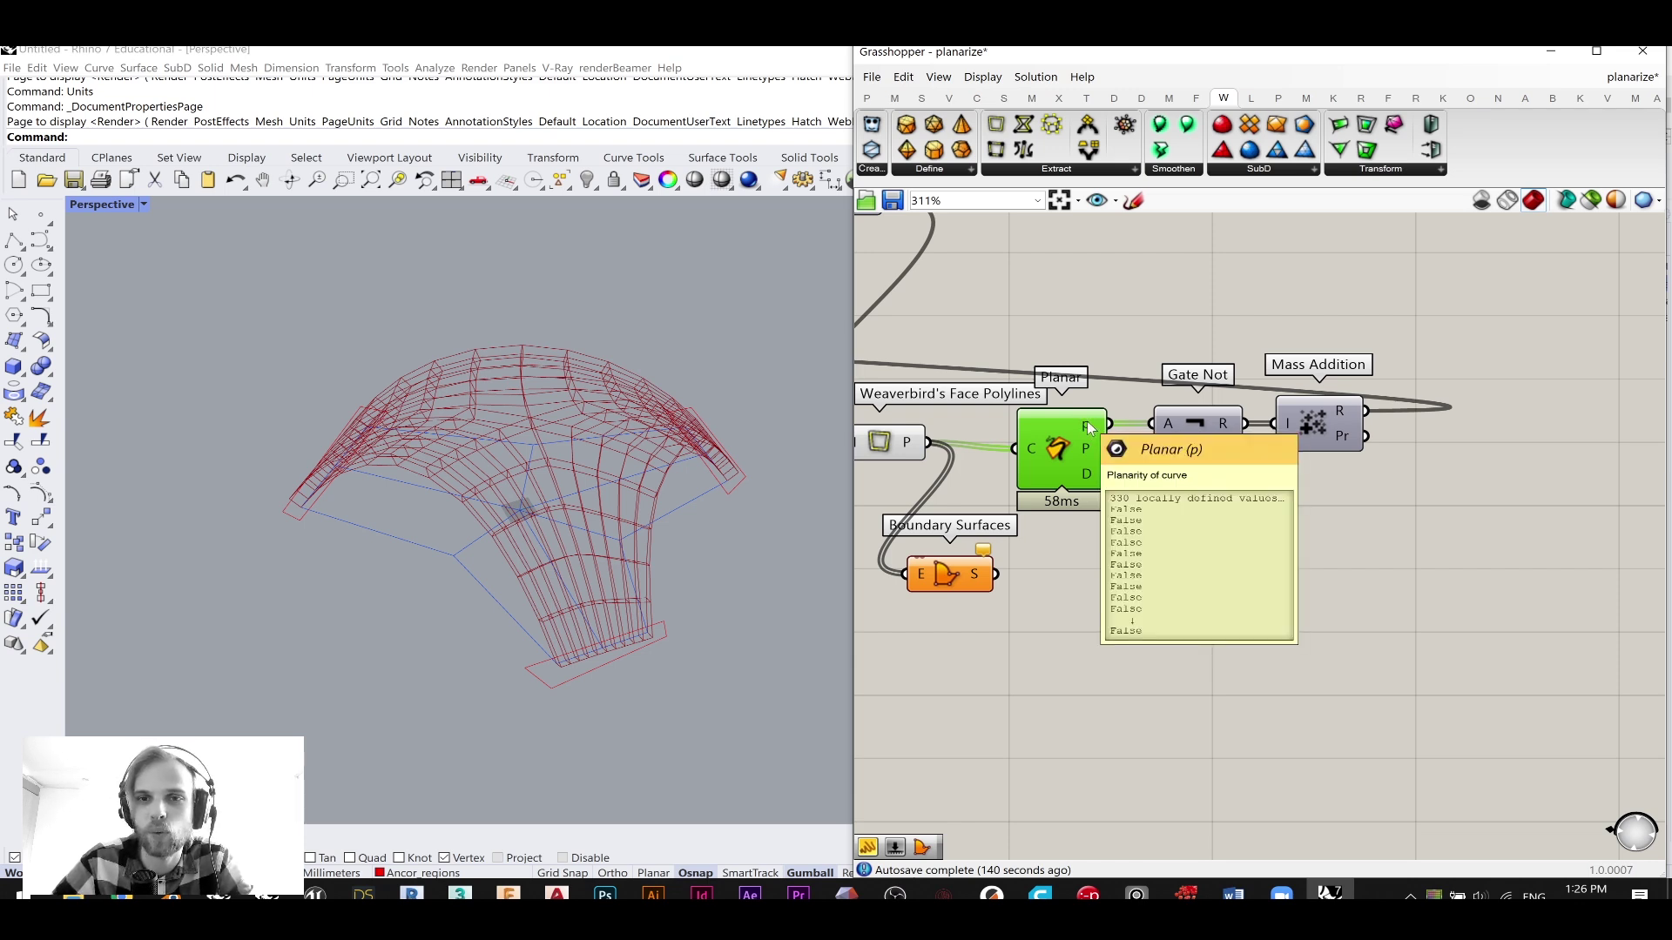
pyautogui.moveTo(1194, 431); pyautogui.dragTo(1186, 433)
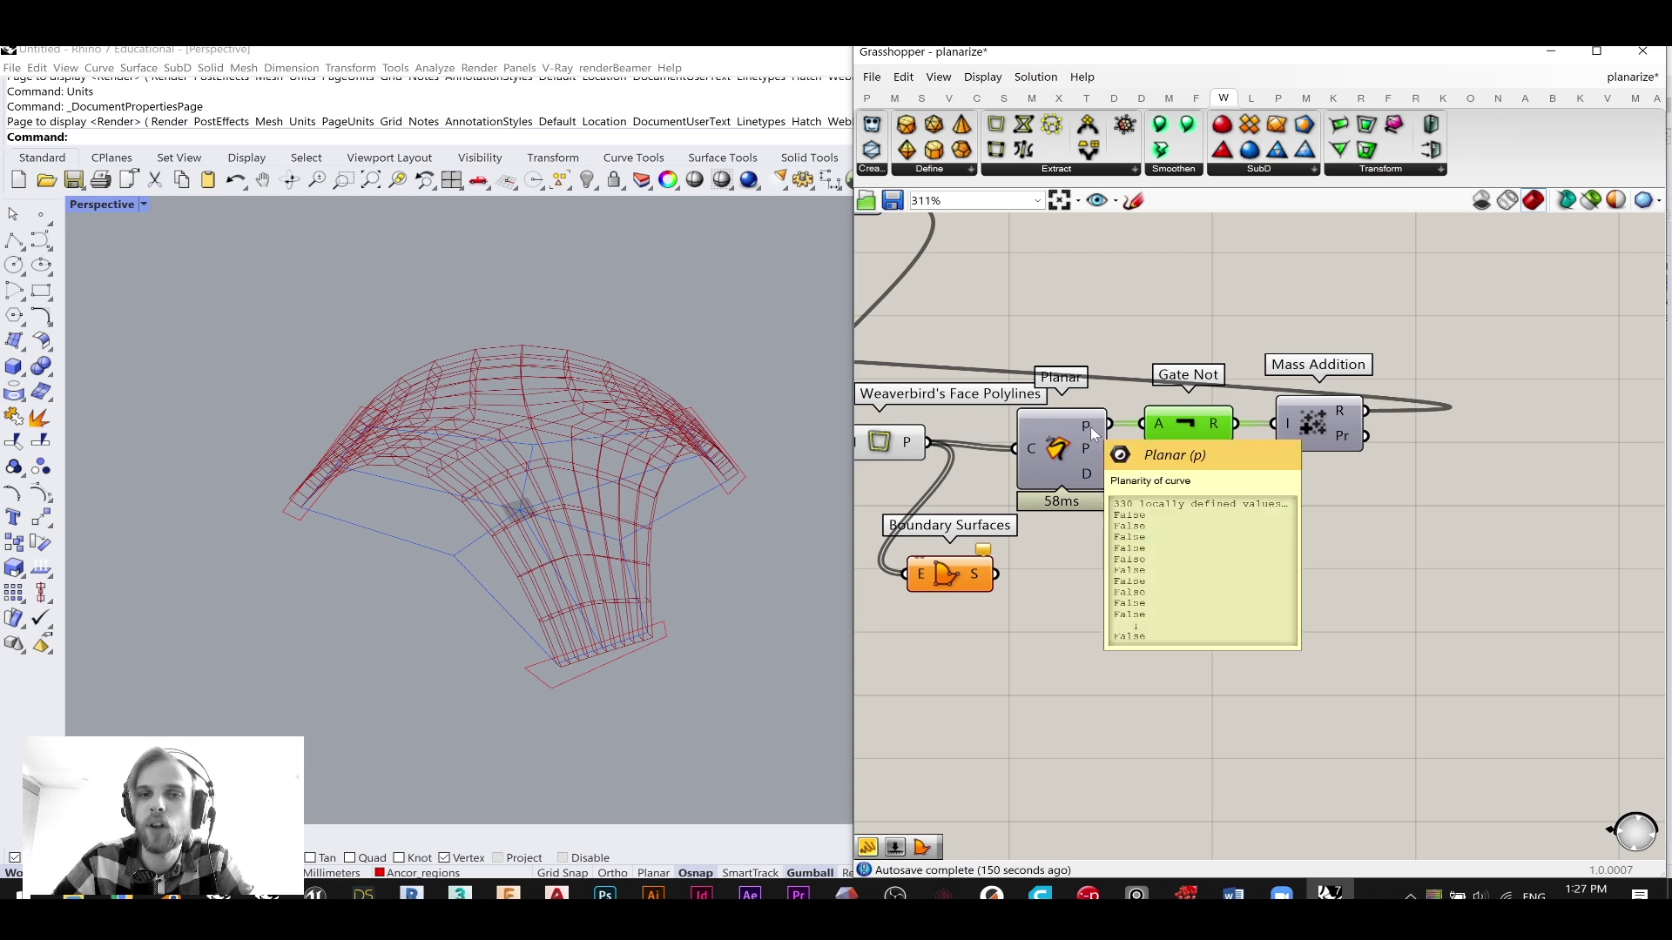
pyautogui.moveTo(1217, 433)
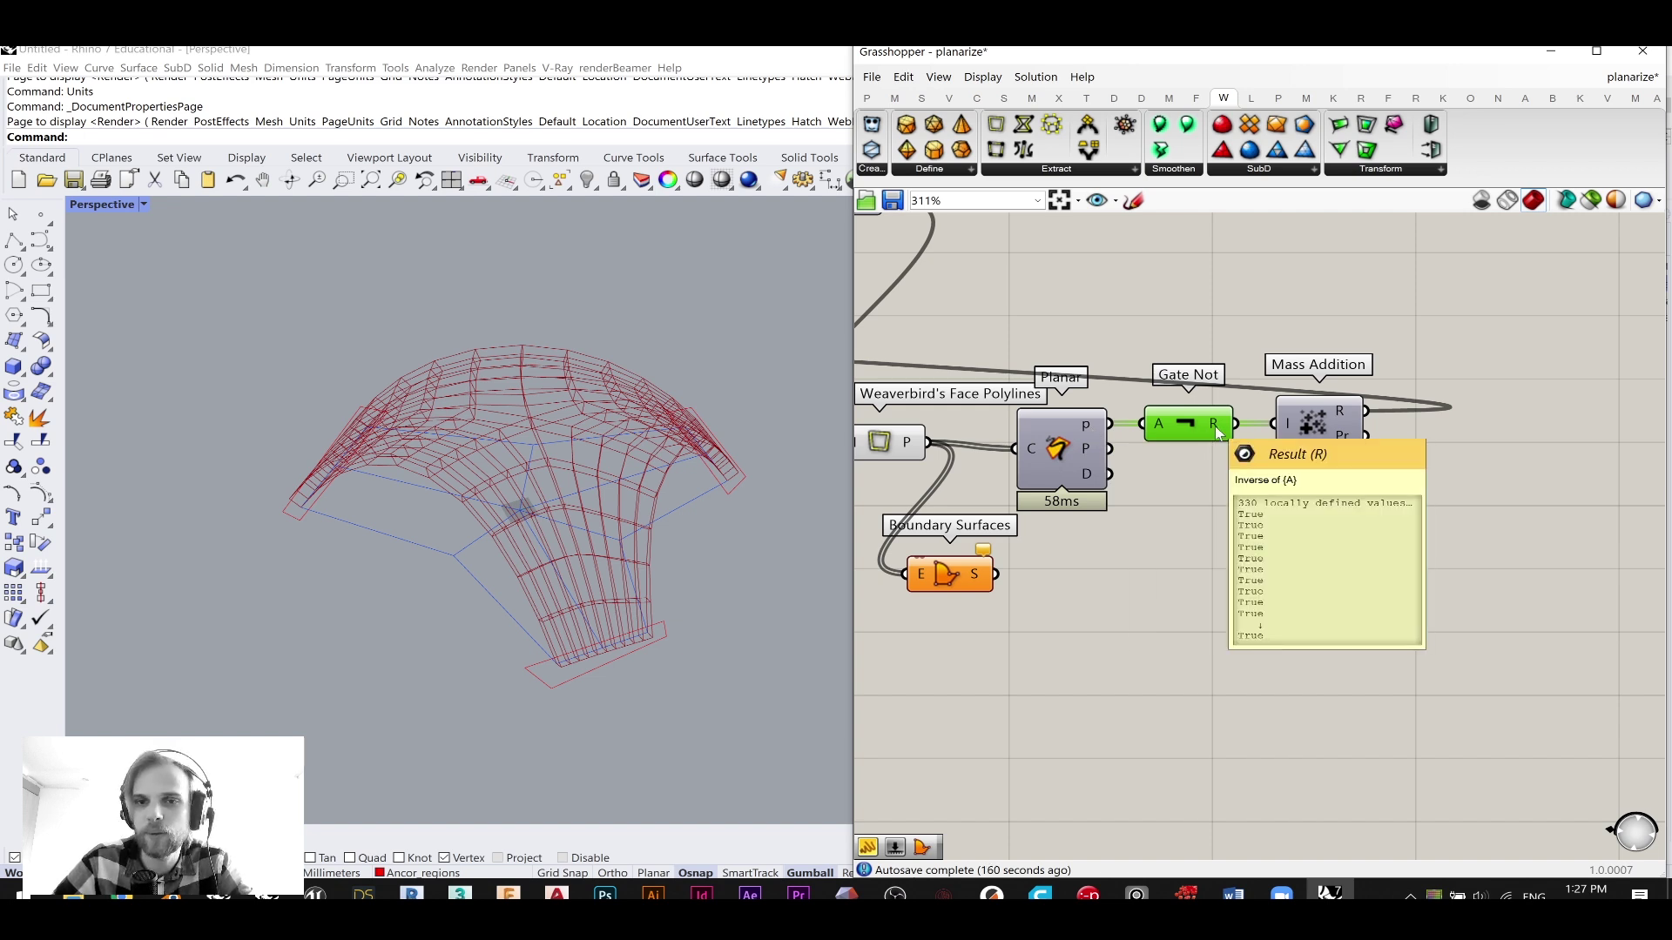
pyautogui.moveTo(1299, 433)
pyautogui.mouseDown()
pyautogui.moveTo(1346, 409)
pyautogui.moveTo(1309, 435)
pyautogui.mouseUp()
# - Move the result panel beside Mass Addition and back beneath the solver's toggle
pyautogui.scroll(-3, 1305, 430)
pyautogui.moveTo(942, 443); pyautogui.dragTo(1151, 457, button='right')
pyautogui.moveTo(989, 404); pyautogui.dragTo(1071, 409, button='right')
pyautogui.click(1008, 383)
pyautogui.moveTo(1003, 376); pyautogui.dragTo(1661, 374)
pyautogui.moveTo(1661, 374); pyautogui.dragTo(1520, 388, button='right')
pyautogui.scroll(3, 1520, 388)
pyautogui.scroll(-4, 1512, 392)
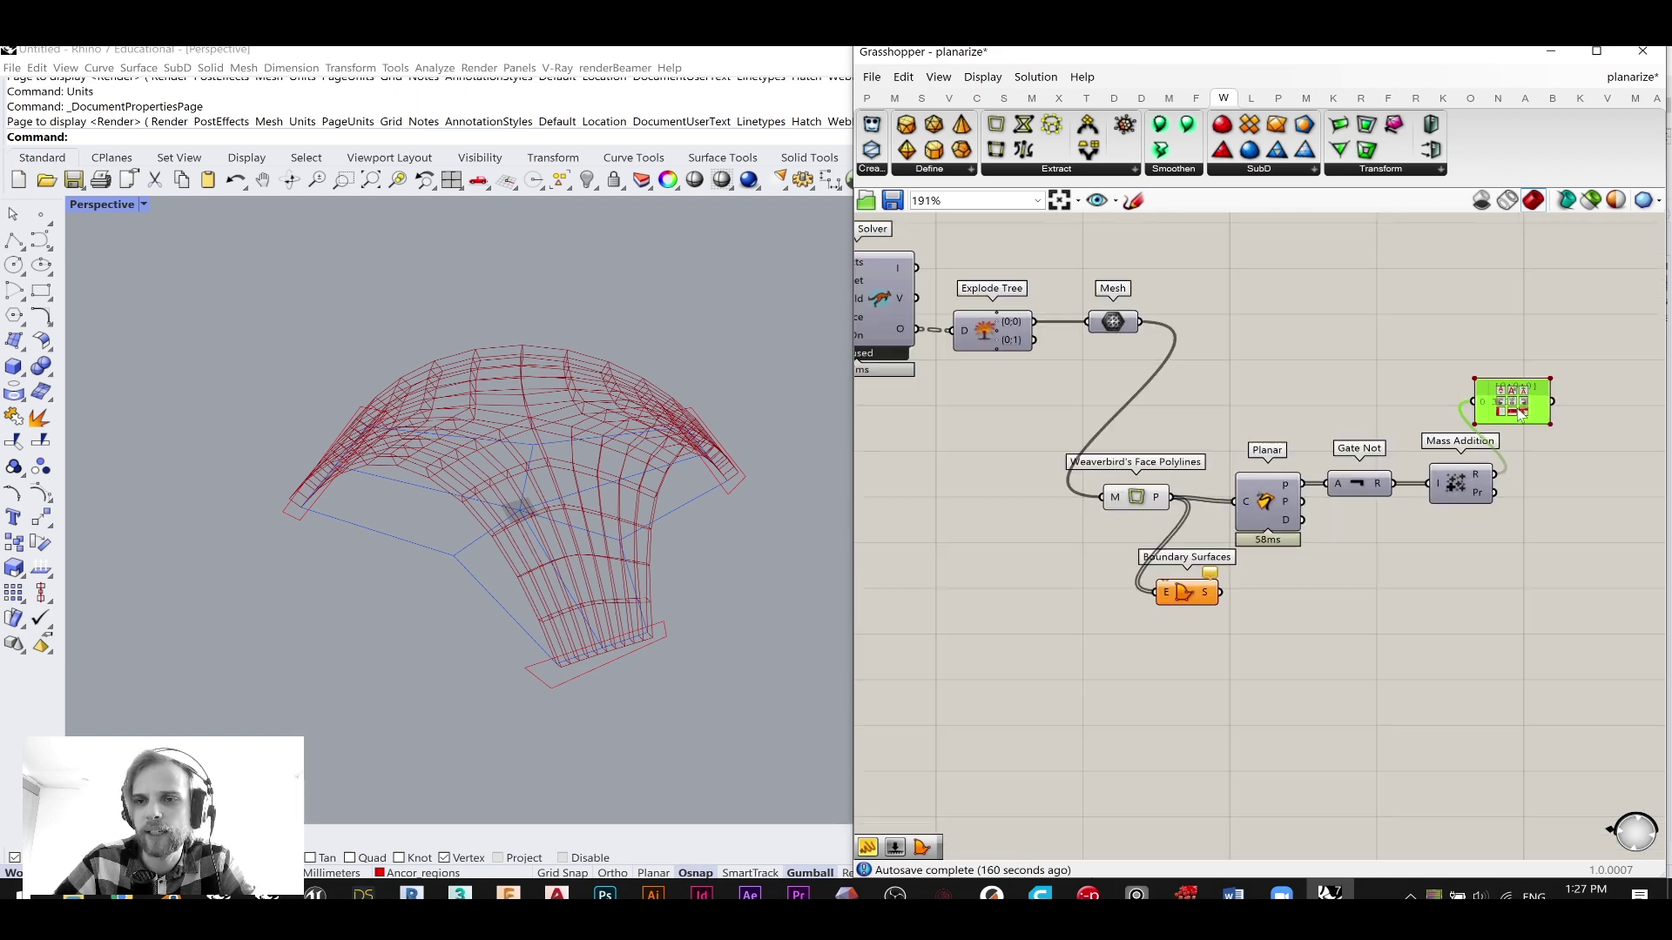
pyautogui.moveTo(1513, 396); pyautogui.dragTo(965, 410)
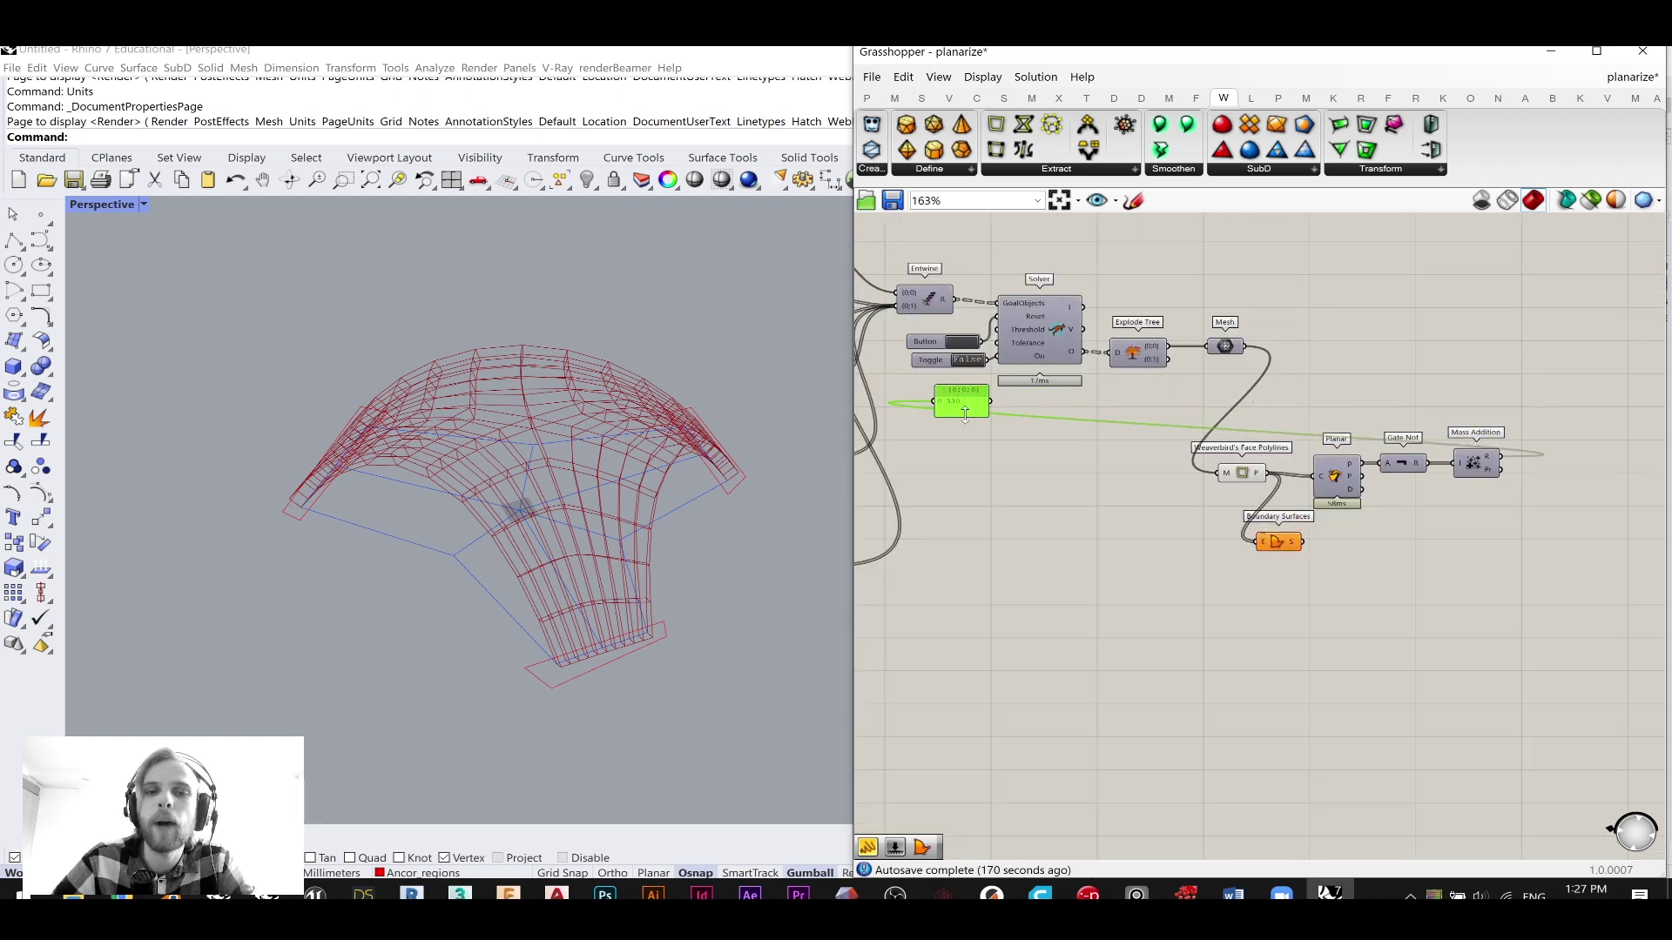
# - Read the total of non-planar faces in the Mass Addition result panel
pyautogui.scroll(8, 965, 410)
pyautogui.scroll(6, 1069, 434)
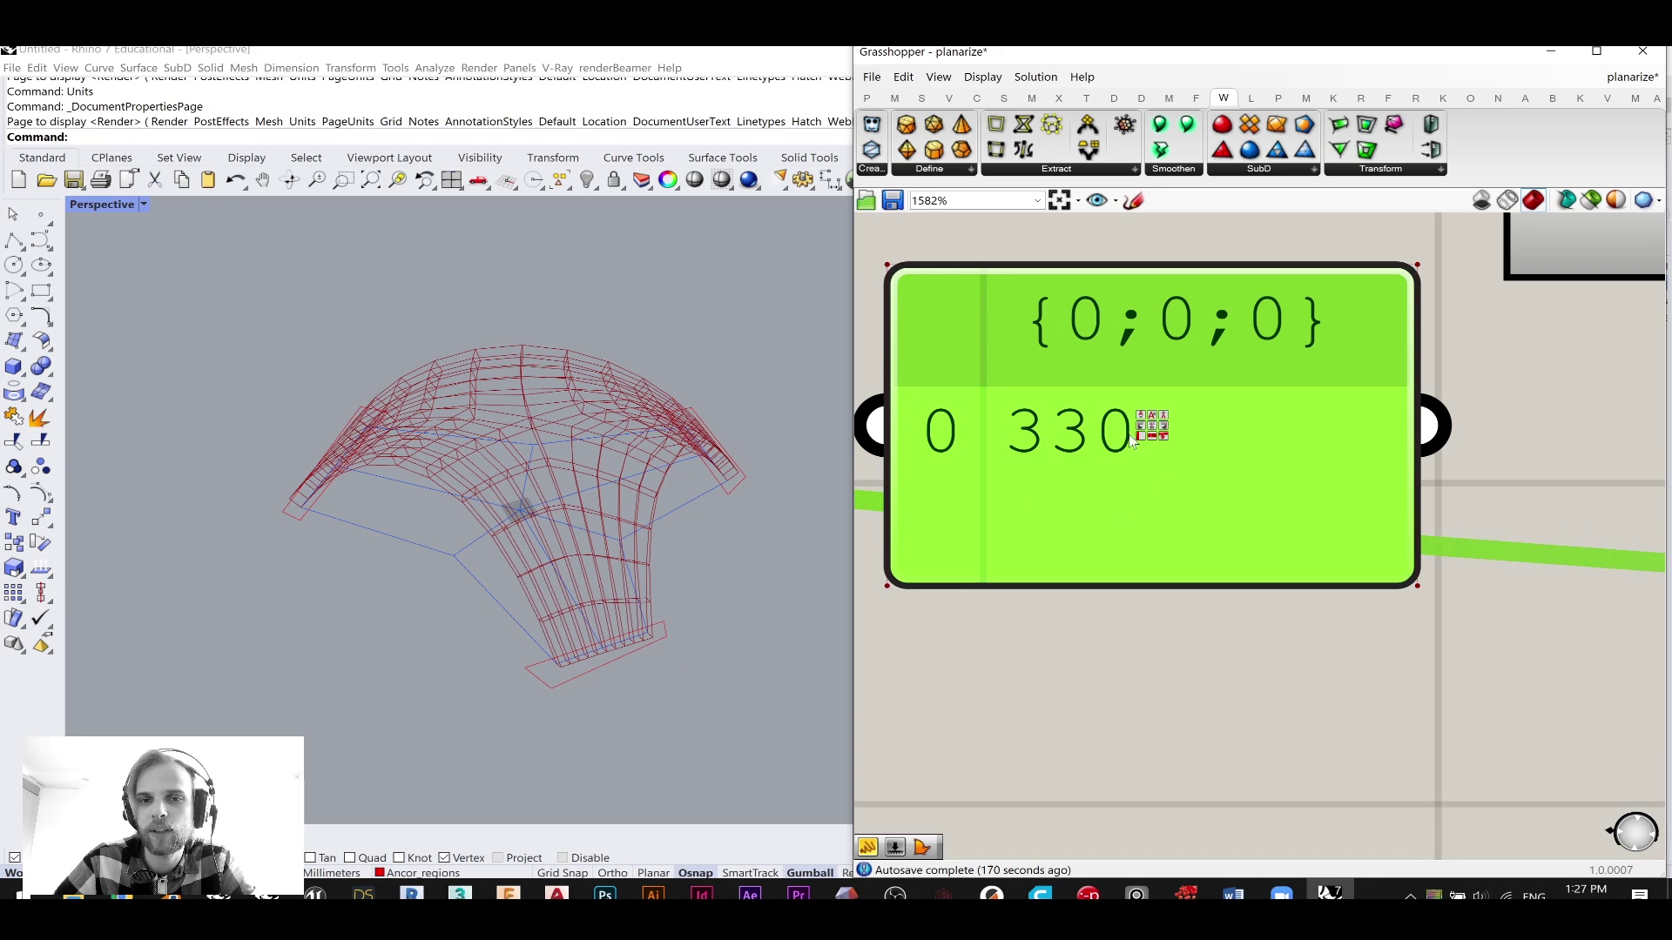
pyautogui.scroll(-4, 1157, 445)
pyautogui.click(1126, 610)
pyautogui.scroll(-1, 1126, 610)
pyautogui.scroll(-4, 1126, 606)
pyautogui.moveTo(1283, 624); pyautogui.dragTo(1148, 483, button='right')
pyautogui.scroll(-3, 1147, 483)
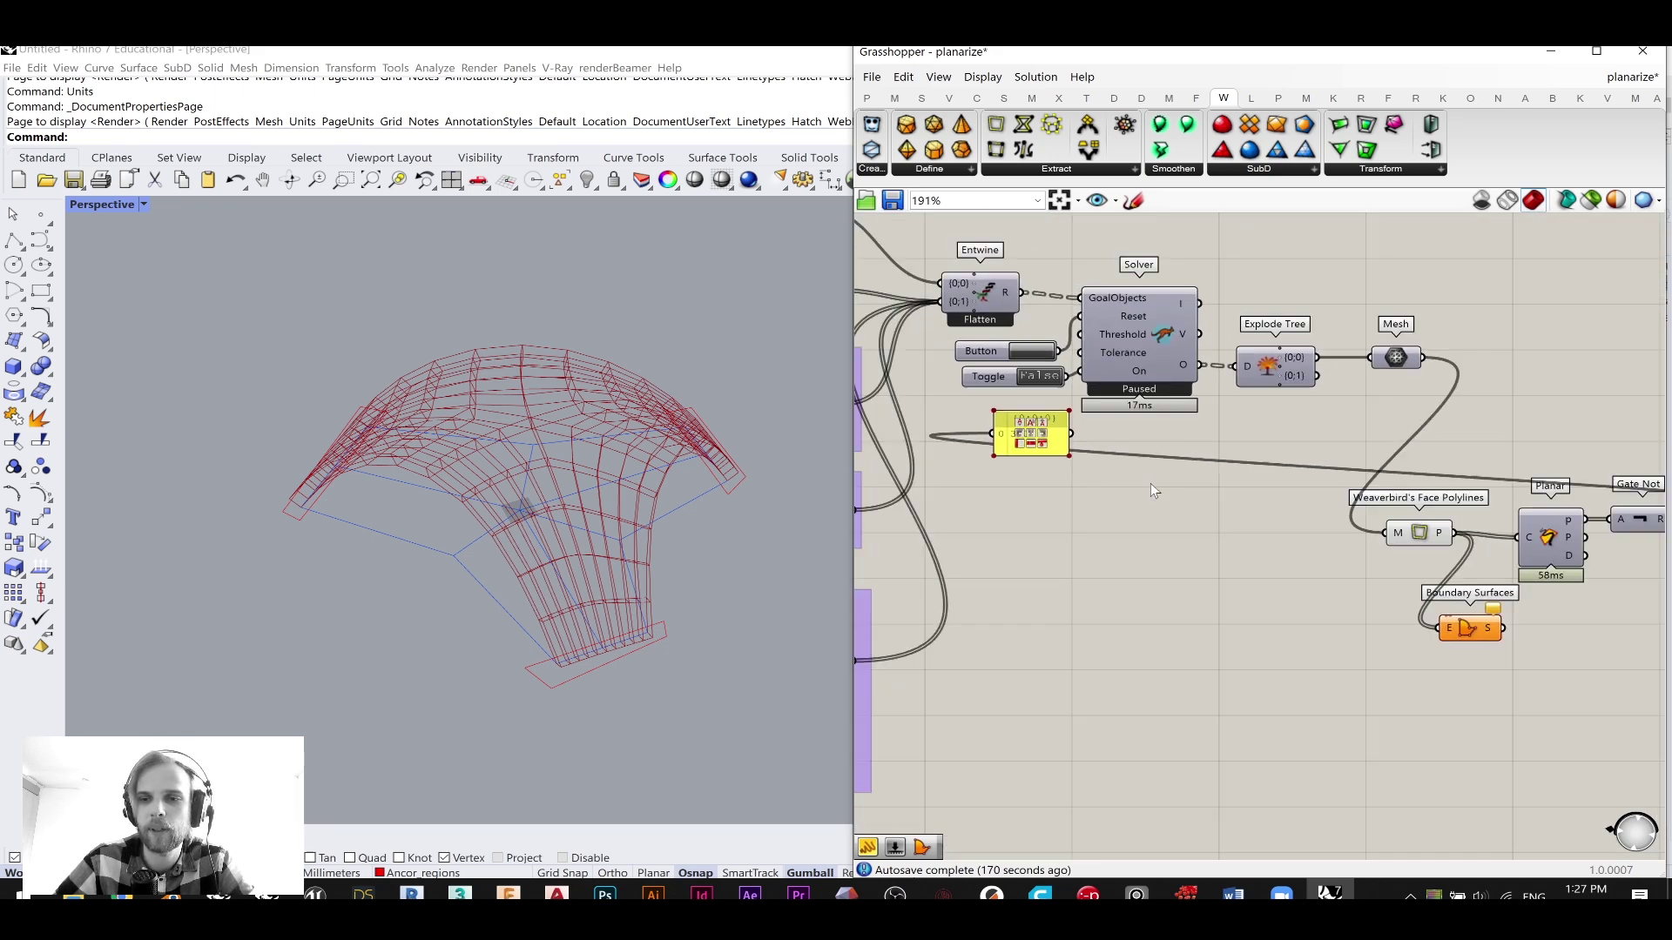
# - Move Boundary Surfaces beneath the result panel and start the solver by setting its toggle to True
pyautogui.moveTo(1419, 613); pyautogui.dragTo(1052, 493)
pyautogui.click(1024, 515)
pyautogui.moveTo(1032, 474); pyautogui.dragTo(1157, 601, button='right')
pyautogui.scroll(2, 1158, 601)
pyautogui.click(1175, 464)
pyautogui.scroll(4, 1192, 491)
pyautogui.click(1193, 492)
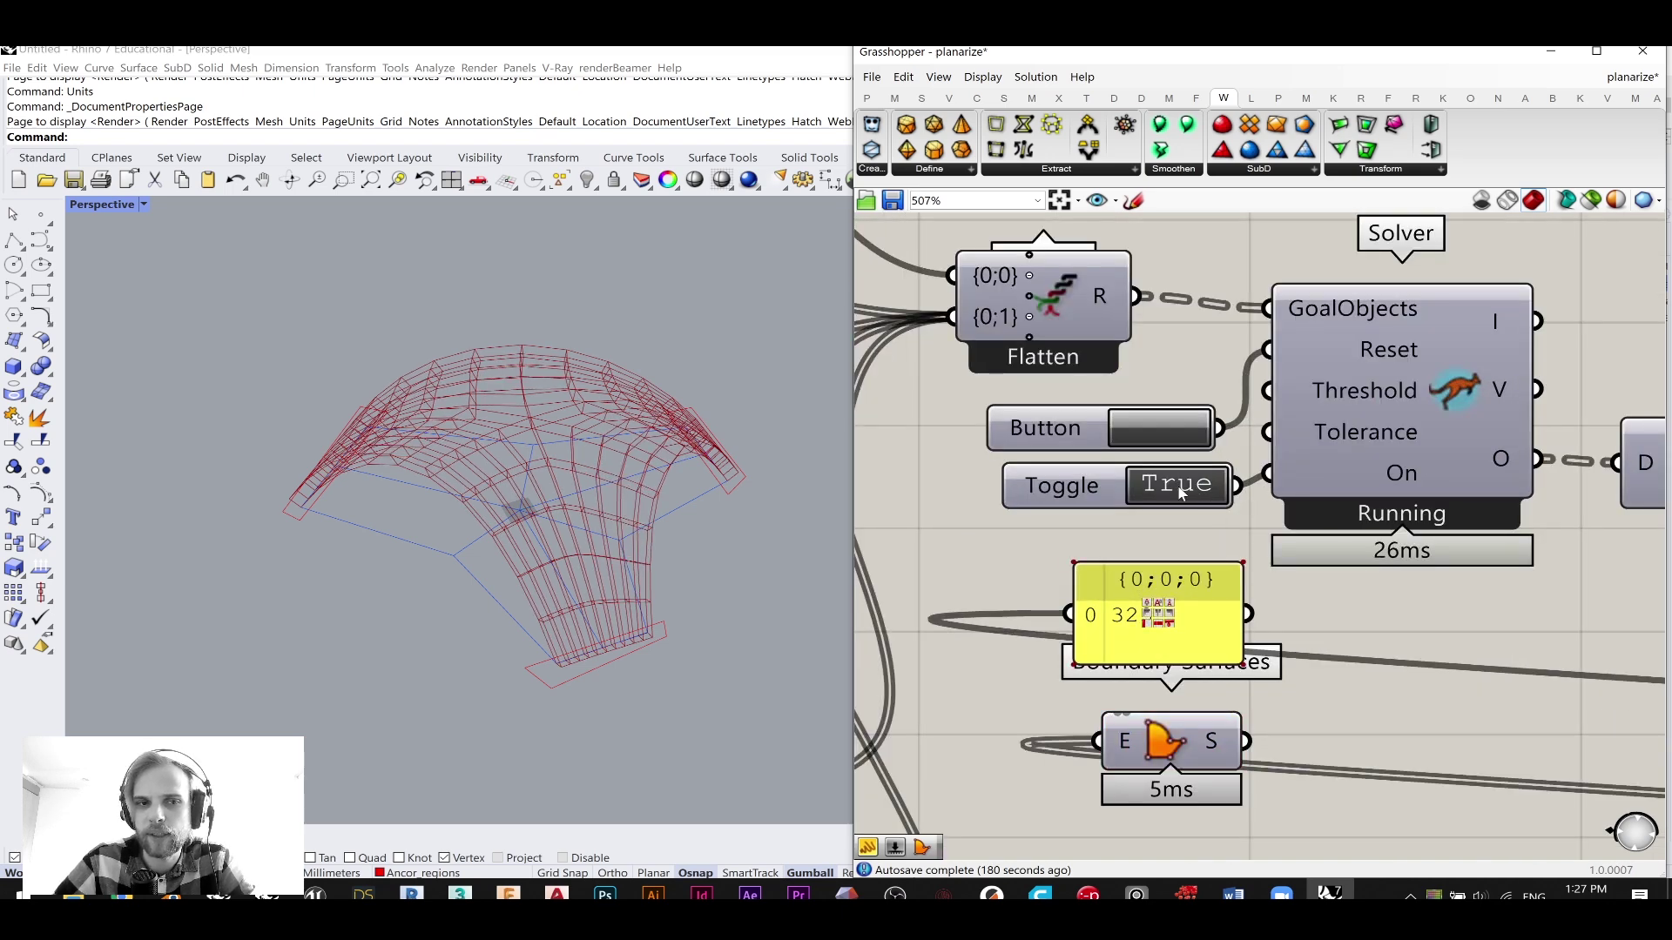
# - Check the non-planar face count and turn on Boundary Surfaces' preview to inspect the planar panels
pyautogui.scroll(3, 1188, 648)
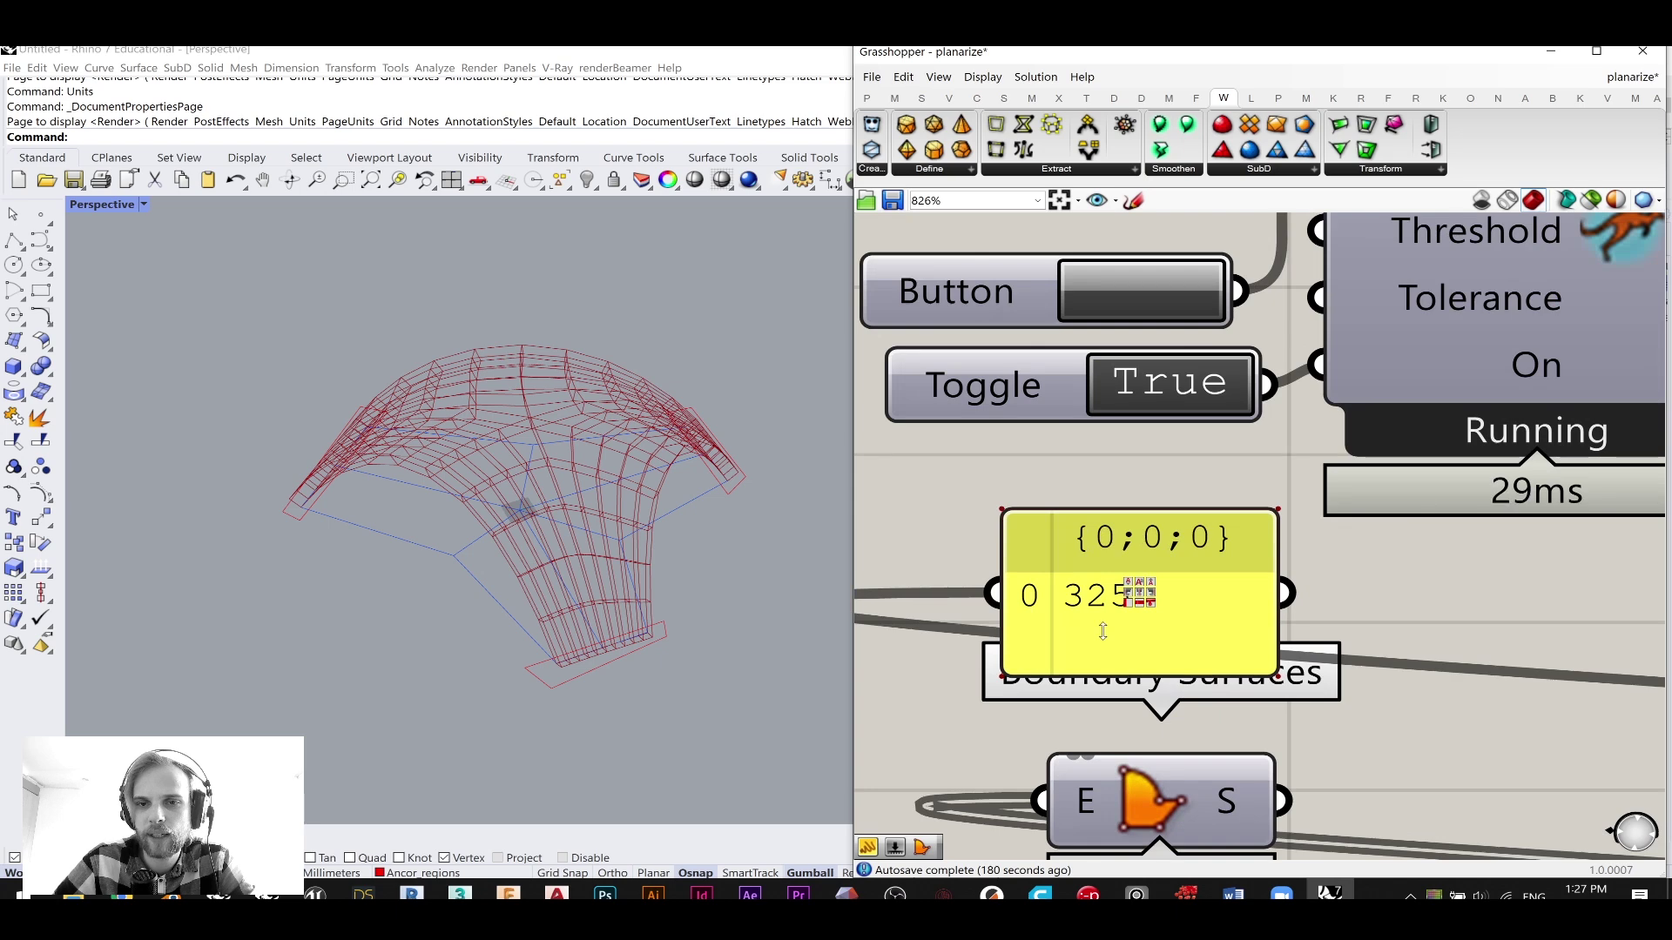
pyautogui.scroll(4, 1117, 641)
pyautogui.moveTo(627, 483); pyautogui.dragTo(641, 451, button='right')
pyautogui.scroll(-8, 1130, 568)
pyautogui.middleClick(1165, 572)
pyautogui.click(1208, 539)
pyautogui.moveTo(604, 568); pyautogui.dragTo(731, 602, button='right')
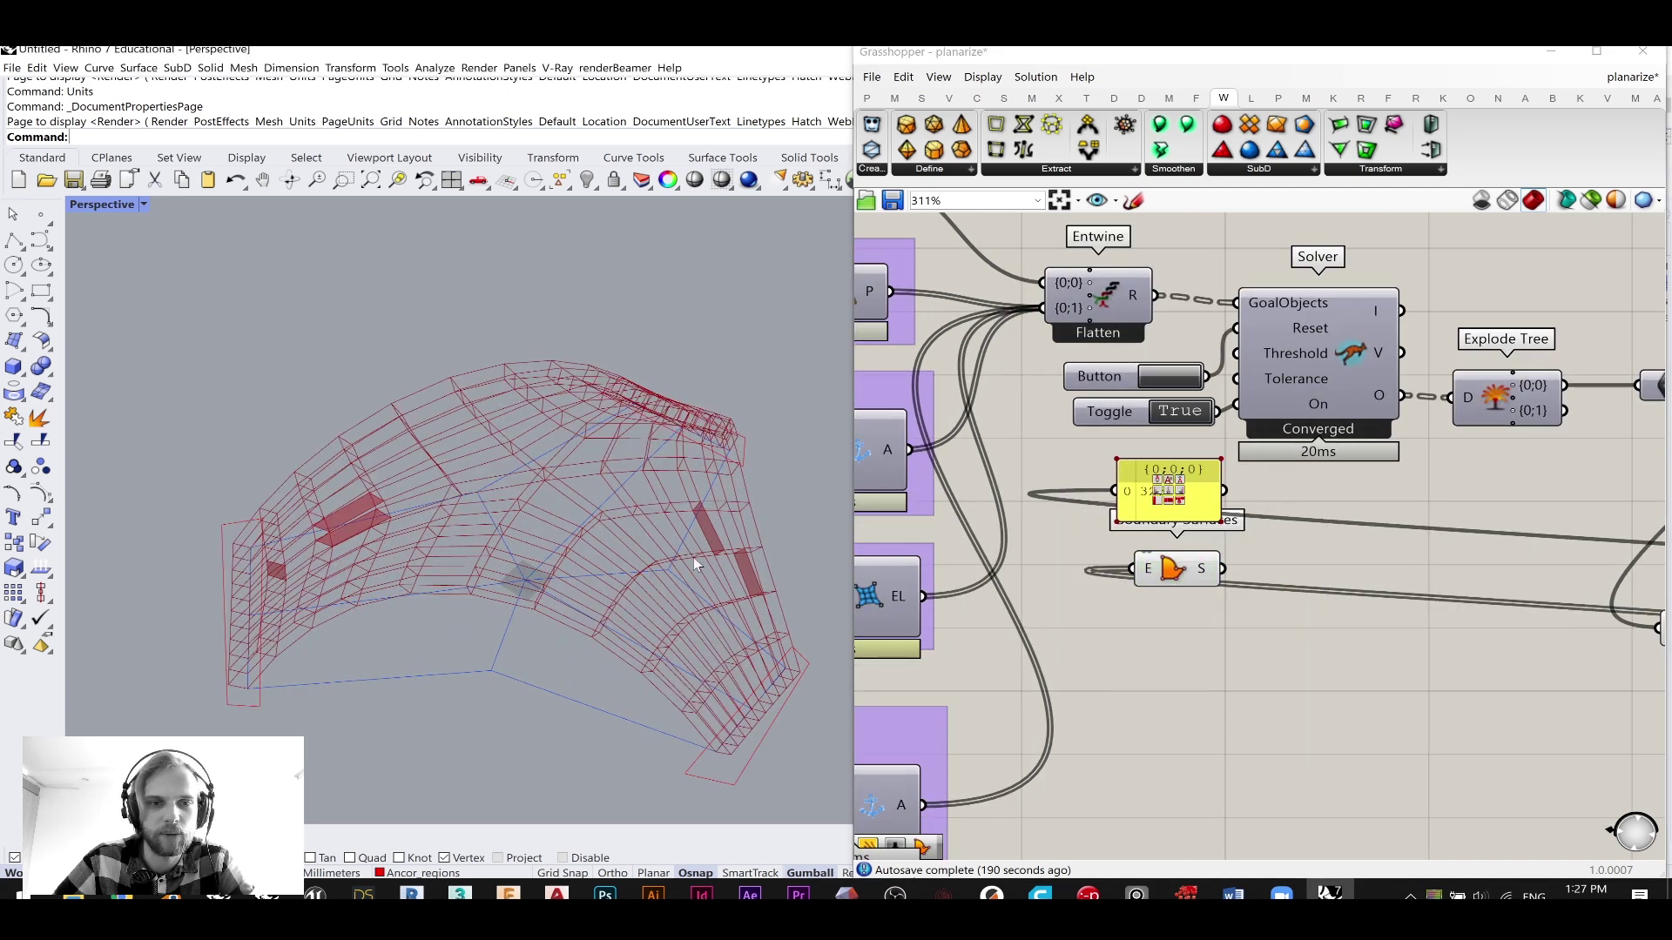
pyautogui.moveTo(523, 528)
pyautogui.mouseDown(button='right')
pyautogui.moveTo(487, 662)
pyautogui.moveTo(574, 539)
pyautogui.moveTo(524, 522)
pyautogui.mouseUp(button='right')
# - Turn off the preview of the anchor Curve parameter and hide the guide curves in the Rhino viewport
pyautogui.moveTo(1148, 581); pyautogui.dragTo(1593, 593, button='right')
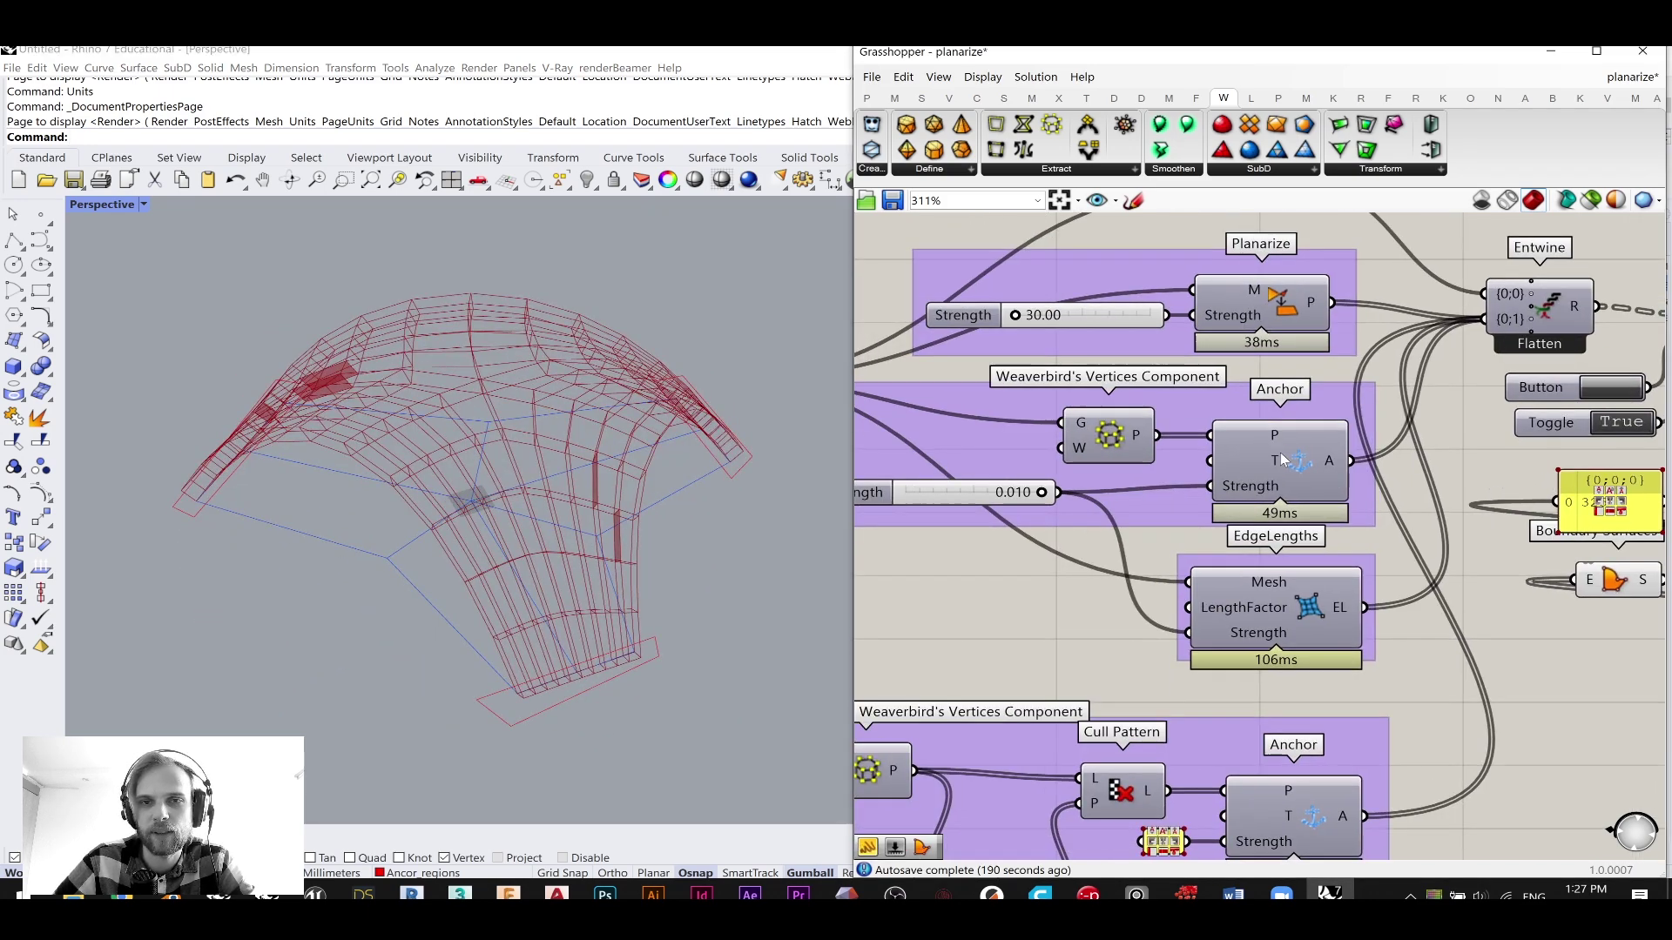
pyautogui.scroll(-2, 1262, 453)
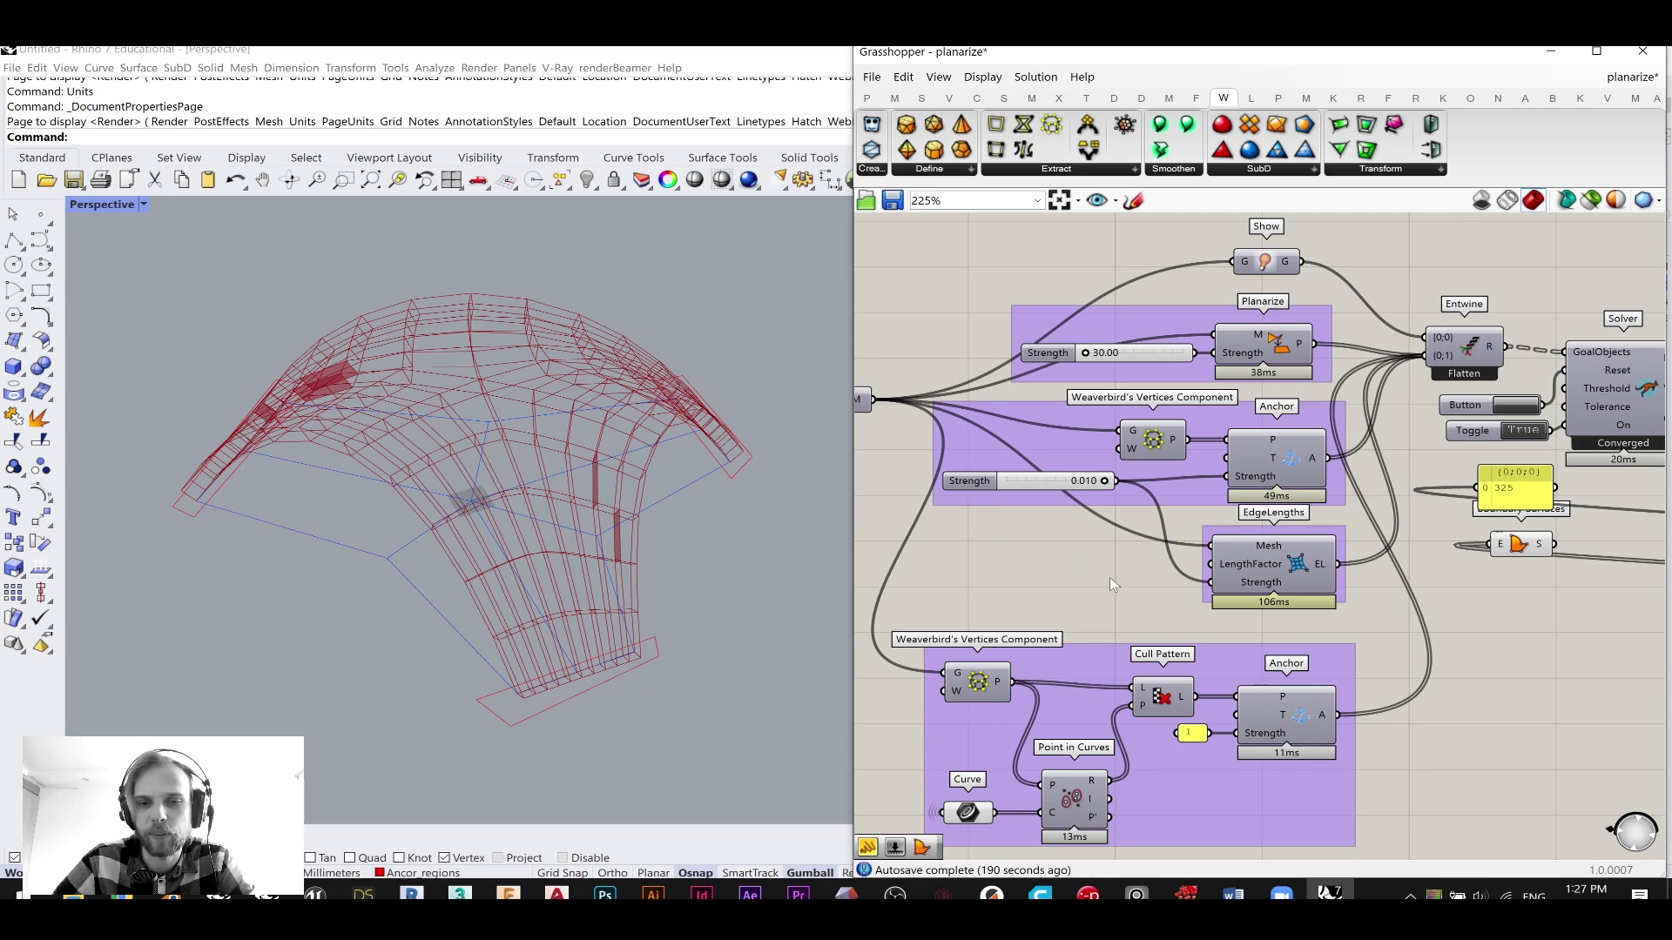
pyautogui.moveTo(1125, 589); pyautogui.dragTo(1087, 520, button='right')
pyautogui.click(958, 733)
pyautogui.middleClick(955, 732)
pyautogui.click(1016, 667)
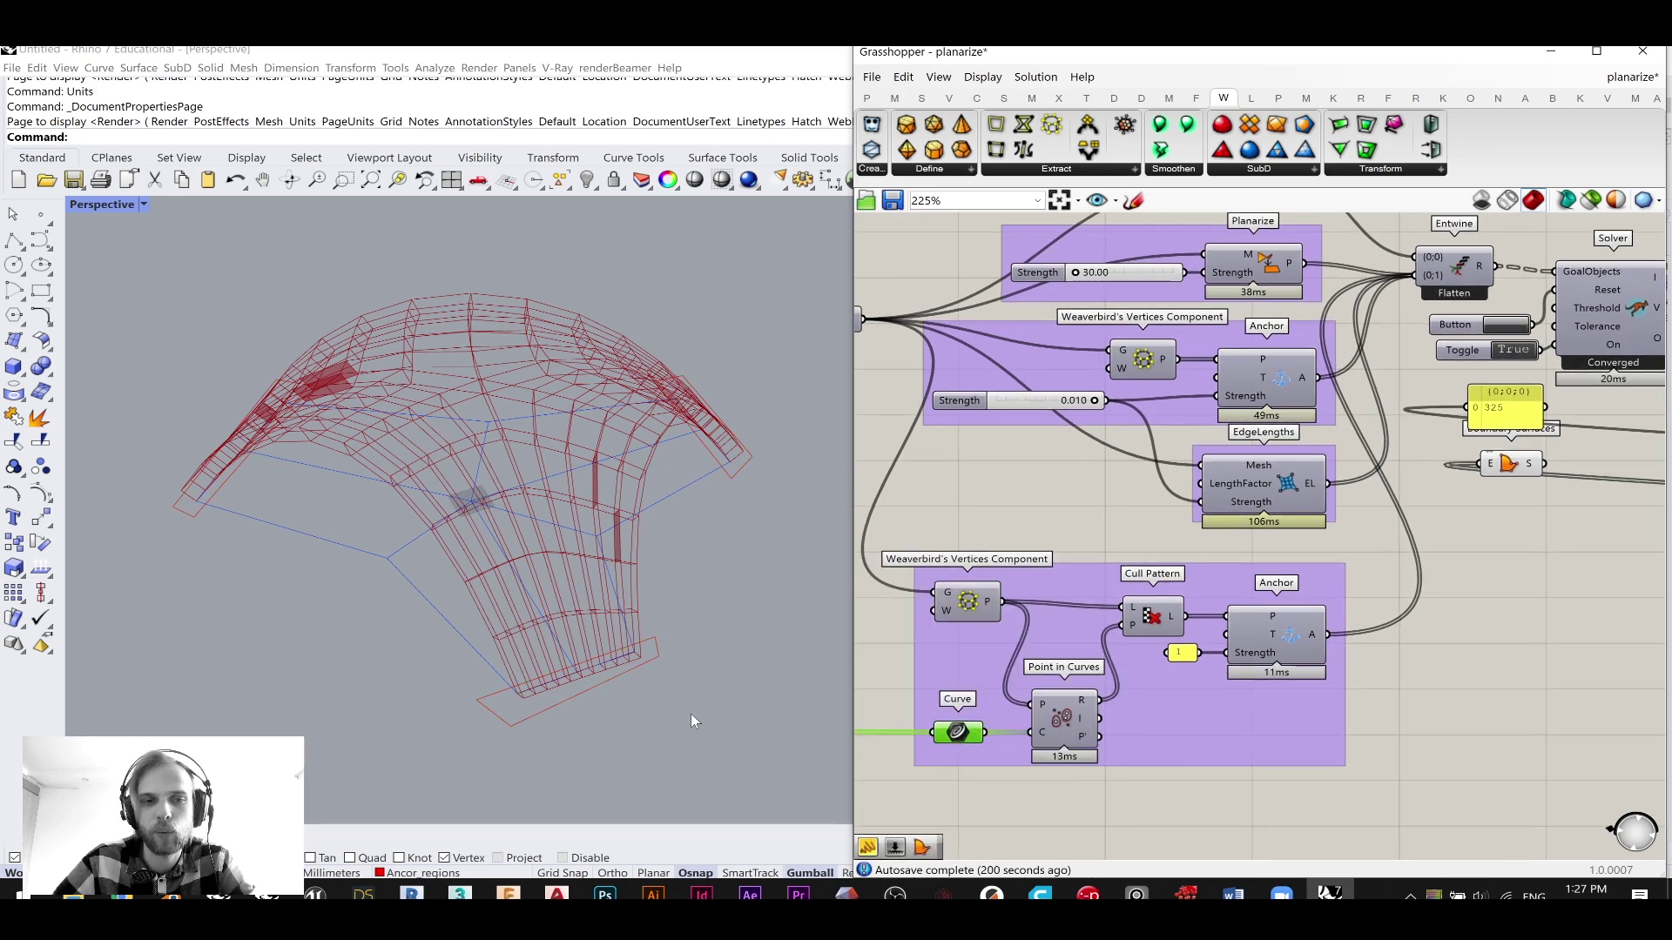
pyautogui.hotkey('ctrl', 'h')
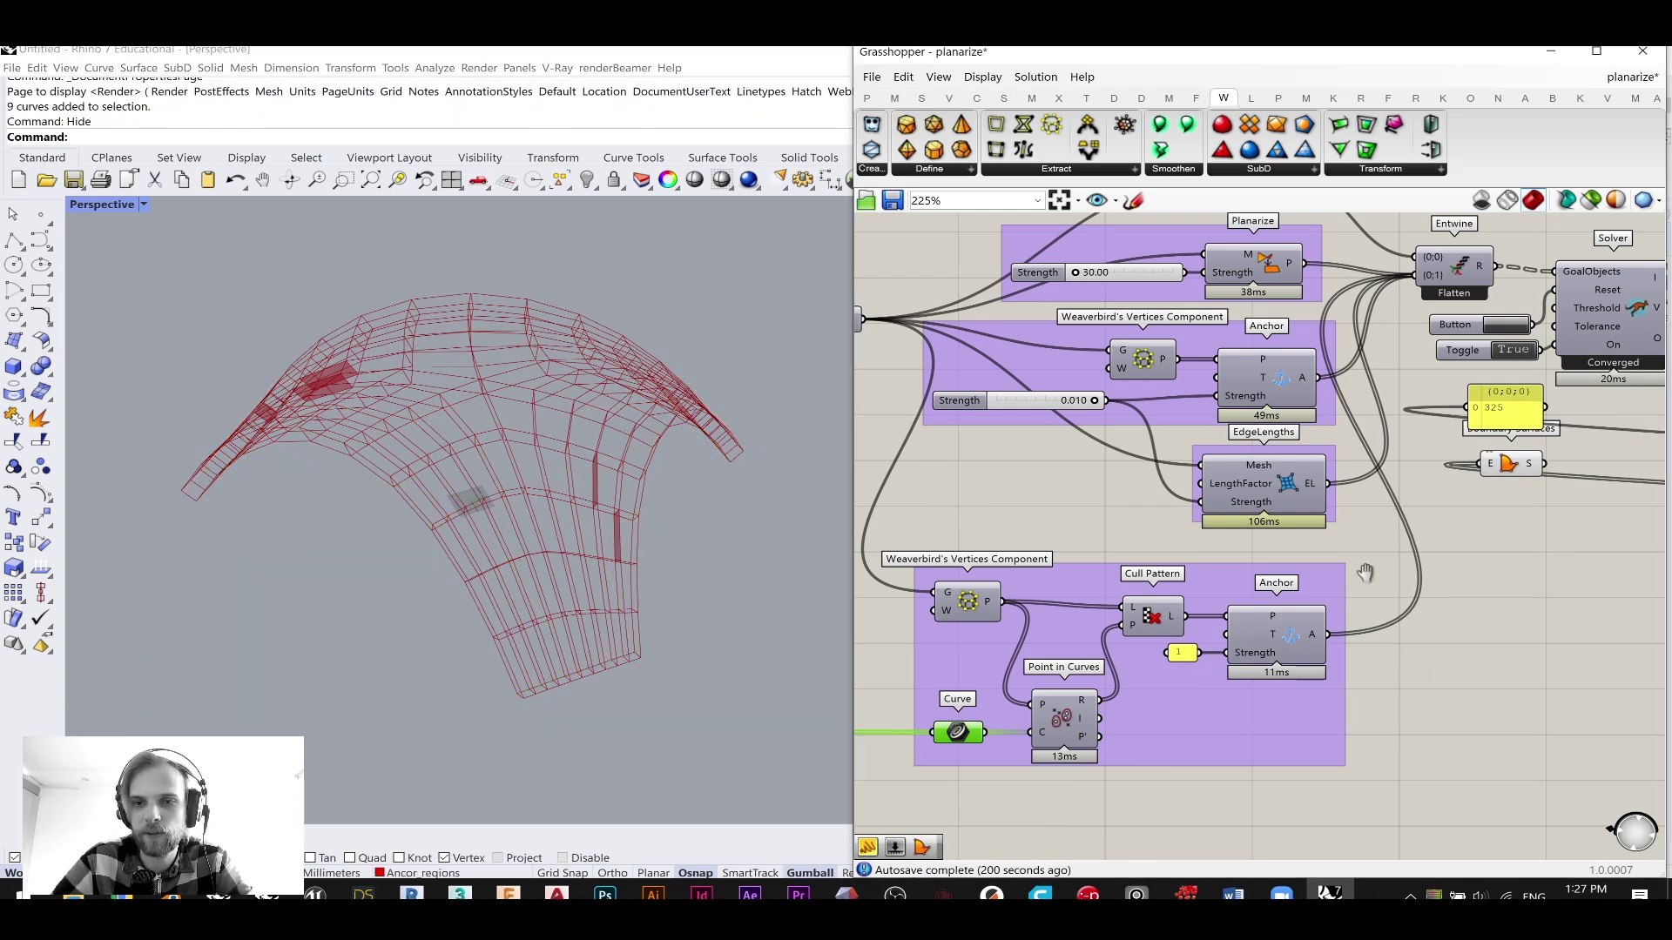
pyautogui.moveTo(1377, 568); pyautogui.dragTo(1323, 614, button='right')
# - Set the Rhino document's absolute tolerance to 0.1 units in the model unit settings
pyautogui.click(187, 49)
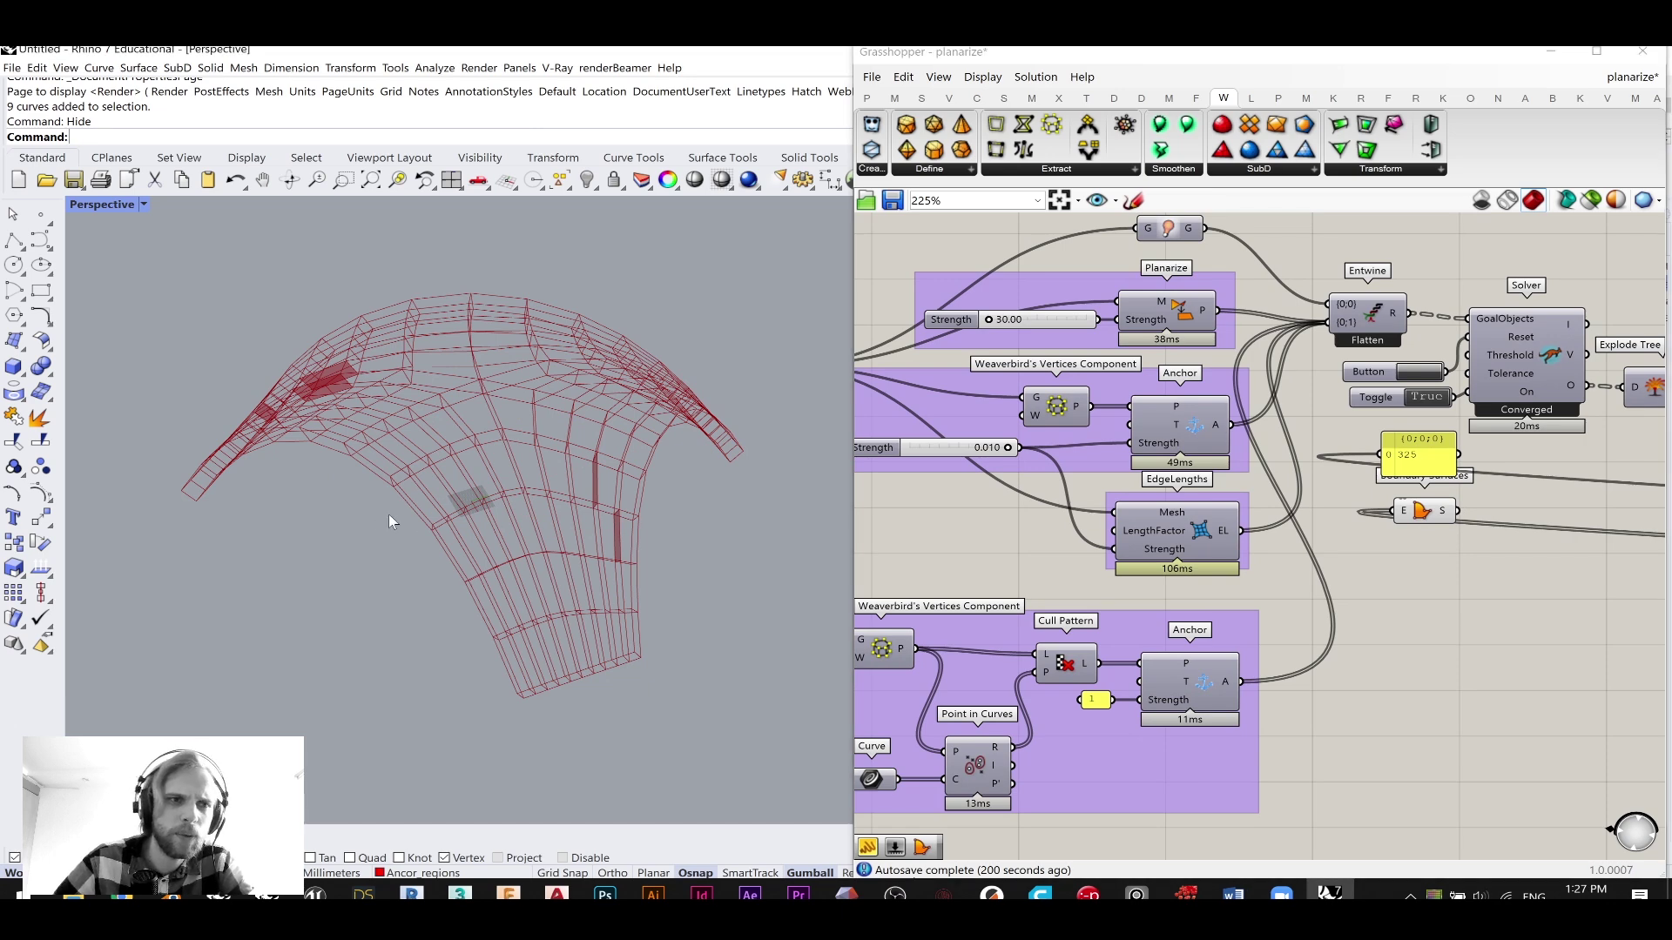
pyautogui.write('units')
pyautogui.press('Return')
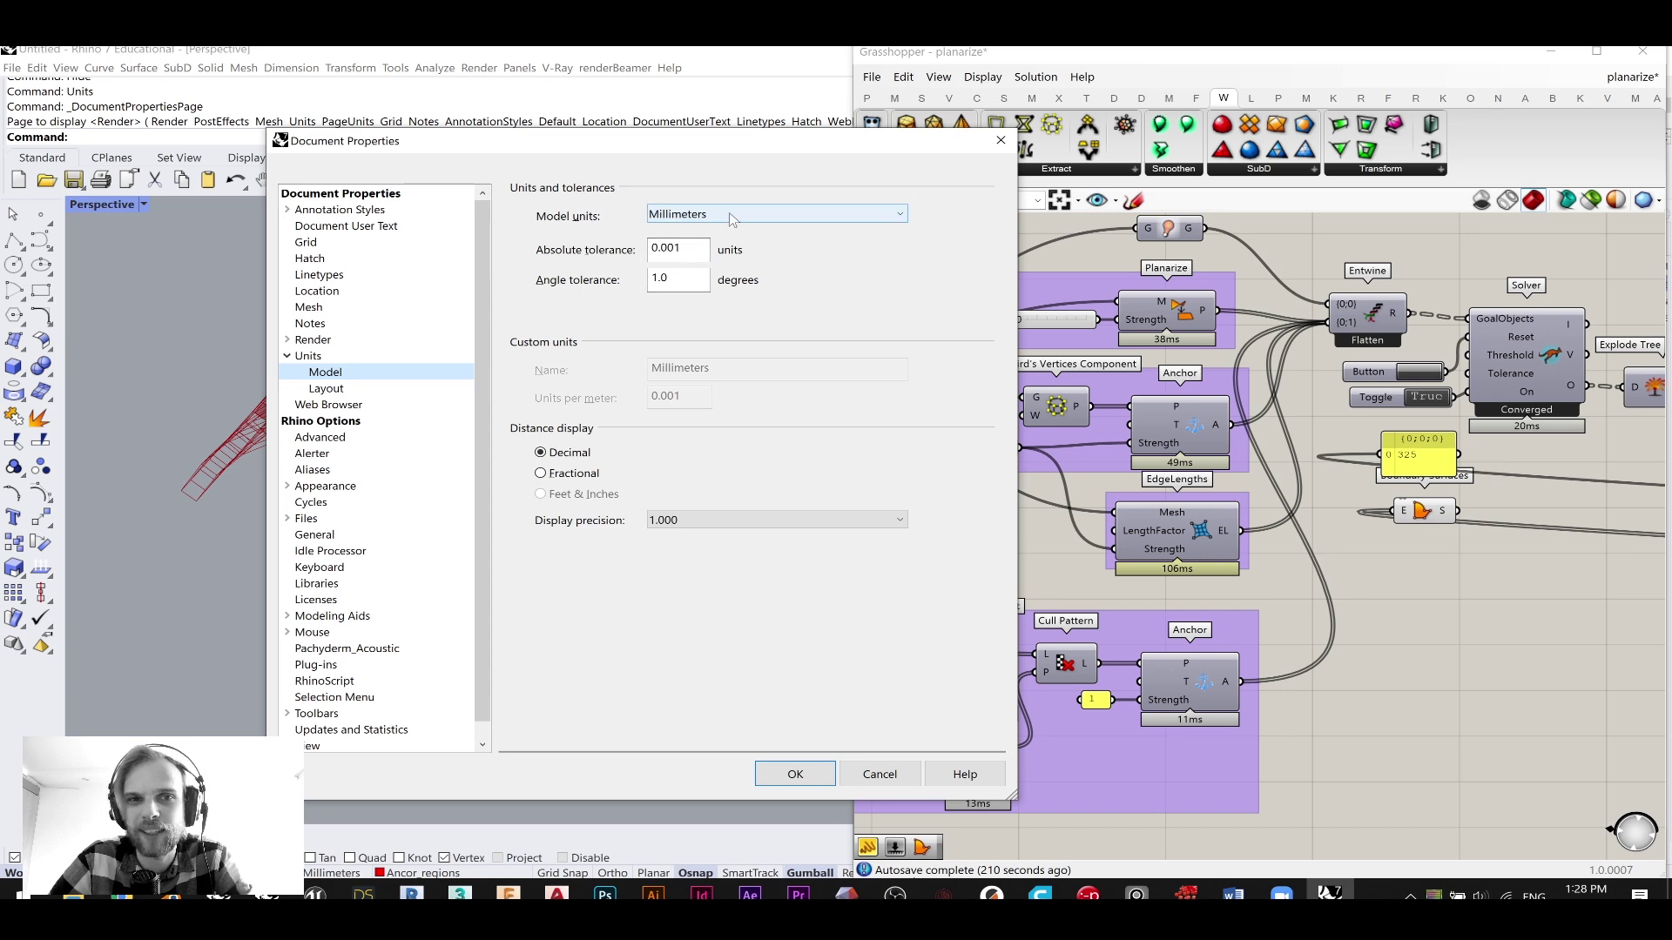
pyautogui.doubleClick(678, 248)
pyautogui.click(676, 248)
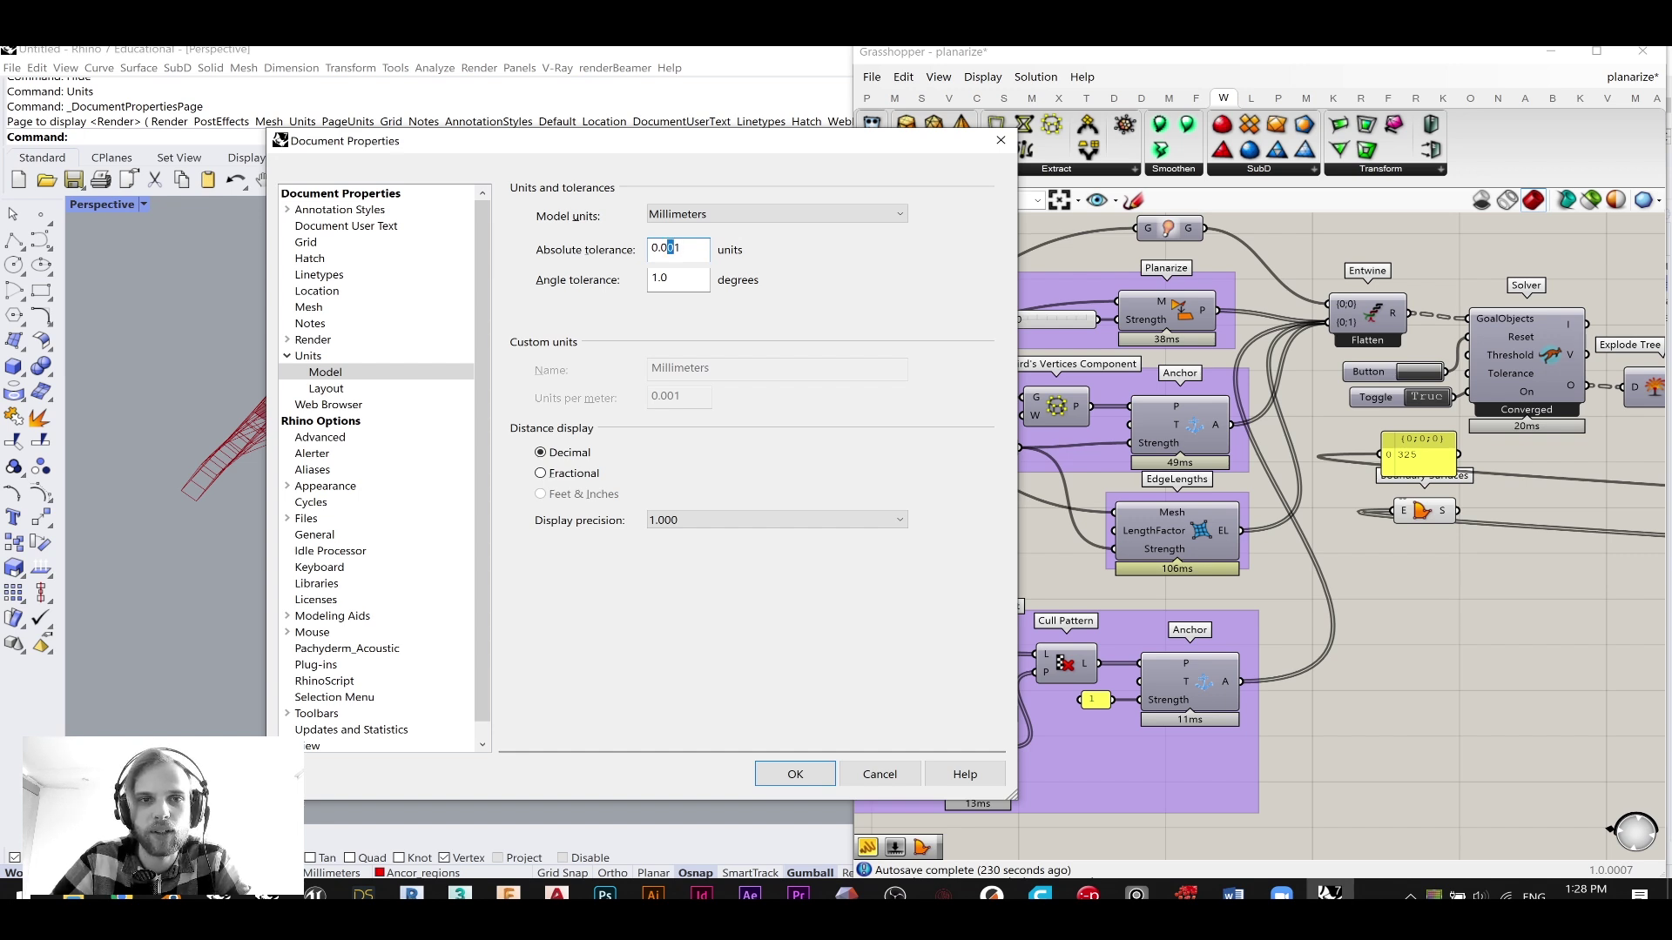
pyautogui.press('BackSpace')
pyautogui.press('BackSpace')
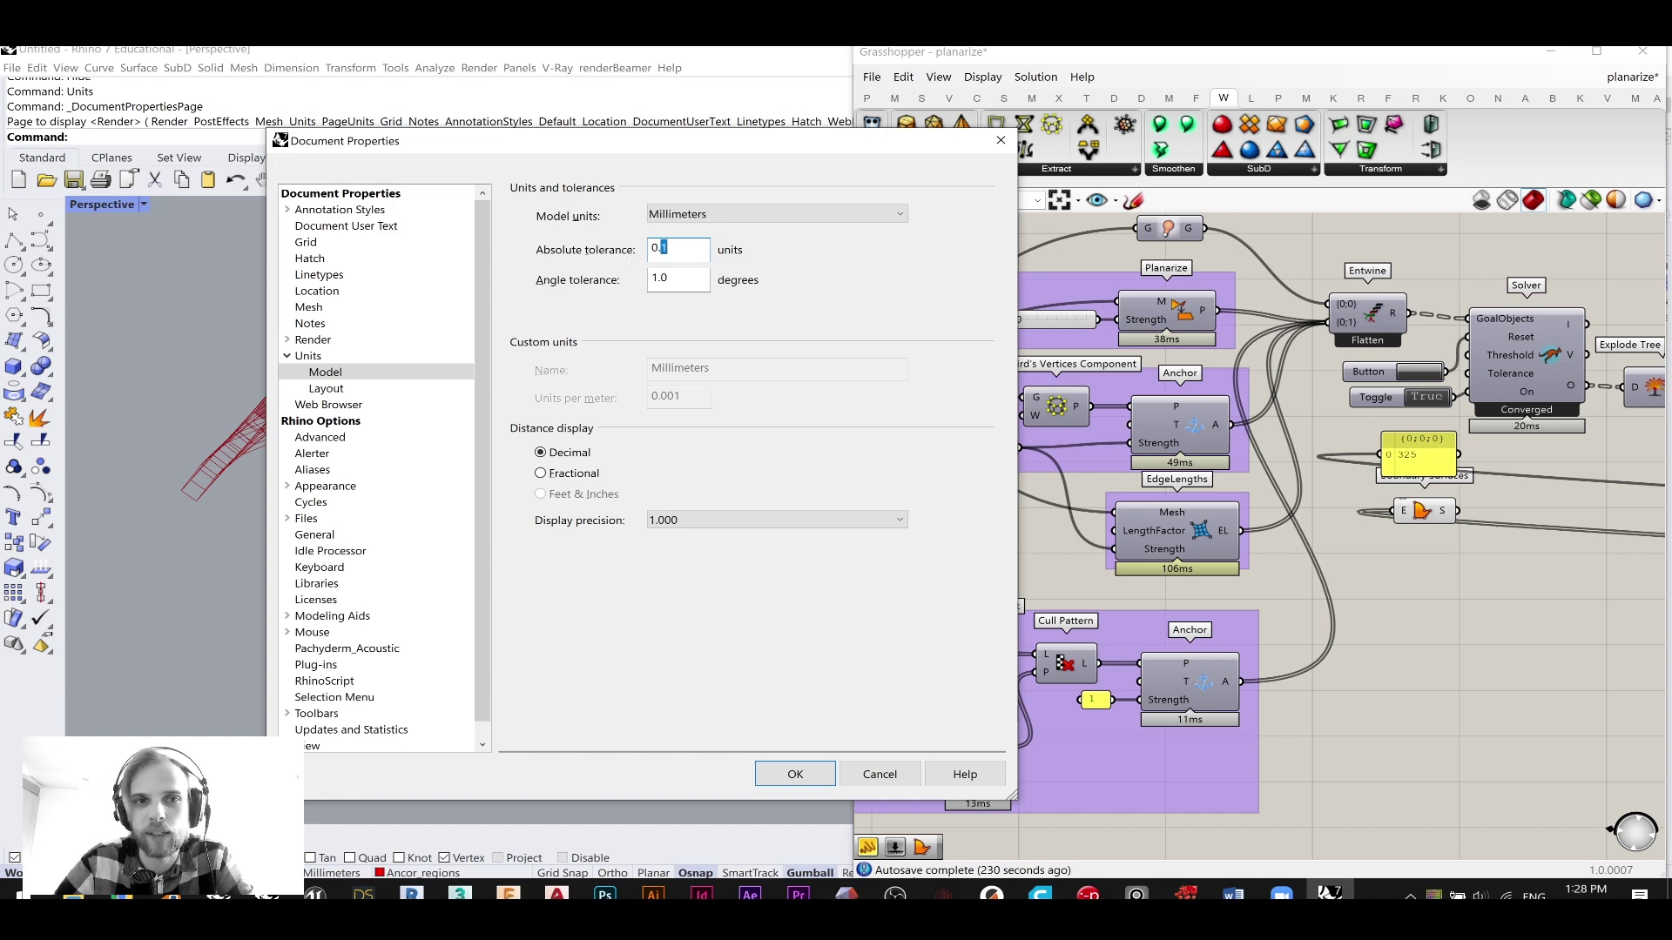
pyautogui.click(781, 774)
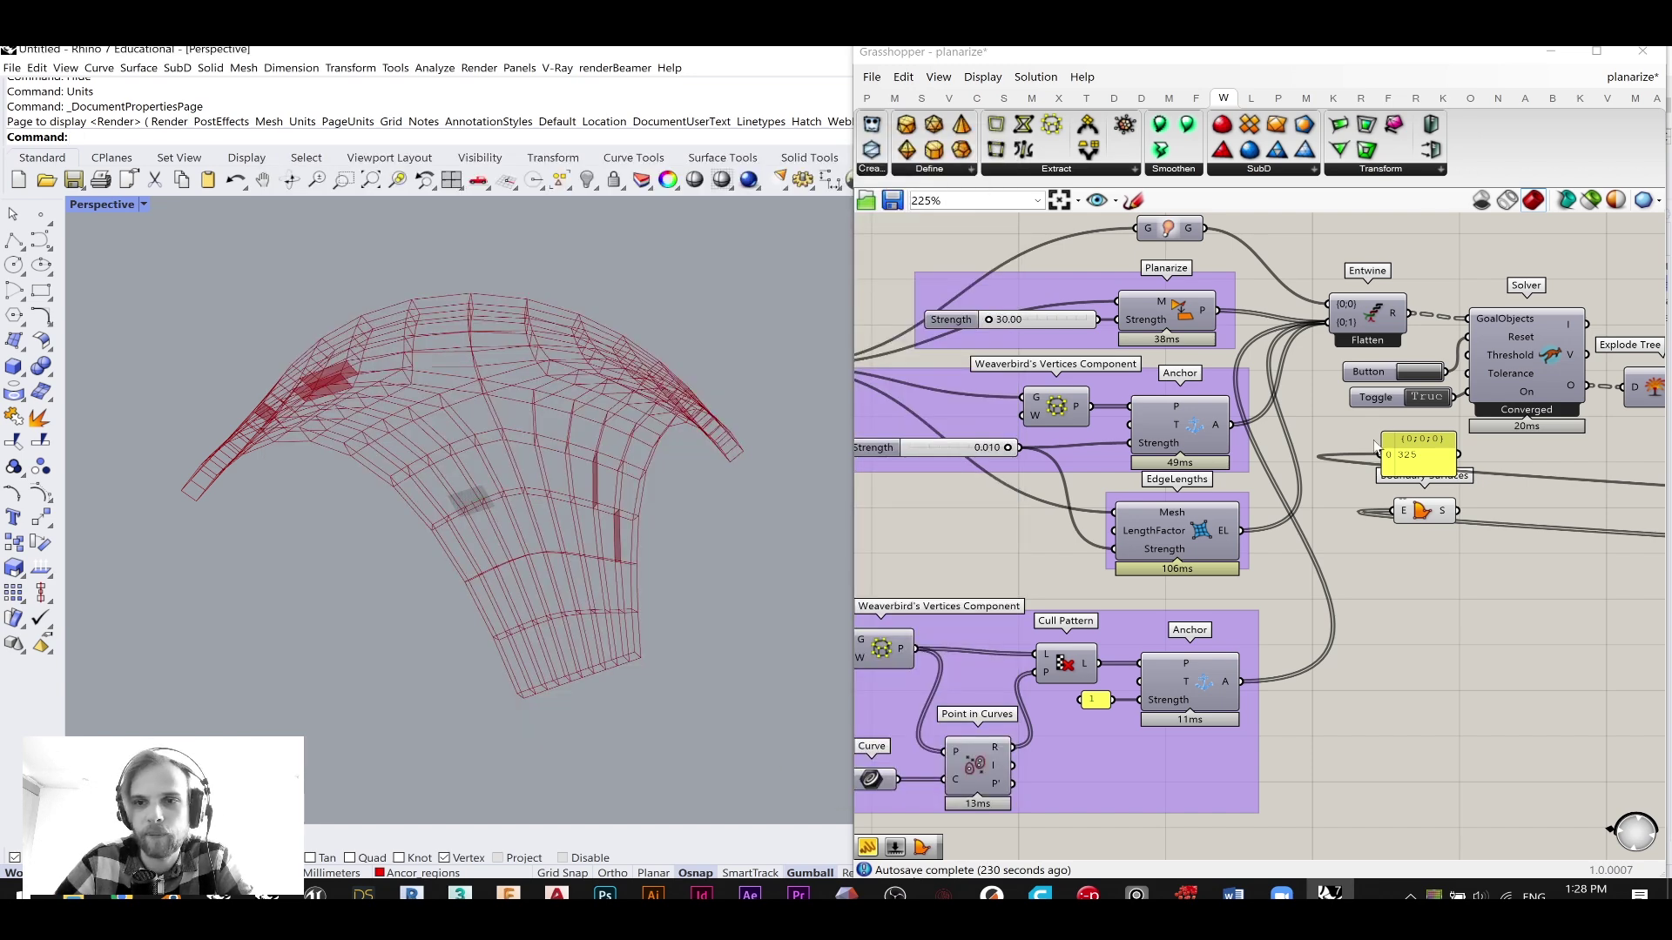
# - Reset the running solver and inspect the boundary surfaces across the gridshell from several angles
pyautogui.click(1419, 380)
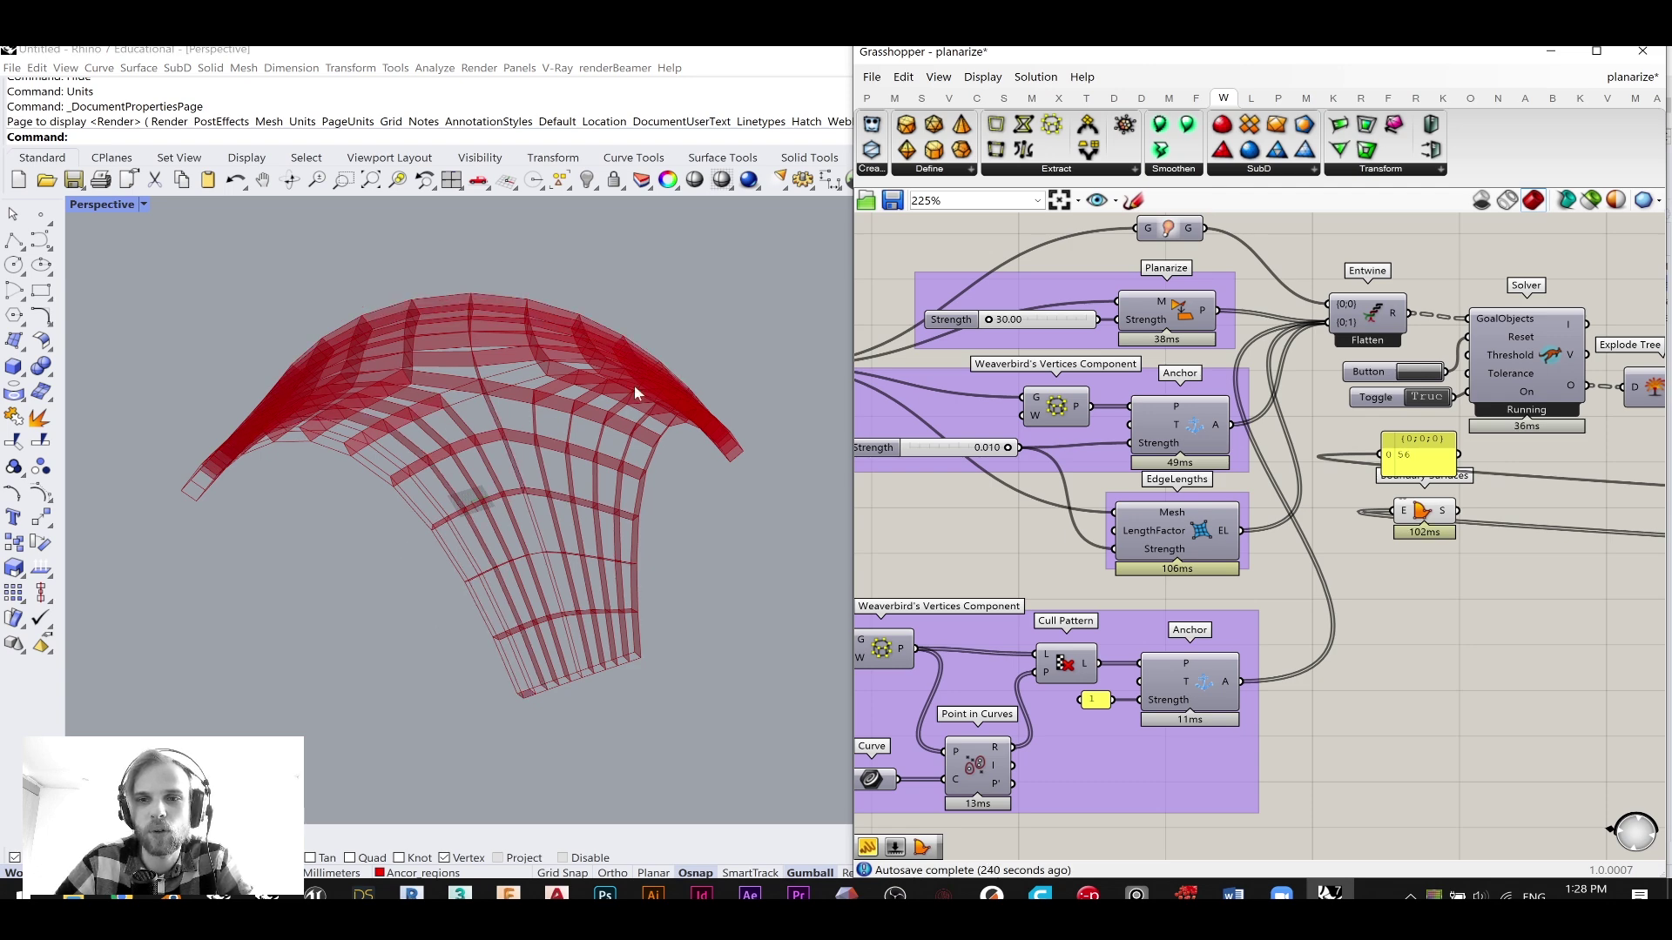
pyautogui.moveTo(609, 402); pyautogui.dragTo(566, 522, button='right')
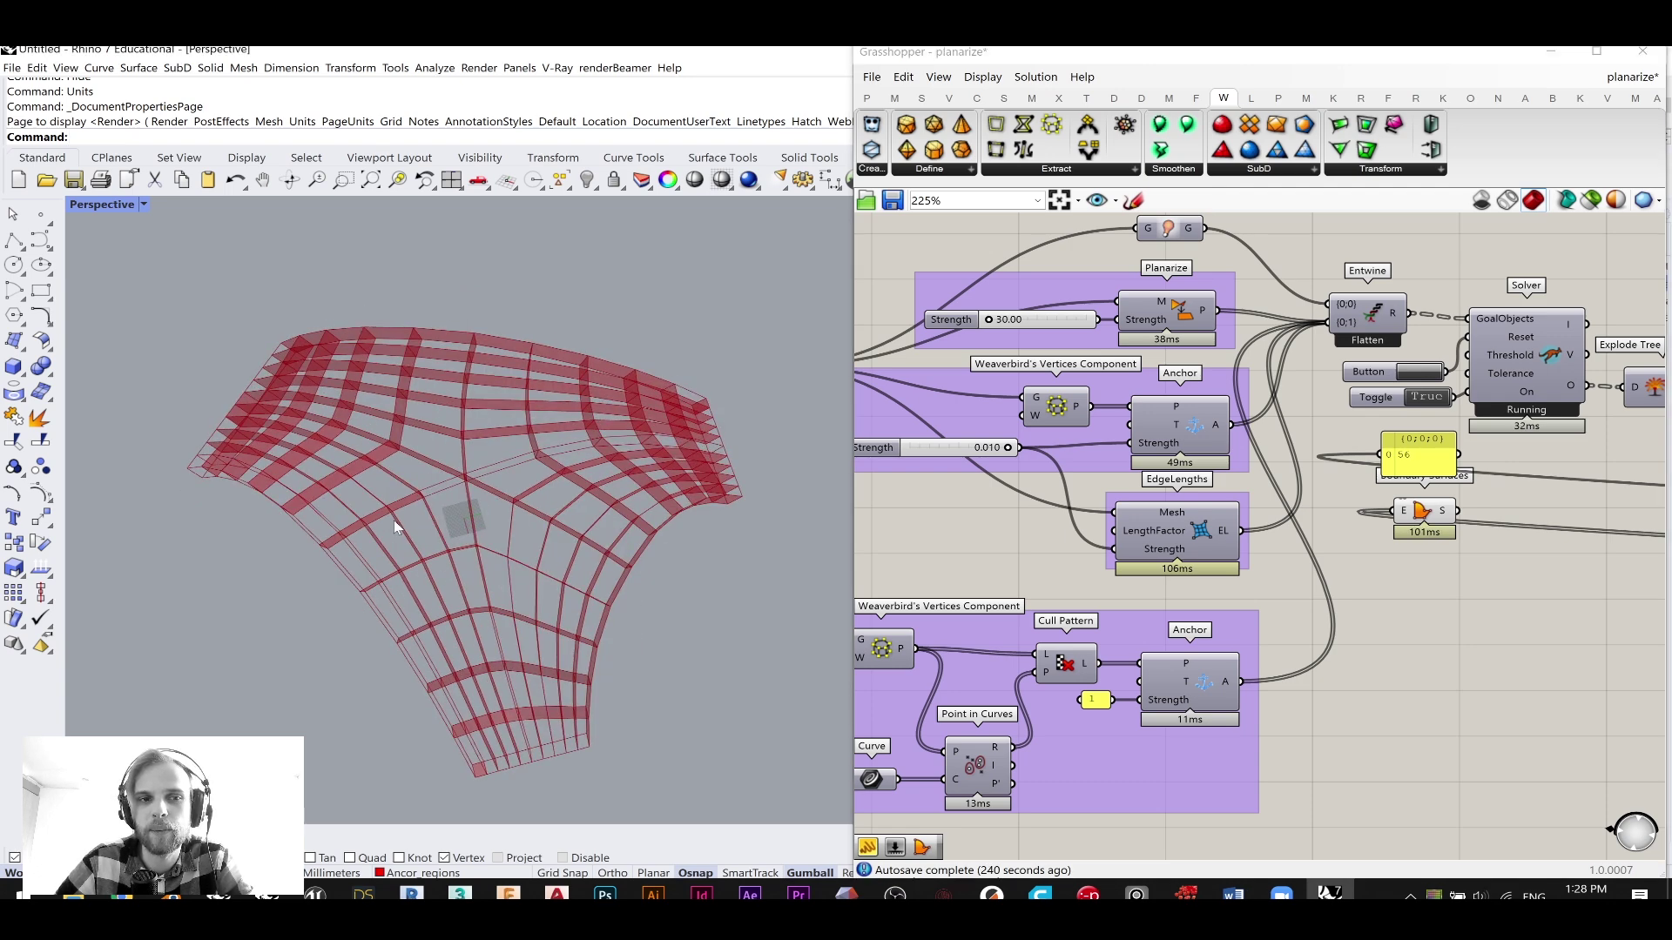
pyautogui.moveTo(331, 577); pyautogui.dragTo(385, 480, button='right')
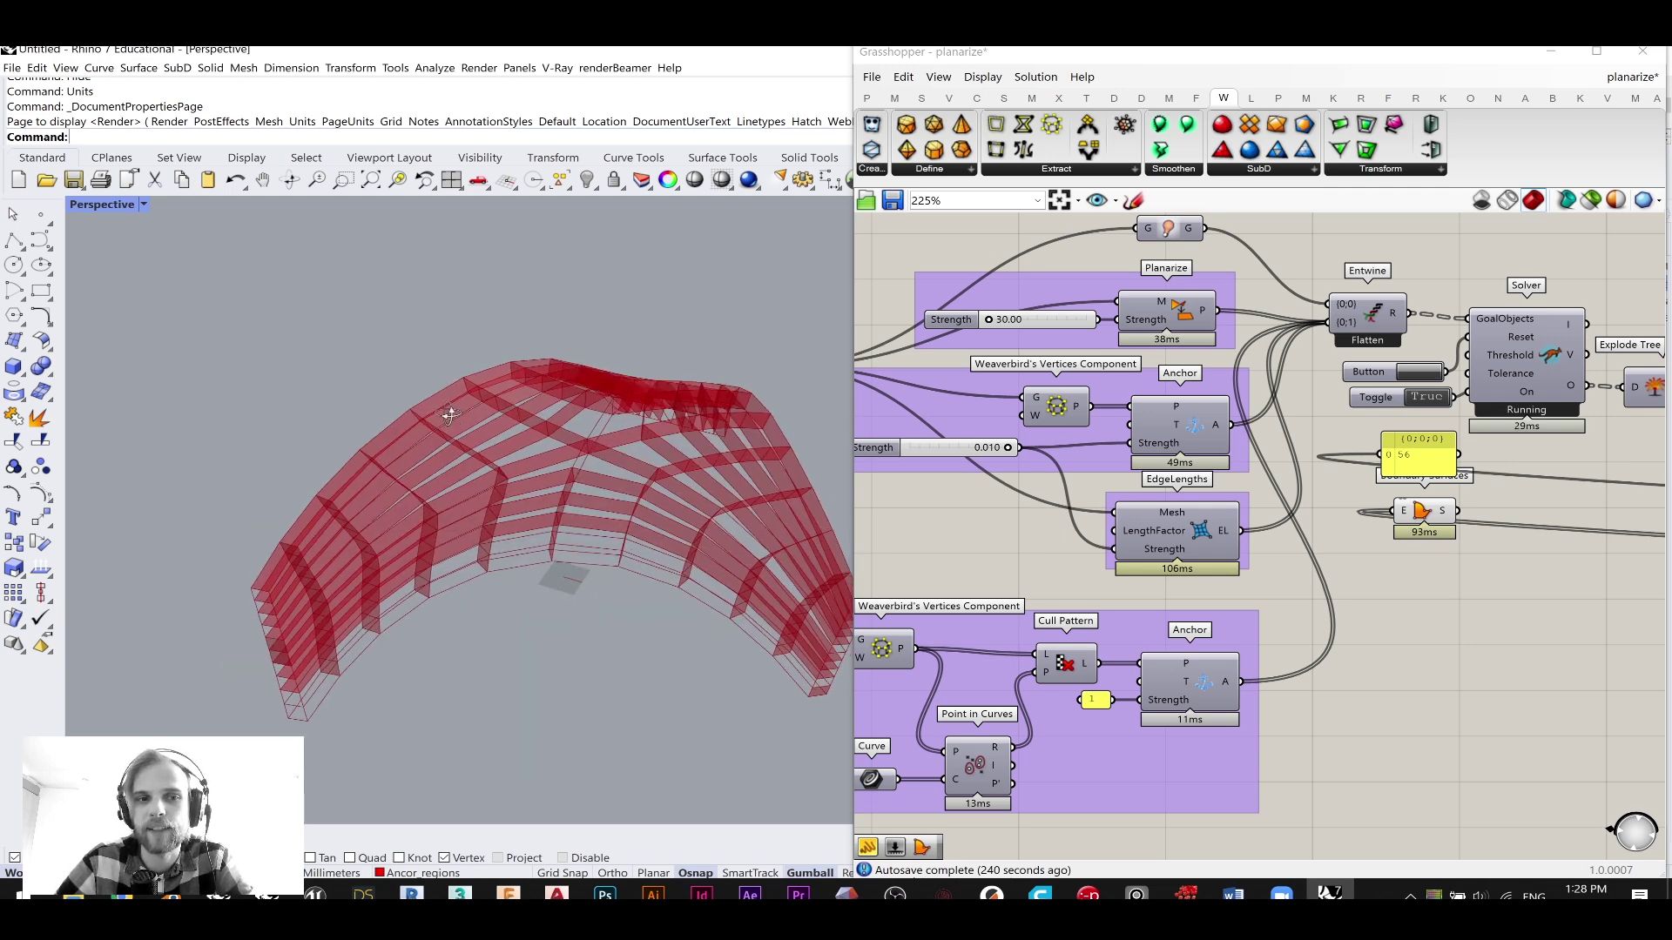
# - Set the Rhino document's absolute tolerance to 1 unit and reset the solver to recheck the gridshell's boundary surfaces
pyautogui.moveTo(450, 419); pyautogui.dragTo(673, 417, button='right')
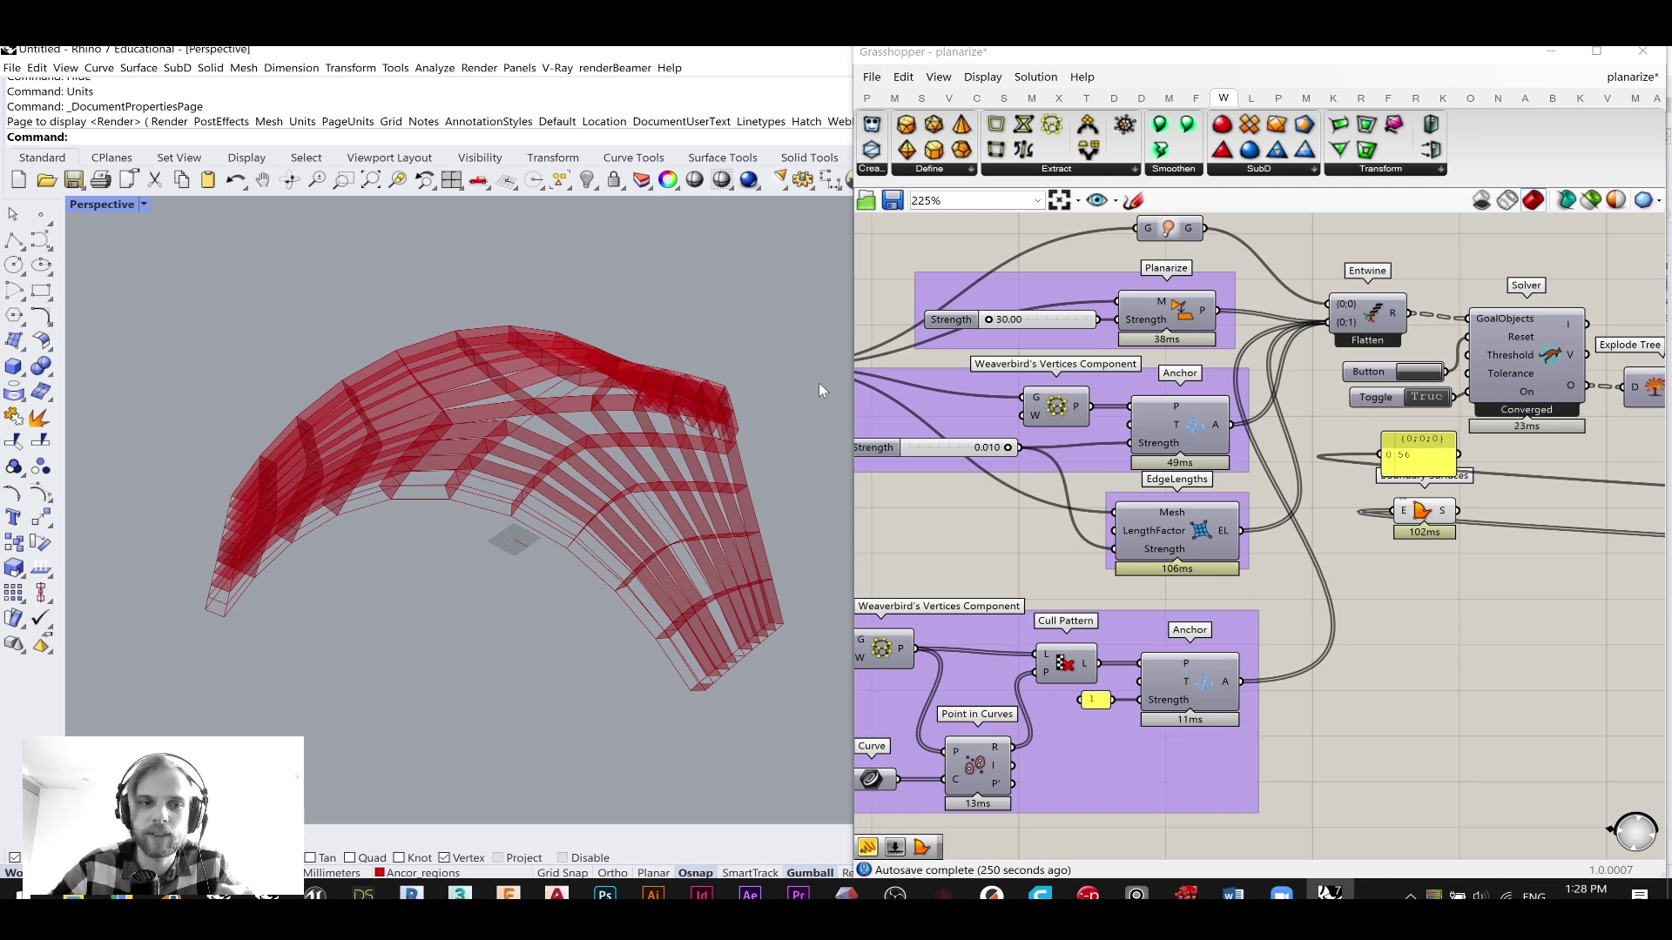
pyautogui.moveTo(628, 535)
pyautogui.mouseDown(button='right')
pyautogui.moveTo(648, 490)
pyautogui.moveTo(609, 510)
pyautogui.moveTo(653, 500)
pyautogui.moveTo(633, 505)
pyautogui.mouseUp(button='right')
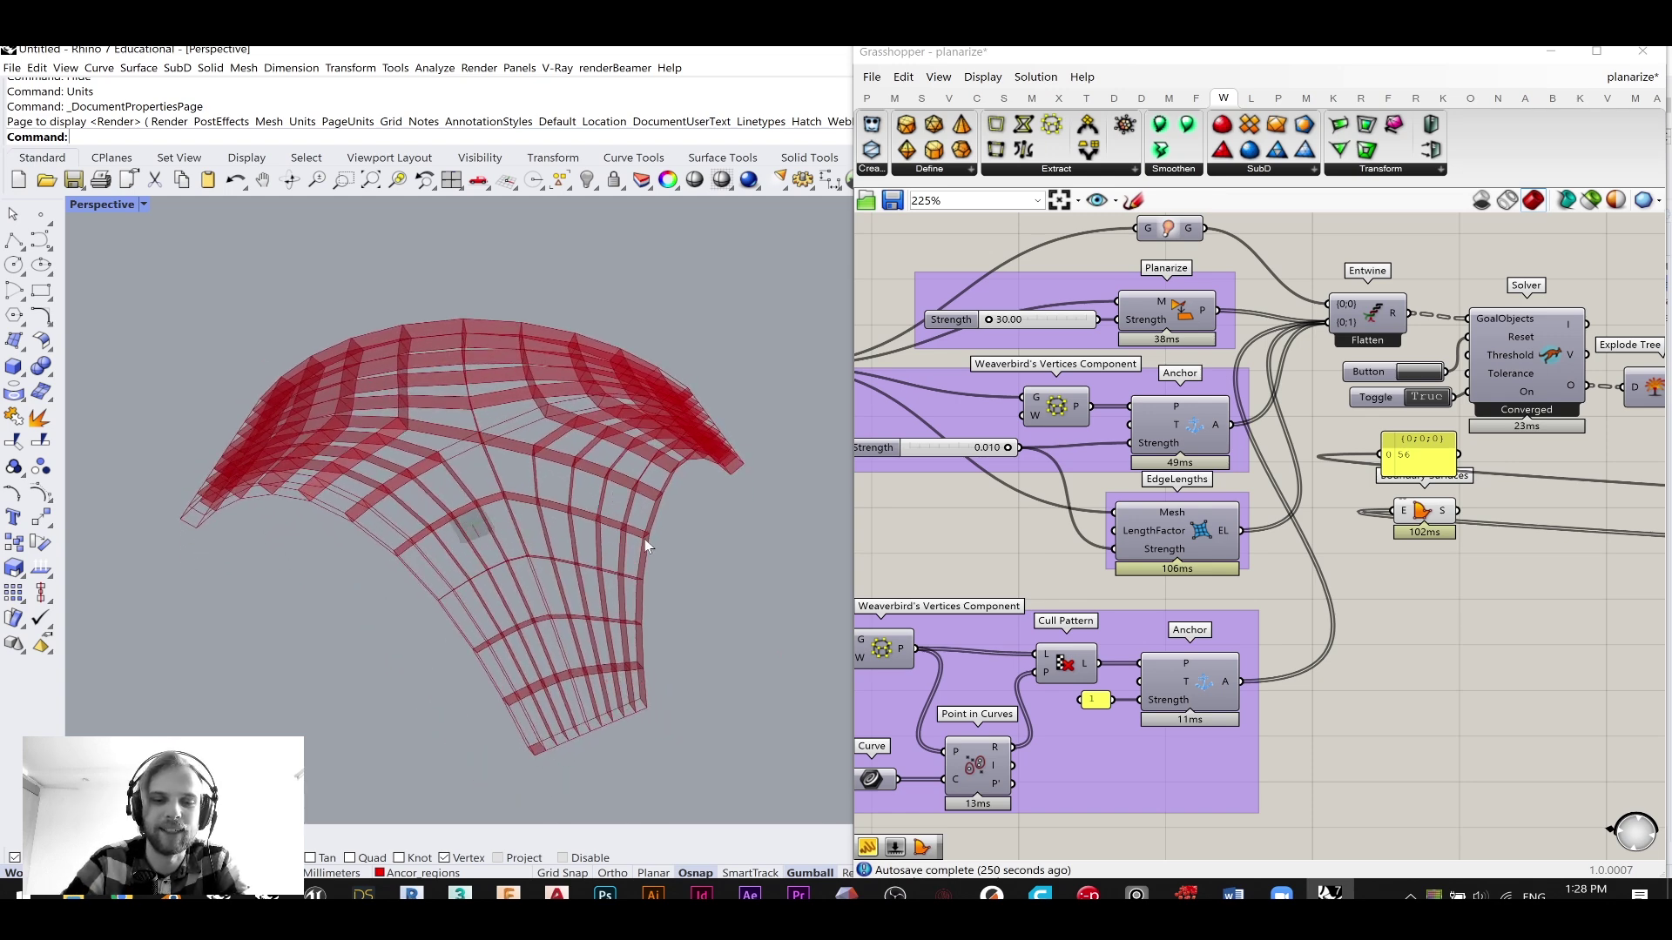
pyautogui.write('nti')
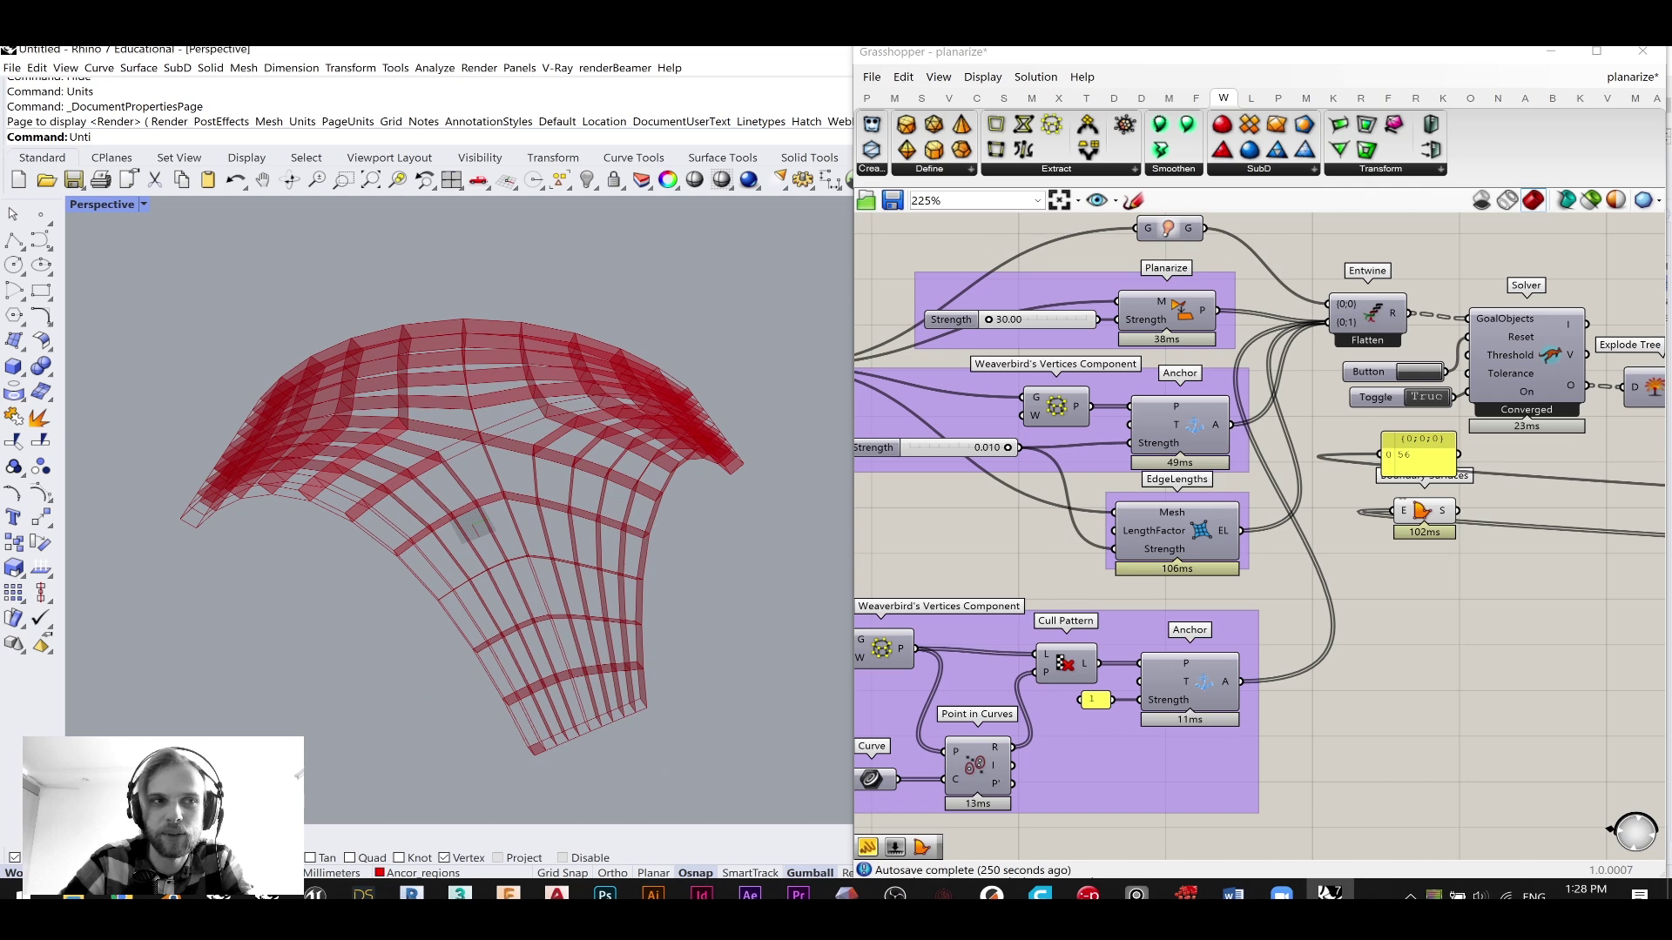
pyautogui.write('ts')
pyautogui.press('Return')
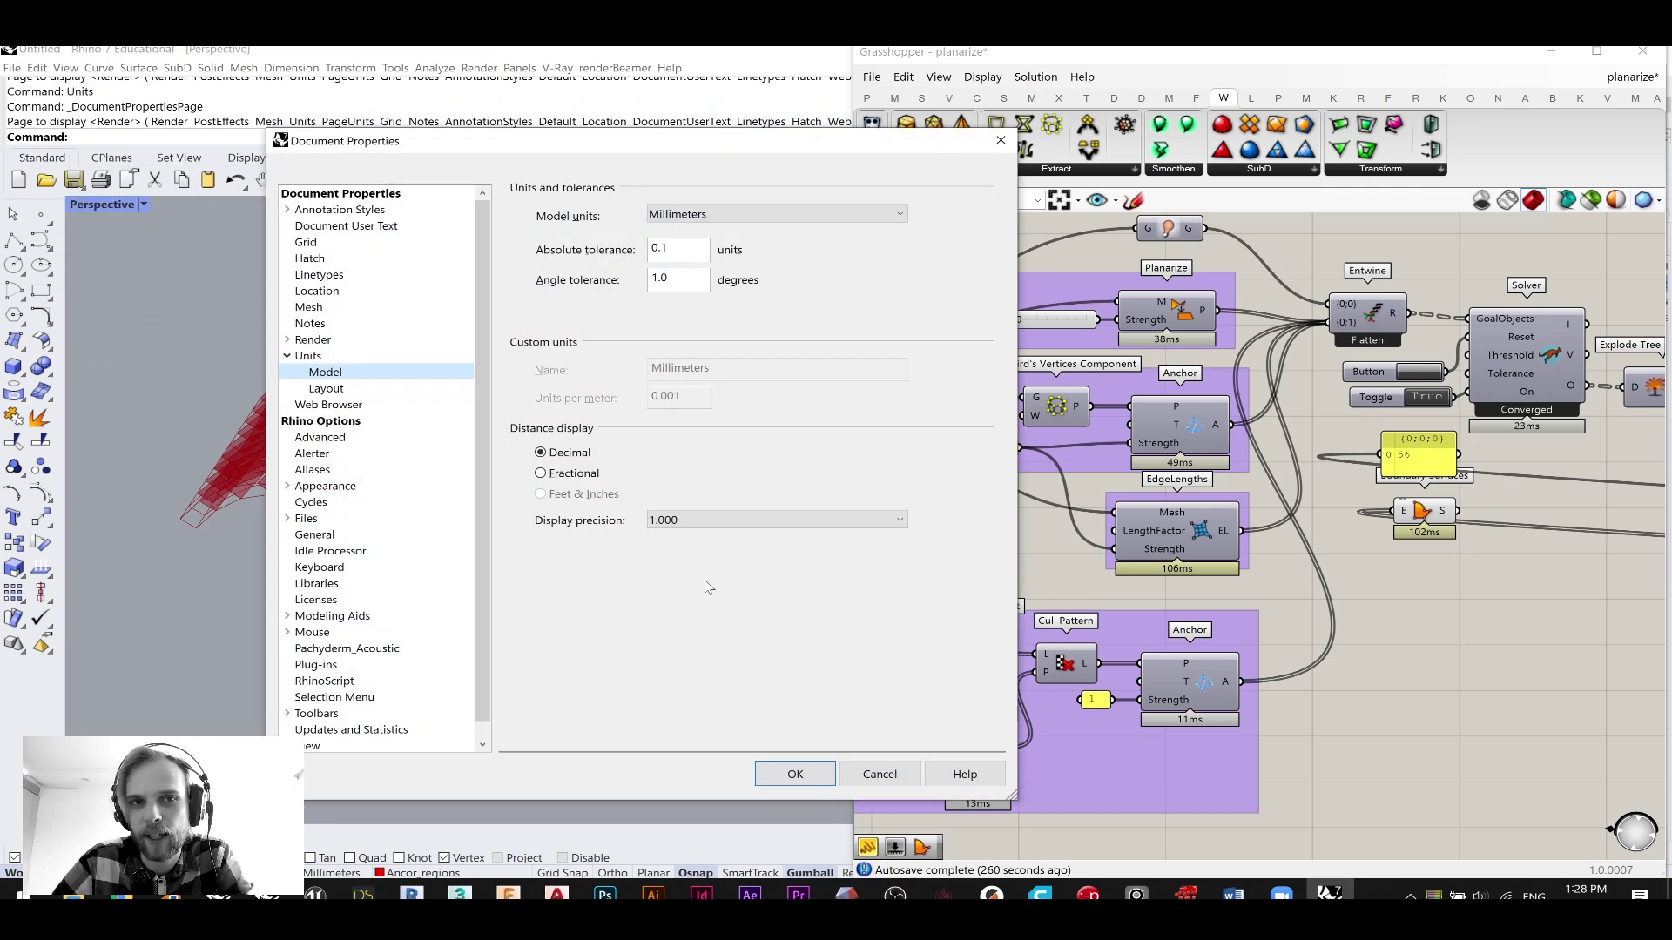
pyautogui.click(673, 248)
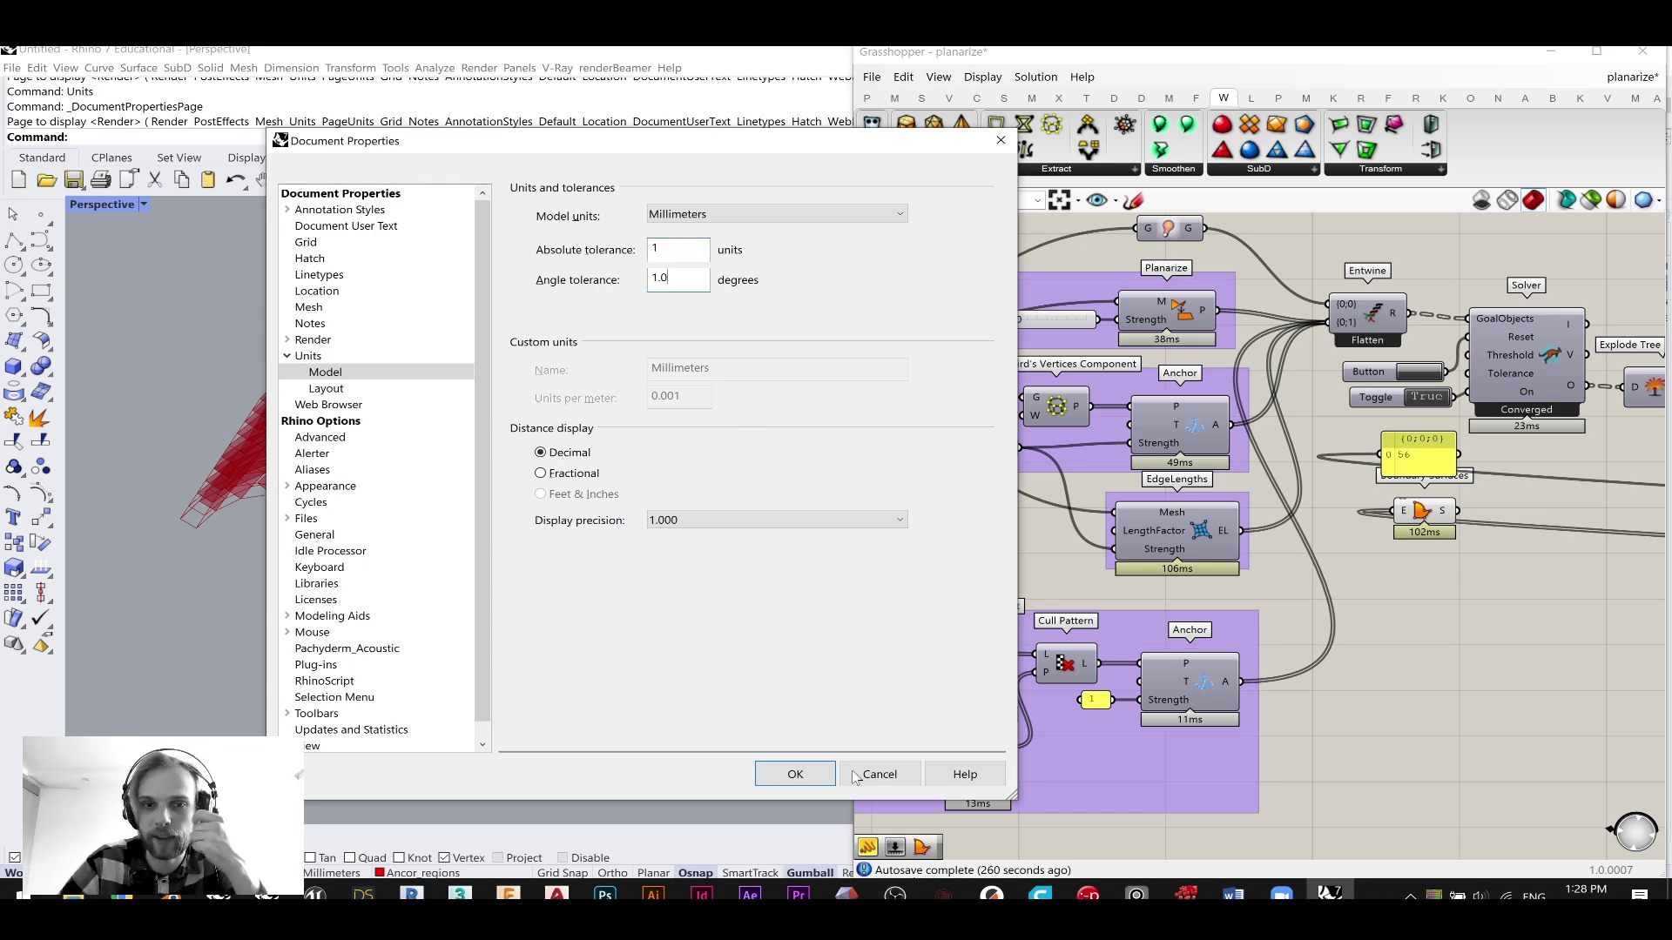
pyautogui.click(821, 771)
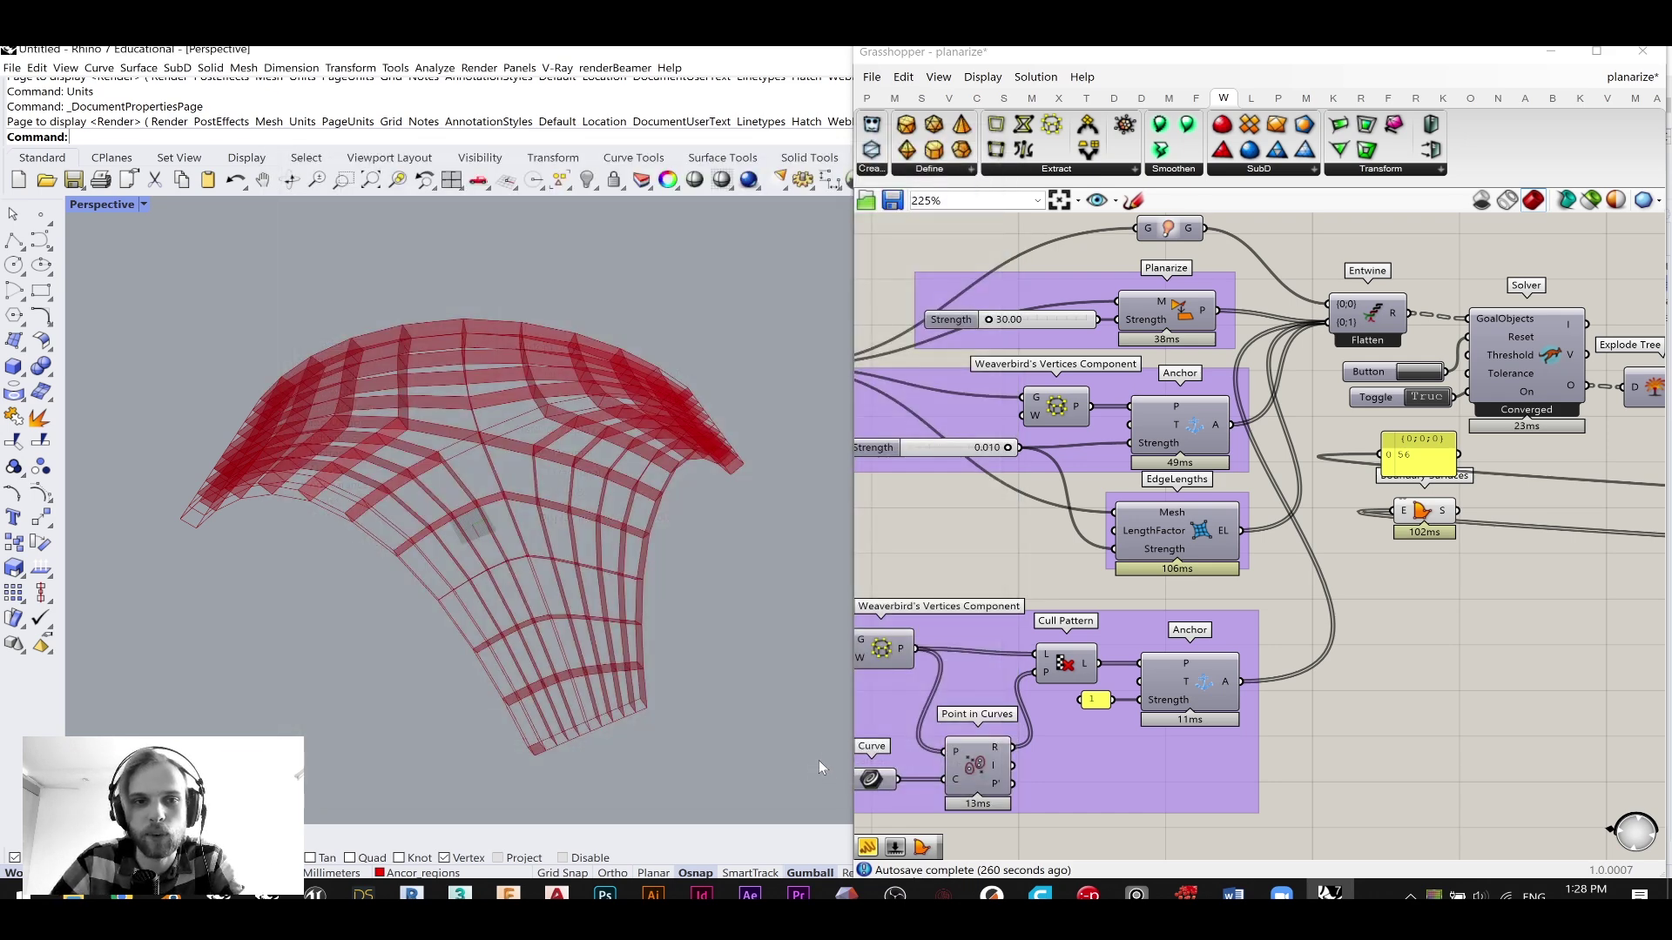
pyautogui.click(1425, 380)
pyautogui.moveTo(481, 524); pyautogui.dragTo(608, 418, button='right')
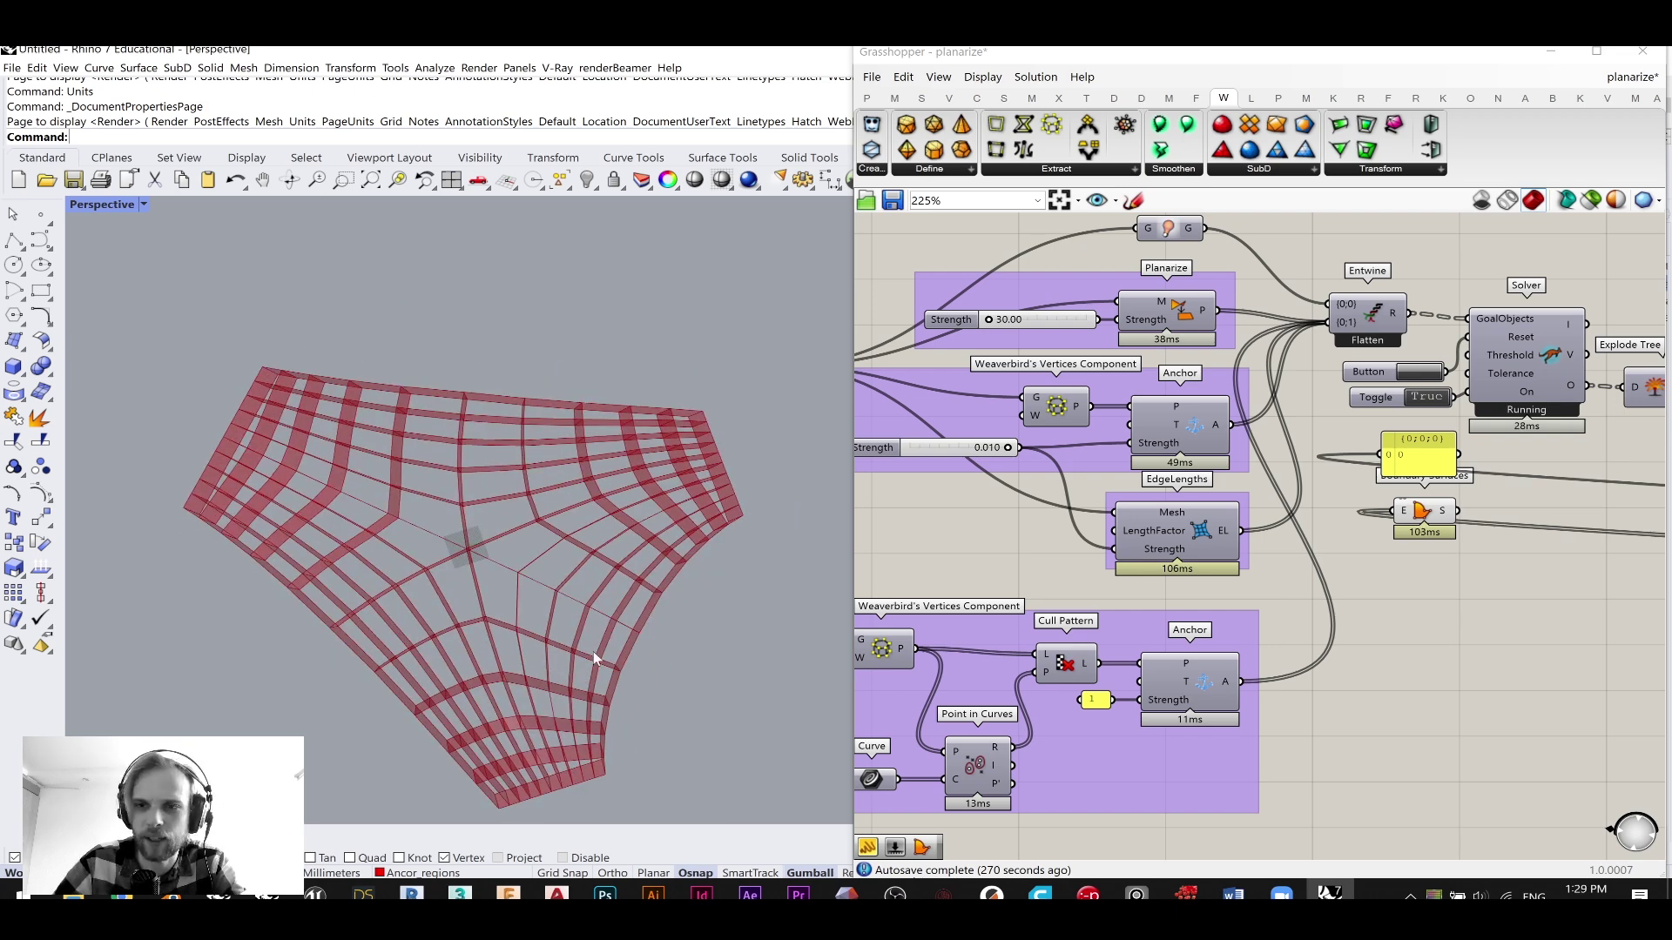
# - Move the non-planar face count panel next to the Mass Addition component that feeds it
pyautogui.moveTo(1461, 631); pyautogui.dragTo(1076, 538, button='right')
pyautogui.scroll(-3, 1114, 599)
pyautogui.scroll(-1, 1161, 565)
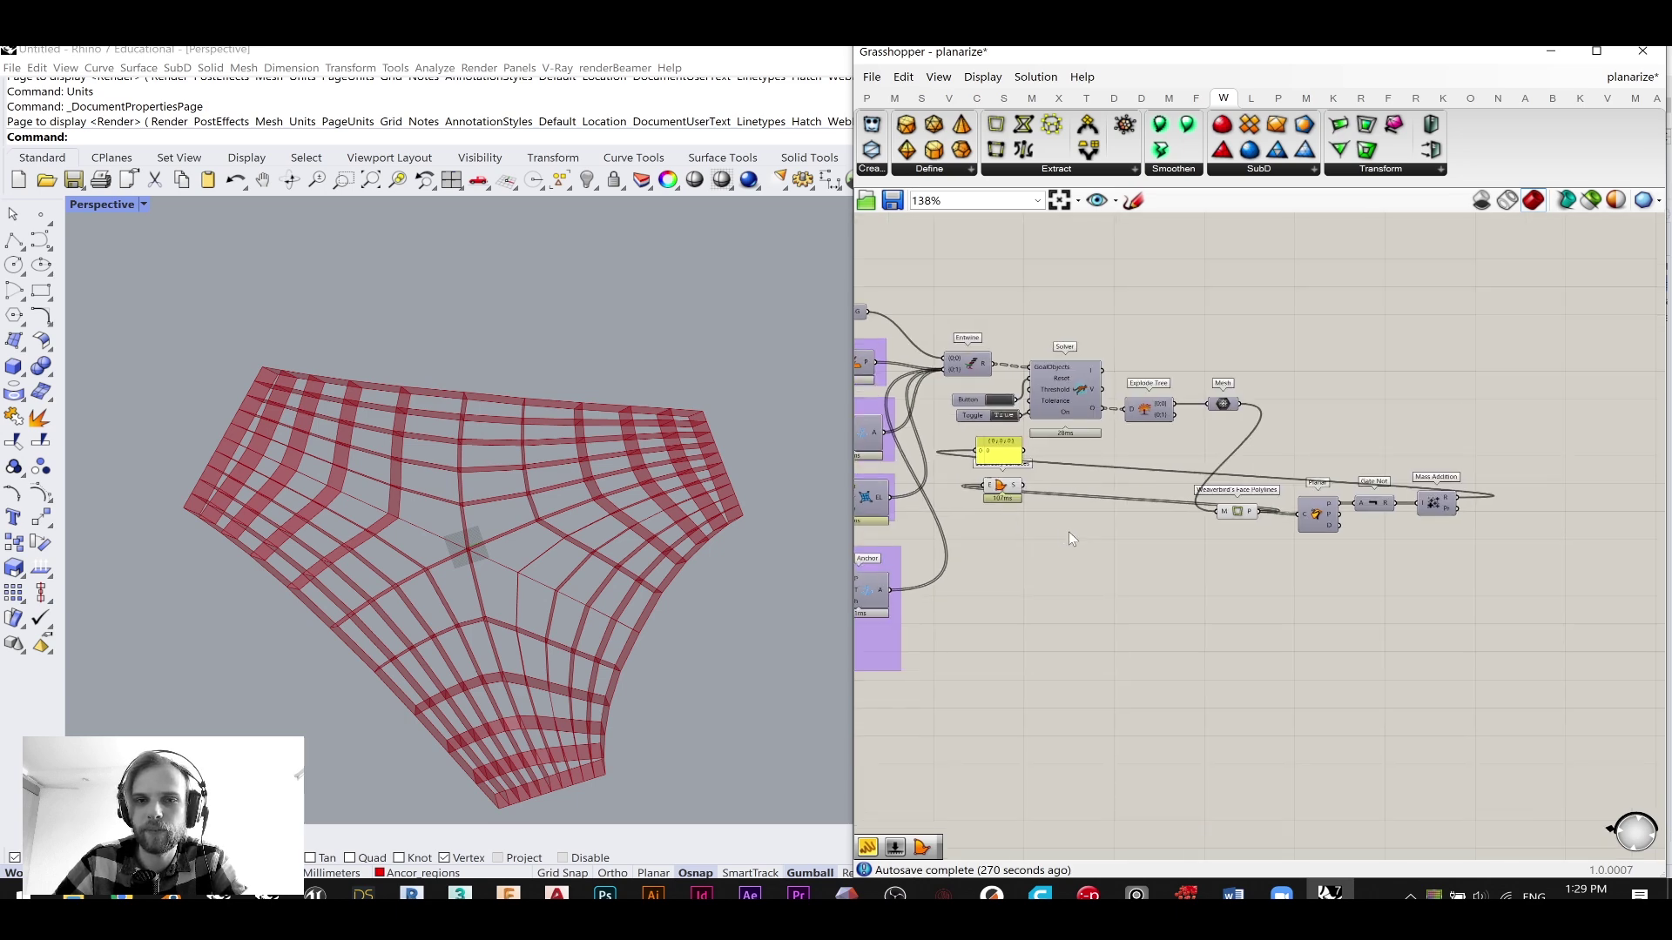
pyautogui.scroll(3, 991, 409)
pyautogui.scroll(-4, 1087, 457)
pyautogui.scroll(2, 960, 461)
pyautogui.scroll(2, 957, 455)
pyautogui.moveTo(957, 455); pyautogui.dragTo(1537, 409)
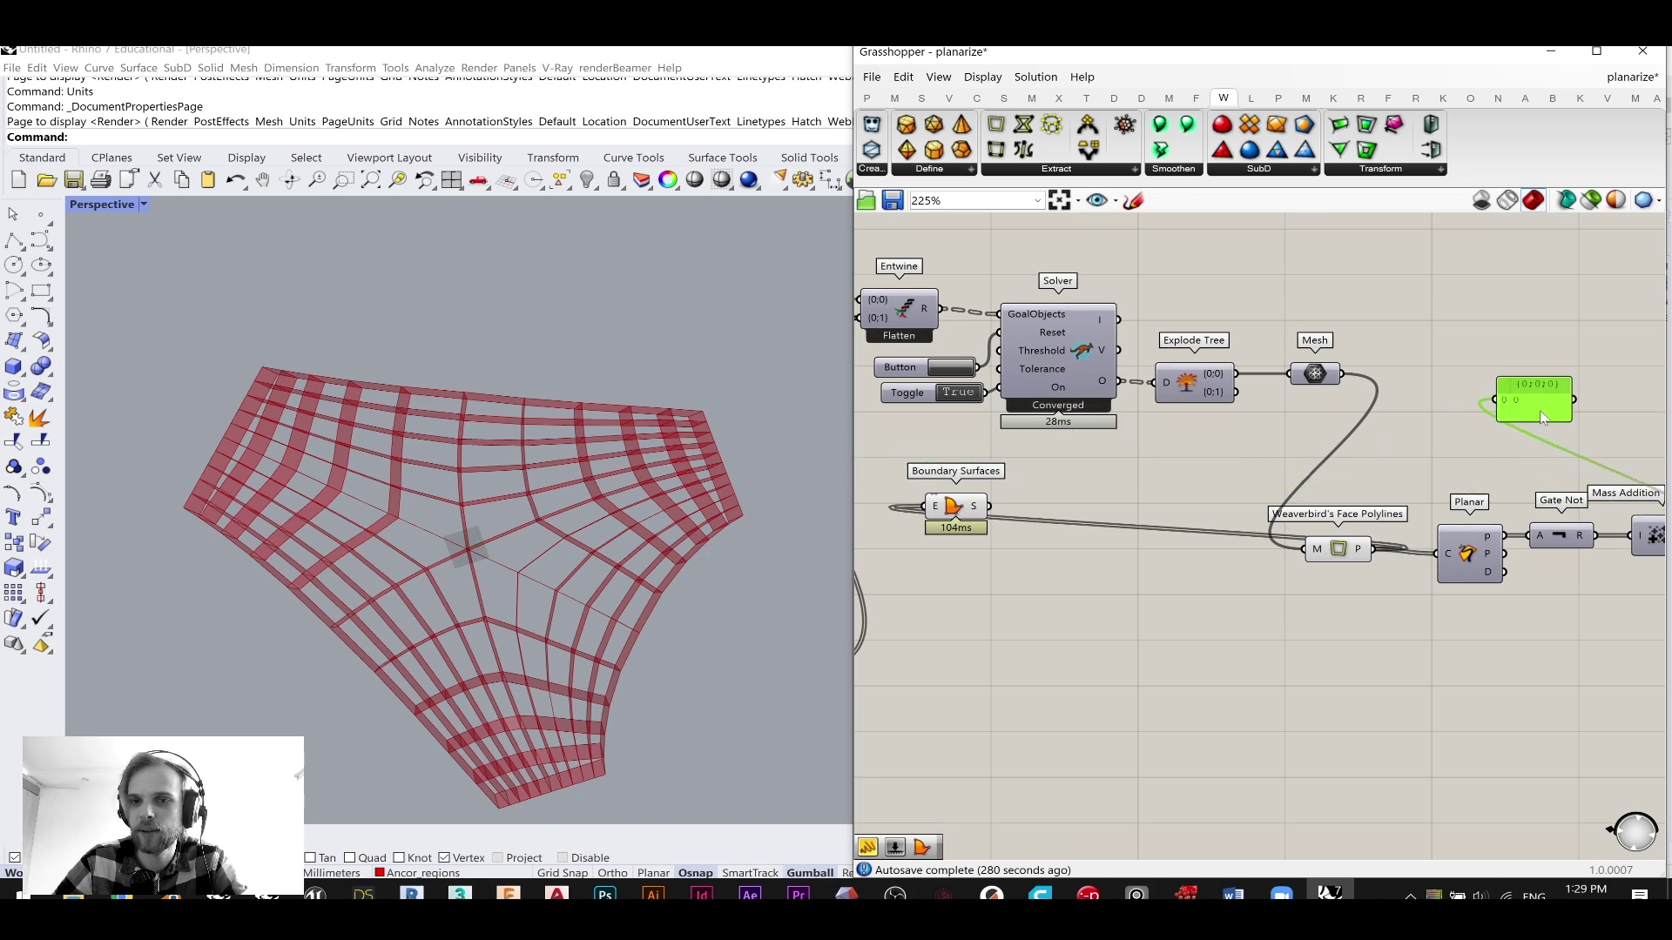
pyautogui.moveTo(1537, 409); pyautogui.dragTo(1277, 420, button='right')
pyautogui.moveTo(1276, 420); pyautogui.dragTo(1508, 544)
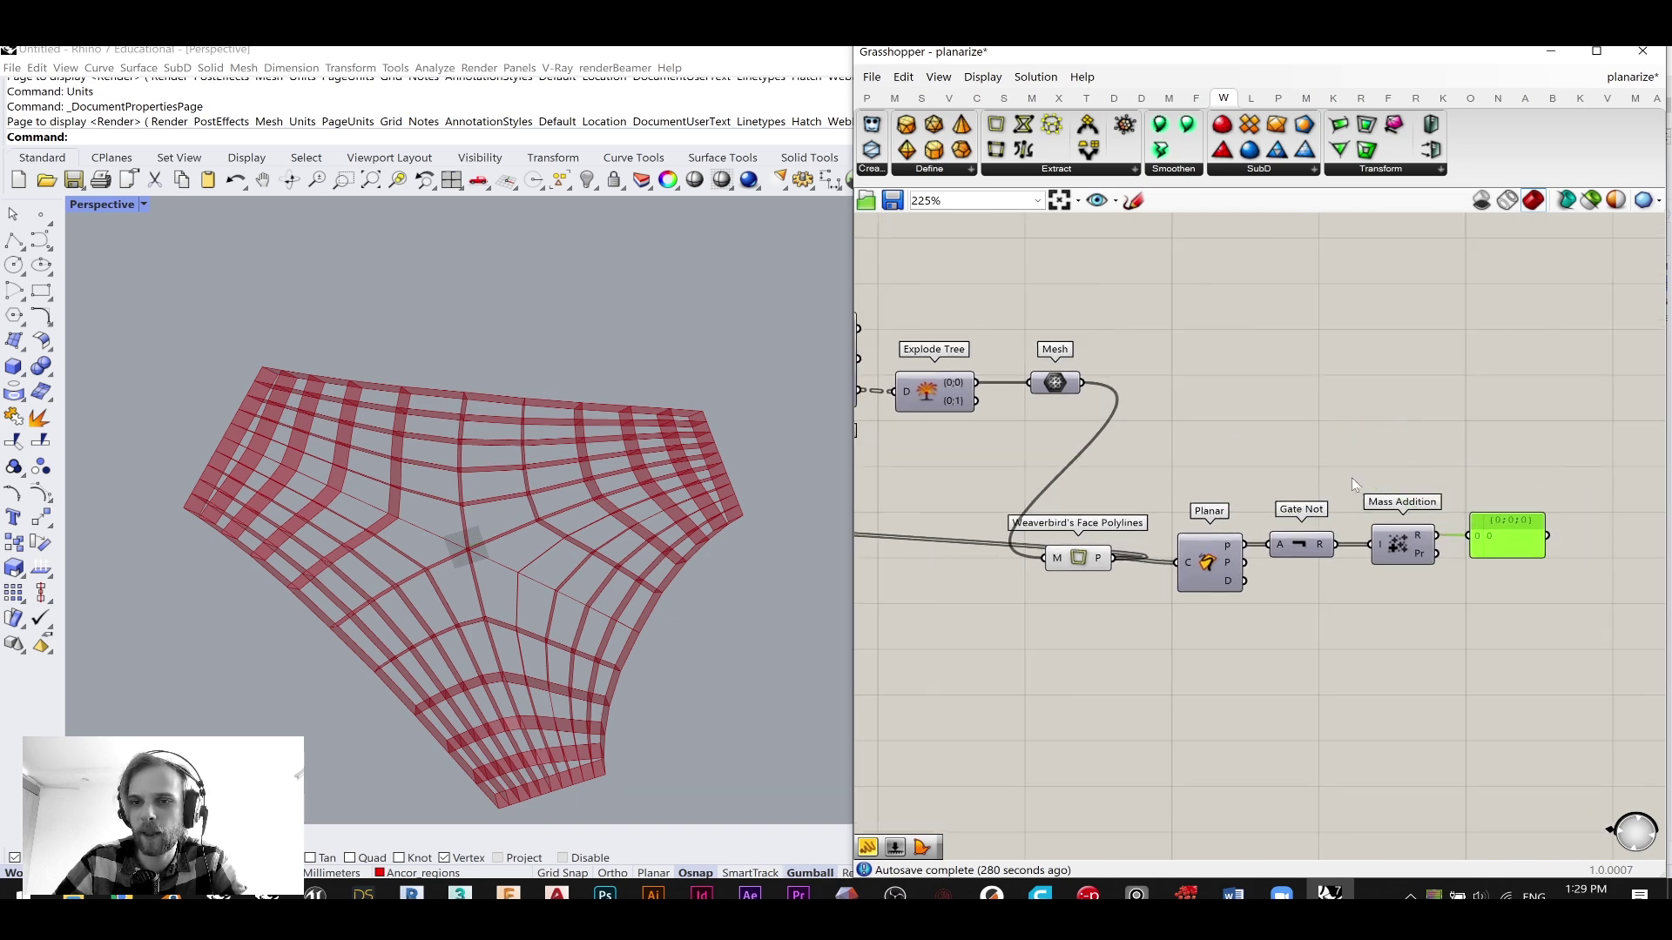
# - Line up Weaverbird's Face Polylines and Boundary Surfaces in a row after the solver's output Mesh parameter
pyautogui.scroll(-3, 1455, 529)
pyautogui.scroll(3, 1013, 536)
pyautogui.moveTo(1001, 517); pyautogui.dragTo(1572, 411)
pyautogui.moveTo(1506, 470); pyautogui.dragTo(1256, 491, button='right')
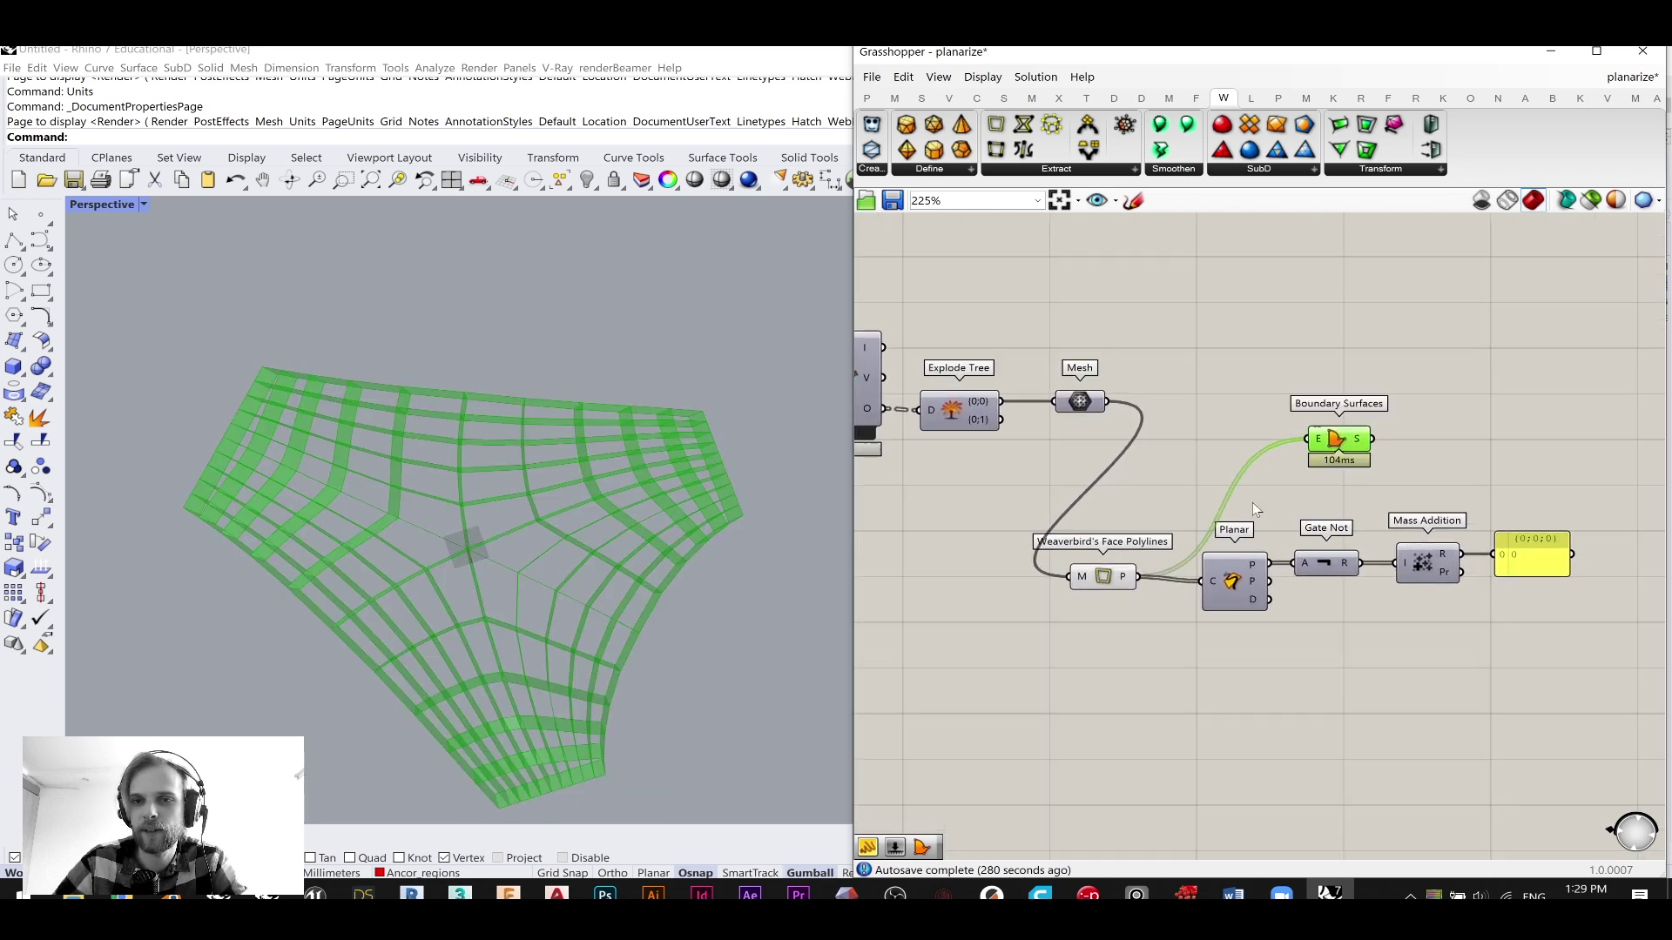
pyautogui.click(1107, 539)
pyautogui.moveTo(1116, 544); pyautogui.dragTo(1230, 406)
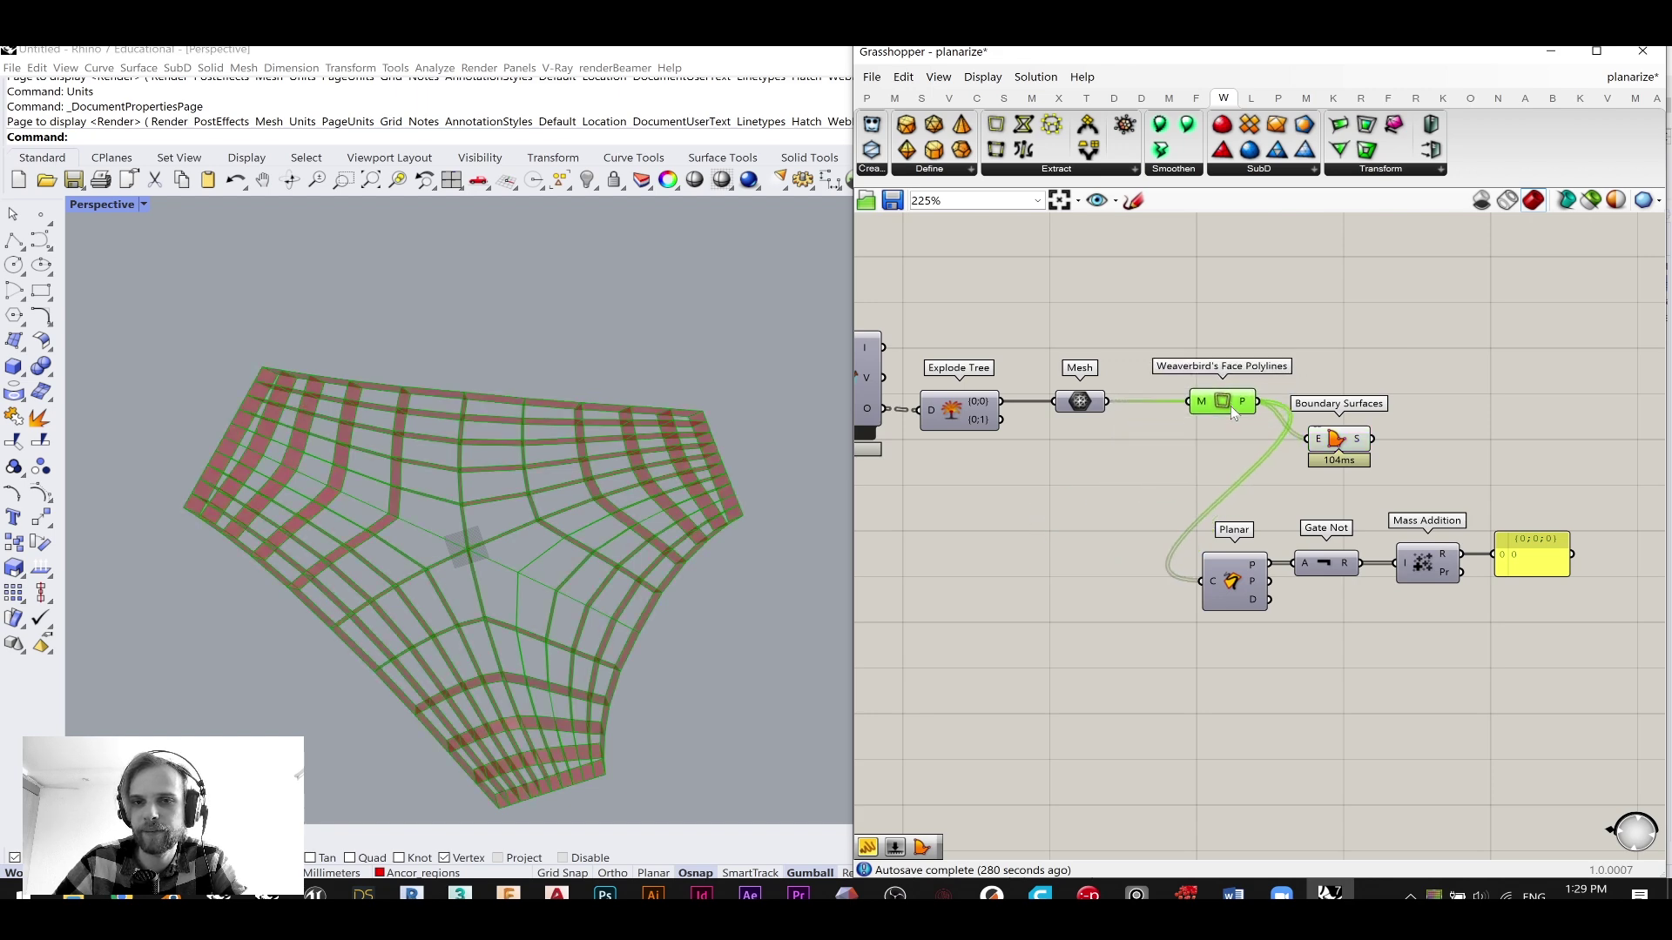
pyautogui.moveTo(1335, 444); pyautogui.dragTo(1494, 410)
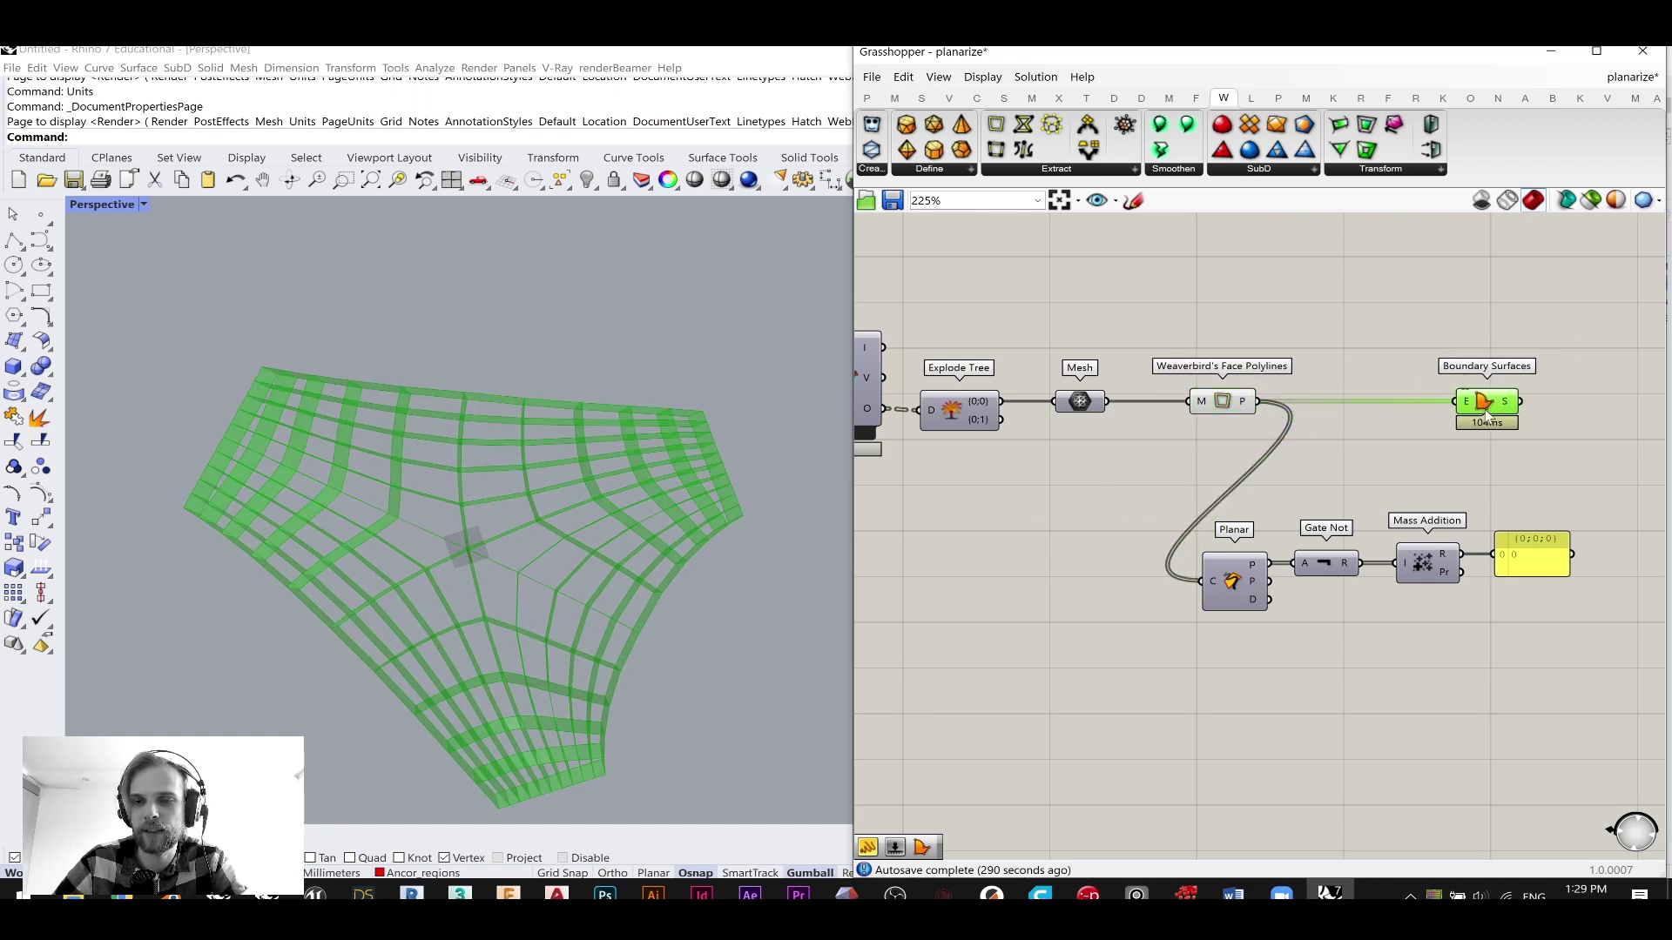
# - Examine the reference definition's Data Dam and the Face Polylines, Explode and List Item chain that follows it
pyautogui.scroll(-4, 1456, 440)
pyautogui.moveTo(1460, 447); pyautogui.dragTo(1345, 433, button='right')
pyautogui.scroll(3, 1345, 434)
pyautogui.scroll(1, 1347, 440)
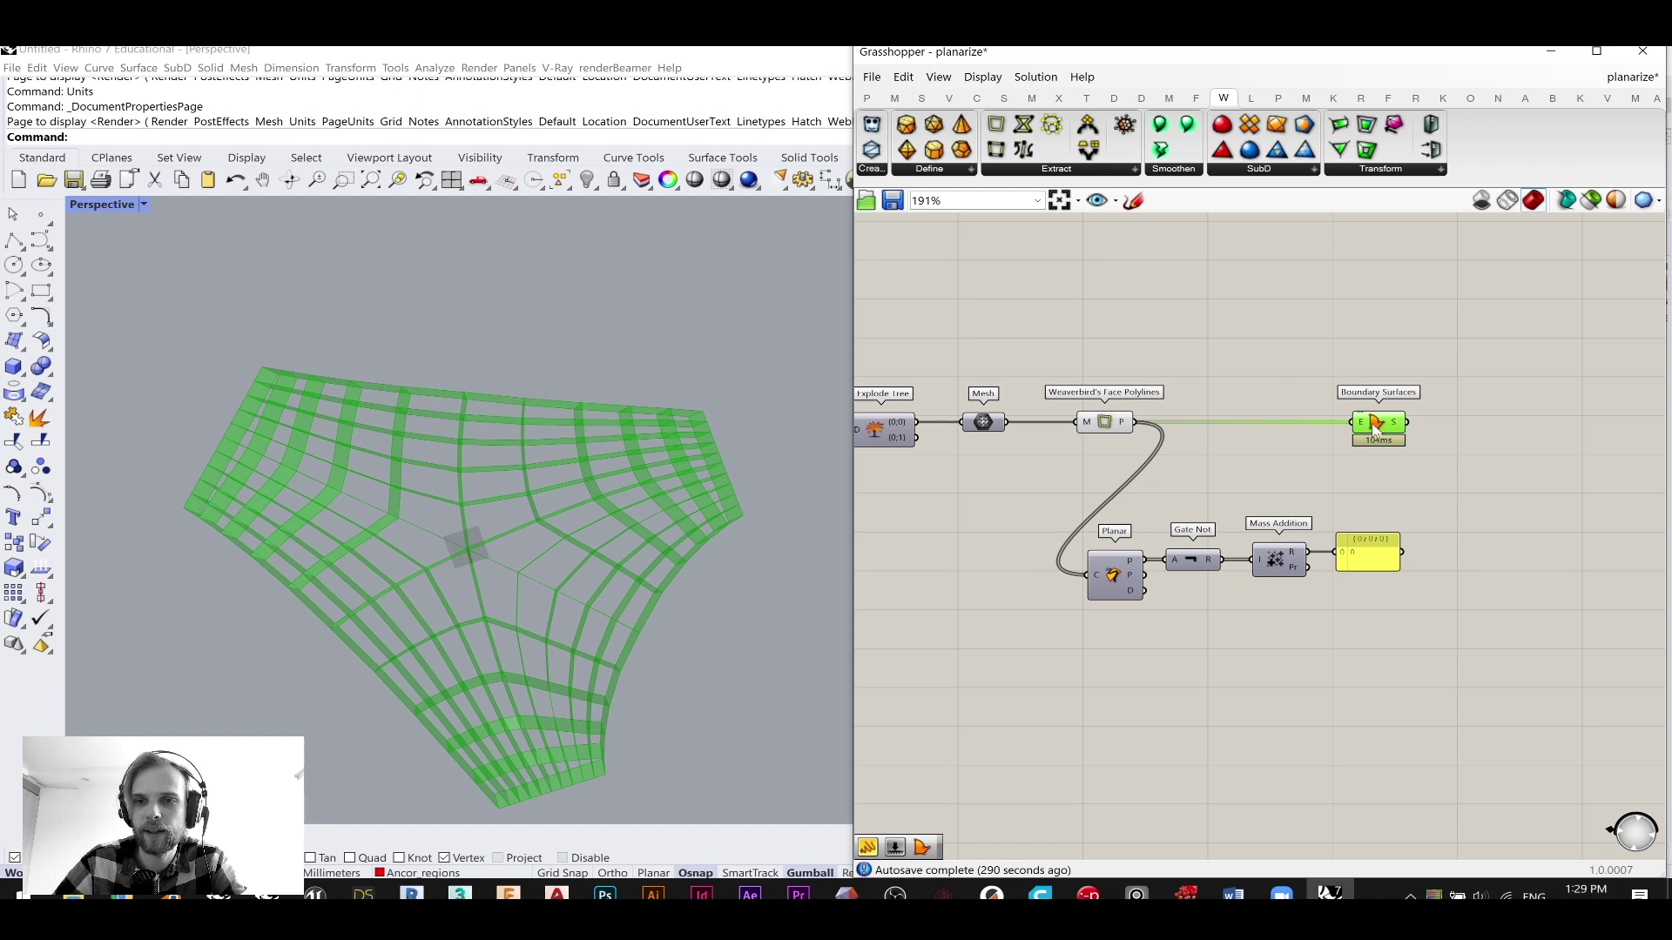
pyautogui.scroll(-3, 1384, 437)
pyautogui.scroll(2, 1247, 442)
pyautogui.scroll(-5, 1125, 485)
pyautogui.scroll(12, 1459, 374)
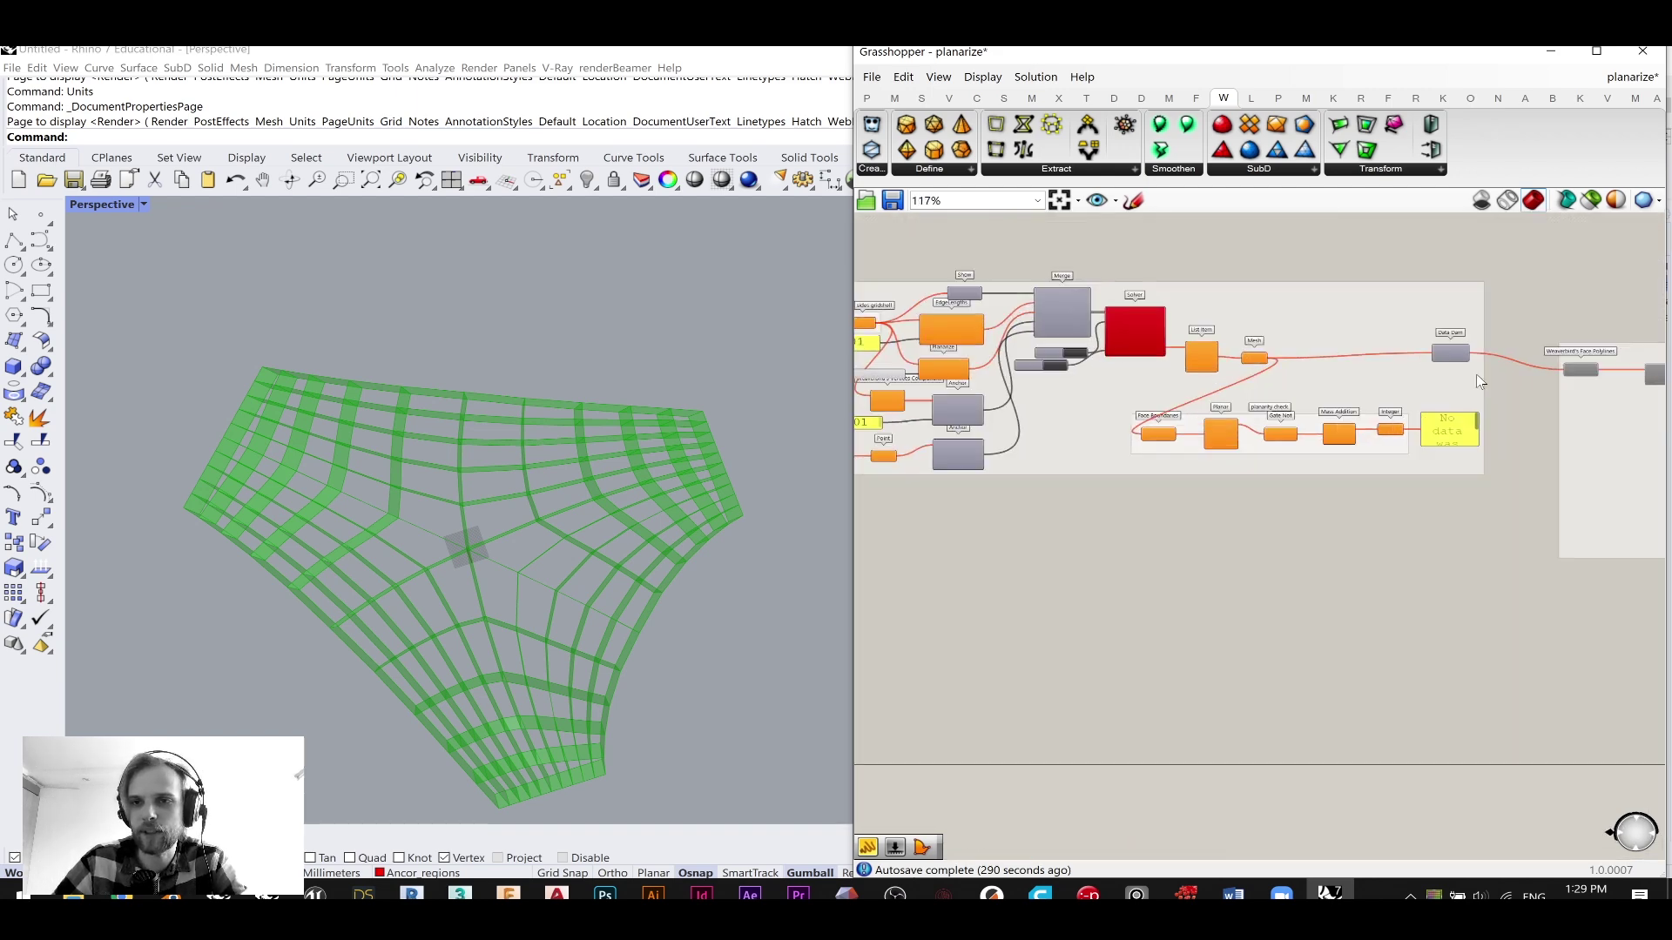
pyautogui.moveTo(1350, 409); pyautogui.dragTo(1217, 413, button='right')
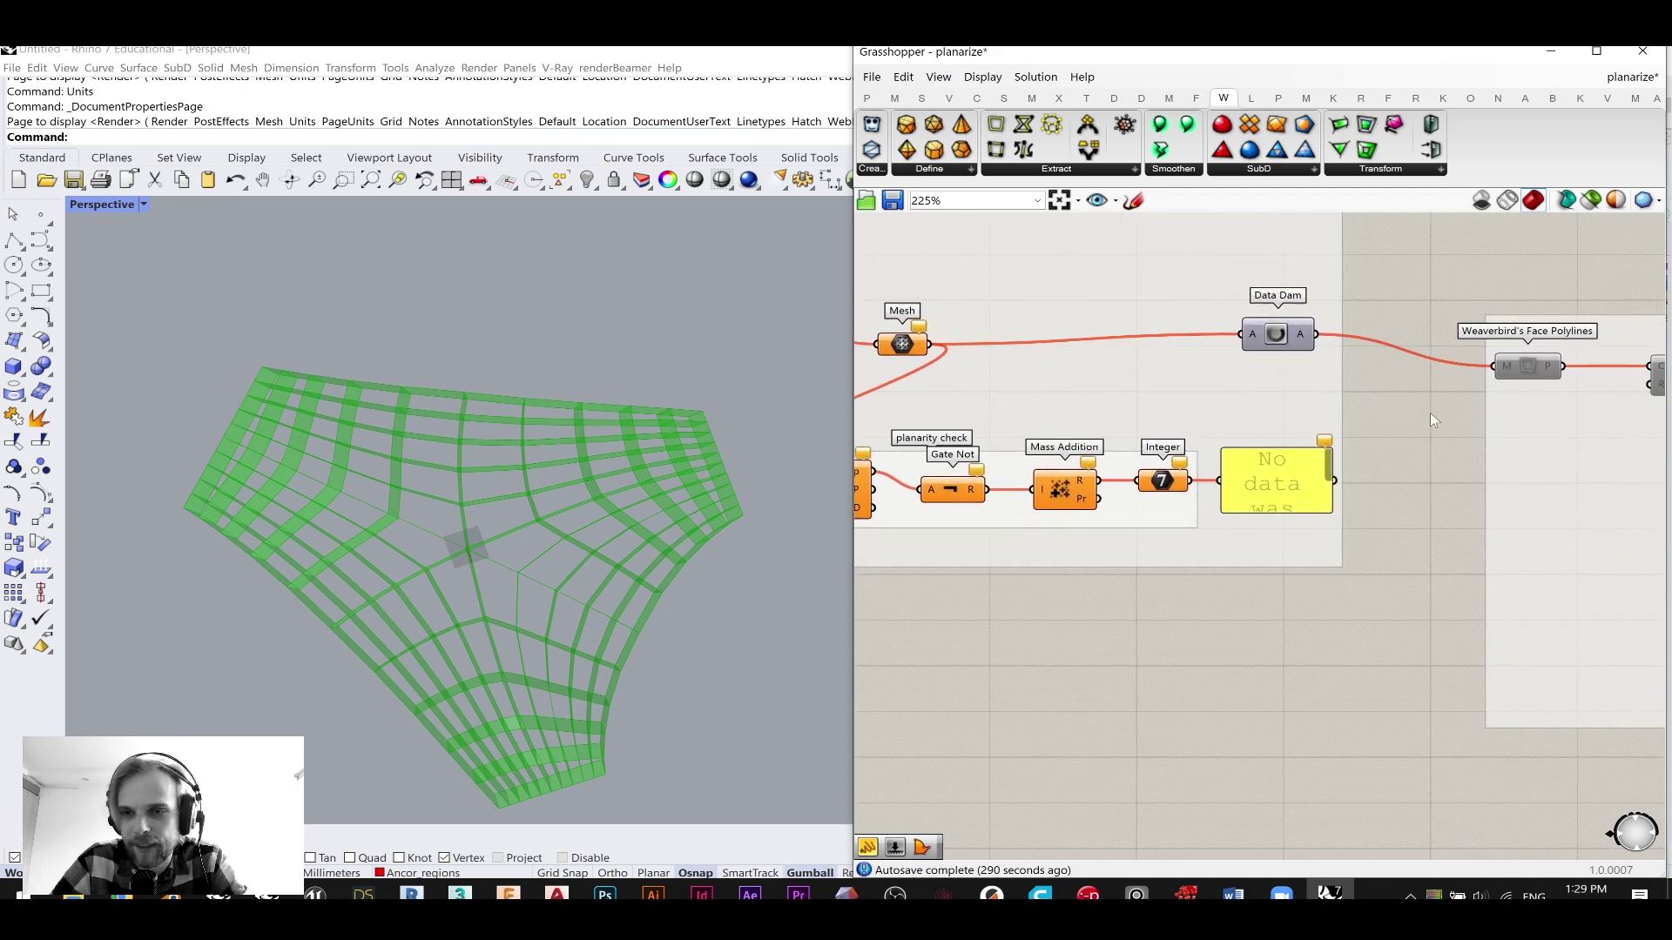
pyautogui.moveTo(1653, 414); pyautogui.dragTo(1335, 425, button='right')
pyautogui.moveTo(1391, 478); pyautogui.dragTo(1198, 465, button='right')
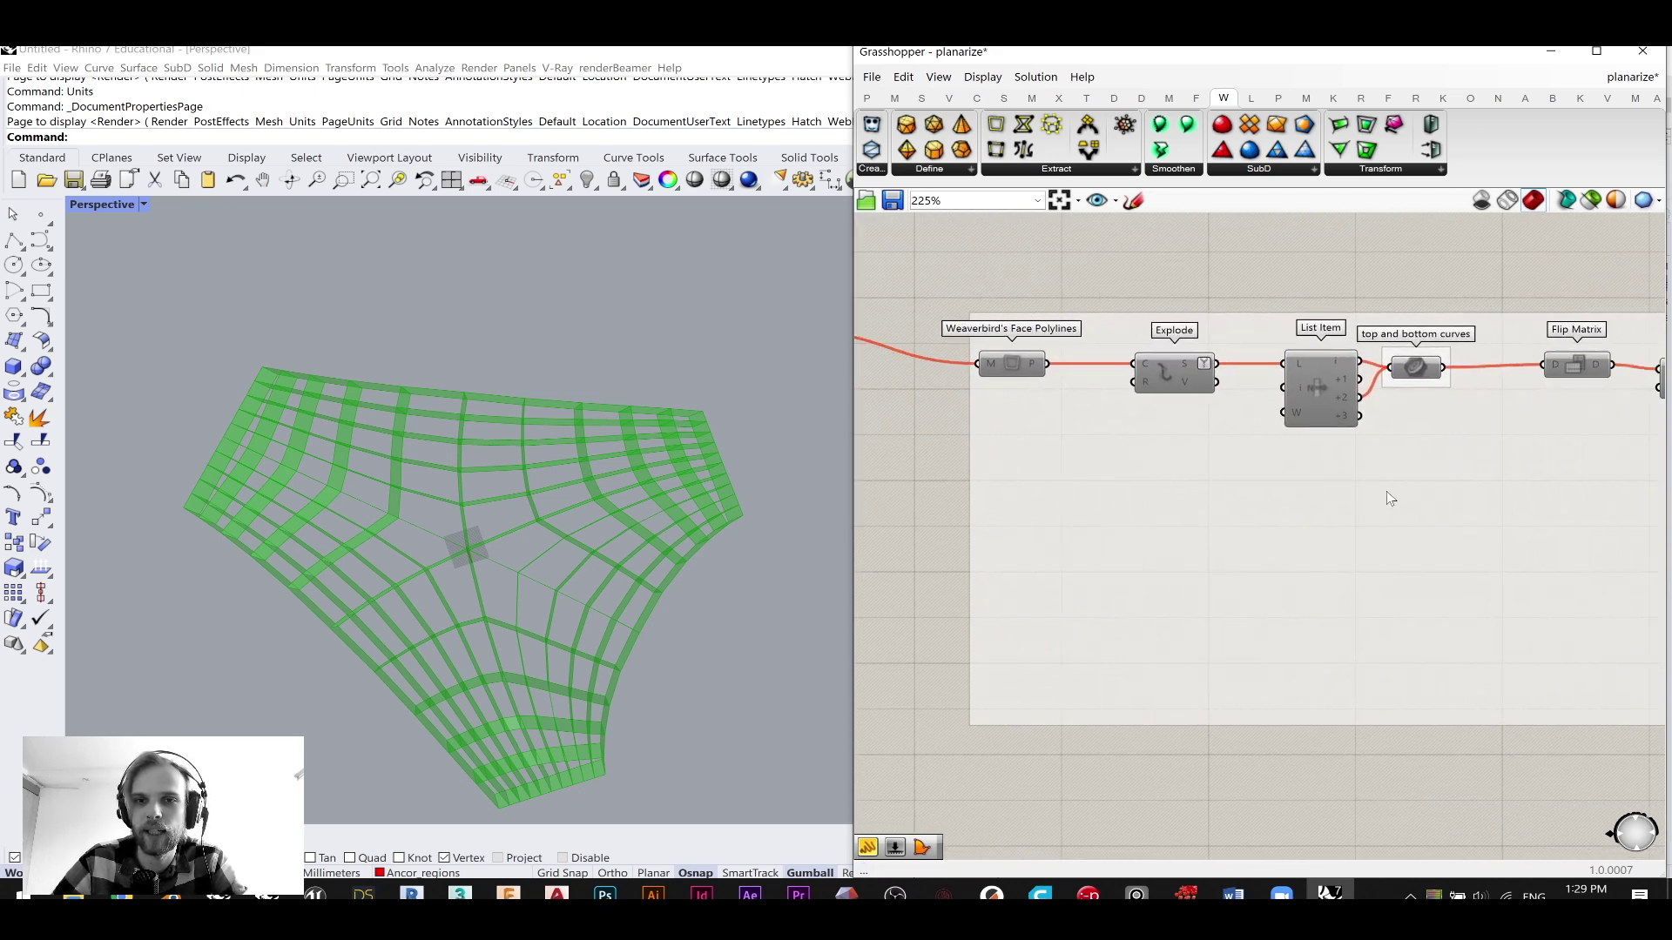
pyautogui.scroll(-3, 1390, 491)
pyautogui.moveTo(1547, 491); pyautogui.dragTo(1136, 468, button='right')
pyautogui.scroll(1, 1407, 480)
pyautogui.scroll(-10, 1318, 479)
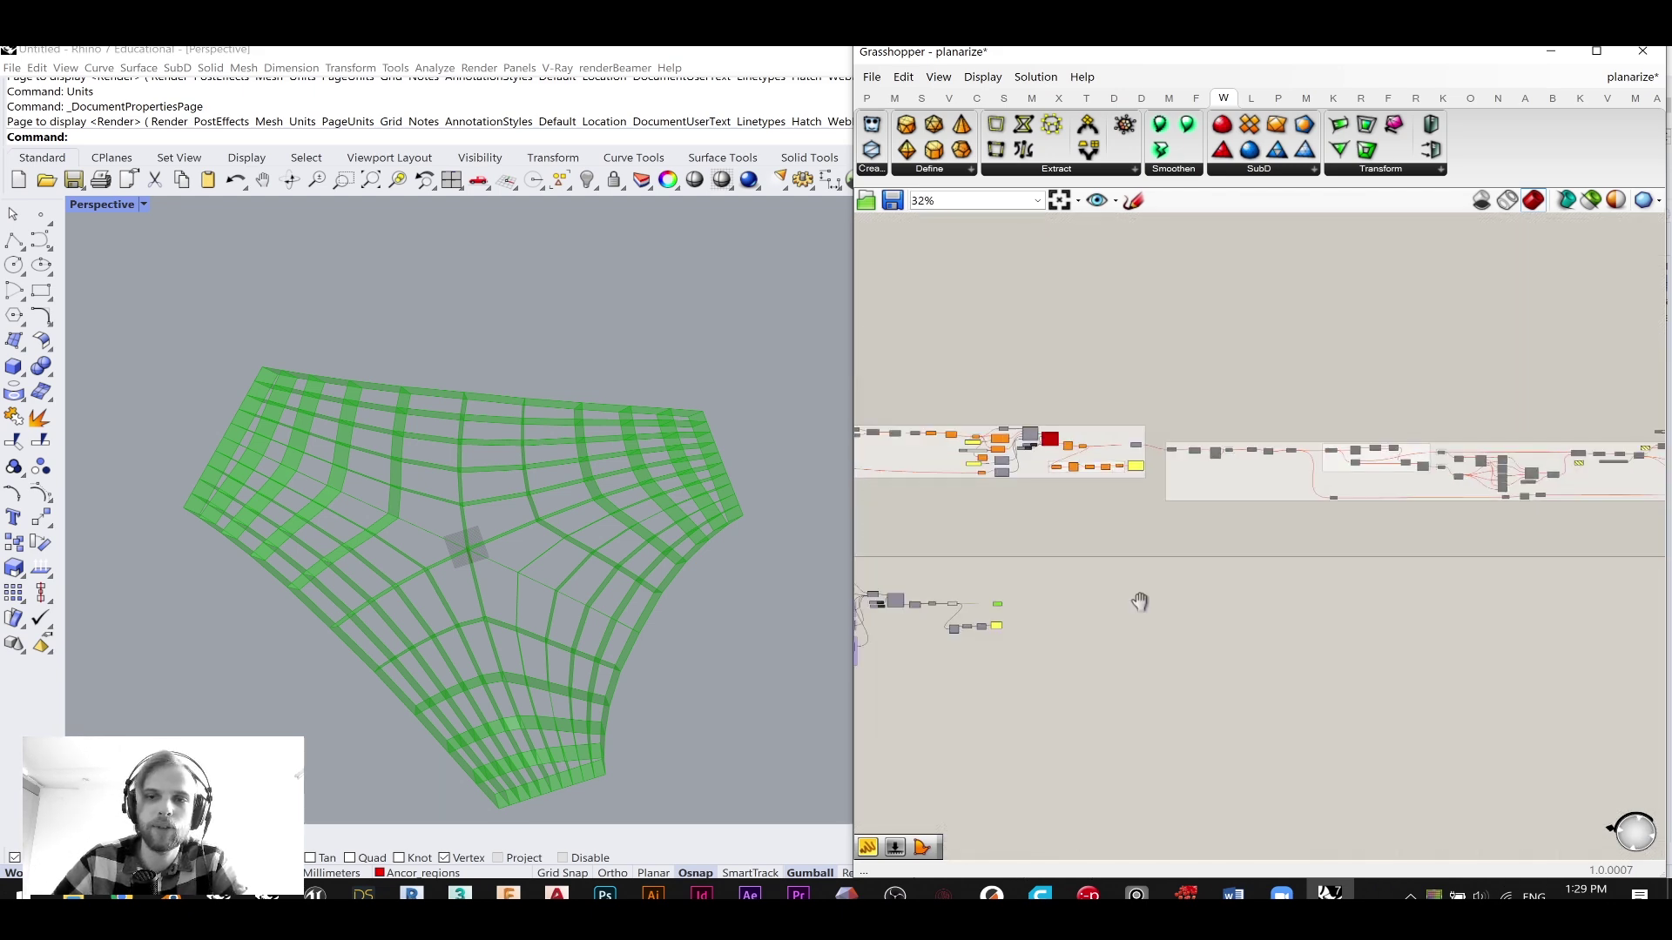
pyautogui.moveTo(1083, 635); pyautogui.dragTo(1327, 456, button='right')
pyautogui.scroll(11, 1172, 419)
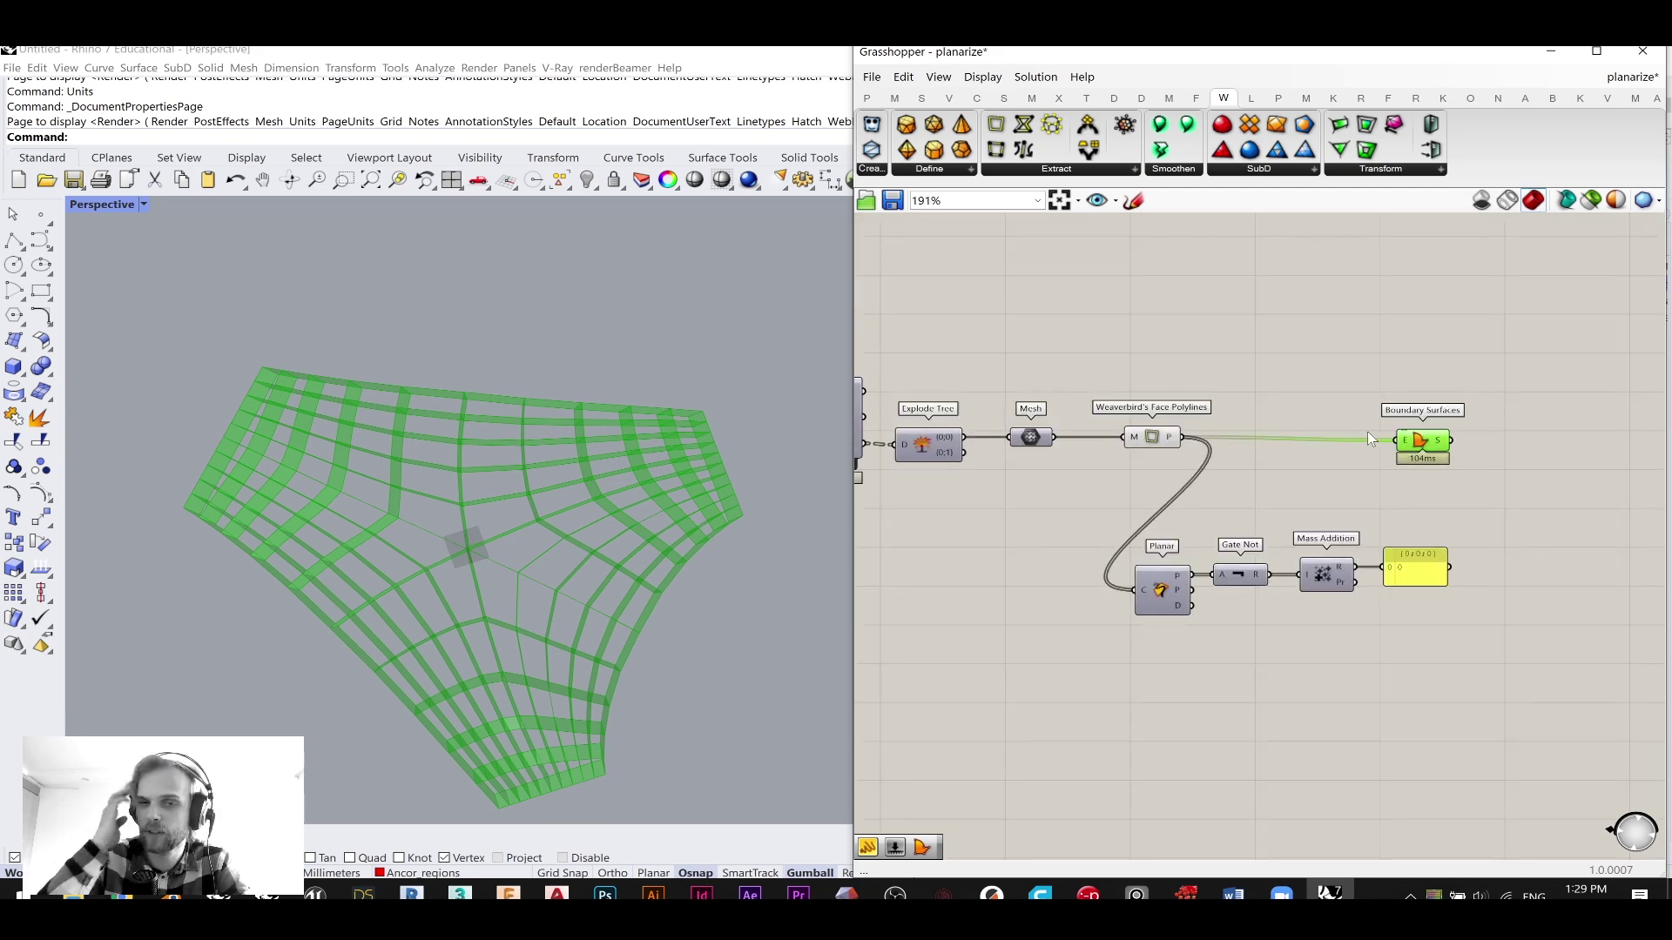
# - Move Weaverbird's Face Polylines beside Planar and group it with Planar, Gate Not, Mass Addition and the count panel
pyautogui.moveTo(1151, 438); pyautogui.dragTo(1055, 593)
pyautogui.moveTo(1567, 693); pyautogui.dragTo(1071, 540)
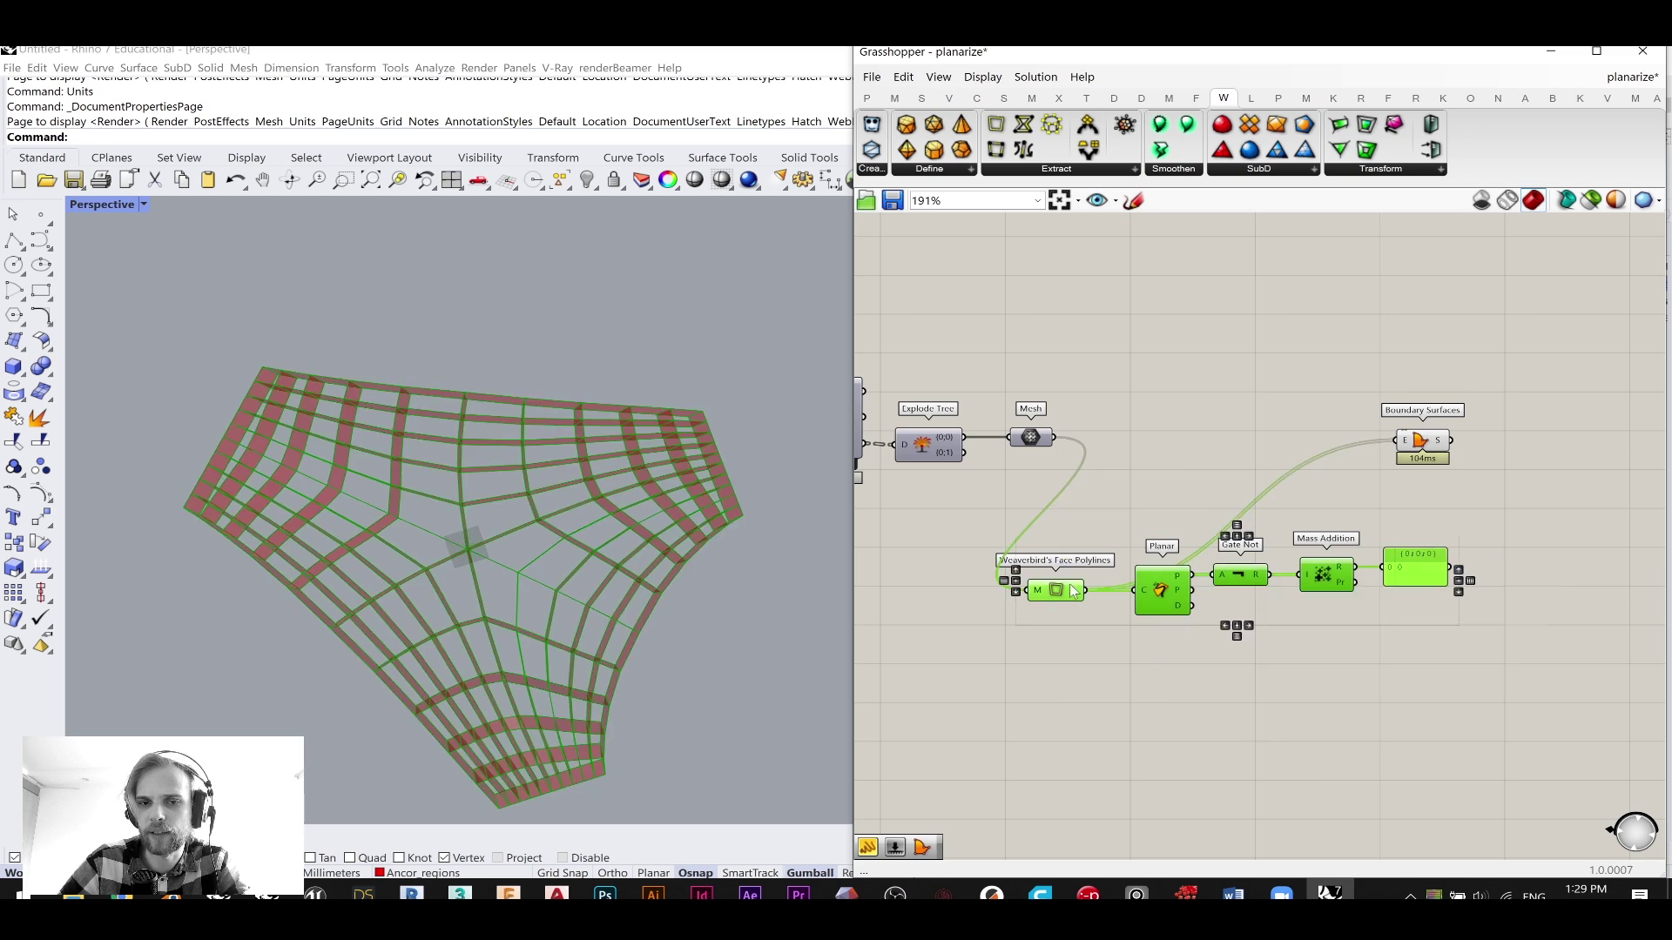
pyautogui.moveTo(1066, 594); pyautogui.dragTo(1343, 562, button='right')
pyautogui.moveTo(1309, 554); pyautogui.dragTo(1127, 527)
pyautogui.middleClick(1128, 526)
pyautogui.click(1087, 486)
# - Delete the Boundary Surfaces component from the definition
pyautogui.click(1392, 368)
pyautogui.moveTo(1564, 368); pyautogui.dragTo(1353, 397, button='right')
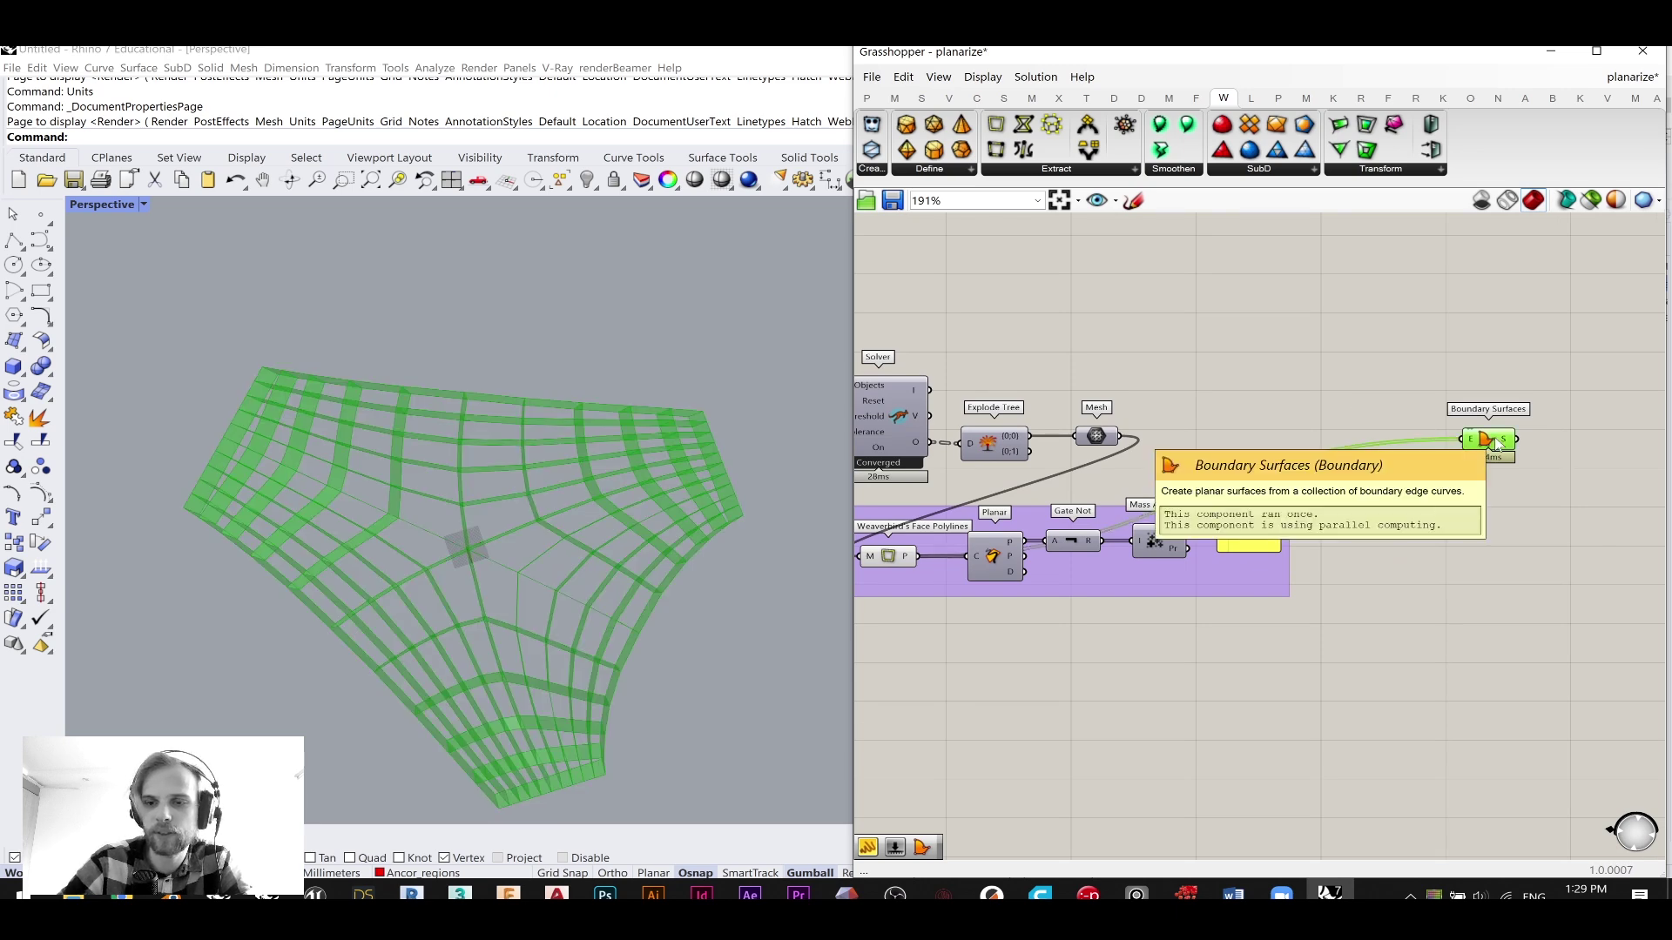
pyautogui.press('Delete')
# - Add a Data Dam component and connect the solver's output Mesh parameter to its input
pyautogui.scroll(2, 1194, 484)
pyautogui.scroll(2, 1169, 432)
pyautogui.click(1147, 428)
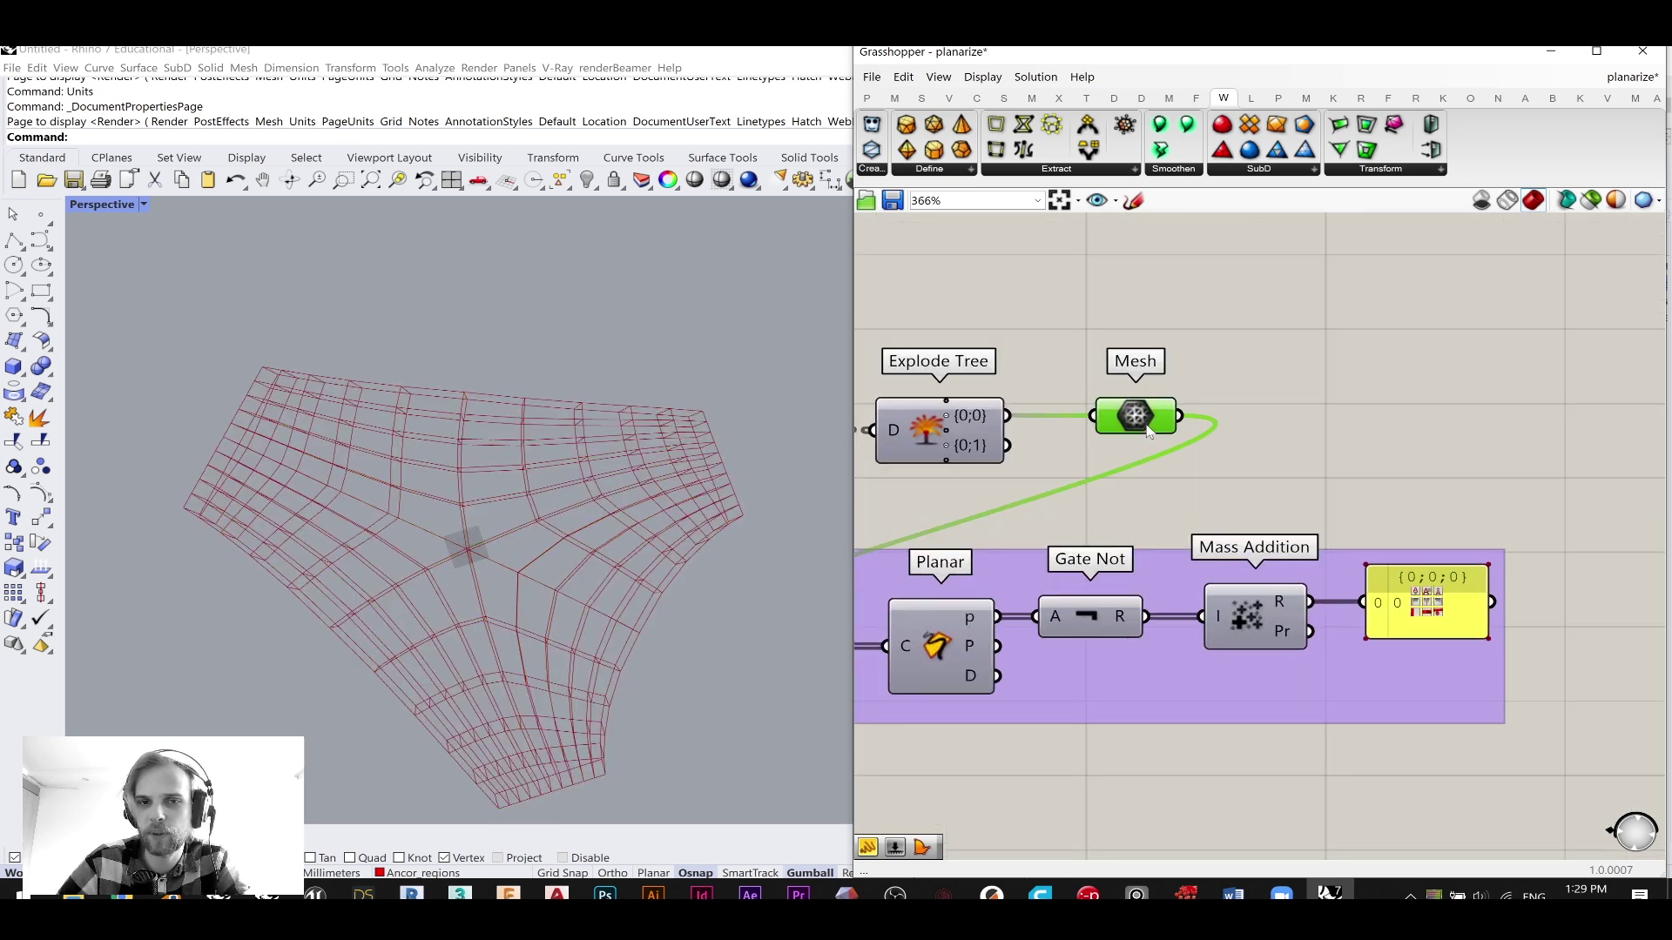
pyautogui.moveTo(1487, 430); pyautogui.dragTo(1370, 426, button='right')
pyautogui.doubleClick(1369, 427)
pyautogui.write('data')
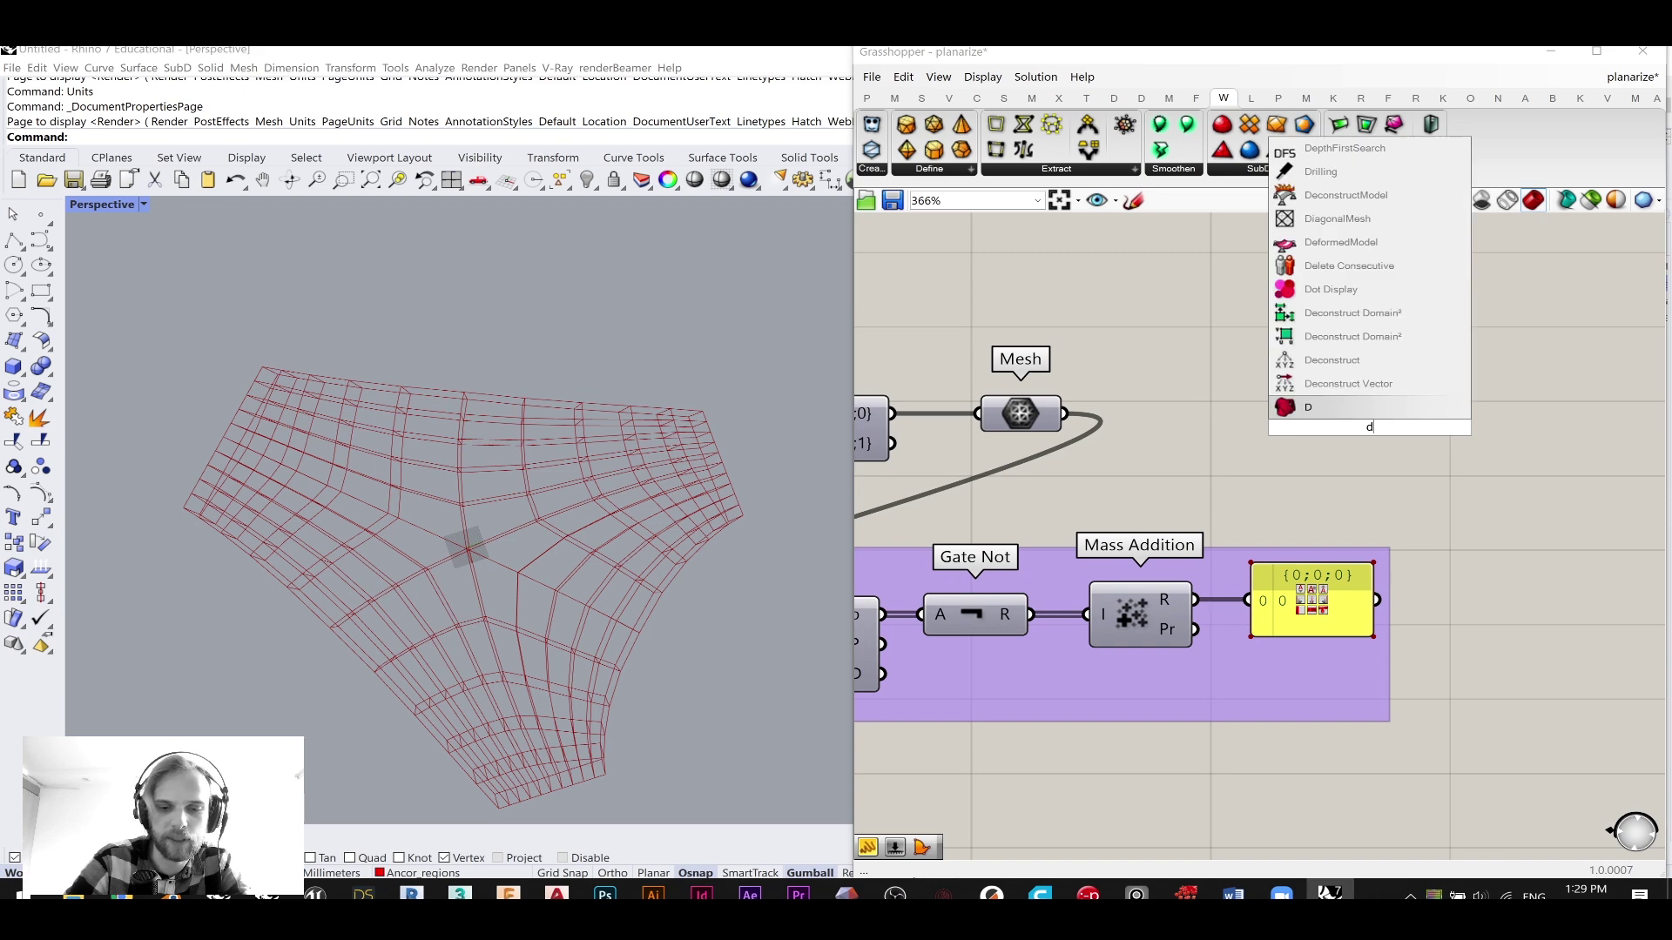
pyautogui.press('Up')
pyautogui.press('Up')
pyautogui.press('Up')
pyautogui.press('Up')
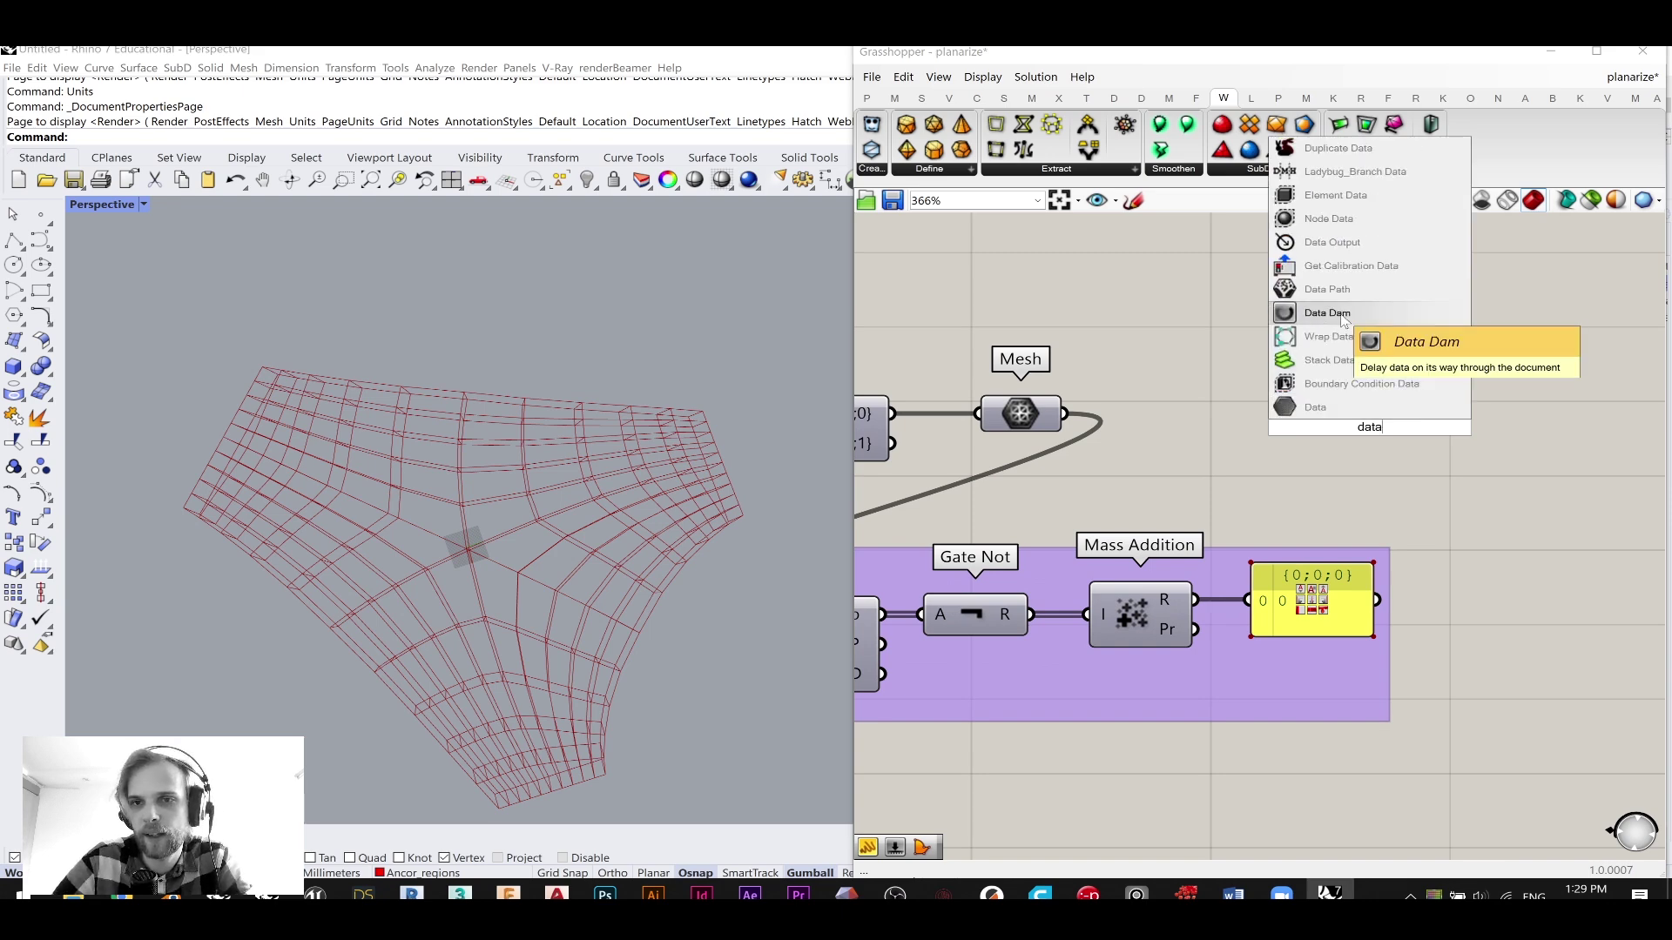
pyautogui.press('Return')
pyautogui.moveTo(1067, 414); pyautogui.dragTo(1310, 427)
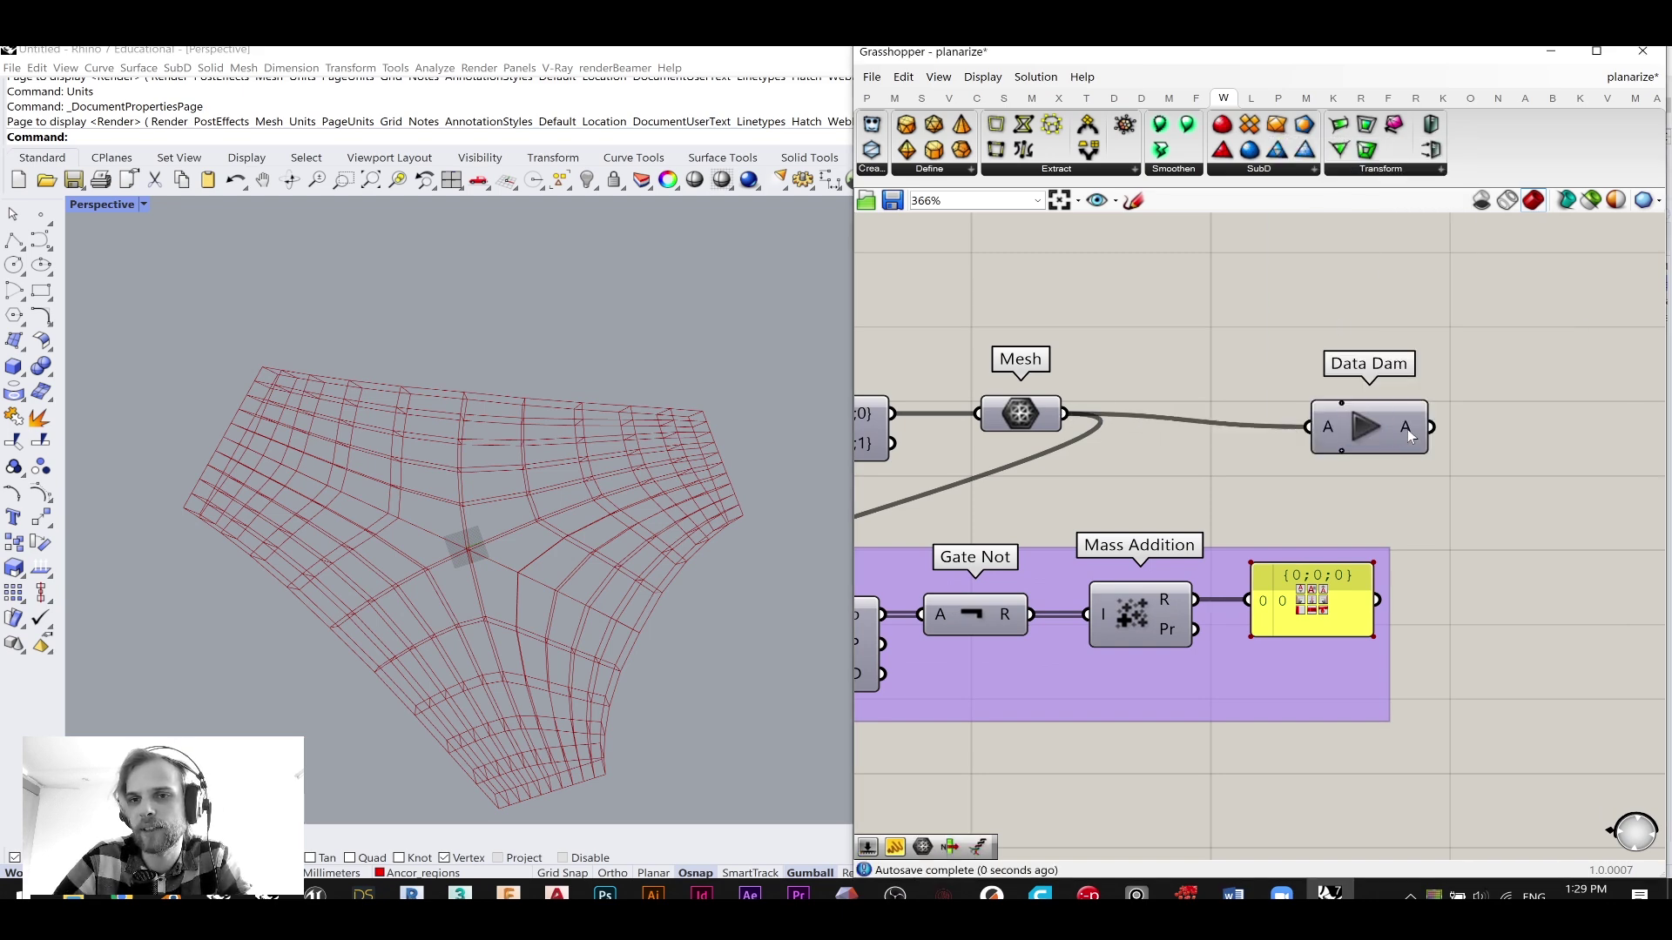
# - Move the Data Dam farther past the planarity check group, level with the Mesh parameter
pyautogui.scroll(-4, 1398, 430)
pyautogui.moveTo(1401, 430); pyautogui.dragTo(1092, 451, button='right')
pyautogui.scroll(3, 1093, 451)
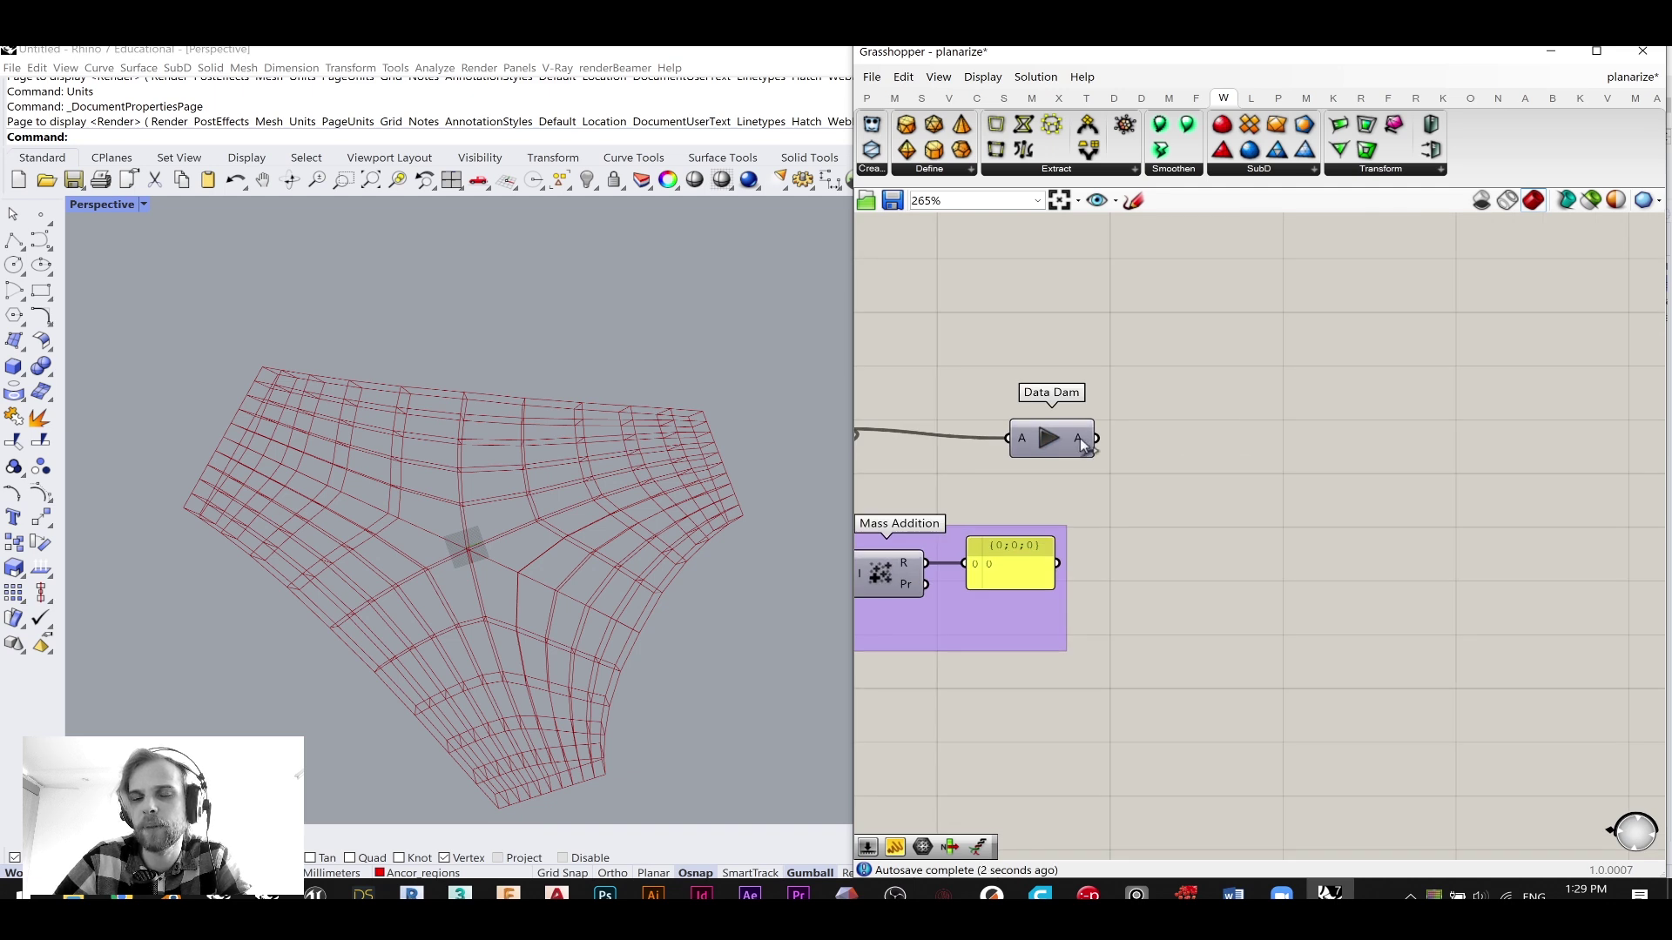
pyautogui.moveTo(1041, 444); pyautogui.dragTo(1285, 434)
pyautogui.moveTo(1484, 513); pyautogui.dragTo(1427, 523, button='right')
pyautogui.click(1427, 523)
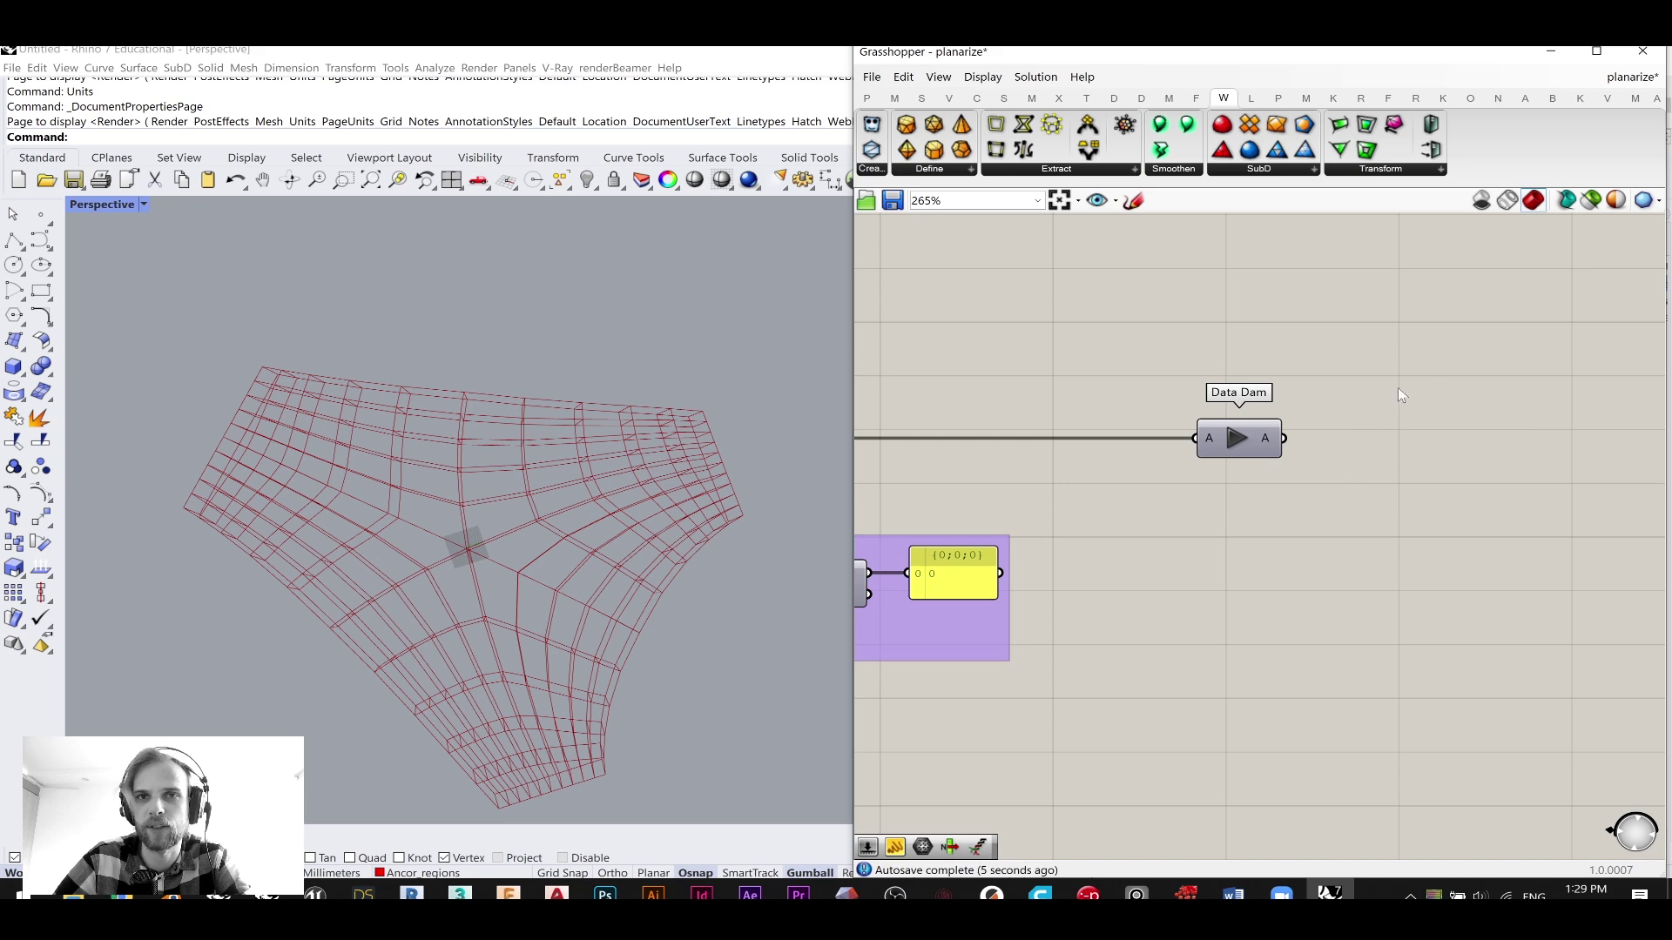
# - Add a Mesh parameter fed by the Data Dam's output and release the held data into it
pyautogui.moveTo(1339, 356); pyautogui.dragTo(1292, 347, button='right')
pyautogui.scroll(-5, 1292, 347)
pyautogui.moveTo(1164, 437); pyautogui.dragTo(1419, 471, button='right')
pyautogui.scroll(3, 1496, 490)
pyautogui.doubleClick(1277, 427)
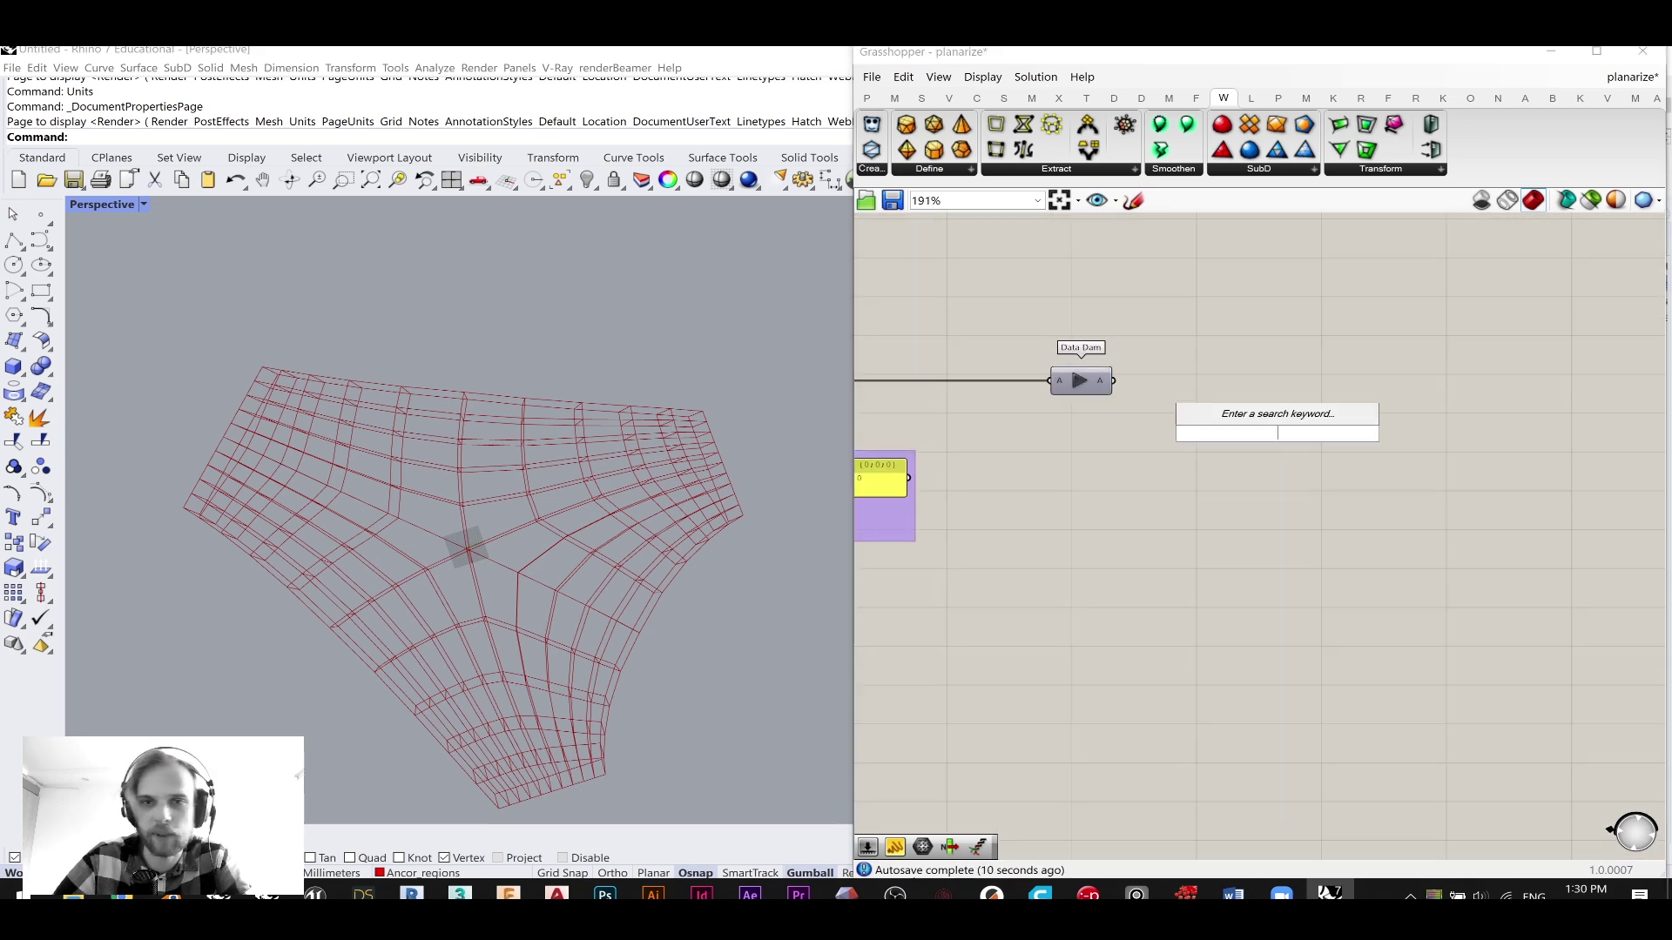
pyautogui.write('mesh')
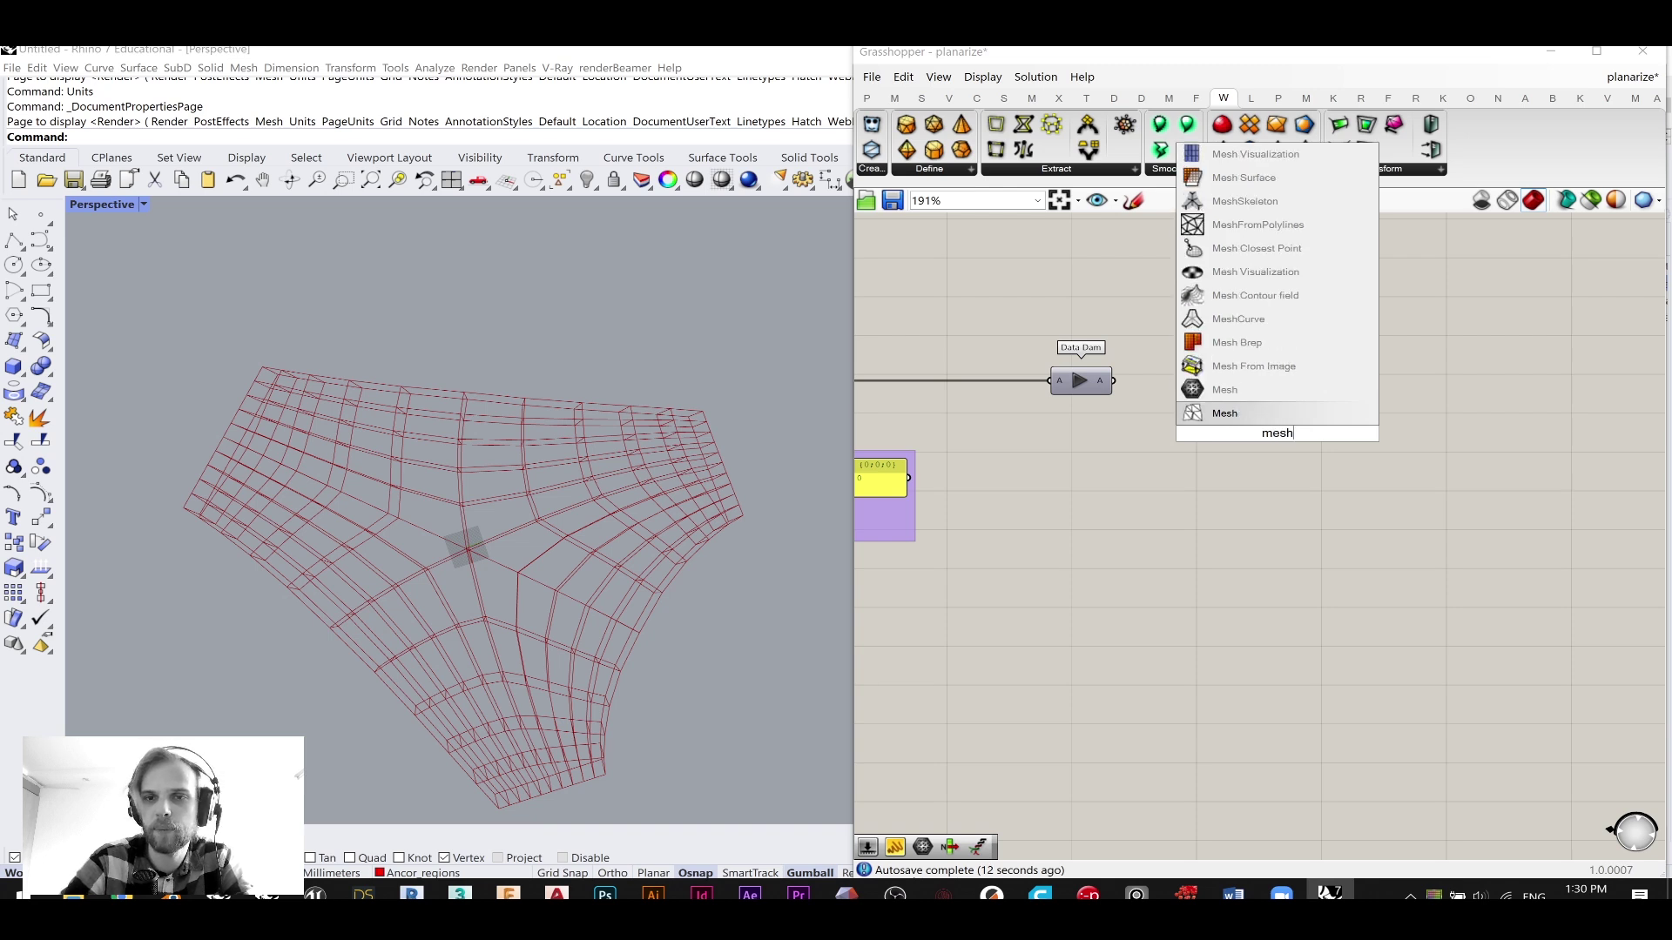
pyautogui.press('Return')
pyautogui.moveTo(1114, 381); pyautogui.dragTo(1231, 380)
pyautogui.click(1080, 380)
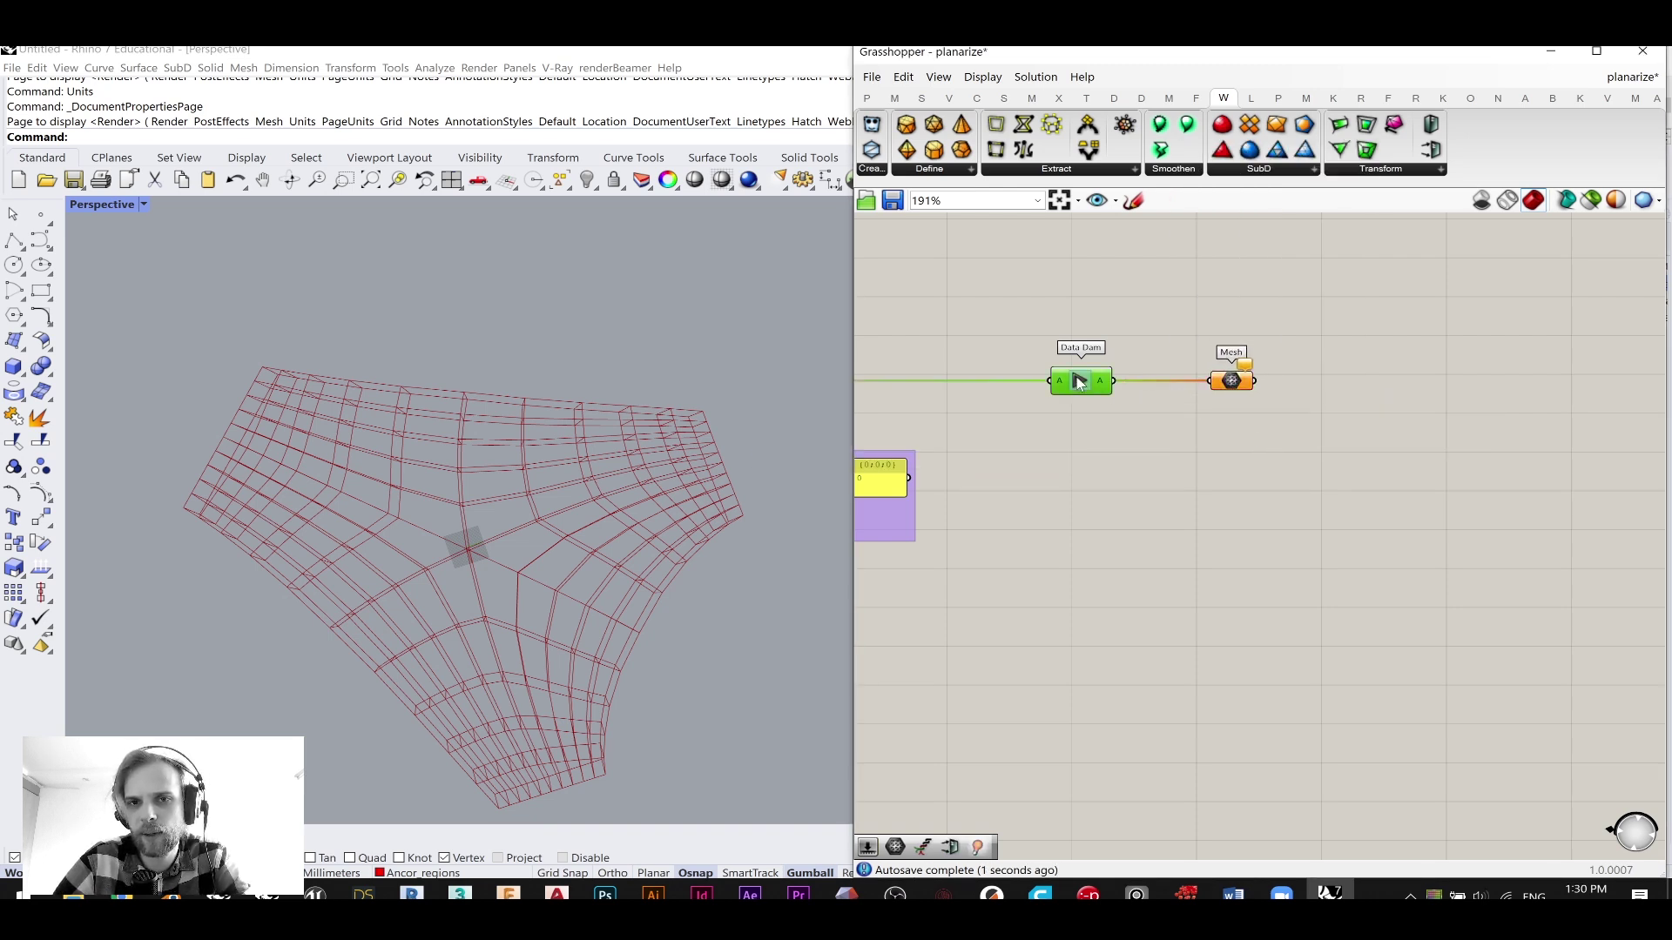
# - Group the whole planarization definition, from the offset slider and input Mesh to the solver and planarity check
pyautogui.scroll(-6, 1310, 478)
pyautogui.moveTo(905, 488); pyautogui.dragTo(1359, 481, button='right')
pyautogui.moveTo(1282, 535); pyautogui.dragTo(1365, 527, button='right')
pyautogui.moveTo(1531, 607); pyautogui.dragTo(1015, 350)
pyautogui.scroll(4, 979, 416)
pyautogui.scroll(4, 980, 416)
pyautogui.middleClick(1069, 441)
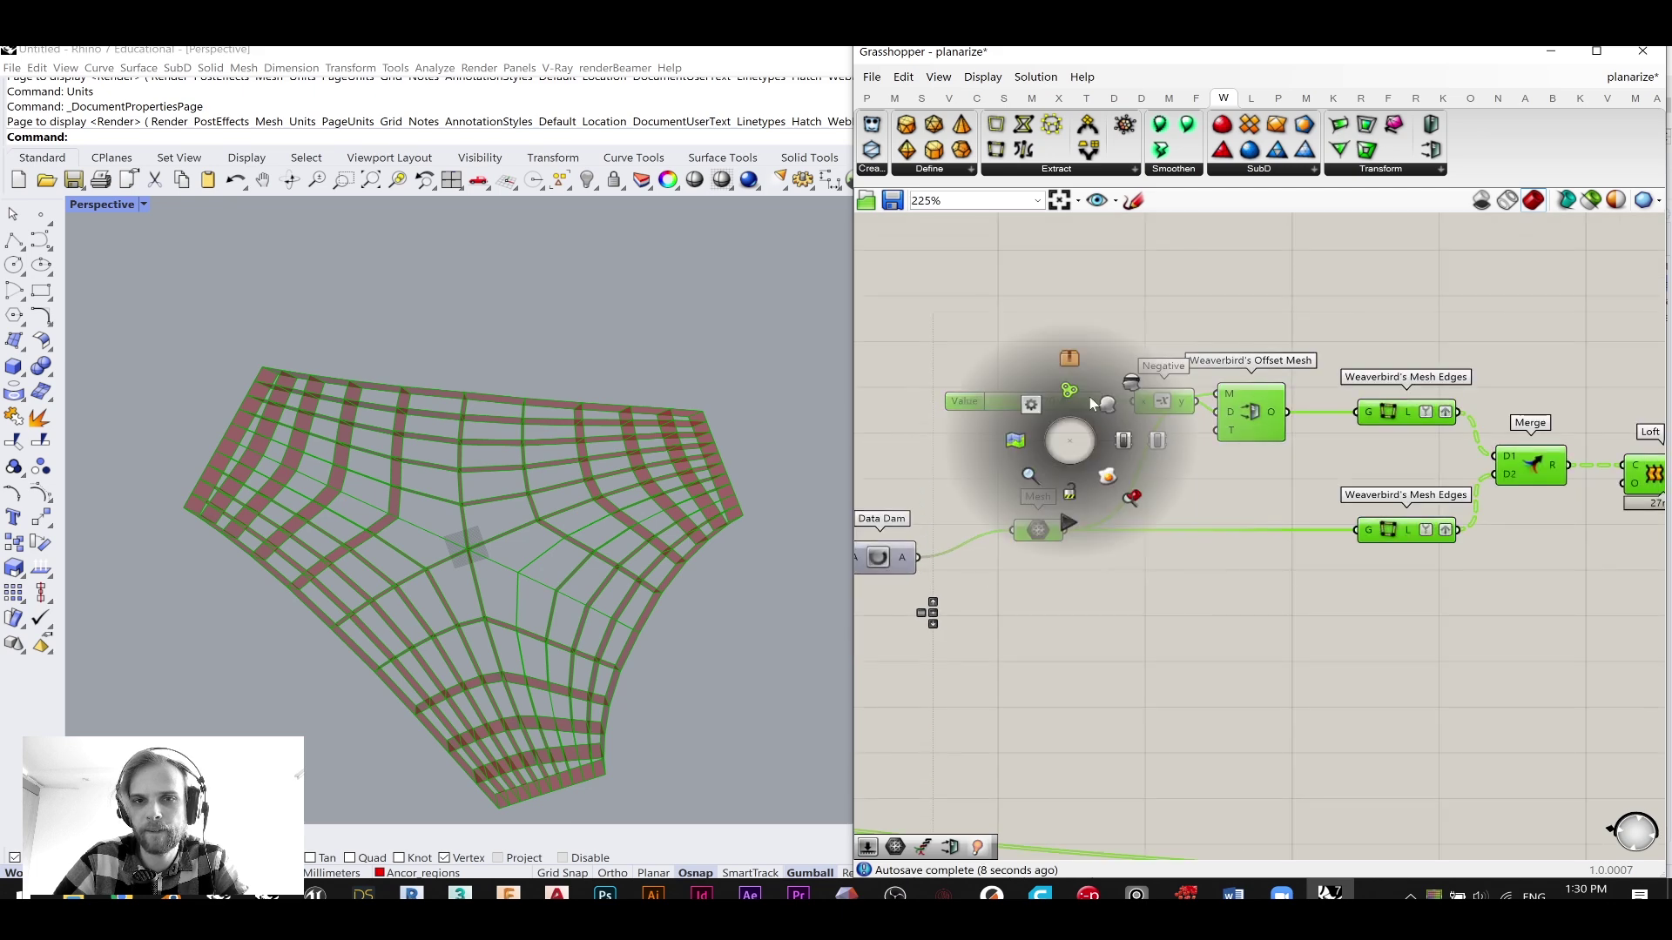
pyautogui.click(1070, 391)
# - Change the colour of the planarization group to near-white with a saturation of 0
pyautogui.scroll(-4, 1125, 368)
pyautogui.moveTo(522, 471); pyautogui.dragTo(520, 407, button='right')
pyautogui.scroll(8, 1105, 416)
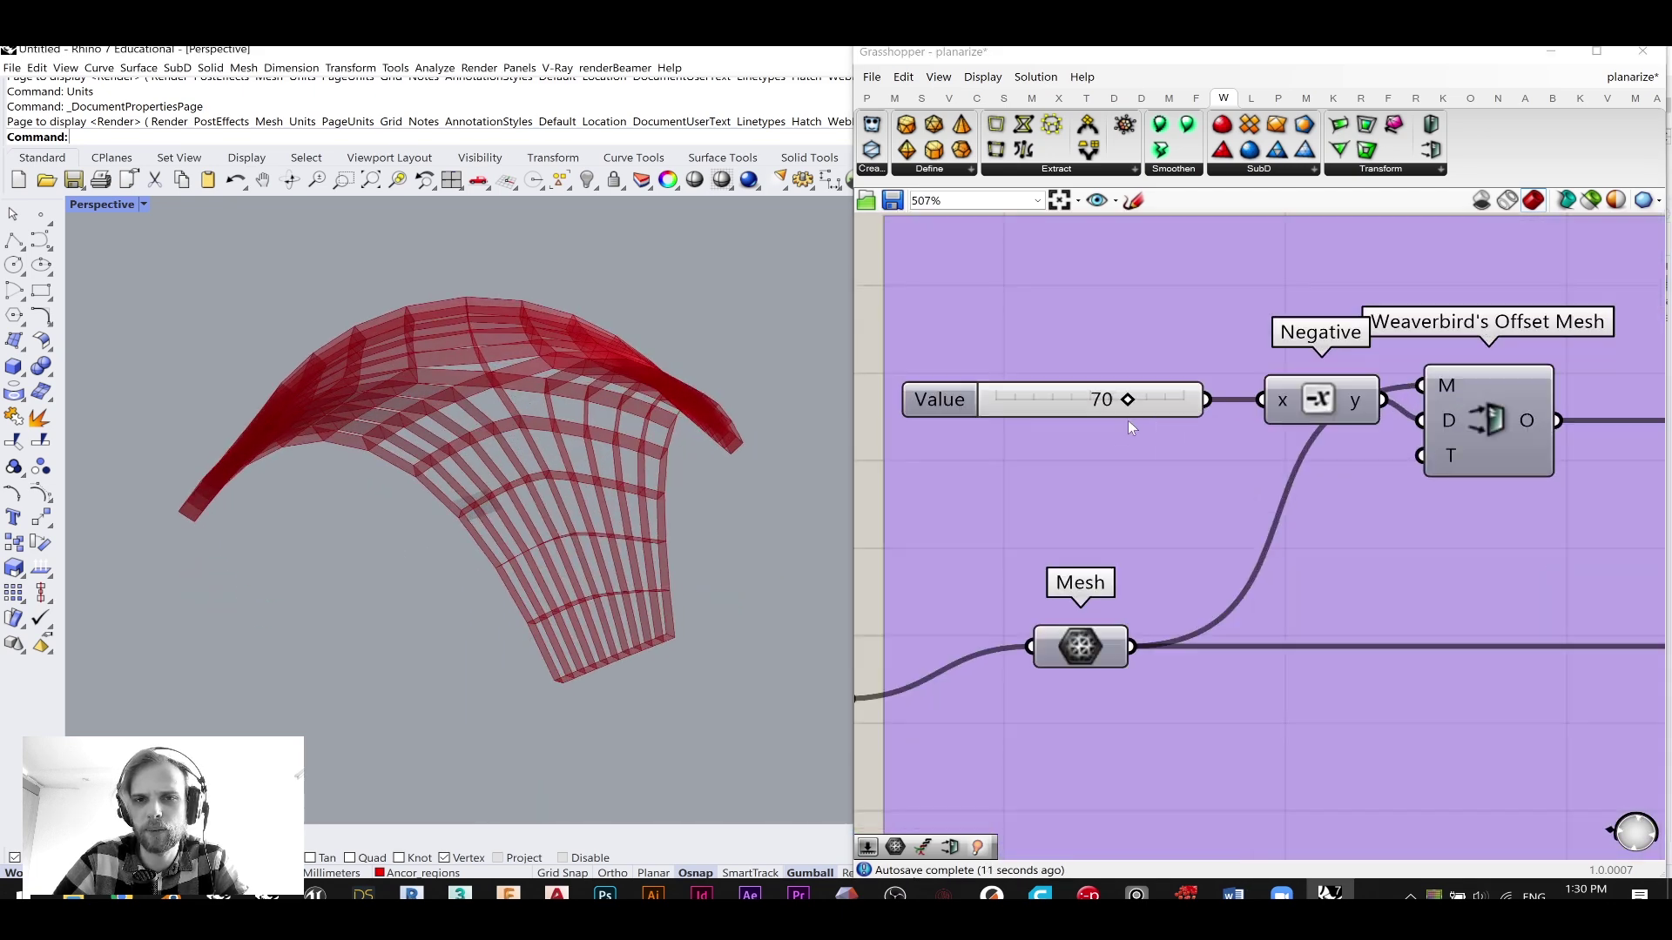
pyautogui.scroll(-10, 991, 432)
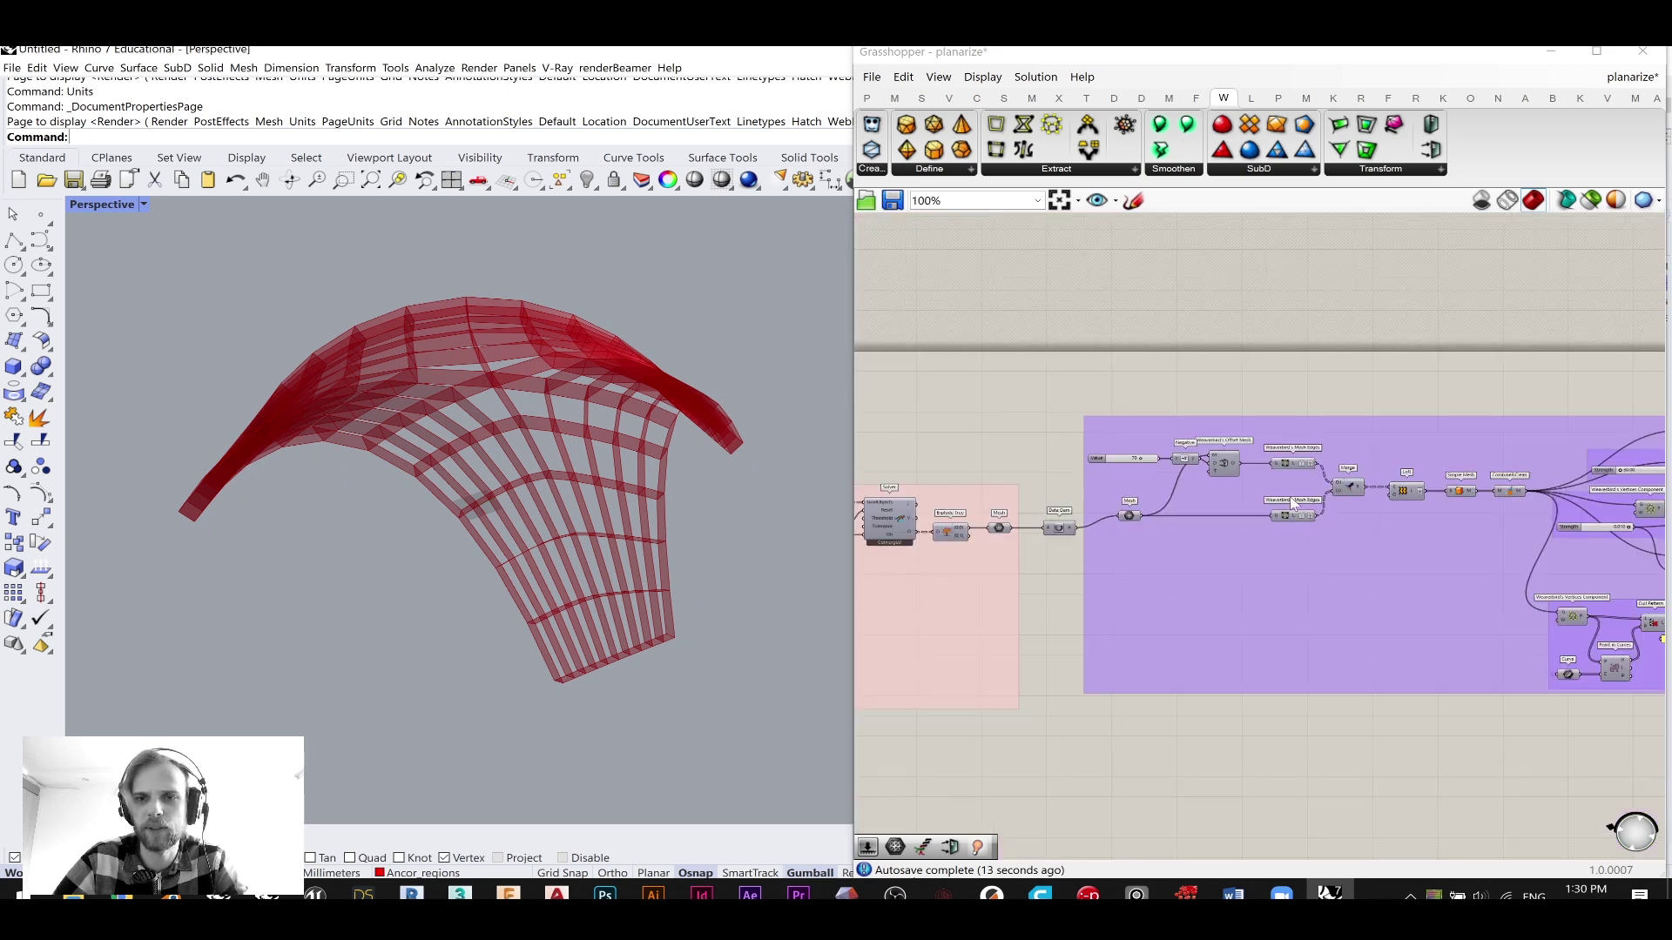
pyautogui.rightClick(1116, 441)
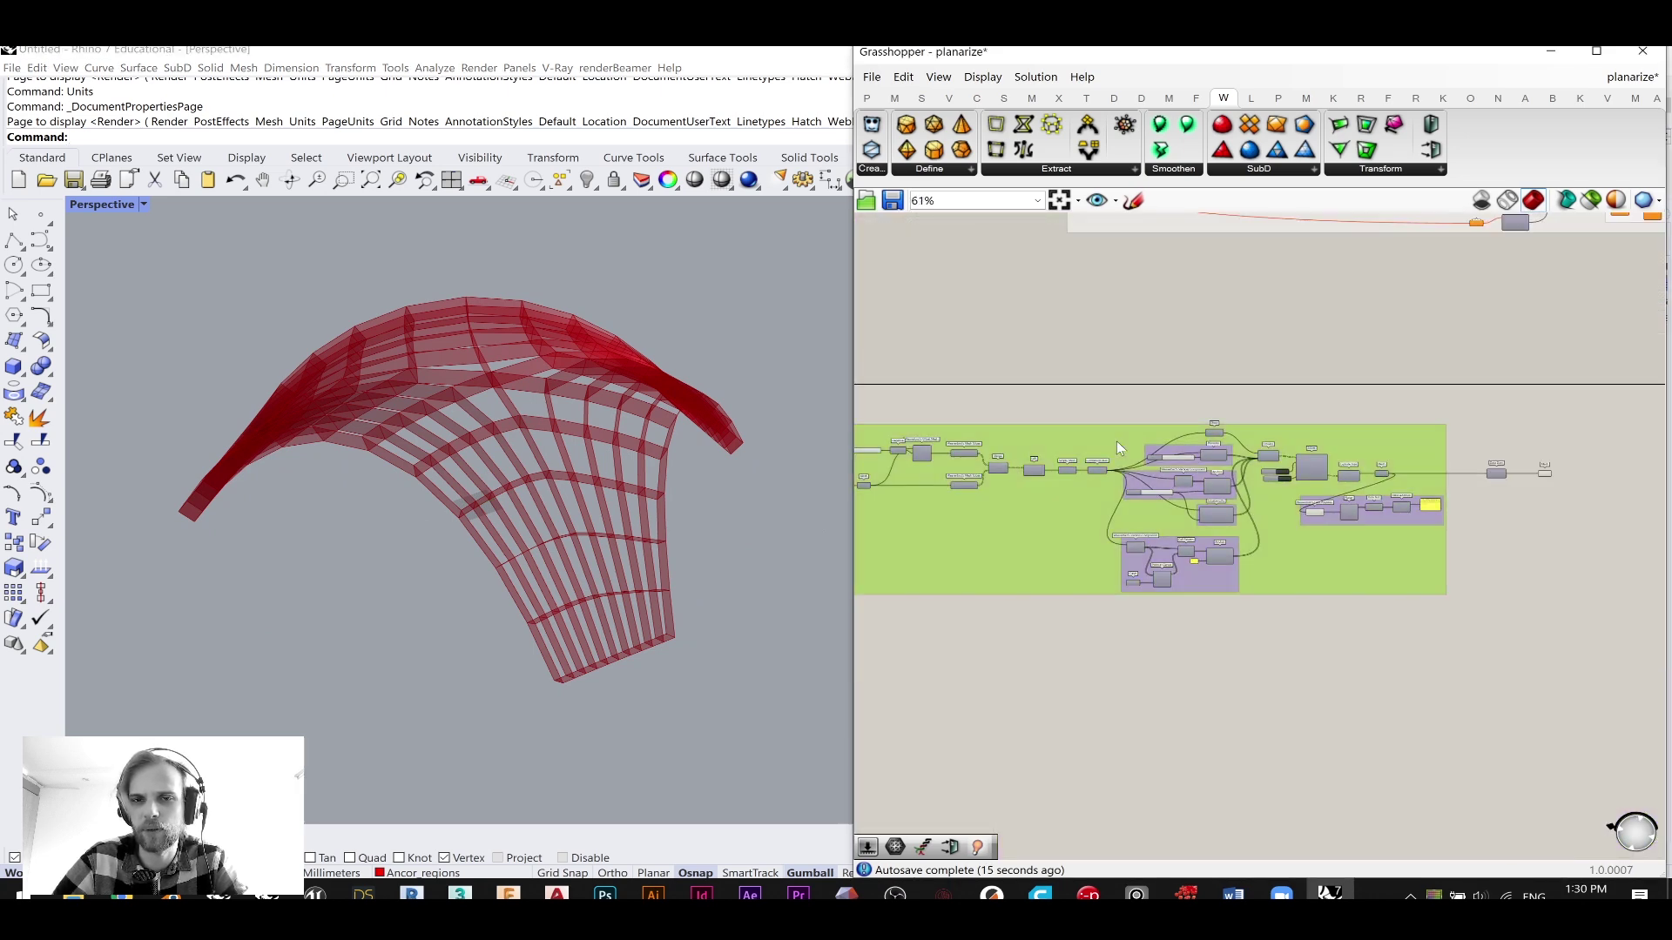
pyautogui.moveTo(1193, 598)
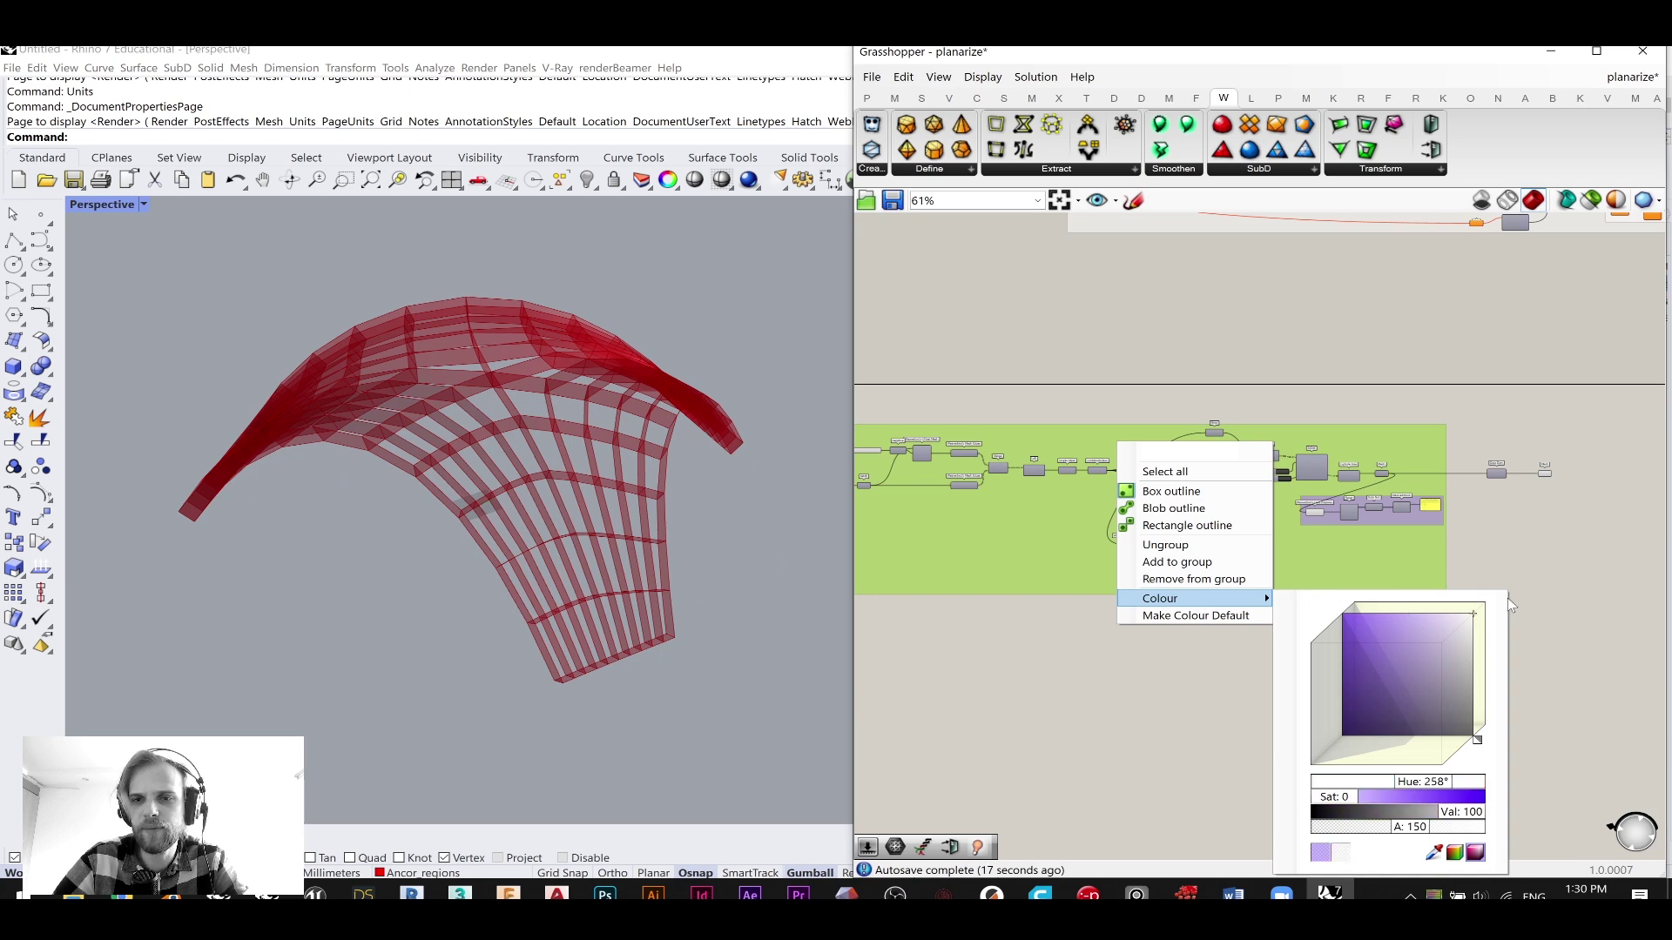
pyautogui.click(1517, 406)
pyautogui.scroll(-3, 938, 461)
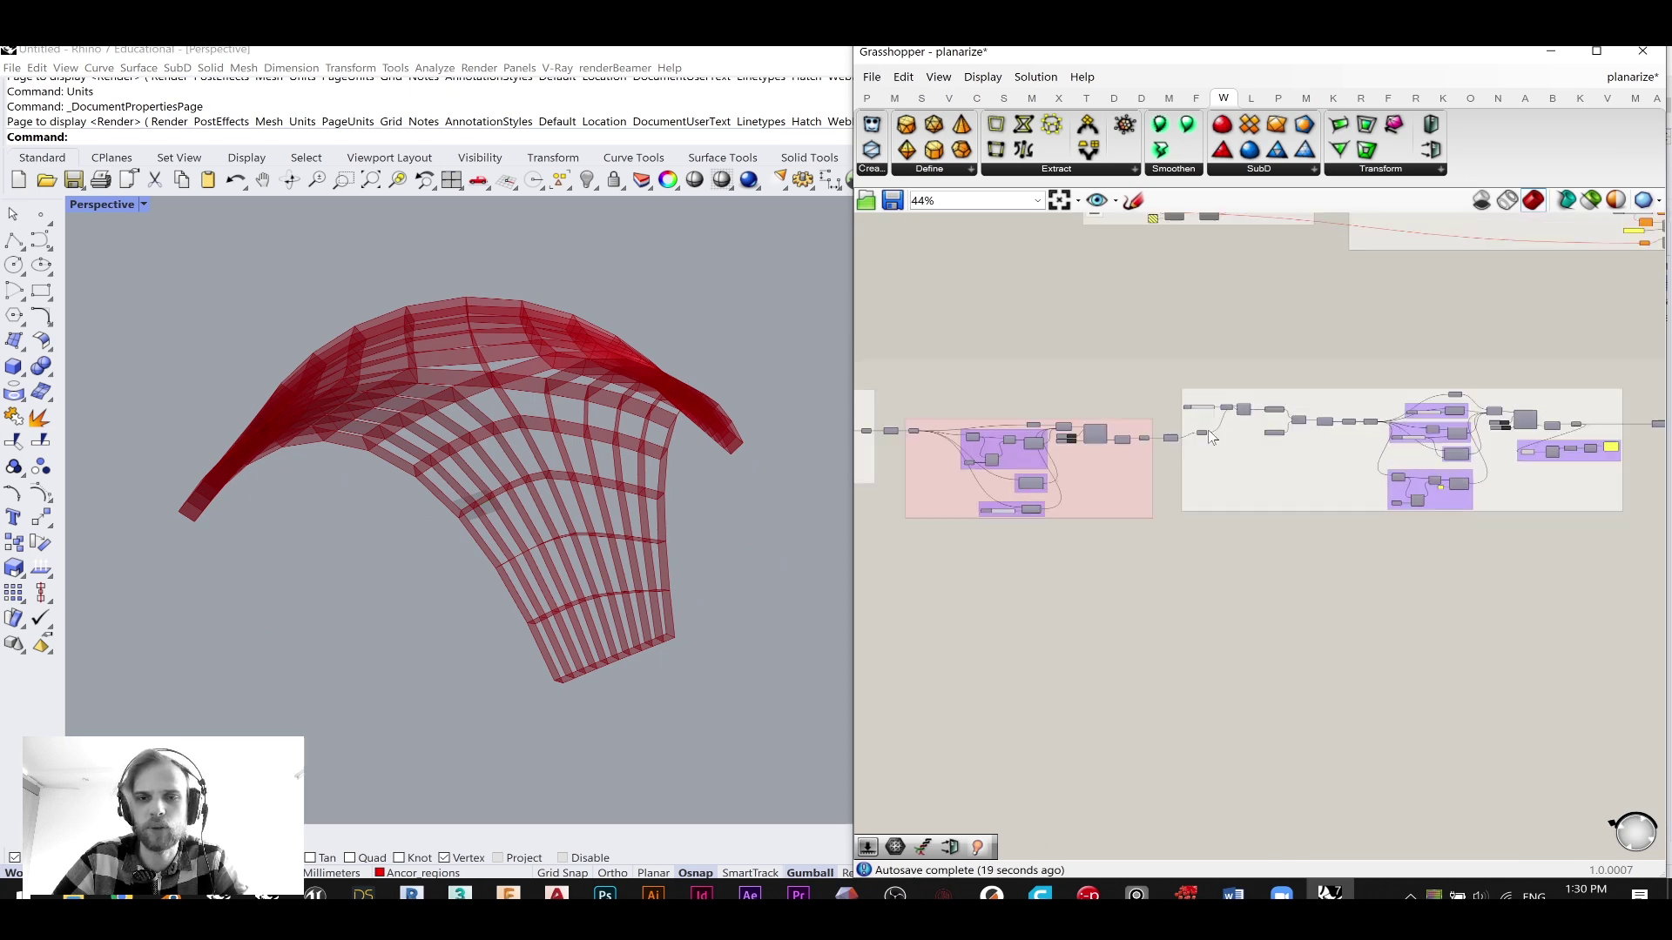
# - Recolour the planarization group light yellow-green
pyautogui.rightClick(1266, 478)
pyautogui.moveTo(1396, 643)
pyautogui.moveTo(1602, 772); pyautogui.dragTo(1531, 592)
pyautogui.click(1567, 574)
# - Move the final Data Dam and its output Mesh parameter closer to the planarization group
pyautogui.moveTo(1440, 526); pyautogui.dragTo(1306, 546, button='right')
pyautogui.scroll(3, 1106, 474)
pyautogui.scroll(-3, 1106, 474)
pyautogui.moveTo(1219, 462); pyautogui.dragTo(1095, 477, button='right')
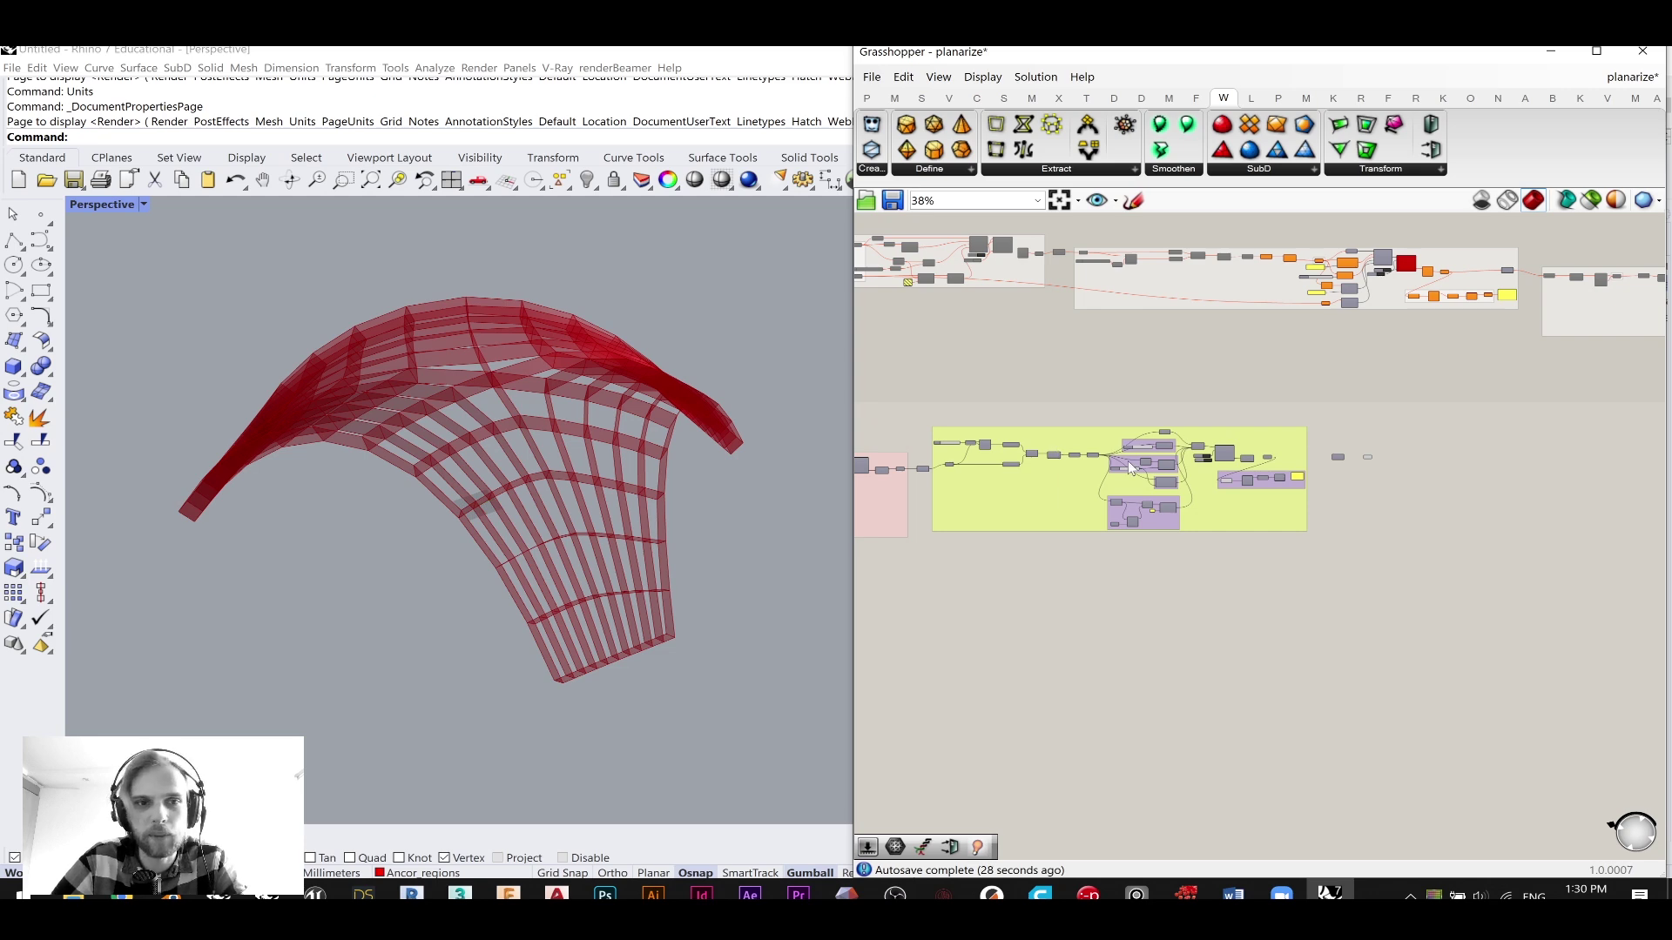
pyautogui.scroll(5, 1135, 498)
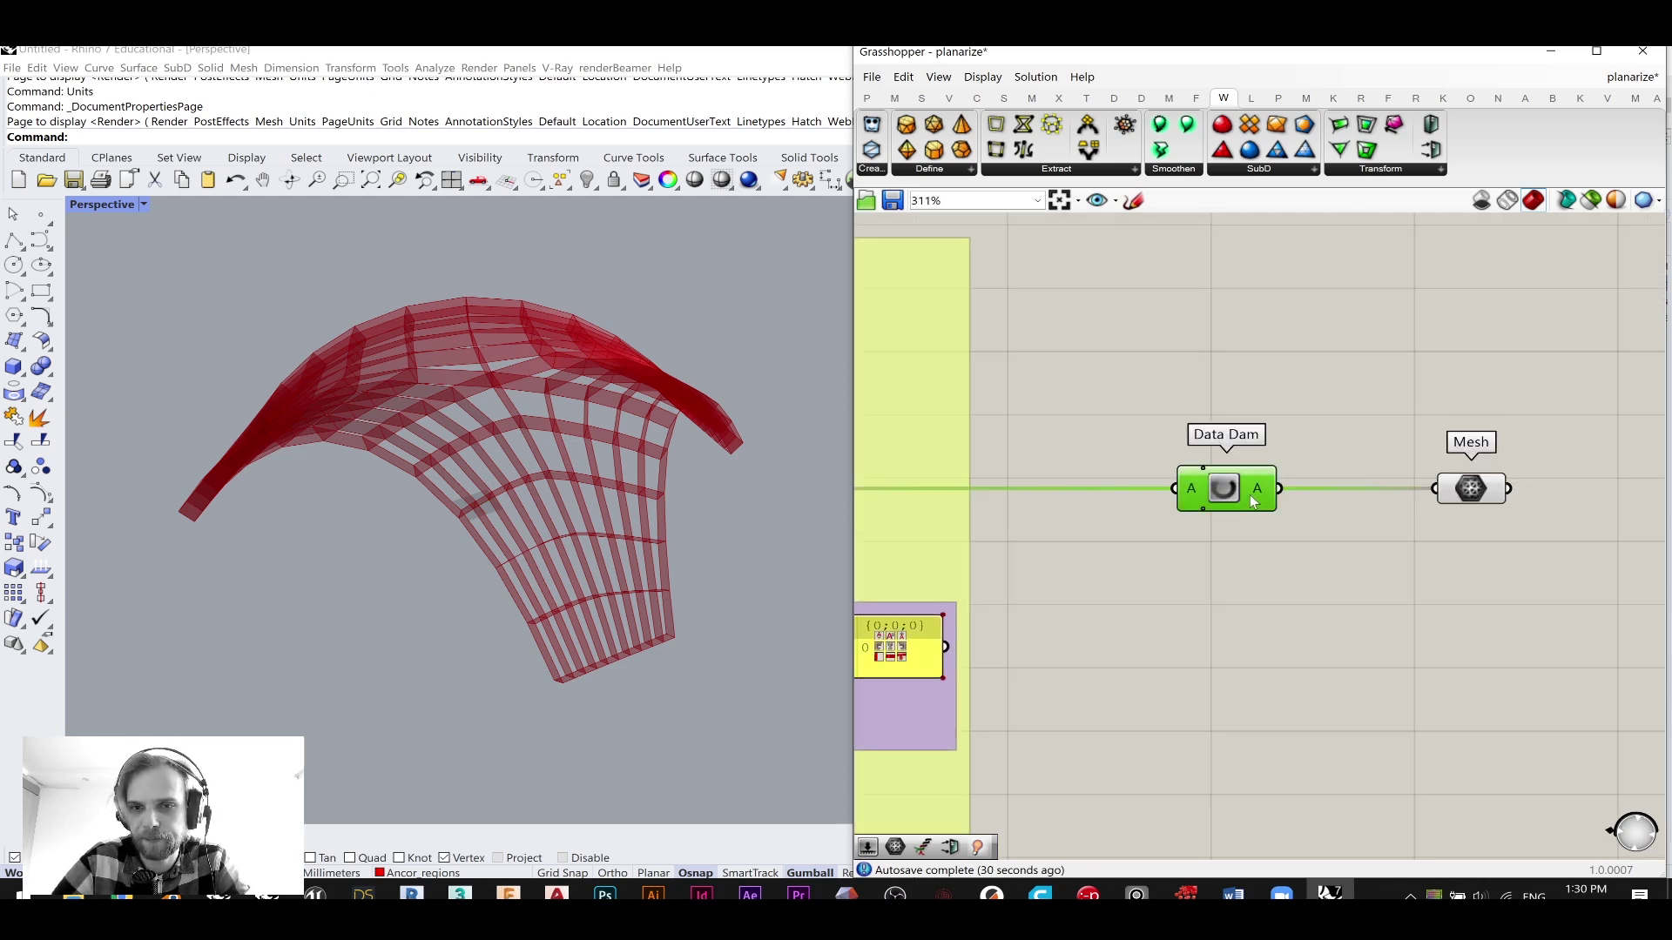
pyautogui.moveTo(1222, 499); pyautogui.dragTo(1134, 500)
pyautogui.click(1225, 399)
pyautogui.moveTo(1470, 489); pyautogui.dragTo(1390, 488)
# - Examine the planarized gridshell mesh in the Perspective view from several angles, close up and as a whole
pyautogui.moveTo(499, 363); pyautogui.dragTo(448, 398, button='right')
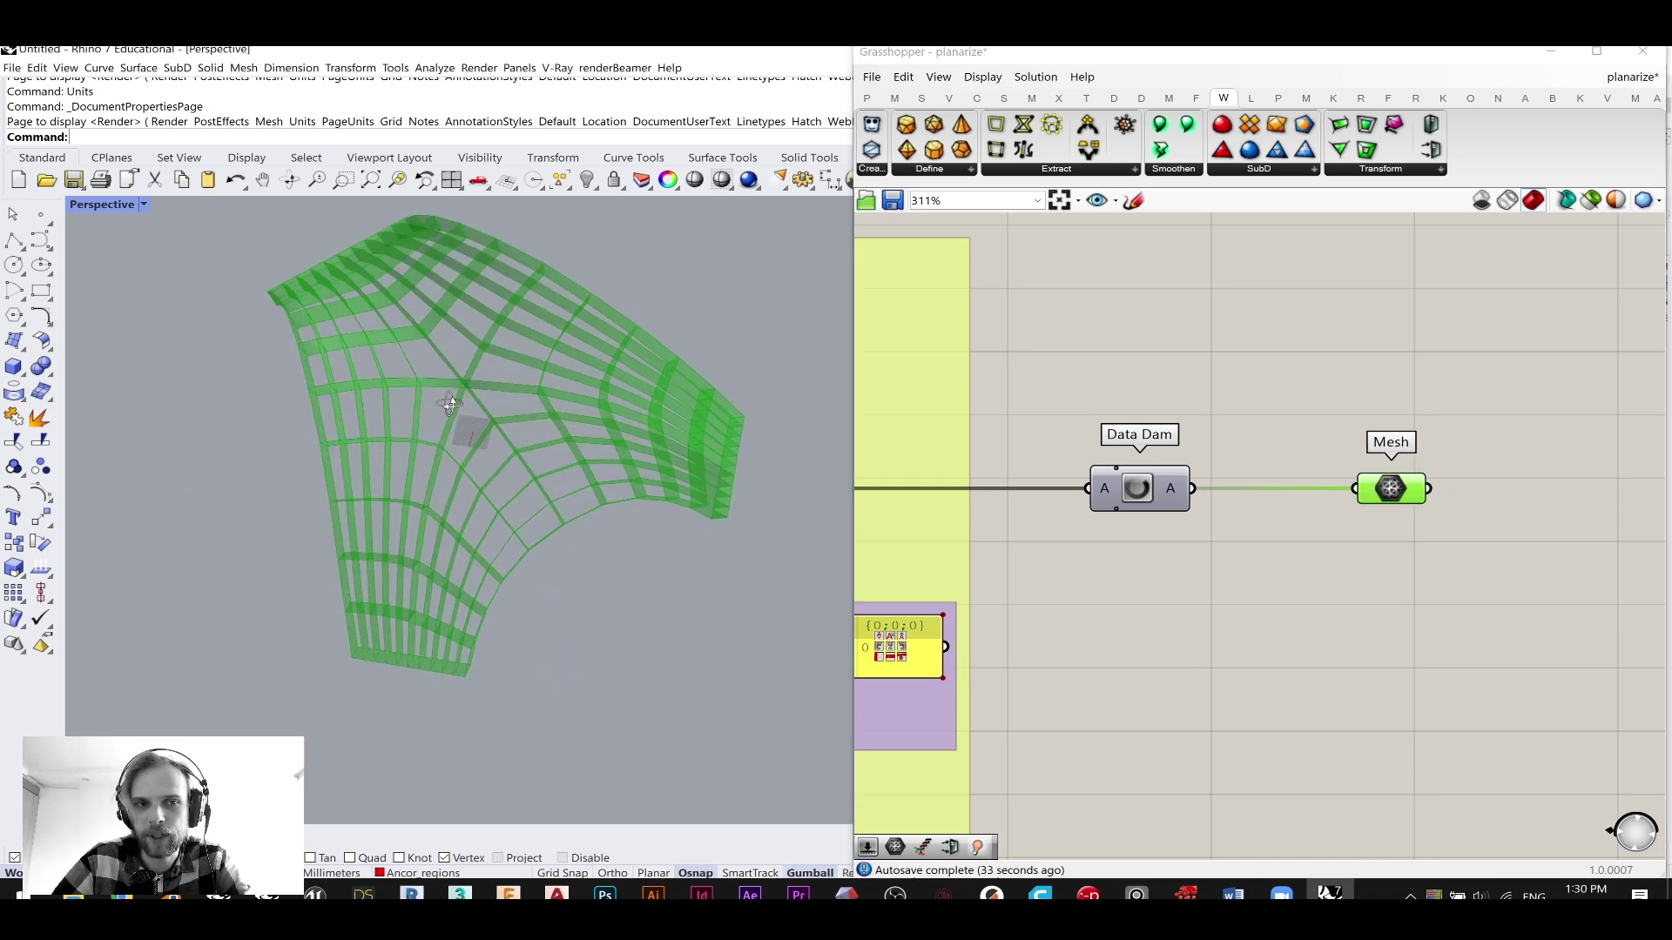
pyautogui.scroll(4, 448, 398)
pyautogui.moveTo(646, 566); pyautogui.dragTo(702, 580, button='right')
pyautogui.click(1168, 630)
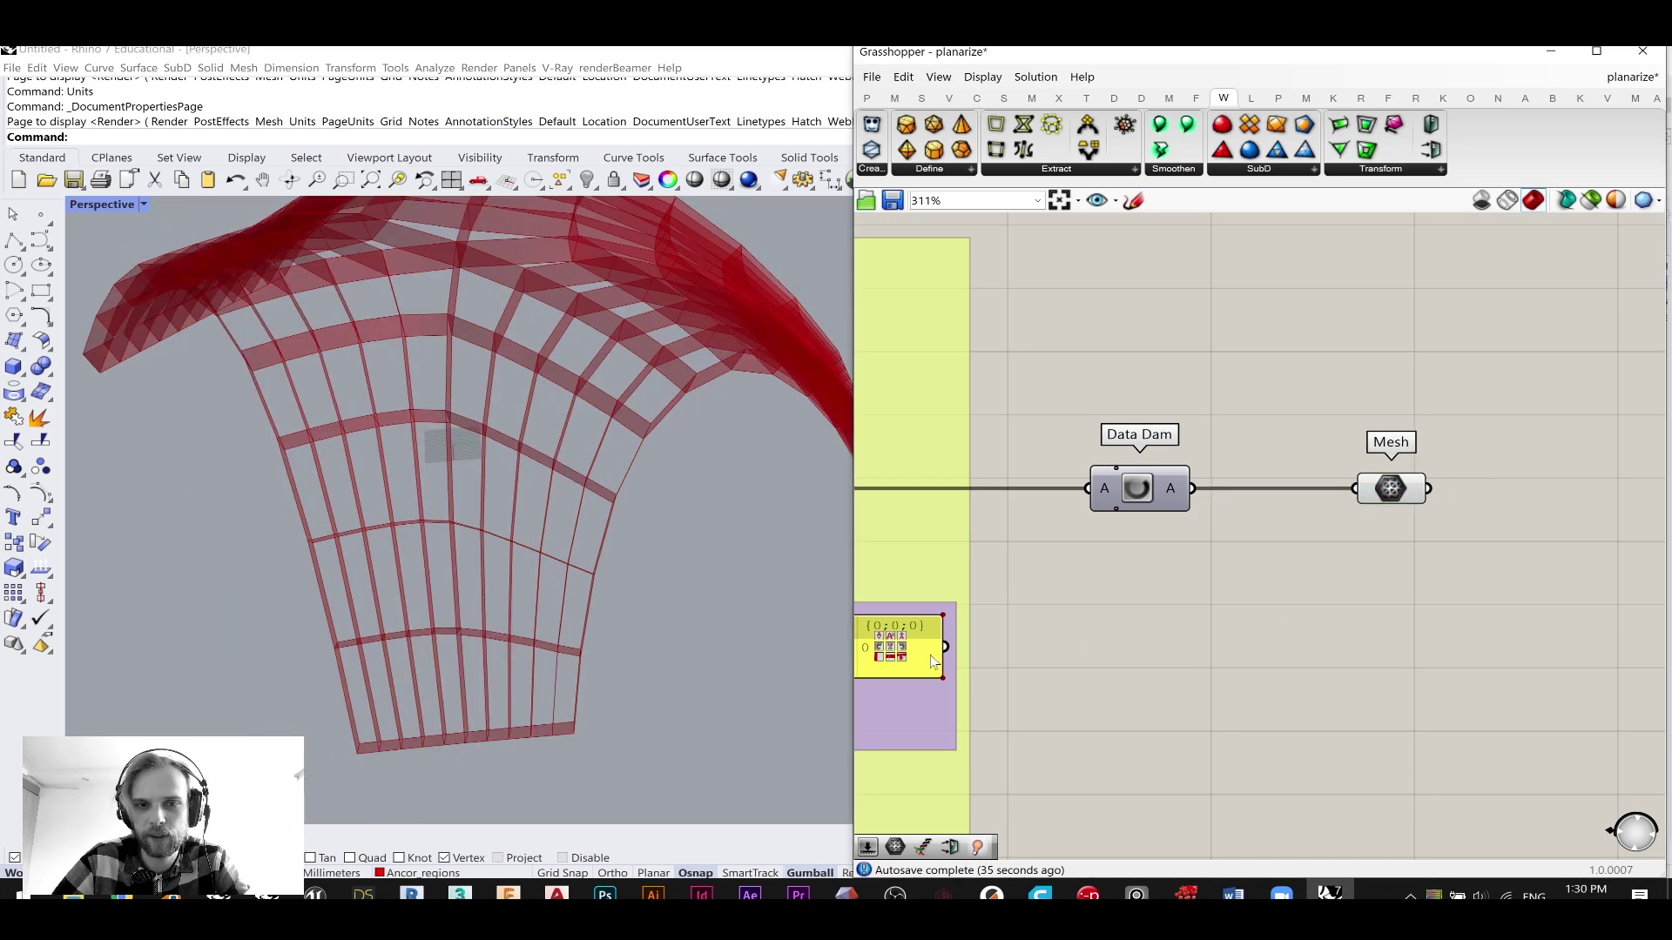
pyautogui.moveTo(449, 658); pyautogui.dragTo(656, 453, button='right')
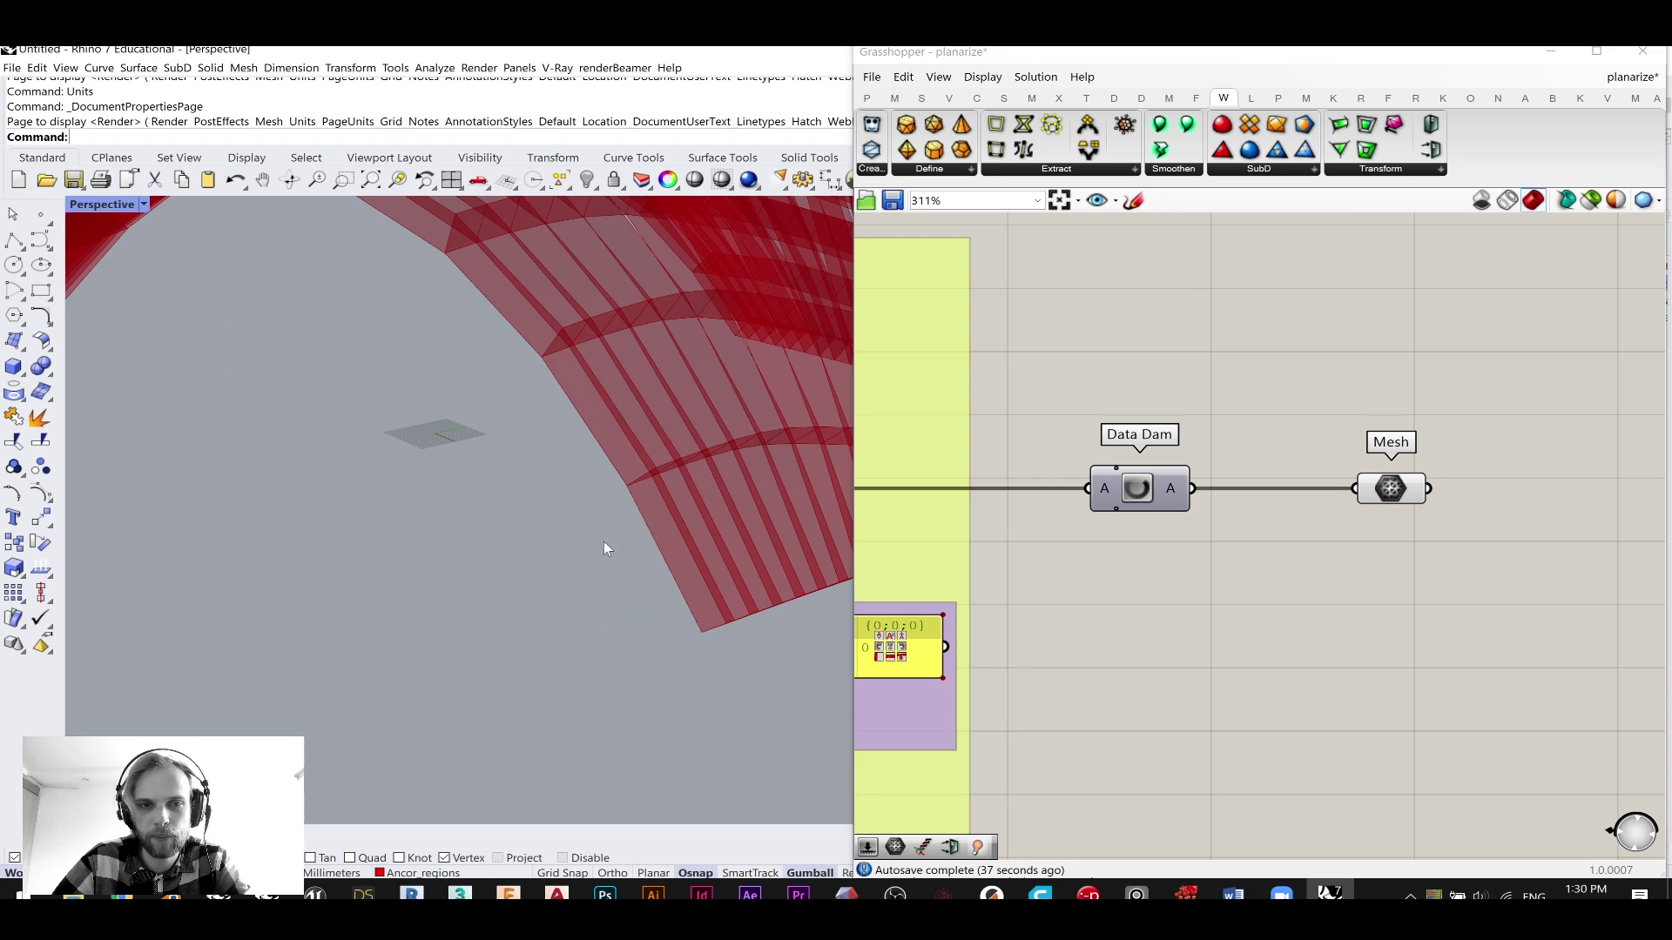
pyautogui.scroll(-3, 645, 472)
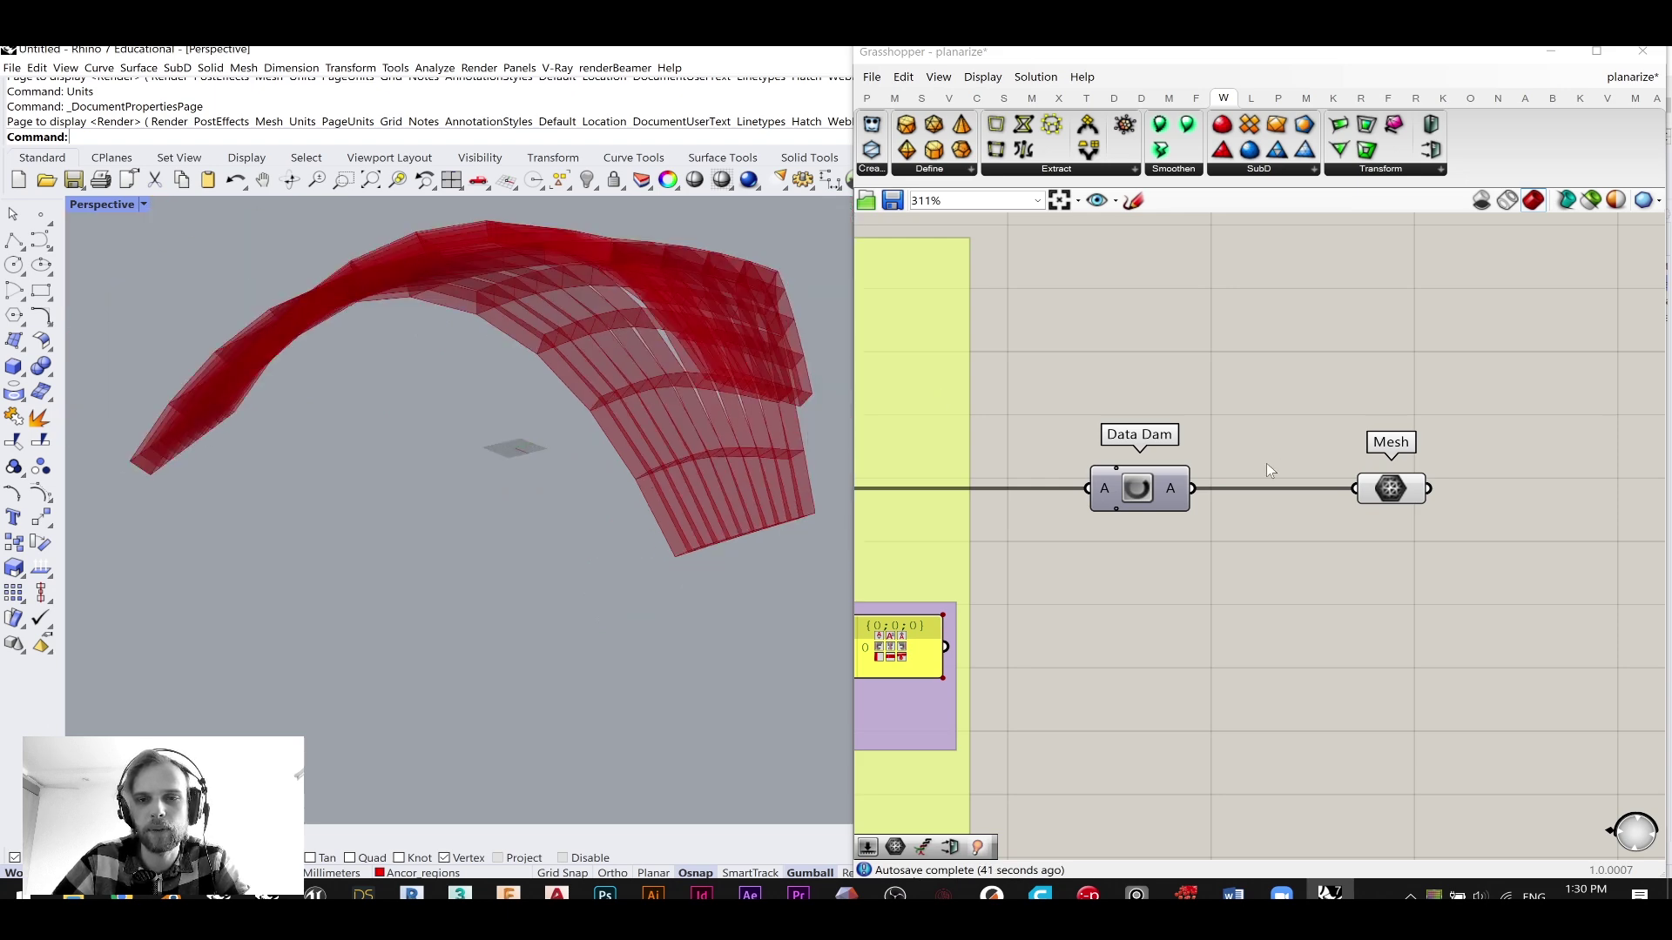
# - Turn on the preview of the Mesh parameter after Explode Tree in the pink solver group
pyautogui.scroll(-7, 1202, 481)
pyautogui.moveTo(963, 524); pyautogui.dragTo(1361, 507, button='right')
pyautogui.scroll(4, 1282, 594)
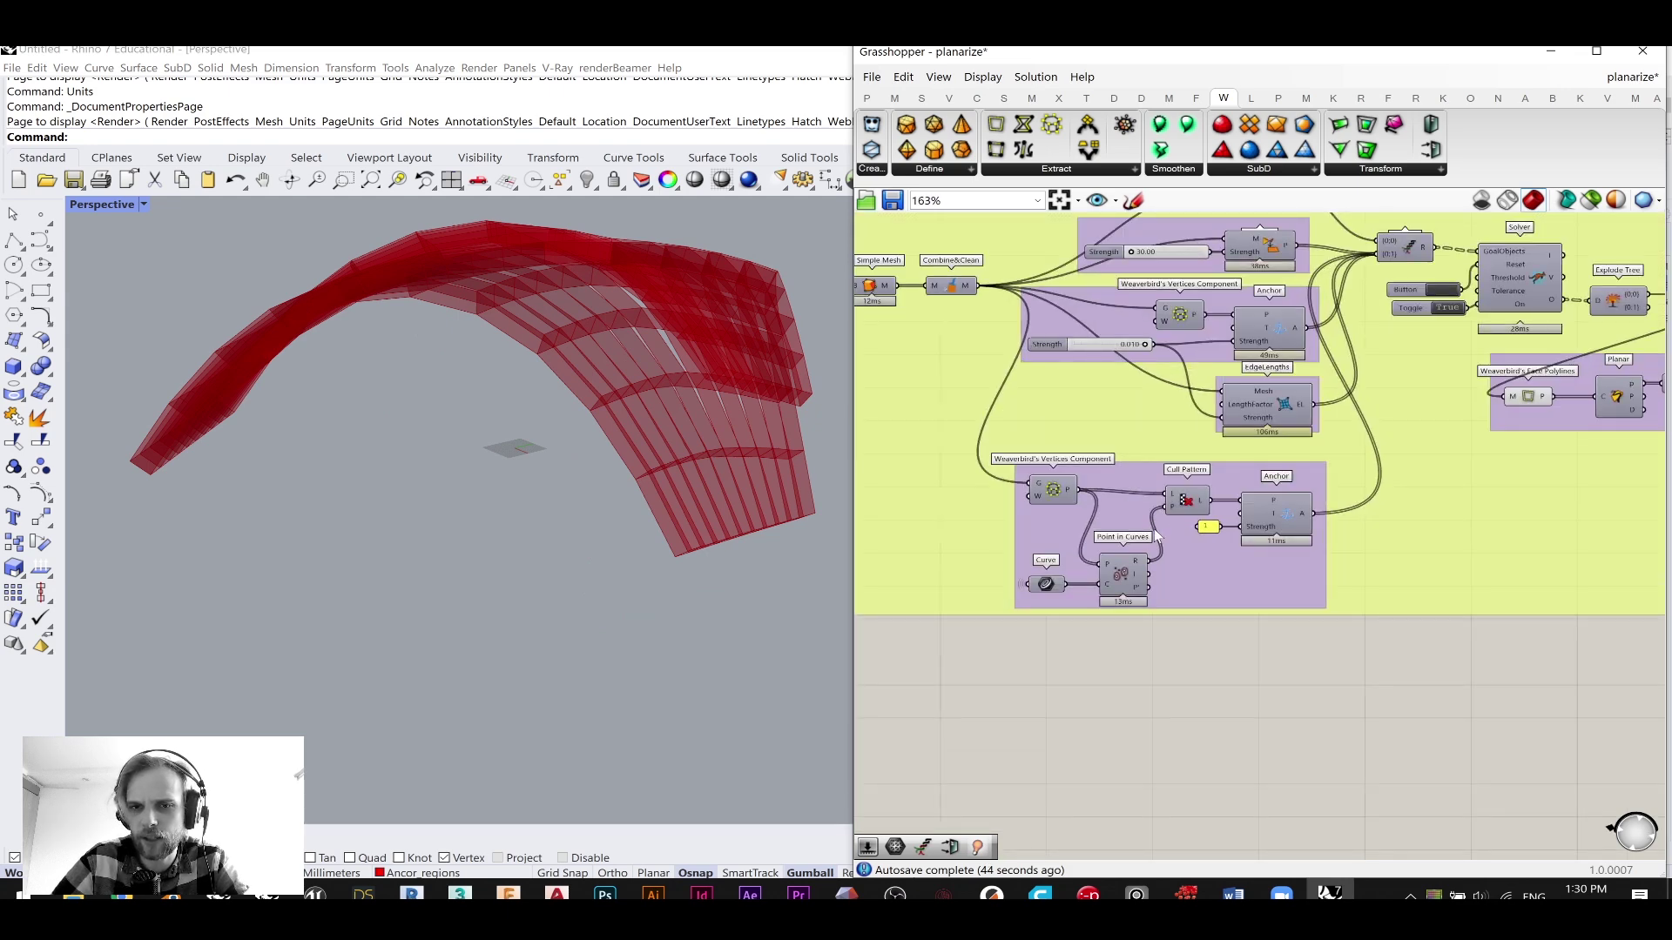
pyautogui.scroll(-4, 1123, 521)
pyautogui.moveTo(938, 490); pyautogui.dragTo(1495, 443, button='right')
pyautogui.scroll(6, 1126, 378)
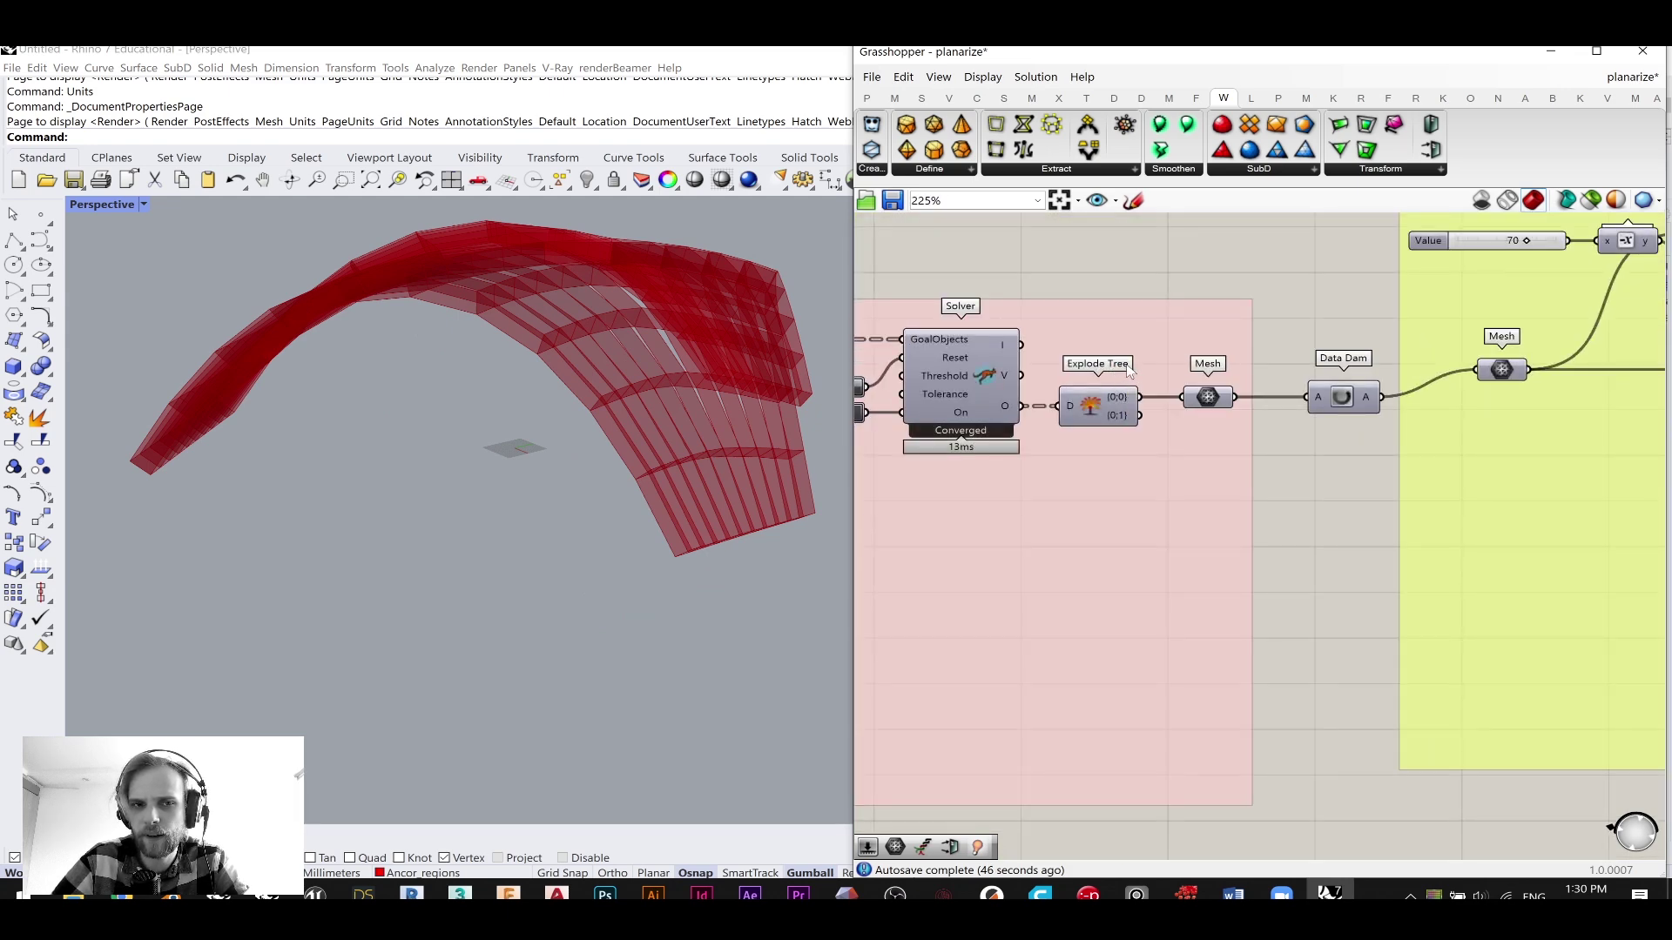
pyautogui.scroll(3, 1132, 374)
pyautogui.scroll(-5, 1149, 383)
pyautogui.scroll(4, 1167, 401)
pyautogui.click(1173, 407)
pyautogui.middleClick(1170, 405)
pyautogui.click(1223, 364)
pyautogui.click(1283, 316)
# - Highlight the pink group's output Mesh and compare it with the planarized mesh close up in the Perspective view
pyautogui.moveTo(660, 423); pyautogui.dragTo(560, 407, button='right')
pyautogui.scroll(6, 558, 404)
pyautogui.moveTo(1154, 416); pyautogui.dragTo(1163, 402)
pyautogui.scroll(3, 416, 432)
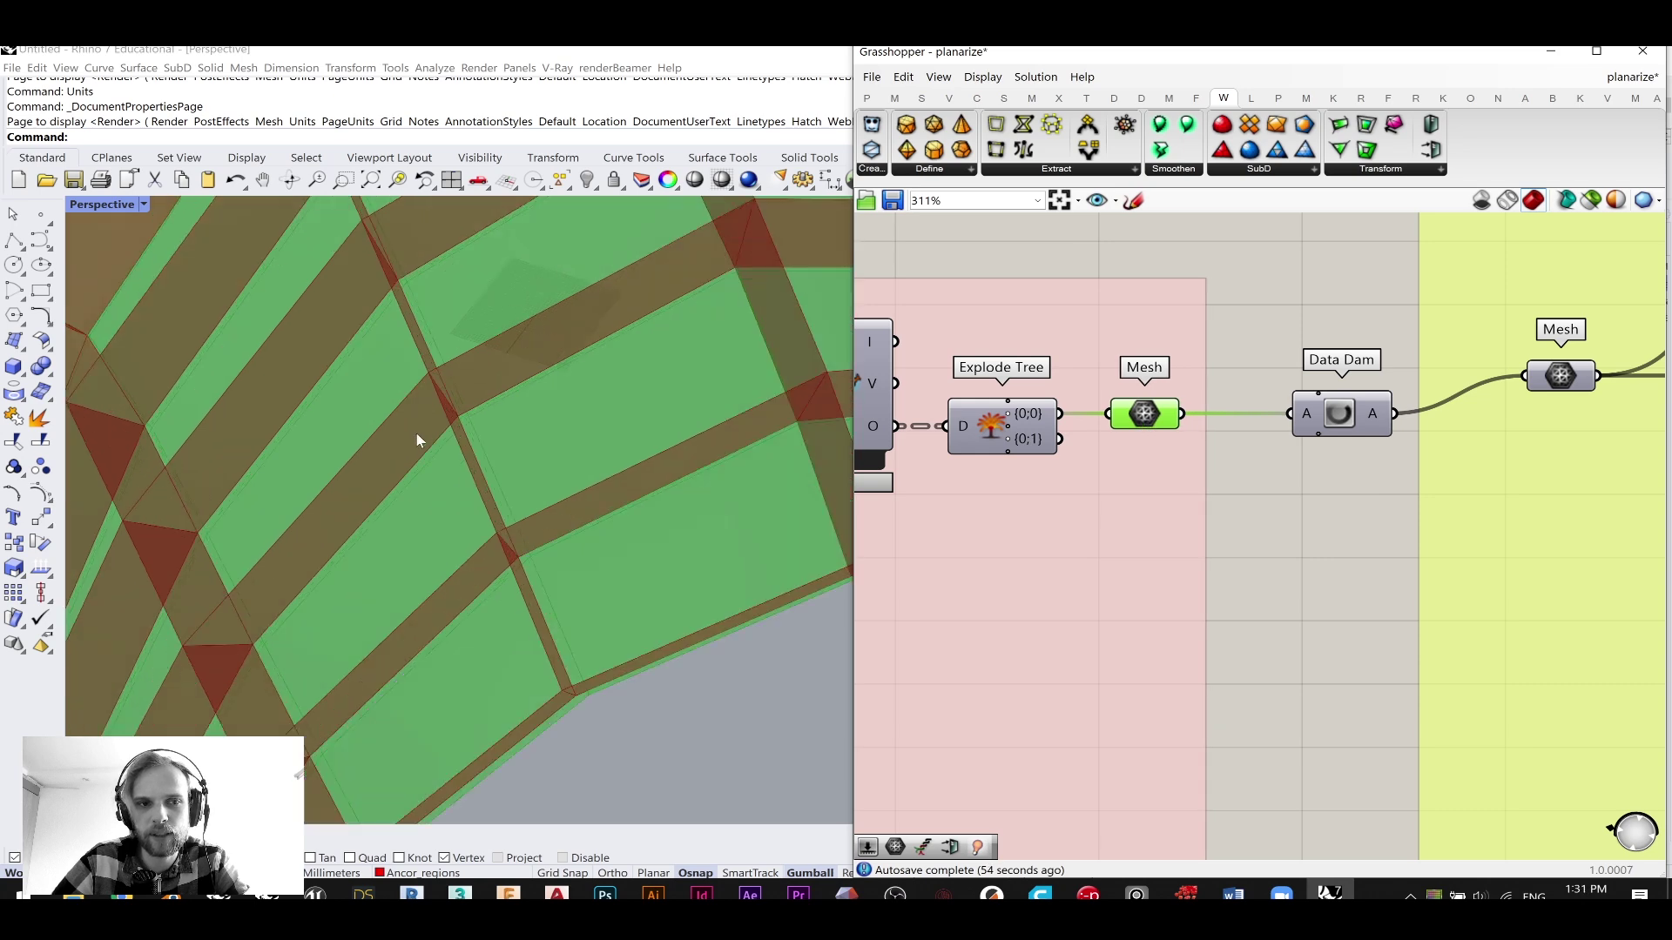
pyautogui.scroll(3, 489, 410)
pyautogui.scroll(-3, 526, 409)
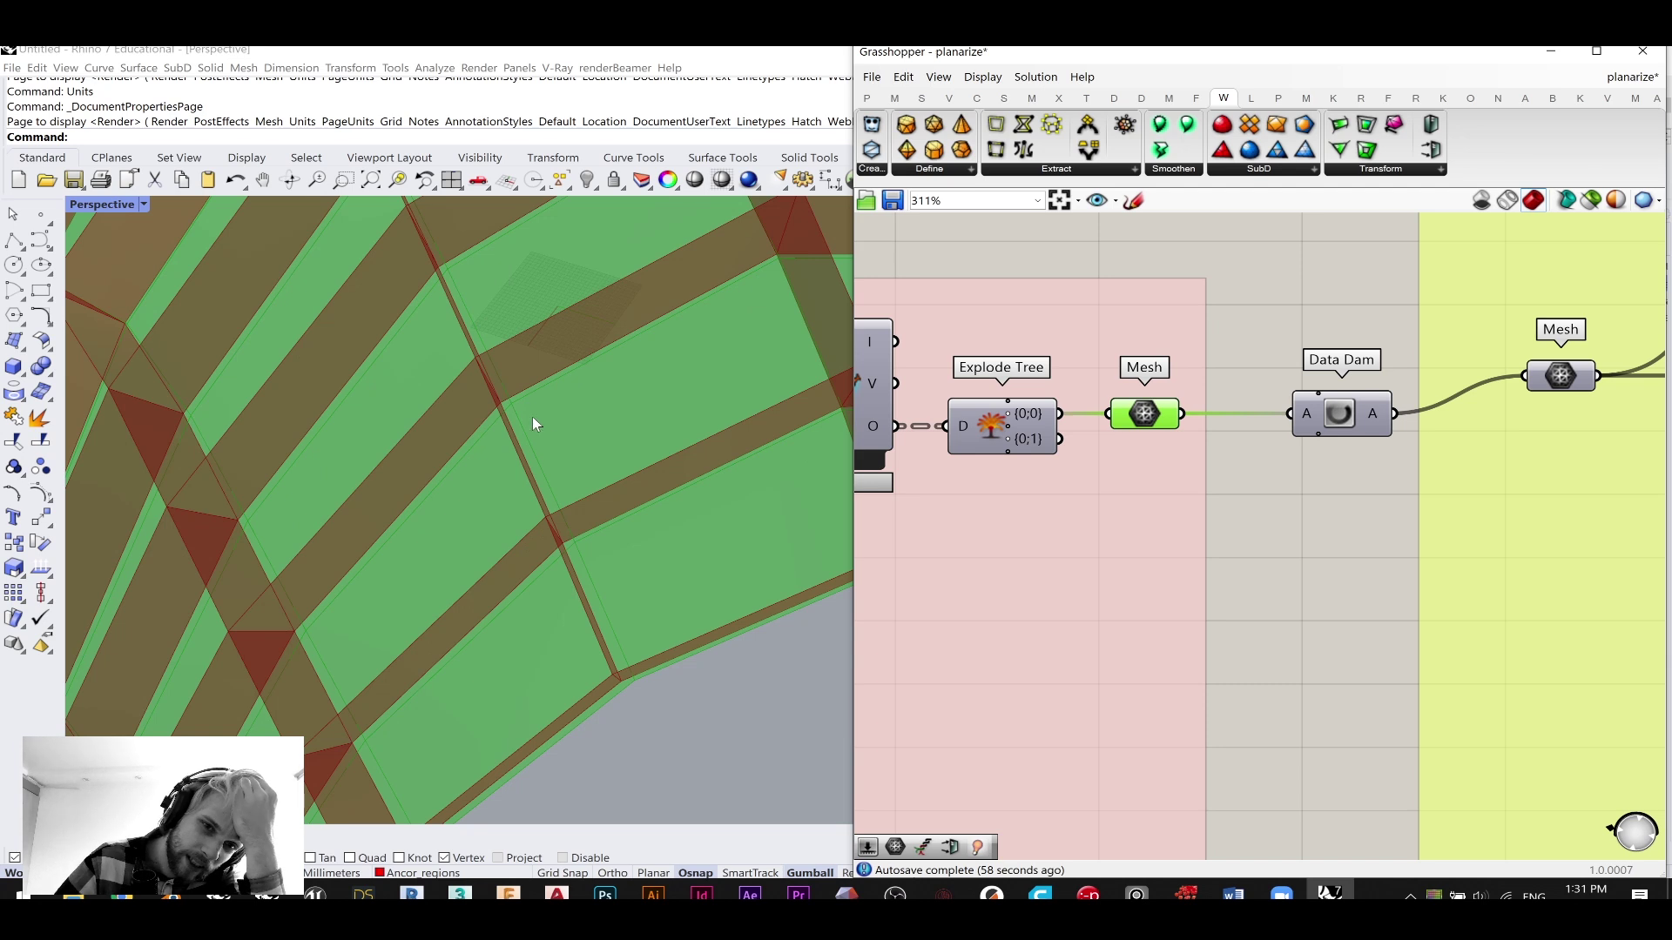
# - Survey the planarized mesh's panel edges in the viewport and the component groups across the definition
pyautogui.scroll(3, 544, 422)
pyautogui.moveTo(1146, 414); pyautogui.dragTo(1151, 415)
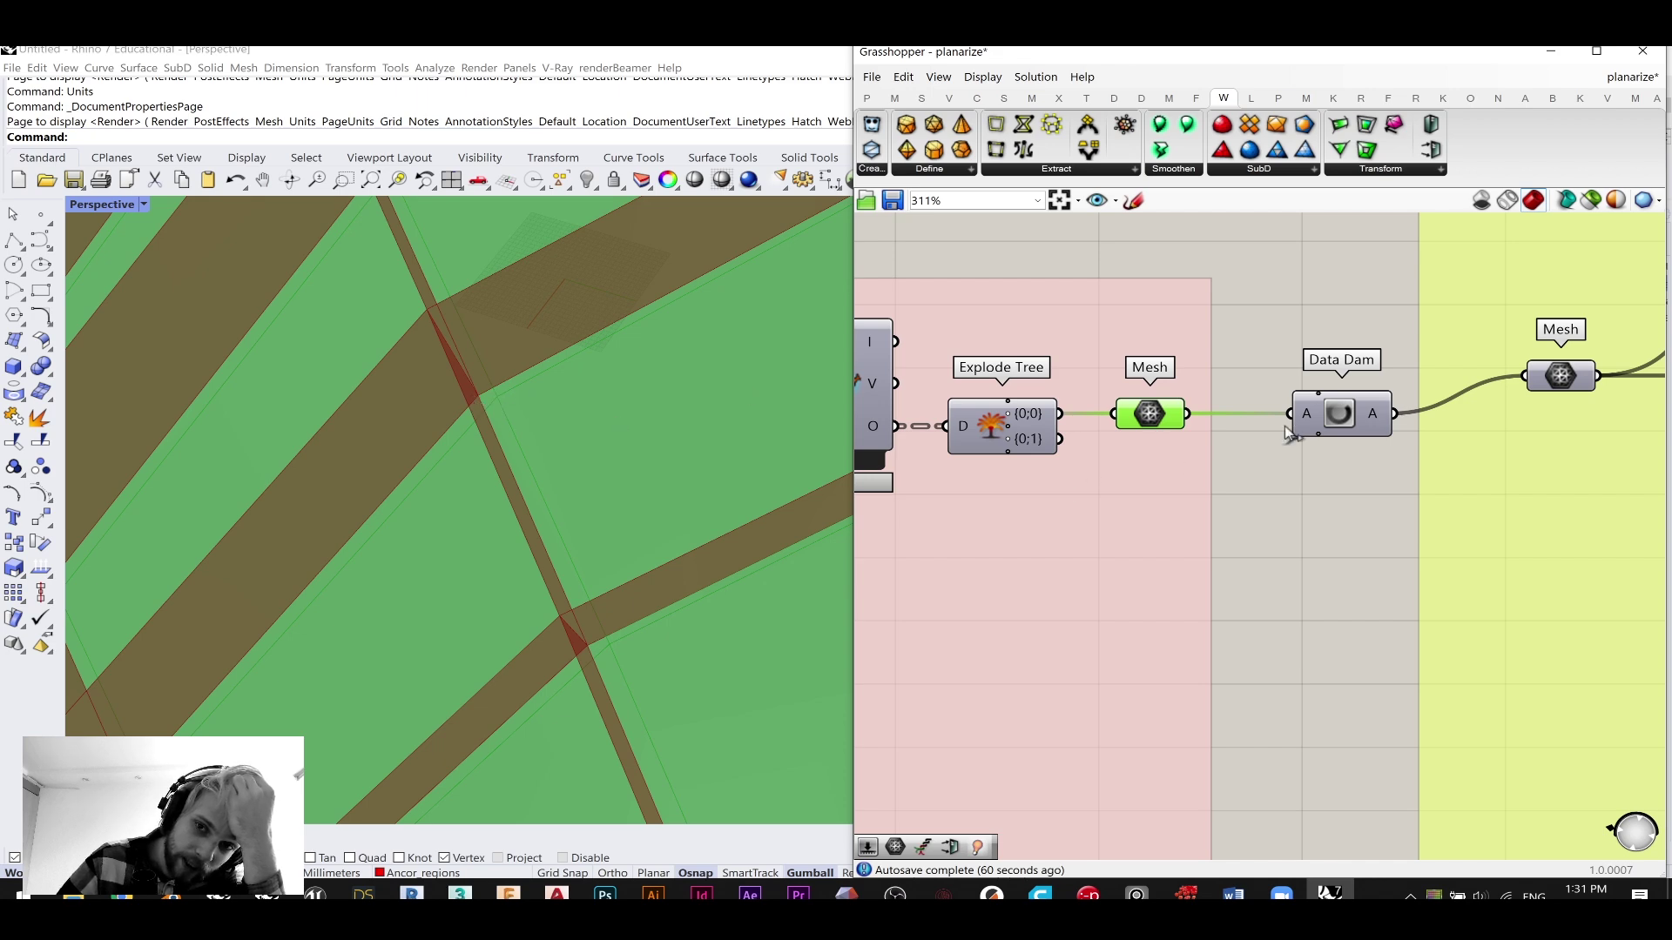
pyautogui.scroll(-10, 1240, 432)
pyautogui.scroll(1, 1227, 514)
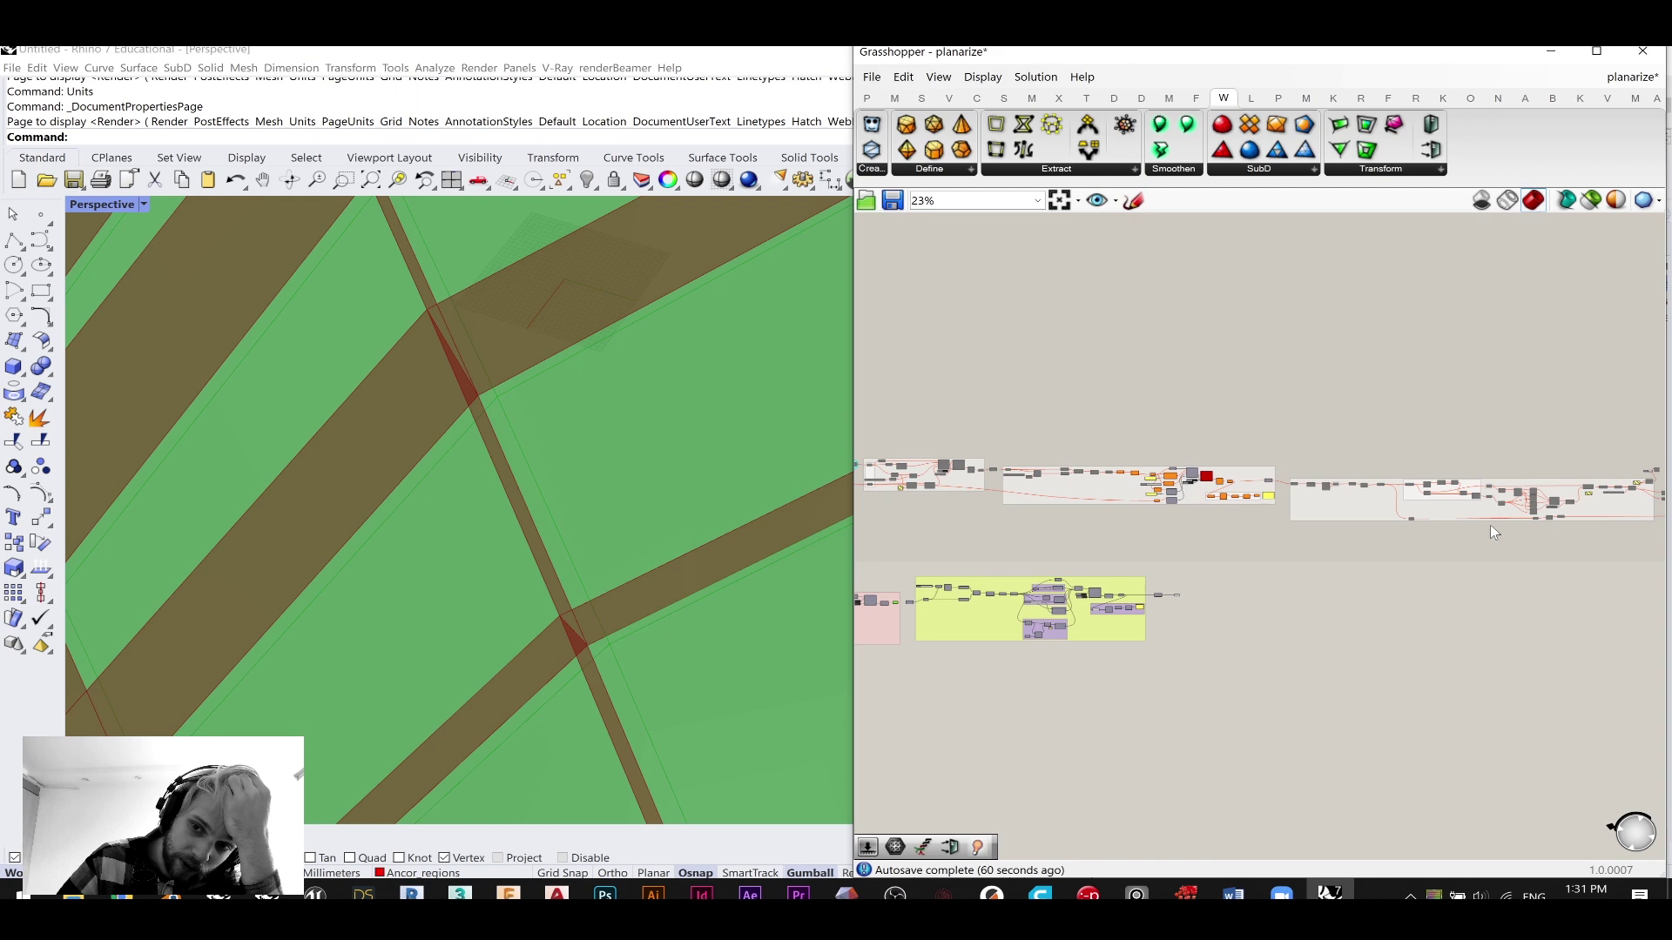
pyautogui.moveTo(1652, 521); pyautogui.dragTo(1230, 451, button='right')
pyautogui.moveTo(1248, 483); pyautogui.dragTo(958, 376)
pyautogui.moveTo(1033, 425); pyautogui.dragTo(1297, 392, button='right')
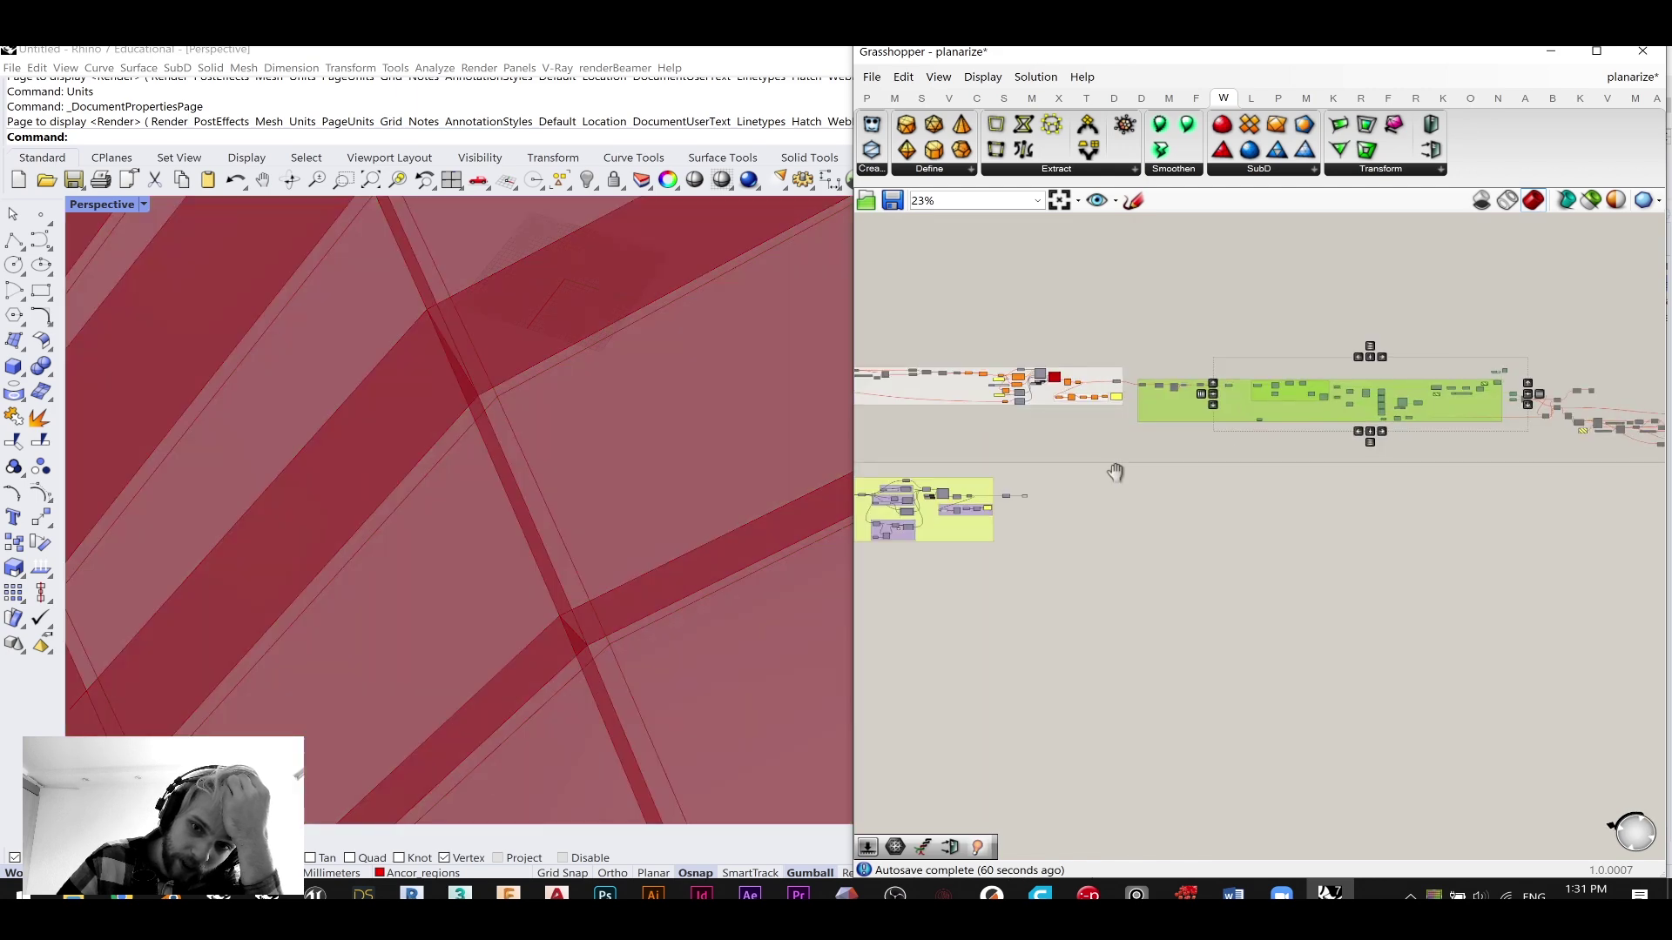
pyautogui.moveTo(1013, 486); pyautogui.dragTo(1323, 455, button='right')
pyautogui.scroll(4, 1083, 583)
pyautogui.moveTo(984, 470); pyautogui.dragTo(1086, 502, button='right')
pyautogui.scroll(5, 1068, 411)
pyautogui.scroll(3, 1155, 410)
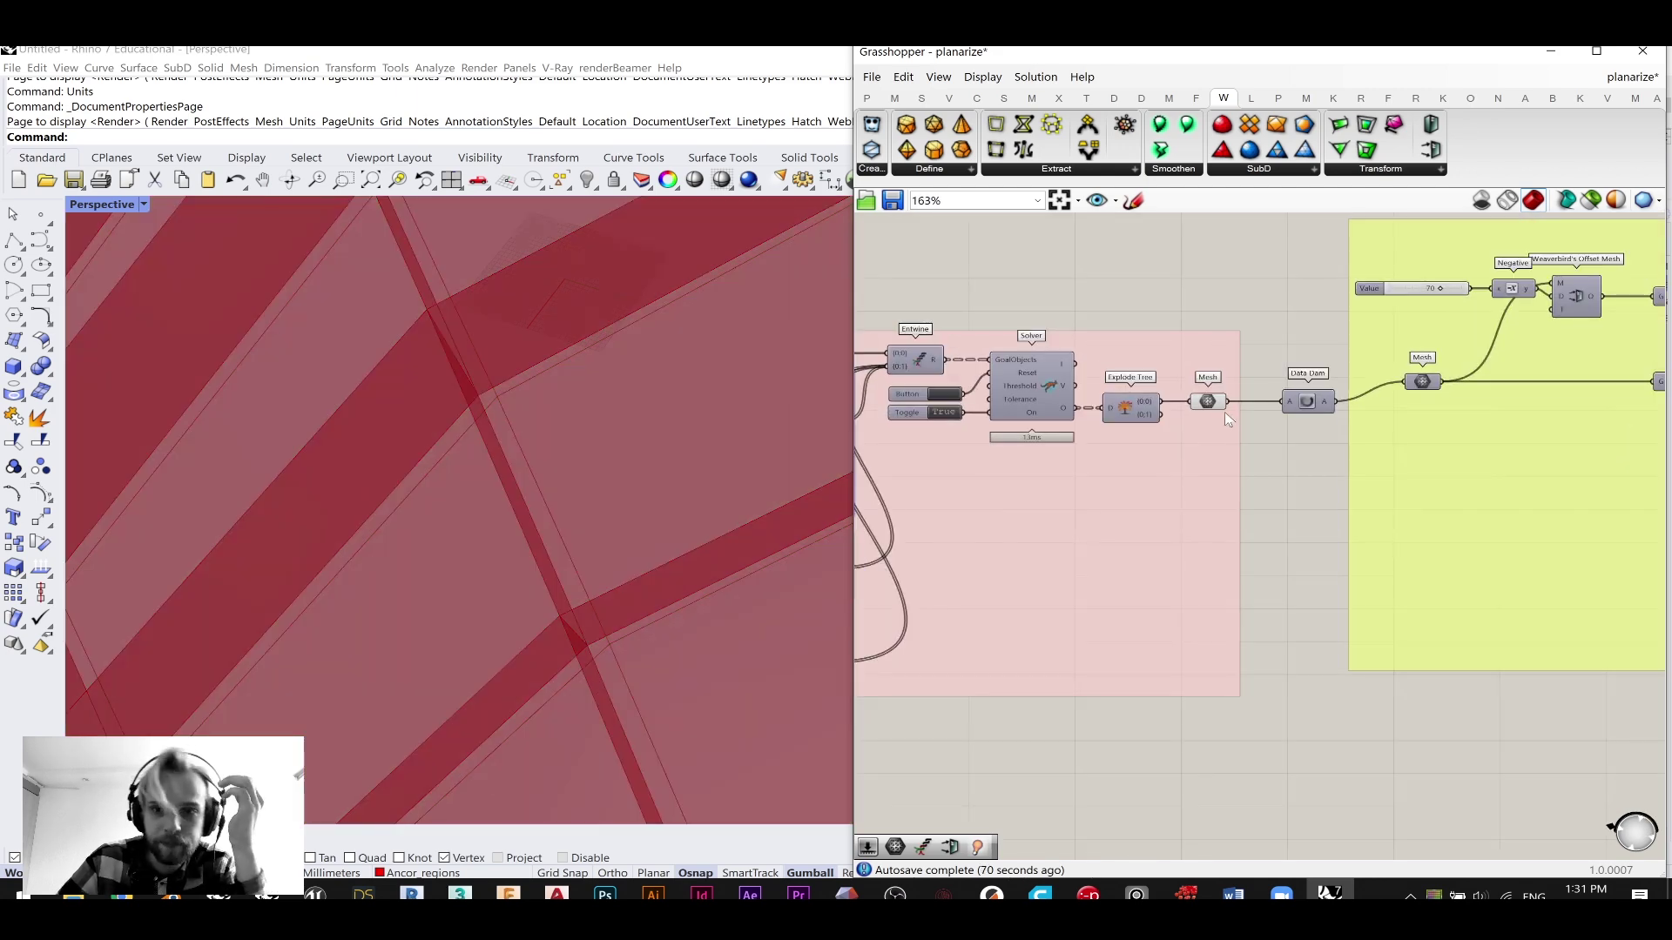
# - Turn off the preview of the Mesh parameter between Explode Tree and Data Dam in the pink group
pyautogui.click(1200, 404)
pyautogui.moveTo(1200, 404); pyautogui.dragTo(1202, 410)
pyautogui.middleClick(1202, 409)
pyautogui.click(1259, 353)
pyautogui.click(1294, 295)
# - Turn on the previews of the Mesh parameter after the Data Dam and of Weaverbird's Offset Mesh
pyautogui.scroll(2, 1186, 353)
pyautogui.moveTo(1294, 294); pyautogui.dragTo(1000, 413, button='right')
pyautogui.click(1188, 361)
pyautogui.middleClick(1198, 359)
pyautogui.click(1233, 324)
pyautogui.click(1049, 298)
pyautogui.click(1340, 366)
pyautogui.middleClick(1341, 366)
pyautogui.moveTo(1322, 342); pyautogui.dragTo(1251, 470, button='right')
pyautogui.click(1298, 328)
pyautogui.click(1277, 496)
pyautogui.click(1070, 607)
pyautogui.click(1271, 486)
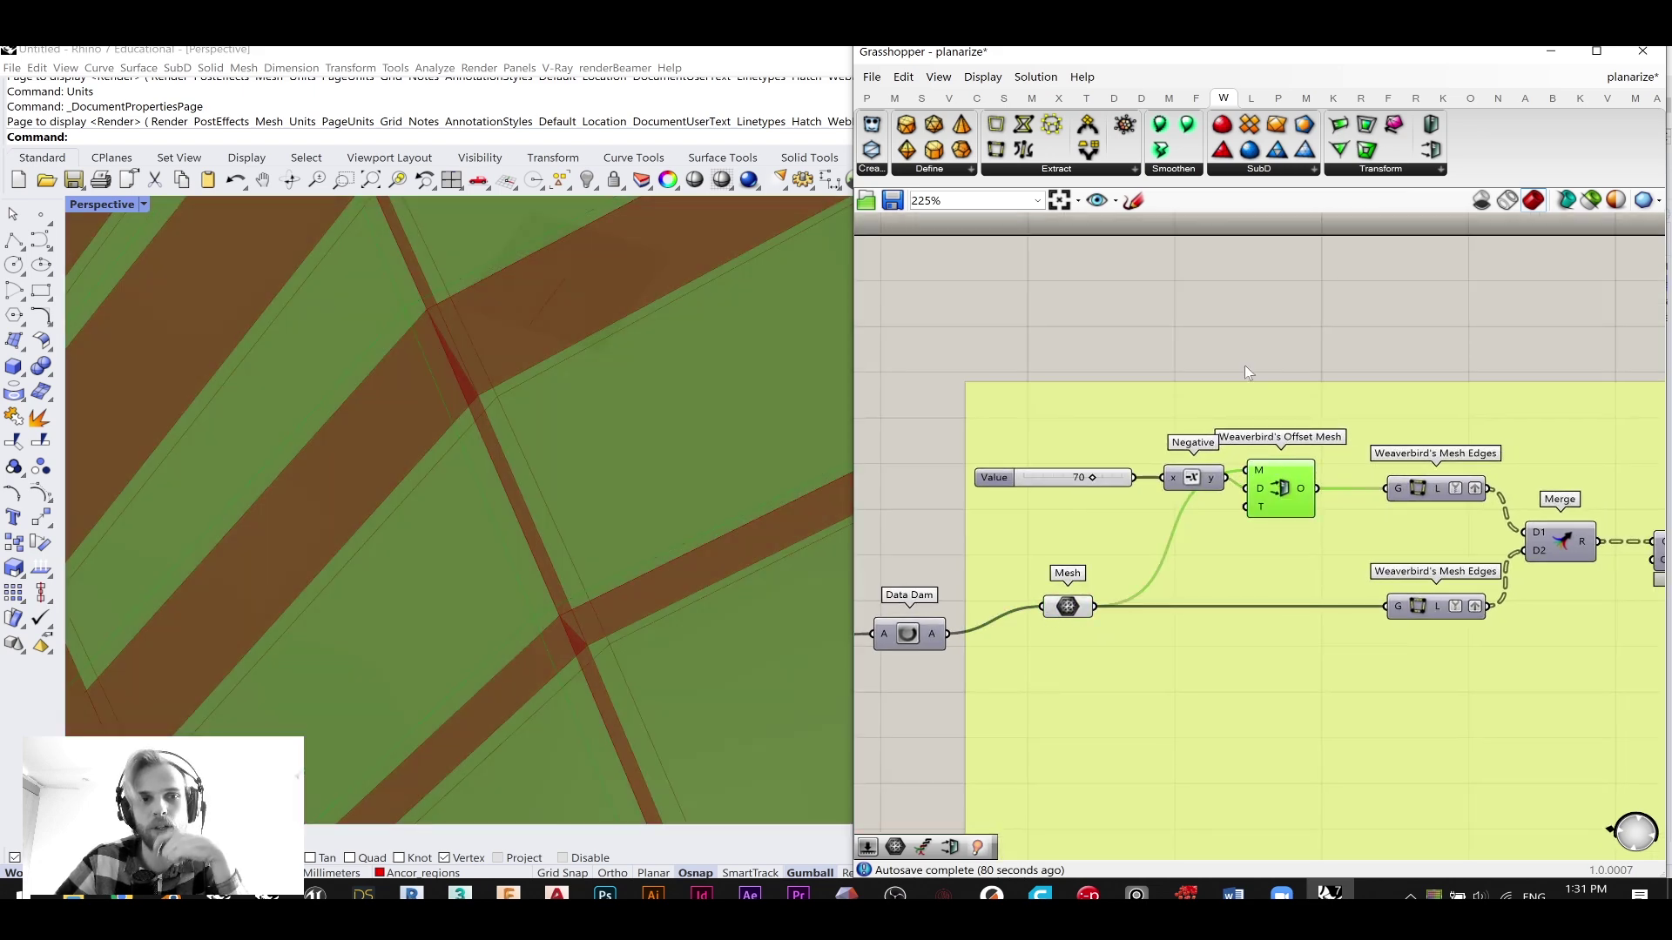
pyautogui.click(1240, 379)
# - Examine the base and offset meshes up close along the panel edges and the open border
pyautogui.scroll(2, 405, 309)
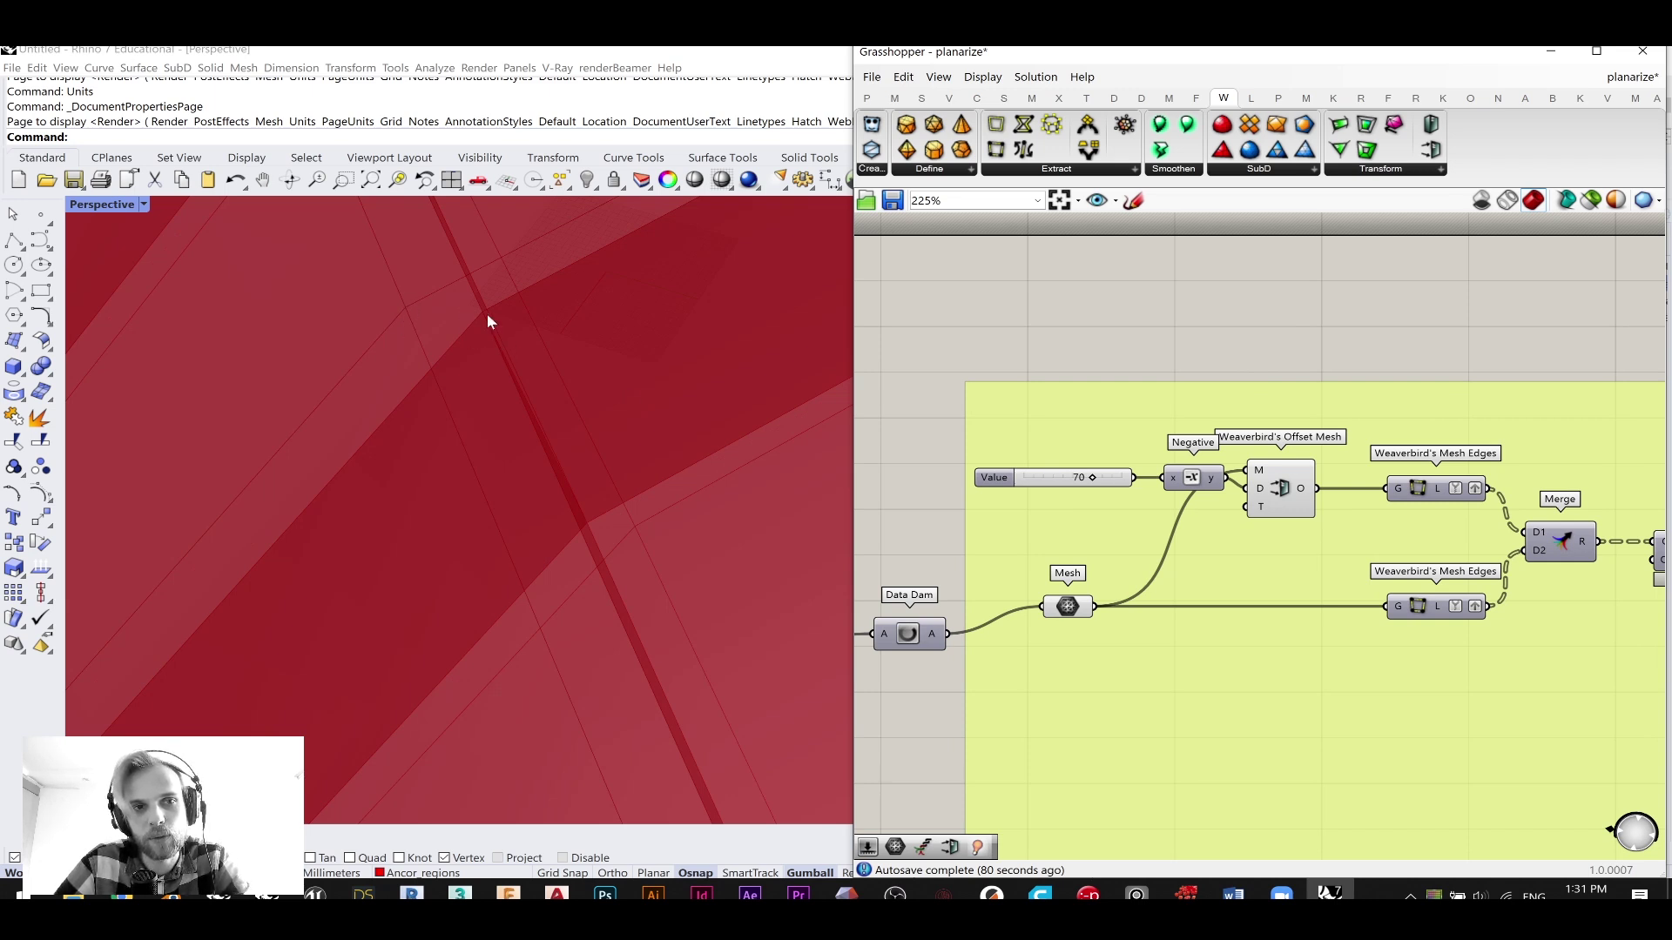
pyautogui.scroll(-3, 523, 340)
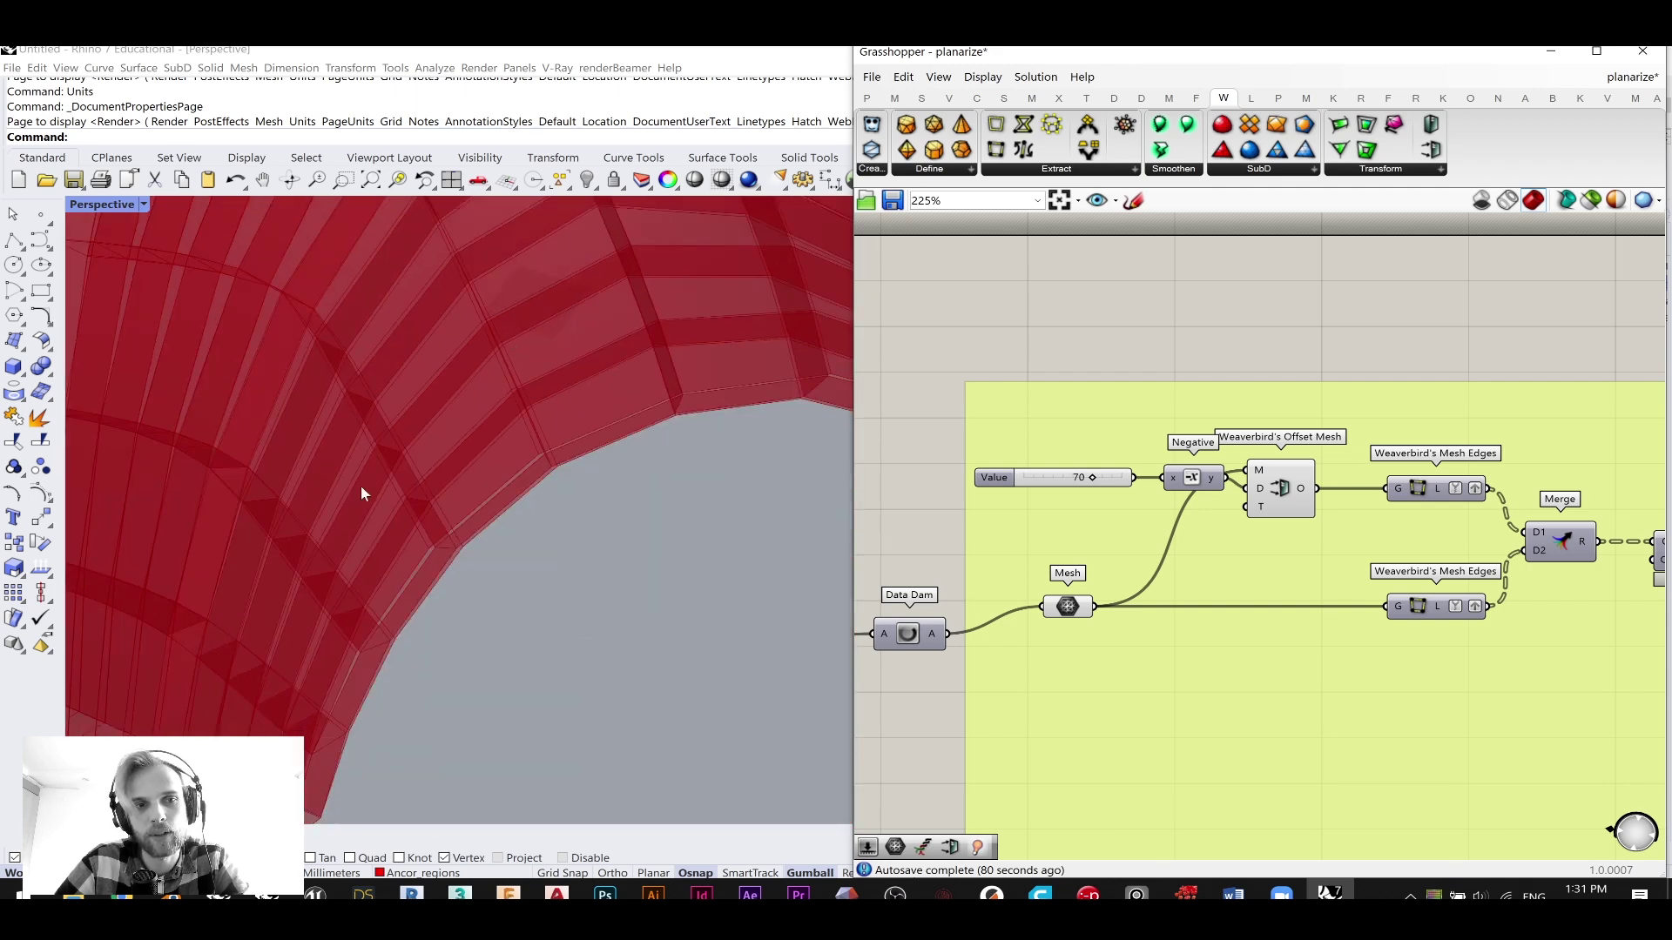
pyautogui.scroll(4, 478, 331)
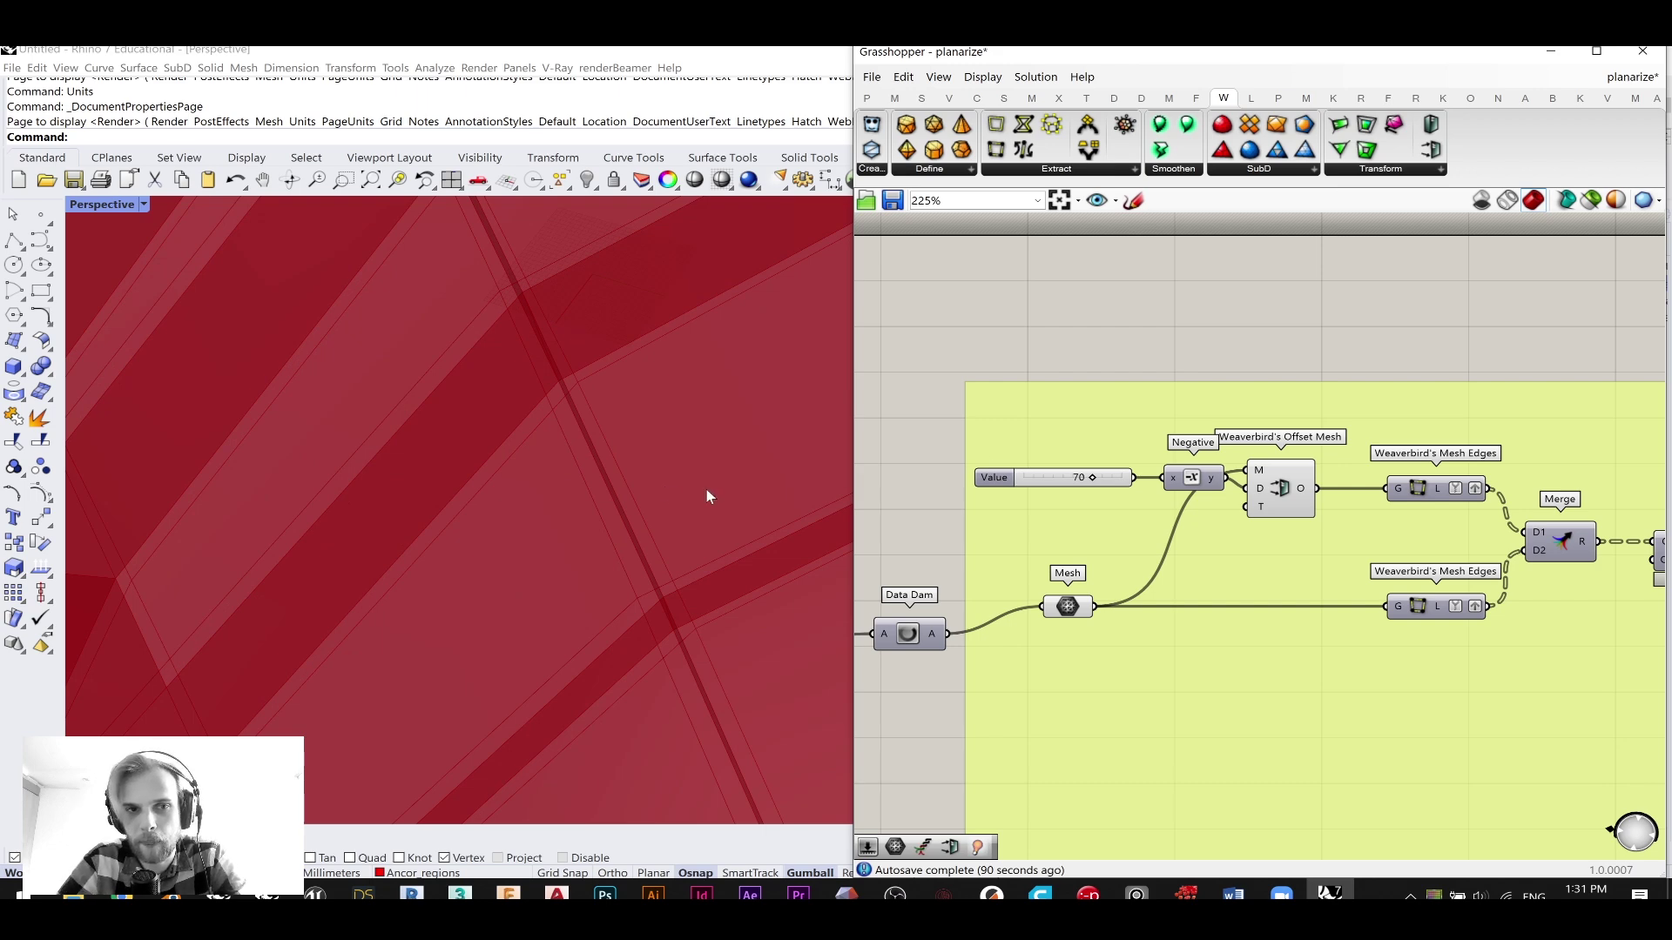
pyautogui.scroll(-4, 729, 489)
pyautogui.moveTo(724, 456); pyautogui.dragTo(586, 395, button='right')
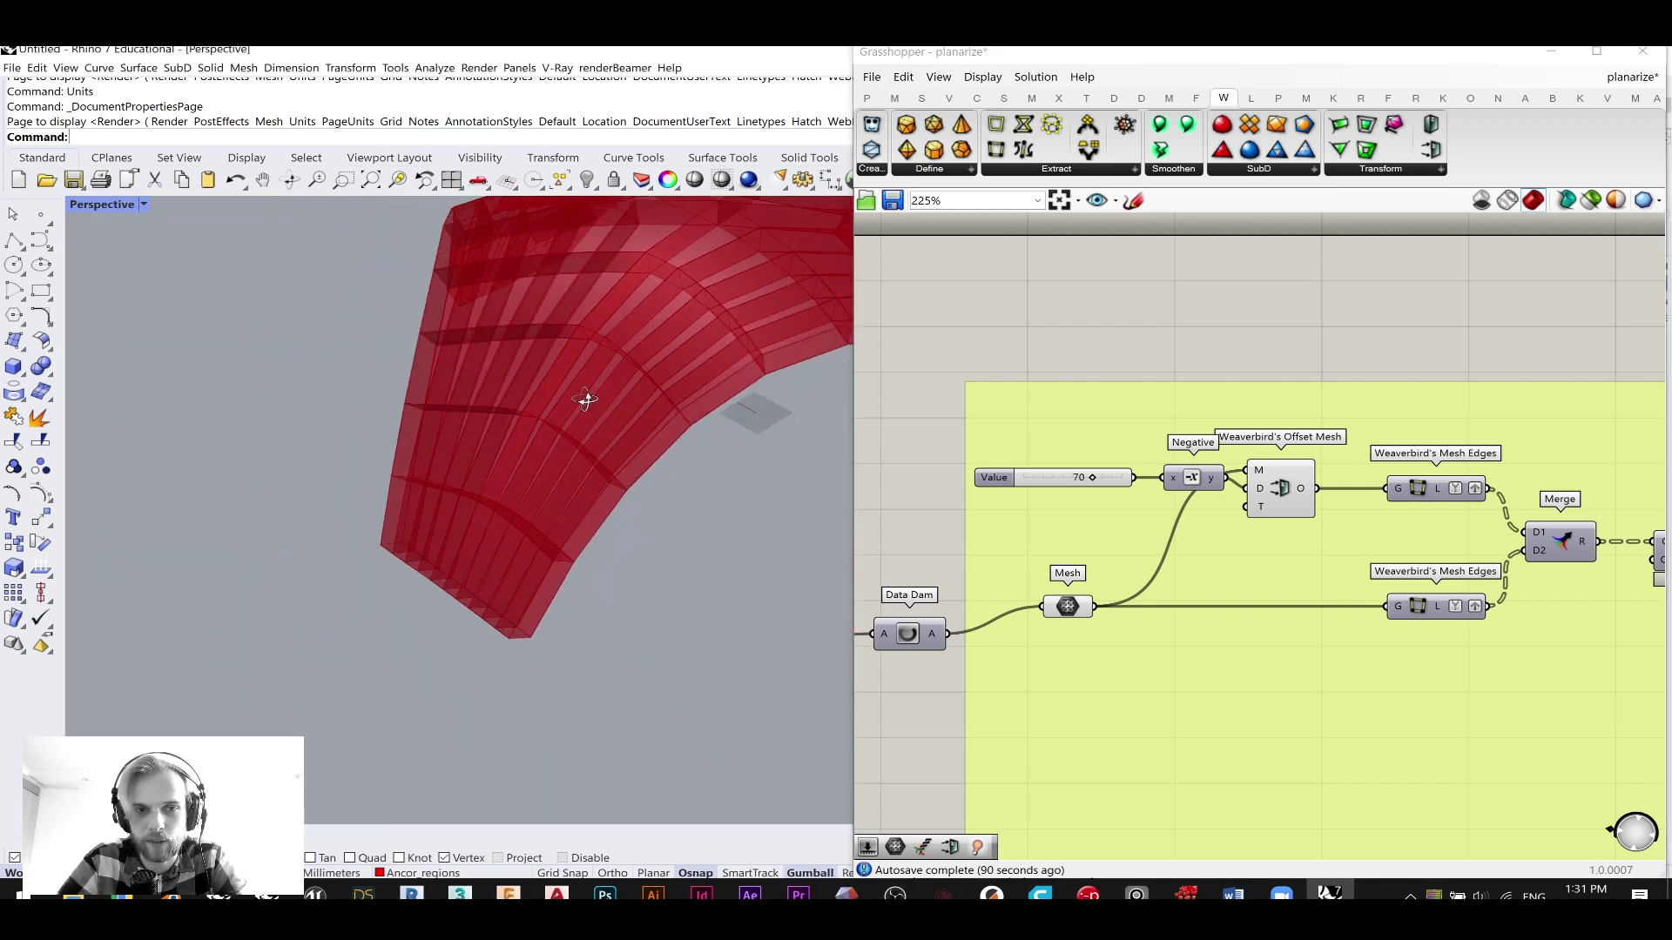
pyautogui.scroll(3, 745, 392)
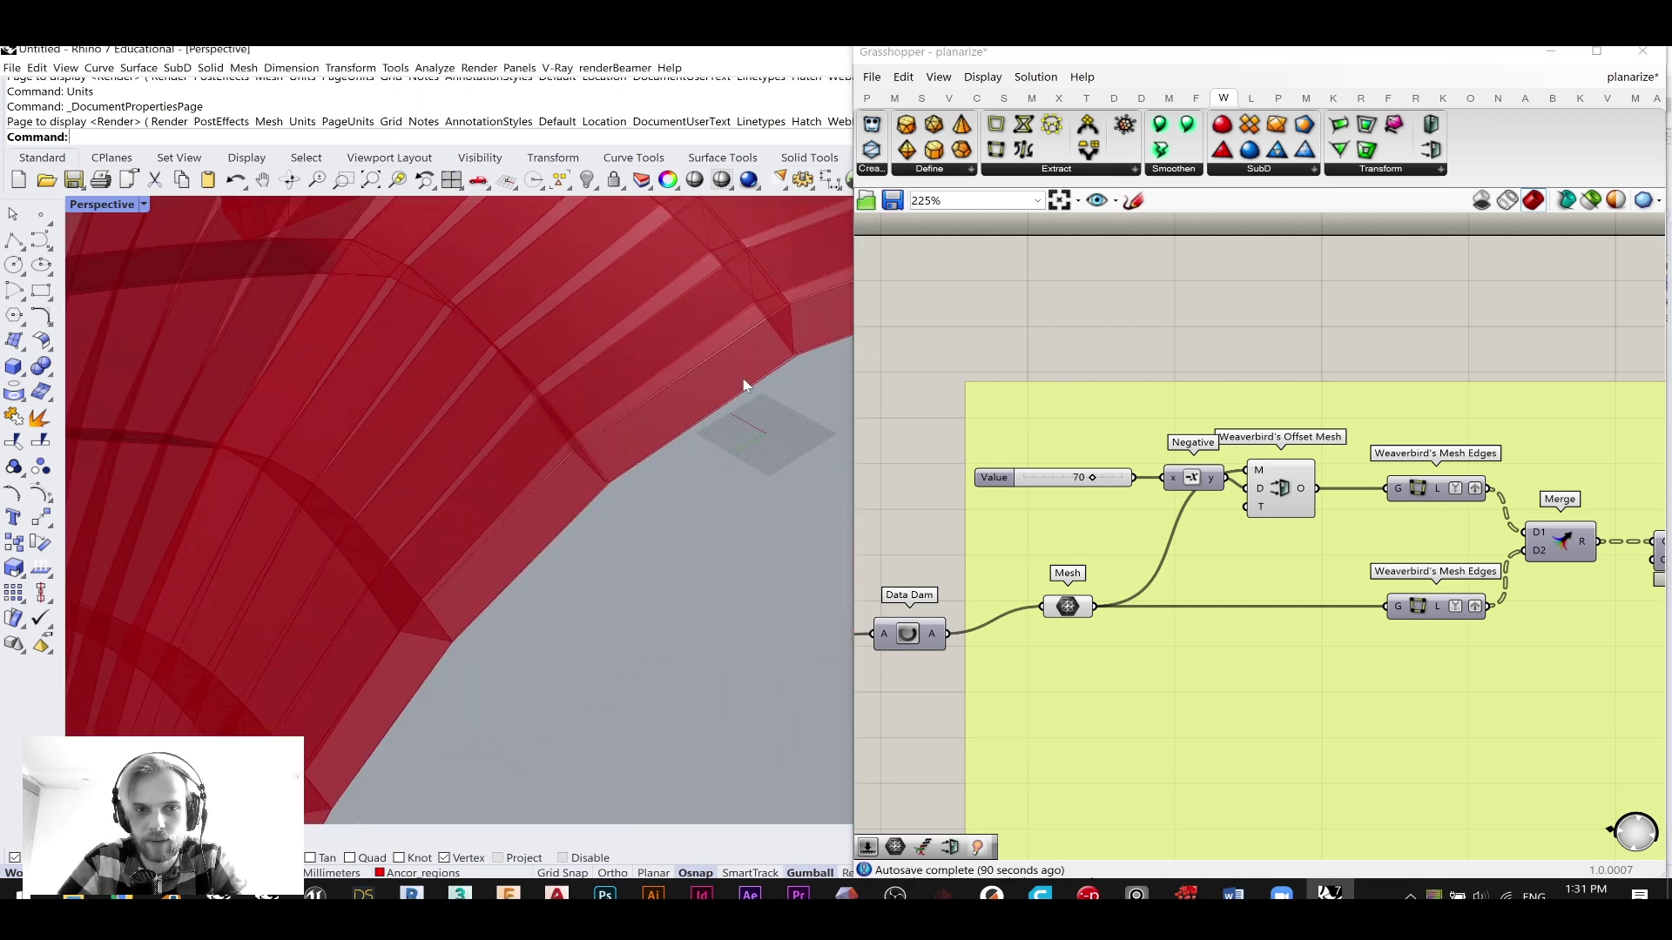
# - Hide the previews of the Mesh parameter after the Data Dam and of Weaverbird's Offset Mesh
pyautogui.click(1068, 607)
pyautogui.middleClick(1073, 615)
pyautogui.click(1136, 552)
pyautogui.click(1222, 310)
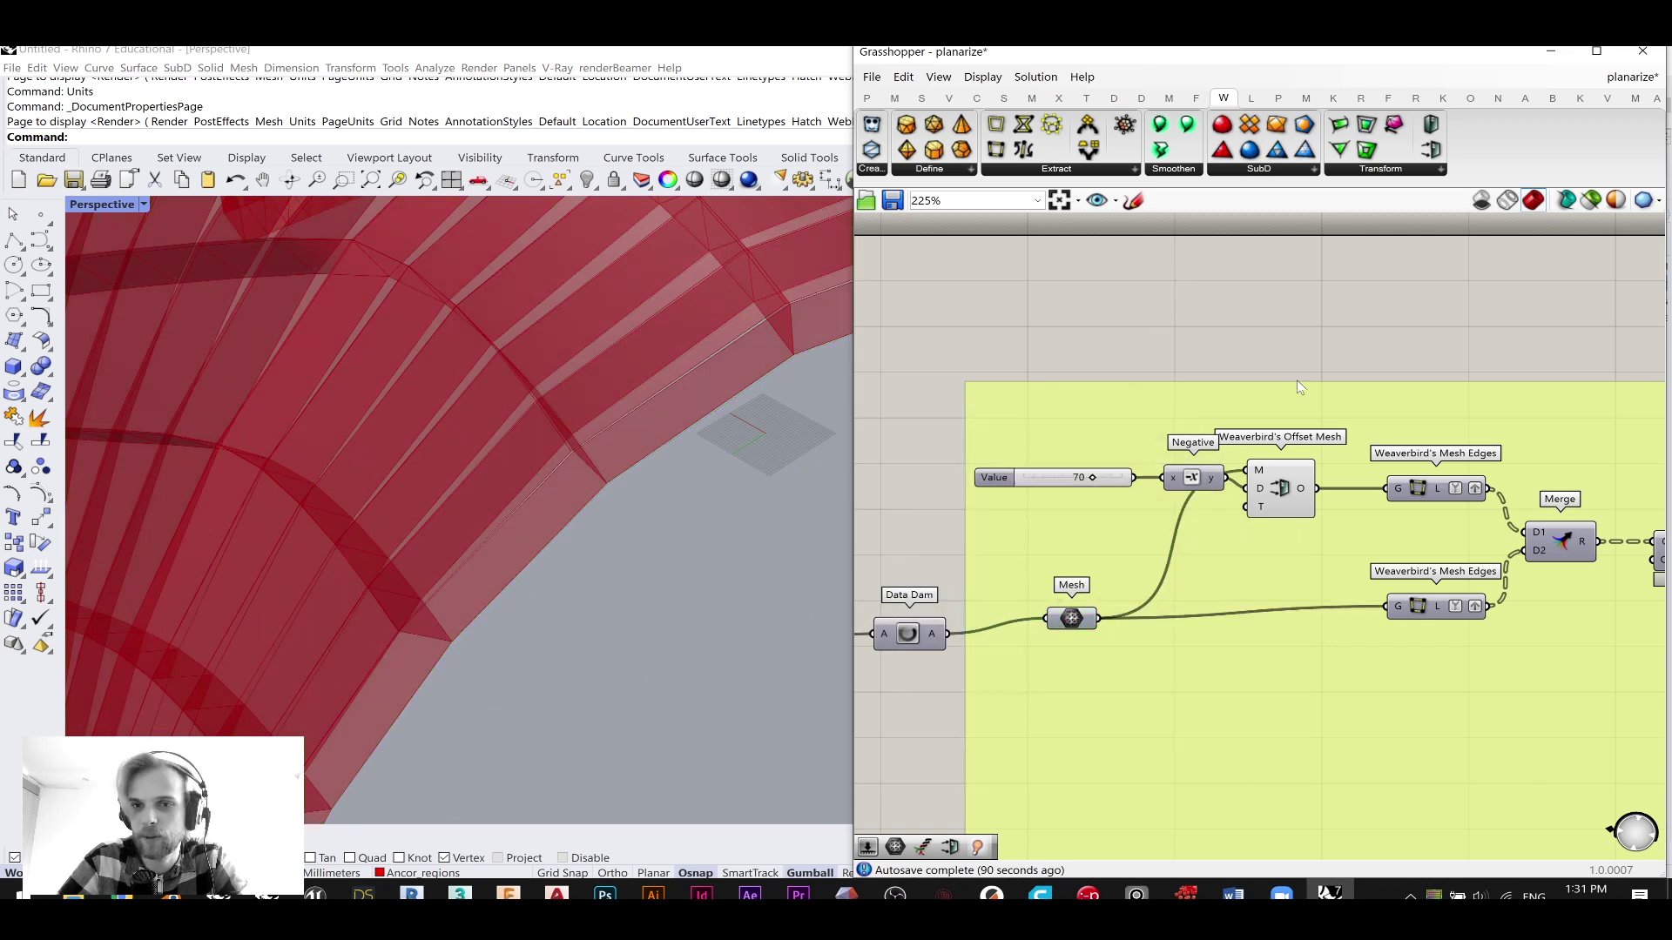
pyautogui.click(1298, 495)
pyautogui.middleClick(1297, 480)
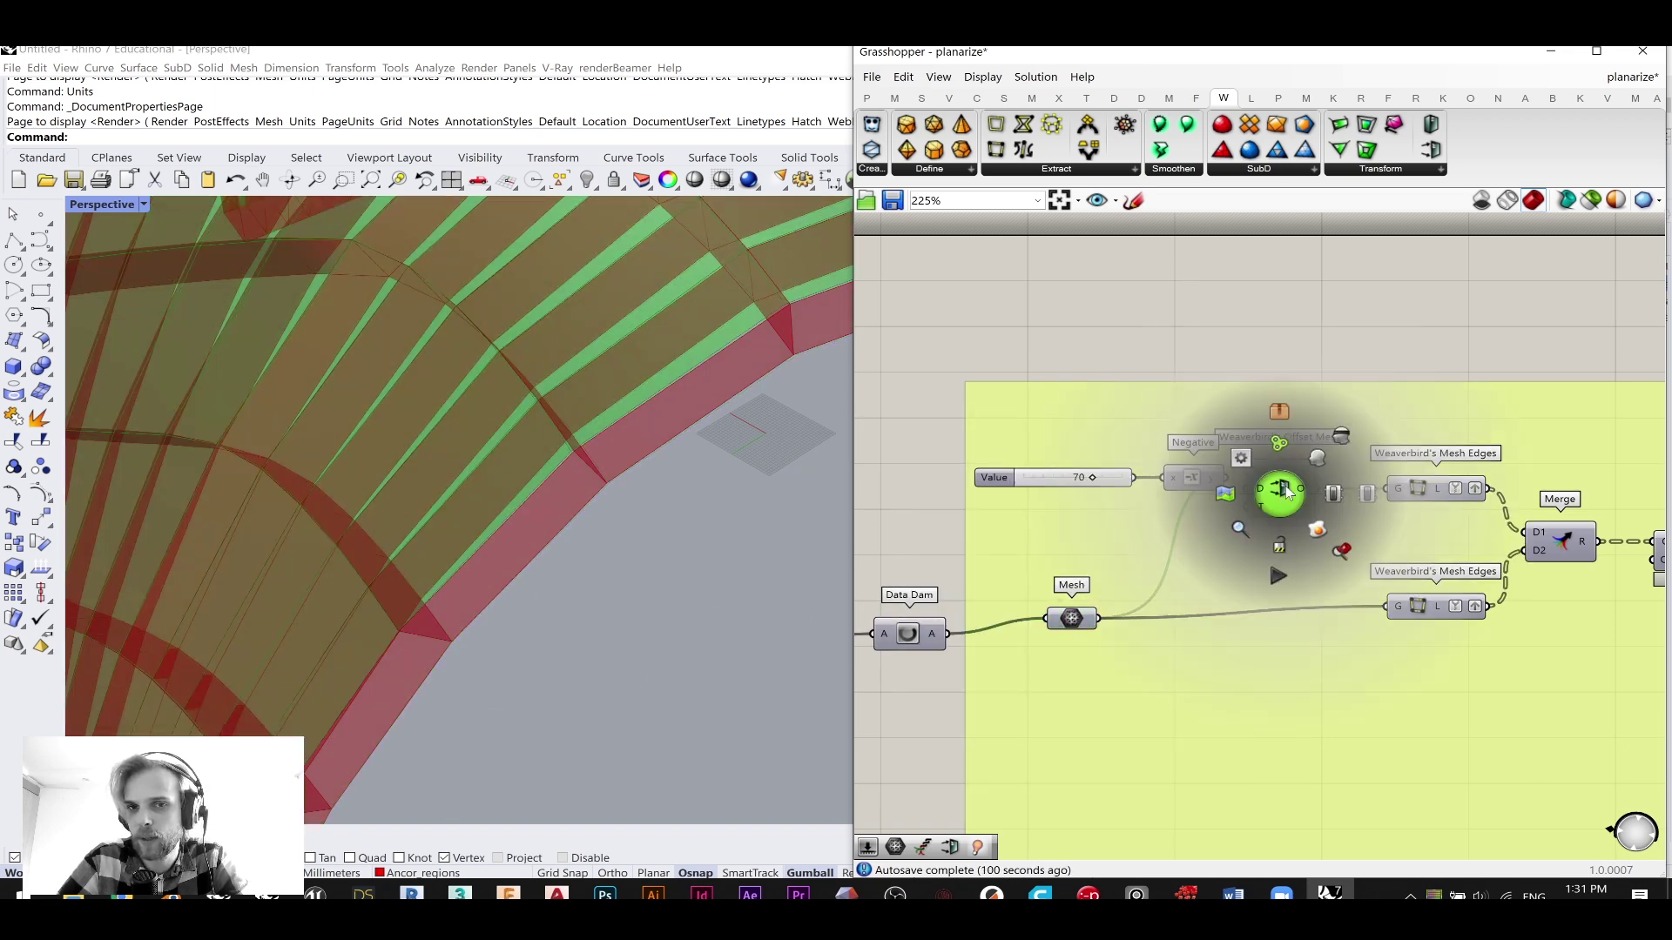
pyautogui.click(1353, 395)
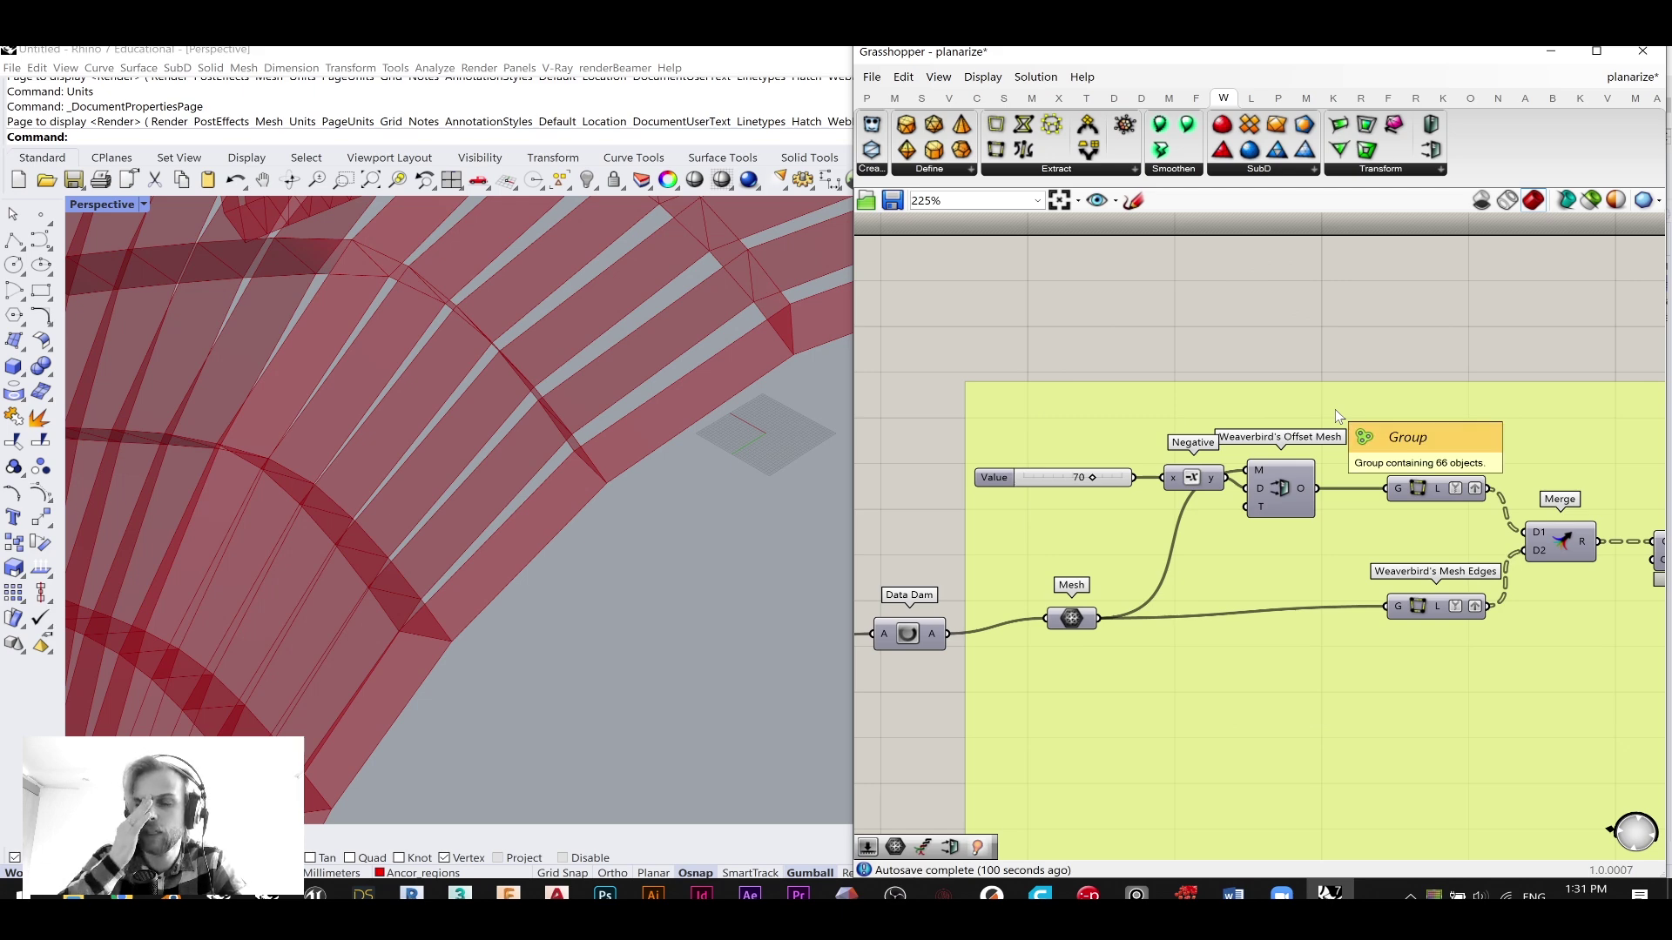
# - Add a Merge component and place it below the Mesh parameter in the yellow-green group
pyautogui.scroll(-5, 1325, 410)
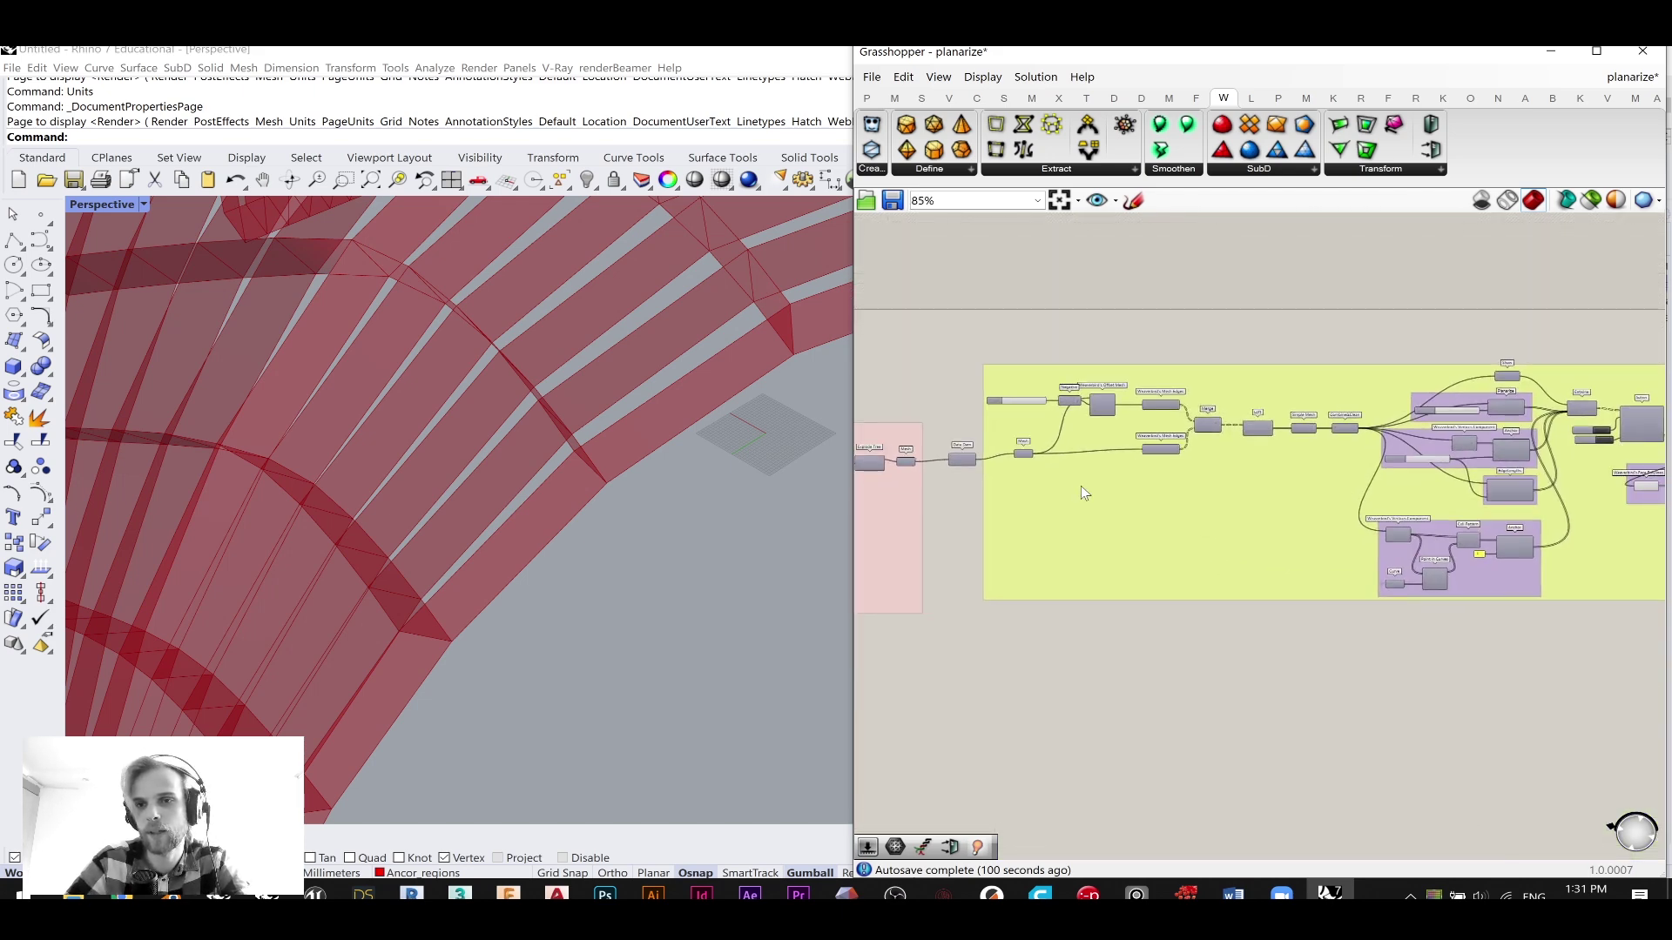
pyautogui.scroll(3, 1074, 436)
pyautogui.doubleClick(1210, 252)
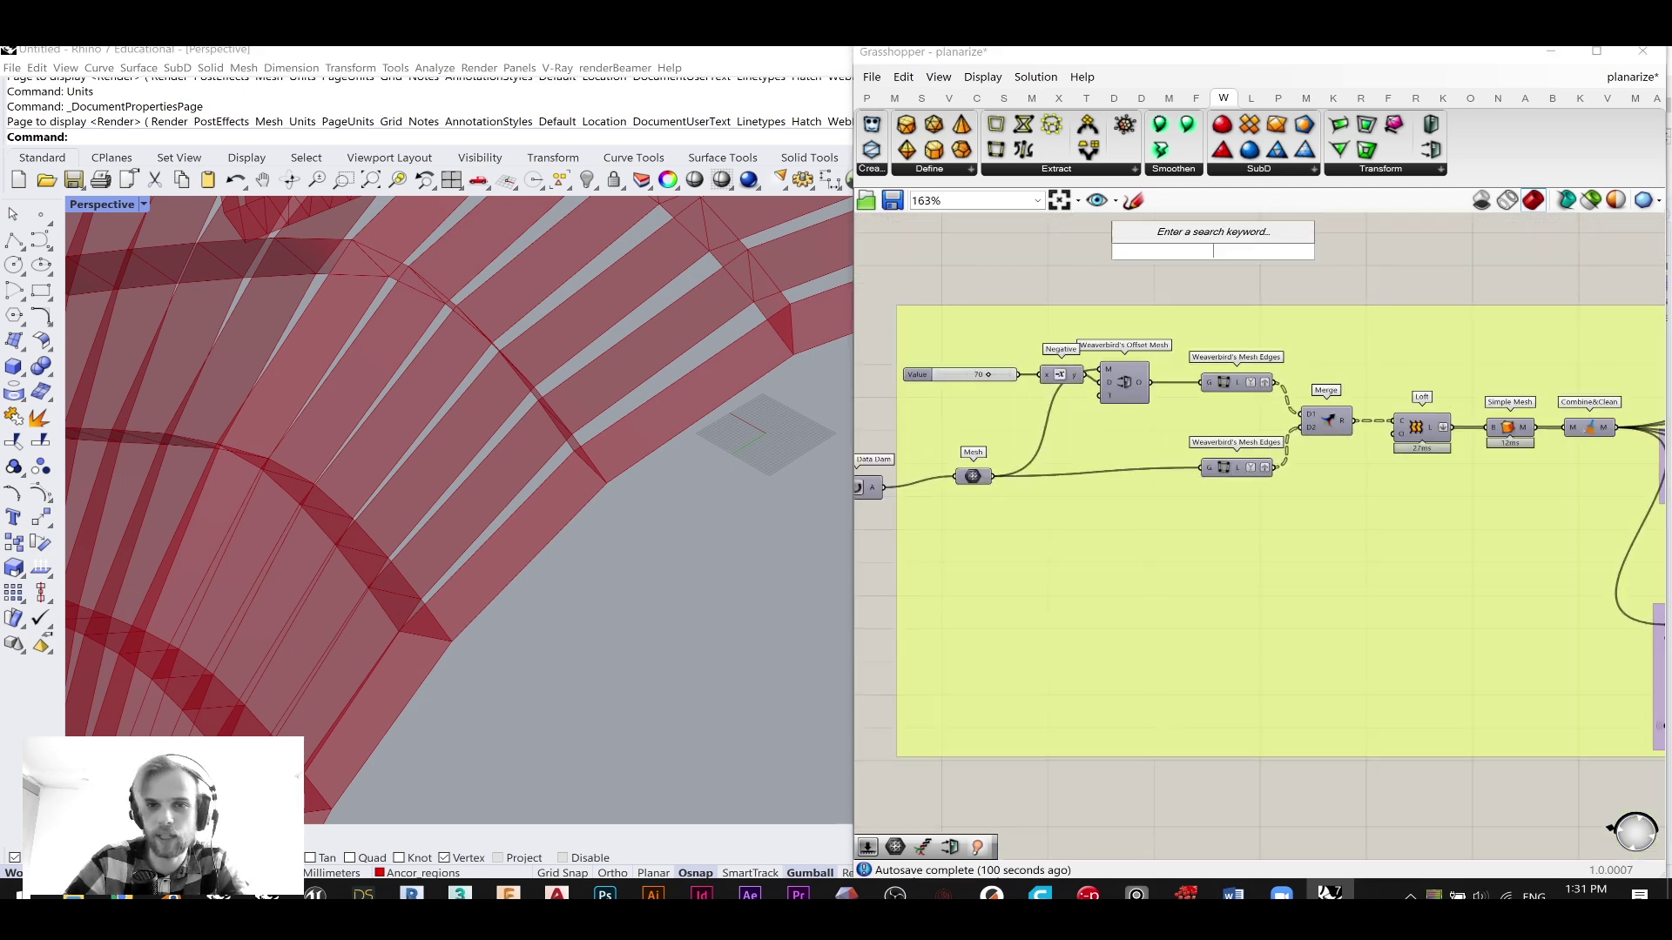
pyautogui.write('merge')
pyautogui.press('Return')
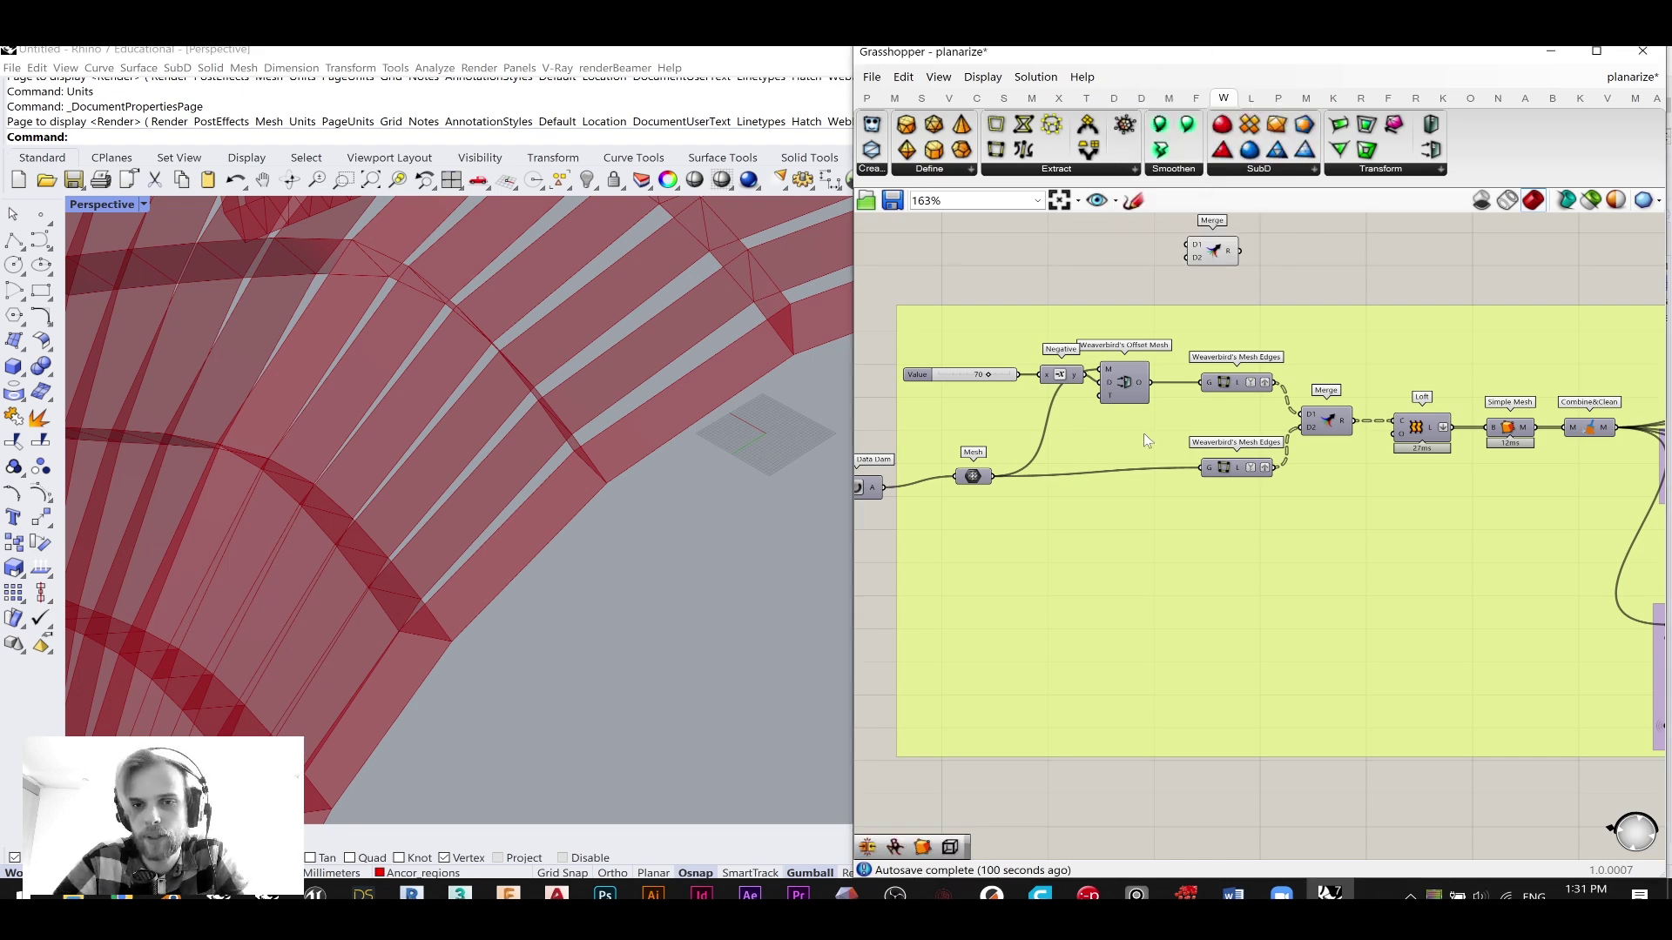
pyautogui.scroll(2, 993, 470)
pyautogui.scroll(1, 992, 479)
pyautogui.moveTo(1132, 376); pyautogui.dragTo(1147, 506, button='right')
pyautogui.scroll(-3, 1147, 513)
pyautogui.moveTo(1303, 358); pyautogui.dragTo(1045, 713)
# - Connect the Mesh parameter to the new Merge's D1 input and the Offset Mesh output to D2
pyautogui.moveTo(1122, 579); pyautogui.dragTo(1238, 392, button='right')
pyautogui.scroll(2, 1143, 410)
pyautogui.moveTo(1181, 386); pyautogui.dragTo(1131, 547)
pyautogui.moveTo(1413, 258); pyautogui.dragTo(1135, 565)
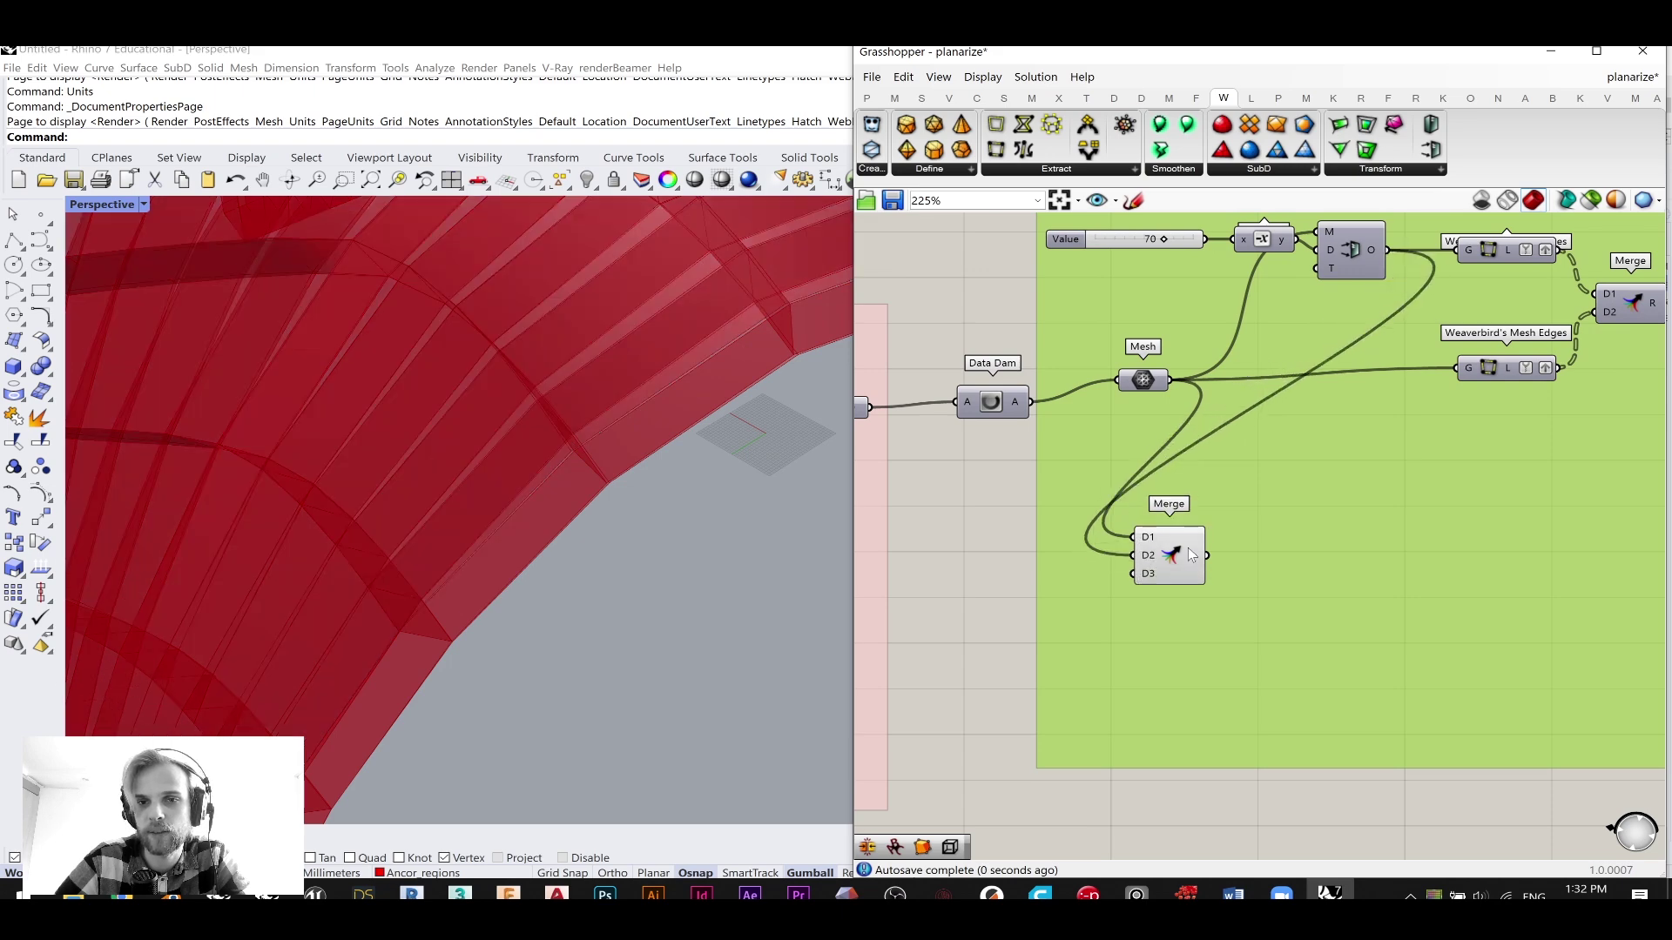
# - Move the new Merge below the yellow-green group and remove its unused D3 input
pyautogui.scroll(-3, 1188, 547)
pyautogui.moveTo(1130, 431); pyautogui.dragTo(1266, 627)
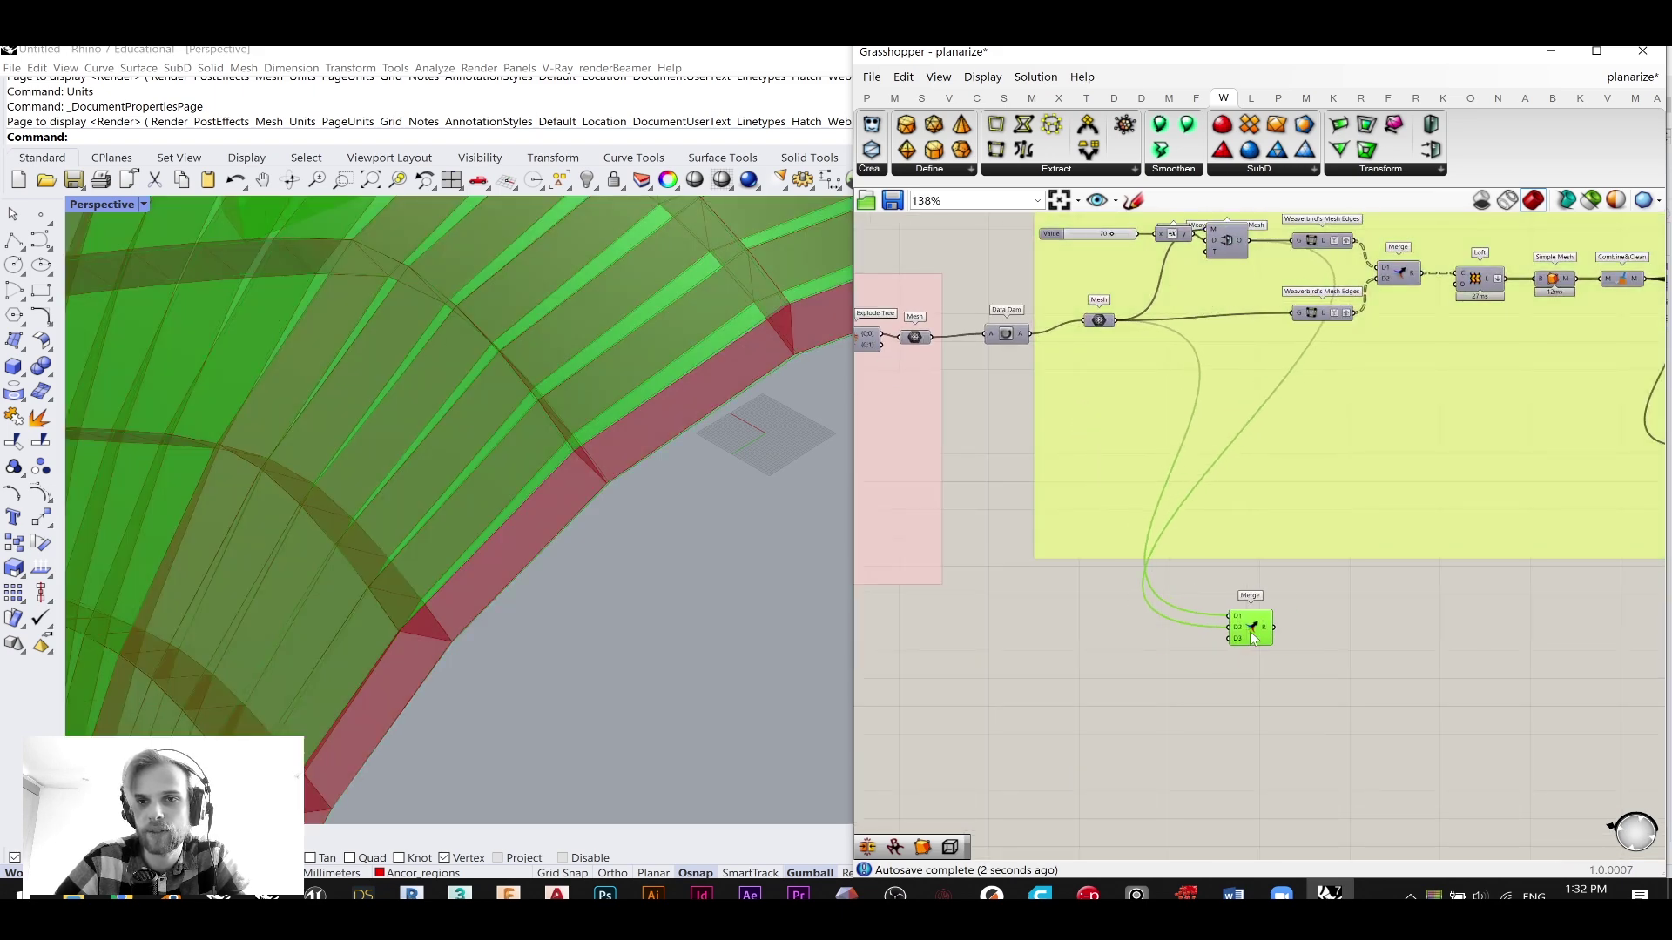
pyautogui.scroll(2, 1245, 637)
pyautogui.scroll(6, 1246, 638)
pyautogui.click(1222, 642)
pyautogui.scroll(-8, 1271, 614)
# - Add a Mesh parameter beside the new Merge and feed it the Merge result
pyautogui.moveTo(1333, 612); pyautogui.dragTo(1070, 533, button='right')
pyautogui.scroll(3, 1071, 531)
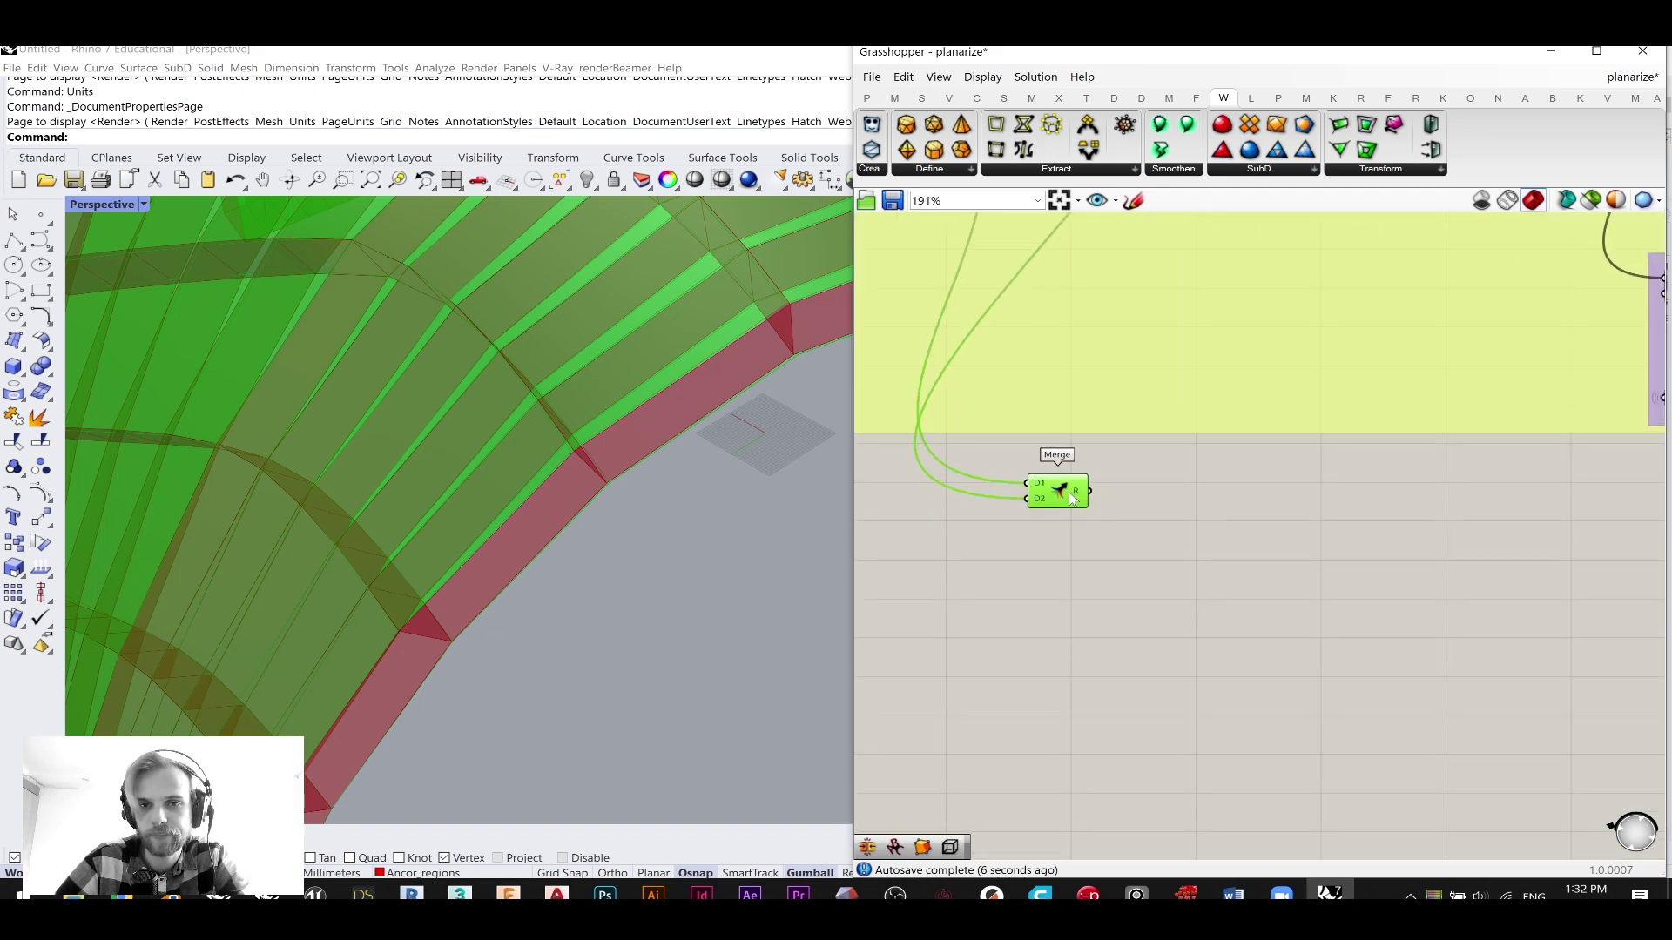
pyautogui.doubleClick(1295, 524)
pyautogui.write('mesh')
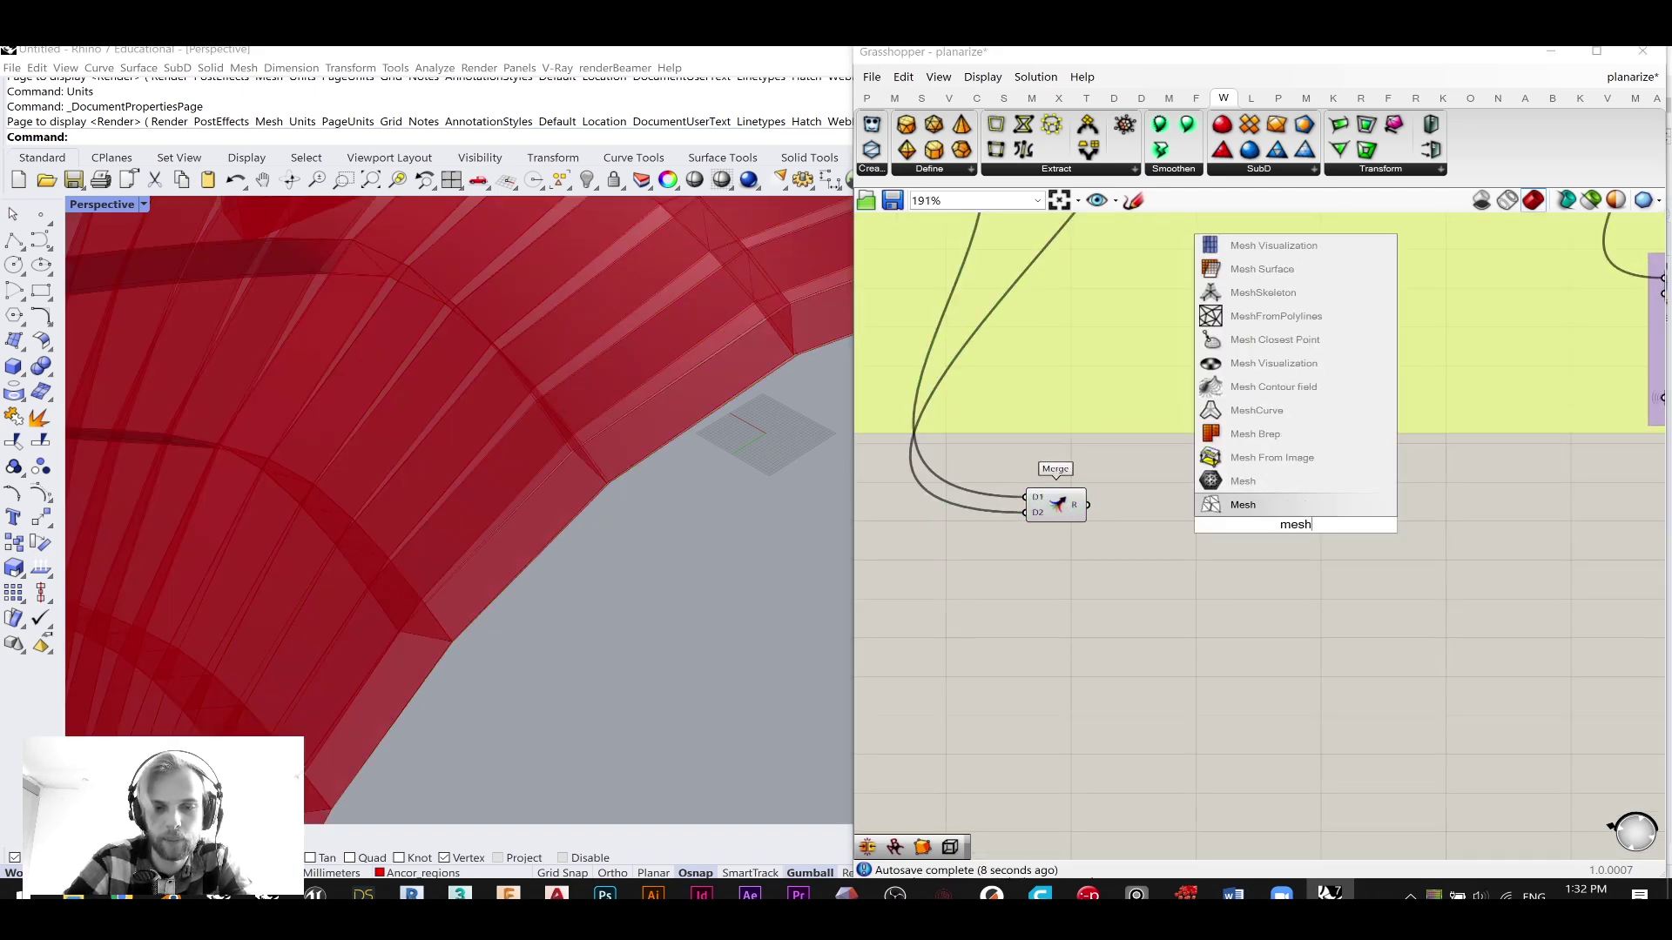
pyautogui.click(1261, 504)
pyautogui.moveTo(1088, 505); pyautogui.dragTo(1274, 519)
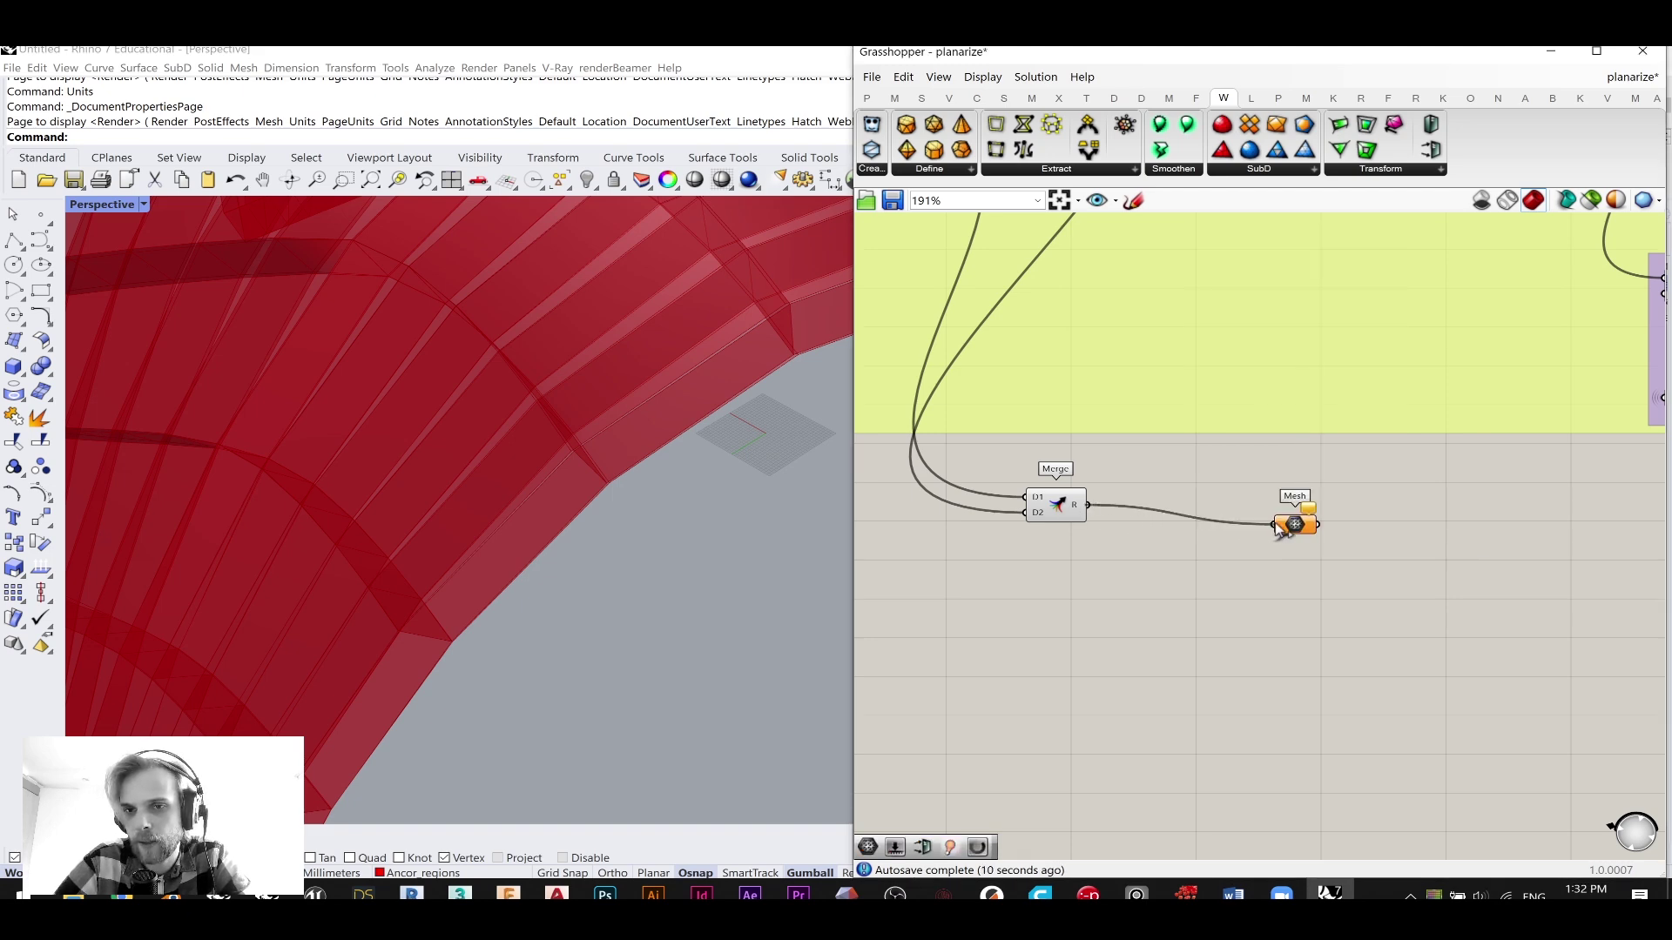
# - Flatten the D1 and D2 inputs of the Merge that feeds the new Mesh parameter
pyautogui.scroll(-3, 1242, 509)
pyautogui.scroll(6, 1440, 524)
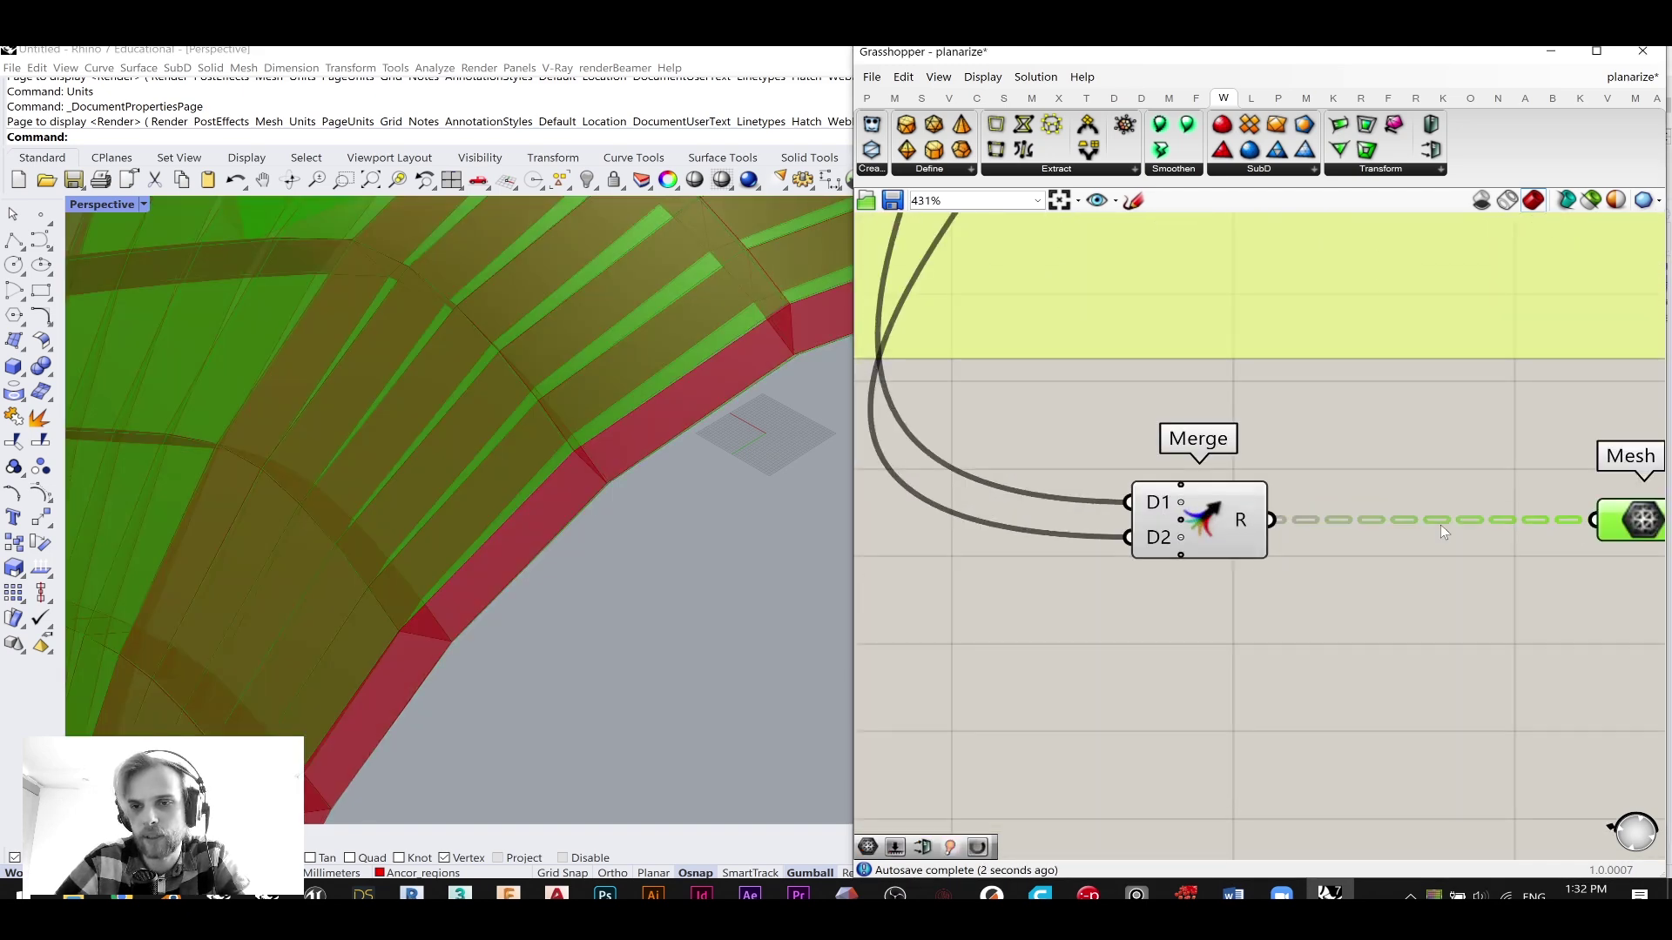
pyautogui.rightClick(1143, 504)
pyautogui.click(1187, 619)
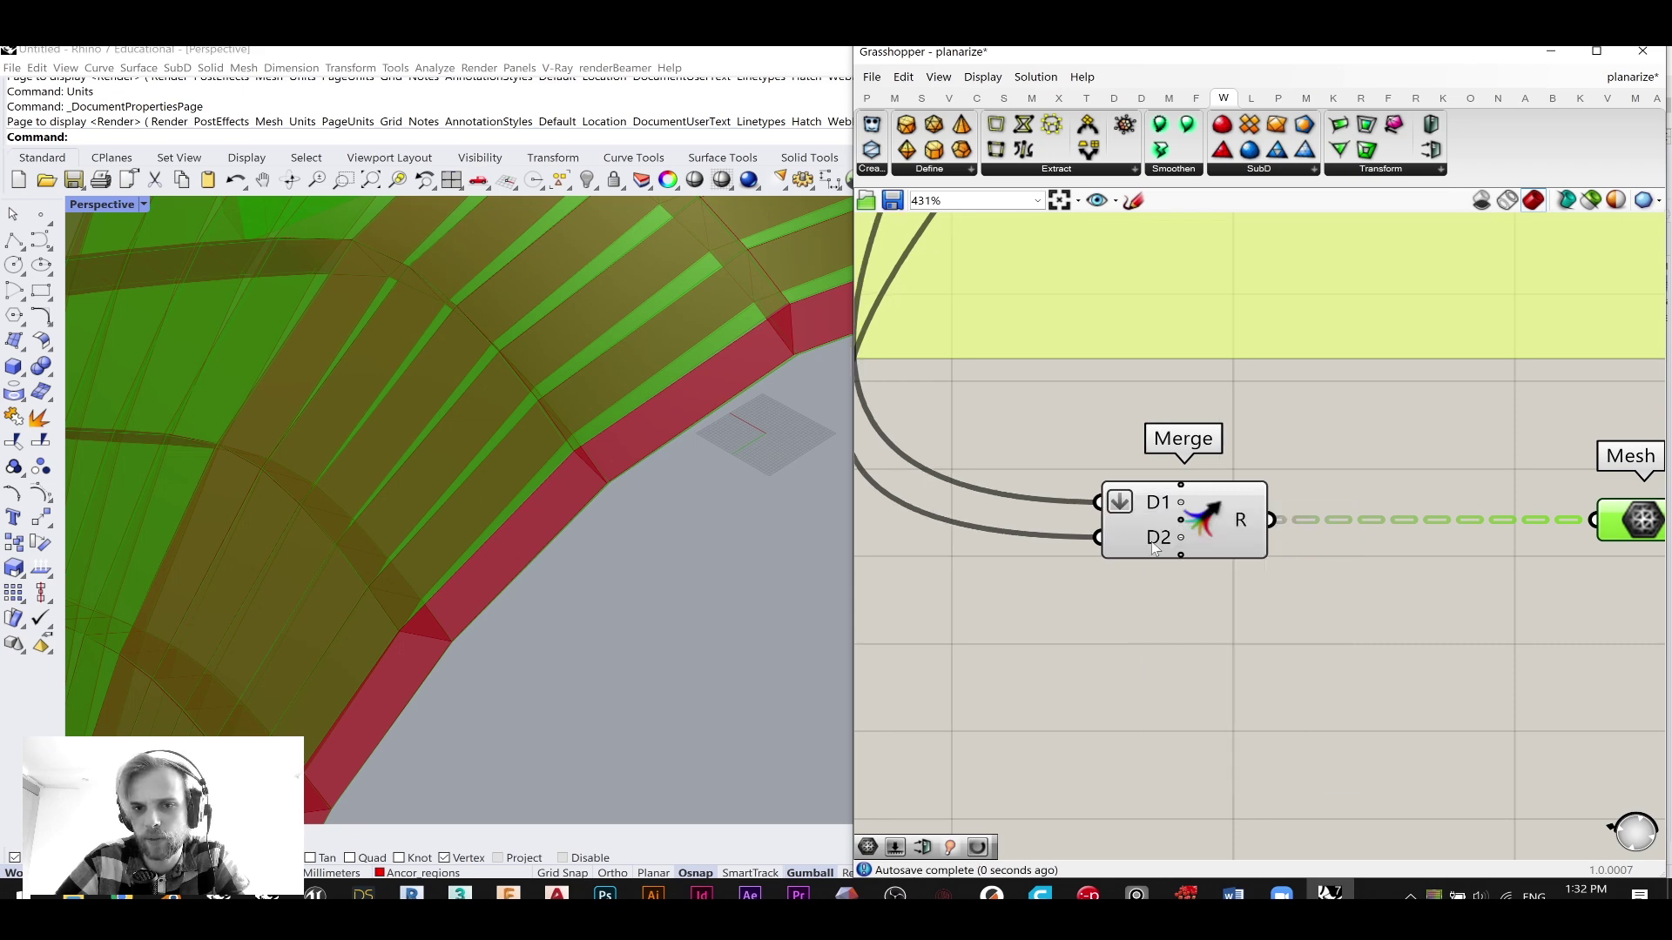
pyautogui.rightClick(1151, 541)
pyautogui.click(1195, 658)
# - Move the merged Mesh parameter to the end of the definition, just under the final Mesh parameter
pyautogui.scroll(-6, 1278, 597)
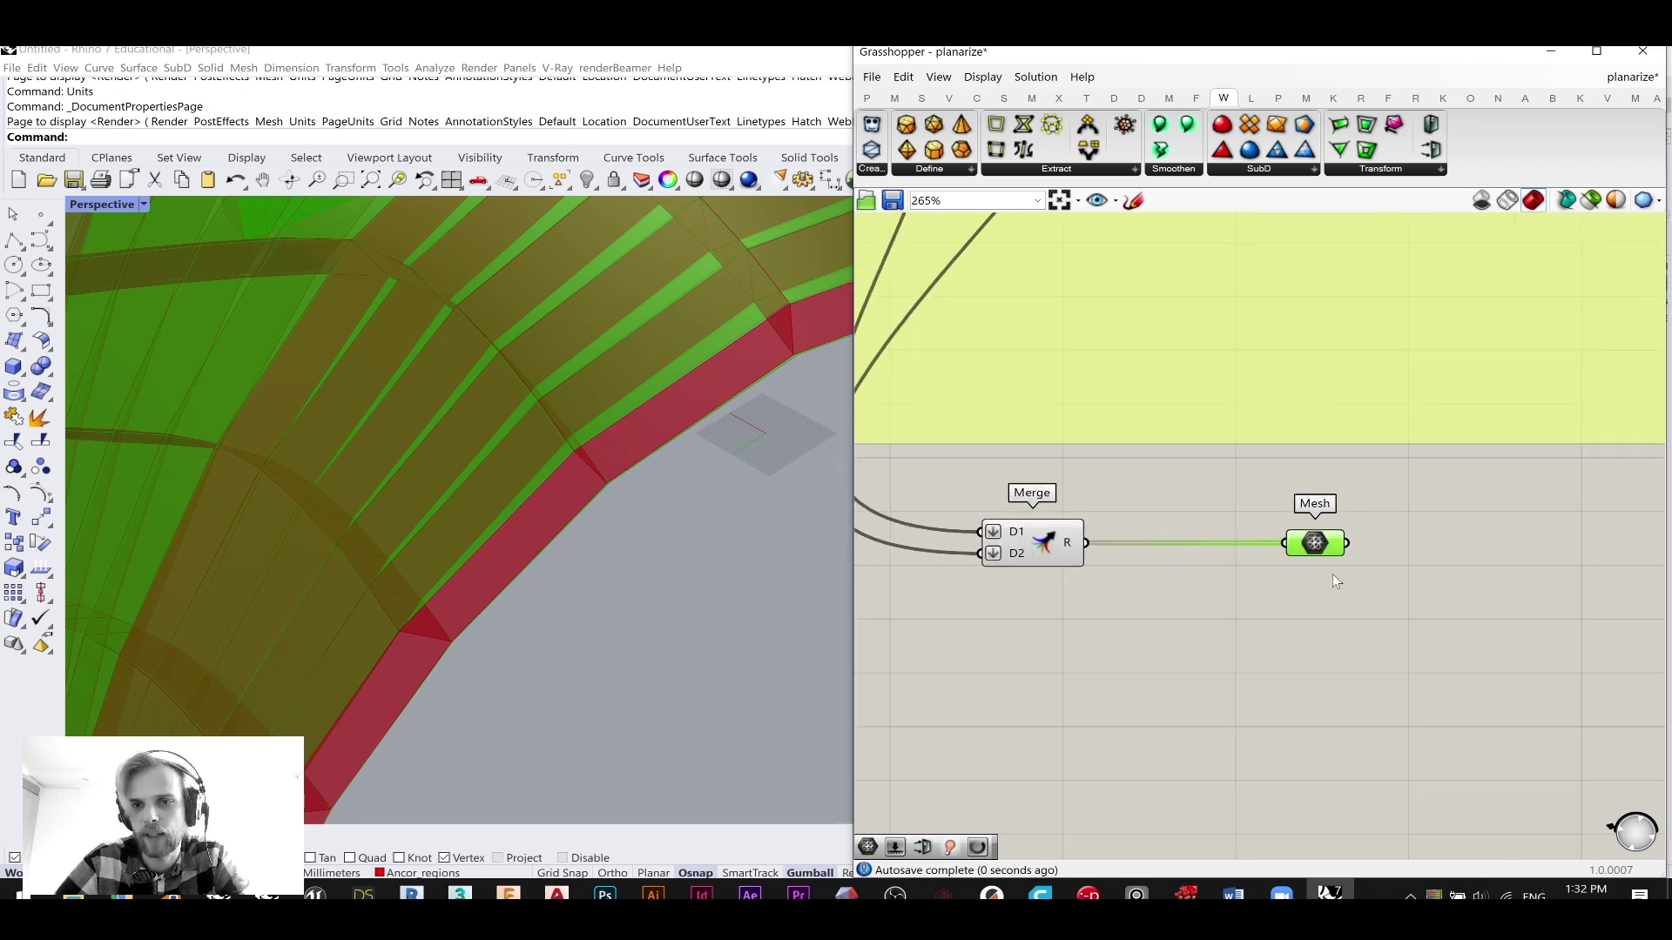
pyautogui.scroll(-3, 1214, 564)
pyautogui.moveTo(1118, 567); pyautogui.dragTo(1601, 562)
pyautogui.moveTo(1582, 559); pyautogui.dragTo(1259, 568, button='right')
pyautogui.scroll(2, 1257, 567)
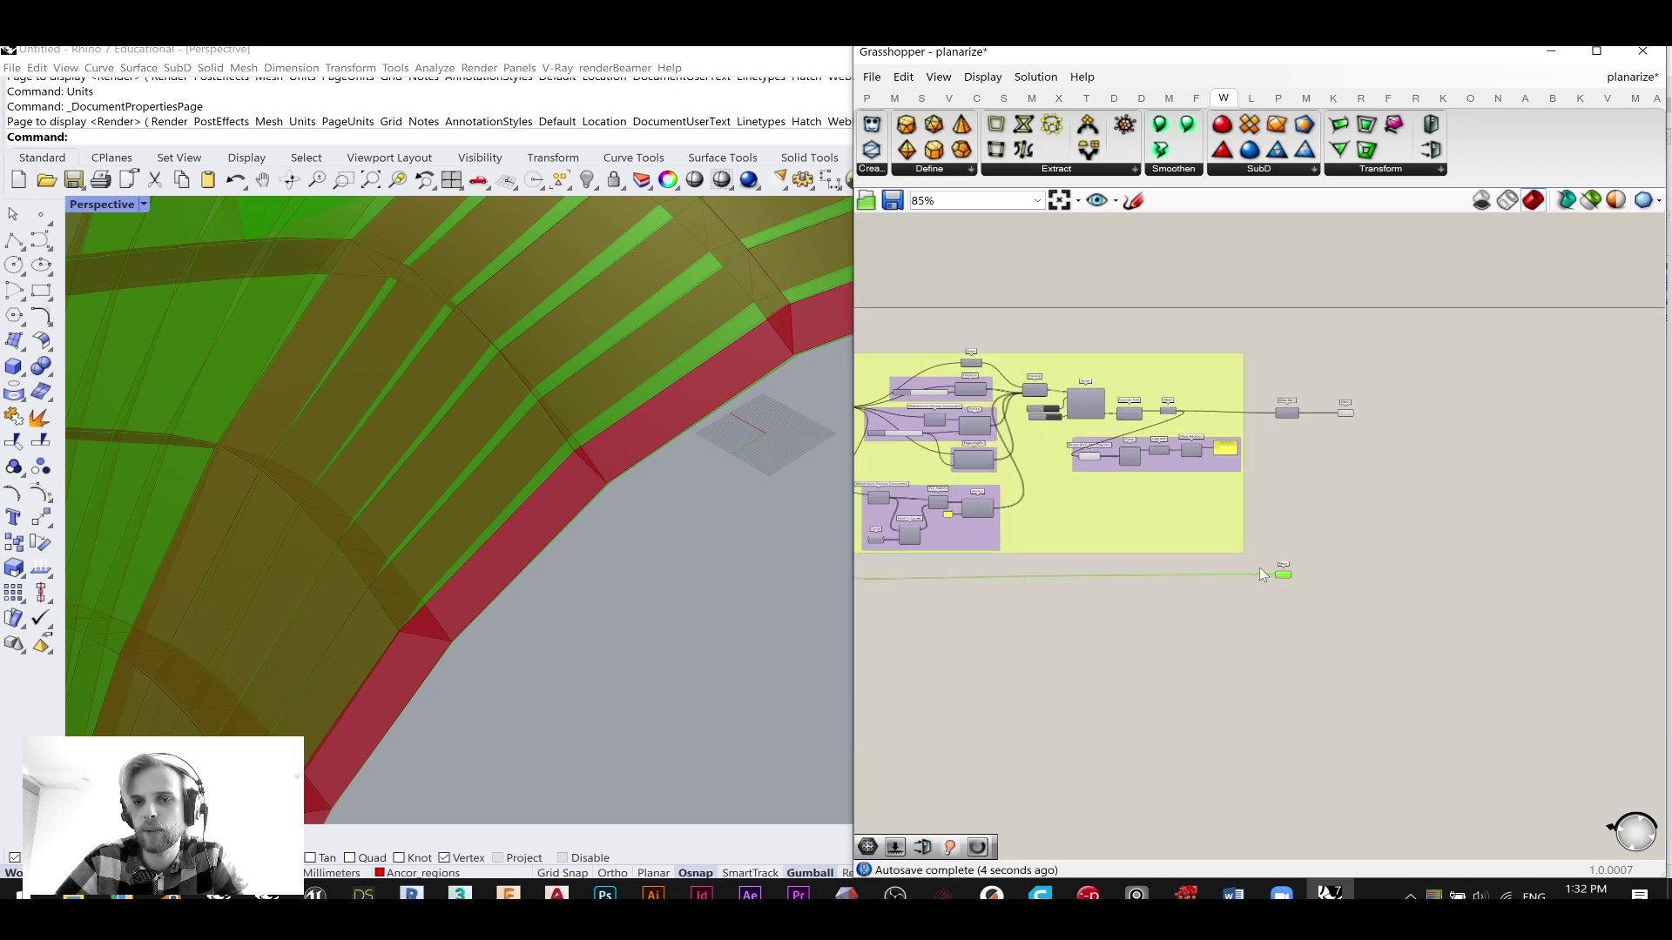
pyautogui.moveTo(1292, 576); pyautogui.dragTo(1387, 295)
# - Insert a Relay on the long wire to the merged Mesh parameter and tidy the wire's layout
pyautogui.scroll(3, 1313, 577)
pyautogui.doubleClick(1285, 572)
pyautogui.scroll(3, 1271, 557)
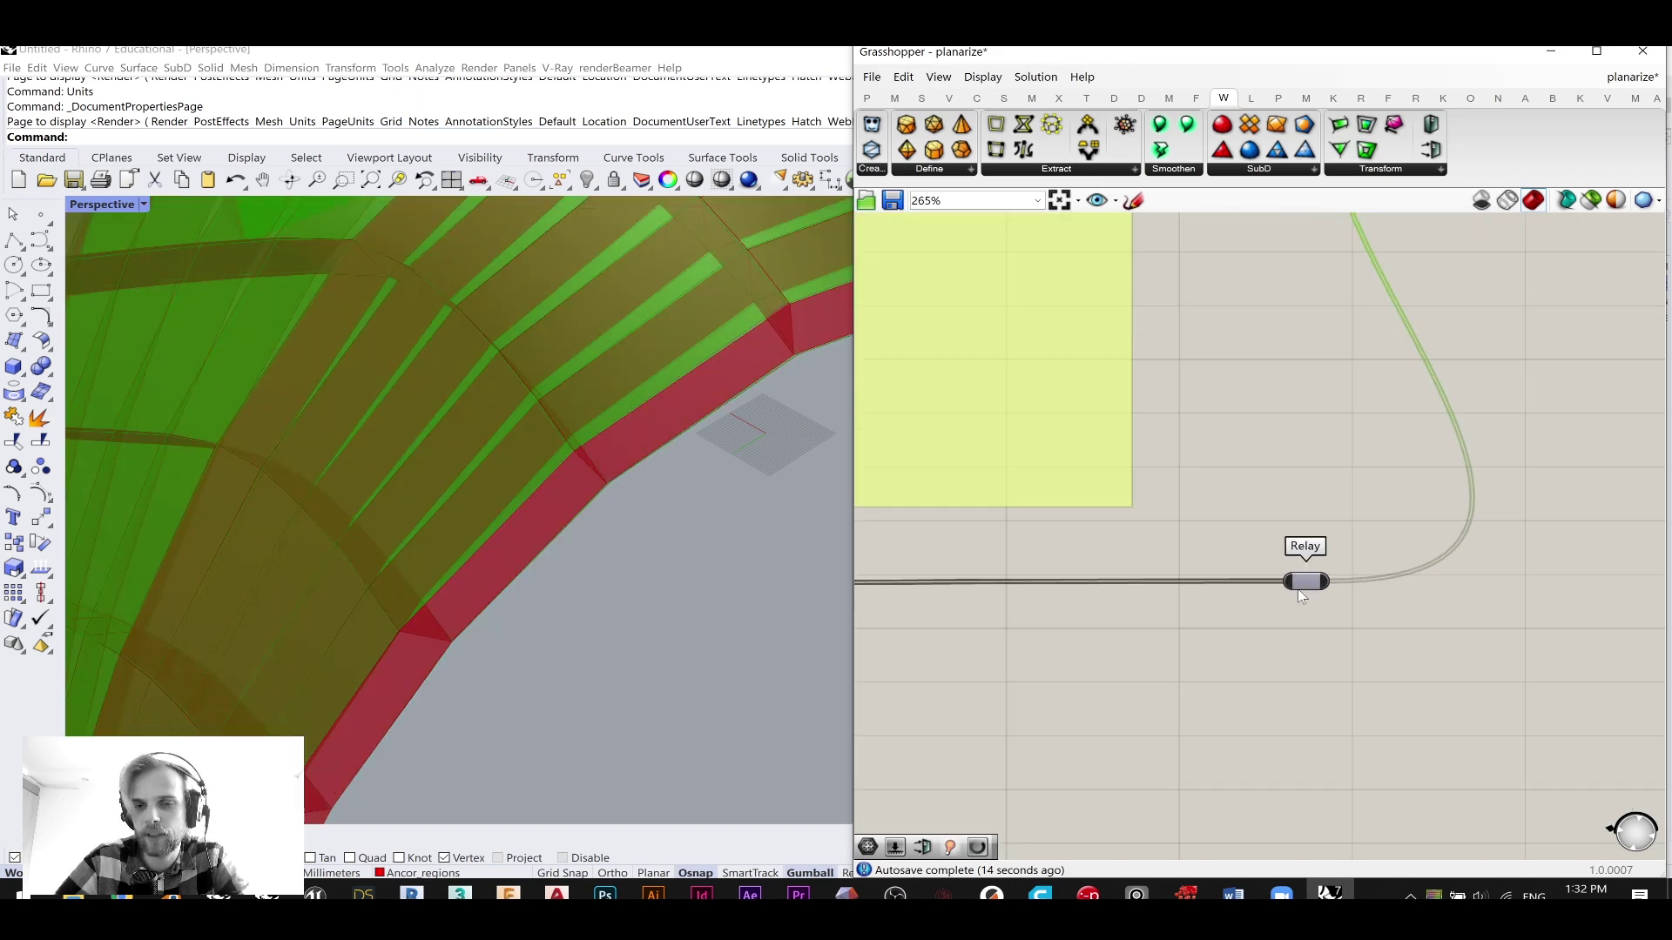
pyautogui.click(1287, 591)
pyautogui.moveTo(1288, 592); pyautogui.dragTo(1294, 591)
pyautogui.click(1269, 495)
pyautogui.scroll(-4, 1347, 499)
pyautogui.moveTo(1428, 283); pyautogui.dragTo(1344, 405, button='right')
pyautogui.scroll(4, 1343, 402)
pyautogui.moveTo(1310, 470); pyautogui.dragTo(1307, 490)
pyautogui.scroll(-2, 1302, 557)
pyautogui.scroll(2, 1153, 651)
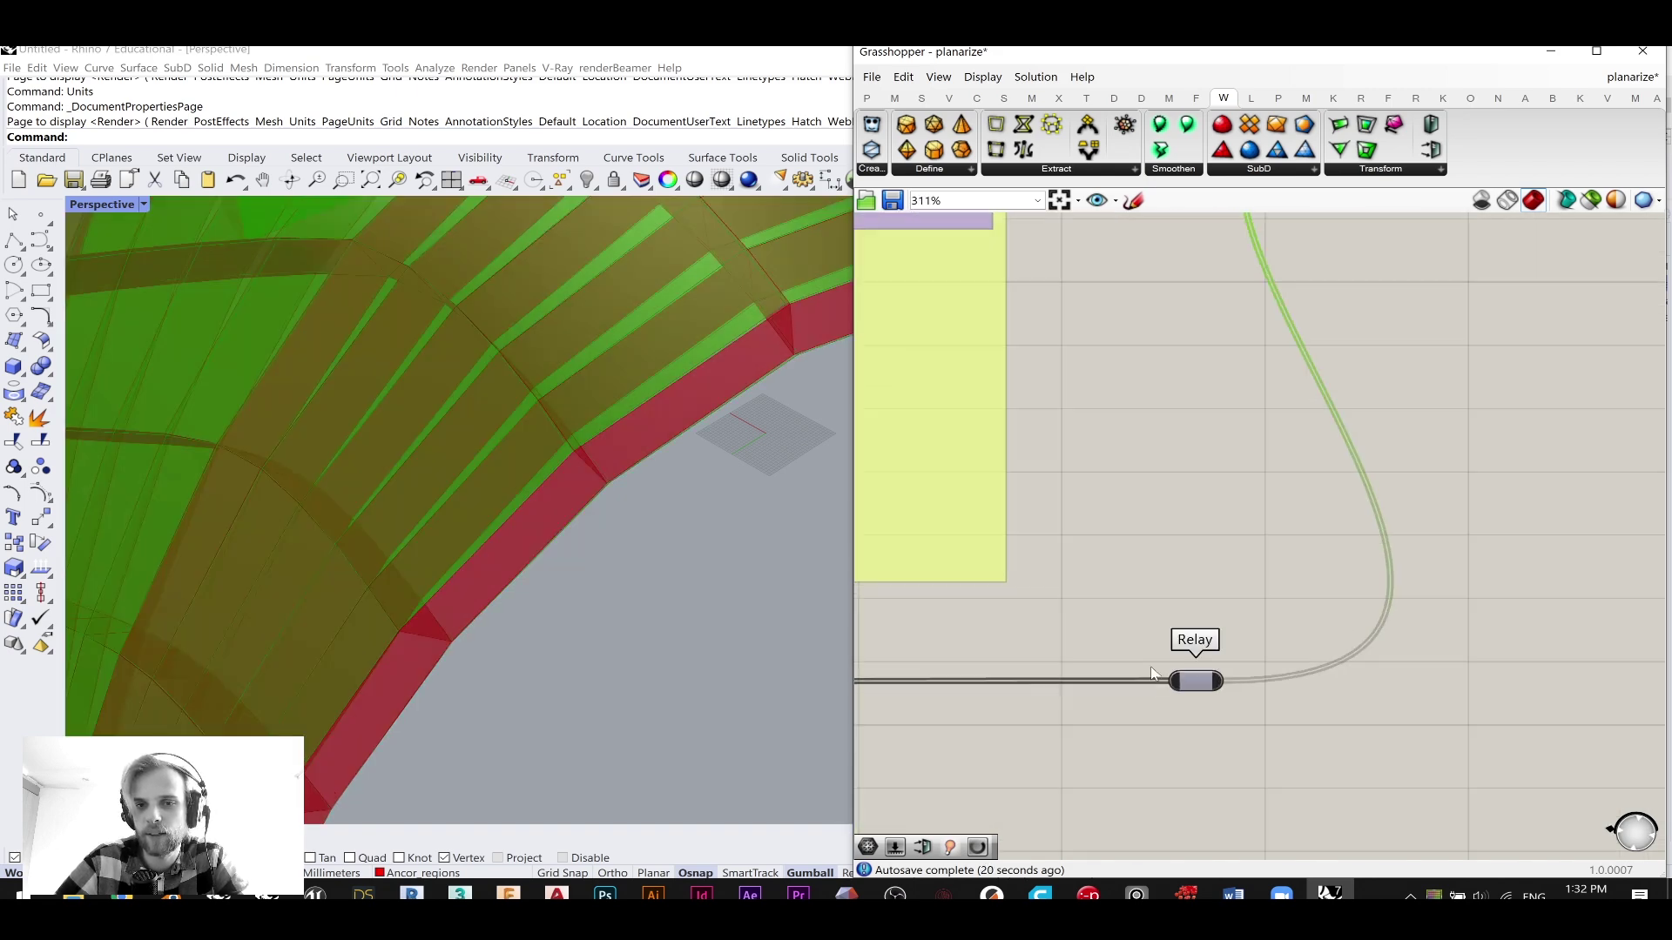
# - Check the mesh data carried by the Relay and the wire it passes on
pyautogui.click(1208, 716)
pyautogui.scroll(3, 1202, 675)
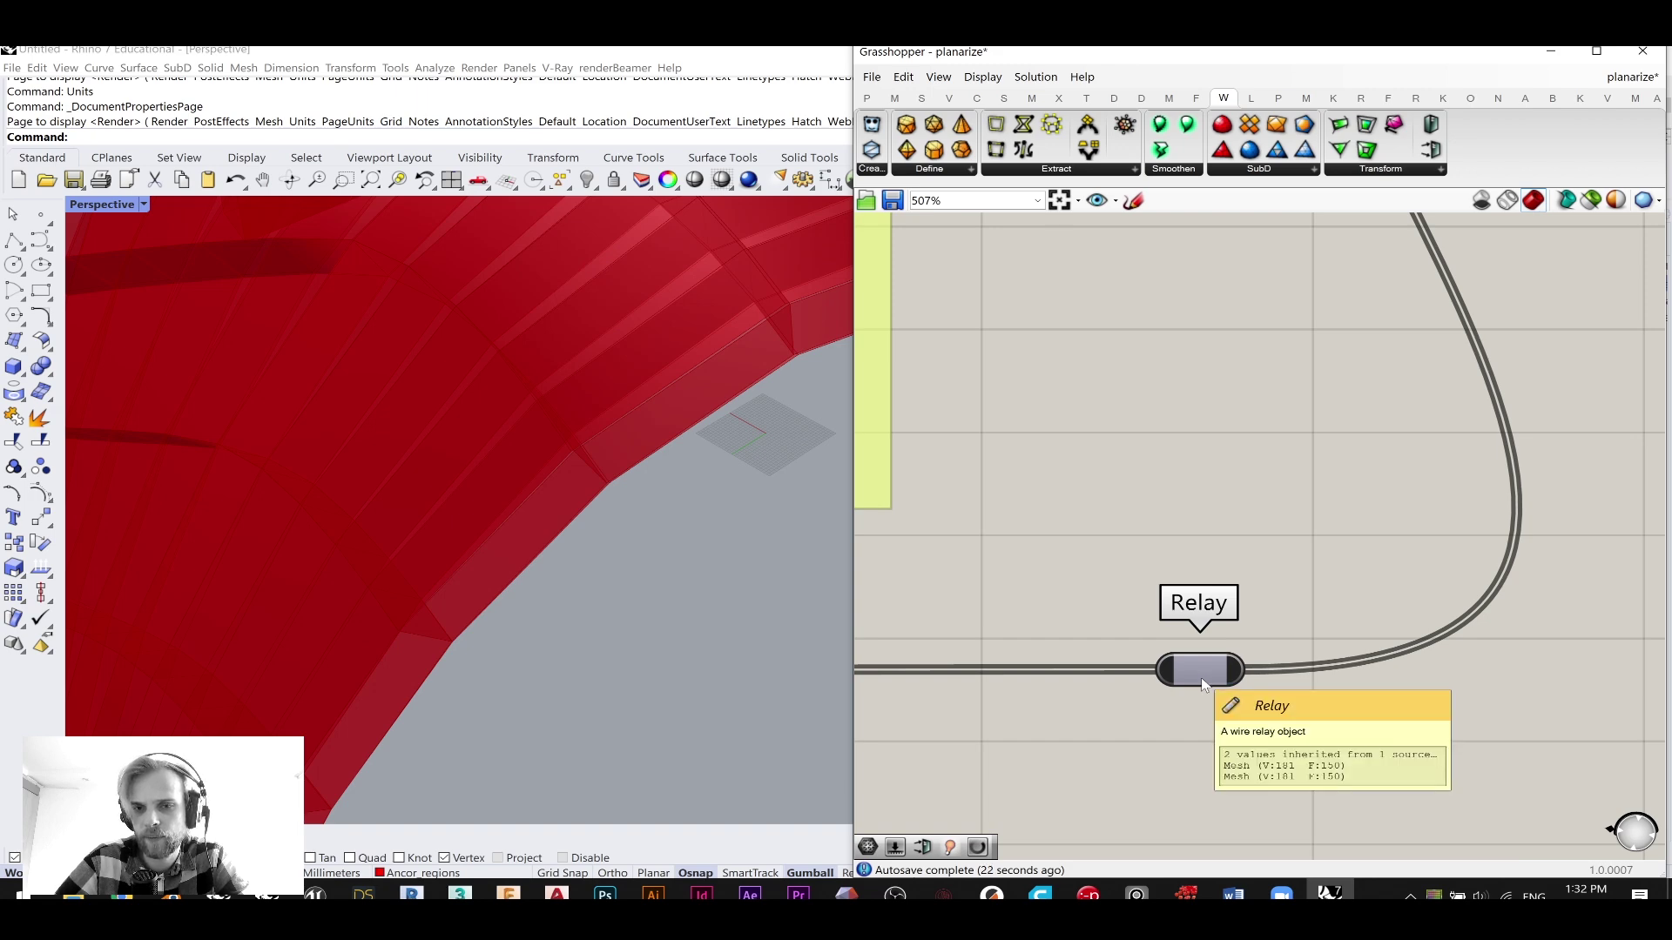
pyautogui.scroll(-3, 1200, 677)
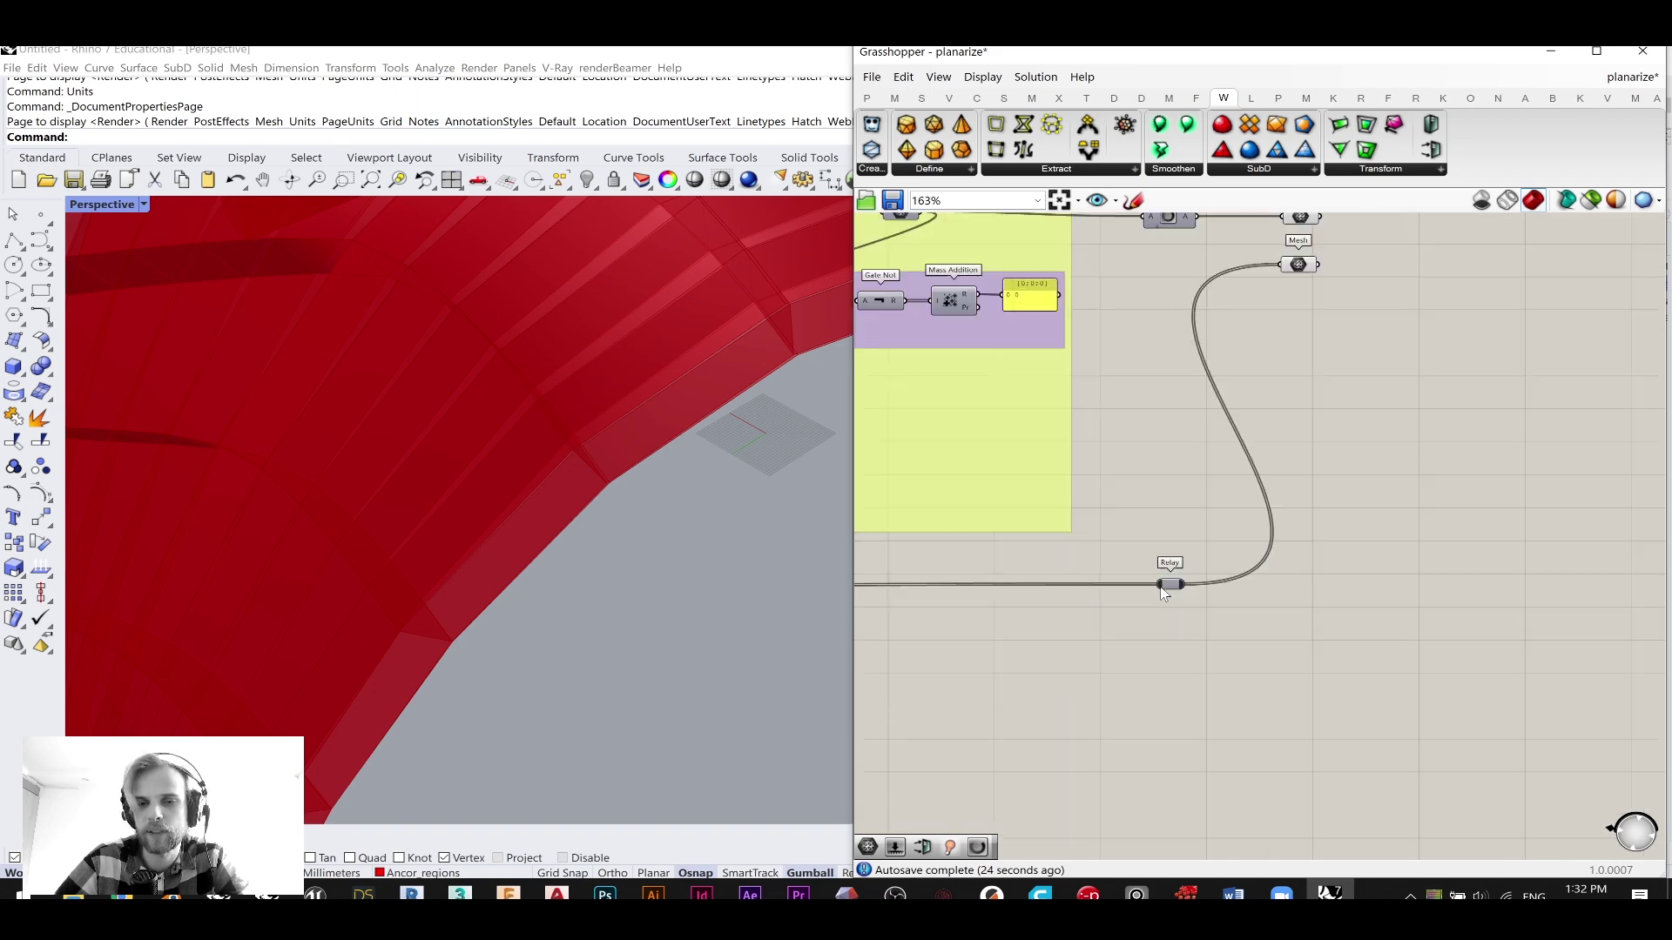
pyautogui.scroll(2, 1171, 585)
pyautogui.click(1177, 586)
pyautogui.scroll(-3, 1177, 588)
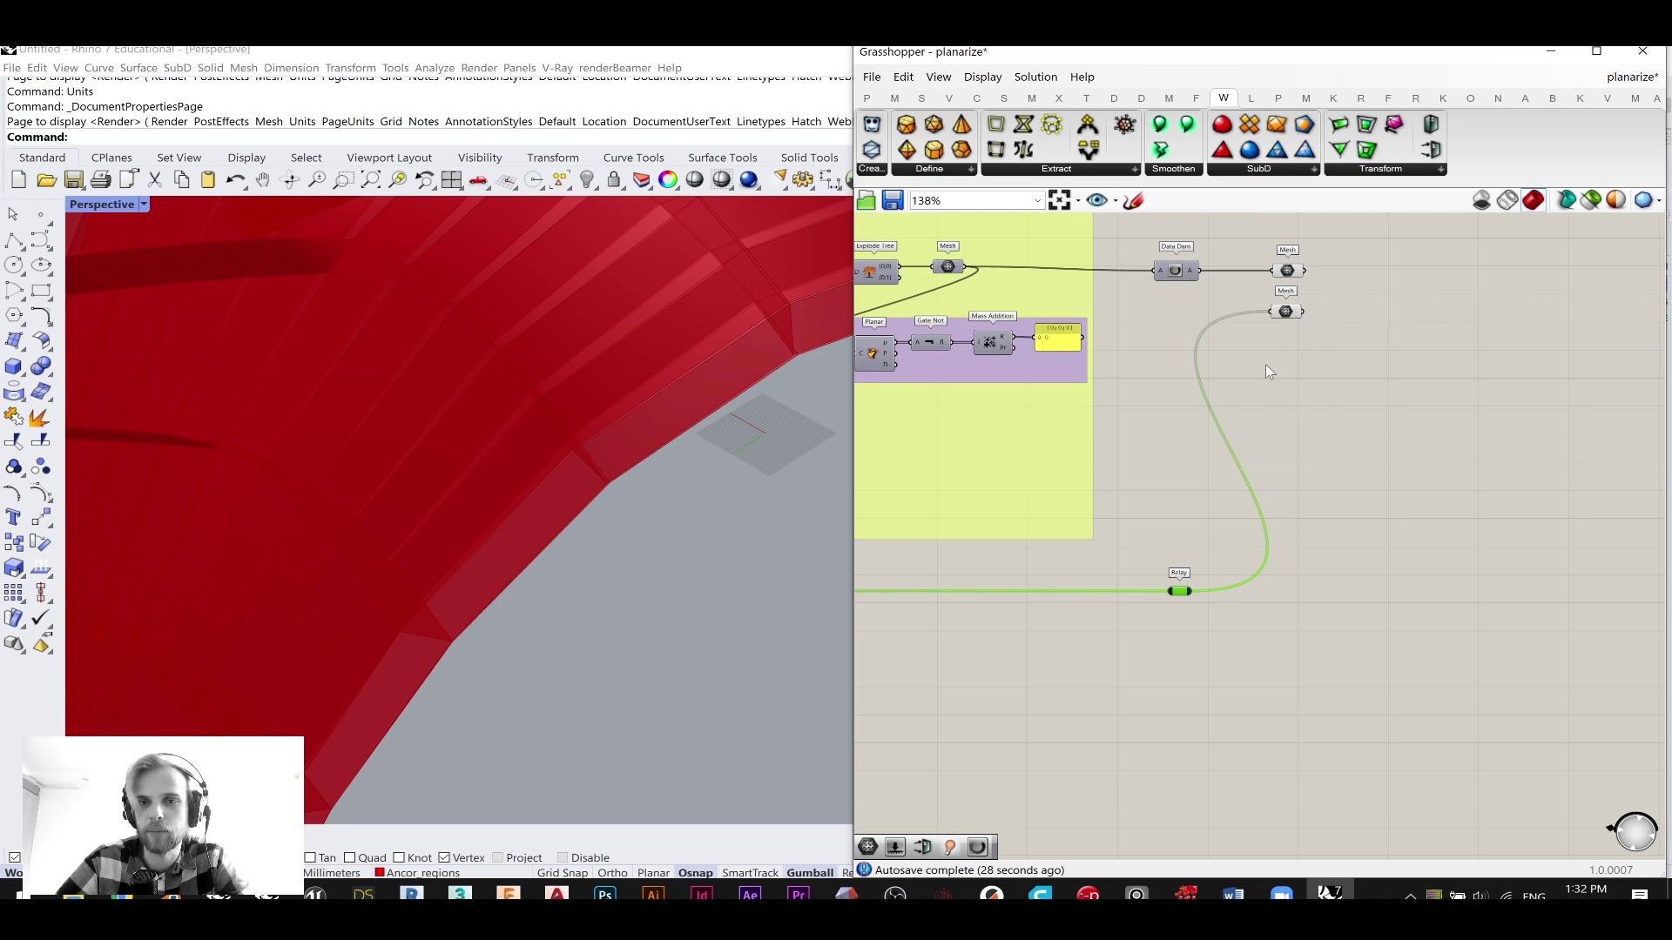
# - Nudge the final Mesh parameter and the merged Mesh parameter into place beneath each other
pyautogui.scroll(2, 1179, 596)
pyautogui.scroll(-3, 1232, 553)
pyautogui.moveTo(1282, 335)
pyautogui.keyDown('ctrl'); pyautogui.mouseDown()
pyautogui.moveTo(1198, 560)
pyautogui.moveTo(1212, 573)
pyautogui.moveTo(1285, 340)
pyautogui.mouseUp(); pyautogui.keyUp('ctrl')
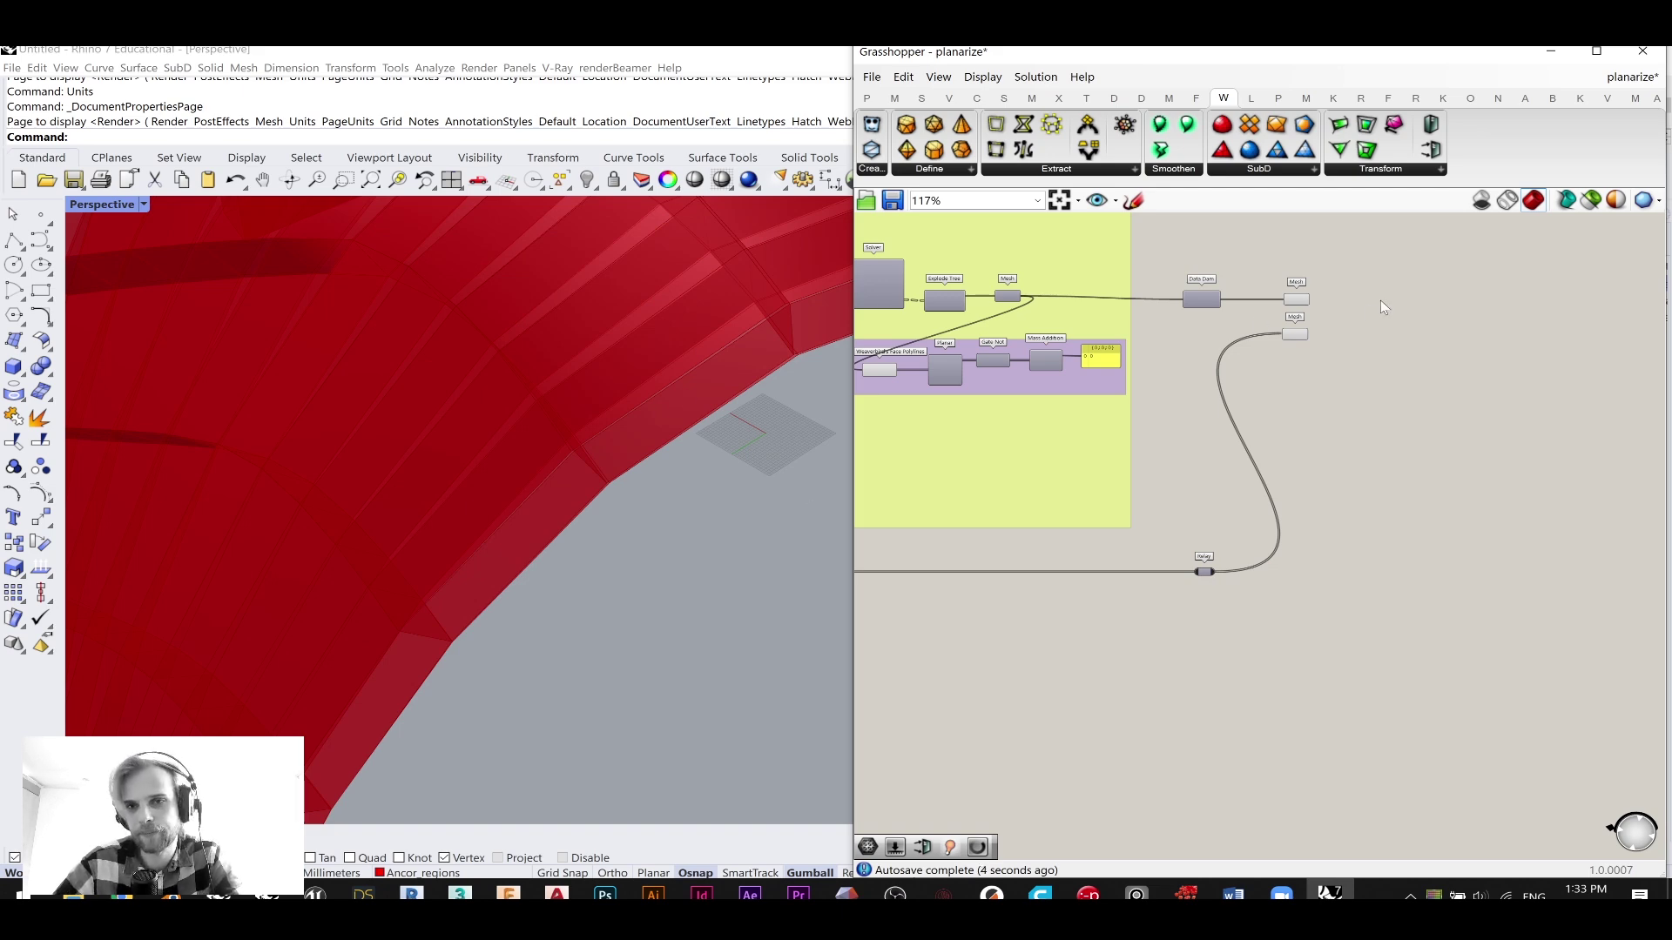
pyautogui.scroll(3, 1220, 415)
pyautogui.click(1191, 416)
pyautogui.moveTo(1173, 403); pyautogui.dragTo(1178, 406)
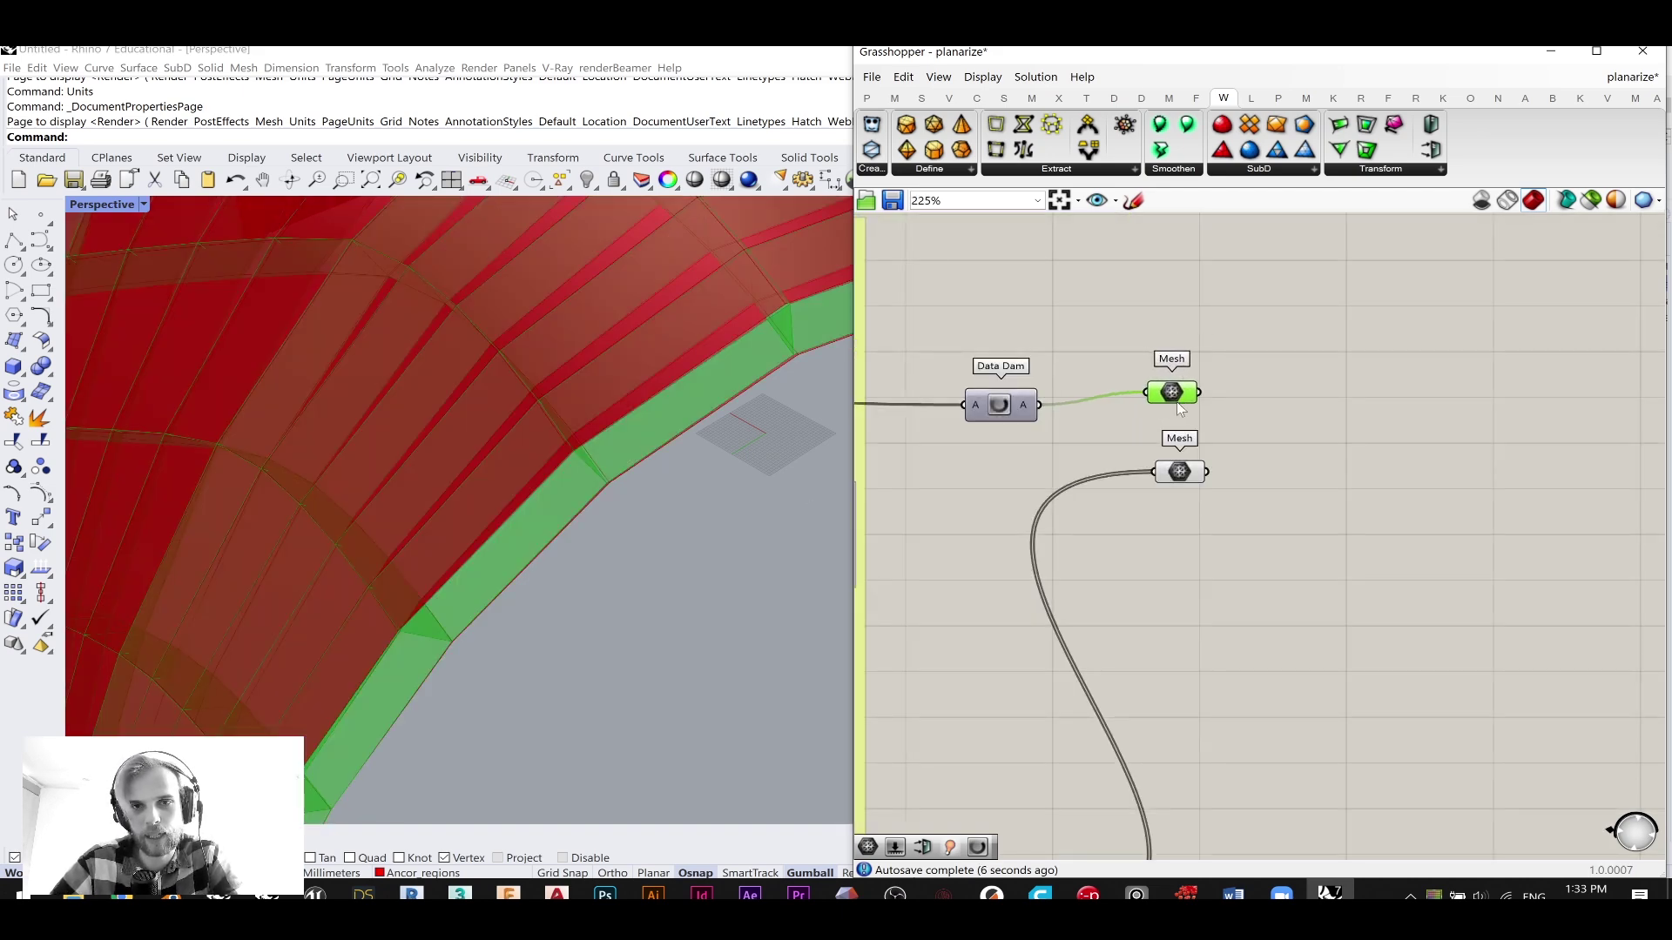
pyautogui.click(1179, 471)
pyautogui.click(1254, 439)
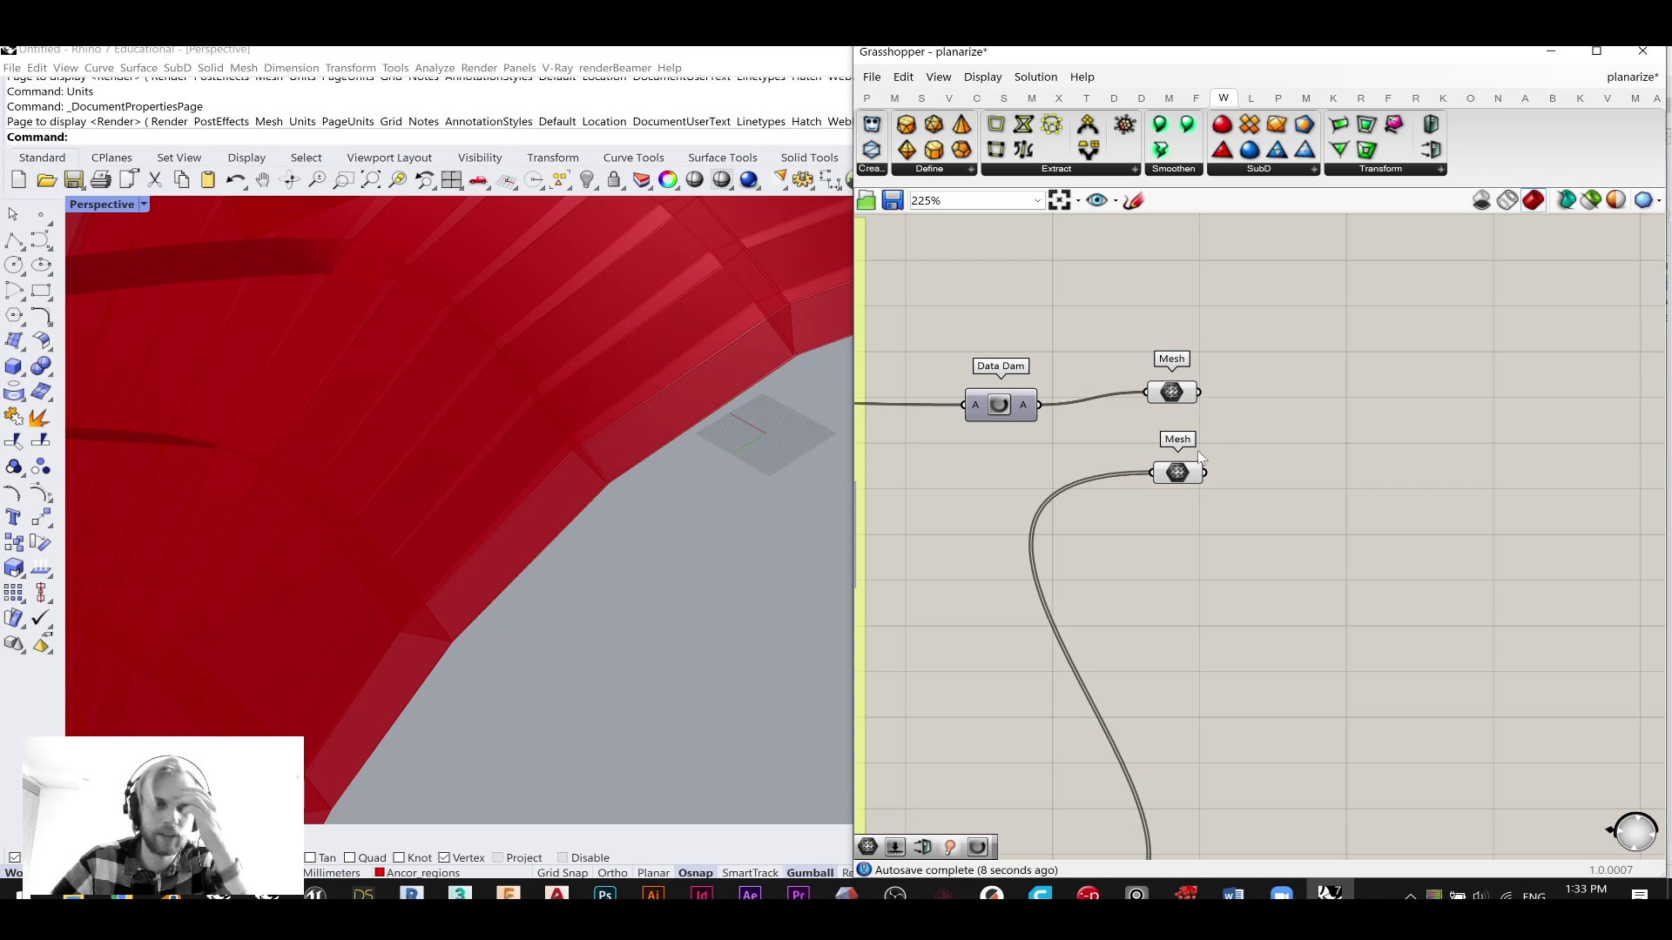
# - Add a Weaverbird's Vertices component and connect the merged Mesh parameter to its G input
pyautogui.doubleClick(1283, 521)
pyautogui.write('wbv')
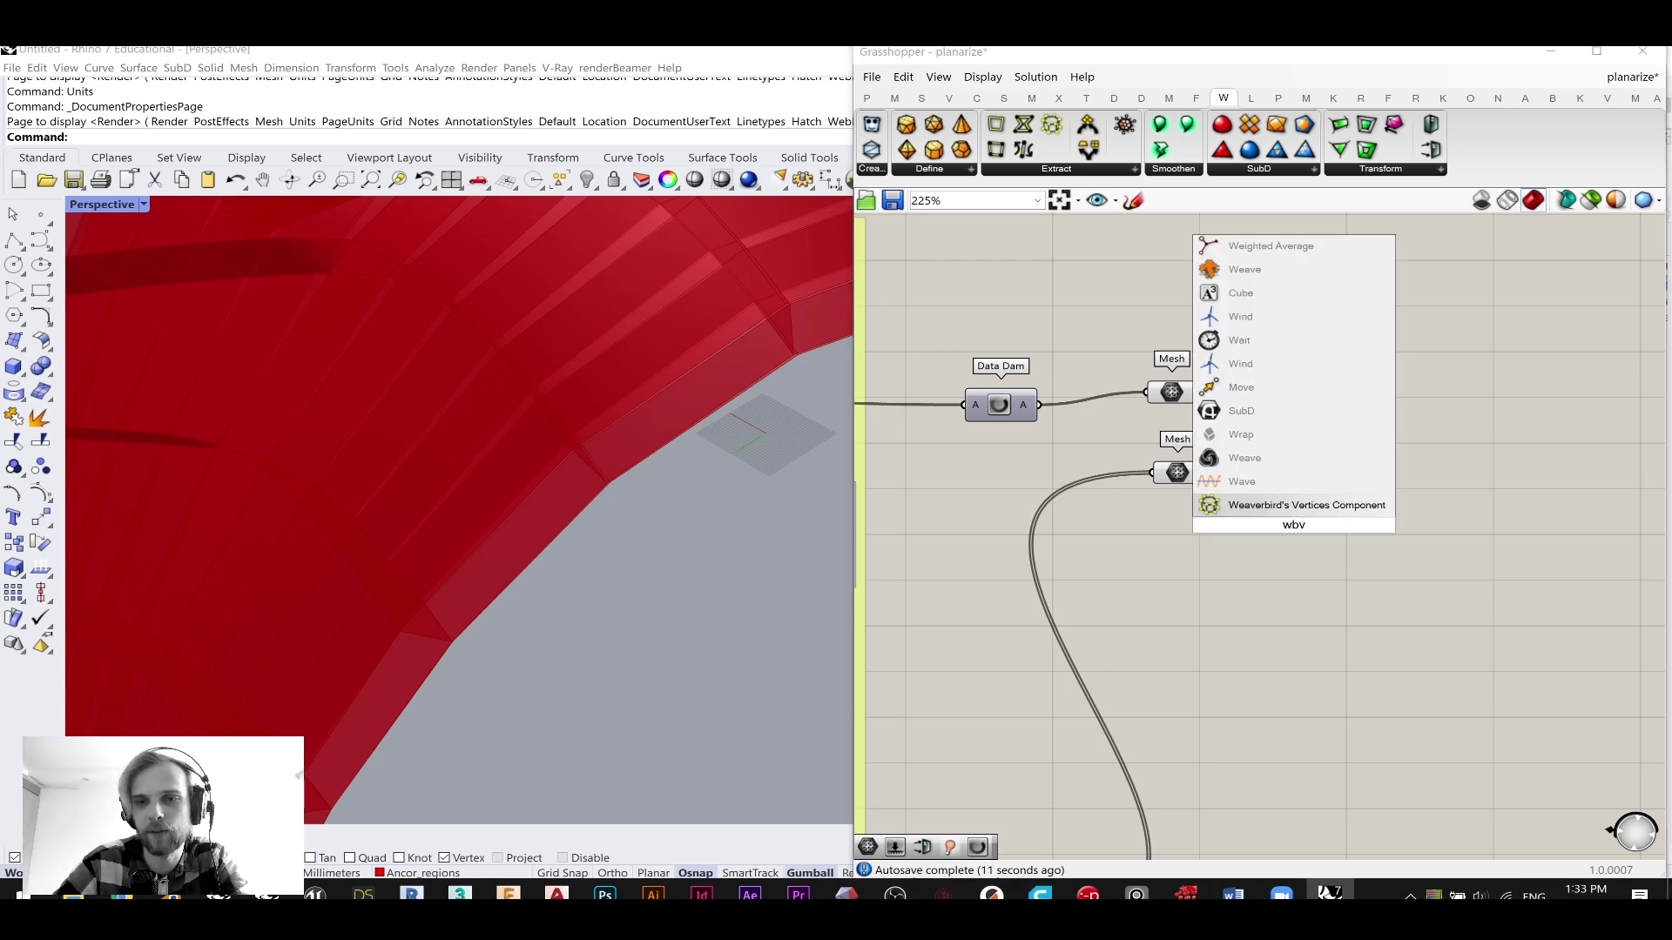
pyautogui.press('Return')
pyautogui.scroll(3, 1210, 490)
pyautogui.moveTo(1193, 455); pyautogui.dragTo(1398, 506)
# - Graft the merged Mesh parameter feeding the Weaverbird's Vertices Component and check the component's points output
pyautogui.click(1144, 499)
pyautogui.click(1142, 456)
pyautogui.rightClick(1148, 455)
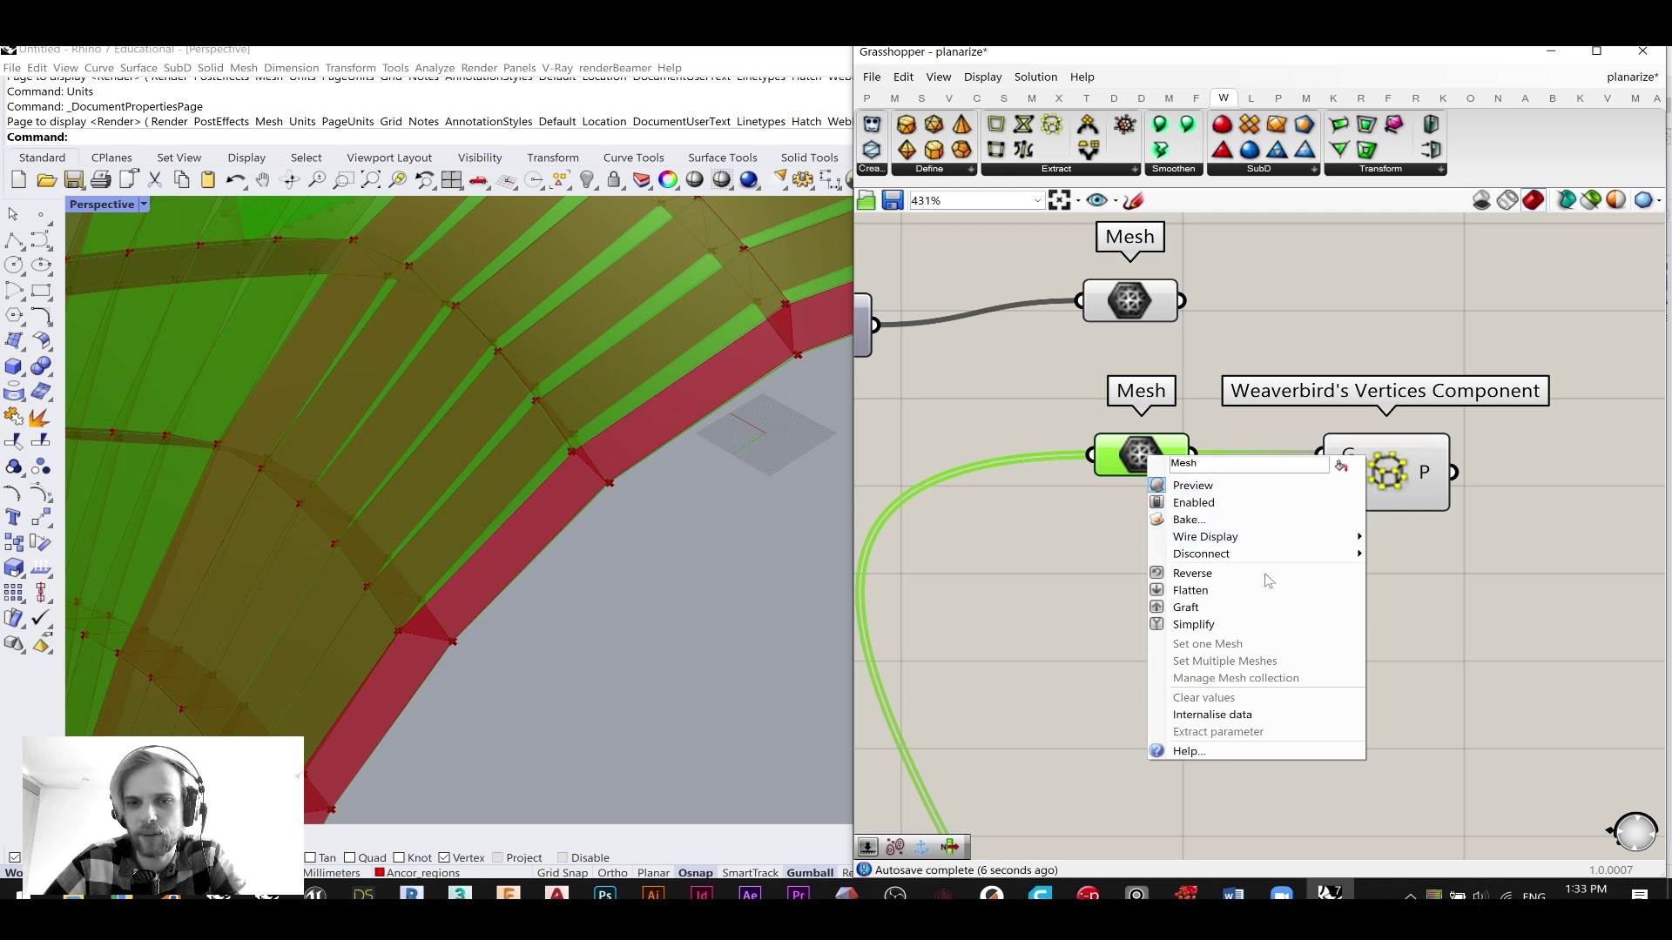
pyautogui.click(1251, 606)
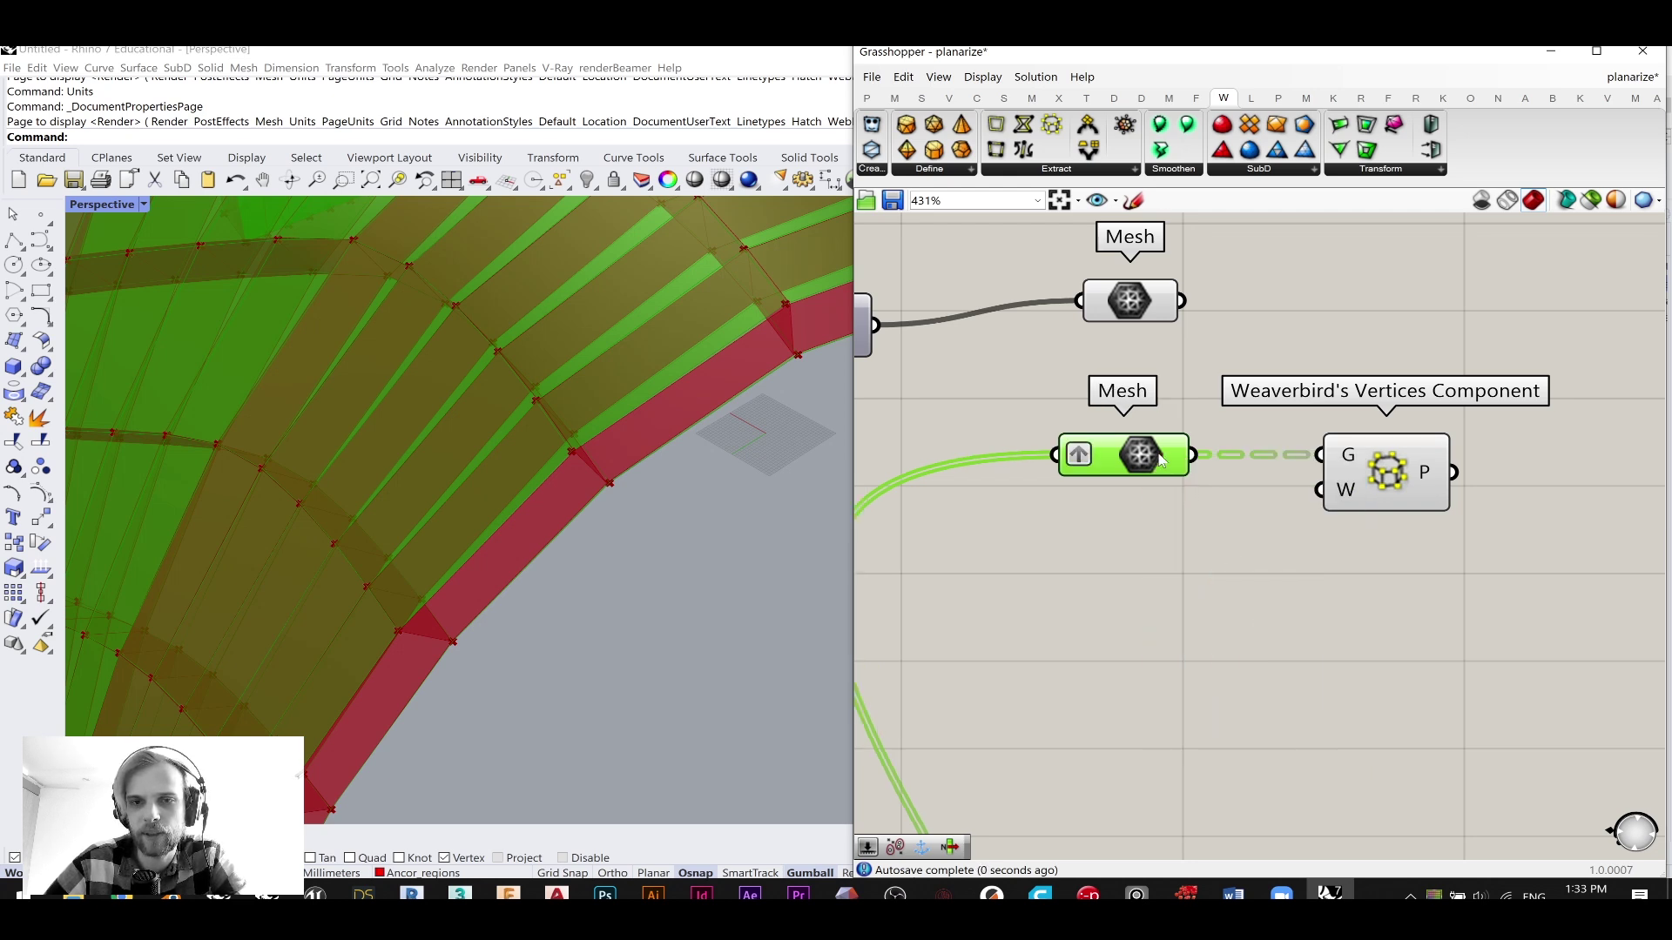
pyautogui.moveTo(1159, 460)
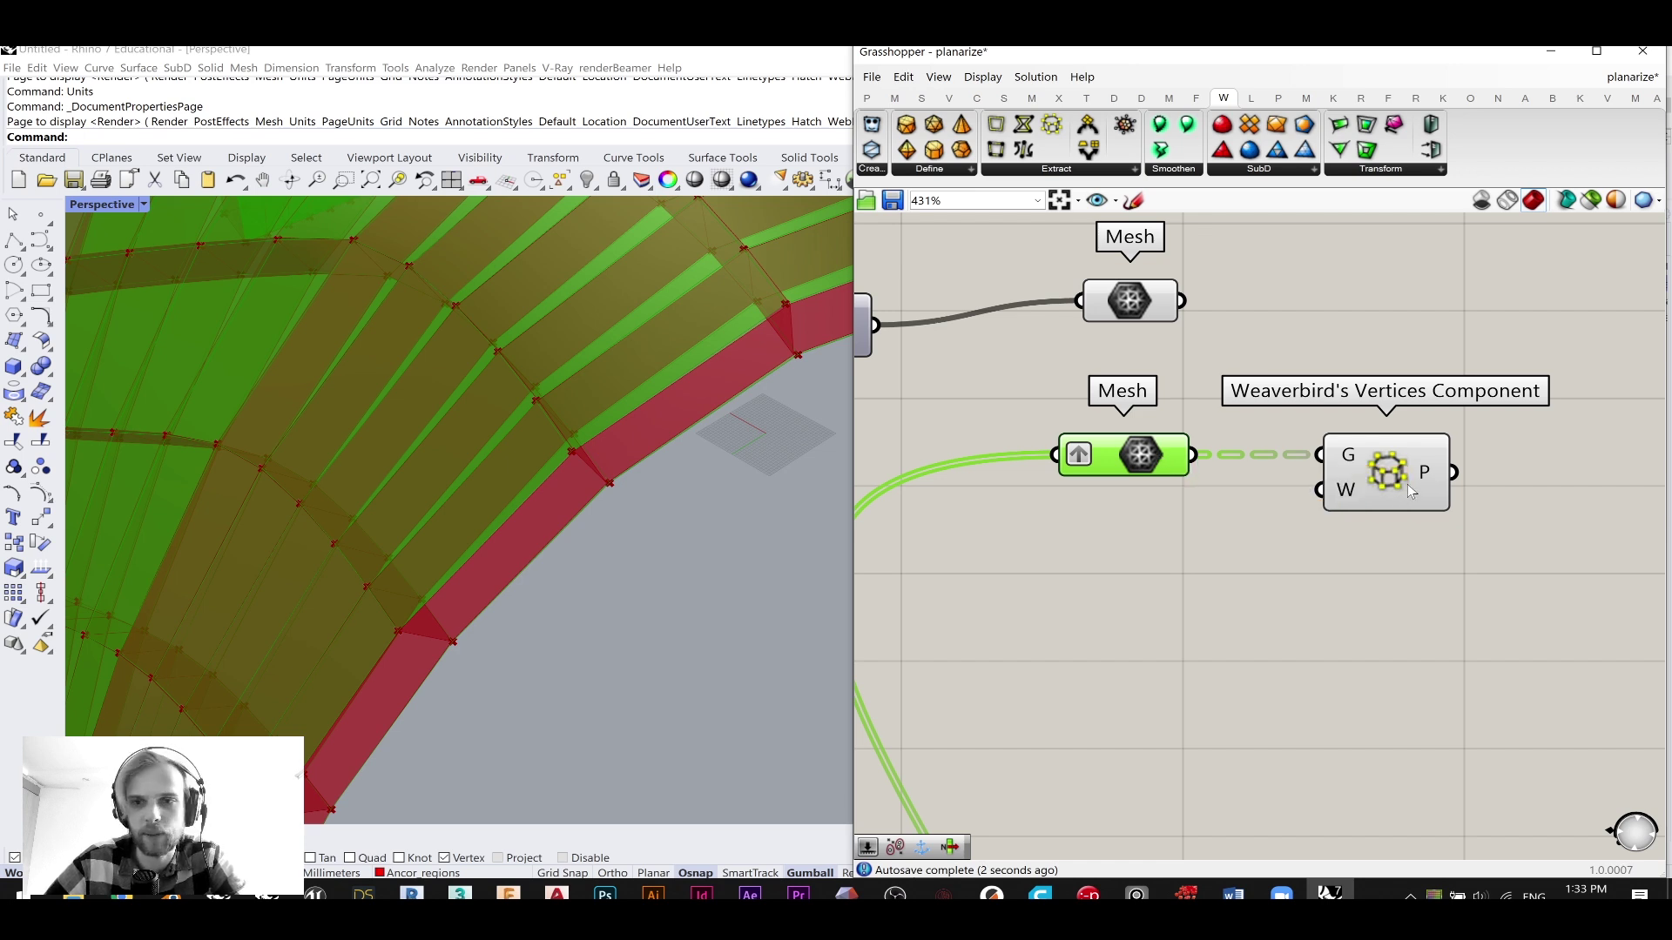
pyautogui.moveTo(1434, 477)
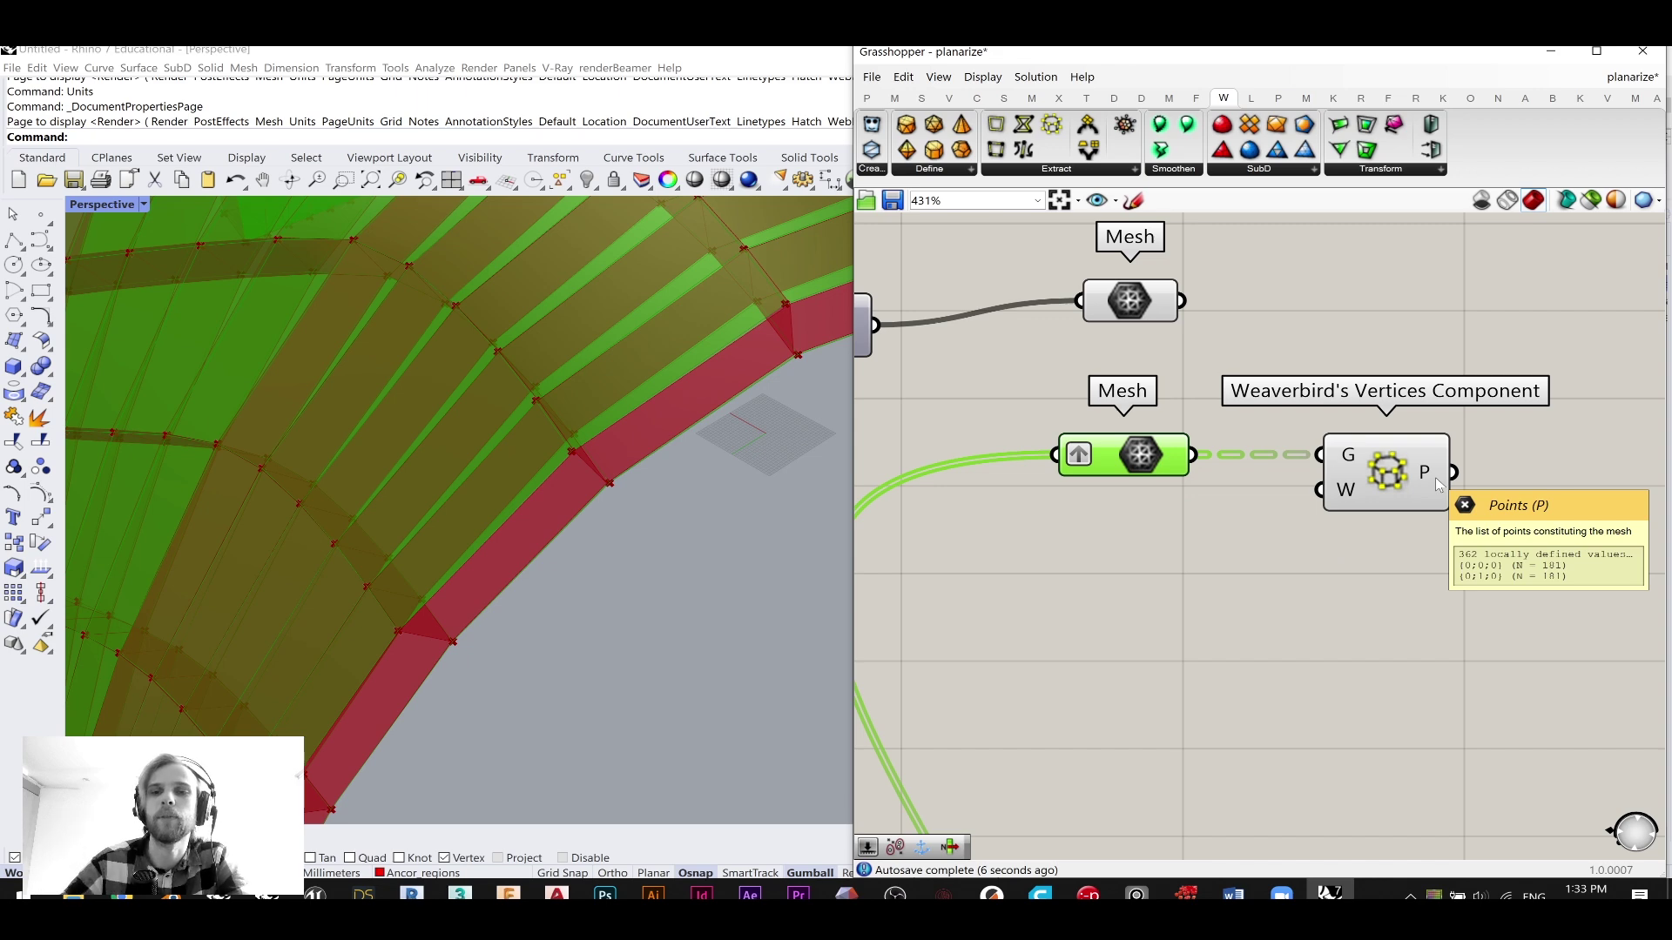
# - Turn off the preview of the grafted Mesh parameter and inspect the vertices extracted by the Weaverbird's Vertices Component
pyautogui.middleClick(1137, 465)
pyautogui.click(1288, 315)
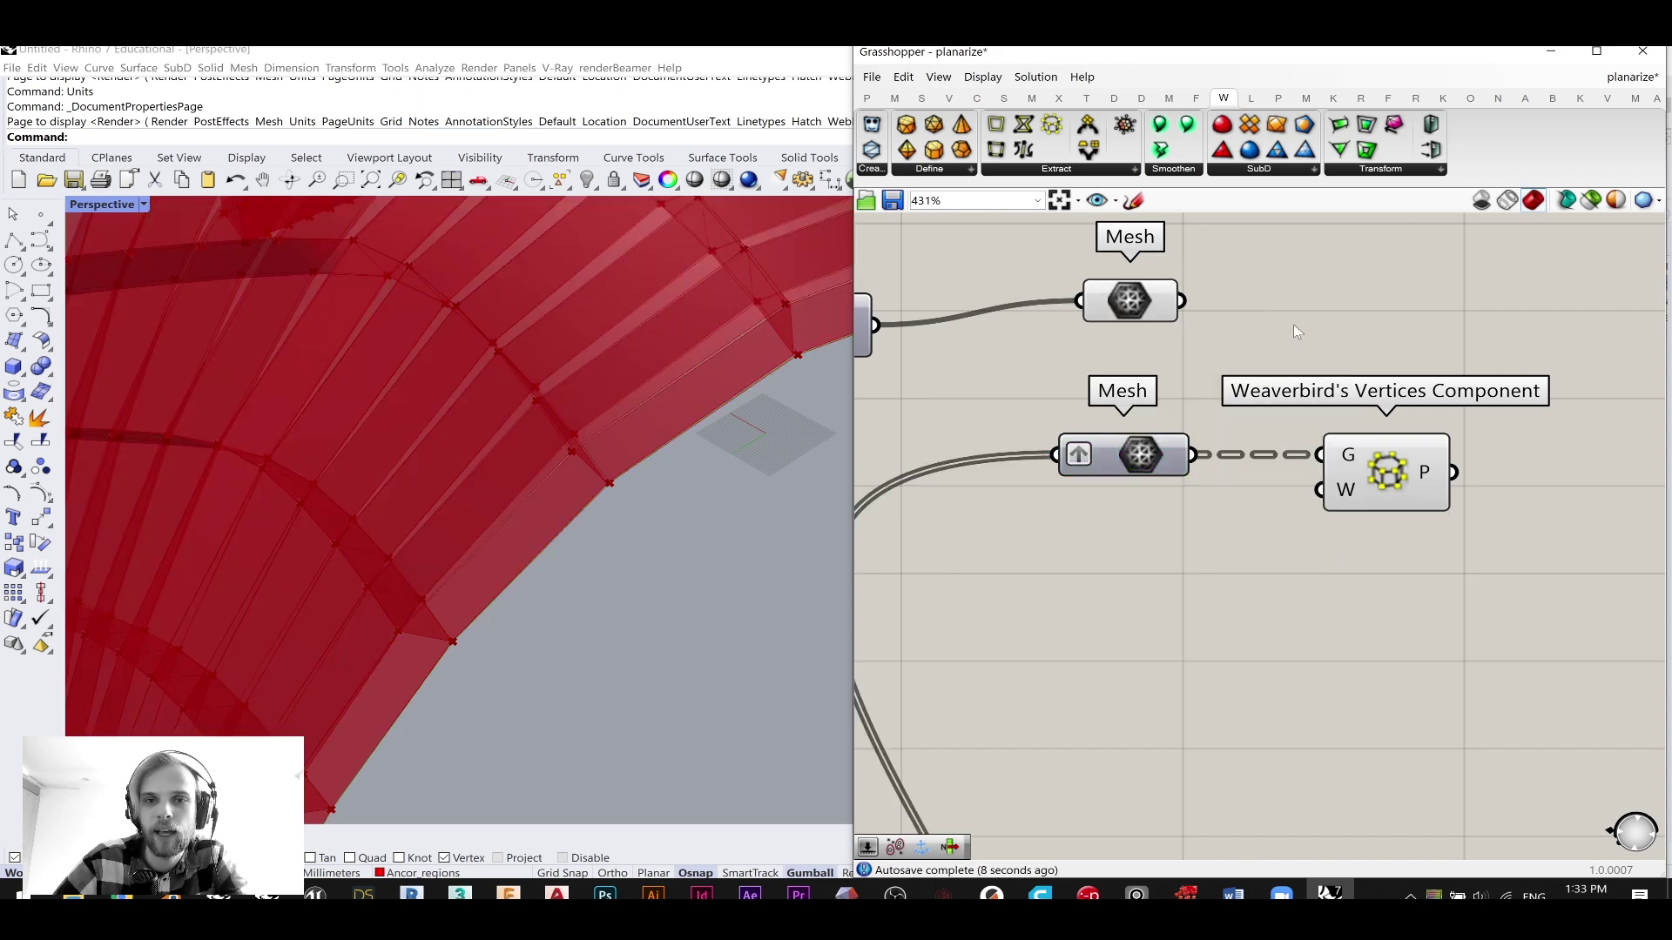
pyautogui.scroll(3, 589, 468)
pyautogui.moveTo(1422, 480); pyautogui.dragTo(1492, 505)
pyautogui.moveTo(1492, 505)
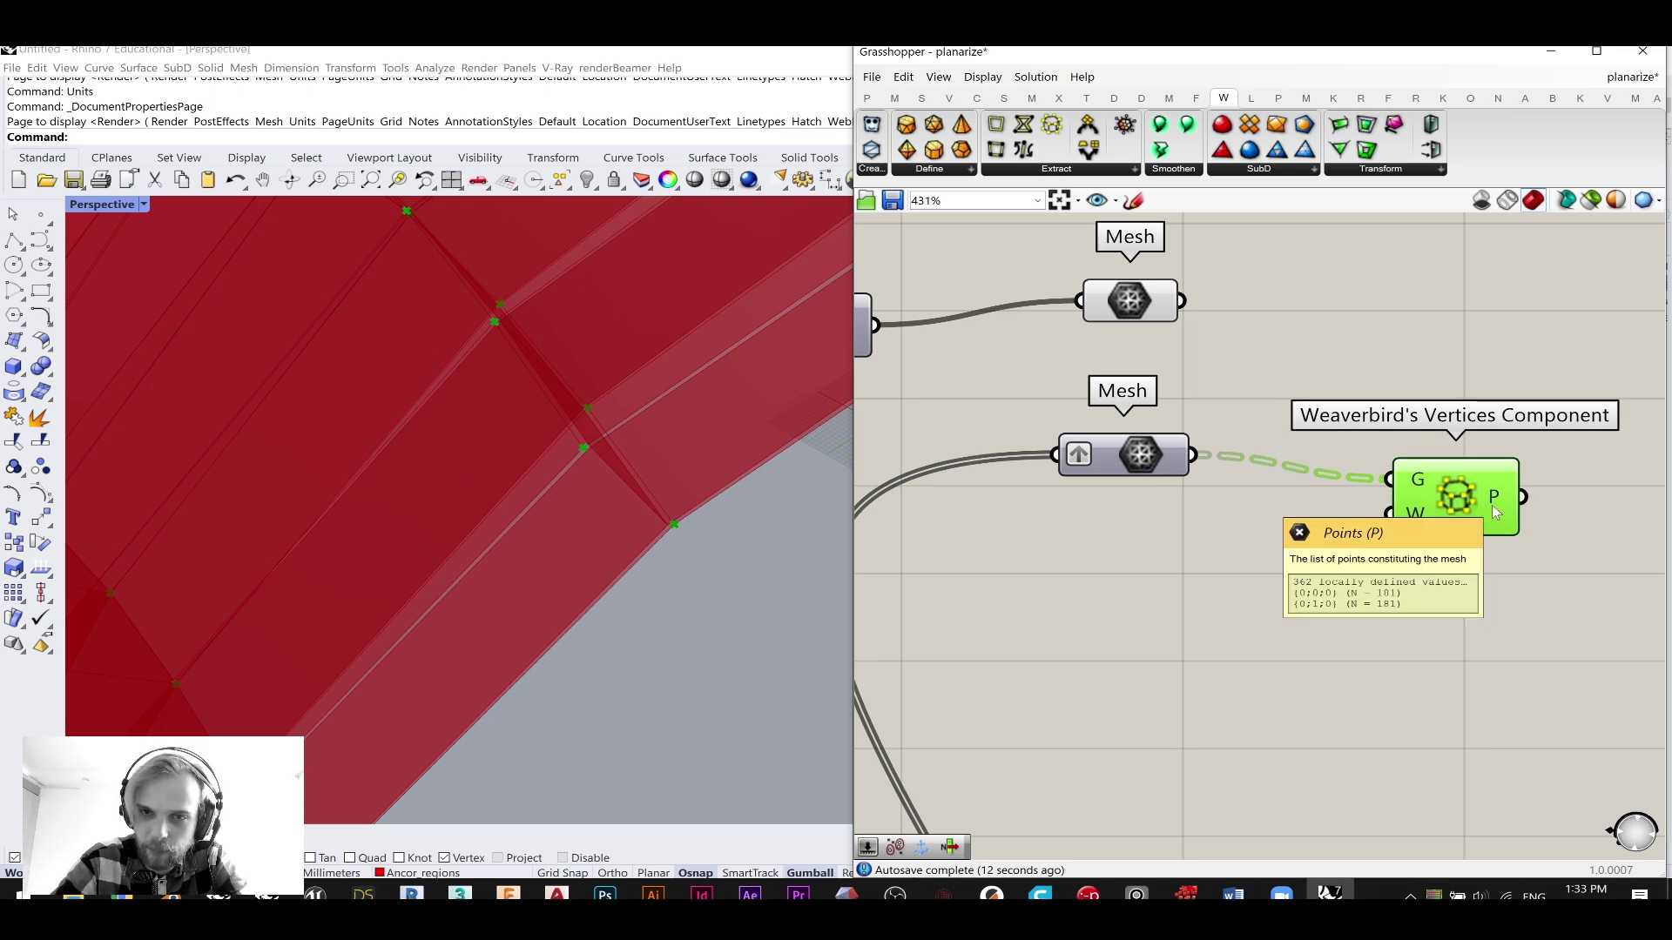
# - Replace the Weaverbird's Vertices Component with a Deconstruct Mesh component fed by the grafted Mesh parameter
pyautogui.press('Delete')
pyautogui.doubleClick(1491, 505)
pyautogui.write('deconstruct mesh')
pyautogui.press('Return')
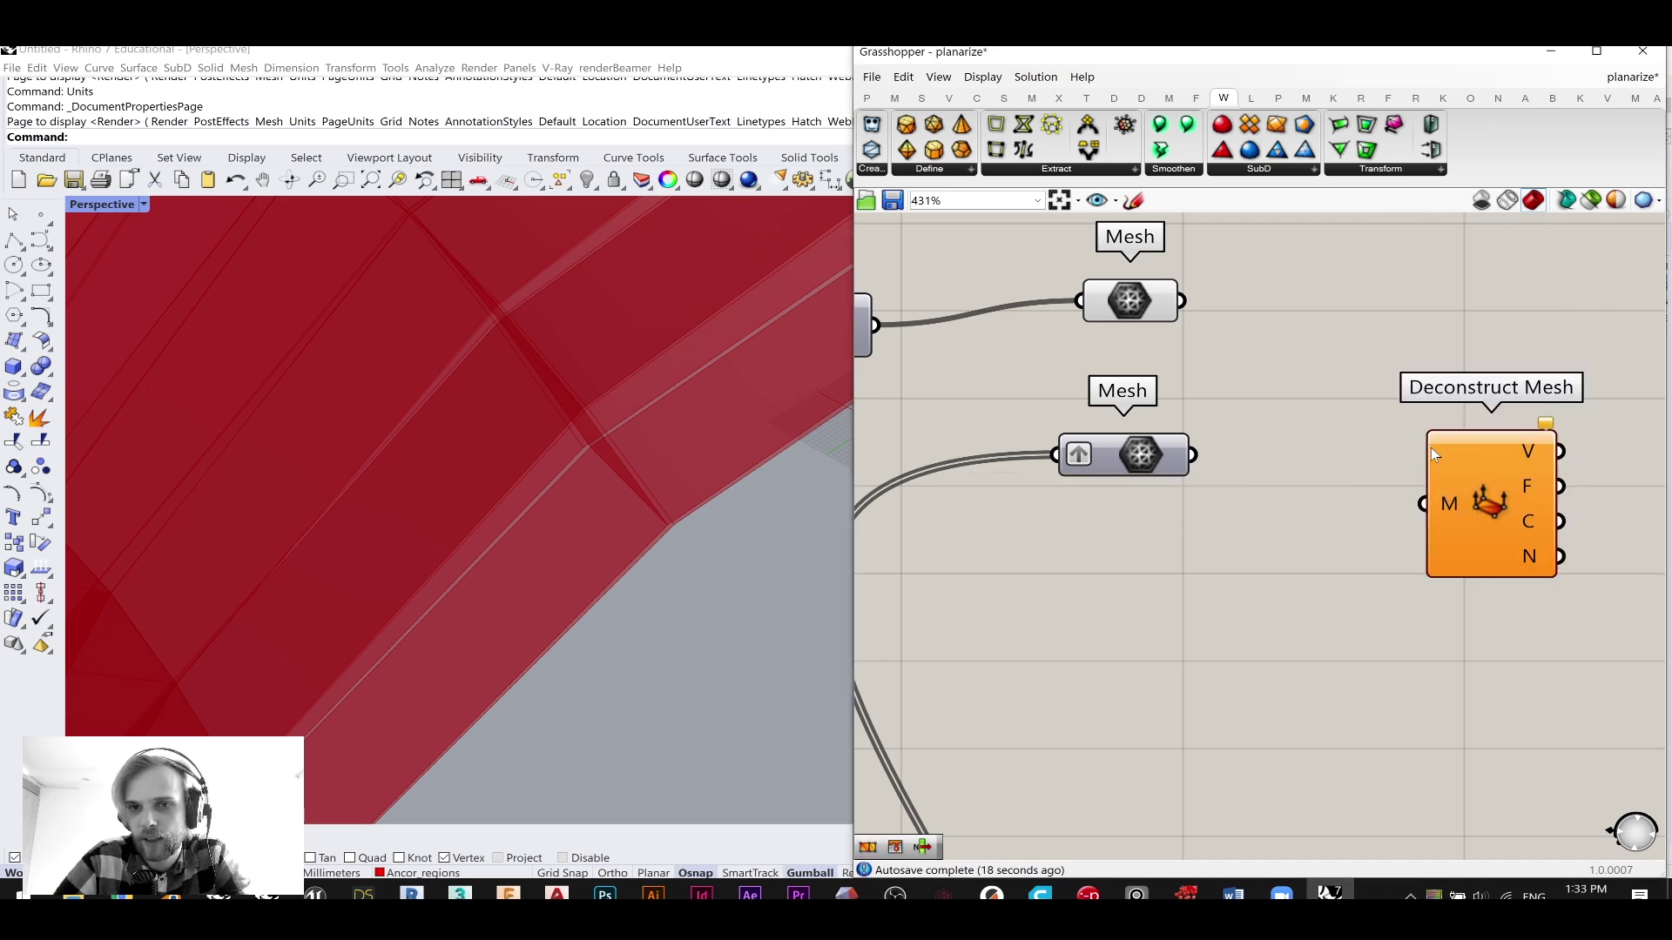
pyautogui.moveTo(1225, 458); pyautogui.dragTo(1357, 541)
pyautogui.scroll(3, 580, 444)
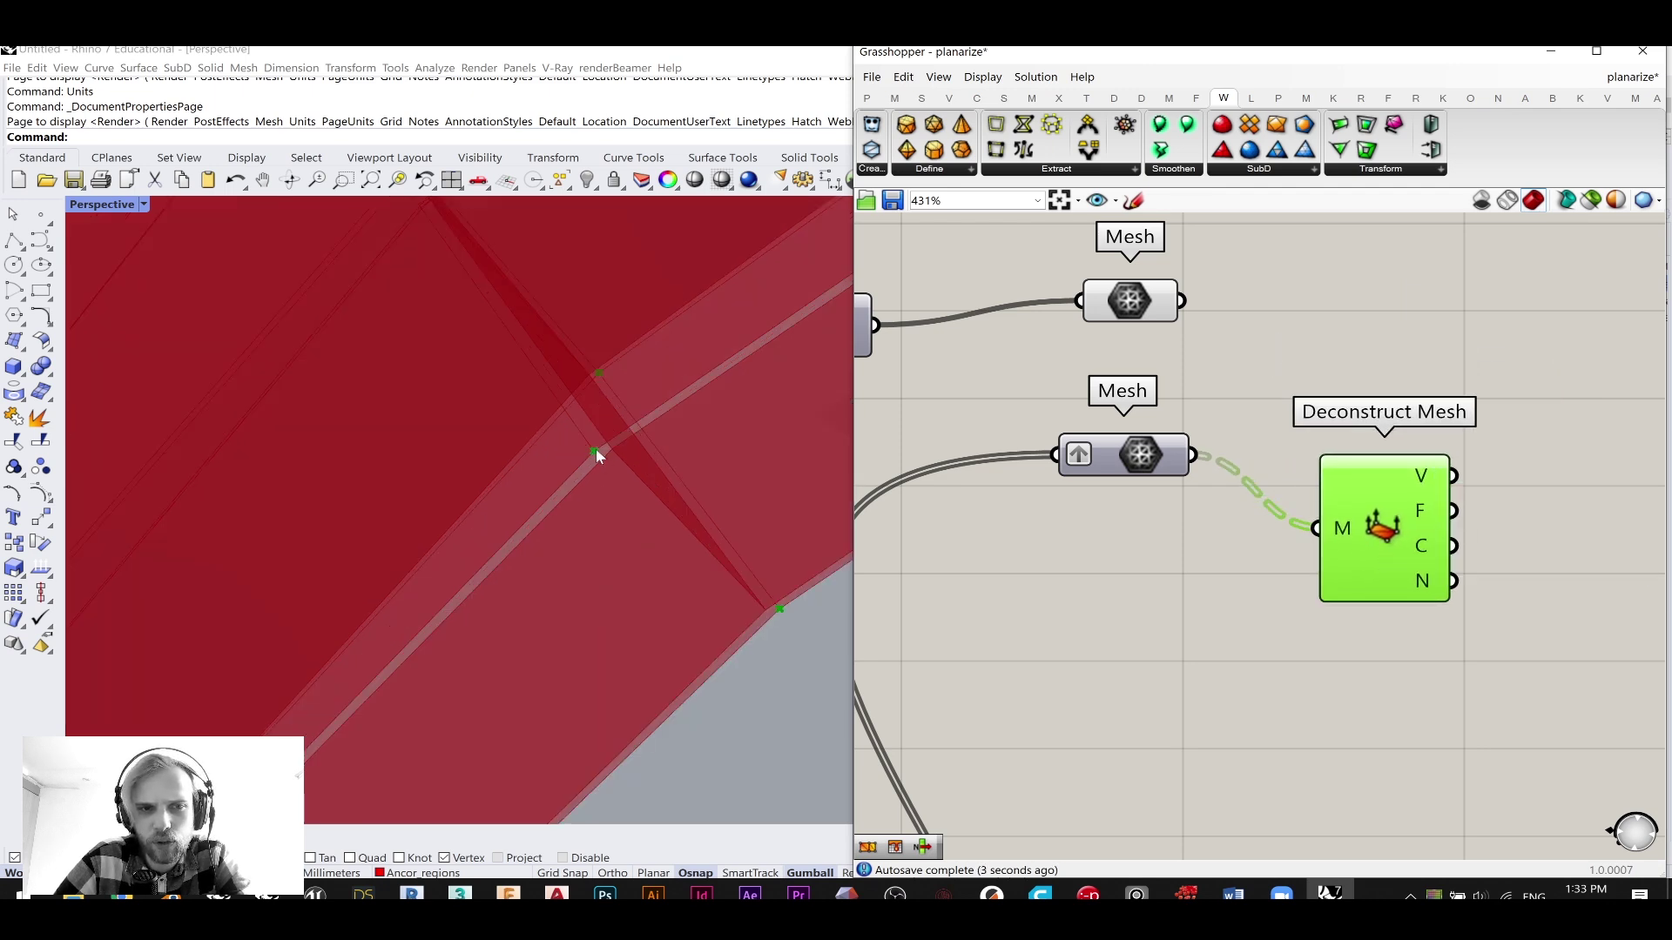
pyautogui.moveTo(1146, 311)
pyautogui.mouseDown()
pyautogui.moveTo(1109, 295)
pyautogui.moveTo(1143, 304)
pyautogui.mouseUp()
# - Add a Construct Mesh component to the canvas beyond Deconstruct Mesh
pyautogui.moveTo(1406, 468); pyautogui.dragTo(1267, 454, button='right')
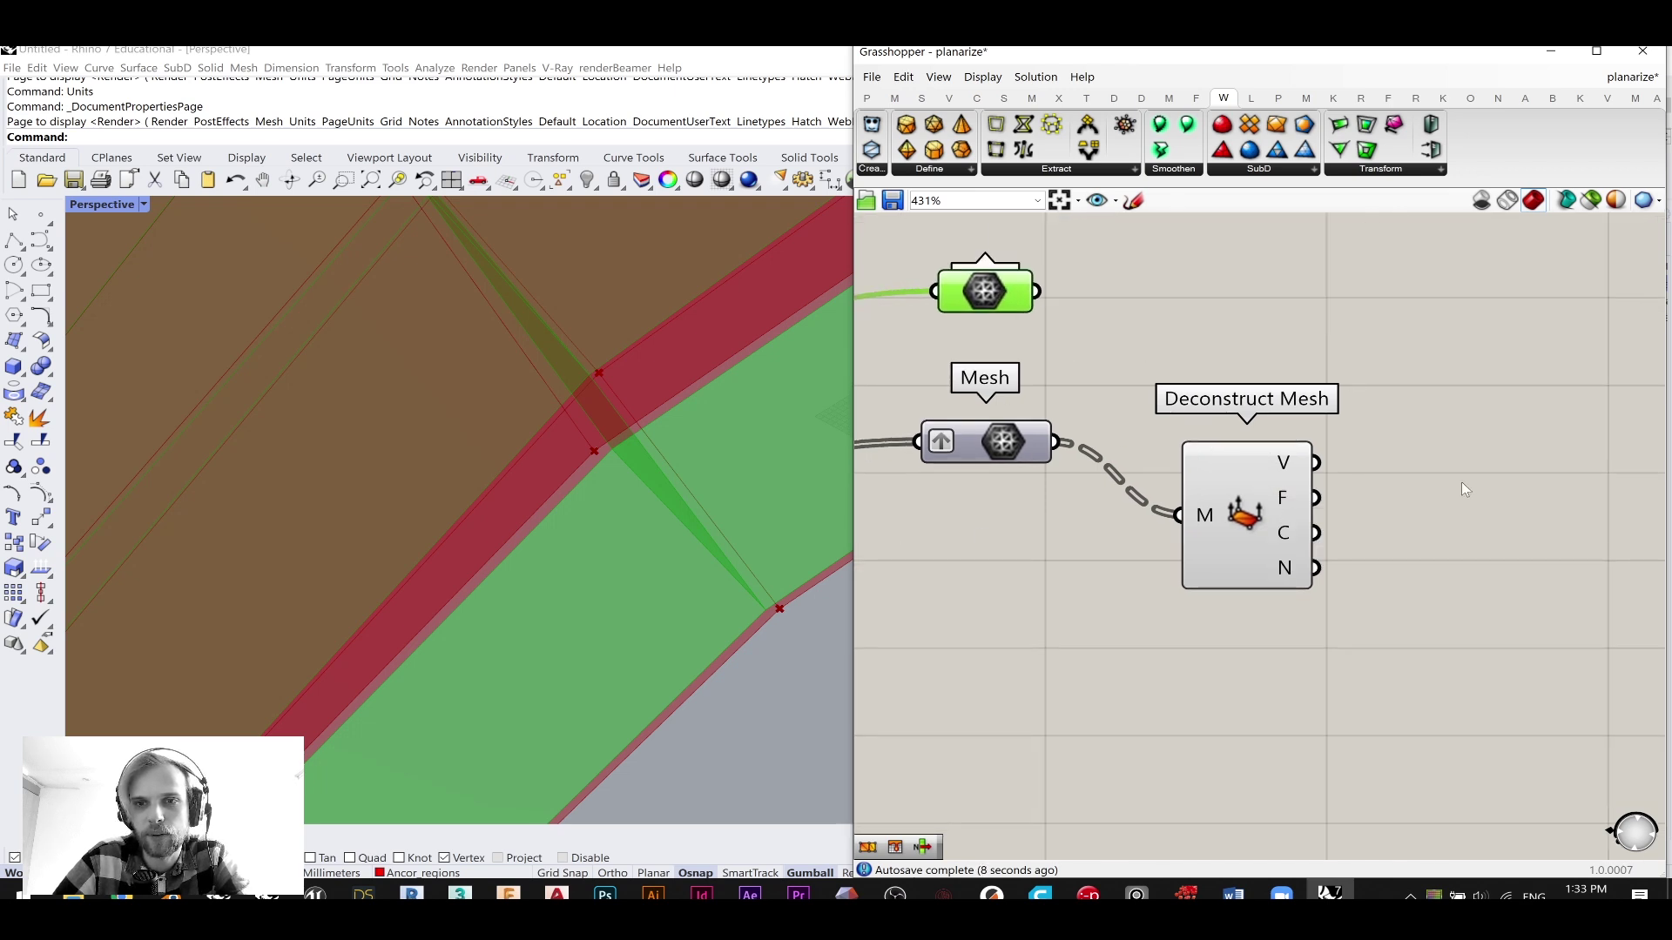
pyautogui.moveTo(1461, 482); pyautogui.dragTo(1392, 482, button='right')
pyautogui.moveTo(1433, 501); pyautogui.dragTo(1442, 503)
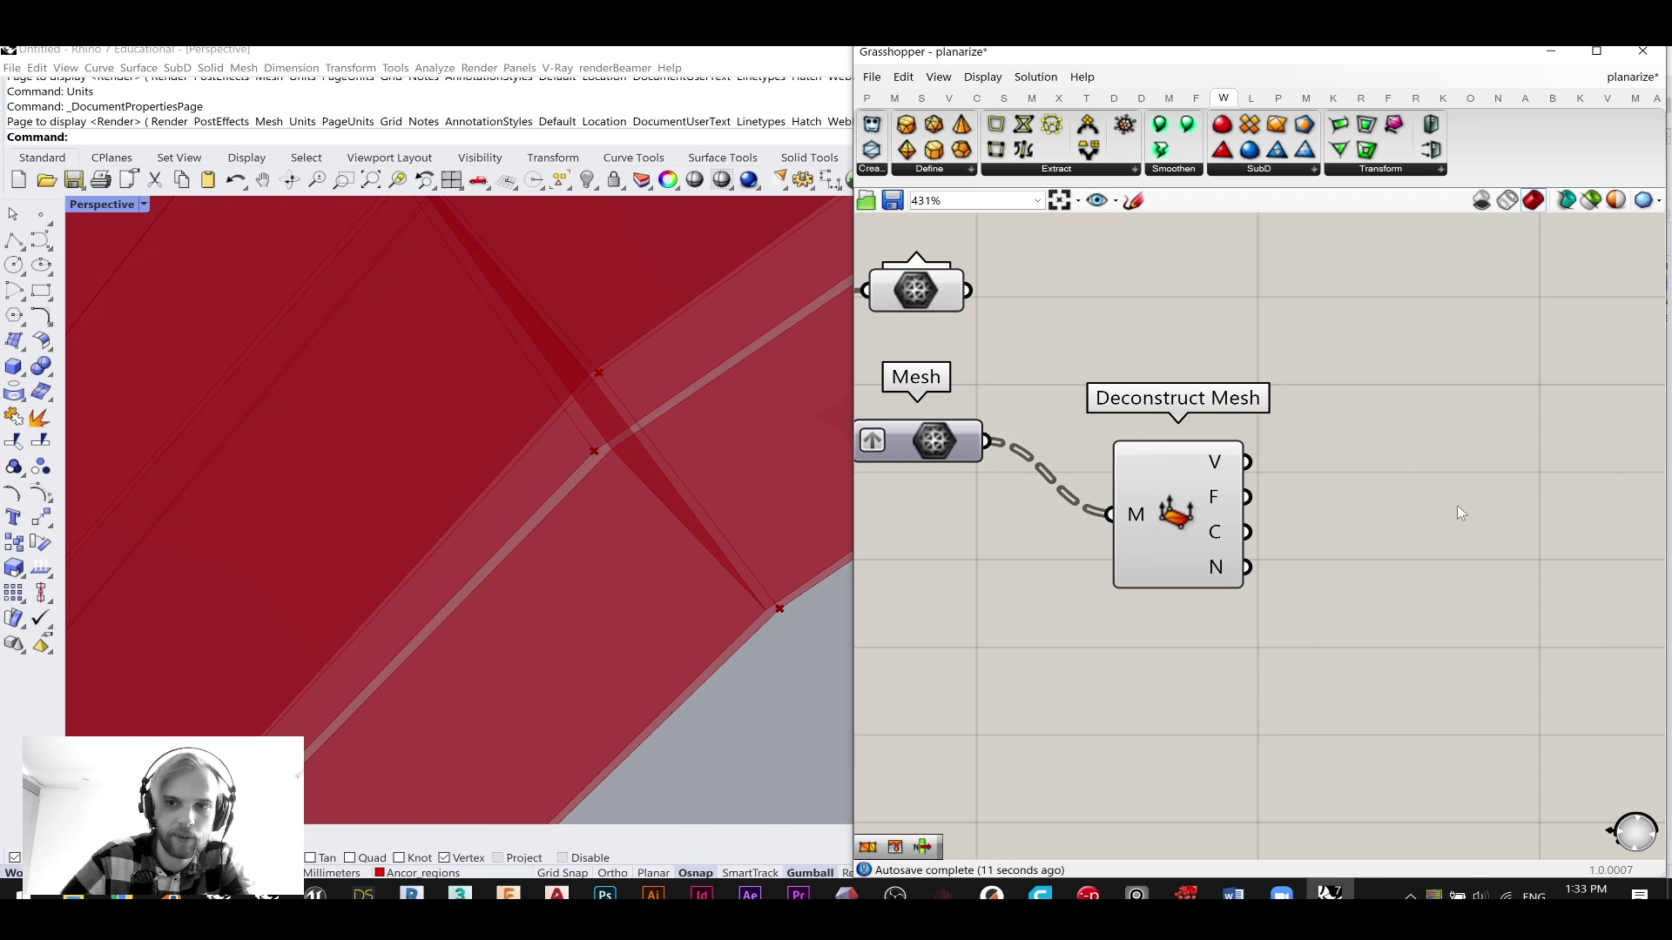
pyautogui.doubleClick(1456, 510)
pyautogui.write('rec')
pyautogui.write('o')
pyautogui.write('nstru')
pyautogui.press('BackSpace')
pyautogui.press('BackSpace')
pyautogui.press('BackSpace')
pyautogui.press('BackSpace')
pyautogui.press('BackSpace')
pyautogui.press('BackSpace')
pyautogui.press('BackSpace')
pyautogui.press('BackSpace')
pyautogui.press('BackSpace')
pyautogui.write('construct mesh')
pyautogui.press('Up')
pyautogui.press('Up')
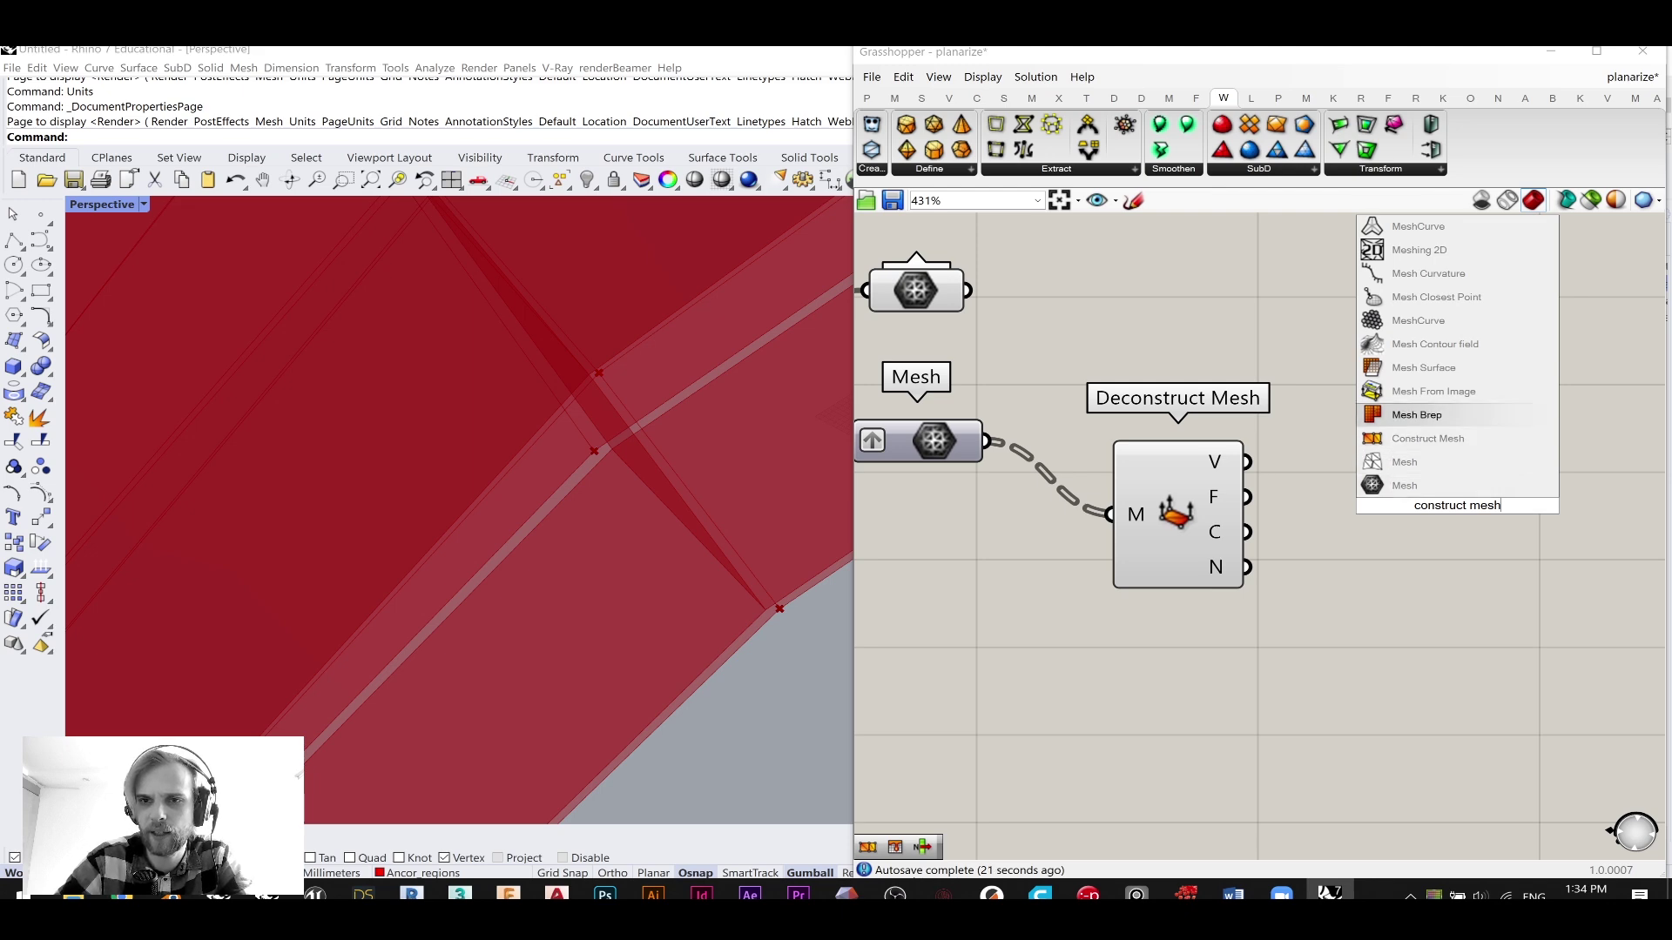
pyautogui.press('Return')
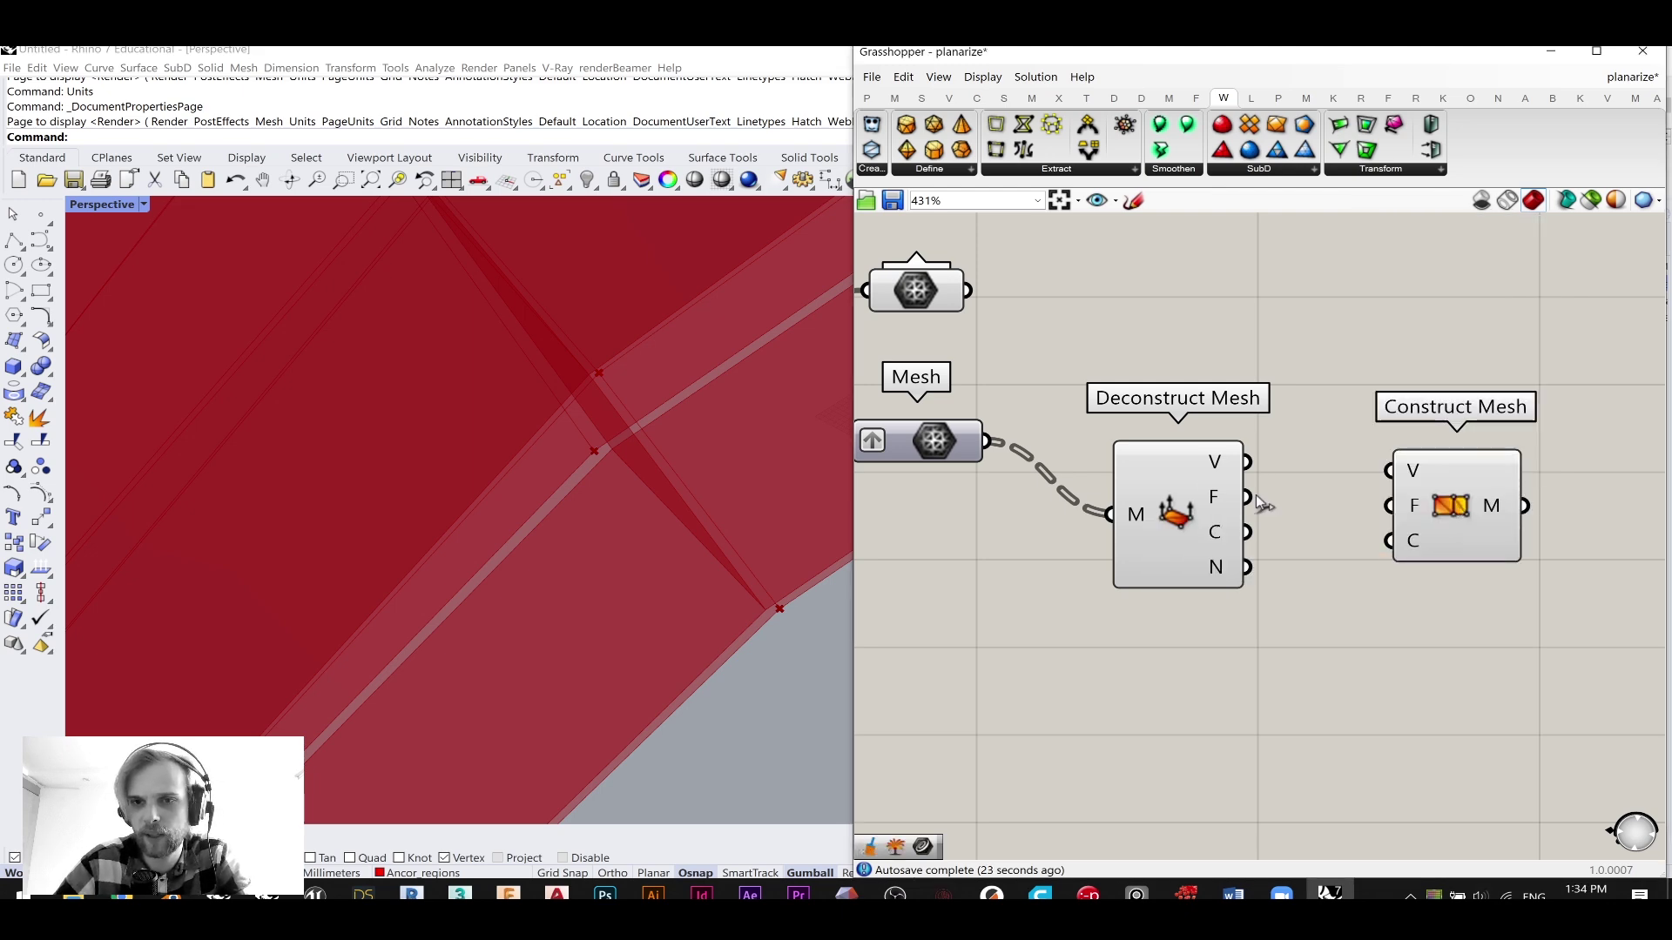
# - Connect the F output of Deconstruct Mesh to the F input of Construct Mesh and space the two components apart
pyautogui.scroll(-4, 1276, 472)
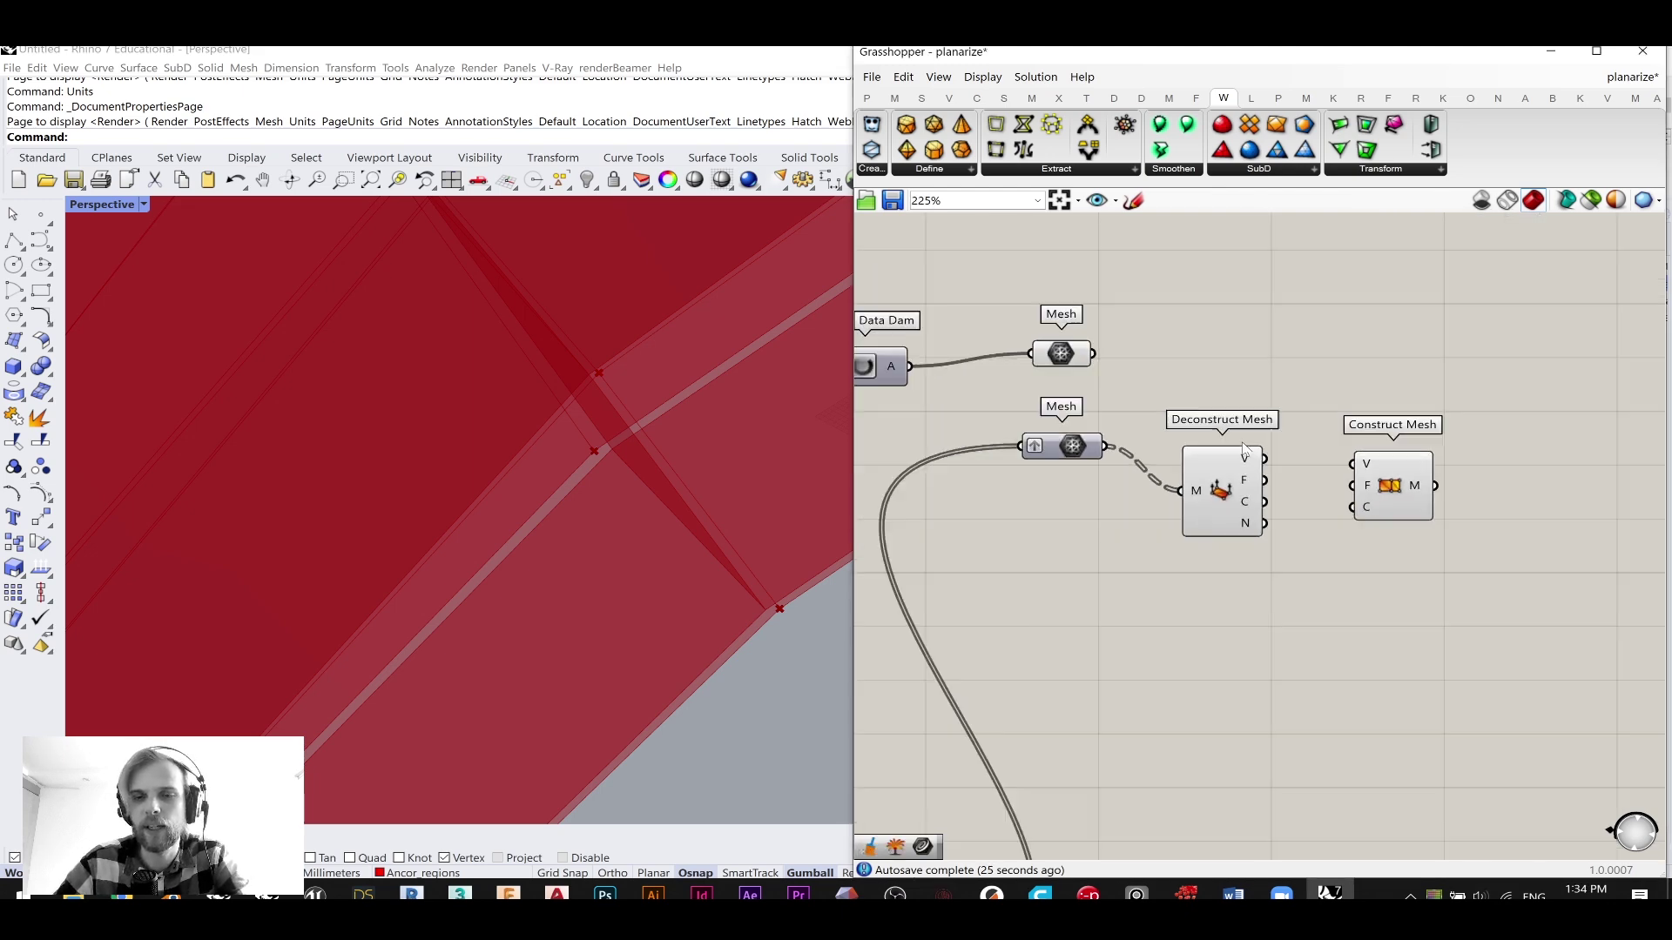
pyautogui.click(1210, 475)
pyautogui.moveTo(1254, 470); pyautogui.dragTo(1464, 482)
pyautogui.scroll(2, 1245, 446)
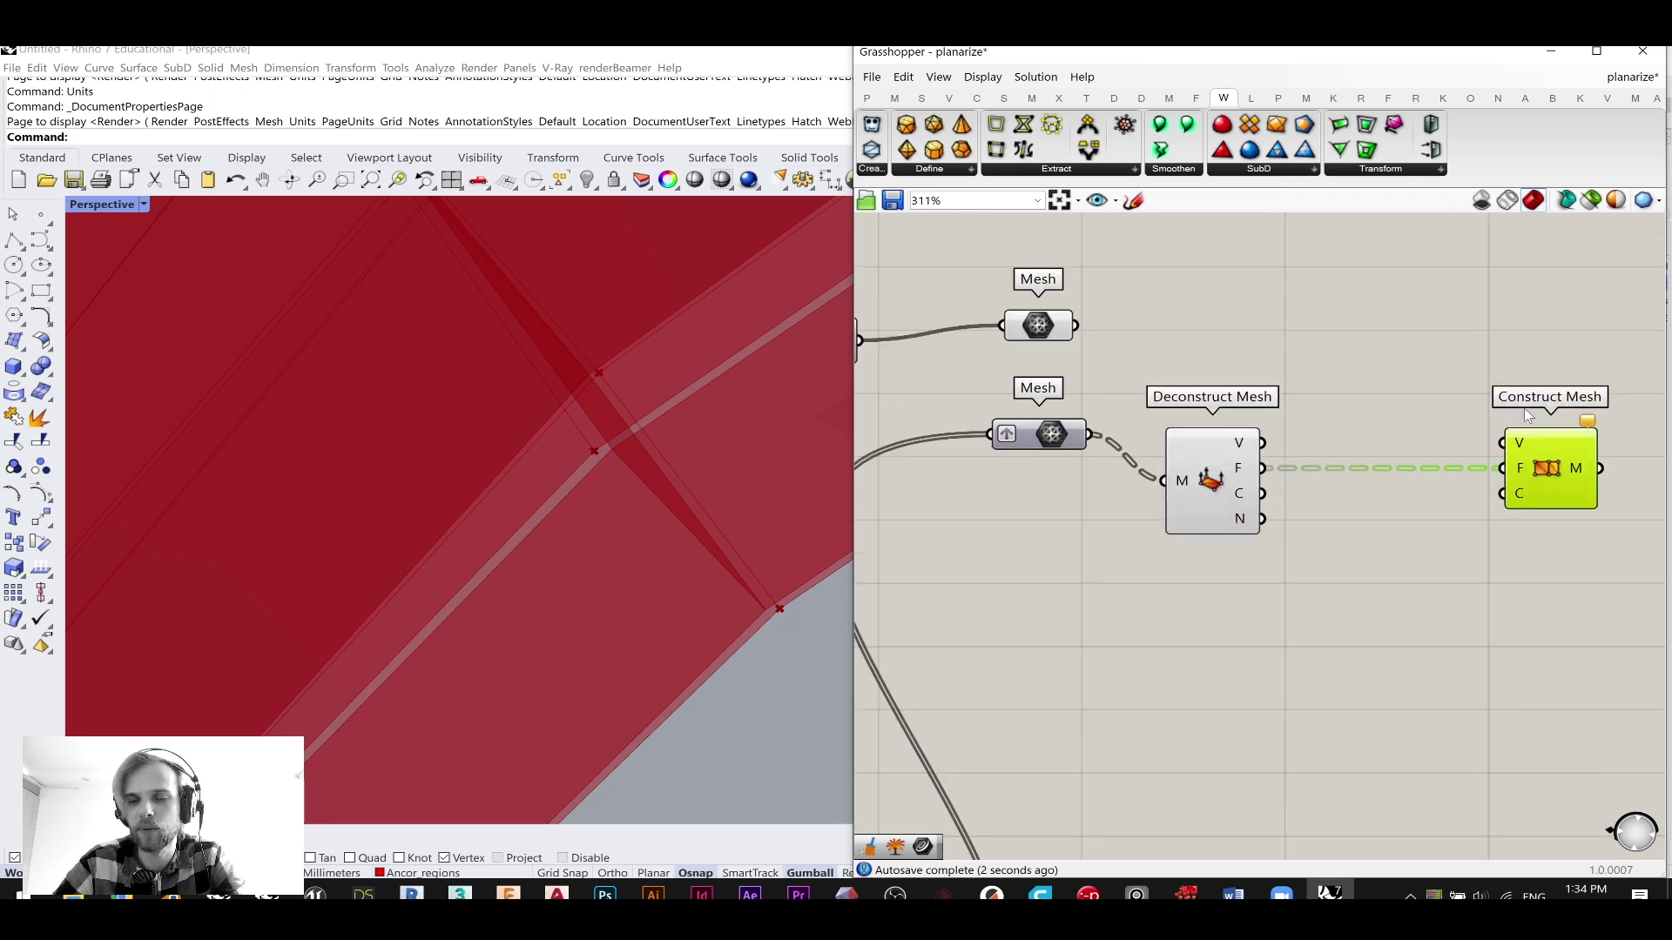
pyautogui.click(1319, 348)
pyautogui.moveTo(1353, 418); pyautogui.dragTo(1213, 454, button='right')
pyautogui.moveTo(1405, 500); pyautogui.dragTo(1519, 500)
# - Add a Move component between the mesh components and connect the V output of Deconstruct Mesh to its G input
pyautogui.click(1318, 429)
pyautogui.doubleClick(1318, 429)
pyautogui.write('move')
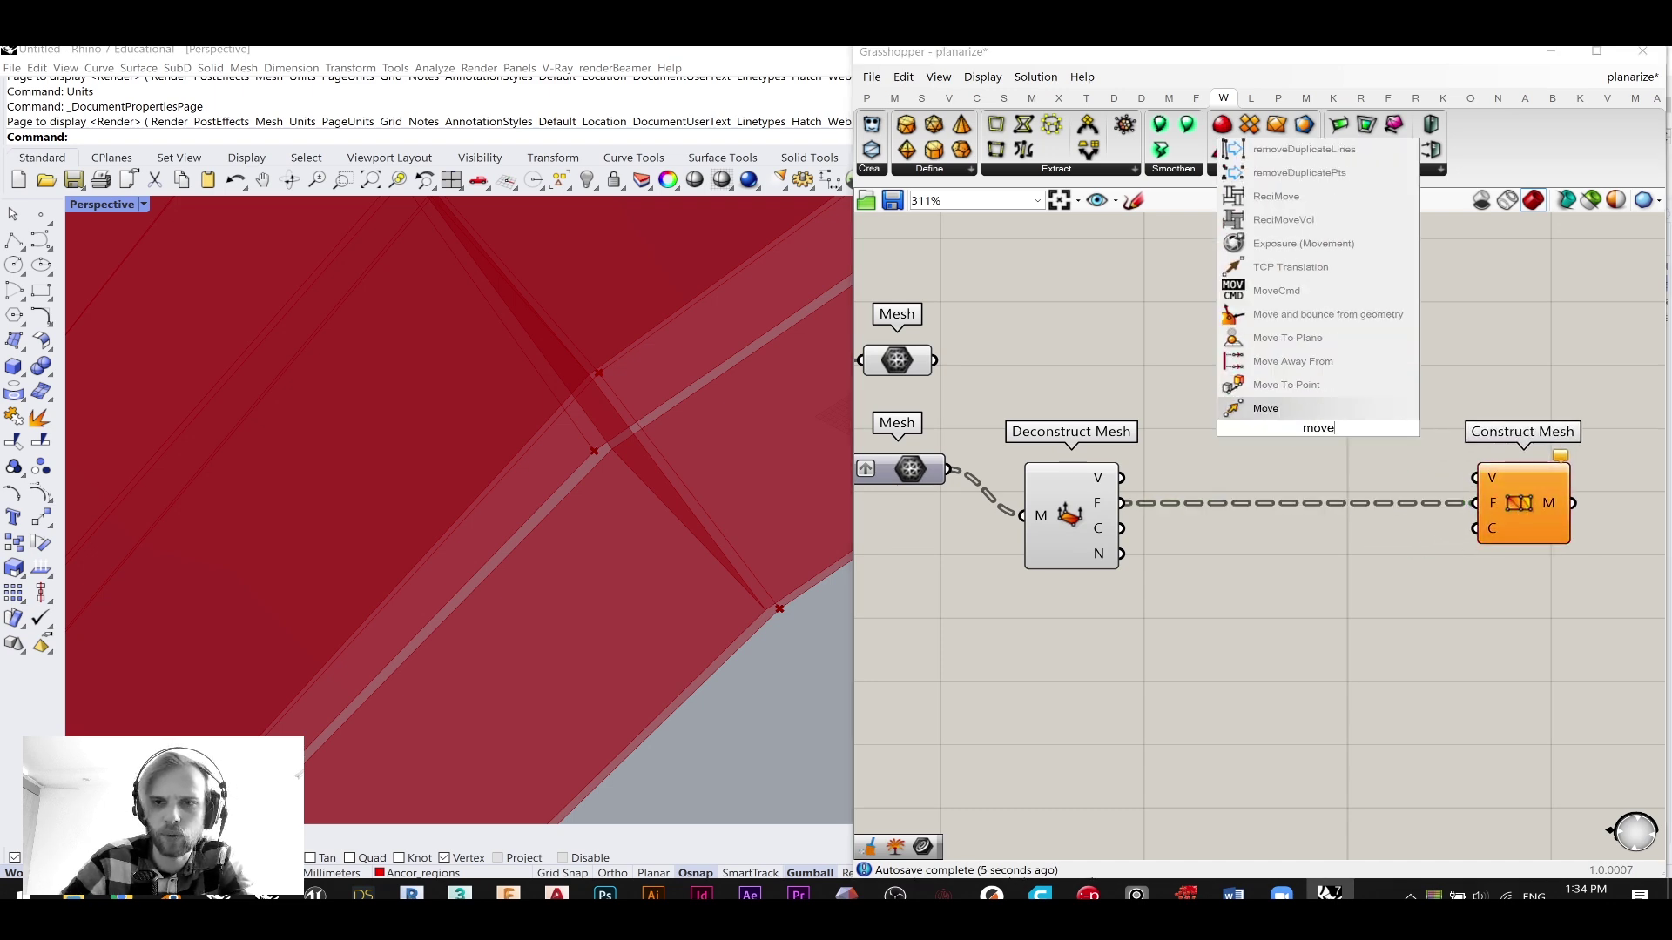
pyautogui.press('Return')
pyautogui.moveTo(1121, 478); pyautogui.dragTo(1341, 434)
pyautogui.moveTo(1487, 494); pyautogui.dragTo(1564, 495)
pyautogui.moveTo(1525, 503); pyautogui.dragTo(1384, 482, button='right')
pyautogui.moveTo(1479, 499); pyautogui.dragTo(1545, 497)
pyautogui.moveTo(1200, 470); pyautogui.dragTo(1248, 490, button='right')
pyautogui.moveTo(1236, 440); pyautogui.dragTo(1341, 446)
pyautogui.click(1127, 392)
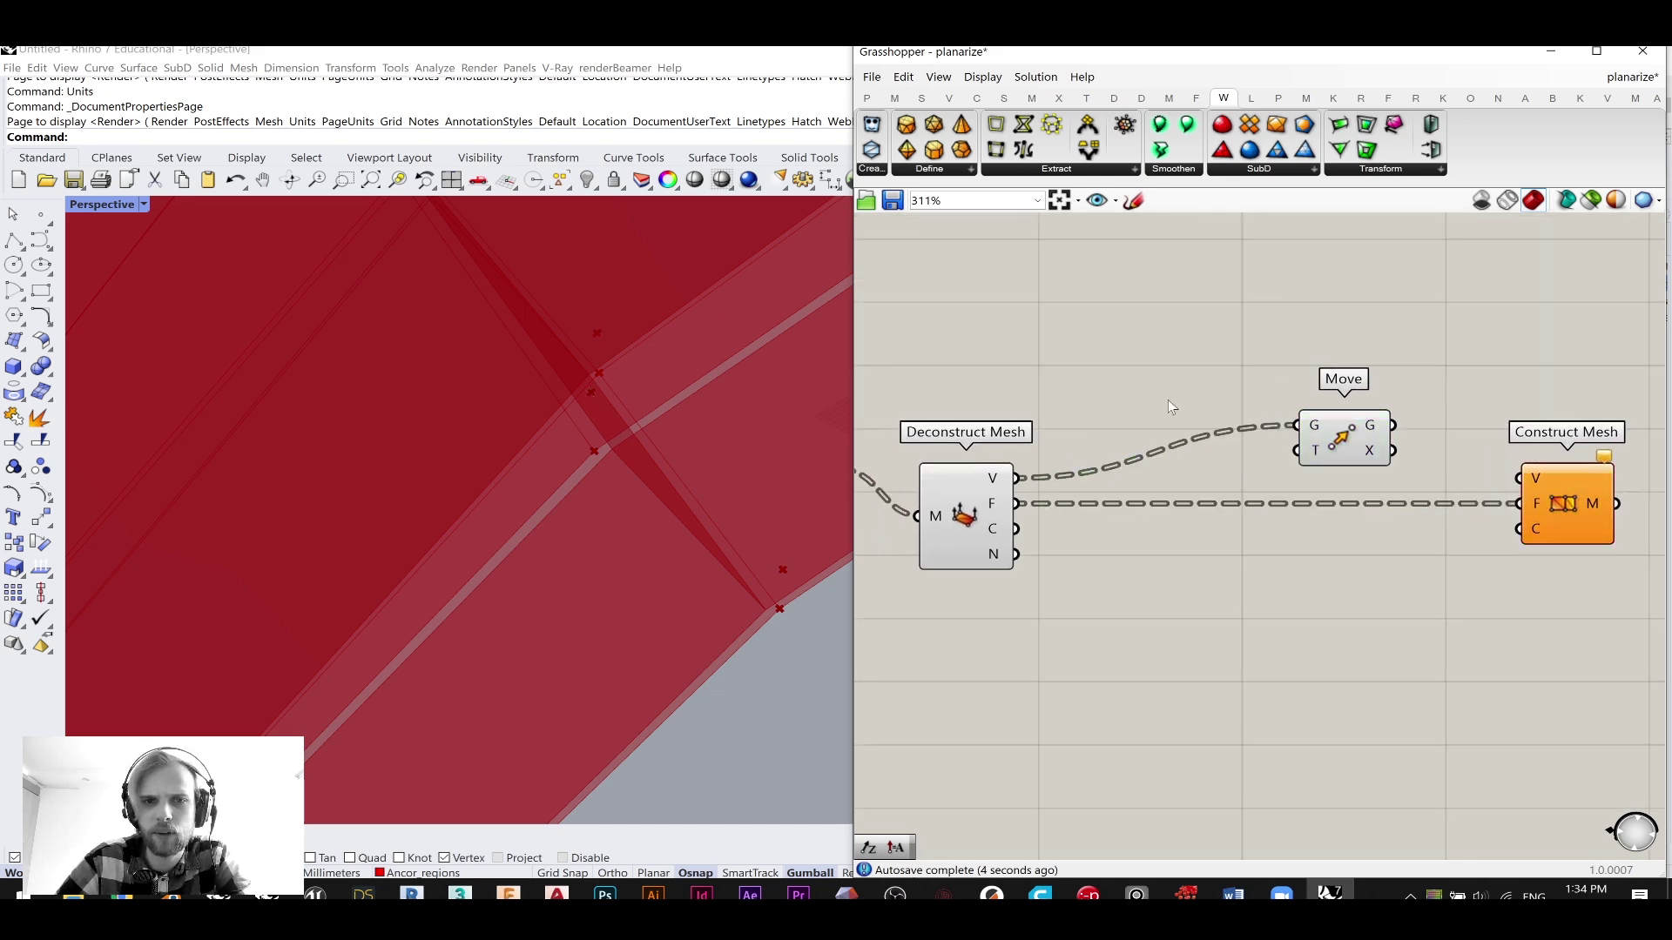
# - Add a Weaverbird's Vertices Component fed by the Mesh parameter that follows the Data Dam
pyautogui.moveTo(1031, 404); pyautogui.dragTo(1248, 442, button='right')
pyautogui.moveTo(987, 395); pyautogui.dragTo(1202, 371)
pyautogui.doubleClick(1185, 345)
pyautogui.write('wbv')
pyautogui.press('Return')
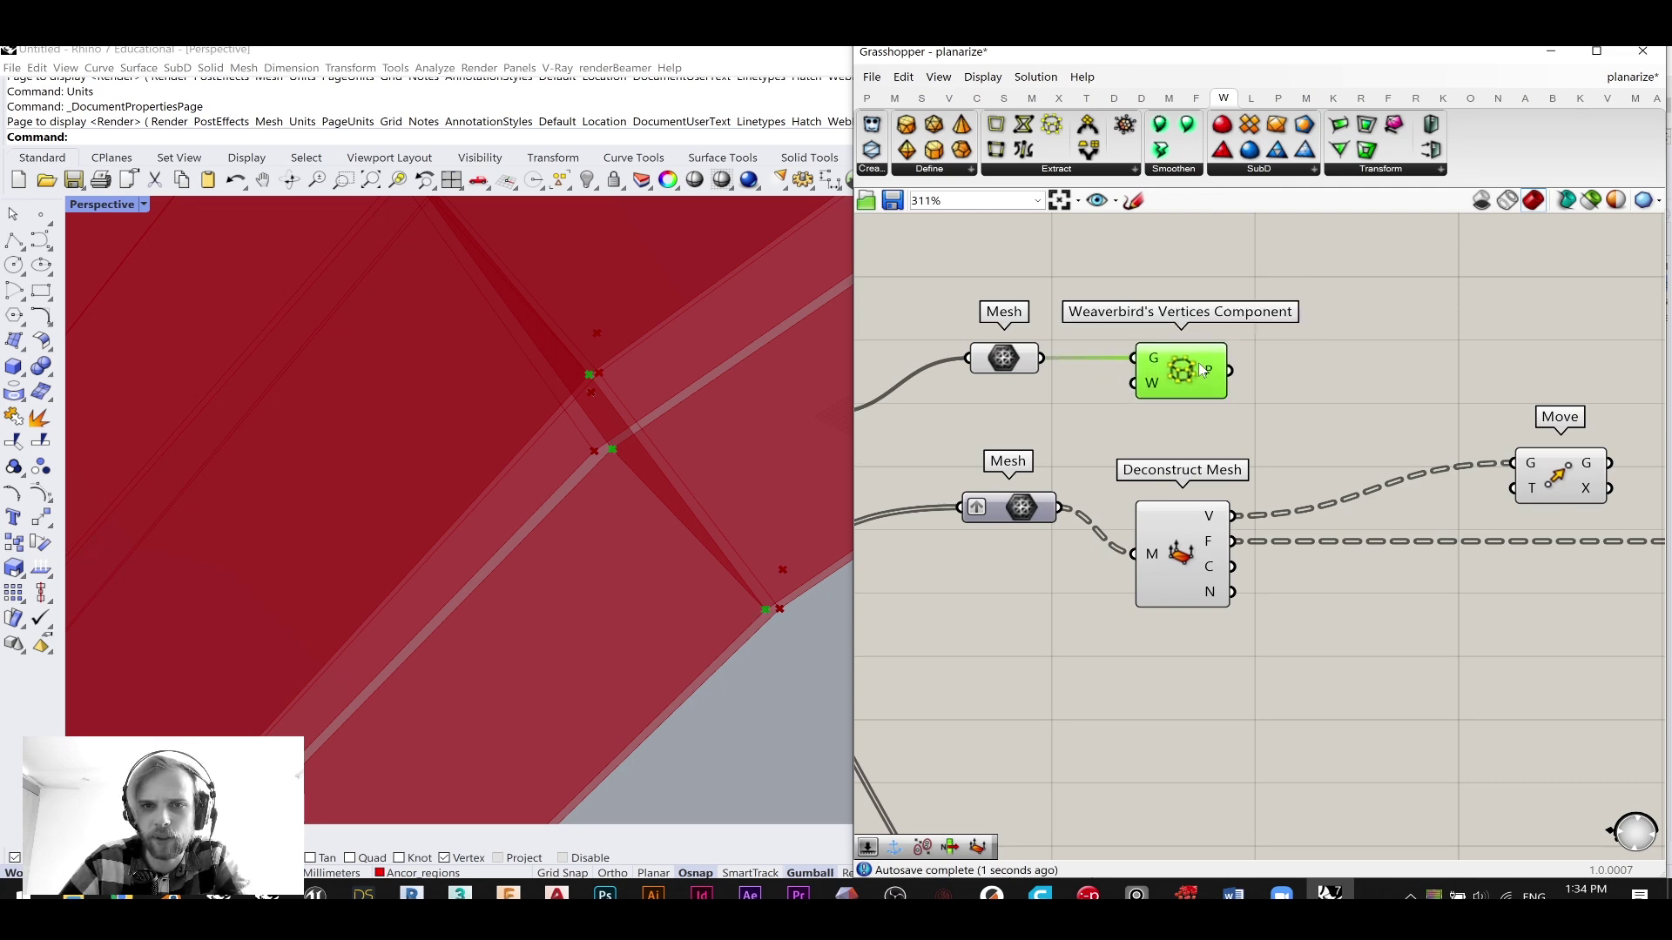
# - Turn off the preview of the Mesh parameter connected to the Weaverbird's Vertices Component
pyautogui.click(1005, 356)
pyautogui.middleClick(1005, 353)
pyautogui.click(1063, 287)
pyautogui.click(923, 330)
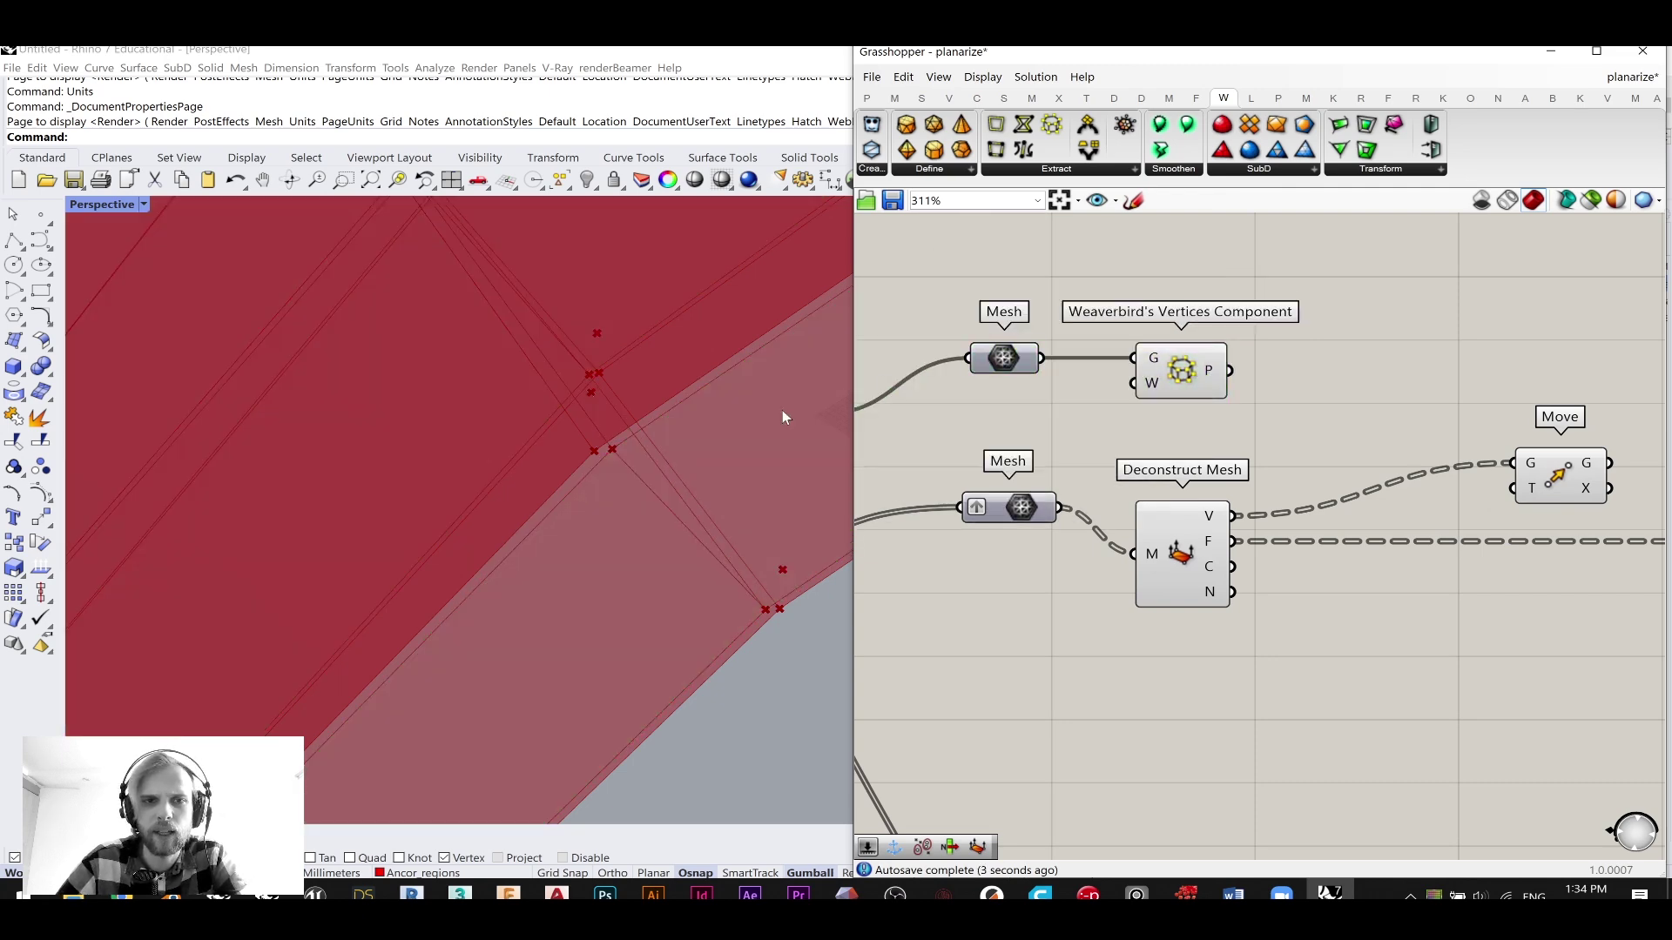
# - Examine the mesh corners in the viewport, comparing the Weaverbird vertices with the Deconstruct Mesh vertices
pyautogui.scroll(-15, 654, 489)
pyautogui.scroll(4, 654, 488)
pyautogui.moveTo(650, 497); pyautogui.dragTo(626, 493, button='right')
pyautogui.scroll(18, 311, 629)
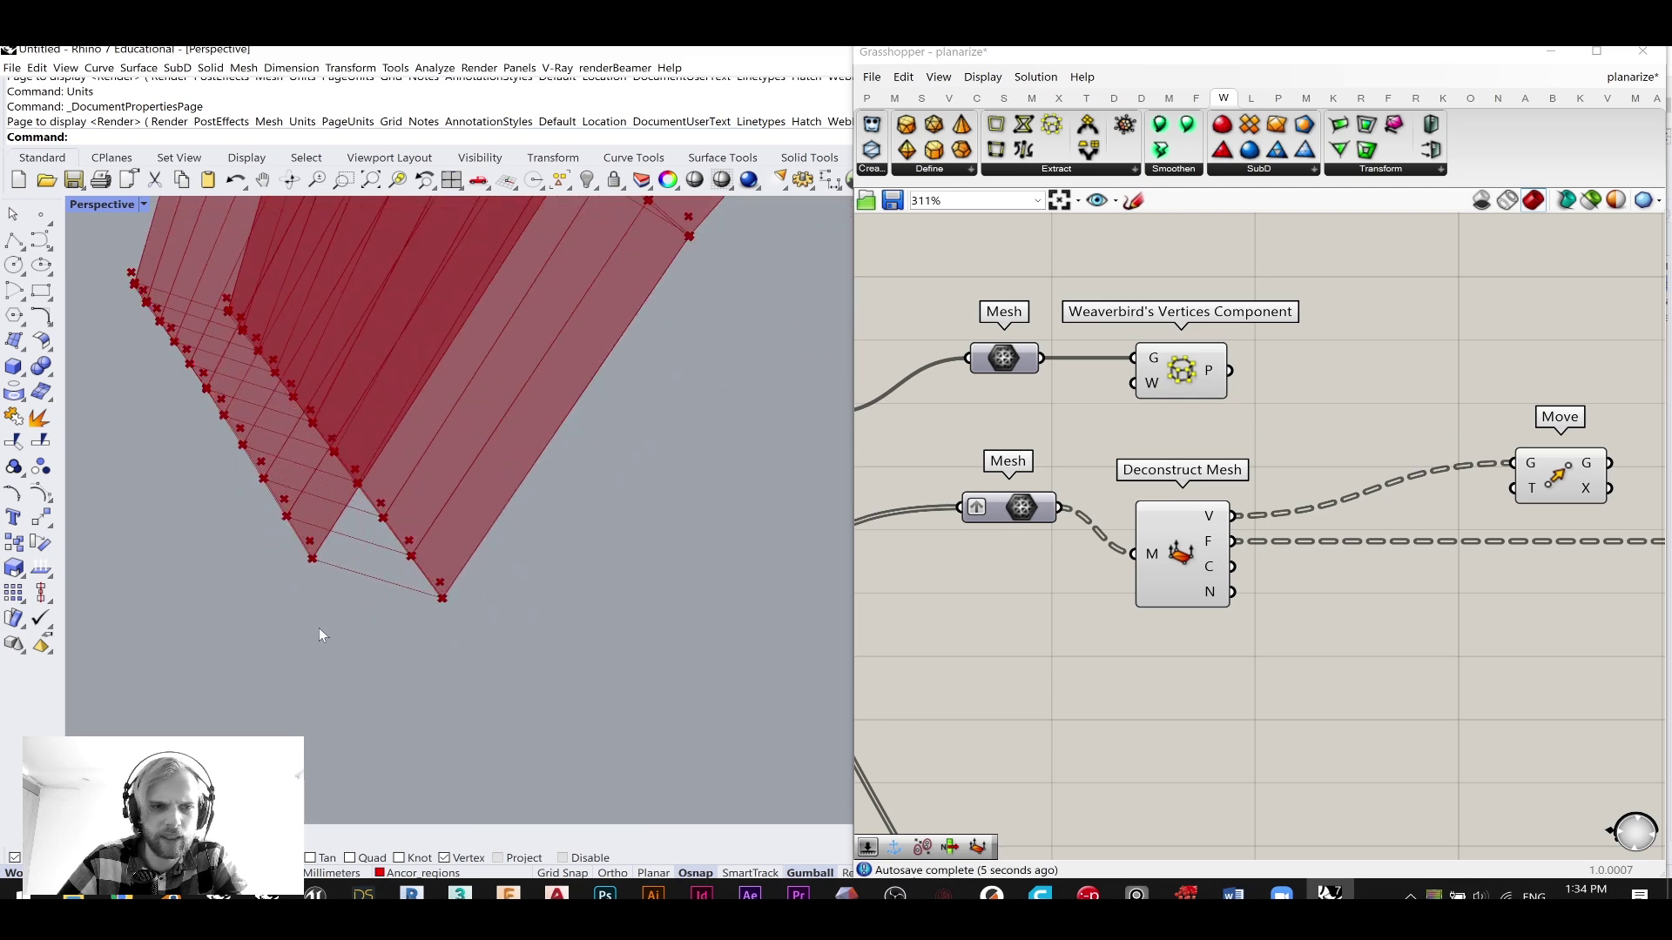
pyautogui.keyDown('shift'); pyautogui.moveTo(291, 515); pyautogui.dragTo(404, 545, button='right'); pyautogui.keyUp('shift')
pyautogui.scroll(3, 510, 493)
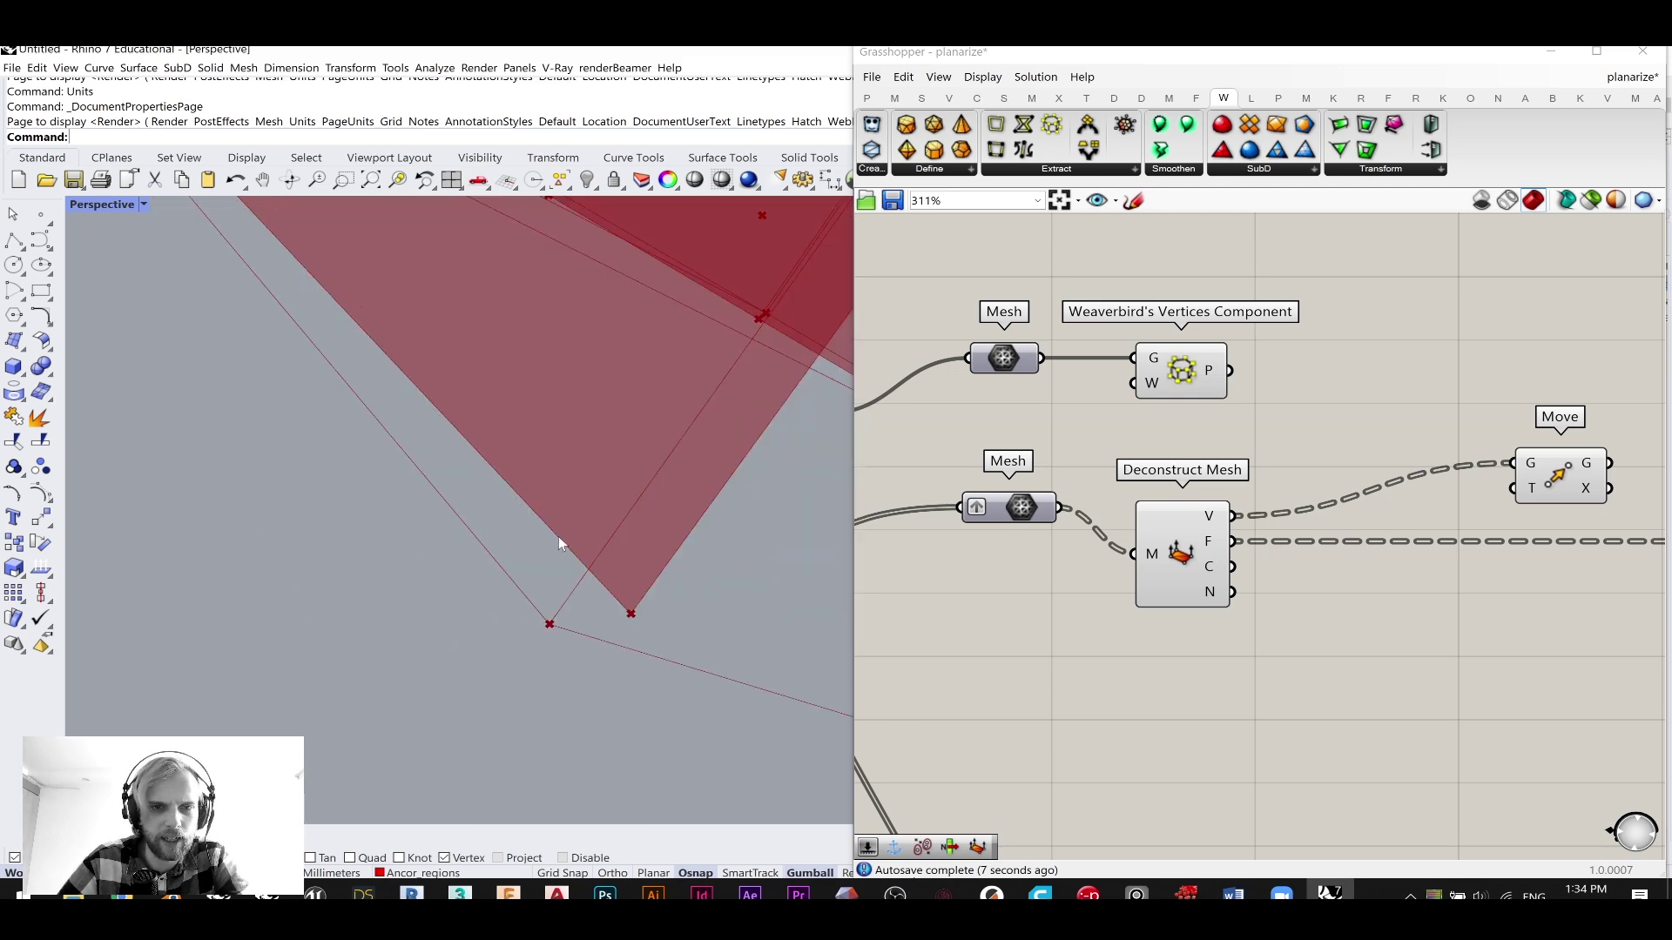
pyautogui.click(1198, 378)
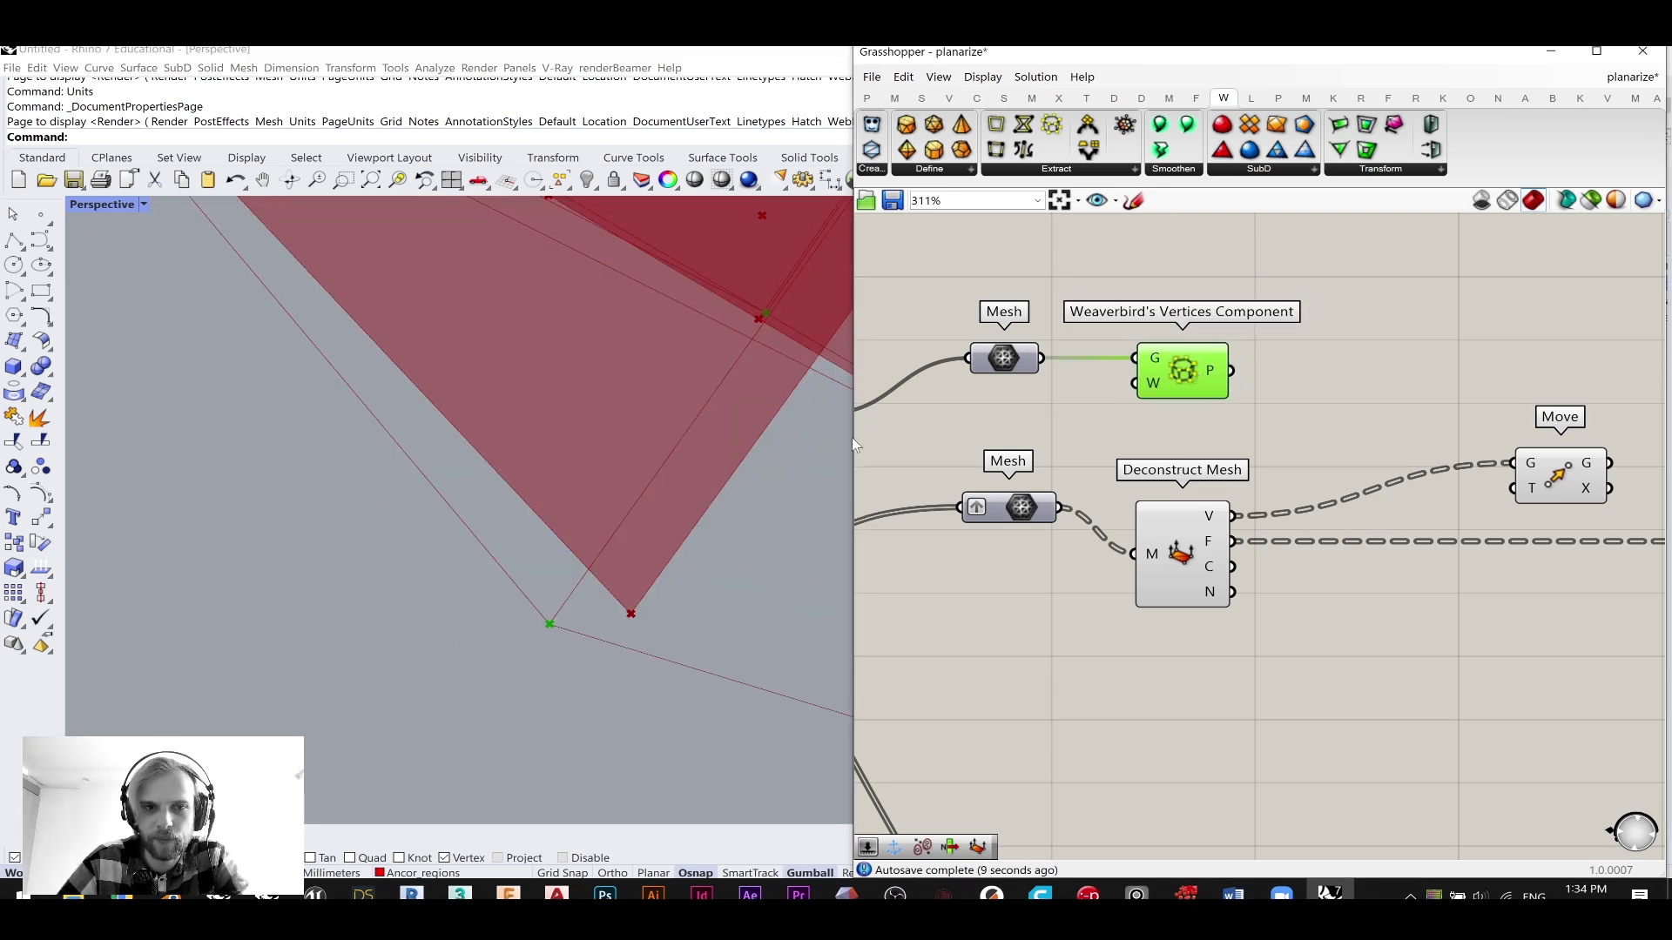
pyautogui.scroll(-10, 583, 599)
pyautogui.moveTo(576, 566); pyautogui.dragTo(557, 561, button='right')
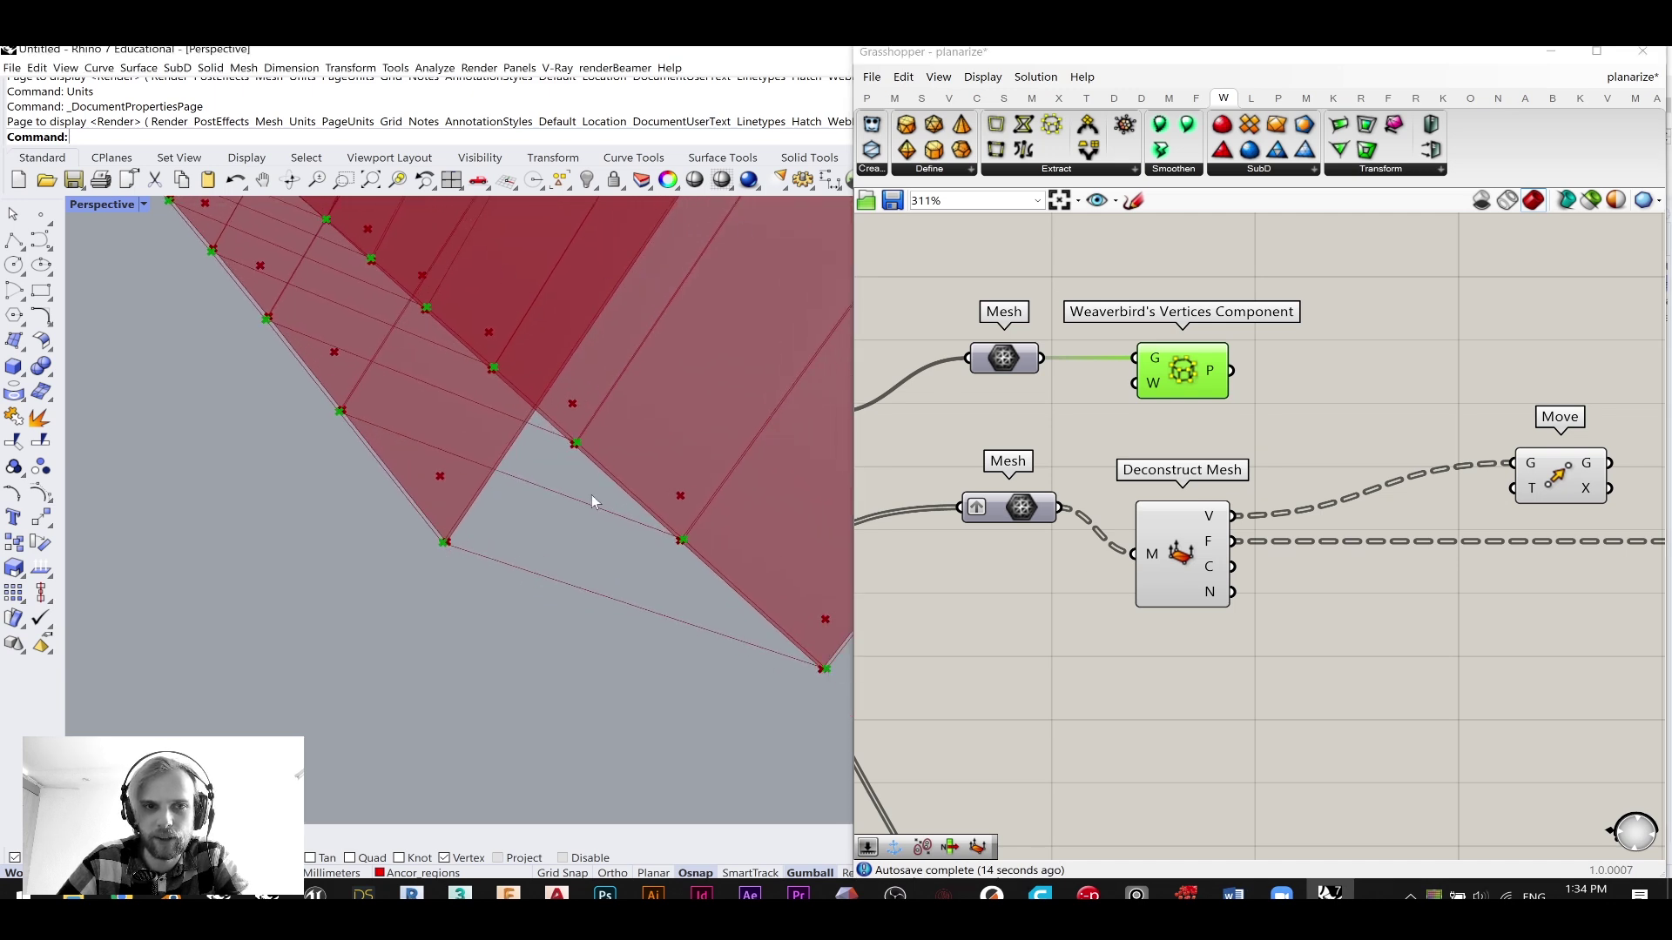
pyautogui.click(1194, 561)
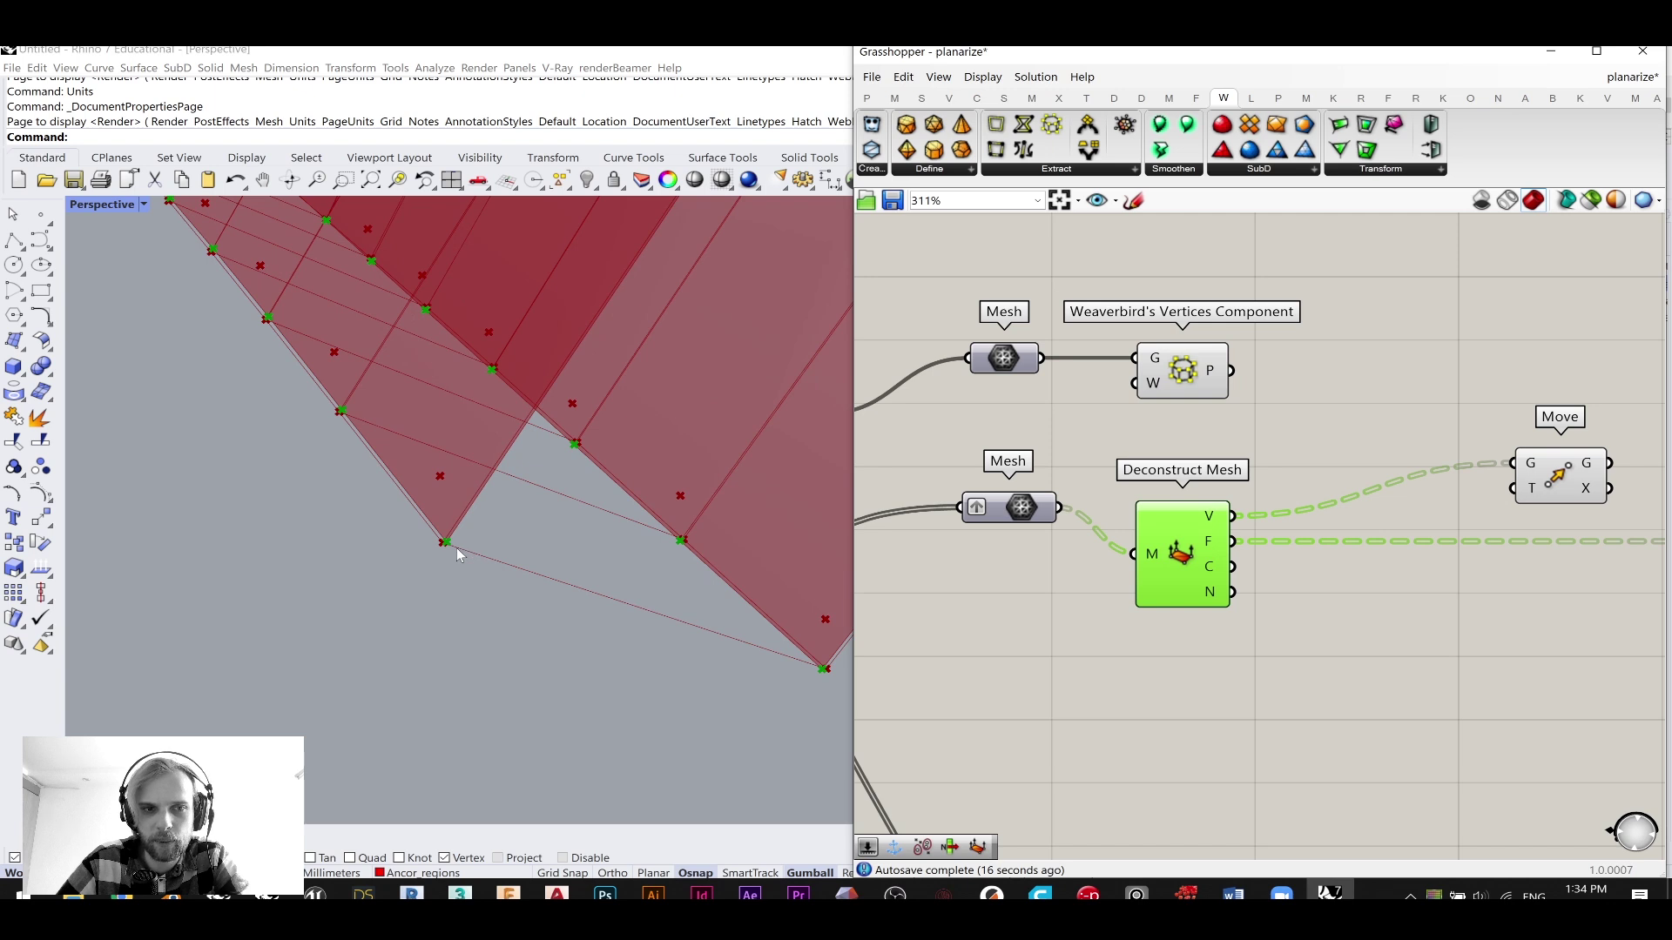
pyautogui.scroll(2, 290, 508)
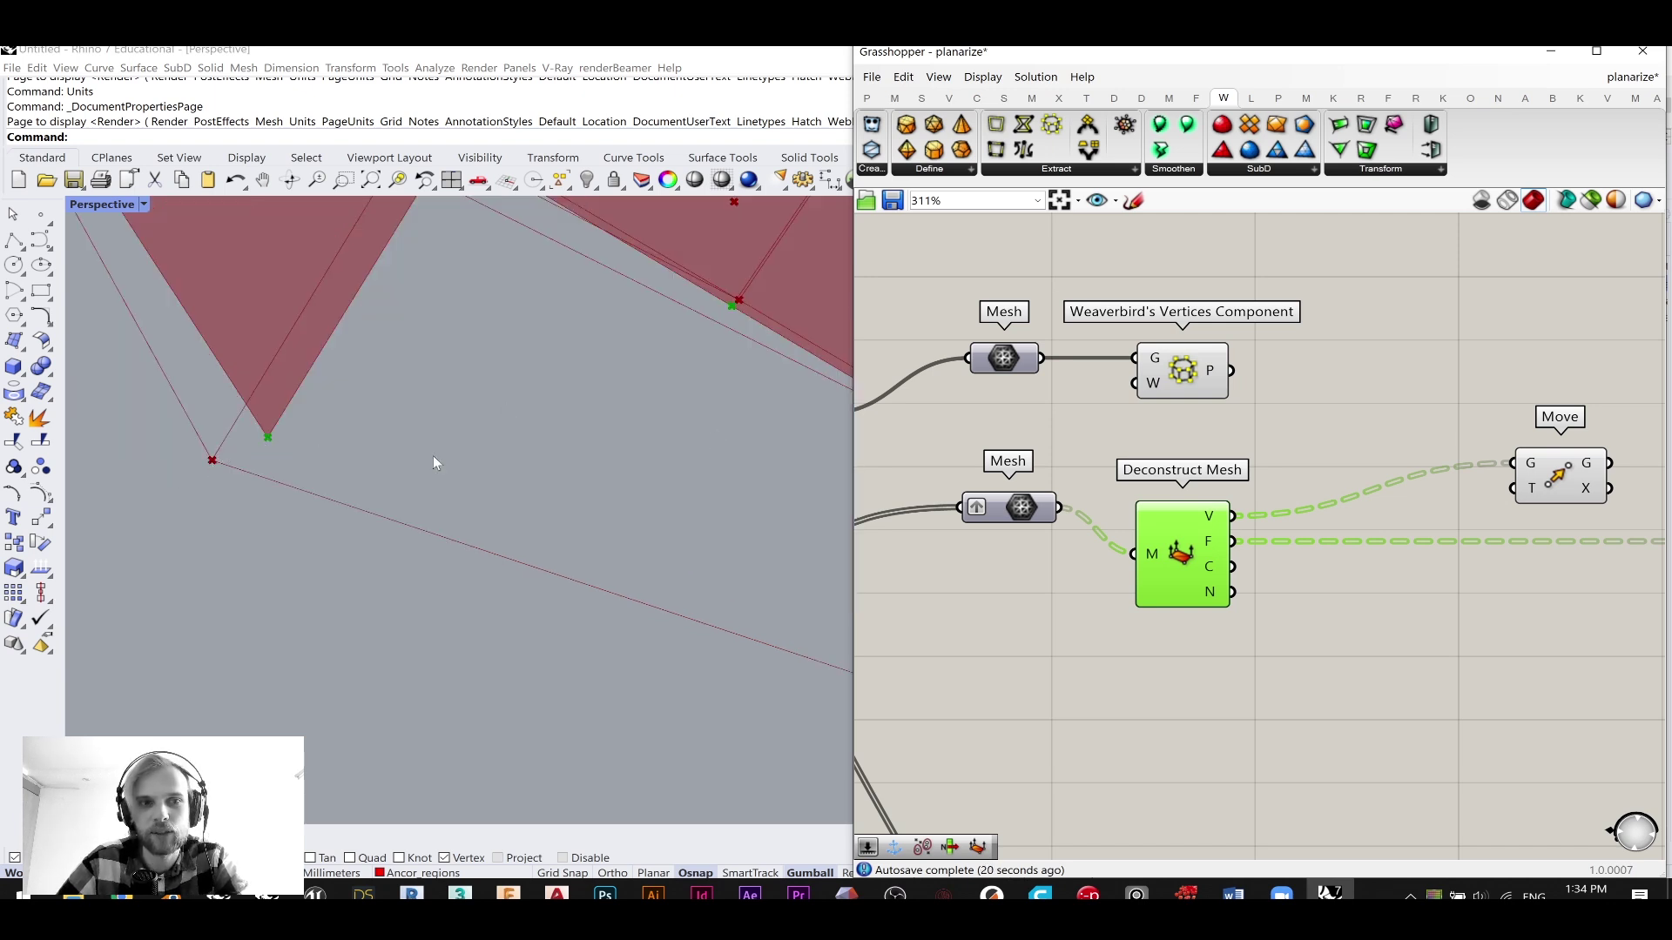
# - Add a Pull Point component, connecting the Deconstruct Mesh V output to its P input and the Weaverbird vertices to its G input
pyautogui.doubleClick(1428, 328)
pyautogui.write('pull')
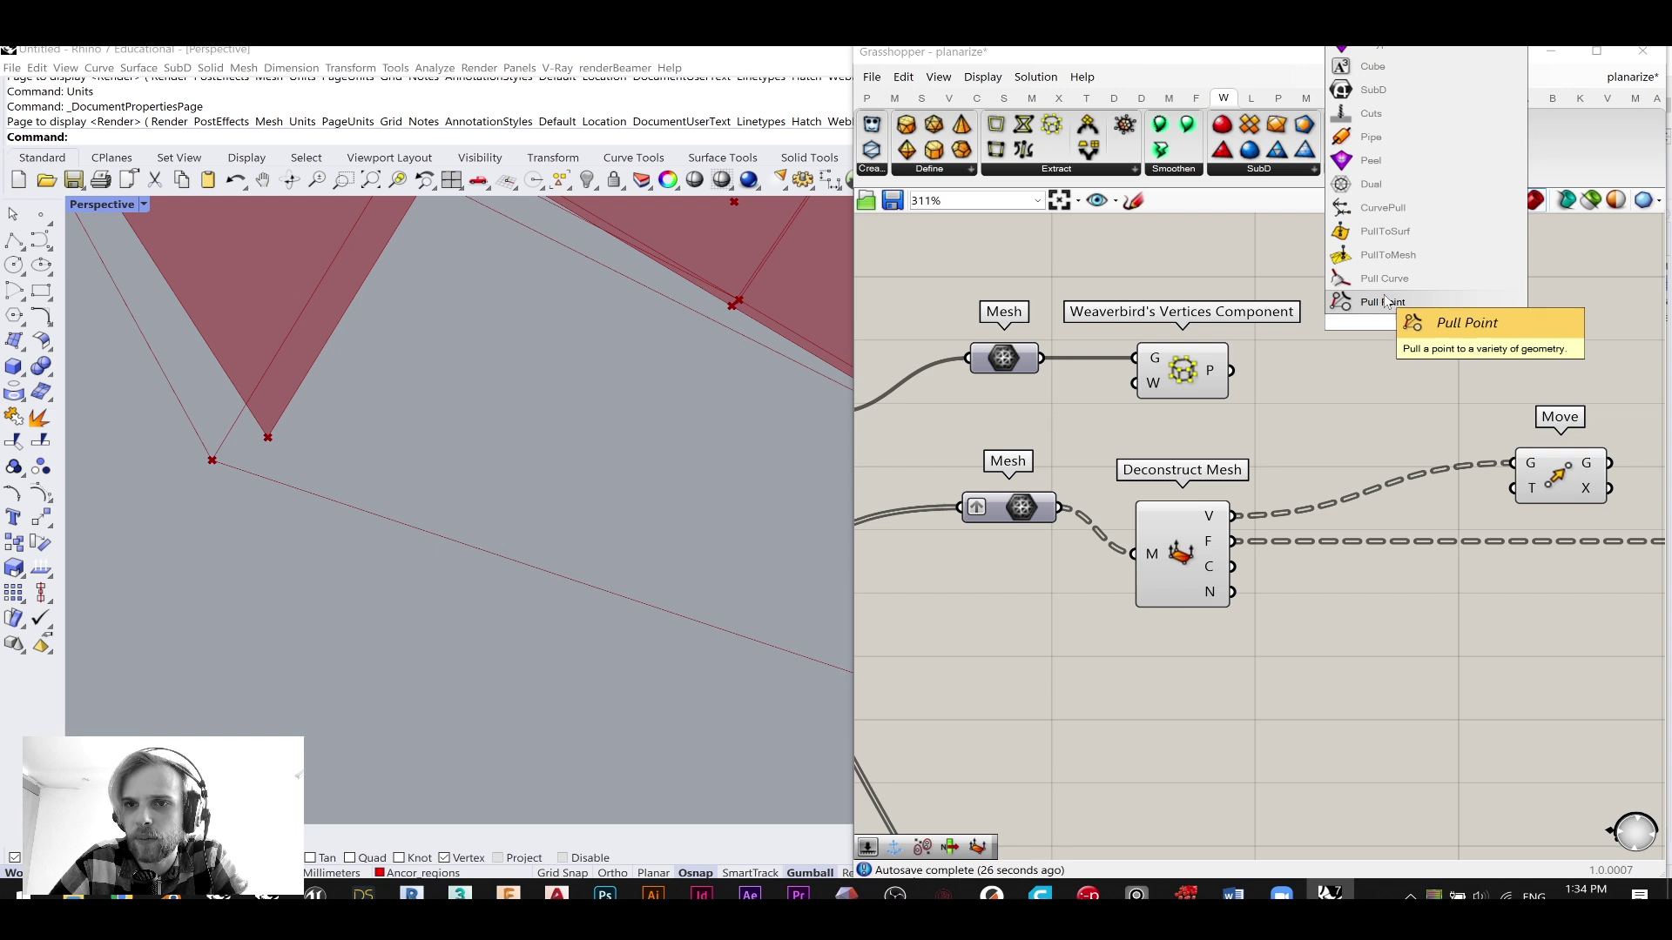
pyautogui.click(1383, 302)
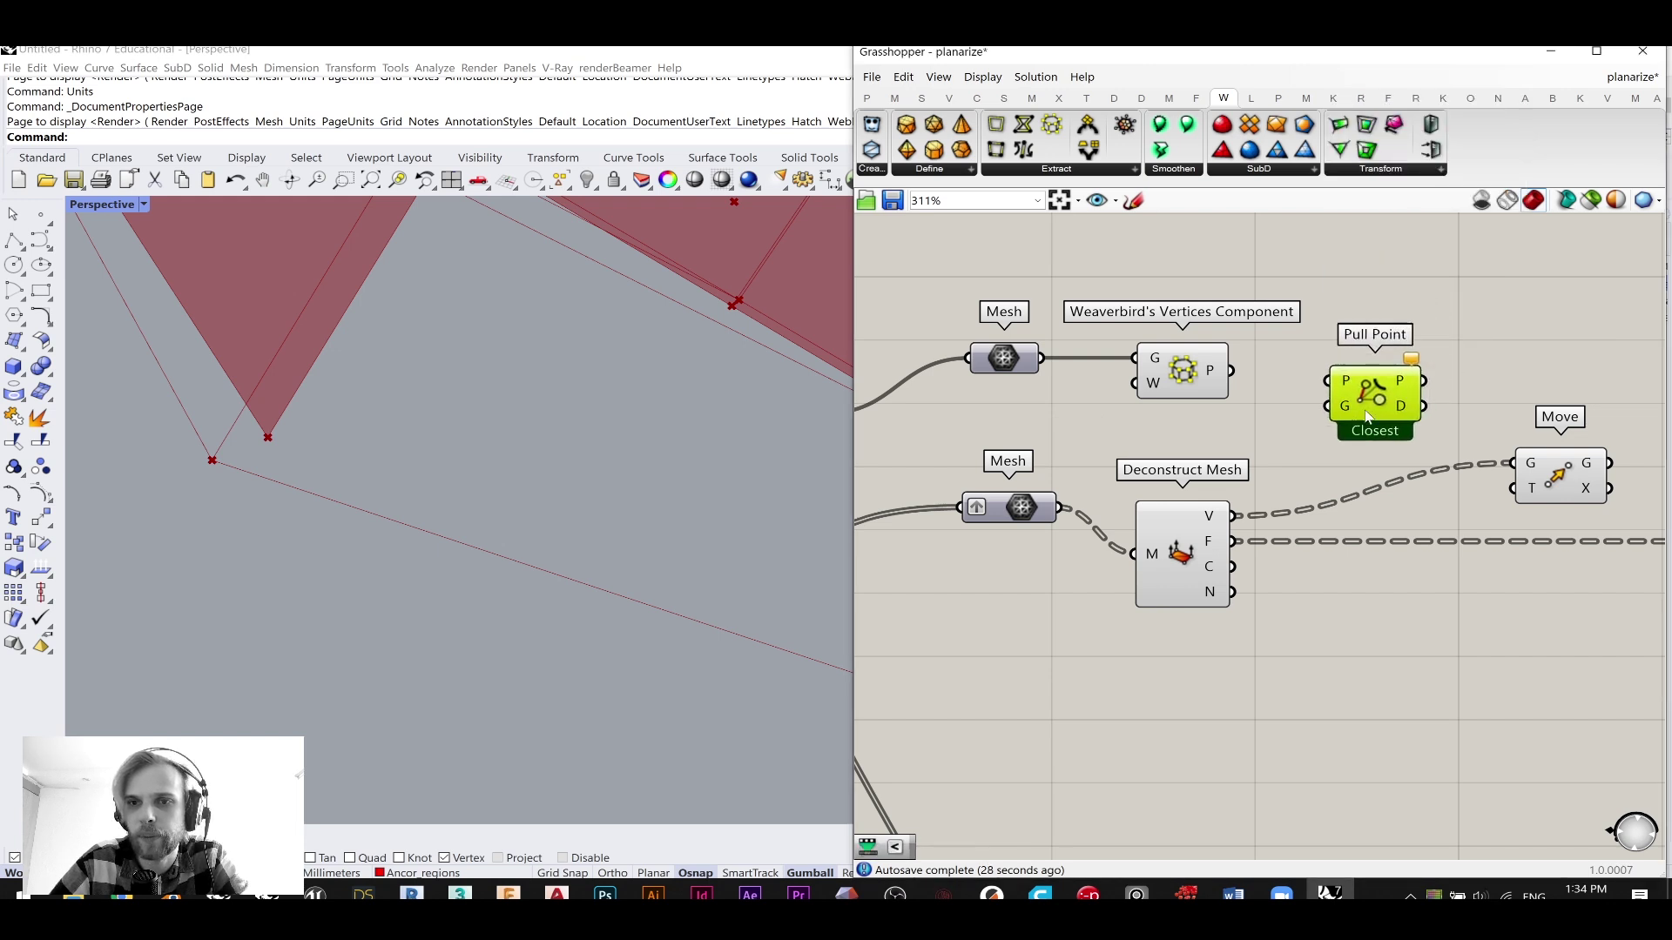
pyautogui.scroll(1, 1340, 388)
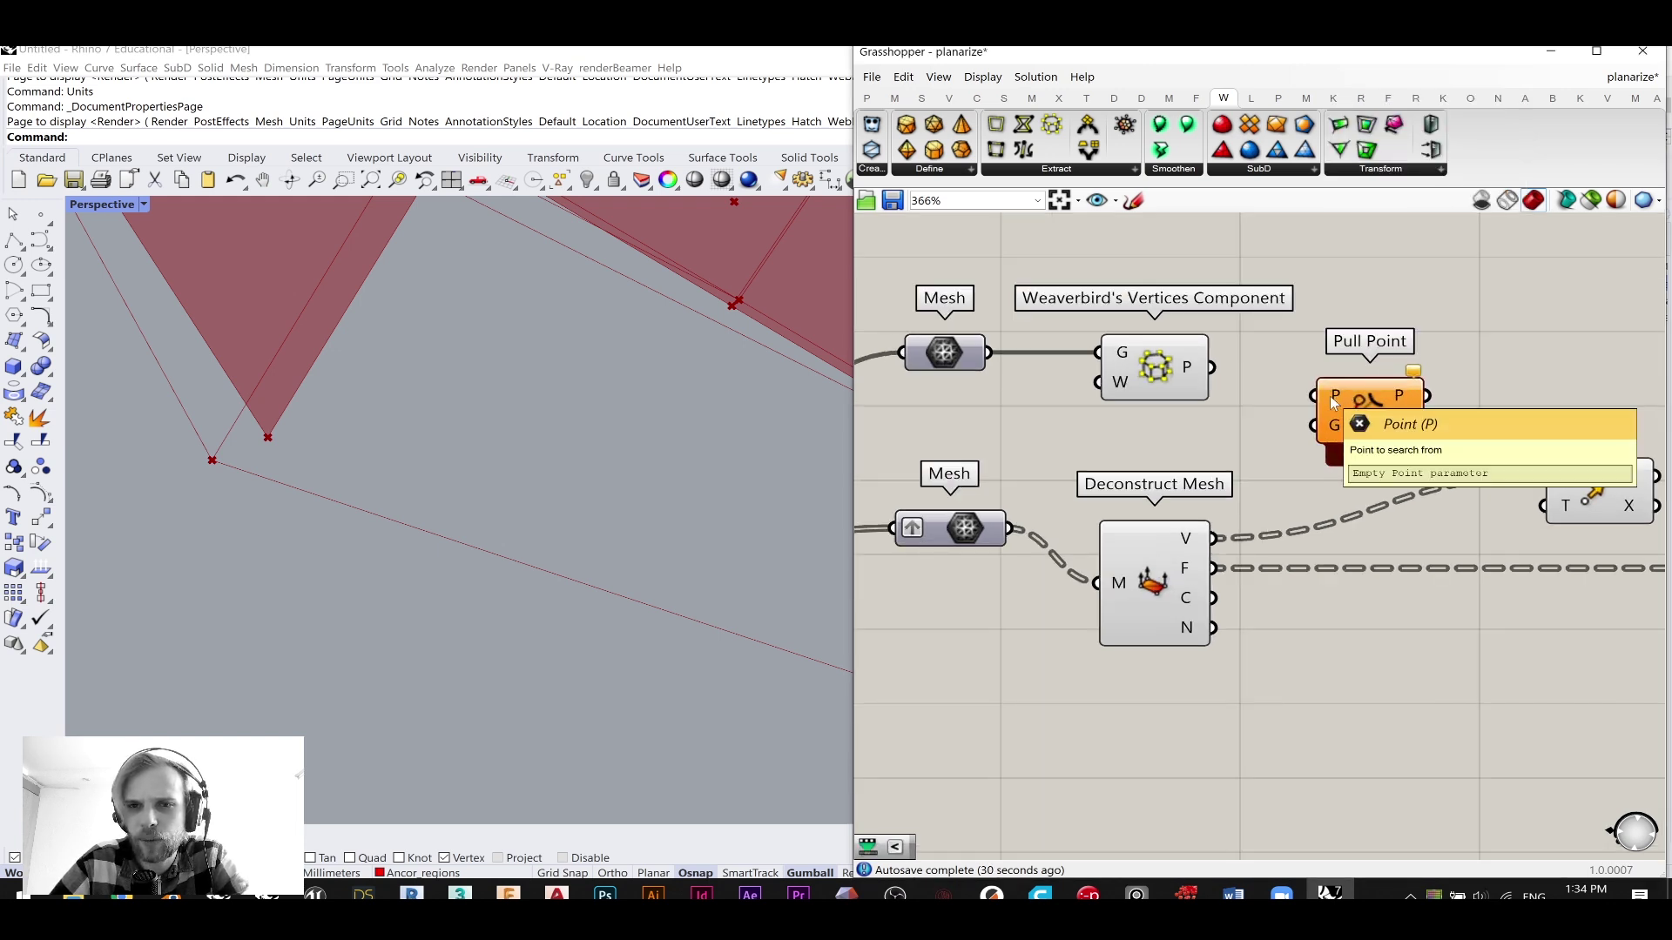
pyautogui.click(1142, 559)
pyautogui.moveTo(1212, 538); pyautogui.dragTo(1315, 394)
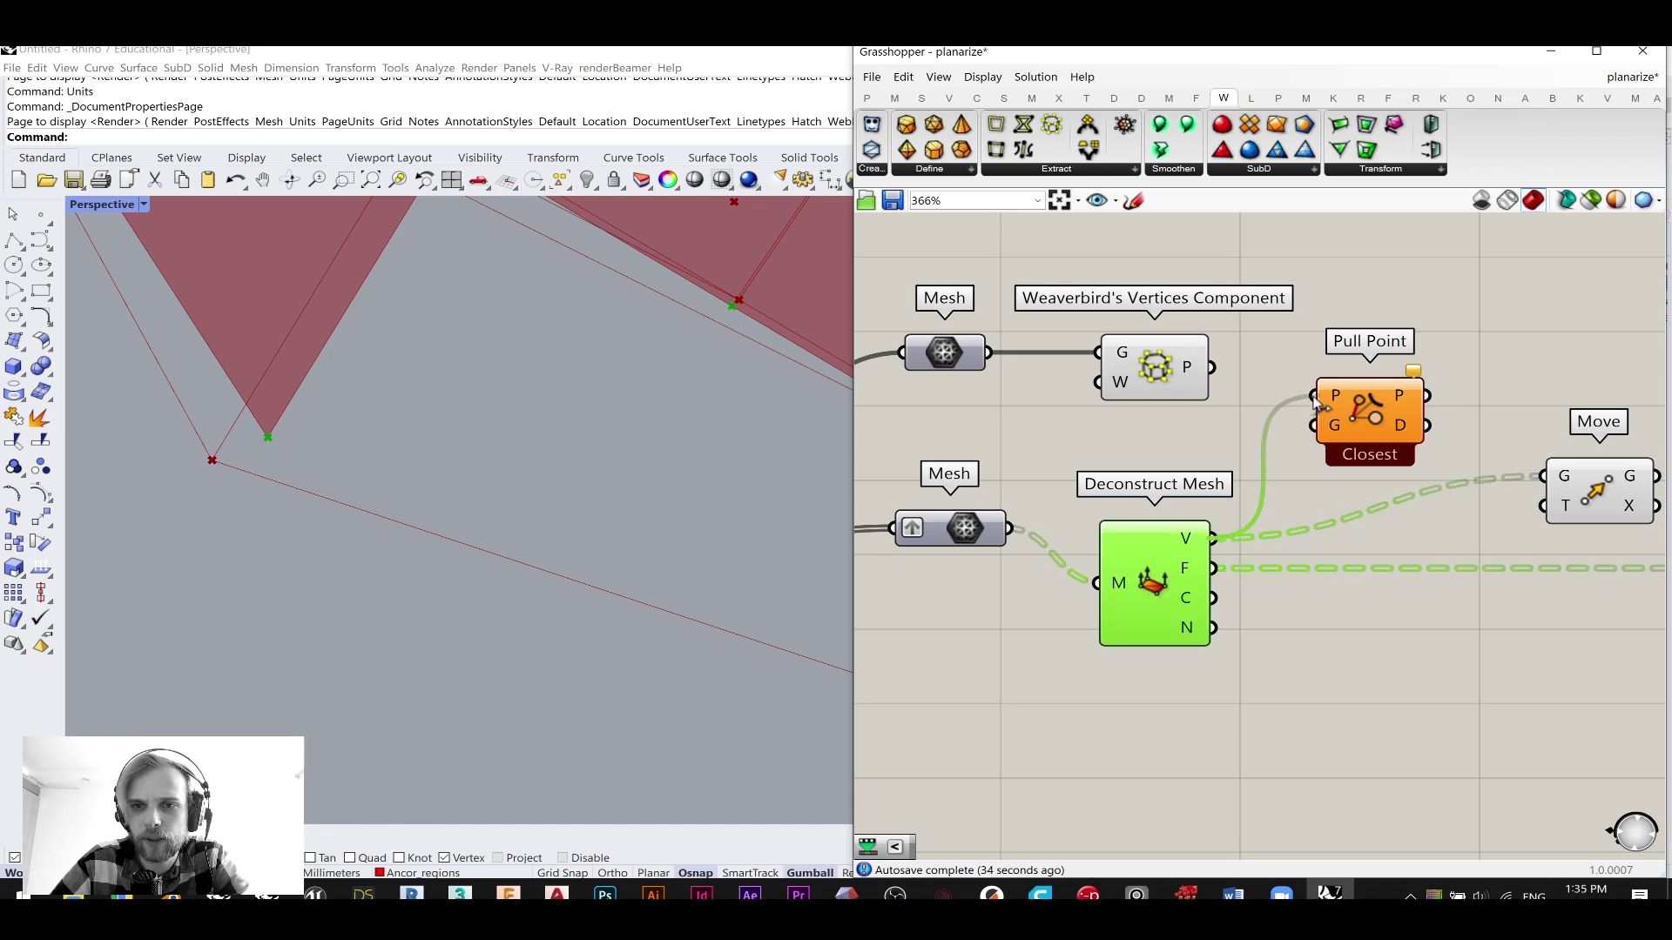
pyautogui.click(1354, 409)
pyautogui.moveTo(1171, 370); pyautogui.dragTo(1360, 378)
pyautogui.click(1367, 398)
pyautogui.moveTo(1398, 347)
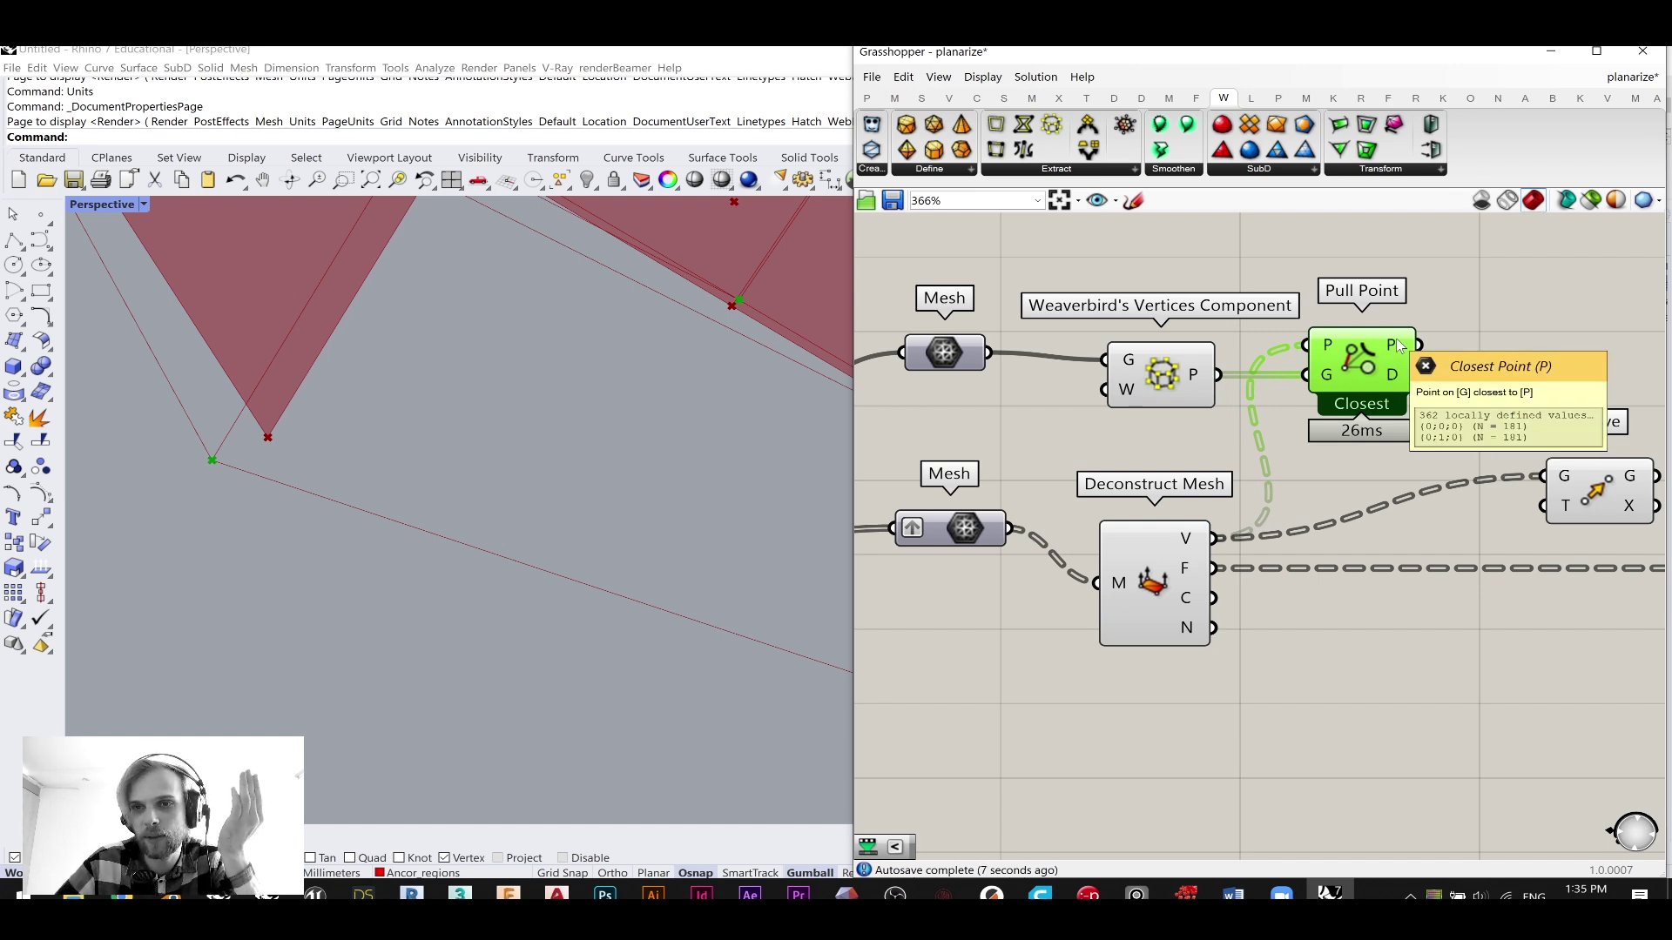
# - Delete the Move component, detach the F wire between the mesh components, and place Pull Point beside Deconstruct Mesh
pyautogui.moveTo(1402, 465); pyautogui.dragTo(1192, 438, button='right')
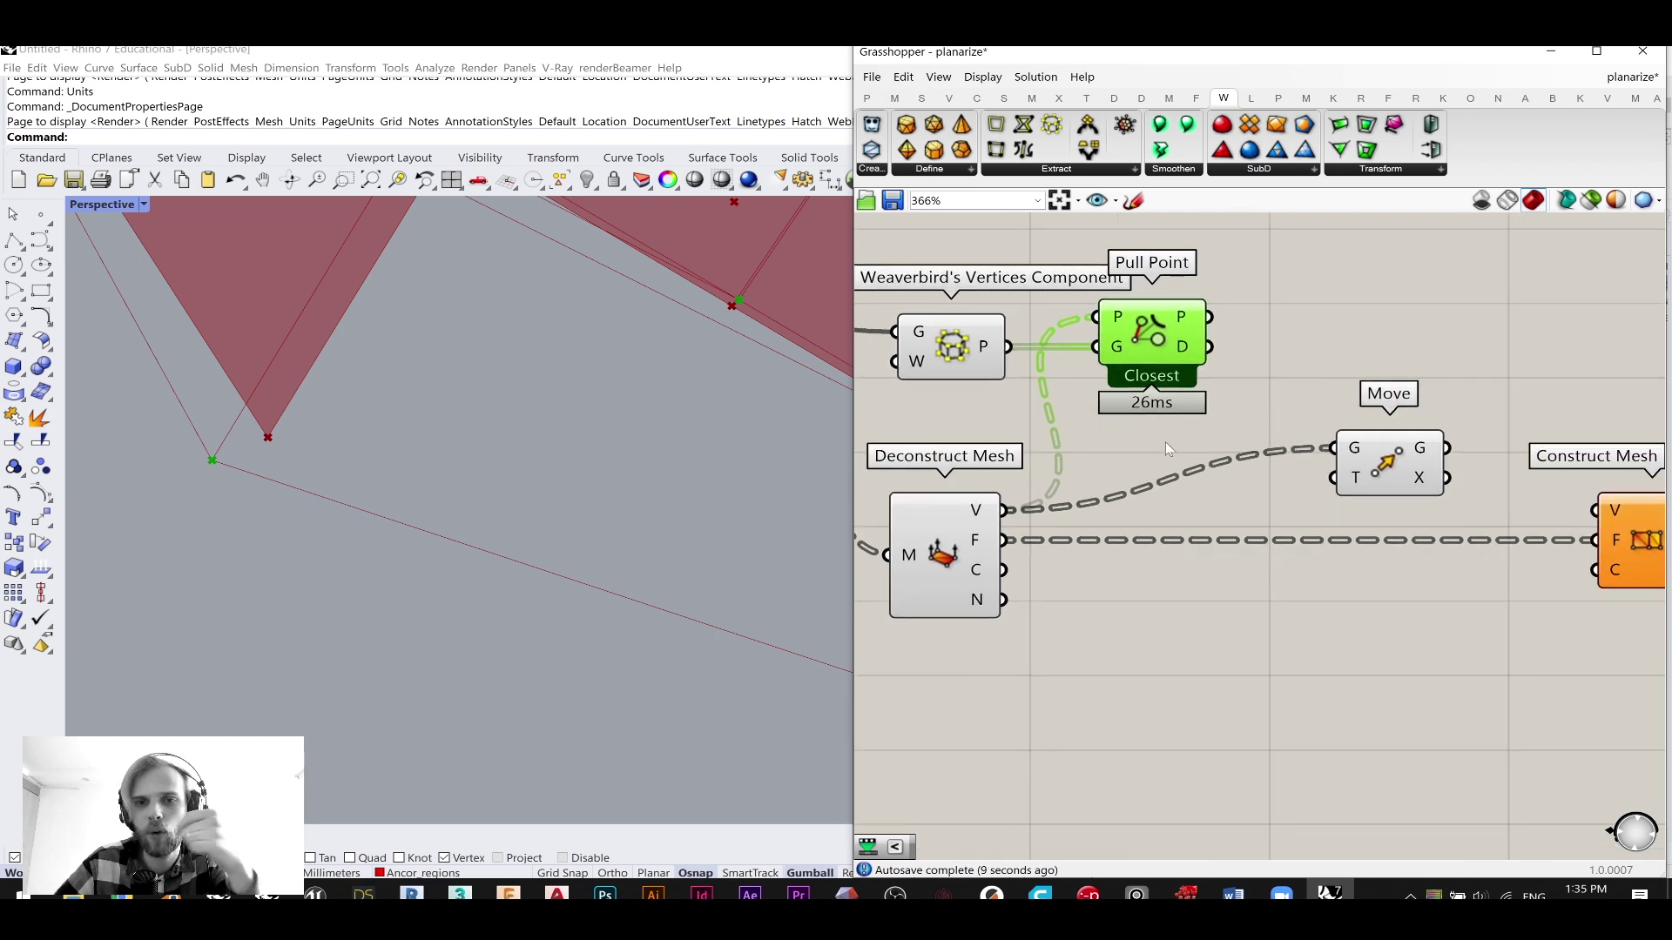
pyautogui.click(1388, 463)
pyautogui.press('Delete')
pyautogui.moveTo(1595, 541); pyautogui.dragTo(1015, 546)
pyautogui.moveTo(1162, 339); pyautogui.dragTo(1234, 533)
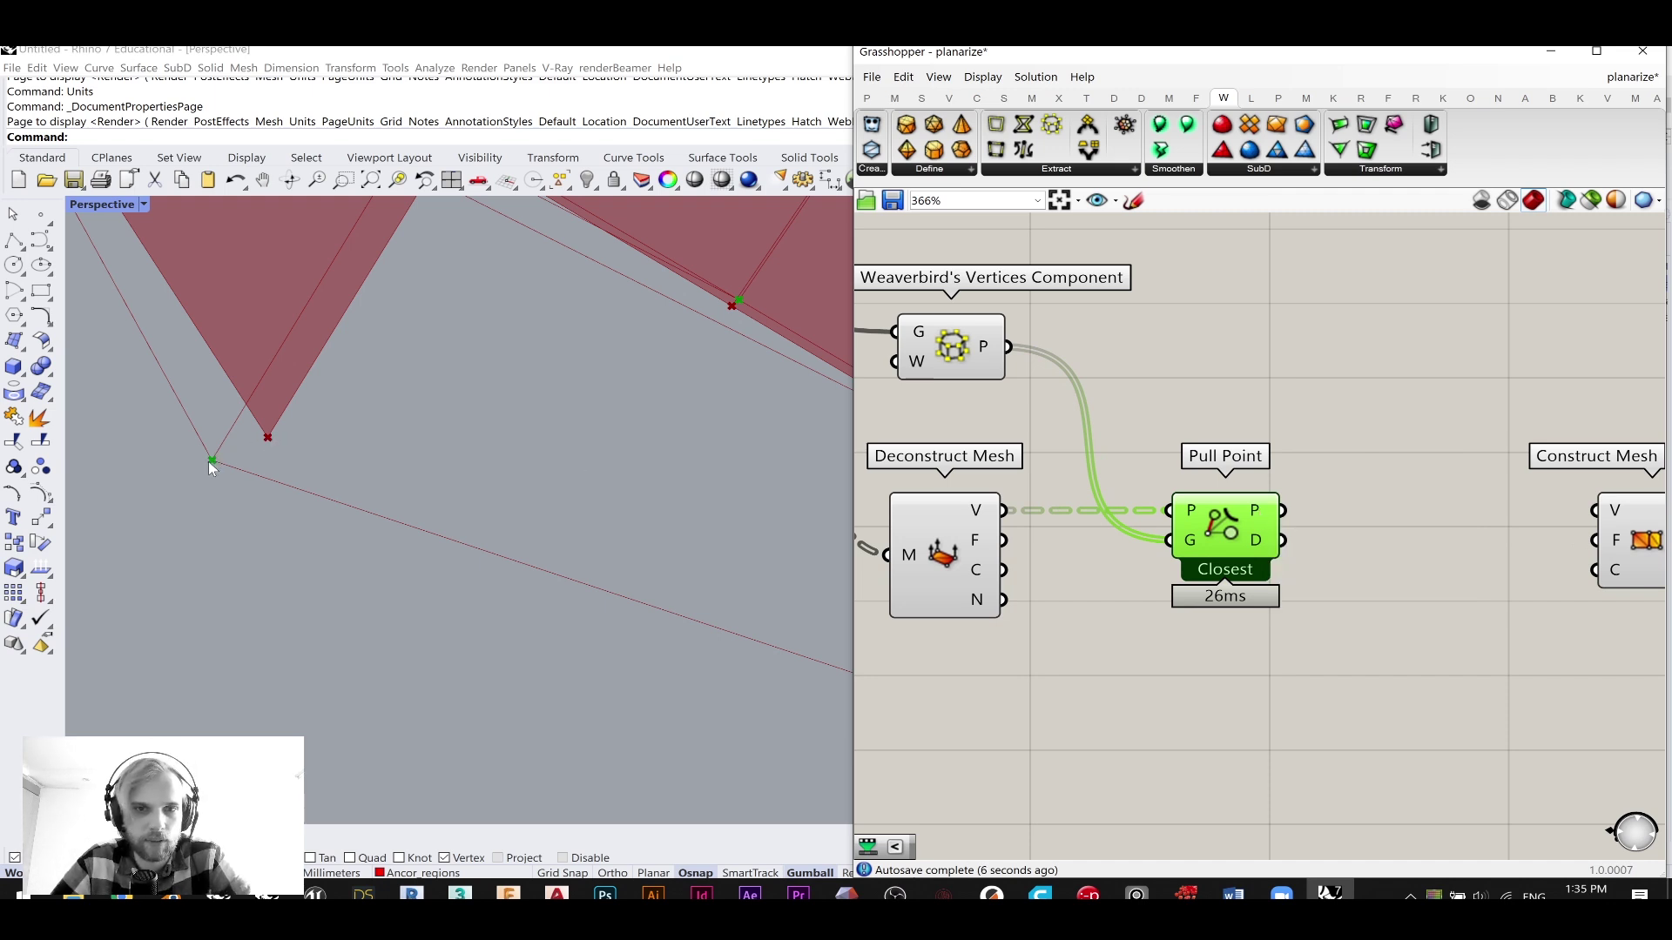
# - Simplify the P output of Pull Point, then connect it to V and the Deconstruct Mesh F output to F on Construct Mesh
pyautogui.moveTo(1256, 512)
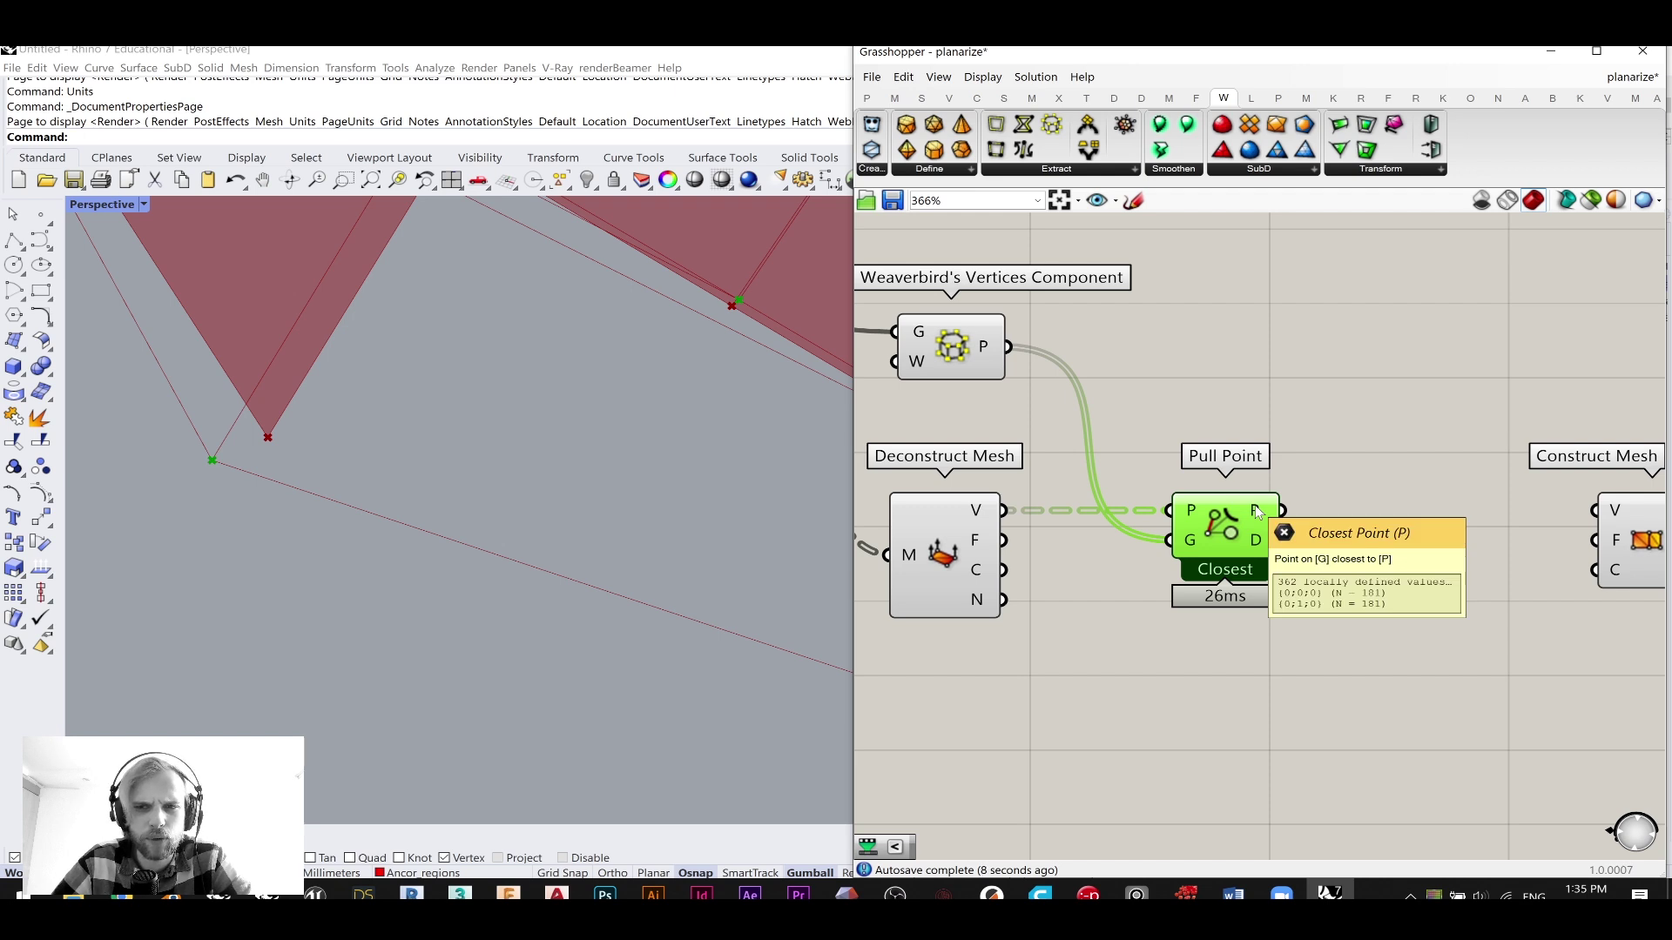
pyautogui.moveTo(1256, 512); pyautogui.dragTo(1162, 507, button='right')
pyautogui.rightClick(1167, 507)
pyautogui.click(1223, 602)
pyautogui.moveTo(1174, 518); pyautogui.dragTo(1445, 559)
pyautogui.moveTo(908, 535); pyautogui.dragTo(1435, 537)
# - Tidy the layout by moving Pull Point above the F wire and bringing Construct Mesh closer to it
pyautogui.scroll(-3, 1292, 414)
pyautogui.moveTo(1208, 446); pyautogui.dragTo(1158, 428)
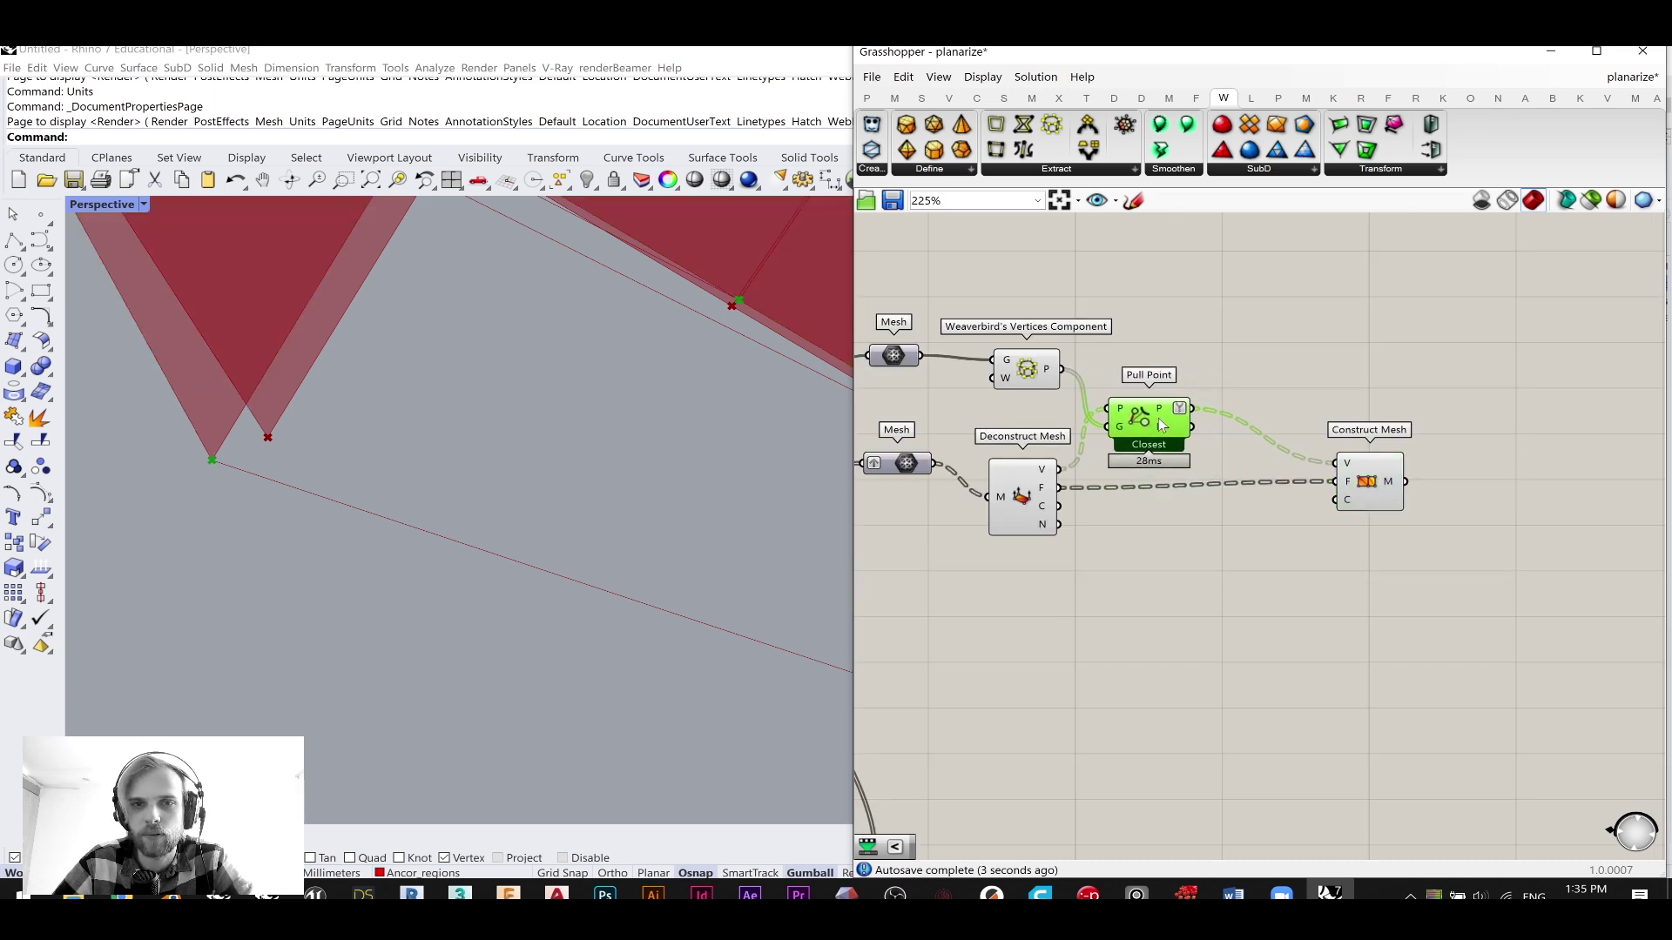
pyautogui.moveTo(1099, 447); pyautogui.dragTo(1265, 469, button='right')
pyautogui.moveTo(1190, 532)
pyautogui.mouseDown()
pyautogui.moveTo(1178, 486)
pyautogui.moveTo(1194, 504)
pyautogui.mouseUp()
pyautogui.moveTo(1555, 520); pyautogui.dragTo(1481, 498)
pyautogui.click(1401, 355)
pyautogui.scroll(4, 1304, 452)
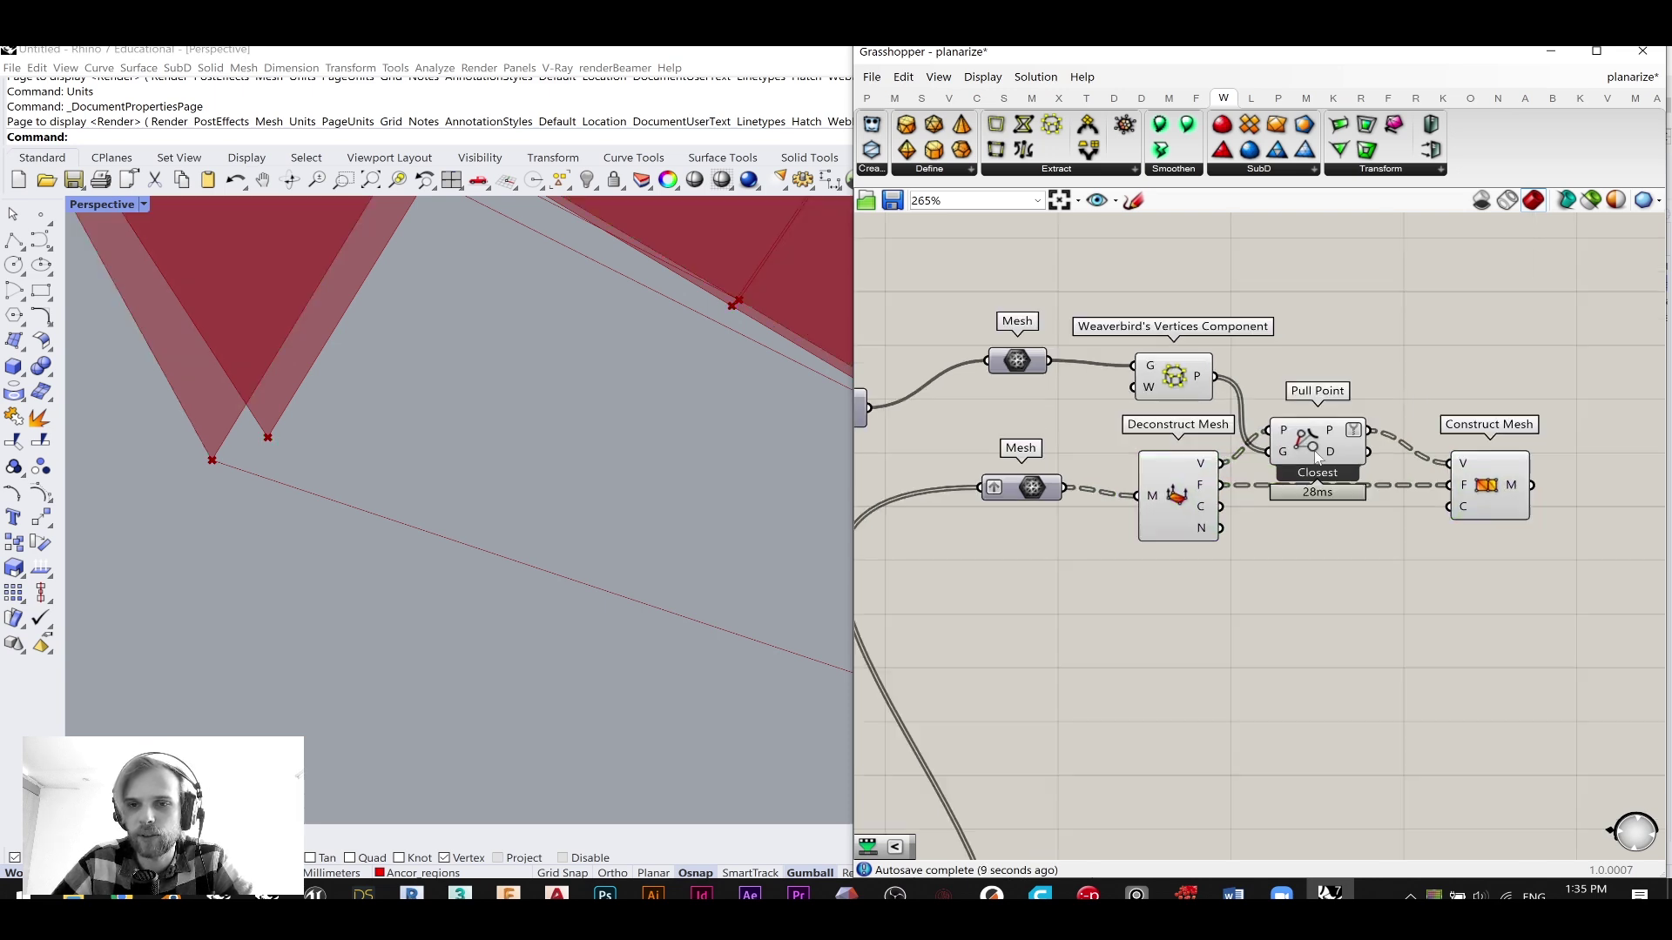
pyautogui.click(1323, 388)
pyautogui.scroll(-3, 1341, 392)
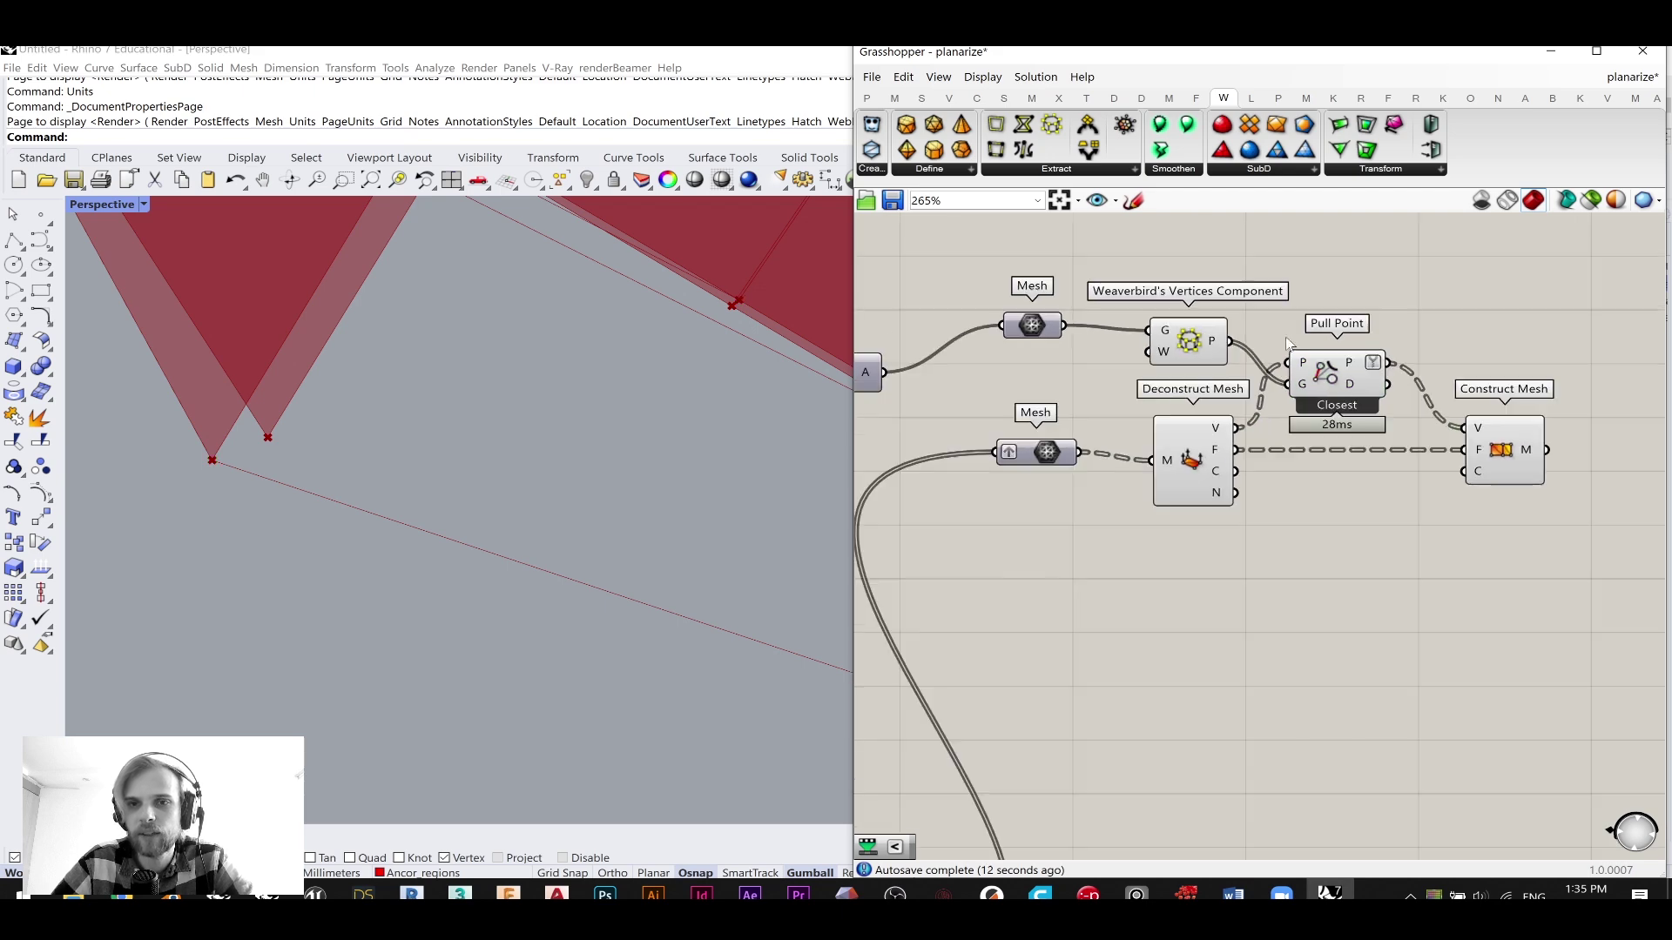
# - Turn off the preview of Weaverbird's Vertices Component and Deconstruct Mesh
pyautogui.moveTo(1036, 461); pyautogui.dragTo(1099, 474, button='right')
pyautogui.click(1102, 474)
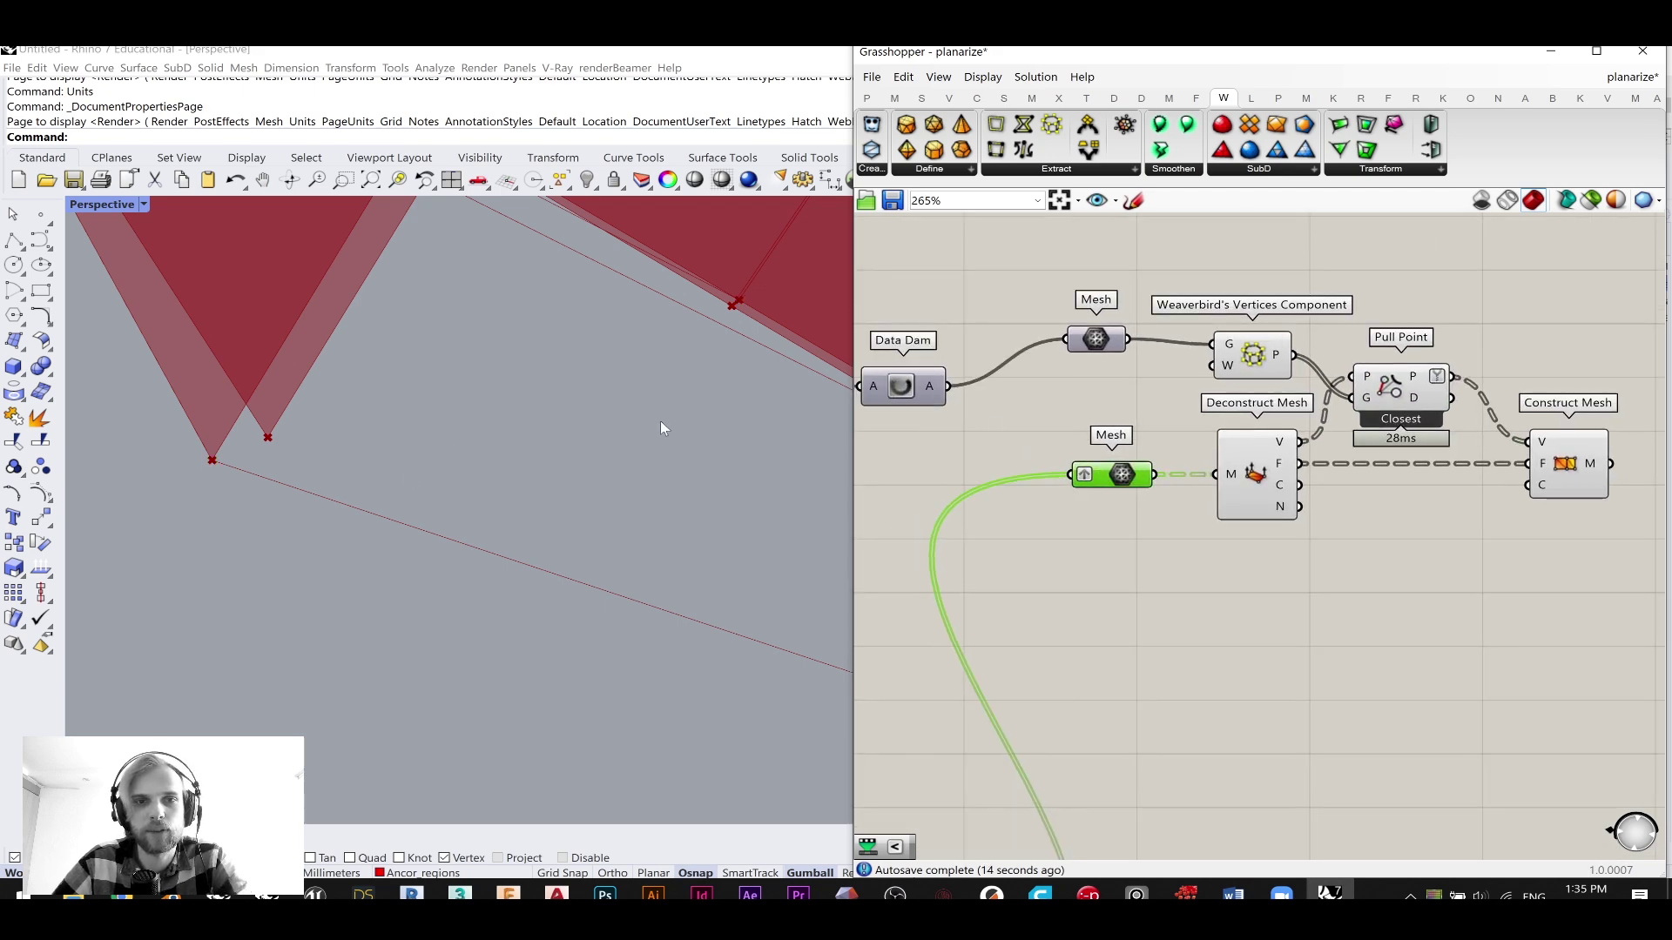
pyautogui.moveTo(1276, 579); pyautogui.dragTo(1175, 309)
pyautogui.middleClick(1175, 306)
pyautogui.click(1254, 259)
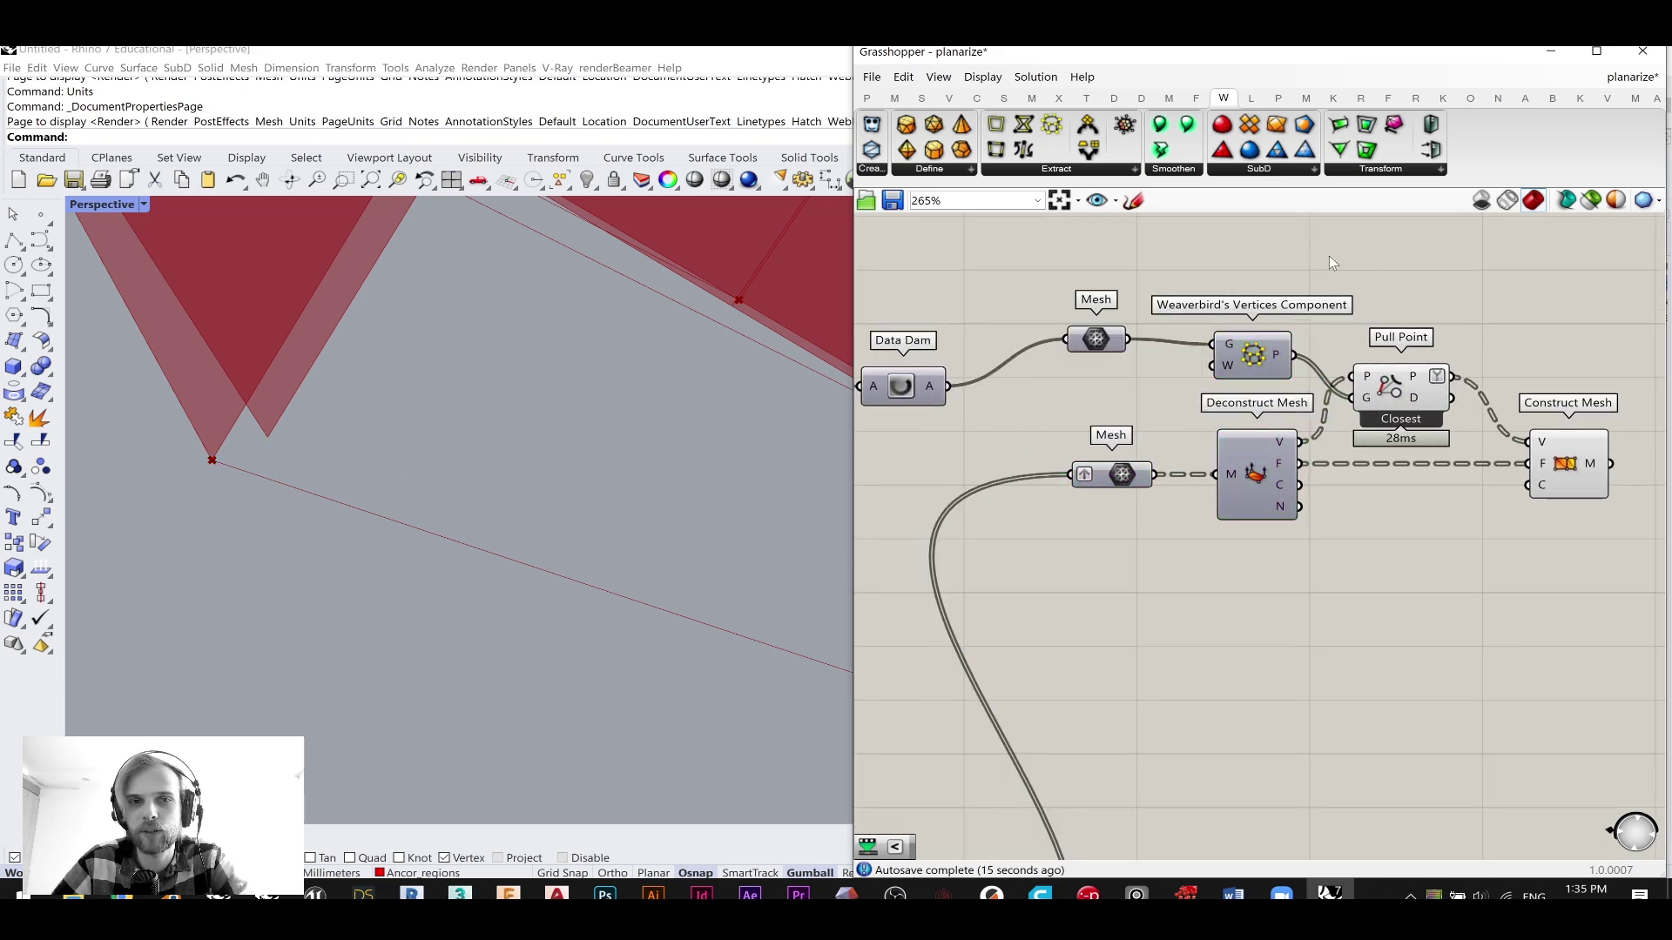
pyautogui.click(1329, 256)
# - Turn off the preview of the upstream component below the green group that feeds the long relay wire
pyautogui.scroll(-5, 1273, 357)
pyautogui.moveTo(1070, 684); pyautogui.dragTo(1549, 555, button='right')
pyautogui.scroll(-5, 1238, 618)
pyautogui.scroll(4, 1099, 542)
pyautogui.moveTo(1252, 588); pyautogui.dragTo(1167, 474)
pyautogui.middleClick(1172, 473)
pyautogui.click(1234, 421)
pyautogui.click(1142, 530)
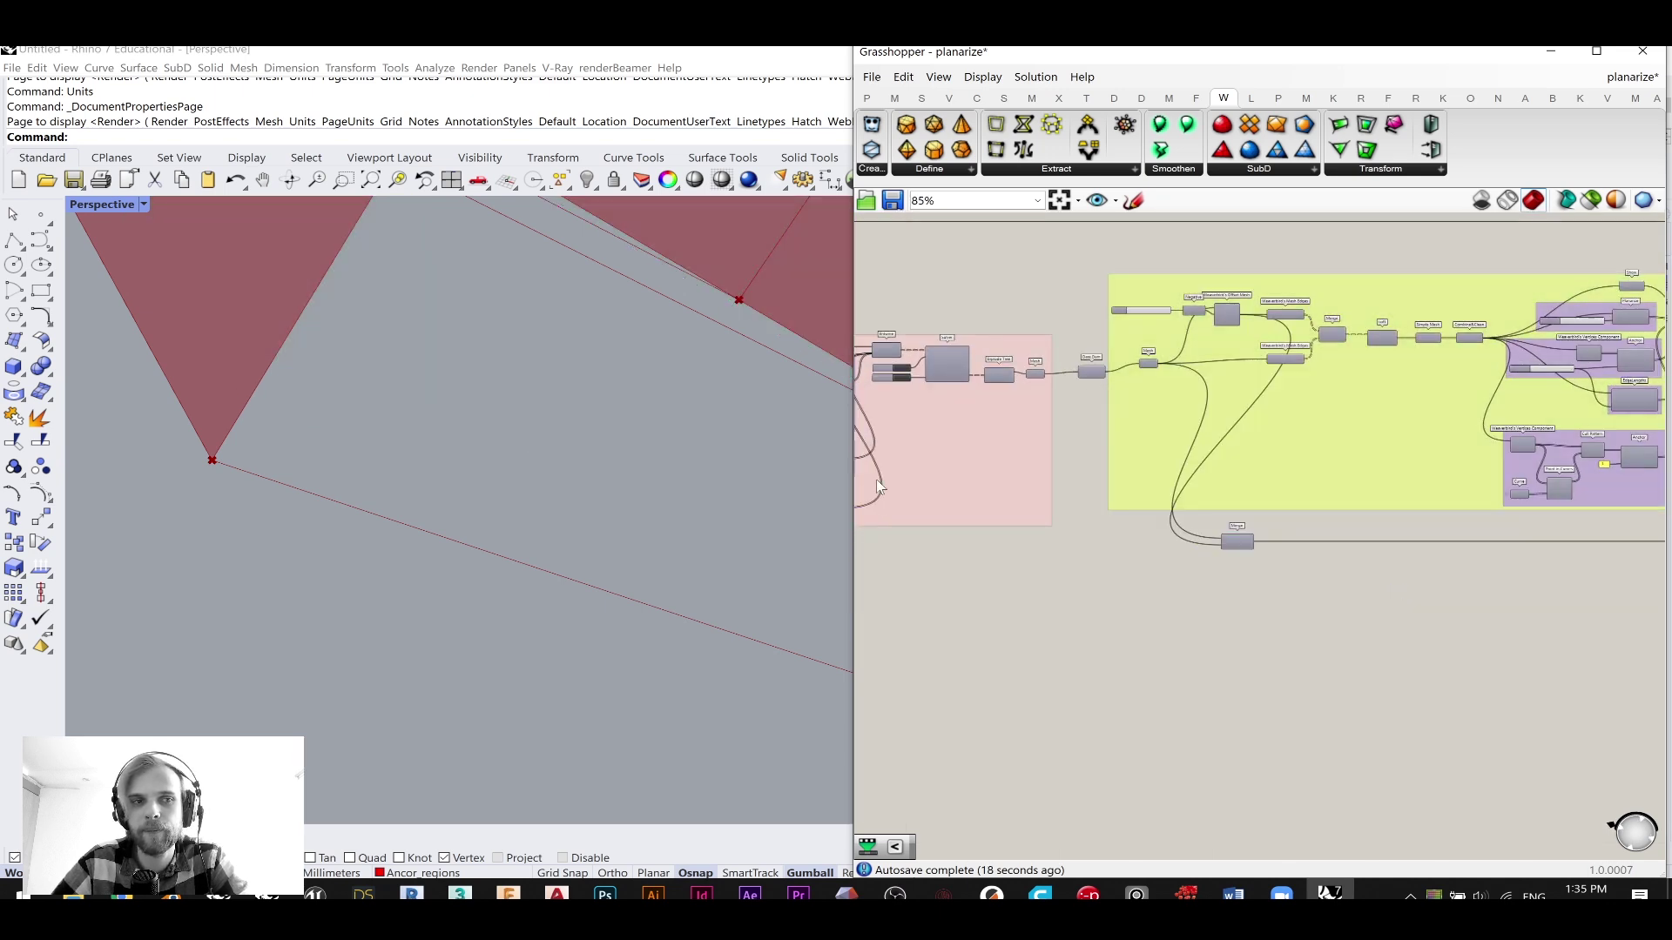
# - Turn off the preview of the Pull Point component so its points no longer cover the mesh corners
pyautogui.scroll(-5, 509, 376)
pyautogui.scroll(6, 511, 383)
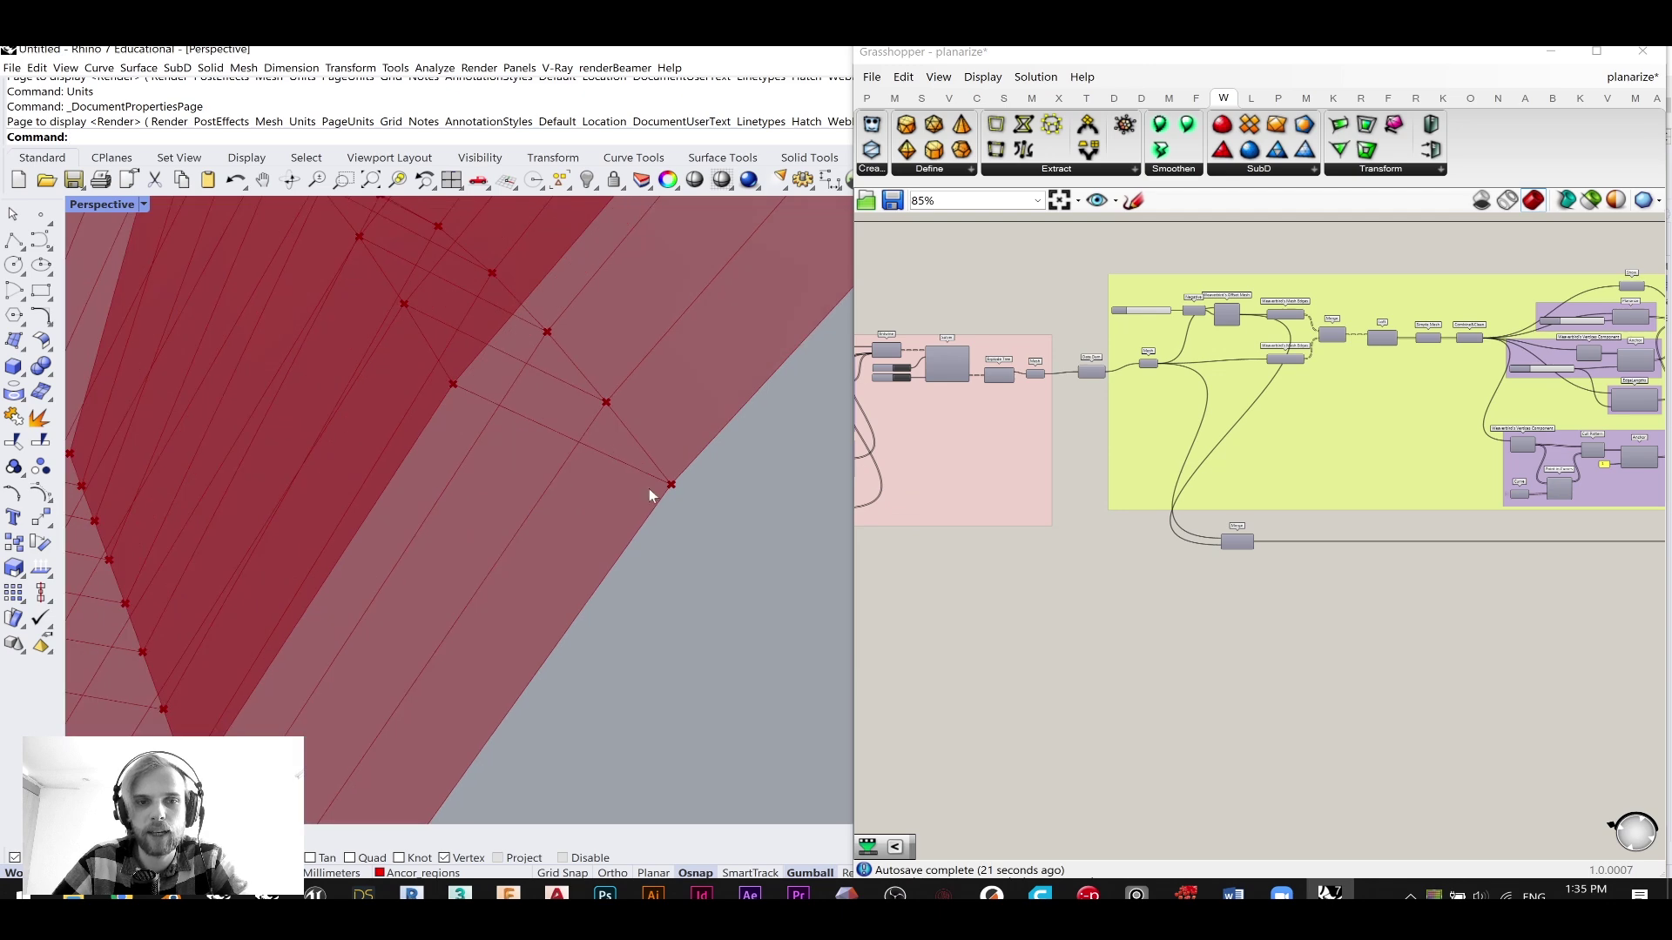
pyautogui.scroll(-5, 1366, 551)
pyautogui.moveTo(1637, 479); pyautogui.dragTo(1290, 451, button='right')
pyautogui.scroll(10, 1290, 451)
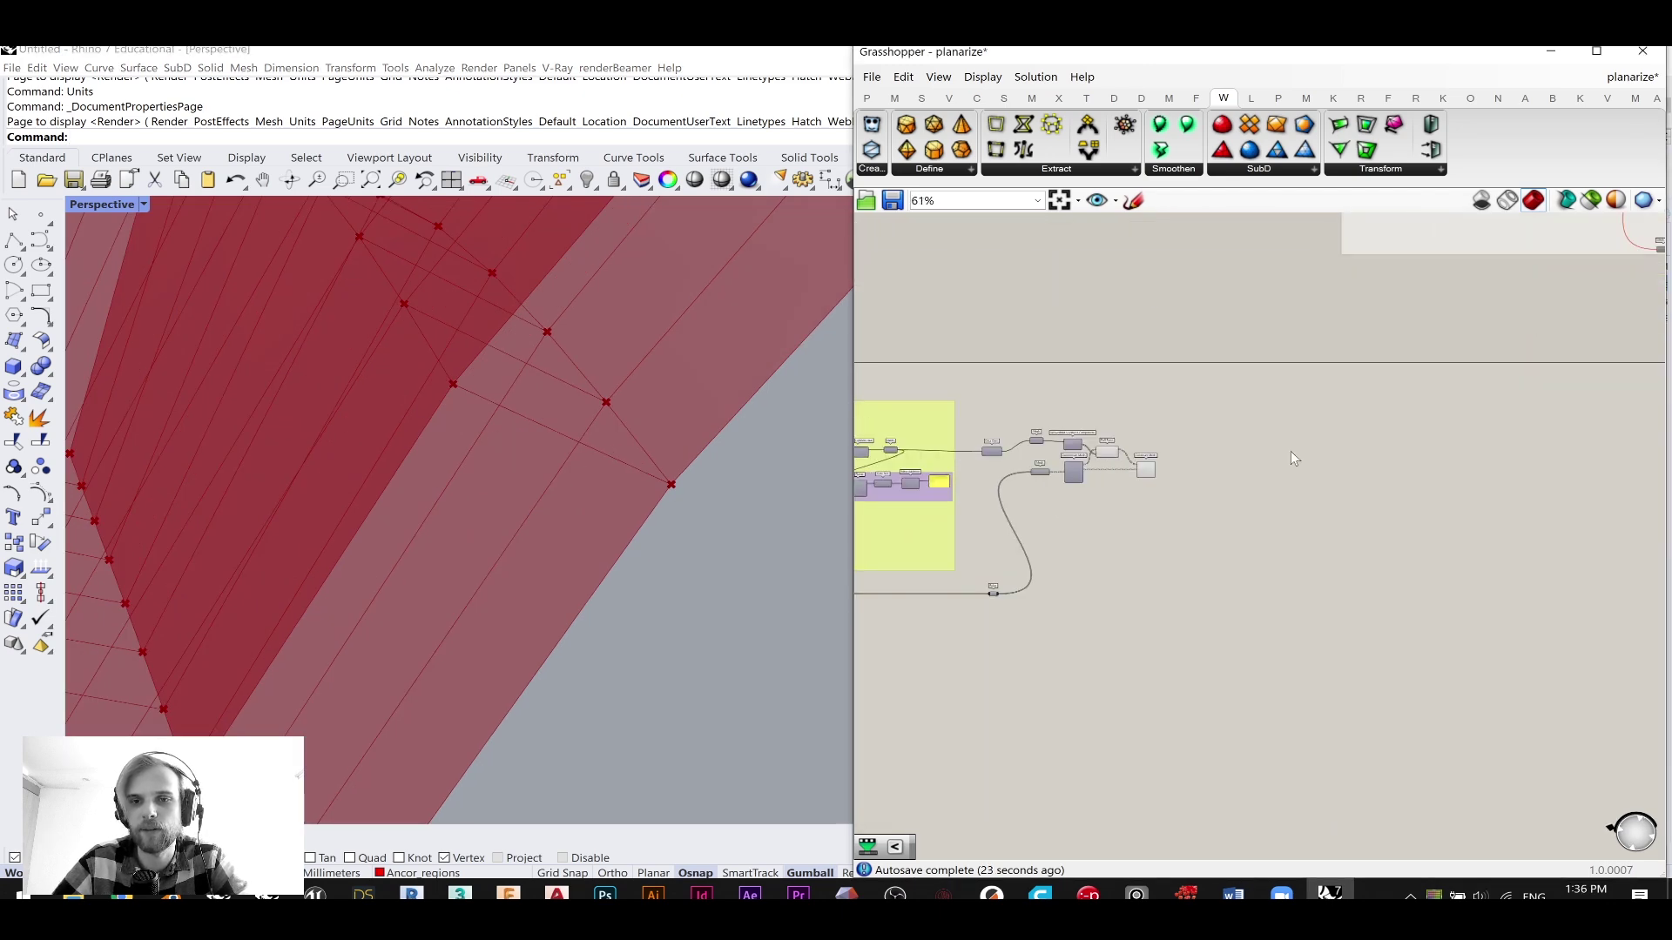
pyautogui.click(1217, 457)
pyautogui.press('space')
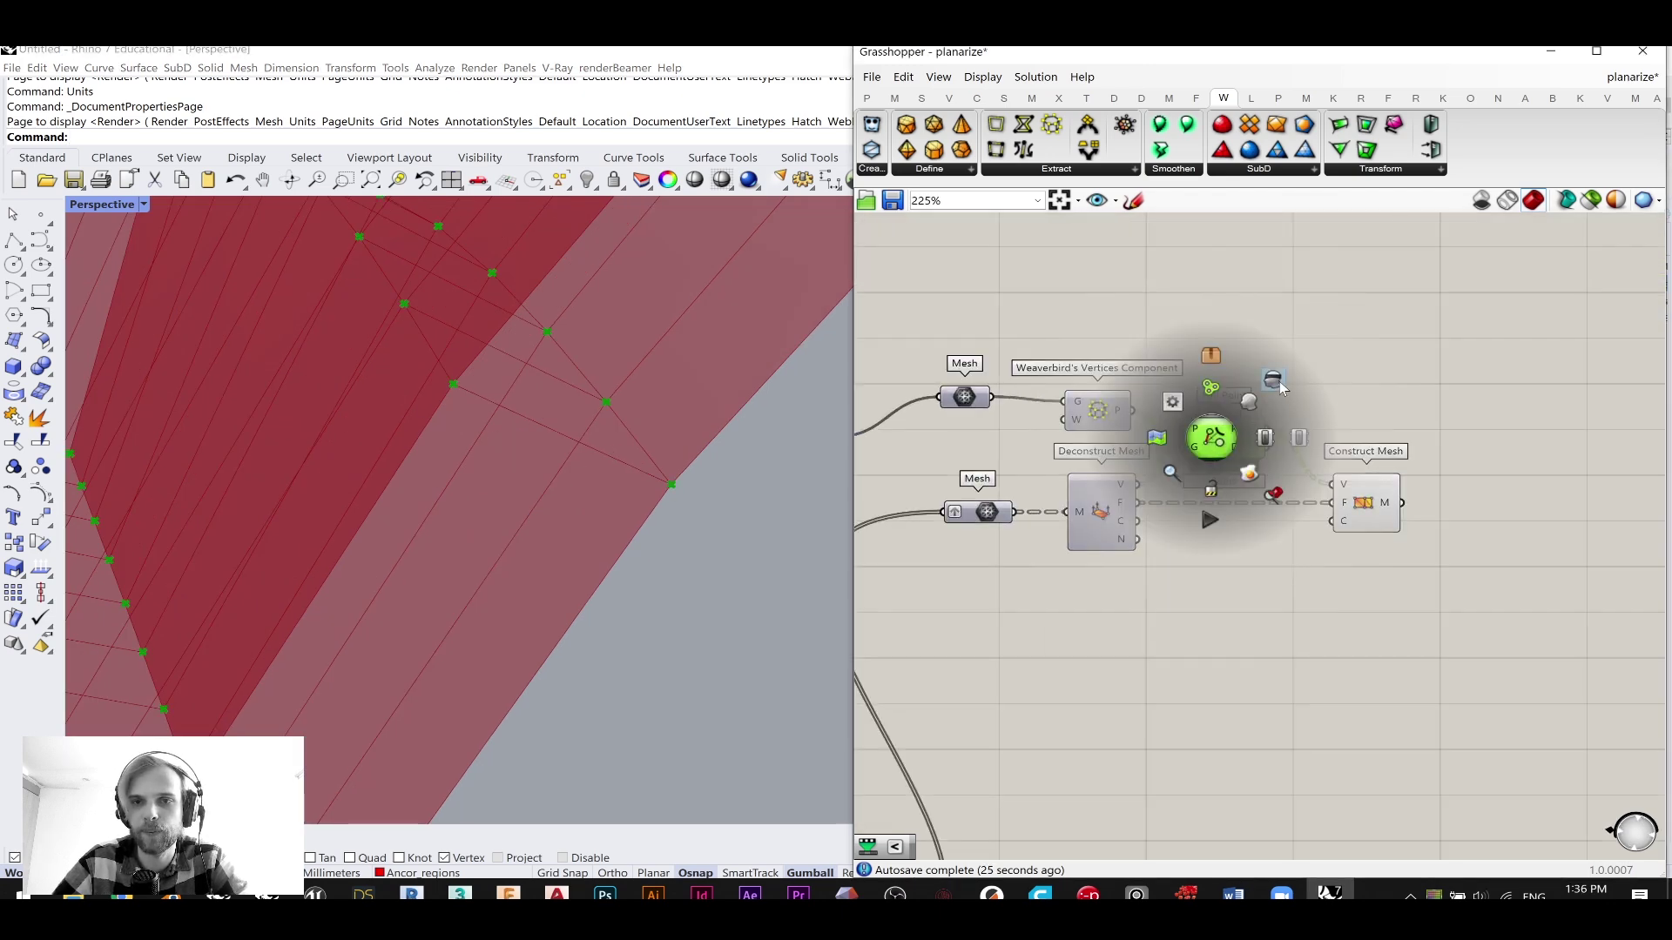
pyautogui.click(1272, 380)
pyautogui.click(1459, 402)
pyautogui.moveTo(1459, 403); pyautogui.dragTo(1271, 404, button='right')
# - Turn off the preview of Construct Mesh to expose any leftover preview geometry
pyautogui.click(1205, 520)
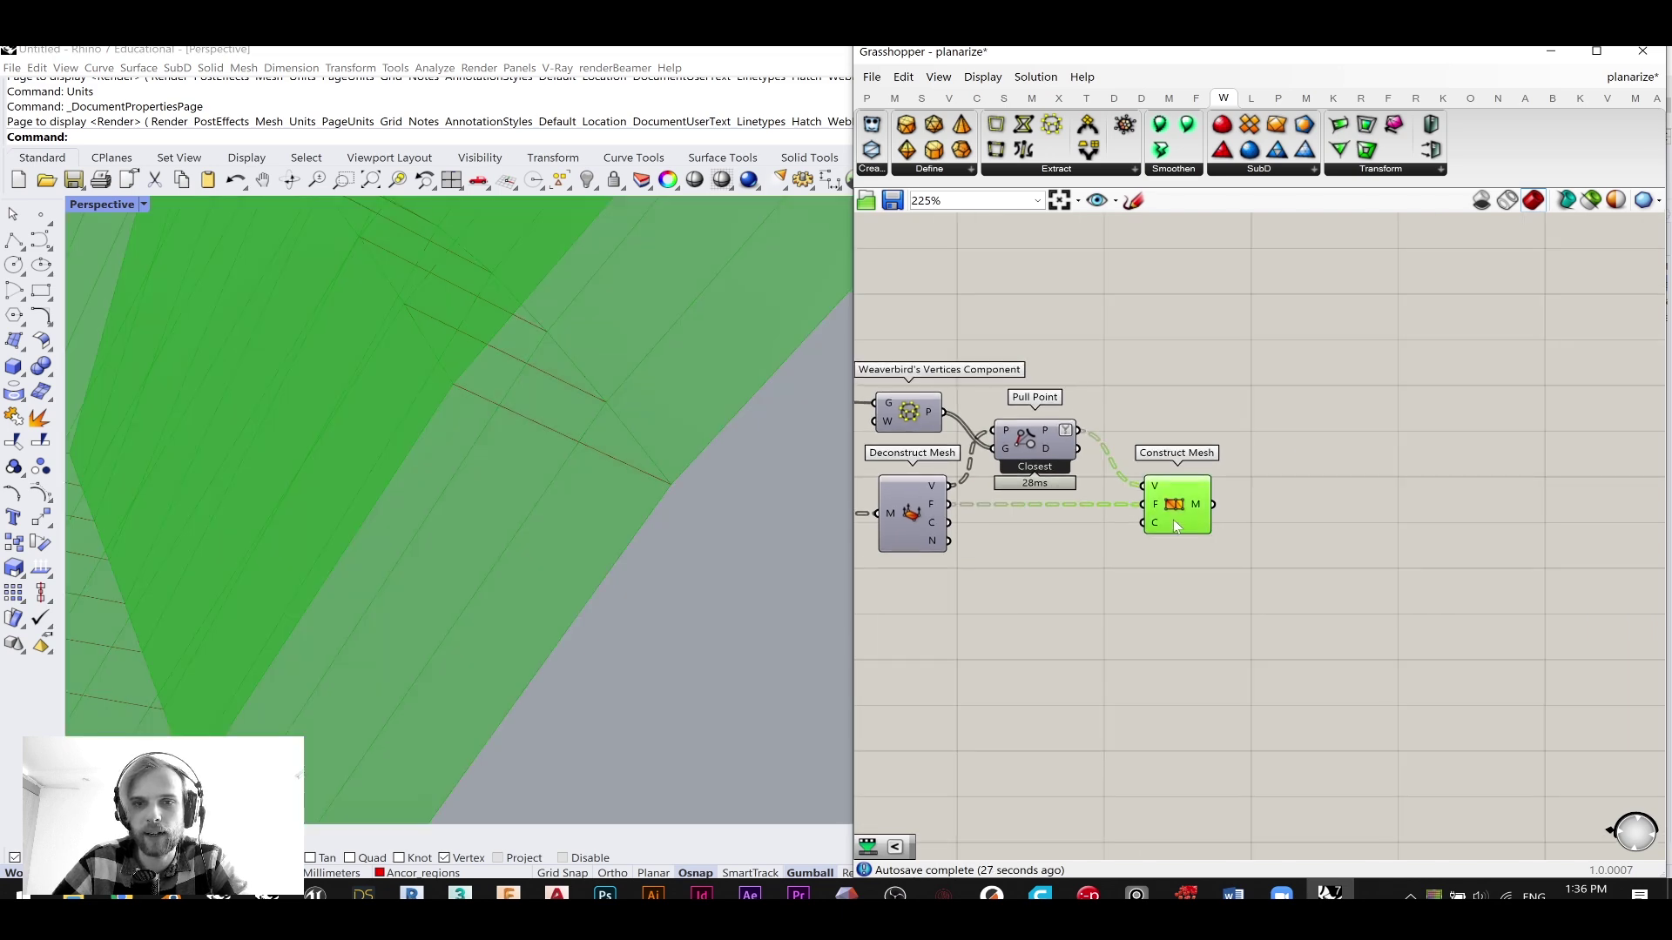
pyautogui.middleClick(1179, 501)
pyautogui.click(1241, 447)
pyautogui.click(1222, 449)
# - Turn off the preview of Weaverbird's Face Polylines in the planarity check group
pyautogui.moveTo(960, 499); pyautogui.dragTo(1164, 458, button='right')
pyautogui.scroll(-2, 1164, 458)
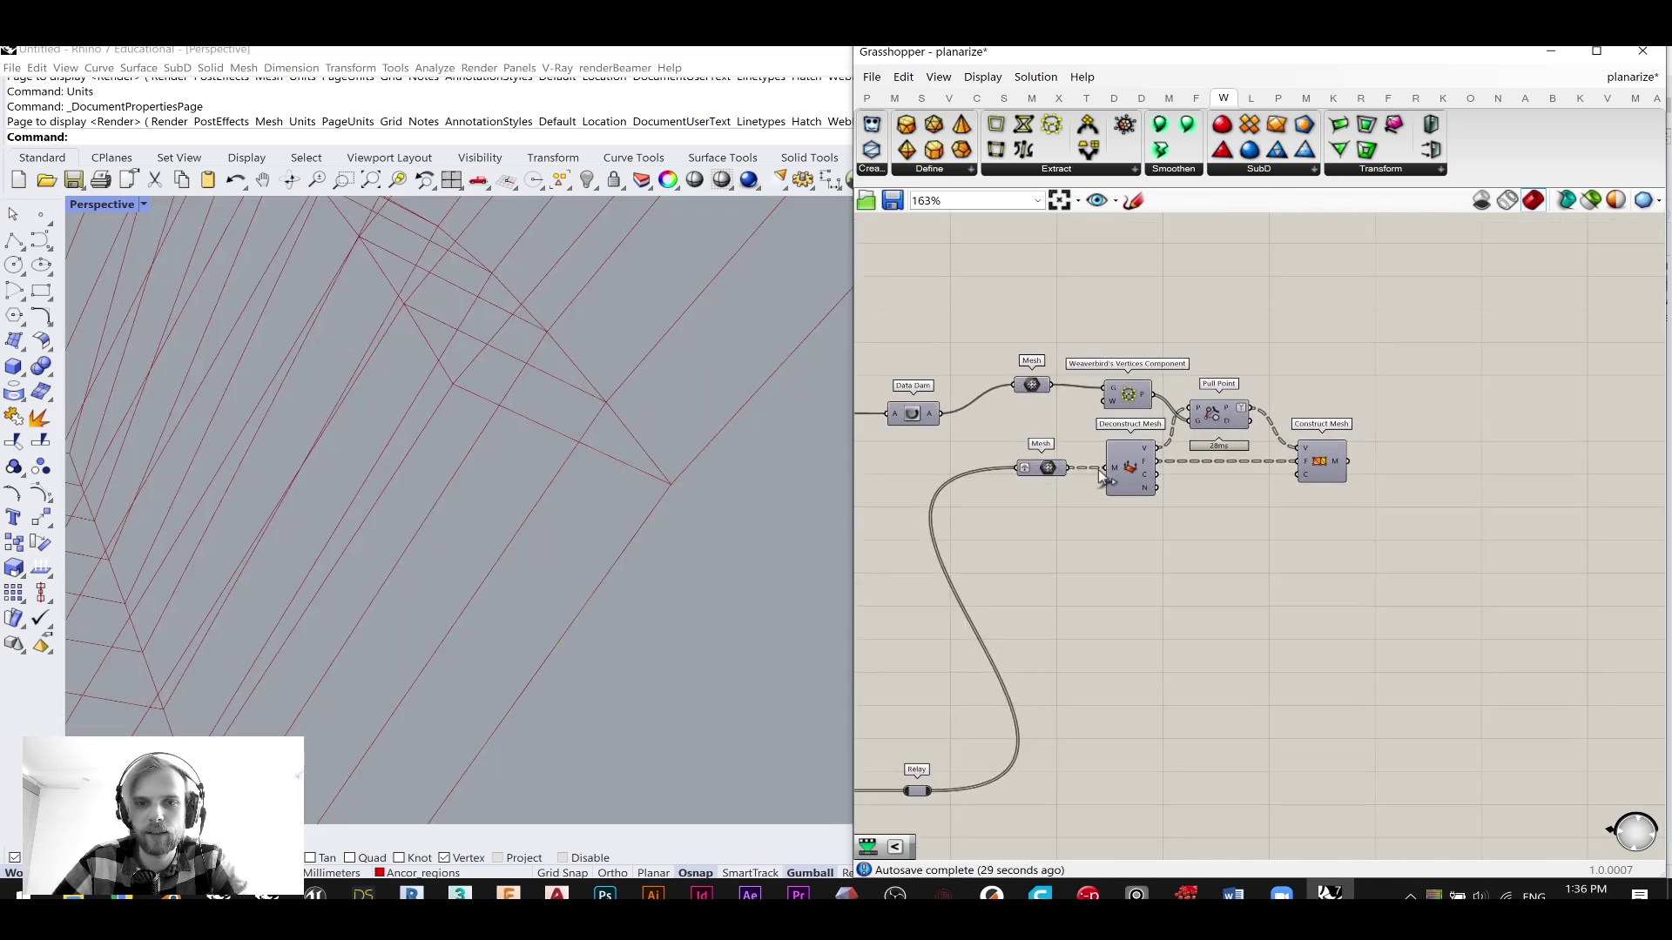
pyautogui.scroll(-4, 1117, 407)
pyautogui.moveTo(870, 470); pyautogui.dragTo(1219, 480, button='right')
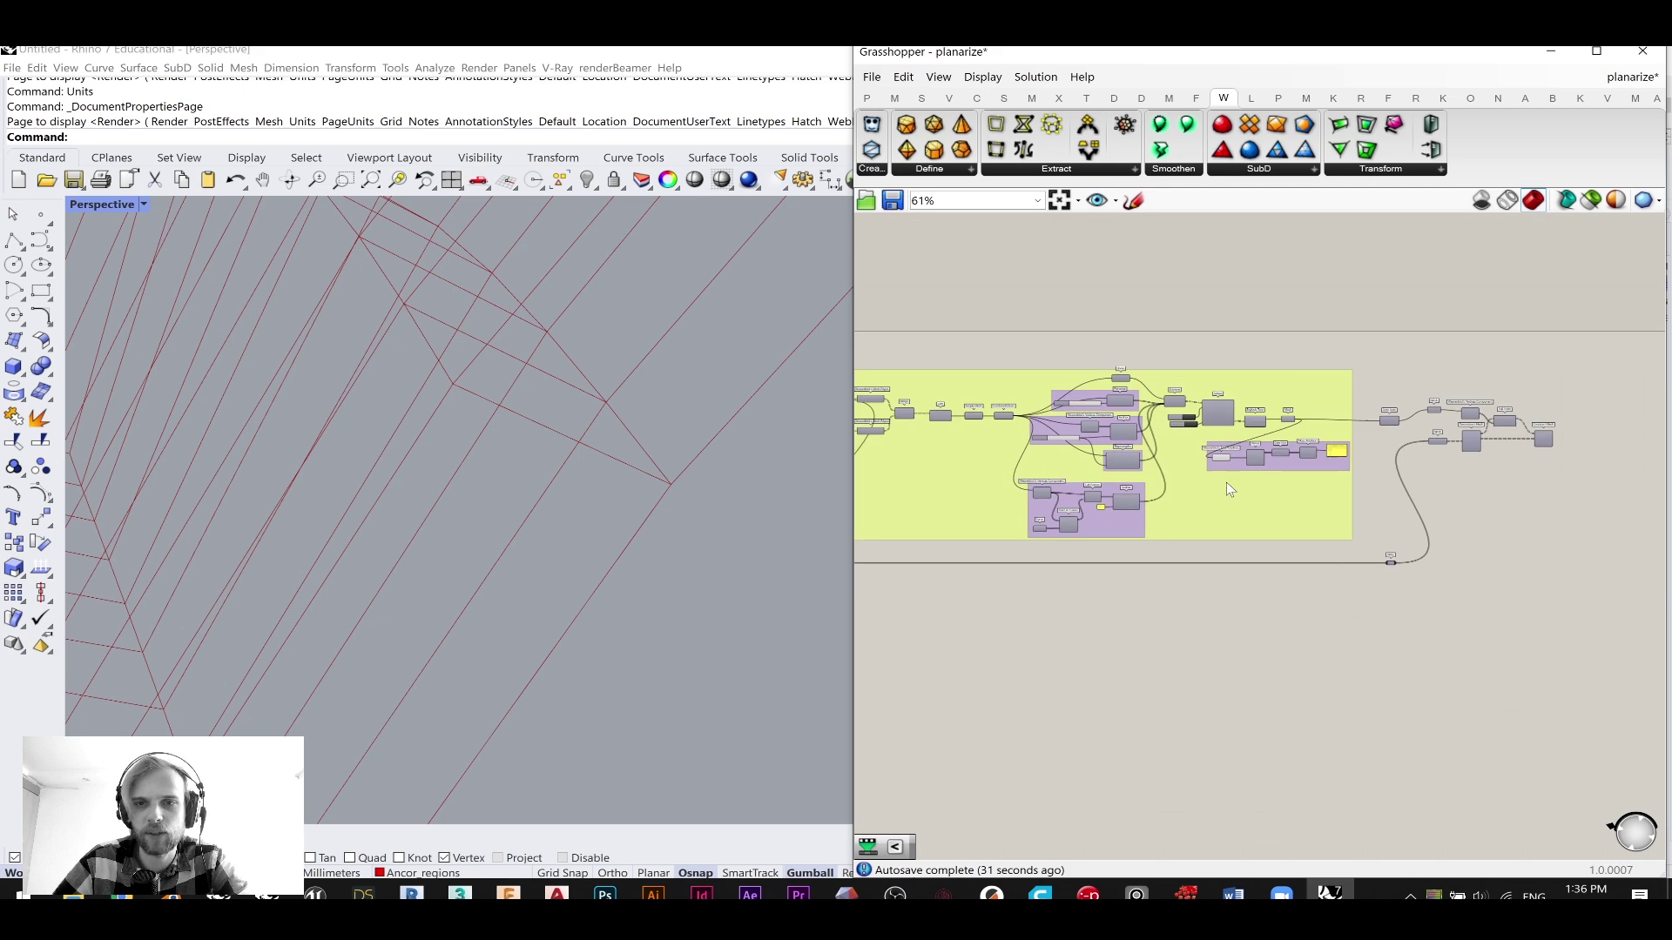
pyautogui.scroll(6, 1227, 470)
pyautogui.click(1209, 452)
pyautogui.press('space')
pyautogui.click(1246, 406)
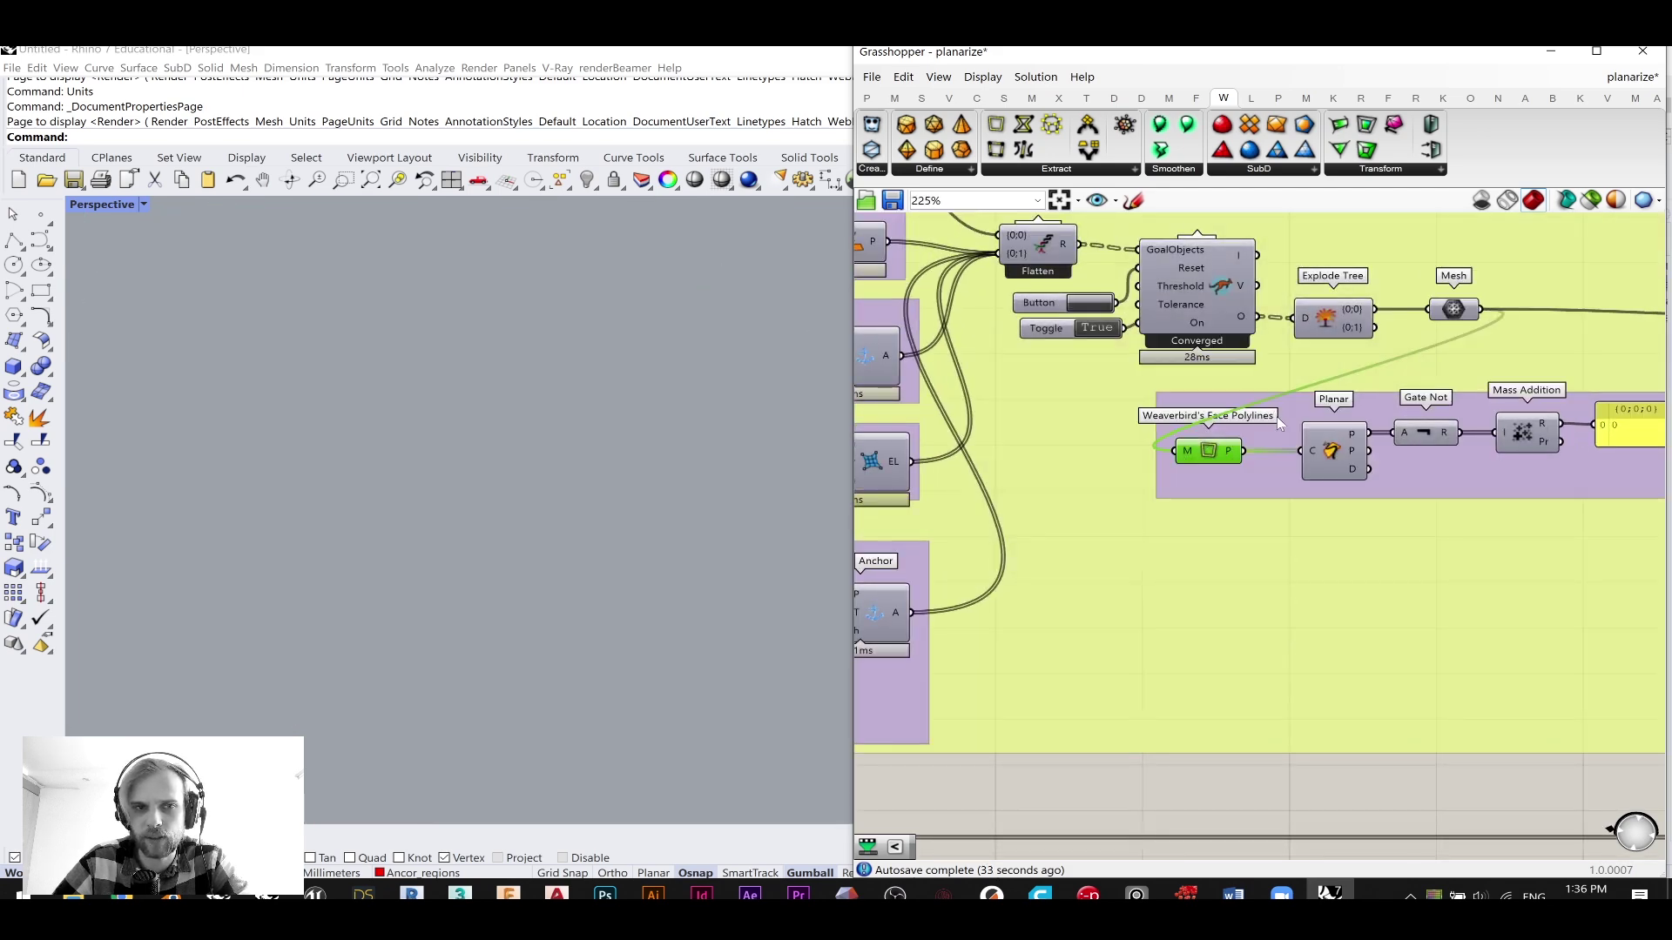
# - Turn the preview of the Construct Mesh component back on
pyautogui.scroll(-4, 1330, 441)
pyautogui.scroll(6, 1414, 449)
pyautogui.press('space')
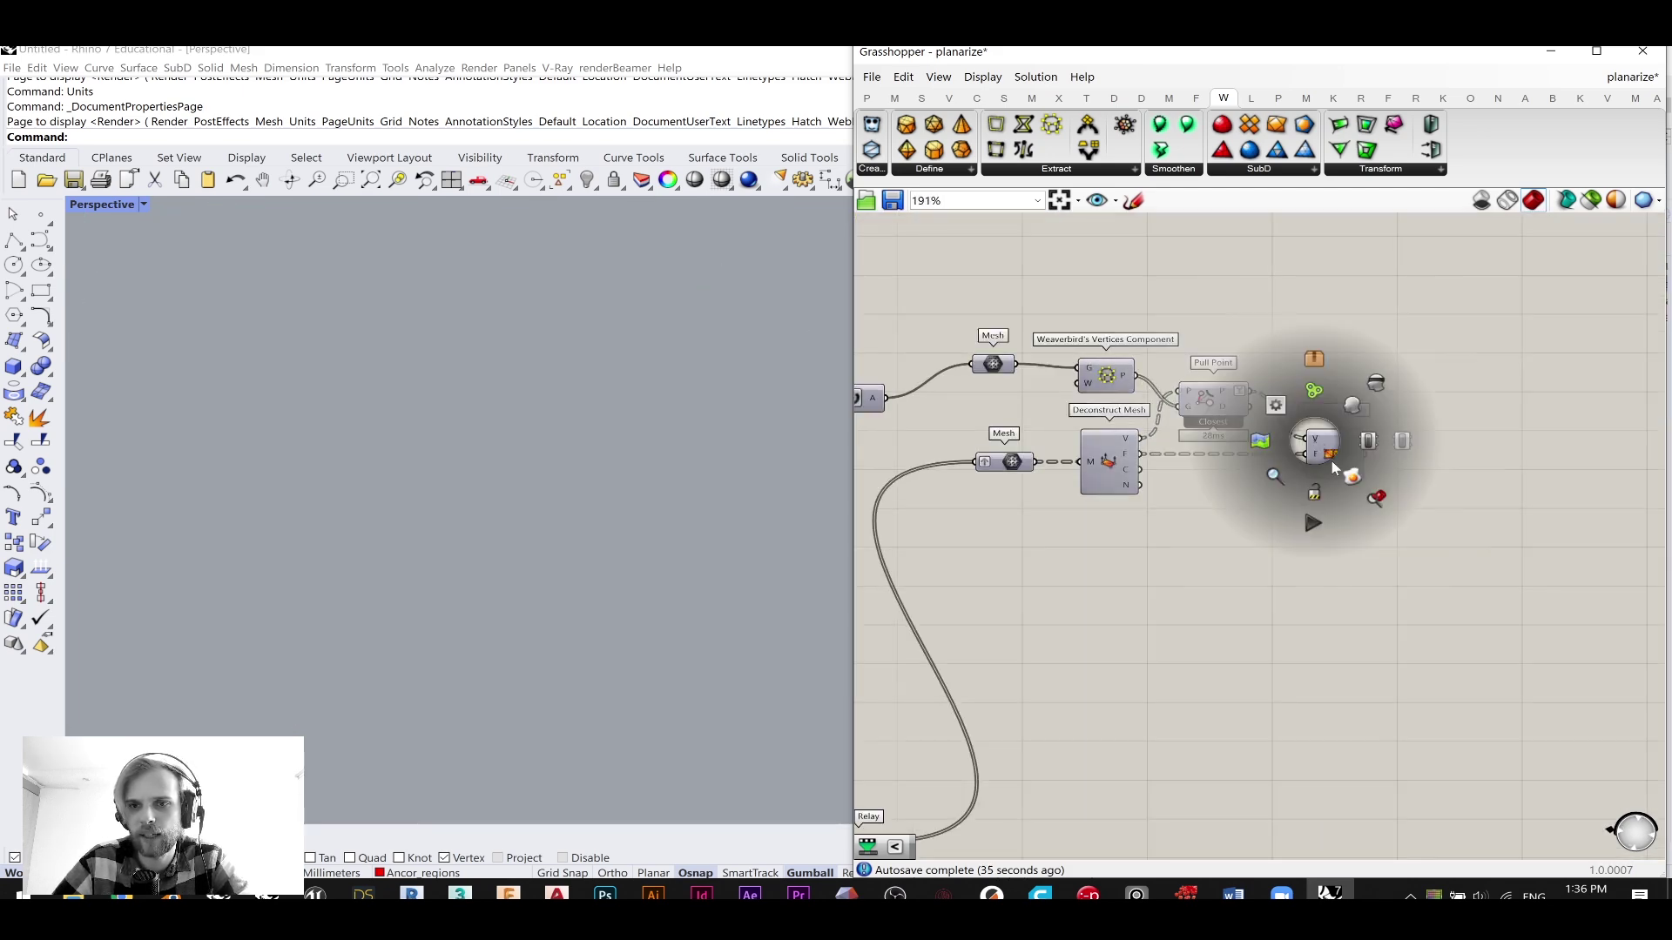
pyautogui.click(1337, 460)
pyautogui.middleClick(1338, 460)
pyautogui.click(1368, 420)
pyautogui.click(1496, 484)
# - Inspect the two rebuilt mesh layers in the Perspective view from several angles
pyautogui.scroll(-10, 561, 467)
pyautogui.keyDown('shift'); pyautogui.moveTo(561, 467); pyautogui.dragTo(462, 461, button='right'); pyautogui.keyUp('shift')
pyautogui.scroll(3, 546, 450)
pyautogui.scroll(5, 463, 371)
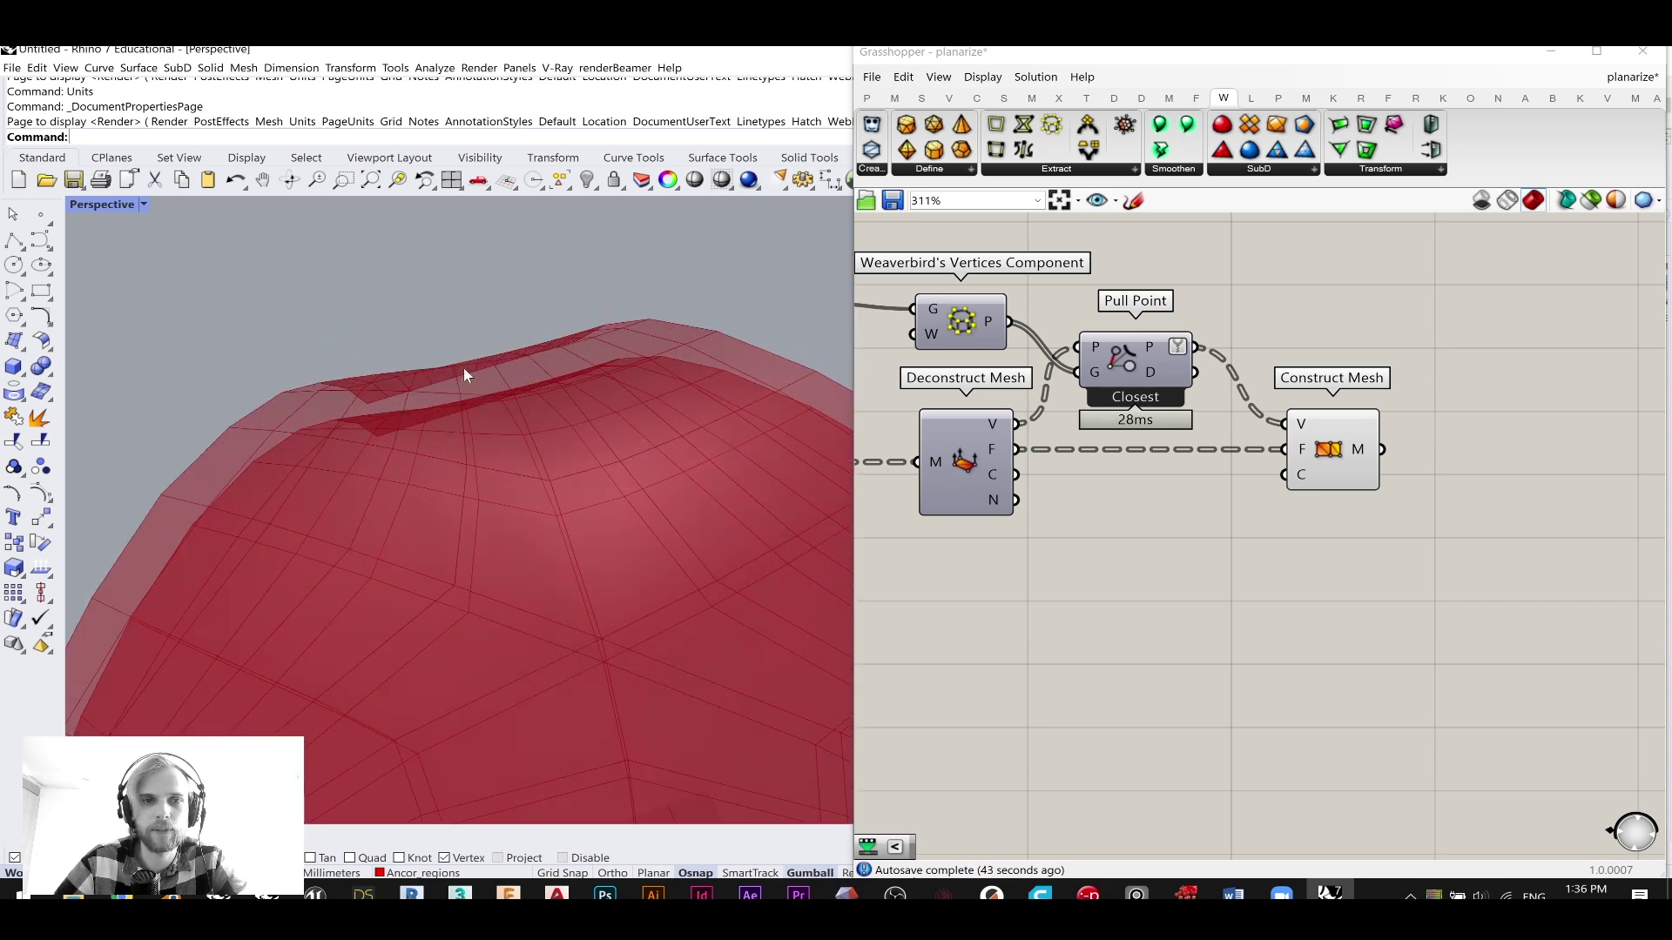
pyautogui.moveTo(540, 422); pyautogui.dragTo(485, 419, button='right')
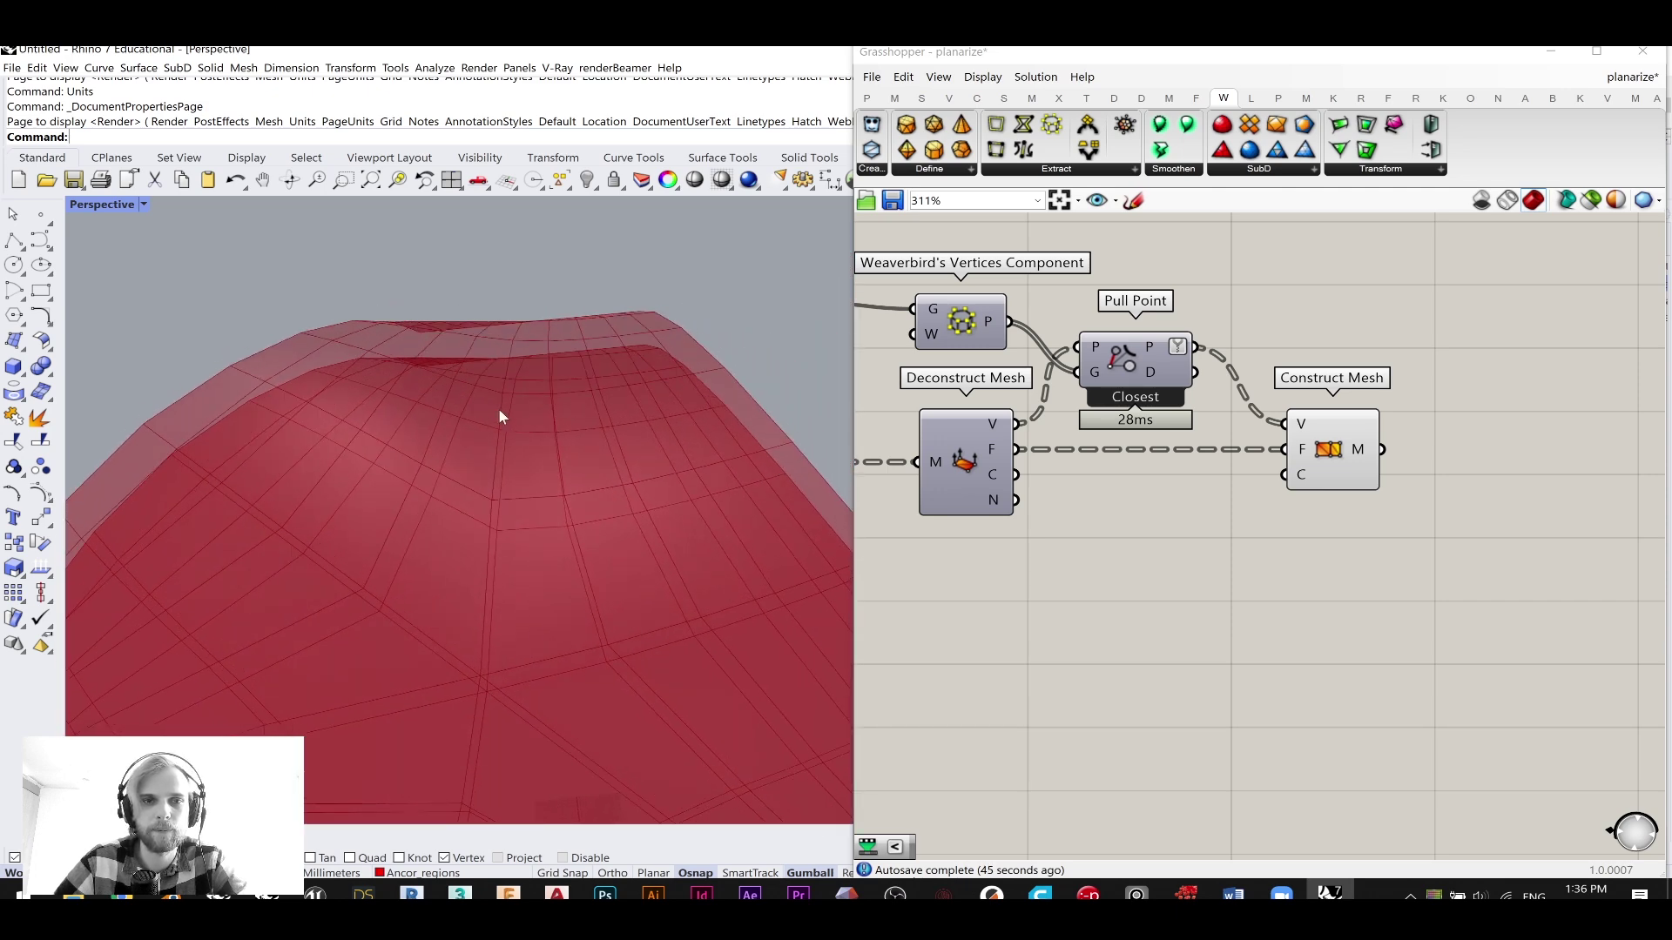
pyautogui.moveTo(533, 384); pyautogui.dragTo(496, 455, button='right')
# - Simplify the M output of Construct Mesh and check its data tree paths
pyautogui.moveTo(1350, 477); pyautogui.dragTo(1164, 453, button='right')
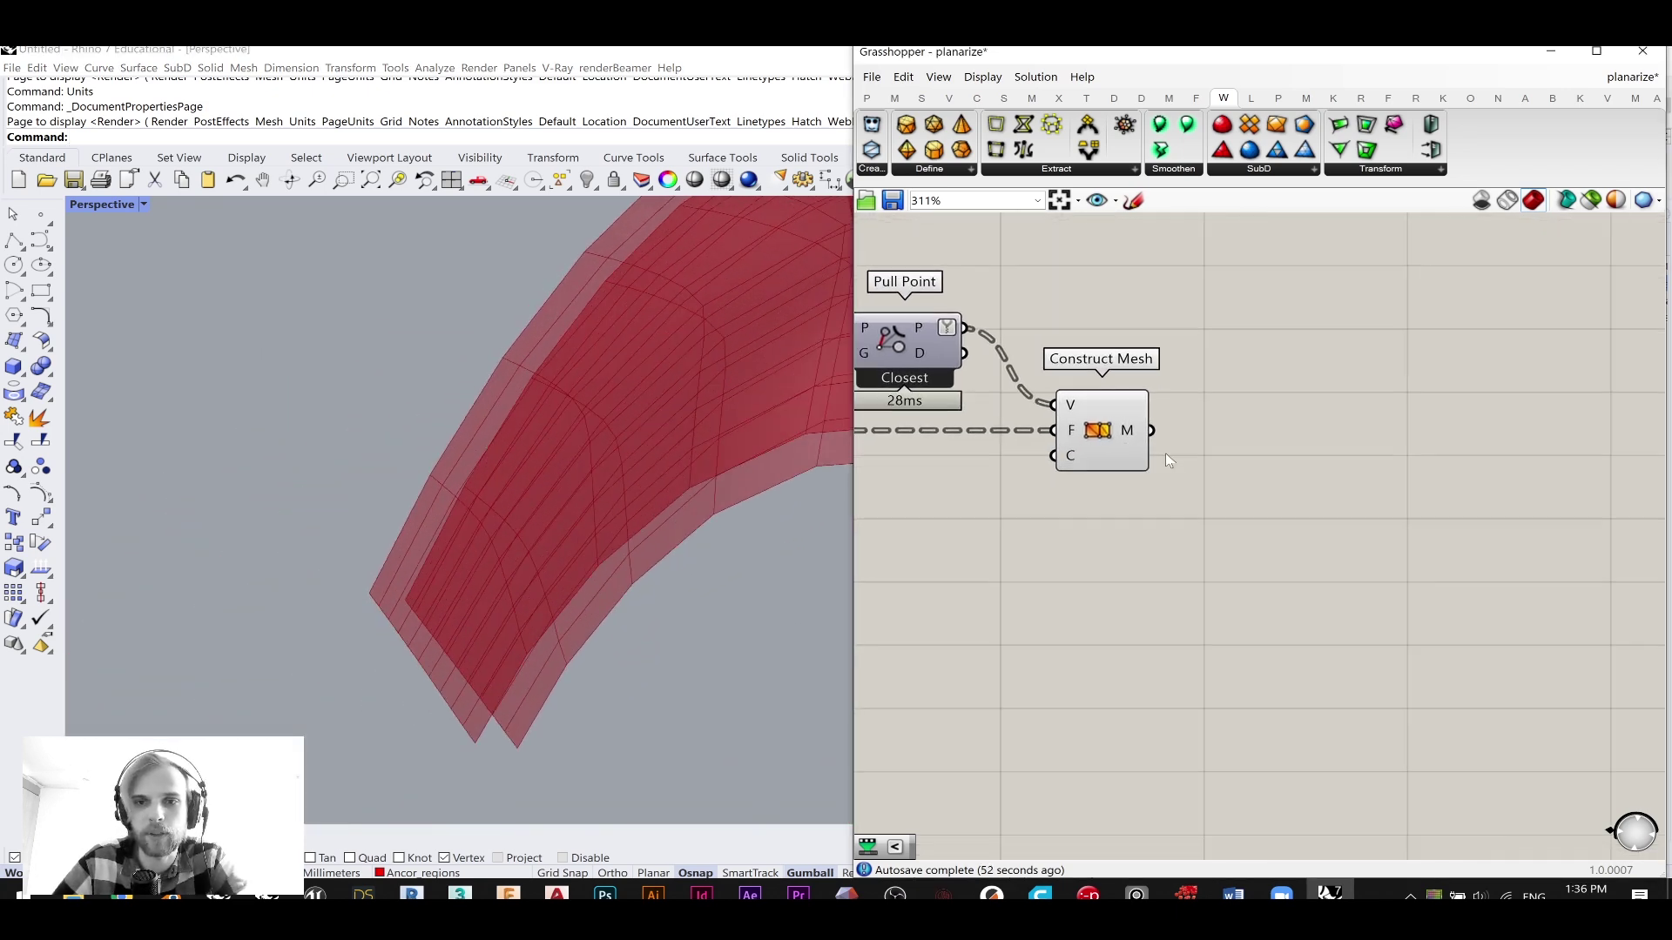
pyautogui.moveTo(1137, 437)
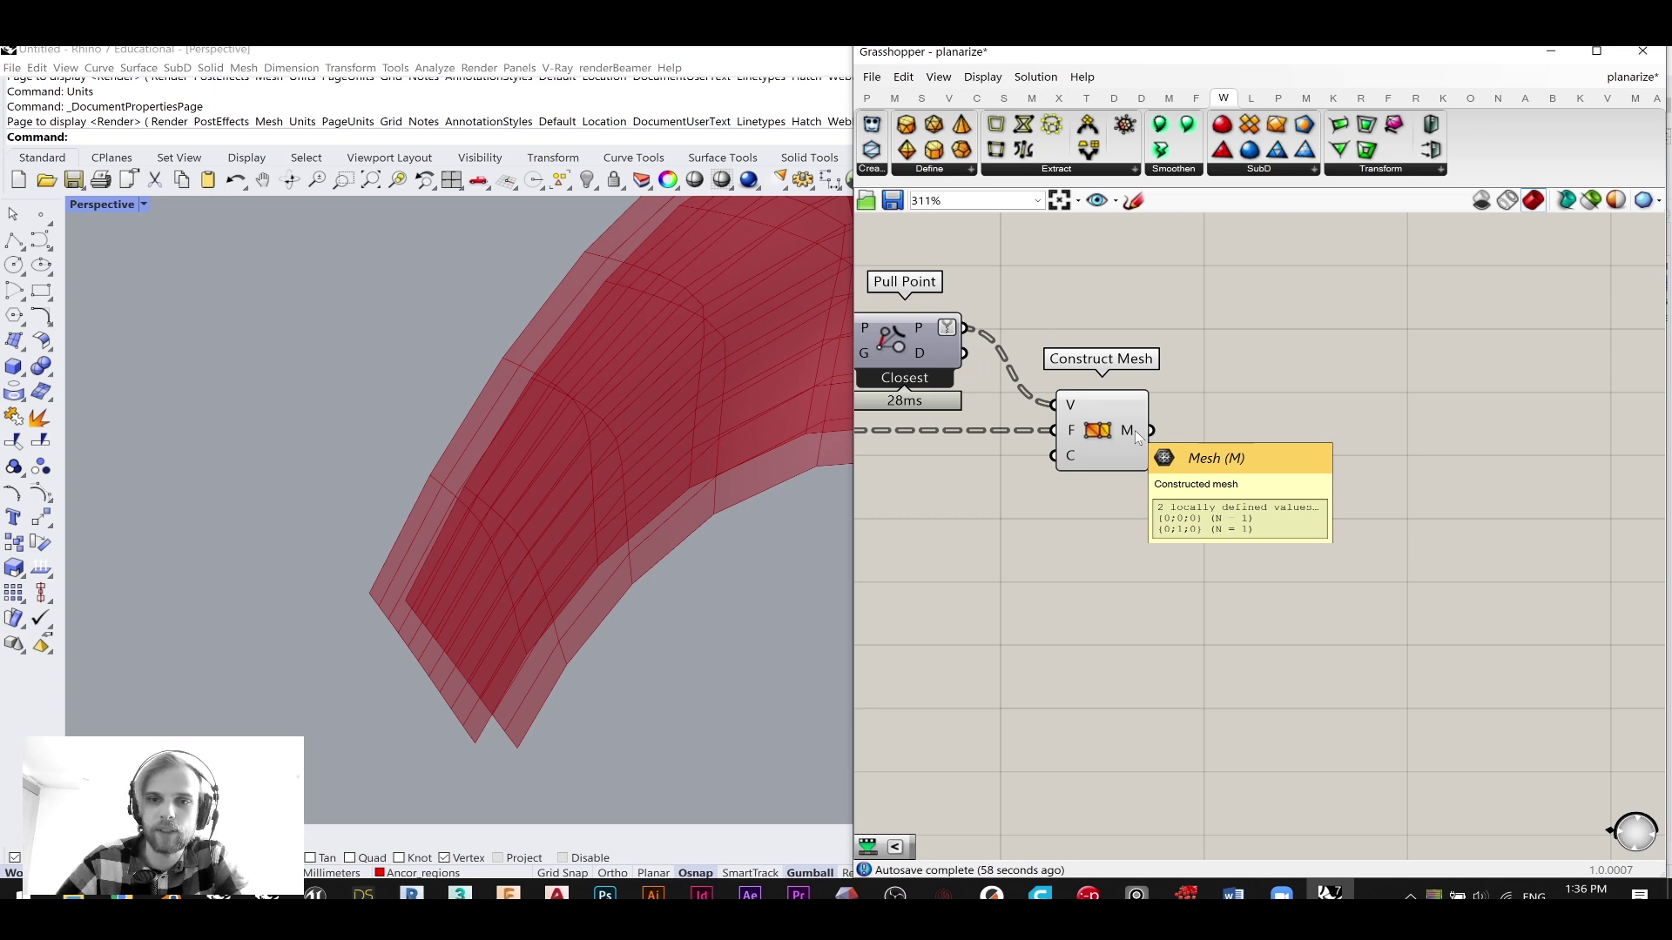
pyautogui.rightClick(1135, 431)
pyautogui.click(1175, 526)
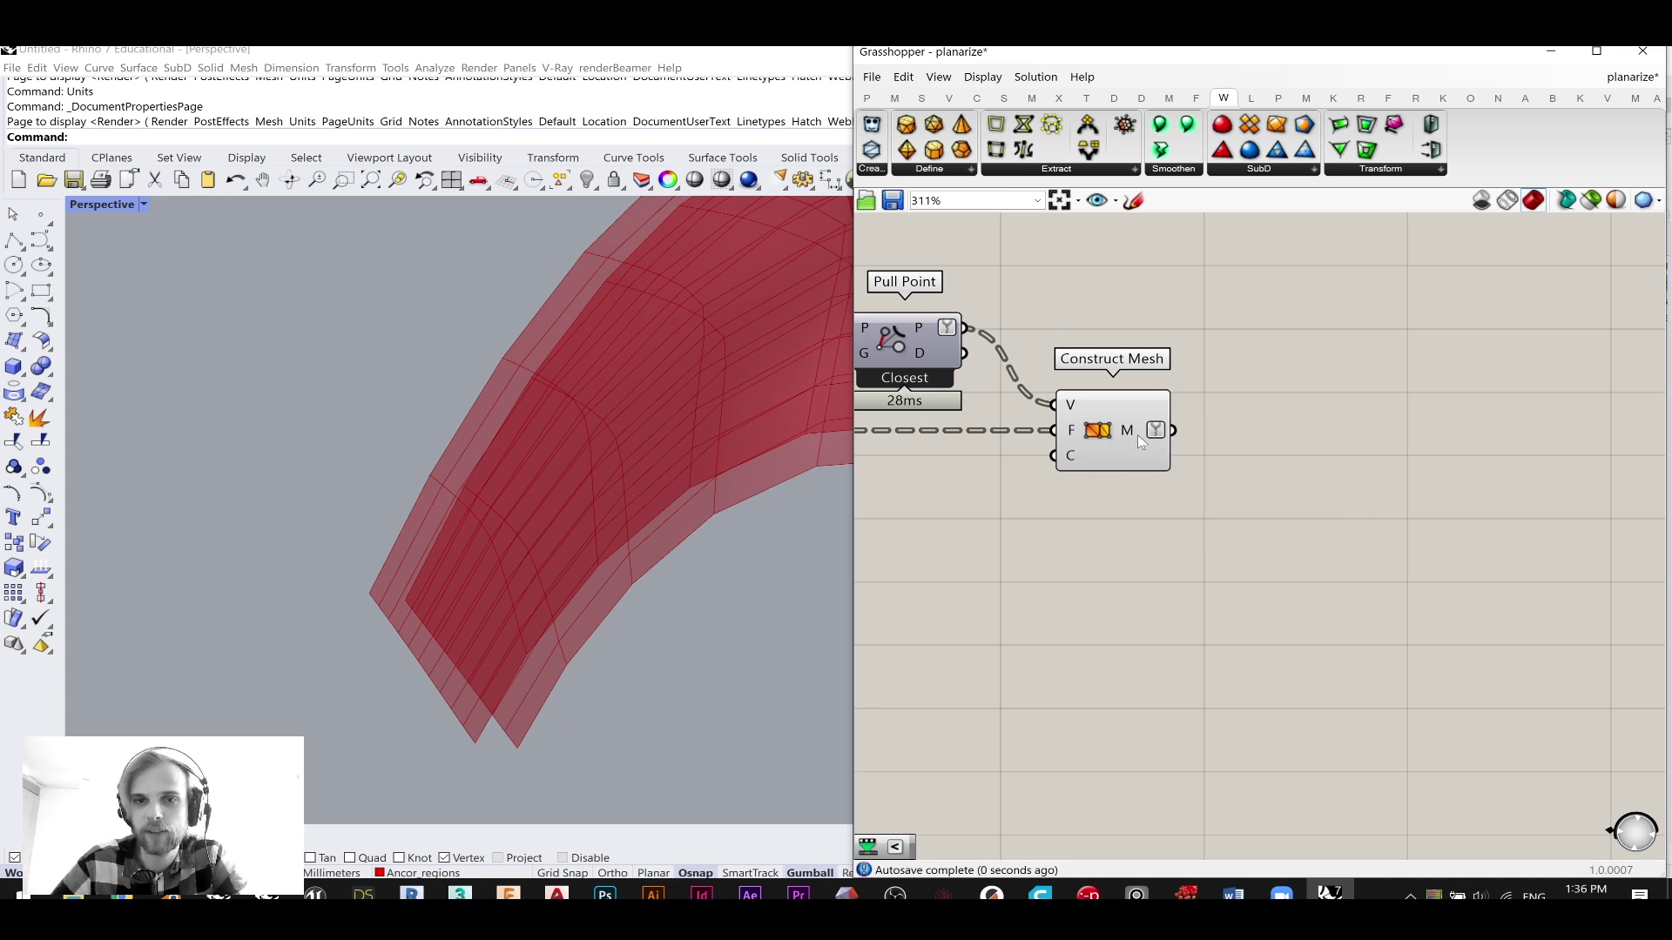
pyautogui.moveTo(1136, 433)
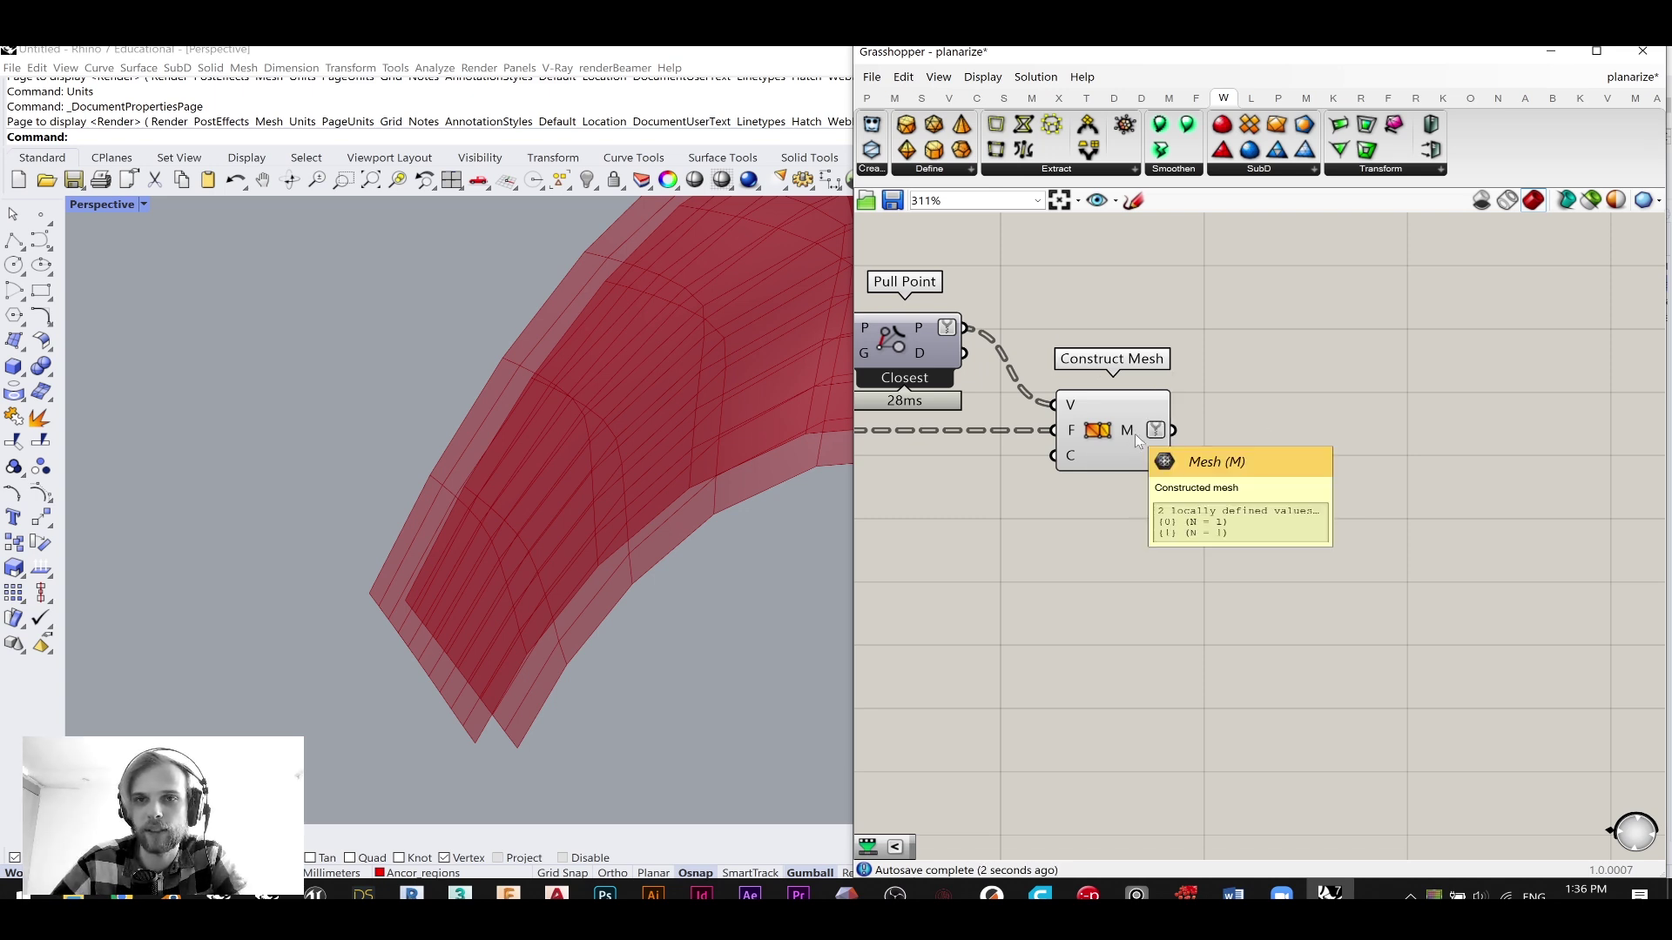
# - Check the M output of Construct Mesh in a temporary Panel, and delete the panel
pyautogui.doubleClick(1279, 535)
pyautogui.write('panel')
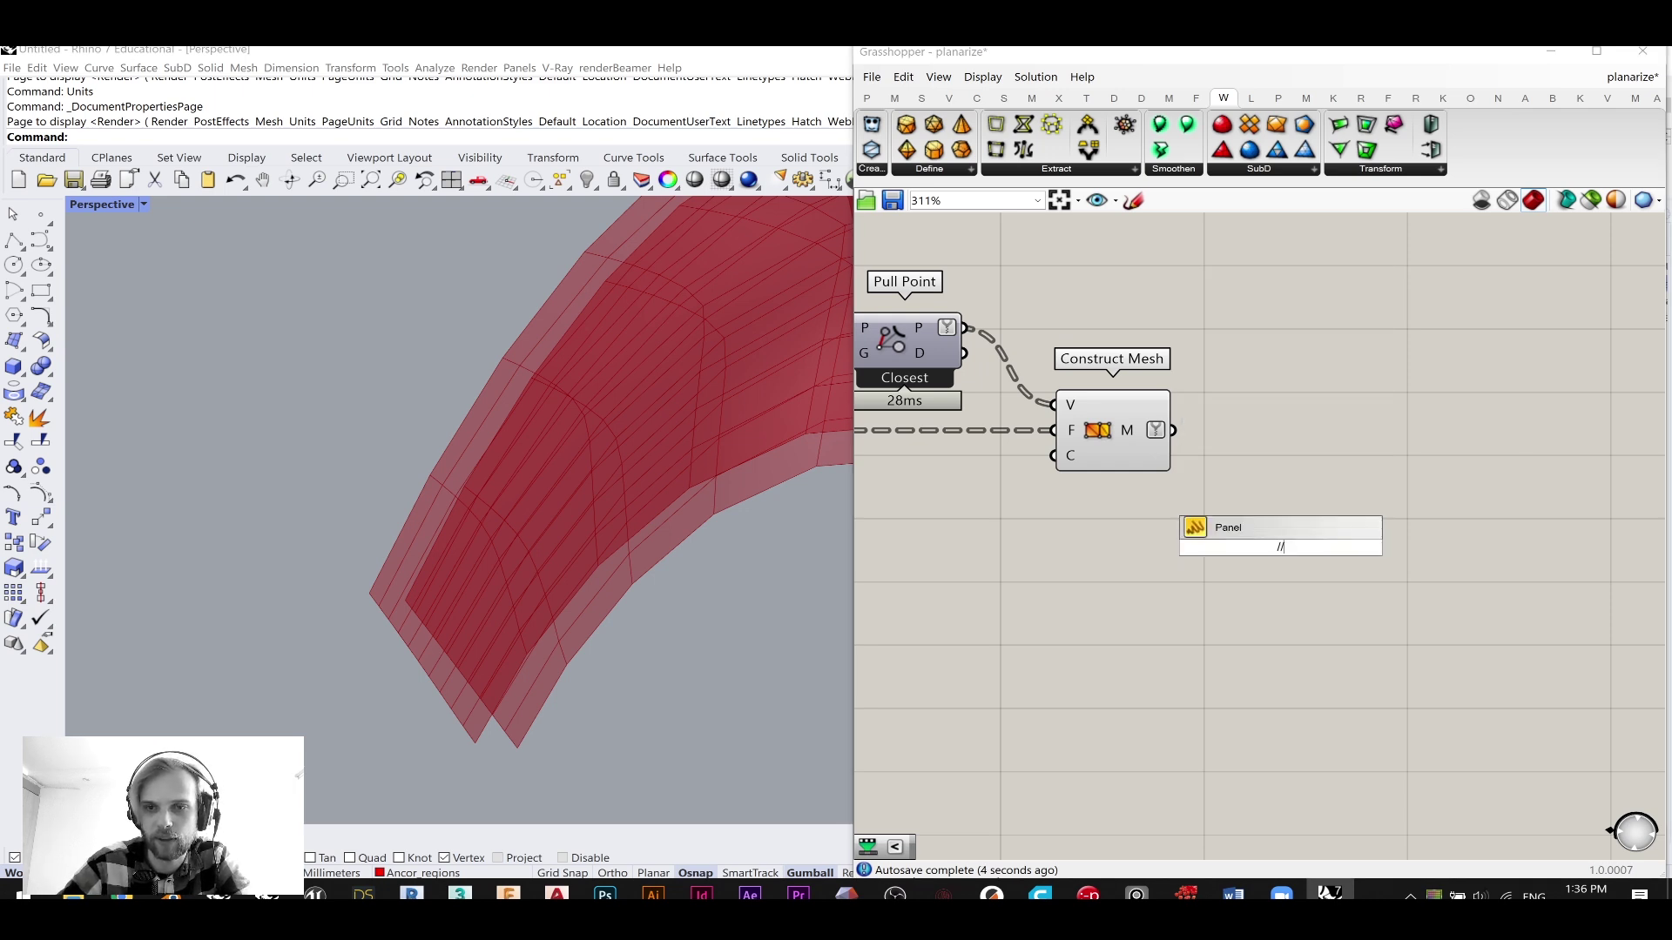
pyautogui.press('Return')
pyautogui.moveTo(1174, 430); pyautogui.dragTo(1196, 561)
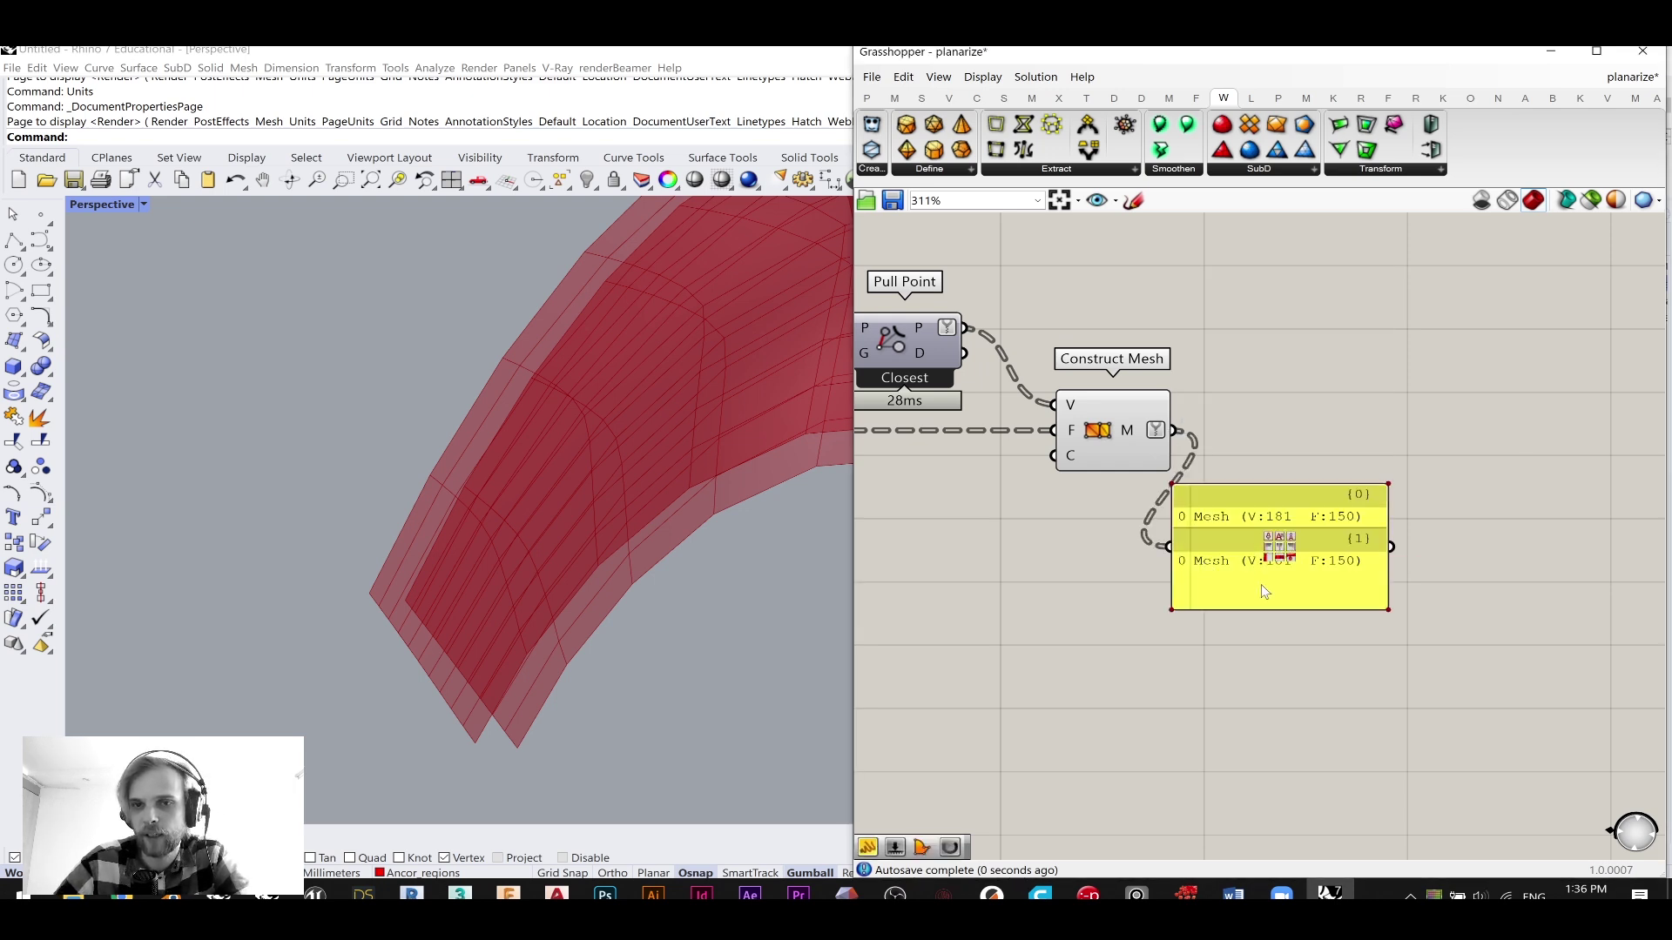
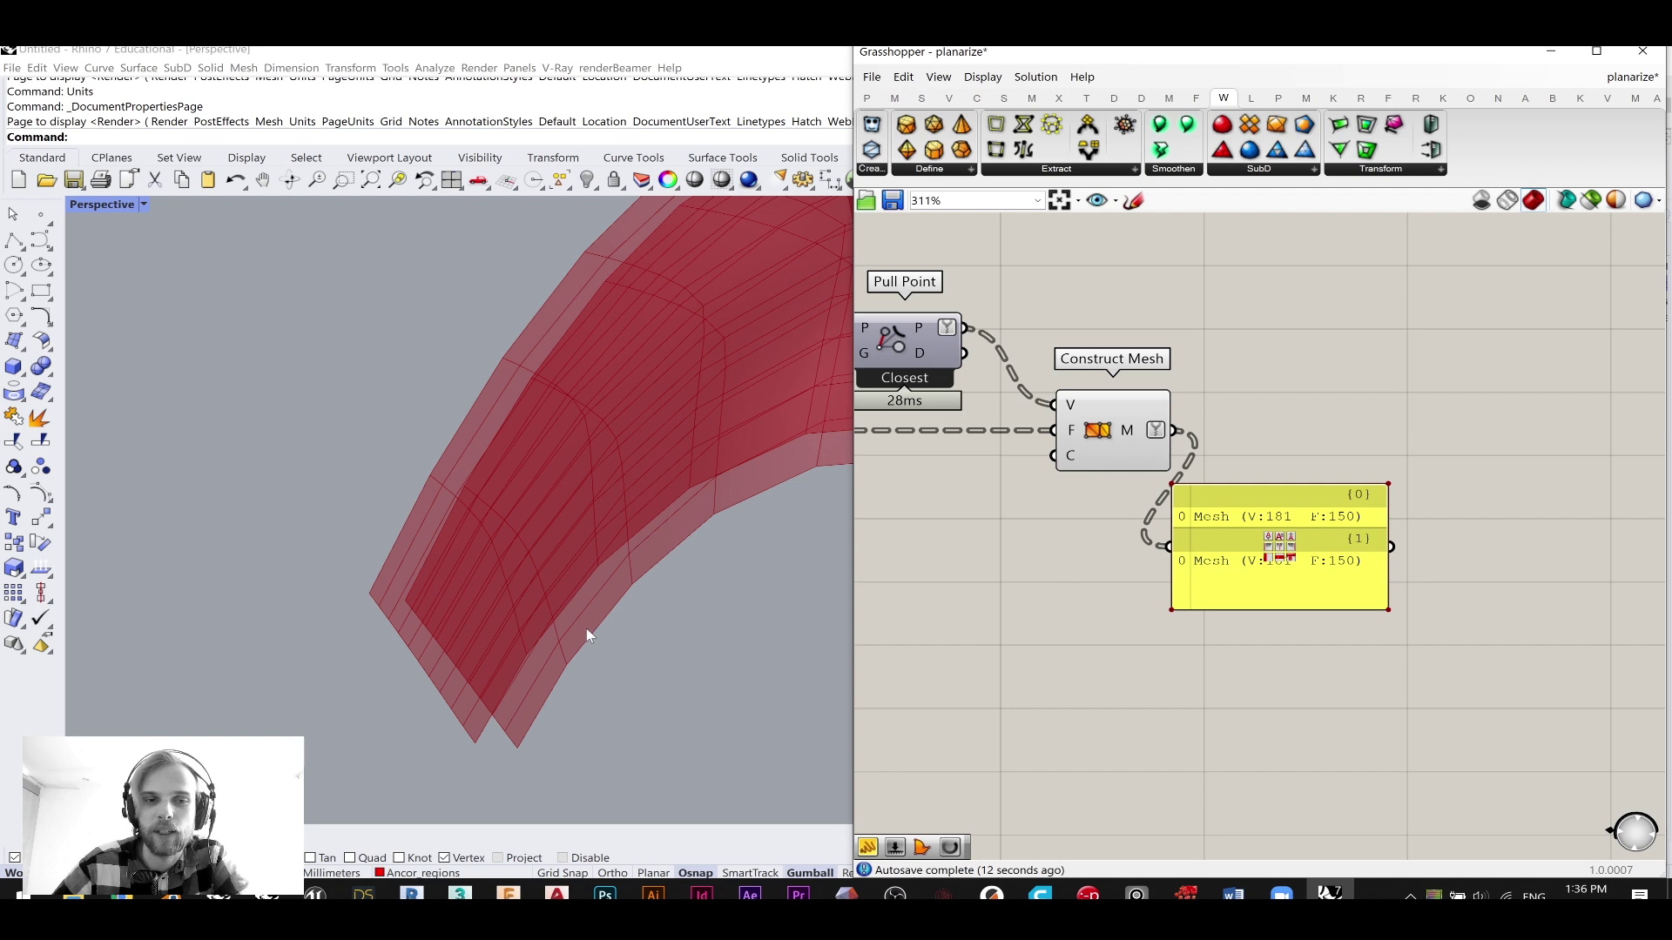
pyautogui.click(1233, 547)
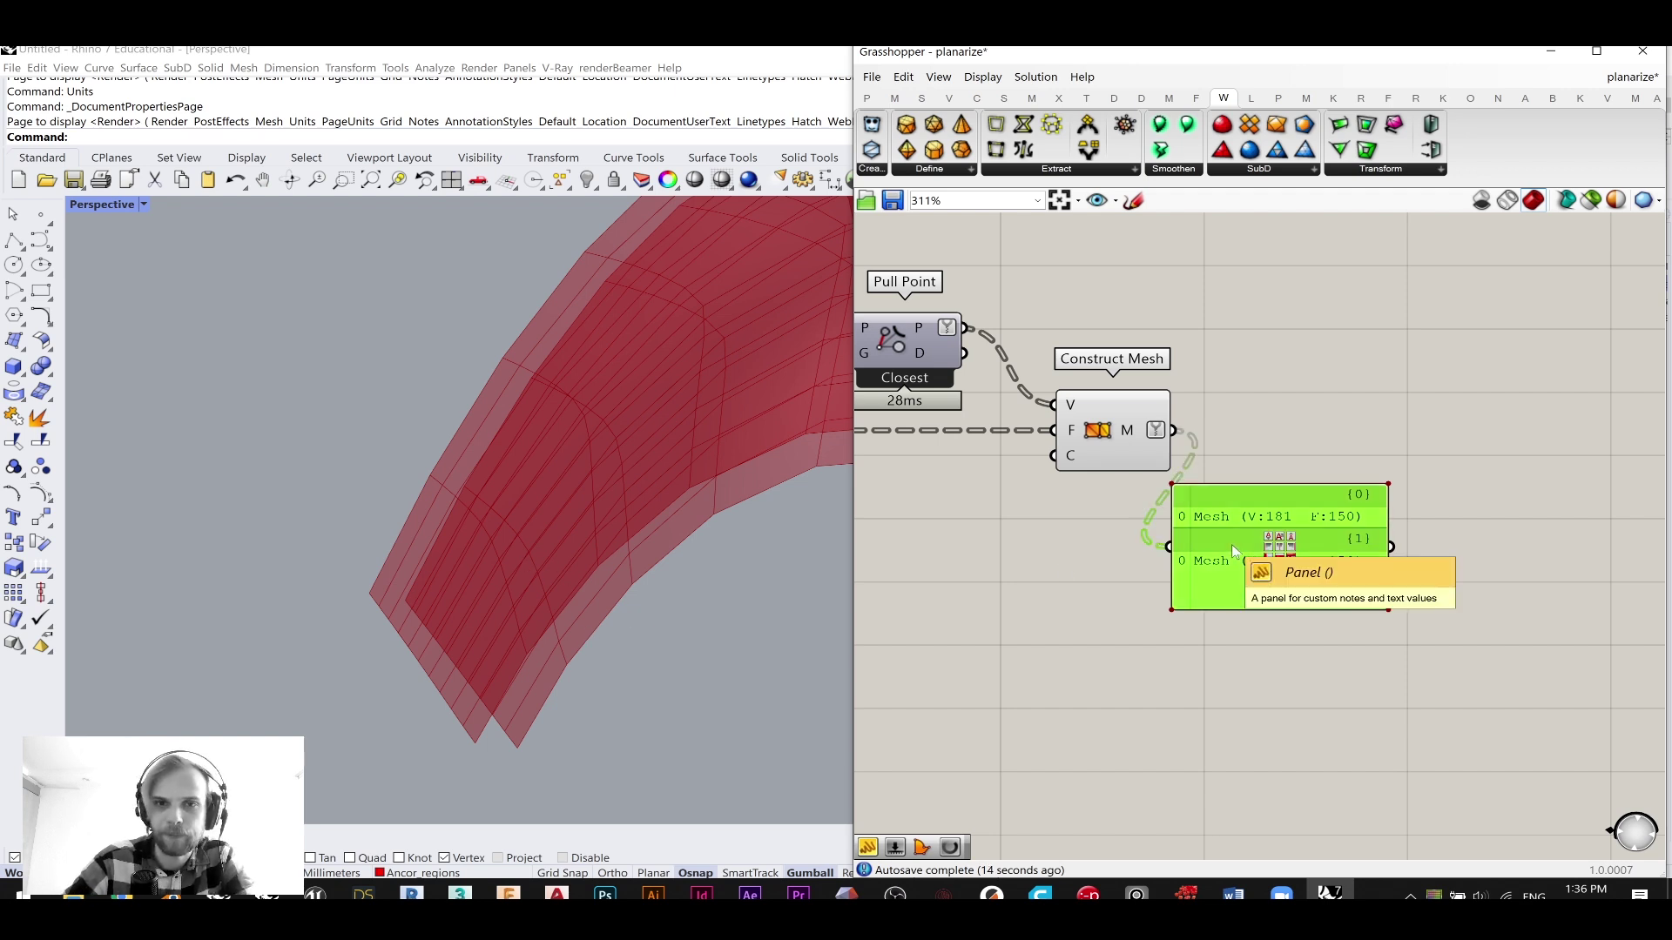
pyautogui.press('Delete')
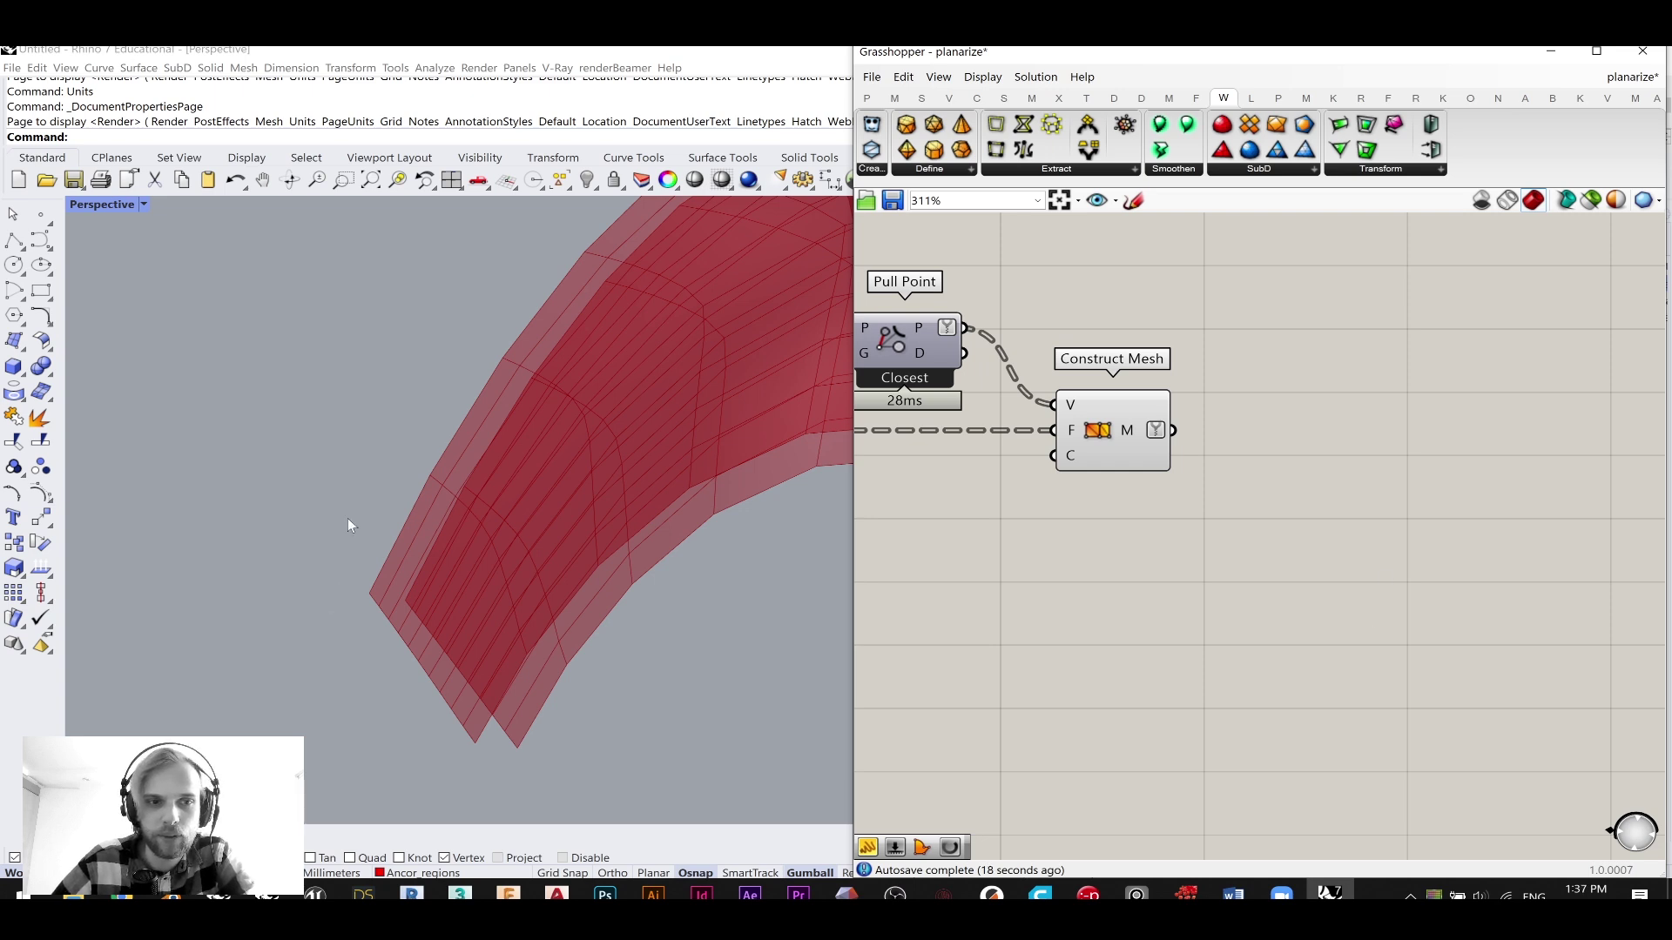
# - Add a Mesh Explode component and connect the M output of Construct Mesh to its M input
pyautogui.doubleClick(1276, 526)
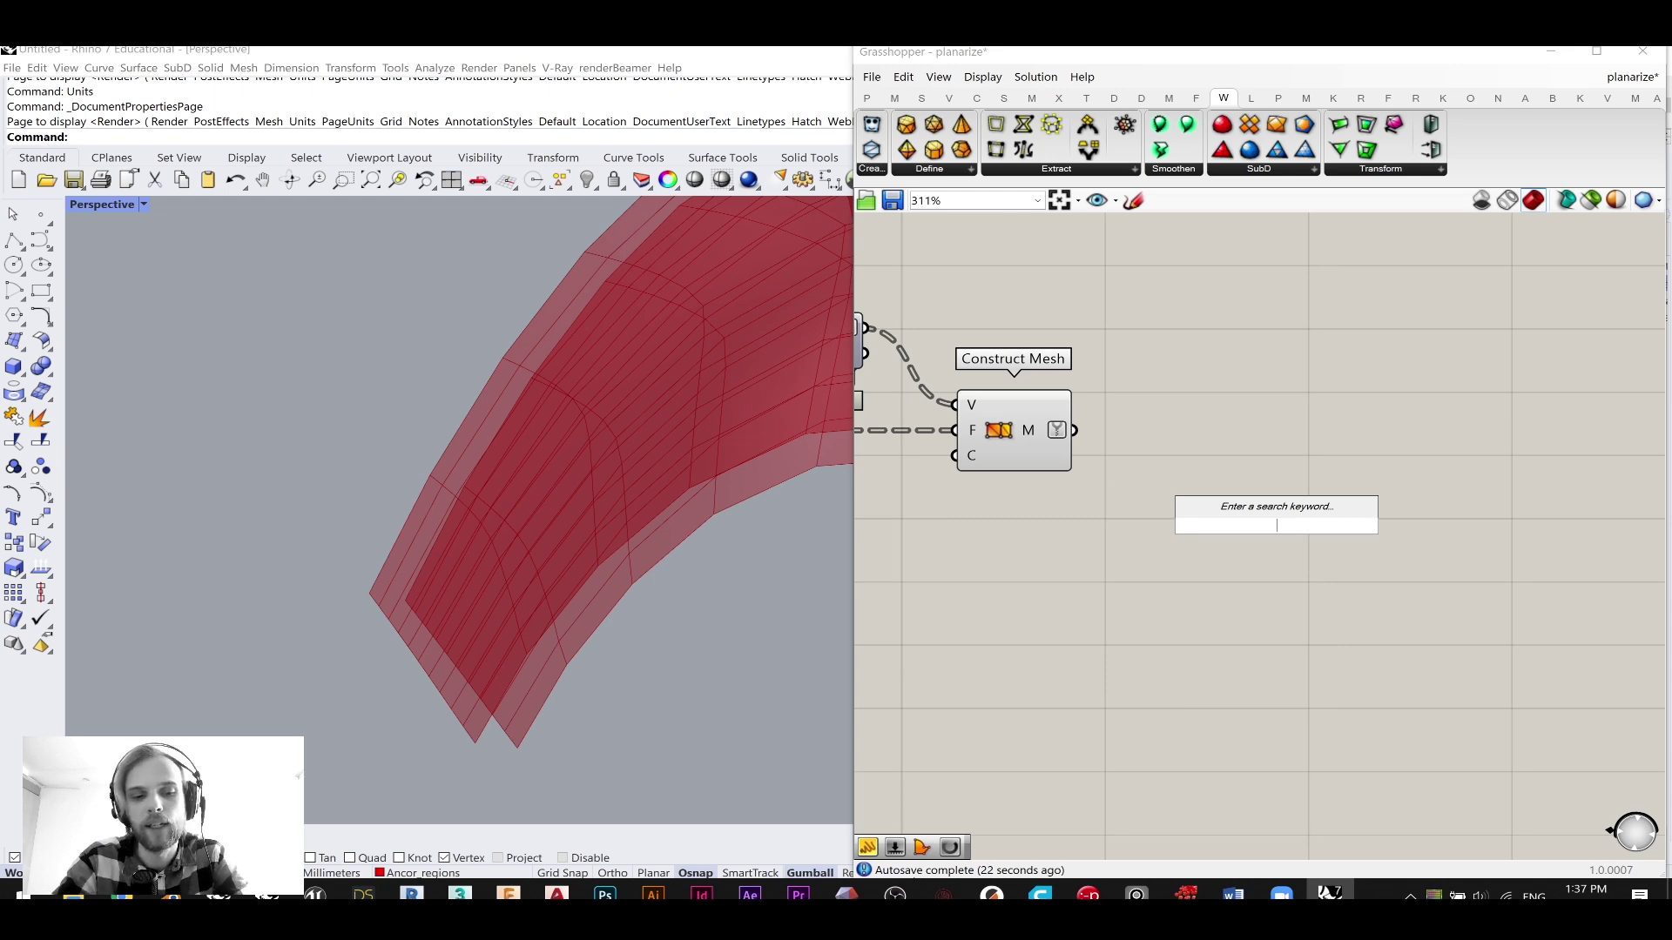
pyautogui.write('explode')
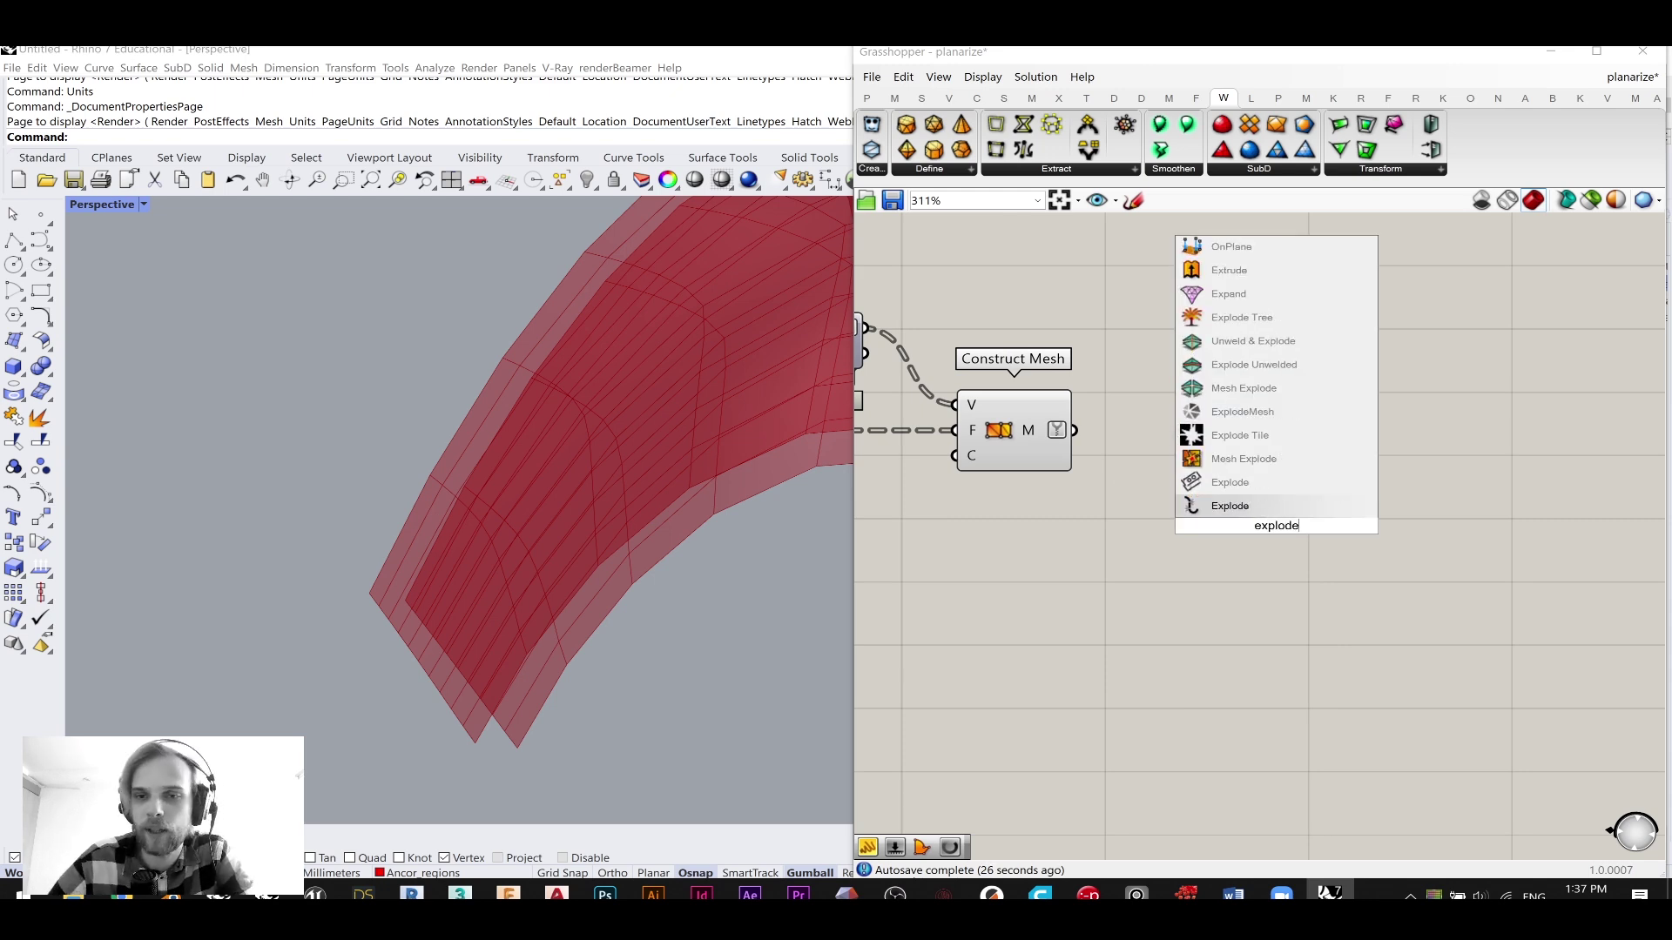
pyautogui.click(1254, 458)
pyautogui.moveTo(1075, 430); pyautogui.dragTo(1187, 456)
# - Turn off the preview of Construct Mesh, leaving the Mesh Explode preview on
pyautogui.click(996, 432)
pyautogui.middleClick(996, 432)
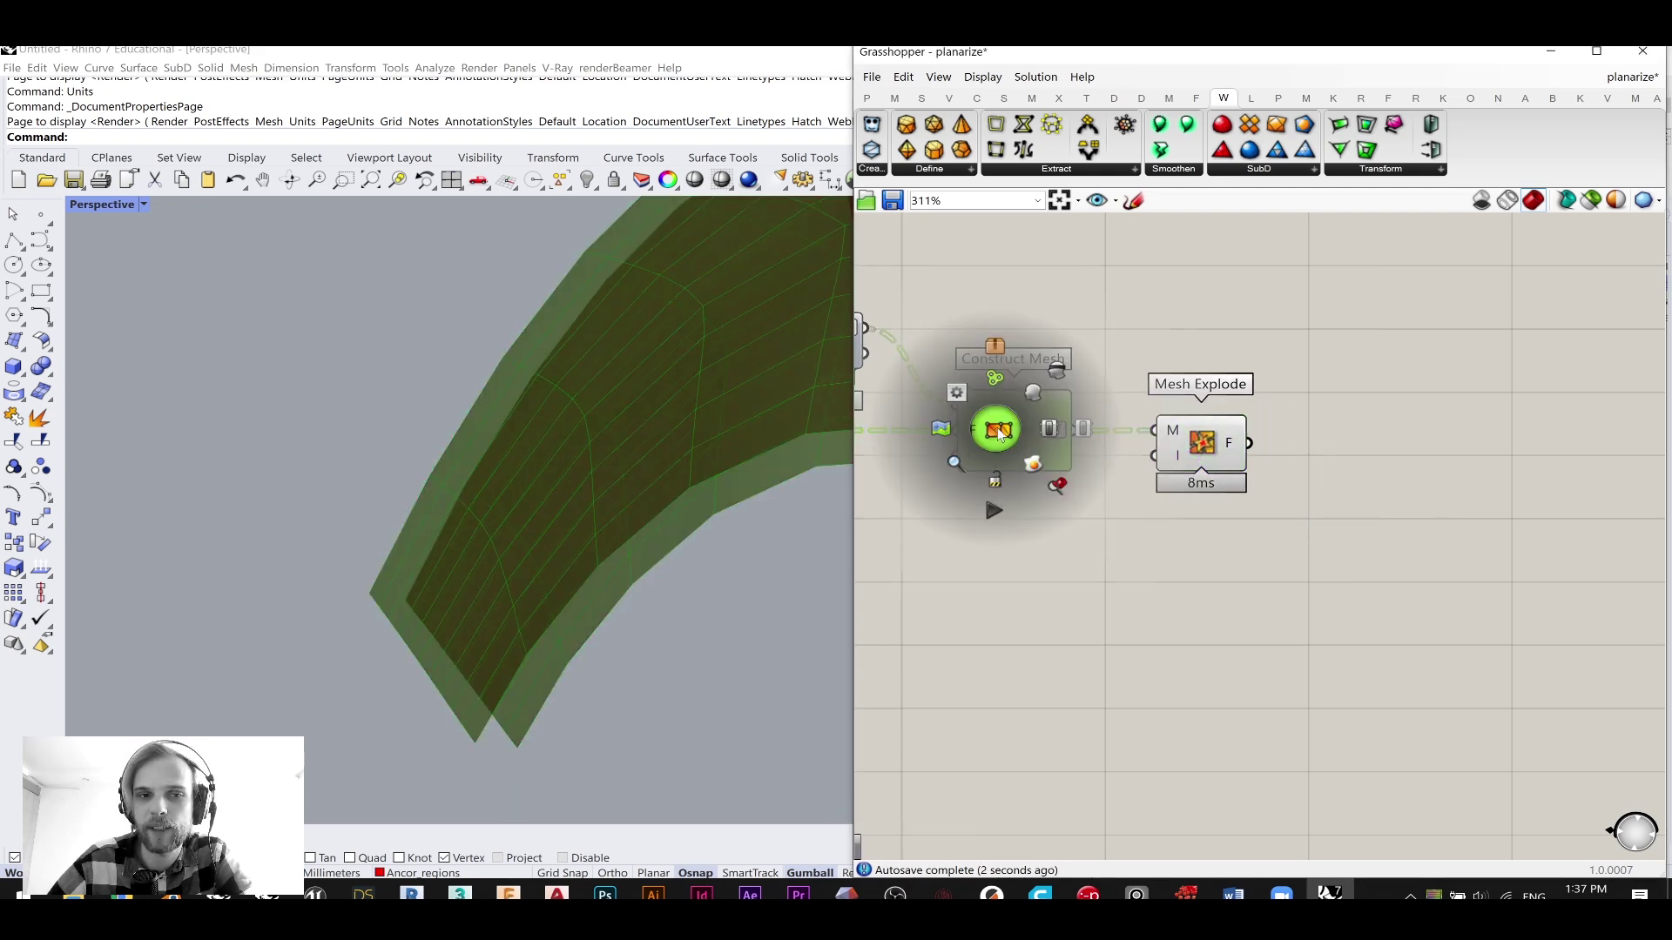
pyautogui.middleClick(989, 454)
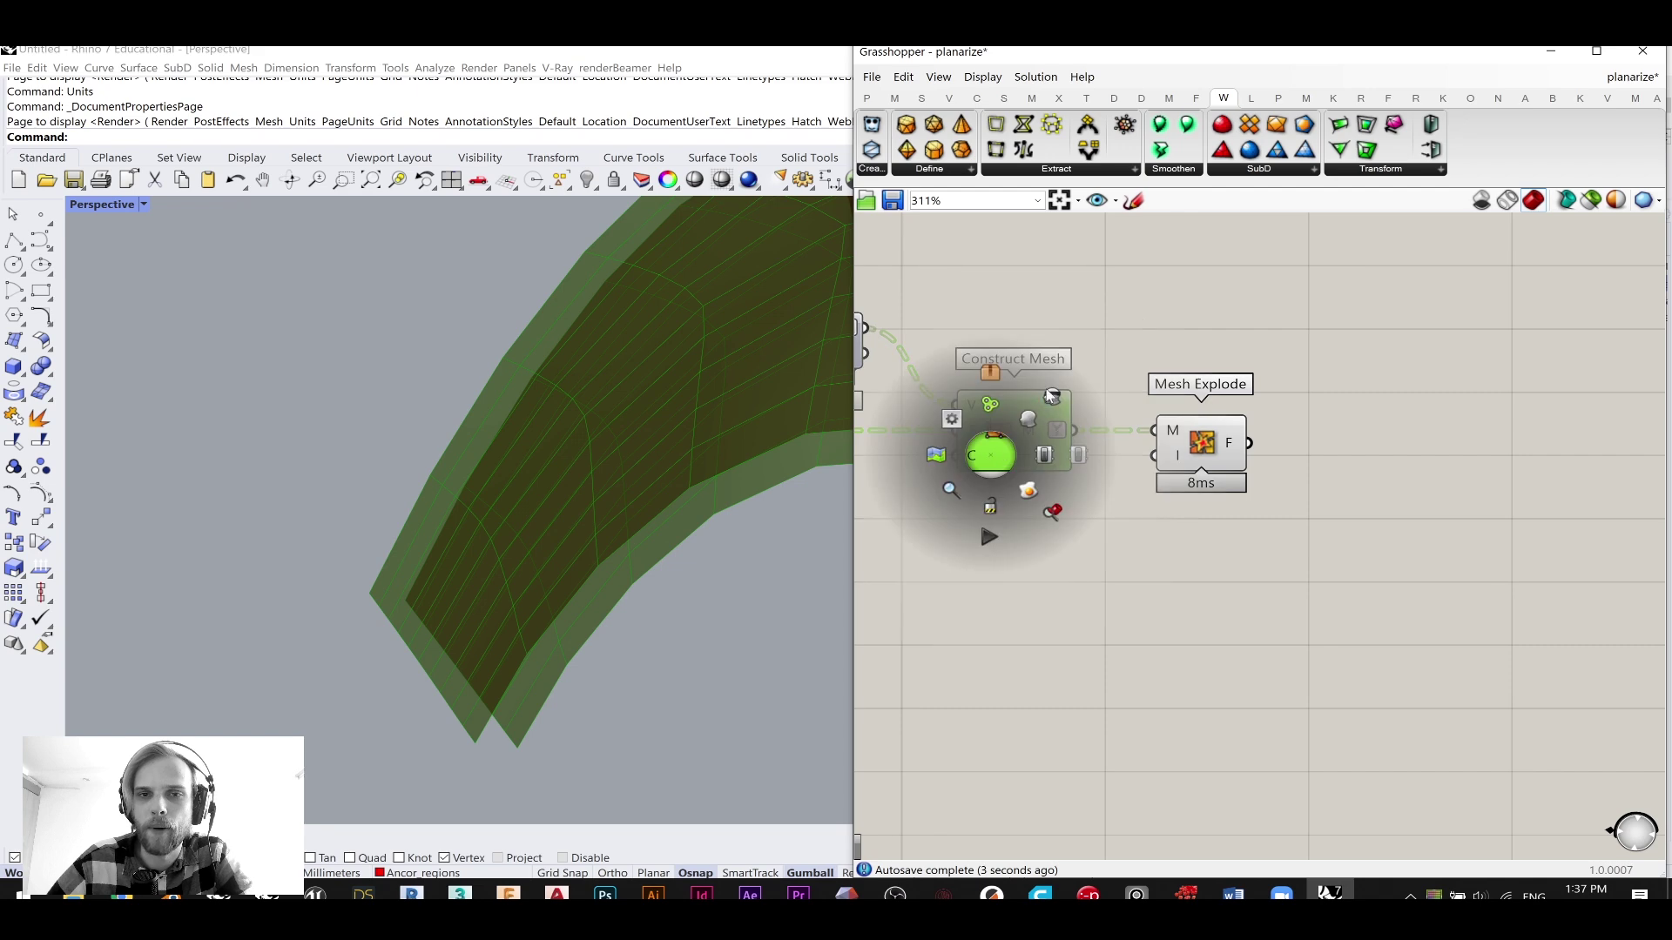
pyautogui.click(1191, 324)
# - Examine the existing component chain from Weaverbird's Face Polylines to Weaverbird's Unify face windings in the disabled definition
pyautogui.scroll(-3, 1197, 361)
pyautogui.scroll(-5, 1197, 365)
pyautogui.moveTo(1220, 469); pyautogui.dragTo(1085, 771, button='right')
pyautogui.scroll(6, 1304, 425)
pyautogui.scroll(-2, 1318, 477)
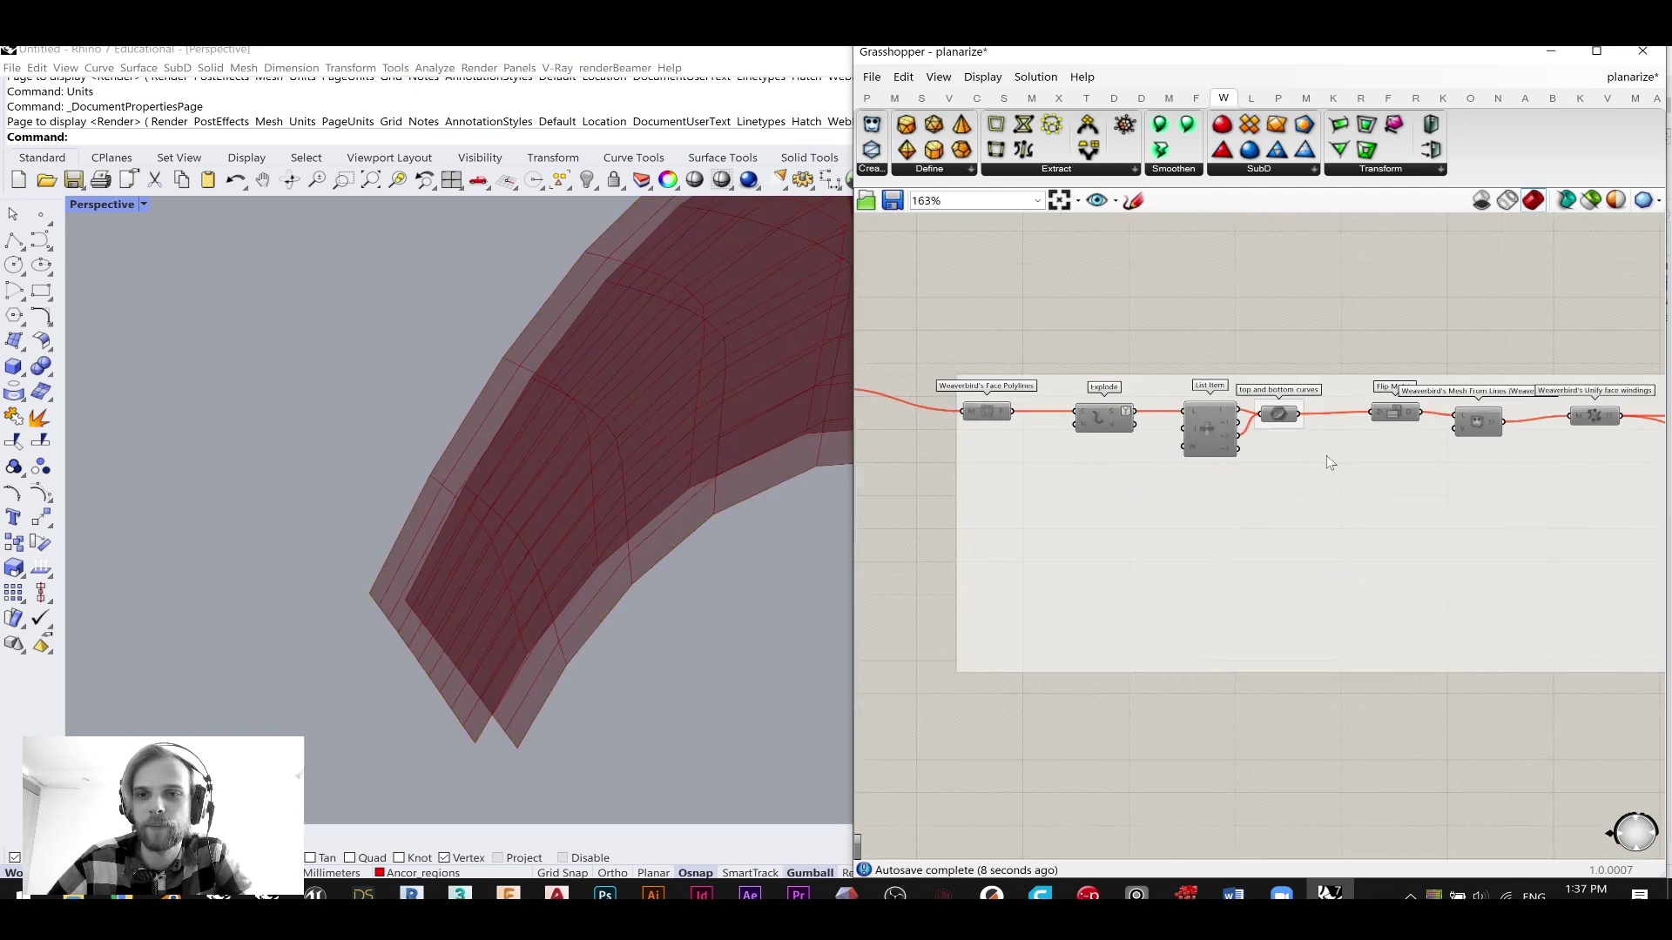
pyautogui.scroll(-3, 1089, 453)
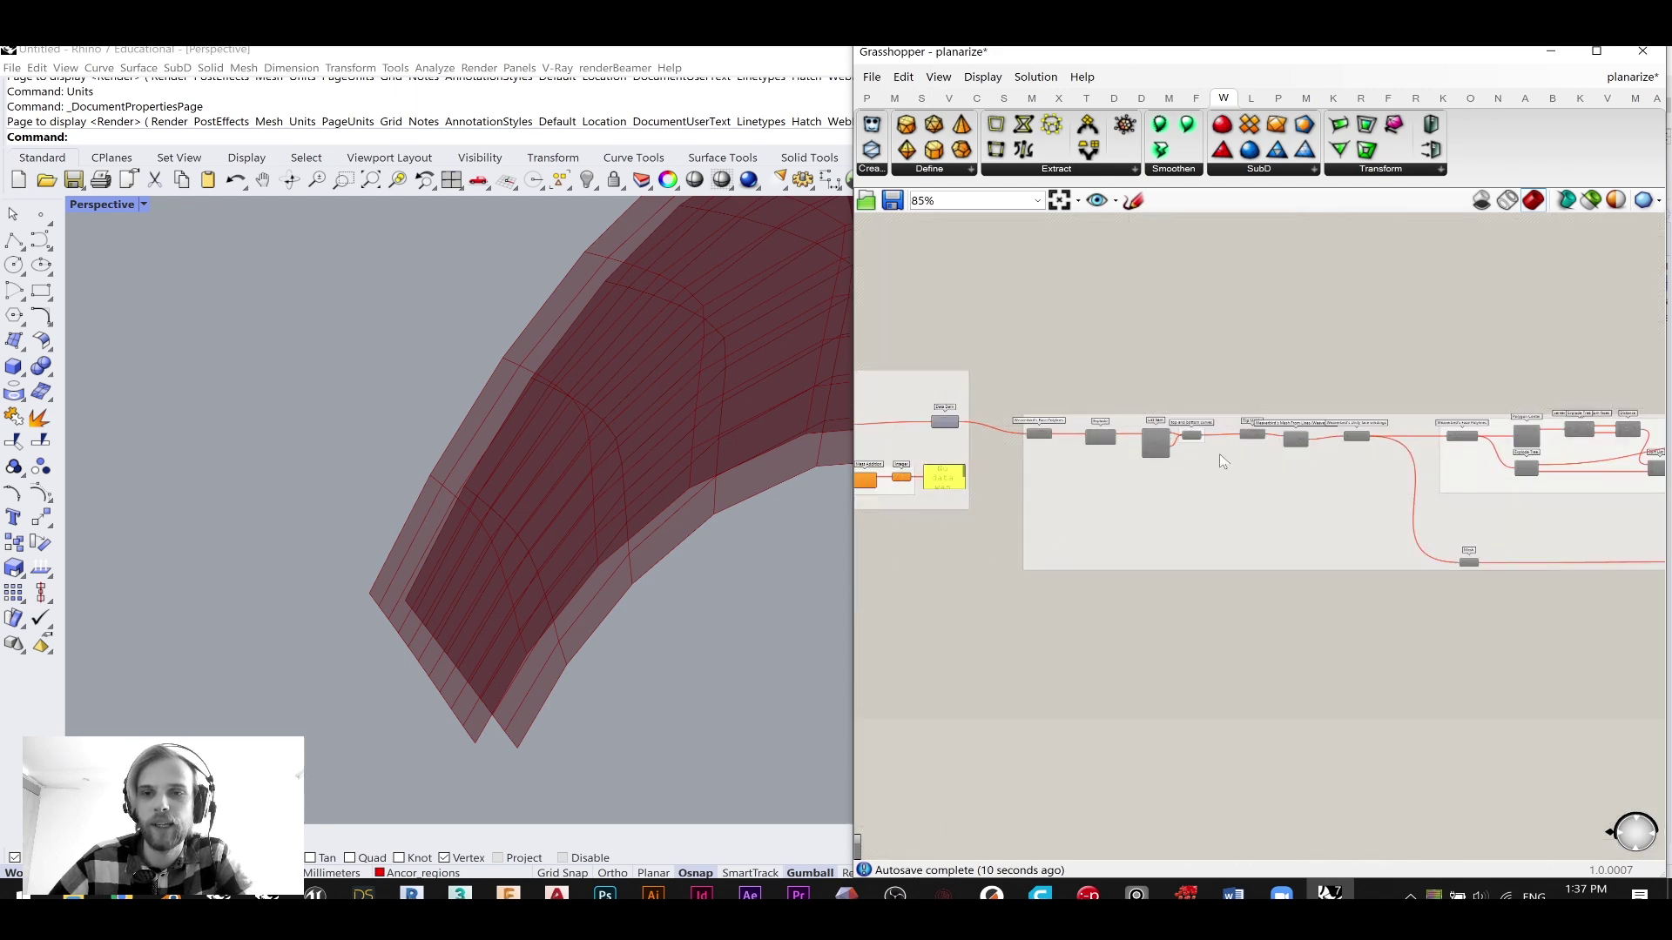
pyautogui.moveTo(995, 346); pyautogui.dragTo(1419, 568)
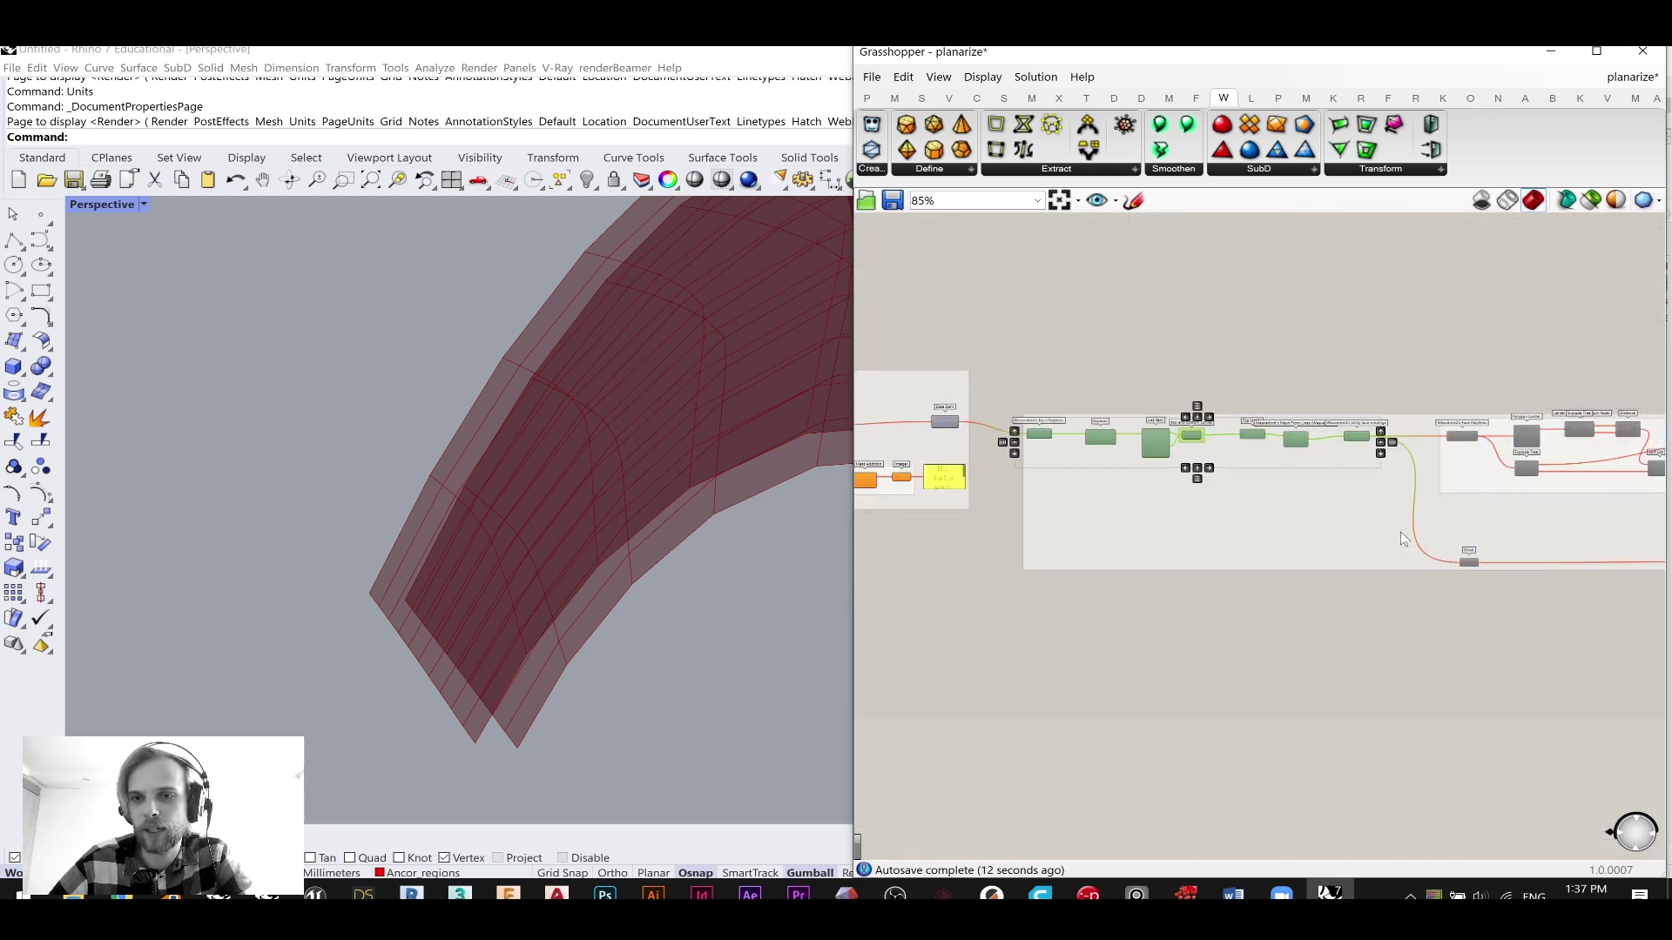
pyautogui.scroll(7, 1393, 522)
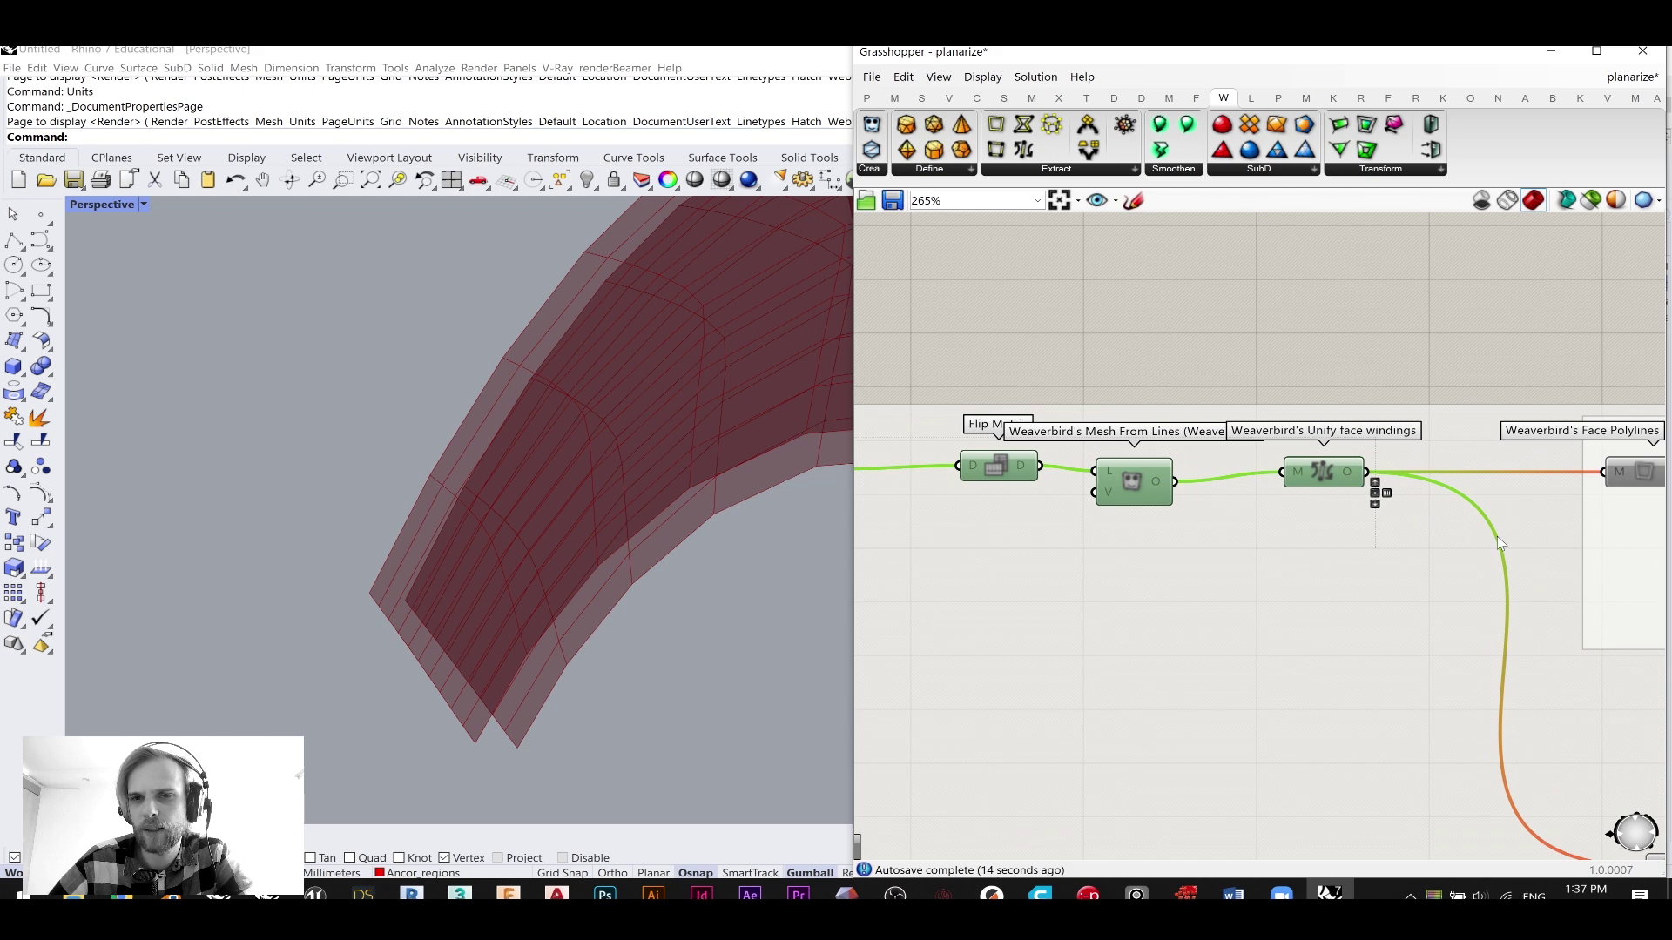
# - Examine the disabled top and bottom face logic, from the Polygon Center group to Entwine, From Polylines and Mesh Join
pyautogui.moveTo(1421, 544); pyautogui.dragTo(1160, 525, button='right')
pyautogui.scroll(-2, 1160, 526)
pyautogui.moveTo(1496, 549); pyautogui.dragTo(1358, 540, button='right')
pyautogui.moveTo(1654, 552)
pyautogui.mouseDown(button='right')
pyautogui.moveTo(1315, 537)
pyautogui.moveTo(1636, 538)
pyautogui.mouseUp(button='right')
pyautogui.moveTo(1053, 507); pyautogui.dragTo(1243, 513, button='right')
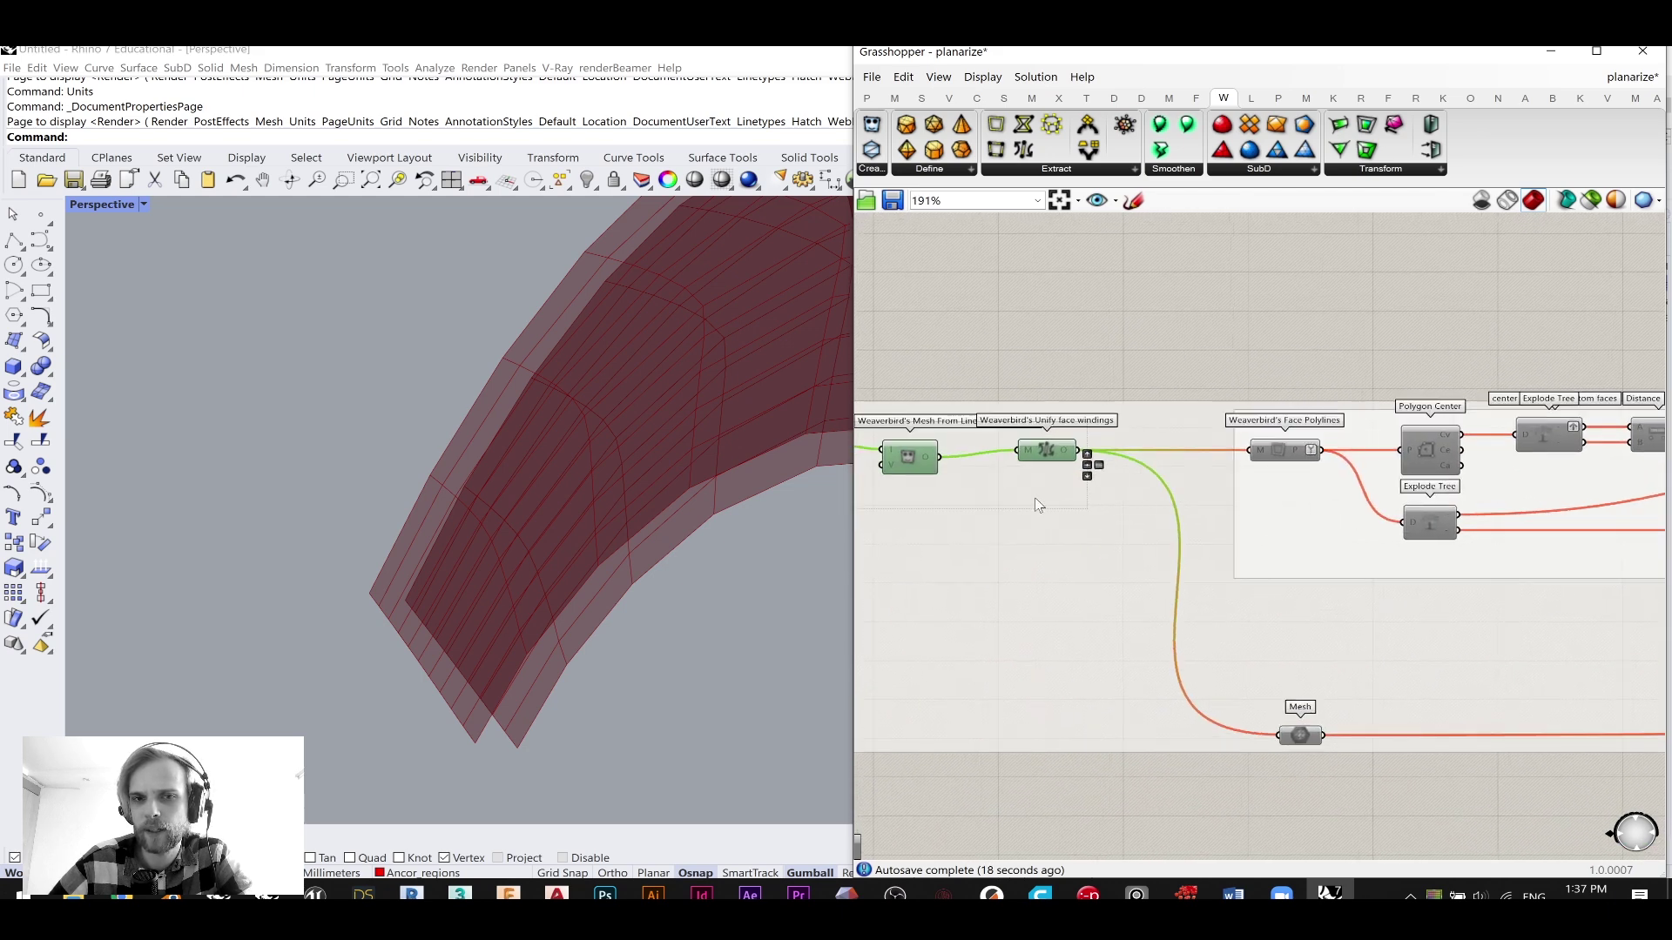
pyautogui.moveTo(1020, 506); pyautogui.dragTo(1185, 505, button='right')
pyautogui.moveTo(1061, 464); pyautogui.dragTo(1033, 491, button='right')
pyautogui.moveTo(1261, 505); pyautogui.dragTo(995, 471, button='right')
pyautogui.moveTo(1343, 514); pyautogui.dragTo(1025, 496, button='right')
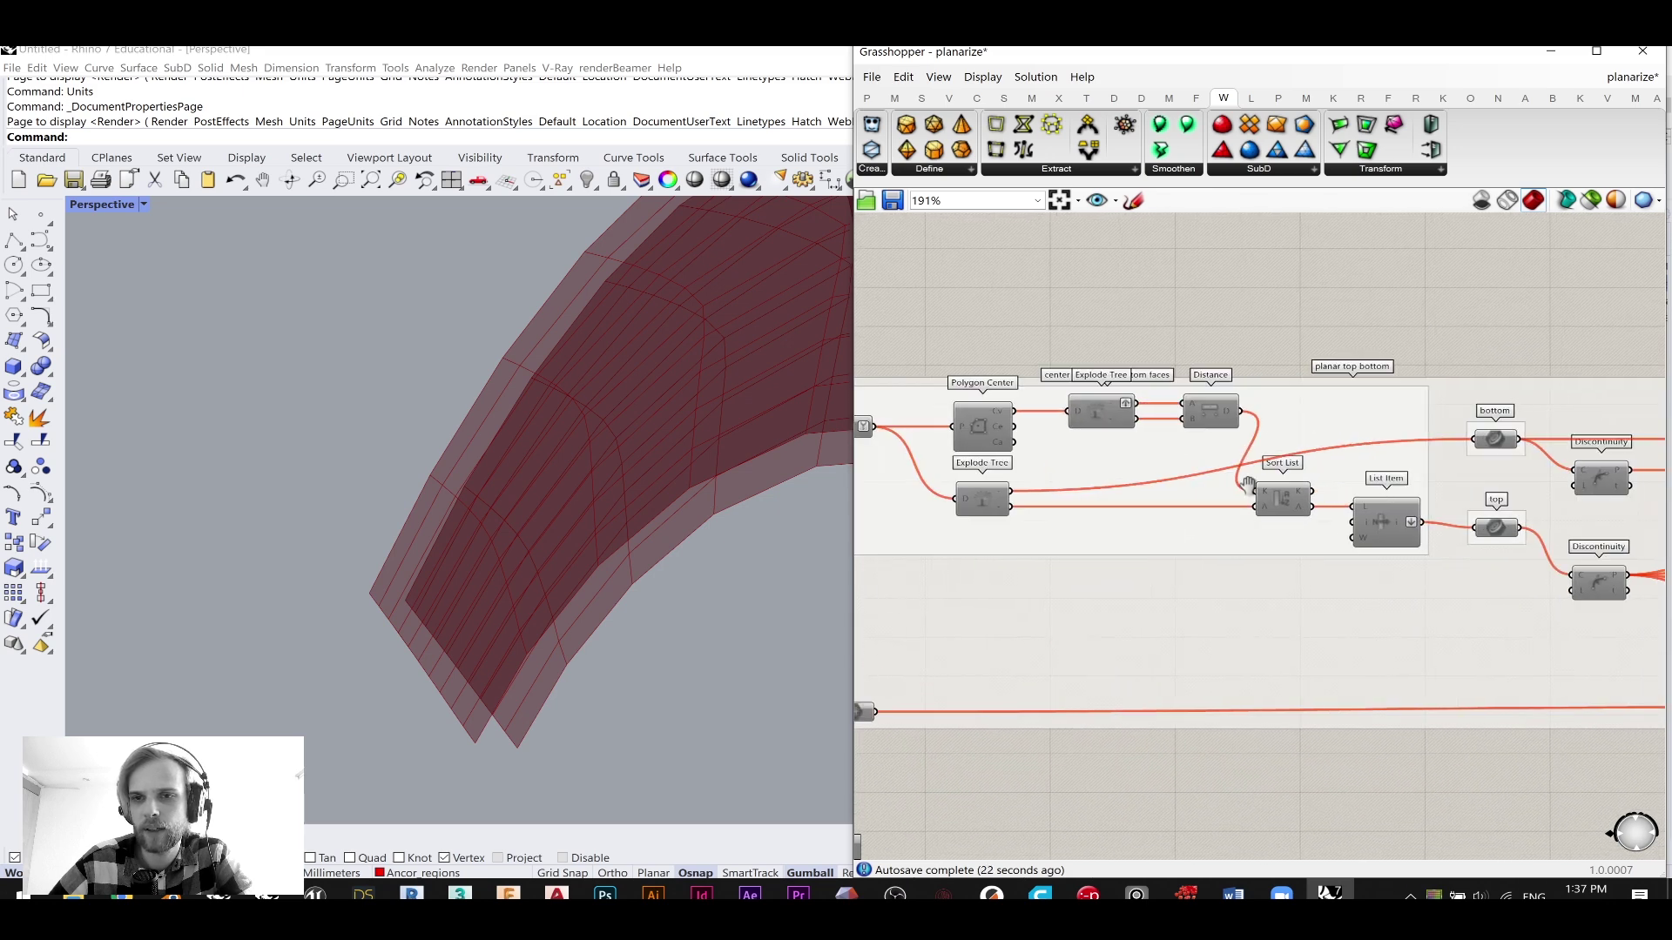
pyautogui.moveTo(1317, 488); pyautogui.dragTo(988, 477, button='right')
pyautogui.moveTo(1192, 478); pyautogui.dragTo(926, 462, button='right')
pyautogui.moveTo(1364, 495); pyautogui.dragTo(1229, 473, button='right')
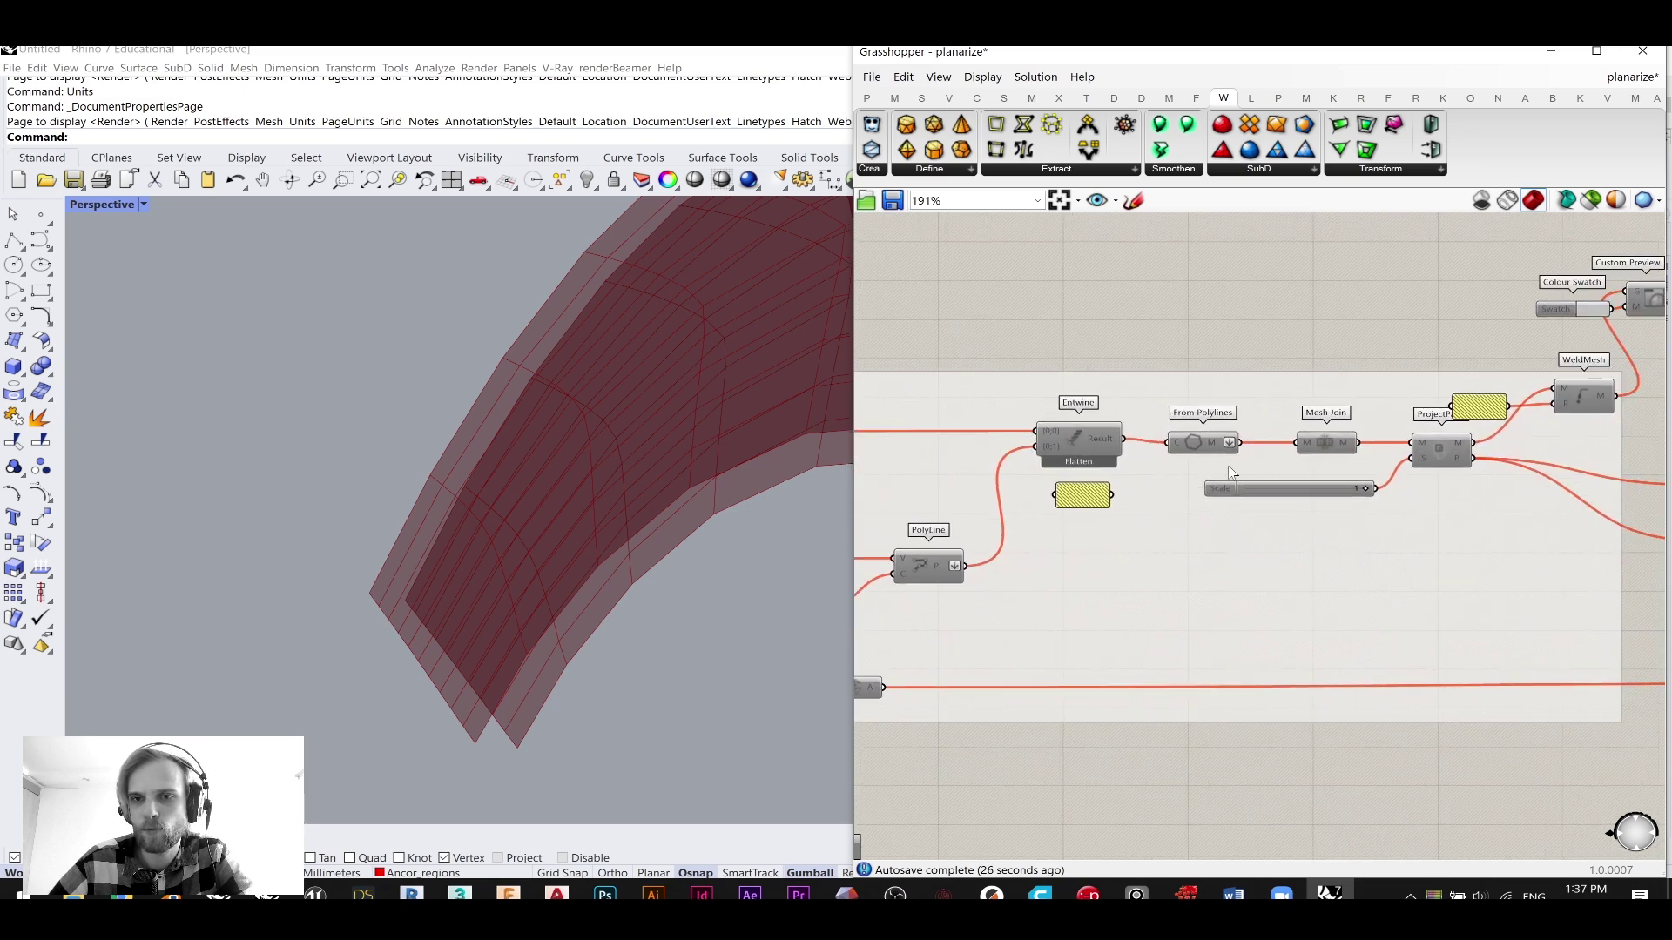
pyautogui.scroll(2, 1229, 473)
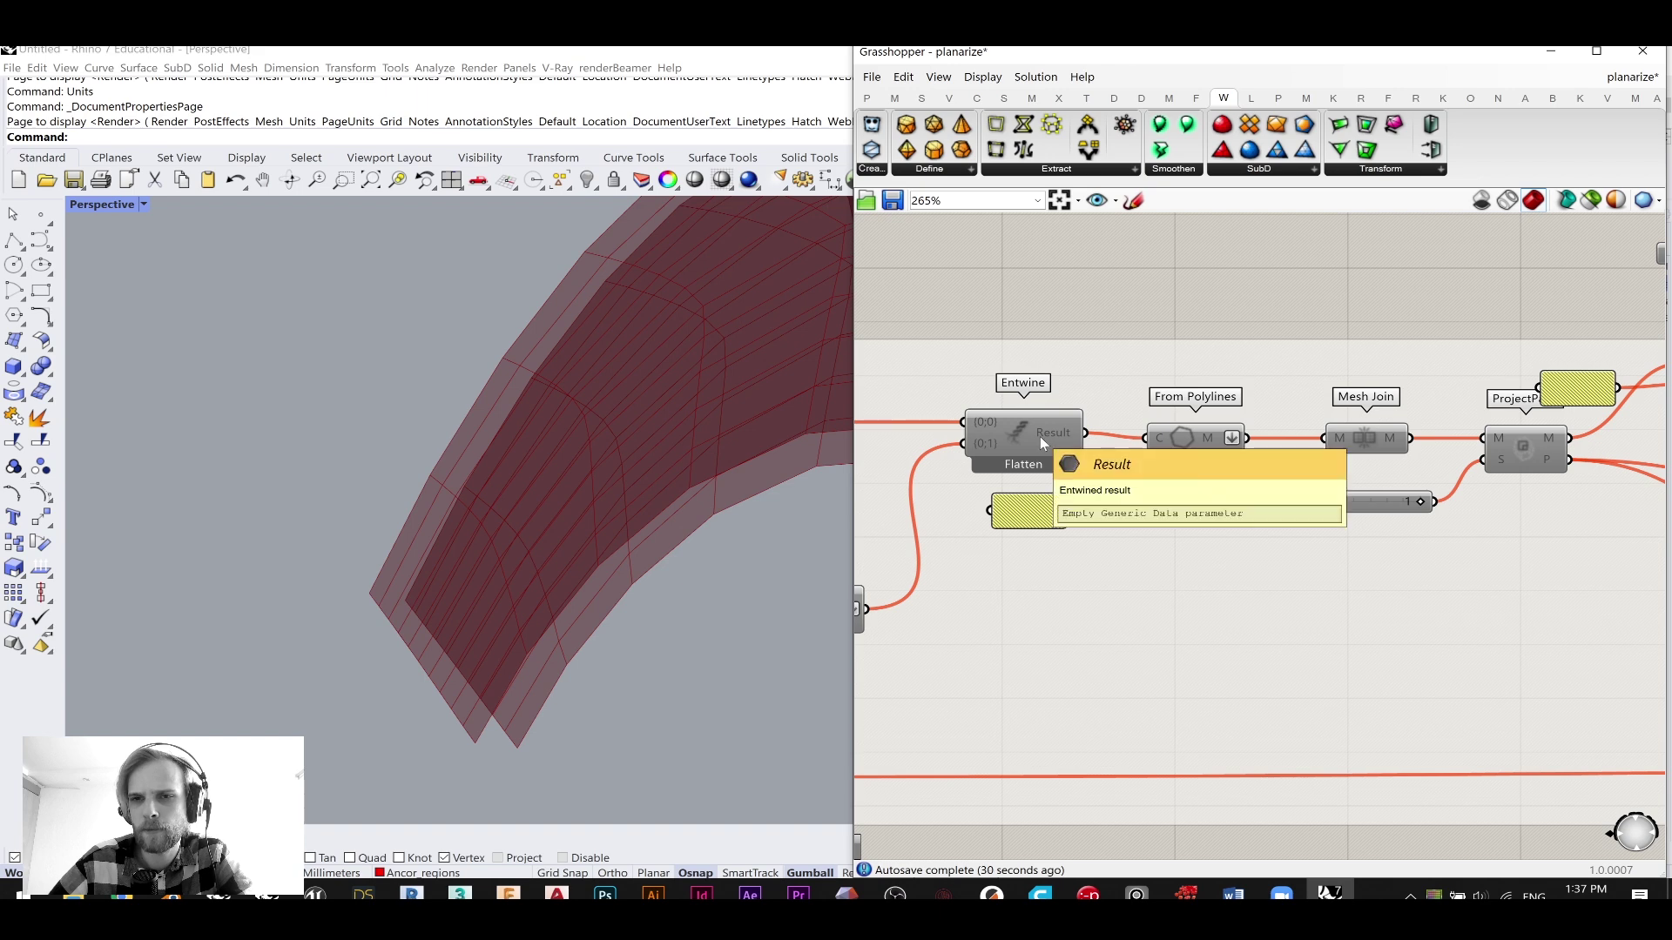
pyautogui.moveTo(1091, 432); pyautogui.dragTo(1324, 401, button='right')
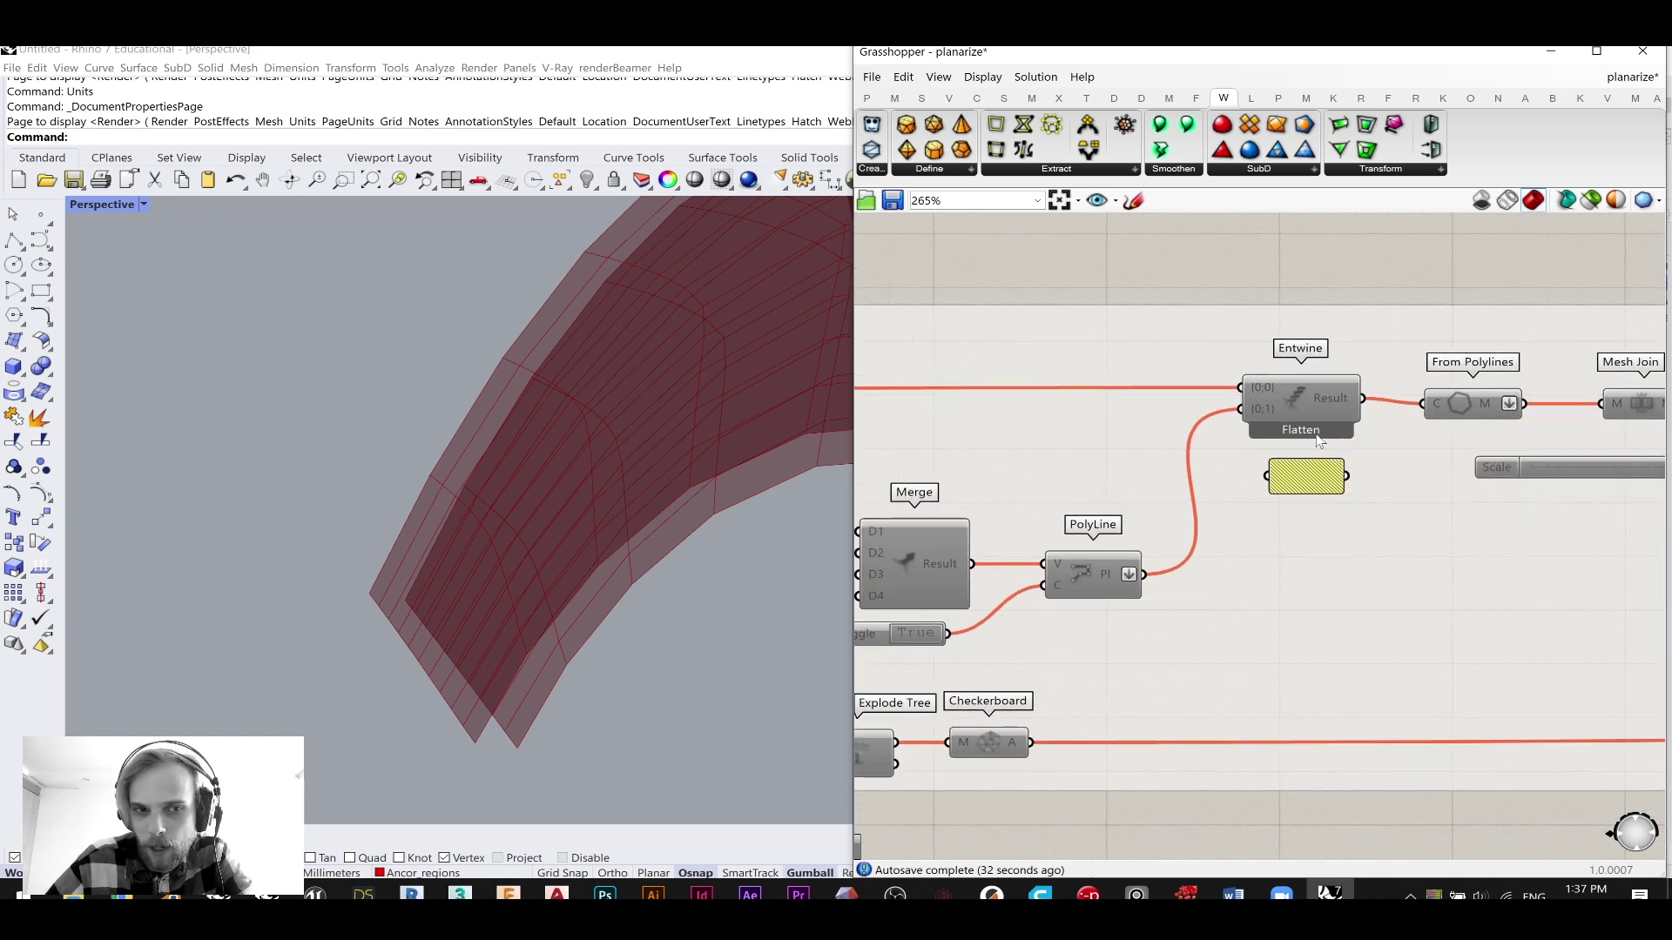
# - Compare the disabled sequence of Entwine, From Polylines, Mesh Join and ProjectPairs with the new chain ending in Mesh Explode
pyautogui.scroll(-3, 1312, 404)
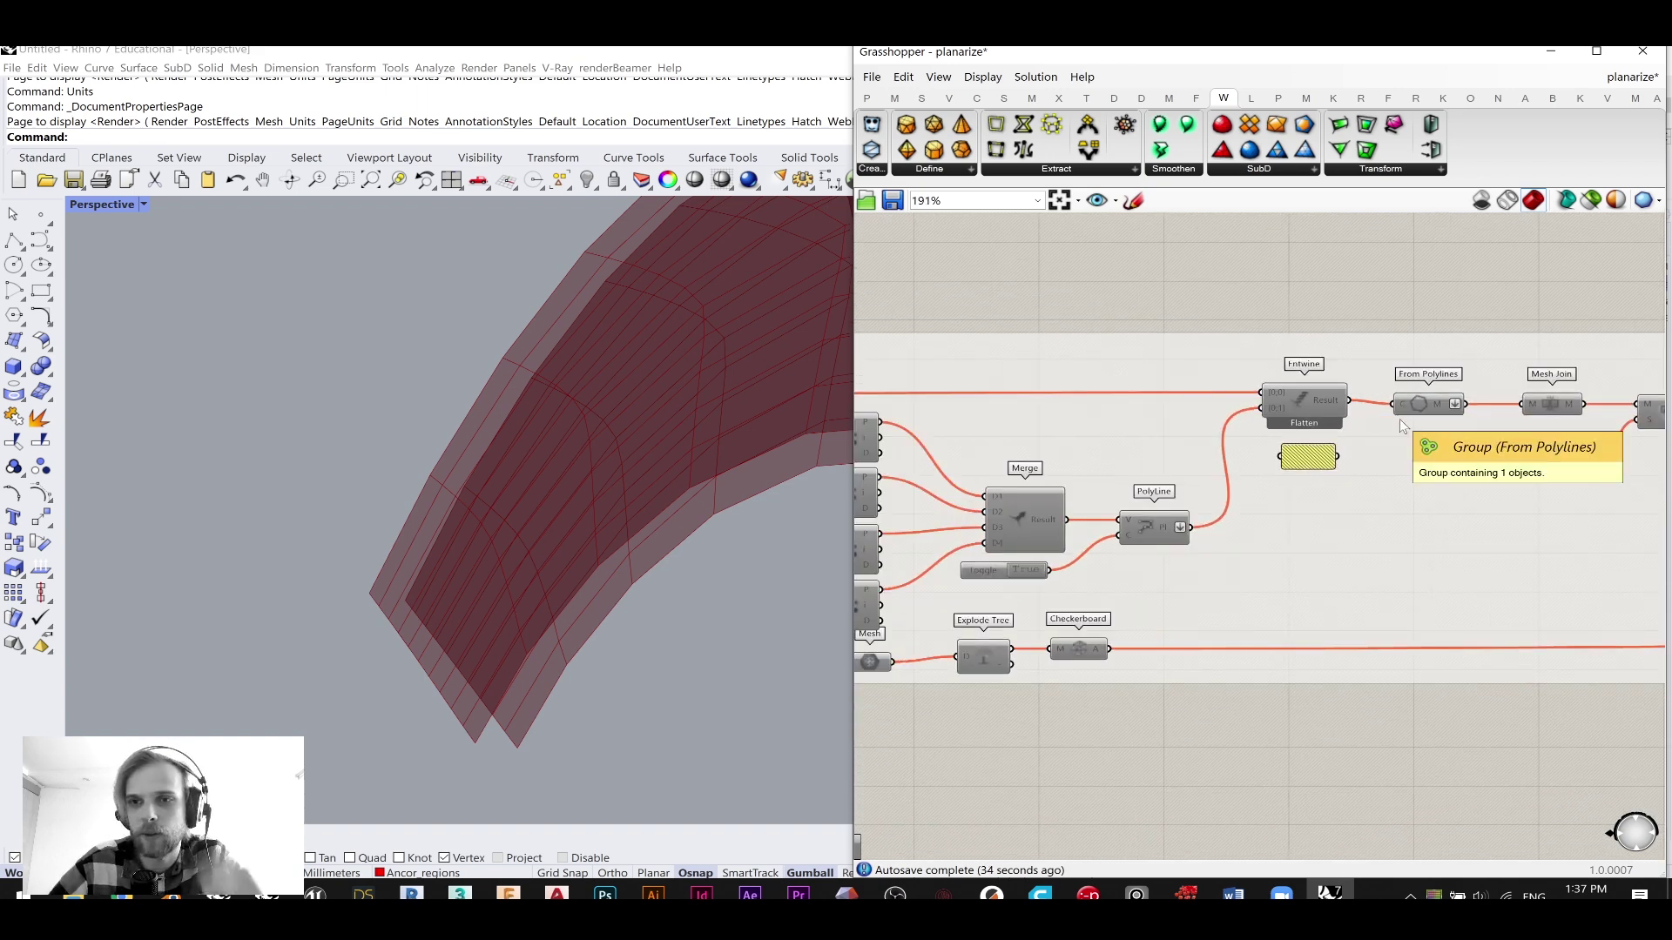
pyautogui.moveTo(1554, 407); pyautogui.dragTo(1351, 388, button='right')
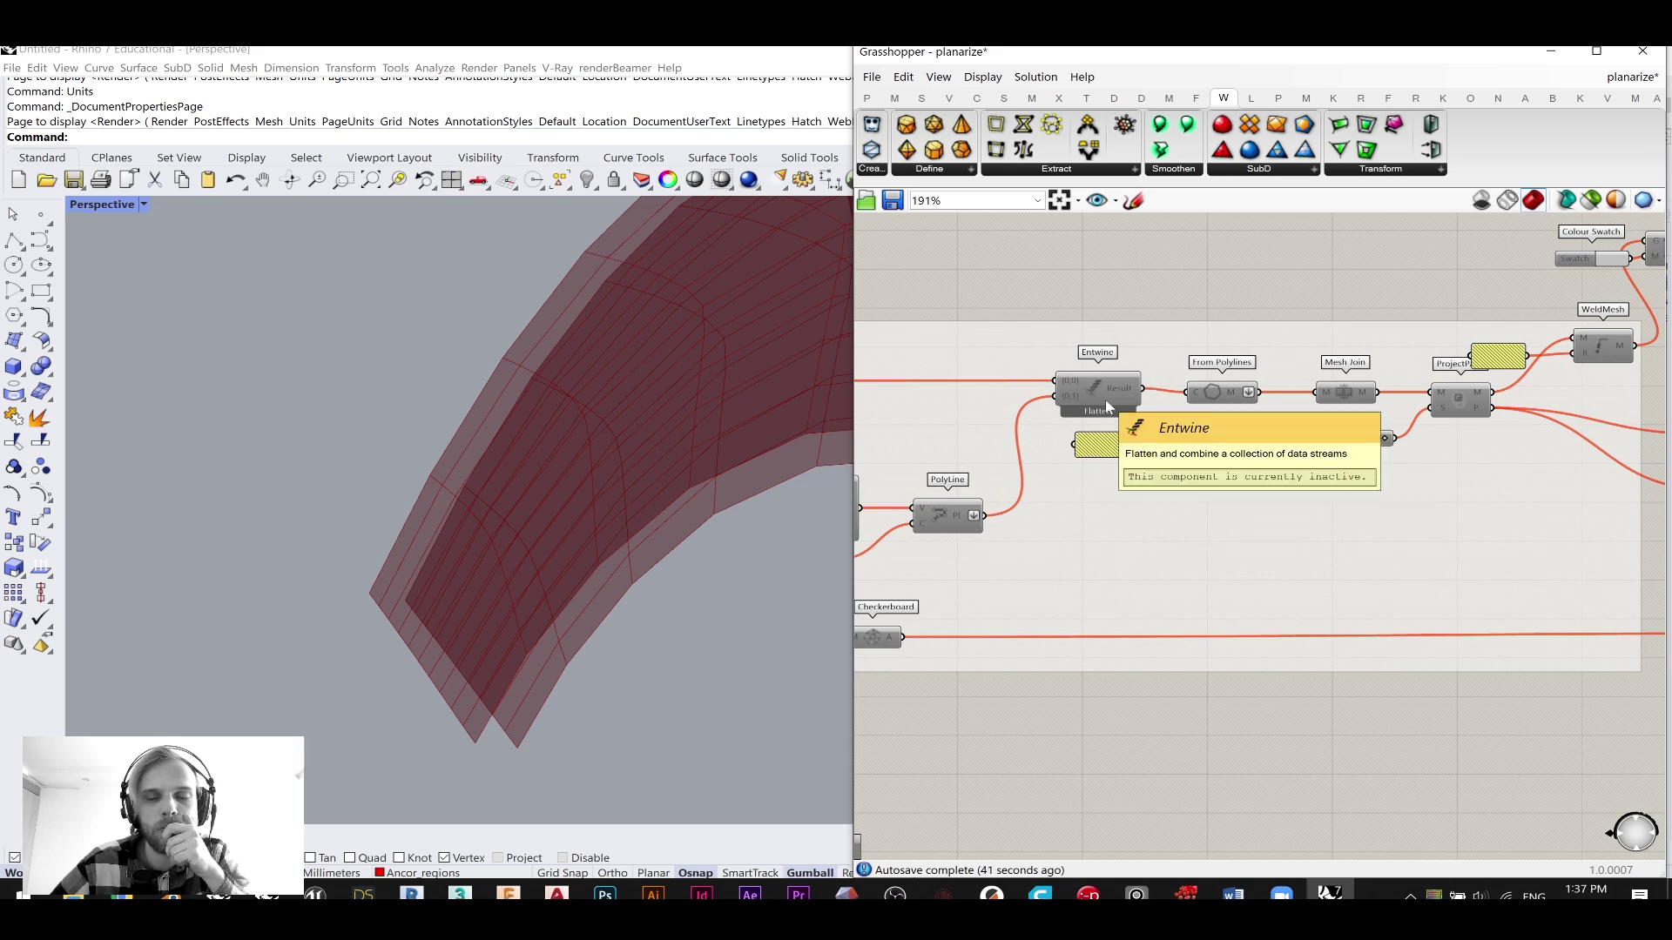
pyautogui.scroll(-6, 1189, 404)
pyautogui.moveTo(1064, 440); pyautogui.dragTo(1324, 424, button='right')
pyautogui.moveTo(1108, 470); pyautogui.dragTo(1263, 413, button='right')
pyautogui.scroll(8, 1184, 513)
pyautogui.scroll(-3, 1401, 552)
pyautogui.moveTo(1402, 552); pyautogui.dragTo(1098, 612, button='right')
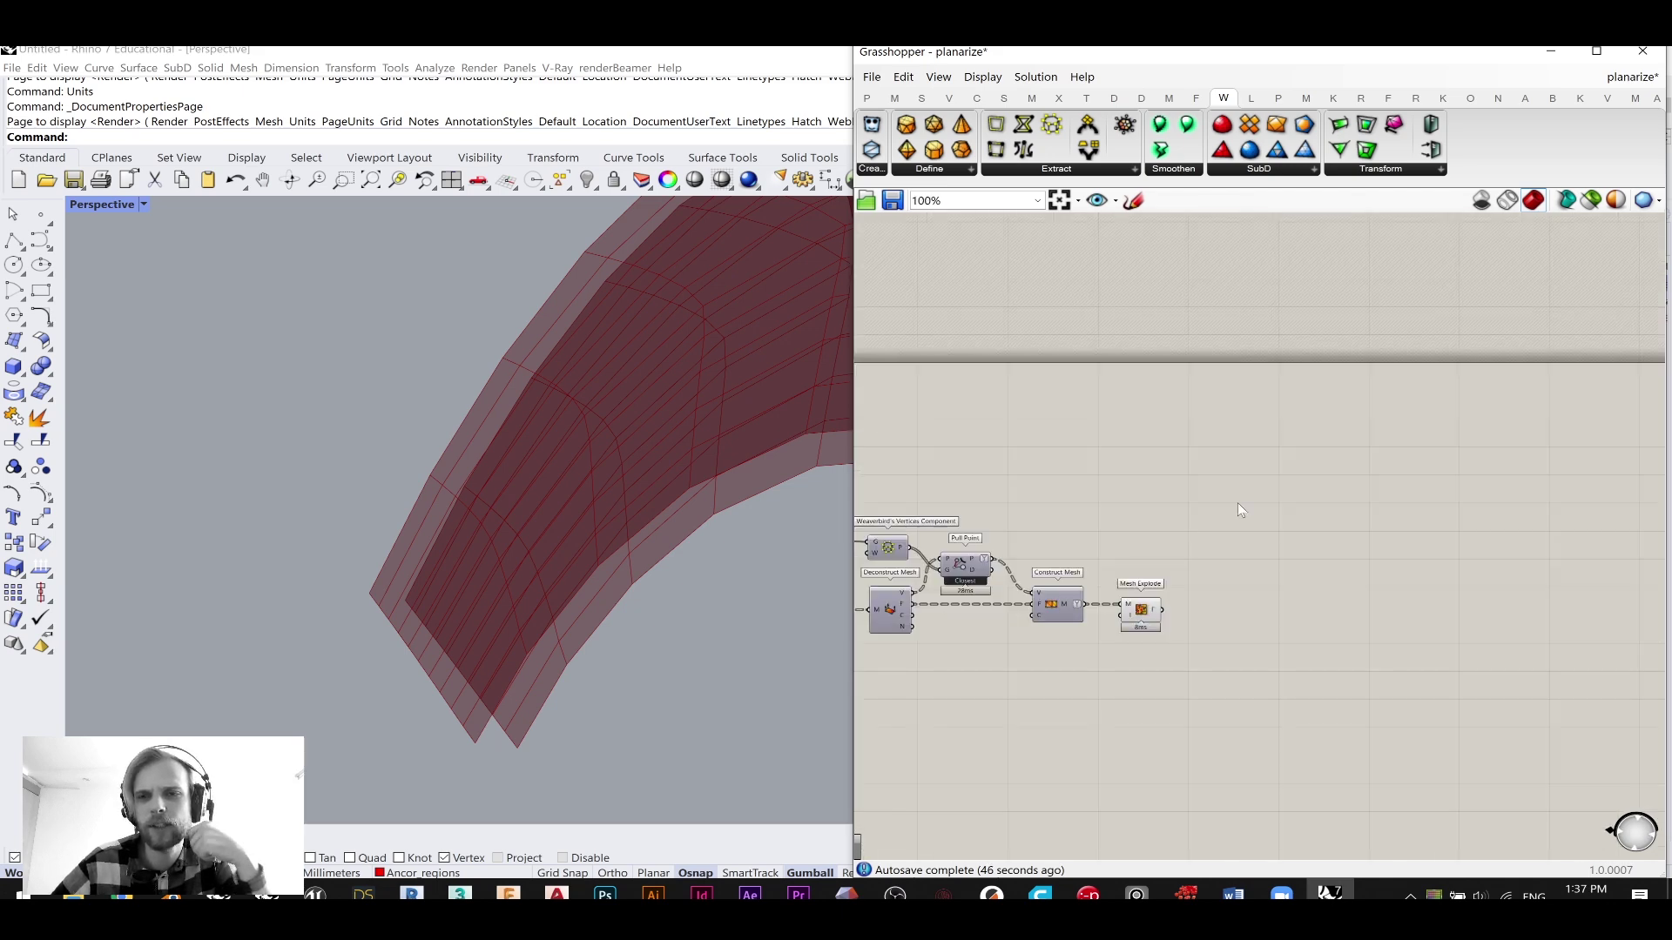
pyautogui.scroll(-6, 1332, 469)
pyautogui.moveTo(1586, 385); pyautogui.dragTo(1344, 422, button='right')
pyautogui.moveTo(1380, 343); pyautogui.dragTo(1322, 344, button='right')
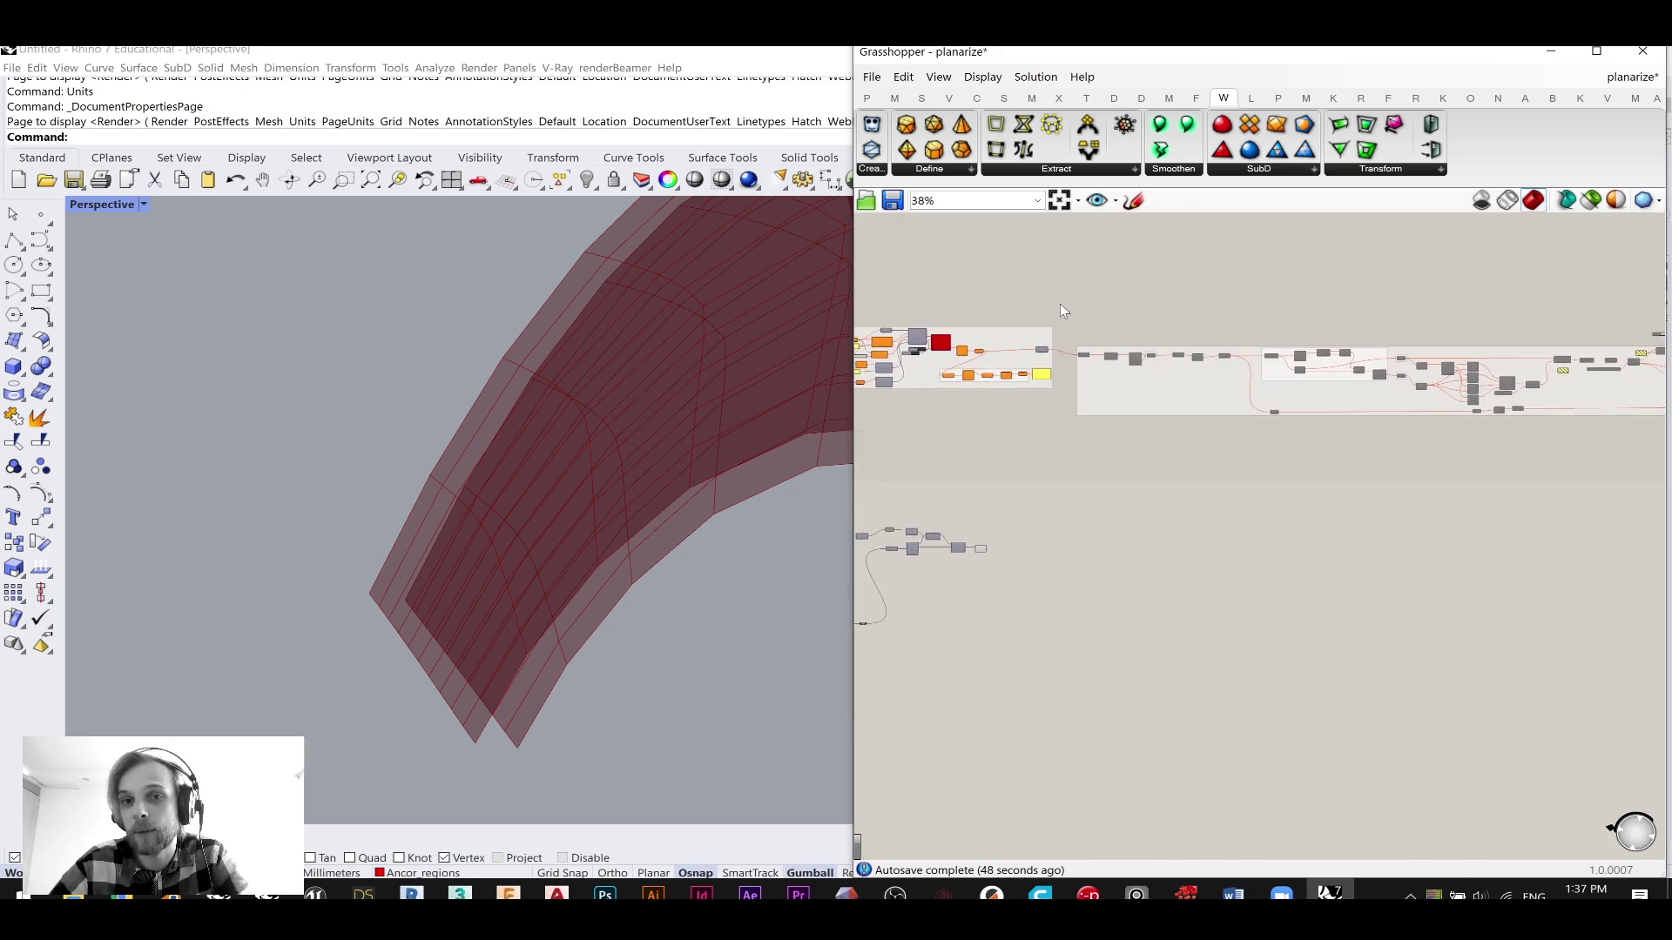
# - Examine the extent of the disabled planar top bottom group and the component chain that follows it
pyautogui.moveTo(1064, 295); pyautogui.dragTo(1553, 478)
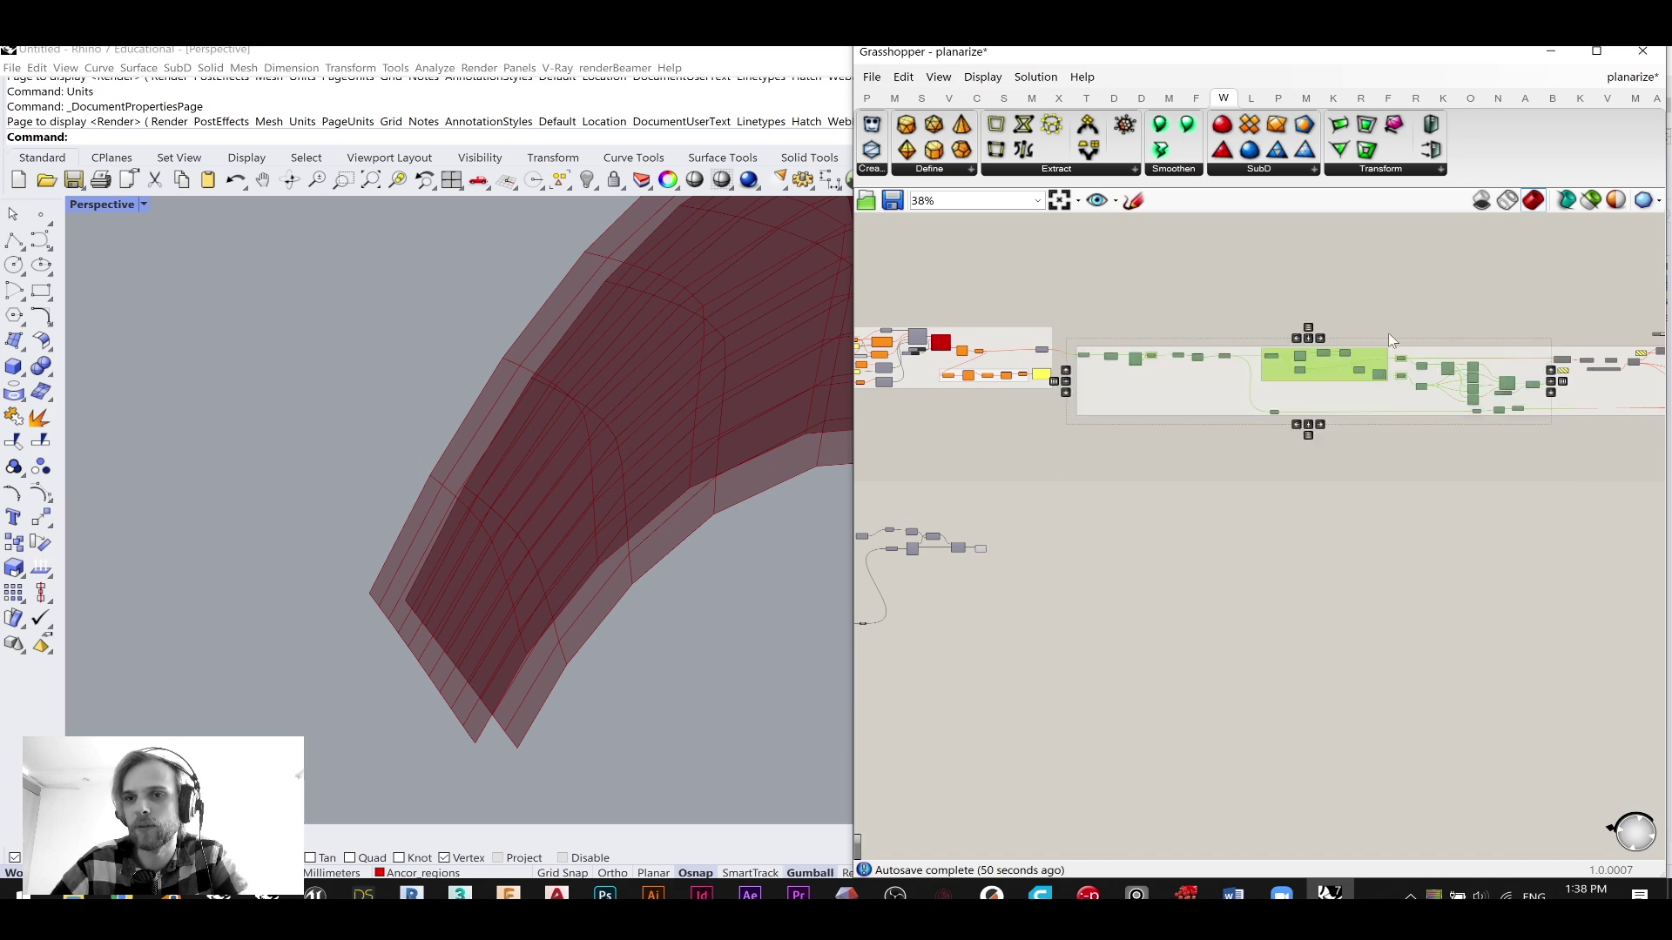
pyautogui.scroll(1, 1455, 349)
pyautogui.scroll(-3, 1188, 549)
pyautogui.moveTo(1216, 545); pyautogui.dragTo(1485, 450, button='right')
pyautogui.scroll(4, 1132, 489)
pyautogui.scroll(-4, 1270, 501)
pyautogui.moveTo(1631, 376); pyautogui.dragTo(1010, 498, button='right')
pyautogui.scroll(3, 1271, 413)
pyautogui.click(1412, 480)
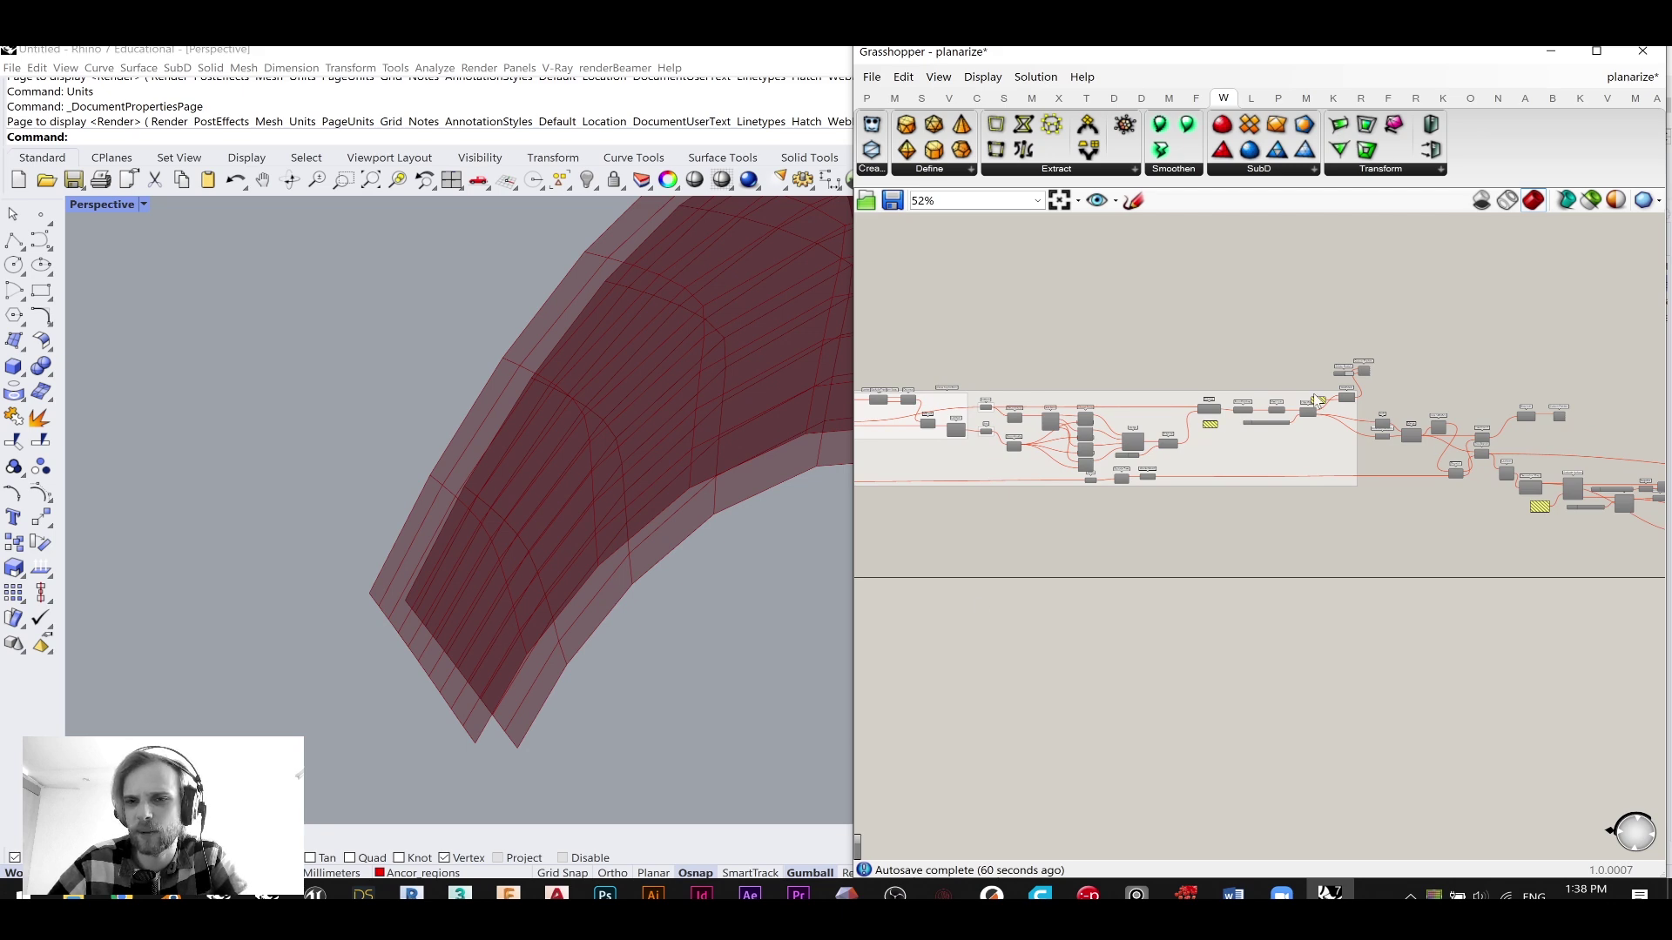
# - Examine the disabled components from Entwine to ProjectPairs, WeldMesh and Custom Preview, and the PolyLine branch feeding Entwine
pyautogui.scroll(5, 1280, 418)
pyautogui.scroll(-2, 1115, 280)
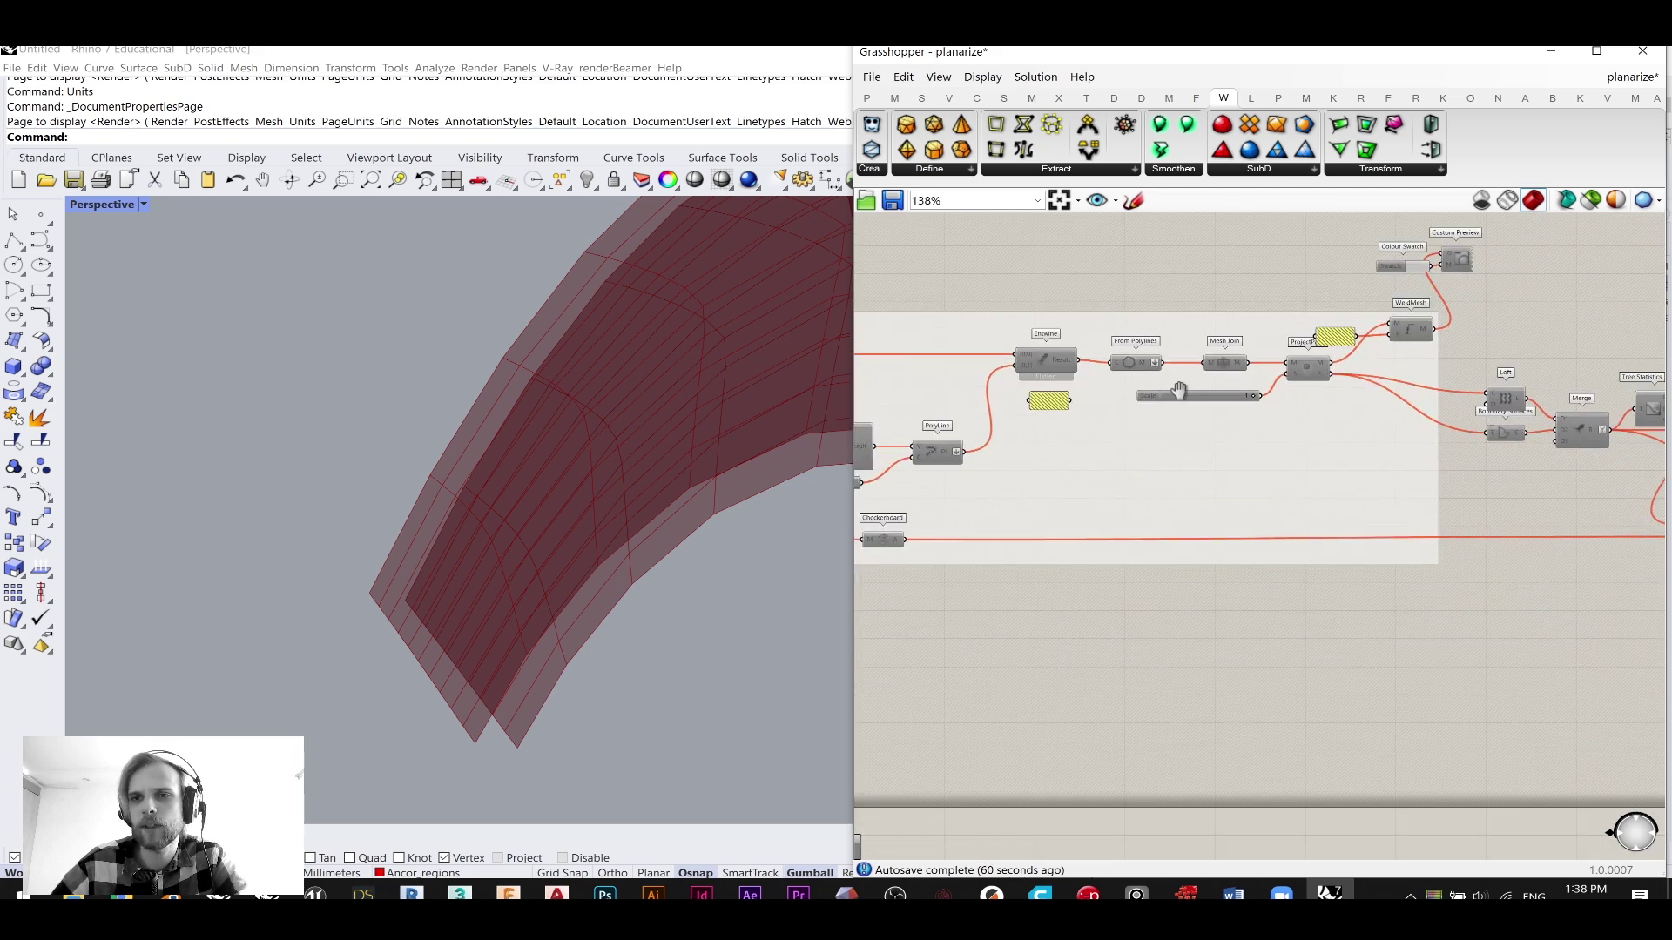
pyautogui.moveTo(1031, 300); pyautogui.dragTo(1527, 600)
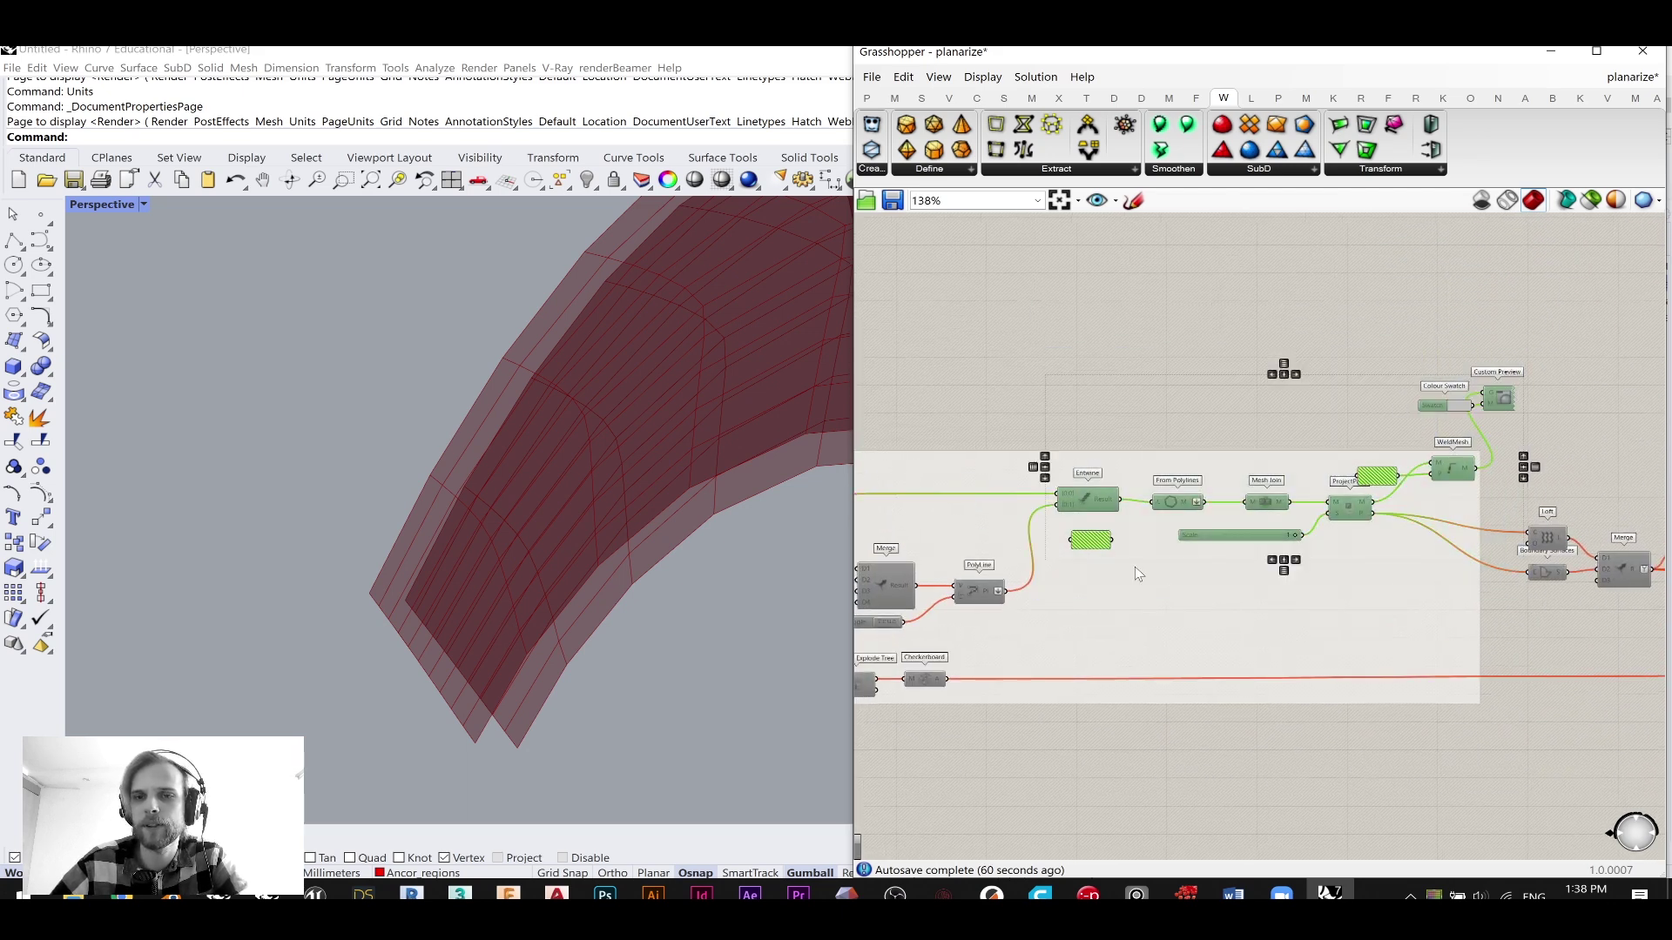
pyautogui.click(1169, 334)
pyautogui.scroll(-3, 1174, 379)
pyautogui.moveTo(891, 586); pyautogui.dragTo(1148, 531, button='right')
pyautogui.scroll(3, 1438, 434)
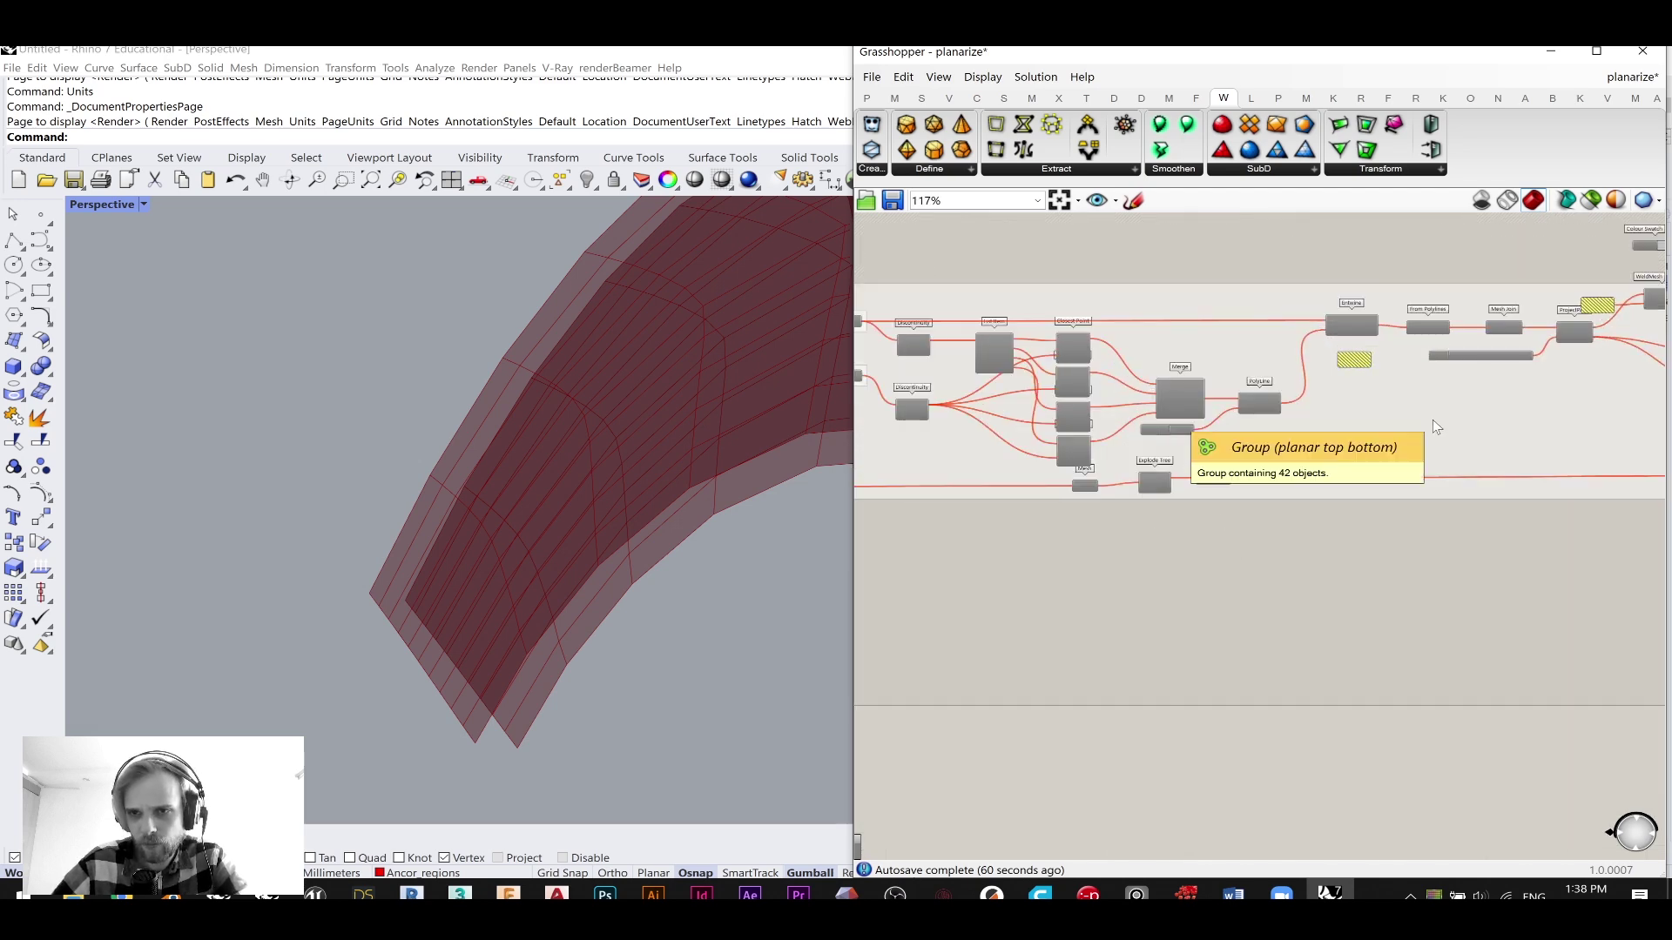
pyautogui.scroll(2, 1451, 300)
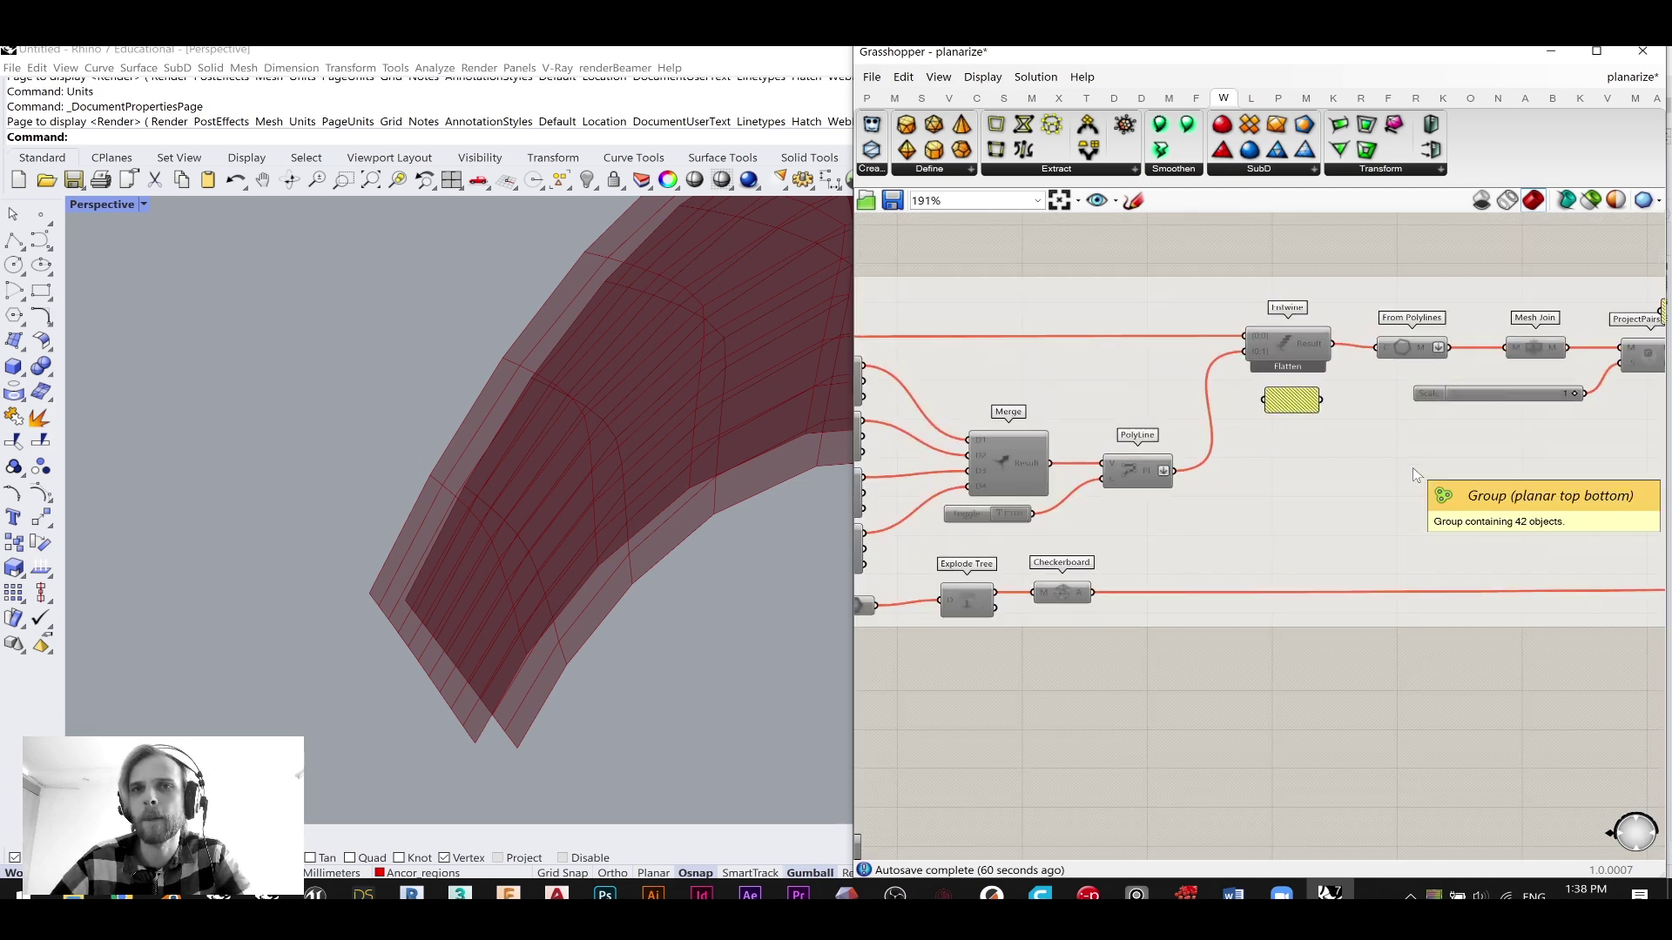
pyautogui.scroll(-3, 1355, 453)
pyautogui.moveTo(1388, 497); pyautogui.dragTo(1238, 498, button='right')
pyautogui.scroll(6, 1168, 500)
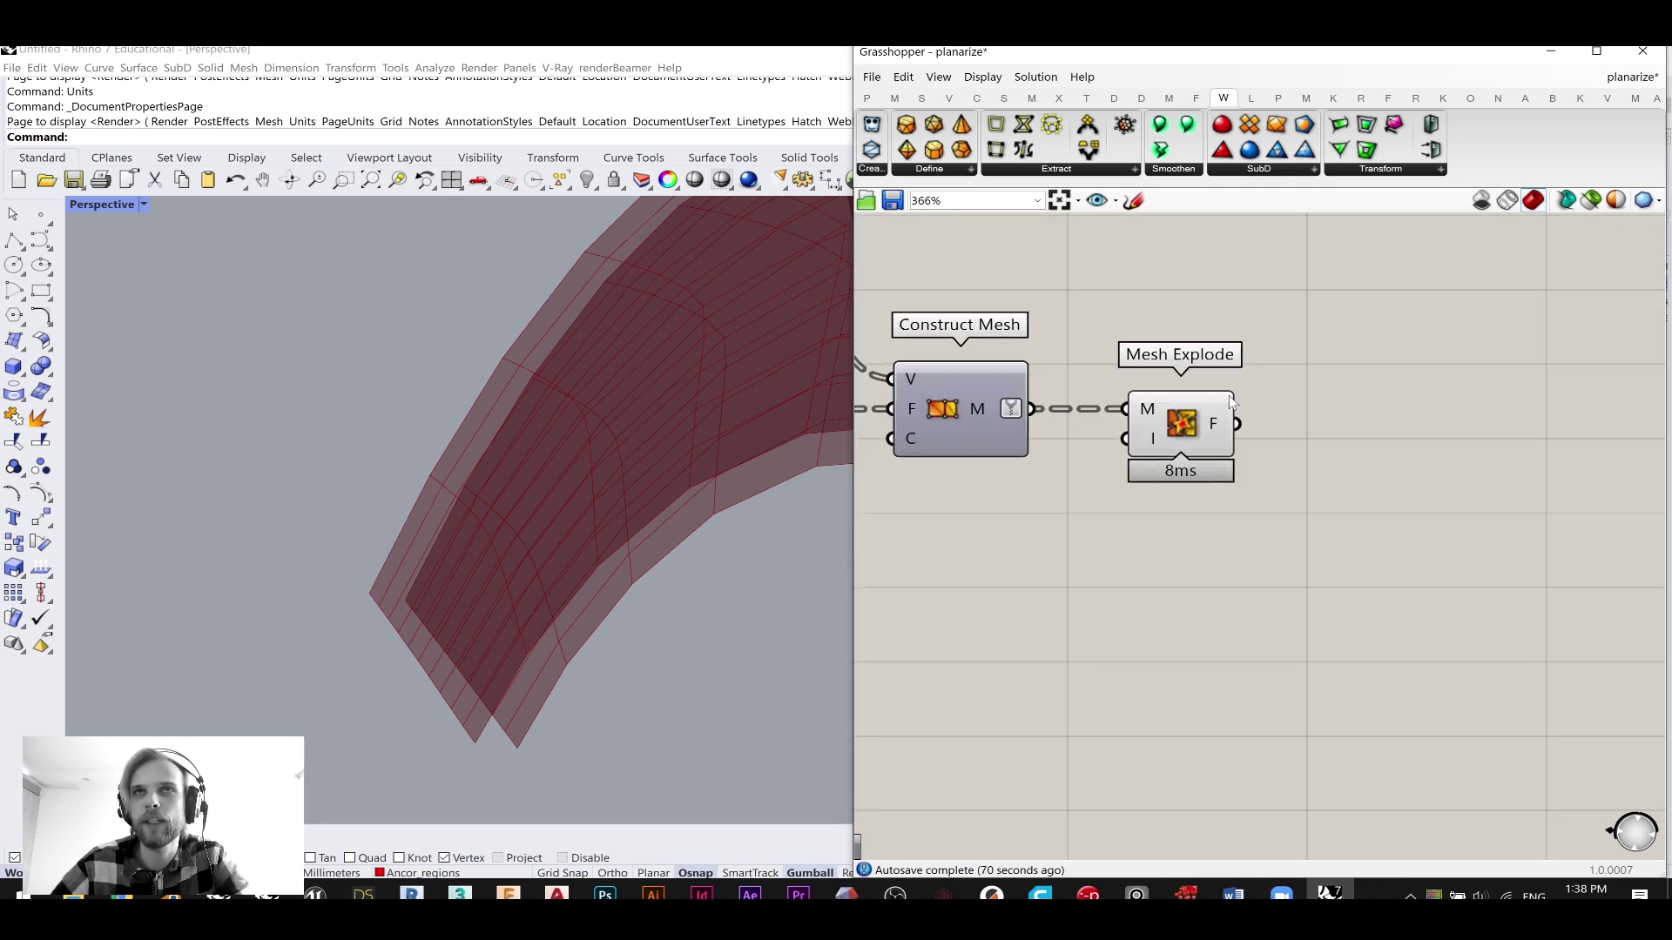
# - Delete the Mesh Explode component and turn the preview of Construct Mesh back on
pyautogui.click(1184, 428)
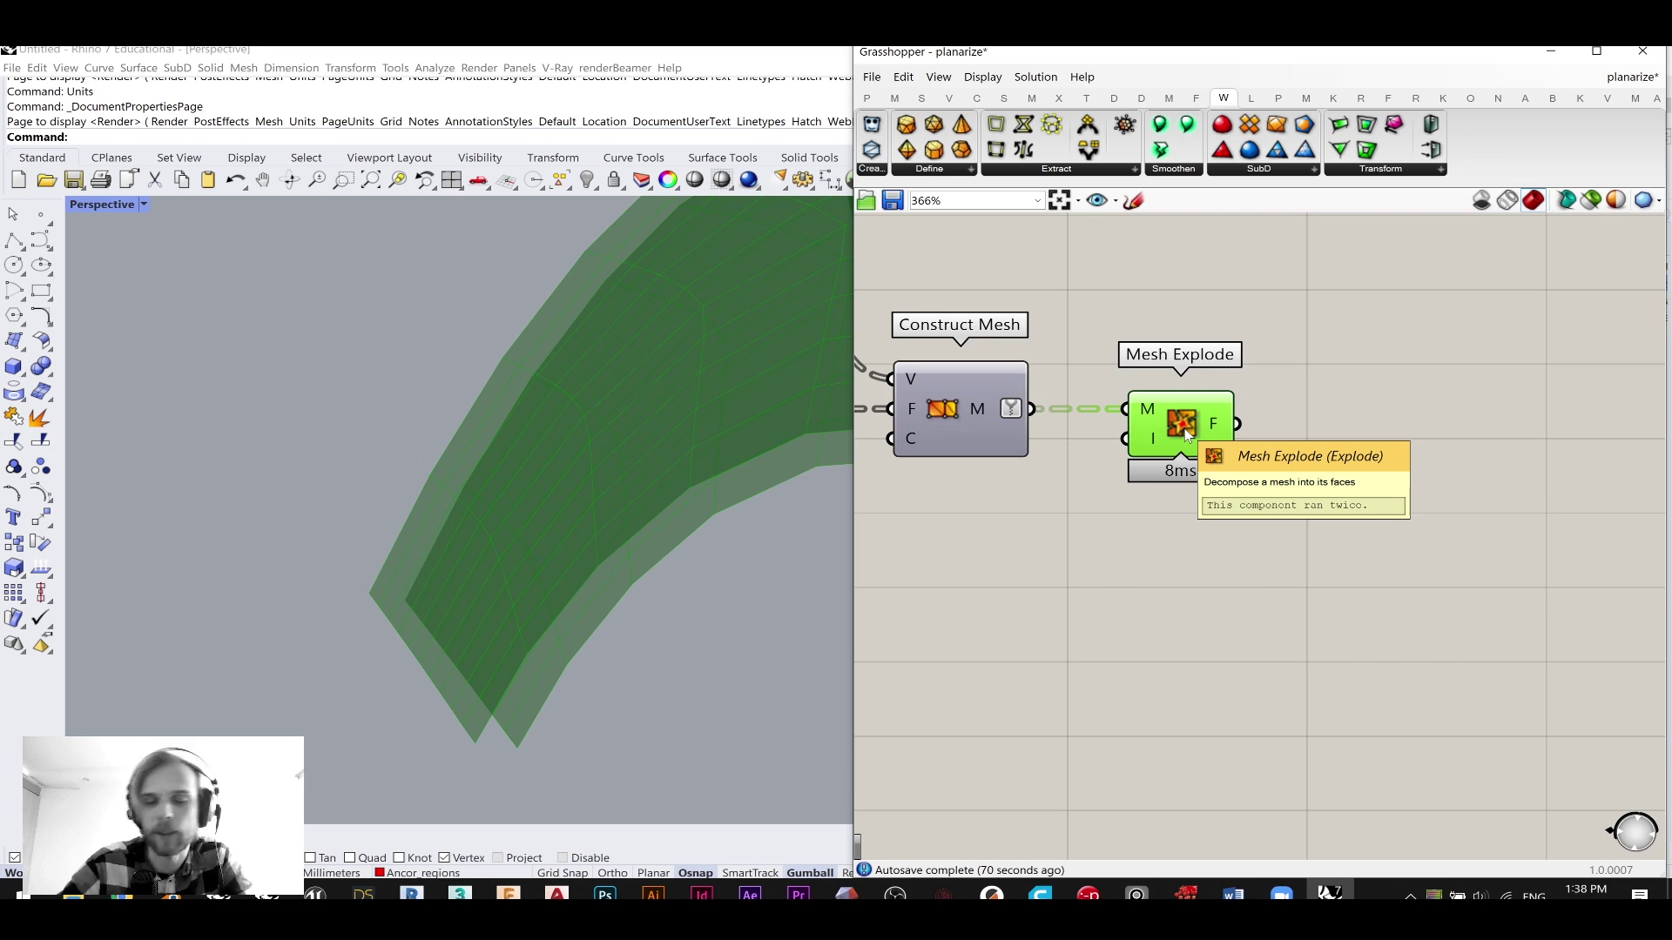
pyautogui.press('Delete')
pyautogui.moveTo(968, 295); pyautogui.dragTo(1041, 346, button='right')
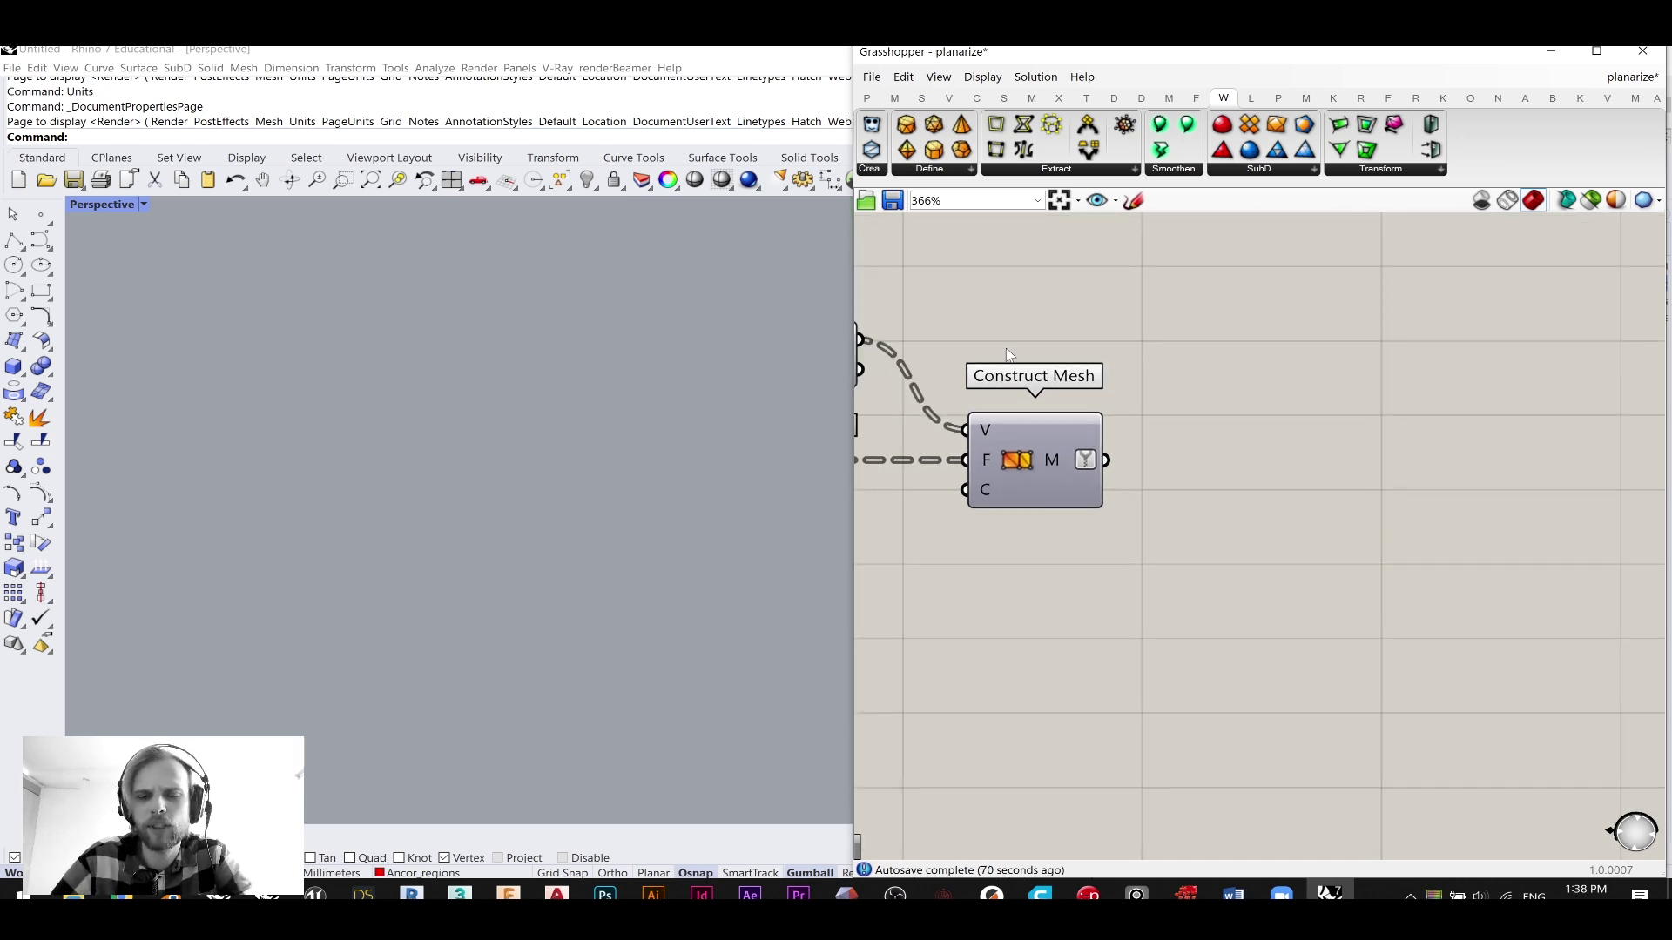
pyautogui.middleClick(1026, 466)
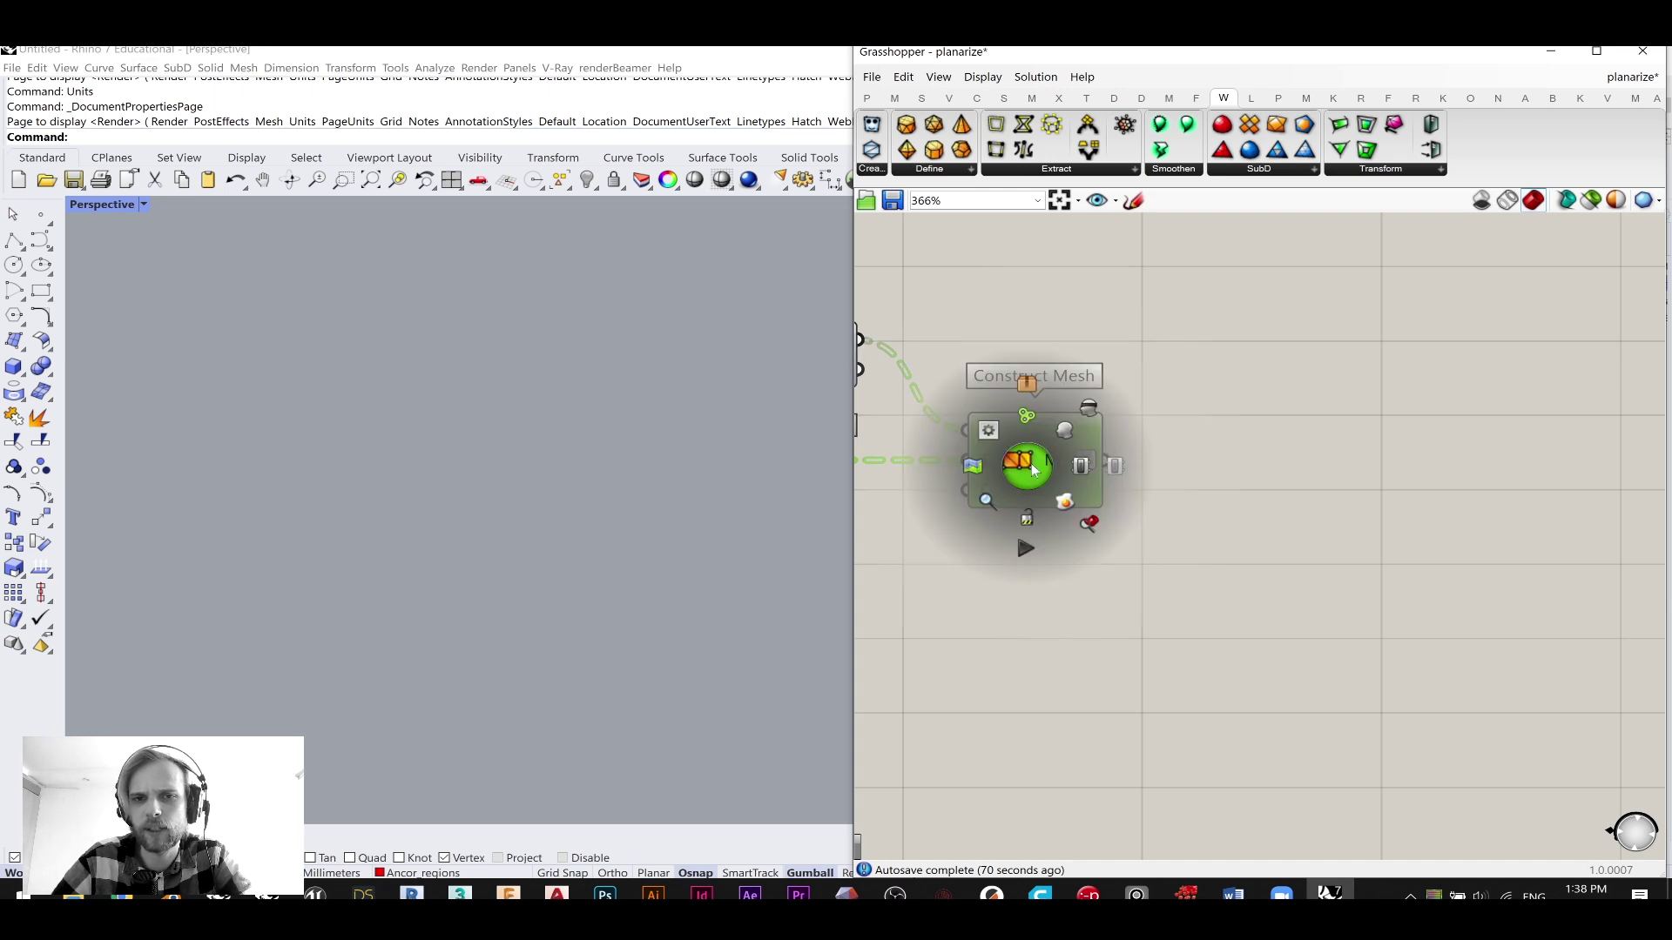
pyautogui.click(1027, 376)
# - Flatten the M output of Construct Mesh and connect it to the input of a new Mesh Join component
pyautogui.rightClick(1056, 464)
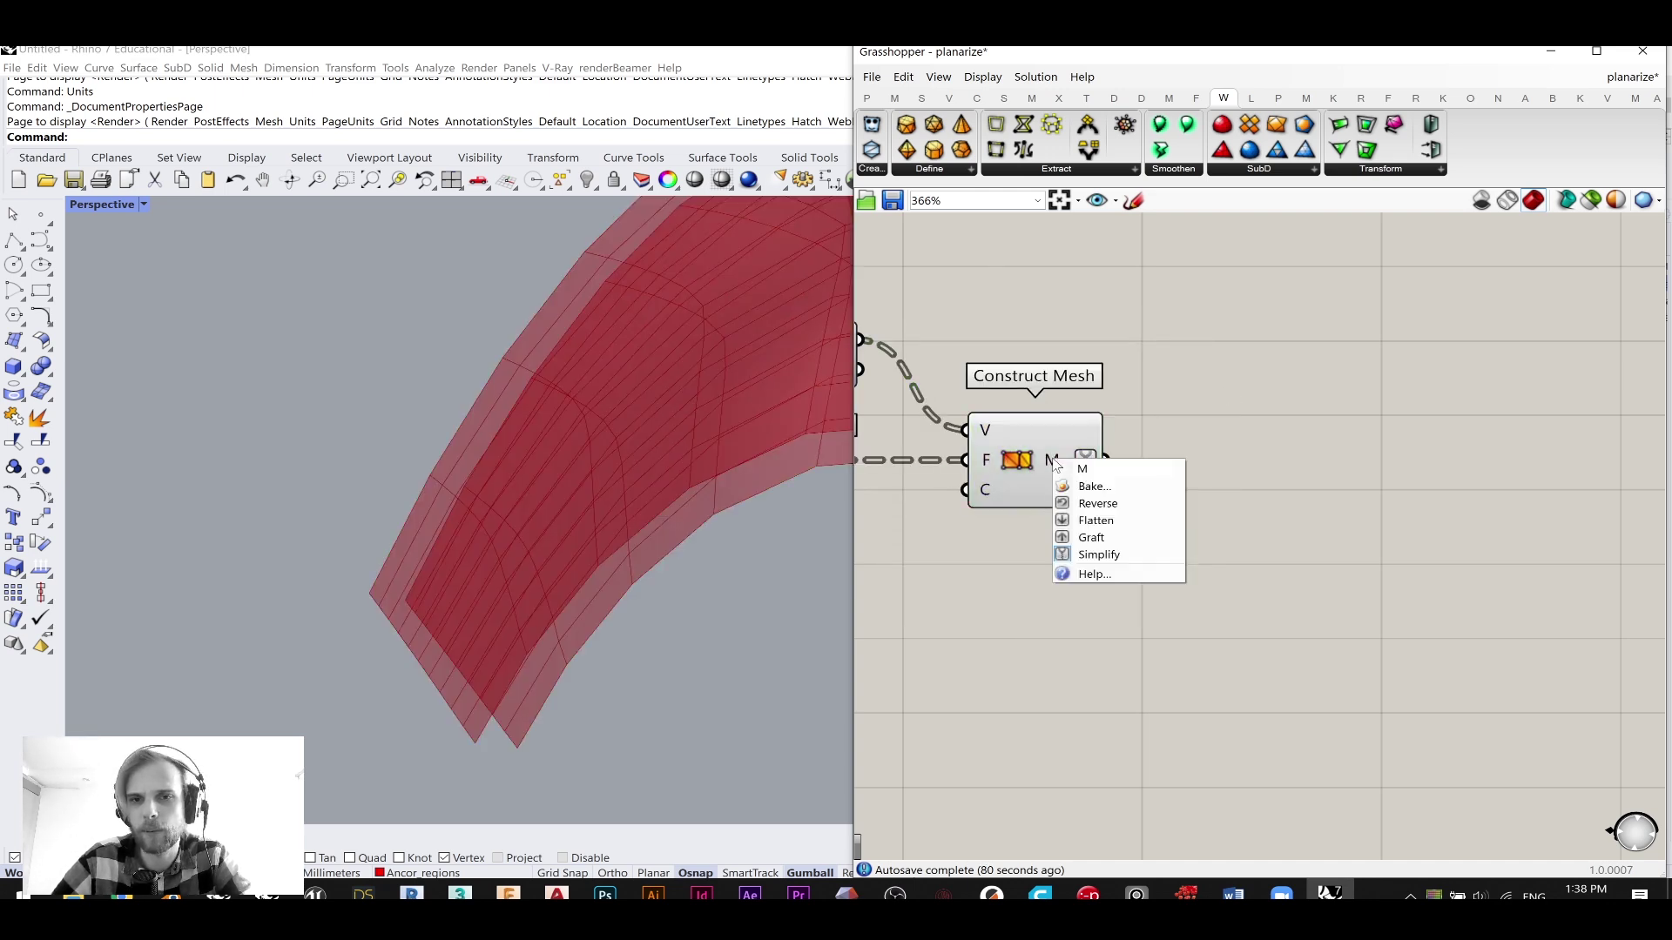
pyautogui.click(1113, 520)
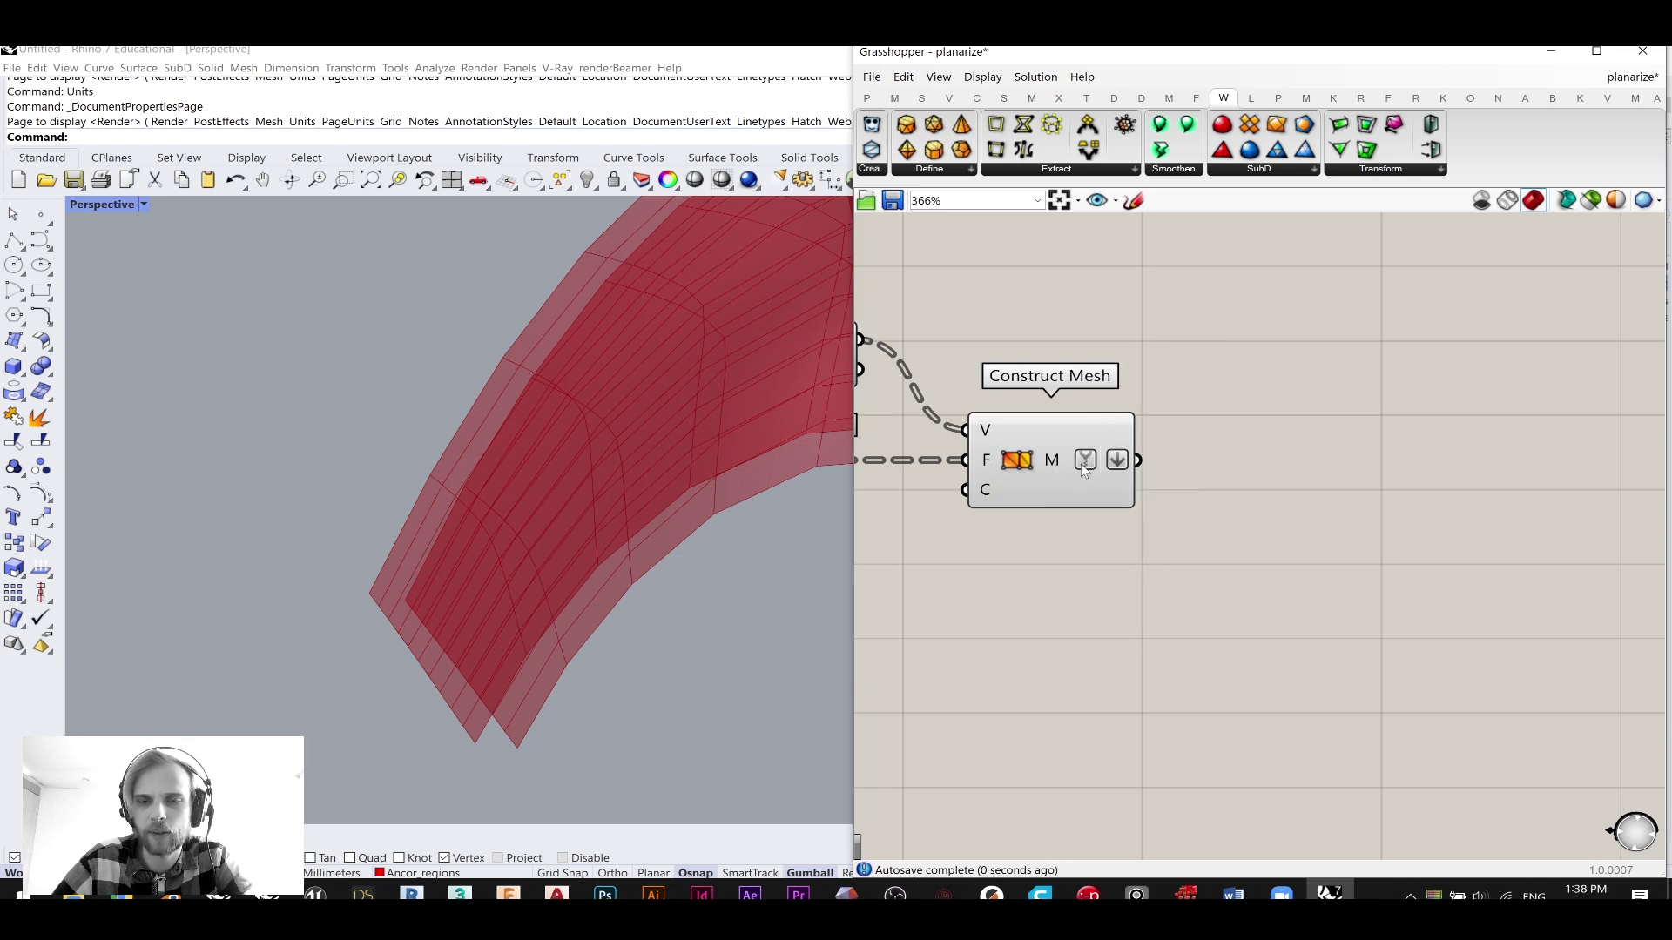
pyautogui.doubleClick(1273, 515)
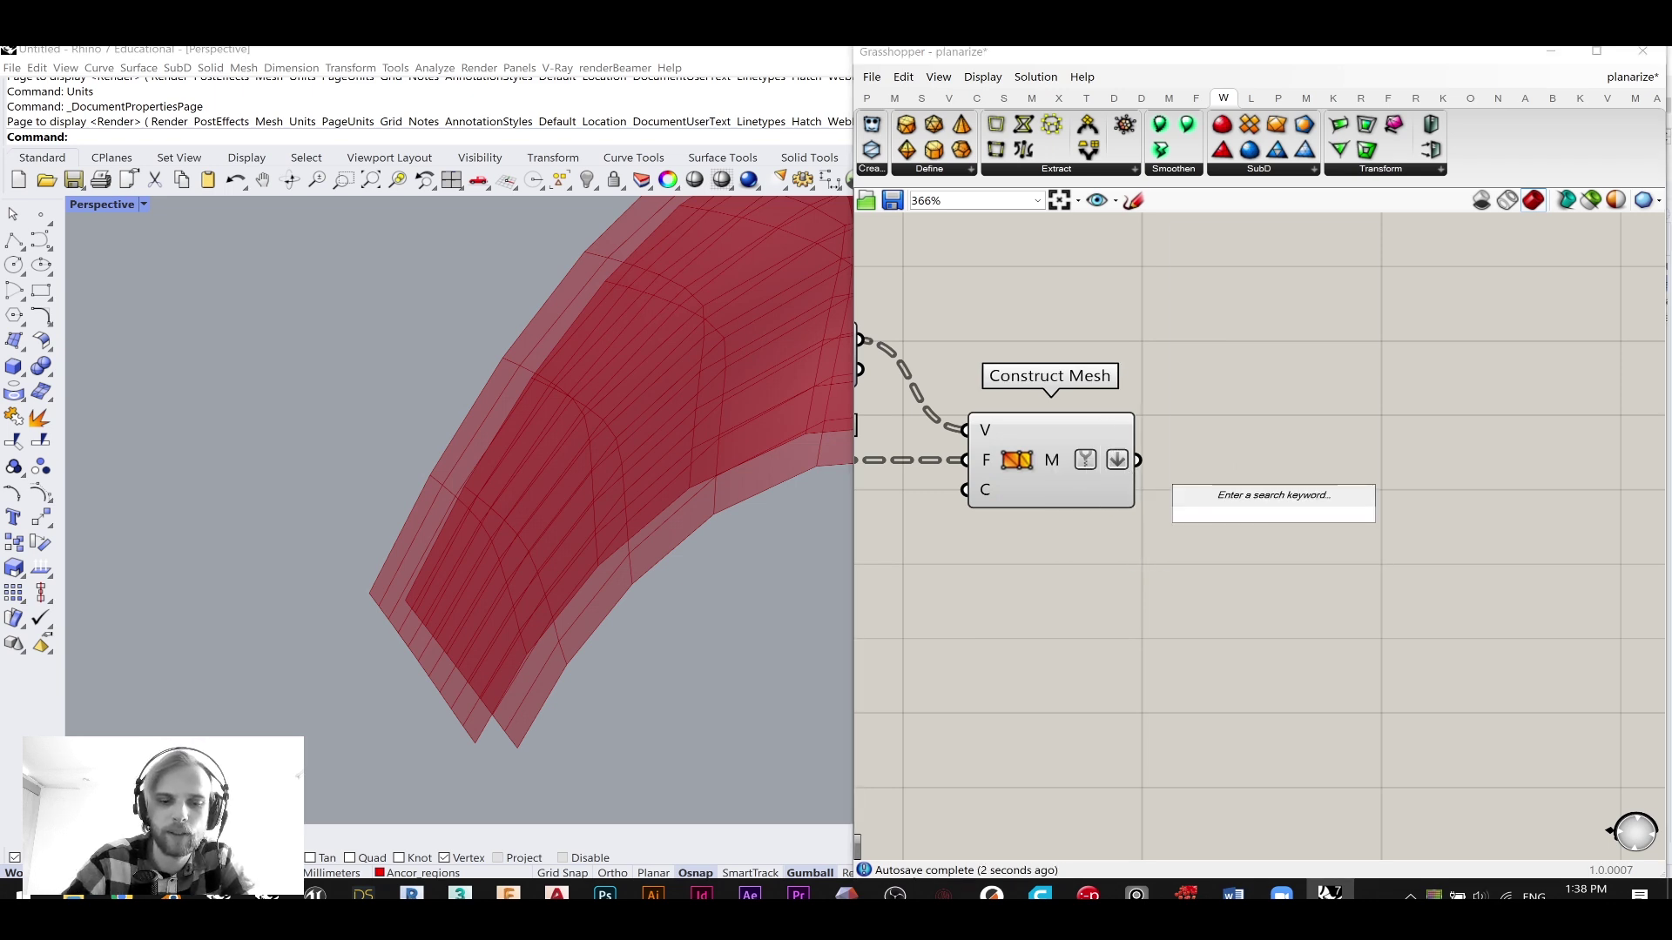
pyautogui.write('mesh join')
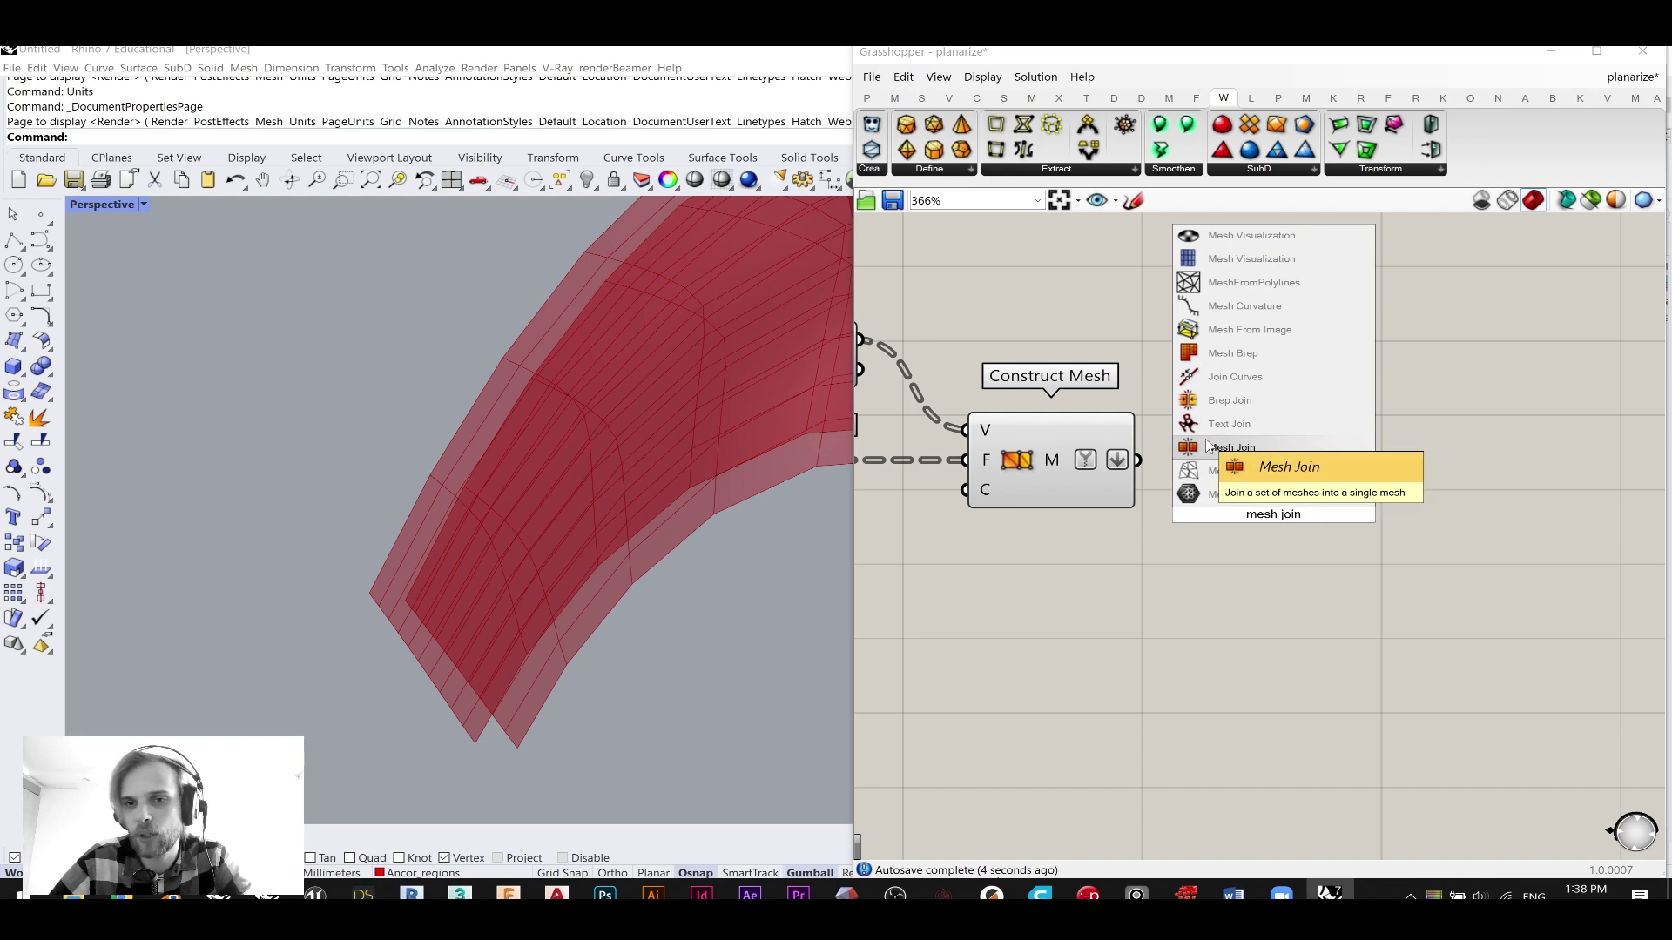
pyautogui.click(1208, 446)
pyautogui.moveTo(1139, 460); pyautogui.dragTo(1233, 472)
pyautogui.click(1247, 368)
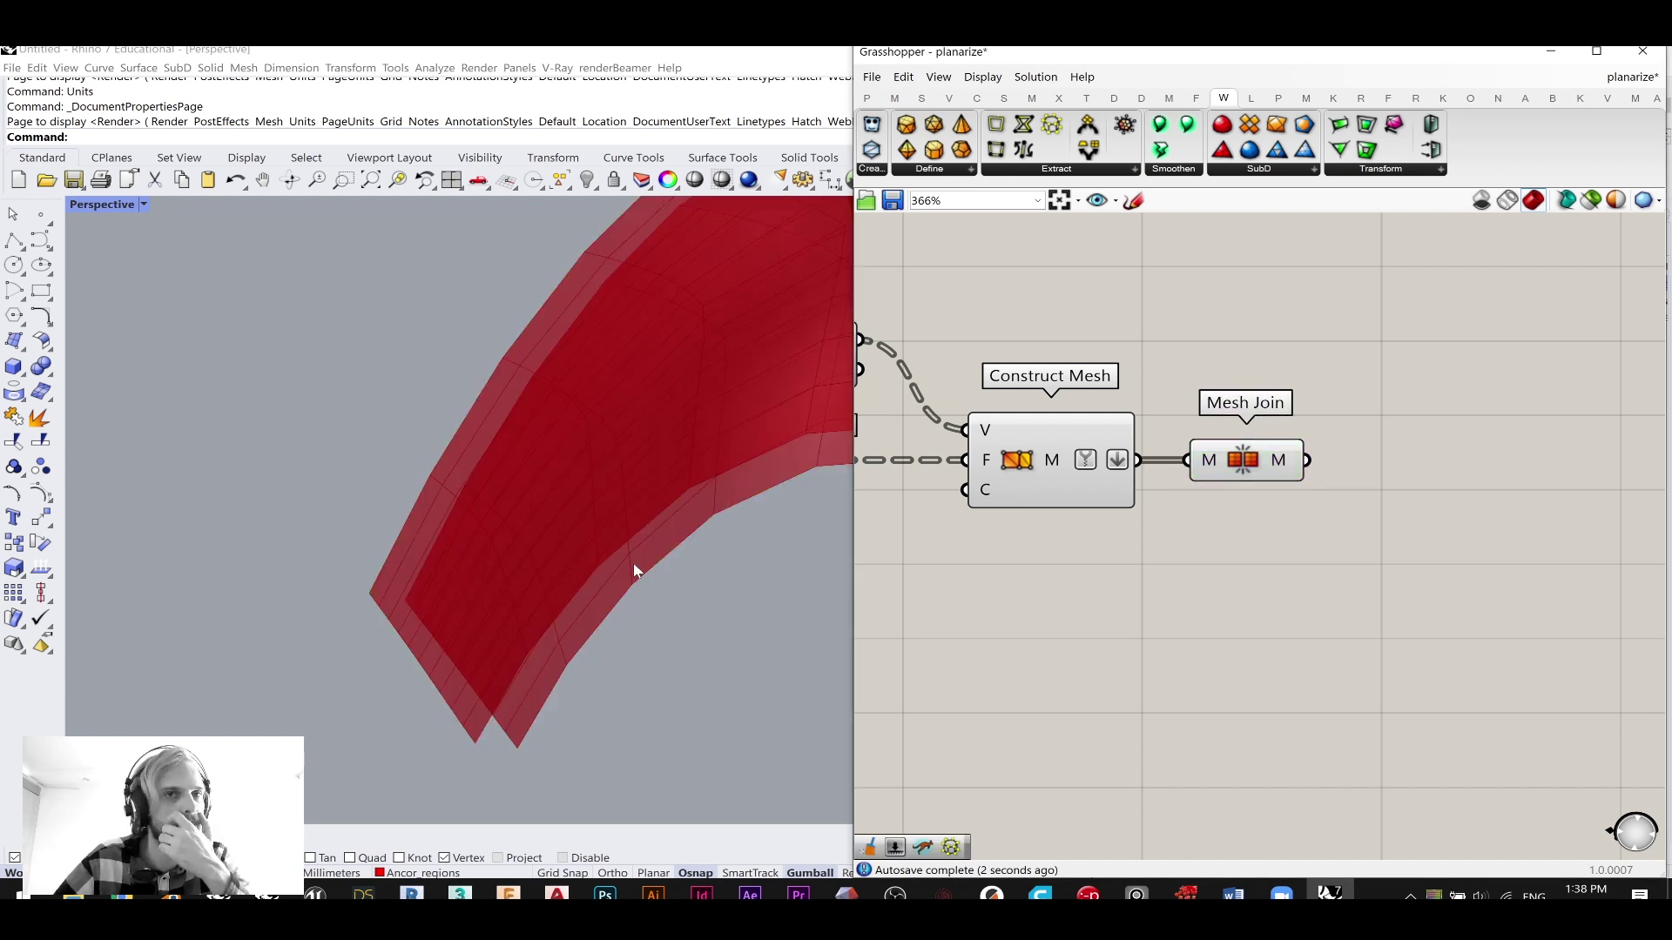
# - Turn off the preview of Construct Mesh so that only the Mesh Join result is previewed
pyautogui.moveTo(1292, 445); pyautogui.dragTo(1180, 467, button='right')
pyautogui.click(1155, 490)
pyautogui.moveTo(1158, 498); pyautogui.dragTo(1150, 490)
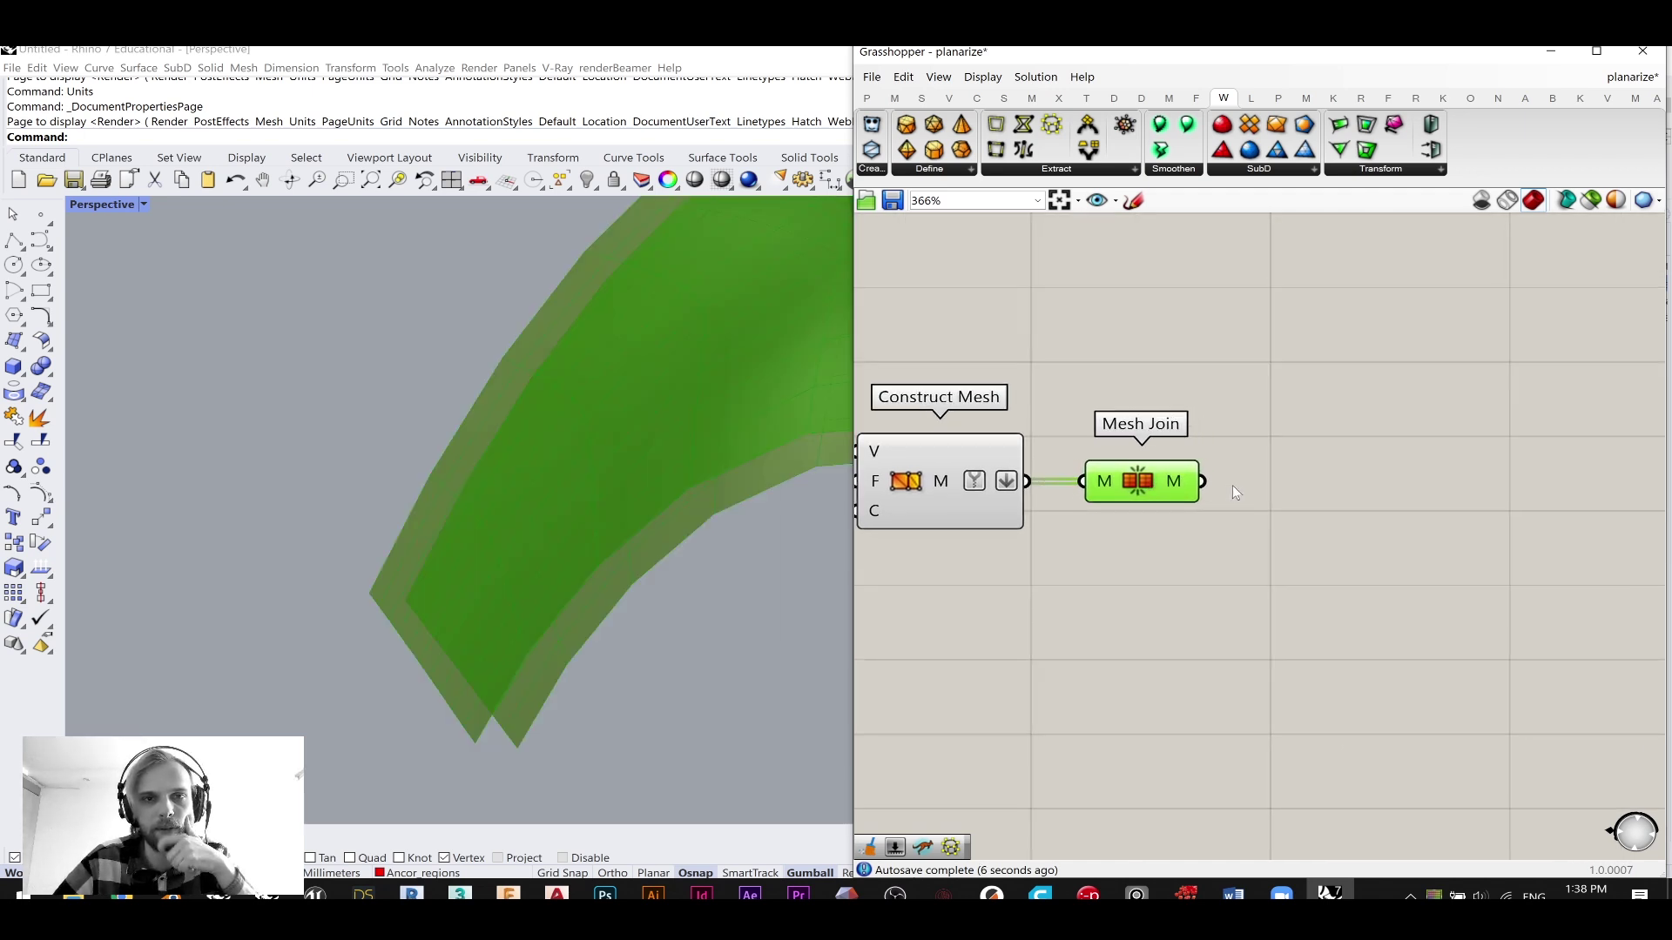
pyautogui.moveTo(1101, 501); pyautogui.dragTo(1178, 494, button='right')
pyautogui.click(1043, 474)
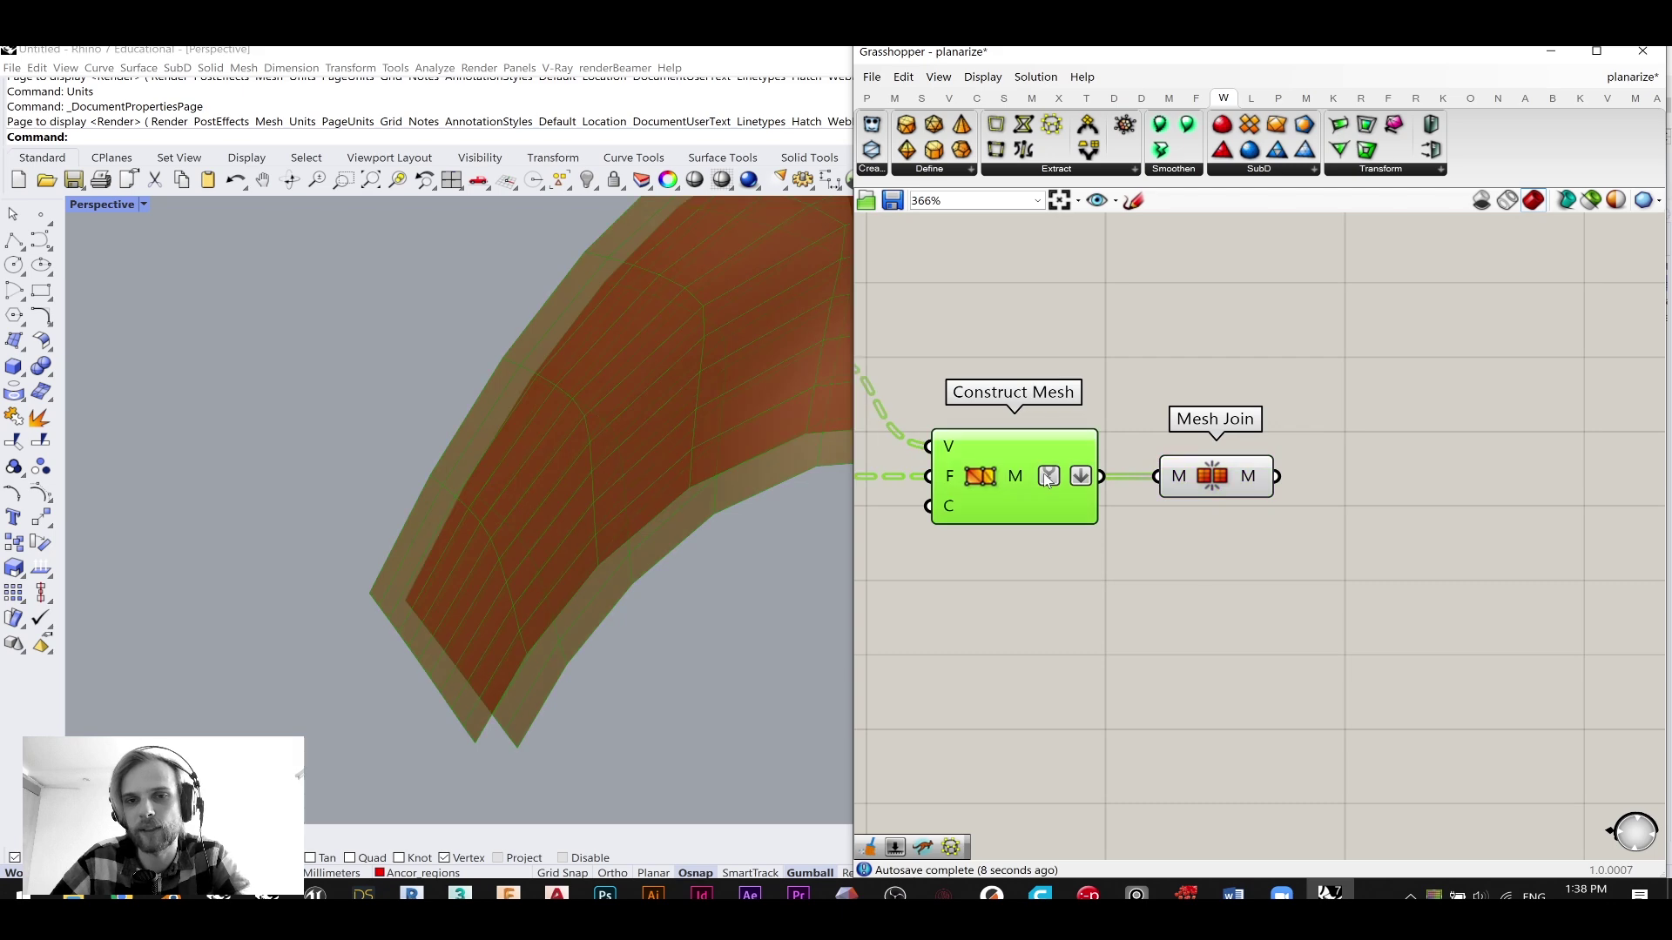
pyautogui.middleClick(1010, 468)
pyautogui.click(1072, 411)
pyautogui.click(1334, 430)
pyautogui.moveTo(1334, 430); pyautogui.dragTo(1202, 435, button='right')
pyautogui.moveTo(1079, 479); pyautogui.dragTo(1089, 467)
pyautogui.click(1385, 528)
pyautogui.moveTo(1384, 528); pyautogui.dragTo(1329, 515, button='right')
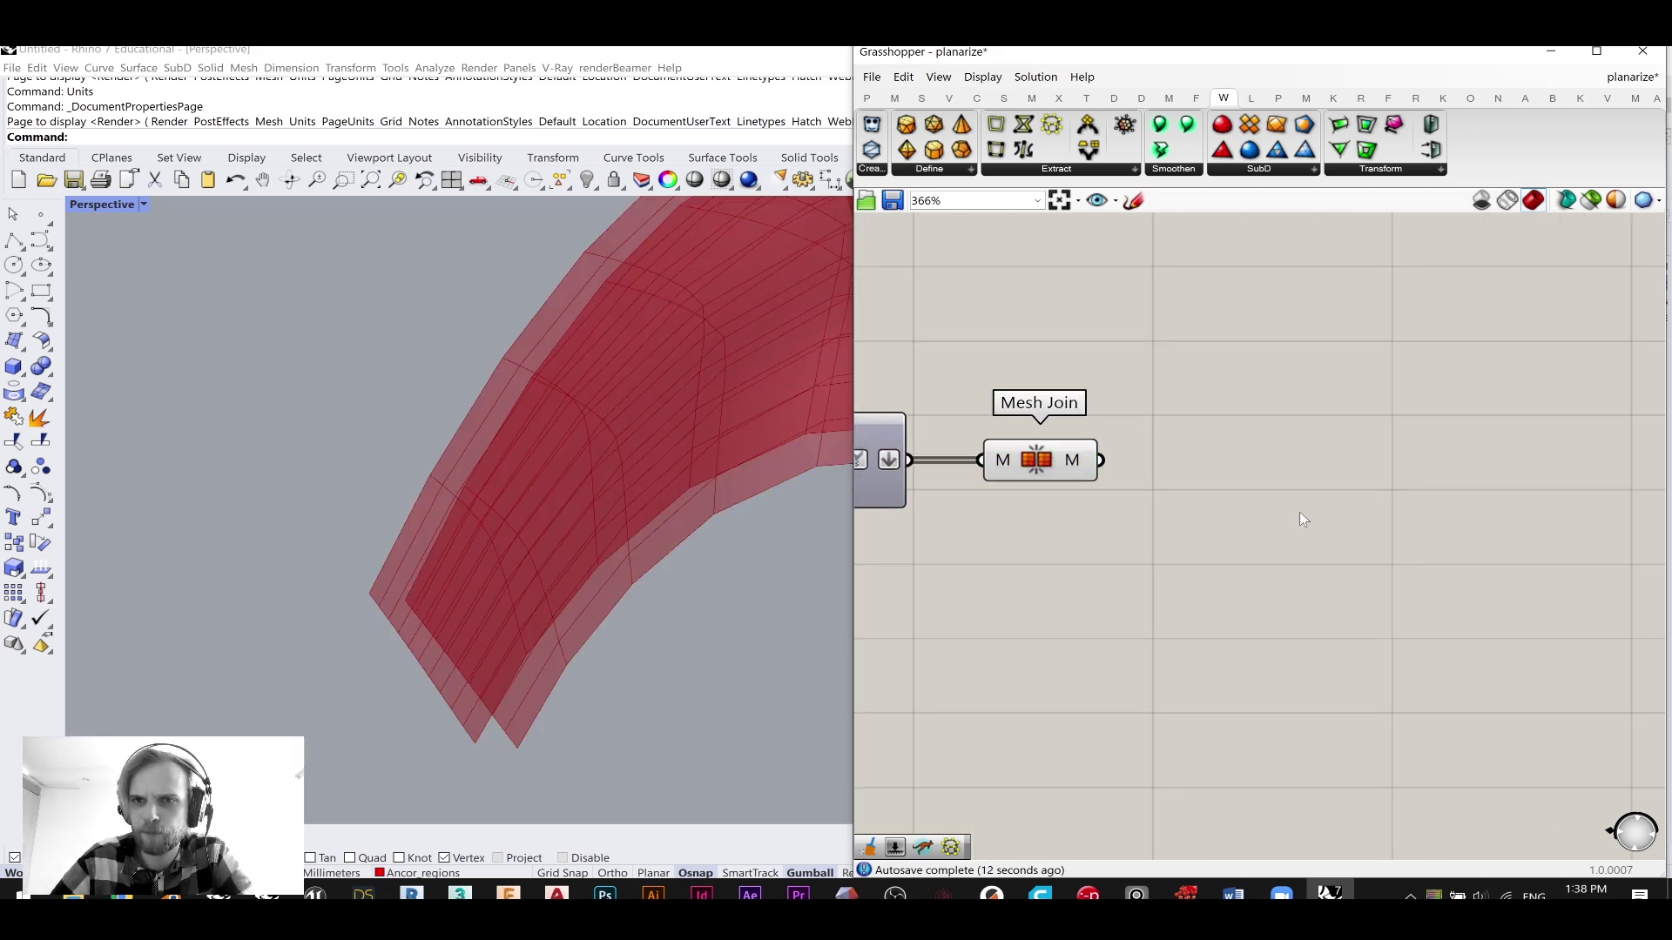
# - Find the ProjectPairs component among the NGon planarizing tools and place it after Mesh Join
pyautogui.doubleClick(1301, 512)
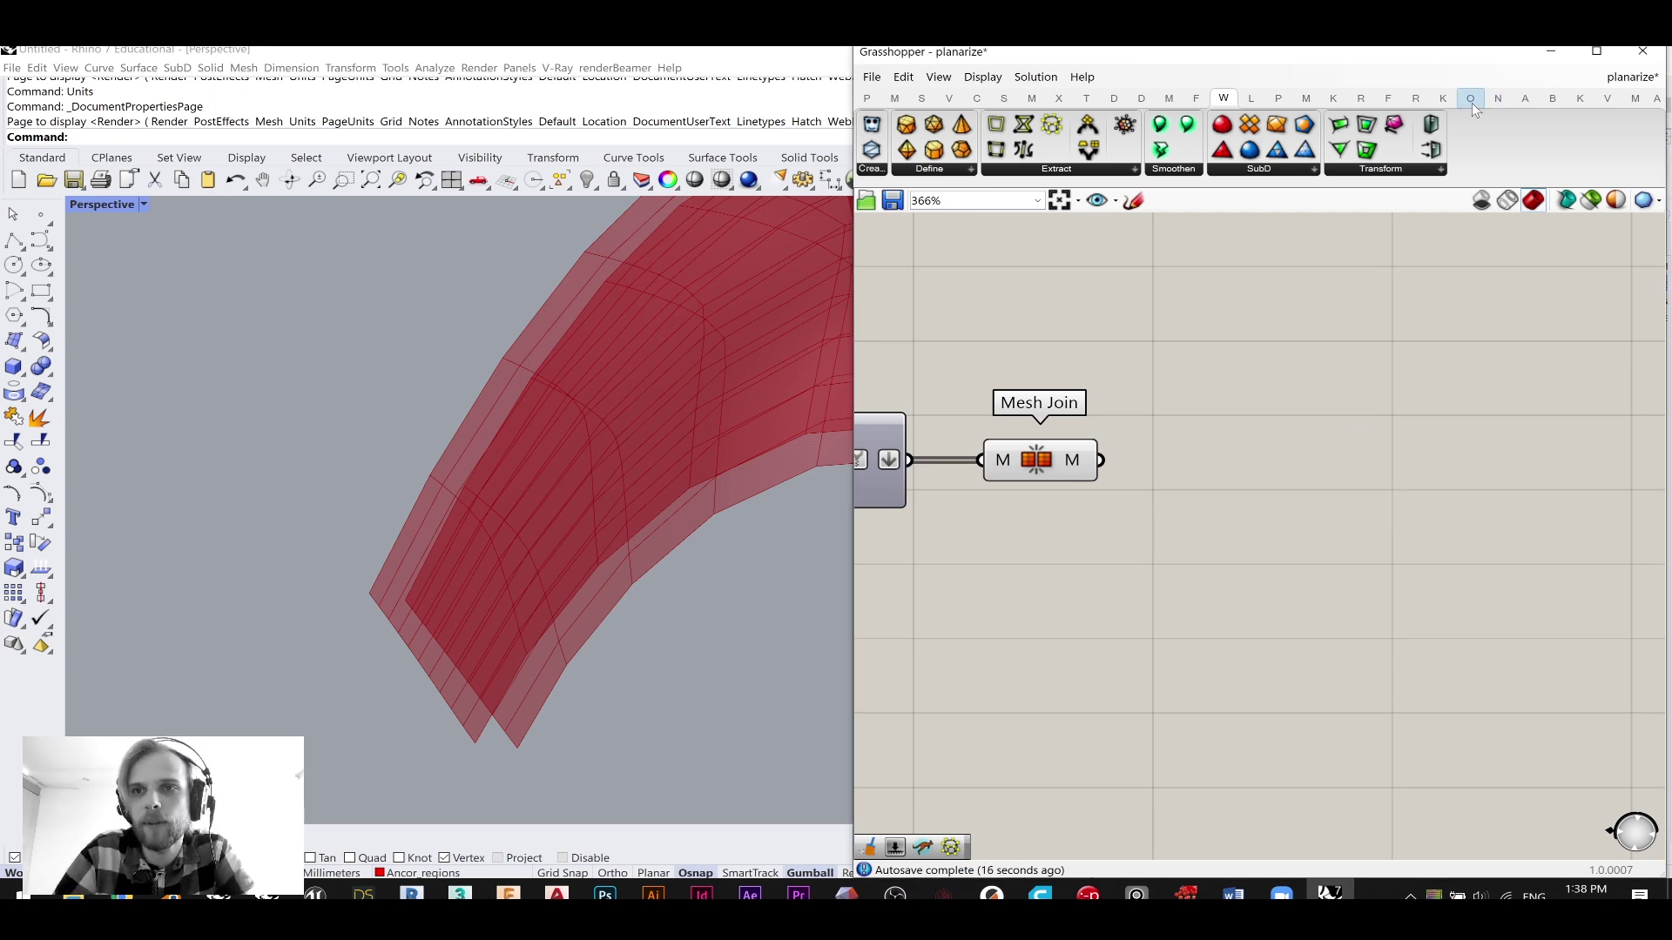
pyautogui.click(1499, 98)
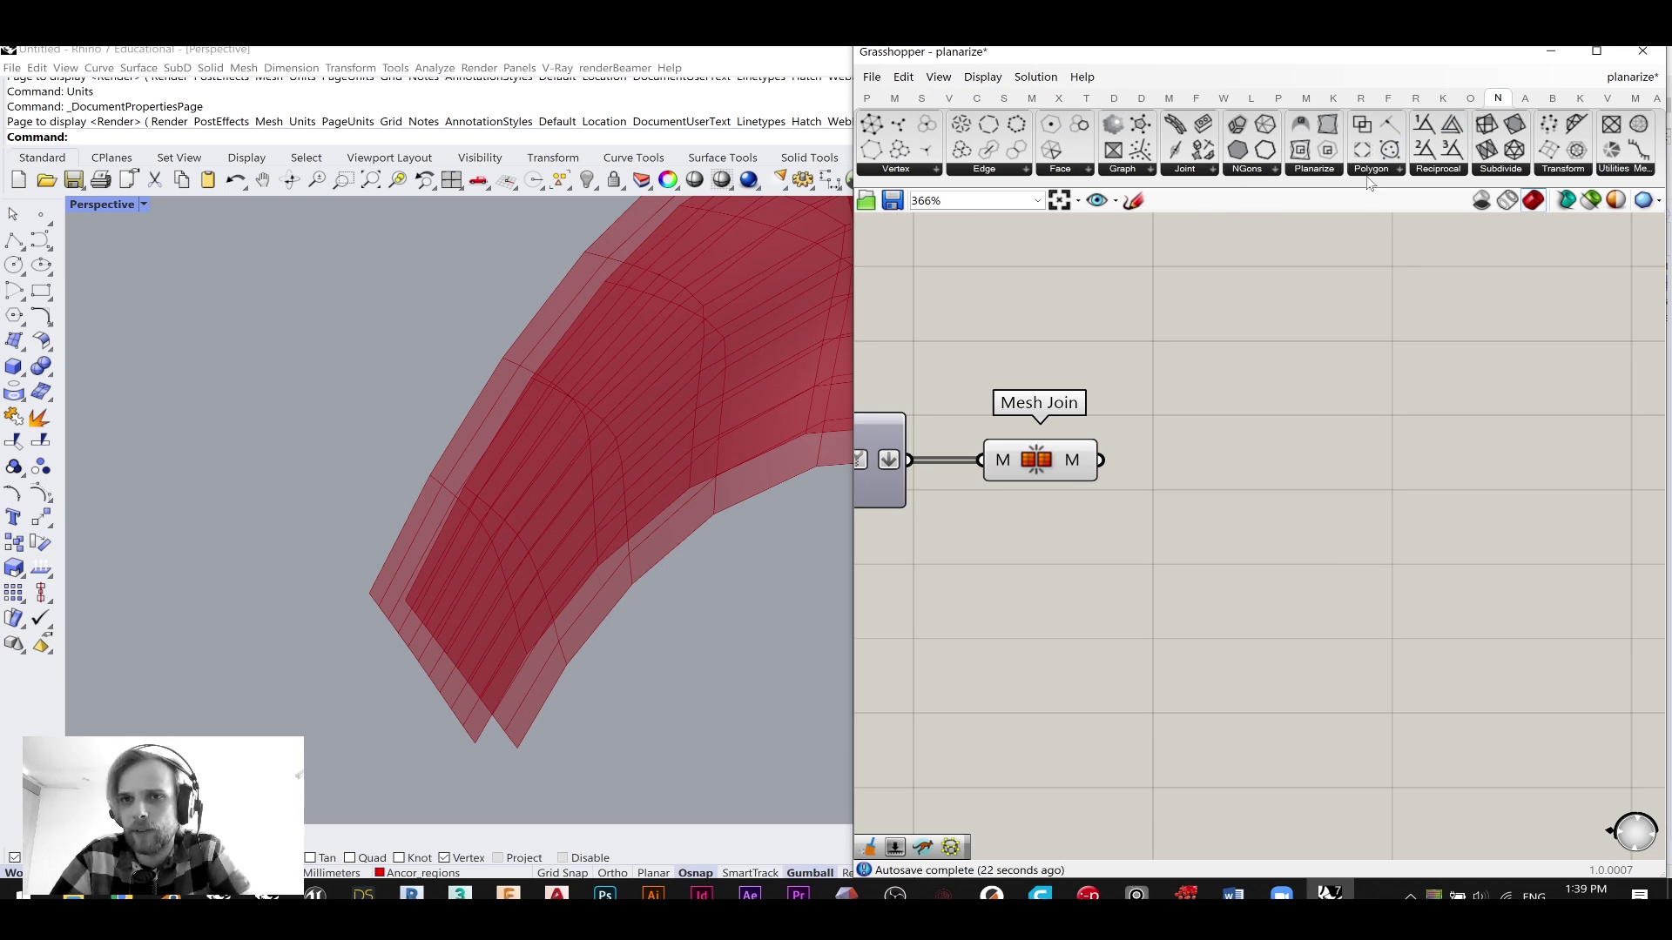
pyautogui.click(1192, 169)
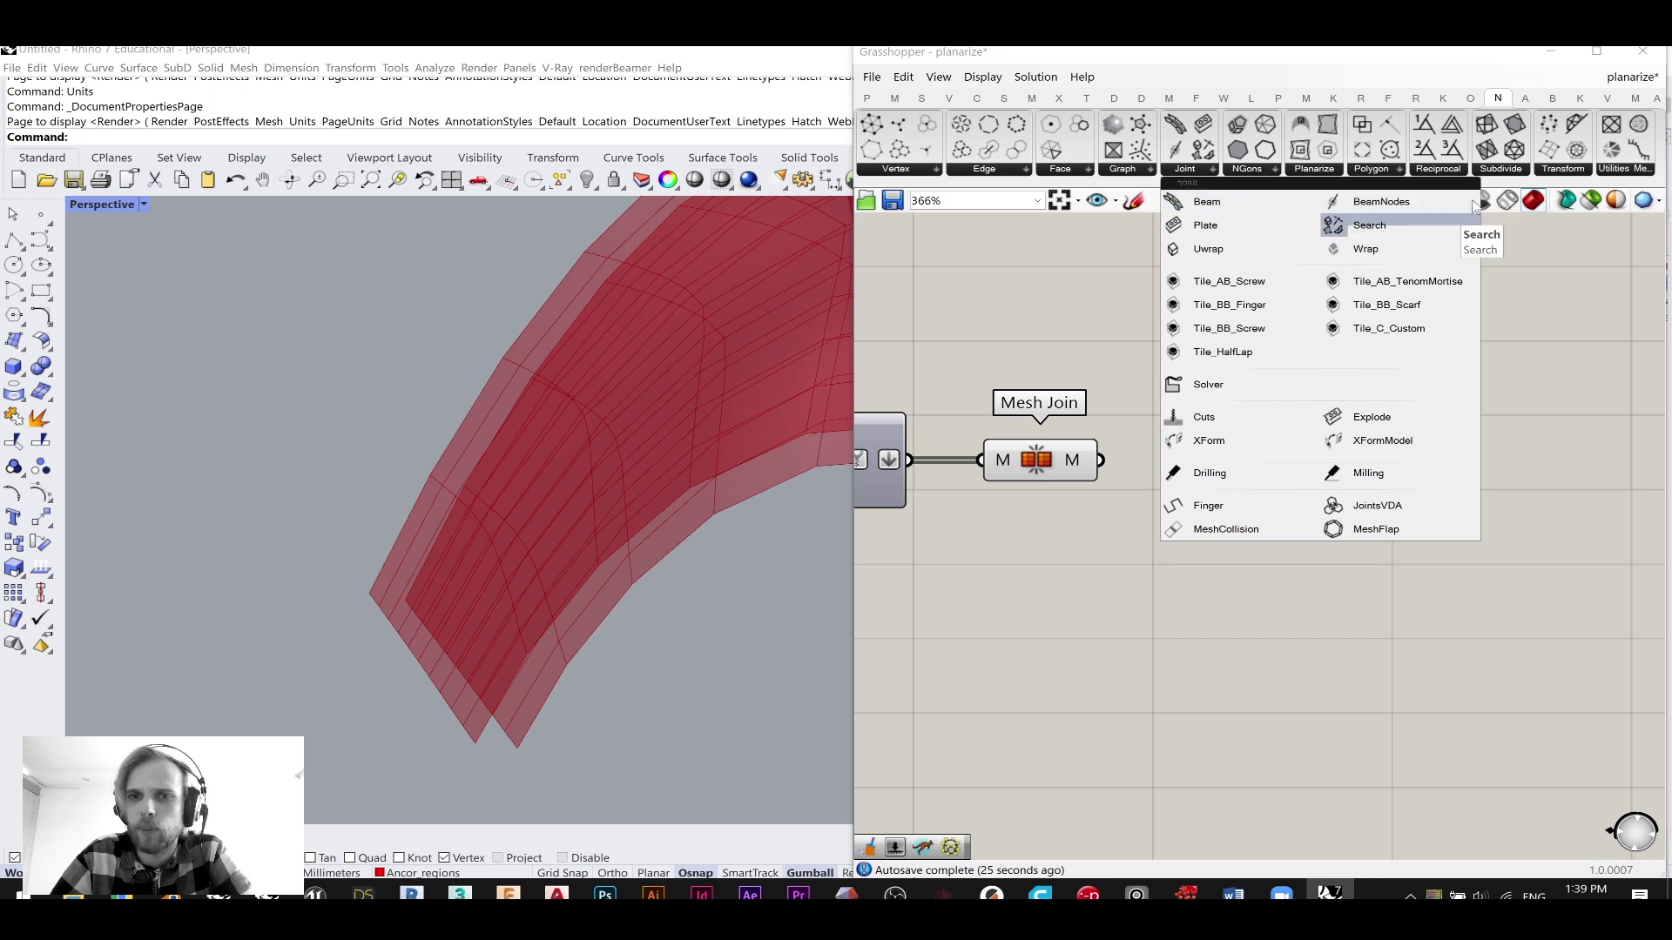
pyautogui.click(1506, 170)
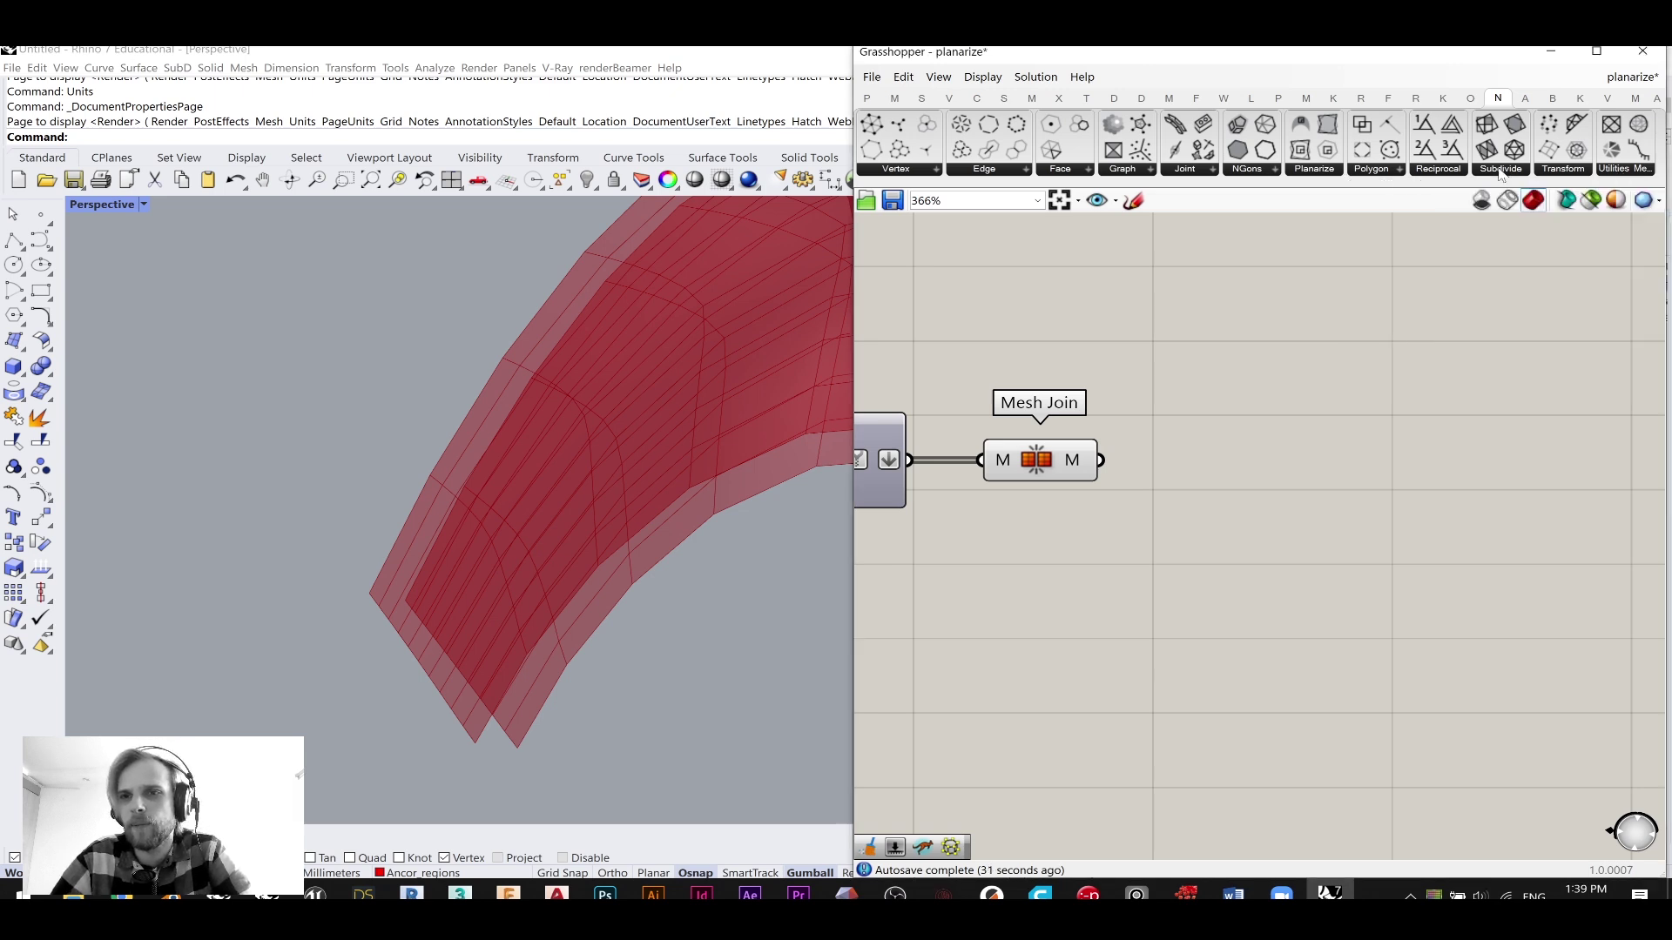
pyautogui.moveTo(1389, 177)
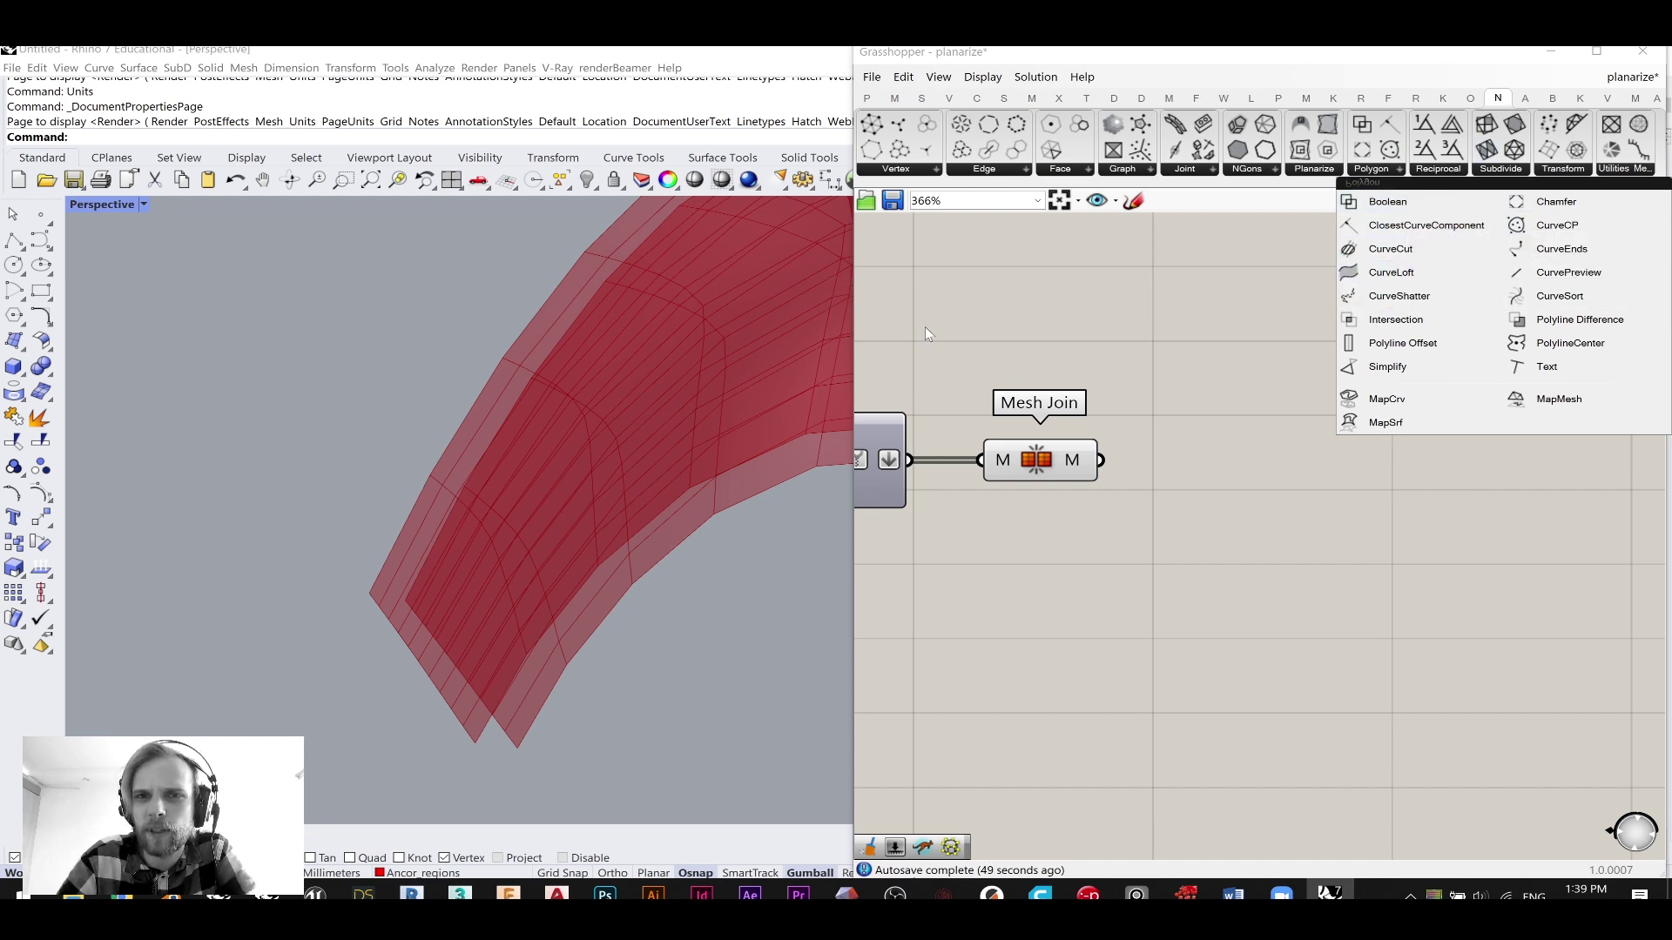
pyautogui.click(1319, 179)
pyautogui.click(1313, 170)
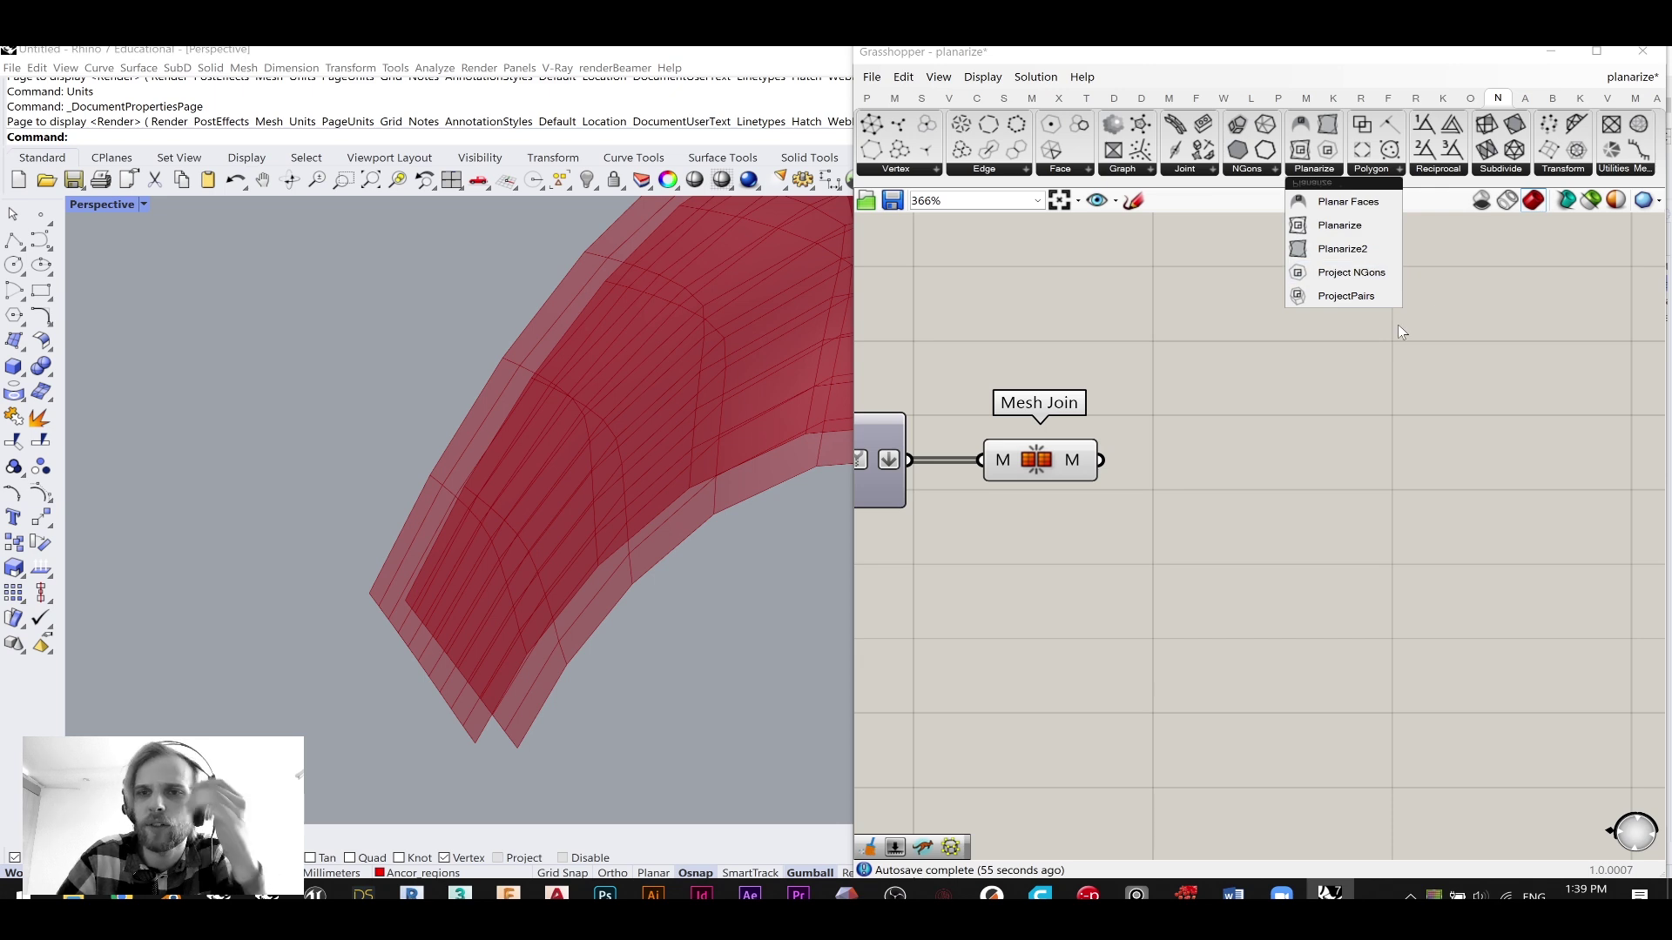
pyautogui.click(1347, 300)
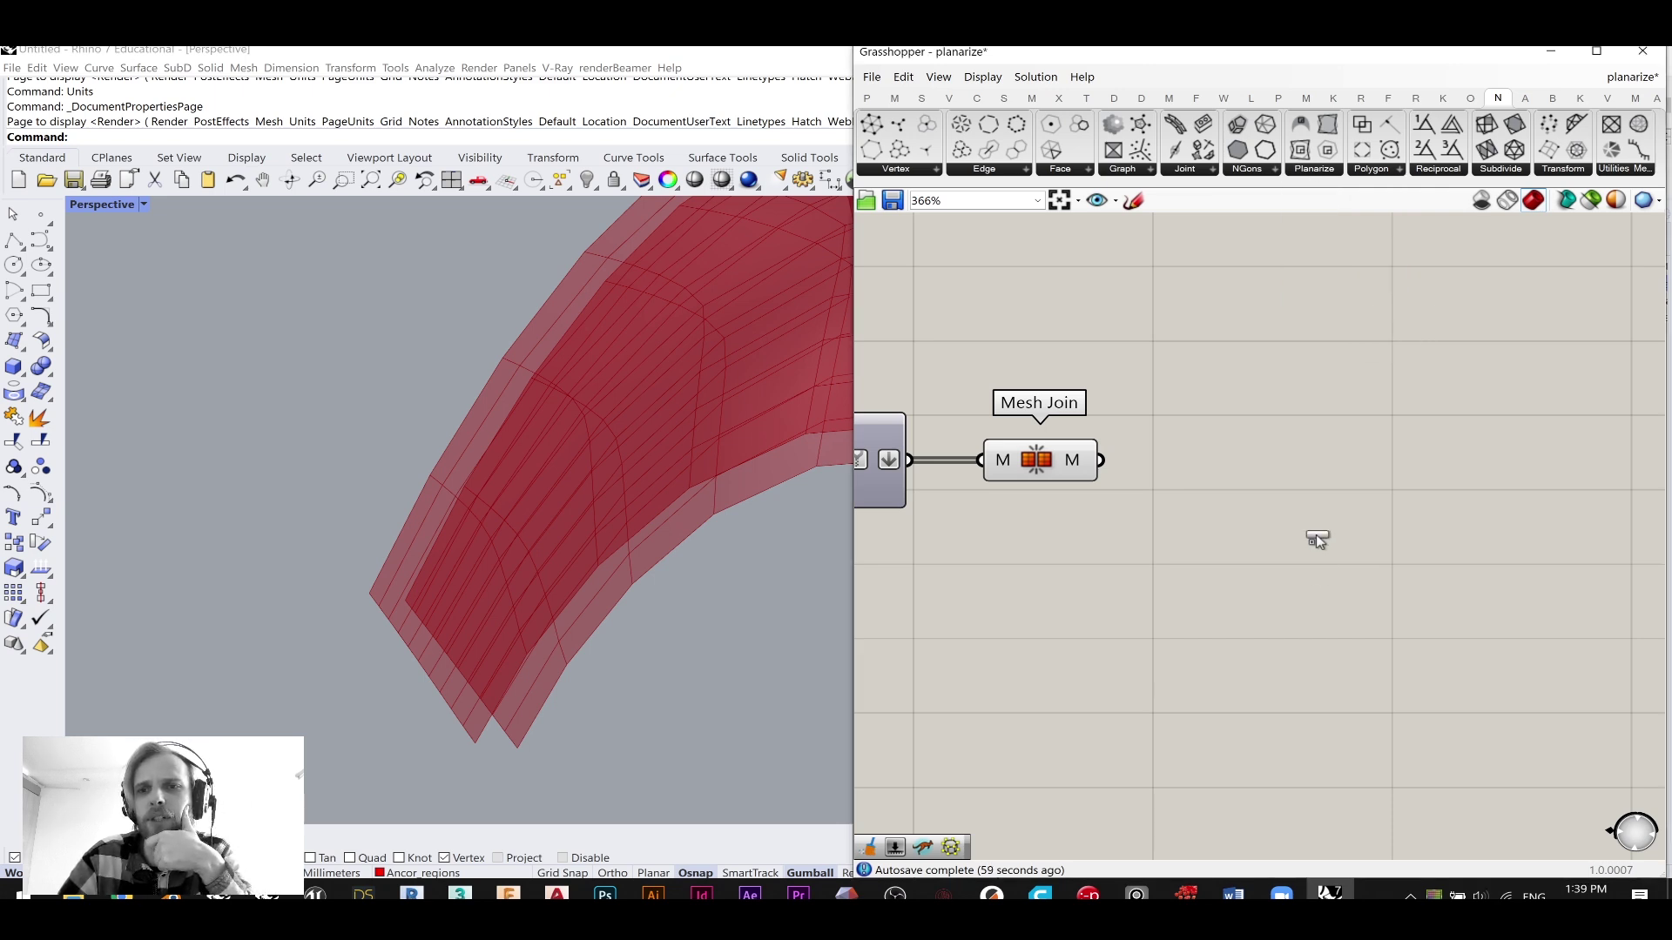
pyautogui.click(1289, 444)
pyautogui.moveTo(1297, 450); pyautogui.dragTo(1375, 483)
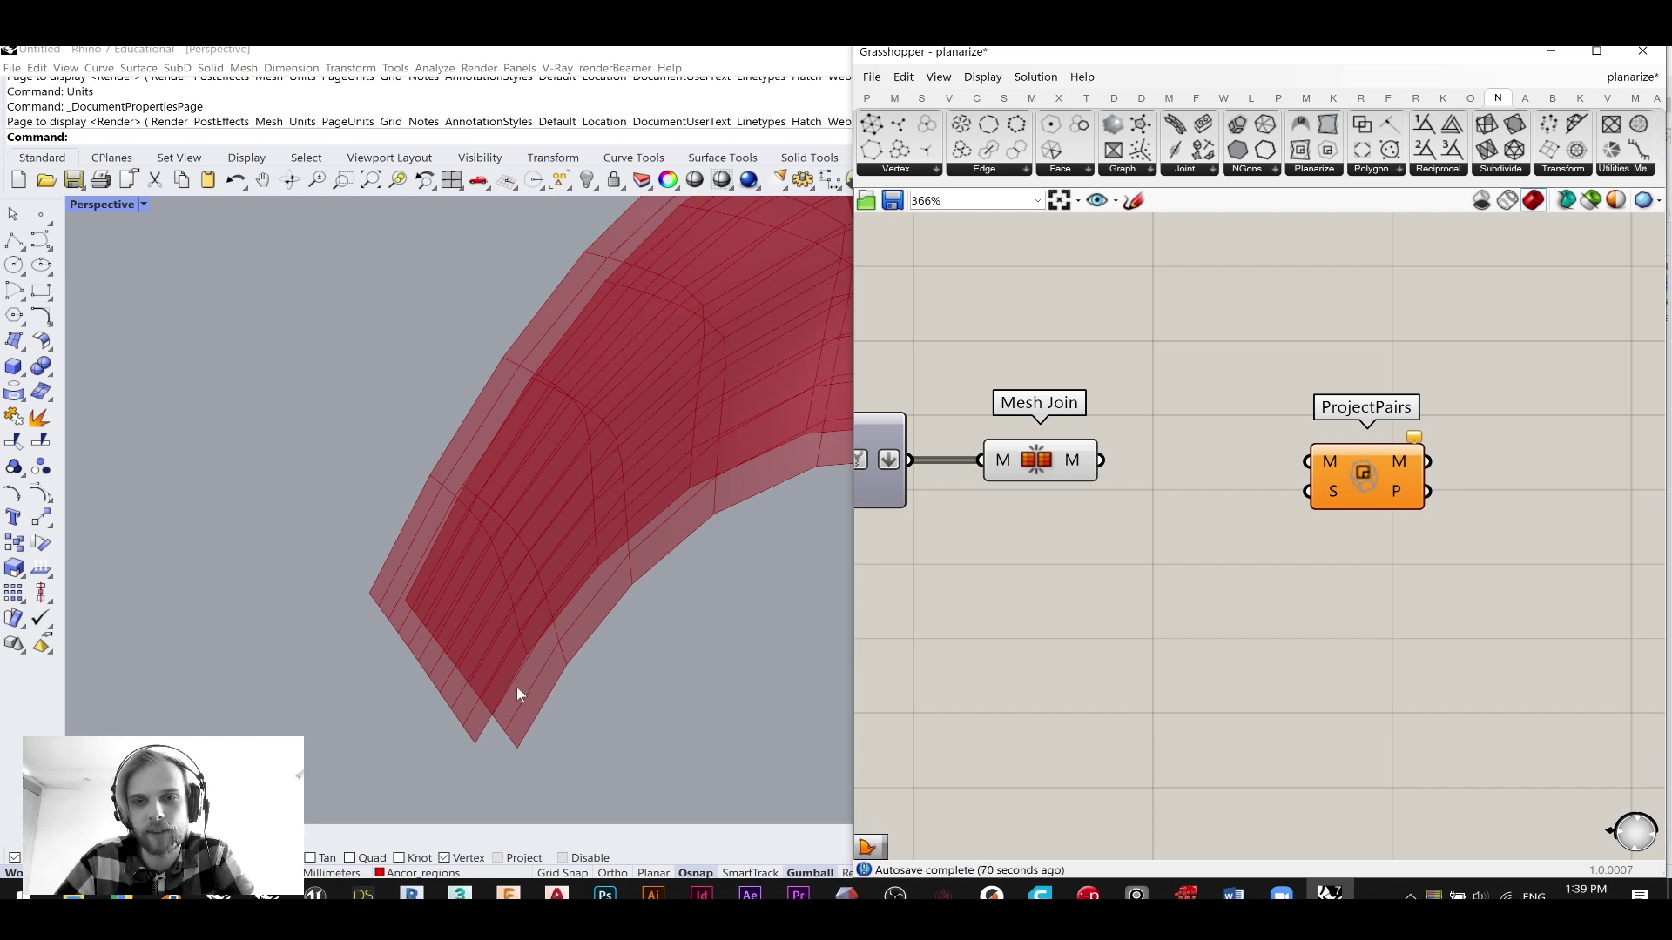
# - Switch to the browser and examine the Armadillo Vault photos in the Dezeen article as a reference for the shell's thickness
pyautogui.moveTo(559, 673); pyautogui.dragTo(472, 716, button='right')
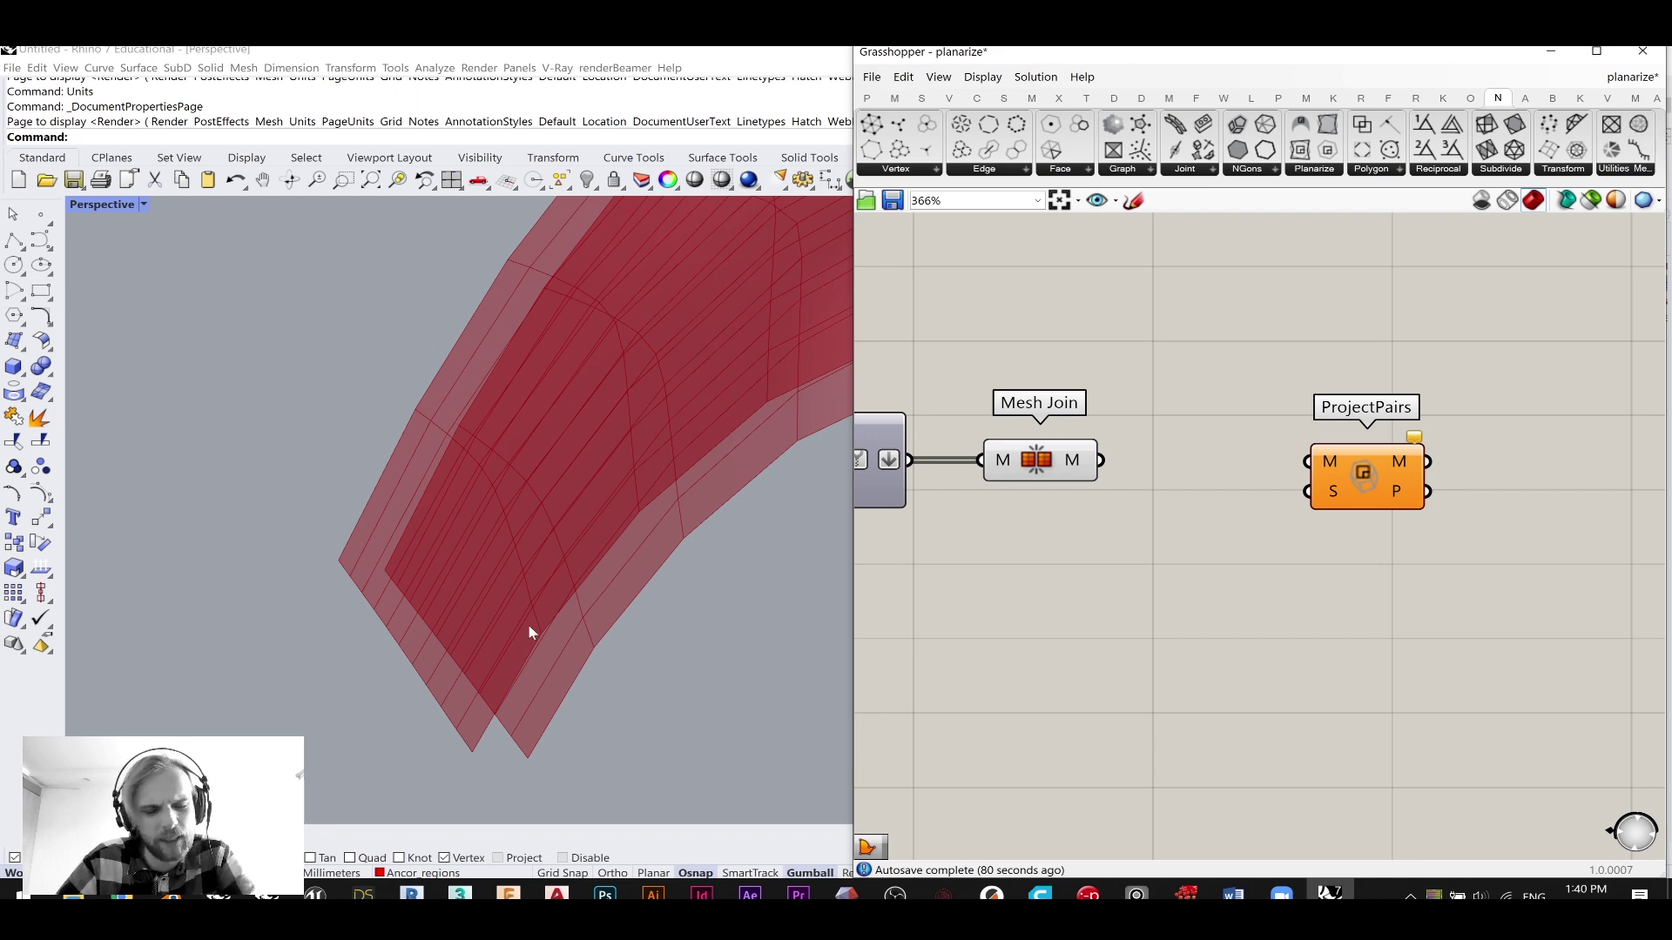
pyautogui.hotkey('alt', 'Tab')
pyautogui.scroll(-3, 700, 657)
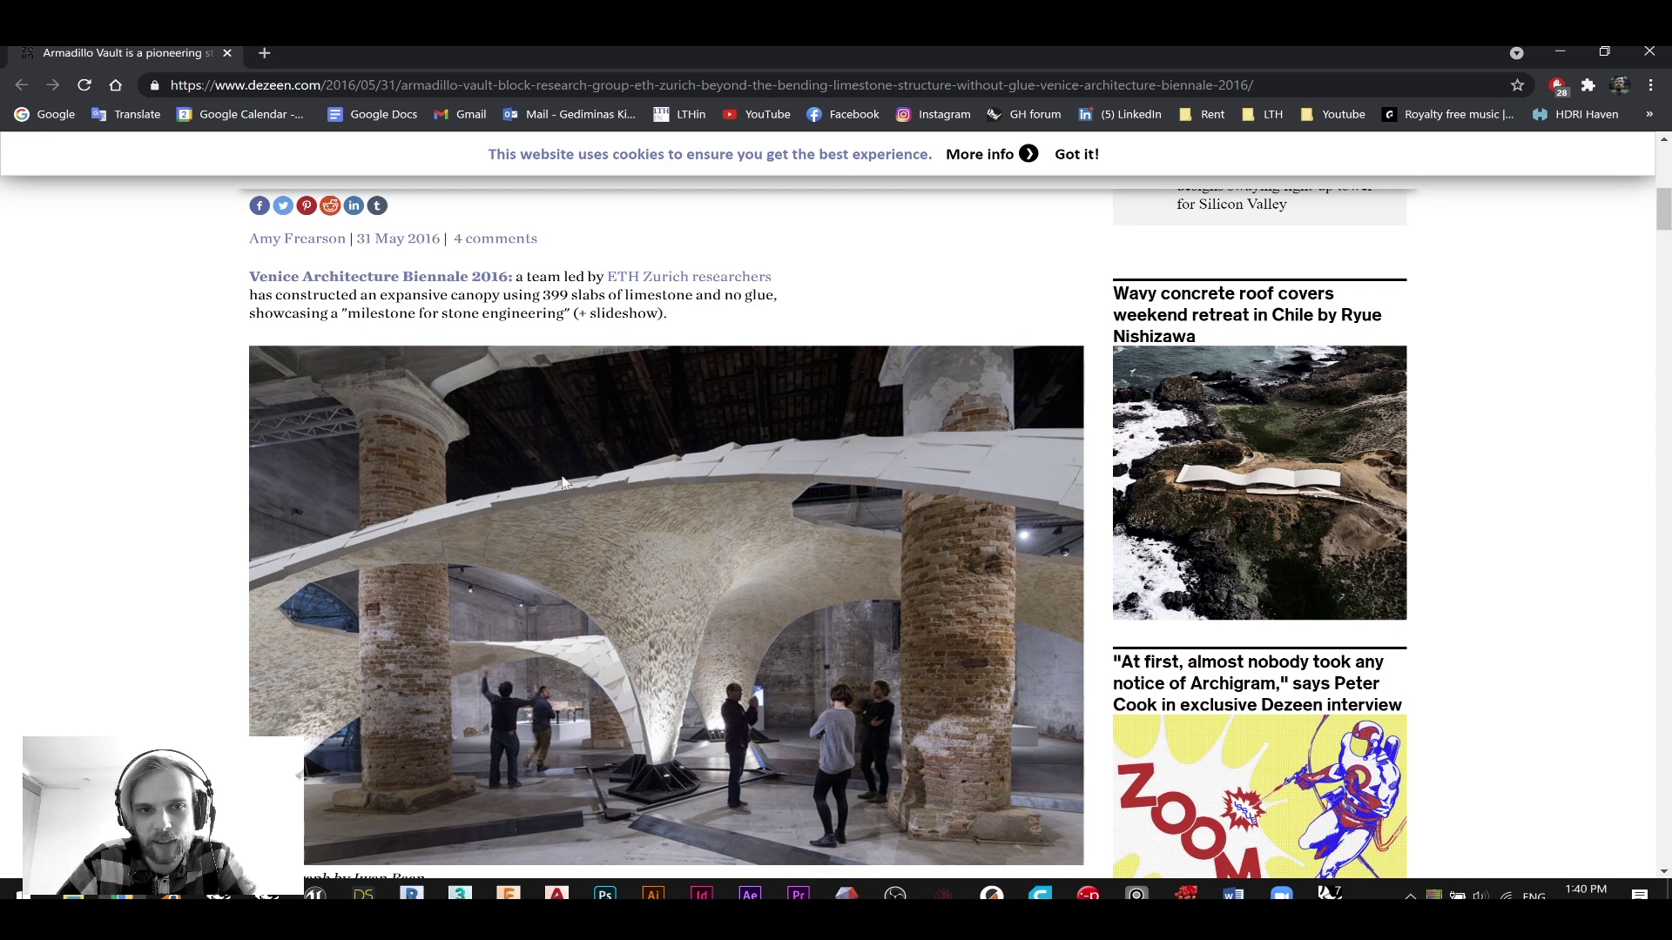
pyautogui.scroll(7, 388, 534)
pyautogui.scroll(3, 863, 570)
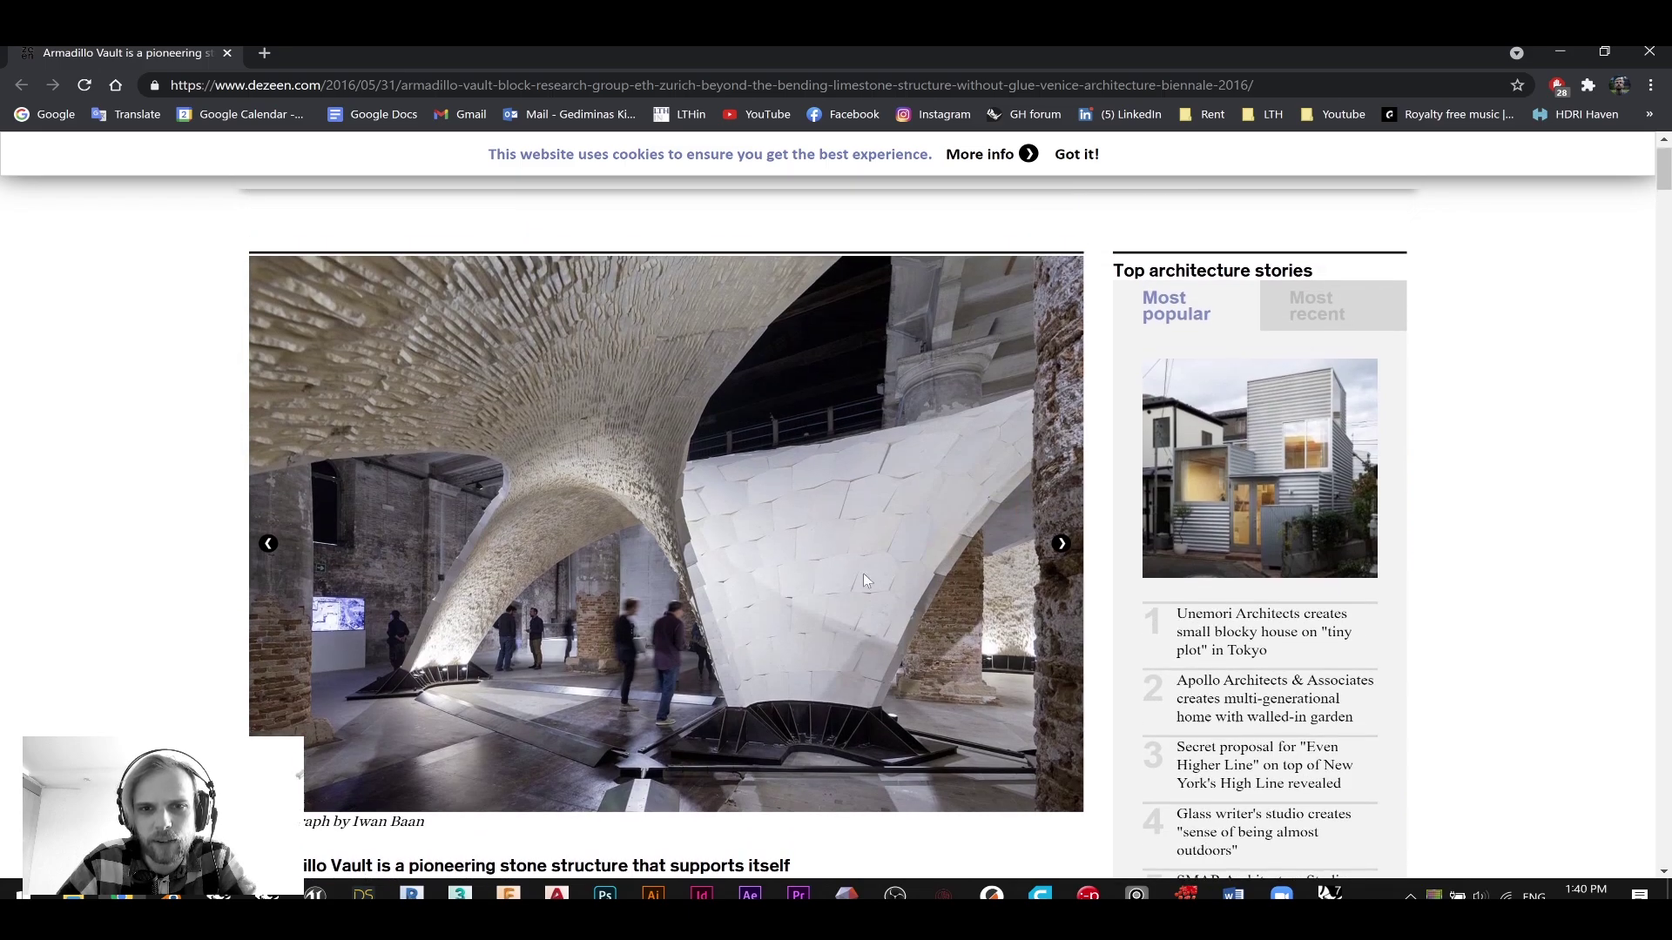
pyautogui.scroll(-10, 838, 580)
pyautogui.scroll(-15, 798, 583)
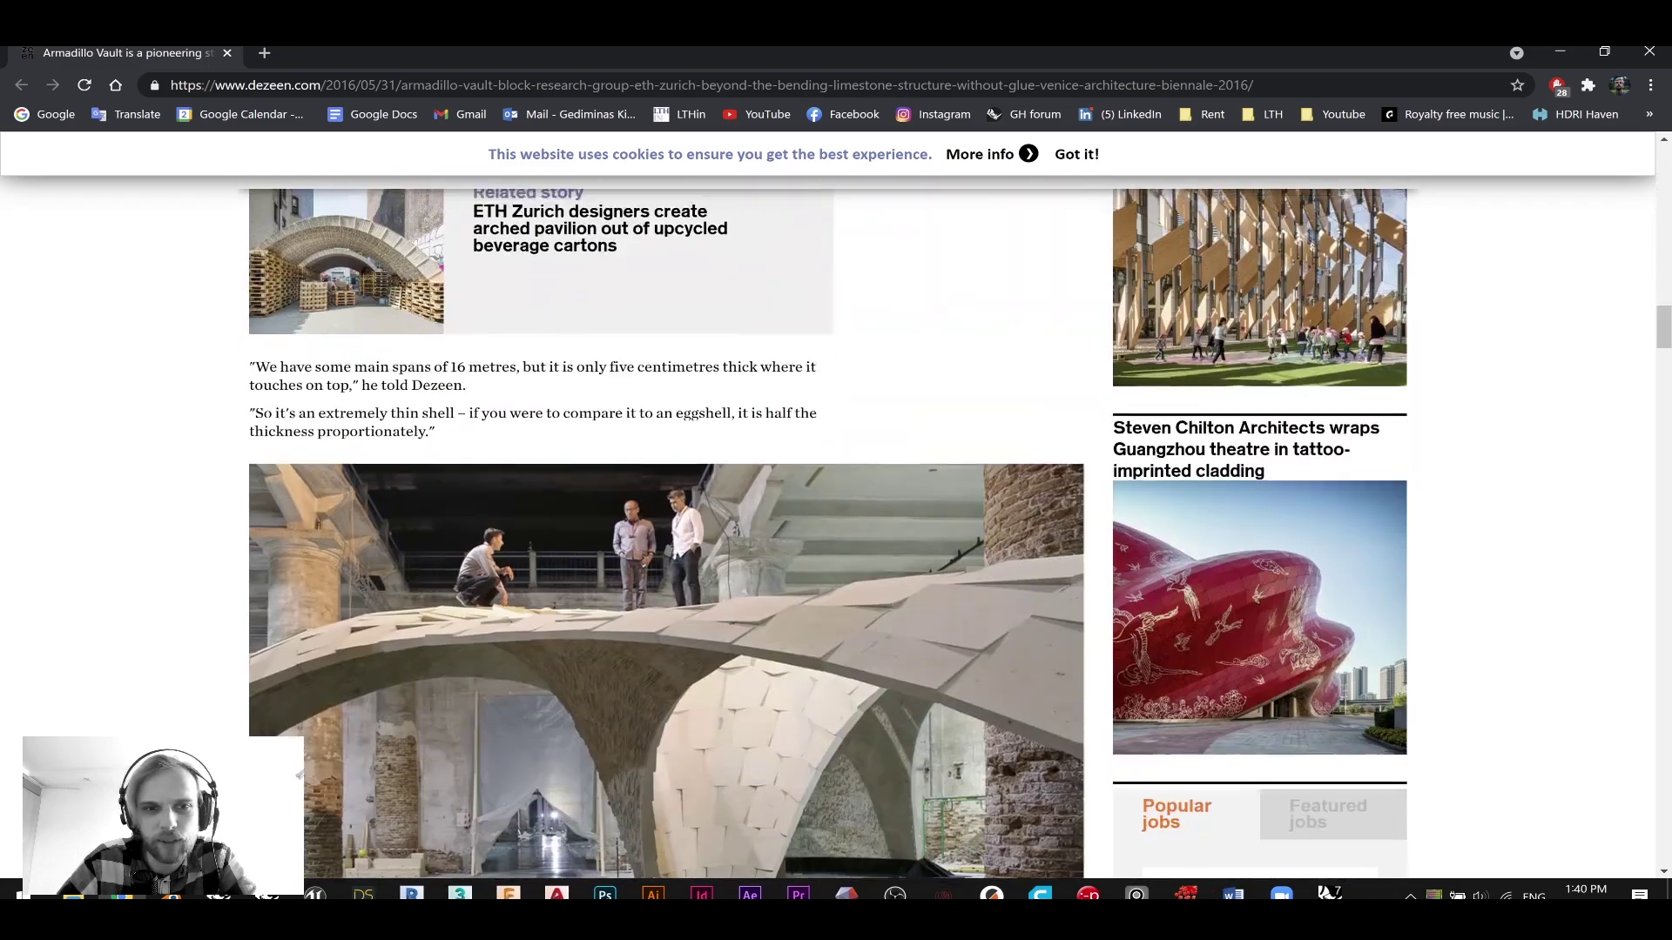
pyautogui.scroll(2, 928, 551)
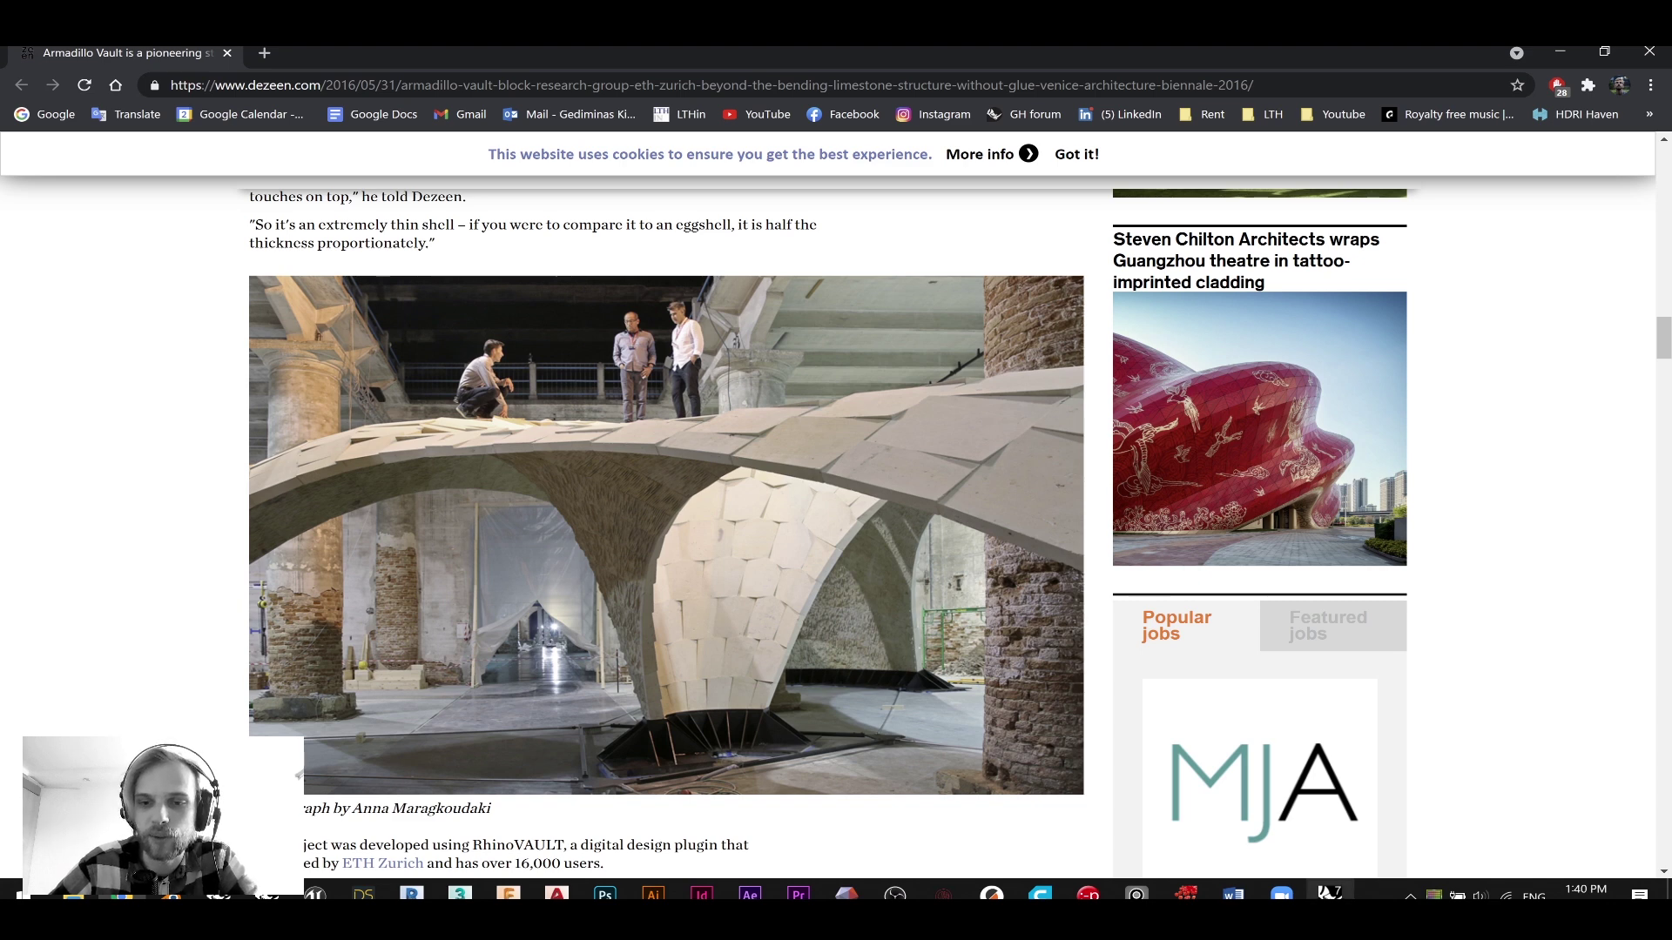
# - Switch back to Rhino and Grasshopper, move ProjectPairs slightly closer to Mesh Join and examine the joined shell mesh
pyautogui.click(1329, 892)
pyautogui.moveTo(1067, 575); pyautogui.dragTo(1016, 535, button='right')
pyautogui.moveTo(994, 421)
pyautogui.mouseDown()
pyautogui.moveTo(1031, 409)
pyautogui.moveTo(1020, 419)
pyautogui.mouseUp()
pyautogui.moveTo(998, 496); pyautogui.dragTo(1285, 507, button='right')
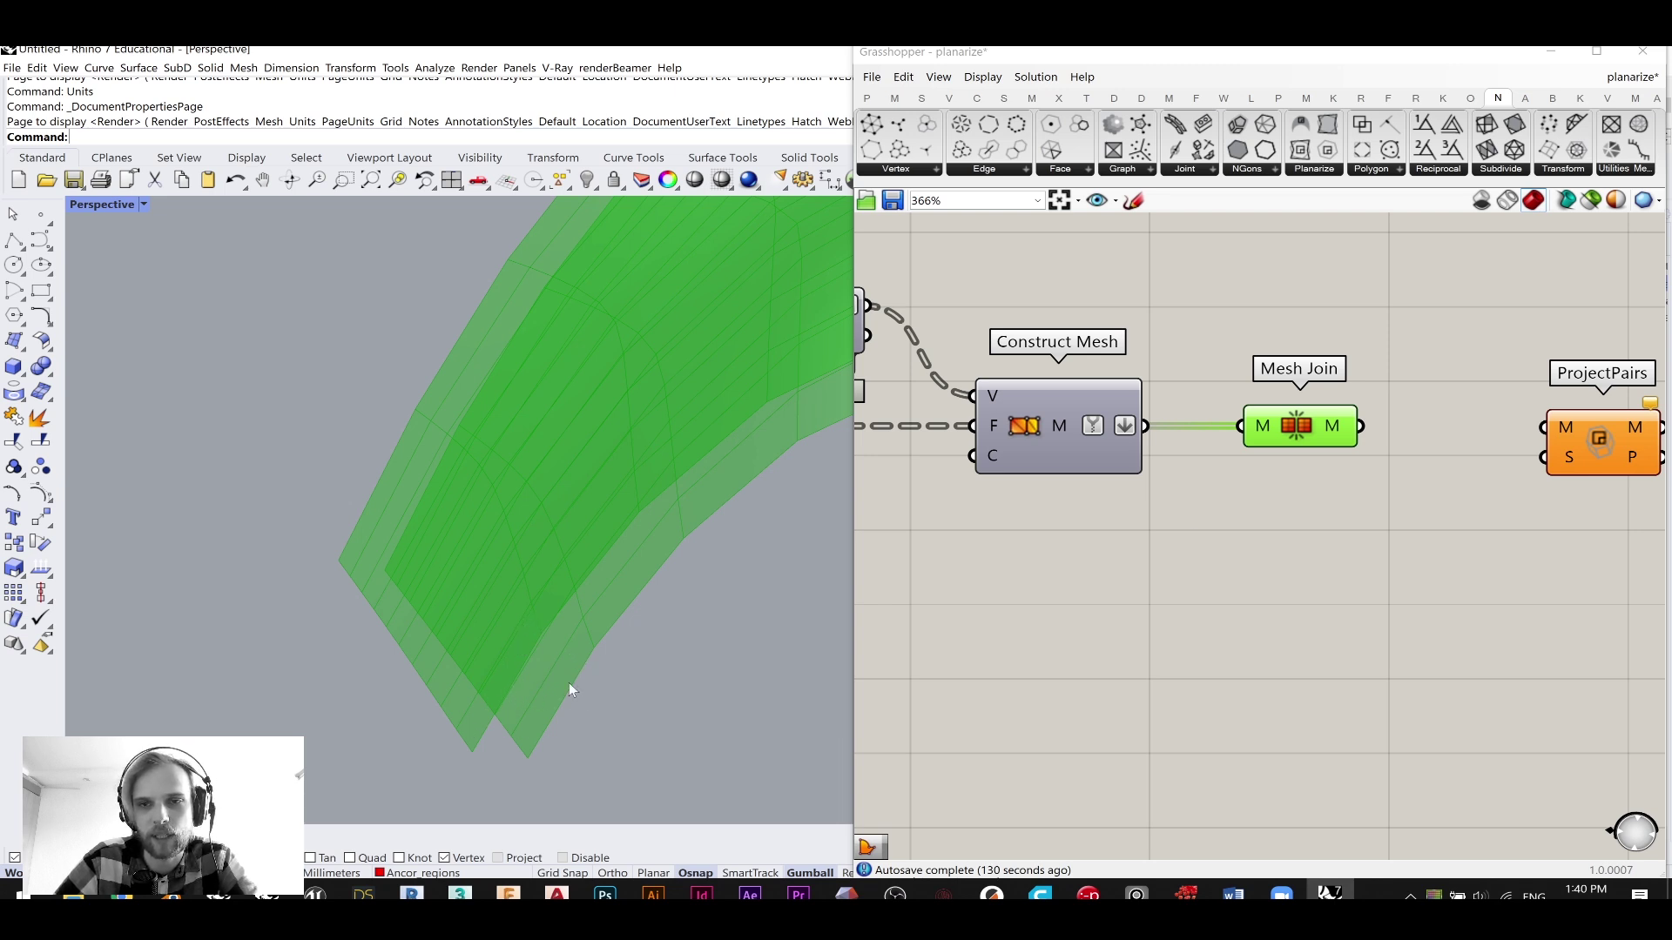
pyautogui.moveTo(1606, 452); pyautogui.dragTo(1582, 452)
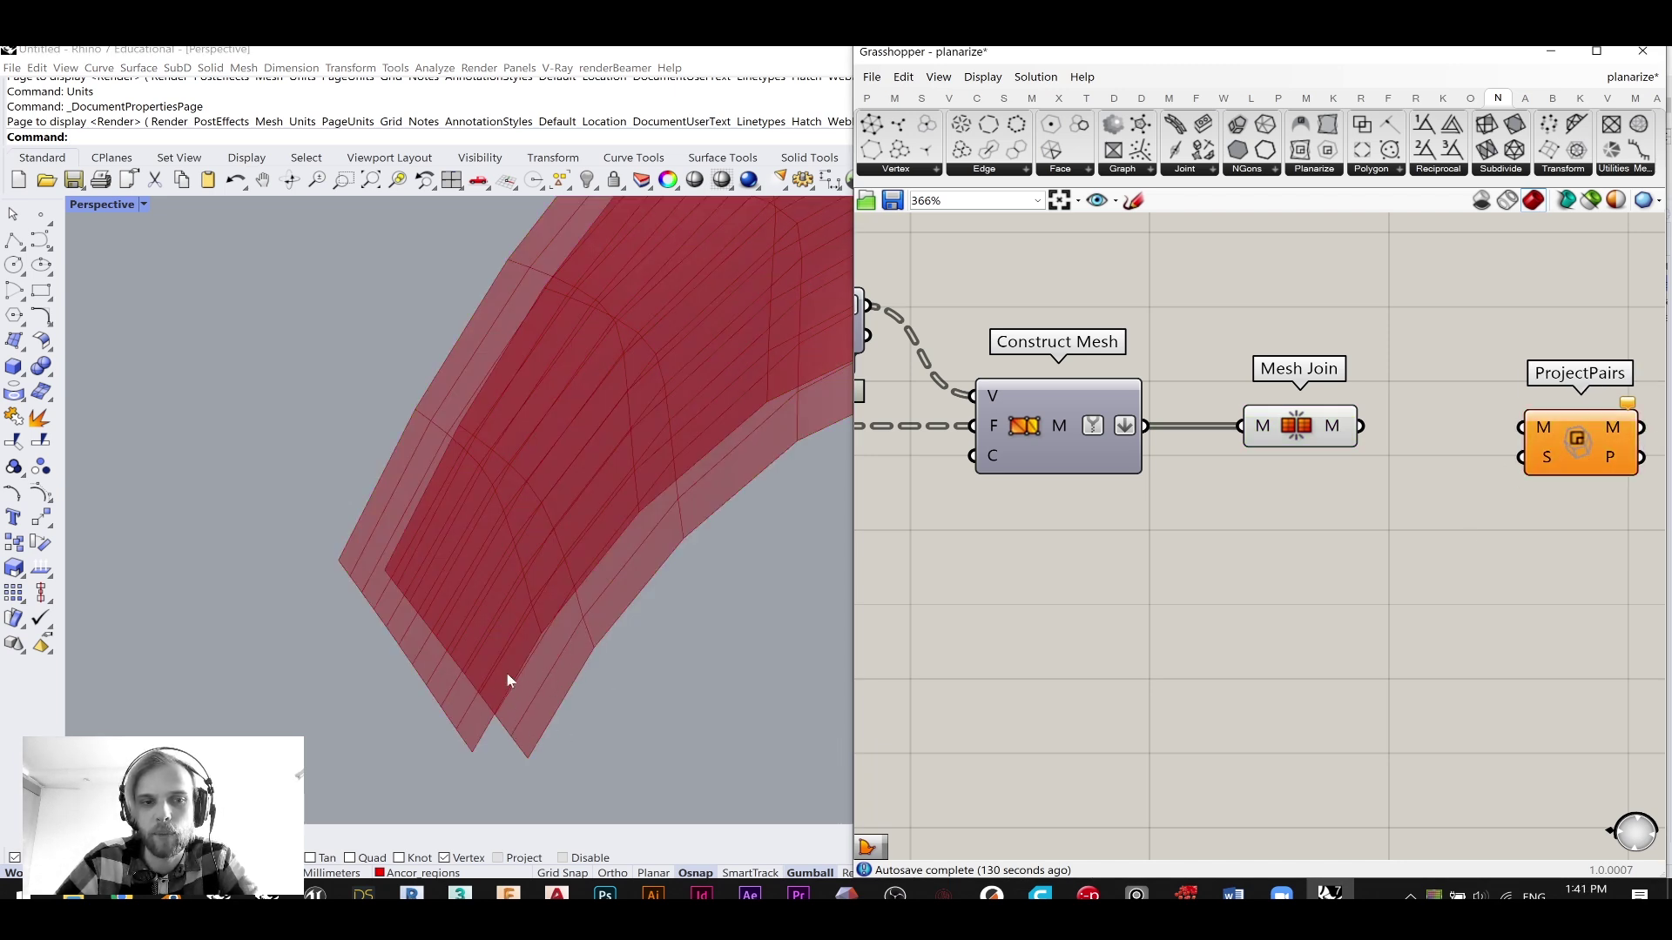
pyautogui.moveTo(566, 691); pyautogui.dragTo(496, 711, button='right')
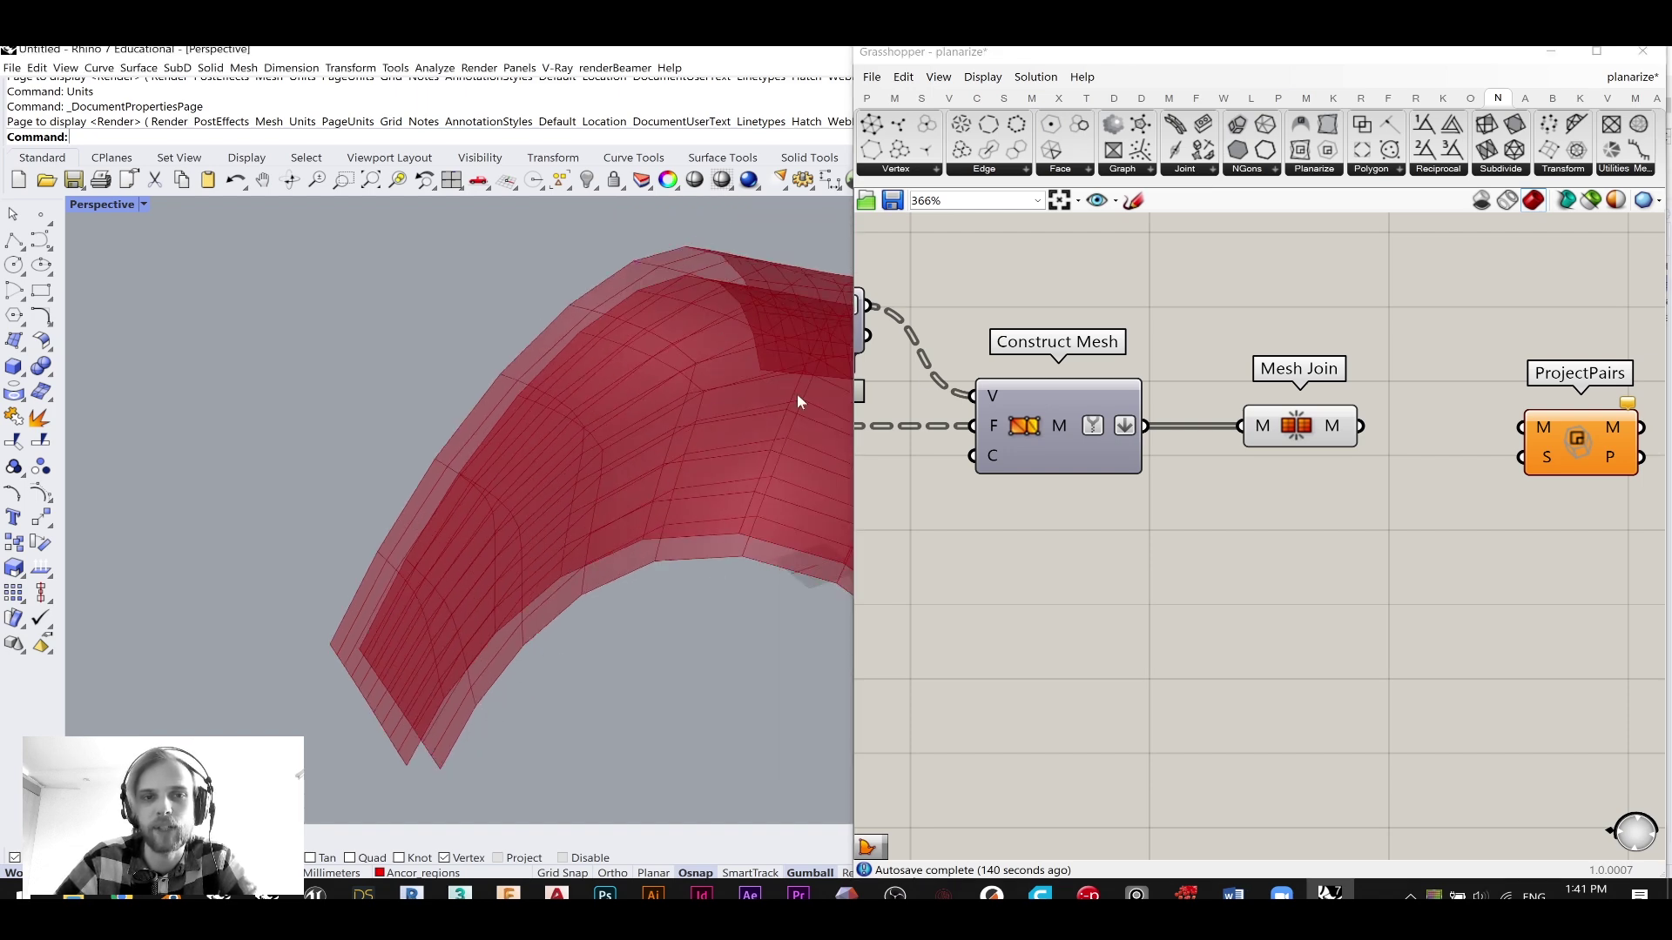
# - Connect the M output of Mesh Join to the M input of ProjectPairs
pyautogui.moveTo(1323, 509); pyautogui.dragTo(1167, 467, button='right')
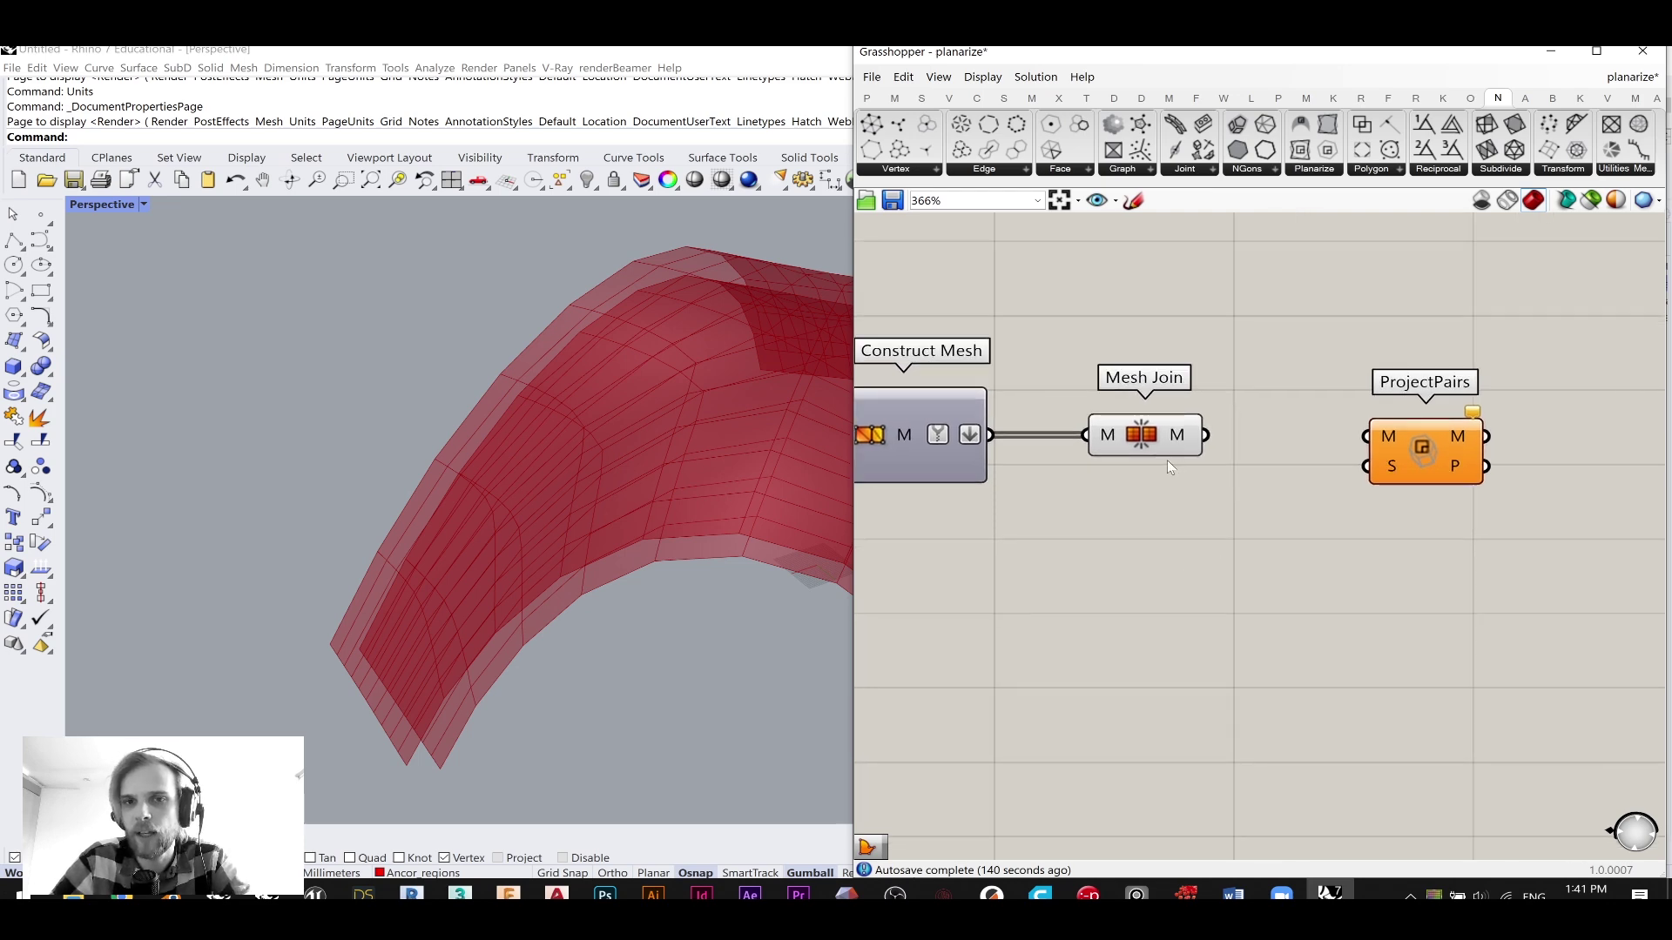
pyautogui.click(1165, 445)
pyautogui.moveTo(1302, 508); pyautogui.dragTo(1244, 502, button='right')
pyautogui.click(1245, 502)
pyautogui.moveTo(1105, 435); pyautogui.dragTo(1381, 447)
pyautogui.click(1206, 523)
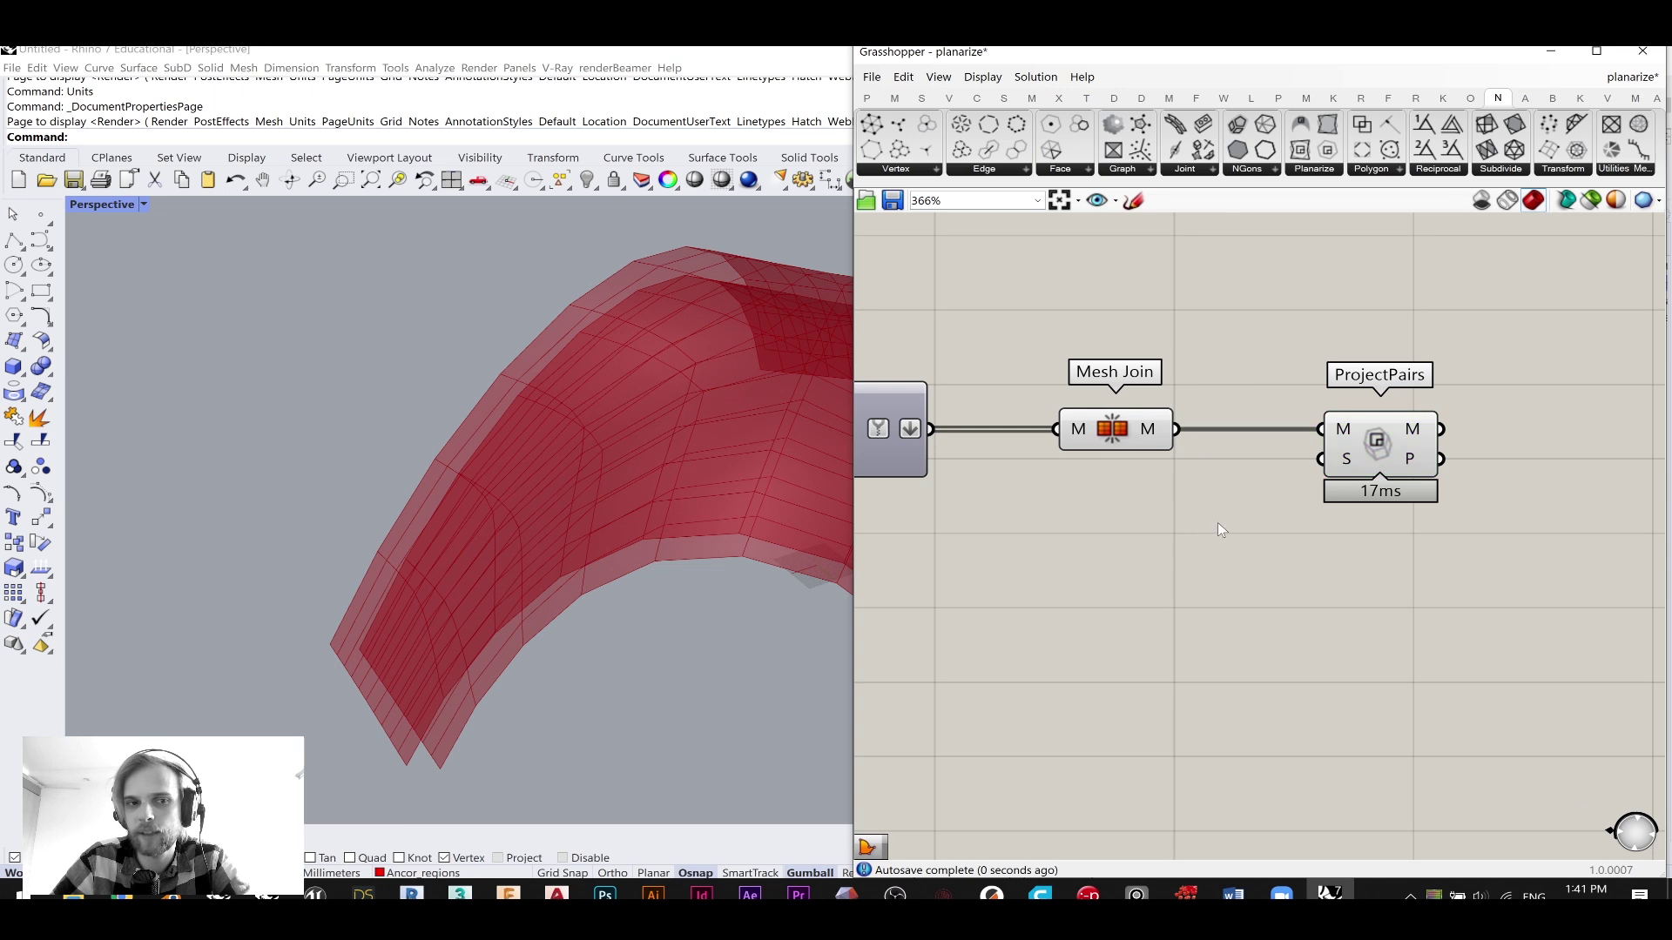
# - Add a number slider from 0.500, connect it to the S input of ProjectPairs and set it to 1.000
pyautogui.moveTo(1207, 528); pyautogui.dragTo(1099, 515, button='right')
pyautogui.moveTo(1239, 449)
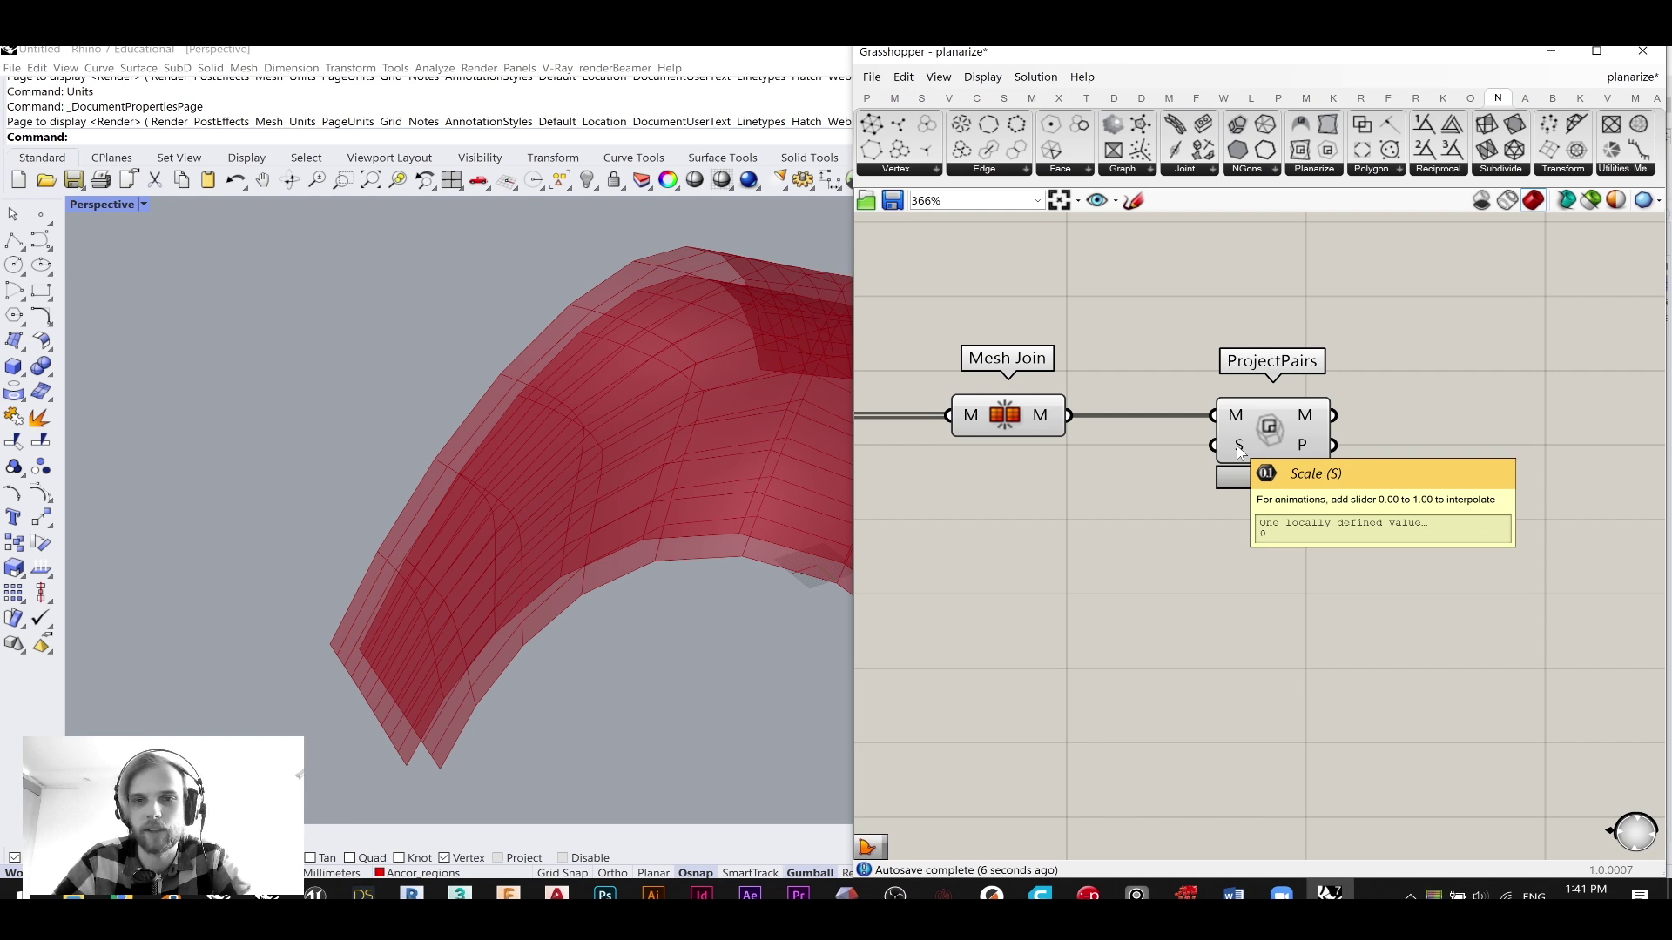
pyautogui.doubleClick(1062, 519)
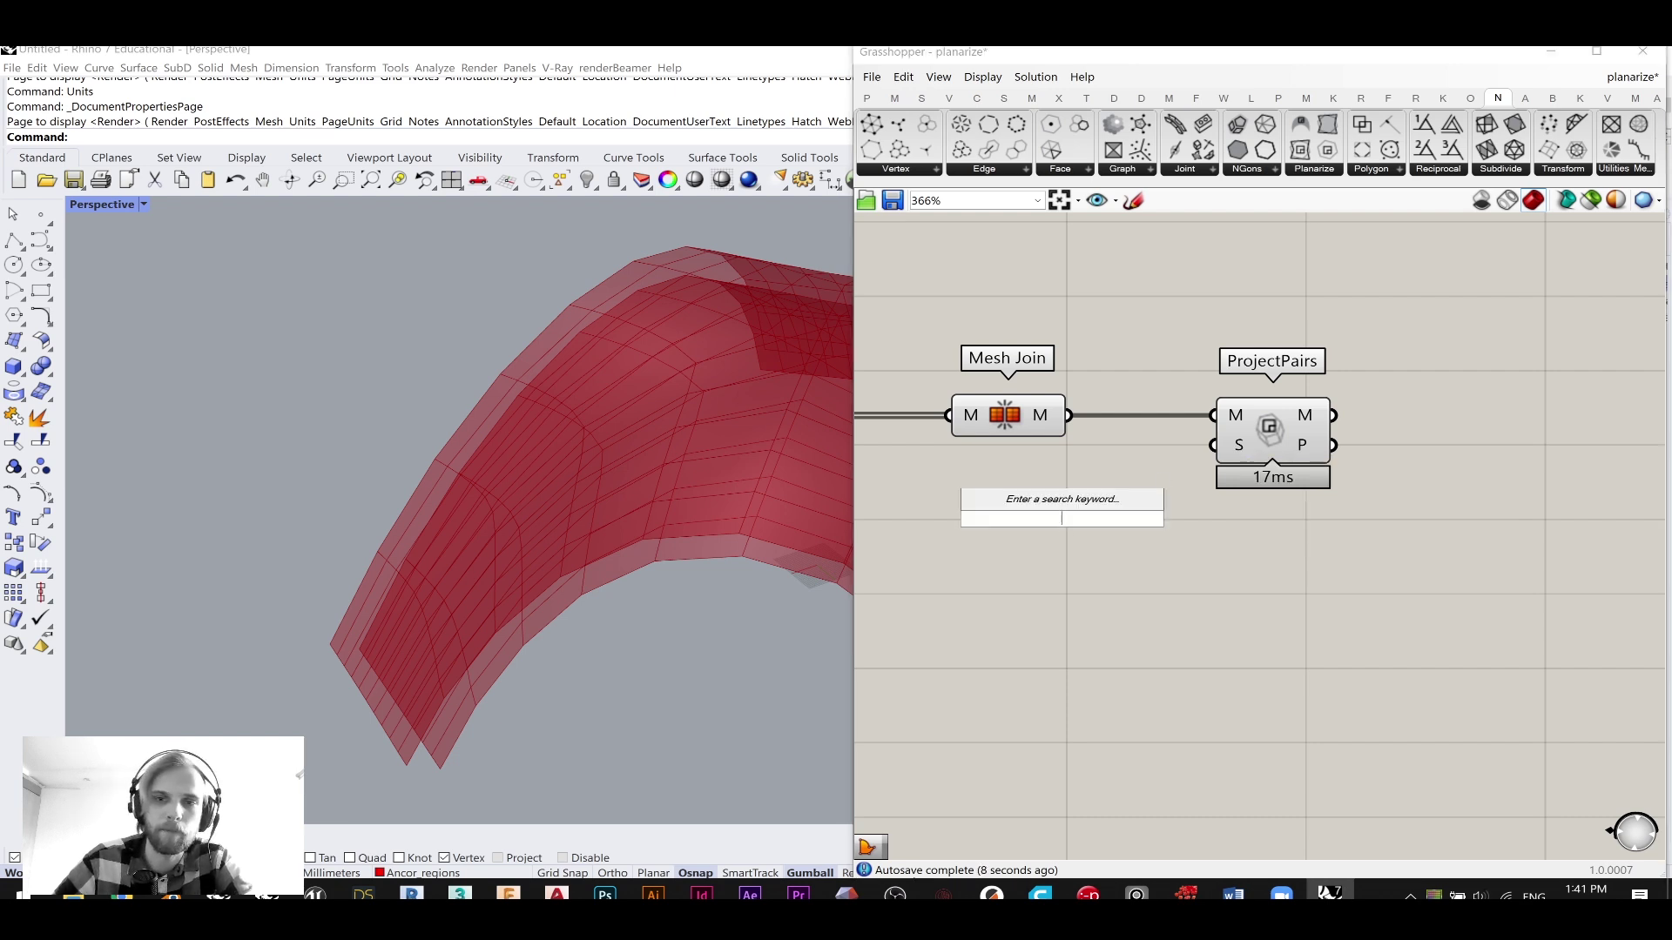
pyautogui.write('0.500')
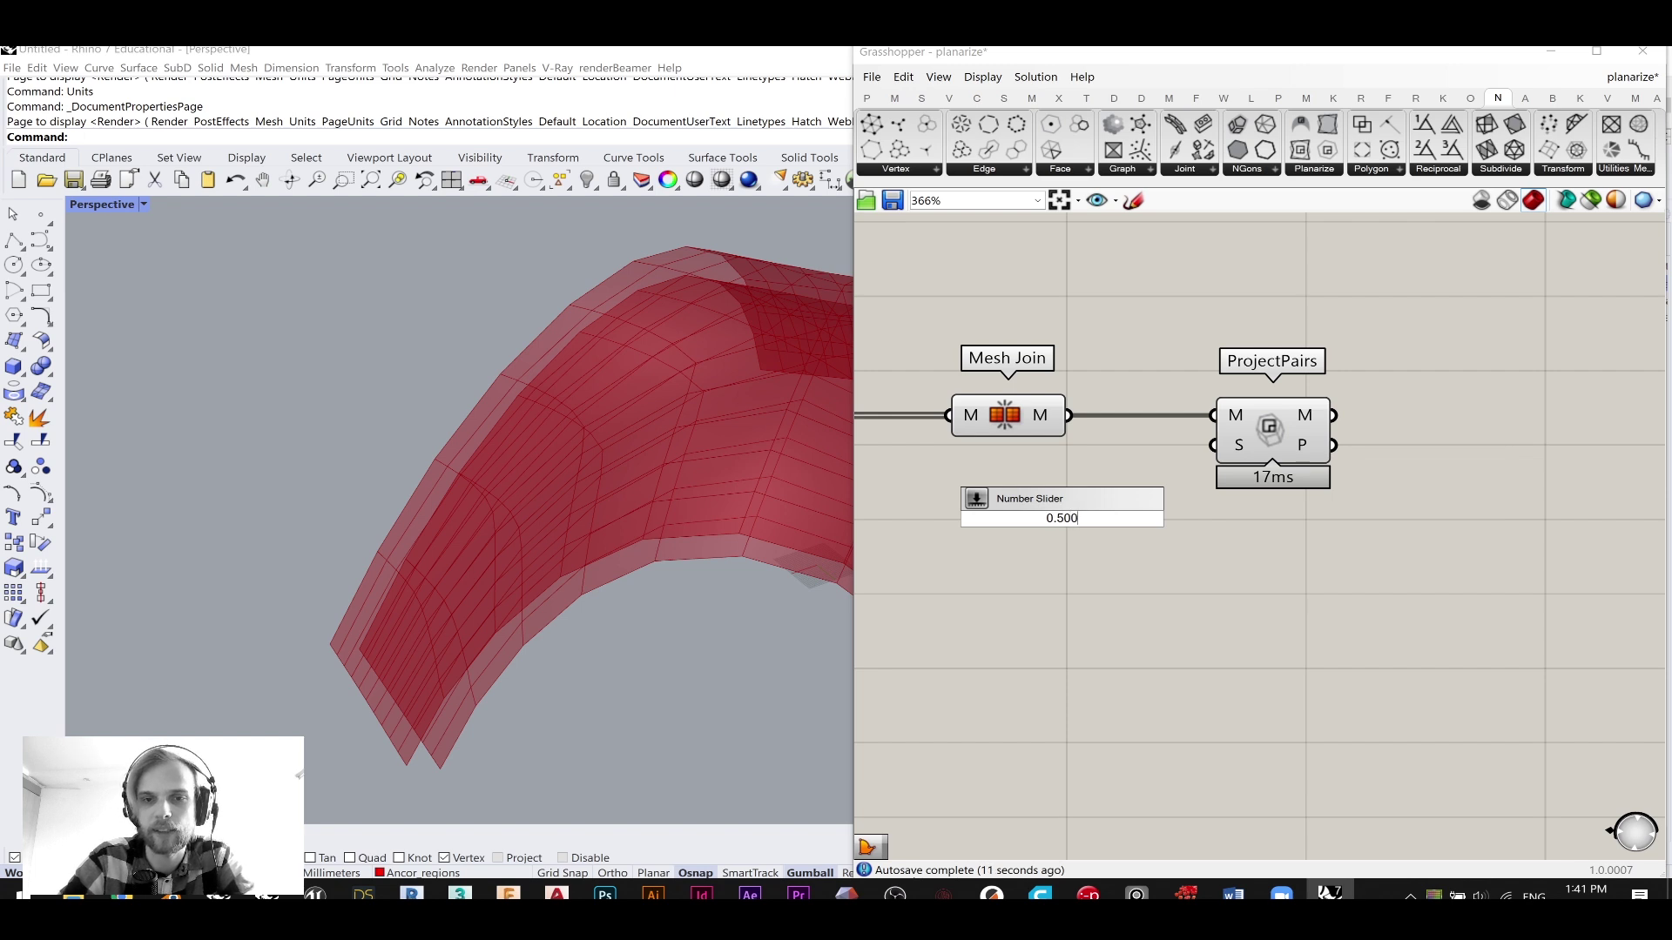
pyautogui.press('Return')
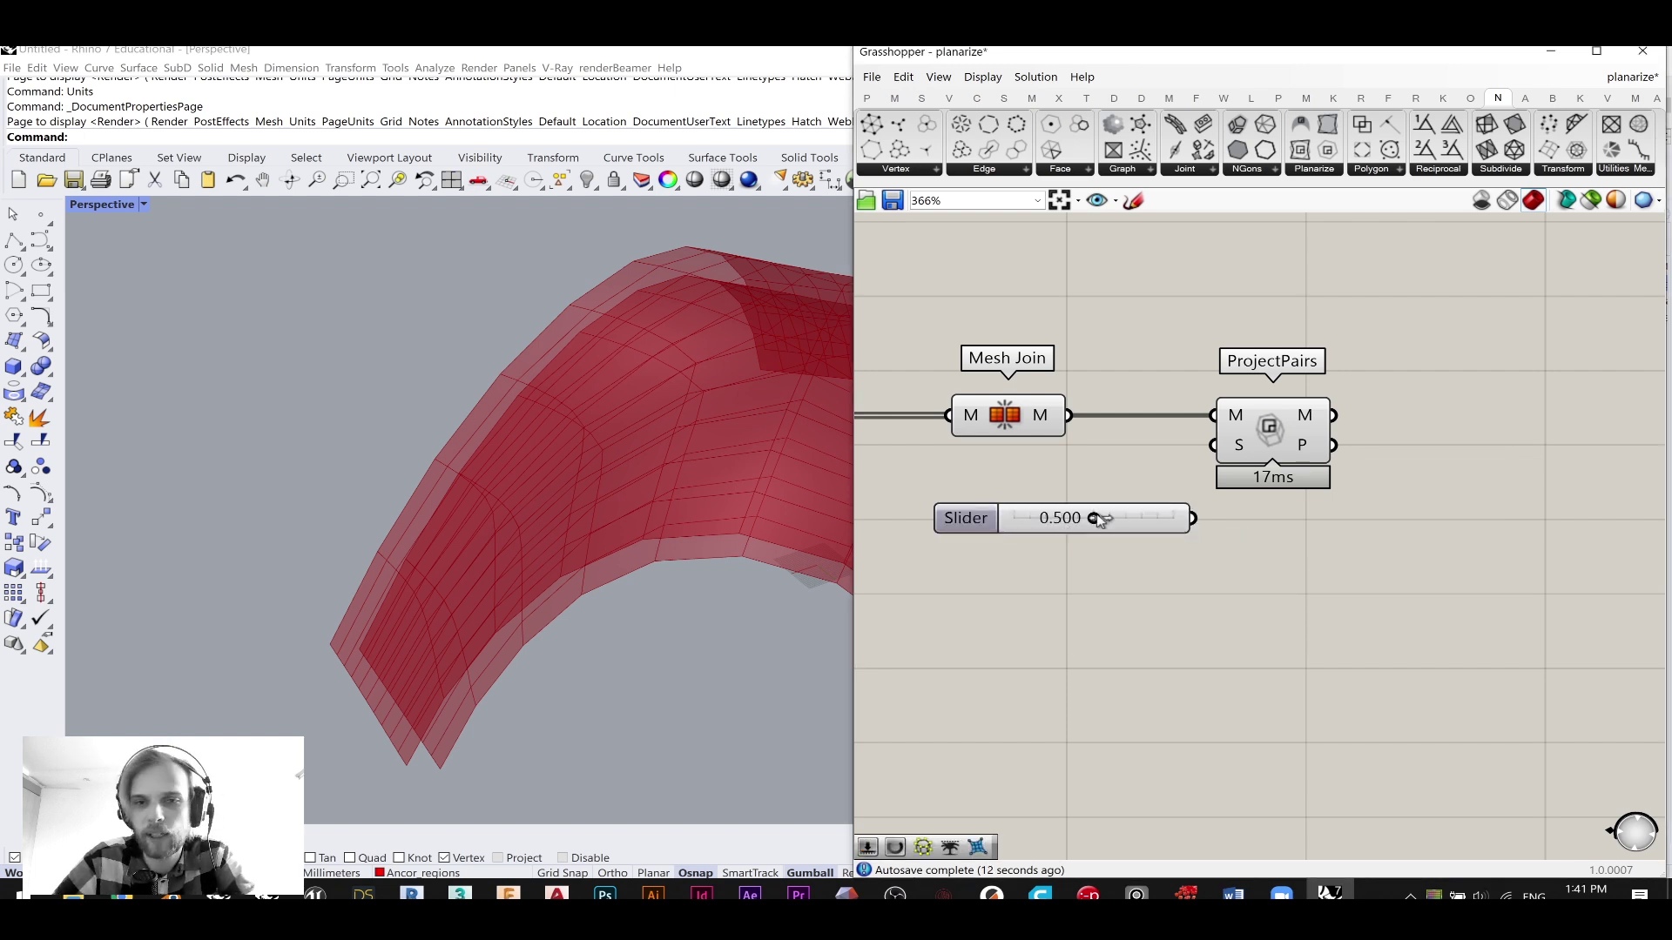
pyautogui.moveTo(1093, 518); pyautogui.dragTo(1014, 518)
pyautogui.moveTo(1193, 518); pyautogui.dragTo(1214, 445)
pyautogui.moveTo(1056, 524); pyautogui.dragTo(1179, 511)
# - Turn off the preview of Mesh Join
pyautogui.click(1022, 425)
pyautogui.middleClick(1022, 424)
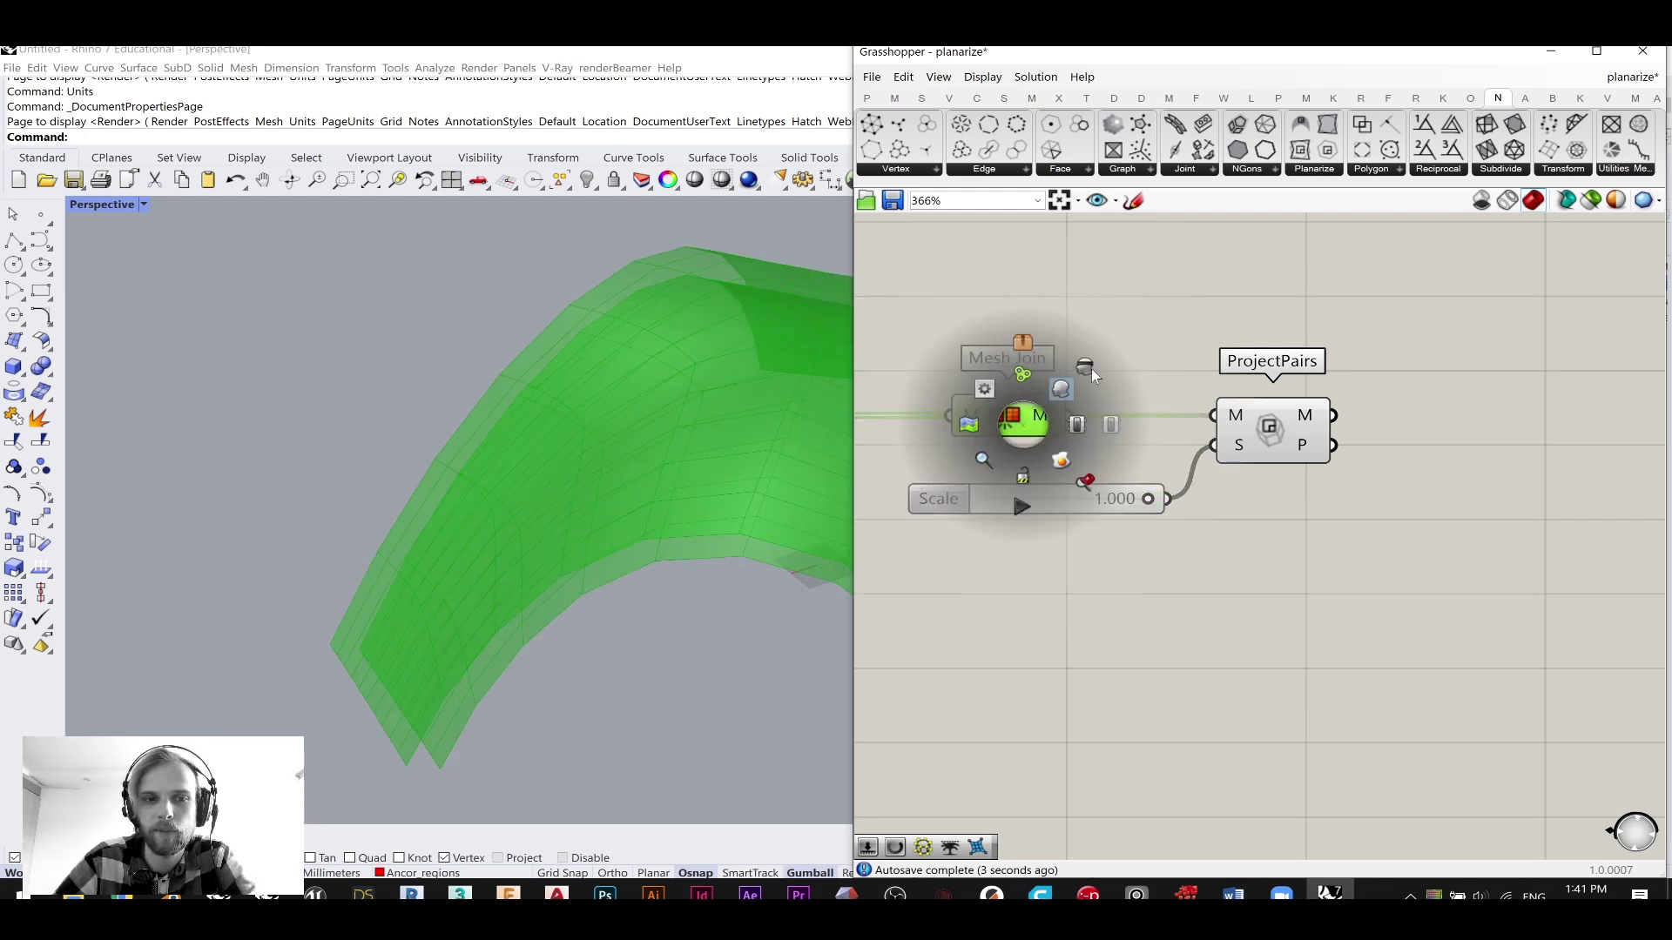
pyautogui.click(1085, 358)
pyautogui.click(1176, 353)
# - Check the Mesh and Plines outputs of ProjectPairs for resulting geometry
pyautogui.moveTo(1313, 411); pyautogui.dragTo(1171, 425, button='right')
pyautogui.scroll(2, 1172, 426)
pyautogui.moveTo(1174, 433)
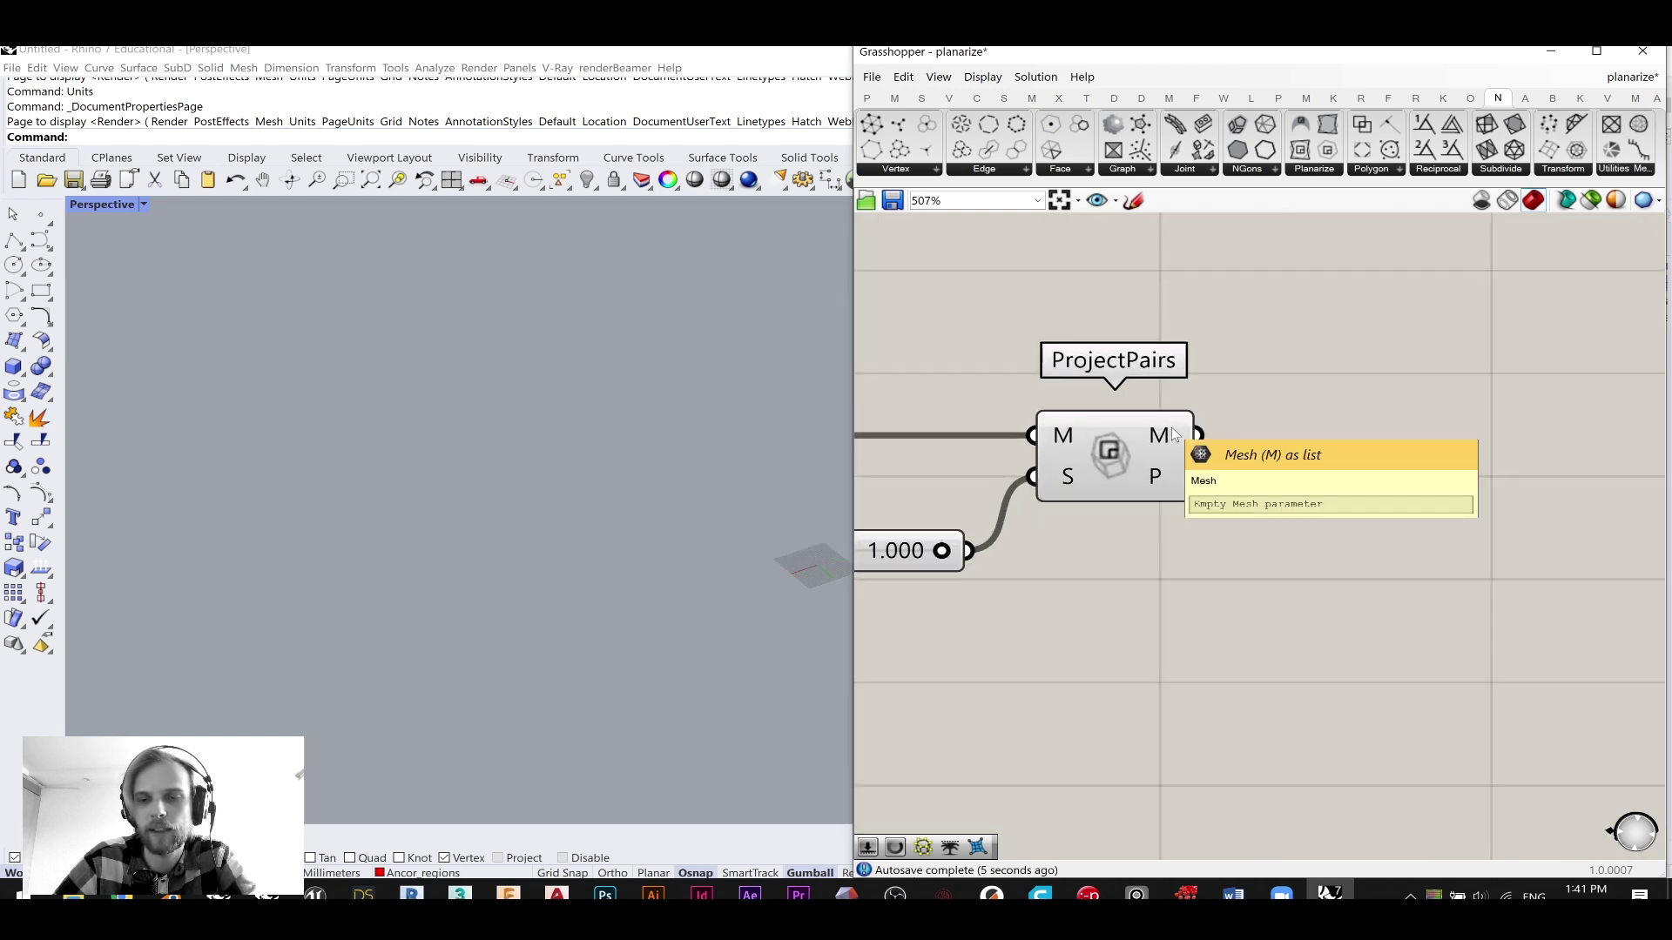
pyautogui.moveTo(1157, 484)
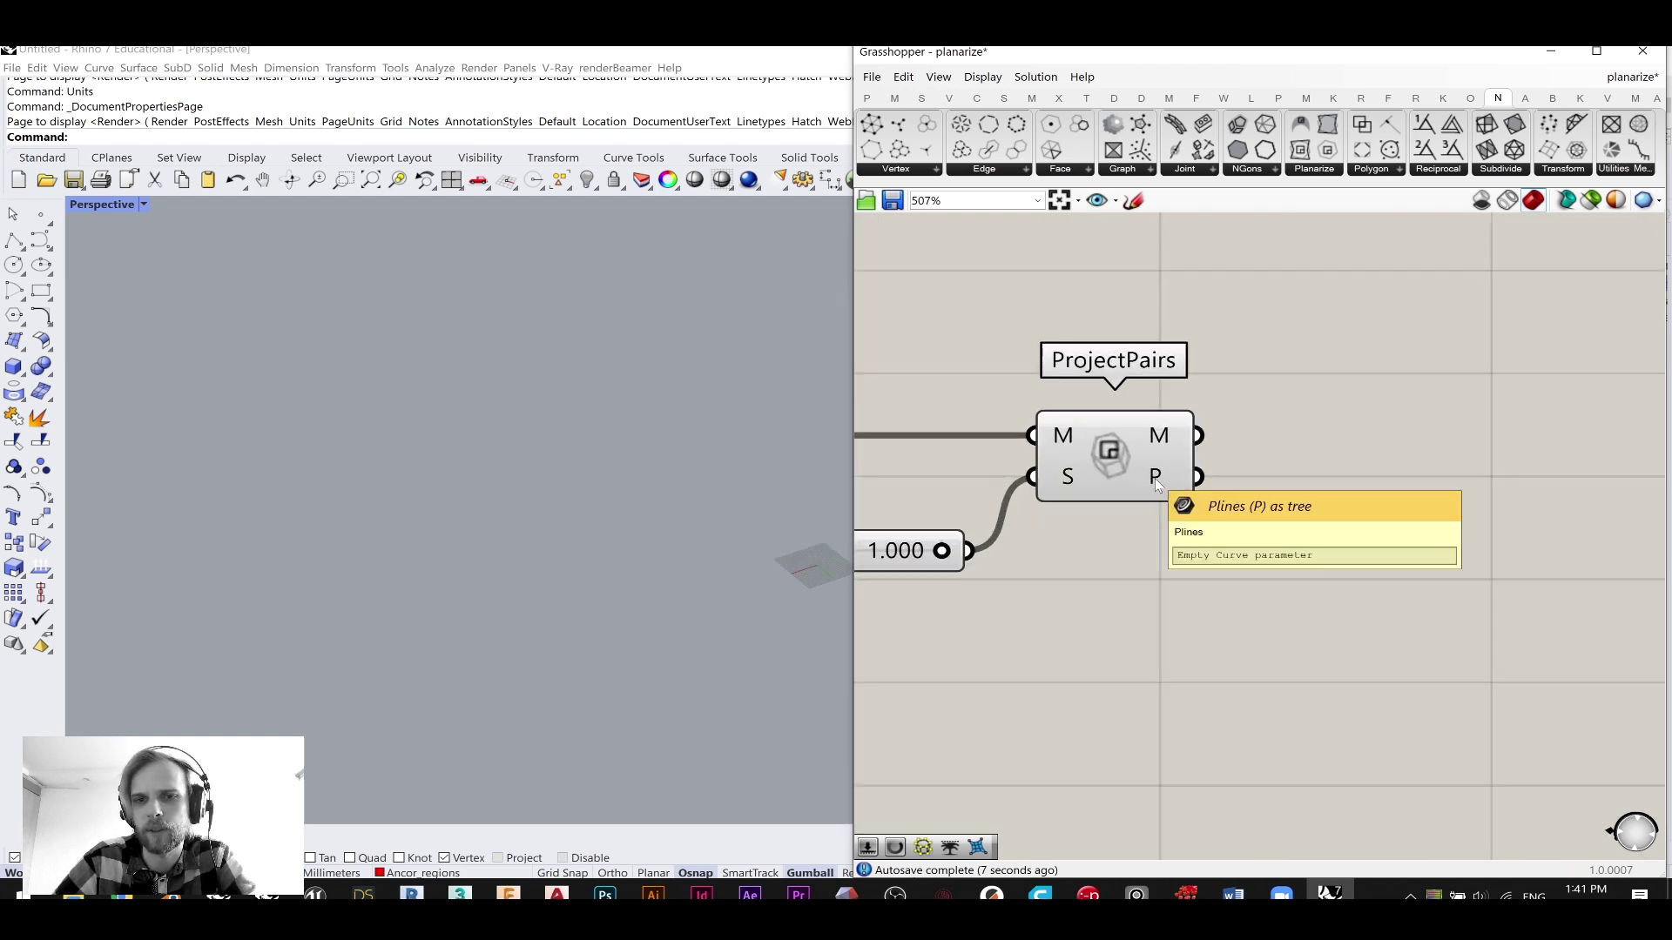
pyautogui.scroll(-4, 1140, 483)
pyautogui.scroll(3, 990, 472)
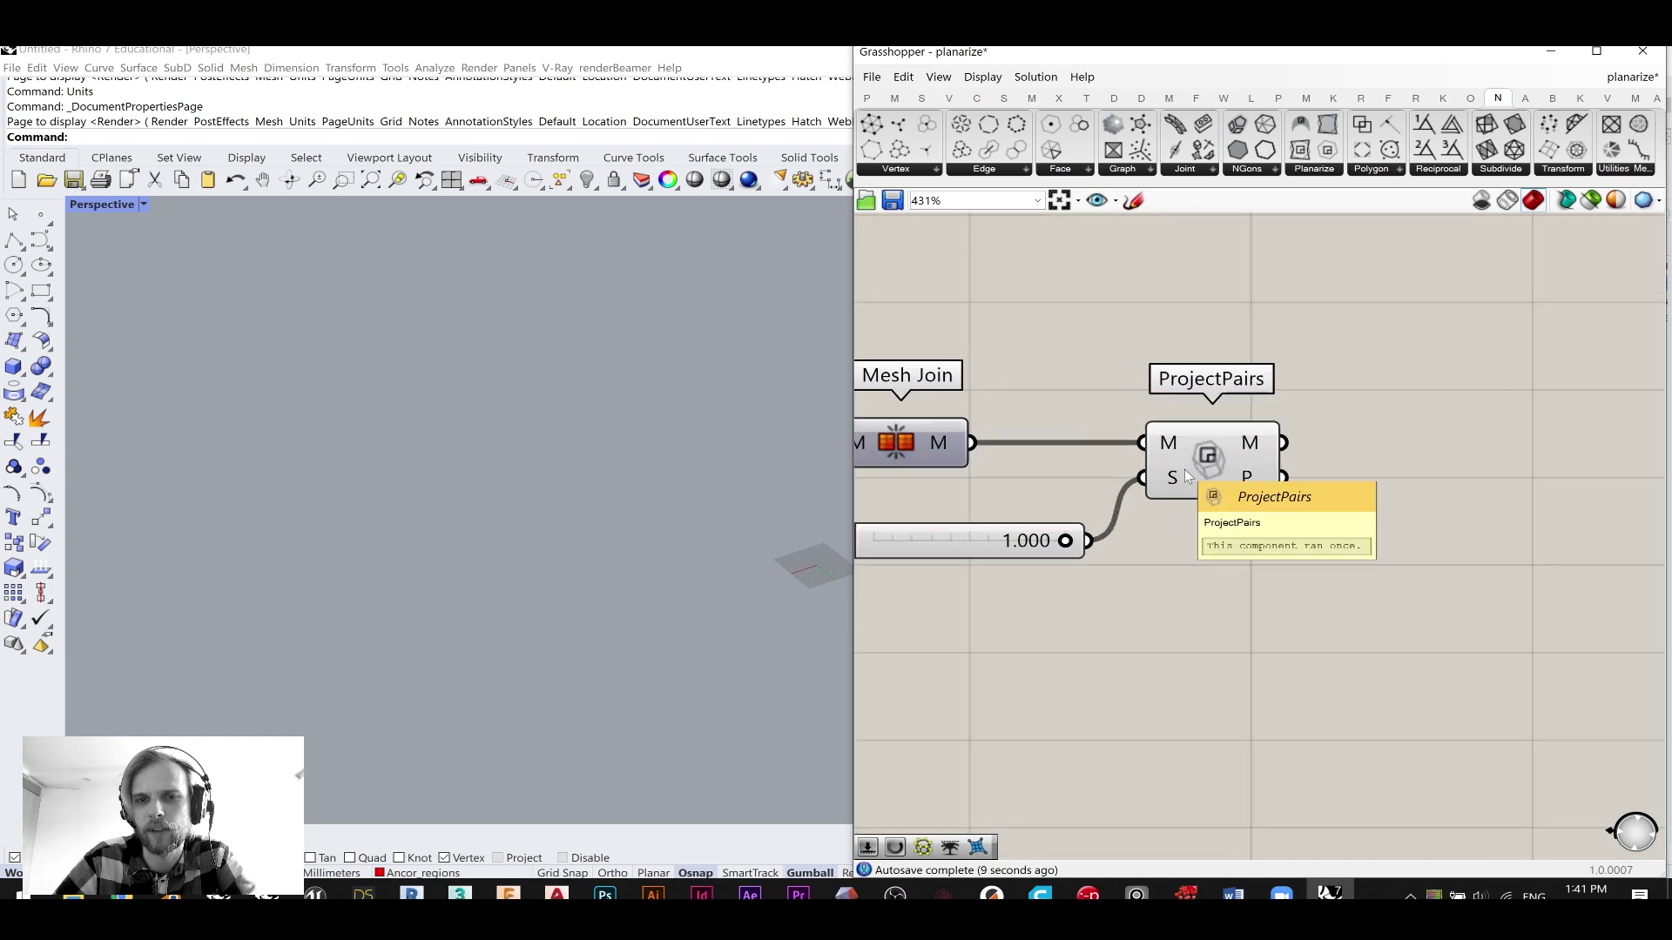
pyautogui.moveTo(942, 445)
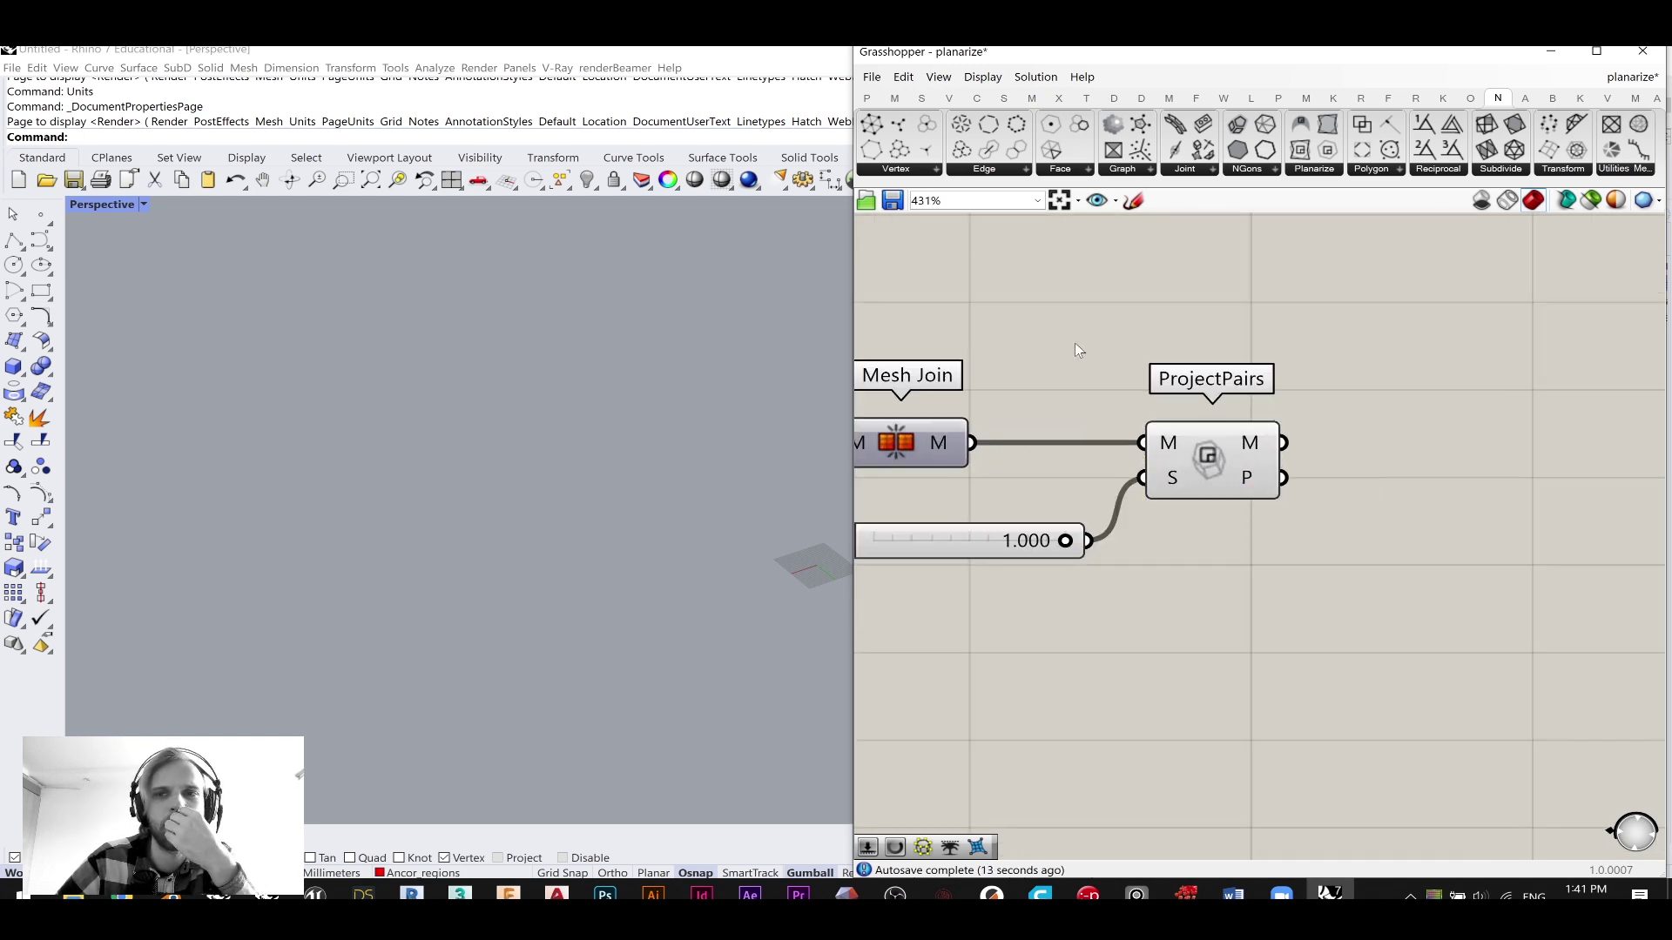
# - Move Mesh Join, the Scale slider and ProjectPairs away from Construct Mesh to free space for another component
pyautogui.scroll(-3, 1105, 374)
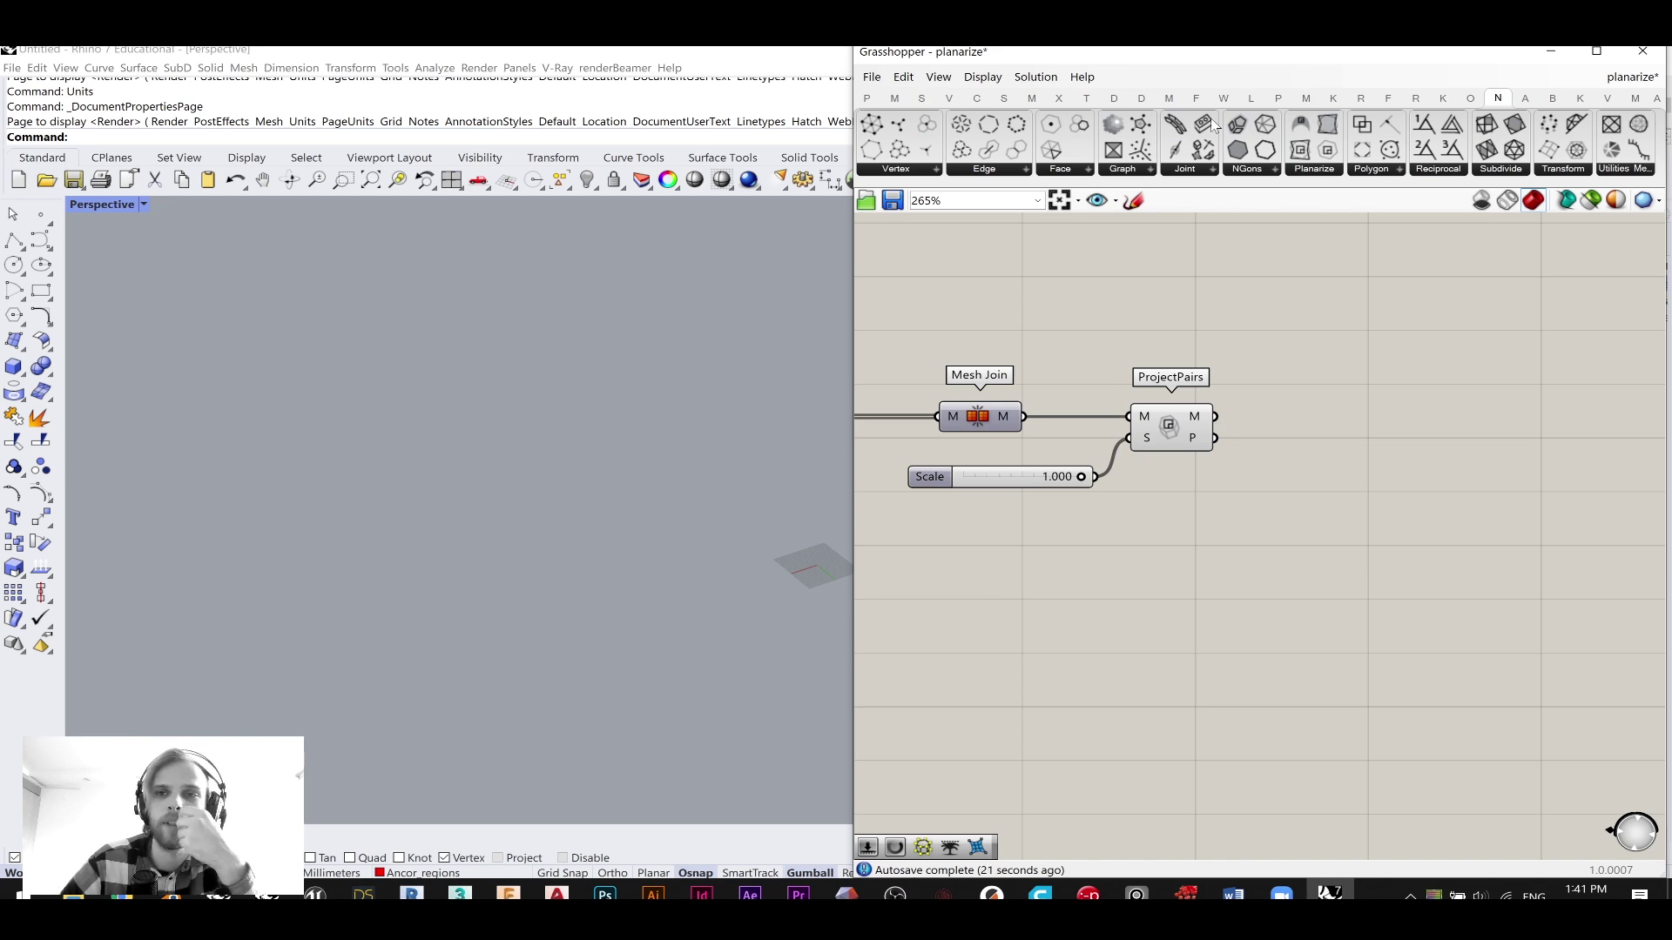
pyautogui.moveTo(1137, 490); pyautogui.dragTo(973, 405)
pyautogui.moveTo(985, 415); pyautogui.dragTo(1134, 416)
pyautogui.click(1064, 340)
pyautogui.scroll(-2, 1108, 339)
pyautogui.moveTo(1107, 339); pyautogui.dragTo(1260, 335, button='right')
pyautogui.moveTo(1483, 486); pyautogui.dragTo(1181, 321)
pyautogui.moveTo(1268, 394); pyautogui.dragTo(1425, 395)
pyautogui.click(1332, 345)
pyautogui.moveTo(1332, 345); pyautogui.dragTo(1175, 369, button='right')
pyautogui.moveTo(1105, 320); pyautogui.dragTo(1217, 324, button='right')
pyautogui.scroll(2, 964, 432)
# - Turn on the preview of Construct Mesh
pyautogui.click(958, 417)
pyautogui.middleClick(958, 418)
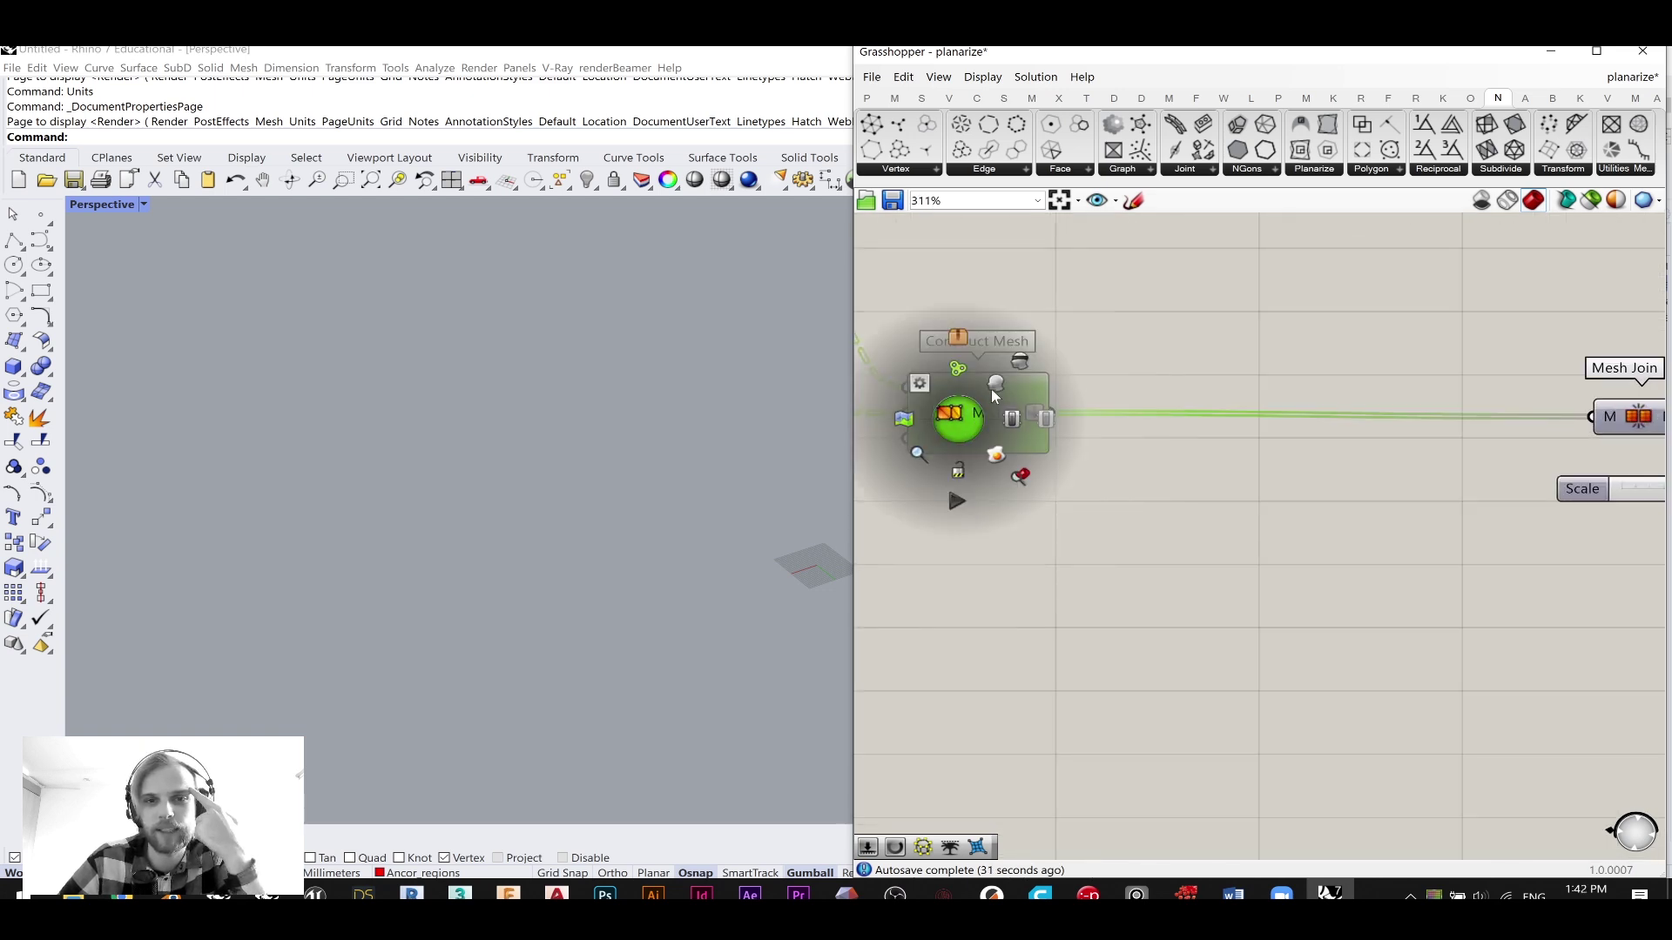
pyautogui.click(995, 385)
pyautogui.click(1167, 324)
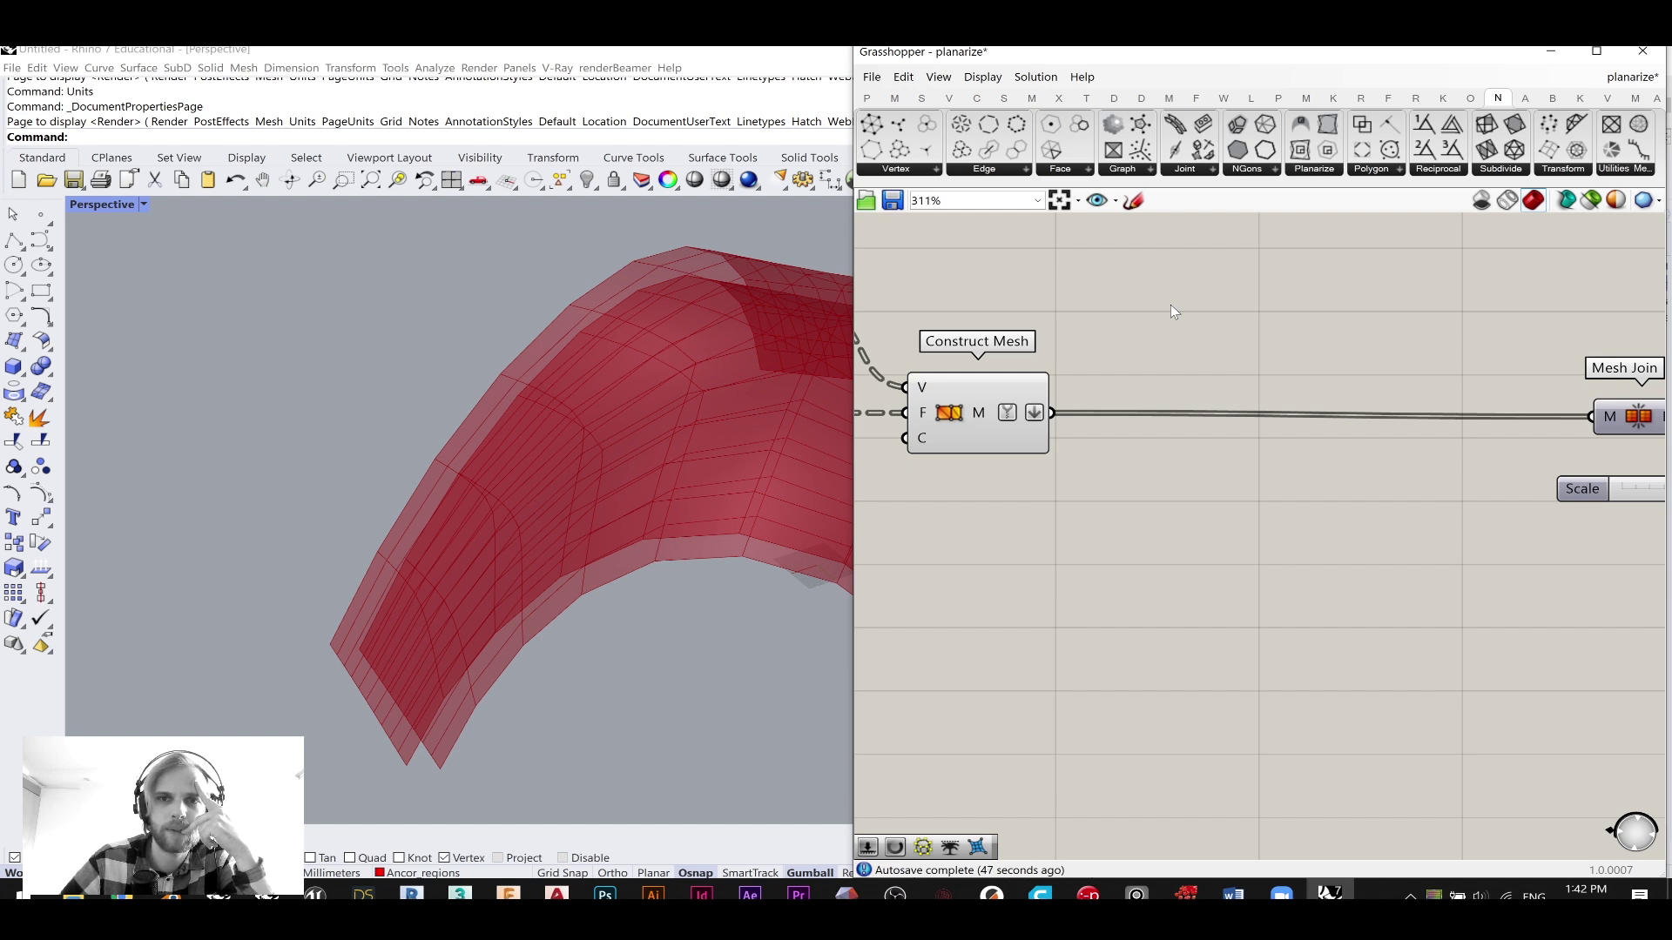
# - Search the component library for "boundary"
pyautogui.doubleClick(1131, 326)
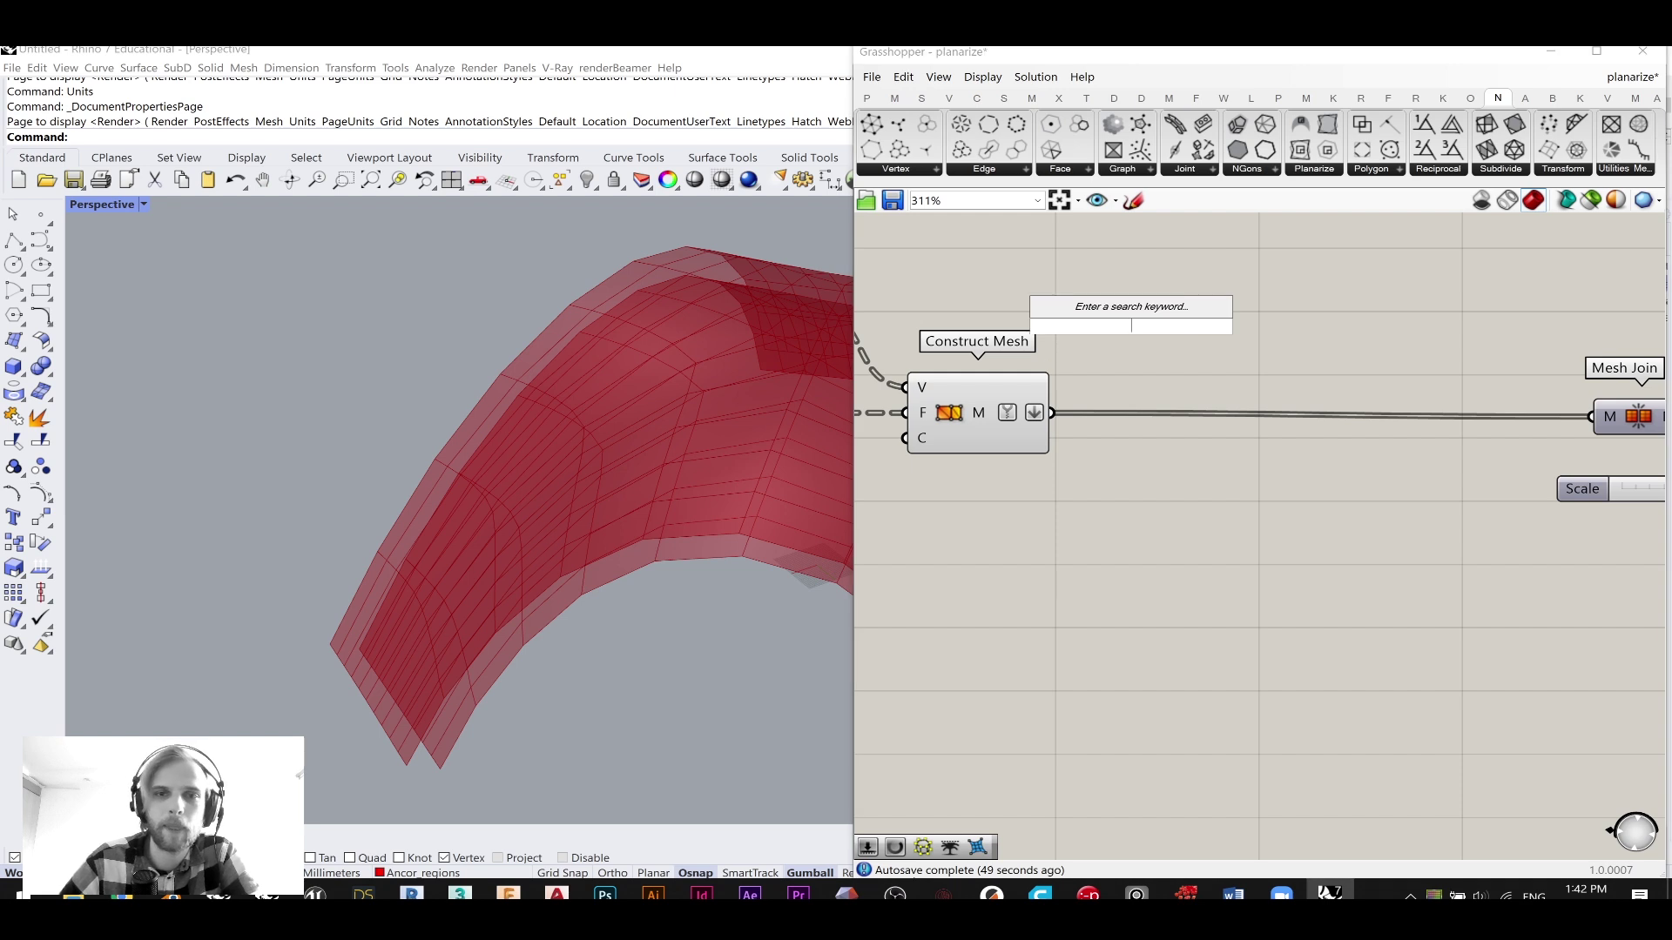
pyautogui.write('boun')
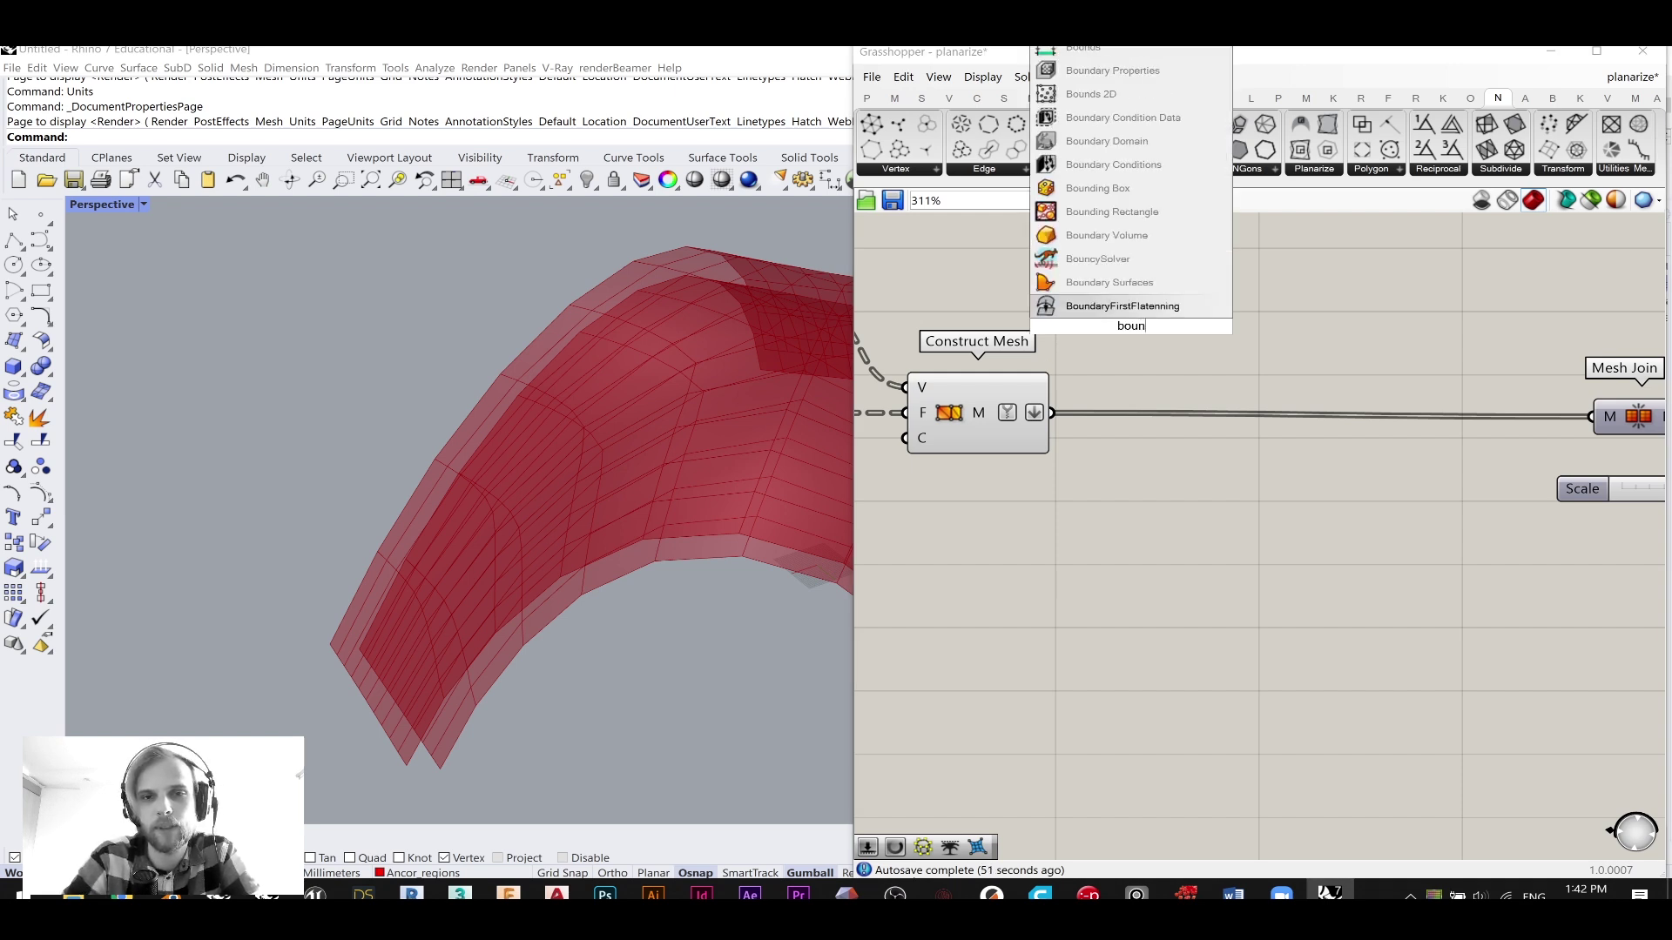
pyautogui.write('dar')
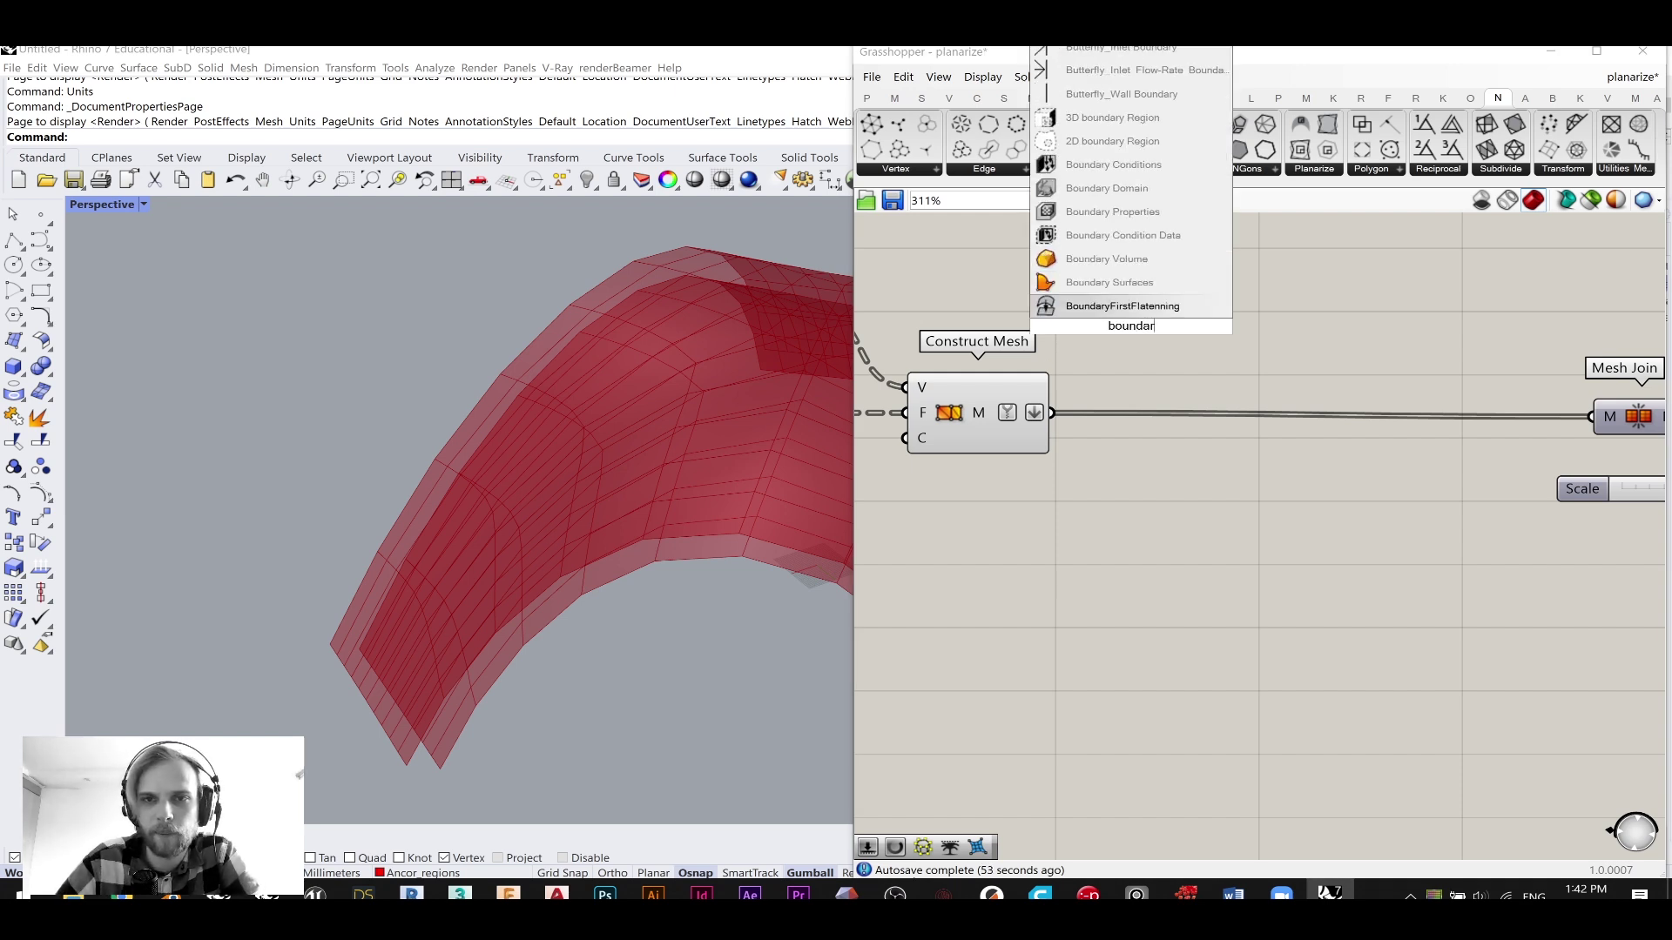
pyautogui.write('y')
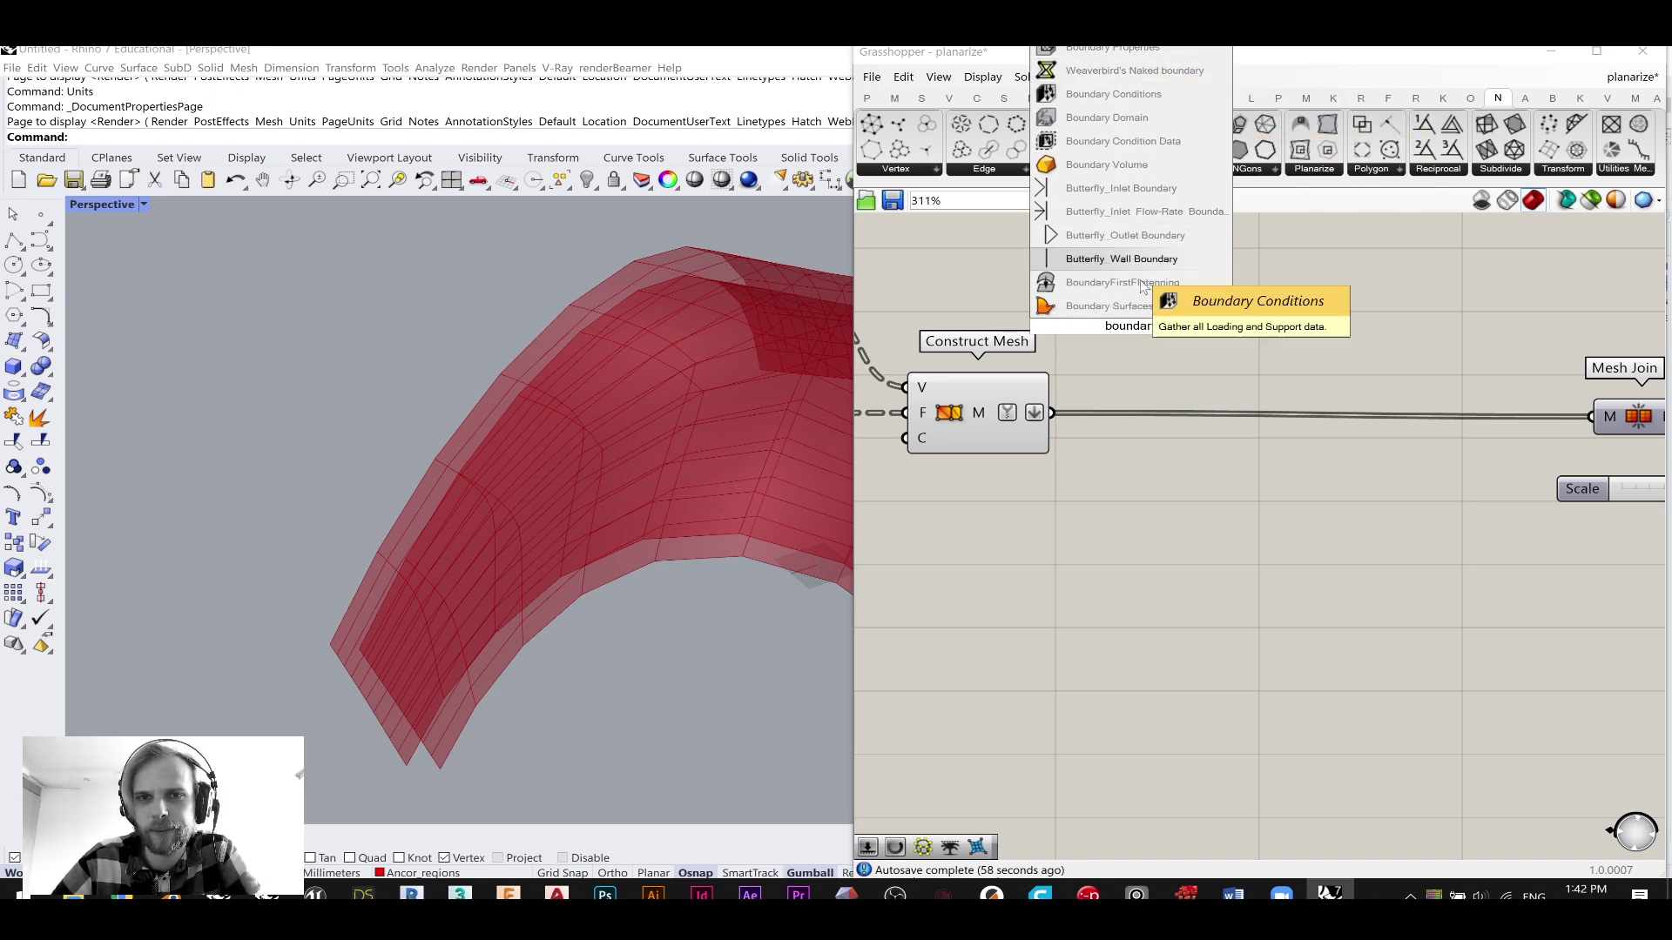
pyautogui.click(1339, 362)
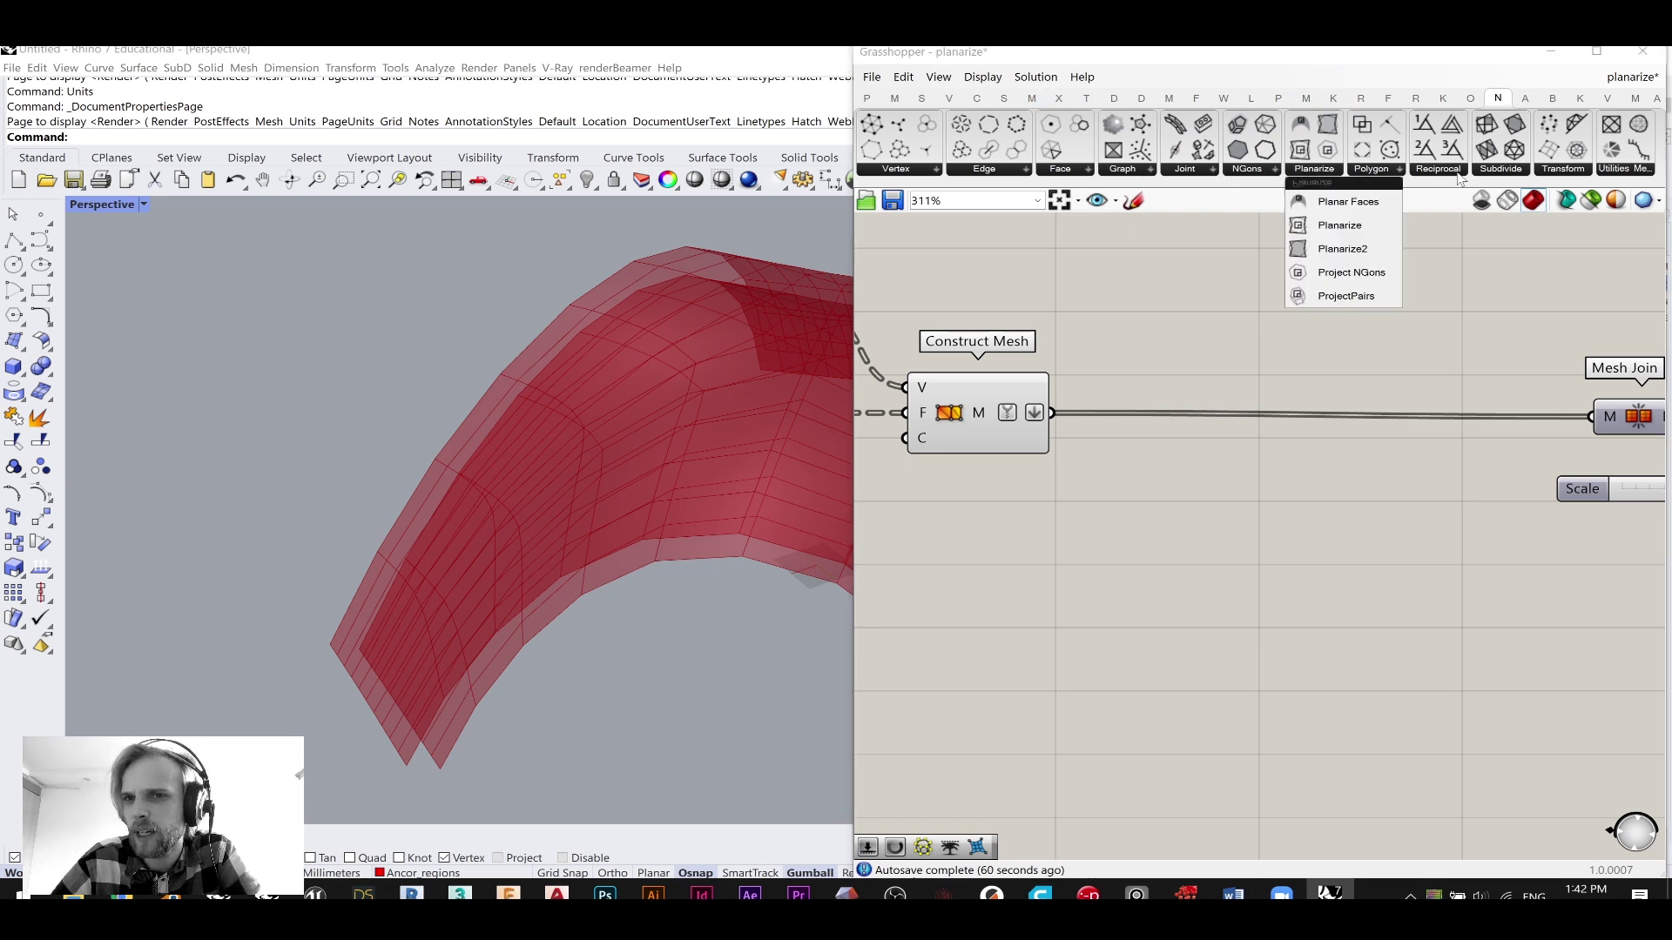
# - Look through the NGon component groups and place From Mesh between Construct Mesh and Mesh Join
pyautogui.click(1496, 172)
pyautogui.click(1560, 172)
pyautogui.click(1600, 172)
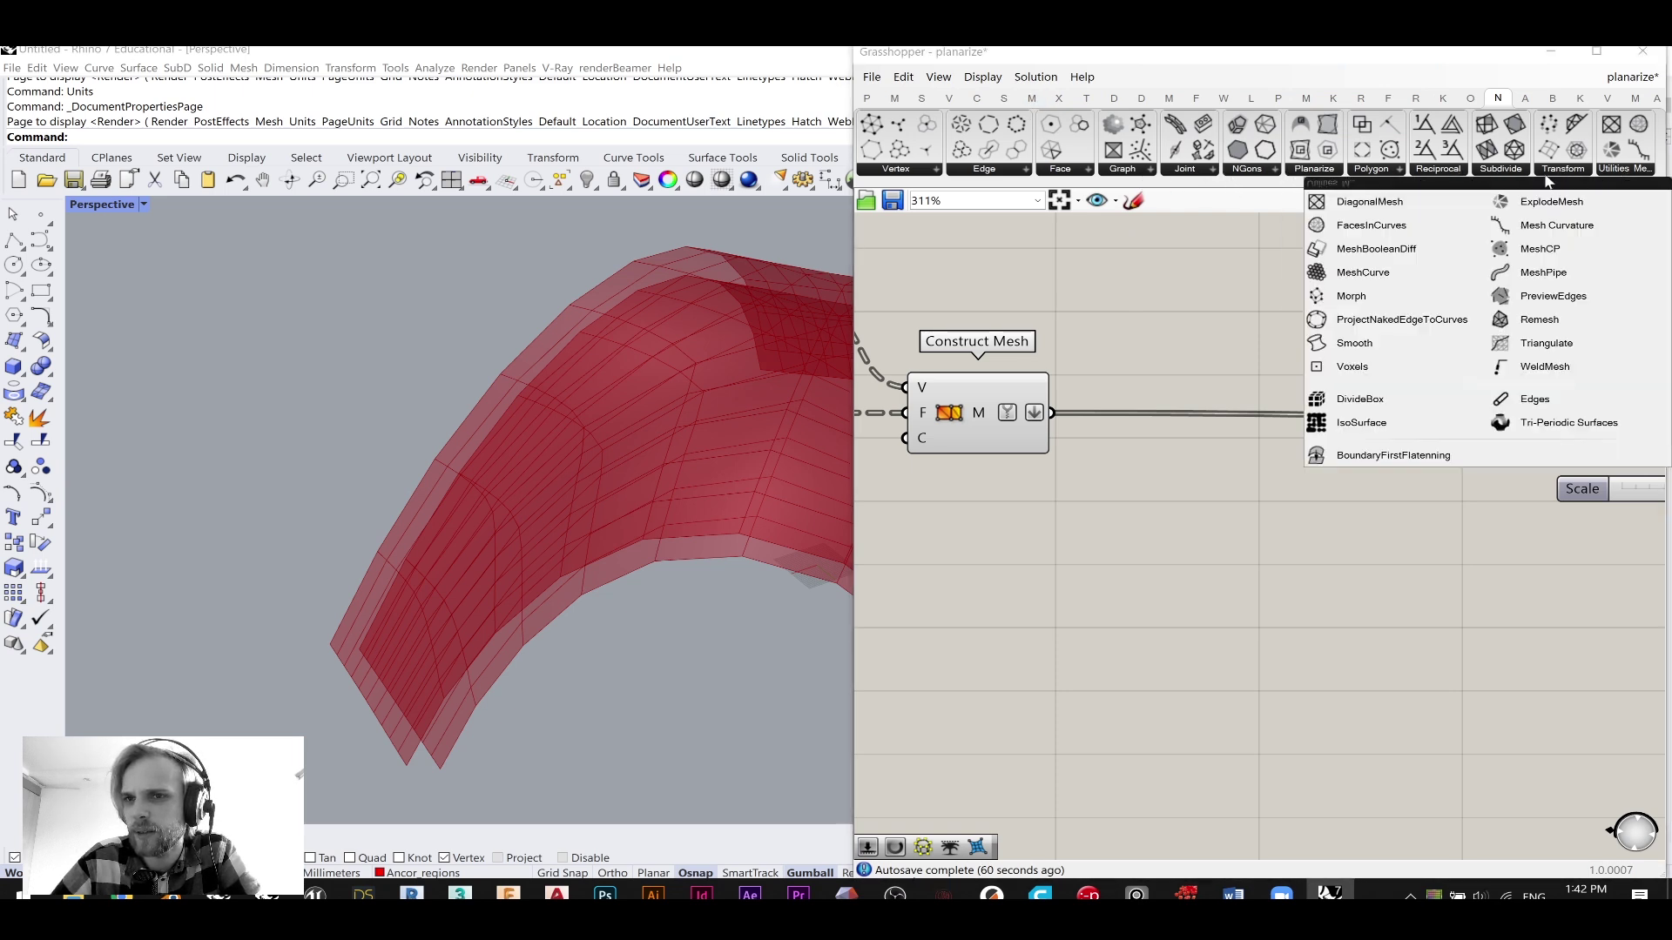
pyautogui.moveTo(981, 169)
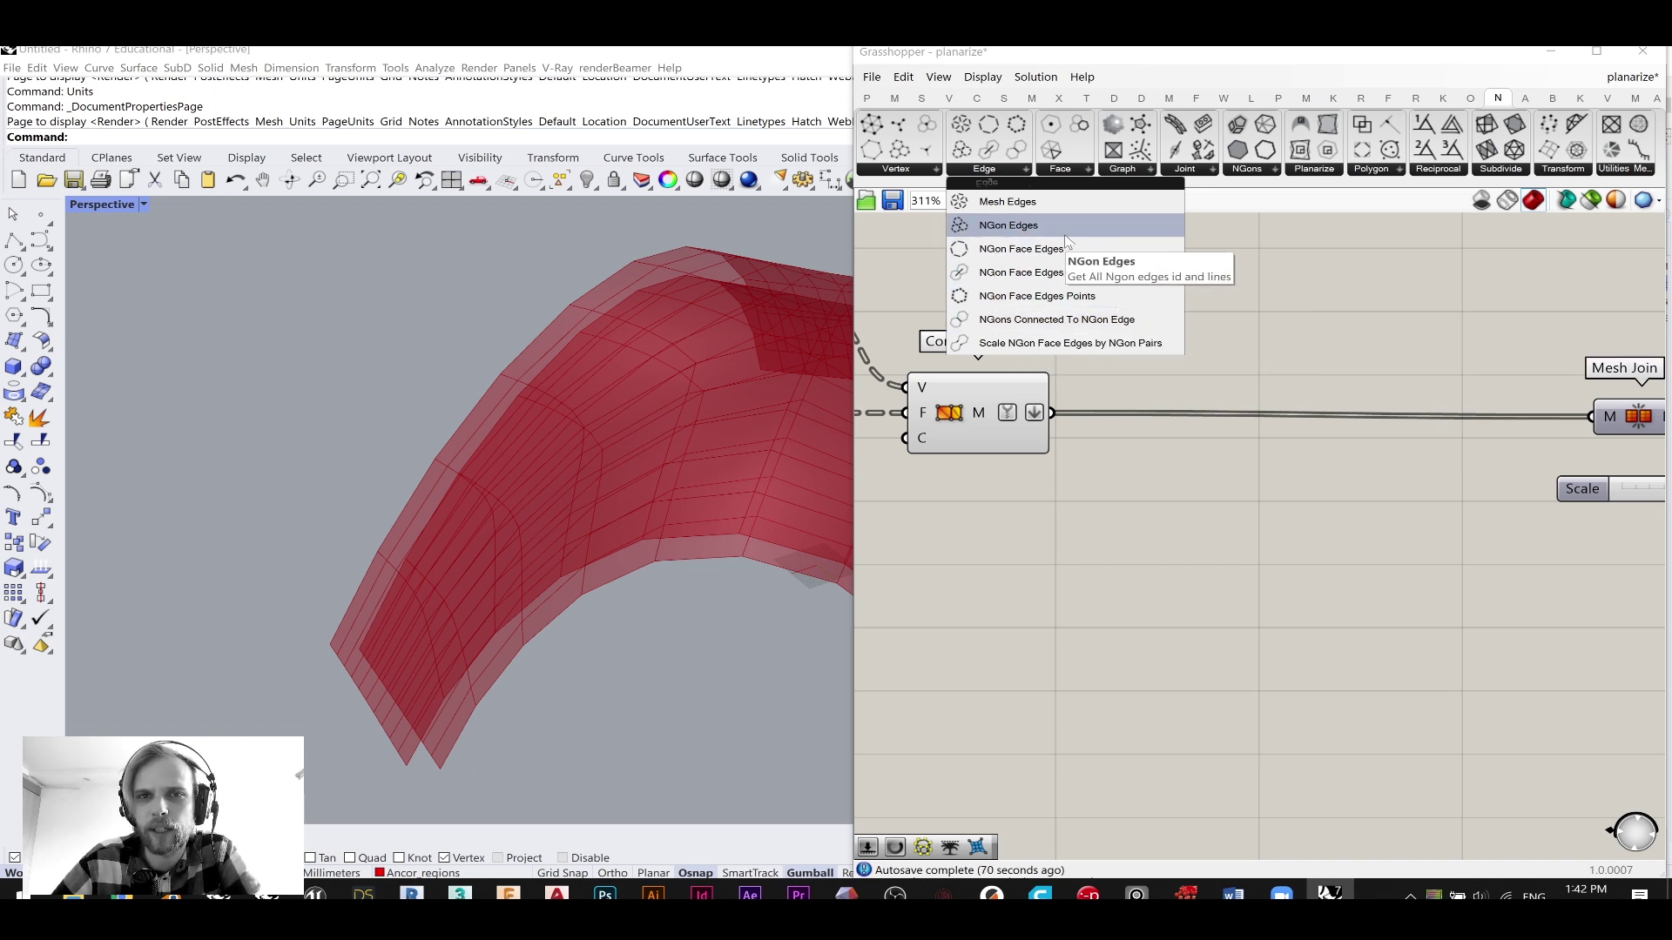
pyautogui.click(1062, 170)
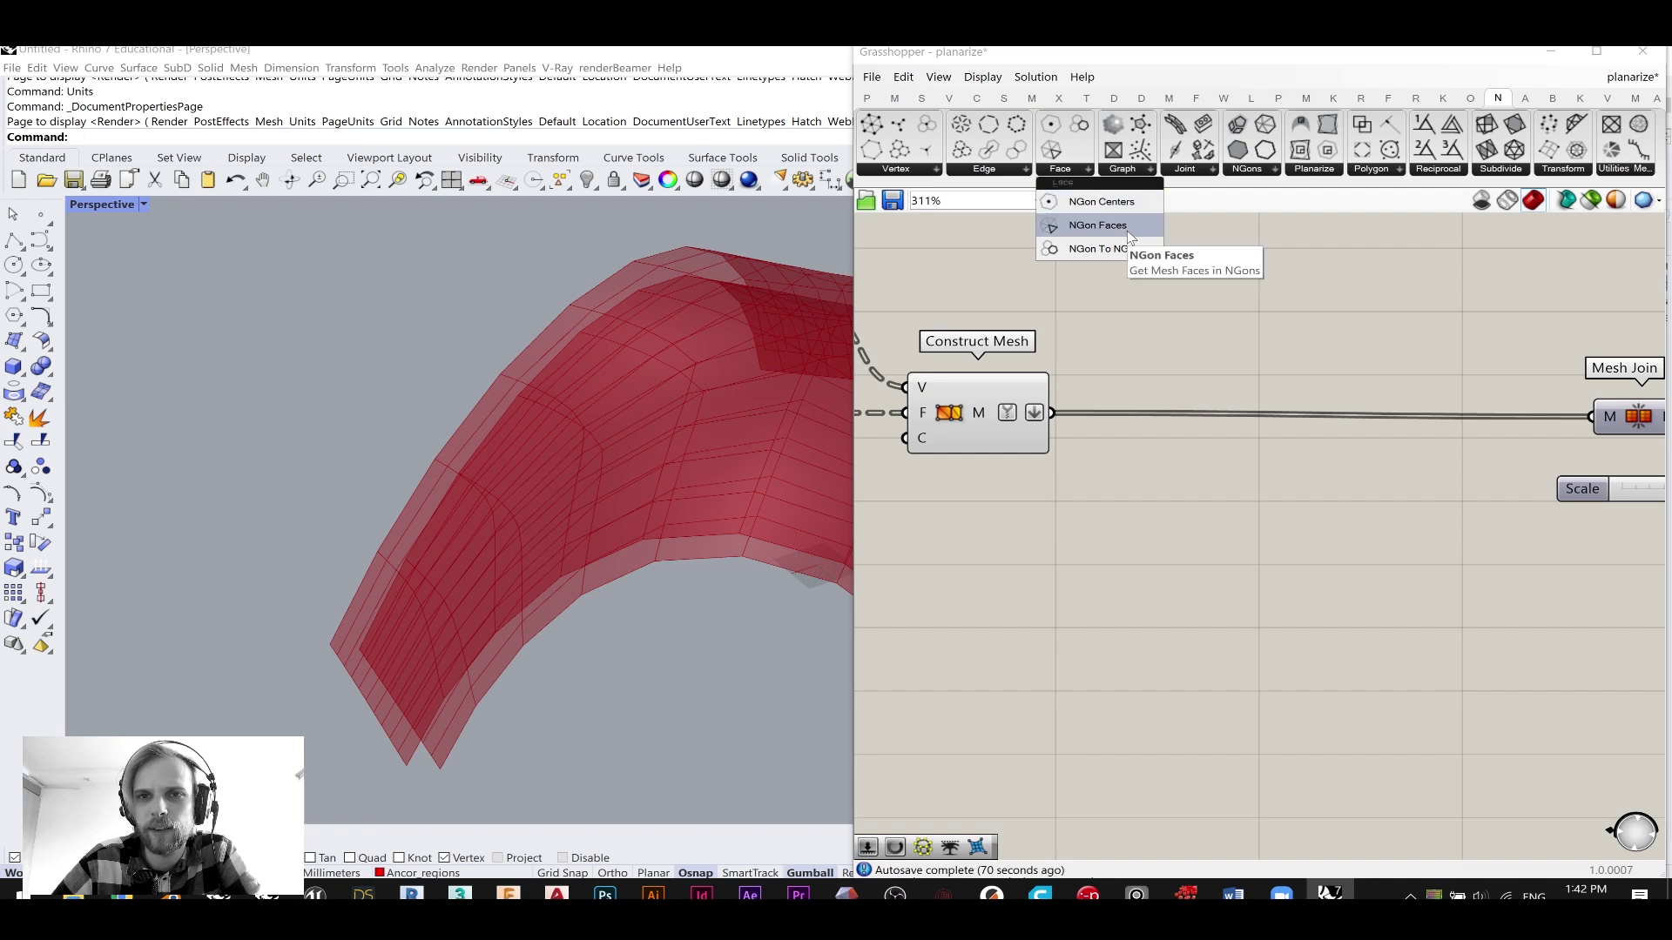
pyautogui.click(1129, 172)
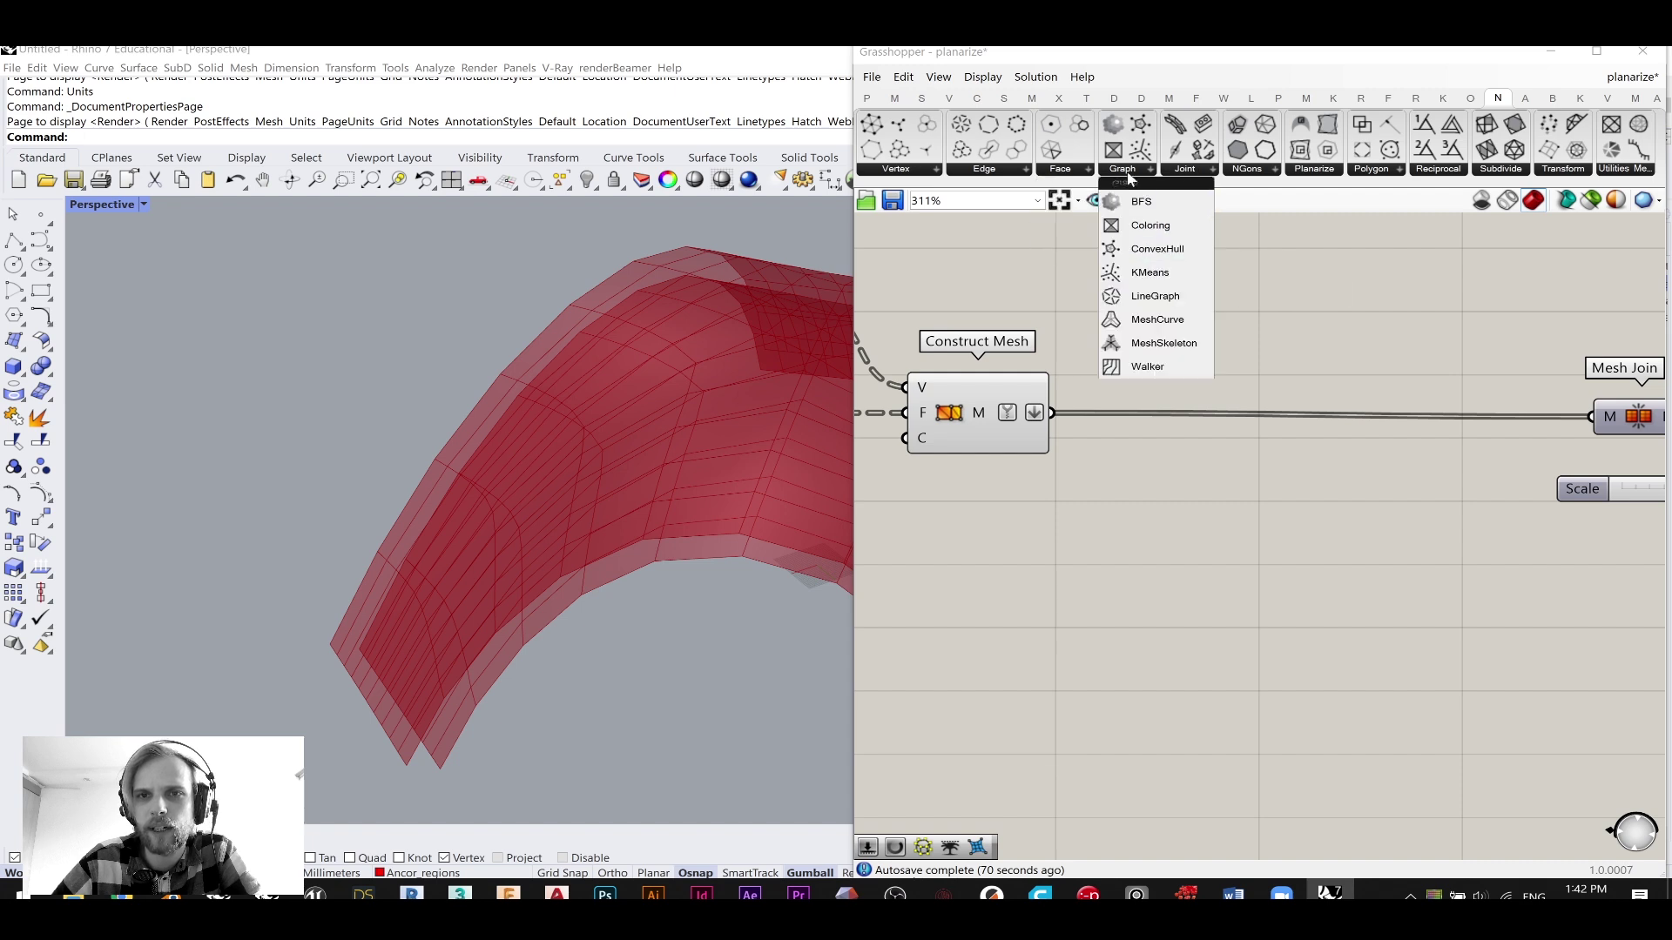
pyautogui.click(1177, 174)
pyautogui.click(1251, 173)
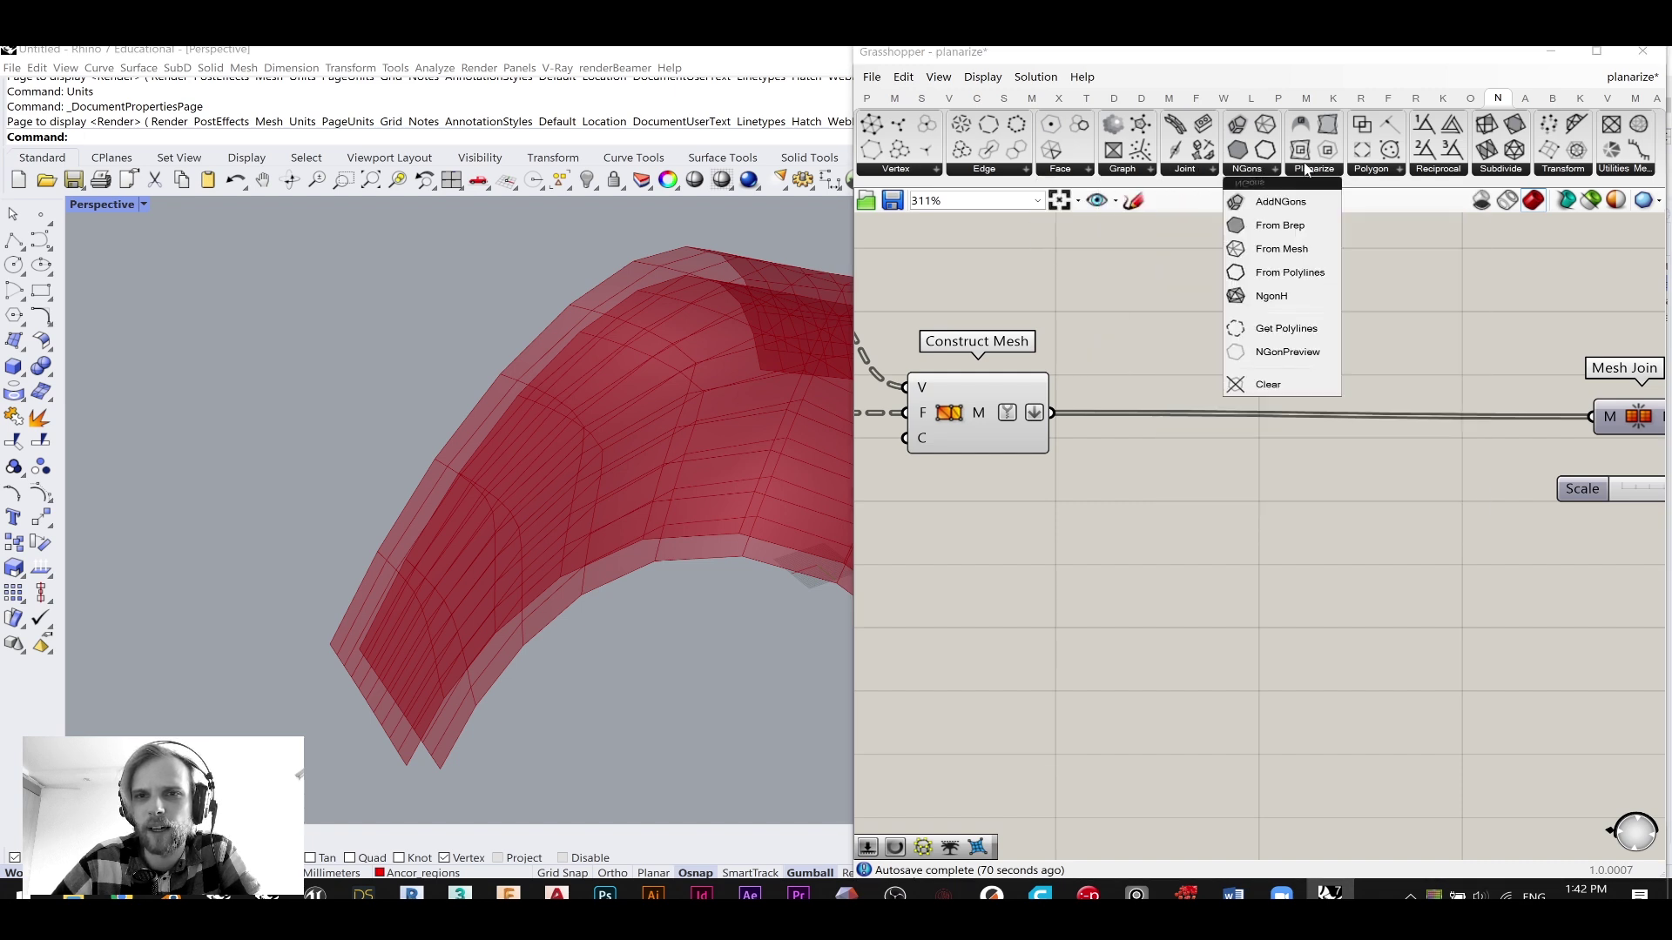
pyautogui.click(1298, 249)
pyautogui.click(1083, 510)
# - Route the Construct Mesh output through From Mesh into the M input of Mesh Join
pyautogui.moveTo(1052, 414); pyautogui.dragTo(1593, 416)
pyautogui.moveTo(1216, 403)
pyautogui.moveTo(1172, 434)
pyautogui.mouseDown()
pyautogui.moveTo(1184, 451)
pyautogui.moveTo(1164, 443)
pyautogui.mouseUp()
pyautogui.moveTo(1314, 447); pyautogui.dragTo(1208, 414, button='right')
# - Turn off the preview of both Construct Mesh and From Mesh
pyautogui.moveTo(1119, 510); pyautogui.dragTo(903, 328)
pyautogui.middleClick(1001, 337)
pyautogui.click(1052, 283)
pyautogui.click(1254, 359)
# - Set the Scale slider of ProjectPairs to 0.000
pyautogui.moveTo(1254, 358); pyautogui.dragTo(1172, 318, button='right')
pyautogui.moveTo(578, 482); pyautogui.dragTo(765, 416, button='right')
pyautogui.scroll(4, 1324, 394)
pyautogui.moveTo(1325, 389); pyautogui.dragTo(1071, 410)
pyautogui.moveTo(697, 409); pyautogui.dragTo(651, 420, button='right')
# - Turn on the preview of Mesh Join
pyautogui.moveTo(1082, 329); pyautogui.dragTo(1350, 379, button='right')
pyautogui.click(1460, 363)
pyautogui.press('space')
pyautogui.click(1426, 309)
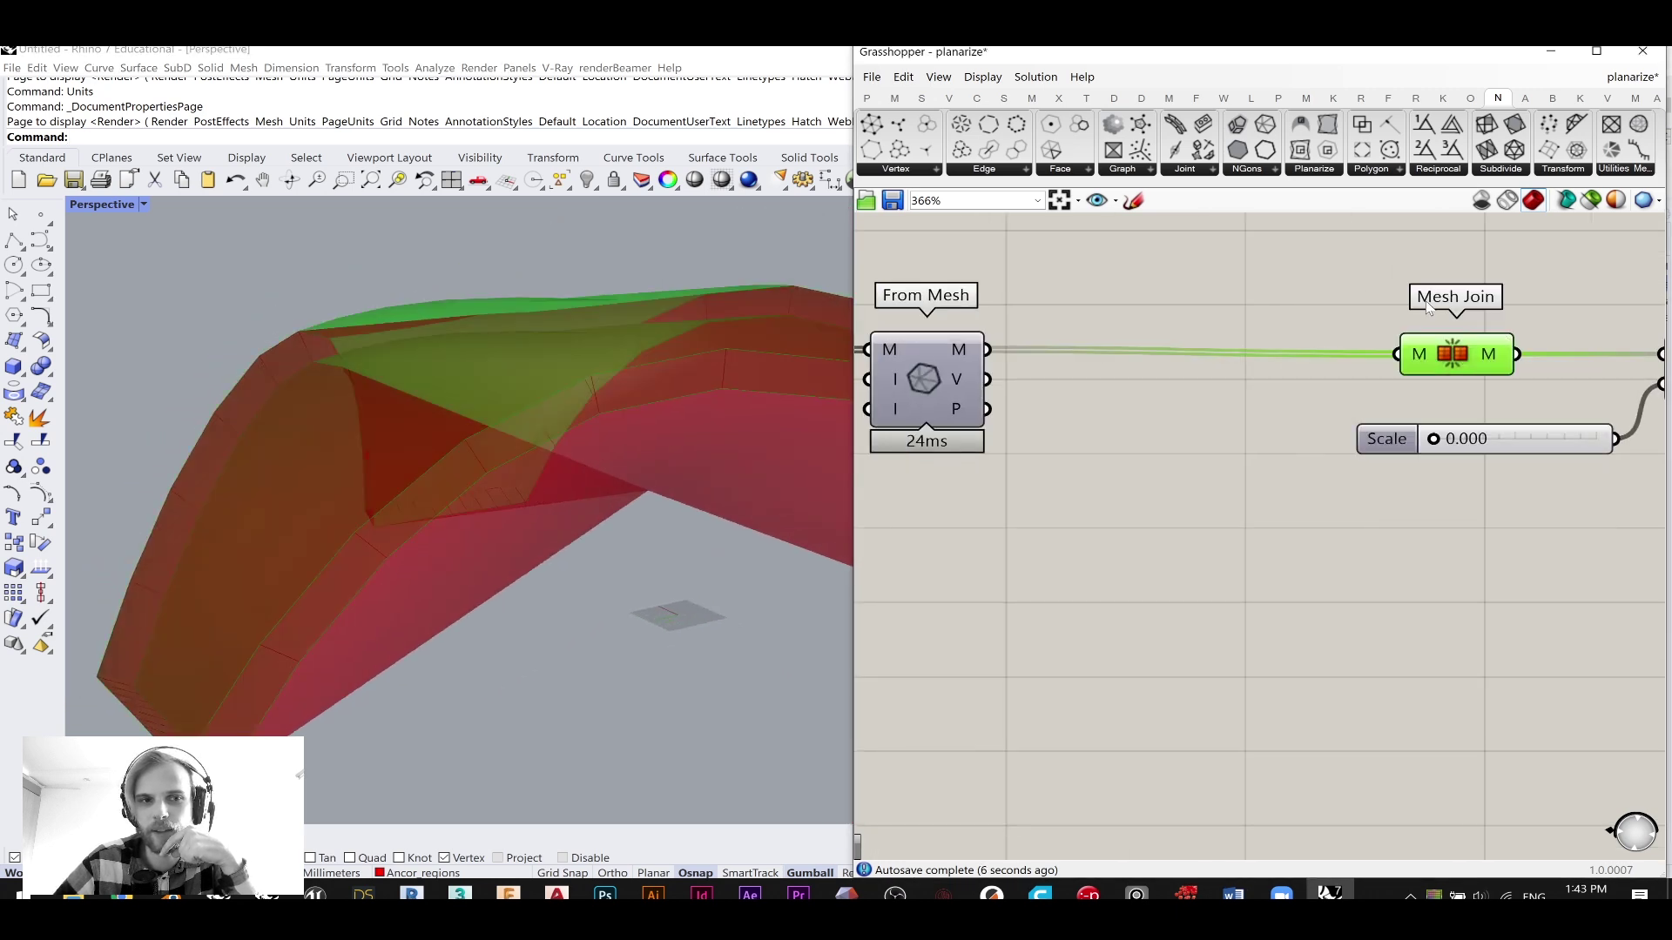
pyautogui.click(1292, 269)
# - Move From Mesh closer to Mesh Join and examine the joined mesh in the viewport along with the ProjectPairs setup
pyautogui.moveTo(1437, 373); pyautogui.dragTo(1585, 421, button='right')
pyautogui.moveTo(1097, 442); pyautogui.dragTo(1259, 422, button='right')
pyautogui.moveTo(1166, 399); pyautogui.dragTo(1361, 399)
pyautogui.moveTo(624, 403); pyautogui.dragTo(582, 436, button='right')
pyautogui.moveTo(1646, 451); pyautogui.dragTo(1377, 485, button='right')
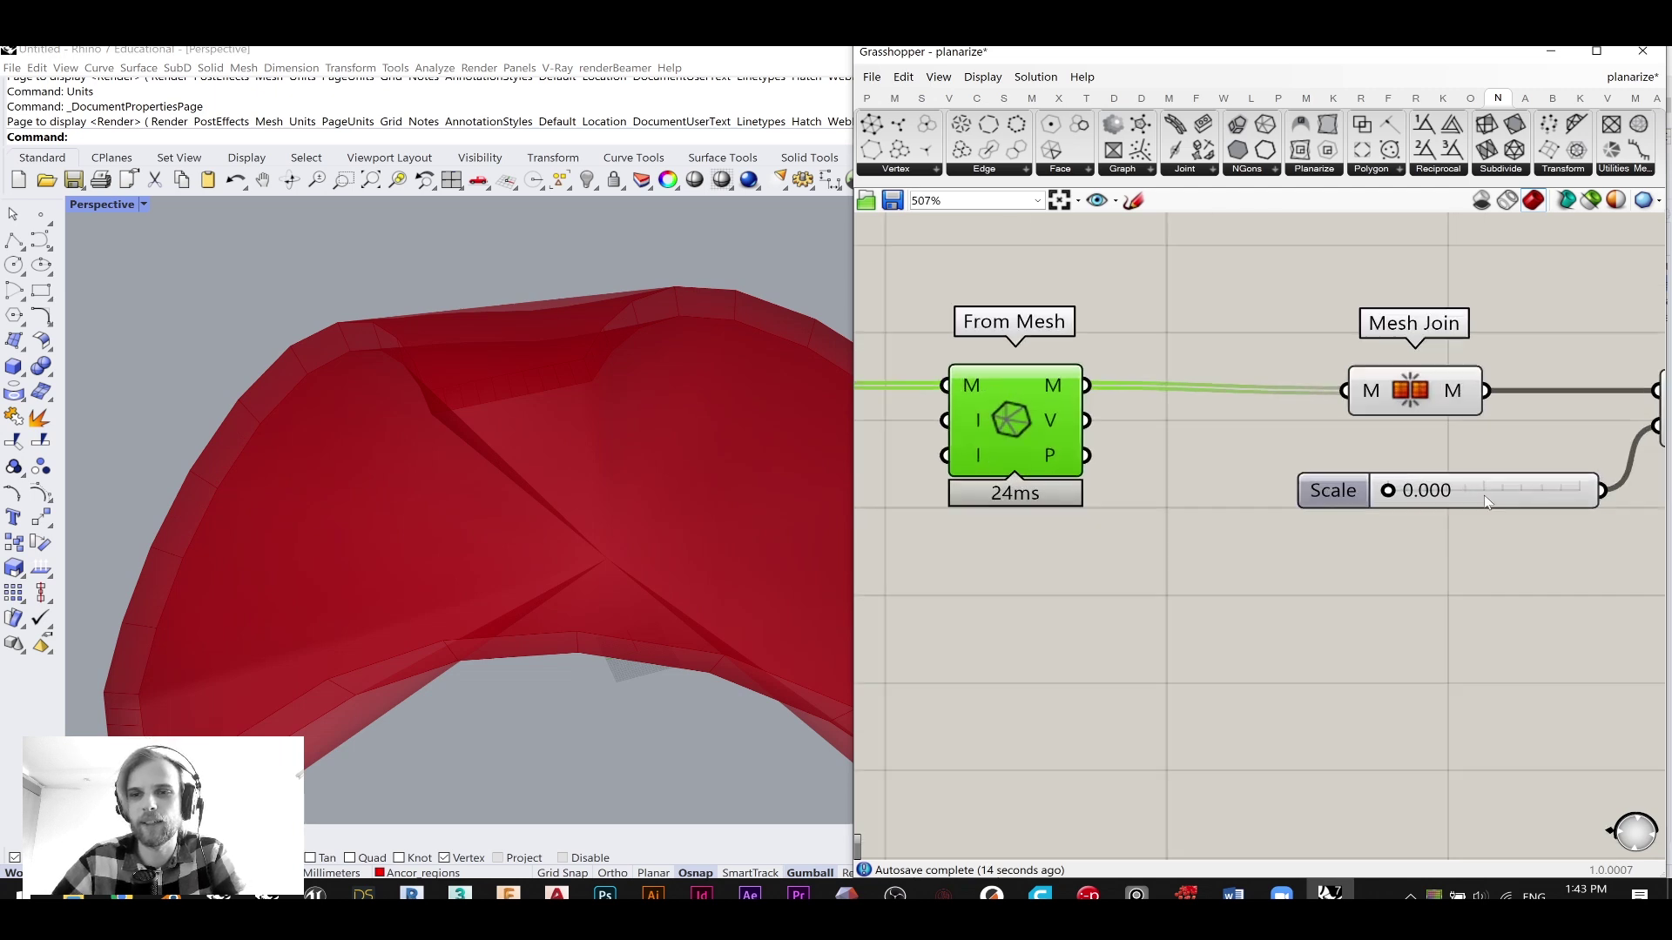
pyautogui.moveTo(1500, 498); pyautogui.dragTo(1309, 498, button='right')
pyautogui.scroll(2, 1310, 498)
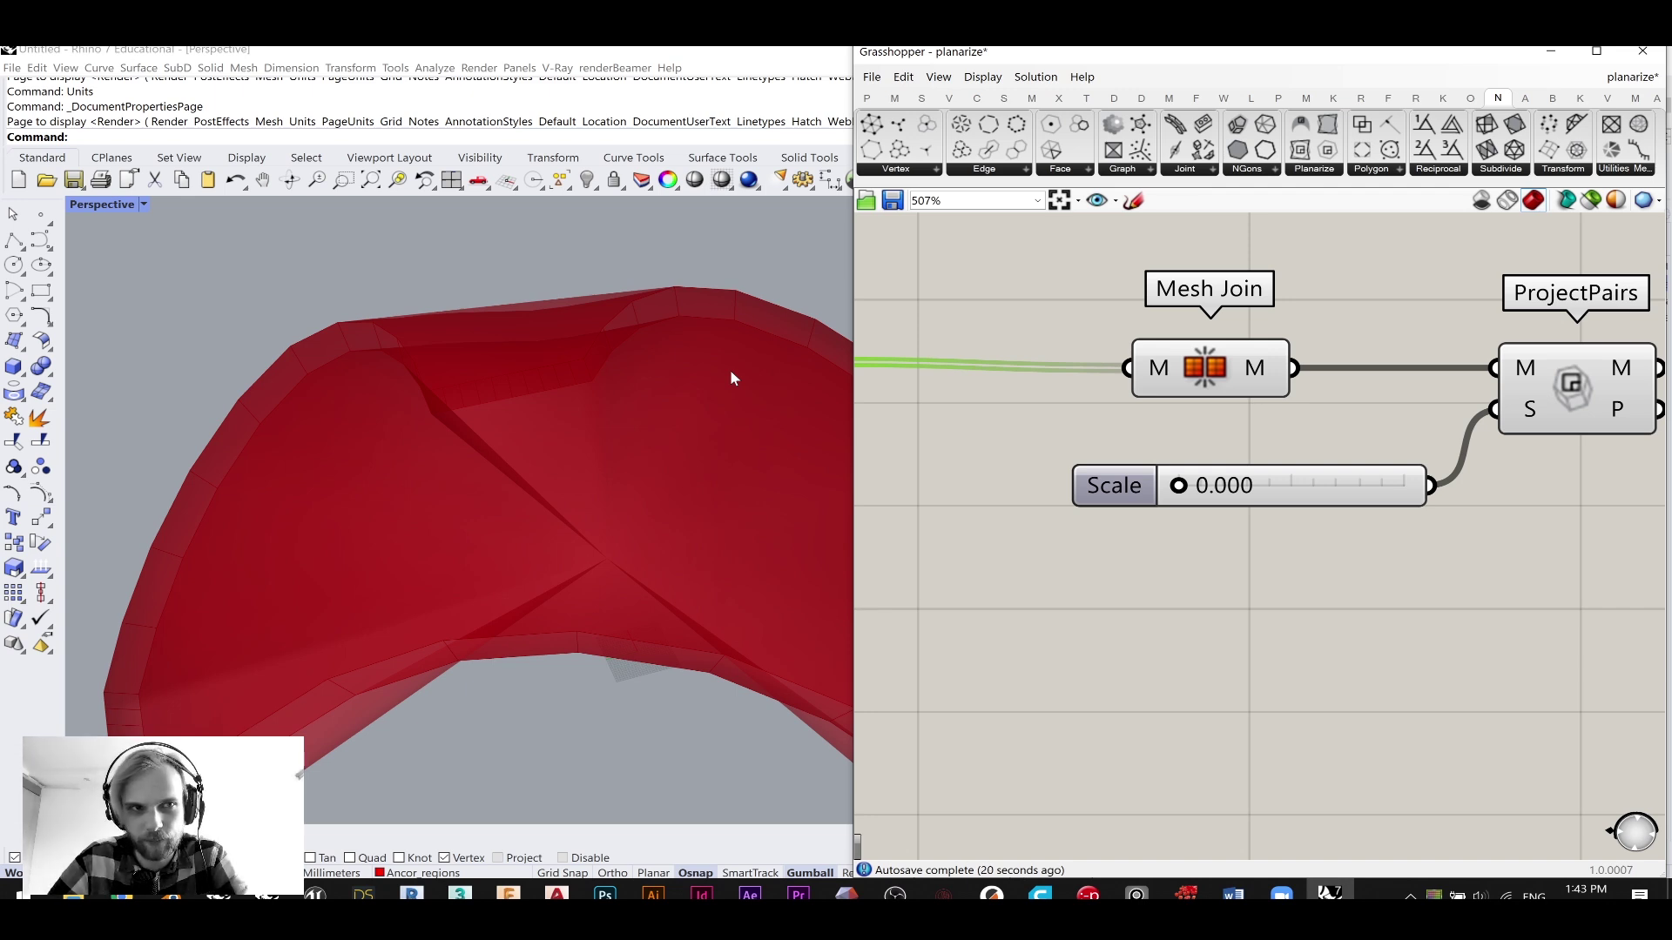
pyautogui.moveTo(1184, 496); pyautogui.dragTo(321, 374)
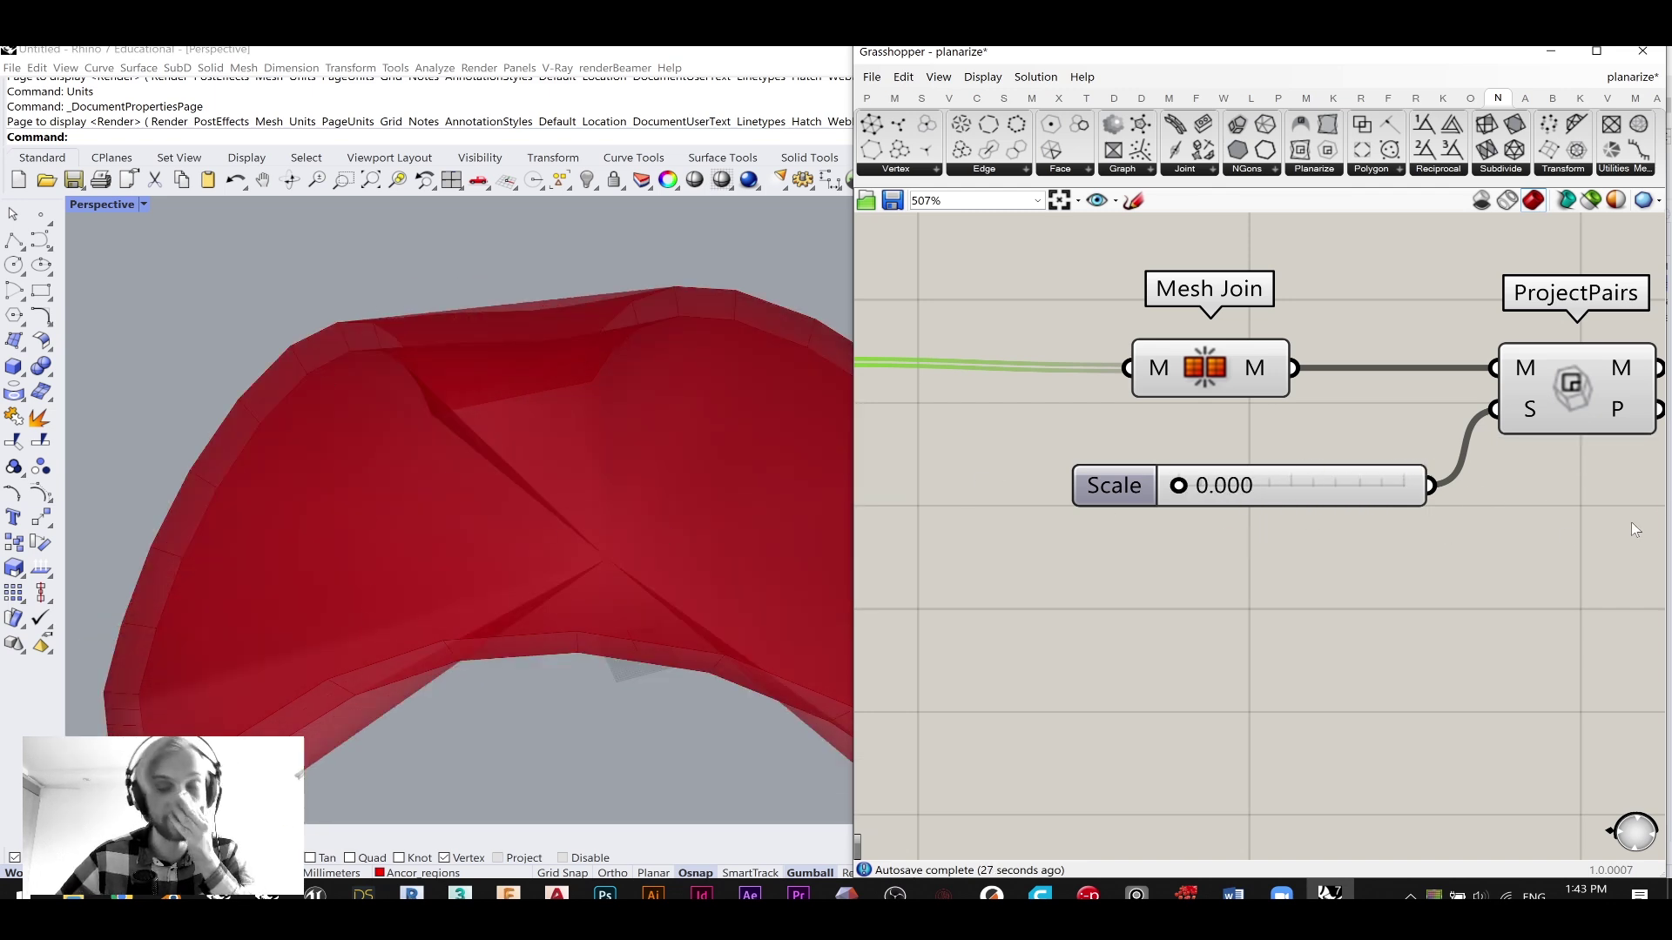
# - Delete the From Mesh component between Construct Mesh and Mesh Join
pyautogui.moveTo(1564, 503); pyautogui.dragTo(1567, 518, button='right')
pyautogui.scroll(-3, 1463, 554)
pyautogui.moveTo(1076, 517); pyautogui.dragTo(1230, 502, button='right')
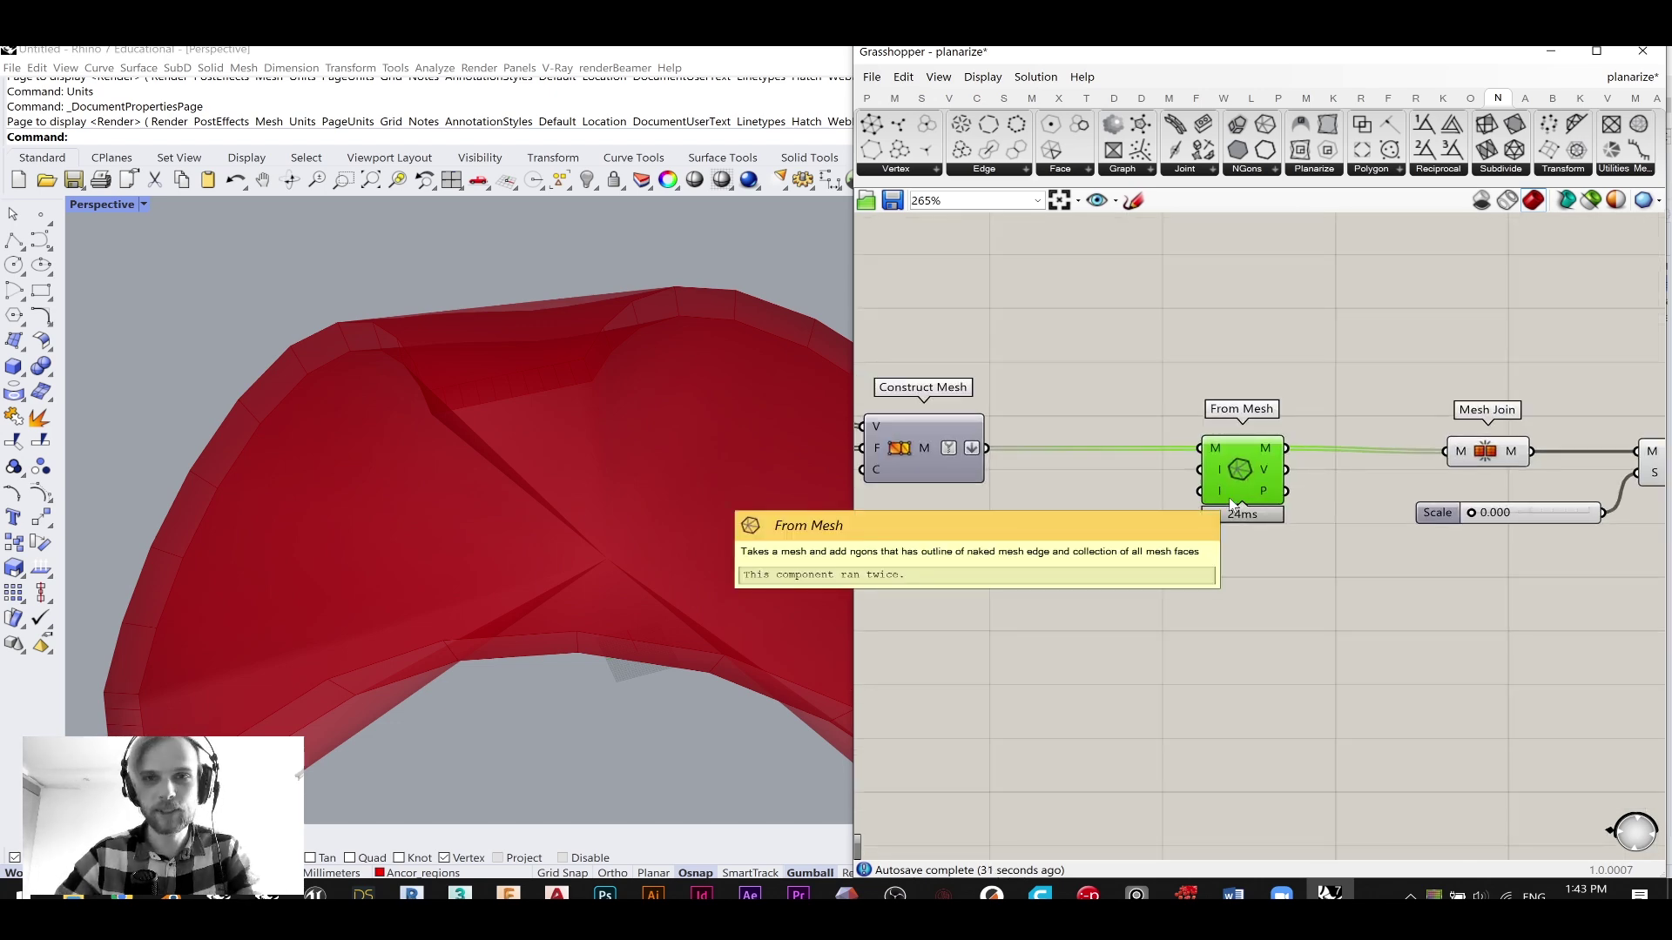
pyautogui.press('Delete')
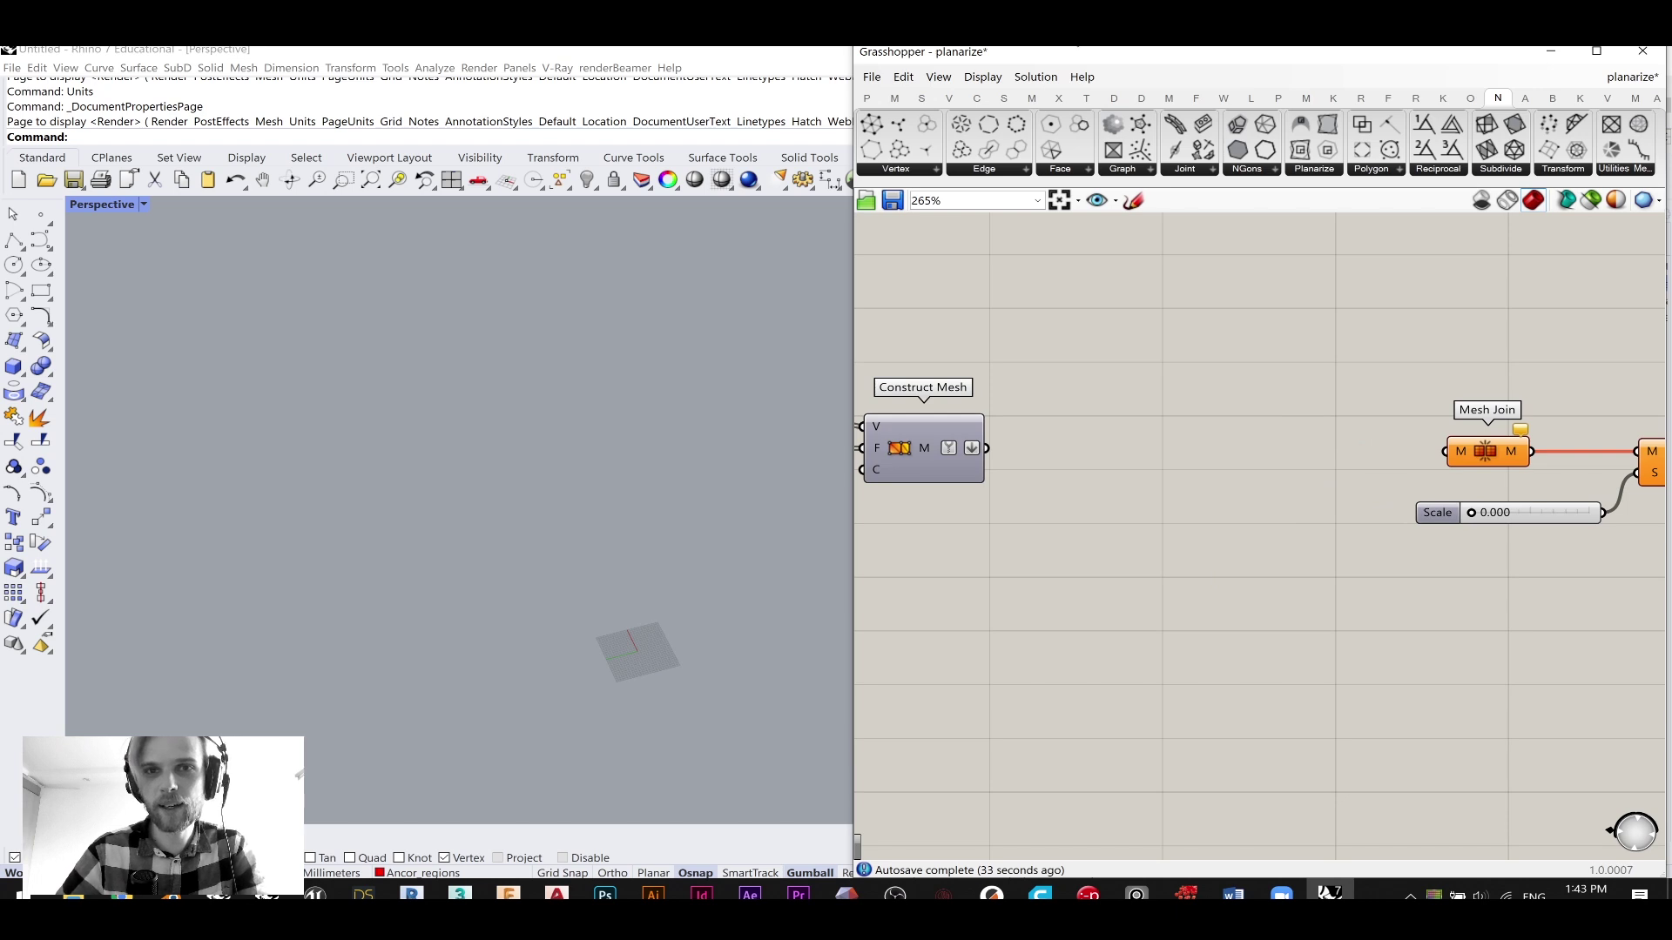
# - Add a Face Boundaries component and feed it the mesh output of Construct Mesh
pyautogui.click(982, 100)
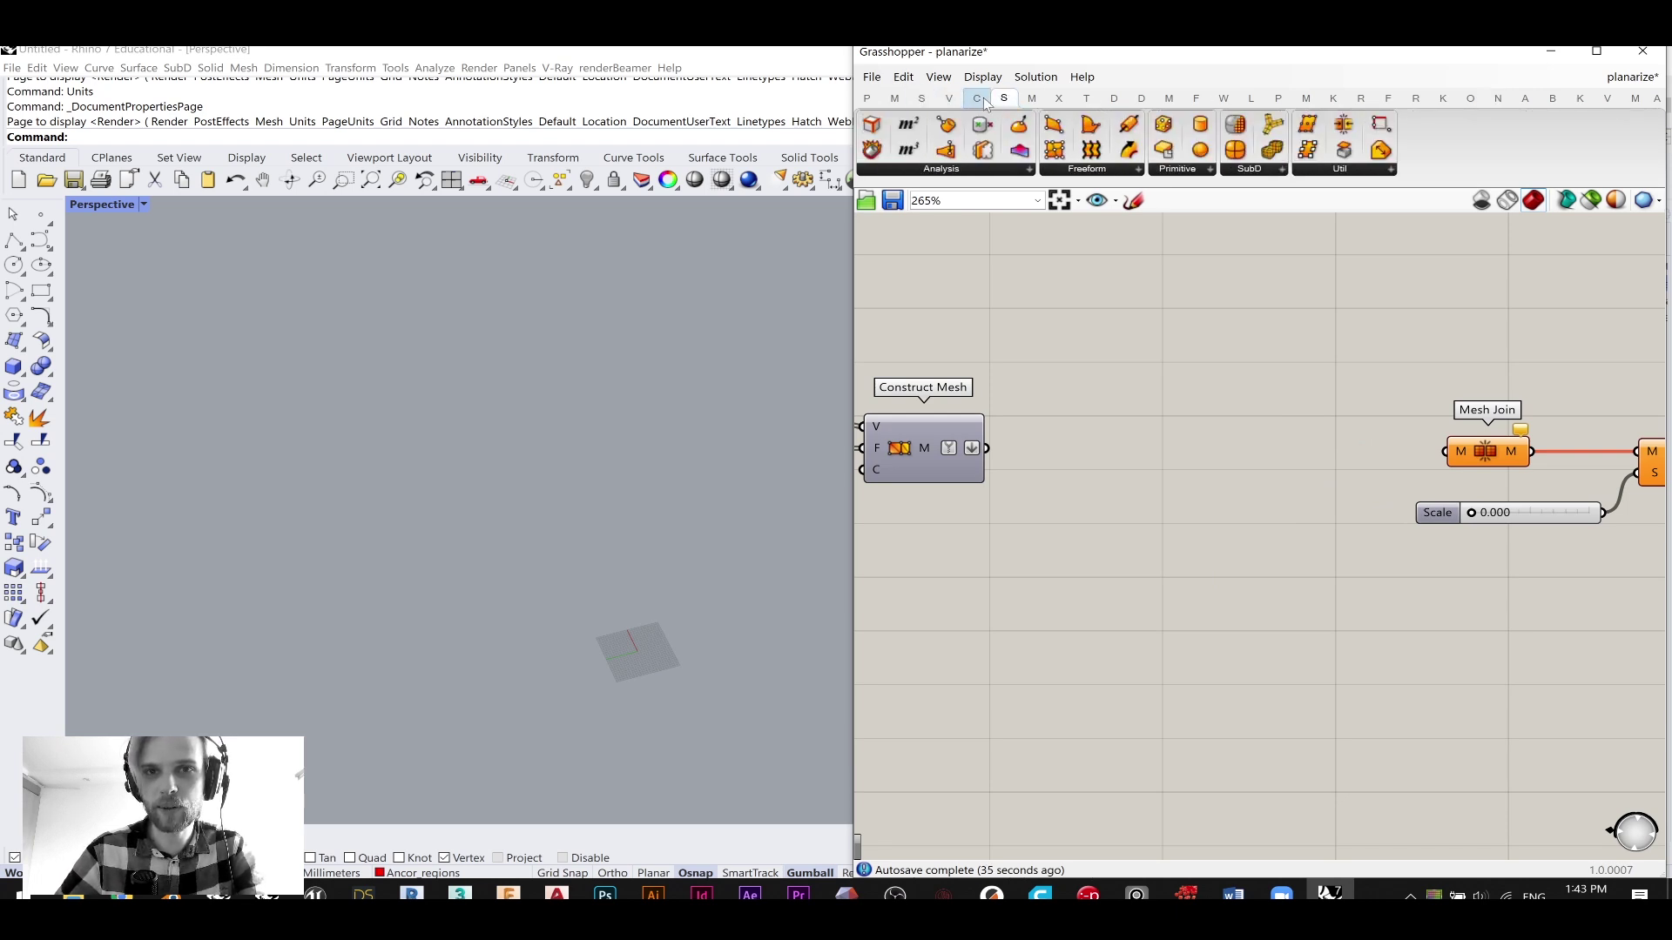
pyautogui.click(1086, 99)
pyautogui.click(1030, 99)
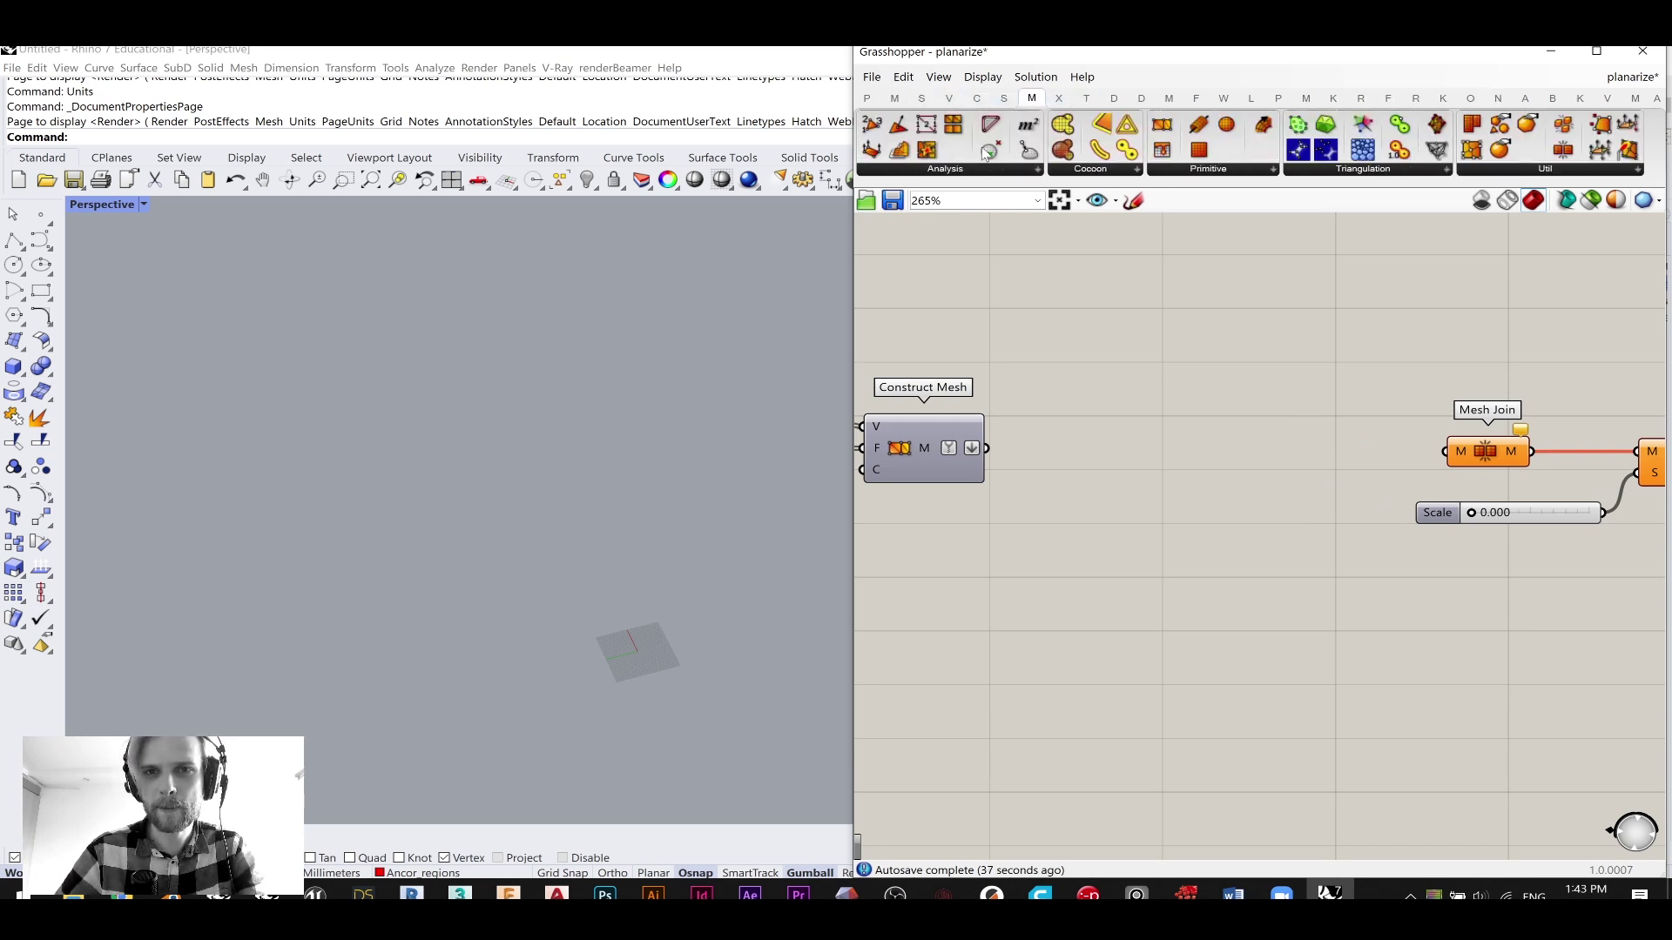
pyautogui.click(982, 174)
pyautogui.moveTo(967, 246); pyautogui.dragTo(1105, 427)
pyautogui.scroll(3, 991, 448)
pyautogui.moveTo(986, 447); pyautogui.dragTo(1134, 460)
pyautogui.moveTo(1146, 456); pyautogui.dragTo(1079, 402, button='right')
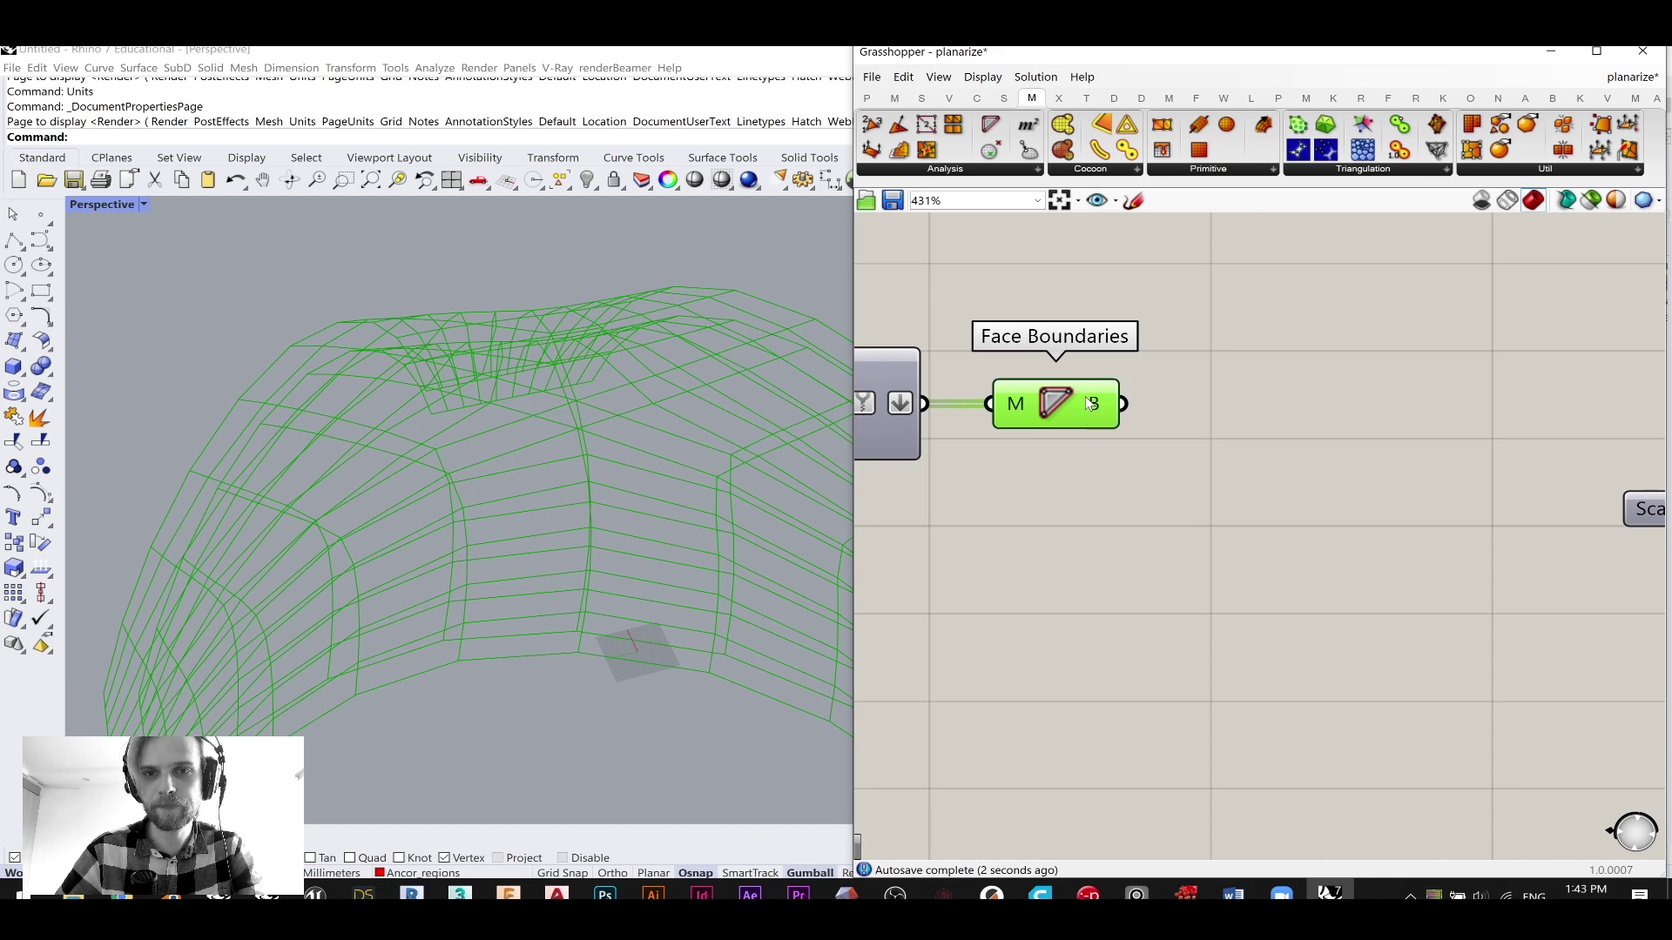
pyautogui.moveTo(1088, 401)
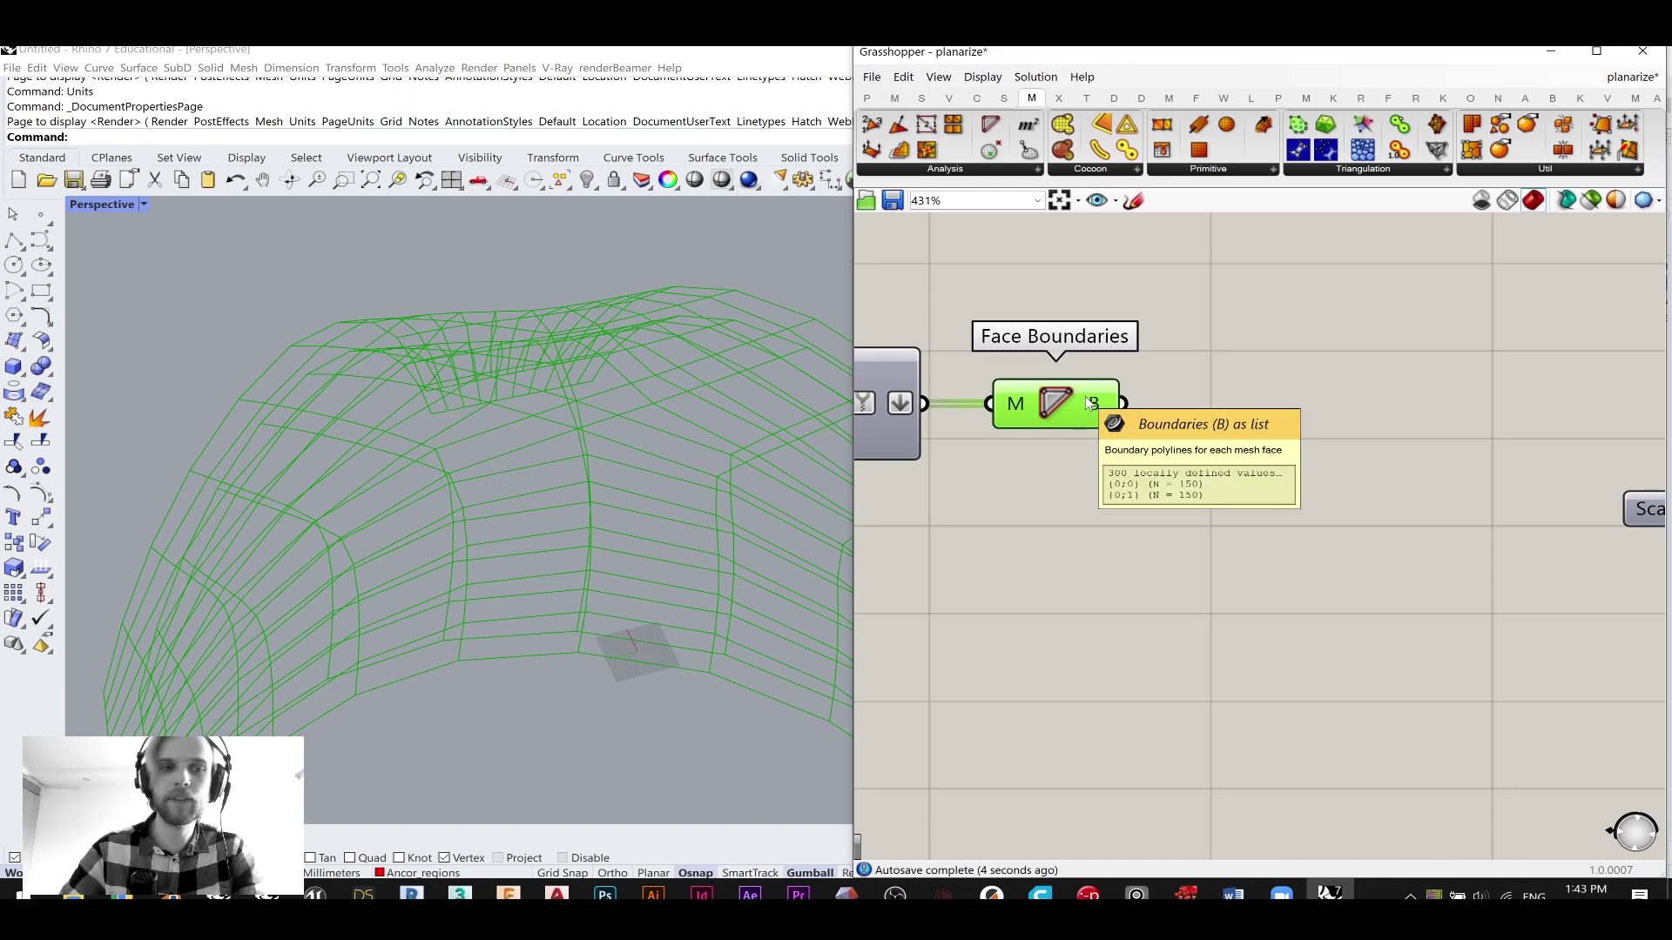
pyautogui.moveTo(365, 604); pyautogui.dragTo(270, 517, button='right')
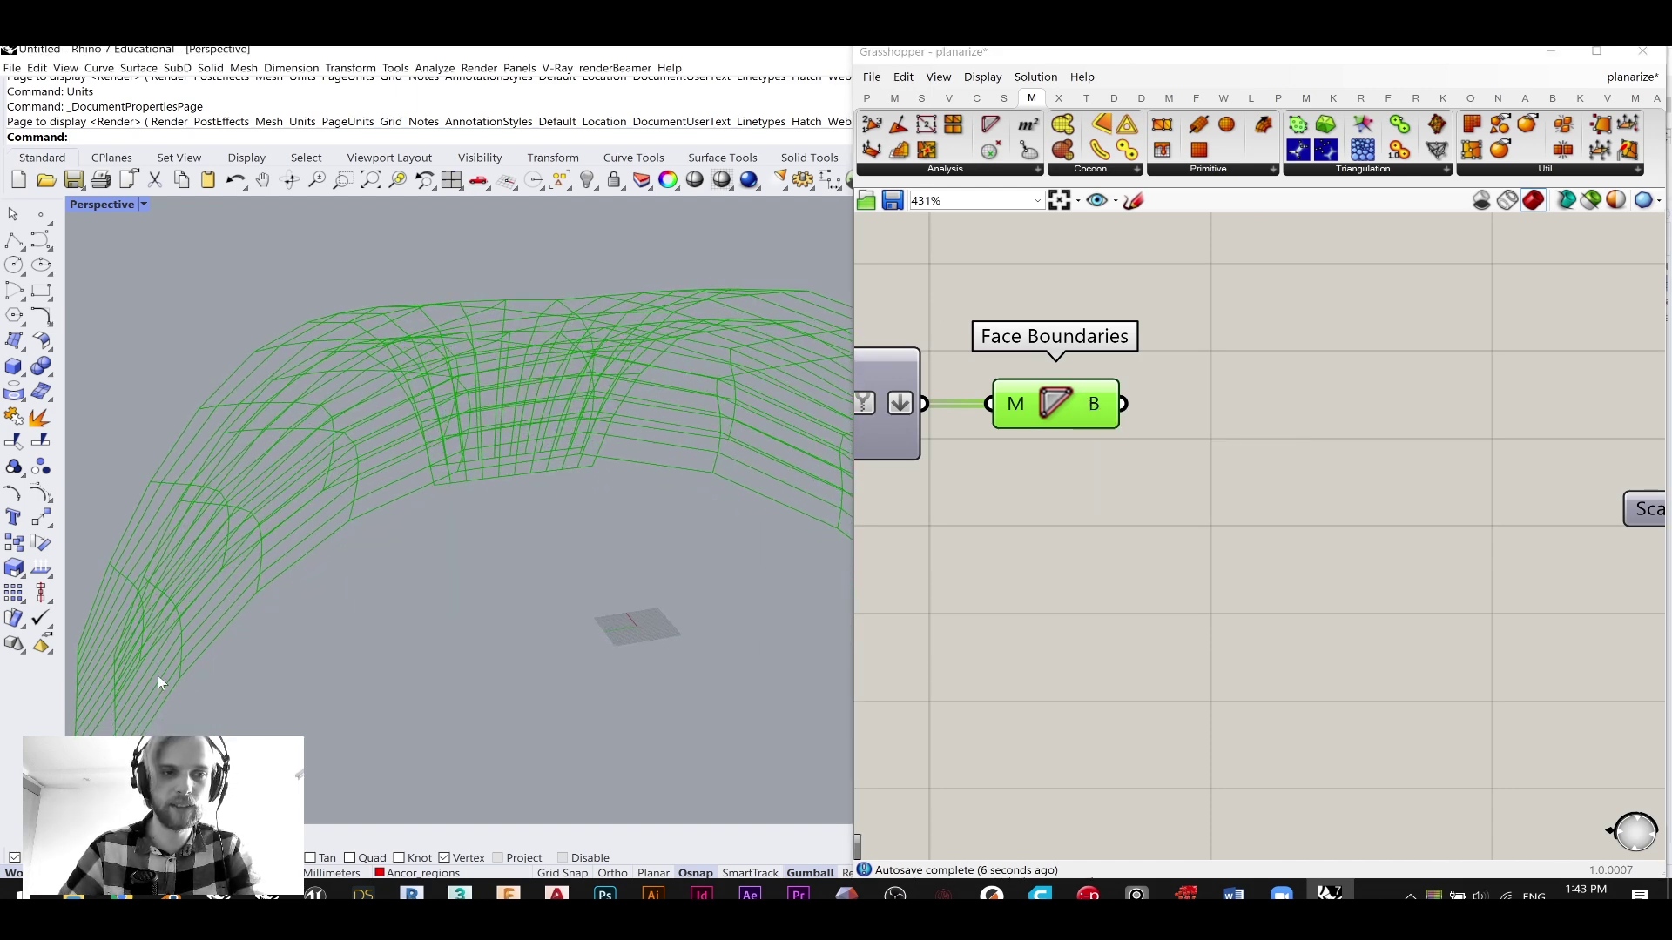
pyautogui.moveTo(178, 682); pyautogui.dragTo(244, 648, button='right')
pyautogui.click(1245, 493)
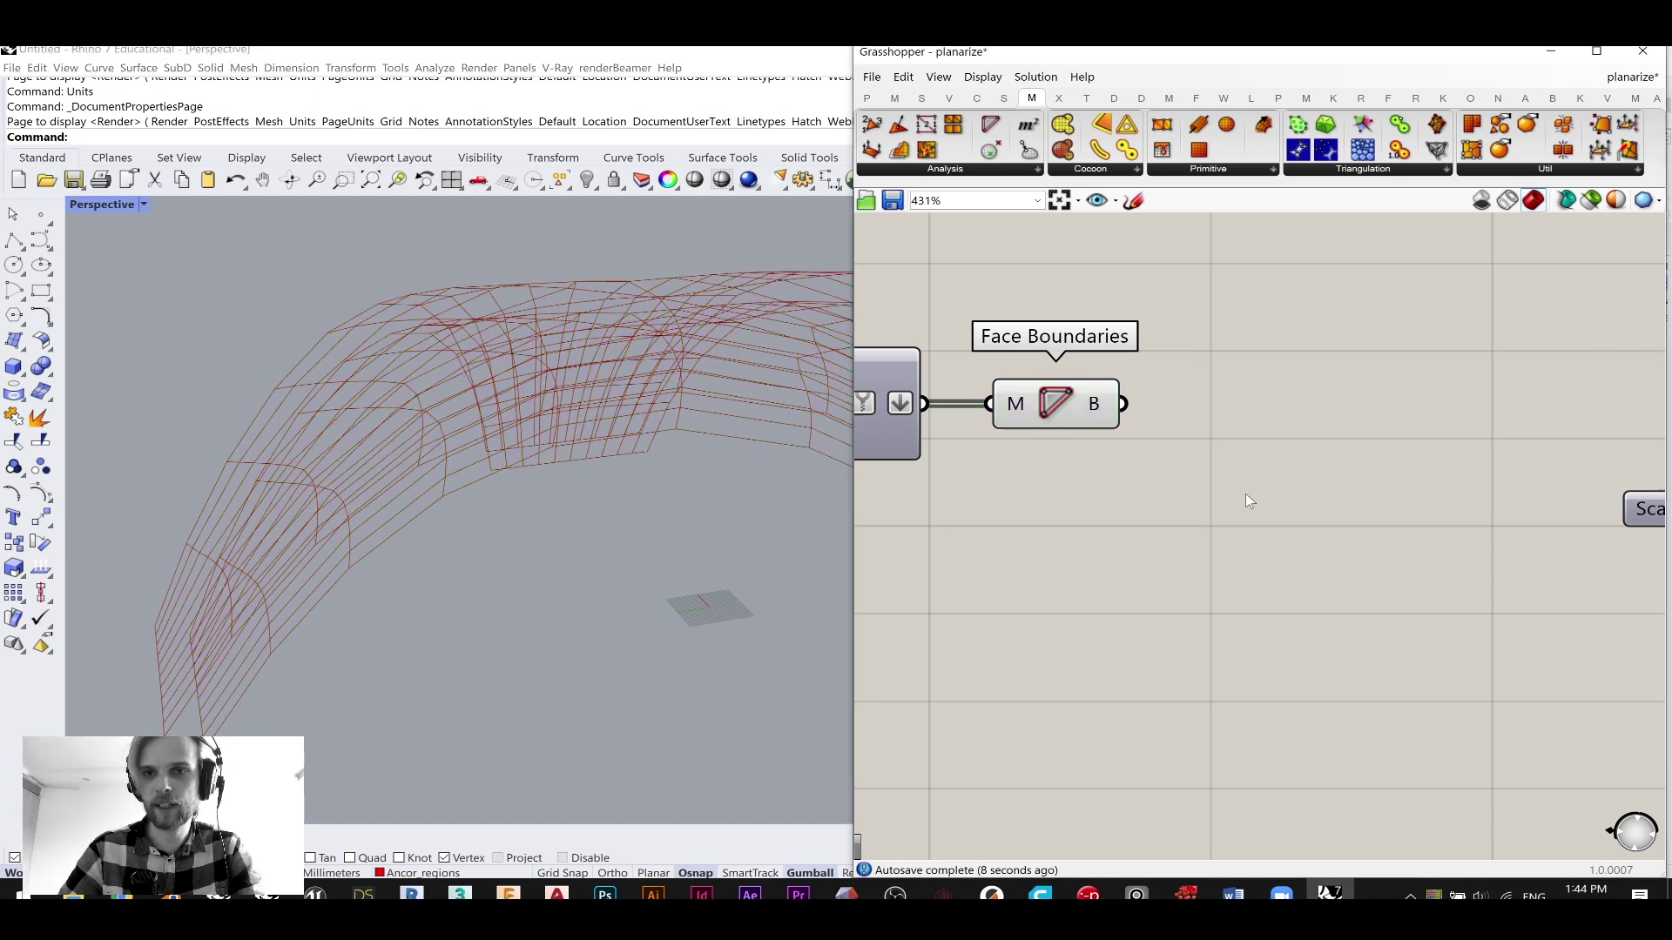
# - Search the NGon component groups for a component that can process the face boundary polylines
pyautogui.click(1498, 98)
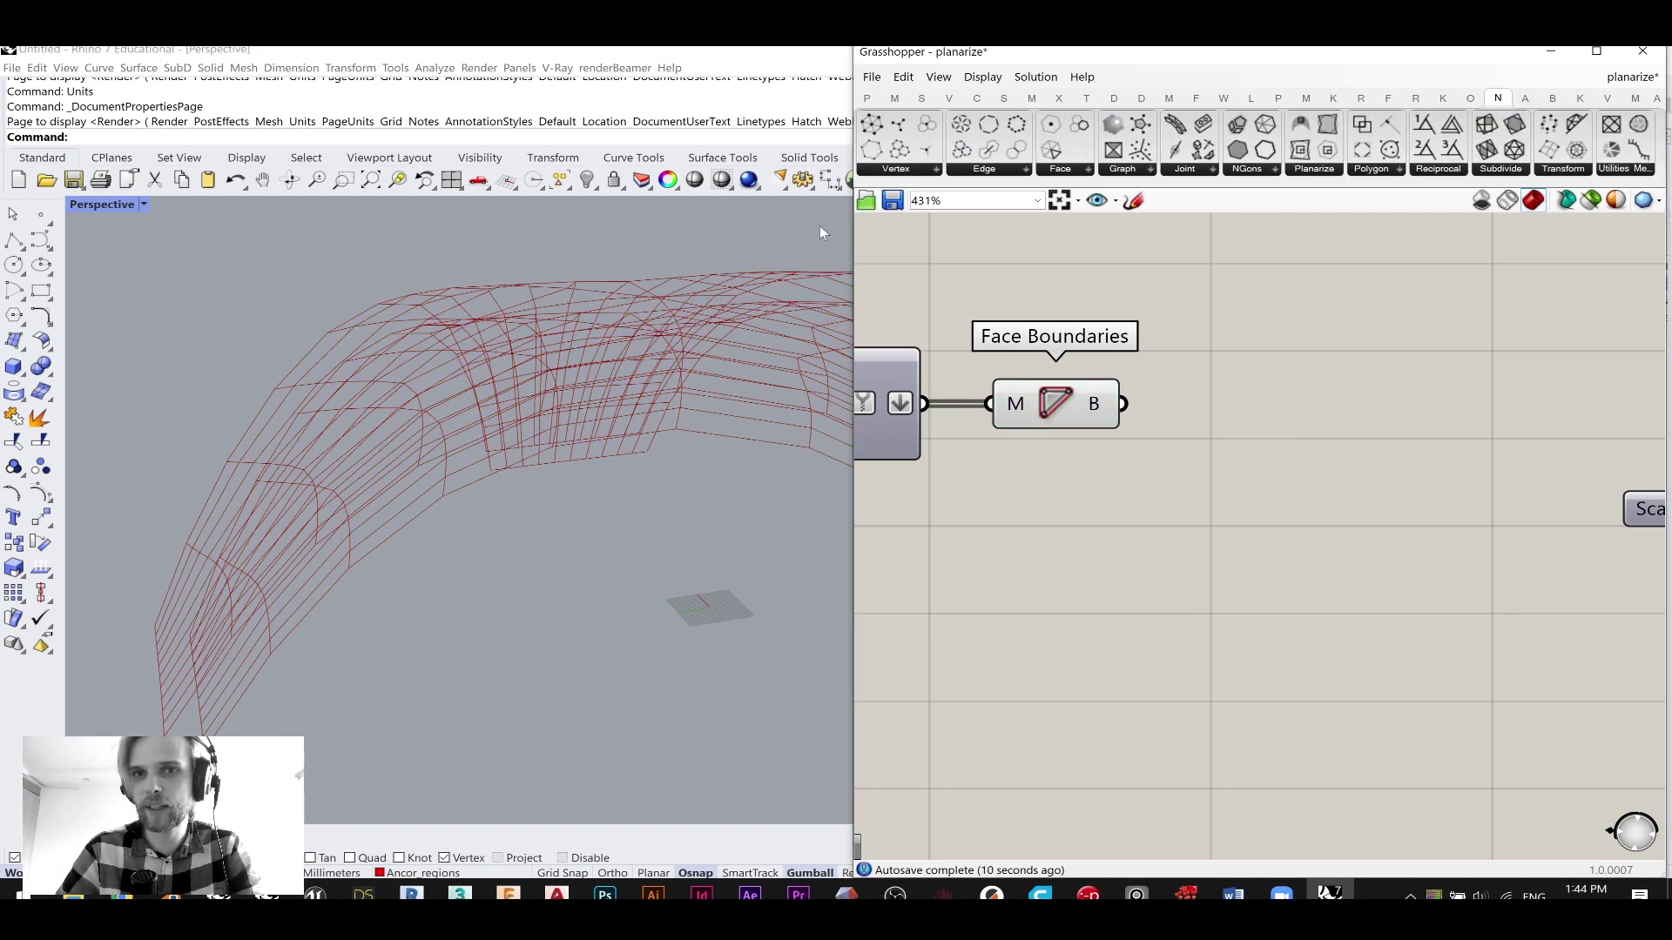
pyautogui.click(1067, 173)
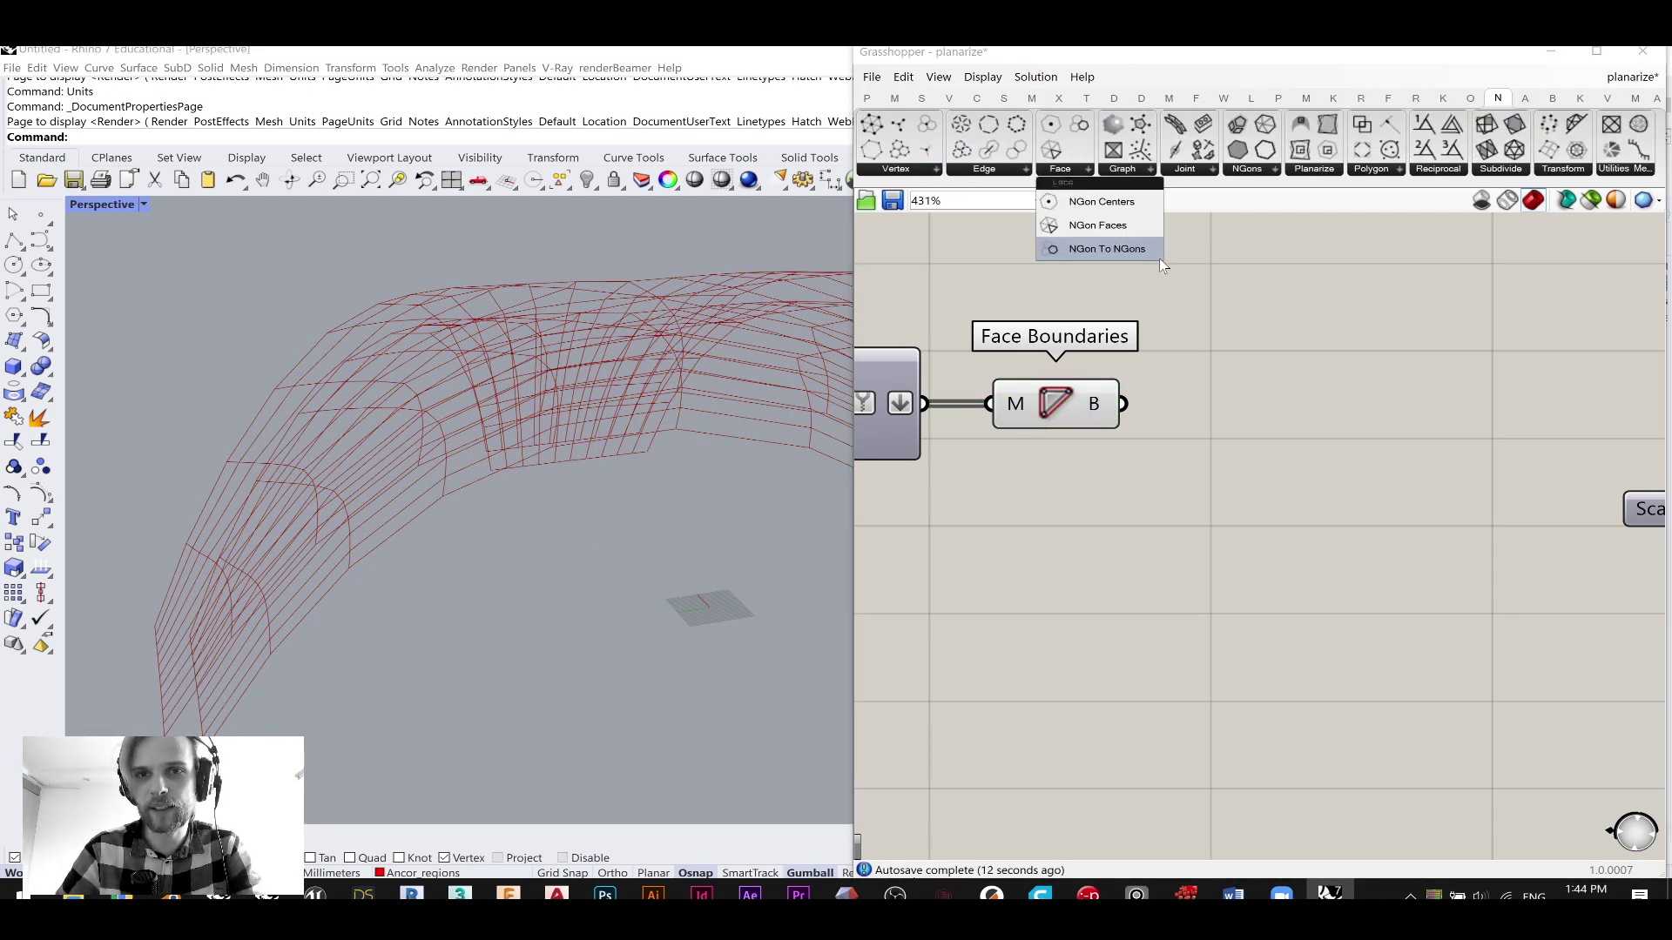
pyautogui.click(987, 170)
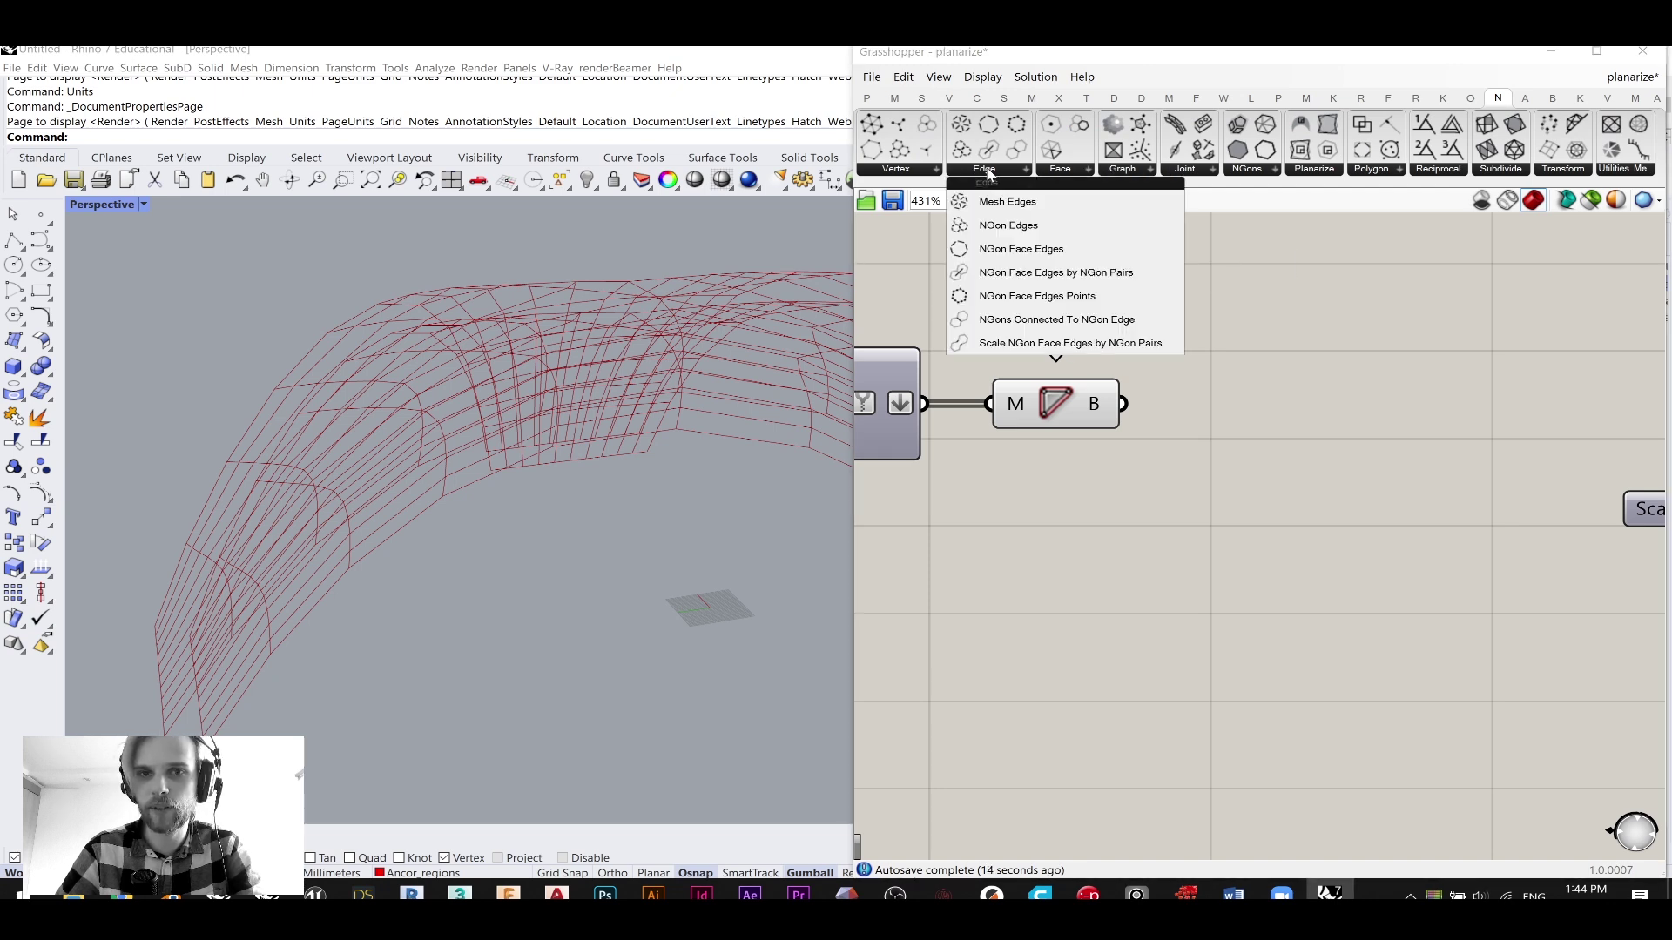
pyautogui.click(1136, 166)
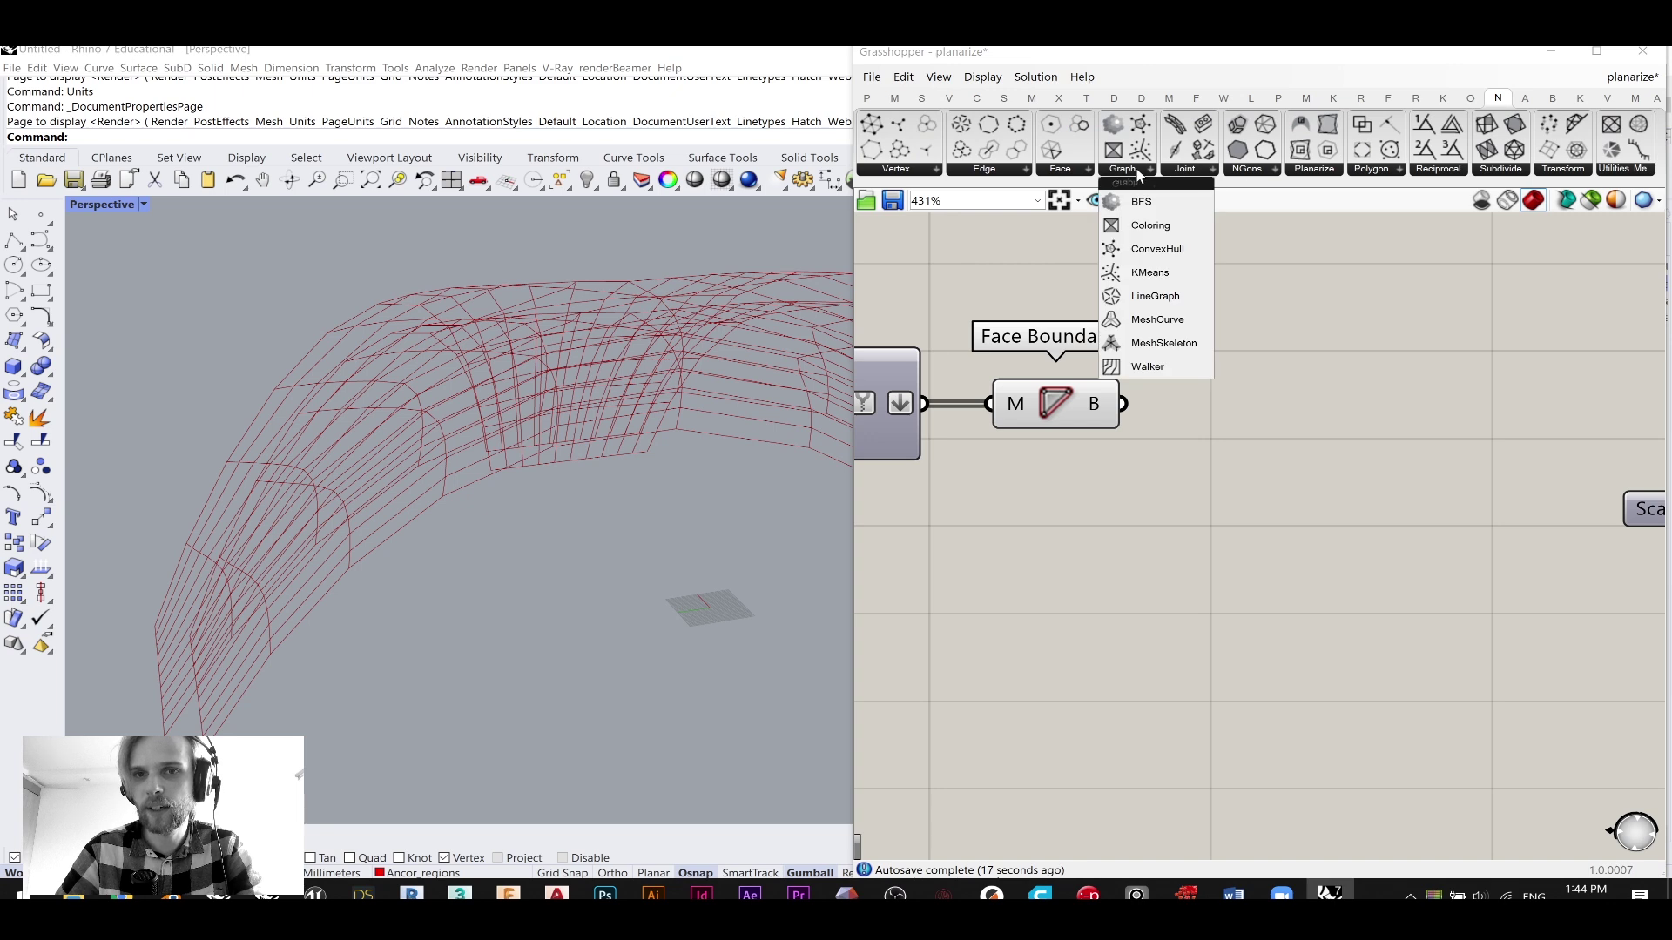
pyautogui.click(1072, 170)
pyautogui.click(1011, 170)
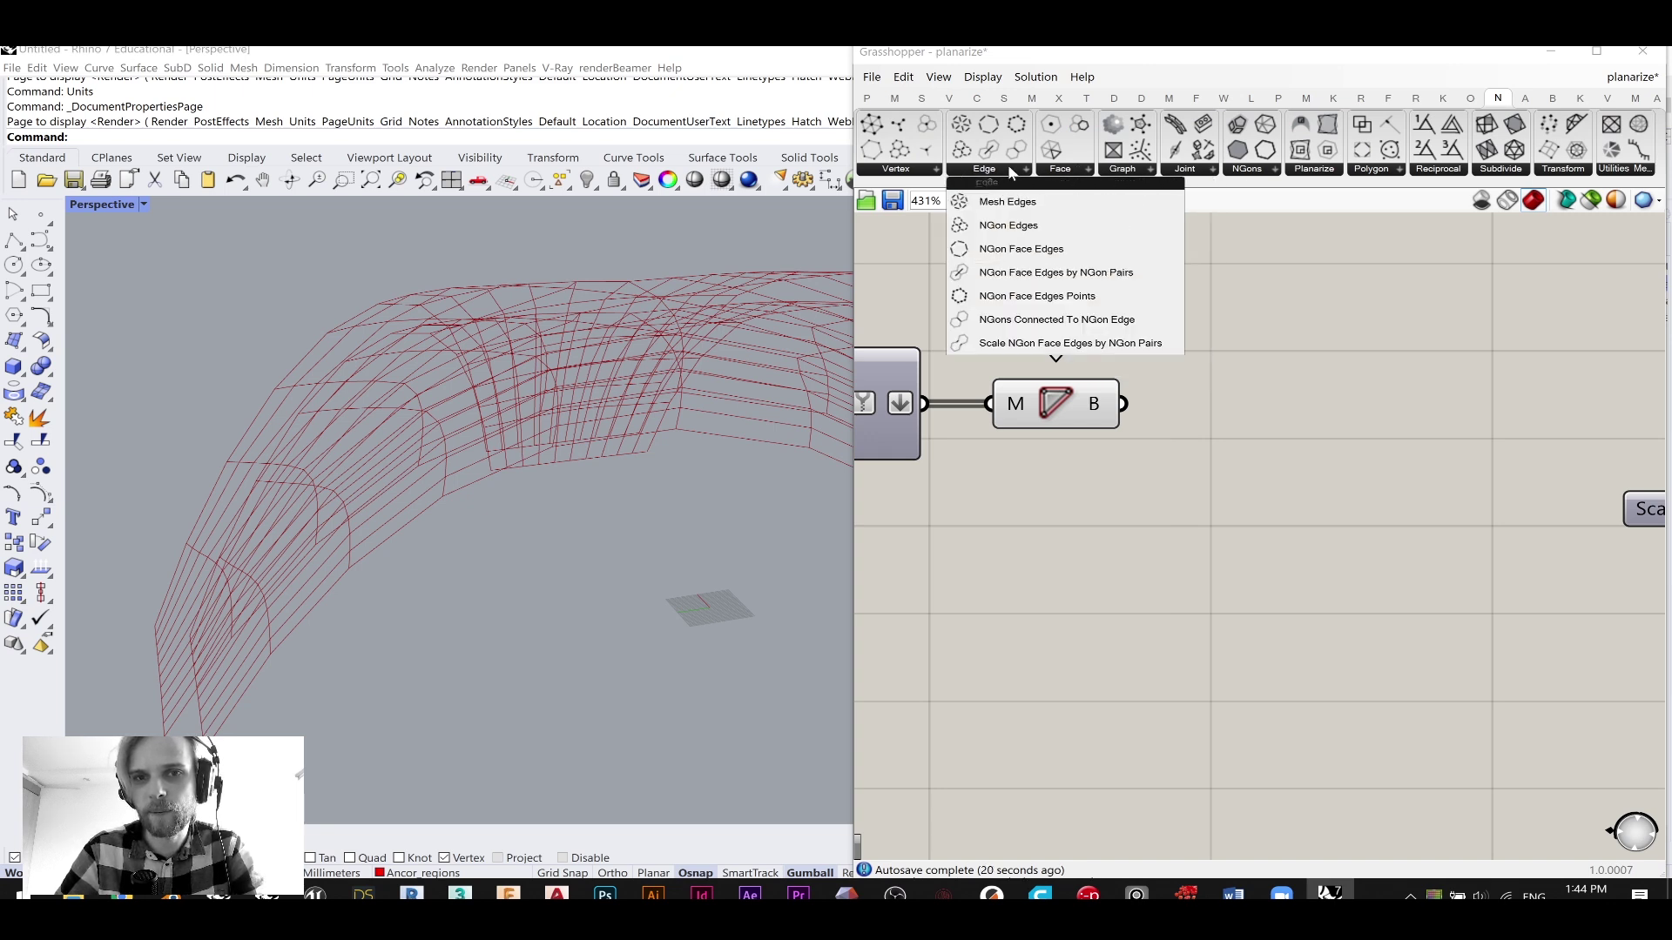
pyautogui.click(932, 171)
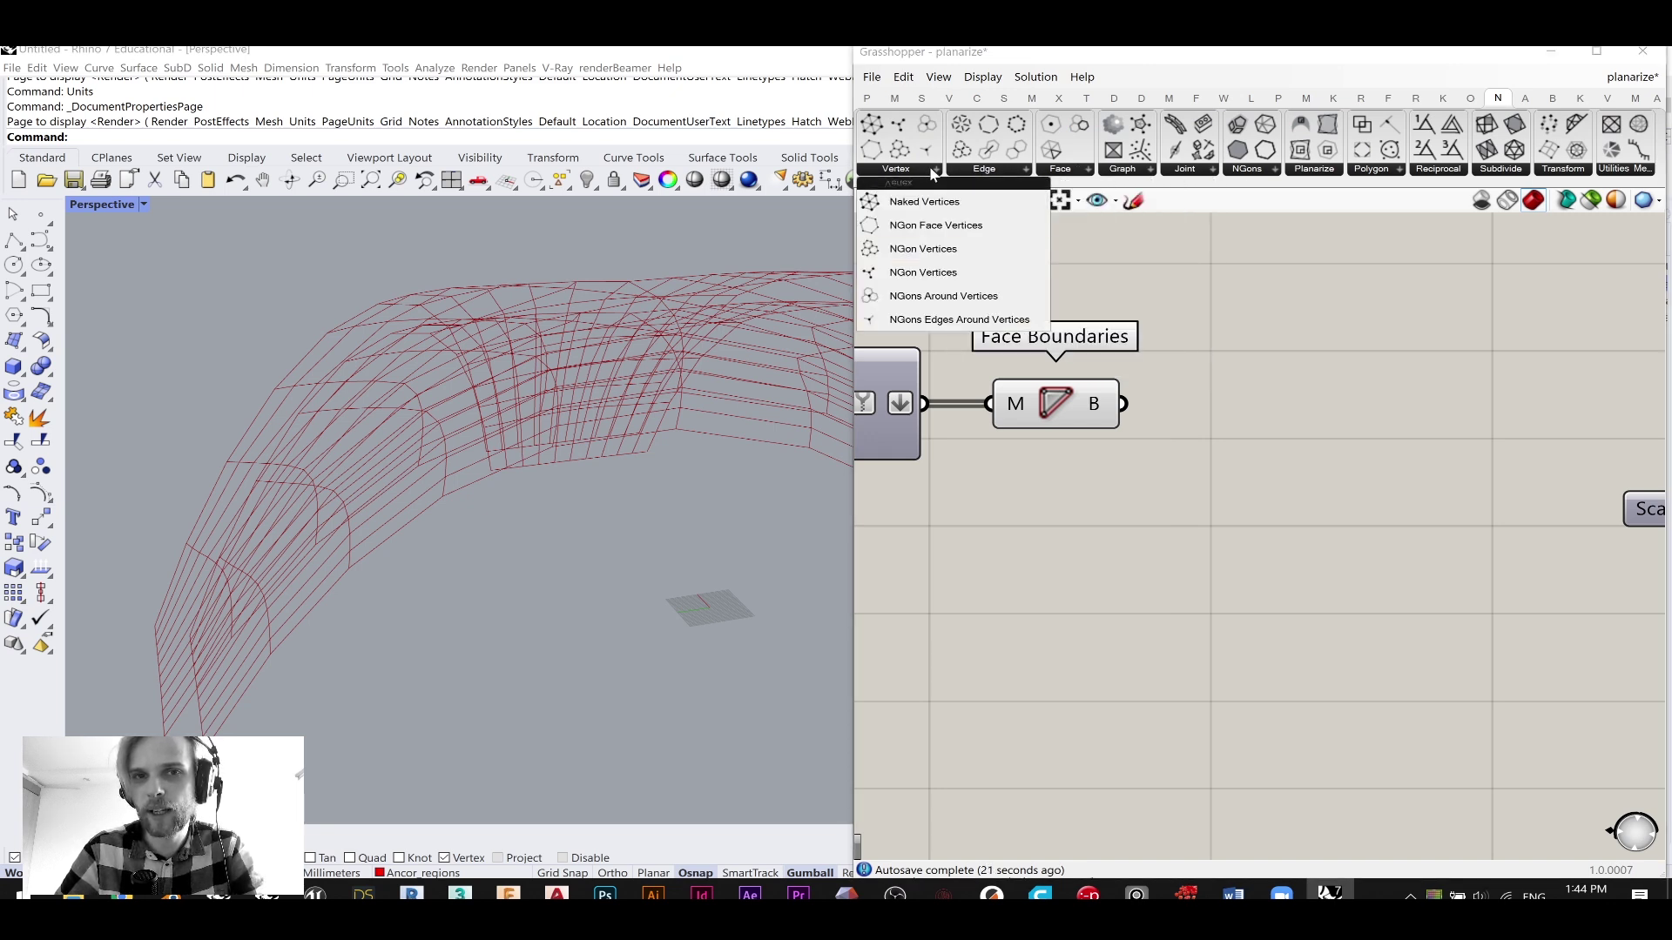
pyautogui.click(1385, 171)
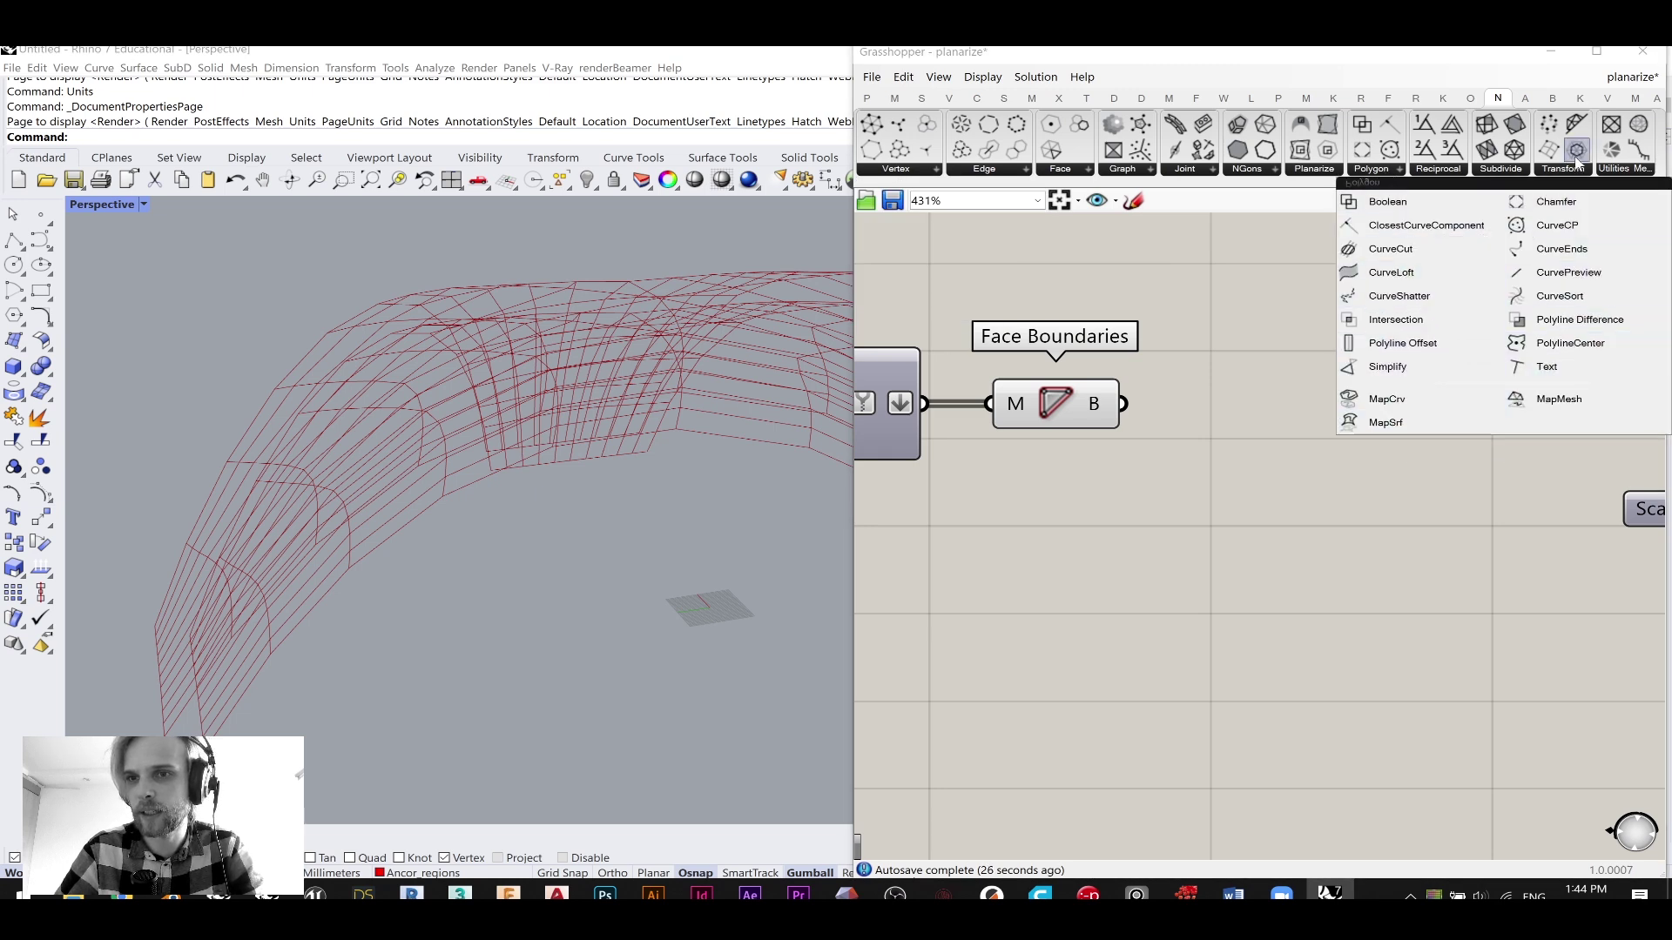
pyautogui.click(1506, 172)
pyautogui.click(1561, 171)
pyautogui.click(1617, 171)
pyautogui.click(1373, 168)
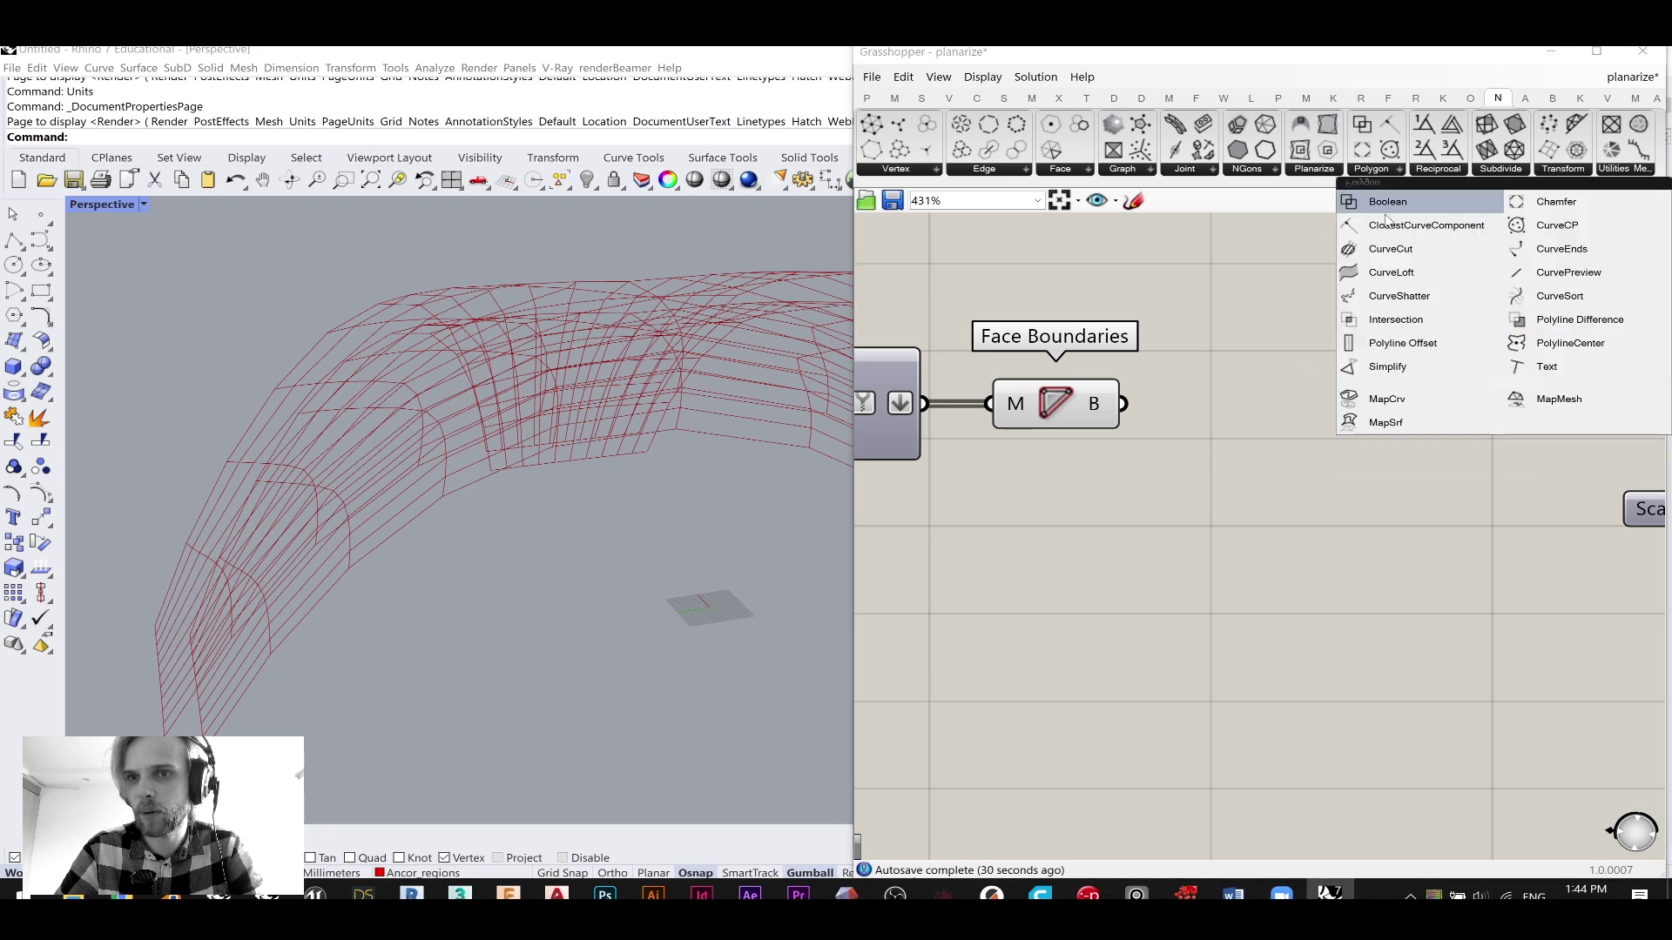
# - Add a From Polylines component and connect the boundaries output of Face Boundaries to its C input
pyautogui.click(1254, 168)
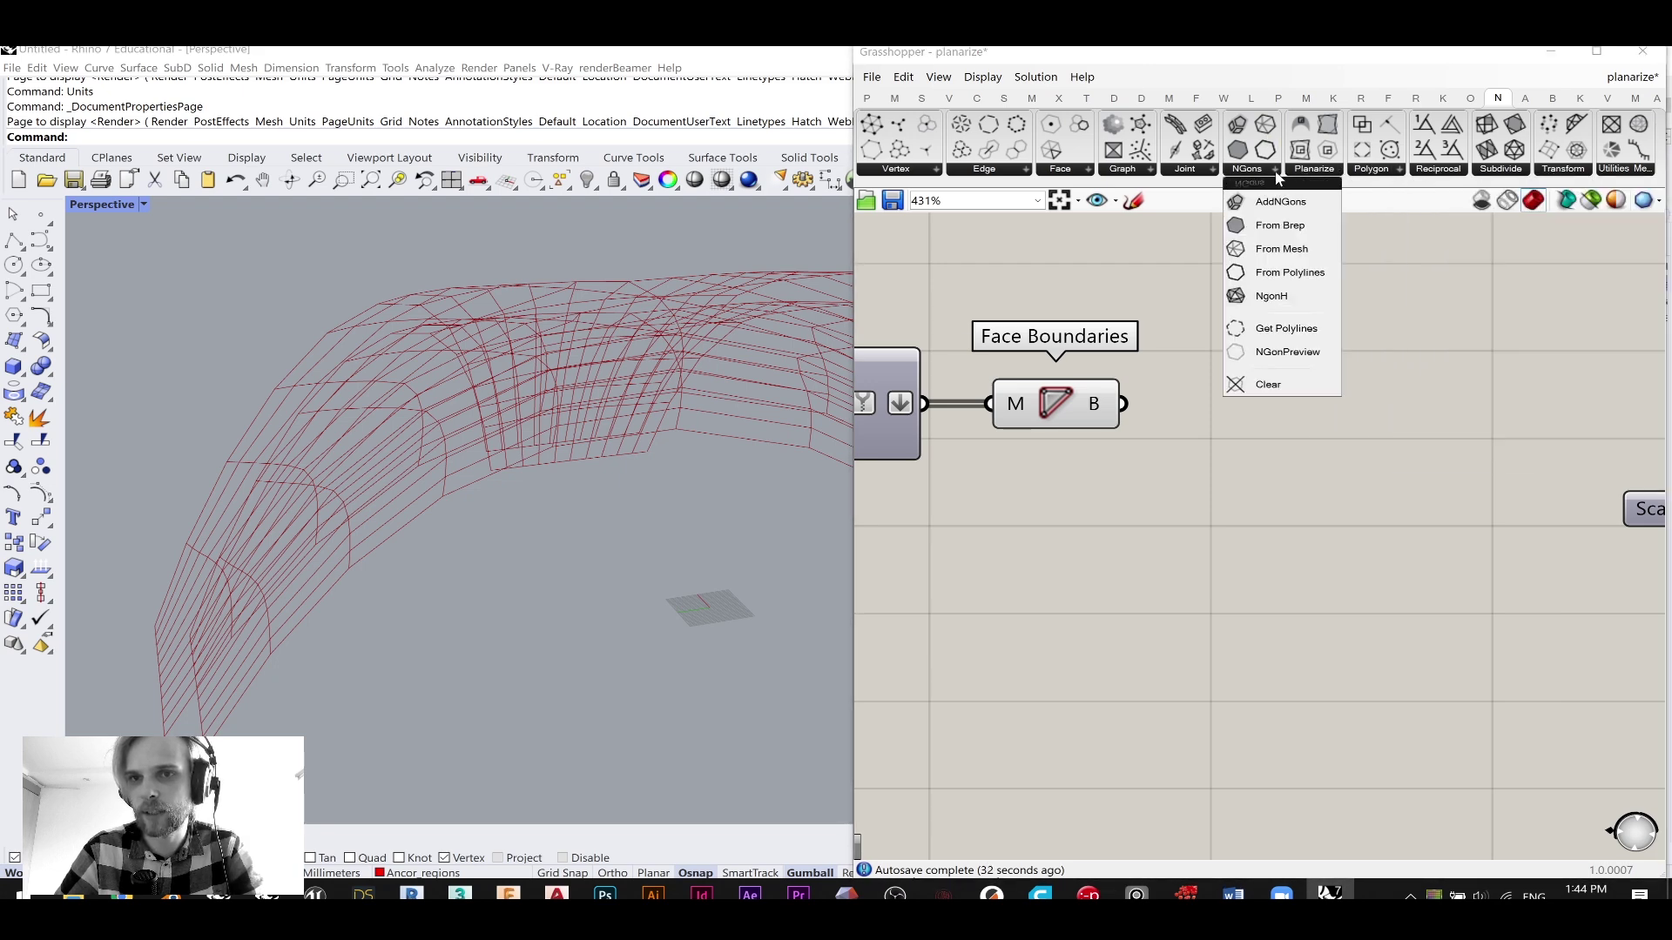
pyautogui.click(1306, 277)
pyautogui.click(1194, 519)
pyautogui.moveTo(1176, 512); pyautogui.dragTo(1235, 406)
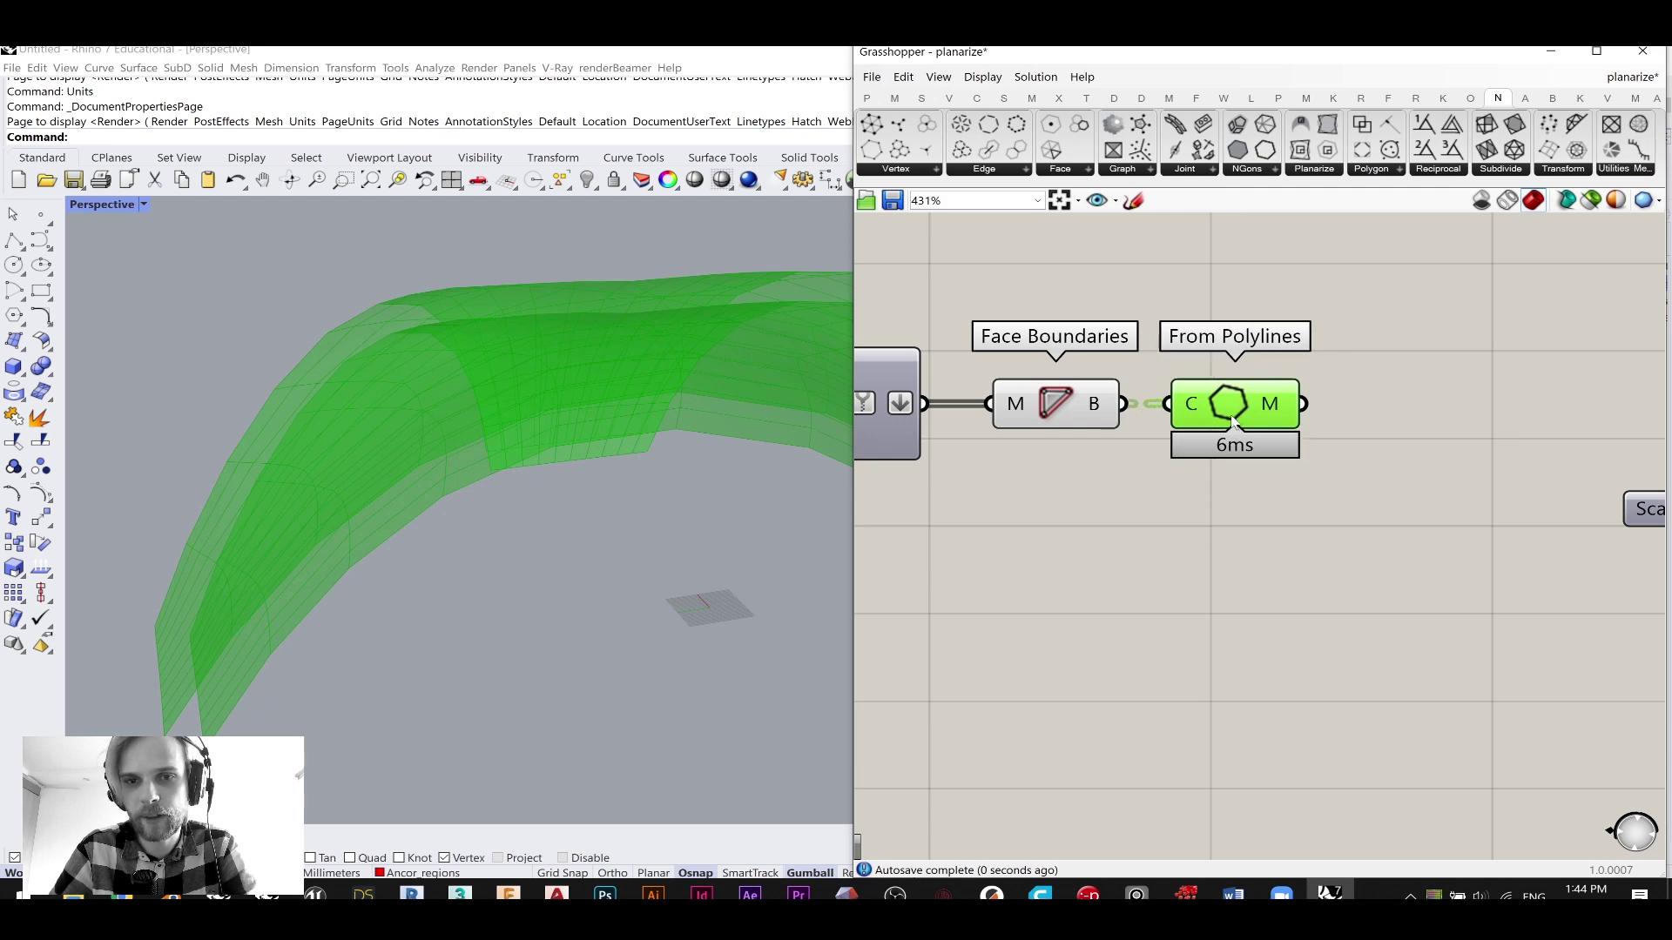
# - Turn off the preview of Face Boundaries
pyautogui.click(1094, 484)
pyautogui.click(1069, 418)
pyautogui.middleClick(1069, 411)
pyautogui.click(1132, 354)
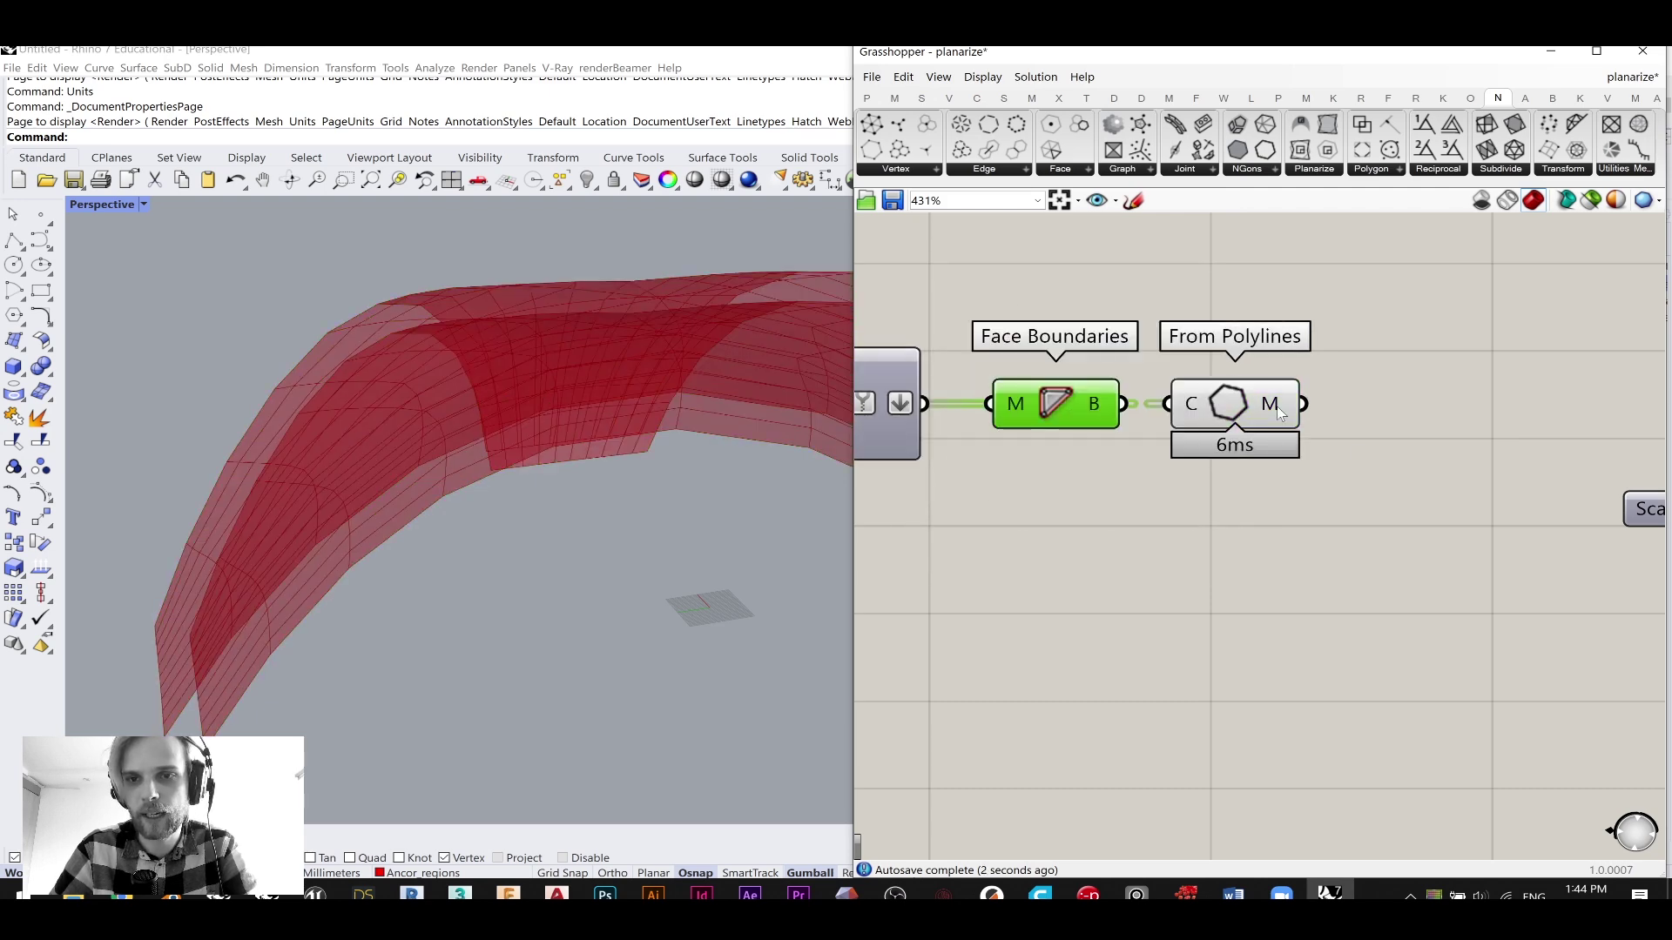
# - Add another Mesh Join component and connect the mesh output of From Polylines to it
pyautogui.moveTo(1449, 519); pyautogui.dragTo(1269, 542, button='right')
pyautogui.doubleClick(1269, 542)
pyautogui.press('Escape')
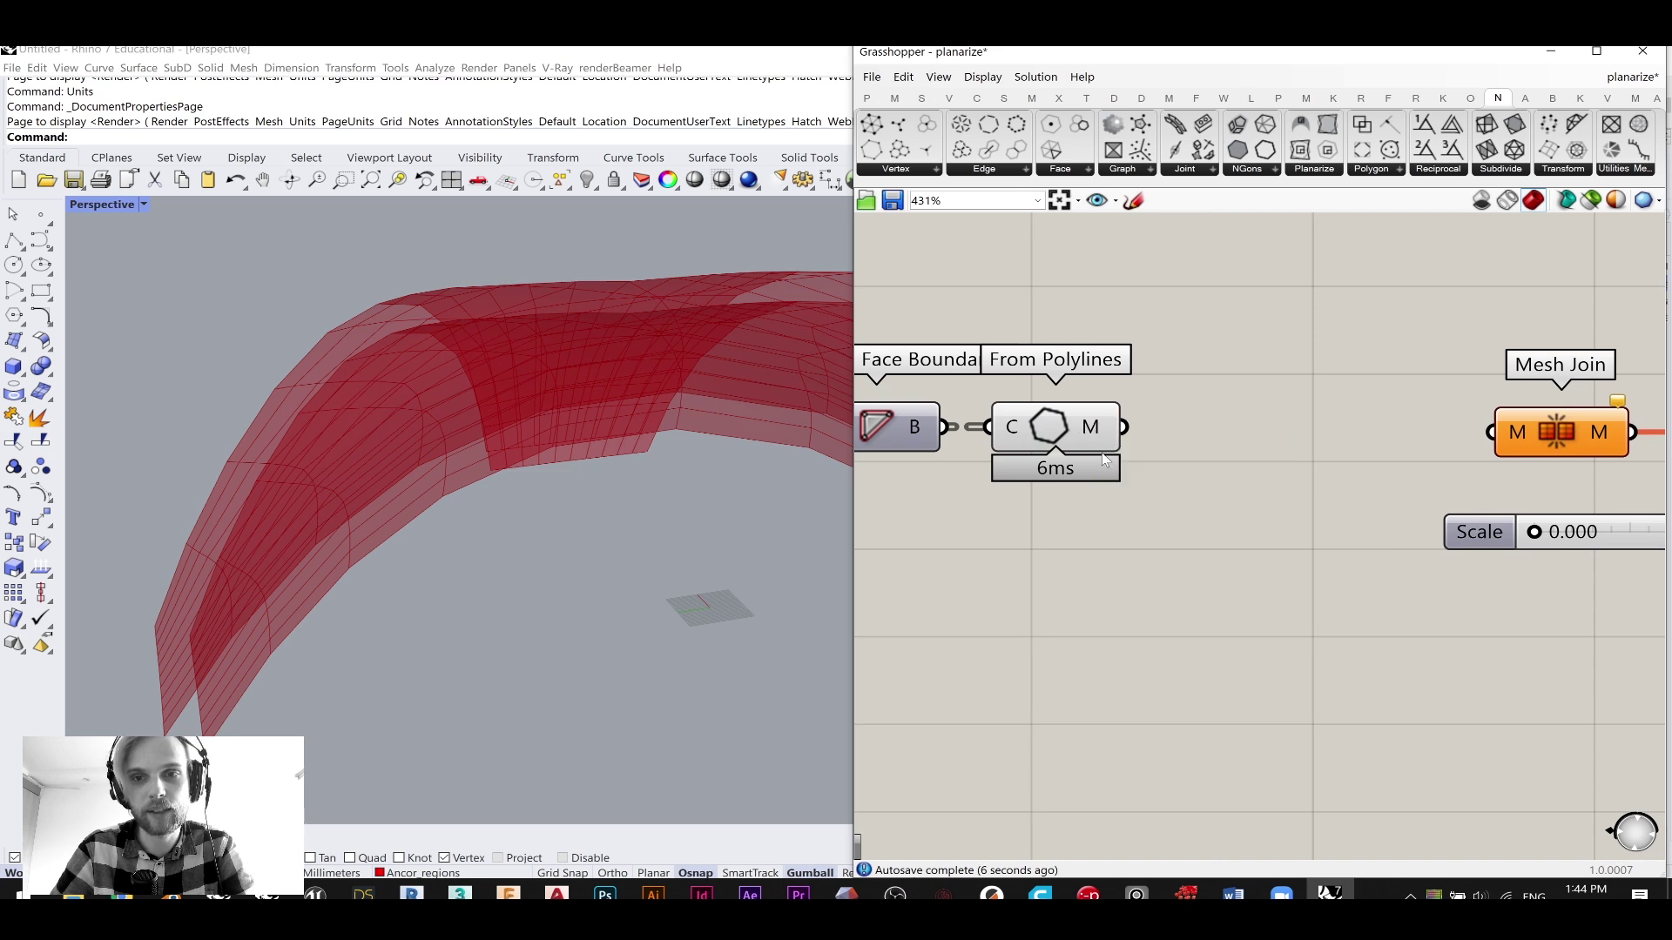
pyautogui.doubleClick(1175, 582)
pyautogui.write('join')
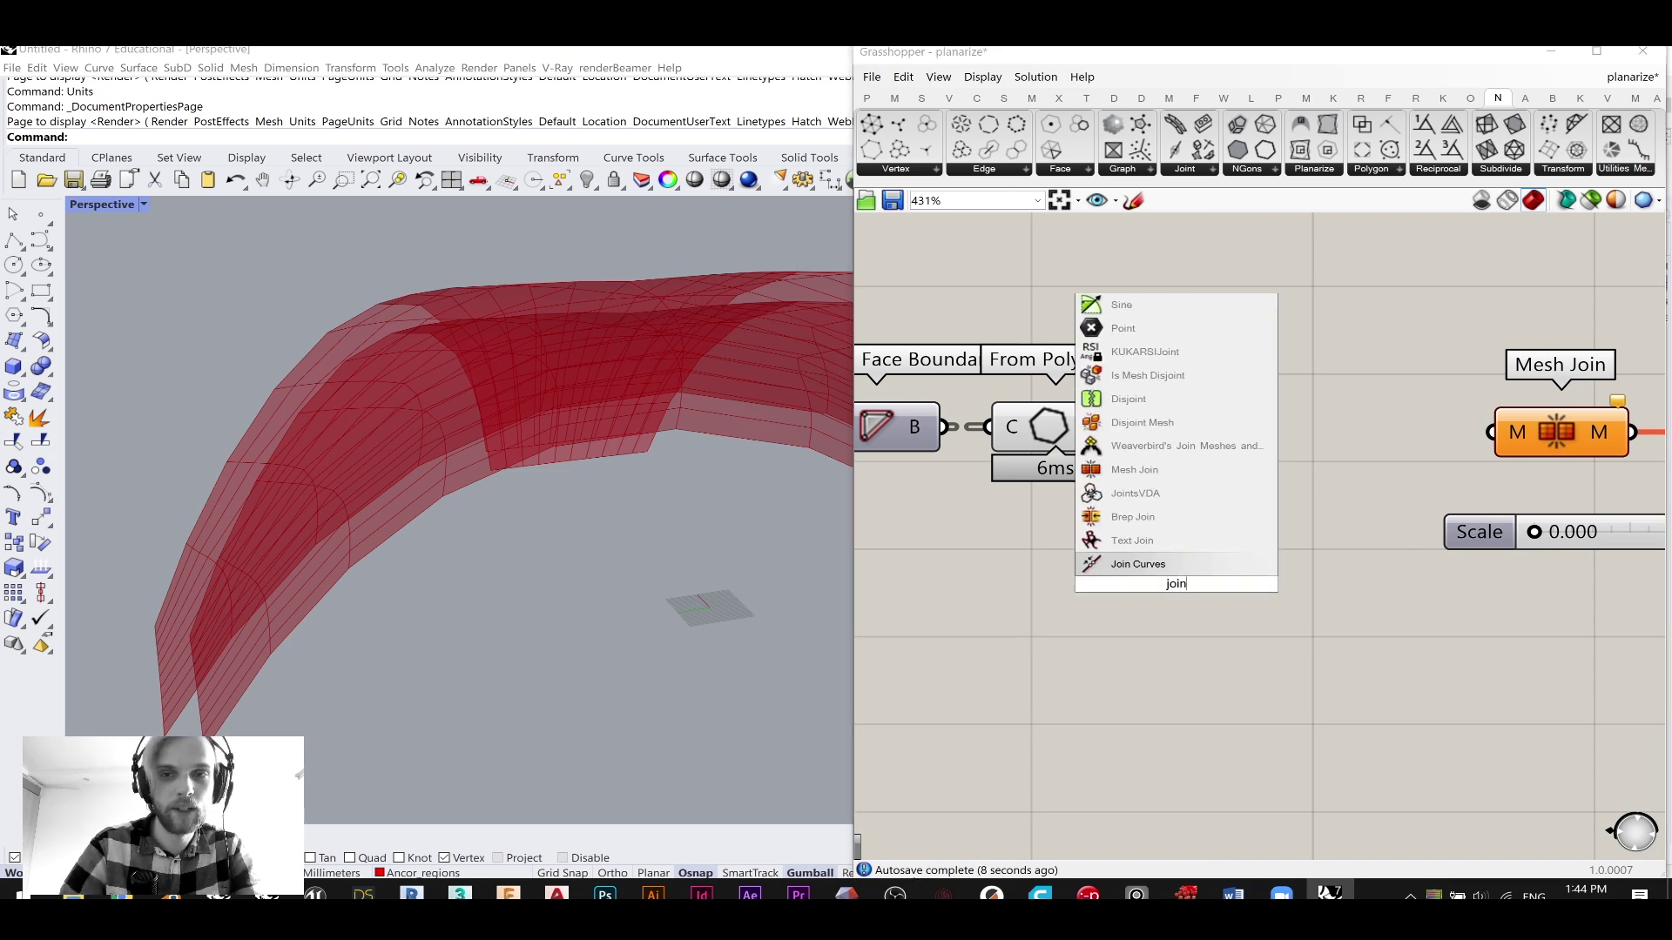
pyautogui.click(1196, 471)
pyautogui.moveTo(1124, 427); pyautogui.dragTo(1239, 425)
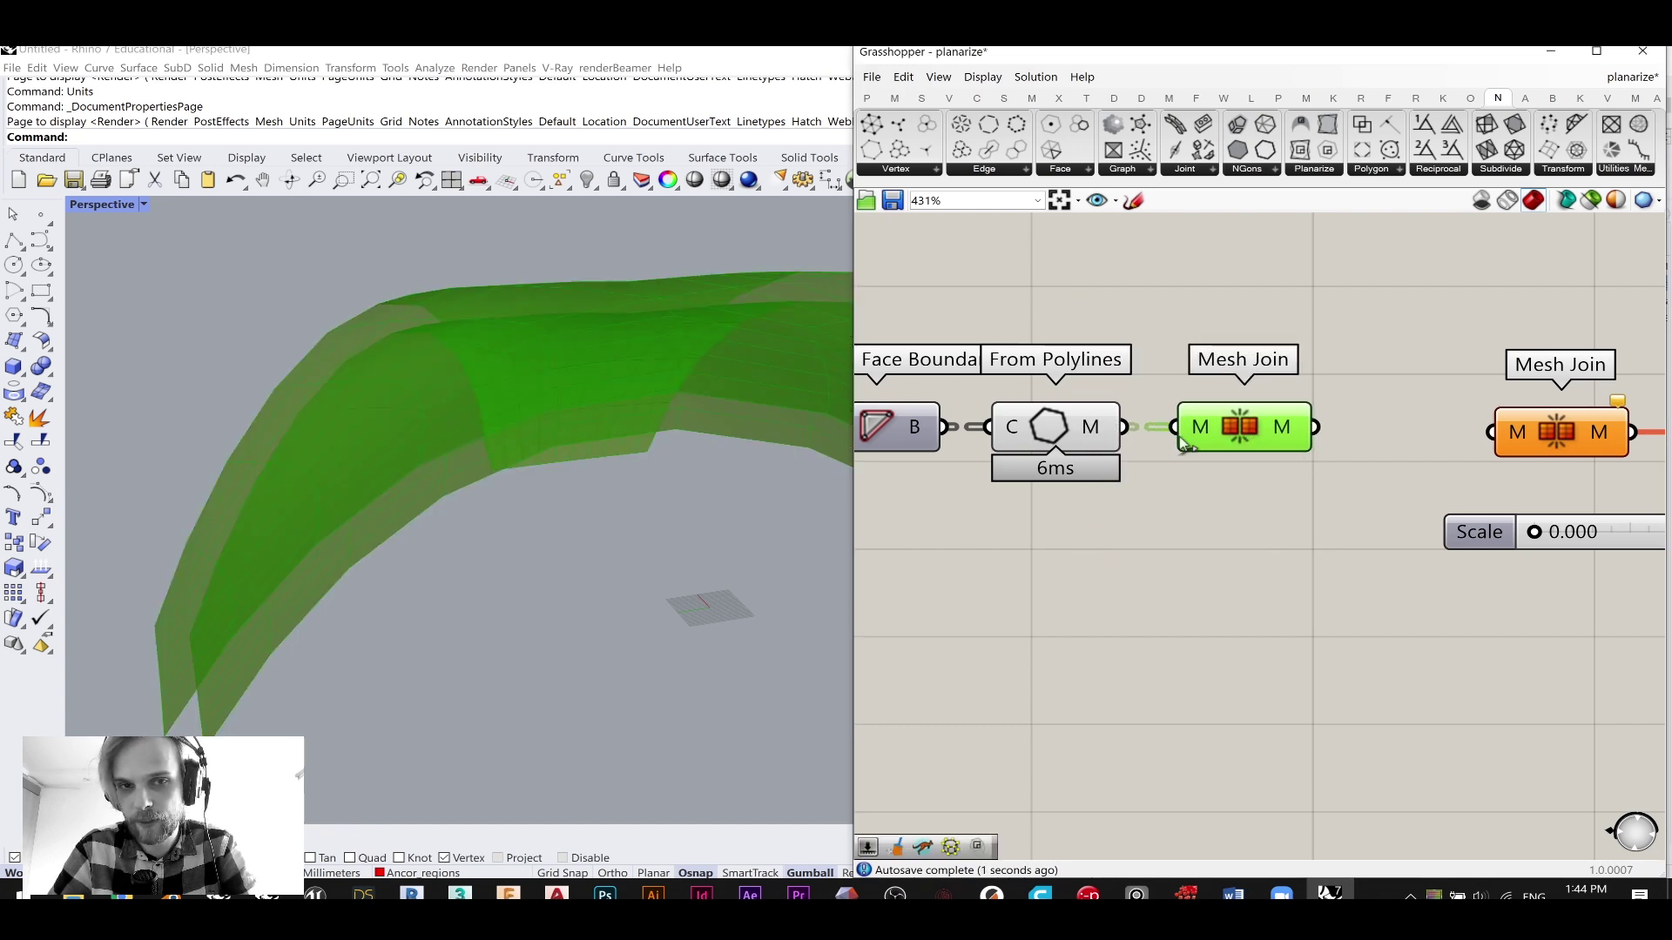
# - Flatten the output of the new Mesh Join and connect it to the Mesh Join that feeds ProjectPairs
pyautogui.rightClick(1293, 433)
pyautogui.click(1332, 490)
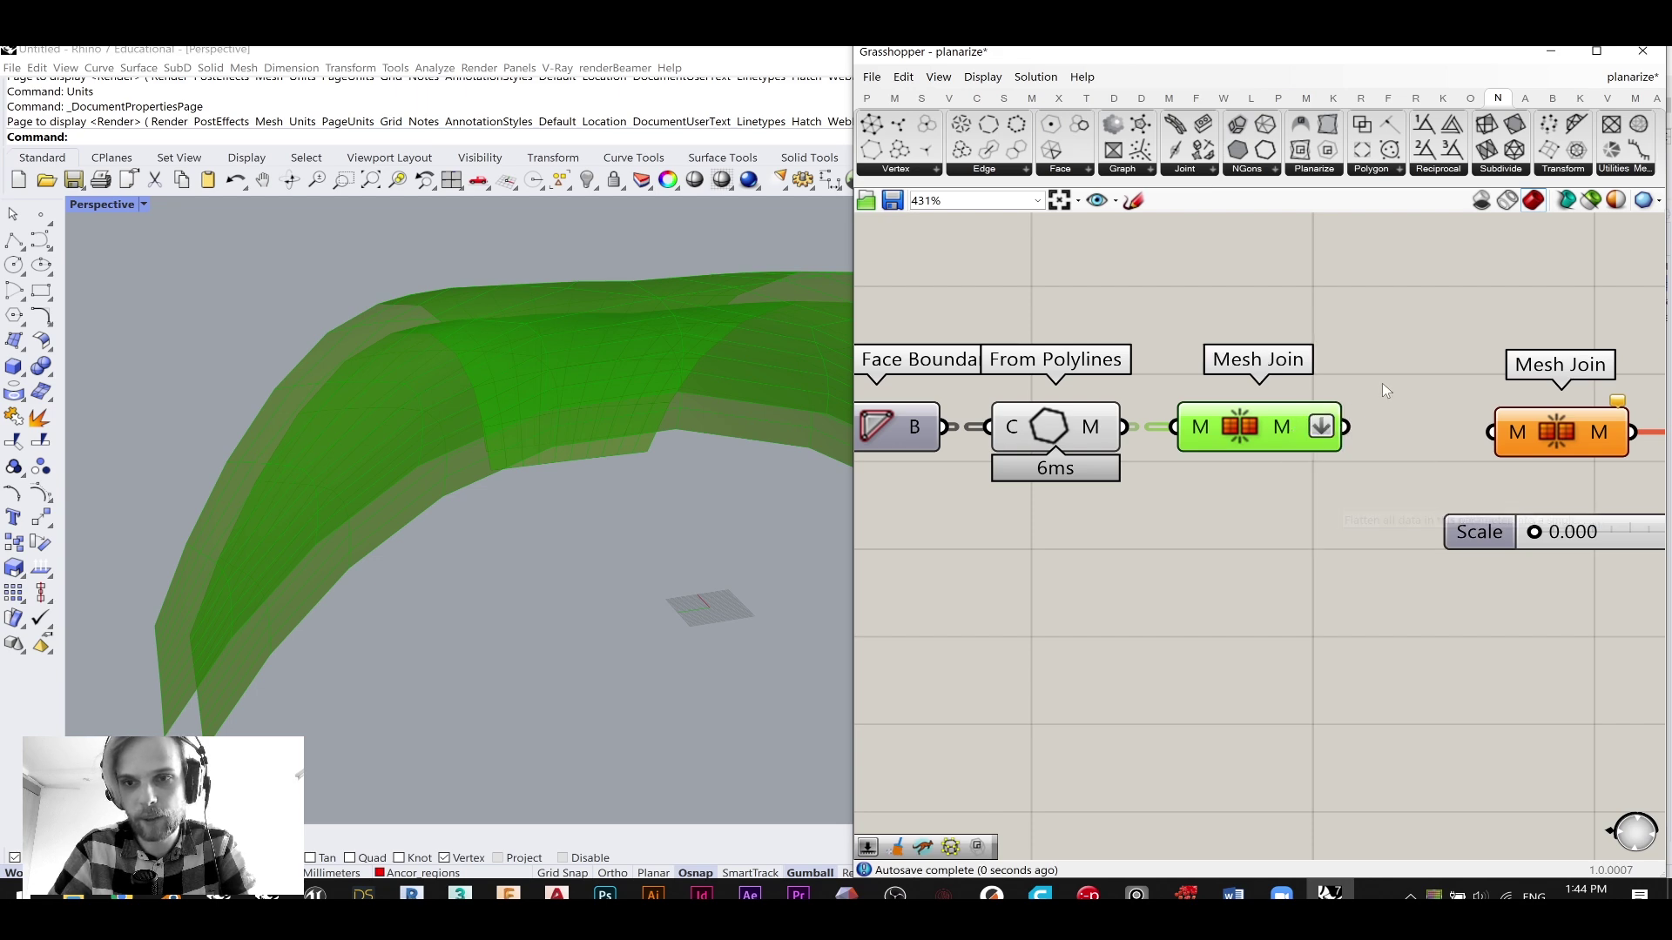
pyautogui.moveTo(1381, 384); pyautogui.dragTo(1258, 374, button='right')
pyautogui.moveTo(1351, 428)
pyautogui.mouseDown()
pyautogui.moveTo(1367, 422)
pyautogui.moveTo(1337, 416)
pyautogui.mouseUp()
pyautogui.scroll(-3, 1346, 416)
# - Turn off the preview of From Polylines and both Mesh Join components
pyautogui.moveTo(1368, 293); pyautogui.dragTo(1079, 433)
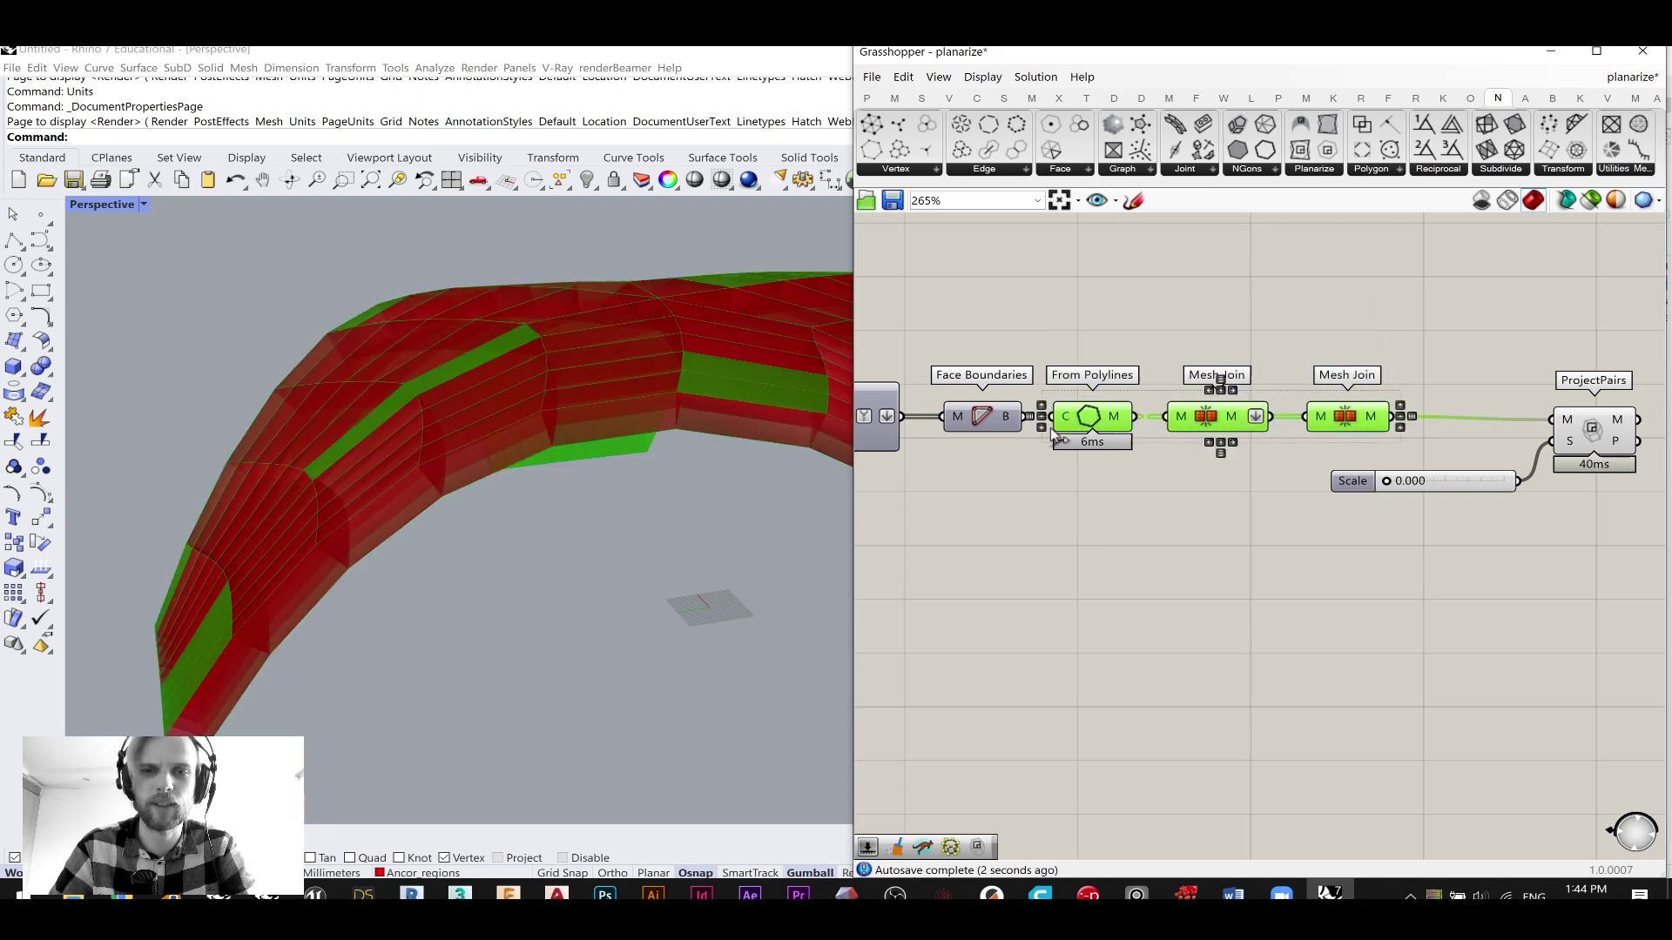
pyautogui.middleClick(1052, 425)
pyautogui.click(1118, 369)
pyautogui.click(1261, 316)
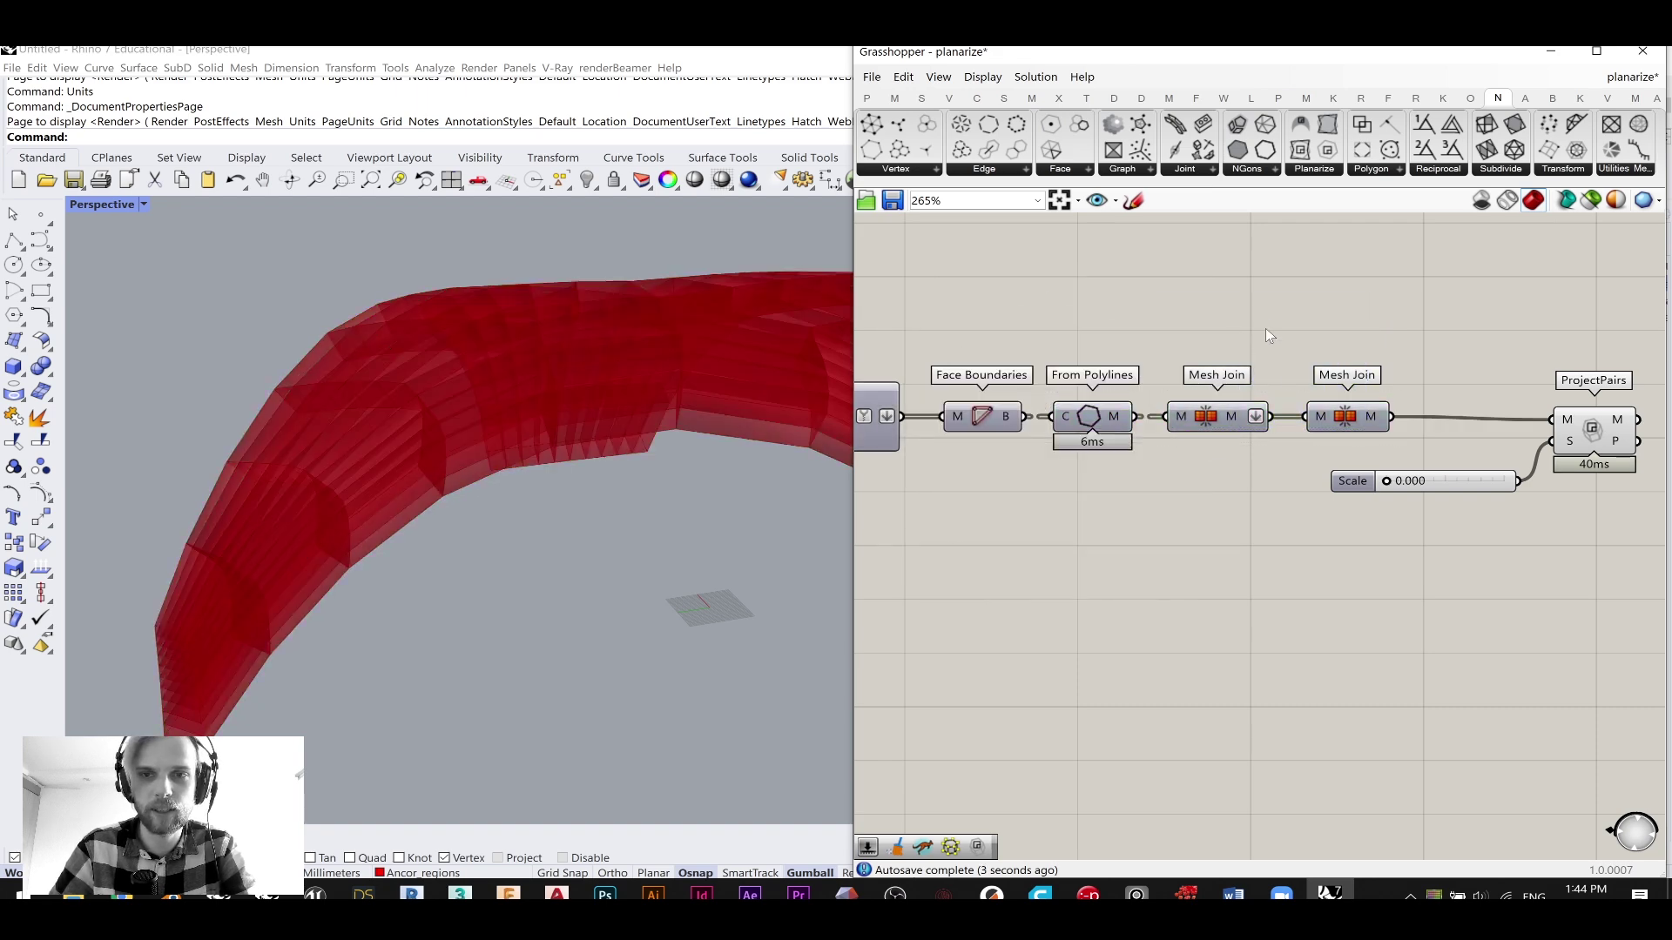
# - Set the Scale slider of ProjectPairs to 1.000 and check the resulting blocks from several angles
pyautogui.moveTo(1312, 487); pyautogui.dragTo(1158, 441, button='right')
pyautogui.moveTo(452, 409); pyautogui.dragTo(1052, 495, button='right')
pyautogui.scroll(2, 1219, 453)
pyautogui.moveTo(1242, 426); pyautogui.dragTo(1250, 428)
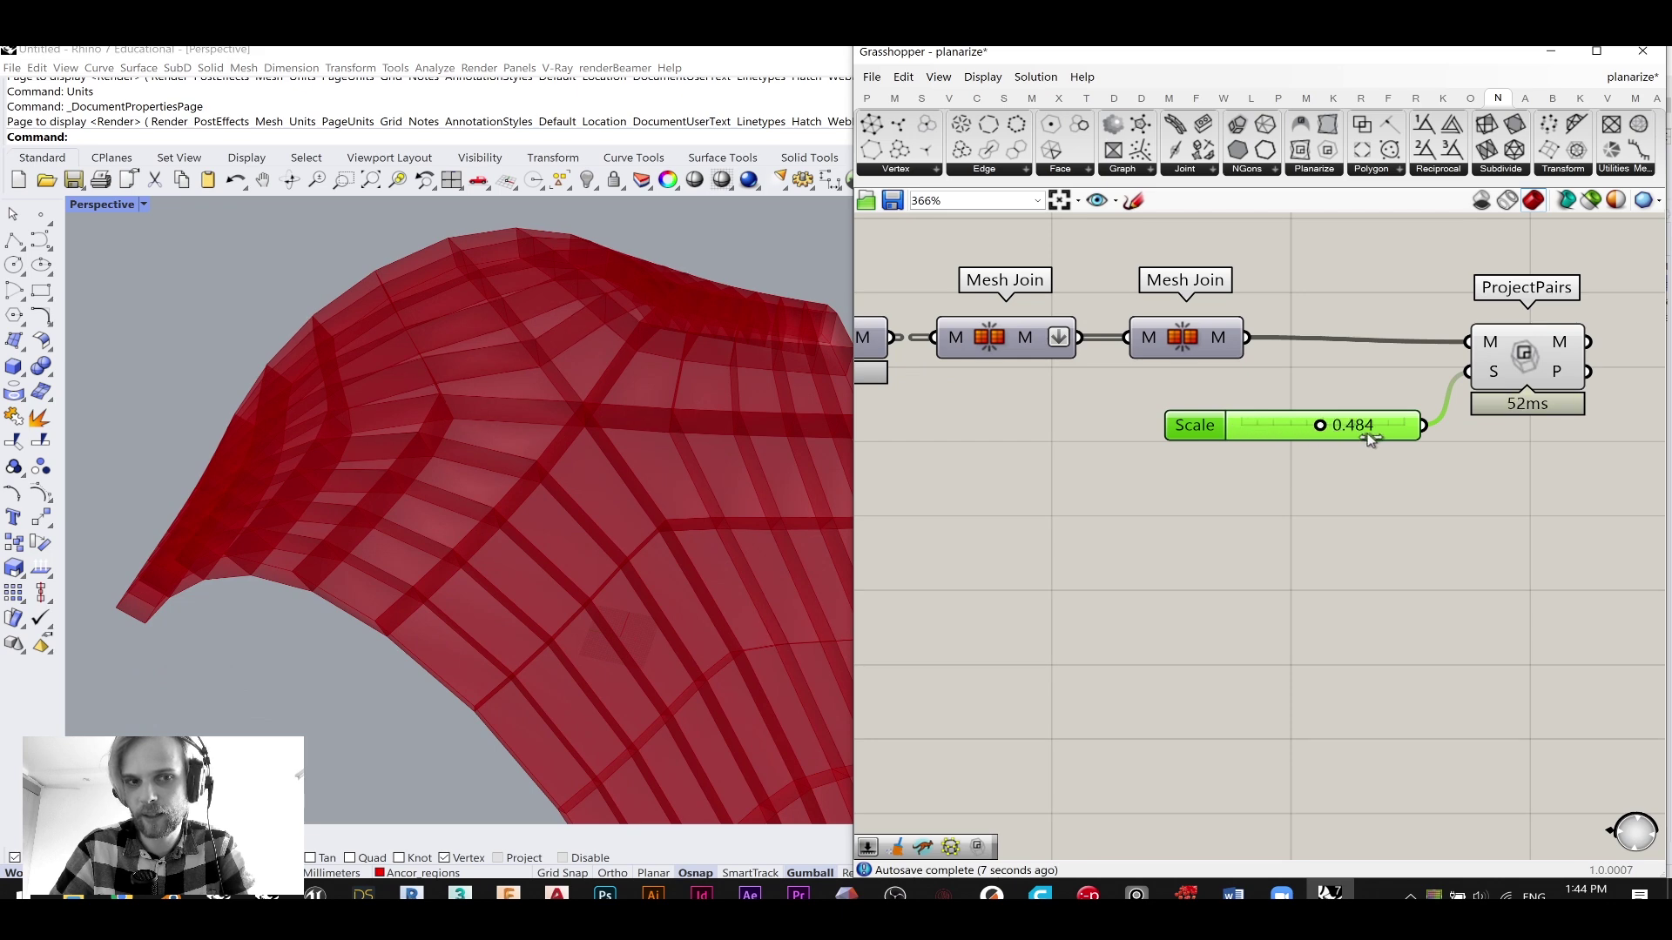
pyautogui.moveTo(494, 514); pyautogui.dragTo(1000, 374, button='right')
pyautogui.moveTo(1214, 361); pyautogui.dragTo(1242, 444, button='right')
pyautogui.scroll(-1, 1243, 444)
pyautogui.moveTo(1626, 389); pyautogui.dragTo(1285, 350, button='right')
# - Add a Custom Preview component and connect the mesh output of ProjectPairs to its geometry input
pyautogui.doubleClick(1293, 290)
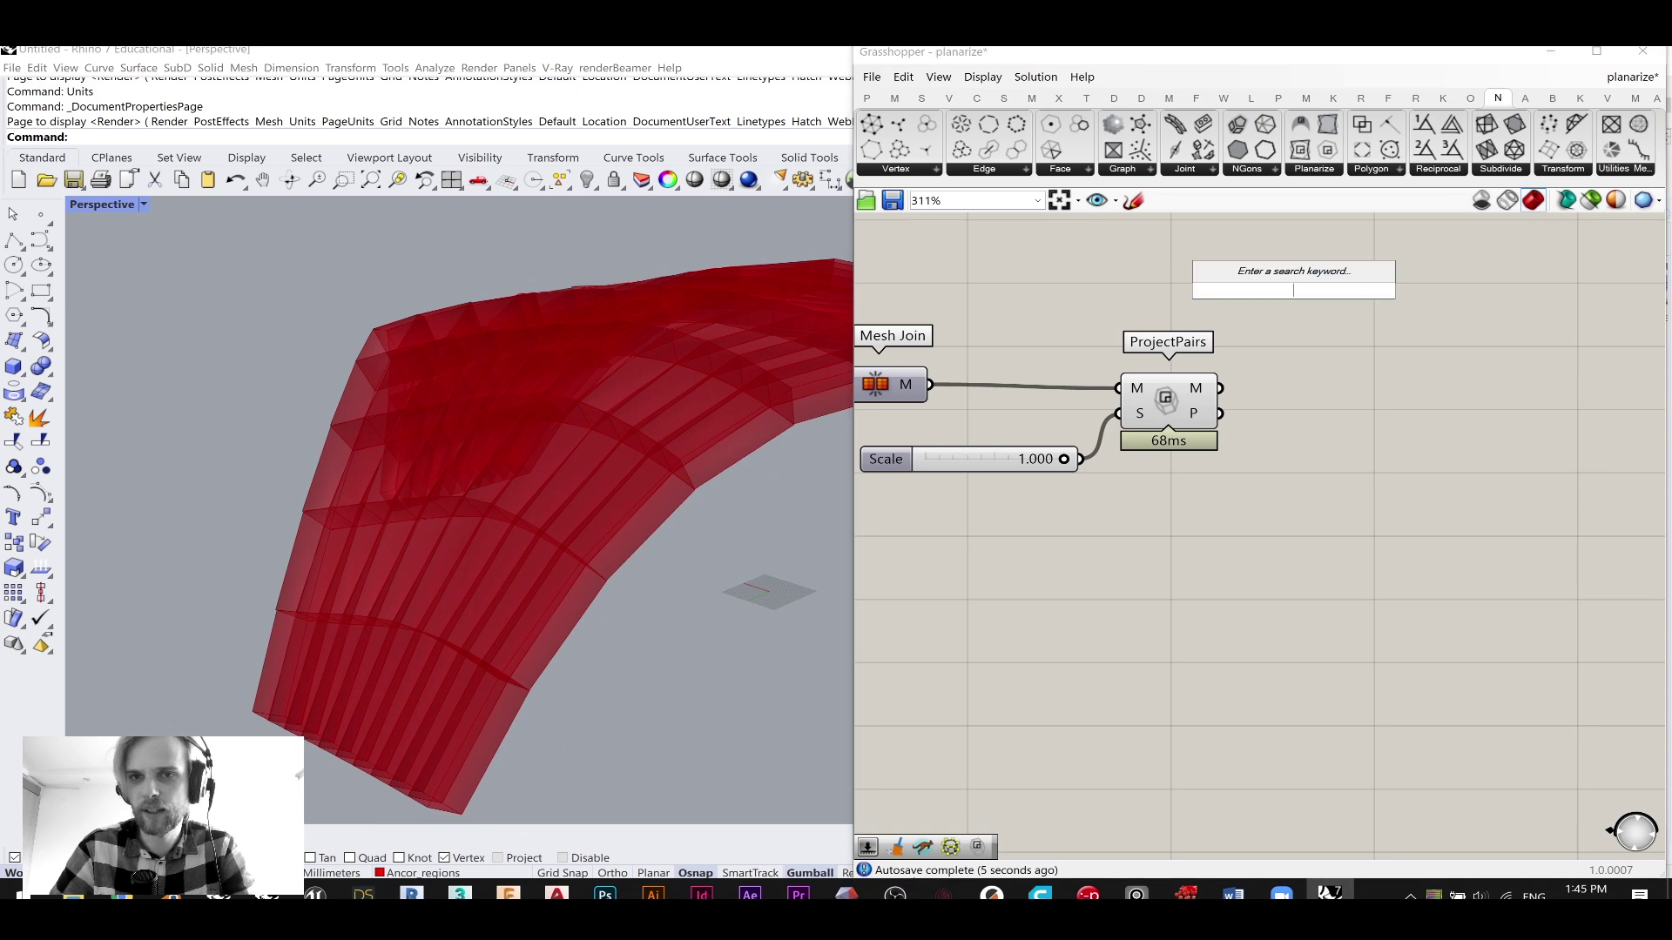
pyautogui.write('previ')
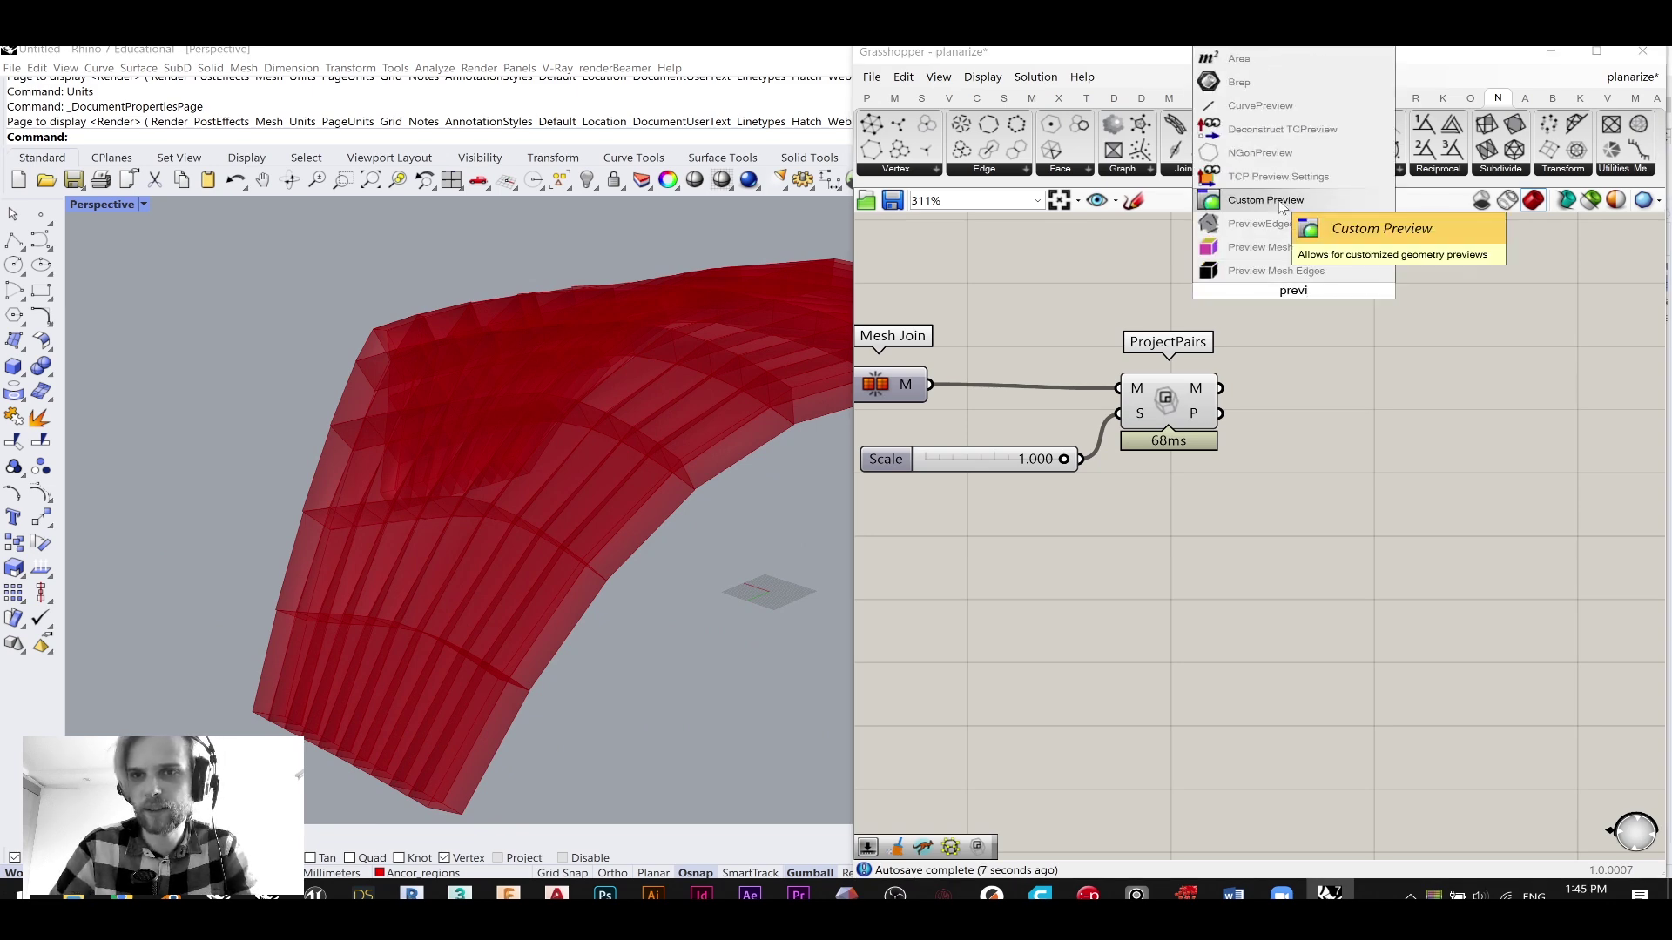
pyautogui.click(1276, 202)
pyautogui.moveTo(1263, 284); pyautogui.dragTo(1265, 284)
pyautogui.moveTo(1290, 291); pyautogui.dragTo(1345, 286)
# - Add a white Colour Swatch and connect it to the material input of Custom Preview
pyautogui.doubleClick(1165, 287)
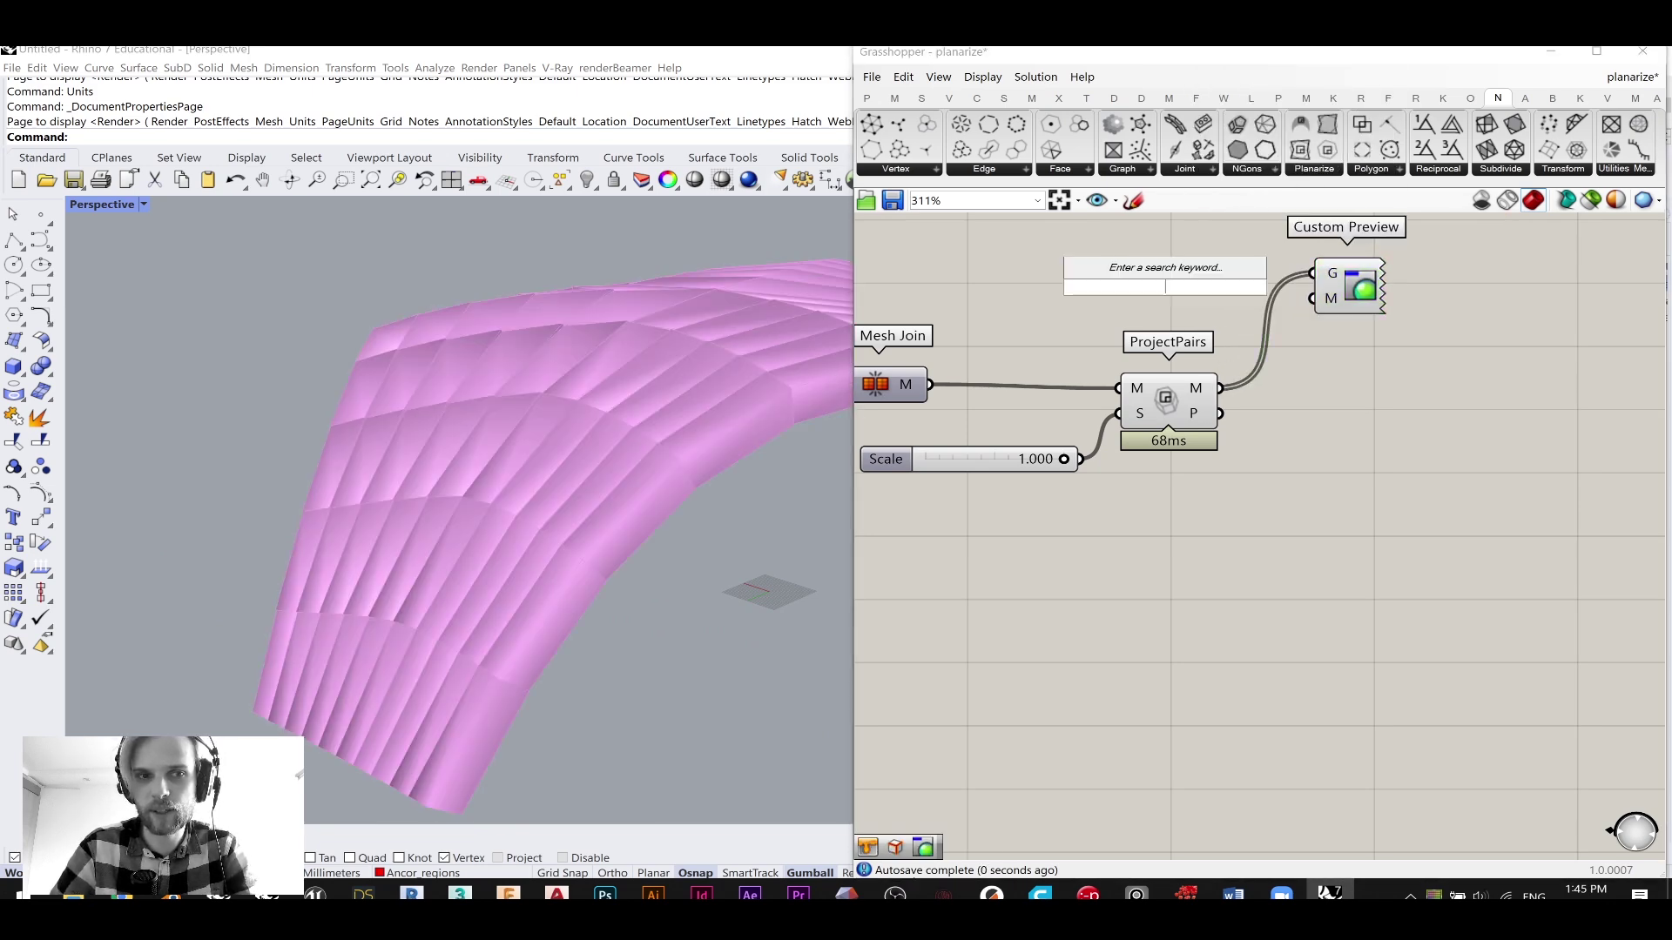
pyautogui.write('swa')
pyautogui.click(1202, 196)
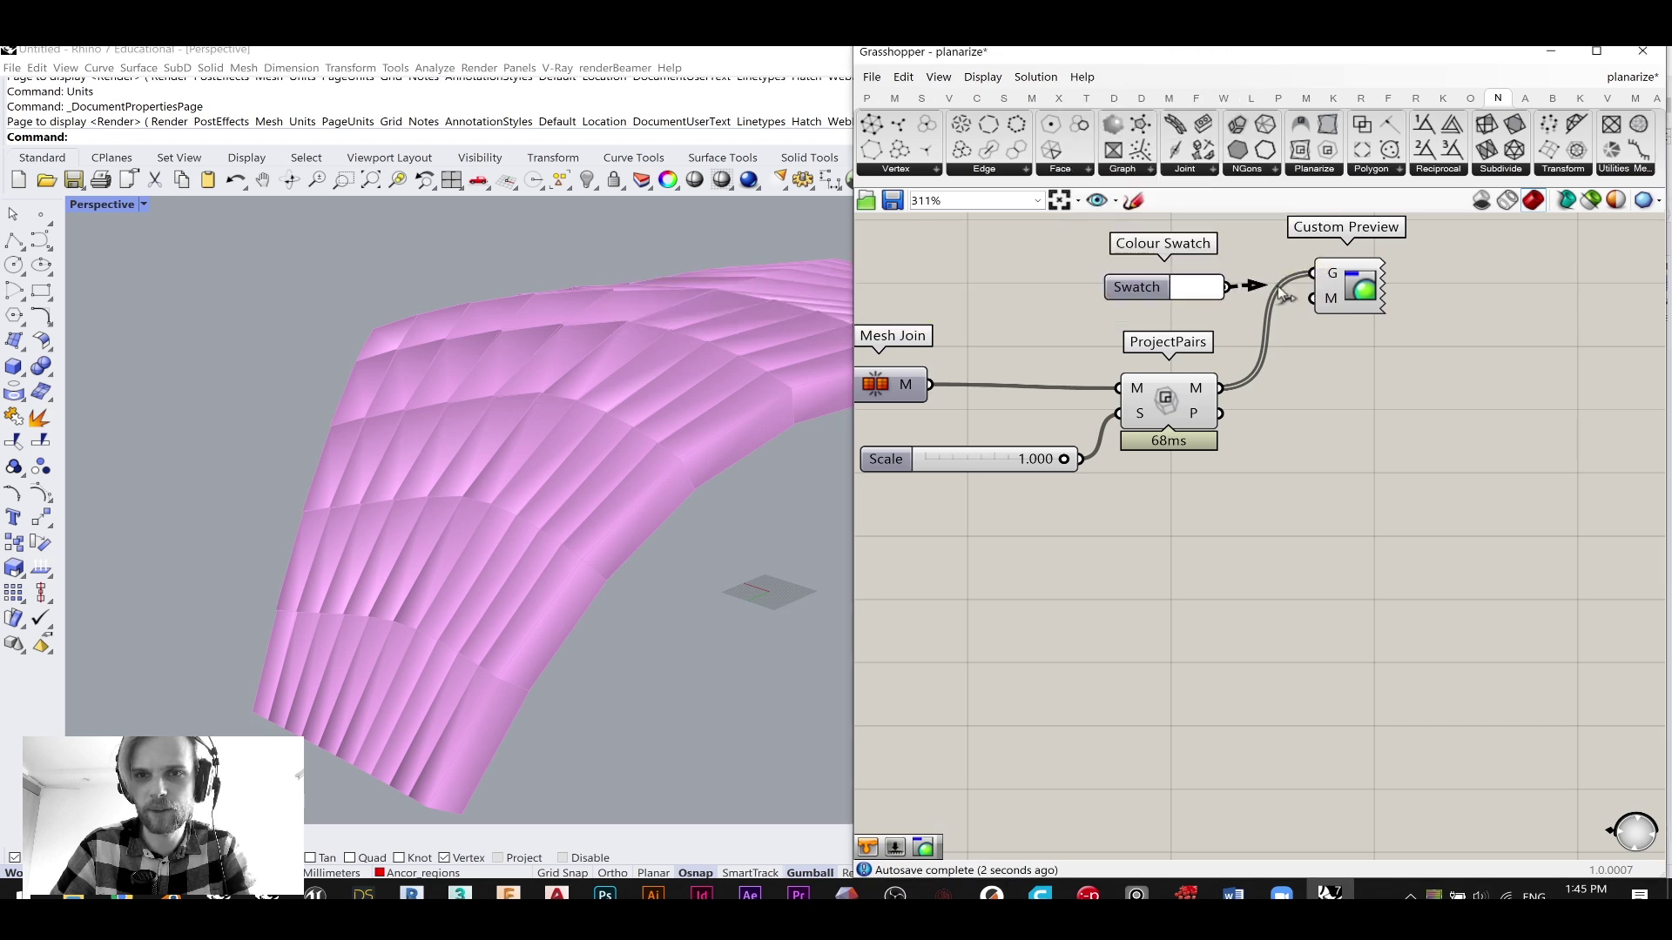
pyautogui.moveTo(1260, 293); pyautogui.dragTo(1312, 298)
pyautogui.moveTo(1137, 287); pyautogui.dragTo(1185, 299)
pyautogui.moveTo(472, 424); pyautogui.dragTo(424, 438, button='right')
pyautogui.moveTo(1458, 302); pyautogui.dragTo(1357, 406, button='right')
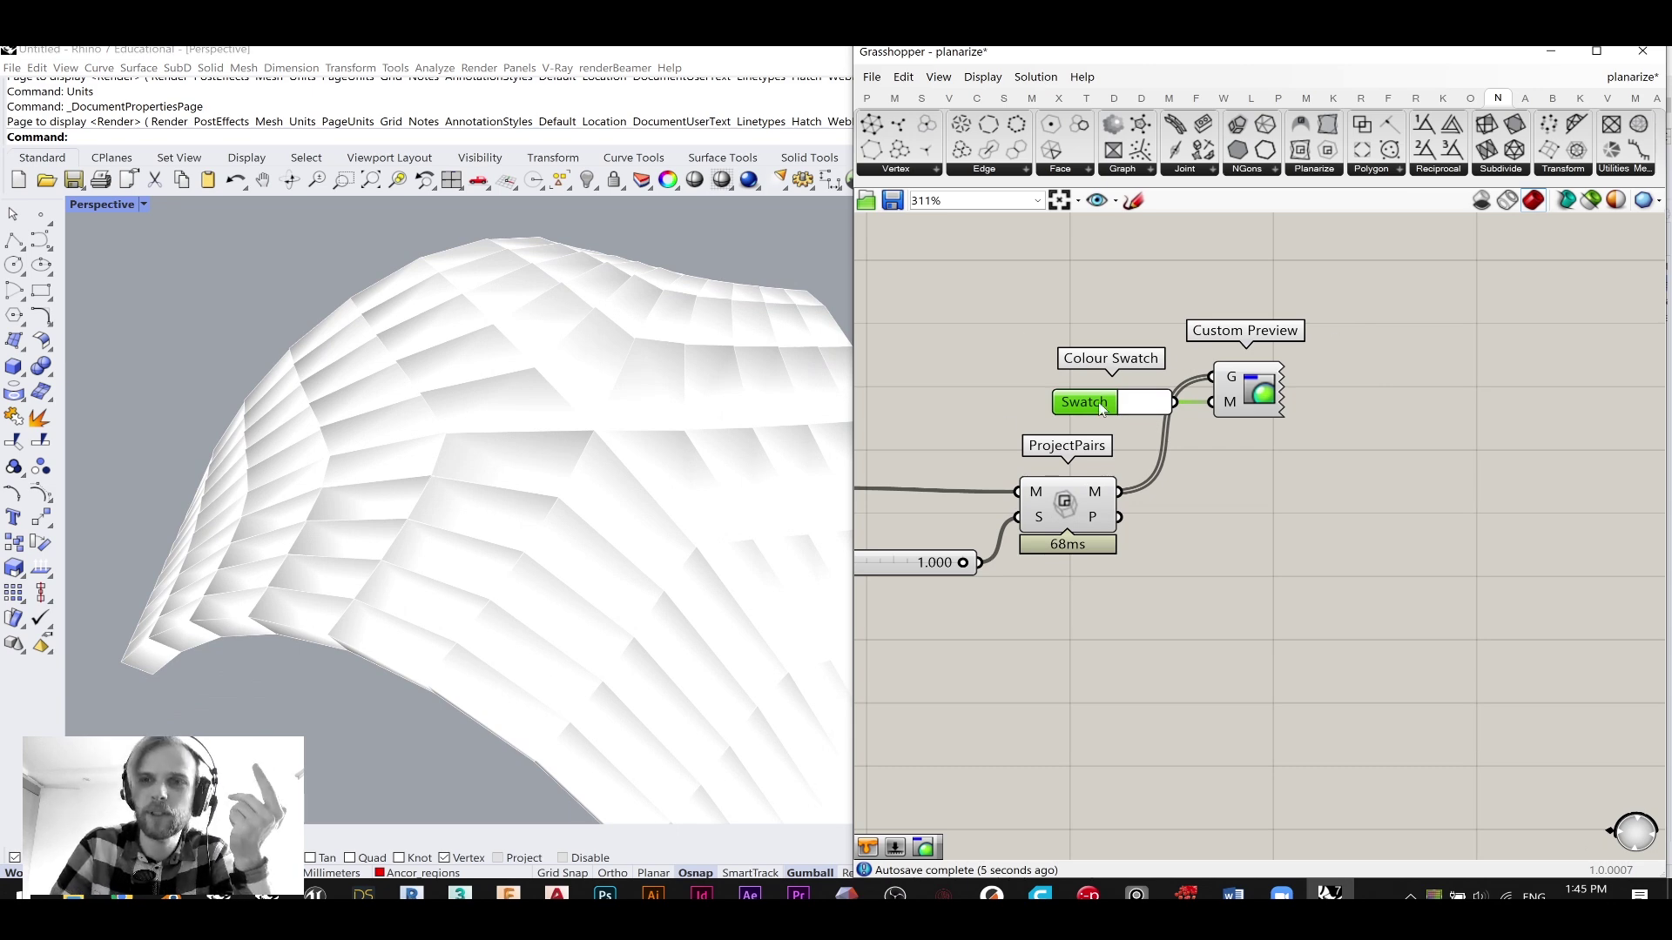
# - Add a WeldMesh component above Custom Preview and connect the mesh output of ProjectPairs to its M input
pyautogui.moveTo(1073, 407); pyautogui.dragTo(1288, 420, button='right')
pyautogui.moveTo(827, 519); pyautogui.dragTo(610, 433, button='right')
pyautogui.moveTo(1228, 450); pyautogui.dragTo(1564, 452, button='right')
pyautogui.moveTo(1355, 338); pyautogui.dragTo(1001, 432, button='right')
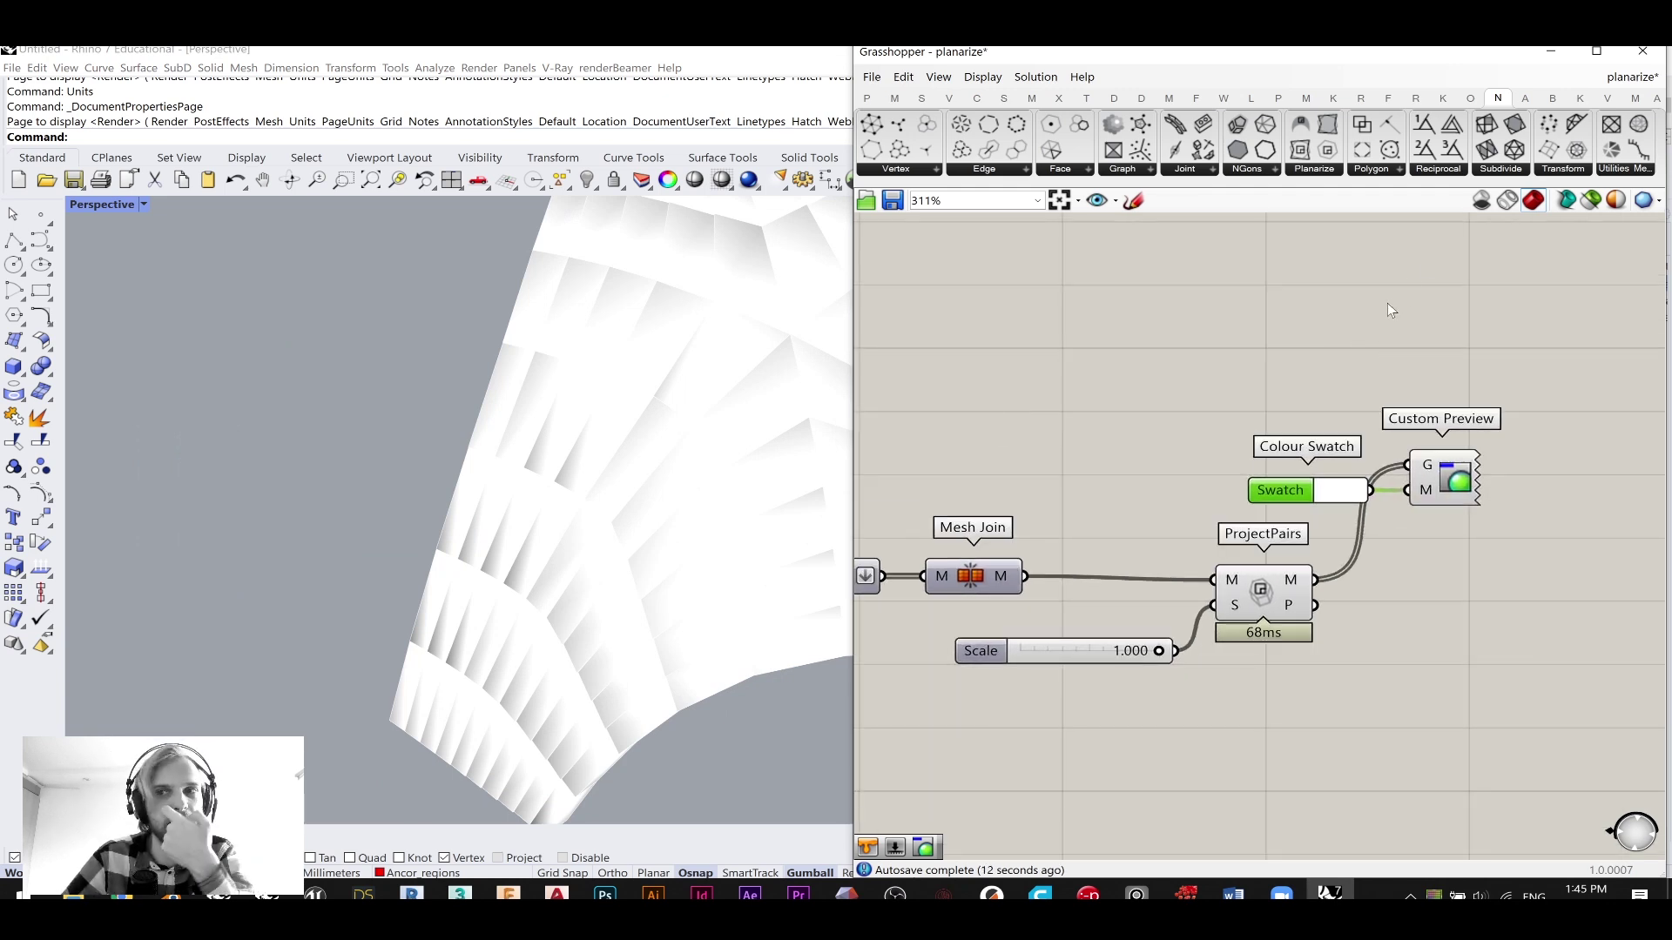
pyautogui.click(1619, 169)
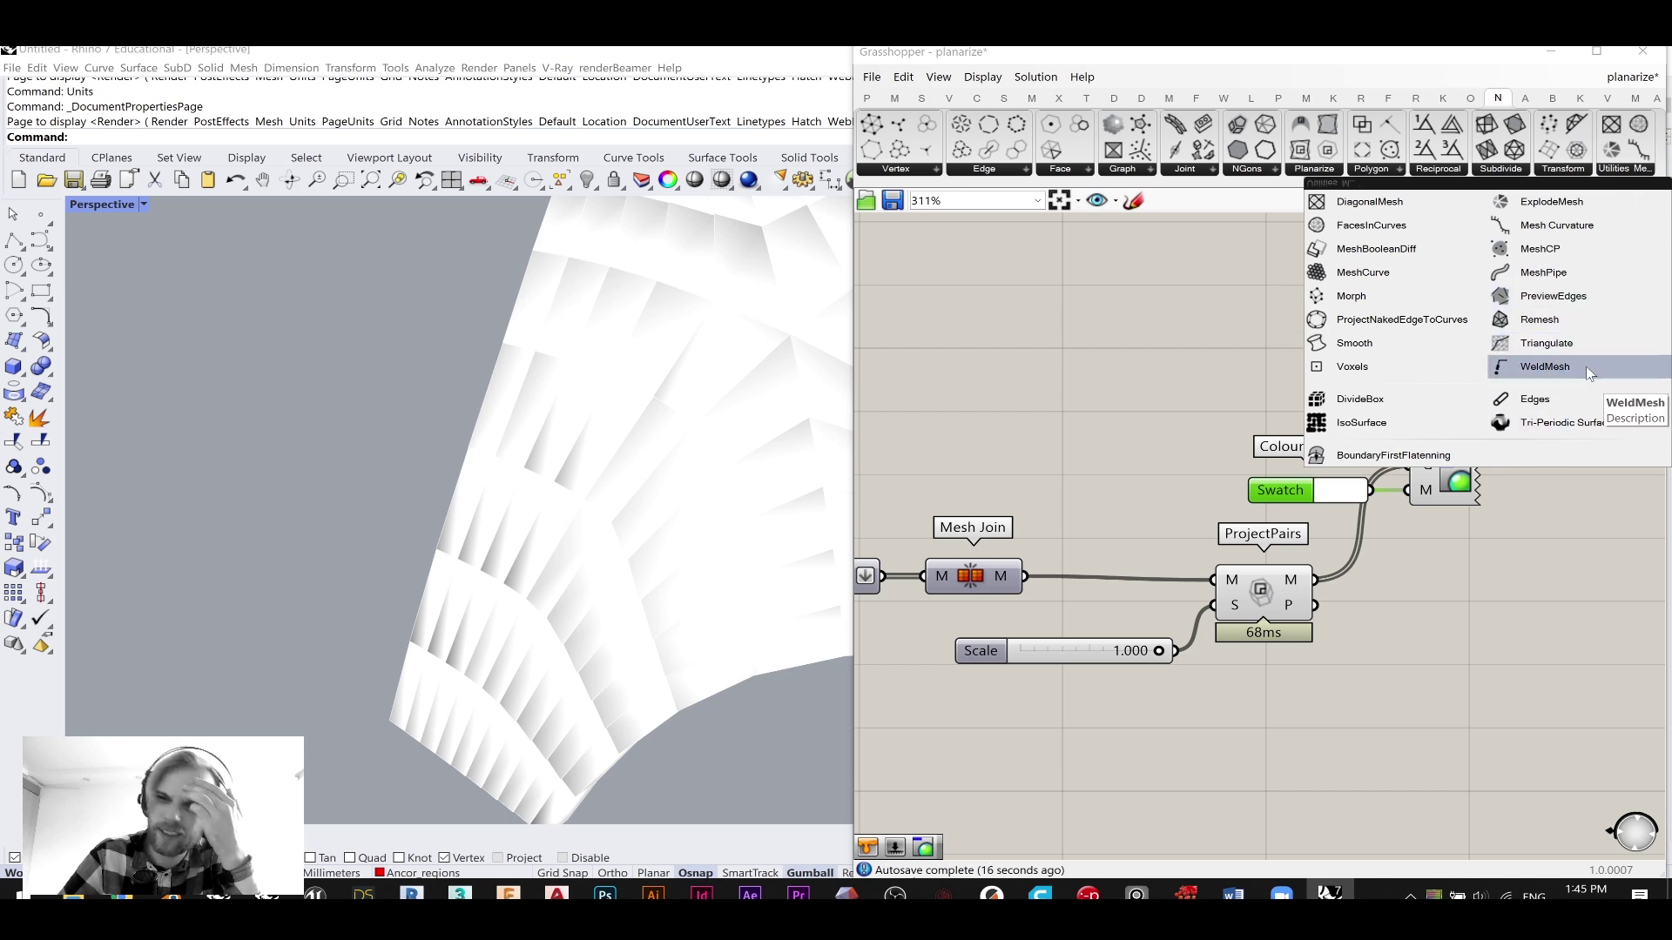
pyautogui.moveTo(1578, 373); pyautogui.dragTo(1318, 343)
pyautogui.scroll(2, 1323, 341)
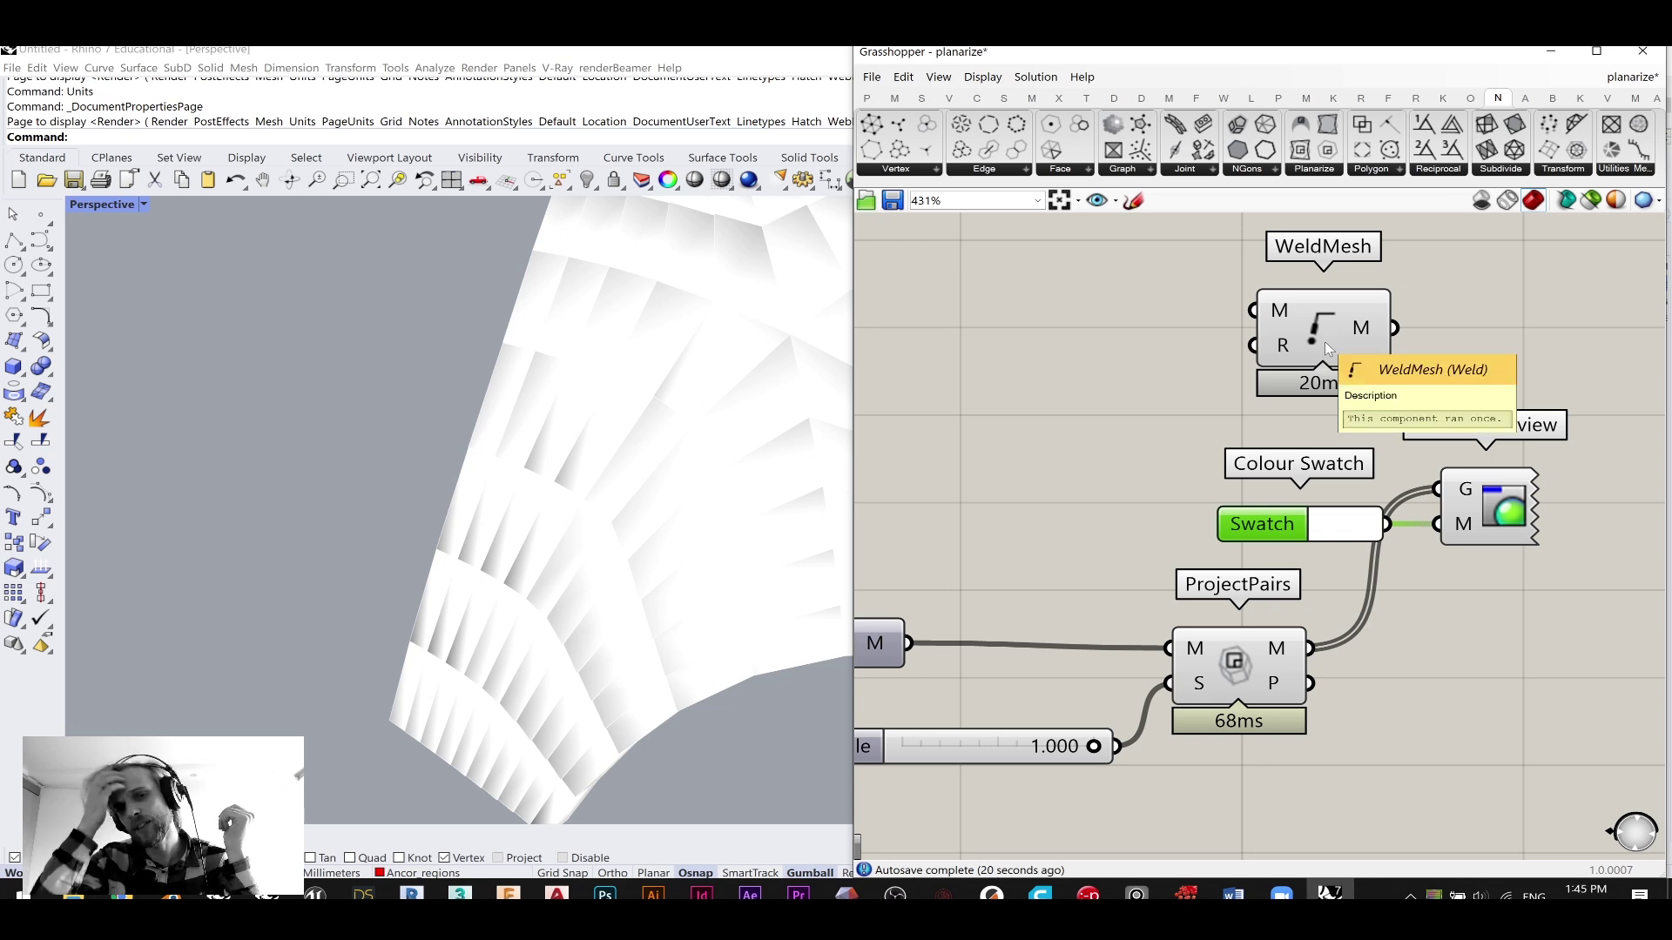
pyautogui.moveTo(1309, 648); pyautogui.dragTo(1256, 311)
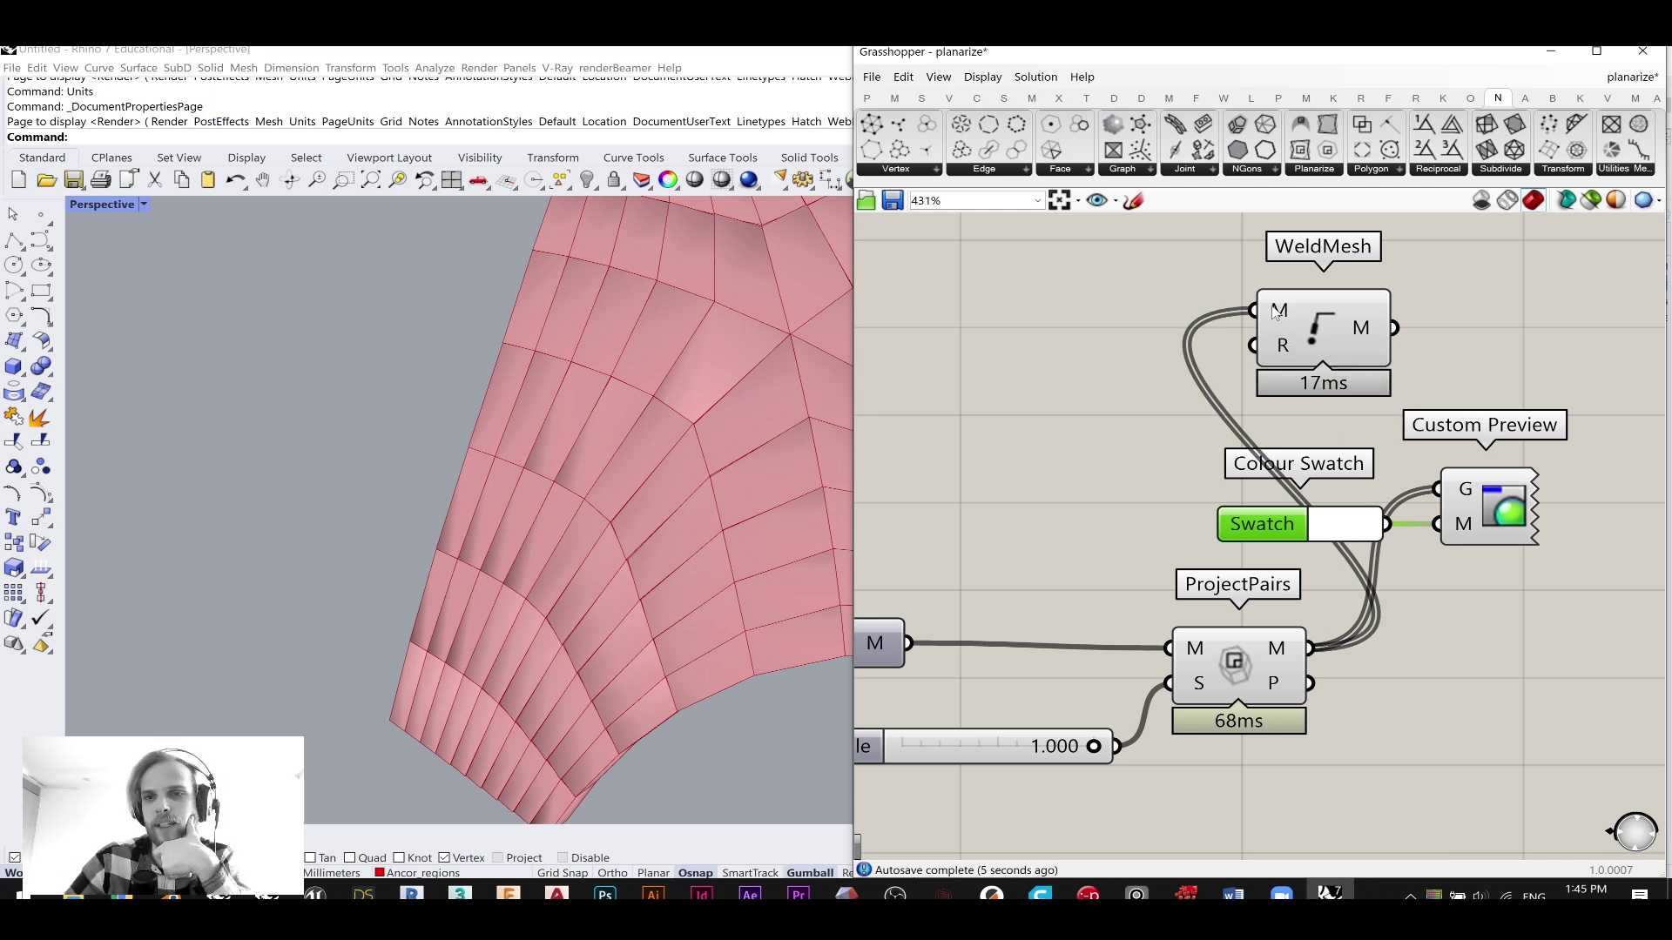
# - Check the options of WeldMesh and inspect its R input
pyautogui.rightClick(1319, 333)
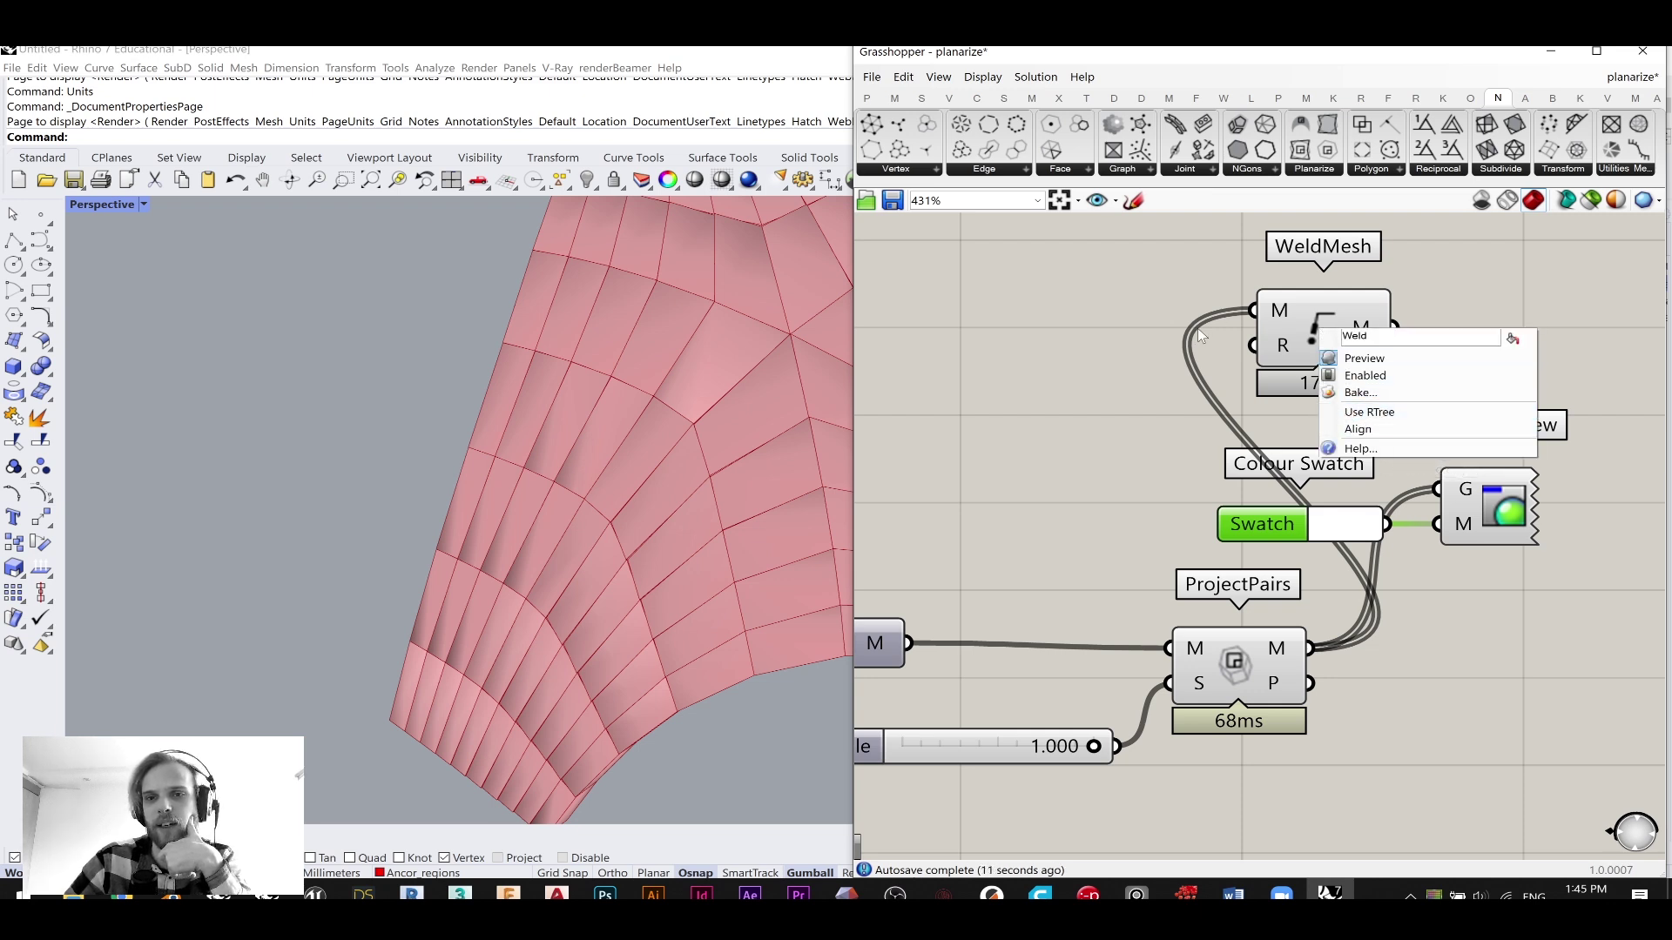
pyautogui.doubleClick(1104, 387)
pyautogui.click(1296, 354)
pyautogui.moveTo(1283, 355)
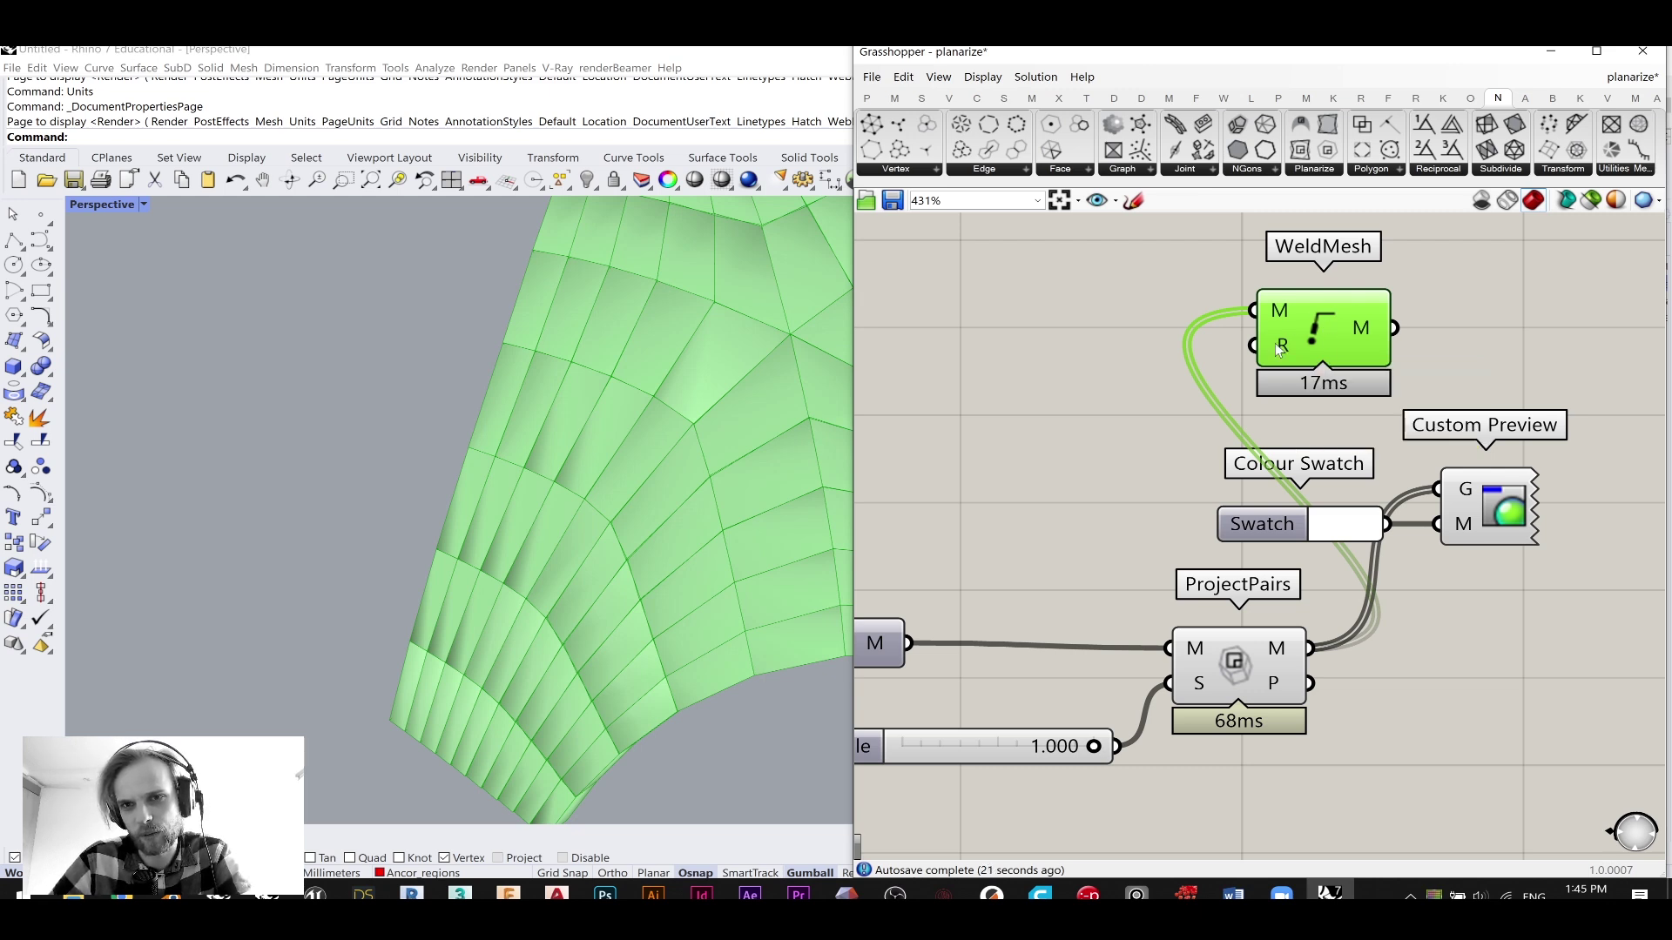
# - Add a panel with the value -1 and connect it to the R input of WeldMesh
pyautogui.doubleClick(1120, 371)
pyautogui.write('/')
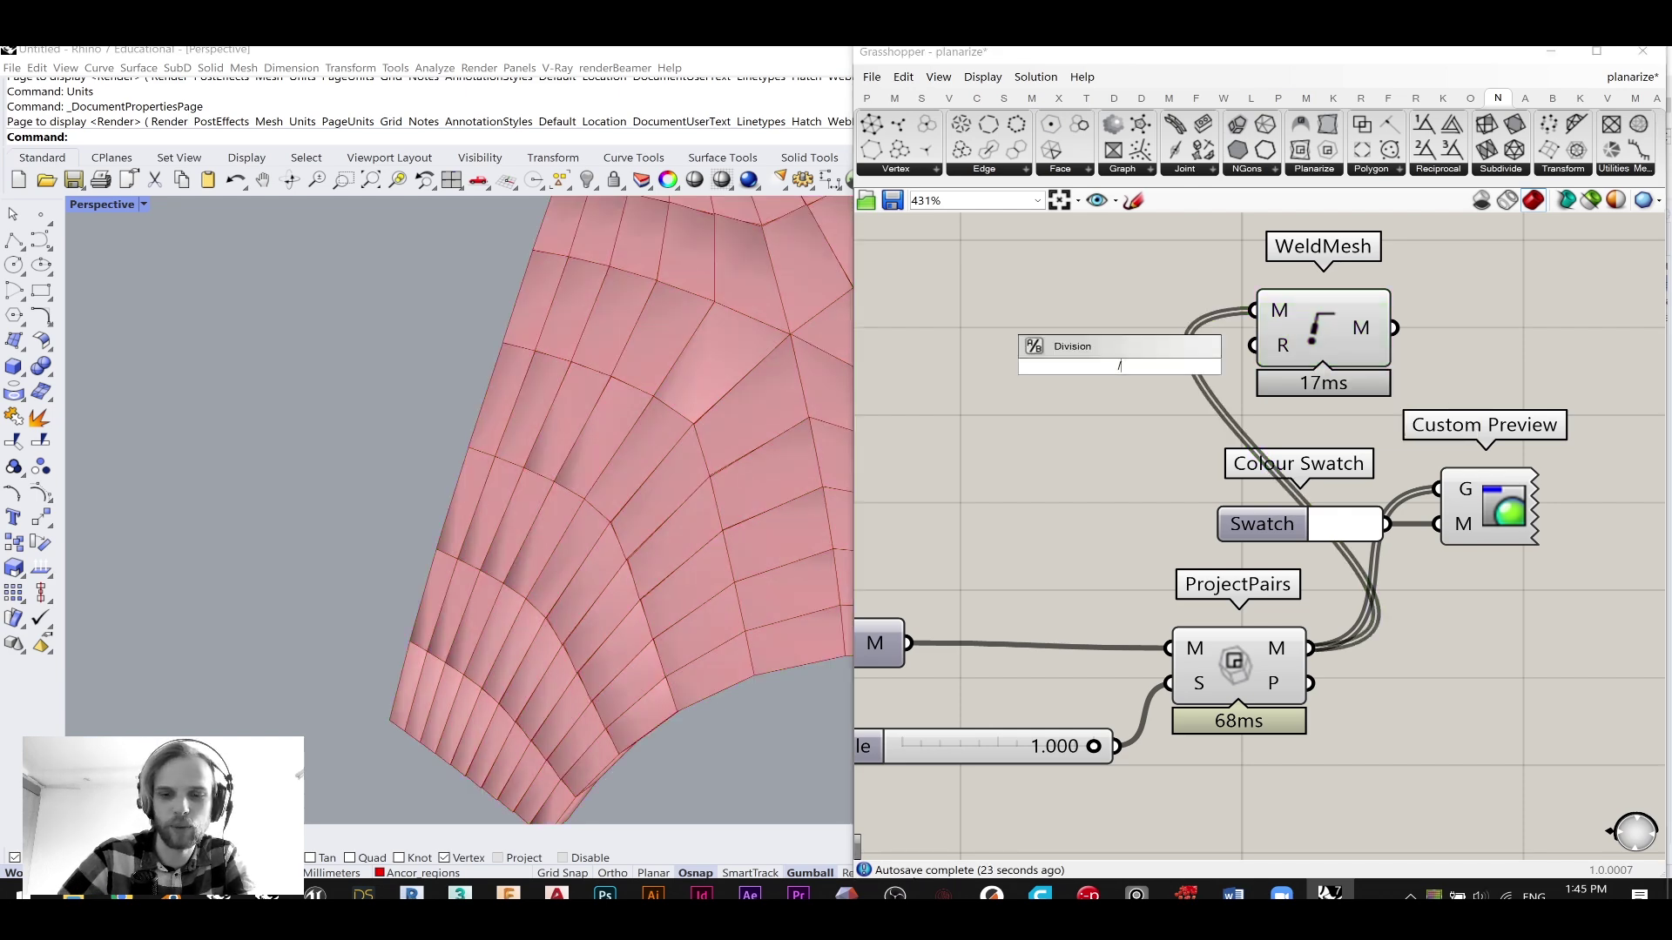
pyautogui.press('Return')
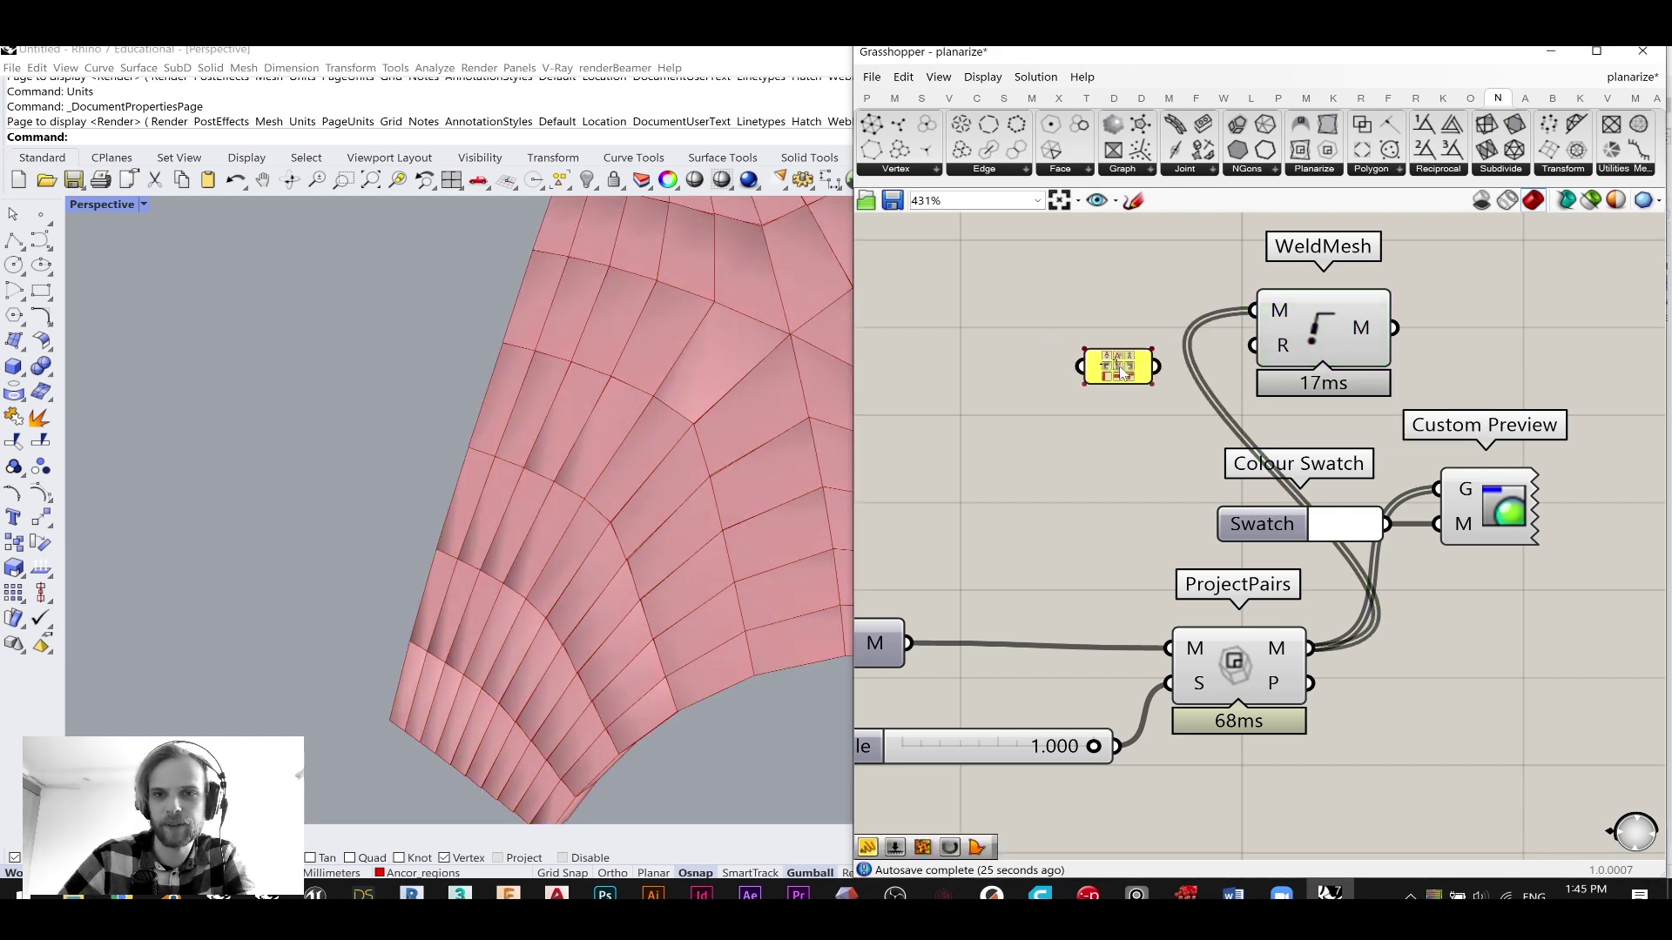
pyautogui.scroll(2, 1133, 369)
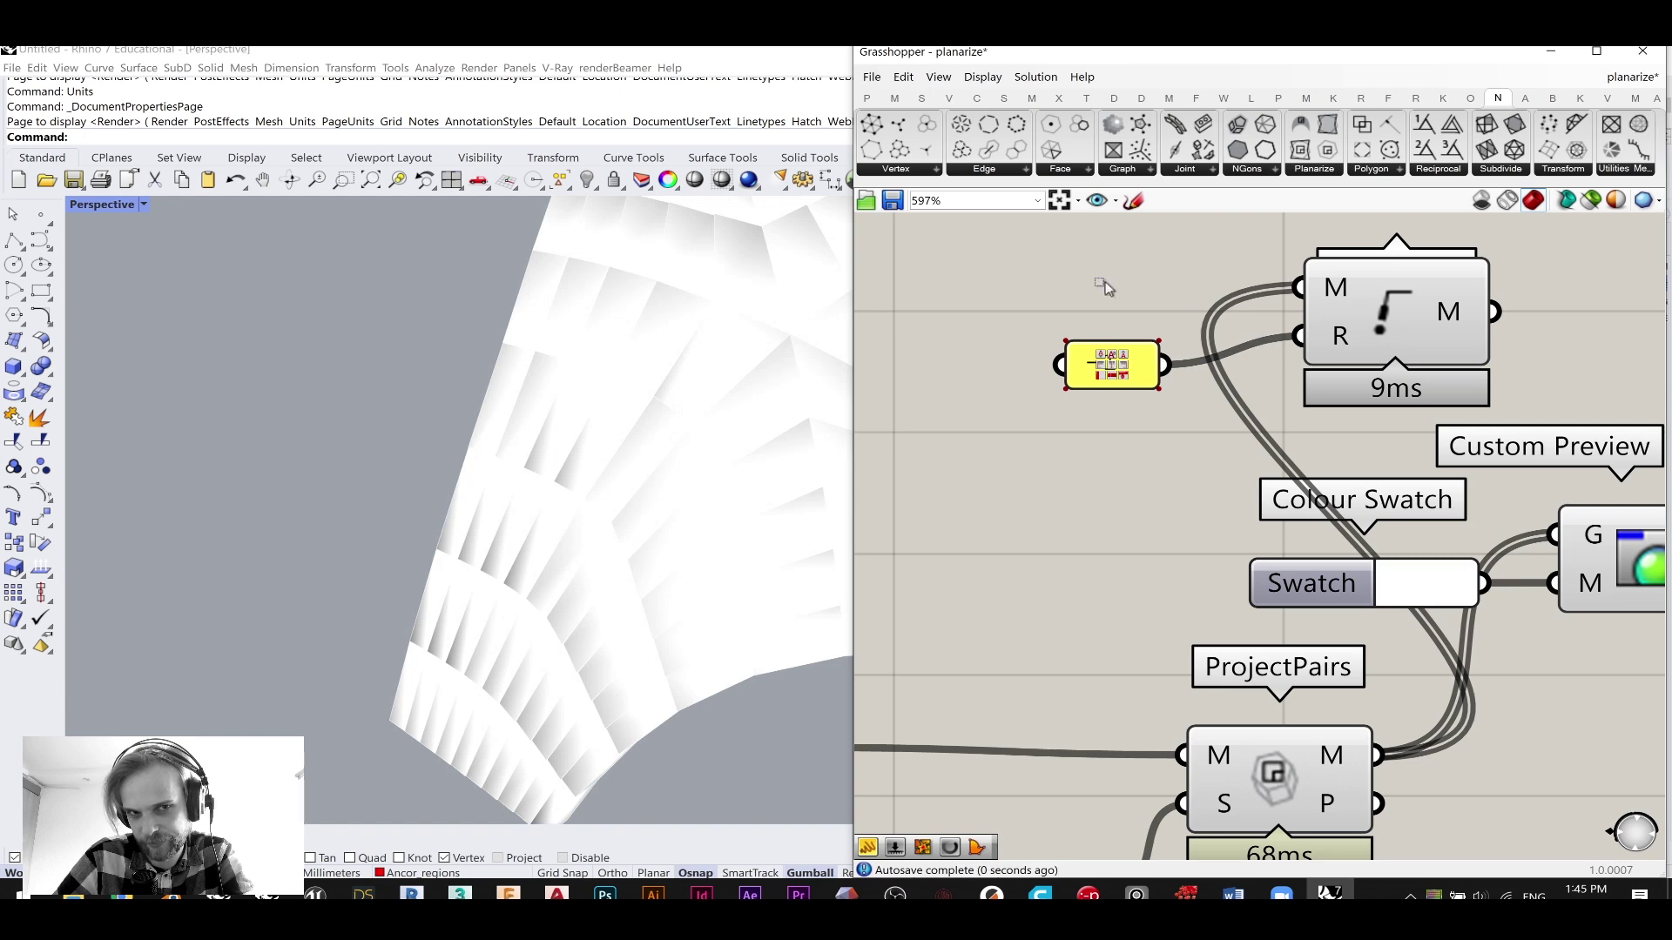
# - Move Colour Swatch and Custom Preview up beside WeldMesh and connect the WeldMesh output to the geometry input of Custom Preview
pyautogui.scroll(-2, 1287, 323)
pyautogui.moveTo(1537, 601); pyautogui.dragTo(1377, 456)
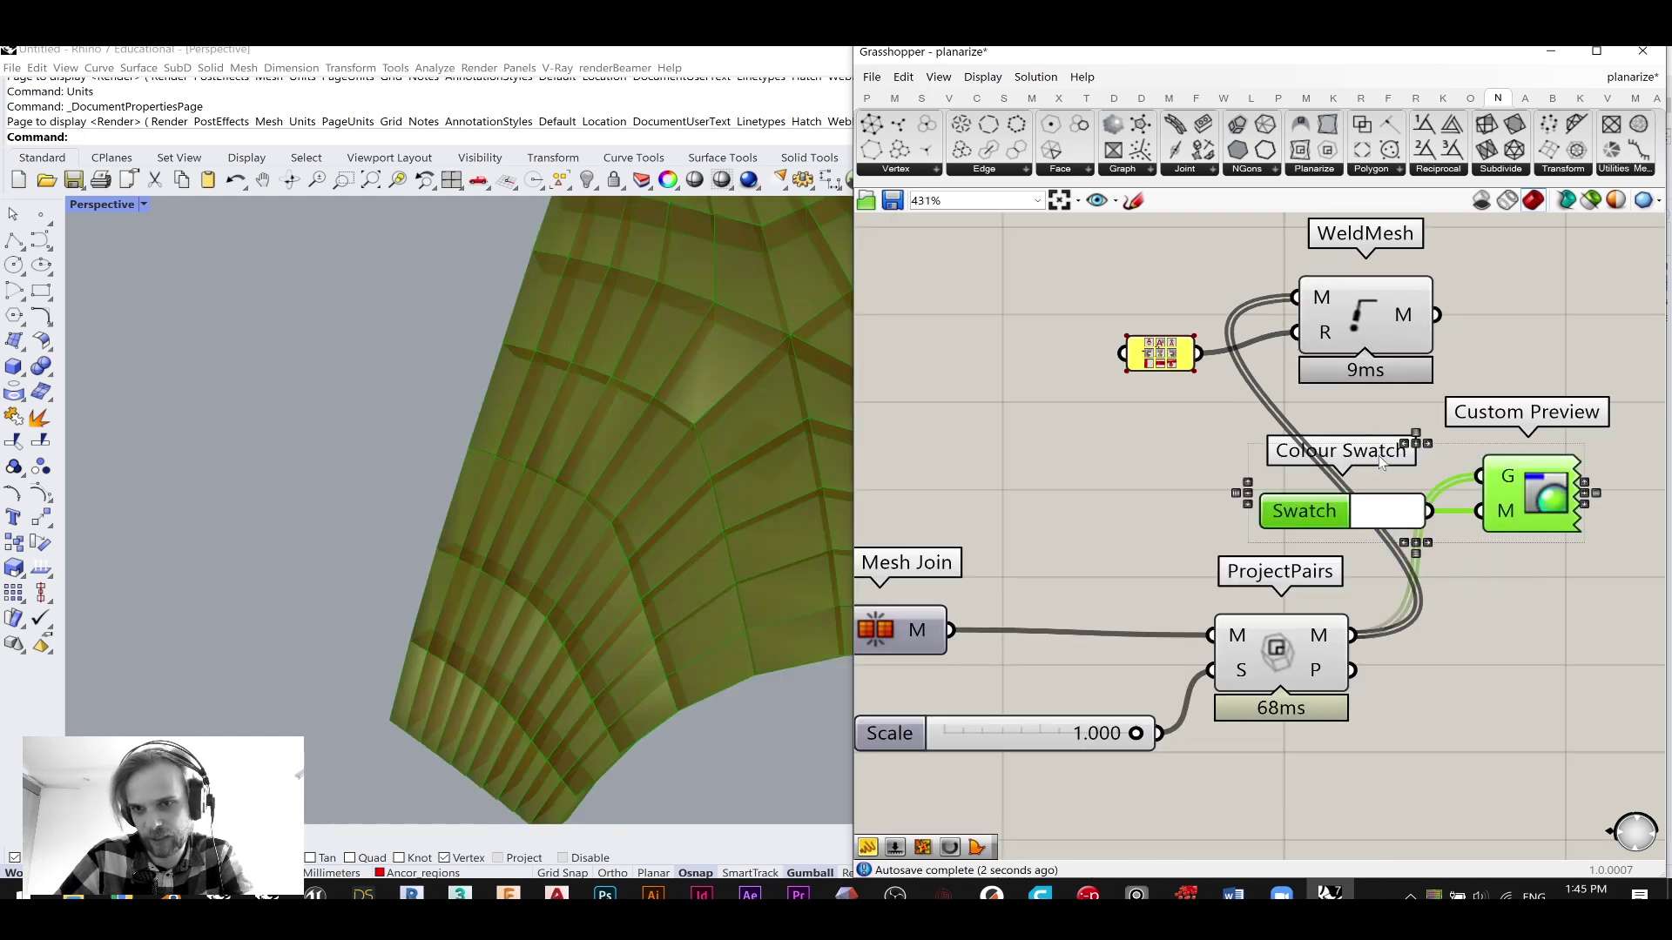
pyautogui.press('Delete')
pyautogui.moveTo(1369, 379); pyautogui.dragTo(1286, 406, button='right')
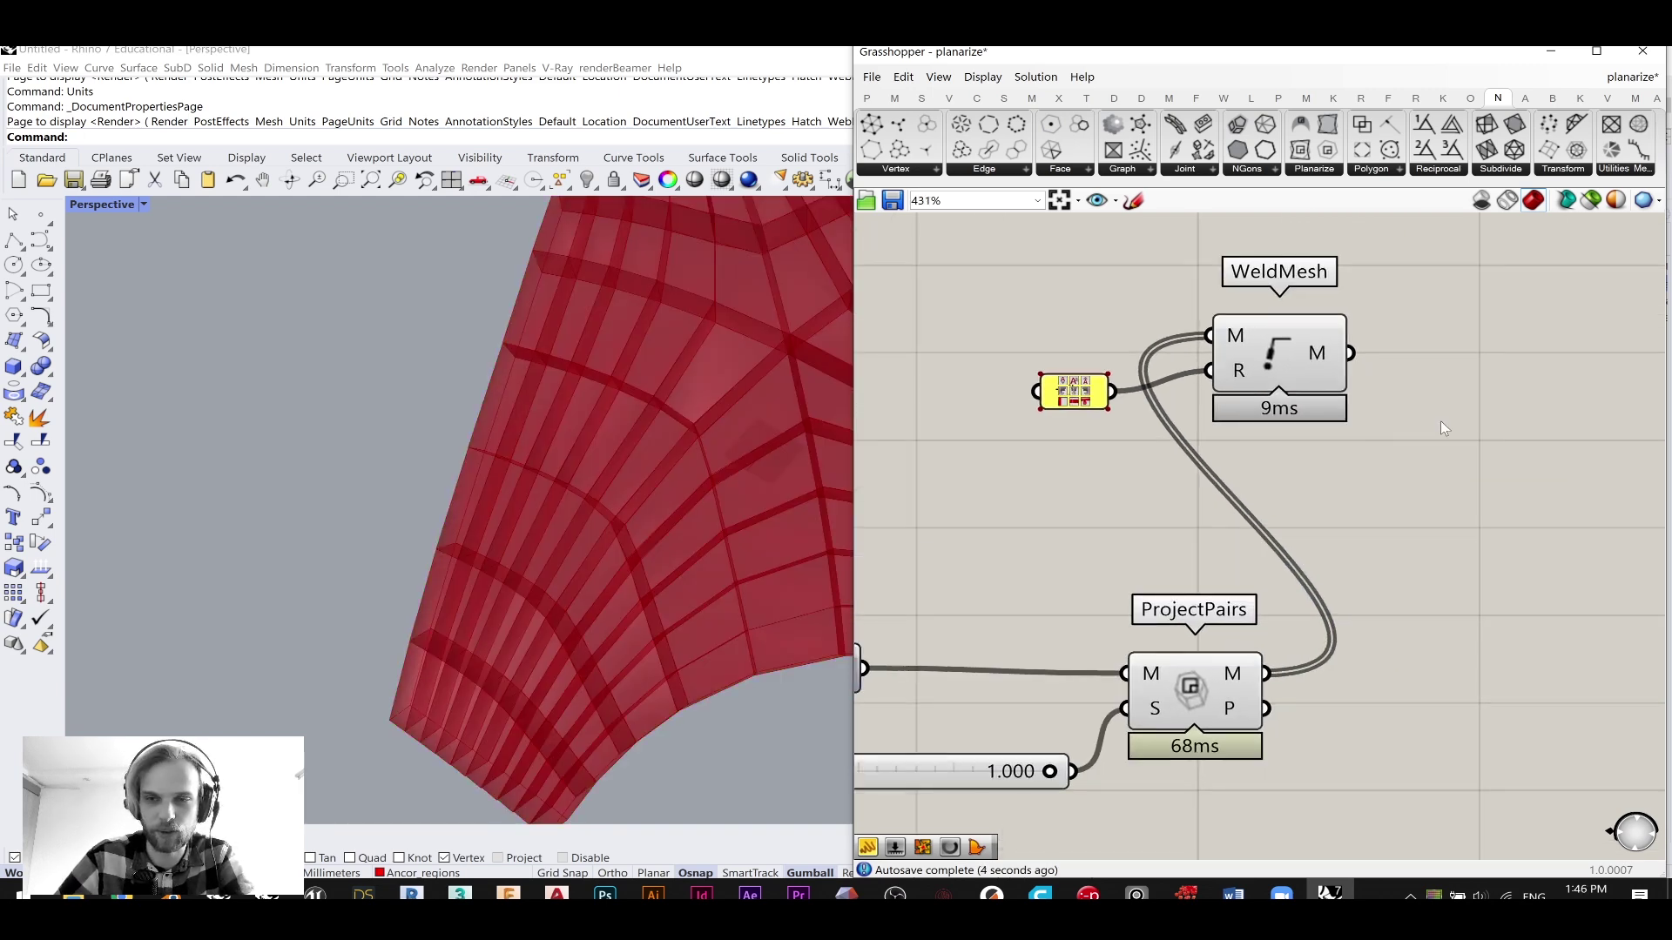
pyautogui.hotkey('ctrl', 'z')
pyautogui.moveTo(1532, 420); pyautogui.dragTo(1532, 424)
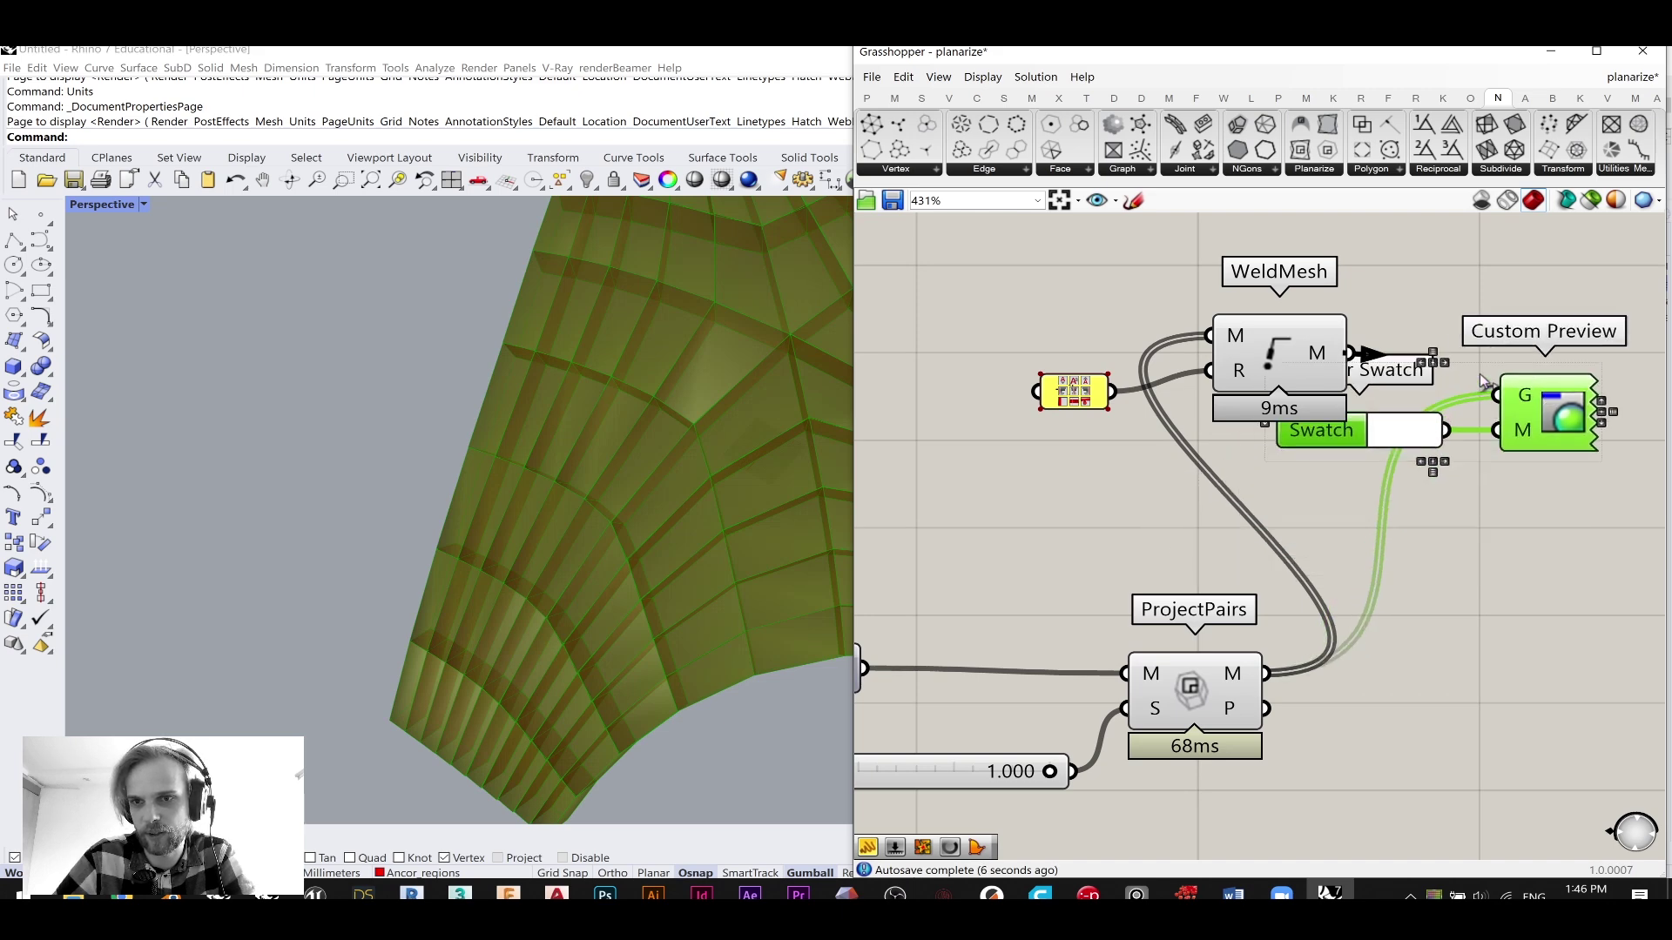
pyautogui.moveTo(1353, 352); pyautogui.dragTo(1495, 394)
pyautogui.click(1449, 258)
# - Turn off the individual previews of WeldMesh and ProjectPairs
pyautogui.click(1270, 345)
pyautogui.middleClick(1269, 347)
pyautogui.click(1338, 290)
pyautogui.click(1413, 275)
pyautogui.moveTo(1413, 276); pyautogui.dragTo(1380, 283, button='right')
pyautogui.scroll(-3, 1057, 530)
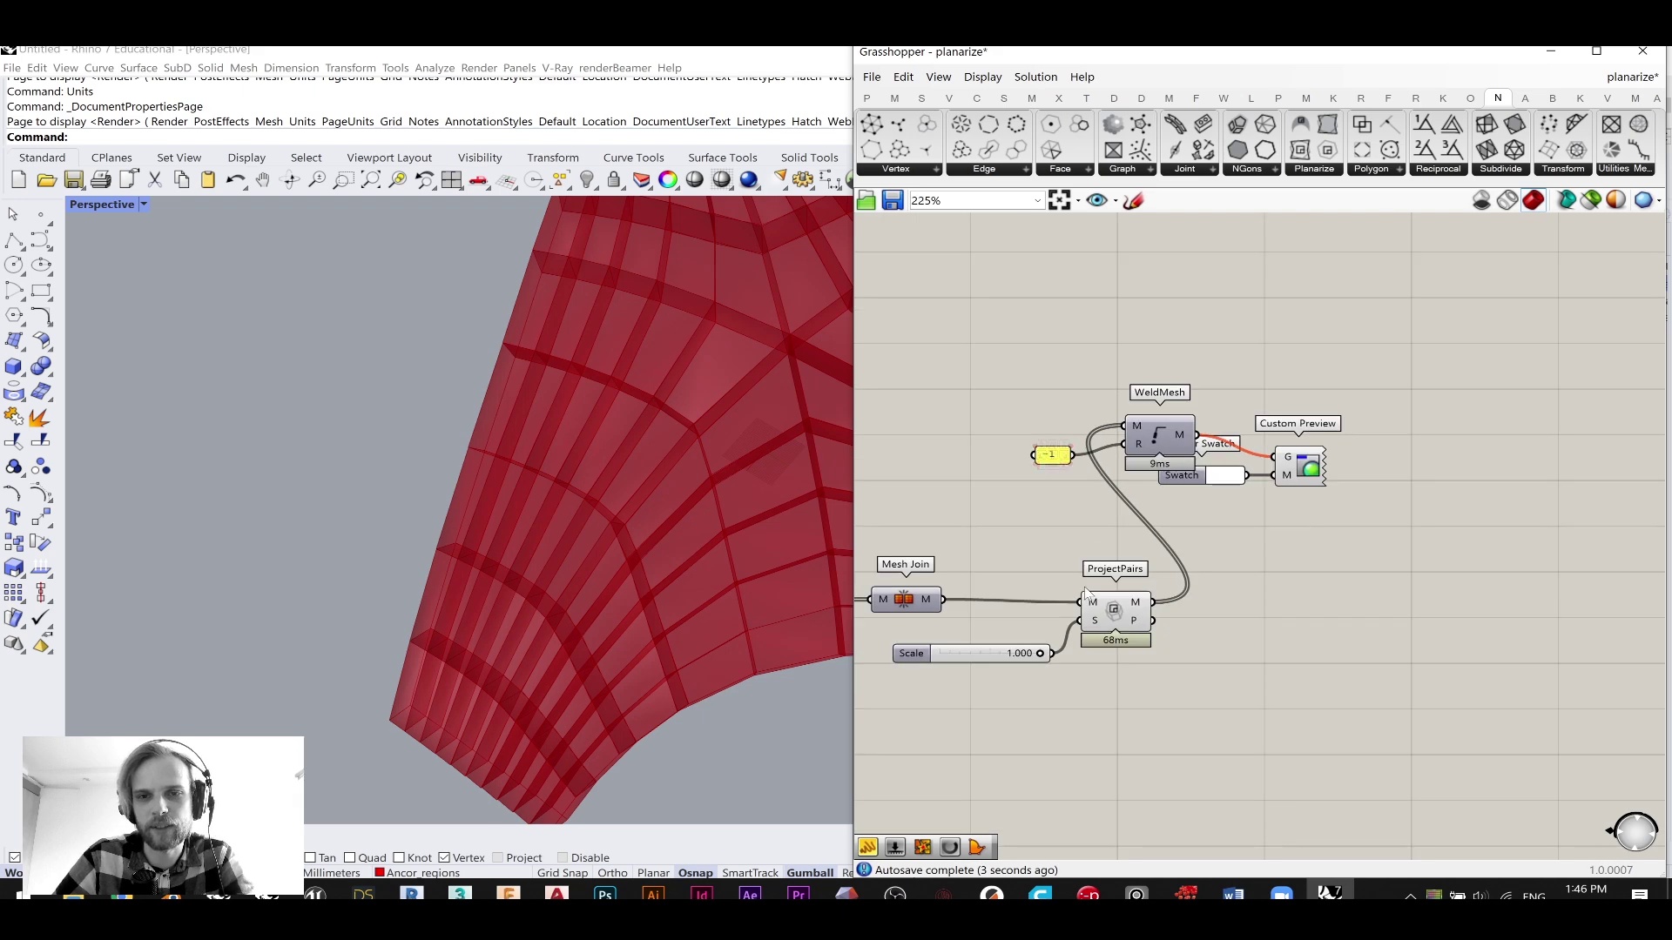
pyautogui.scroll(2, 1125, 607)
pyautogui.click(1126, 608)
pyautogui.middleClick(1126, 607)
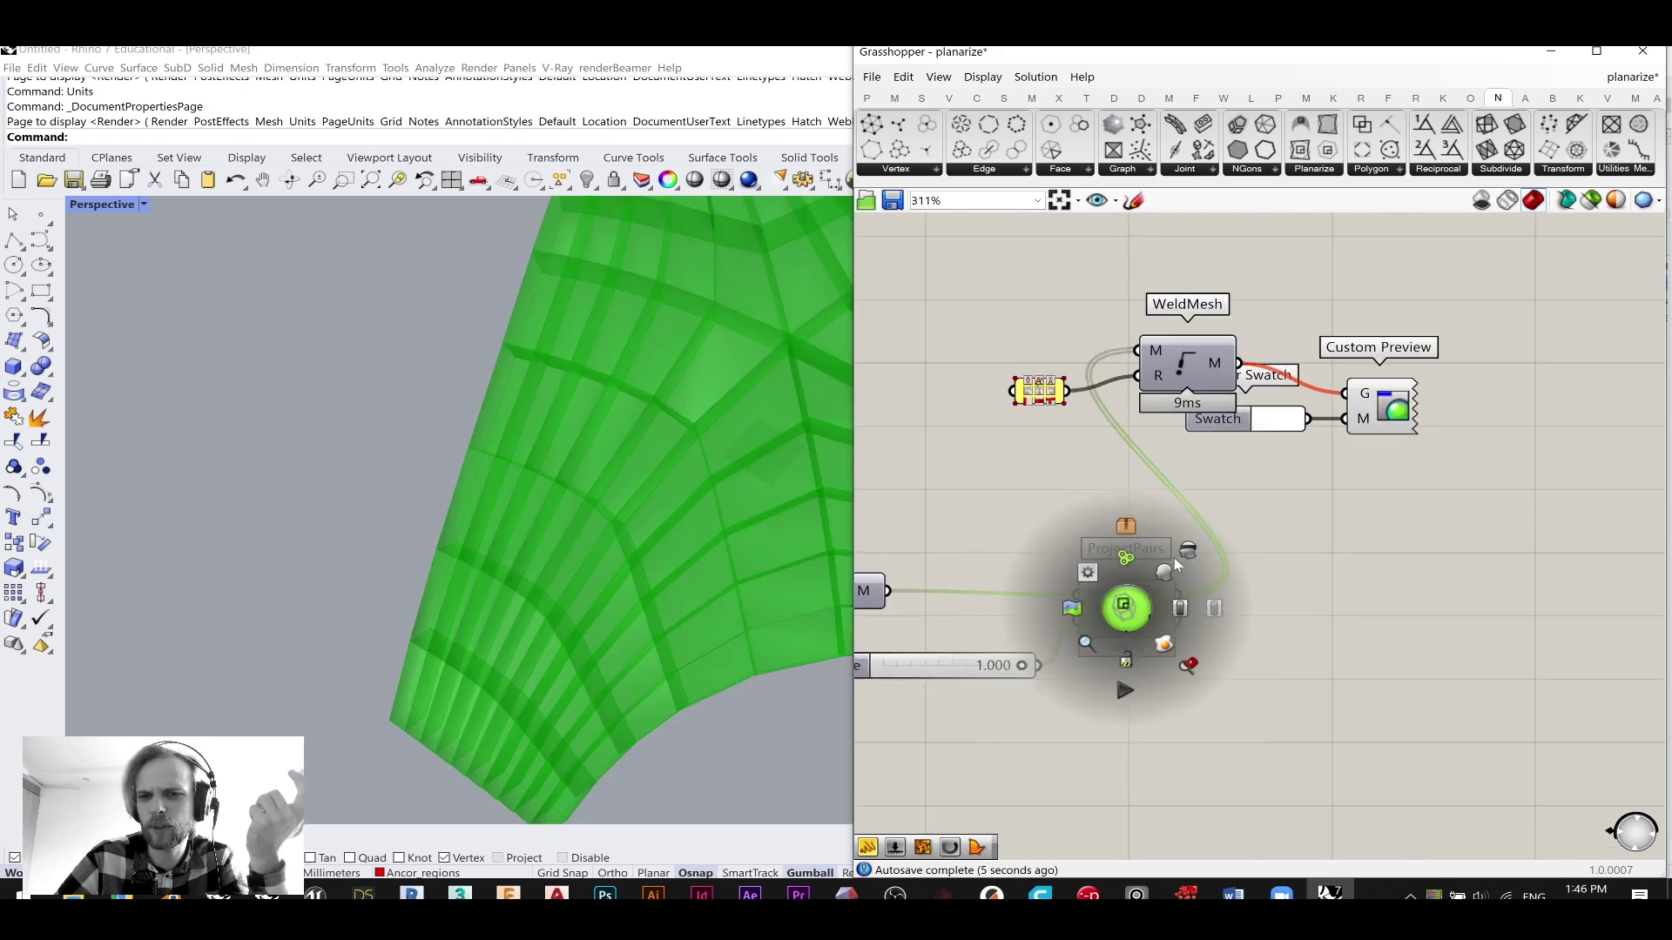
pyautogui.click(1166, 574)
# - Enable the panel that feeds WeldMesh in the existing planar top bottom group and read its value
pyautogui.scroll(-8, 1364, 509)
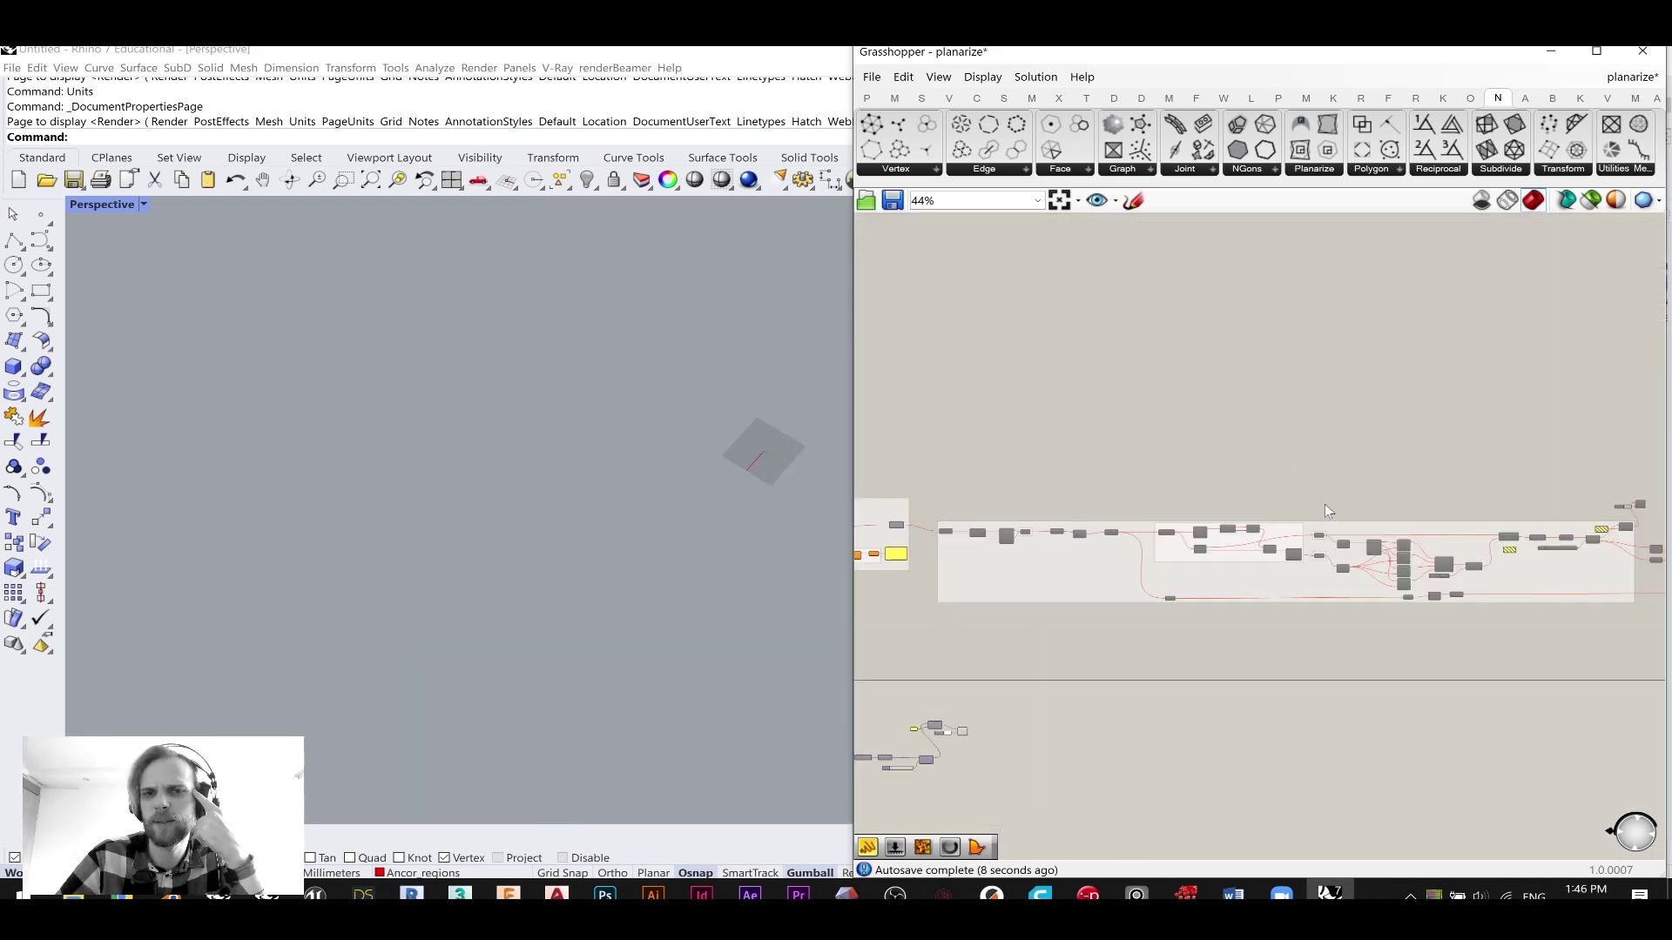
pyautogui.scroll(12, 1304, 411)
pyautogui.scroll(-1, 1236, 640)
pyautogui.moveTo(914, 723); pyautogui.dragTo(1132, 597, button='right')
pyautogui.scroll(3, 1132, 597)
pyautogui.click(1063, 624)
pyautogui.middleClick(1062, 624)
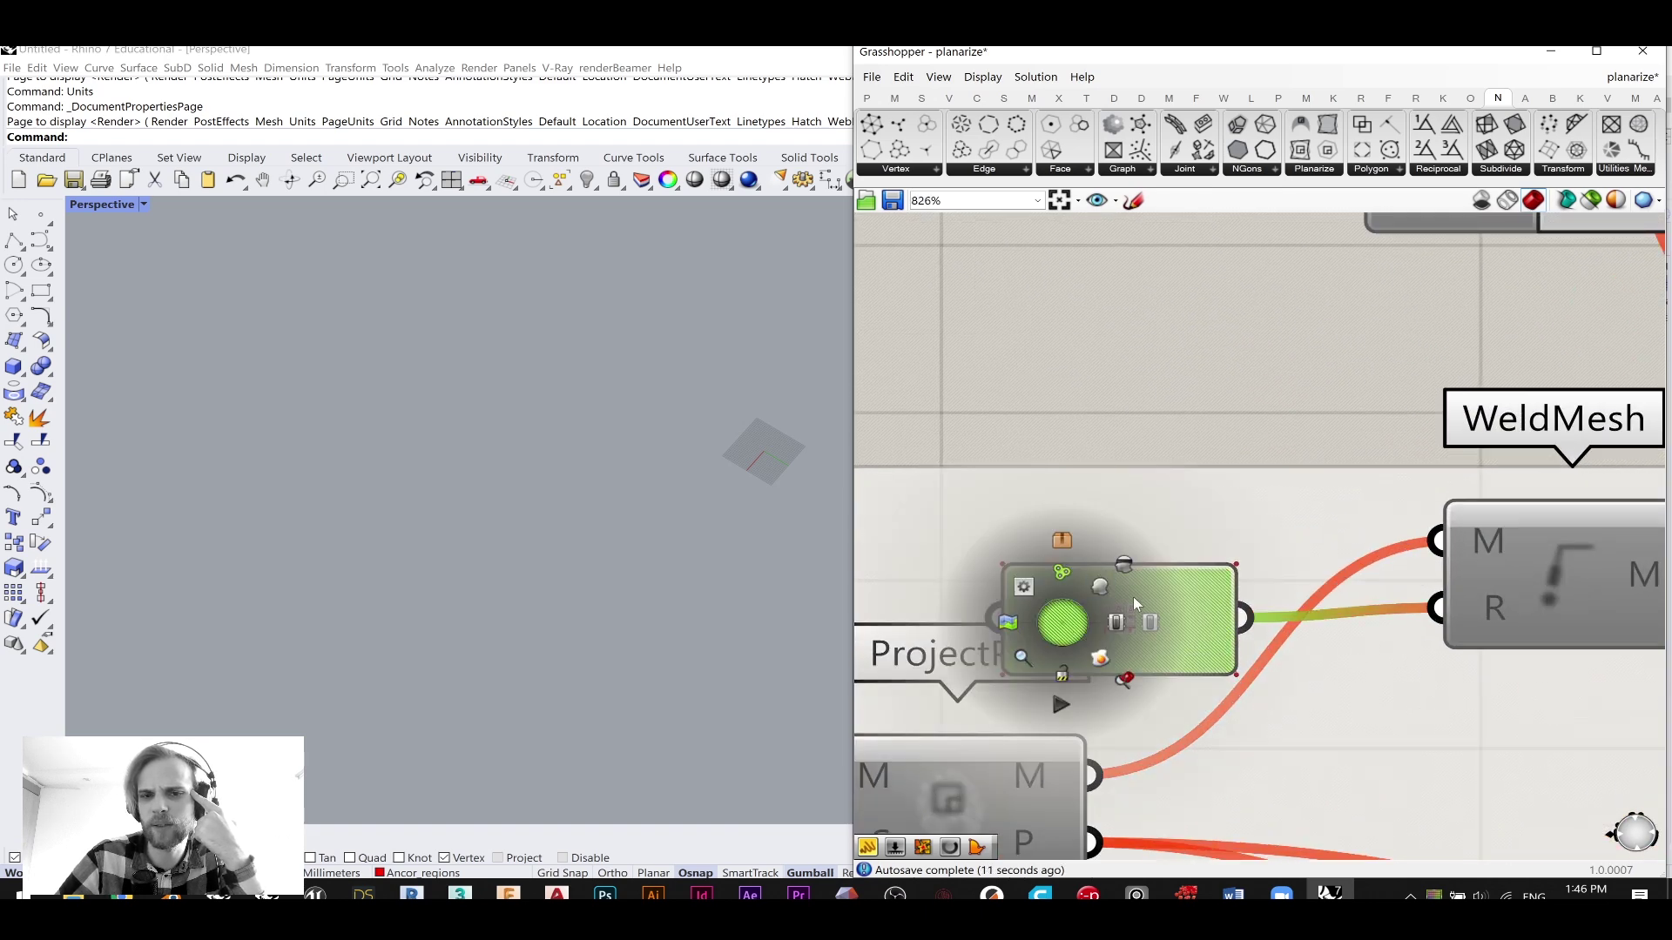
pyautogui.click(1124, 626)
pyautogui.click(1137, 440)
pyautogui.scroll(-12, 1120, 467)
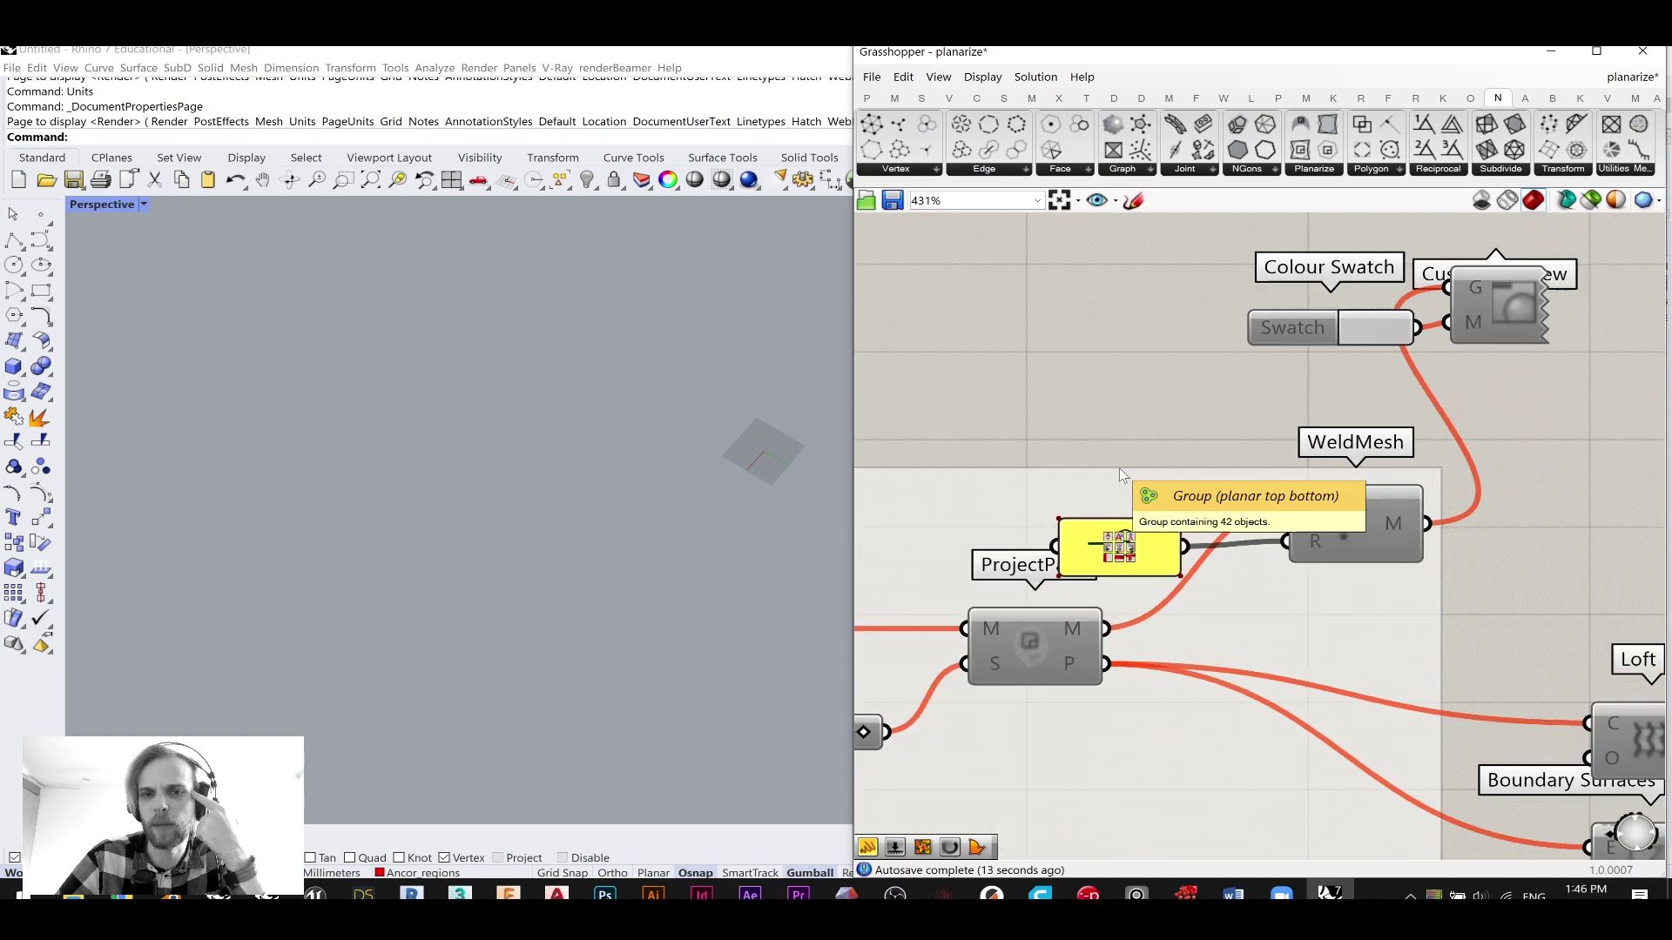
pyautogui.scroll(13, 1002, 531)
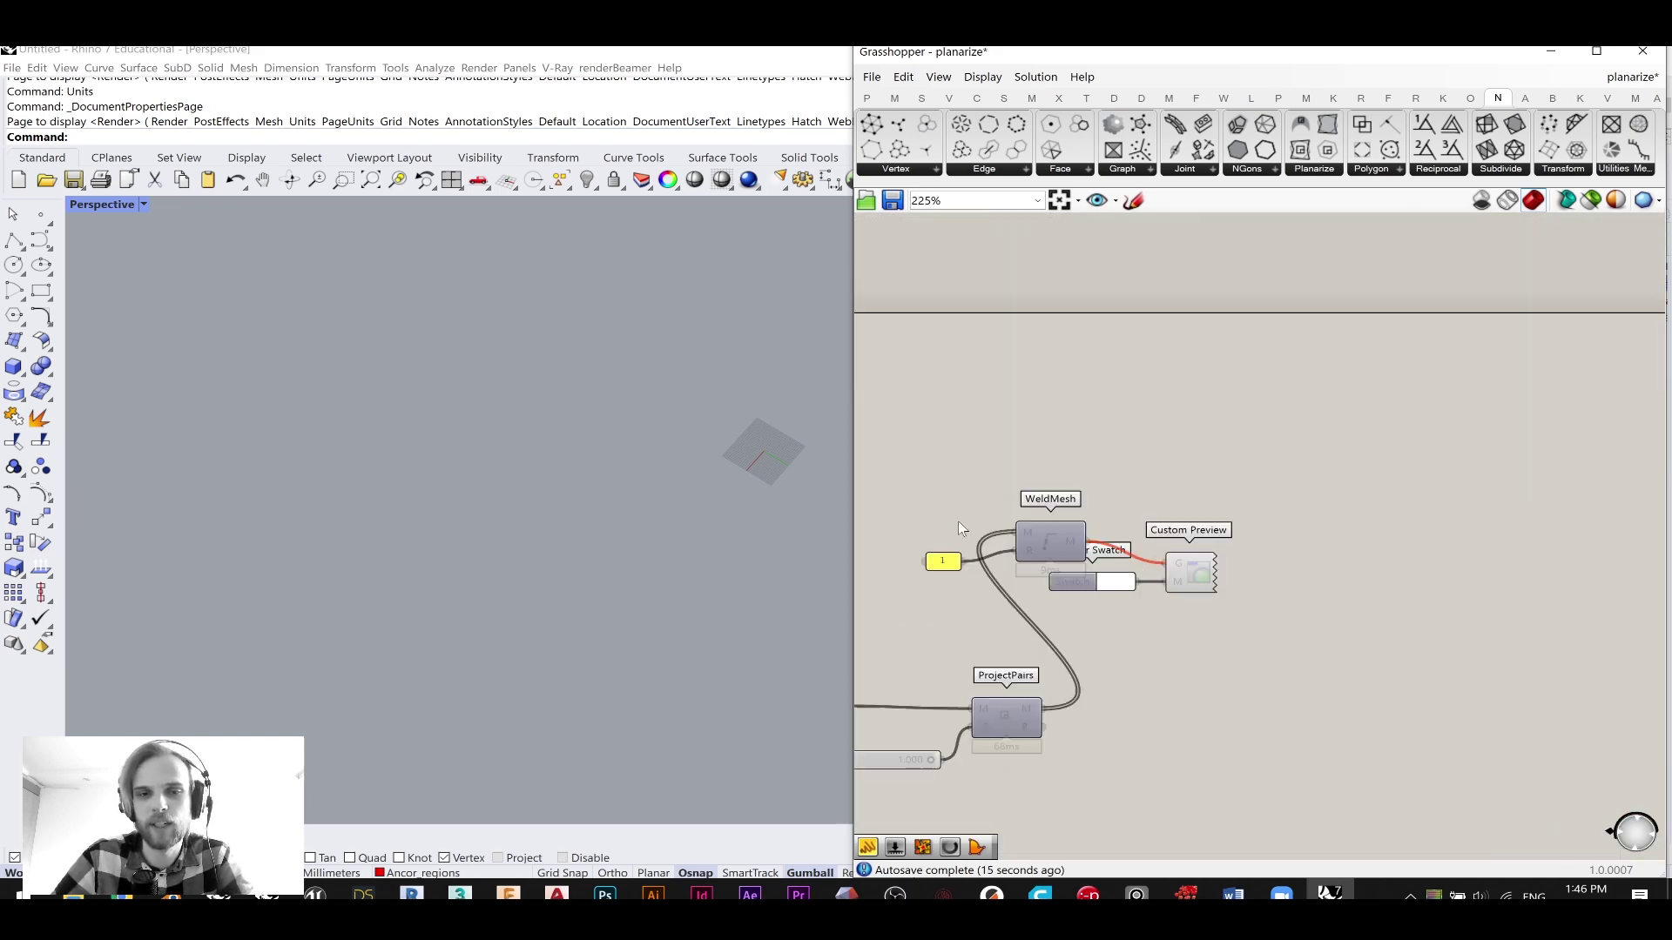
# - Set the panel feeding the R input of the new WeldMesh to -3
pyautogui.doubleClick(1111, 500)
pyautogui.press('End')
pyautogui.click(1153, 286)
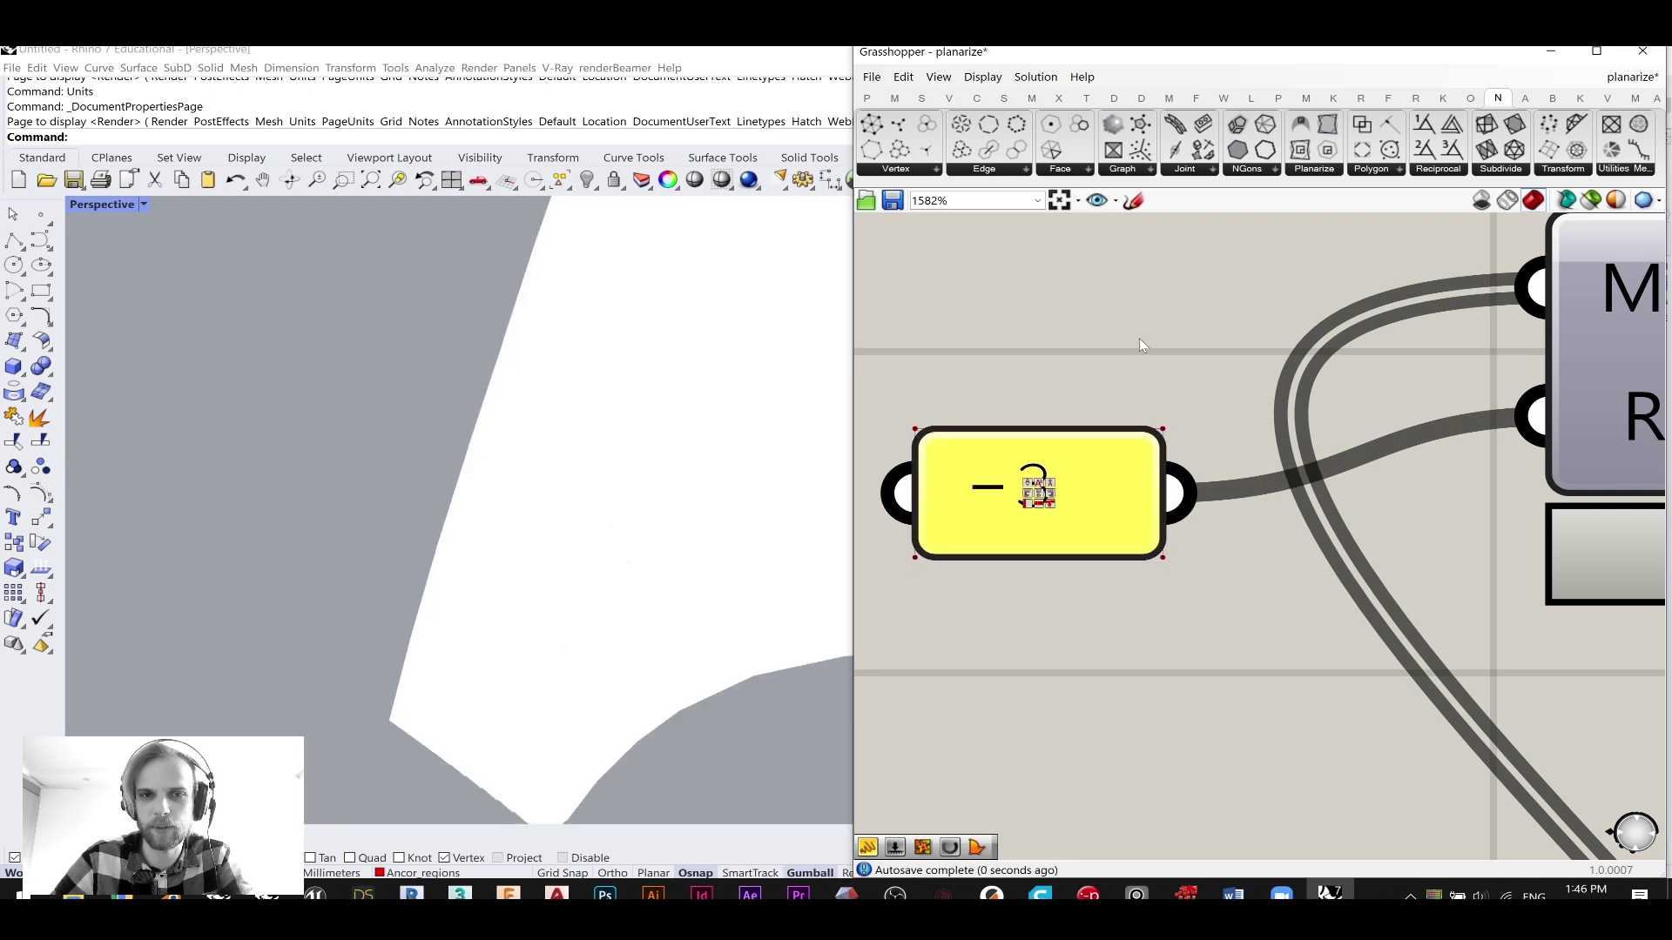
# - Move Colour Swatch down below WeldMesh and change its colour from white to grey
pyautogui.scroll(-1, 1111, 352)
pyautogui.scroll(-5, 707, 448)
pyautogui.moveTo(659, 447); pyautogui.dragTo(613, 407, button='right')
pyautogui.moveTo(740, 409); pyautogui.dragTo(456, 385, button='right')
pyautogui.scroll(7, 657, 347)
pyautogui.moveTo(656, 346)
pyautogui.mouseDown(button='right')
pyautogui.moveTo(615, 336)
pyautogui.moveTo(642, 328)
pyautogui.mouseUp(button='right')
pyautogui.scroll(-5, 1249, 376)
pyautogui.moveTo(1267, 421); pyautogui.dragTo(1083, 343, button='right')
pyautogui.moveTo(1311, 396); pyautogui.dragTo(1293, 478)
pyautogui.click(1353, 455)
pyautogui.moveTo(1493, 571); pyautogui.dragTo(1518, 555)
pyautogui.click(1612, 487)
# - Examine the shading and the seams between blocks of the welded shell up close and from several angles
pyautogui.moveTo(610, 414); pyautogui.dragTo(484, 380, button='right')
pyautogui.scroll(5, 585, 412)
pyautogui.scroll(7, 488, 430)
pyautogui.scroll(4, 442, 418)
pyautogui.scroll(-4, 449, 421)
pyautogui.scroll(-5, 541, 409)
pyautogui.moveTo(566, 420); pyautogui.dragTo(422, 443, button='right')
pyautogui.scroll(-4, 422, 443)
pyautogui.moveTo(298, 554); pyautogui.dragTo(524, 416, button='right')
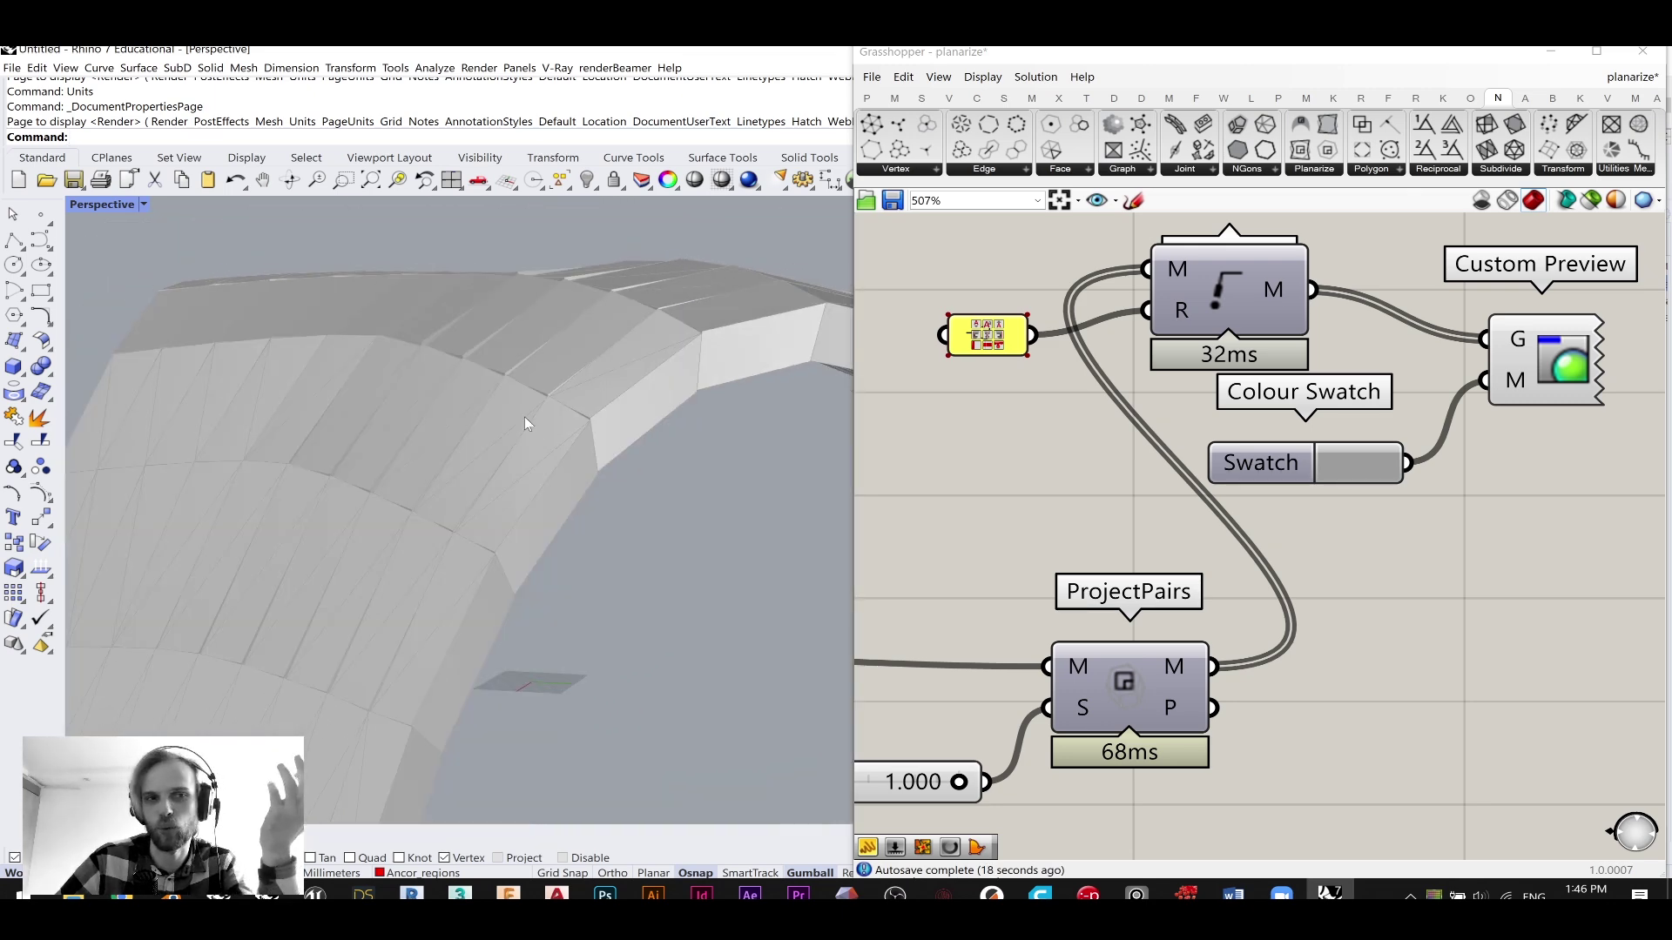
pyautogui.moveTo(710, 371); pyautogui.dragTo(597, 419, button='right')
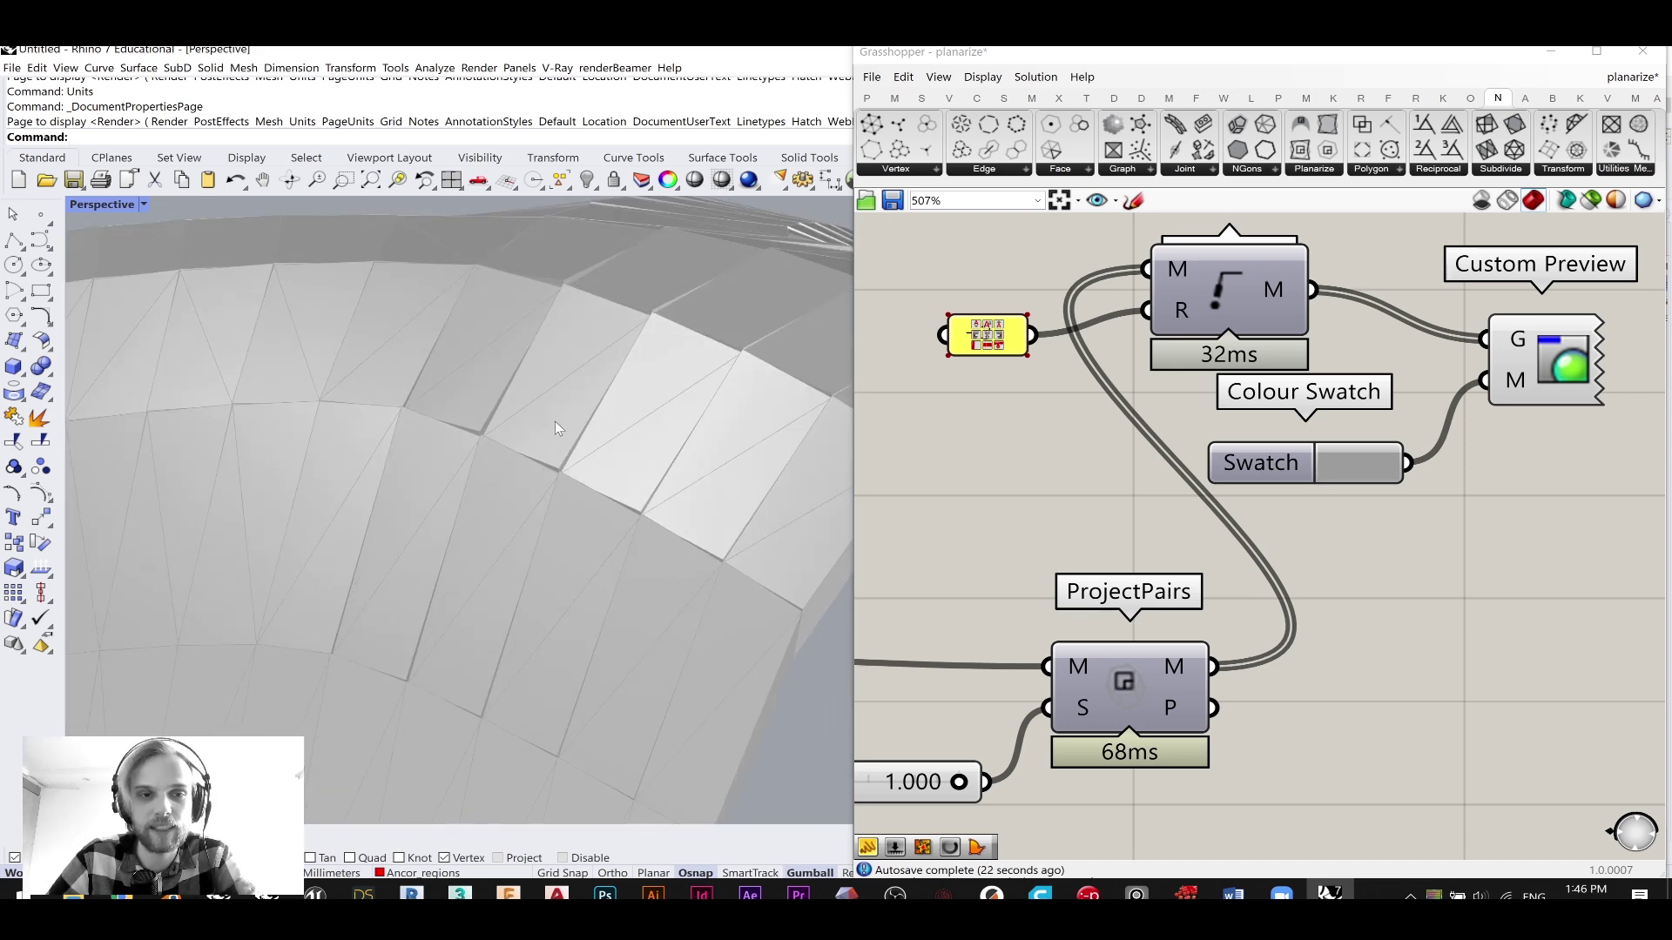
pyautogui.scroll(-5, 558, 457)
pyautogui.scroll(2, 557, 457)
pyautogui.scroll(-8, 1074, 530)
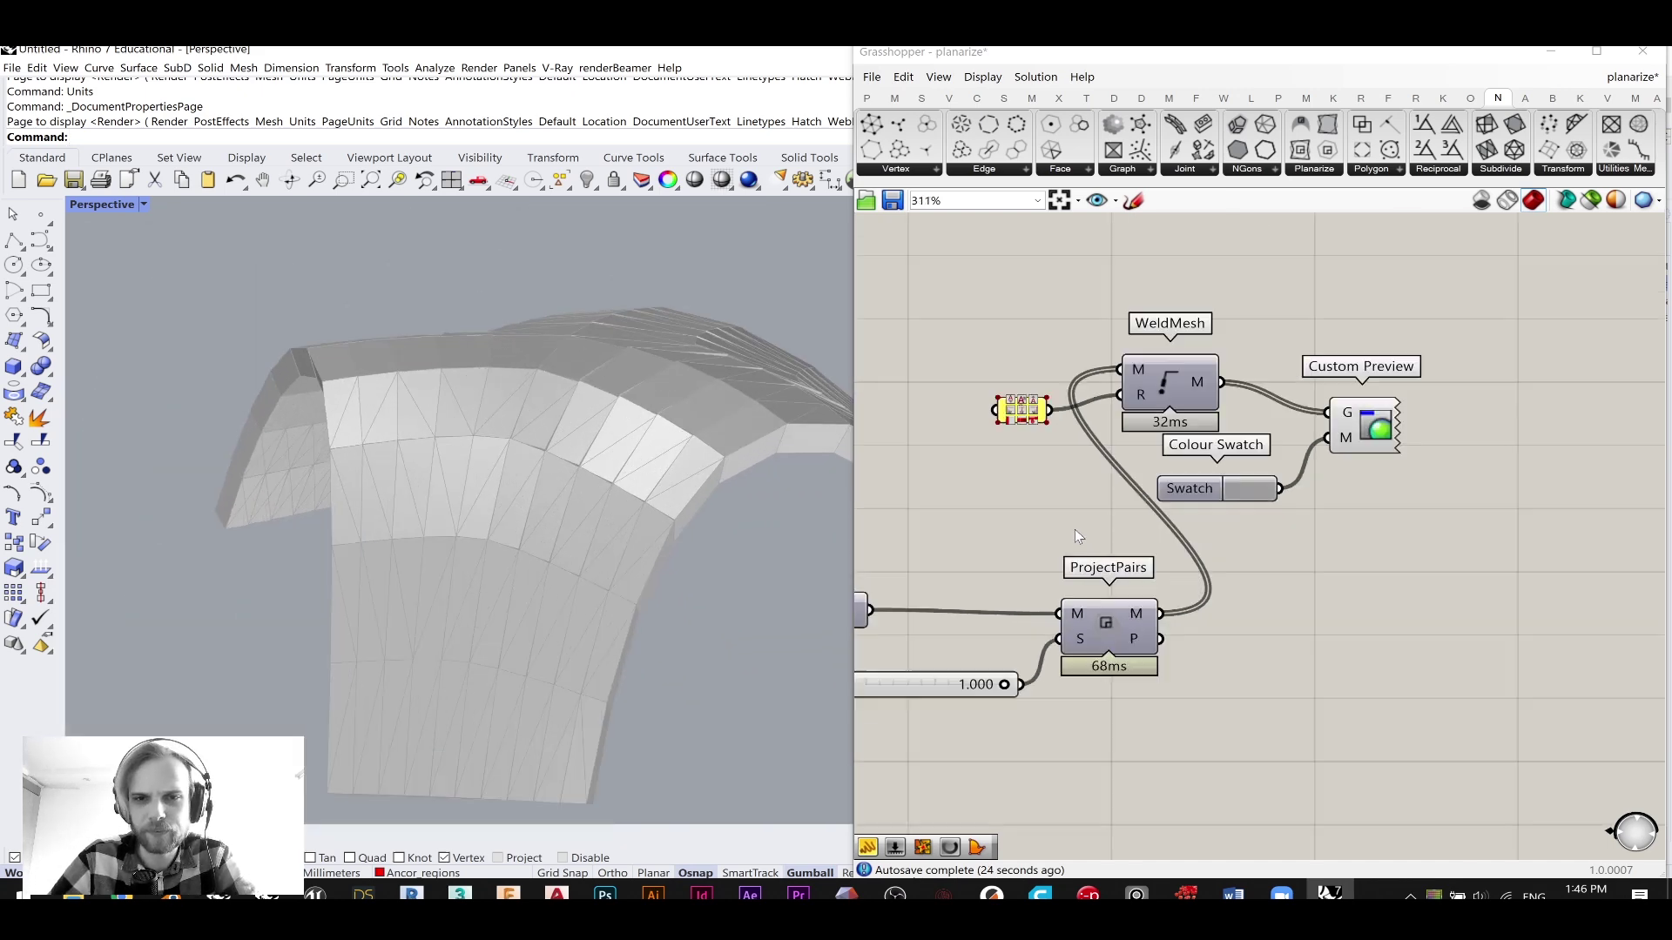
# - Set the slider feeding the Negative component of Weaverbird's Offset Mesh to 40
pyautogui.moveTo(931, 540); pyautogui.dragTo(1275, 515, button='right')
pyautogui.moveTo(610, 515); pyautogui.dragTo(562, 514, button='right')
pyautogui.scroll(-4, 1166, 505)
pyautogui.moveTo(961, 538); pyautogui.dragTo(1391, 533, button='right')
pyautogui.scroll(5, 1015, 494)
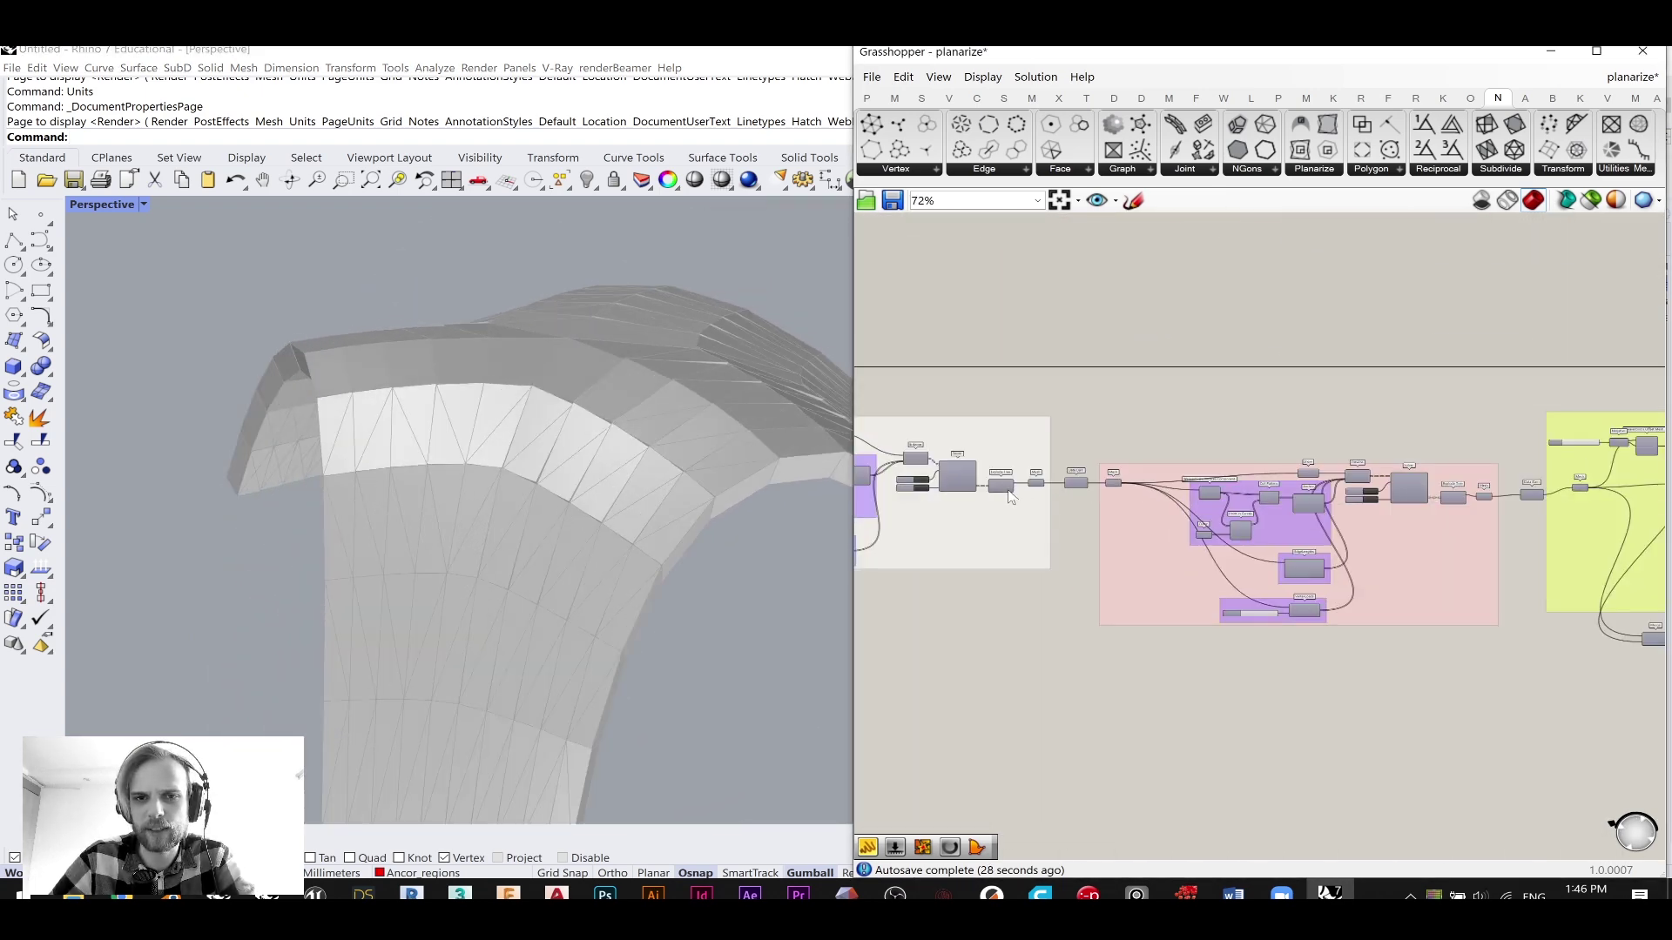
pyautogui.scroll(2, 1142, 486)
pyautogui.moveTo(550, 551); pyautogui.dragTo(637, 498, button='right')
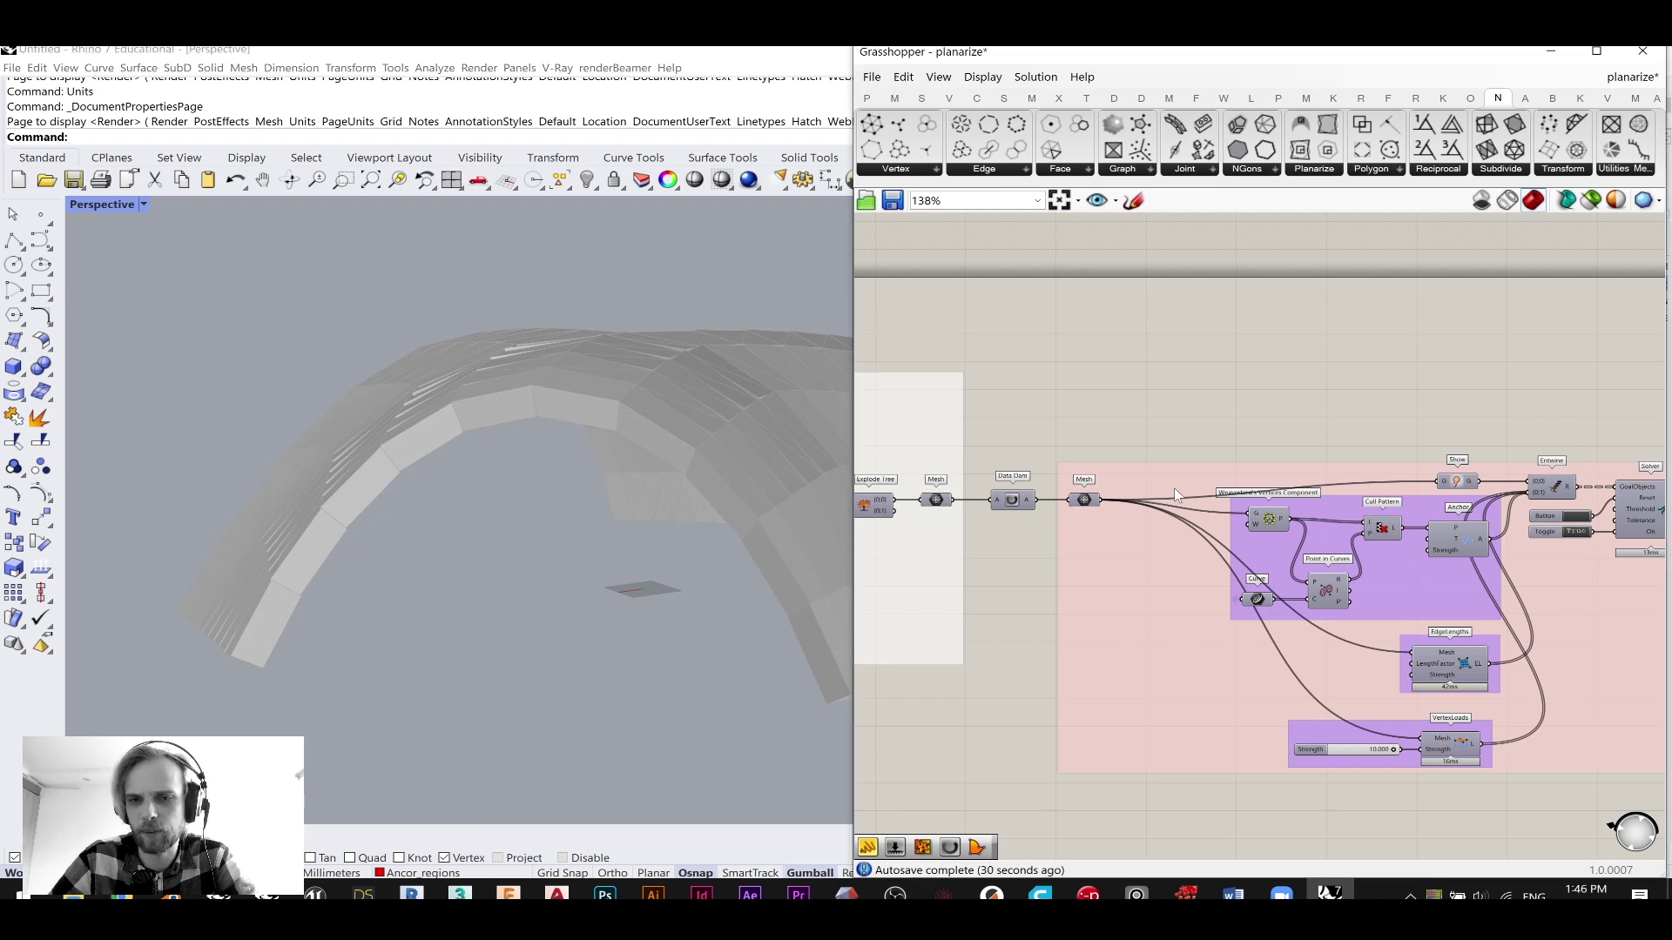
pyautogui.moveTo(1182, 478); pyautogui.dragTo(1428, 466, button='right')
pyautogui.moveTo(1101, 507); pyautogui.dragTo(1427, 510, button='right')
pyautogui.moveTo(1111, 479)
pyautogui.mouseDown(button='right')
pyautogui.moveTo(1383, 488)
pyautogui.moveTo(1108, 461)
pyautogui.mouseUp(button='right')
pyautogui.scroll(-5, 1108, 462)
pyautogui.moveTo(1462, 470); pyautogui.dragTo(978, 450, button='right')
pyautogui.moveTo(1303, 436); pyautogui.dragTo(1121, 415, button='right')
pyautogui.scroll(4, 1121, 415)
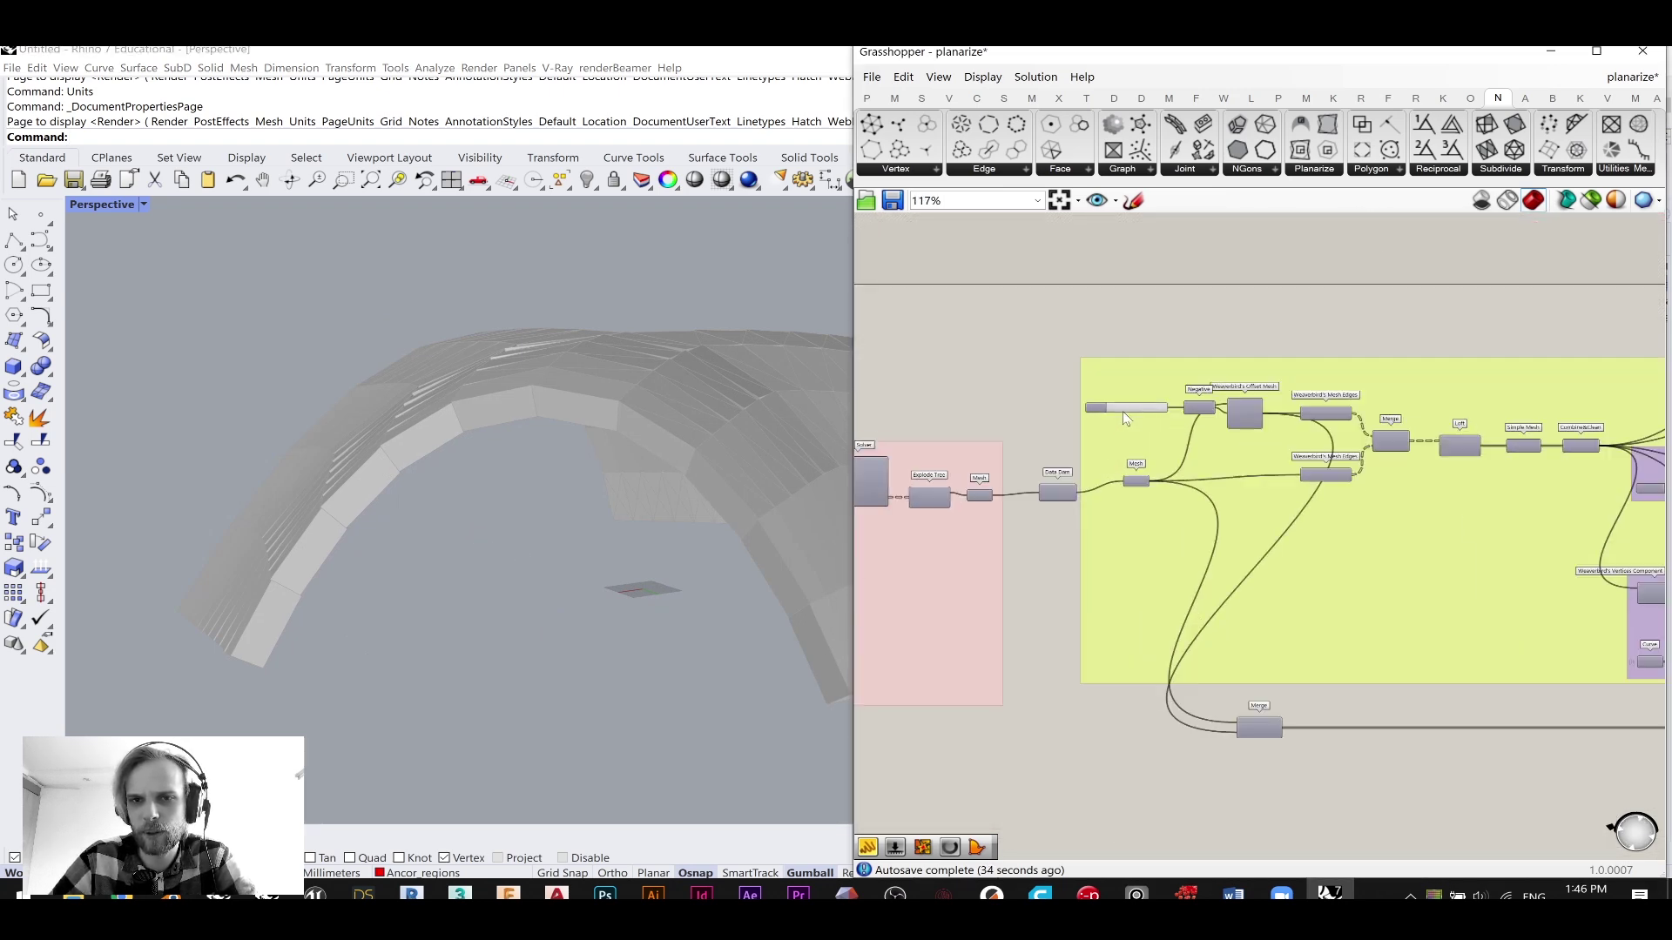
pyautogui.scroll(5, 1122, 415)
pyautogui.doubleClick(1116, 419)
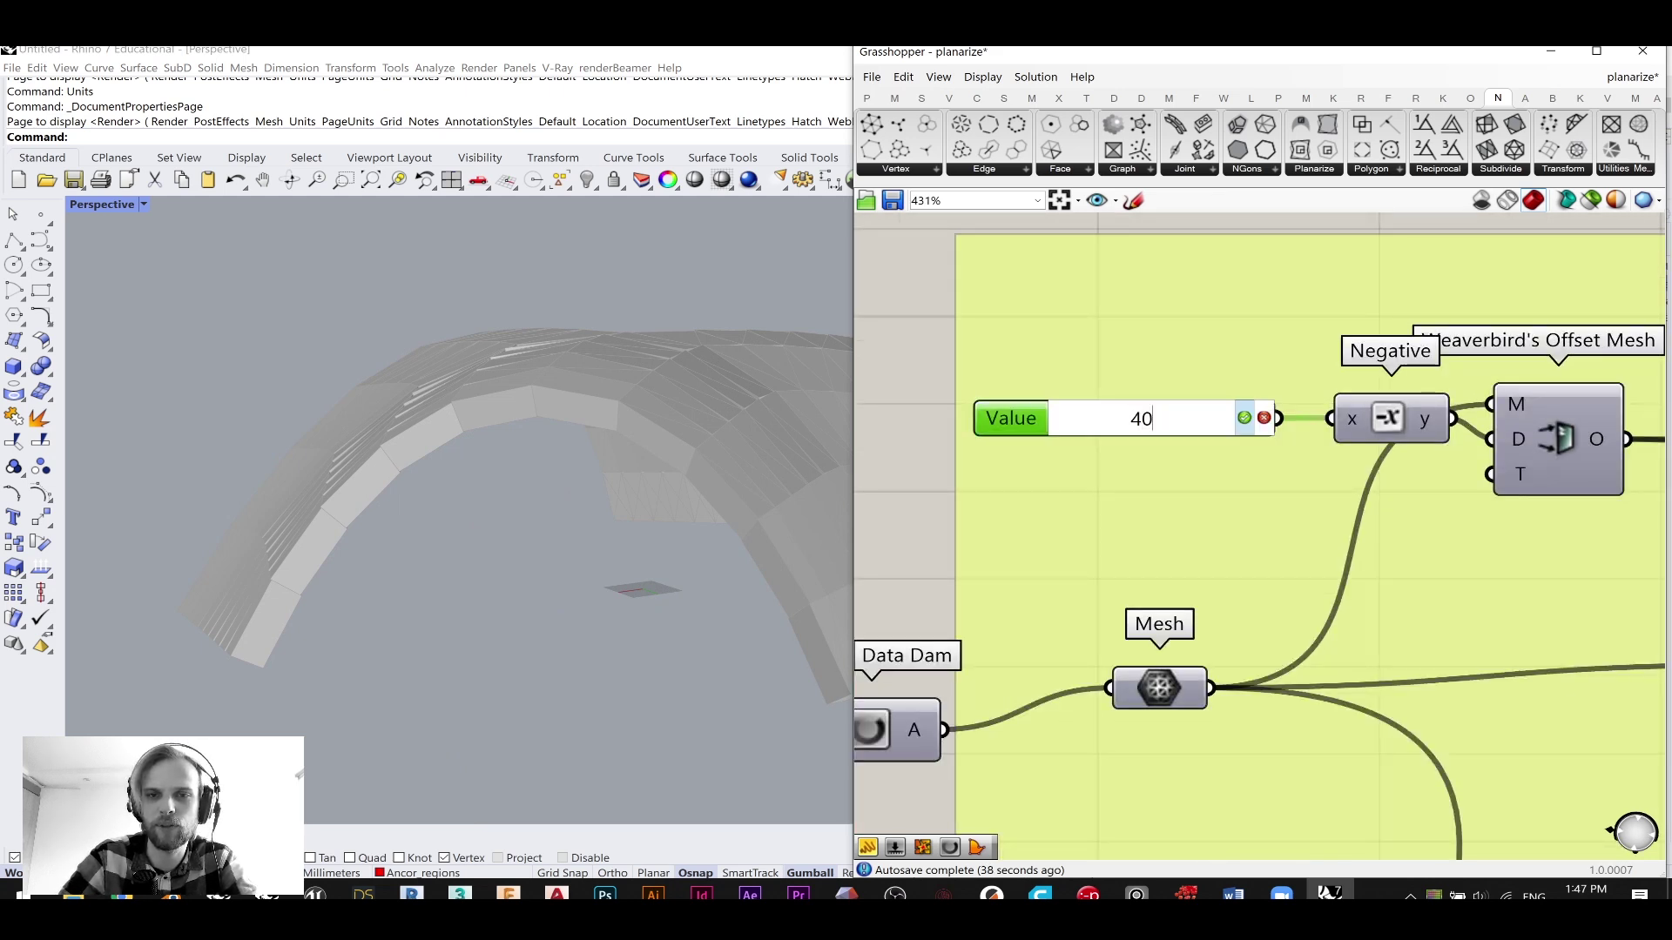
pyautogui.press('Return')
# - Check whether the planarization Solver converges with the offset distance of 40
pyautogui.scroll(-5, 1359, 523)
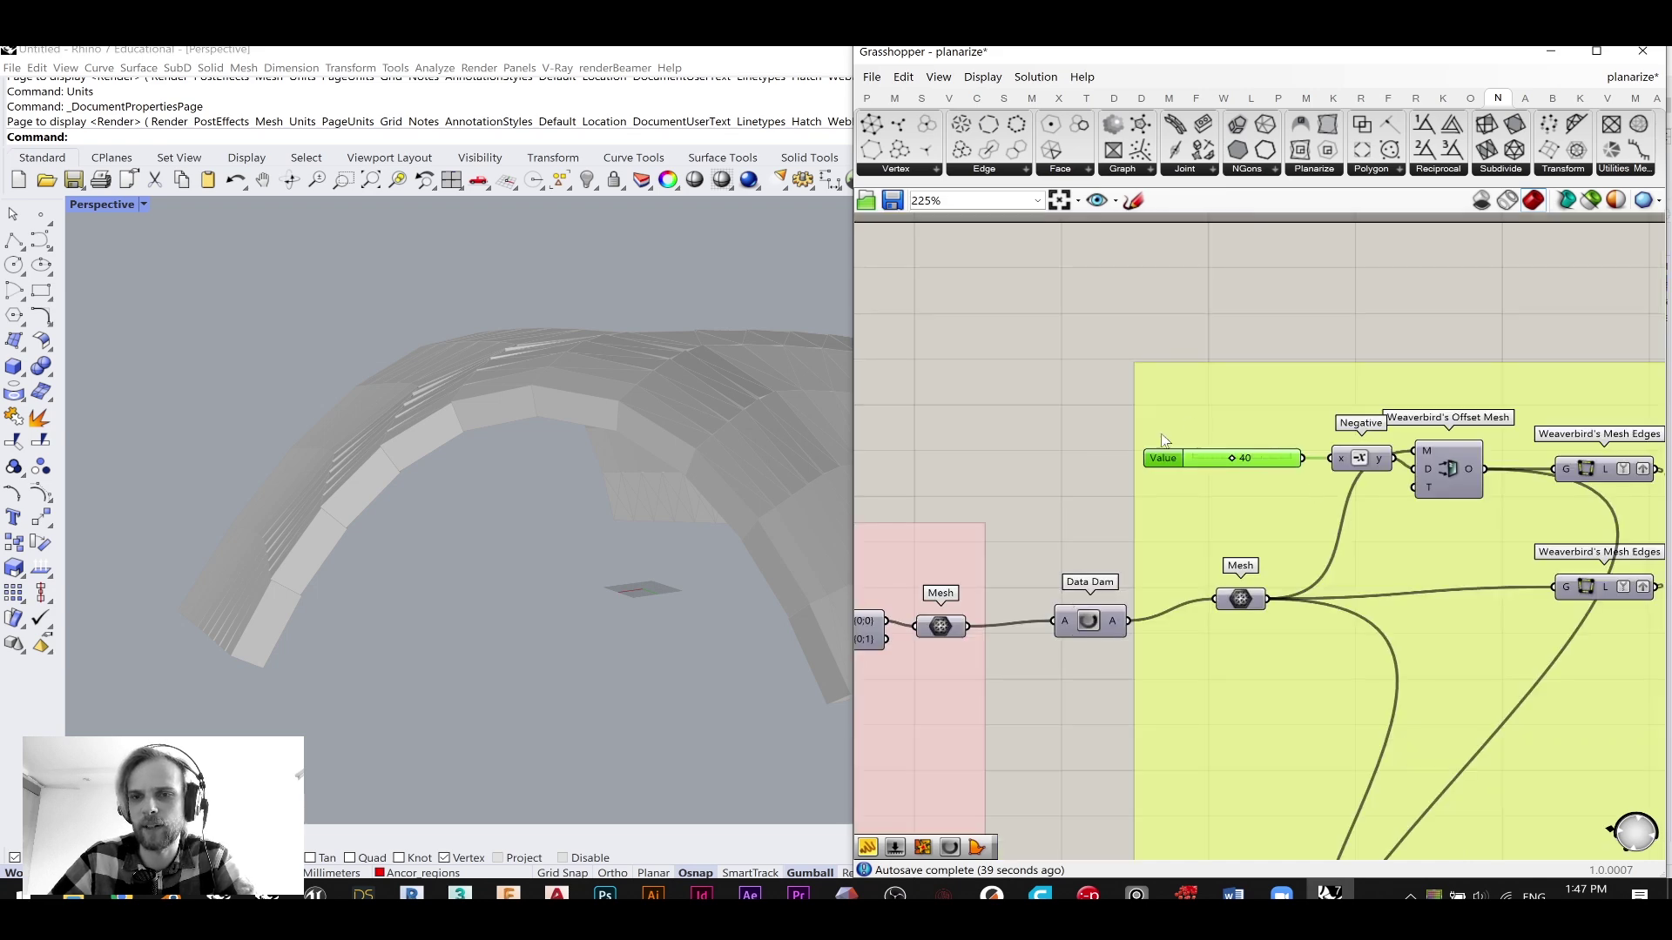
pyautogui.scroll(1, 1099, 497)
pyautogui.scroll(-2, 1099, 498)
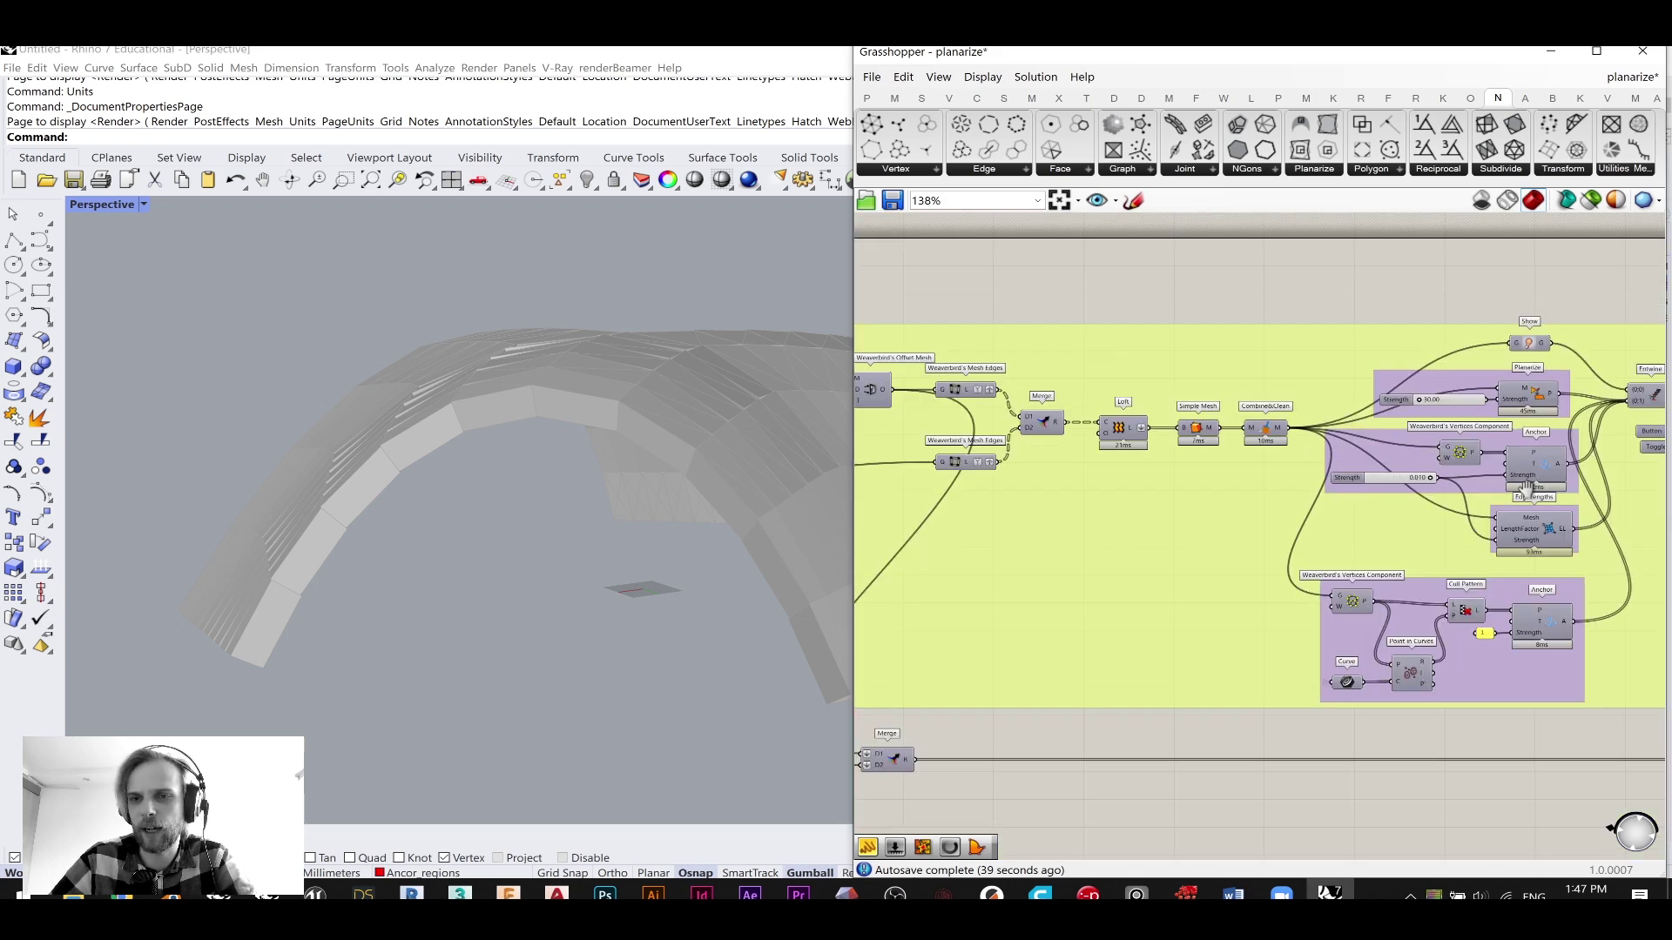
pyautogui.scroll(2, 1558, 462)
pyautogui.moveTo(1362, 454); pyautogui.dragTo(1135, 467, button='right')
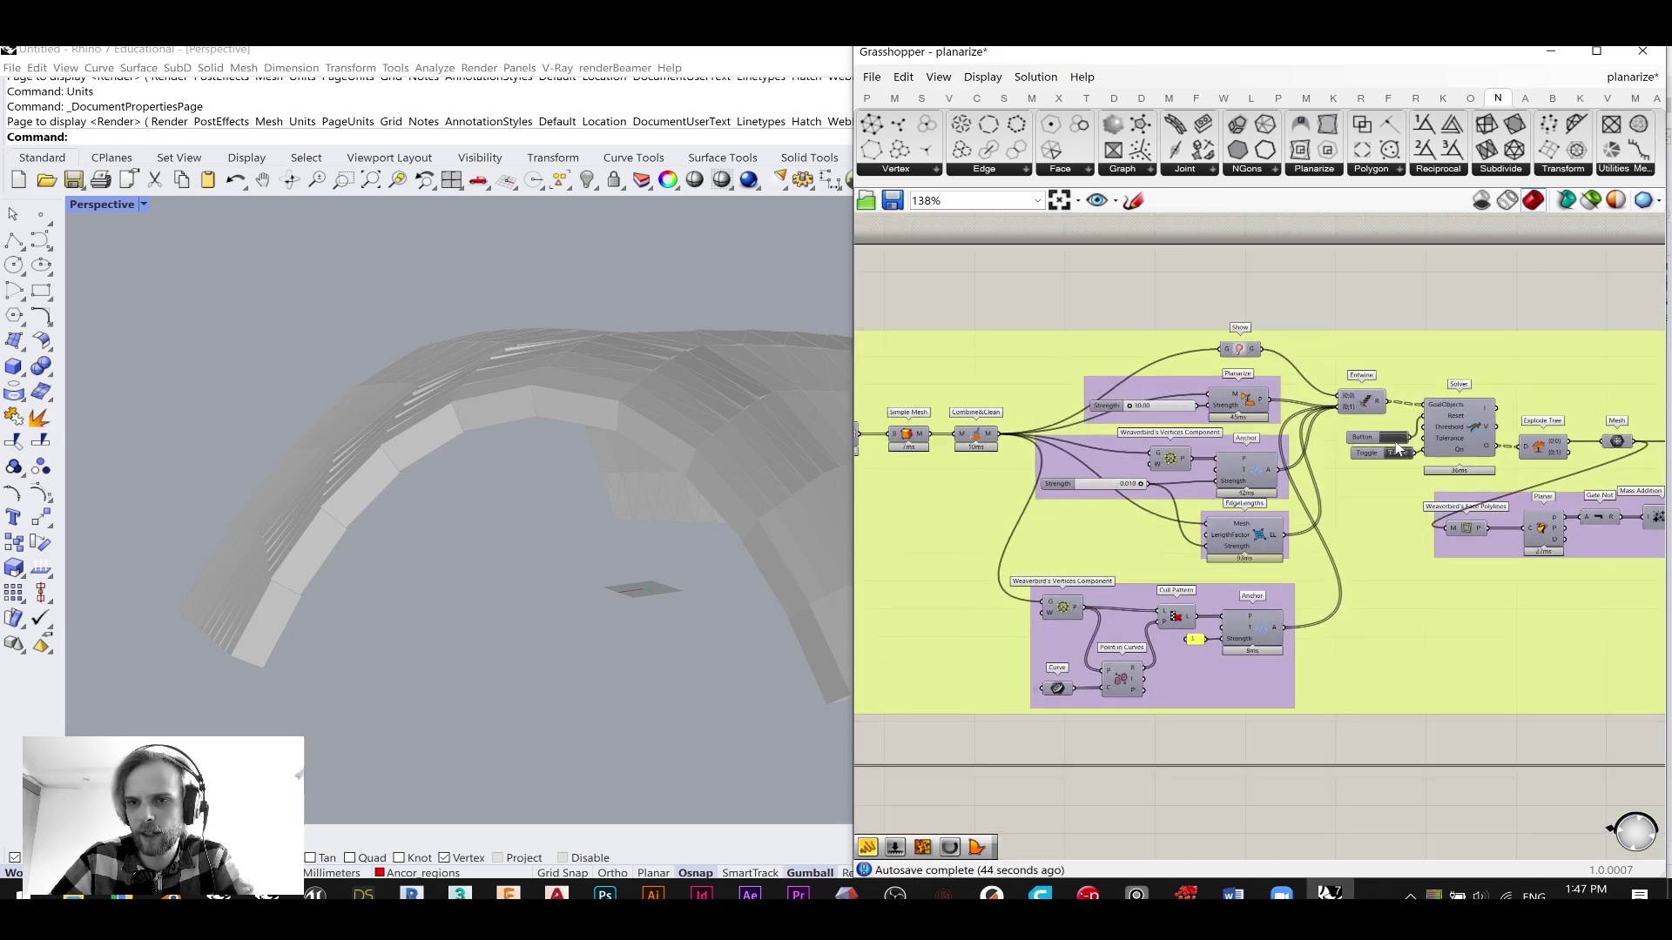
pyautogui.moveTo(1445, 503); pyautogui.dragTo(1086, 503, button='right')
pyautogui.scroll(5, 1095, 457)
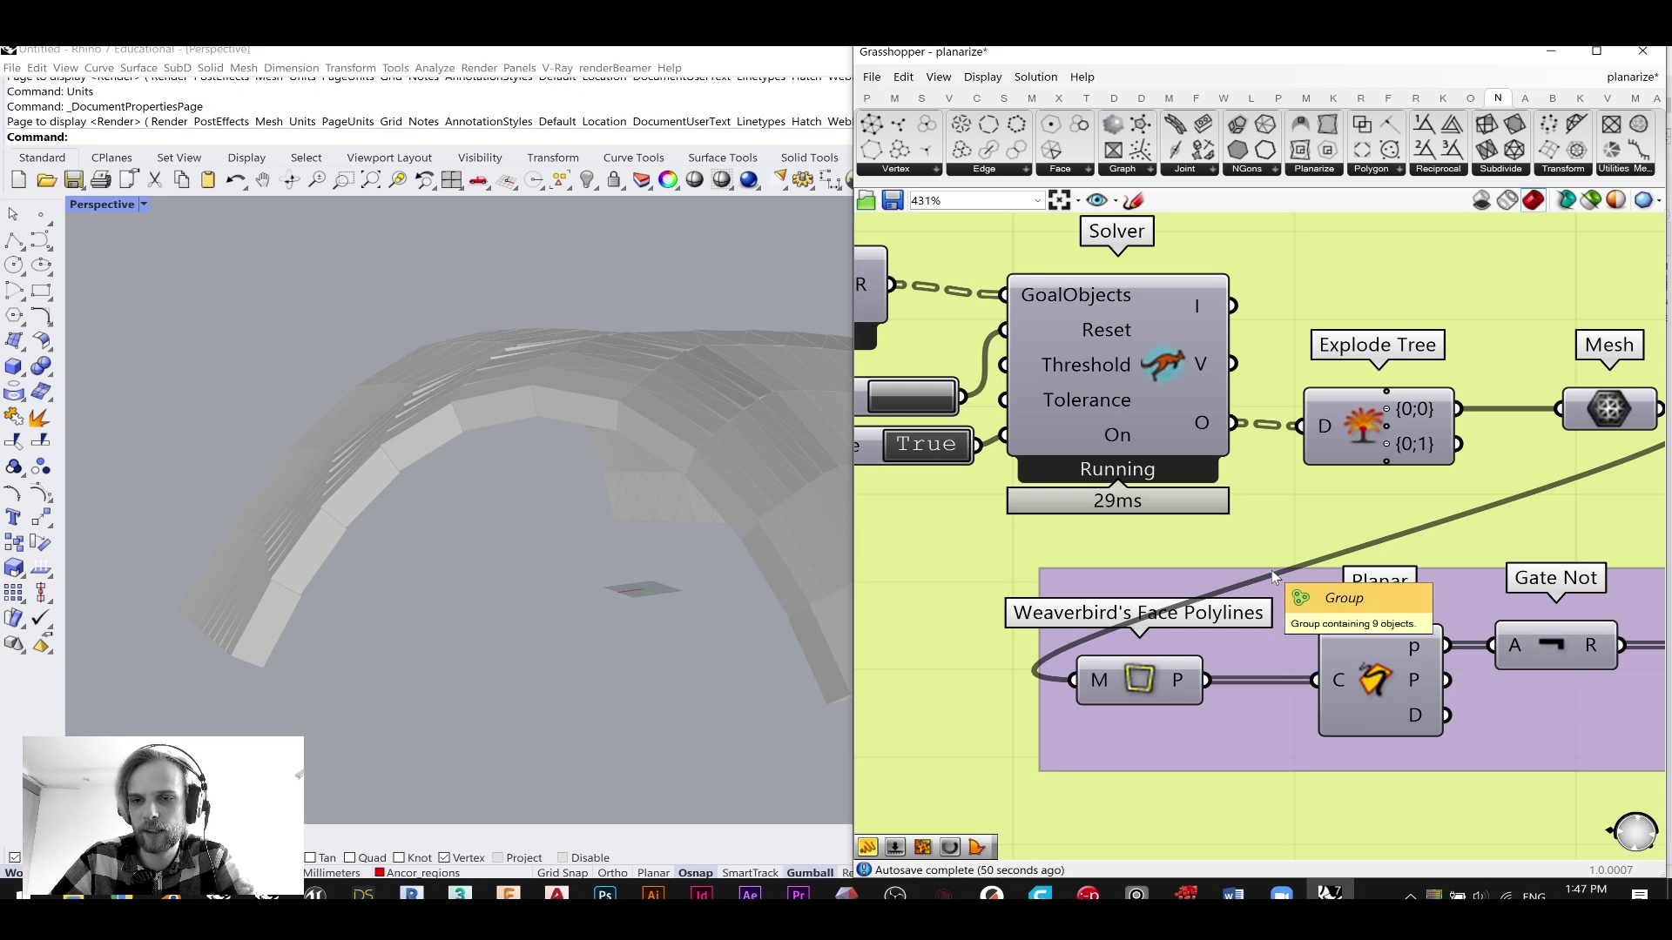
pyautogui.scroll(-4, 1281, 543)
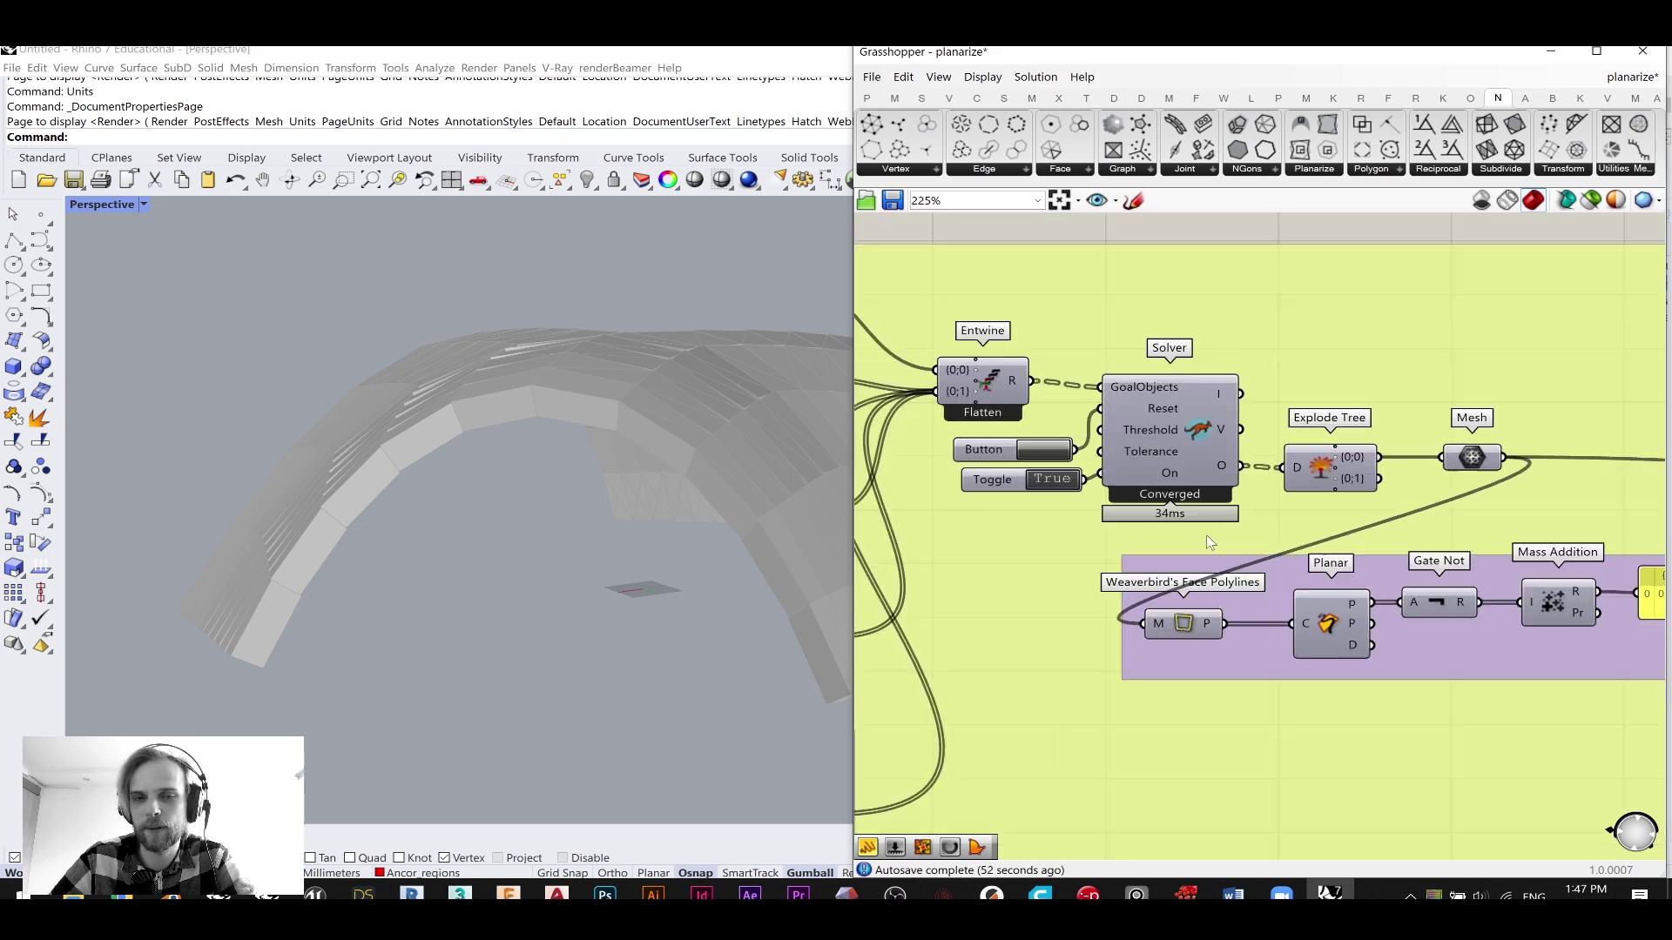
# - Check the non-planar face count in the panel connected to Mass Addition
pyautogui.scroll(-3, 1310, 558)
pyautogui.moveTo(1310, 558); pyautogui.dragTo(1030, 529, button='right')
pyautogui.scroll(8, 1416, 557)
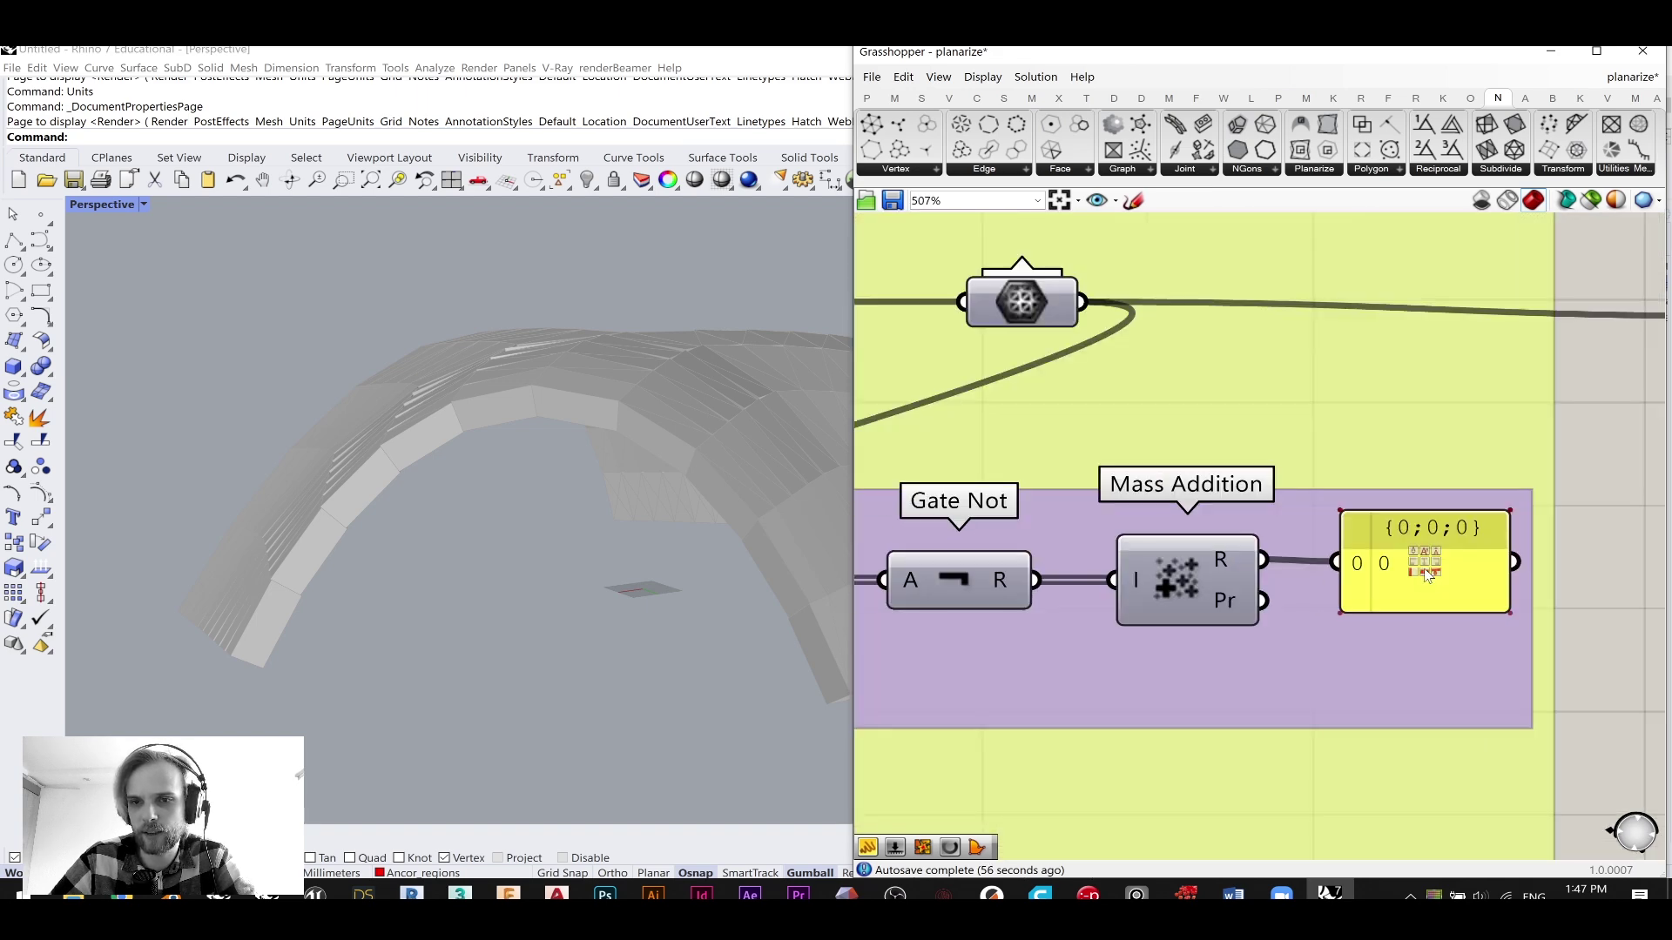
pyautogui.moveTo(1456, 601); pyautogui.dragTo(1411, 592)
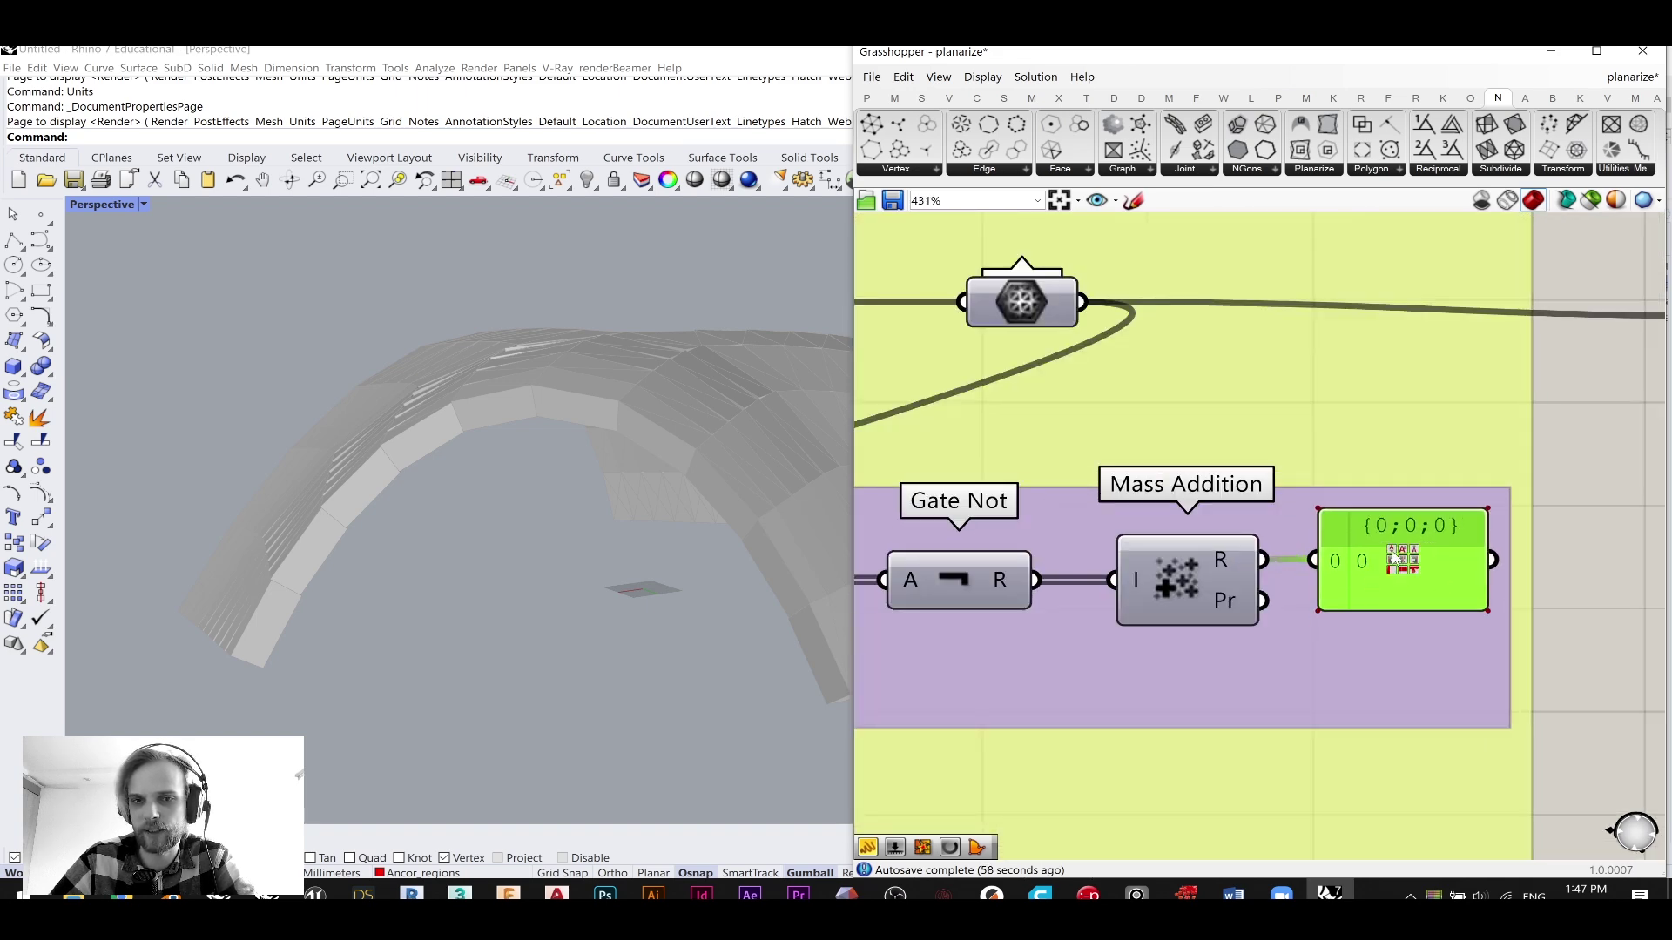
pyautogui.scroll(-5, 1395, 559)
pyautogui.scroll(4, 1183, 580)
# - Pass the re-solved planarized mesh downstream to the block-generating components
pyautogui.moveTo(1435, 526); pyautogui.dragTo(1307, 614, button='right')
pyautogui.click(1412, 413)
pyautogui.click(1461, 451)
pyautogui.scroll(-6, 1403, 564)
pyautogui.moveTo(1246, 452); pyautogui.dragTo(965, 384, button='right')
pyautogui.moveTo(1319, 466); pyautogui.dragTo(1026, 414, button='right')
pyautogui.moveTo(1465, 409); pyautogui.dragTo(1194, 386, button='right')
pyautogui.scroll(5, 1365, 316)
# - Examine the updated thickened shell, looking at the gaps between its blocks and at its overall shape
pyautogui.moveTo(379, 453); pyautogui.dragTo(620, 599, button='right')
pyautogui.scroll(3, 614, 399)
pyautogui.scroll(-3, 671, 401)
pyautogui.scroll(-3, 610, 405)
pyautogui.scroll(5, 545, 423)
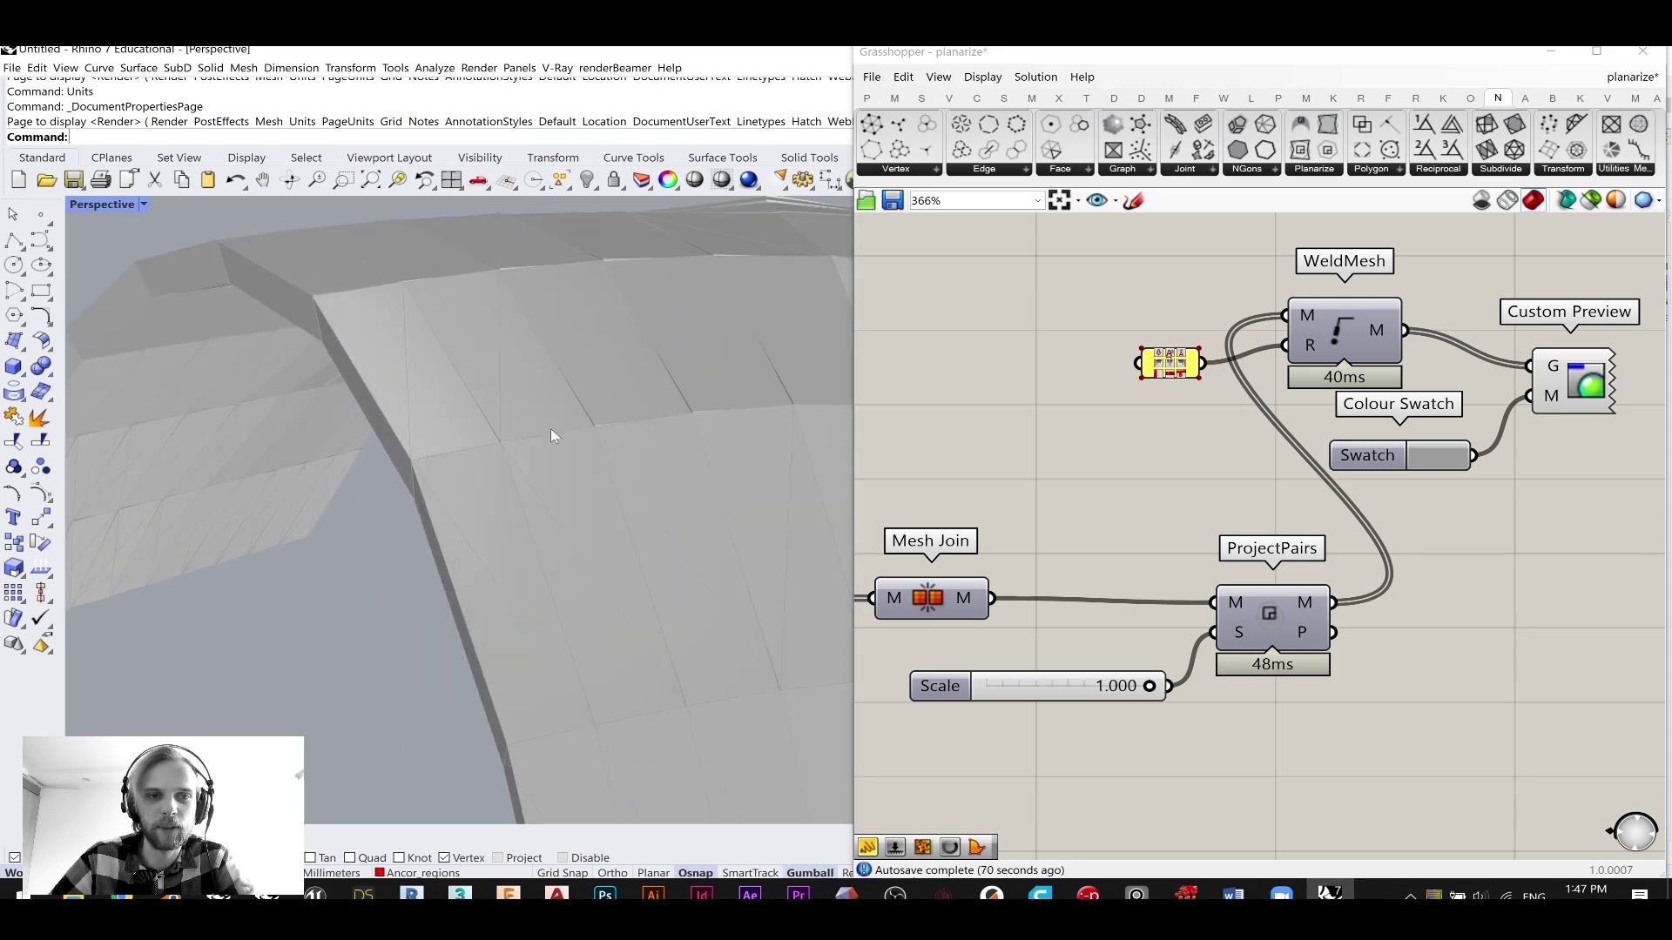
pyautogui.scroll(4, 550, 428)
pyautogui.scroll(-7, 636, 423)
pyautogui.moveTo(636, 423); pyautogui.dragTo(556, 415, button='right')
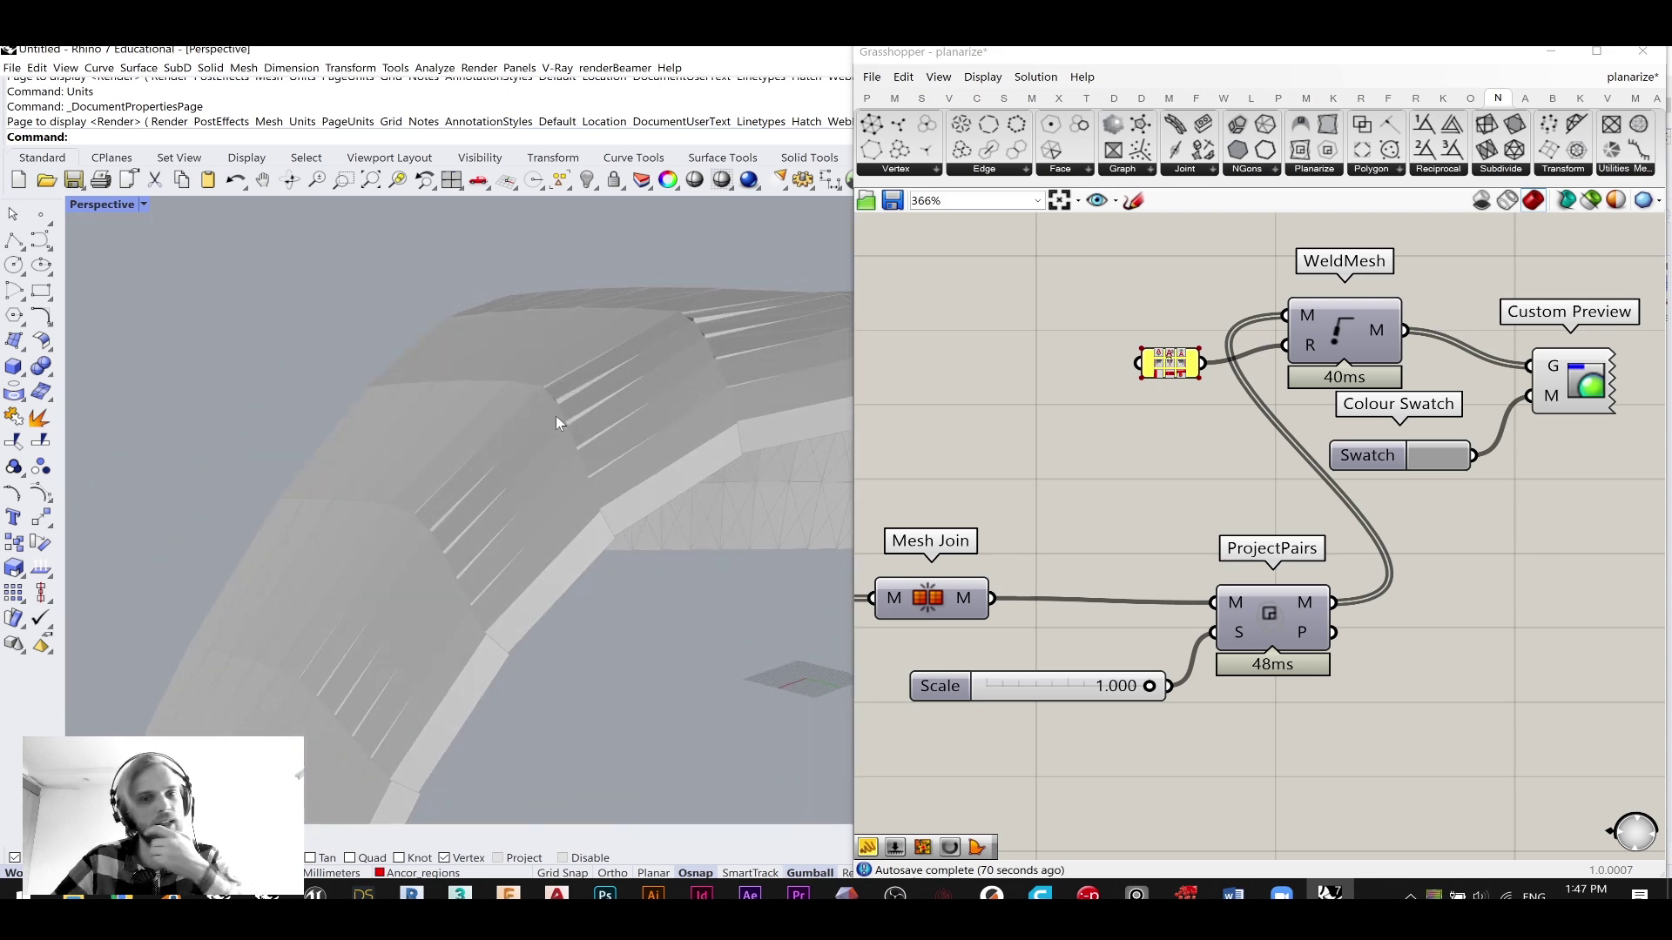
pyautogui.scroll(-7, 563, 417)
pyautogui.moveTo(671, 459); pyautogui.dragTo(757, 500, button='right')
# - Move WeldMesh, its panel, Colour Swatch and Custom Preview slightly up together and turn off their preview
pyautogui.moveTo(1654, 469); pyautogui.dragTo(1430, 524, button='right')
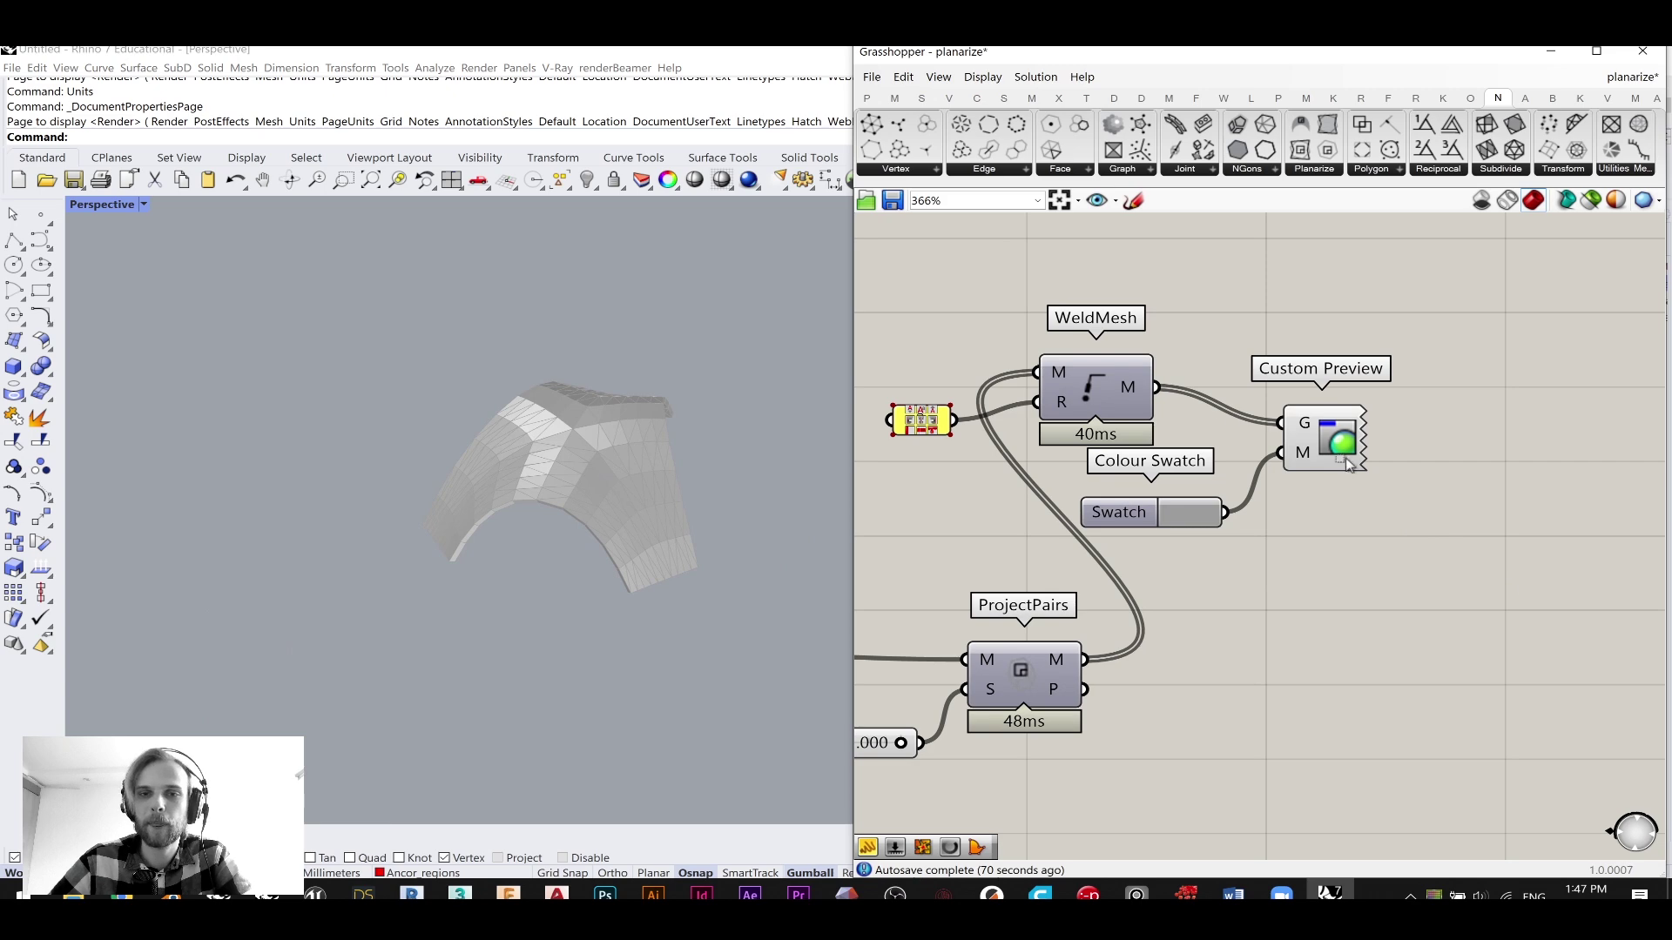
pyautogui.moveTo(1520, 574); pyautogui.dragTo(867, 304)
pyautogui.moveTo(1090, 386); pyautogui.dragTo(1134, 342)
pyautogui.middleClick(1141, 347)
pyautogui.click(1365, 348)
# - Group WeldMesh, its panel, Colour Swatch and Custom Preview
pyautogui.scroll(-3, 1367, 350)
pyautogui.moveTo(1471, 450); pyautogui.dragTo(1033, 295)
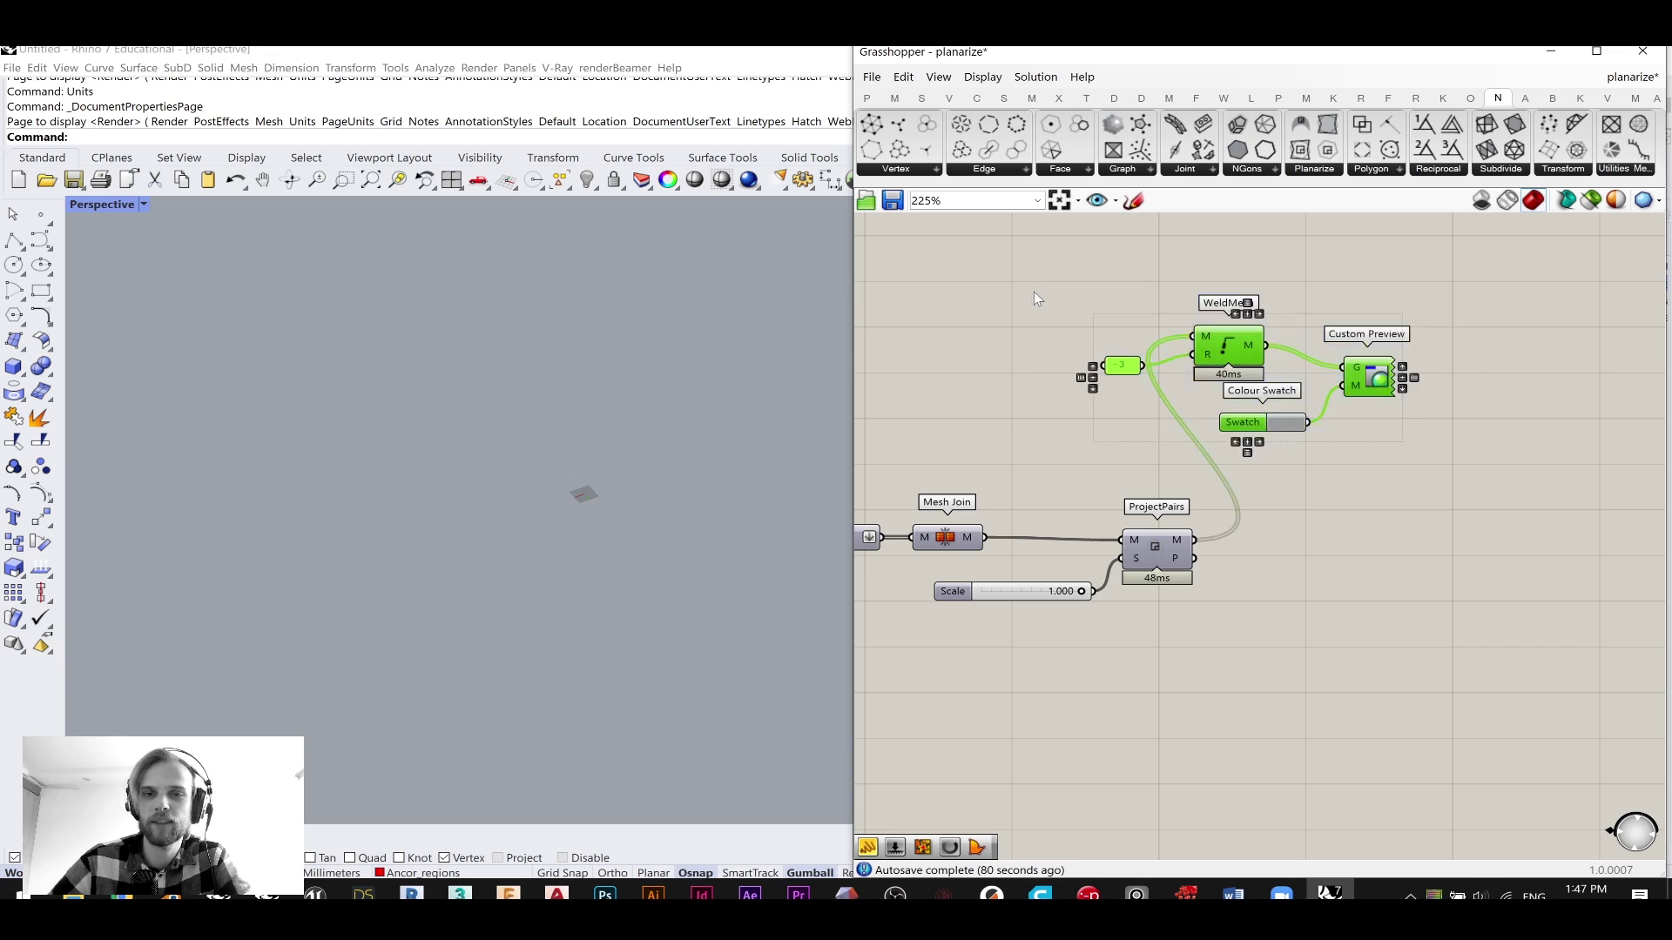
pyautogui.press('Delete')
pyautogui.hotkey('ctrl', 'z')
pyautogui.middleClick(1473, 405)
pyautogui.click(1436, 368)
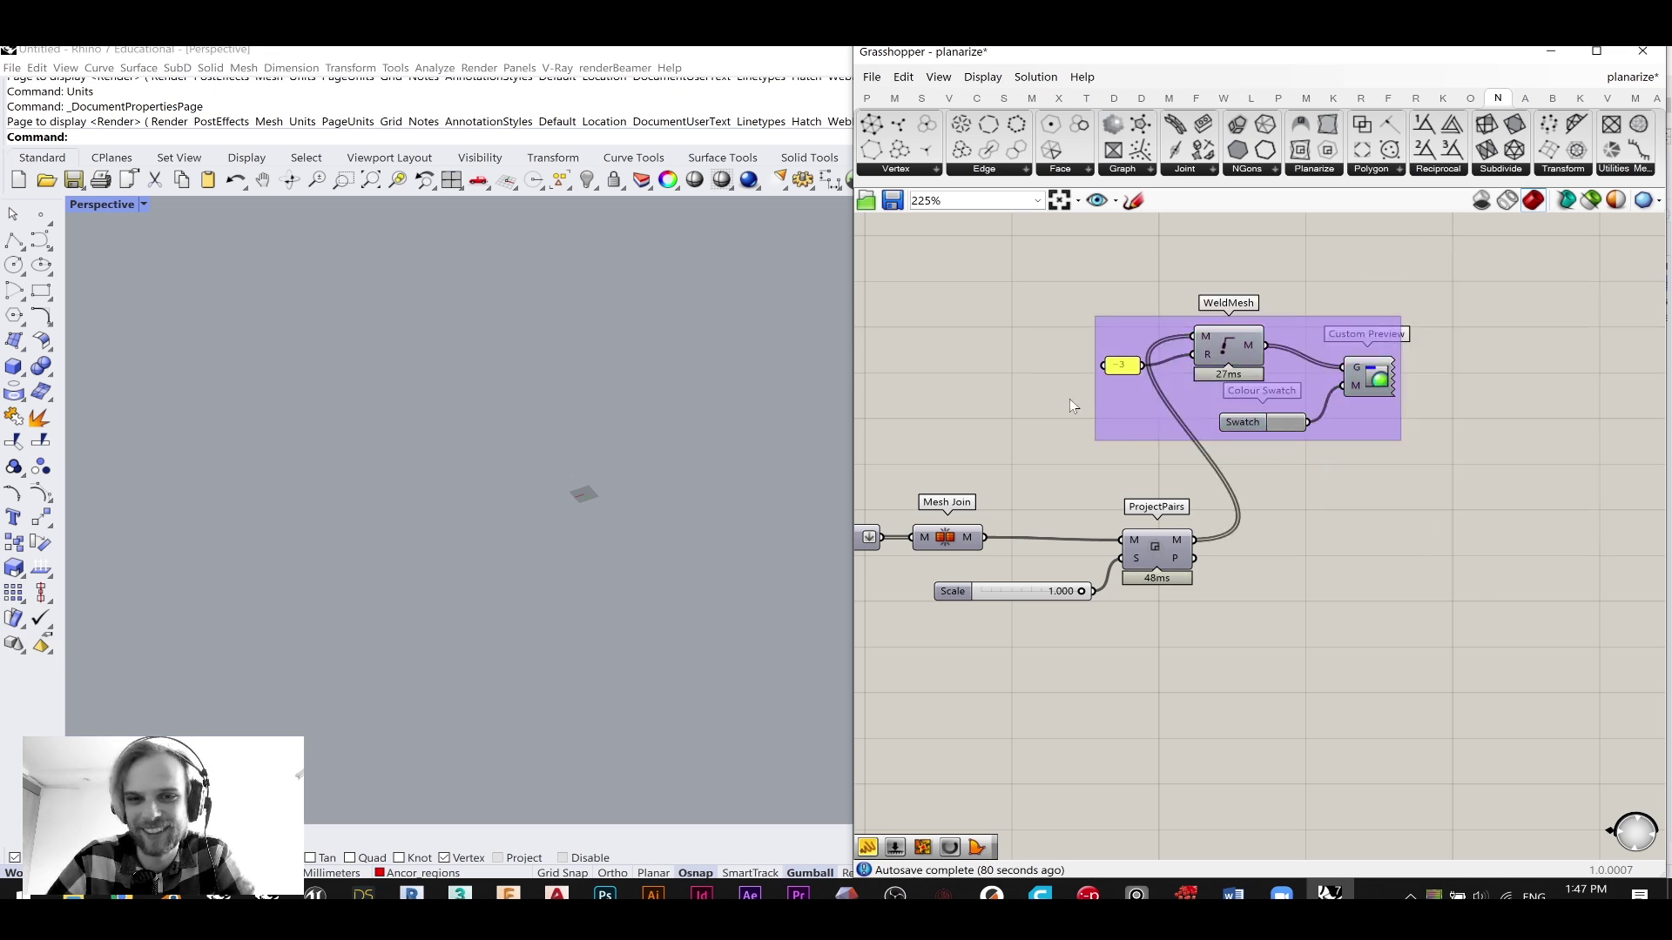
# - Turn the preview of ProjectPairs back on and view its blocks up close
pyautogui.scroll(-4, 1080, 395)
pyautogui.moveTo(870, 498); pyautogui.dragTo(1188, 487, button='right')
pyautogui.moveTo(1428, 410); pyautogui.dragTo(1299, 441, button='right')
pyautogui.scroll(4, 1385, 474)
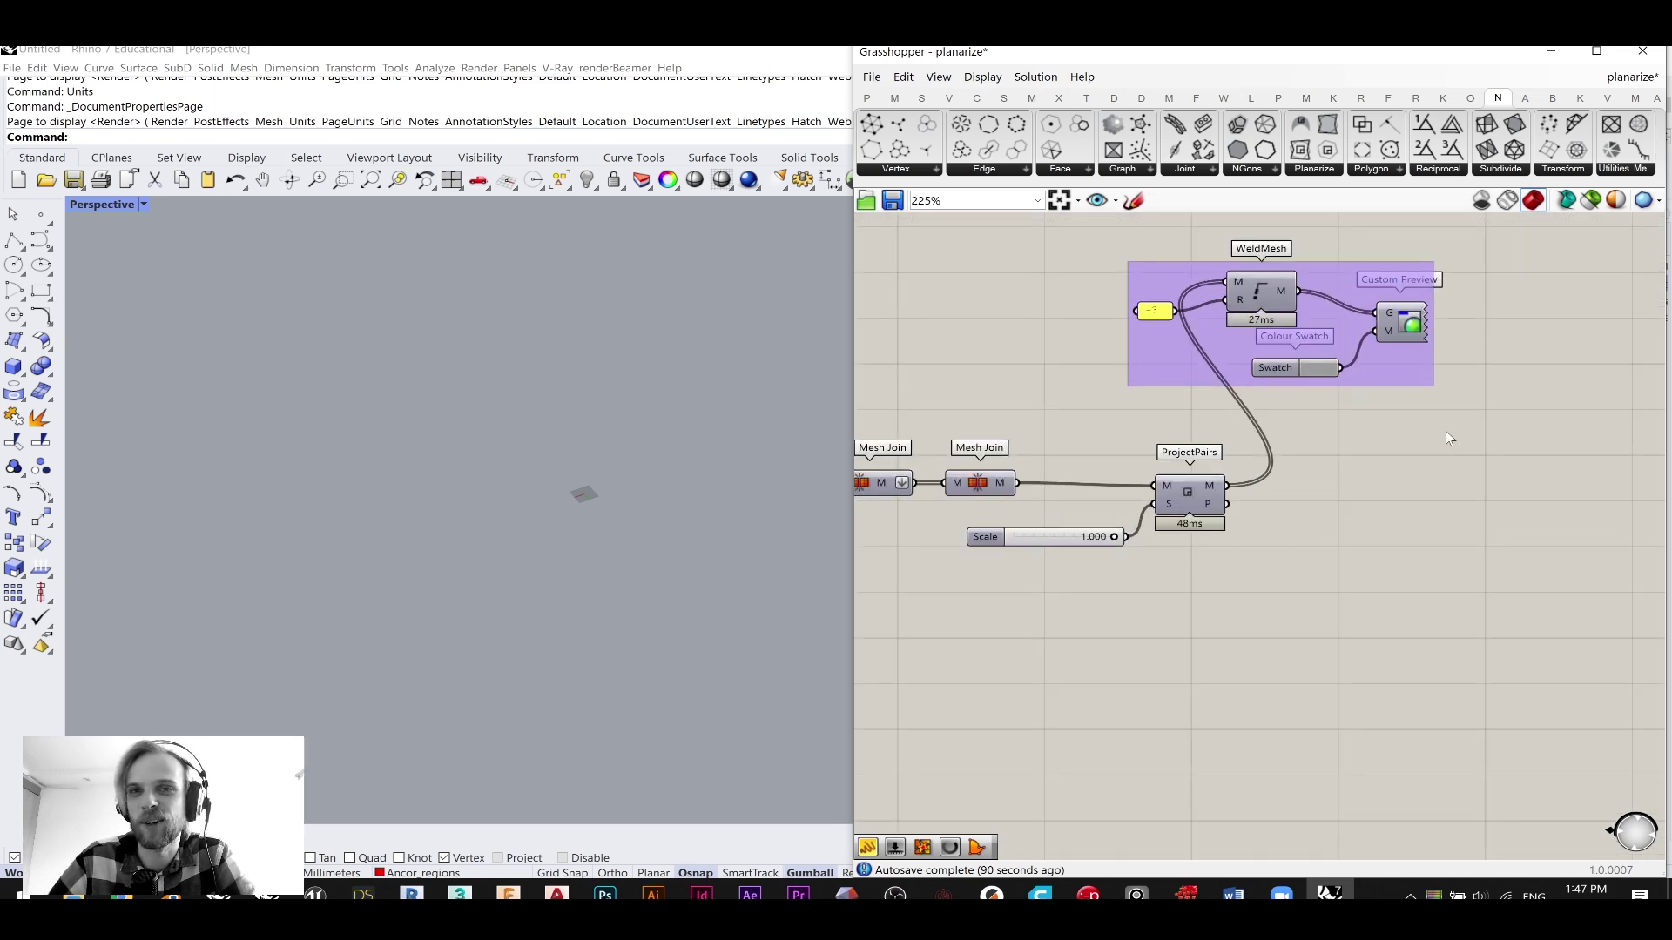
pyautogui.click(1188, 502)
pyautogui.middleClick(1181, 501)
pyautogui.click(1217, 462)
pyautogui.click(1380, 491)
pyautogui.scroll(8, 496, 545)
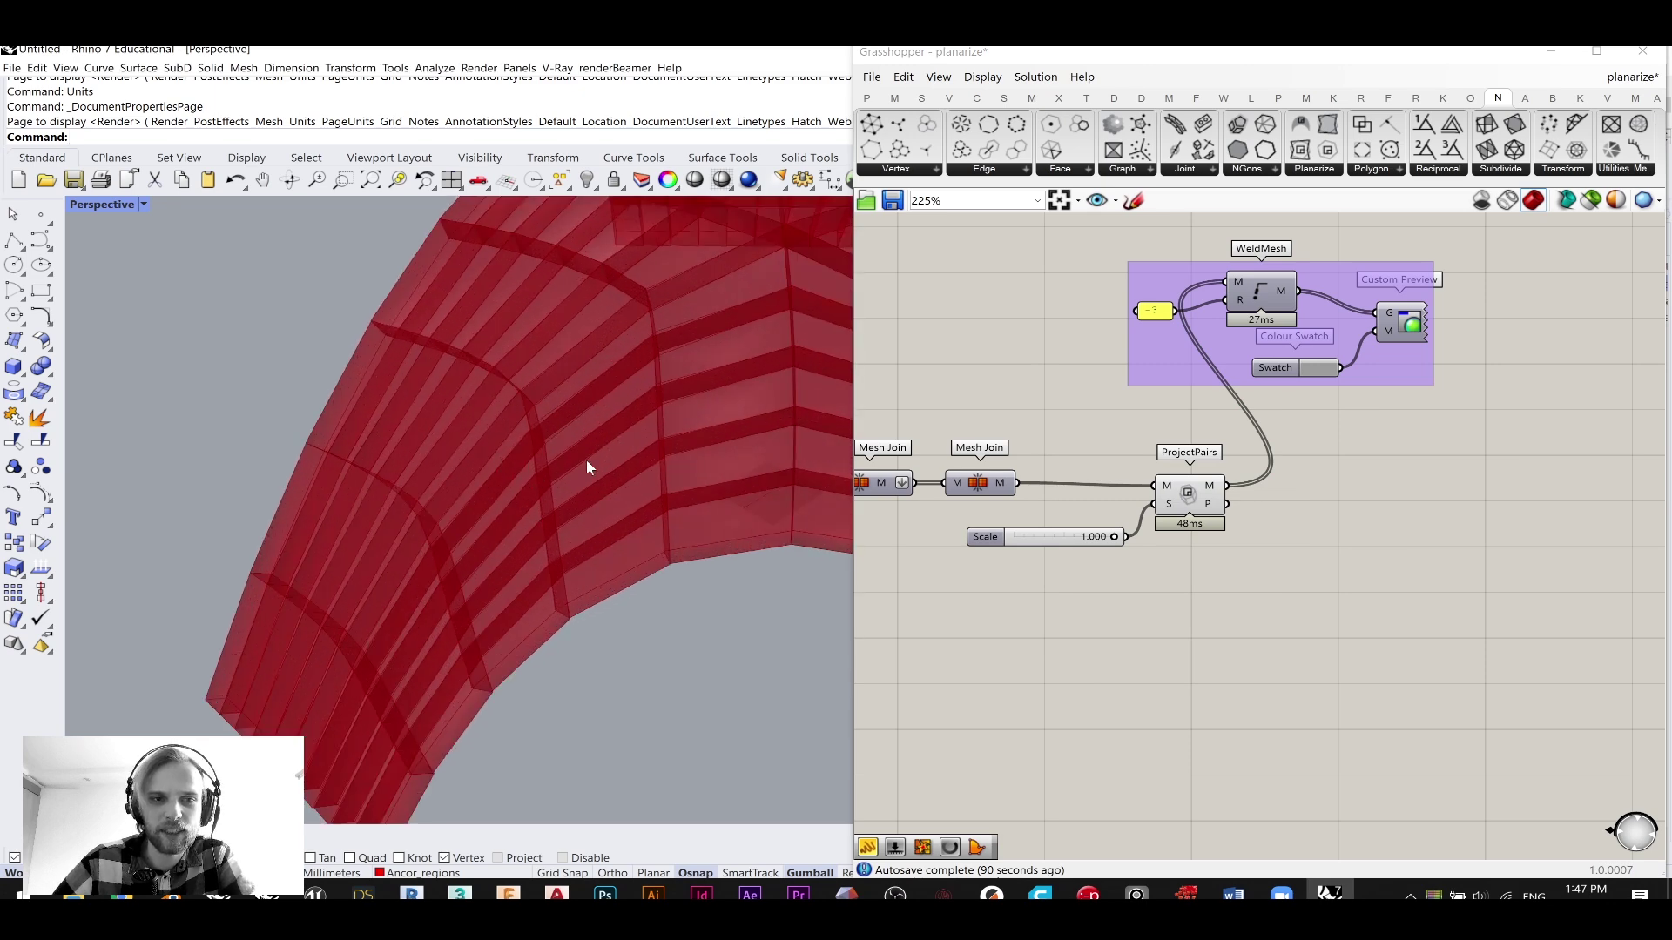
pyautogui.scroll(2, 633, 474)
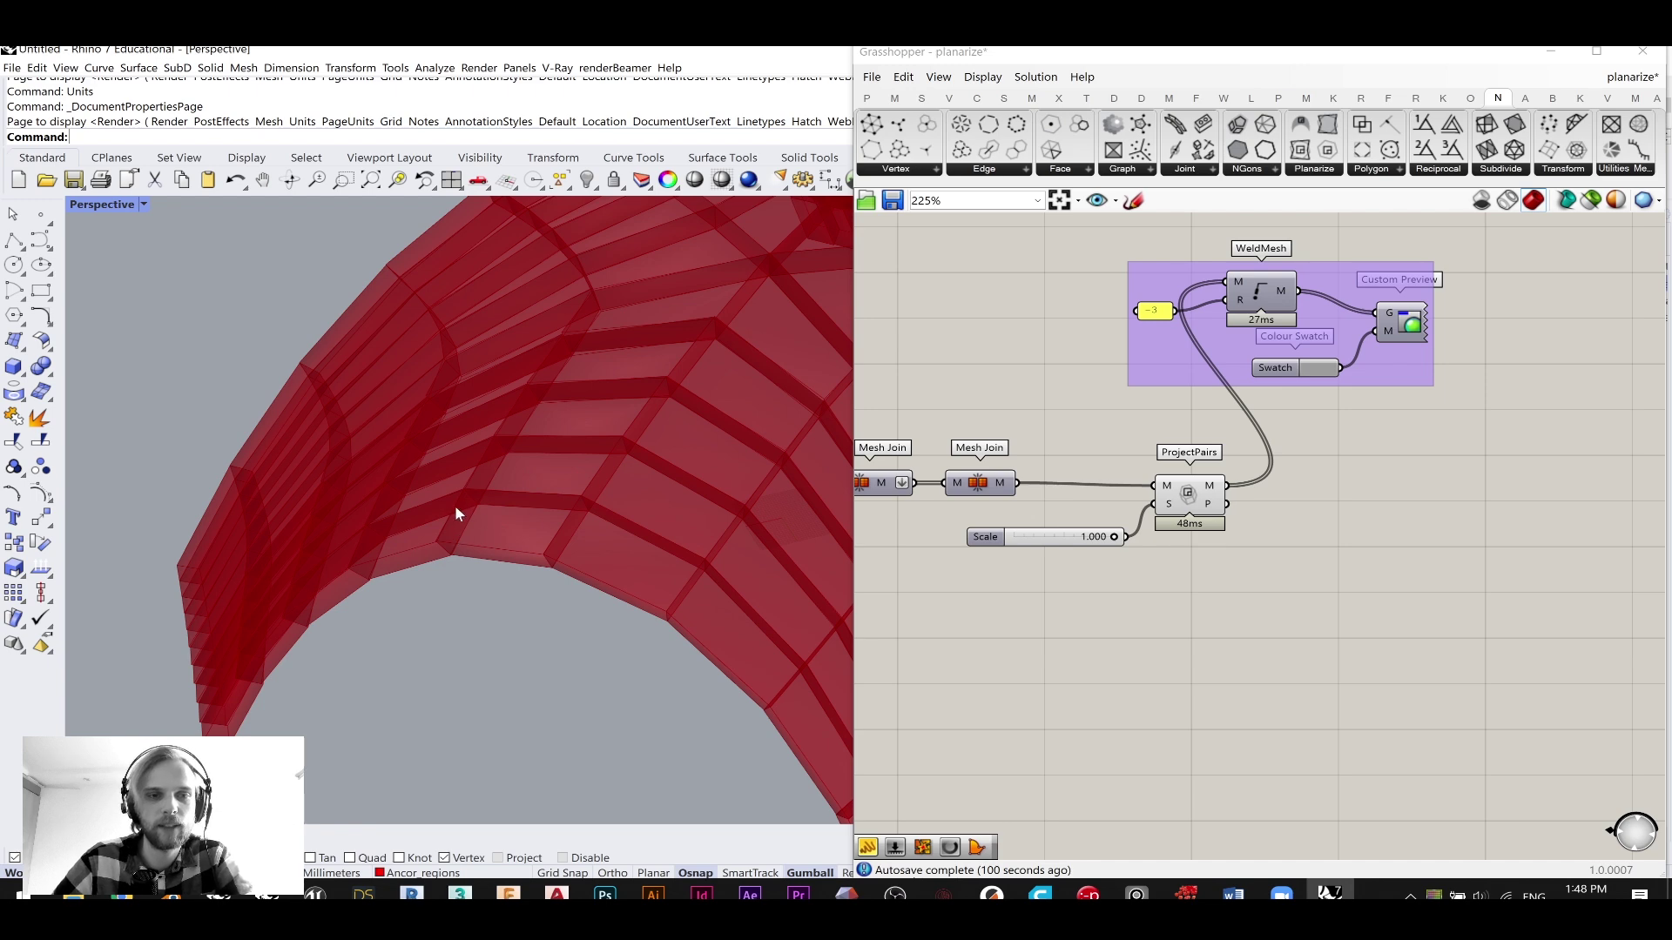
# - Examine the reference definition's Loft, Boundary Surfaces and Merge chain after ProjectPairs, and return to the current ProjectPairs component
pyautogui.scroll(2, 534, 529)
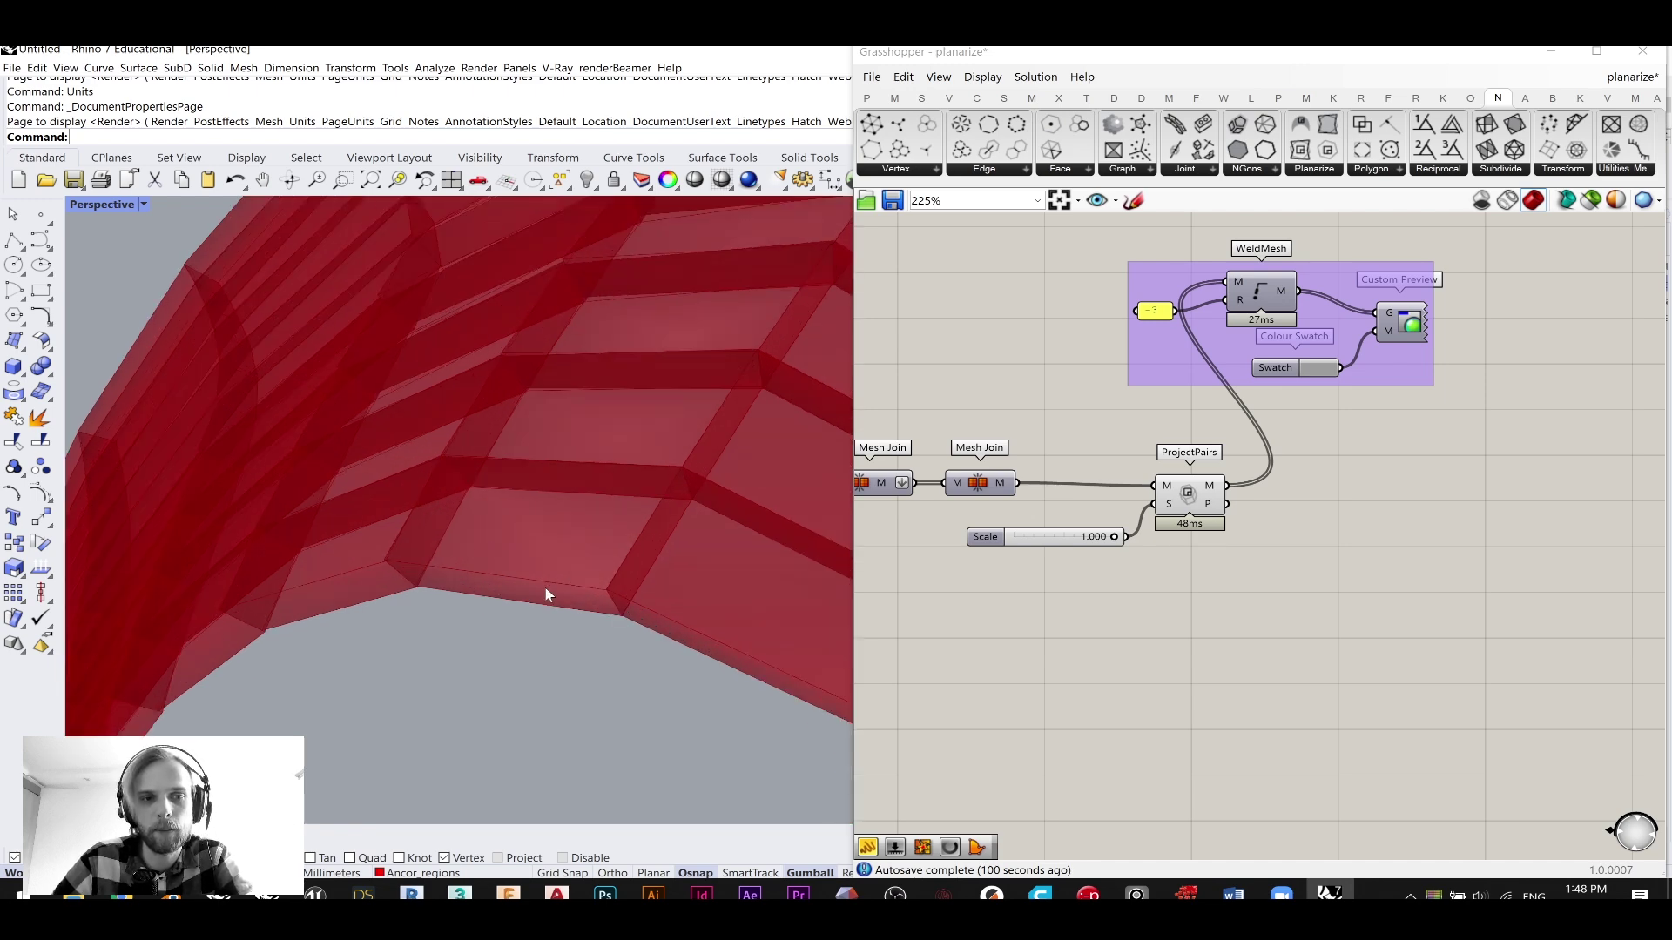
pyautogui.scroll(-5, 1146, 546)
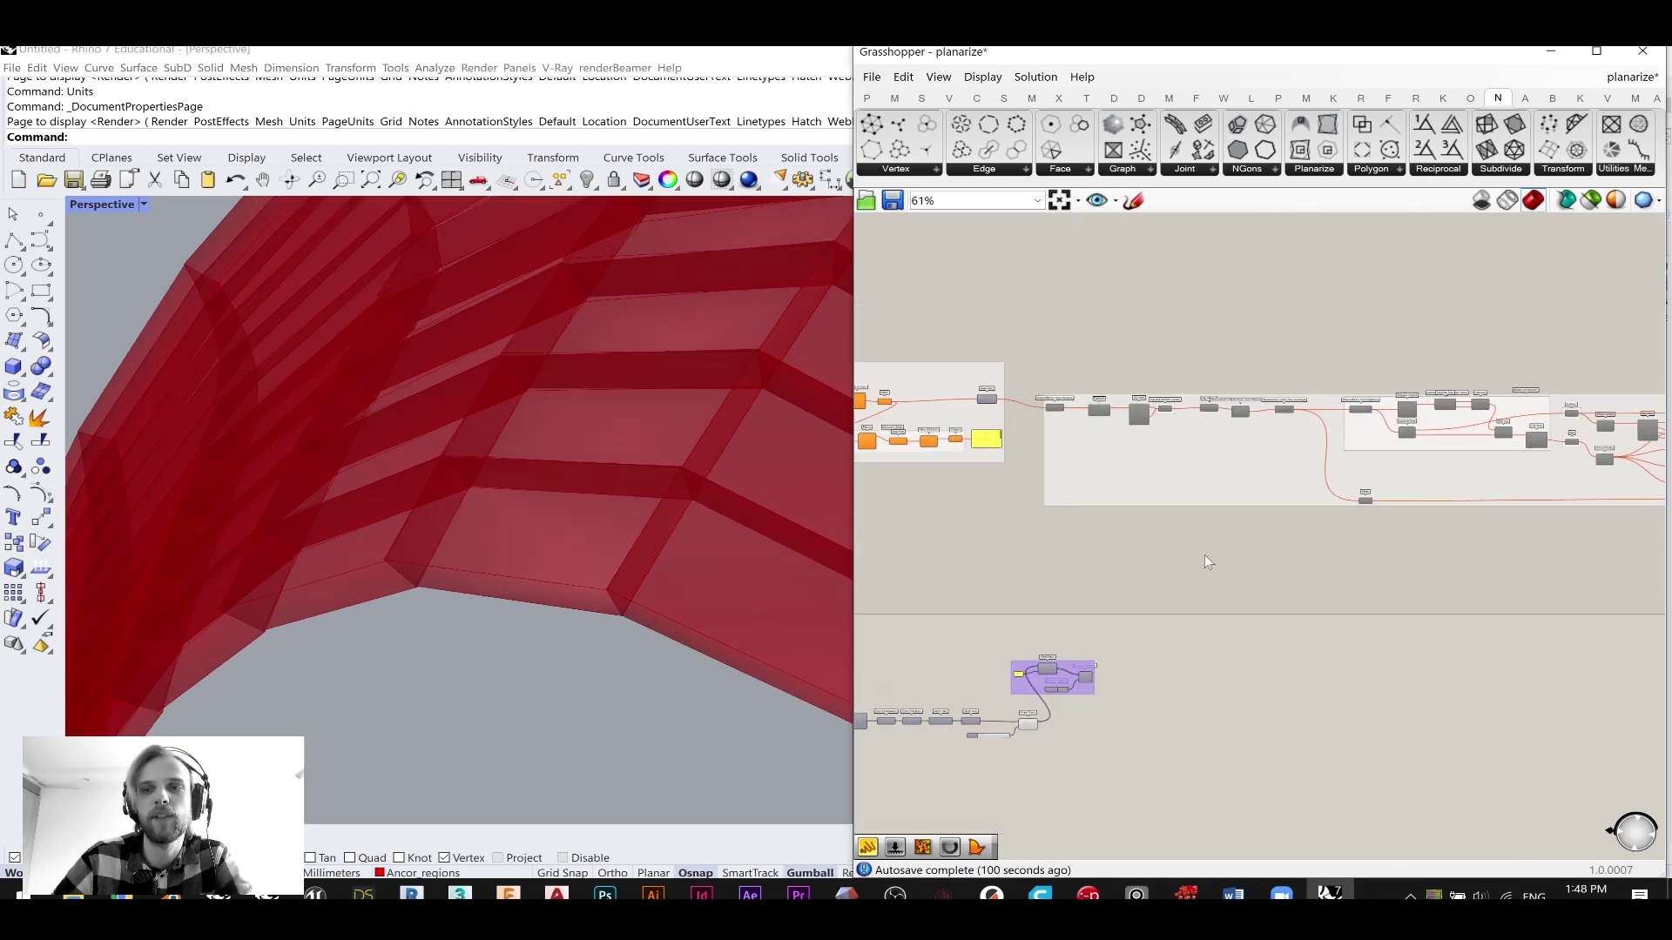
pyautogui.scroll(4, 1397, 409)
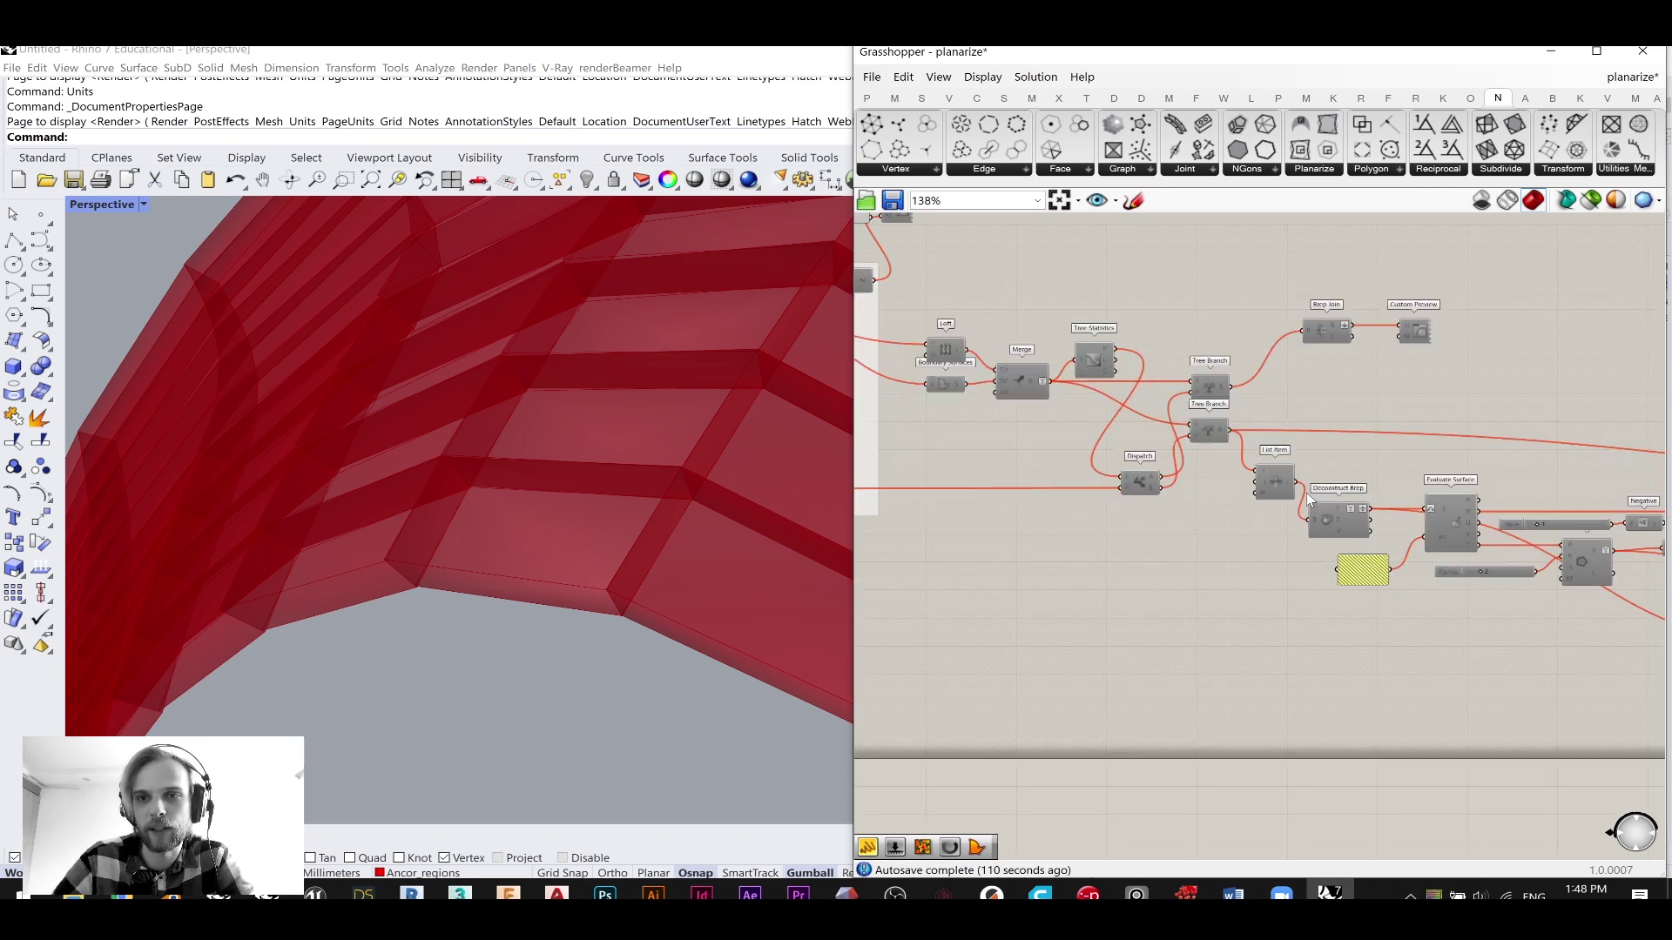
pyautogui.scroll(-4, 1158, 436)
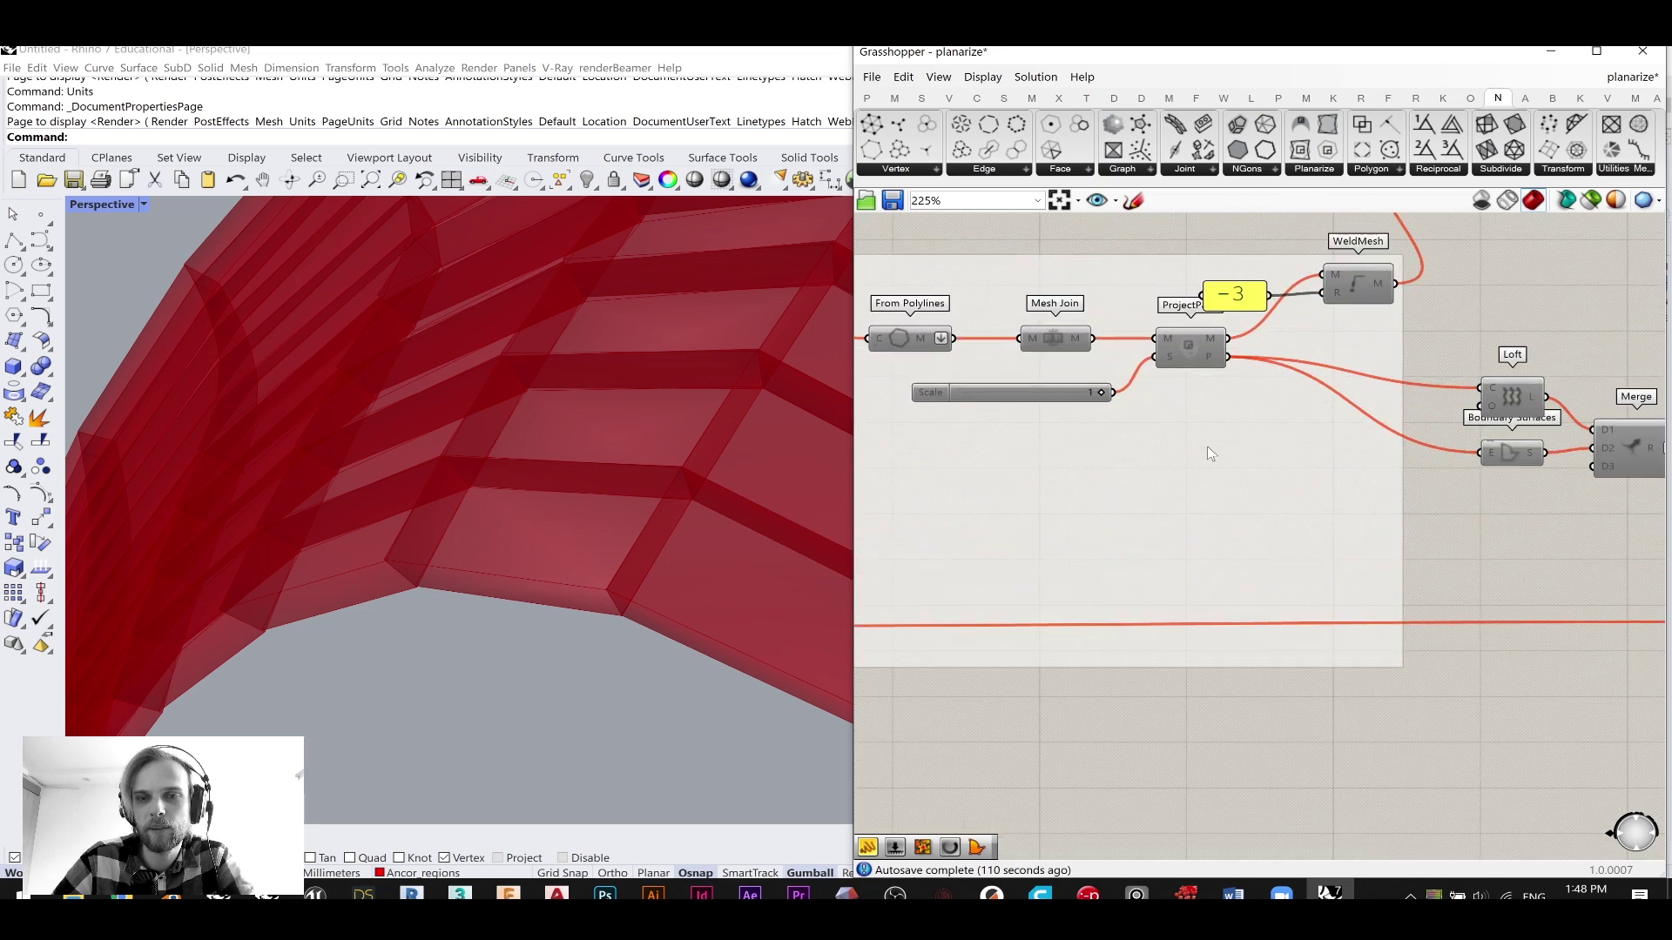
pyautogui.scroll(6, 1256, 411)
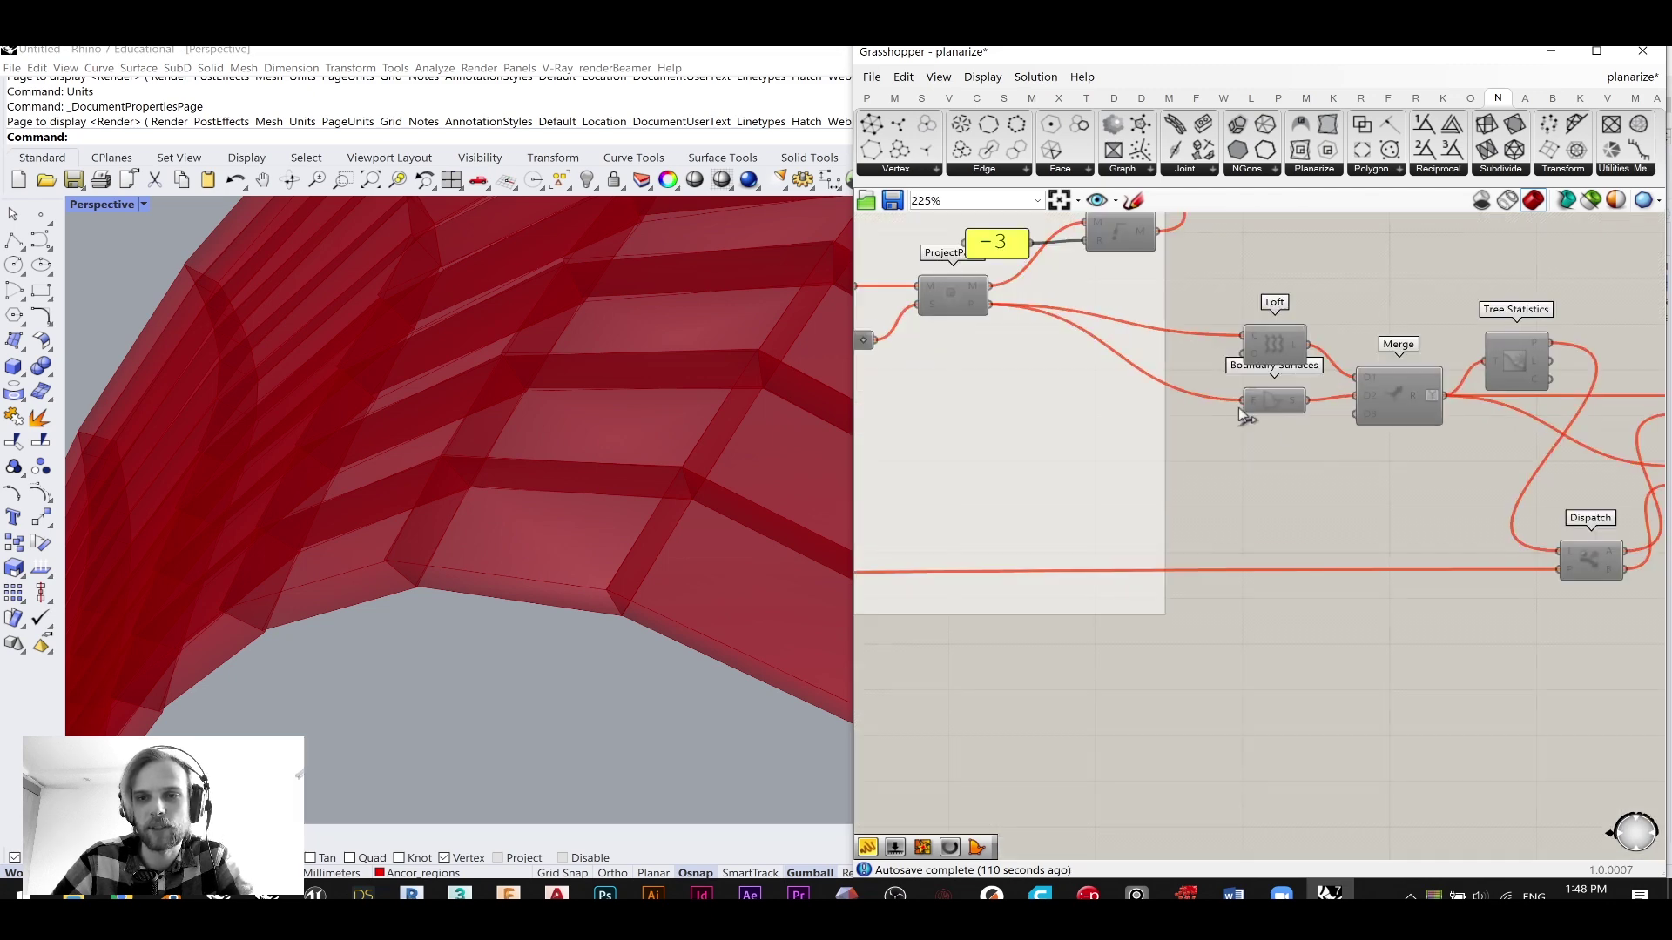
pyautogui.scroll(-5, 1064, 417)
pyautogui.moveTo(958, 520); pyautogui.dragTo(1323, 218, button='right')
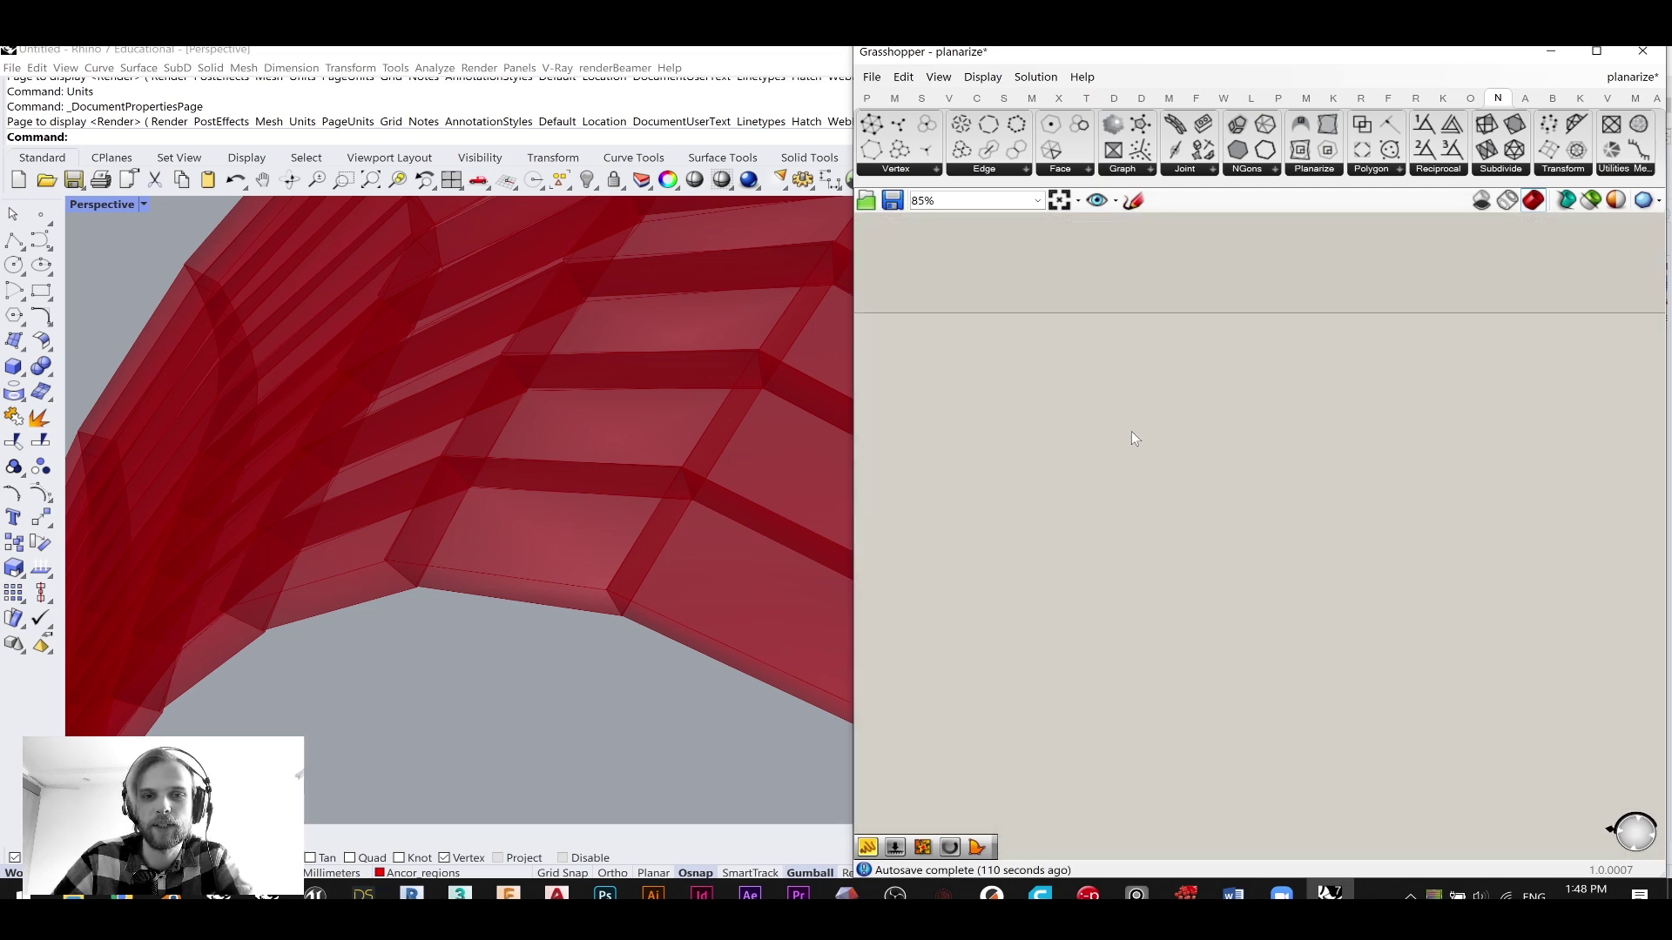
pyautogui.moveTo(871, 388); pyautogui.dragTo(1164, 450, button='right')
pyautogui.scroll(6, 1120, 496)
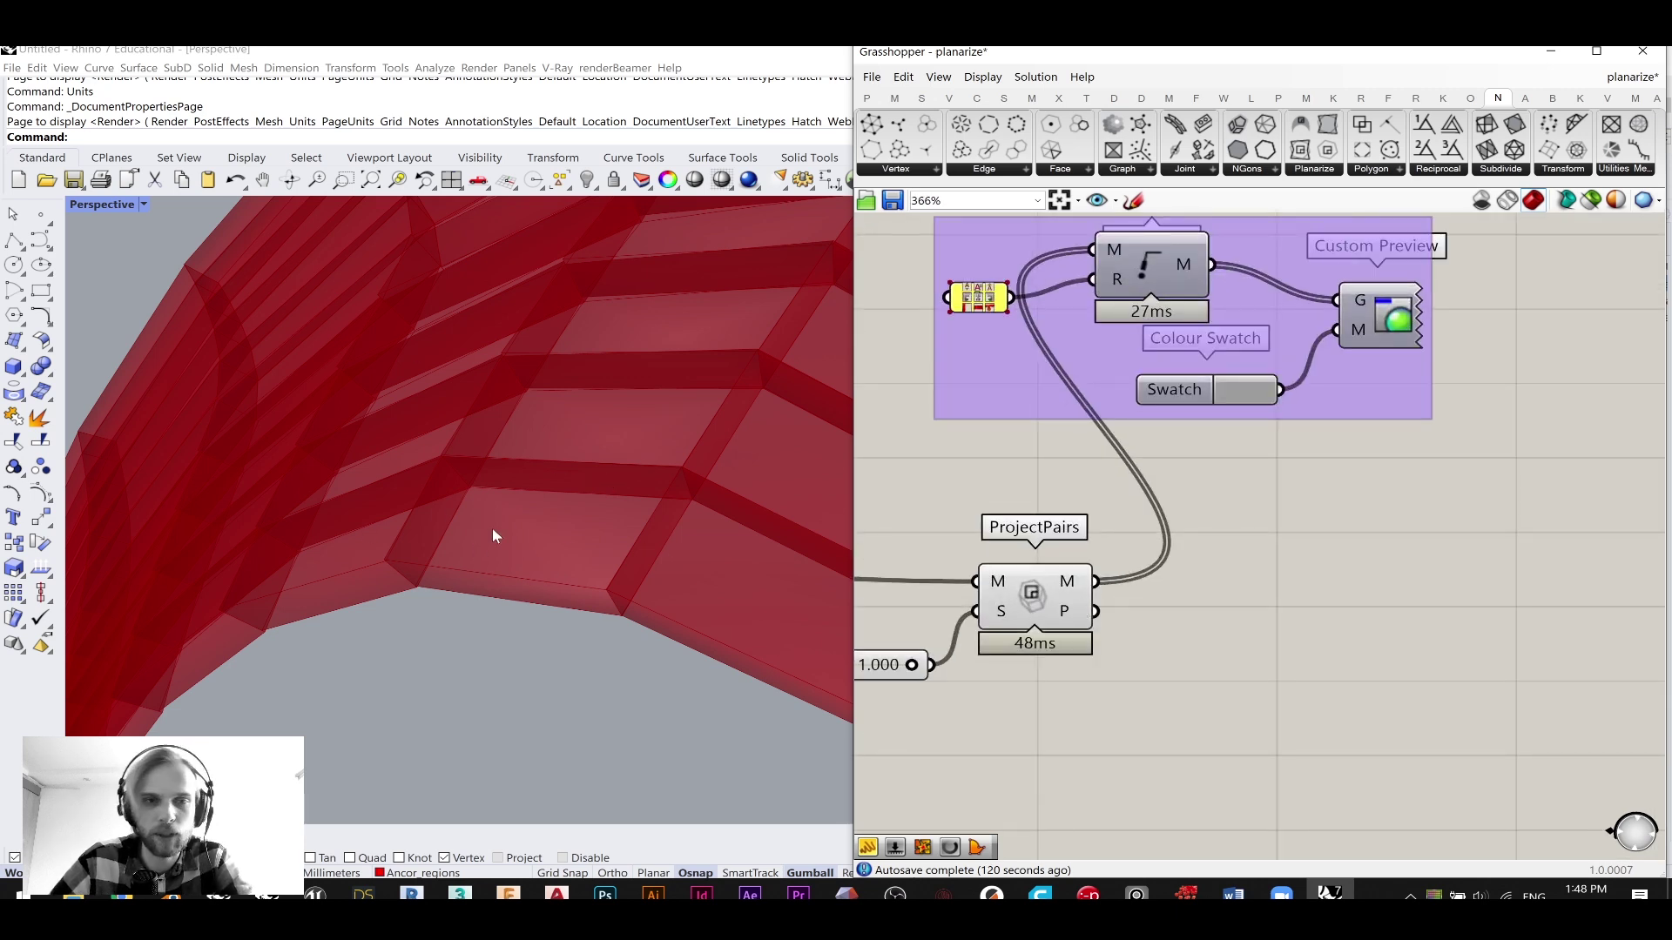
pyautogui.moveTo(1329, 647); pyautogui.dragTo(1344, 498, button='right')
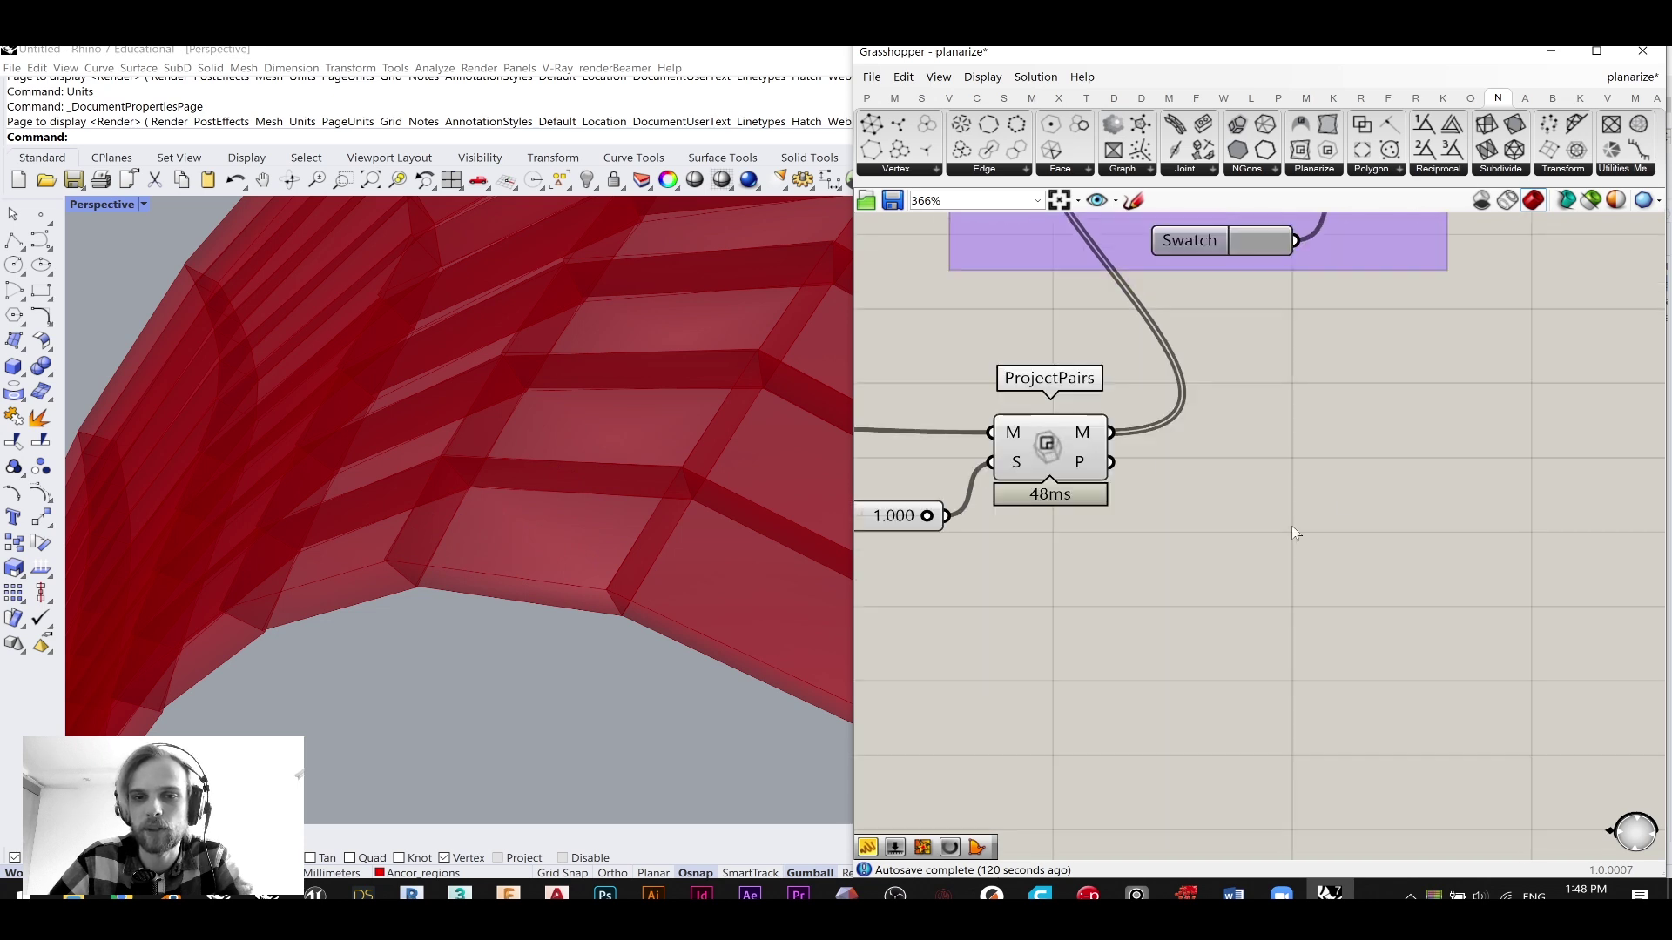
# - Add a Curve parameter fed by ProjectPairs' P output and place it level with that component
pyautogui.moveTo(1084, 462)
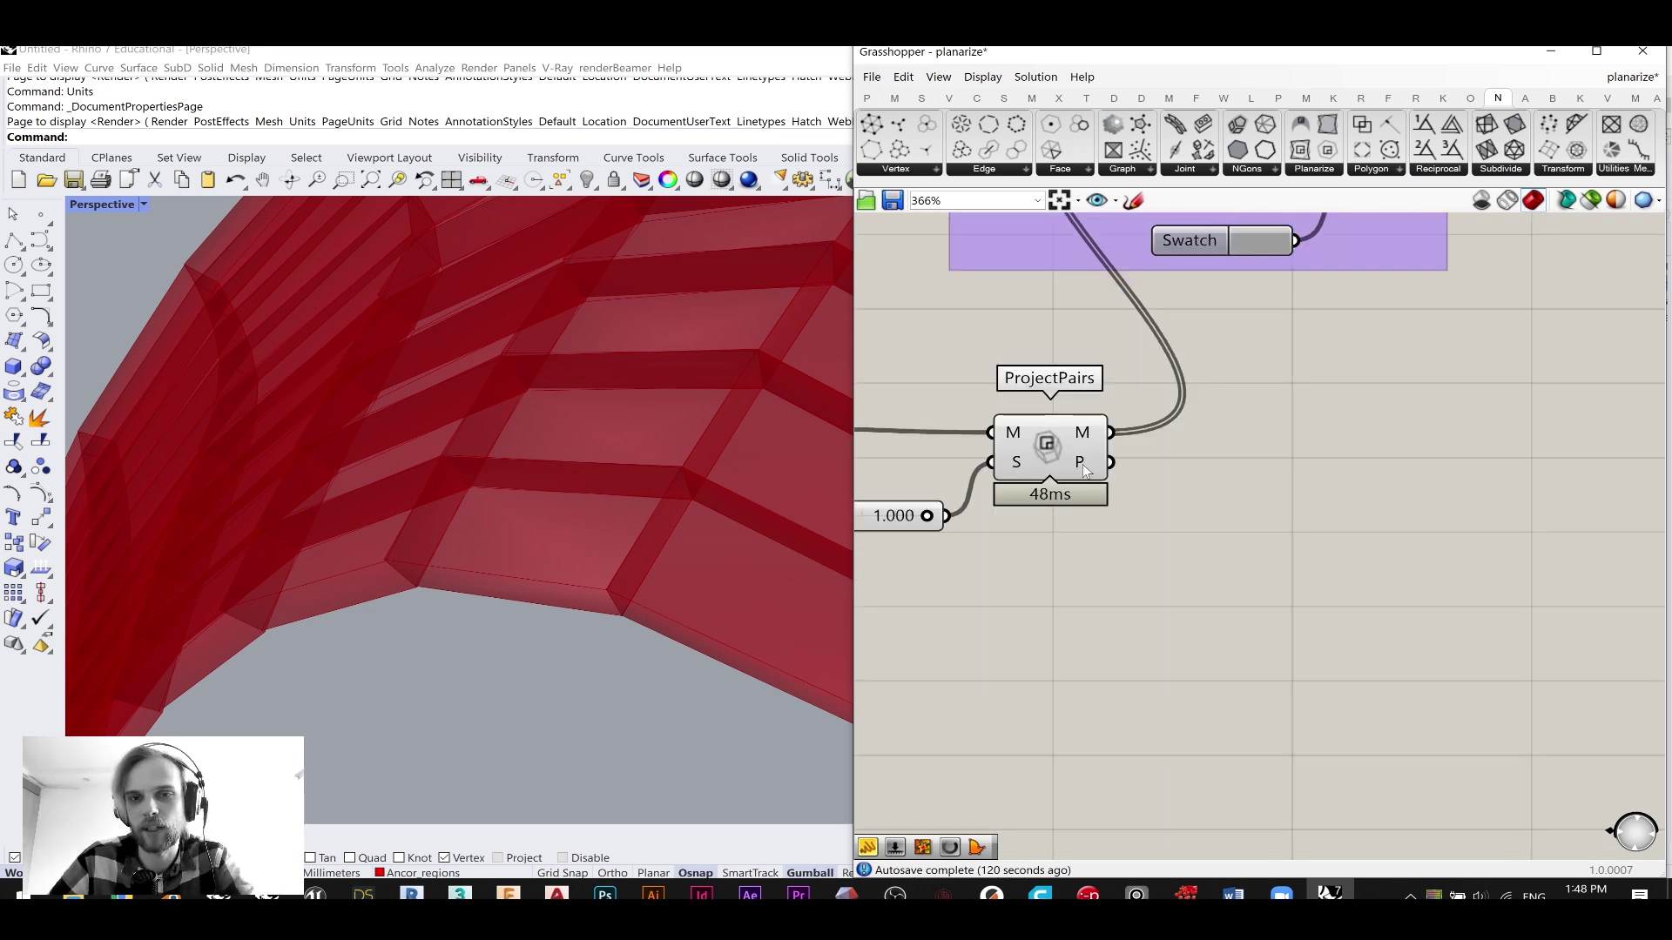
pyautogui.moveTo(1073, 471); pyautogui.dragTo(1107, 470)
pyautogui.moveTo(1105, 467)
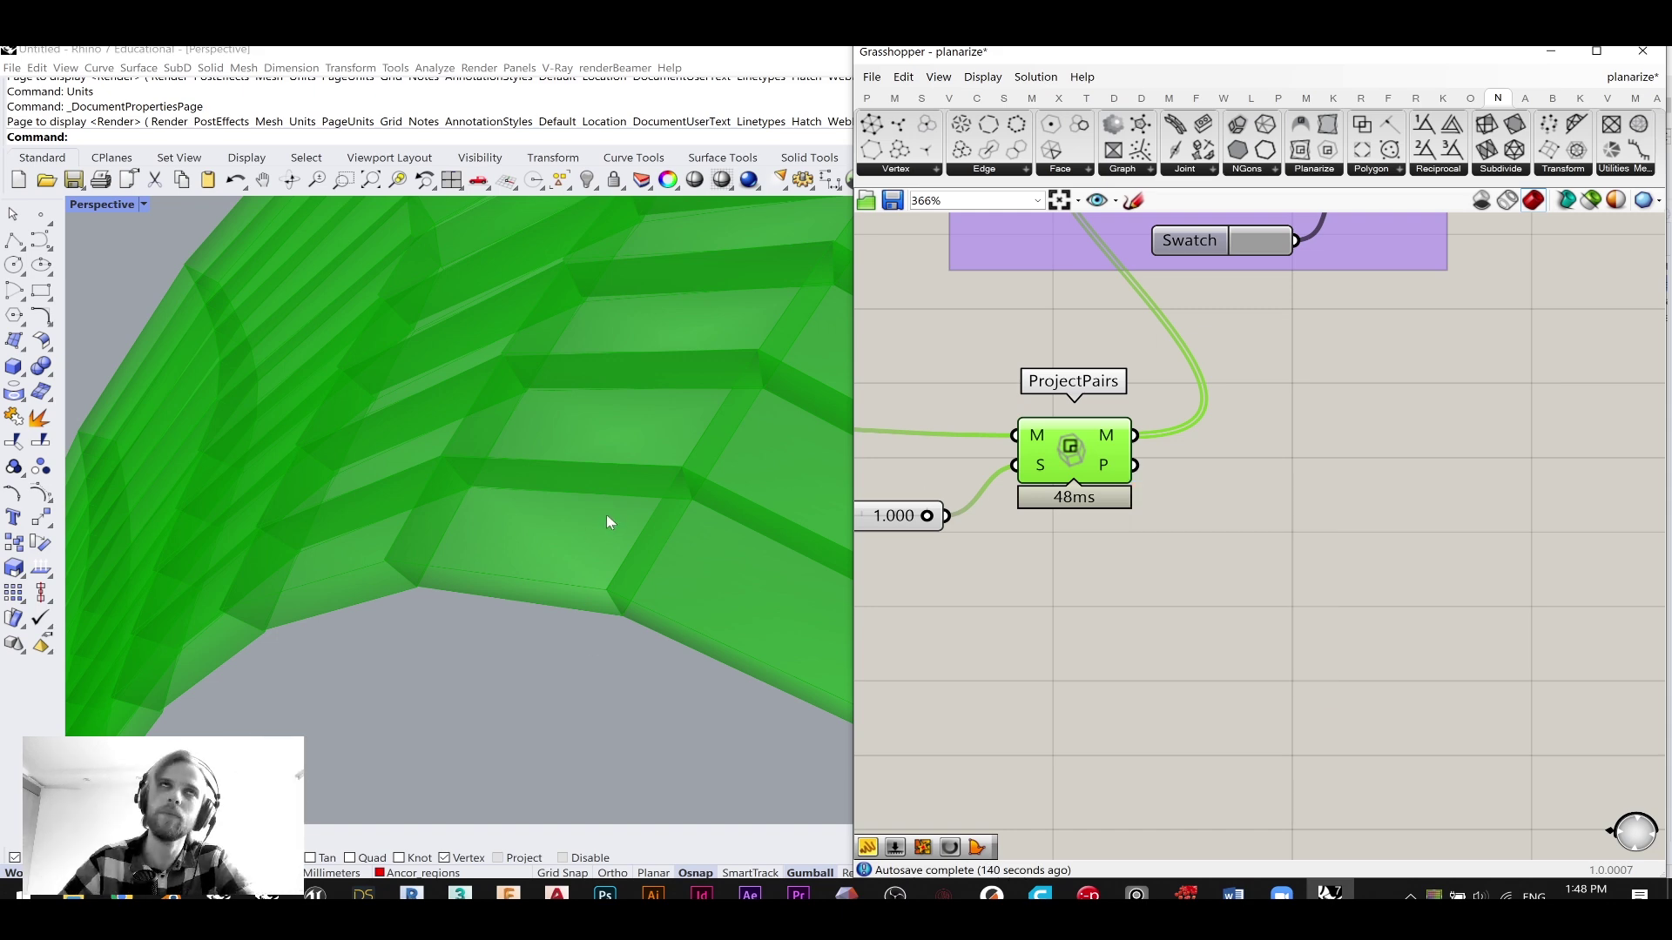
pyautogui.scroll(-3, 1283, 585)
pyautogui.scroll(3, 1115, 554)
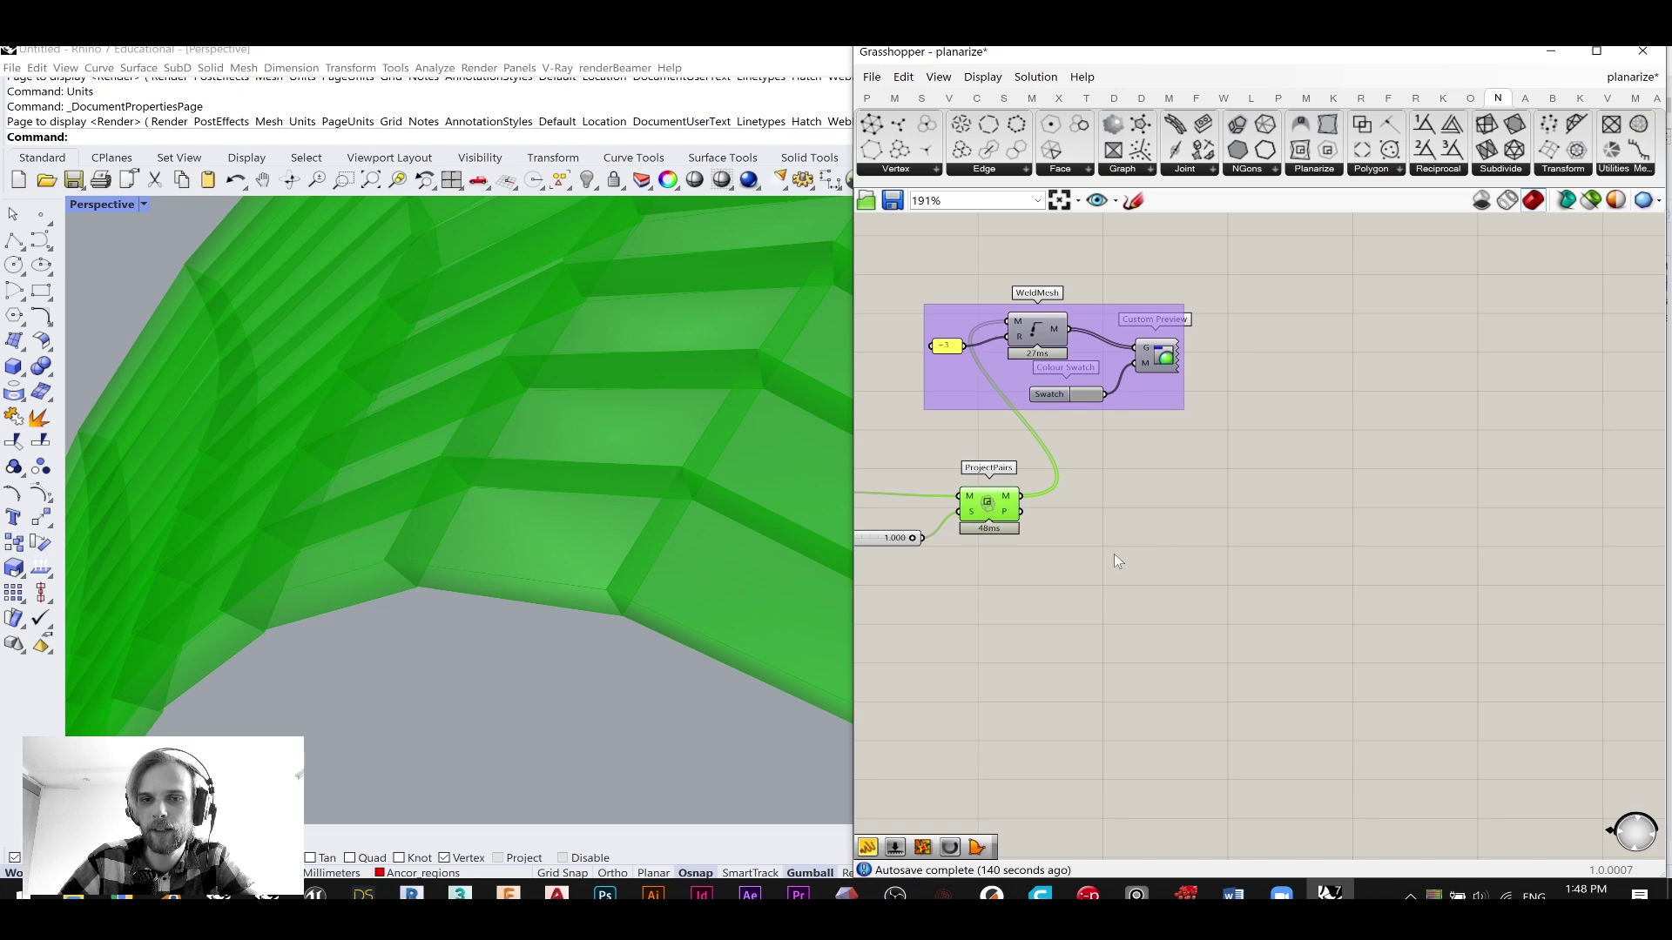
pyautogui.doubleClick(1188, 578)
pyautogui.write('curve')
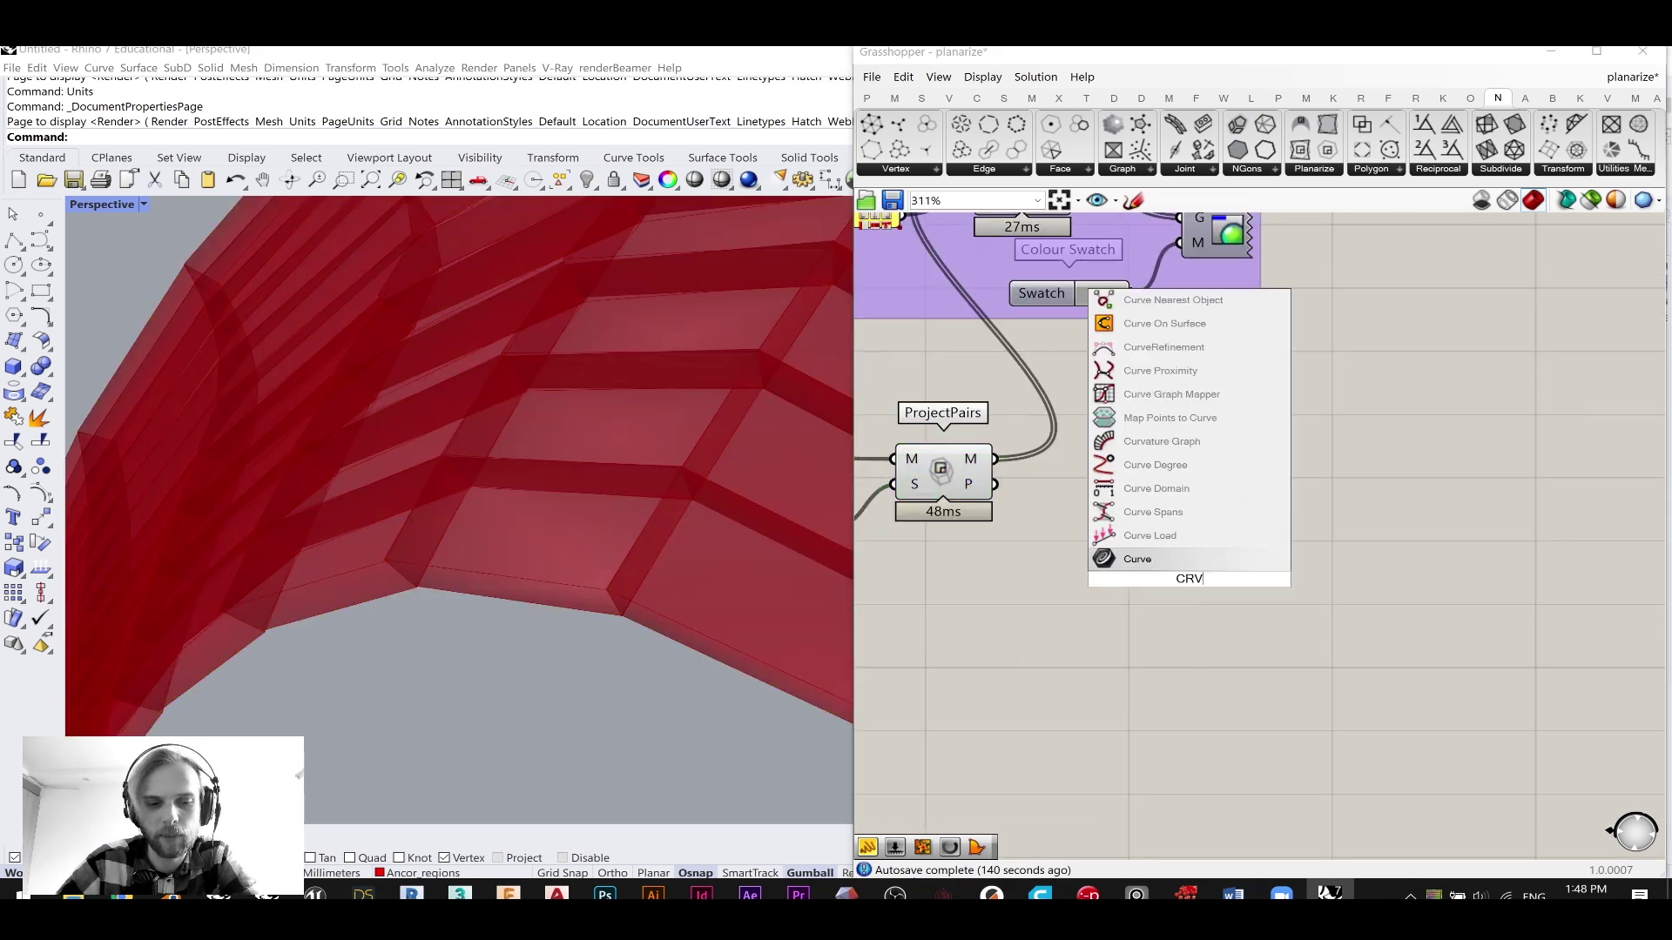
pyautogui.click(1157, 557)
pyautogui.moveTo(995, 484); pyautogui.dragTo(1155, 578)
pyautogui.moveTo(1188, 578); pyautogui.dragTo(1280, 489)
# - Add a Data Dam fed by the Curve parameter and line it up beside it
pyautogui.doubleClick(1371, 531)
pyautogui.write('DAT')
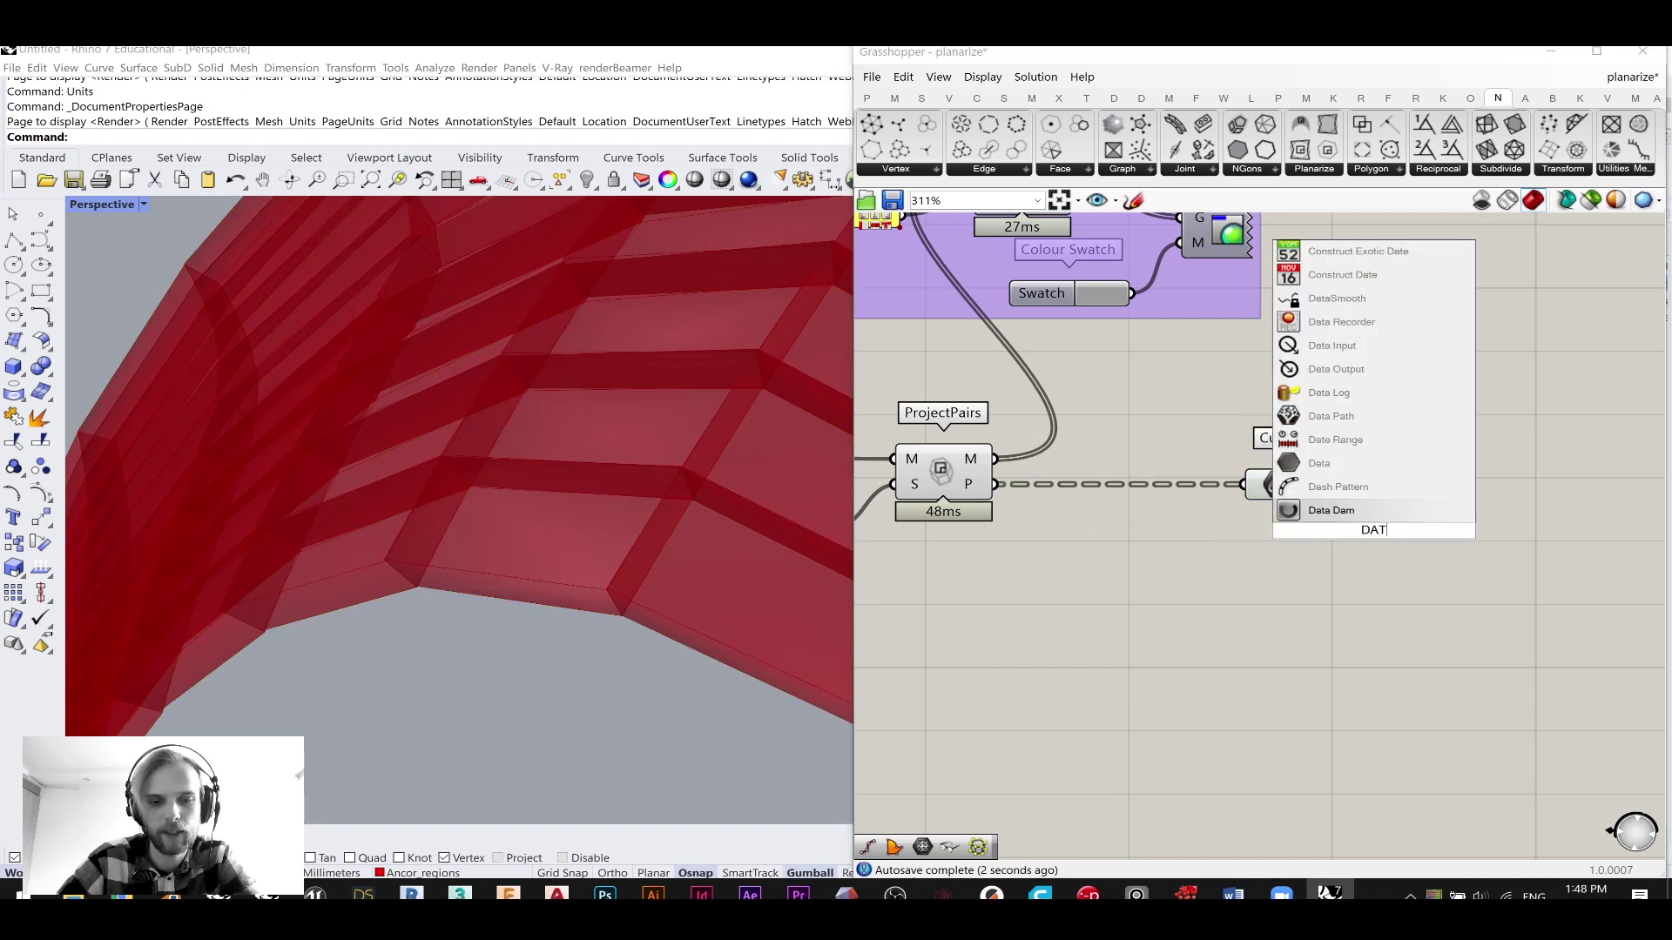
pyautogui.write('A DAM')
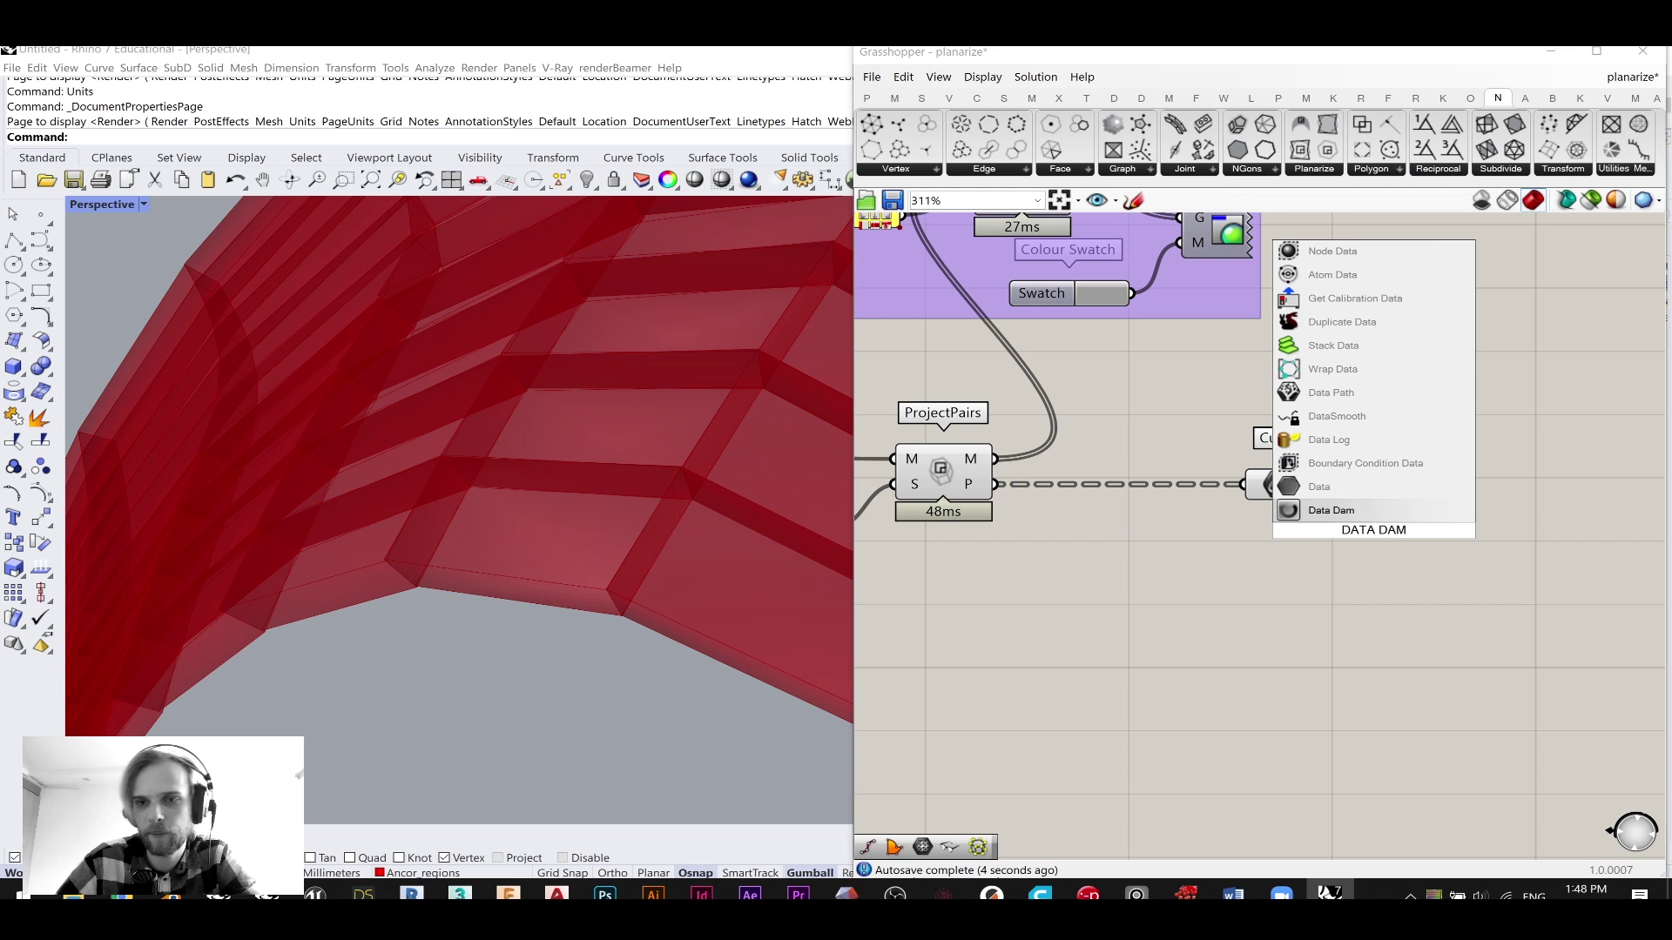
pyautogui.click(1363, 510)
pyautogui.moveTo(1322, 527); pyautogui.dragTo(1315, 484)
pyautogui.moveTo(1393, 537); pyautogui.dragTo(1439, 492)
pyautogui.click(1577, 575)
# - Add a second Curve parameter fed by the Data Dam and release the held data into it
pyautogui.moveTo(1576, 575); pyautogui.dragTo(1365, 585, button='right')
pyautogui.doubleClick(1365, 585)
pyautogui.write('curve')
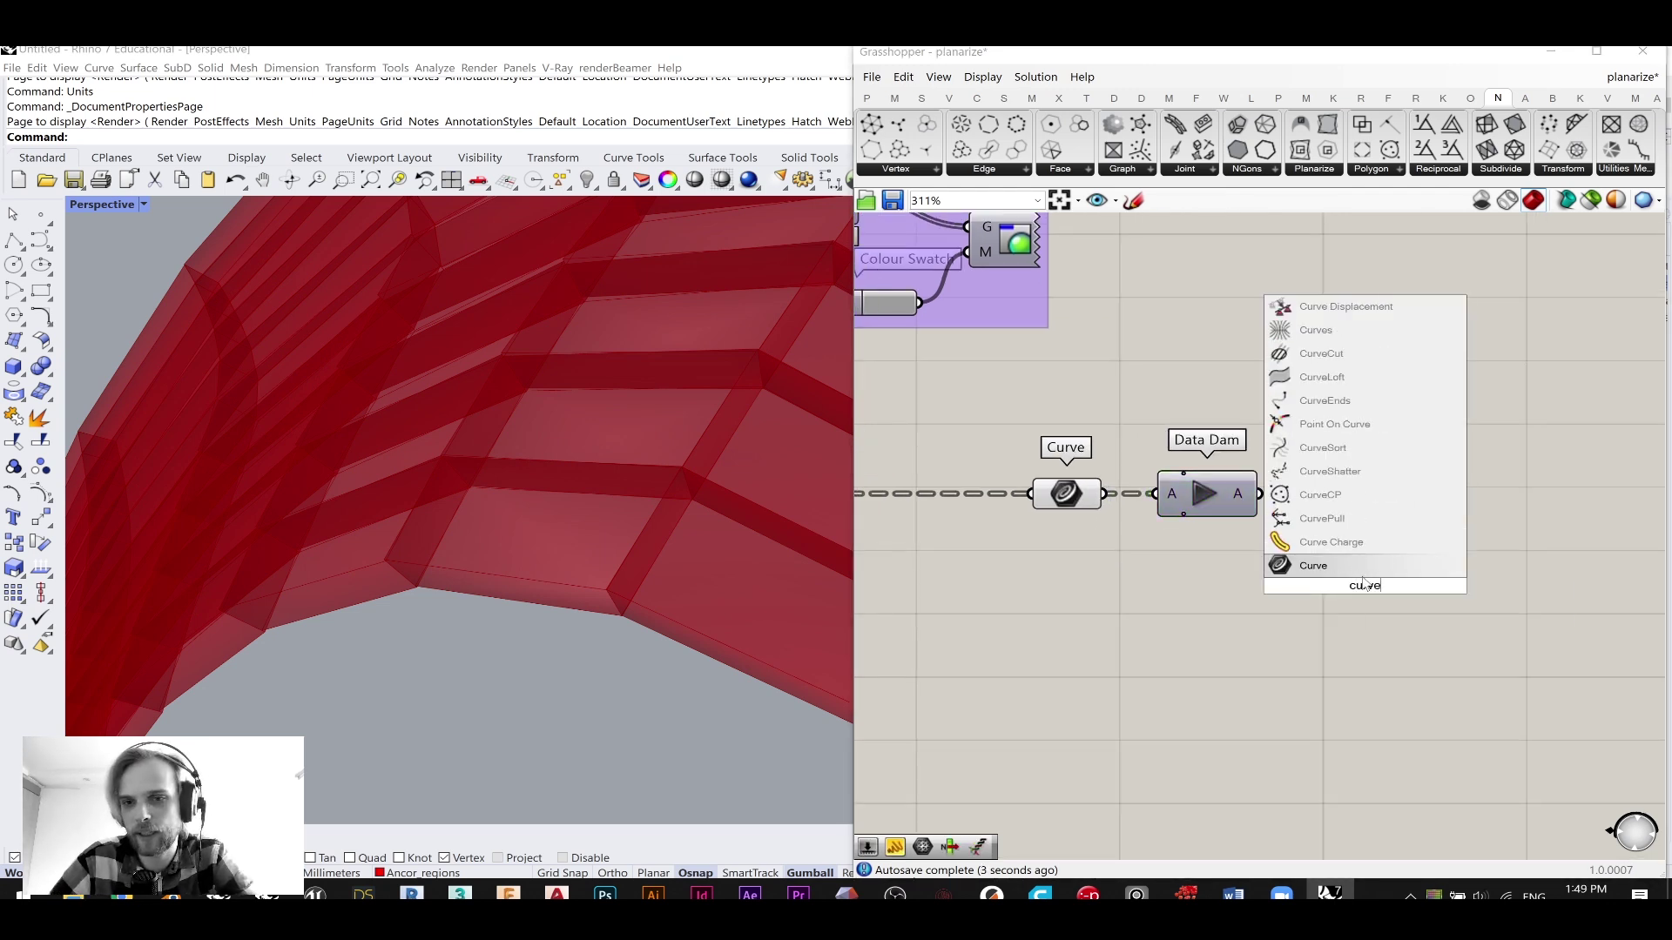
pyautogui.click(1360, 568)
pyautogui.moveTo(1260, 498)
pyautogui.mouseDown()
pyautogui.moveTo(1326, 585)
pyautogui.moveTo(1357, 502)
pyautogui.moveTo(1382, 497)
pyautogui.mouseUp()
pyautogui.click(1220, 505)
# - Group all components from the two input Mesh parameters through ProjectPairs and its first Curve parameter
pyautogui.scroll(-2, 1245, 504)
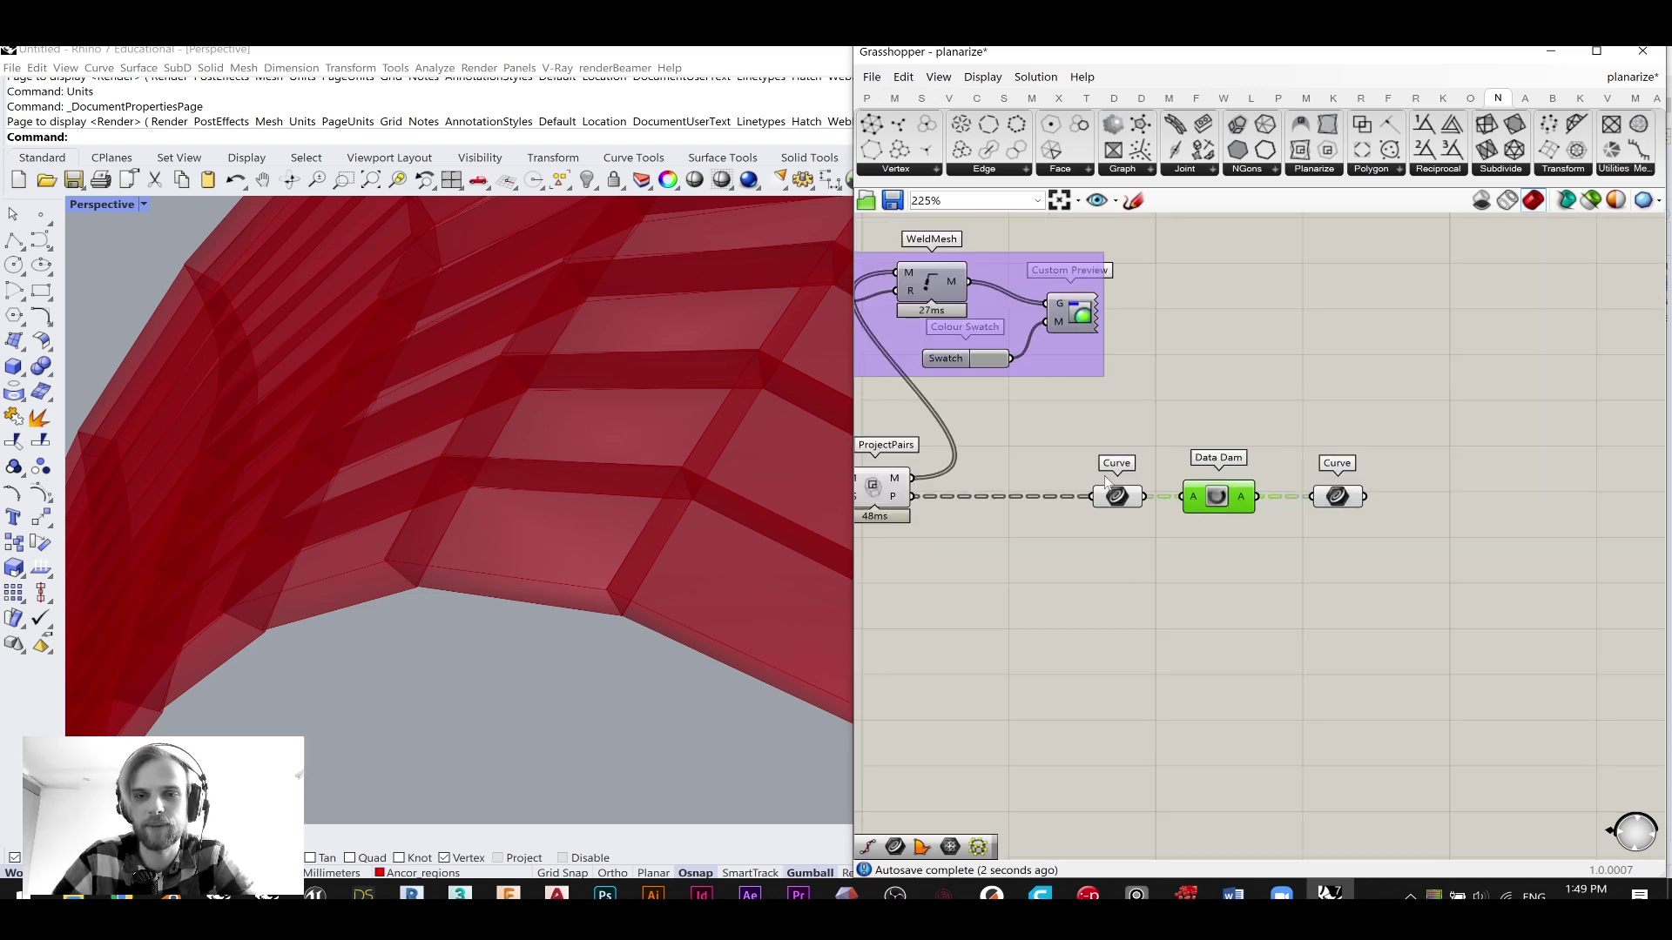
pyautogui.scroll(-2, 1105, 461)
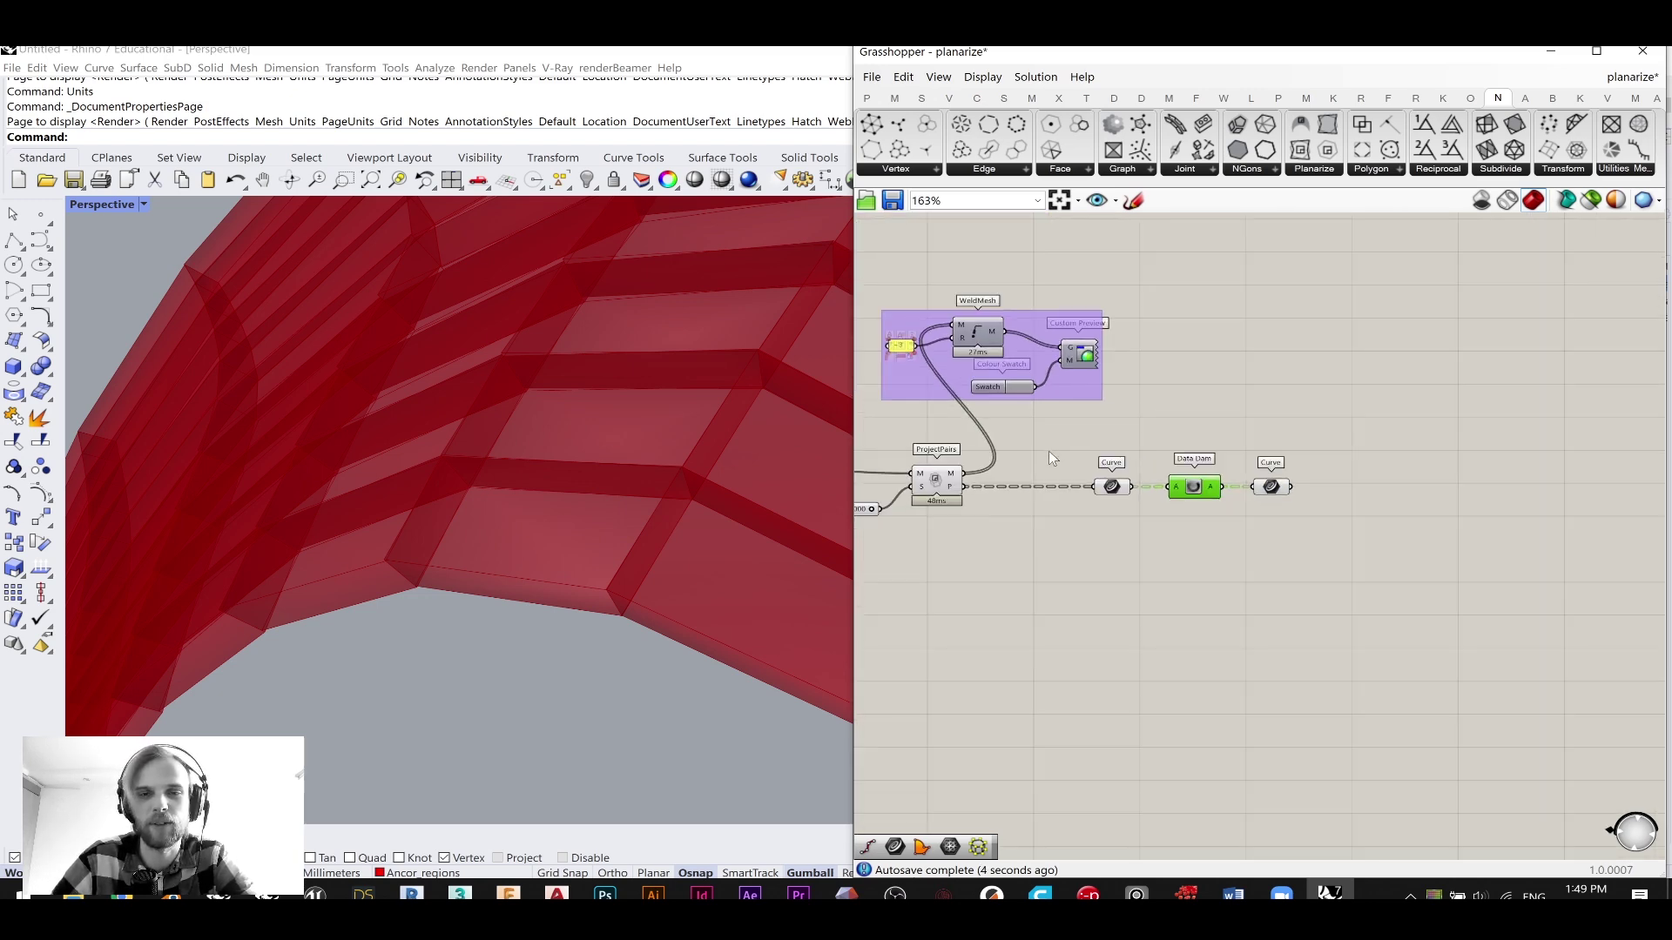
pyautogui.moveTo(1049, 444); pyautogui.dragTo(1370, 516, button='right')
pyautogui.scroll(-3, 1371, 516)
pyautogui.moveTo(1426, 620); pyautogui.dragTo(992, 369)
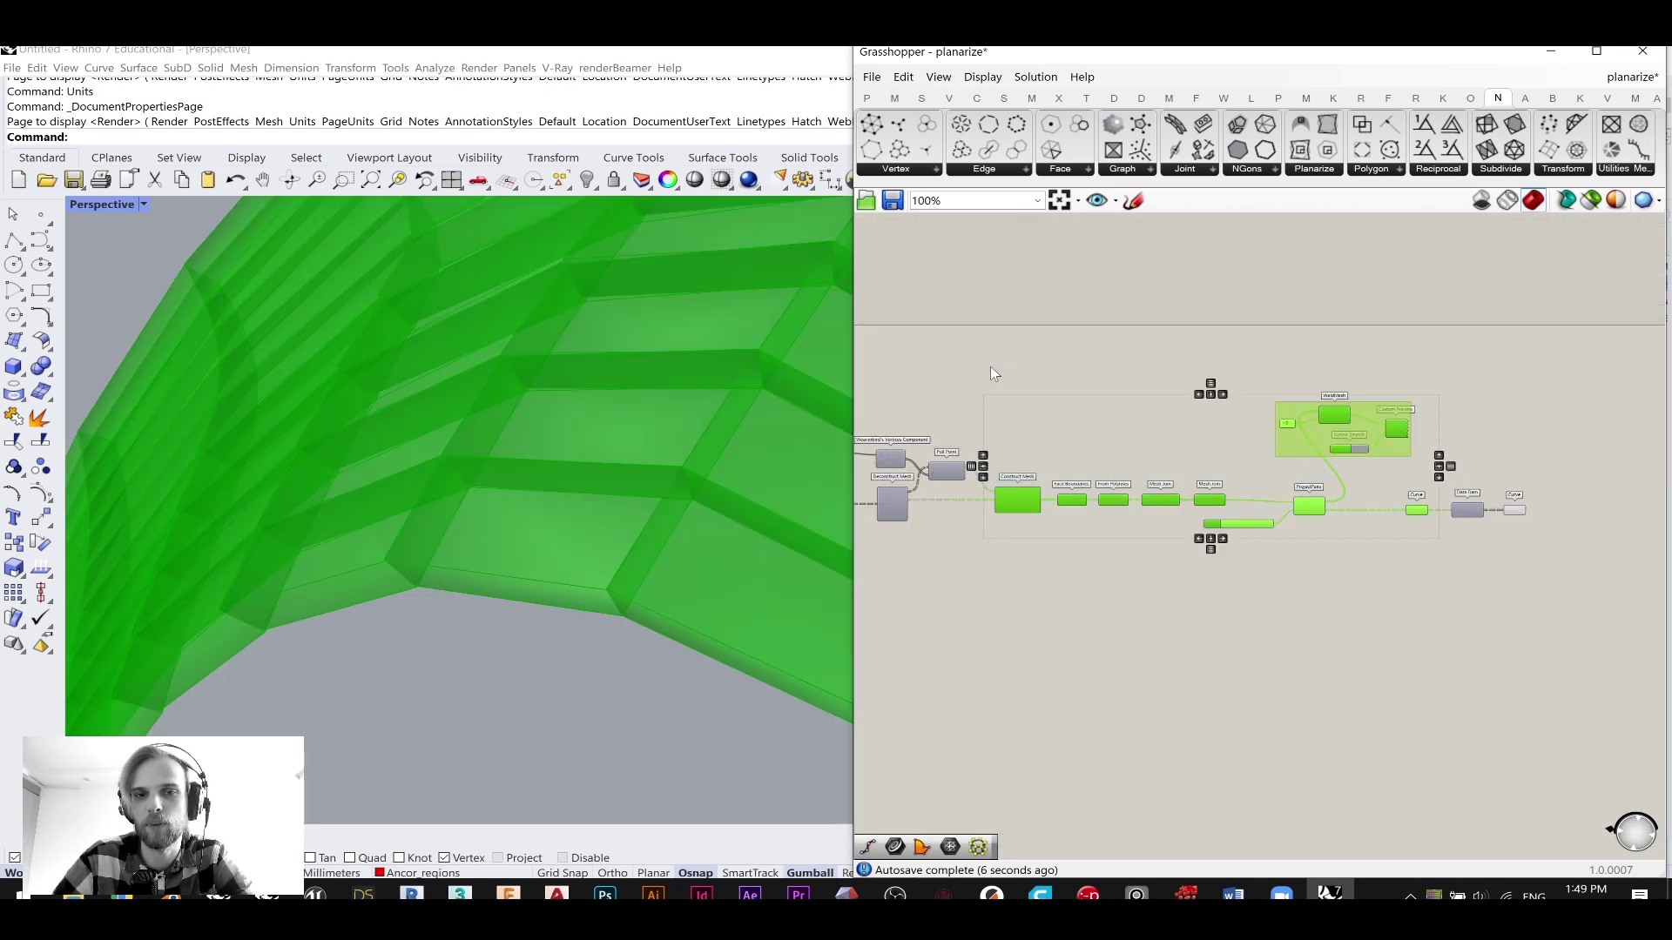
pyautogui.scroll(-2, 1273, 474)
pyautogui.moveTo(1360, 666); pyautogui.dragTo(1186, 392)
pyautogui.scroll(5, 1170, 483)
pyautogui.scroll(-4, 1130, 455)
pyautogui.moveTo(1357, 491); pyautogui.dragTo(1110, 512, button='right')
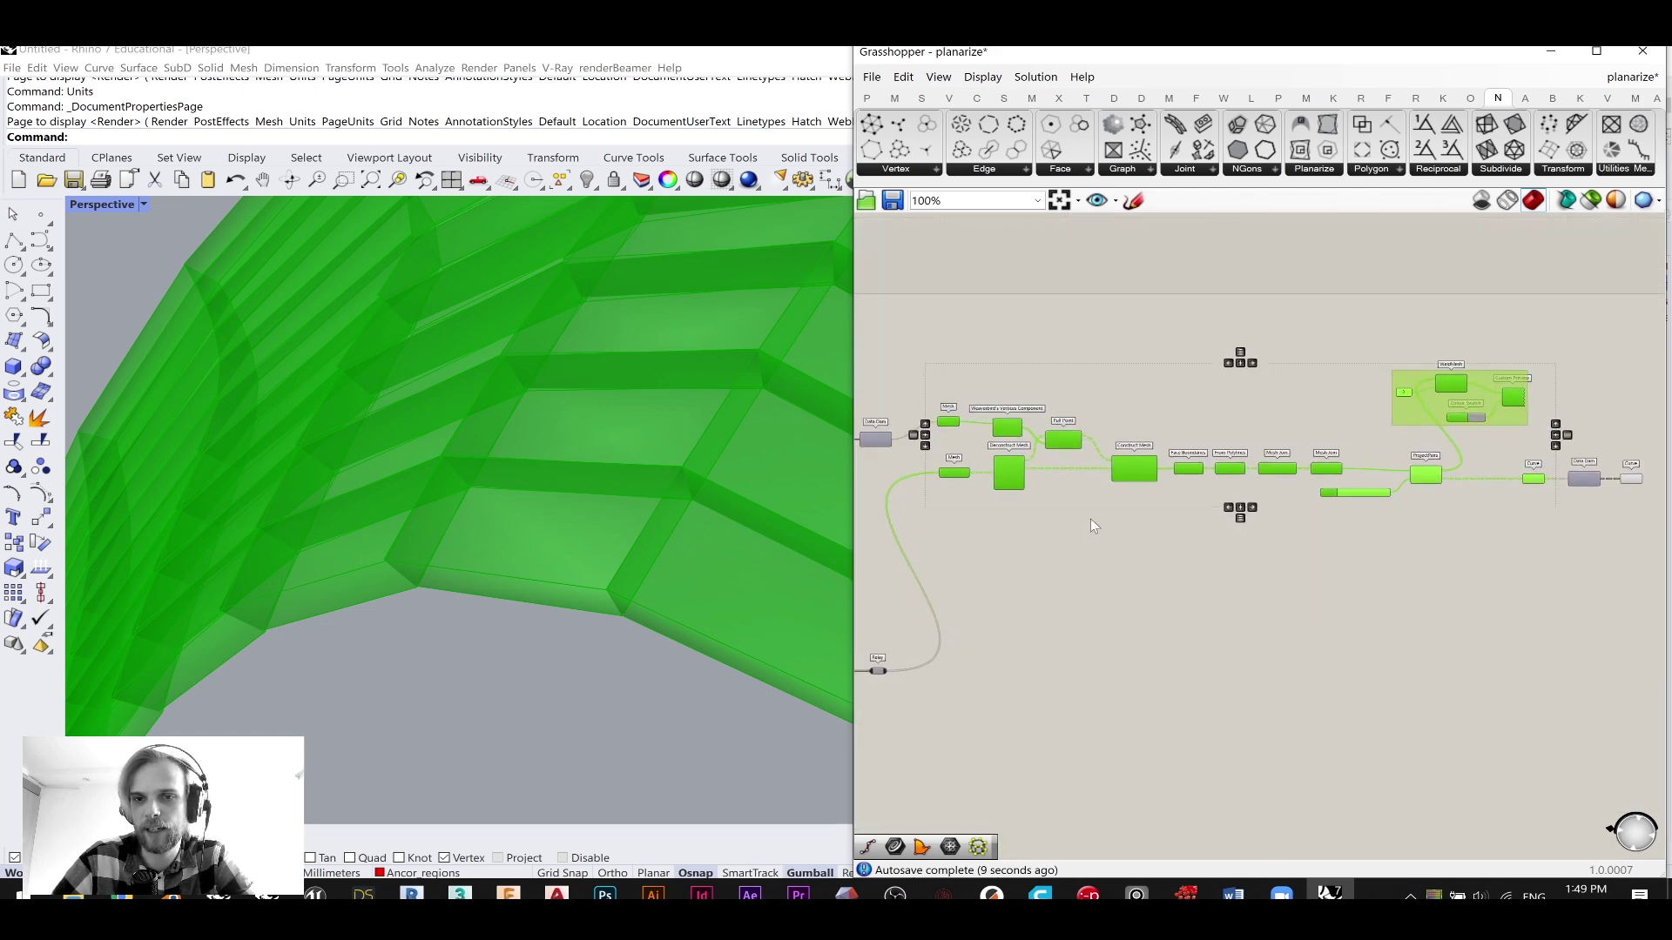
pyautogui.middleClick(1233, 531)
pyautogui.click(1233, 480)
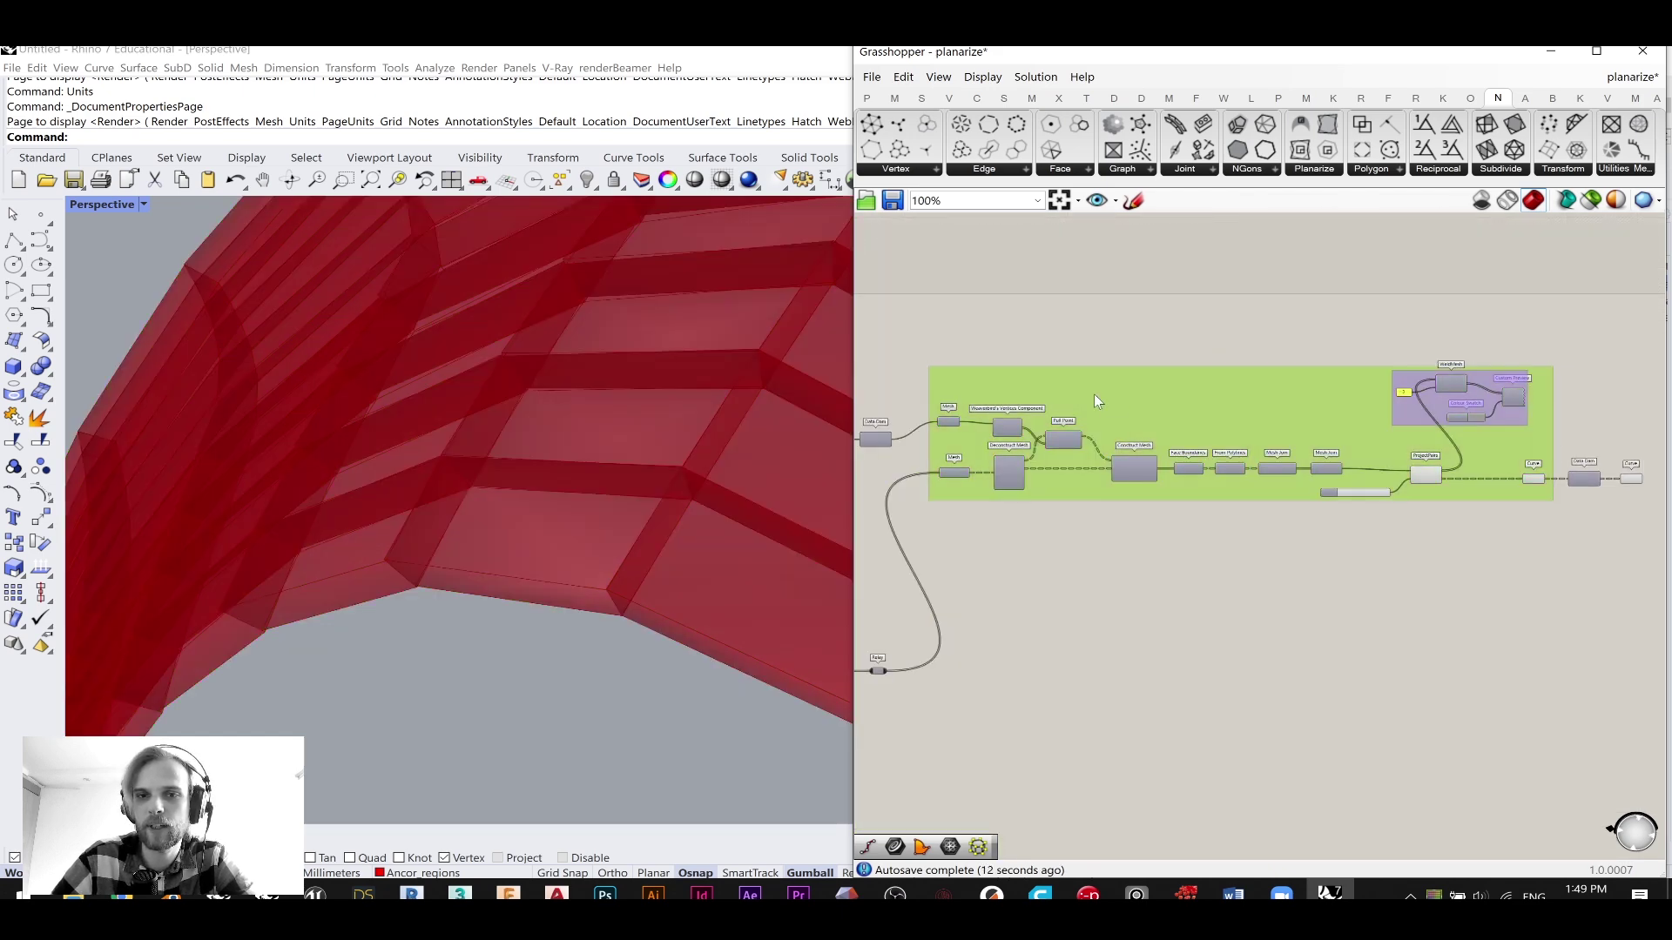
# - Change the new group's colour to bright green
pyautogui.scroll(-3, 1289, 523)
pyautogui.scroll(7, 1393, 531)
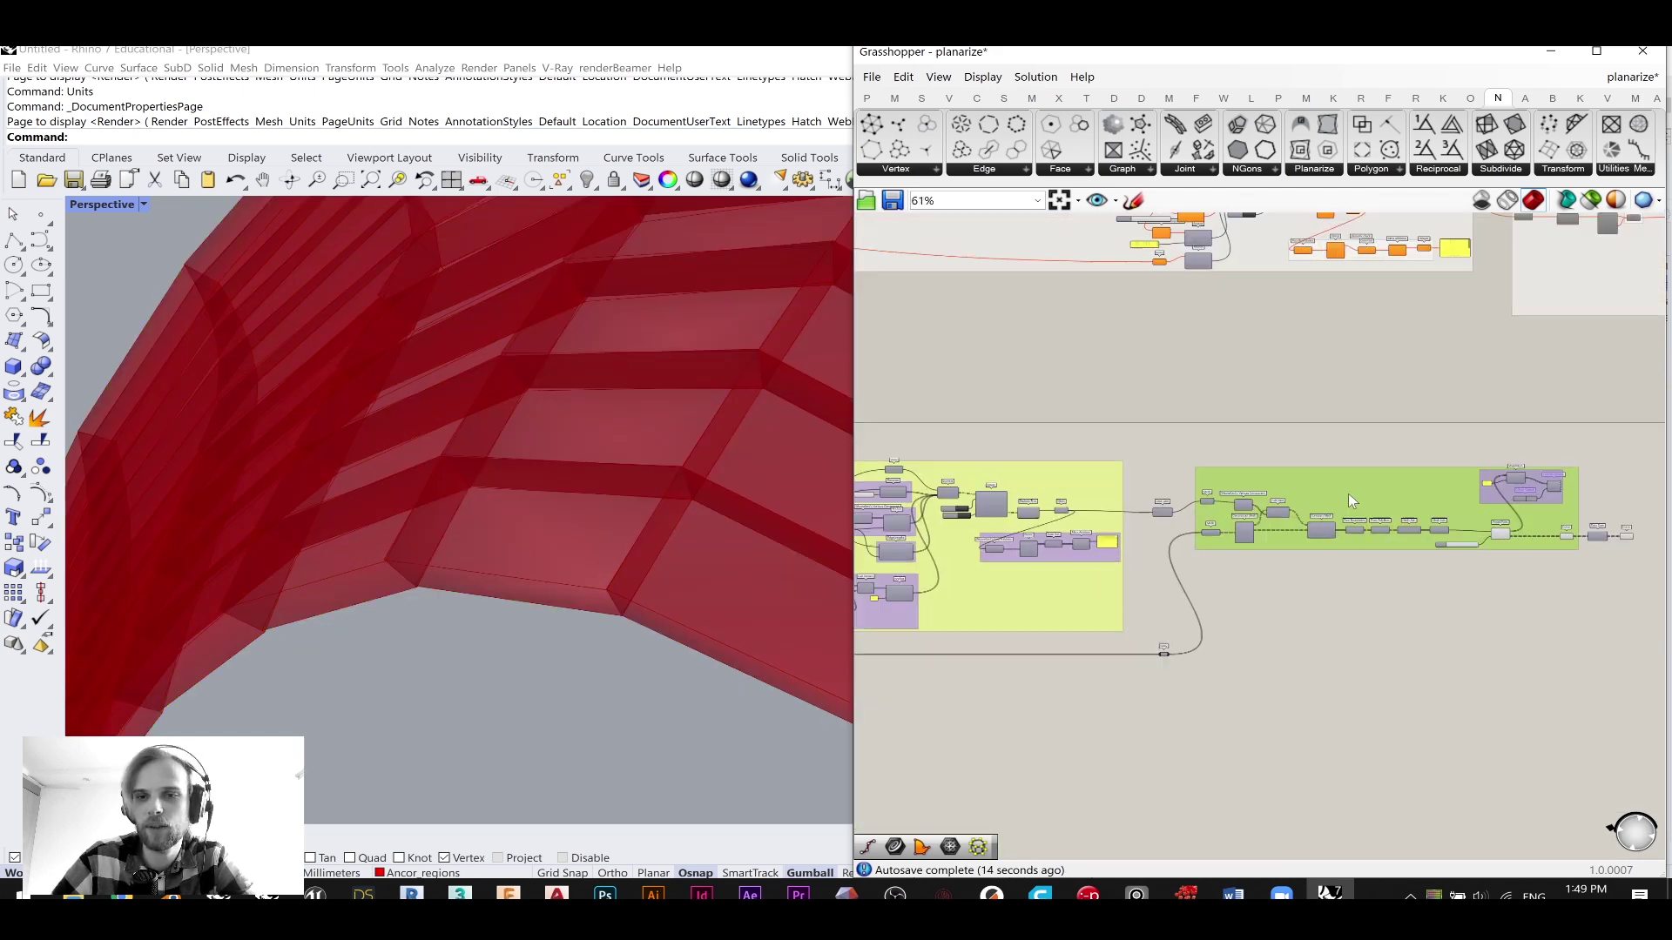
pyautogui.rightClick(1381, 479)
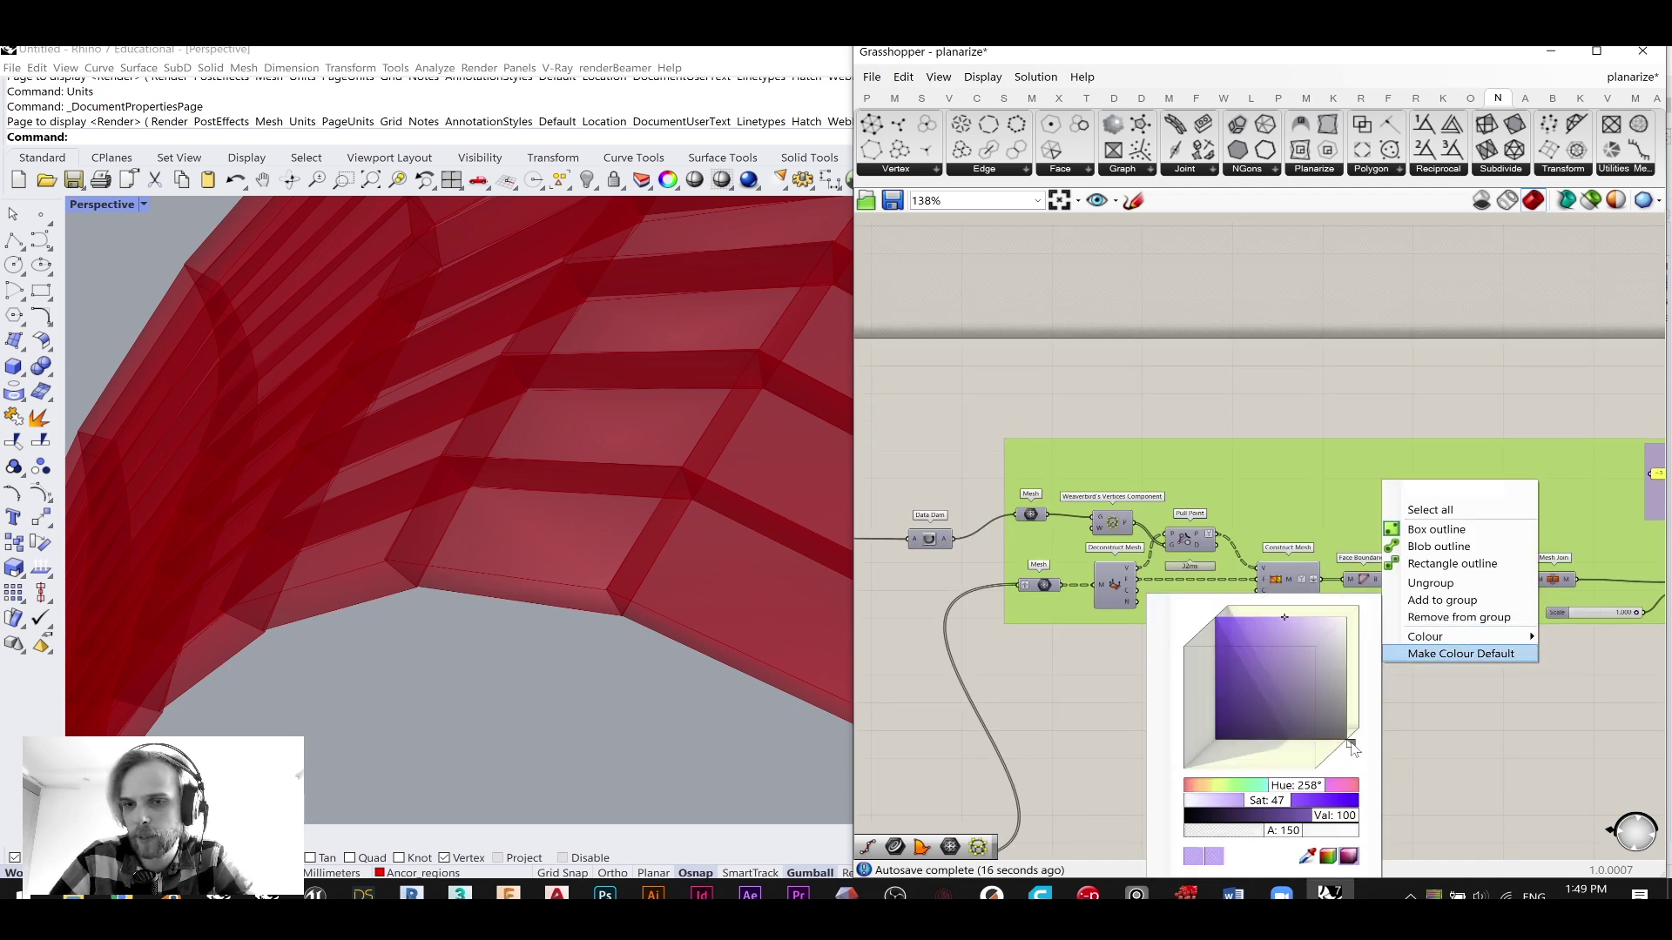
pyautogui.moveTo(1445, 637)
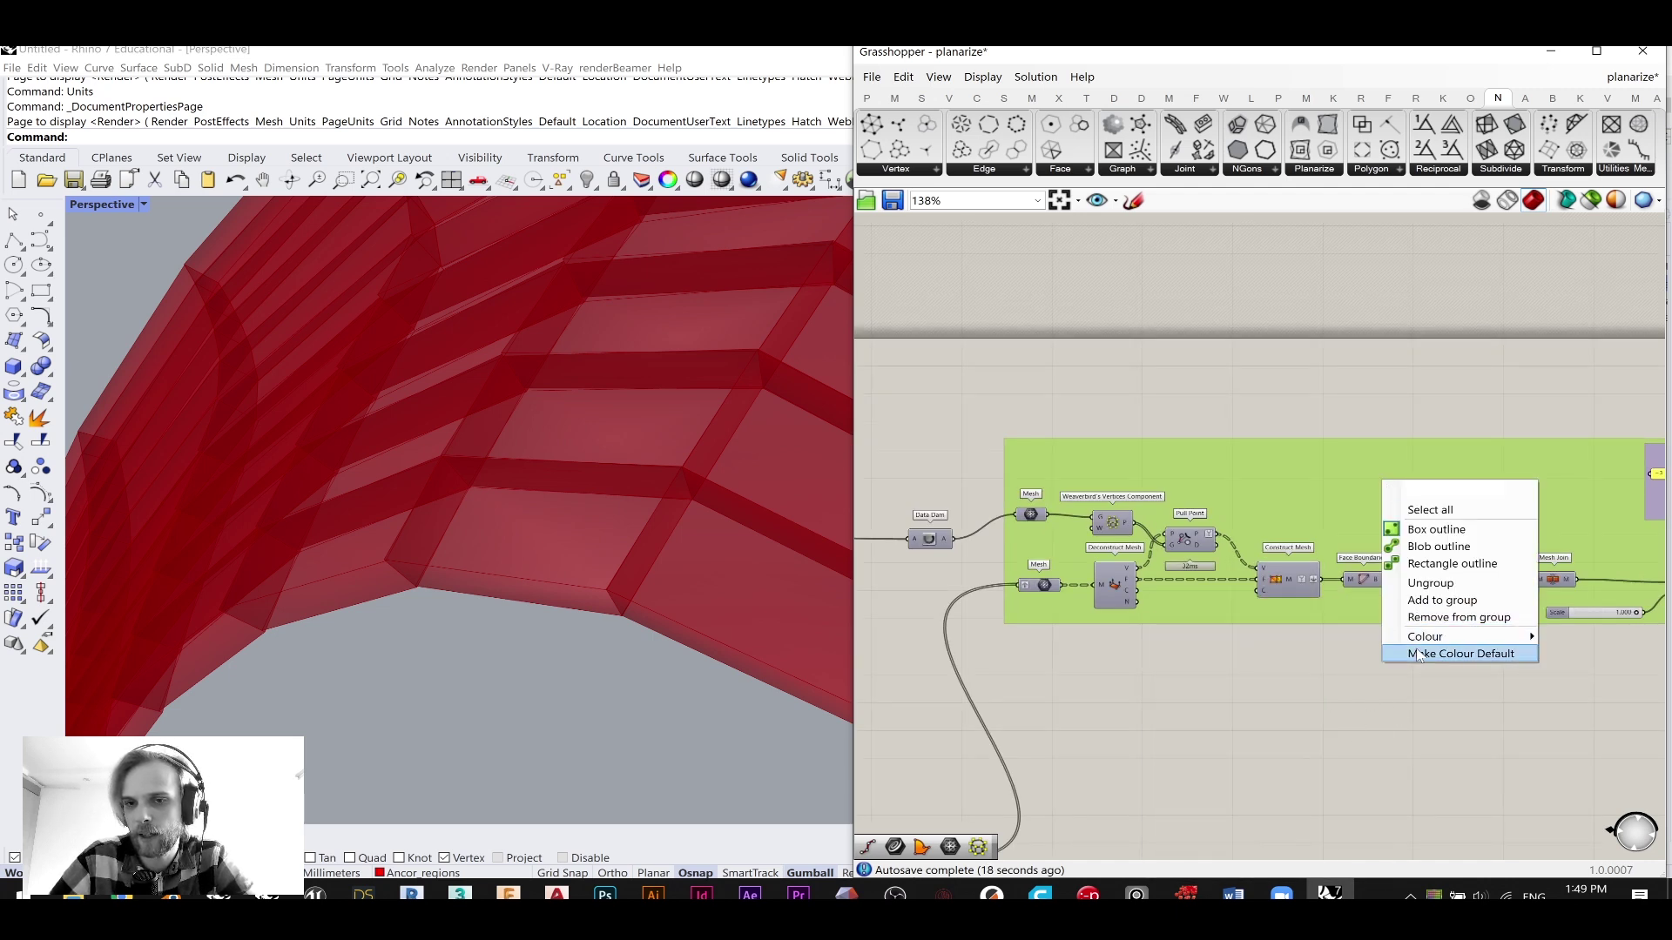
pyautogui.moveTo(1351, 746); pyautogui.dragTo(1333, 760)
pyautogui.moveTo(1262, 635); pyautogui.dragTo(1224, 628)
pyautogui.click(1313, 526)
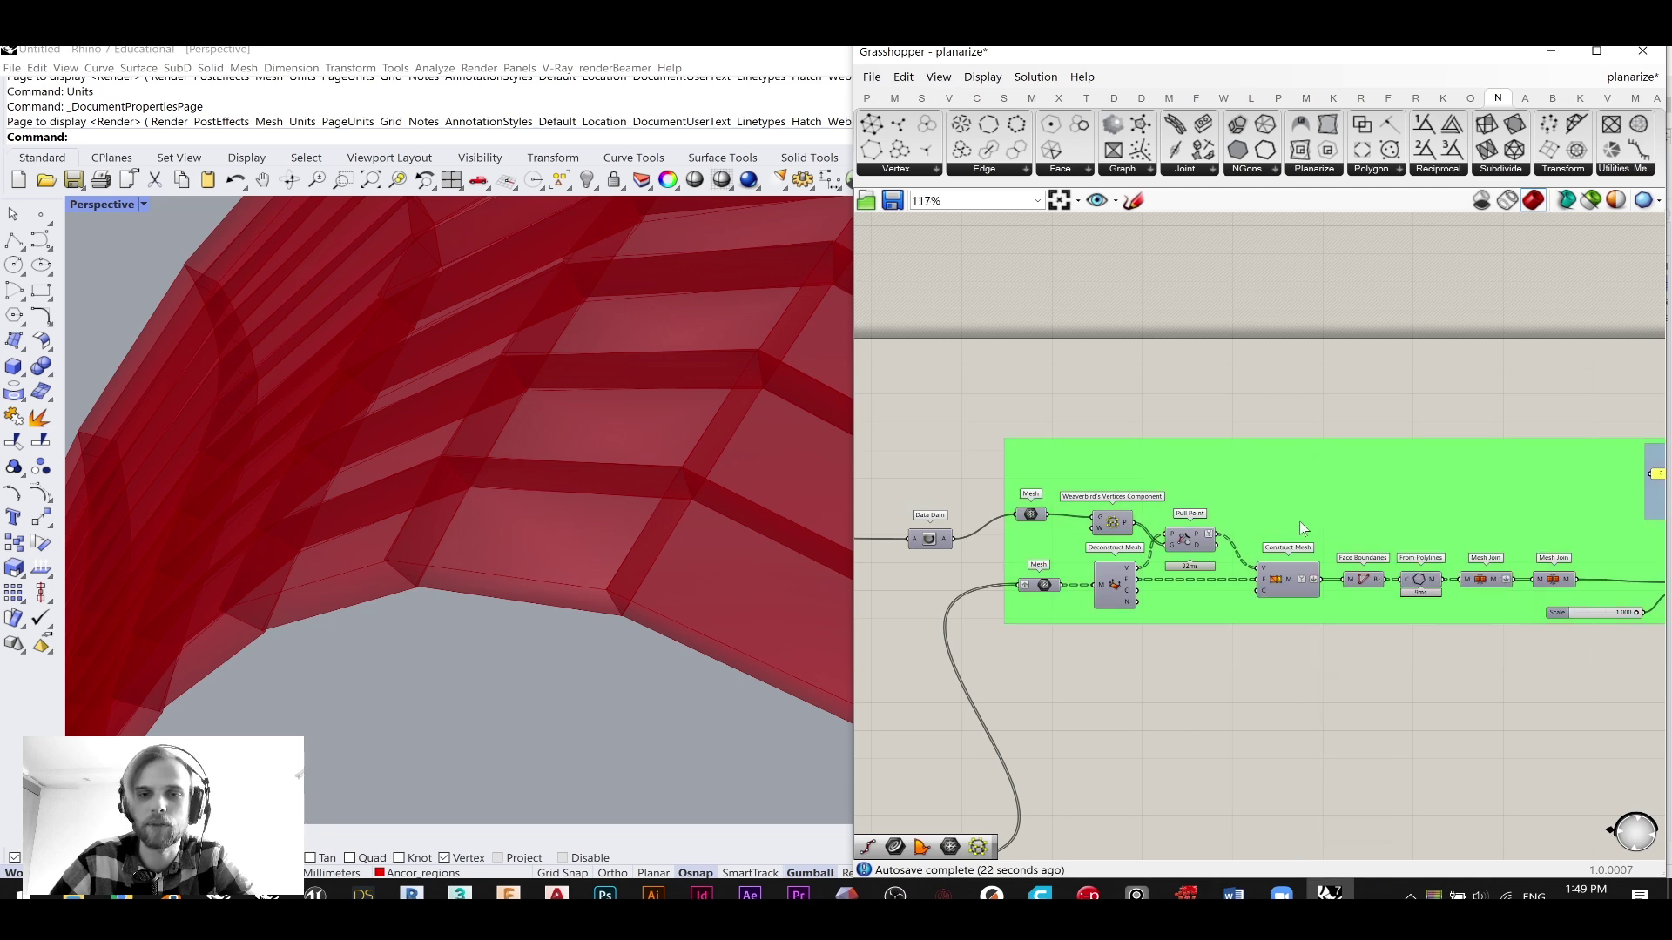
# - Turn off the preview of ProjectPairs and its first Curve parameter and inspect the remaining block outline curves
pyautogui.scroll(-5, 1298, 524)
pyautogui.scroll(1, 1428, 532)
pyautogui.moveTo(1367, 494); pyautogui.dragTo(1219, 501, button='right')
pyautogui.scroll(9, 1263, 527)
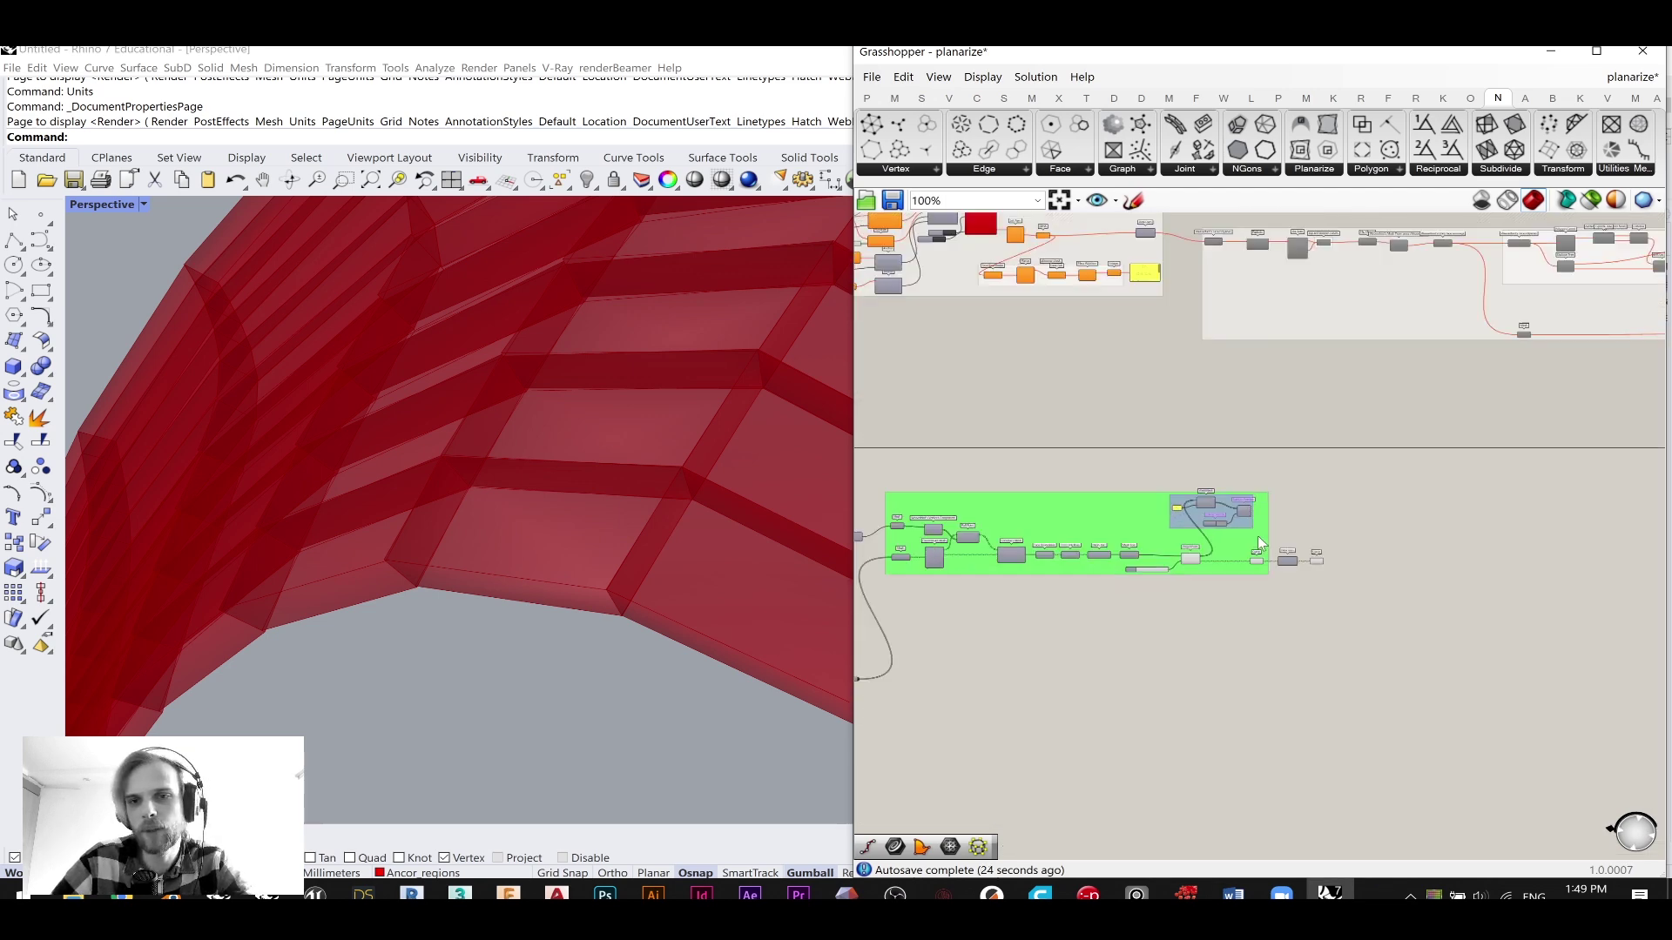
pyautogui.moveTo(1064, 623); pyautogui.dragTo(1250, 588, button='right')
pyautogui.moveTo(1311, 673); pyautogui.dragTo(1020, 492)
pyautogui.middleClick(1020, 492)
pyautogui.click(1089, 434)
pyautogui.click(1533, 441)
pyautogui.moveTo(1533, 441); pyautogui.dragTo(1400, 399, button='right')
pyautogui.scroll(-8, 570, 514)
pyautogui.moveTo(567, 537); pyautogui.dragTo(600, 462, button='right')
pyautogui.scroll(7, 509, 453)
pyautogui.keyDown('shift'); pyautogui.moveTo(692, 489); pyautogui.dragTo(695, 484, button='right'); pyautogui.keyUp('shift')
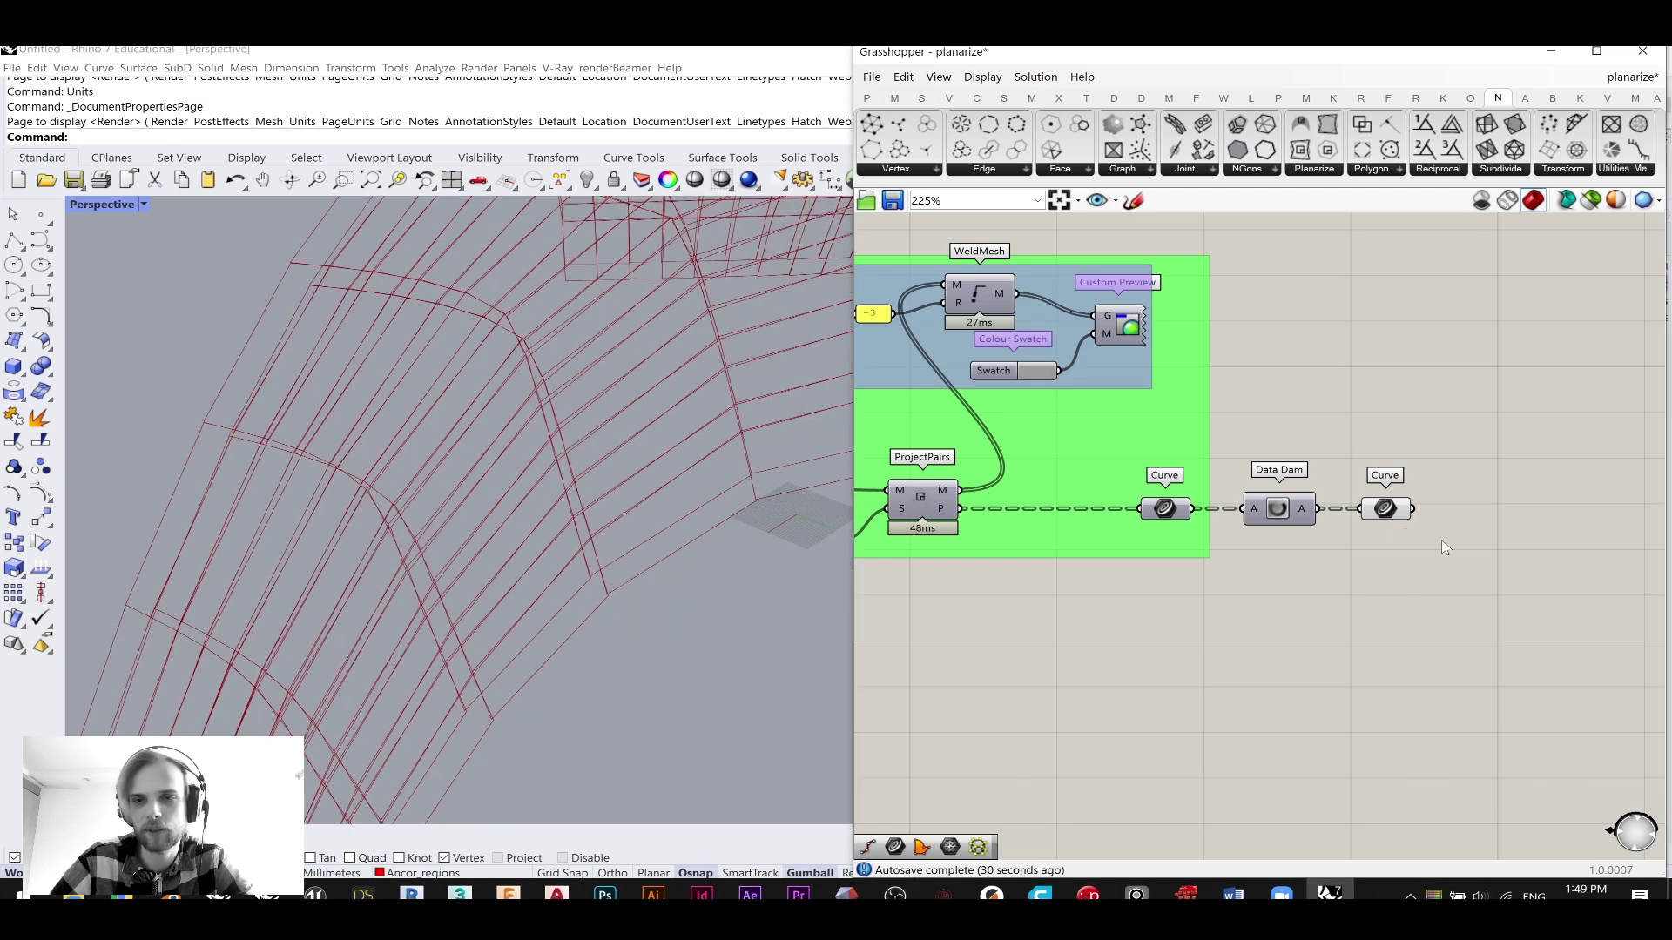
# - Add Boundary Surfaces fed by the last Curve parameter and view the surfaces across the whole shell
pyautogui.scroll(2, 1454, 558)
pyautogui.doubleClick(1429, 567)
pyautogui.write('bound')
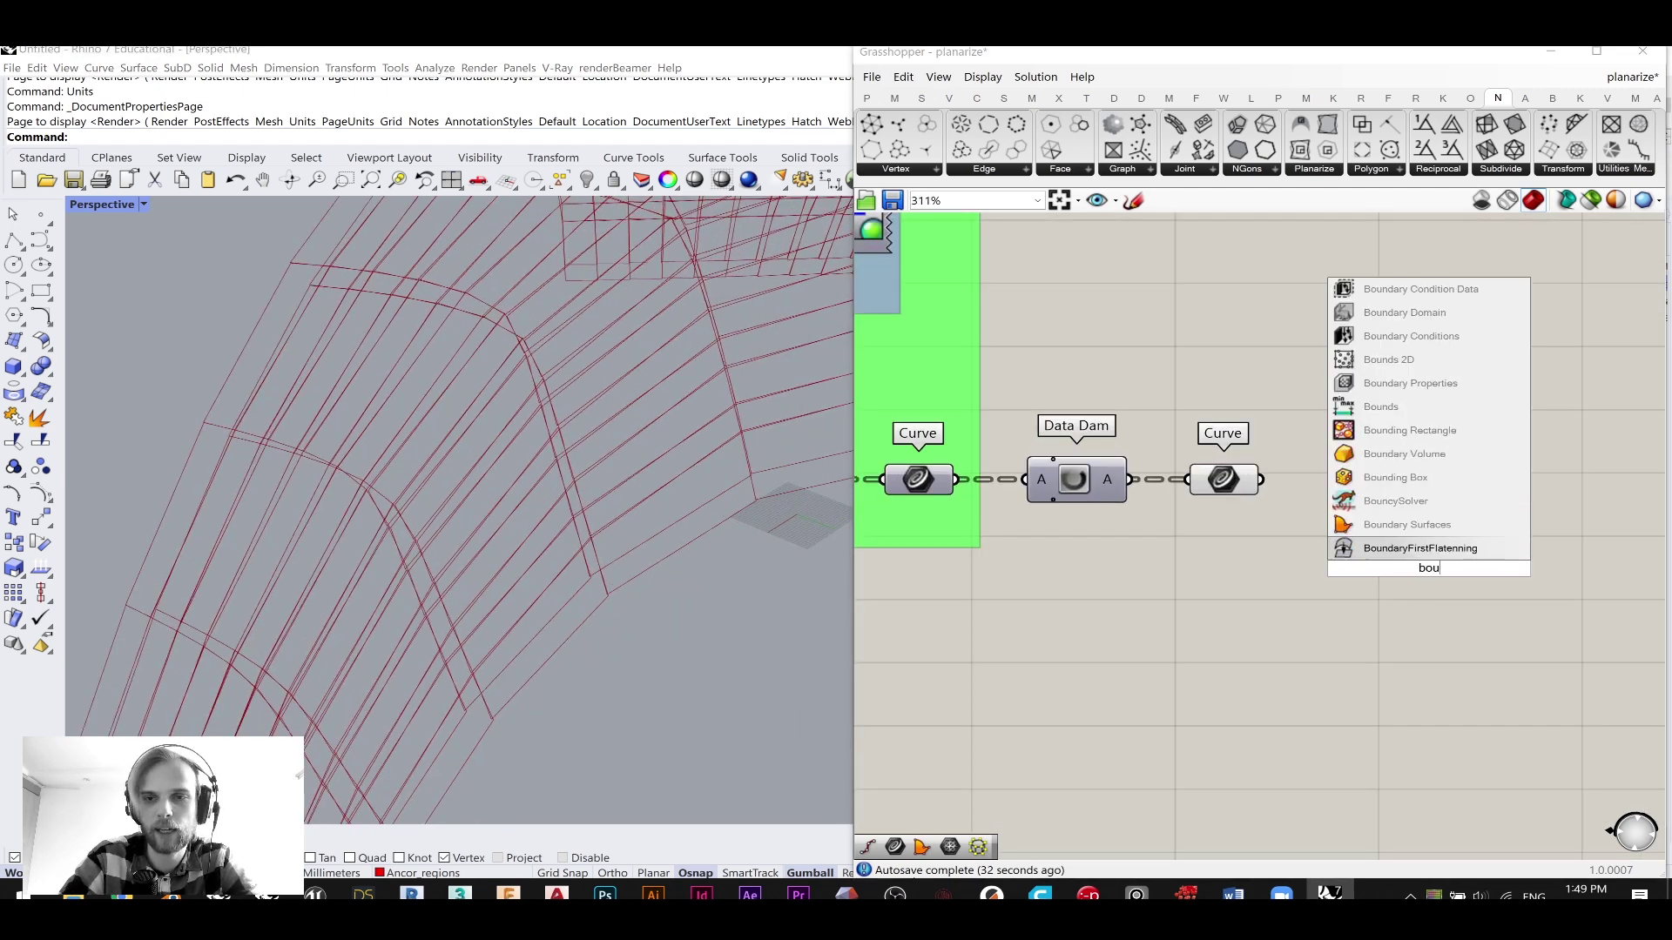
pyautogui.click(1417, 524)
pyautogui.moveTo(1260, 479); pyautogui.dragTo(1358, 377)
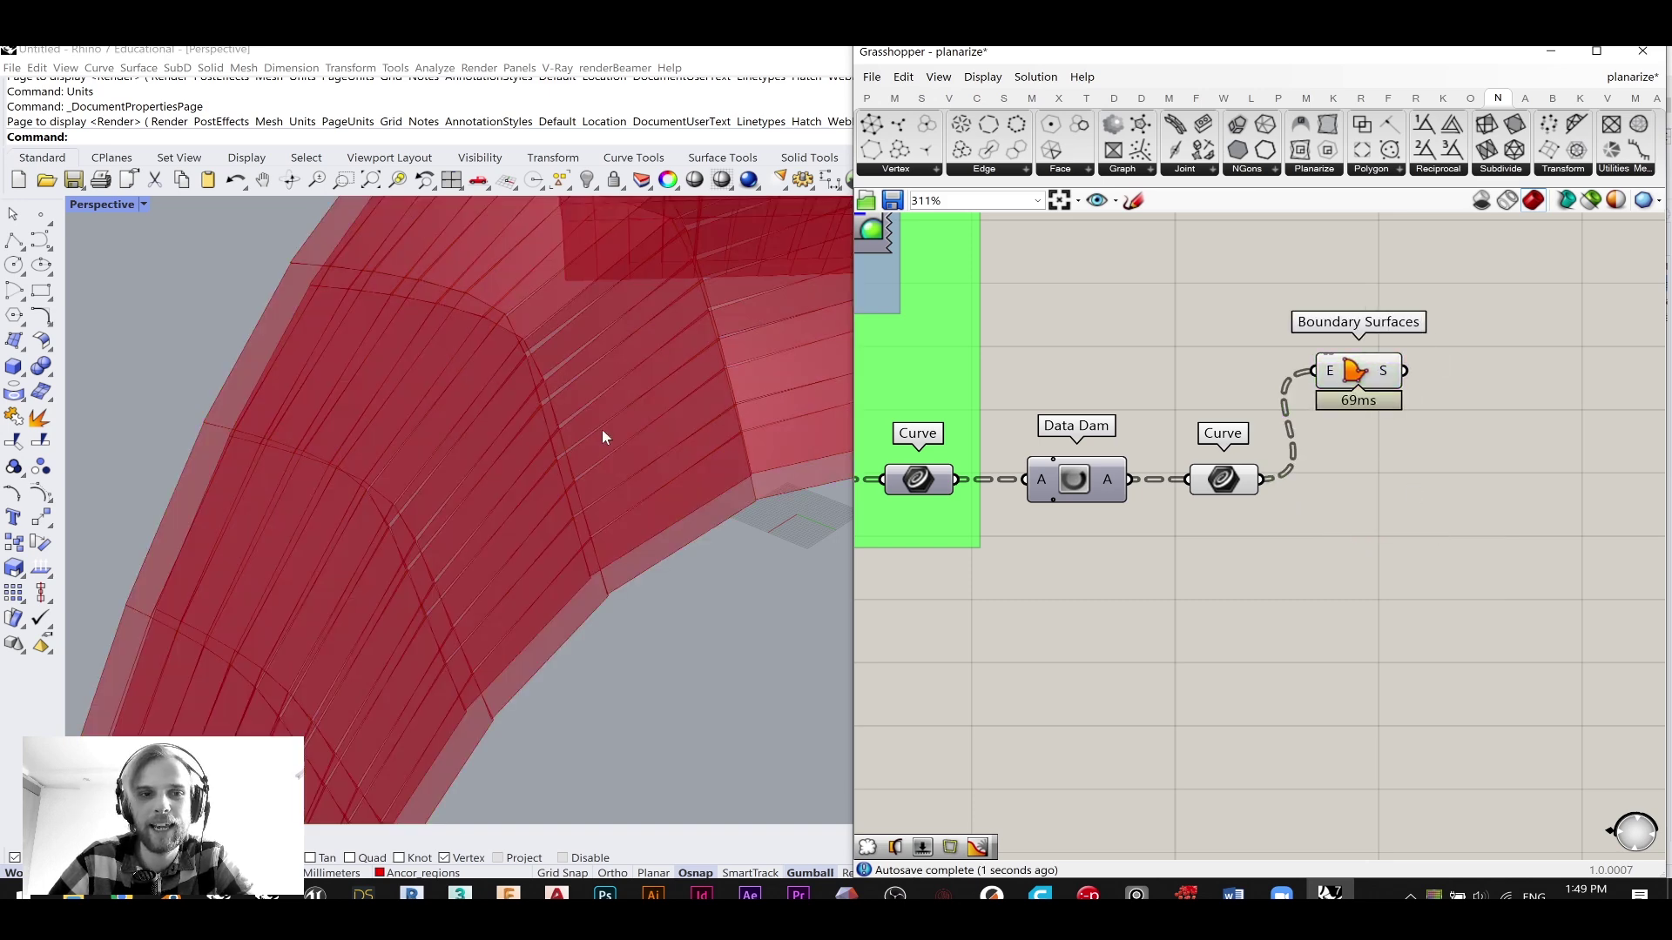
pyautogui.moveTo(597, 435); pyautogui.dragTo(570, 429, button='right')
pyautogui.scroll(-8, 468, 457)
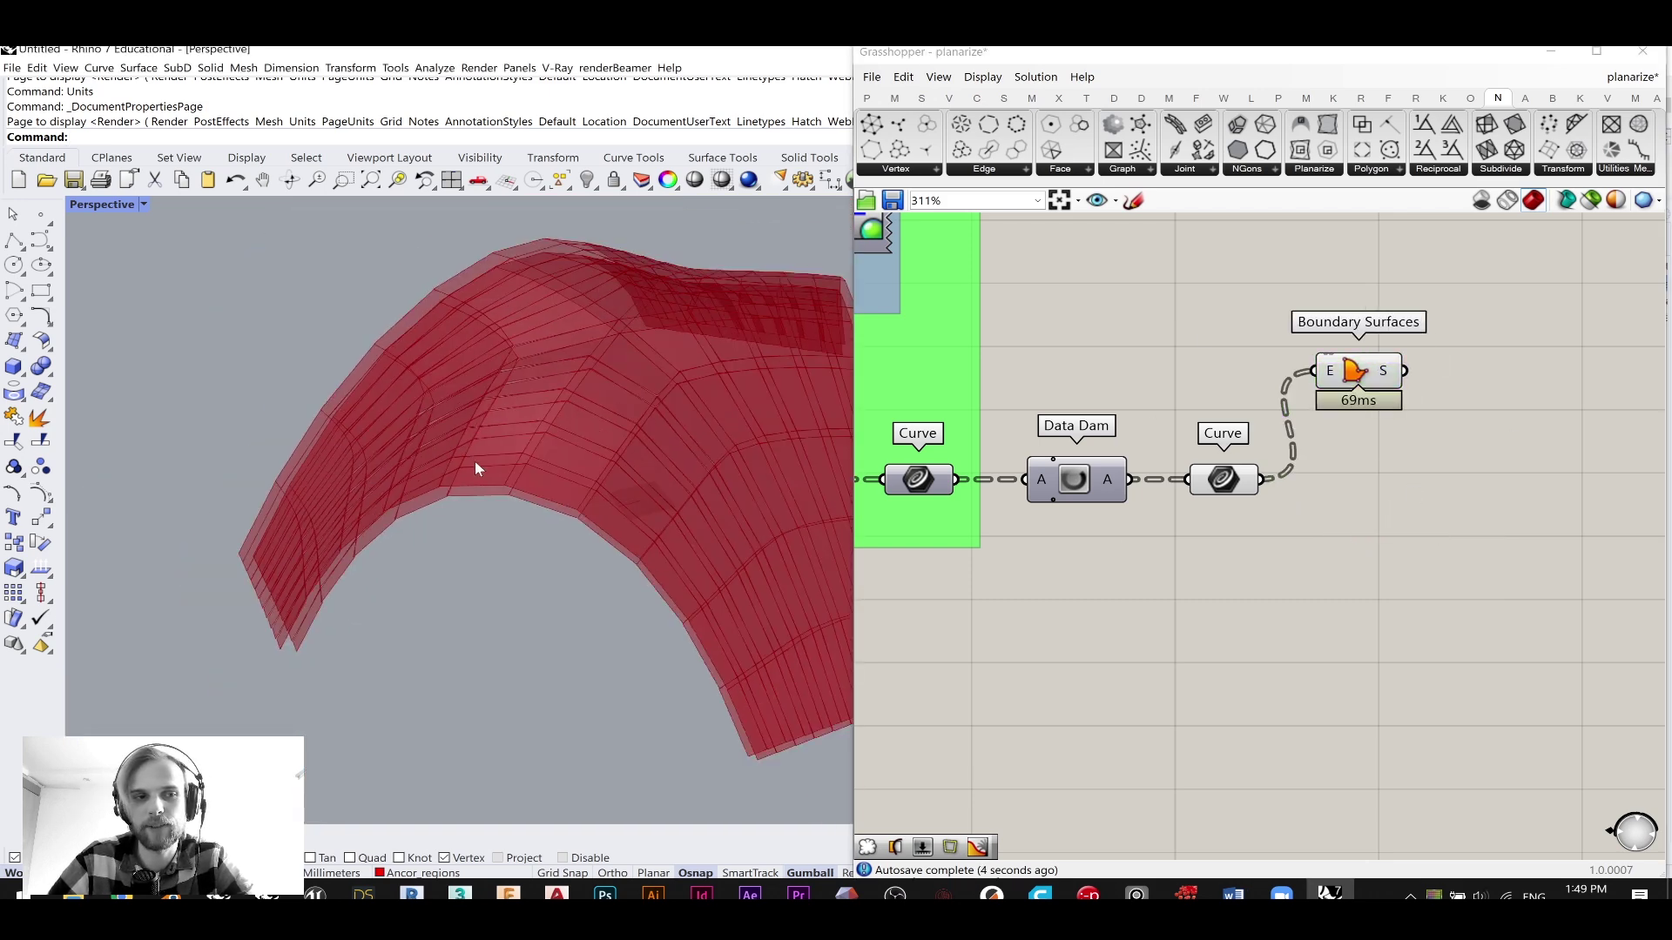
pyautogui.keyDown('shift'); pyautogui.moveTo(610, 509); pyautogui.dragTo(468, 468, button='right'); pyautogui.keyUp('shift')
# - Add a Loft component below Boundary Surfaces and feed it with the last Curve parameter's outline pairs
pyautogui.click(1333, 530)
pyautogui.write('loft')
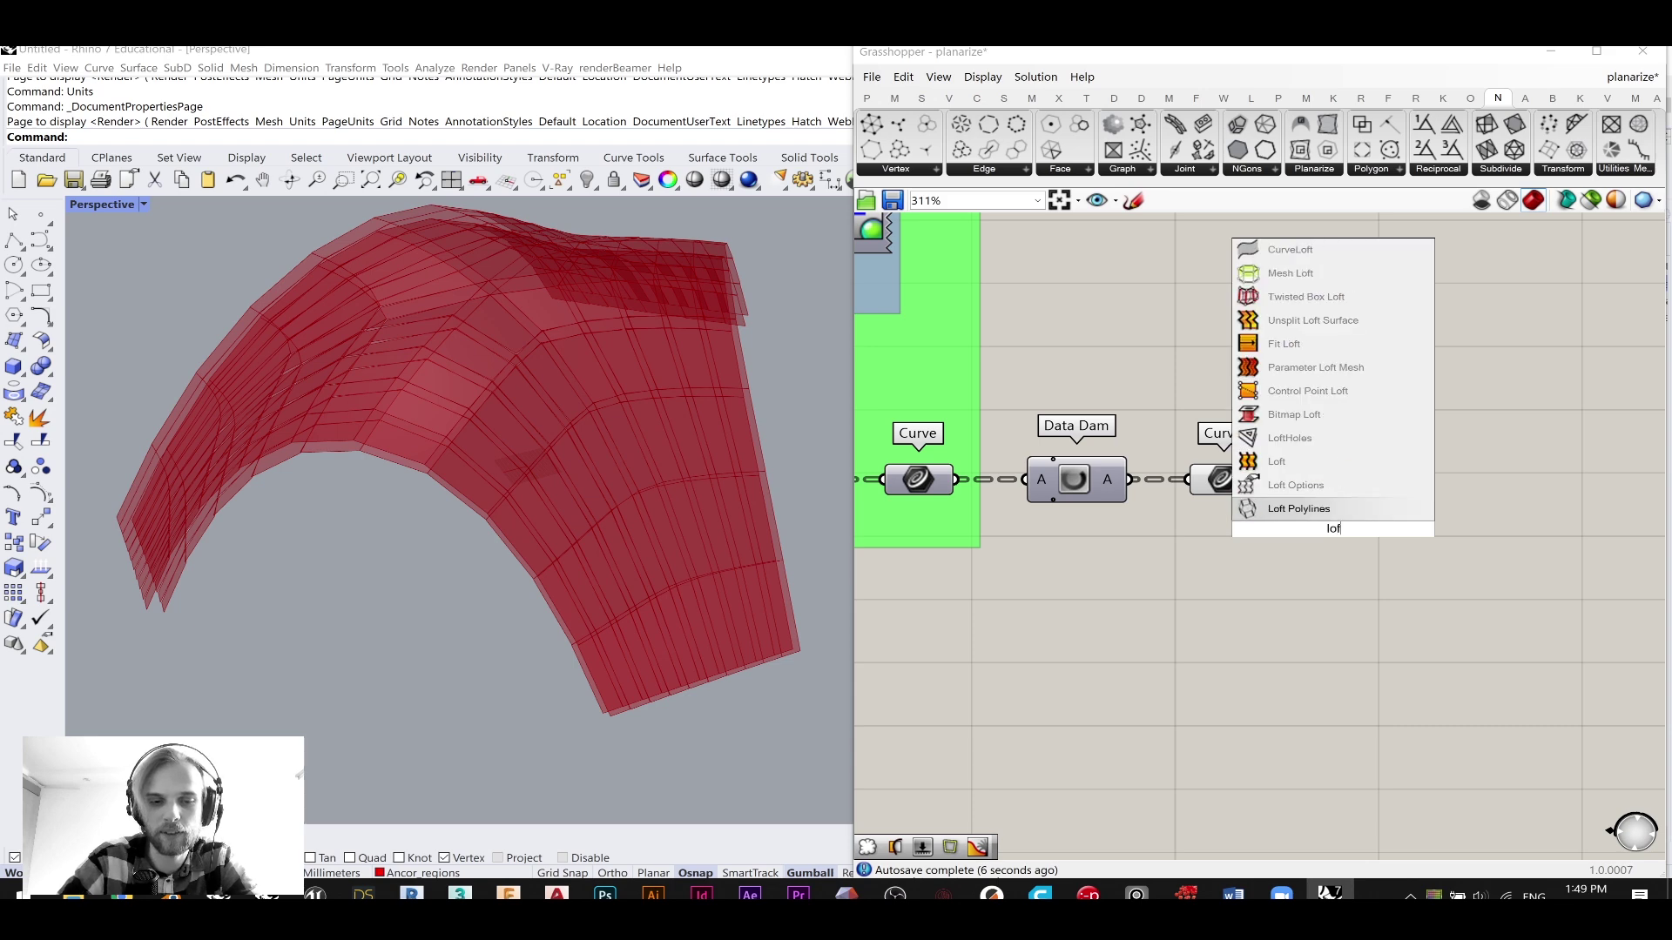
pyautogui.press('Return')
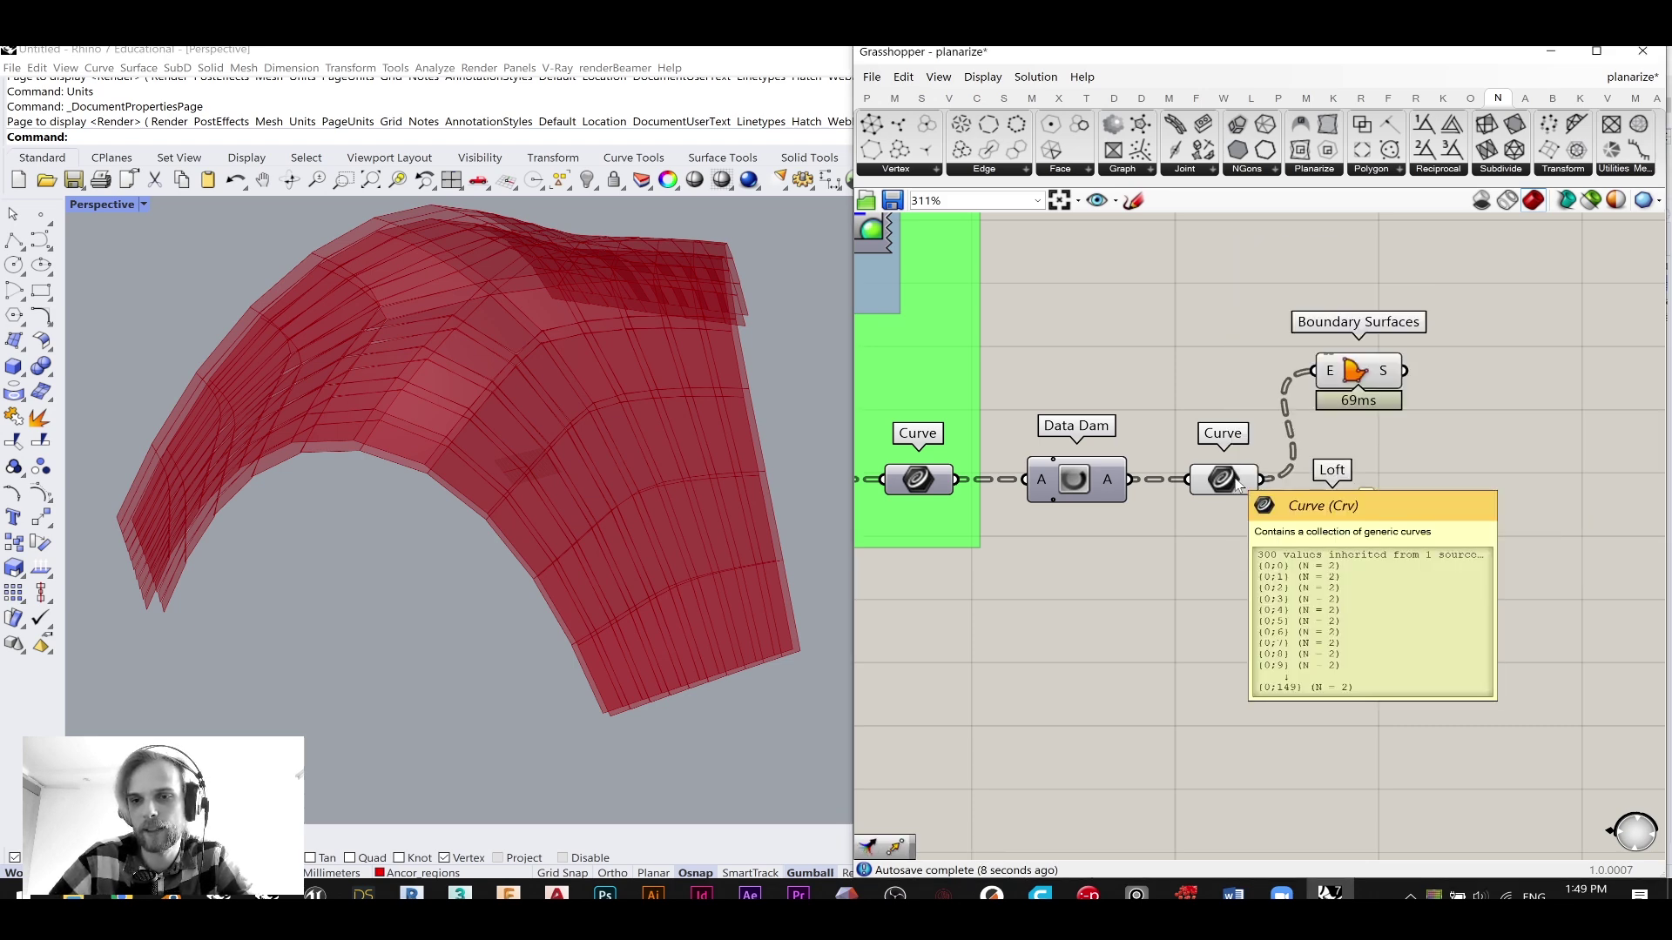
pyautogui.moveTo(1262, 479); pyautogui.dragTo(1384, 512)
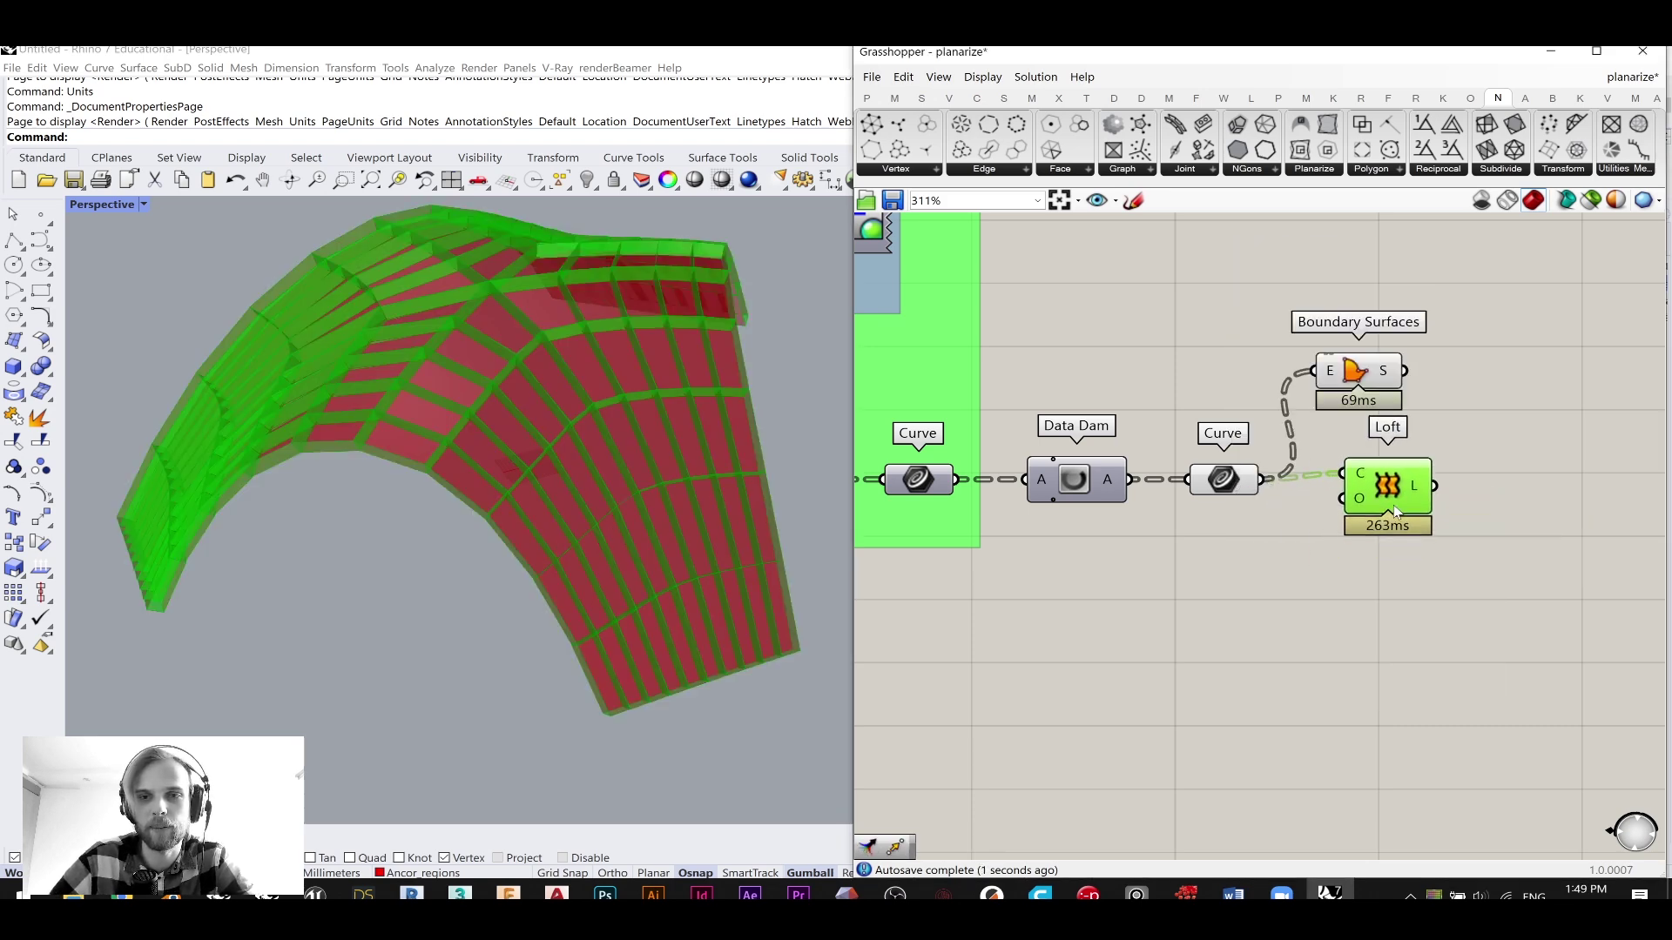
pyautogui.moveTo(438, 729); pyautogui.dragTo(569, 629, button='right')
# - Align Boundary Surfaces above Loft and inspect the blocks' lofted sides and cap surfaces
pyautogui.click(1286, 641)
pyautogui.scroll(1, 1356, 437)
pyautogui.moveTo(1336, 348); pyautogui.dragTo(1367, 347)
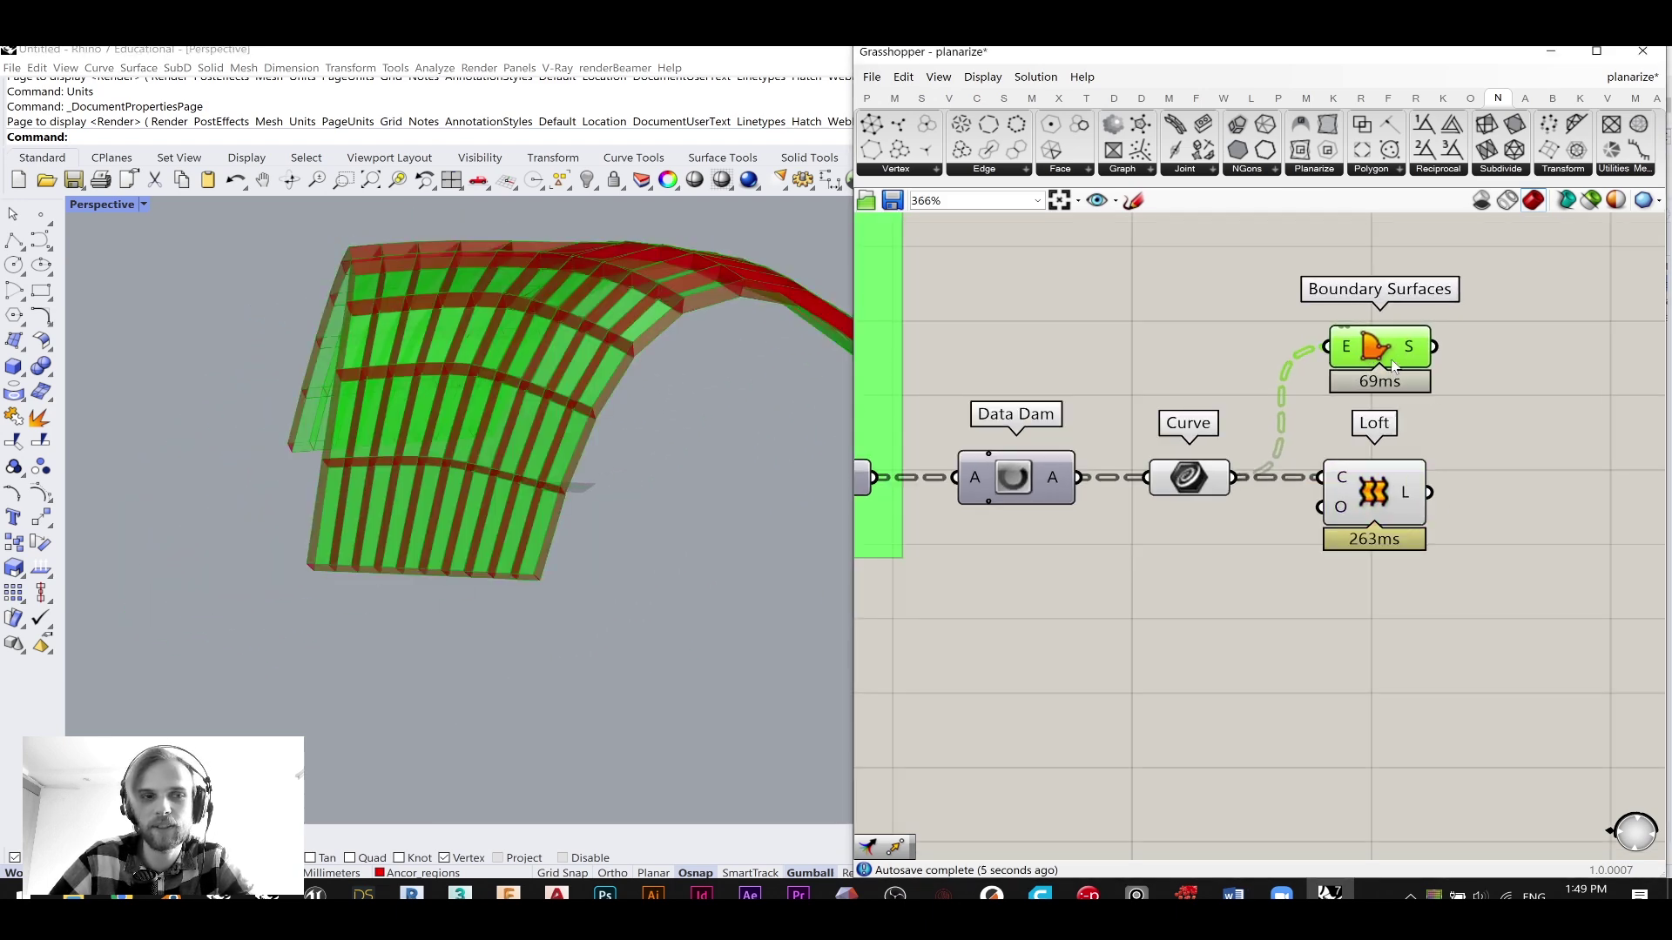
pyautogui.click(1219, 373)
pyautogui.scroll(6, 362, 567)
pyautogui.scroll(2, 359, 564)
pyautogui.scroll(-5, 357, 561)
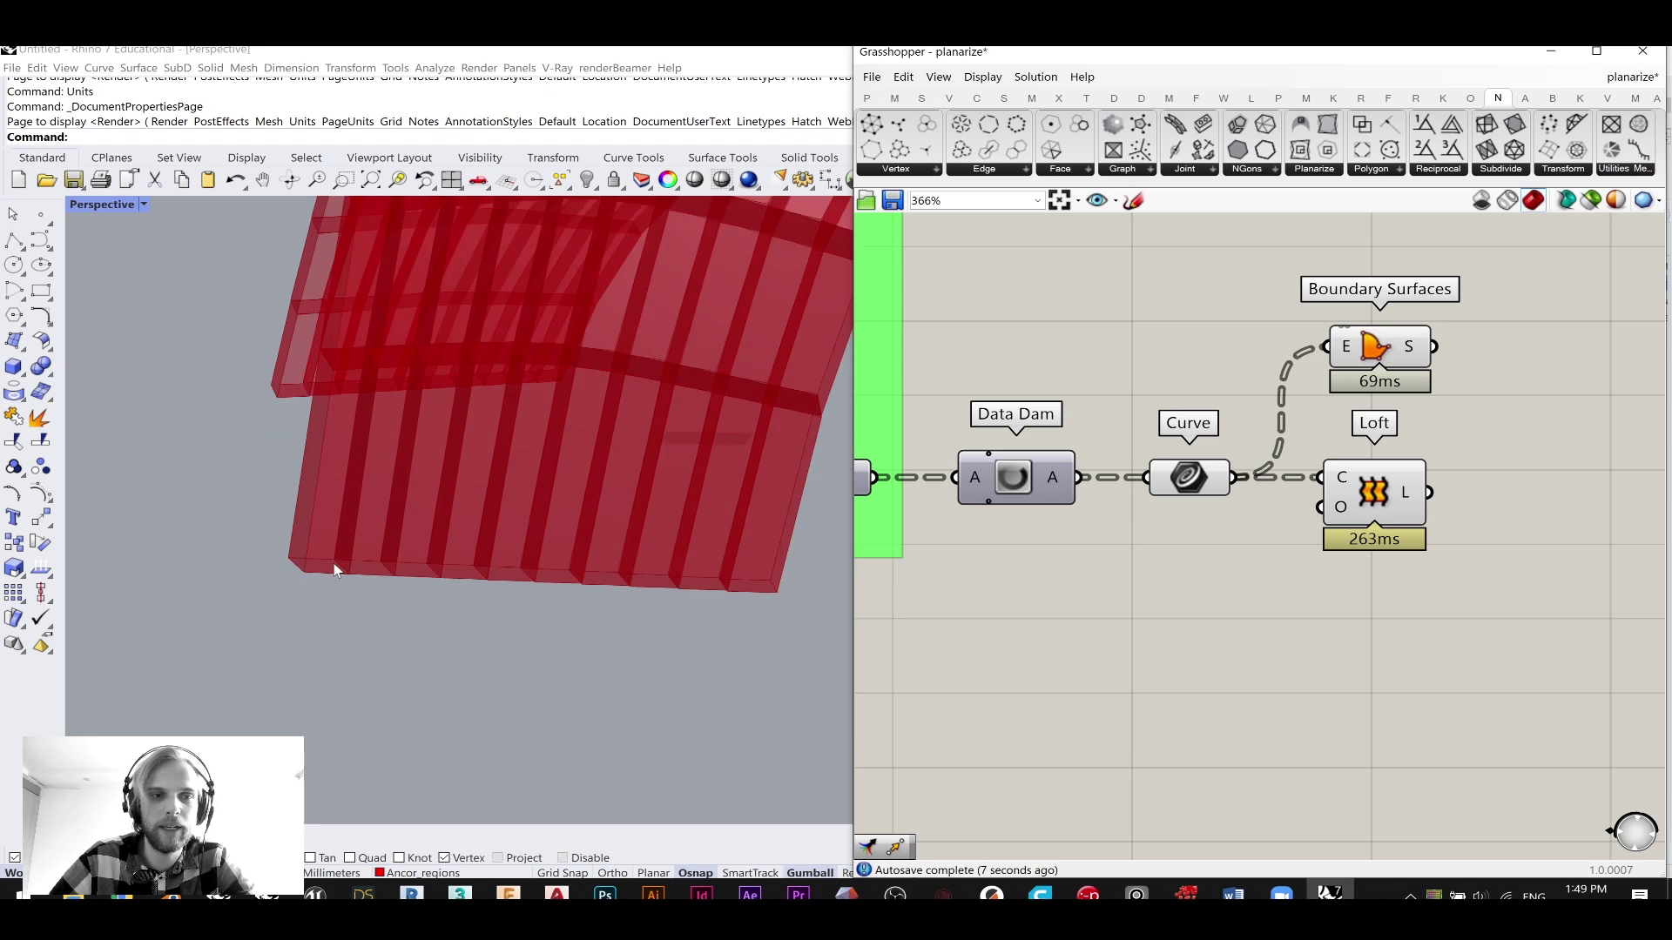
pyautogui.moveTo(343, 541); pyautogui.dragTo(759, 535, button='right')
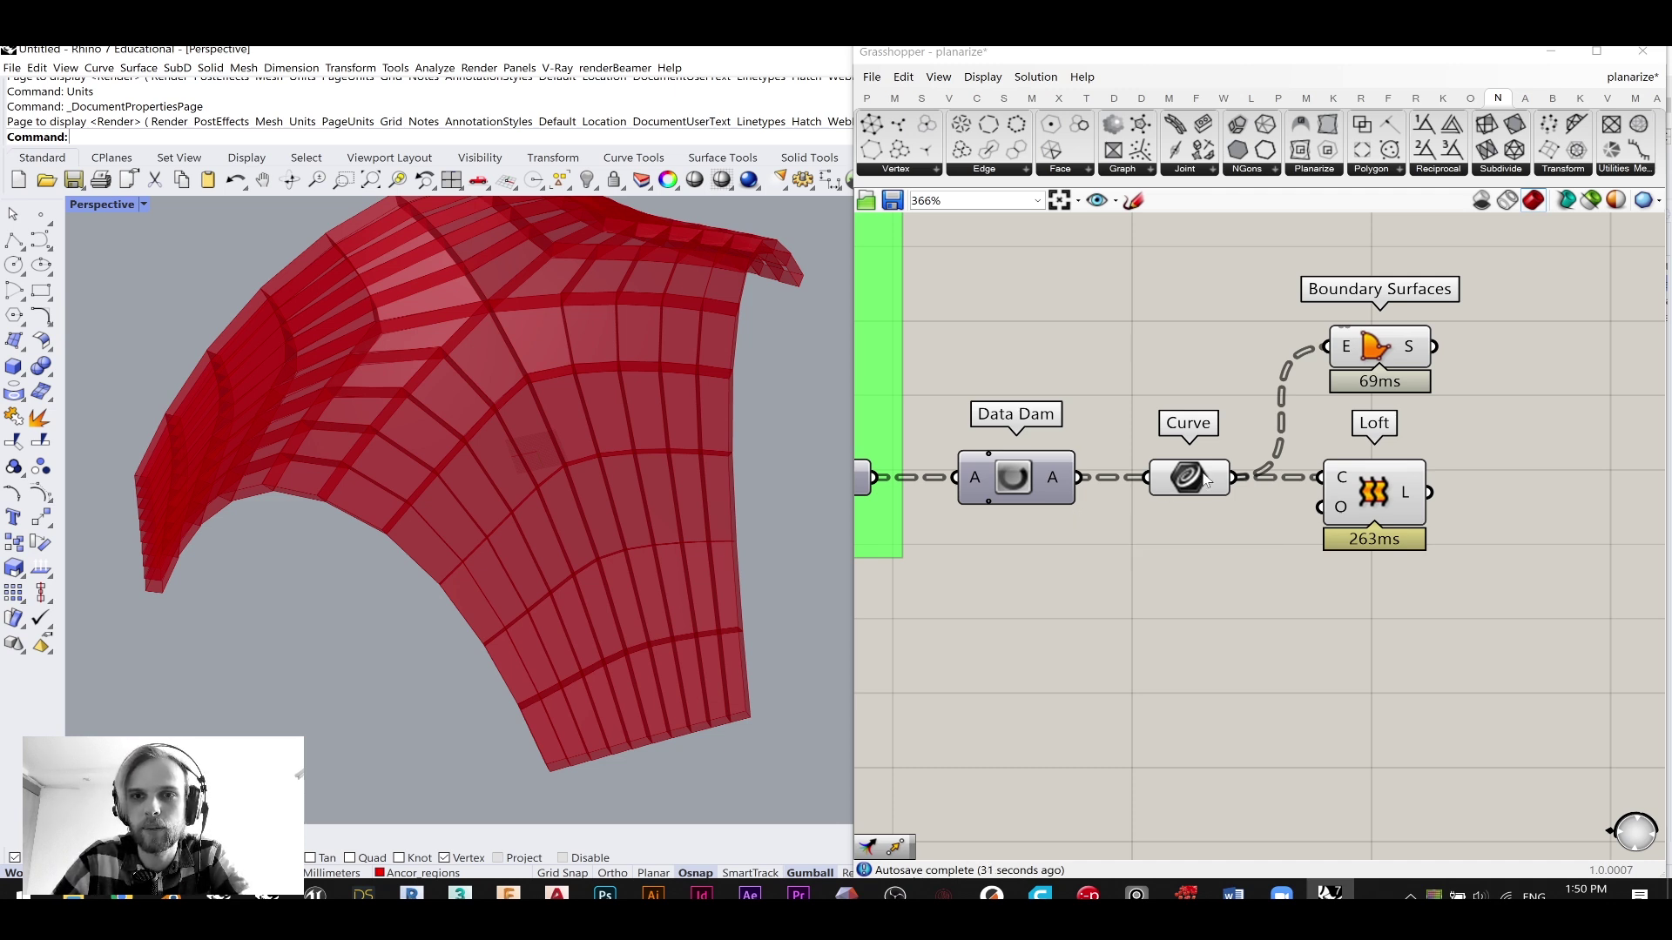
# - Inspect the curve pairs held by the last Curve parameter and the lofted blocks across the shell
pyautogui.moveTo(1199, 486)
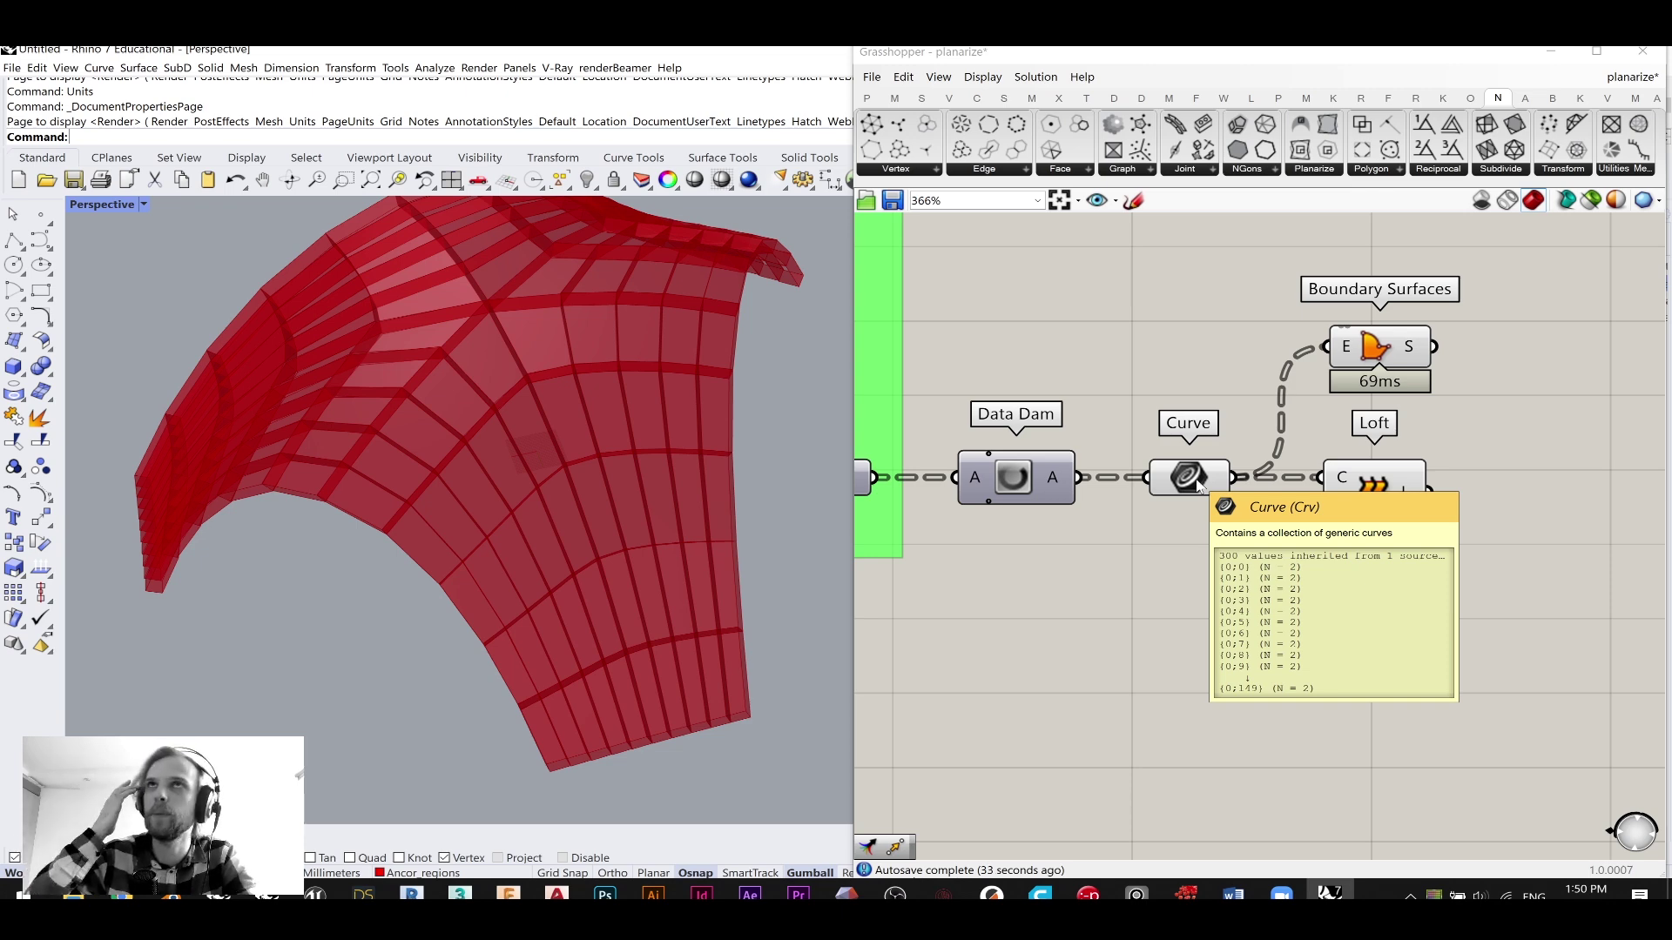
pyautogui.middleClick(1196, 484)
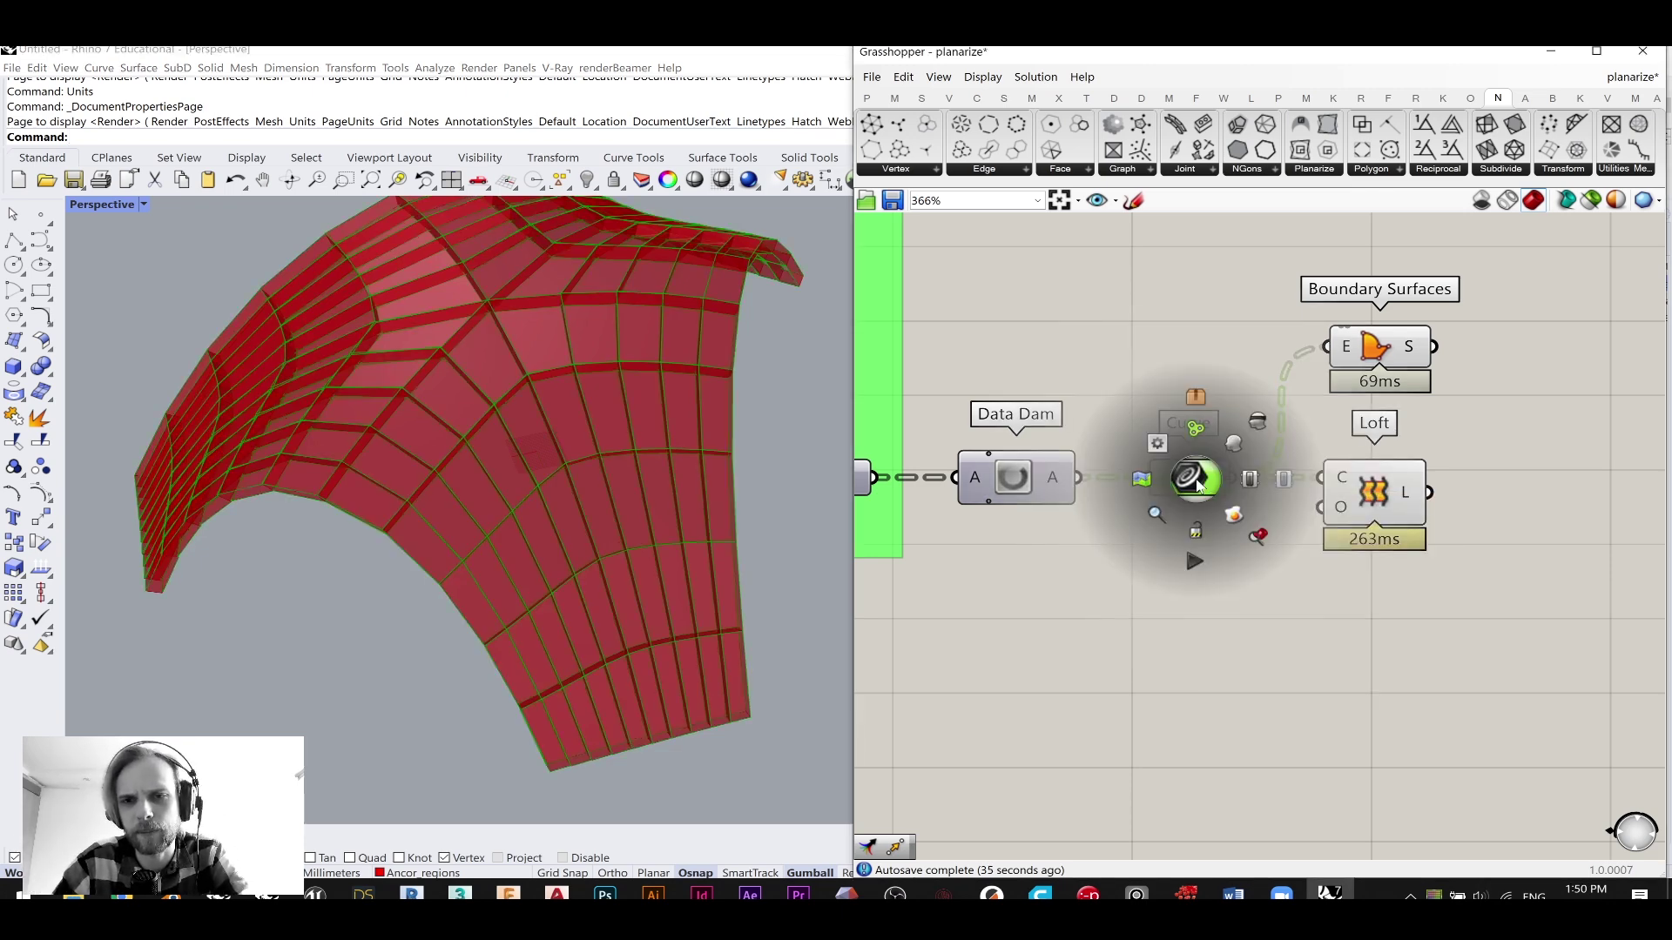
pyautogui.scroll(-10, 498, 491)
pyautogui.scroll(5, 526, 483)
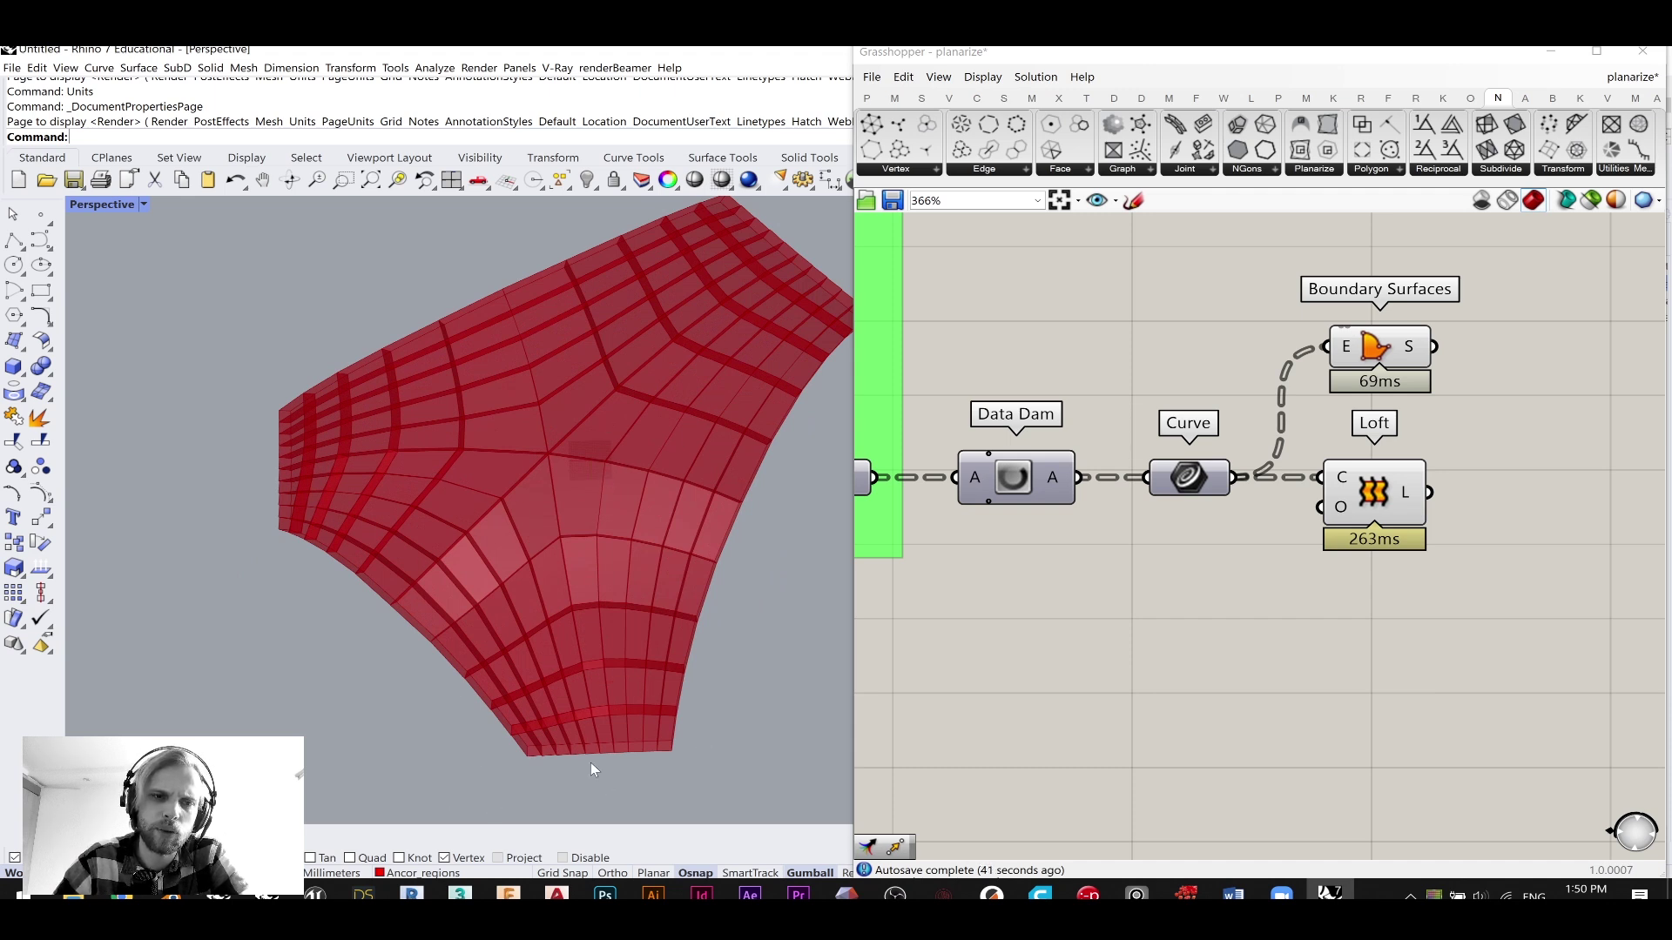
pyautogui.moveTo(467, 653); pyautogui.dragTo(514, 567, button='right')
# - Add a Mesh parameter near the upstream Relay and feed it with the Relay's output
pyautogui.scroll(-4, 1240, 556)
pyautogui.moveTo(1240, 556)
pyautogui.mouseDown(button='right')
pyautogui.moveTo(1210, 580)
pyautogui.moveTo(1264, 557)
pyautogui.mouseUp(button='right')
pyautogui.scroll(-4, 1264, 558)
pyautogui.moveTo(981, 568); pyautogui.dragTo(1258, 516, button='right')
pyautogui.scroll(6, 1083, 531)
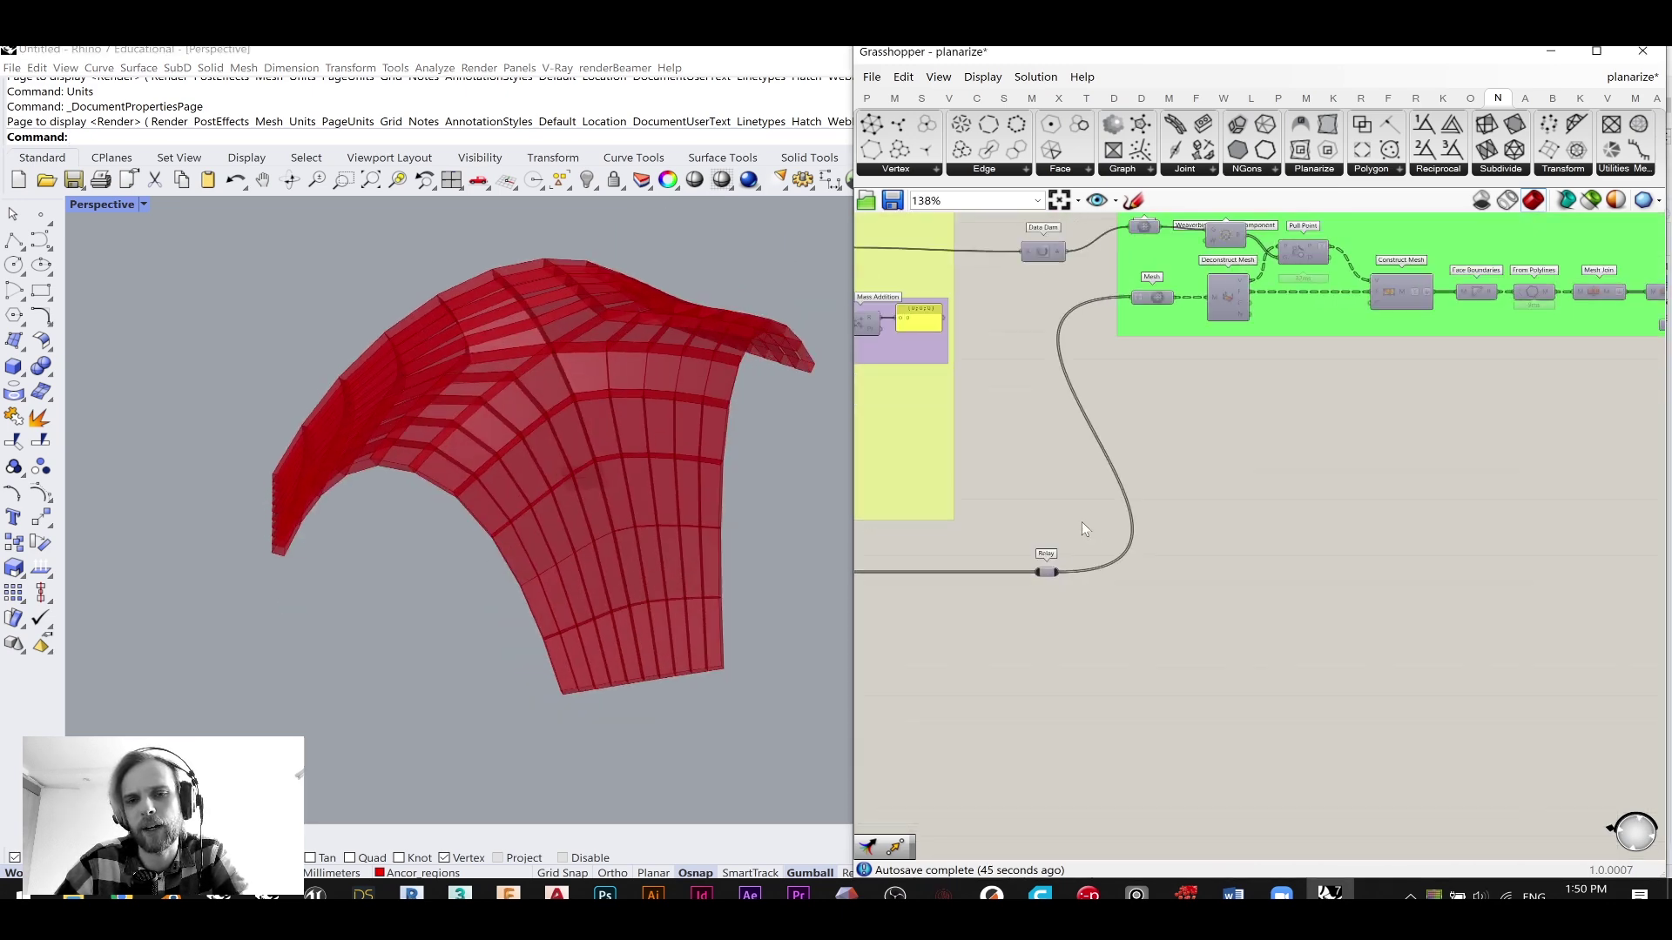
pyautogui.moveTo(999, 613); pyautogui.dragTo(1157, 571, button='right')
pyautogui.scroll(-4, 1157, 571)
pyautogui.scroll(4, 1257, 537)
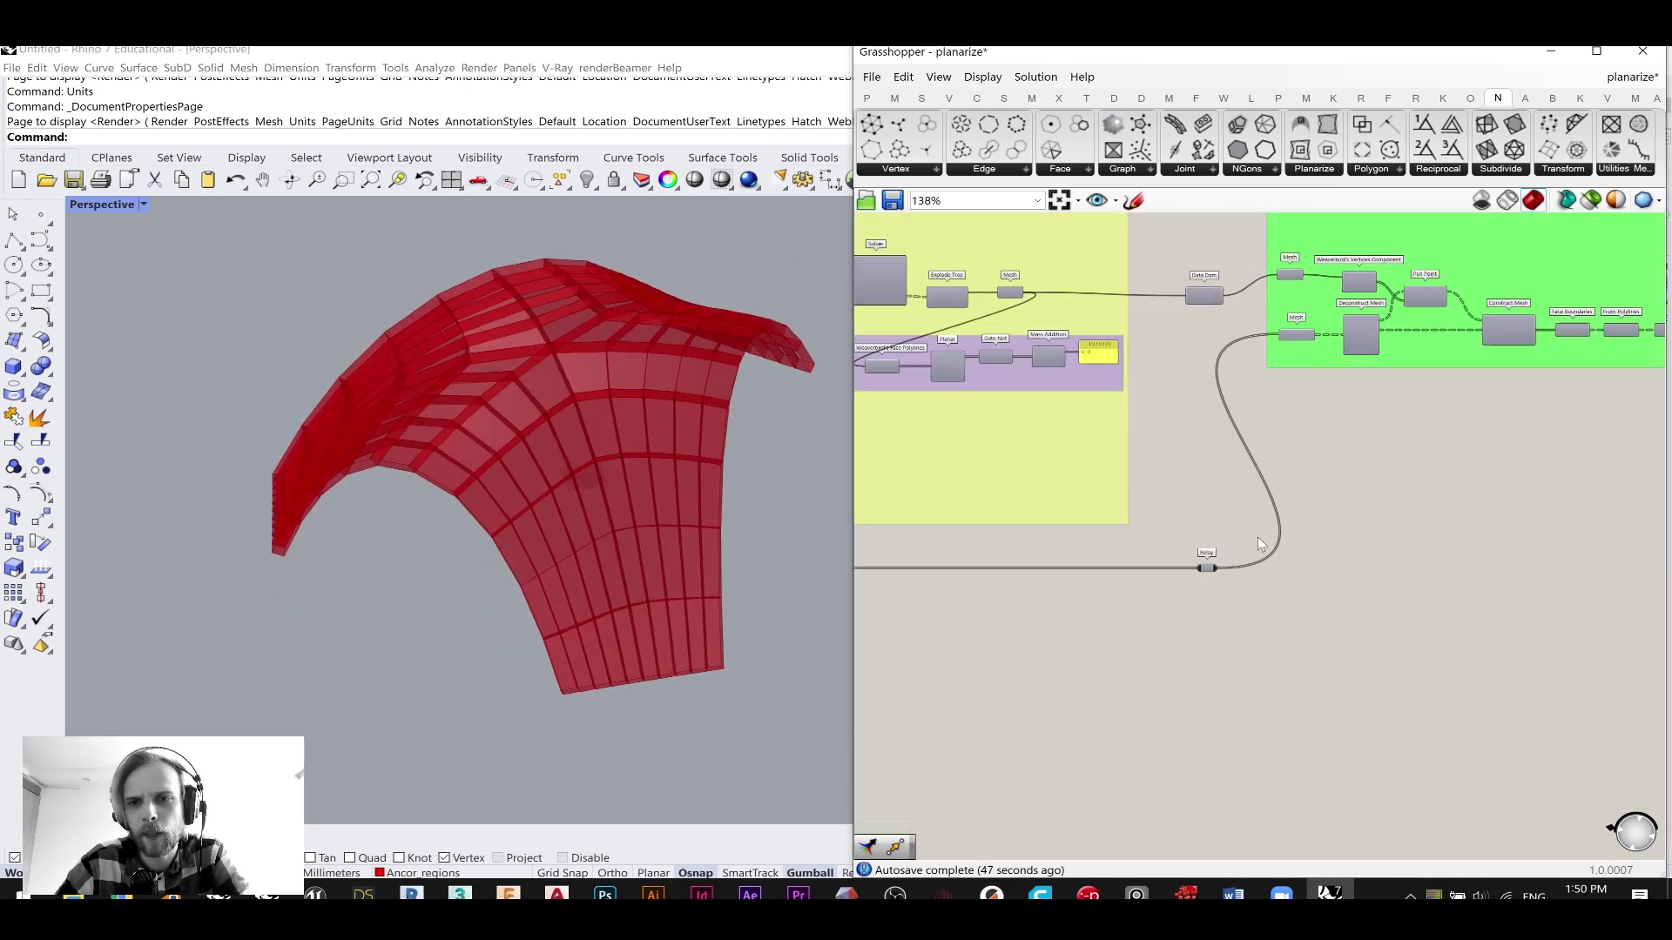
pyautogui.scroll(3, 1144, 563)
pyautogui.click(1193, 575)
pyautogui.middleClick(1194, 574)
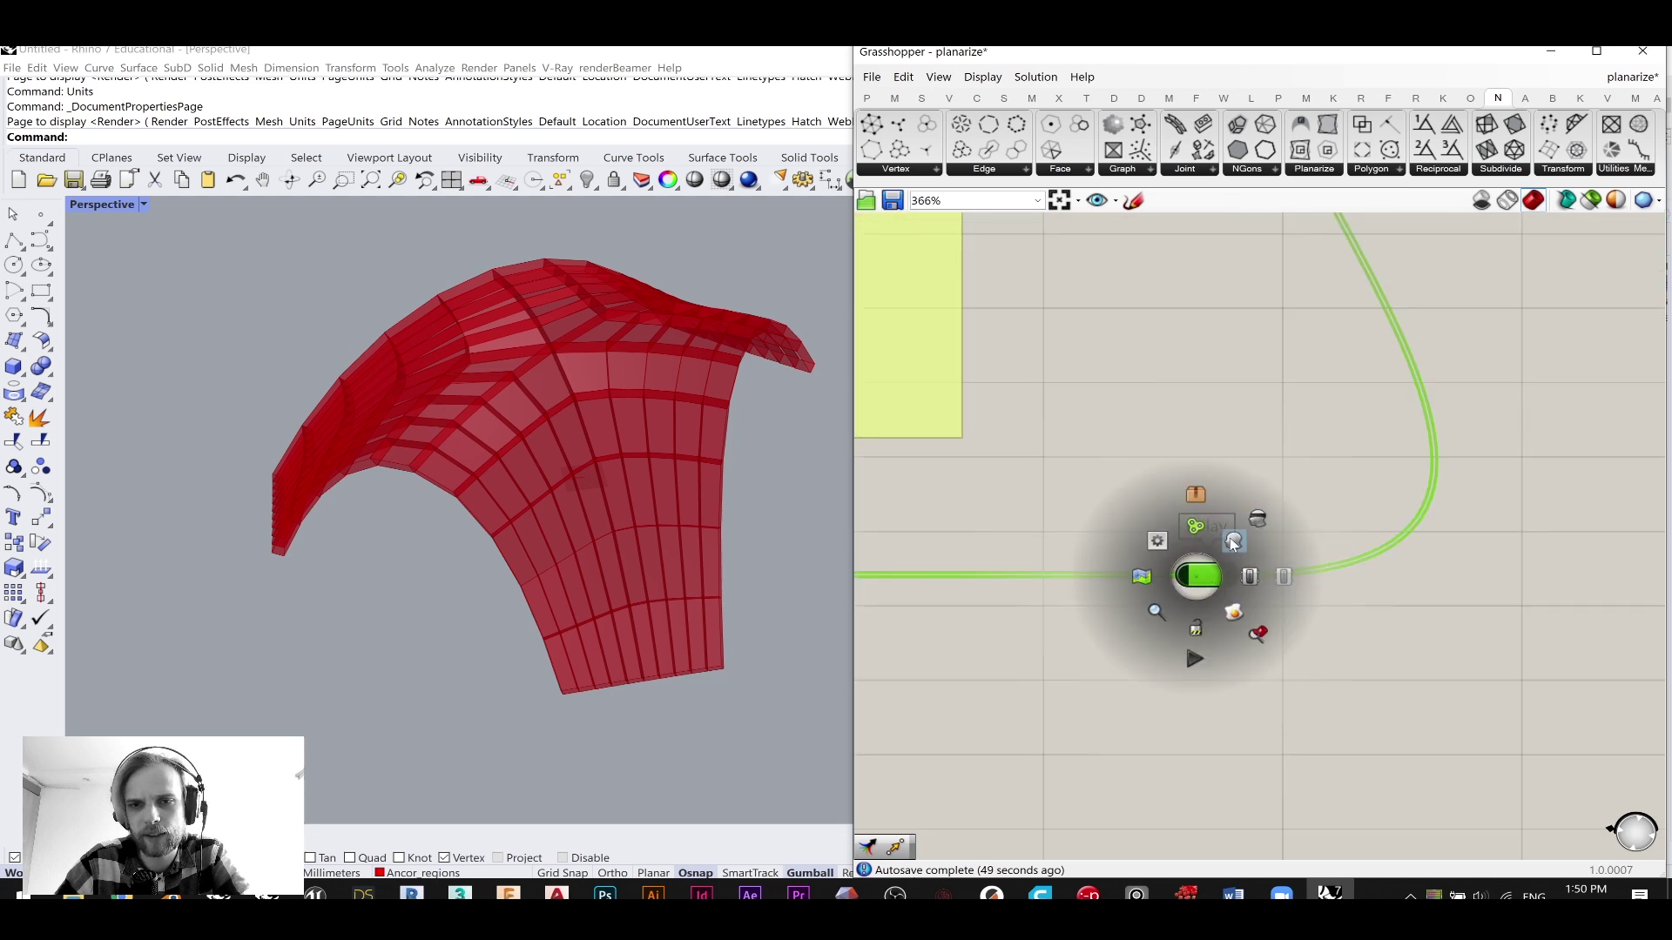
pyautogui.middleClick(1206, 574)
pyautogui.click(1236, 479)
pyautogui.scroll(-2, 1271, 566)
pyautogui.moveTo(1271, 566); pyautogui.dragTo(1004, 561, button='right')
pyautogui.doubleClick(1260, 585)
pyautogui.write('mesh')
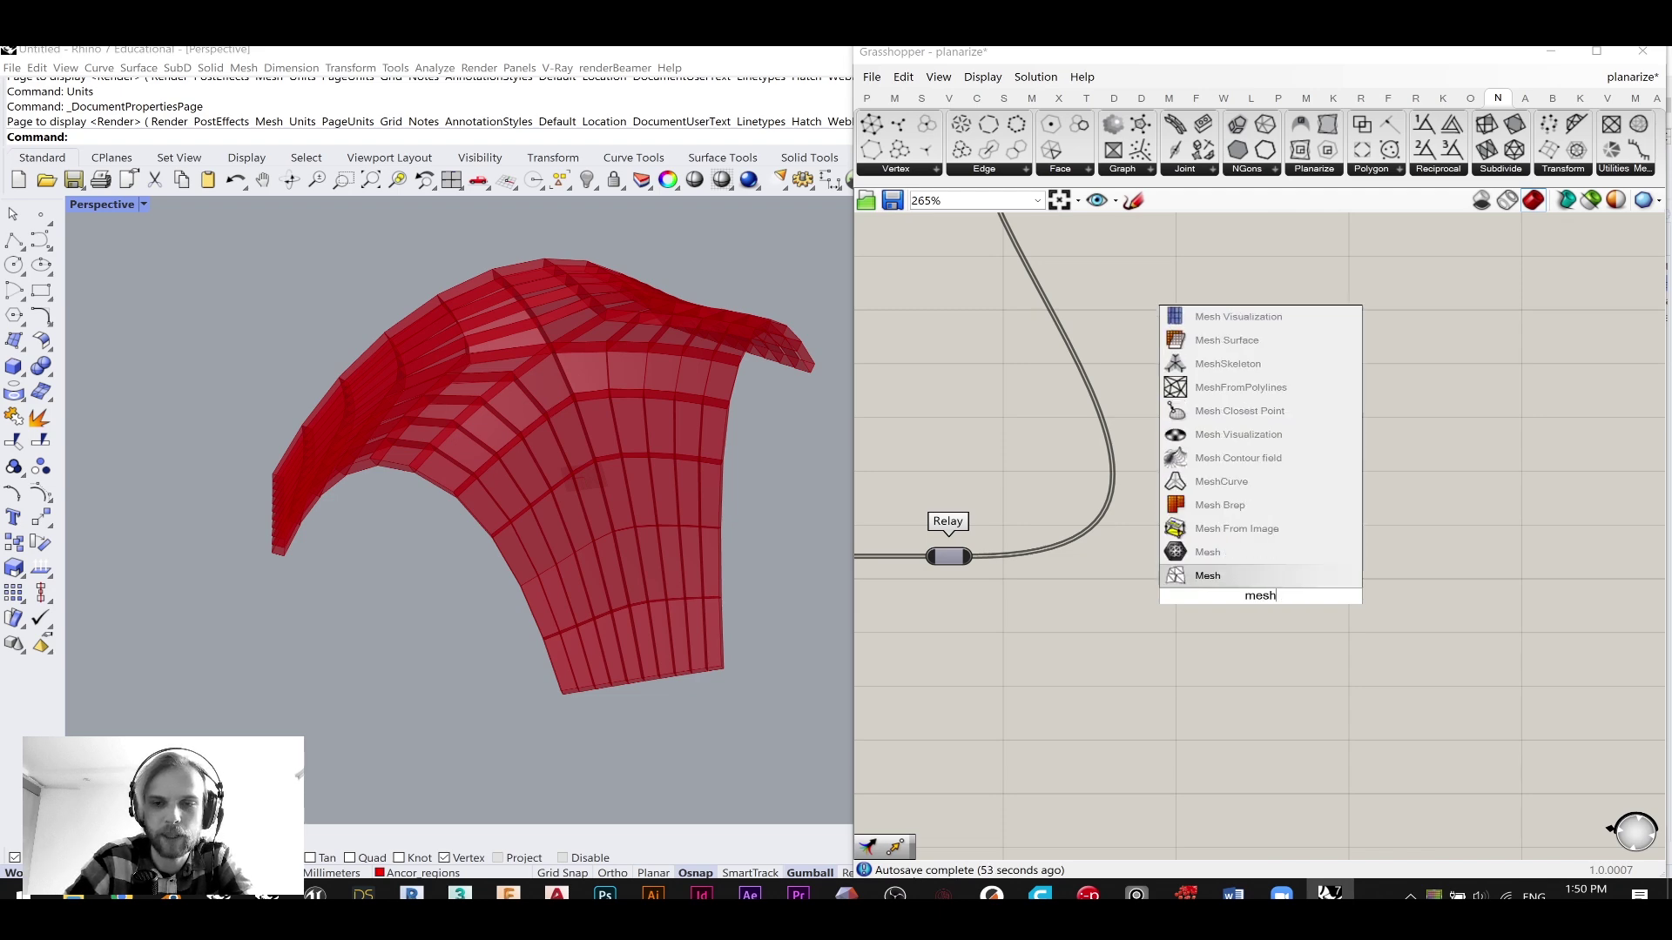
pyautogui.press('Up')
pyautogui.press('Return')
pyautogui.moveTo(1083, 571); pyautogui.dragTo(1355, 372)
# - Compare the Mesh parameter's preview with the thickened blocks at the shell's lower edge
pyautogui.scroll(-1, 1345, 376)
pyautogui.moveTo(435, 588); pyautogui.dragTo(513, 594, button='right')
pyautogui.scroll(4, 496, 592)
pyautogui.scroll(6, 273, 510)
pyautogui.moveTo(274, 511); pyautogui.dragTo(384, 572, button='right')
pyautogui.moveTo(462, 473); pyautogui.dragTo(455, 347, button='right')
pyautogui.scroll(3, 348, 487)
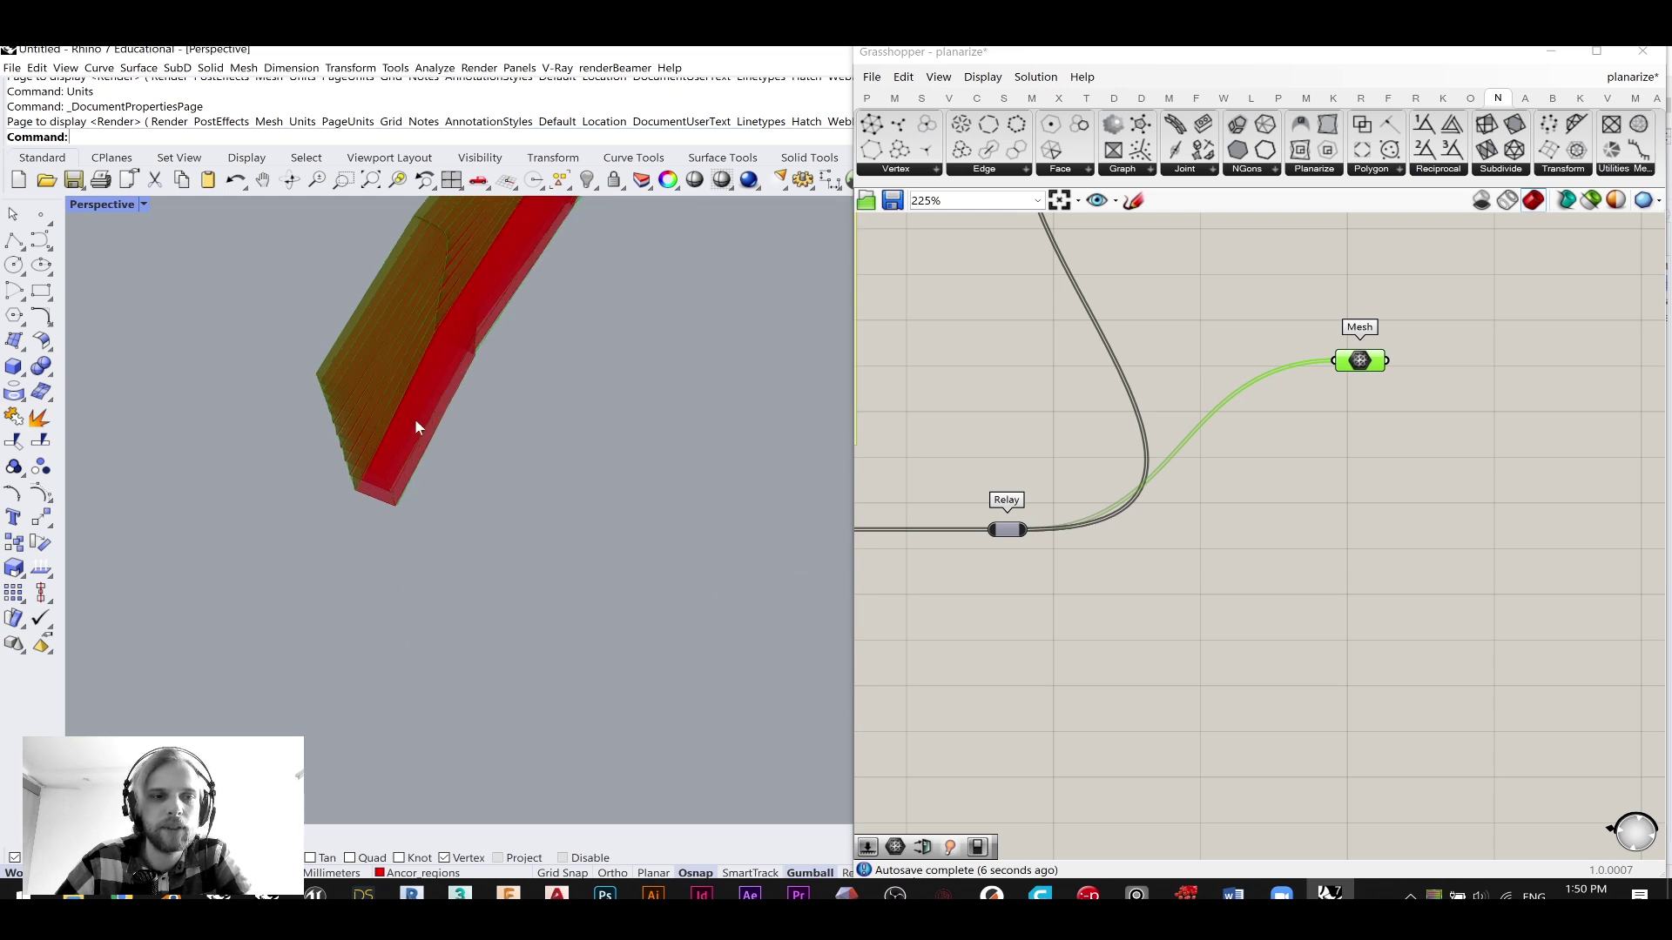
pyautogui.scroll(4, 409, 432)
pyautogui.scroll(4, 321, 523)
# - Move the Mesh parameter along the definition to below the last Curve parameter, near Loft
pyautogui.moveTo(1358, 361); pyautogui.dragTo(1375, 398)
pyautogui.scroll(-3, 1318, 491)
pyautogui.scroll(2, 1324, 492)
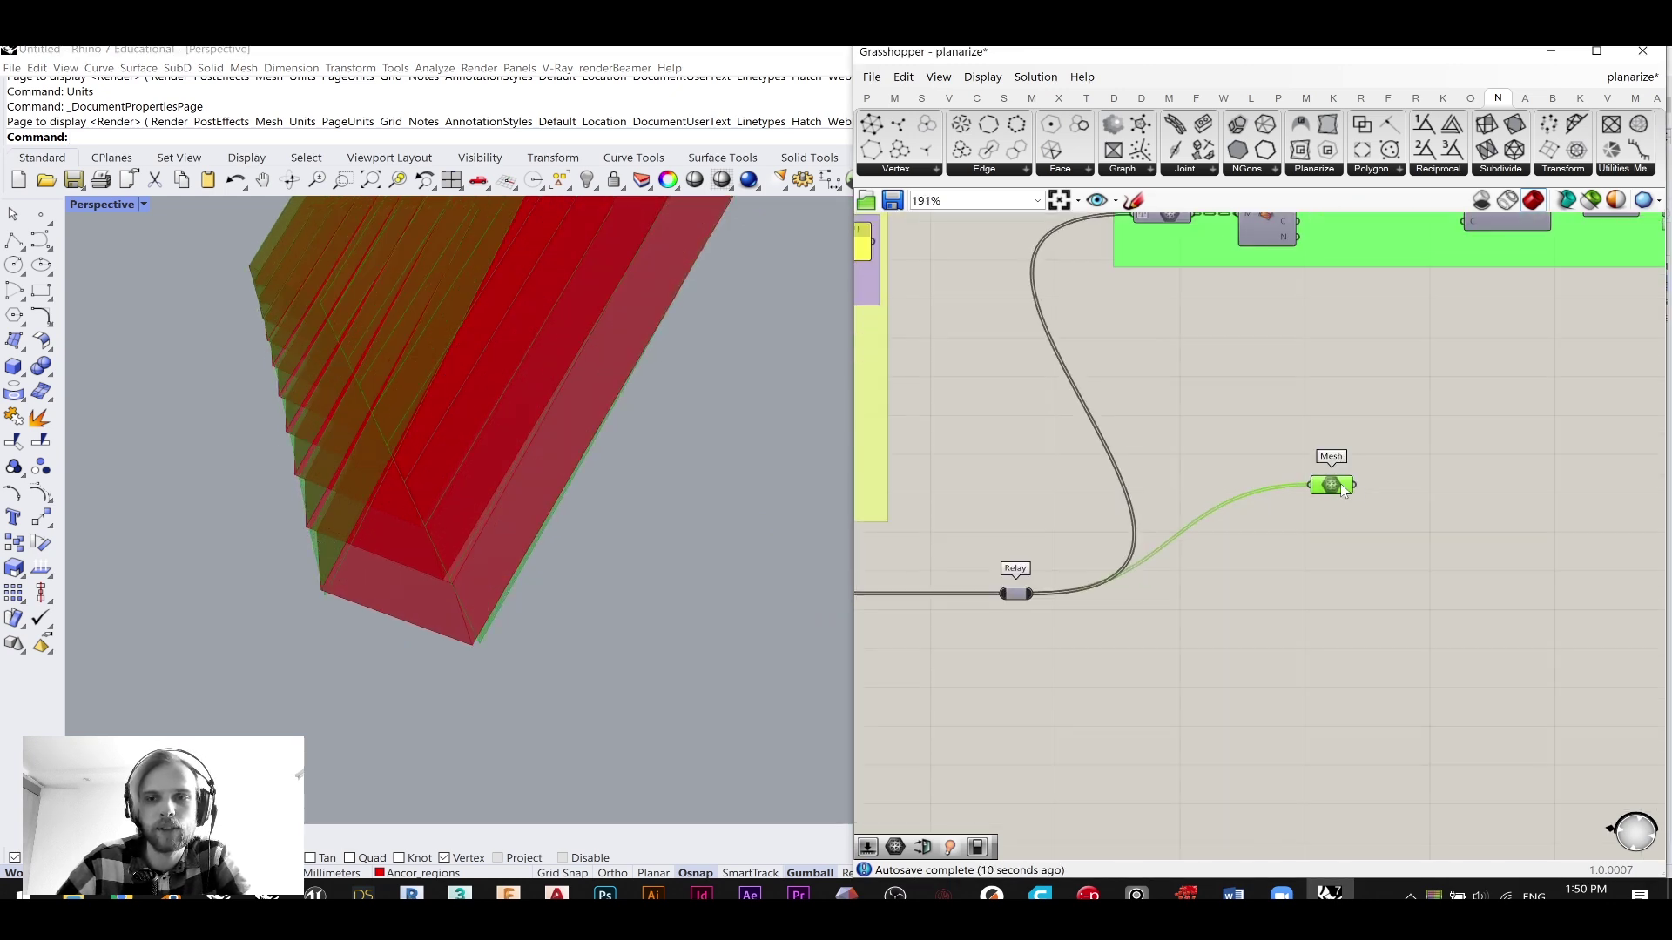
pyautogui.scroll(-3, 1351, 502)
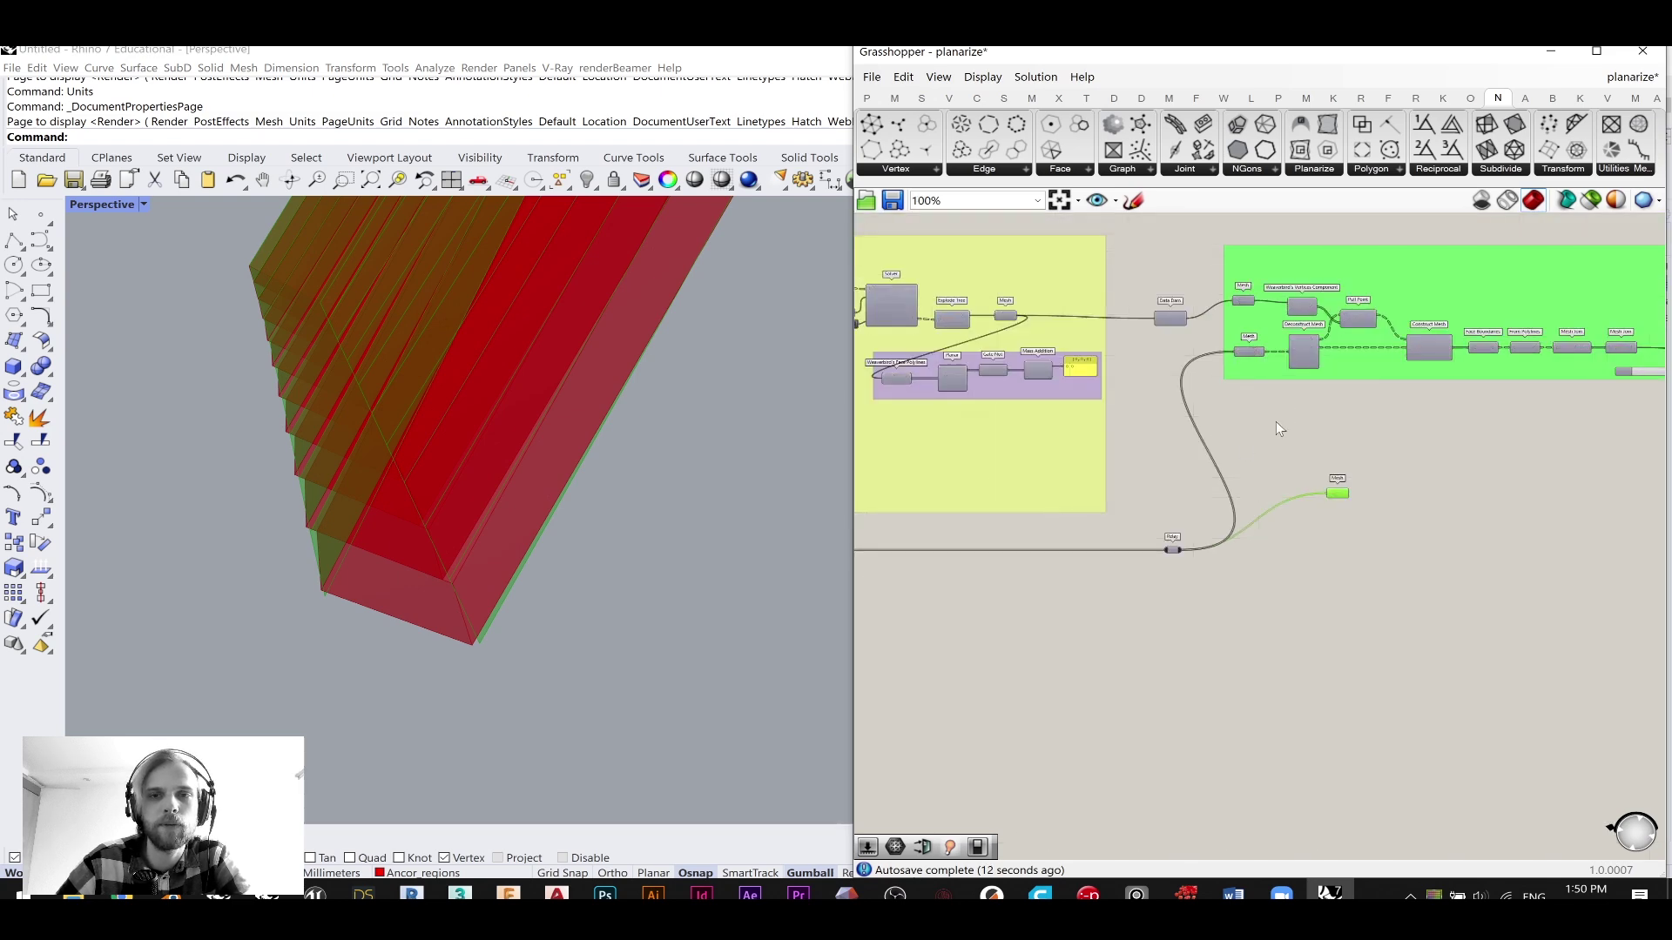
pyautogui.scroll(-4, 1622, 363)
pyautogui.scroll(2, 1062, 421)
pyautogui.moveTo(1036, 407); pyautogui.dragTo(1463, 341)
pyautogui.scroll(2, 1445, 340)
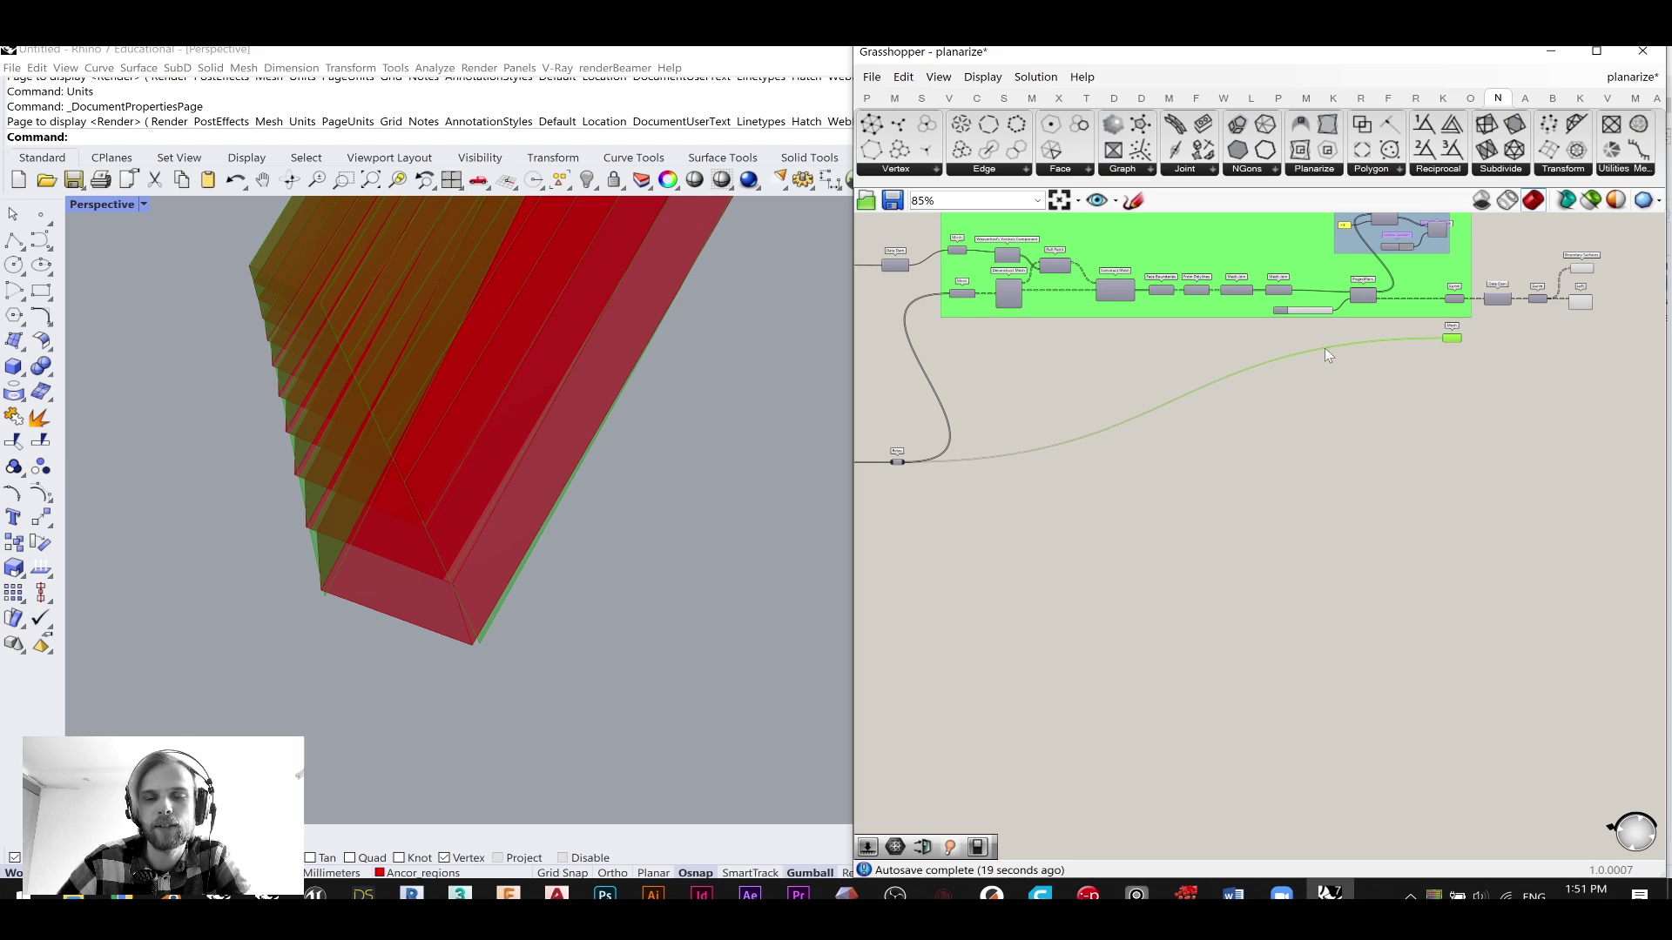
pyautogui.scroll(5, 1393, 357)
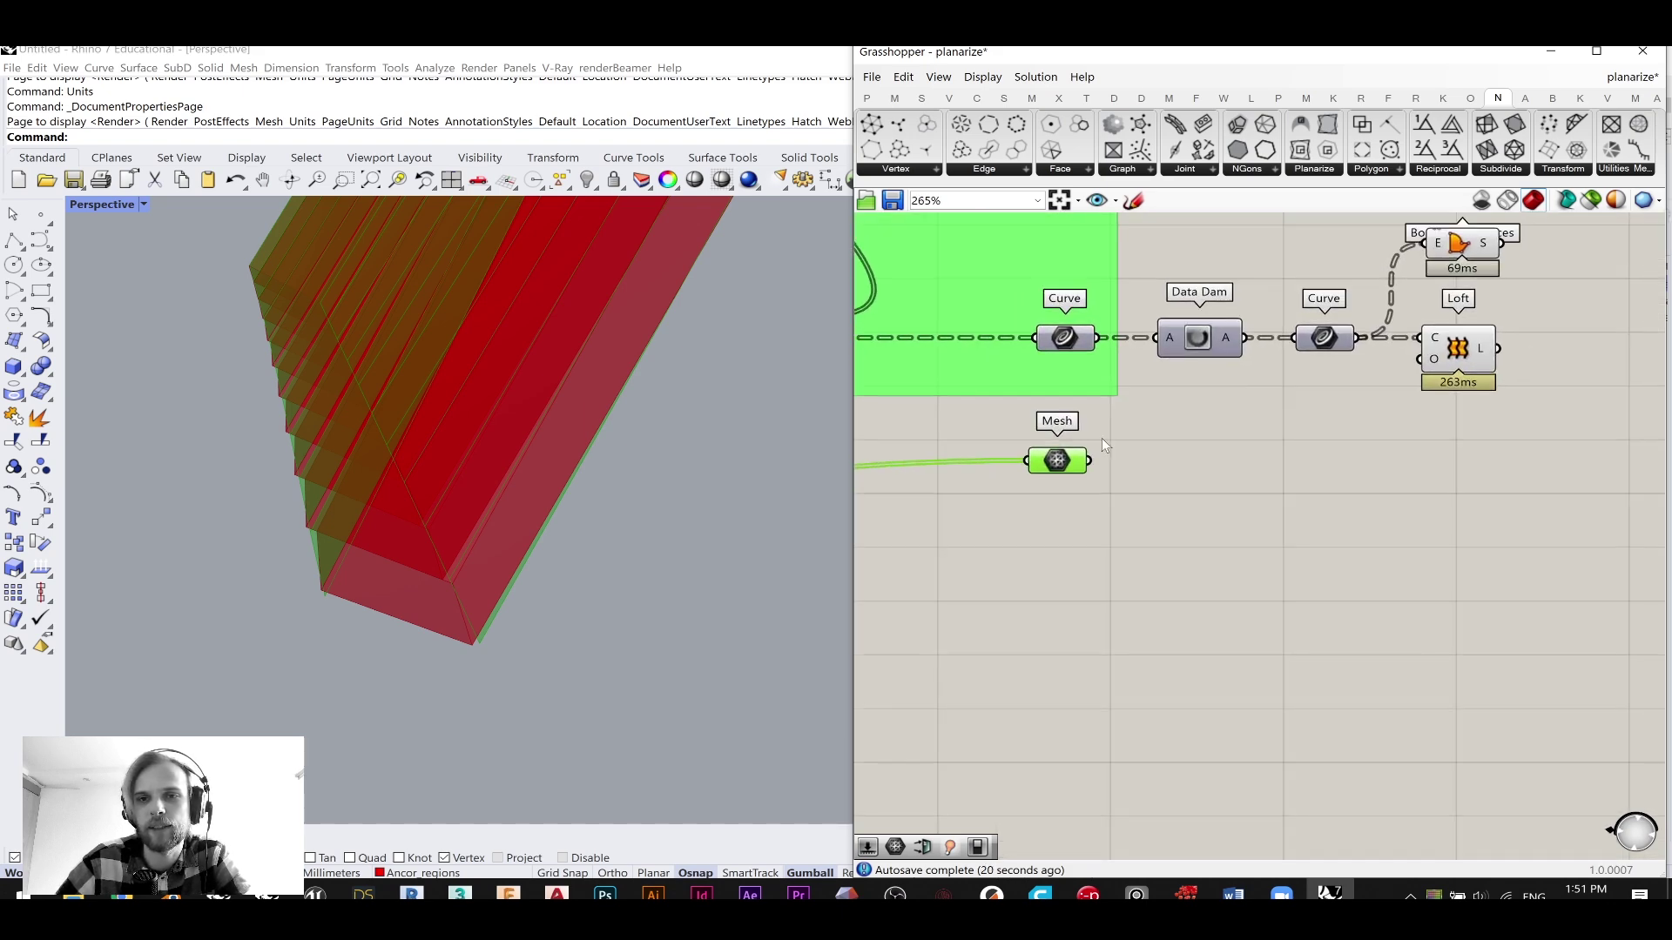
pyautogui.moveTo(1076, 472); pyautogui.dragTo(1334, 534)
pyautogui.moveTo(1274, 502); pyautogui.dragTo(1113, 494, button='right')
pyautogui.click(1247, 525)
pyautogui.scroll(3, 1191, 515)
pyautogui.moveTo(1203, 516); pyautogui.dragTo(1172, 581)
# - Add a List Item component beside the Mesh parameter and feed its list input with the mesh
pyautogui.doubleClick(1478, 614)
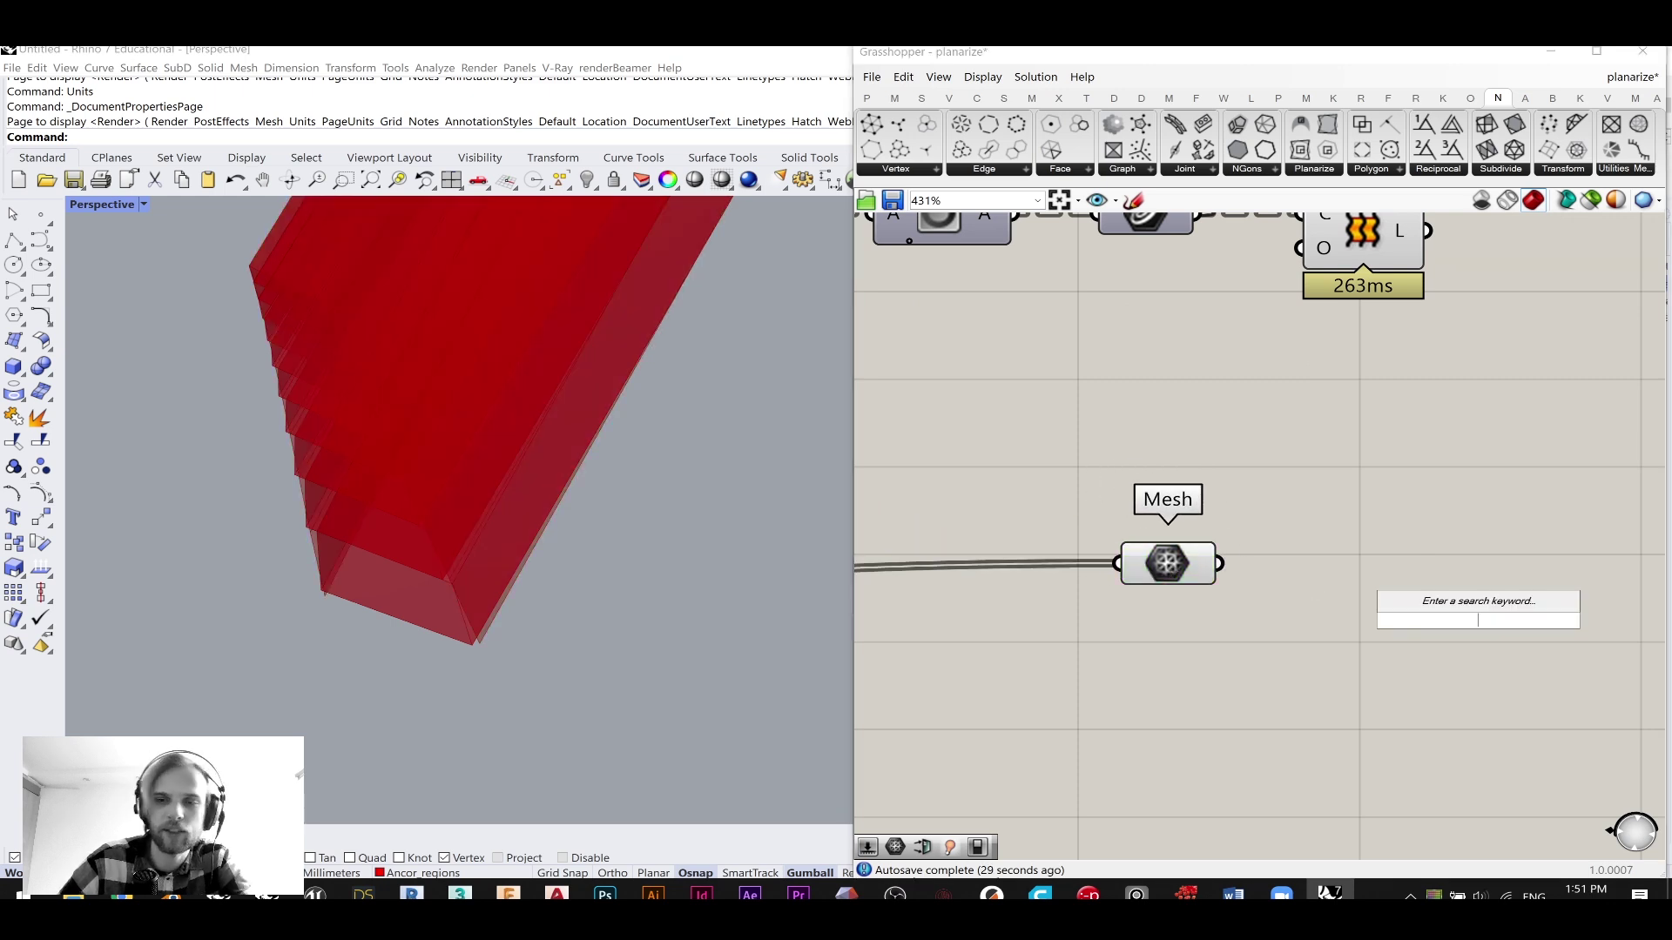
pyautogui.write('li')
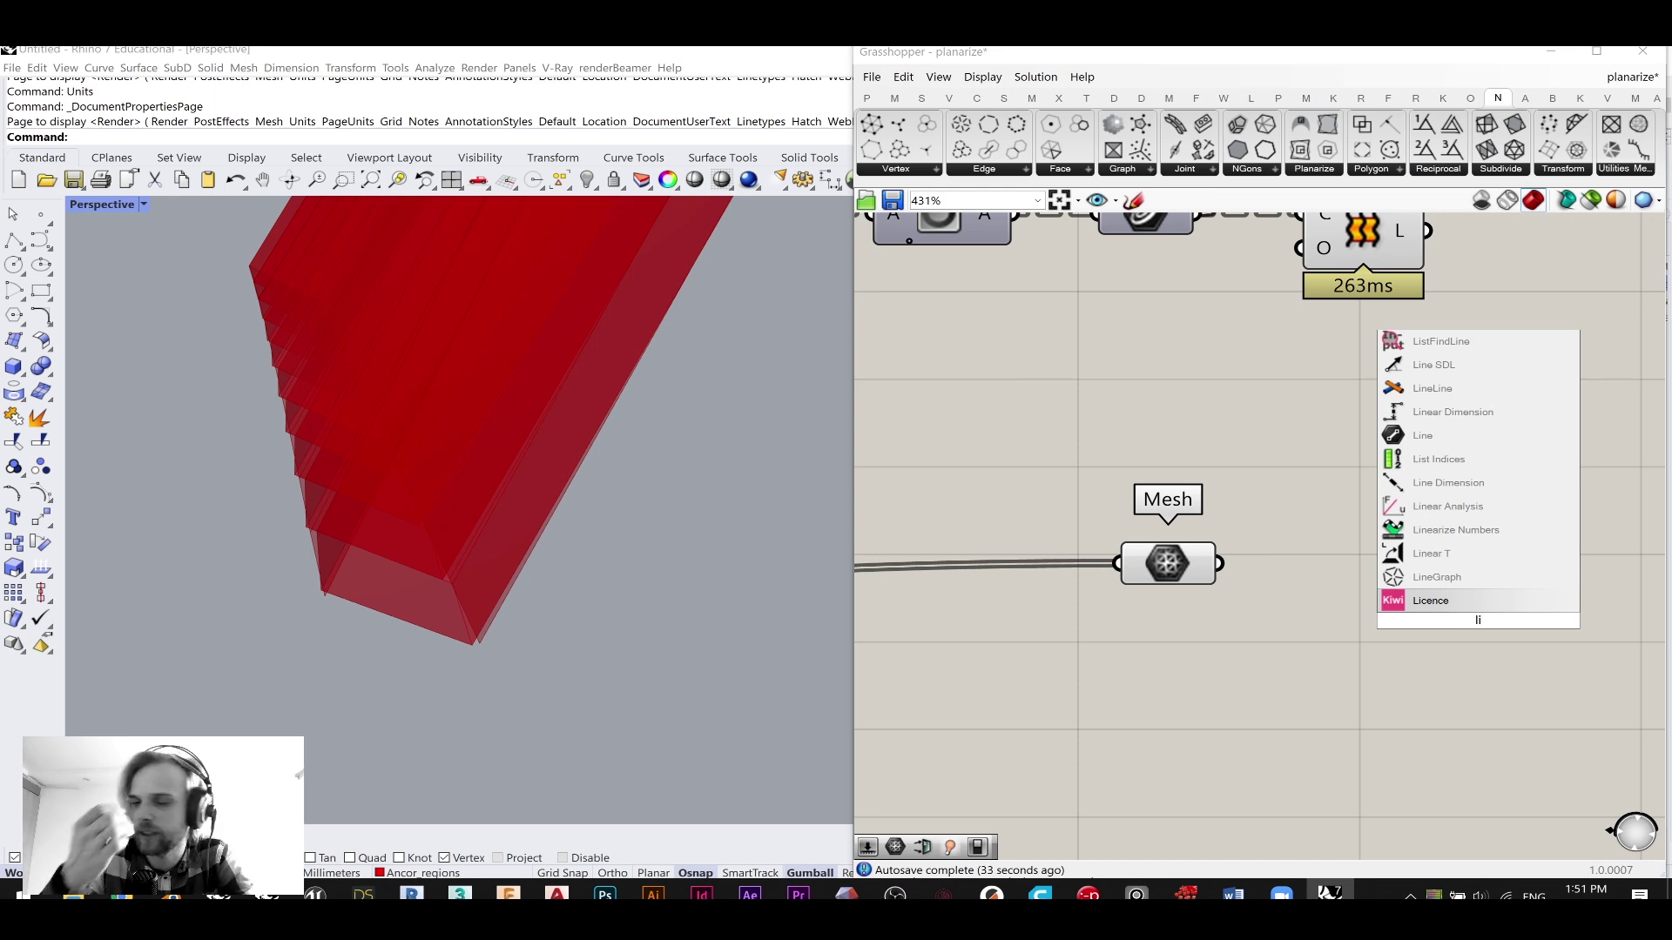
pyautogui.write('s')
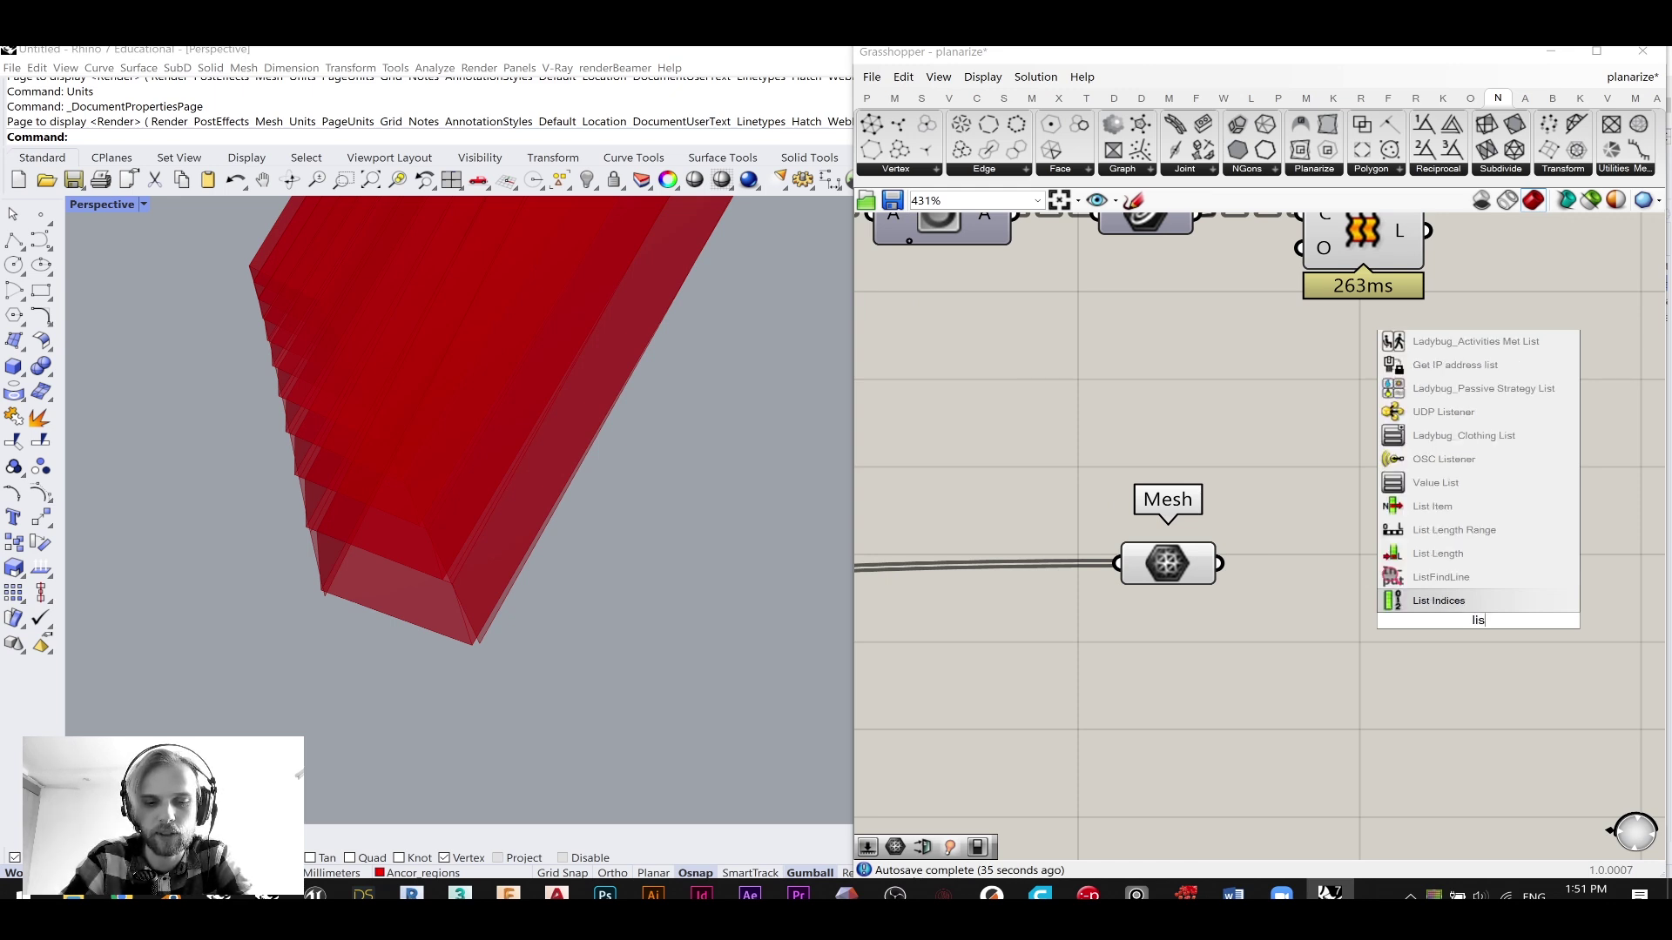
pyautogui.write('t ite')
pyautogui.press('Return')
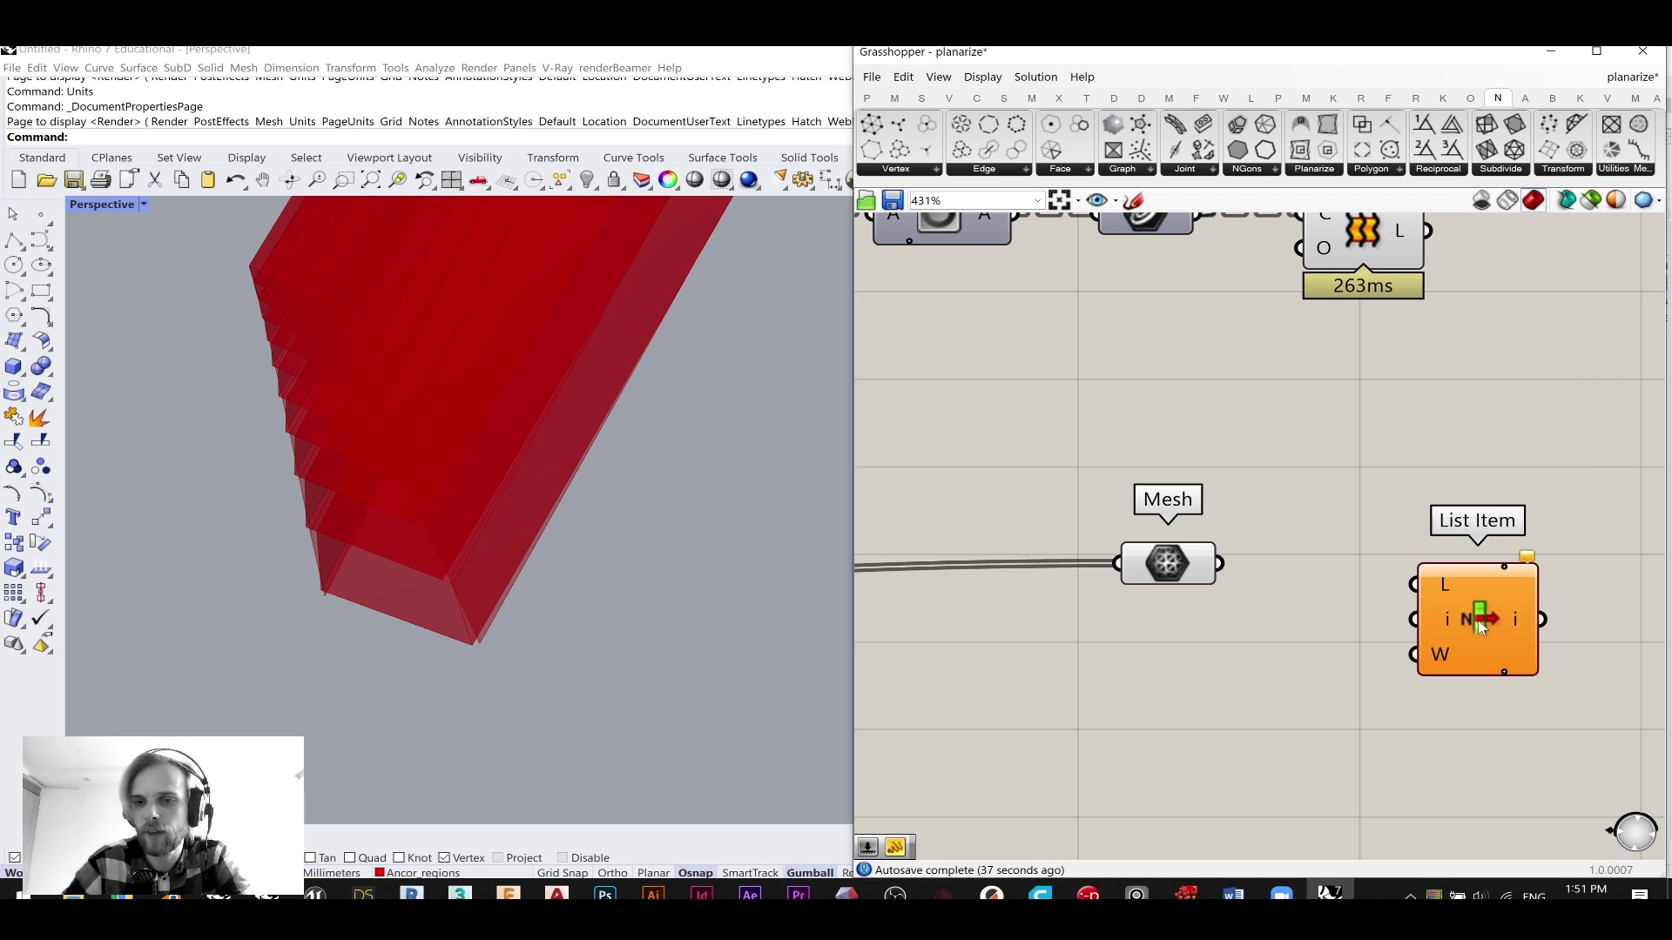
pyautogui.moveTo(1222, 566); pyautogui.dragTo(1345, 606)
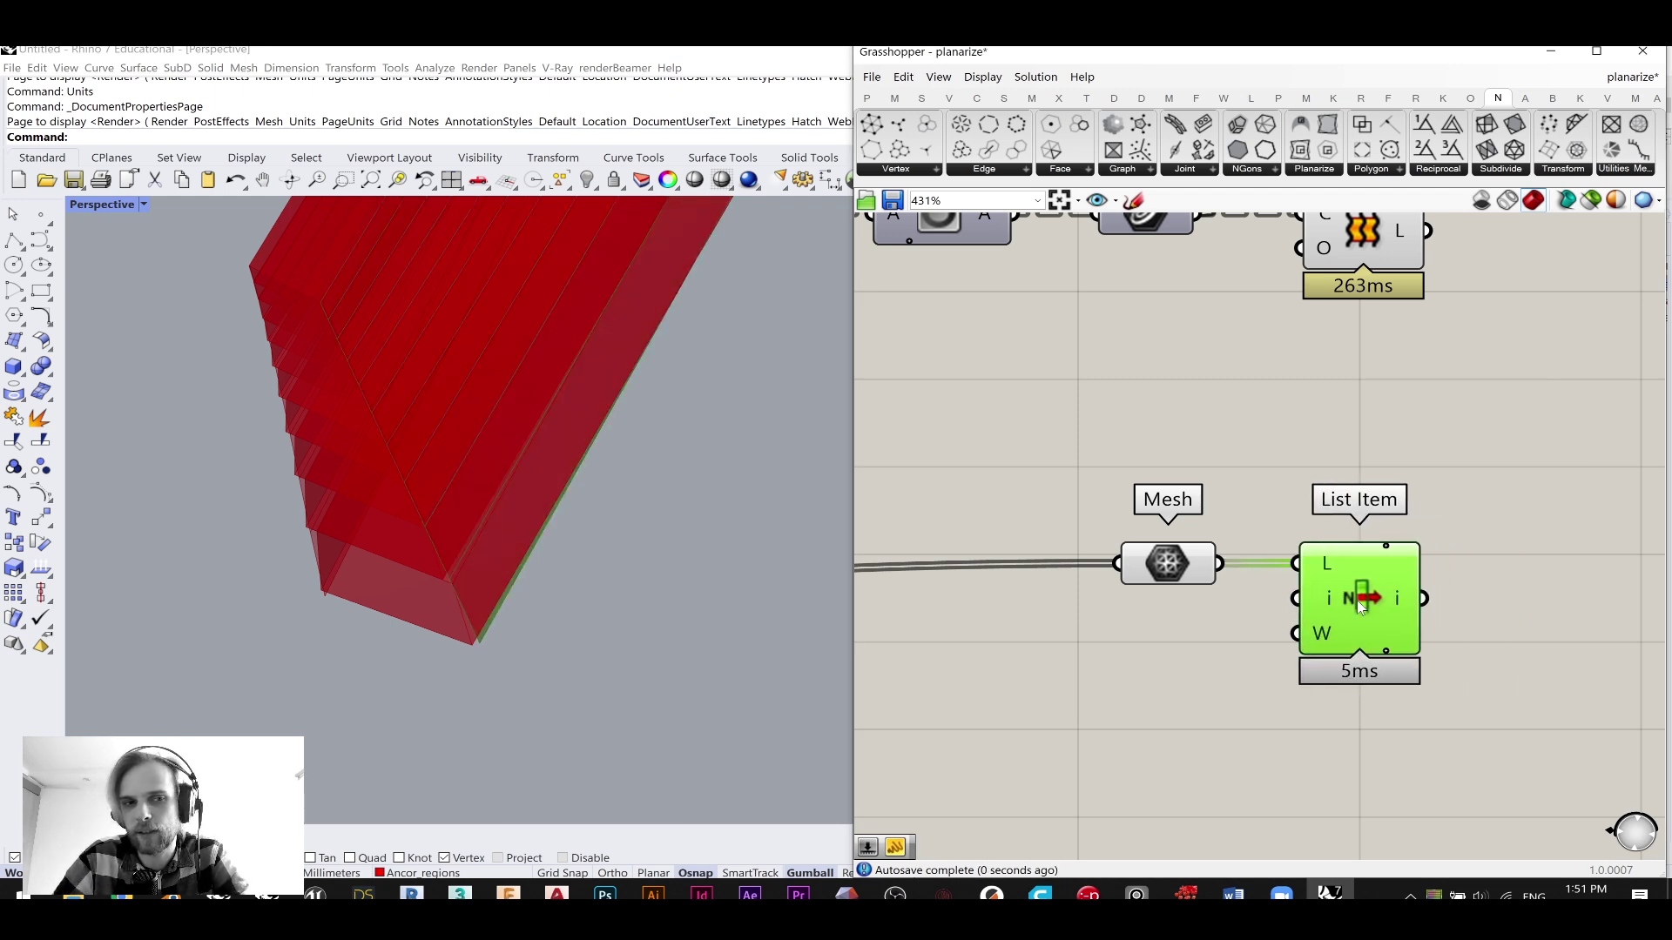
# - Turn off the previews of the Mesh parameter, Boundary Surfaces and Loft
pyautogui.click(1165, 570)
pyautogui.middleClick(1167, 562)
pyautogui.click(1214, 519)
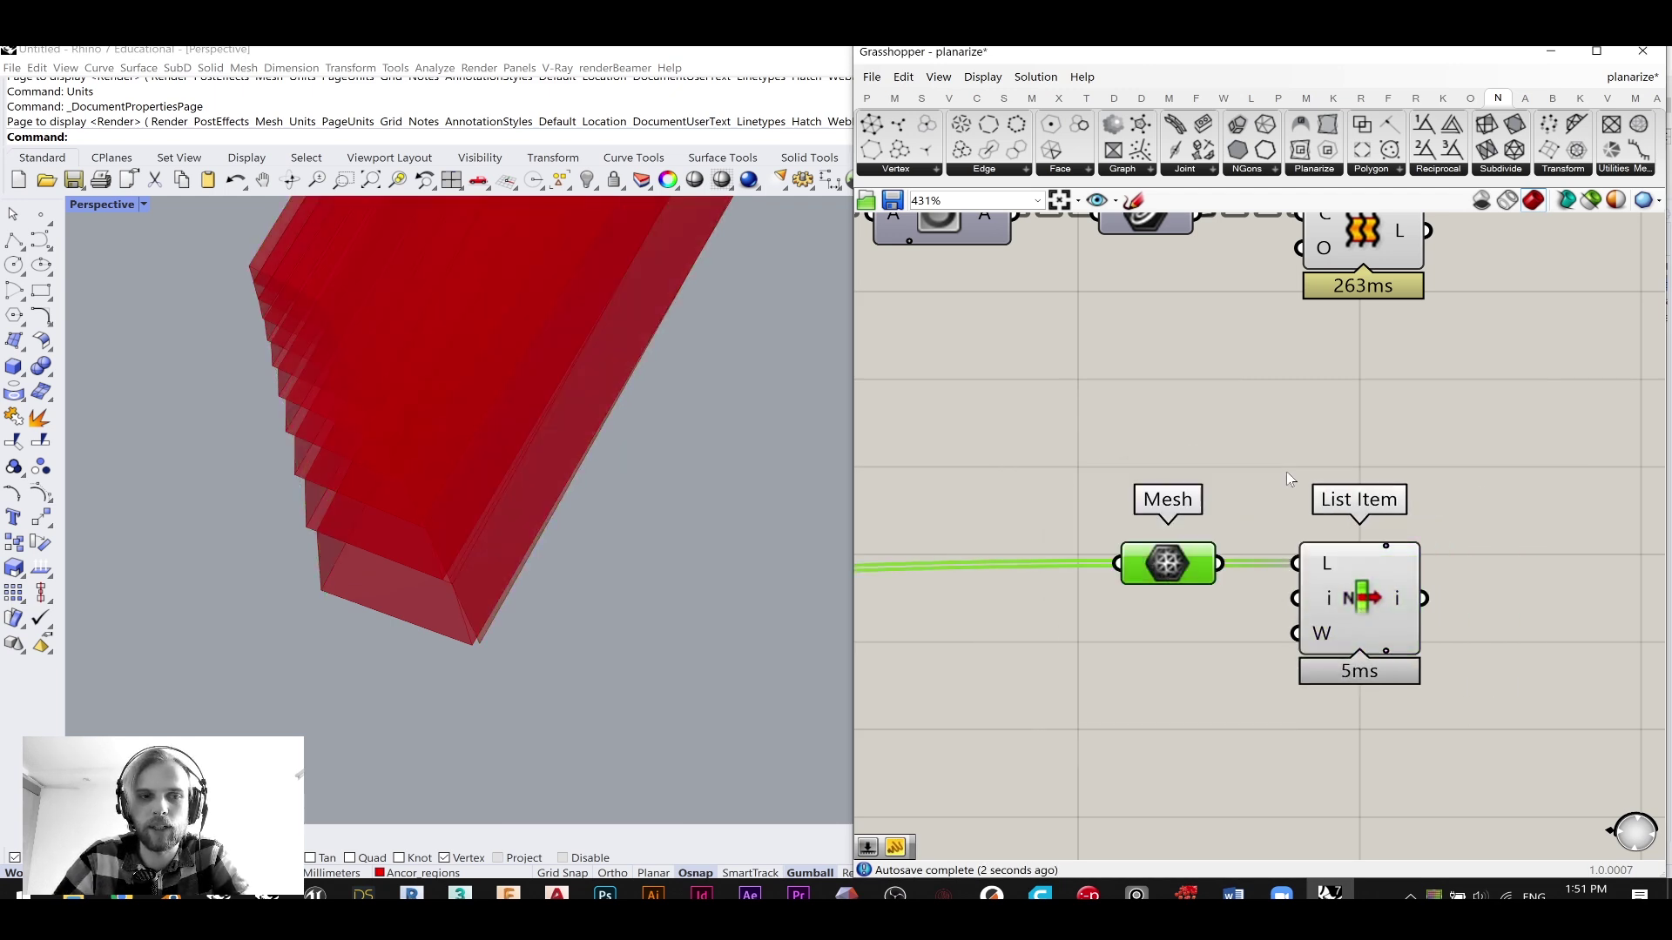
pyautogui.click(1333, 614)
pyautogui.scroll(-3, 1150, 359)
pyautogui.moveTo(1273, 322); pyautogui.dragTo(1252, 418, button='right')
pyautogui.moveTo(1373, 503); pyautogui.dragTo(1227, 267)
pyautogui.middleClick(1227, 267)
pyautogui.click(1292, 228)
pyautogui.click(1335, 258)
# - Inspect the mesh output by List Item and its face layout across the shell
pyautogui.moveTo(569, 519)
pyautogui.mouseDown(button='right')
pyautogui.moveTo(482, 523)
pyautogui.moveTo(601, 484)
pyautogui.moveTo(598, 508)
pyautogui.mouseUp(button='right')
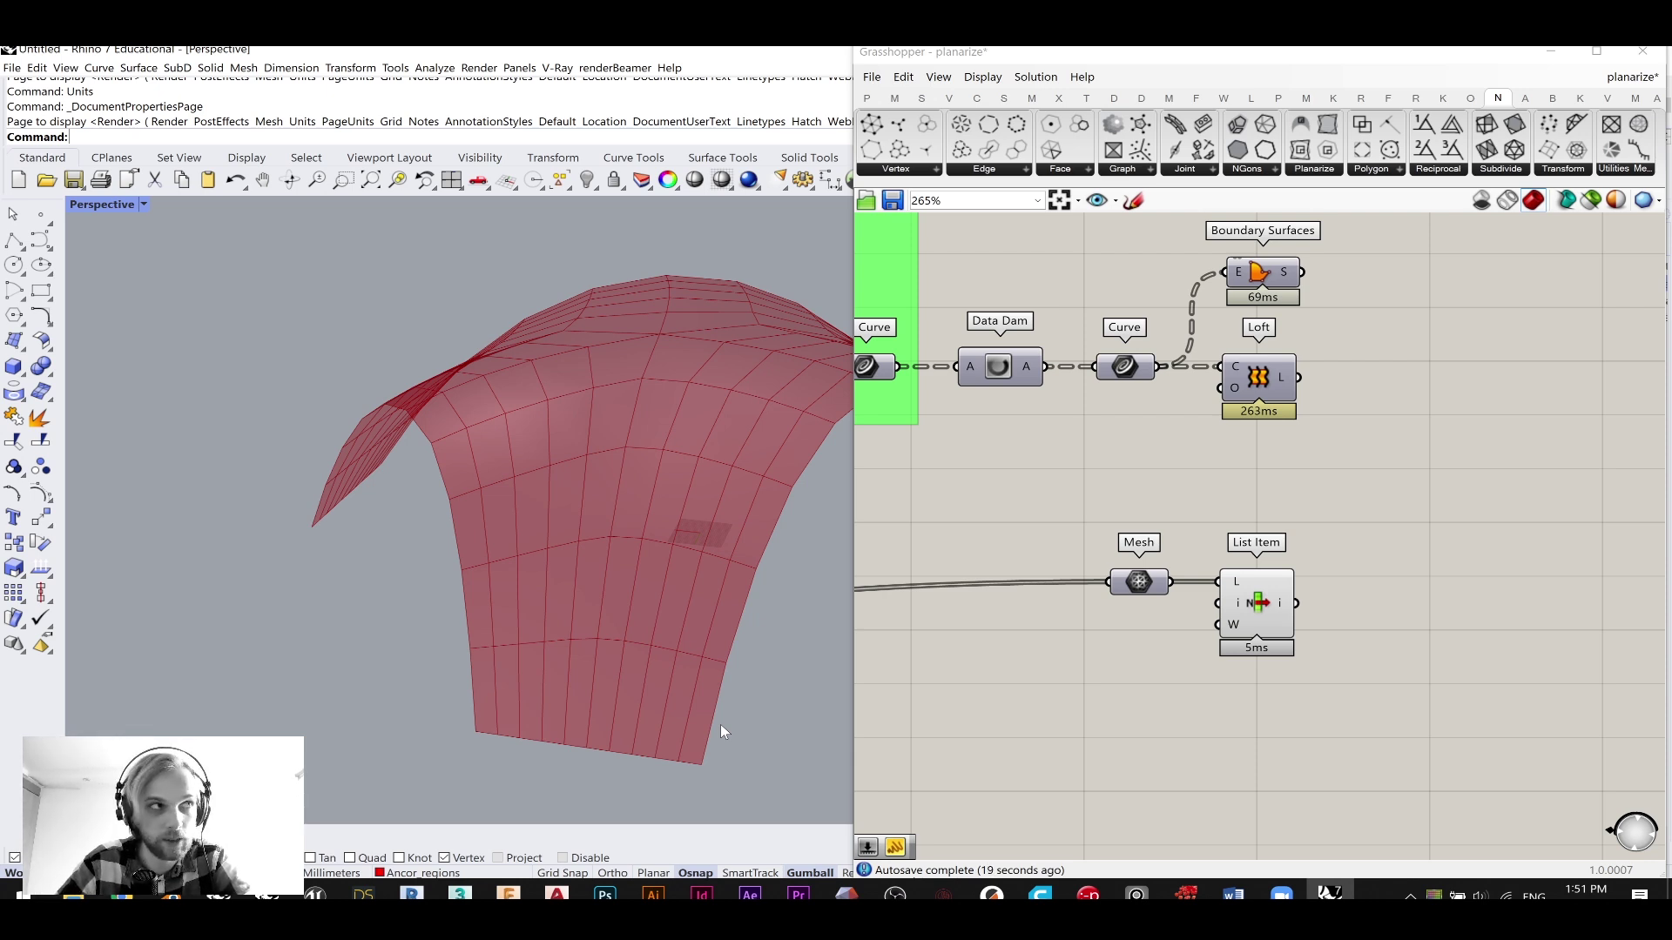
pyautogui.moveTo(719, 731); pyautogui.dragTo(609, 605, button='right')
pyautogui.click(1255, 609)
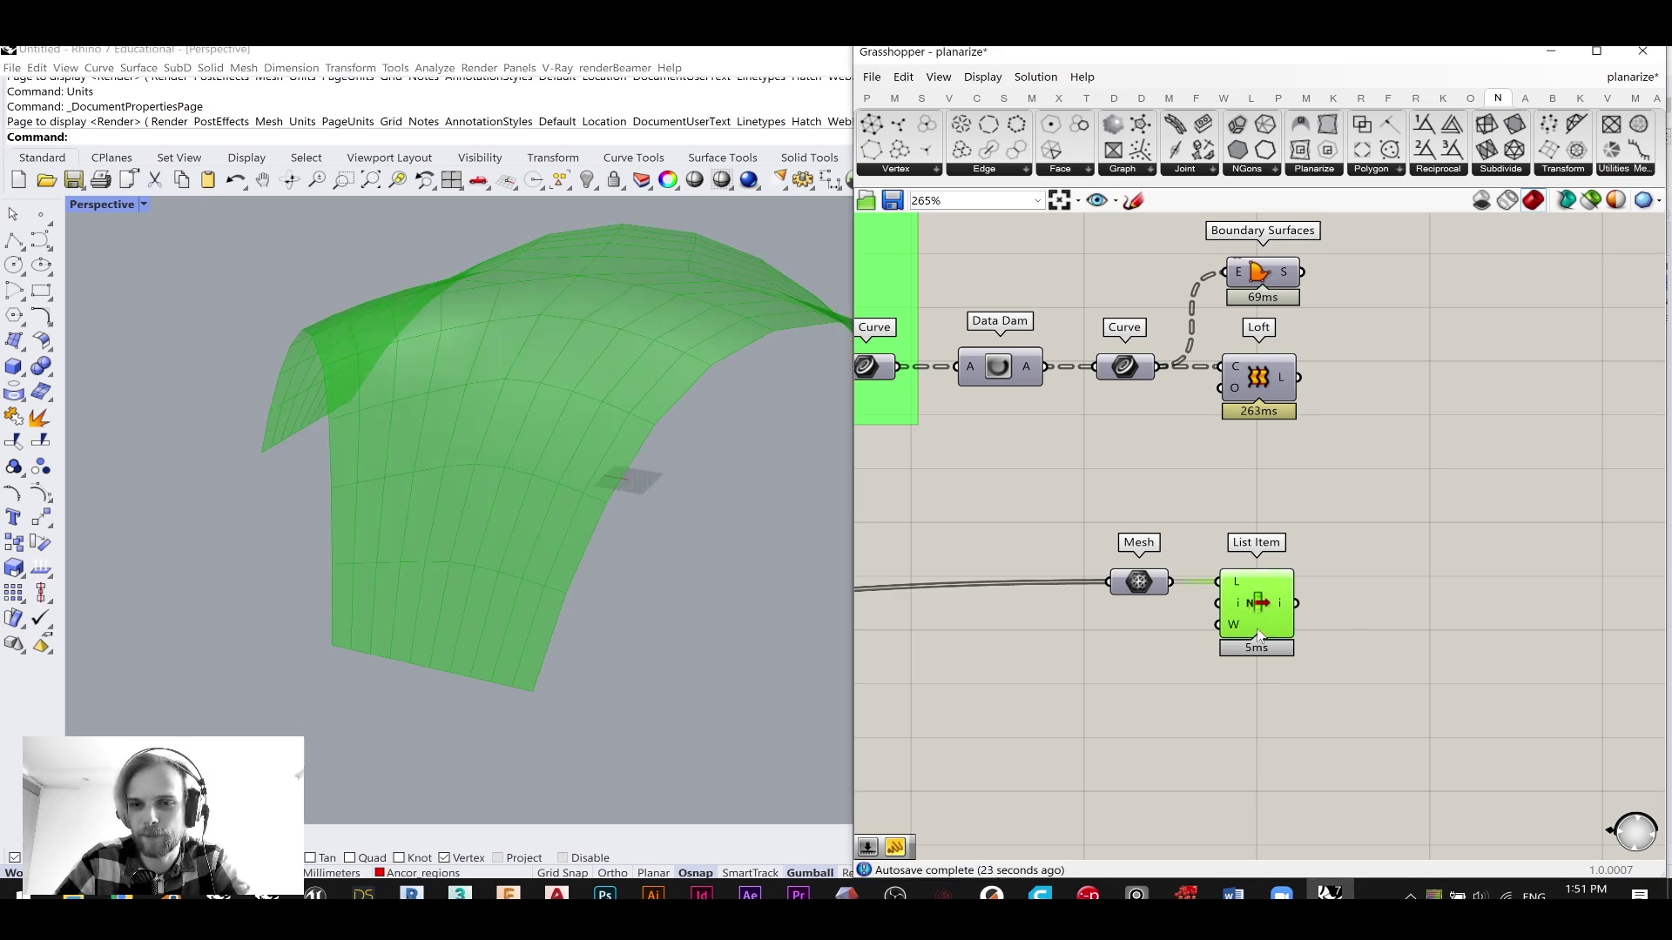
pyautogui.scroll(1, 556, 646)
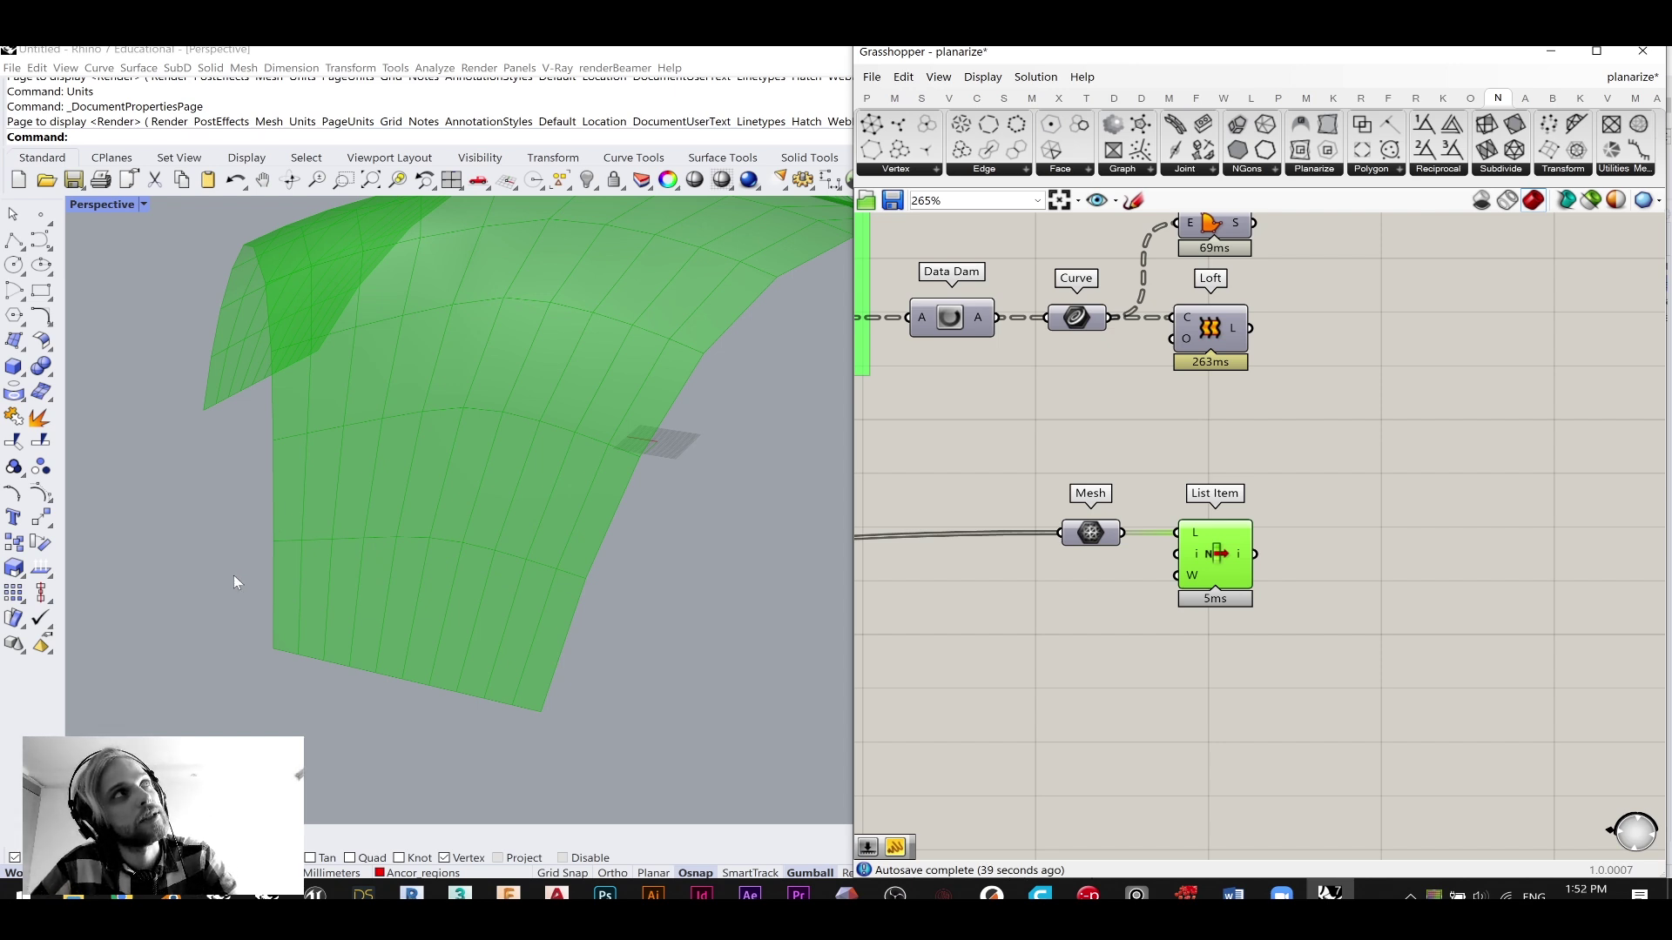
pyautogui.click(1439, 601)
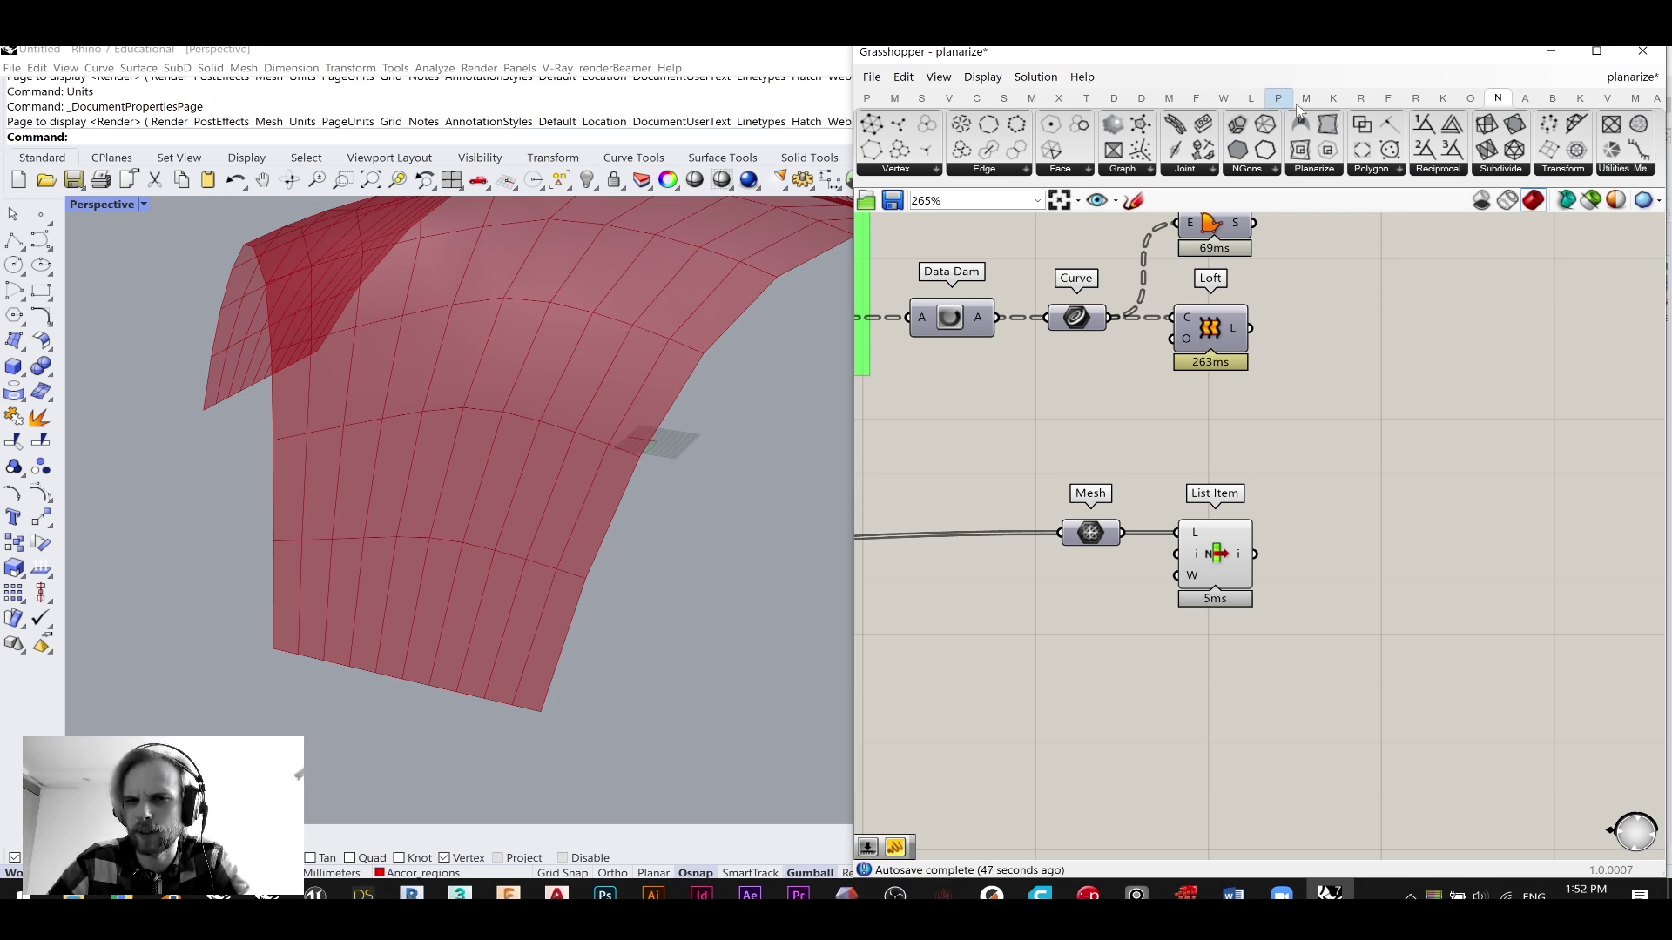
# - Add a Kangaroo Checkerboard component beside List Item and feed its mesh input with the item output
pyautogui.click(1333, 103)
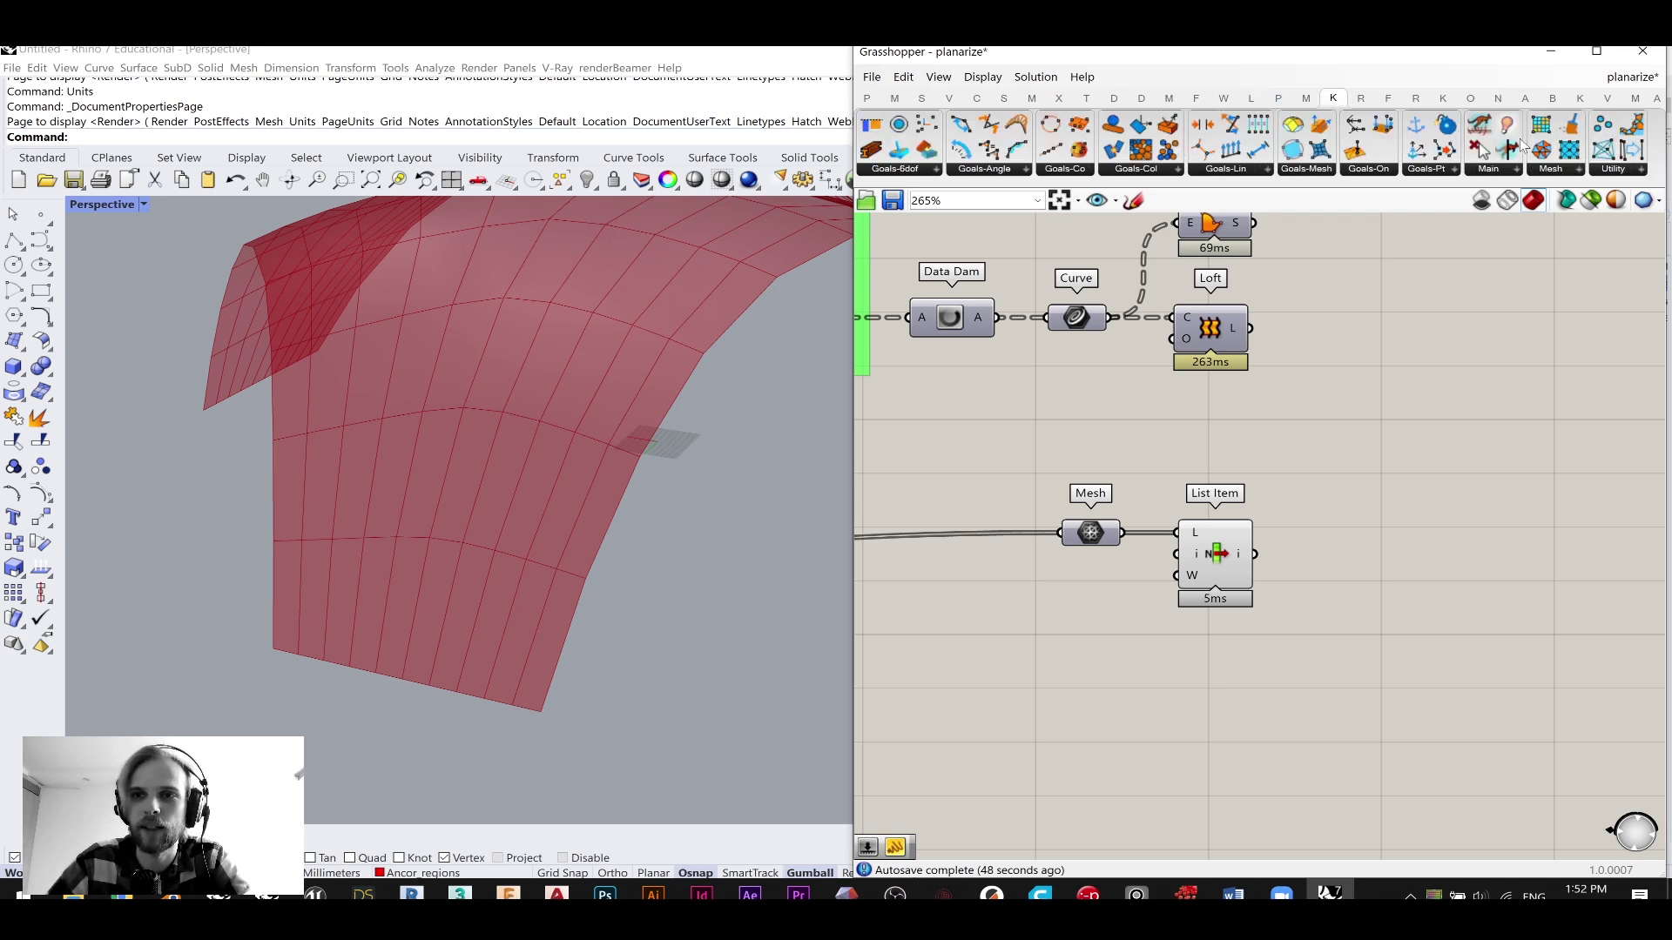
pyautogui.click(1551, 170)
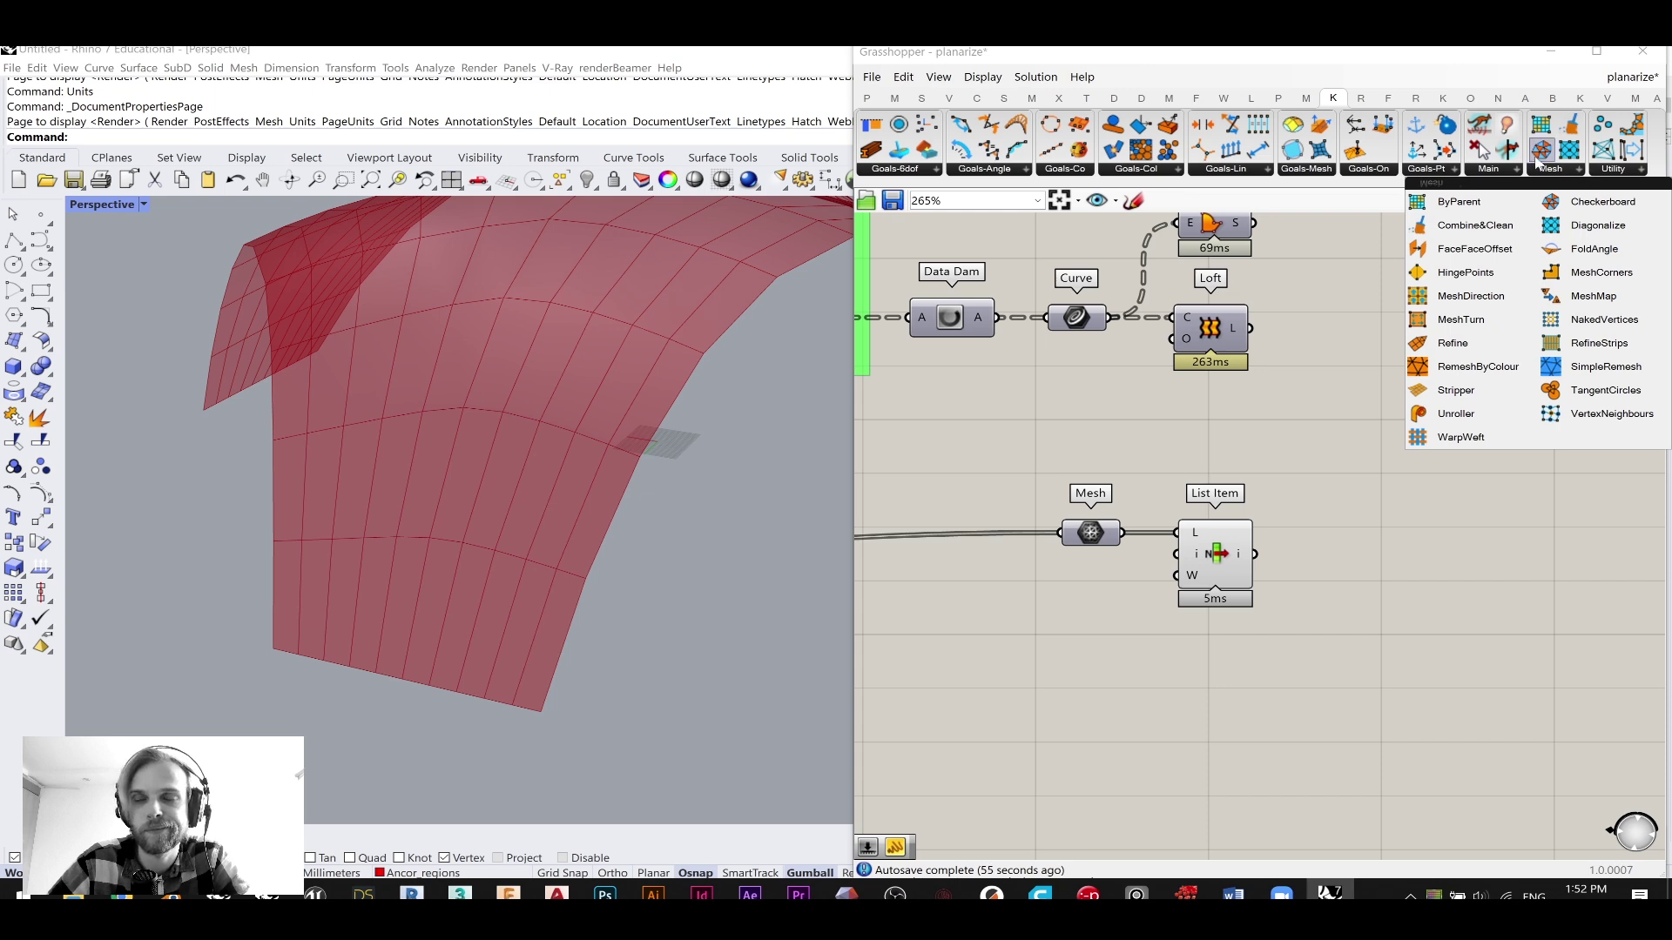
pyautogui.click(1607, 207)
pyautogui.click(1358, 605)
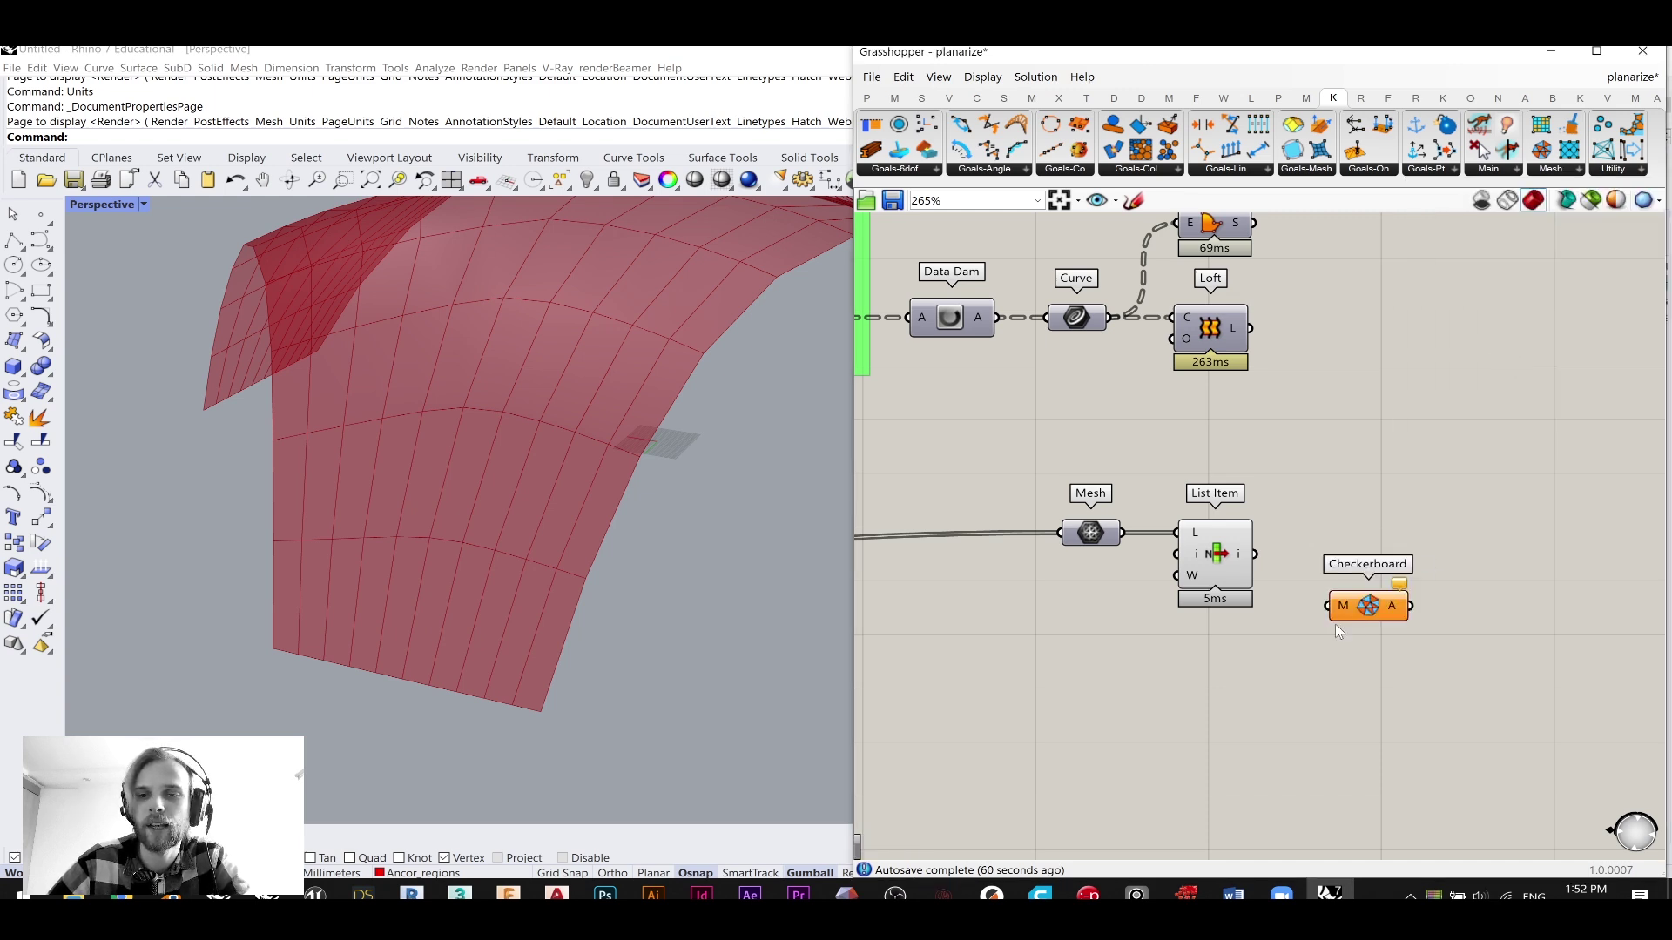
pyautogui.scroll(2, 1348, 618)
pyautogui.moveTo(1413, 607); pyautogui.dragTo(1393, 535)
pyautogui.moveTo(1255, 519); pyautogui.dragTo(1338, 520)
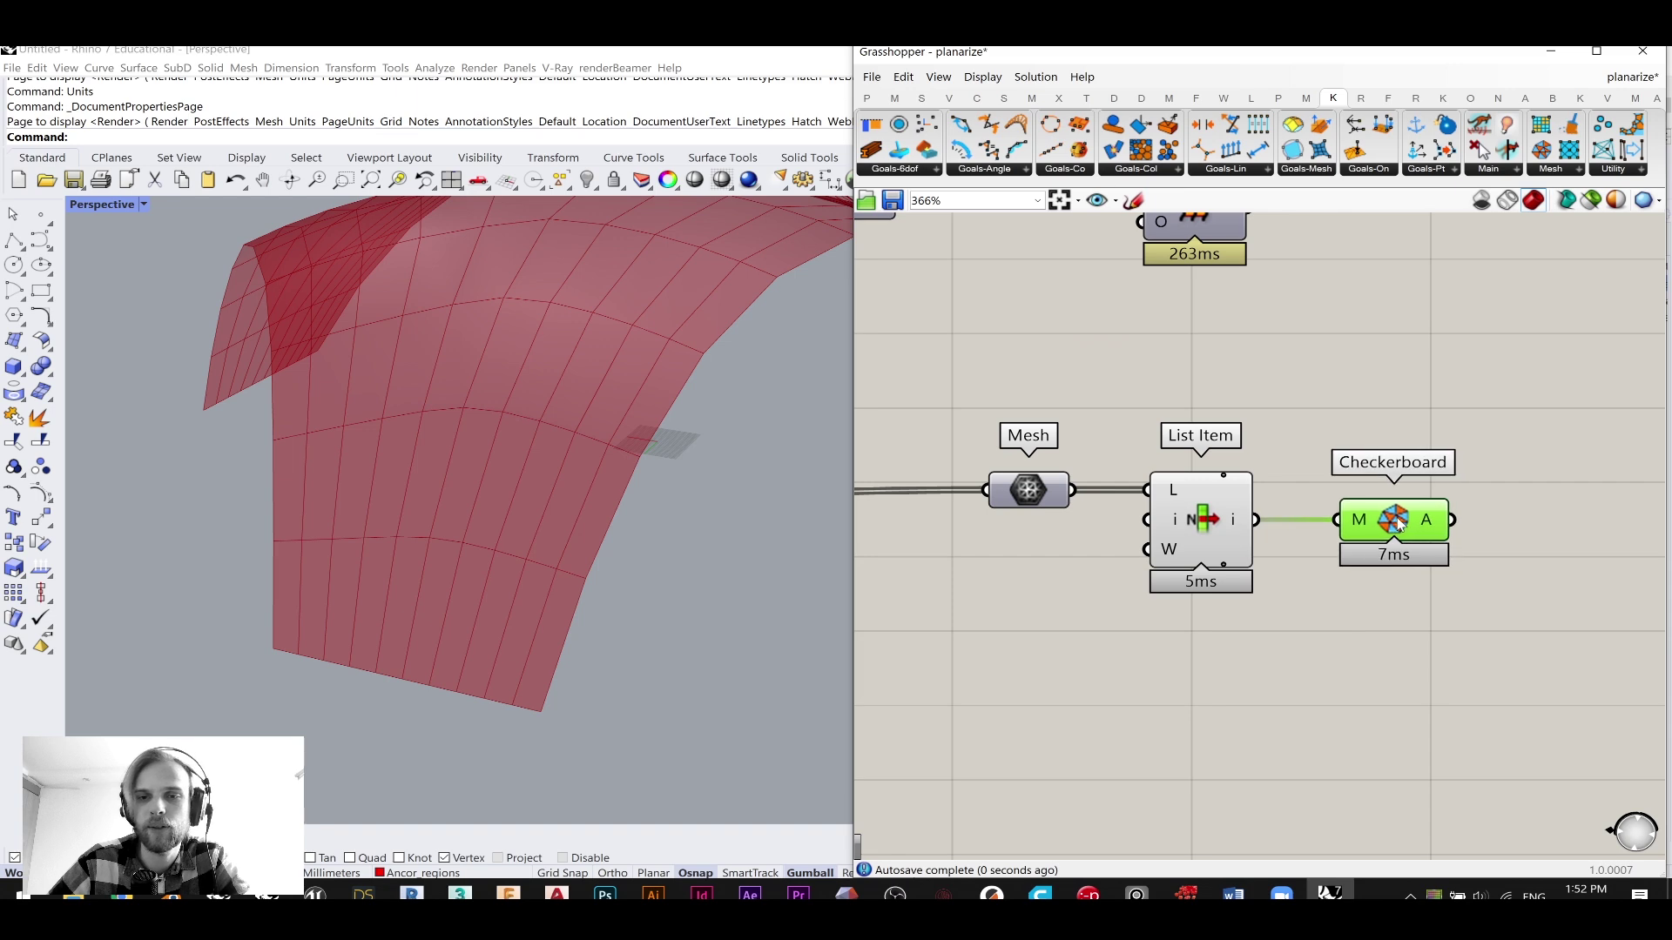
pyautogui.scroll(2, 1393, 578)
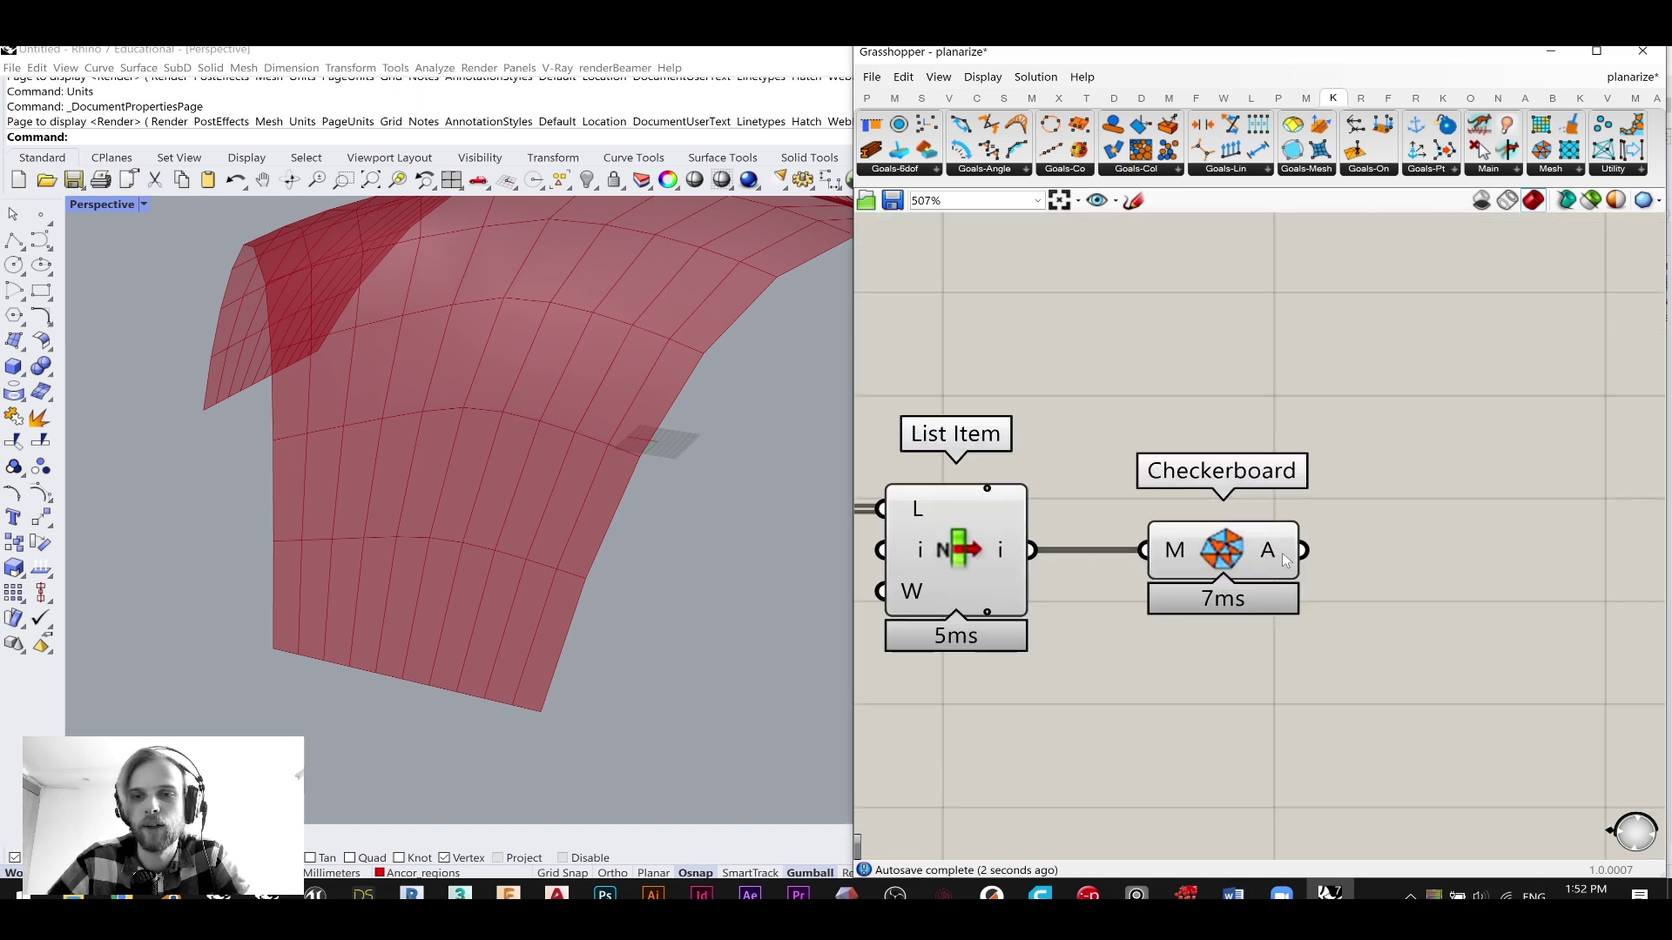
# - Check Checkerboard's output in a temporary Panel and place Checkerboard lower than List Item
pyautogui.moveTo(1315, 568); pyautogui.dragTo(1246, 413, button='right')
pyautogui.doubleClick(1356, 536)
pyautogui.write('panel')
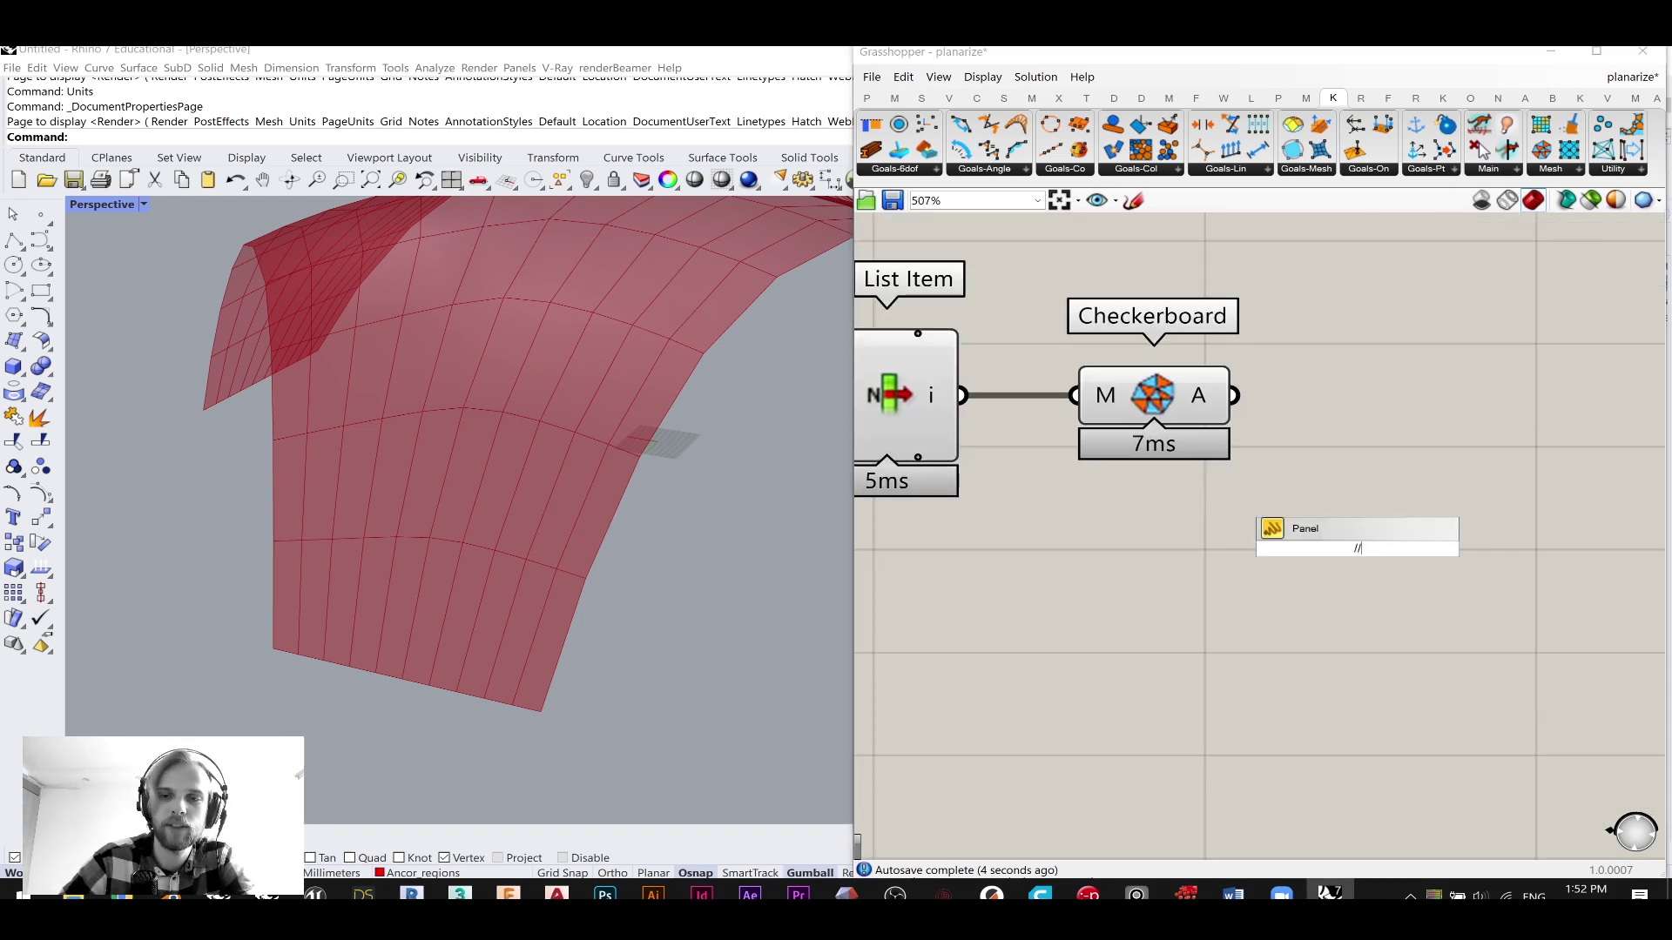
pyautogui.press('Return')
pyautogui.moveTo(1334, 576); pyautogui.dragTo(1463, 596)
pyautogui.moveTo(1235, 397); pyautogui.dragTo(1347, 450)
pyautogui.moveTo(1153, 396); pyautogui.dragTo(1162, 631)
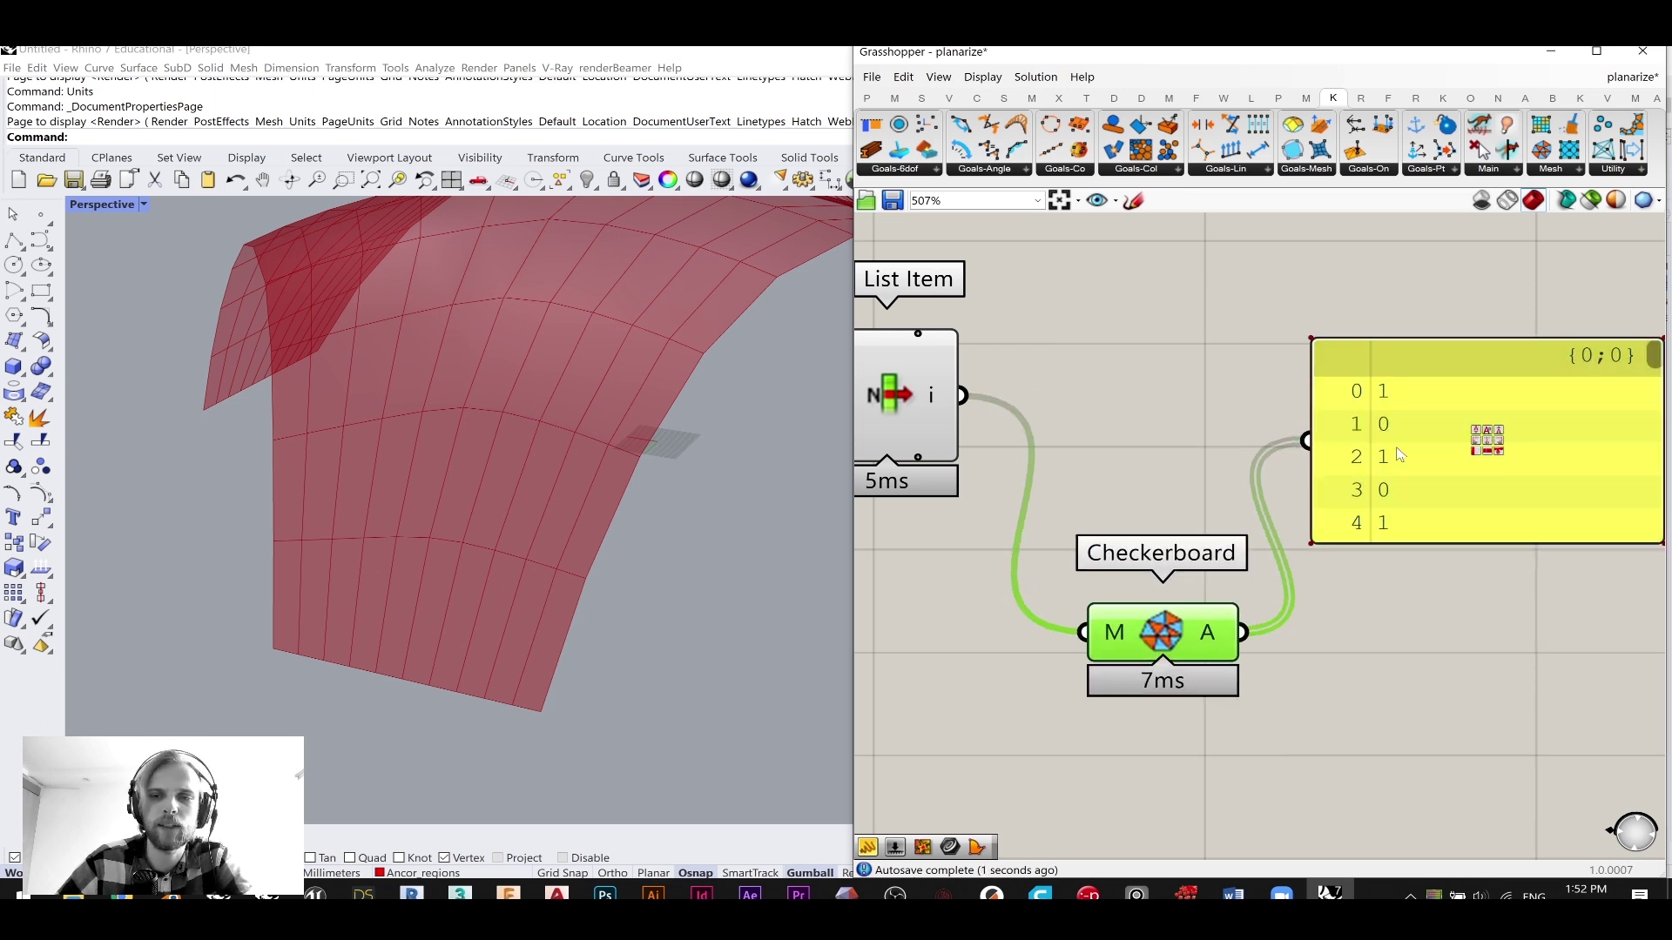
pyautogui.click(1396, 447)
pyautogui.press('Delete')
pyautogui.scroll(-3, 1204, 416)
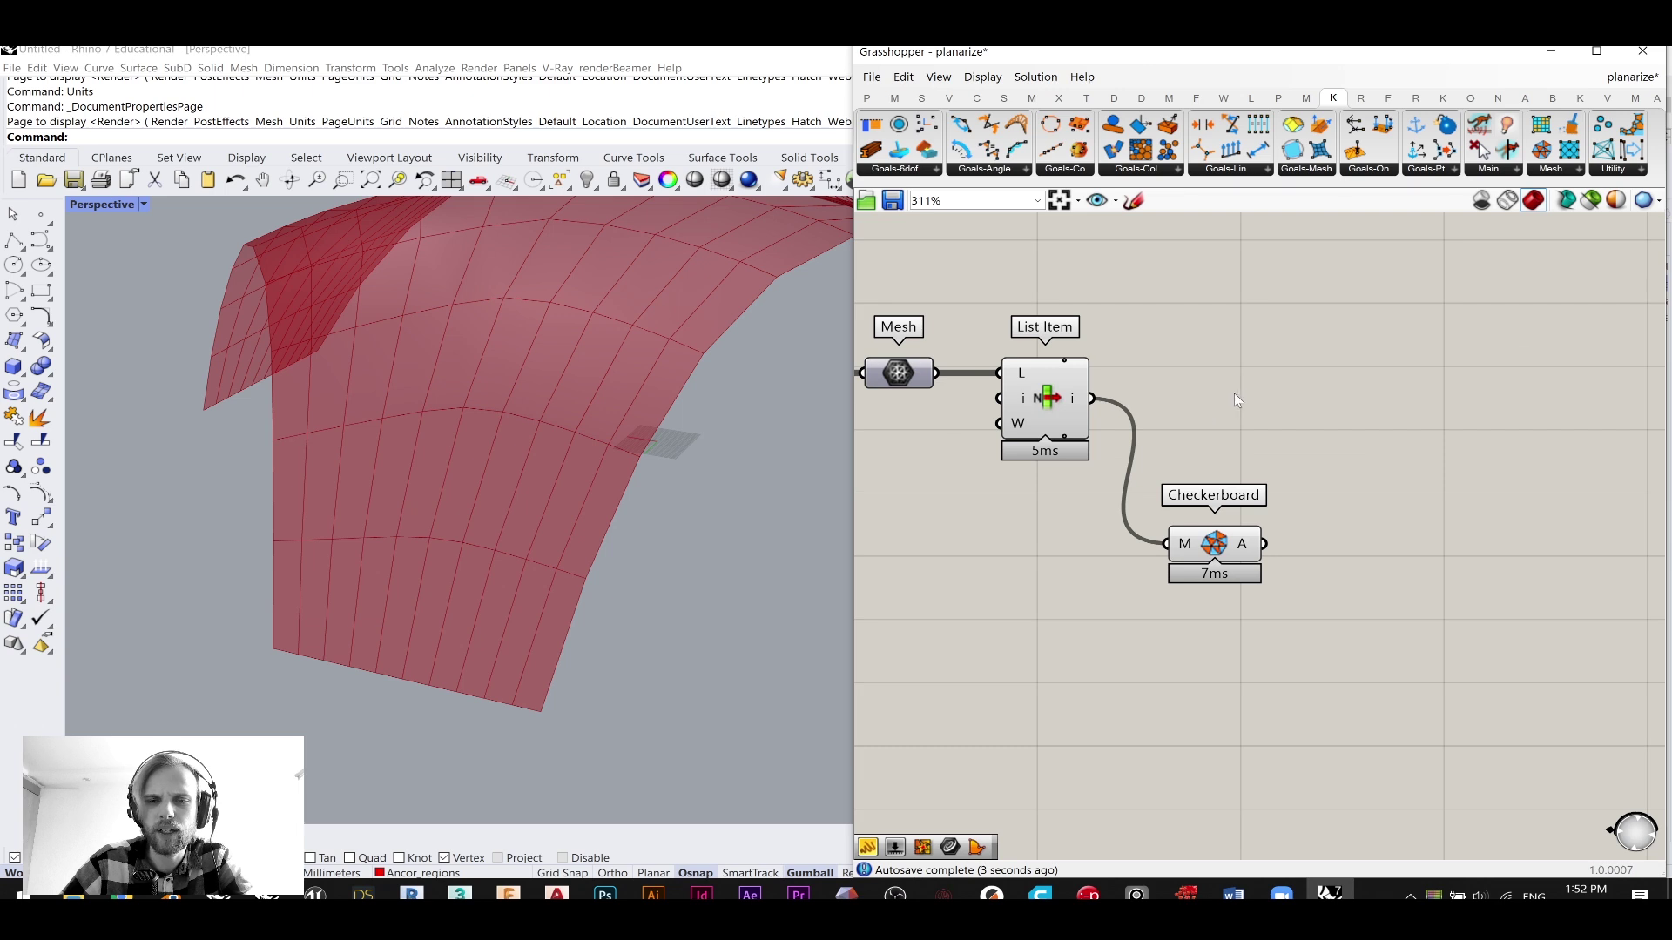
pyautogui.doubleClick(1302, 364)
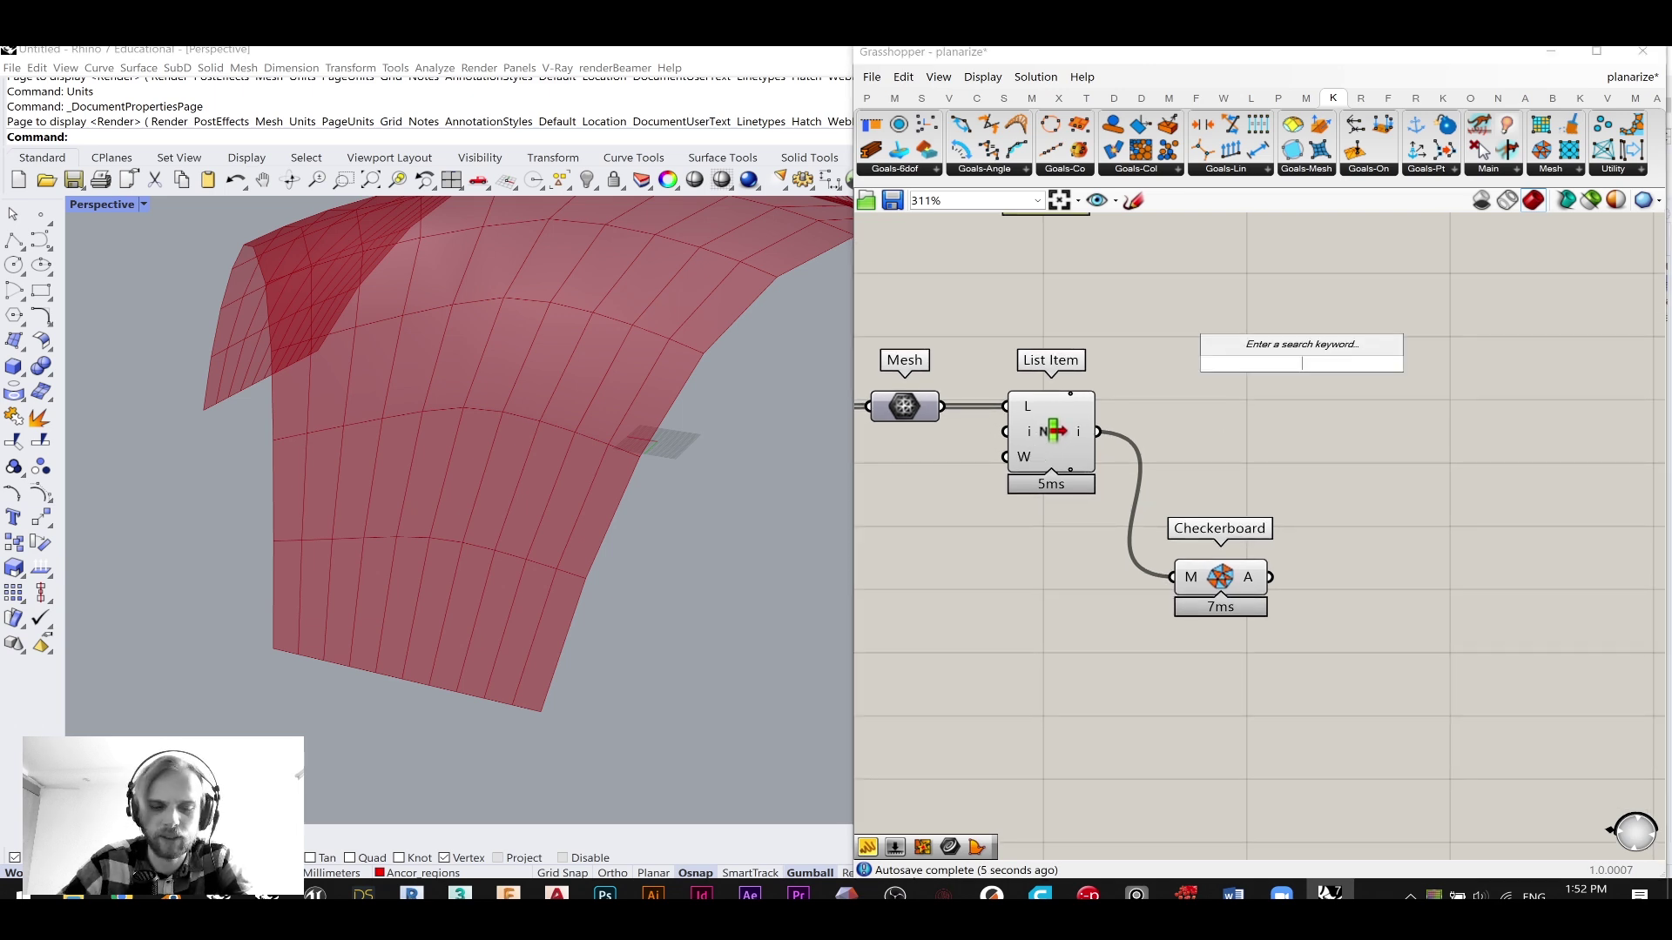
pyautogui.write('explo')
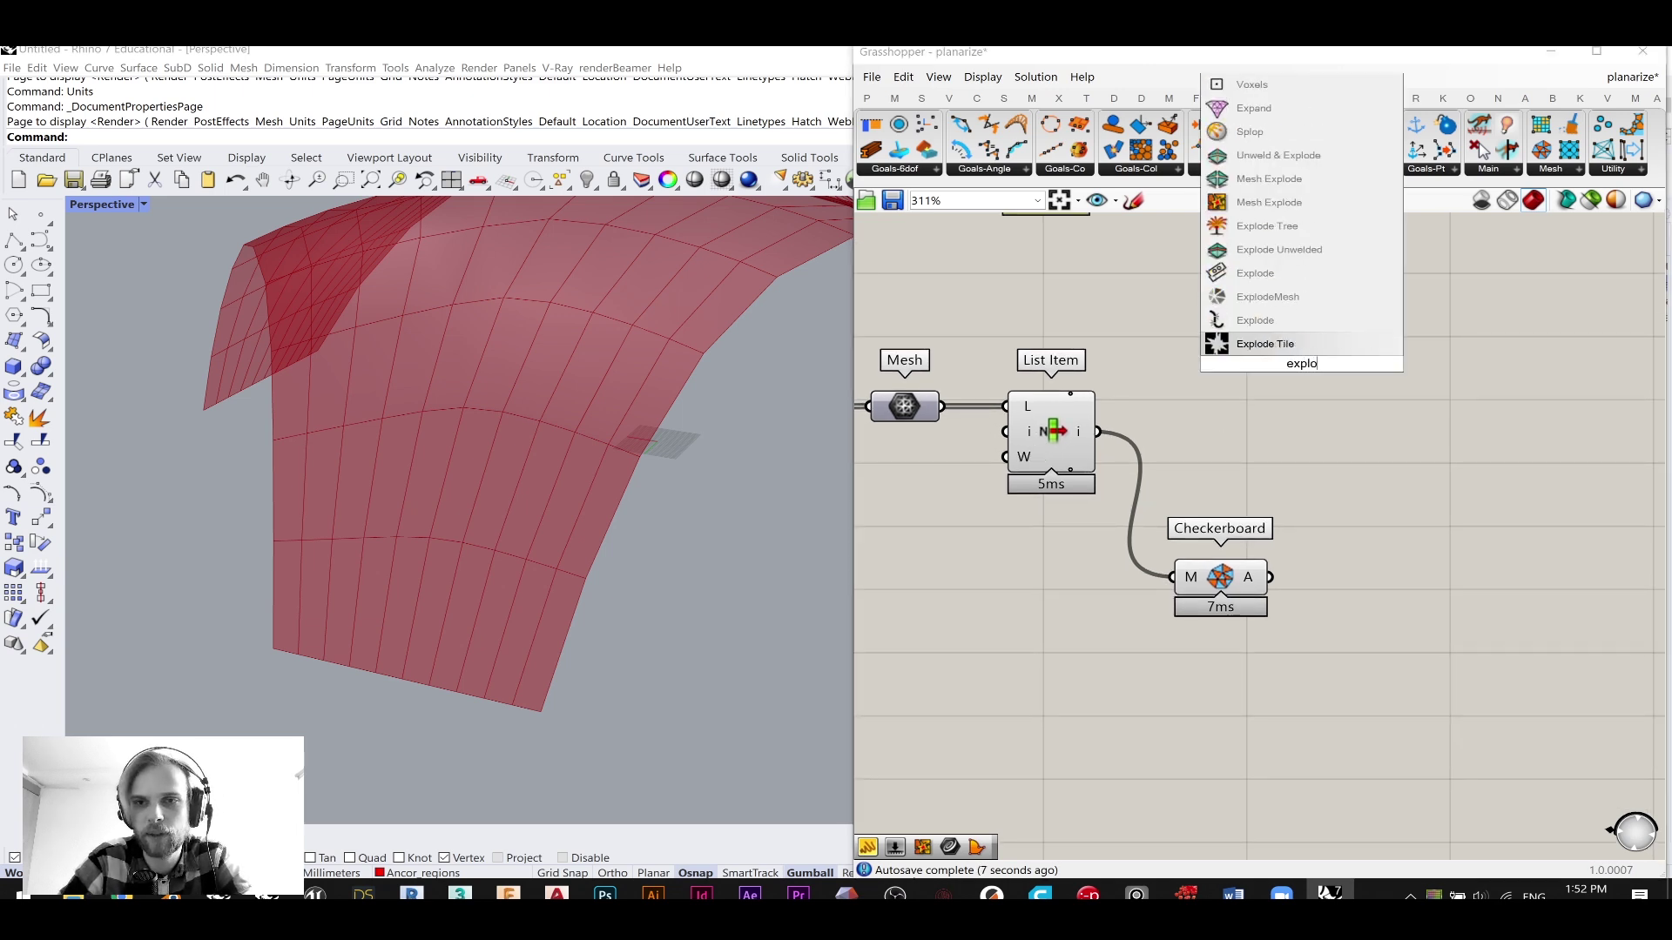
pyautogui.click(1270, 297)
pyautogui.moveTo(1314, 370); pyautogui.dragTo(1283, 413)
pyautogui.press('Delete')
# - Add a Mesh Explode component above Checkerboard and feed its mesh input with List Item's output
pyautogui.doubleClick(1264, 436)
pyautogui.write('explode mesh')
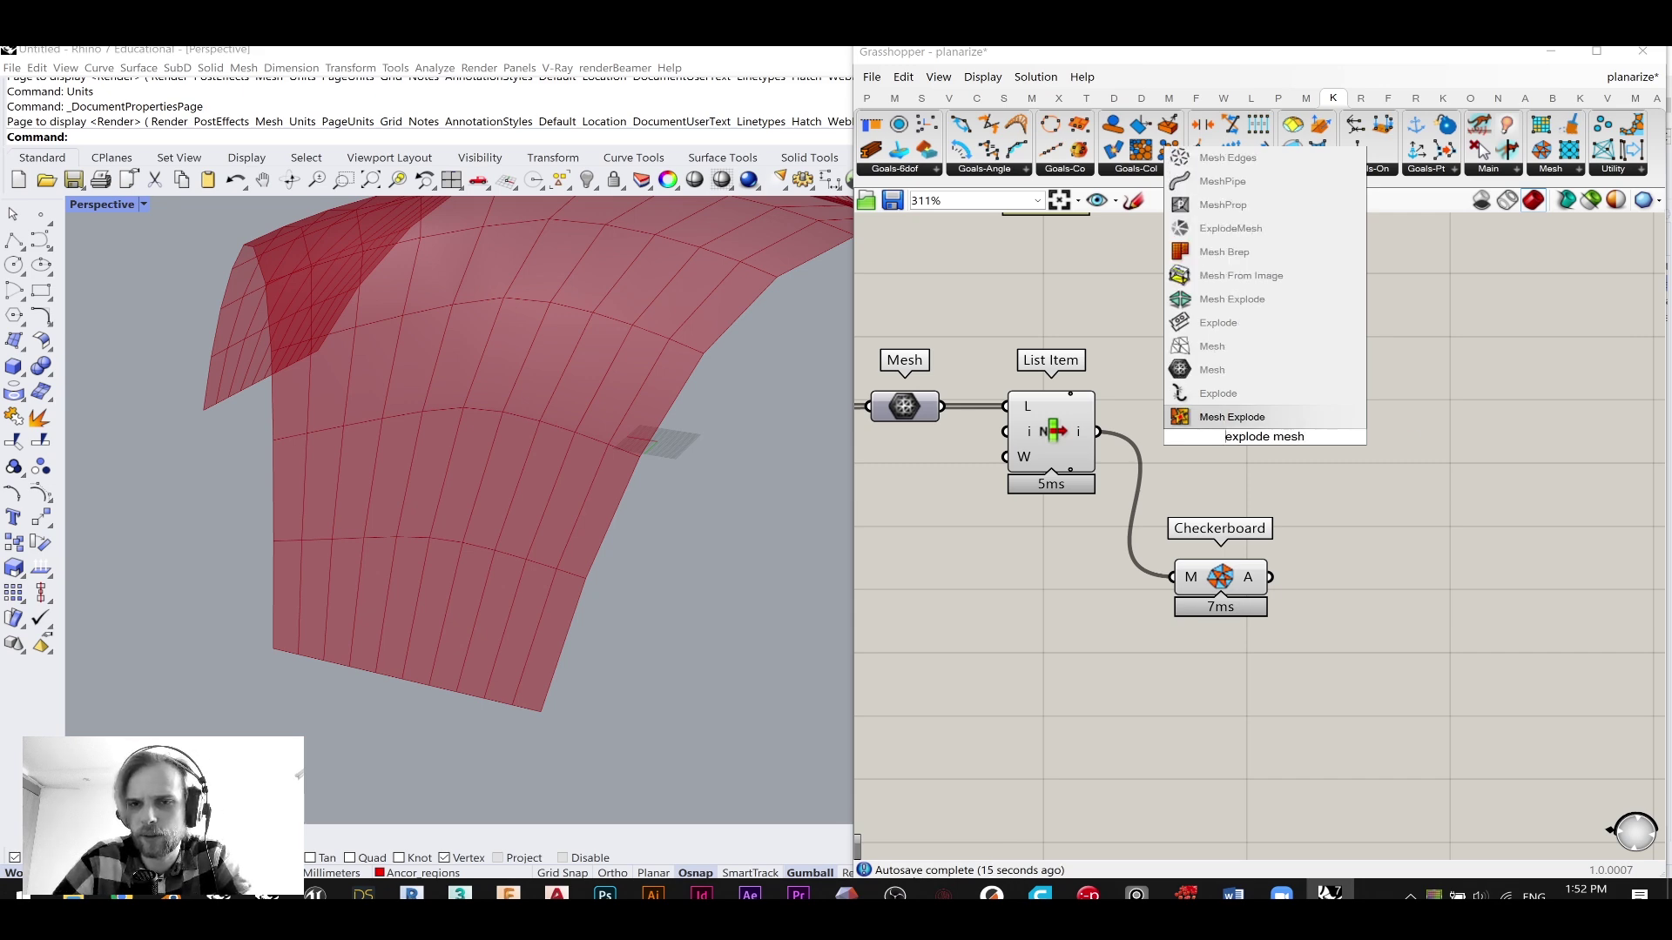
pyautogui.click(1229, 422)
pyautogui.moveTo(1098, 431); pyautogui.dragTo(1221, 439)
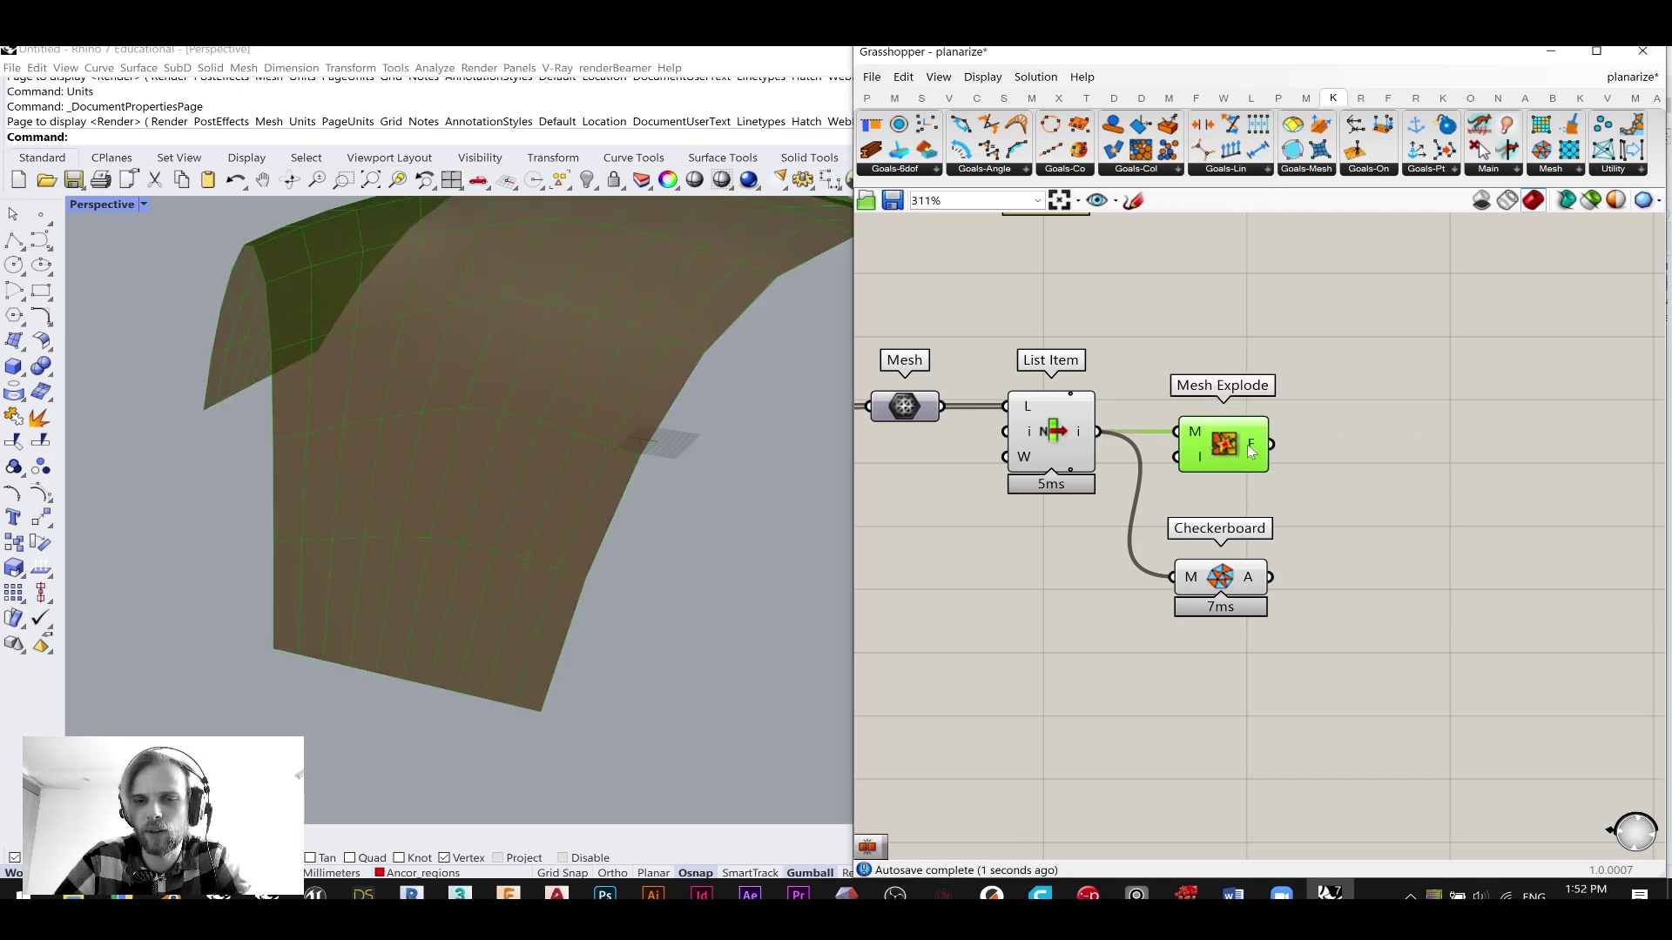
# - Add a Dispatch component, feeding its list input with Mesh Explode's faces and its pattern input with Checkerboard's output
pyautogui.moveTo(1426, 509); pyautogui.dragTo(1299, 475, button='right')
pyautogui.click(1299, 474)
pyautogui.doubleClick(1303, 481)
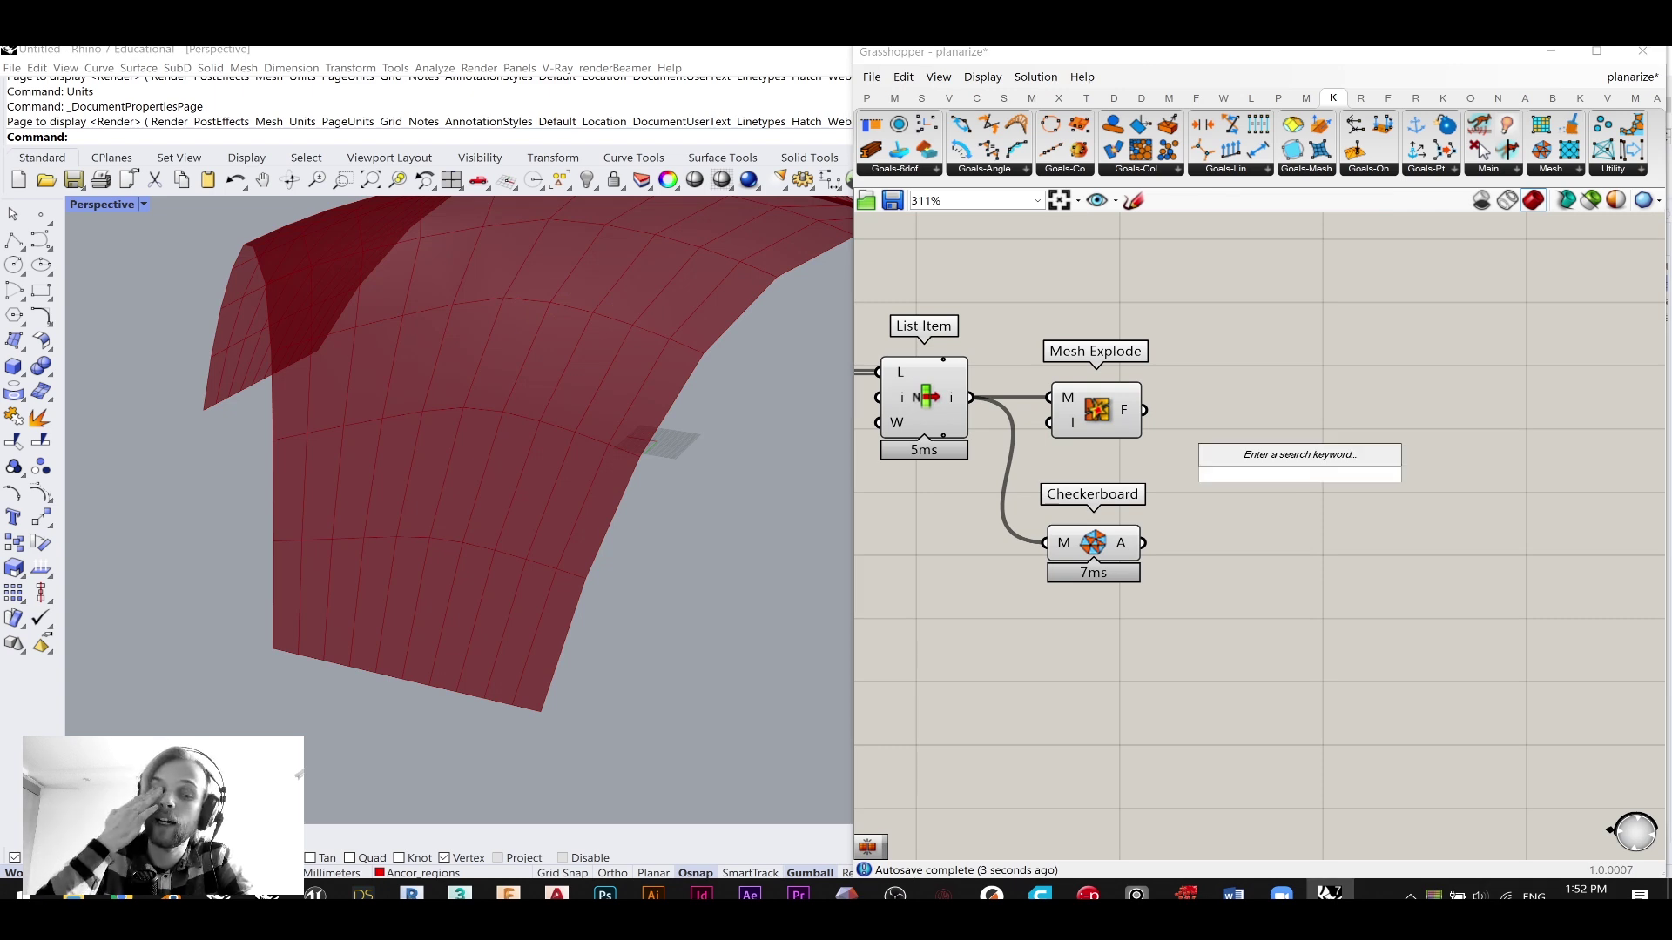
pyautogui.write('dispa')
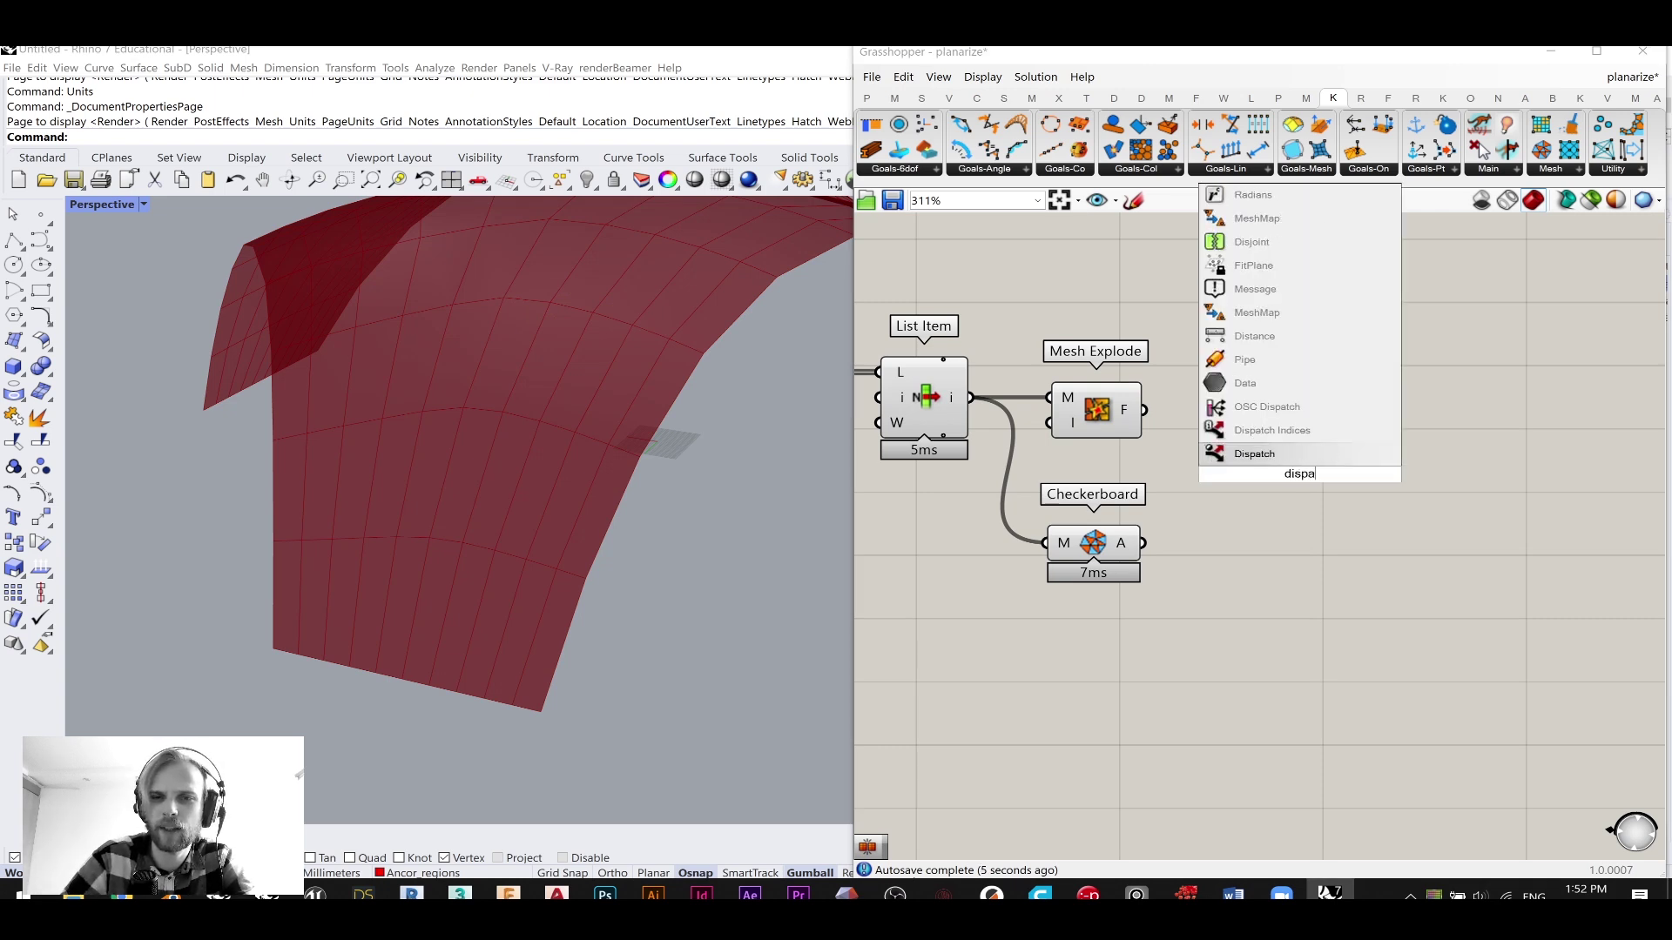
pyautogui.click(1282, 451)
pyautogui.moveTo(1143, 409); pyautogui.dragTo(1290, 399)
pyautogui.click(1296, 444)
pyautogui.moveTo(1086, 576); pyautogui.dragTo(1329, 439)
# - Check Dispatch's A output on the shell with a temporary Custom Preview component
pyautogui.moveTo(1439, 476); pyautogui.dragTo(1350, 489, button='right')
pyautogui.doubleClick(1350, 489)
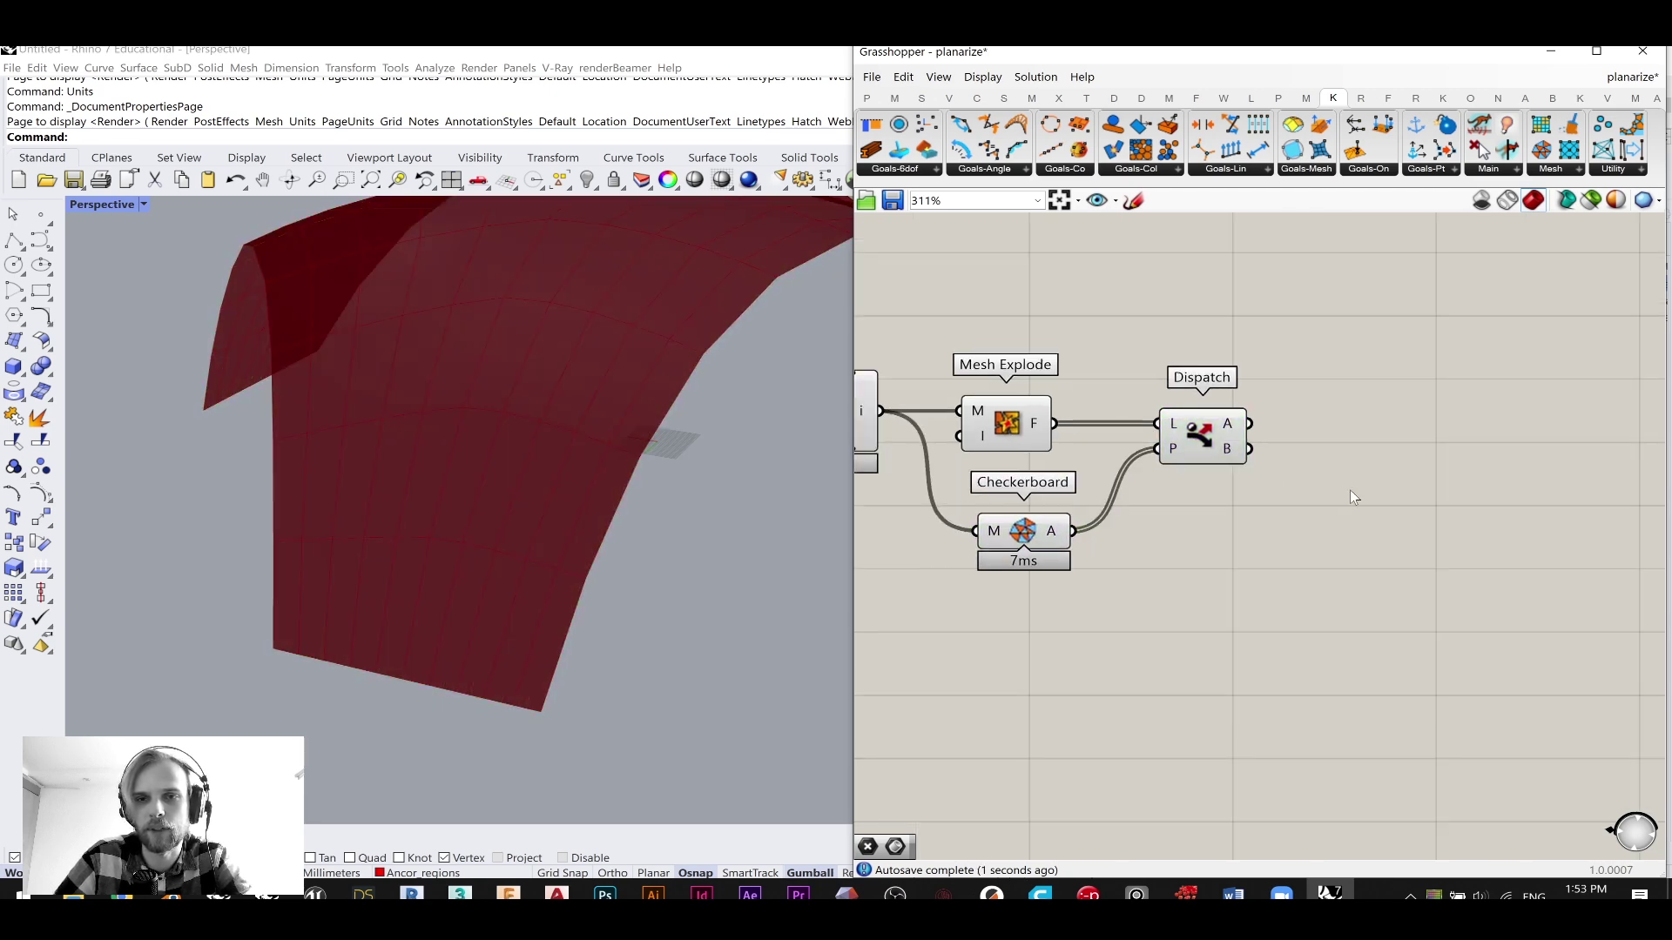
pyautogui.write('cust')
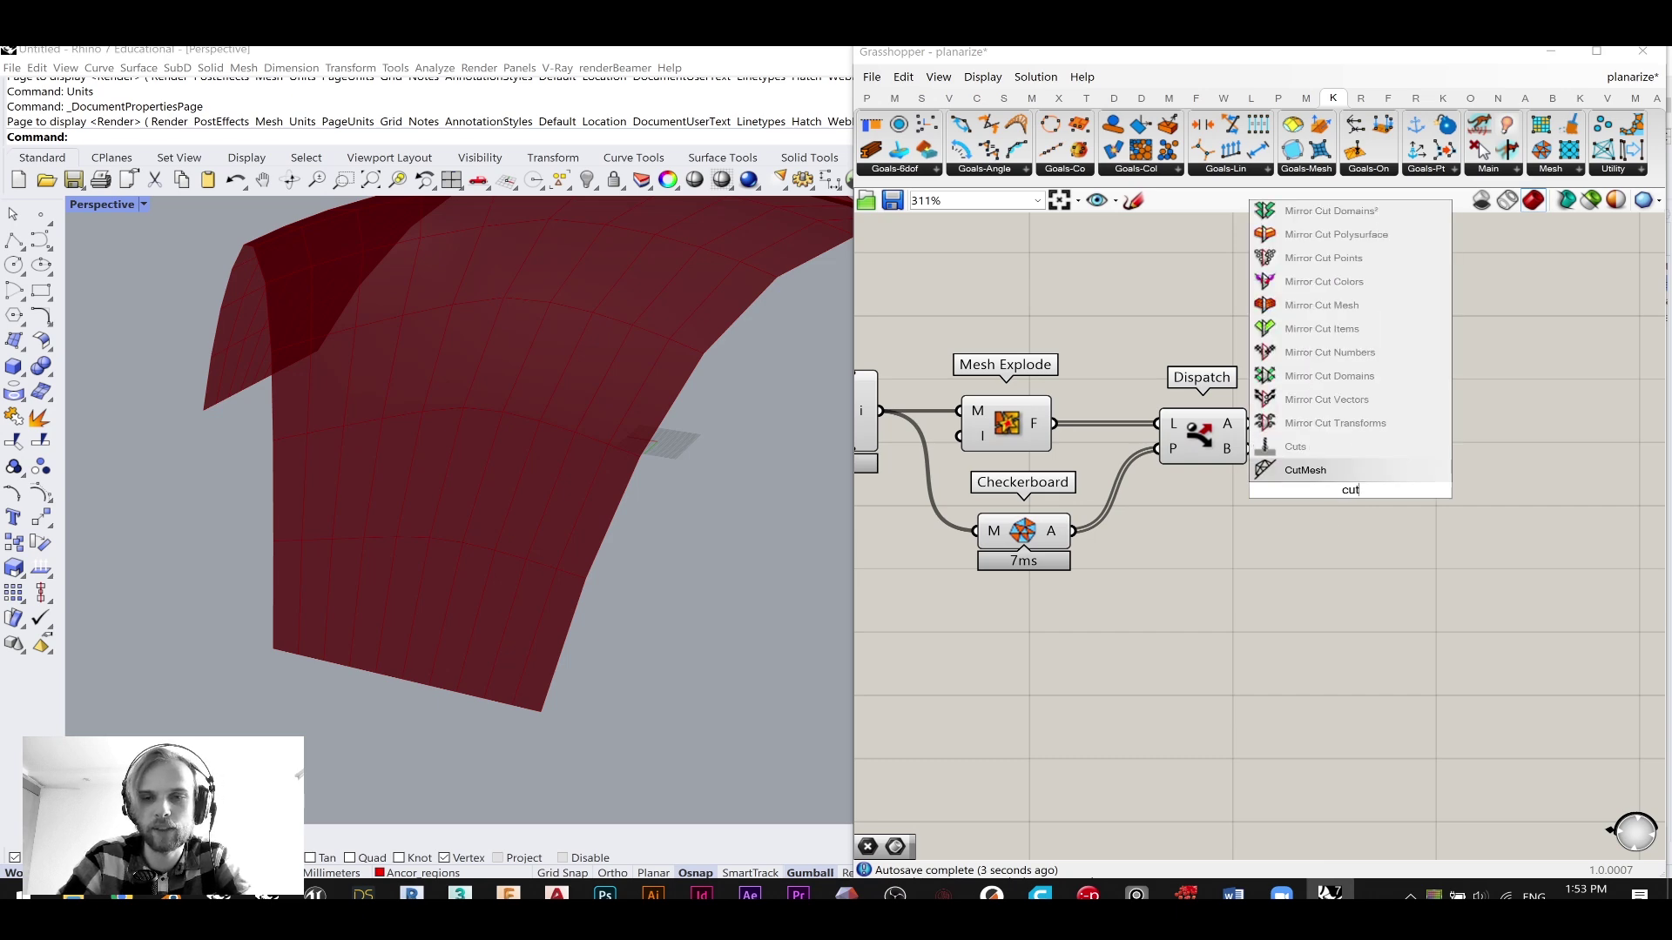
pyautogui.click(1319, 379)
pyautogui.moveTo(1248, 424); pyautogui.dragTo(1396, 419)
pyautogui.click(1306, 375)
pyautogui.moveTo(609, 383); pyautogui.dragTo(511, 420, button='right')
pyautogui.scroll(2, 646, 561)
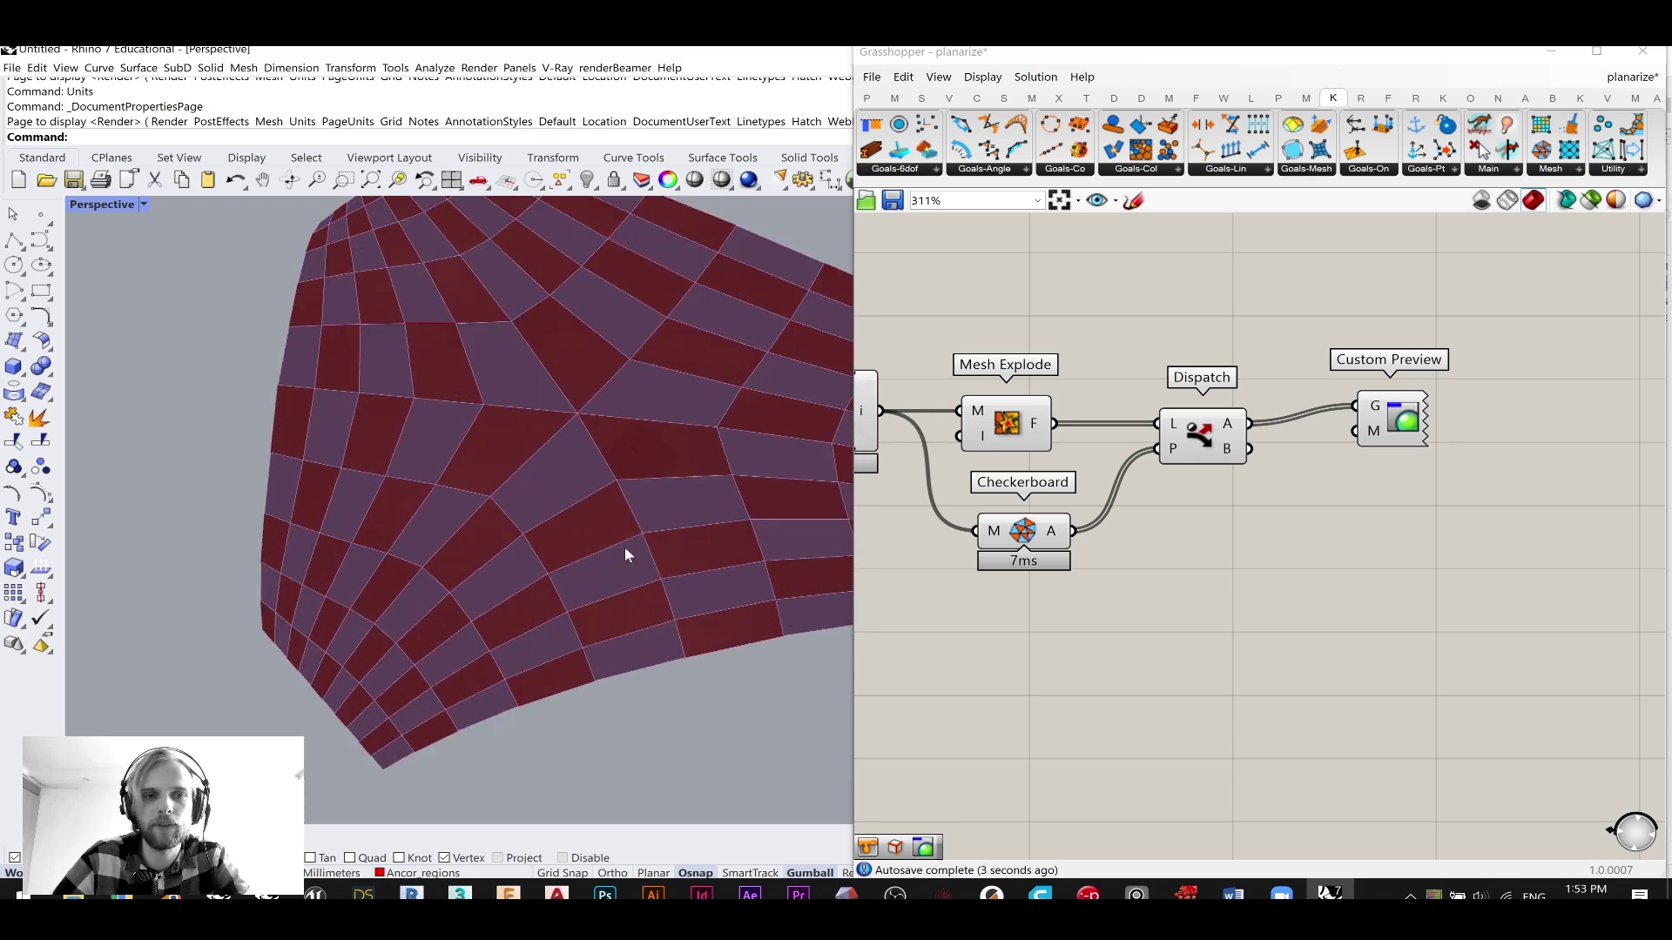
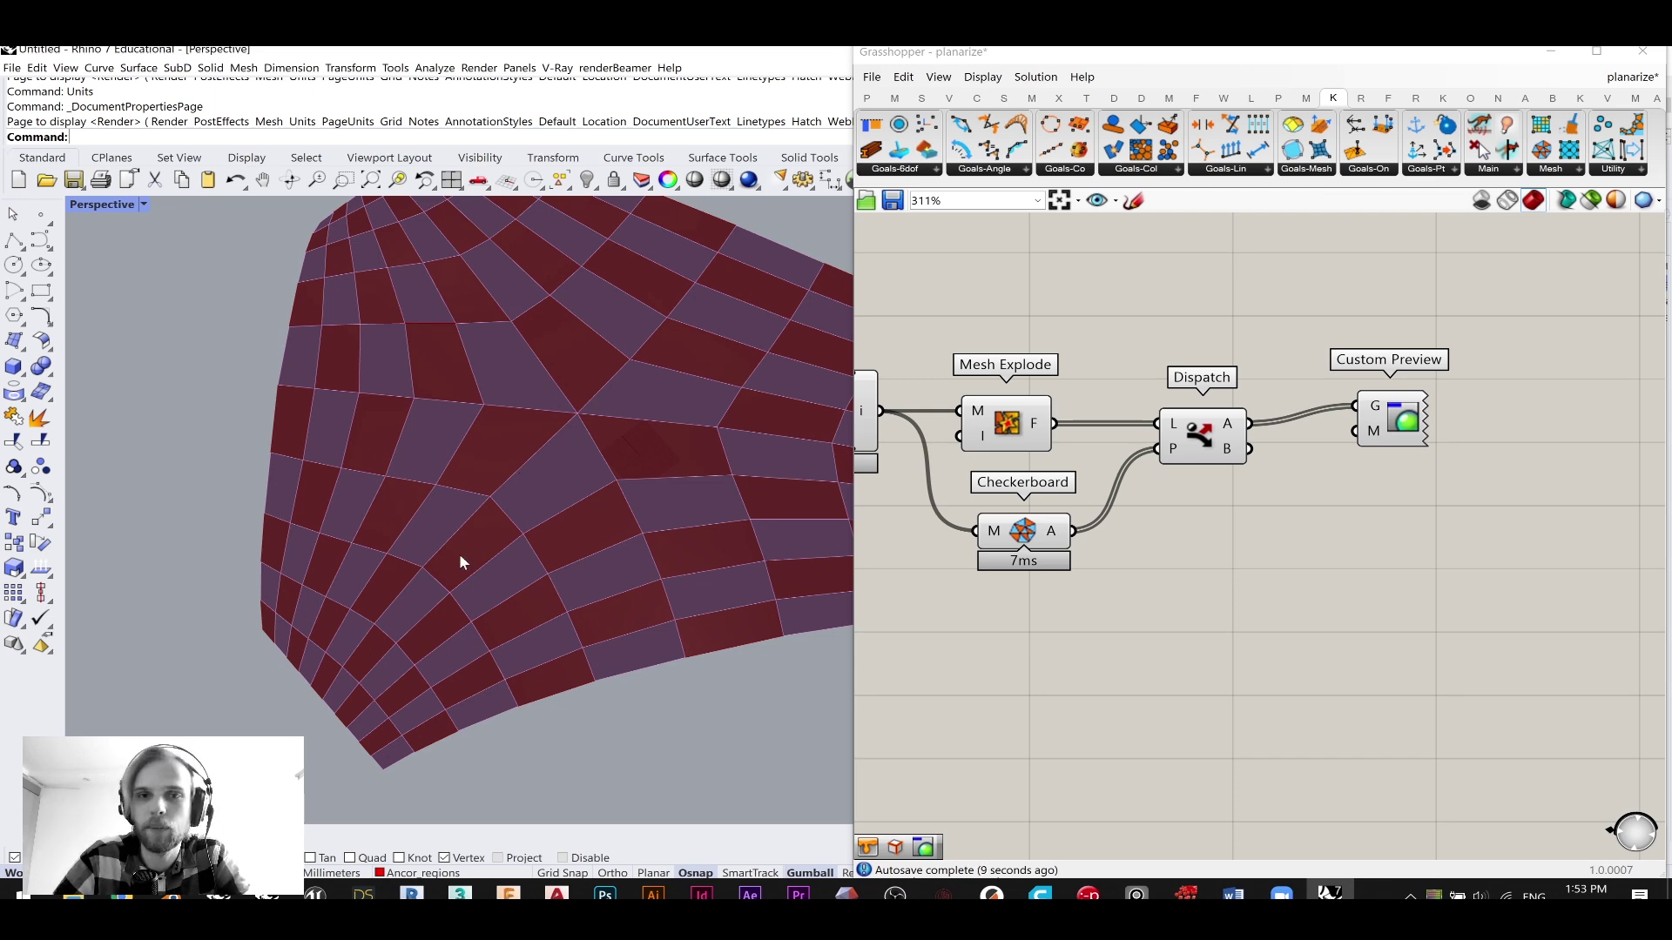
pyautogui.moveTo(490, 488)
pyautogui.mouseDown(button='right')
pyautogui.moveTo(496, 458)
pyautogui.moveTo(585, 445)
pyautogui.moveTo(508, 485)
pyautogui.mouseUp(button='right')
pyautogui.moveTo(1454, 525); pyautogui.dragTo(1323, 352)
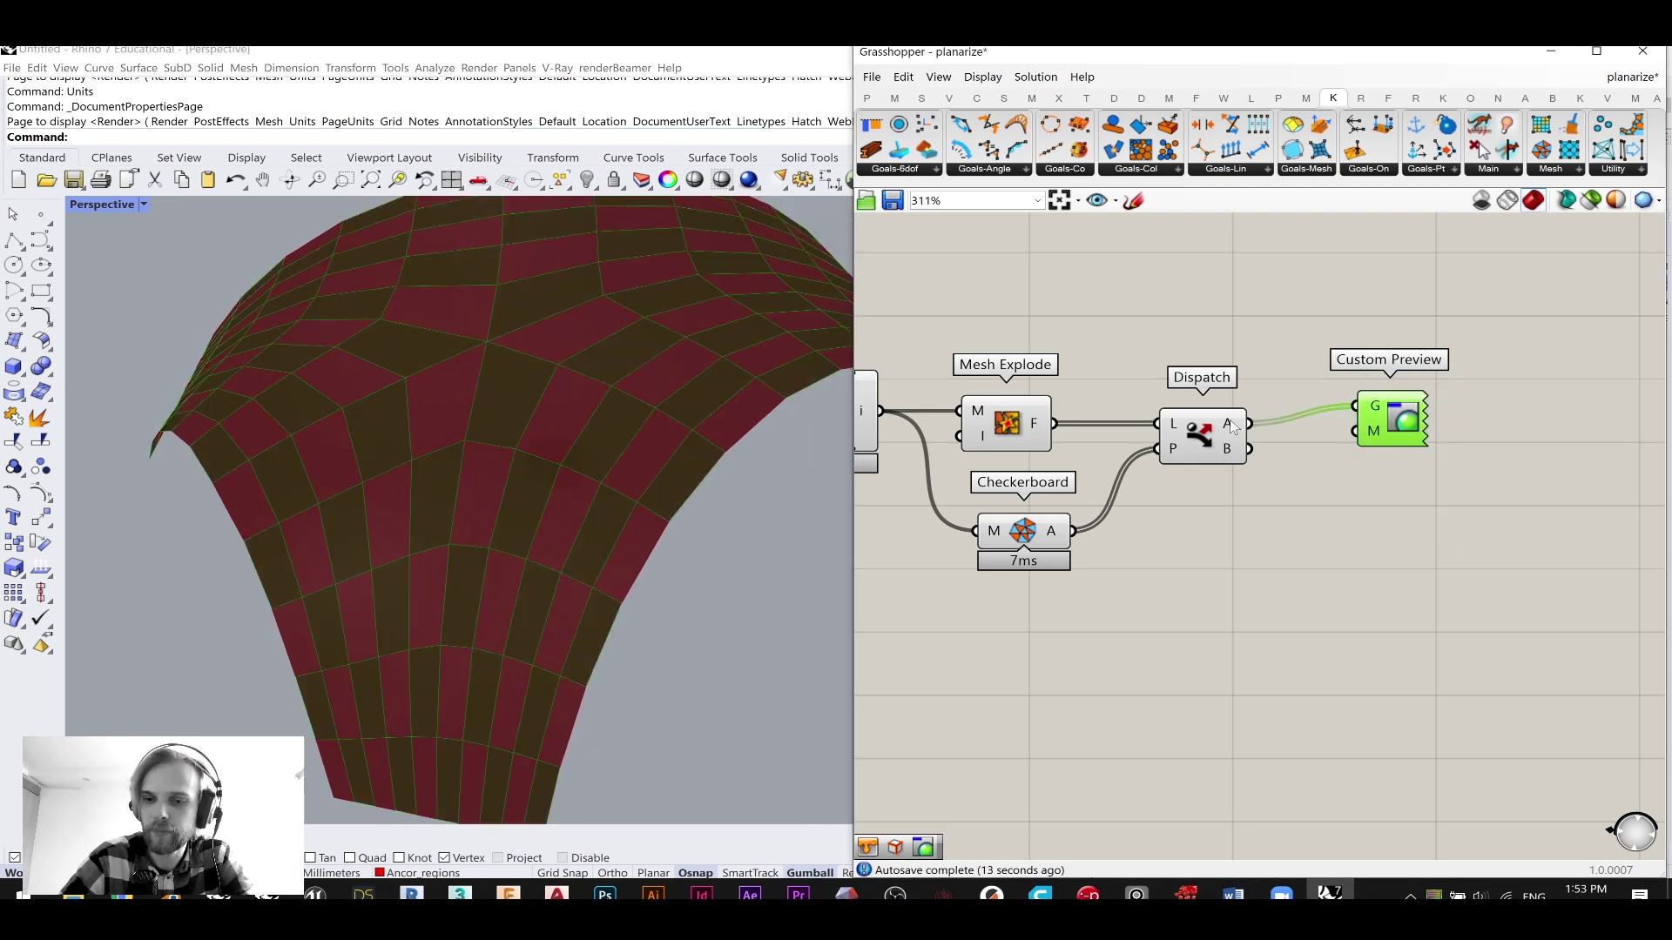
pyautogui.press('Delete')
# - Delete Mesh Explode and move Checkerboard and Dispatch up so that Checkerboard lines up with List Item
pyautogui.moveTo(1161, 519); pyautogui.dragTo(1236, 498, button='right')
pyautogui.moveTo(1350, 576); pyautogui.dragTo(1404, 646, button='right')
pyautogui.moveTo(978, 466); pyautogui.dragTo(969, 466)
pyautogui.click(1132, 473)
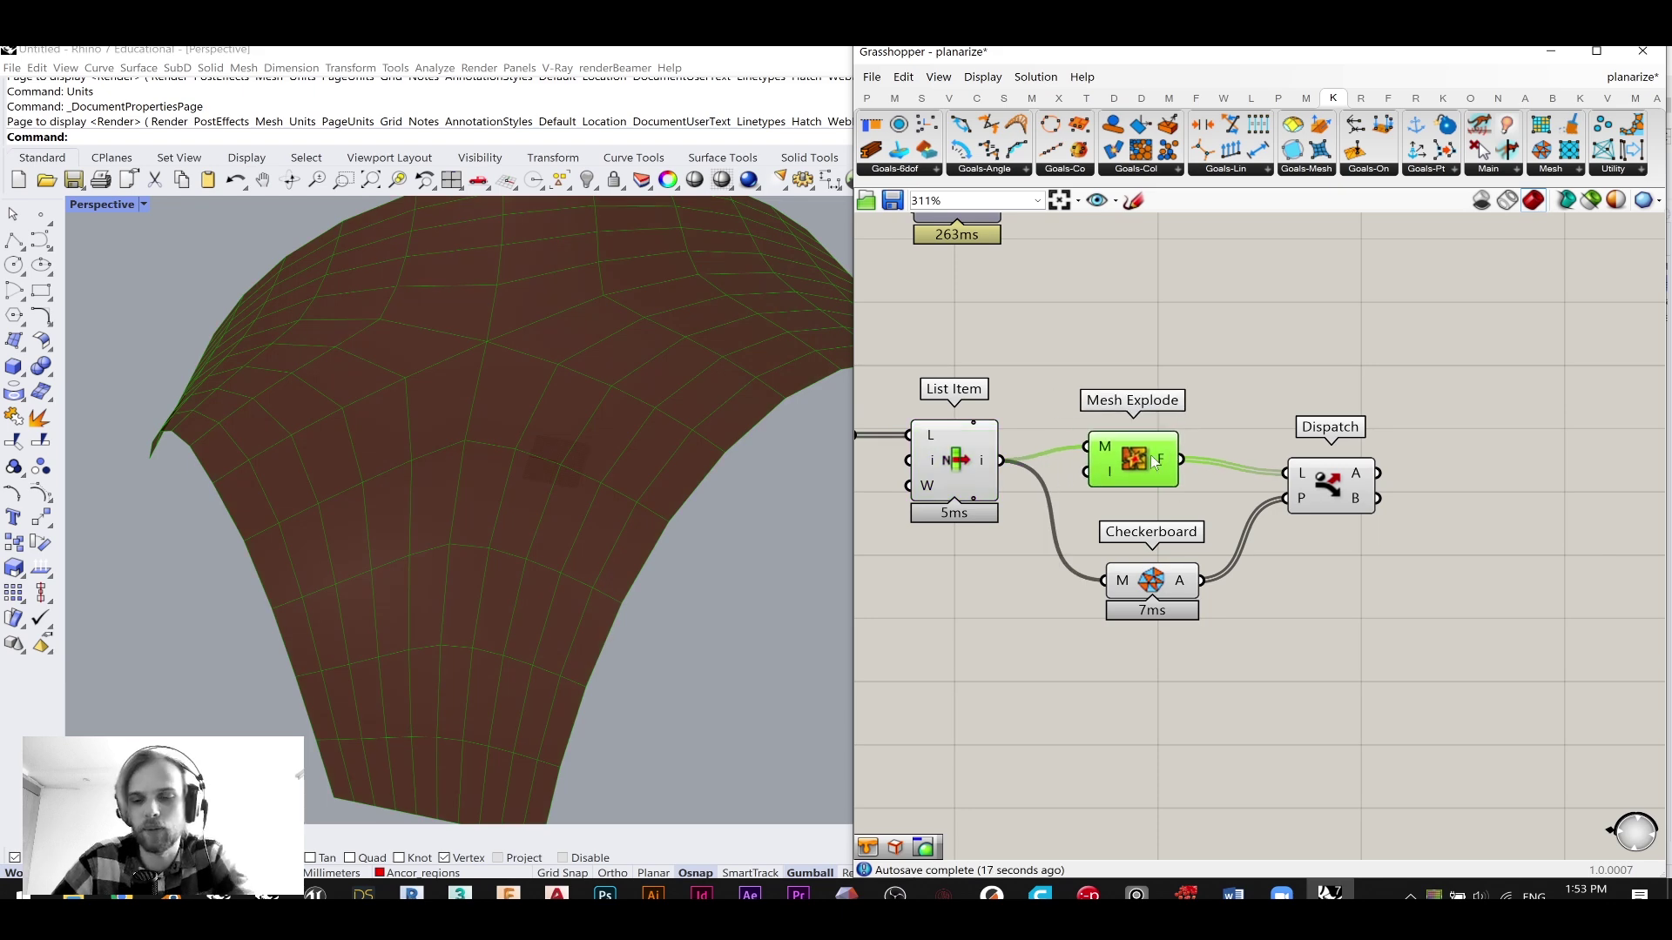
pyautogui.press('Delete')
pyautogui.moveTo(1429, 655); pyautogui.dragTo(1154, 461)
pyautogui.moveTo(1319, 488); pyautogui.dragTo(1341, 334)
pyautogui.moveTo(1338, 419); pyautogui.dragTo(1330, 569, button='right')
pyautogui.moveTo(1161, 570); pyautogui.dragTo(1148, 601)
pyautogui.click(1195, 379)
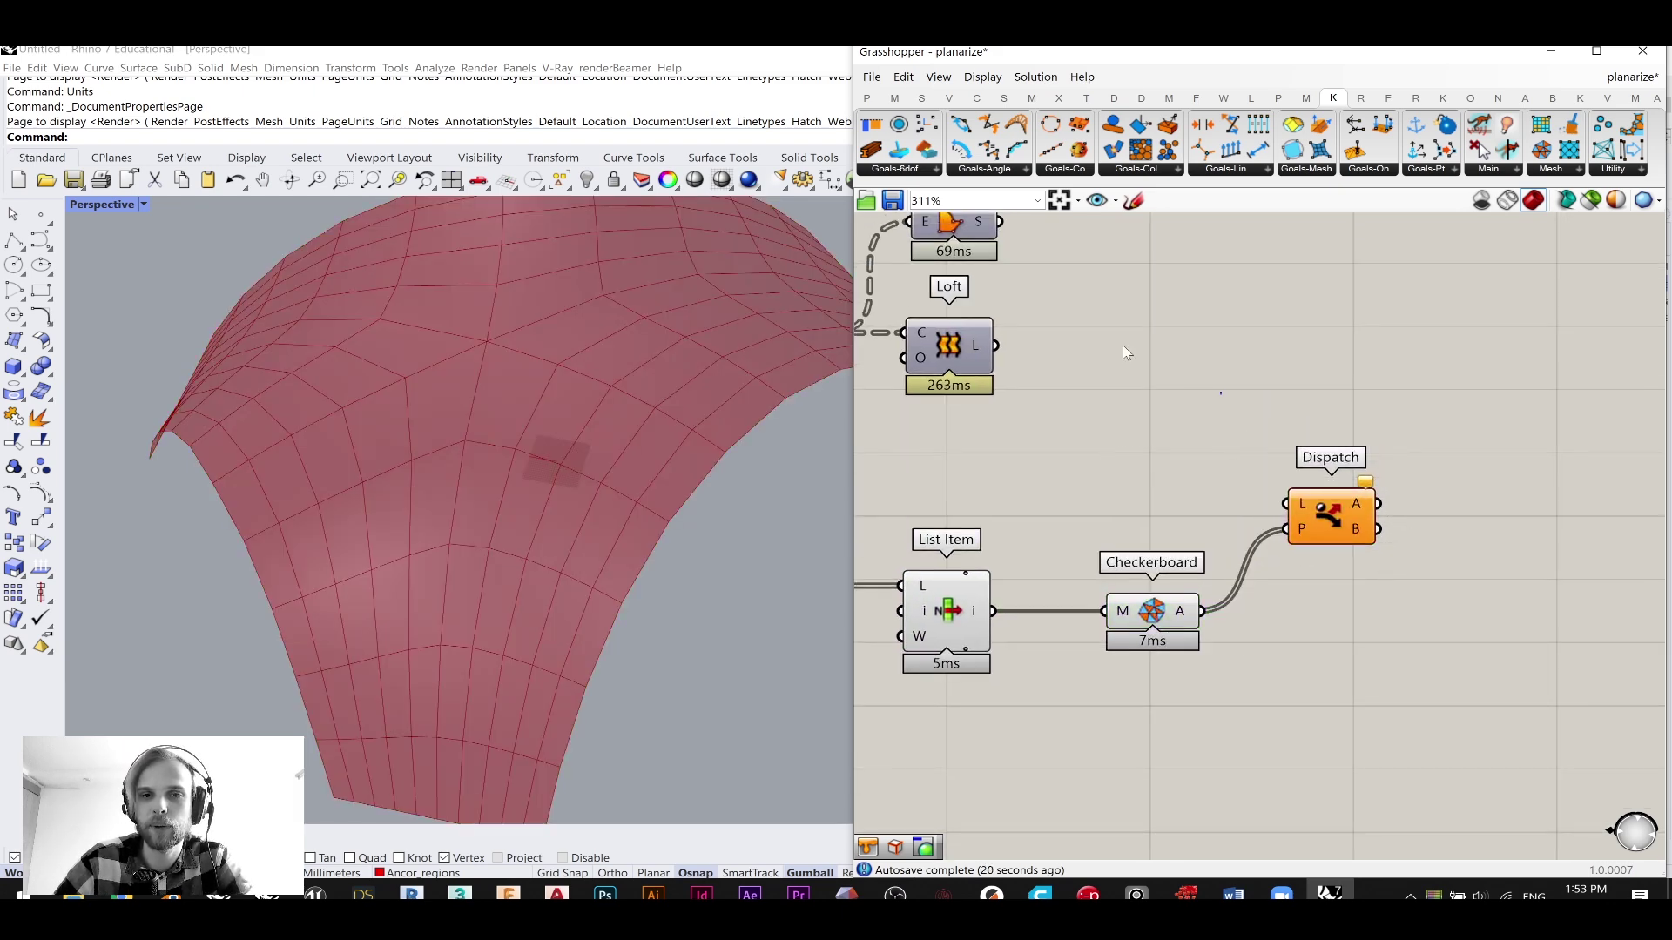
pyautogui.moveTo(945, 299); pyautogui.dragTo(1010, 444, button='right')
pyautogui.moveTo(1010, 365); pyautogui.dragTo(1011, 360)
pyautogui.click(1006, 491)
pyautogui.click(1010, 331)
pyautogui.click(1007, 375)
pyautogui.moveTo(1011, 488); pyautogui.dragTo(1011, 467)
pyautogui.click(1010, 358)
pyautogui.moveTo(1010, 358); pyautogui.dragTo(1010, 362)
pyautogui.click(1009, 444)
pyautogui.click(1019, 381)
pyautogui.moveTo(1010, 455)
pyautogui.mouseDown()
pyautogui.moveTo(1016, 430)
pyautogui.moveTo(1024, 476)
pyautogui.mouseUp()
pyautogui.click(999, 424)
pyautogui.click(1008, 443)
pyautogui.click(1014, 362)
pyautogui.click(1013, 349)
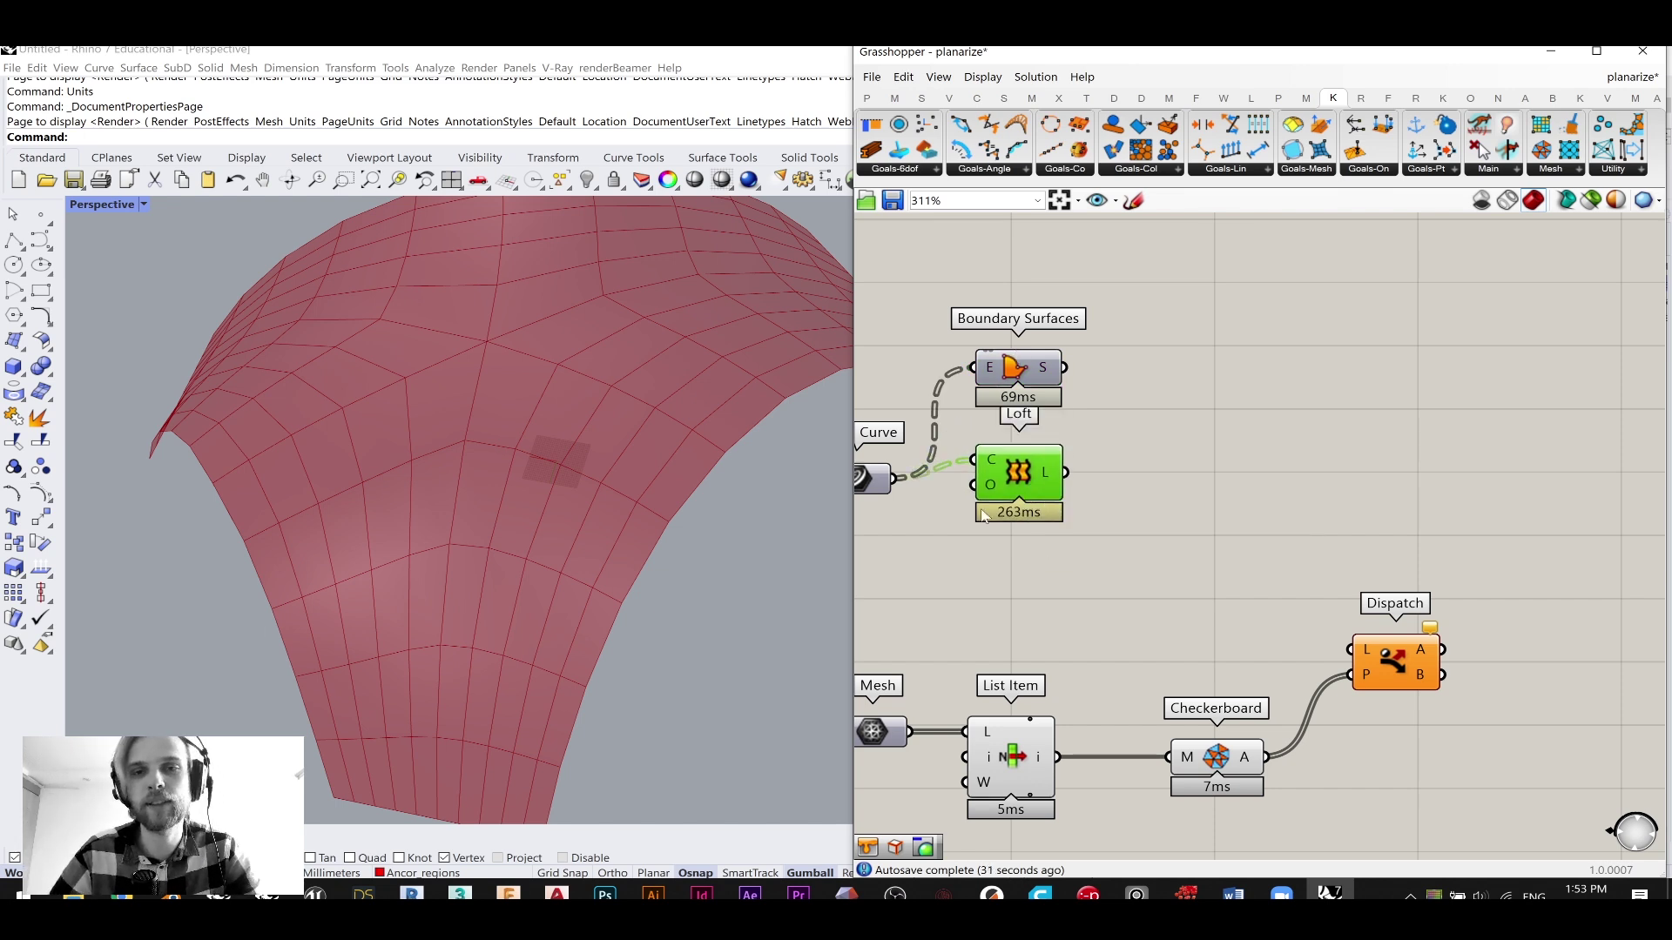
# - Turn on the preview of the Boundary Surfaces and Loft components
pyautogui.click(1005, 368)
pyautogui.middleClick(1007, 367)
pyautogui.click(1038, 334)
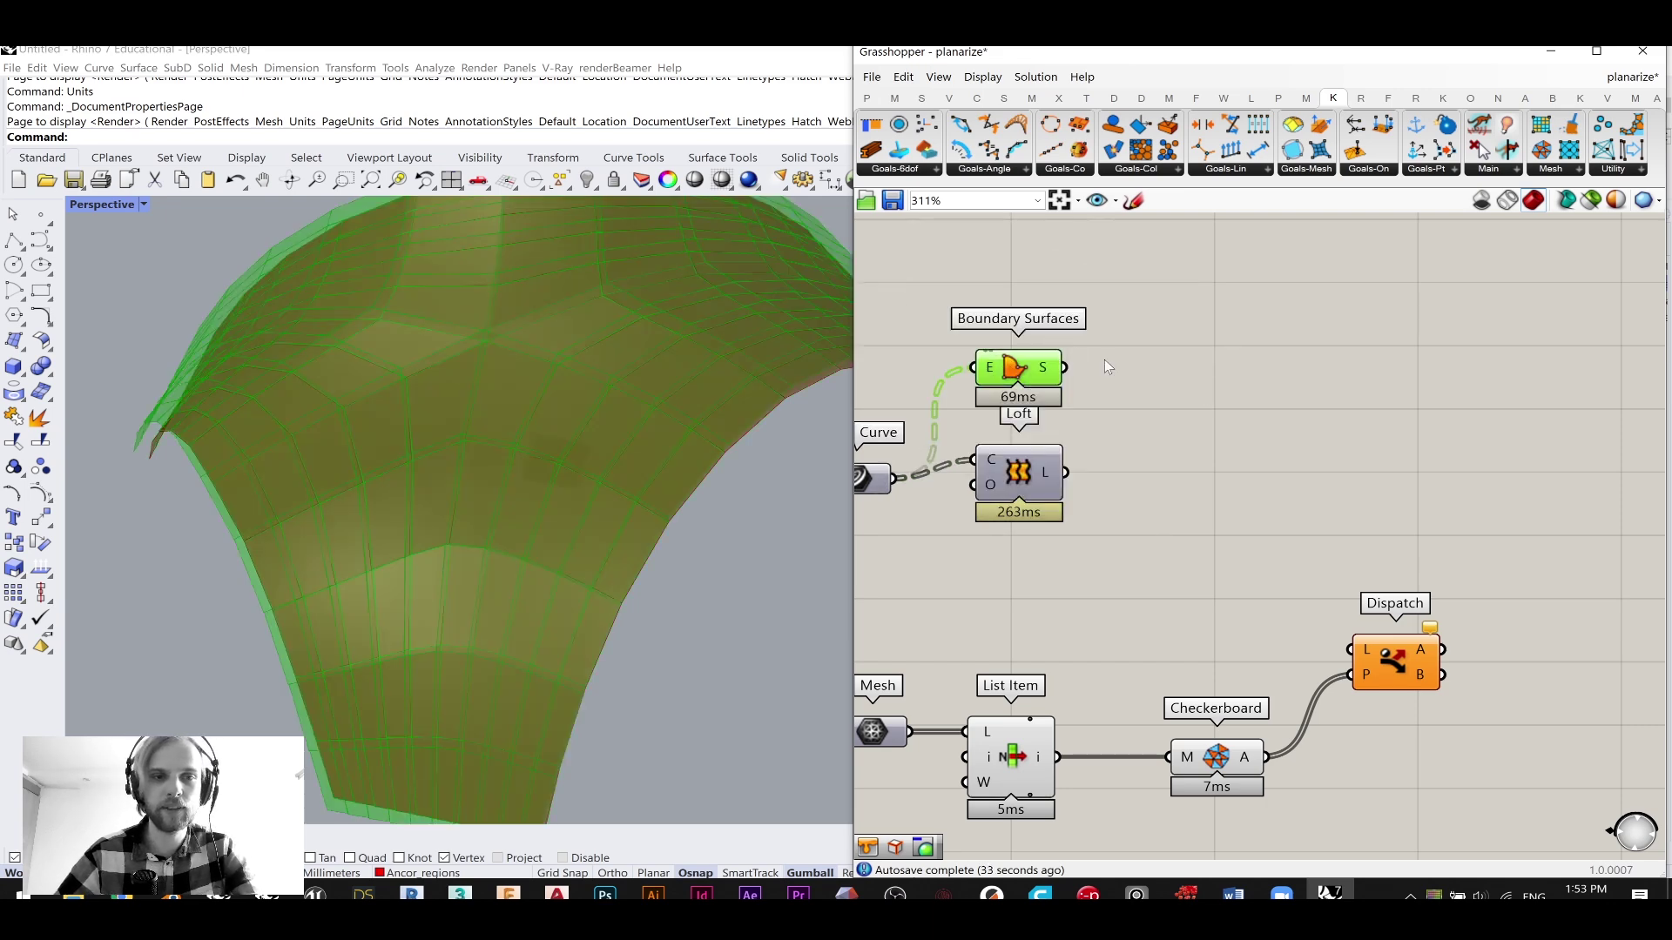
pyautogui.click(1199, 390)
pyautogui.click(1018, 473)
pyautogui.middleClick(1018, 473)
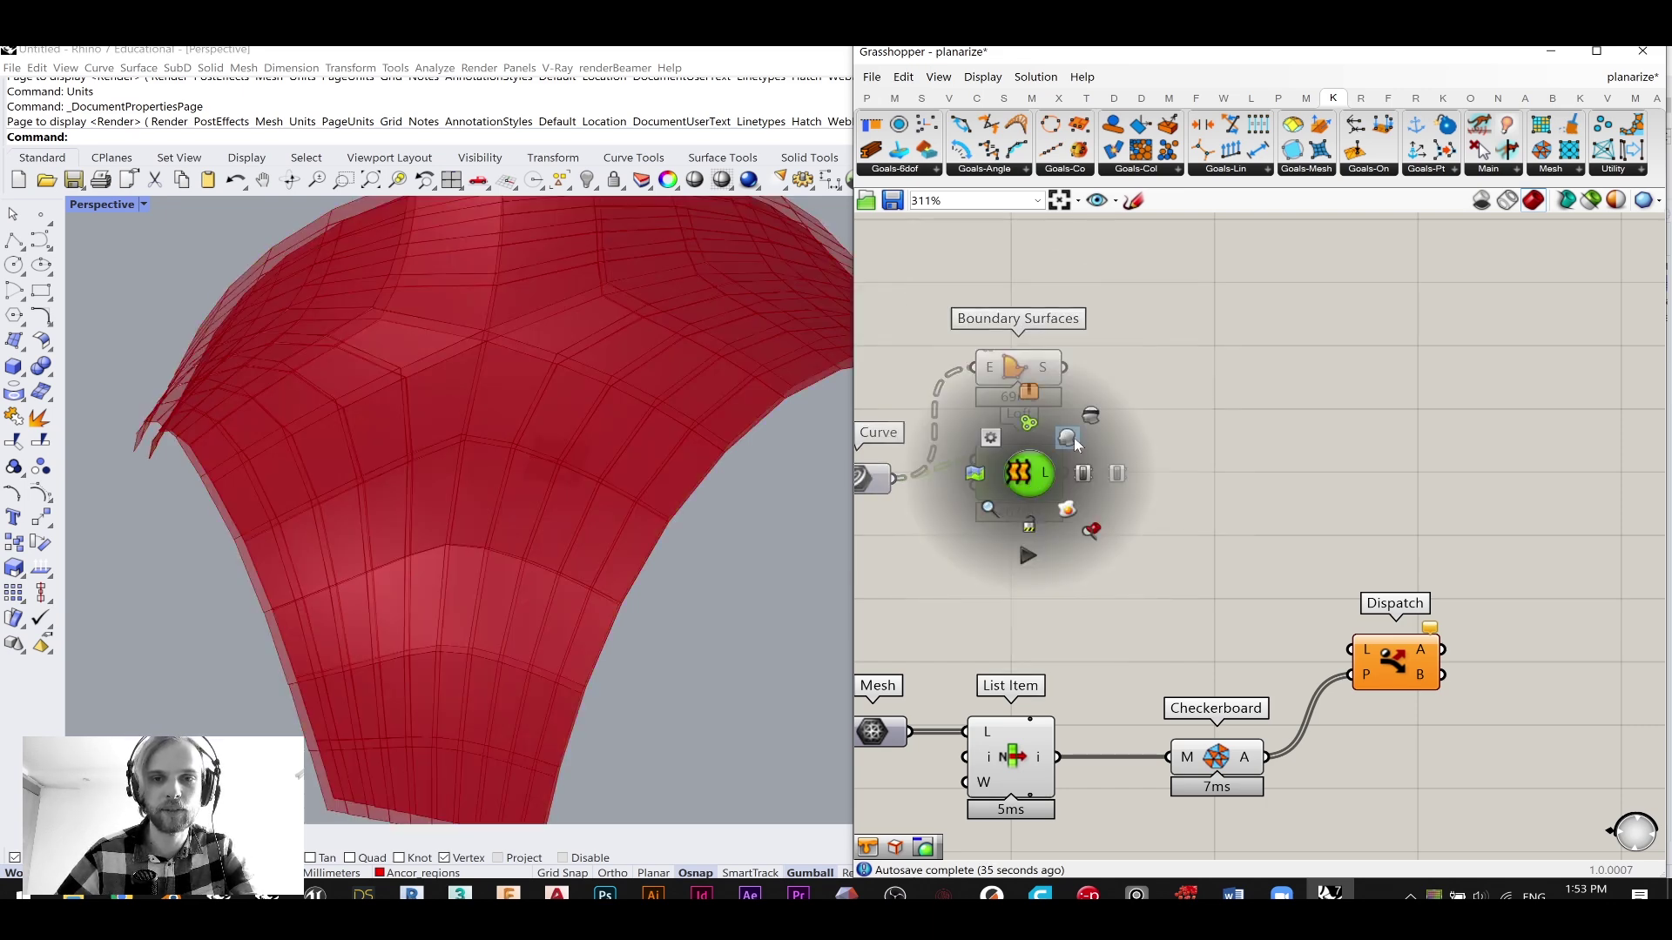
pyautogui.click(1058, 440)
pyautogui.click(927, 372)
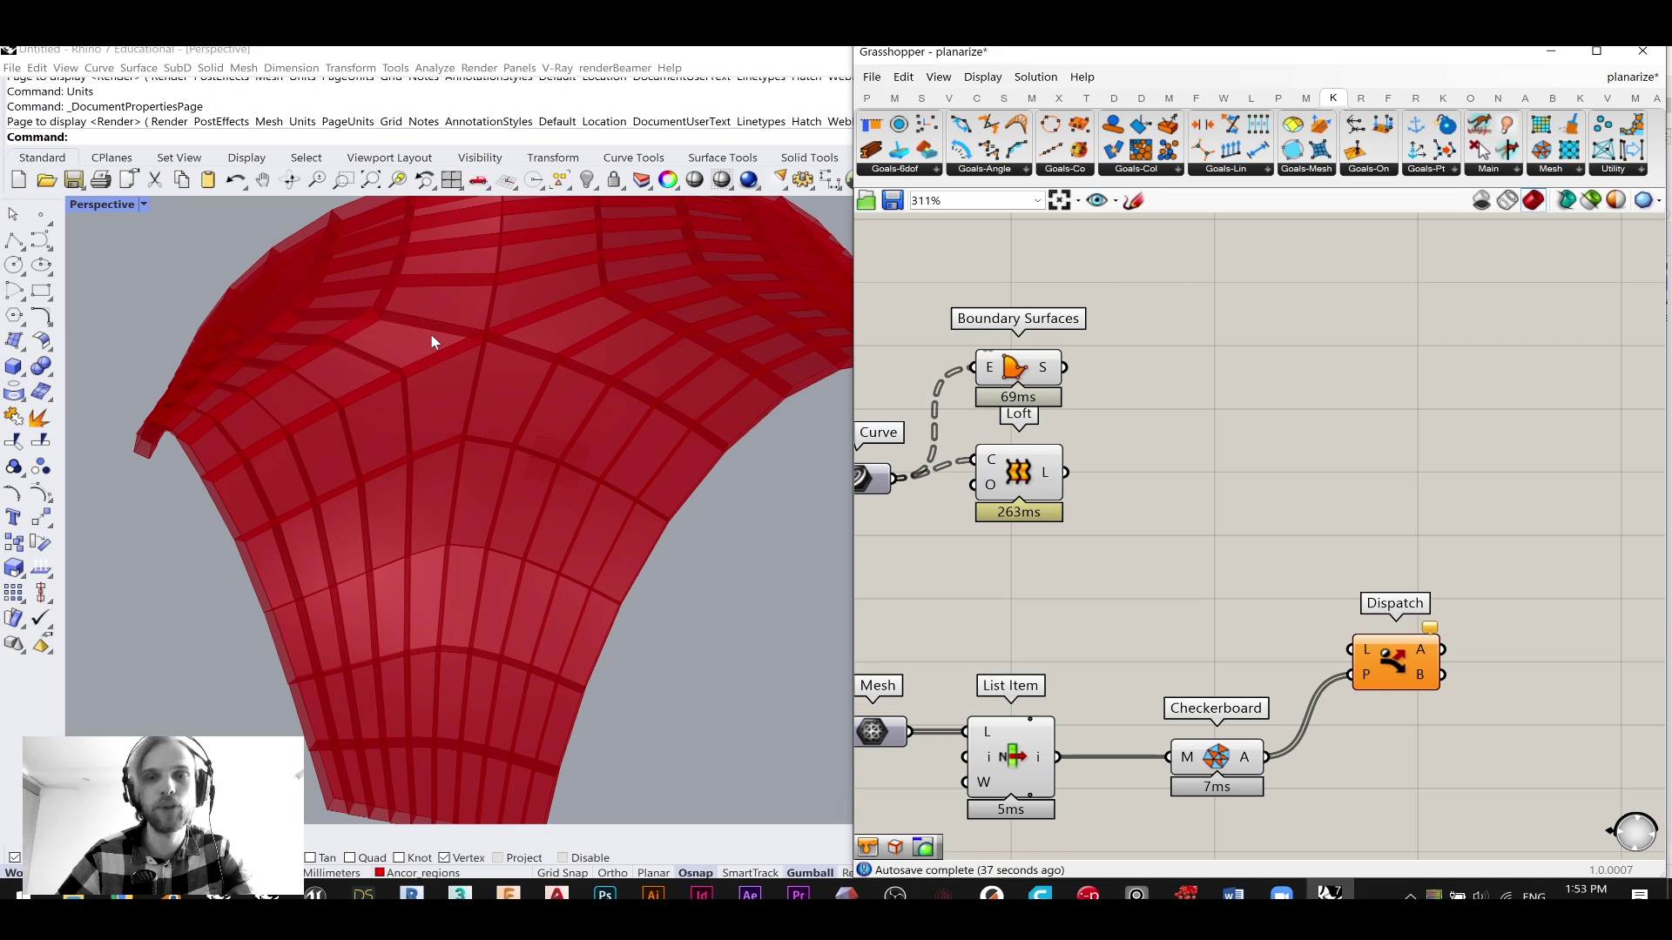
# - Inspect the block surfaces up close and turn off the preview of List Item
pyautogui.moveTo(313, 418); pyautogui.dragTo(255, 581, button='right')
pyautogui.scroll(3, 278, 575)
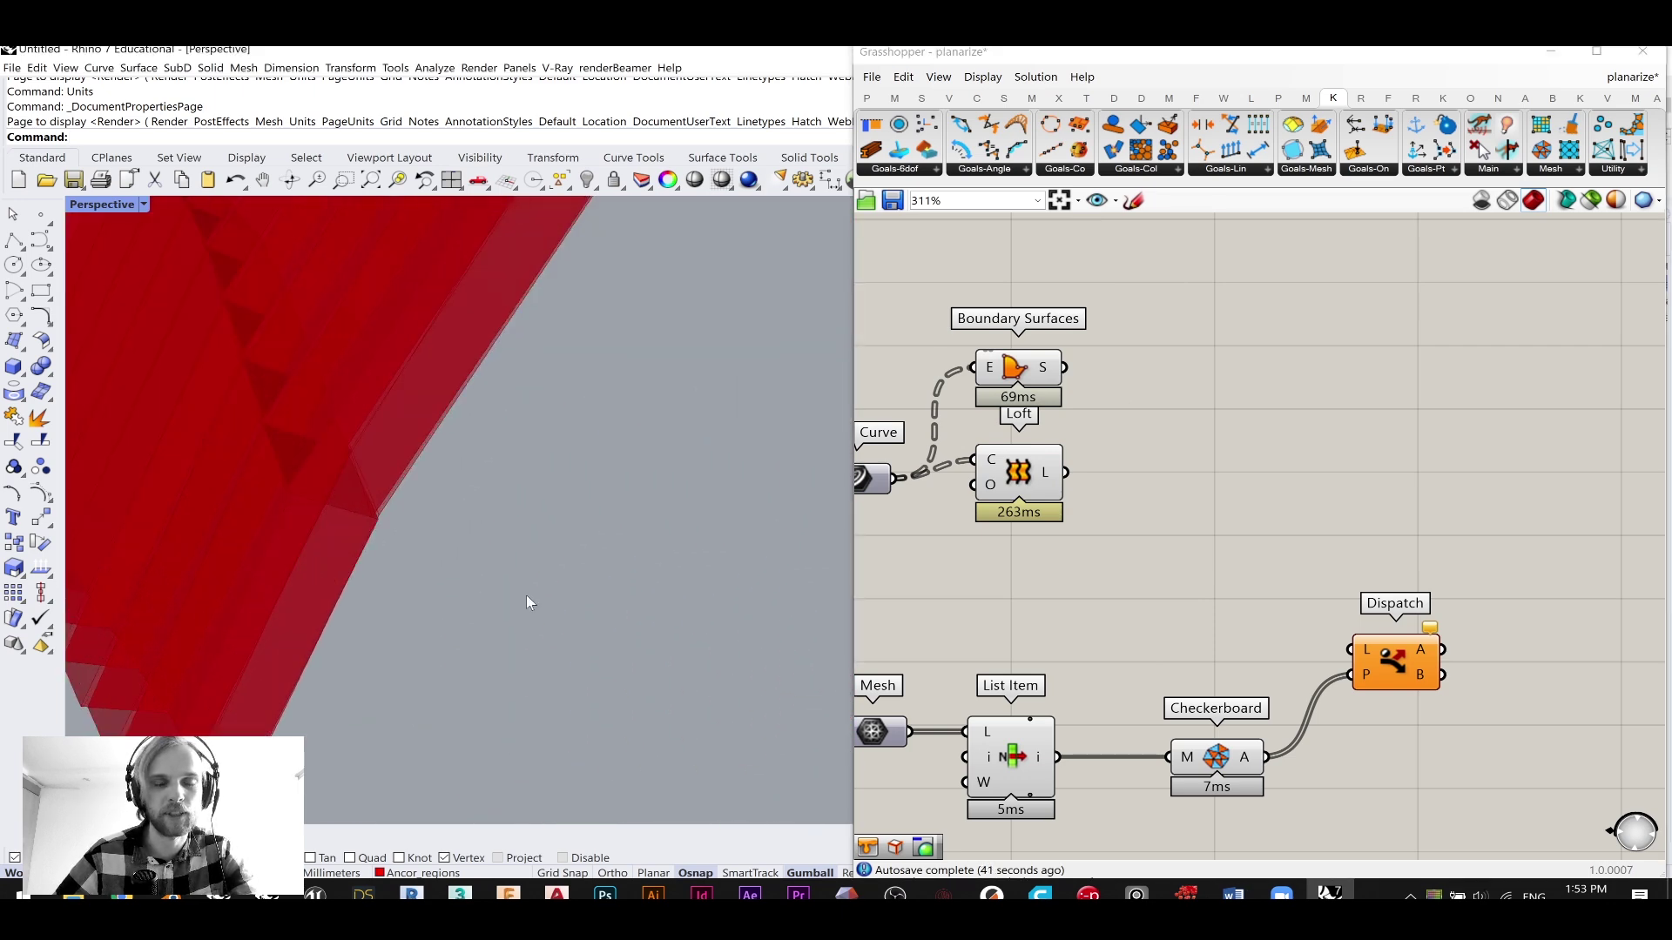
pyautogui.scroll(-2, 1240, 571)
pyautogui.click(1148, 620)
pyautogui.middleClick(1144, 614)
pyautogui.click(1190, 560)
pyautogui.click(1254, 500)
# - Simplify the output data of both Boundary Surfaces and Loft
pyautogui.moveTo(1223, 498); pyautogui.dragTo(1083, 574, button='right')
pyautogui.scroll(2, 968, 450)
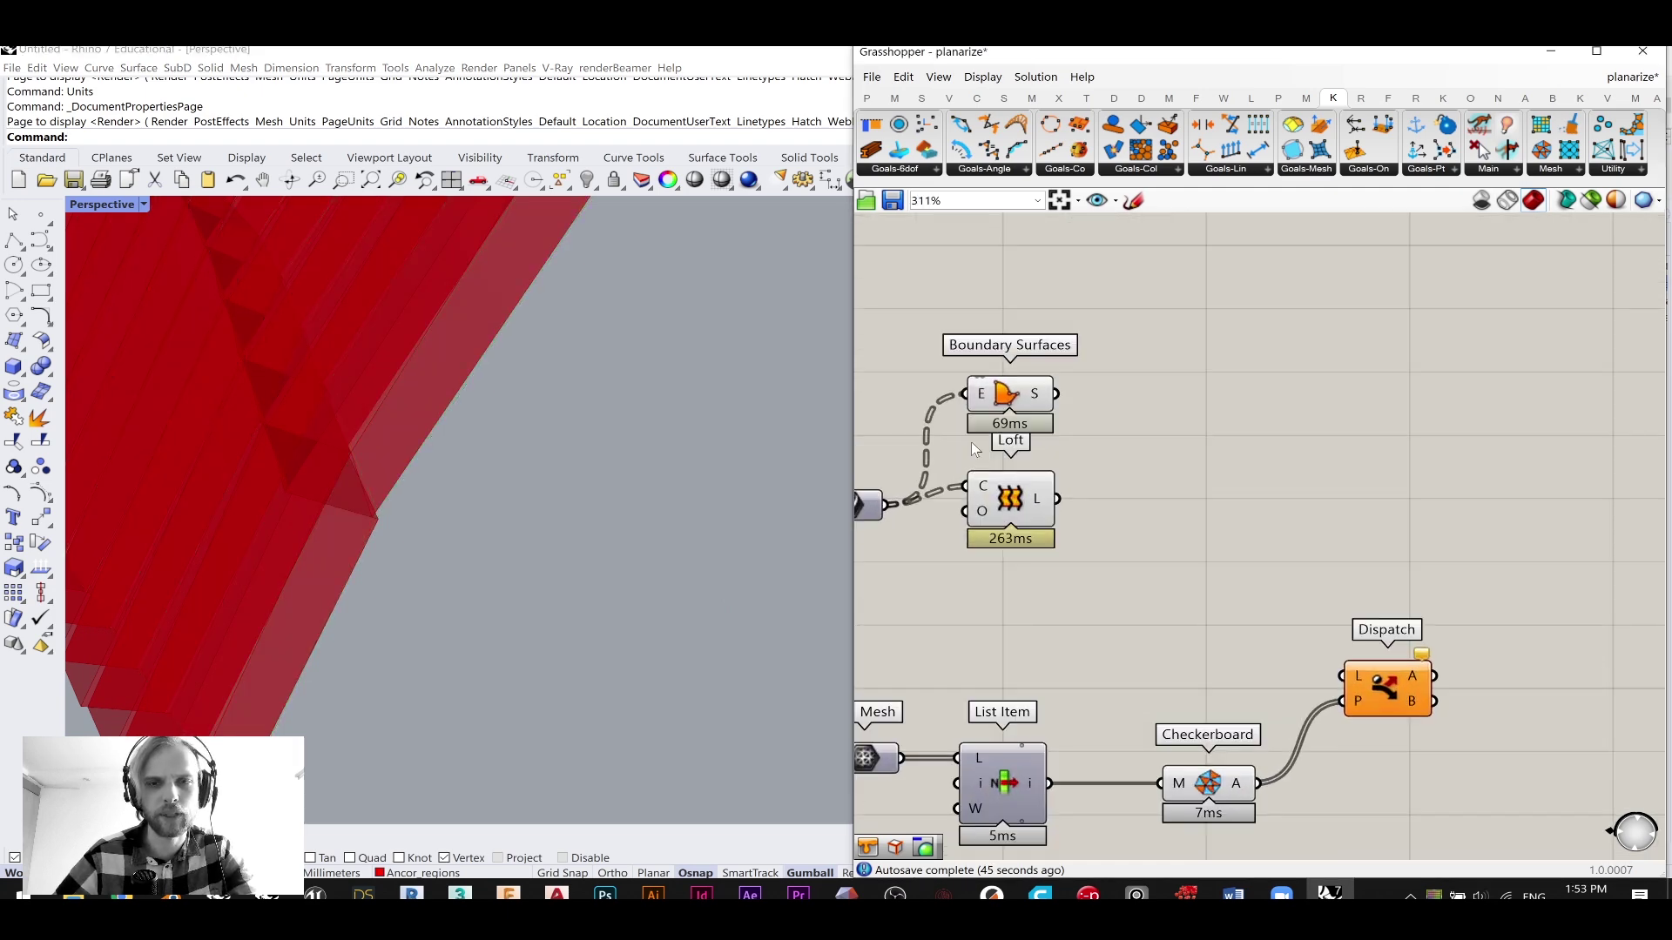
pyautogui.rightClick(1033, 400)
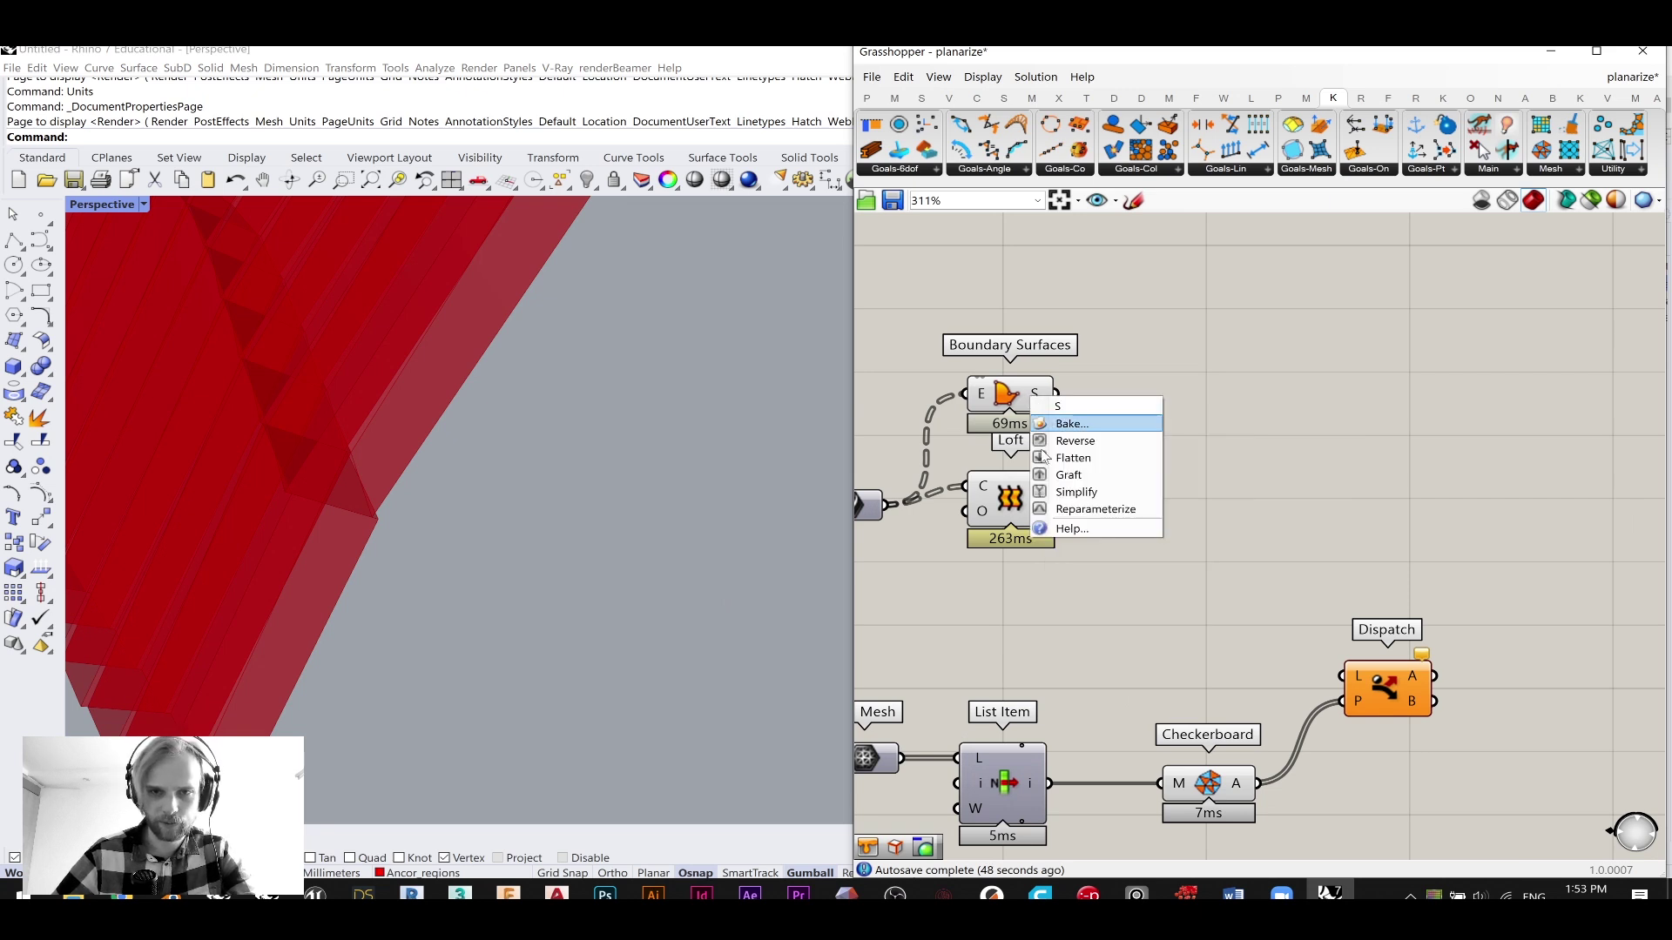
pyautogui.click(1104, 490)
pyautogui.rightClick(1036, 505)
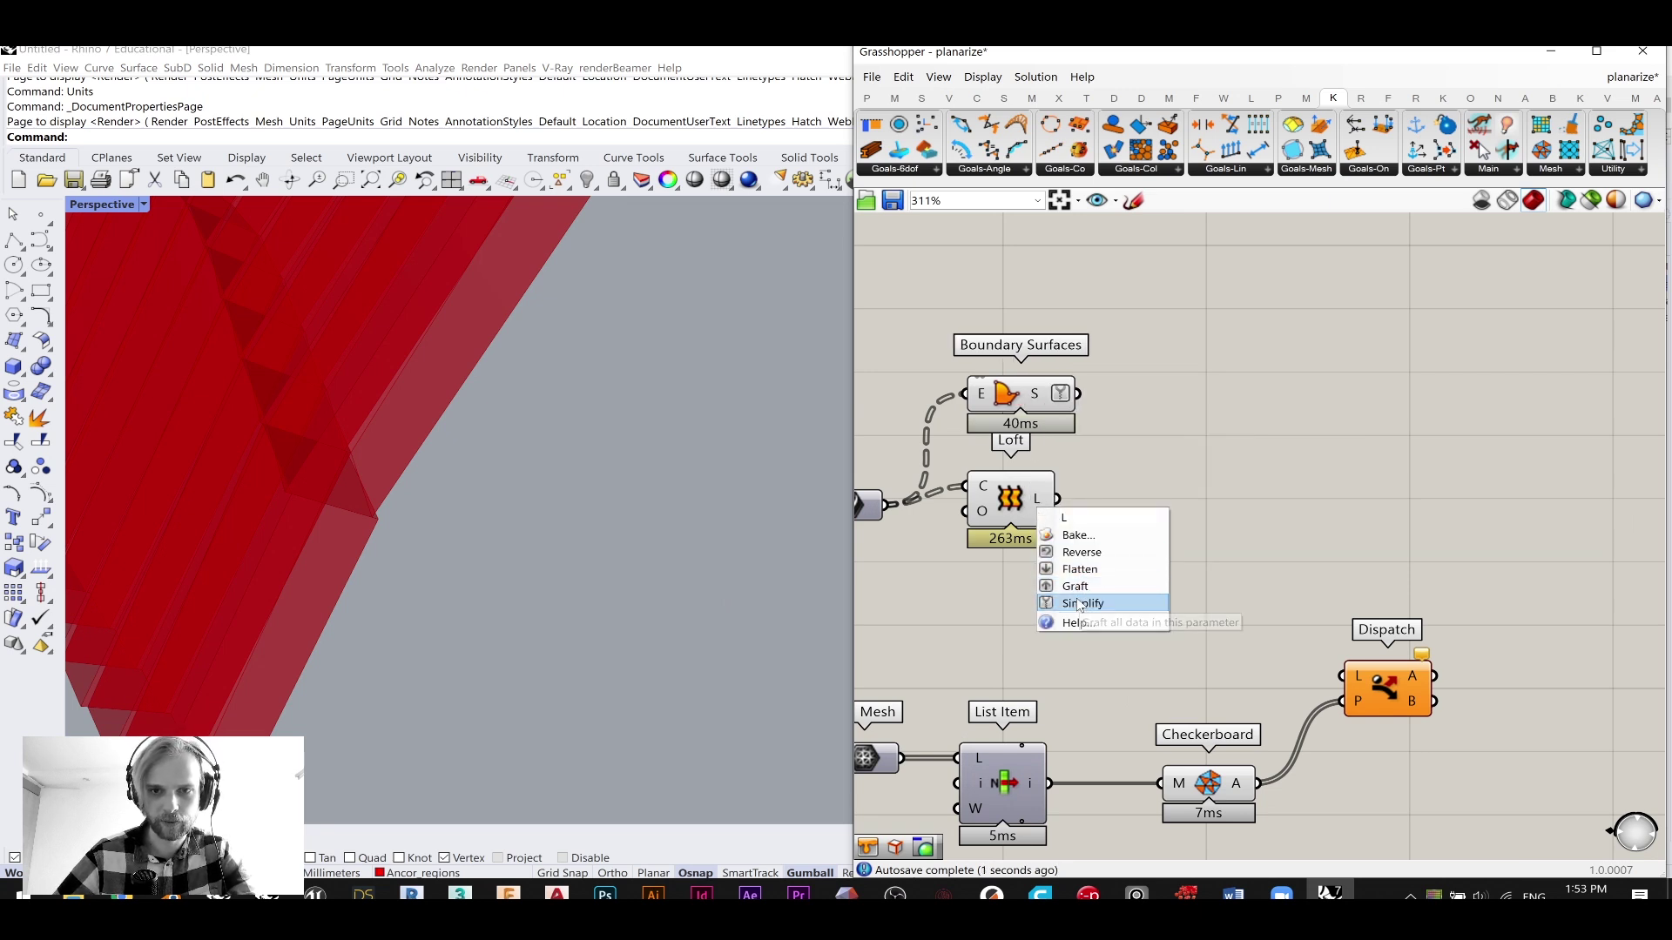
pyautogui.moveTo(999, 517); pyautogui.dragTo(994, 528)
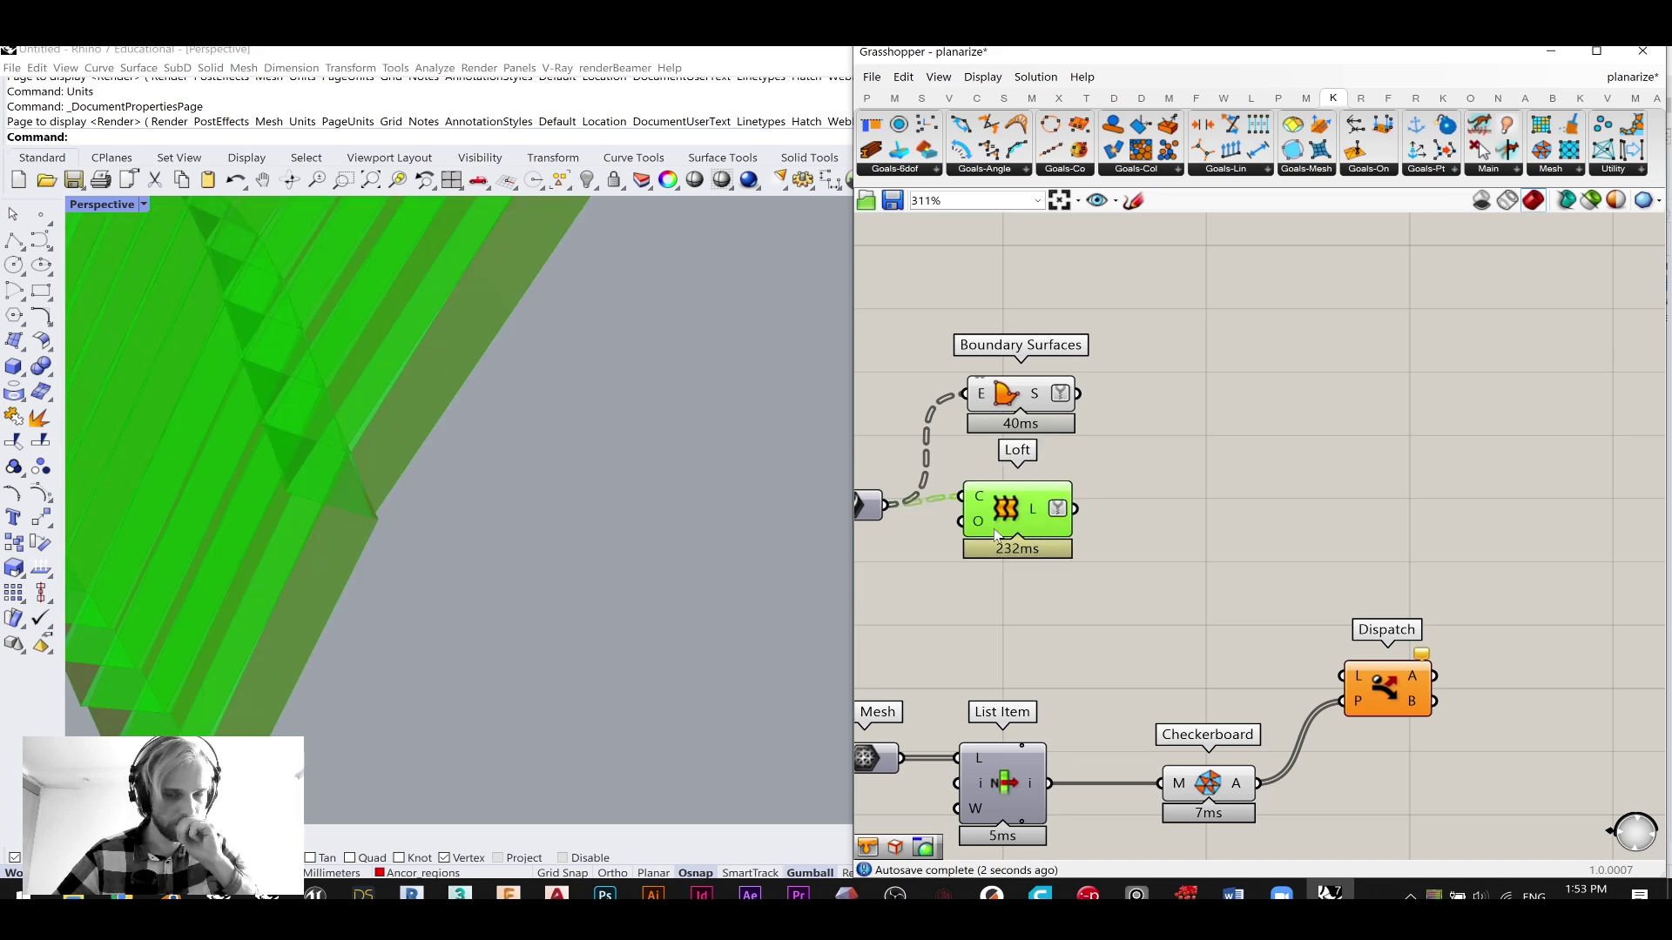
# - Rearrange the two surface components so that Loft sits above Boundary Surfaces
pyautogui.click(1144, 507)
pyautogui.moveTo(1021, 399); pyautogui.dragTo(1019, 594)
pyautogui.moveTo(1109, 647); pyautogui.dragTo(1025, 496)
pyautogui.moveTo(1023, 484); pyautogui.dragTo(1040, 416)
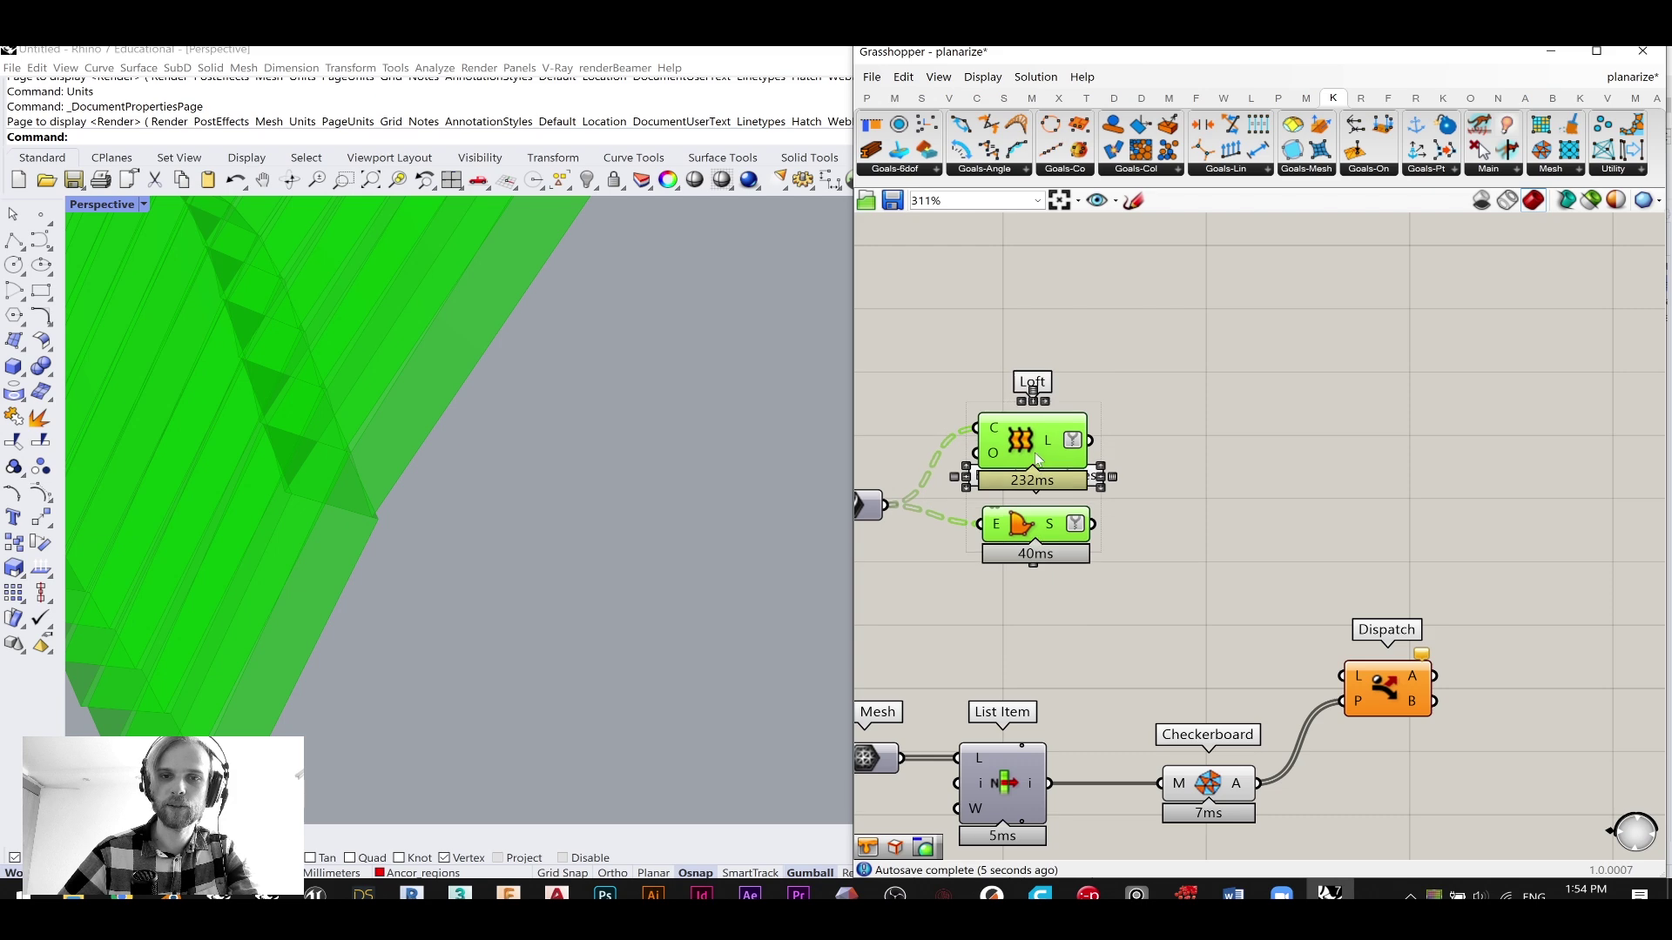
pyautogui.click(1123, 496)
pyautogui.moveTo(1055, 526); pyautogui.dragTo(1024, 547)
# - Add a two-input Merge component, feeding D1 with the Loft output and D2 with the Boundary Surfaces output
pyautogui.click(1167, 472)
pyautogui.doubleClick(1168, 471)
pyautogui.write('merge')
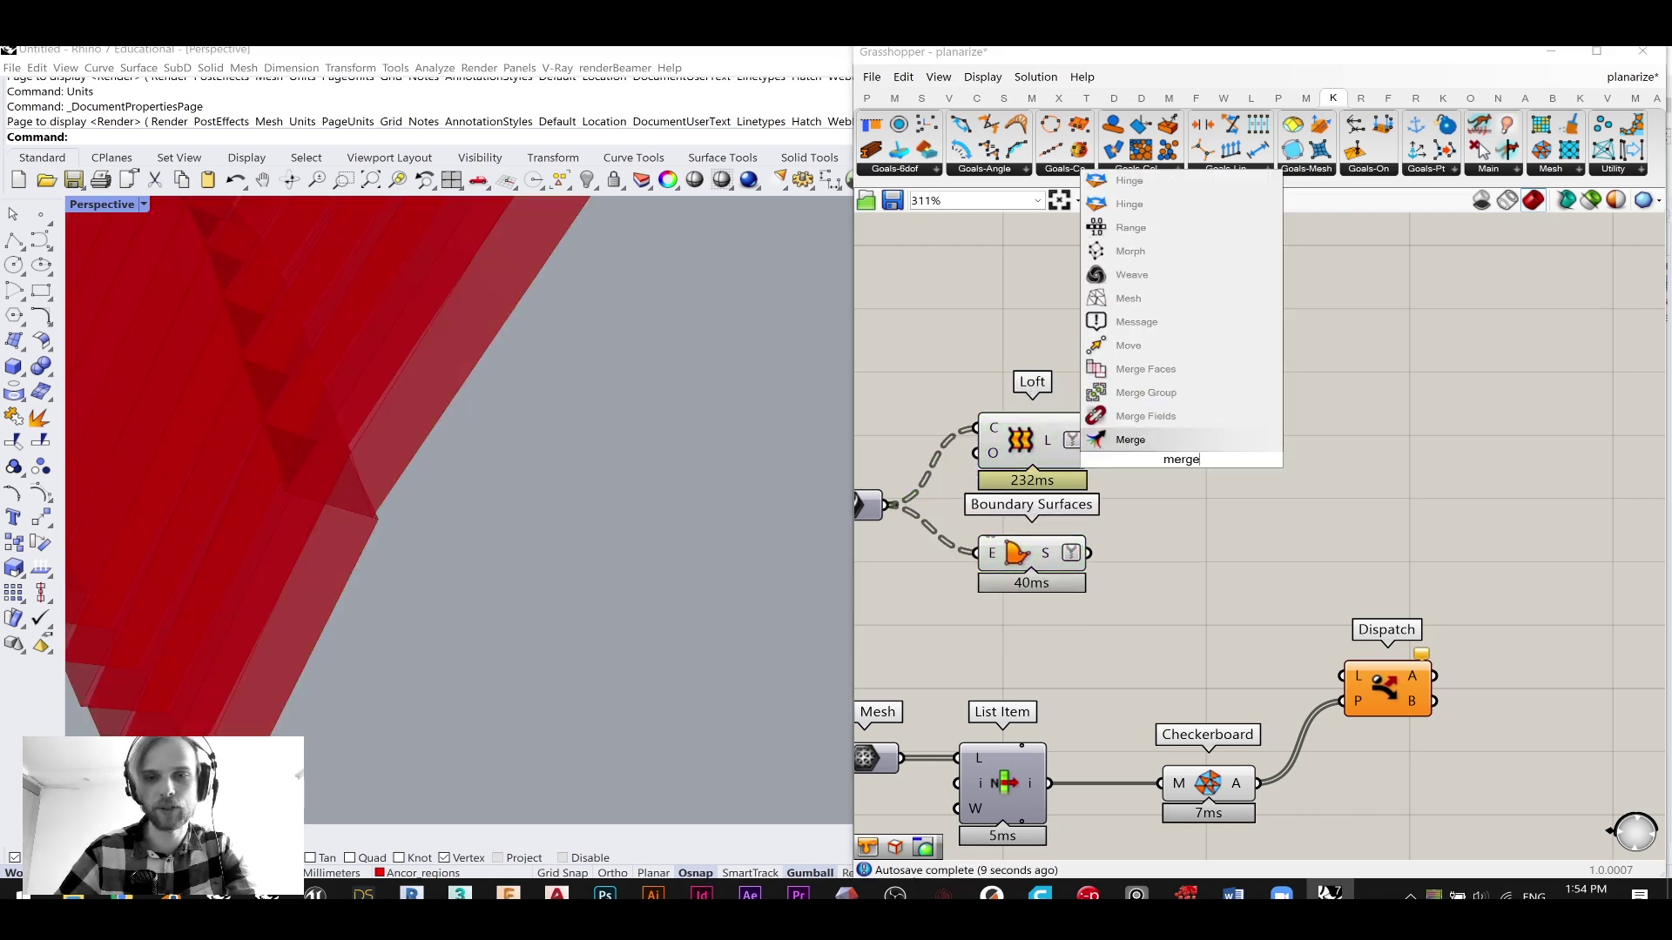
pyautogui.press('Return')
pyautogui.moveTo(1090, 440); pyautogui.dragTo(1130, 434)
pyautogui.moveTo(1090, 553); pyautogui.dragTo(1130, 458)
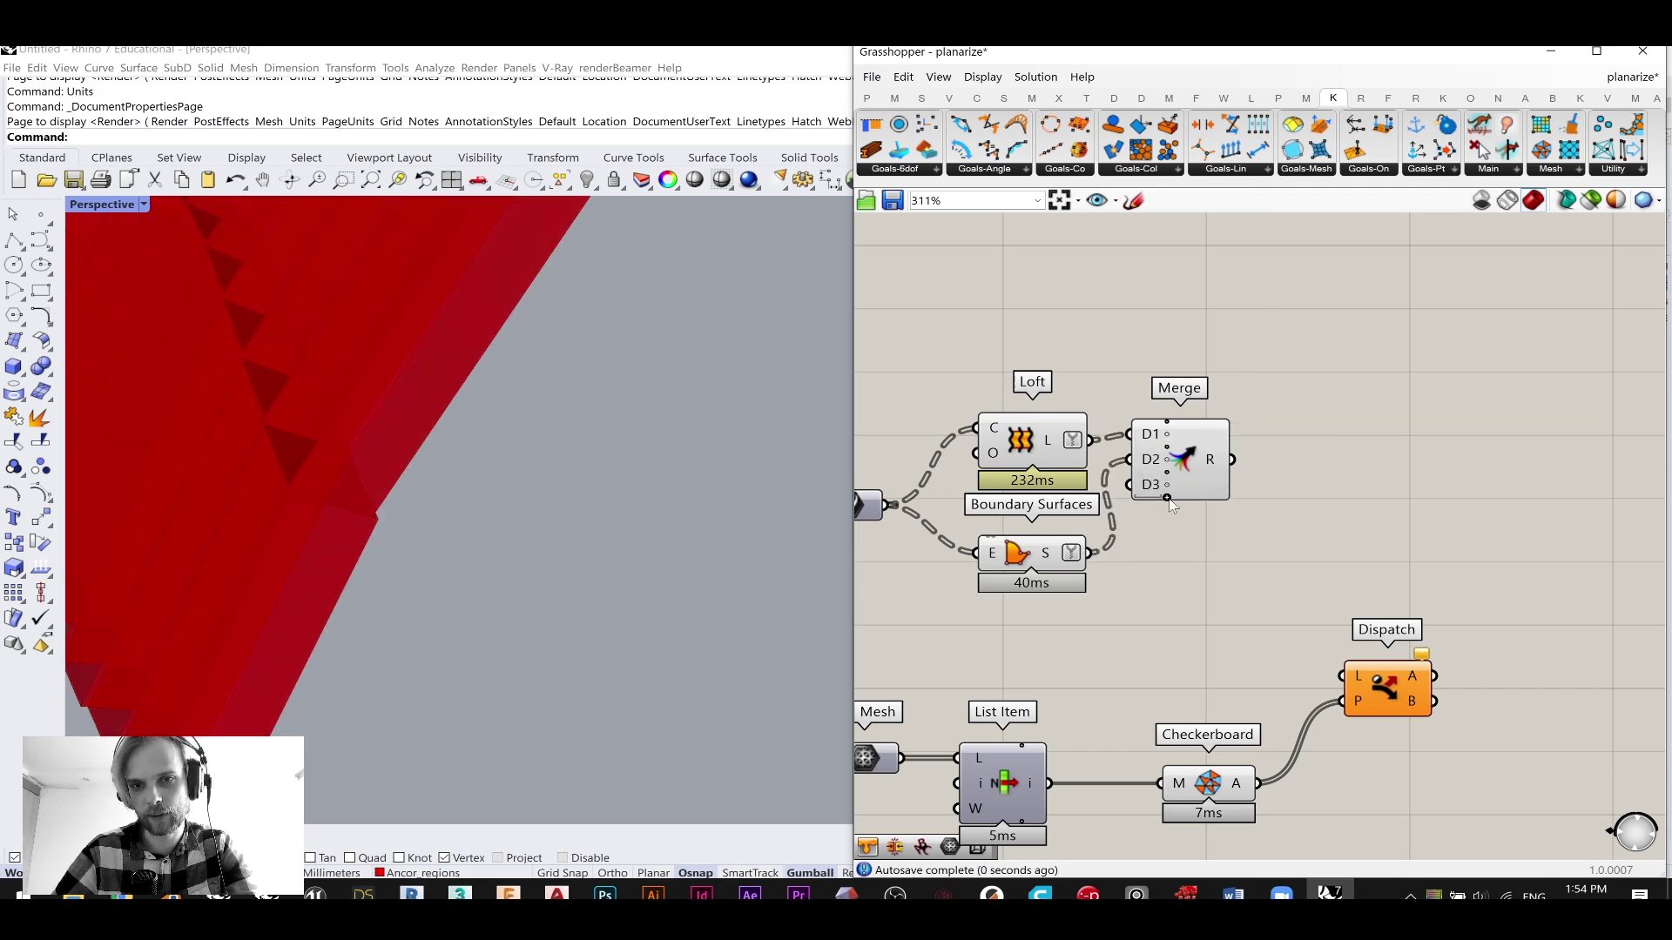
pyautogui.scroll(2, 1171, 506)
pyautogui.moveTo(1257, 461); pyautogui.dragTo(1319, 462)
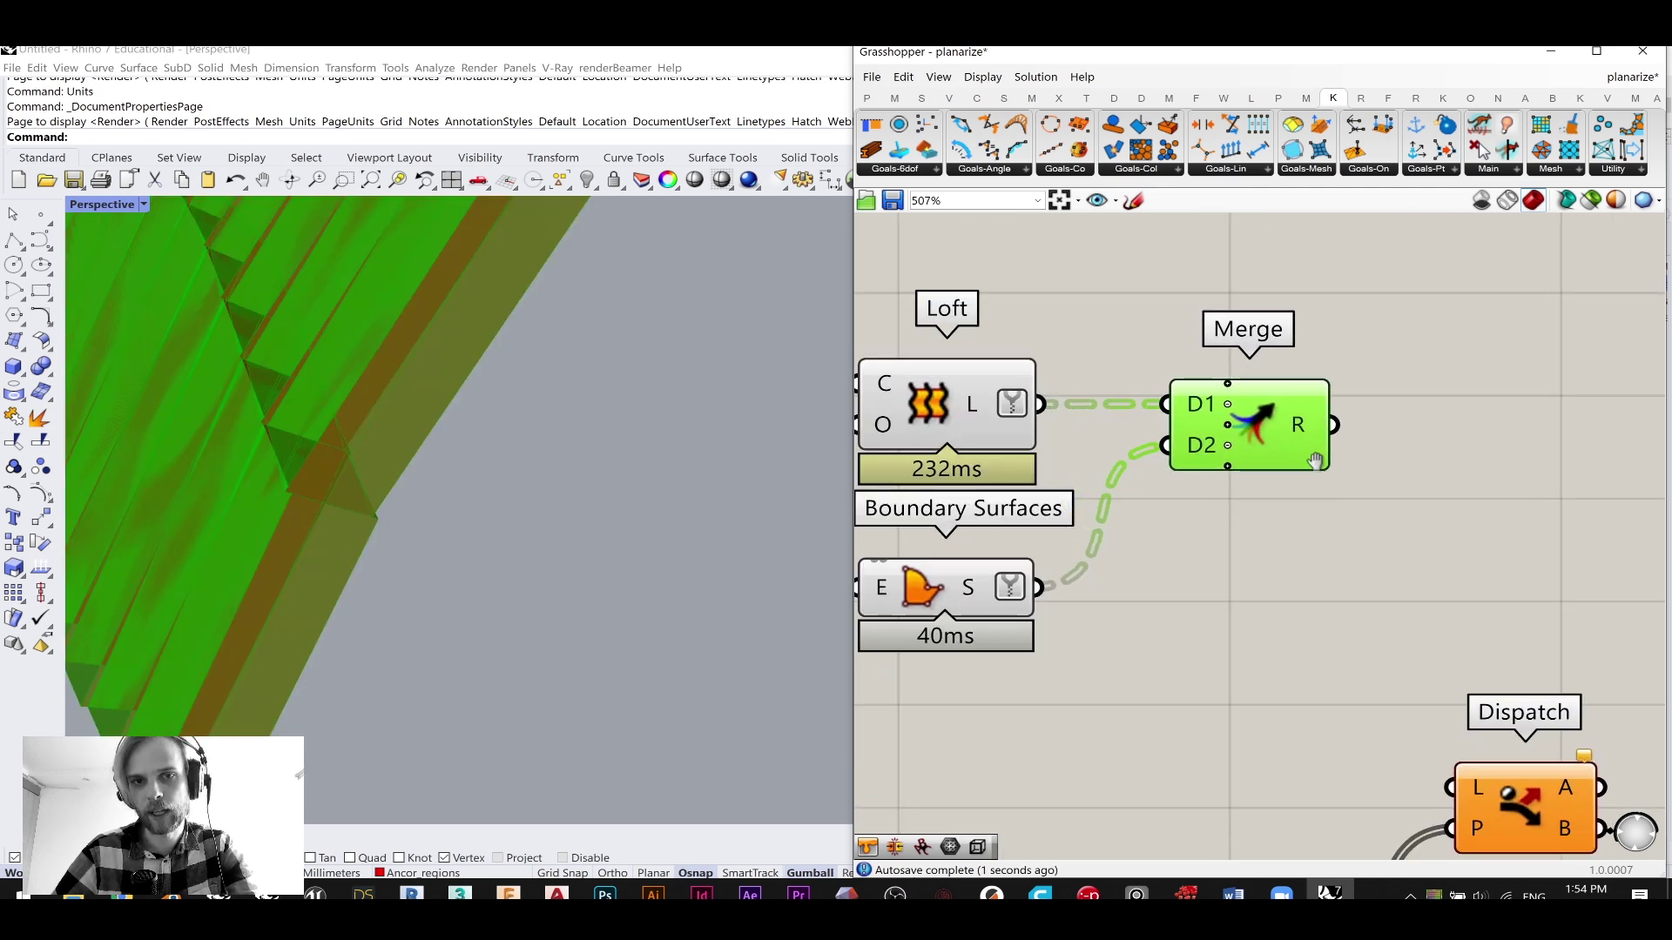
# - Check the branch structure of Merge's result in a temporary Panel against the shell blocks
pyautogui.scroll(-2, 1258, 494)
pyautogui.moveTo(1371, 396); pyautogui.dragTo(1282, 399, button='right')
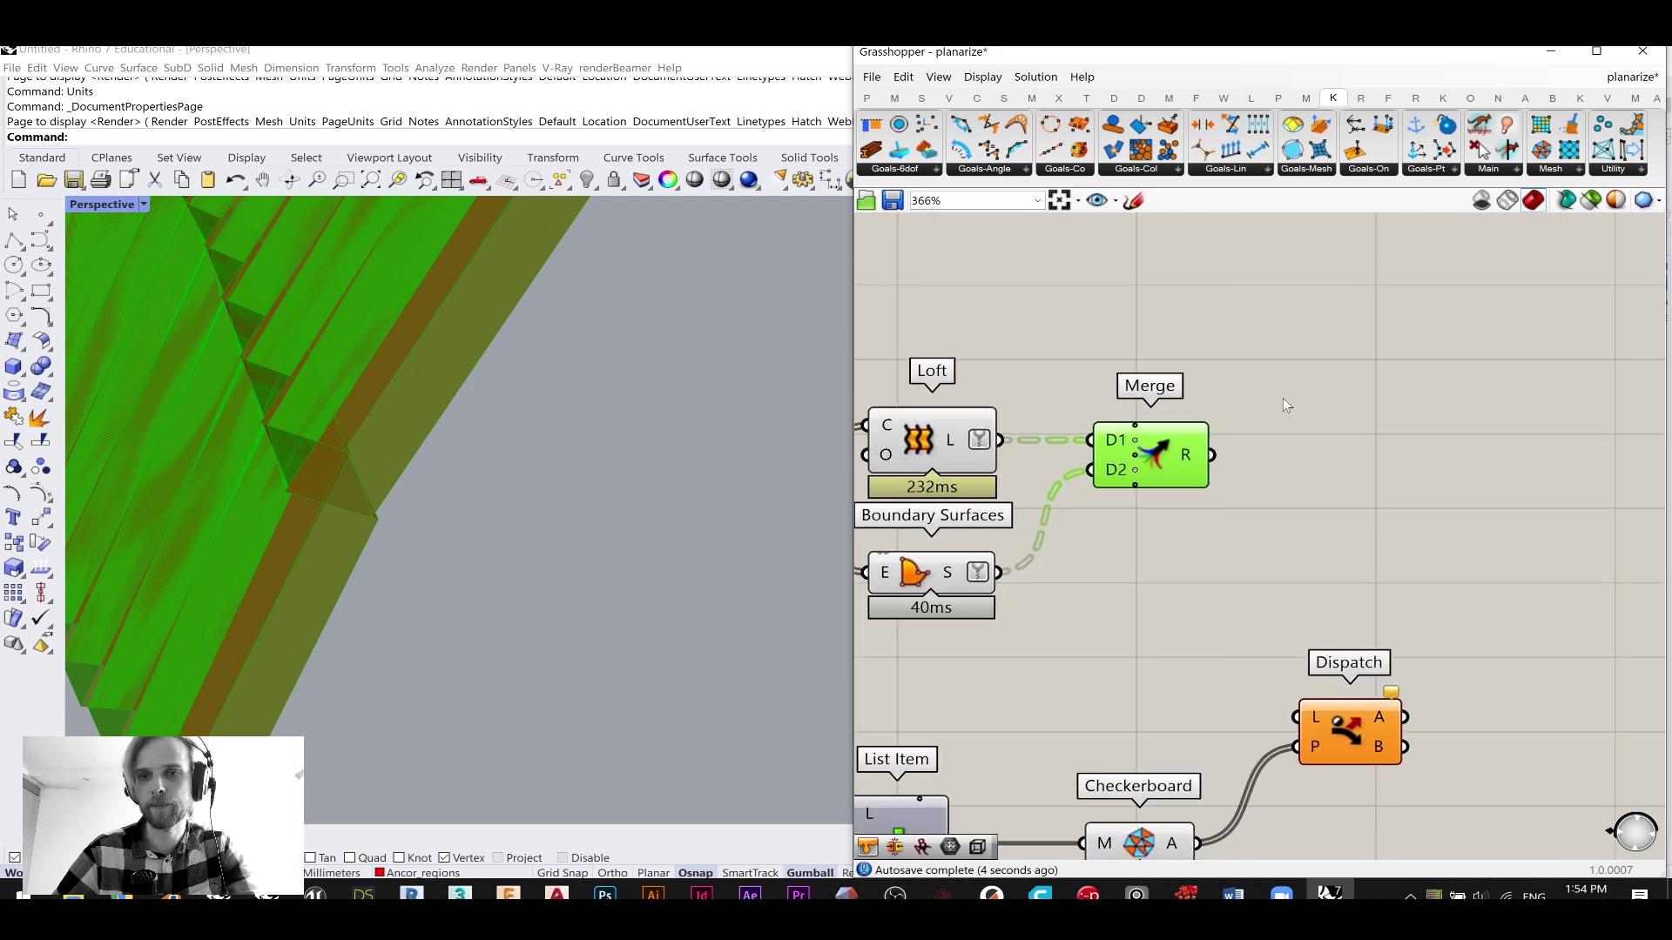
pyautogui.doubleClick(1282, 398)
pyautogui.write('//')
pyautogui.press('Return')
pyautogui.moveTo(1284, 401); pyautogui.dragTo(1423, 383)
pyautogui.moveTo(1229, 426); pyautogui.dragTo(1290, 374)
pyautogui.scroll(4, 1314, 296)
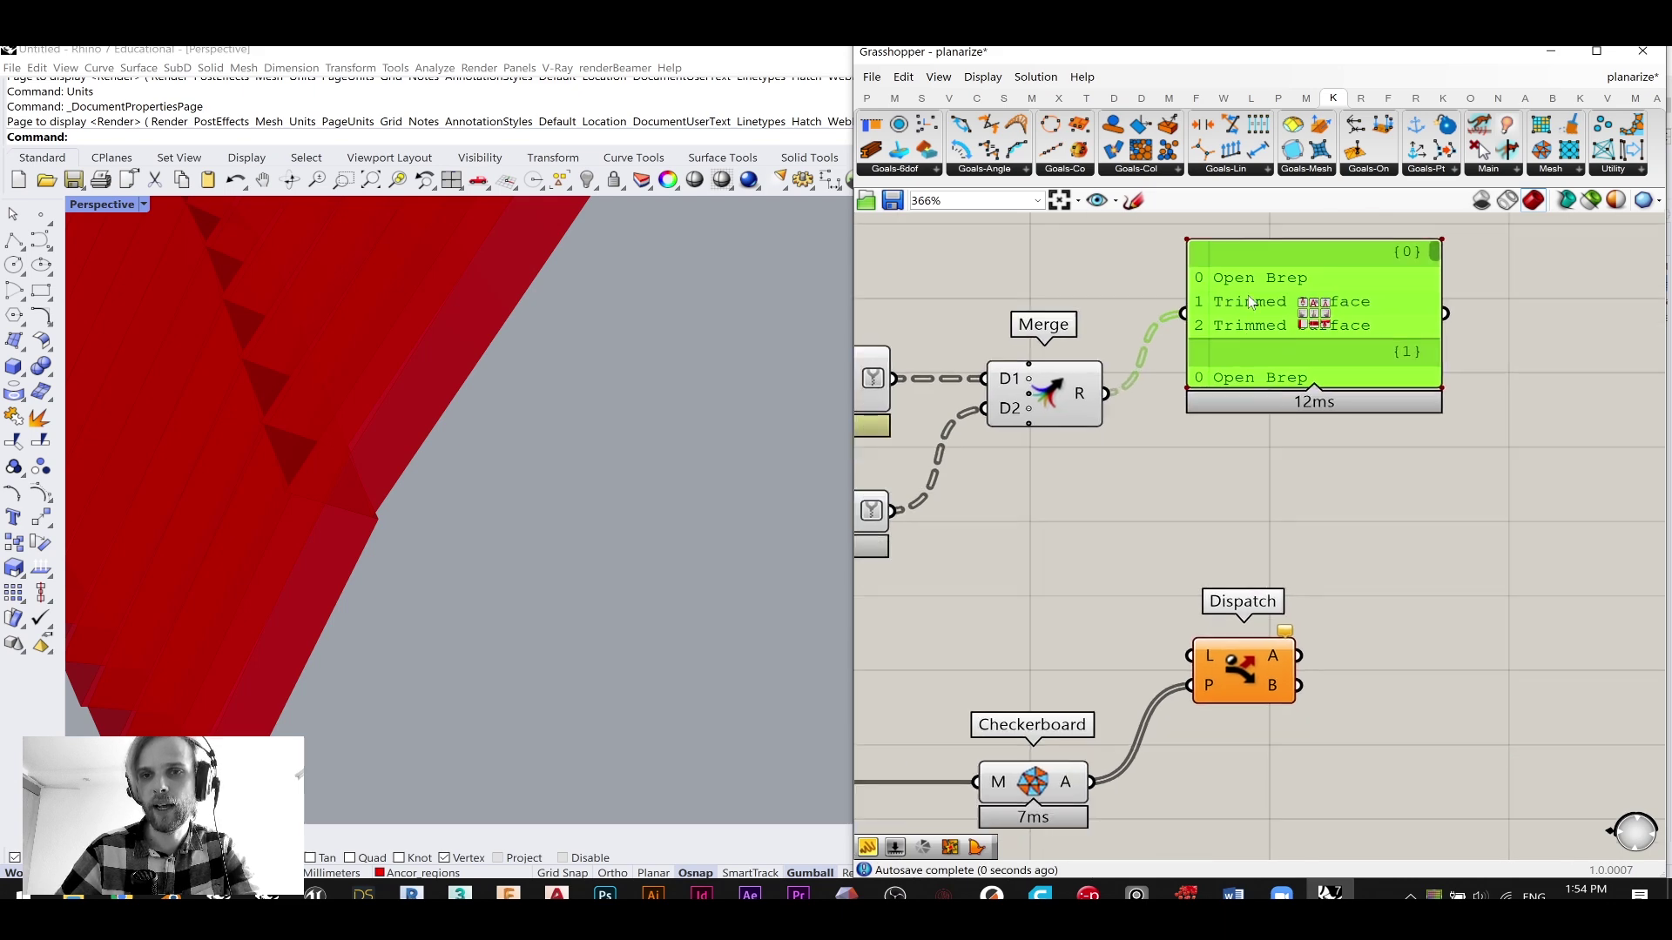
pyautogui.scroll(-3, 1204, 322)
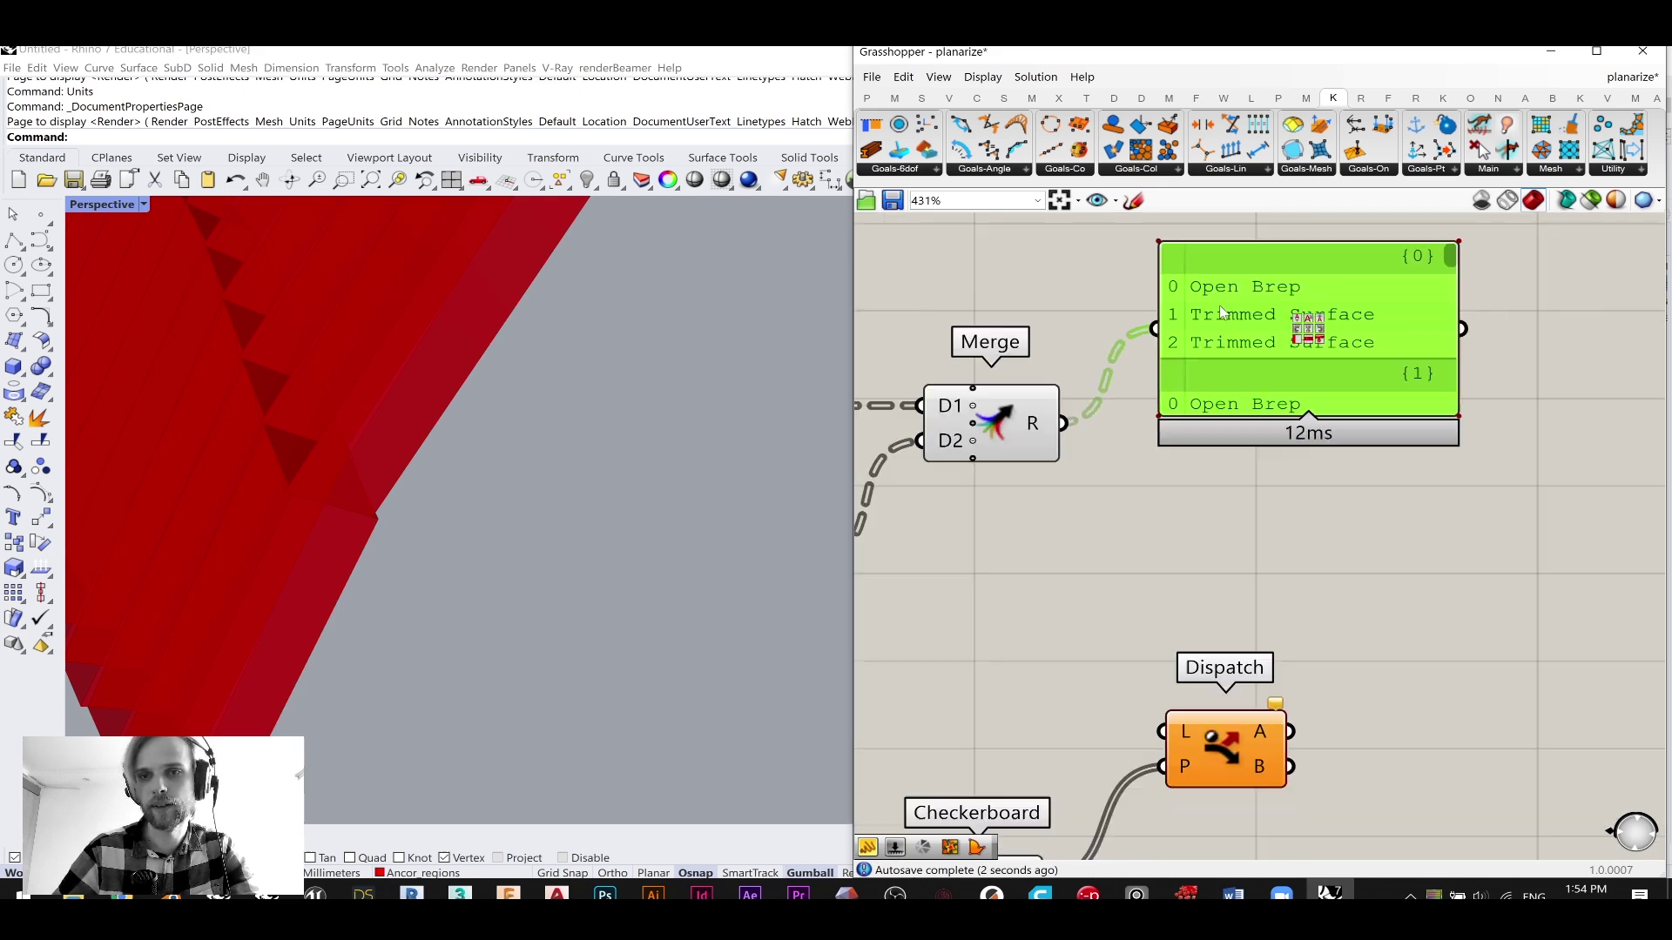
pyautogui.scroll(-5, 369, 454)
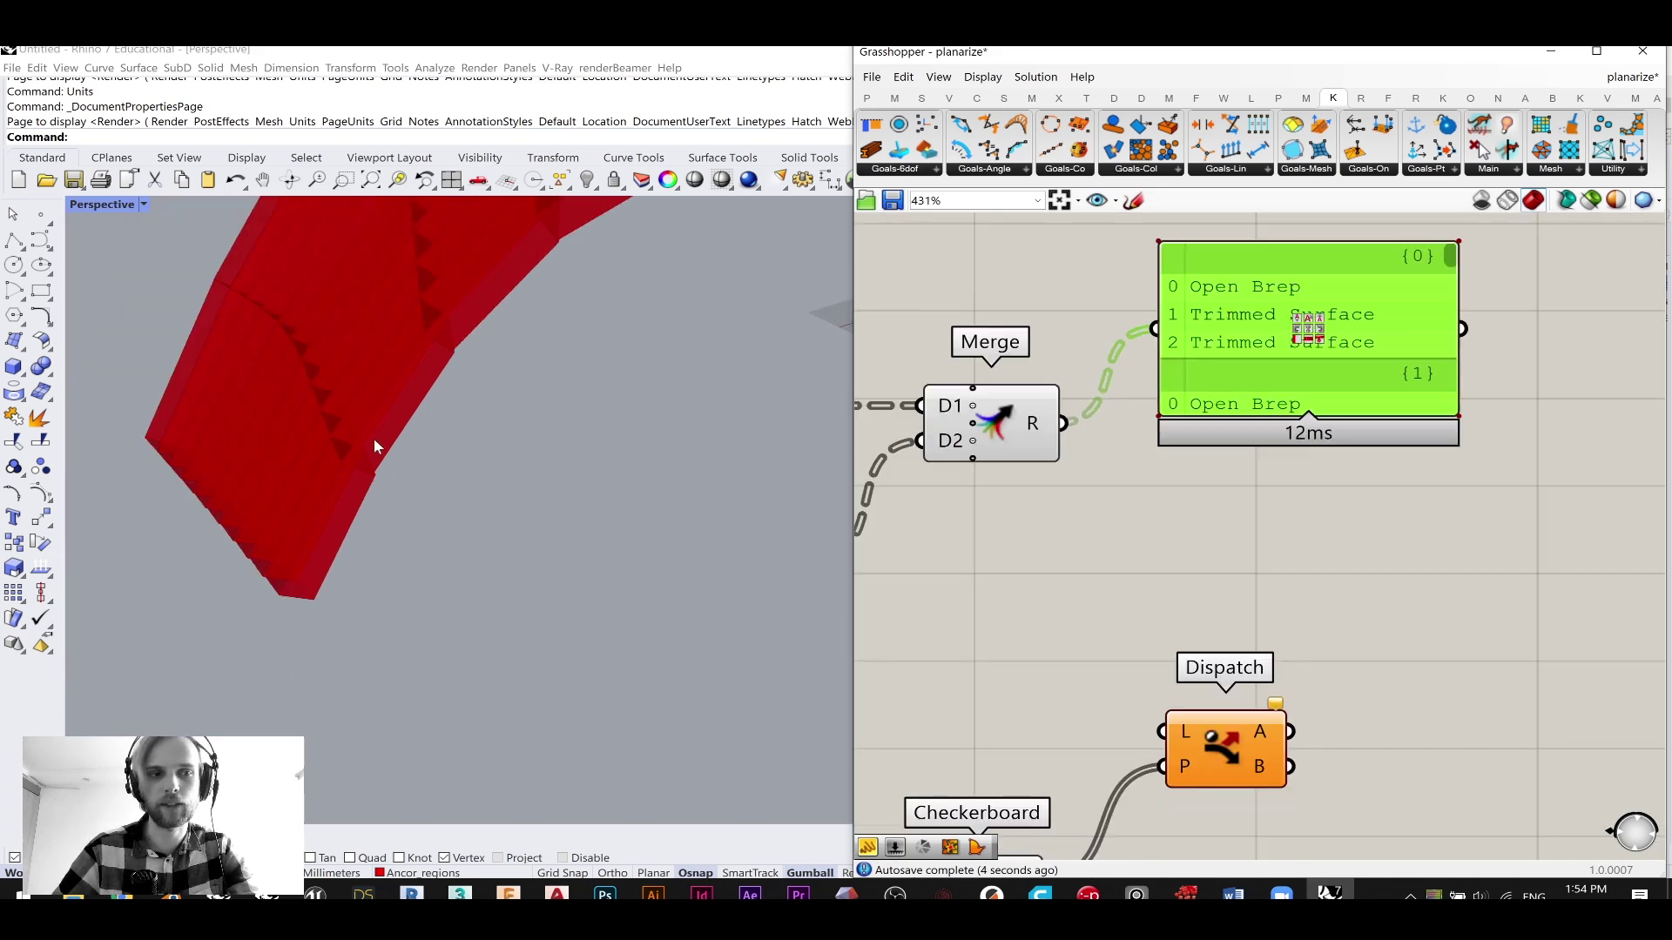
pyautogui.keyDown('shift'); pyautogui.moveTo(374, 441); pyautogui.dragTo(493, 407, button='right'); pyautogui.keyUp('shift')
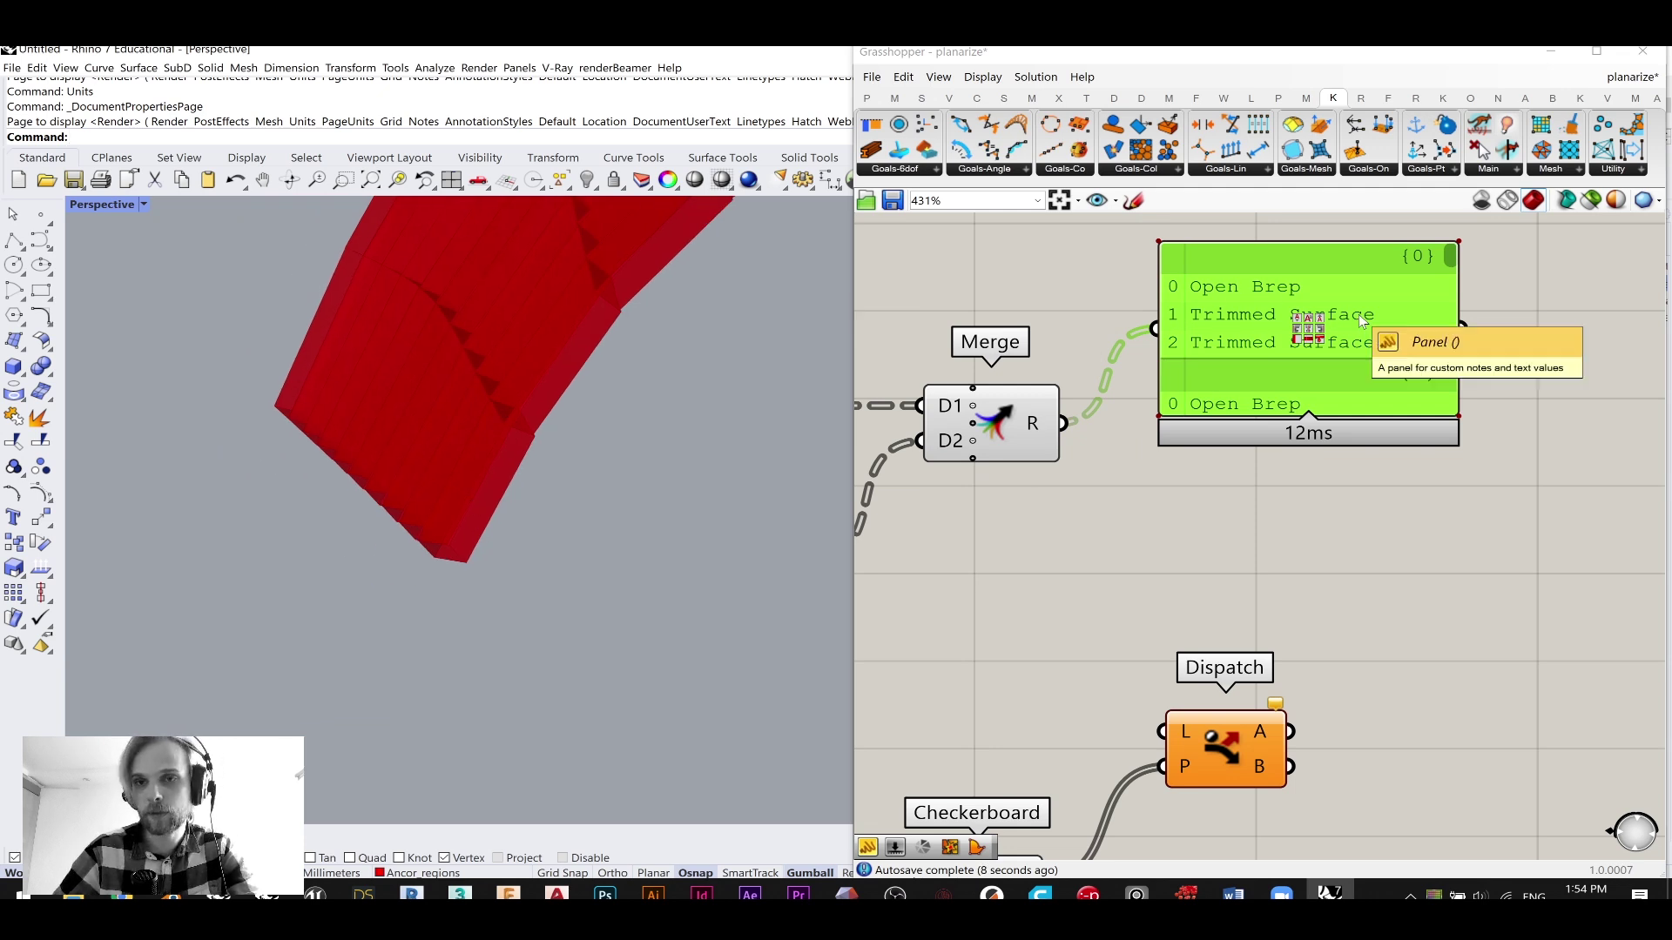
pyautogui.moveTo(1339, 411); pyautogui.dragTo(1338, 584)
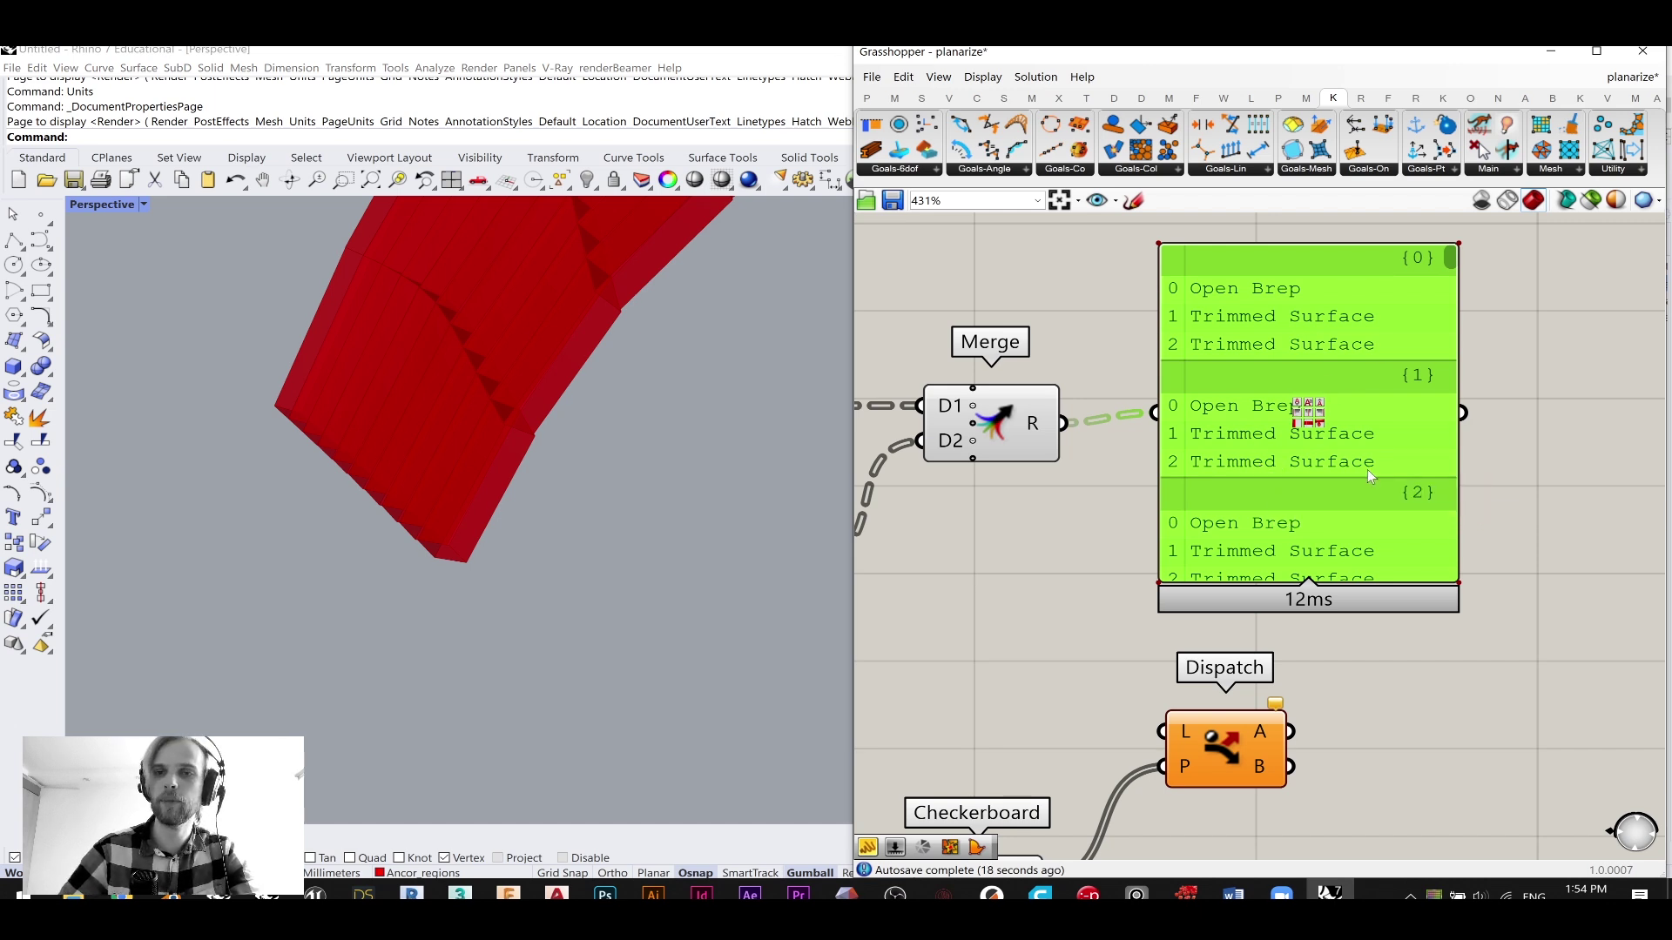
pyautogui.press('Delete')
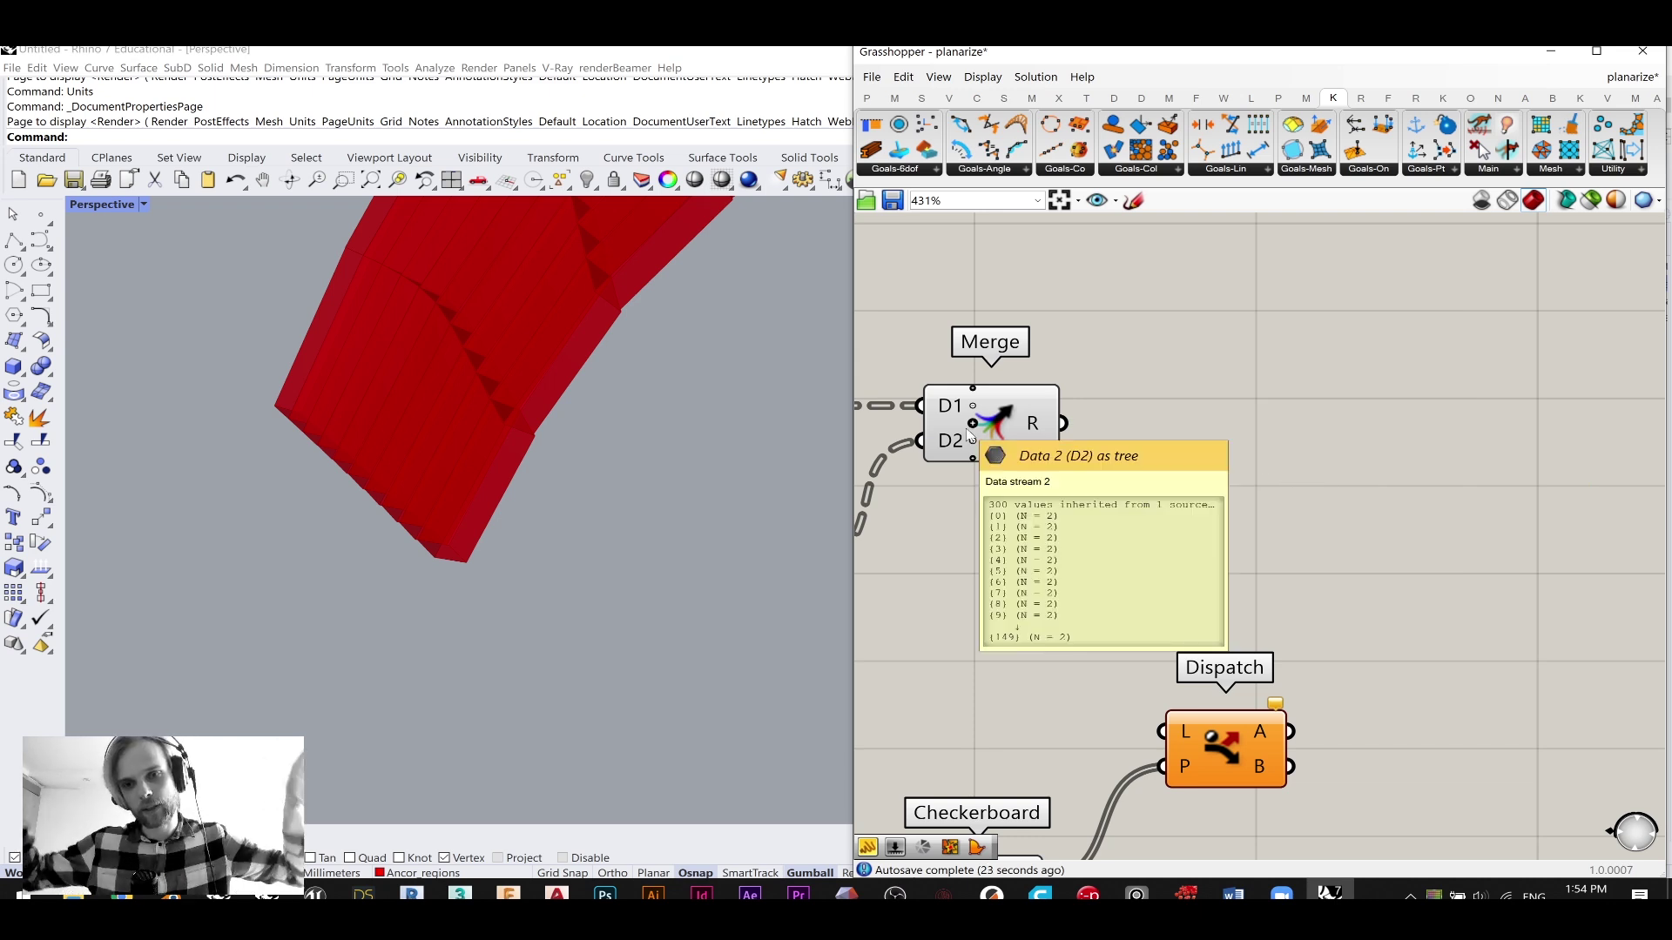
# - Move Dispatch further from Checkerboard, add a Tree Statistics component beside Merge, and feed its tree input with Merge's result
pyautogui.moveTo(1259, 773); pyautogui.dragTo(1434, 781)
pyautogui.moveTo(1251, 585); pyautogui.dragTo(1293, 491, button='right')
pyautogui.doubleClick(1285, 479)
pyautogui.write('data')
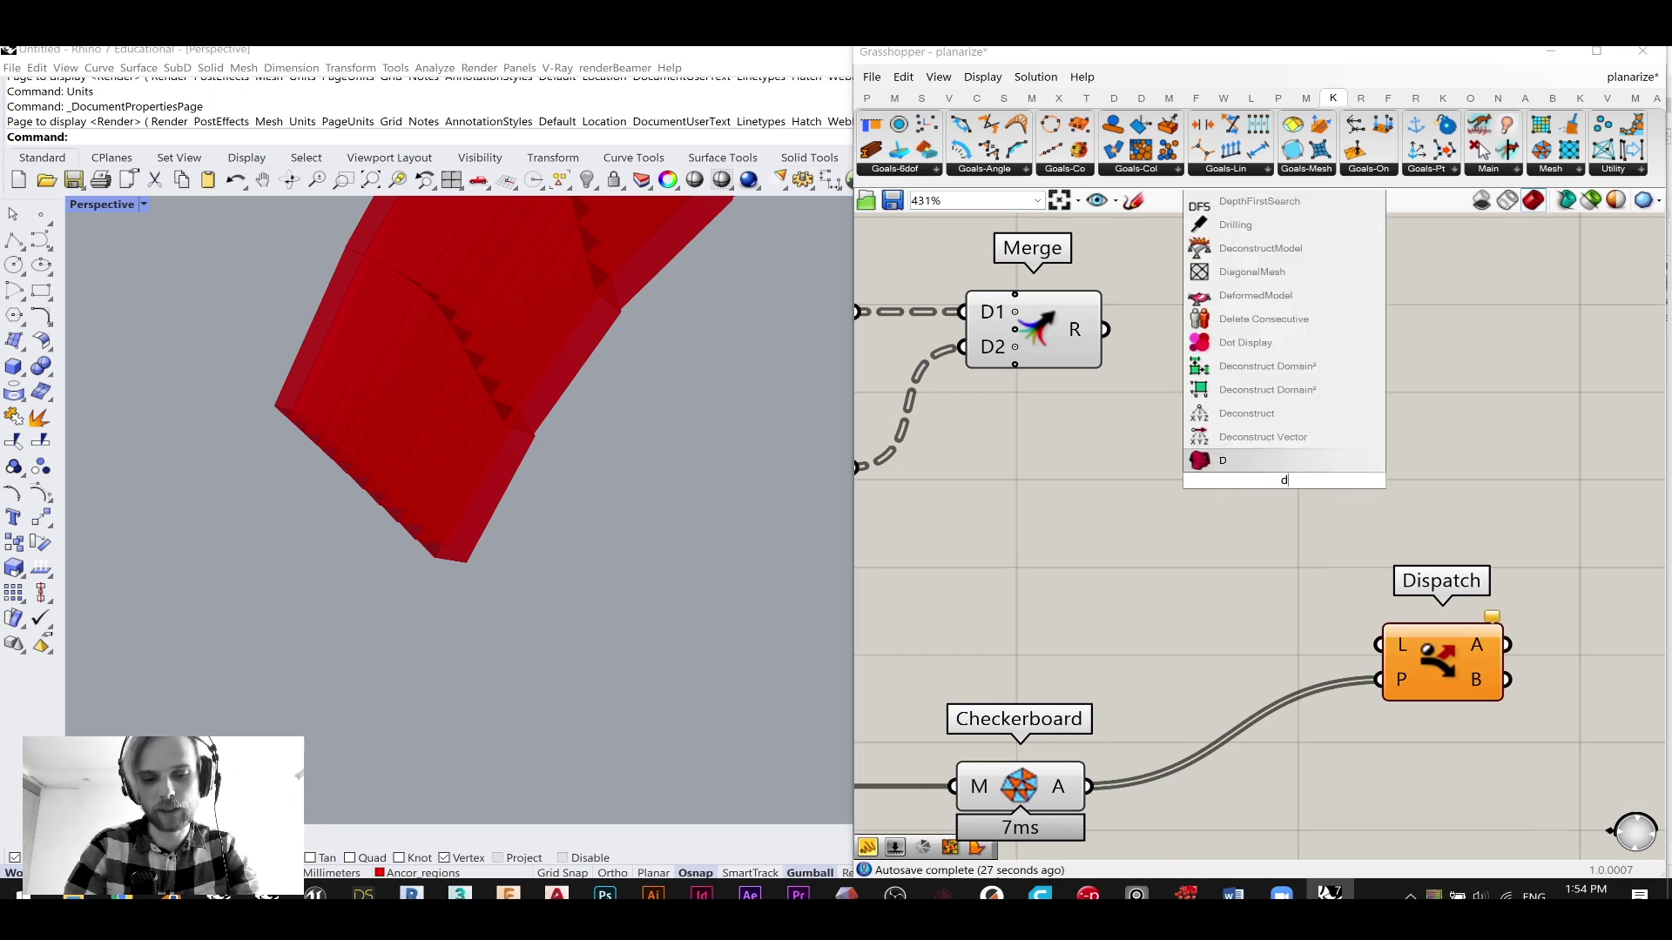
pyautogui.press('BackSpace')
pyautogui.press('BackSpace')
pyautogui.press('BackSpace')
pyautogui.write('tree sta')
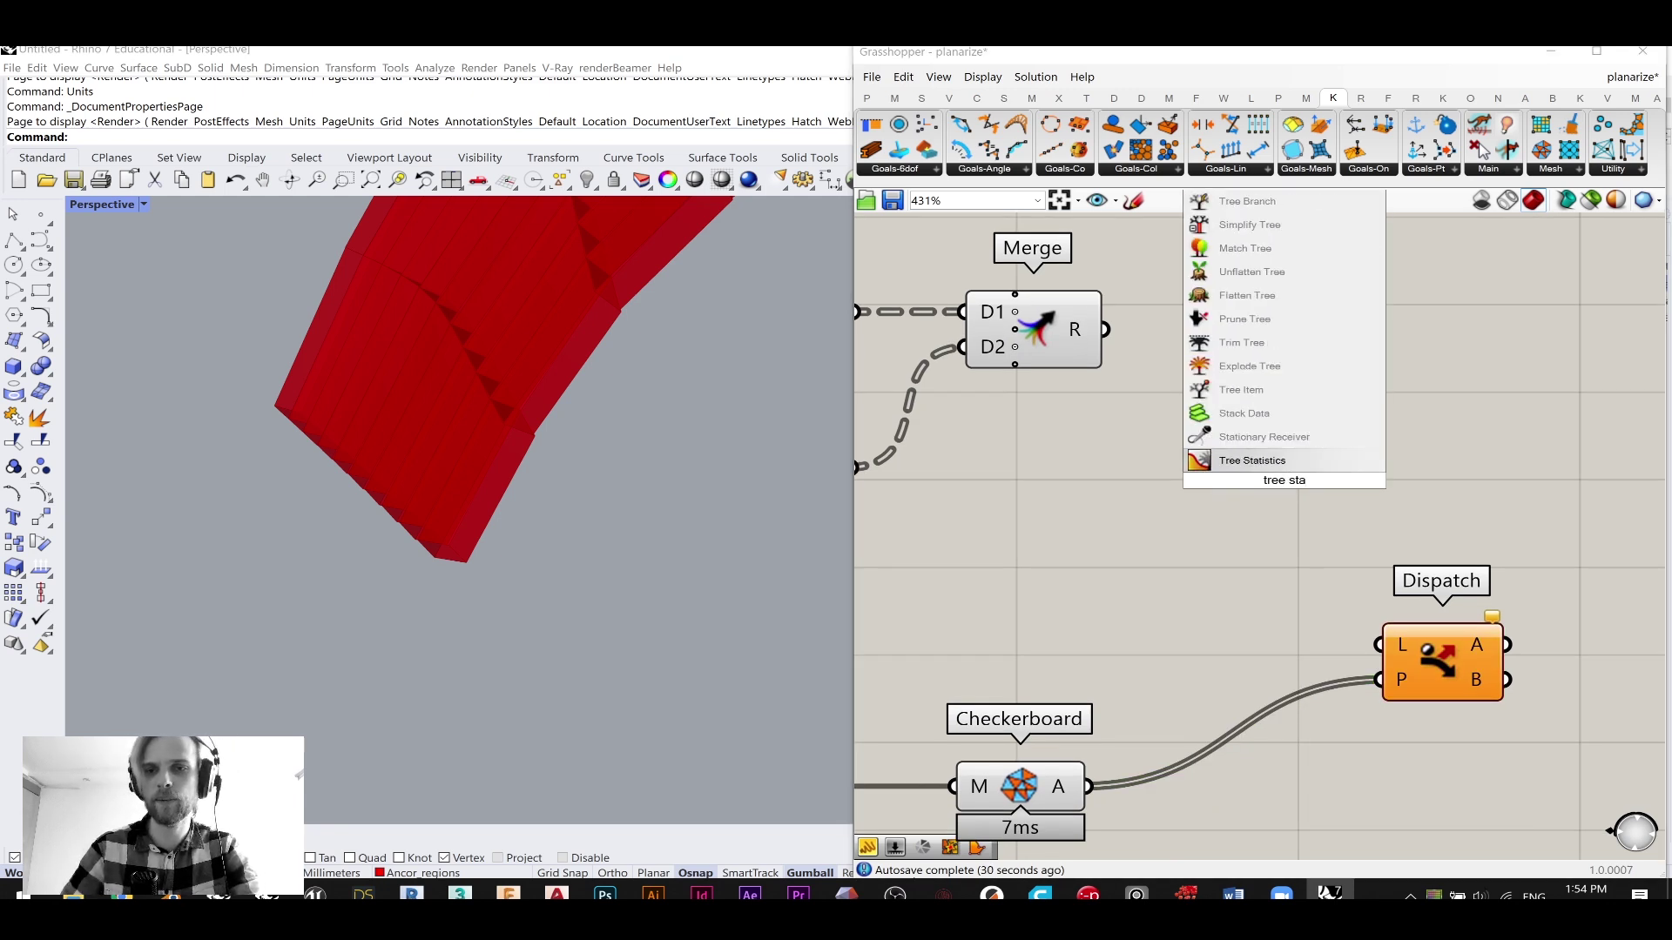
pyautogui.click(1280, 460)
pyautogui.moveTo(1104, 329); pyautogui.dragTo(1237, 348)
# - Feed Dispatch's list input with Tree Statistics' paths output and place Dispatch beside Tree Statistics
pyautogui.moveTo(1290, 304)
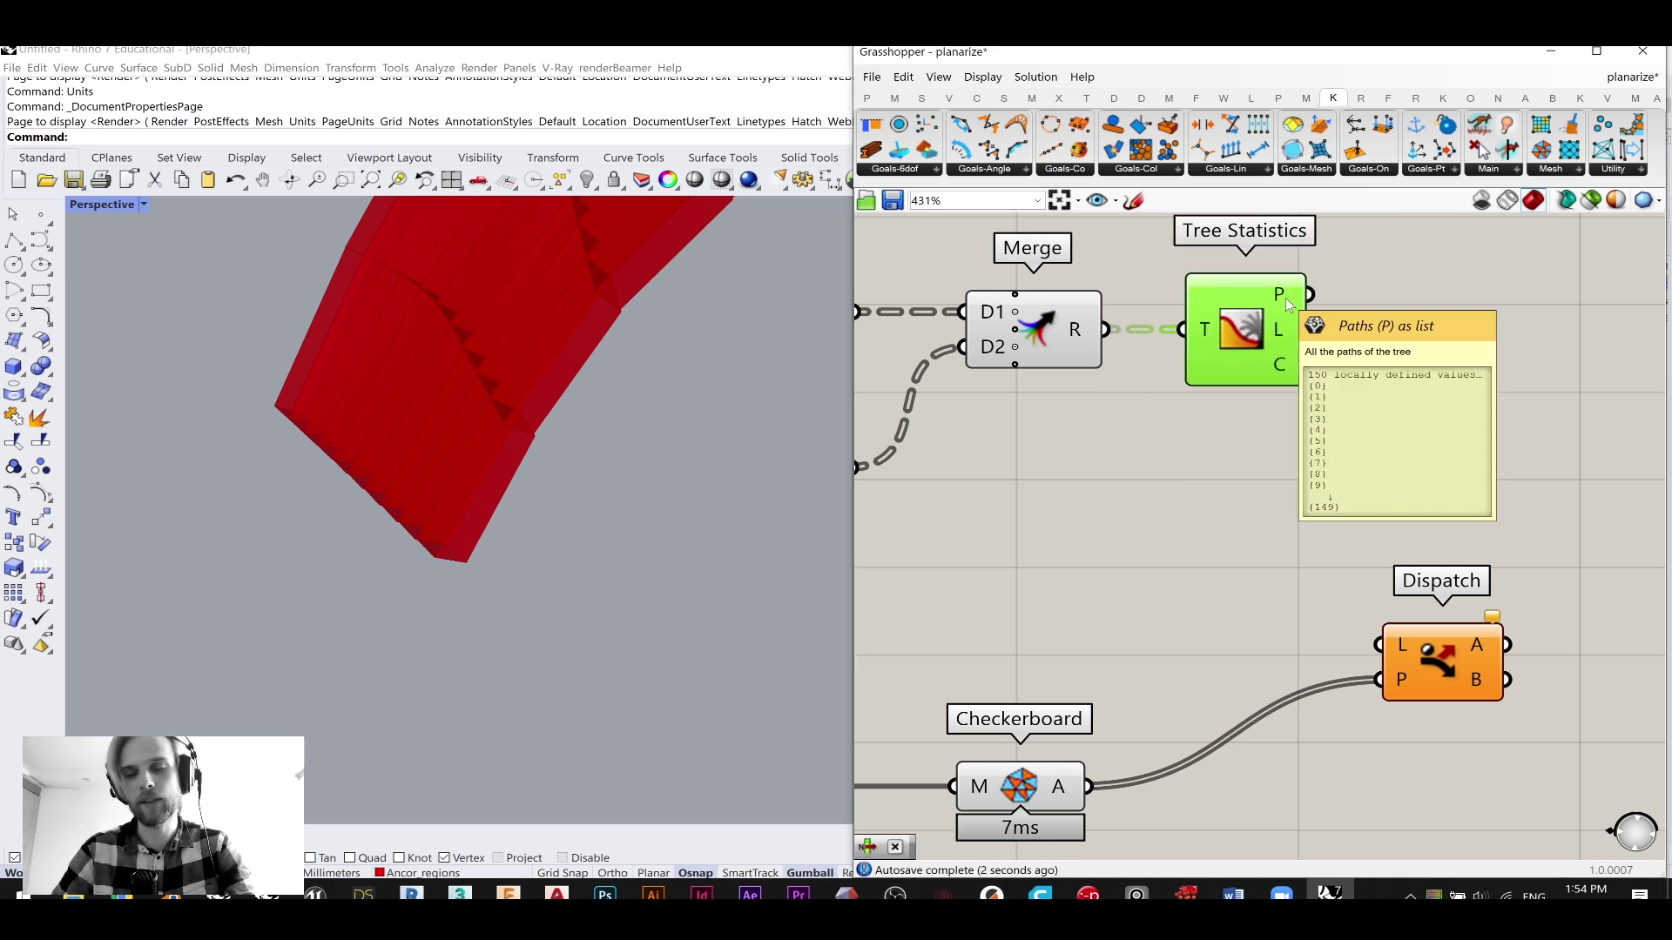
pyautogui.moveTo(1308, 295); pyautogui.dragTo(1458, 412)
pyautogui.moveTo(1536, 405); pyautogui.dragTo(1362, 425, button='right')
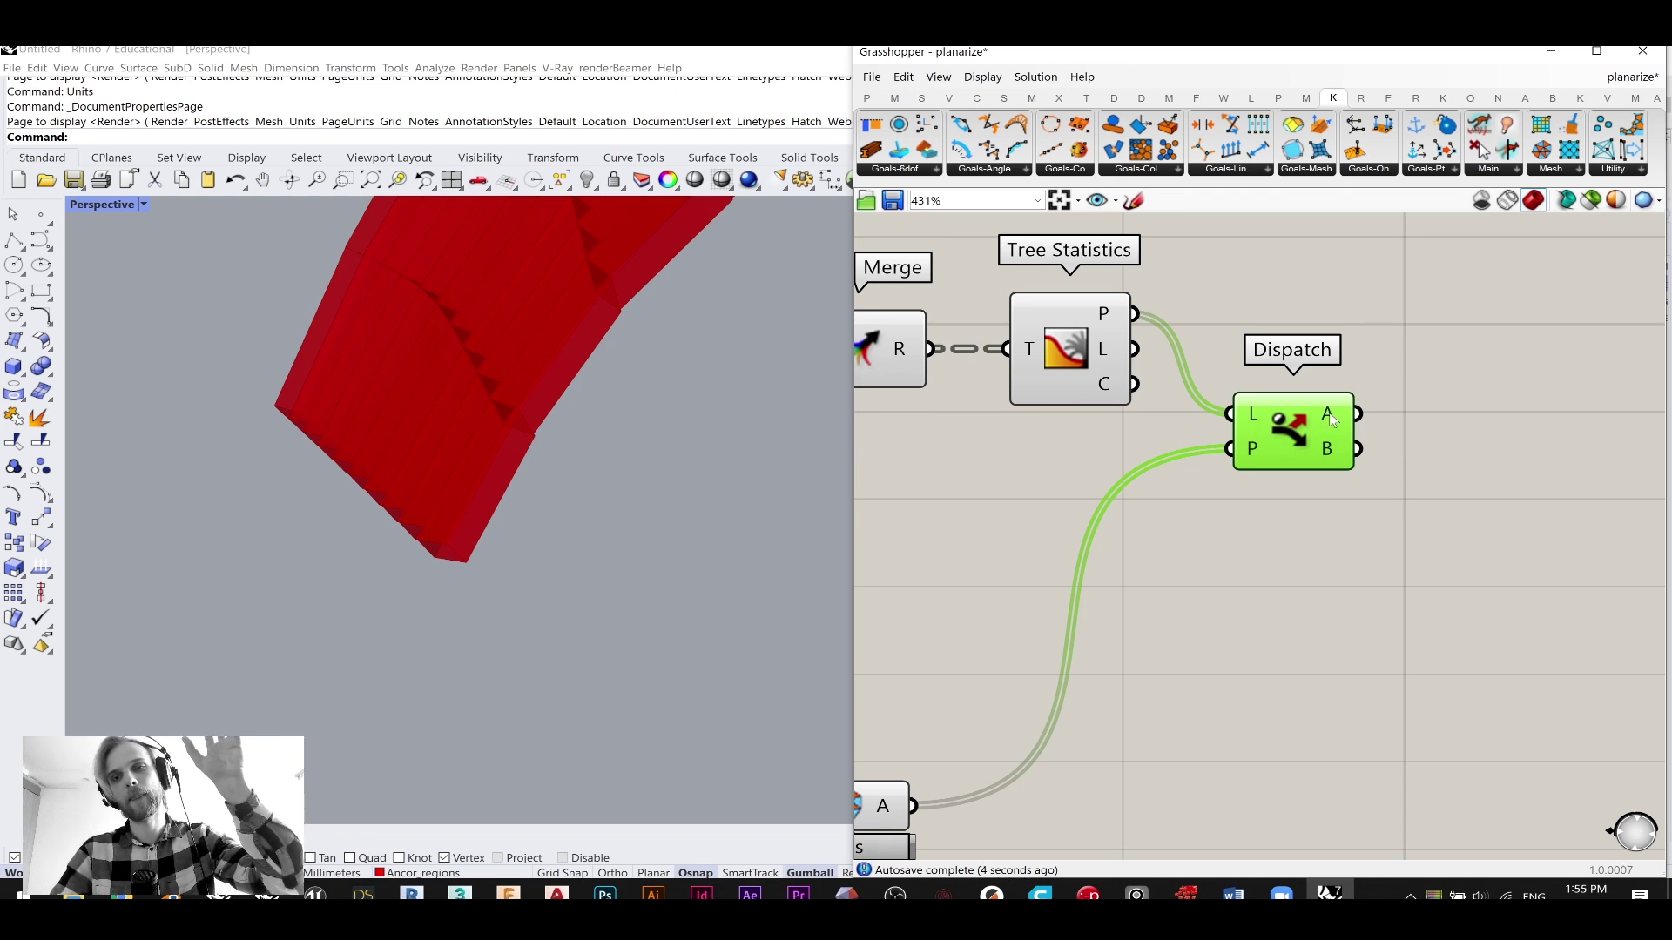
pyautogui.moveTo(1329, 417)
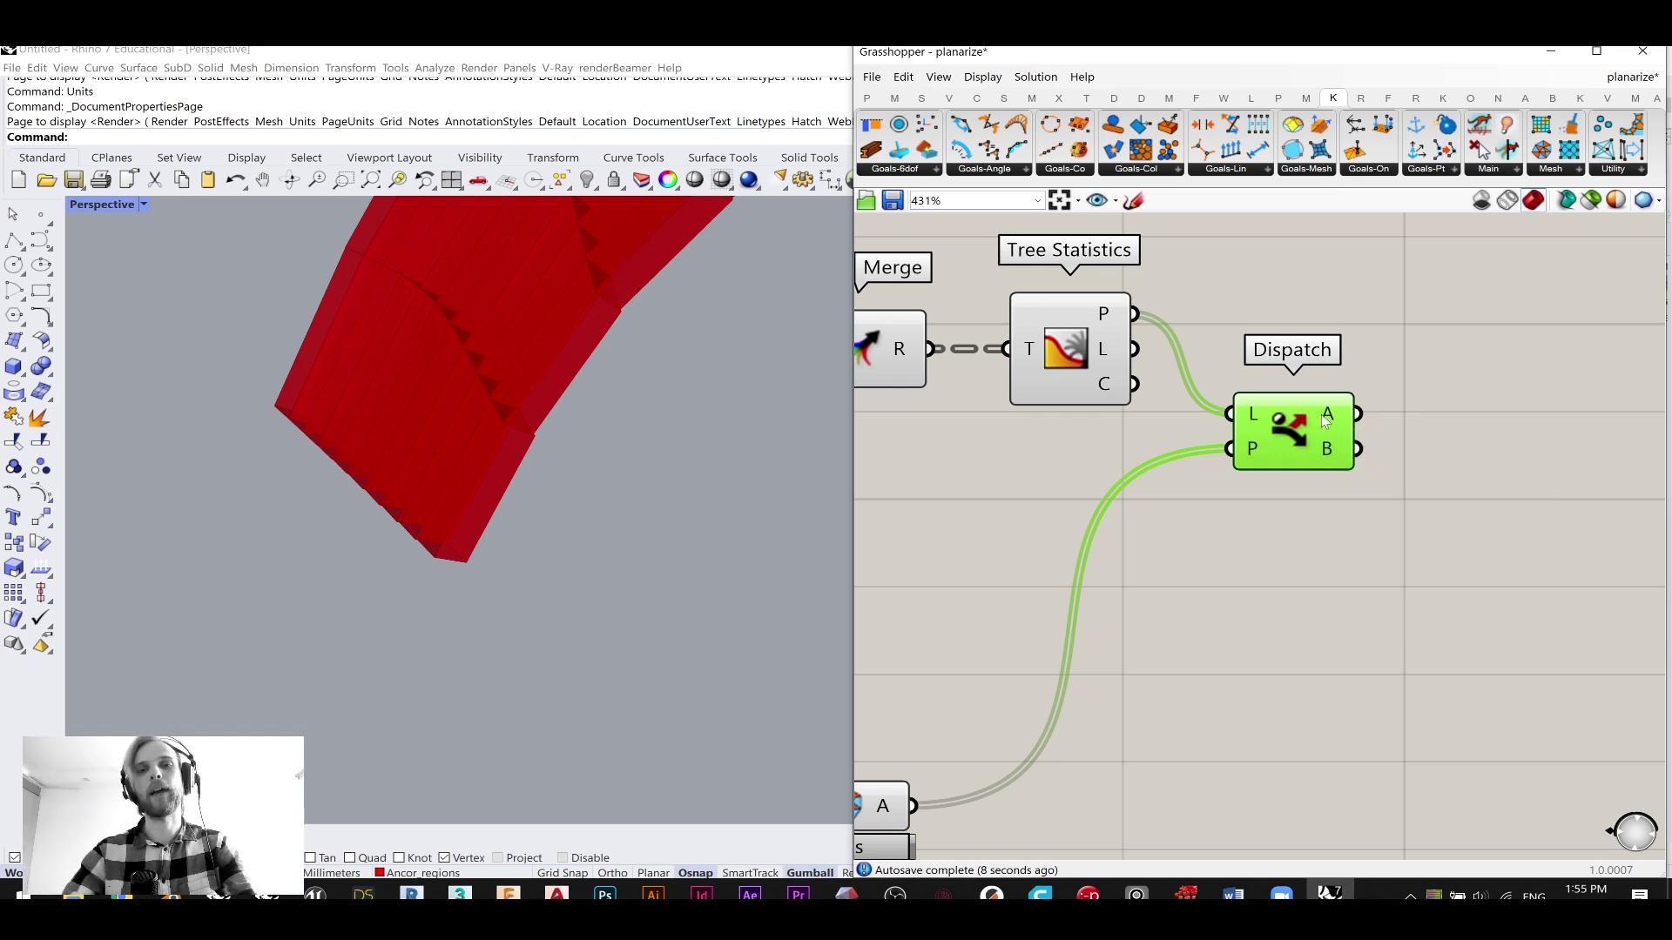
pyautogui.moveTo(1262, 484); pyautogui.dragTo(1243, 525, button='right')
pyautogui.moveTo(1288, 459); pyautogui.dragTo(1303, 424)
pyautogui.doubleClick(1275, 548)
pyautogui.write('tree it')
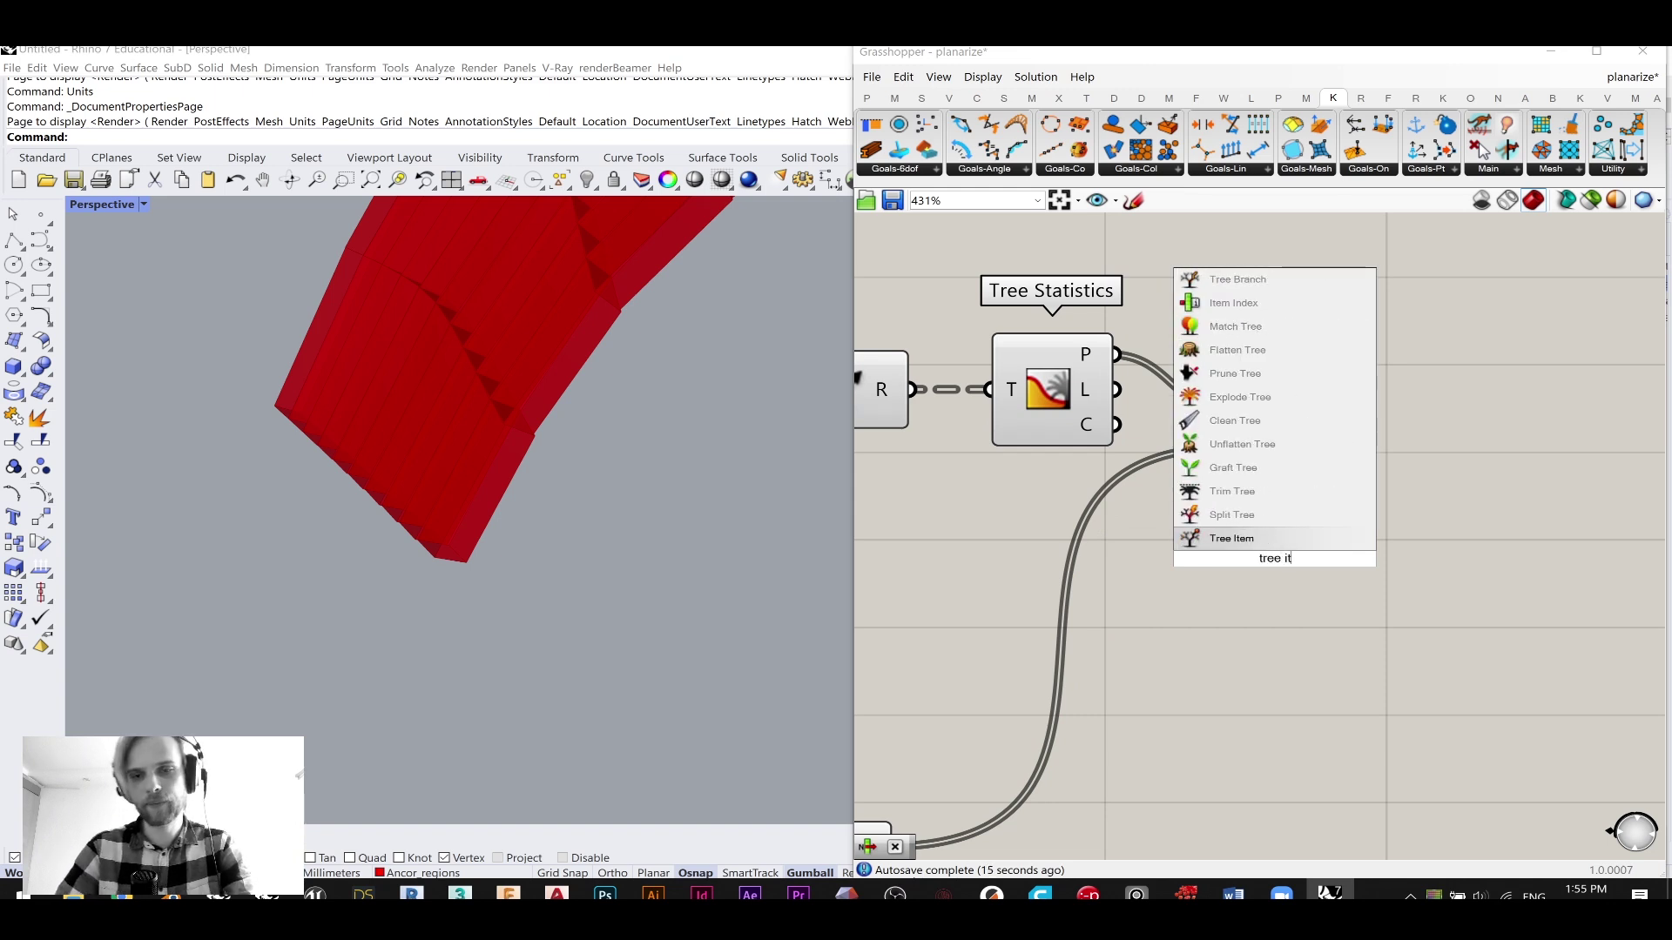
pyautogui.click(1276, 543)
pyautogui.press('Delete')
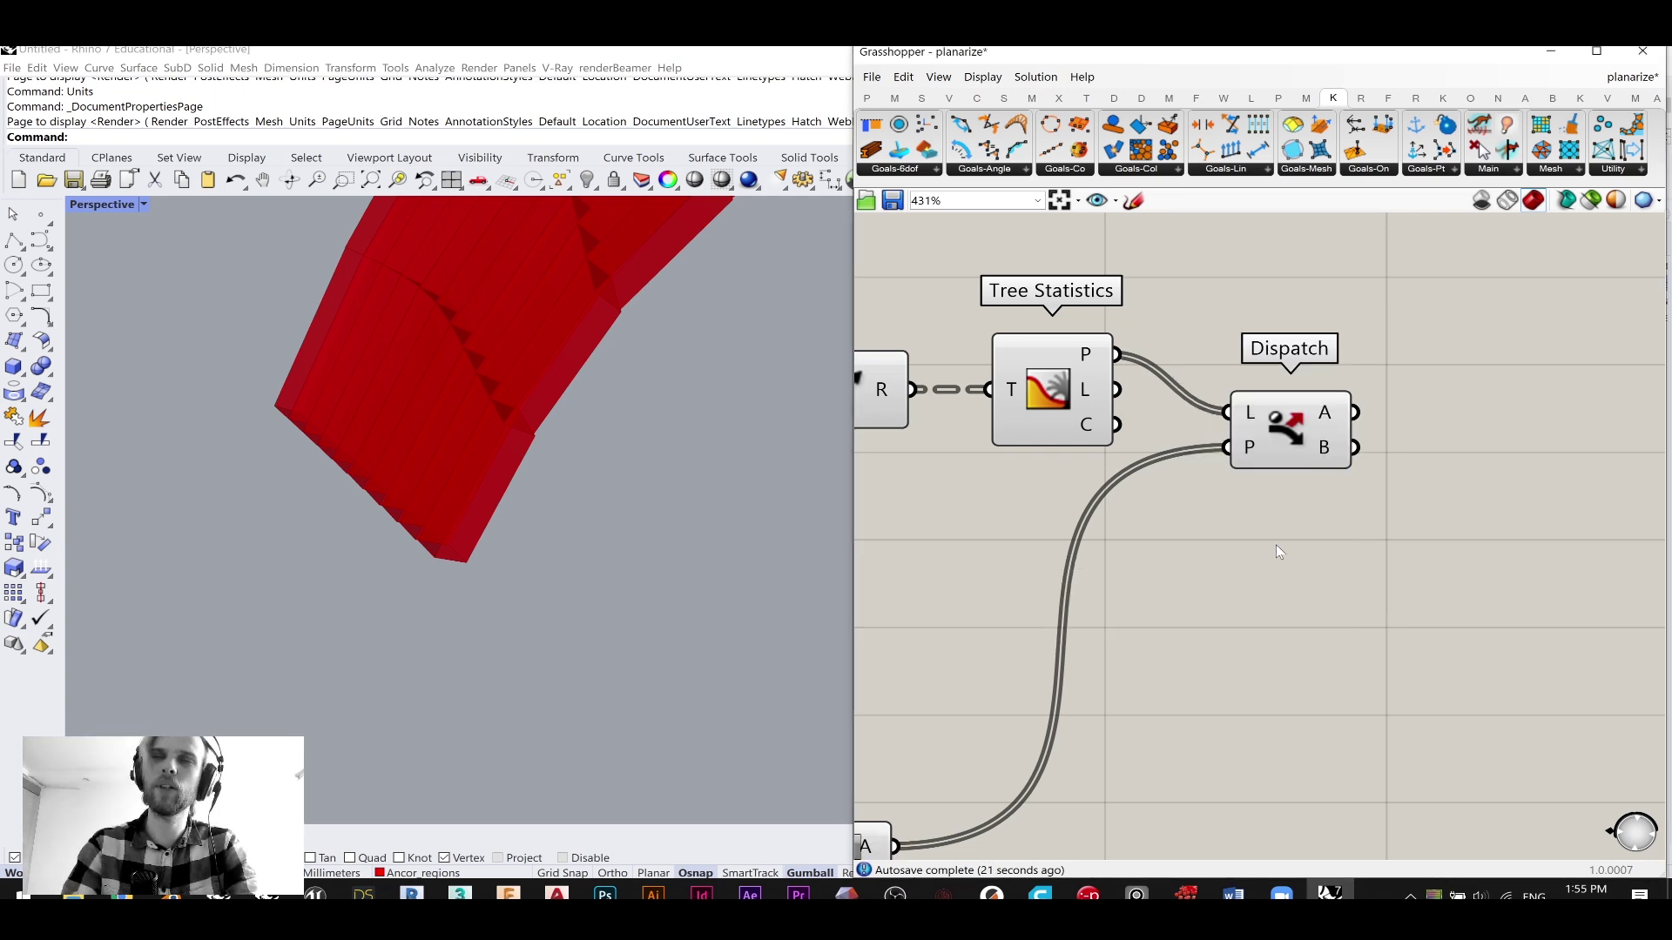
# - Open the component search below Dispatch
pyautogui.doubleClick(1277, 545)
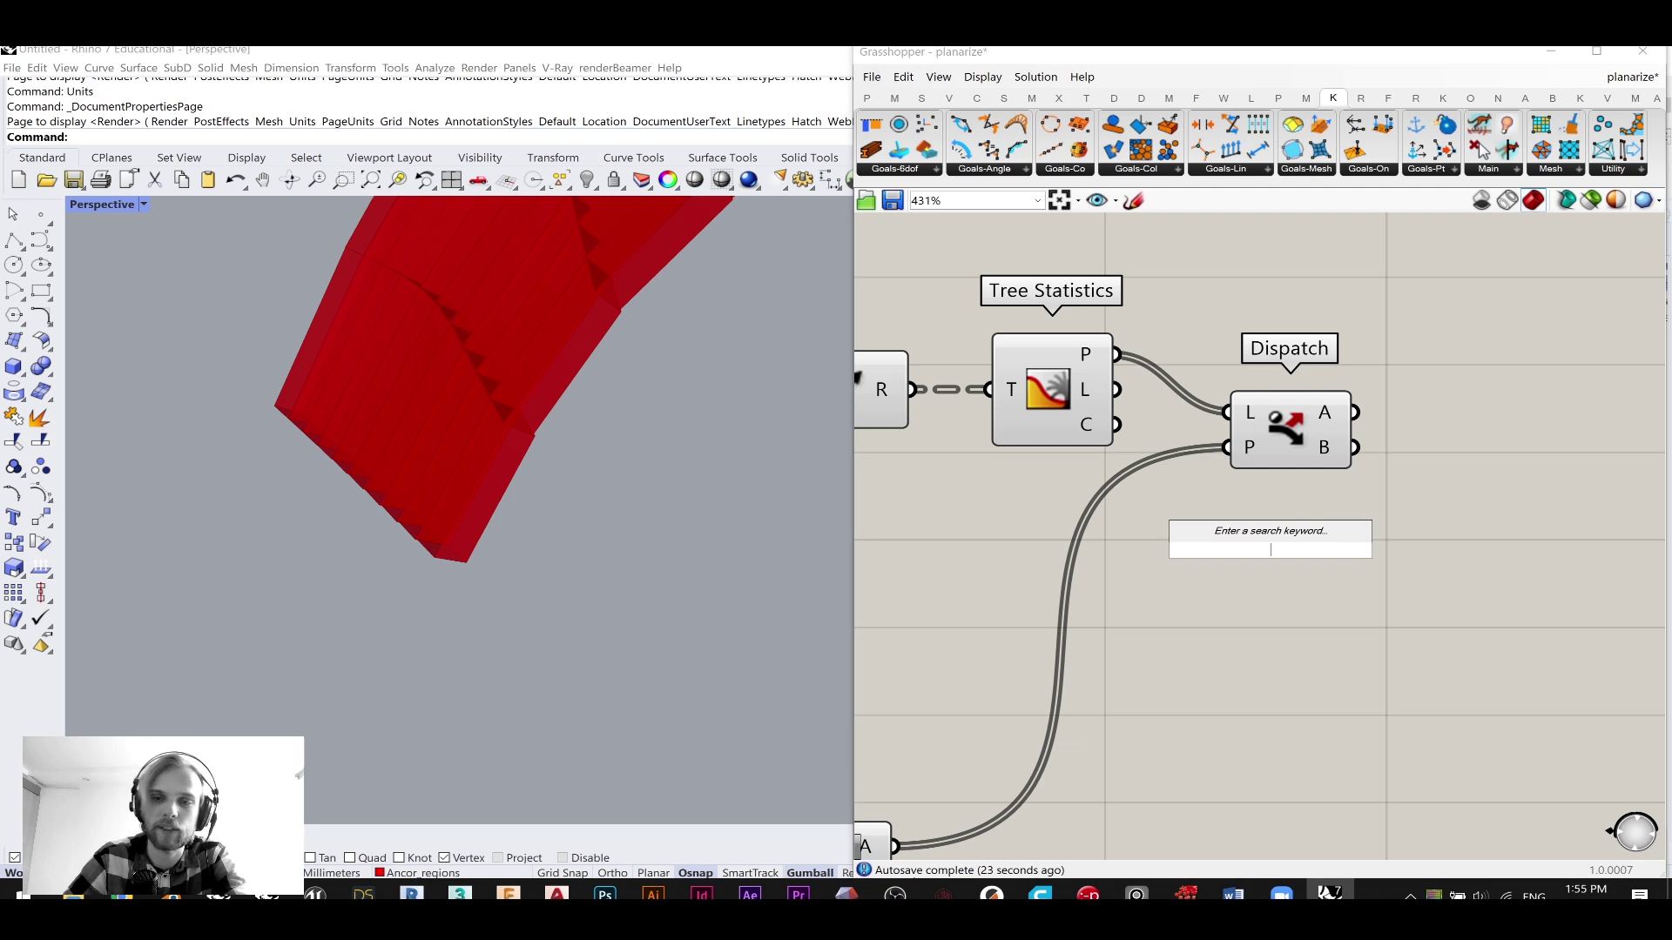
# - Add a Tree Branch component beside Dispatch, feeding its tree from Merge and its path from Dispatch output A
pyautogui.write('tree bra')
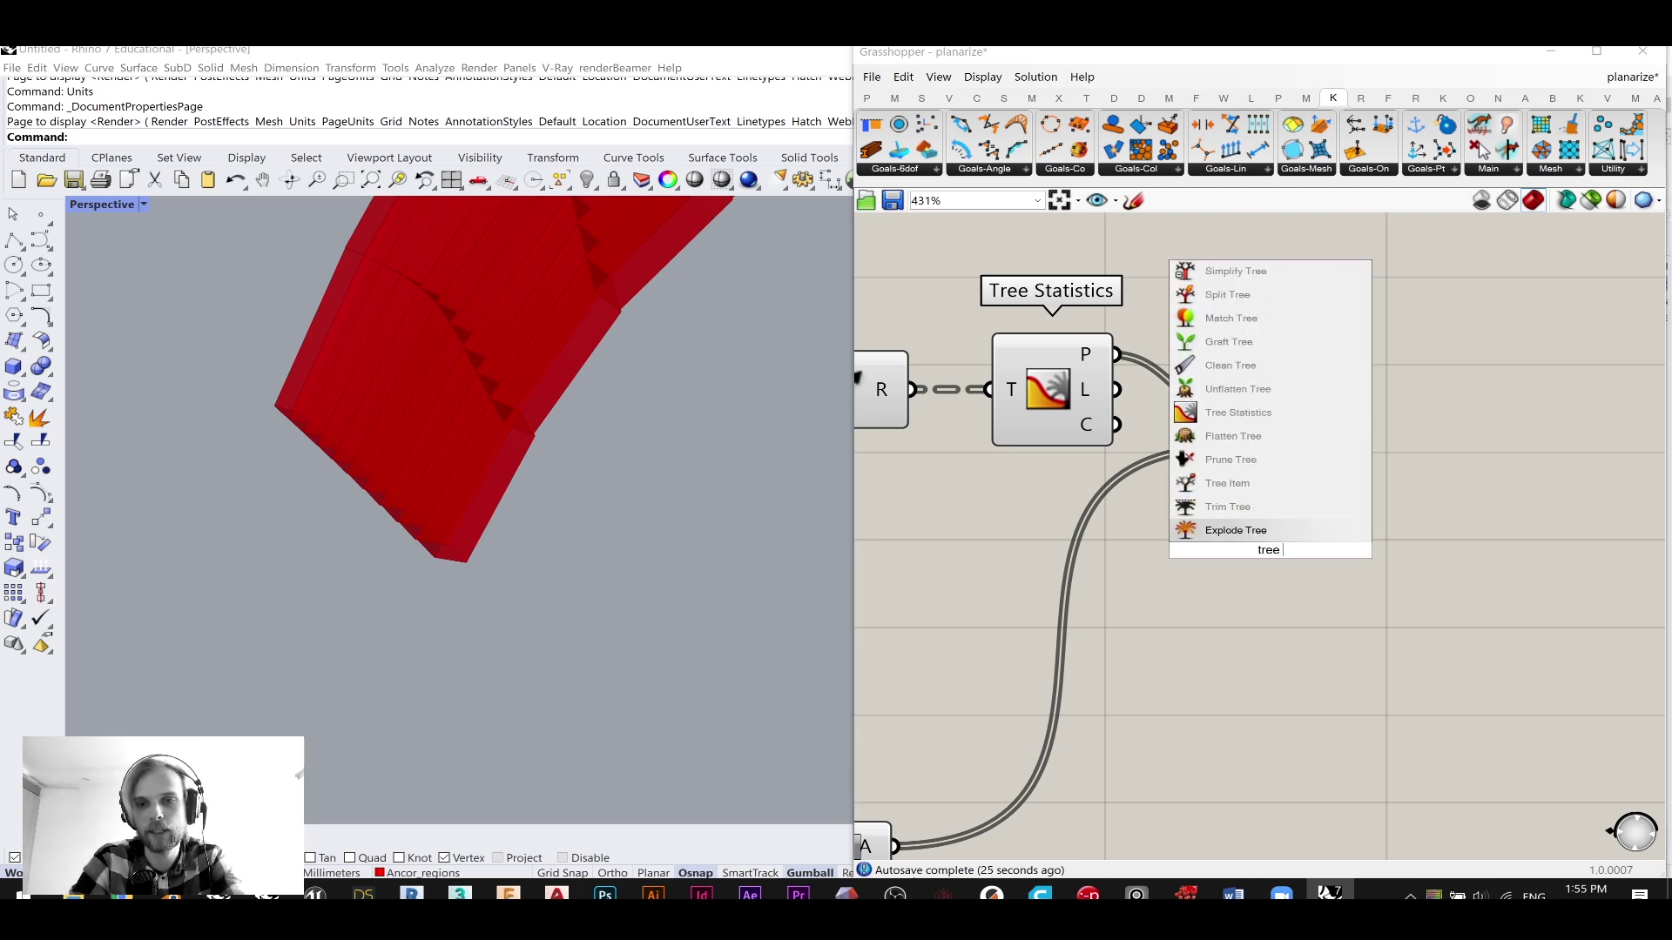
pyautogui.press('Return')
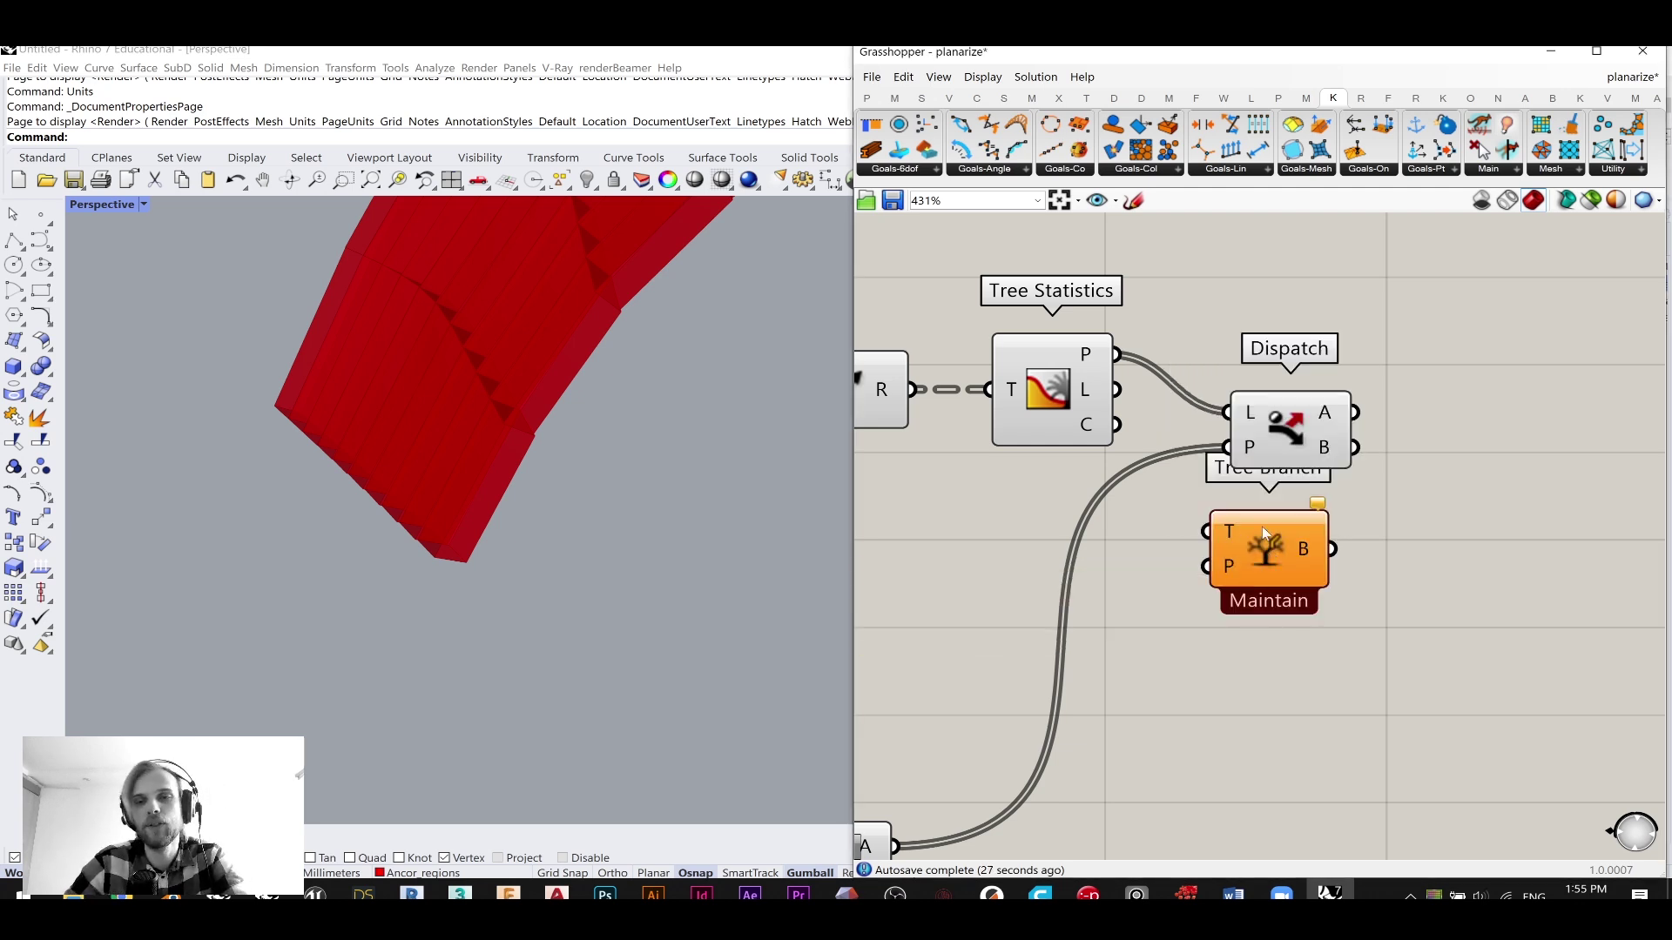
pyautogui.scroll(-2, 1252, 526)
pyautogui.moveTo(1270, 555); pyautogui.dragTo(1302, 587)
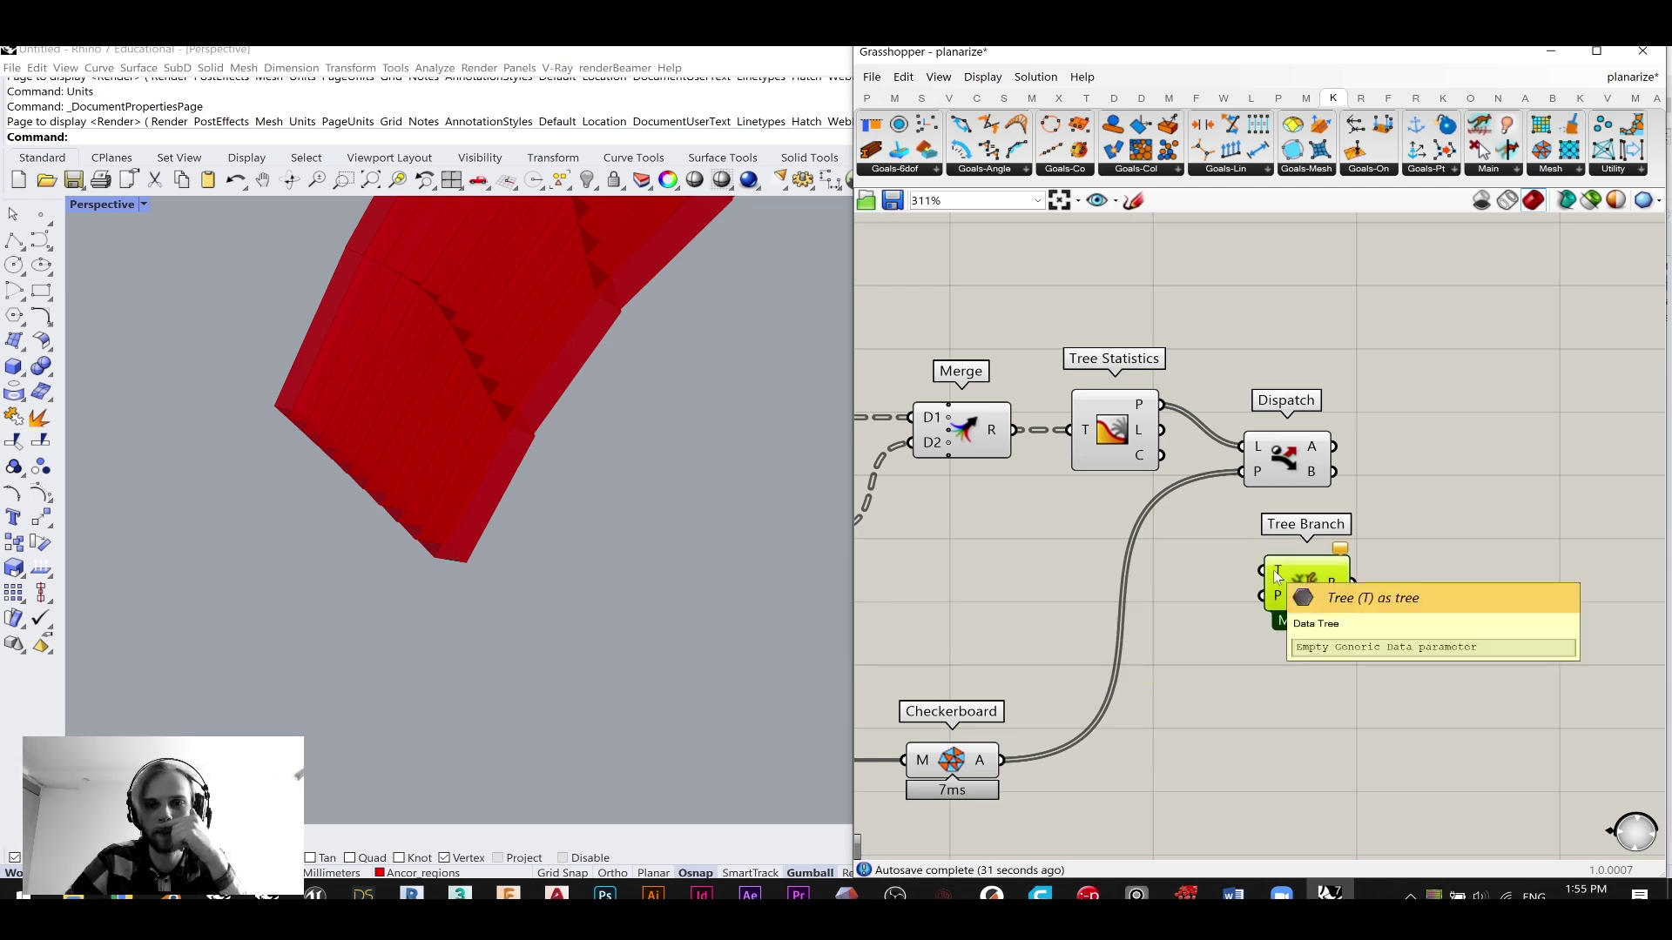
pyautogui.moveTo(1014, 429); pyautogui.dragTo(1262, 571)
pyautogui.moveTo(968, 430); pyautogui.dragTo(932, 474)
pyautogui.moveTo(1302, 589); pyautogui.dragTo(1422, 554)
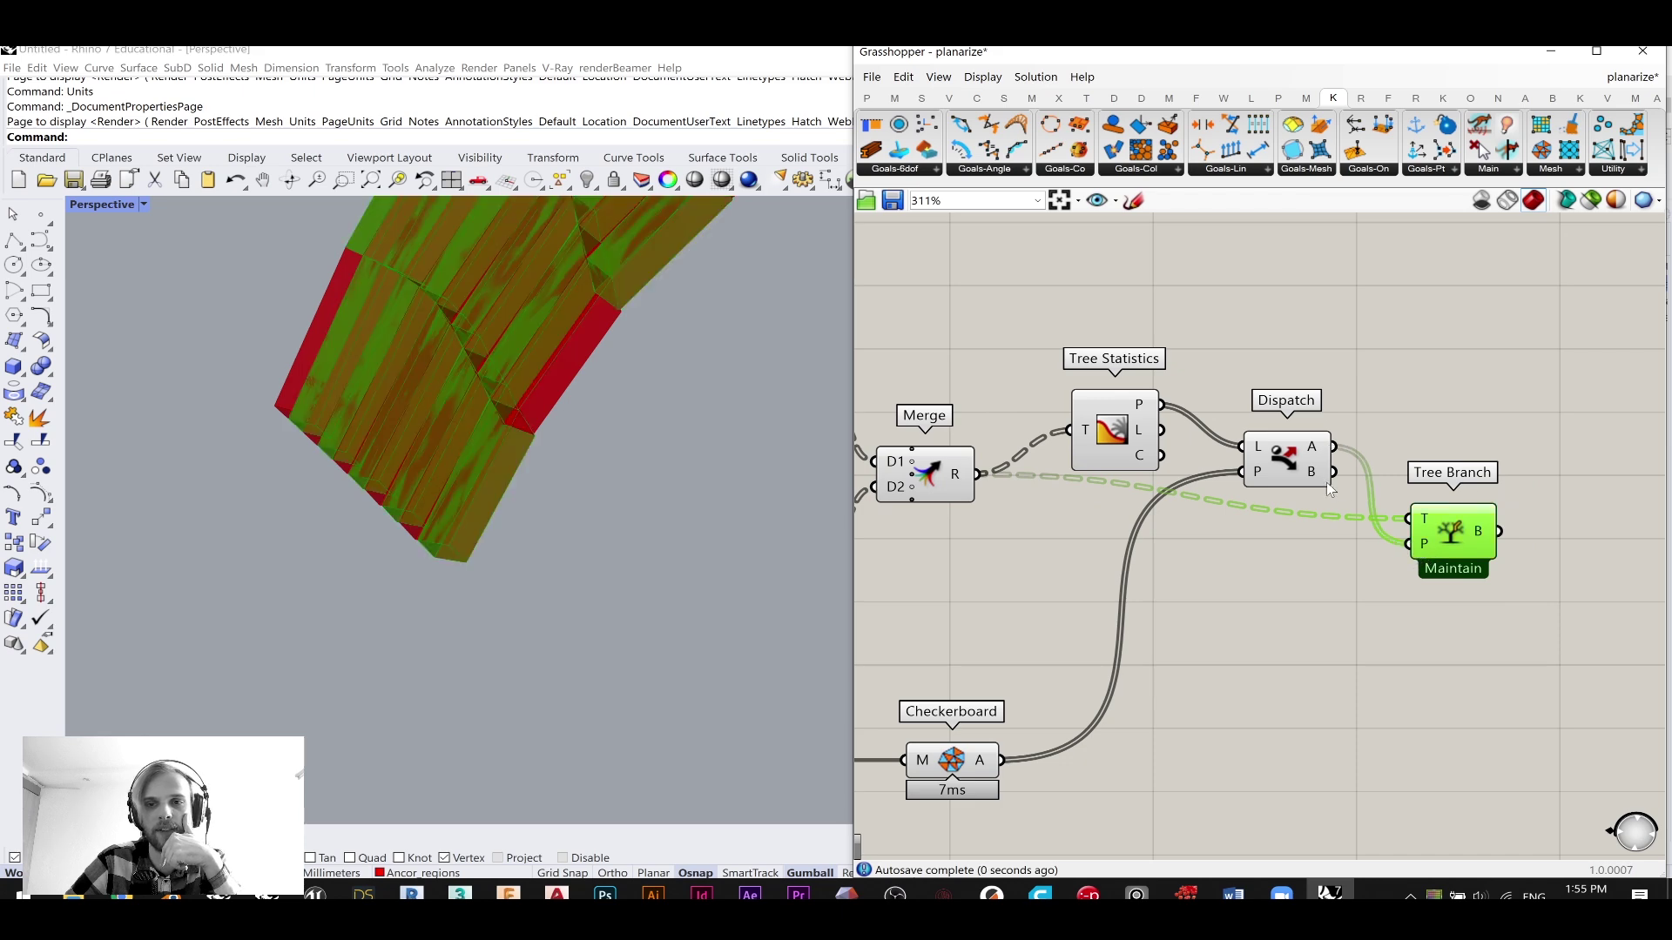
pyautogui.click(1307, 468)
pyautogui.click(1461, 532)
# - Turn off the preview of the components upstream of Tree Branch, including Loft, Boundary Surfaces and Merge
pyautogui.scroll(-2, 1083, 519)
pyautogui.moveTo(1098, 557); pyautogui.dragTo(1337, 505, button='right')
pyautogui.scroll(-3, 1338, 505)
pyautogui.moveTo(1371, 668); pyautogui.dragTo(1124, 364)
pyautogui.middleClick(1131, 364)
pyautogui.click(1186, 308)
pyautogui.moveTo(1425, 422); pyautogui.dragTo(1385, 480)
pyautogui.middleClick(1386, 480)
pyautogui.click(1441, 430)
# - Examine in the Perspective viewport which blocks the first Tree Branch extracts from the vault
pyautogui.moveTo(557, 452); pyautogui.dragTo(766, 505, button='right')
pyautogui.scroll(-3, 697, 566)
pyautogui.scroll(-3, 548, 488)
pyautogui.scroll(2, 1368, 498)
pyautogui.moveTo(1541, 488); pyautogui.dragTo(1615, 525)
pyautogui.scroll(2, 1413, 415)
pyautogui.click(1538, 491)
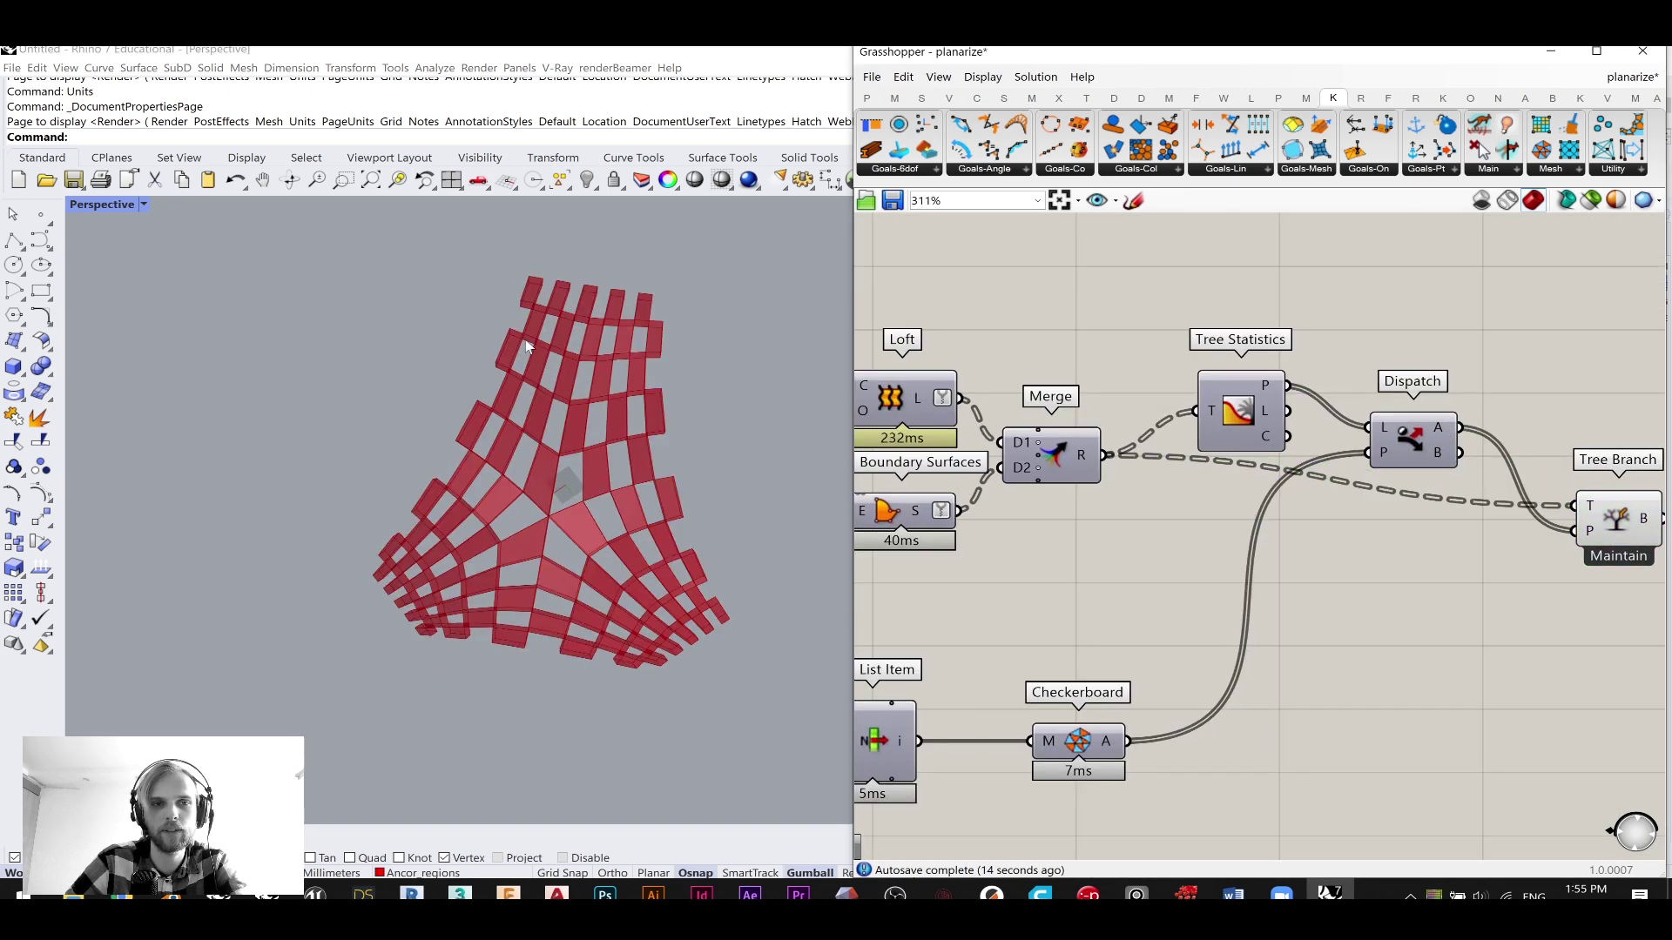
pyautogui.scroll(2, 532, 307)
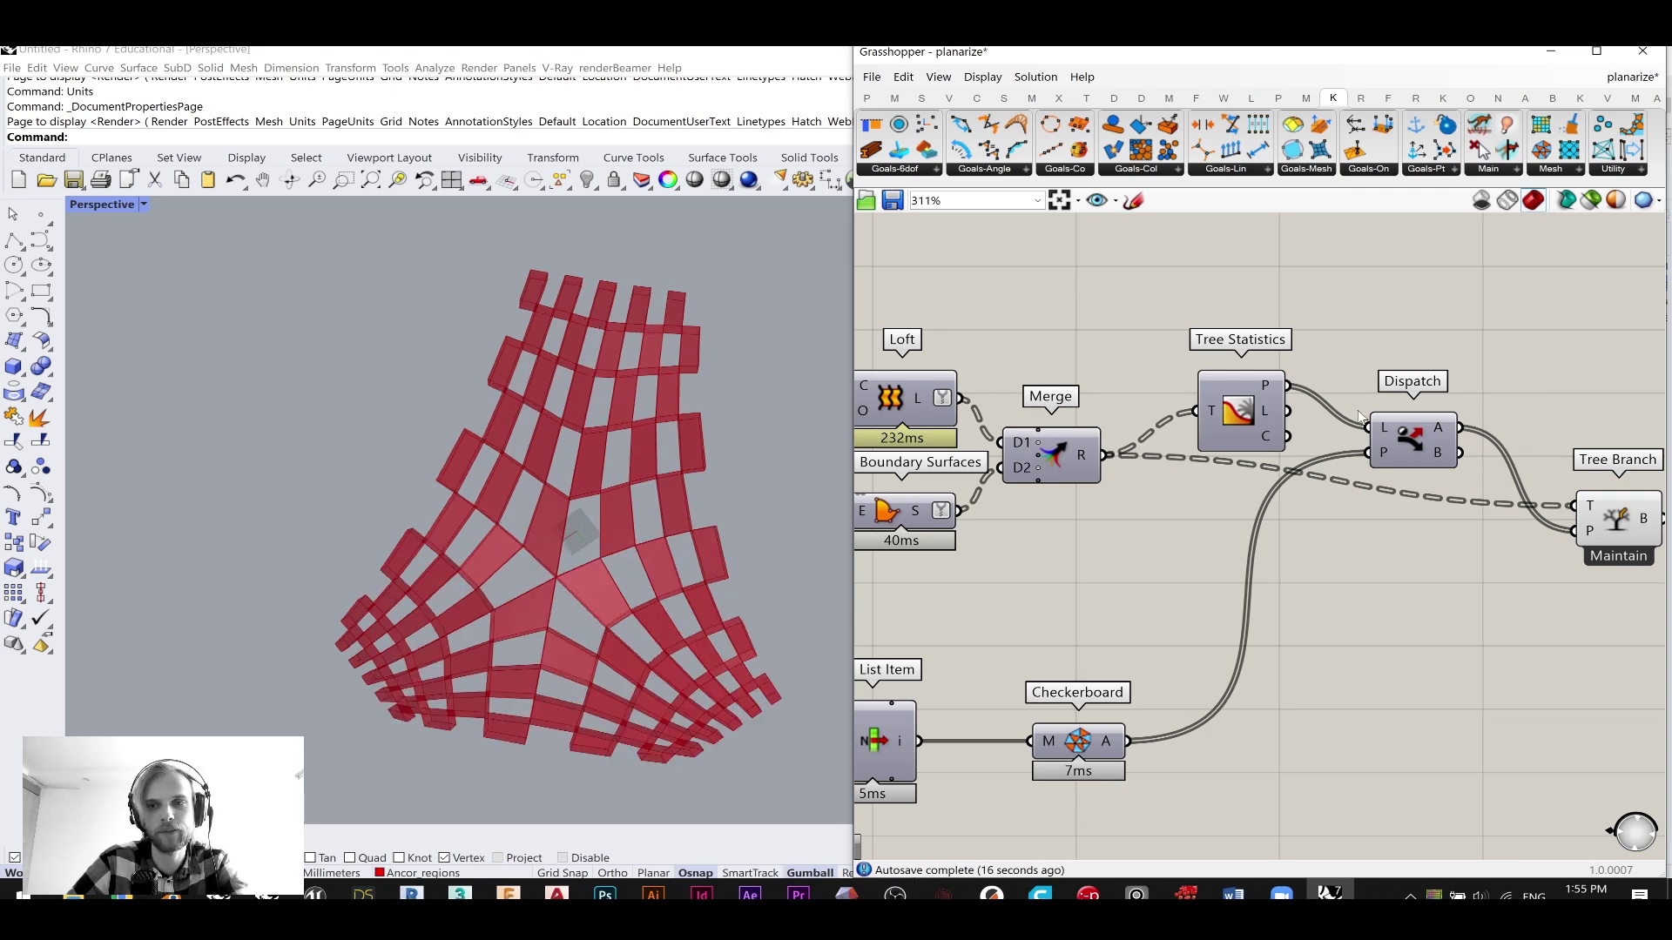
# - Duplicate the Tree Branch component below the original and feed the copy's path from Dispatch output B
pyautogui.moveTo(1584, 489); pyautogui.dragTo(1349, 425, button='right')
pyautogui.click(1395, 454)
pyautogui.hotkey('ctrl', 'c')
pyautogui.hotkey('ctrl', 'v')
pyautogui.keyDown('alt'); pyautogui.moveTo(1406, 488); pyautogui.dragTo(1395, 598); pyautogui.keyUp('alt')
pyautogui.click(1475, 524)
pyautogui.moveTo(1225, 388); pyautogui.dragTo(1355, 606)
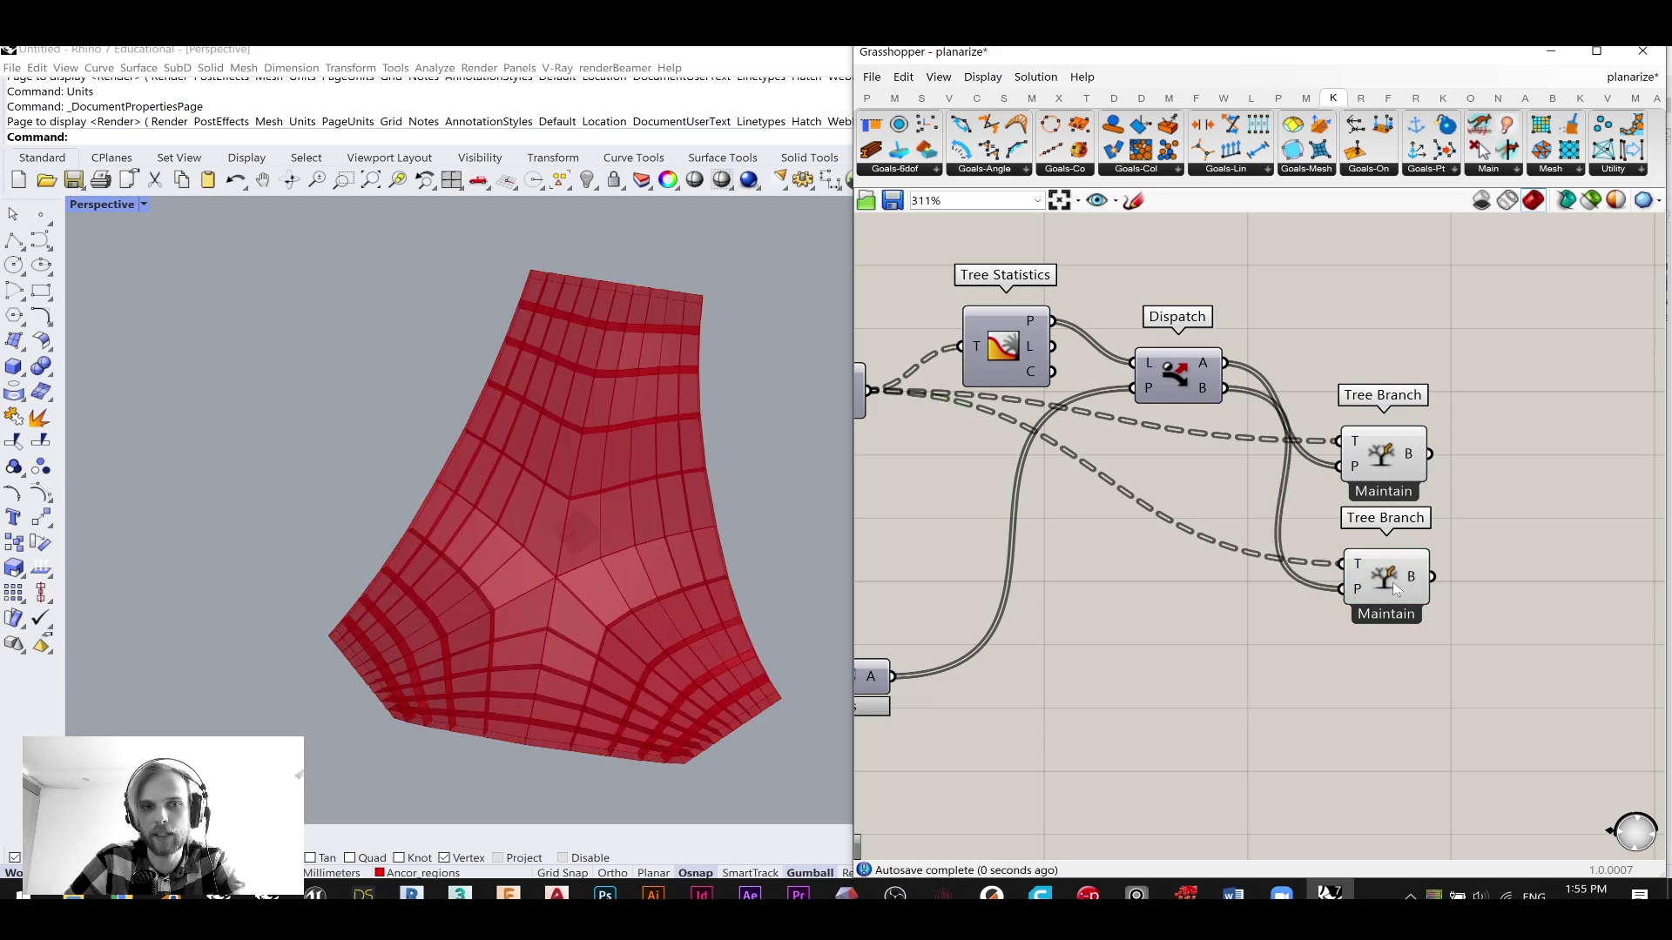
# - Move the two Tree Branch components further apart on the canvas
pyautogui.click(1381, 462)
pyautogui.click(1381, 586)
pyautogui.click(1394, 483)
pyautogui.moveTo(1393, 486)
pyautogui.mouseDown()
pyautogui.moveTo(1414, 418)
pyautogui.moveTo(1403, 487)
pyautogui.mouseUp()
pyautogui.moveTo(1411, 602); pyautogui.dragTo(1413, 646)
# - Highlight each Tree Branch in turn to compare the two alternating sets of blocks in the viewport
pyautogui.click(1409, 464)
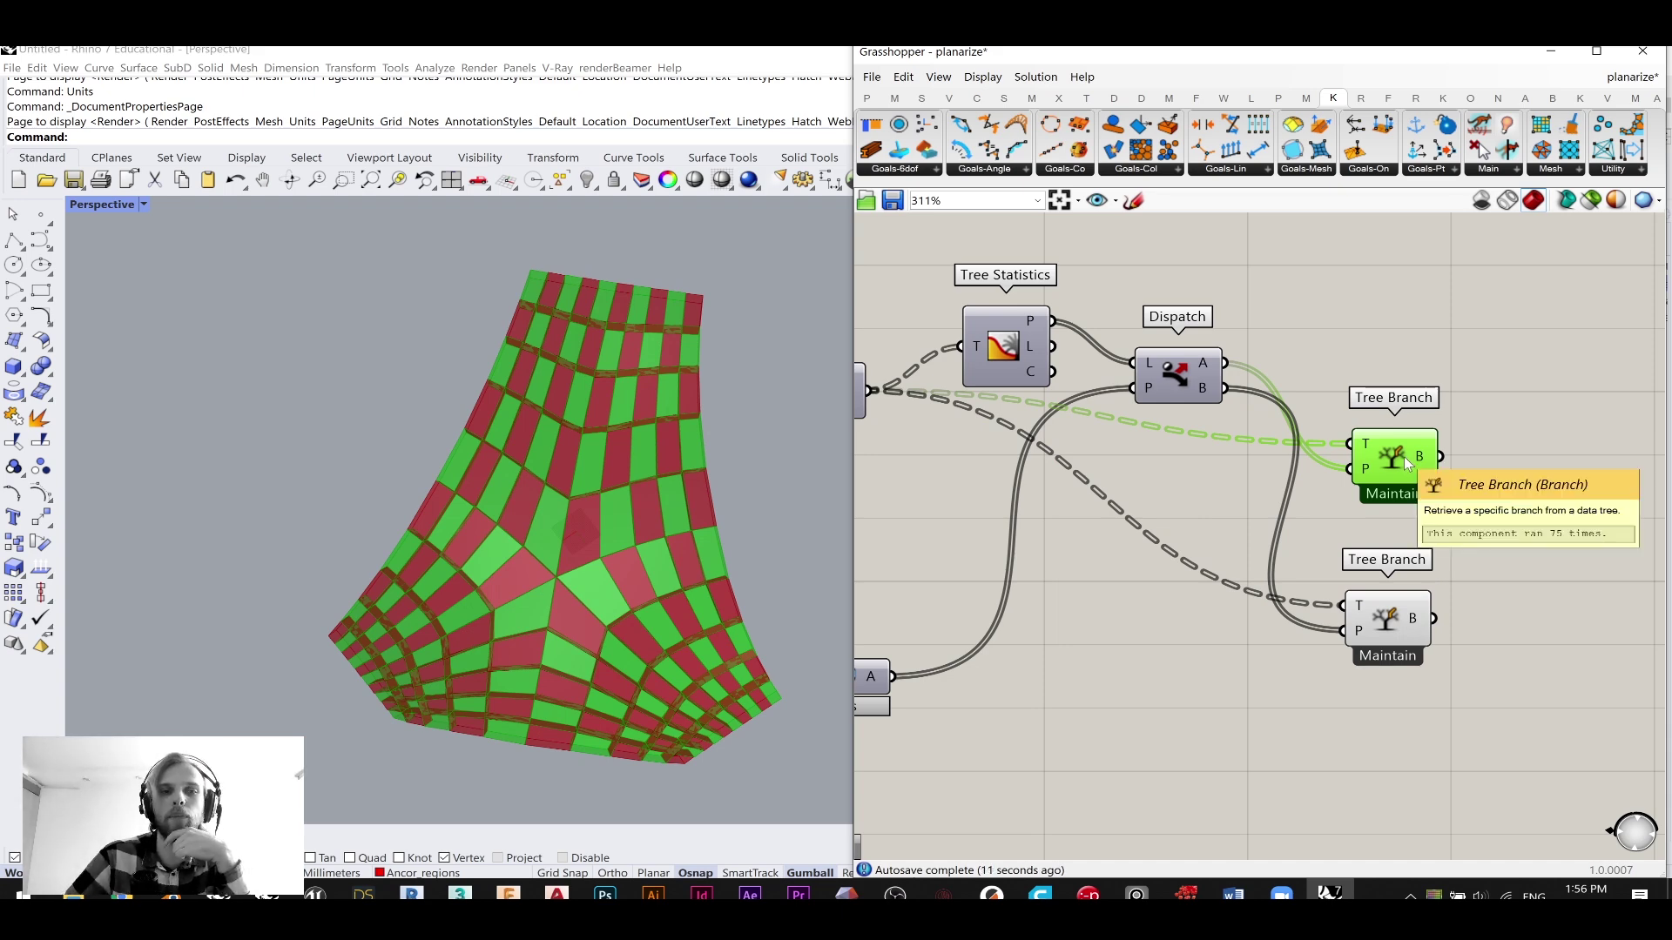
pyautogui.click(1384, 601)
pyautogui.moveTo(1397, 497); pyautogui.dragTo(1270, 509, button='right')
pyautogui.moveTo(1258, 627); pyautogui.dragTo(1273, 652)
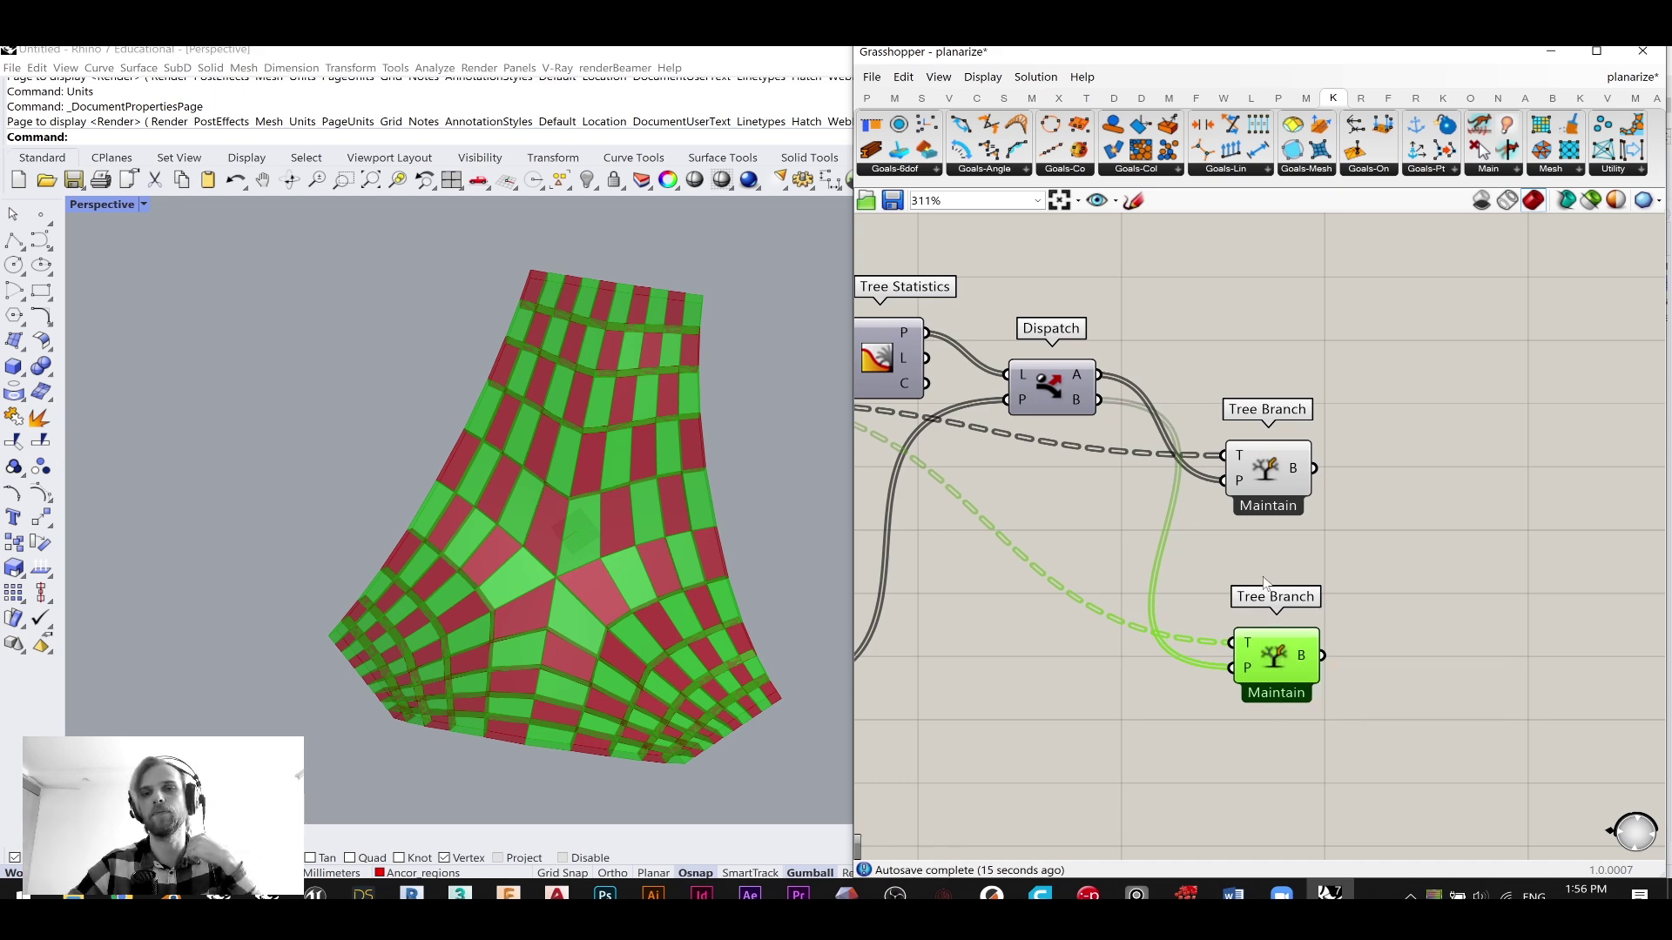
pyautogui.moveTo(1264, 475); pyautogui.dragTo(1268, 483)
pyautogui.click(1277, 665)
pyautogui.moveTo(1429, 552); pyautogui.dragTo(1367, 523, button='right')
pyautogui.click(1199, 447)
# - Draw a freehand demonstration box in the empty space beside the vault
pyautogui.moveTo(684, 437); pyautogui.dragTo(383, 395, button='right')
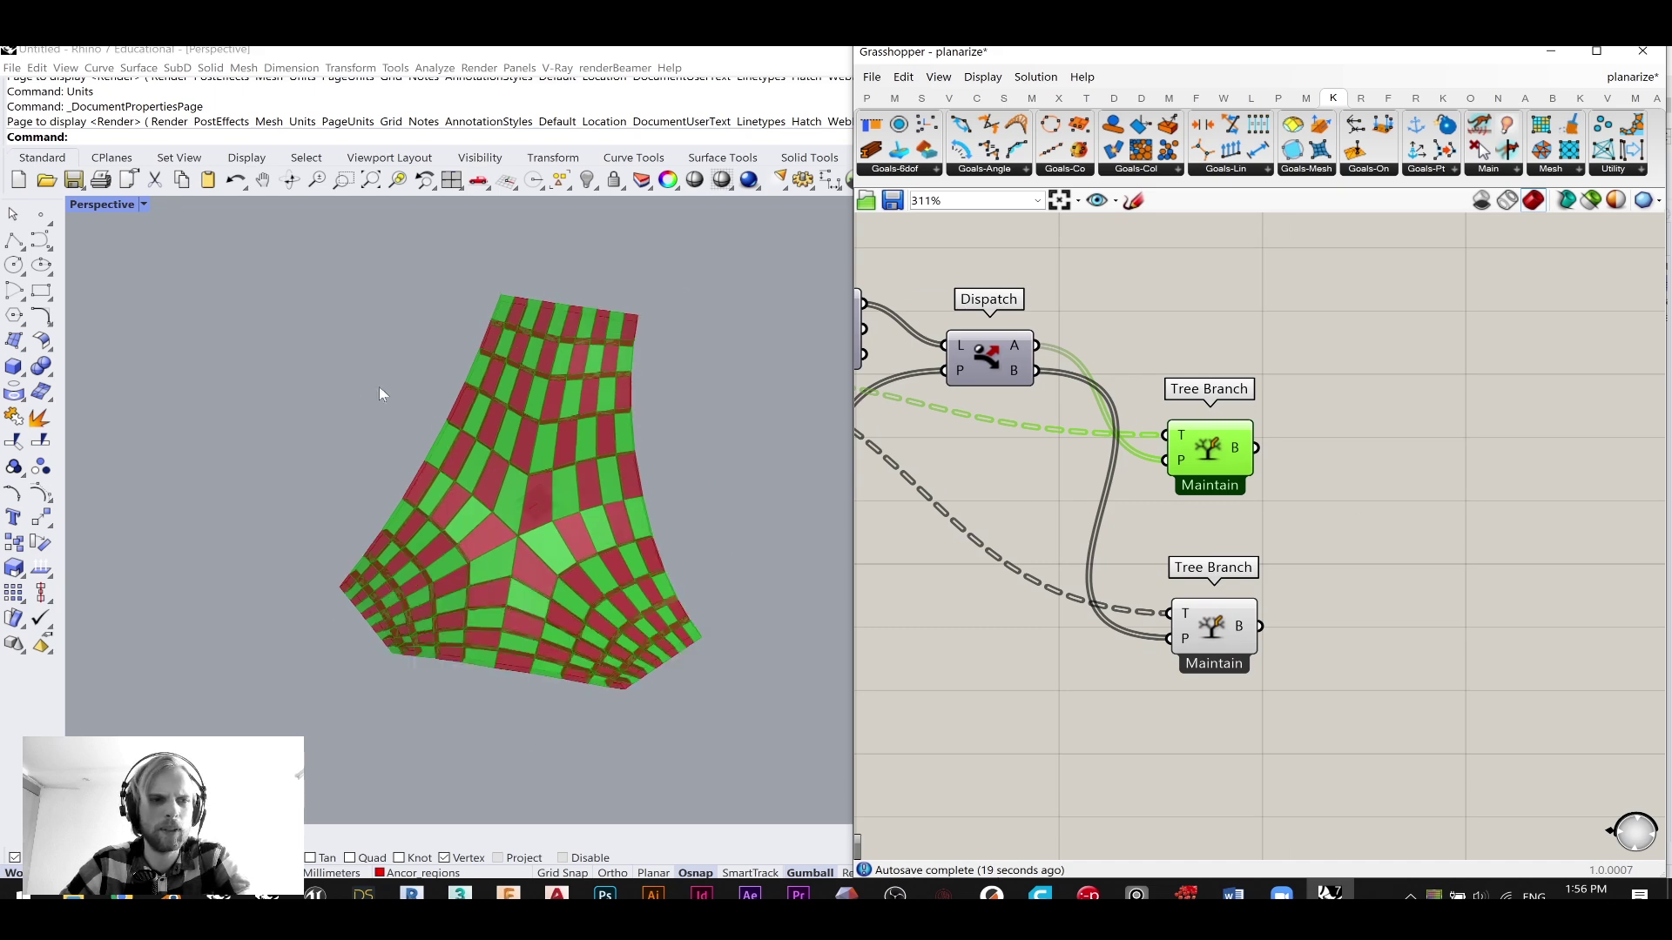
pyautogui.doubleClick(119, 215)
pyautogui.doubleClick(719, 209)
pyautogui.moveTo(671, 324); pyautogui.dragTo(522, 392, button='right')
pyautogui.click(13, 365)
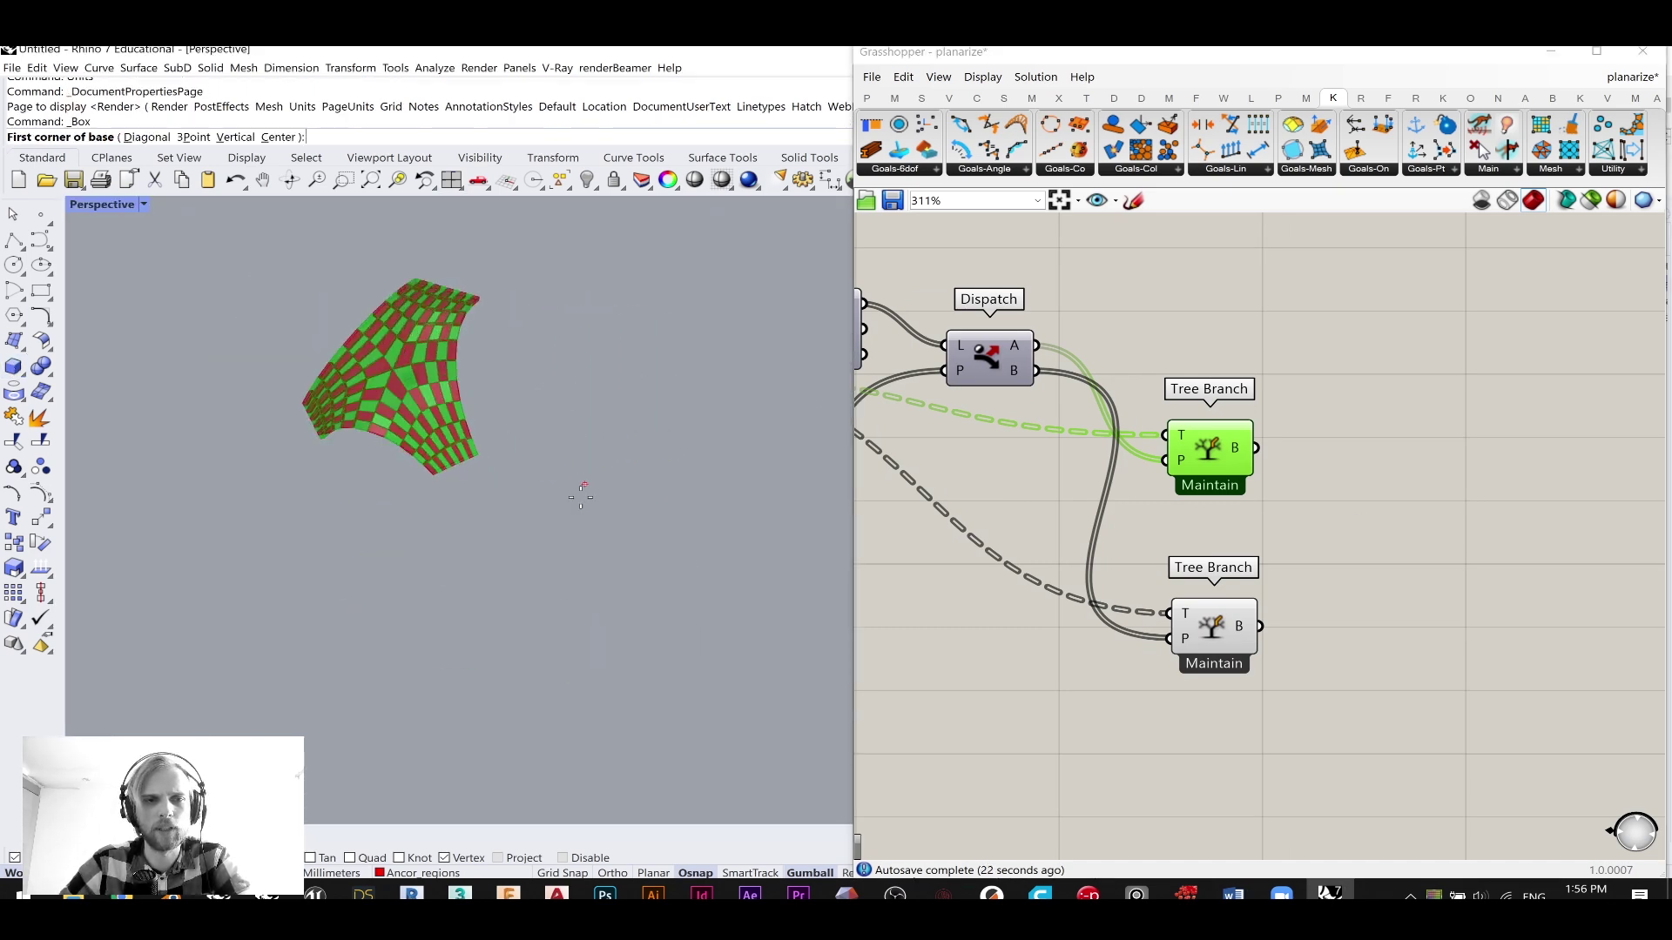
pyautogui.click(572, 516)
pyautogui.click(649, 488)
pyautogui.click(614, 510)
pyautogui.scroll(5, 613, 509)
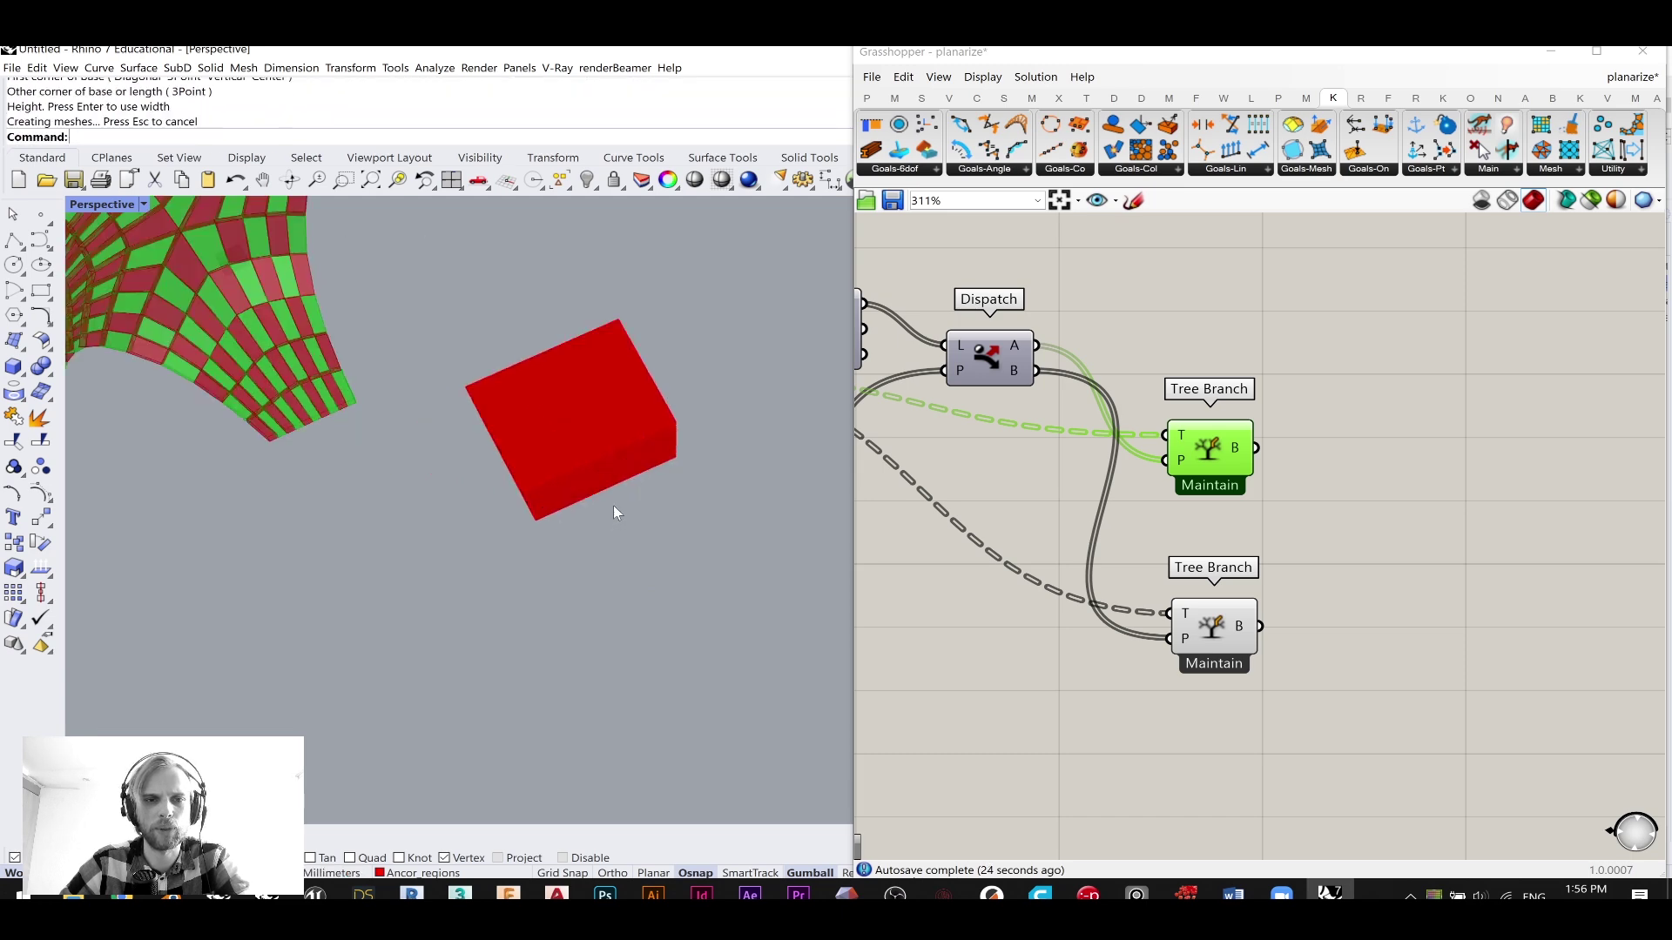
# - Minimize Grasshopper and assign the demonstration box to the Default layer in Rhino
pyautogui.click(606, 446)
pyautogui.click(1550, 50)
pyautogui.rightClick(1393, 284)
pyautogui.click(1475, 526)
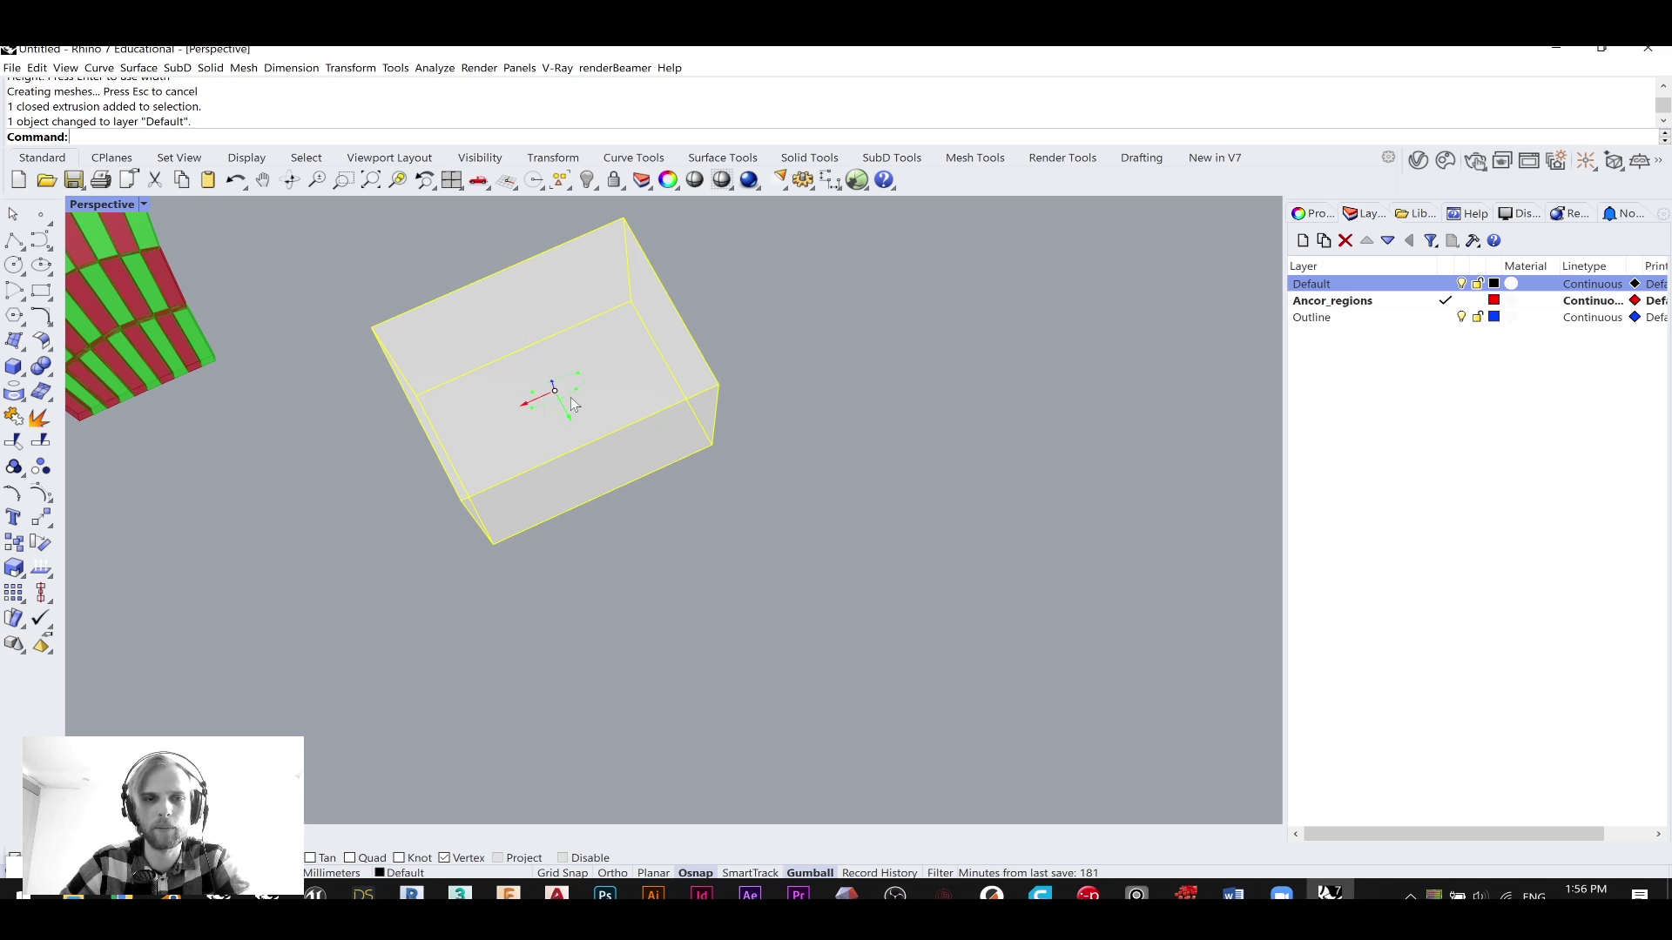
pyautogui.moveTo(577, 373); pyautogui.dragTo(739, 499)
pyautogui.hotkey('ctrl', 'z')
pyautogui.click(762, 520)
# - Draw a small inscribed six-sided polygon at the box's lower front edge
pyautogui.moveTo(762, 520); pyautogui.dragTo(607, 505, button='right')
pyautogui.scroll(5, 600, 384)
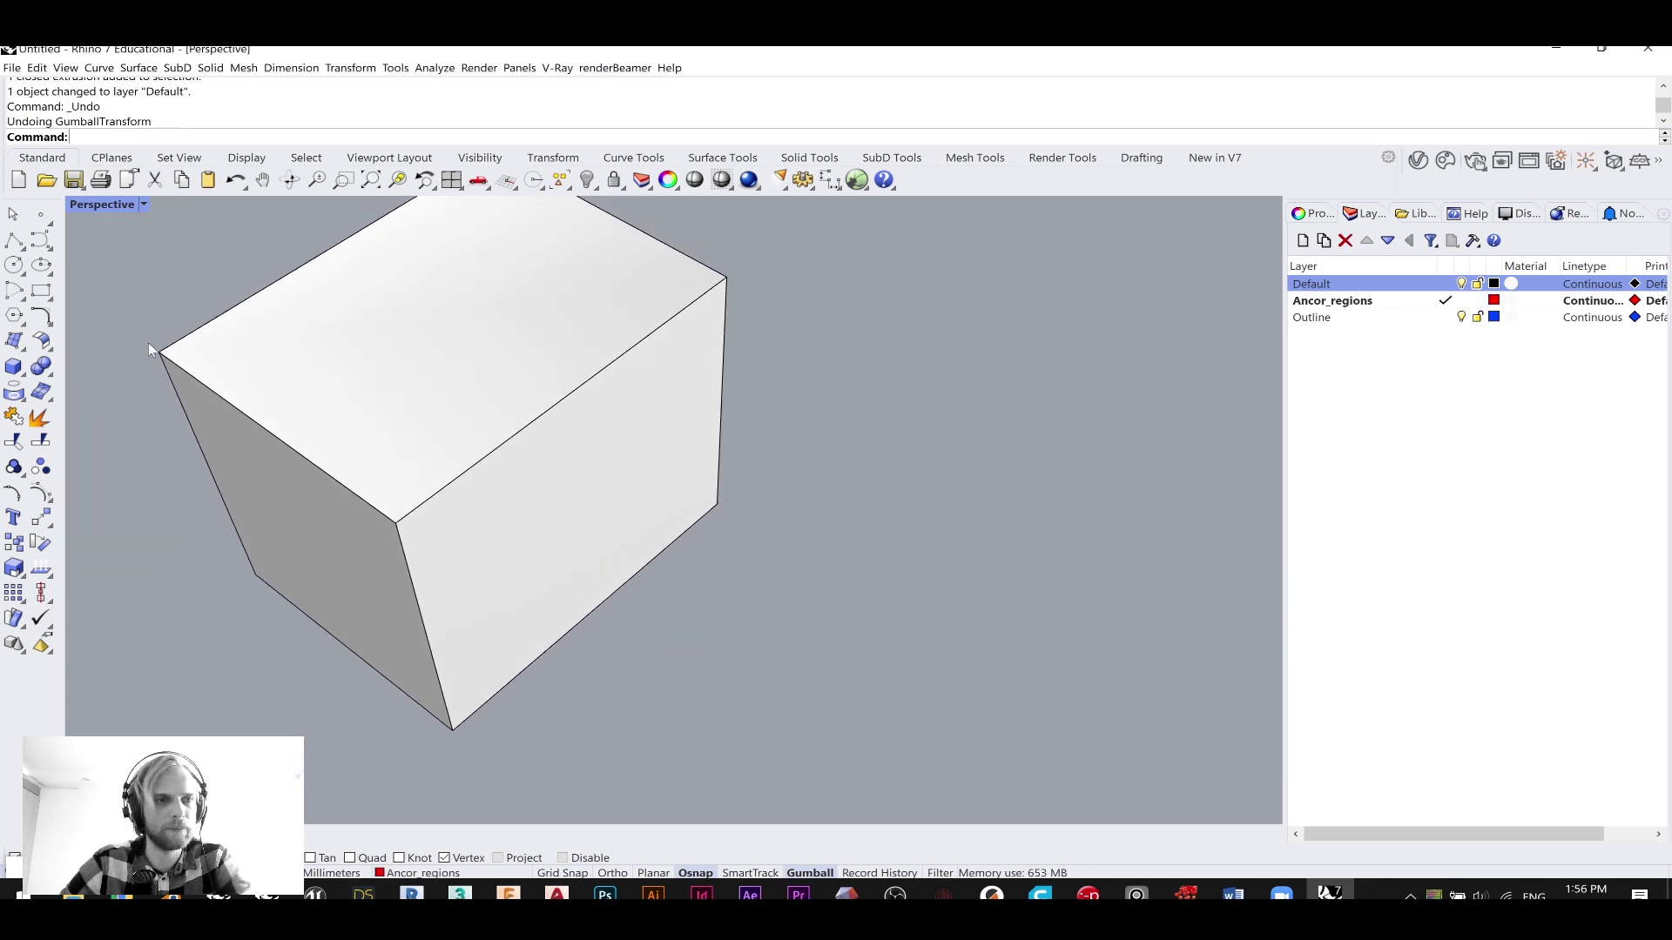
pyautogui.click(42, 292)
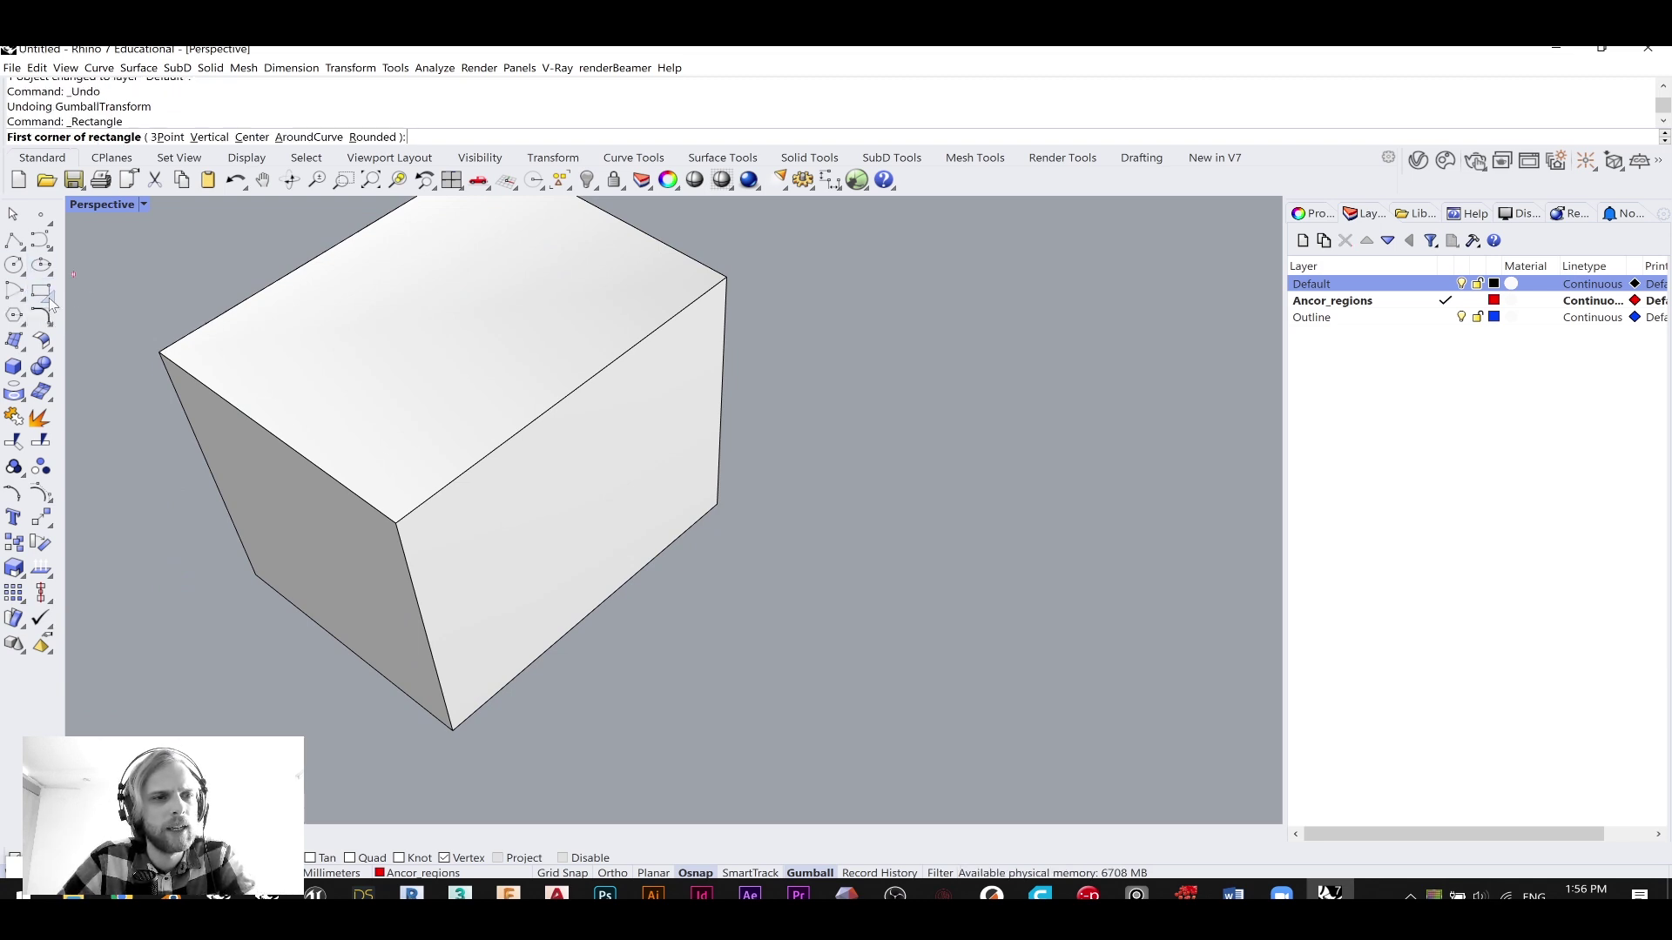
pyautogui.press('Escape')
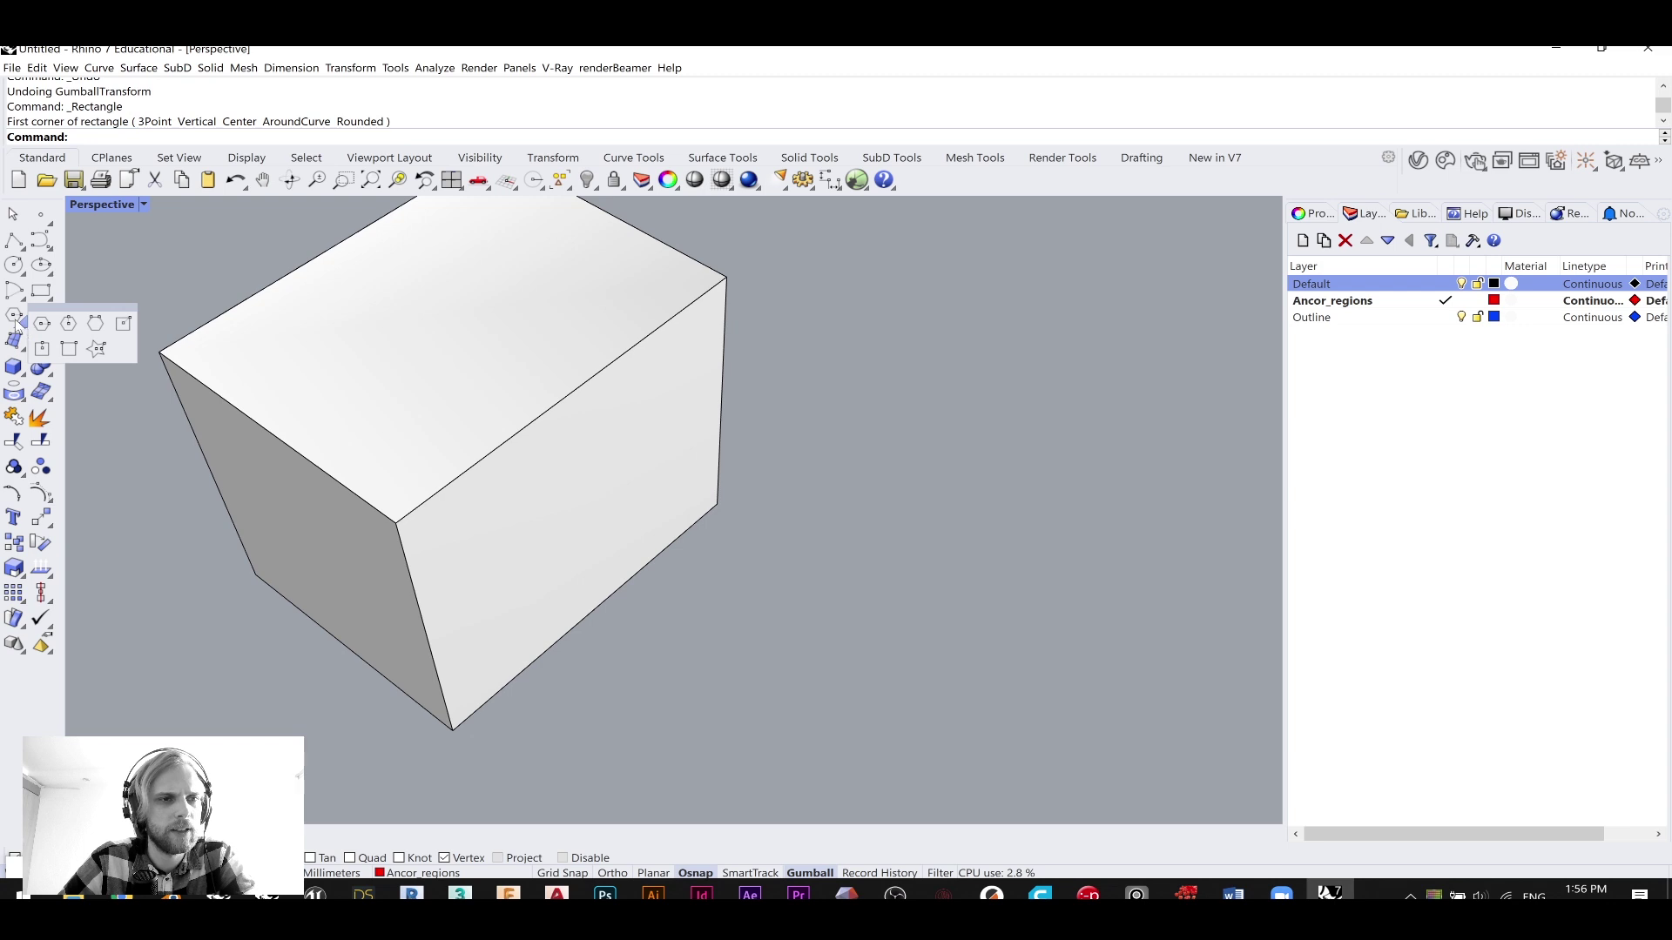
pyautogui.click(15, 315)
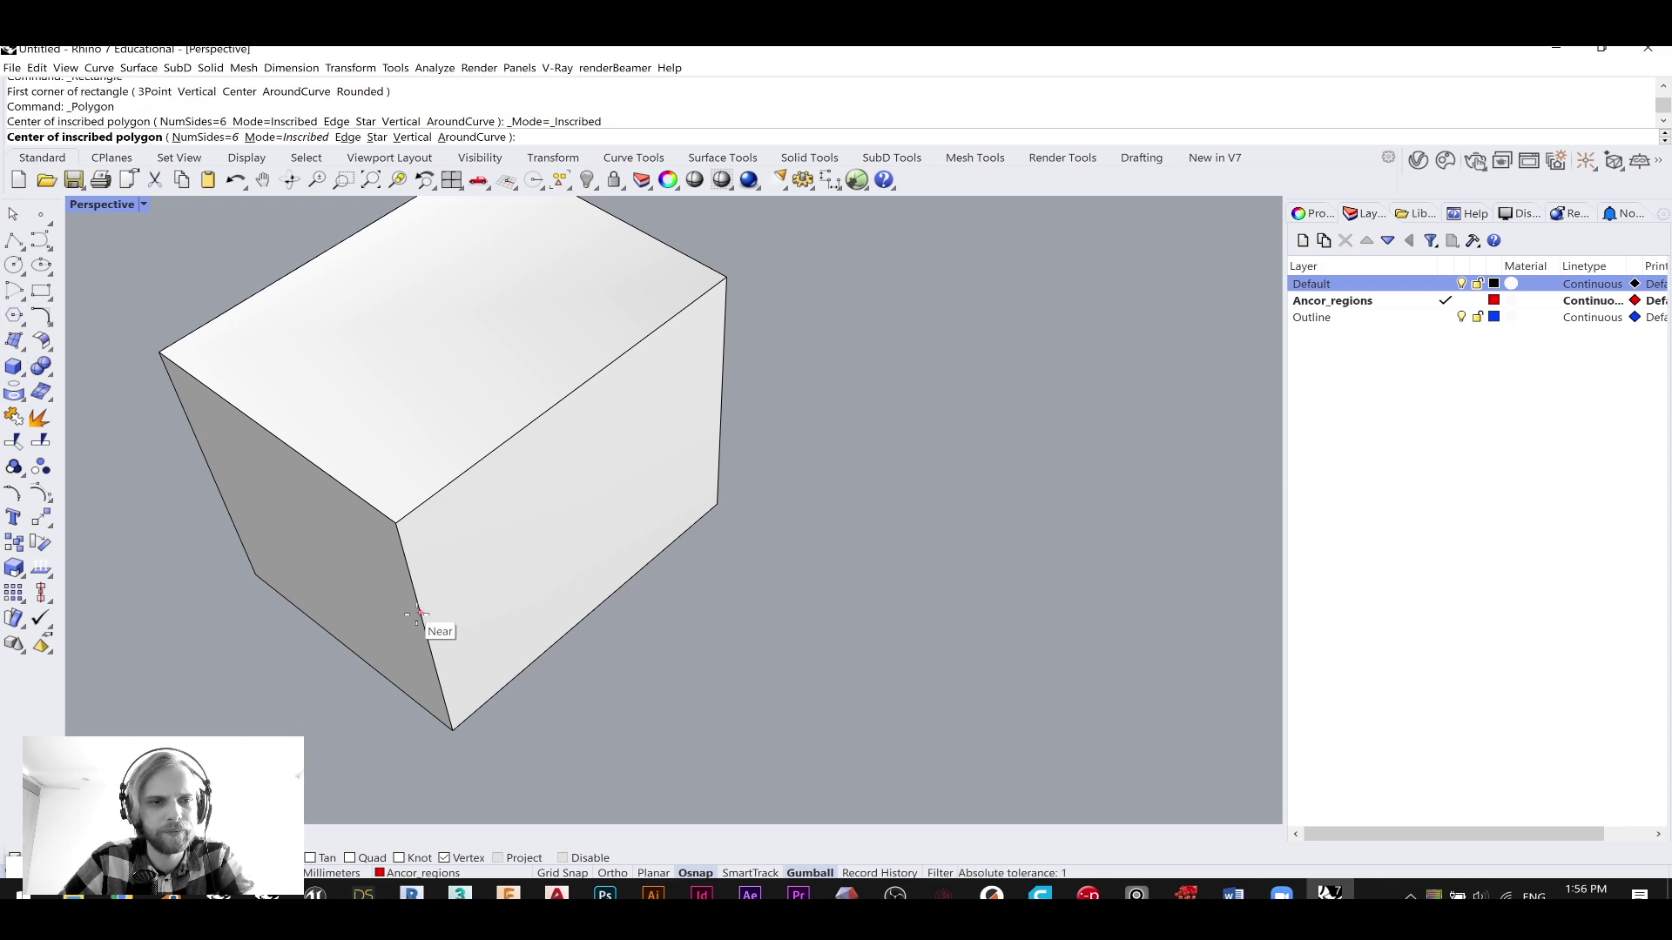
pyautogui.click(522, 697)
pyautogui.click(498, 747)
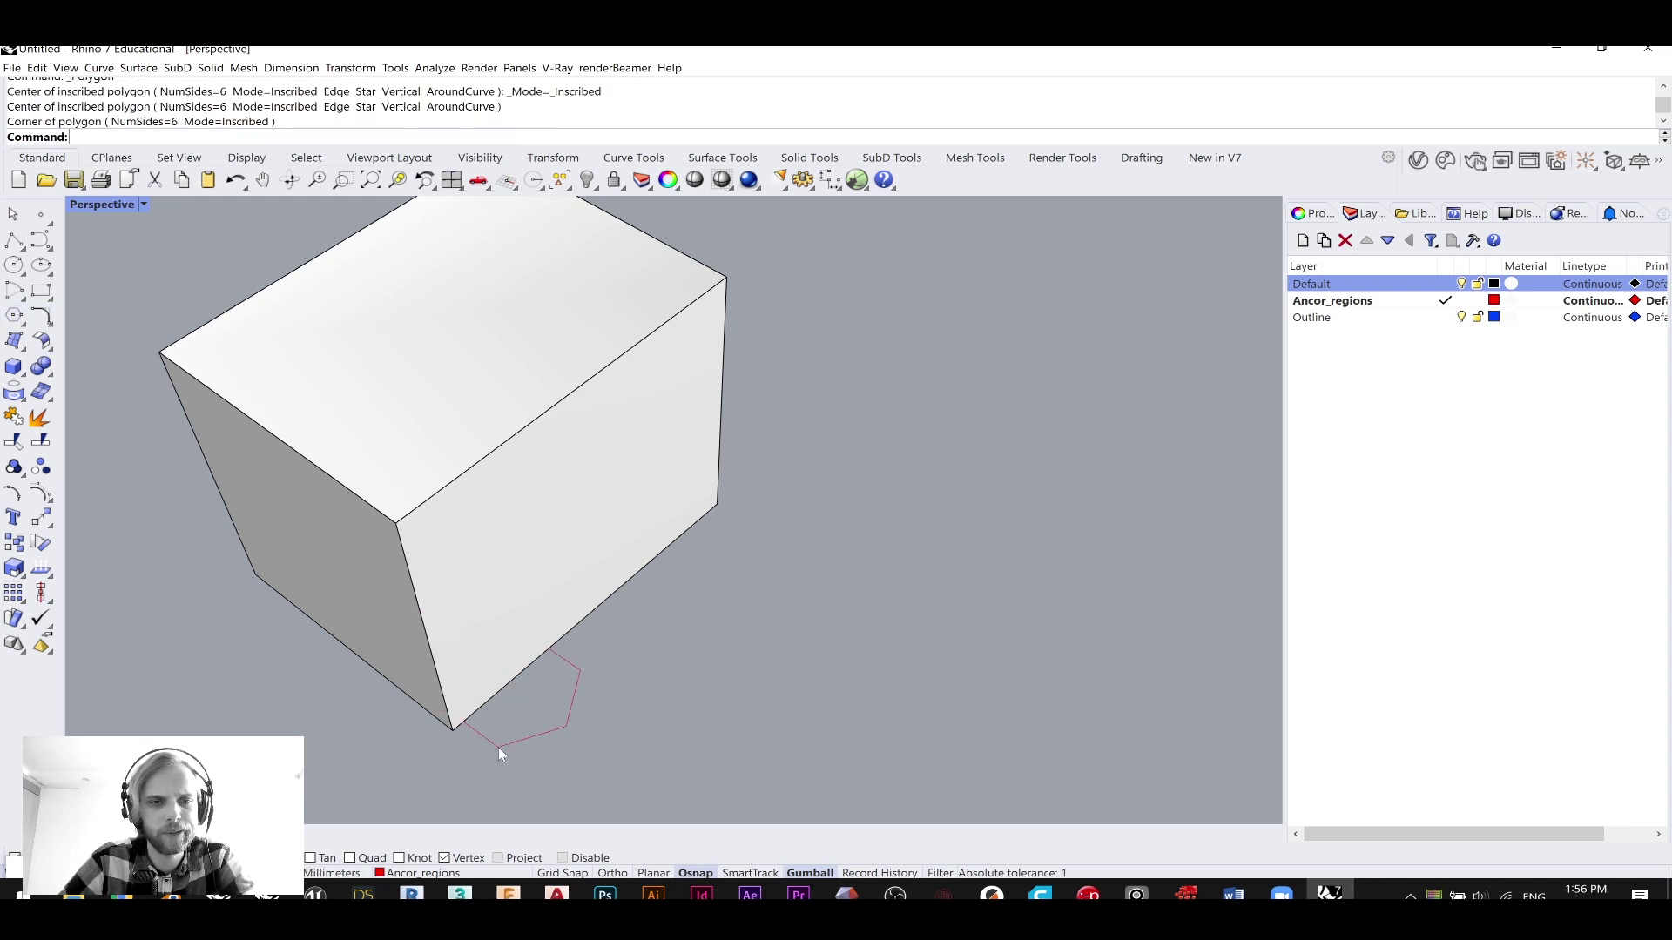
# - Rotate the hexagon upright and position it on the box's side face
pyautogui.click(541, 728)
pyautogui.moveTo(540, 733); pyautogui.dragTo(557, 677, button='right')
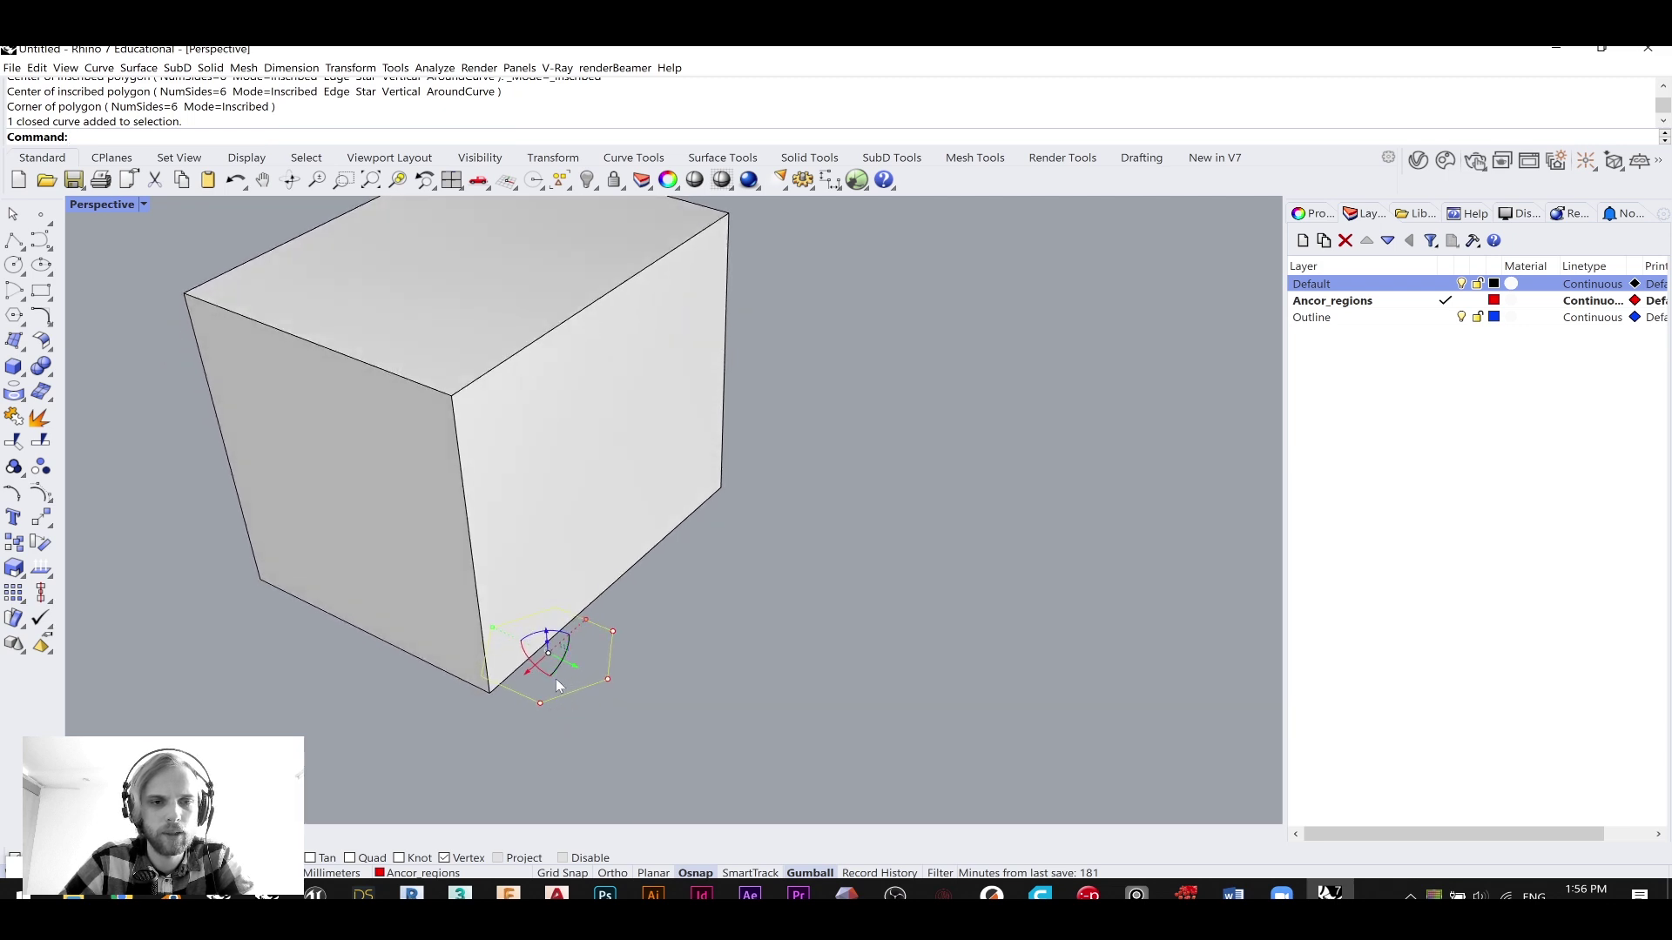
pyautogui.moveTo(537, 672); pyautogui.dragTo(527, 541)
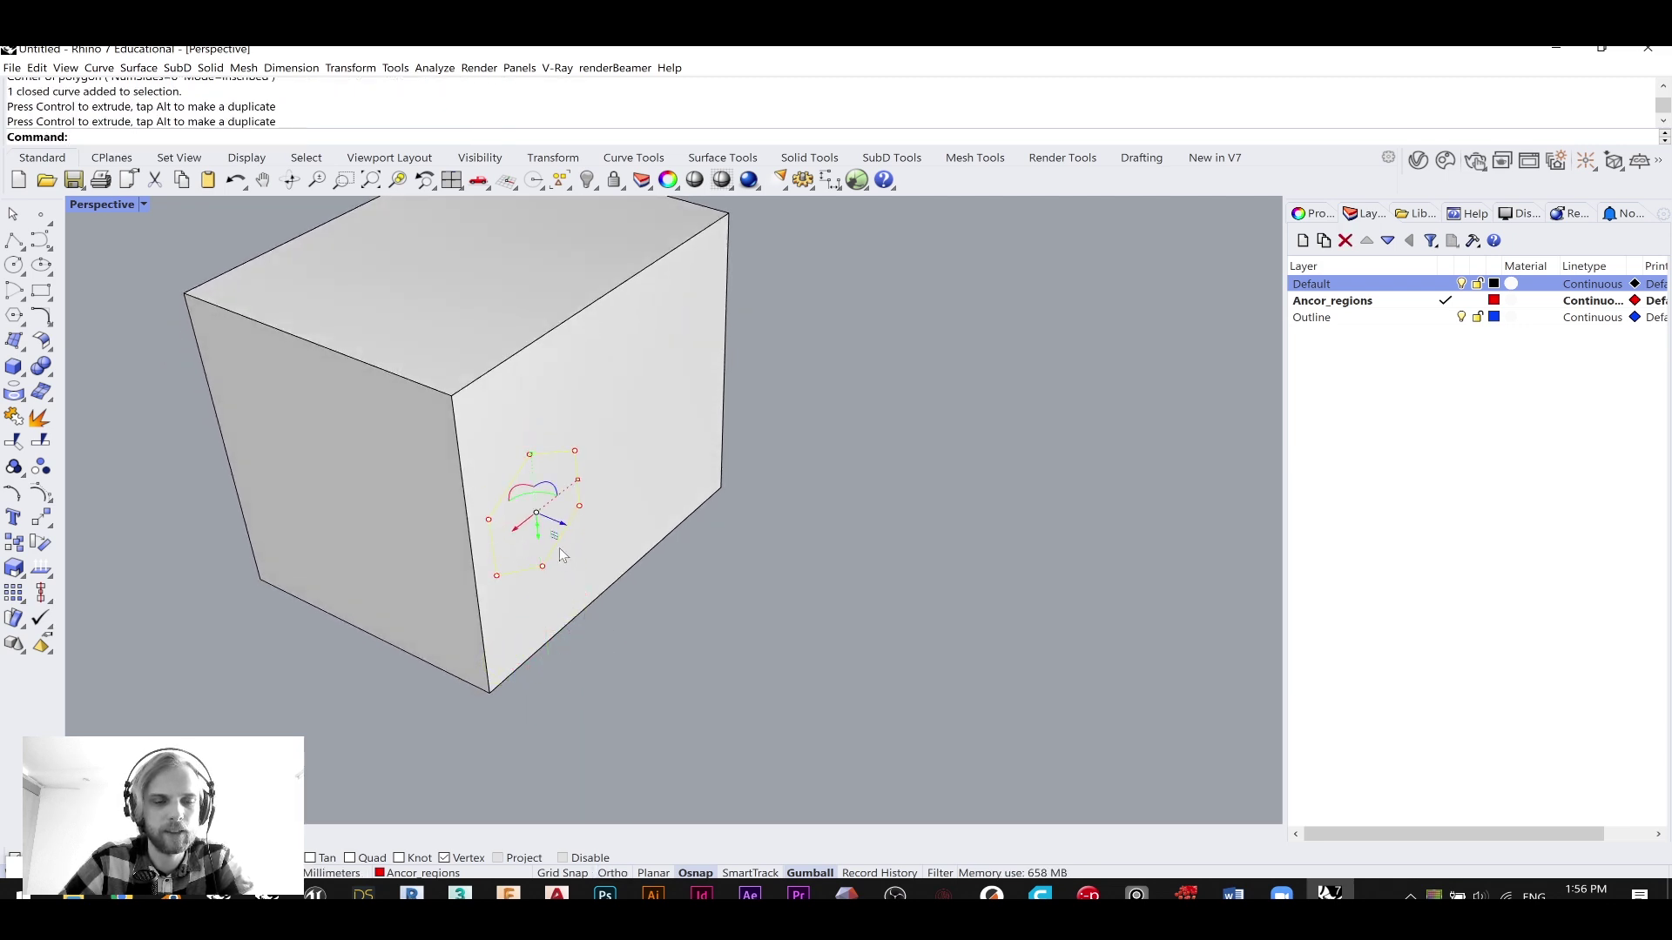
pyautogui.scroll(2, 552, 539)
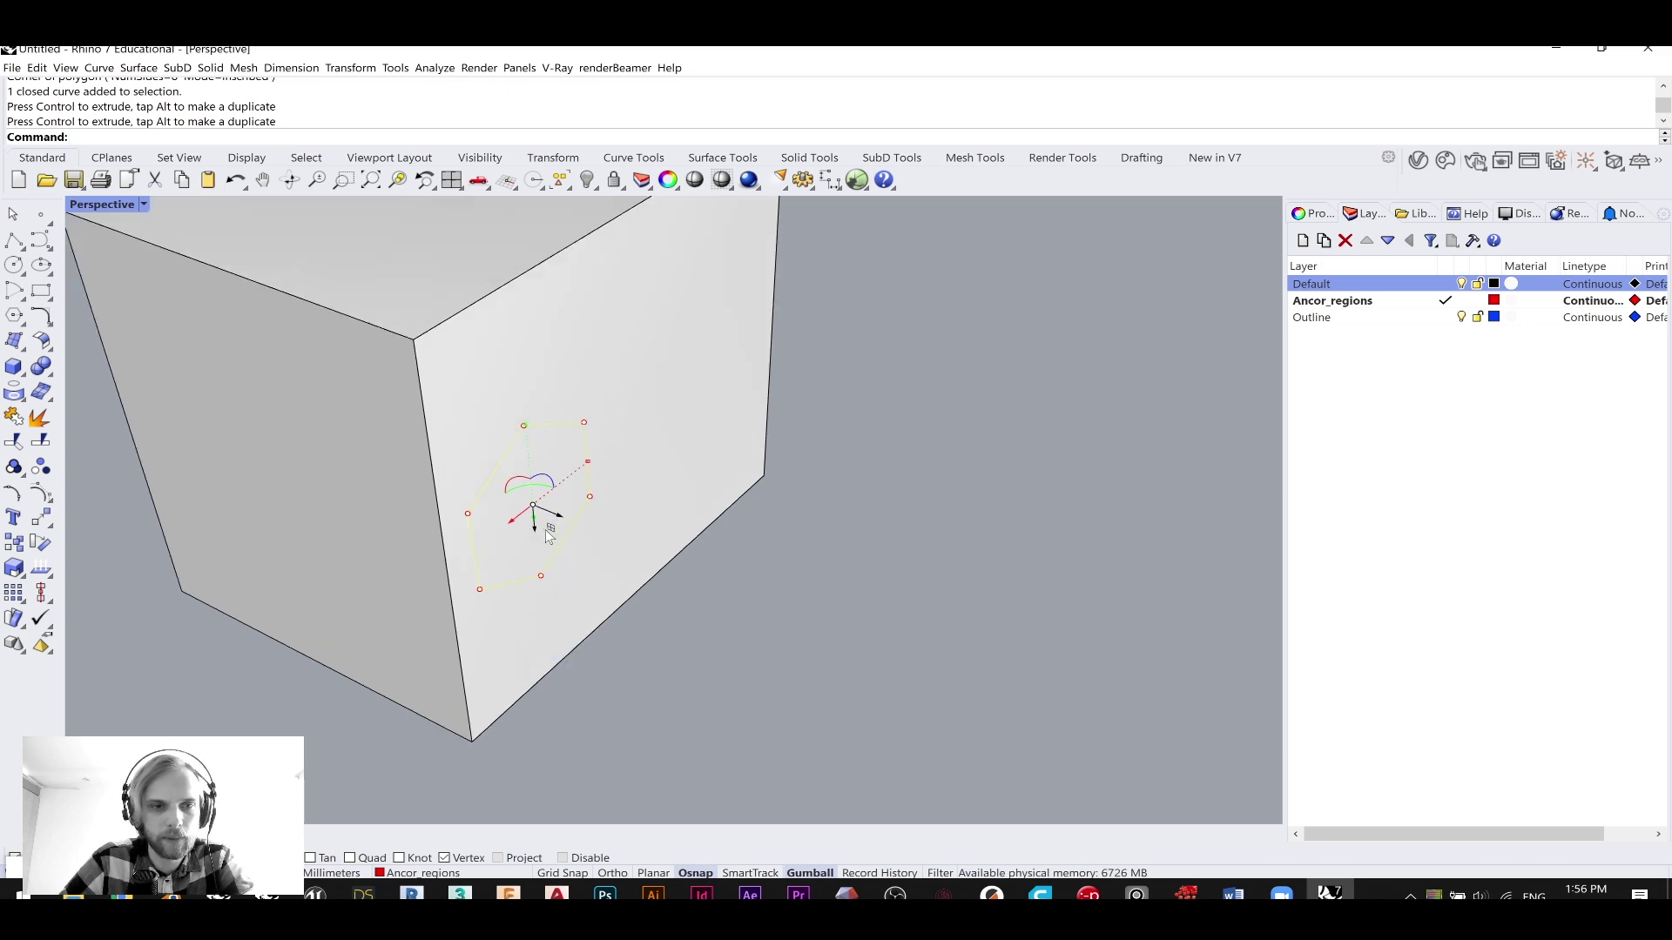
pyautogui.scroll(2, 547, 537)
# - Try extruding the hexagon outward with ExtrudeCrv and adjusting its end face, and undo the extrusion
pyautogui.write('Extrude')
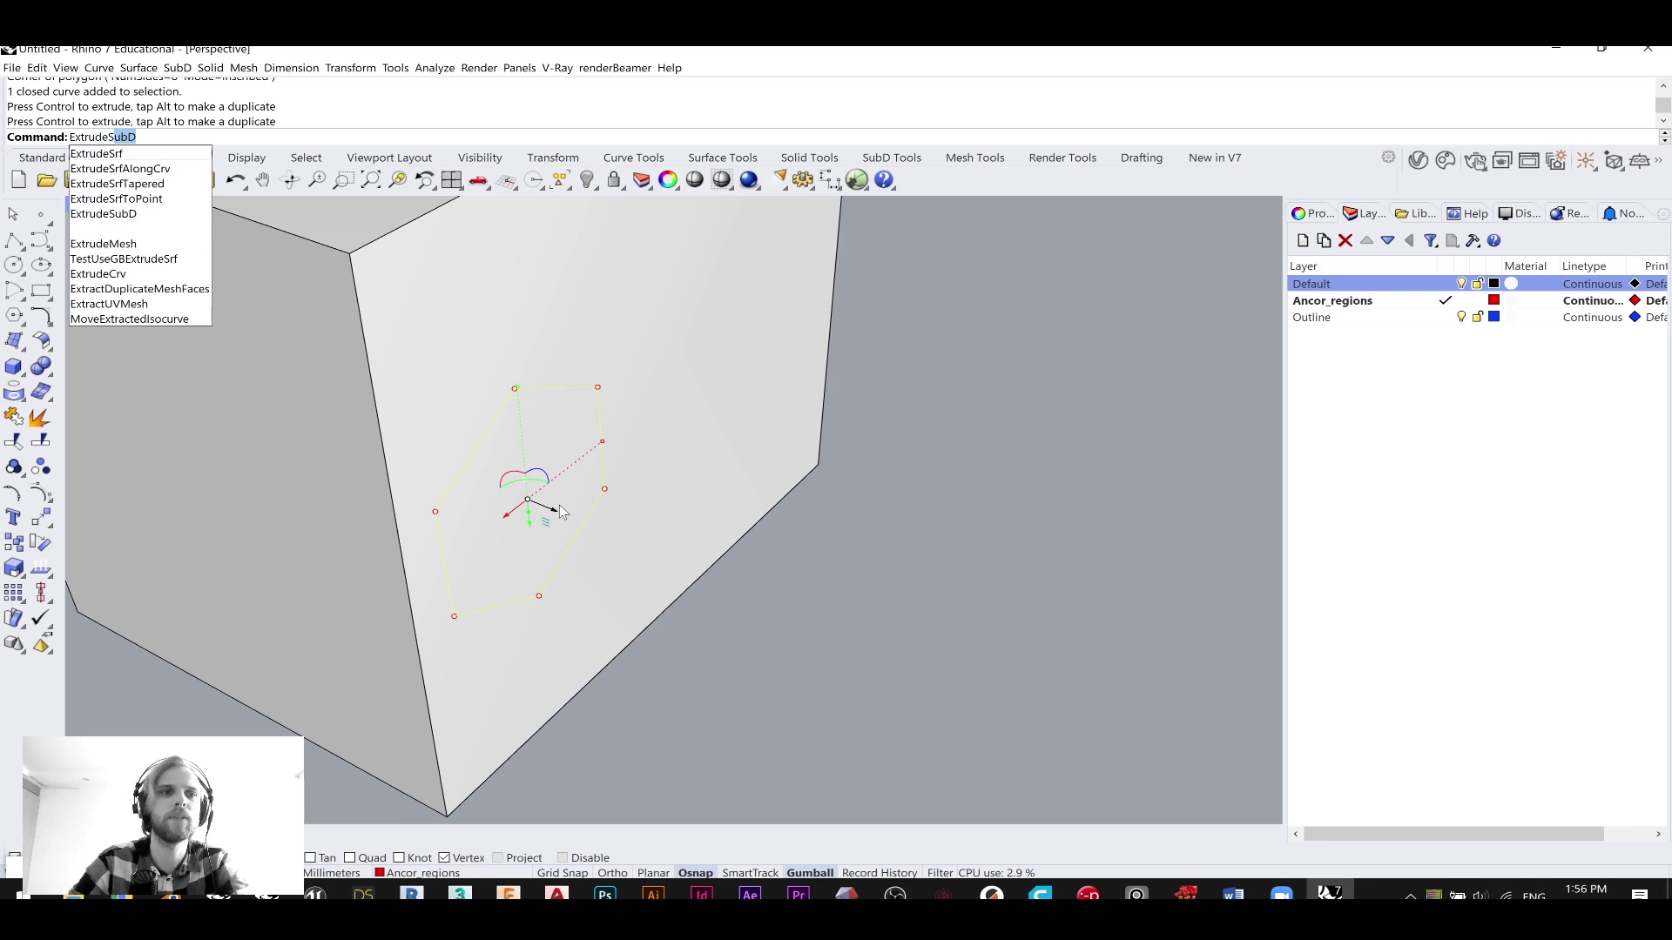
pyautogui.write('Crv')
pyautogui.press('Return')
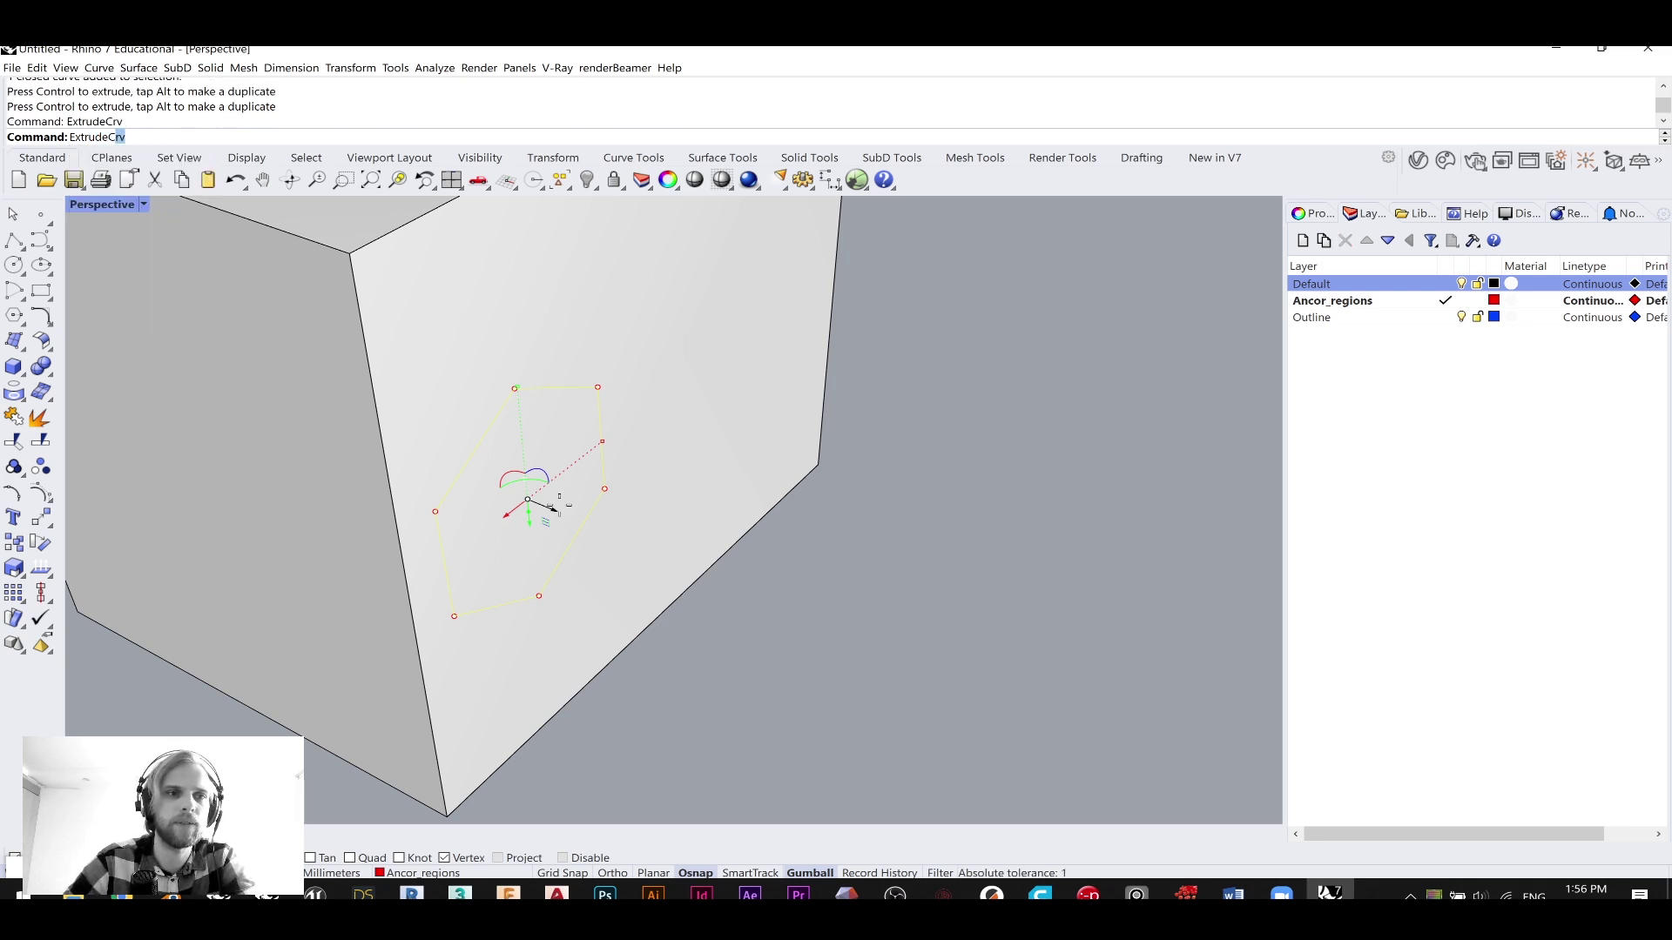
pyautogui.click(630, 542)
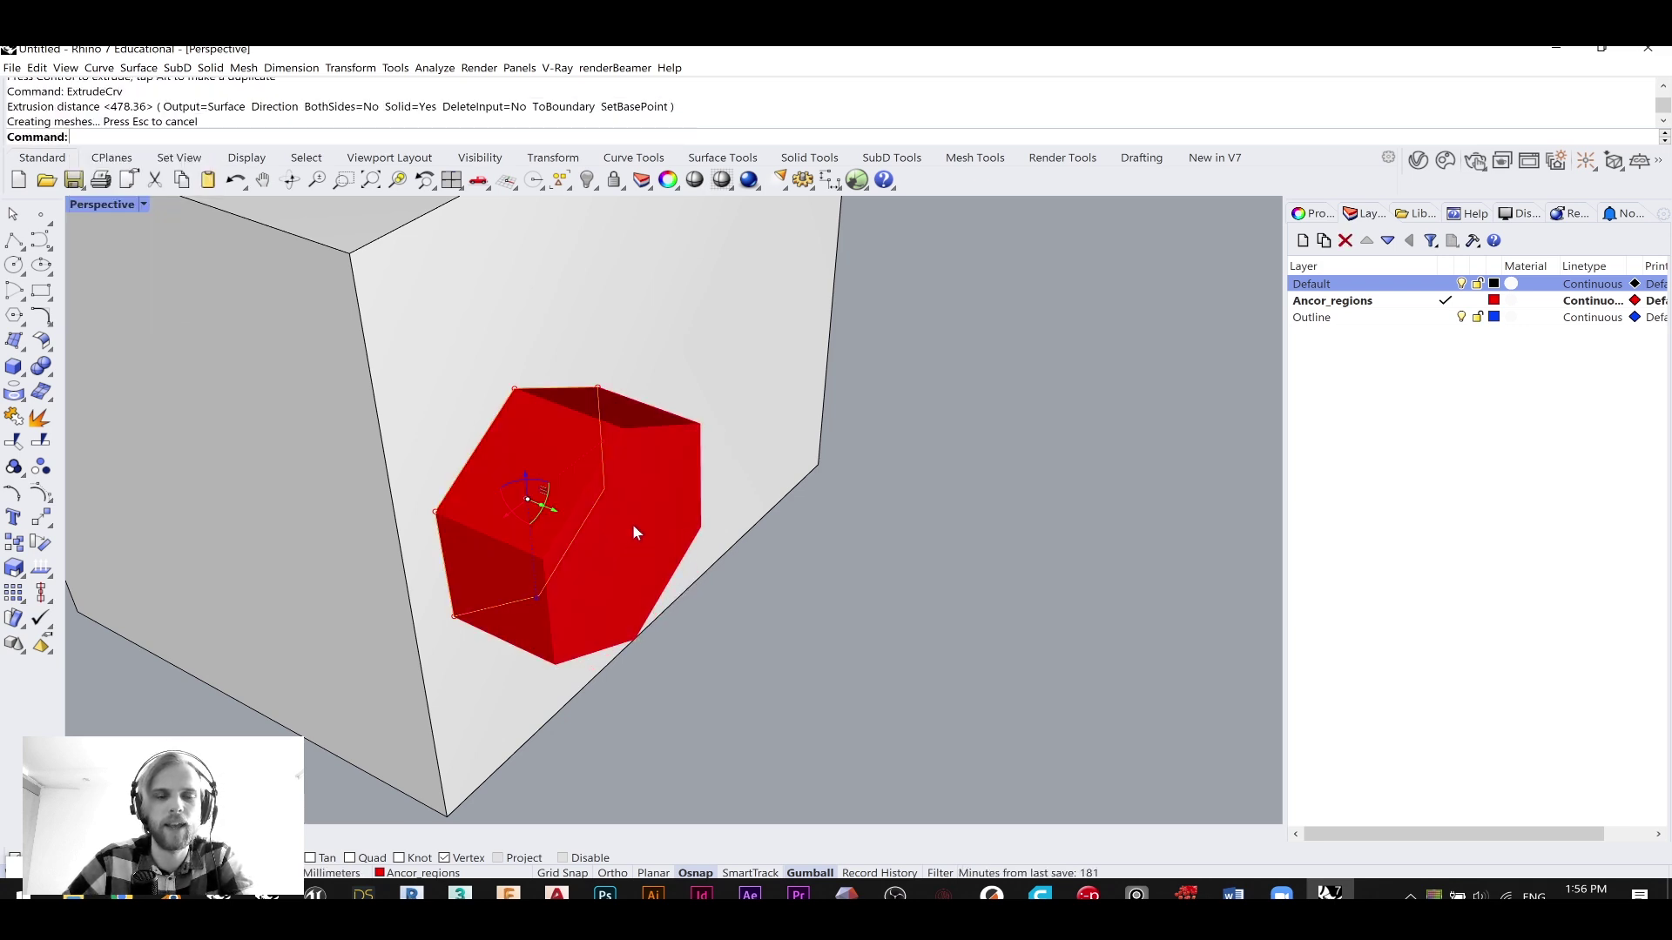
pyautogui.keyDown('ctrl'); pyautogui.keyDown('shift'); pyautogui.click(636, 549); pyautogui.keyUp('shift'); pyautogui.keyUp('ctrl')
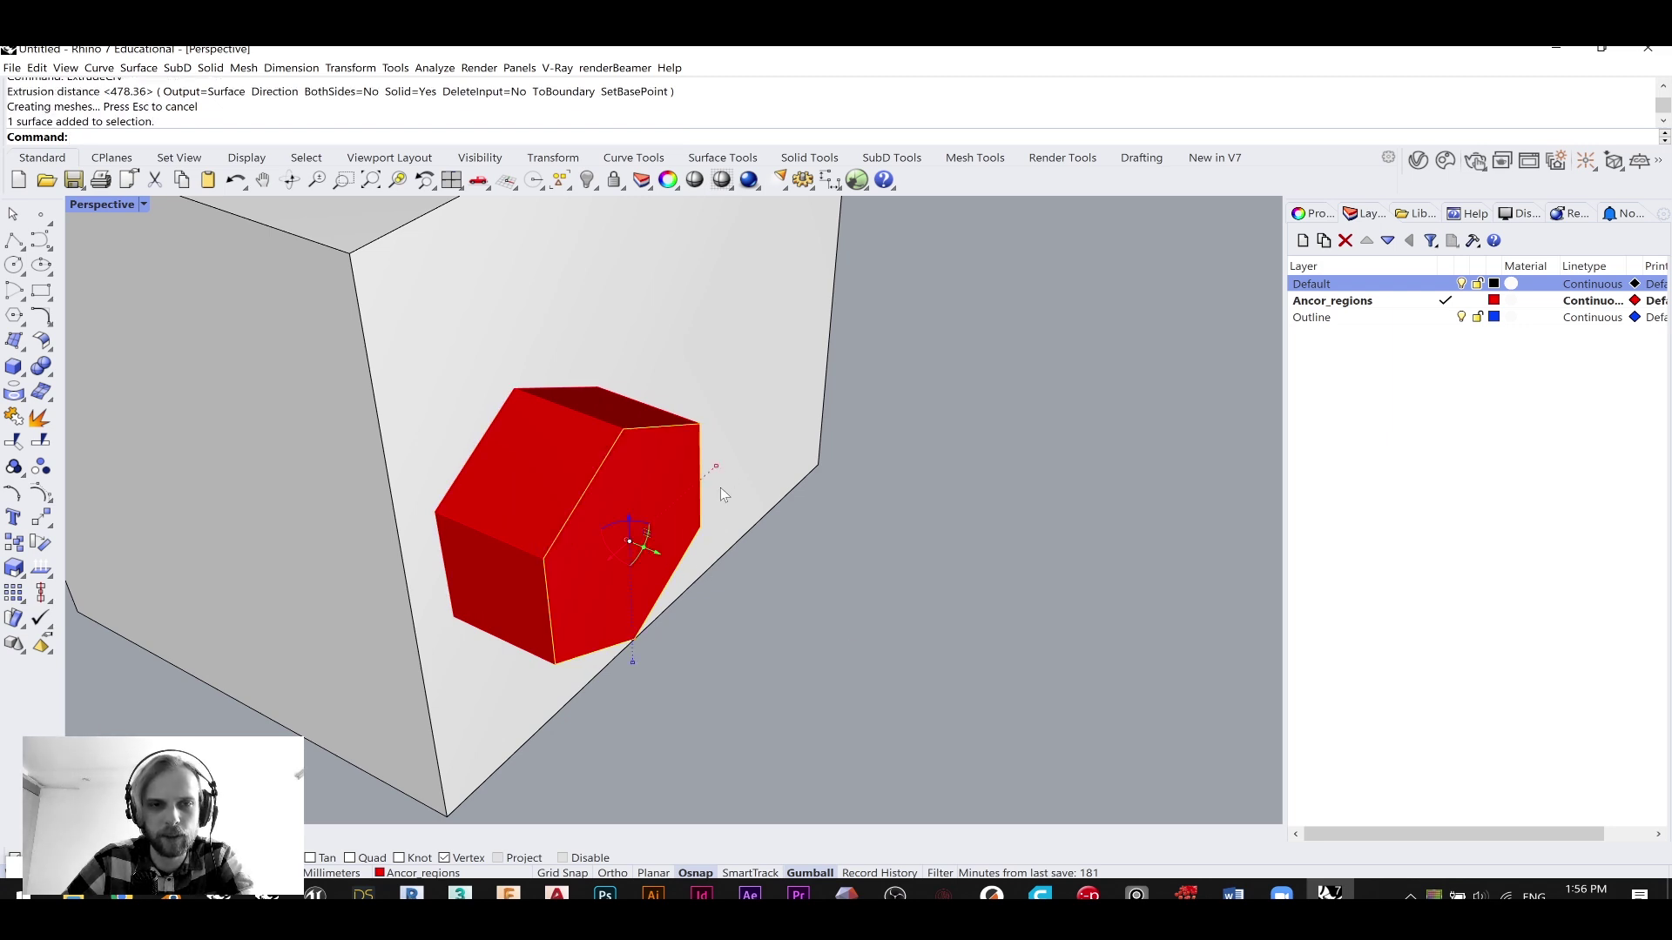
pyautogui.keyDown('ctrl'); pyautogui.moveTo(717, 467); pyautogui.dragTo(670, 505); pyautogui.keyUp('ctrl')
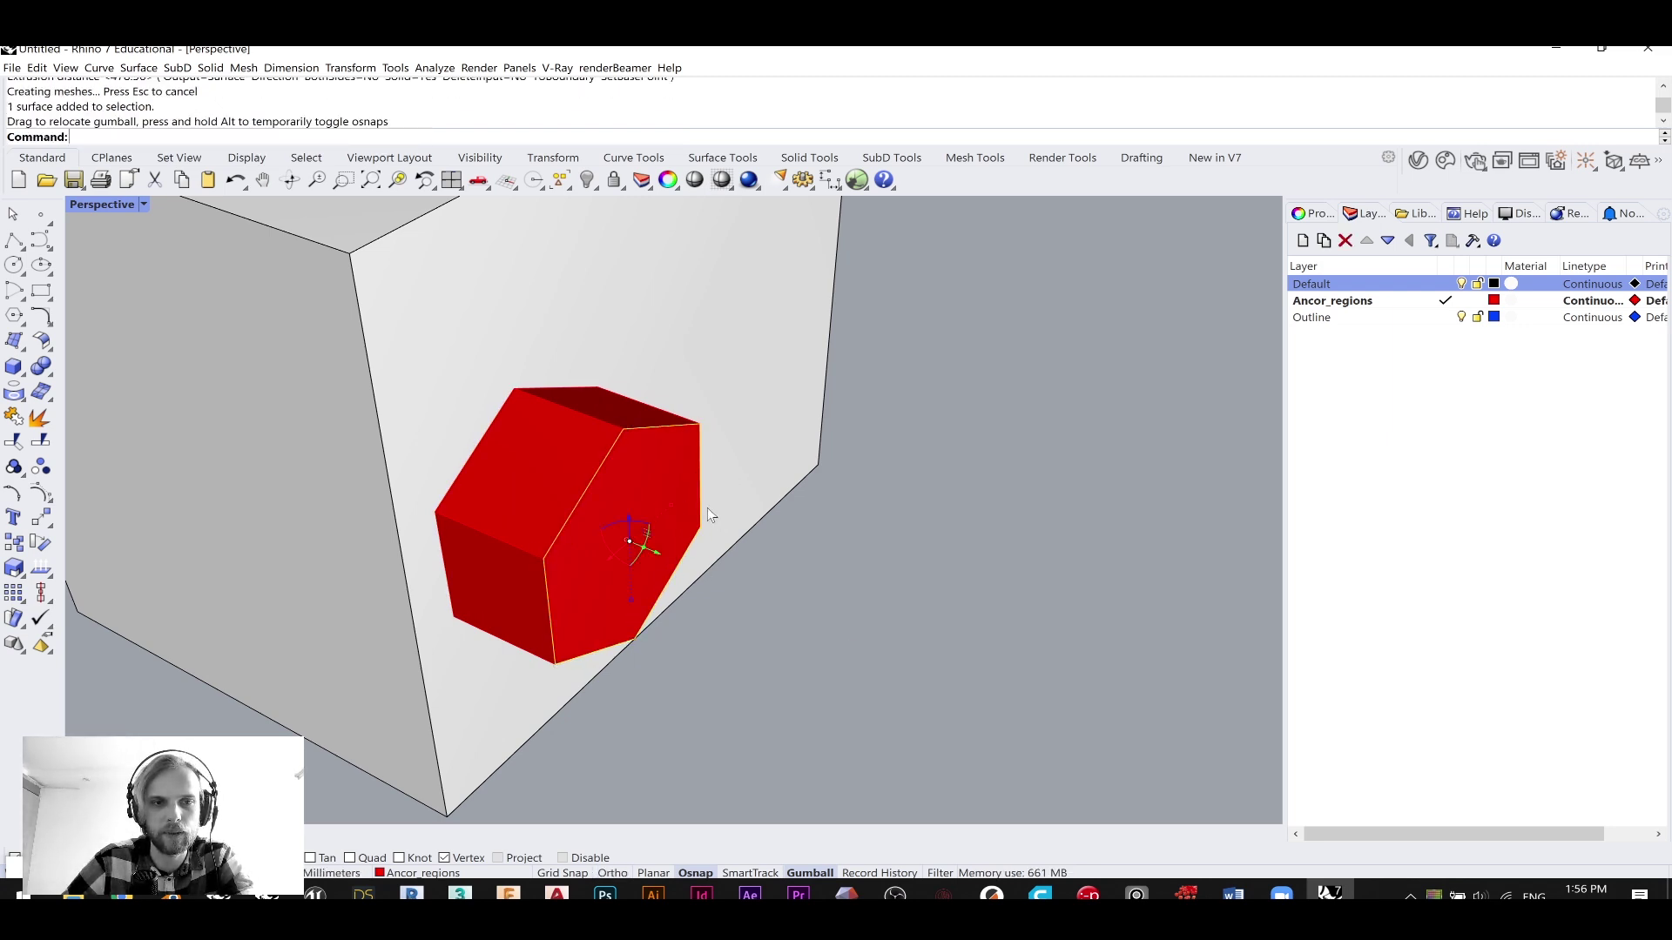
pyautogui.hotkey('ctrl', 'z')
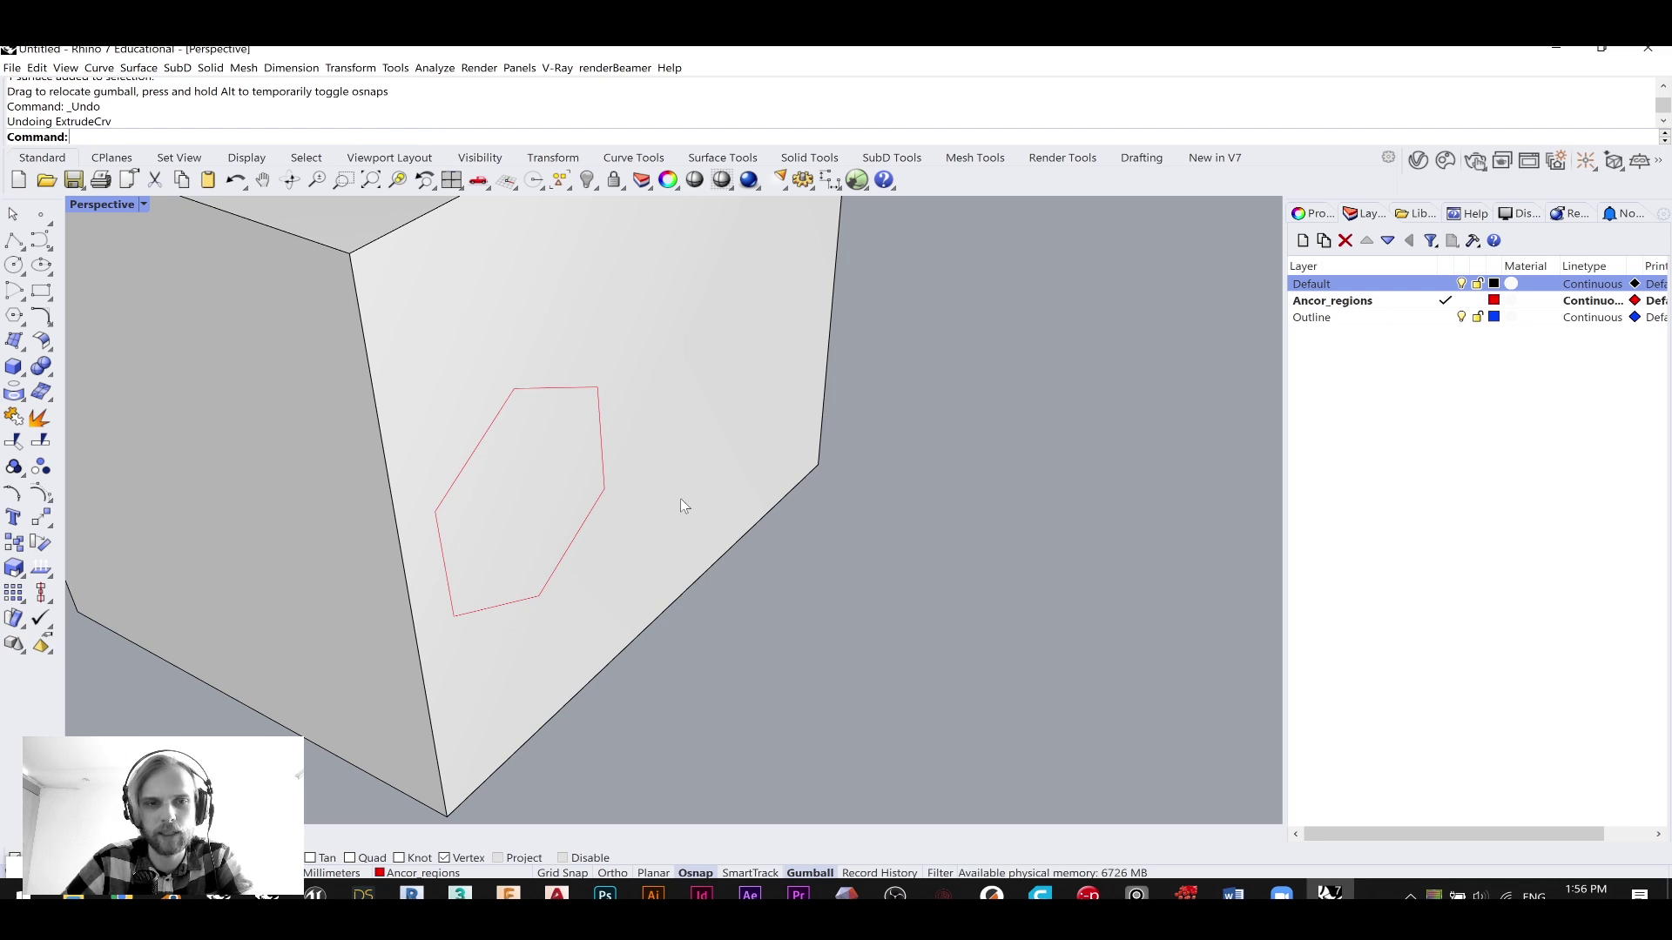
# - Copy the hexagon outward from the box face and scale the copy down
pyautogui.click(479, 442)
pyautogui.moveTo(558, 516); pyautogui.dragTo(635, 560)
pyautogui.press('Escape')
pyautogui.click(550, 500)
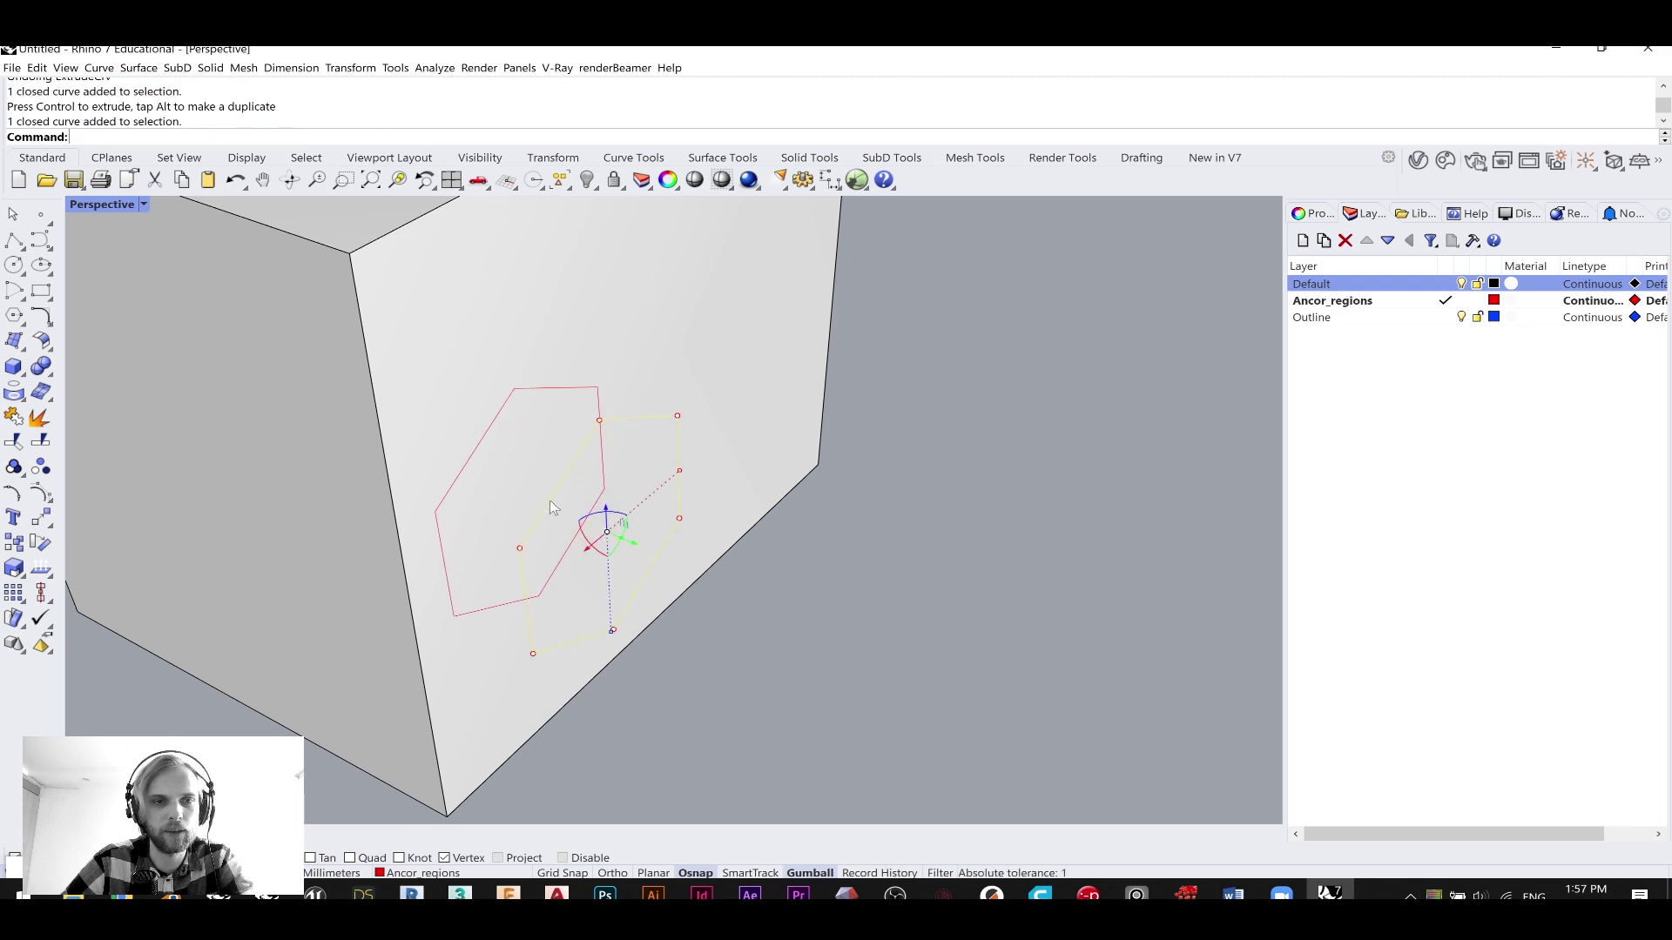
pyautogui.keyDown('ctrl'); pyautogui.moveTo(681, 472); pyautogui.dragTo(618, 521); pyautogui.keyUp('ctrl')
# - Loft between the large hexagon on the face and the smaller outer hexagon
pyautogui.keyDown('shift'); pyautogui.click(472, 452); pyautogui.keyUp('shift')
pyautogui.write('loft')
pyautogui.press('Return')
pyautogui.press('Return')
pyautogui.press('Return')
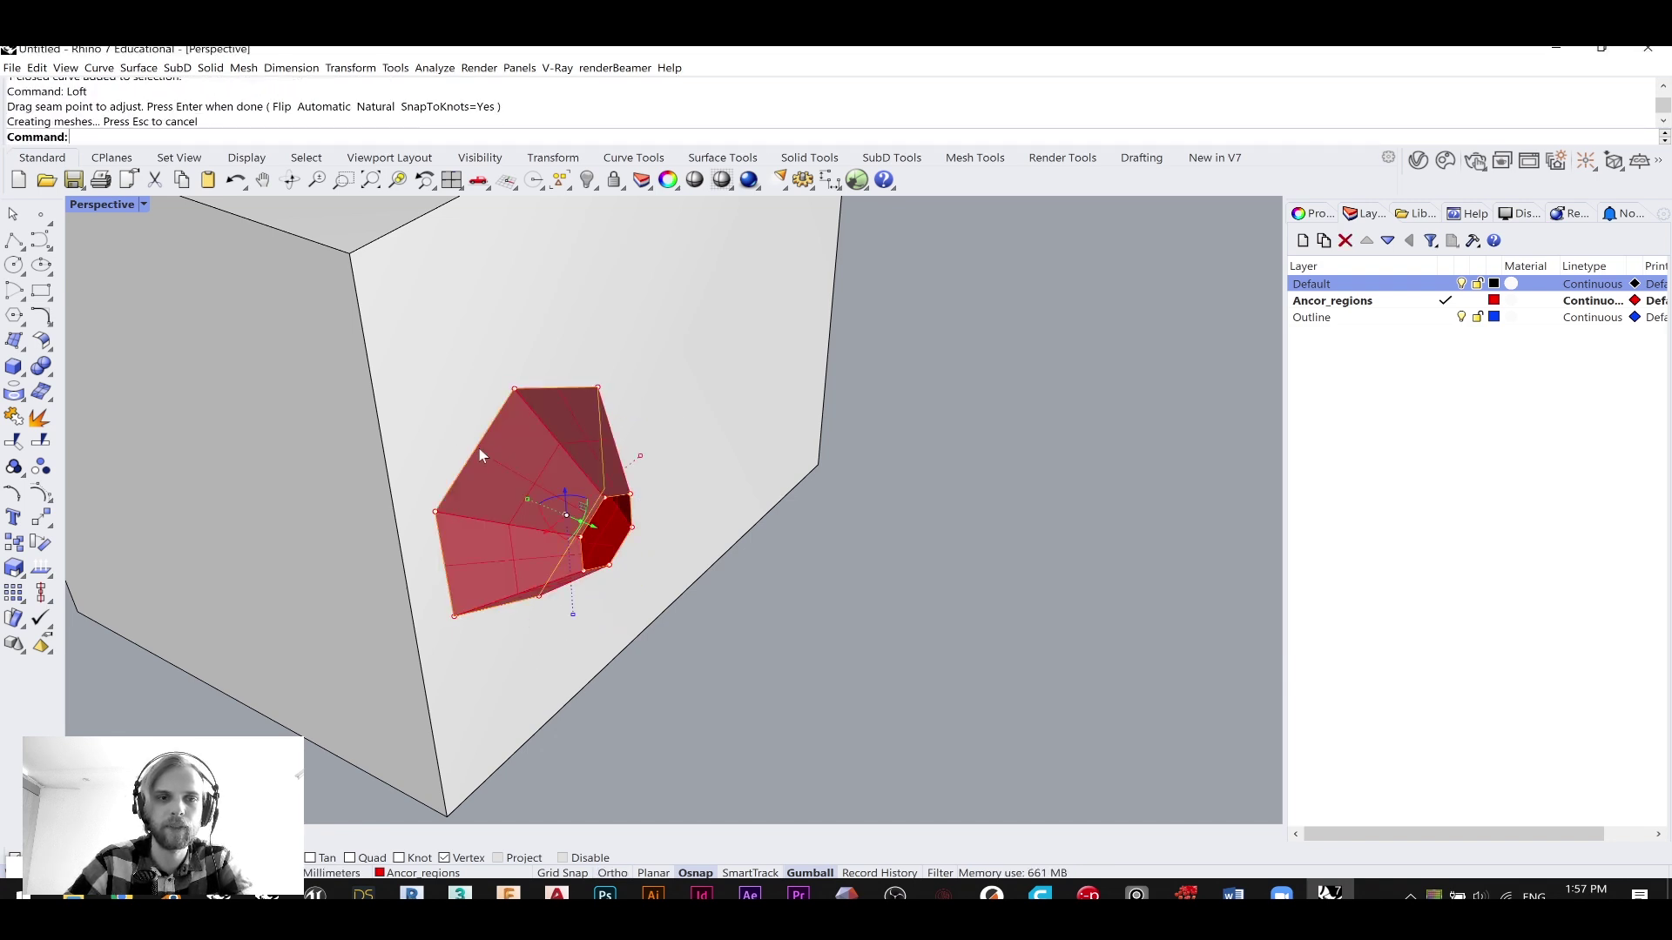
# - Duplicate the lofted cone further along the same side face of the box
pyautogui.scroll(-5, 488, 471)
pyautogui.scroll(5, 488, 475)
pyautogui.click(490, 478)
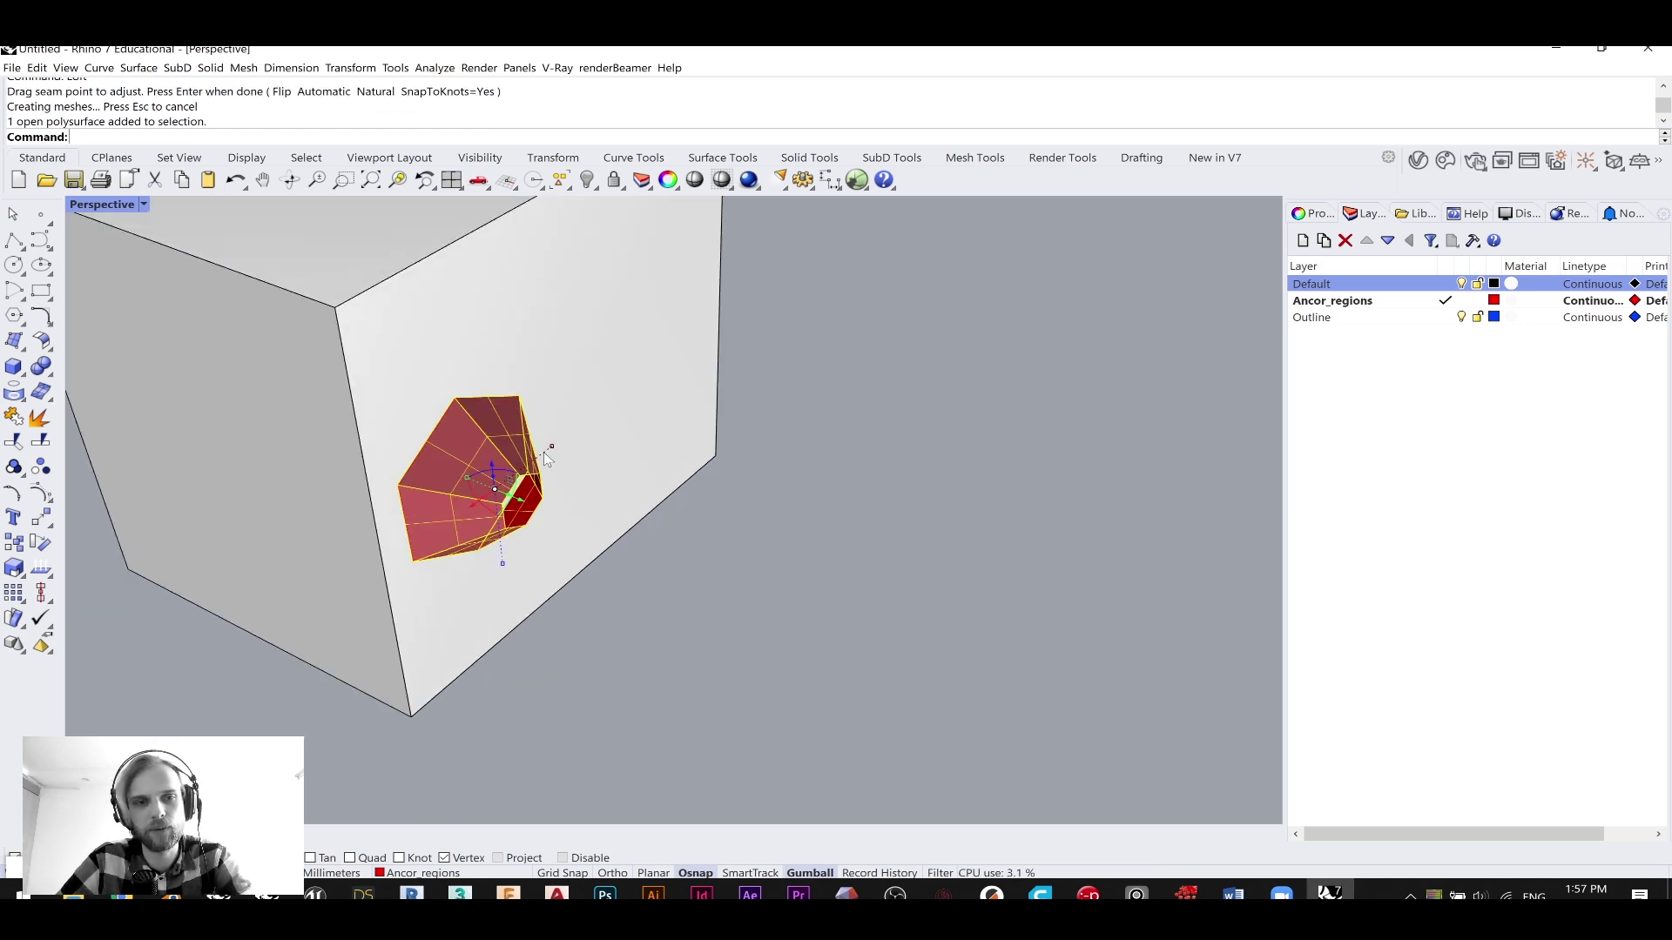
pyautogui.keyDown('alt'); pyautogui.moveTo(470, 512); pyautogui.dragTo(696, 403); pyautogui.keyUp('alt')
pyautogui.click(819, 519)
pyautogui.moveTo(820, 520); pyautogui.dragTo(455, 403, button='right')
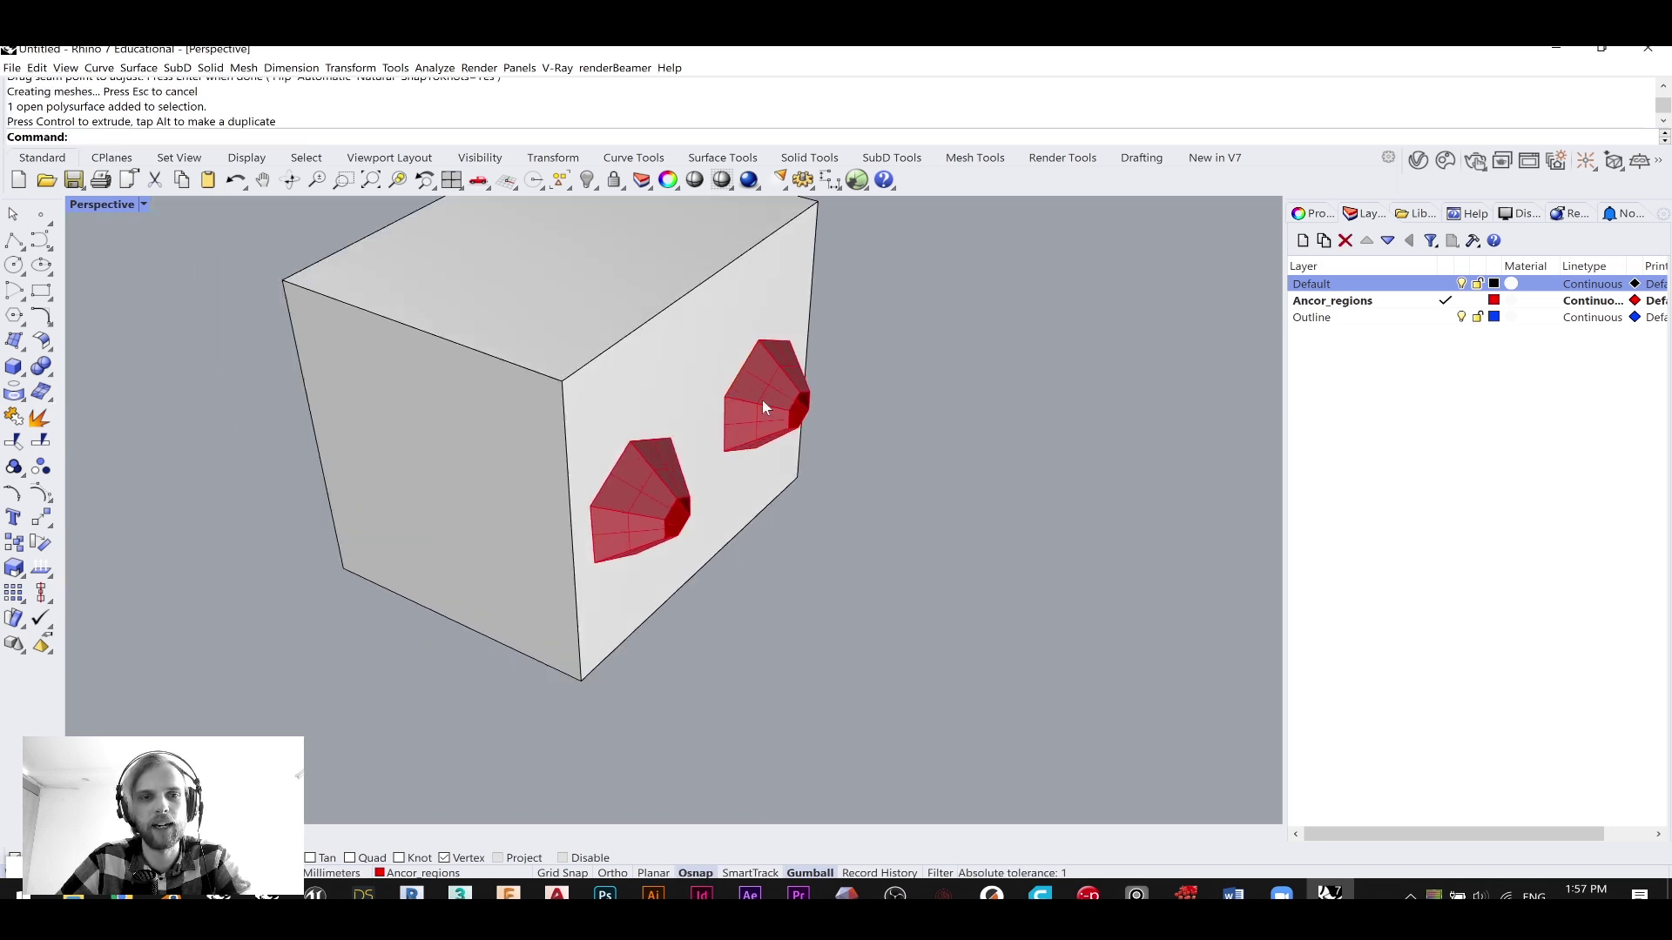
# - Copy the box together with its two cones to form a second block facing the first
pyautogui.scroll(-4, 561, 441)
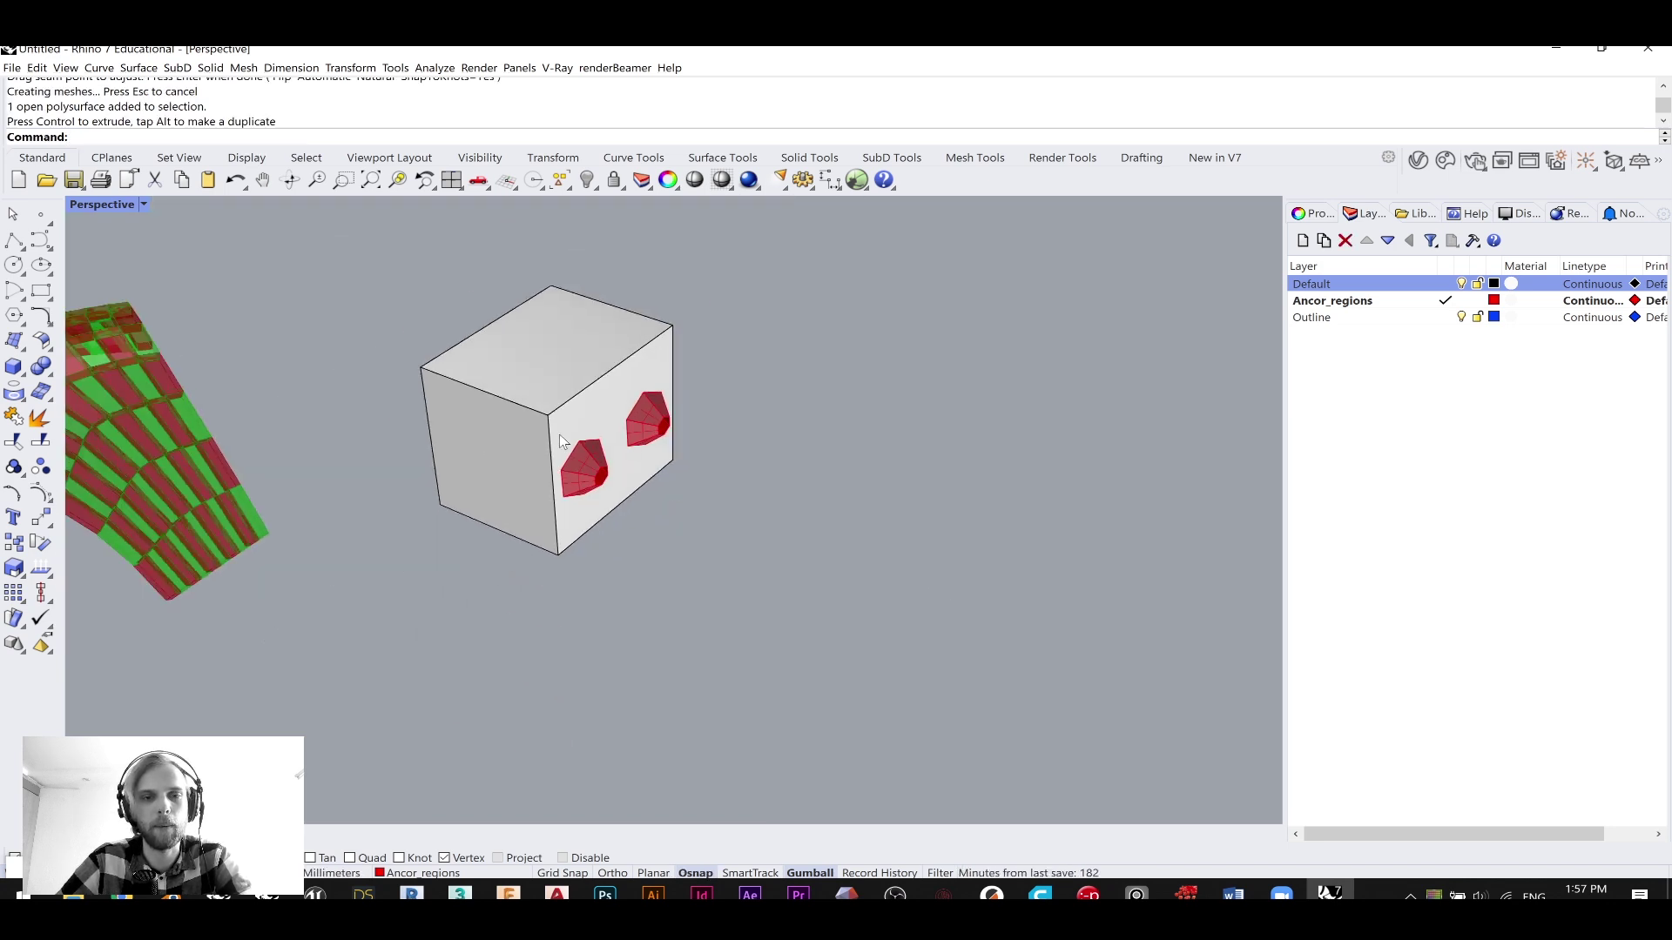
pyautogui.click(475, 333)
pyautogui.keyDown('alt'); pyautogui.moveTo(475, 333); pyautogui.dragTo(697, 529); pyautogui.keyUp('alt')
pyautogui.click(589, 569)
# - Delete both demonstration blocks along with their cones and hexagon curves
pyautogui.moveTo(588, 570); pyautogui.dragTo(696, 609, button='right')
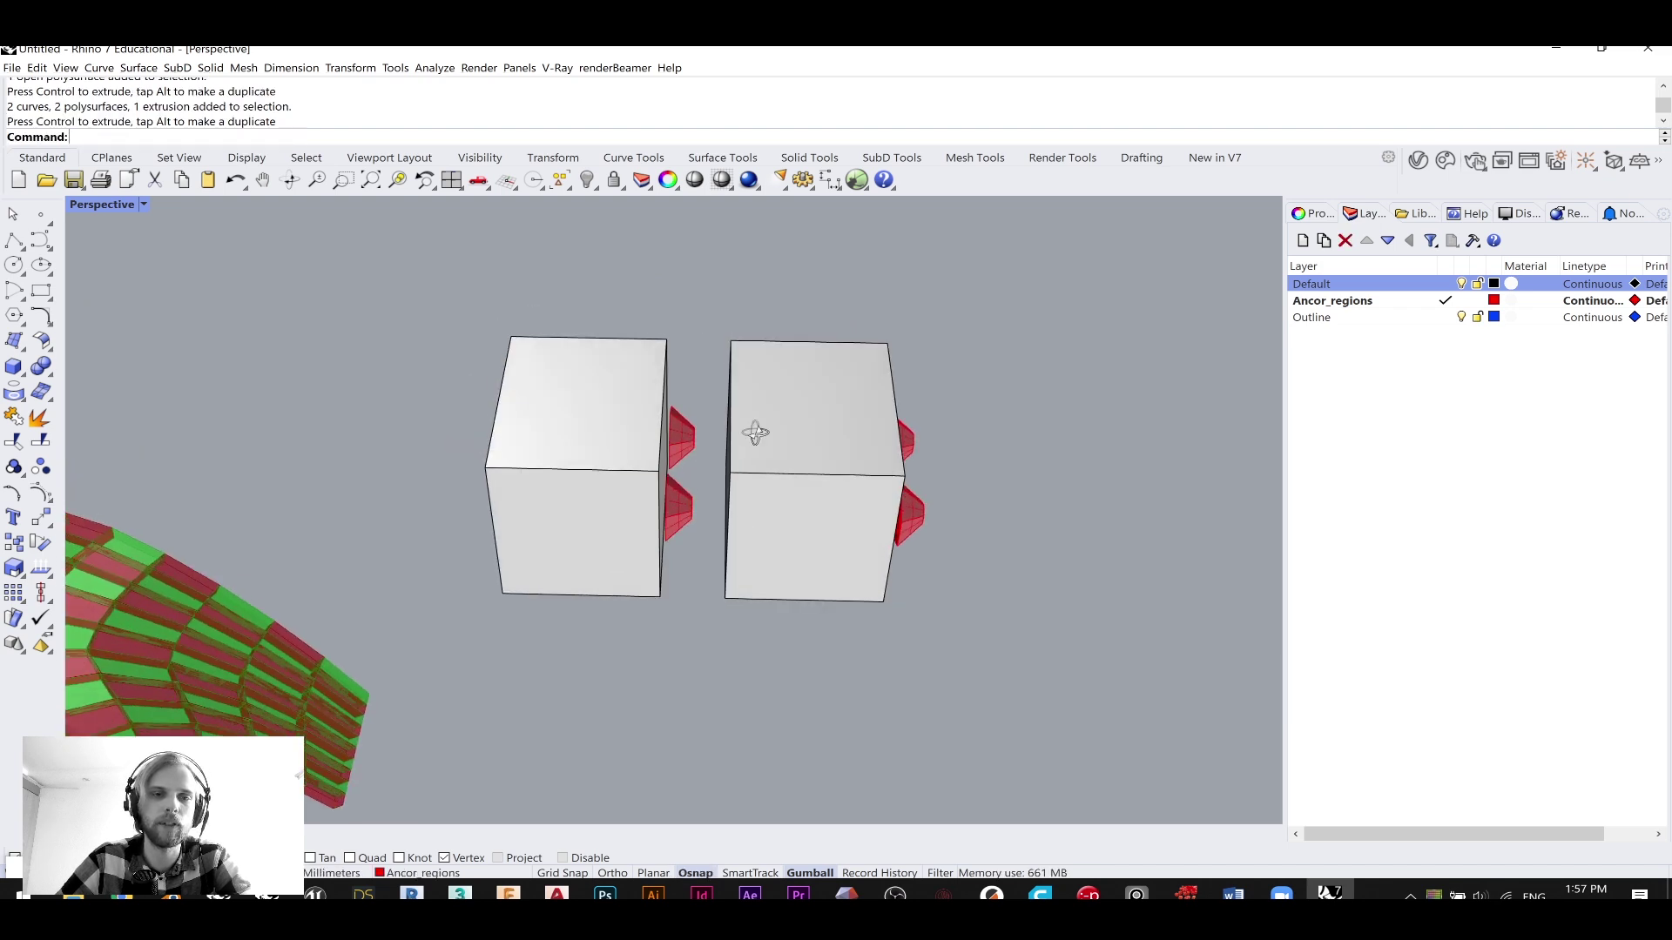
pyautogui.moveTo(746, 433); pyautogui.dragTo(782, 470, button='right')
pyautogui.moveTo(808, 456); pyautogui.dragTo(432, 336)
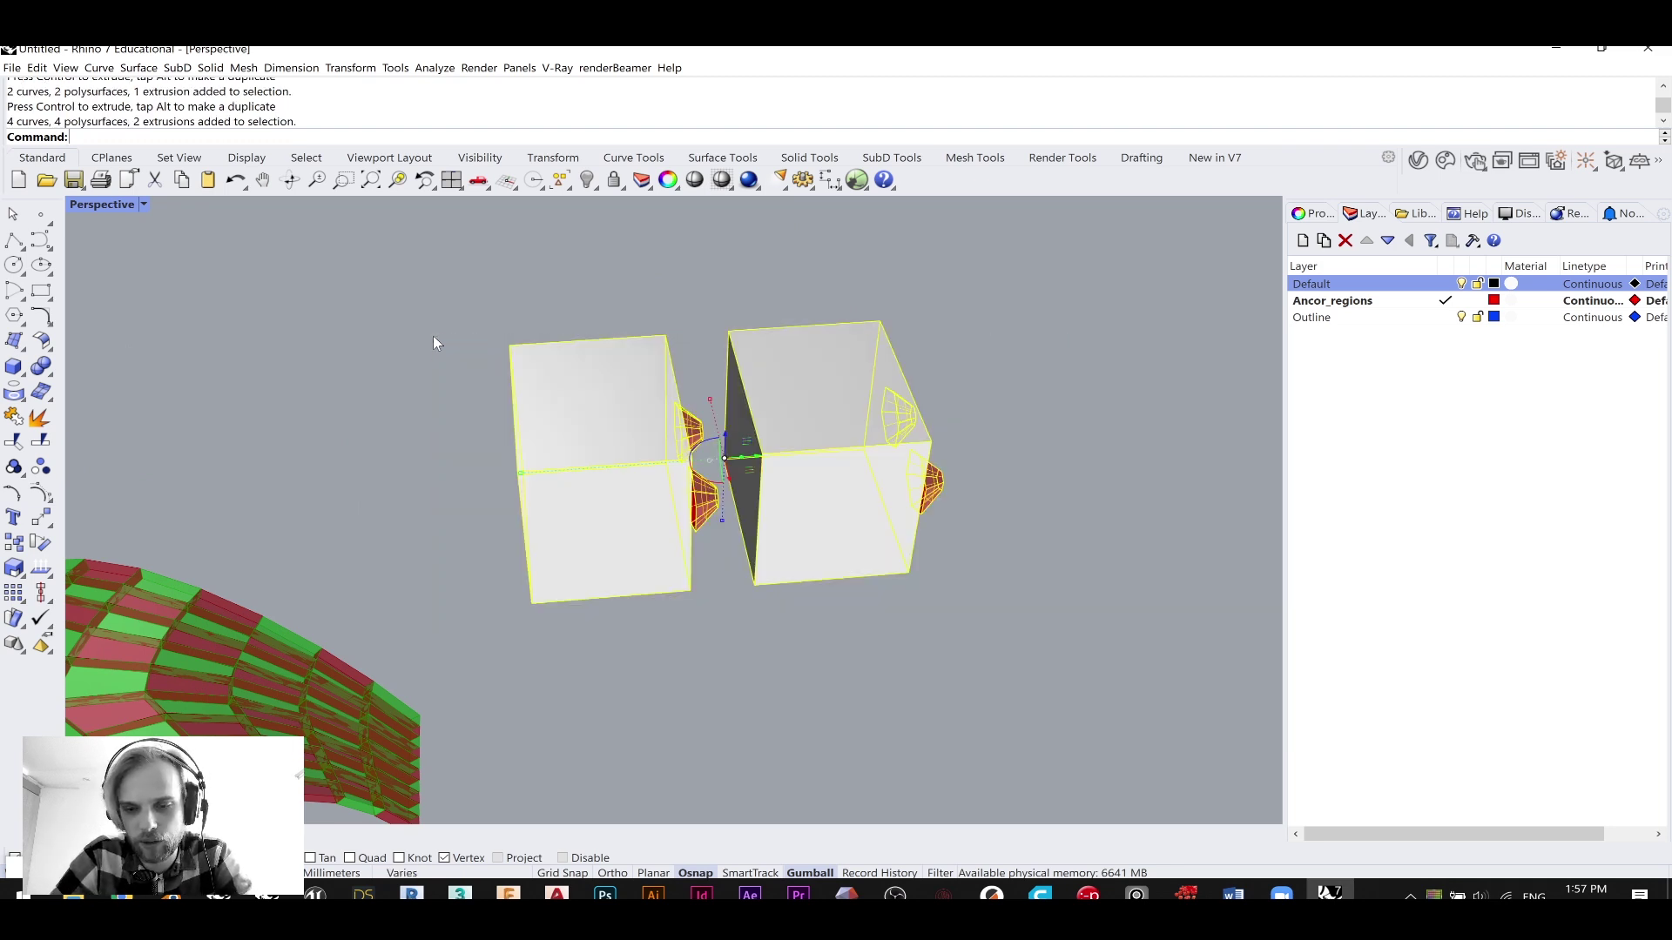
pyautogui.press('Delete')
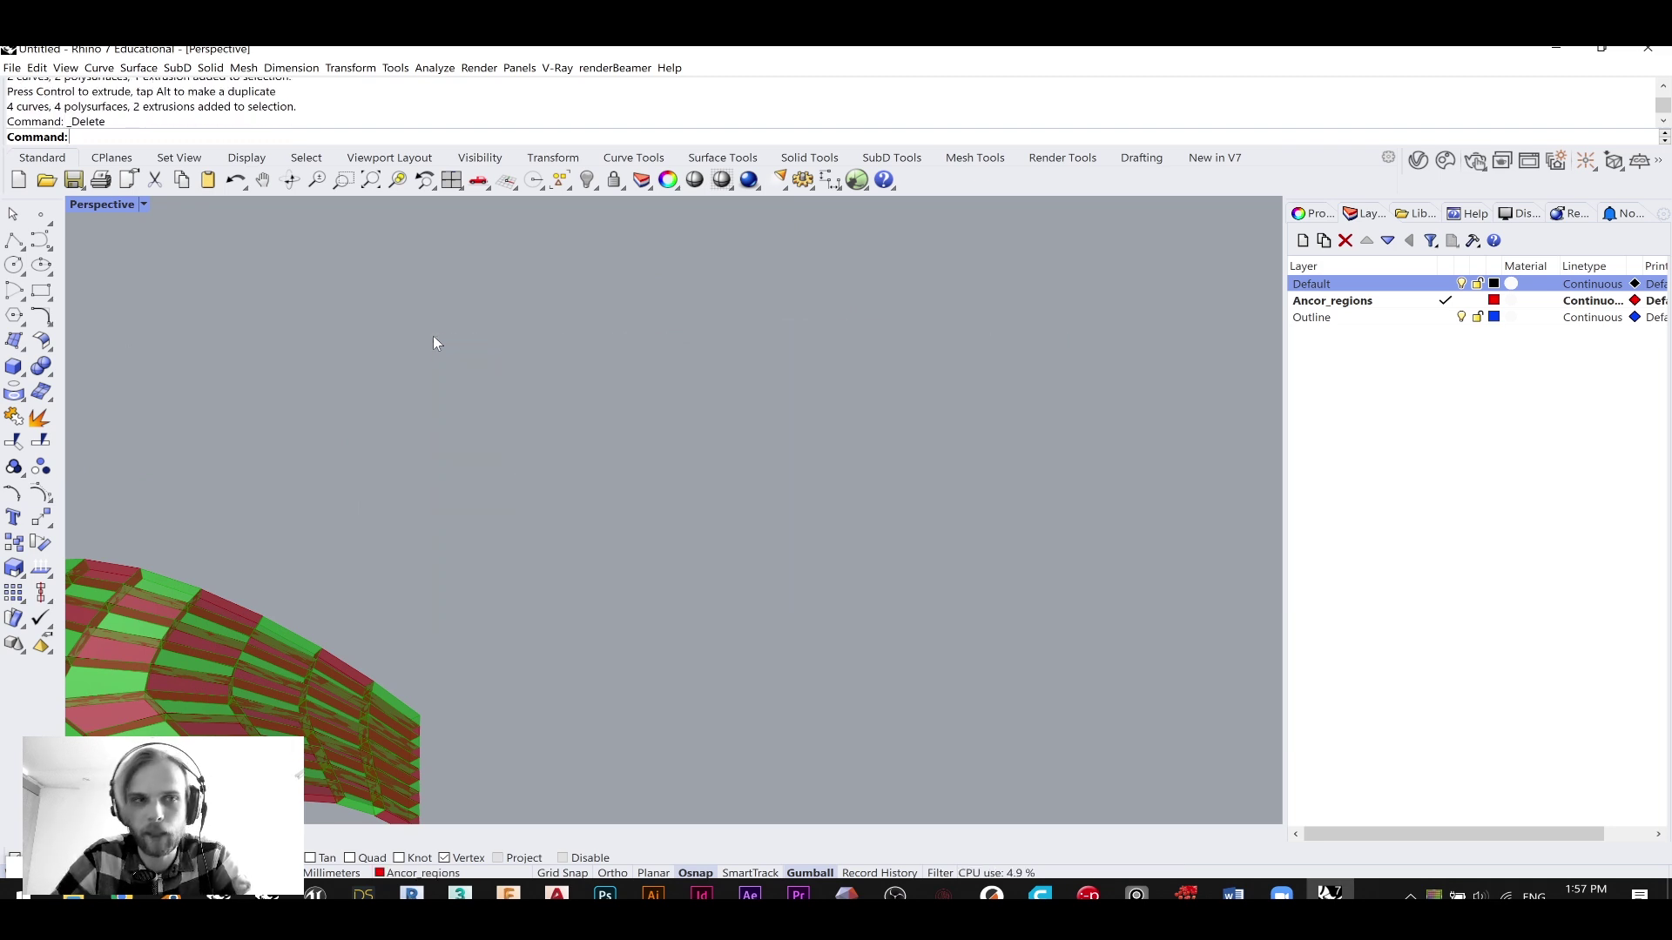
# - Switch back to Grasshopper and examine how the two checkerboard block sets alternate across the vault
pyautogui.scroll(-5, 545, 509)
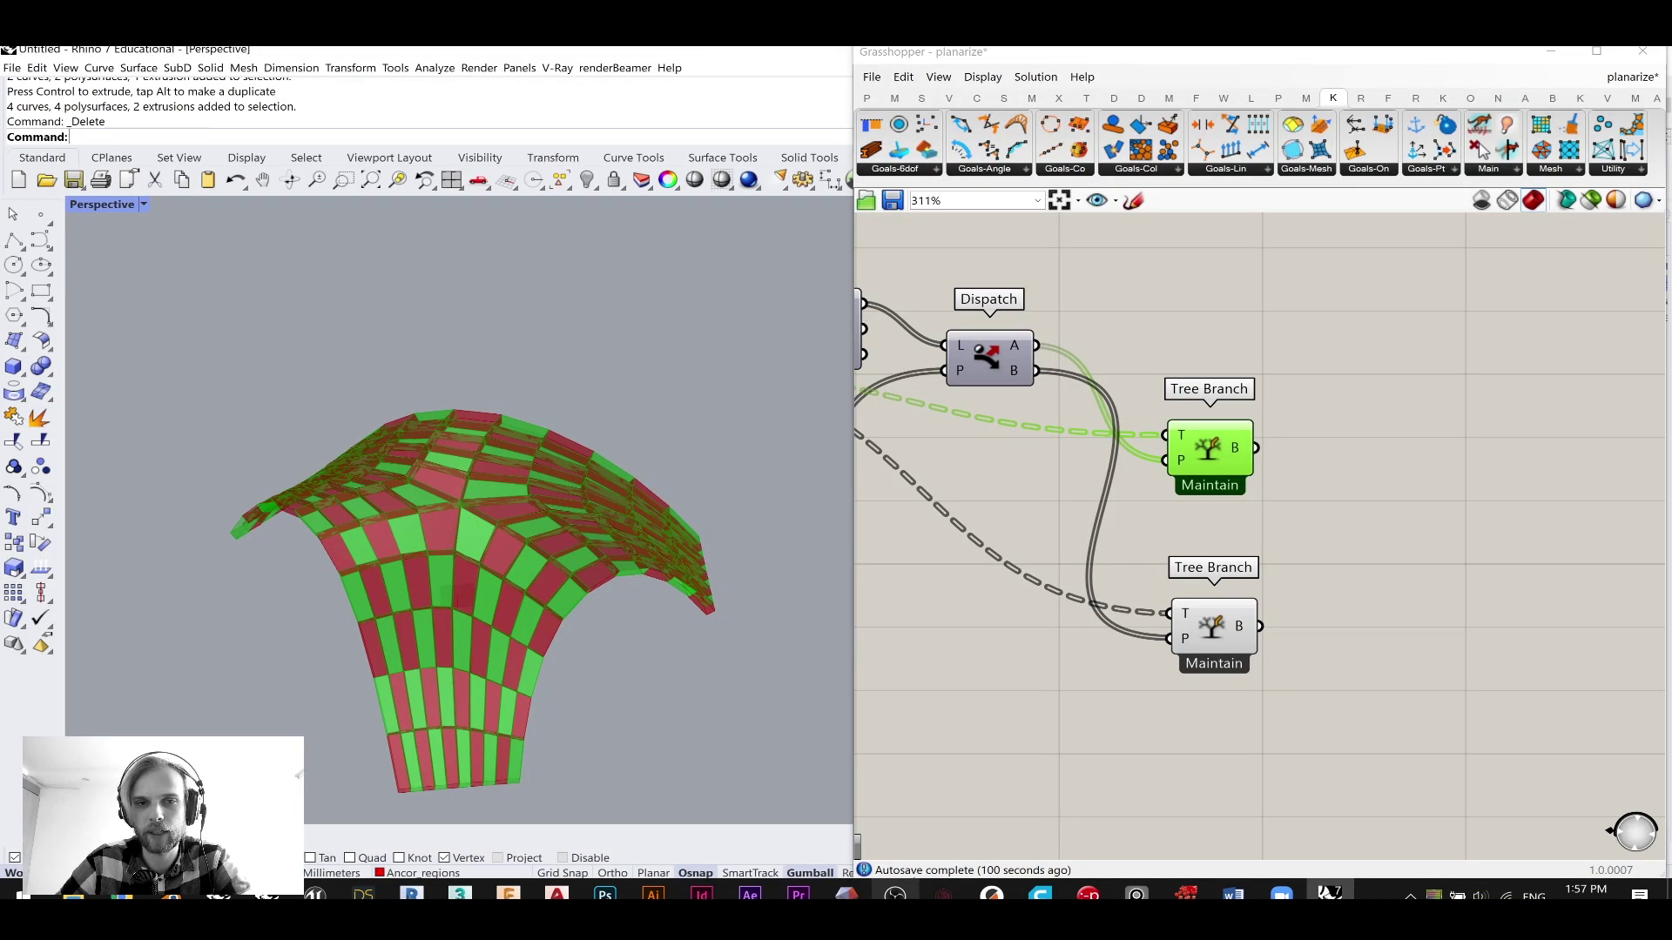
pyautogui.moveTo(1055, 755); pyautogui.dragTo(1031, 667, button='right')
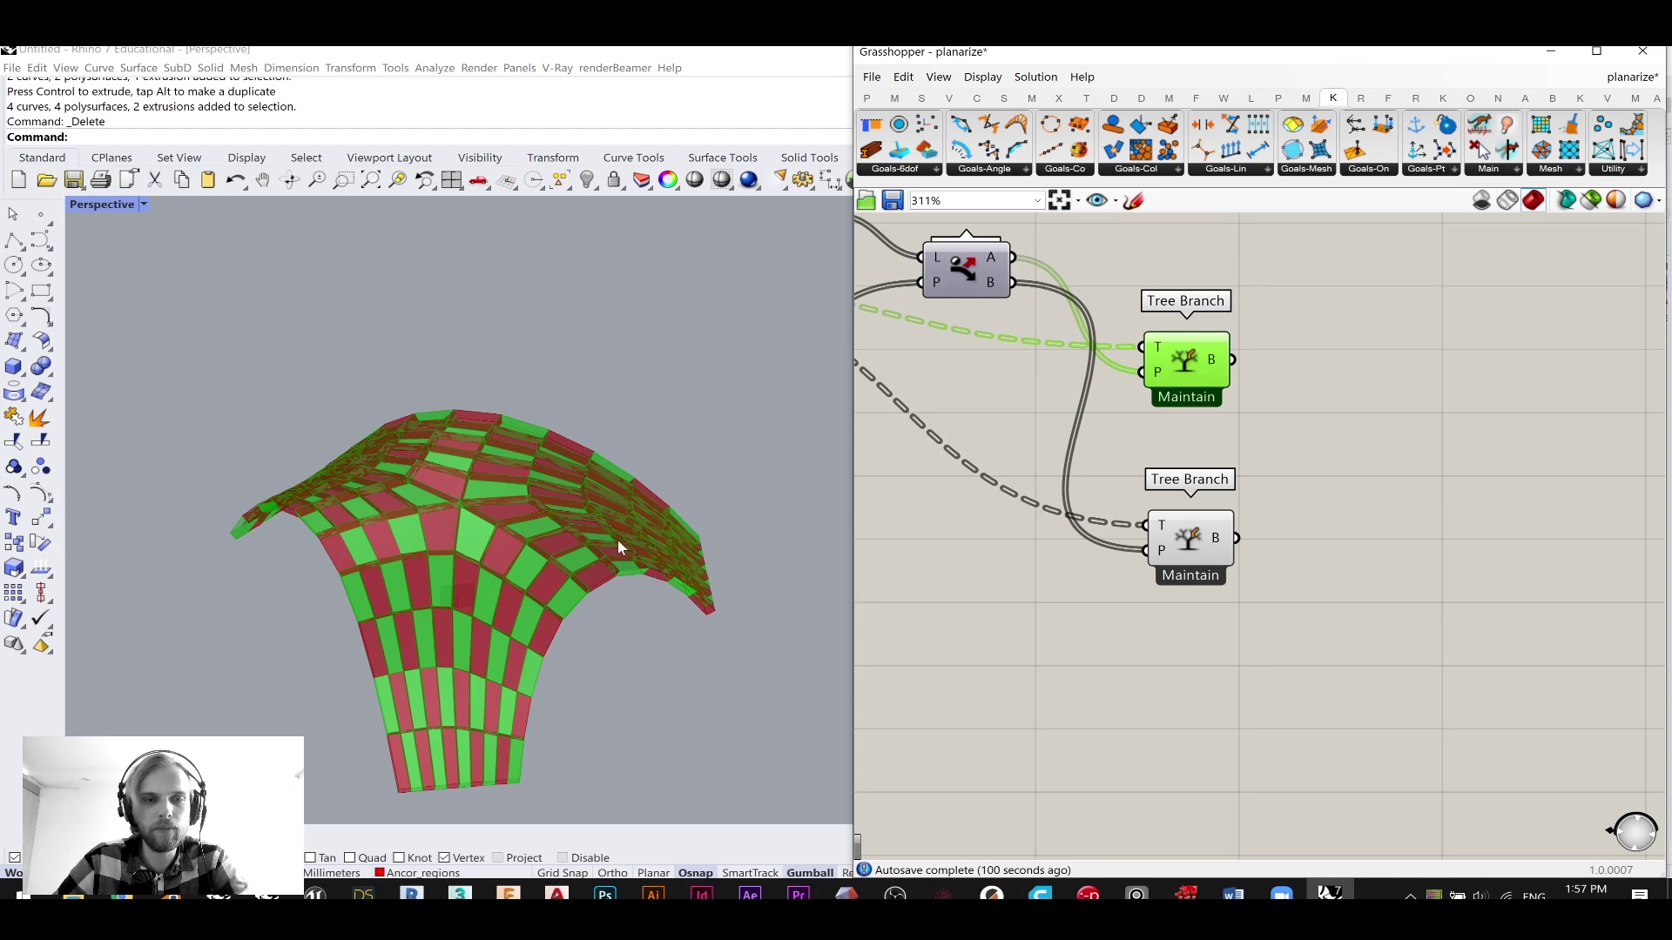
pyautogui.moveTo(627, 541); pyautogui.dragTo(536, 506, button='right')
pyautogui.scroll(6, 449, 381)
pyautogui.keyDown('shift'); pyautogui.moveTo(449, 382); pyautogui.dragTo(571, 482, button='right'); pyautogui.keyUp('shift')
pyautogui.click(1370, 395)
pyautogui.moveTo(1193, 364); pyautogui.dragTo(1207, 372)
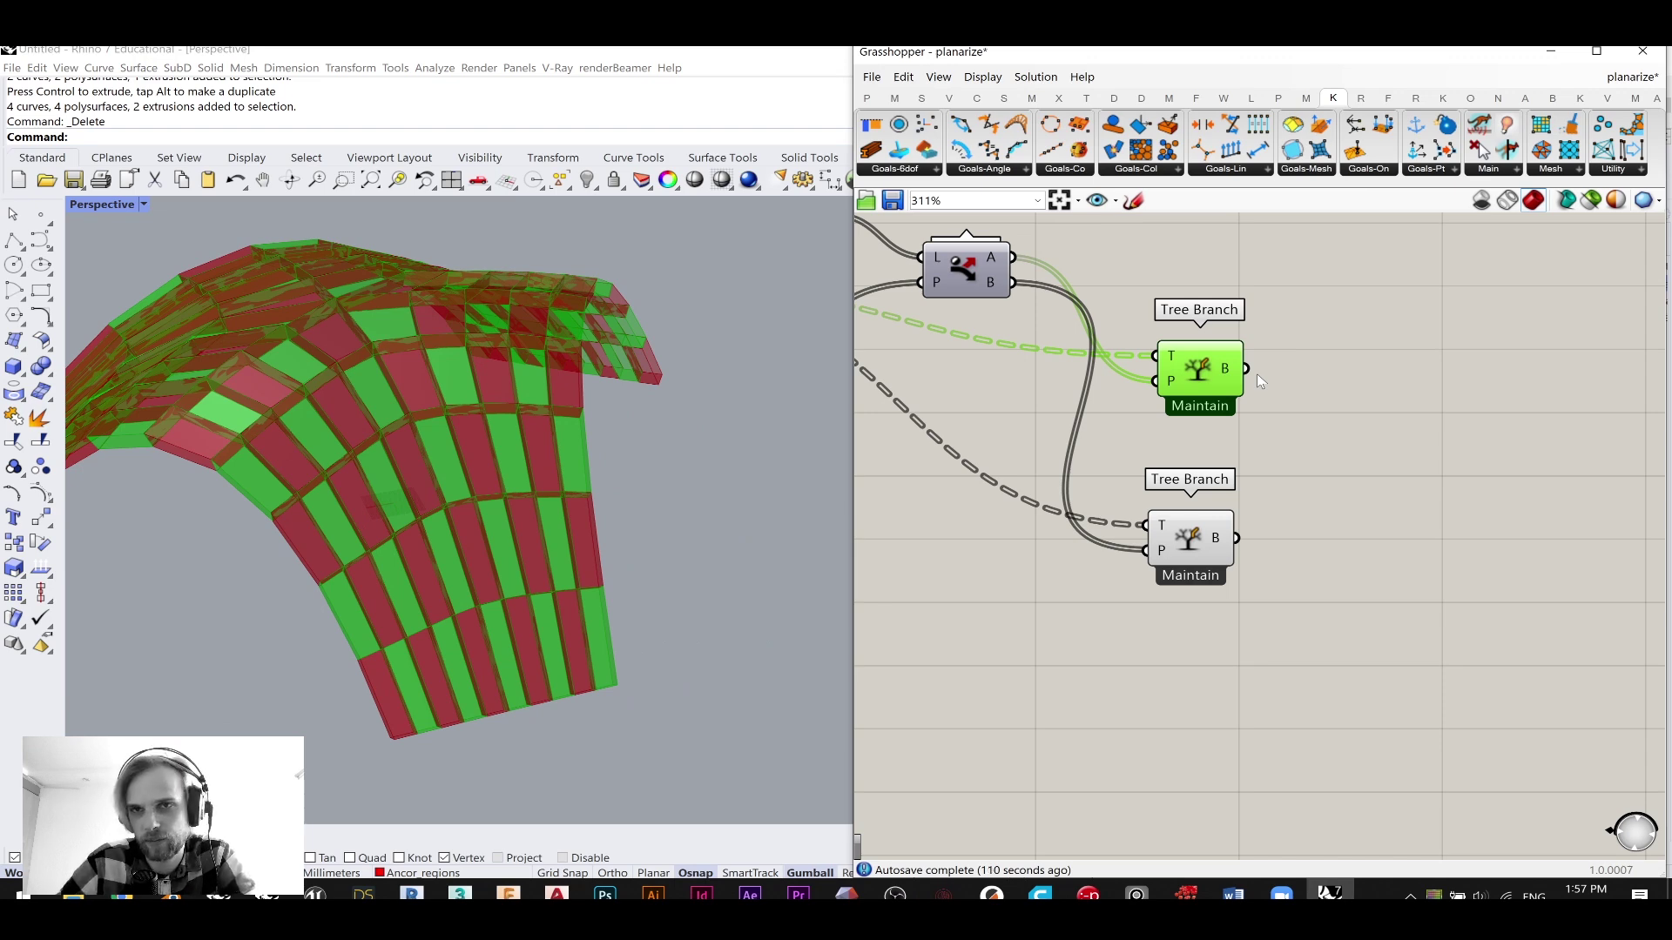
pyautogui.moveTo(1201, 369); pyautogui.dragTo(1127, 350, button='right')
pyautogui.scroll(3, 1127, 350)
pyautogui.click(1260, 430)
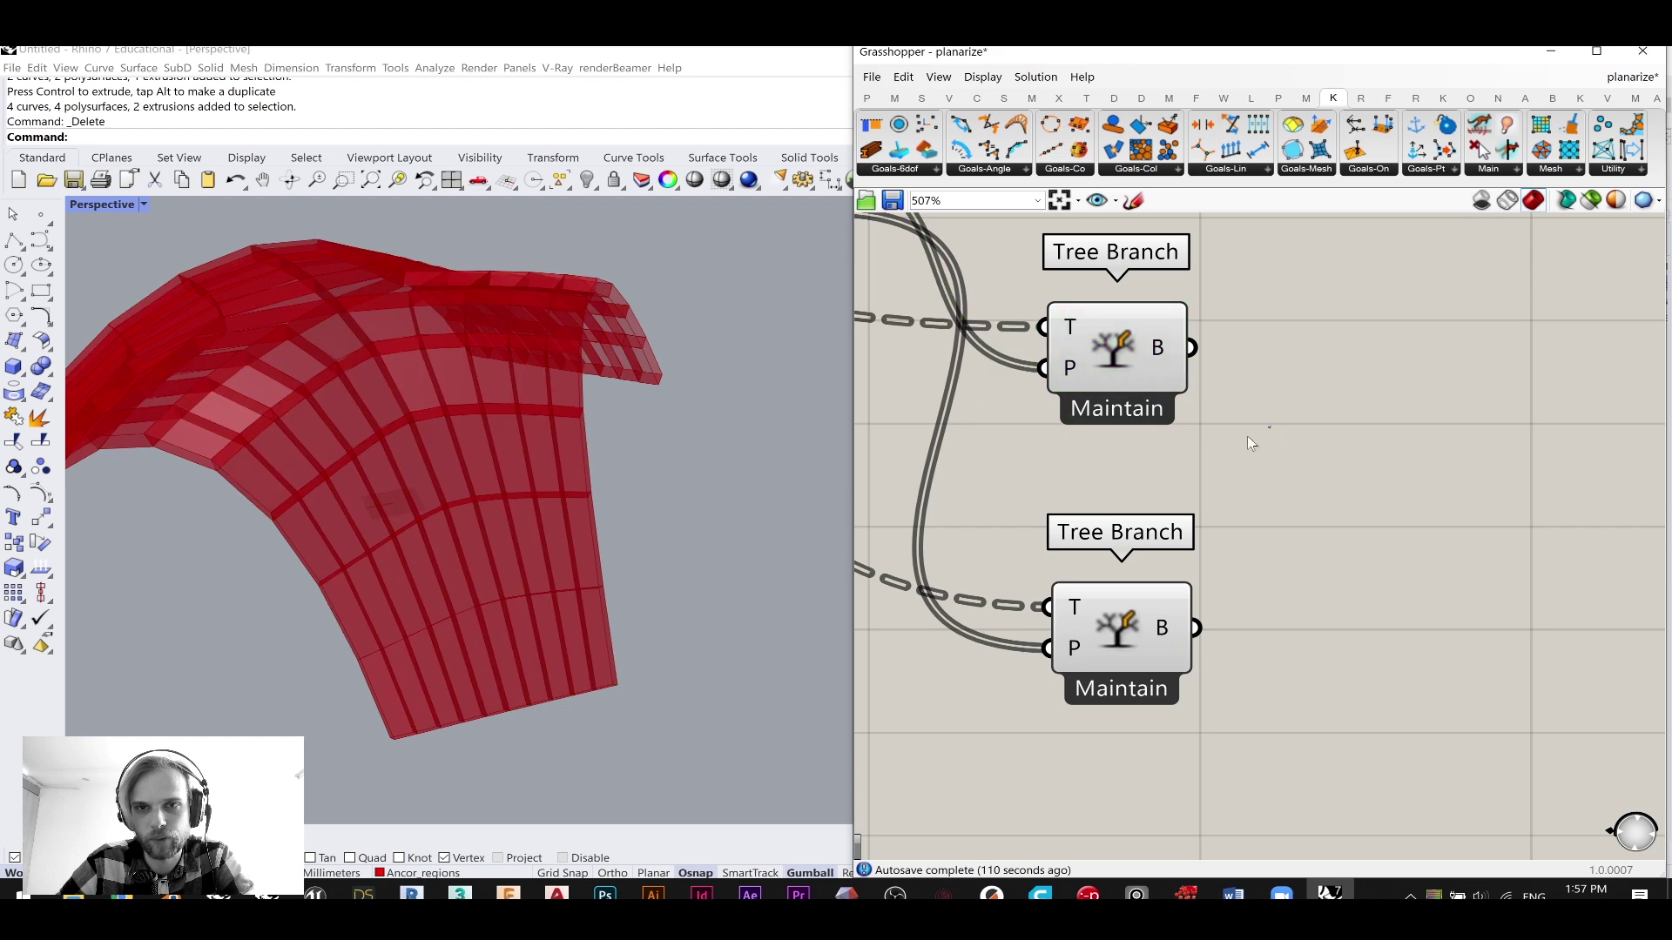
# - Add a List Item component and feed its list input from the upper Tree Branch output
pyautogui.scroll(-1, 1167, 453)
pyautogui.moveTo(1143, 378)
pyautogui.mouseDown()
pyautogui.moveTo(1163, 394)
pyautogui.moveTo(1143, 382)
pyautogui.mouseUp()
pyautogui.moveTo(1261, 400); pyautogui.dragTo(1136, 425, button='right')
pyautogui.click(1358, 424)
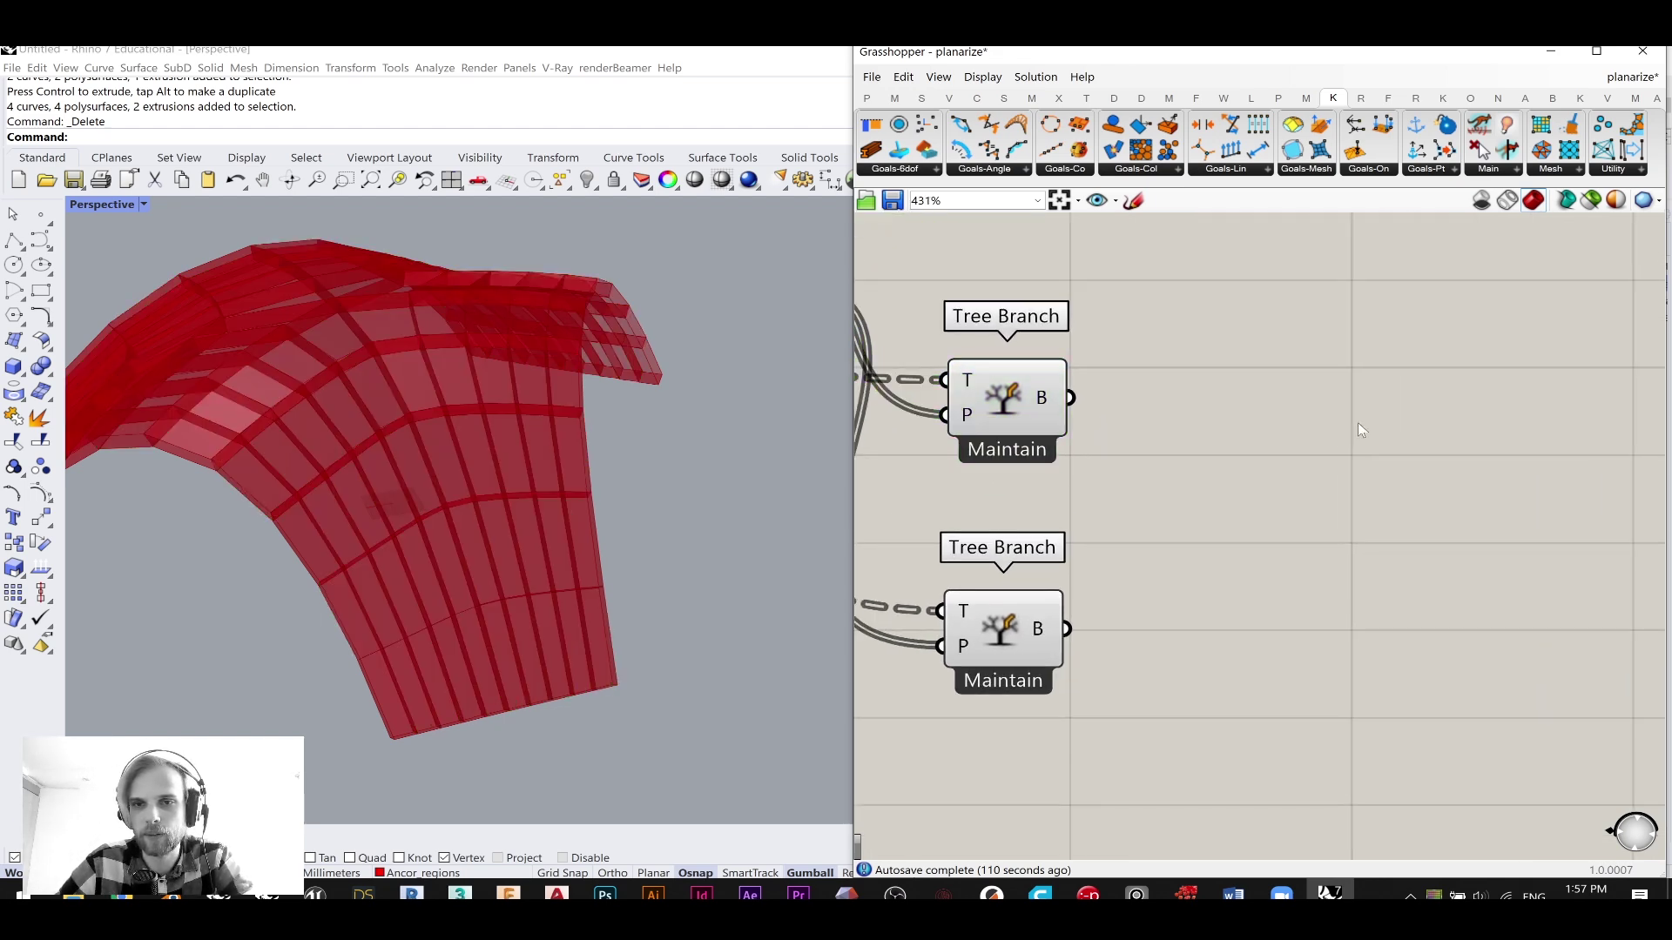
pyautogui.doubleClick(1356, 421)
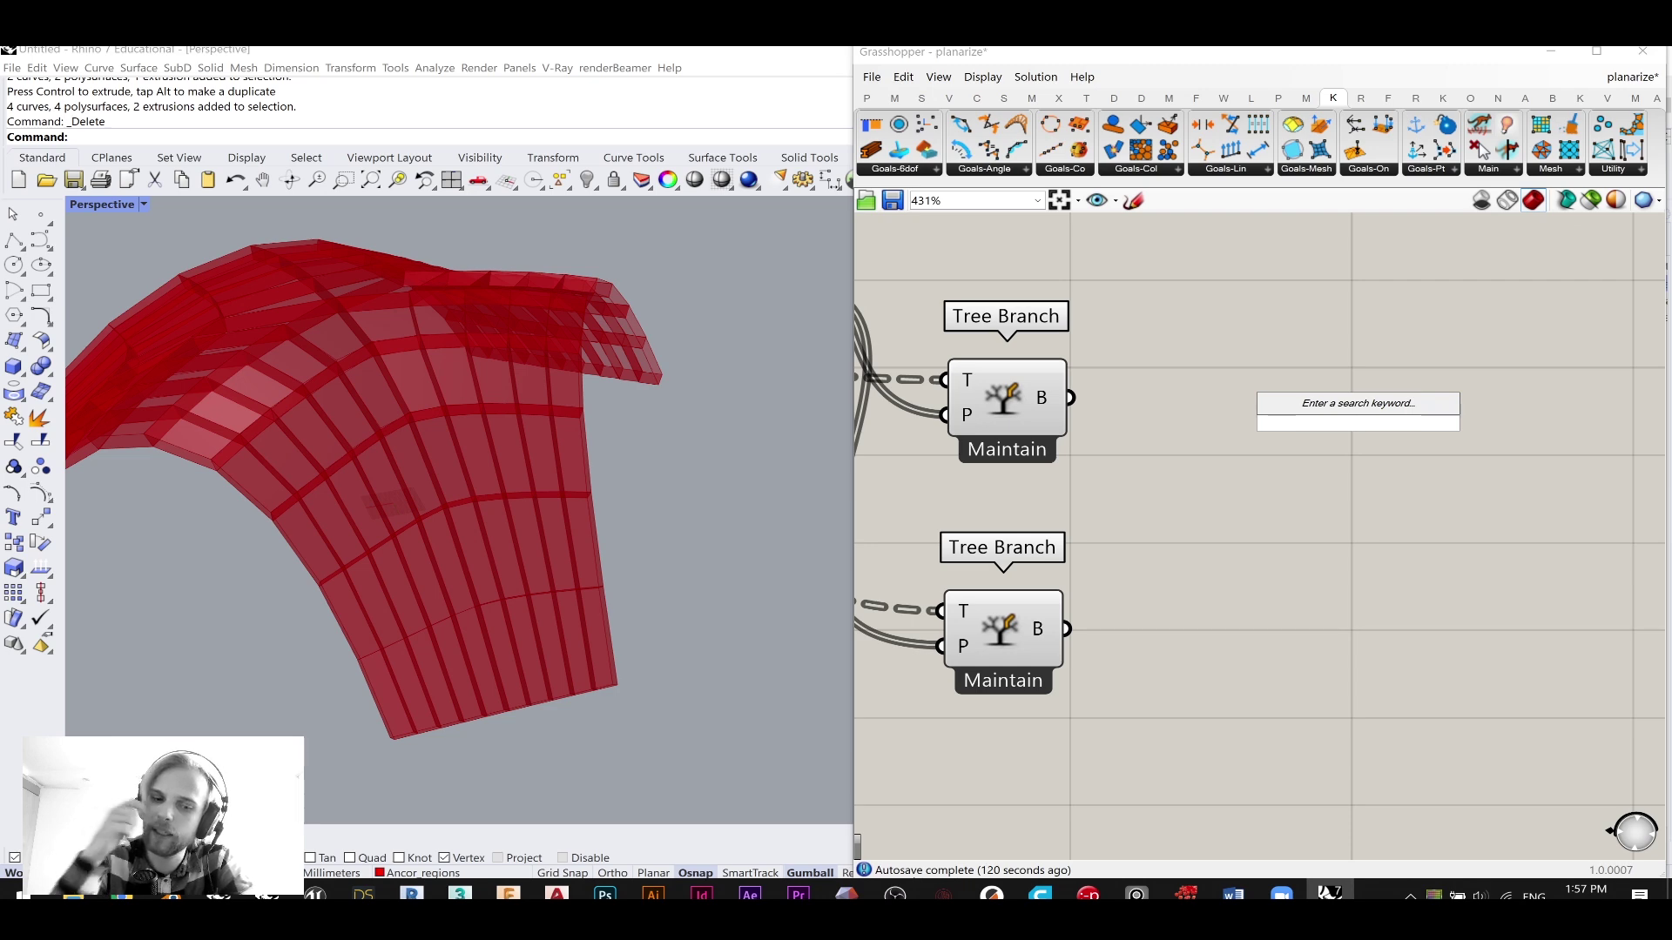
pyautogui.write('list item')
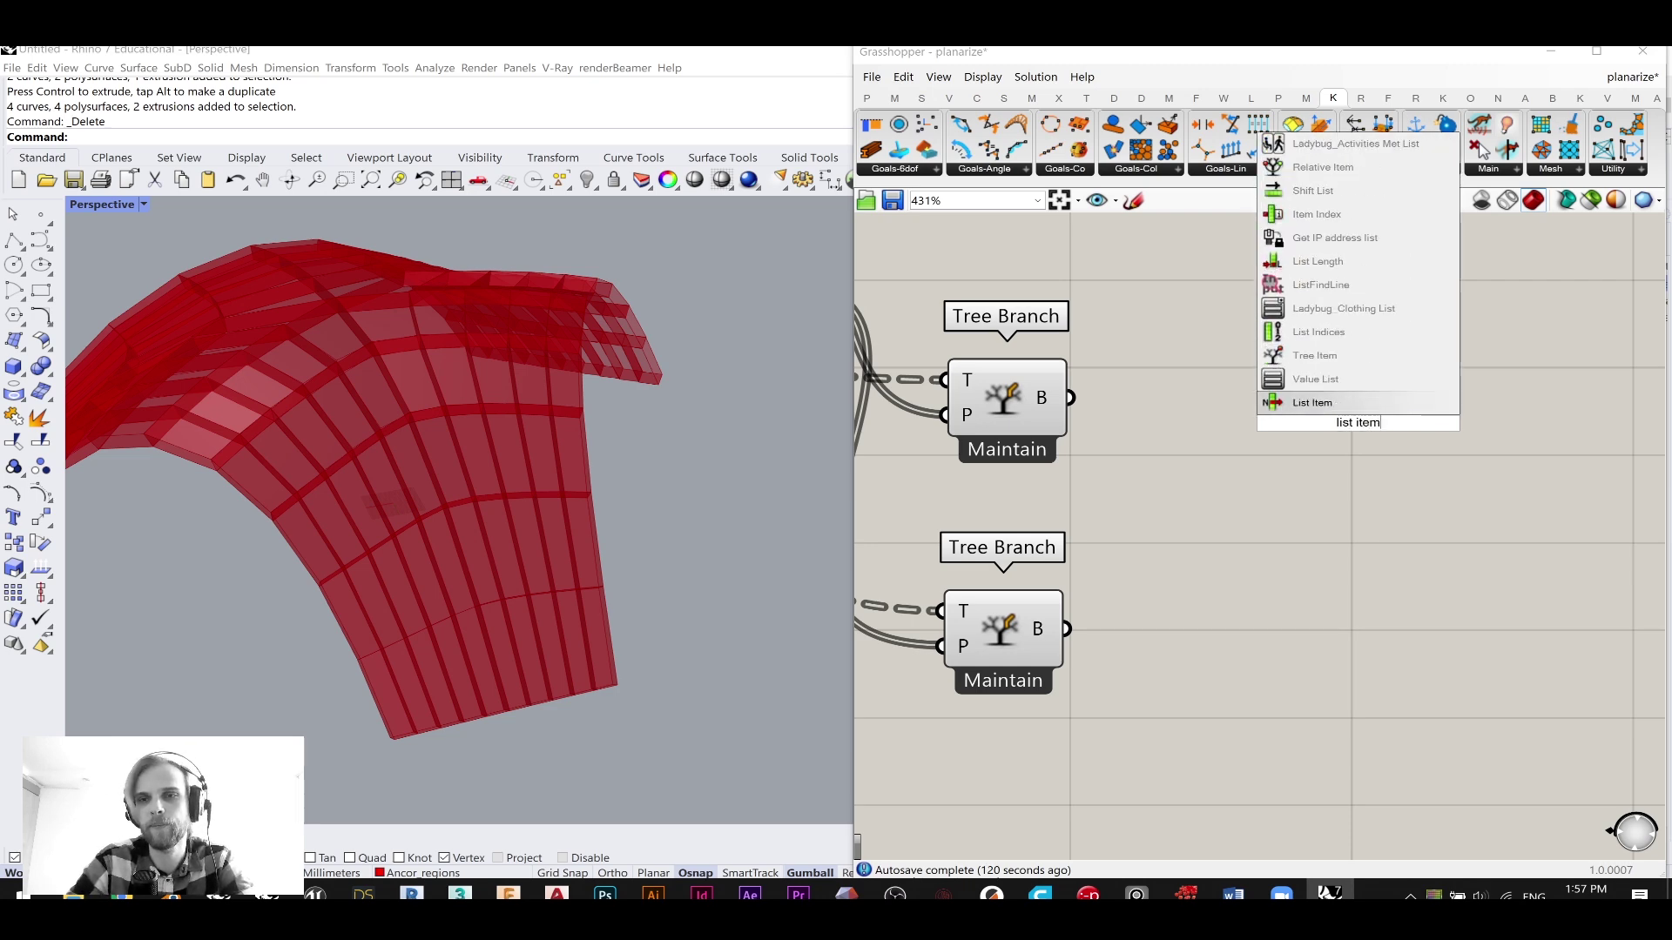
pyautogui.press('Return')
pyautogui.moveTo(1070, 397); pyautogui.dragTo(1293, 386)
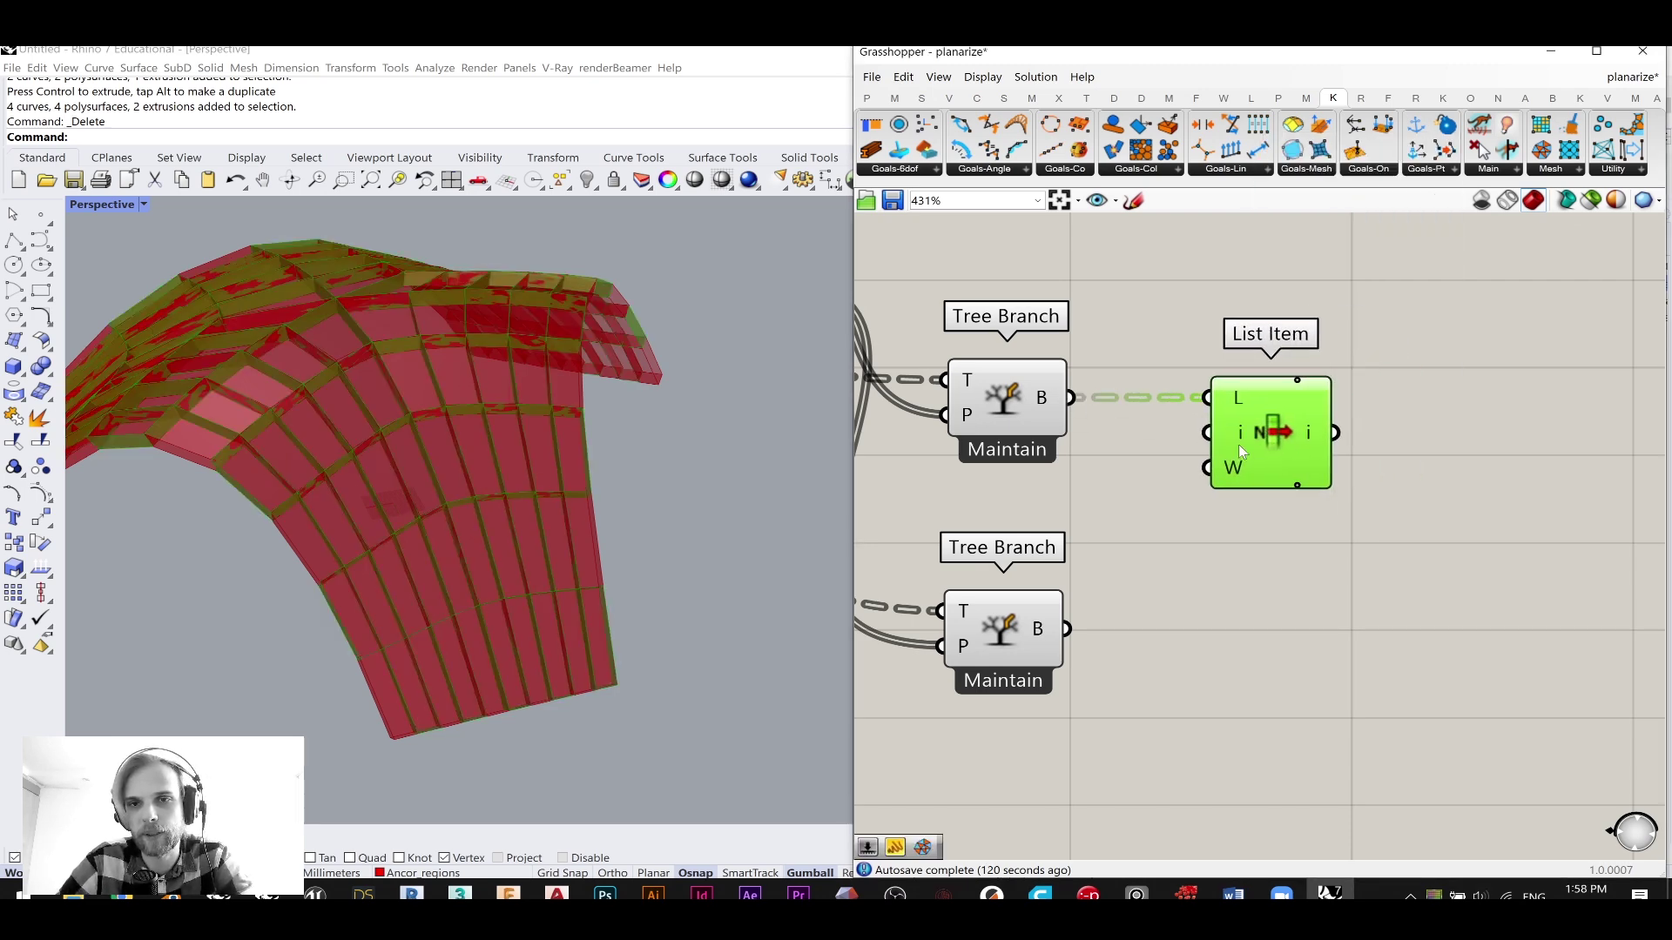
# - Turn off the preview of both Tree Branch components
pyautogui.moveTo(1058, 707); pyautogui.dragTo(1216, 646, button='right')
pyautogui.moveTo(1215, 646); pyautogui.dragTo(1082, 538)
pyautogui.middleClick(1082, 537)
pyautogui.click(1145, 479)
pyautogui.moveTo(1206, 489); pyautogui.dragTo(1147, 569, button='right')
pyautogui.click(1104, 421)
pyautogui.middleClick(1104, 421)
pyautogui.click(1167, 364)
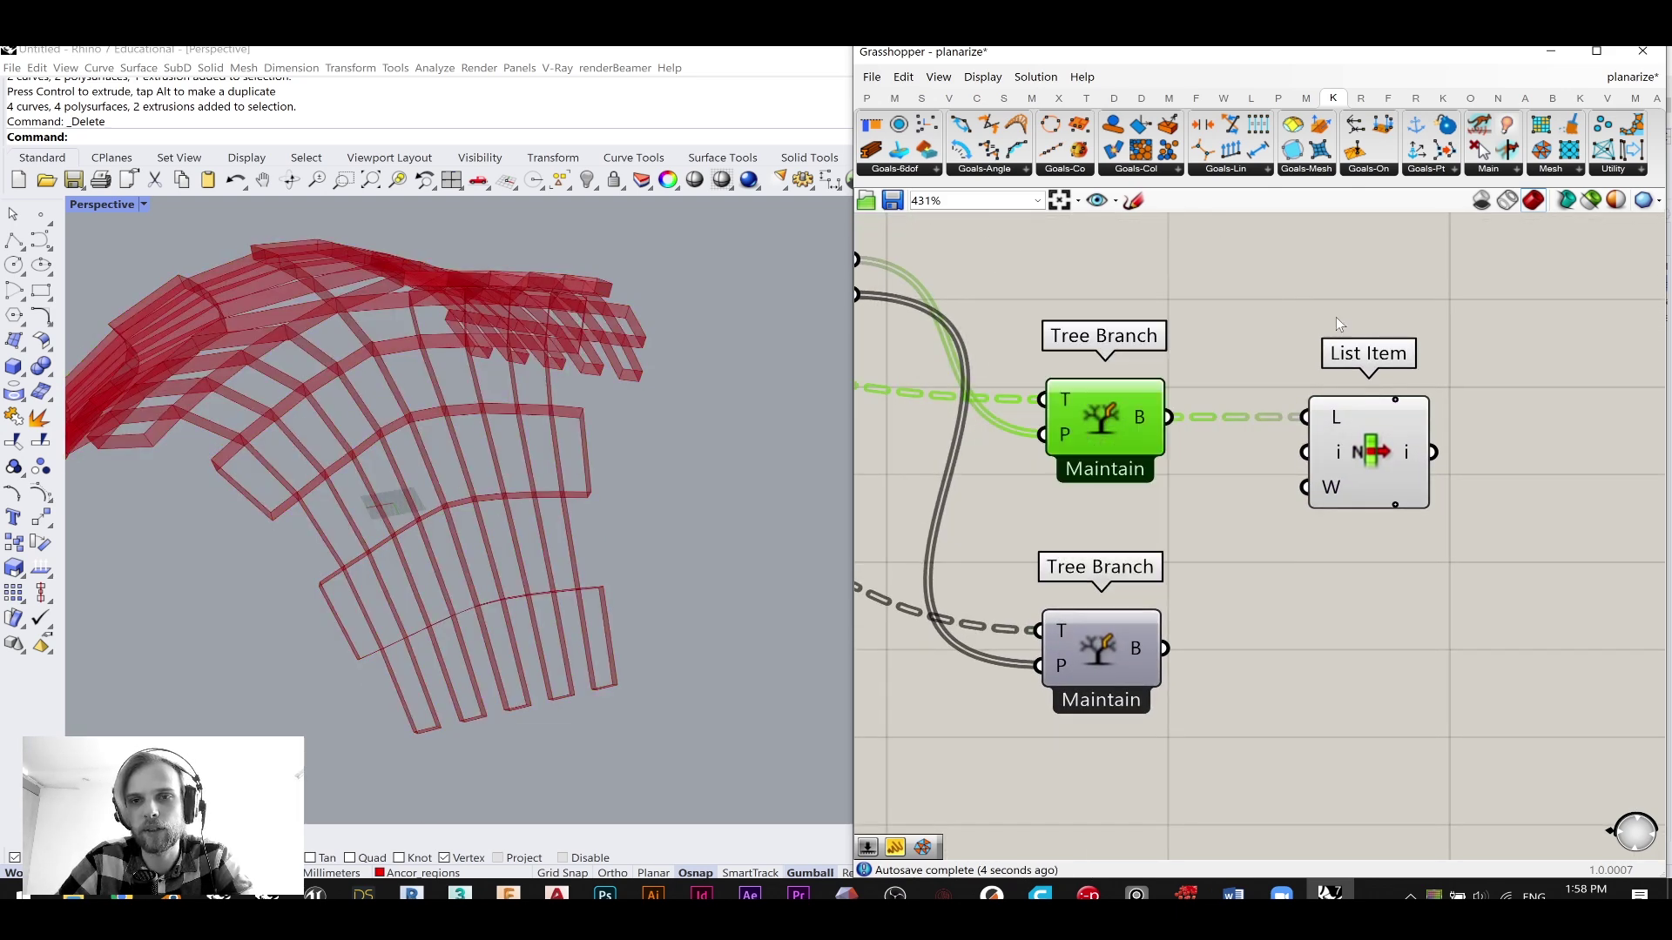
# - Highlight the List Item's blocks in the model and examine them from below the vault
pyautogui.moveTo(1445, 415); pyautogui.dragTo(1318, 388, button='right')
pyautogui.scroll(3, 1318, 389)
pyautogui.click(1219, 446)
pyautogui.scroll(-2, 1230, 453)
pyautogui.moveTo(1010, 359); pyautogui.dragTo(1254, 372, button='right')
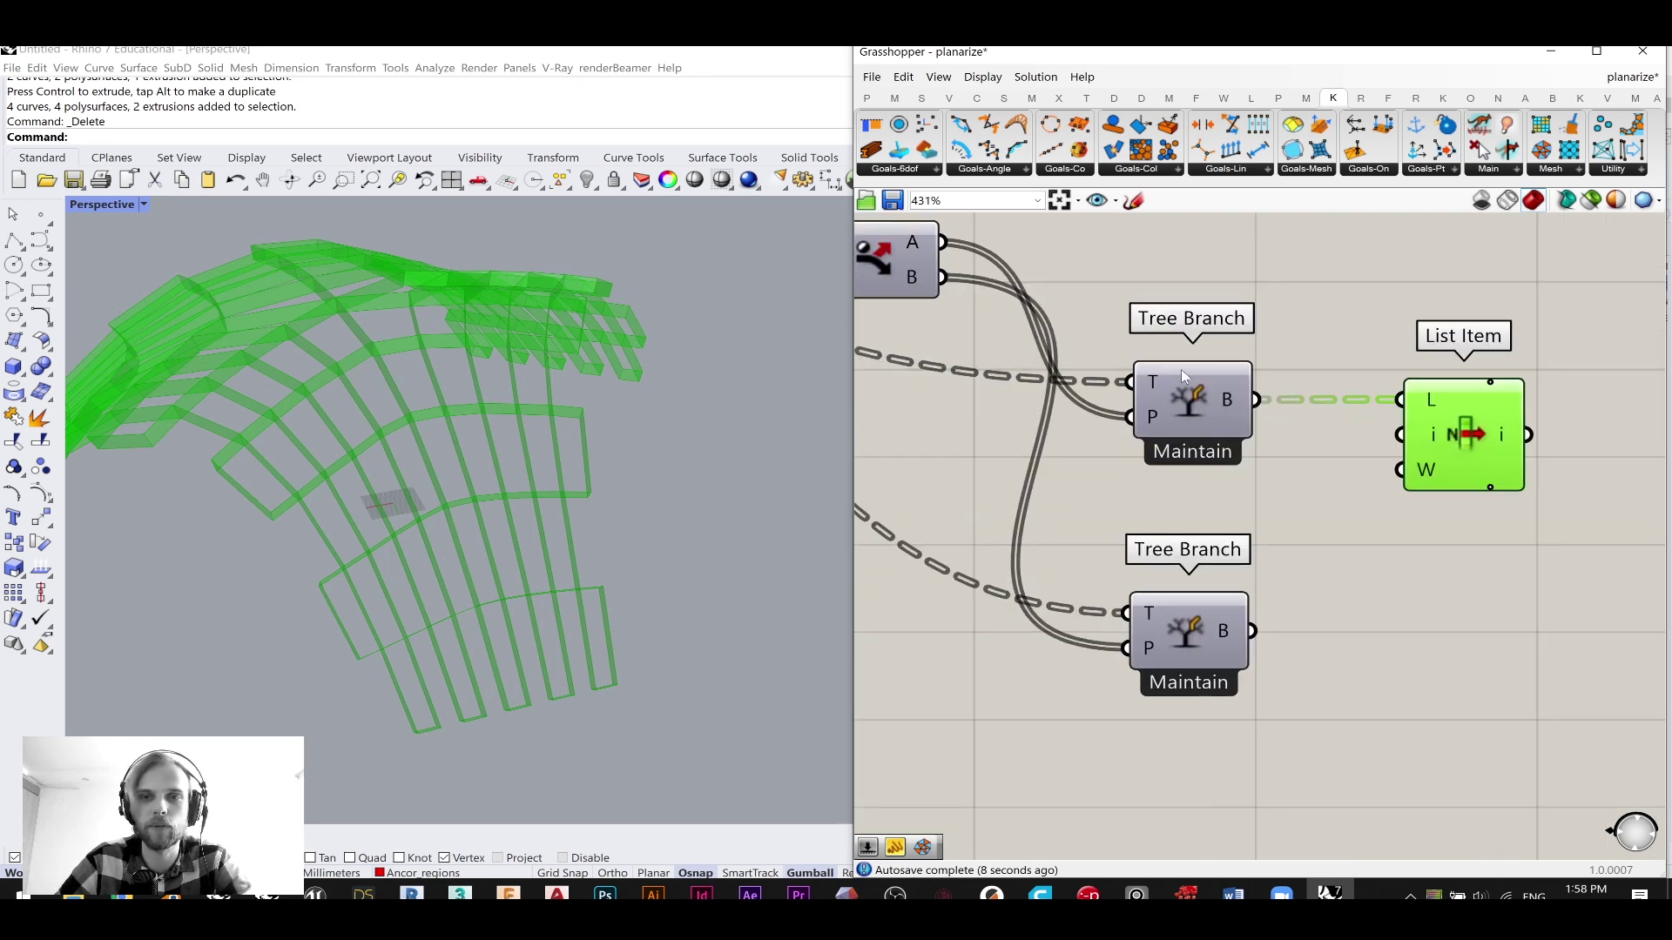
pyautogui.moveTo(364, 316); pyautogui.dragTo(477, 425, button='right')
pyautogui.scroll(3, 478, 425)
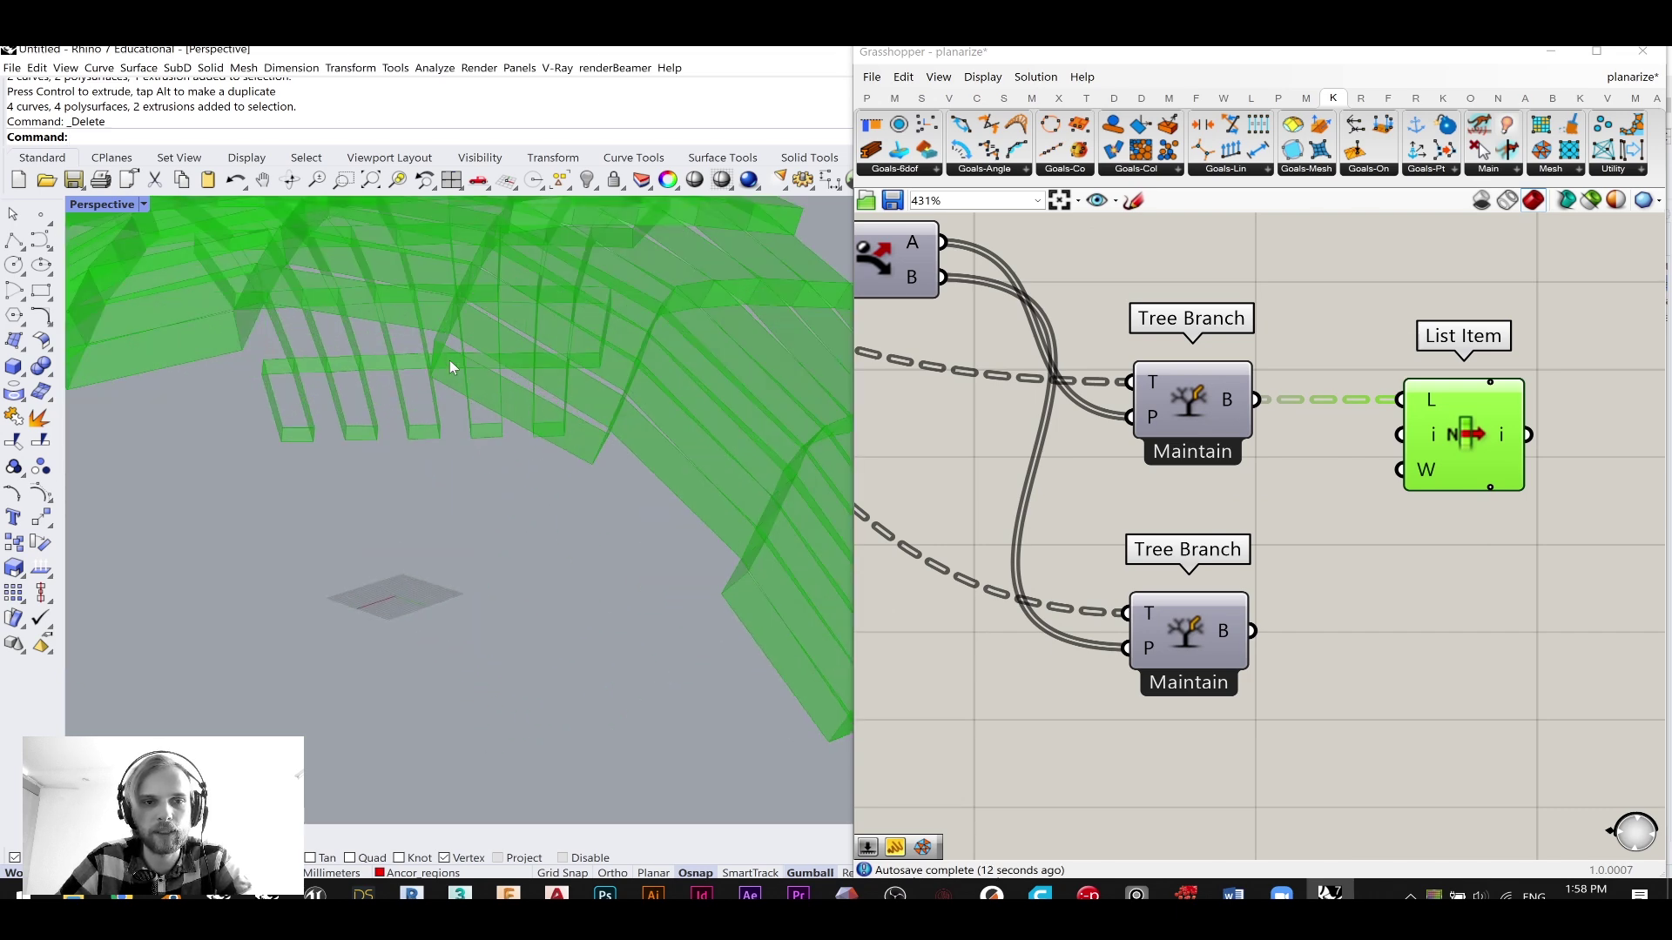
# - Add a Deconstruct Brep component and connect the List Item output to its brep input
pyautogui.moveTo(1179, 439); pyautogui.dragTo(998, 445, button='right')
pyautogui.doubleClick(1476, 484)
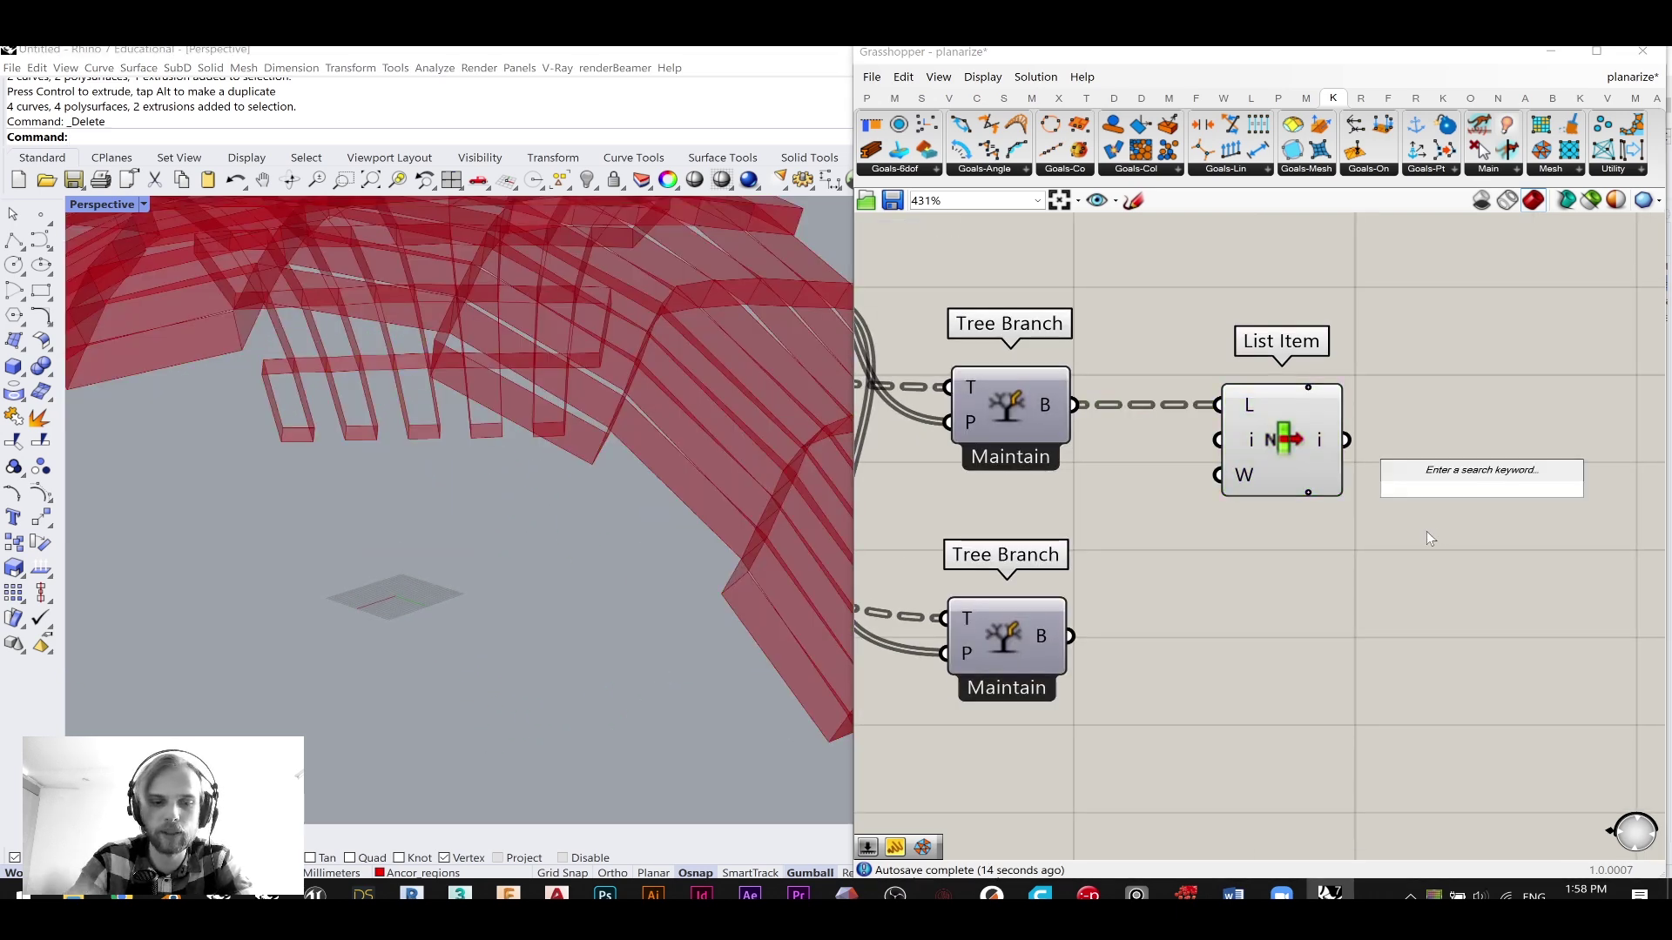
pyautogui.write('deco')
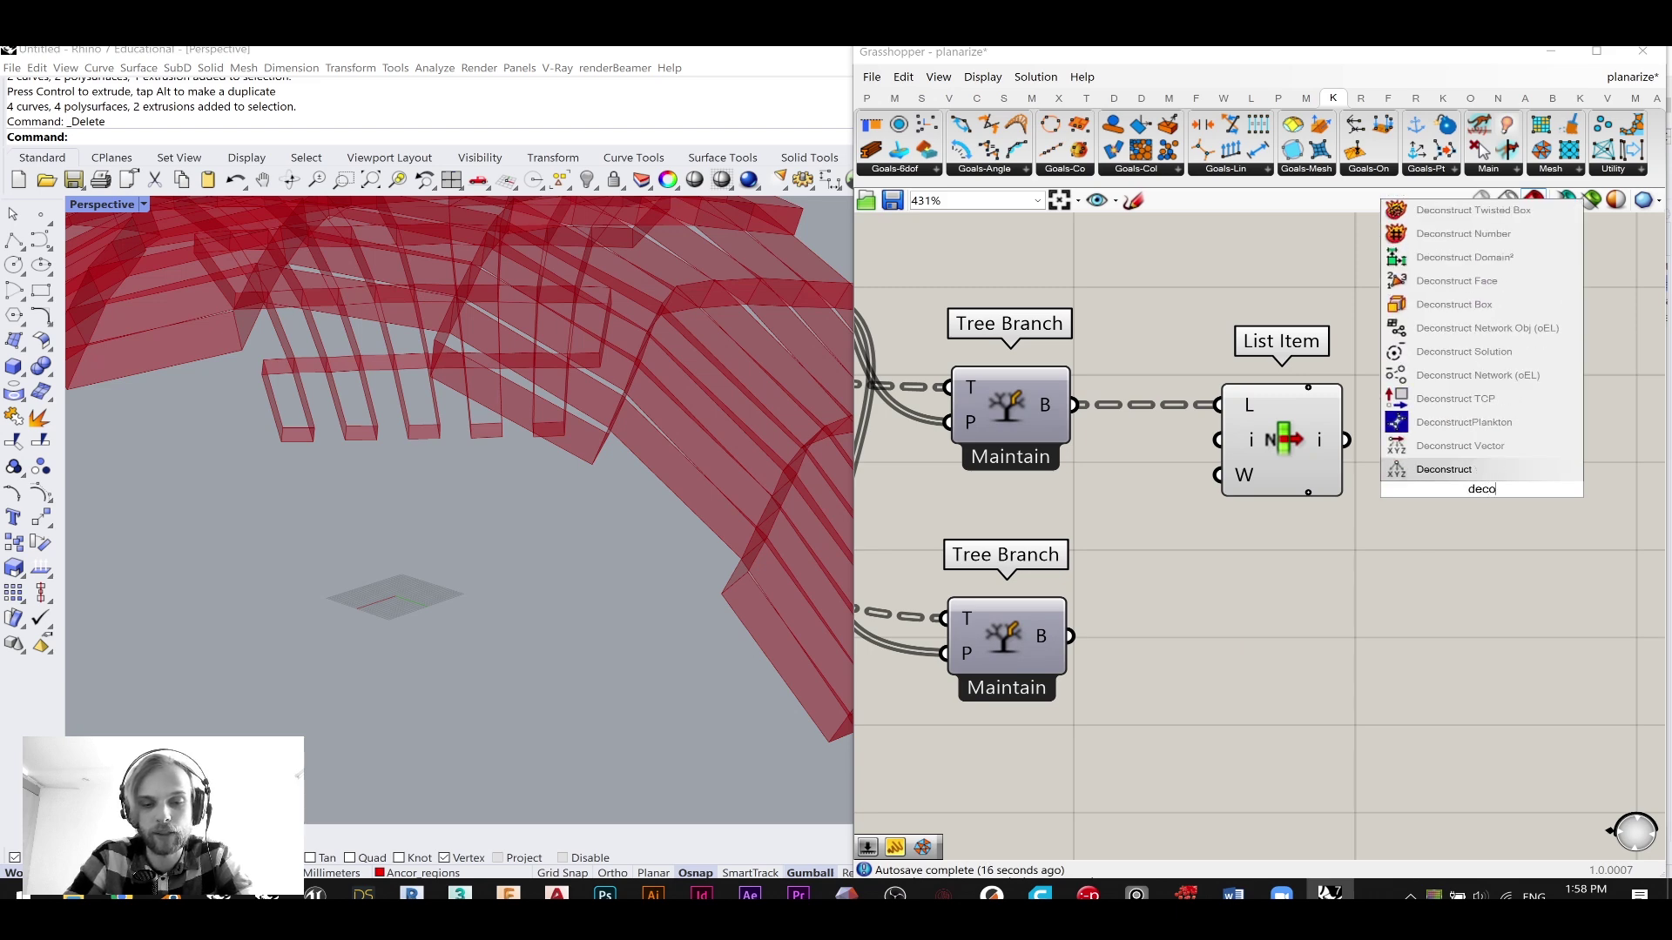
pyautogui.write('nstruct brep')
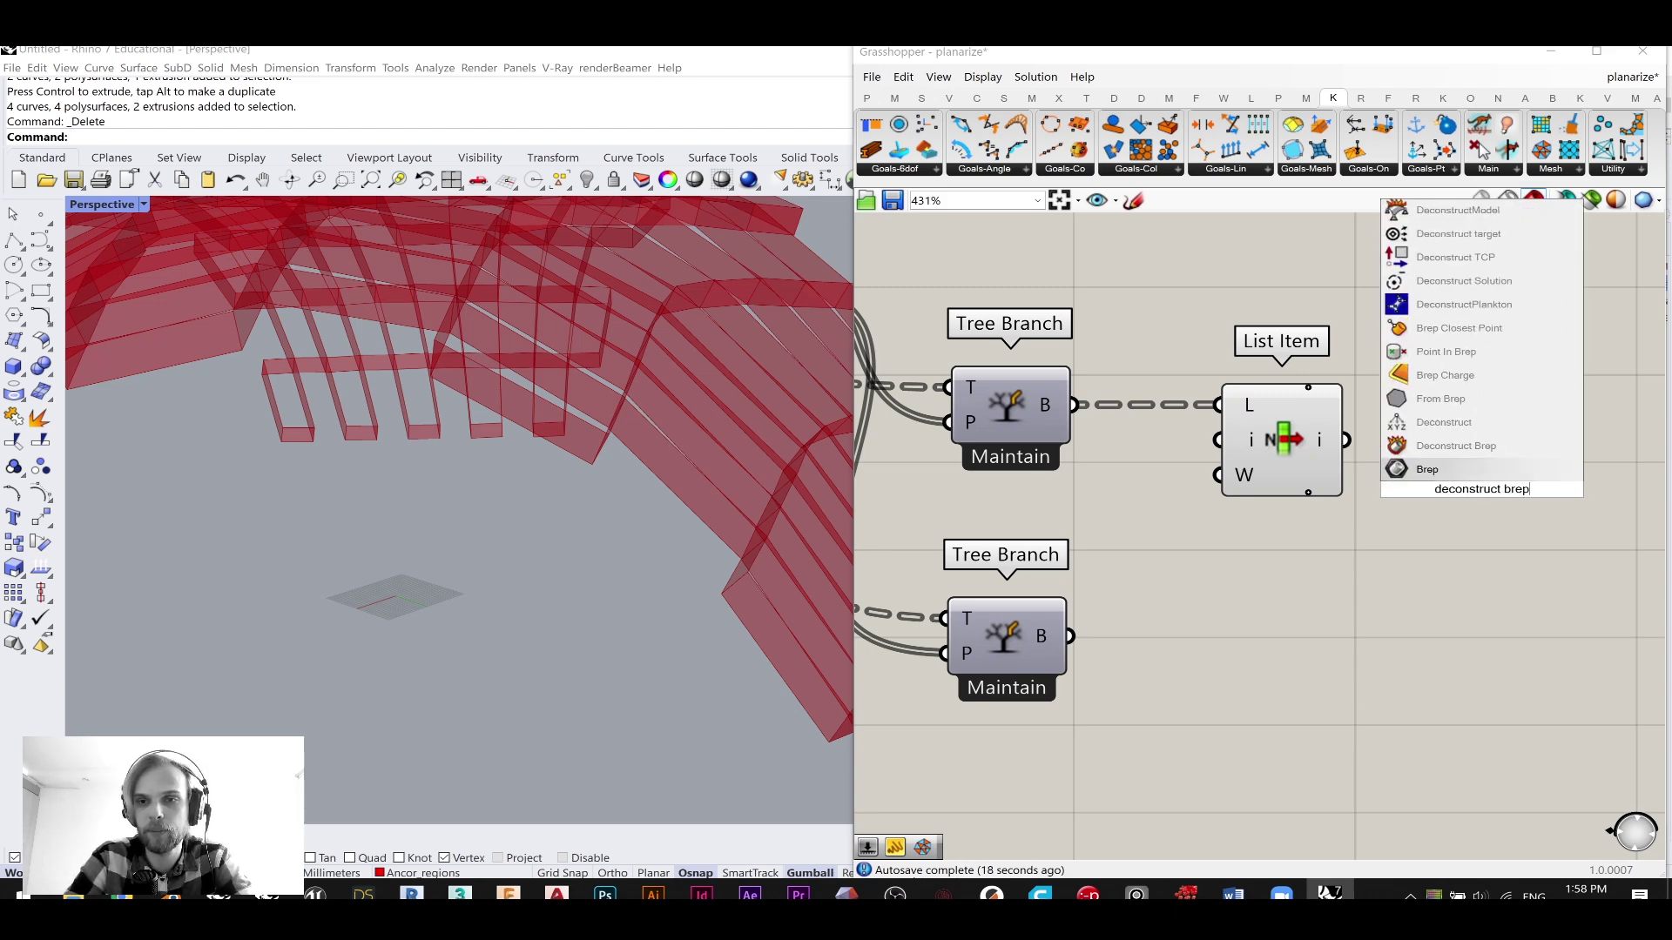
pyautogui.click(1393, 445)
pyautogui.moveTo(1350, 440); pyautogui.dragTo(1491, 452)
# - Turn off the preview of the List Item component
pyautogui.moveTo(1386, 453); pyautogui.dragTo(1215, 461, button='right')
pyautogui.click(1391, 409)
pyautogui.moveTo(1367, 410); pyautogui.dragTo(1271, 409, button='right')
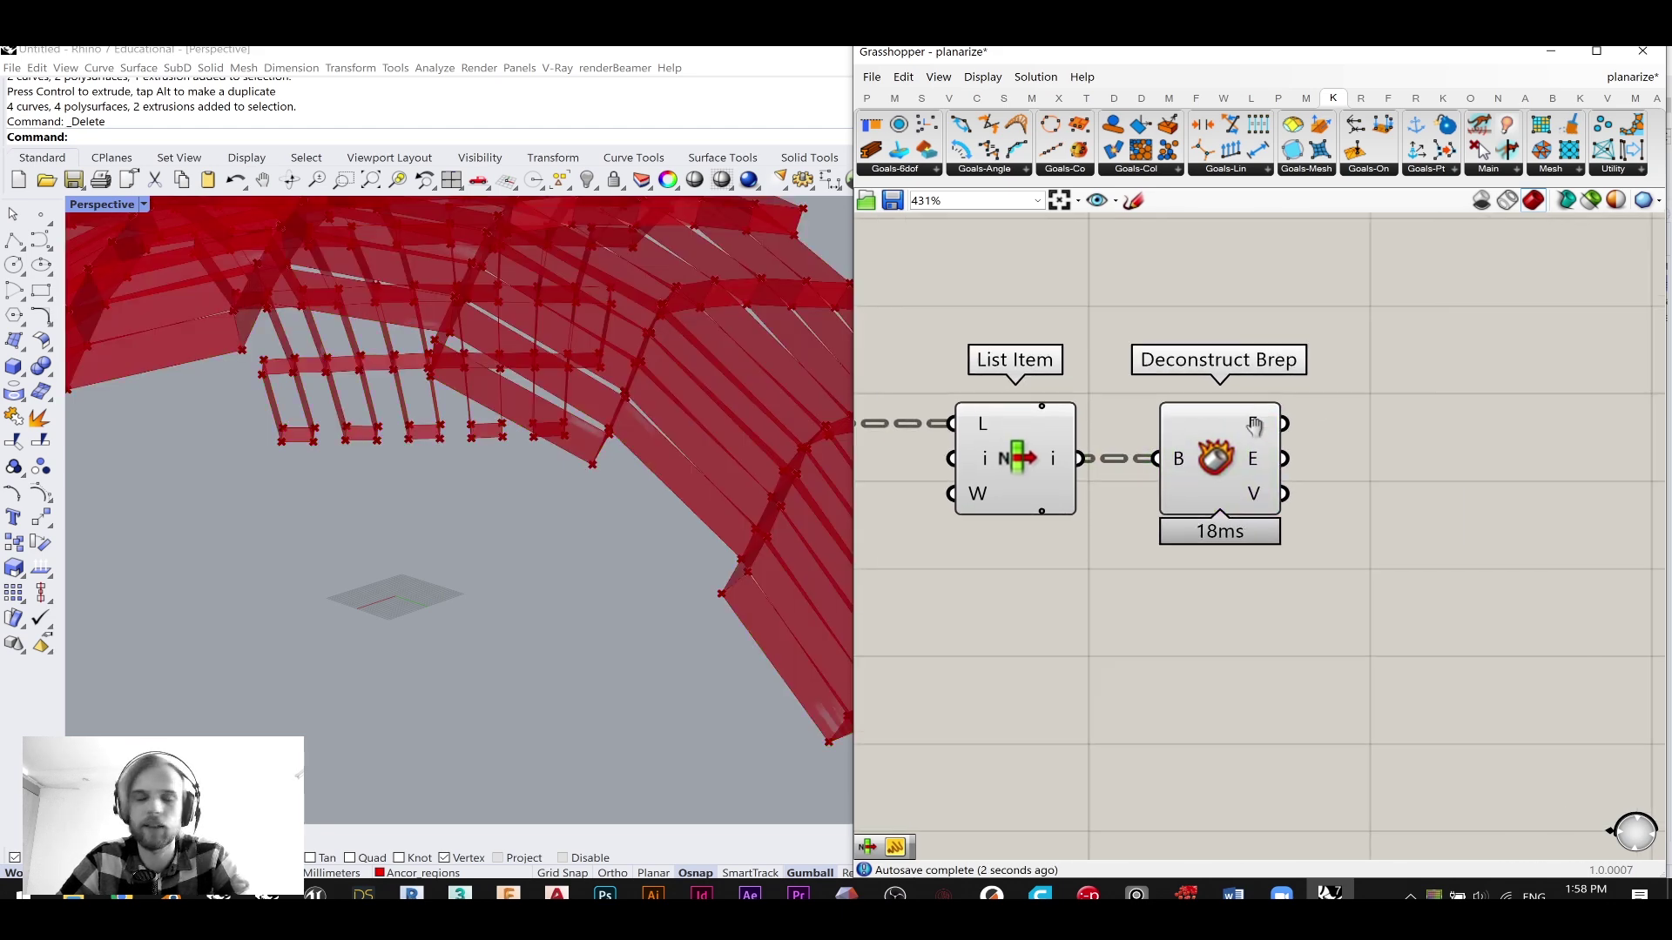
pyautogui.scroll(1, 1271, 409)
pyautogui.click(979, 491)
pyautogui.middleClick(976, 489)
pyautogui.click(1027, 428)
pyautogui.click(1232, 328)
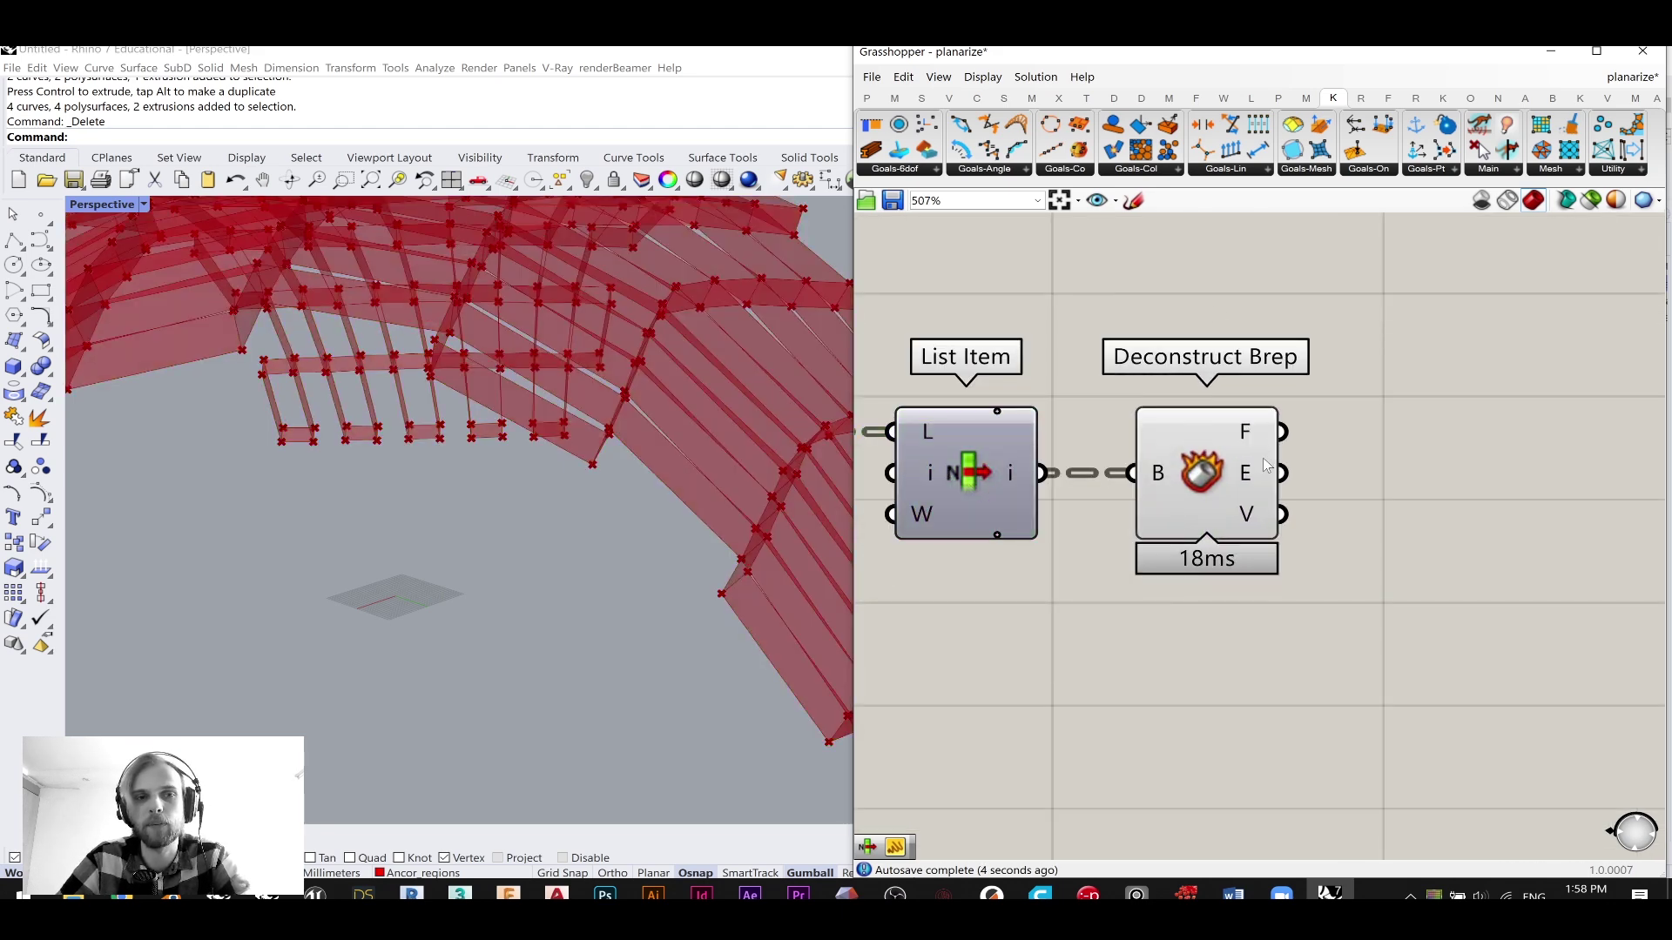
# - Add an Evaluate Surface component, feed its surface input from the Deconstruct Brep faces output, and place it further along the canvas
pyautogui.scroll(2, 1255, 434)
pyautogui.moveTo(1240, 428)
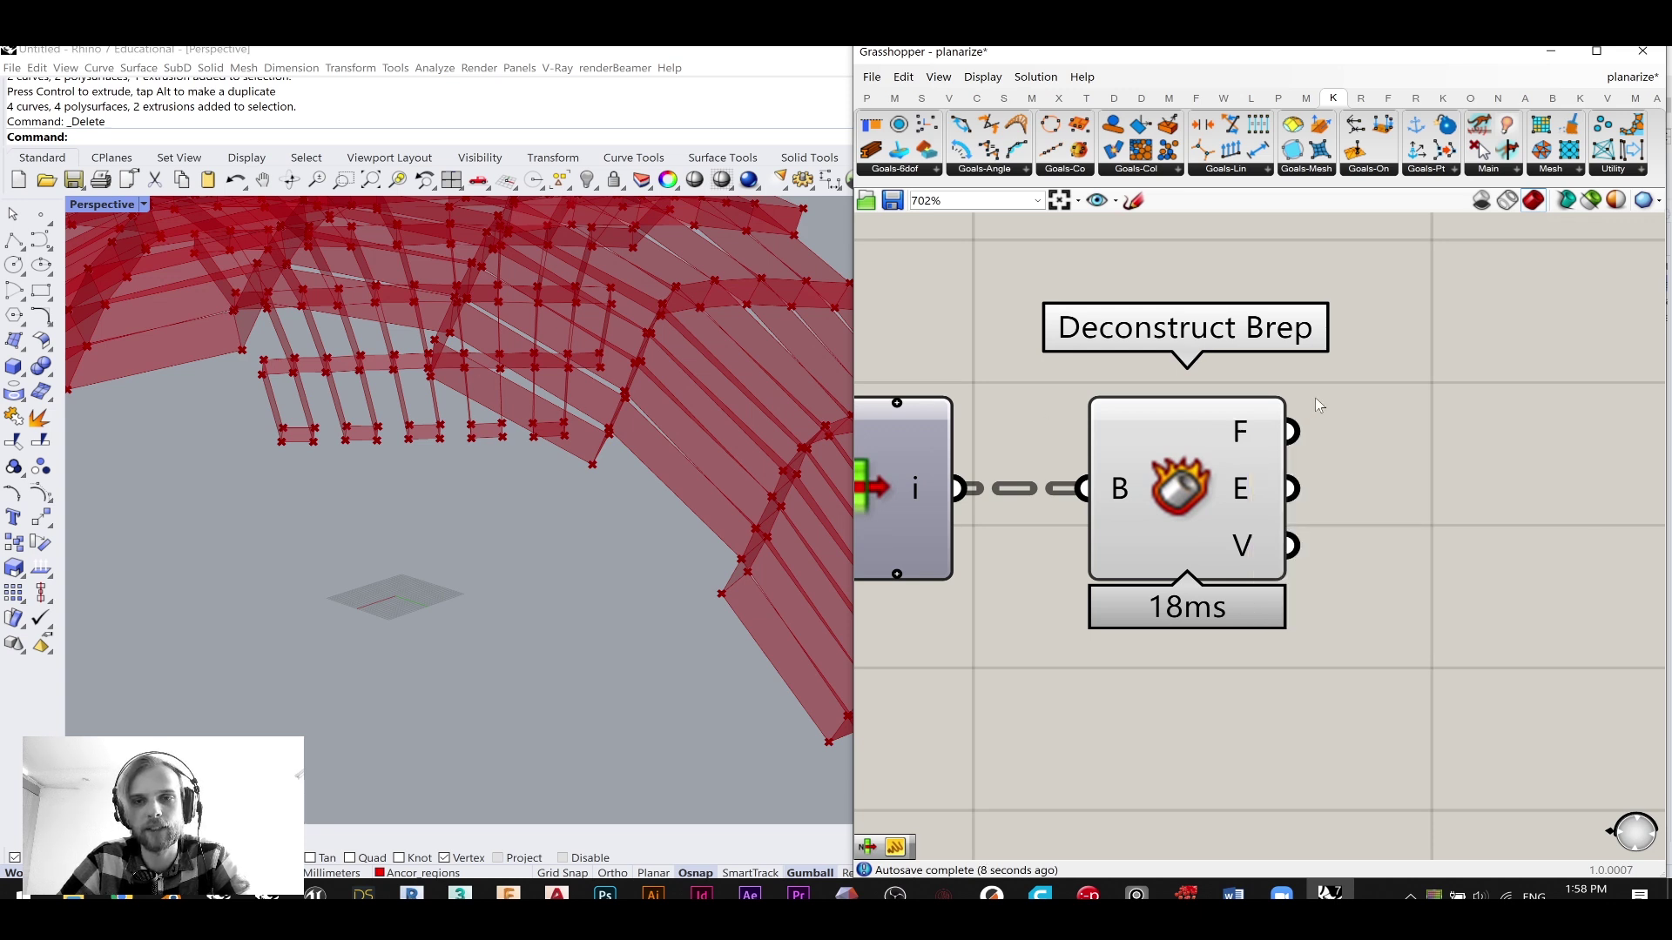
pyautogui.moveTo(1495, 406); pyautogui.dragTo(1355, 425, button='right')
pyautogui.doubleClick(1355, 425)
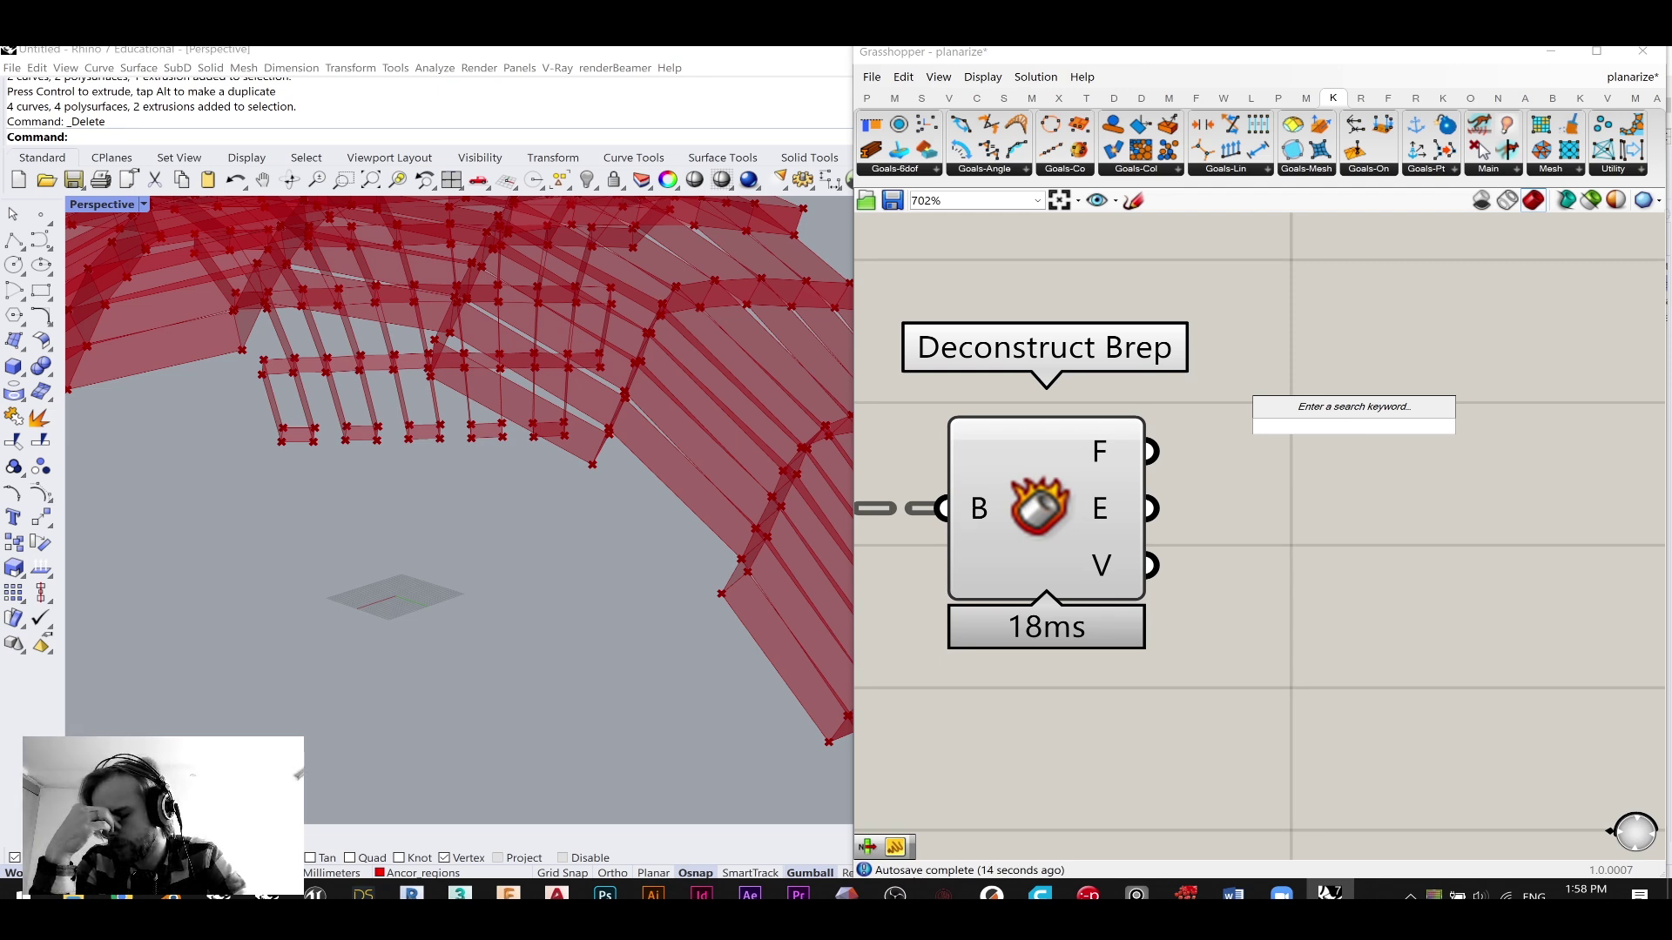
pyautogui.write('evalua')
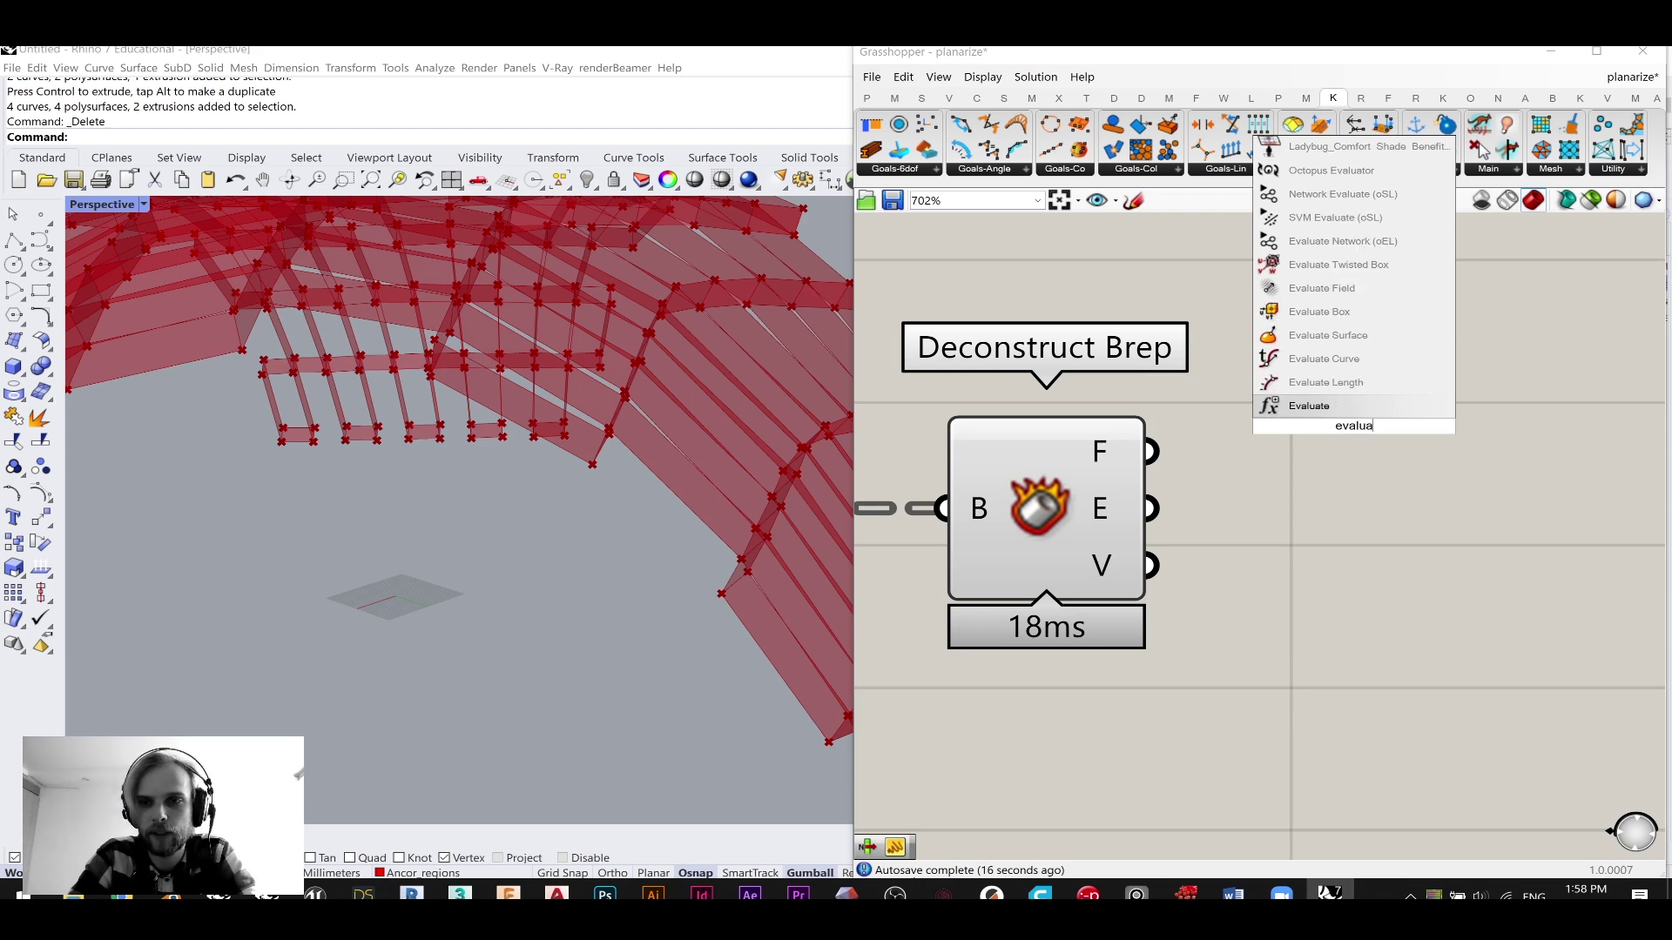
pyautogui.click(1354, 338)
pyautogui.moveTo(1158, 452); pyautogui.dragTo(1240, 355)
pyautogui.moveTo(1323, 410); pyautogui.dragTo(1543, 329)
pyautogui.scroll(-3, 1315, 484)
pyautogui.moveTo(1315, 484); pyautogui.dragTo(1364, 453)
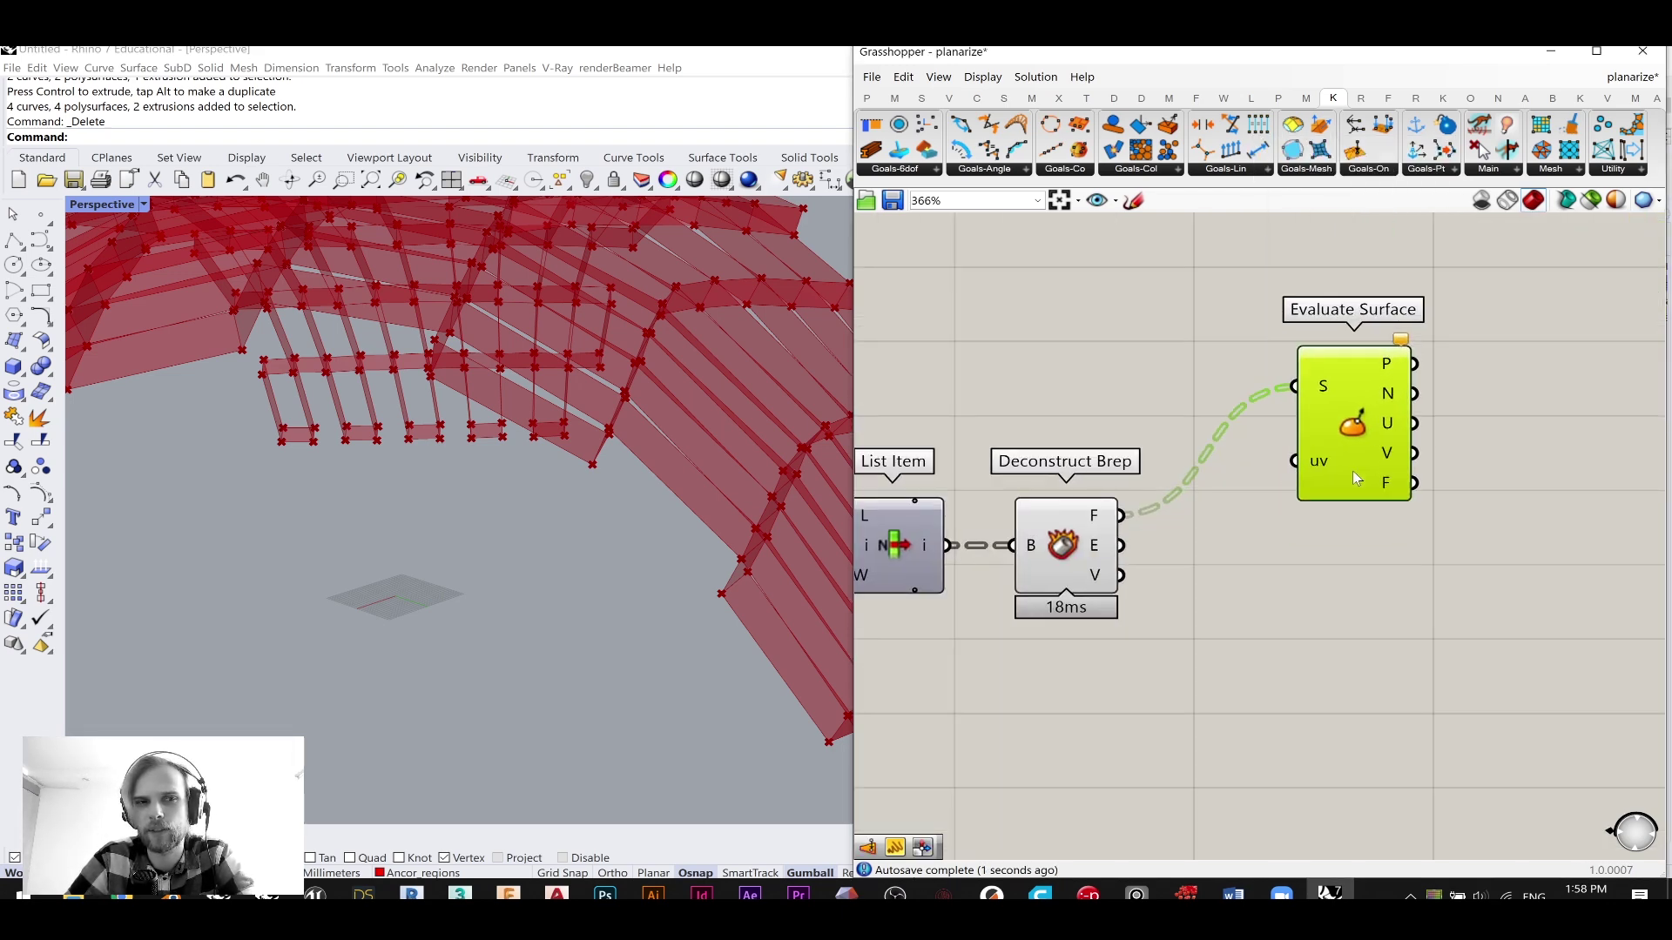
pyautogui.click(1367, 620)
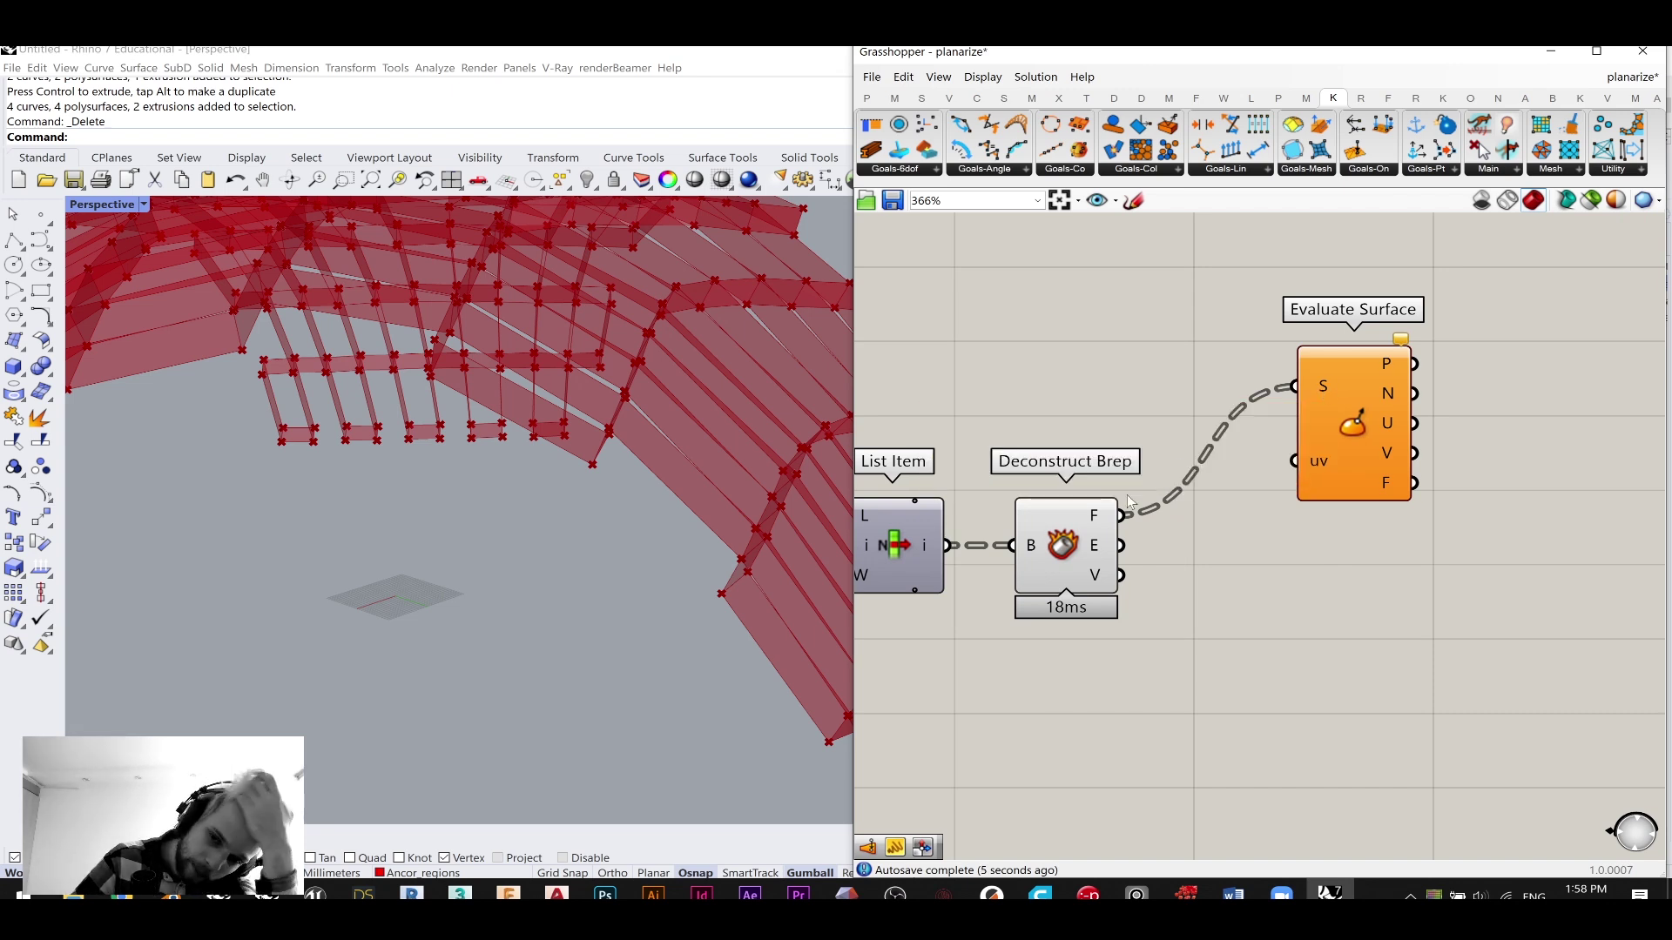
# - Try flattening the Deconstruct Brep faces output, and replace that setting with Graft
pyautogui.rightClick(1109, 517)
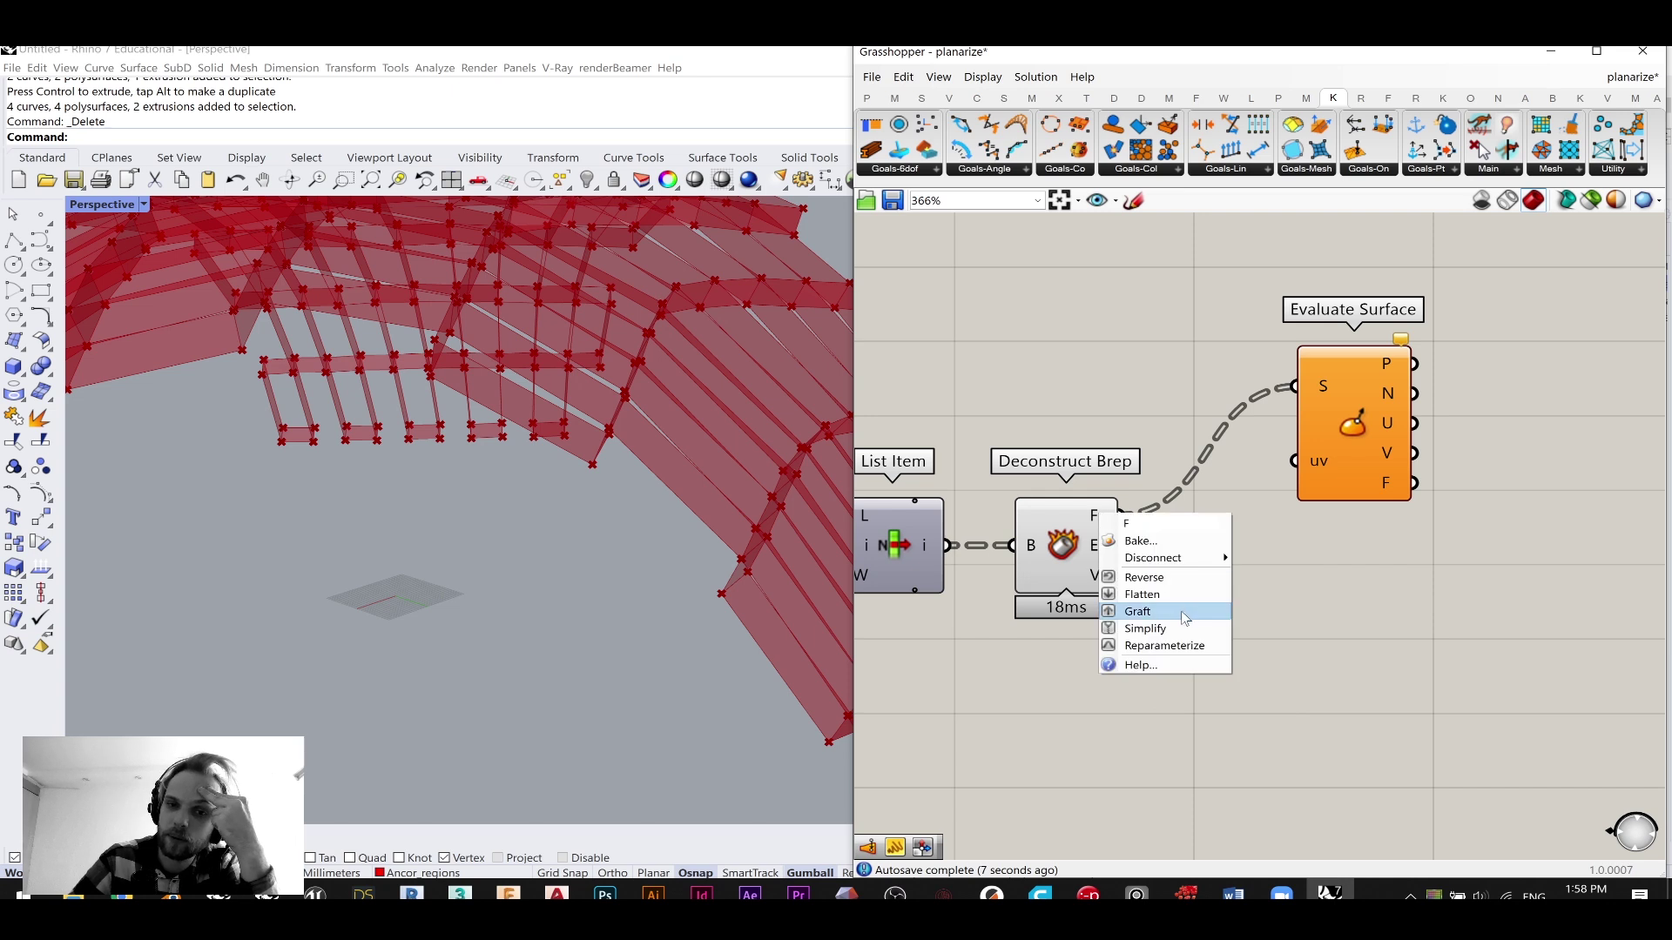
pyautogui.click(1177, 599)
pyautogui.rightClick(1124, 516)
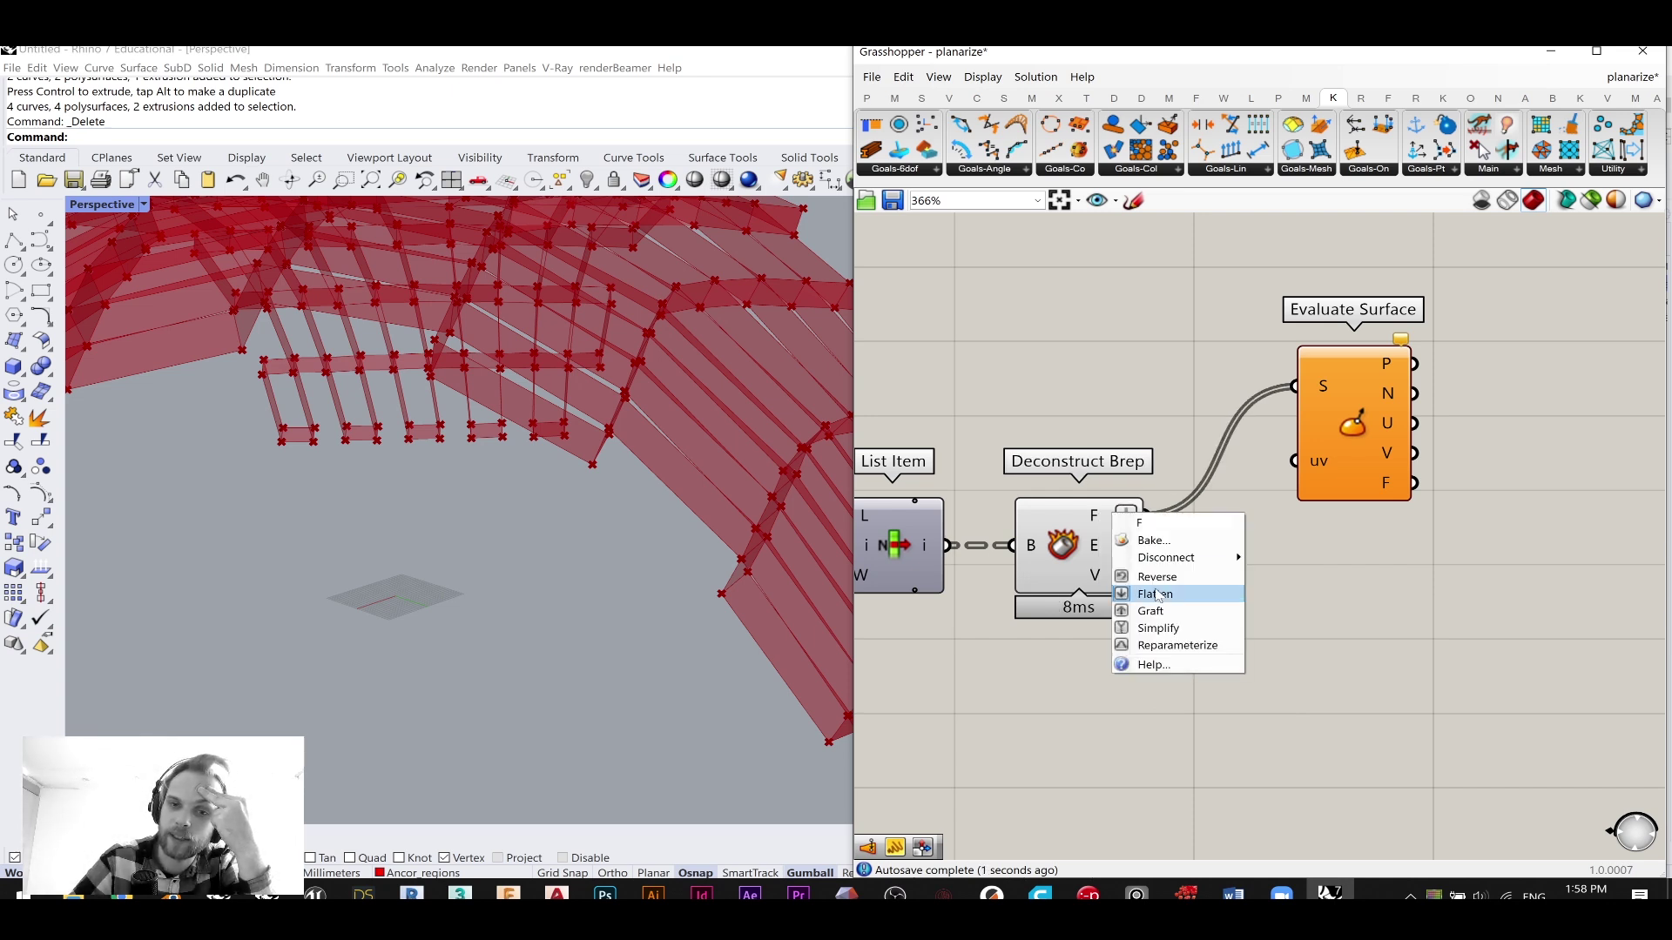
pyautogui.click(1162, 611)
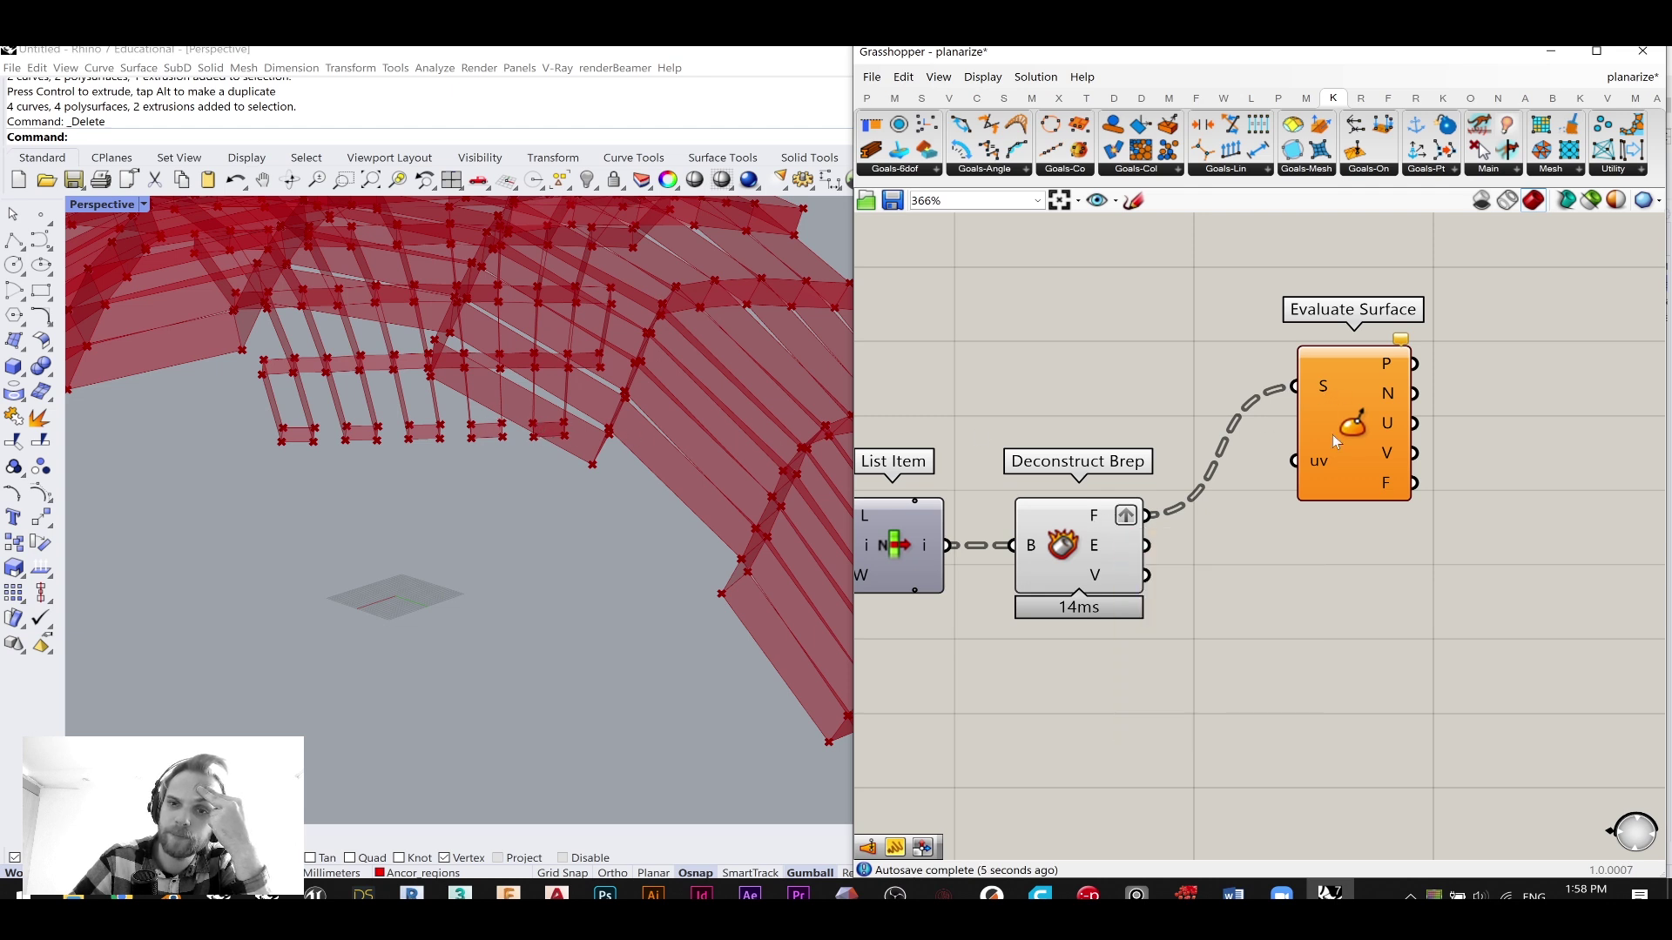
# - Add a panel containing 0.5,0.5, connect it to the Evaluate Surface uv input, and place it beside that input
pyautogui.moveTo(1332, 436); pyautogui.dragTo(1468, 432)
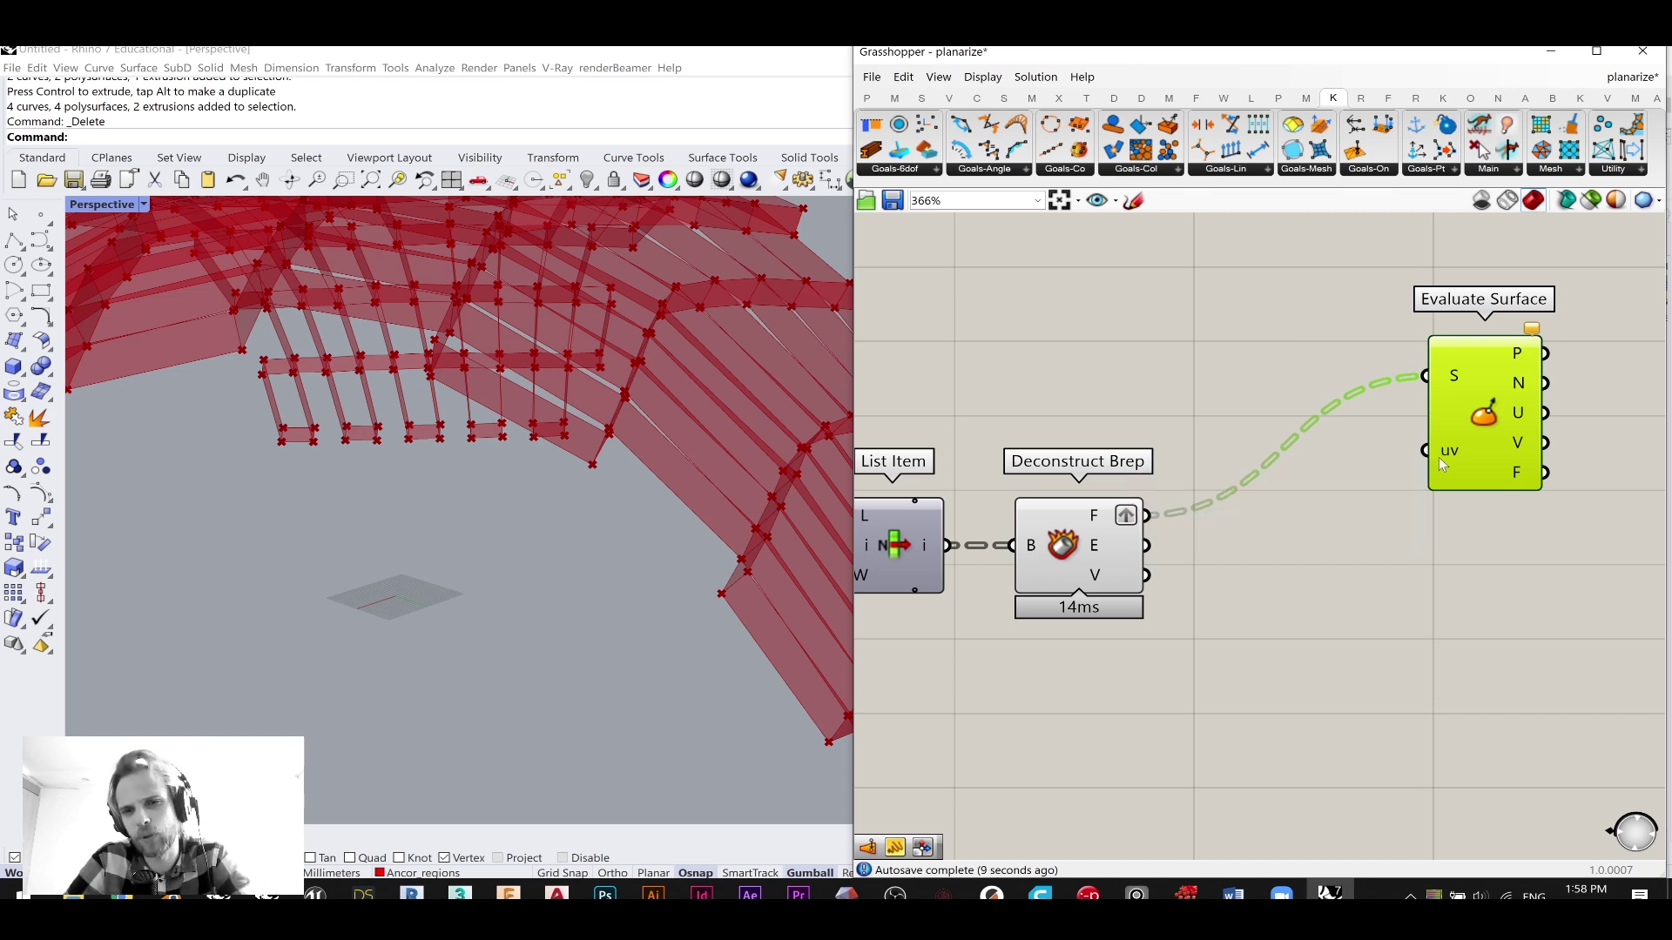
pyautogui.doubleClick(1140, 348)
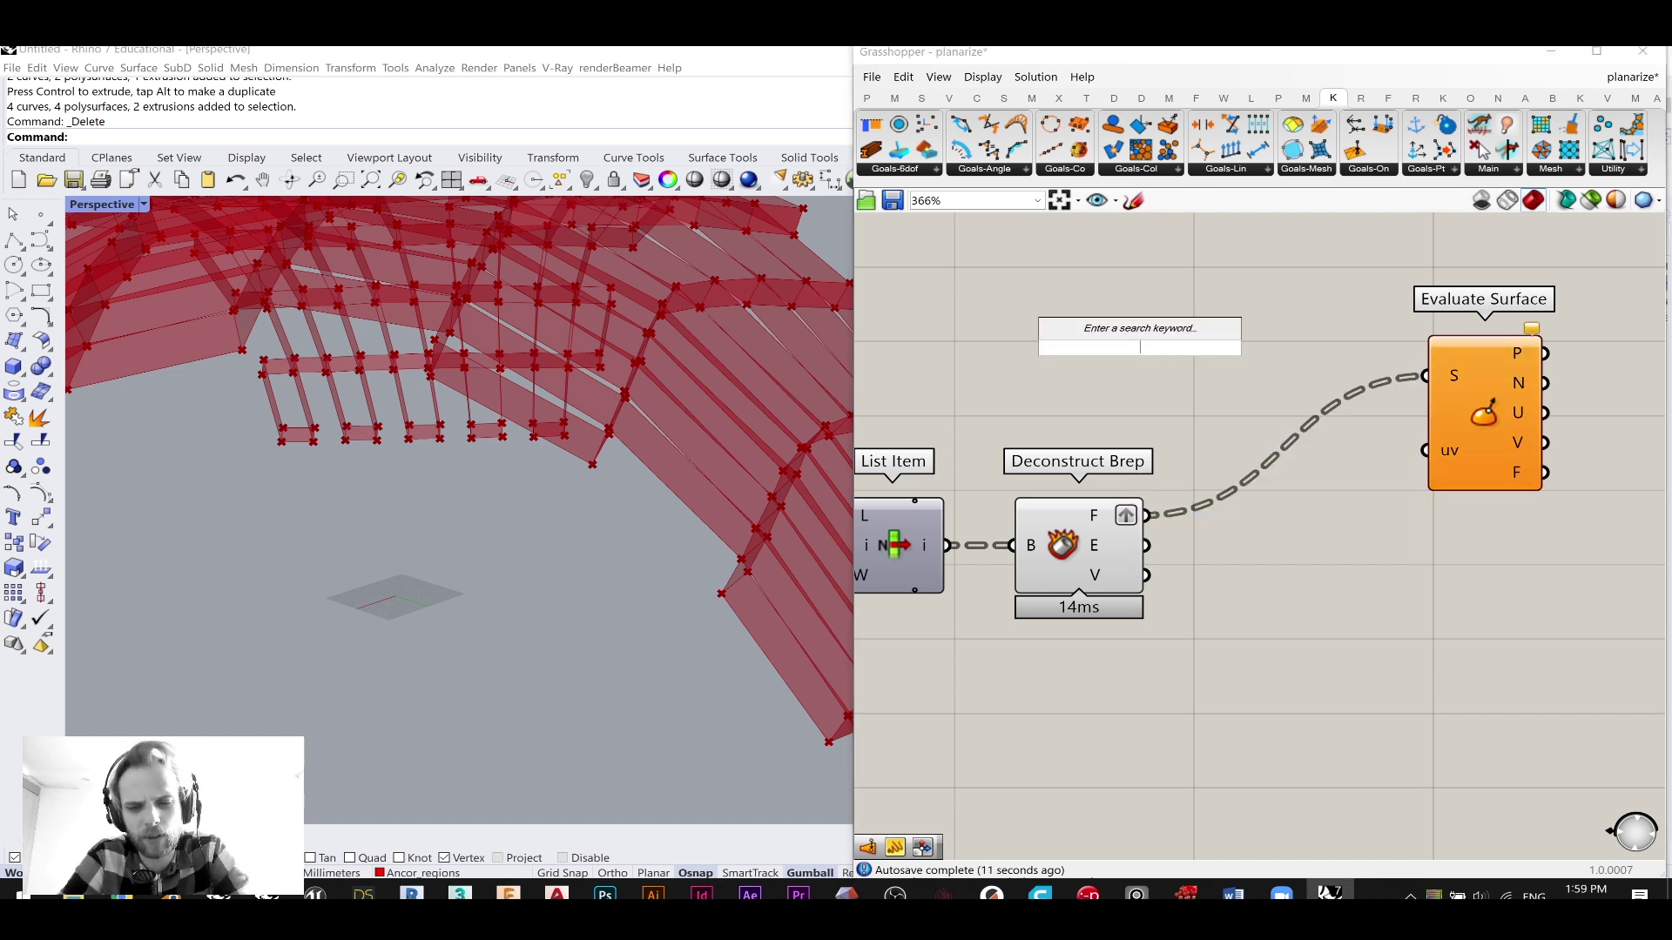
pyautogui.write('//0,5')
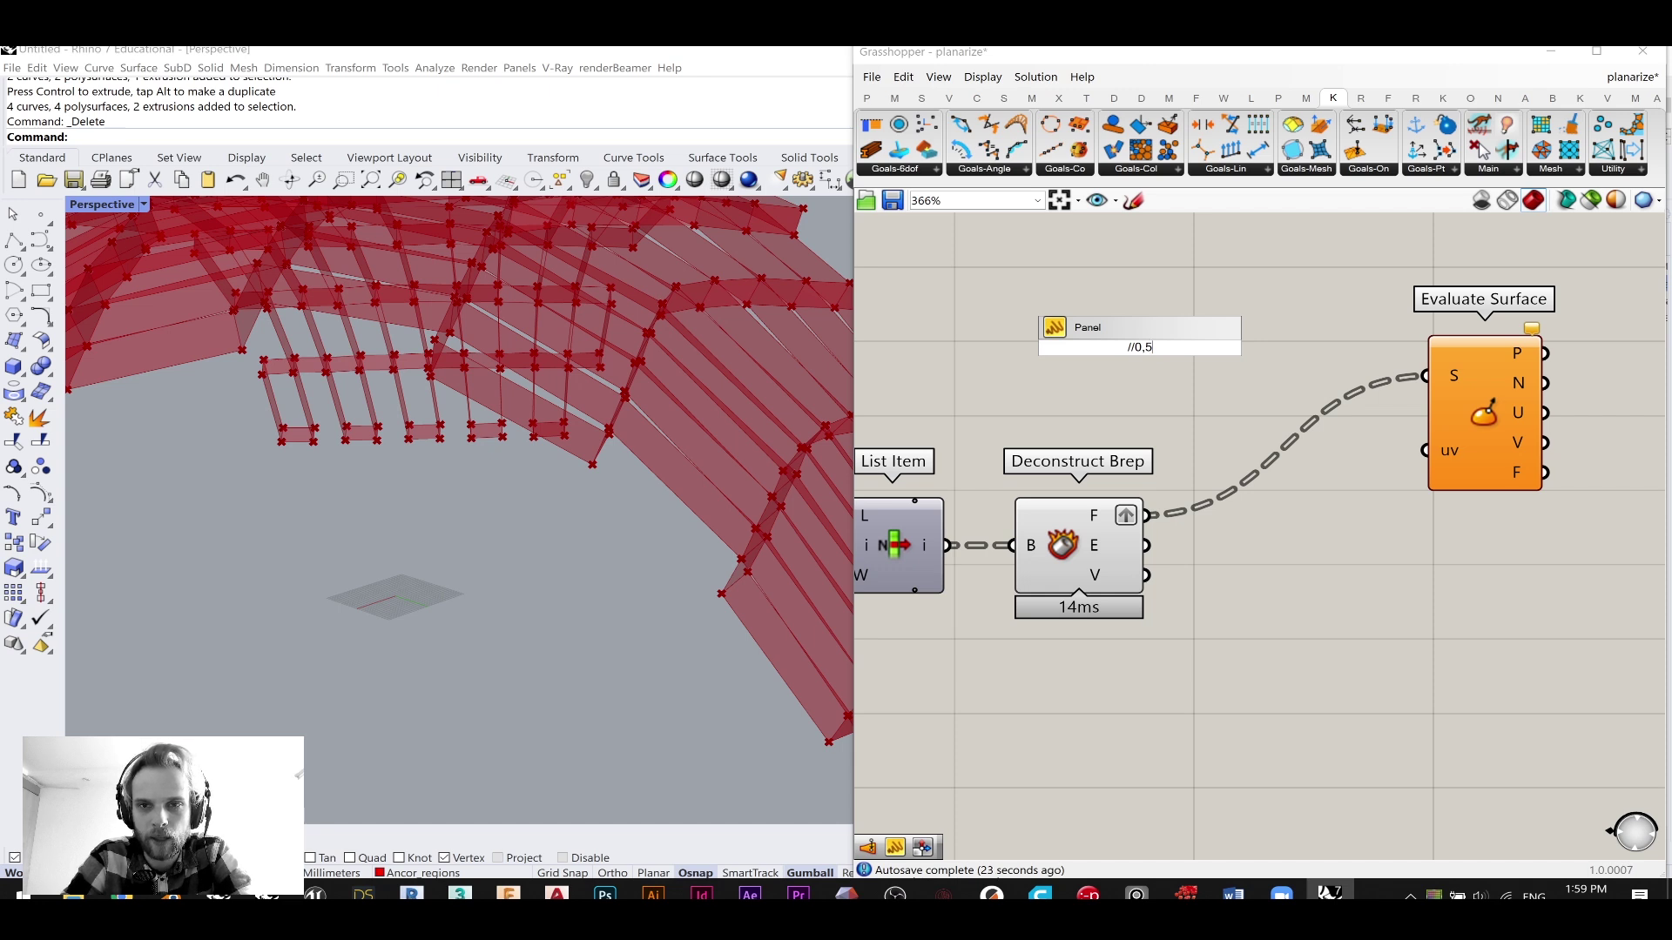
pyautogui.write('0.5')
pyautogui.click(1202, 314)
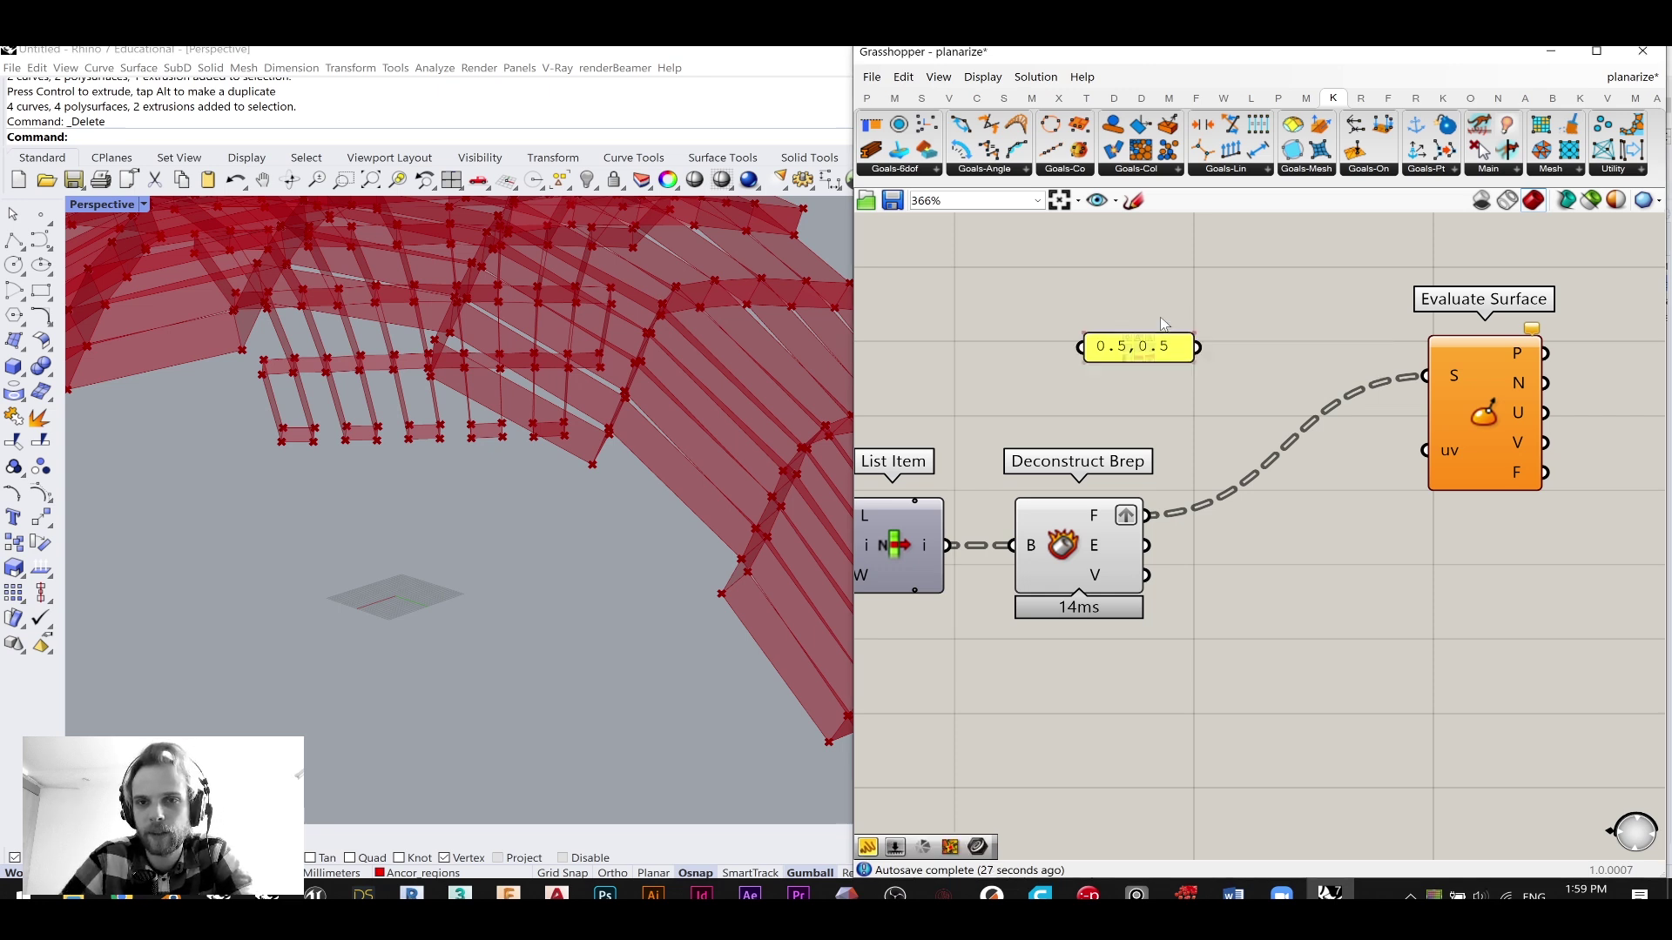
pyautogui.scroll(3, 1171, 346)
pyautogui.moveTo(1208, 348); pyautogui.dragTo(1558, 513)
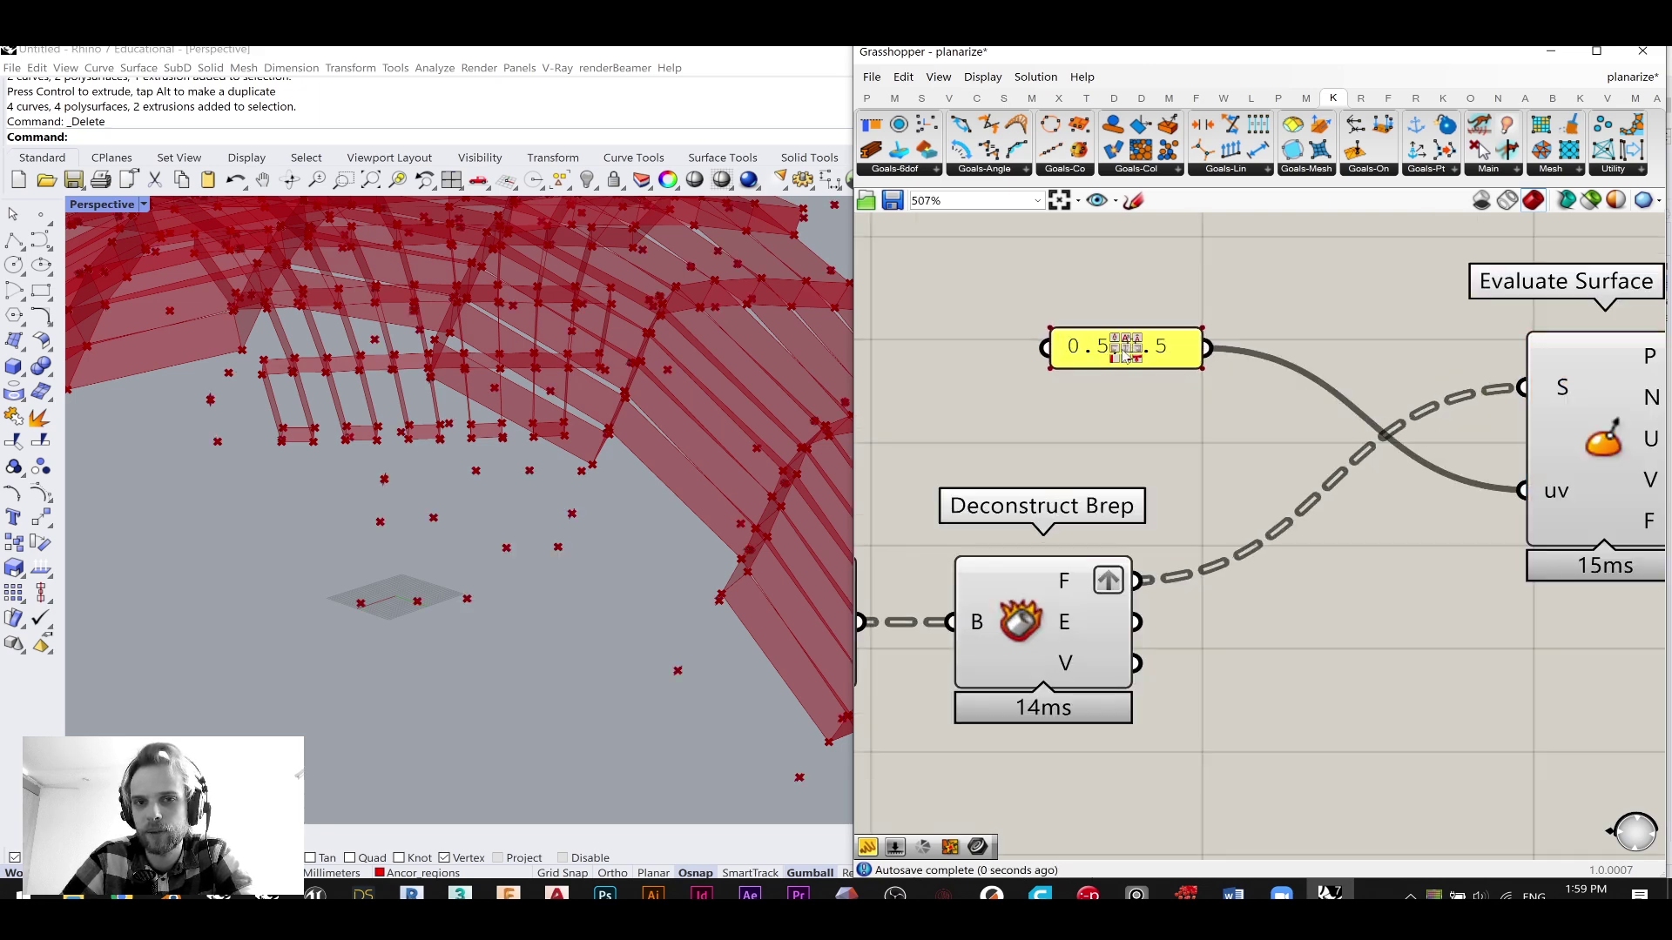
pyautogui.moveTo(1099, 359); pyautogui.dragTo(1366, 501)
# - Check the evaluated points around the vault and reparameterize the surface input of Evaluate Surface
pyautogui.scroll(-2, 613, 296)
pyautogui.scroll(-2, 614, 296)
pyautogui.moveTo(557, 400); pyautogui.dragTo(513, 459, button='right')
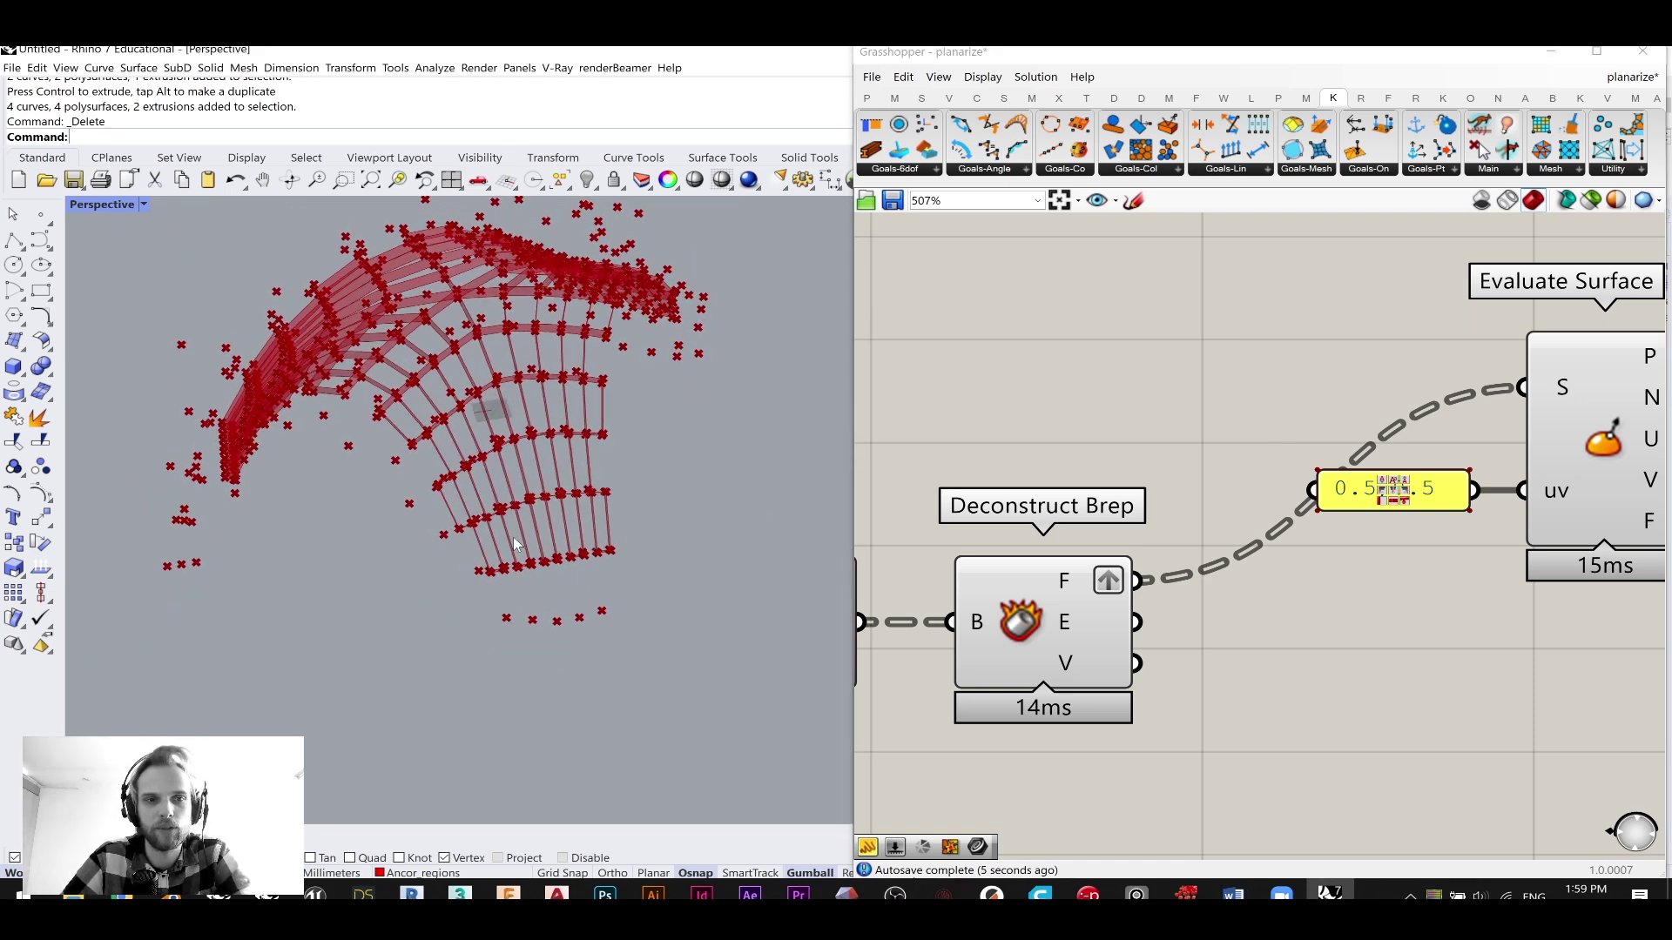
pyautogui.scroll(4, 462, 448)
pyautogui.scroll(3, 1278, 404)
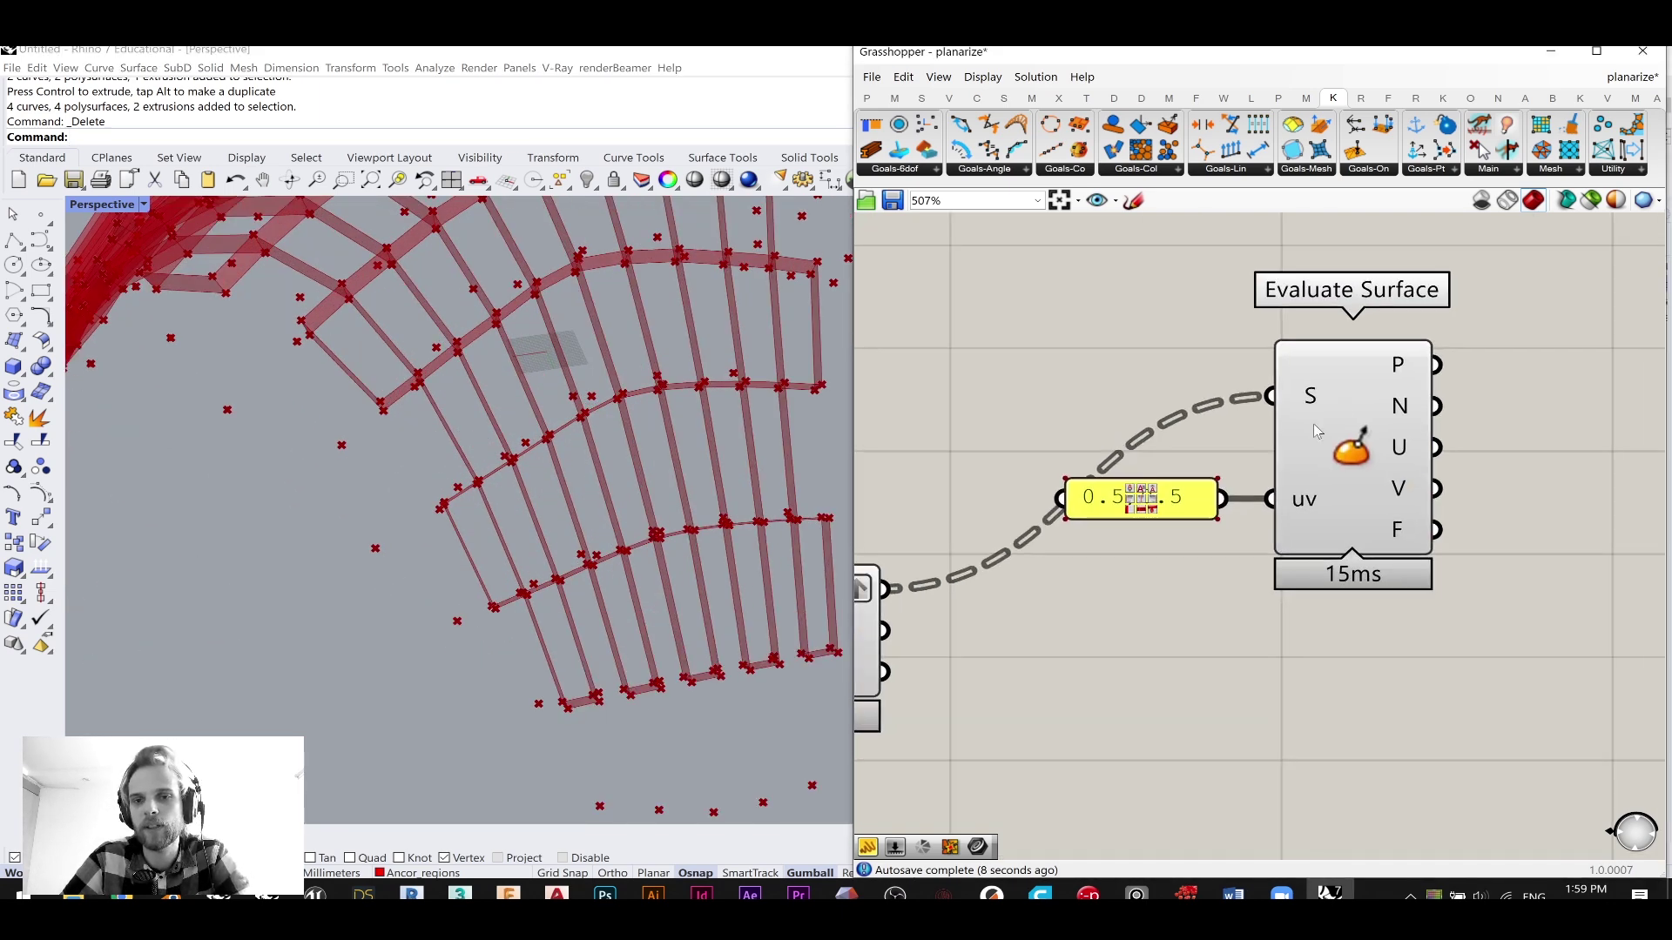
pyautogui.rightClick(1278, 406)
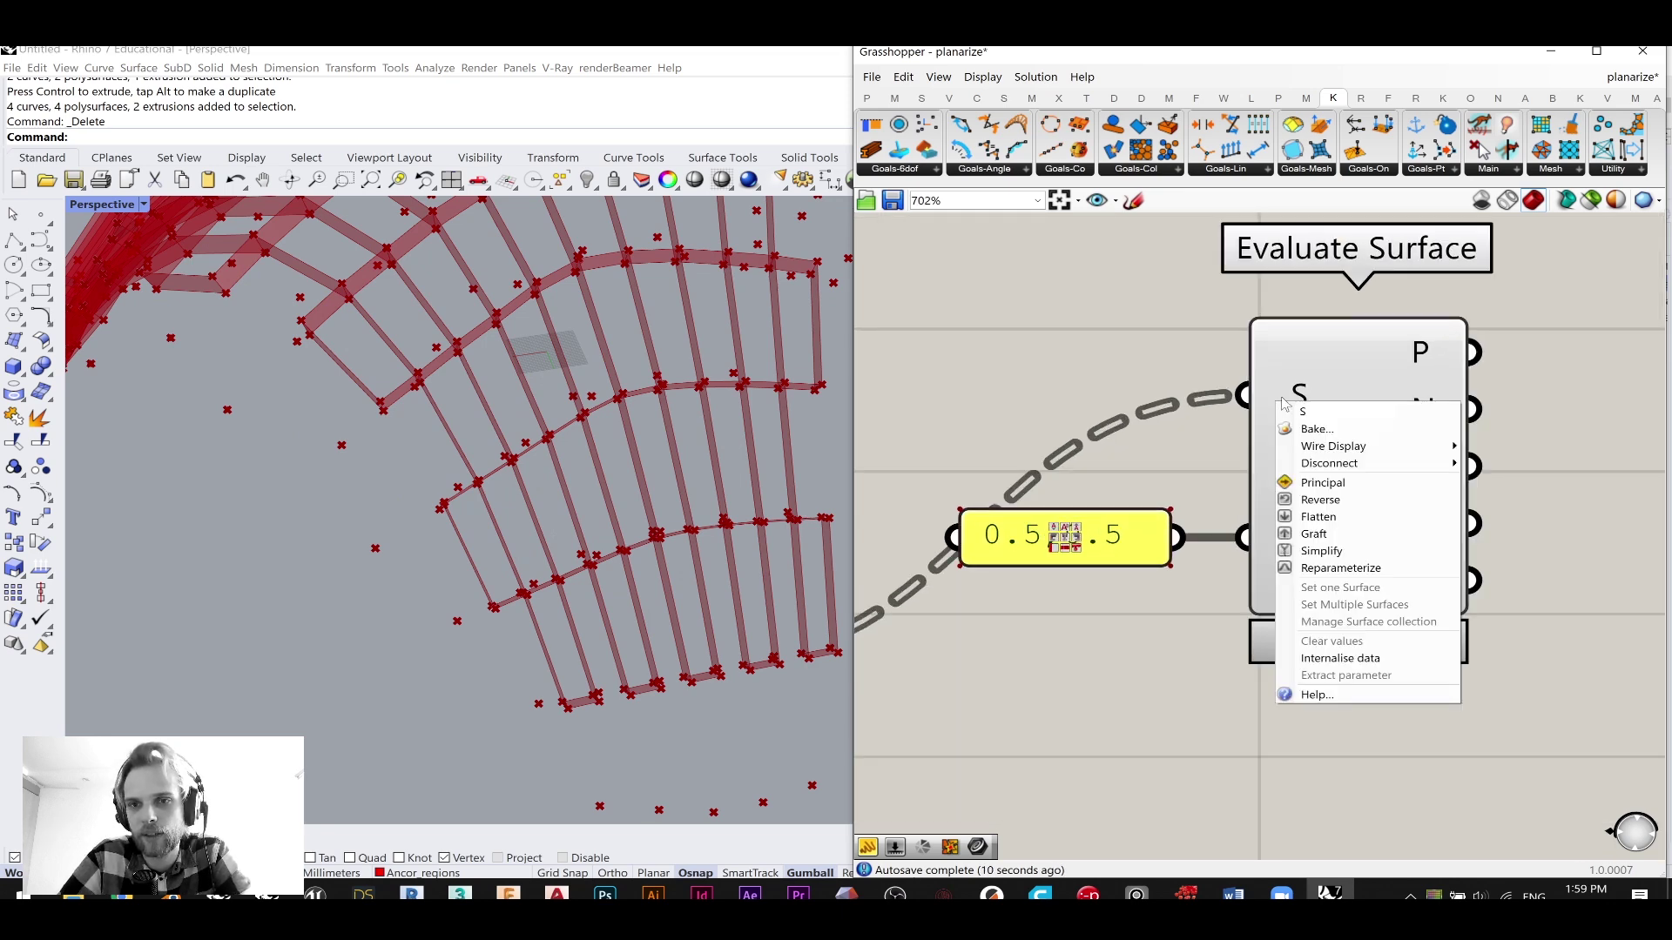
pyautogui.click(1341, 570)
pyautogui.scroll(-3, 1043, 351)
pyautogui.moveTo(559, 389); pyautogui.dragTo(614, 396, button='right')
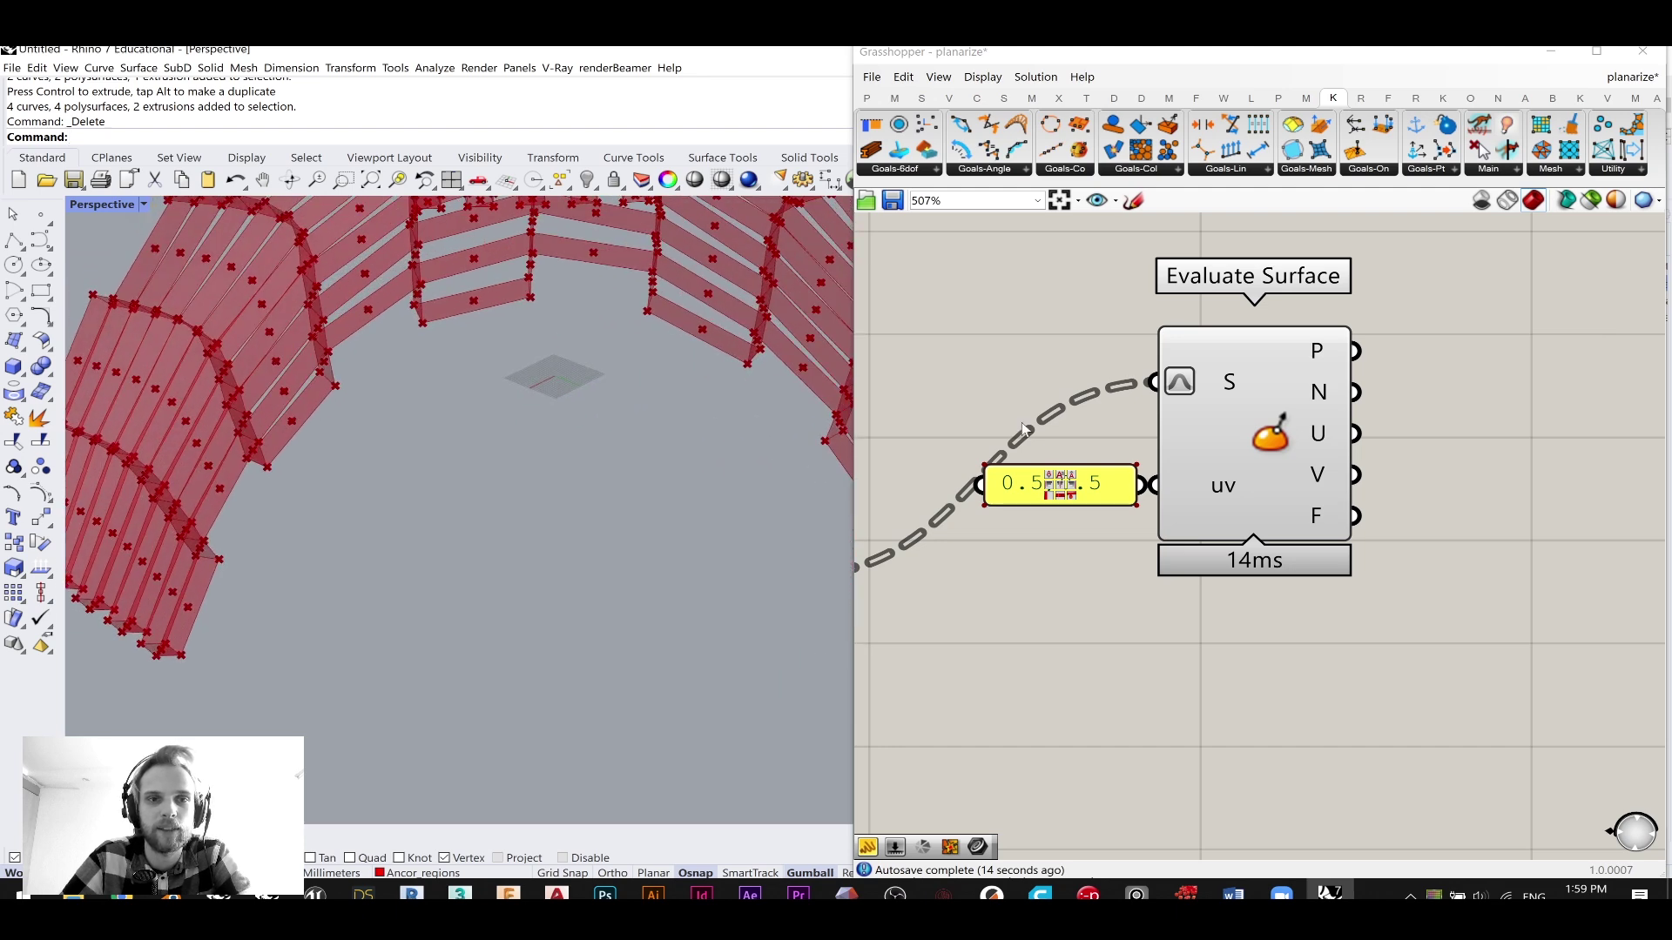
# - Turn off the preview of the Deconstruct Brep component and adjust the position of the 0.5,0.5 panel
pyautogui.scroll(-3, 1103, 447)
pyautogui.moveTo(1221, 462); pyautogui.dragTo(1538, 447, button='right')
pyautogui.moveTo(1306, 688); pyautogui.dragTo(1093, 417)
pyautogui.middleClick(1119, 404)
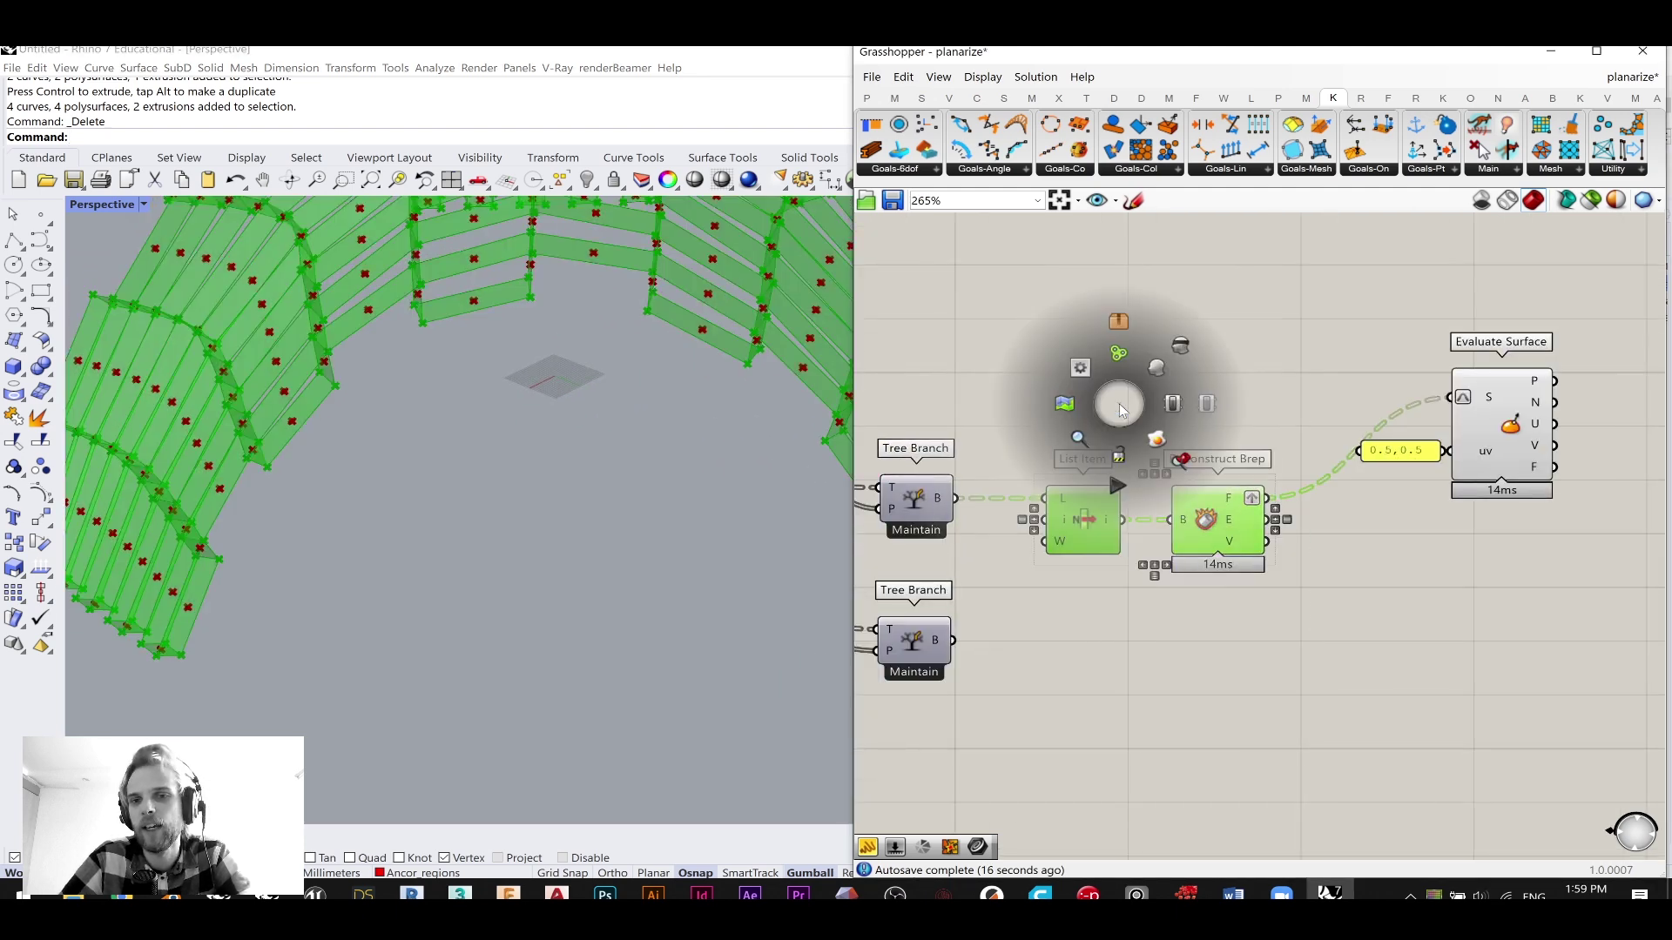
pyautogui.click(1181, 350)
pyautogui.scroll(5, 1366, 394)
pyautogui.moveTo(1069, 493); pyautogui.dragTo(1011, 492)
pyautogui.click(1050, 347)
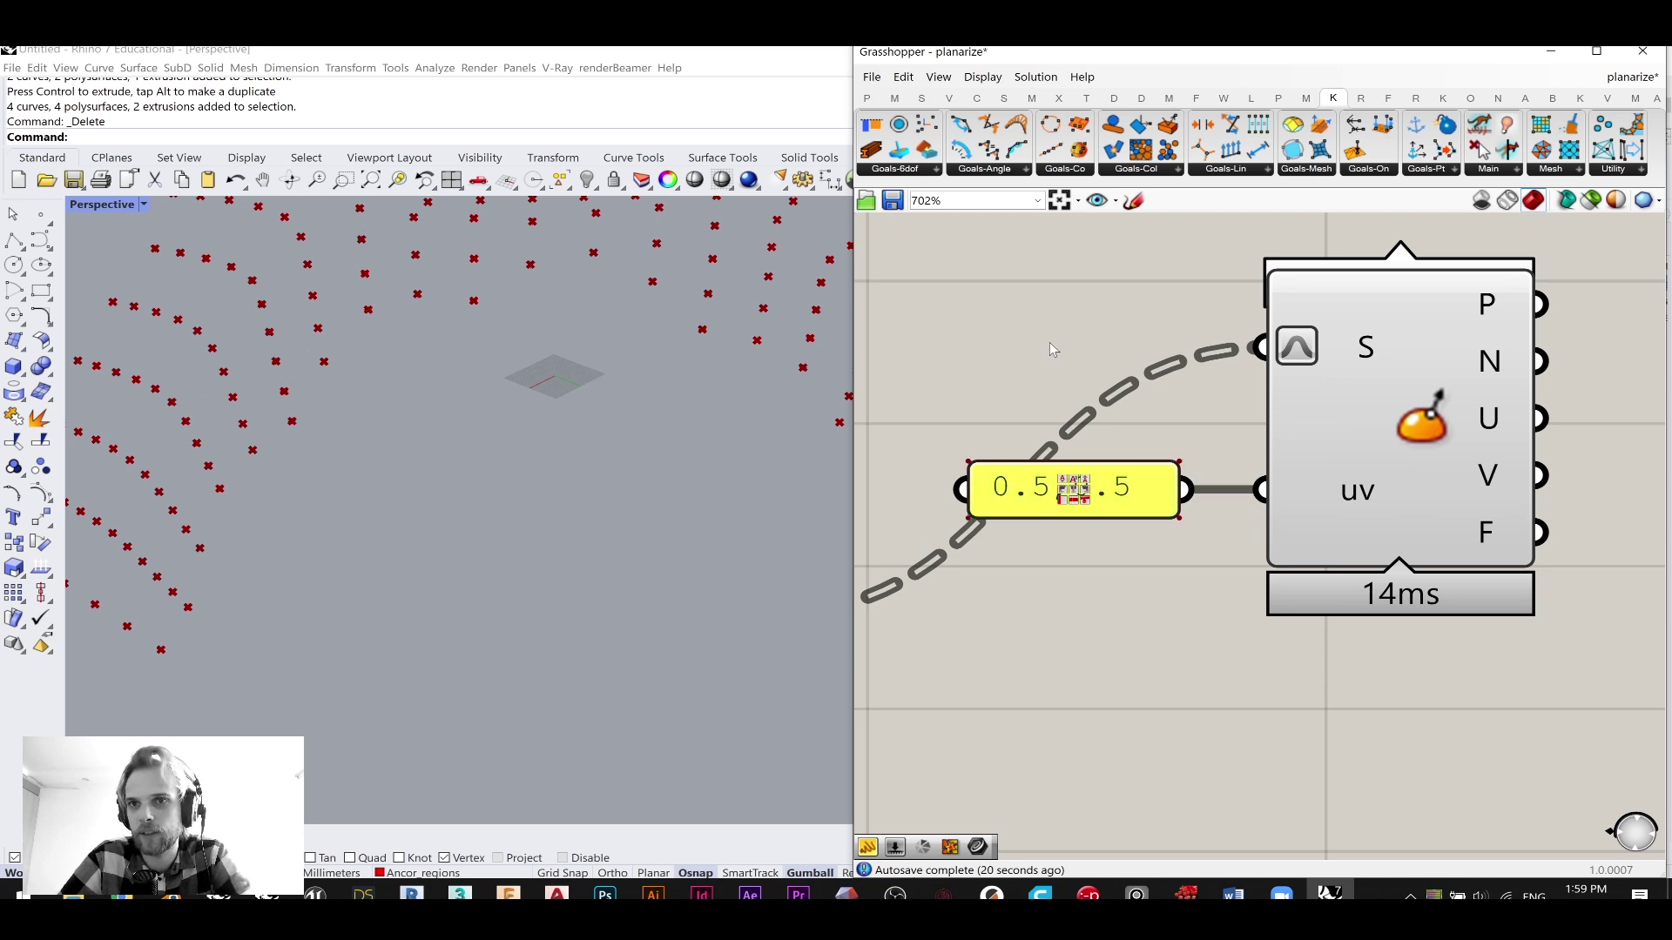
# - Move the Evaluate Surface component and its 0.5,0.5 panel so the incoming faces wire runs straight
pyautogui.scroll(-3, 1048, 342)
pyautogui.moveTo(1428, 582); pyautogui.dragTo(991, 340)
pyautogui.moveTo(1213, 441); pyautogui.dragTo(1229, 605)
pyautogui.click(1278, 337)
pyautogui.scroll(-3, 1309, 466)
pyautogui.moveTo(1264, 543); pyautogui.dragTo(1224, 476, button='right')
pyautogui.scroll(3, 1224, 476)
pyautogui.moveTo(1206, 442); pyautogui.dragTo(1222, 433)
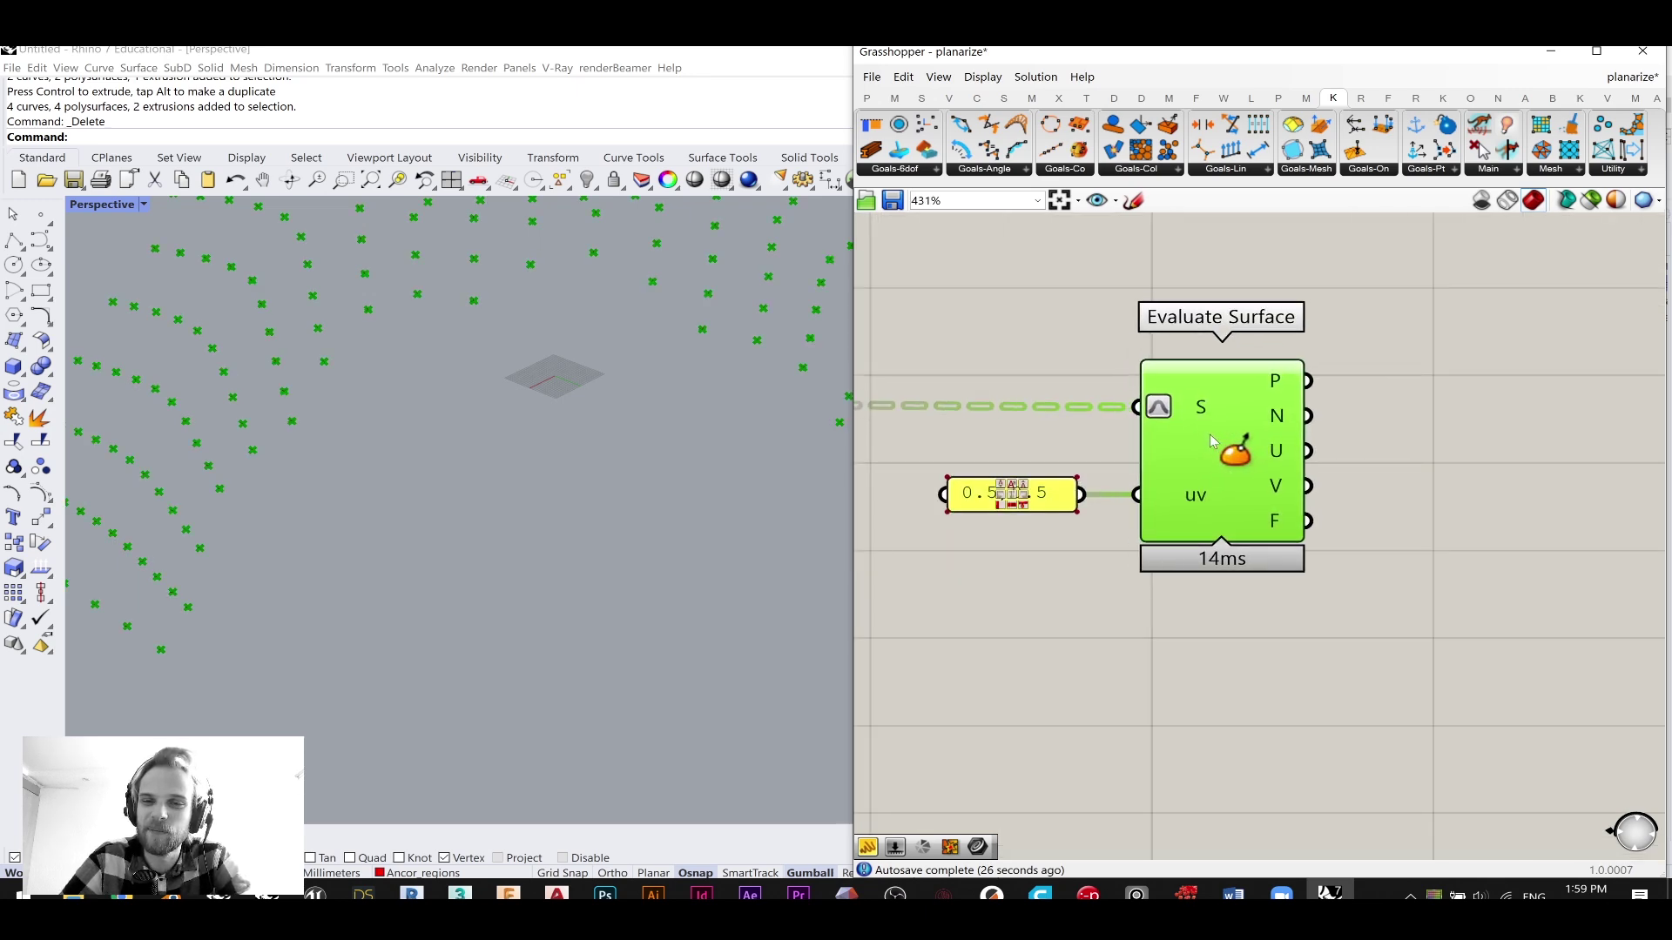
pyautogui.click(1464, 439)
# - Turn on the preview of Deconstruct Brep and shift Evaluate Surface slightly farther from its 0.5,0.5 panel
pyautogui.scroll(-3, 1465, 439)
pyautogui.click(1073, 434)
pyautogui.middleClick(1073, 435)
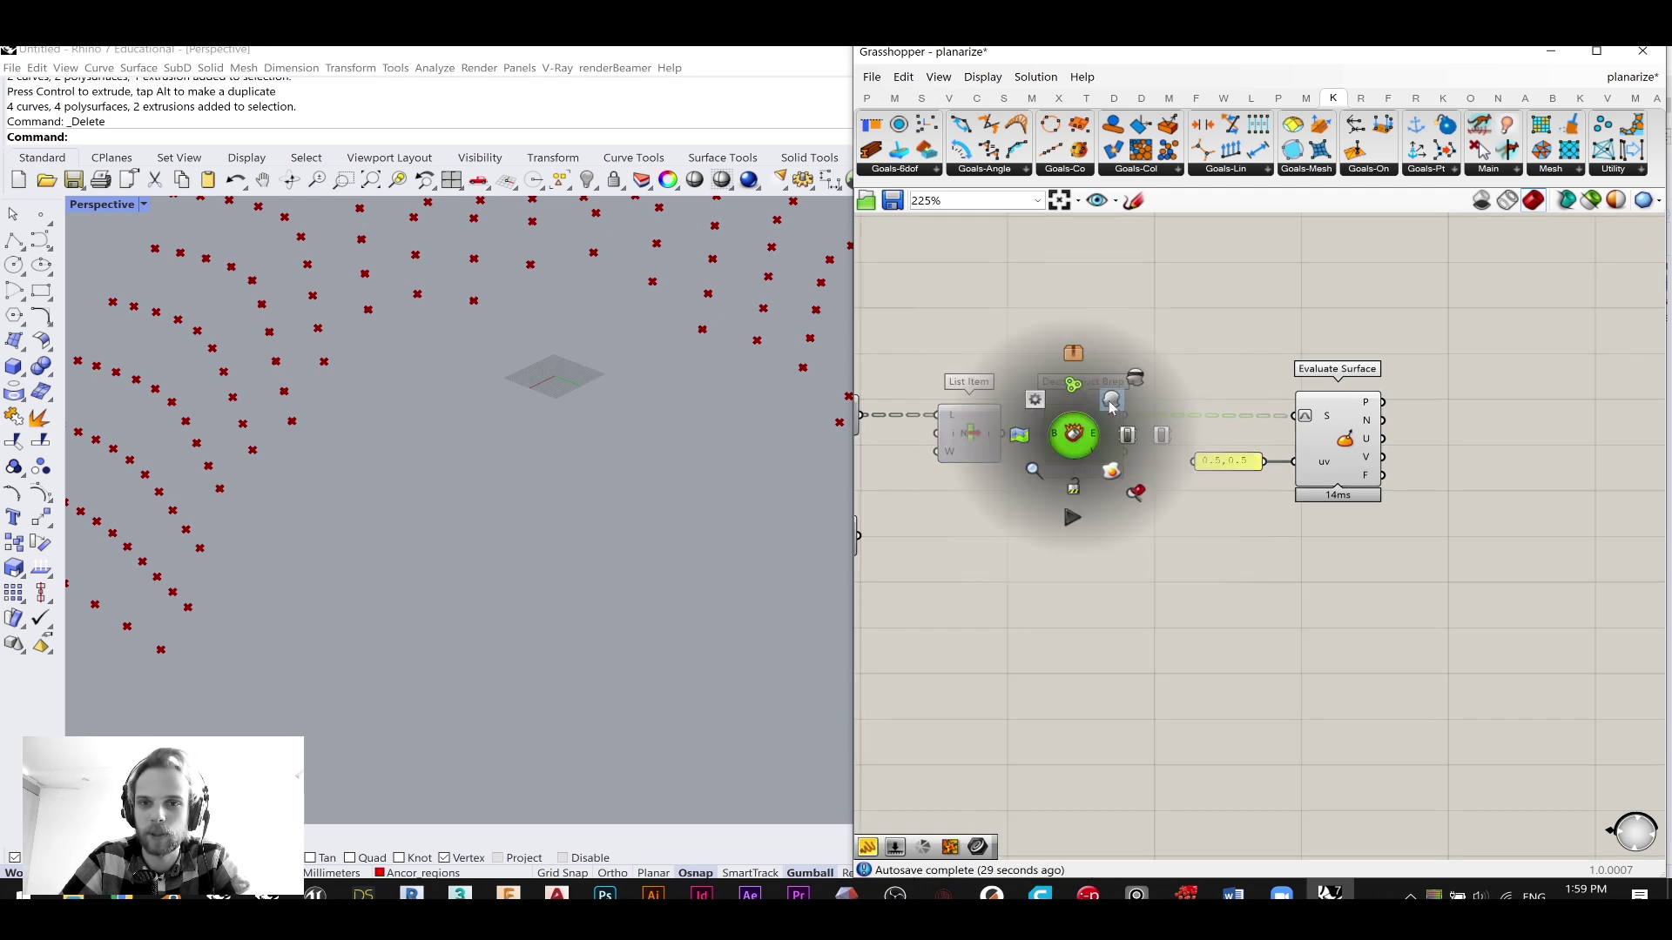
pyautogui.click(1110, 399)
pyautogui.click(1232, 348)
pyautogui.scroll(4, 649, 321)
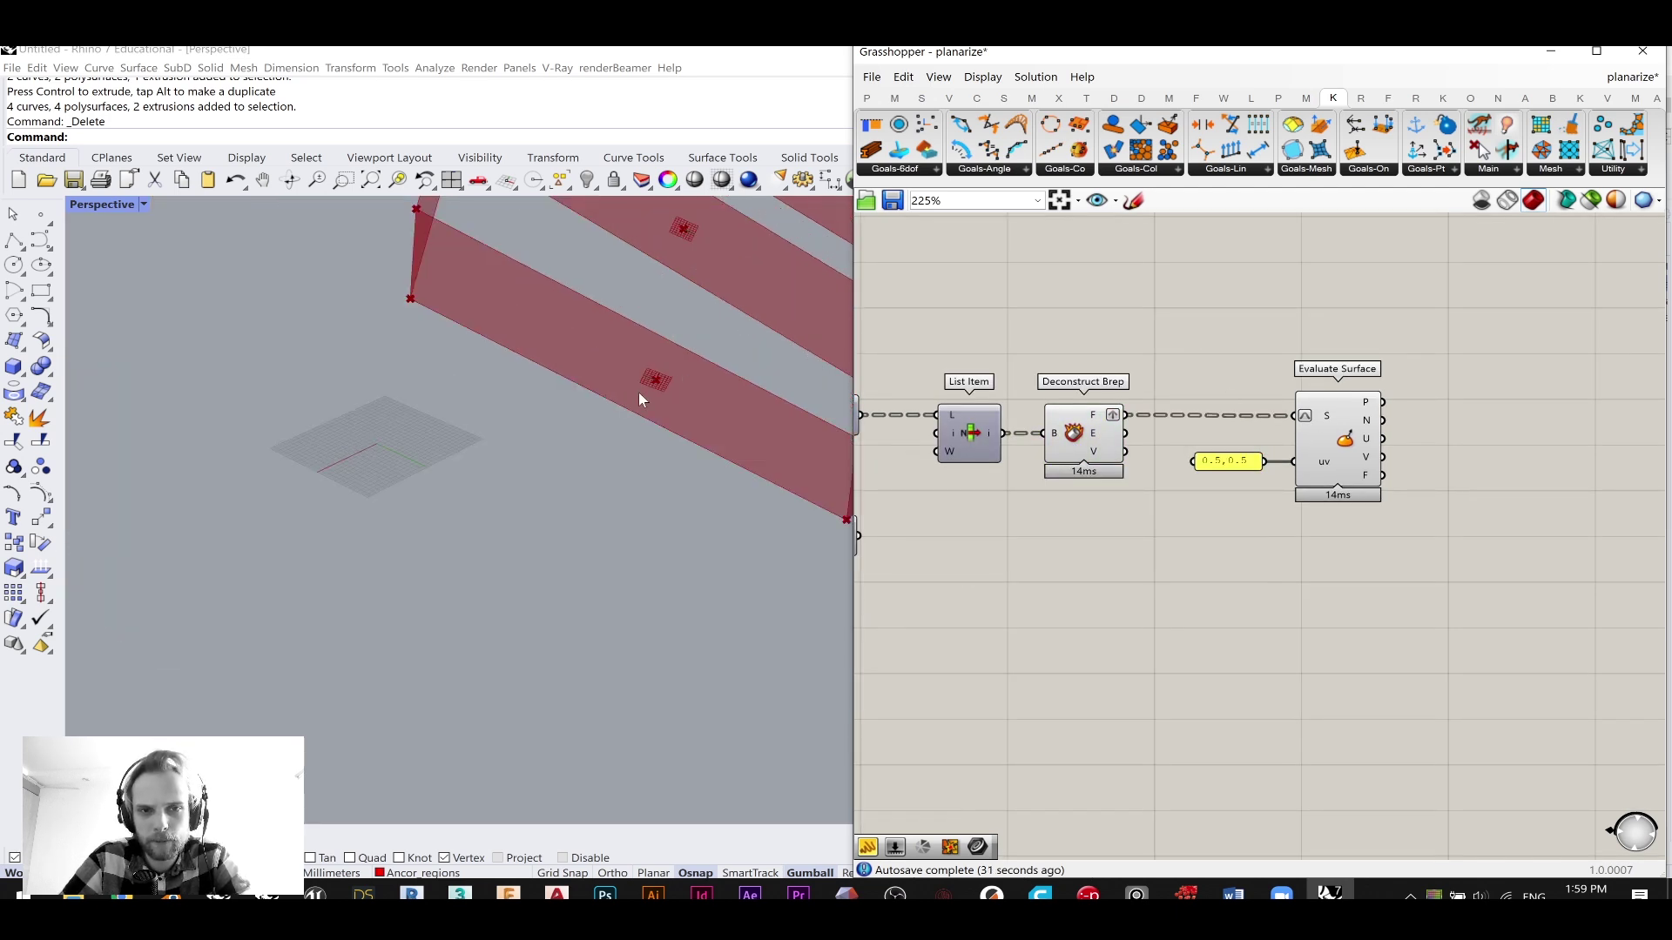
pyautogui.moveTo(1360, 446)
pyautogui.mouseDown()
pyautogui.moveTo(1333, 446)
pyautogui.moveTo(1369, 446)
pyautogui.mouseUp()
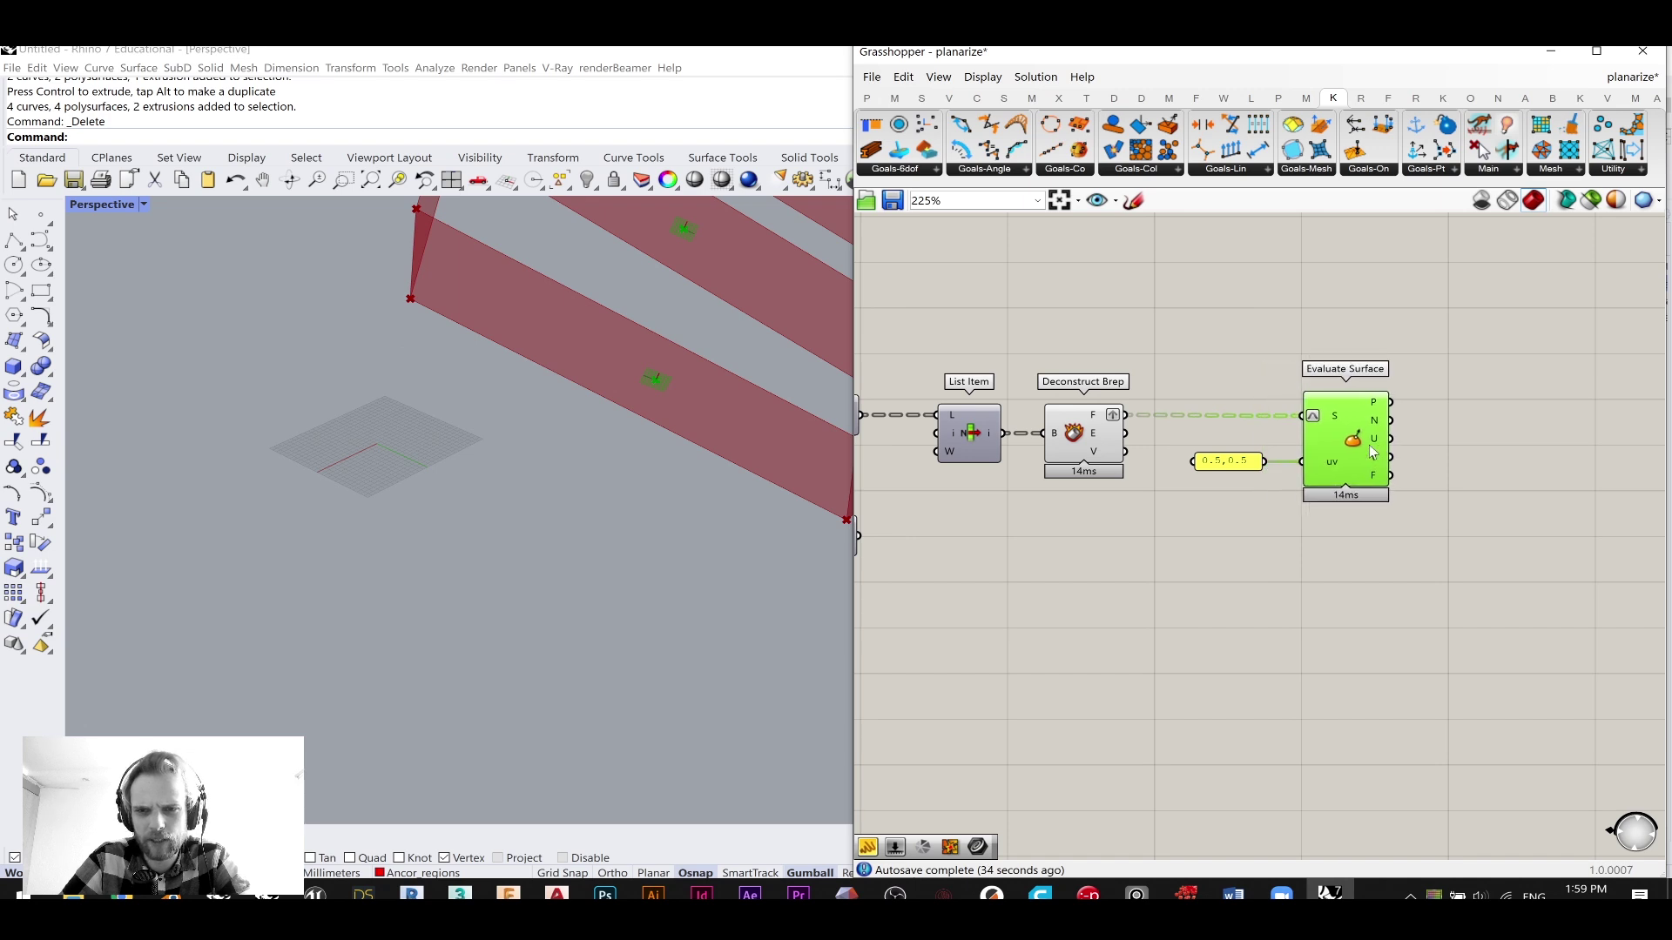
pyautogui.click(1226, 327)
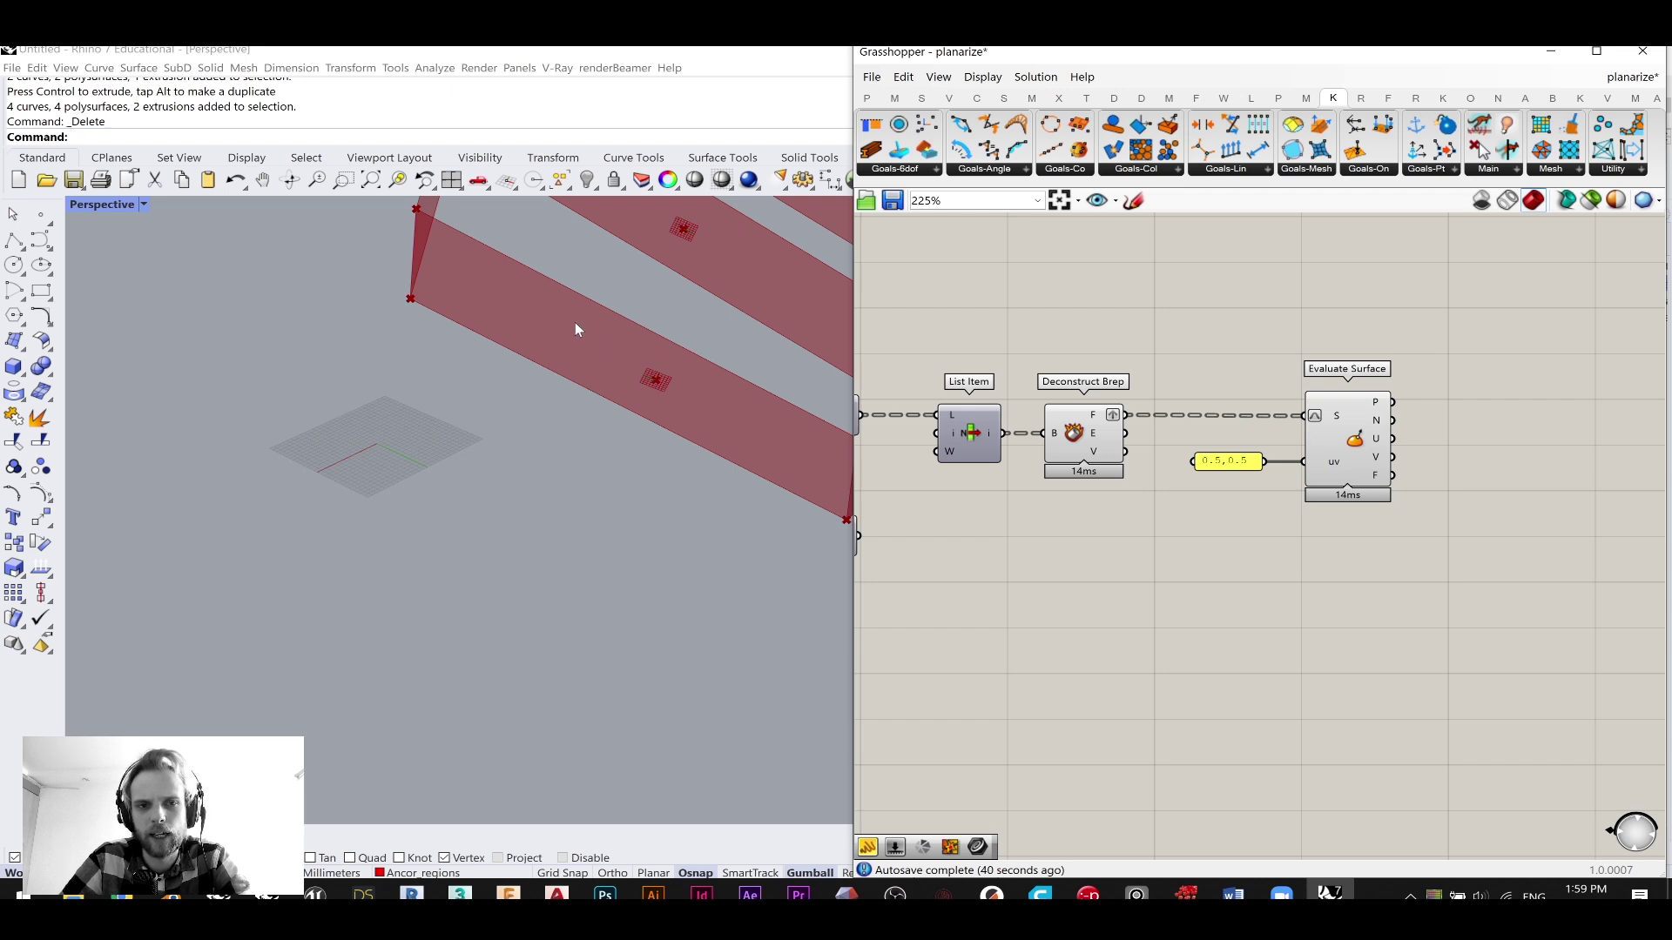
# - Change the uv panel of Evaluate Surface to 0.5,0.33
pyautogui.scroll(6, 1255, 461)
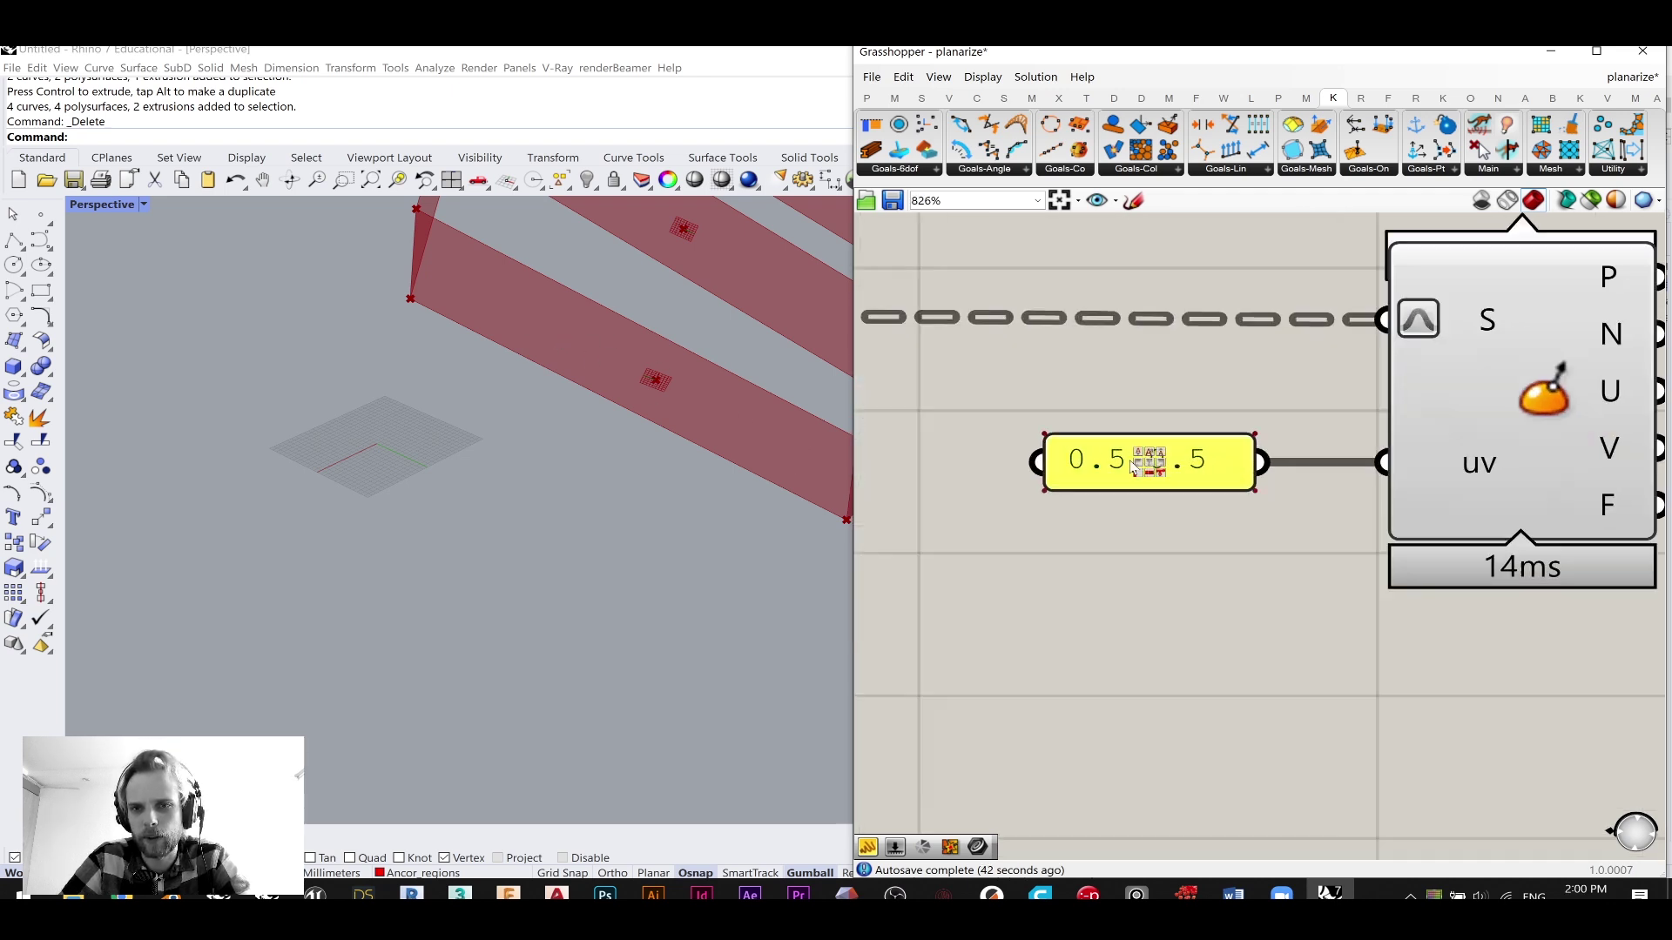
pyautogui.doubleClick(1223, 461)
pyautogui.click(1225, 453)
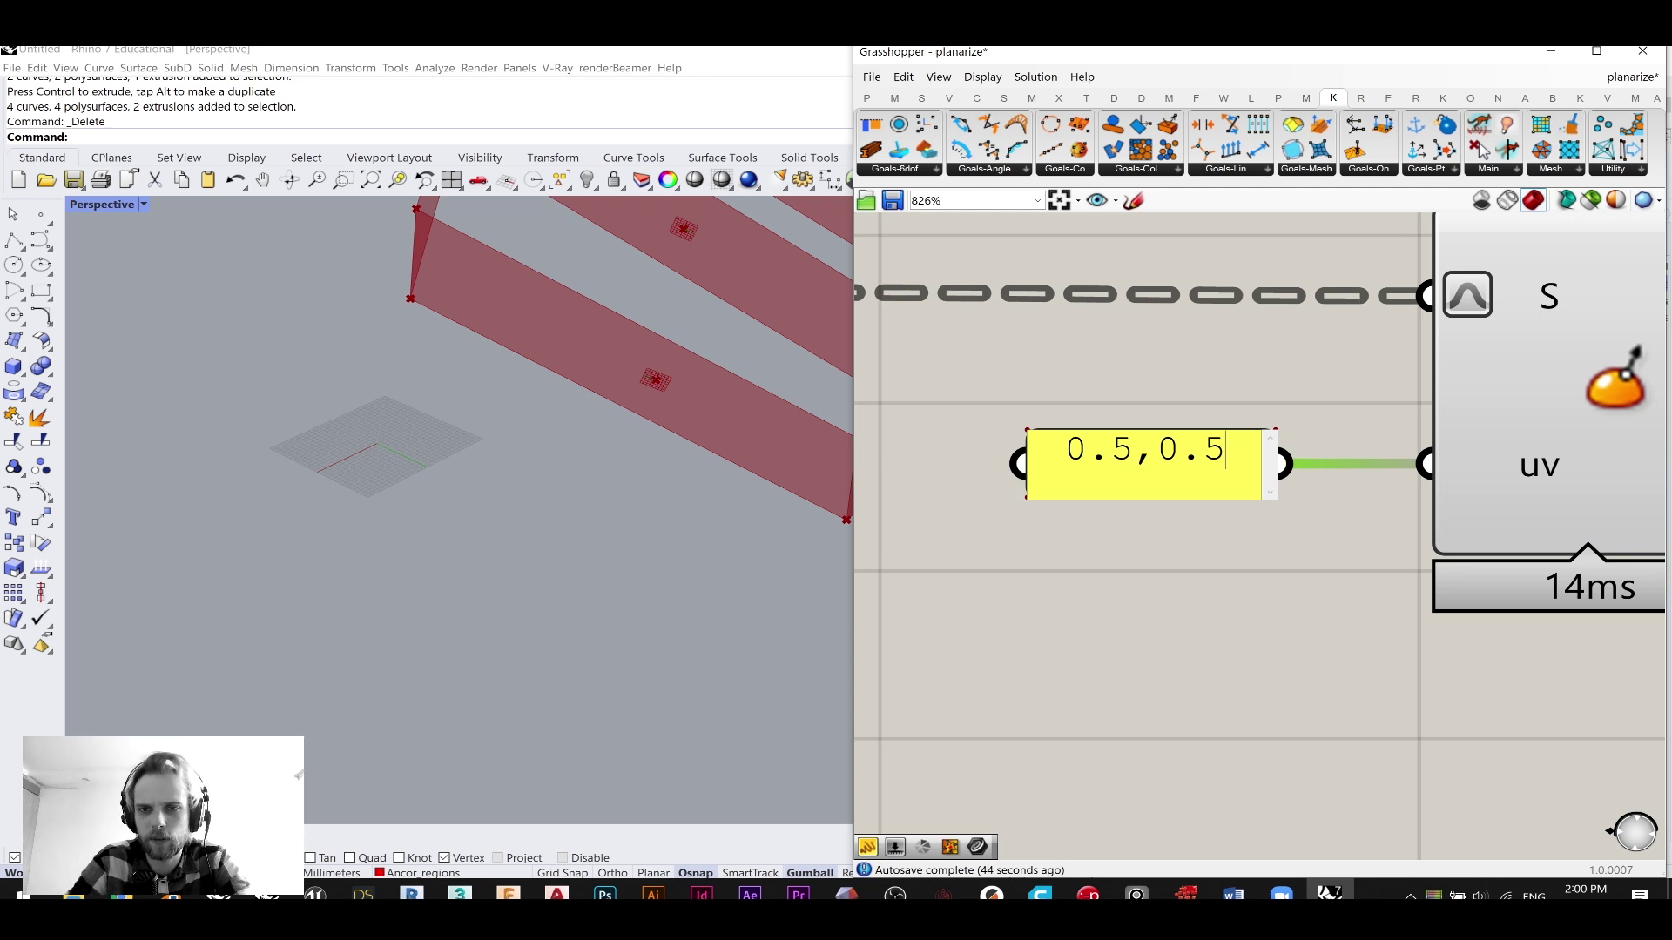
pyautogui.press('BackSpace')
pyautogui.write('33')
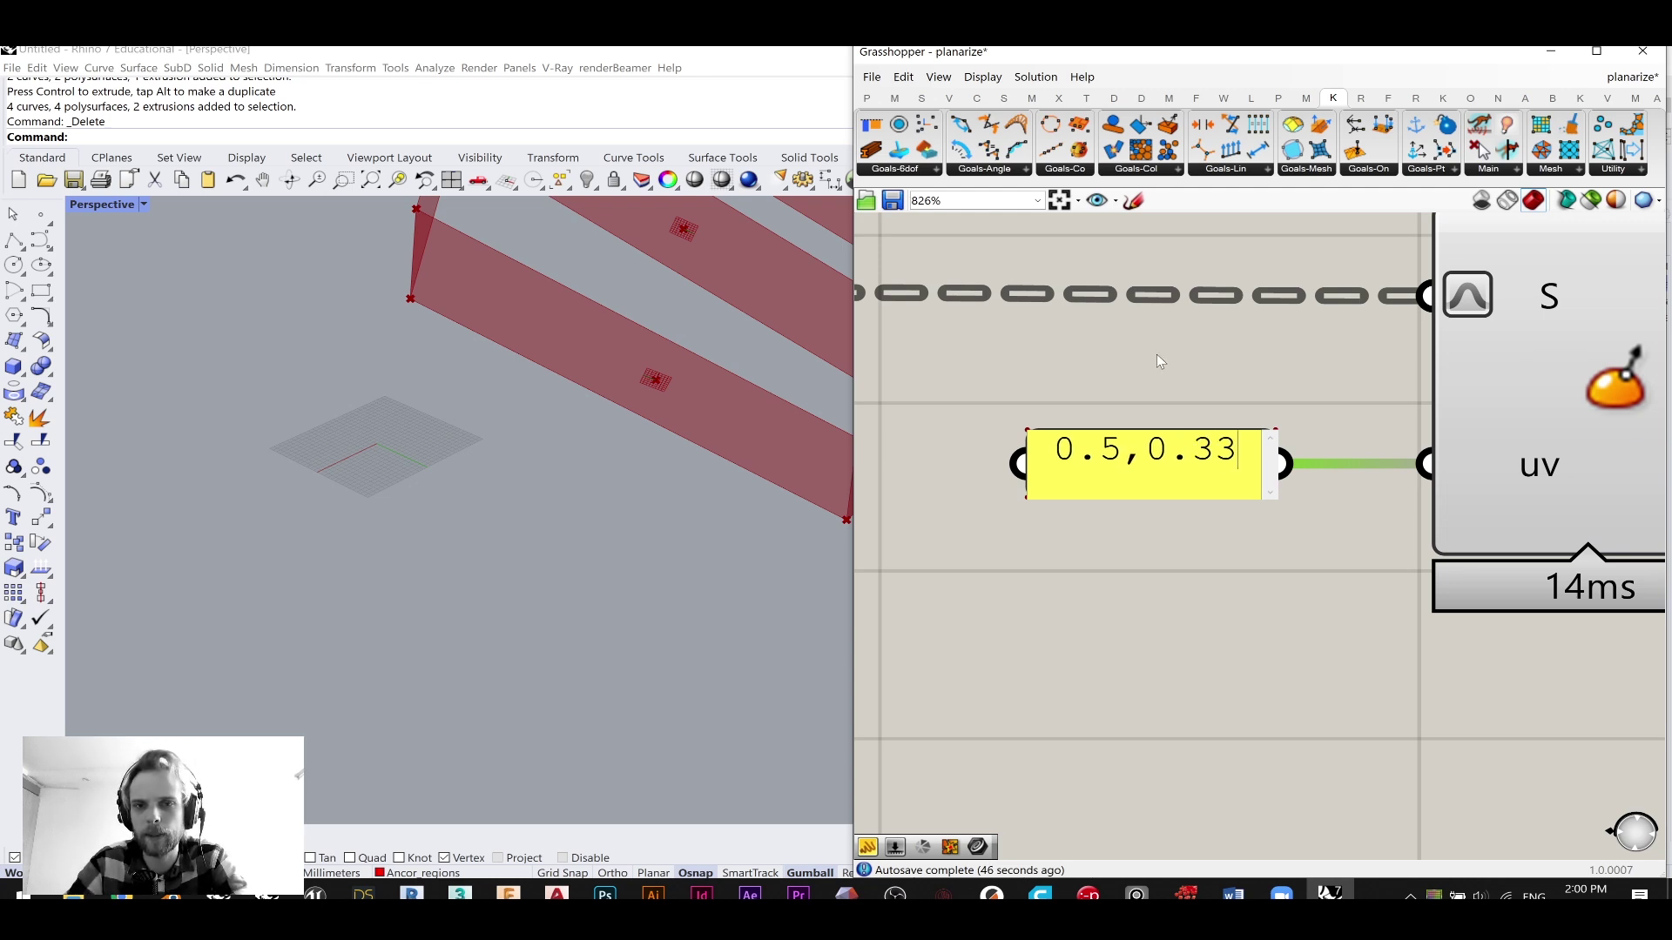
pyautogui.click(1157, 362)
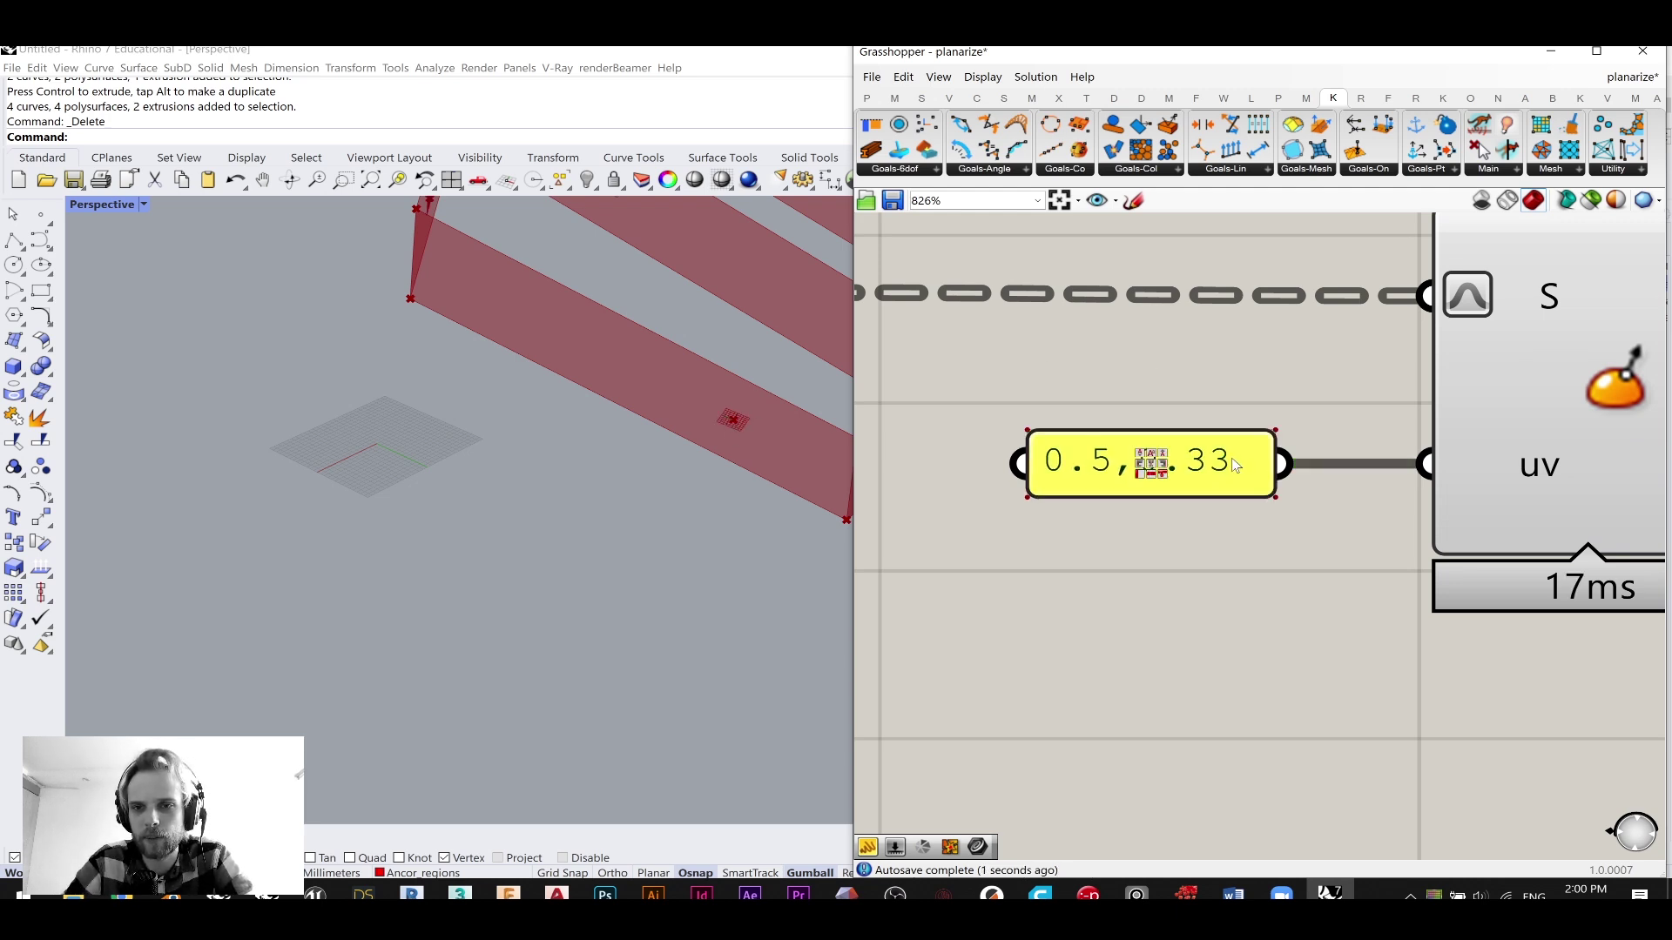
# - Duplicate the 0.5,0.33 panel just below and connect the copy as an additional Evaluate Surface uv input
pyautogui.keyDown('alt'); pyautogui.moveTo(1197, 438); pyautogui.dragTo(1203, 551); pyautogui.keyUp('alt')
pyautogui.moveTo(1295, 577); pyautogui.dragTo(1421, 466)
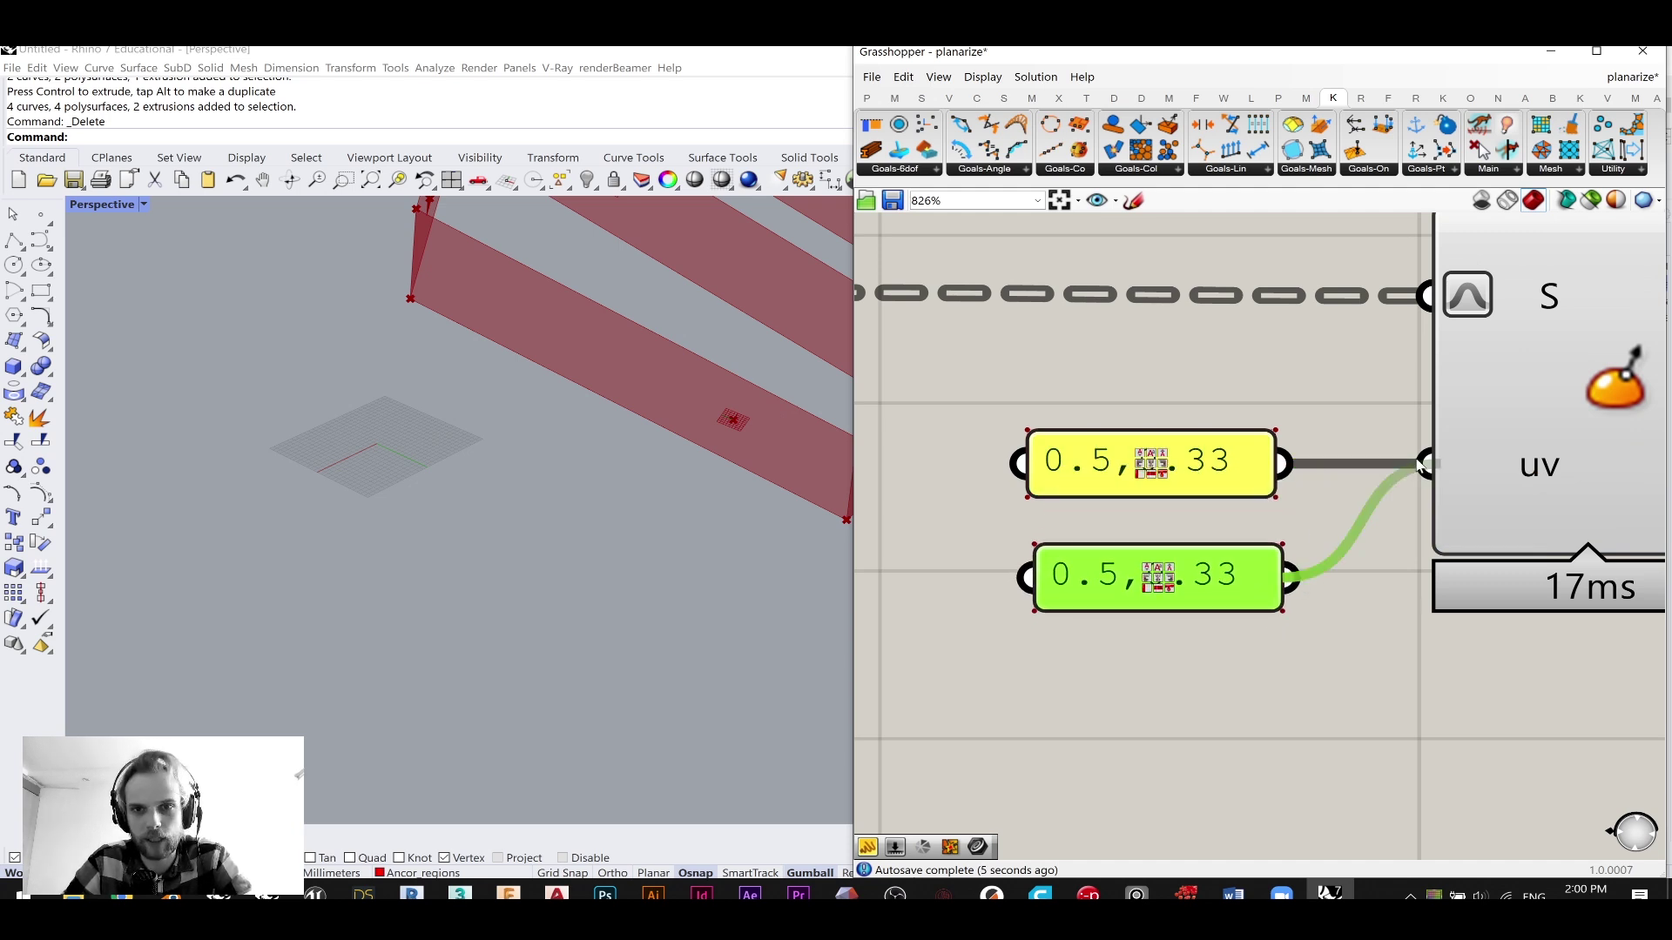
pyautogui.click(1370, 388)
# - Change the duplicated uv panel to 0.5,0.66
pyautogui.scroll(2, 1100, 574)
pyautogui.click(1103, 583)
pyautogui.doubleClick(1103, 588)
pyautogui.moveTo(1237, 559); pyautogui.dragTo(1299, 560)
pyautogui.write('66')
pyautogui.click(1313, 697)
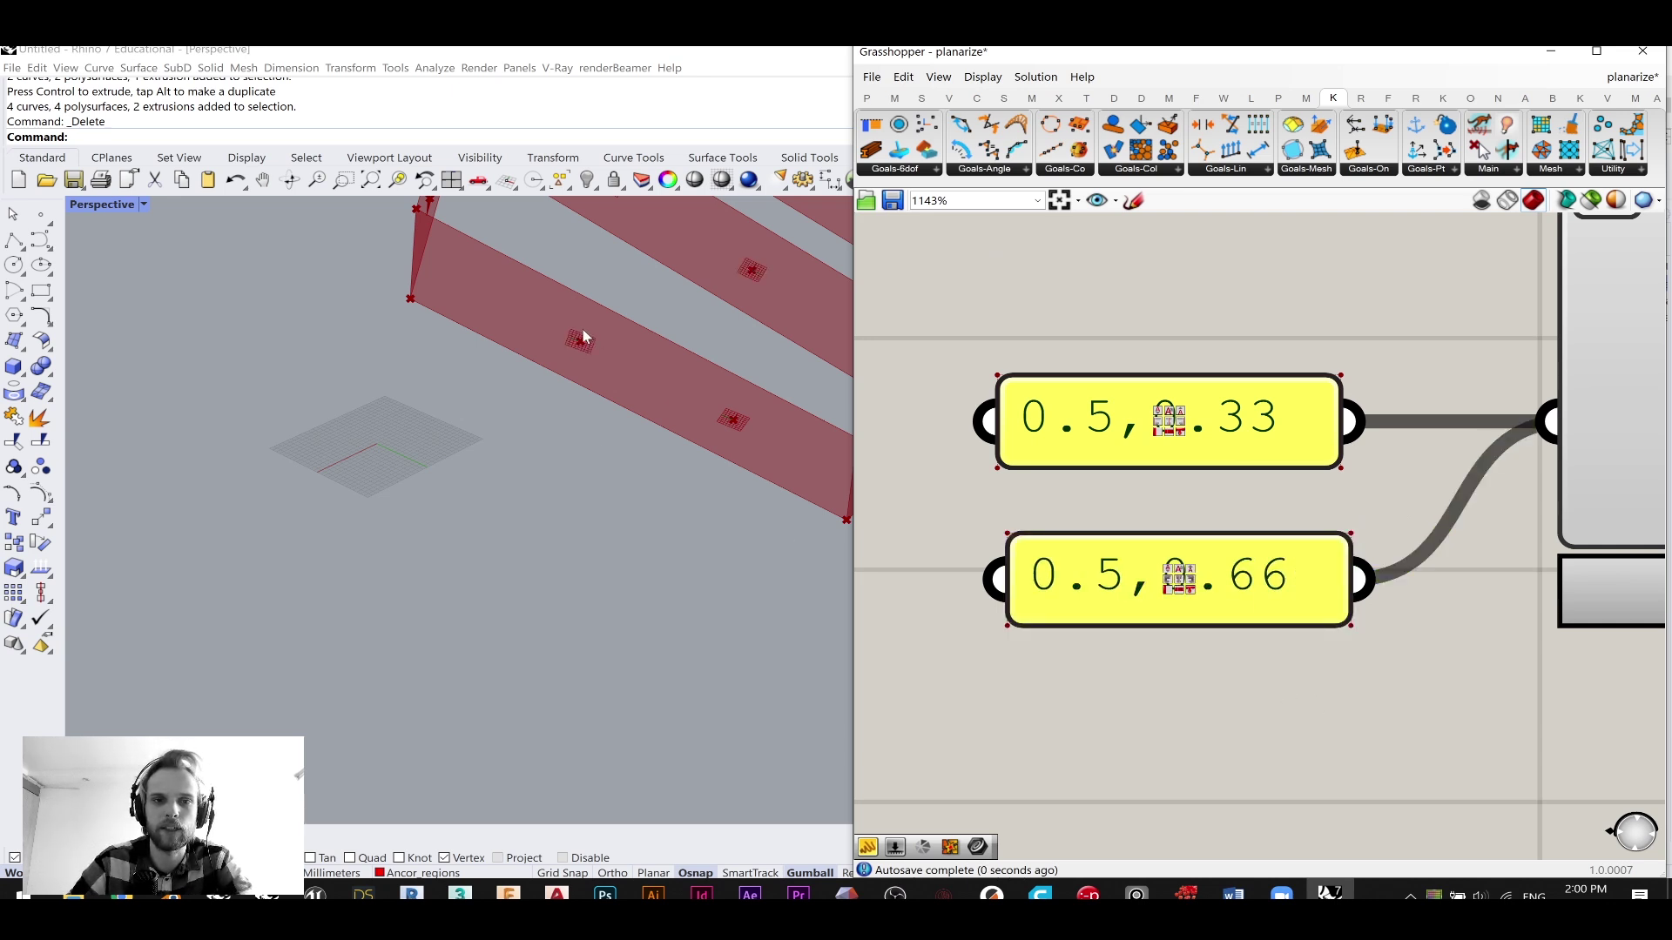
# - Turn off the preview of the Deconstruct Brep component
pyautogui.scroll(-5, 1445, 383)
pyautogui.moveTo(1463, 378); pyautogui.dragTo(1361, 449, button='right')
pyautogui.click(1288, 444)
pyautogui.scroll(-2, 1358, 448)
pyautogui.moveTo(1130, 611); pyautogui.dragTo(977, 376)
pyautogui.middleClick(1017, 378)
pyautogui.click(1079, 315)
pyautogui.click(1329, 310)
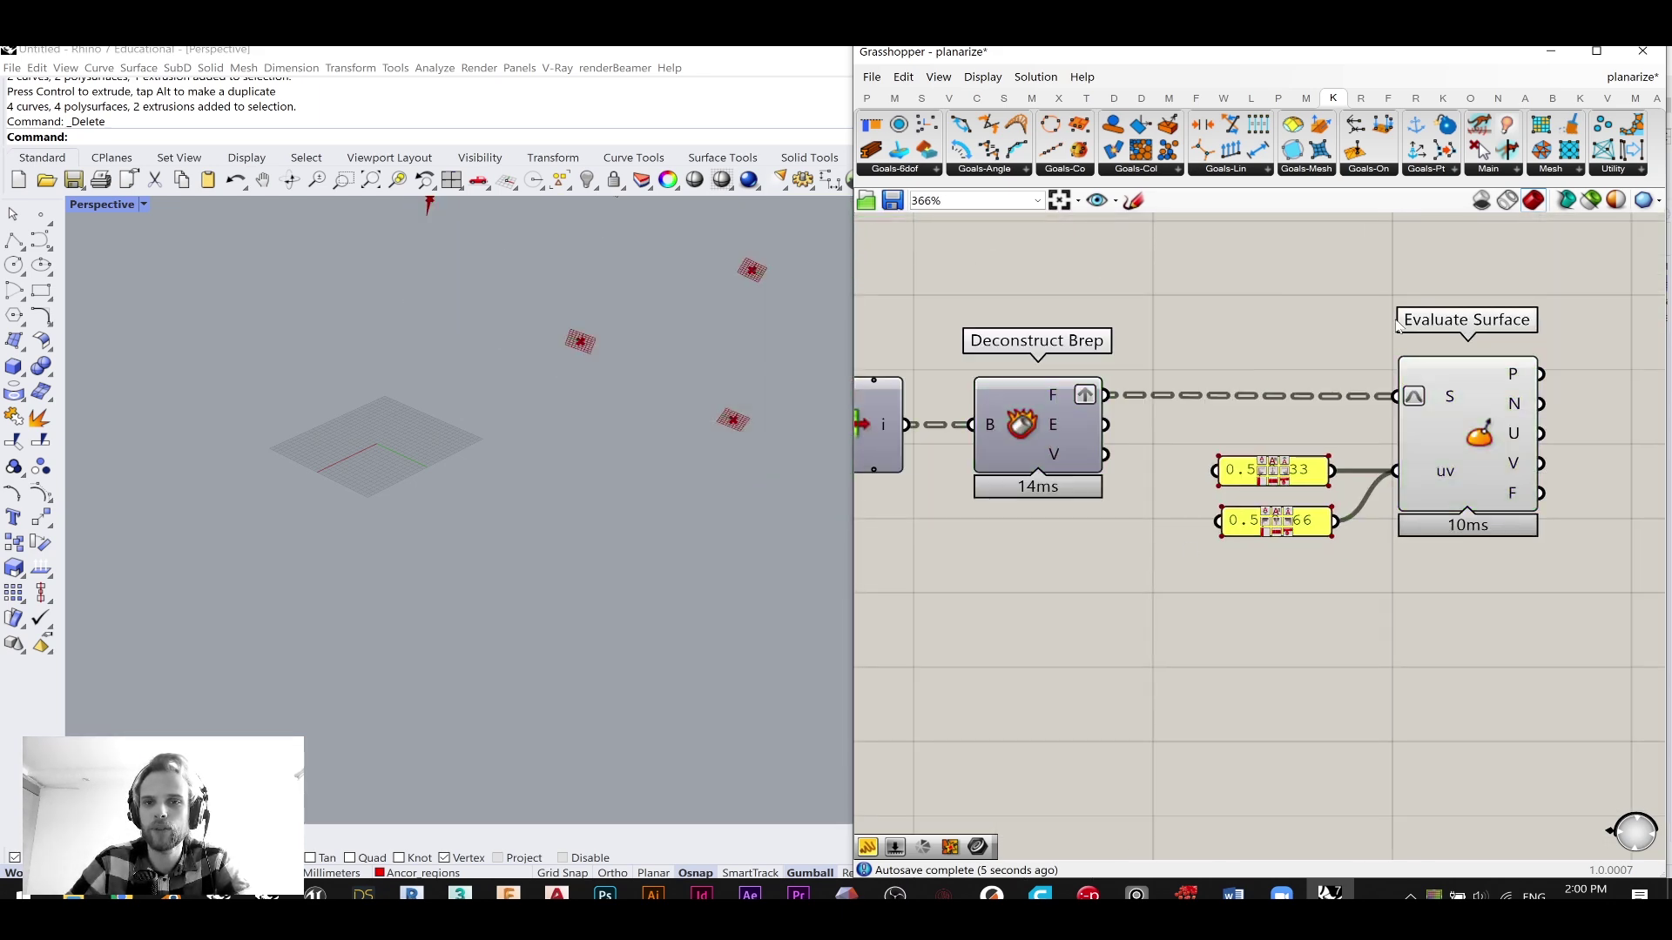
# - Add a Polygon component and connect the Evaluate Surface frame output to its plane input
pyautogui.moveTo(1532, 440); pyautogui.dragTo(1318, 436, button='right')
pyautogui.scroll(2, 1346, 444)
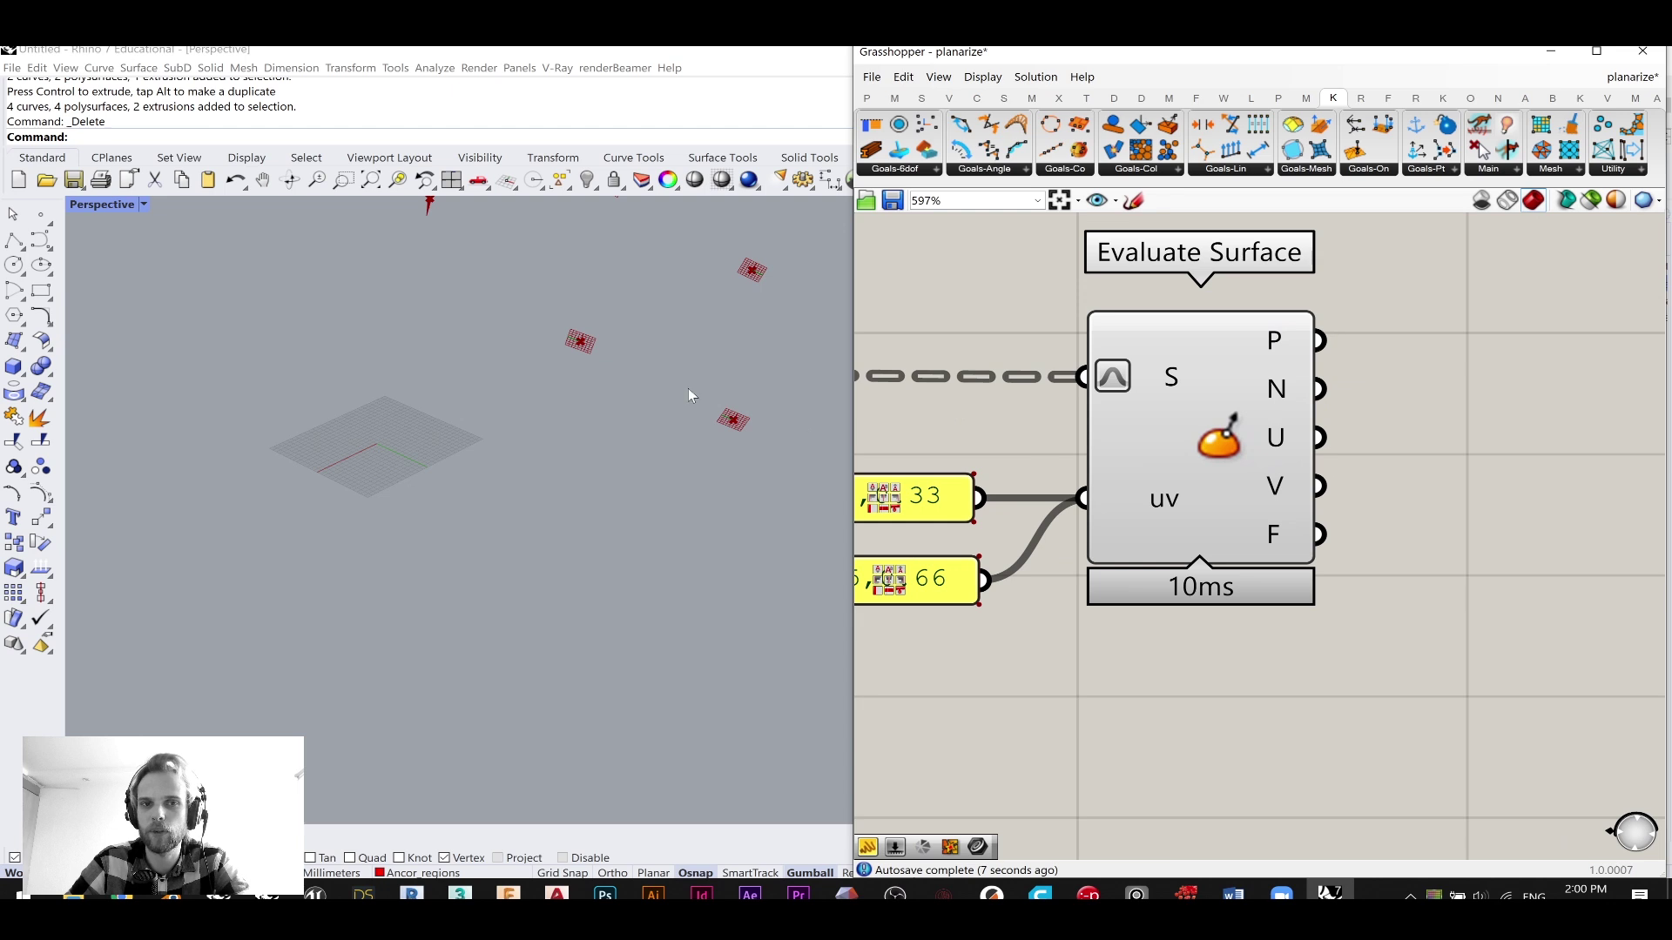
pyautogui.moveTo(1287, 433)
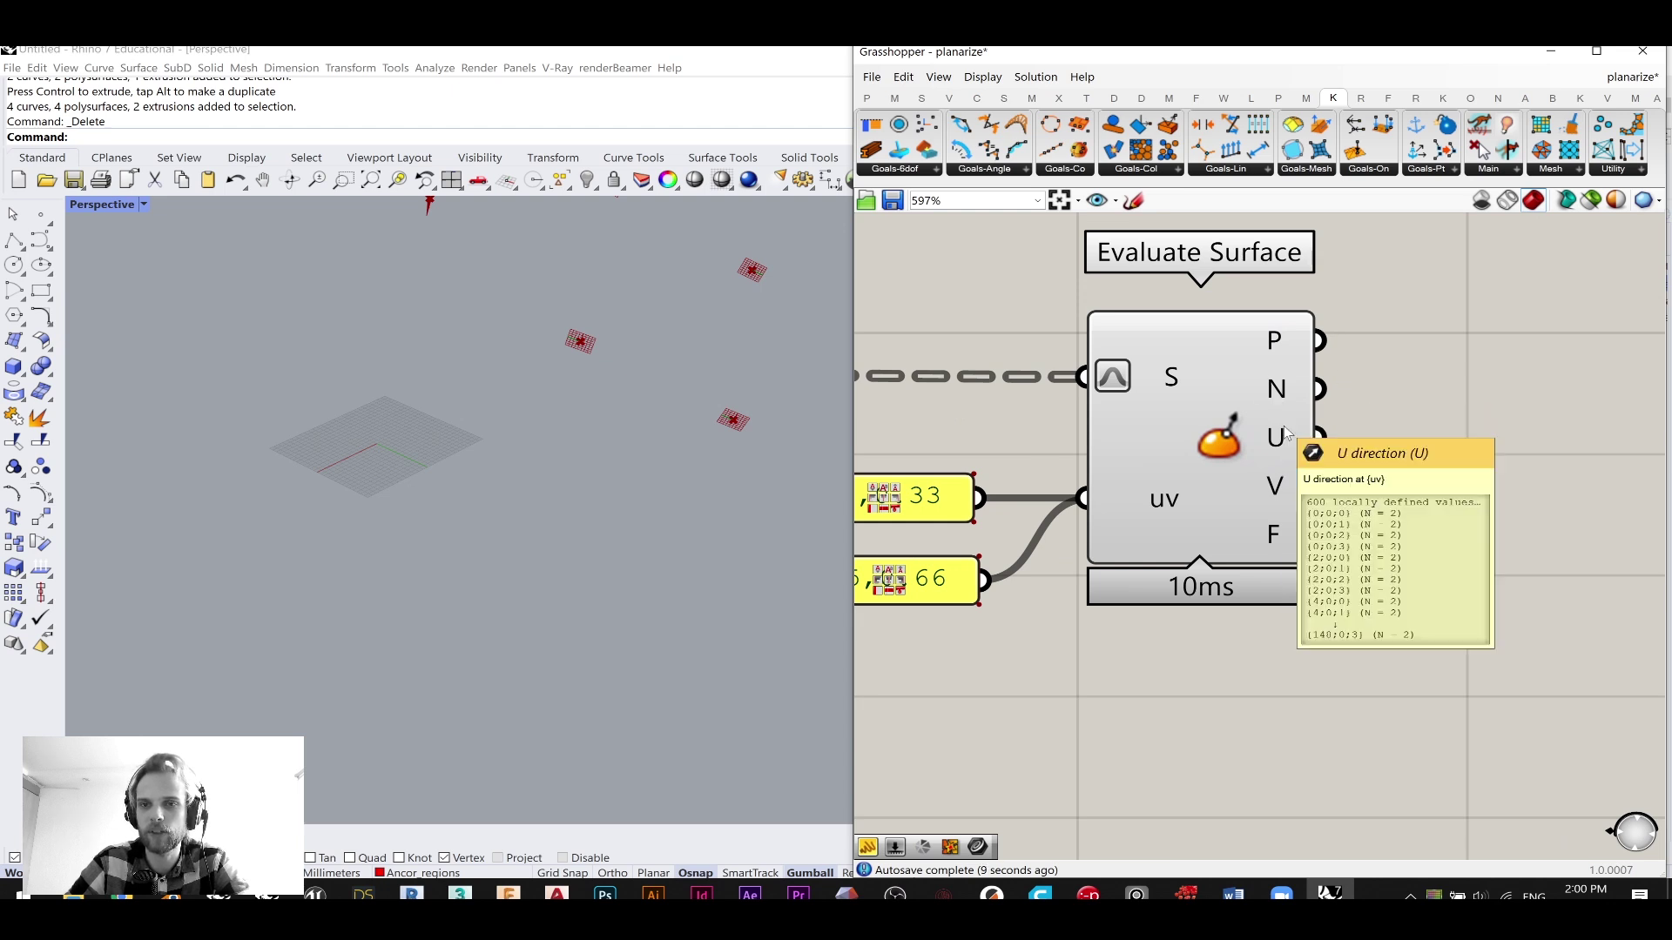
pyautogui.moveTo(1272, 546)
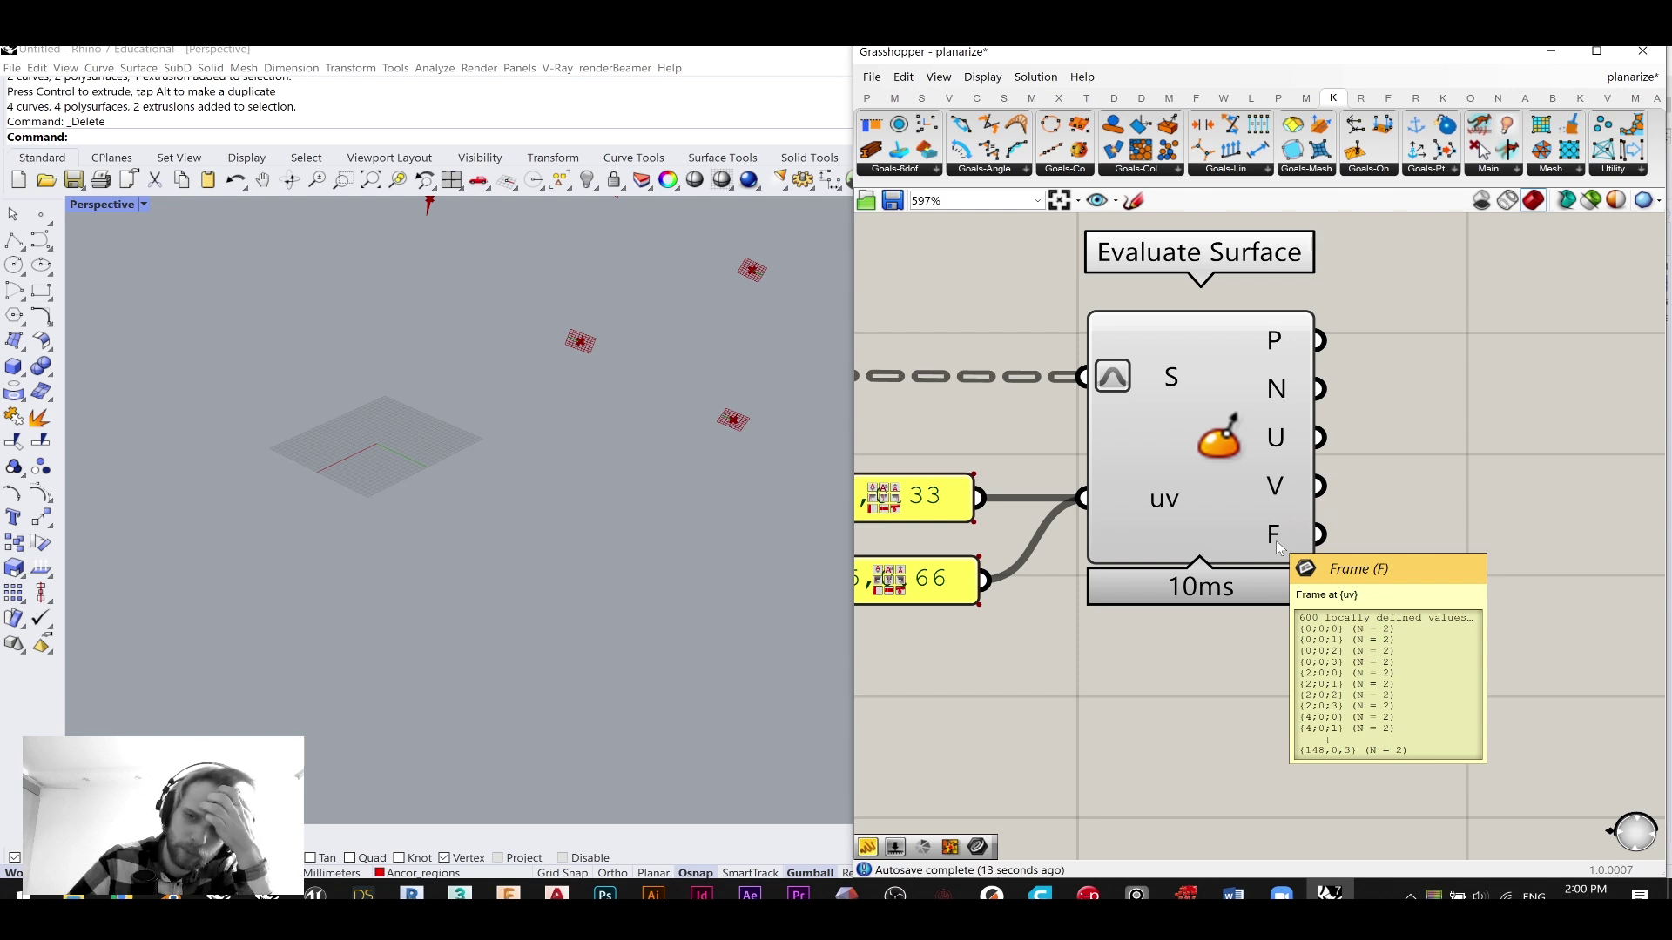
pyautogui.moveTo(1277, 541); pyautogui.dragTo(1149, 522, button='right')
pyautogui.doubleClick(1382, 585)
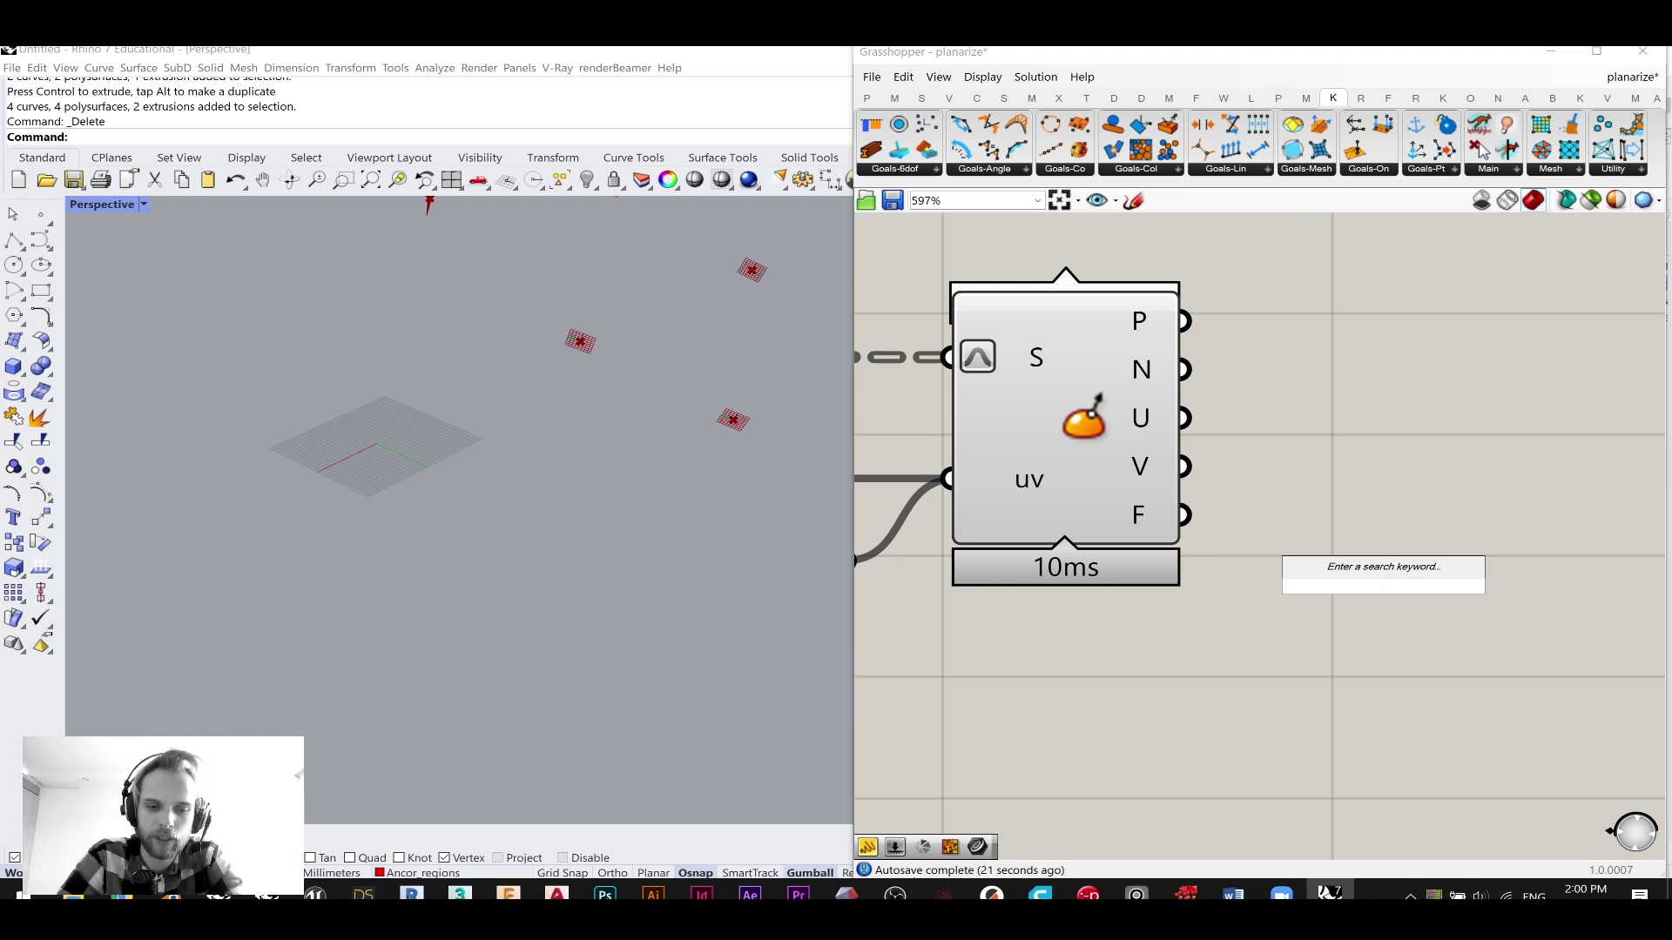
pyautogui.write('polygon')
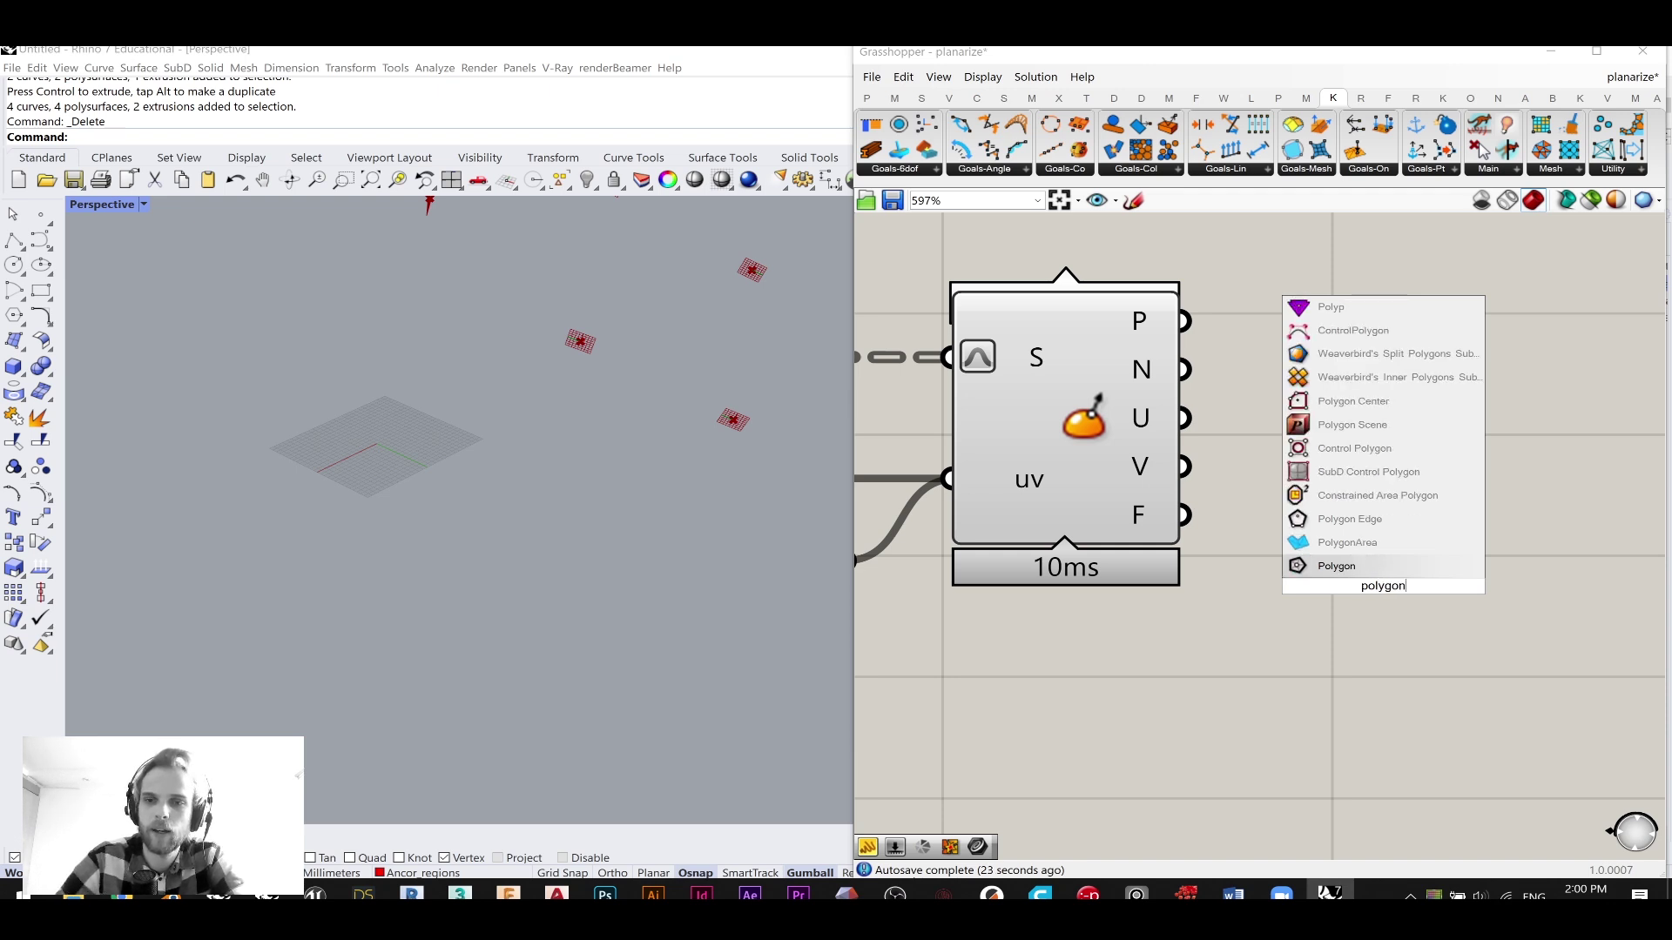
pyautogui.click(1352, 565)
pyautogui.moveTo(1184, 517); pyautogui.dragTo(1398, 546)
pyautogui.click(1339, 385)
# - Turn the Deconstruct Brep preview back on and move Polygon farther away from Evaluate Surface
pyautogui.scroll(5, 718, 430)
pyautogui.scroll(-3, 771, 409)
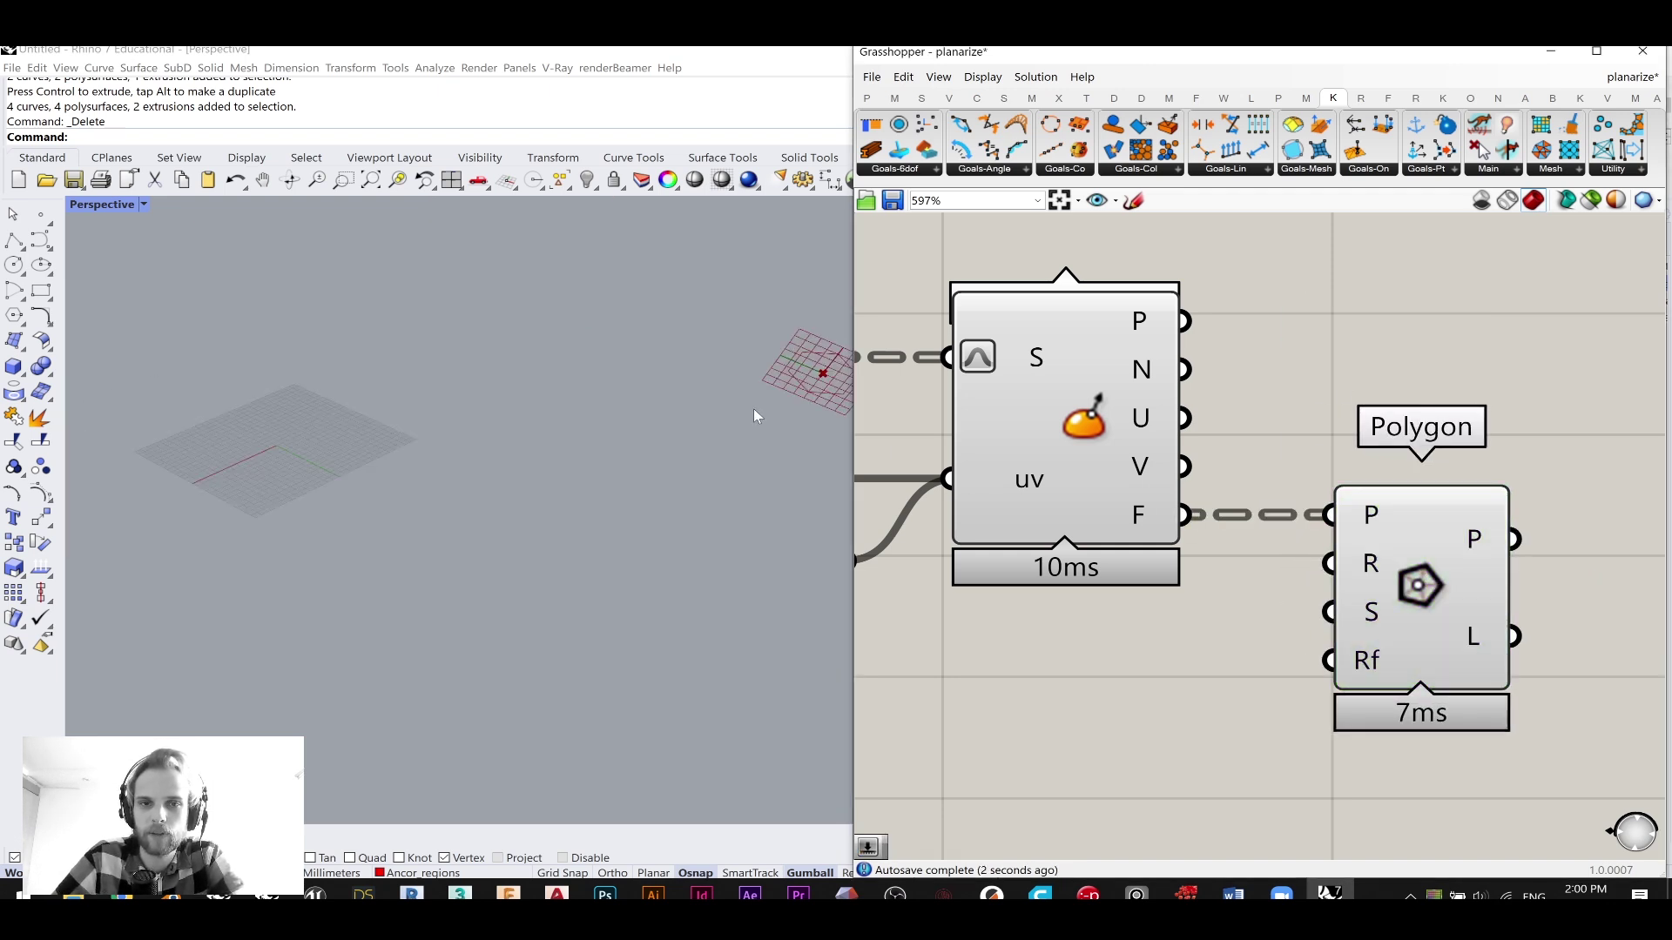
pyautogui.keyDown('shift'); pyautogui.moveTo(788, 411); pyautogui.dragTo(760, 409, button='right'); pyautogui.keyUp('shift')
pyautogui.scroll(-5, 1126, 461)
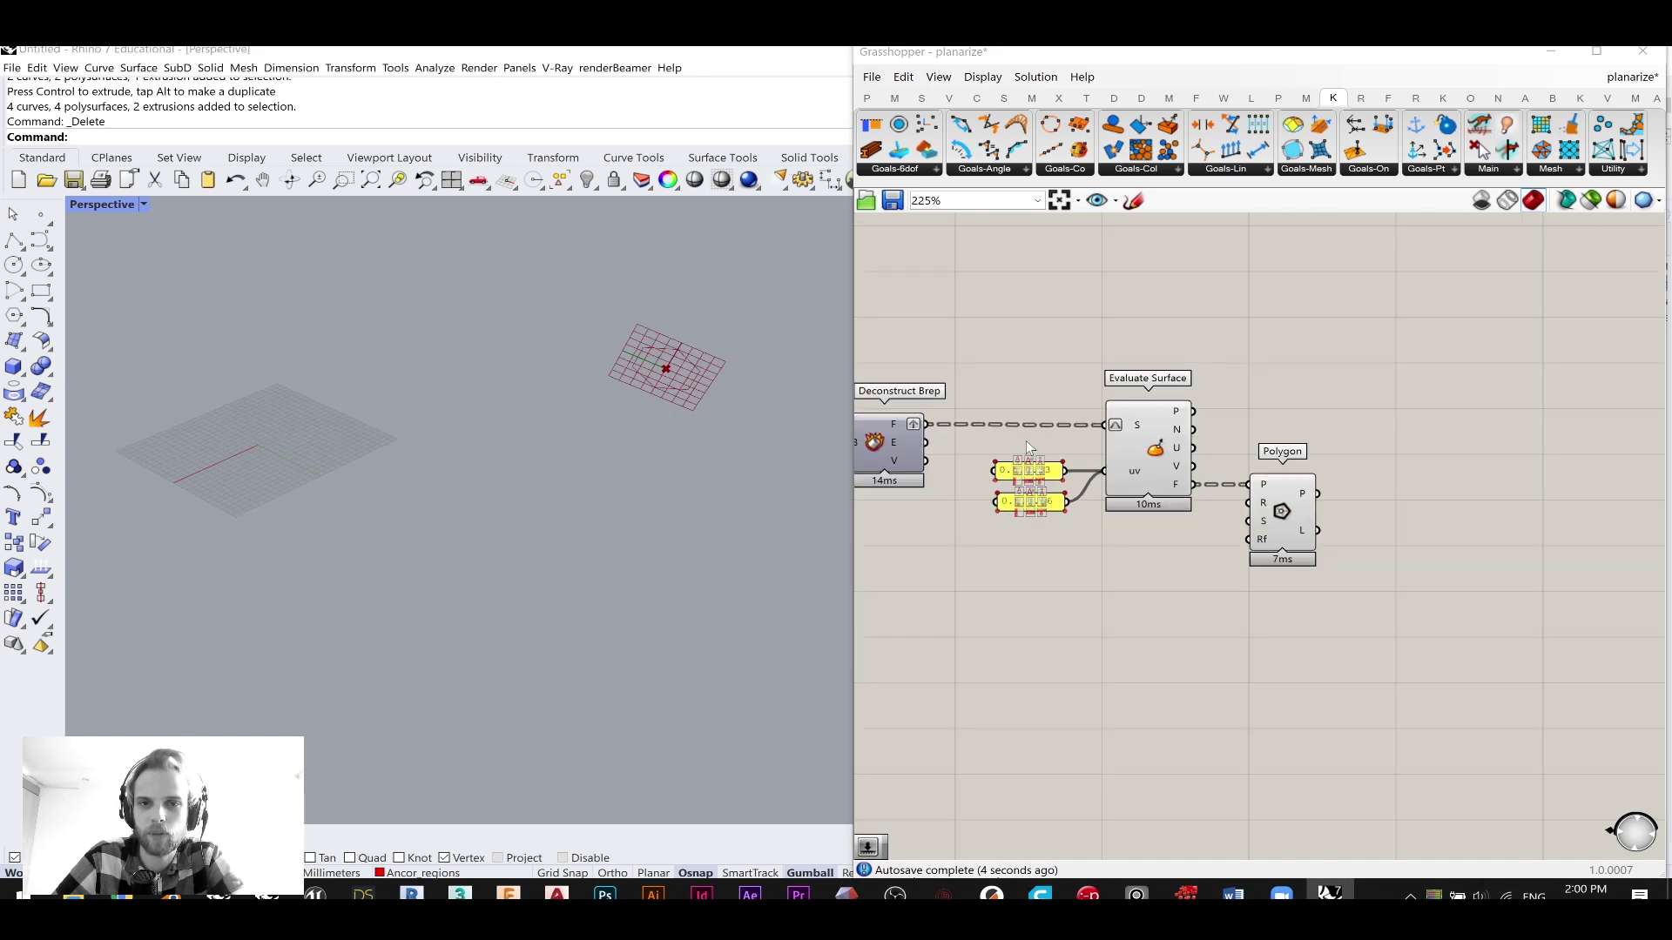
pyautogui.moveTo(881, 444); pyautogui.dragTo(1058, 455, button='right')
pyautogui.scroll(2, 1058, 456)
pyautogui.click(1060, 457)
pyautogui.middleClick(1061, 457)
pyautogui.click(1096, 429)
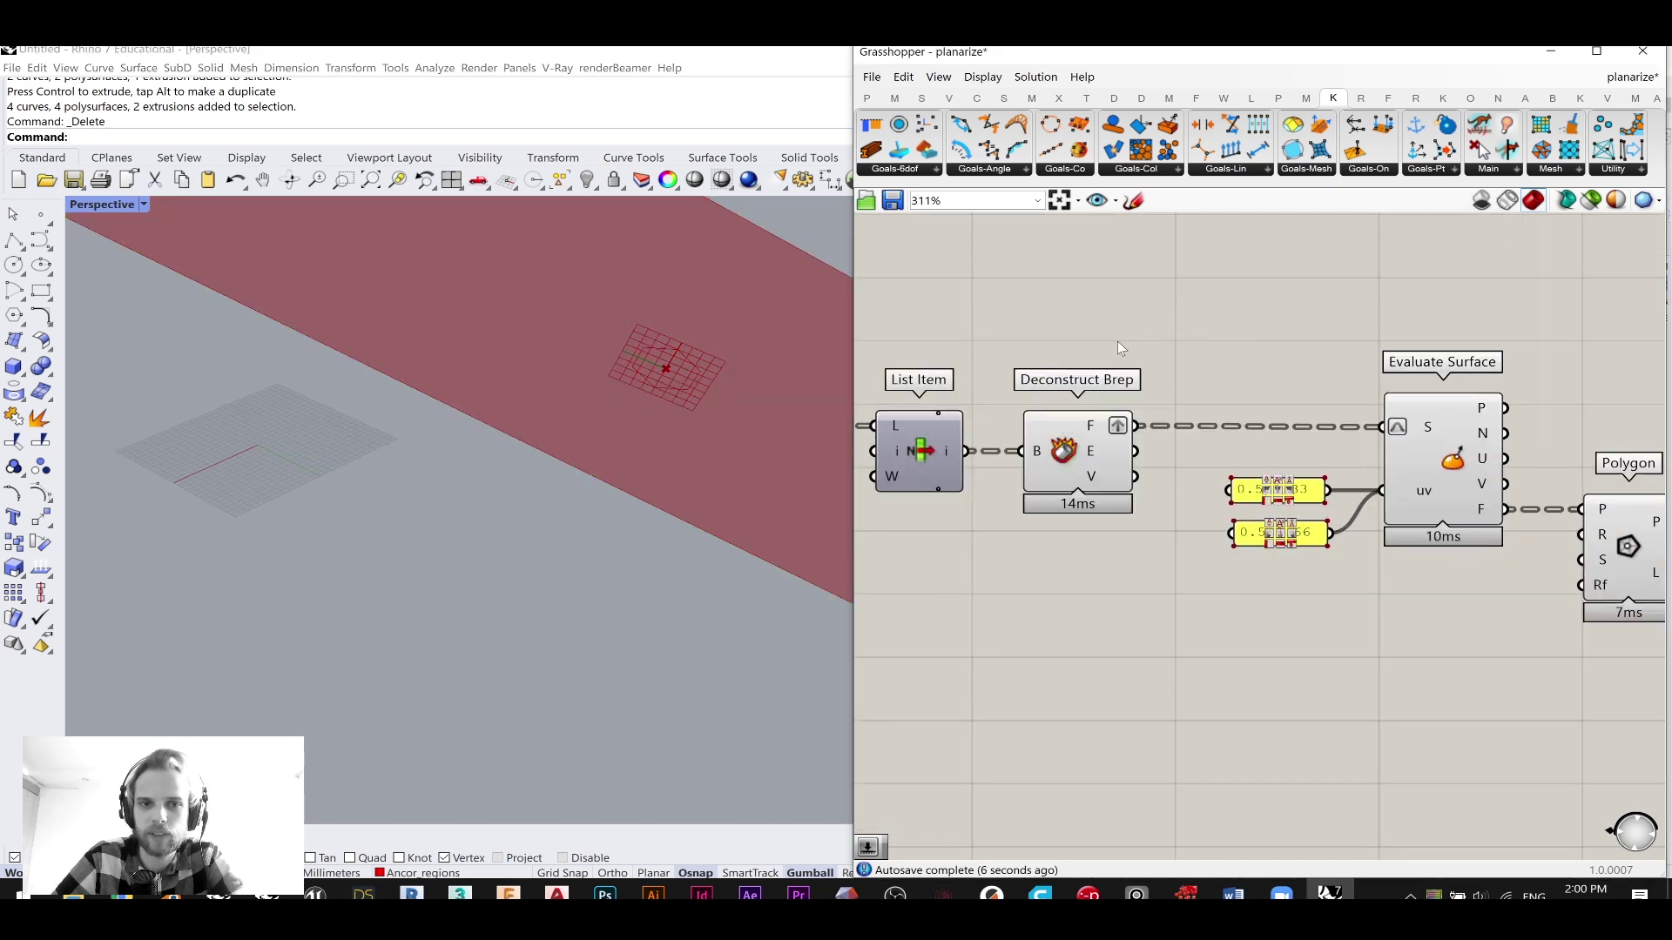
pyautogui.moveTo(1589, 554); pyautogui.dragTo(1405, 464, button='right')
pyautogui.moveTo(1479, 475); pyautogui.dragTo(1599, 484)
# - Add a number slider with value 5 and connect it to the Polygon radius input
pyautogui.doubleClick(1245, 581)
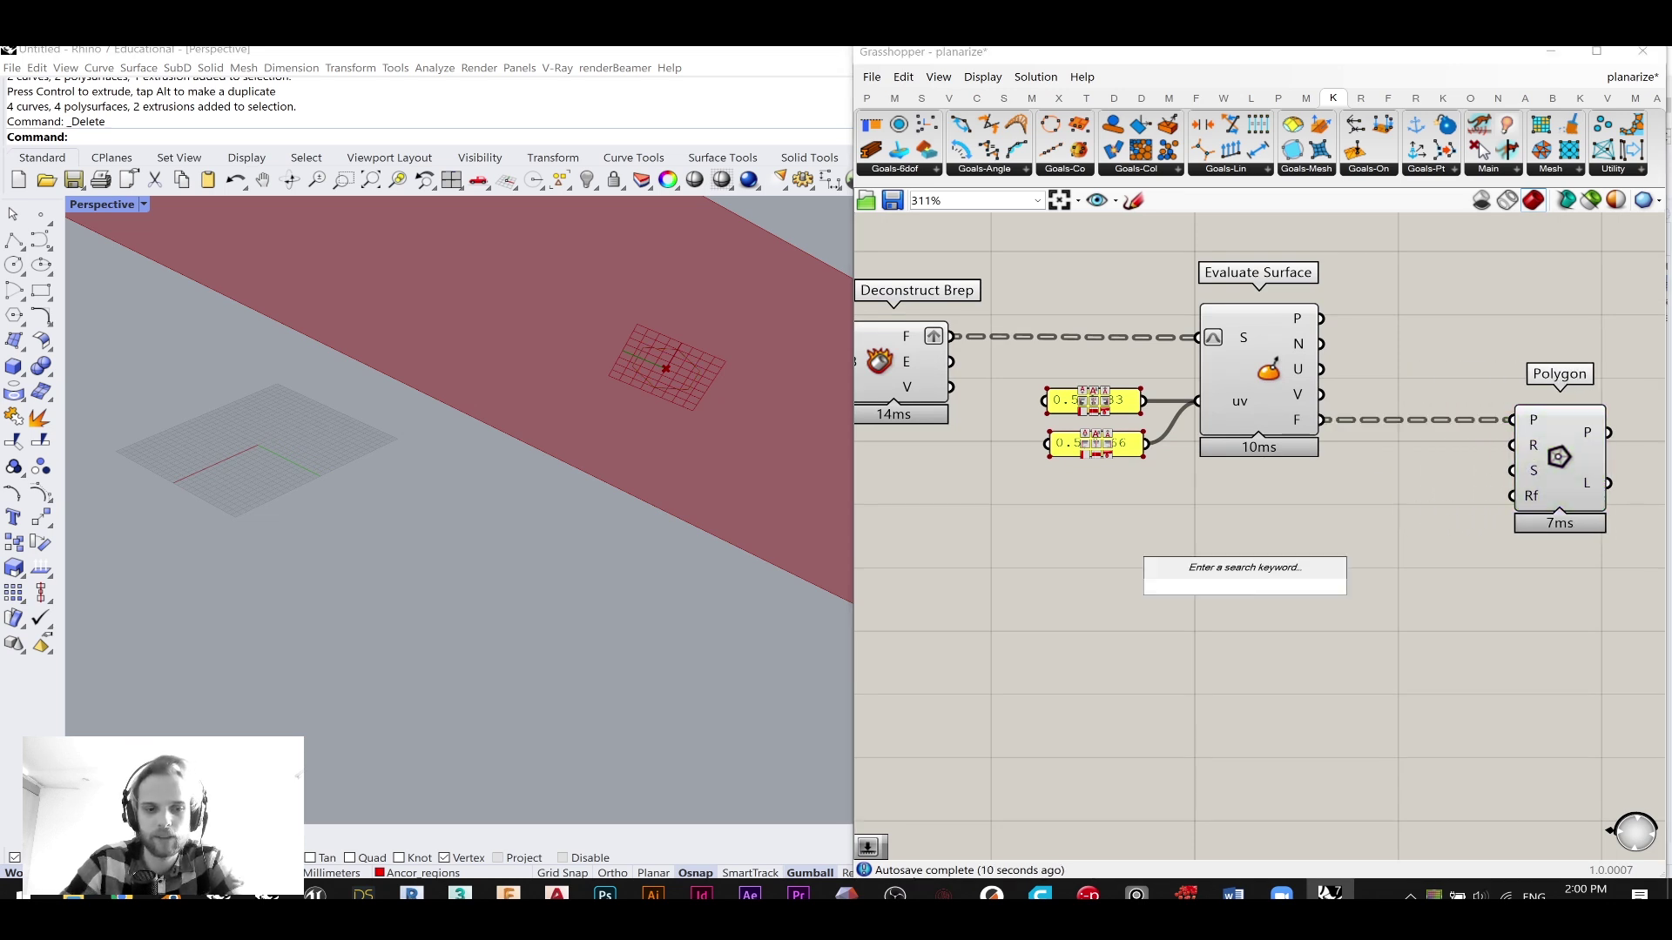
pyautogui.write('5')
pyautogui.press('Return')
pyautogui.moveTo(1352, 587); pyautogui.dragTo(1512, 445)
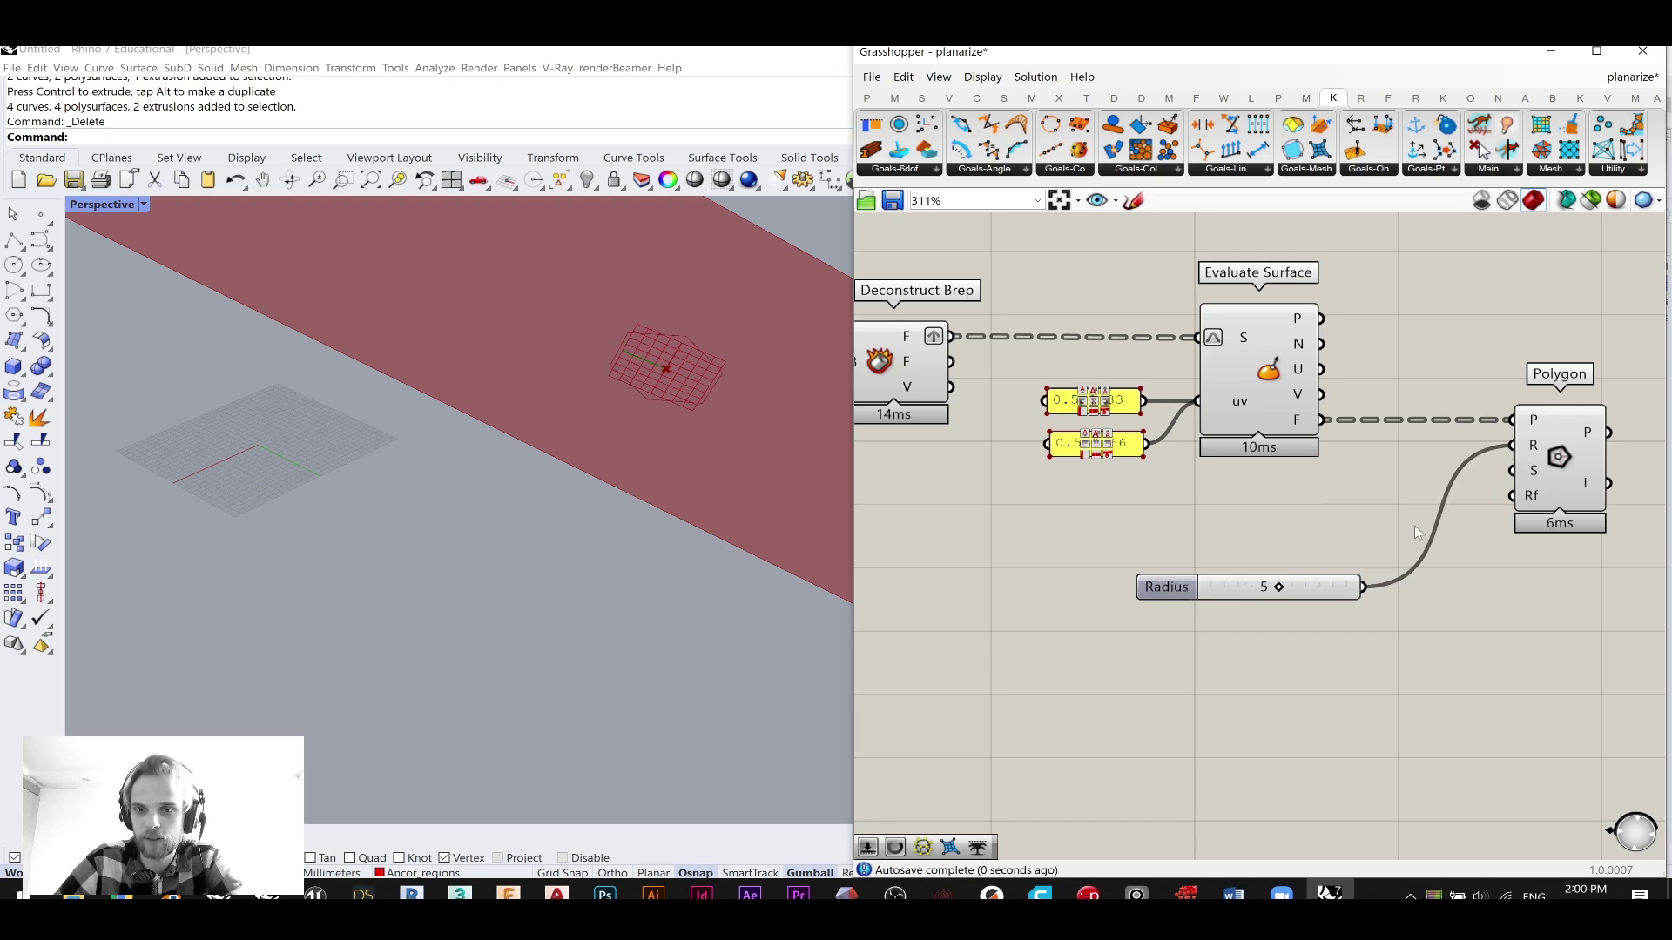
# - Replace the Polygon radius input with a new slider created from 15, and set that slider to 10
pyautogui.doubleClick(1233, 538)
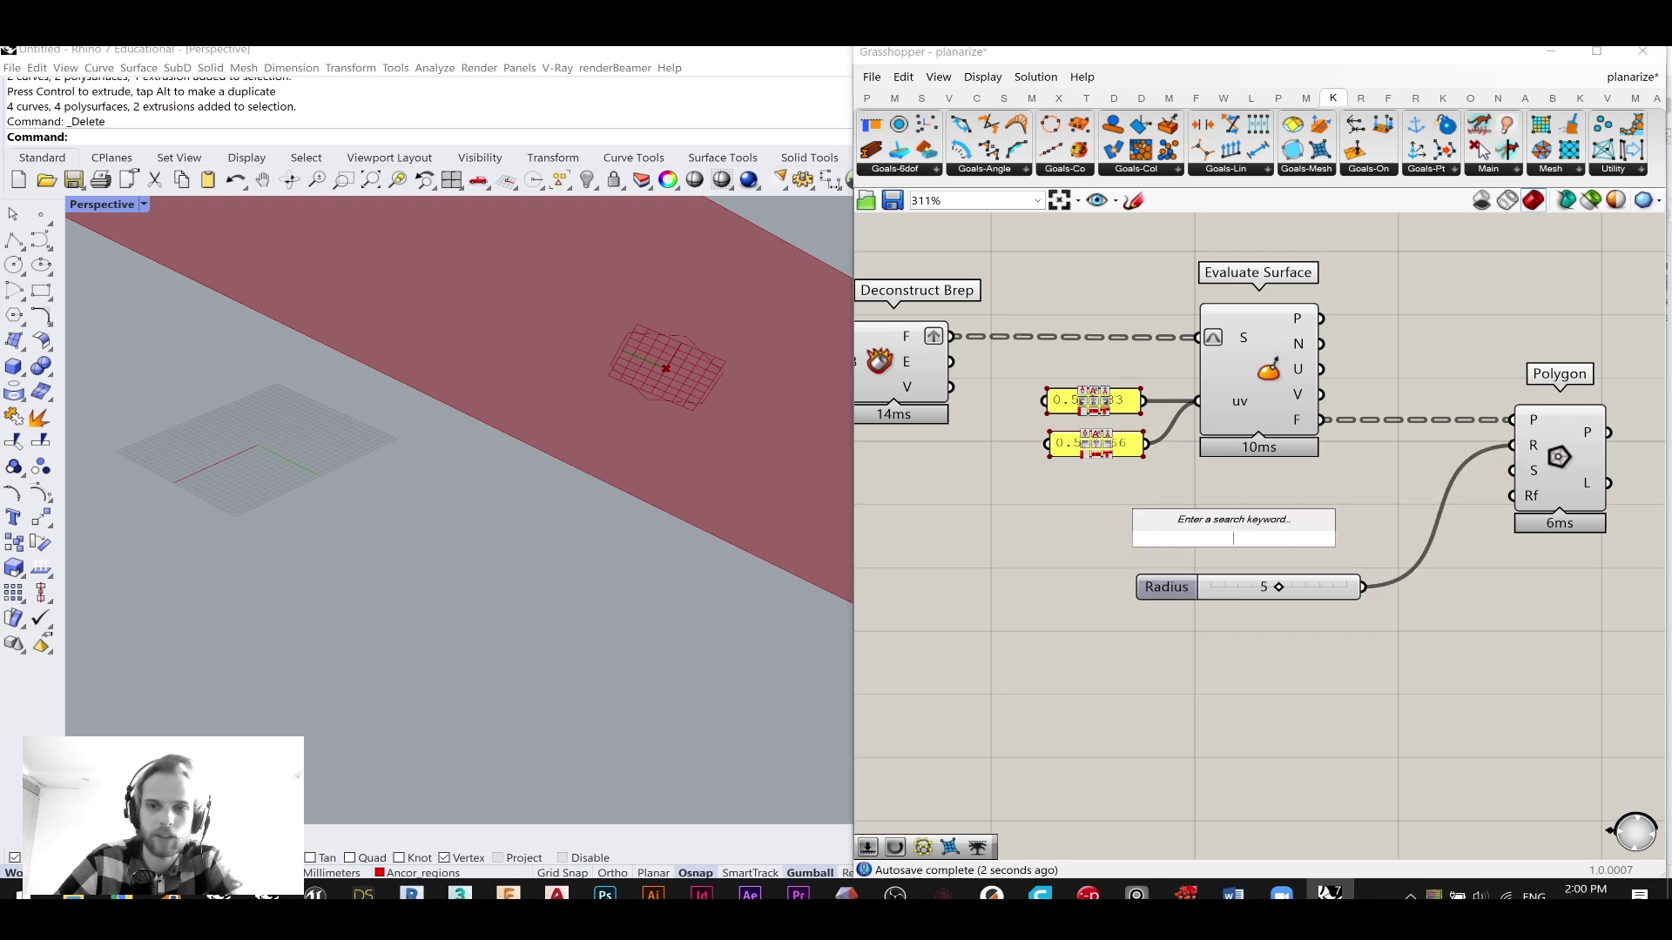
pyautogui.write('15')
pyautogui.press('Return')
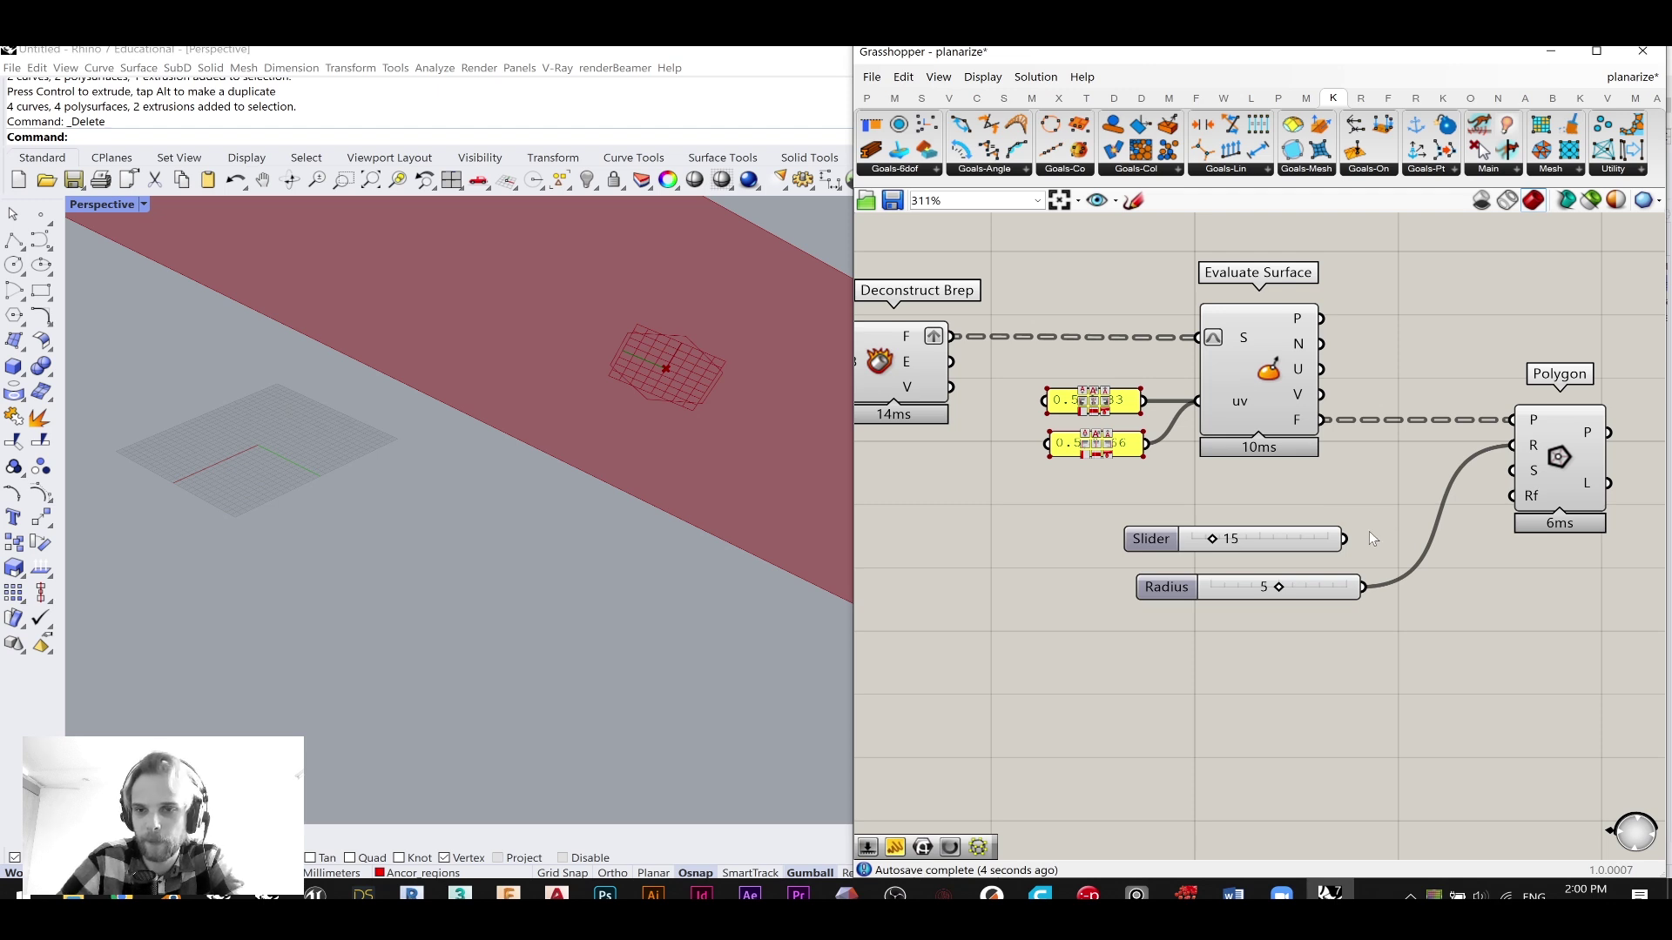
pyautogui.moveTo(1401, 520); pyautogui.dragTo(1512, 445)
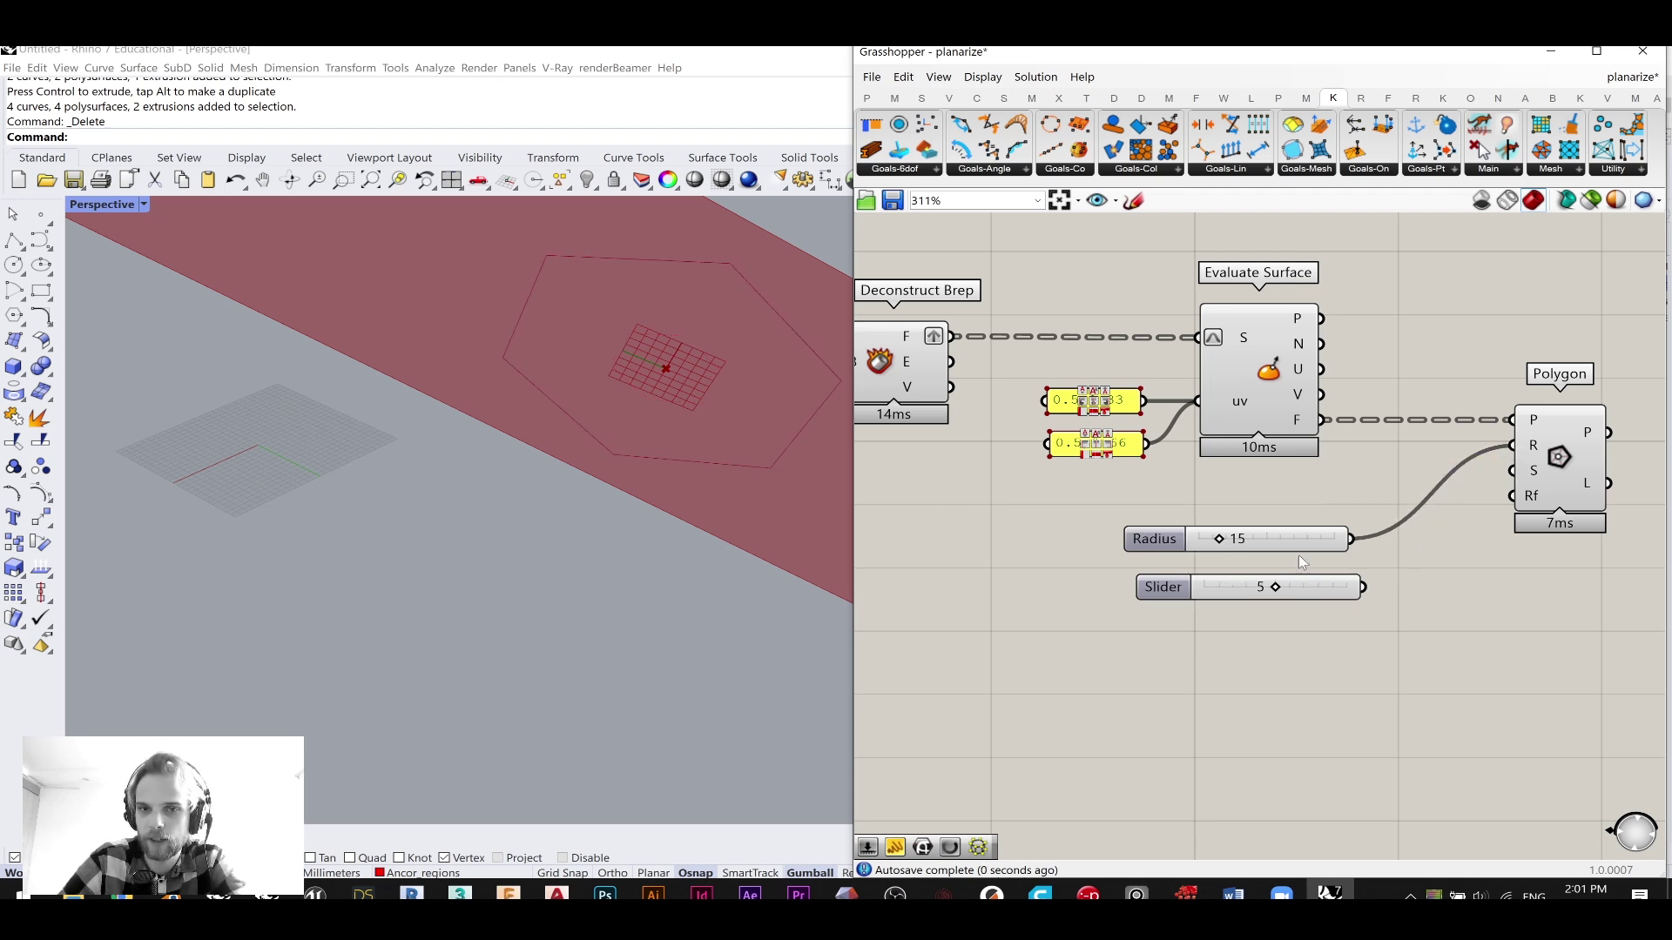
pyautogui.doubleClick(1239, 547)
pyautogui.write('10')
pyautogui.press('Return')
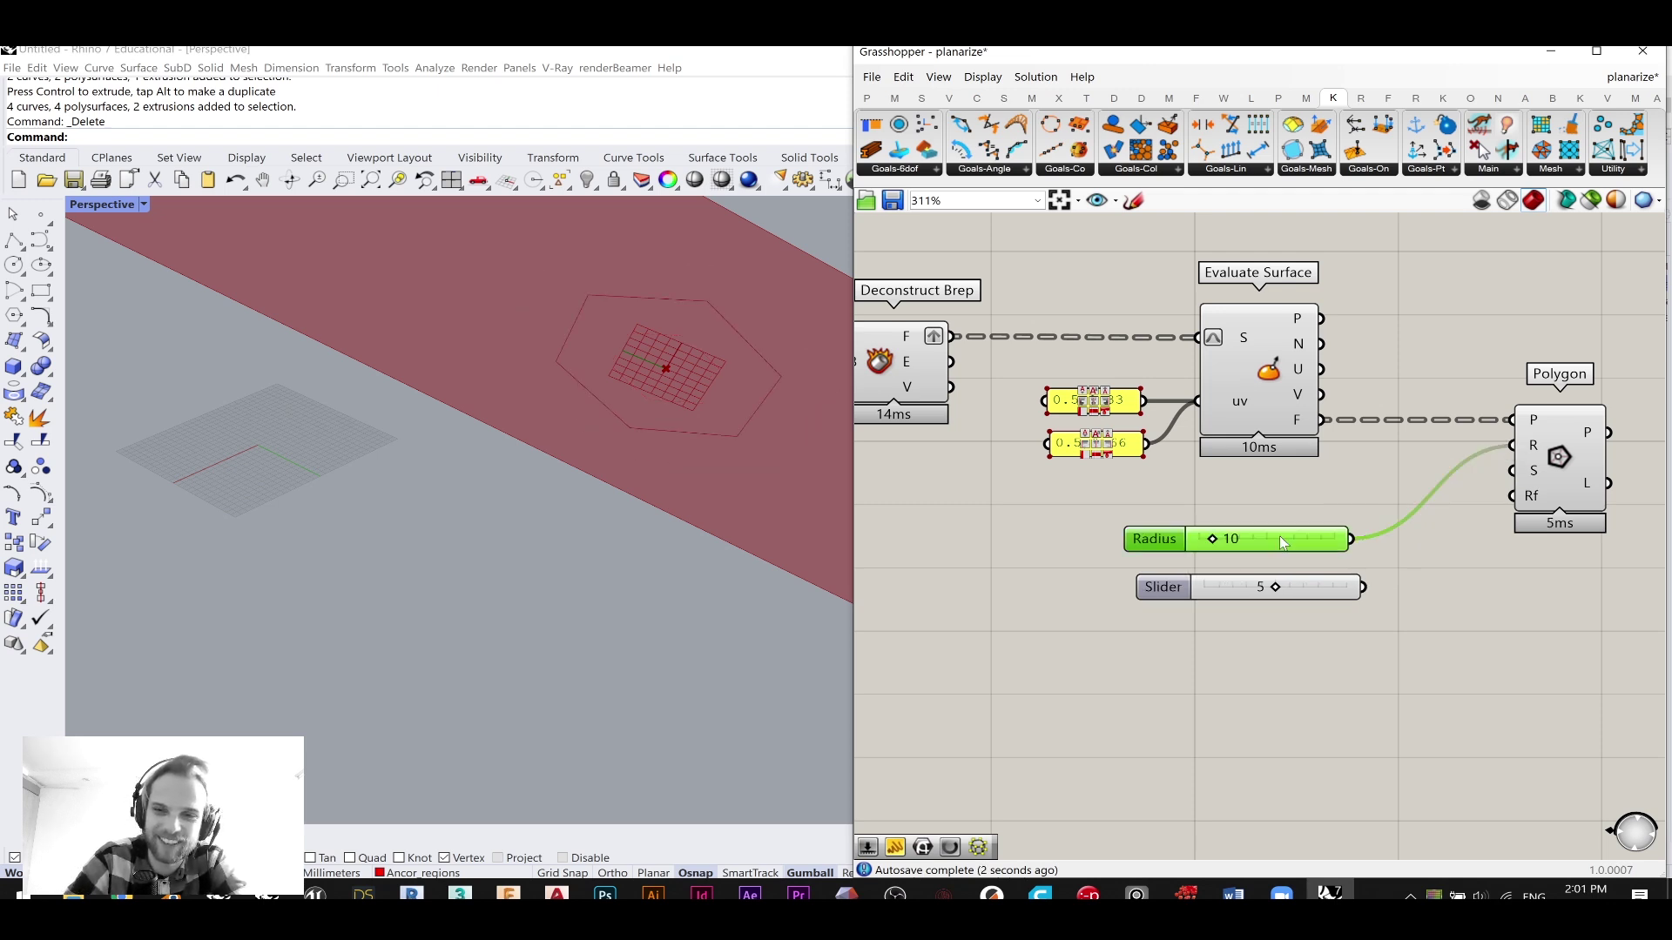
# - Delete the disconnected slider of 5 and move the Radius slider up beneath the frame wire
pyautogui.moveTo(1374, 672); pyautogui.dragTo(1133, 572)
pyautogui.press('Delete')
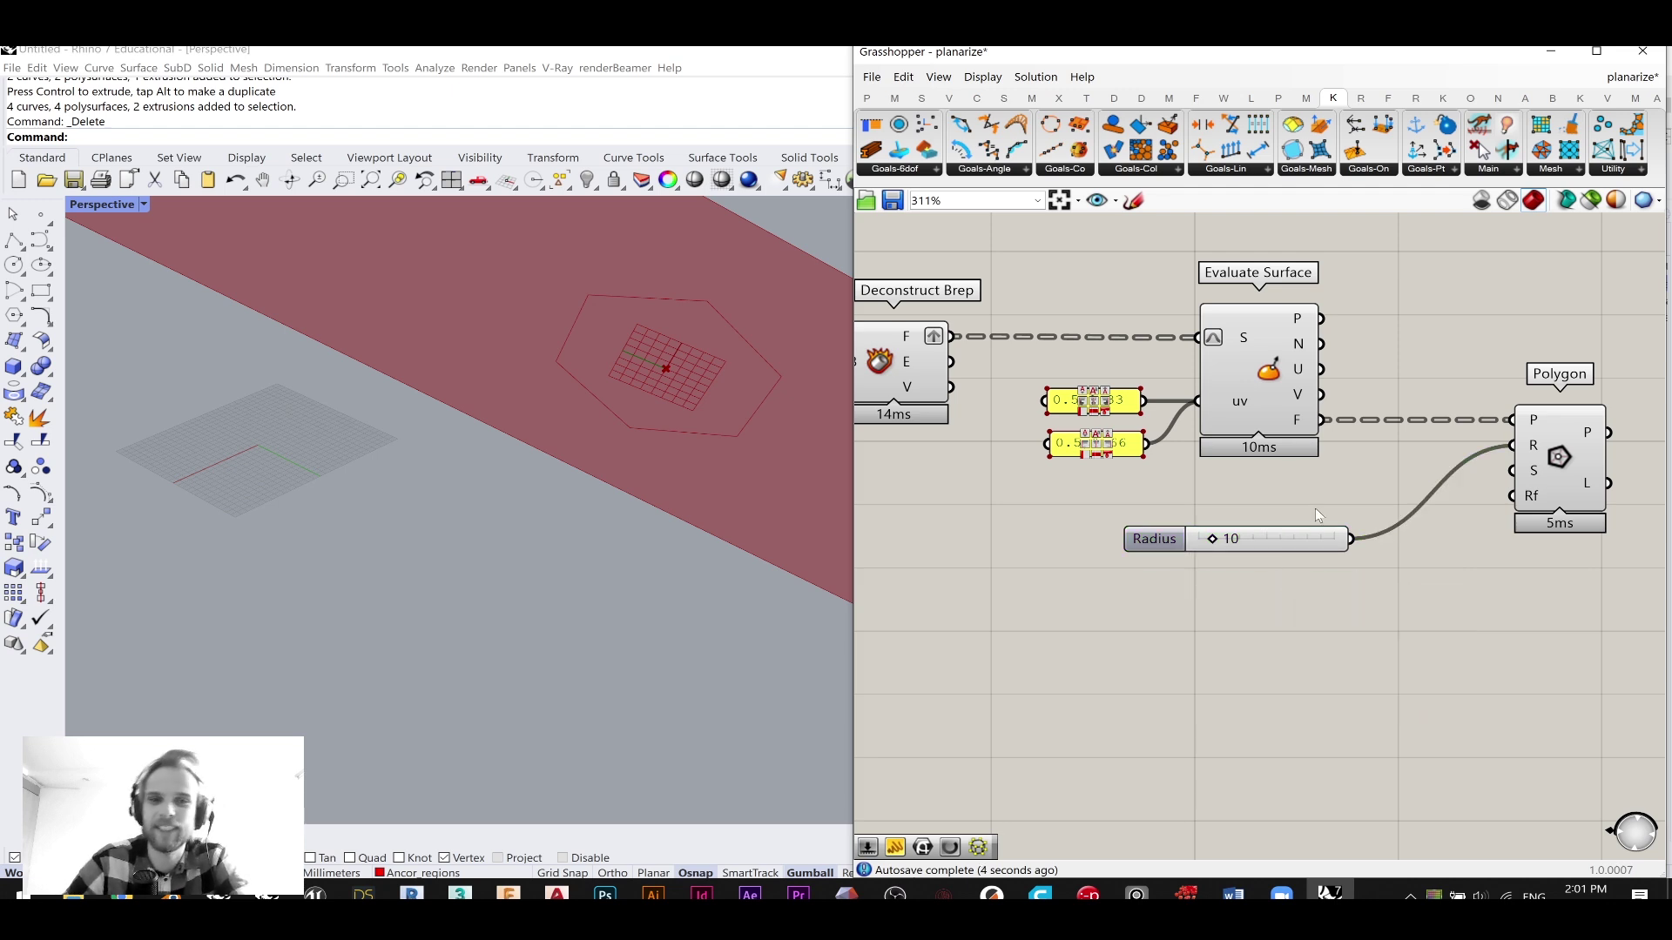
pyautogui.moveTo(1297, 526); pyautogui.dragTo(1363, 475)
pyautogui.moveTo(1306, 360); pyautogui.dragTo(1226, 374, button='right')
pyautogui.click(1186, 389)
pyautogui.middleClick(1187, 390)
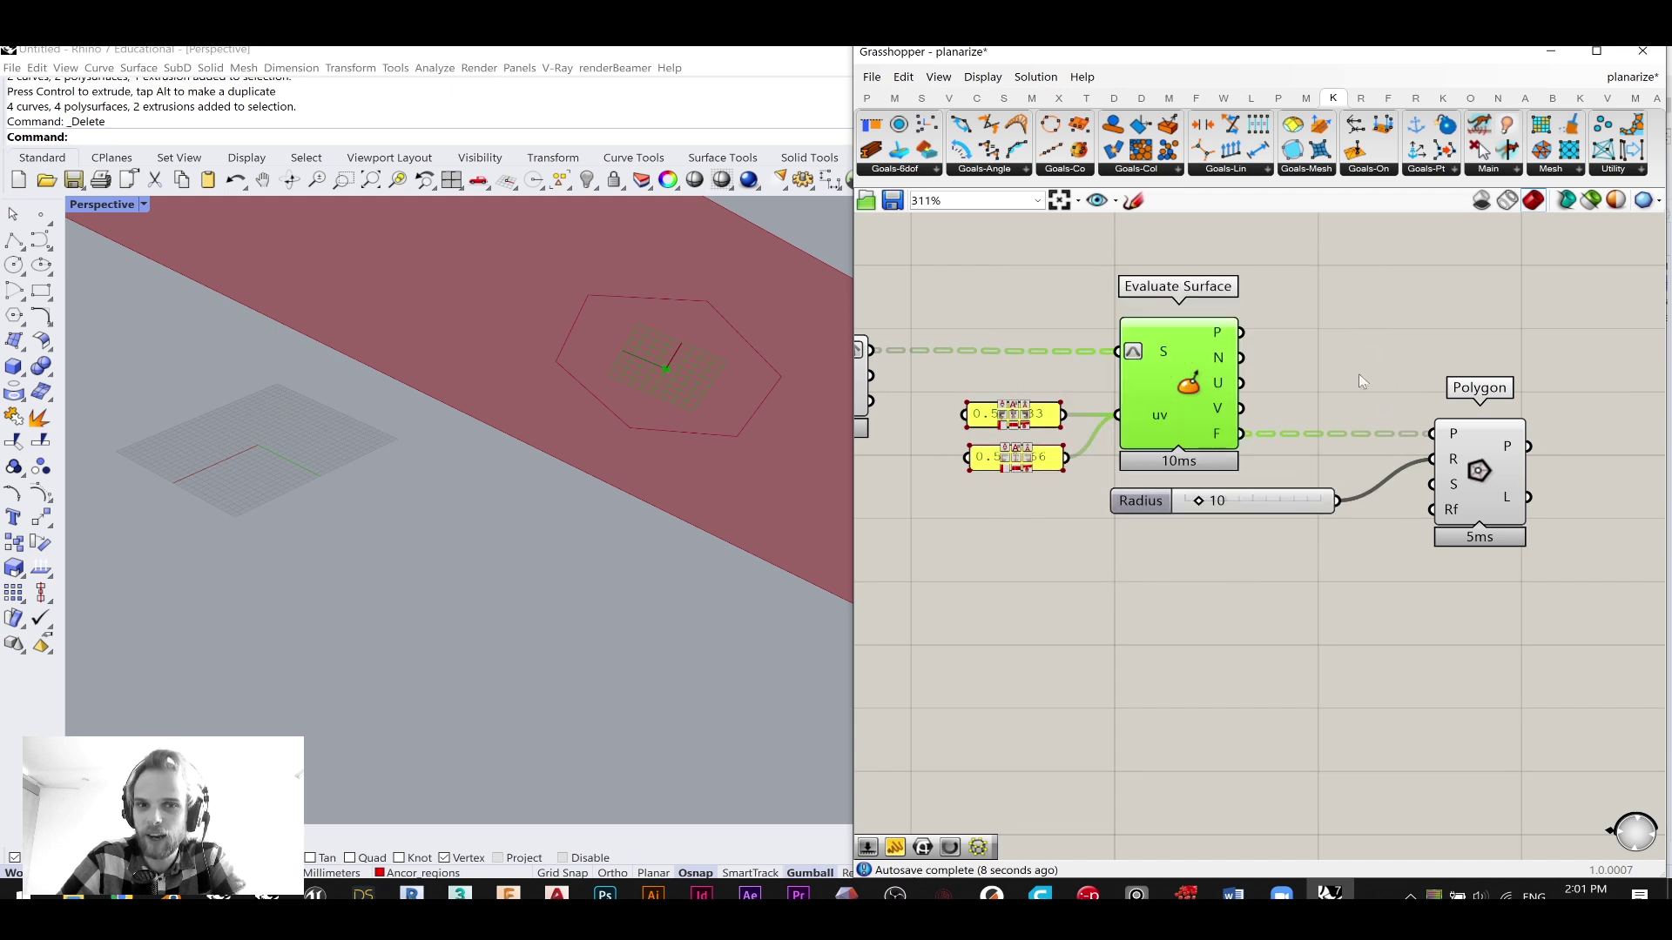
pyautogui.click(1388, 582)
pyautogui.moveTo(1402, 521); pyautogui.dragTo(1251, 532, button='right')
pyautogui.click(1340, 492)
pyautogui.moveTo(1571, 390); pyautogui.dragTo(1433, 457, button='right')
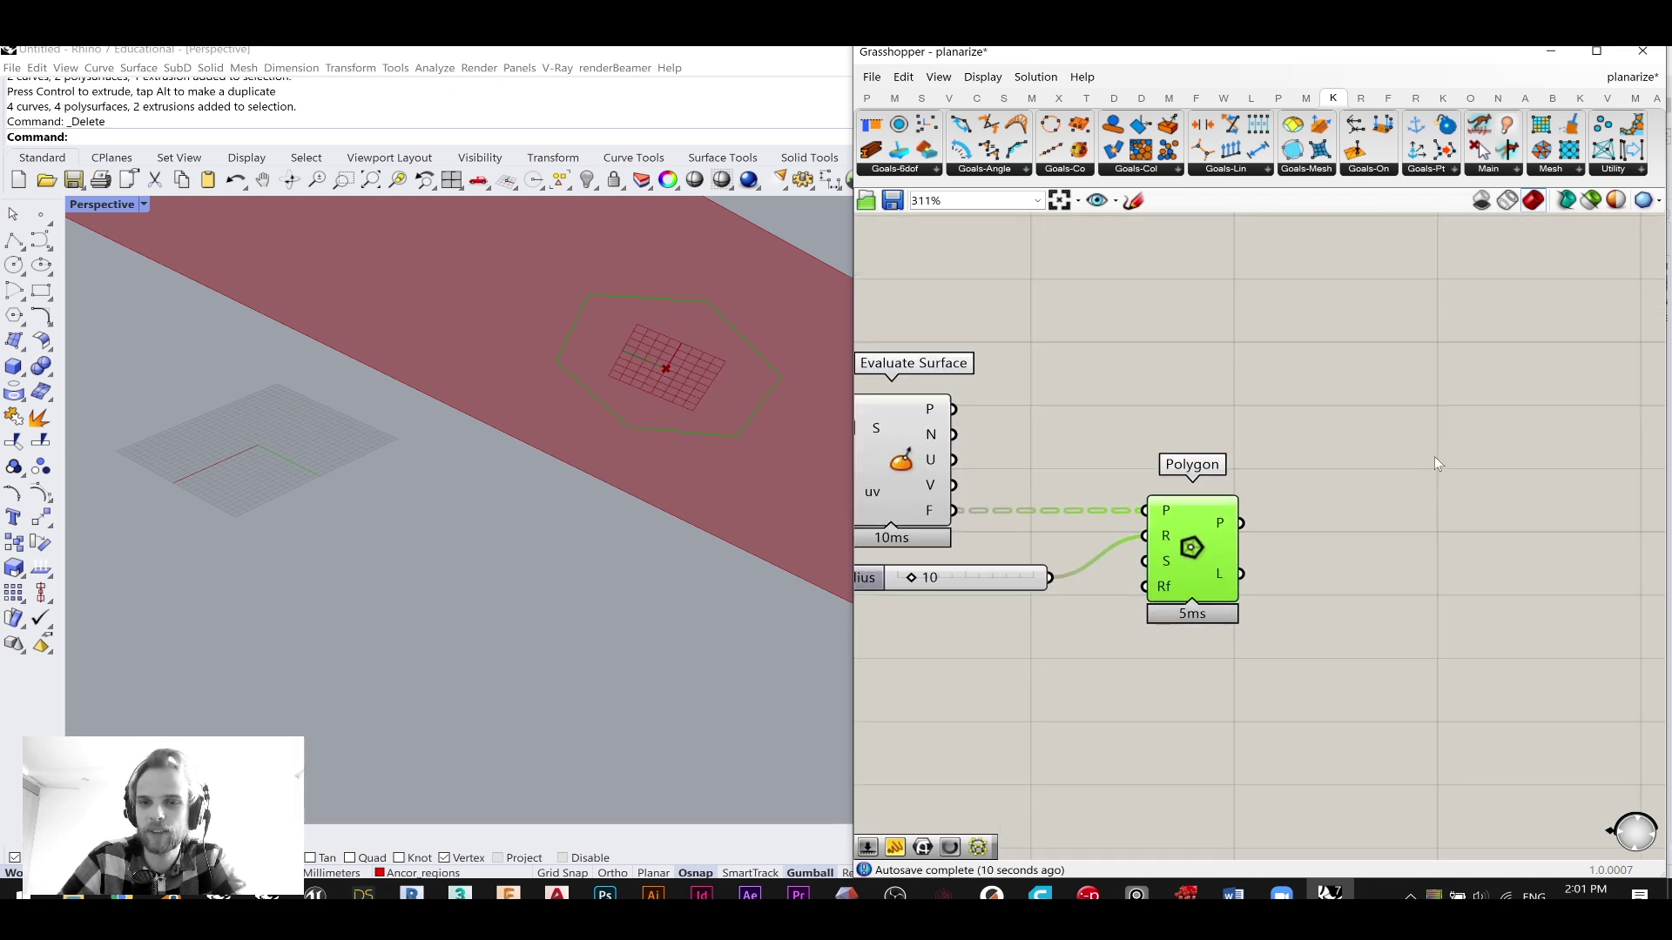
pyautogui.doubleClick(1433, 456)
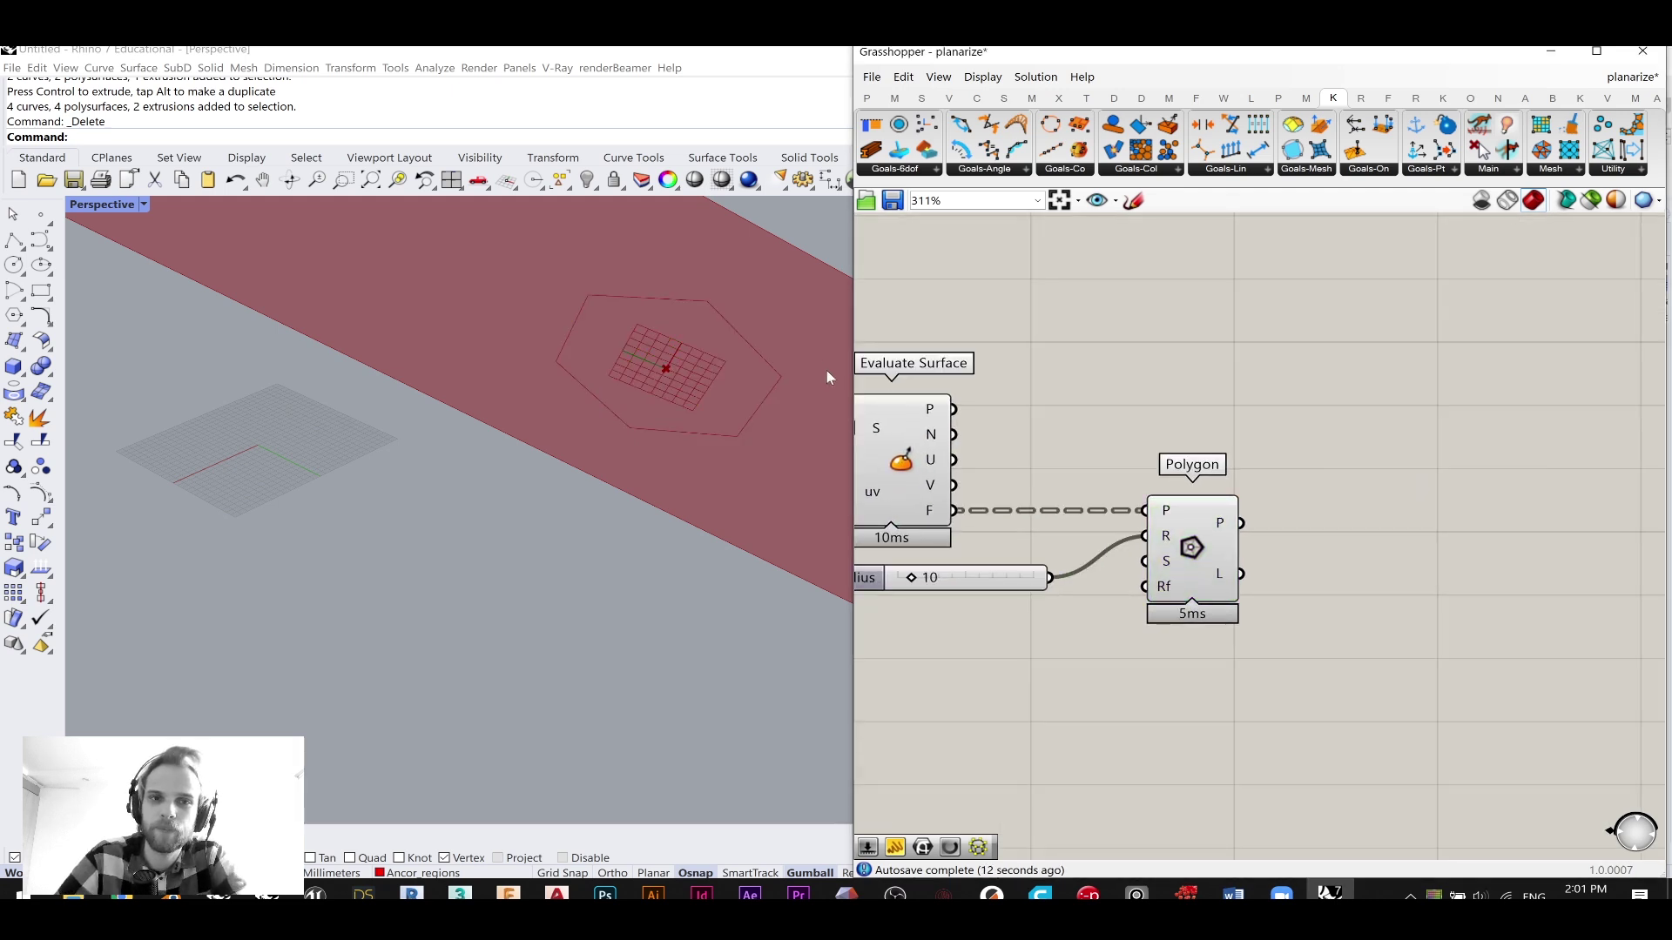
# - Move Evaluate Surface, its uv panels, the Radius slider and Polygon down together to free space beside Deconstruct Brep
pyautogui.scroll(-6, 792, 251)
pyautogui.keyDown('shift'); pyautogui.moveTo(705, 314); pyautogui.dragTo(712, 362, button='right'); pyautogui.keyUp('shift')
pyautogui.scroll(5, 657, 418)
pyautogui.scroll(-3, 1188, 424)
pyautogui.moveTo(1189, 428); pyautogui.dragTo(1369, 452, button='right')
pyautogui.moveTo(1071, 403); pyautogui.dragTo(1167, 412, button='right')
pyautogui.moveTo(1587, 638); pyautogui.dragTo(1170, 436)
pyautogui.click(1464, 575)
pyautogui.moveTo(1274, 460); pyautogui.dragTo(1287, 547)
pyautogui.click(1318, 443)
pyautogui.moveTo(1318, 443); pyautogui.dragTo(1250, 420, button='right')
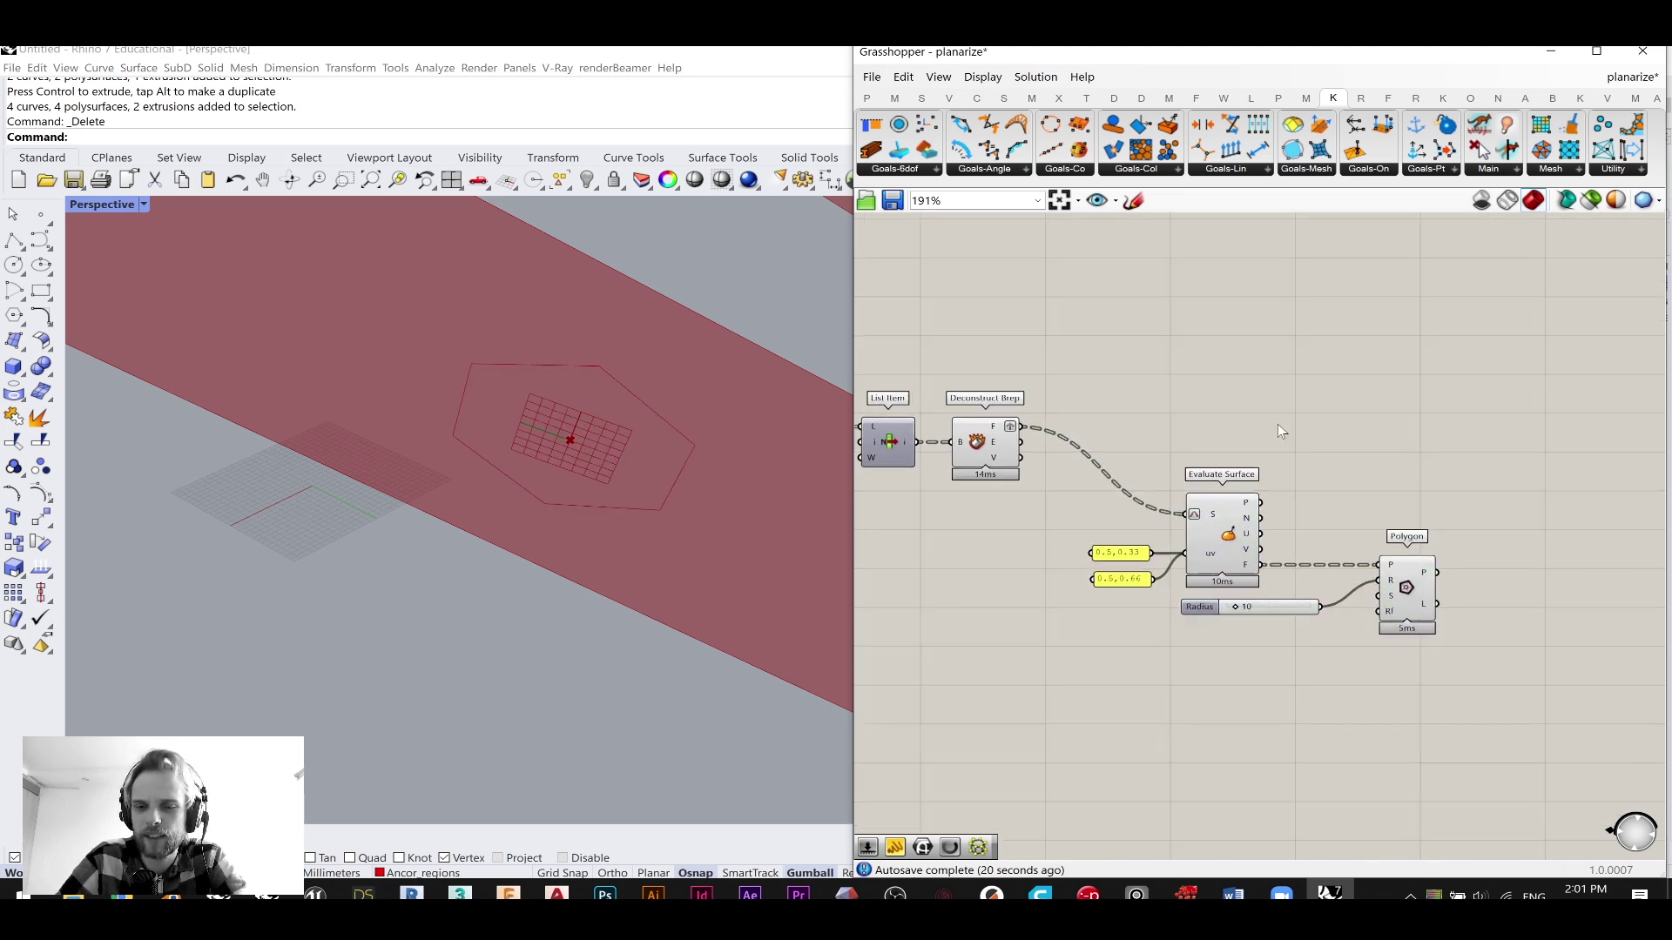
# - Add a Brep Wireframe component above Evaluate Surface and connect the Deconstruct Brep faces output to its brep input
pyautogui.doubleClick(1289, 415)
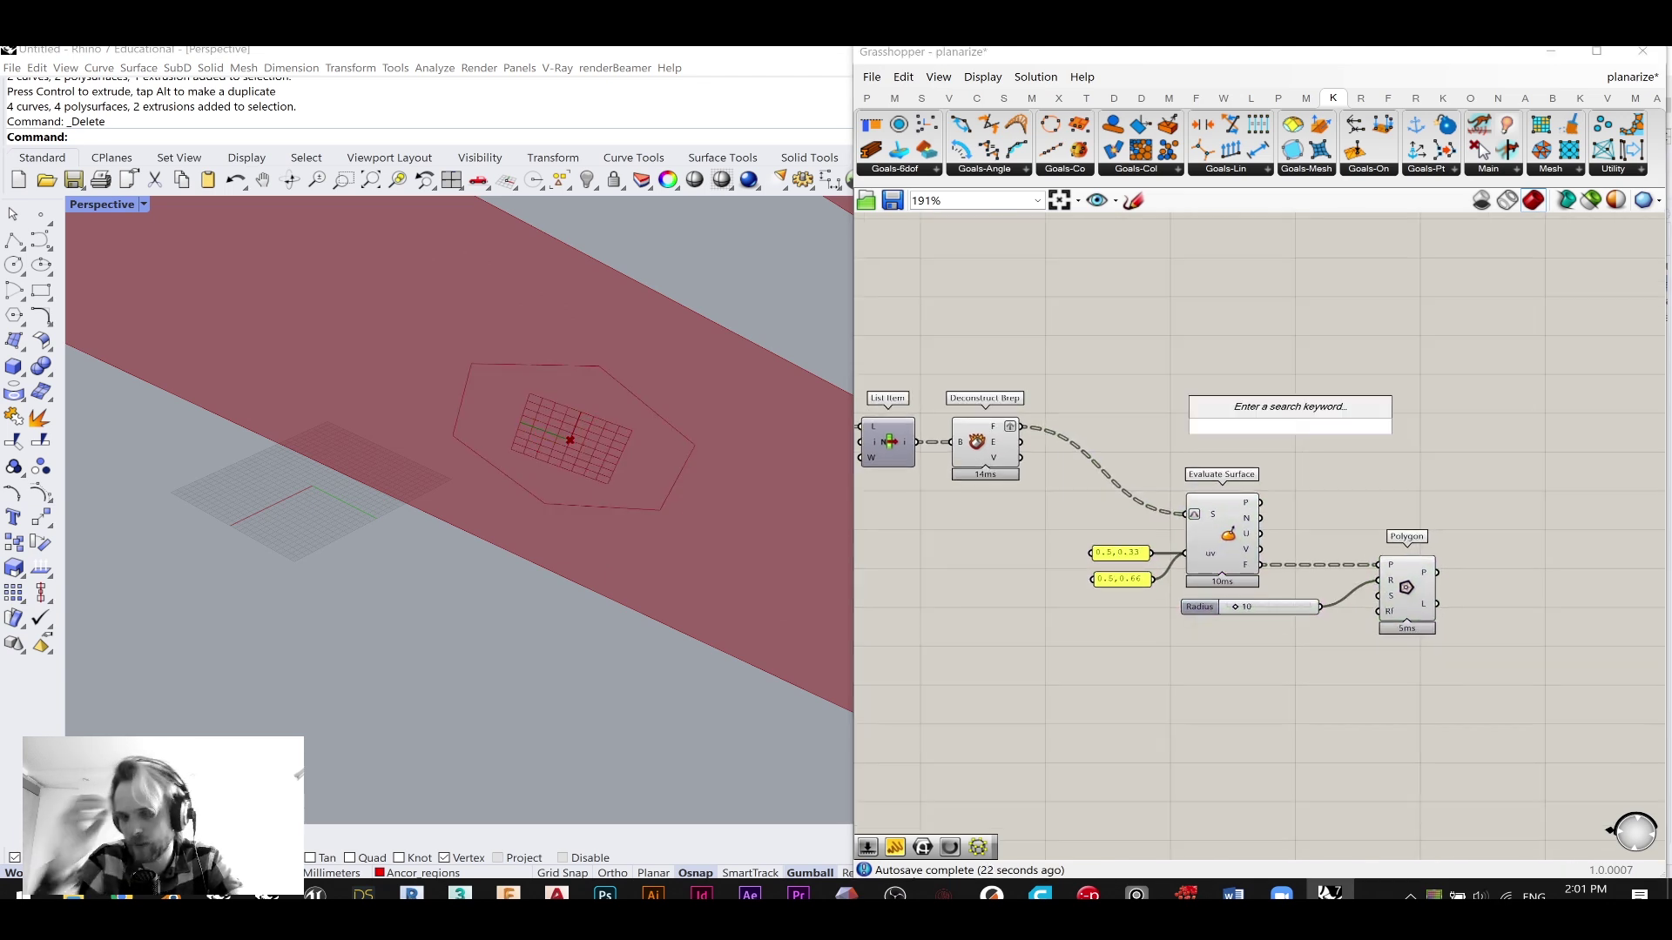
pyautogui.doubleClick(1188, 418)
pyautogui.write('wires')
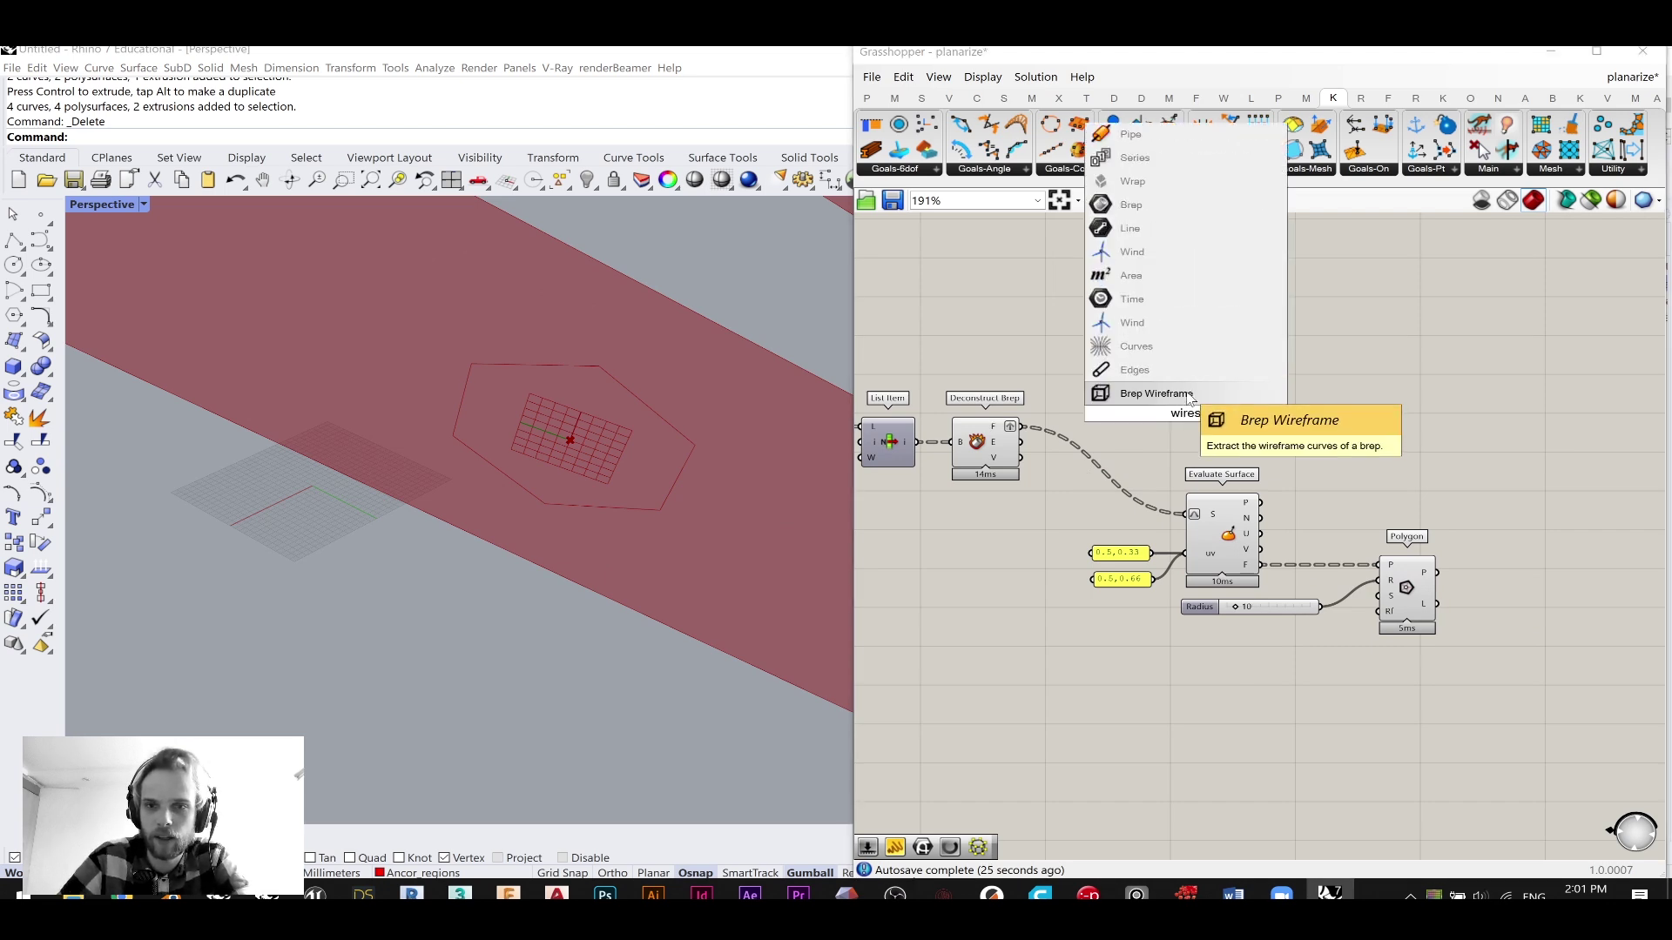
pyautogui.click(1158, 394)
pyautogui.scroll(2, 1136, 418)
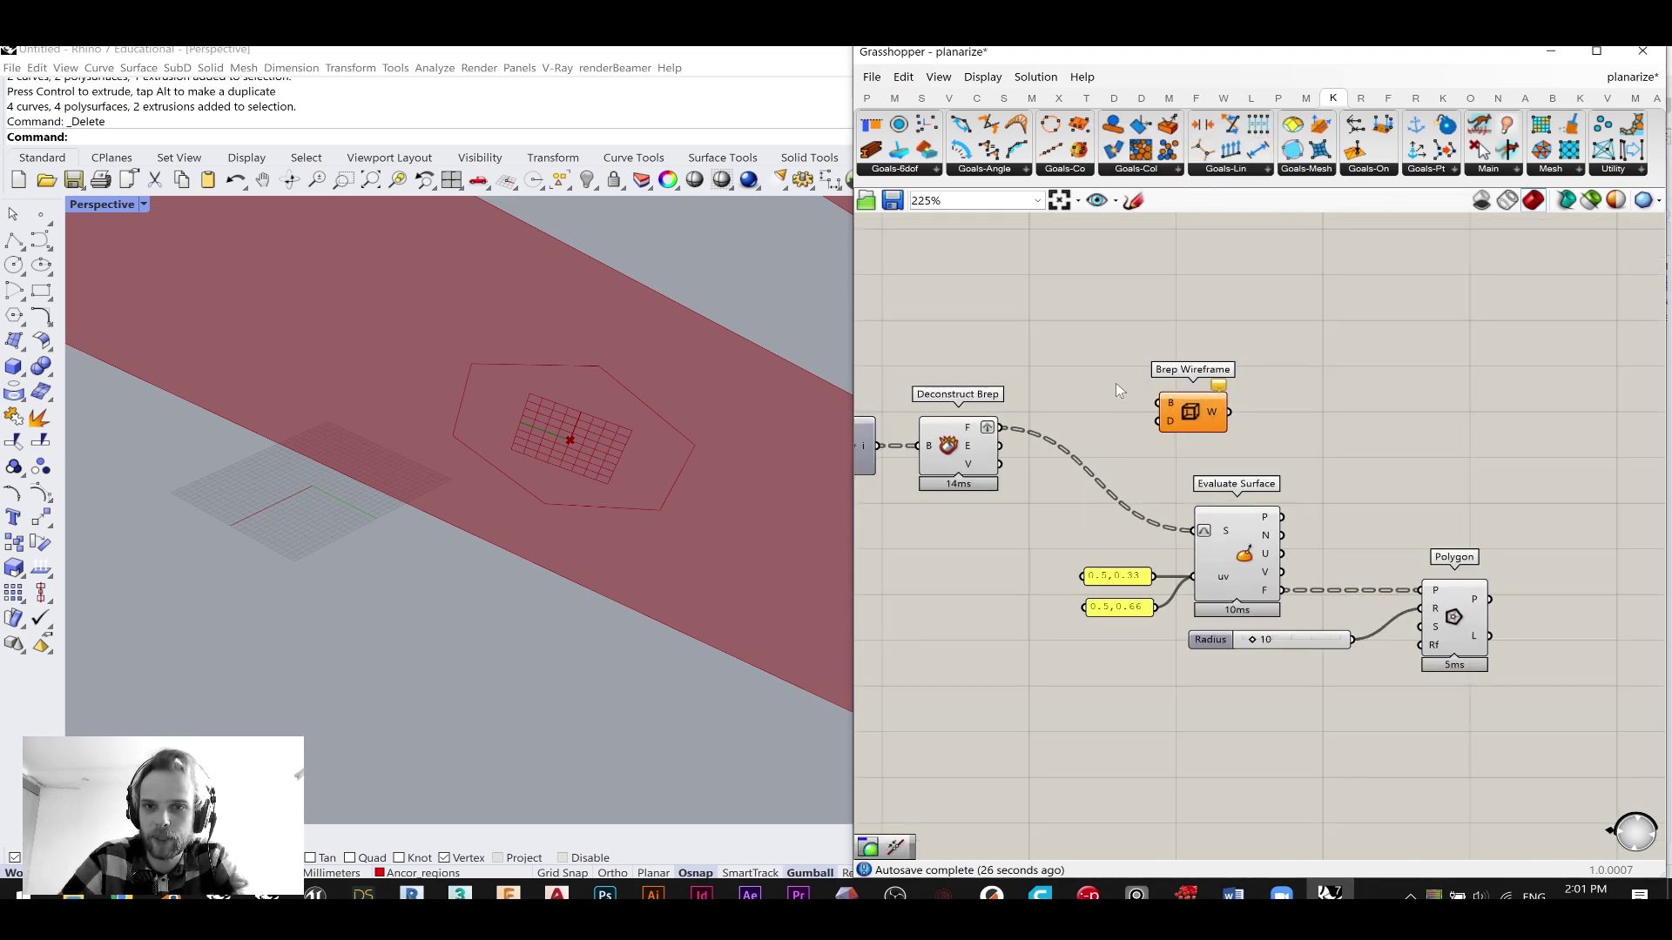
pyautogui.moveTo(1007, 438); pyautogui.dragTo(1245, 442)
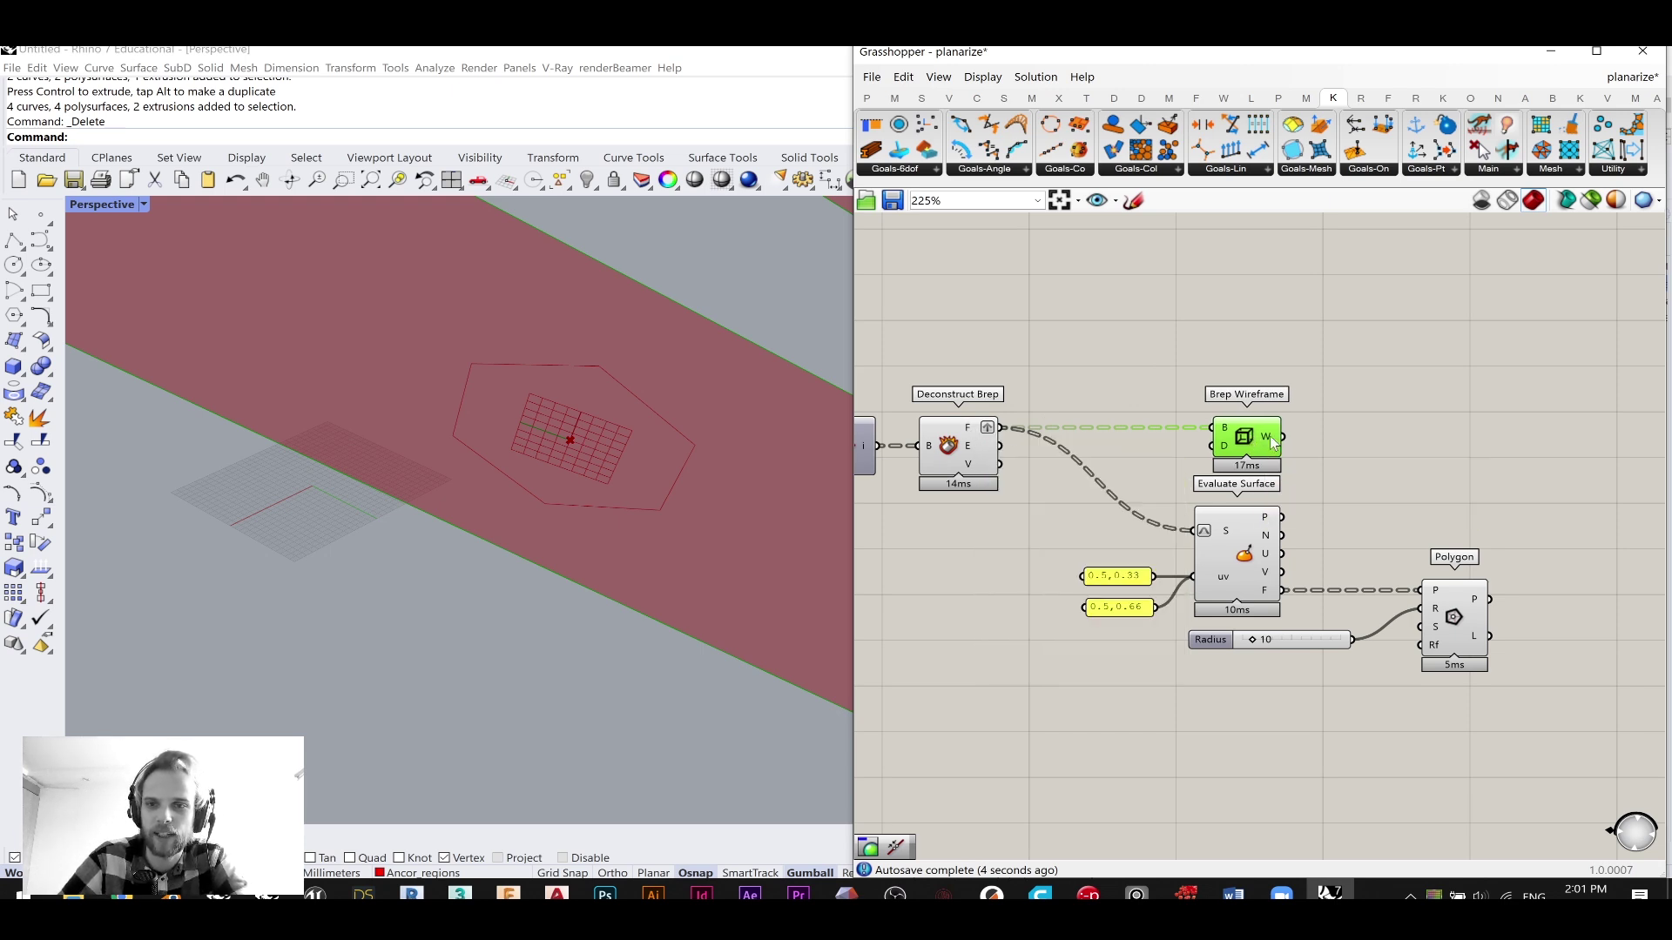
pyautogui.doubleClick(1368, 450)
pyautogui.write('join')
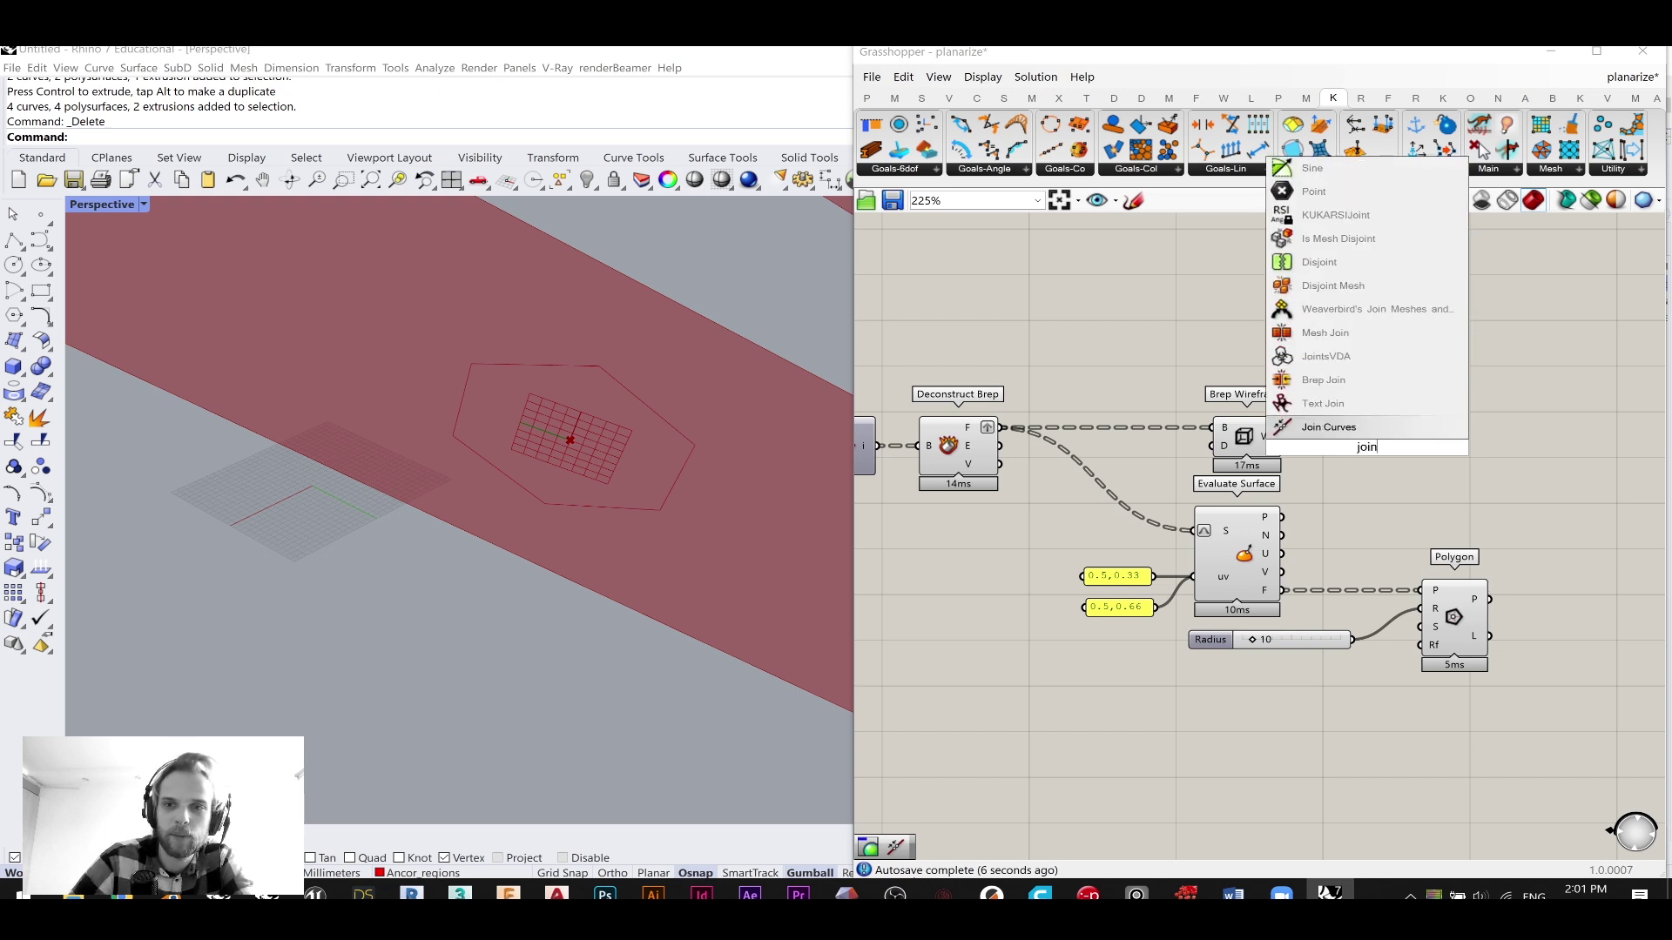
pyautogui.click(1348, 431)
pyautogui.click(1354, 457)
pyautogui.press('Delete')
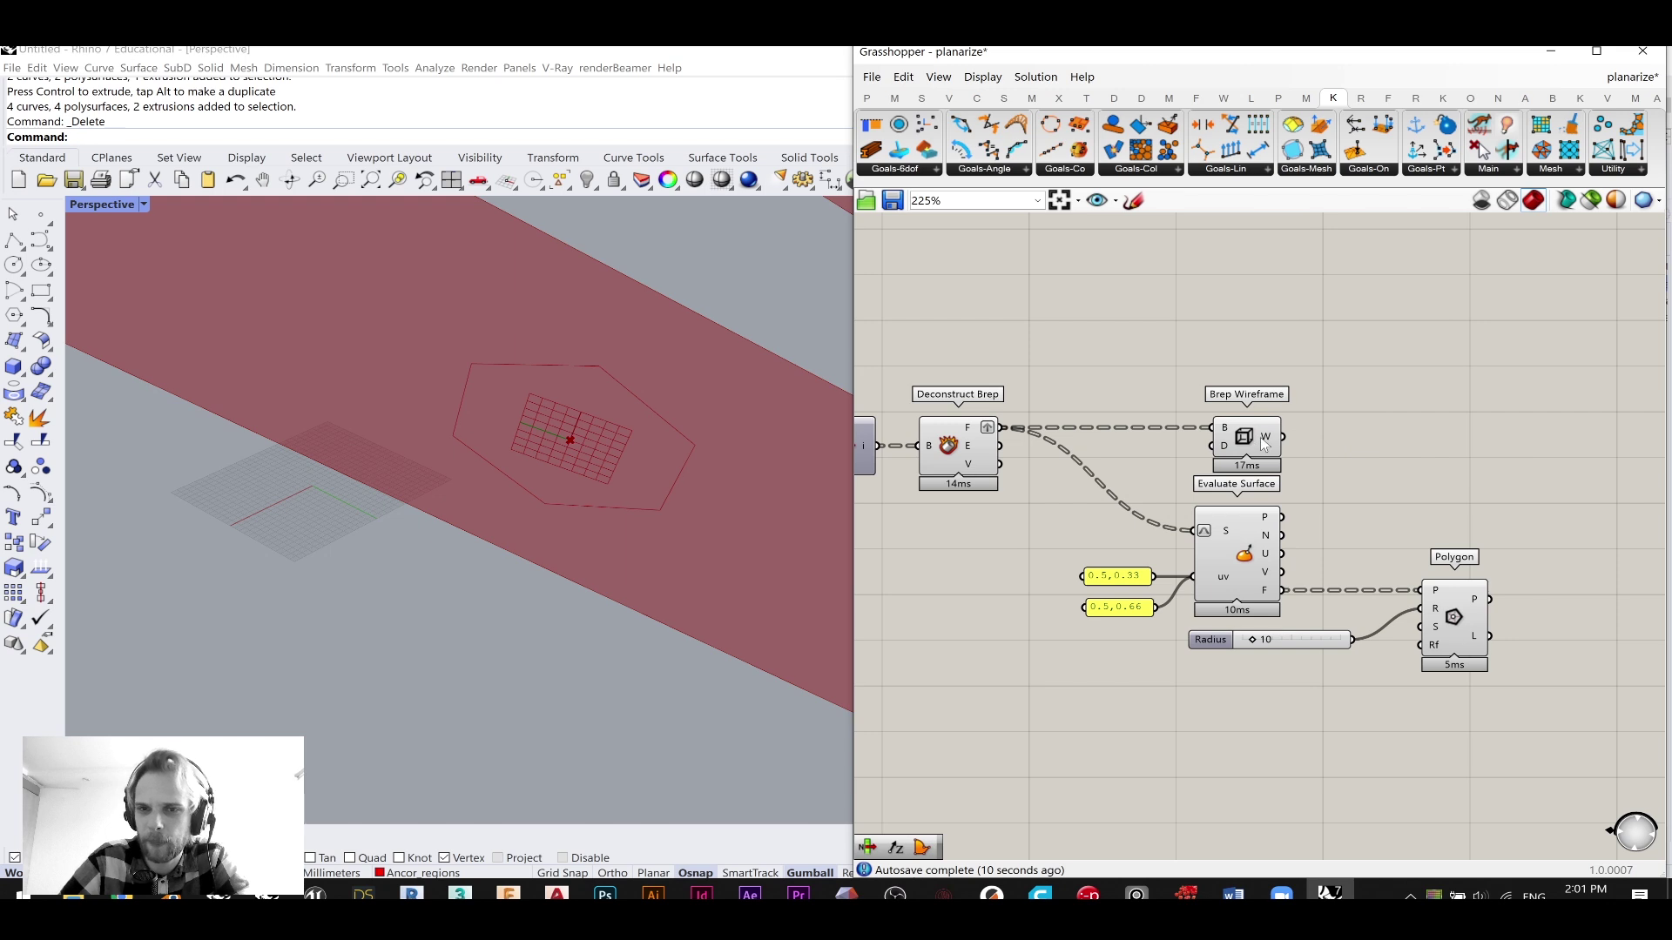
# - Place Brep Wireframe above Polygon and set both the wireframe output and the polygon output to Simplify
pyautogui.moveTo(1267, 445)
pyautogui.moveTo(1240, 437); pyautogui.dragTo(1393, 442)
pyautogui.rightClick(1421, 442)
pyautogui.click(1478, 535)
pyautogui.moveTo(1478, 535); pyautogui.dragTo(1283, 507, button='right')
pyautogui.moveTo(1287, 444); pyautogui.dragTo(1305, 444)
pyautogui.rightClick(1324, 589)
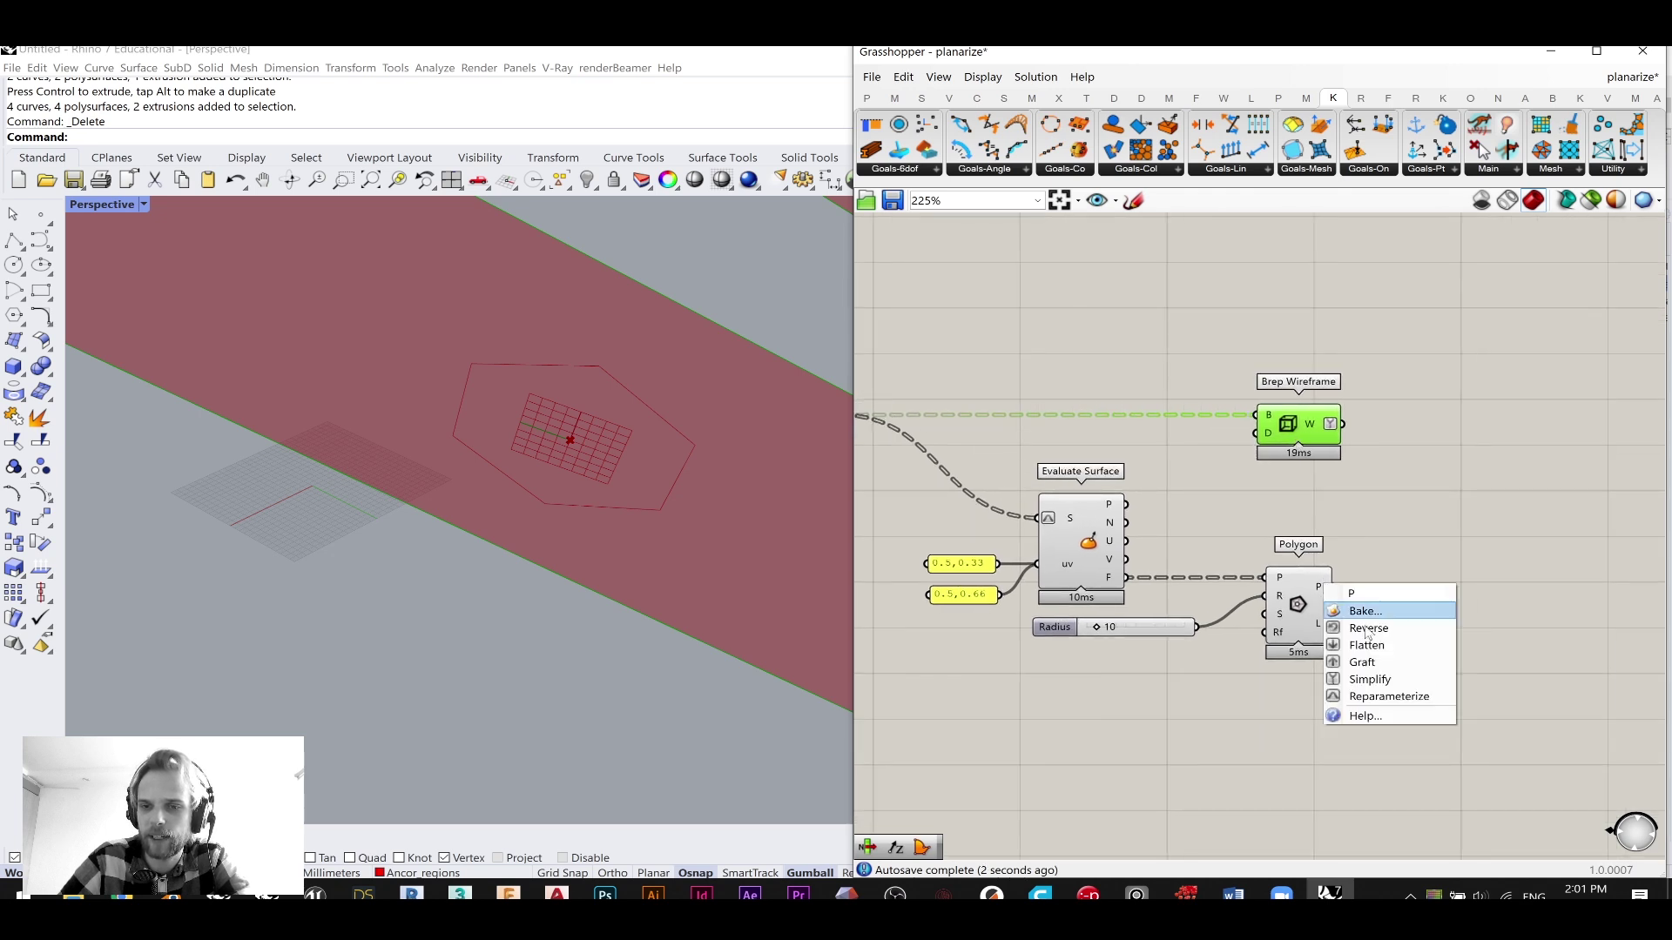
pyautogui.click(1362, 671)
# - Add a Boundary Surfaces component and connect both the Brep Wireframe output and the Polygon output to its edges input
pyautogui.doubleClick(1412, 497)
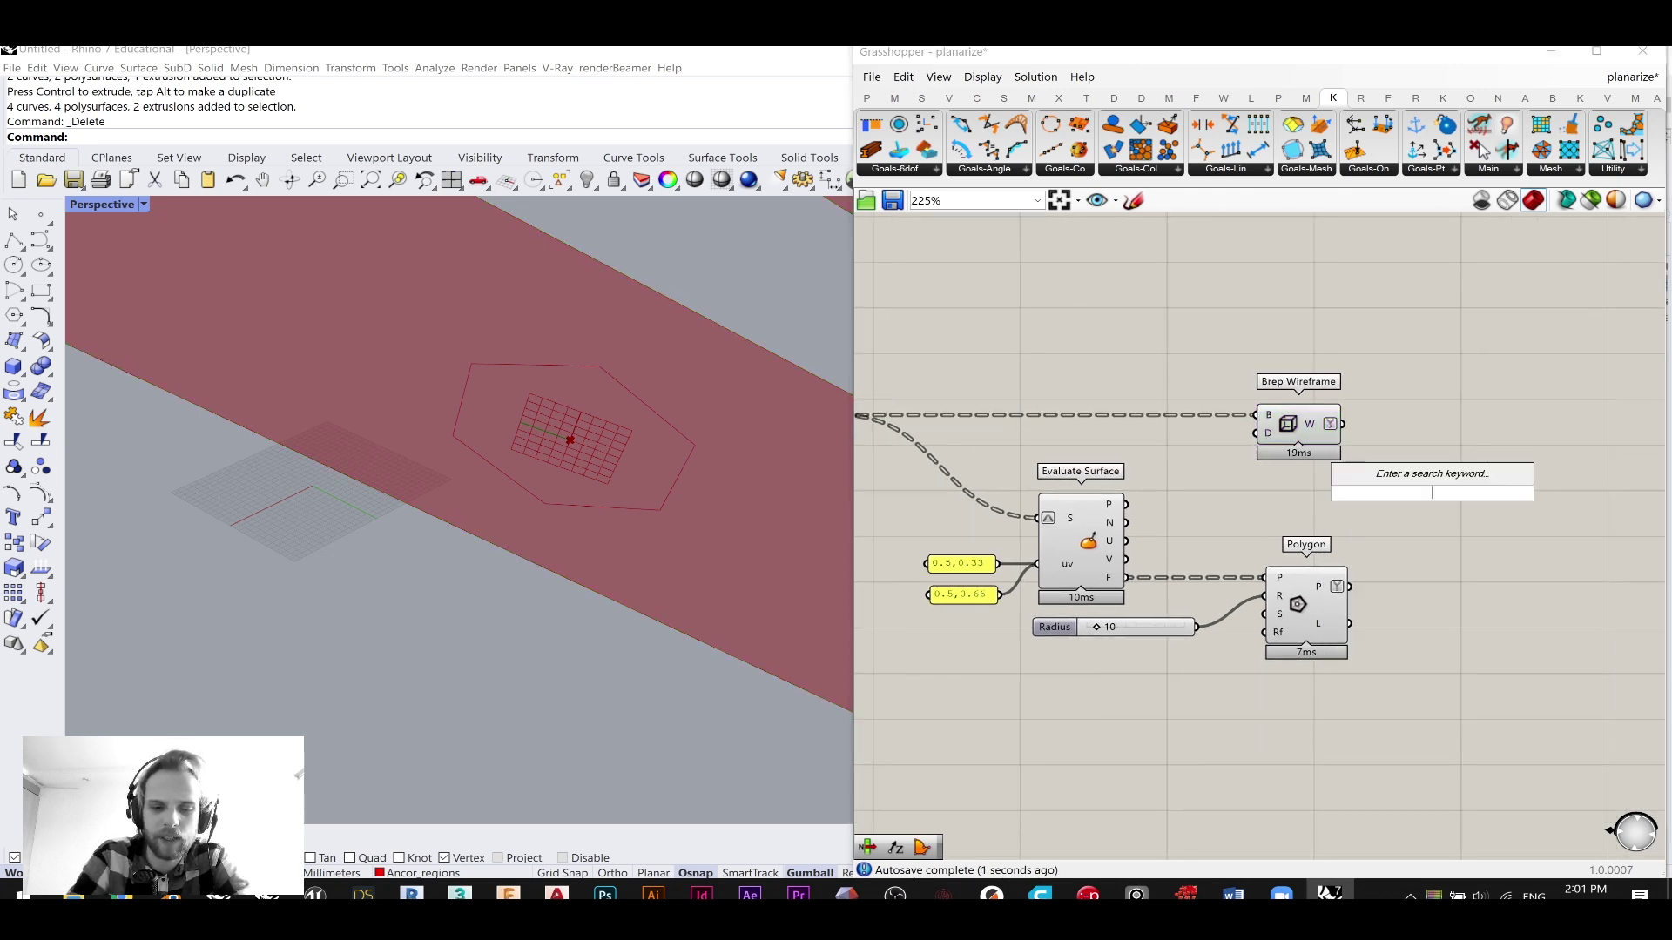
pyautogui.write('b')
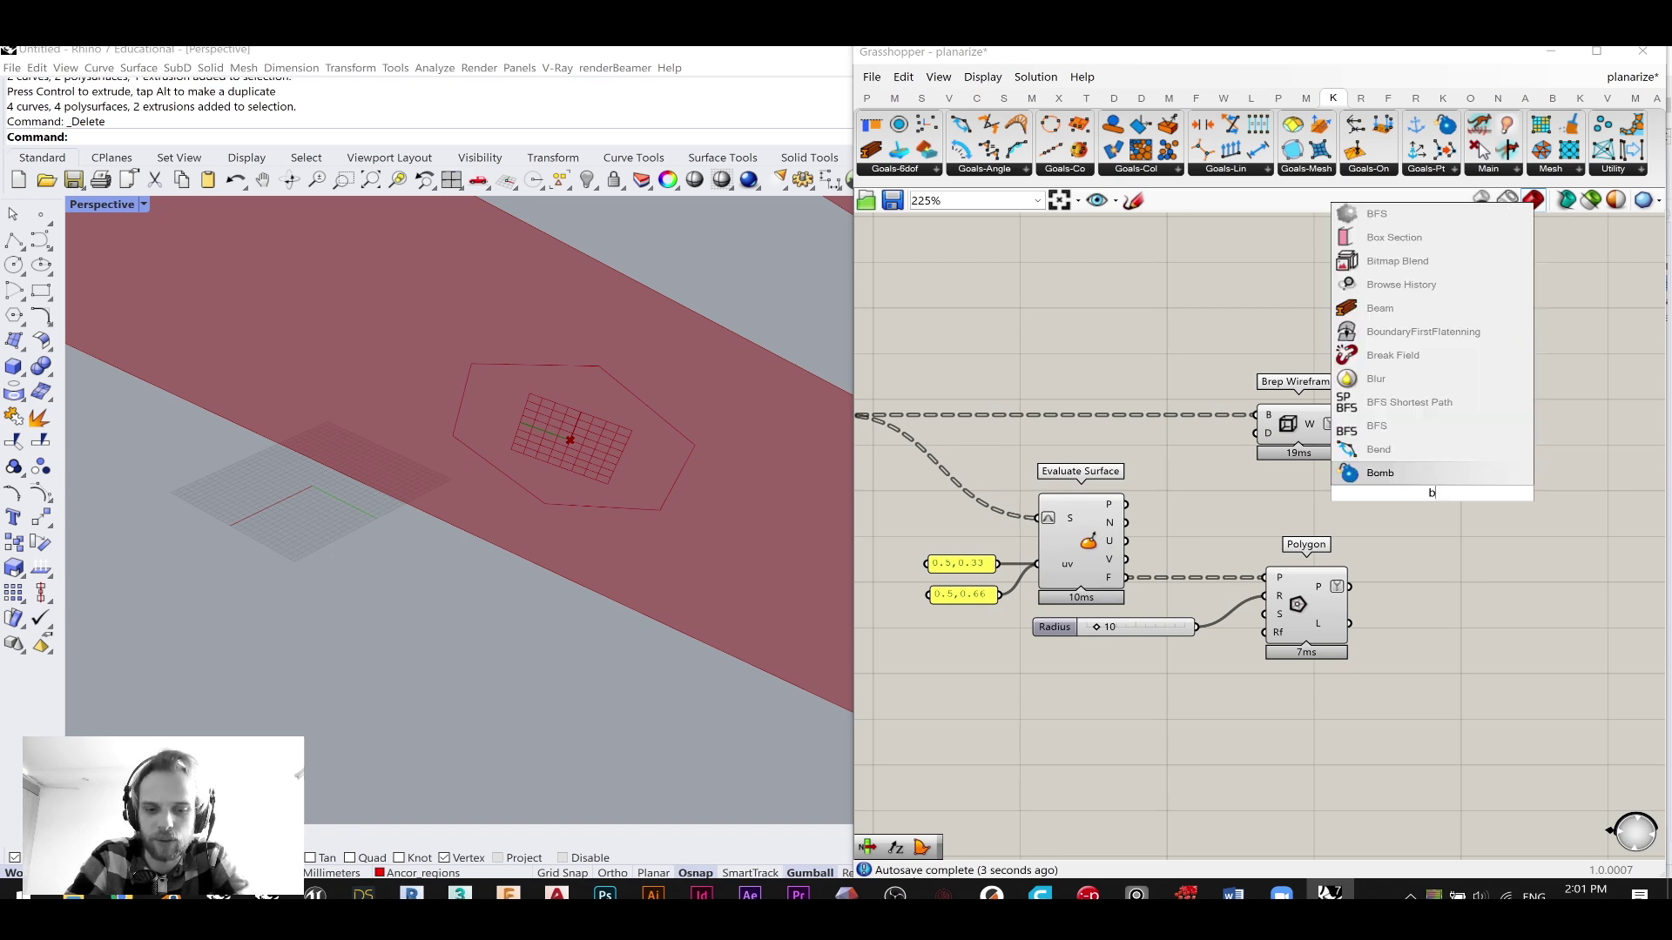
pyautogui.write('oun')
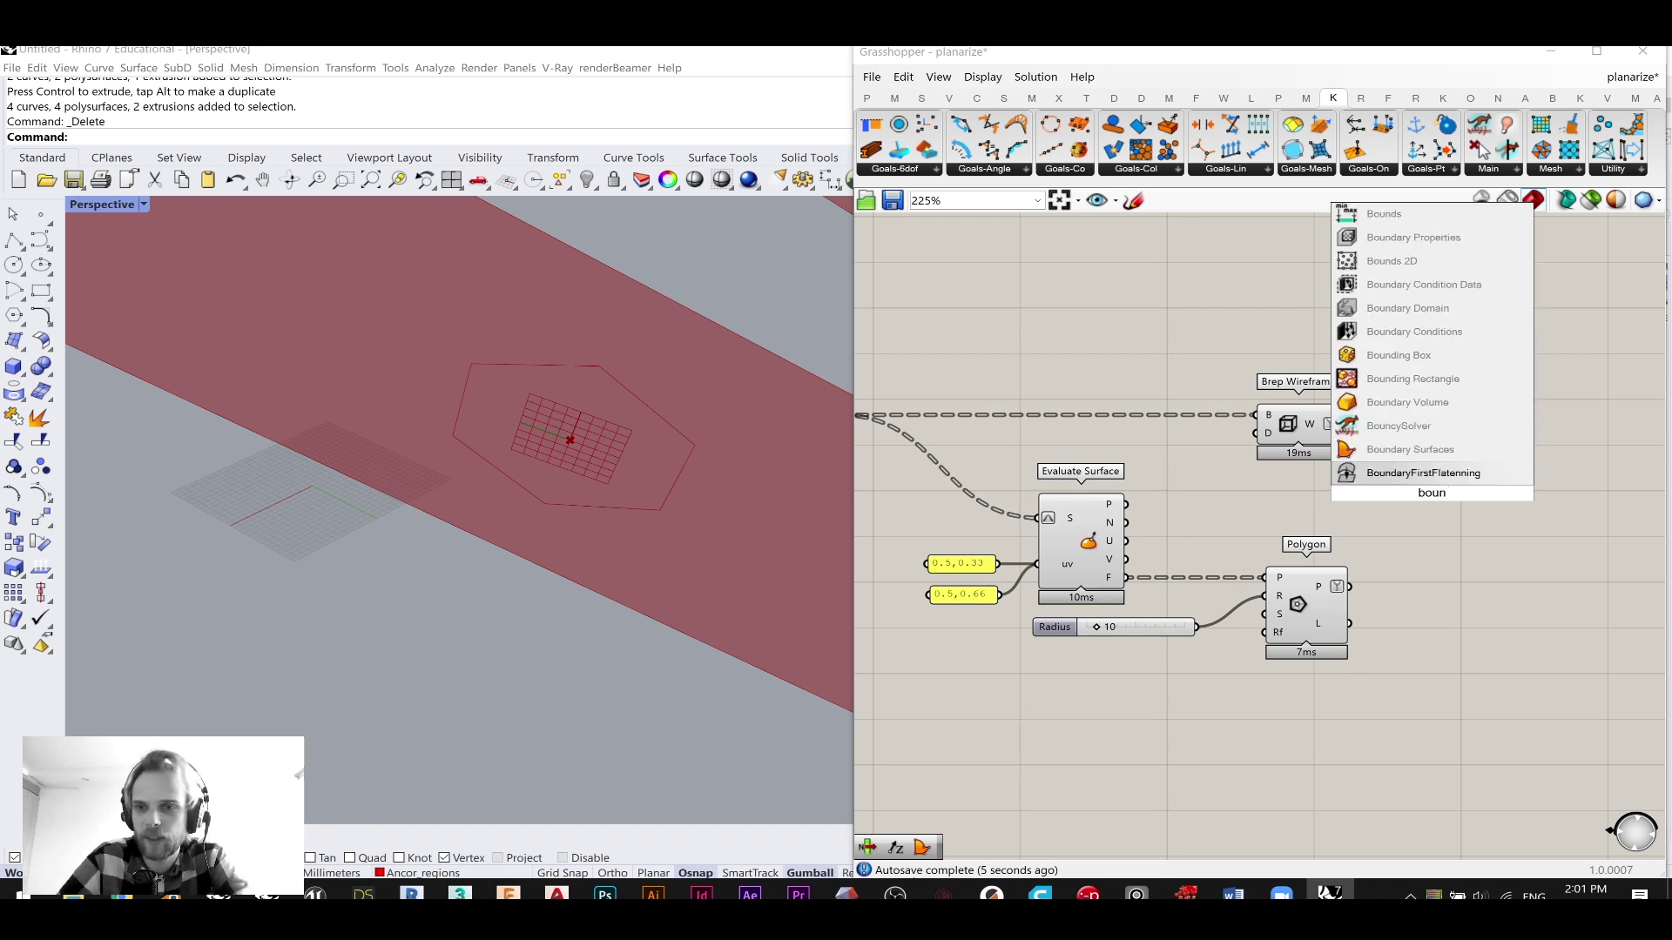
pyautogui.click(1410, 449)
pyautogui.moveTo(1345, 424); pyautogui.dragTo(1401, 492)
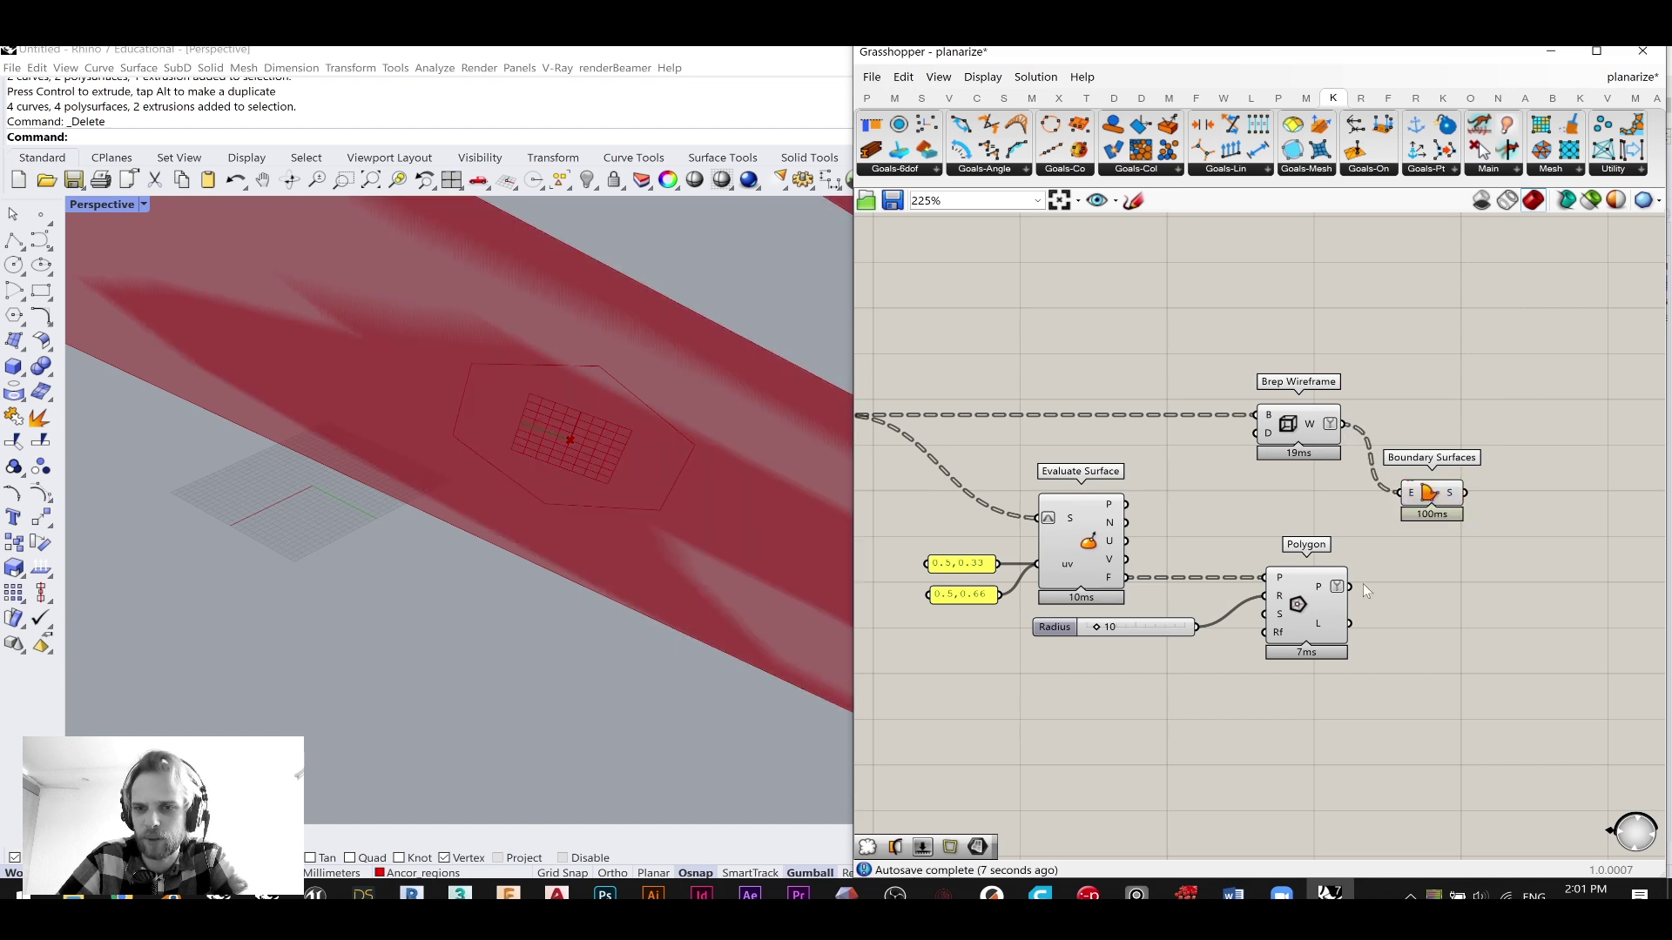
pyautogui.keyDown('shift'); pyautogui.moveTo(1350, 586); pyautogui.dragTo(1447, 422); pyautogui.keyUp('shift')
# - Turn off the preview of the Deconstruct Brep and Evaluate Surface components
pyautogui.moveTo(1119, 607); pyautogui.dragTo(1411, 631, button='right')
pyautogui.moveTo(1110, 564); pyautogui.dragTo(1057, 420)
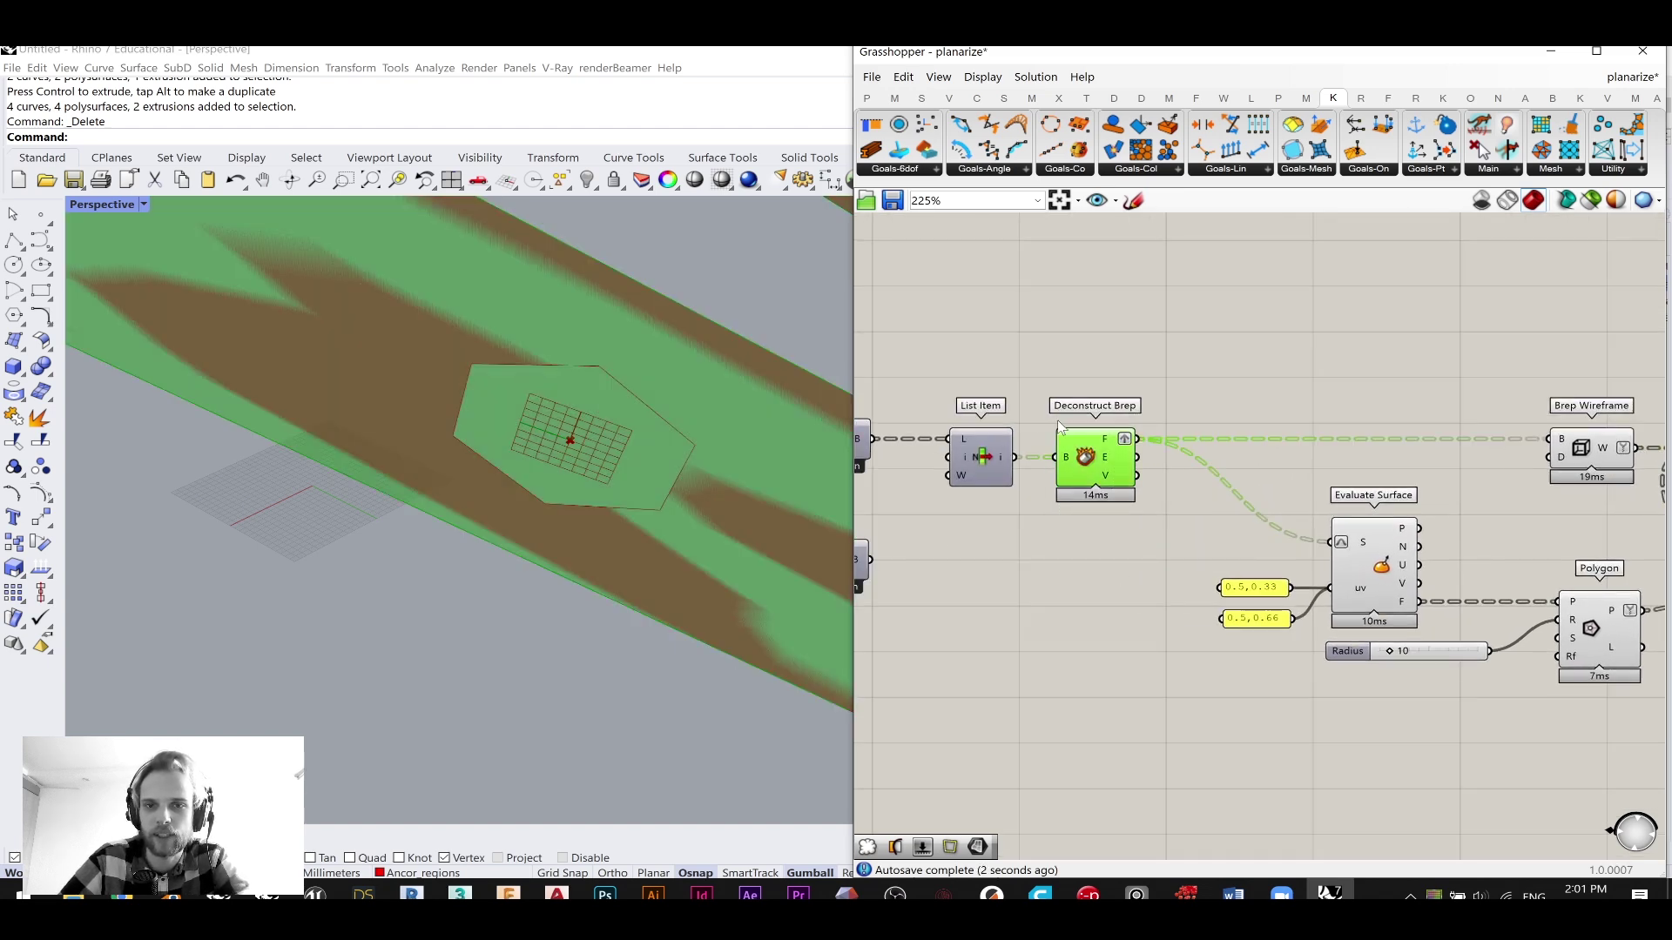
pyautogui.middleClick(1057, 419)
pyautogui.click(1117, 373)
pyautogui.click(1071, 370)
pyautogui.scroll(-8, 723, 374)
pyautogui.moveTo(653, 388); pyautogui.dragTo(696, 557, button='right')
pyautogui.moveTo(1456, 504); pyautogui.dragTo(1258, 464, button='right')
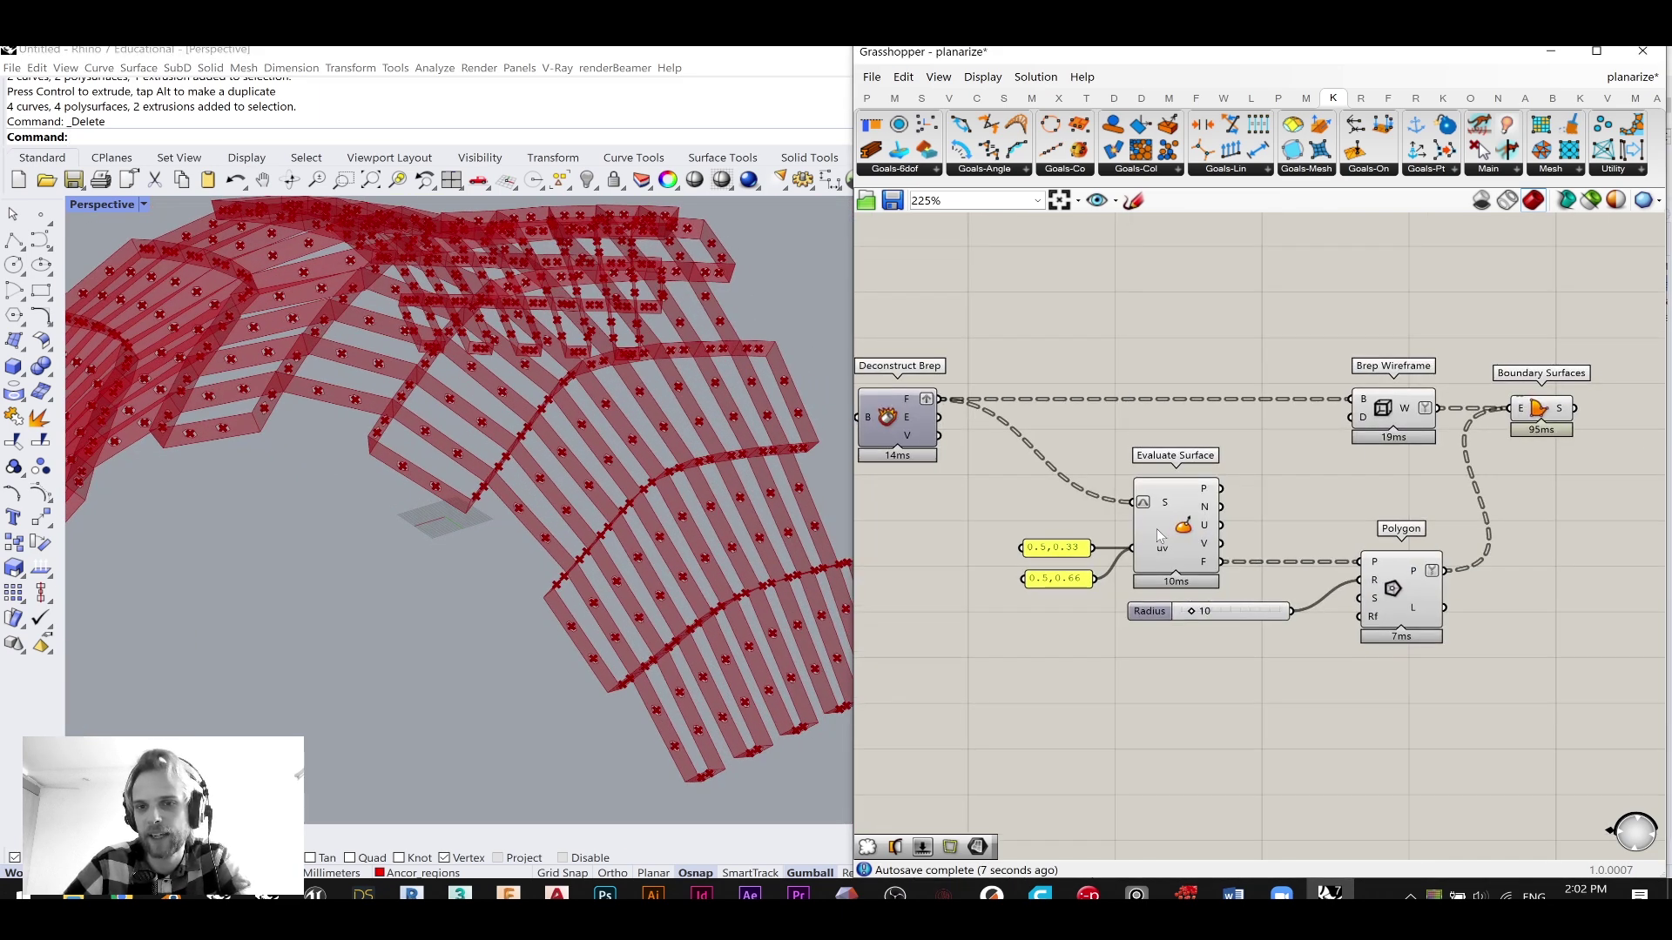
pyautogui.middleClick(1170, 534)
pyautogui.click(1170, 485)
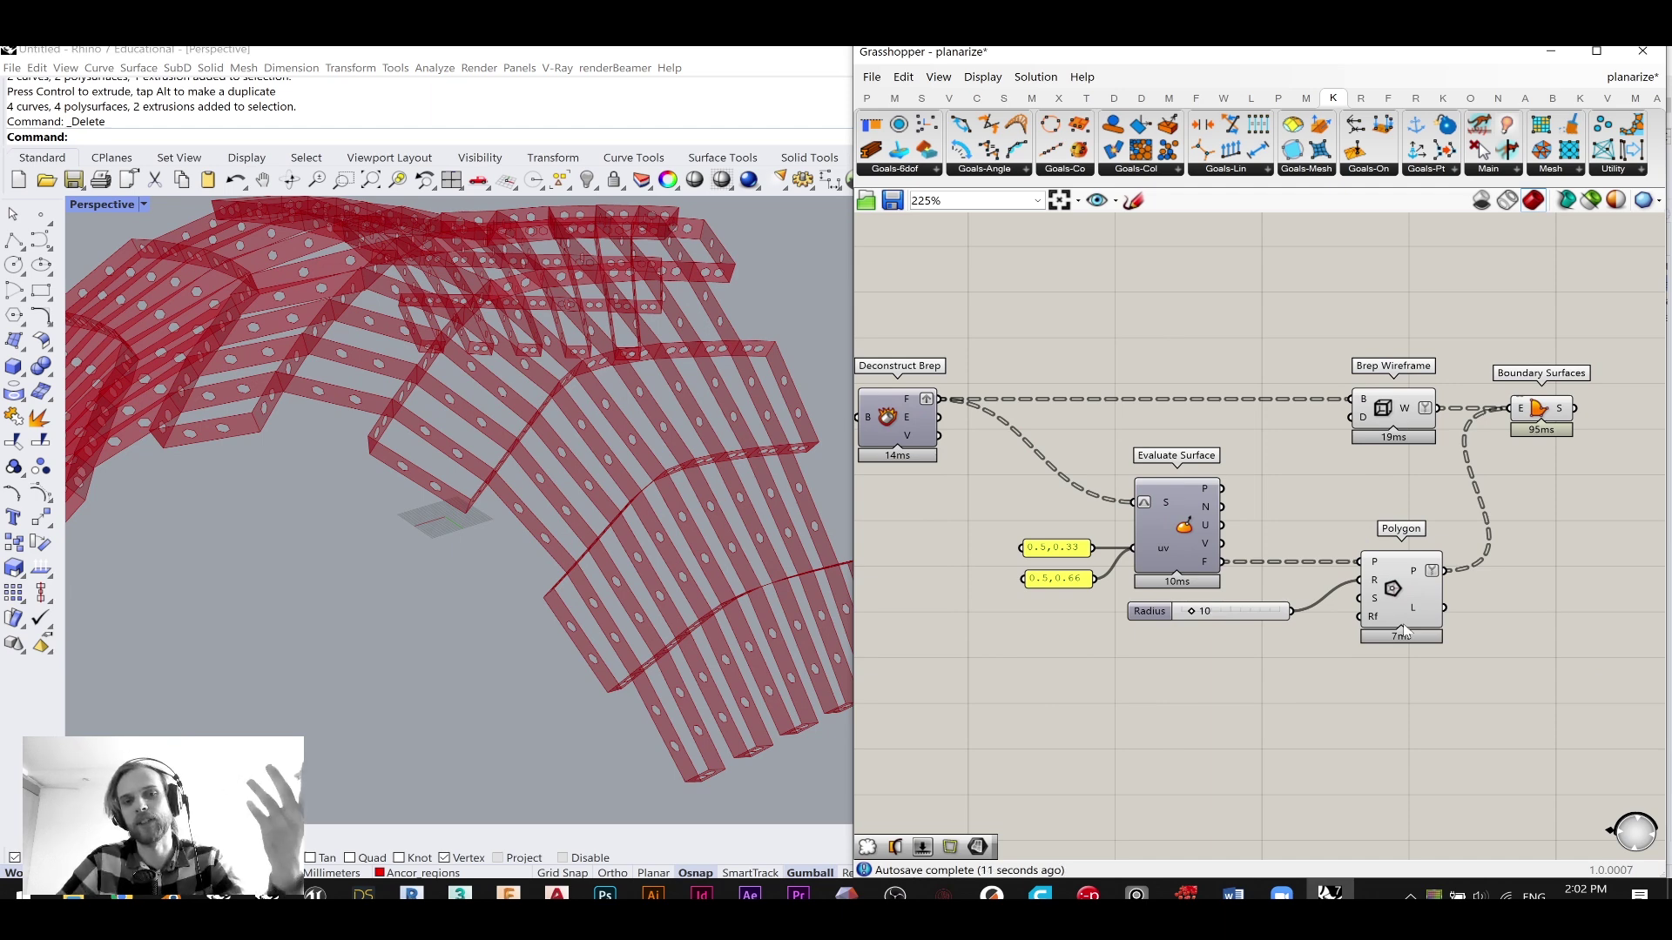
# - Add a Move component beside Polygon and connect the polygon output to its geometry input
pyautogui.scroll(2, 1297, 614)
pyautogui.click(1297, 614)
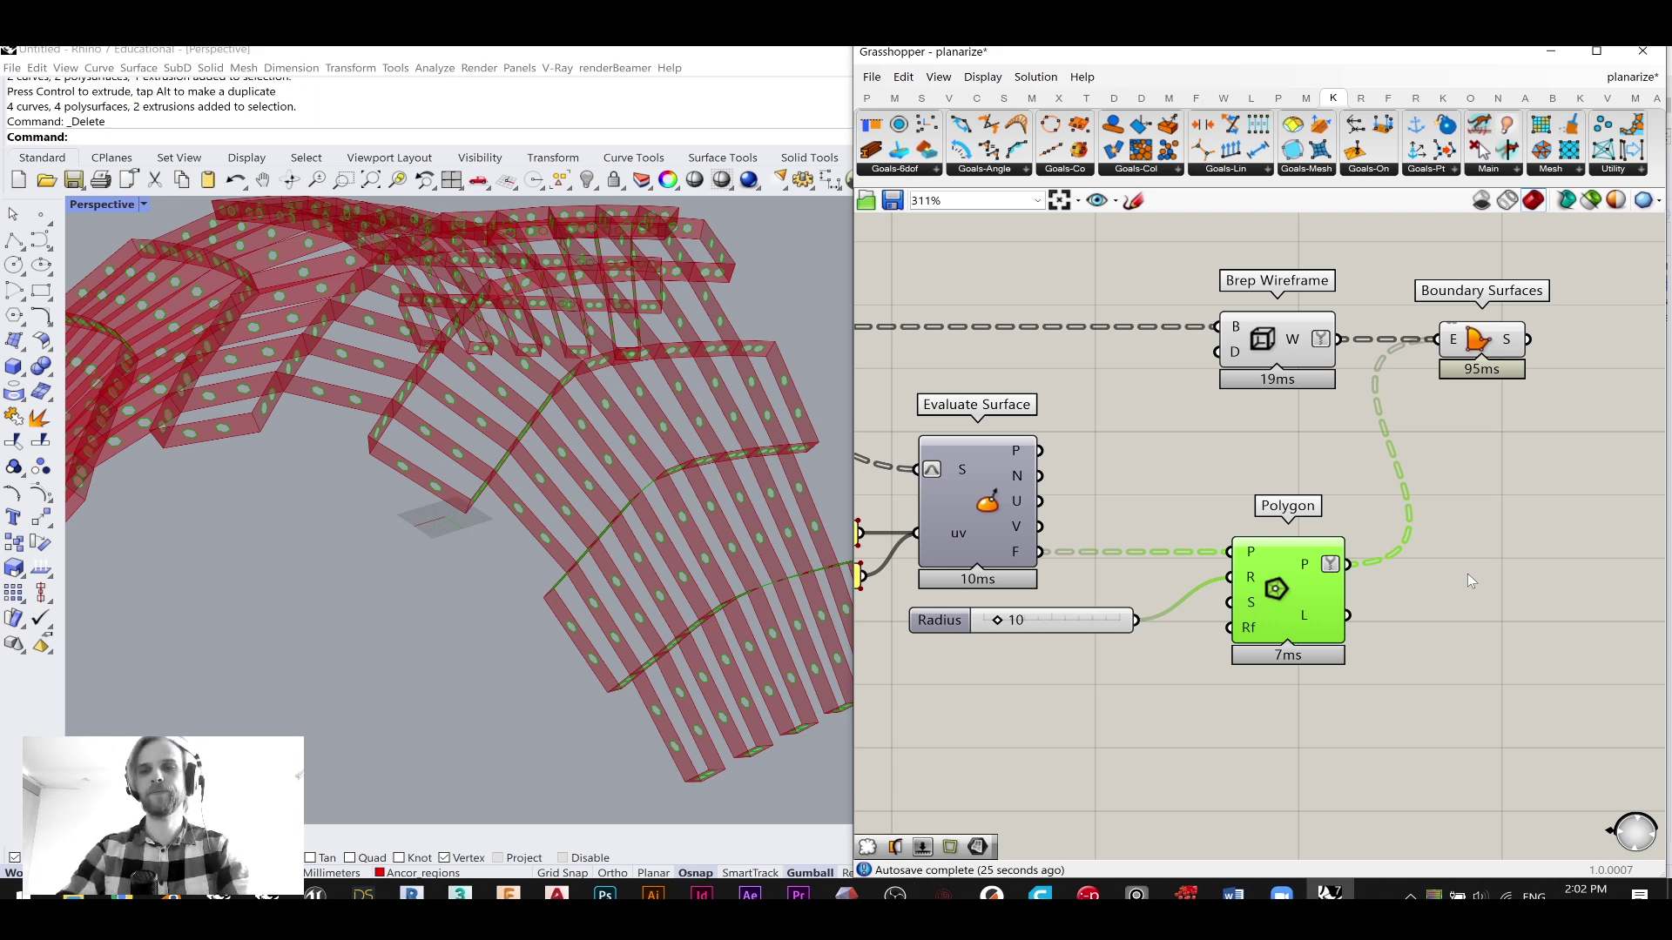
pyautogui.moveTo(1368, 579); pyautogui.dragTo(1205, 541, button='right')
pyautogui.click(1428, 618)
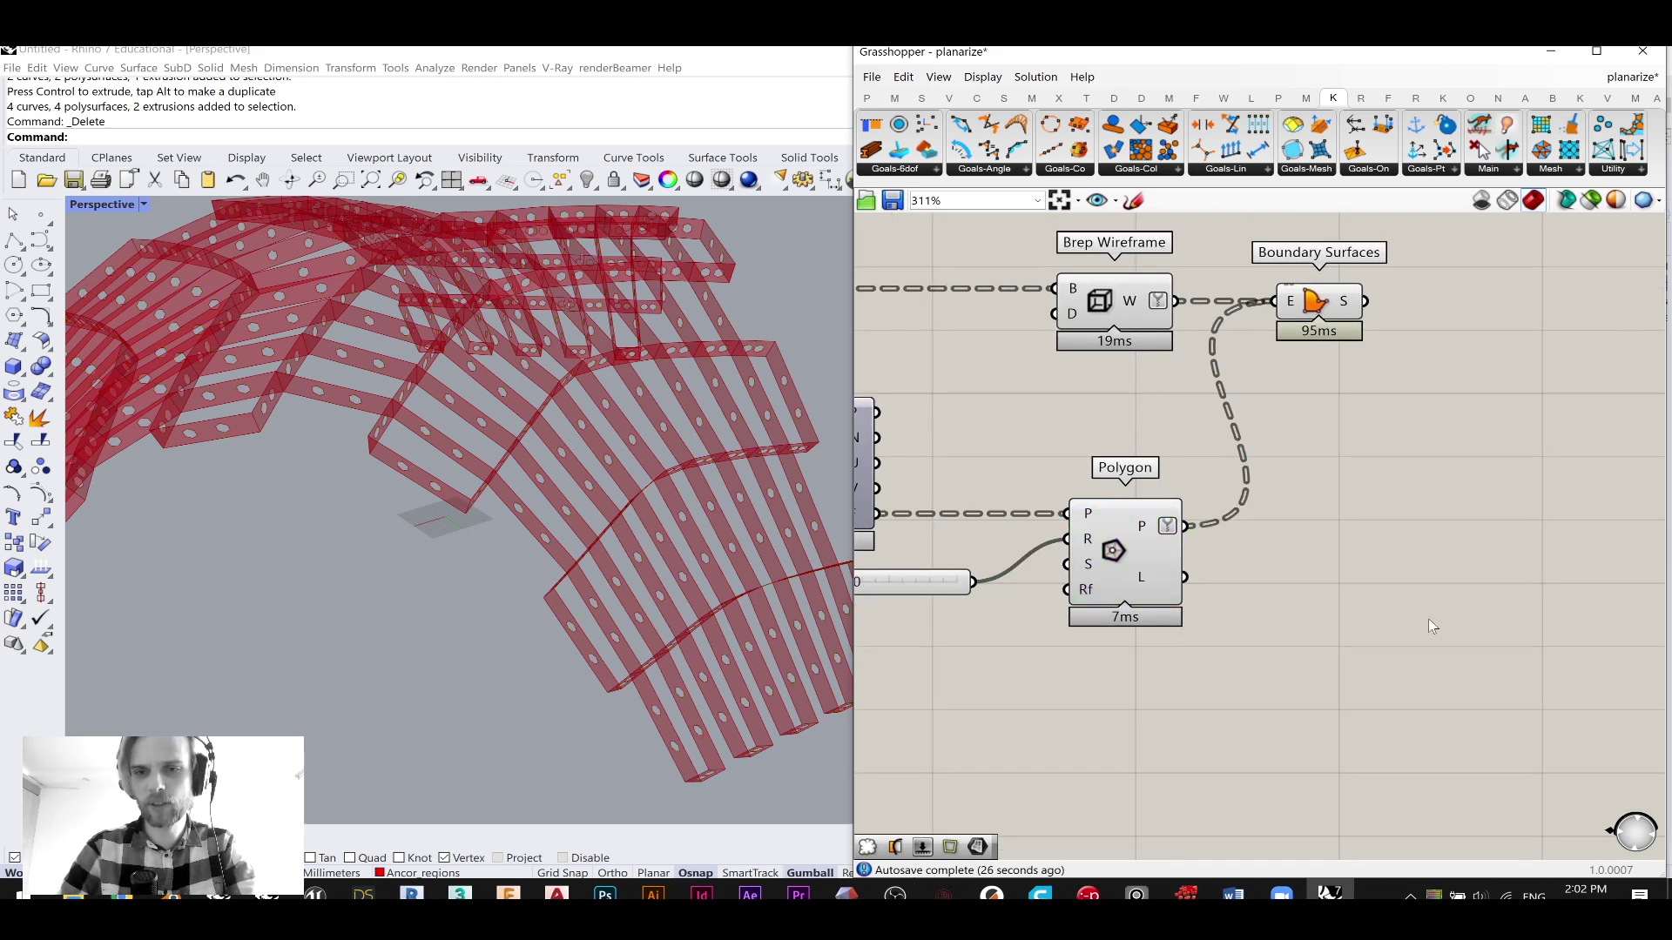
pyautogui.doubleClick(1377, 586)
pyautogui.write('move')
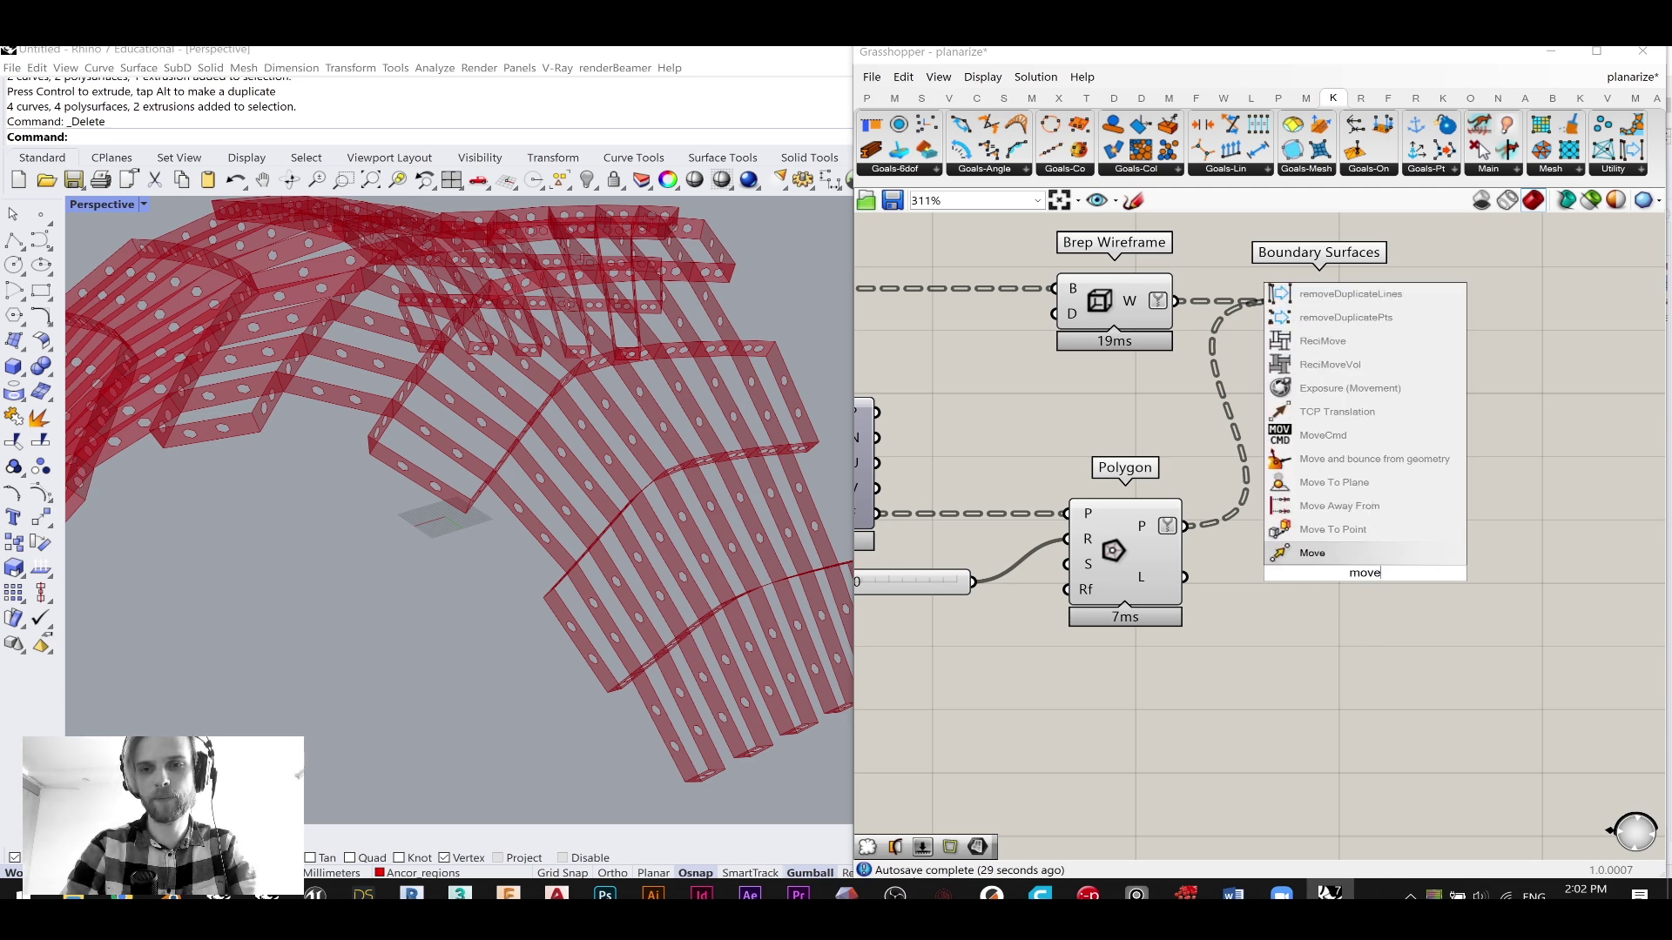
pyautogui.press('Return')
pyautogui.scroll(1, 1282, 571)
pyautogui.moveTo(1171, 520); pyautogui.dragTo(1466, 542)
pyautogui.click(1381, 465)
# - Move the Polygon component down to free space next to the Evaluate Surface outputs
pyautogui.moveTo(1108, 609); pyautogui.dragTo(1317, 524, button='right')
pyautogui.moveTo(1388, 648); pyautogui.dragTo(1050, 465)
pyautogui.moveTo(1326, 495); pyautogui.dragTo(1327, 566)
pyautogui.click(1277, 380)
pyautogui.scroll(1, 1003, 361)
pyautogui.moveTo(1010, 331); pyautogui.dragTo(881, 324, button='right')
# - Add an Amplitude component above Polygon and connect the Evaluate Surface normal output to its vector input
pyautogui.moveTo(895, 318); pyautogui.dragTo(1428, 461)
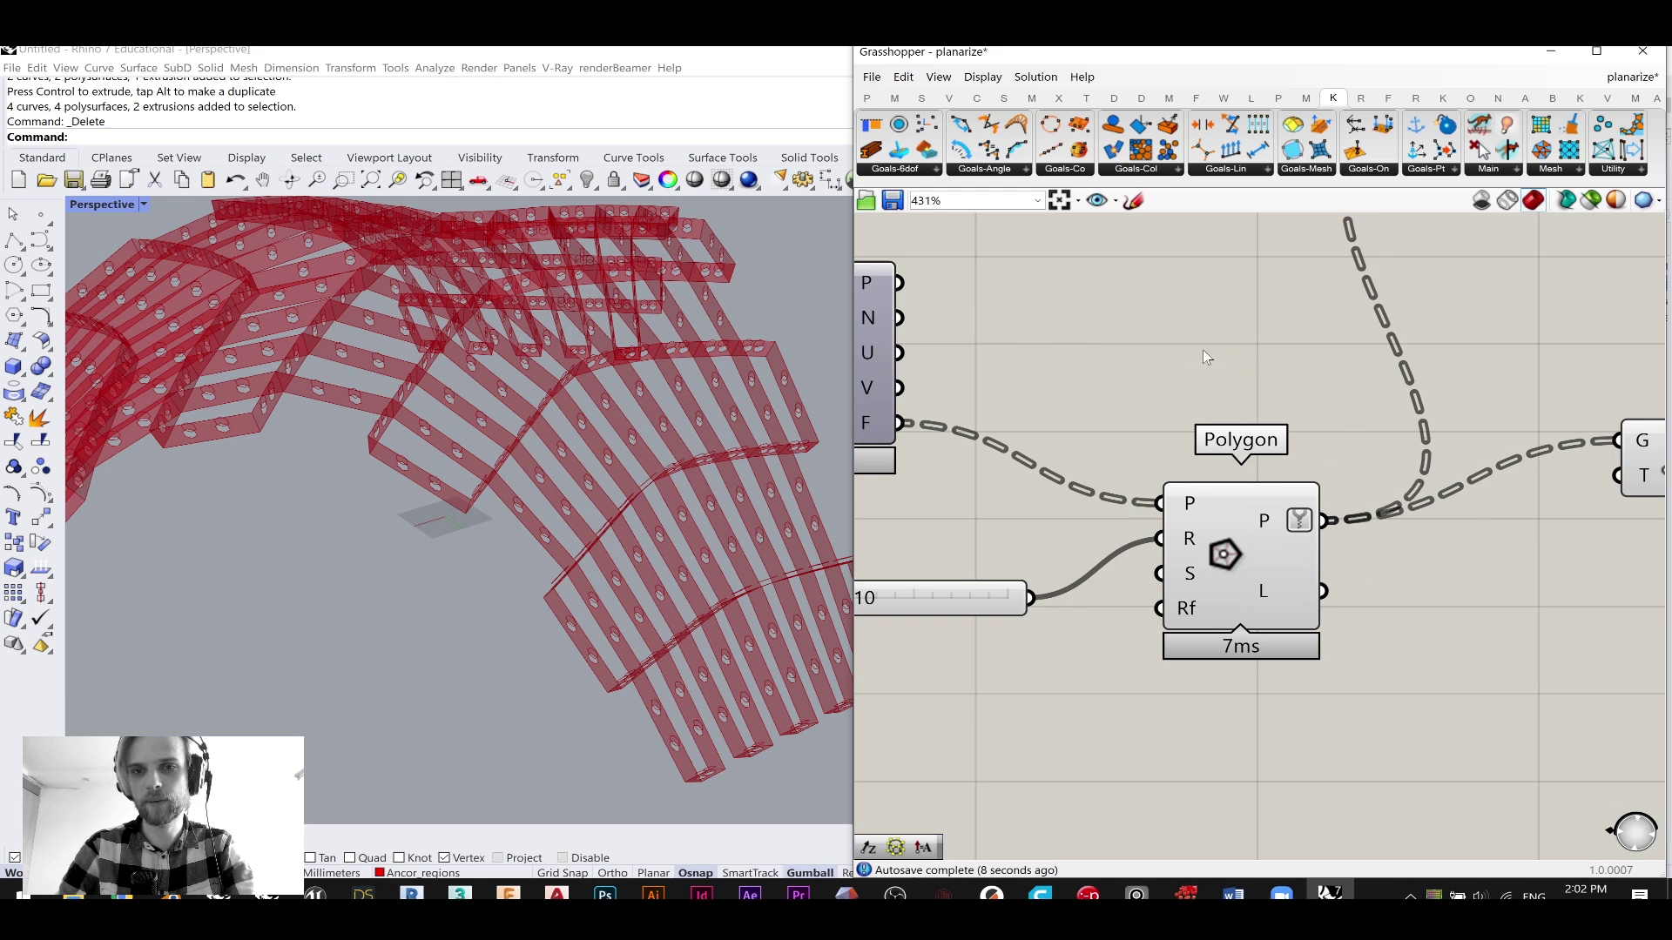
pyautogui.doubleClick(1203, 348)
pyautogui.write('amp')
pyautogui.click(1230, 329)
pyautogui.moveTo(1119, 354); pyautogui.dragTo(1179, 348, button='right')
pyautogui.moveTo(959, 315); pyautogui.dragTo(1456, 390)
pyautogui.moveTo(1456, 390); pyautogui.dragTo(1212, 376, button='right')
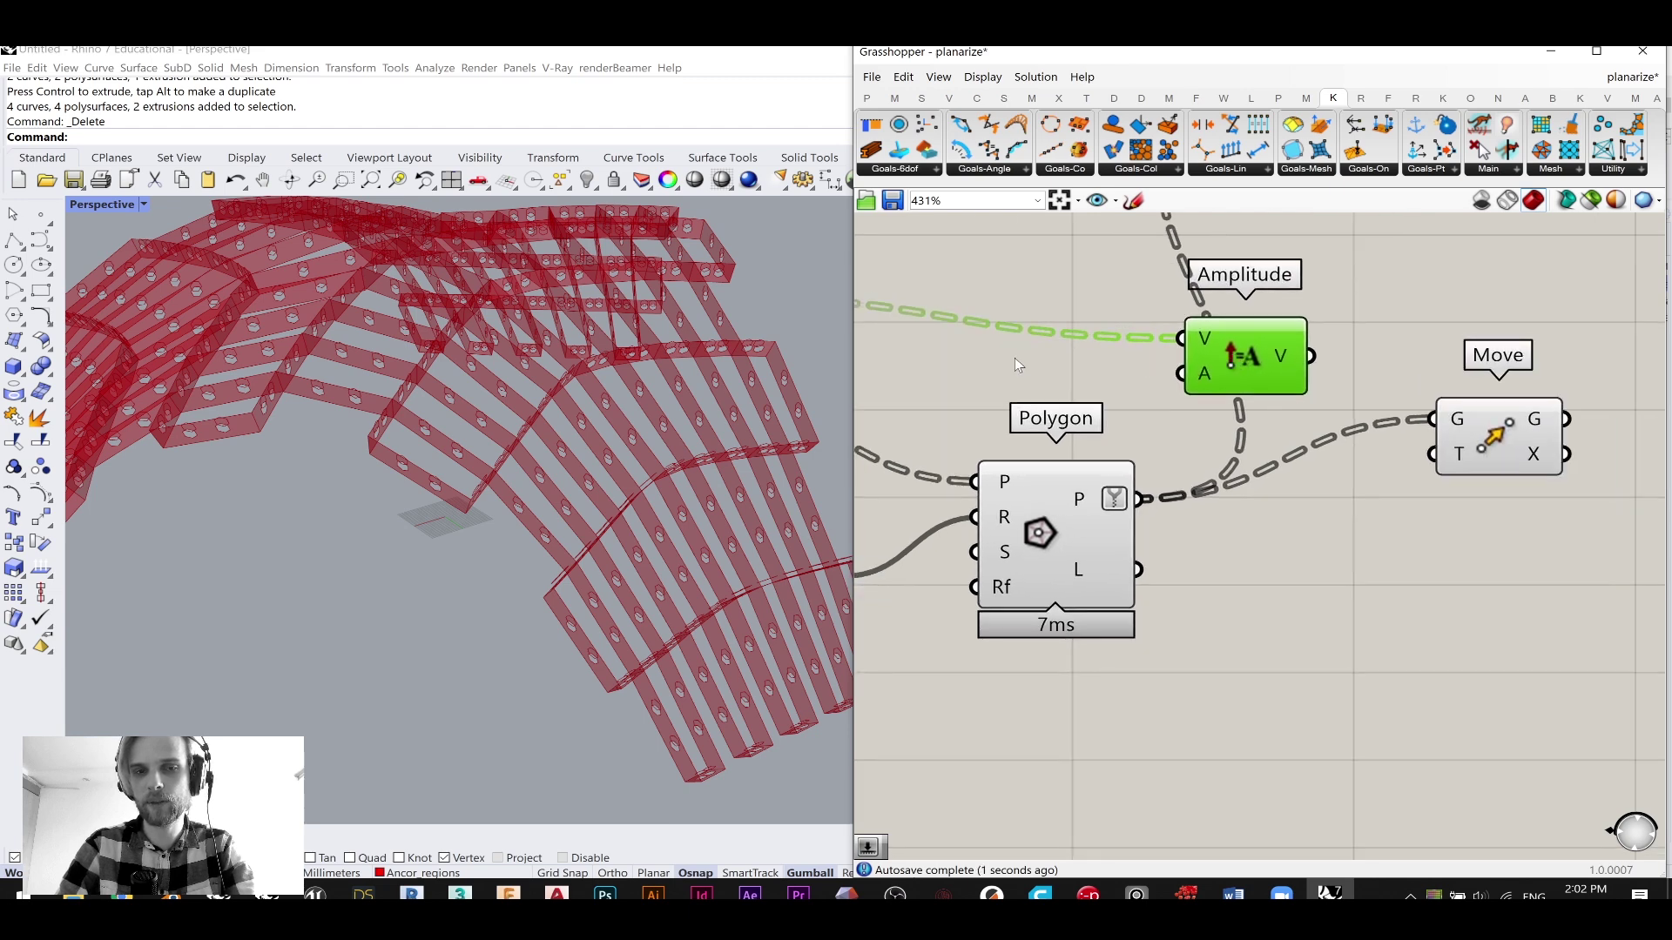
# - Inspect the polygons on the block faces and shift the Amplitude component slightly away from Polygon
pyautogui.scroll(5, 530, 519)
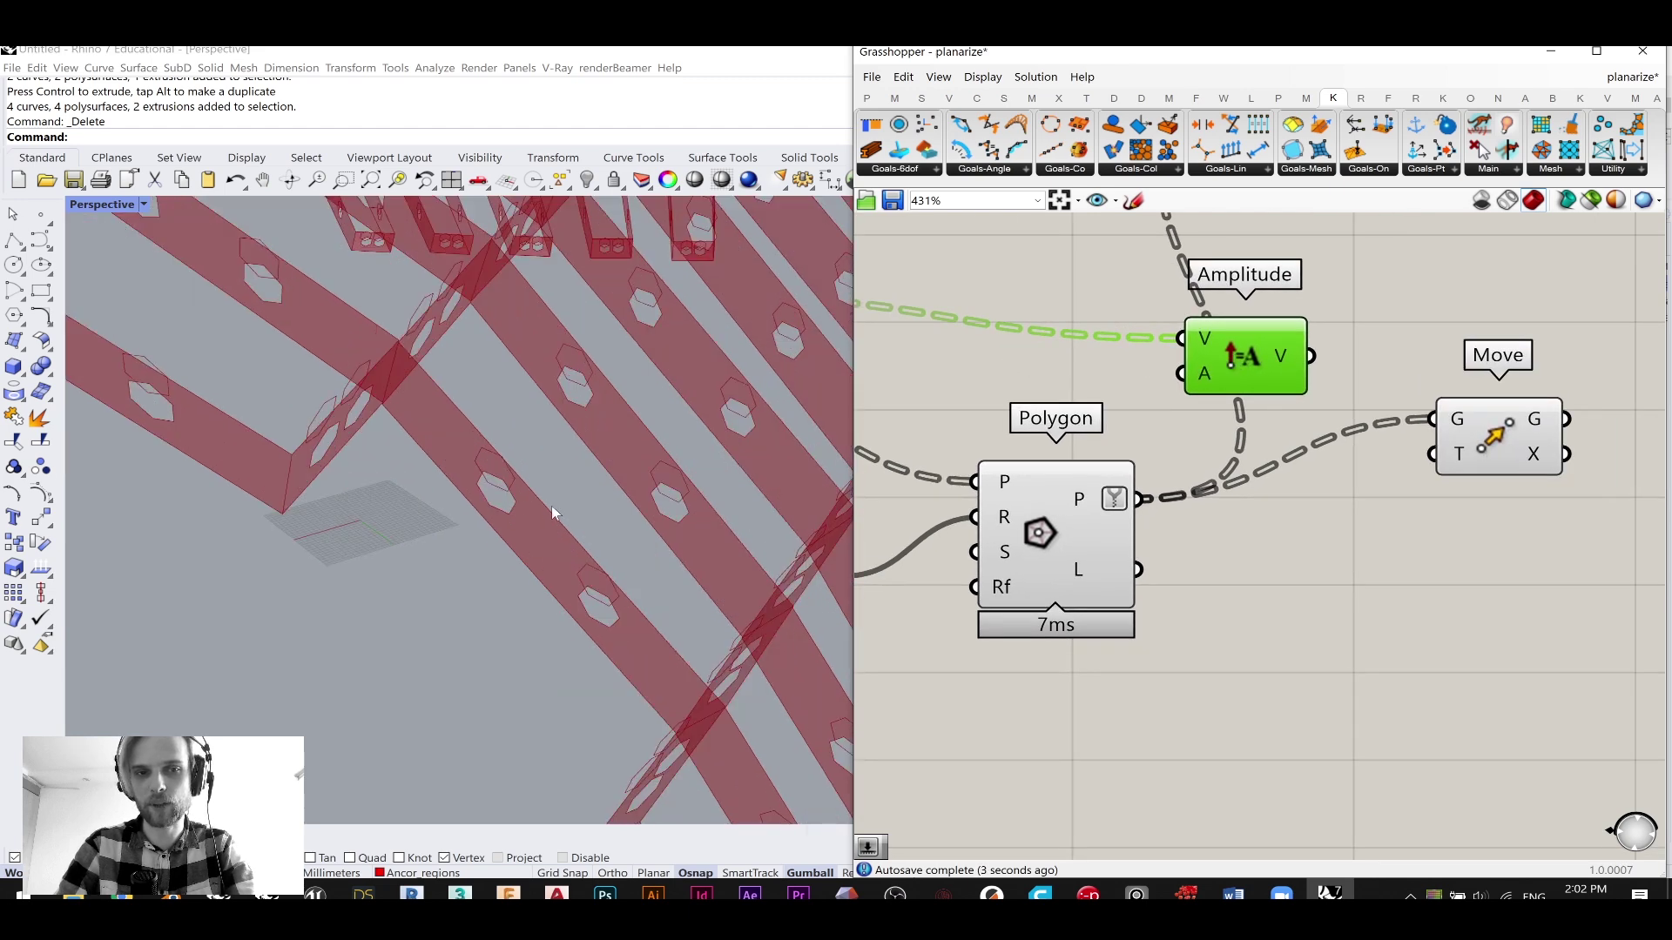
pyautogui.click(1057, 533)
pyautogui.click(1069, 372)
pyautogui.scroll(-5, 514, 467)
pyautogui.moveTo(512, 467); pyautogui.dragTo(573, 426, button='right')
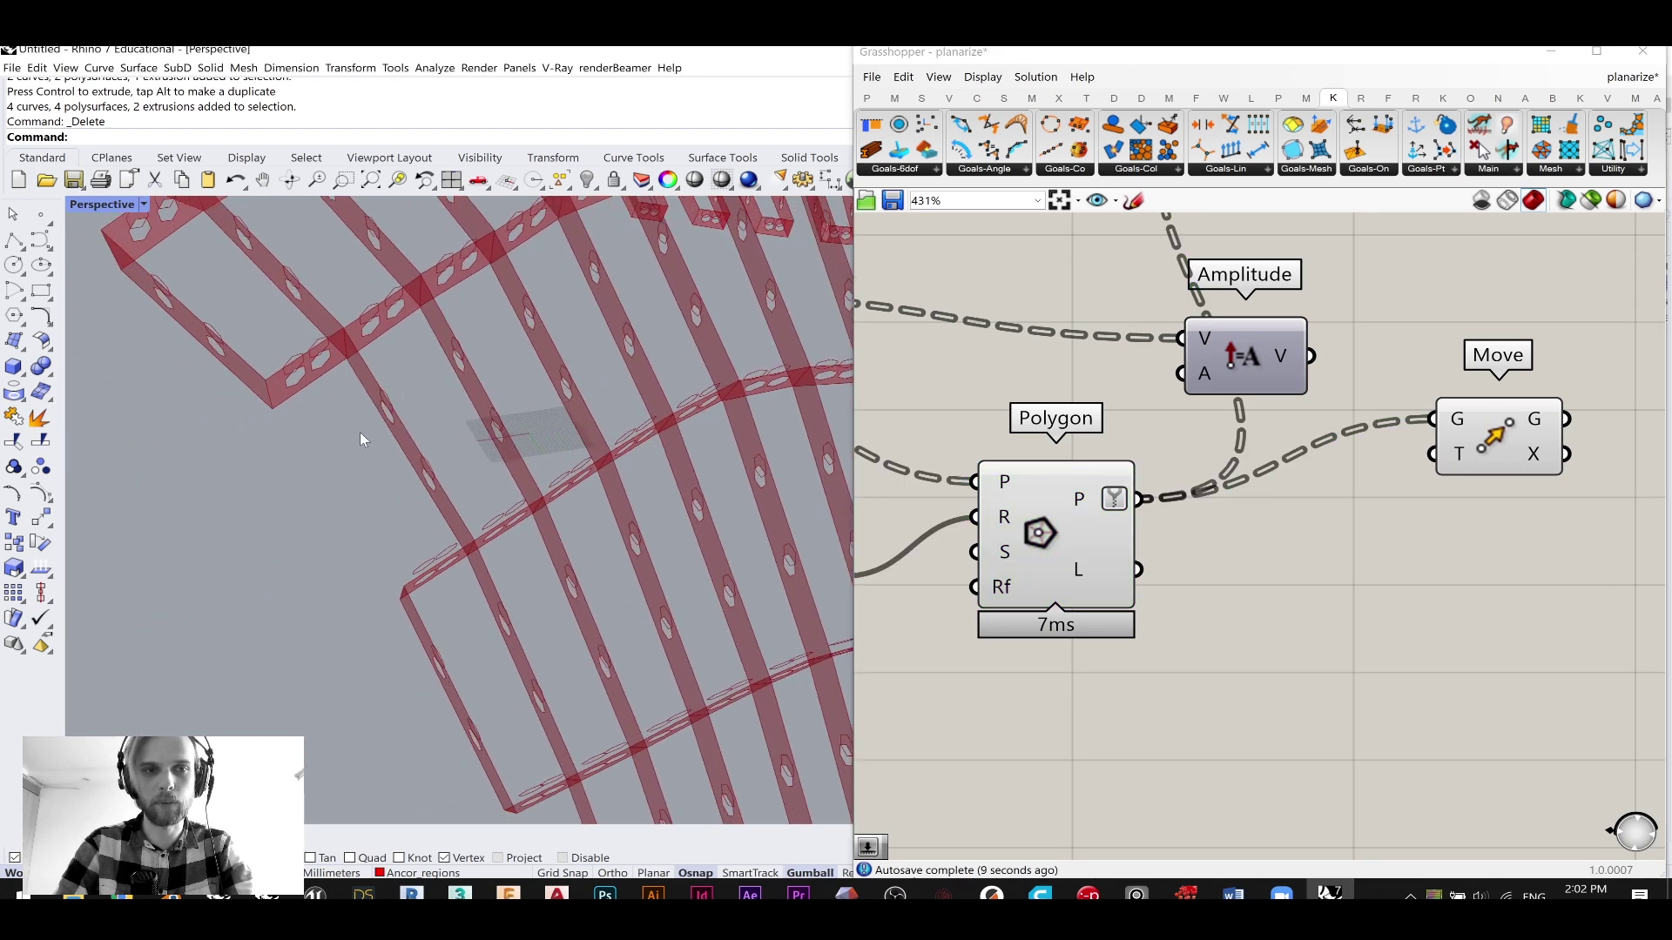
pyautogui.moveTo(1239, 372); pyautogui.dragTo(1255, 343)
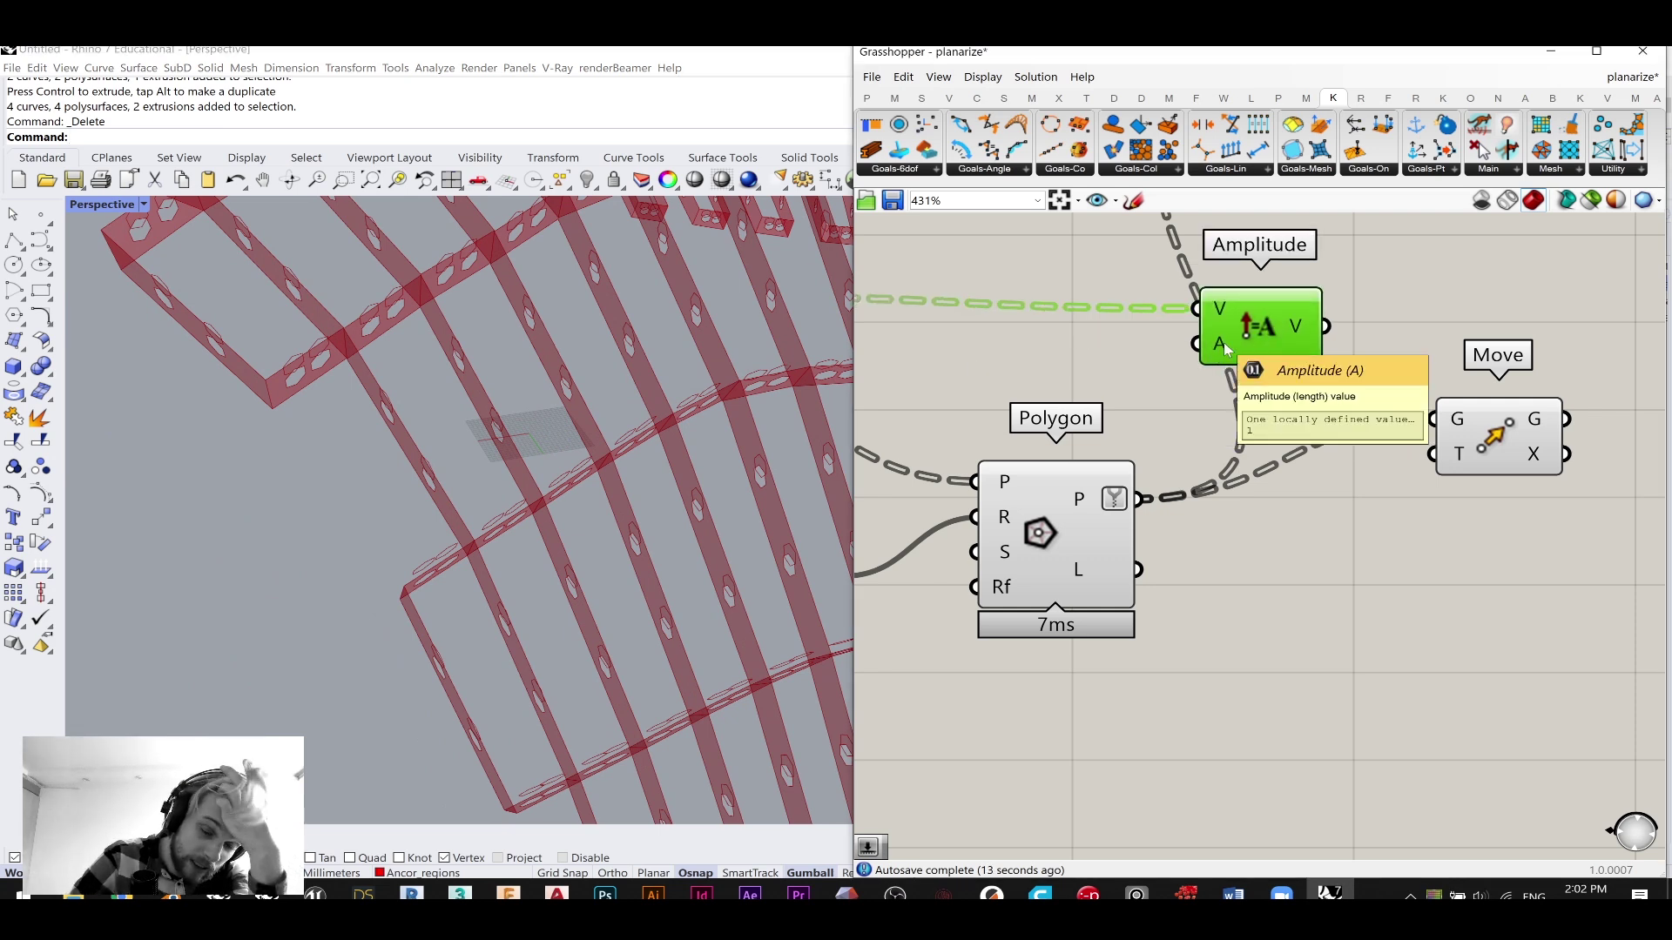
pyautogui.click(1005, 352)
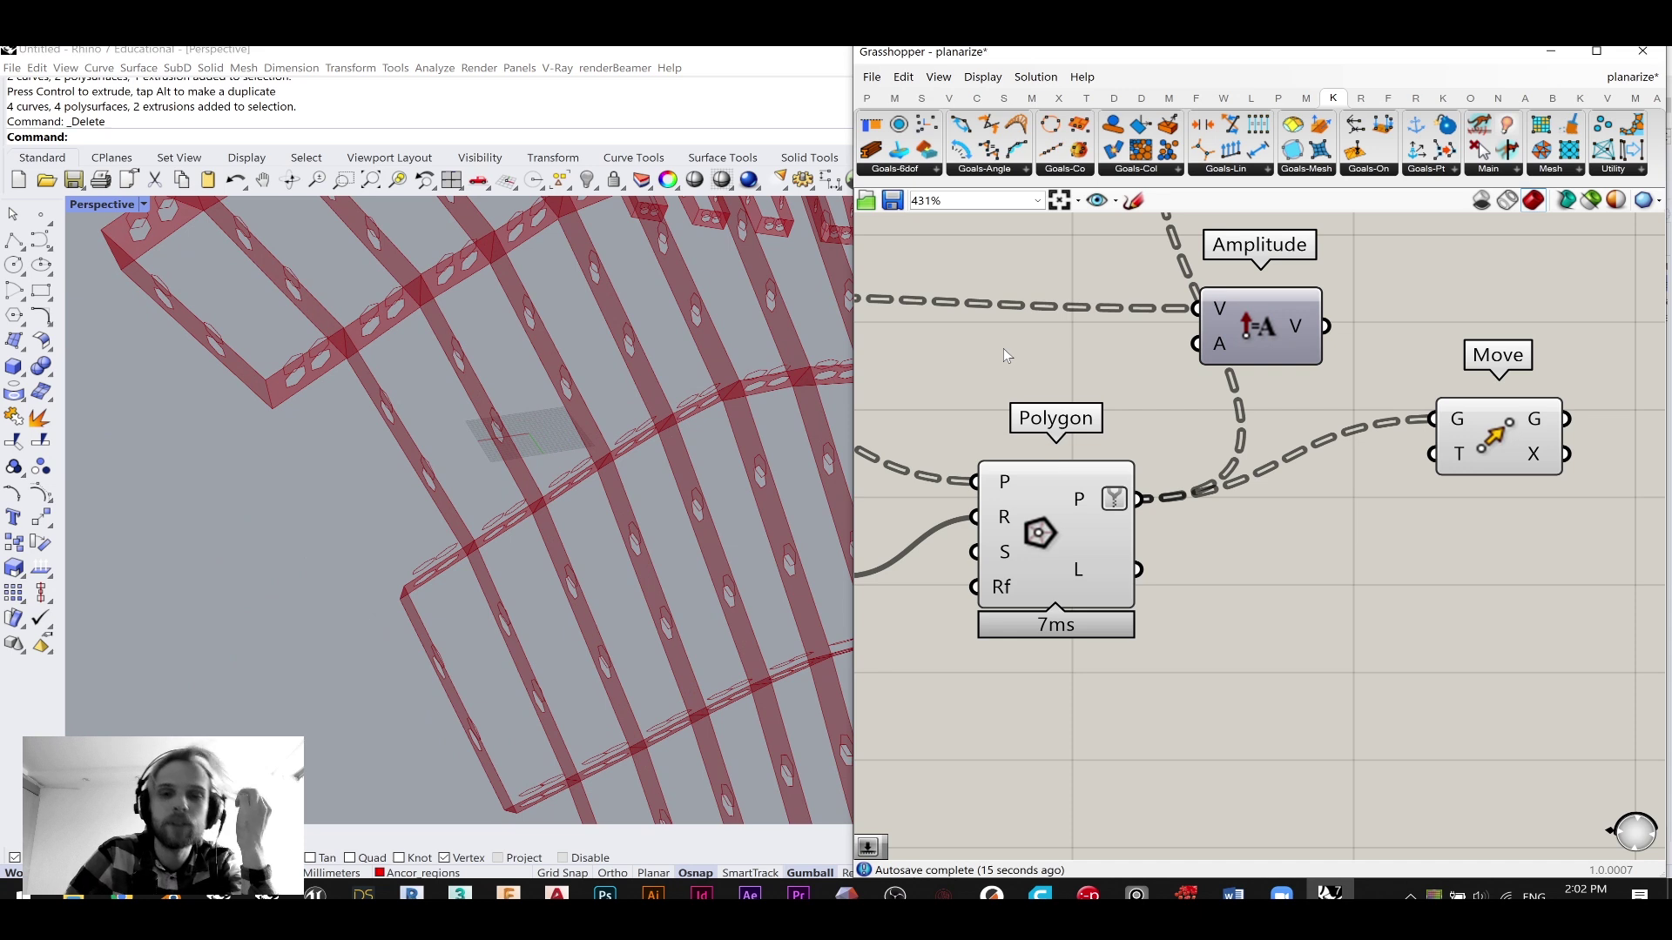
# - Add a number slider of 10 for the Amplitude value and connect the Amplitude output to Move's translation input
pyautogui.doubleClick(1003, 348)
pyautogui.write('10')
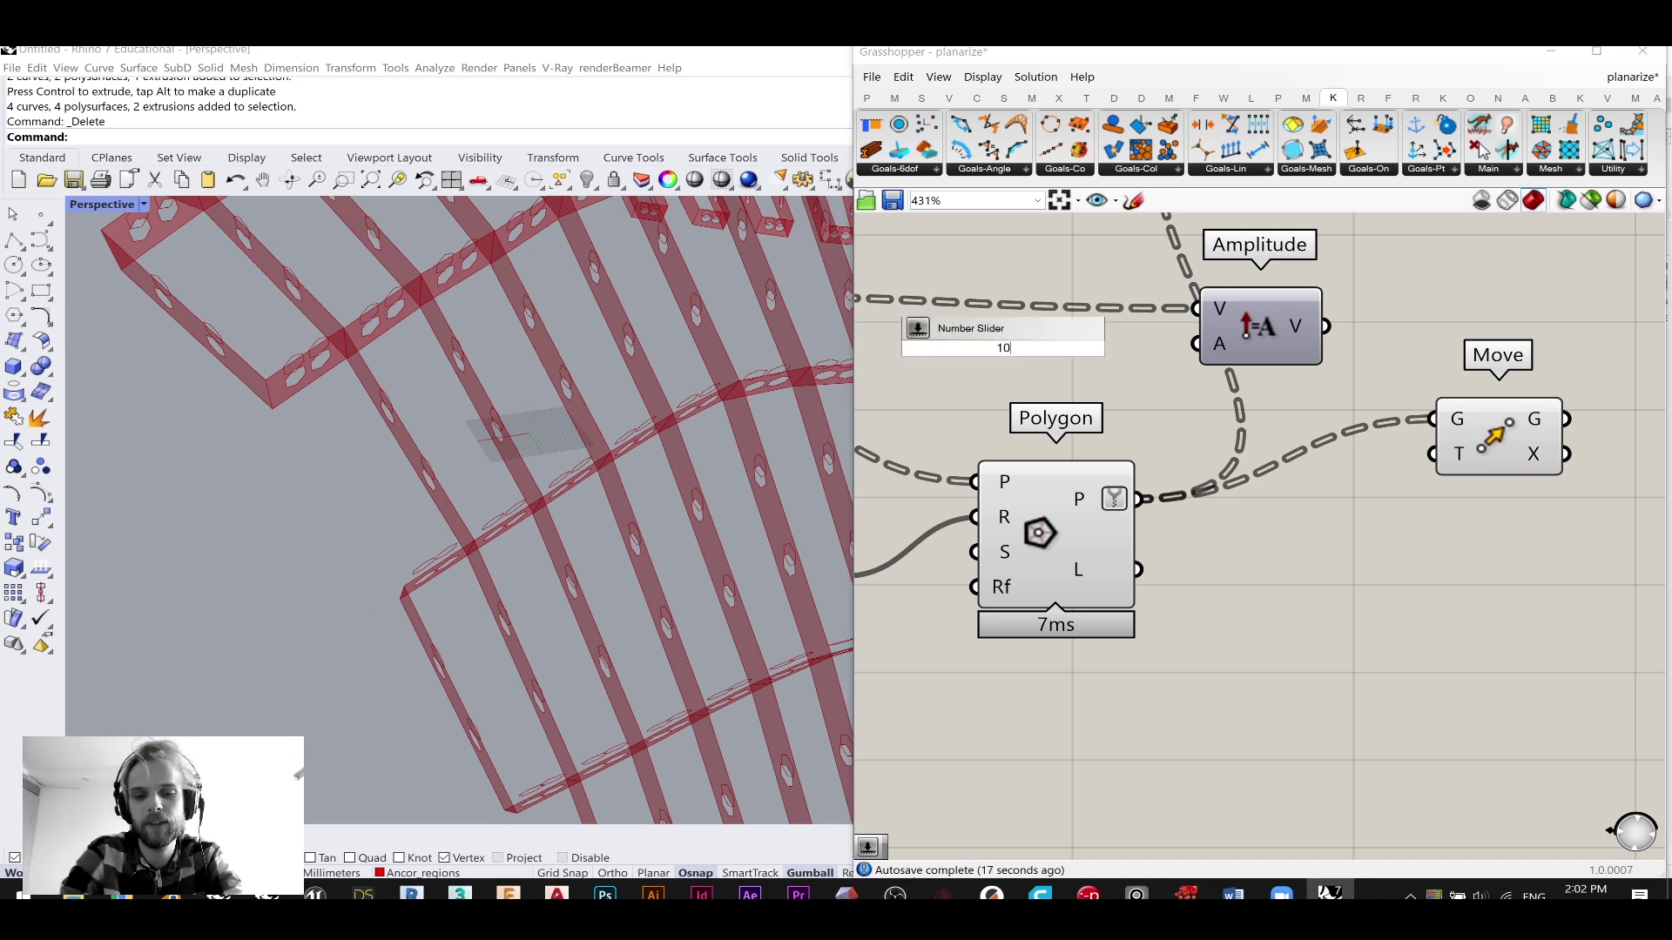
pyautogui.press('Return')
pyautogui.moveTo(1161, 348); pyautogui.dragTo(1197, 345)
pyautogui.moveTo(1328, 329); pyautogui.dragTo(1432, 453)
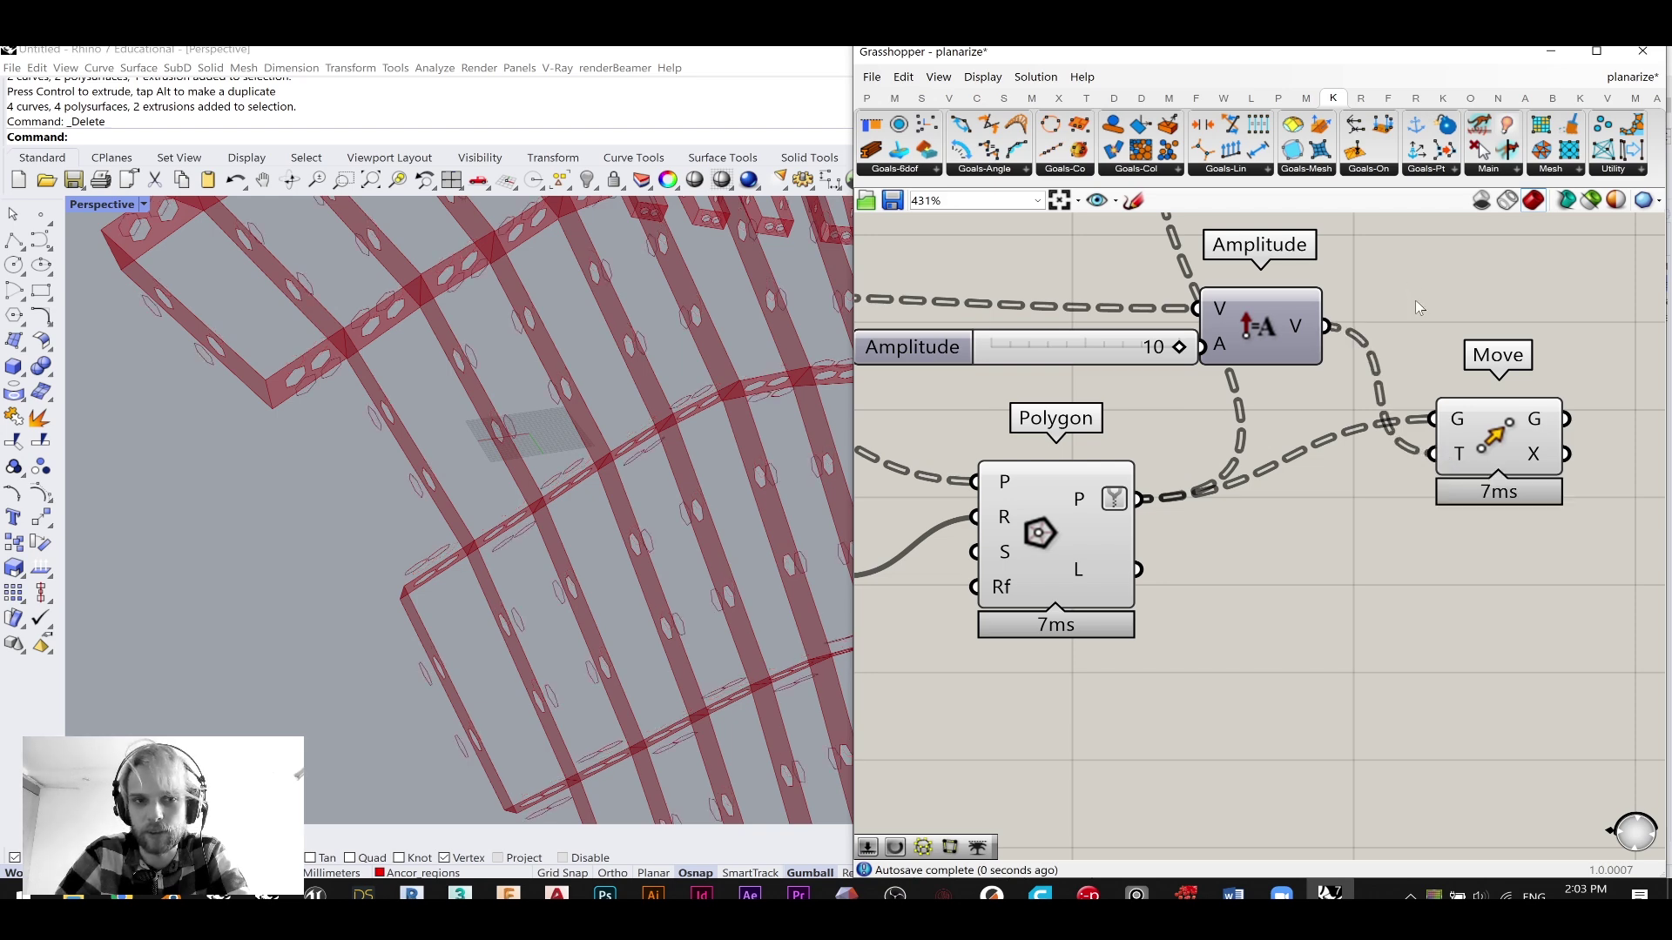
# - Examine the moved polygon outlines against the block faces, especially the pairs on the narrow end faces
pyautogui.click(1521, 477)
pyautogui.scroll(6, 625, 499)
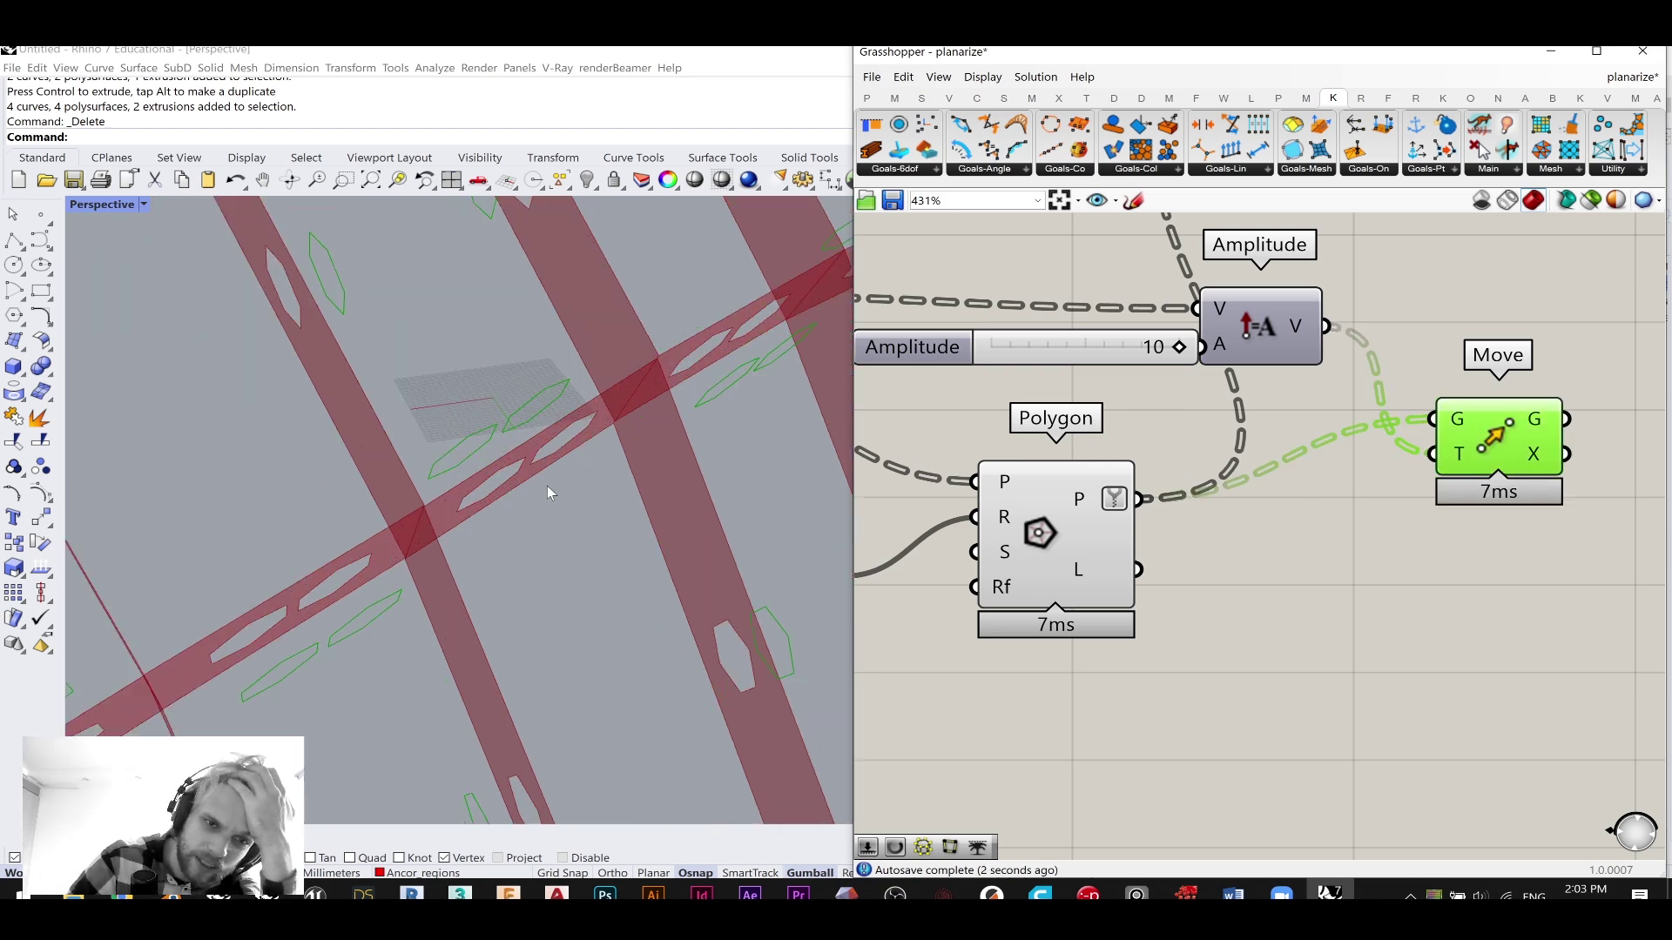
pyautogui.scroll(-3, 531, 467)
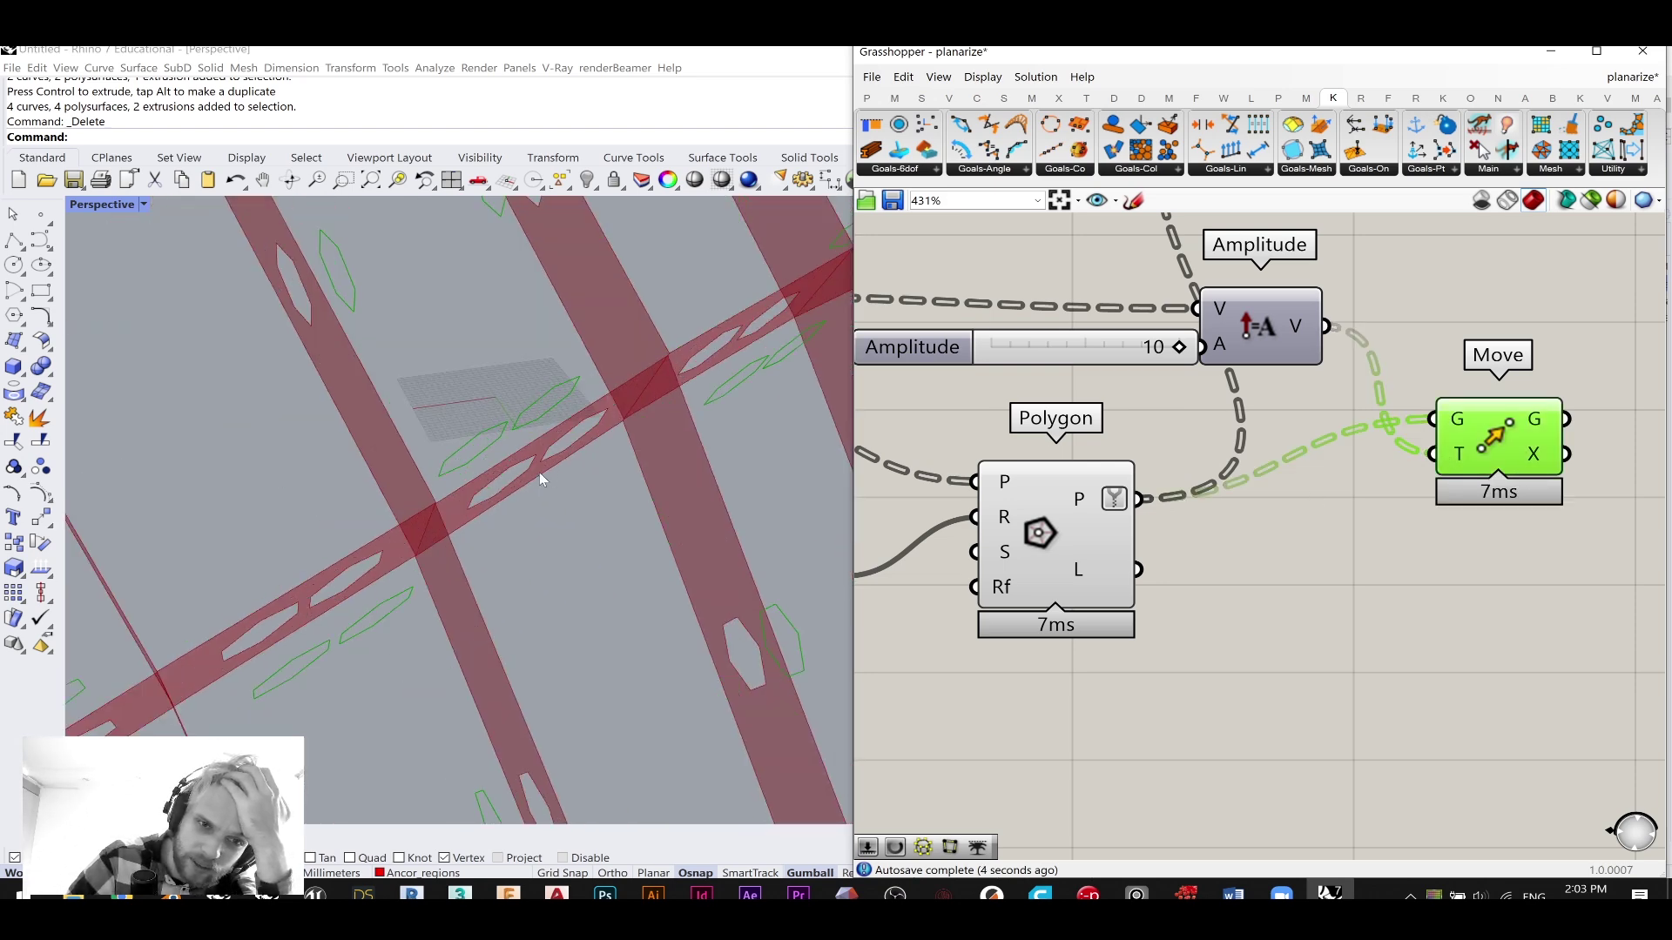
pyautogui.scroll(-6, 562, 466)
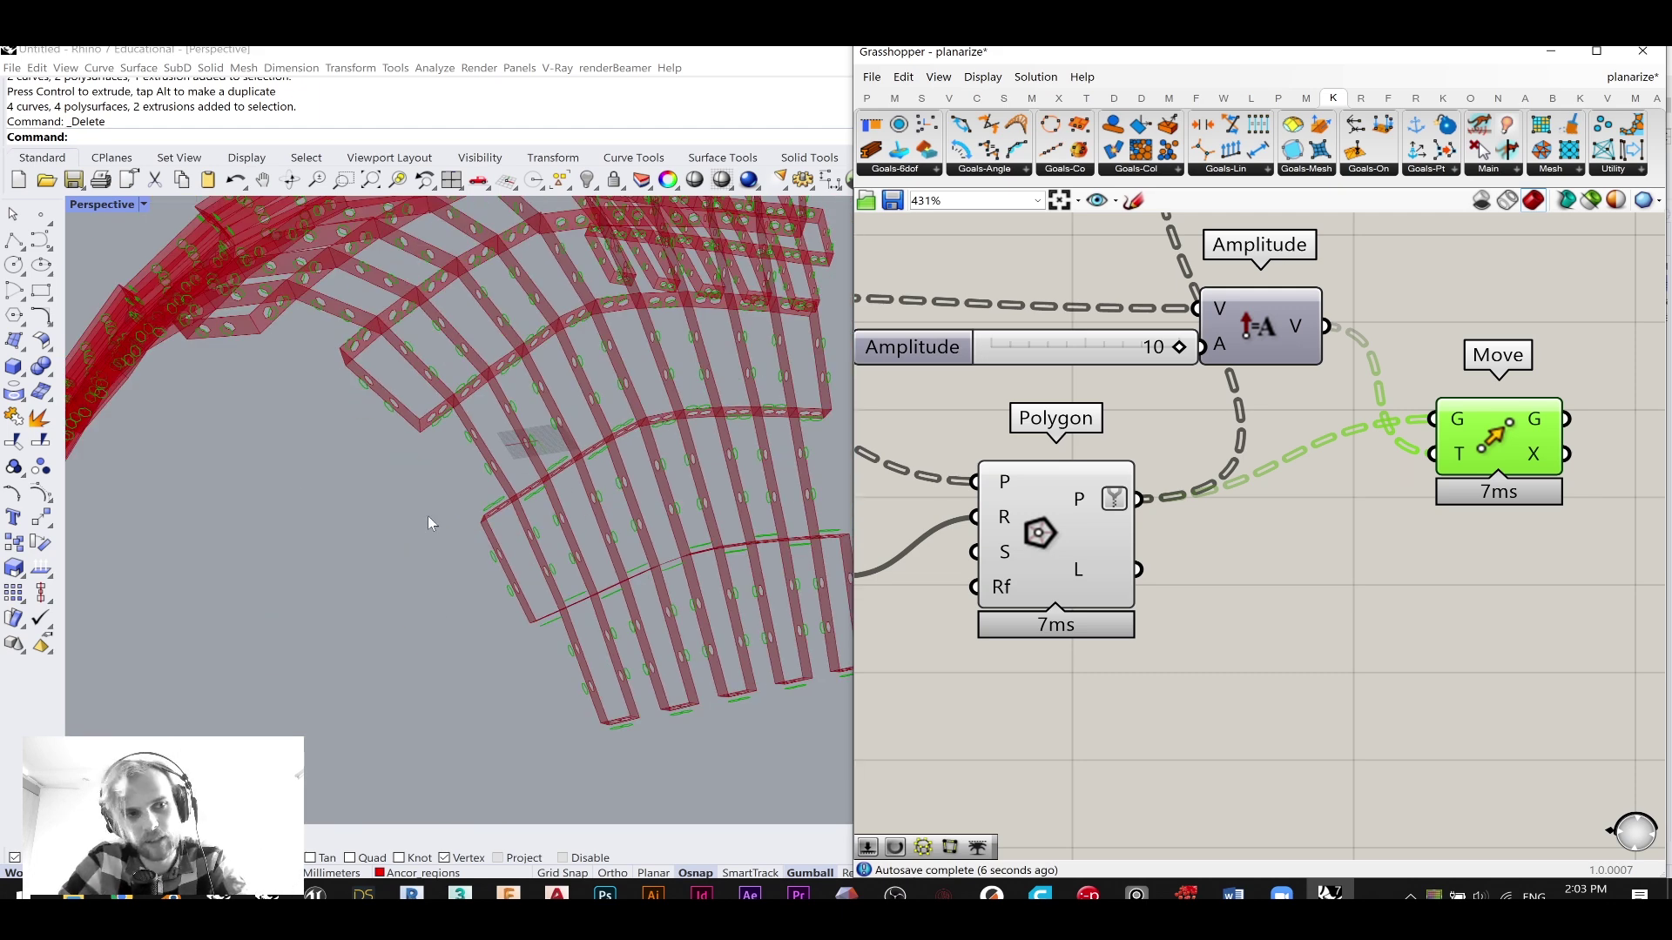
pyautogui.scroll(10, 421, 519)
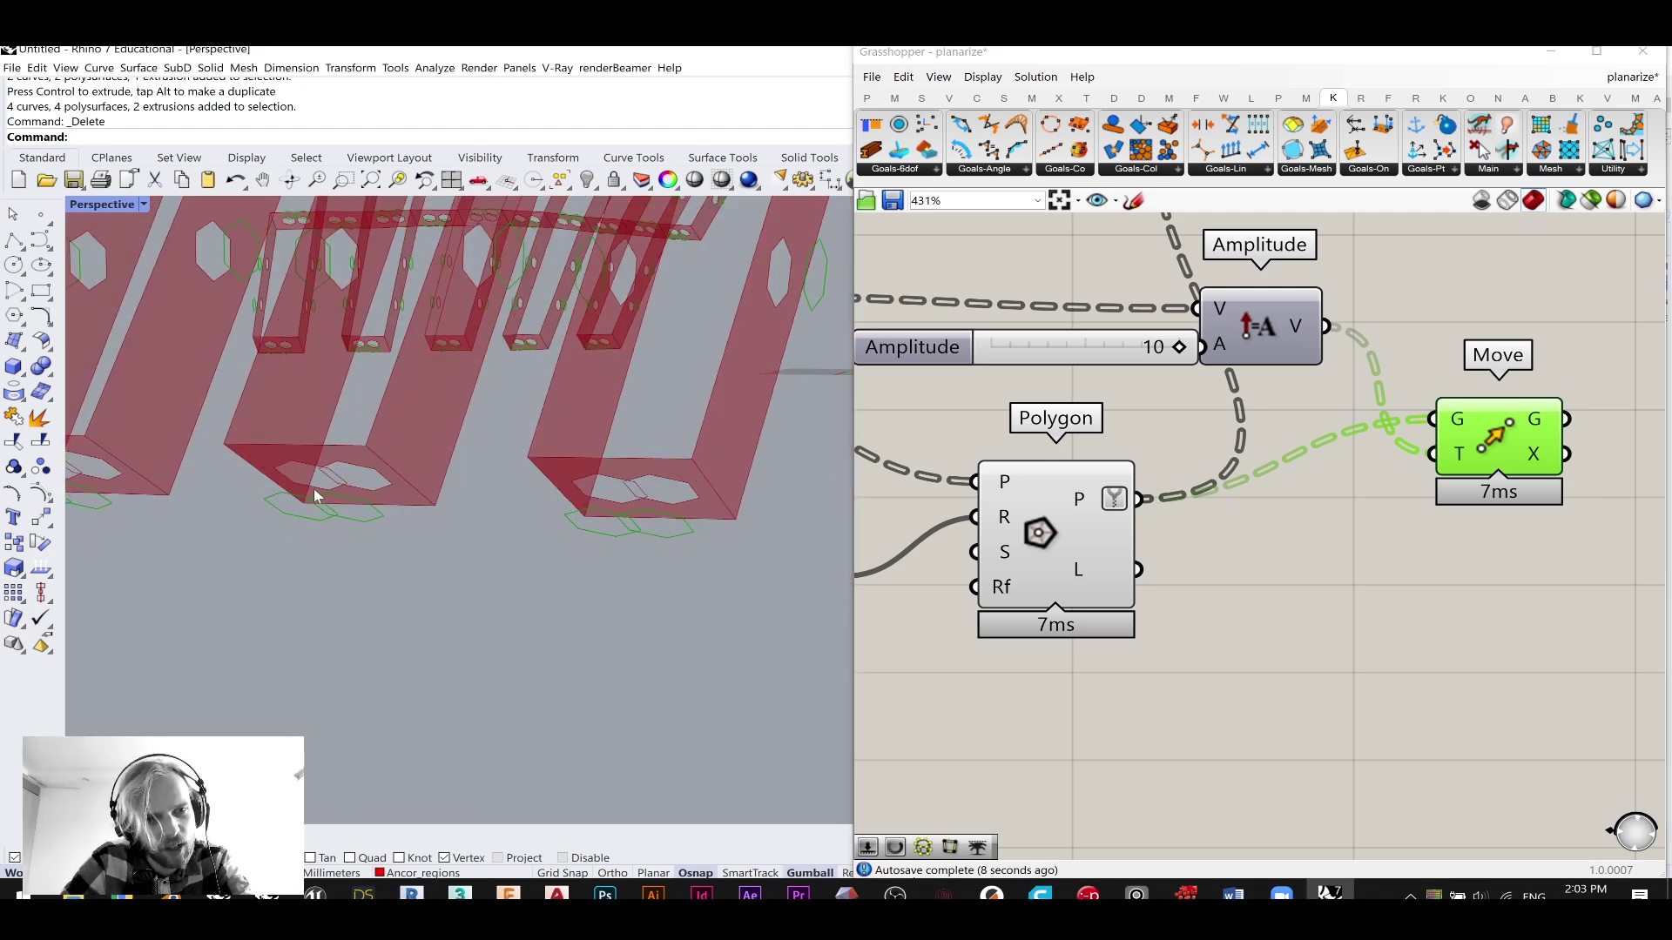
pyautogui.scroll(4, 315, 495)
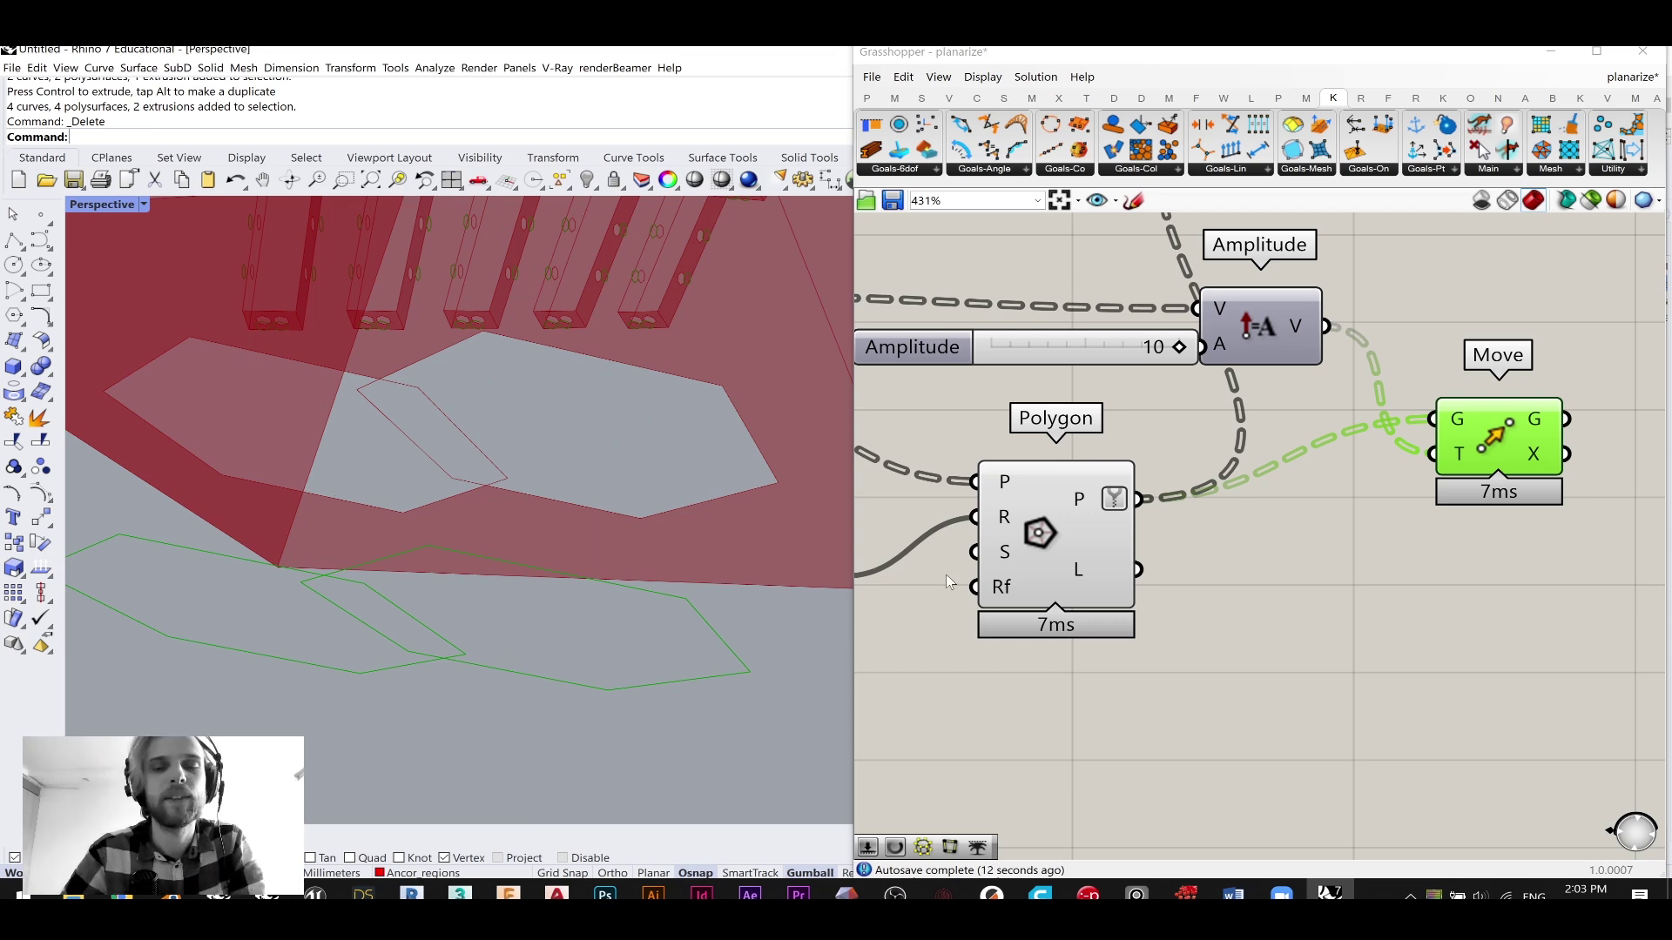
# - Set the Polygon Radius slider to 8 and check the polygon spacing across the vault blocks
pyautogui.scroll(-3, 1097, 383)
pyautogui.scroll(4, 1099, 440)
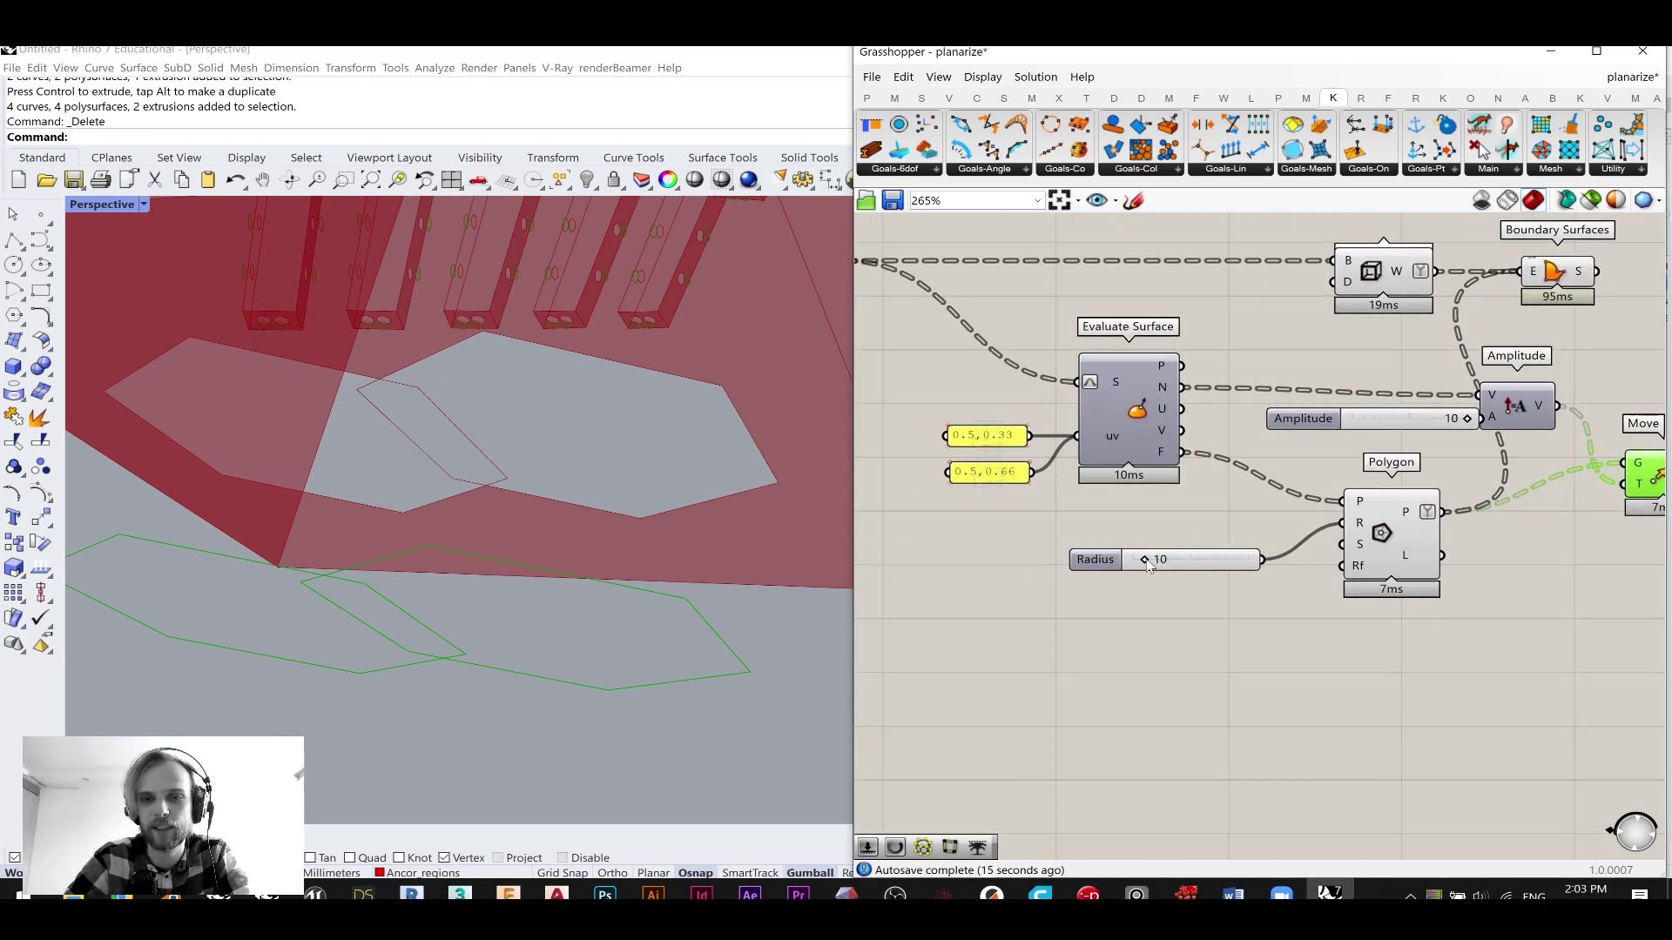
pyautogui.moveTo(1148, 564)
pyautogui.mouseDown()
pyautogui.moveTo(1128, 566)
pyautogui.moveTo(1148, 567)
pyautogui.mouseUp()
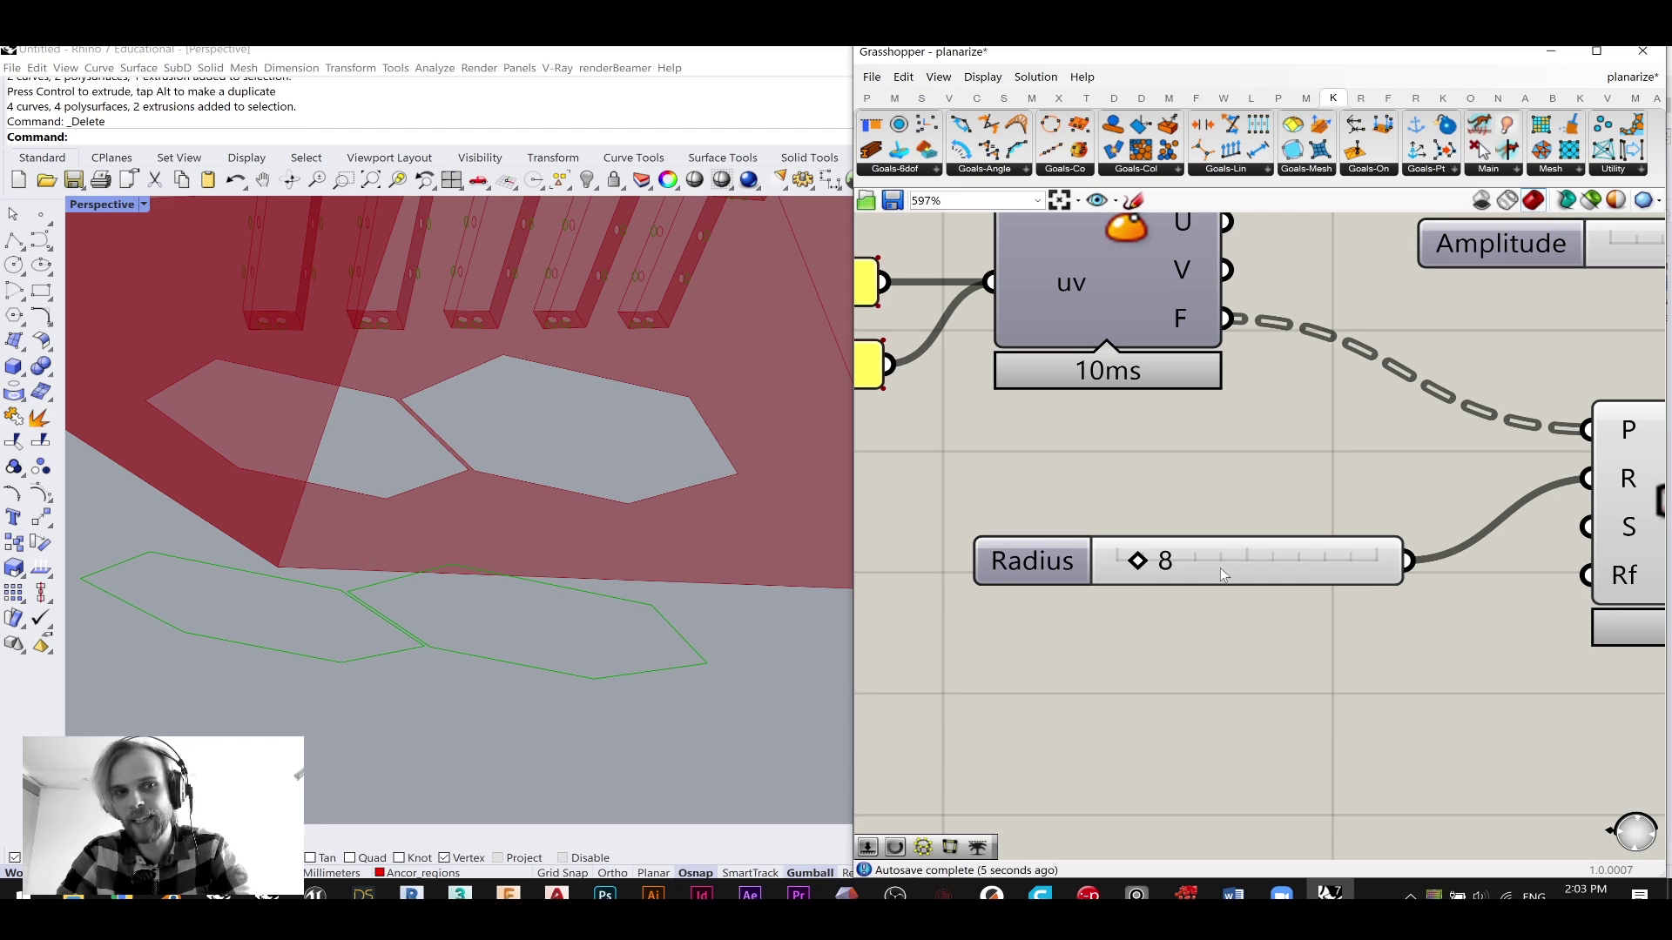
pyautogui.scroll(-5, 1278, 542)
pyautogui.scroll(-5, 703, 410)
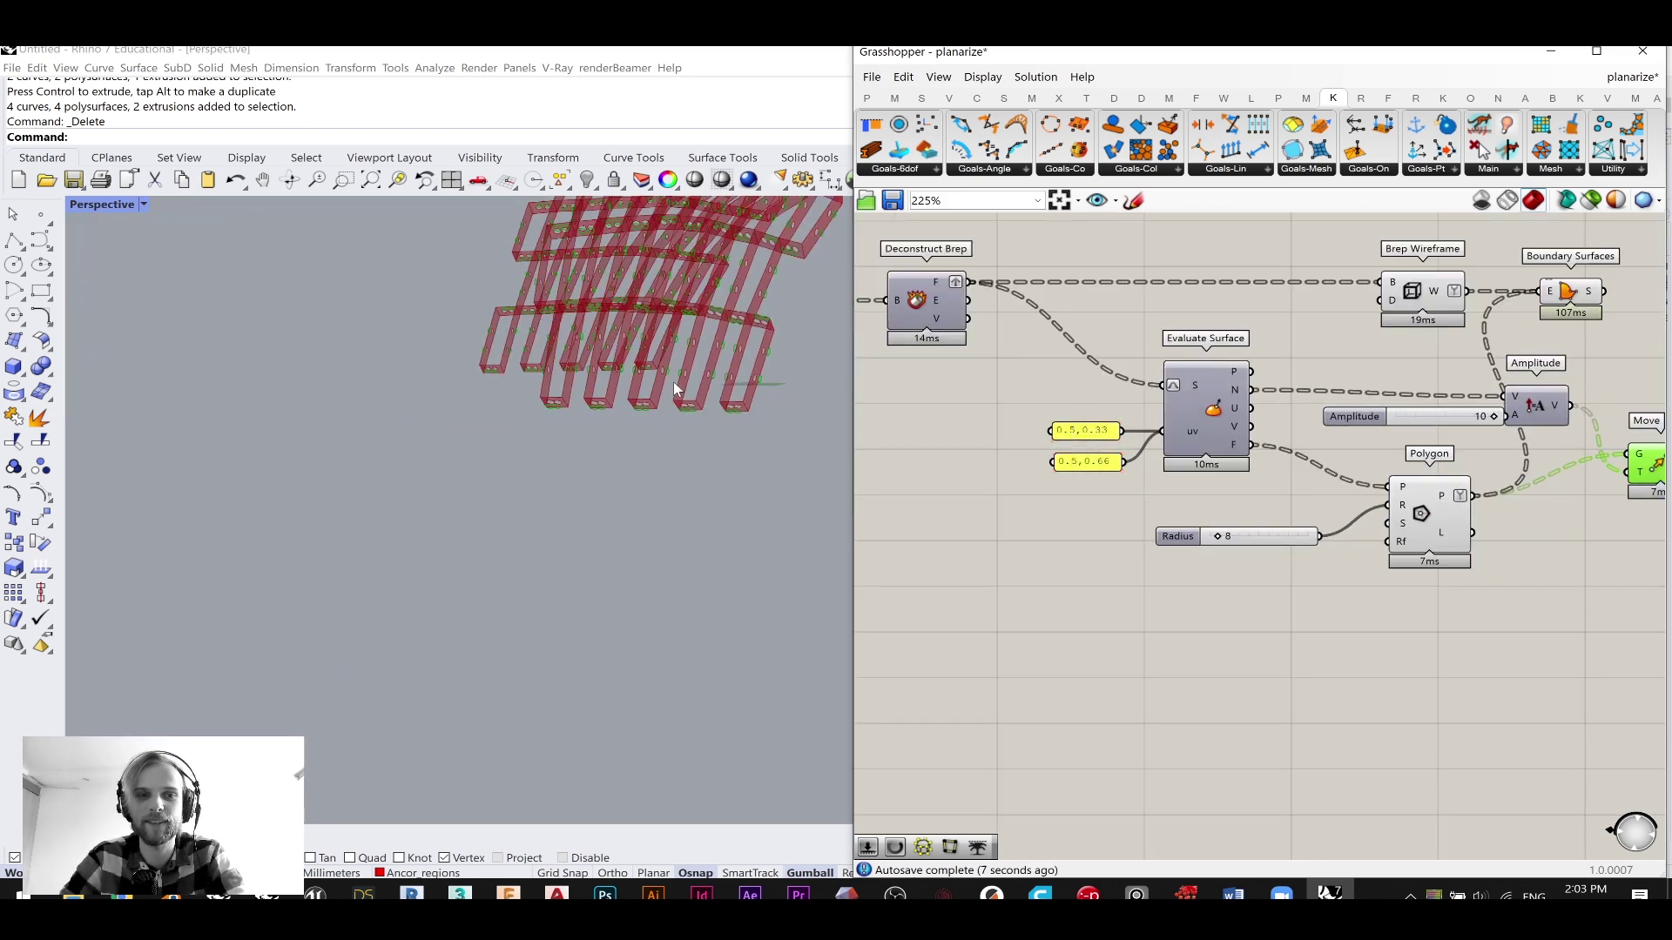
pyautogui.scroll(6, 700, 333)
pyautogui.scroll(3, 661, 362)
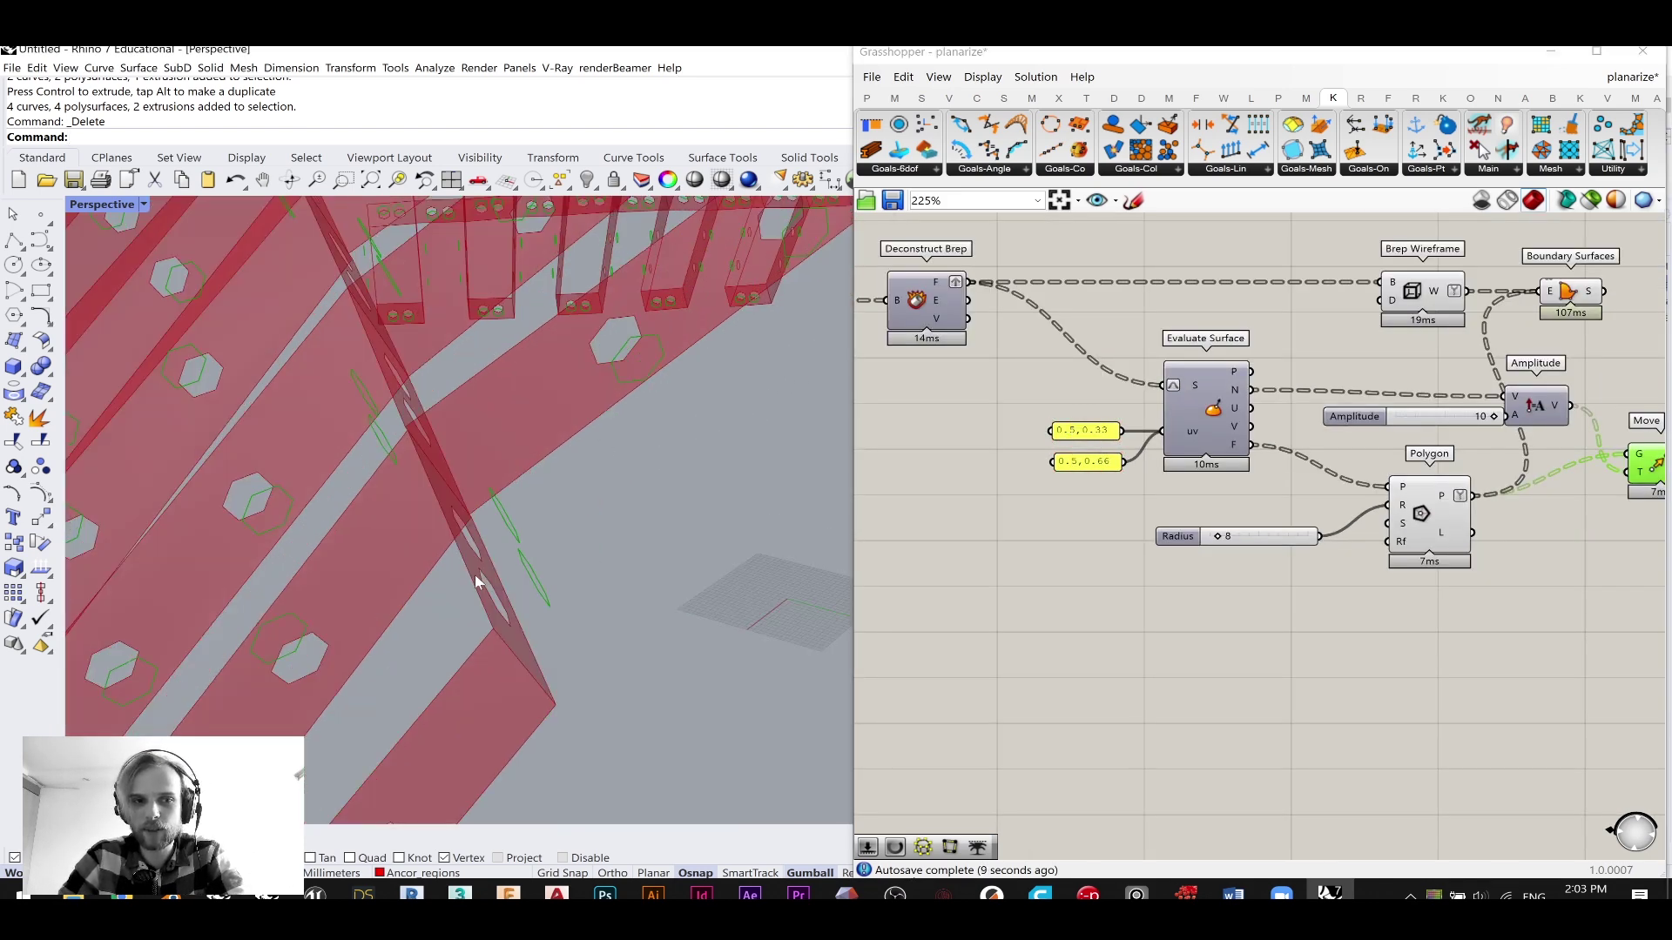
# - Move the Move component down so that it lines up with the Polygon output
pyautogui.moveTo(1476, 467); pyautogui.dragTo(1118, 479, button='right')
pyautogui.scroll(2, 1346, 485)
pyautogui.moveTo(1318, 466); pyautogui.dragTo(1341, 534)
# - Add a Scale component, connect Move's geometry output to its geometry input, and place it well clear of Move
pyautogui.doubleClick(1497, 561)
pyautogui.write('mo')
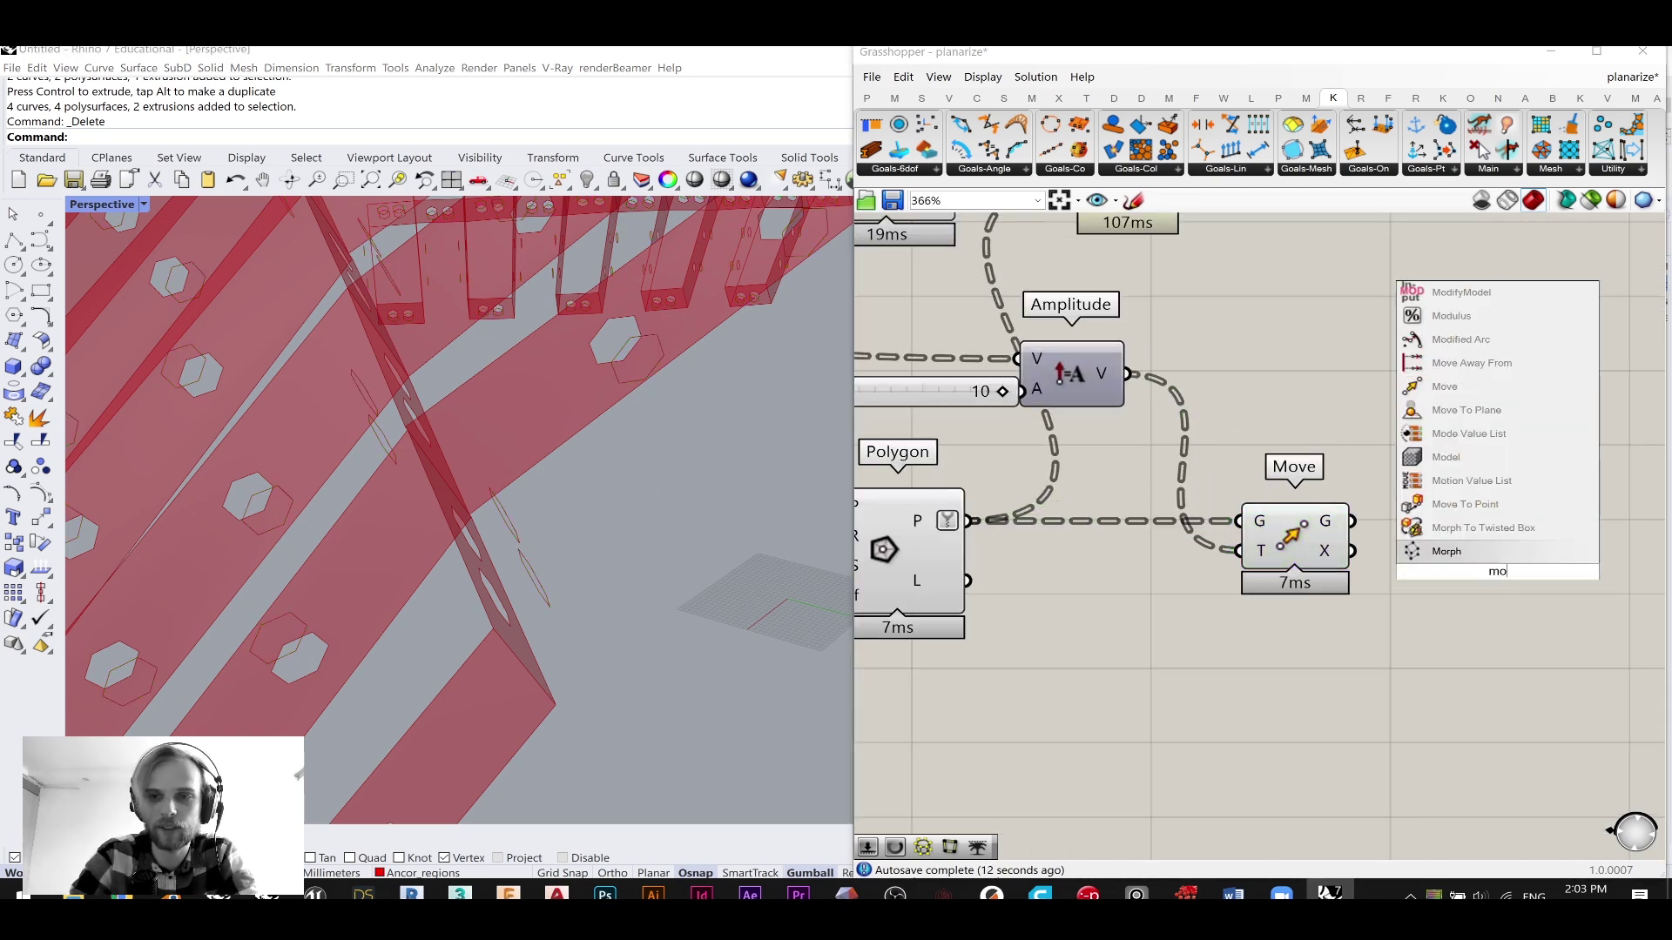
pyautogui.press('BackSpace')
pyautogui.press('BackSpace')
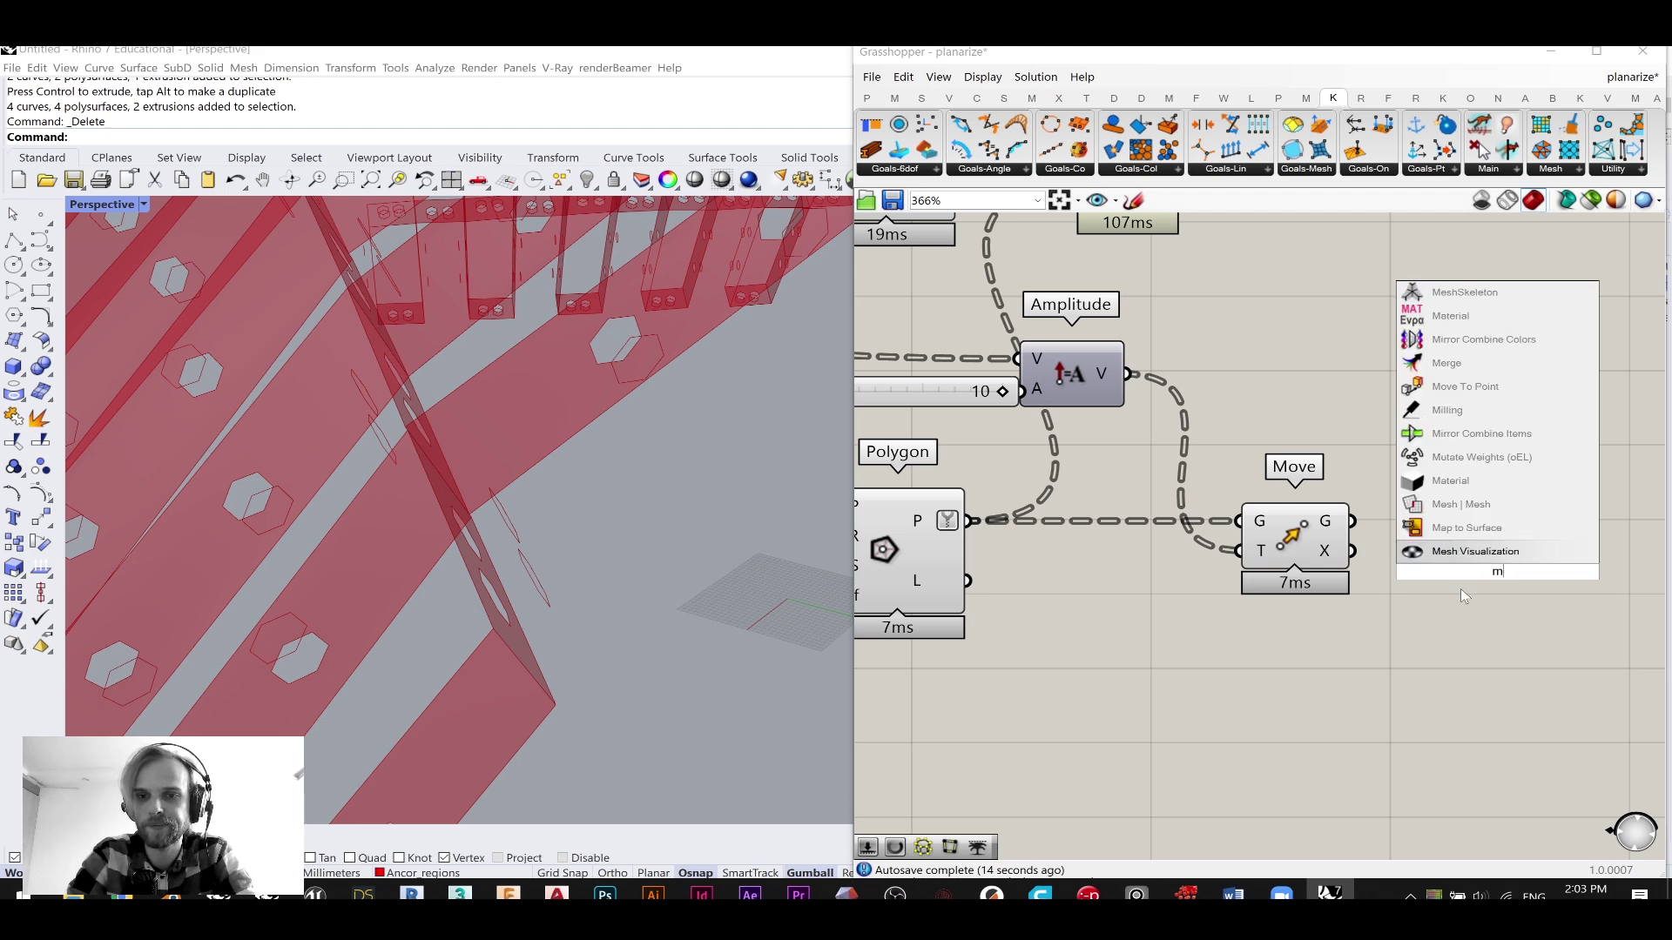
pyautogui.write('scale')
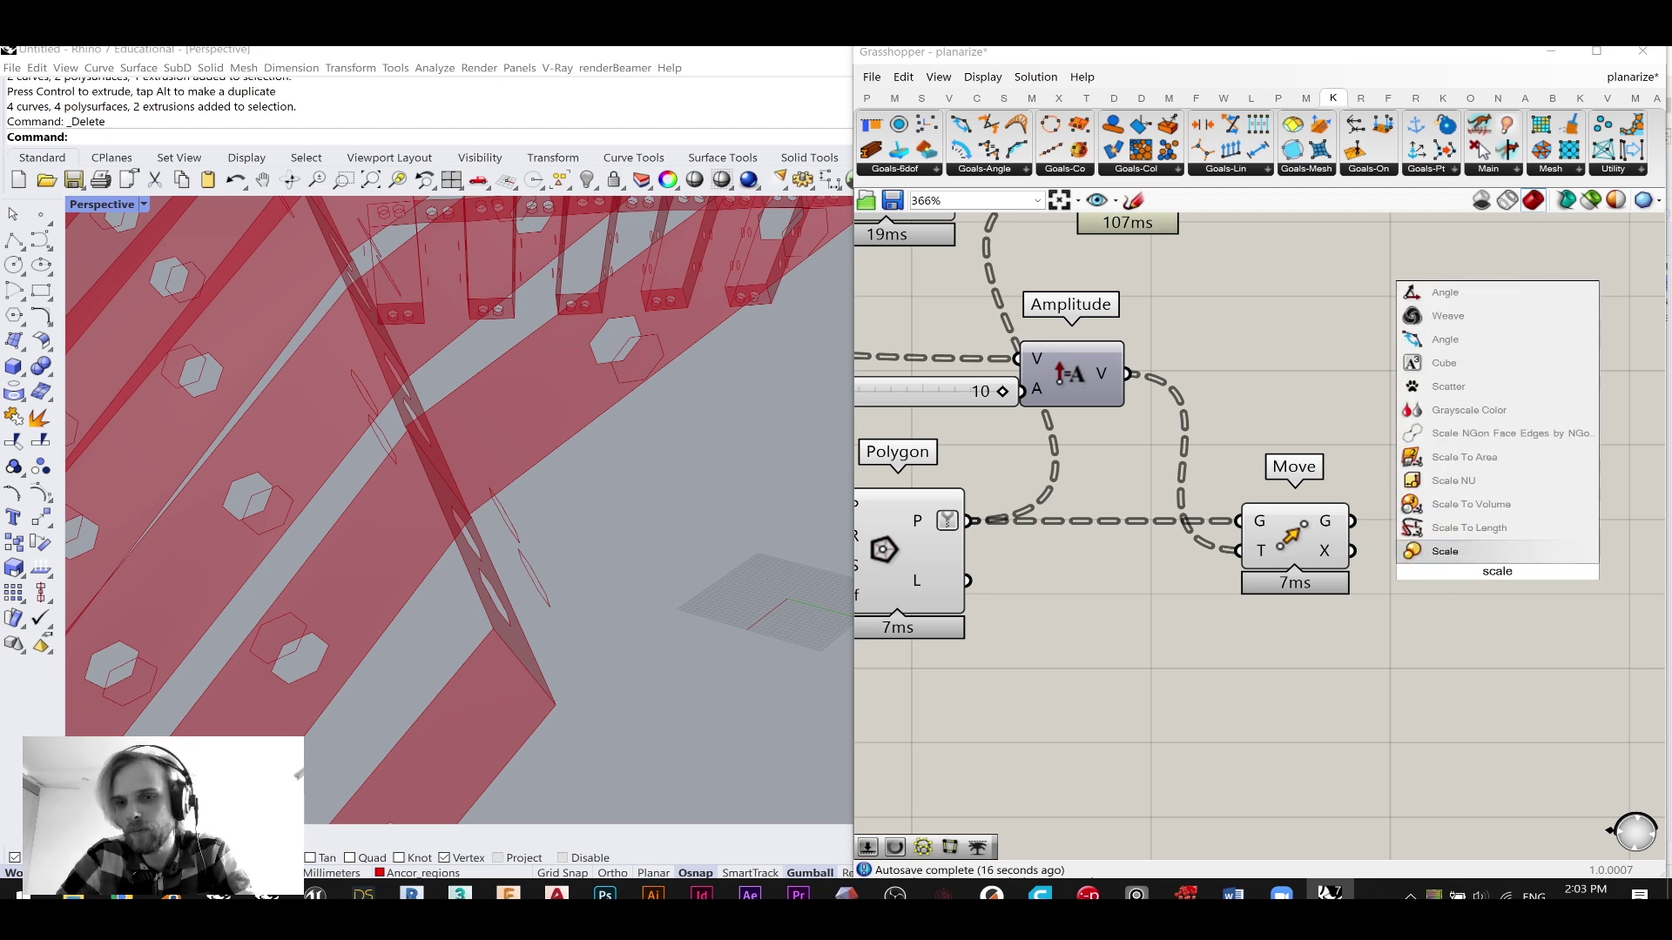
pyautogui.click(1445, 551)
pyautogui.moveTo(1352, 521); pyautogui.dragTo(1439, 539)
pyautogui.moveTo(1452, 555); pyautogui.dragTo(1566, 546)
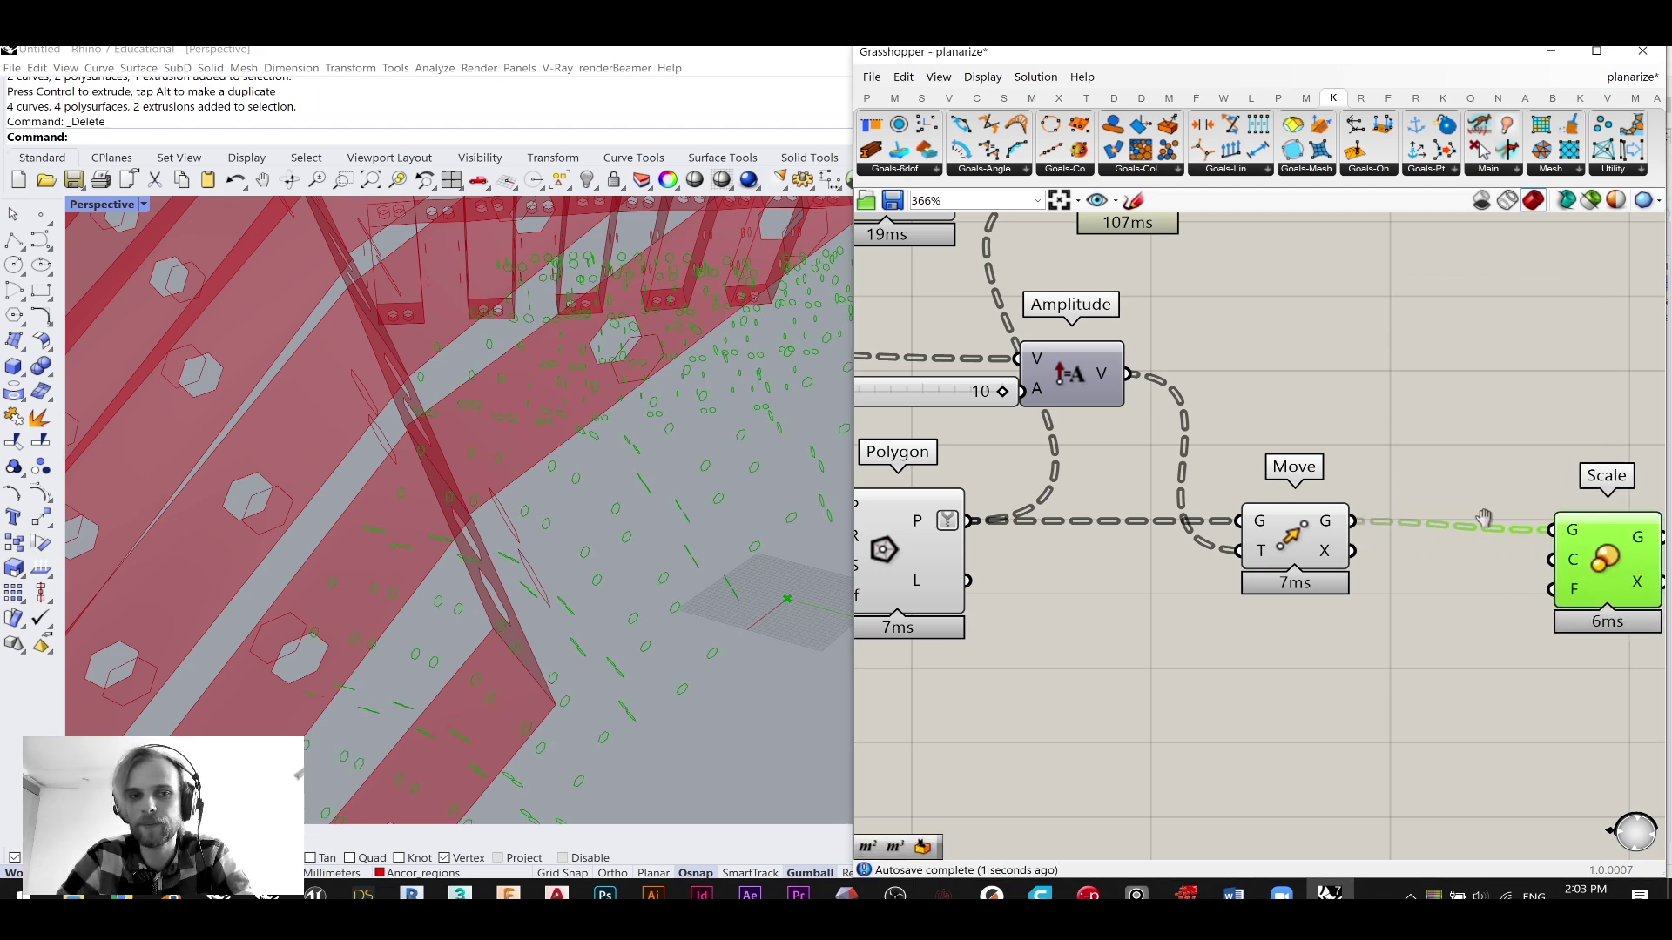
pyautogui.moveTo(1567, 544); pyautogui.dragTo(1316, 483, button='right')
pyautogui.moveTo(1364, 499); pyautogui.dragTo(1468, 490)
pyautogui.click(1170, 555)
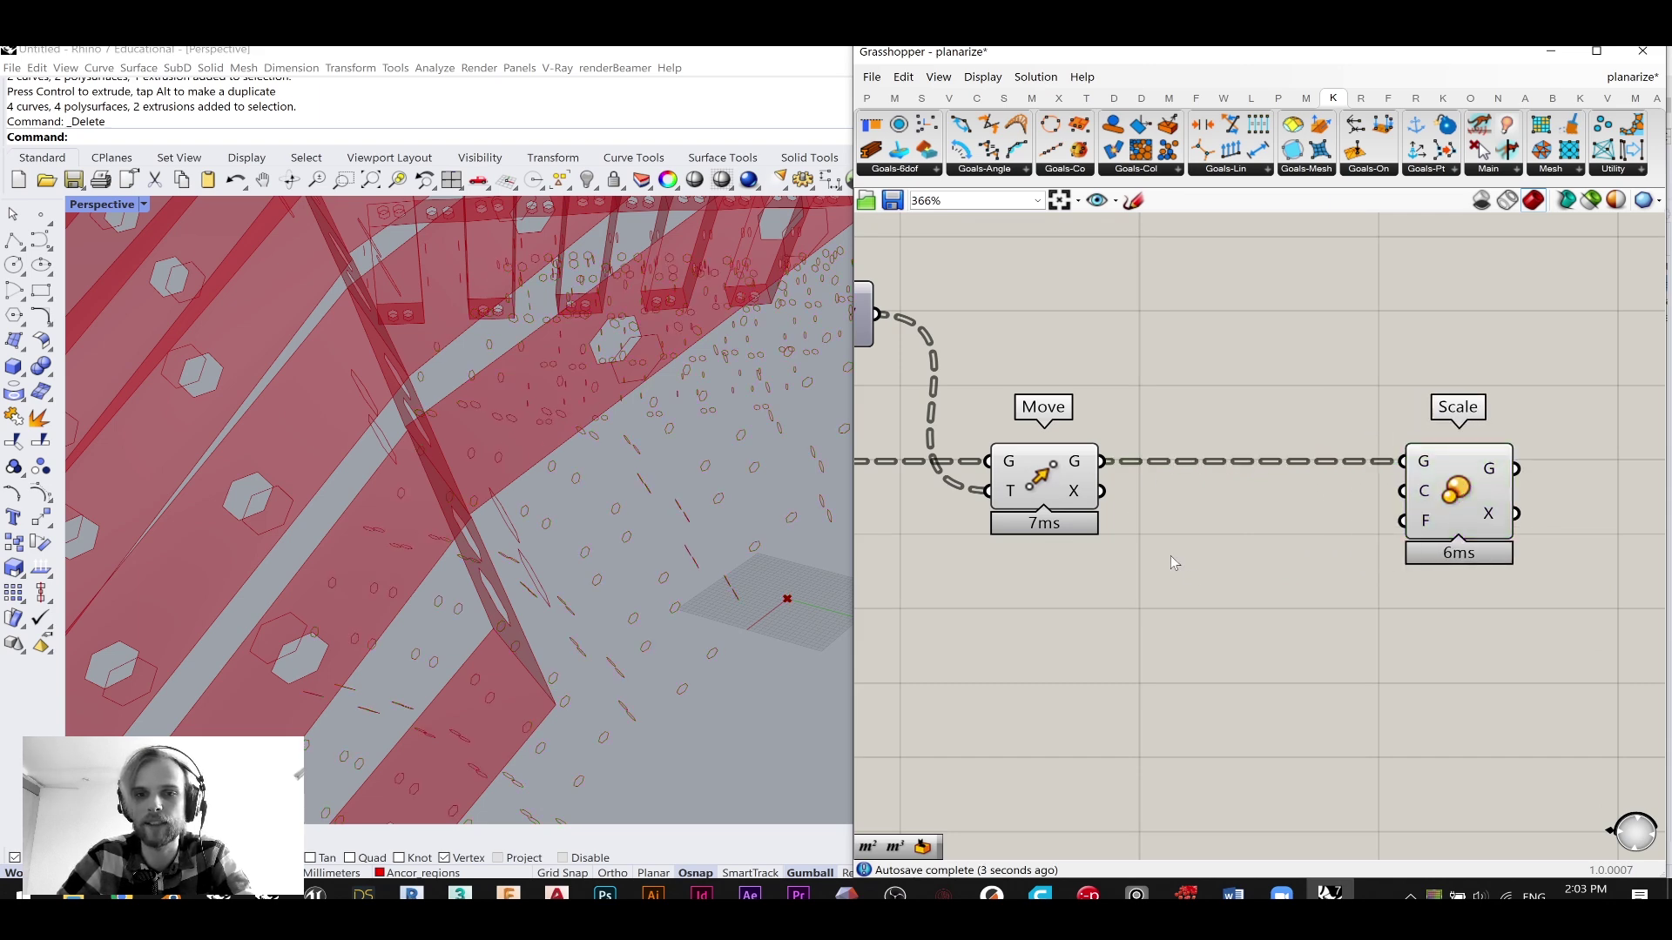
pyautogui.doubleClick(1153, 559)
pyautogui.write('cent')
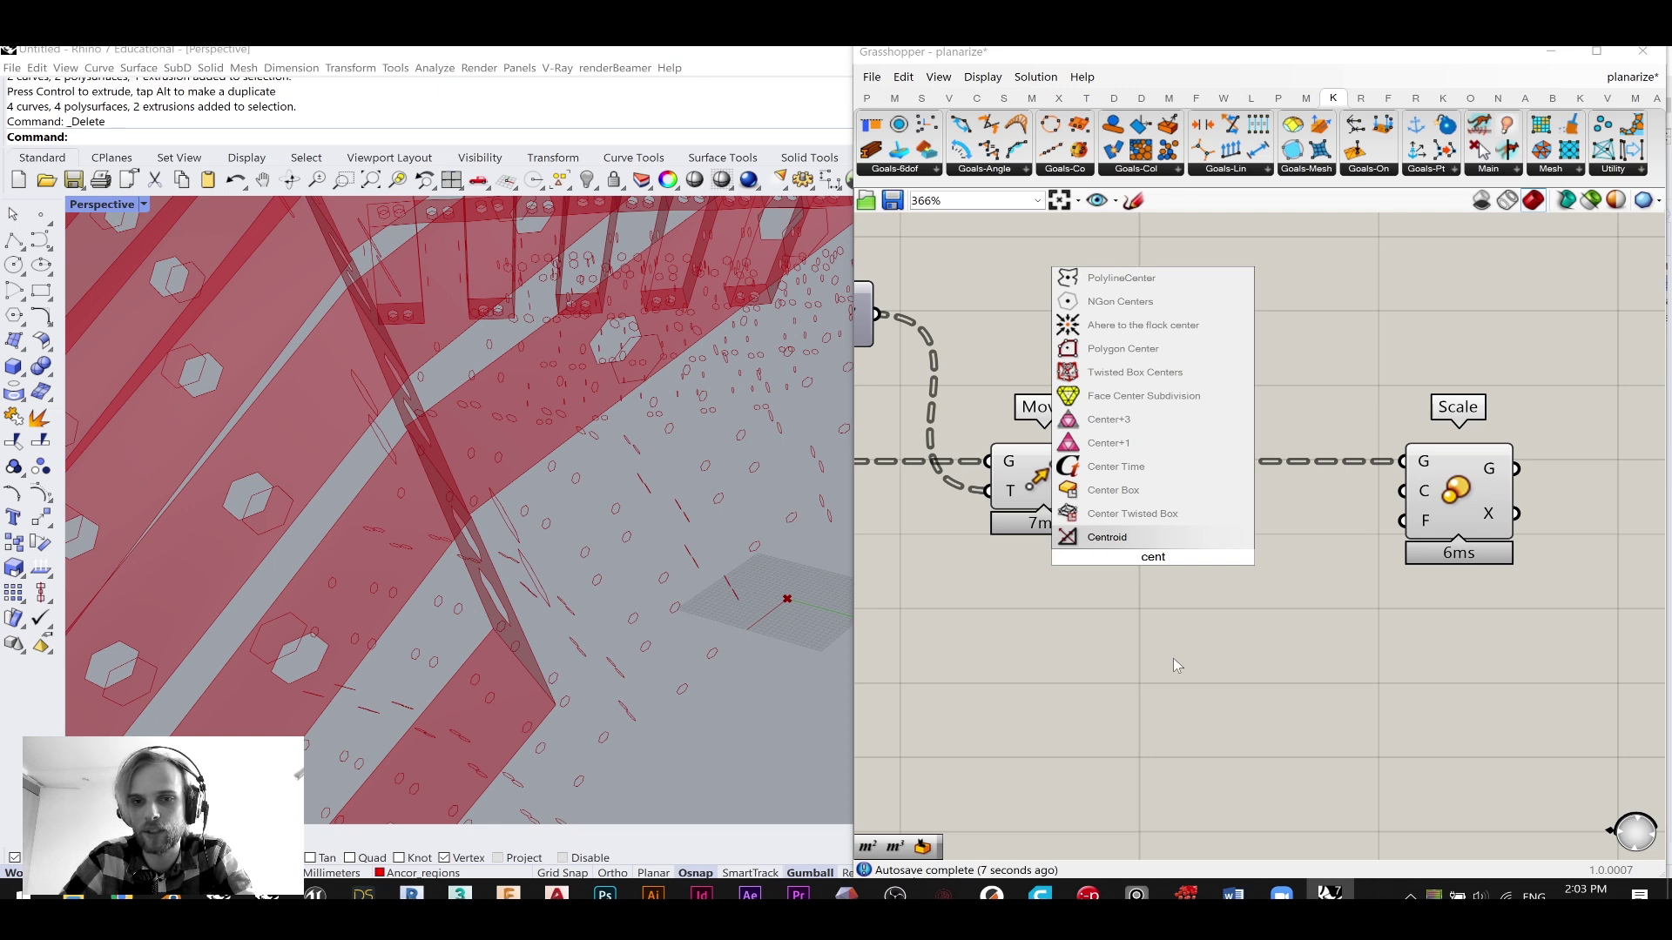
pyautogui.write('ro')
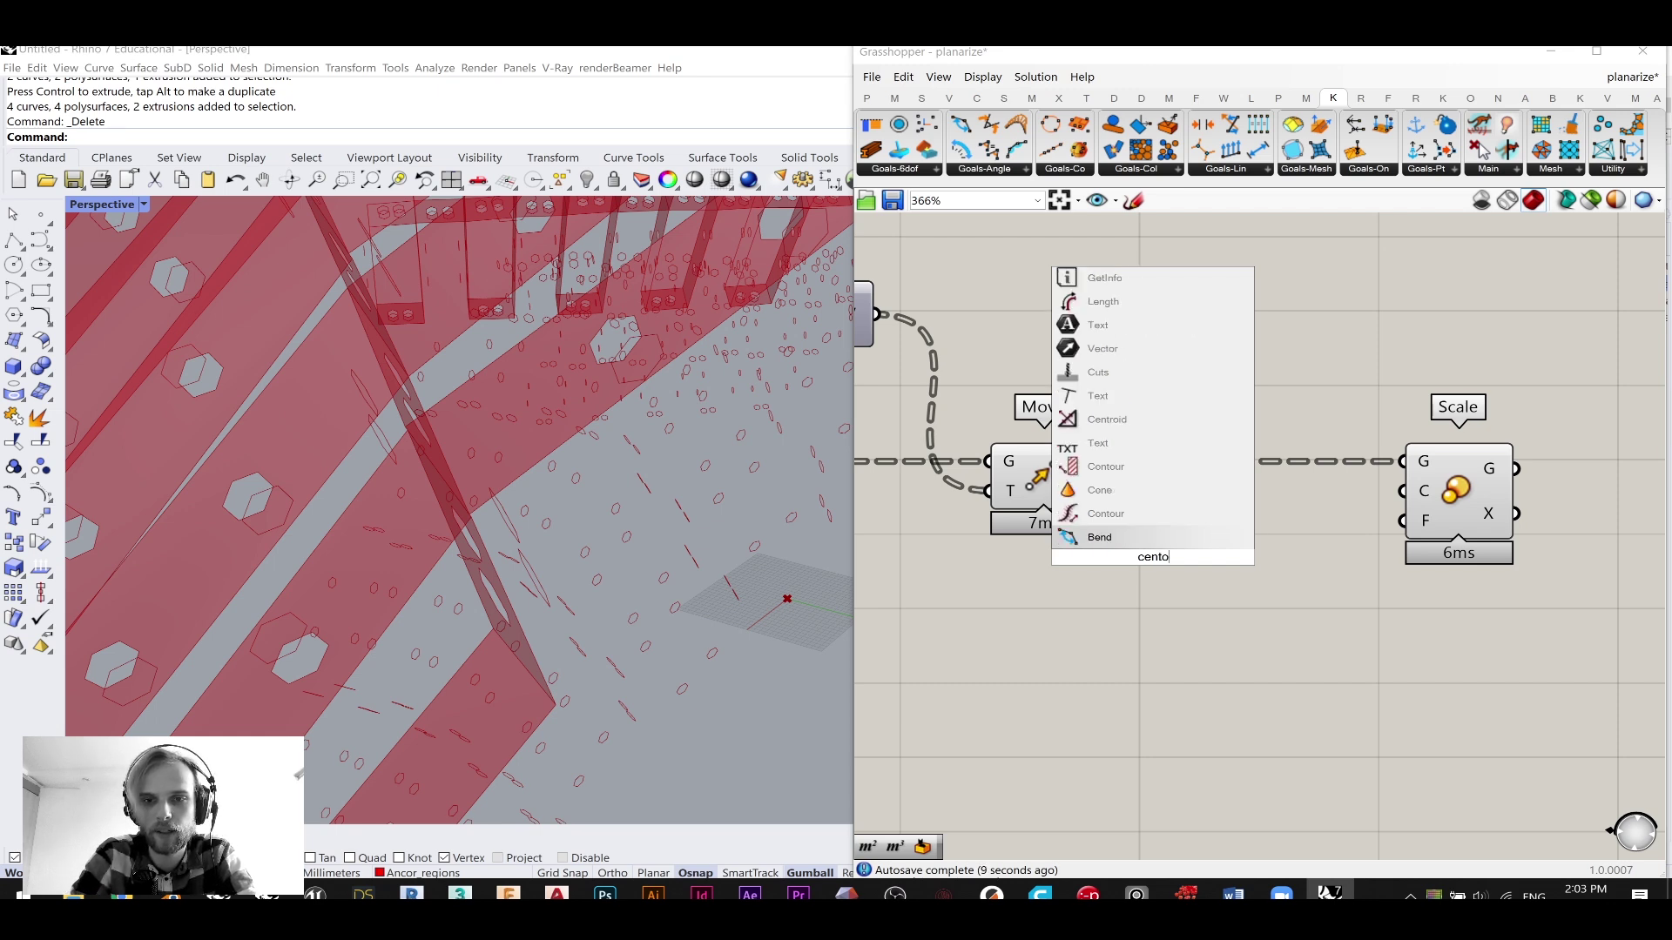
pyautogui.write('i')
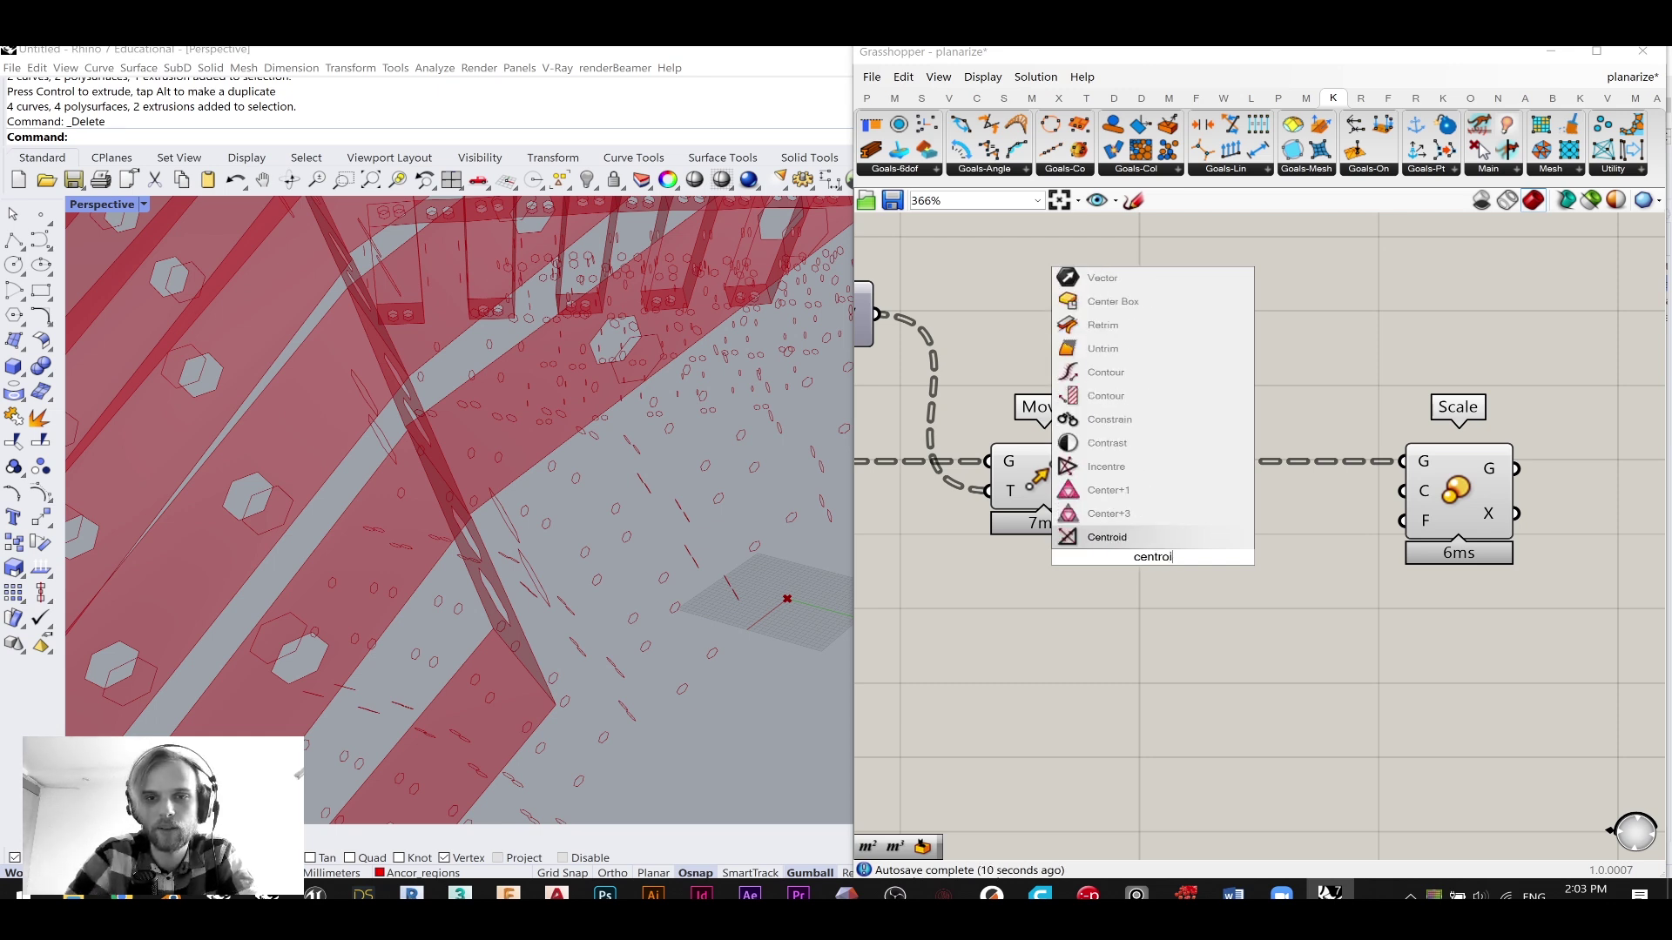
pyautogui.doubleClick(1149, 674)
pyautogui.write('area')
pyautogui.press('Return')
pyautogui.moveTo(1101, 461); pyautogui.dragTo(1226, 589)
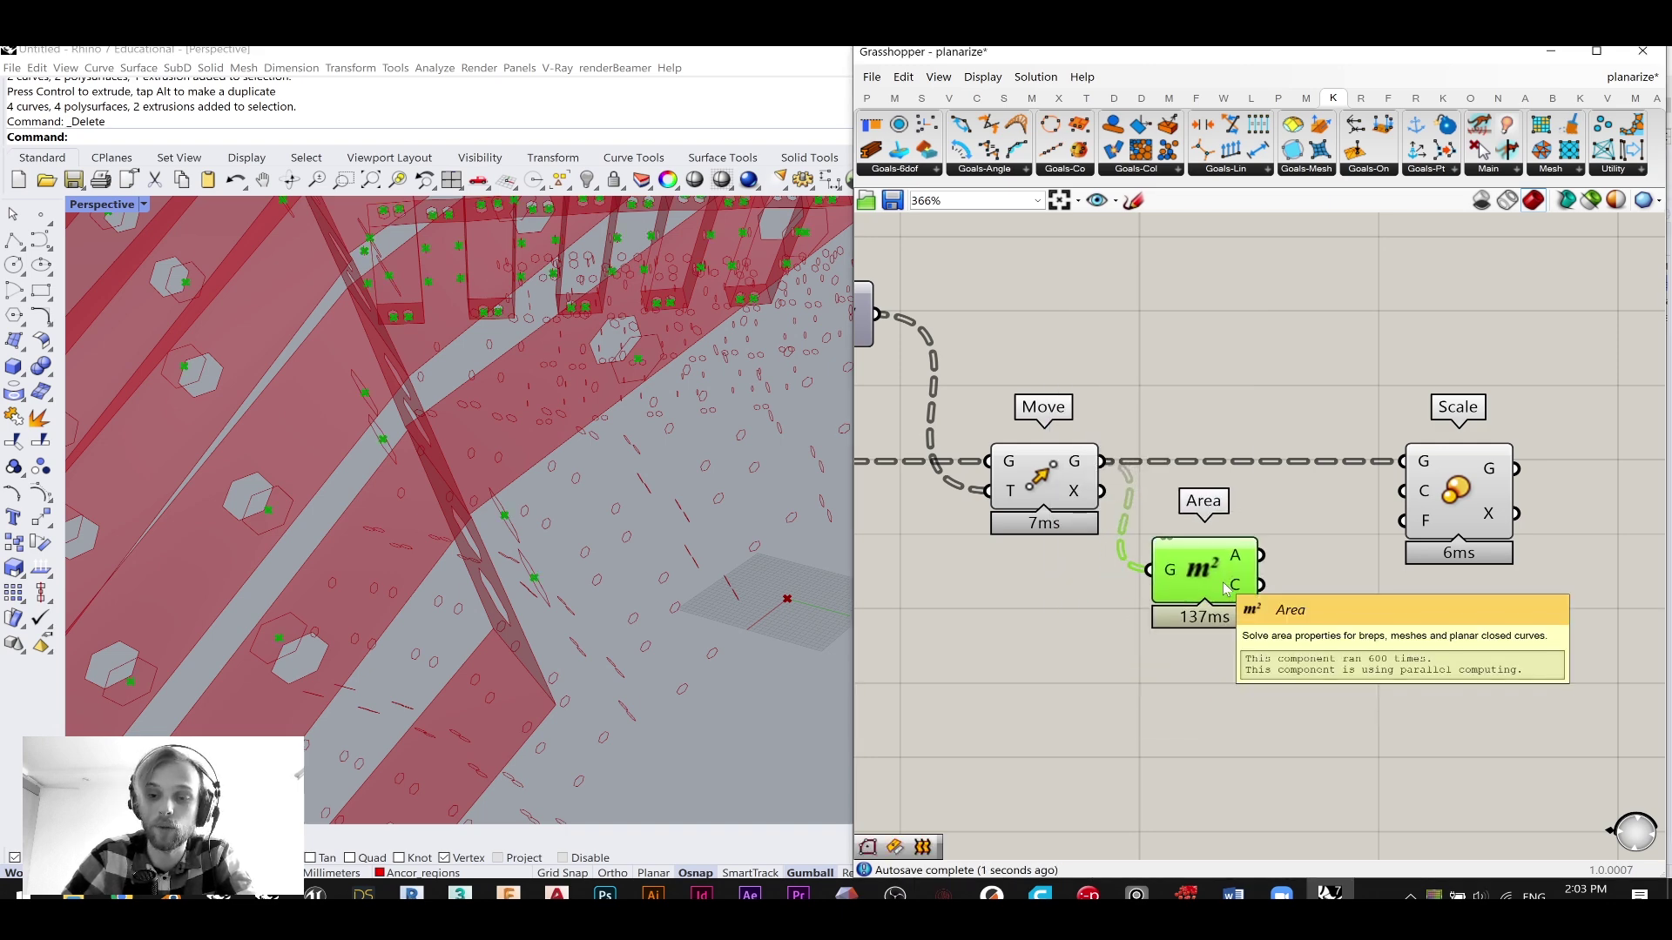
pyautogui.press('Delete')
# - Add a Polygon Center component fed by Move's geometry output and connect its Cv output to Scale's center input
pyautogui.doubleClick(1222, 582)
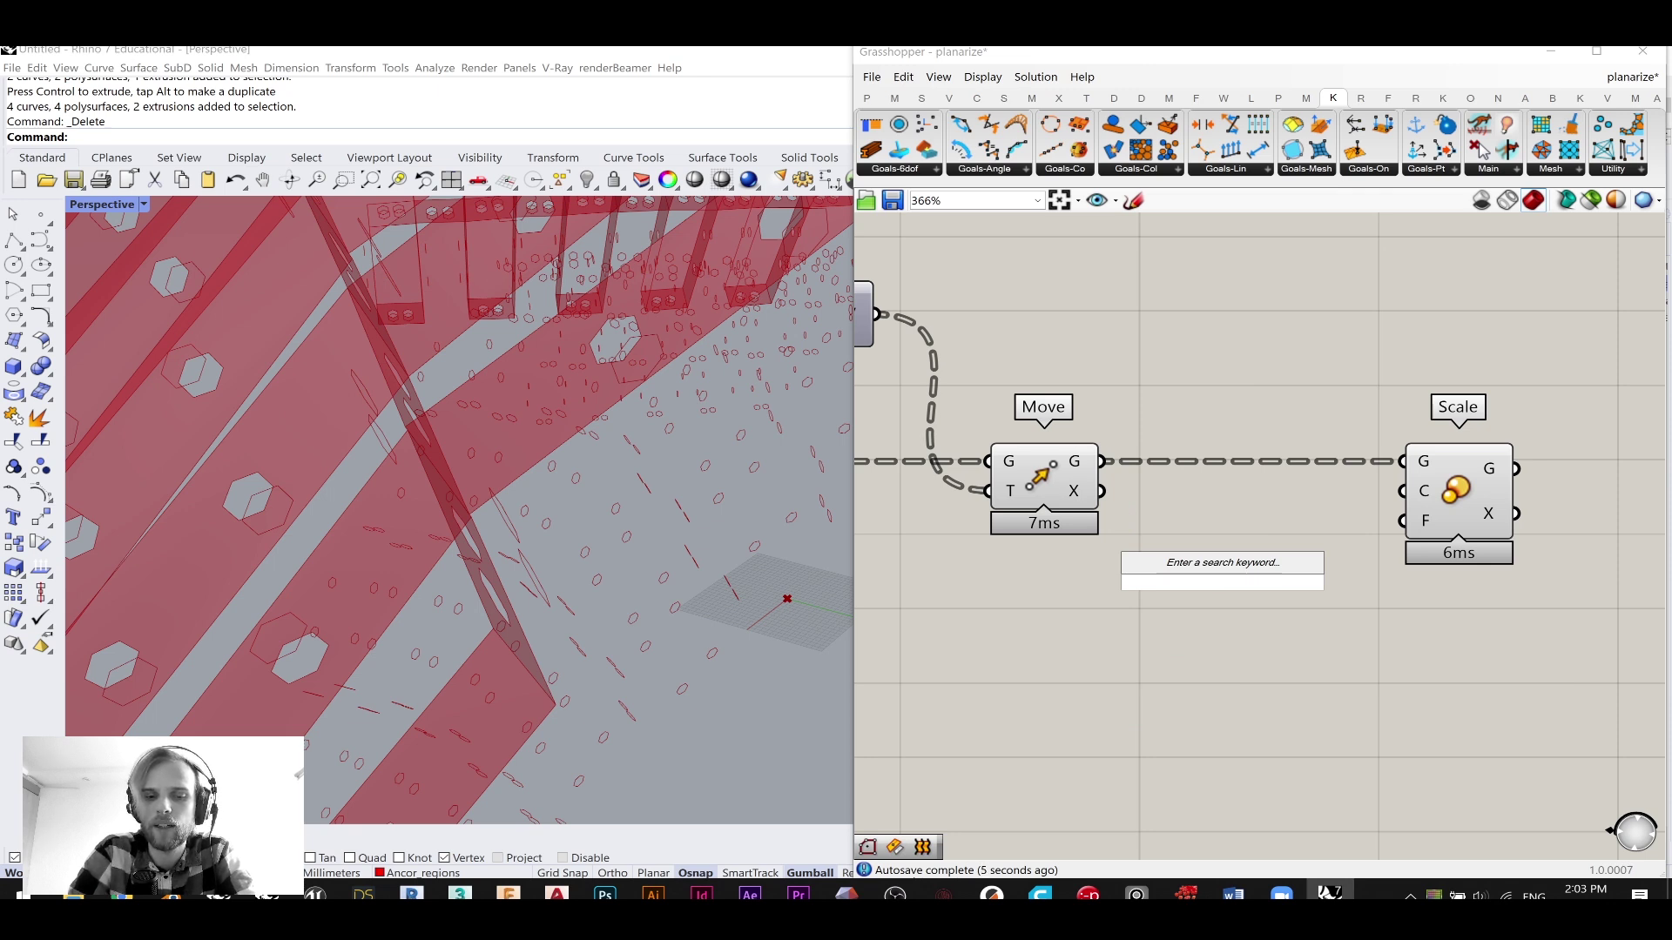
pyautogui.write('o')
pyautogui.press('BackSpace')
pyautogui.write('polygon')
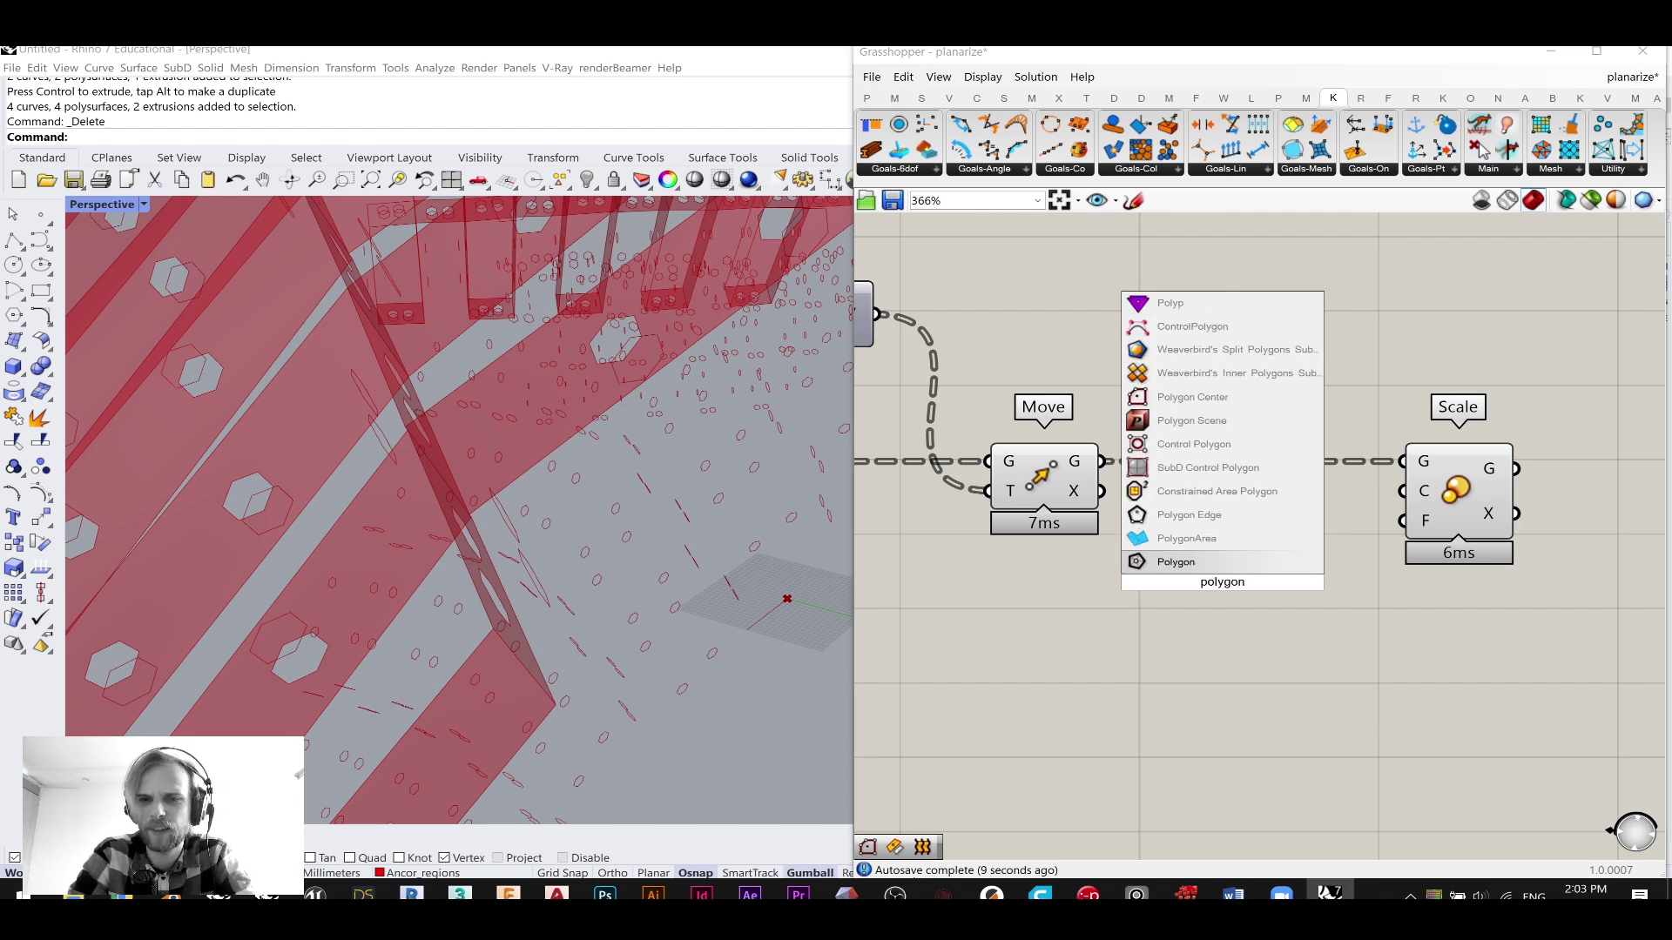
pyautogui.write(' cen')
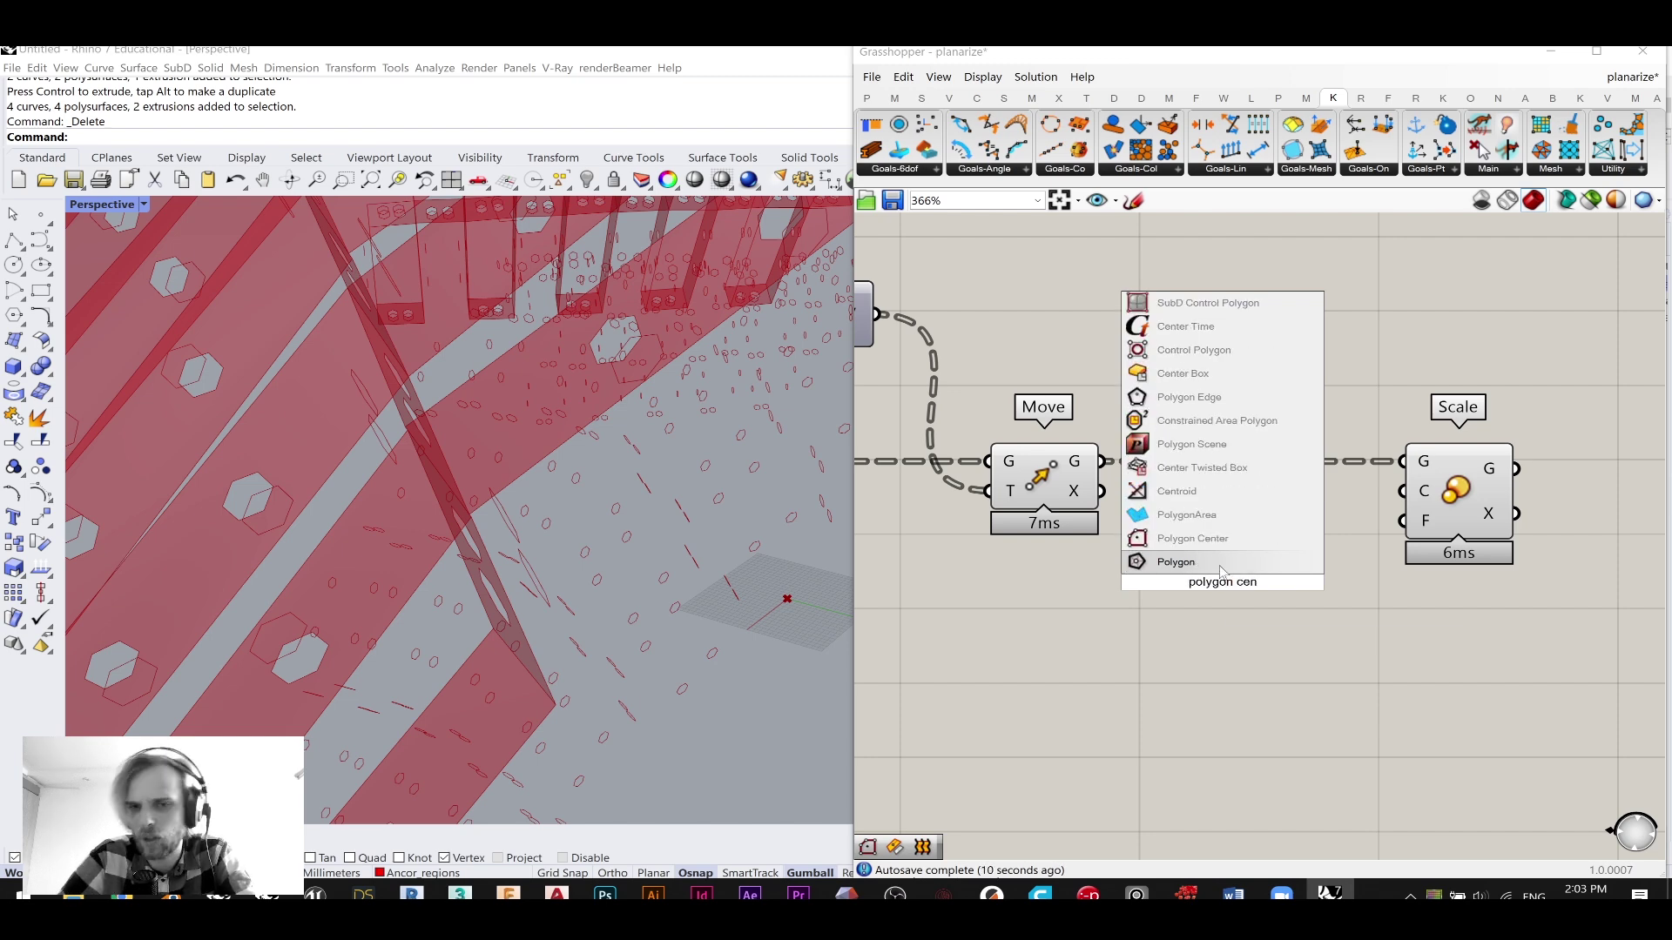
pyautogui.click(1192, 538)
pyautogui.moveTo(1101, 460); pyautogui.dragTo(1169, 545)
pyautogui.moveTo(1290, 548); pyautogui.dragTo(1256, 542)
pyautogui.moveTo(1485, 500); pyautogui.dragTo(1514, 509)
# - Connect a new number slider to Scale's factor input, place it below Polygon Center, and set the factor to 0.3
pyautogui.doubleClick(1447, 646)
pyautogui.write('0.2')
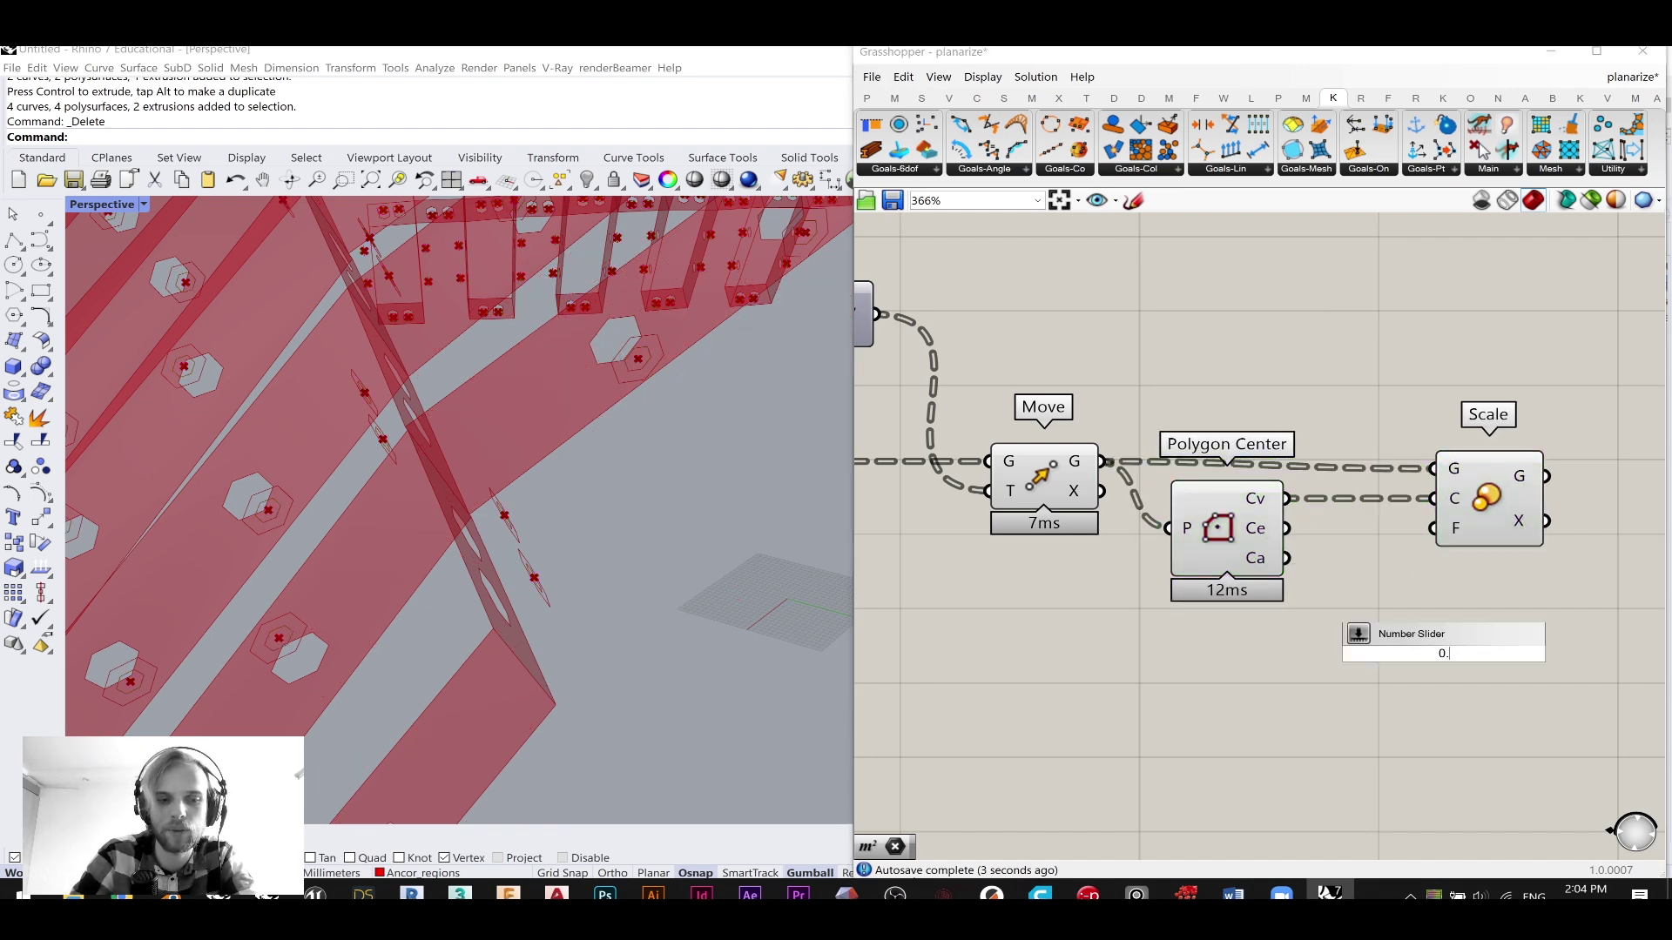
pyautogui.press('Return')
pyautogui.moveTo(1501, 649); pyautogui.dragTo(1432, 529)
pyautogui.click(1494, 636)
pyautogui.click(1497, 523)
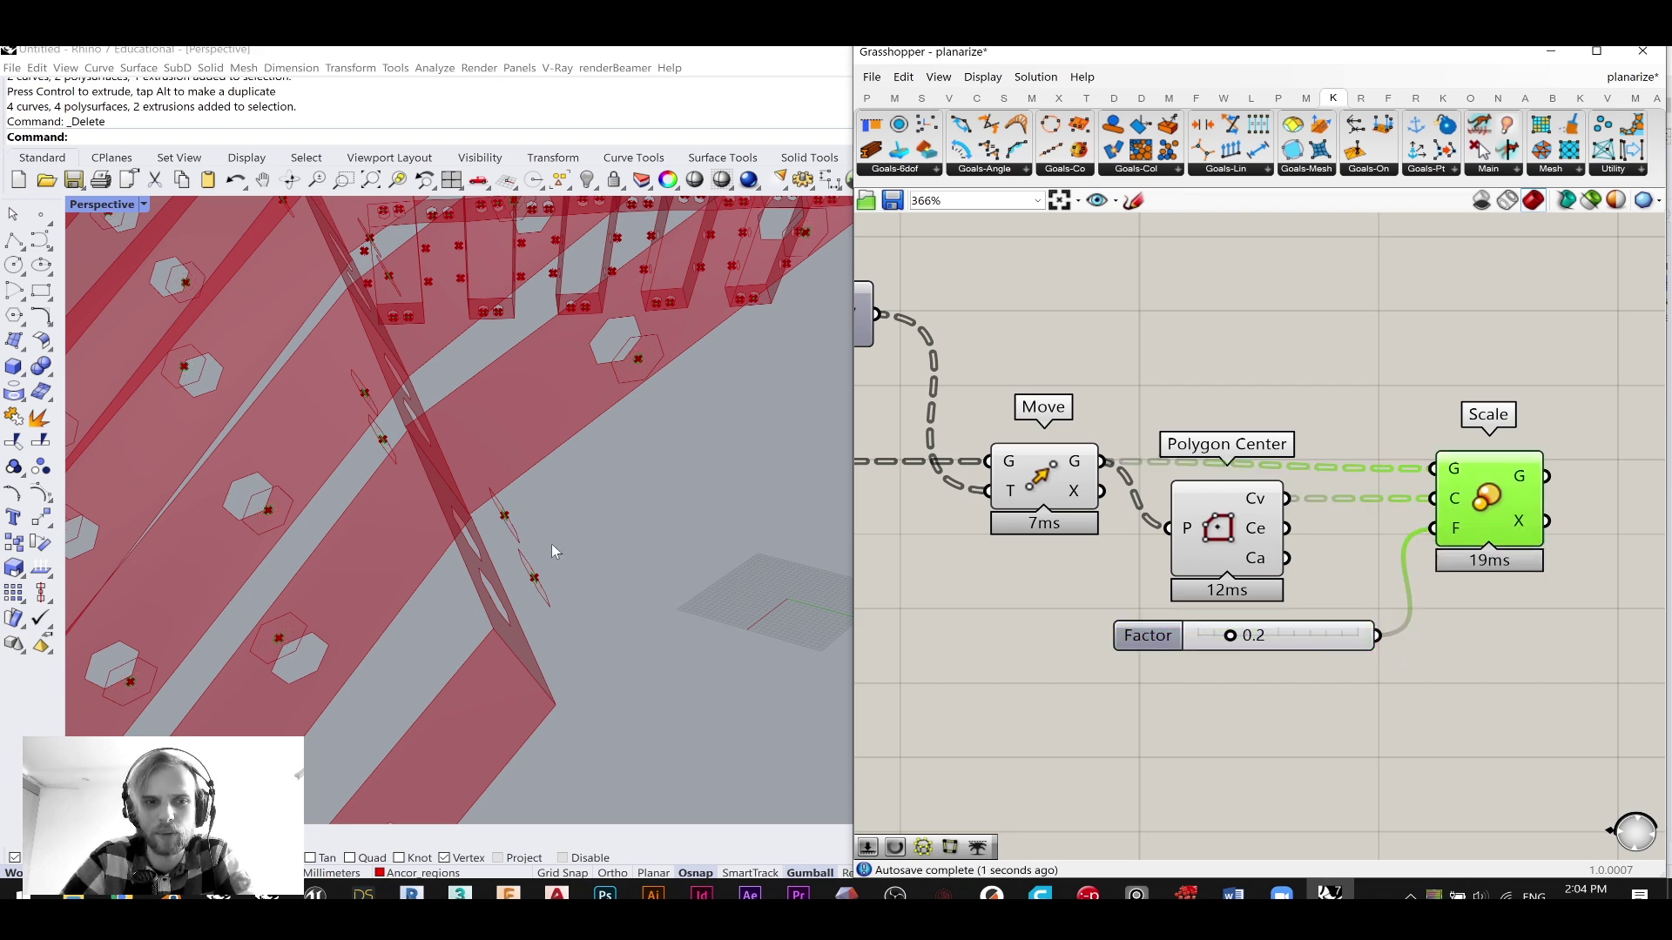
pyautogui.scroll(6, 539, 597)
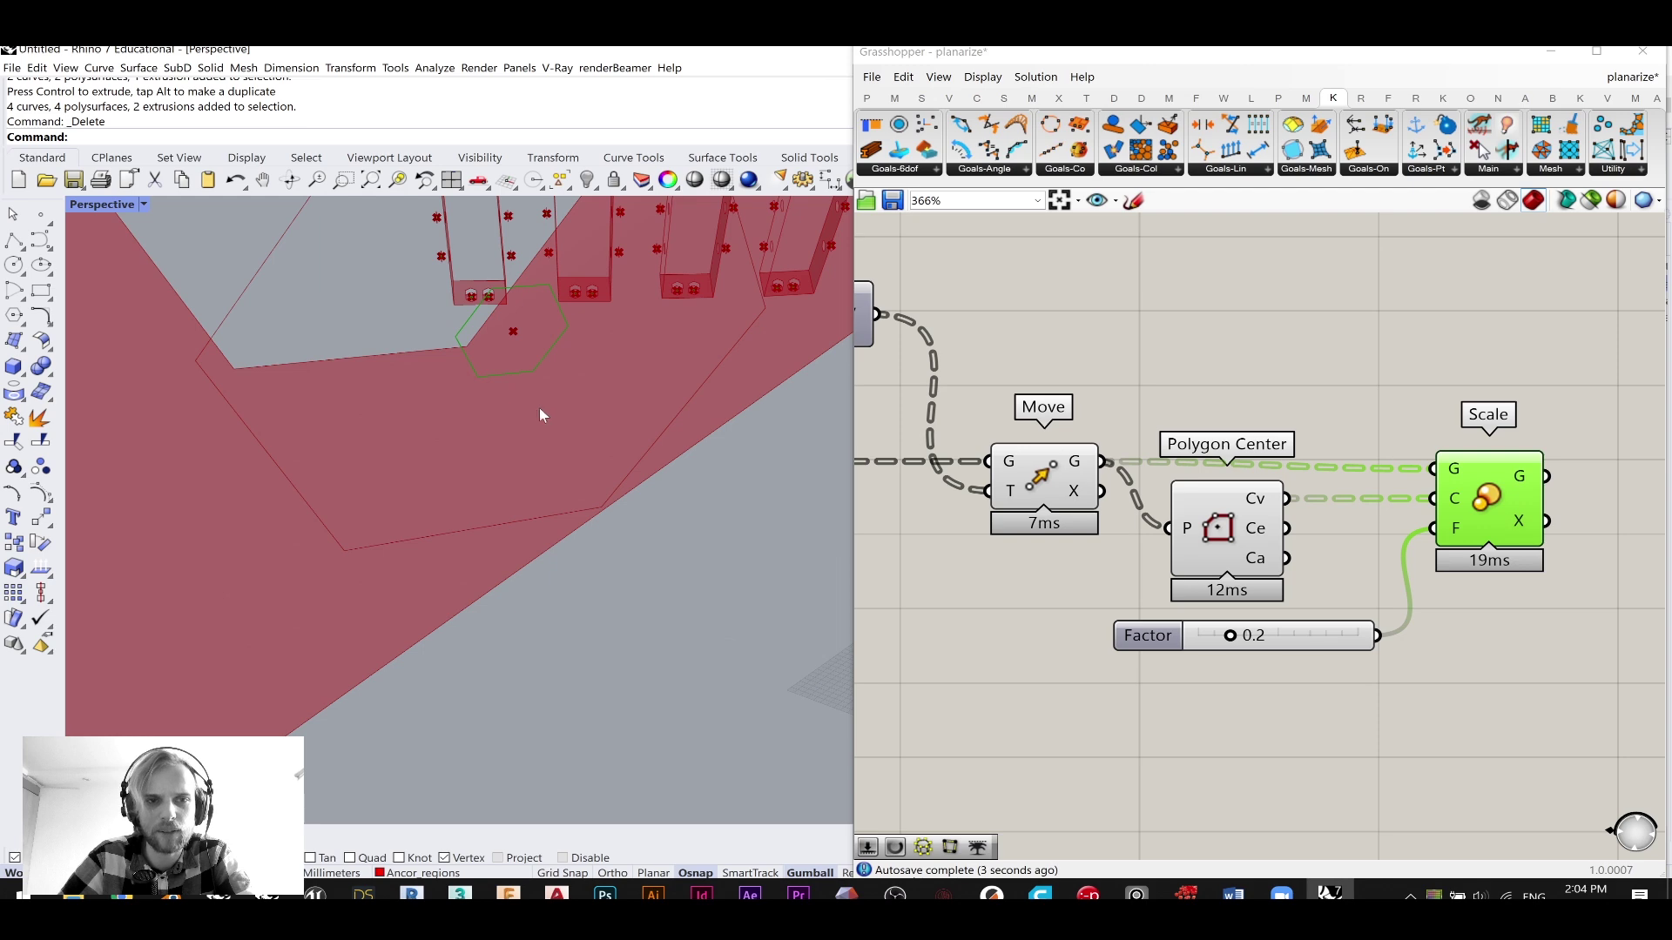
pyautogui.moveTo(1227, 642); pyautogui.dragTo(1244, 640)
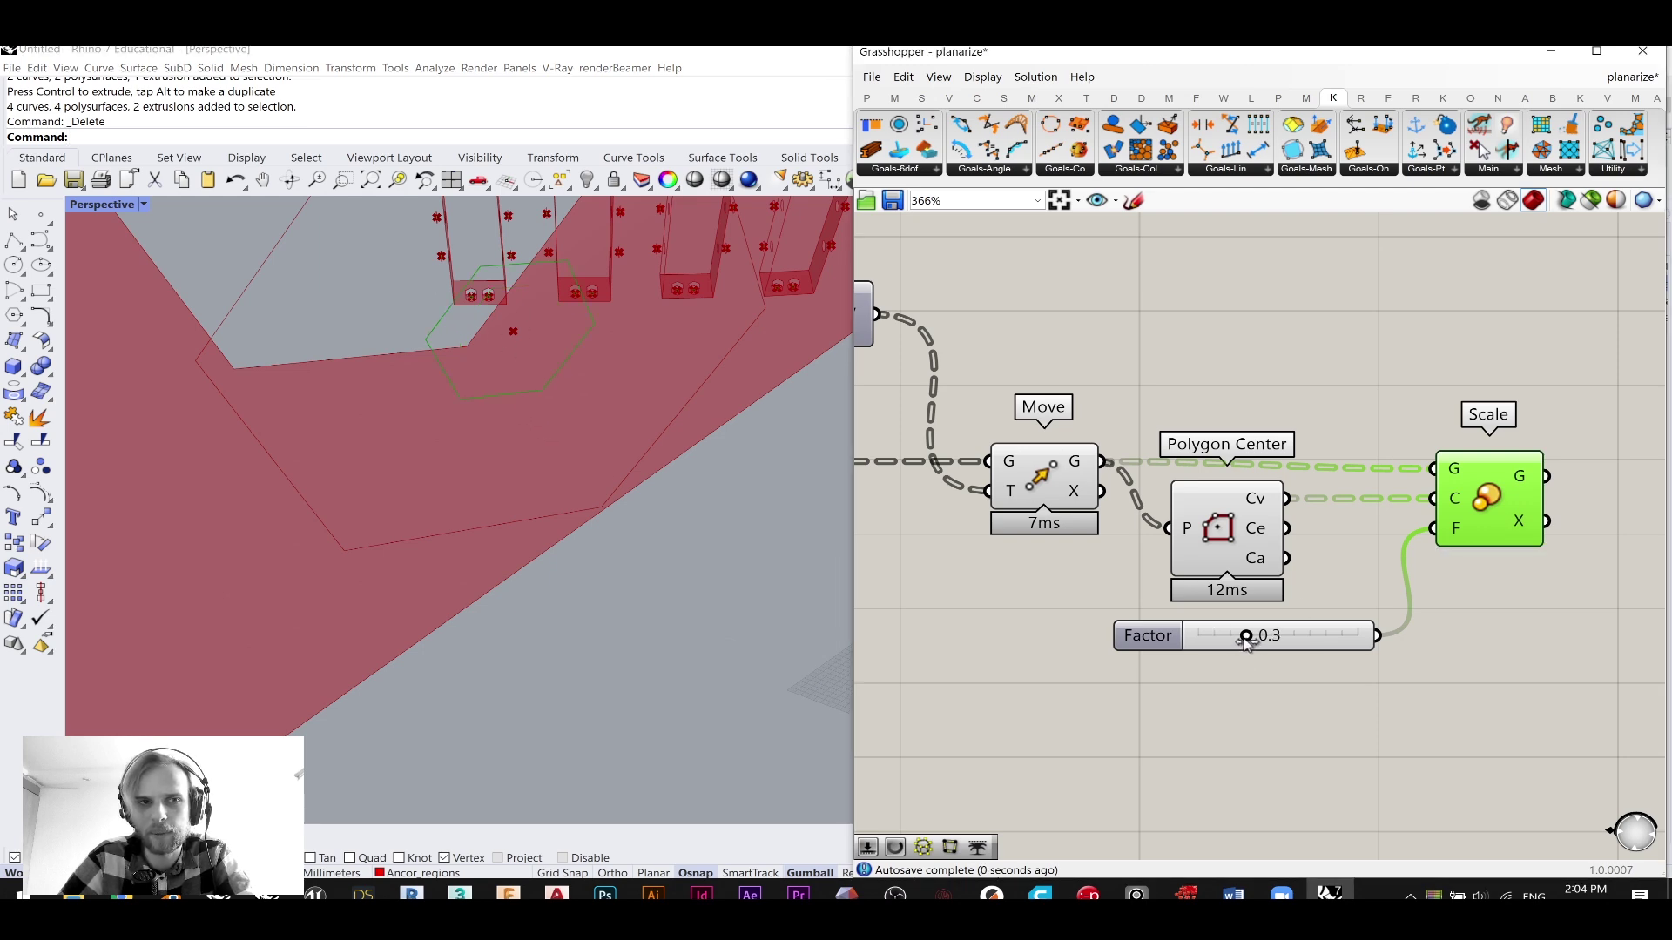
# - Turn off the preview of the Move and Polygon Center components
pyautogui.scroll(-4, 1471, 697)
pyautogui.moveTo(1375, 769); pyautogui.dragTo(1033, 564)
pyautogui.middleClick(1033, 564)
pyautogui.click(1094, 509)
pyautogui.click(1388, 488)
pyautogui.scroll(-3, 545, 290)
pyautogui.scroll(-4, 545, 287)
pyautogui.scroll(4, 512, 336)
pyautogui.click(1100, 629)
pyautogui.middleClick(1114, 621)
pyautogui.click(1170, 587)
pyautogui.click(1385, 557)
pyautogui.click(1485, 615)
pyautogui.click(1527, 745)
pyautogui.moveTo(1527, 745); pyautogui.dragTo(1284, 663)
pyautogui.click(1495, 701)
# - Add a Loft component and place it well clear of the Scale component
pyautogui.scroll(2, 1495, 700)
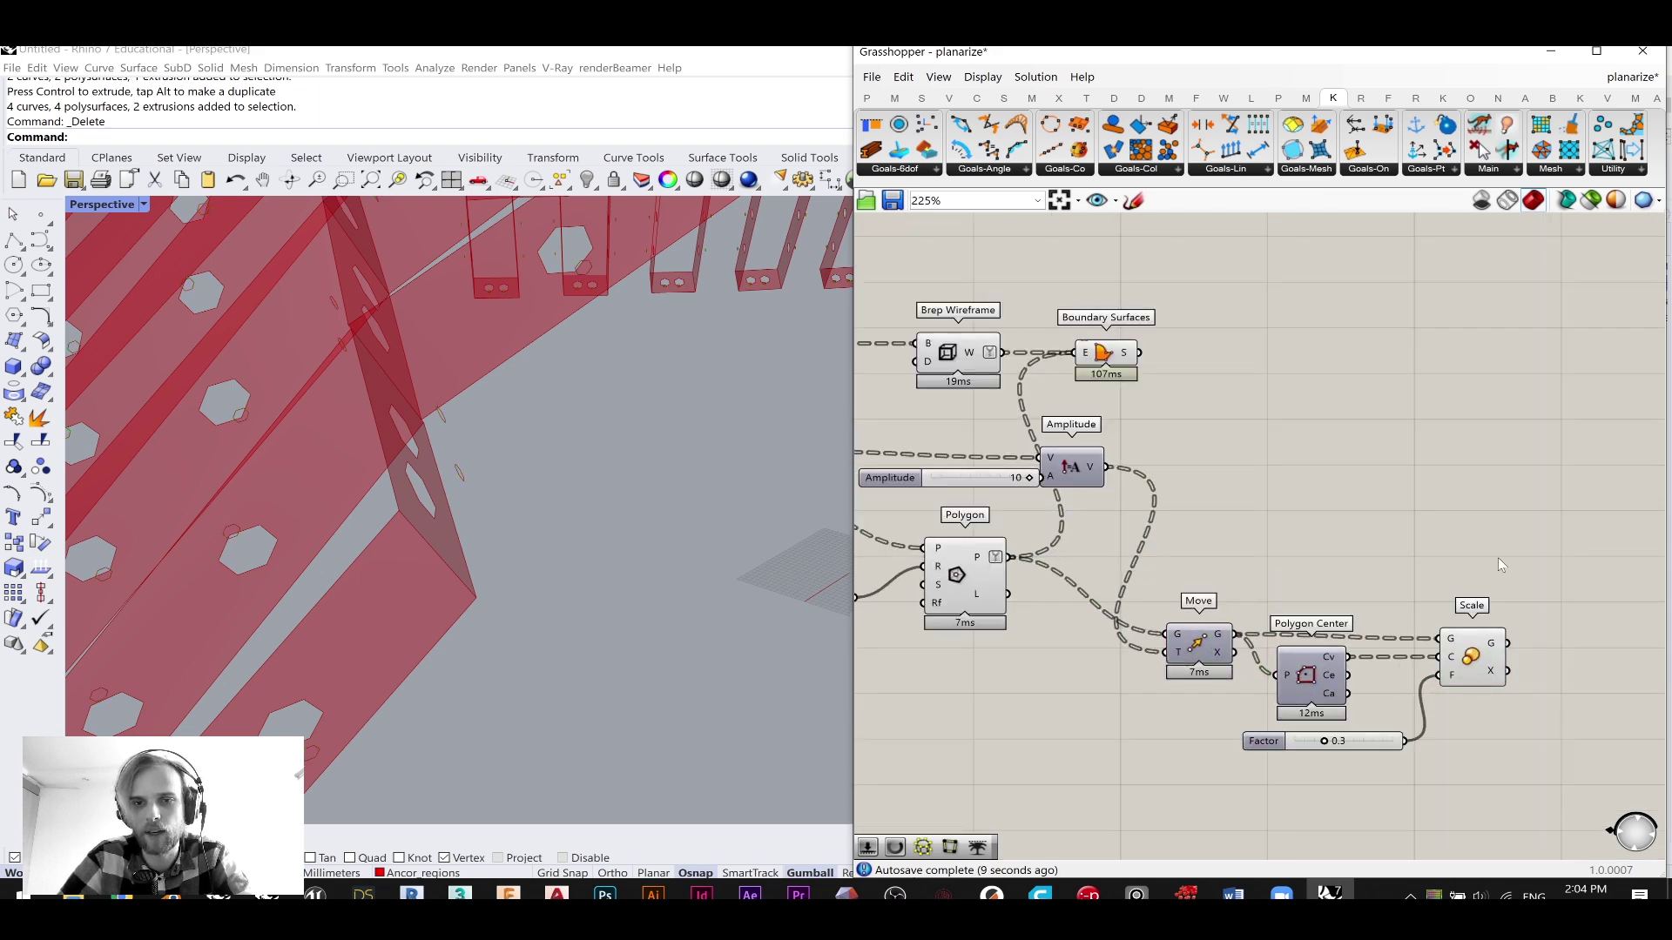
pyautogui.doubleClick(1493, 566)
pyautogui.write('loft')
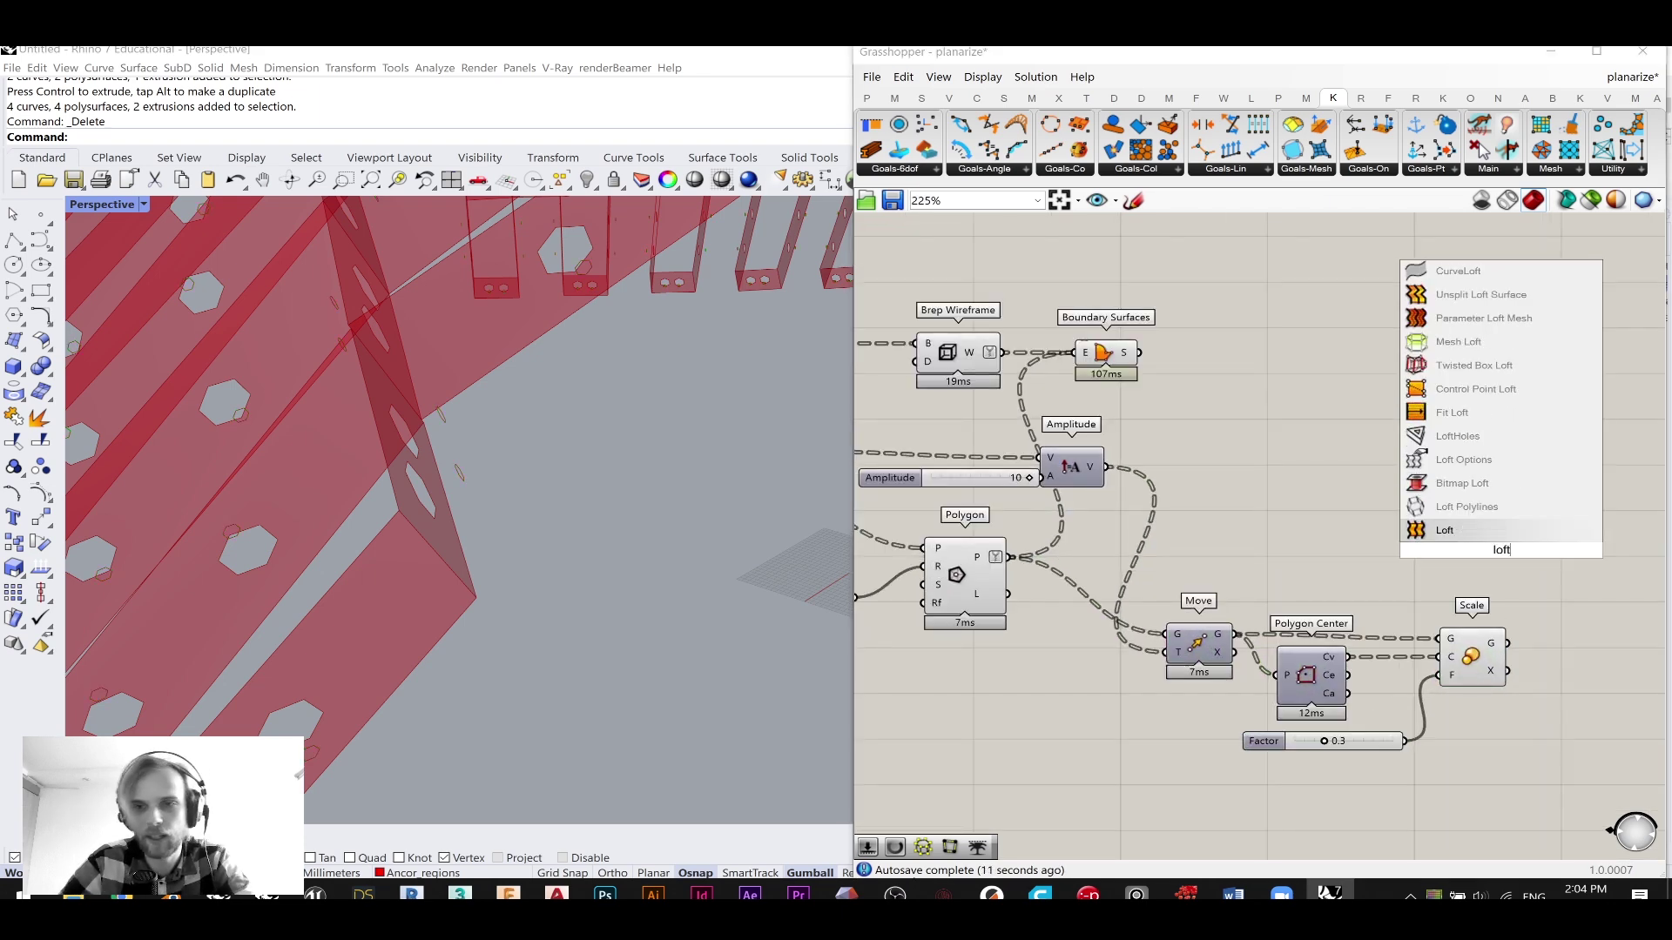
pyautogui.press('Return')
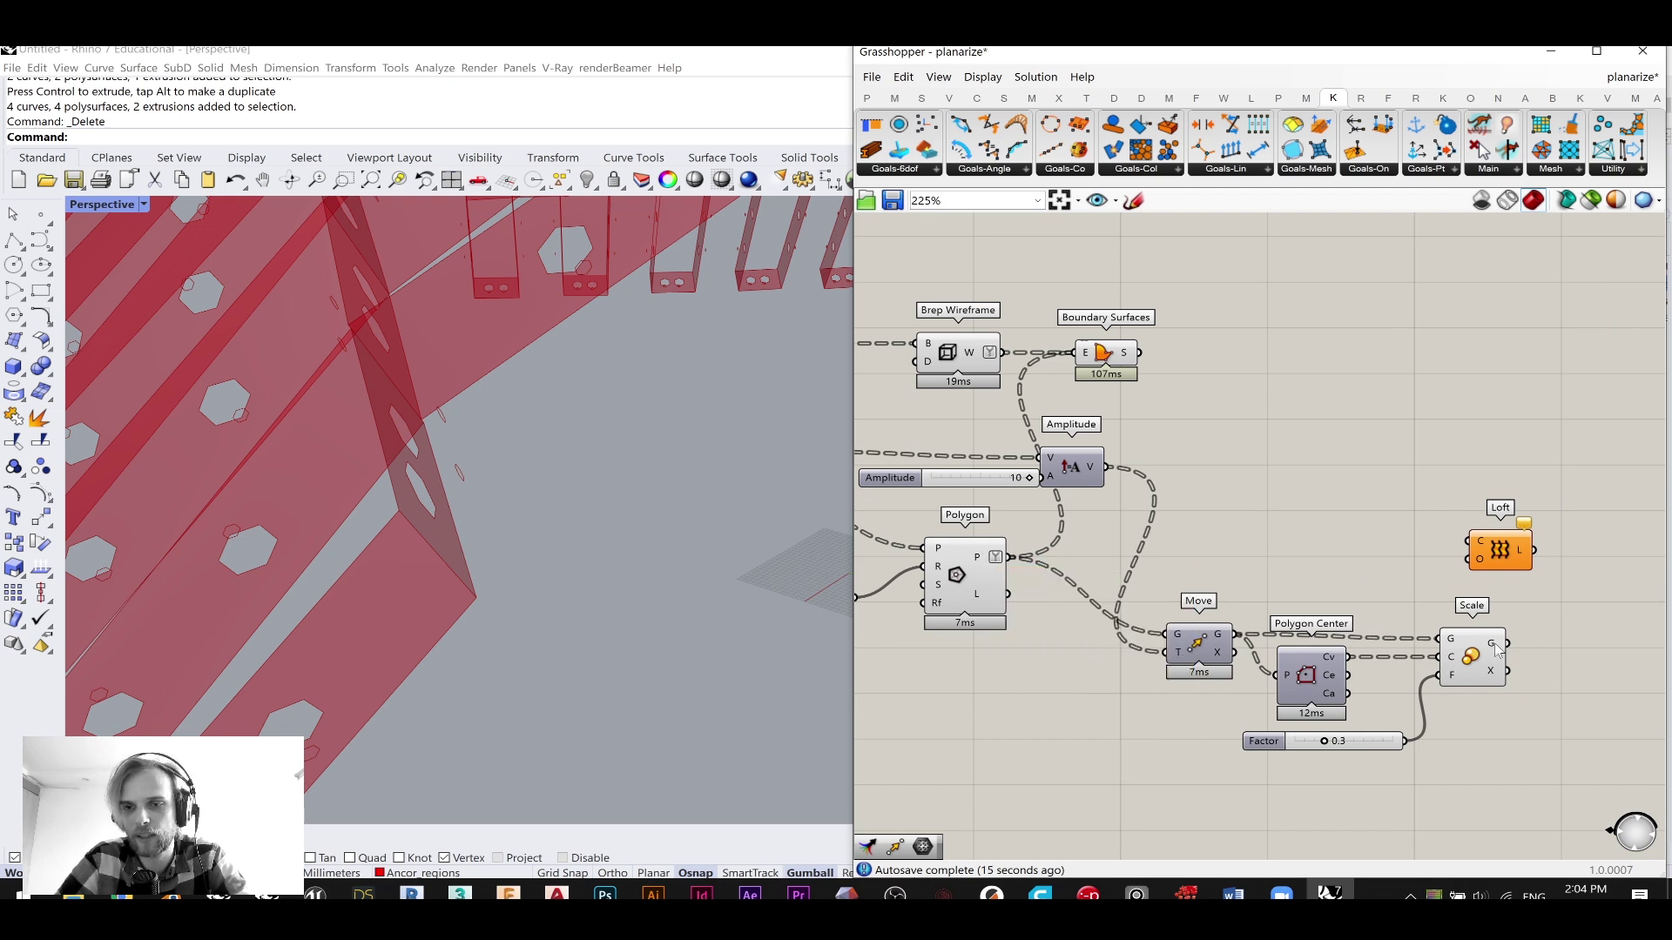
pyautogui.moveTo(1492, 648)
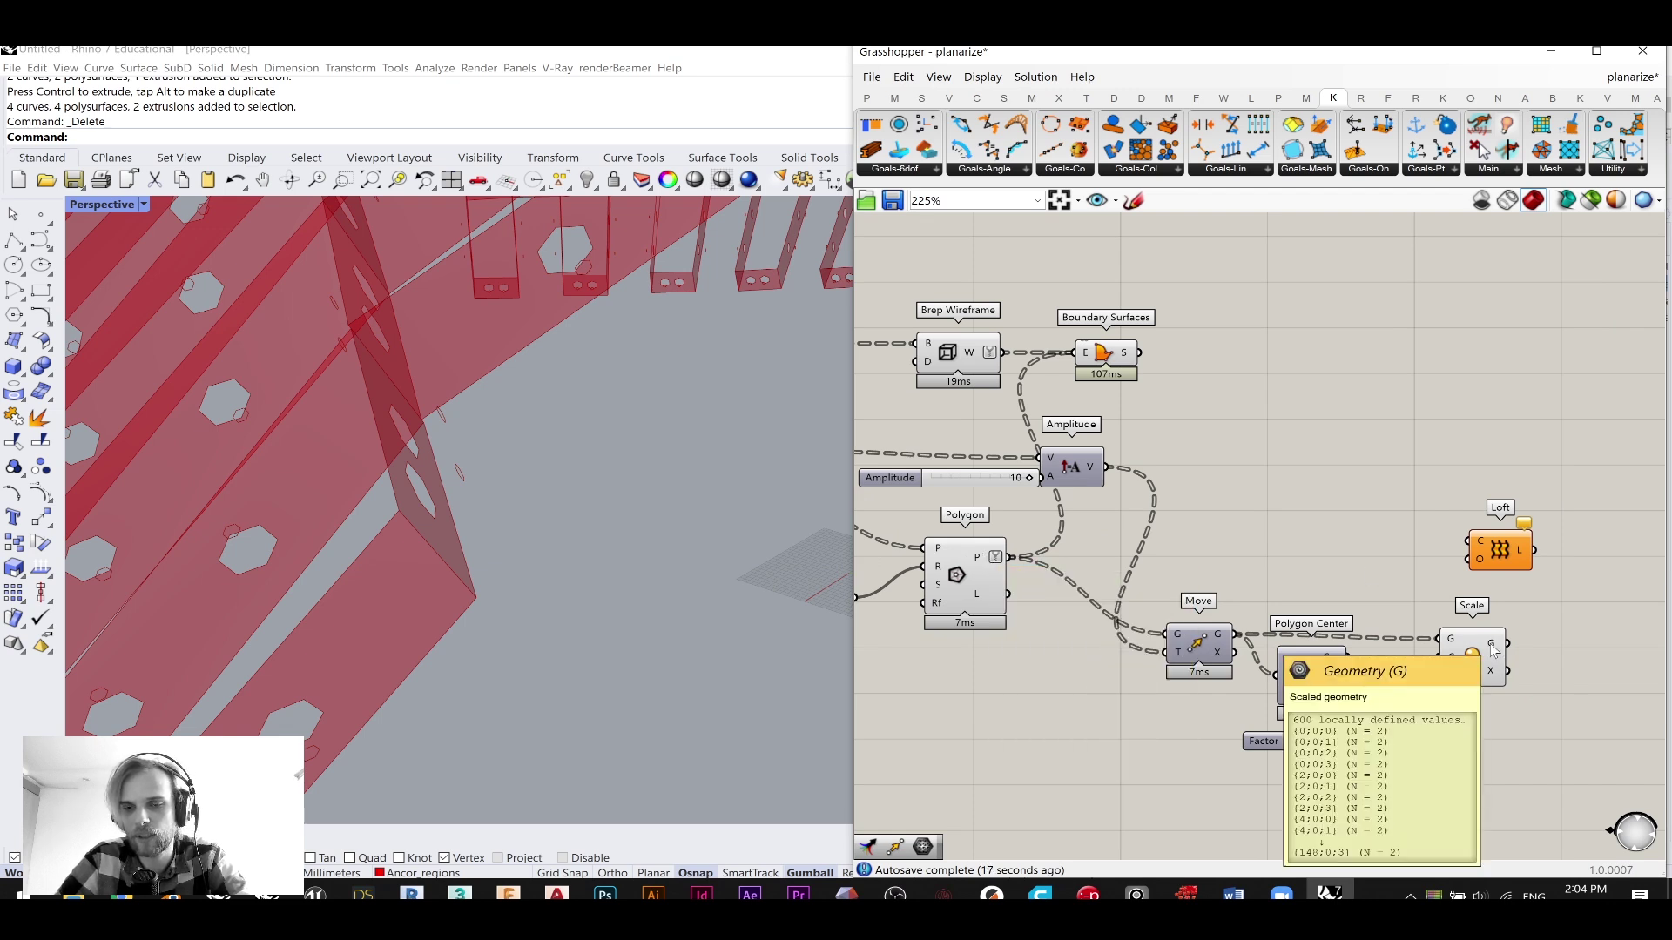
pyautogui.moveTo(1508, 571); pyautogui.dragTo(1309, 540, button='right')
pyautogui.moveTo(1310, 522); pyautogui.dragTo(1497, 533)
# - Add a Graft Tree component before Loft and connect the Polygon component's output to it
pyautogui.click(1300, 532)
pyautogui.doubleClick(1299, 530)
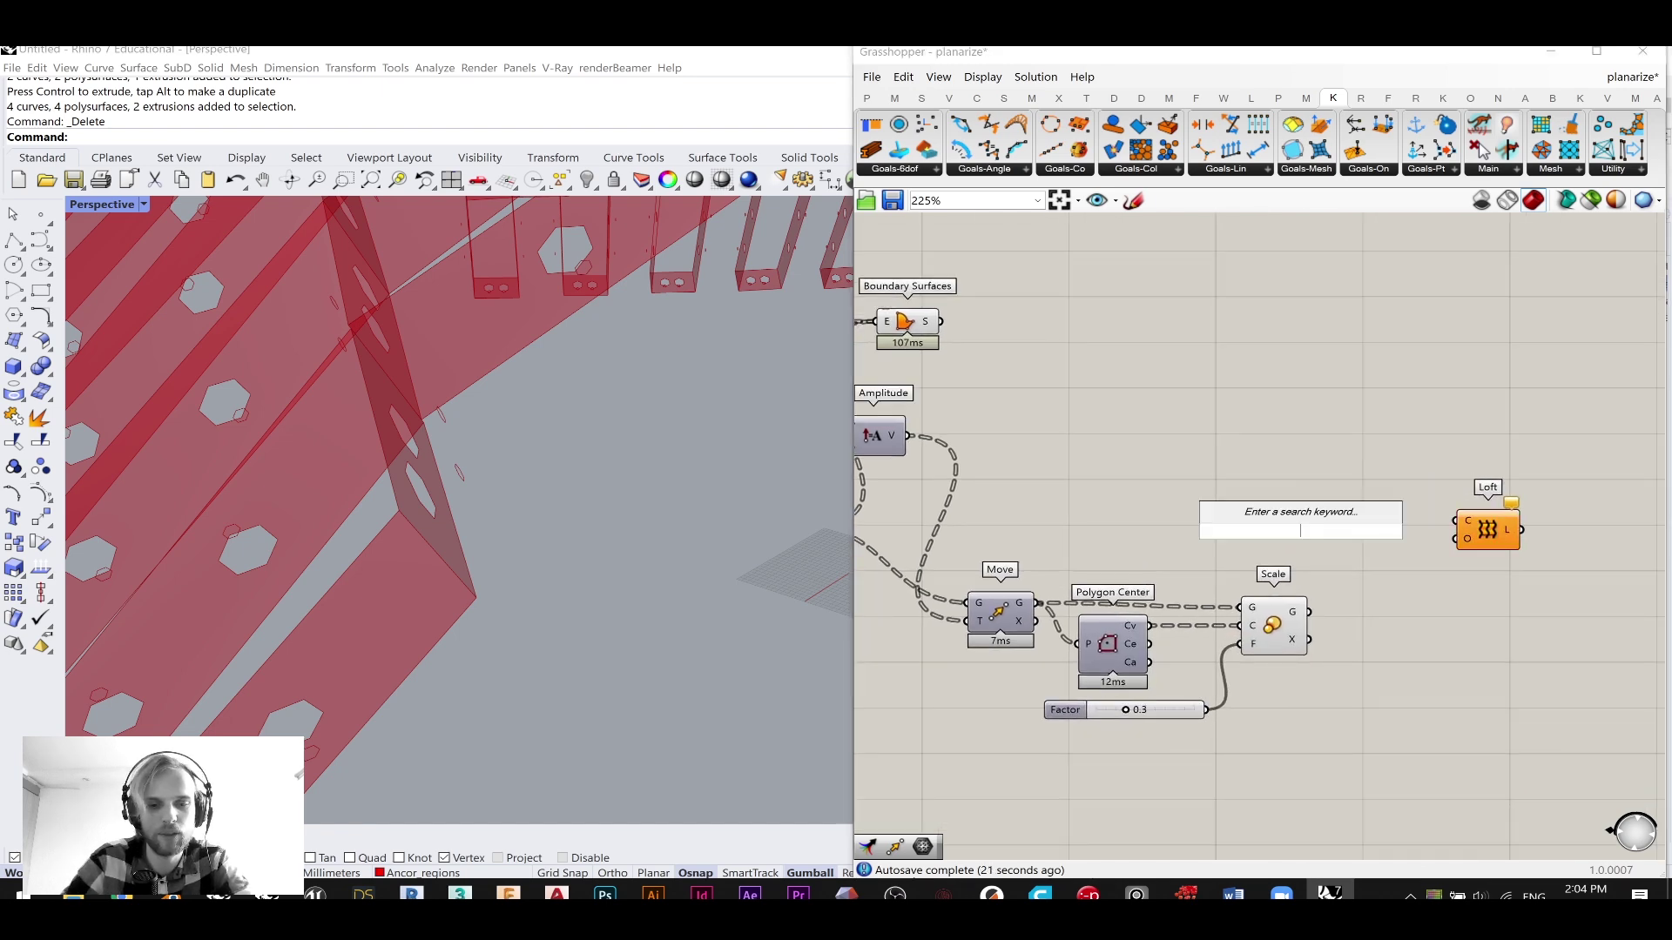
pyautogui.write('graft')
pyautogui.click(1281, 517)
pyautogui.moveTo(1178, 549); pyautogui.dragTo(1315, 538, button='right')
pyautogui.moveTo(949, 516); pyautogui.dragTo(1494, 525)
# - Duplicate the Graft Tree component, place the copy beside Scale, and feed it with Scale's geometry output
pyautogui.moveTo(1494, 525); pyautogui.dragTo(1365, 538, button='right')
pyautogui.keyDown('alt'); pyautogui.moveTo(1362, 531); pyautogui.dragTo(1379, 570); pyautogui.keyUp('alt')
pyautogui.scroll(3, 1295, 612)
pyautogui.moveTo(1436, 569); pyautogui.dragTo(1423, 612)
pyautogui.moveTo(1423, 612); pyautogui.dragTo(1294, 623, button='right')
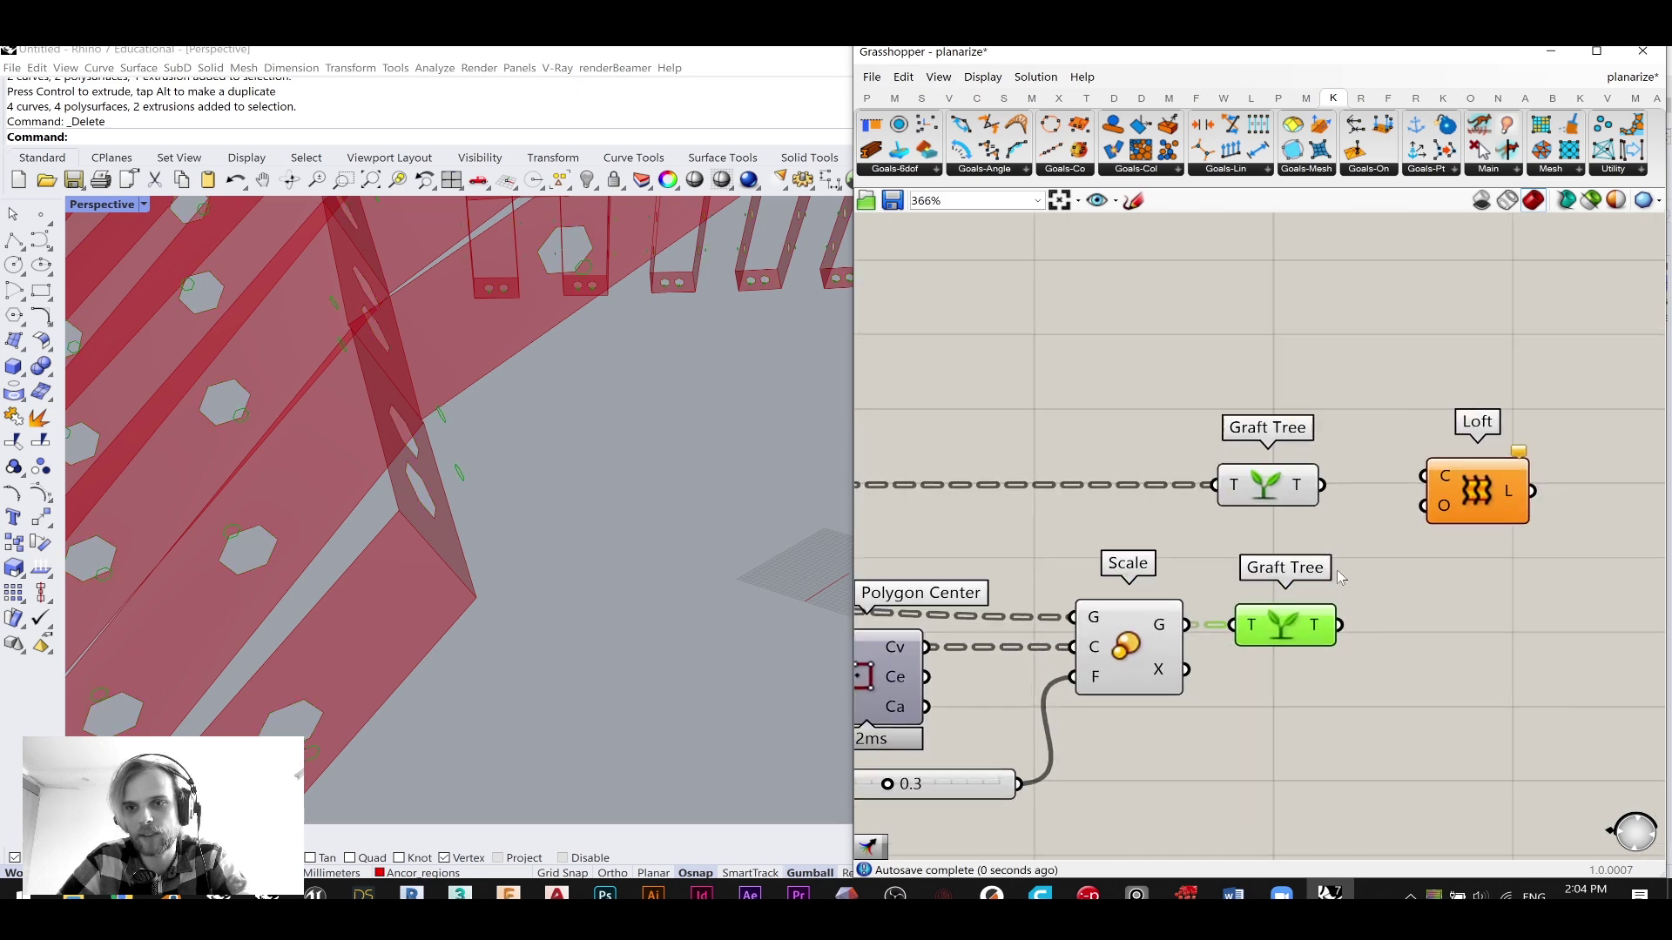
# - Add a Merge component before Loft and connect the polygon graft to D1 and the scaled graft to D2
pyautogui.doubleClick(1377, 551)
pyautogui.write('merge')
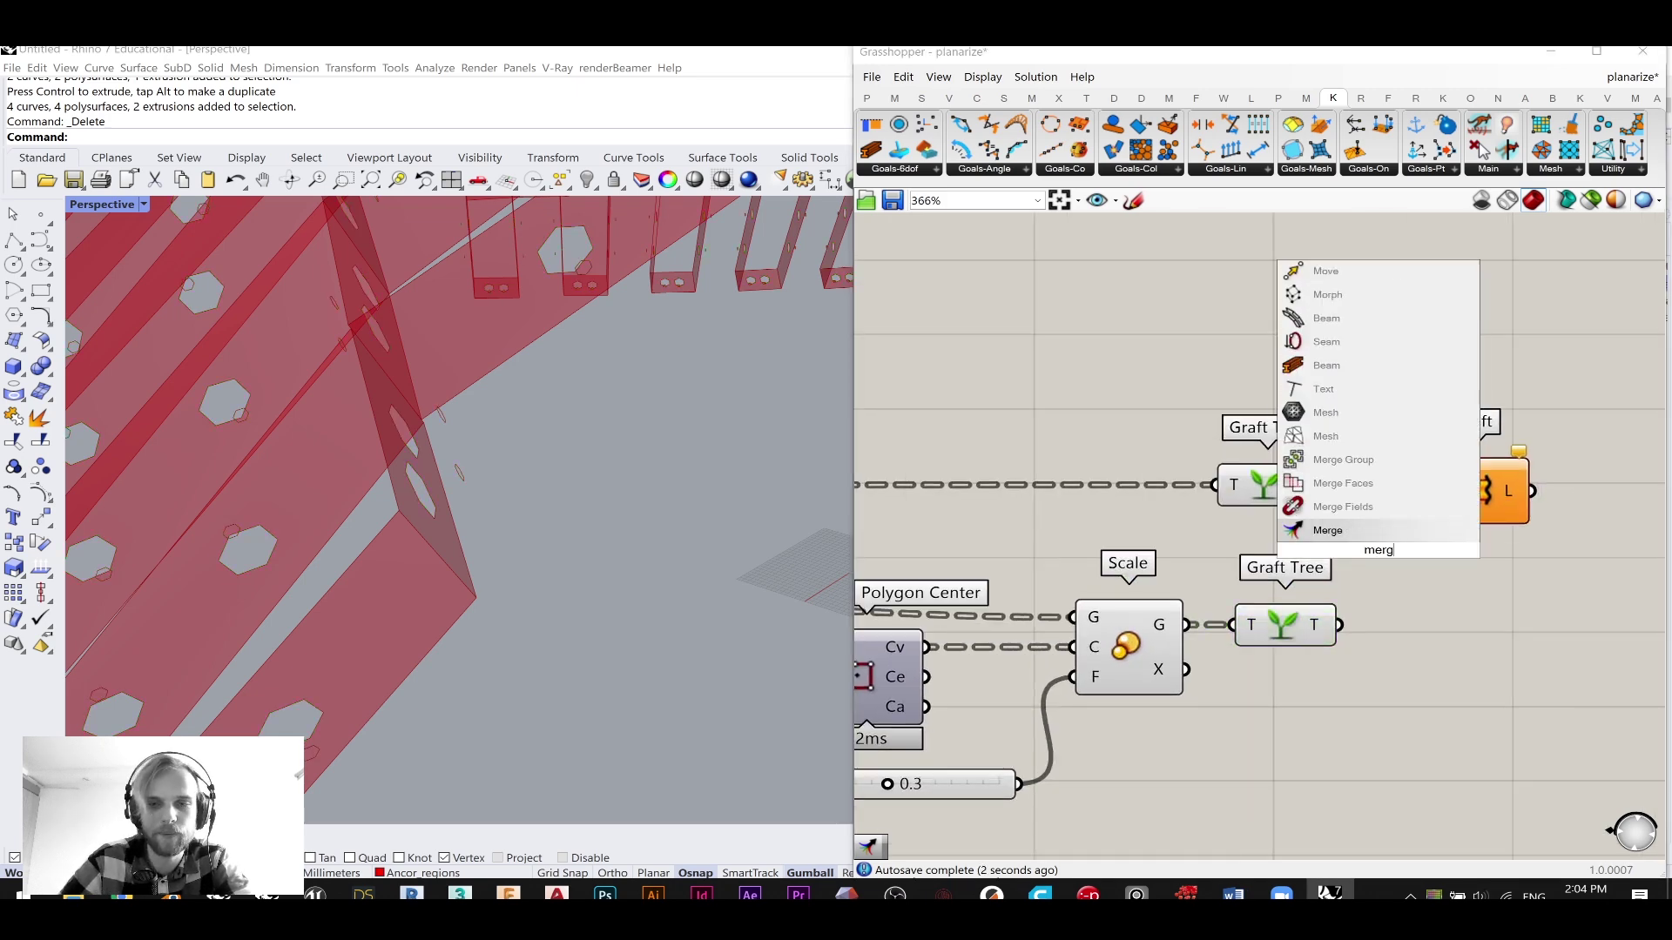
pyautogui.click(1334, 529)
pyautogui.moveTo(1499, 505); pyautogui.dragTo(1647, 528)
pyautogui.moveTo(1419, 552); pyautogui.dragTo(1480, 546)
pyautogui.moveTo(1321, 485); pyautogui.dragTo(1379, 528)
pyautogui.moveTo(1339, 625); pyautogui.dragTo(1379, 558)
# - Connect Merge's result output to Loft's curves input
pyautogui.moveTo(1357, 561); pyautogui.dragTo(1231, 593, button='right')
pyautogui.moveTo(1374, 575); pyautogui.dragTo(1463, 584)
pyautogui.scroll(3, 1291, 617)
pyautogui.scroll(-5, 1292, 620)
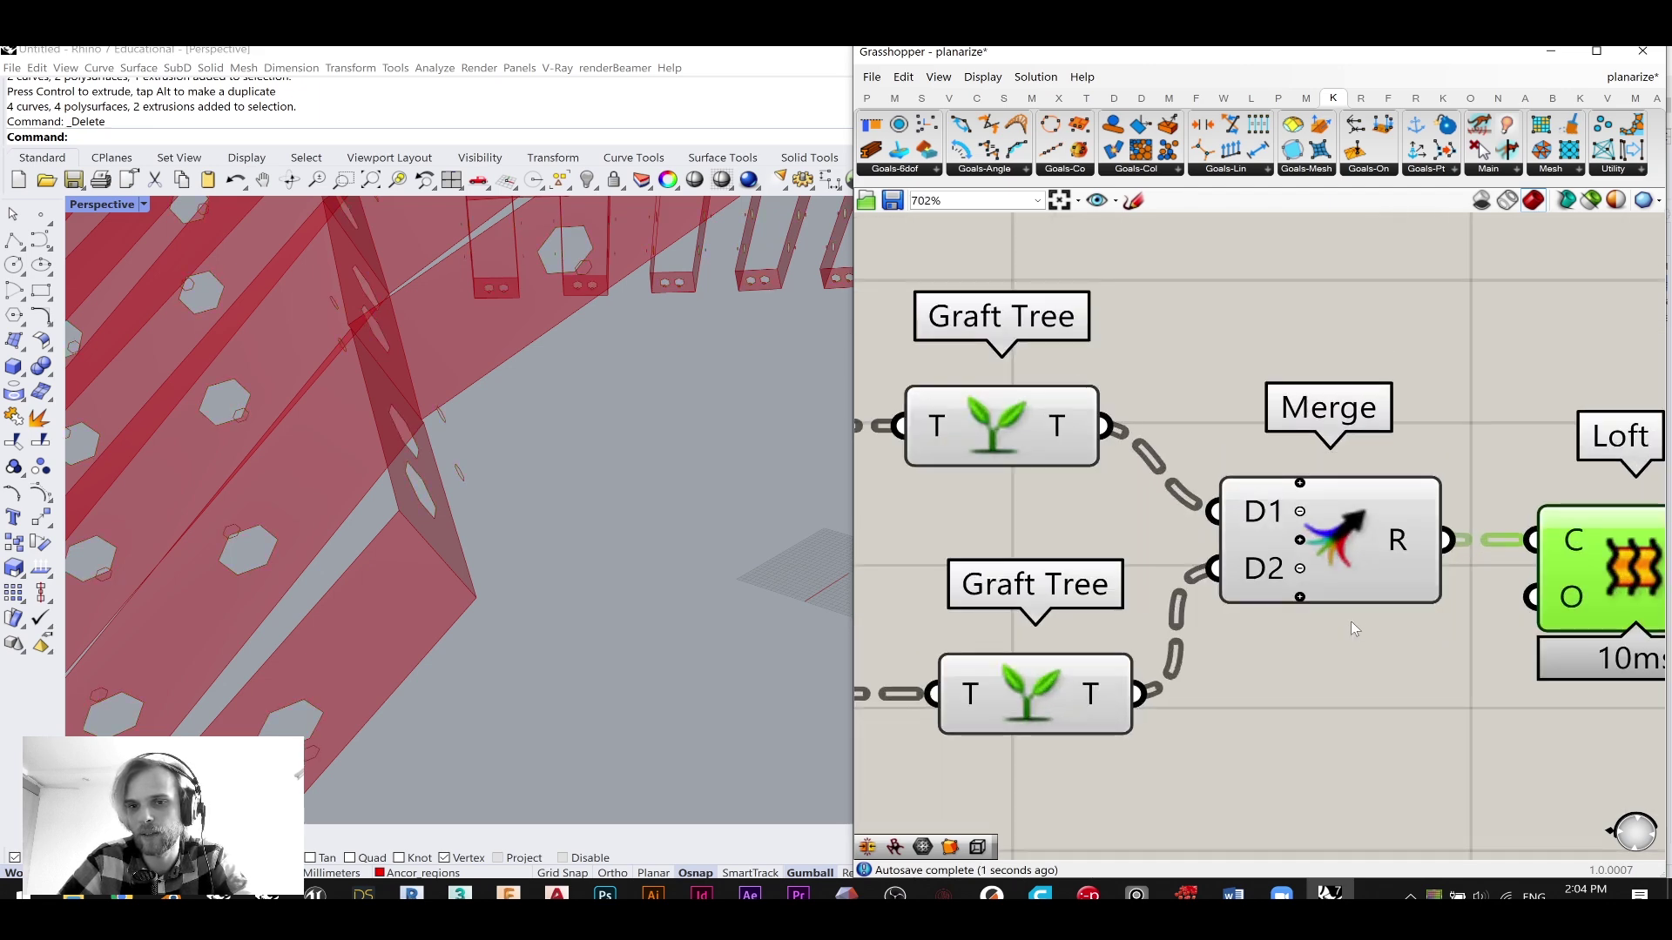
# - Examine the data tree paths arriving at Merge's D1 and D2 inputs and trace the wiring upstream to Polygon and Move
pyautogui.scroll(2, 1366, 538)
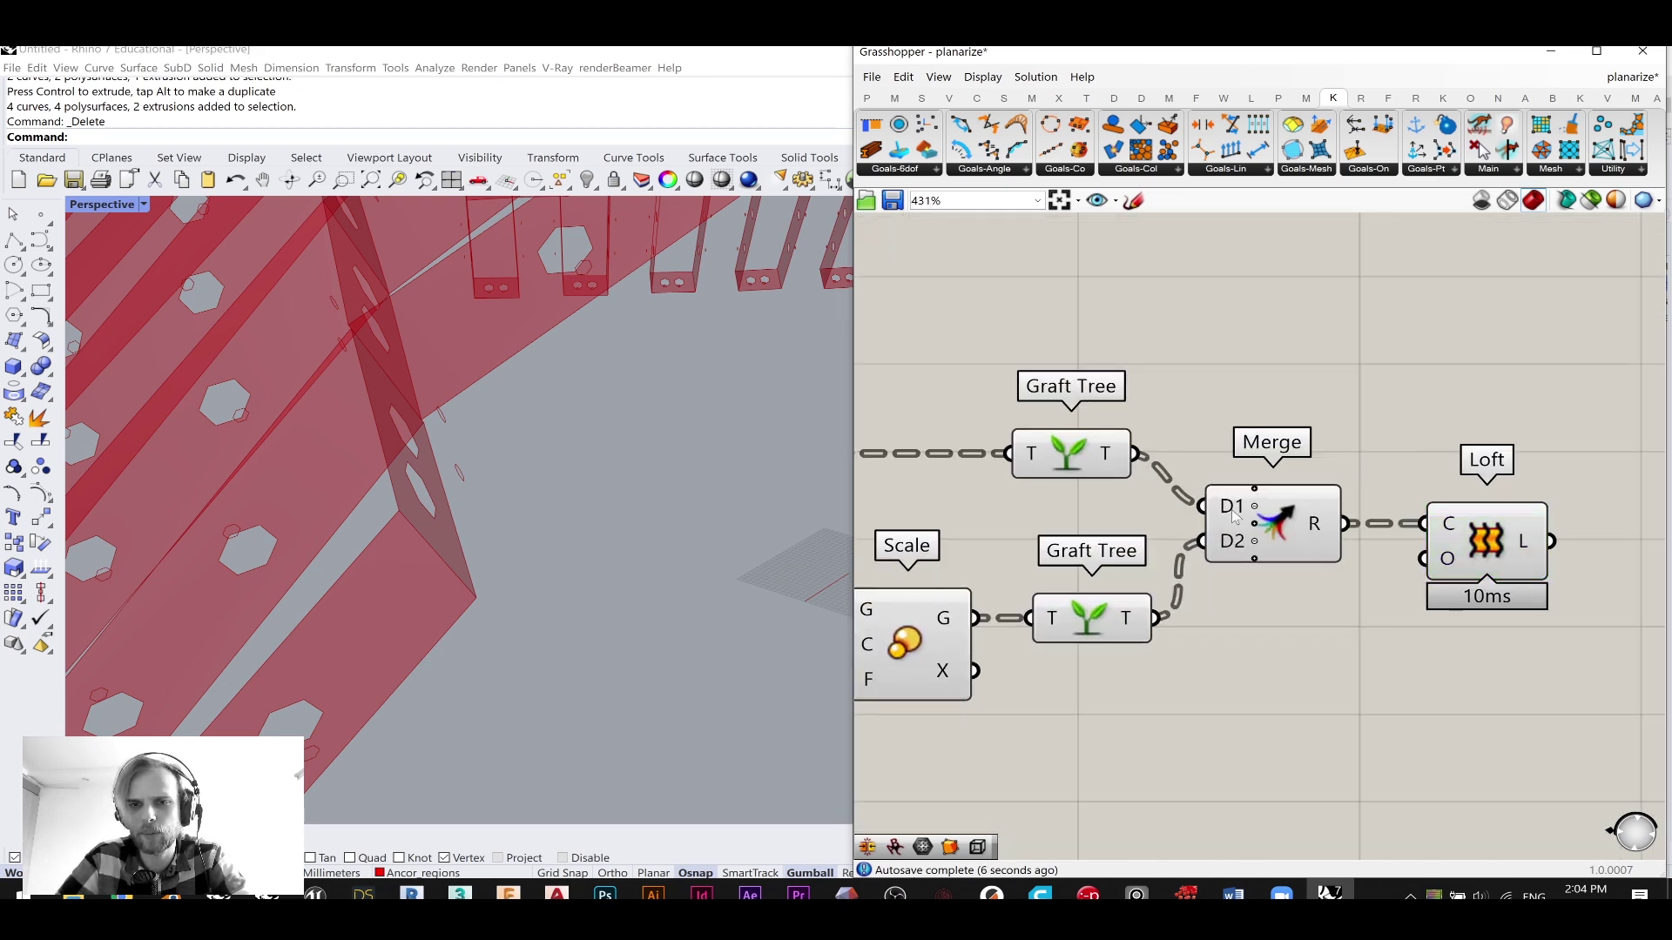
pyautogui.moveTo(1236, 551)
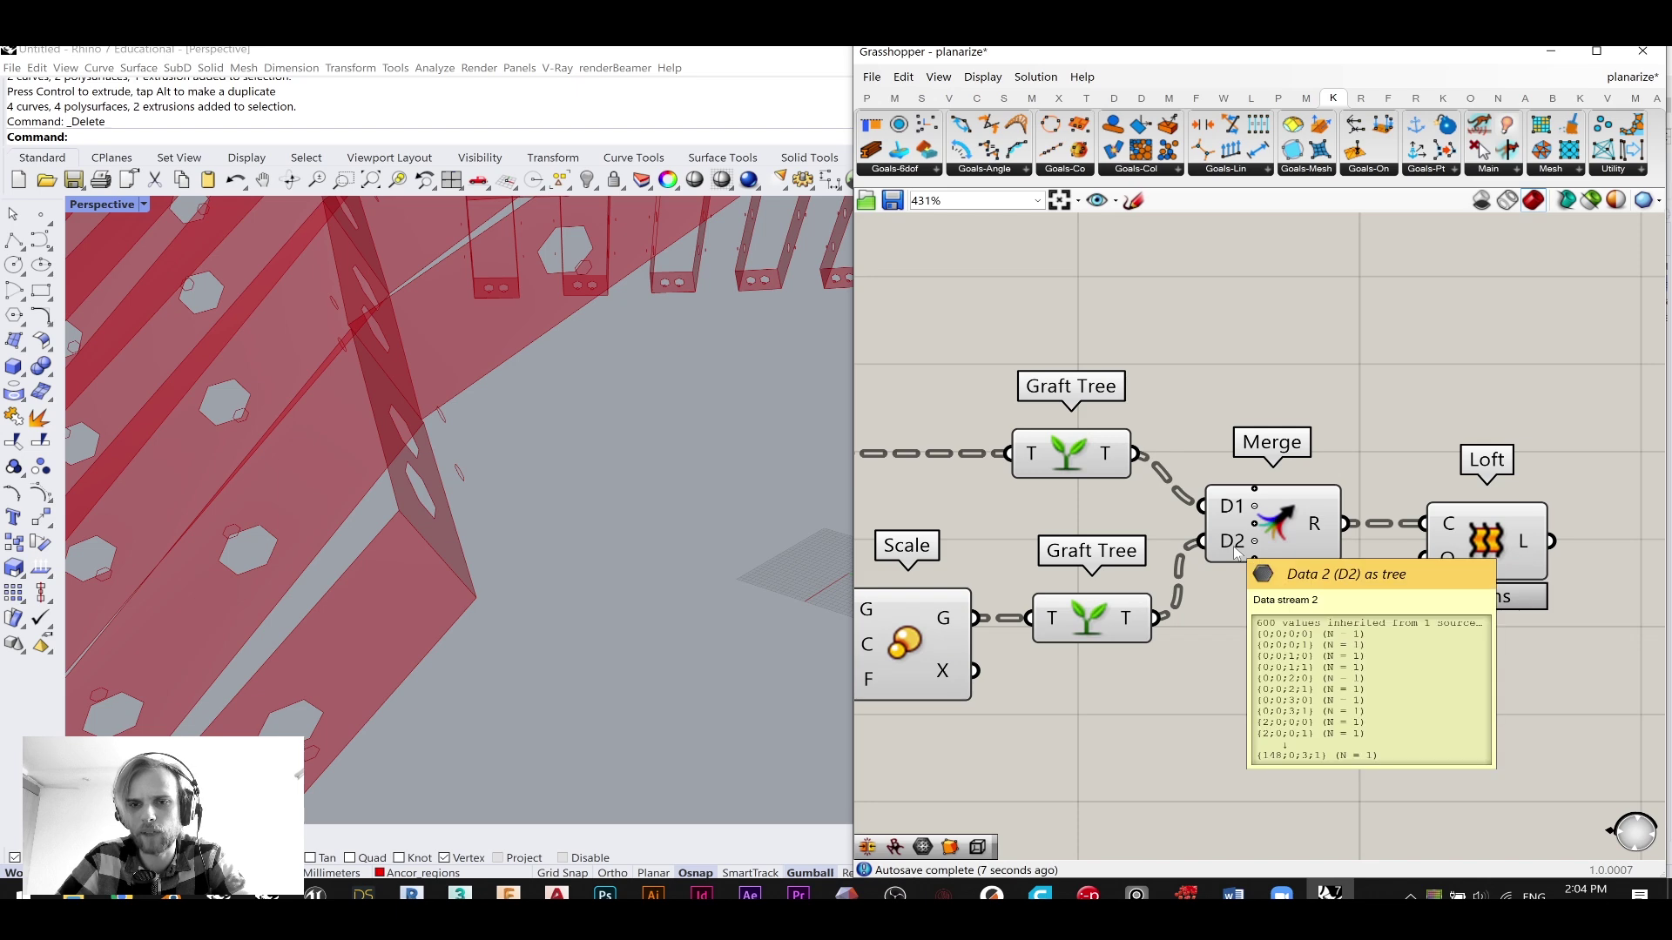
pyautogui.scroll(-3, 1186, 432)
pyautogui.moveTo(1167, 435); pyautogui.dragTo(1530, 414, button='right')
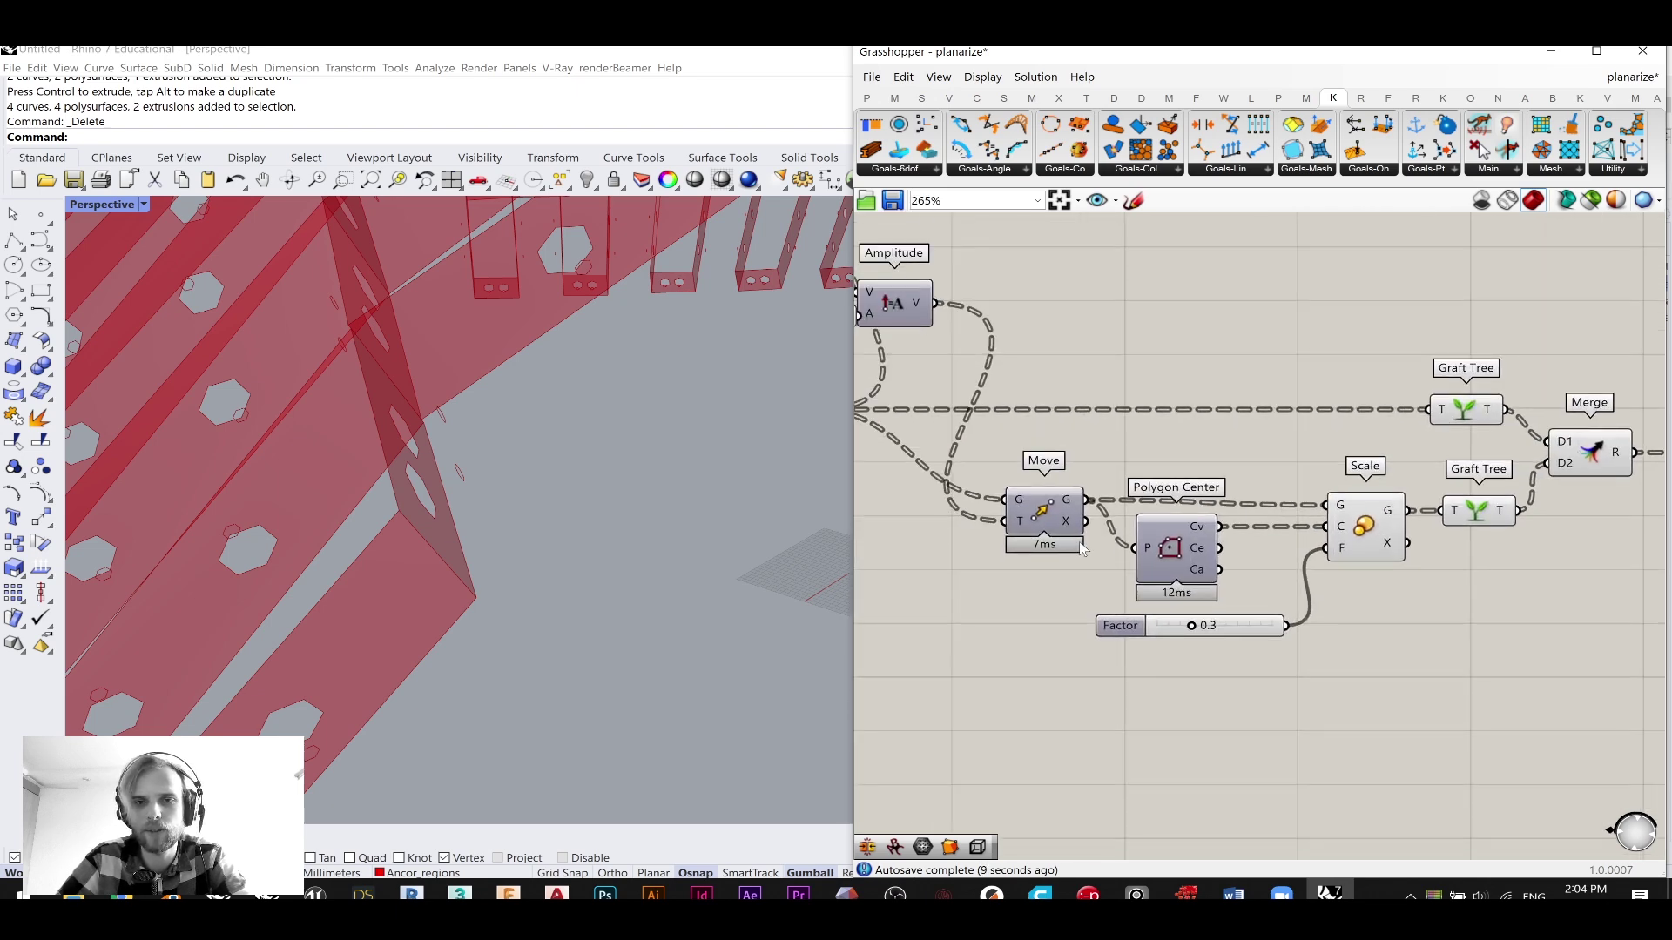
pyautogui.scroll(2, 1035, 539)
pyautogui.scroll(-2, 994, 399)
pyautogui.moveTo(994, 399); pyautogui.dragTo(1260, 479, button='right')
pyautogui.scroll(1, 1057, 470)
pyautogui.moveTo(1605, 447); pyautogui.dragTo(1080, 411, button='right')
pyautogui.scroll(2, 1350, 437)
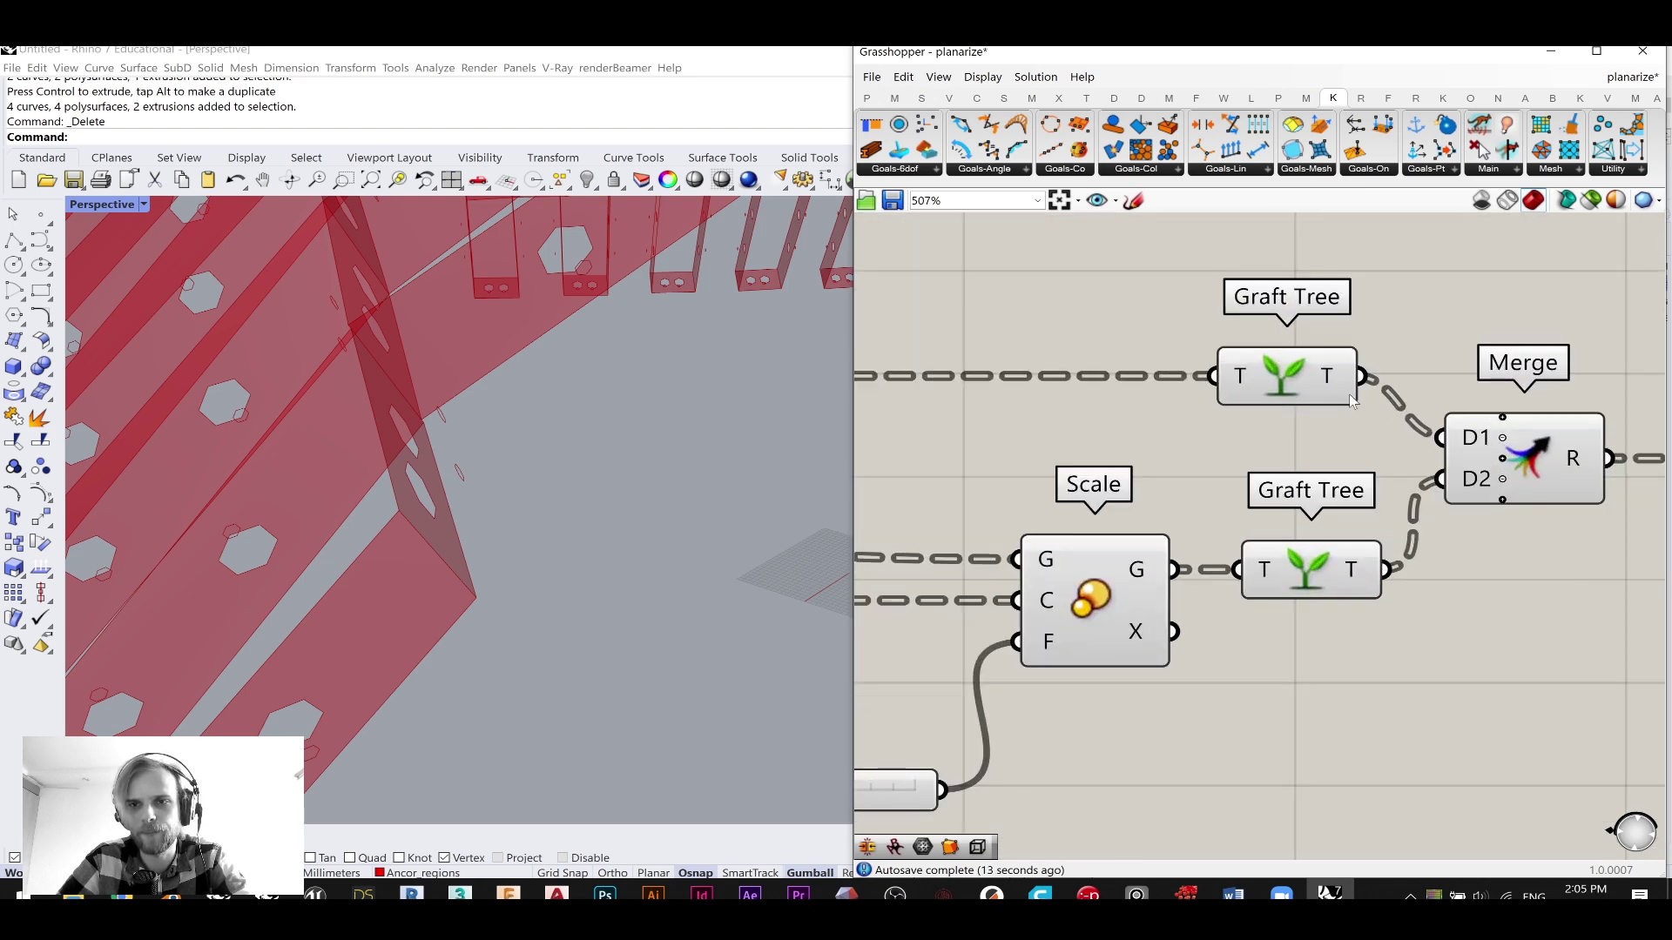
# - Simplify the outputs of both Graft Tree components and shift Loft slightly away from Merge
pyautogui.rightClick(1334, 377)
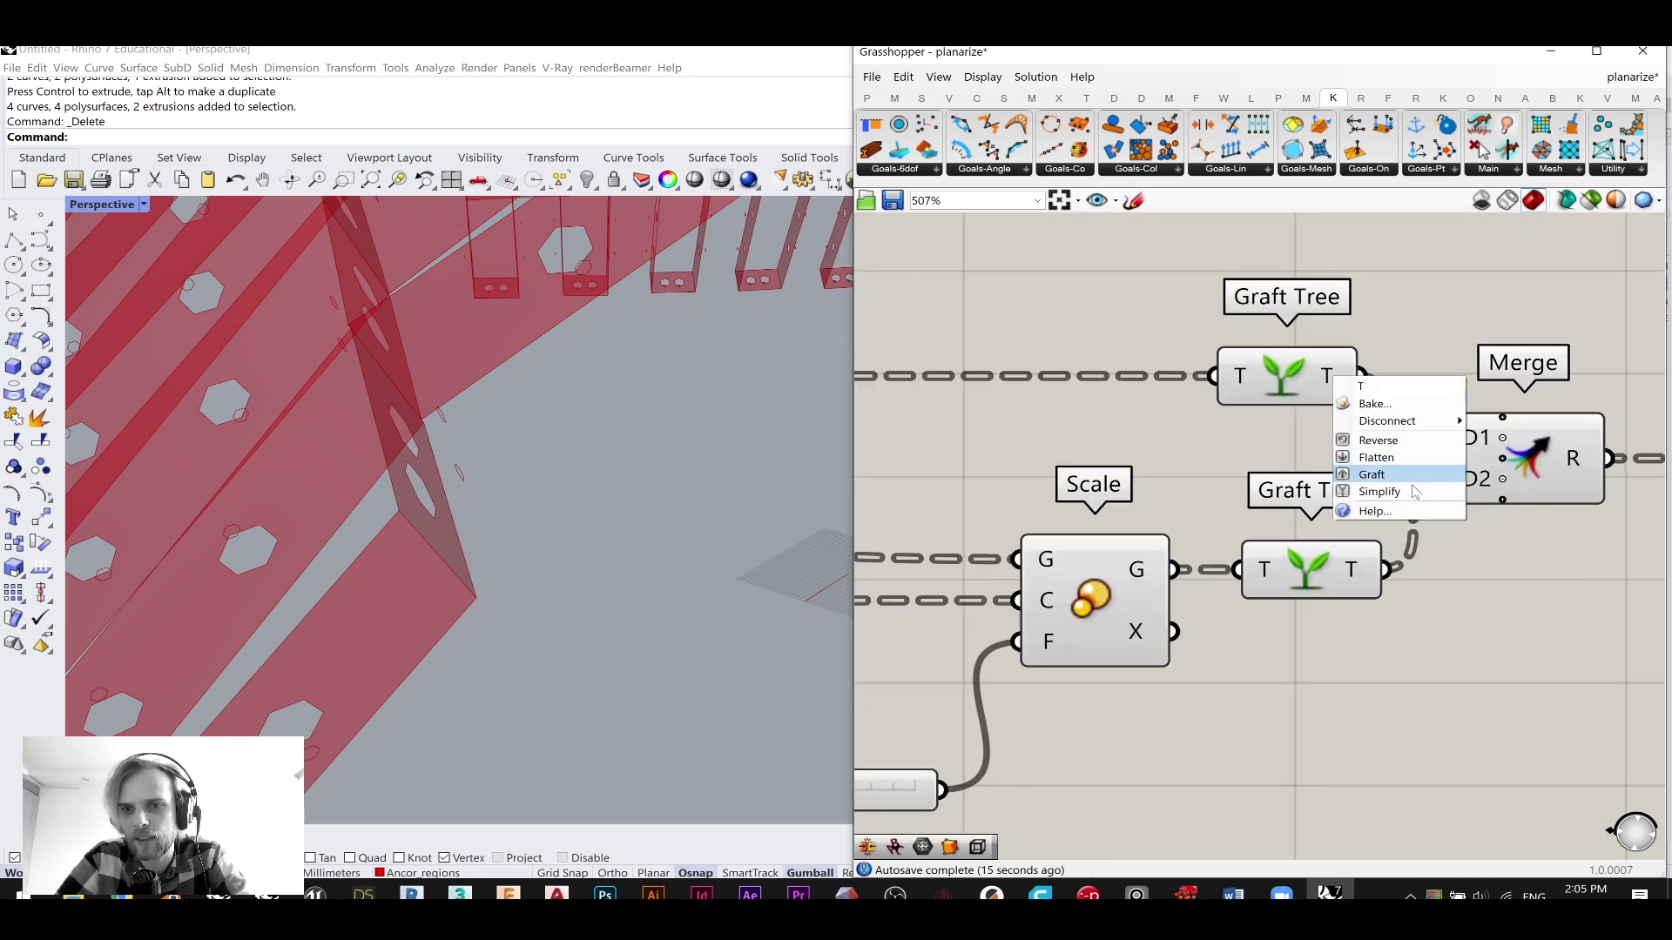
pyautogui.click(1372, 474)
pyautogui.rightClick(1347, 575)
pyautogui.click(1408, 694)
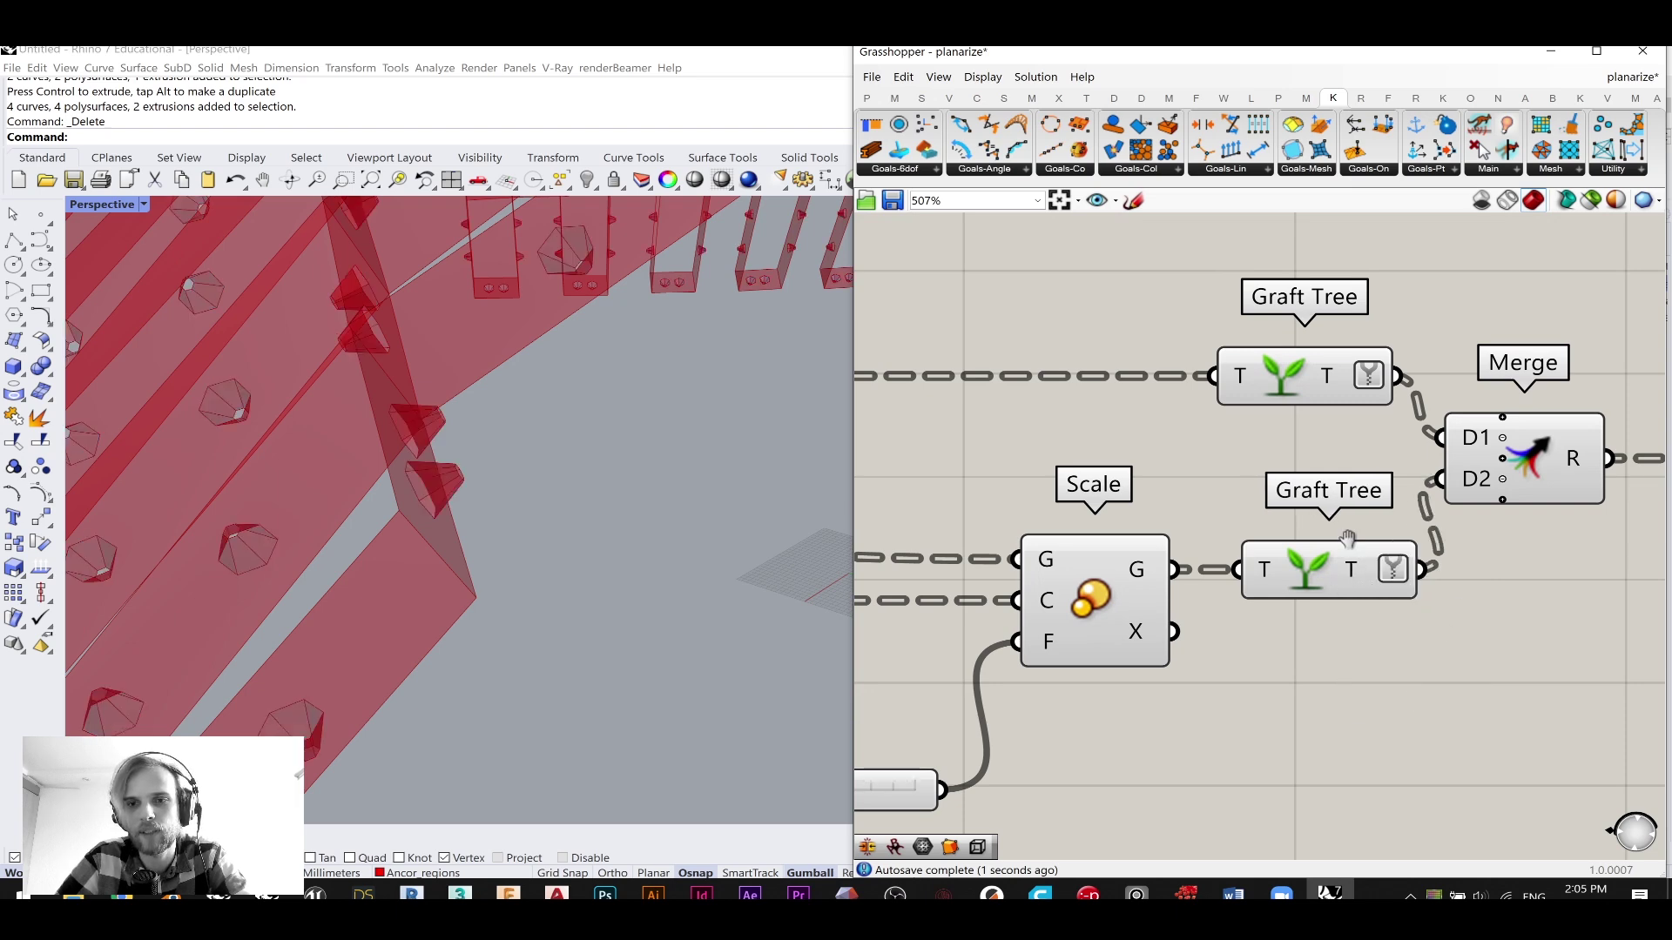
pyautogui.scroll(-2, 1175, 537)
pyautogui.moveTo(1407, 533); pyautogui.dragTo(1275, 528, button='right')
pyautogui.scroll(2, 1417, 505)
pyautogui.moveTo(1425, 492)
pyautogui.mouseDown()
pyautogui.moveTo(1466, 489)
pyautogui.moveTo(1441, 492)
pyautogui.mouseUp()
pyautogui.click(1147, 399)
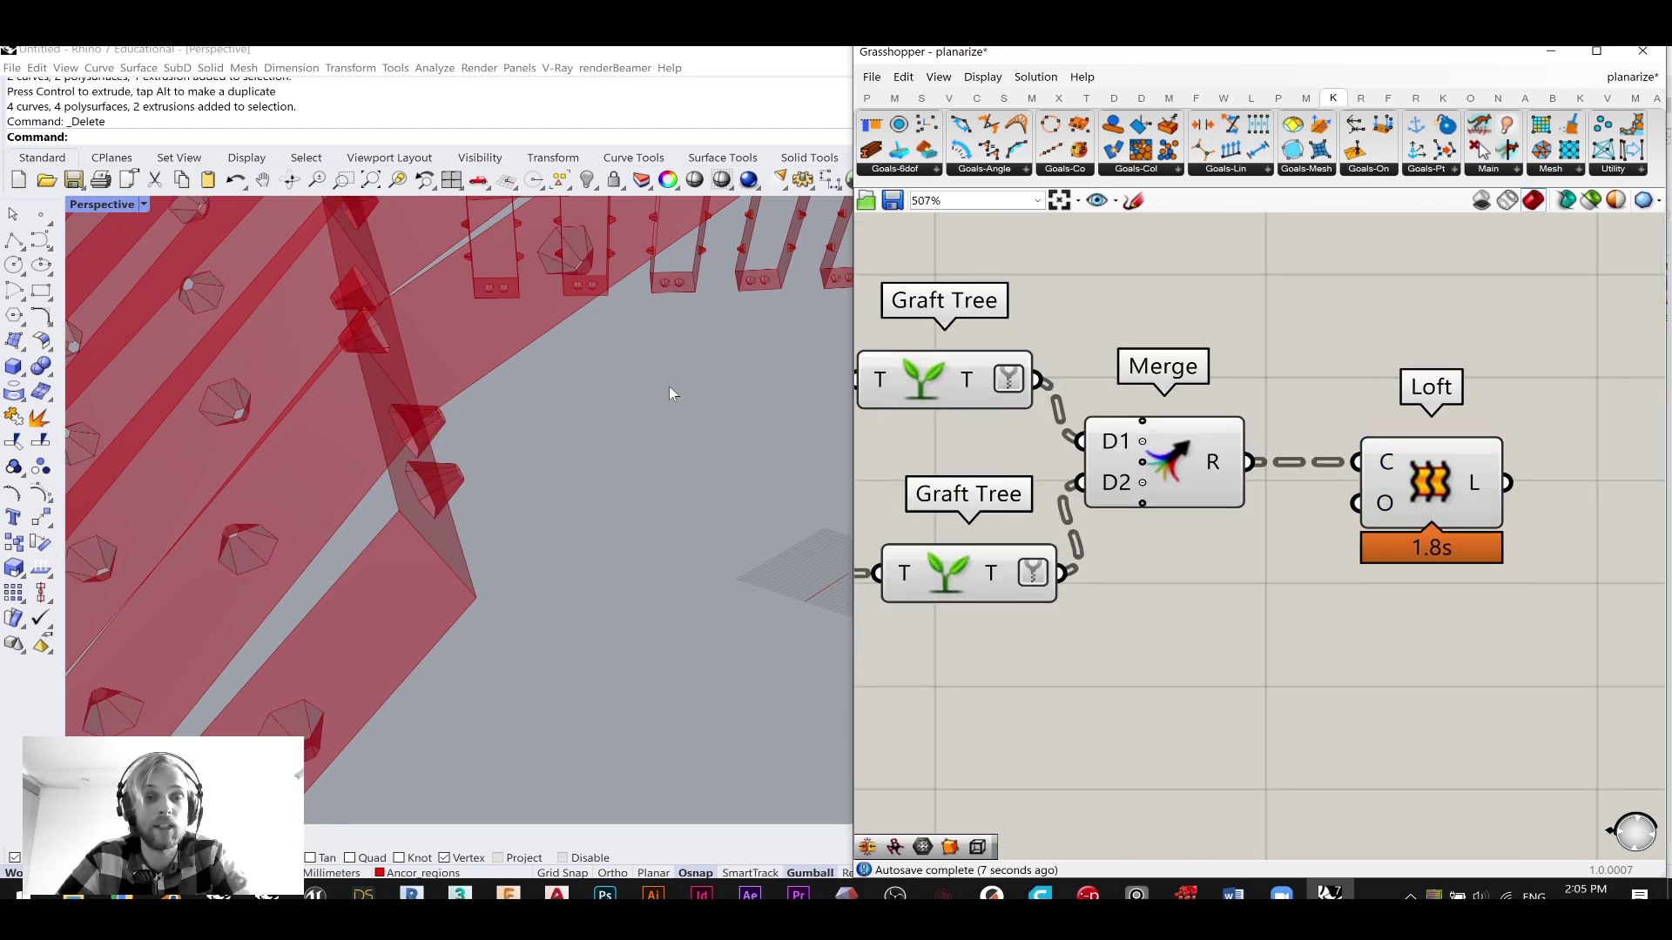
# - Examine the lofted cones on the block faces across the vault, both close up and from a distance
pyautogui.moveTo(682, 392); pyautogui.dragTo(609, 426, button='right')
pyautogui.scroll(-7, 609, 426)
pyautogui.scroll(8, 597, 421)
pyautogui.scroll(4, 608, 403)
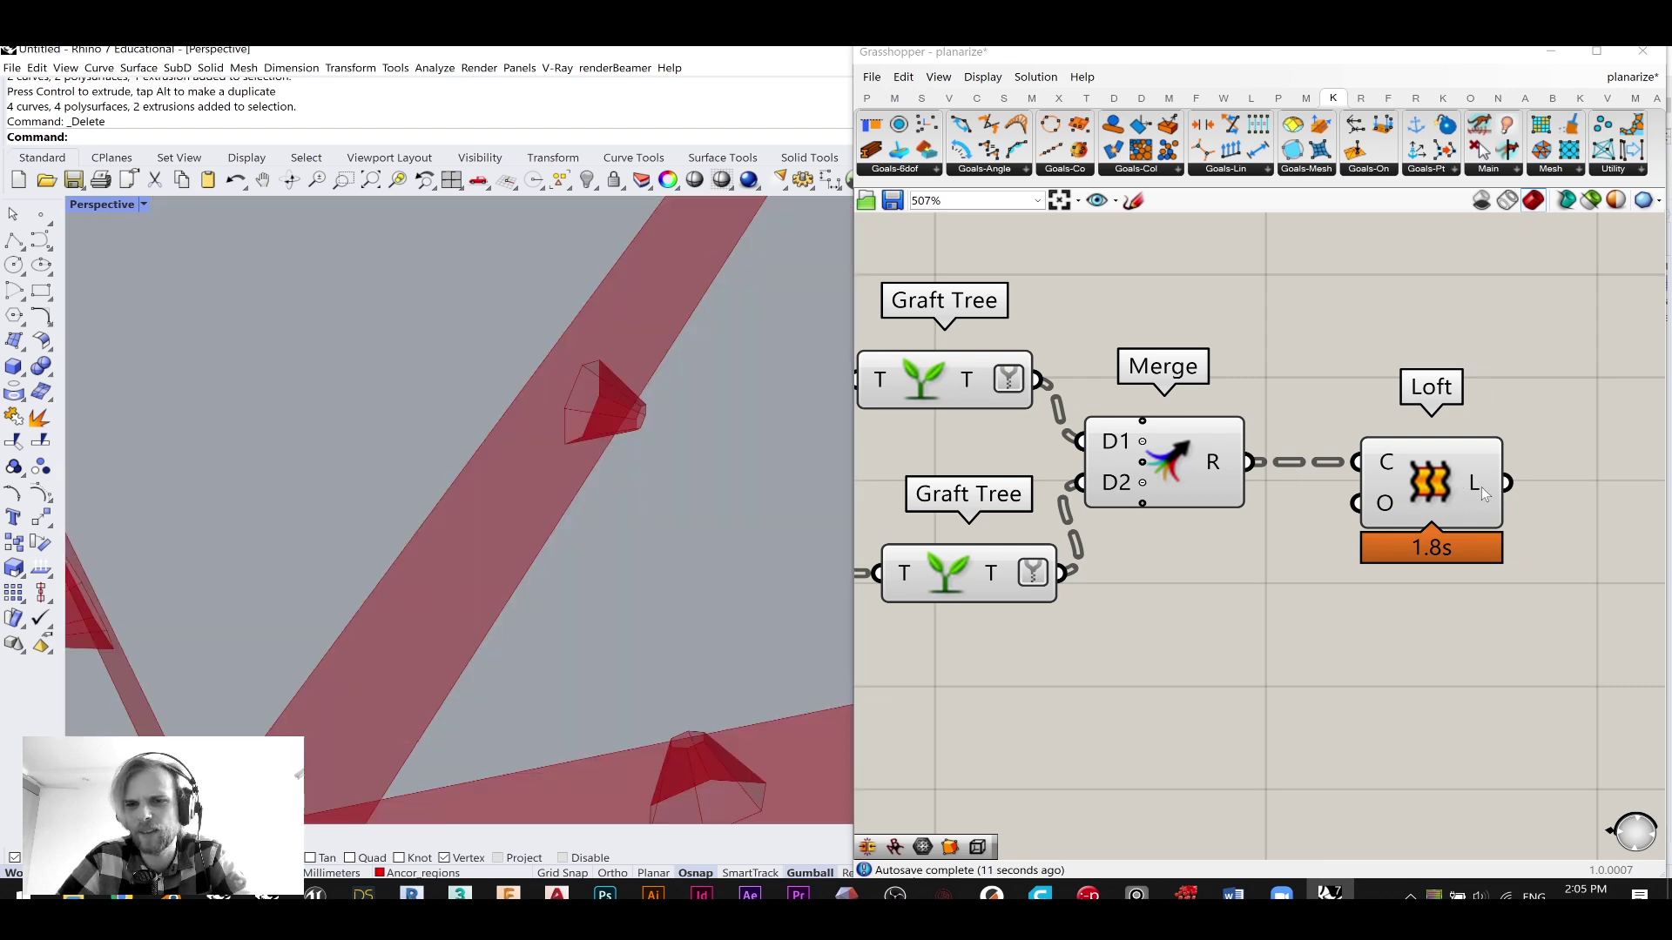
pyautogui.moveTo(1480, 490)
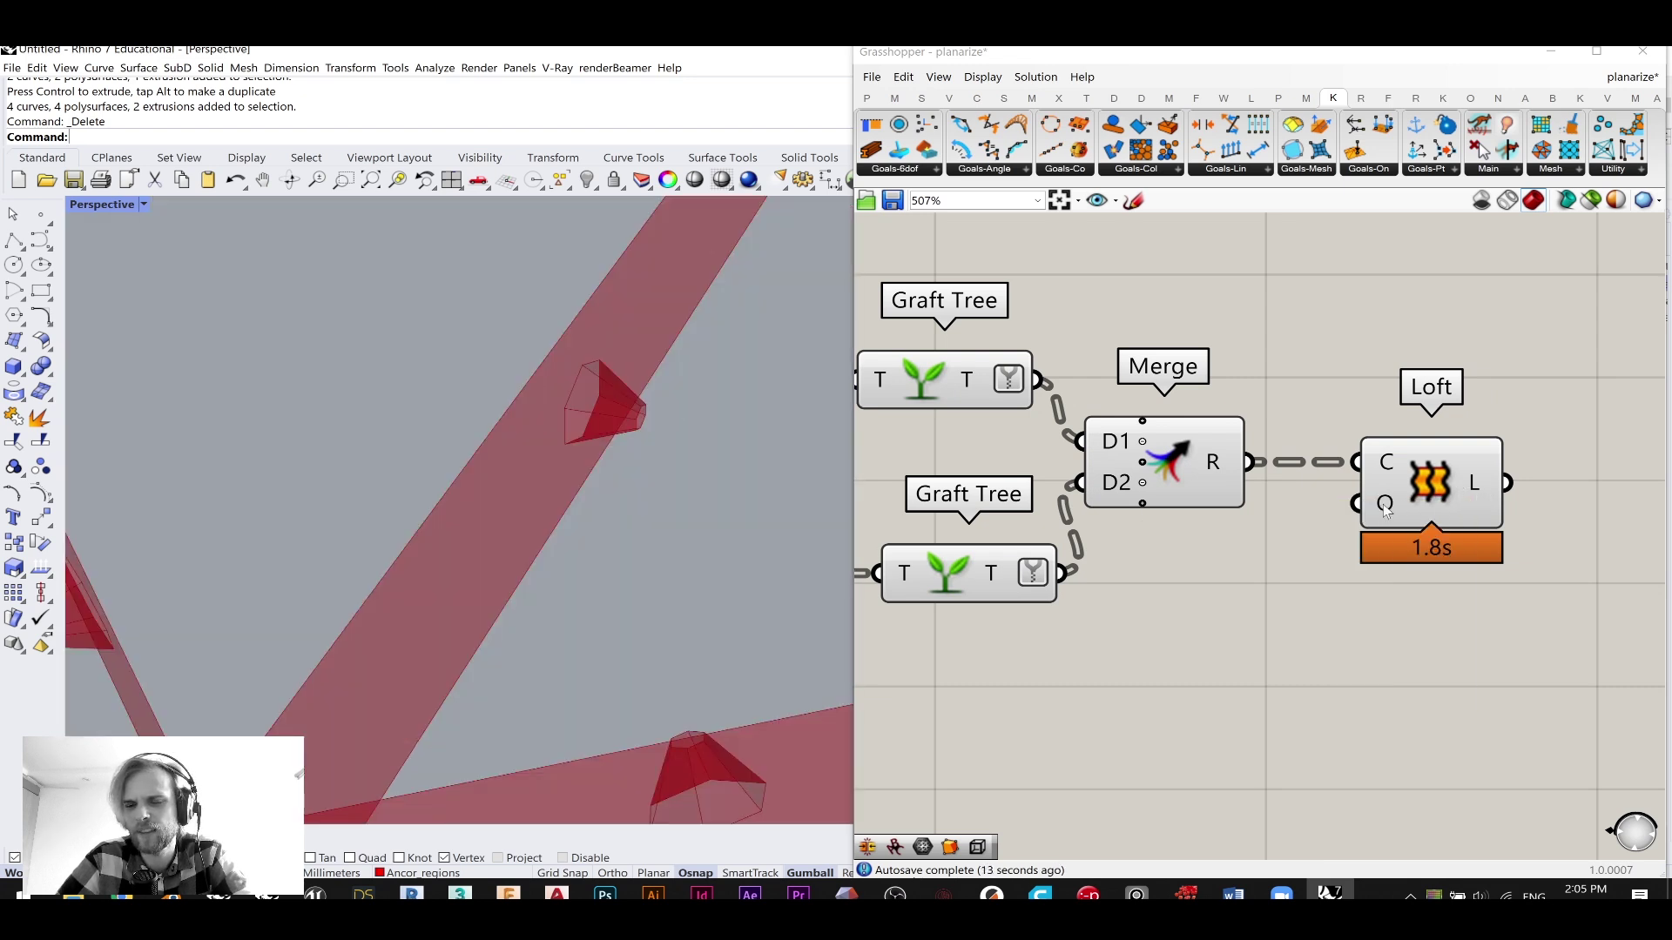
pyautogui.moveTo(1383, 506)
pyautogui.moveTo(1411, 551); pyautogui.dragTo(1297, 444, button='right')
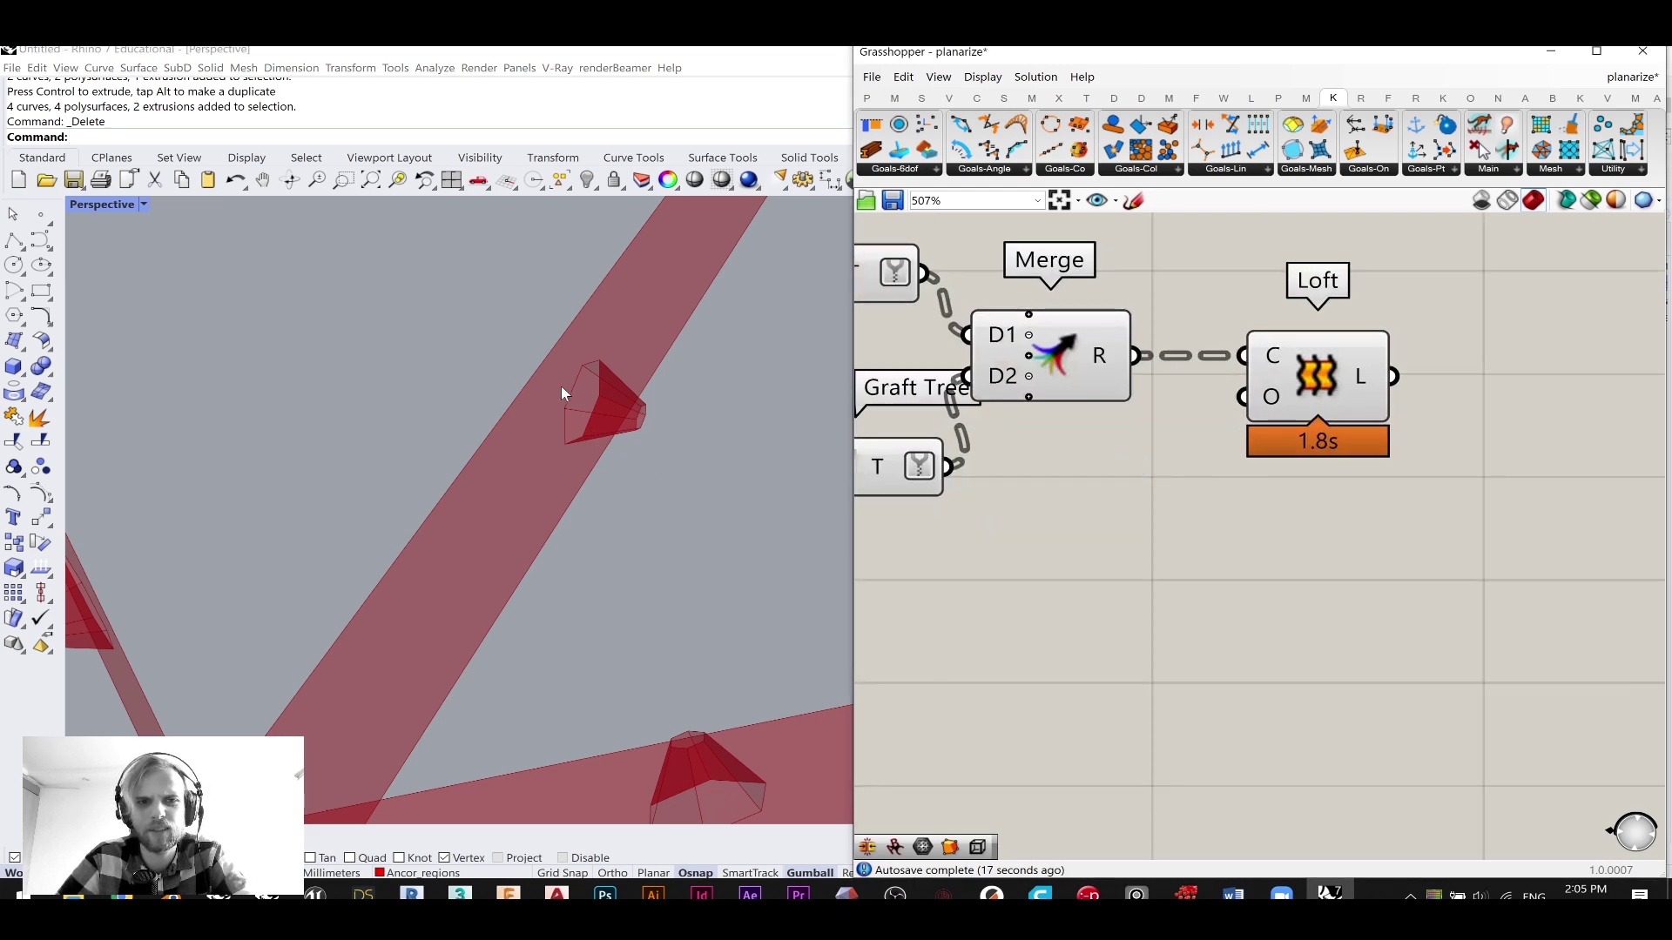
pyautogui.scroll(-20, 650, 416)
pyautogui.moveTo(709, 494); pyautogui.dragTo(563, 498, button='right')
pyautogui.scroll(2, 563, 500)
pyautogui.scroll(3, 562, 507)
pyautogui.scroll(-4, 1050, 561)
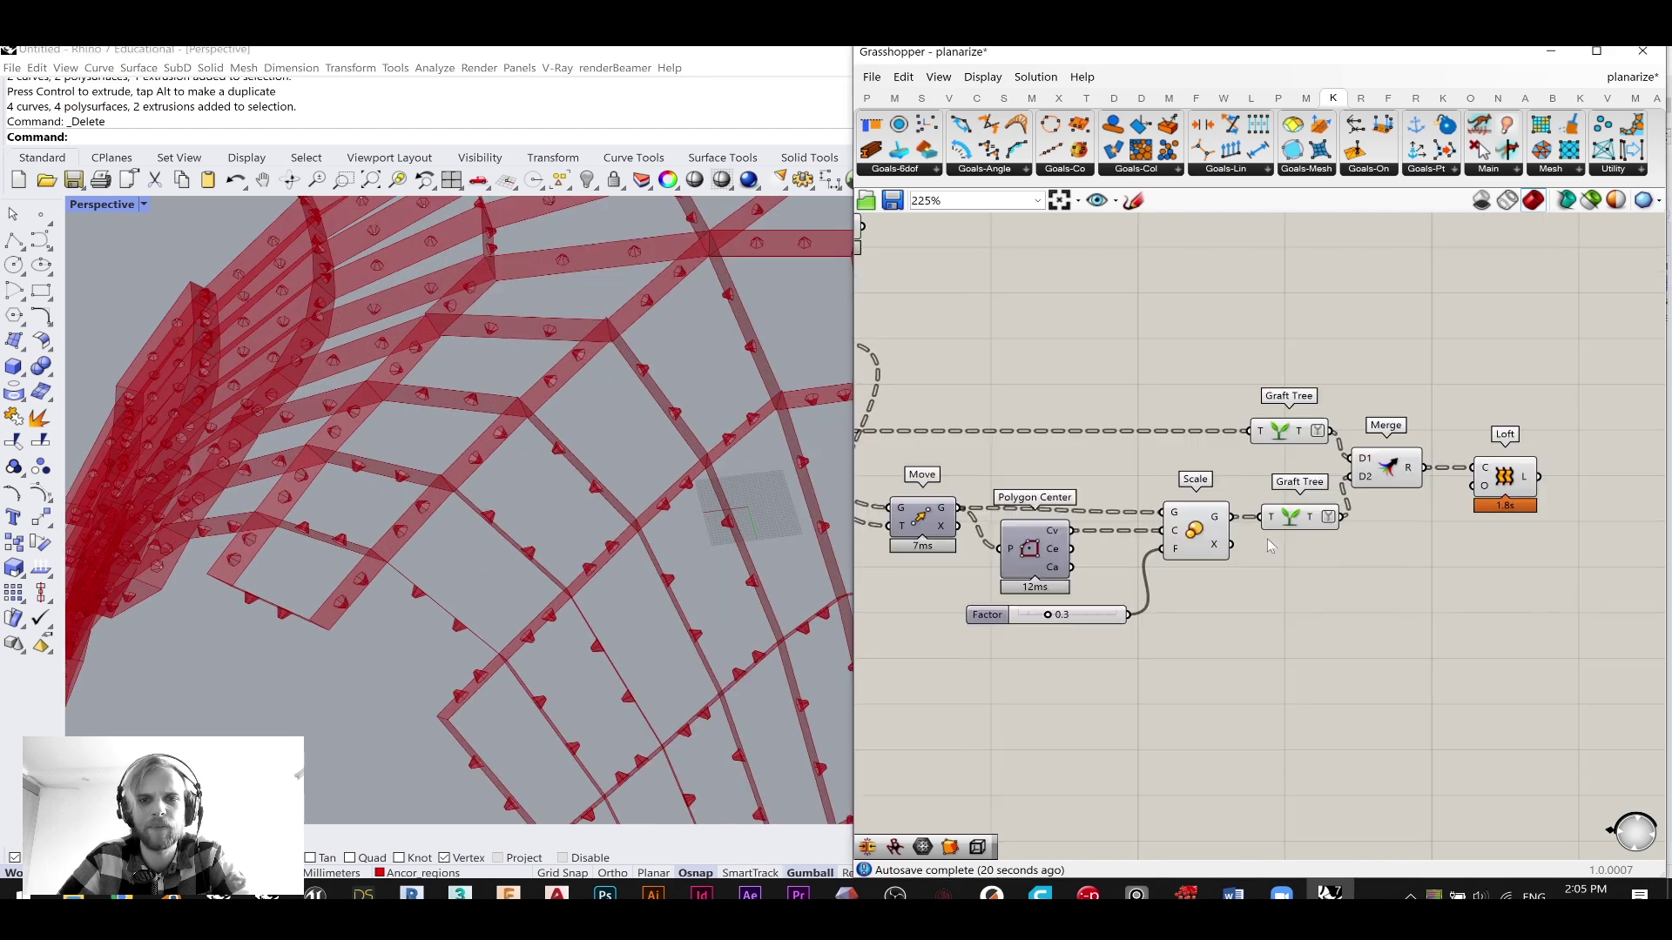
pyautogui.scroll(7, 514, 529)
# - Set the Amplitude slider to 5 and check the cone height across the vault blocks
pyautogui.moveTo(1268, 555); pyautogui.dragTo(1570, 593, button='right')
pyautogui.moveTo(1246, 507); pyautogui.dragTo(1426, 582, button='right')
pyautogui.scroll(3, 1158, 469)
pyautogui.click(1132, 461)
pyautogui.doubleClick(1121, 461)
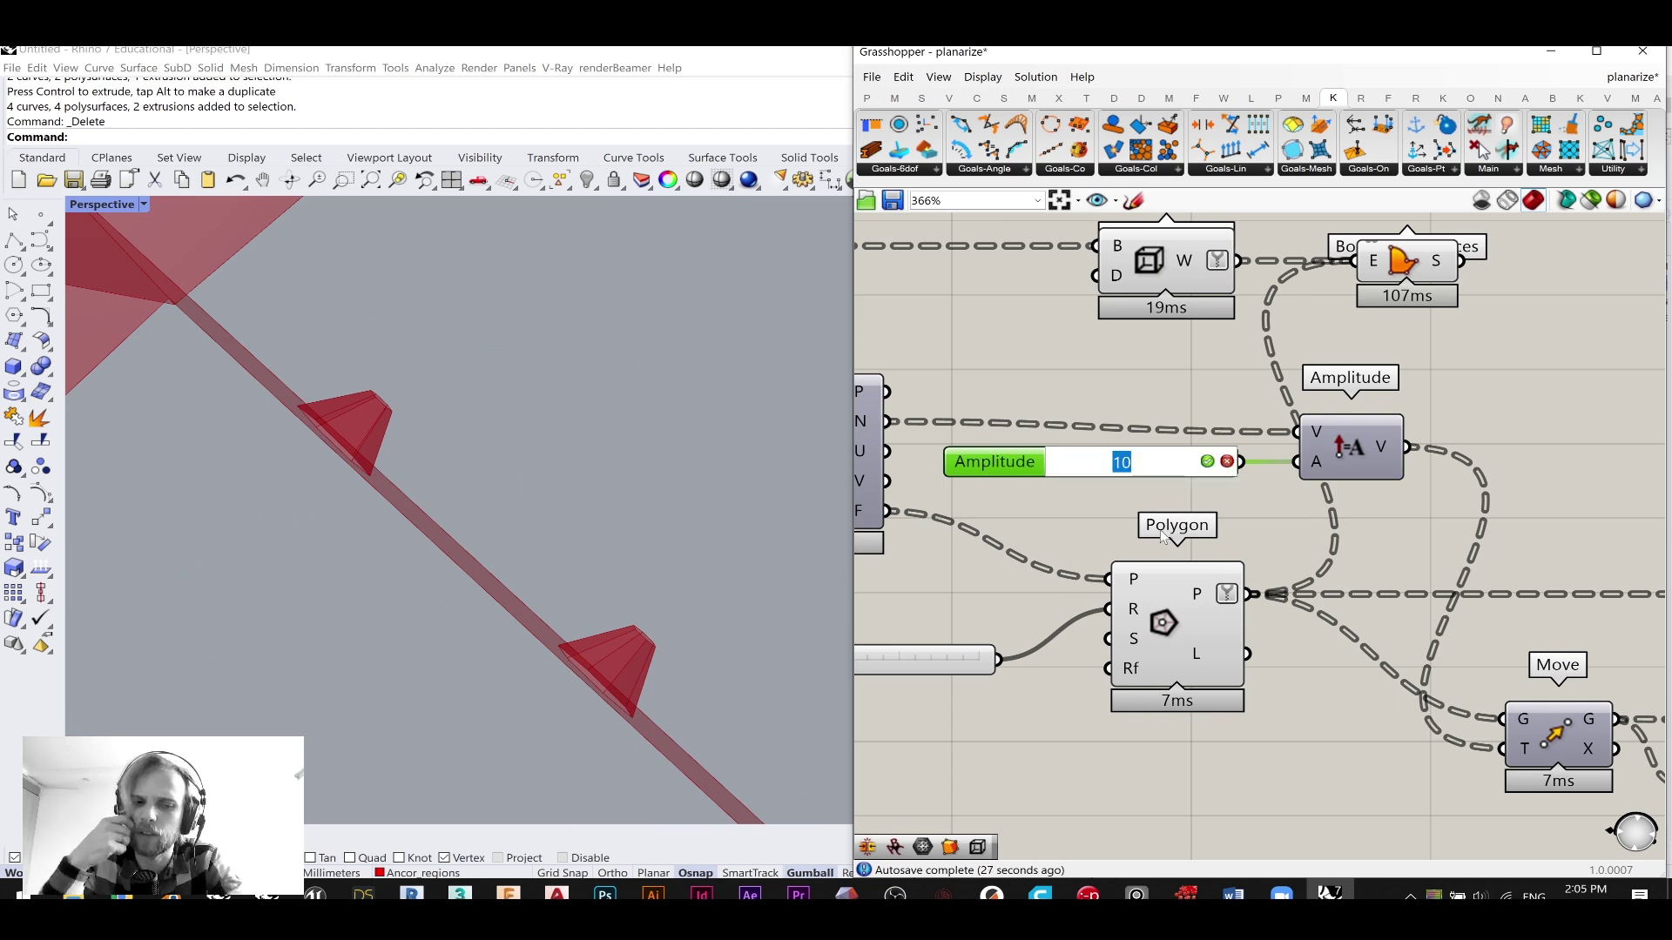
pyautogui.write('5')
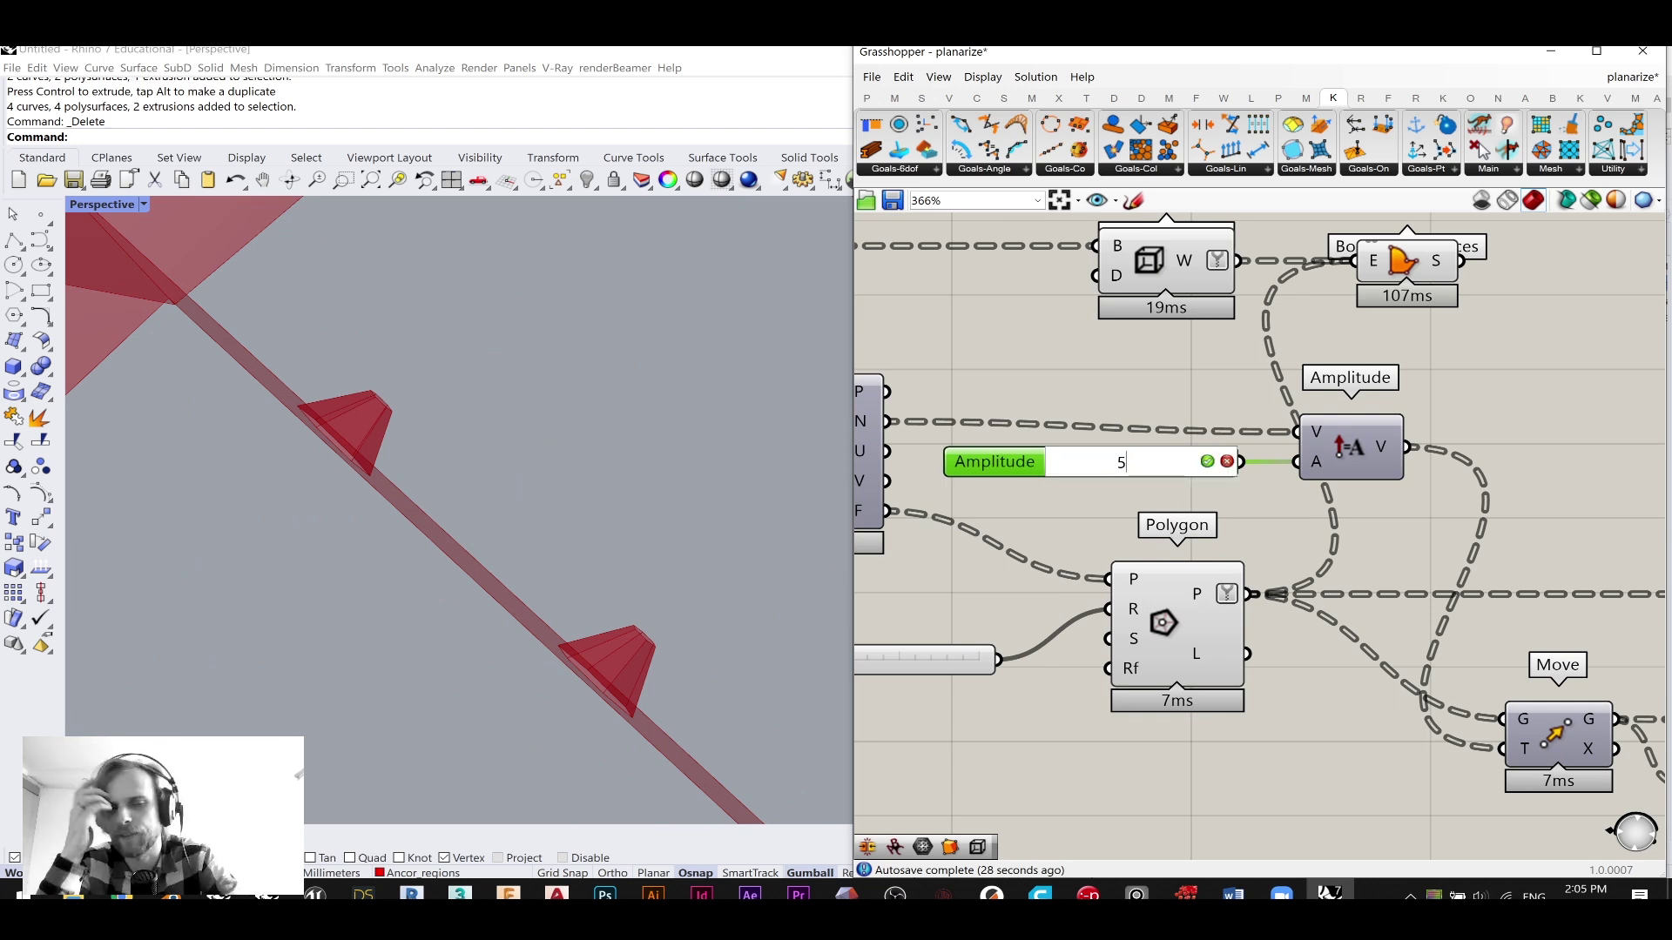
pyautogui.press('Return')
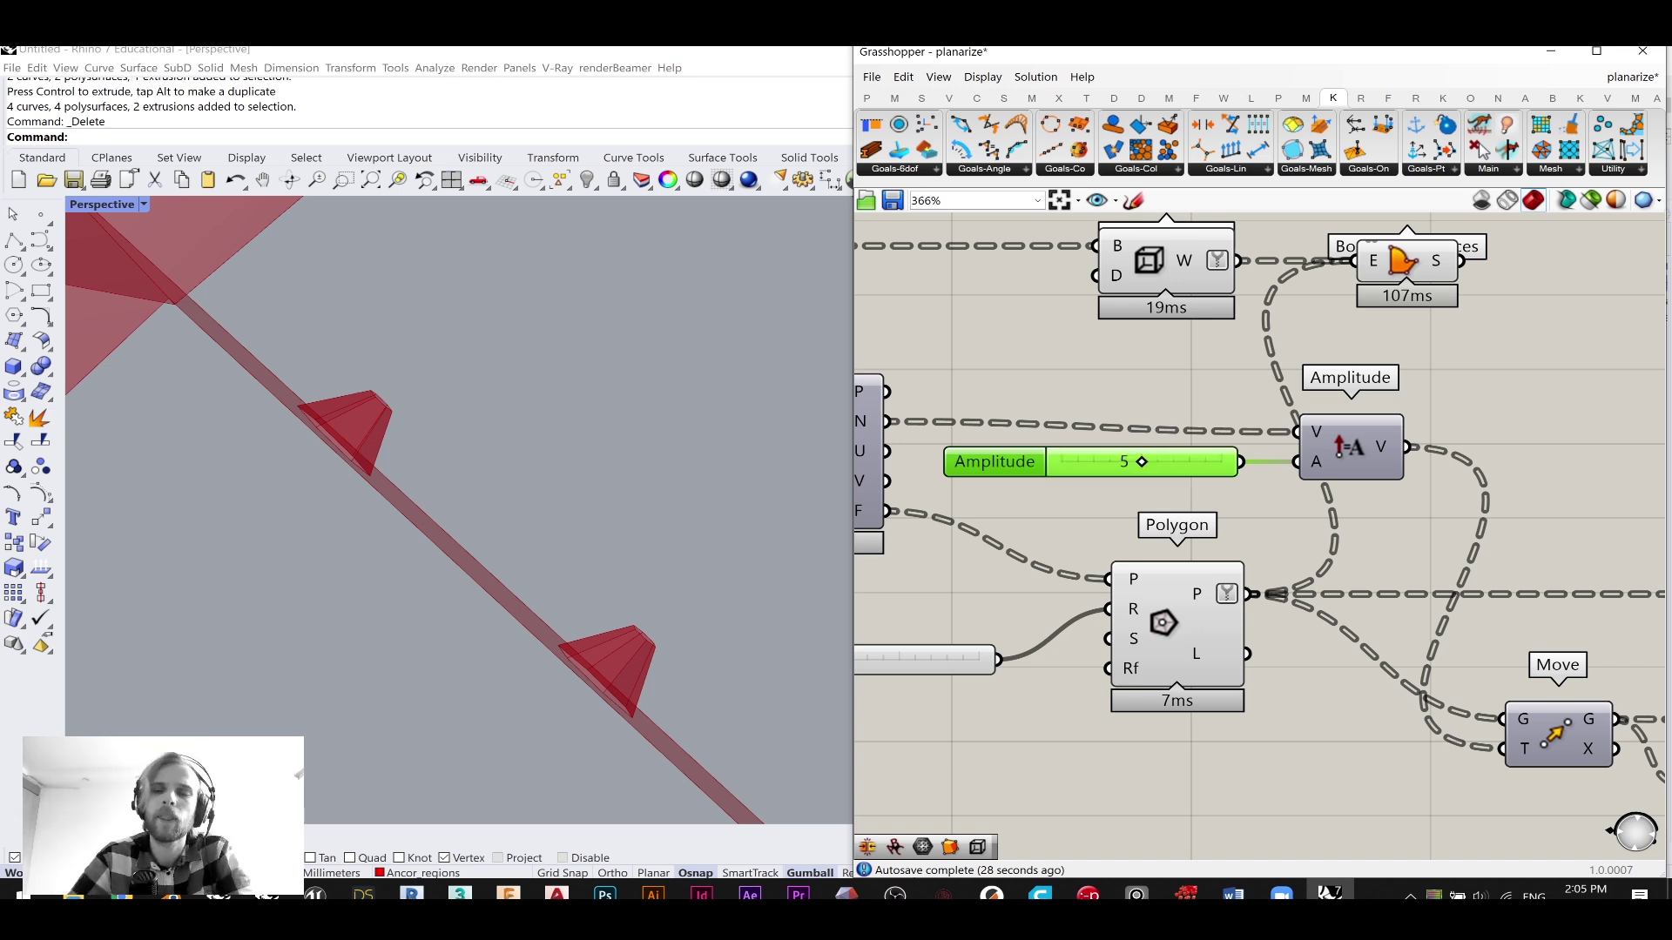
pyautogui.click(1086, 386)
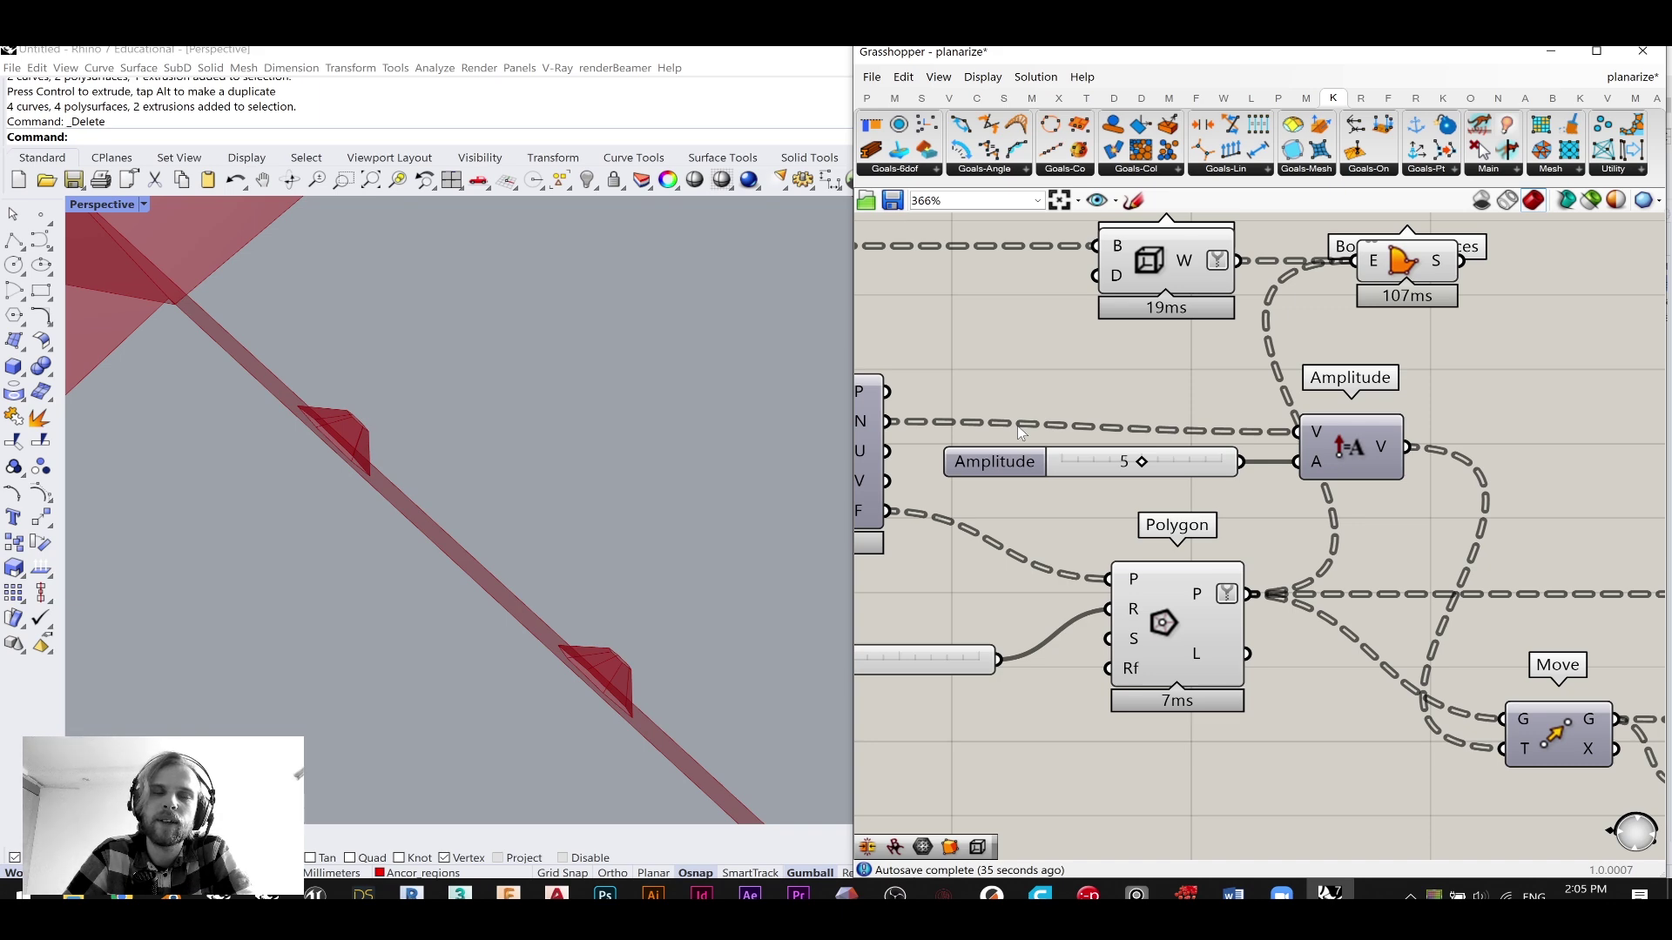
pyautogui.scroll(-2, 1024, 422)
pyautogui.scroll(-10, 468, 471)
pyautogui.moveTo(469, 471); pyautogui.dragTo(548, 412, button='right')
pyautogui.scroll(-3, 504, 363)
pyautogui.scroll(6, 548, 413)
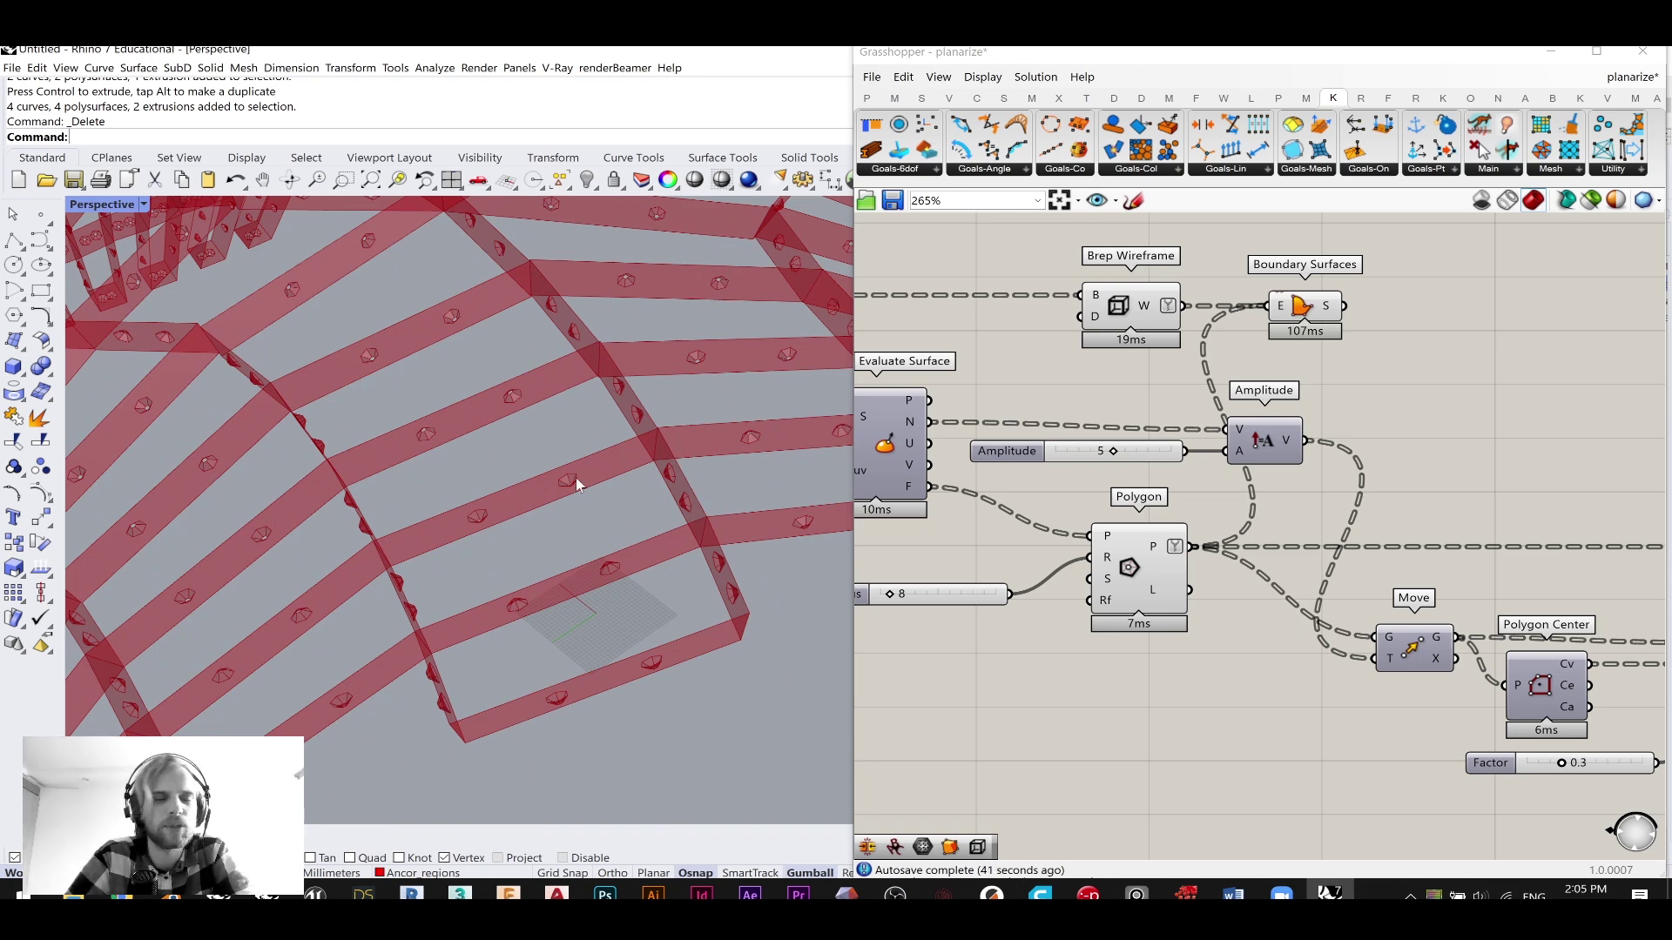
# - Set the loft type in the Loft component's options to Straight
pyautogui.scroll(3, 503, 311)
pyautogui.scroll(-3, 1127, 478)
pyautogui.scroll(4, 1254, 513)
pyautogui.click(1260, 520)
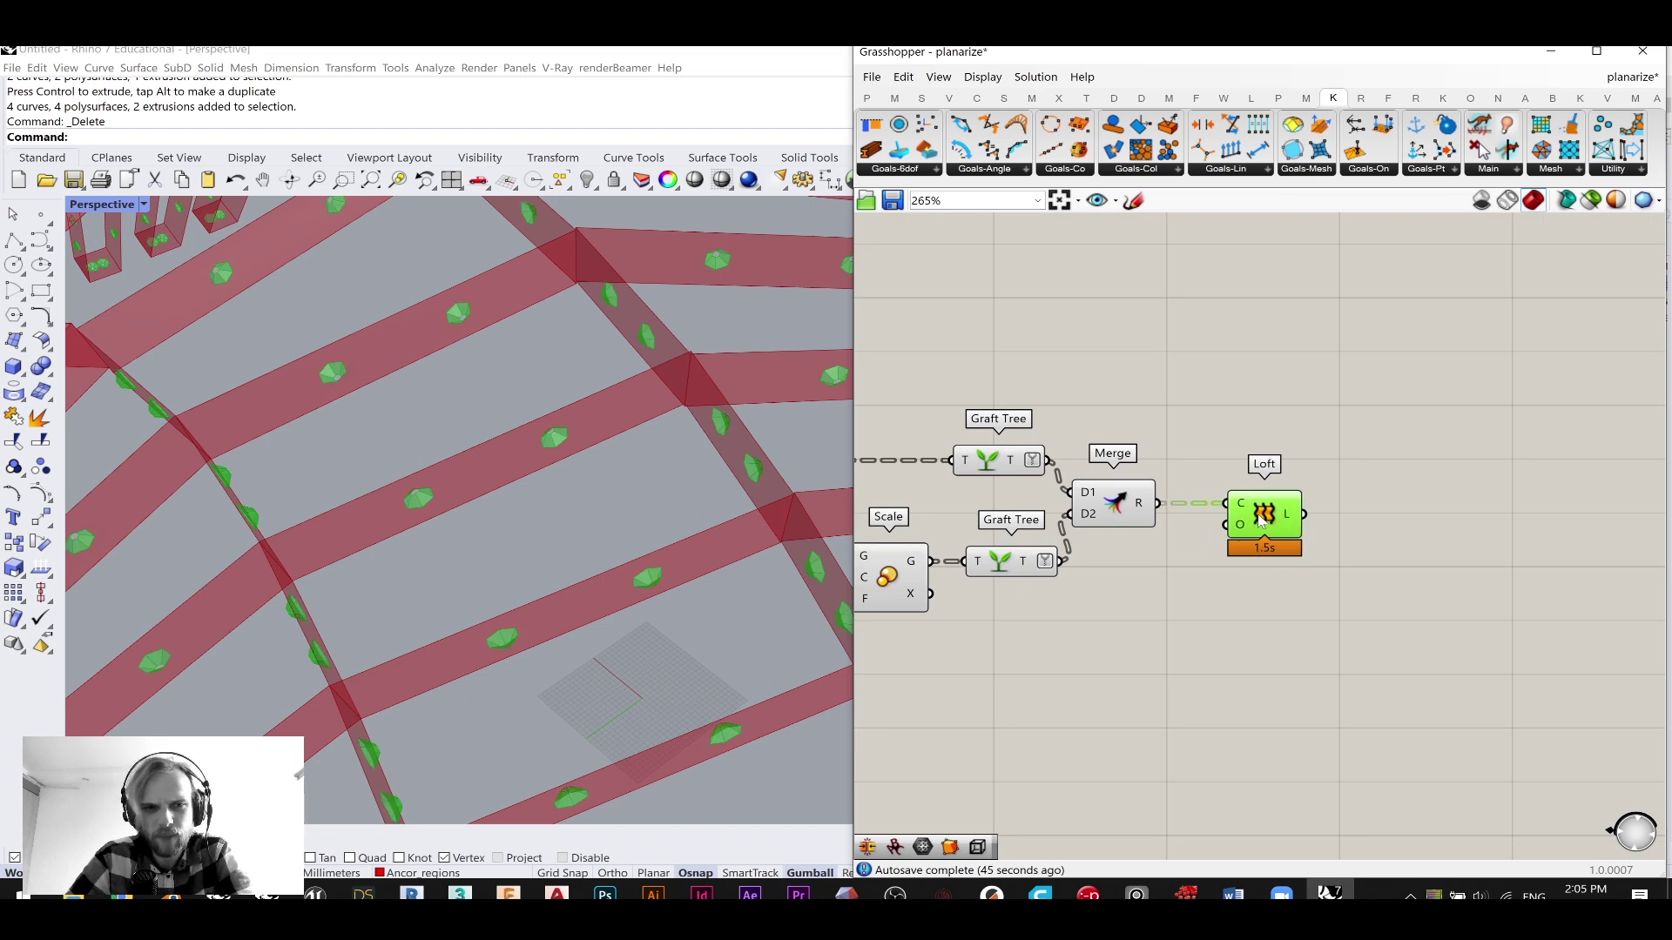
pyautogui.scroll(3, 1260, 520)
pyautogui.rightClick(1235, 512)
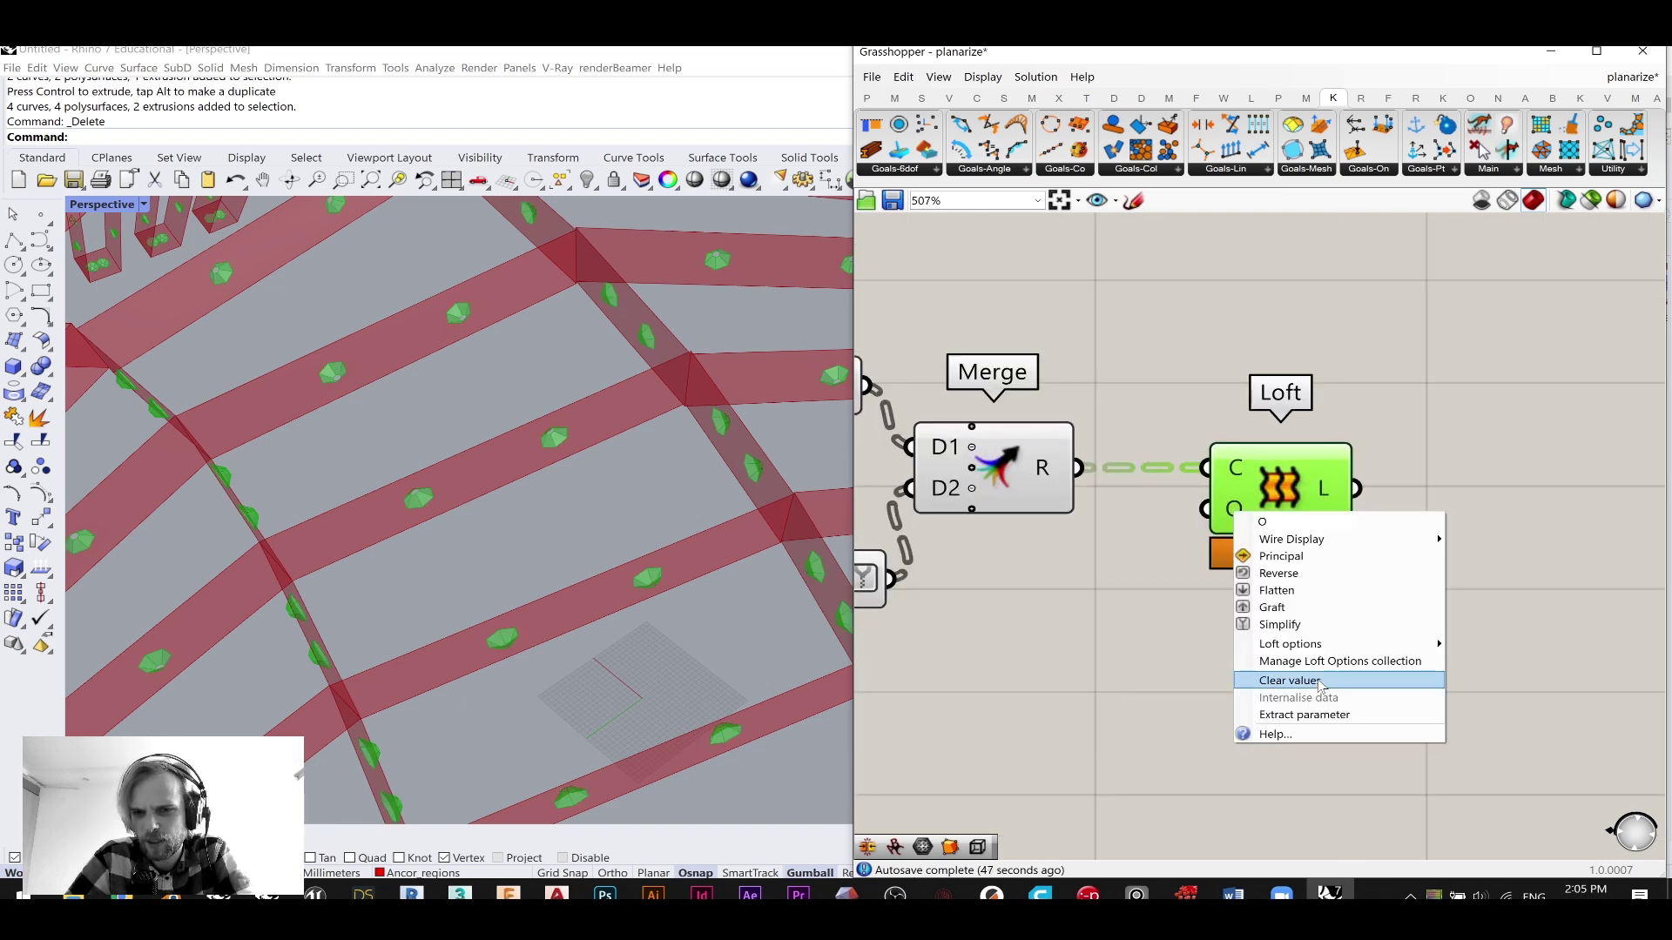
pyautogui.moveTo(1324, 648)
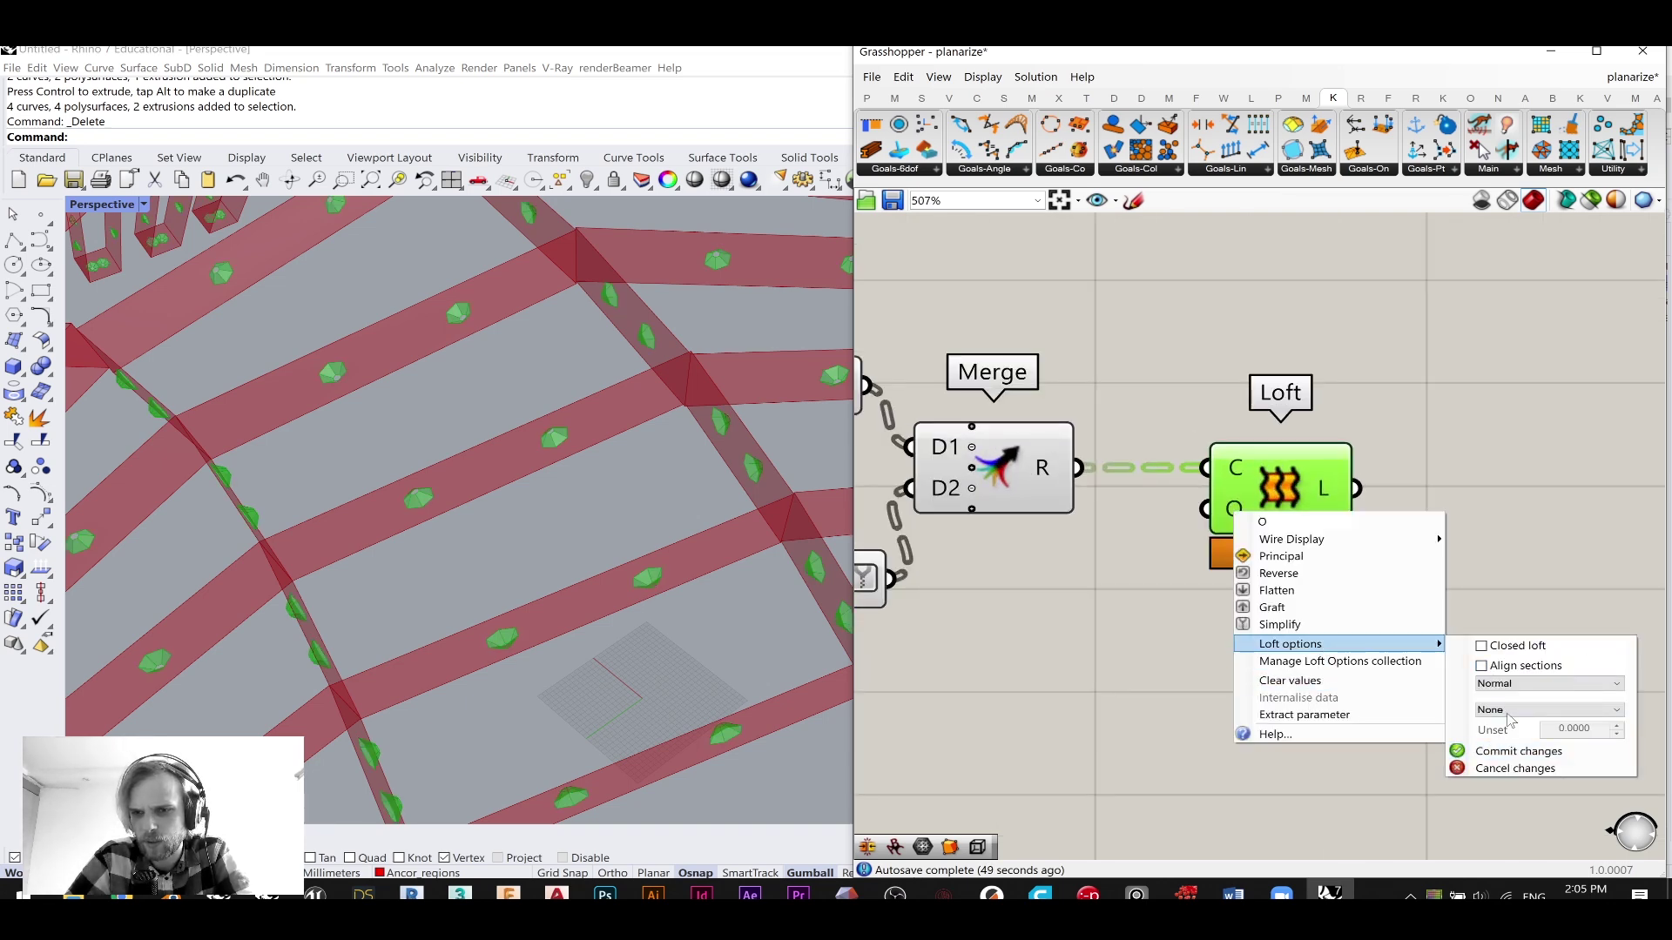
pyautogui.click(1513, 684)
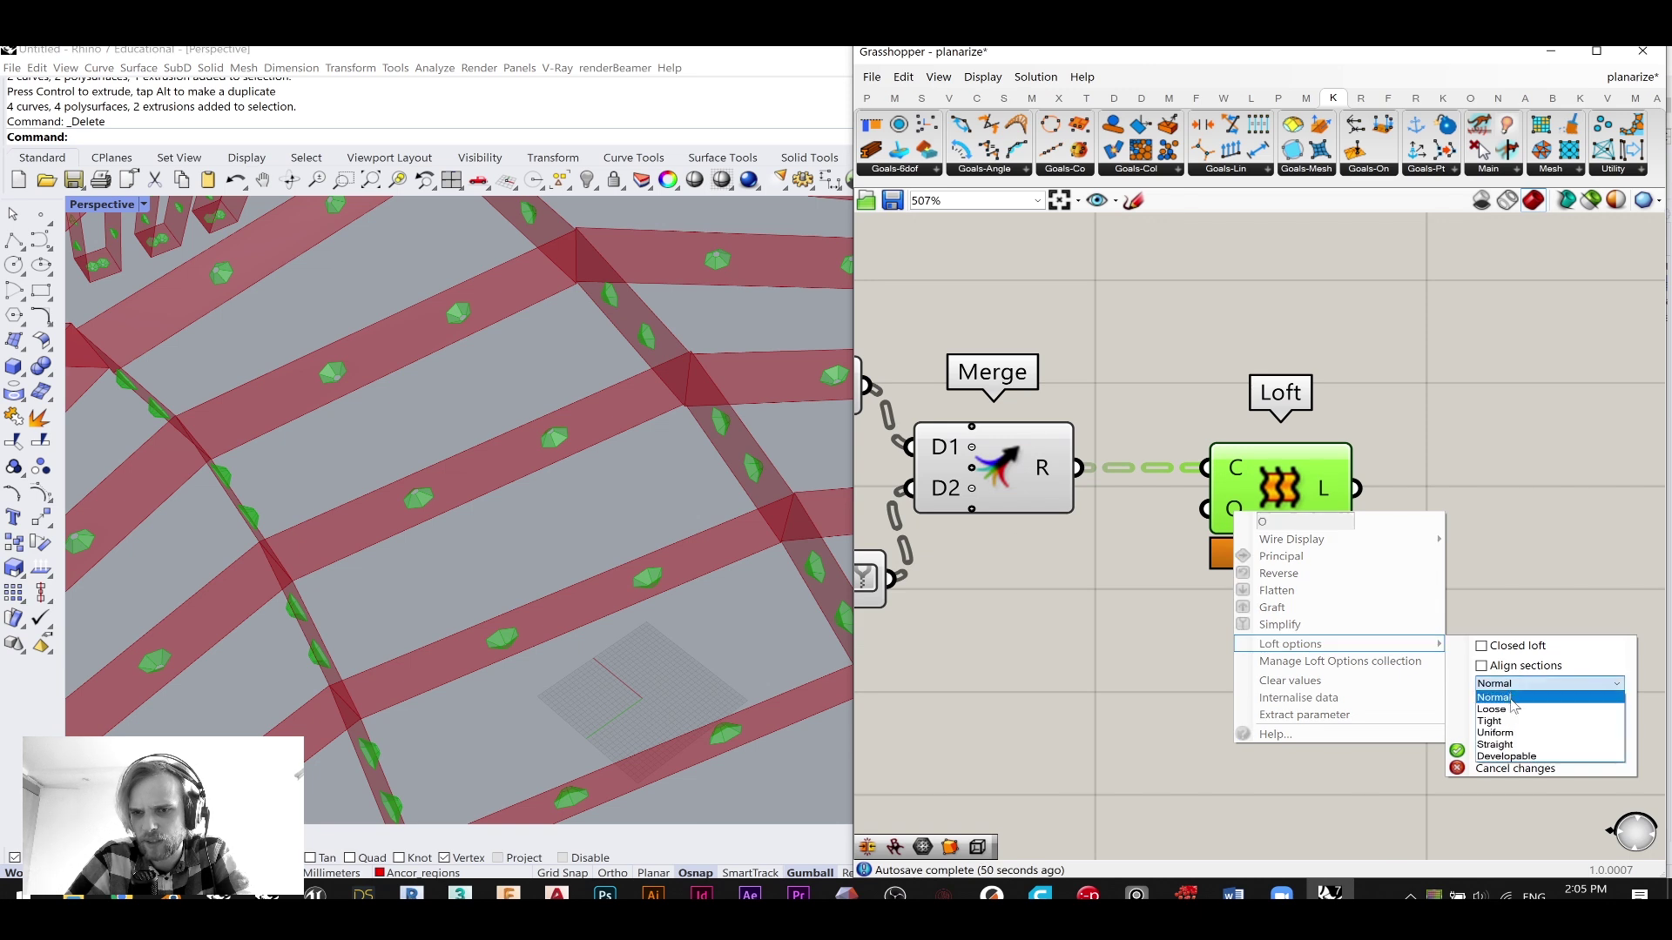
pyautogui.click(1514, 745)
pyautogui.click(1514, 751)
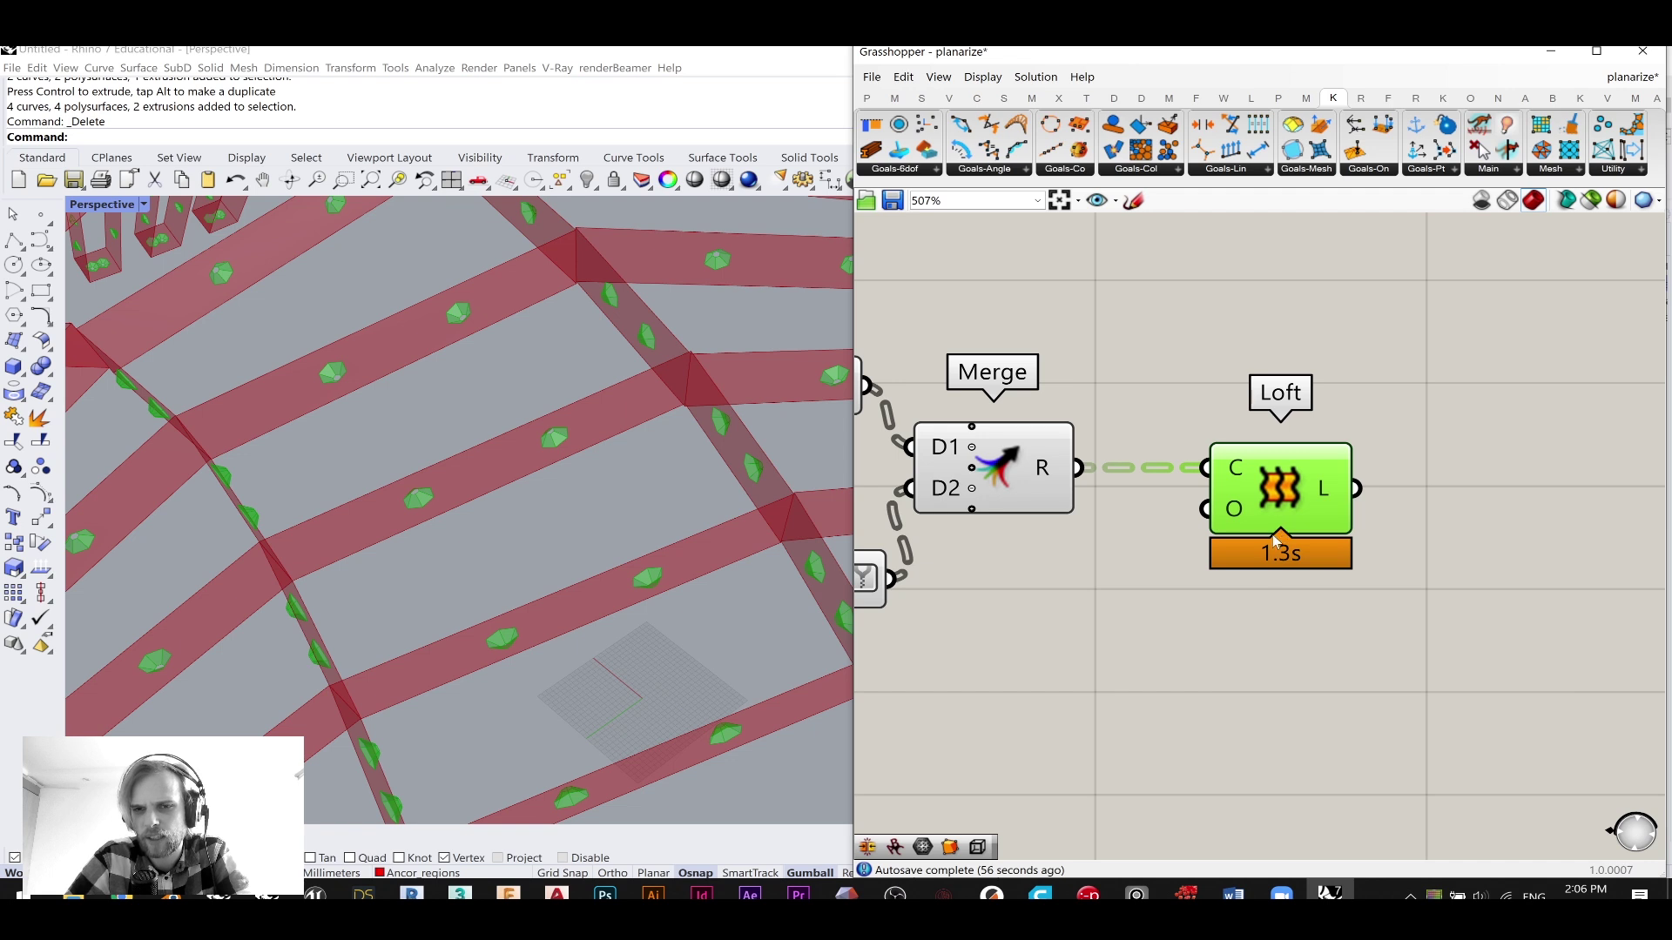
# - Try the Developable loft type in the Loft component's options
pyautogui.moveTo(1260, 508)
pyautogui.mouseDown()
pyautogui.moveTo(1281, 456)
pyautogui.moveTo(1255, 508)
pyautogui.mouseUp()
pyautogui.rightClick(1224, 511)
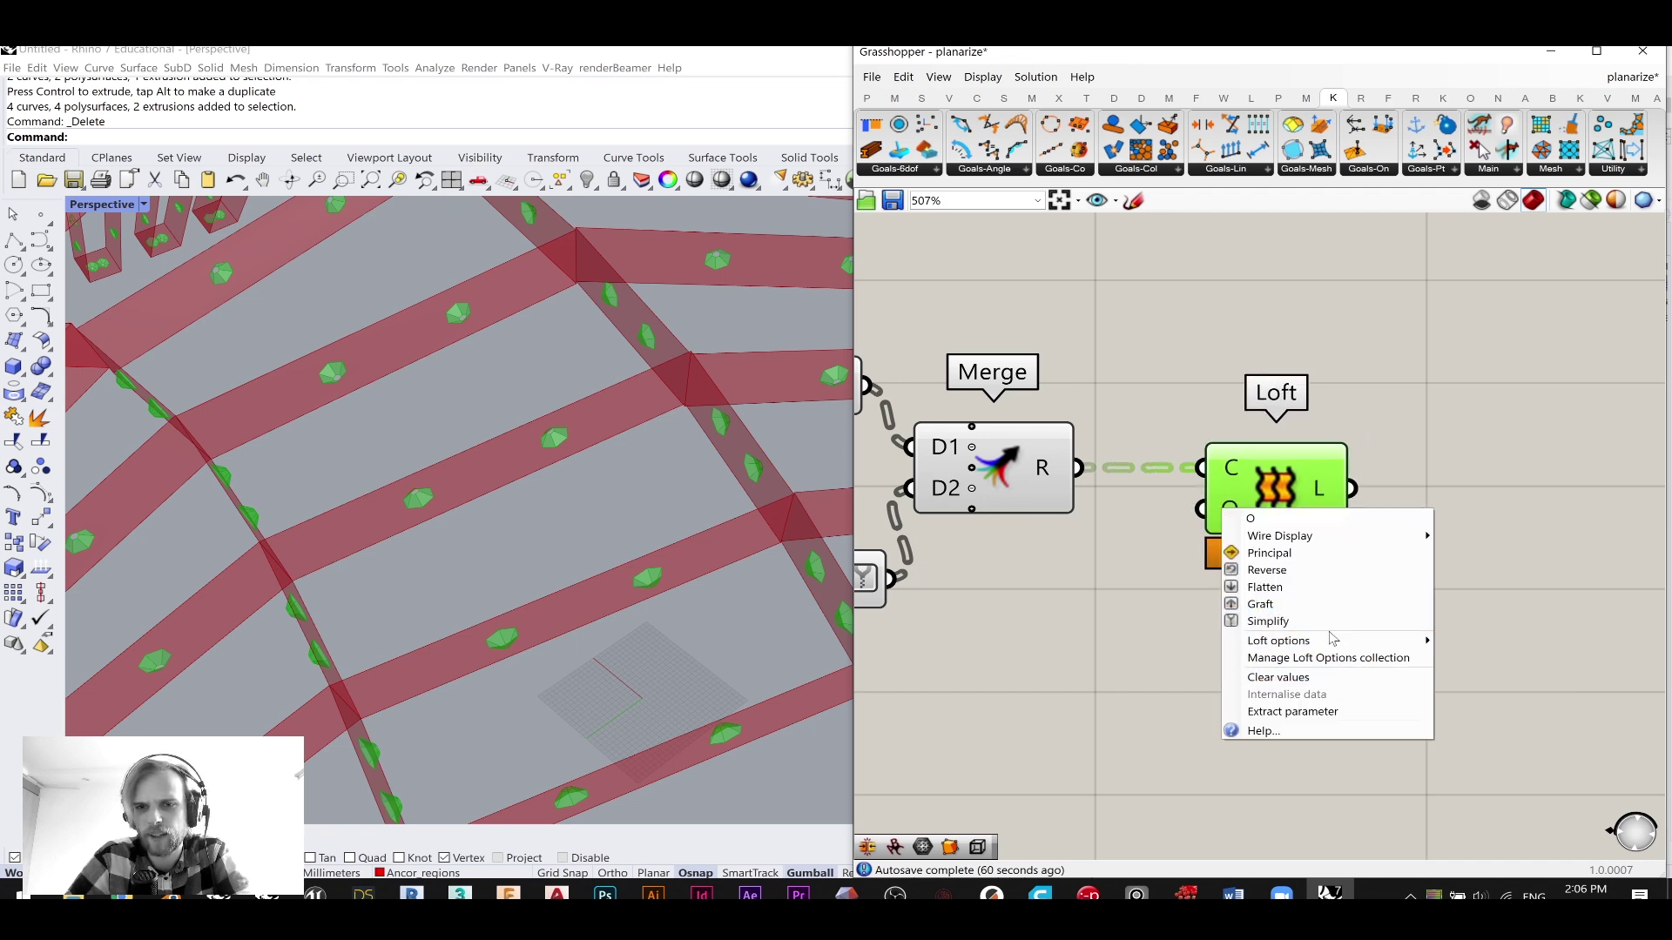
pyautogui.moveTo(1306, 641)
pyautogui.click(1506, 681)
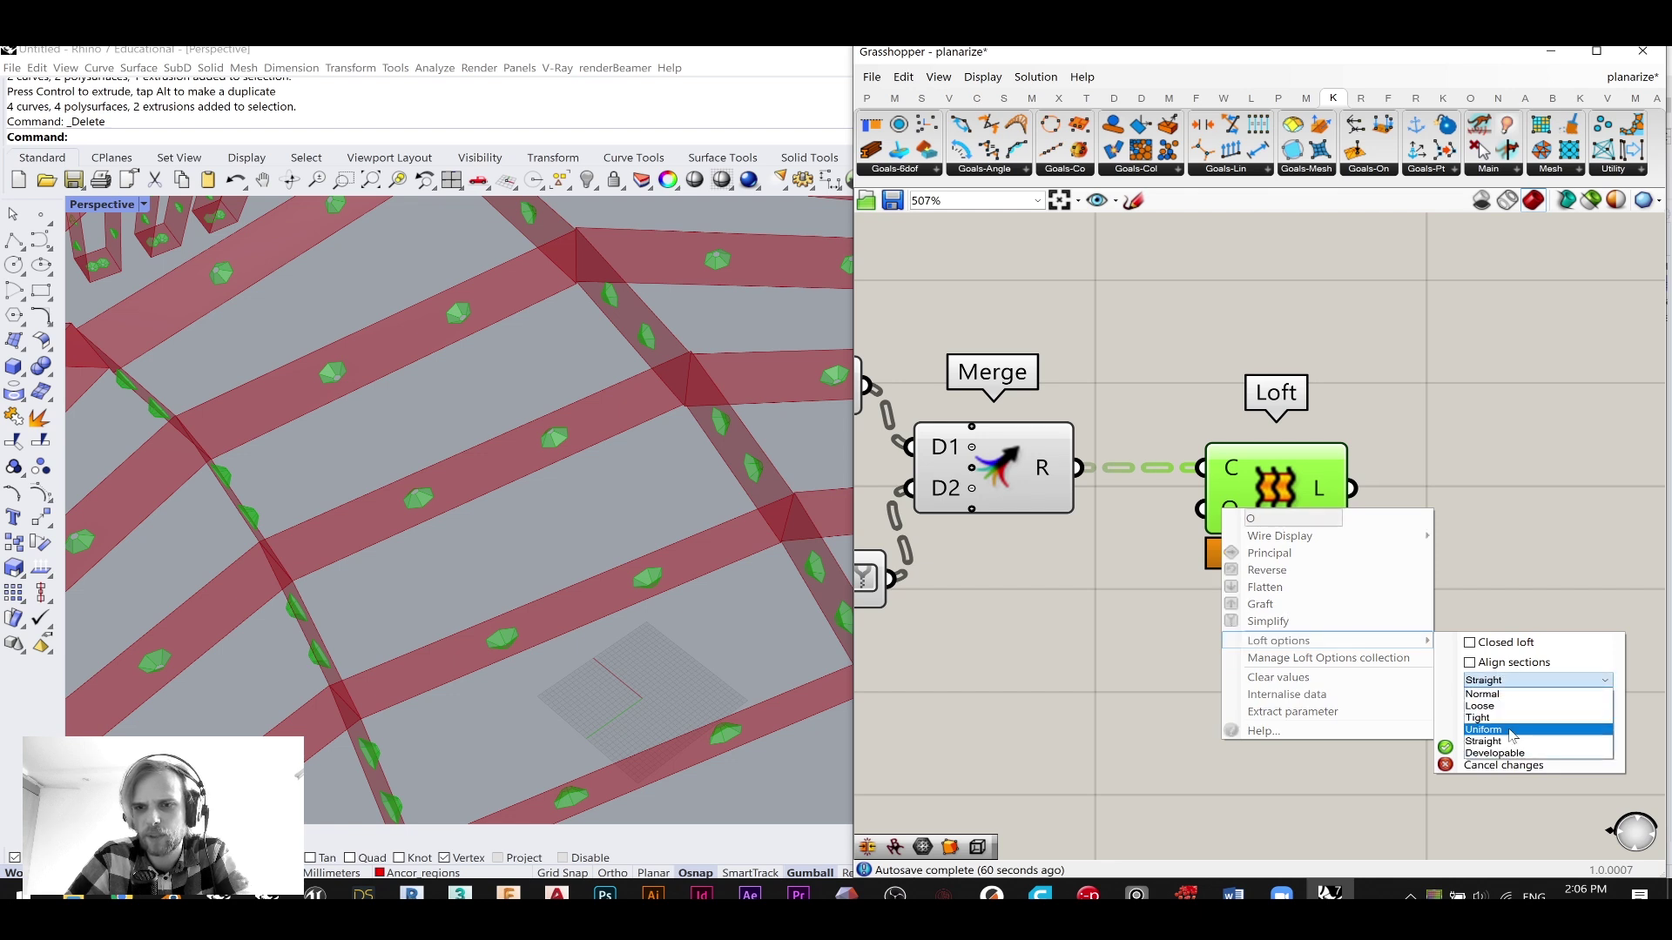
pyautogui.click(1506, 743)
pyautogui.click(1497, 747)
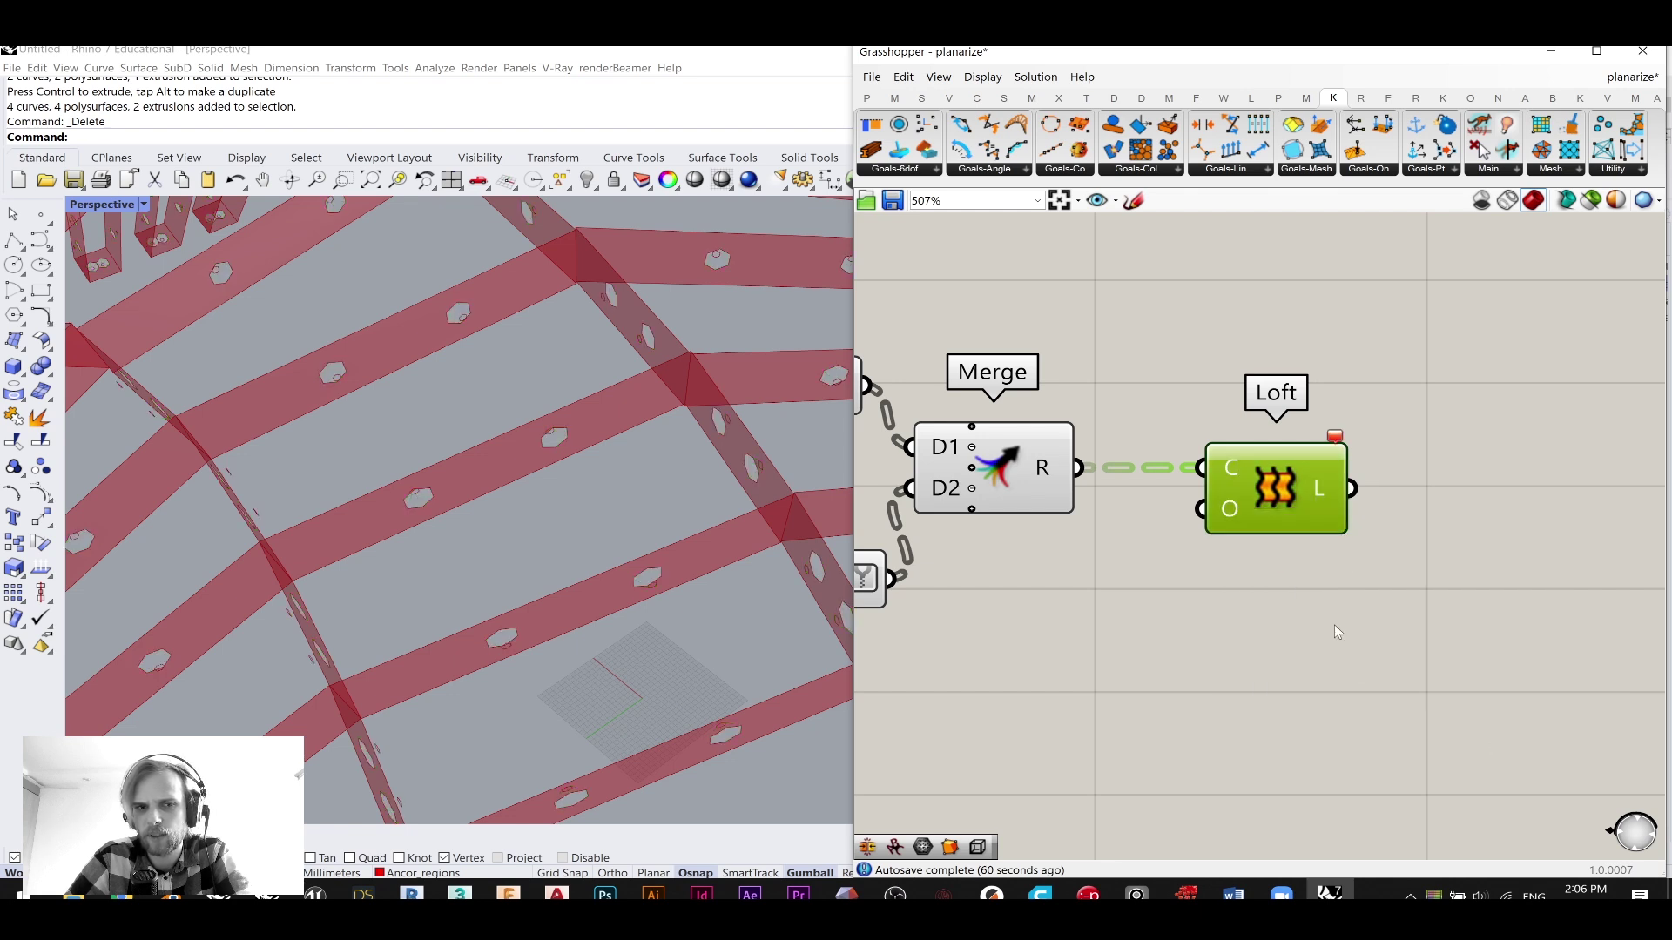
# - Restore the Straight loft type in the Loft component's options
pyautogui.rightClick(1226, 508)
pyautogui.moveTo(1306, 644)
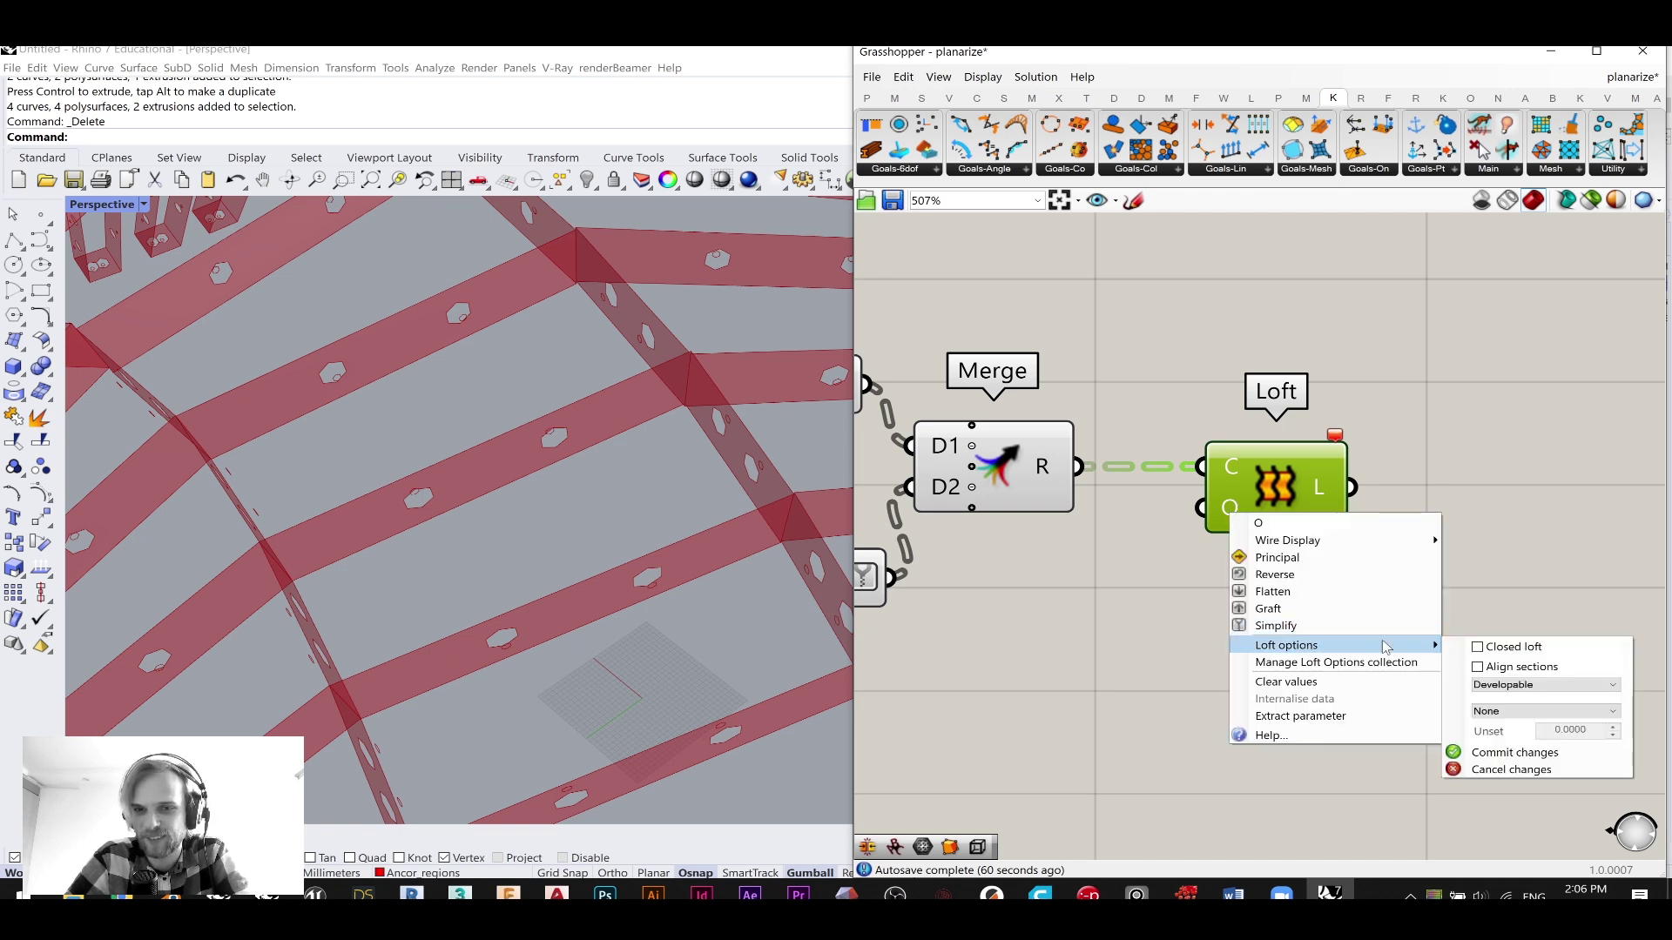
pyautogui.click(1536, 685)
pyautogui.click(1506, 733)
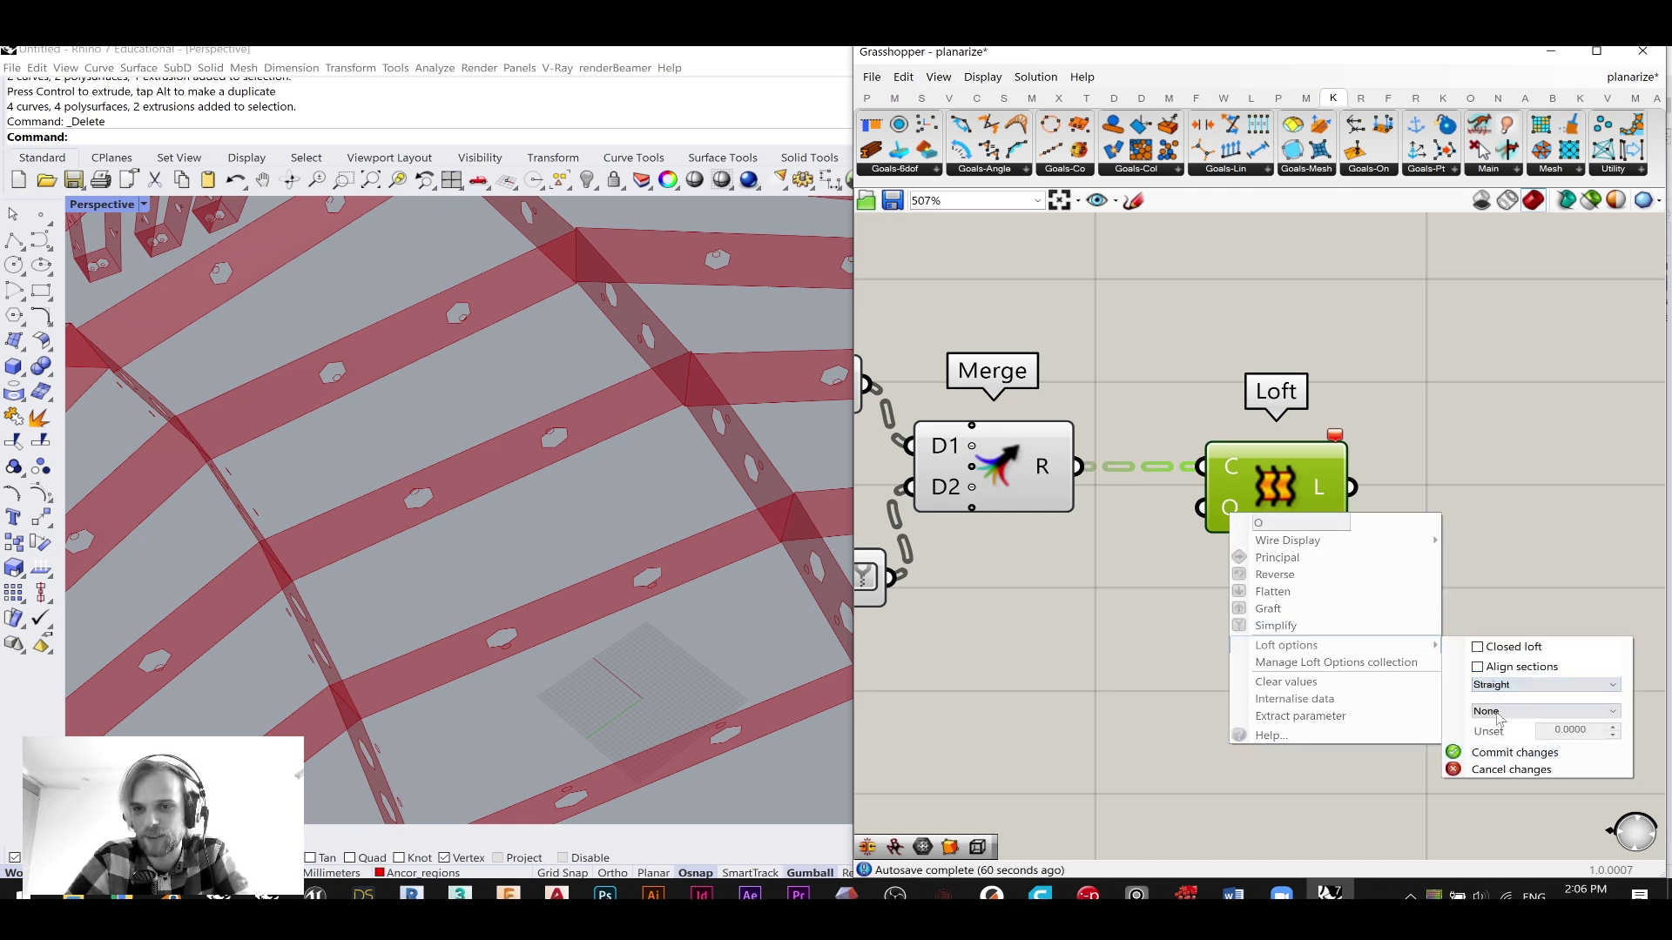
pyautogui.click(1512, 754)
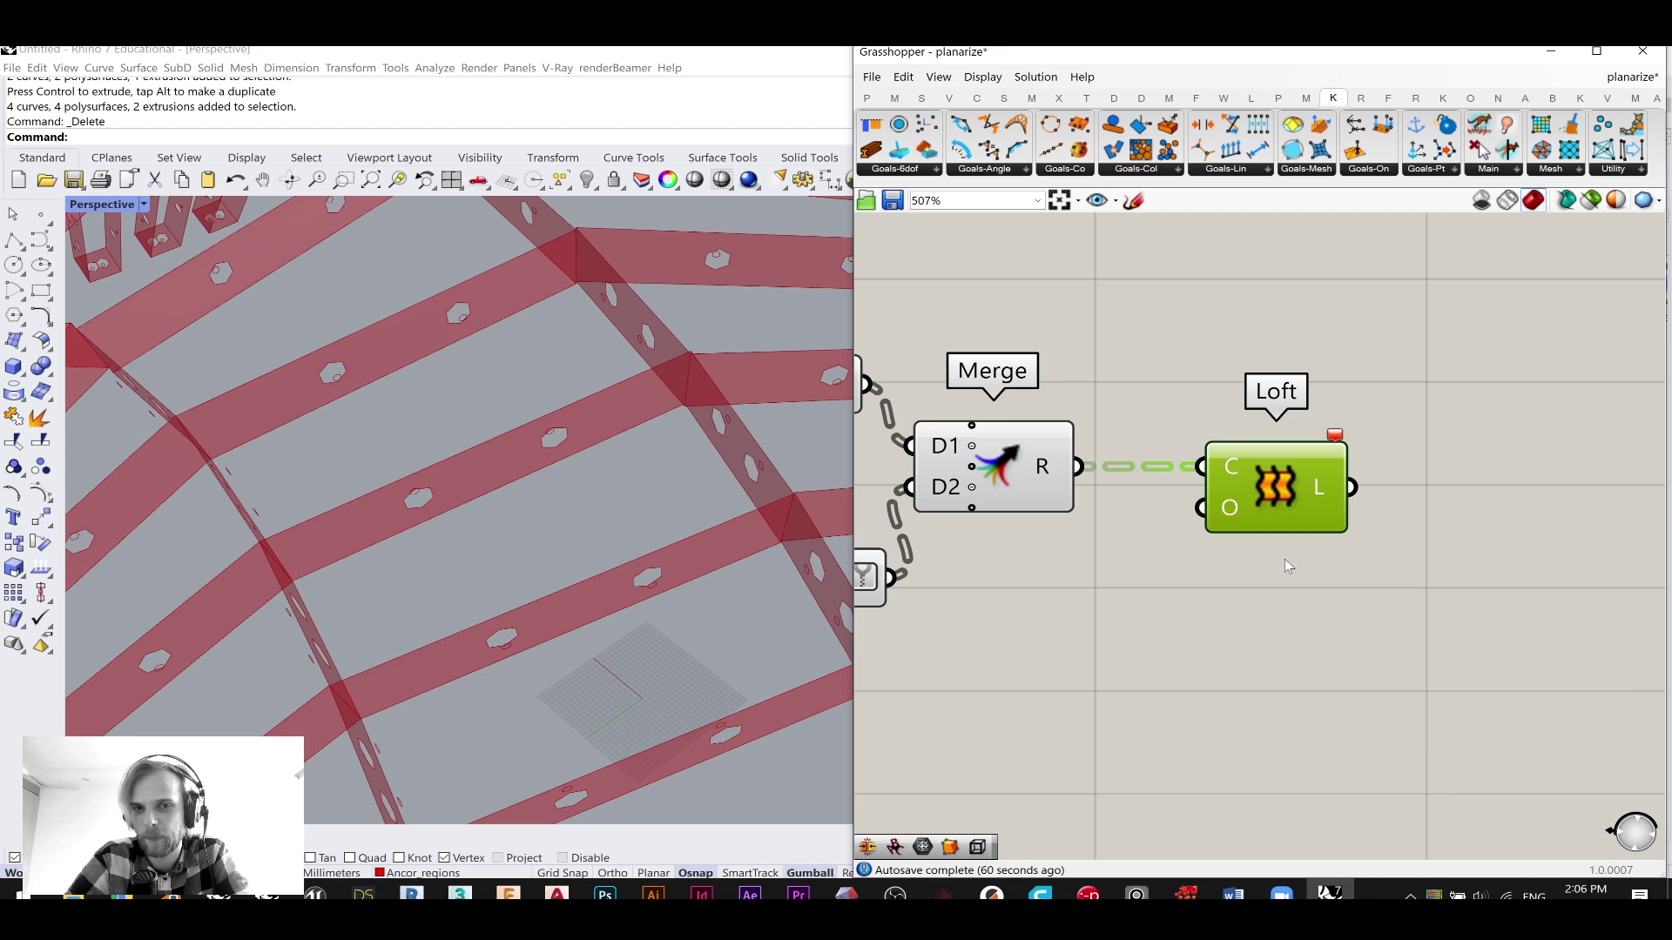
# - Hide the previews of Scale, both Graft Tree components and the Merge that feeds Loft
pyautogui.scroll(-4, 1194, 506)
pyautogui.moveTo(1363, 657); pyautogui.dragTo(1033, 373)
pyautogui.middleClick(1066, 352)
pyautogui.click(1124, 296)
pyautogui.moveTo(1209, 328); pyautogui.dragTo(949, 278, button='right')
pyautogui.scroll(2, 949, 278)
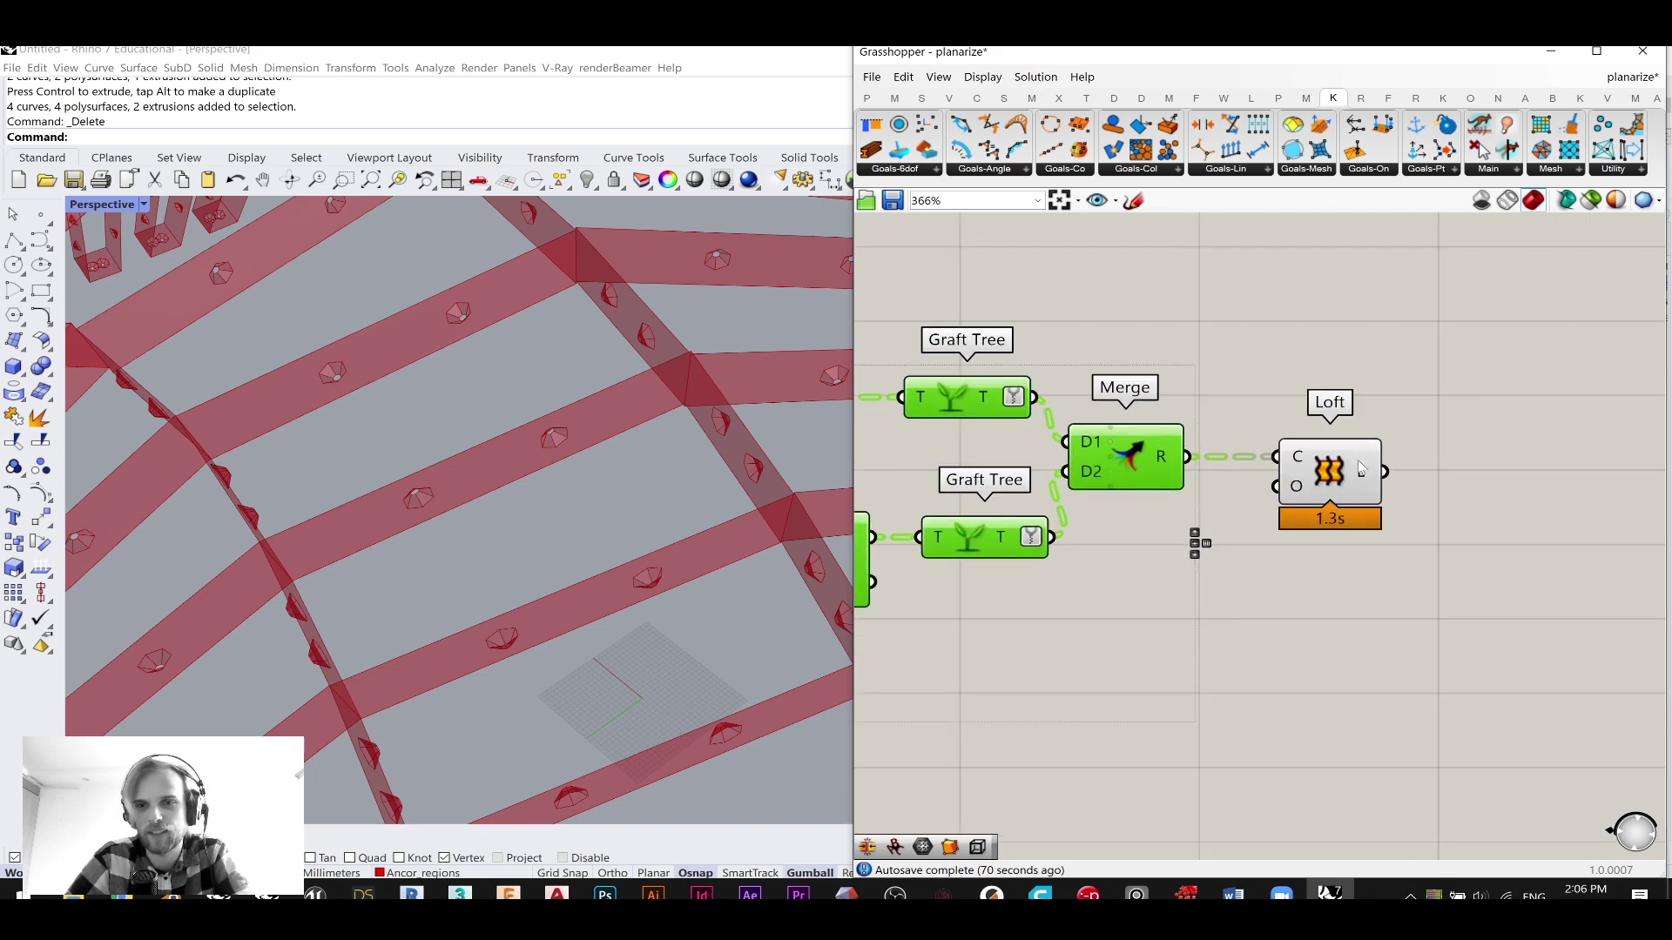
# - Check Loft's output data tree and connect a new Trim Tree component to Loft's output
pyautogui.moveTo(1360, 475)
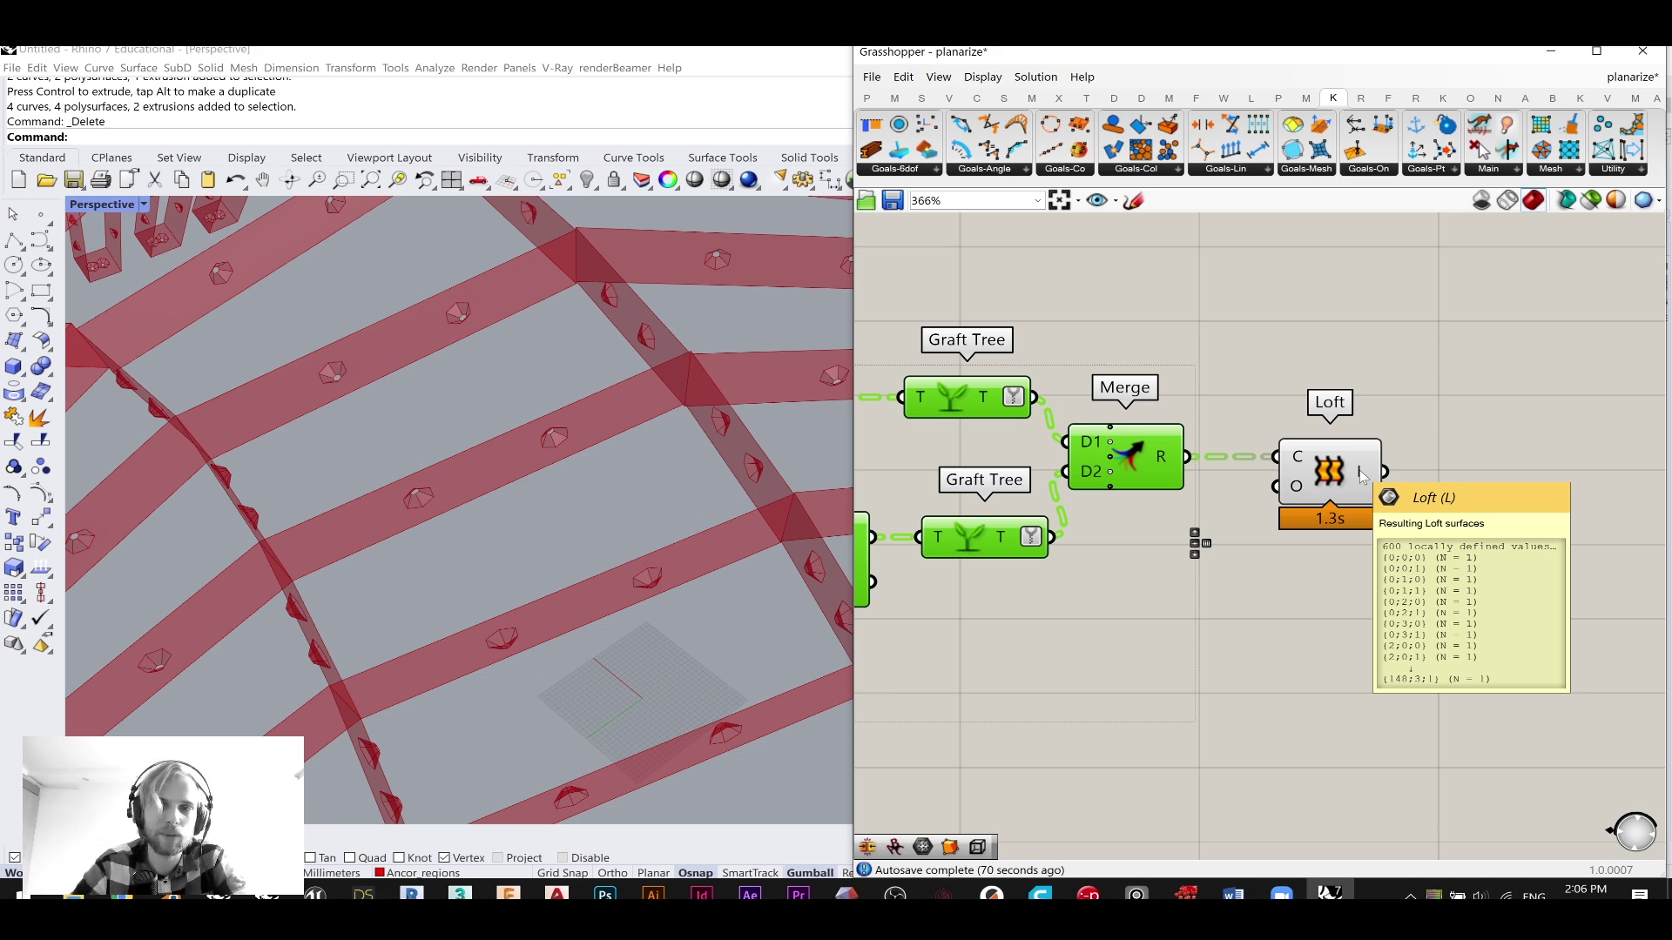
pyautogui.scroll(-4, 1364, 475)
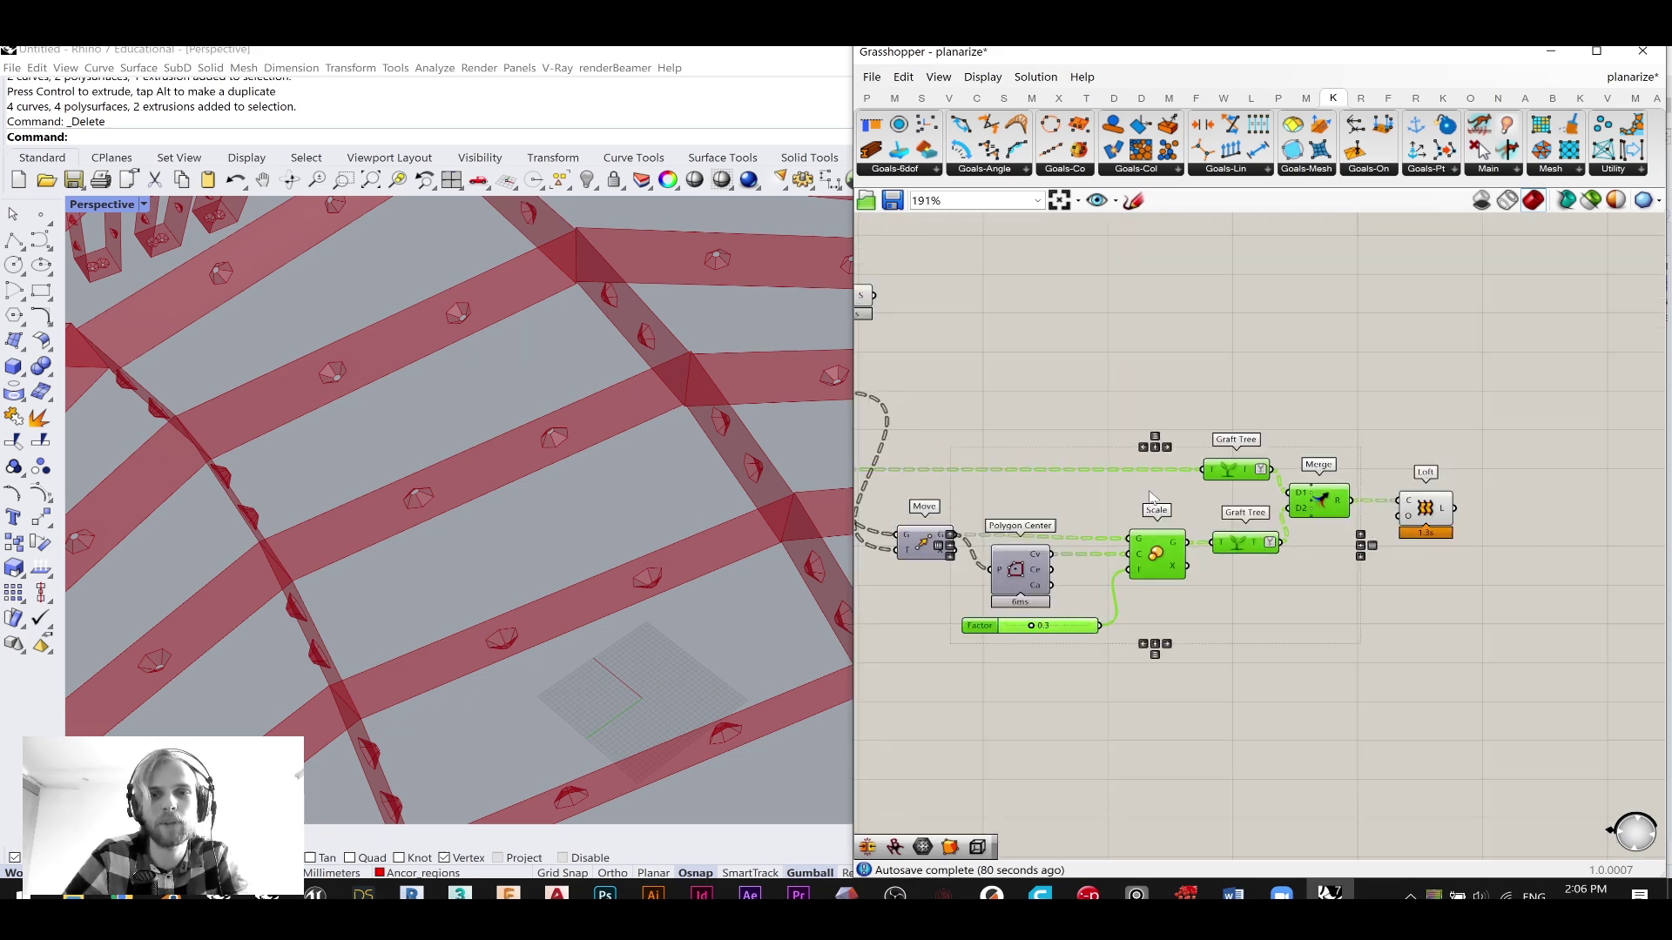
pyautogui.moveTo(1039, 309); pyautogui.dragTo(1136, 287)
pyautogui.moveTo(1295, 331); pyautogui.dragTo(1109, 328, button='right')
pyautogui.click(1400, 364)
pyautogui.moveTo(1505, 503); pyautogui.dragTo(1276, 464, button='right')
pyautogui.scroll(1, 1277, 464)
pyautogui.scroll(2, 1284, 464)
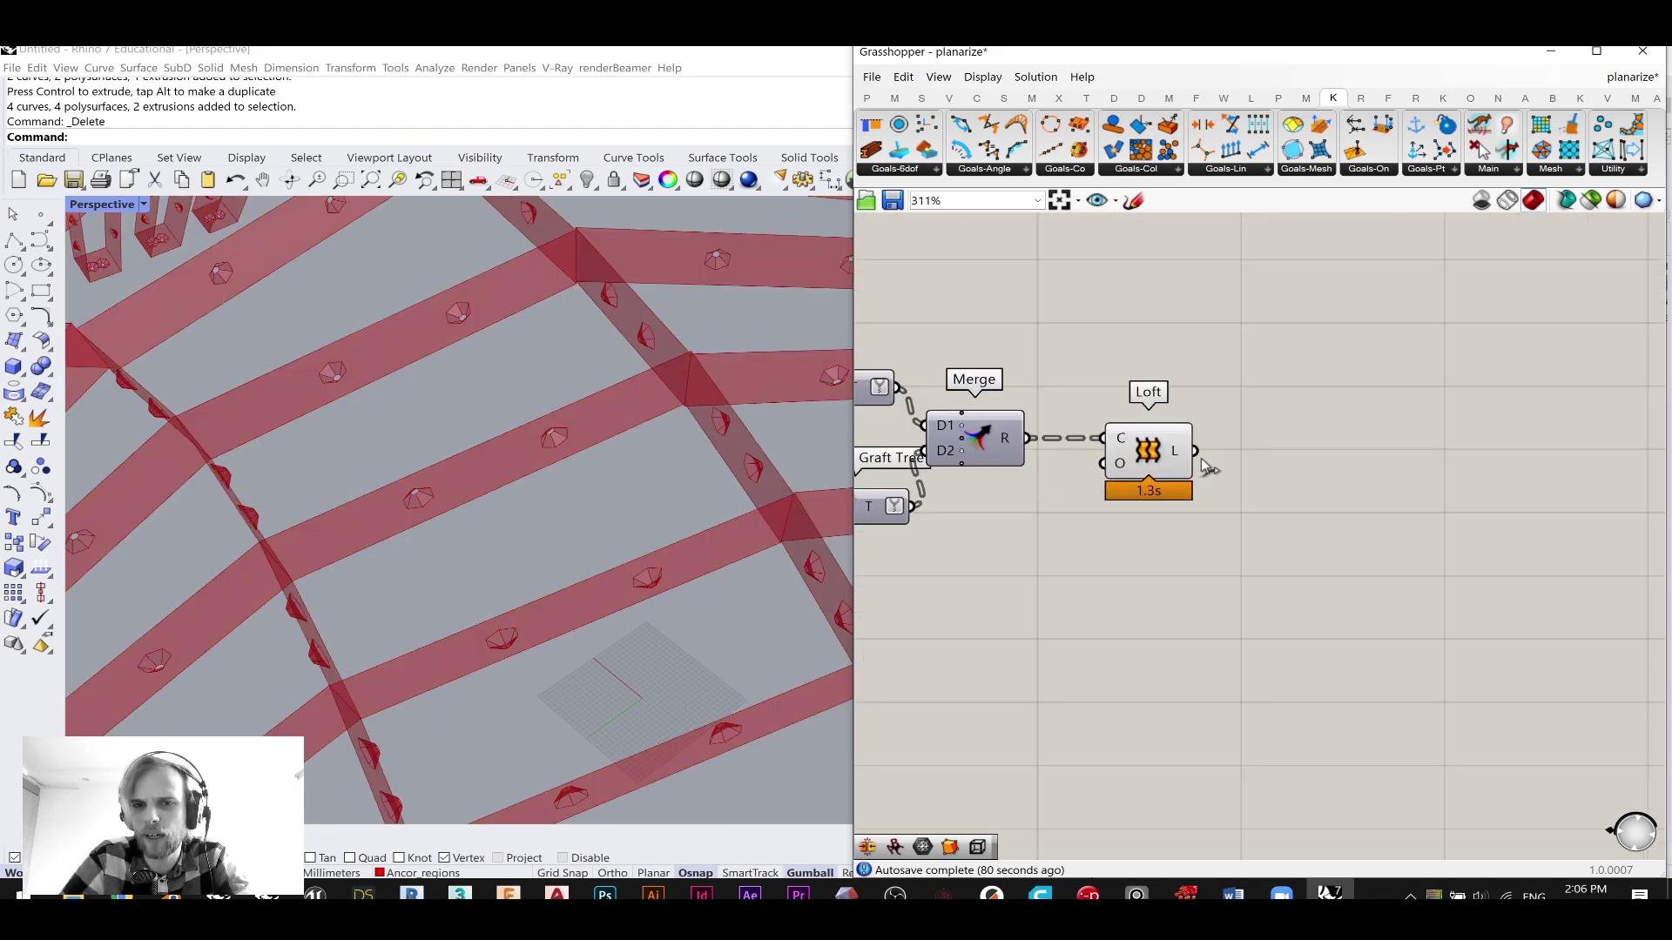
pyautogui.doubleClick(1324, 470)
pyautogui.write('tree')
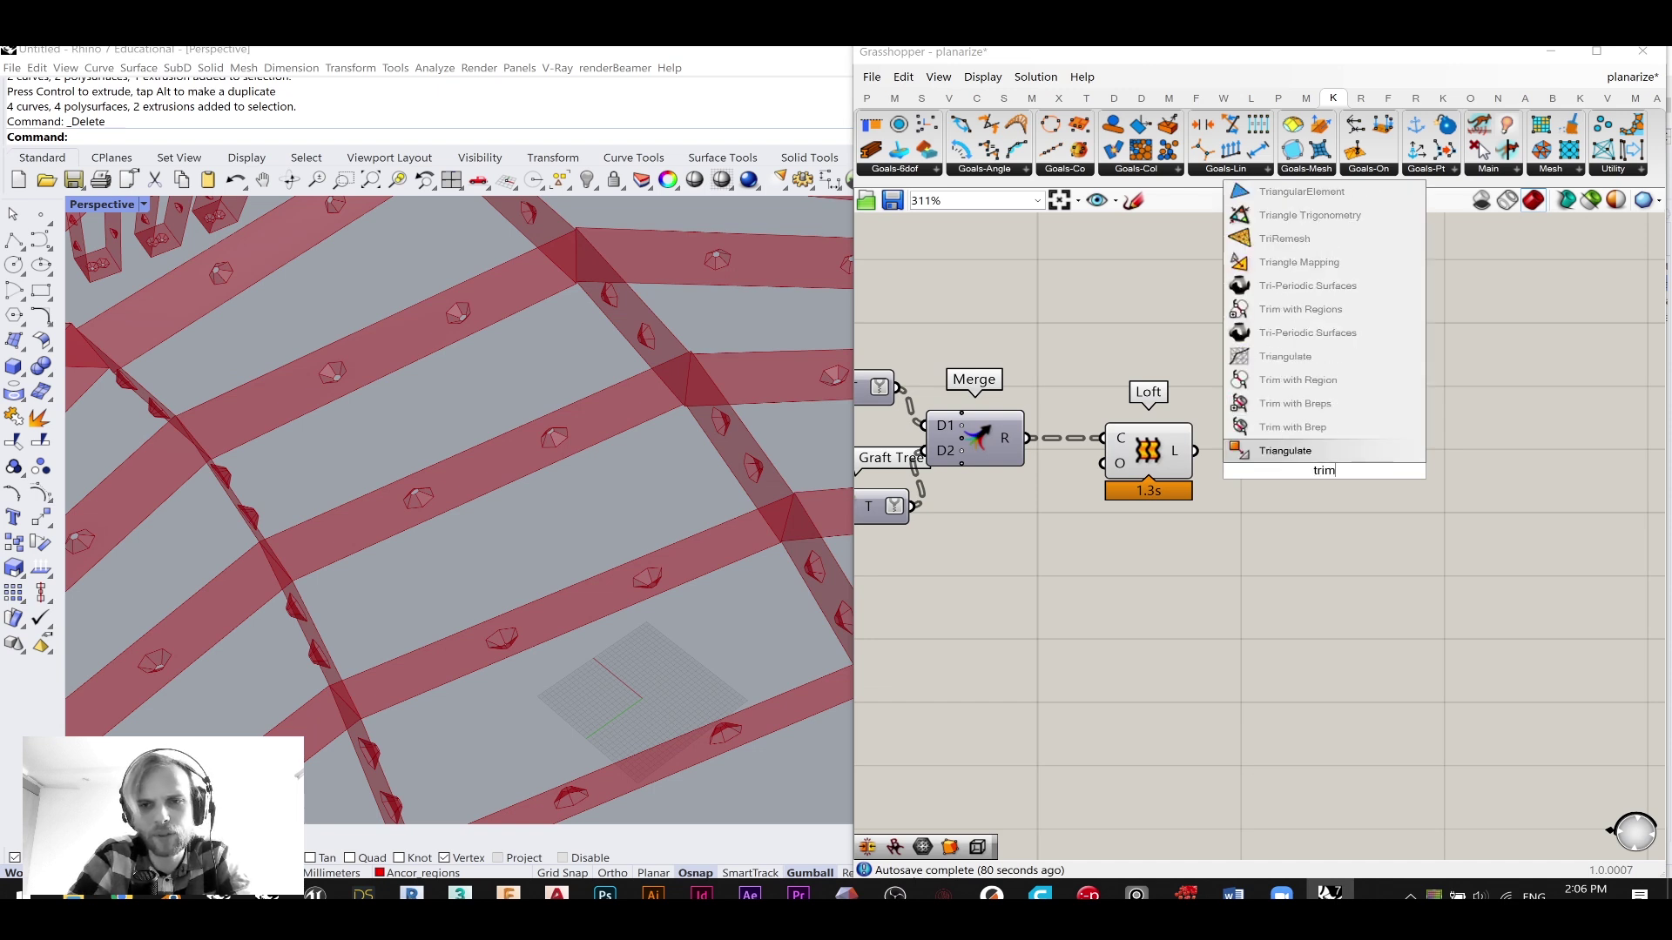
pyautogui.click(1281, 450)
pyautogui.moveTo(1194, 451); pyautogui.dragTo(1259, 451)
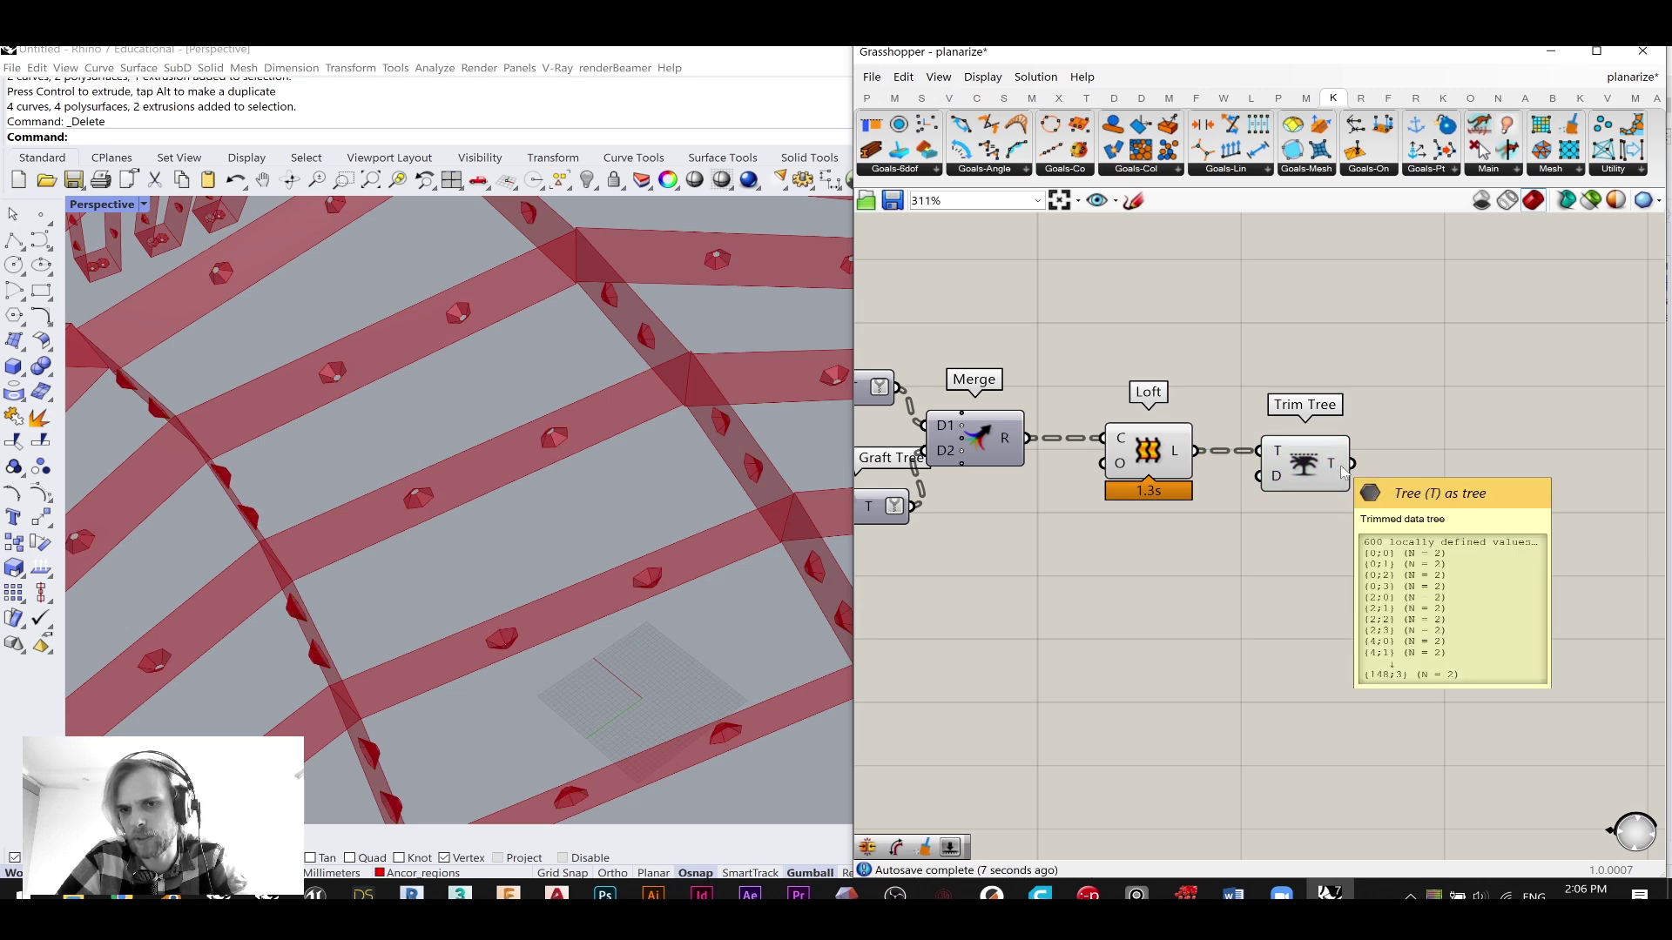
# - Reposition Trim Tree higher than Loft and hide Loft's preview
pyautogui.moveTo(1332, 474); pyautogui.dragTo(1325, 377)
pyautogui.click(1151, 458)
pyautogui.middleClick(1151, 459)
pyautogui.click(1210, 401)
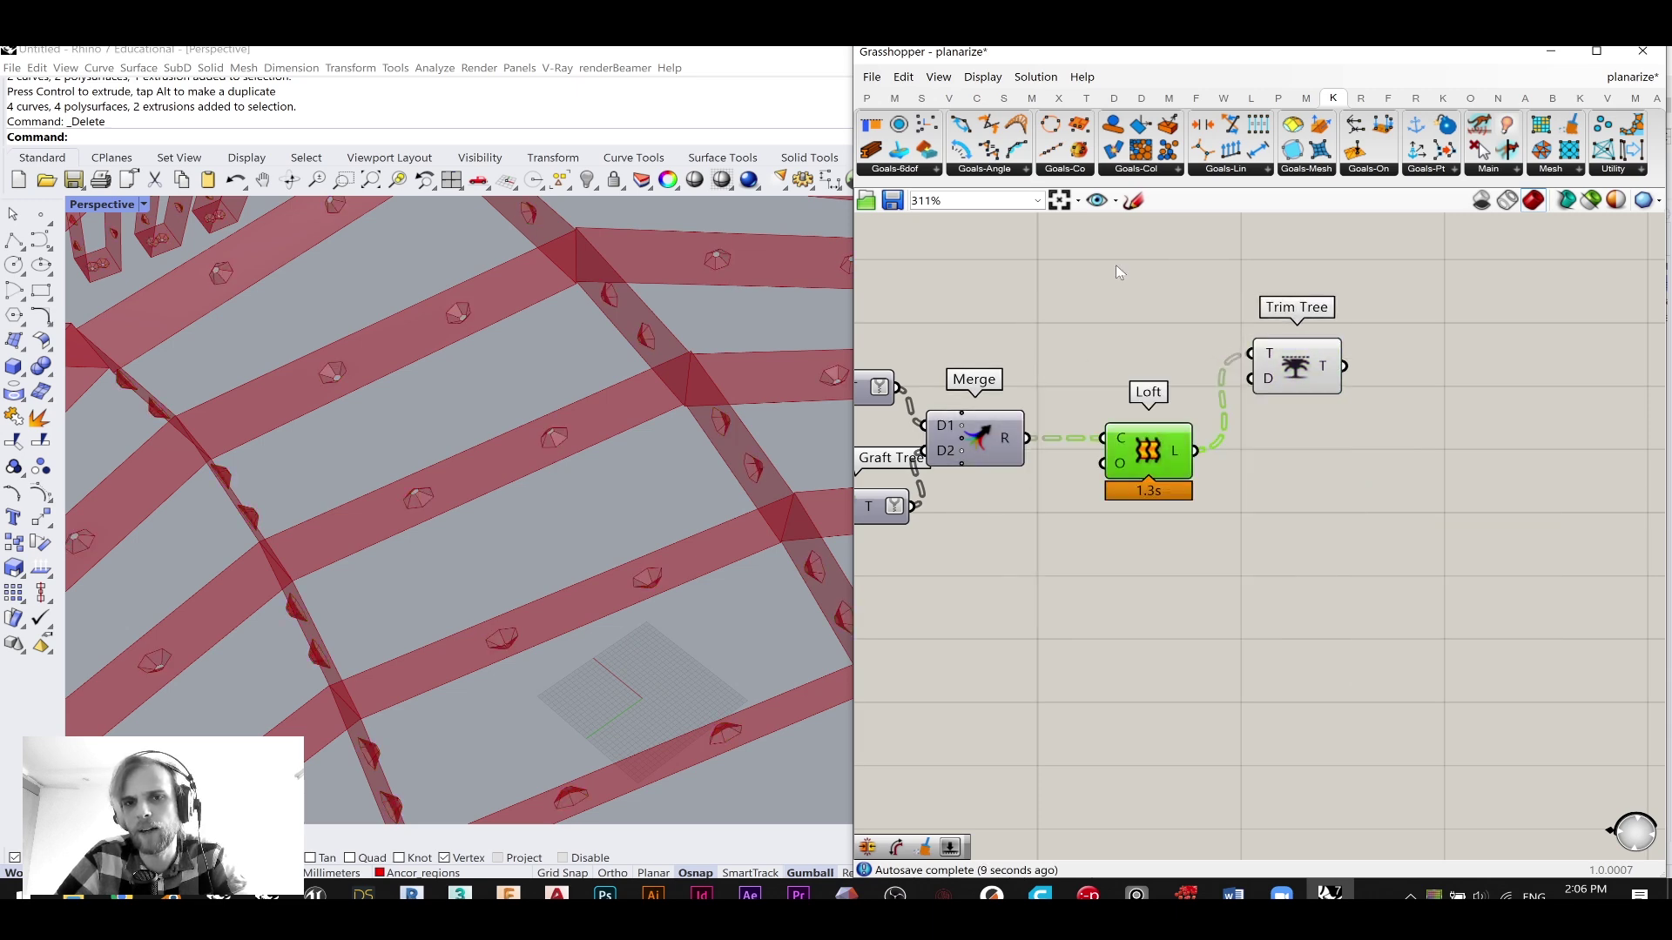
pyautogui.click(1116, 268)
# - Move Boundary Surfaces above Trim Tree and compare the output data tree paths of both components
pyautogui.moveTo(1110, 329); pyautogui.dragTo(1180, 513, button='right')
pyautogui.scroll(-3, 1264, 497)
pyautogui.moveTo(1040, 463); pyautogui.dragTo(1511, 469)
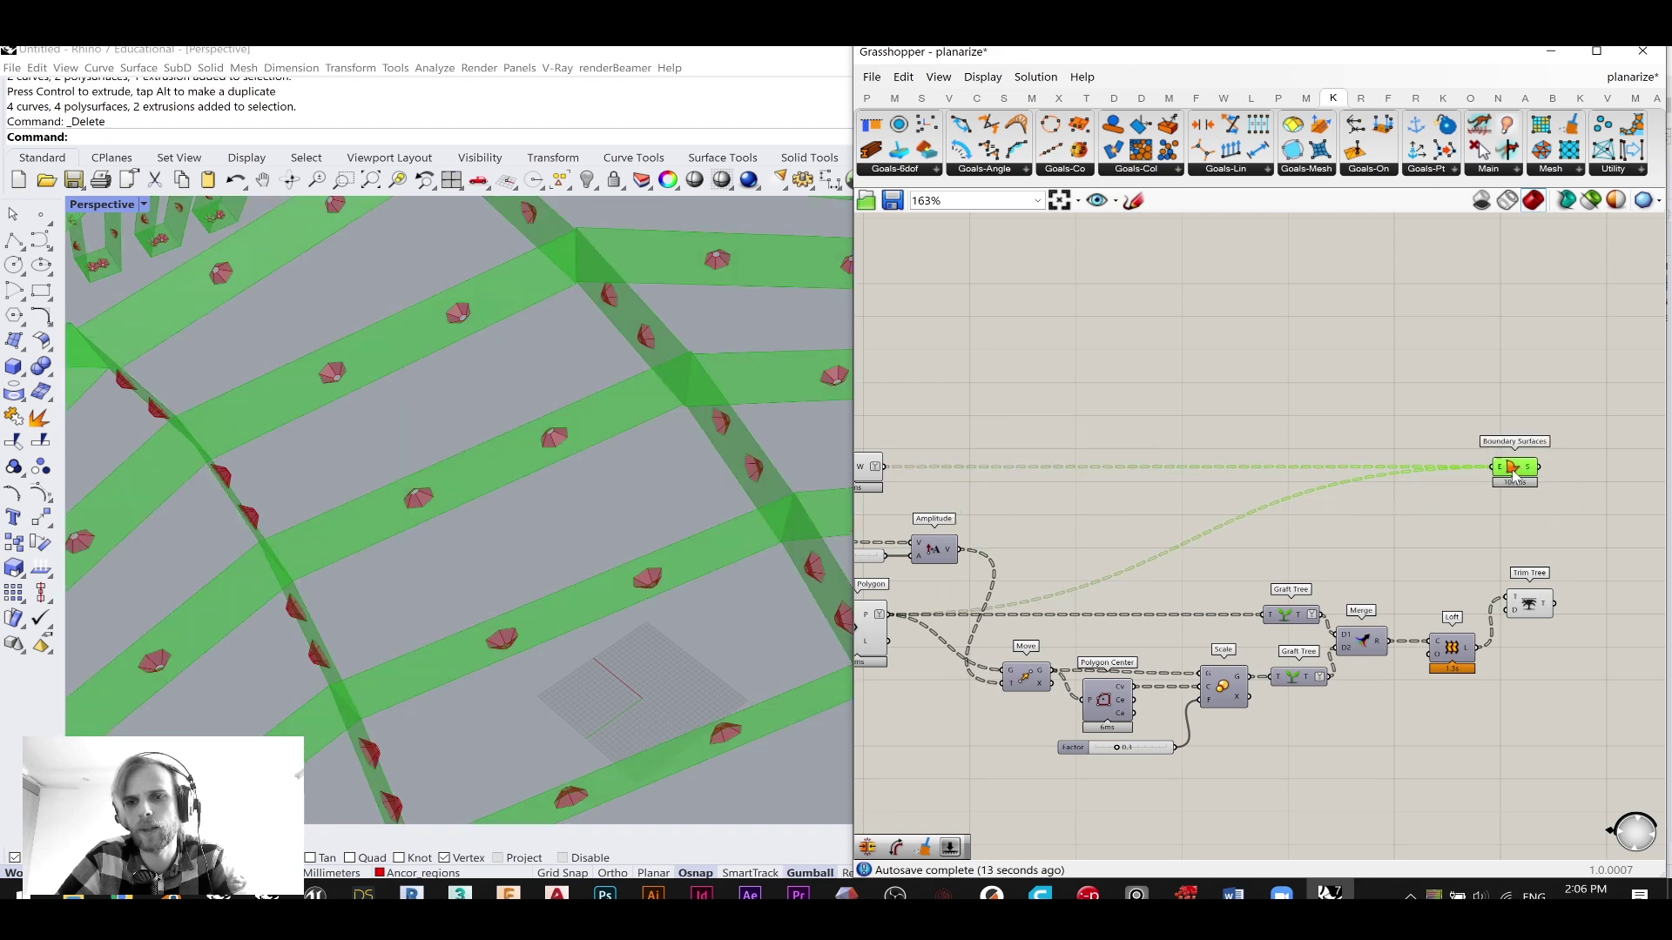
pyautogui.moveTo(1538, 536); pyautogui.dragTo(1184, 533, button='right')
pyautogui.scroll(3, 1259, 556)
pyautogui.click(1259, 558)
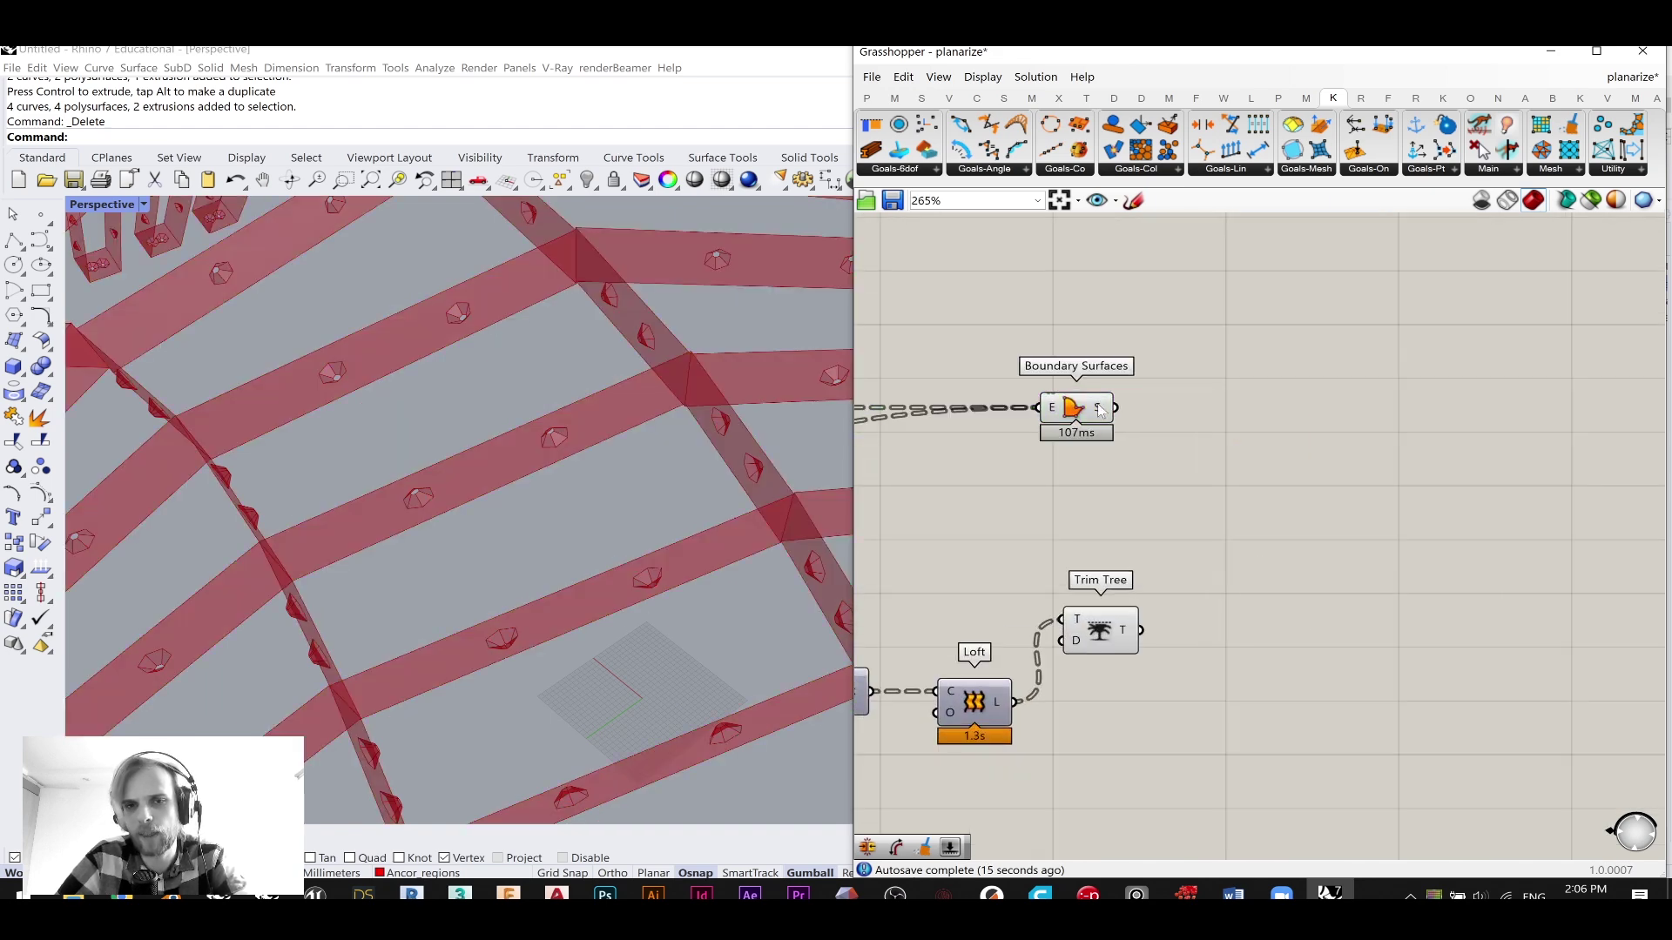
pyautogui.moveTo(1100, 411)
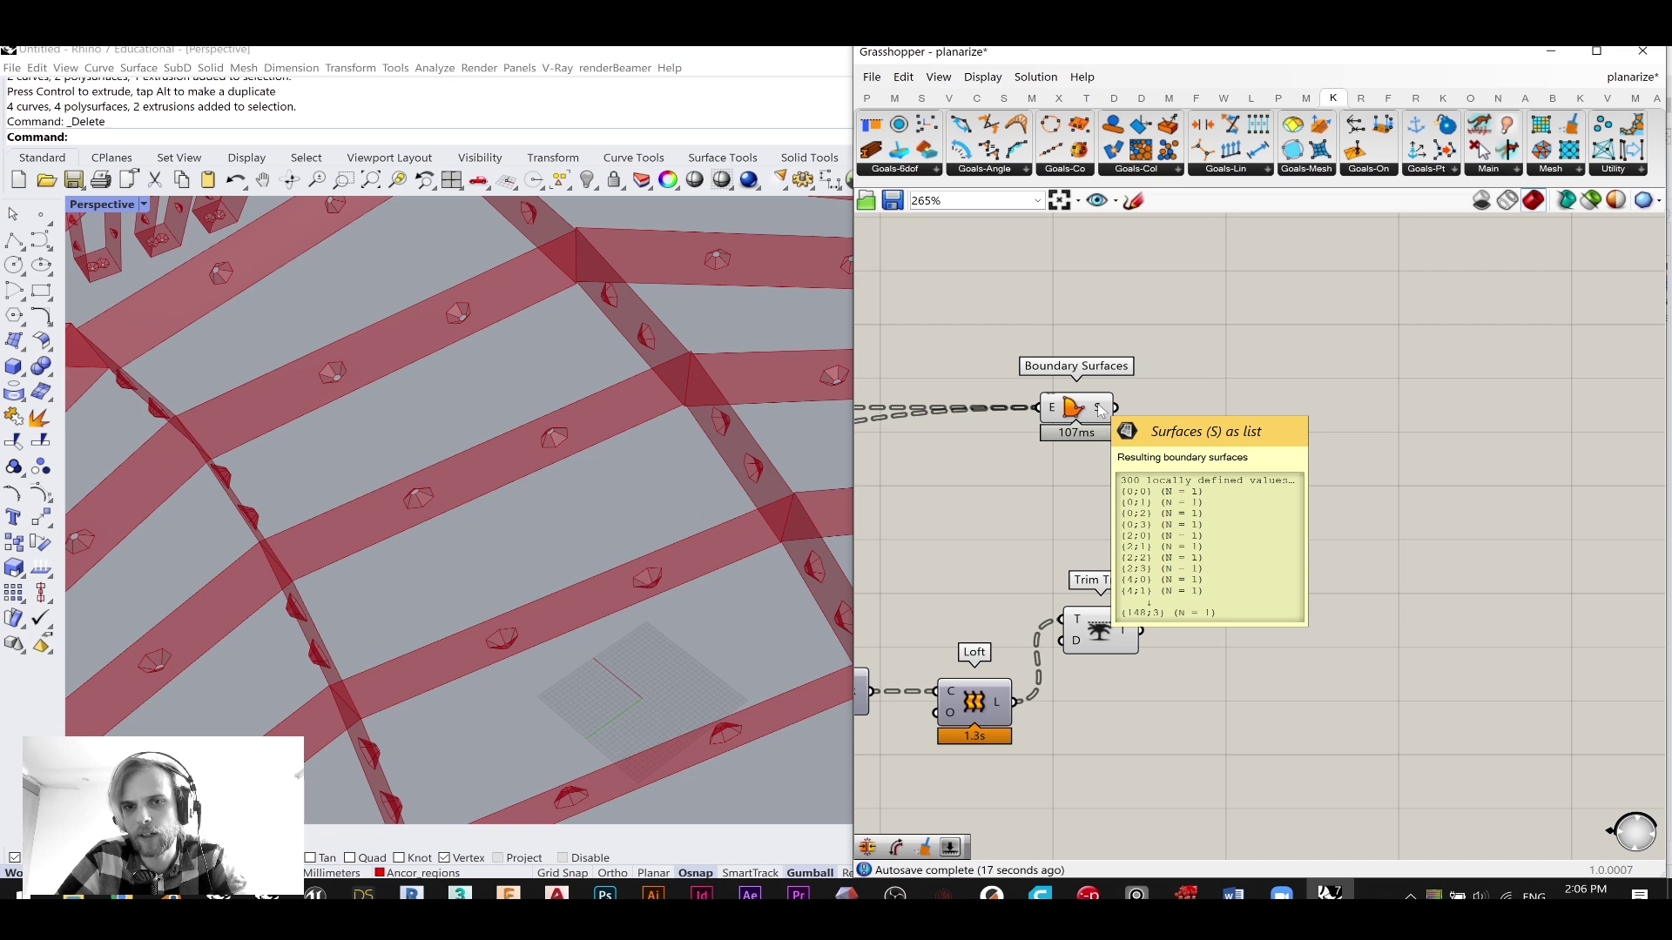
pyautogui.moveTo(1130, 644)
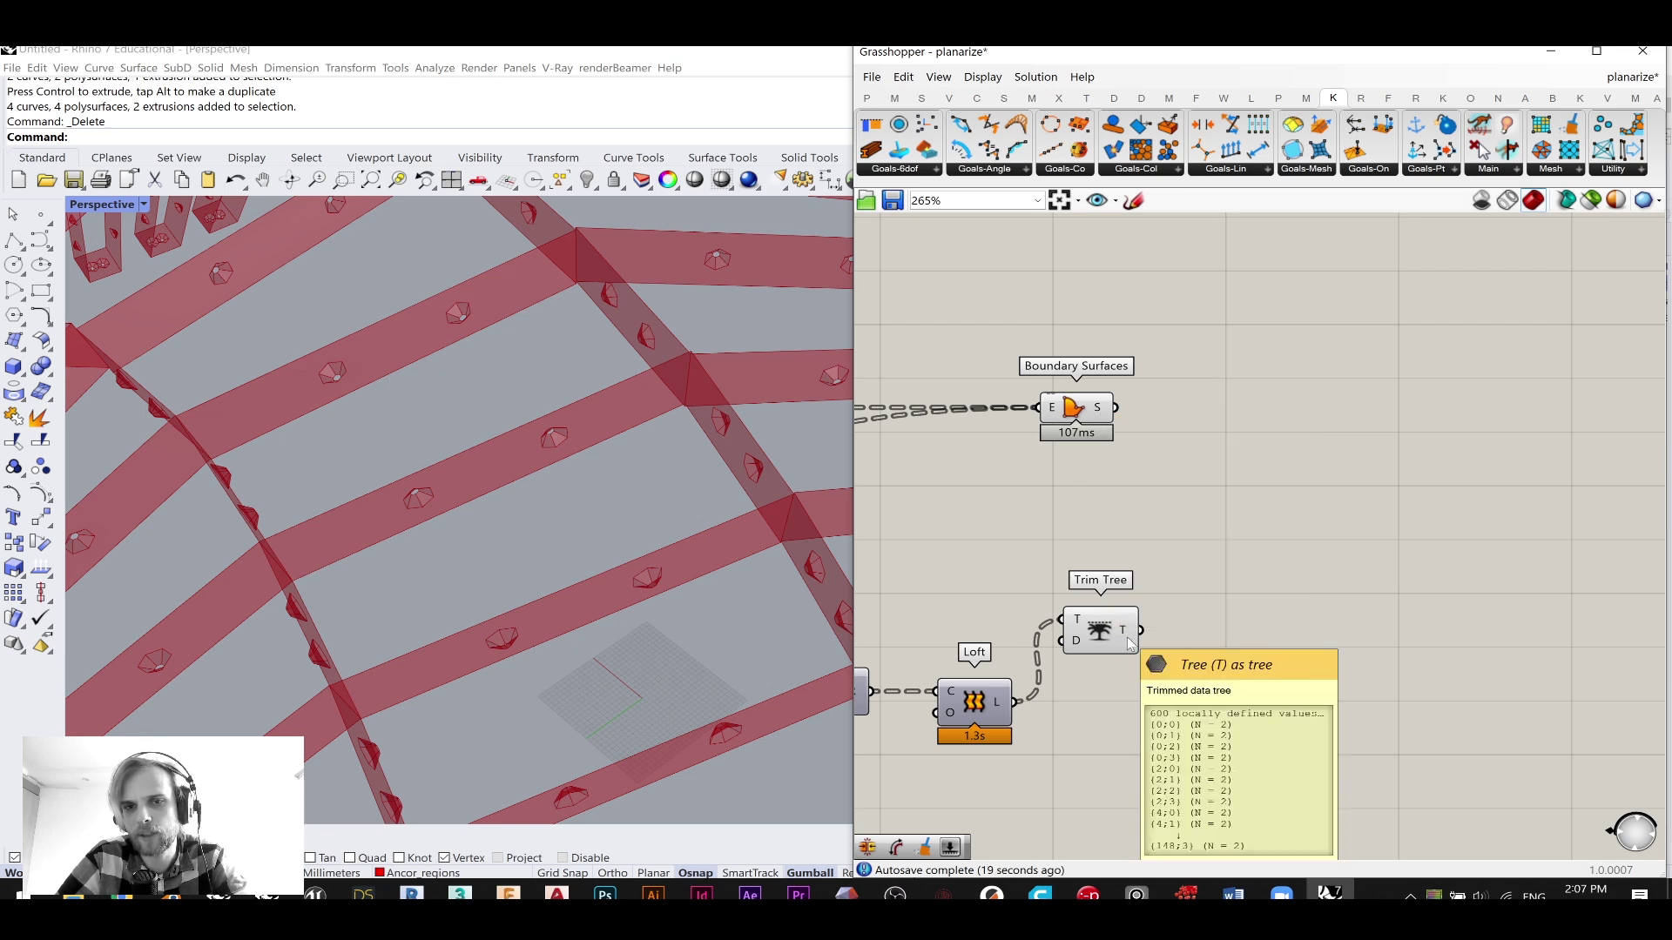
# - Add a Merge component combining the Boundary Surfaces output in D1 with the Trim Tree output in D2
pyautogui.doubleClick(1229, 445)
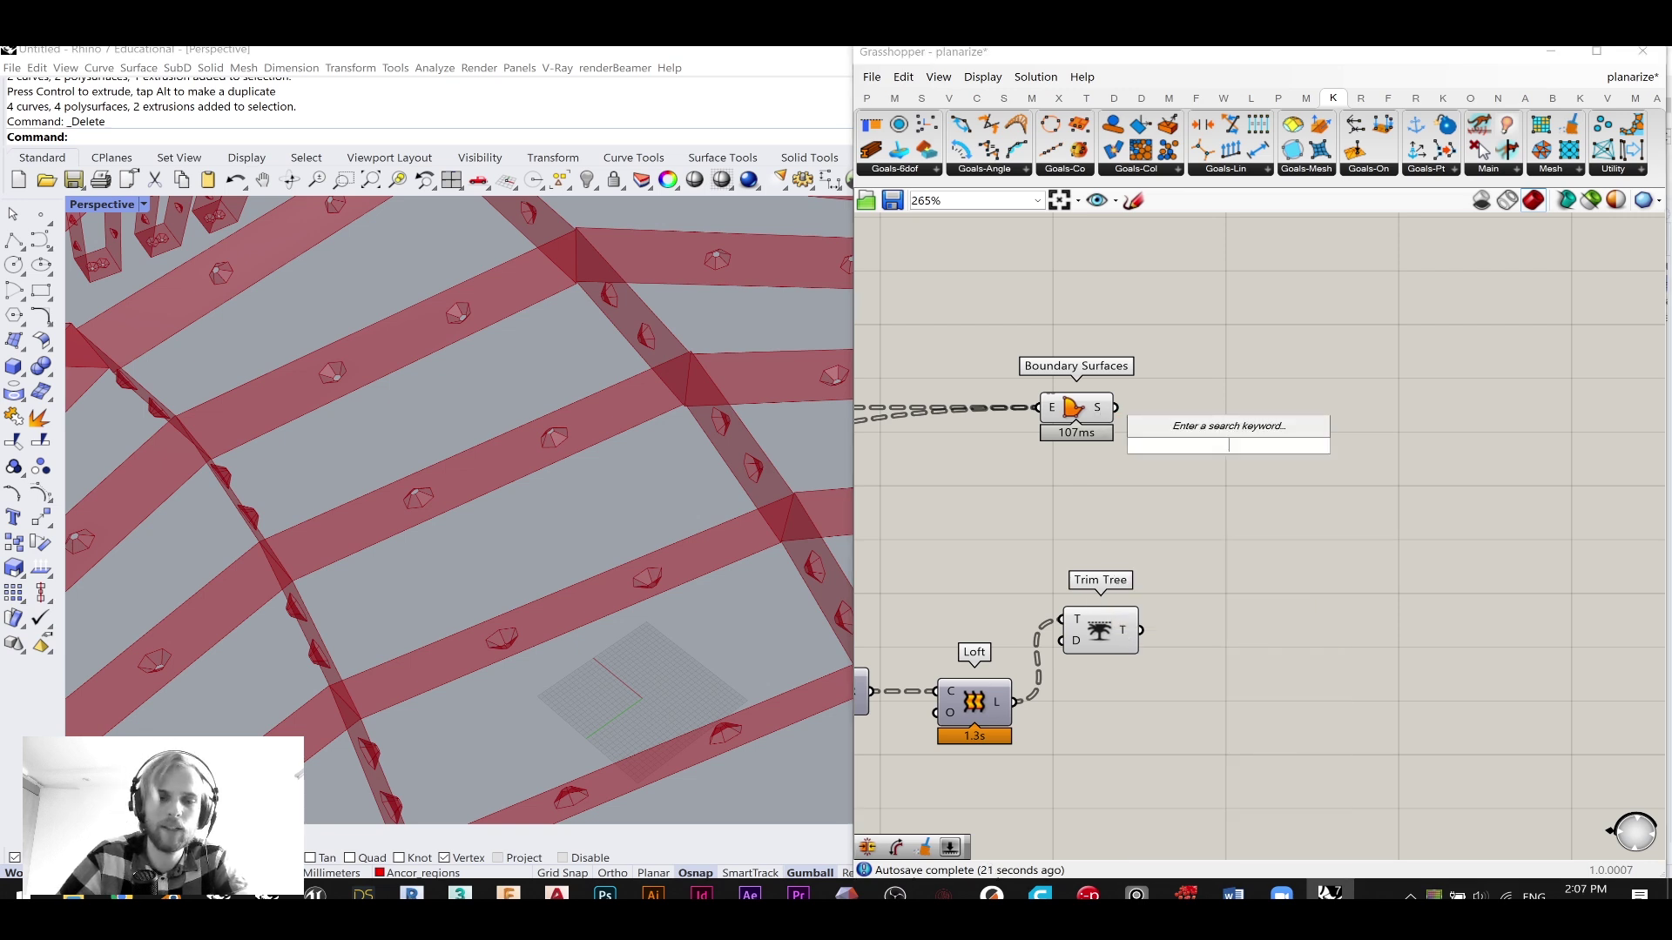
pyautogui.write('merge')
pyautogui.press('Return')
pyautogui.moveTo(1115, 407); pyautogui.dragTo(1184, 423)
pyautogui.moveTo(1141, 629); pyautogui.dragTo(1185, 444)
pyautogui.click(1237, 445)
pyautogui.scroll(5, 1213, 460)
pyautogui.click(1219, 575)
pyautogui.moveTo(1272, 529); pyautogui.dragTo(1272, 432)
pyautogui.scroll(-3, 1271, 432)
pyautogui.click(1255, 528)
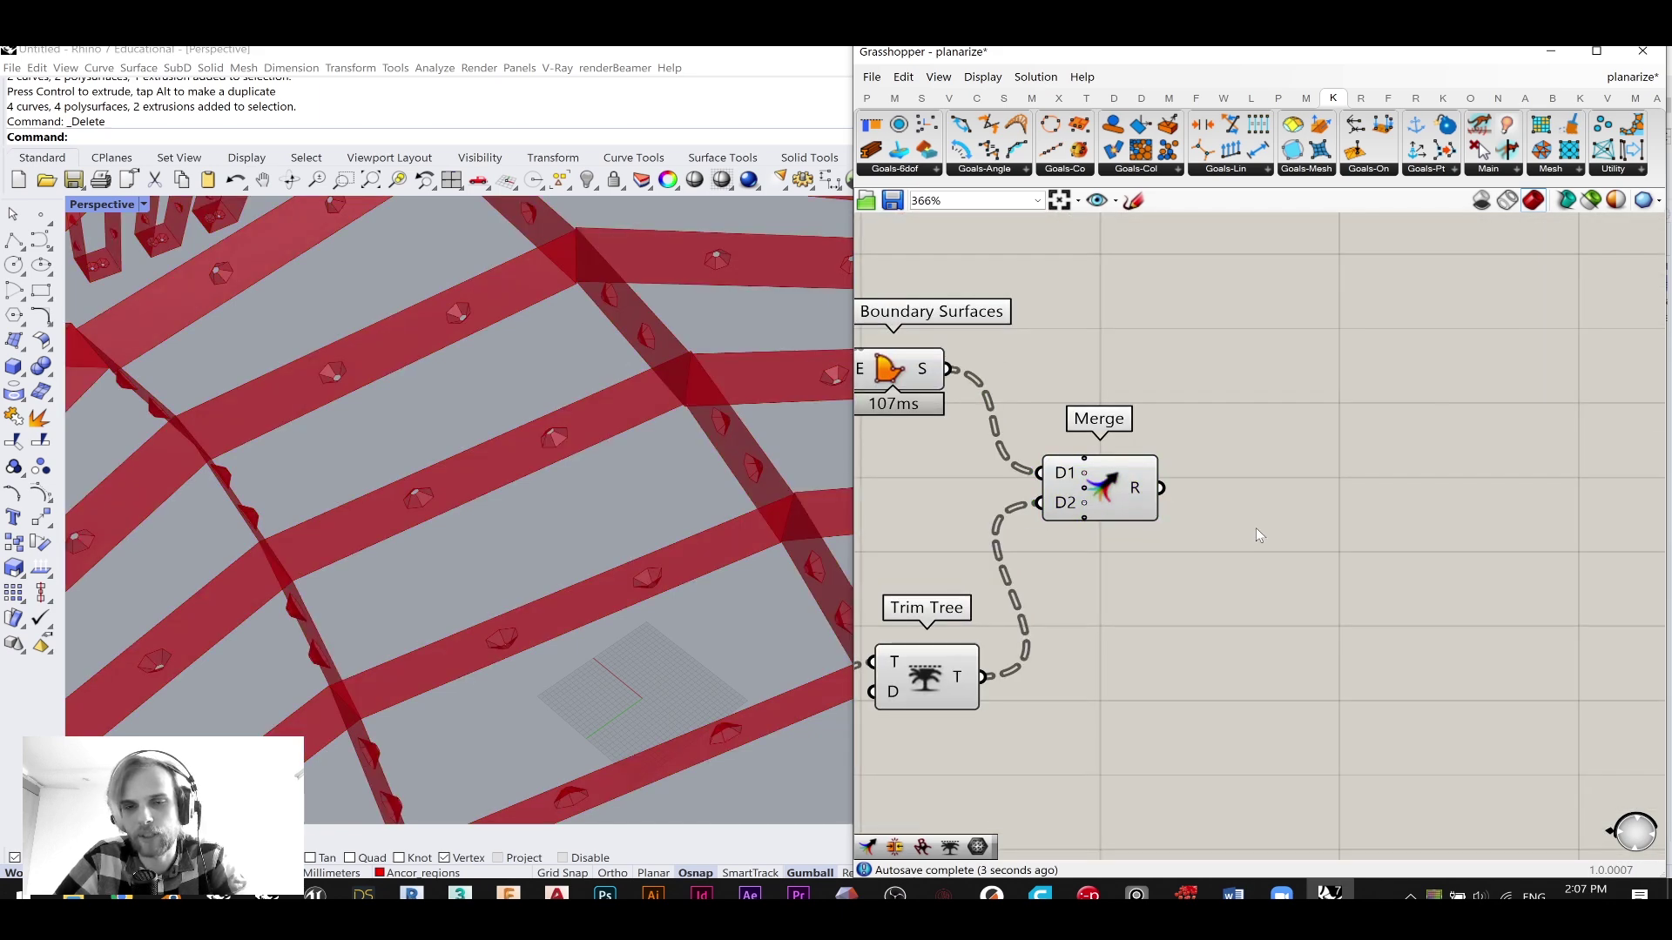
# - Try joining the merged face surfaces and cones with Brep Join, and delete both Merge and Brep Join
pyautogui.doubleClick(1290, 517)
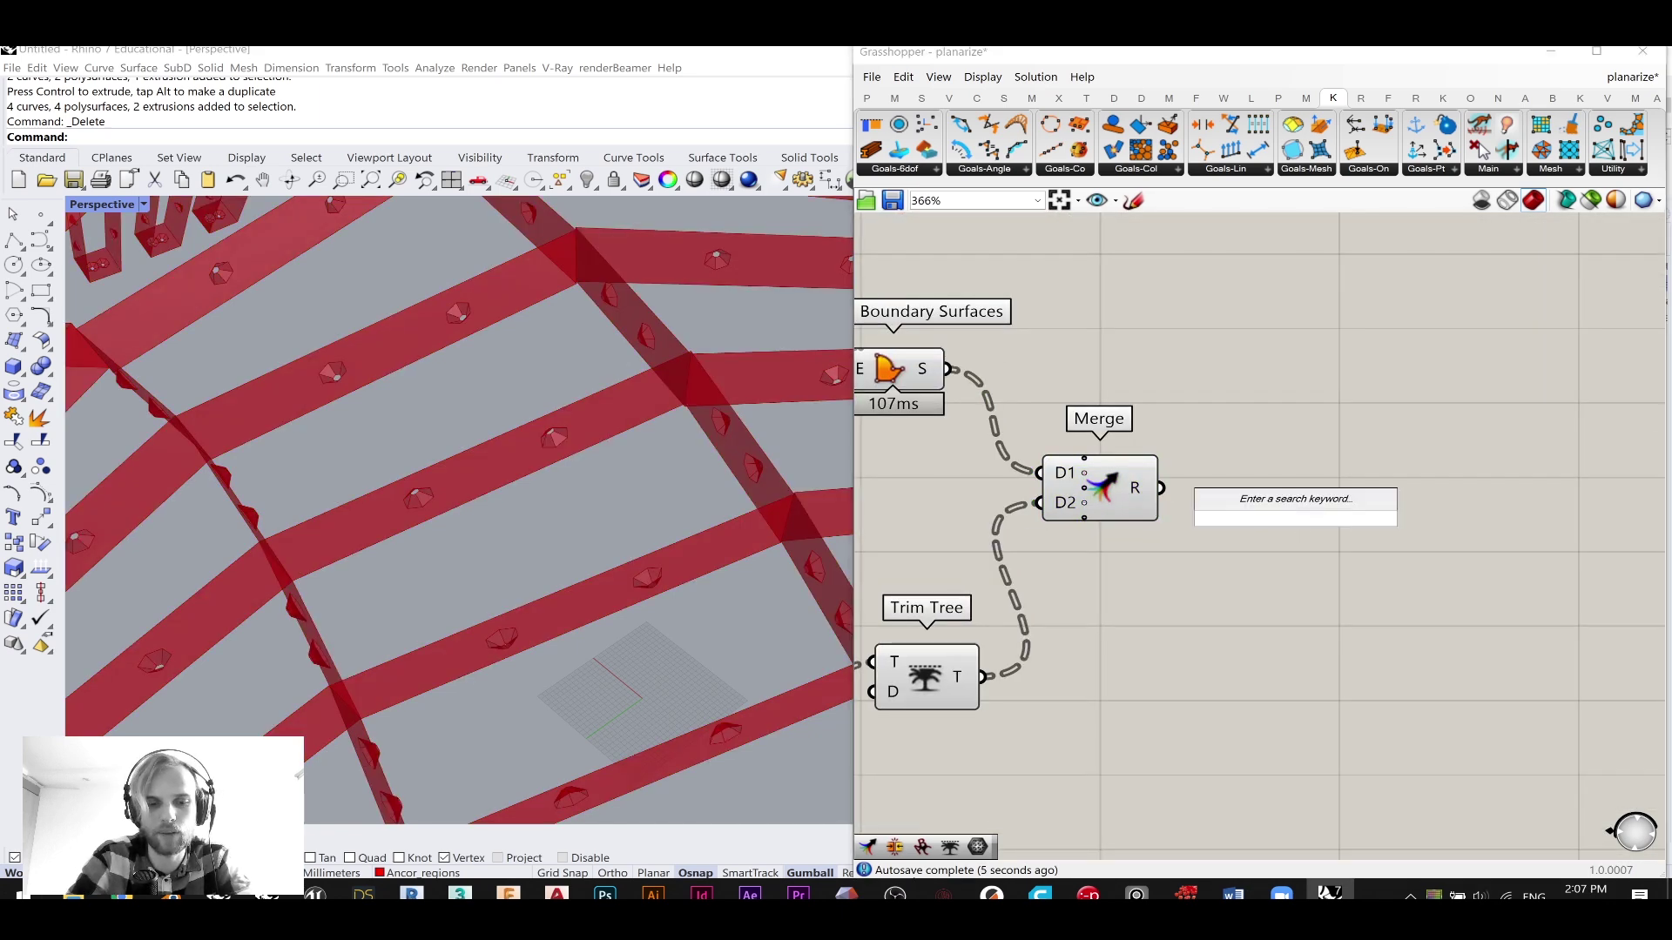
pyautogui.write('brep jo')
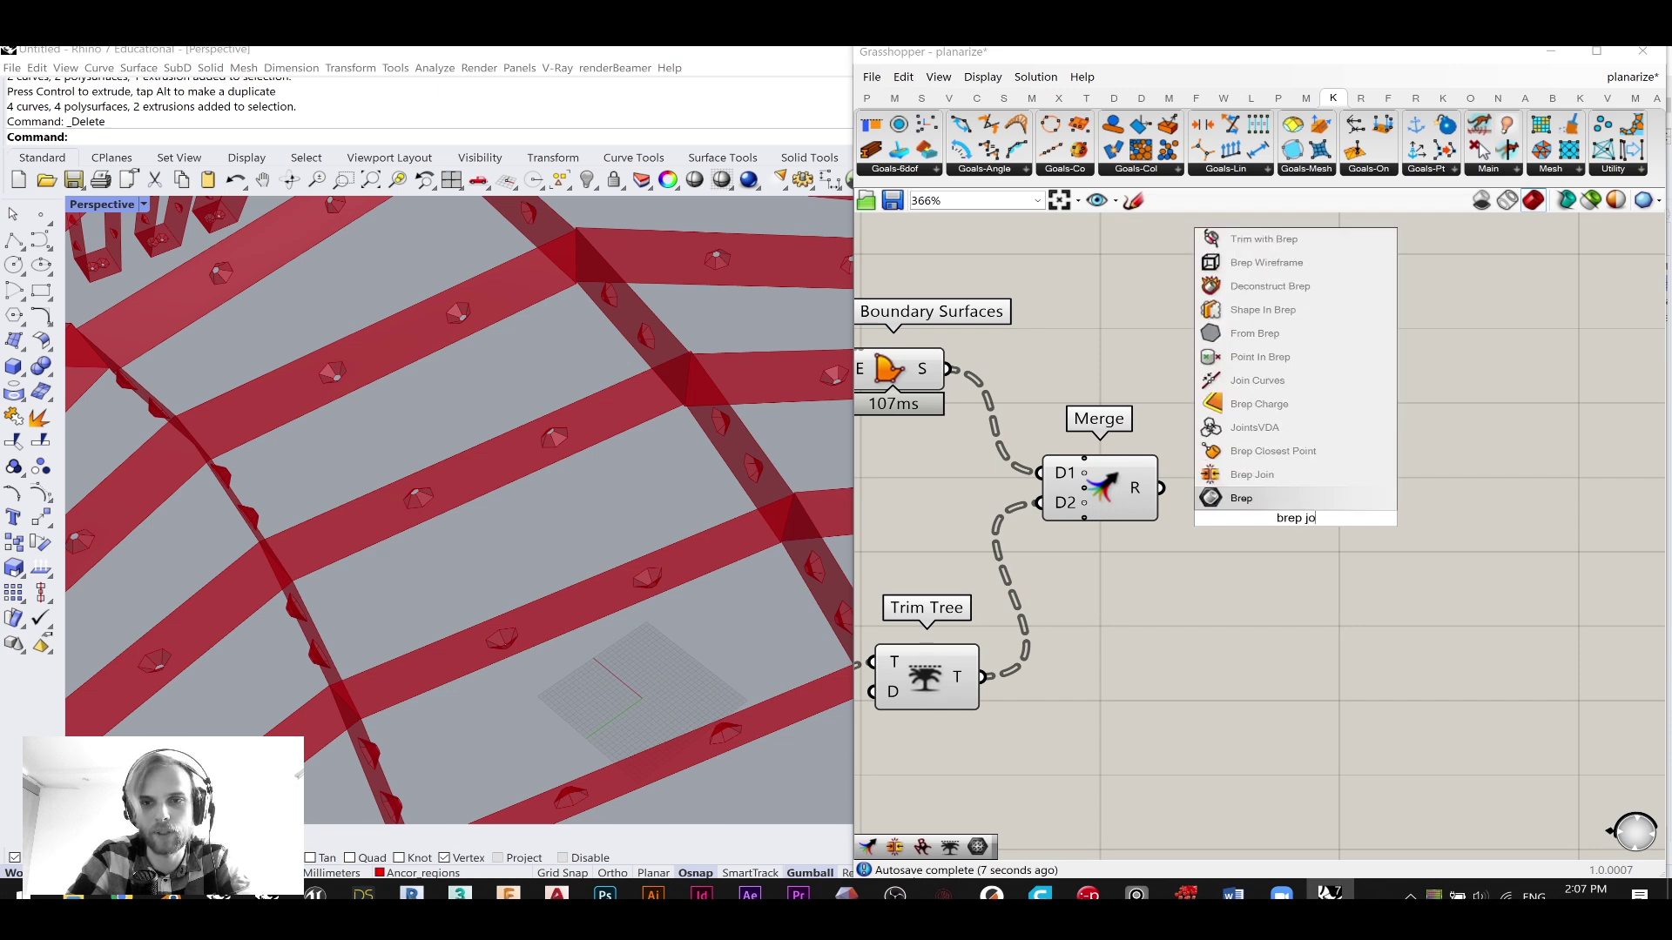
pyautogui.write('in')
pyautogui.press('Return')
pyautogui.moveTo(1161, 487); pyautogui.dragTo(1353, 503)
pyautogui.click(1224, 392)
pyautogui.click(1341, 498)
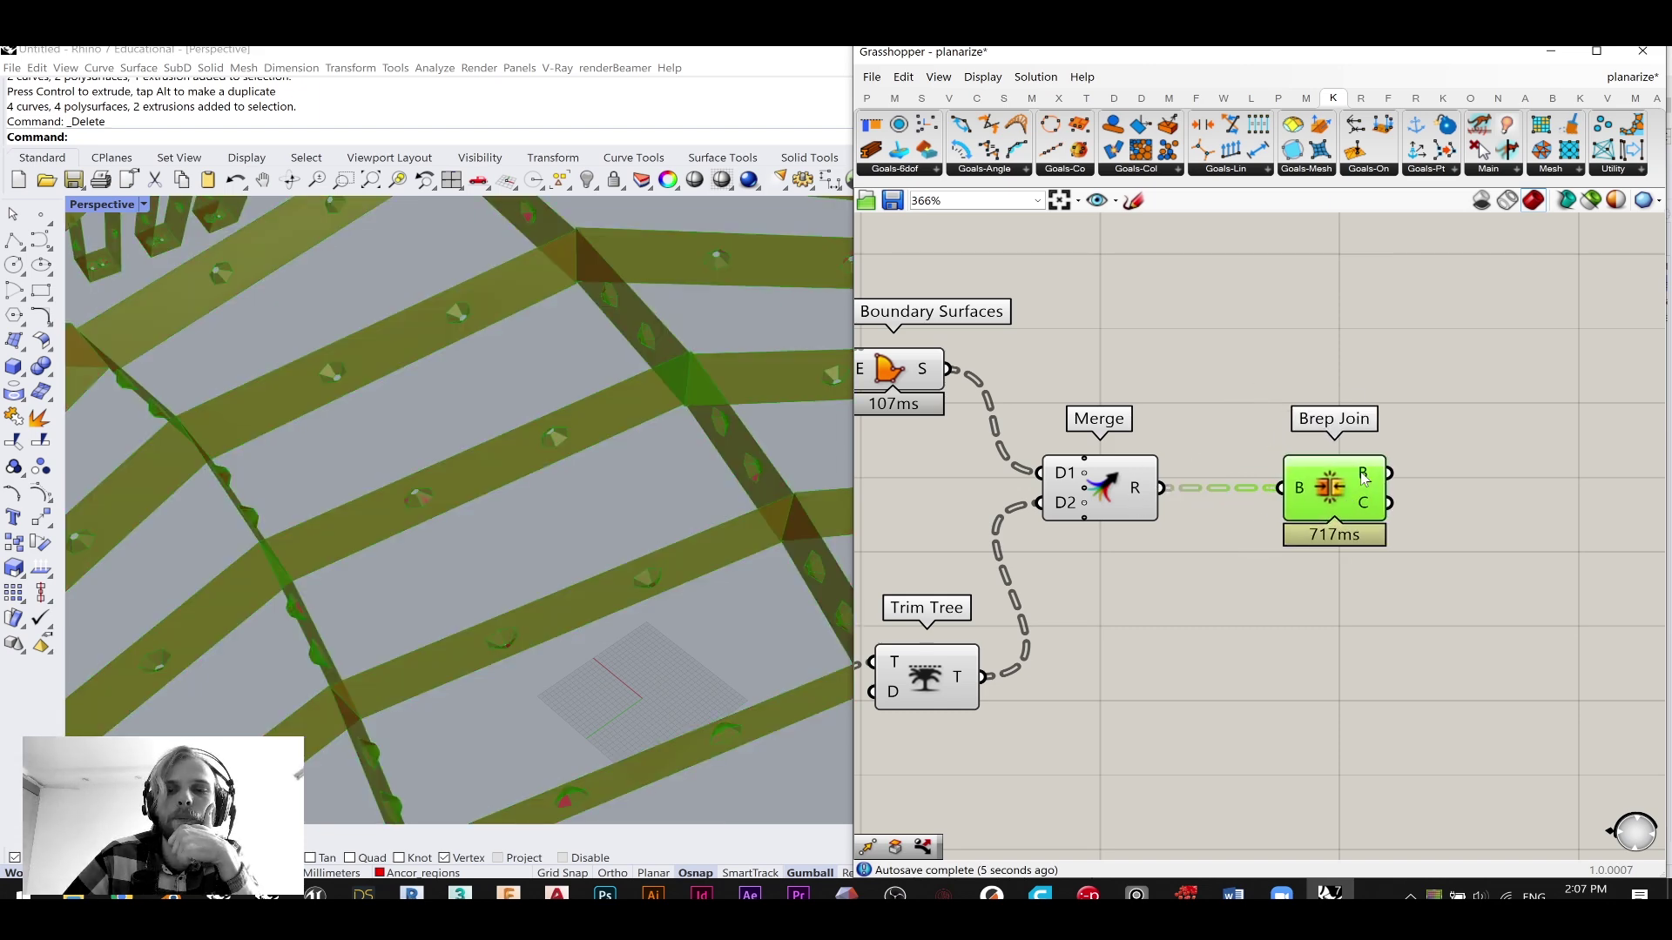
pyautogui.moveTo(1444, 641); pyautogui.dragTo(1058, 442)
pyautogui.press('Delete')
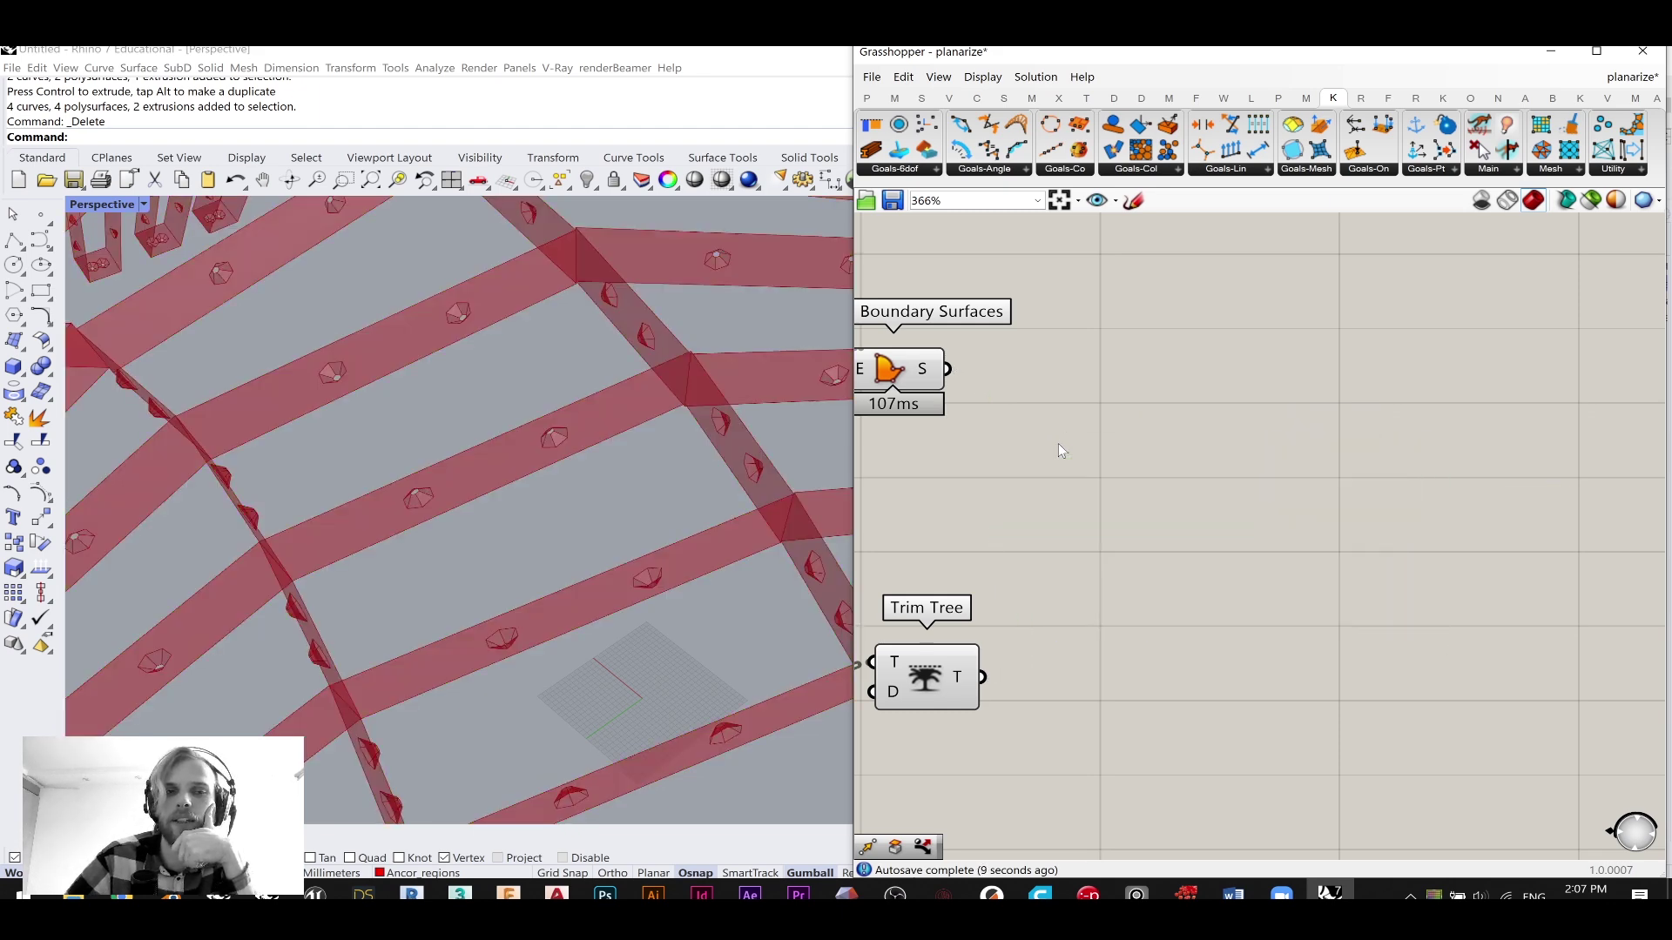
# - Add a Cull Index component above the List Item that follows the upper Tree Branch
pyautogui.scroll(-8, 1001, 451)
pyautogui.scroll(5, 1162, 494)
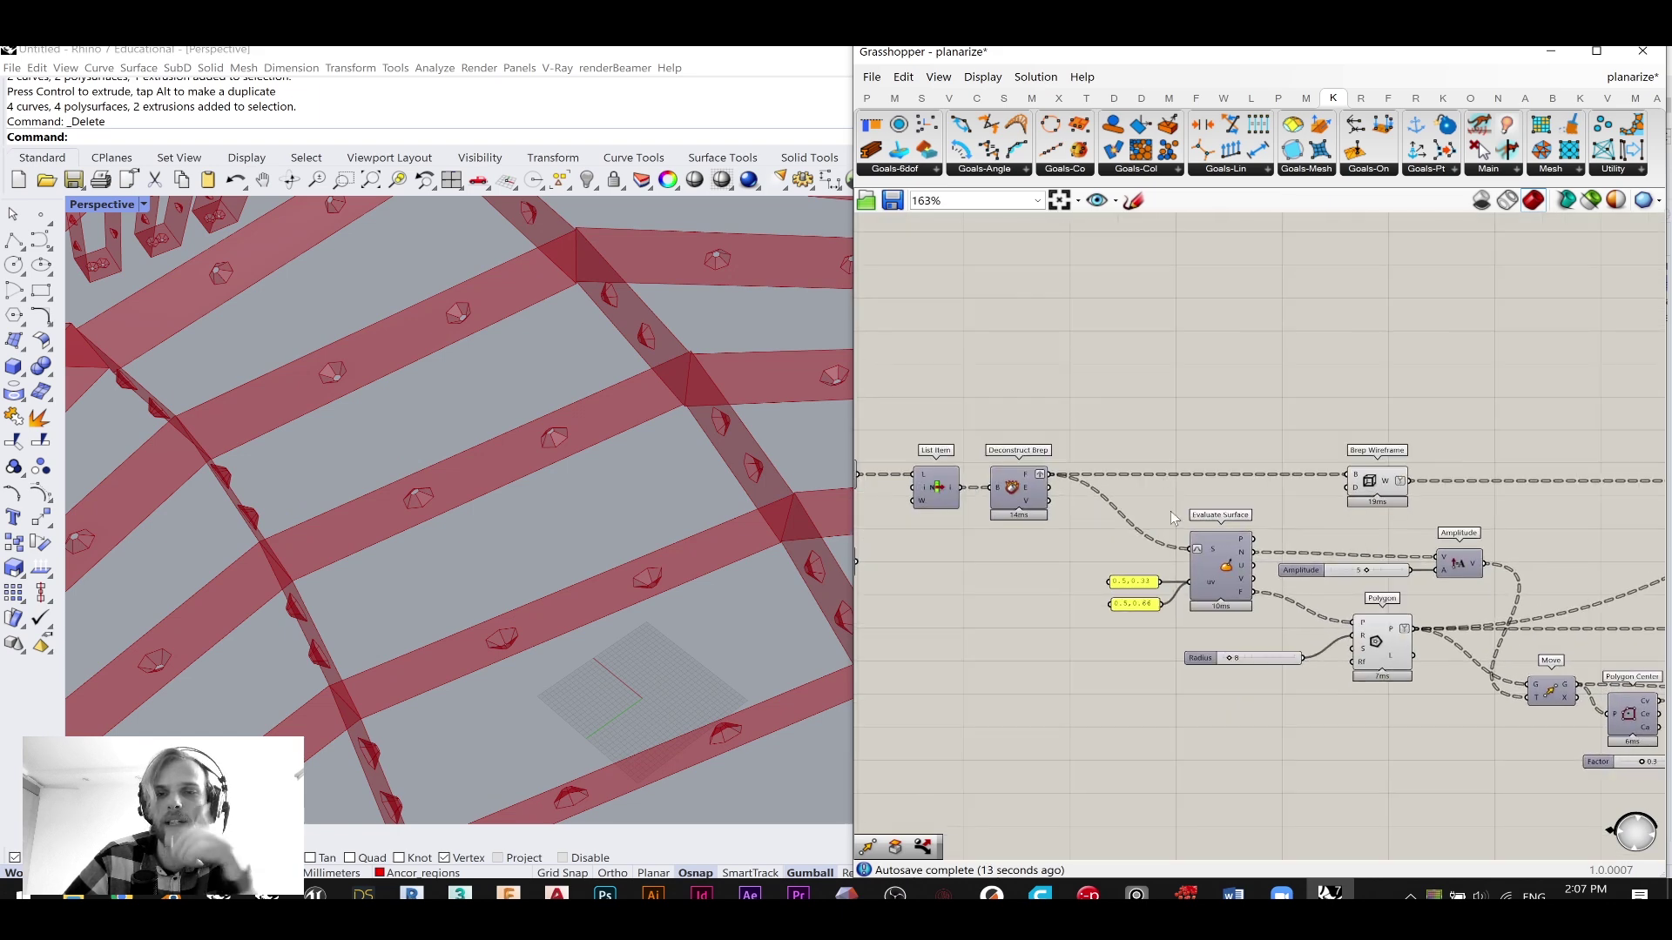
pyautogui.moveTo(1022, 494); pyautogui.dragTo(1228, 529, button='right')
pyautogui.scroll(2, 1231, 532)
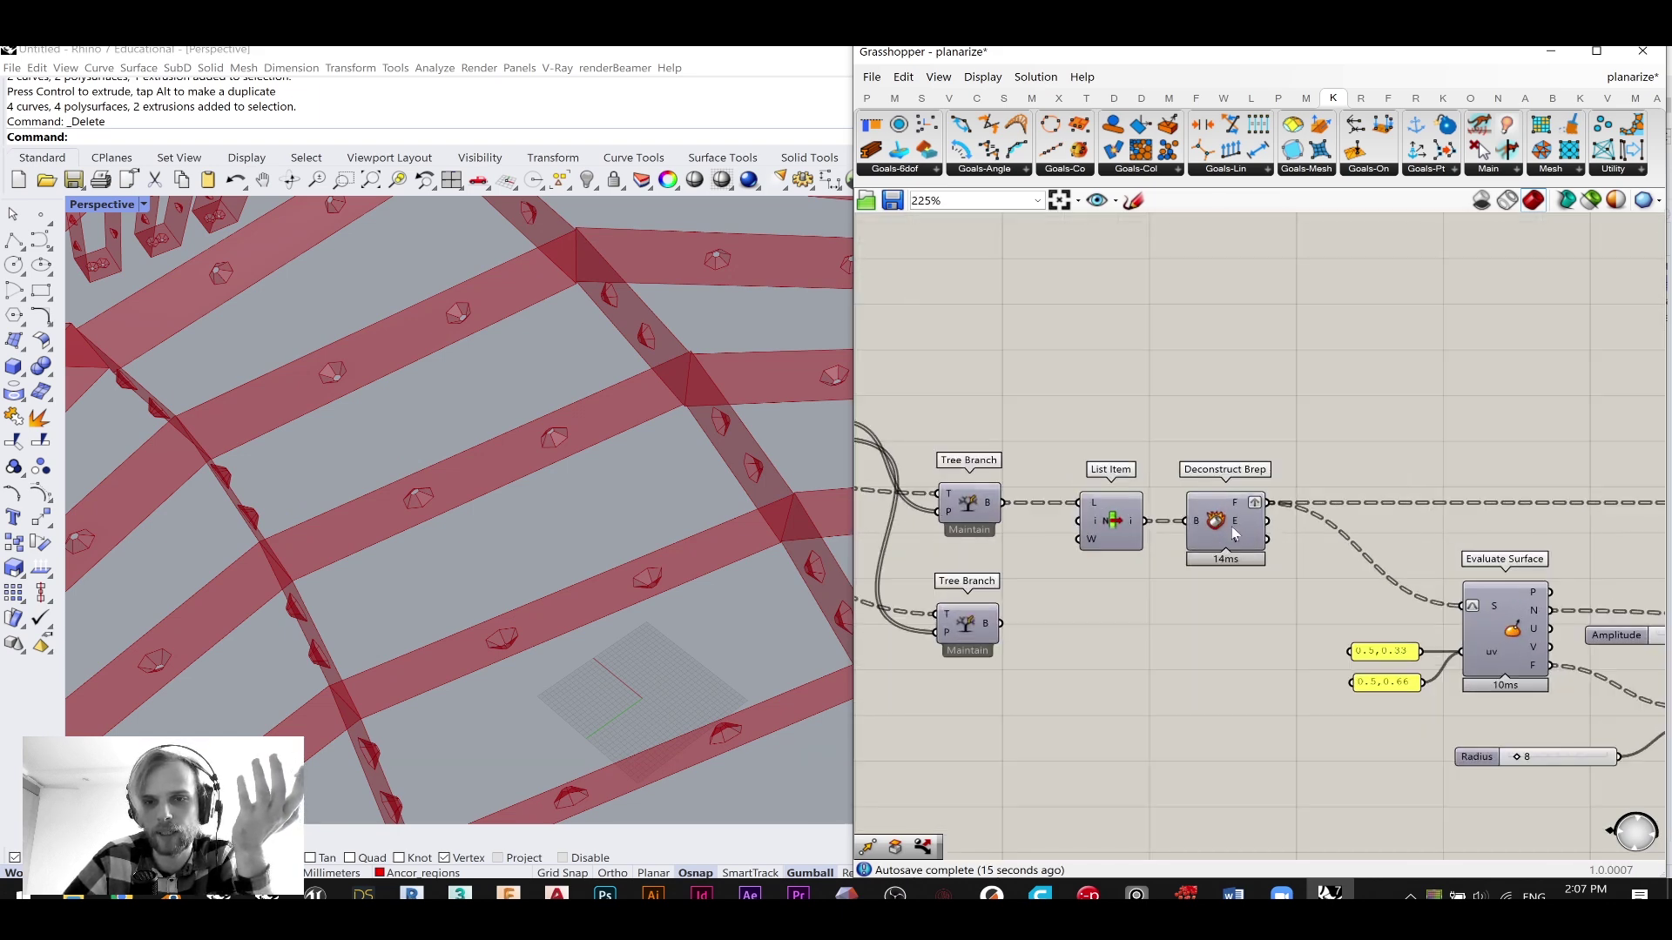
pyautogui.scroll(2, 1235, 528)
pyautogui.moveTo(1085, 527); pyautogui.dragTo(1193, 567, button='right')
pyautogui.scroll(2, 1164, 551)
pyautogui.moveTo(1164, 550)
pyautogui.mouseDown()
pyautogui.moveTo(1179, 574)
pyautogui.moveTo(1166, 556)
pyautogui.mouseUp()
pyautogui.moveTo(1139, 291); pyautogui.dragTo(1153, 389, button='right')
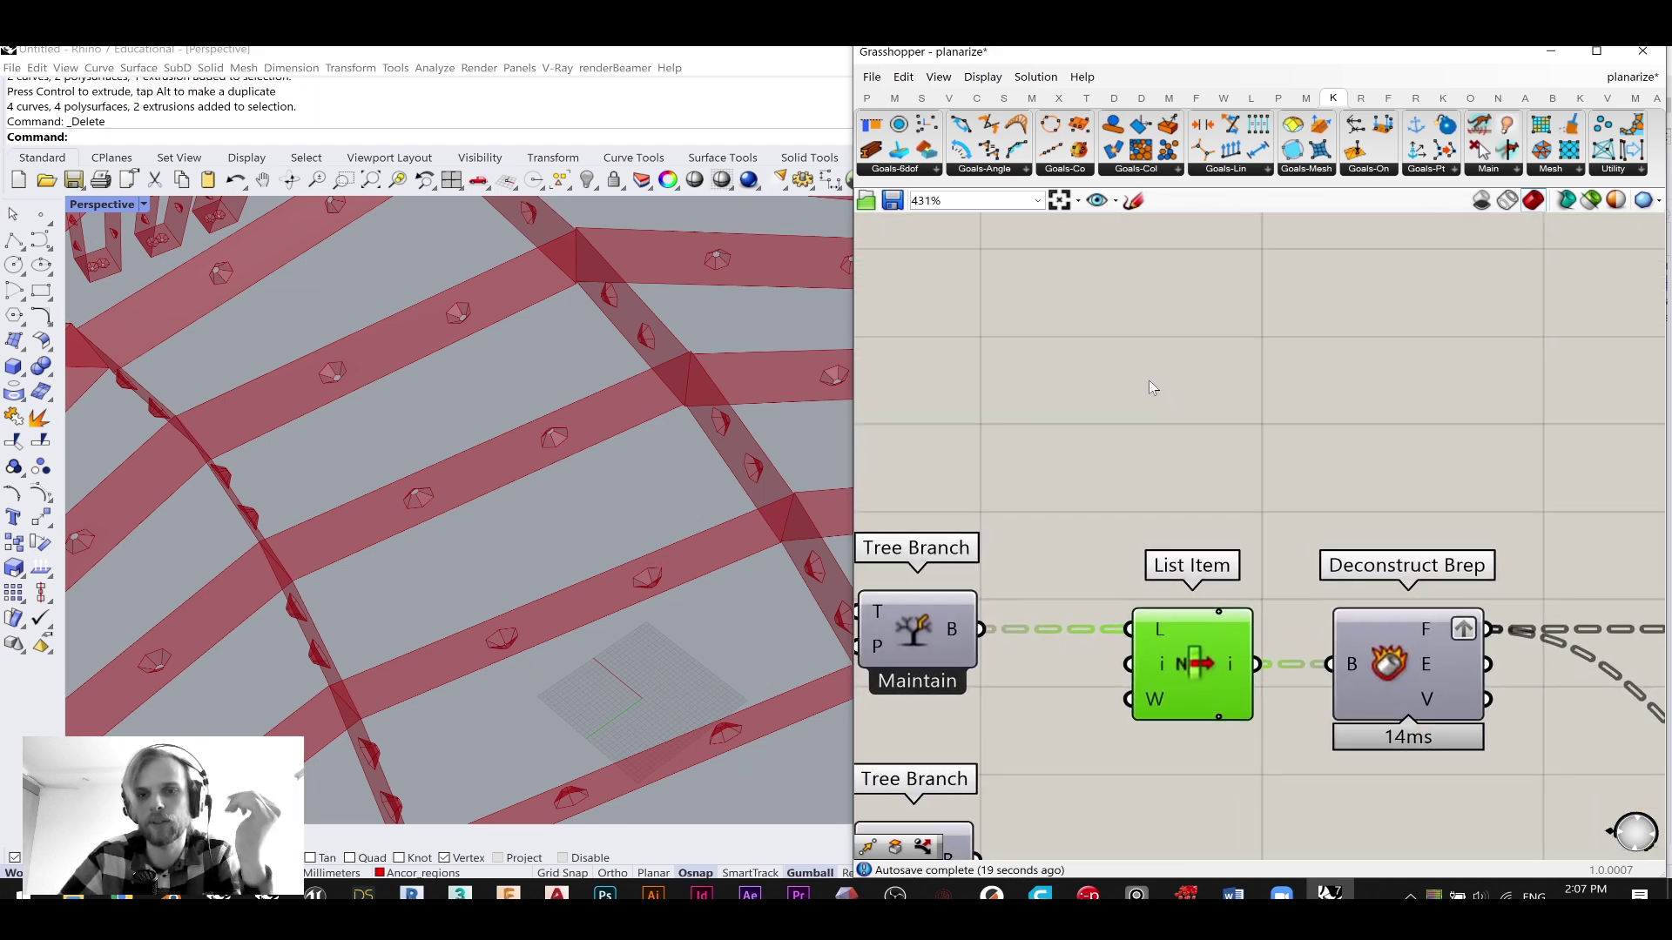
pyautogui.doubleClick(1152, 390)
pyautogui.write('cull in')
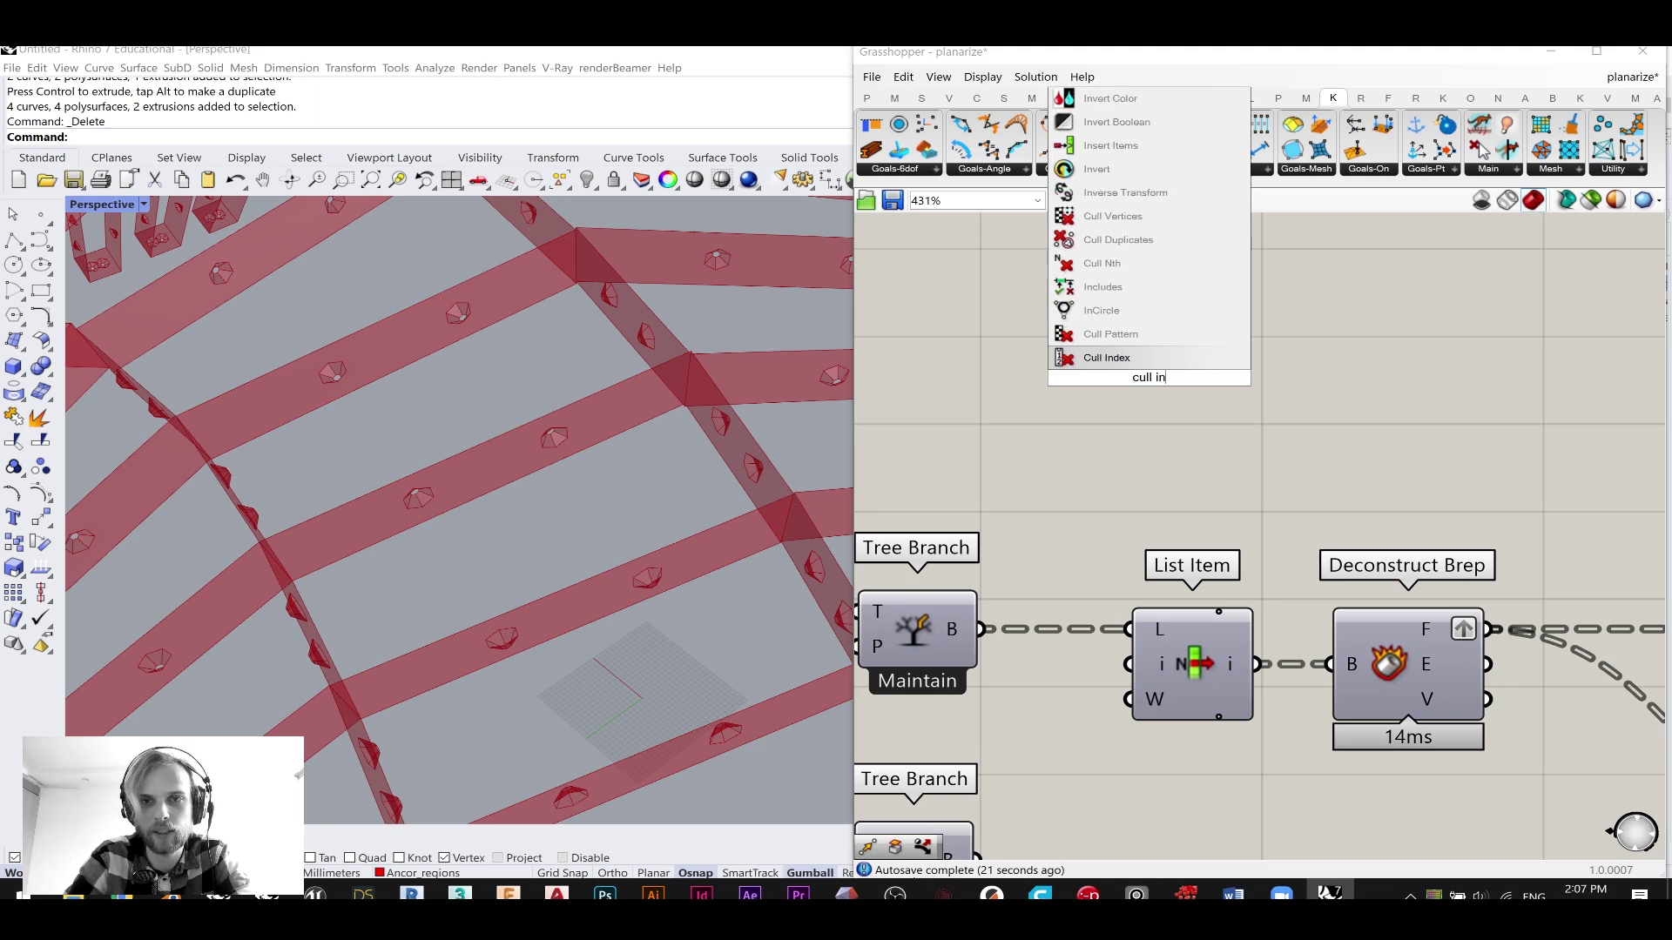
pyautogui.click(1182, 366)
pyautogui.moveTo(1182, 366); pyautogui.dragTo(1254, 424)
# - Supply Cull Index with a panel value of 1 as index and the upper Tree Branch output as list
pyautogui.doubleClick(1056, 470)
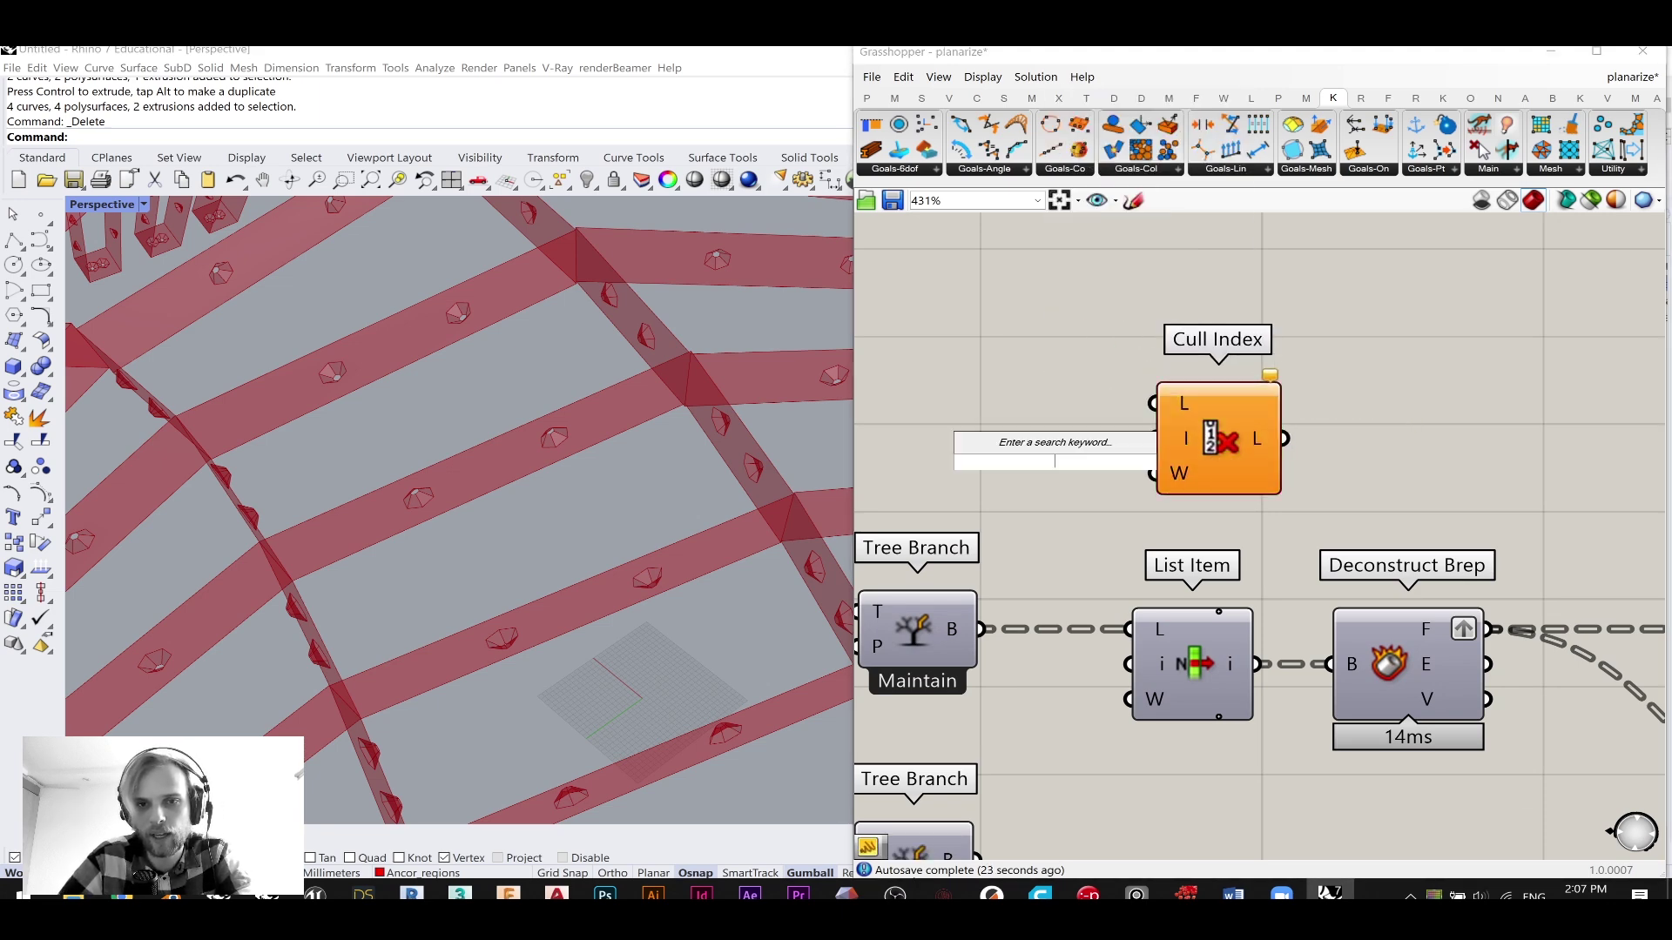
pyautogui.write('//1')
pyautogui.press('Return')
pyautogui.scroll(2, 1104, 455)
pyautogui.moveTo(1088, 461); pyautogui.dragTo(1170, 432)
pyautogui.scroll(-2, 1072, 530)
pyautogui.moveTo(974, 653); pyautogui.dragTo(1142, 425)
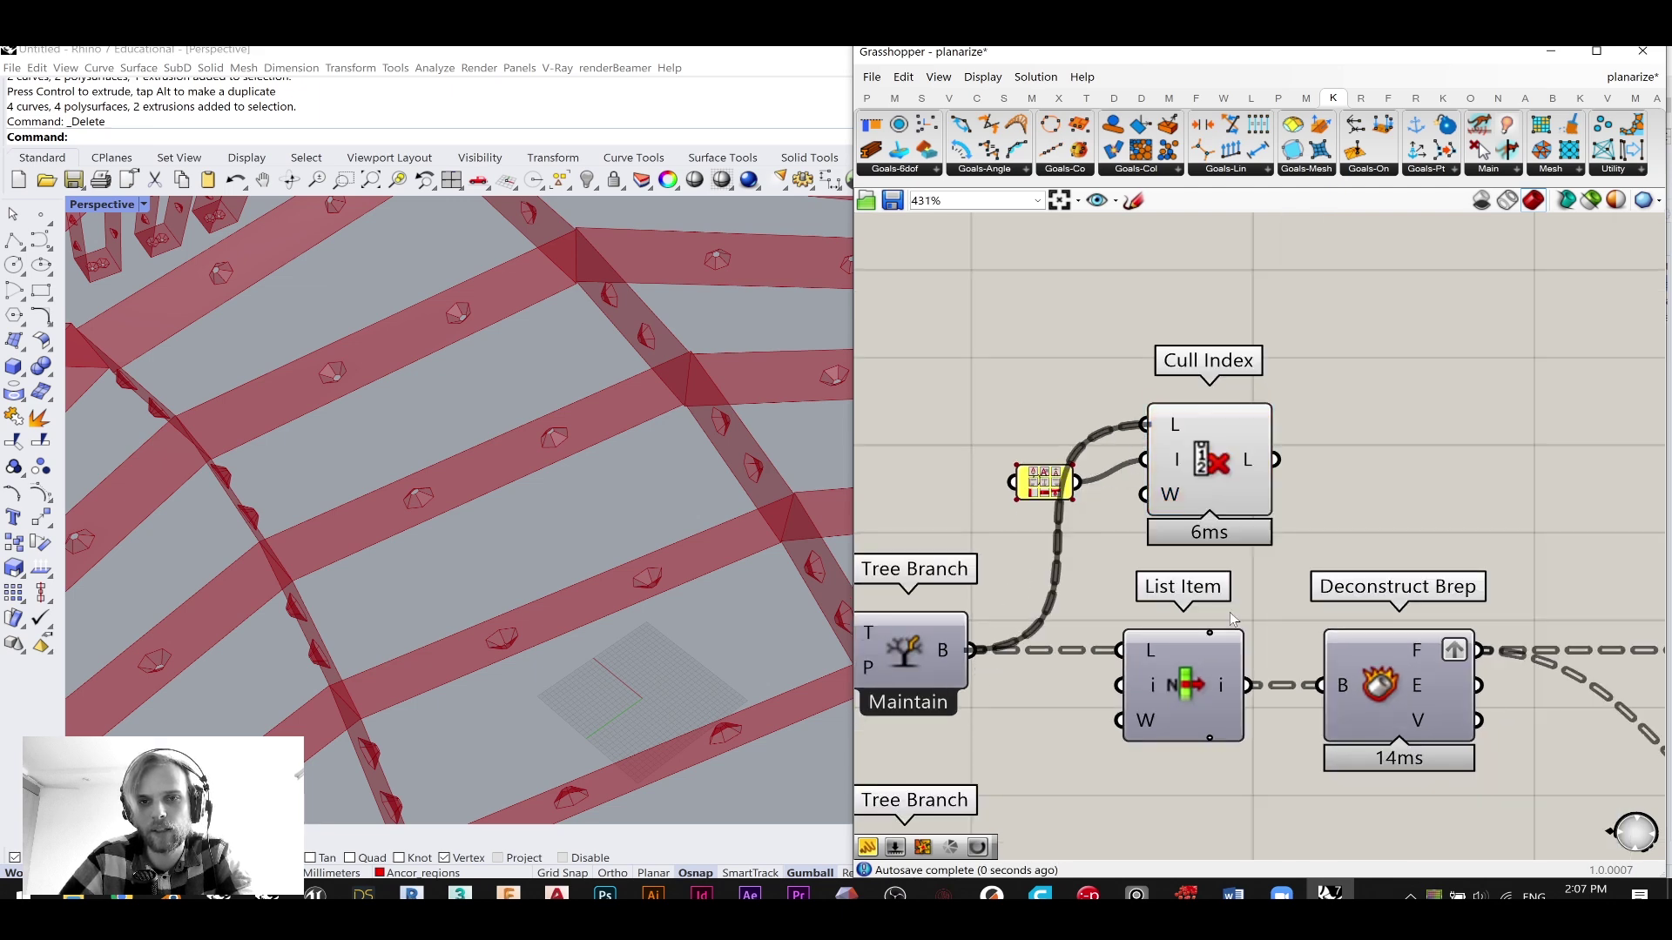
# - Compare the geometry of List Item with that of Cull Index in the viewport
pyautogui.click(1203, 667)
pyautogui.middleClick(1192, 682)
pyautogui.click(1233, 640)
pyautogui.middleClick(1196, 676)
pyautogui.click(1257, 620)
pyautogui.click(1281, 597)
pyautogui.click(1206, 448)
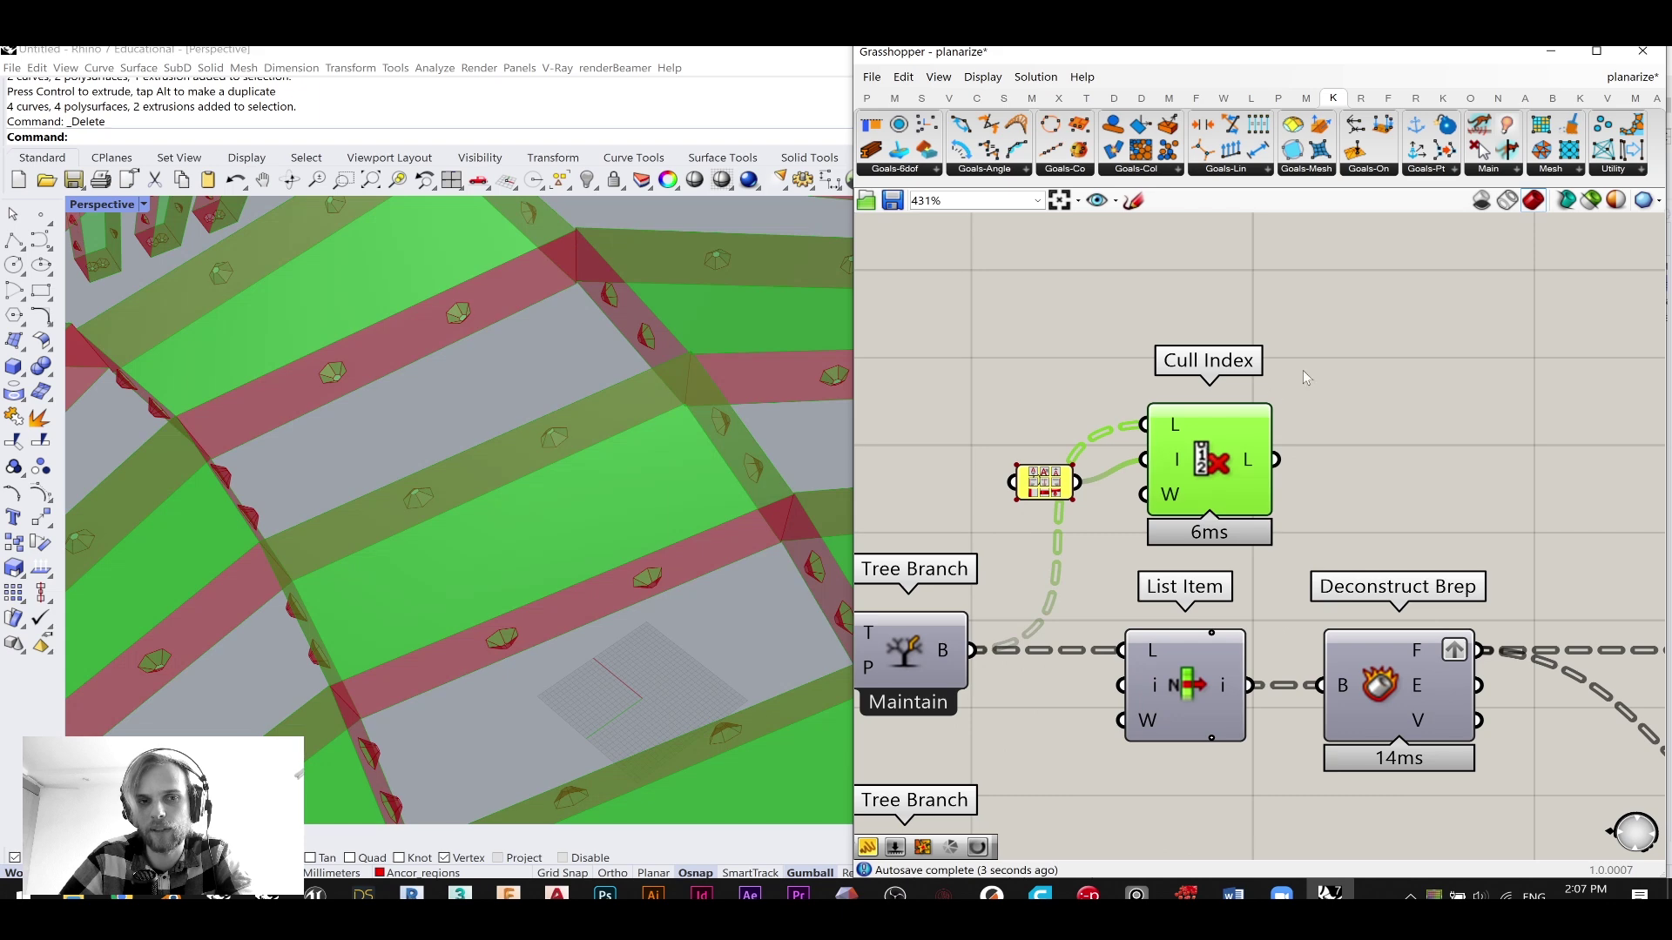
# - Place the index panel close beside Cull Index and select the two together
pyautogui.click(1198, 558)
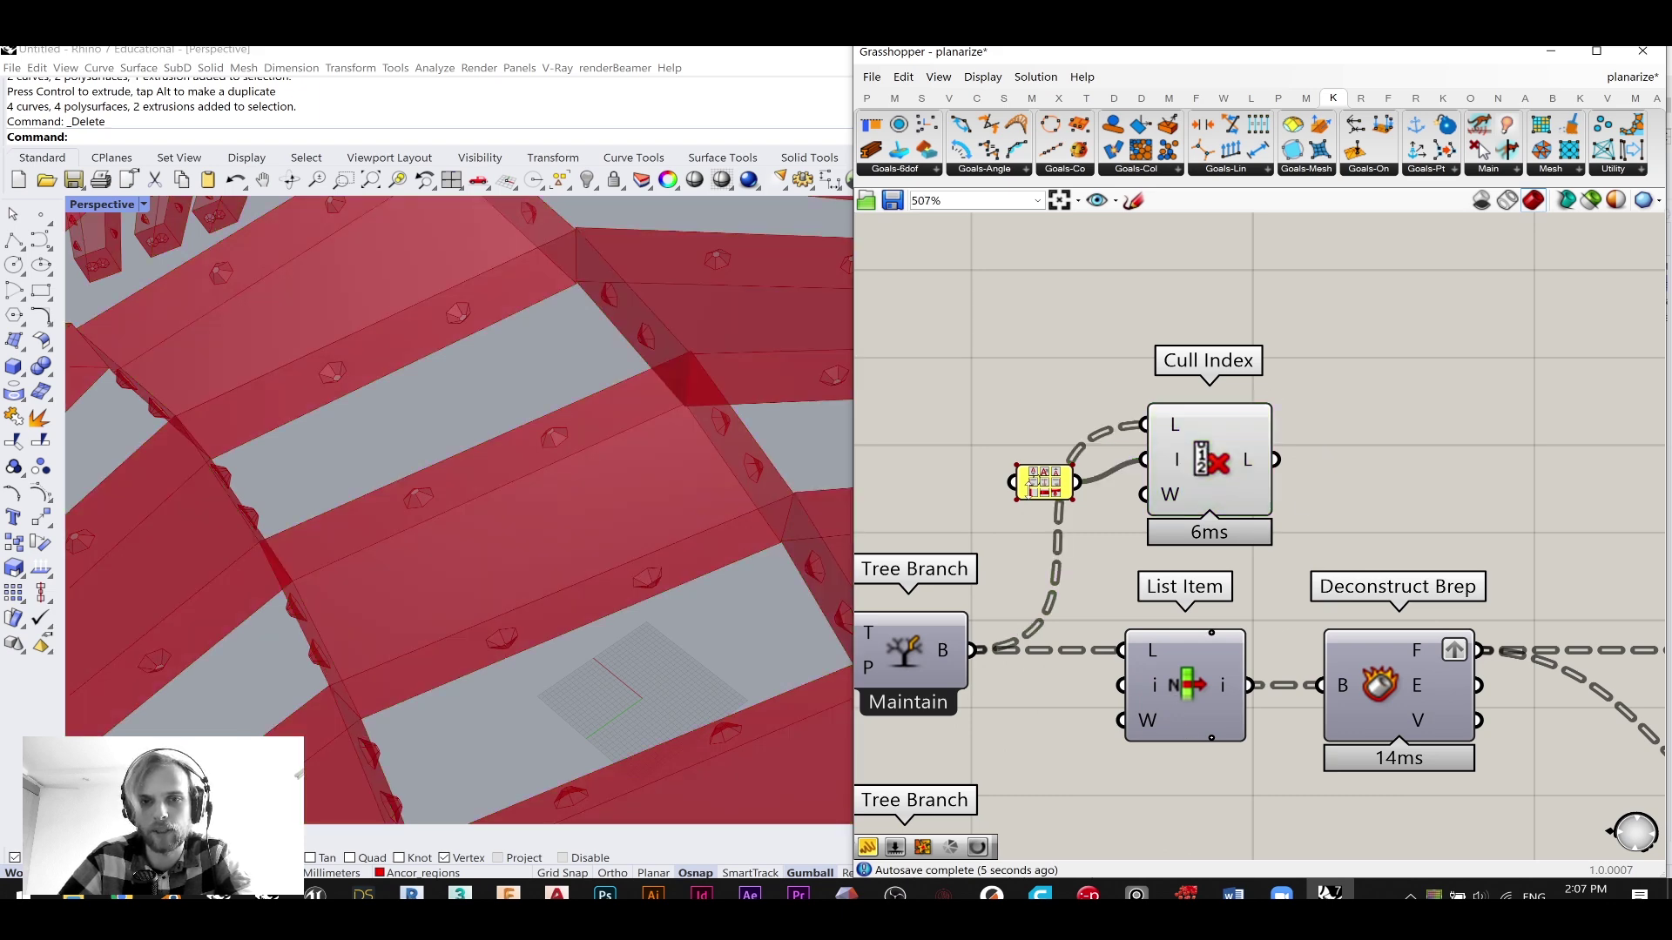
pyautogui.scroll(-5, 1038, 480)
pyautogui.scroll(2, 1041, 478)
pyautogui.moveTo(1037, 473); pyautogui.dragTo(1062, 461)
pyautogui.moveTo(1000, 357); pyautogui.dragTo(1263, 496)
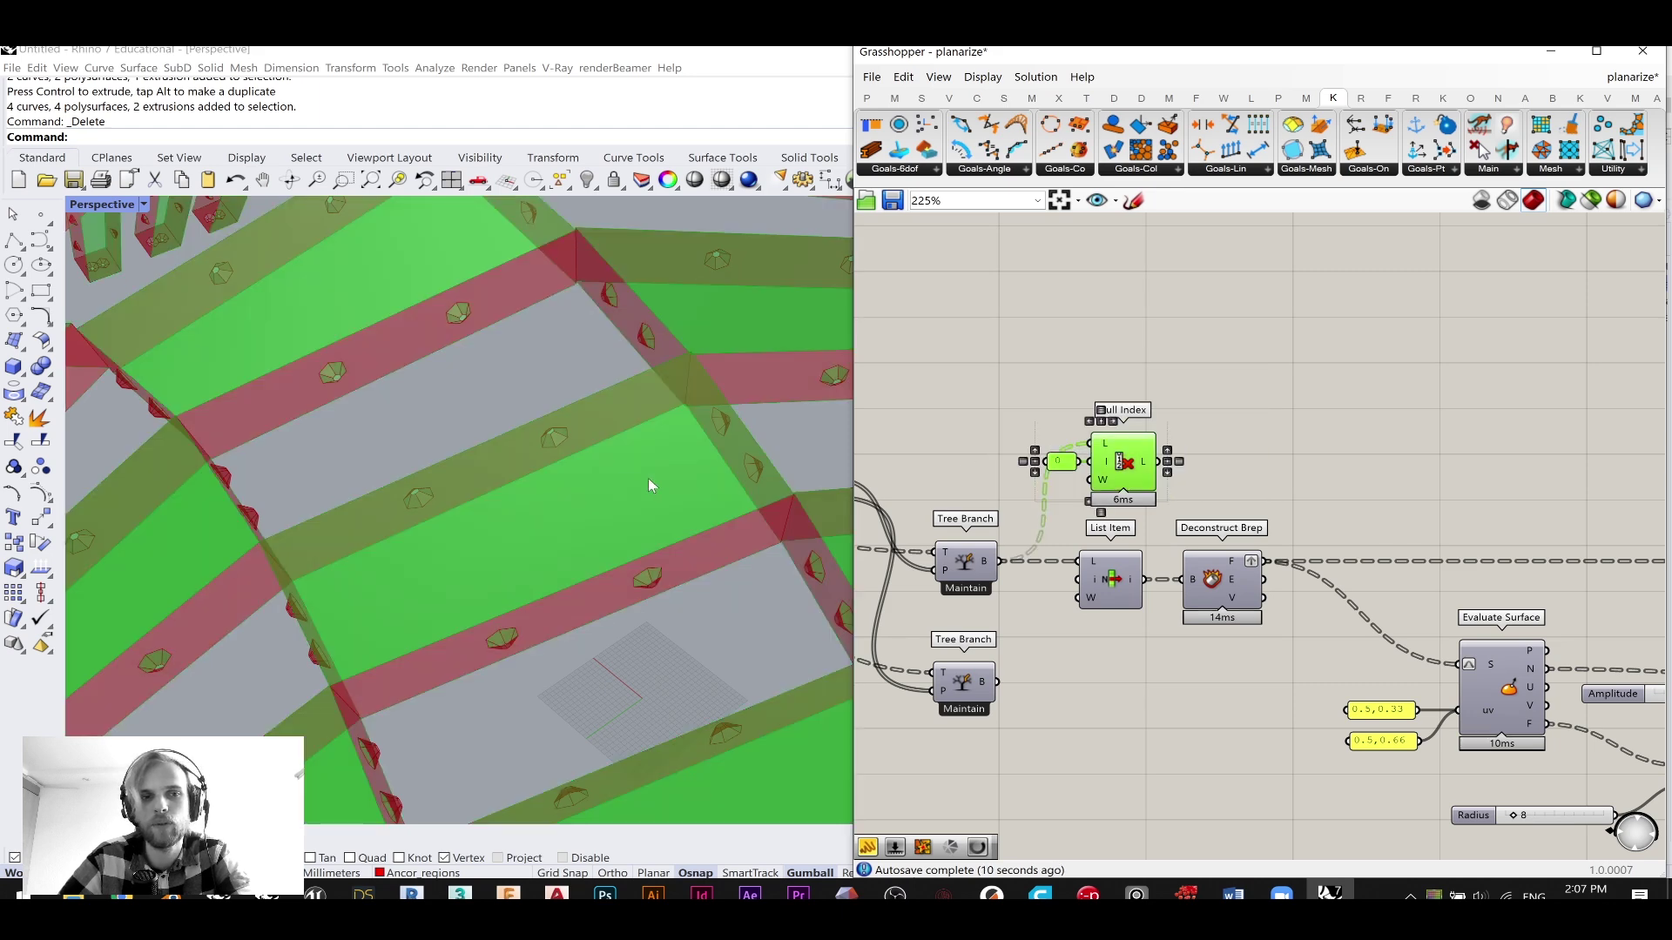
pyautogui.scroll(-2, 1161, 470)
pyautogui.moveTo(1219, 470); pyautogui.dragTo(1059, 472, button='right')
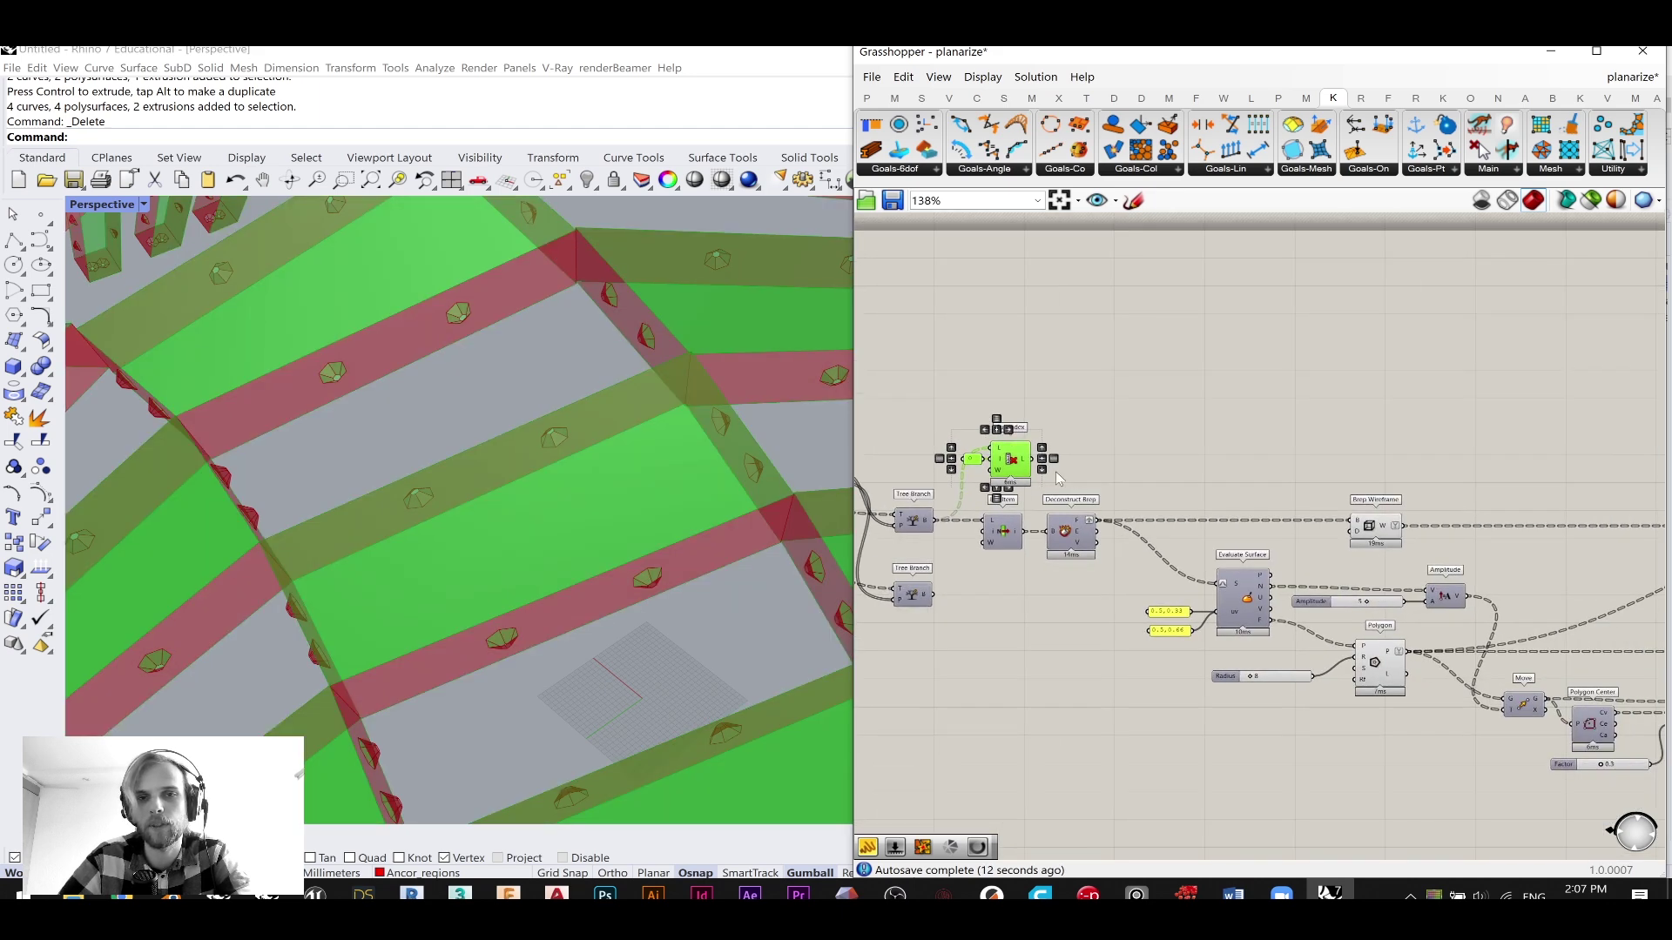
pyautogui.moveTo(1013, 467); pyautogui.dragTo(1597, 476)
pyautogui.moveTo(1555, 470); pyautogui.dragTo(1241, 450, button='right')
pyautogui.moveTo(1373, 462); pyautogui.dragTo(1597, 473, button='right')
pyautogui.moveTo(1598, 473); pyautogui.dragTo(999, 466)
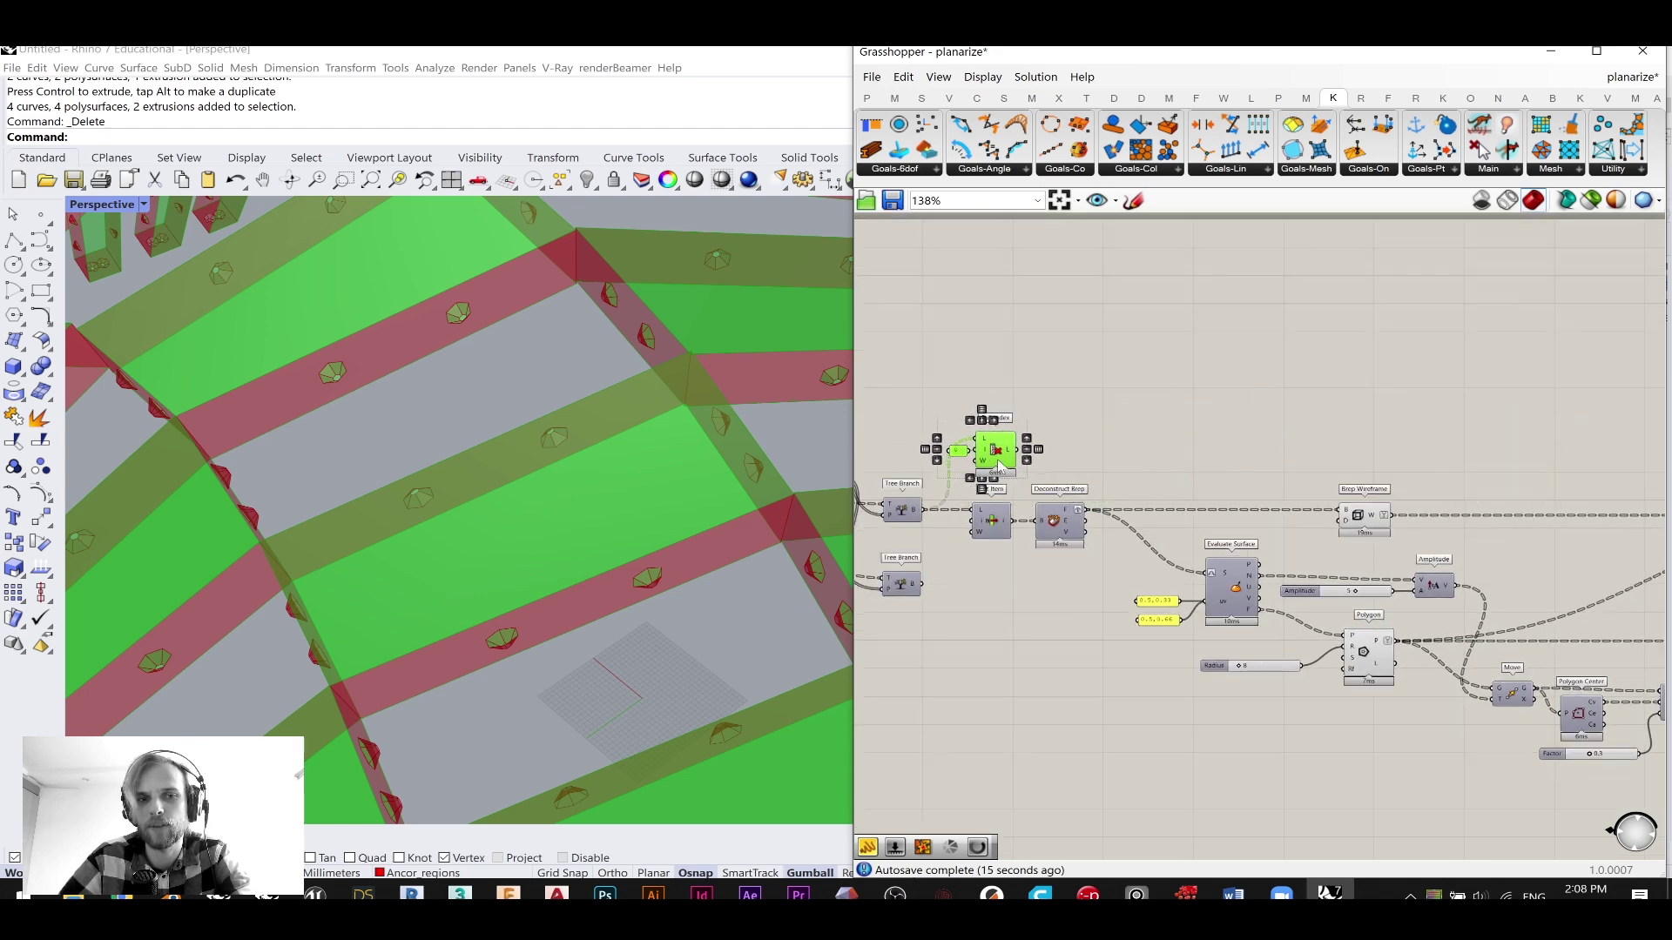
# - Add a Brep parameter fed by the Cull Index output and place it above Boundary Surfaces
pyautogui.doubleClick(1177, 433)
pyautogui.write('brep')
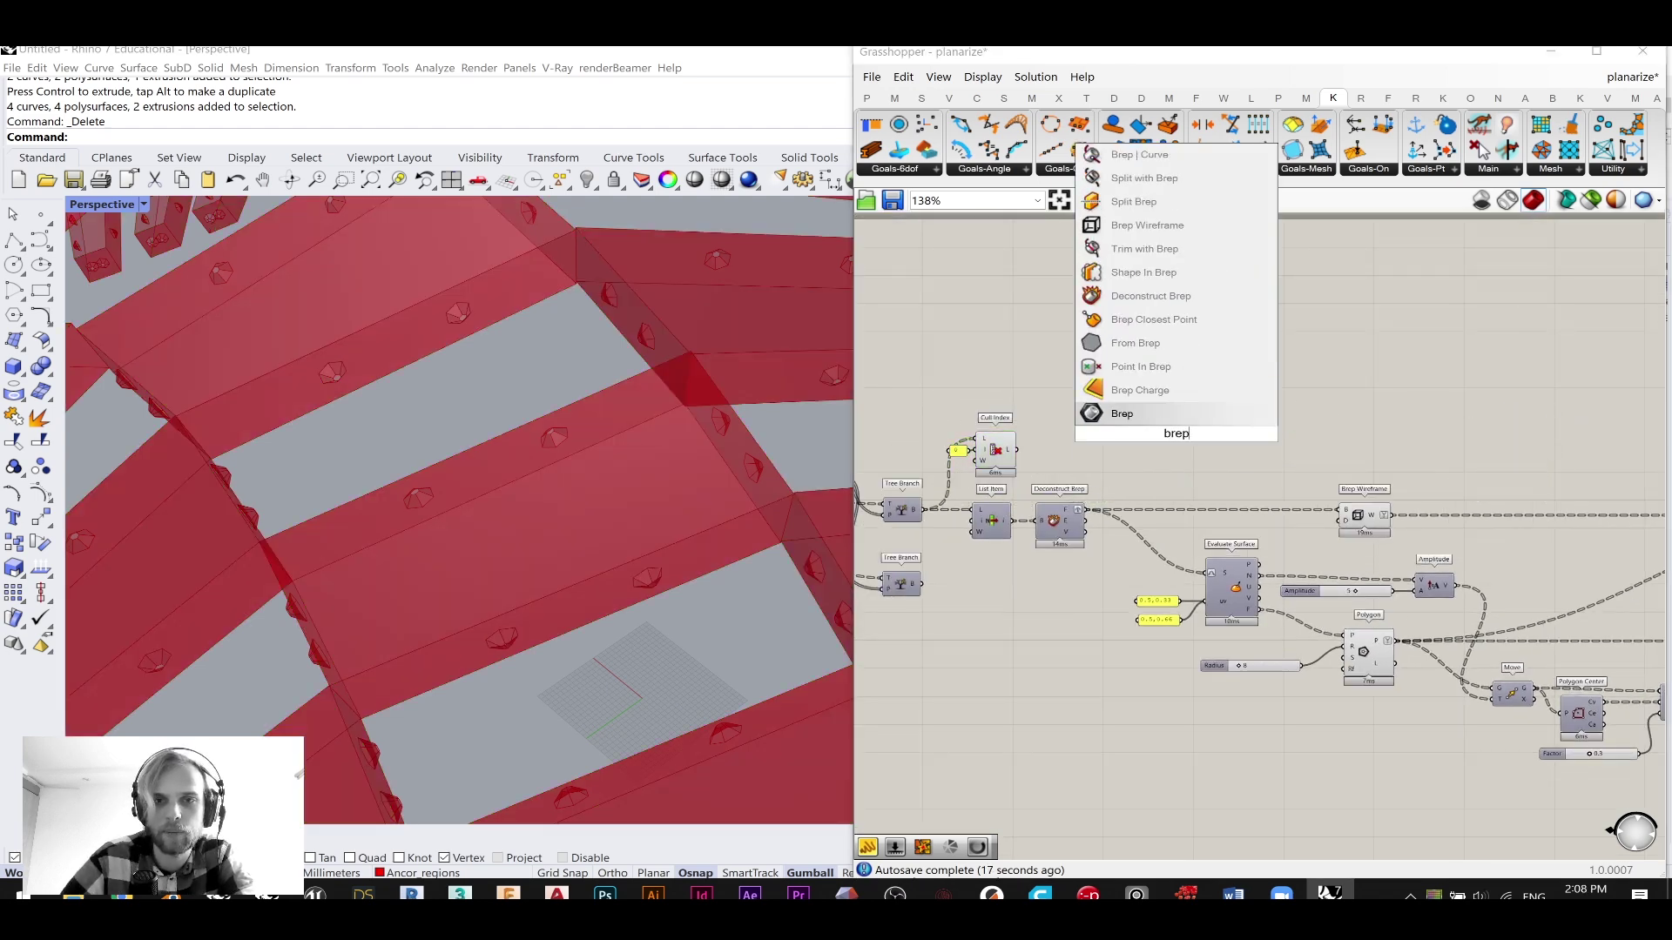
pyautogui.press('Return')
pyautogui.moveTo(1016, 450); pyautogui.dragTo(1629, 455)
pyautogui.moveTo(1459, 440); pyautogui.dragTo(1066, 415, button='right')
pyautogui.scroll(-2, 1251, 423)
pyautogui.moveTo(1240, 425); pyautogui.dragTo(1432, 436)
pyautogui.click(1188, 389)
# - Turn off the viewport preview of Cull Index
pyautogui.moveTo(871, 406); pyautogui.dragTo(1276, 443, button='right')
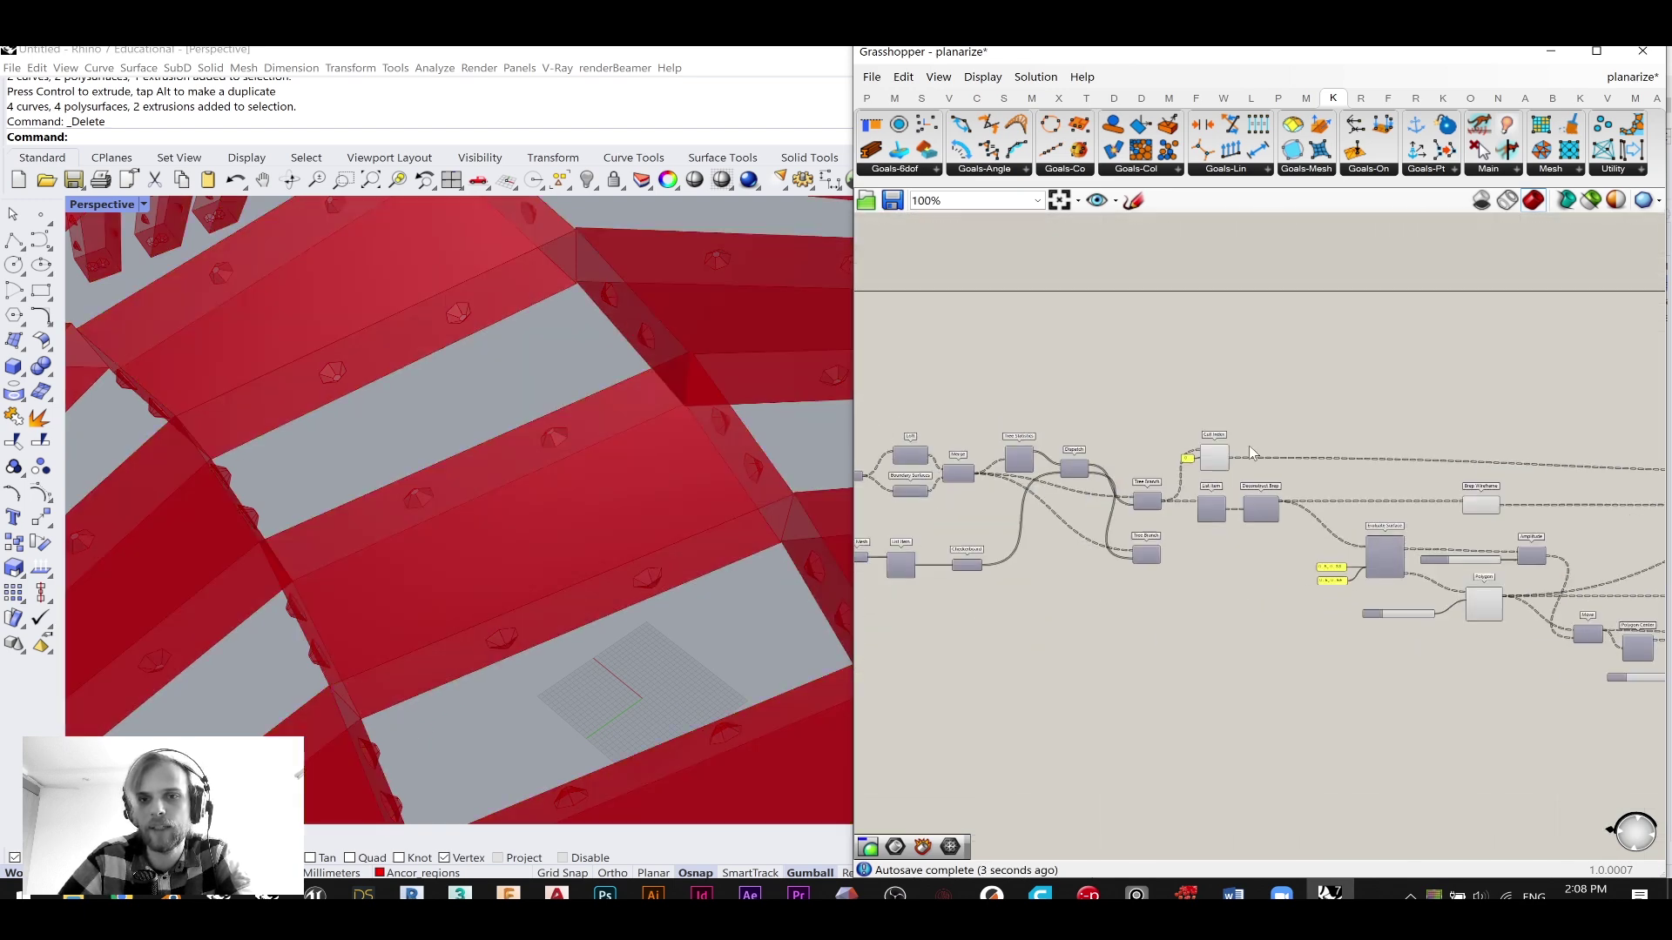
pyautogui.scroll(3, 1237, 431)
pyautogui.click(1202, 481)
pyautogui.middleClick(1186, 491)
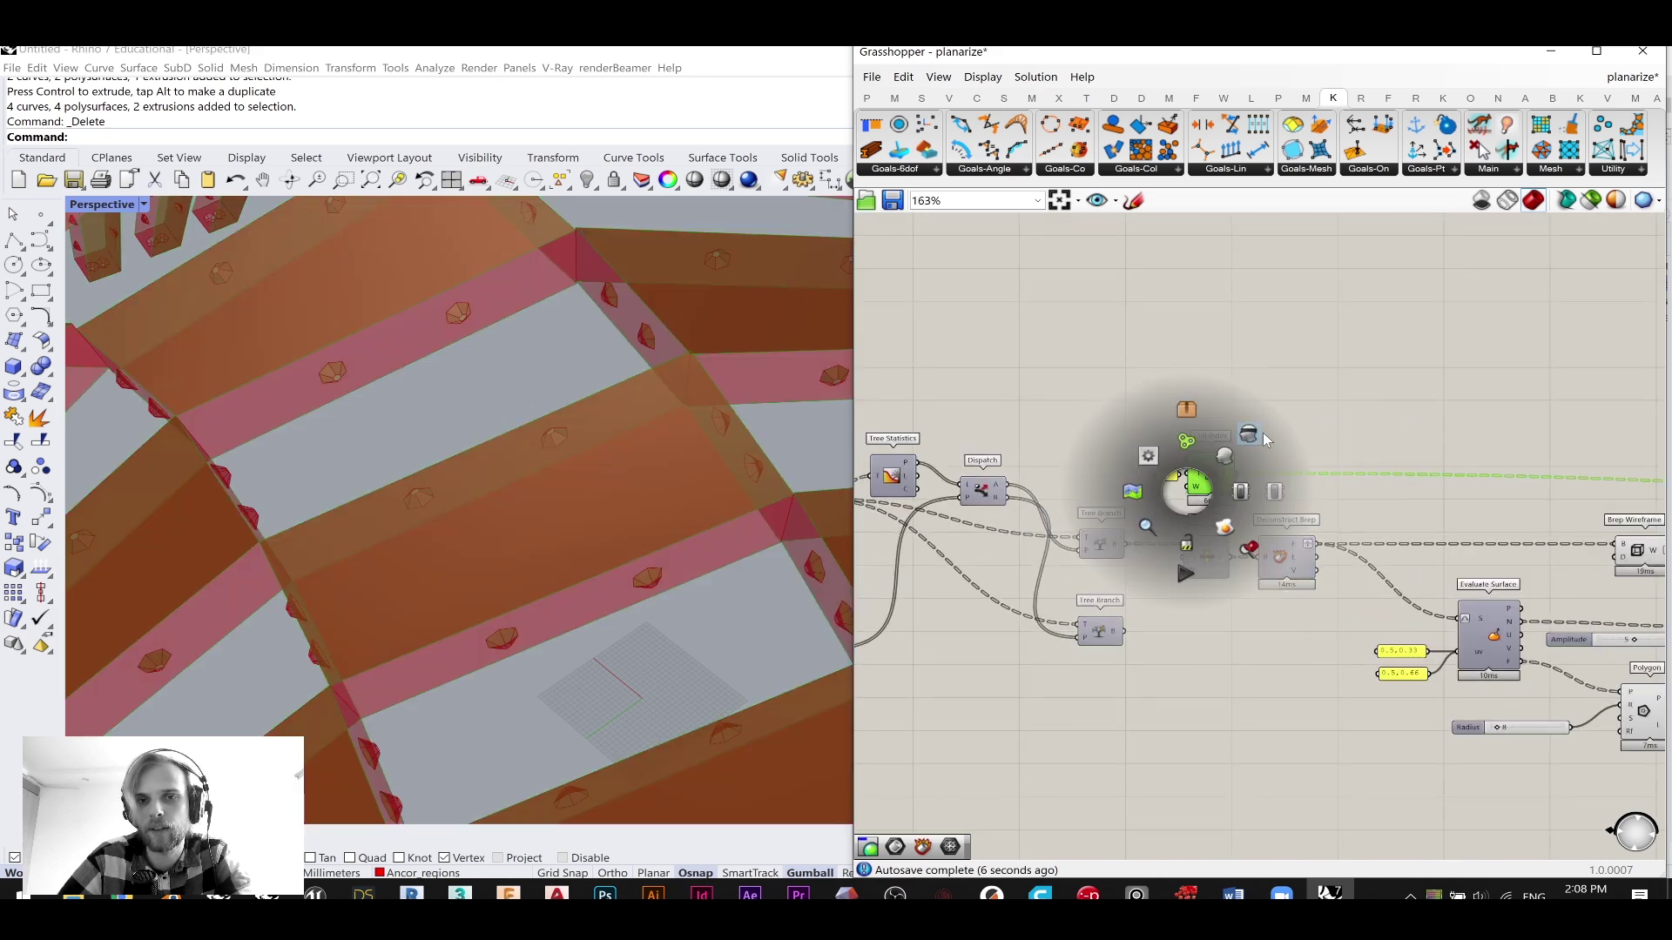
pyautogui.click(1261, 432)
pyautogui.click(1527, 456)
# - Check the data structure of the Brep parameter above Boundary Surfaces and simplify its data tree
pyautogui.scroll(-3, 1527, 456)
pyautogui.moveTo(1527, 457); pyautogui.dragTo(977, 417, button='right')
pyautogui.scroll(5, 1384, 475)
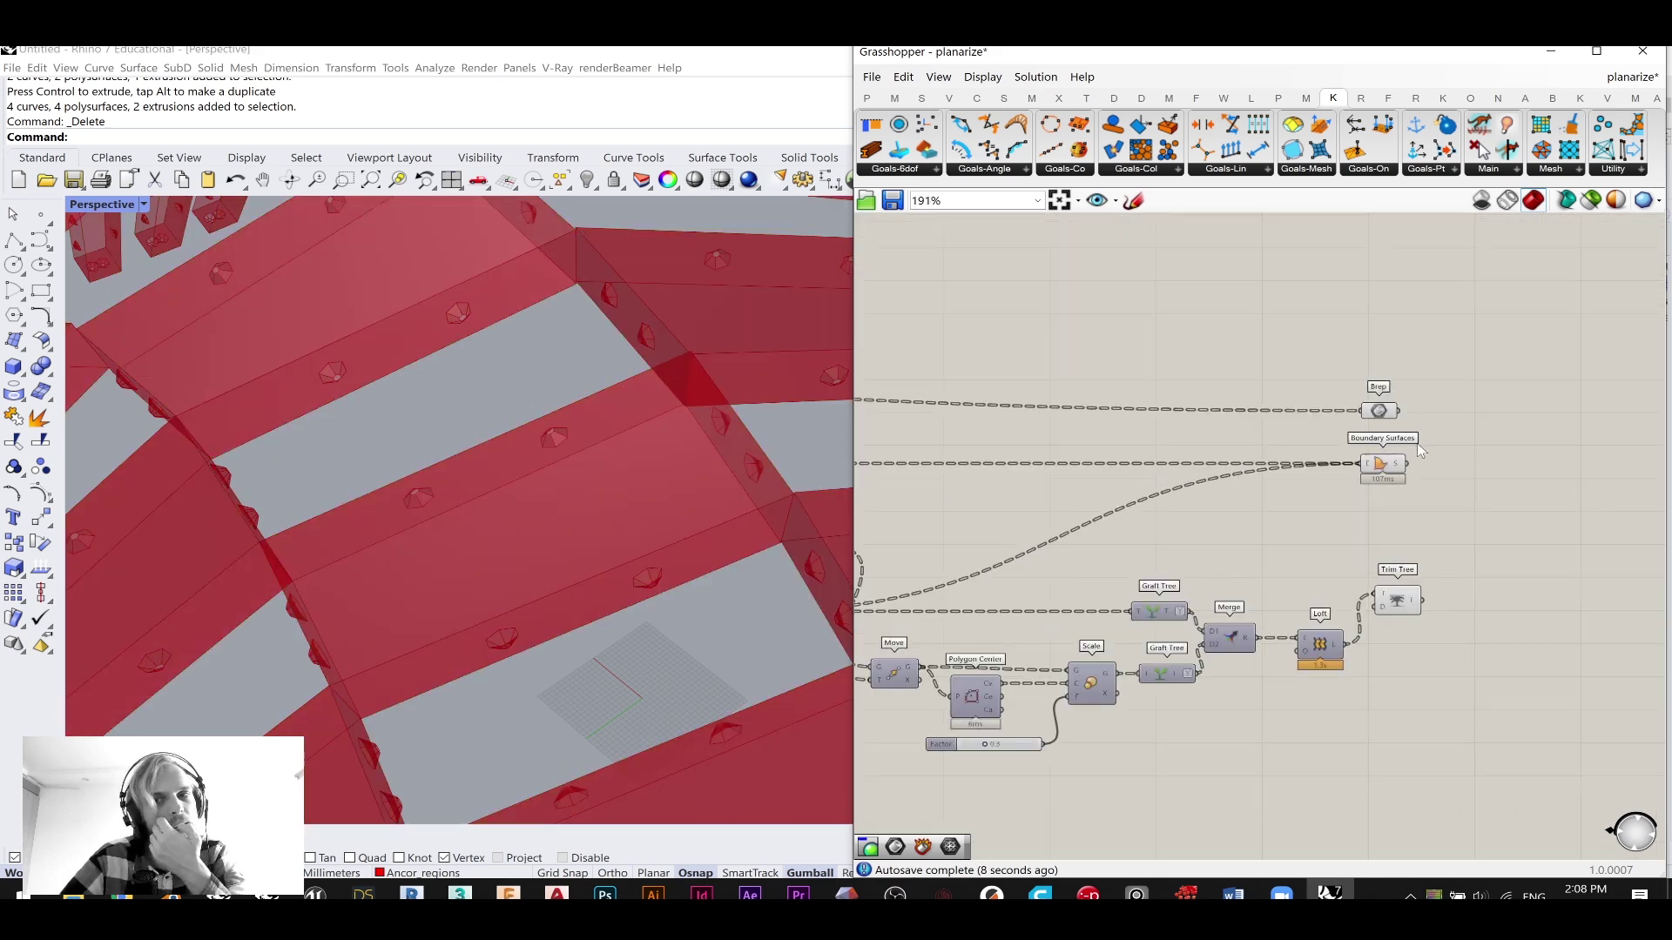
pyautogui.moveTo(1396, 439); pyautogui.dragTo(1231, 429, button='right')
pyautogui.click(1218, 380)
pyautogui.click(1278, 449)
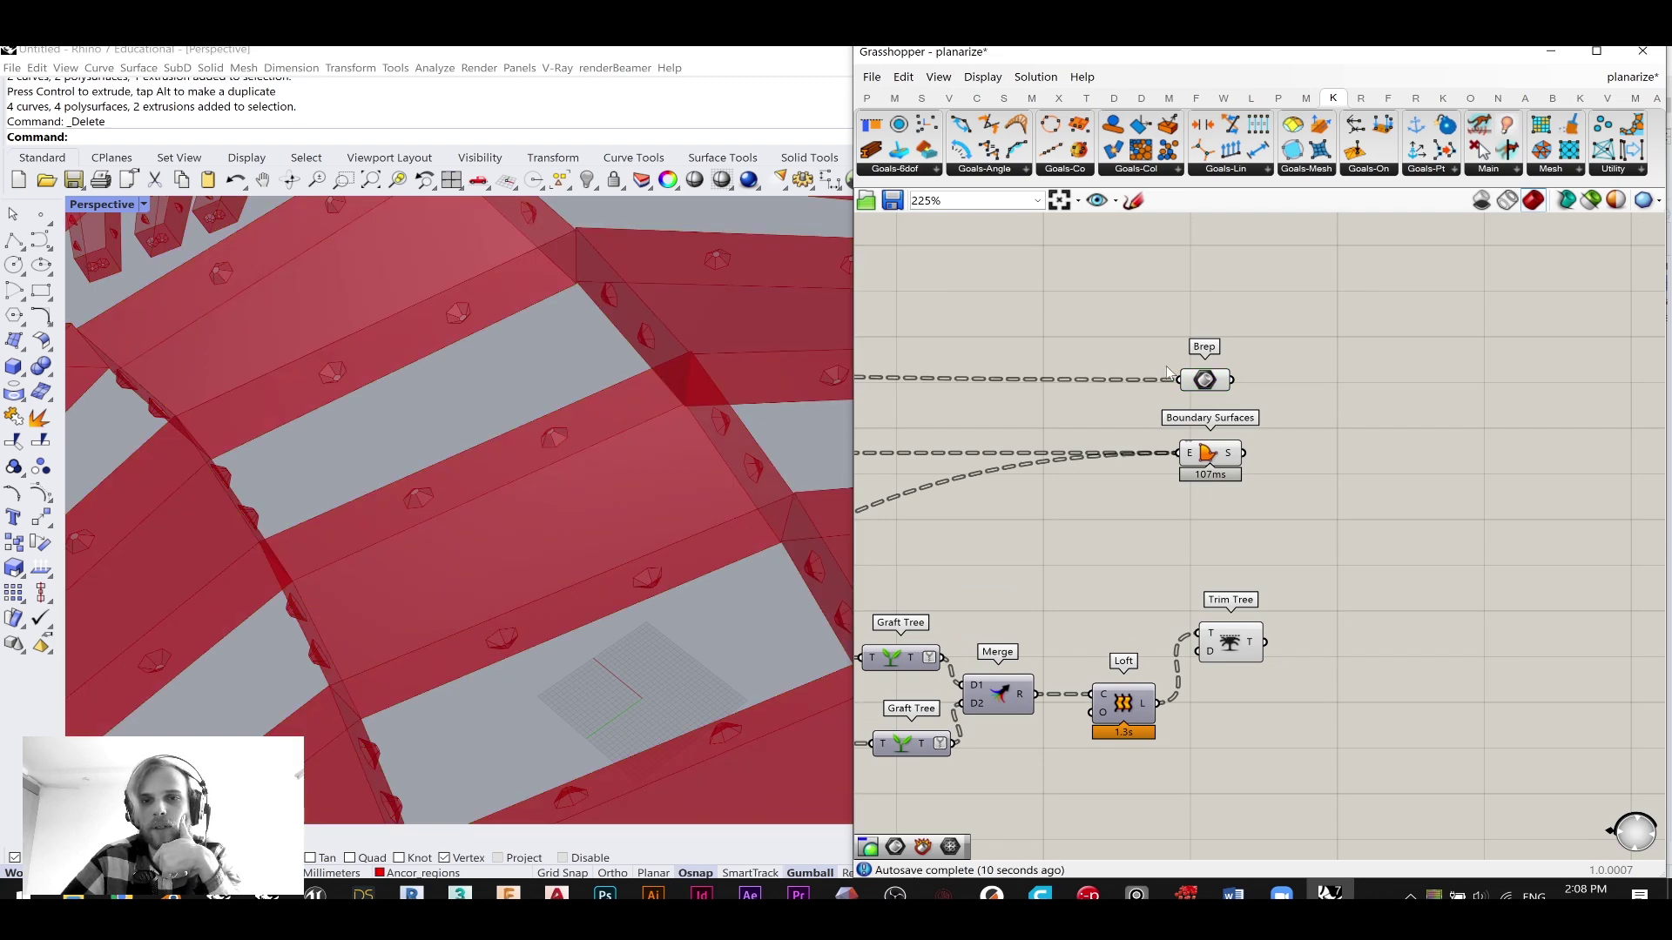
pyautogui.click(1210, 392)
pyautogui.moveTo(1217, 390)
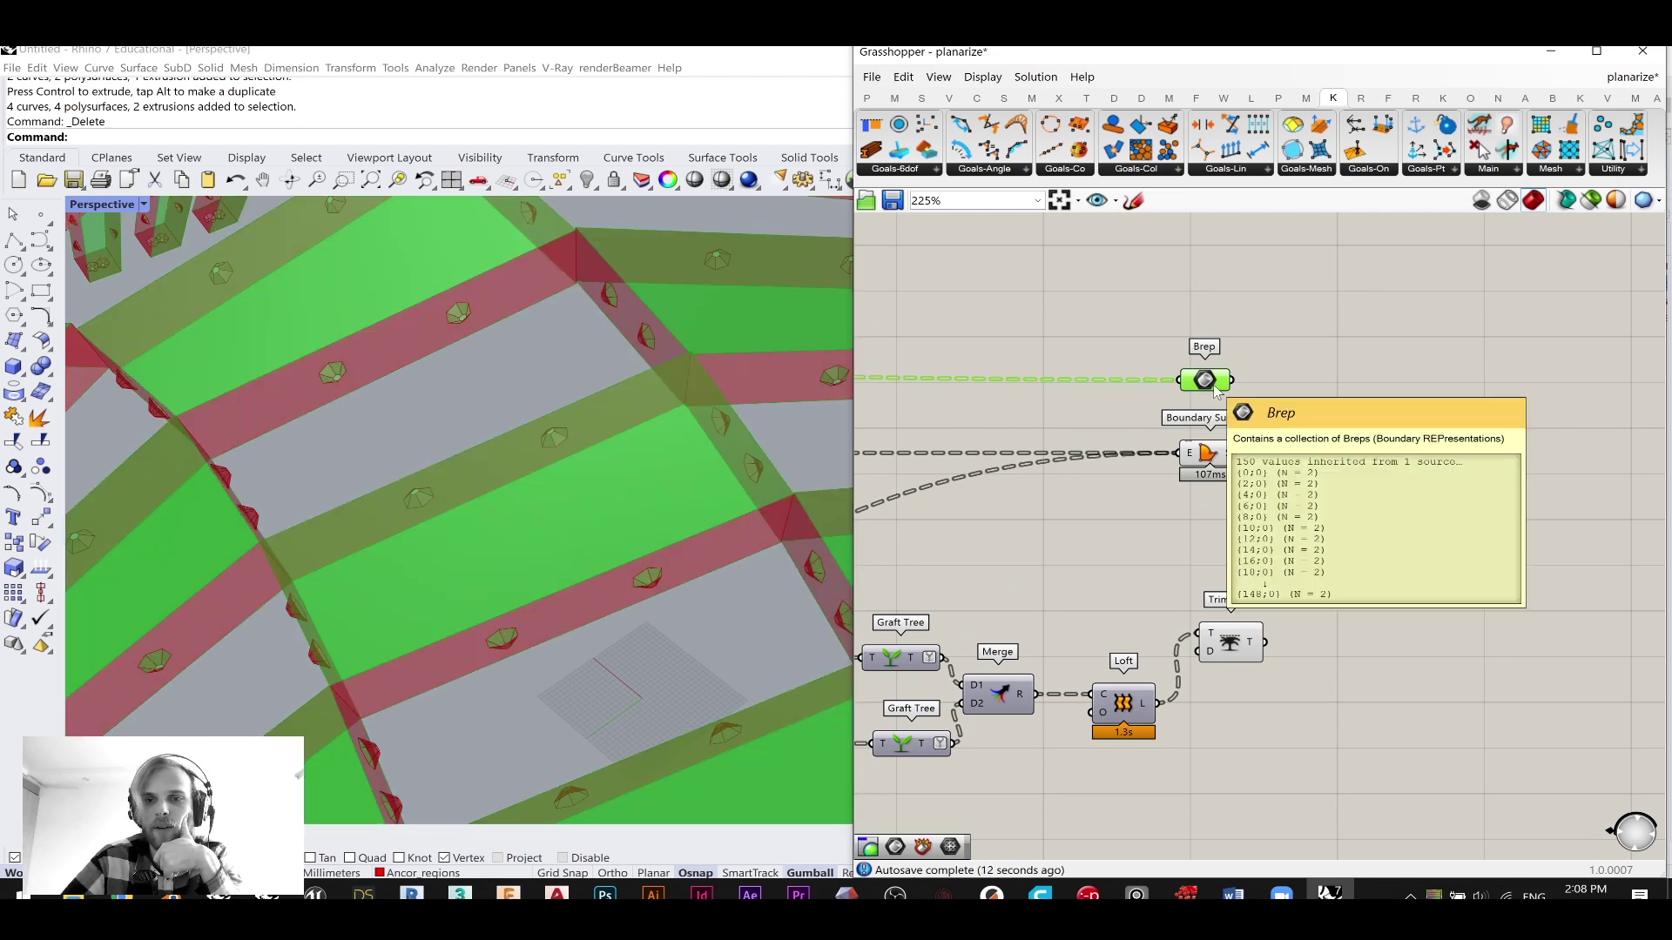
pyautogui.rightClick(1214, 388)
pyautogui.click(1275, 562)
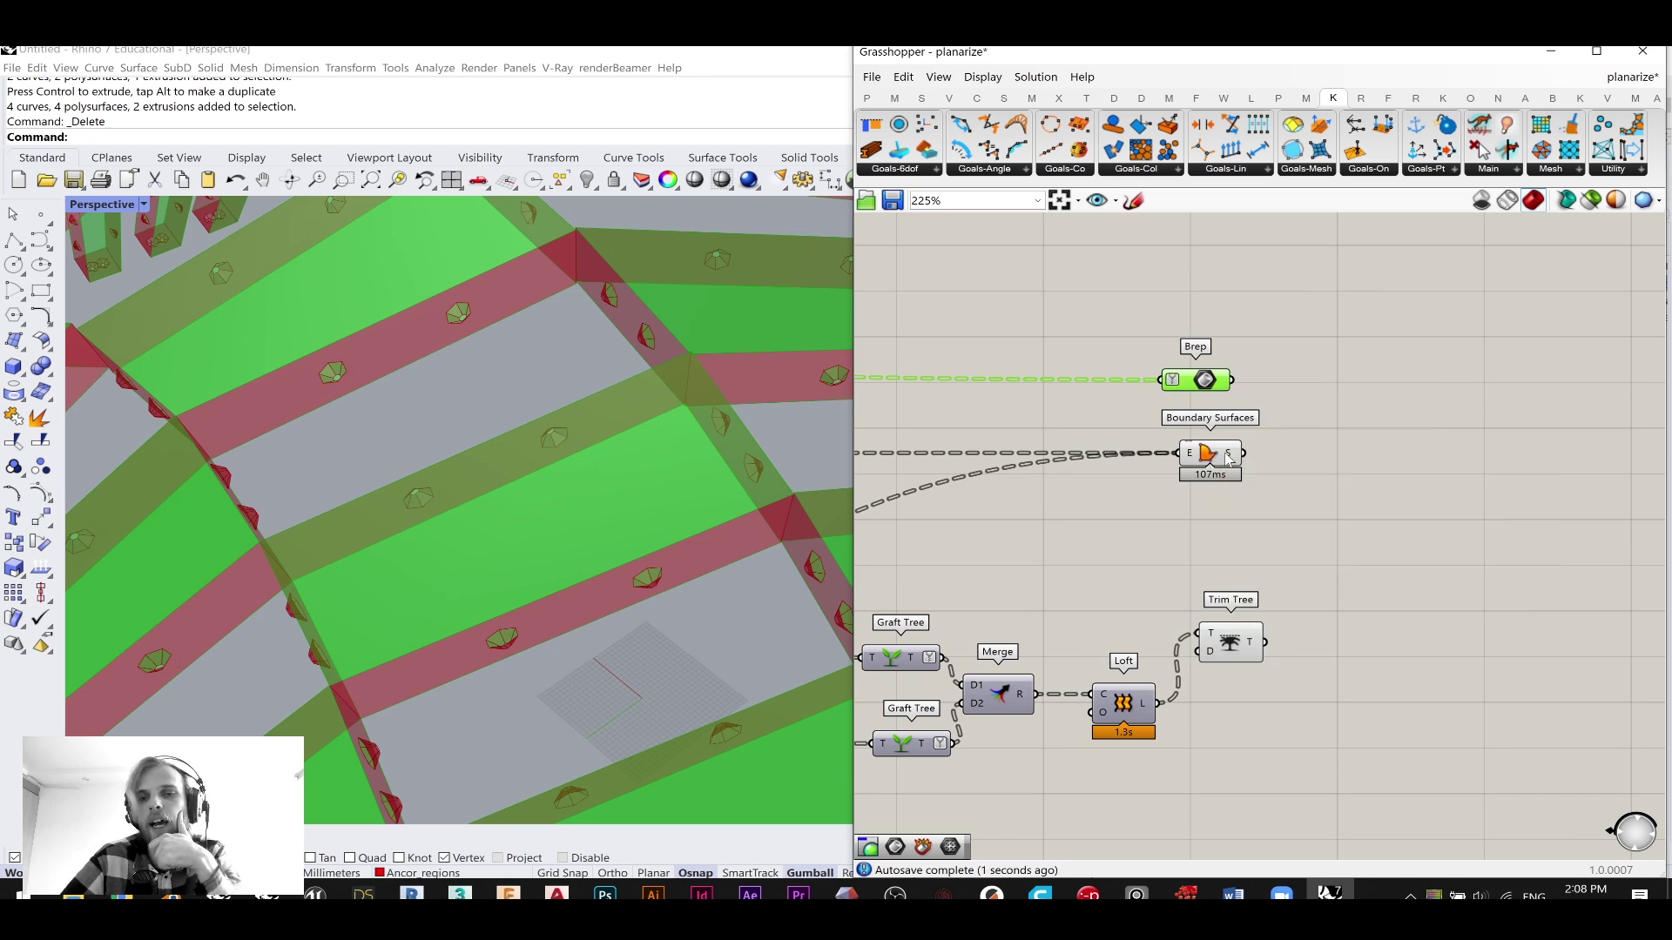
pyautogui.moveTo(1228, 459)
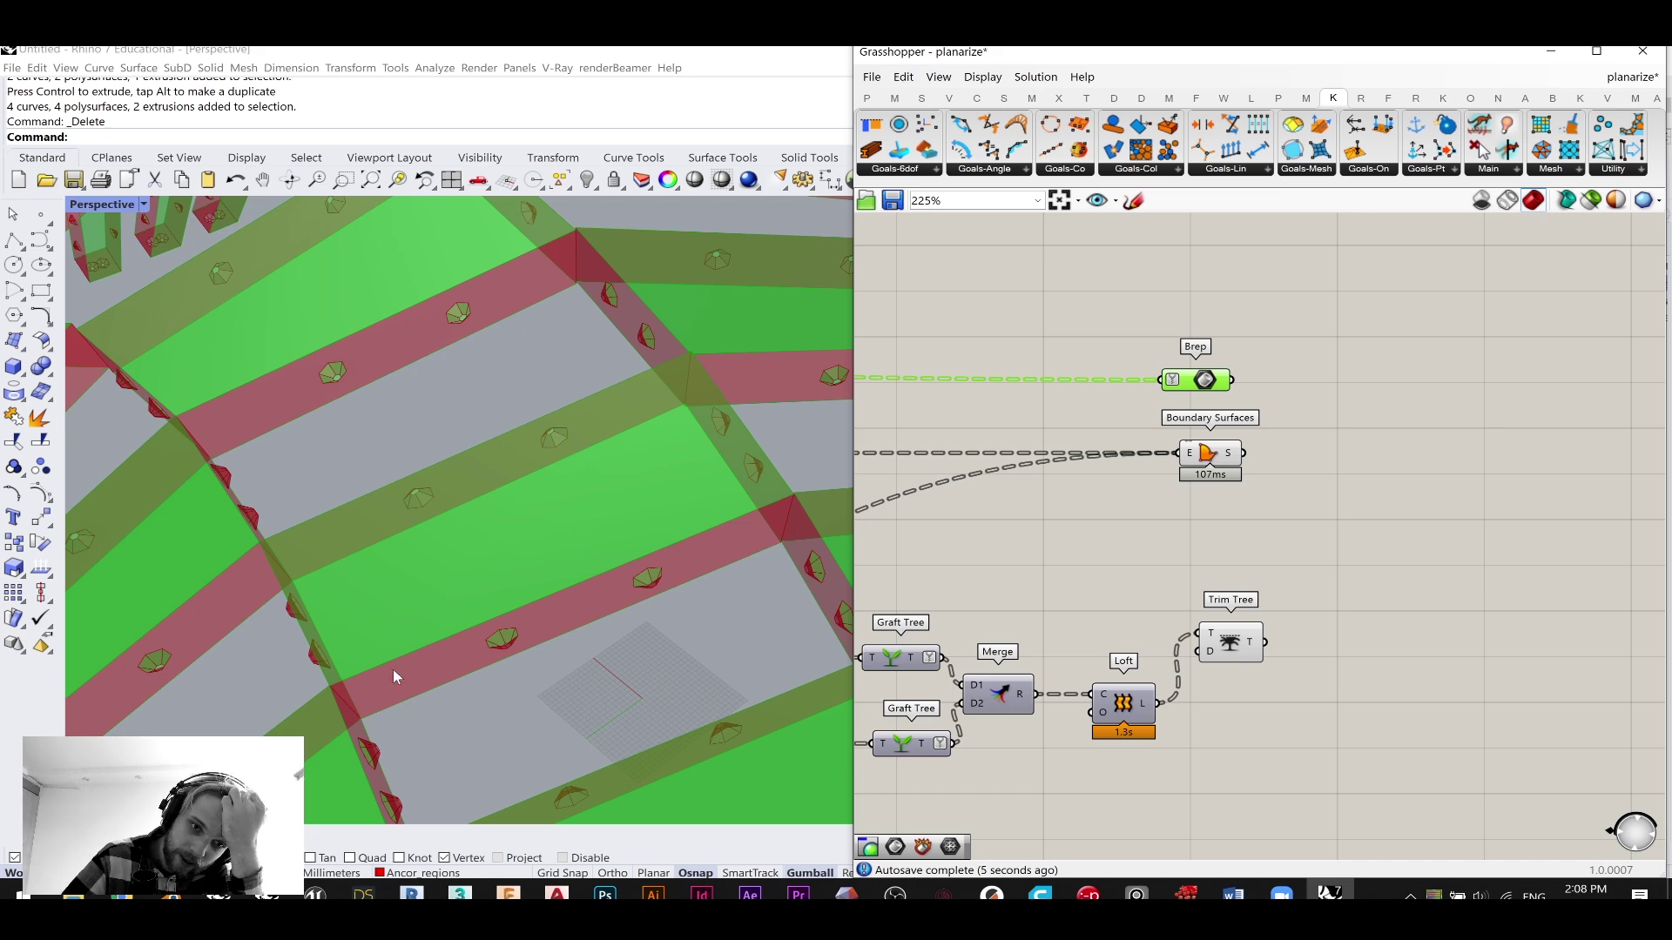
# - Add a Trim Tree fed by the Boundary Surfaces output, and align the Brep parameter above it
pyautogui.doubleClick(1388, 490)
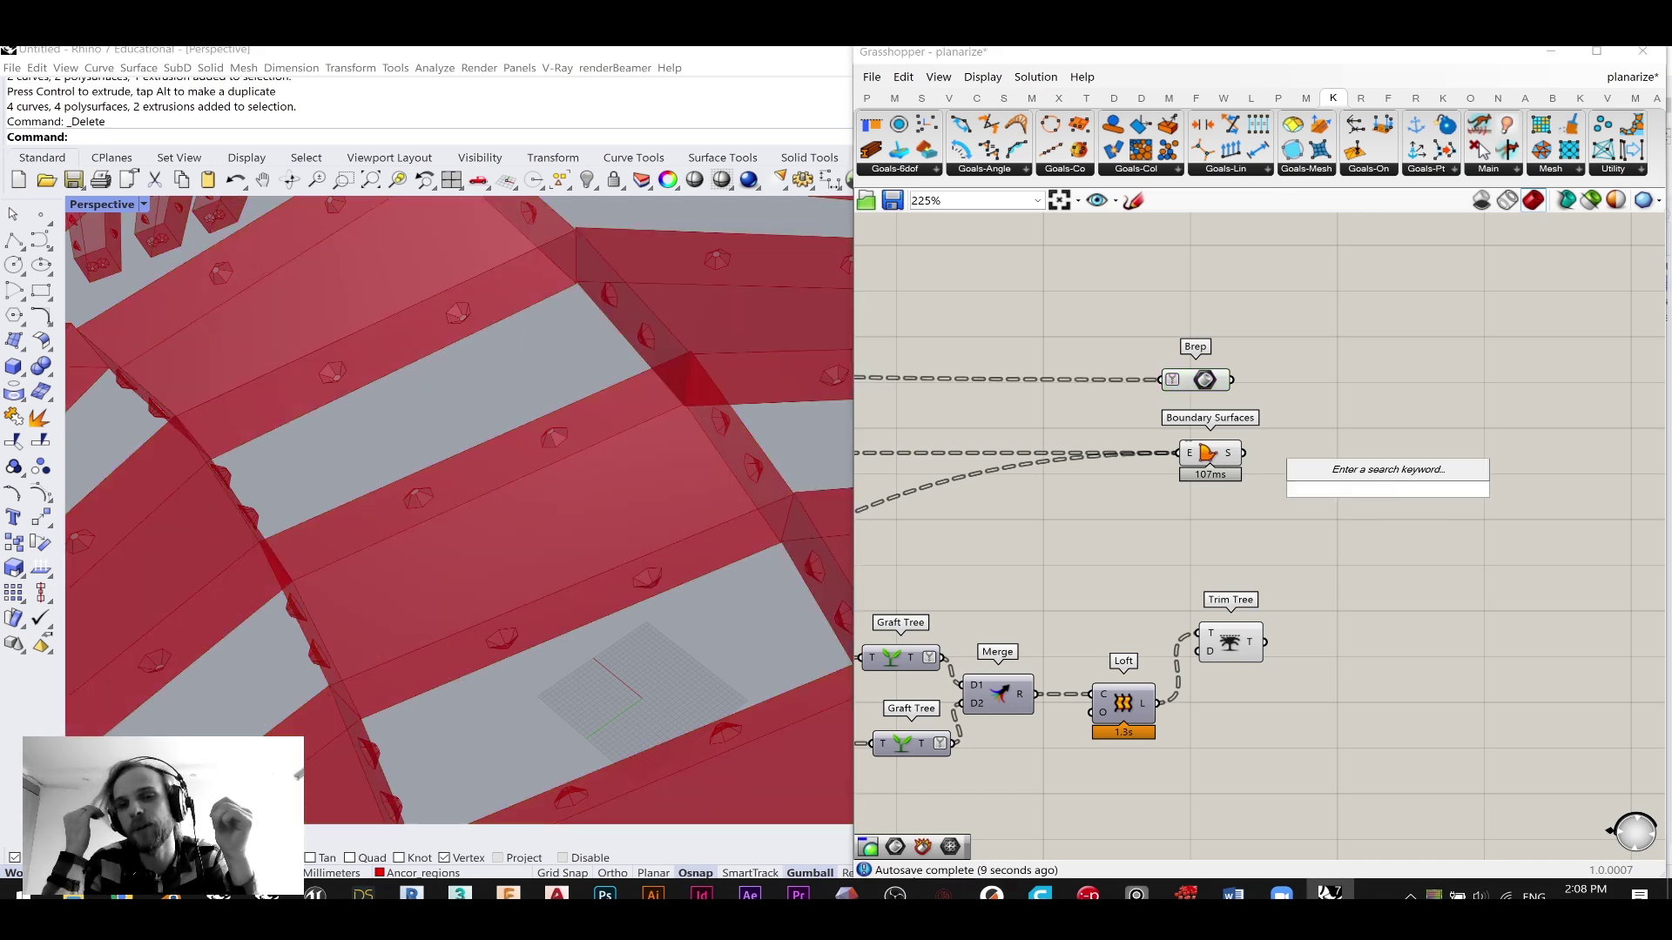
pyautogui.write('trim tree')
pyautogui.click(1371, 468)
pyautogui.scroll(2, 1243, 457)
pyautogui.moveTo(1244, 452); pyautogui.dragTo(1407, 498)
pyautogui.moveTo(1470, 507); pyautogui.dragTo(1355, 470)
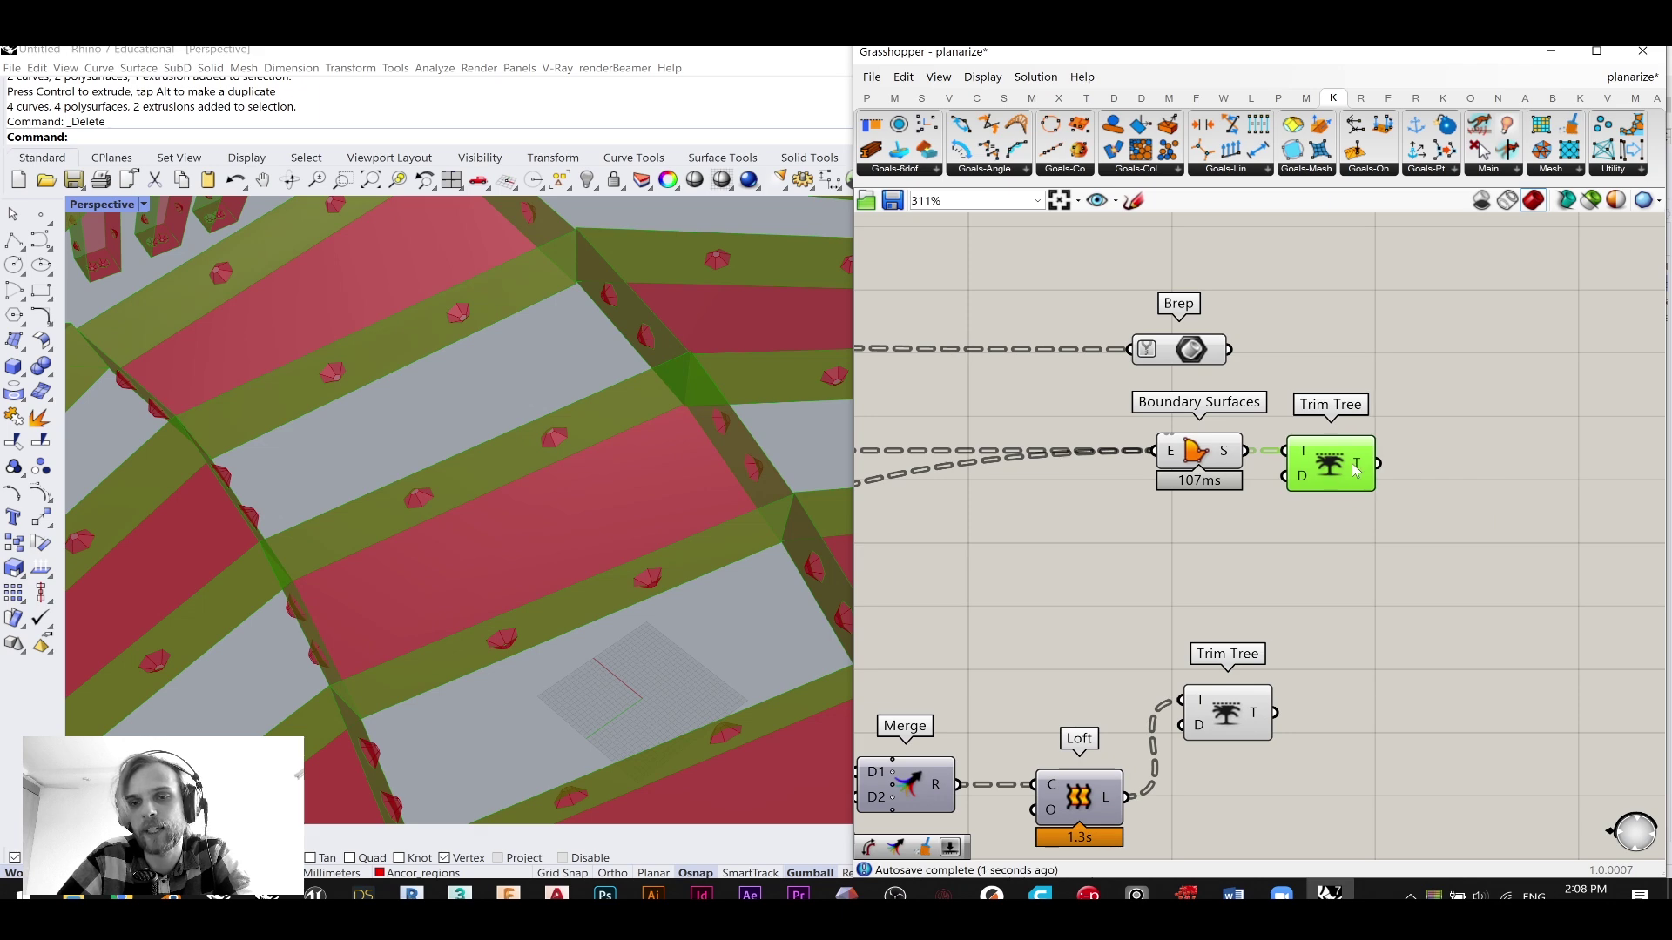
pyautogui.moveTo(1356, 470)
pyautogui.moveTo(1191, 350); pyautogui.dragTo(1336, 352)
pyautogui.click(1411, 575)
# - Move the Loft's Trim Tree further away from Loft and check its output data structure
pyautogui.moveTo(1192, 742); pyautogui.dragTo(1234, 585, button='right')
pyautogui.moveTo(1246, 570); pyautogui.dragTo(1380, 574)
pyautogui.click(1352, 547)
pyautogui.scroll(2, 1358, 548)
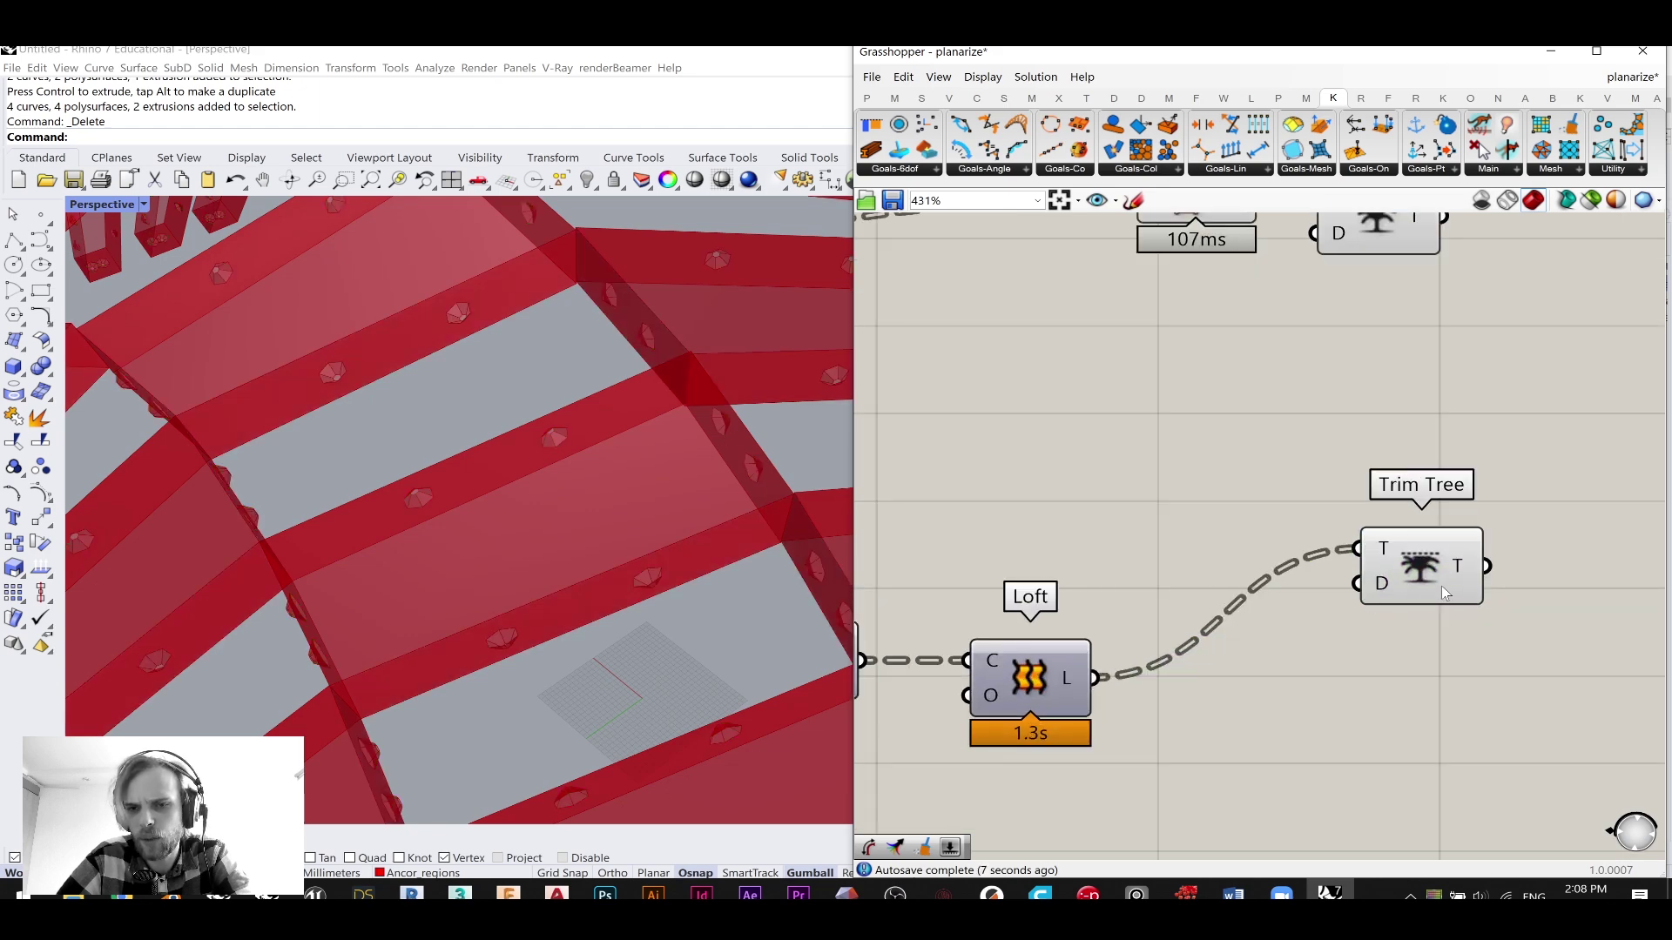
pyautogui.moveTo(1461, 572)
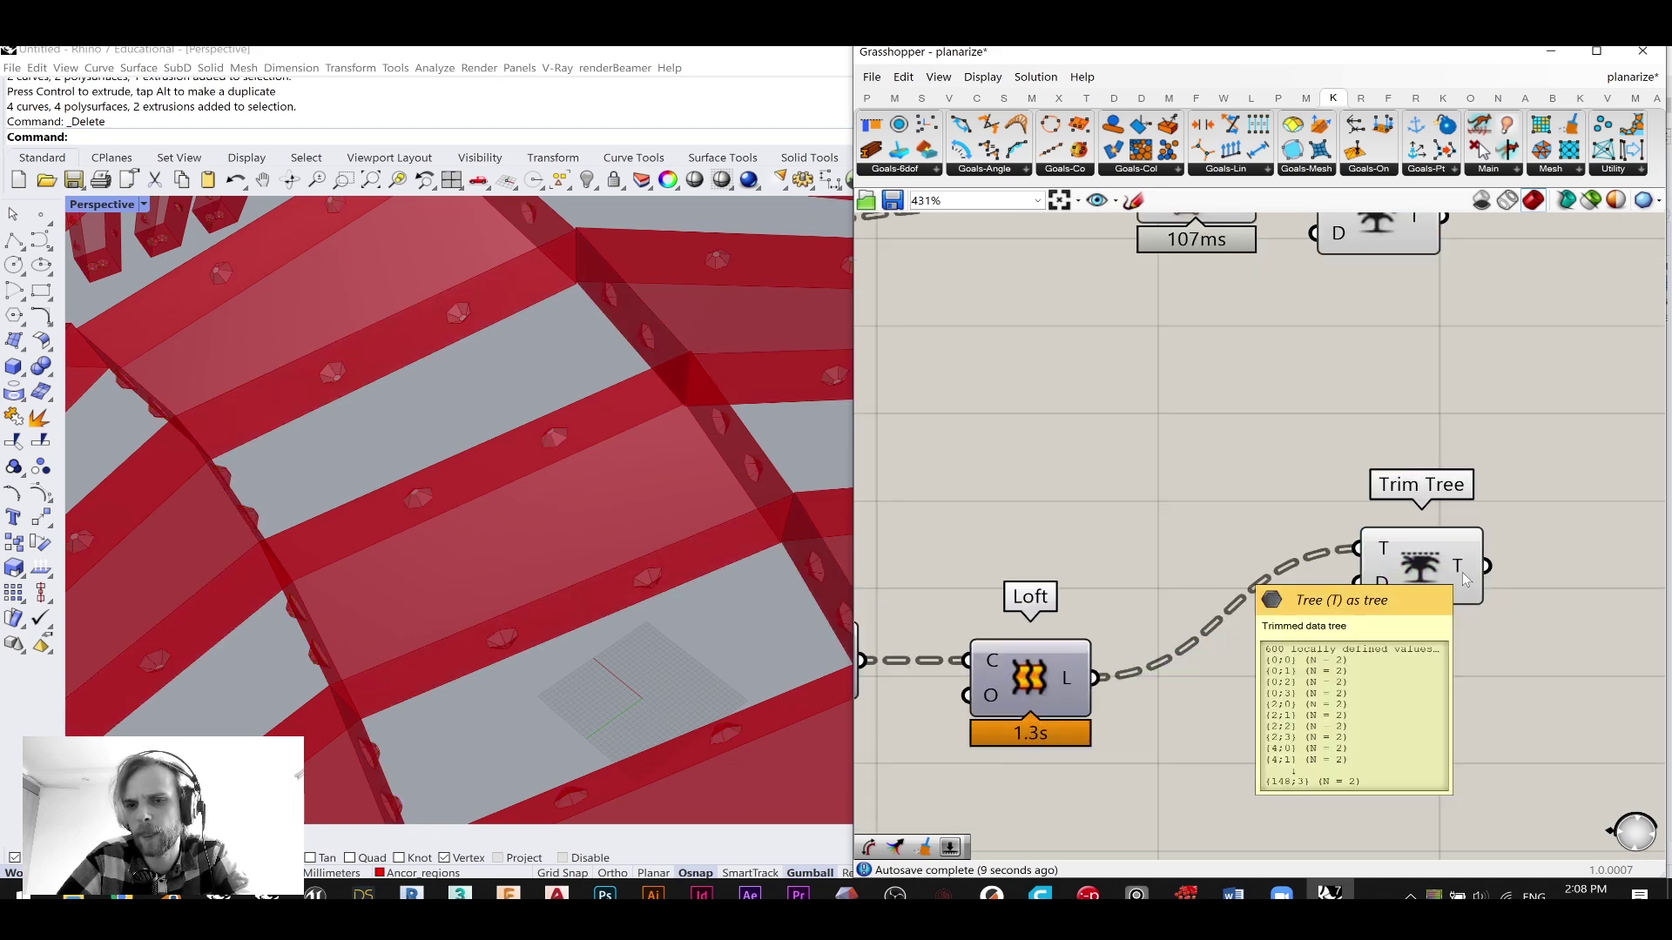
pyautogui.moveTo(1434, 609); pyautogui.dragTo(1393, 569, button='right')
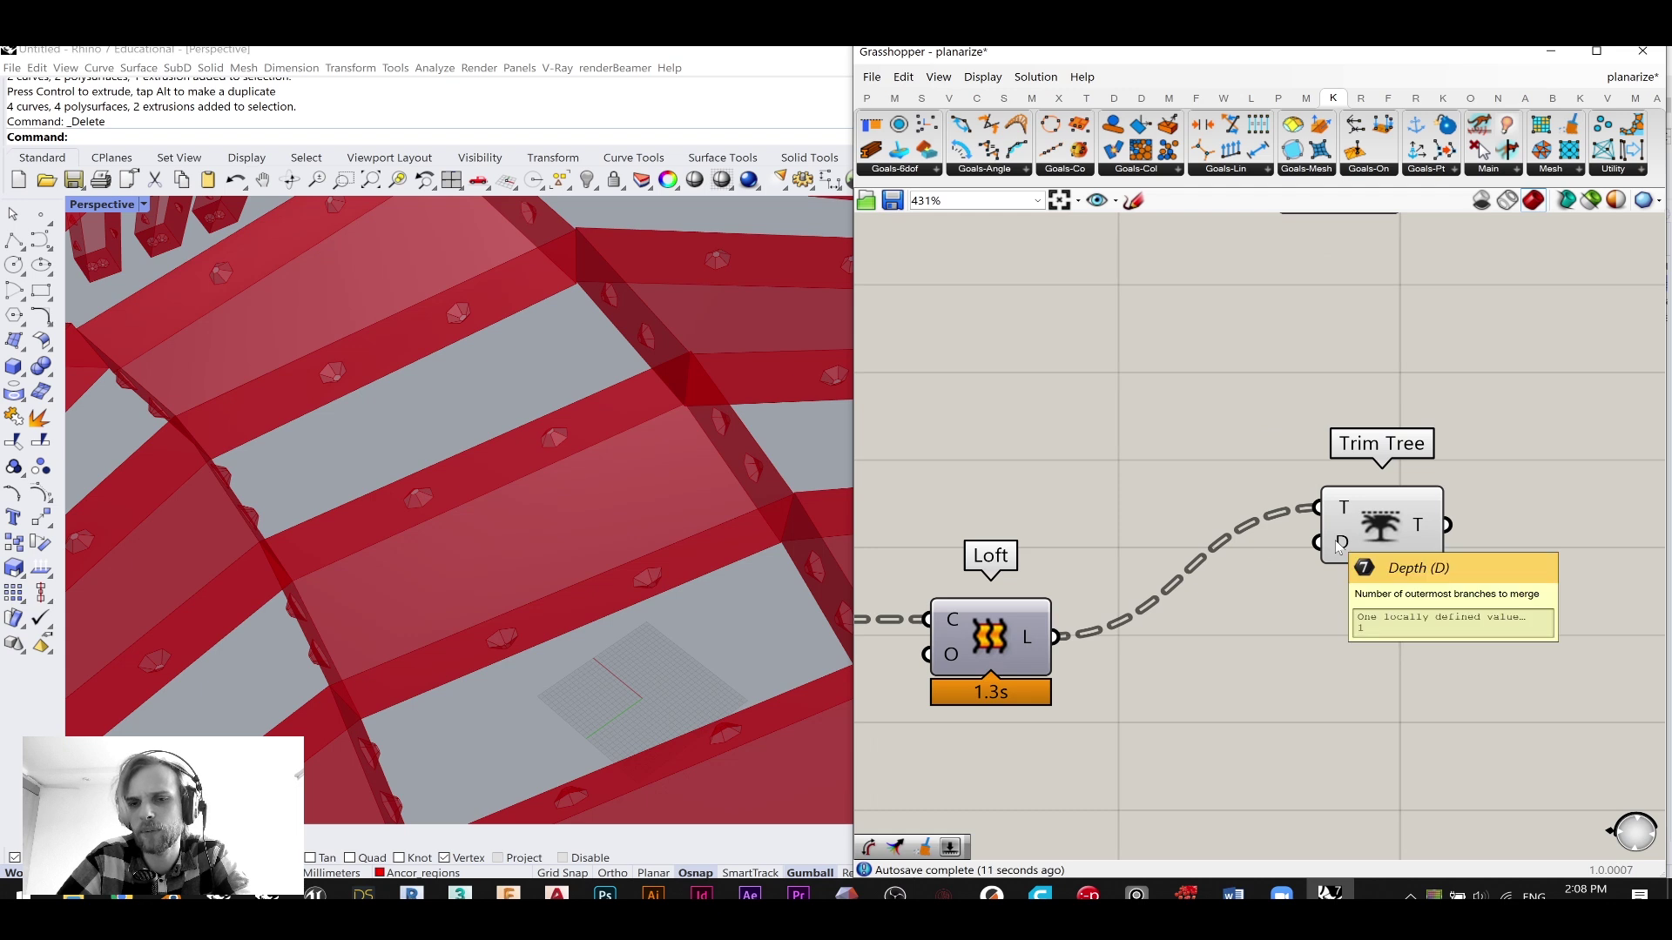
# - Supply the depth input of the Loft's Trim Tree with a panel value of 2
pyautogui.doubleClick(1278, 673)
pyautogui.write('//2')
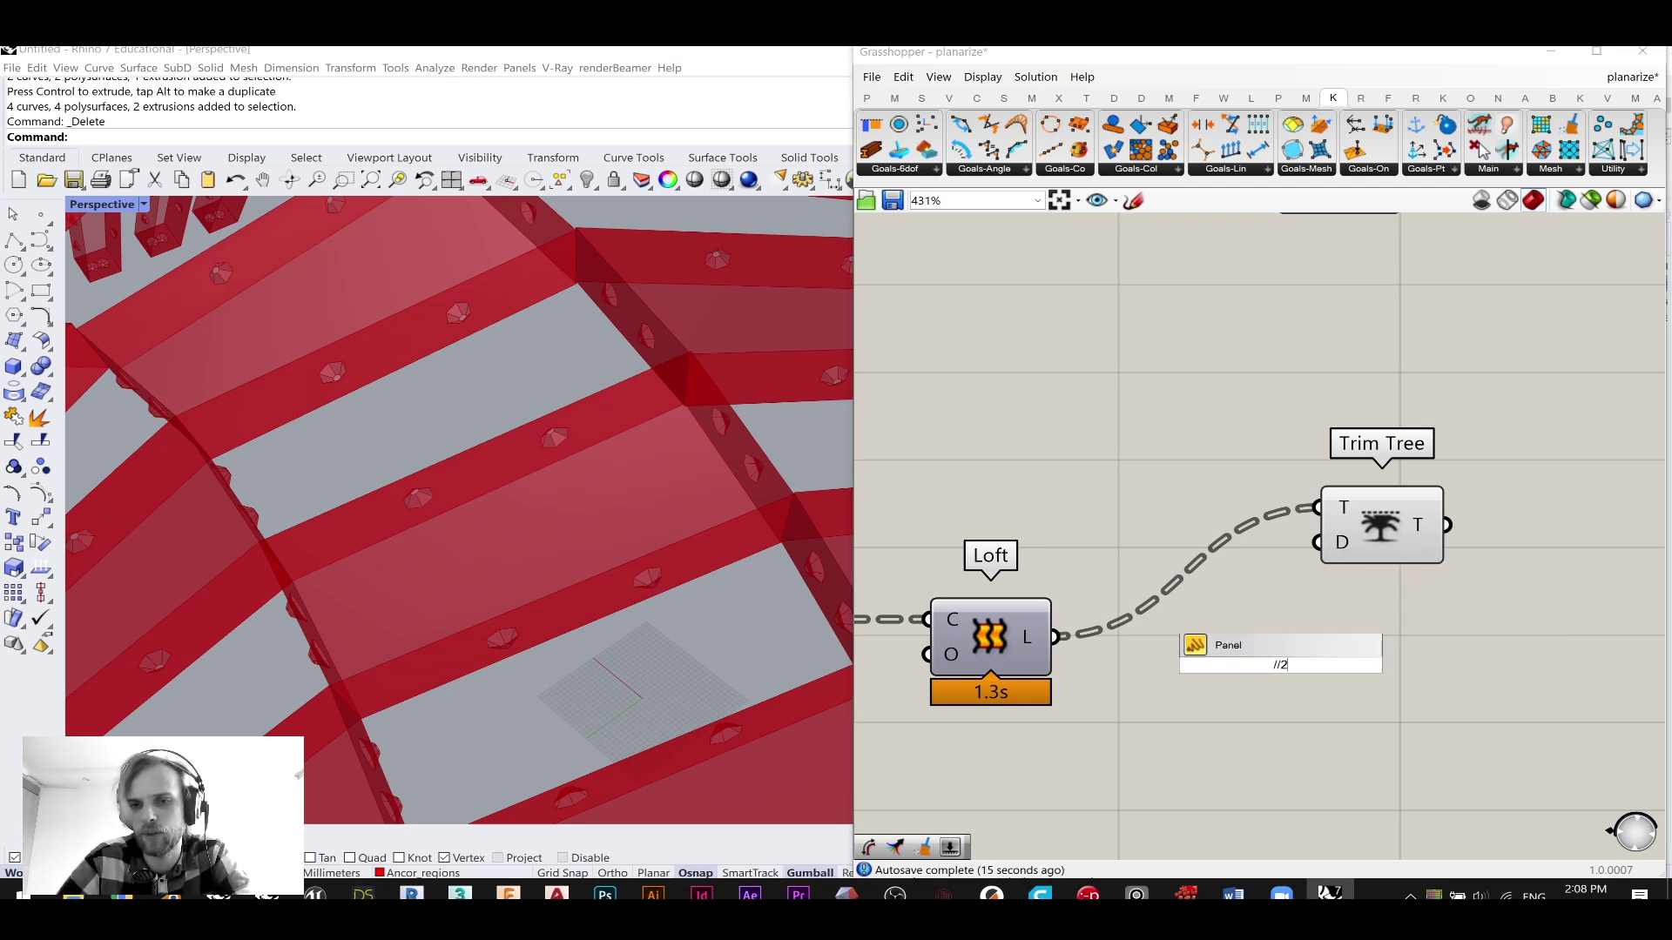
pyautogui.press('Return')
pyautogui.scroll(1, 1312, 669)
pyautogui.moveTo(1313, 666); pyautogui.dragTo(1320, 520)
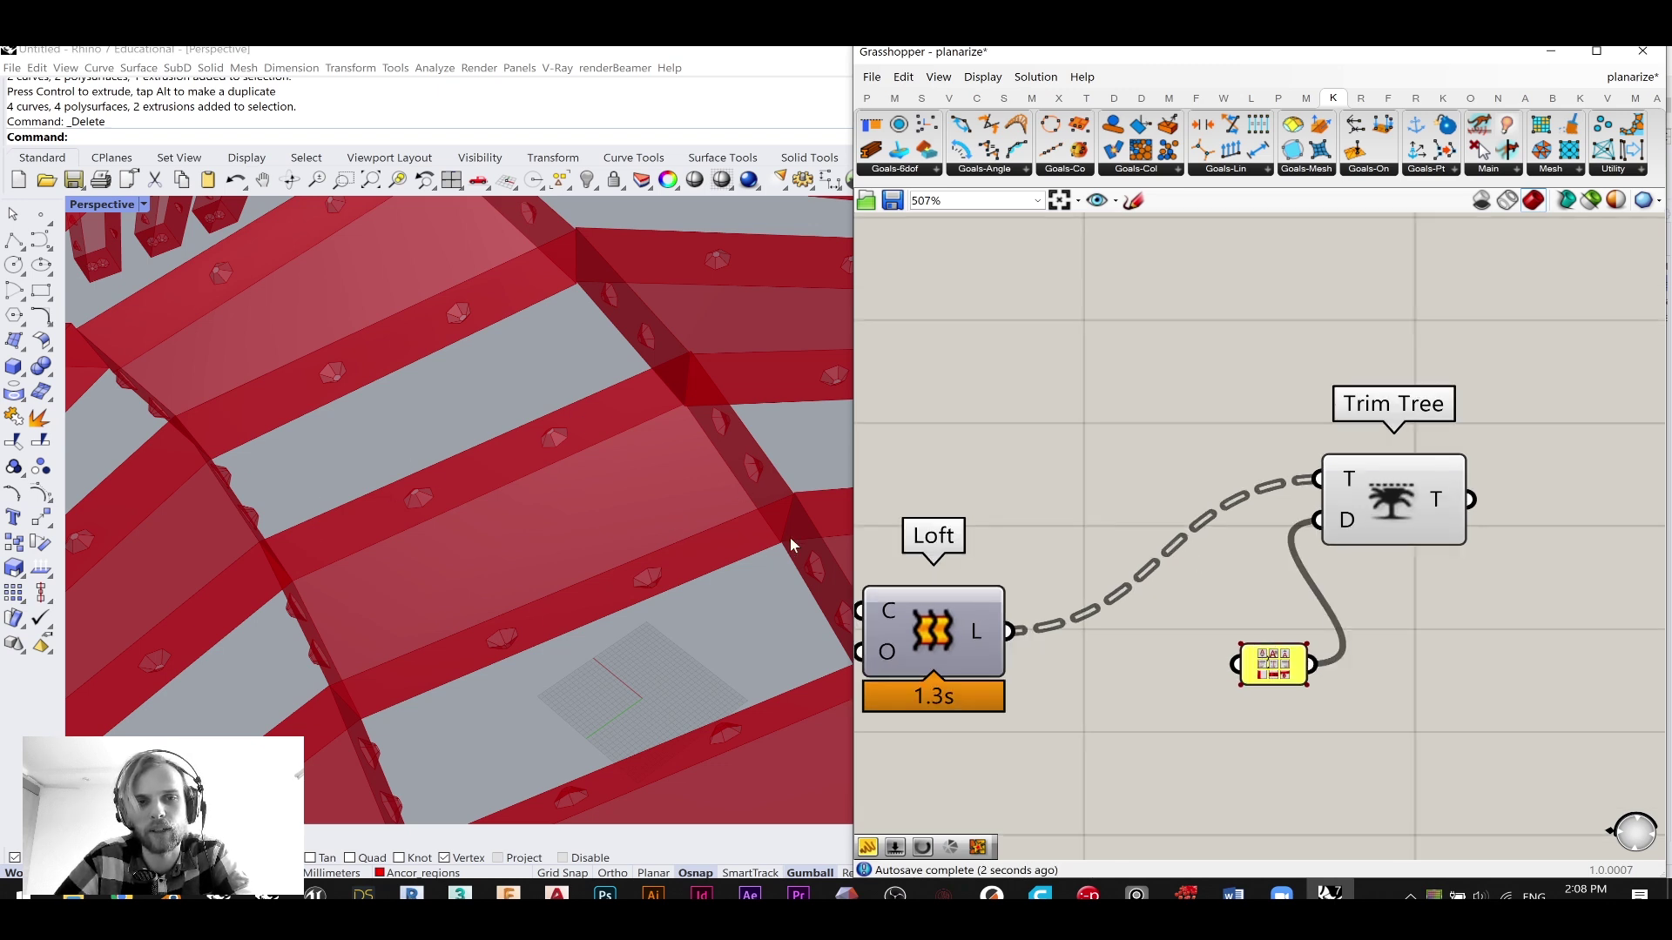
# - Move the Loft's Trim Tree and its depth panel directly below the Boundary Surfaces' Trim Tree
pyautogui.scroll(-6, 1054, 799)
pyautogui.scroll(10, 1125, 756)
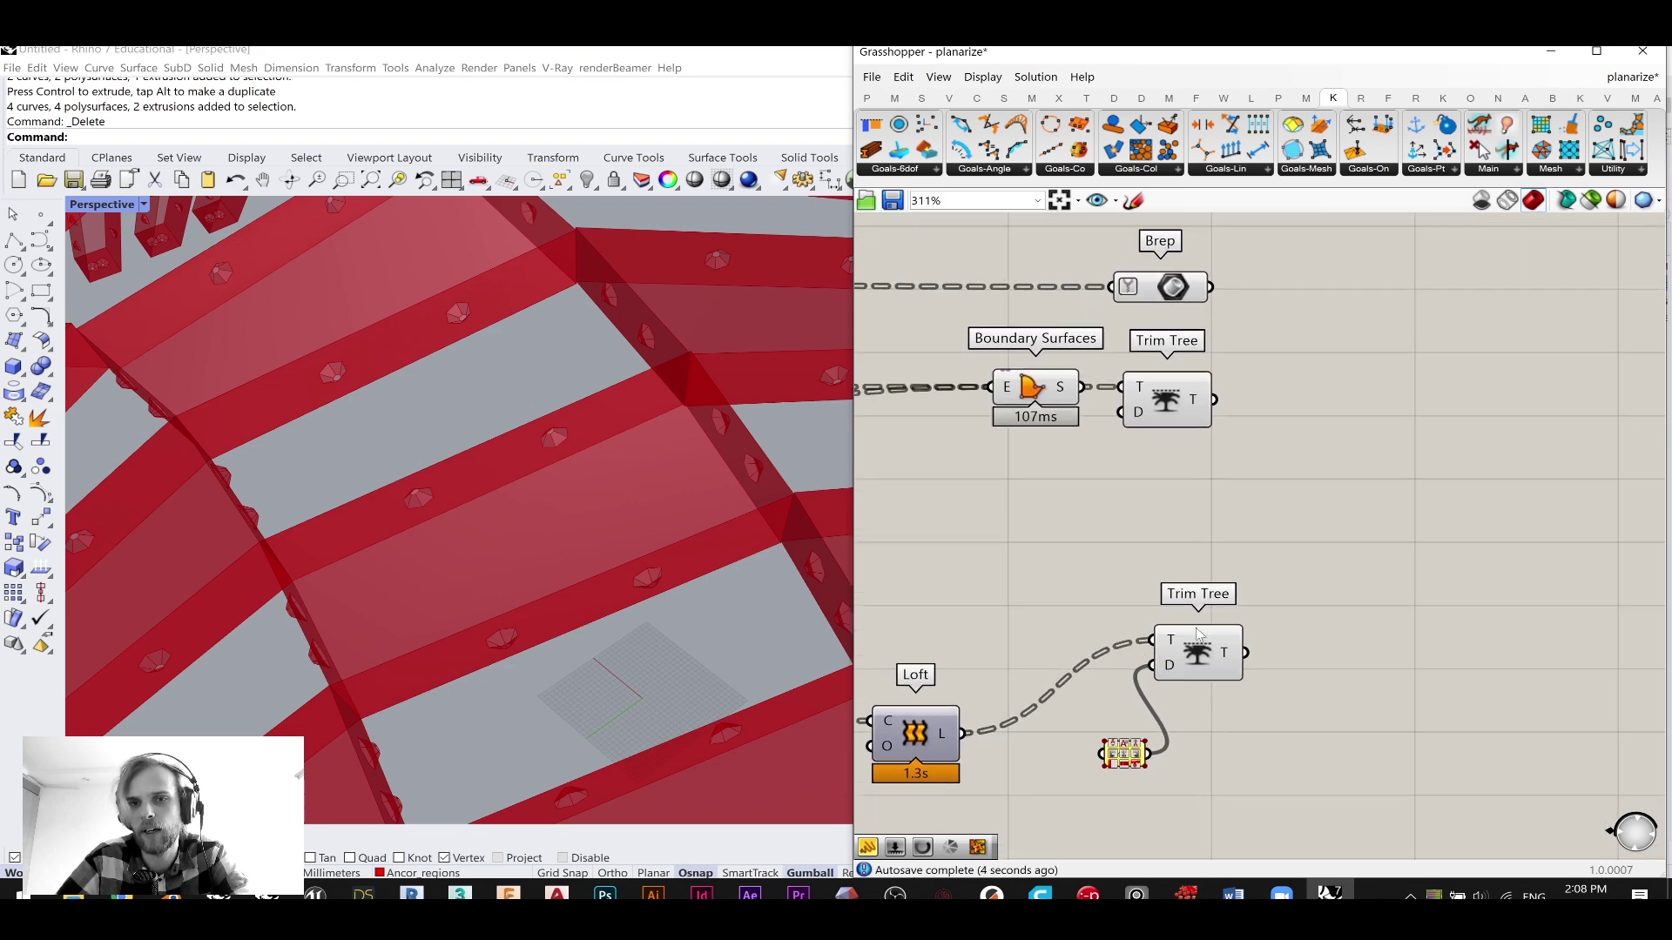
pyautogui.moveTo(1163, 754); pyautogui.dragTo(1051, 619)
pyautogui.scroll(-10, 1096, 647)
pyautogui.moveTo(1146, 659); pyautogui.dragTo(1018, 584)
pyautogui.moveTo(1126, 616); pyautogui.dragTo(1096, 537)
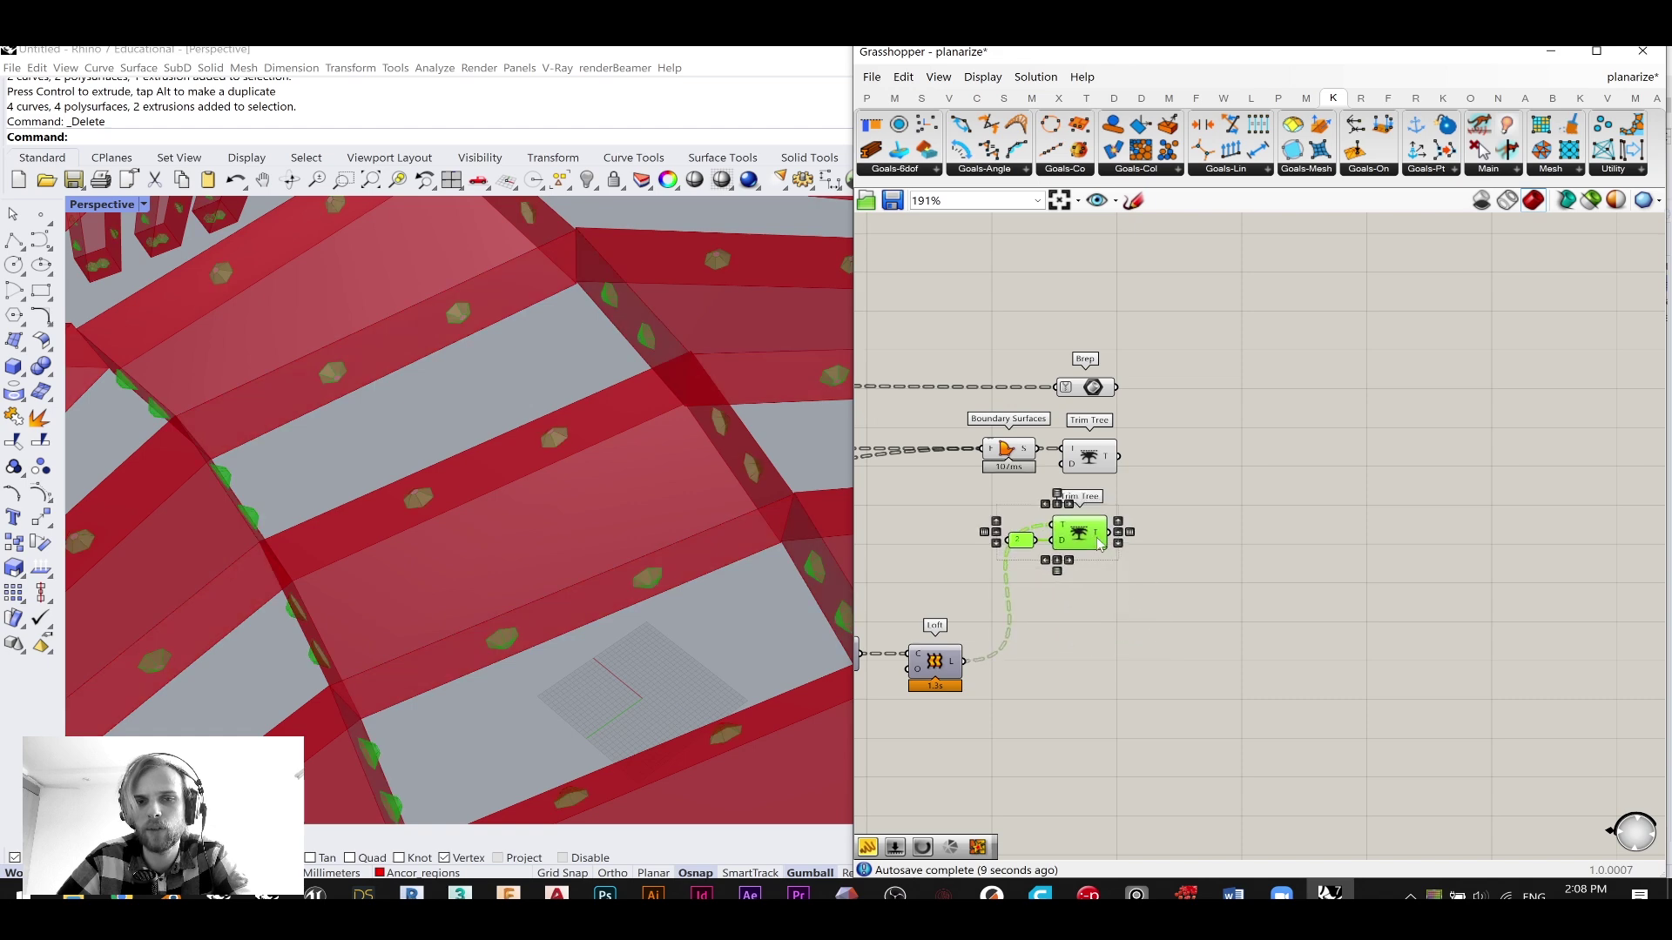
pyautogui.click(1140, 498)
# - Add a Merge component with three inputs, fed by the Brep parameter and both Trim Tree outputs
pyautogui.scroll(3, 1135, 423)
pyautogui.doubleClick(1149, 547)
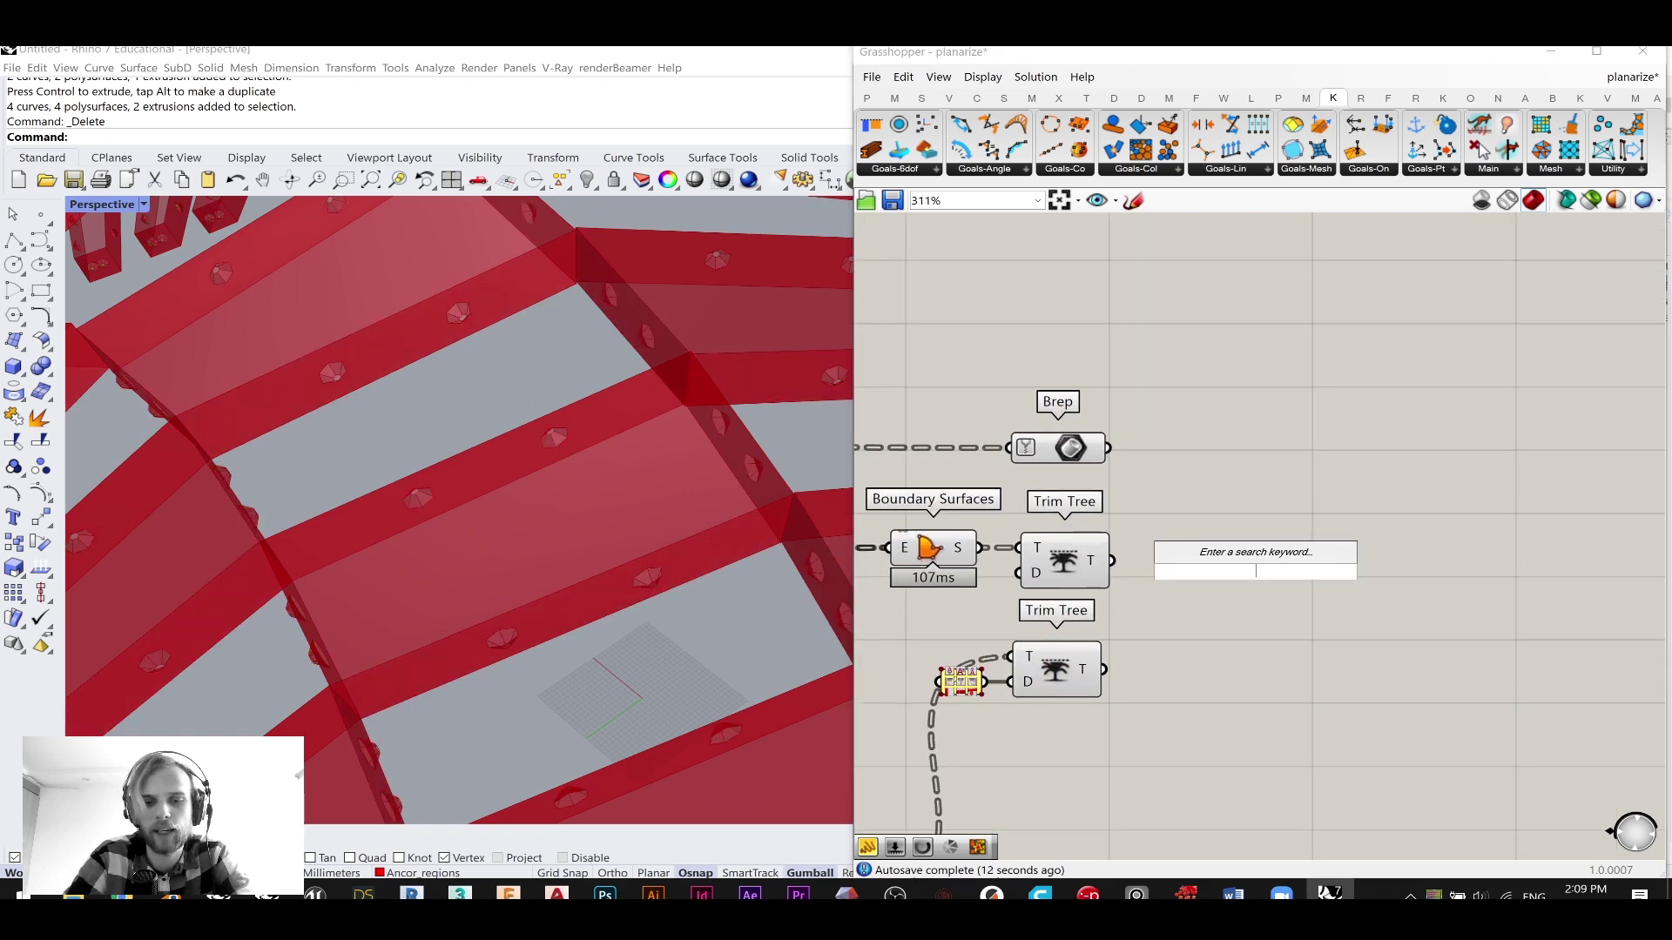
pyautogui.write('merge')
pyautogui.press('Return')
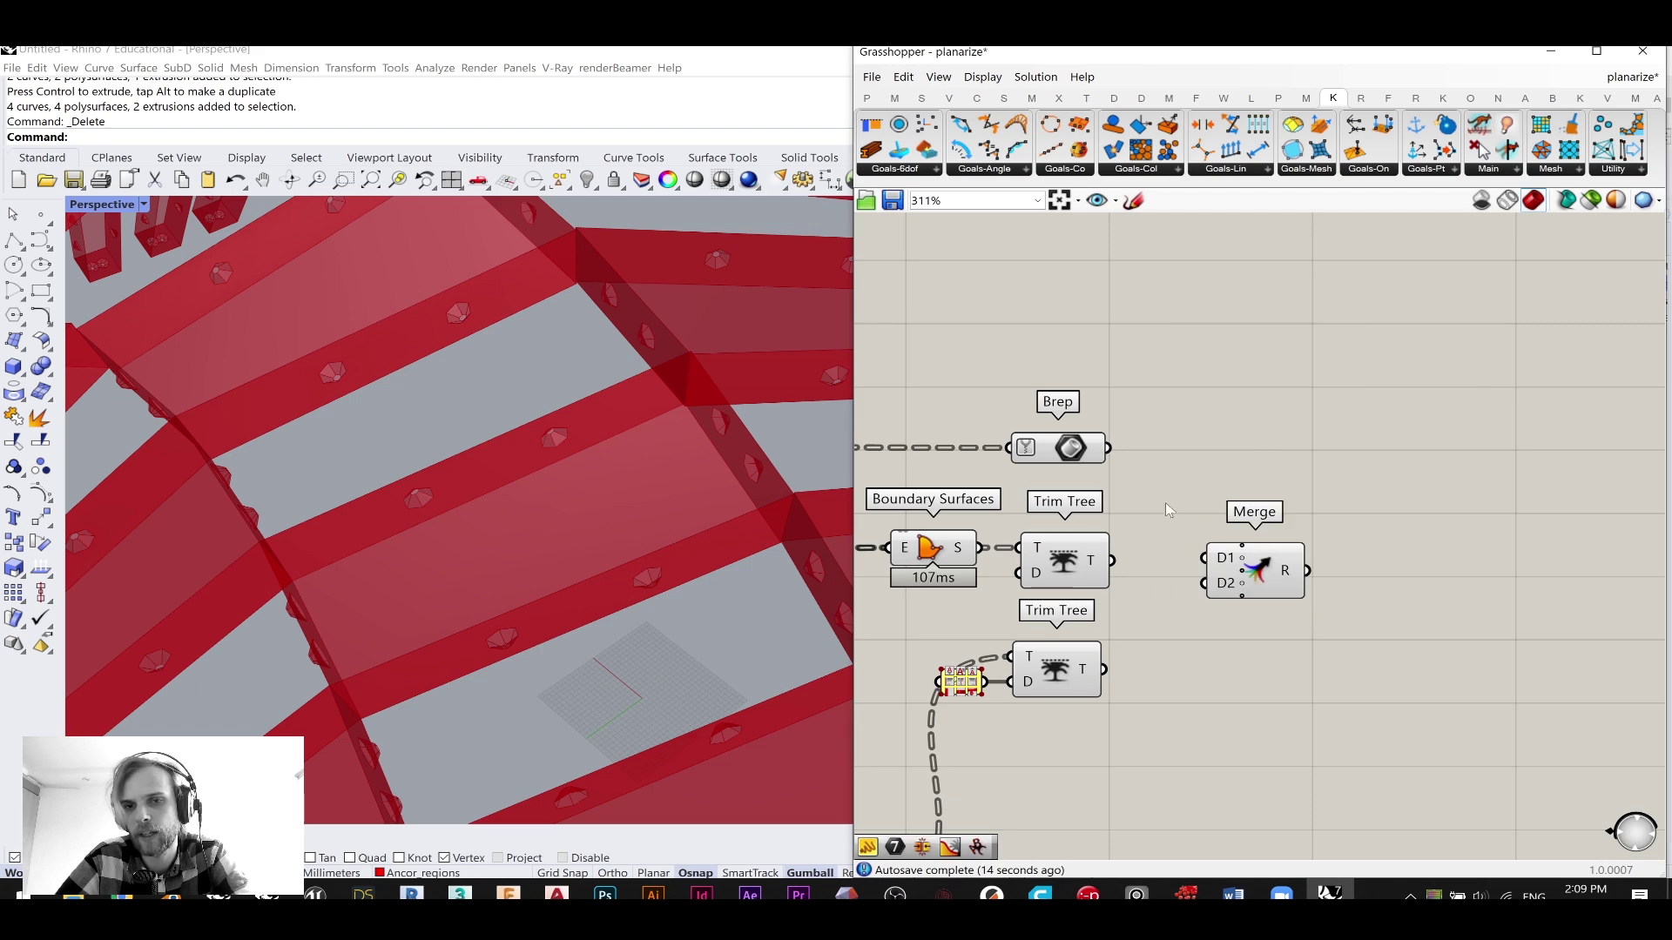
pyautogui.moveTo(1107, 448); pyautogui.dragTo(1204, 570)
pyautogui.moveTo(1120, 676); pyautogui.dragTo(1205, 595)
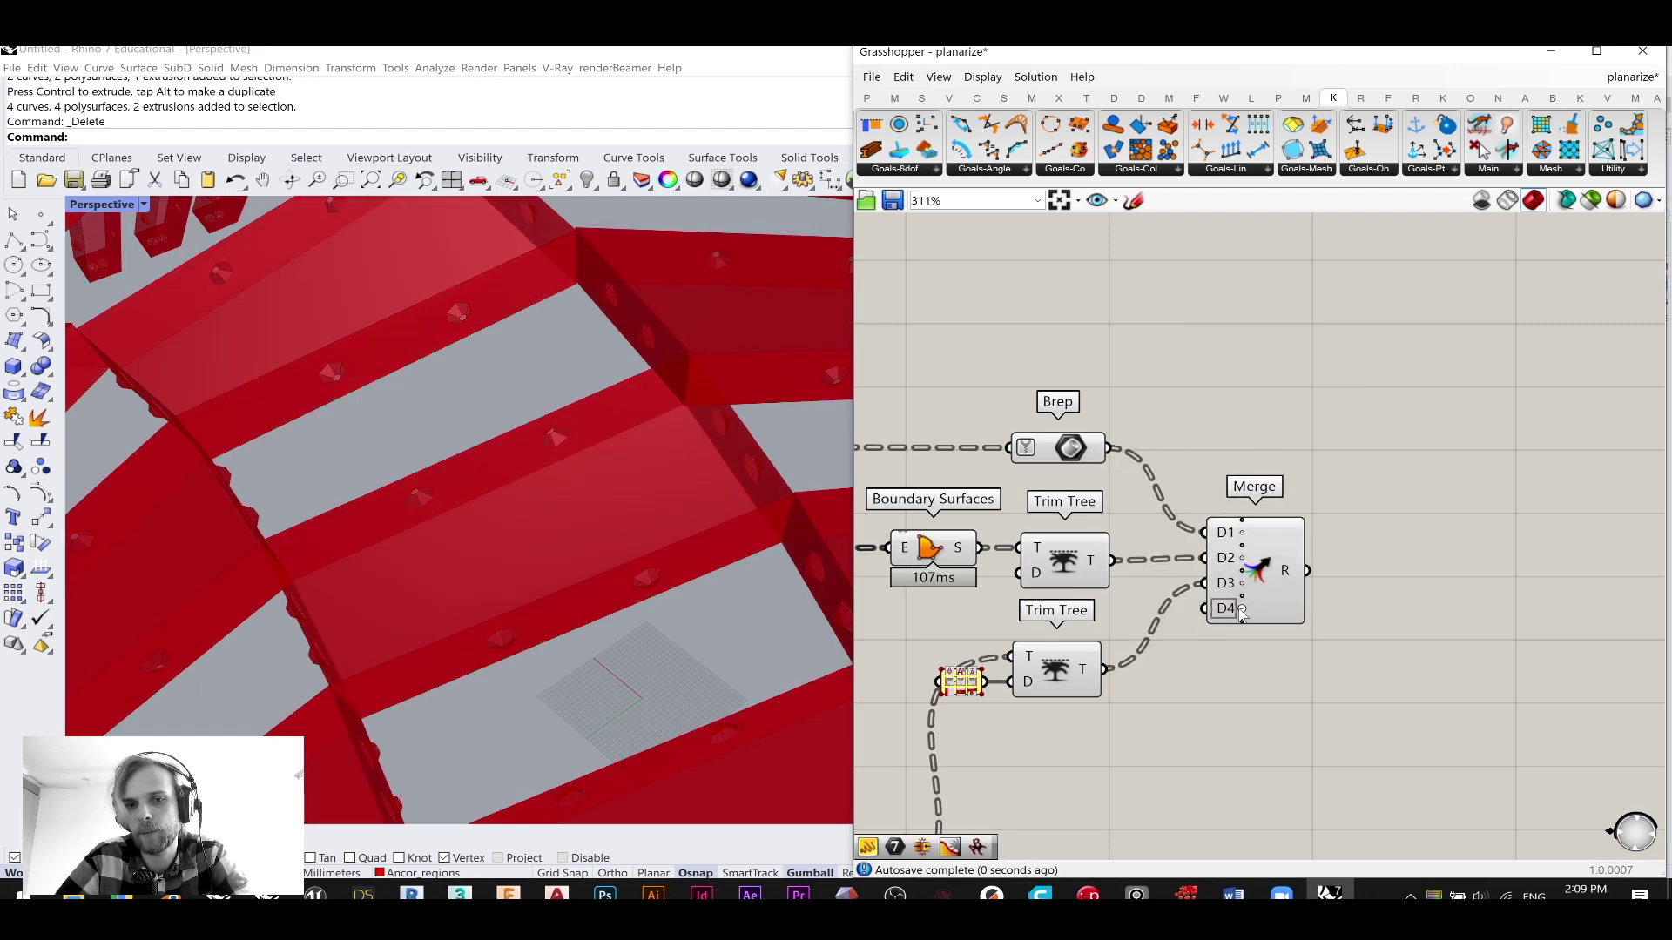
pyautogui.scroll(3, 1239, 609)
pyautogui.click(1292, 536)
# - Add a Brep Join component and feed it with the Merge result
pyautogui.moveTo(1501, 622); pyautogui.dragTo(1362, 593, button='right')
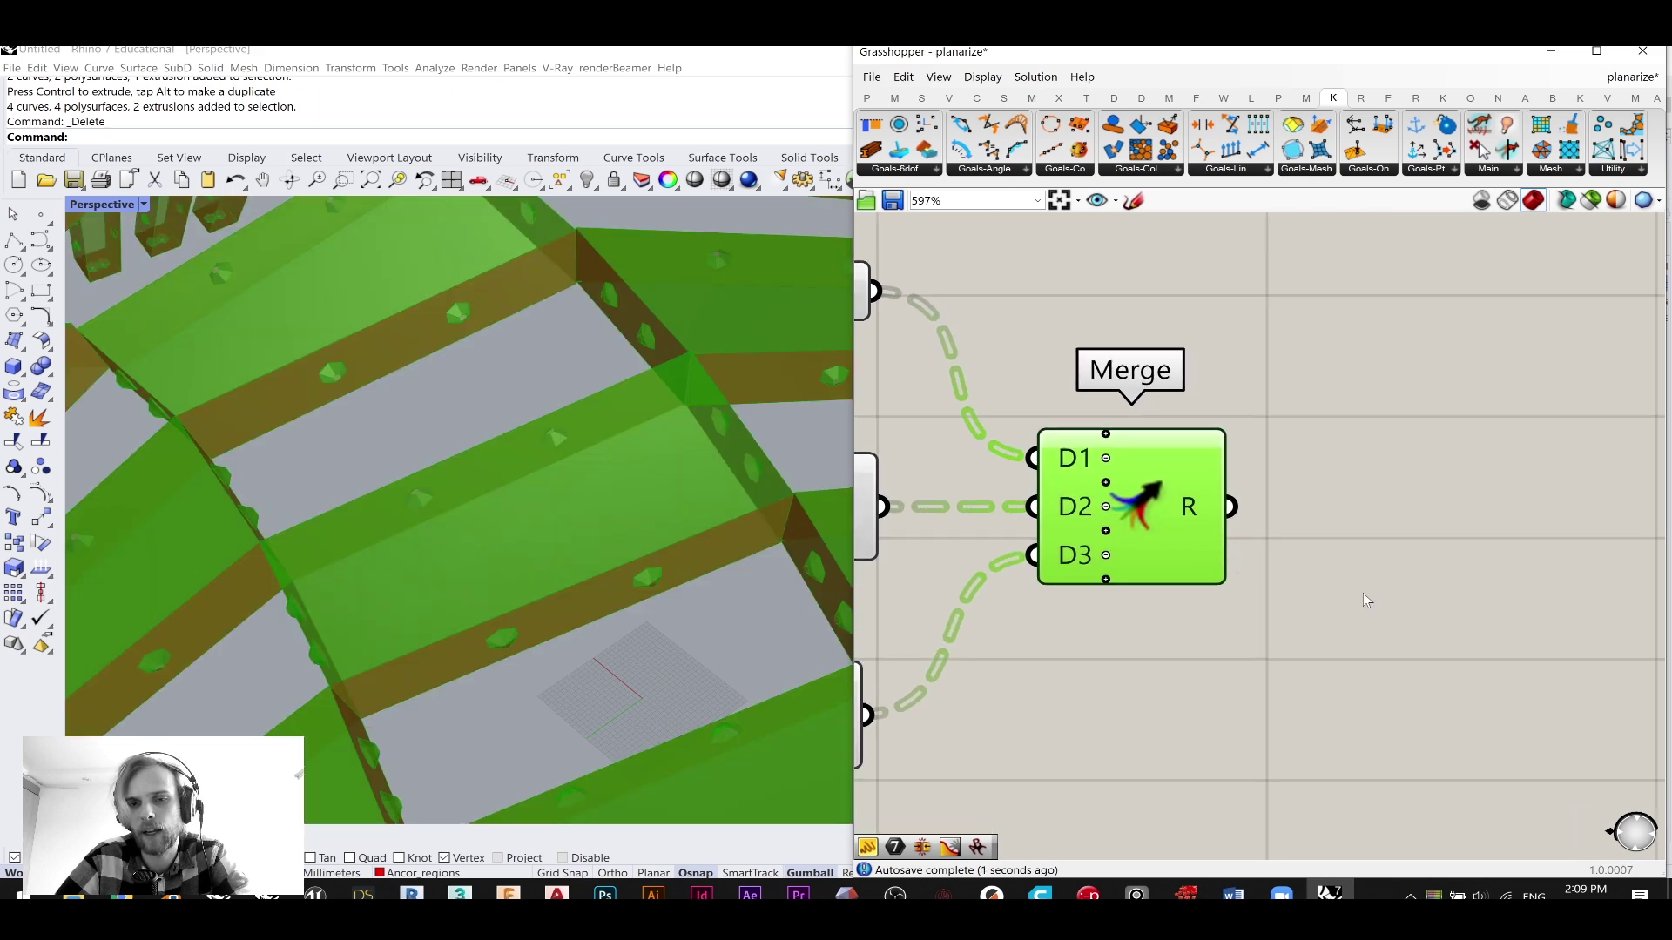
pyautogui.doubleClick(1362, 593)
pyautogui.write('brep joi')
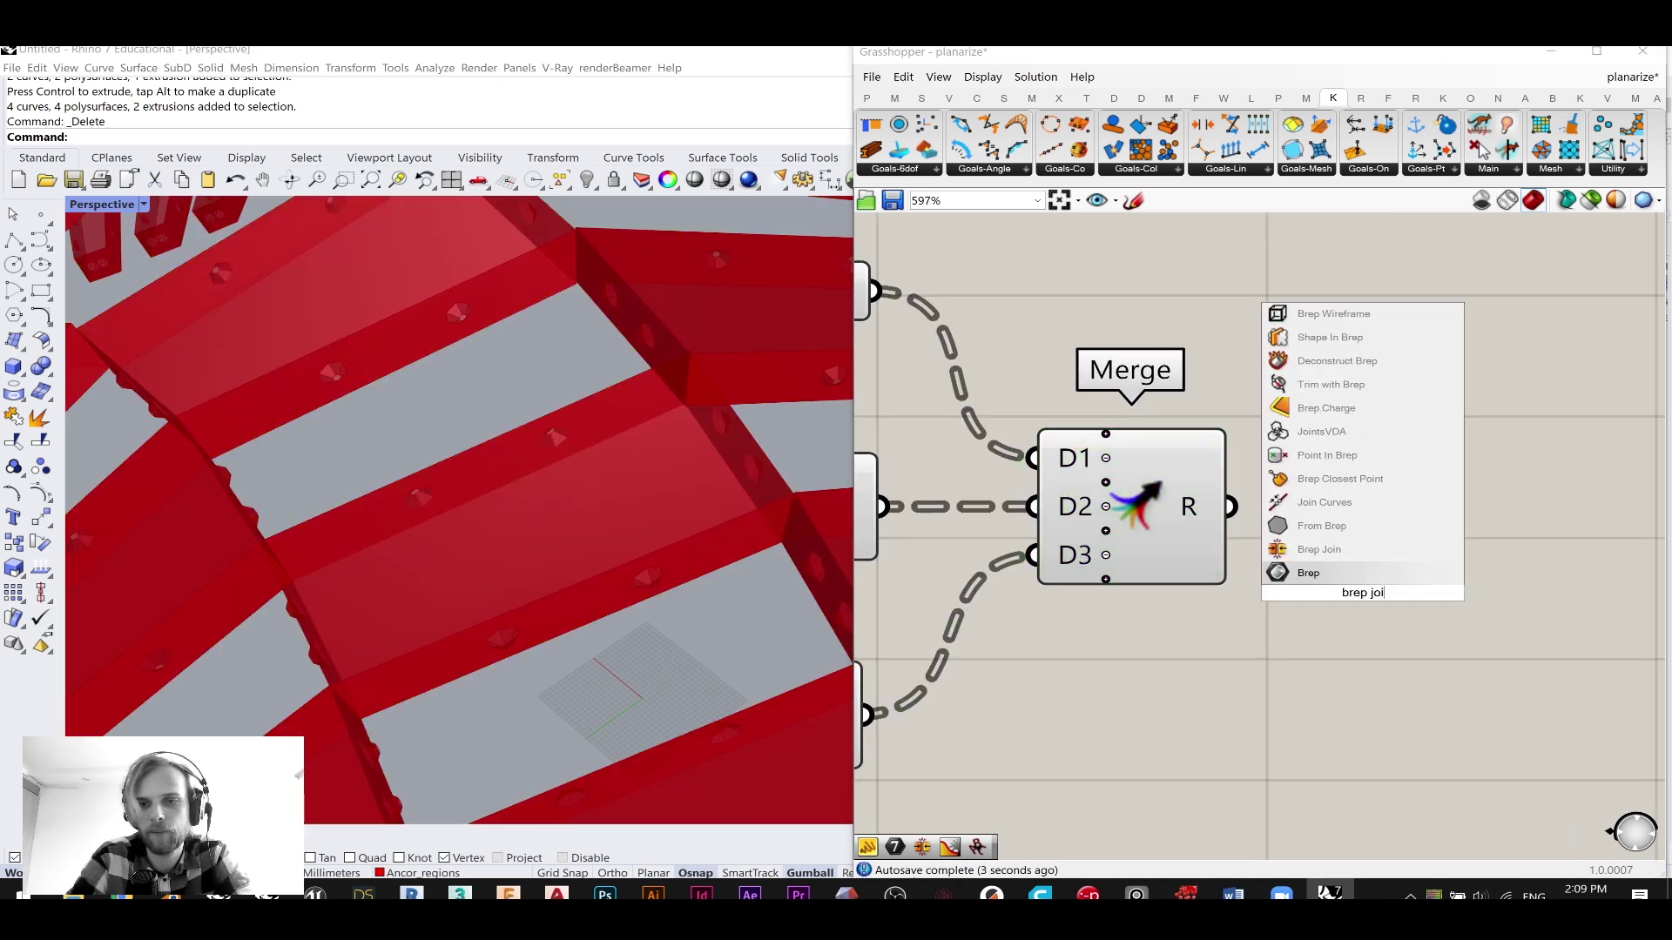
pyautogui.click(1319, 549)
pyautogui.moveTo(1230, 506); pyautogui.dragTo(1381, 531)
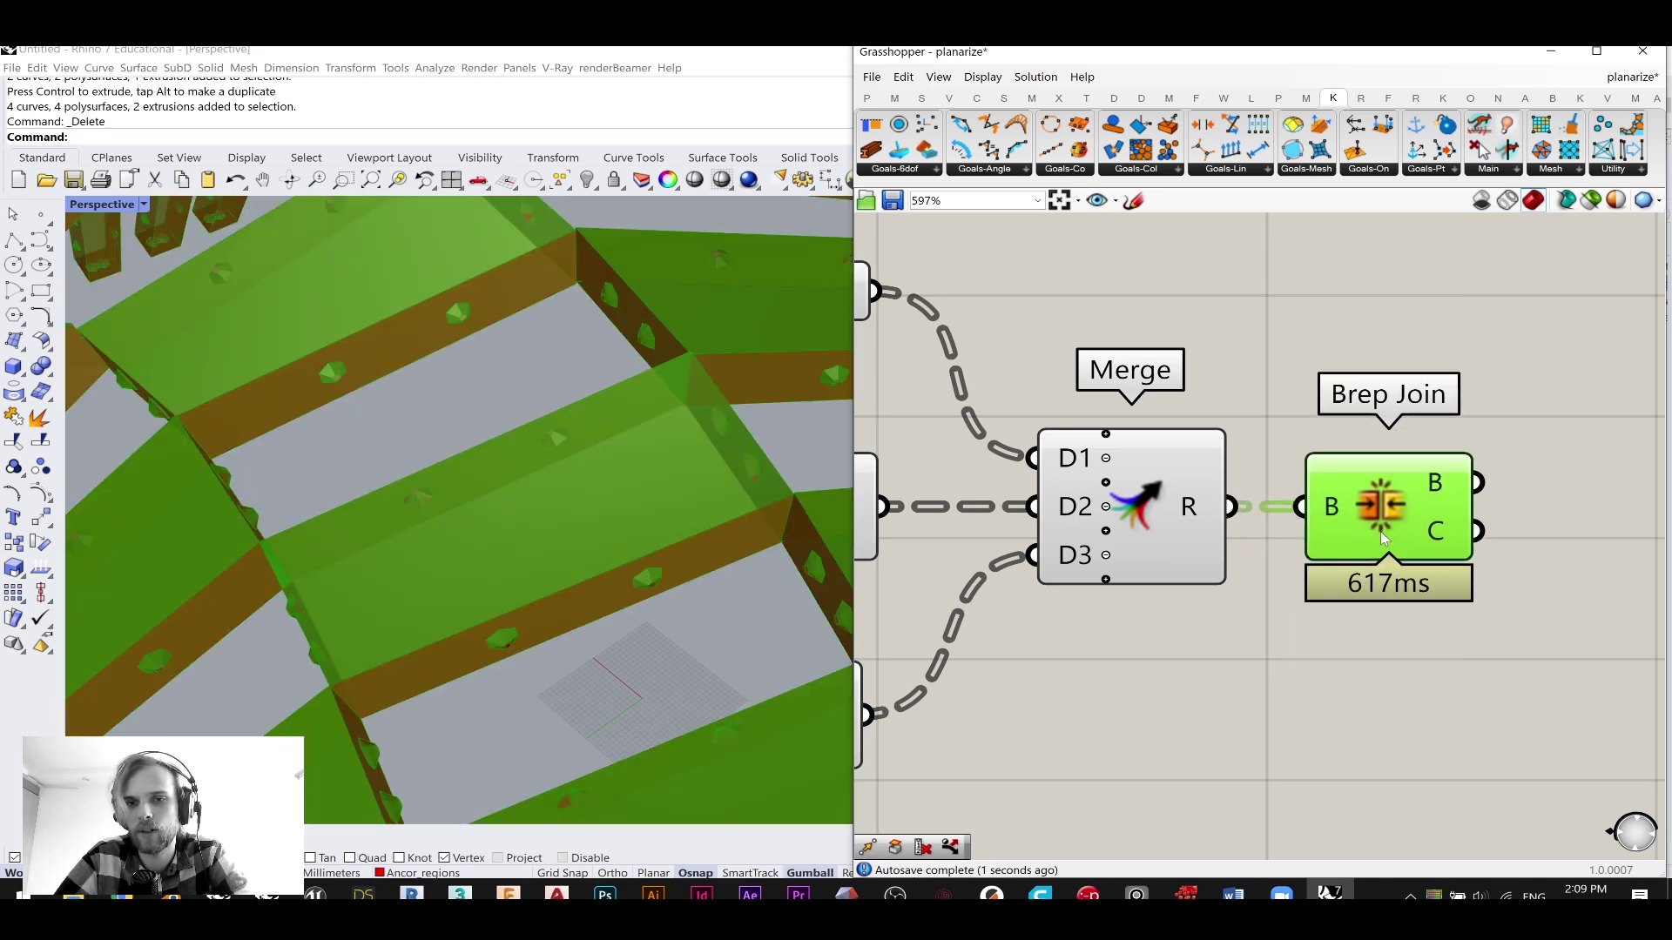
# - Check the data structure of Brep Join's joined breps and flatten that output
pyautogui.moveTo(1381, 531); pyautogui.dragTo(1214, 535, button='right')
pyautogui.scroll(3, 1231, 493)
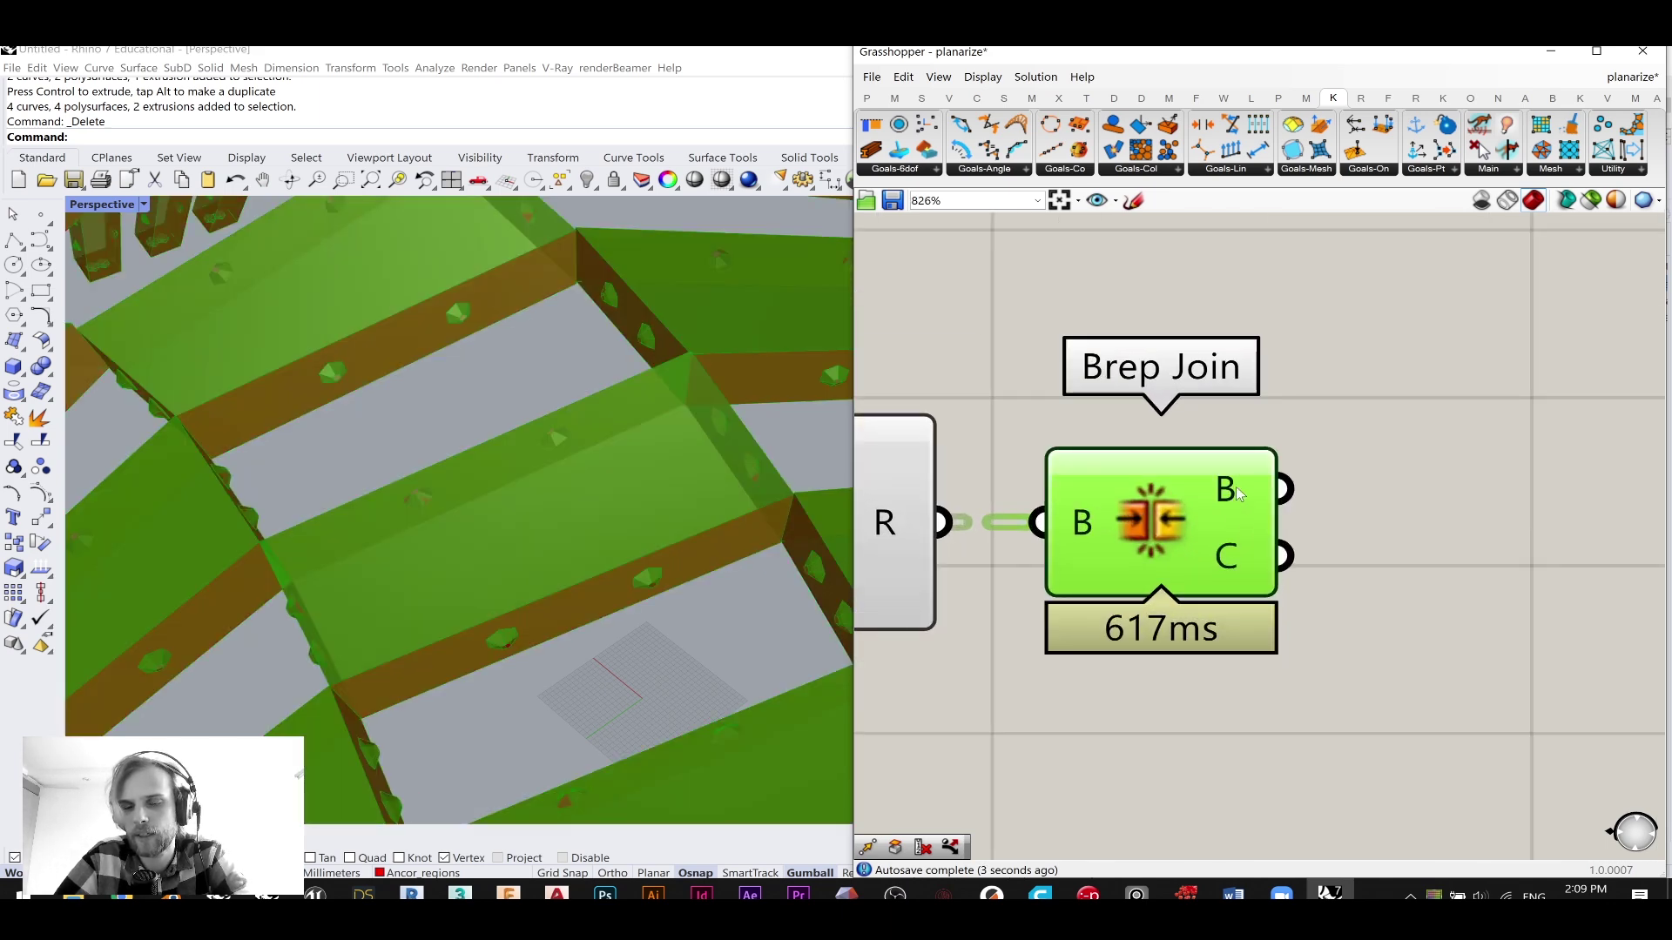
pyautogui.moveTo(1235, 490)
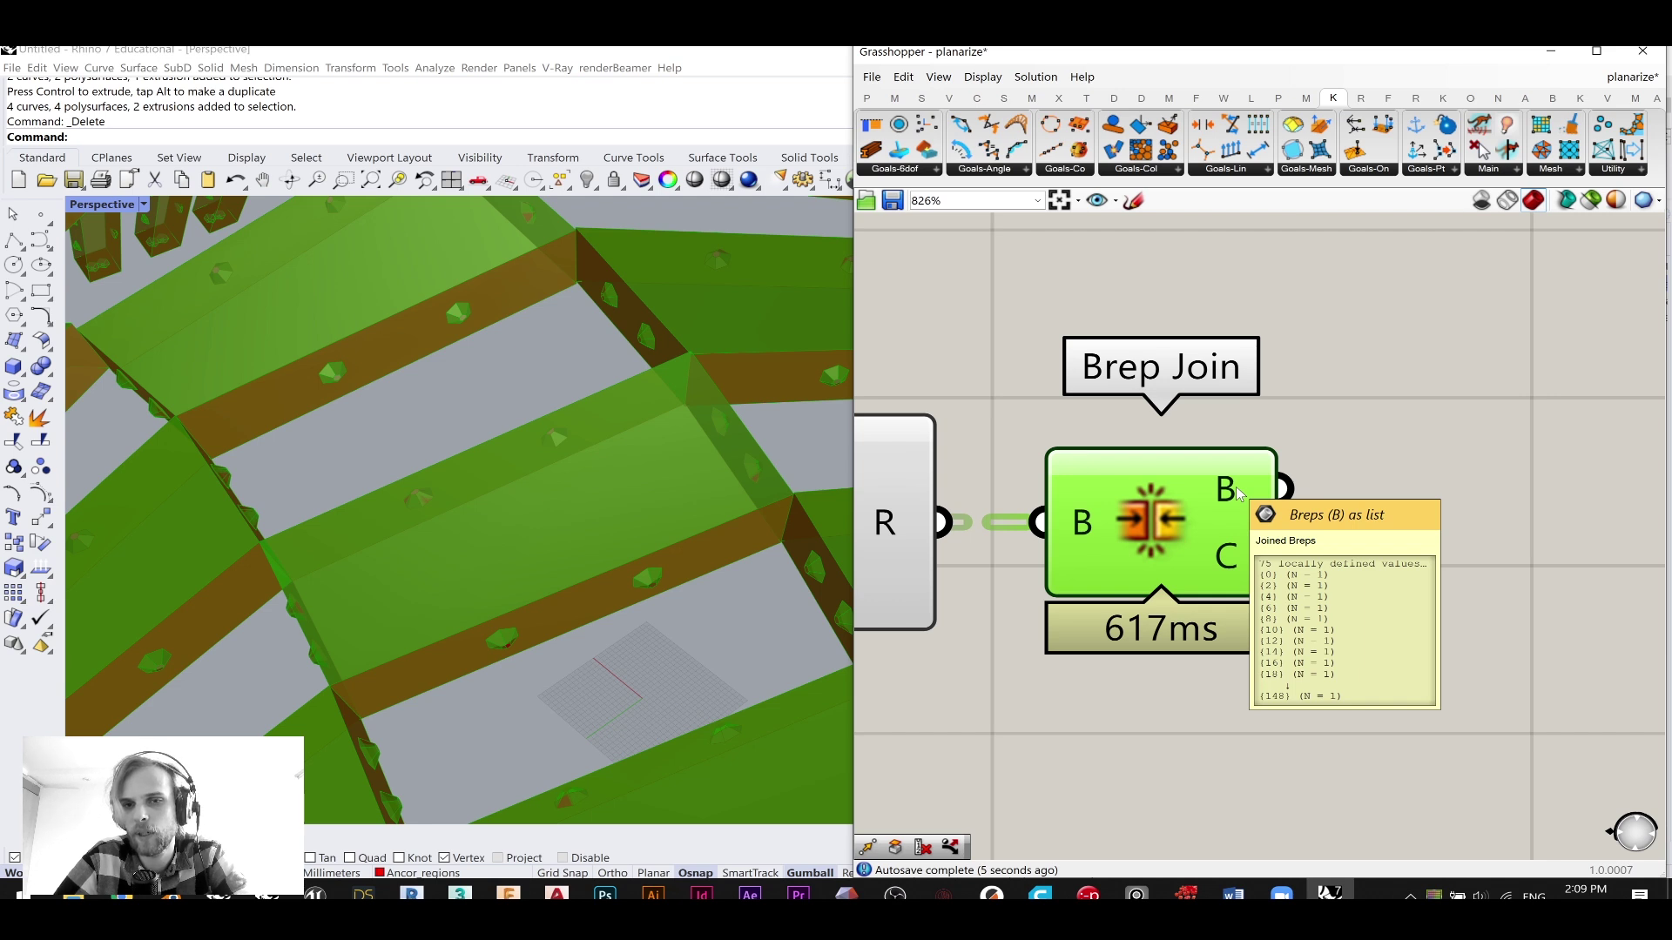
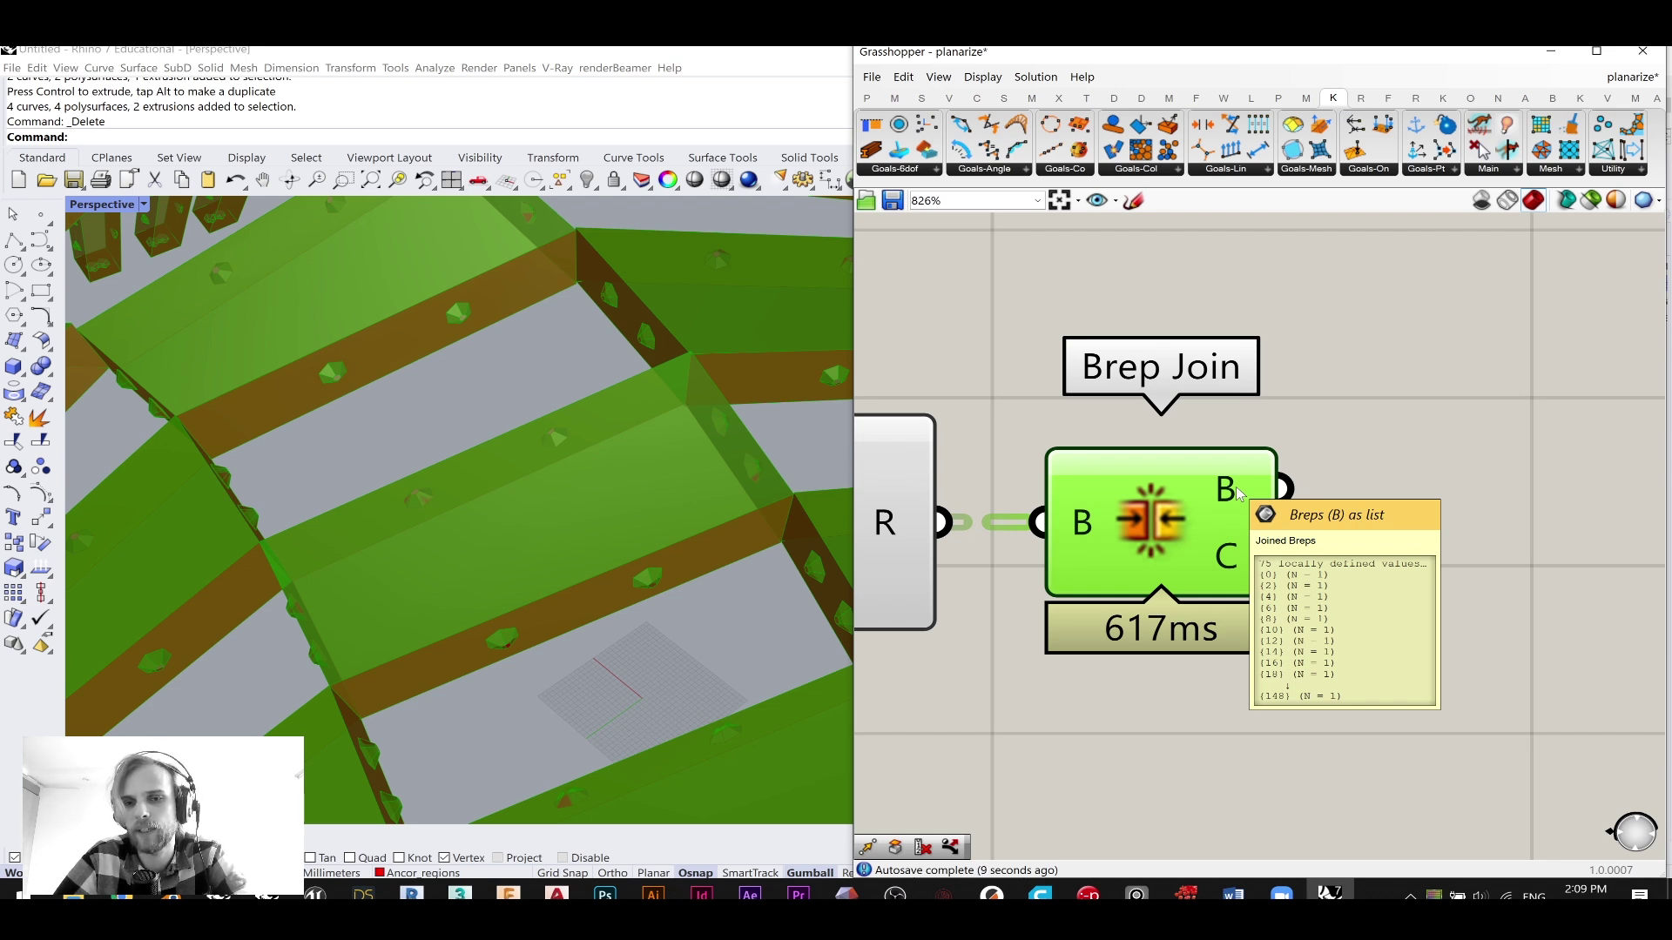
pyautogui.rightClick(1239, 492)
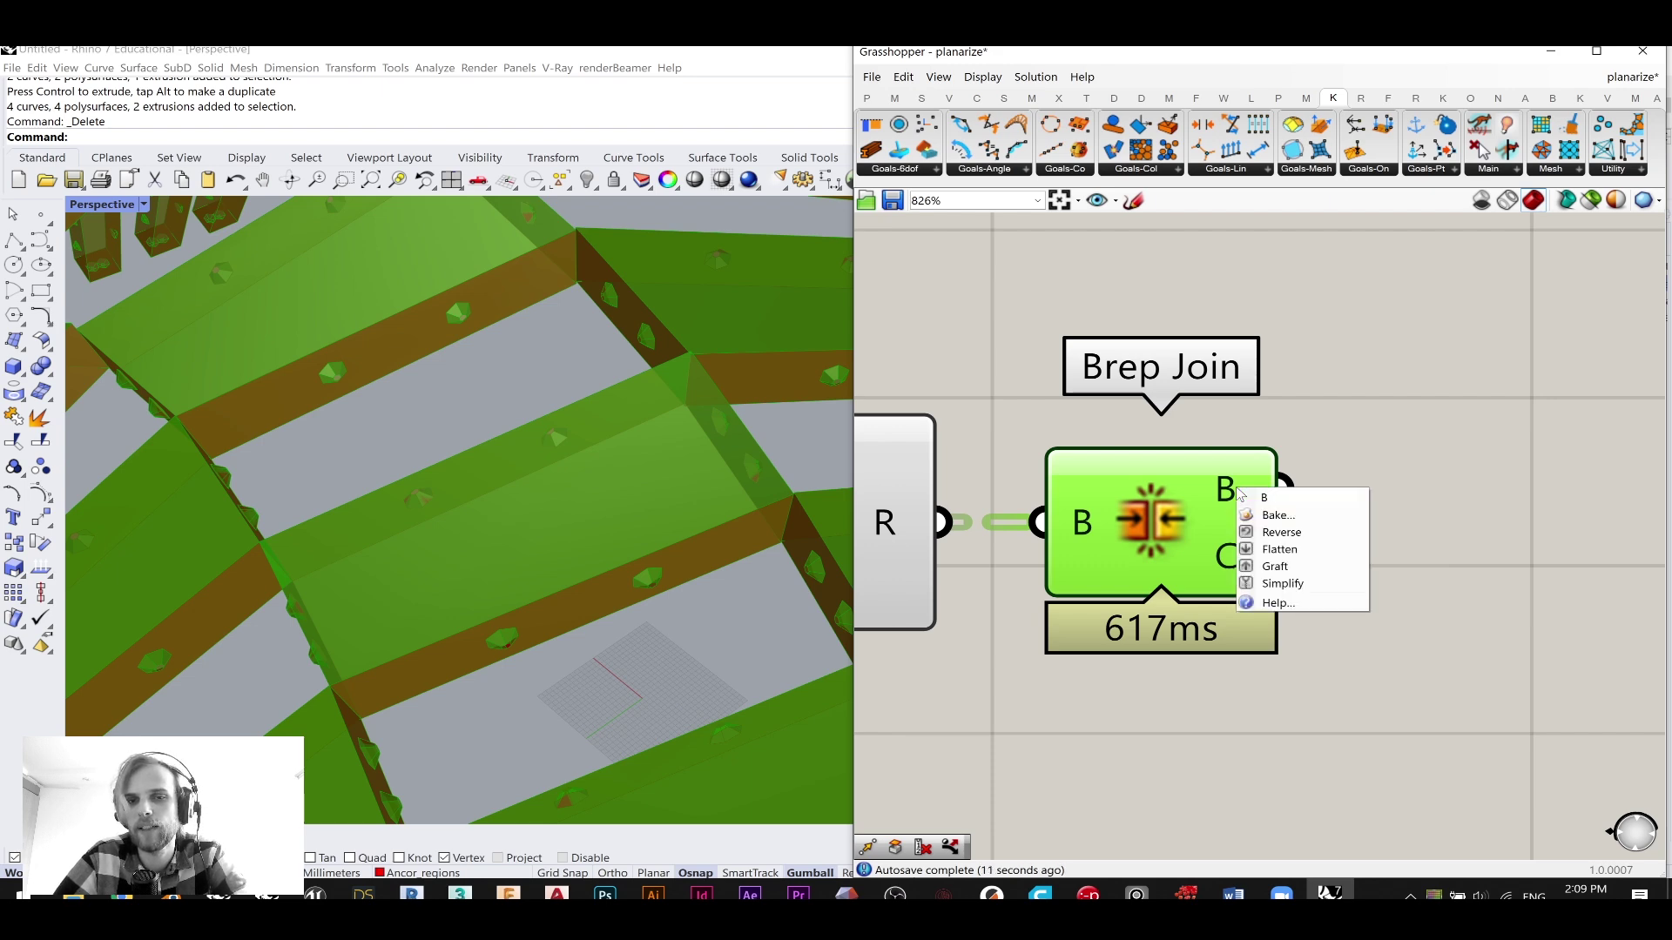
pyautogui.click(1193, 502)
pyautogui.moveTo(1227, 494)
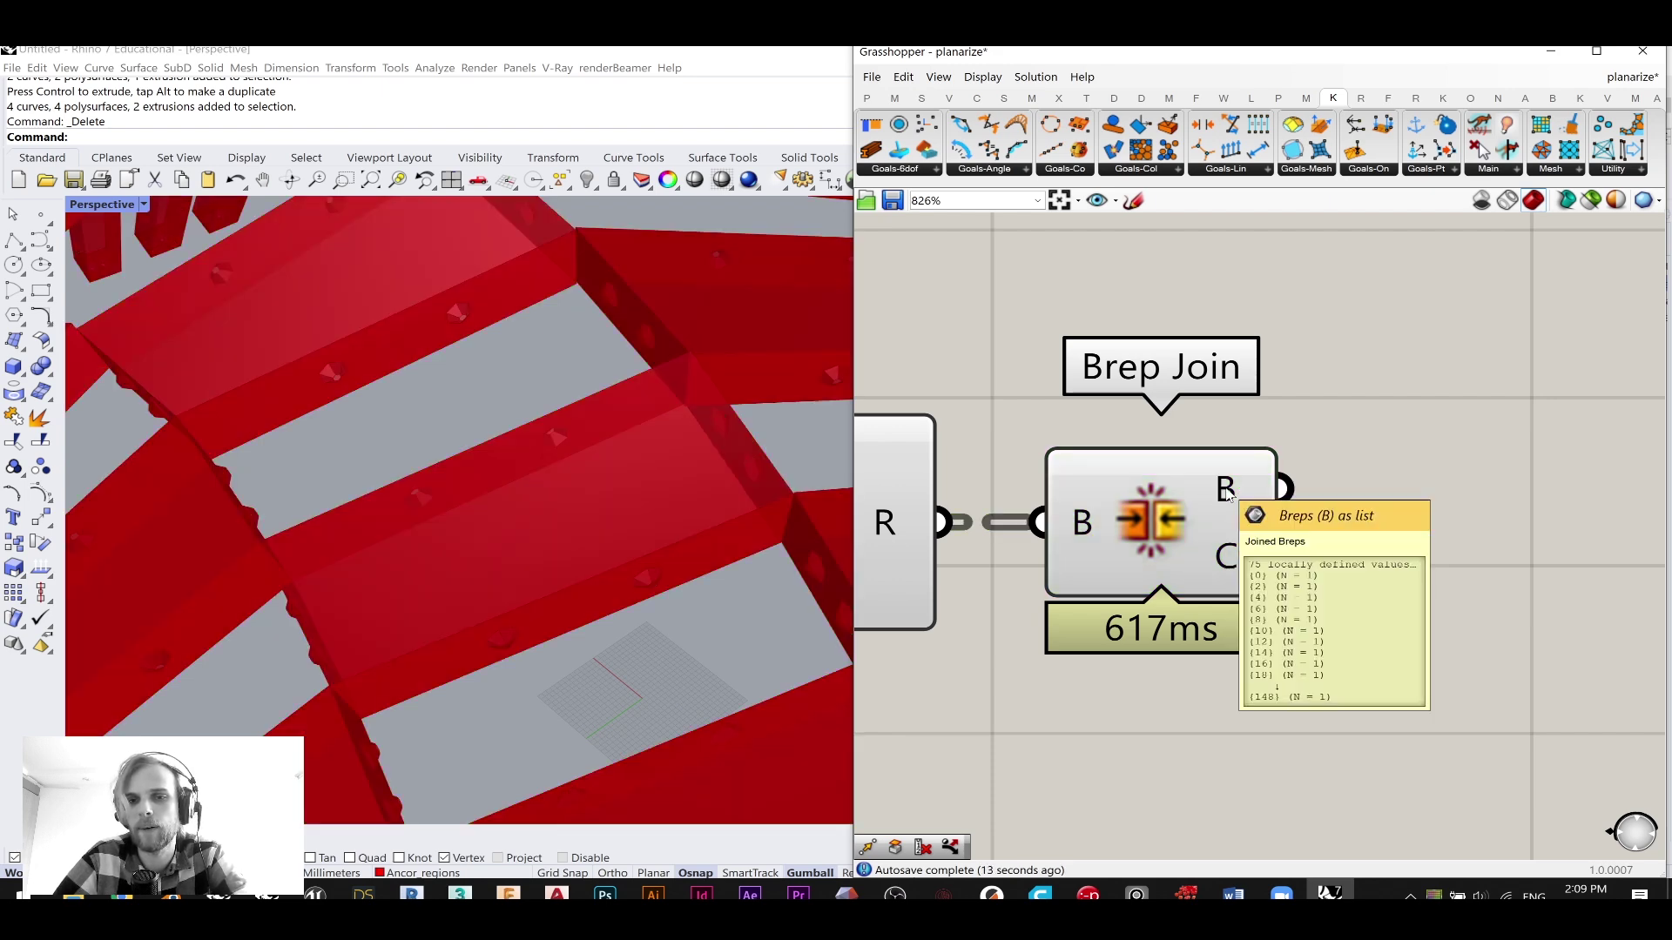
pyautogui.scroll(-3, 1226, 493)
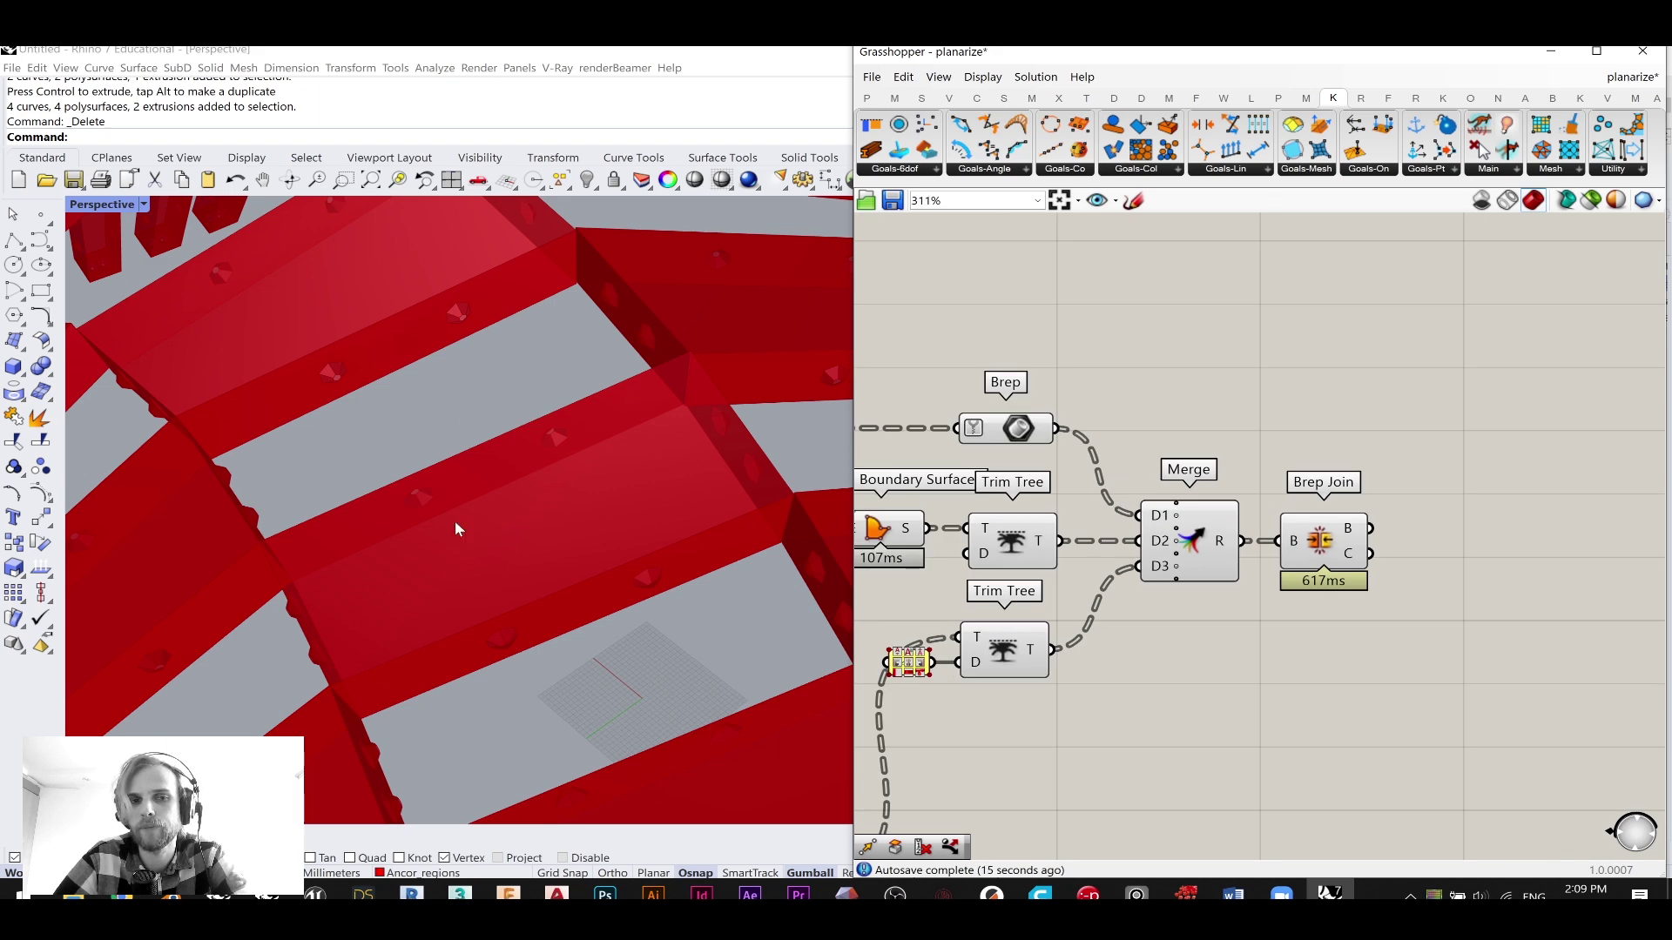
pyautogui.scroll(2, 1237, 535)
pyautogui.rightClick(1358, 529)
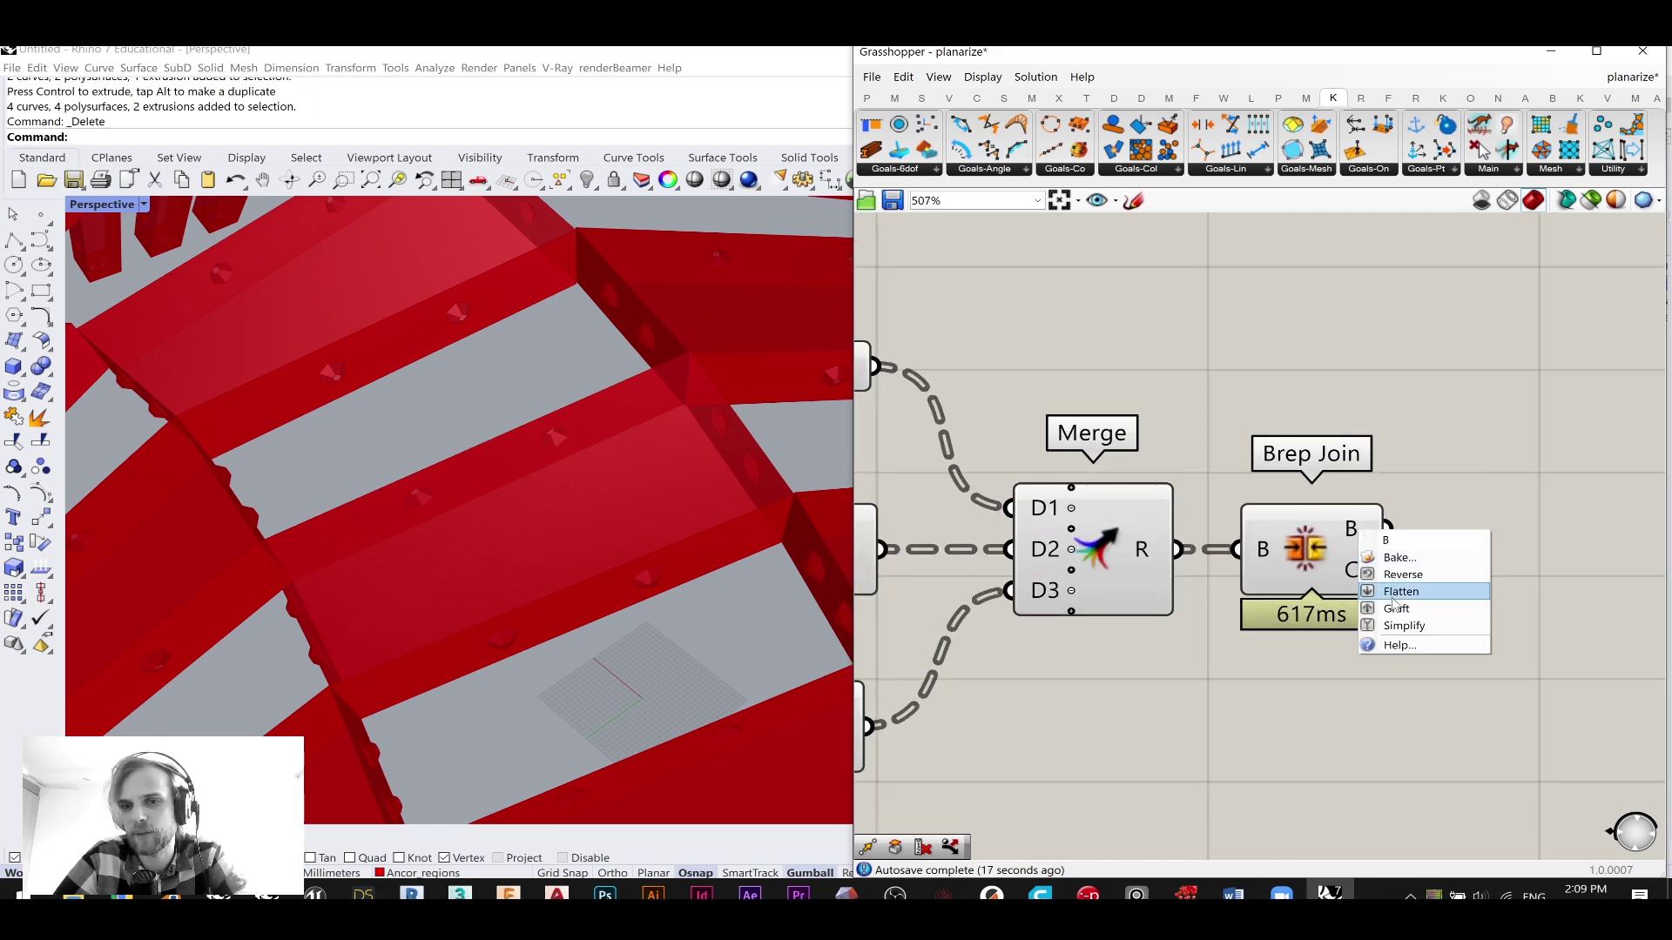
pyautogui.click(1422, 583)
# - Add a Custom Preview component and feed its geometry input with Brep Join's joined breps
pyautogui.moveTo(1469, 551); pyautogui.dragTo(1274, 588, button='right')
pyautogui.doubleClick(1365, 504)
pyautogui.write('cust')
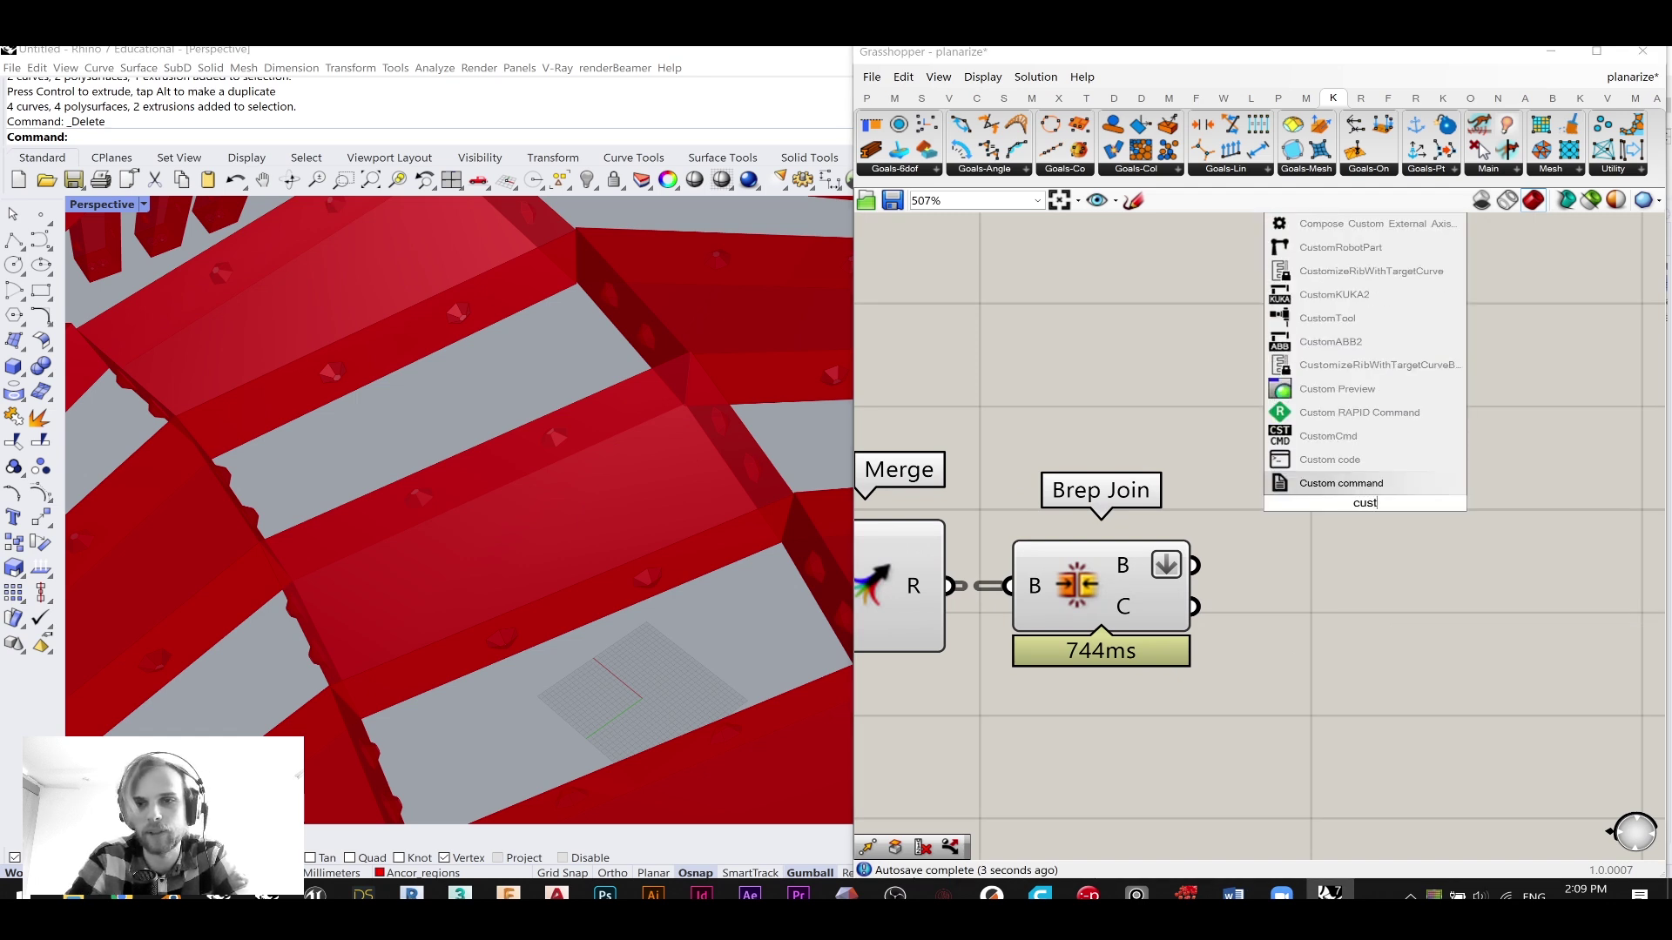
pyautogui.press('Up')
pyautogui.press('Up')
pyautogui.press('Up')
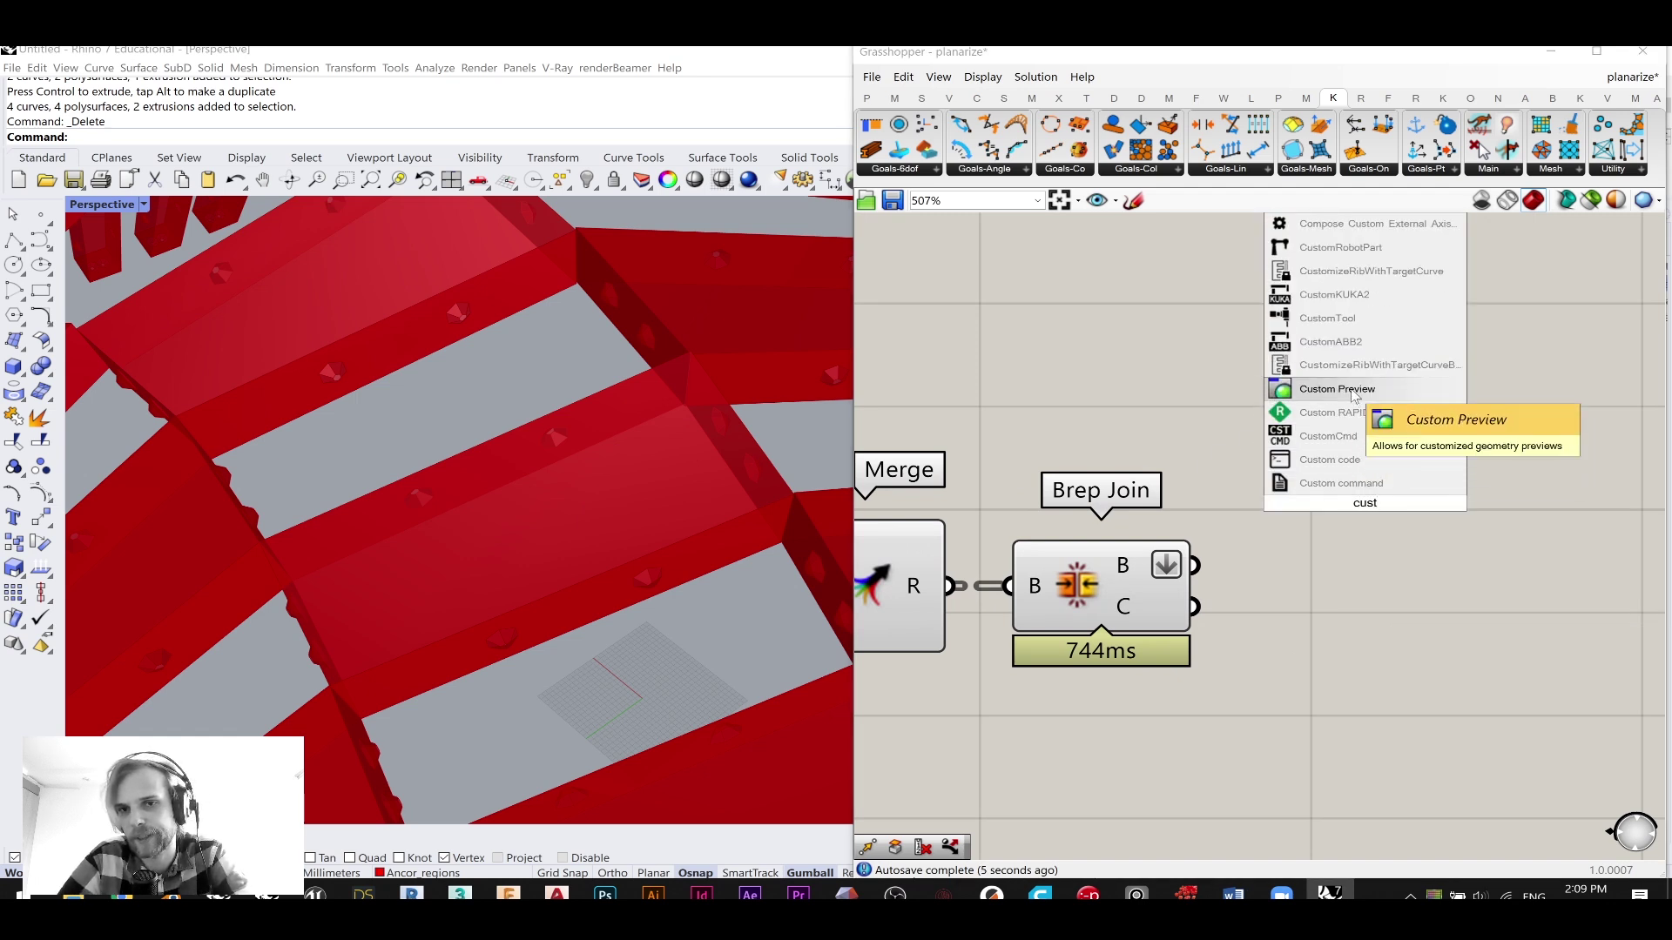
pyautogui.press('Return')
pyautogui.moveTo(1193, 565); pyautogui.dragTo(1393, 353)
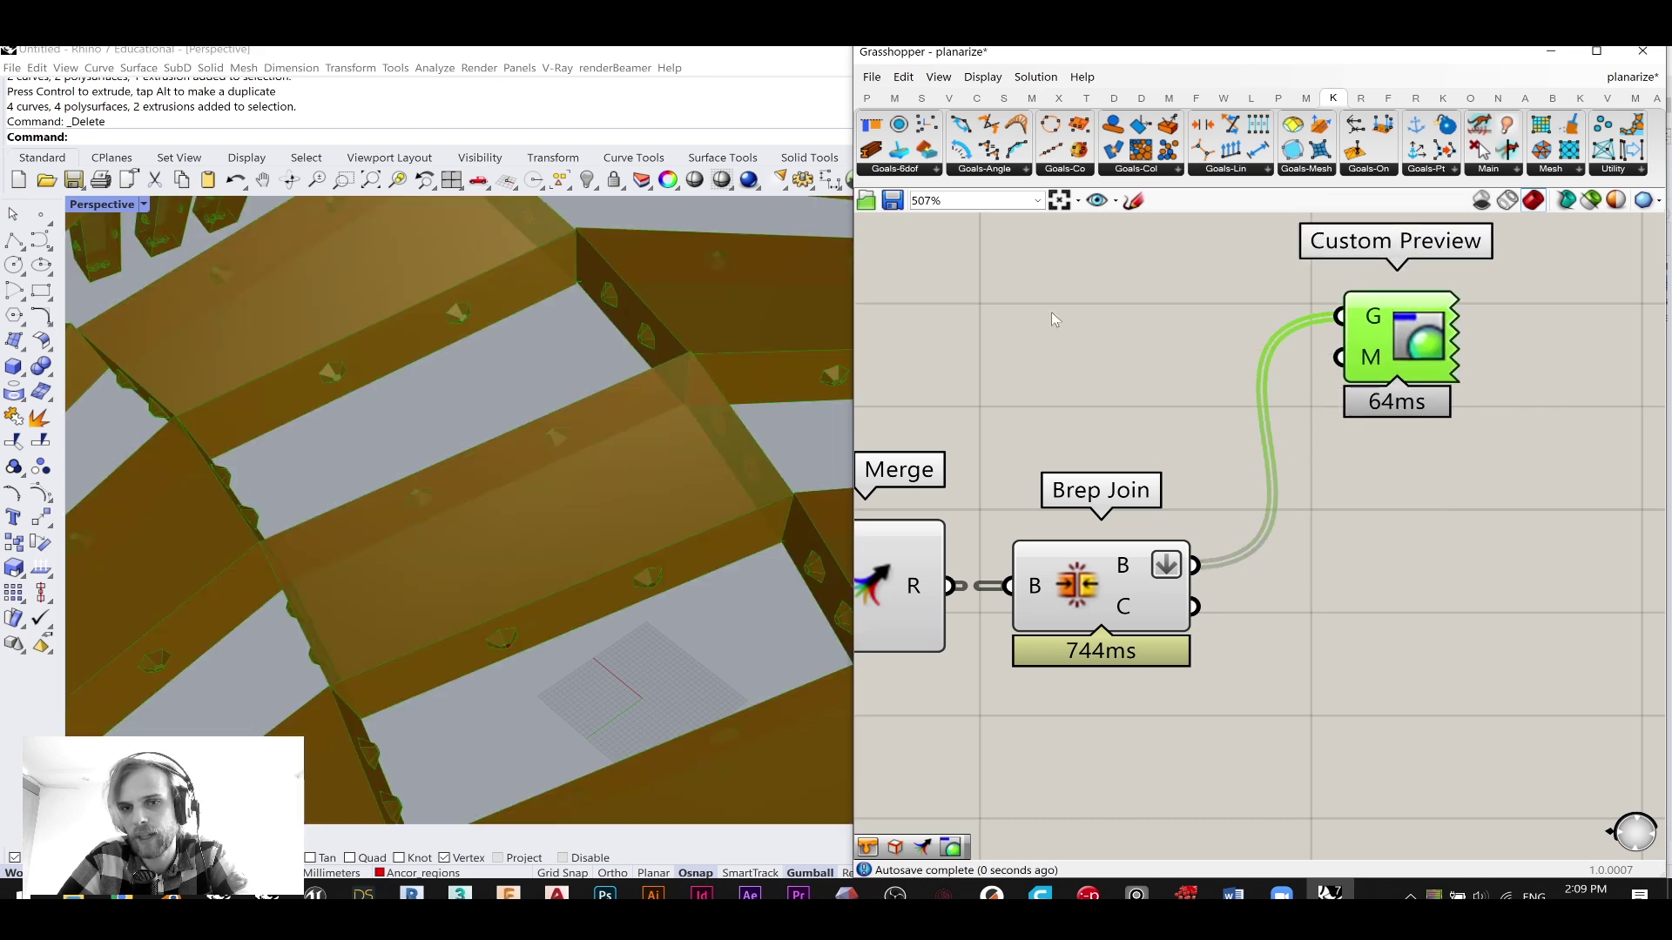
# - Add a Colour Swatch and connect it to the Custom Preview's material input
pyautogui.doubleClick(1049, 309)
pyautogui.write('swa')
pyautogui.press('Up')
pyautogui.press('Up')
pyautogui.press('Up')
pyautogui.press('Return')
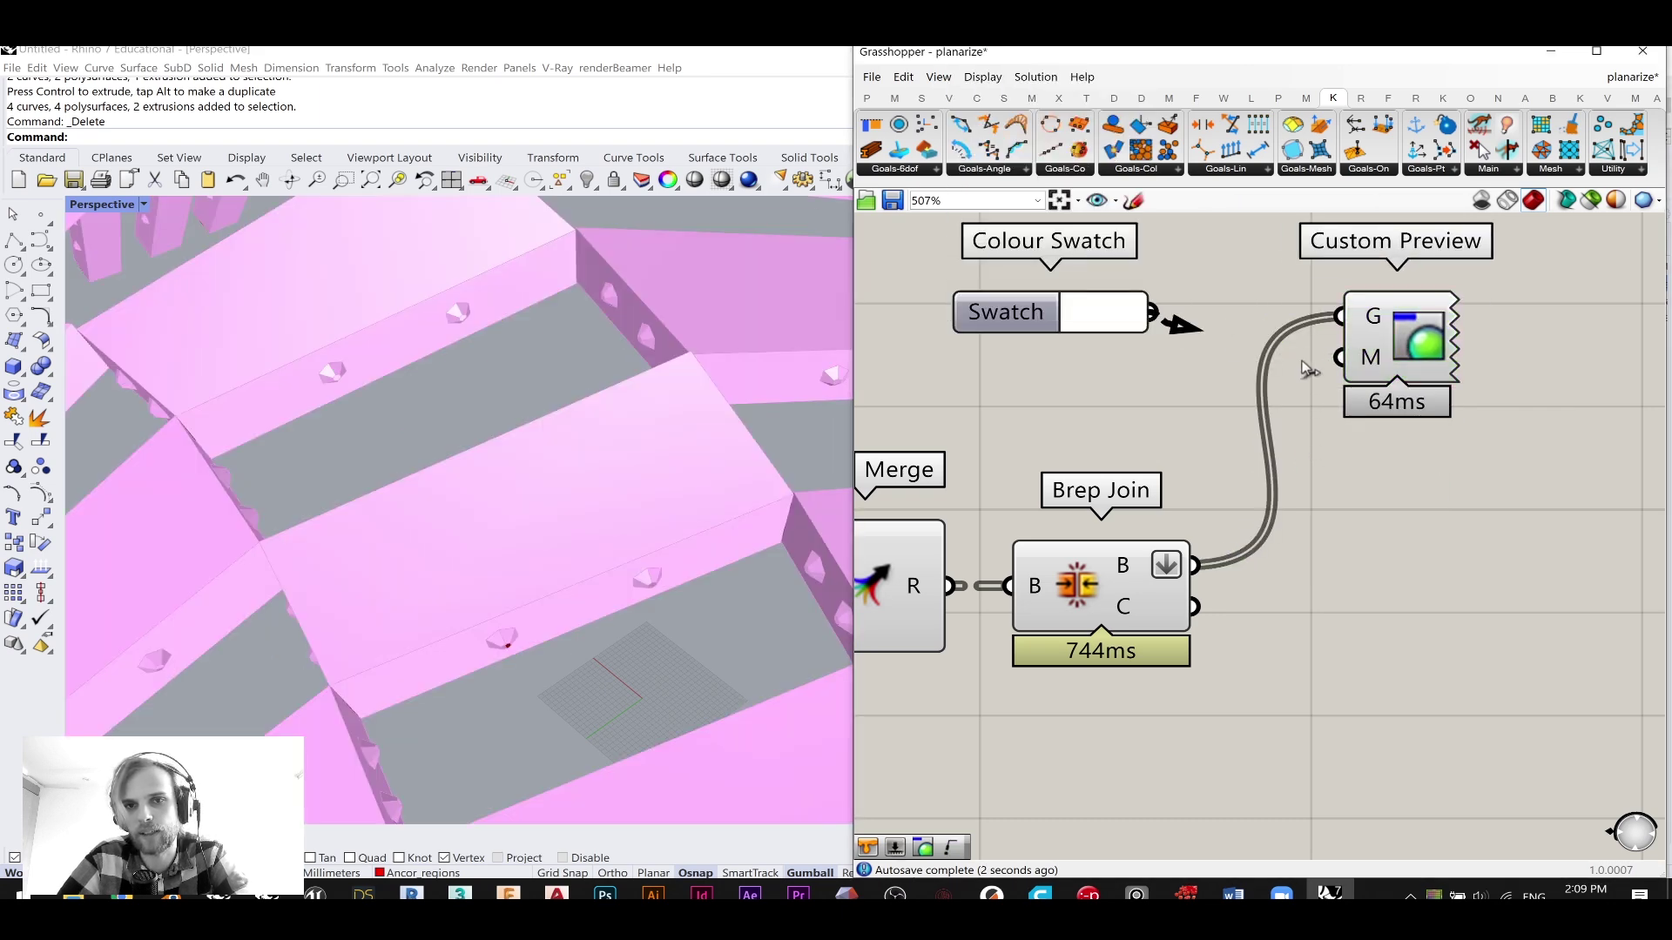
# - Set the swatch to a blue with hue 202, saturation 71 and value 60, and move it beside the Custom Preview
pyautogui.click(1103, 312)
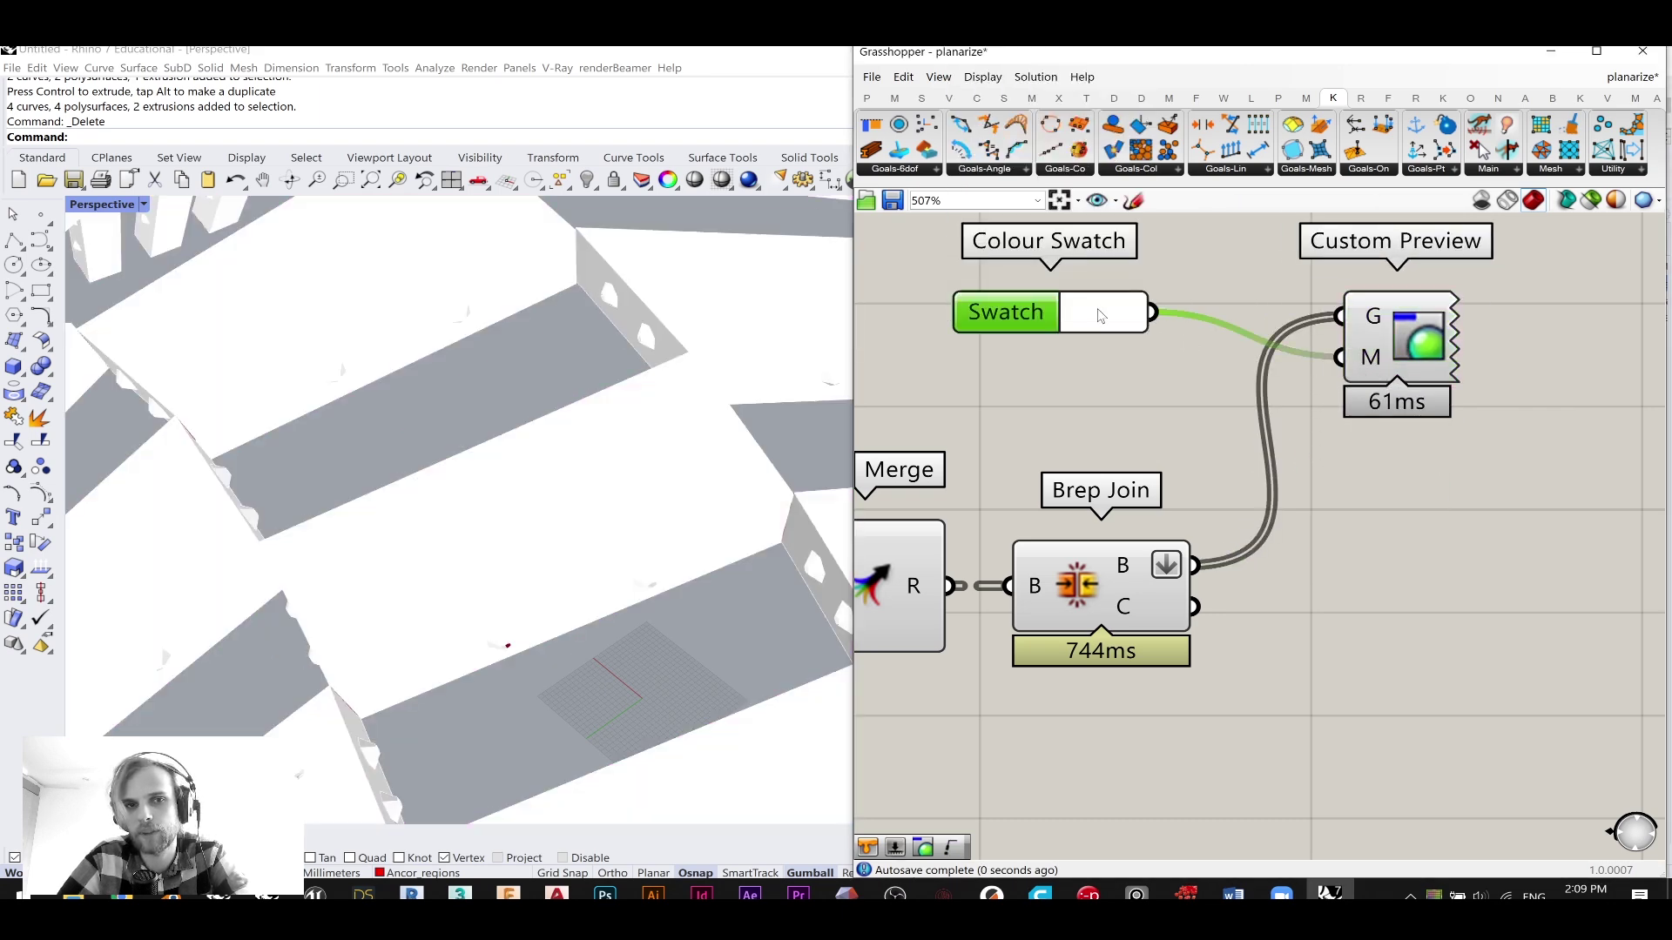
pyautogui.moveTo(1251, 493); pyautogui.dragTo(1284, 474)
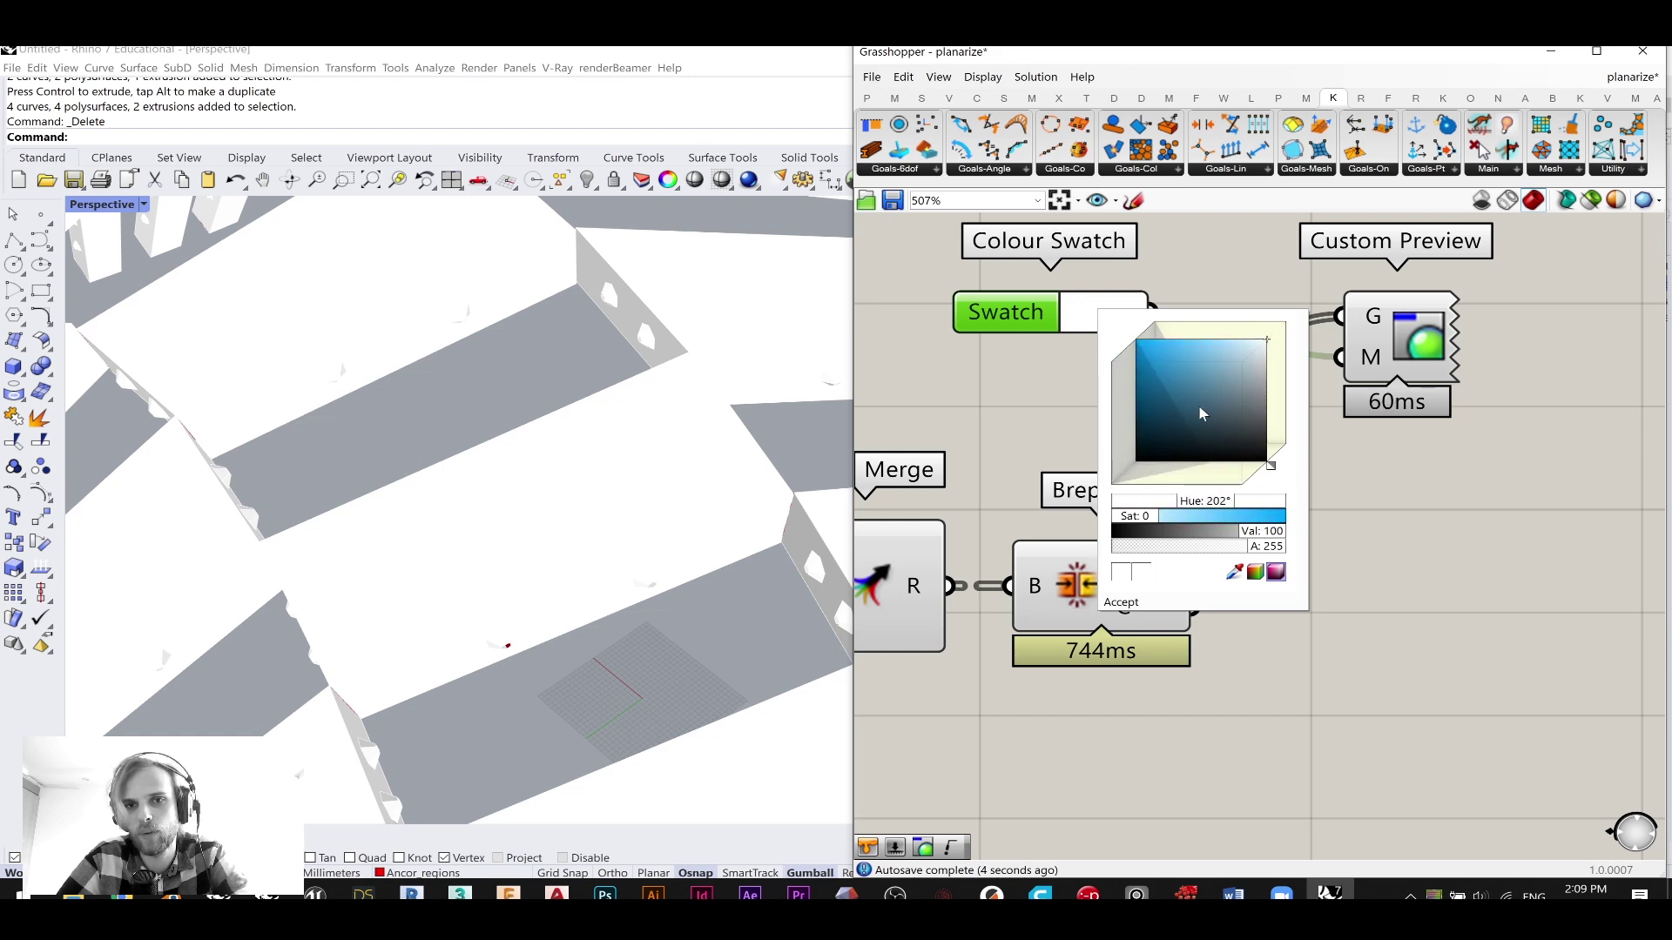
pyautogui.moveTo(1206, 417); pyautogui.dragTo(1172, 352)
pyautogui.click(1001, 309)
pyautogui.moveTo(1003, 311); pyautogui.dragTo(1149, 358)
pyautogui.click(1234, 362)
pyautogui.moveTo(1328, 463); pyautogui.dragTo(1309, 441)
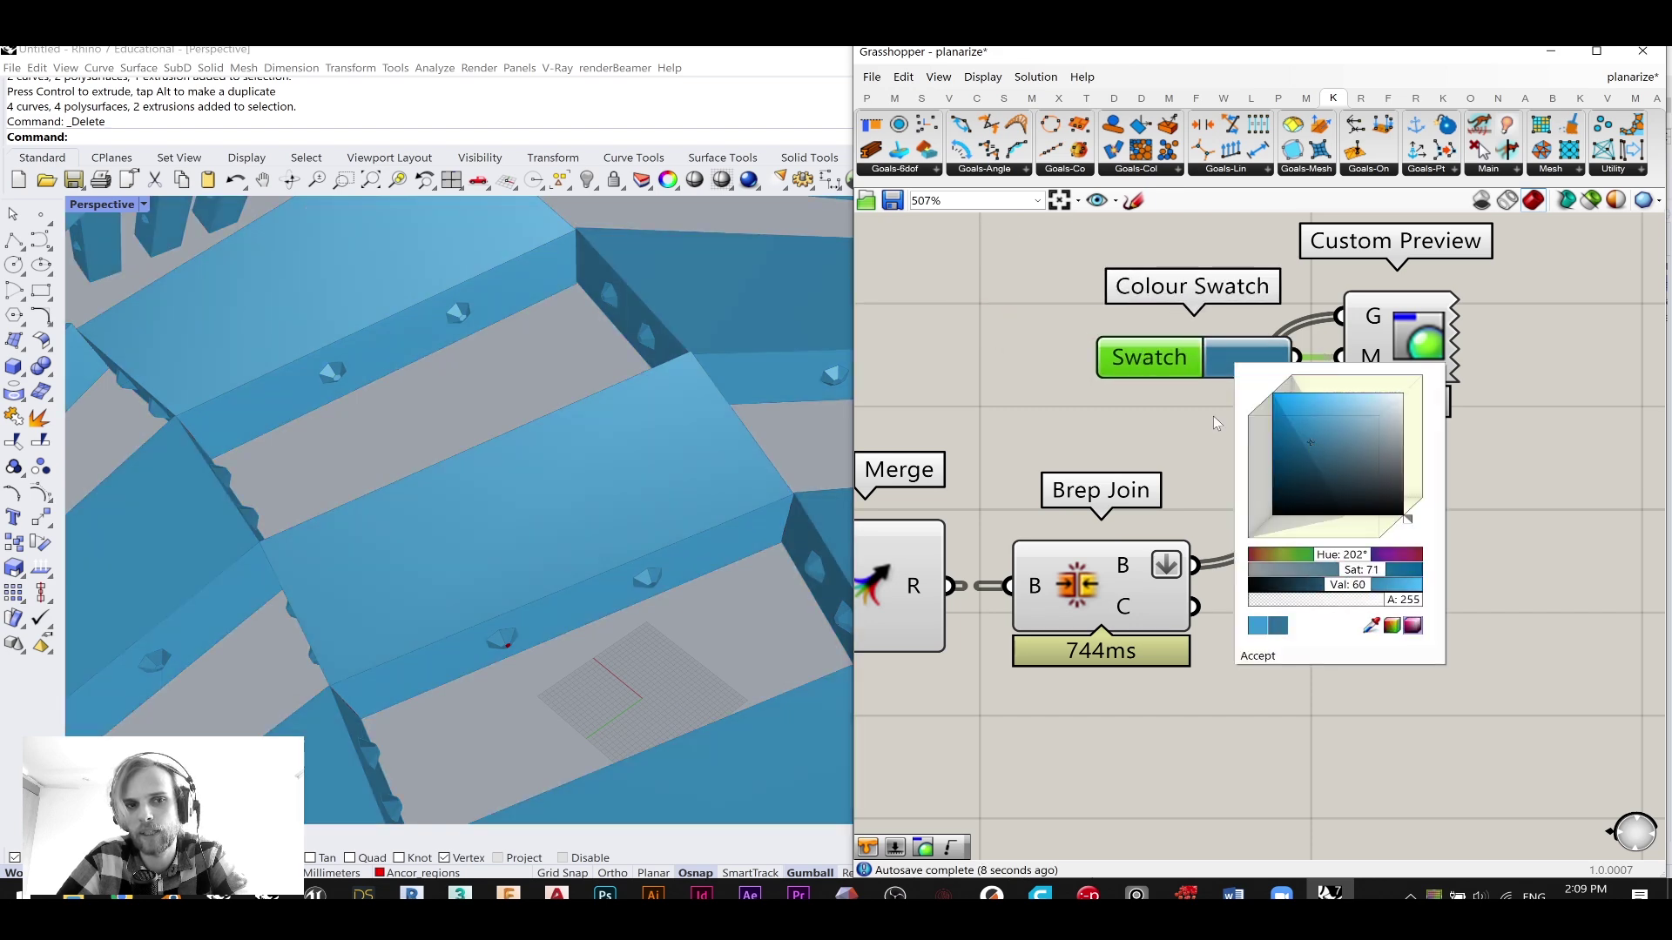
pyautogui.click(1068, 431)
# - Hide the default previews of Brep Join and the preceding components, leaving only the Custom Preview displayed
pyautogui.scroll(-2, 1068, 430)
pyautogui.moveTo(1112, 510); pyautogui.dragTo(1368, 514, button='right')
pyautogui.moveTo(1363, 693); pyautogui.dragTo(920, 408)
pyautogui.middleClick(942, 424)
pyautogui.click(1008, 361)
pyautogui.click(1103, 459)
pyautogui.scroll(-6, 1104, 459)
pyautogui.moveTo(1311, 744); pyautogui.dragTo(926, 384)
pyautogui.press('space')
pyautogui.moveTo(1034, 324); pyautogui.dragTo(1300, 324, button='right')
pyautogui.moveTo(1186, 700); pyautogui.dragTo(1019, 338)
pyautogui.press('space')
pyautogui.click(1082, 278)
# - Add a Cap Holes component fed by Brep Join's joined breps and place it directly beside Brep Join
pyautogui.scroll(-8, 620, 394)
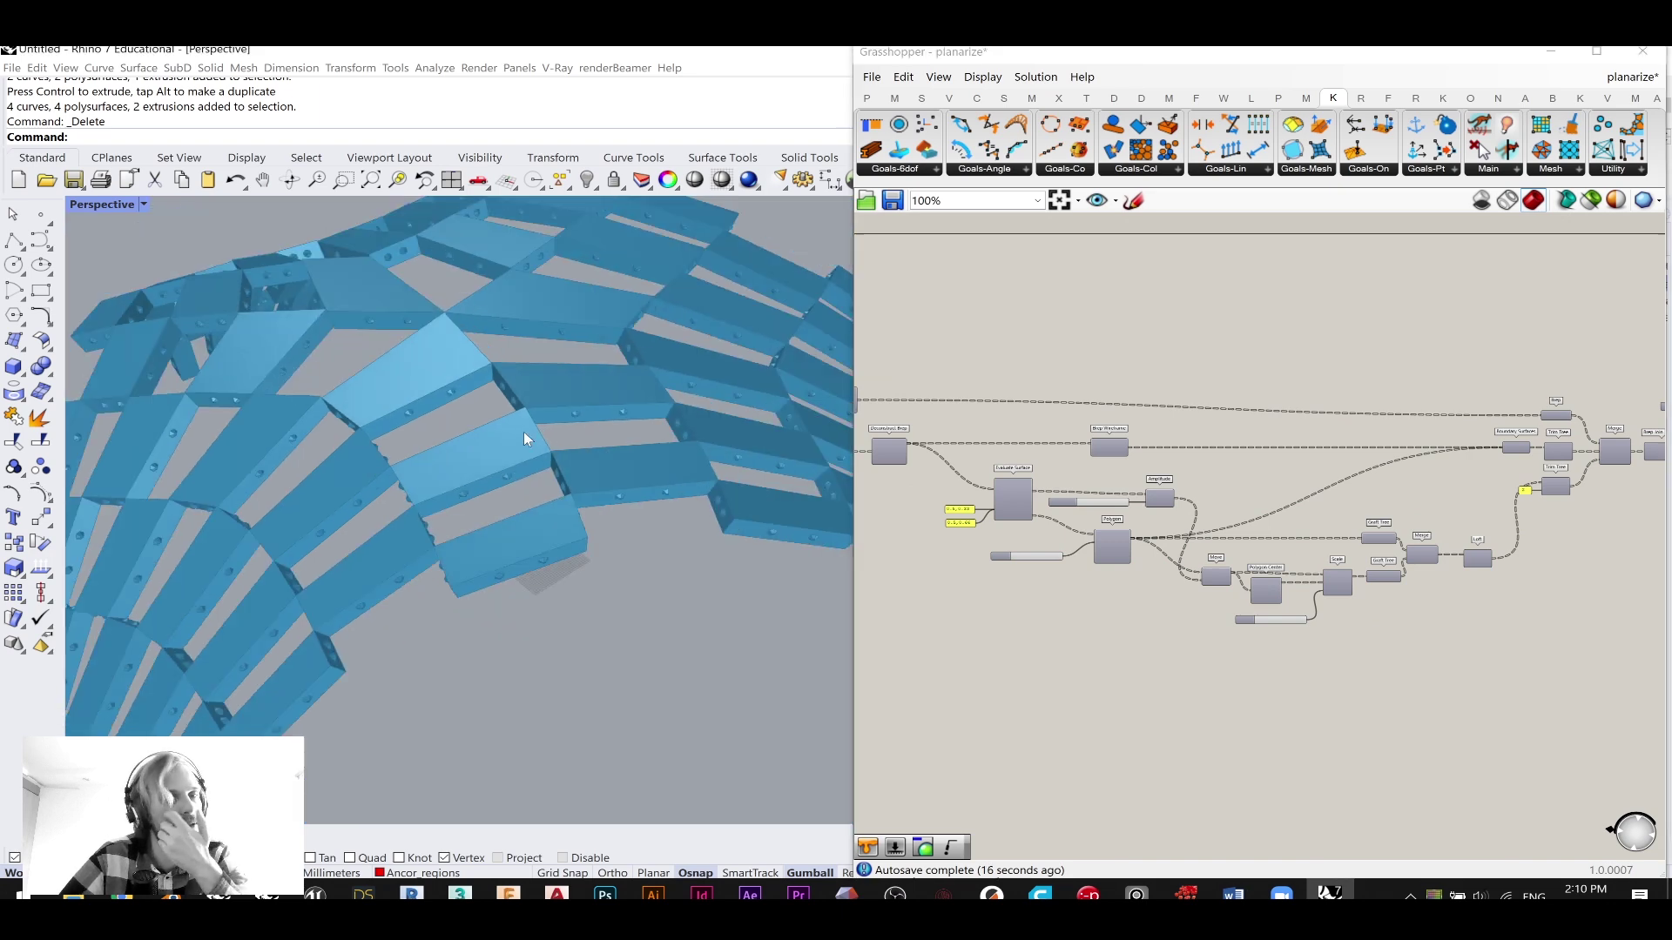
pyautogui.moveTo(531, 435); pyautogui.dragTo(446, 365, button='right')
pyautogui.scroll(7, 432, 333)
pyautogui.scroll(4, 432, 333)
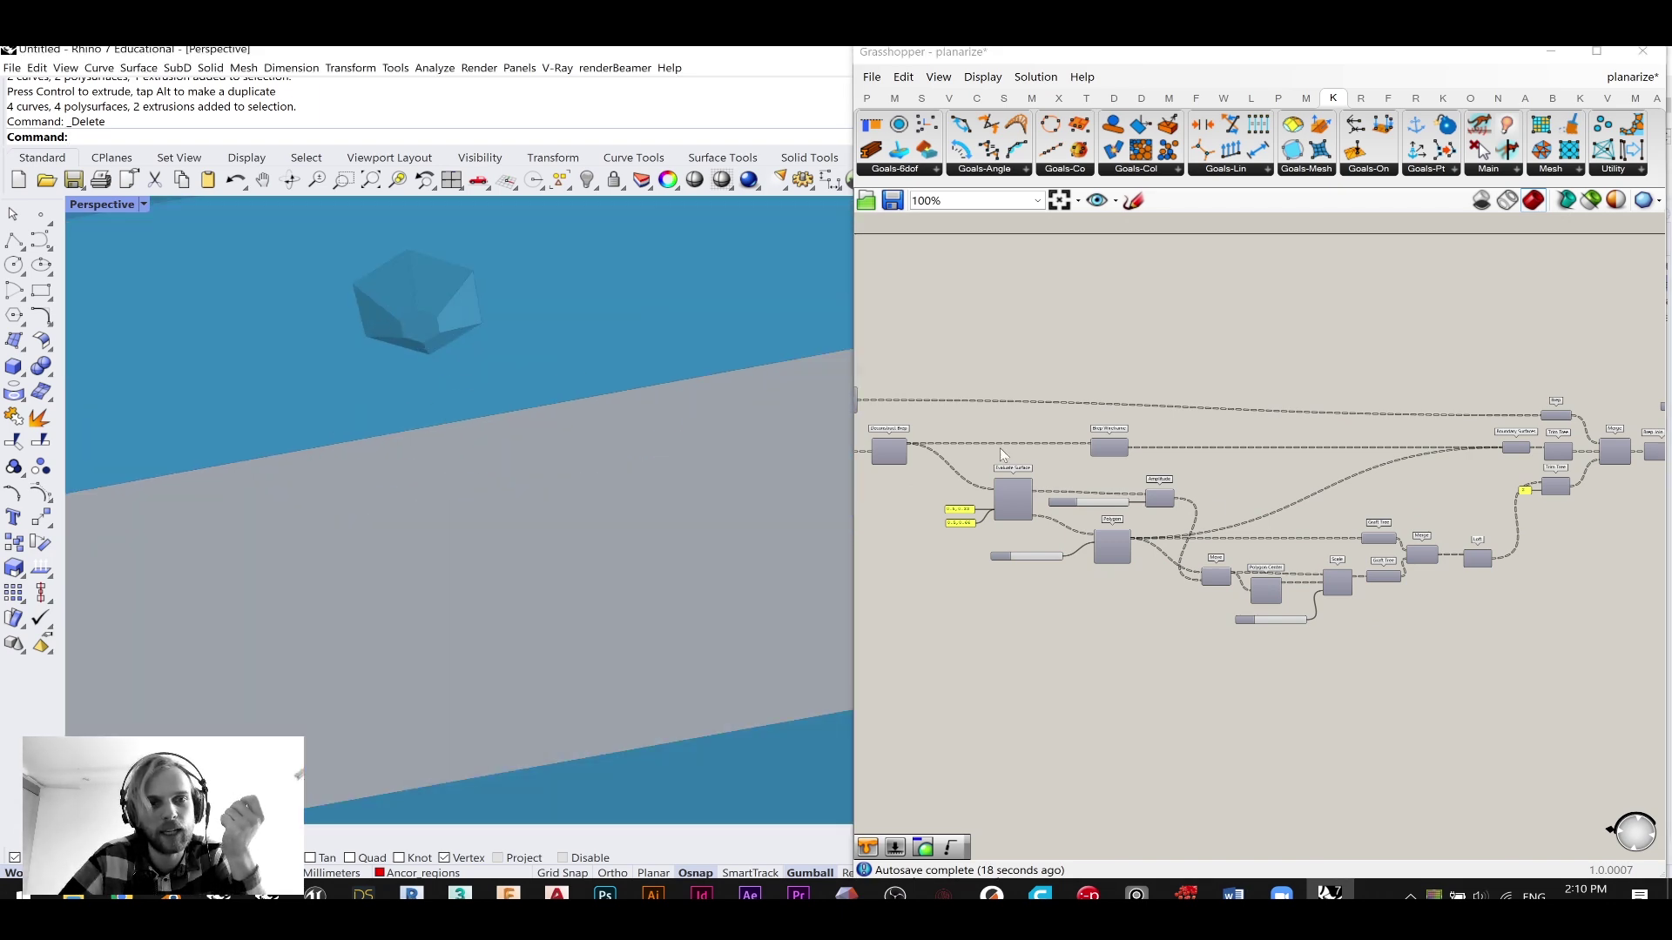
pyautogui.scroll(-3, 1248, 513)
pyautogui.moveTo(1450, 442); pyautogui.dragTo(1056, 389, button='right')
pyautogui.scroll(6, 1067, 400)
pyautogui.doubleClick(1211, 503)
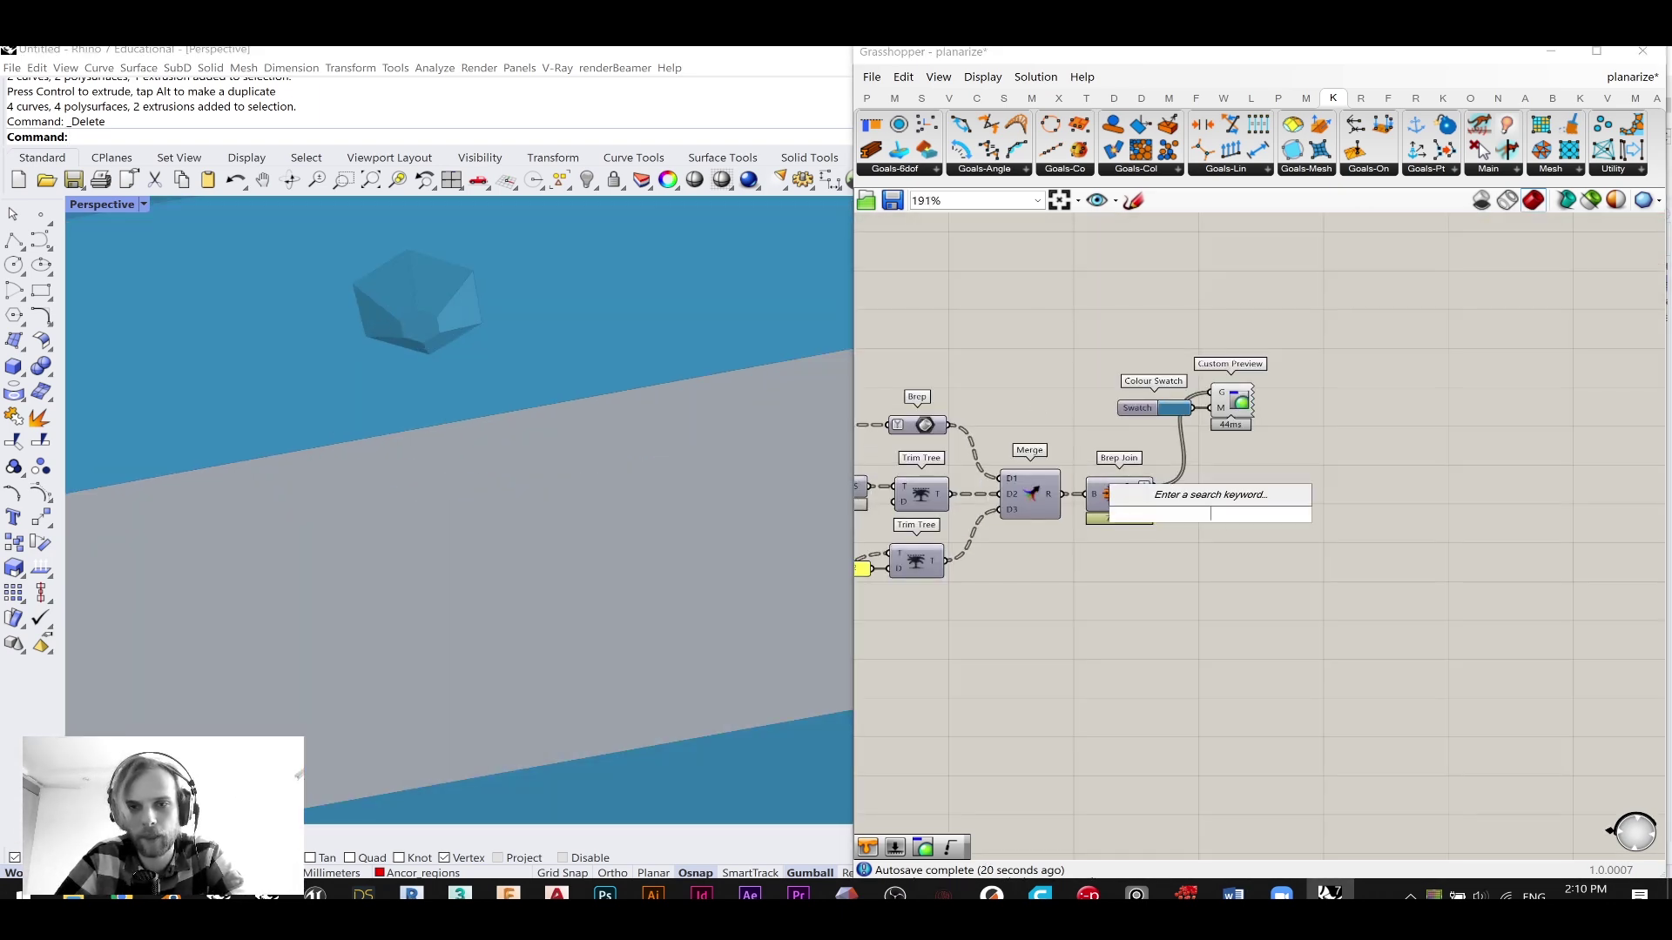
pyautogui.write('cap')
pyautogui.click(1163, 494)
pyautogui.scroll(2, 1164, 491)
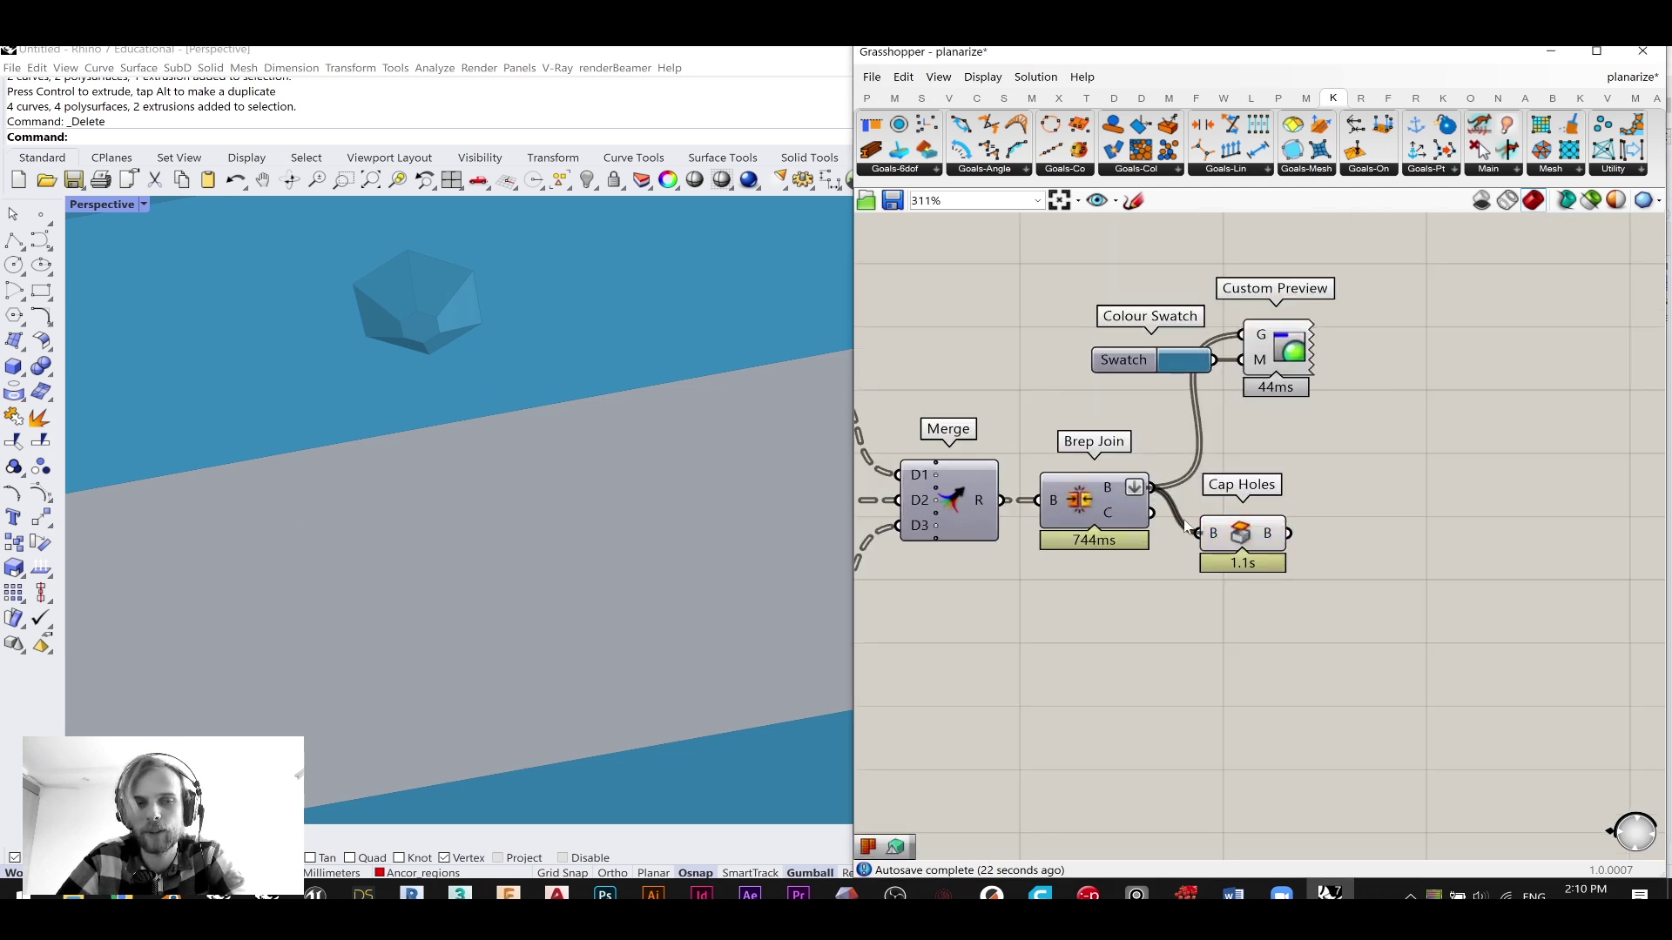
pyautogui.moveTo(1233, 546); pyautogui.dragTo(1290, 491)
# - Feed the Custom Preview with the Cap Holes output and move the preview and its swatch to the right of Cap Holes
pyautogui.moveTo(1274, 488); pyautogui.dragTo(1242, 336)
pyautogui.moveTo(1374, 394); pyautogui.dragTo(1045, 301)
pyautogui.moveTo(1282, 362); pyautogui.dragTo(1552, 512)
pyautogui.click(1330, 425)
# - Turn off the default preview of the Cap Holes component
pyautogui.click(1212, 487)
pyautogui.middleClick(1212, 488)
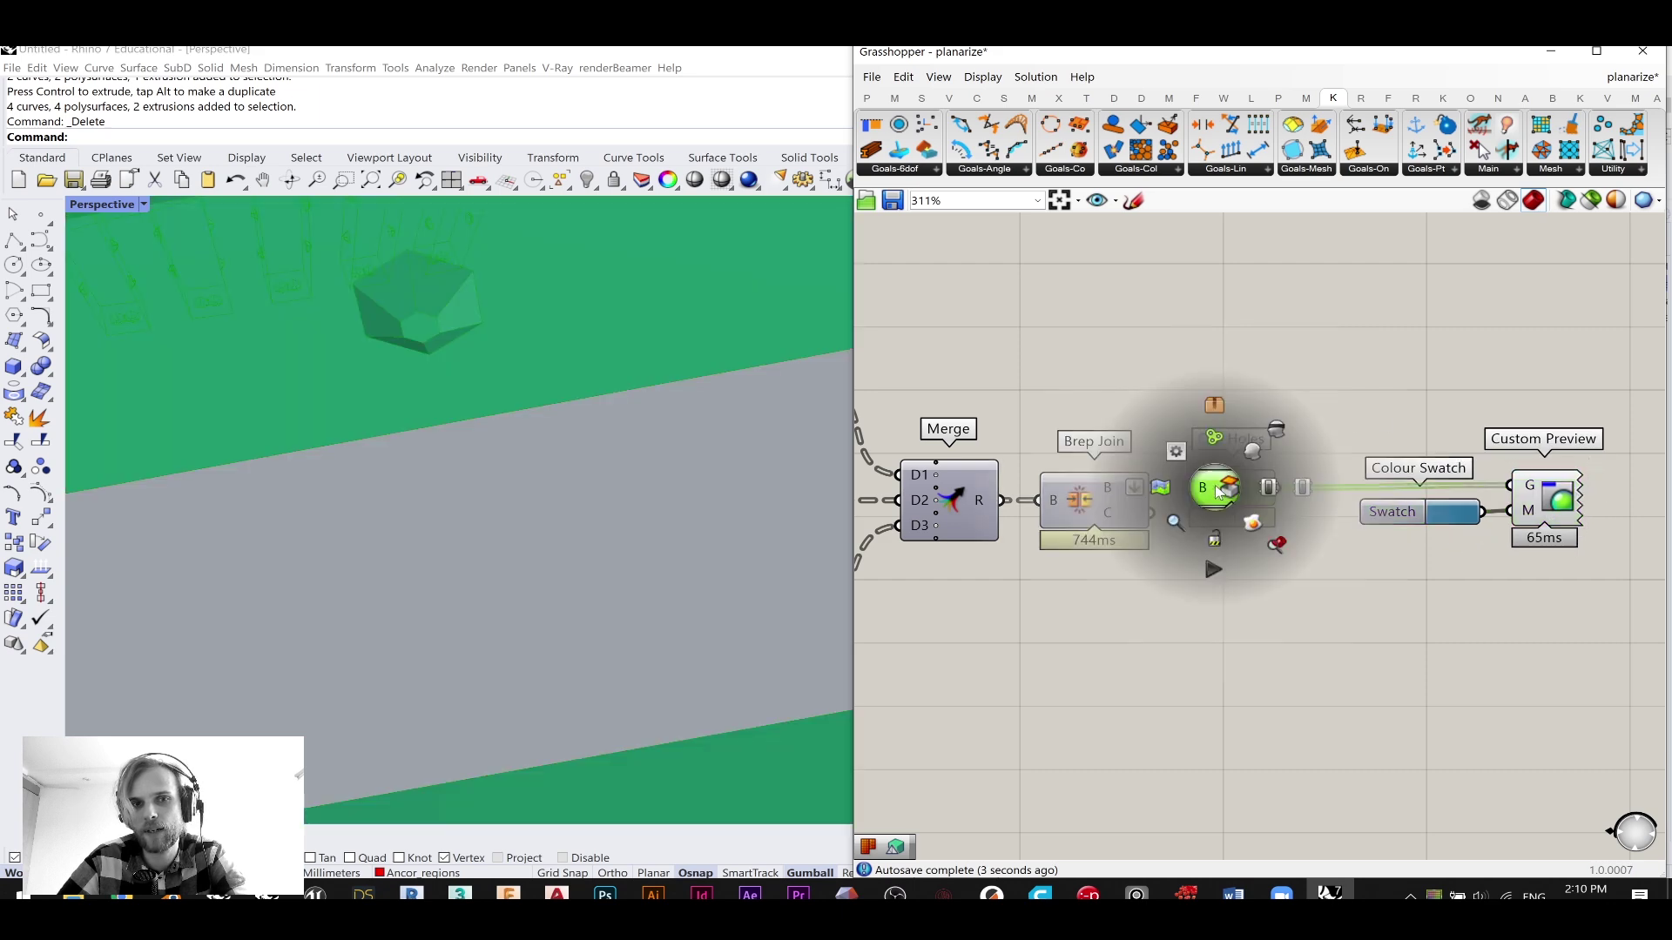
pyautogui.click(1280, 434)
pyautogui.click(1318, 402)
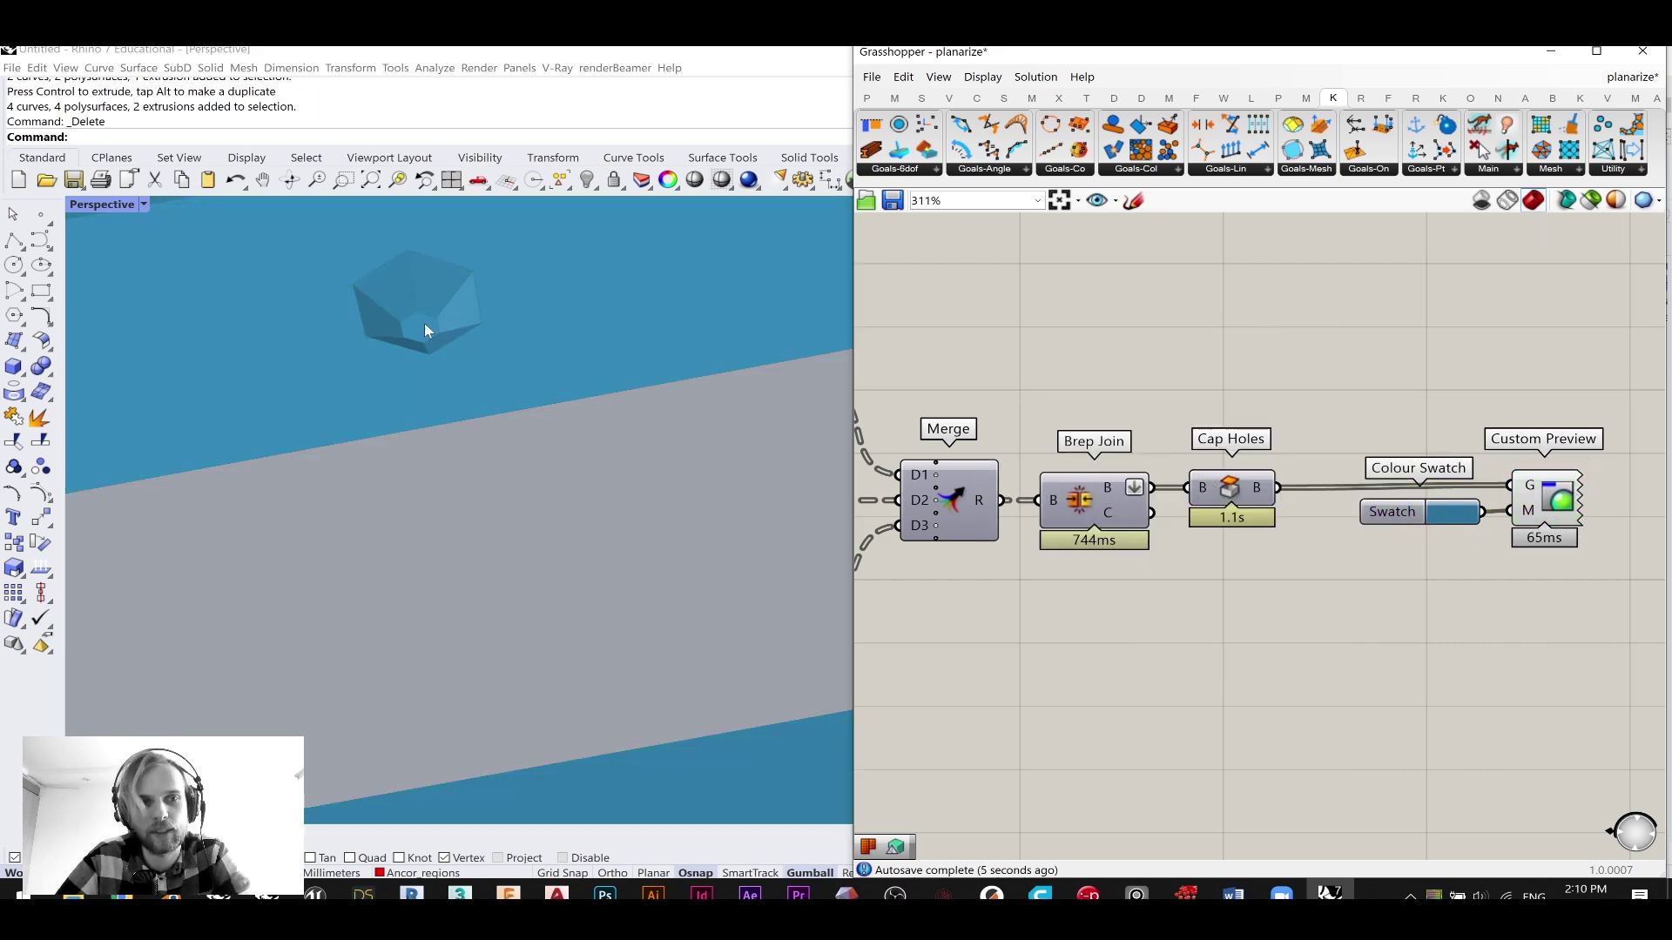
# - Add a number slider with value 5, connect it to the Polygon's segments input and place it below the Radius slider
pyautogui.scroll(-15, 539, 396)
pyautogui.moveTo(536, 390); pyautogui.dragTo(471, 357, button='right')
pyautogui.scroll(-3, 470, 357)
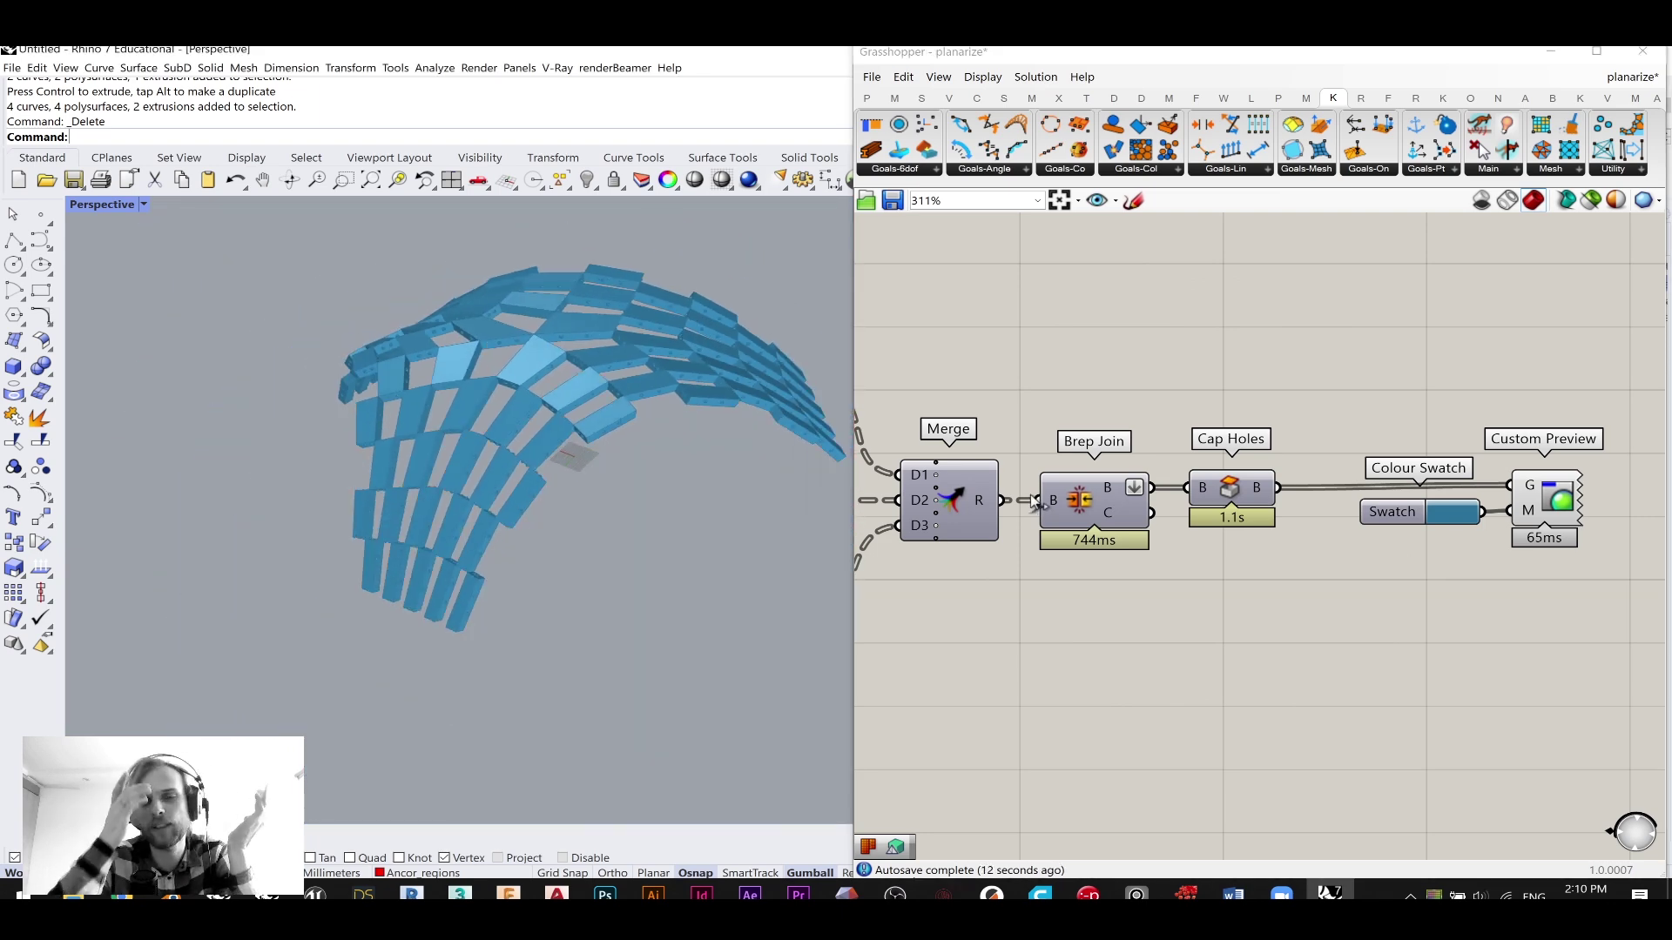
pyautogui.scroll(6, 458, 389)
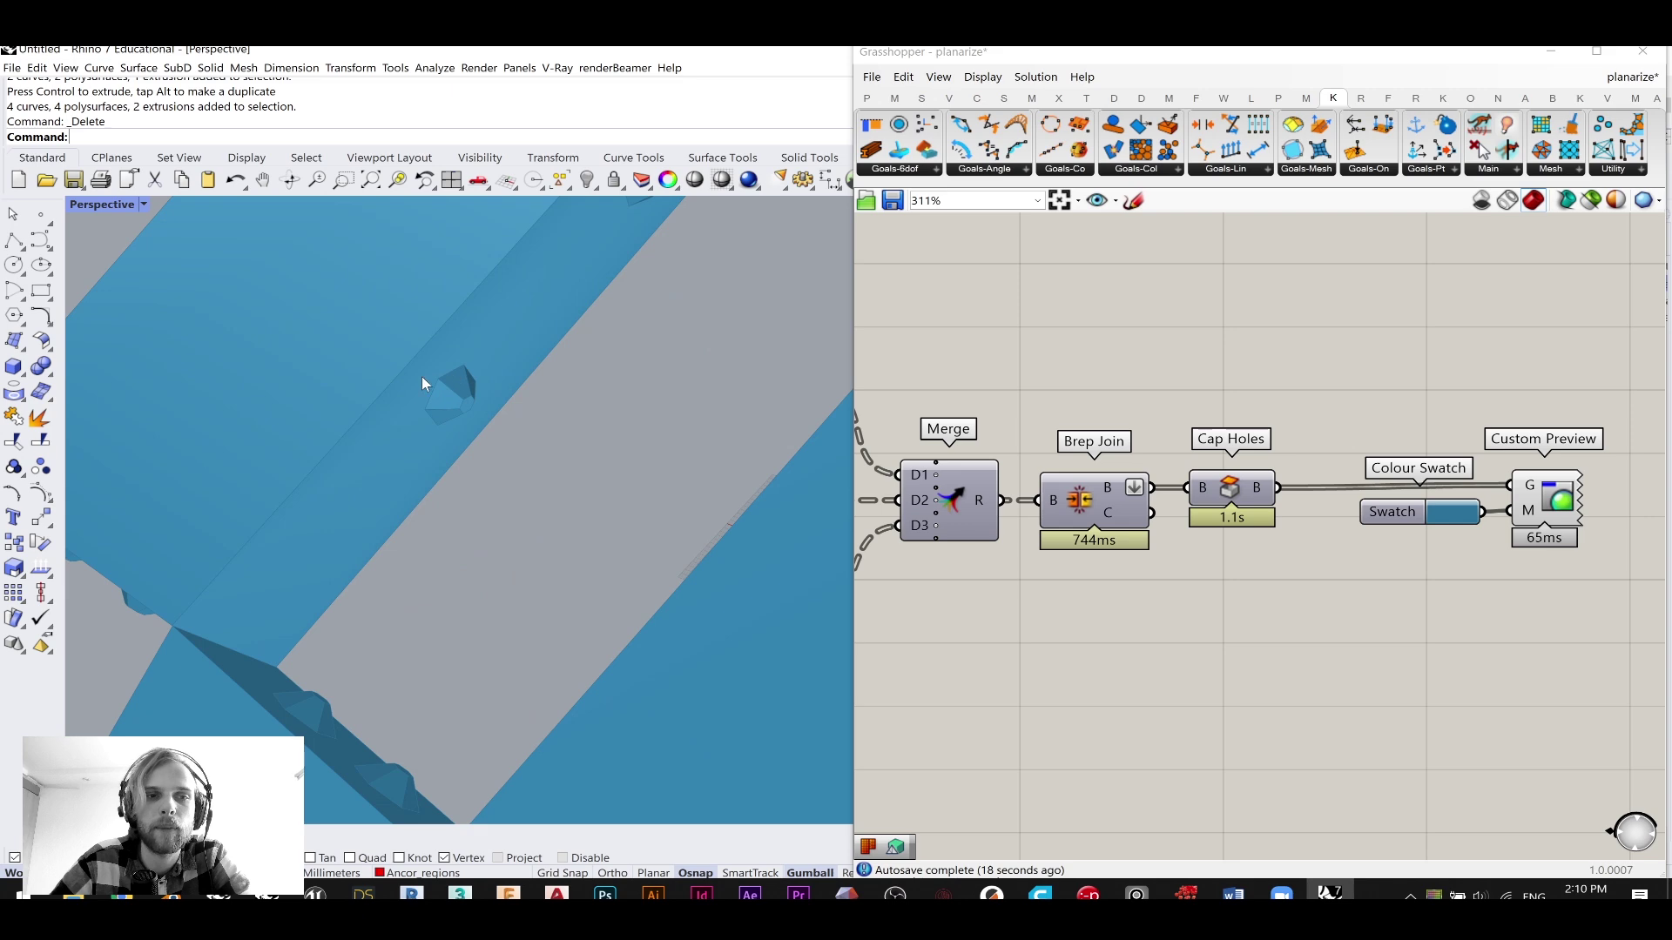
pyautogui.scroll(-5, 1045, 435)
pyautogui.moveTo(871, 520); pyautogui.dragTo(1610, 475, button='right')
pyautogui.scroll(4, 1110, 524)
pyautogui.scroll(2, 1250, 415)
pyautogui.scroll(-2, 1251, 501)
pyautogui.scroll(2, 1223, 536)
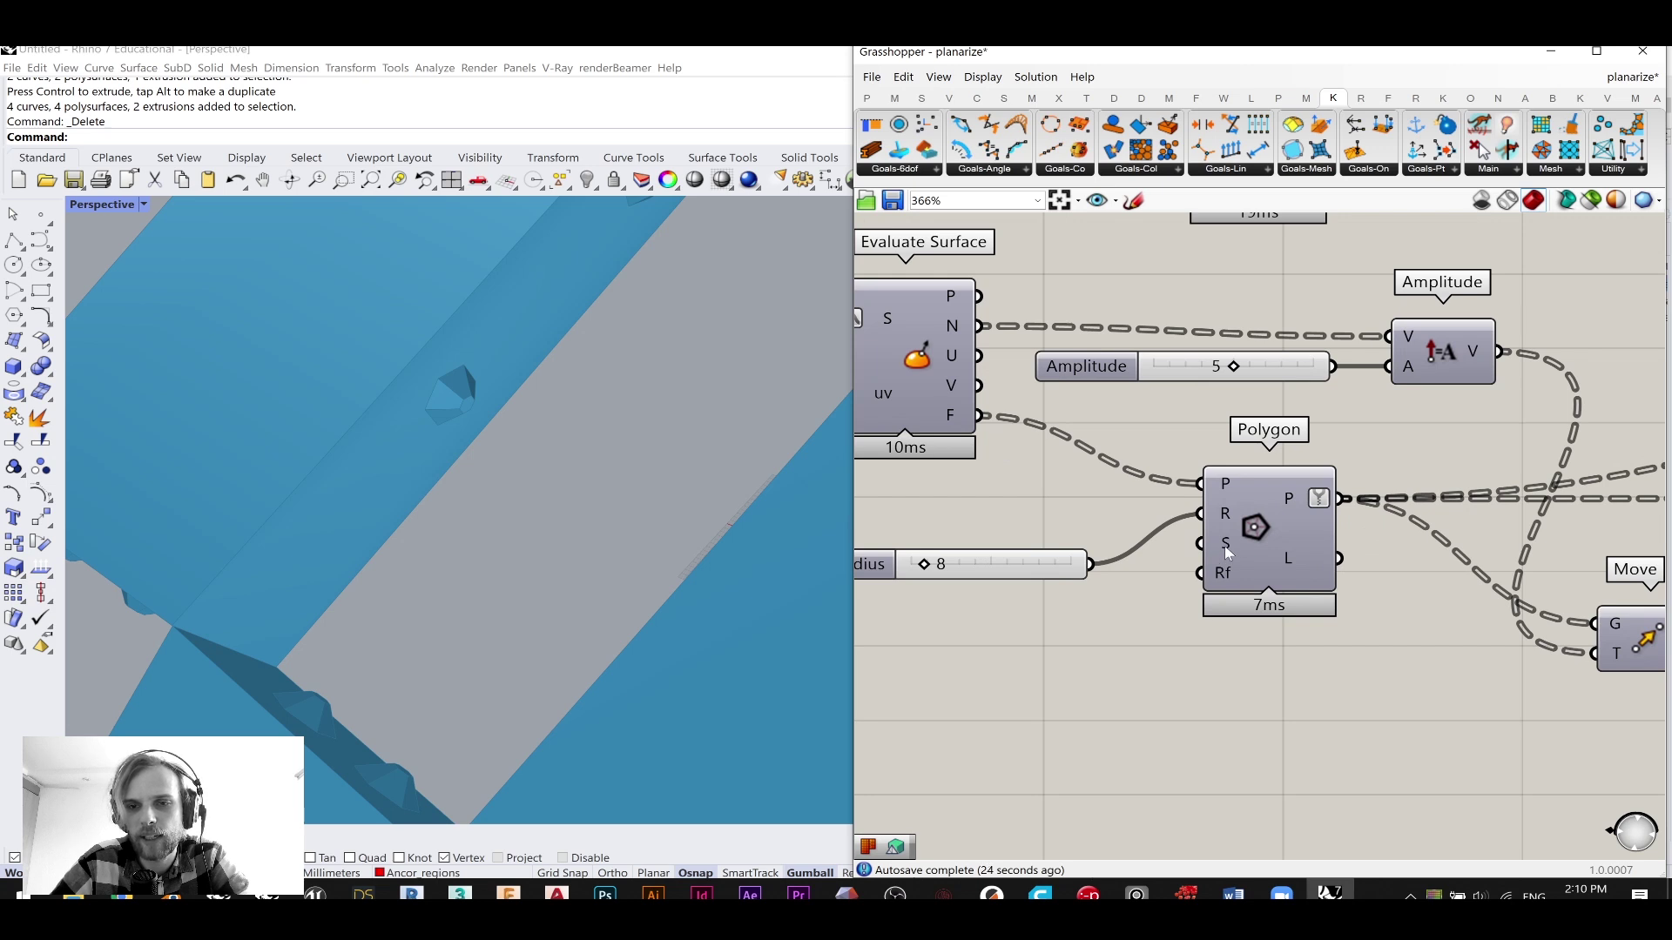
pyautogui.doubleClick(1069, 655)
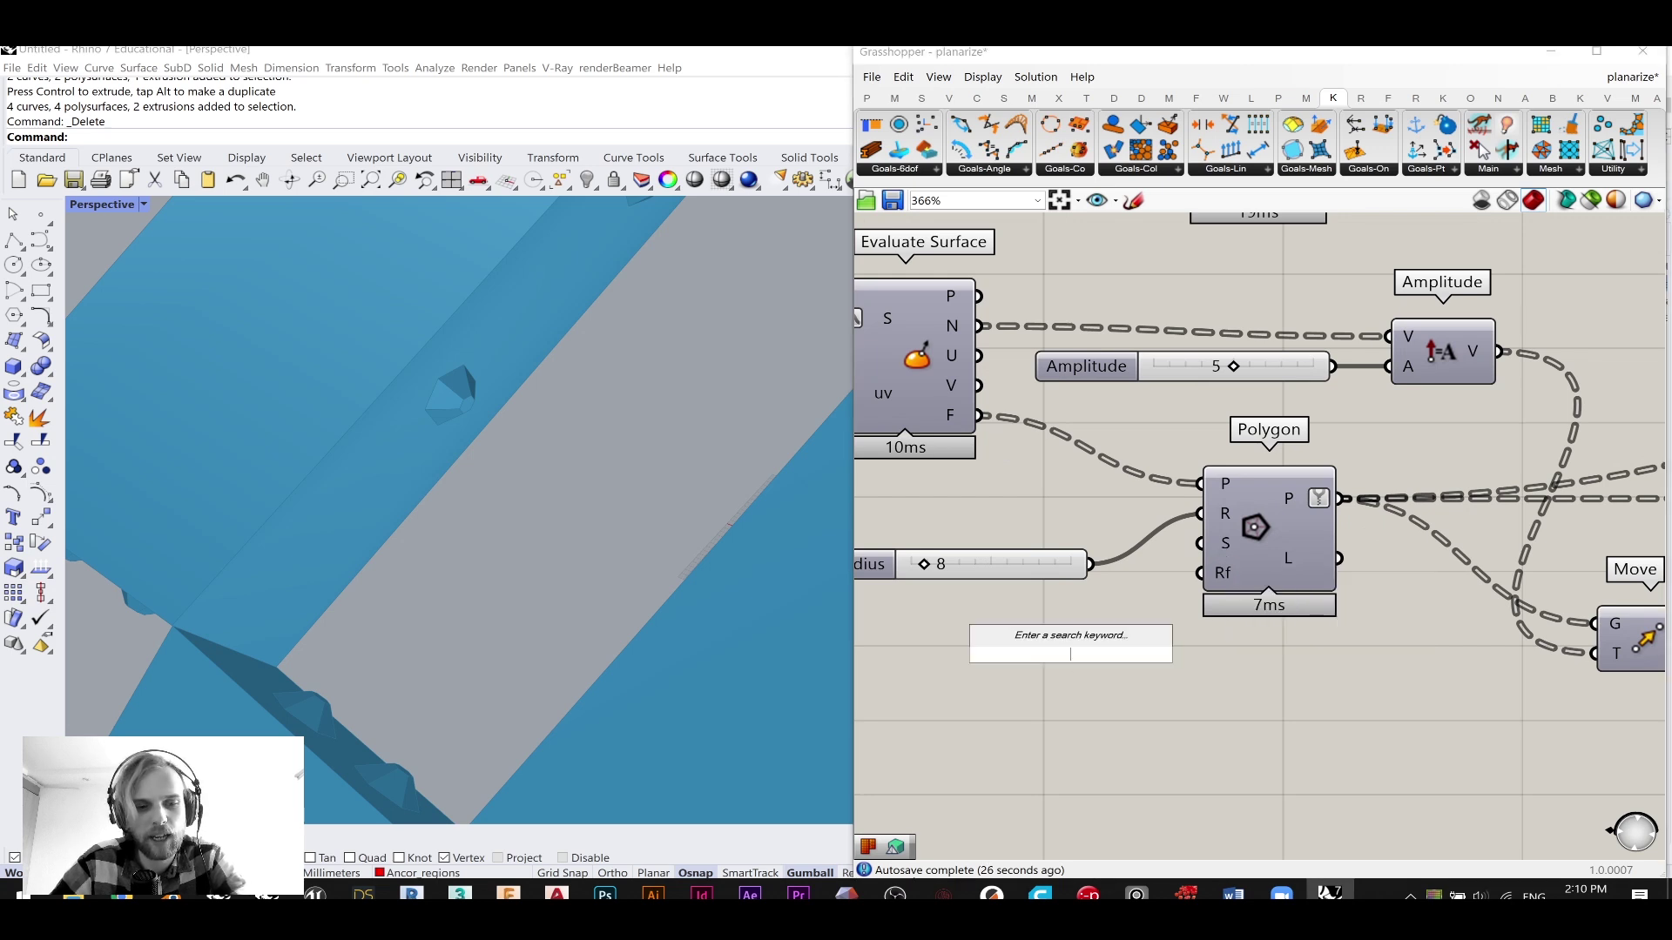
pyautogui.write('5')
pyautogui.press('Return')
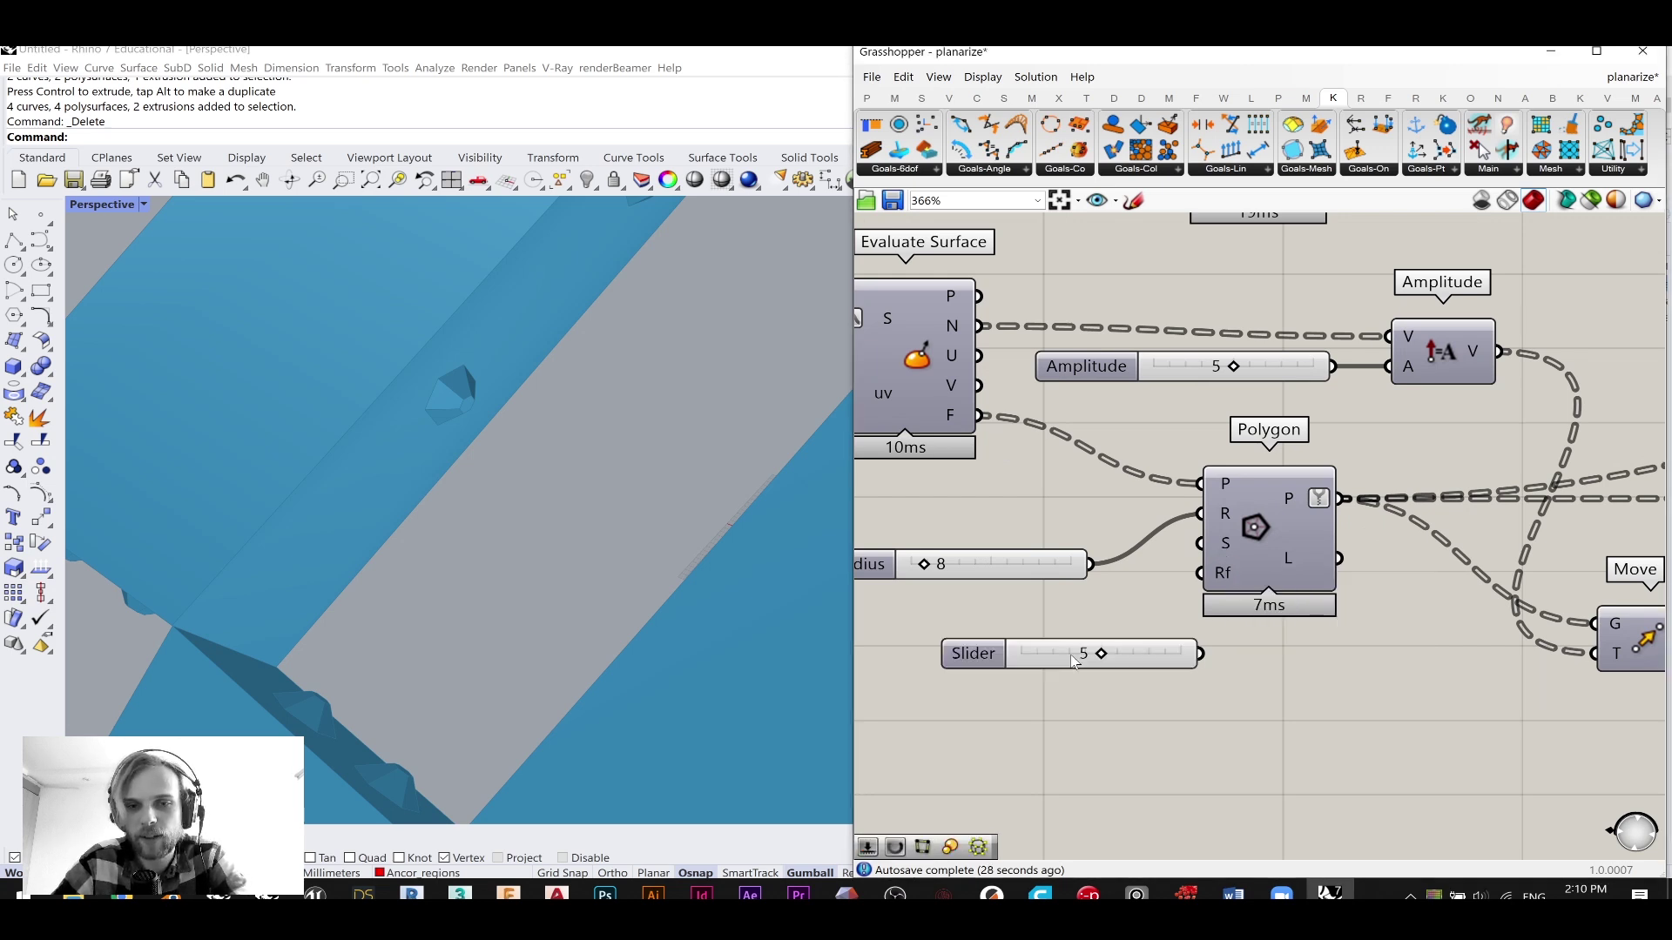
pyautogui.moveTo(1202, 653); pyautogui.dragTo(1206, 545)
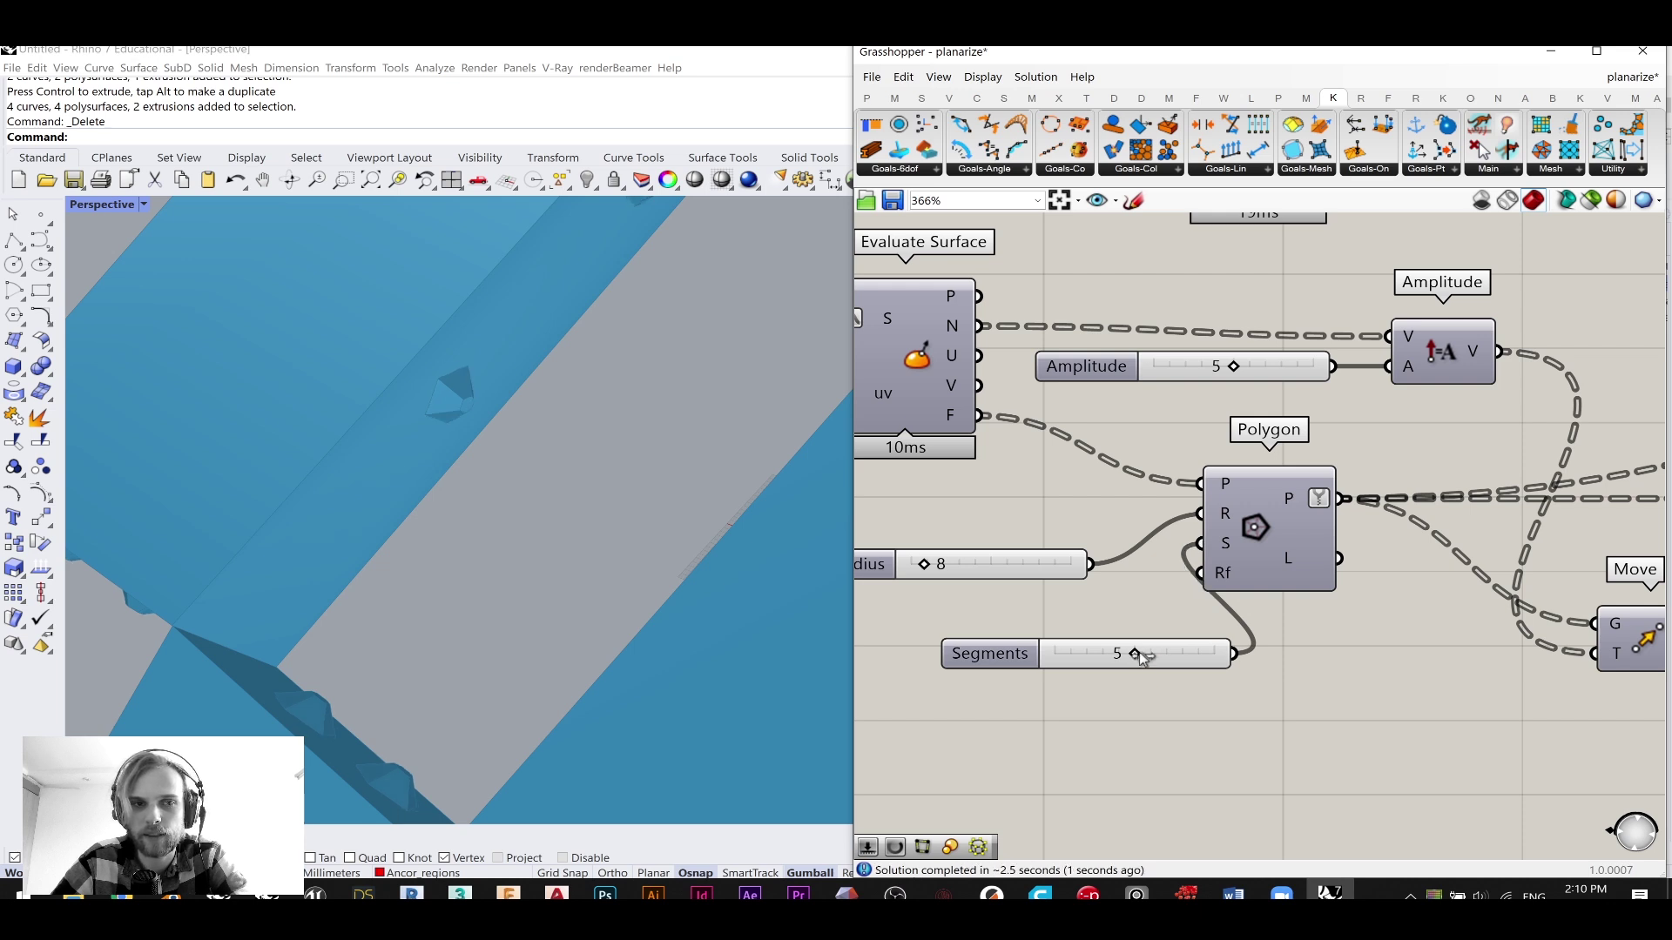
pyautogui.moveTo(1135, 669); pyautogui.dragTo(996, 624)
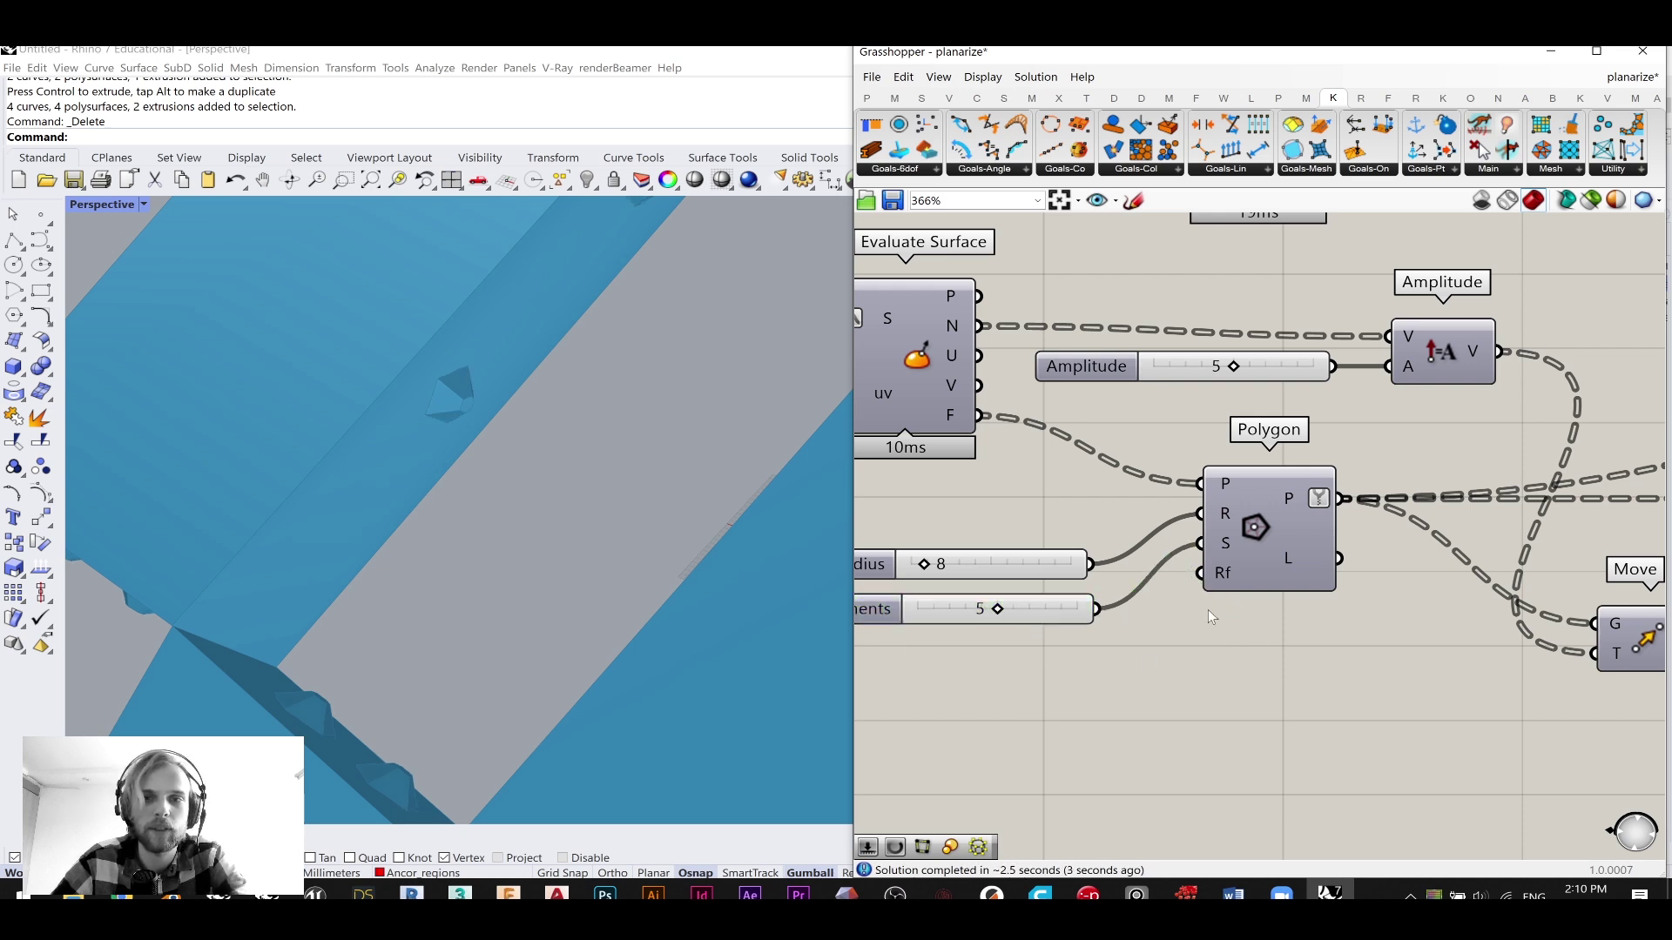
# - Turn on the Polygon component's preview and highlight its polygons in the model
pyautogui.click(1273, 536)
pyautogui.scroll(1, 1273, 538)
pyautogui.middleClick(1274, 538)
pyautogui.click(1316, 506)
pyautogui.click(1240, 712)
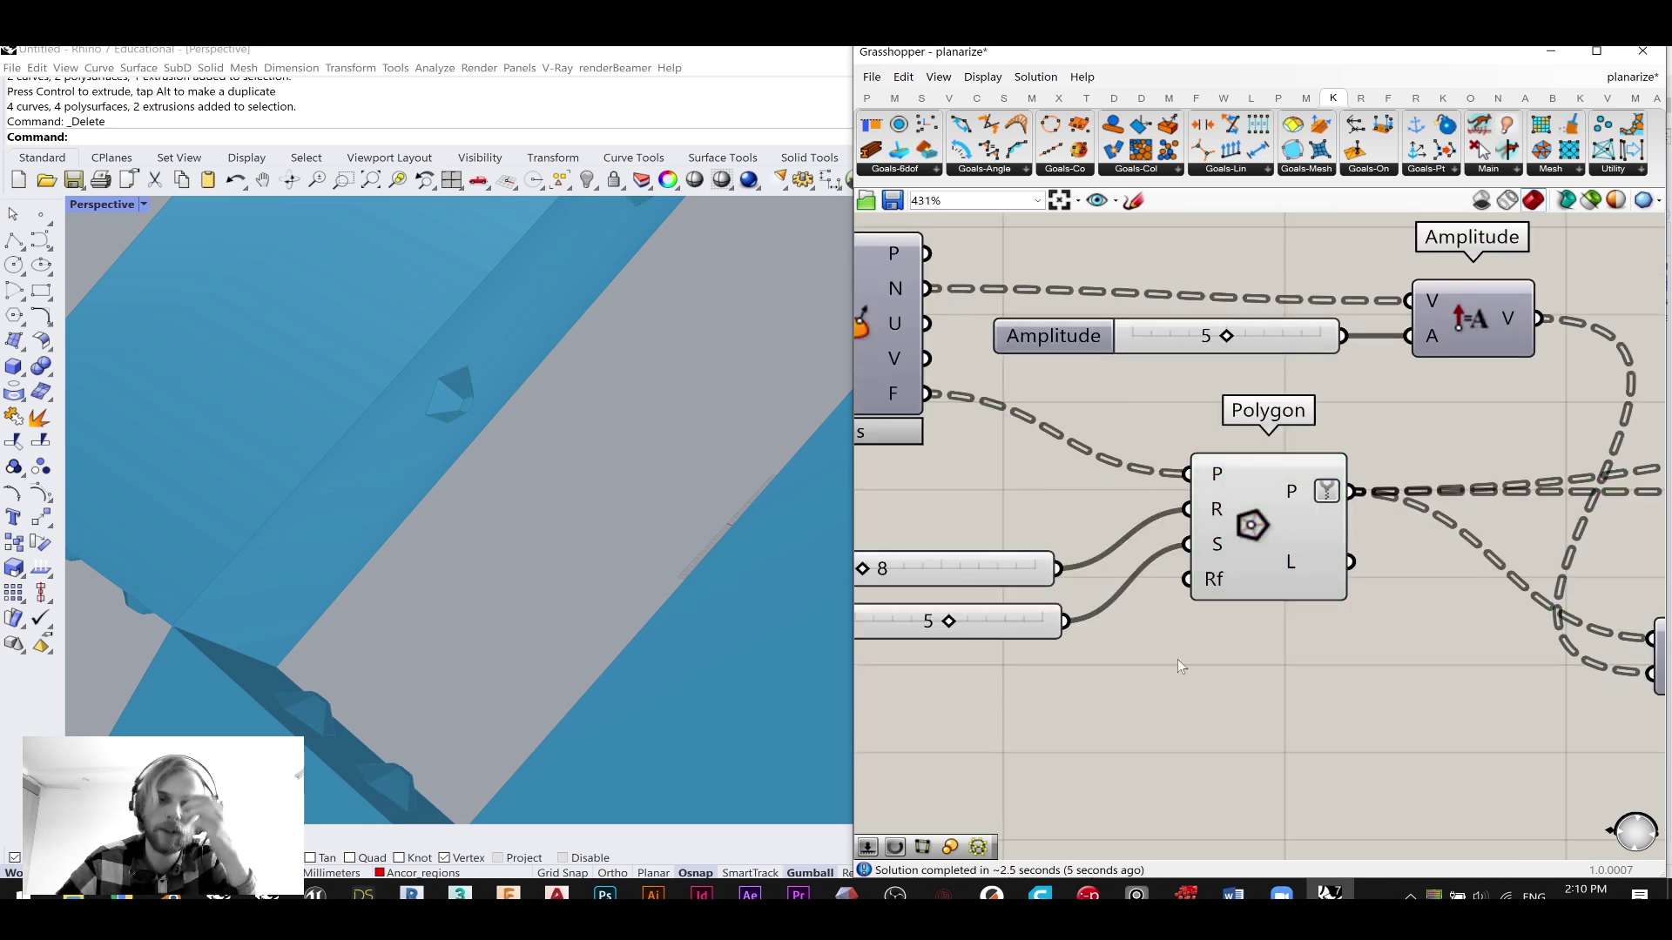
pyautogui.click(1259, 572)
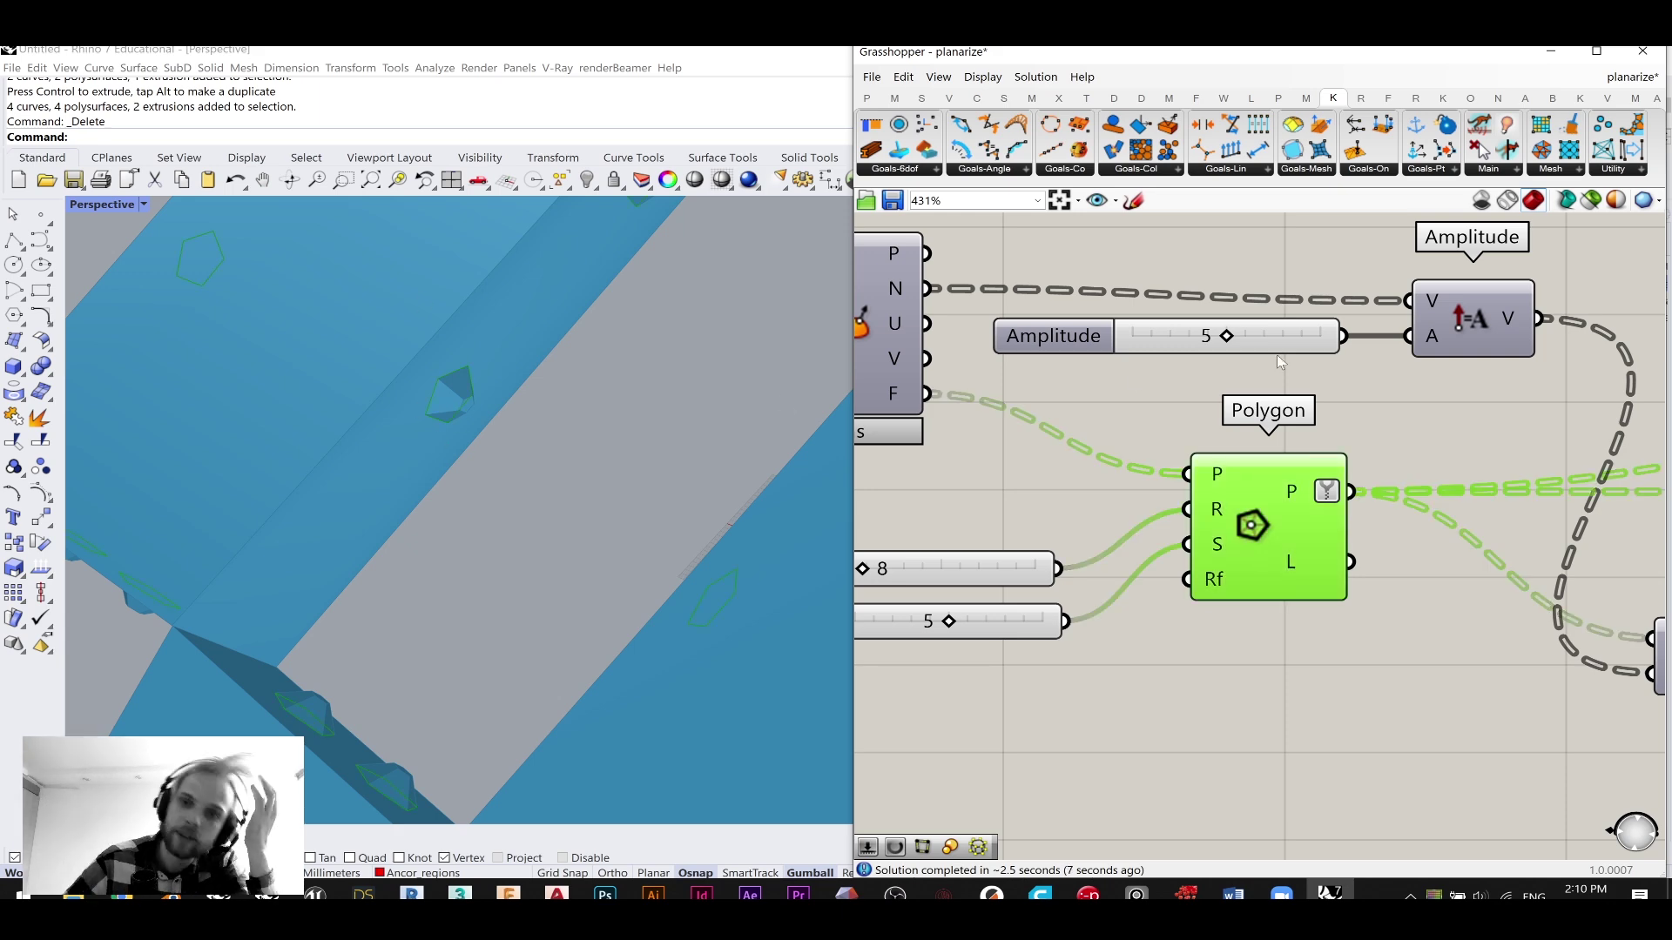
# - Move the lower Tree Branch component down into the empty area below the main definition
pyautogui.scroll(-6, 1271, 355)
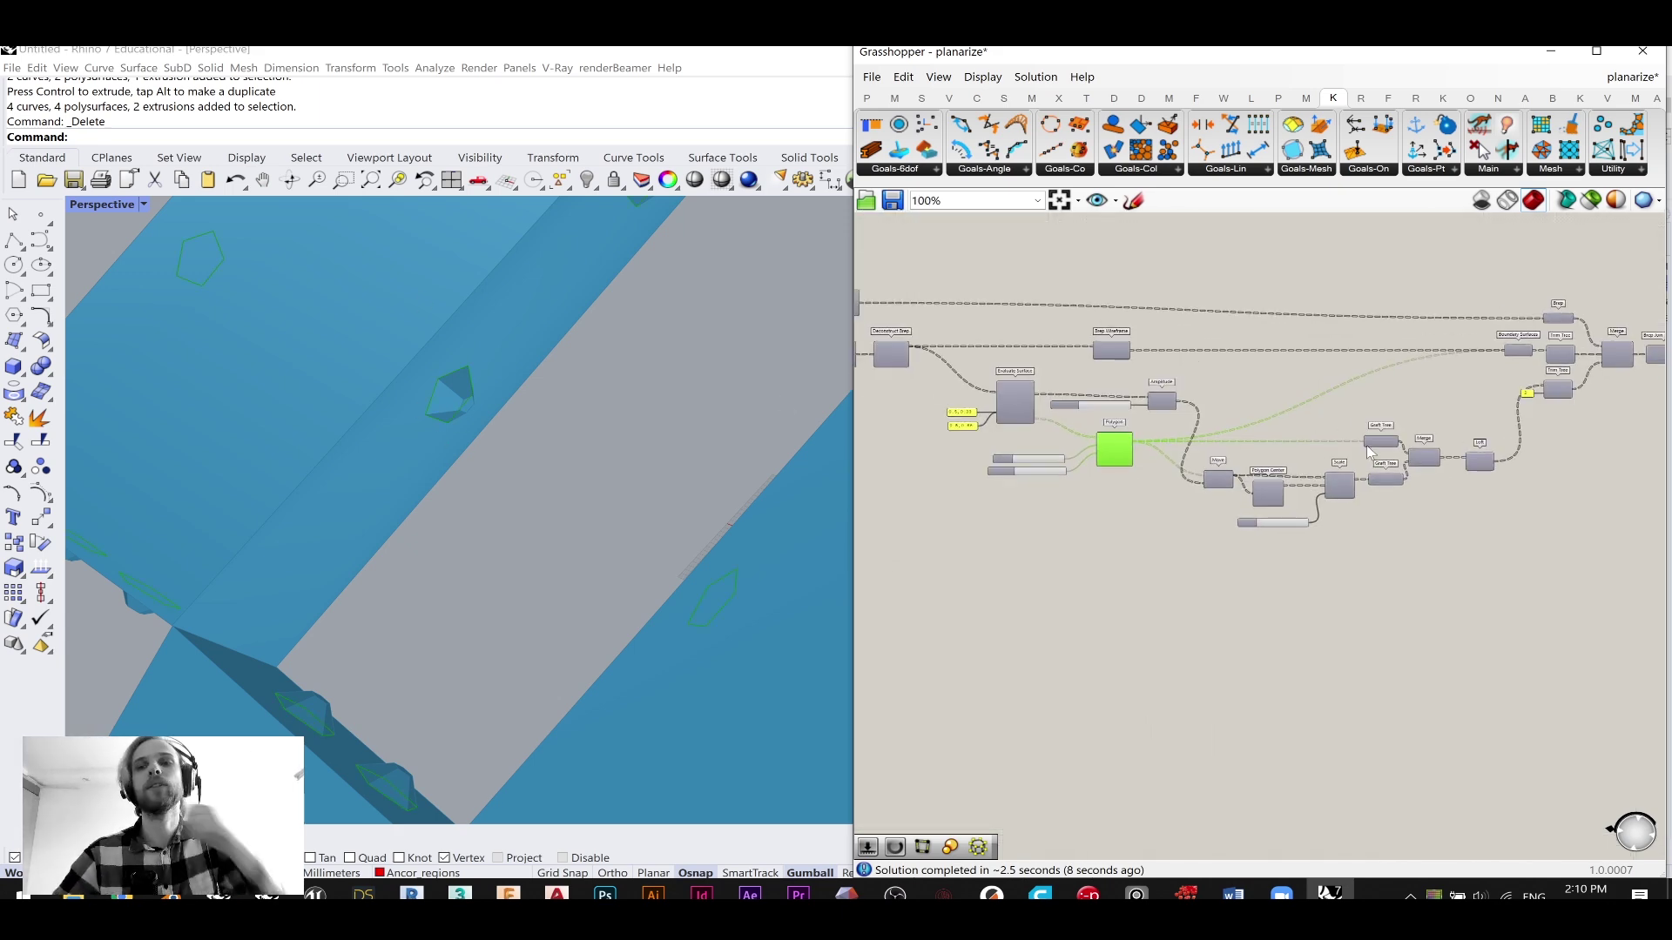
pyautogui.scroll(-2, 1272, 352)
pyautogui.scroll(3, 992, 292)
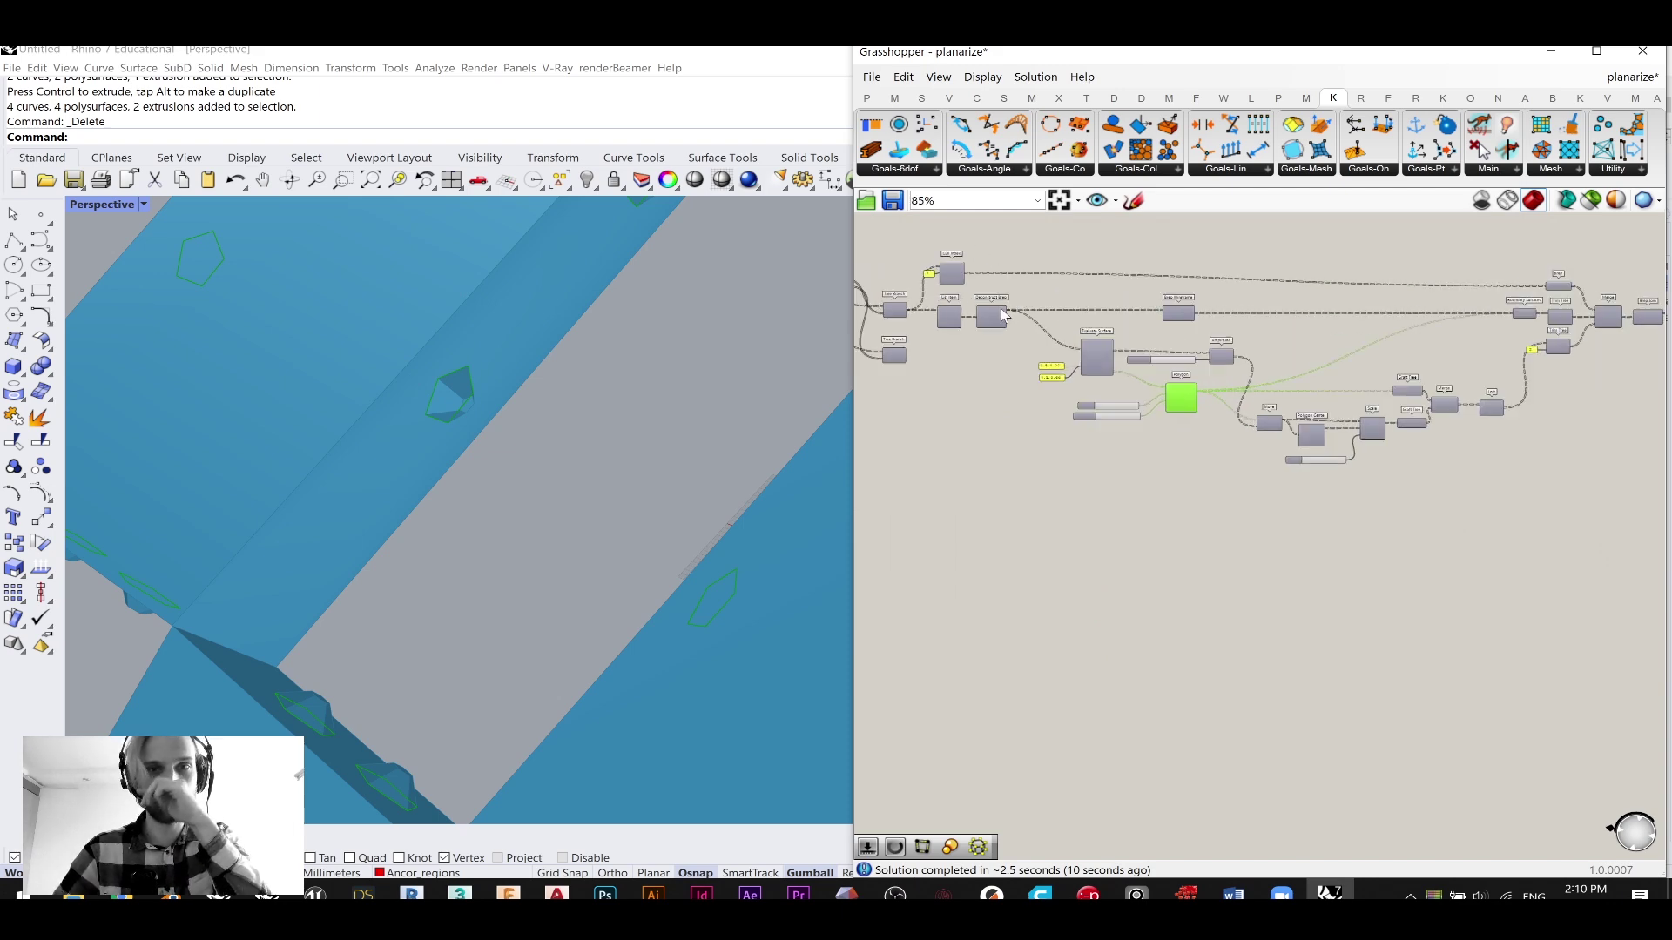
pyautogui.moveTo(898, 346); pyautogui.dragTo(1087, 290, button='right')
pyautogui.moveTo(1095, 275); pyautogui.dragTo(1128, 488)
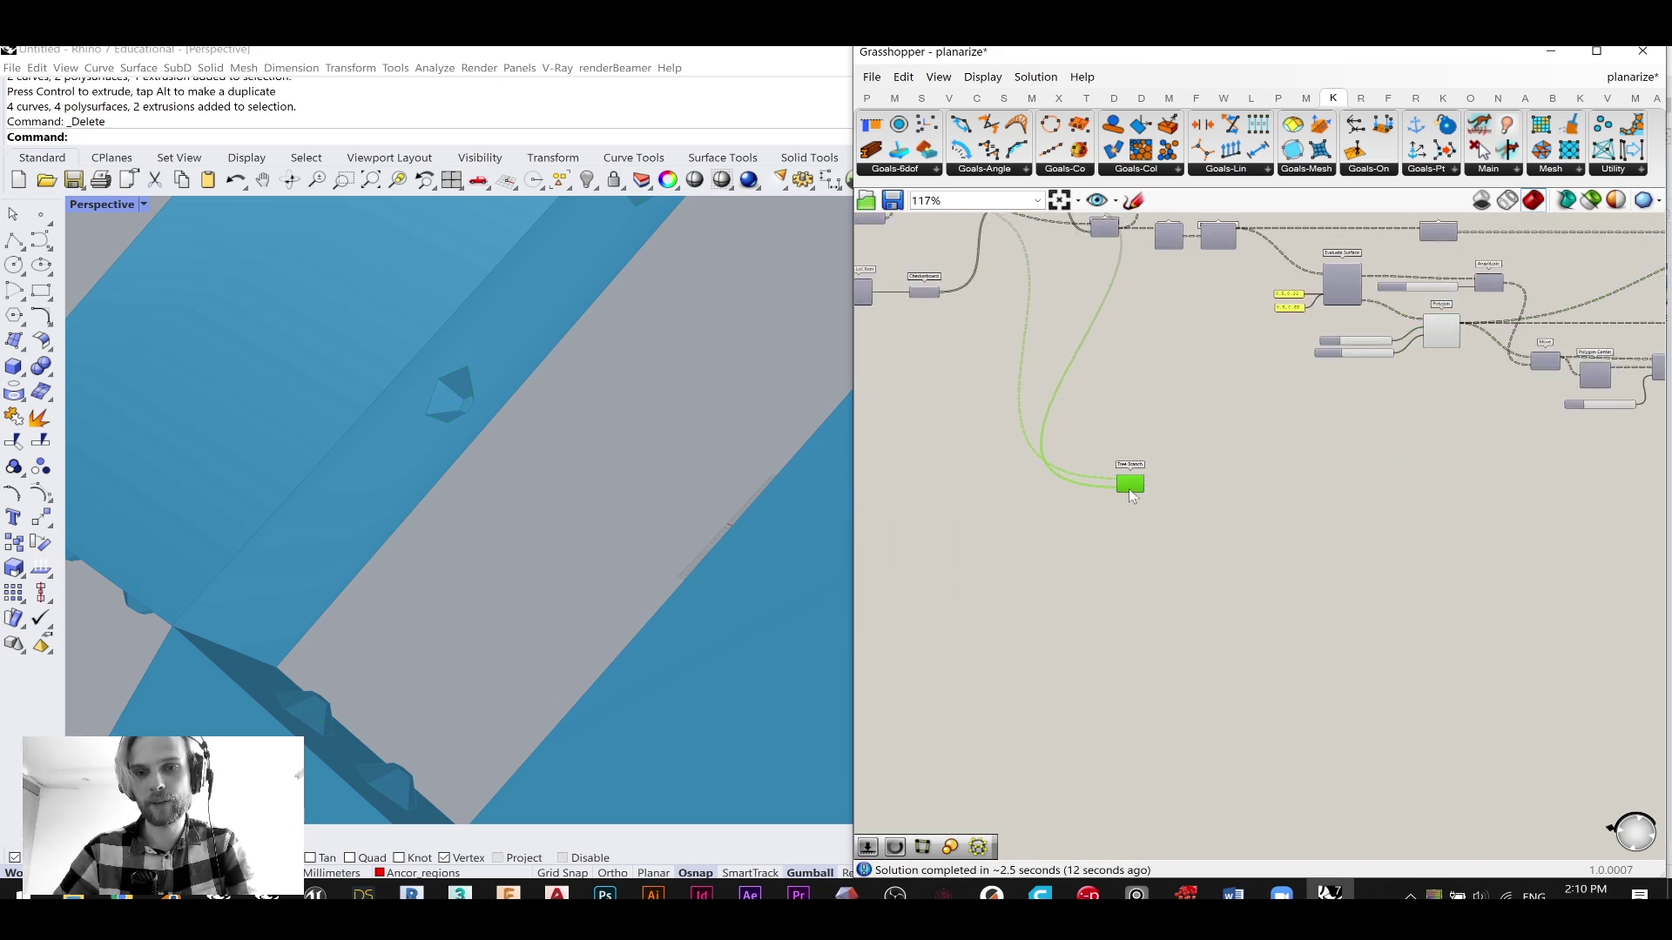
pyautogui.scroll(3, 1129, 487)
pyautogui.scroll(-3, 1169, 426)
pyautogui.moveTo(1214, 228); pyautogui.dragTo(1132, 352, button='right')
# - Add a List Item component and feed its list input with the relocated Tree Branch's output
pyautogui.scroll(2, 1139, 331)
pyautogui.moveTo(1108, 748); pyautogui.dragTo(1172, 585, button='right')
pyautogui.scroll(3, 1173, 585)
pyautogui.doubleClick(1173, 585)
pyautogui.write('list item')
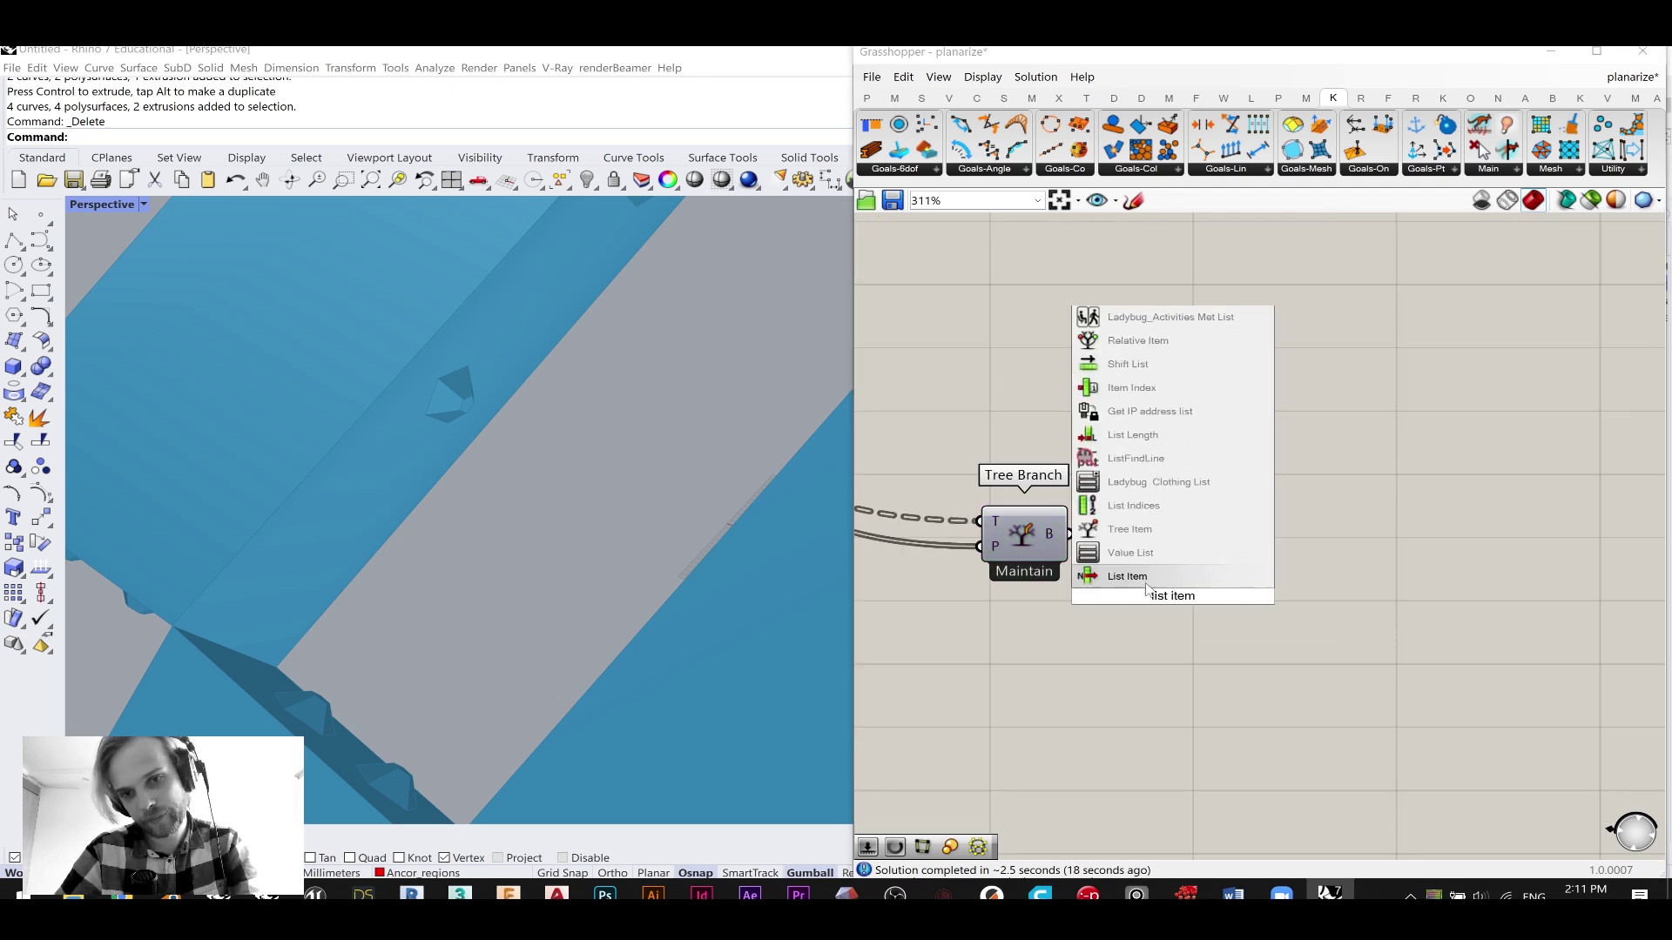
pyautogui.click(1145, 584)
pyautogui.scroll(1, 1073, 533)
pyautogui.moveTo(1071, 534); pyautogui.dragTo(1186, 576)
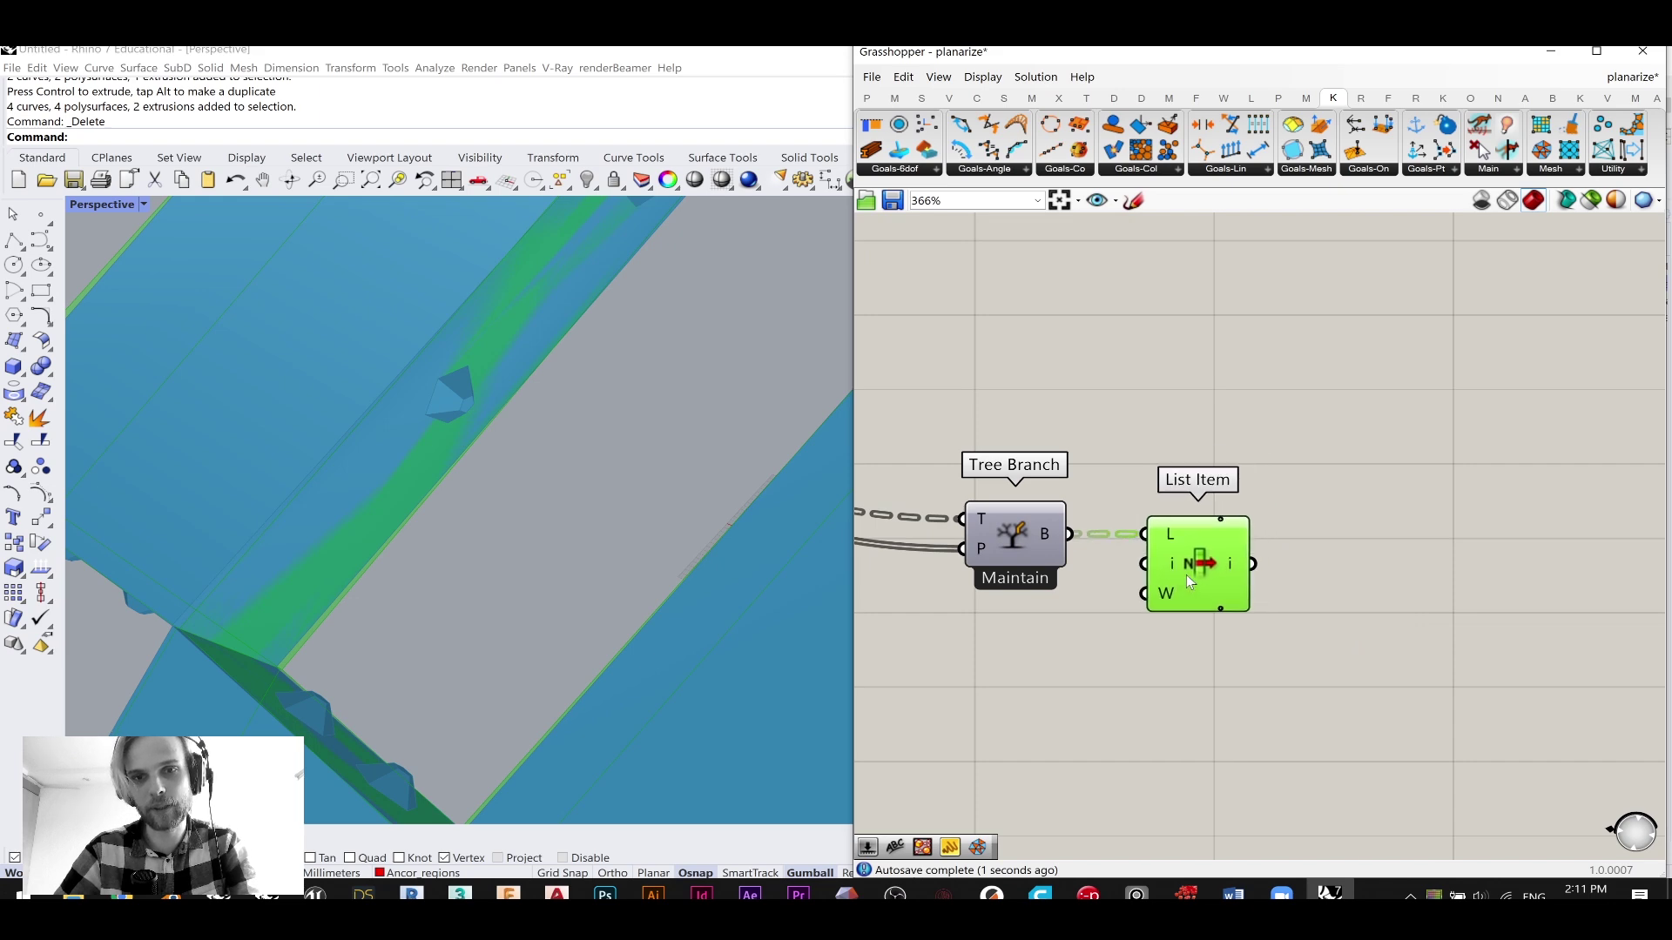
# - Move the List Item component farther to the right of the Tree Branch
pyautogui.click(1440, 562)
pyautogui.moveTo(1250, 582); pyautogui.dragTo(1180, 586, button='right')
pyautogui.scroll(-3, 1253, 448)
pyautogui.moveTo(1254, 448); pyautogui.dragTo(1050, 529, button='right')
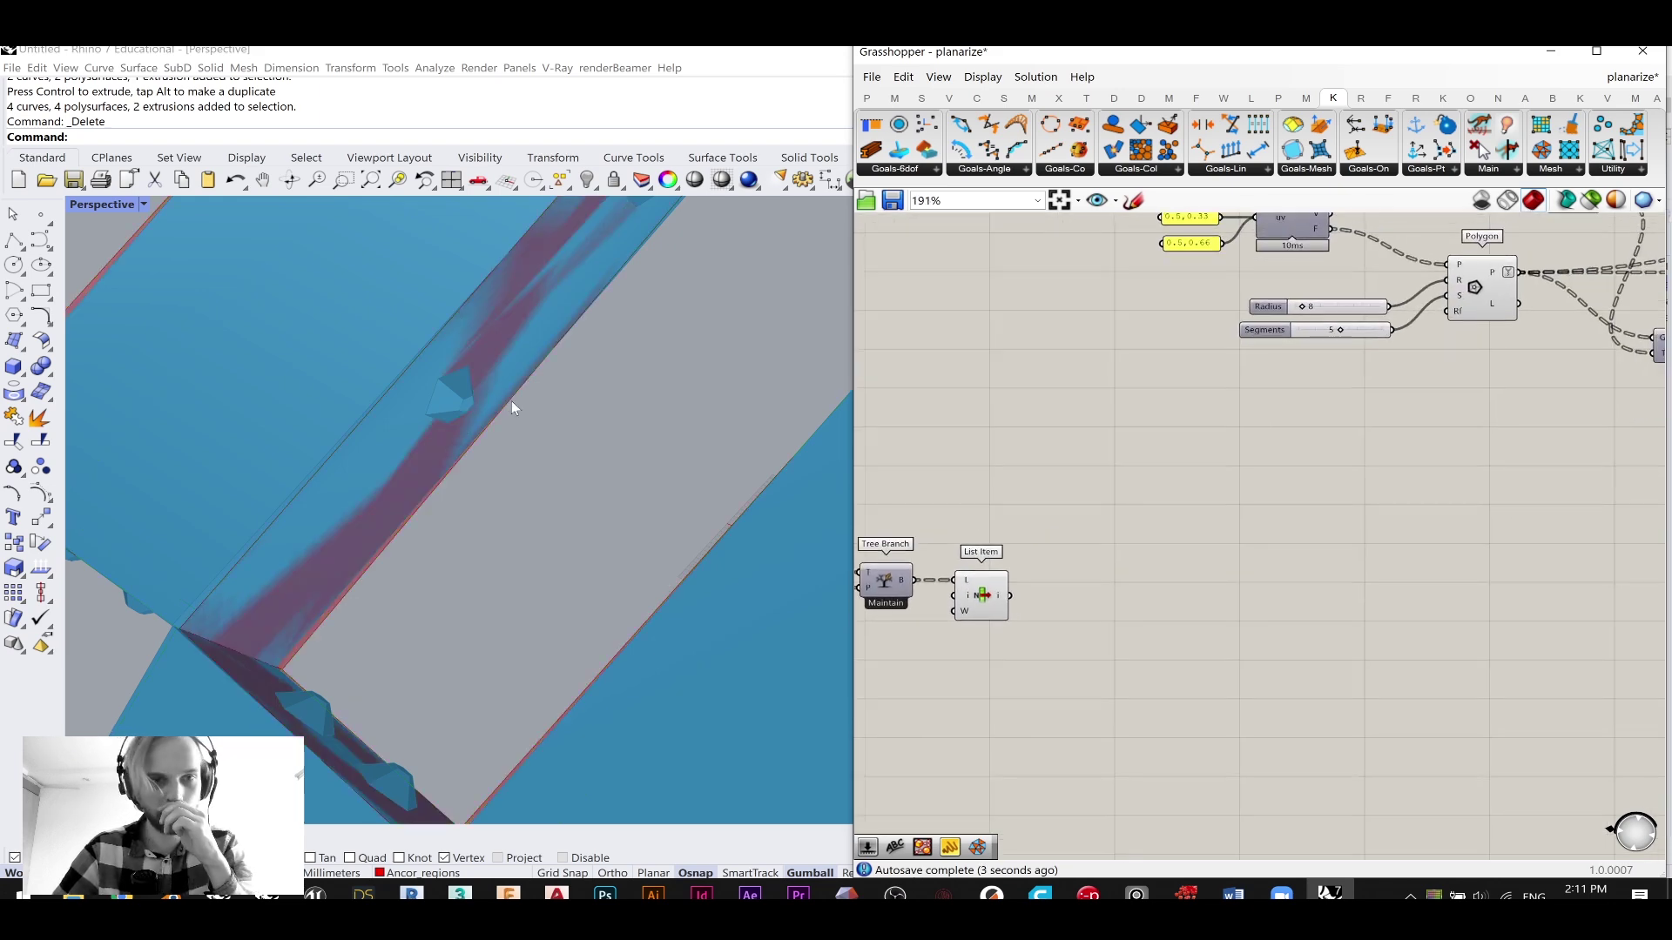
pyautogui.scroll(2, 956, 594)
pyautogui.moveTo(1000, 597); pyautogui.dragTo(1209, 603)
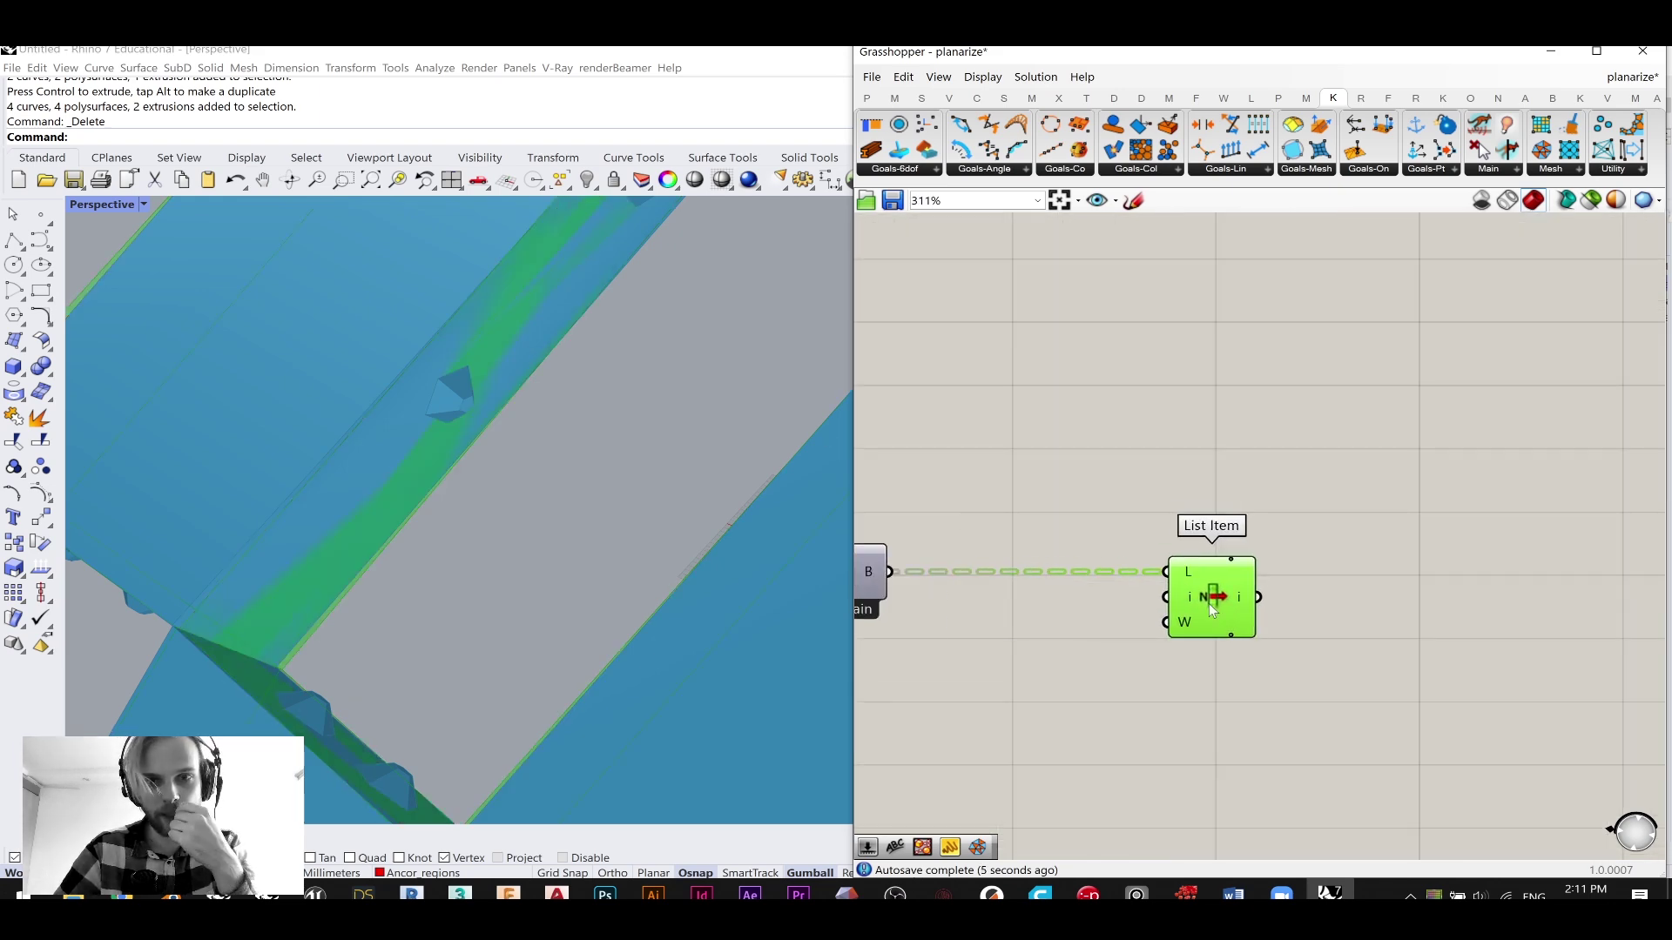
pyautogui.click(1289, 531)
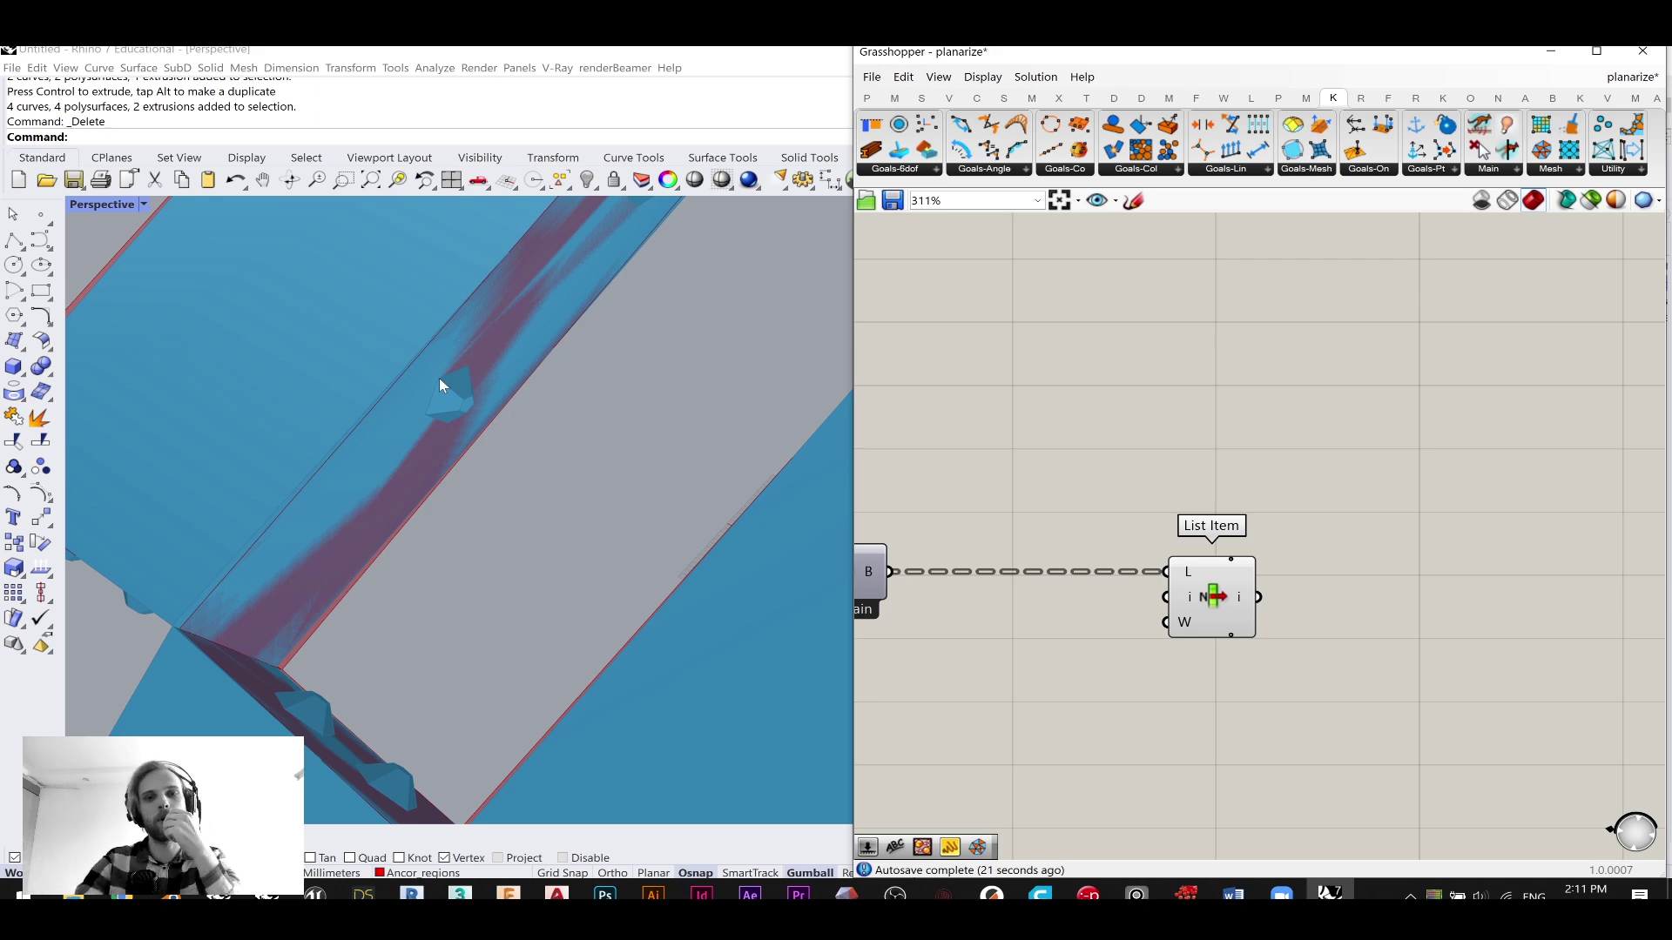
# - Reposition the Polygon component slightly and move its Radius and Segments sliders closer to it
pyautogui.scroll(-3, 1164, 343)
pyautogui.scroll(6, 1437, 400)
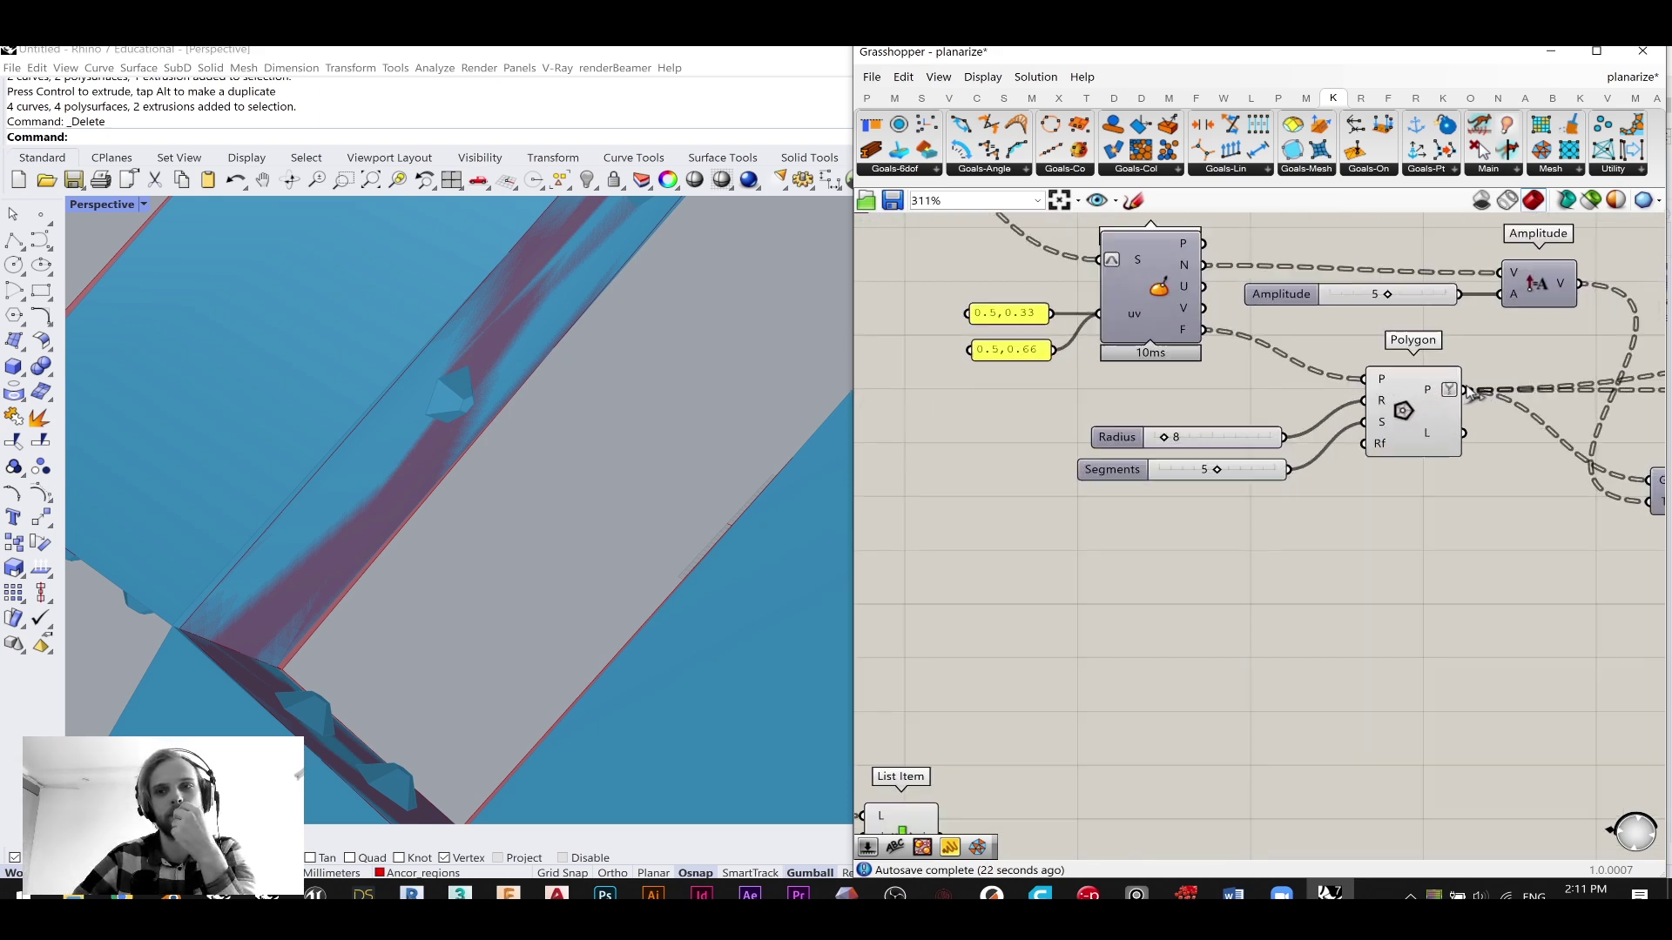
pyautogui.click(1234, 461)
pyautogui.moveTo(1235, 463); pyautogui.dragTo(1236, 480)
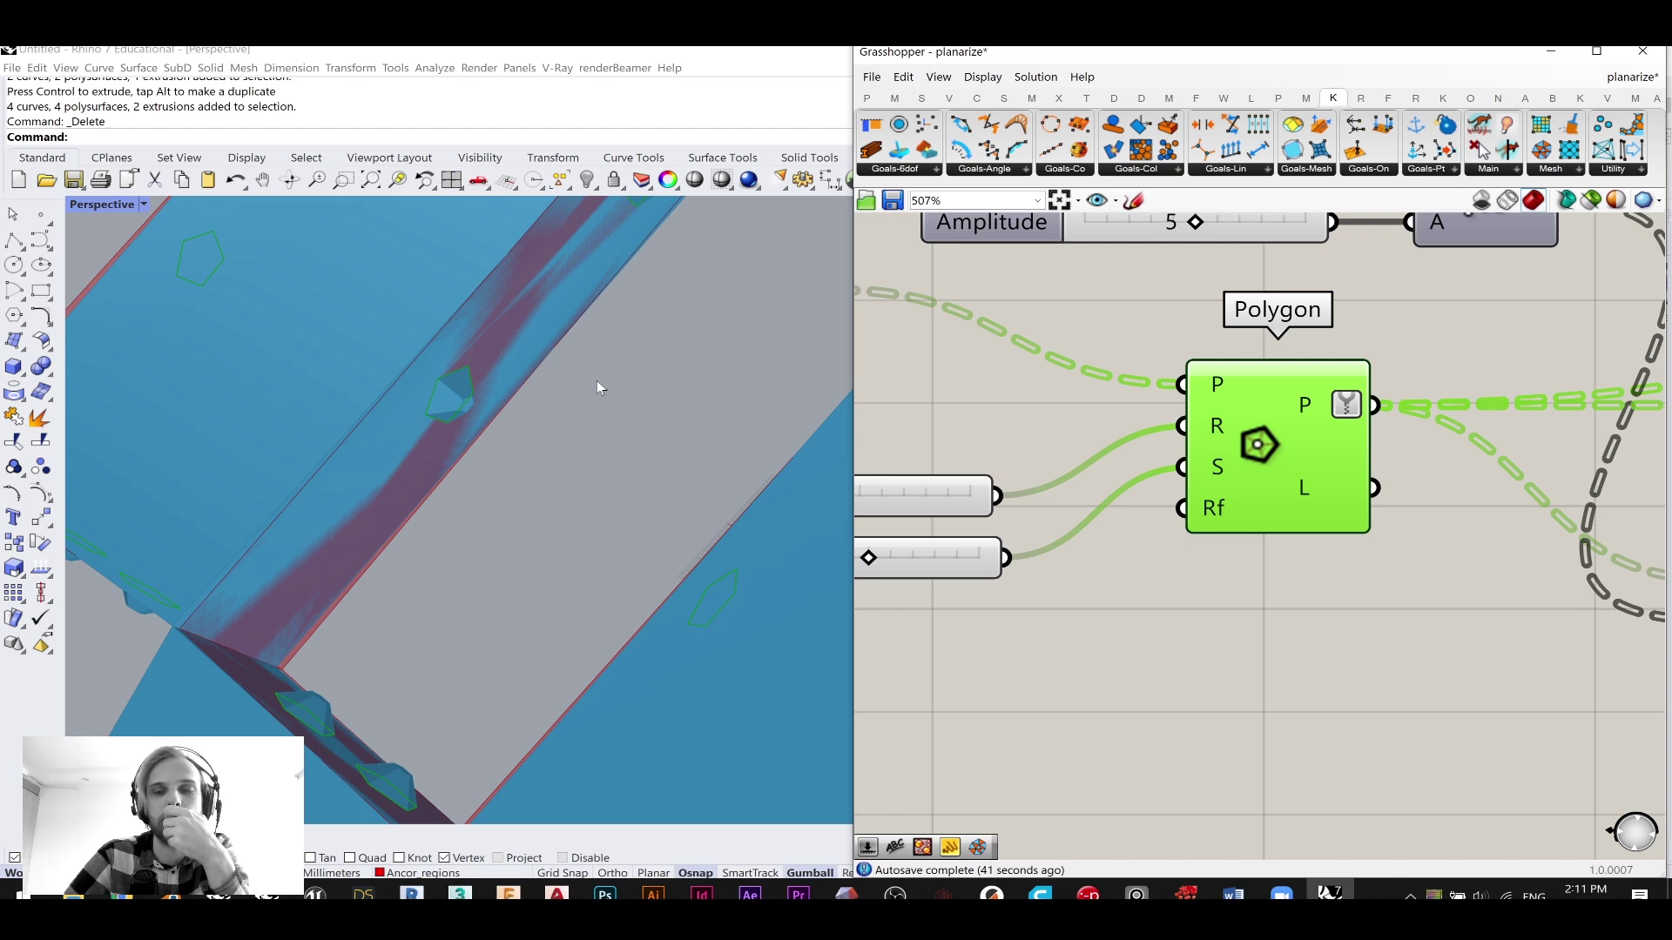
pyautogui.scroll(-4, 1324, 450)
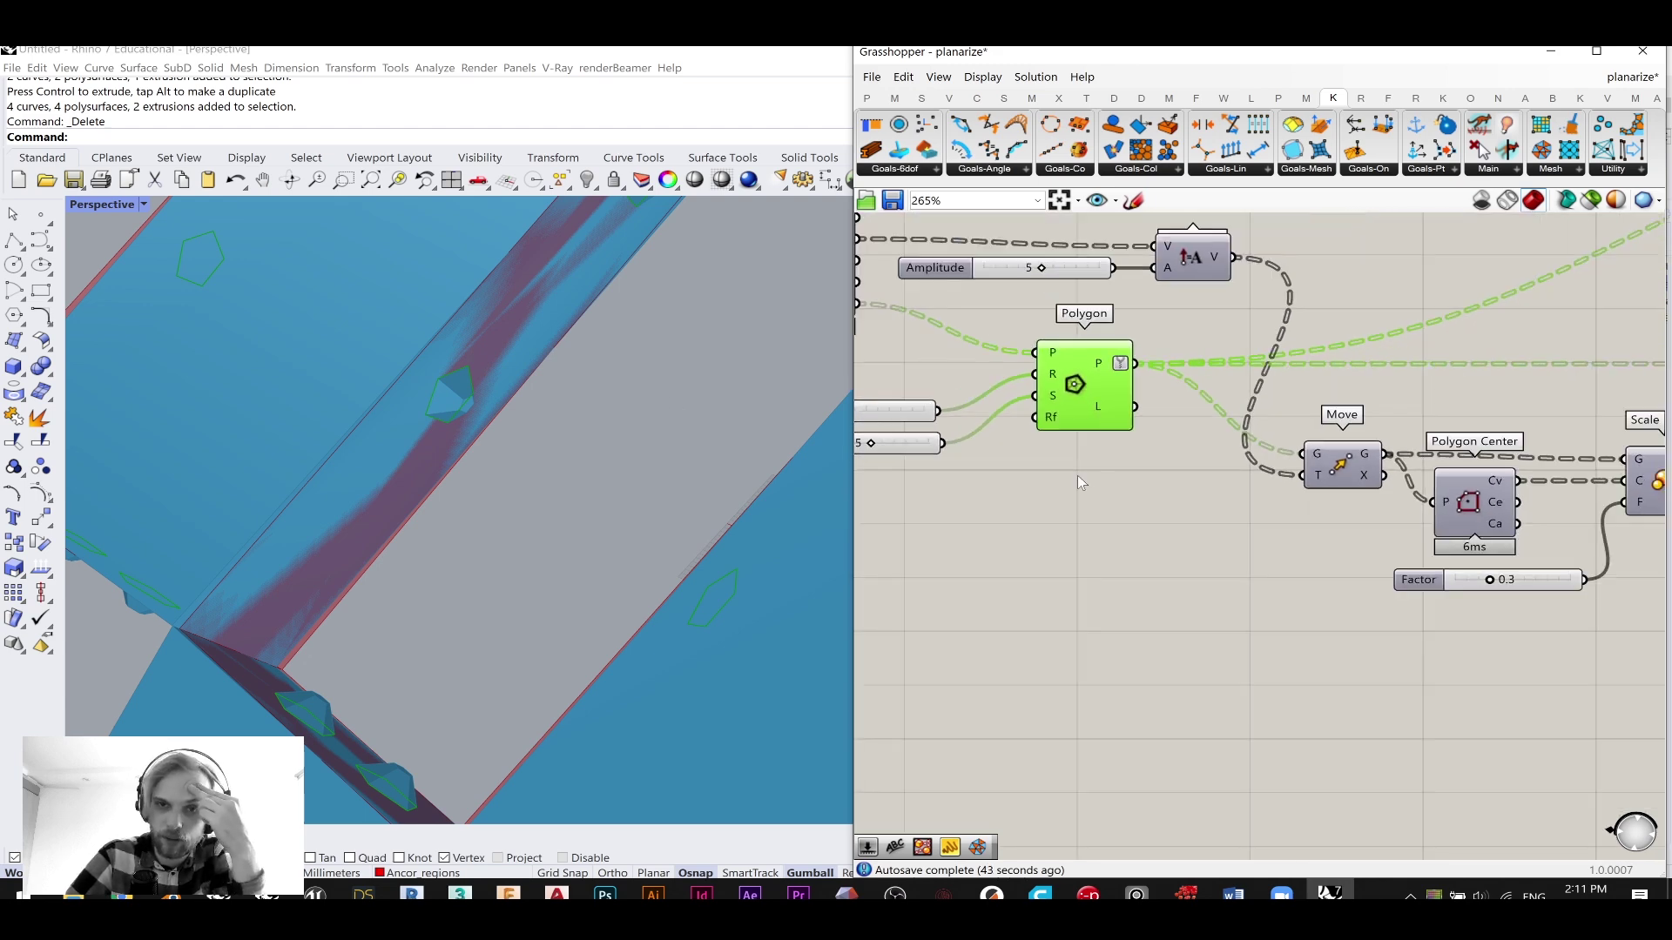
pyautogui.moveTo(929, 498); pyautogui.dragTo(1219, 519, button='right')
pyautogui.moveTo(1091, 409); pyautogui.dragTo(1100, 457, button='right')
pyautogui.moveTo(1223, 573); pyautogui.dragTo(1231, 487)
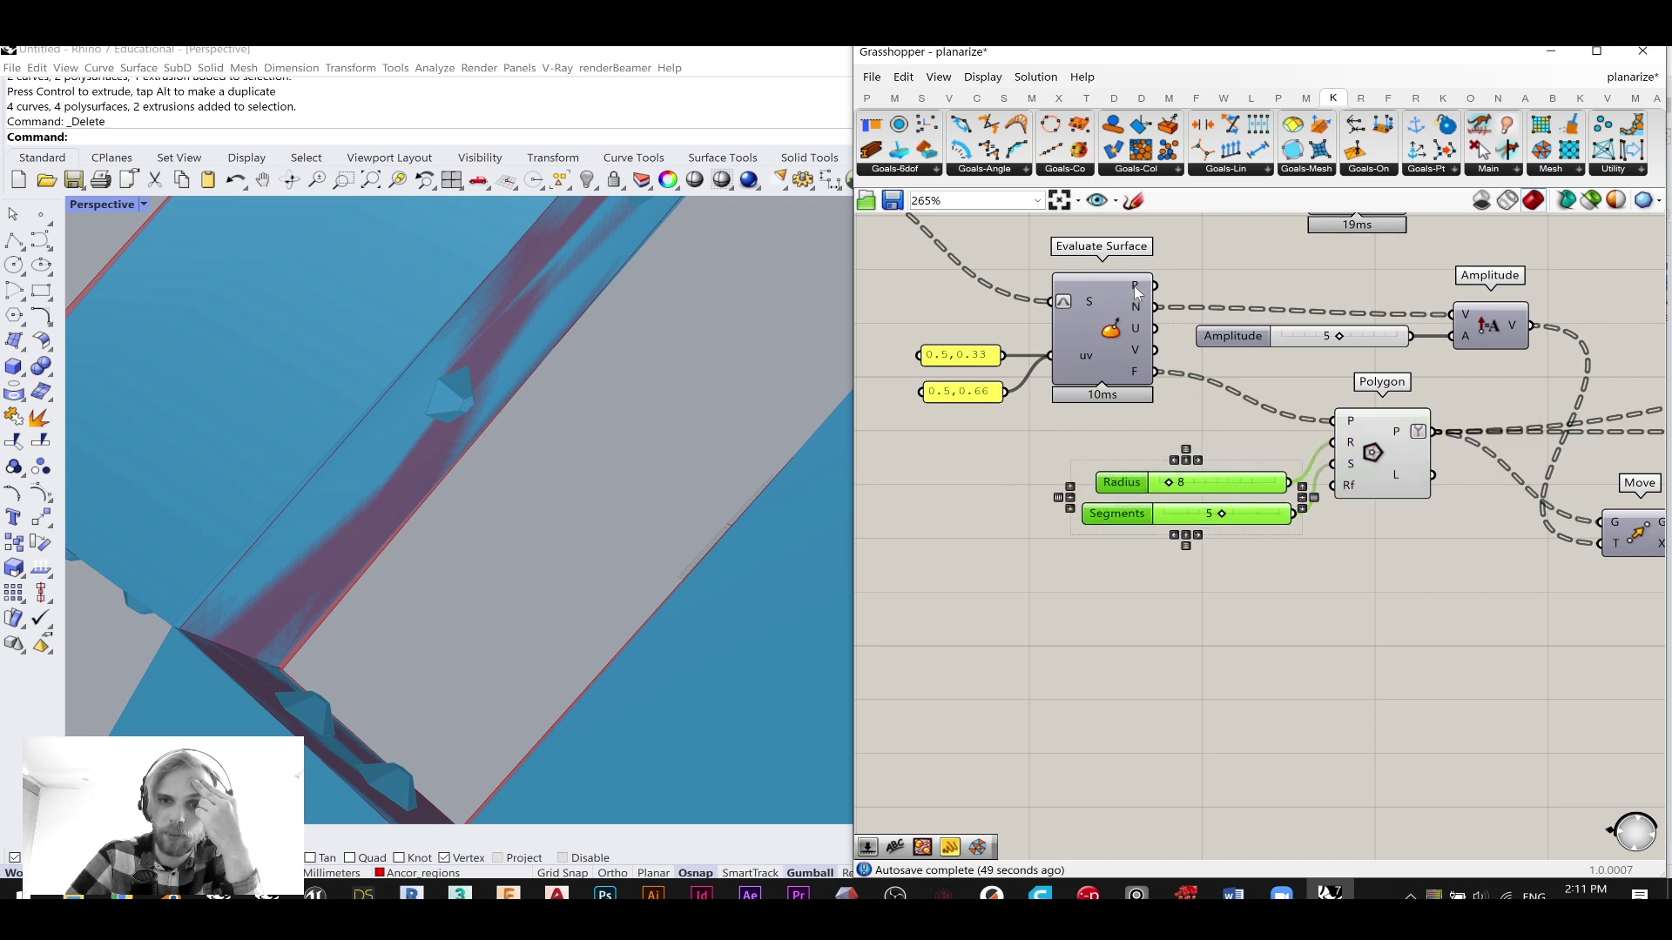
# - Move Evaluate Surface and its two UV panels to the left, away from the Polygon component
pyautogui.moveTo(1137, 293)
pyautogui.moveTo(1213, 433); pyautogui.dragTo(921, 312)
pyautogui.moveTo(1098, 361); pyautogui.dragTo(1006, 352)
pyautogui.moveTo(1005, 352); pyautogui.dragTo(1147, 344, button='right')
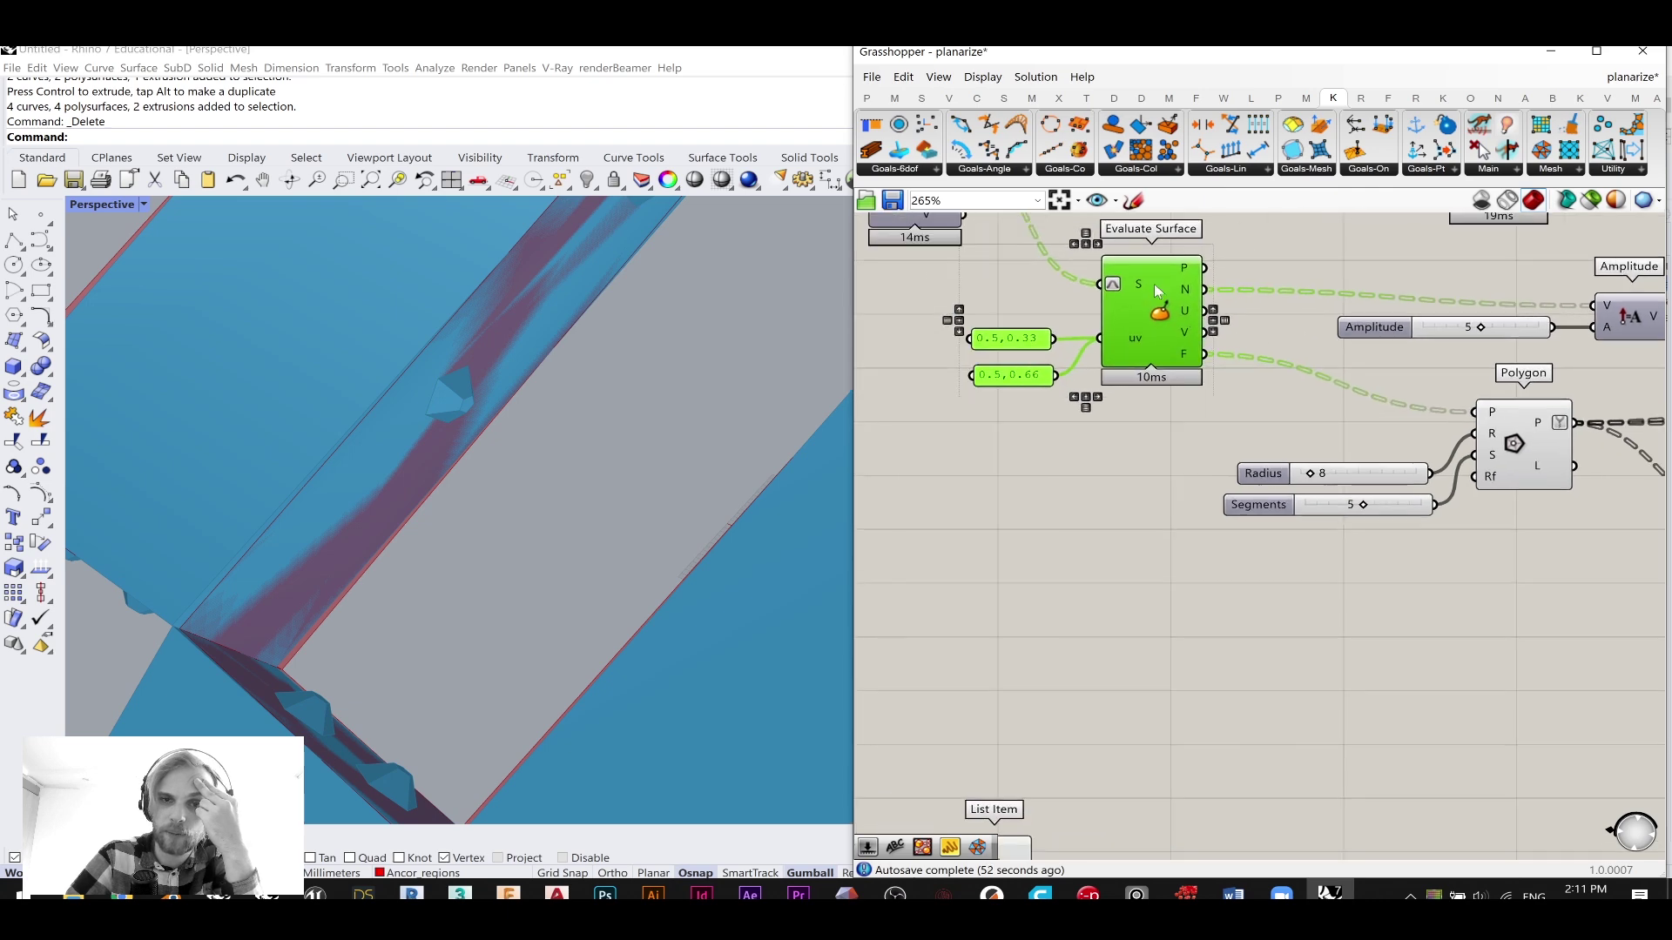
# - Add a Point parameter fed by Evaluate Surface's points output, inspect its data structure, and place it lower on the canvas
pyautogui.doubleClick(1095, 517)
pyautogui.write('point')
pyautogui.press('Return')
pyautogui.moveTo(1206, 270); pyautogui.dragTo(1060, 509)
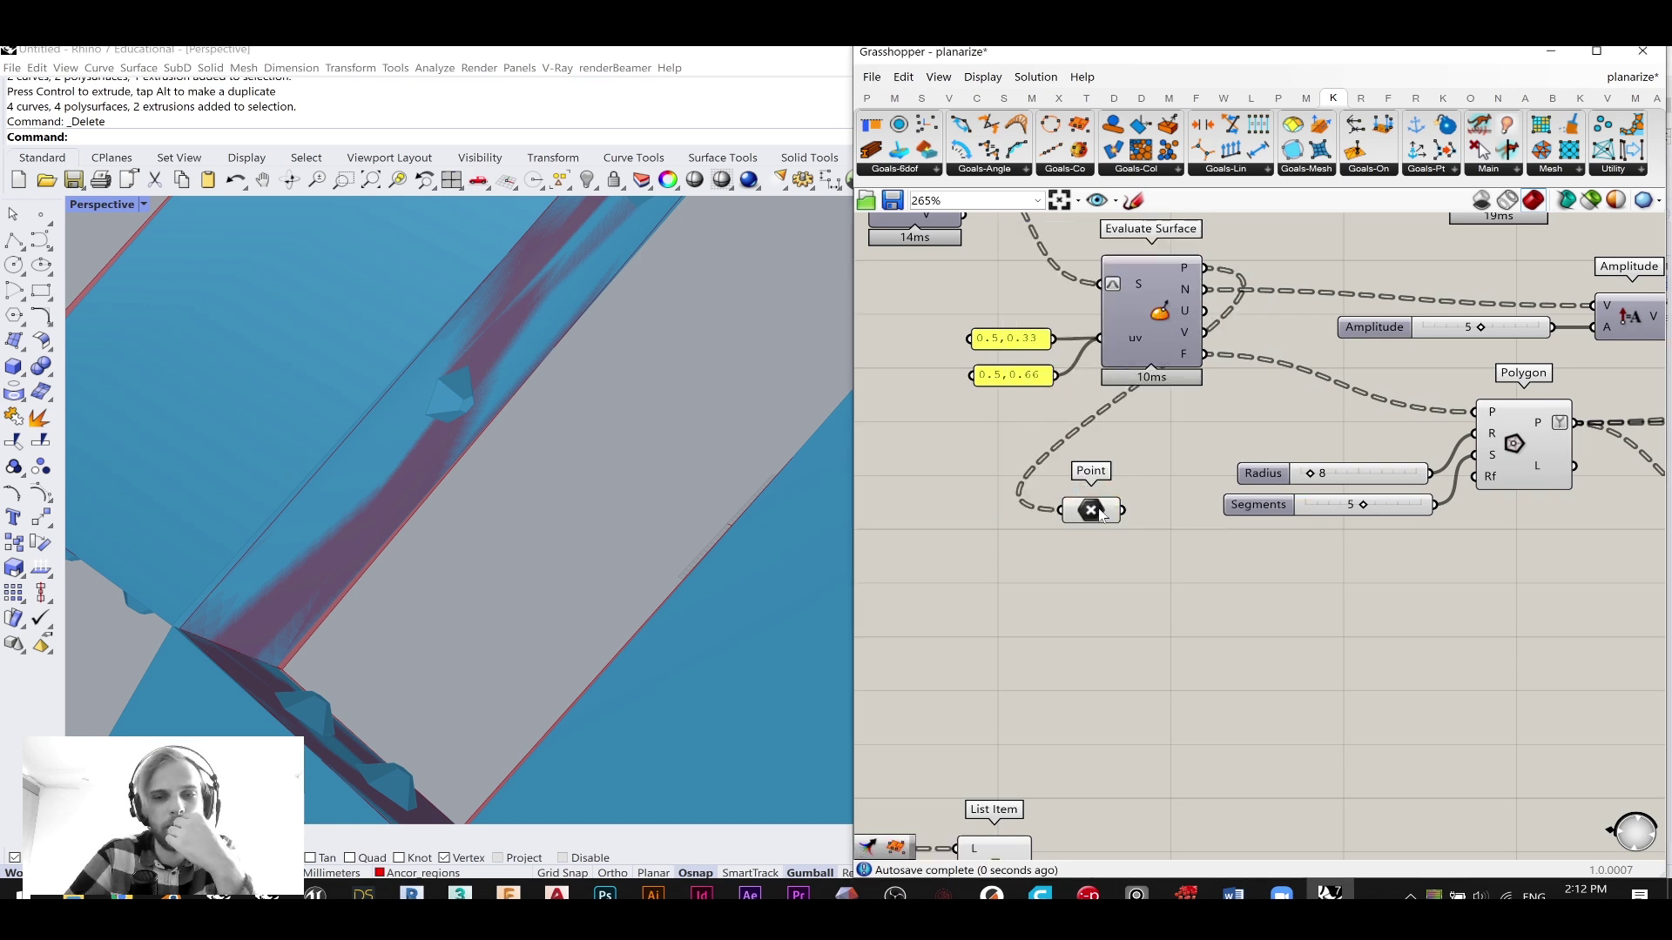
pyautogui.moveTo(1101, 514)
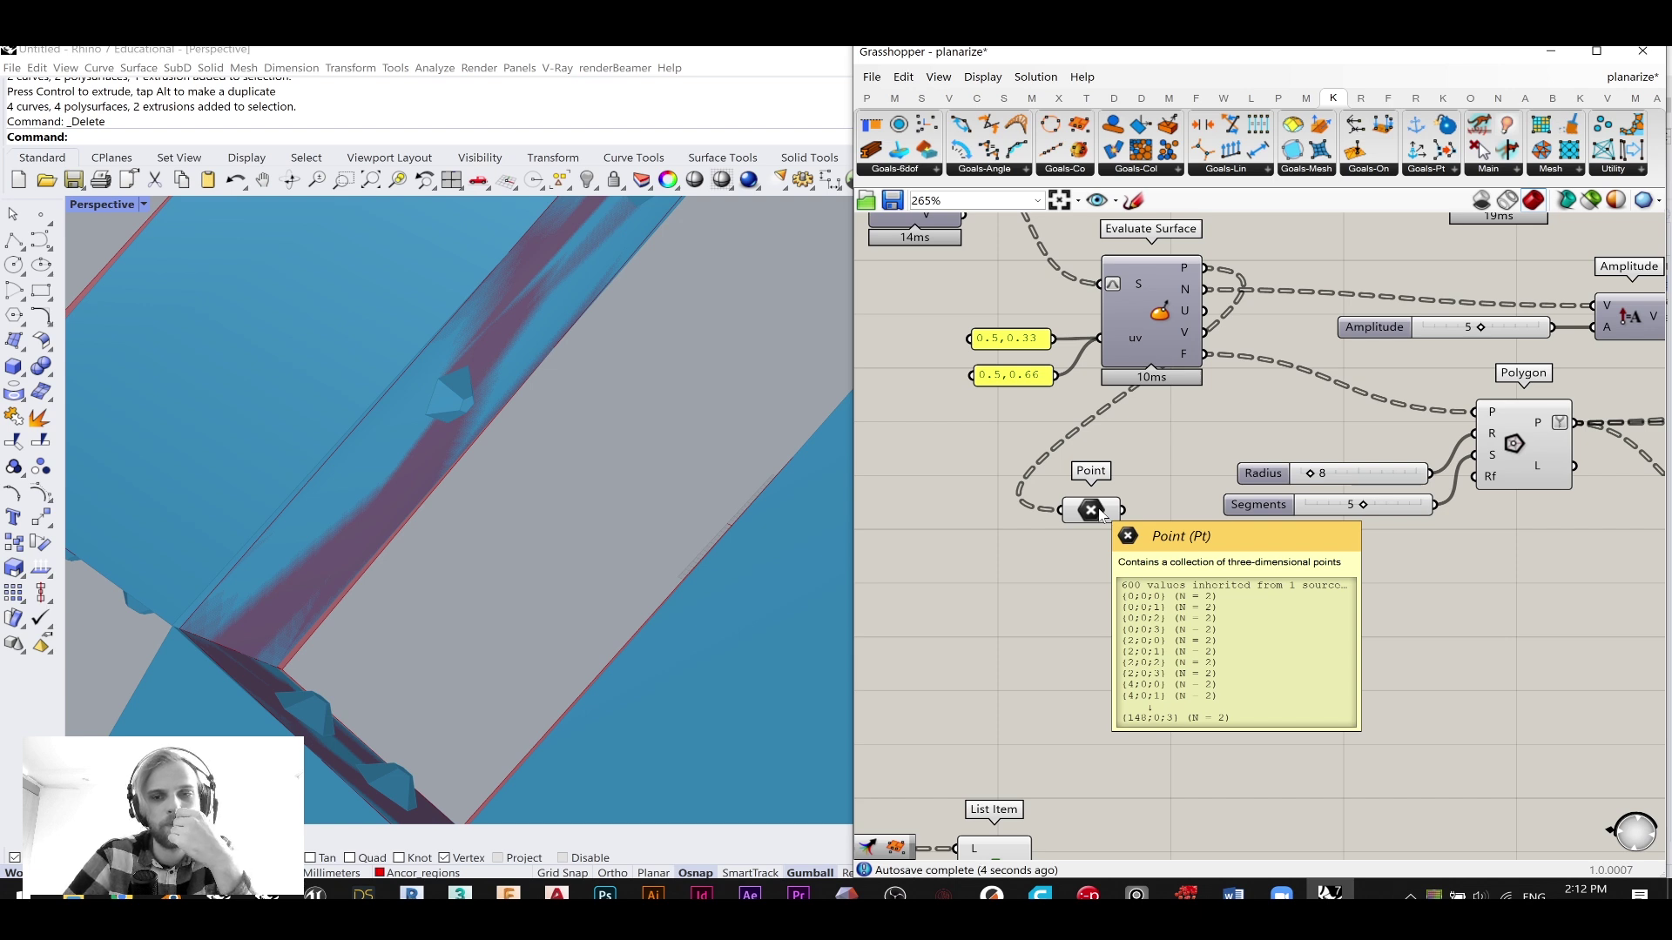
pyautogui.moveTo(1101, 514); pyautogui.dragTo(1107, 648)
pyautogui.scroll(-3, 1082, 462)
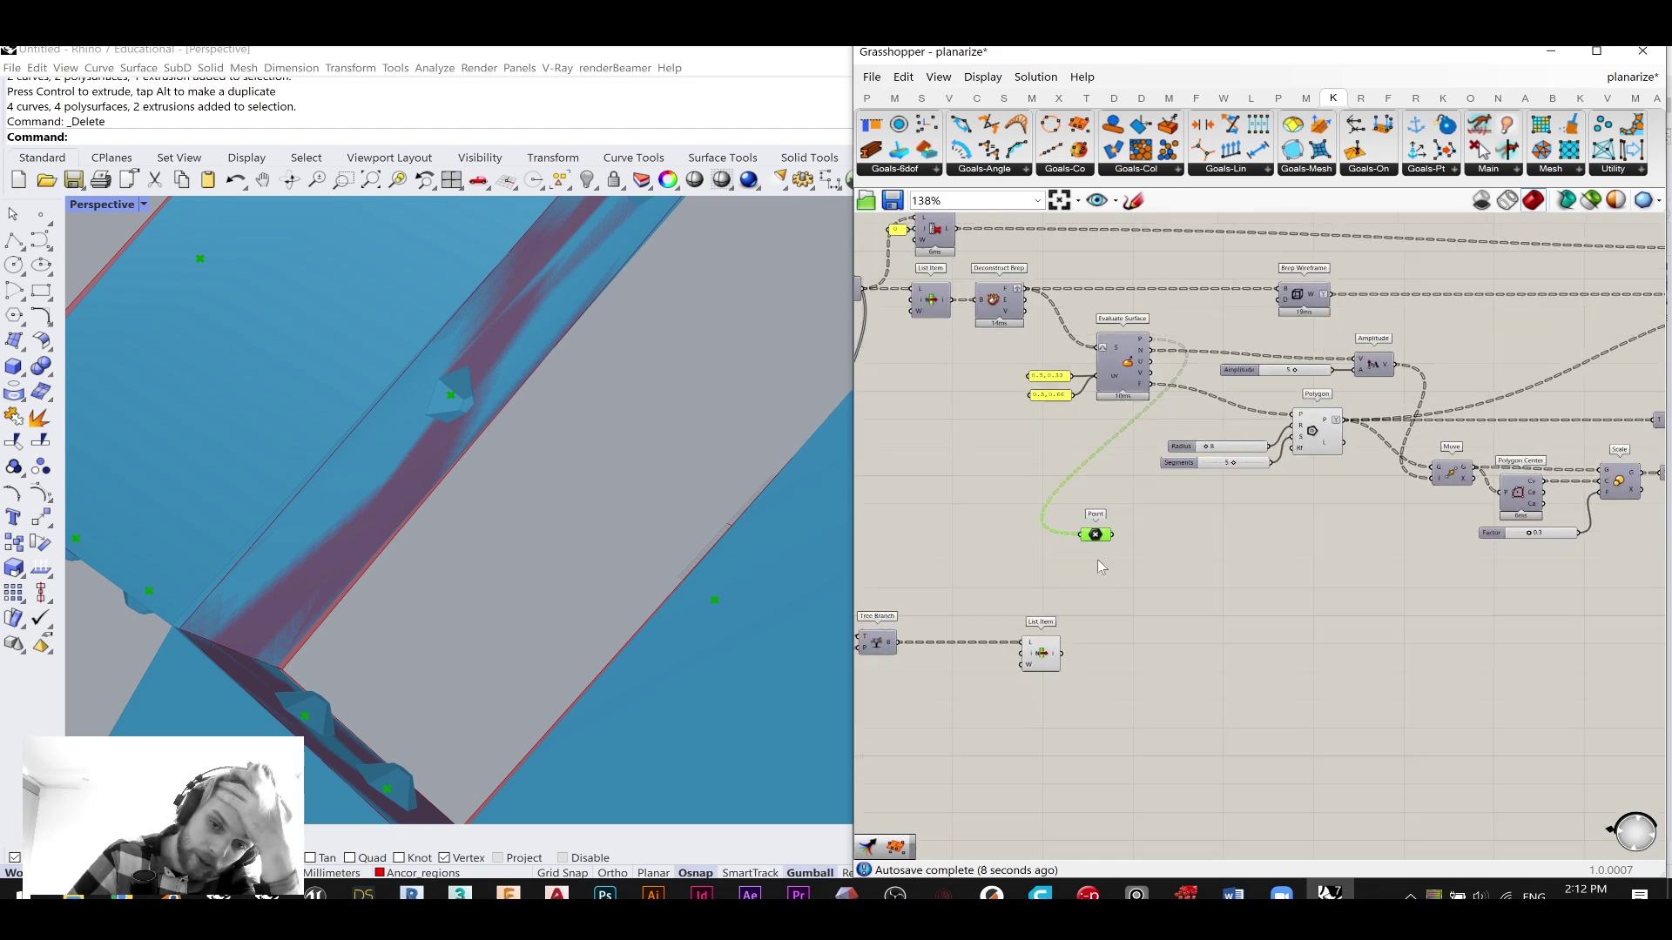
# - Line up the List Item and Point parameter, recheck the point data, and delete the Point parameter
pyautogui.scroll(3, 1008, 672)
pyautogui.click(1056, 660)
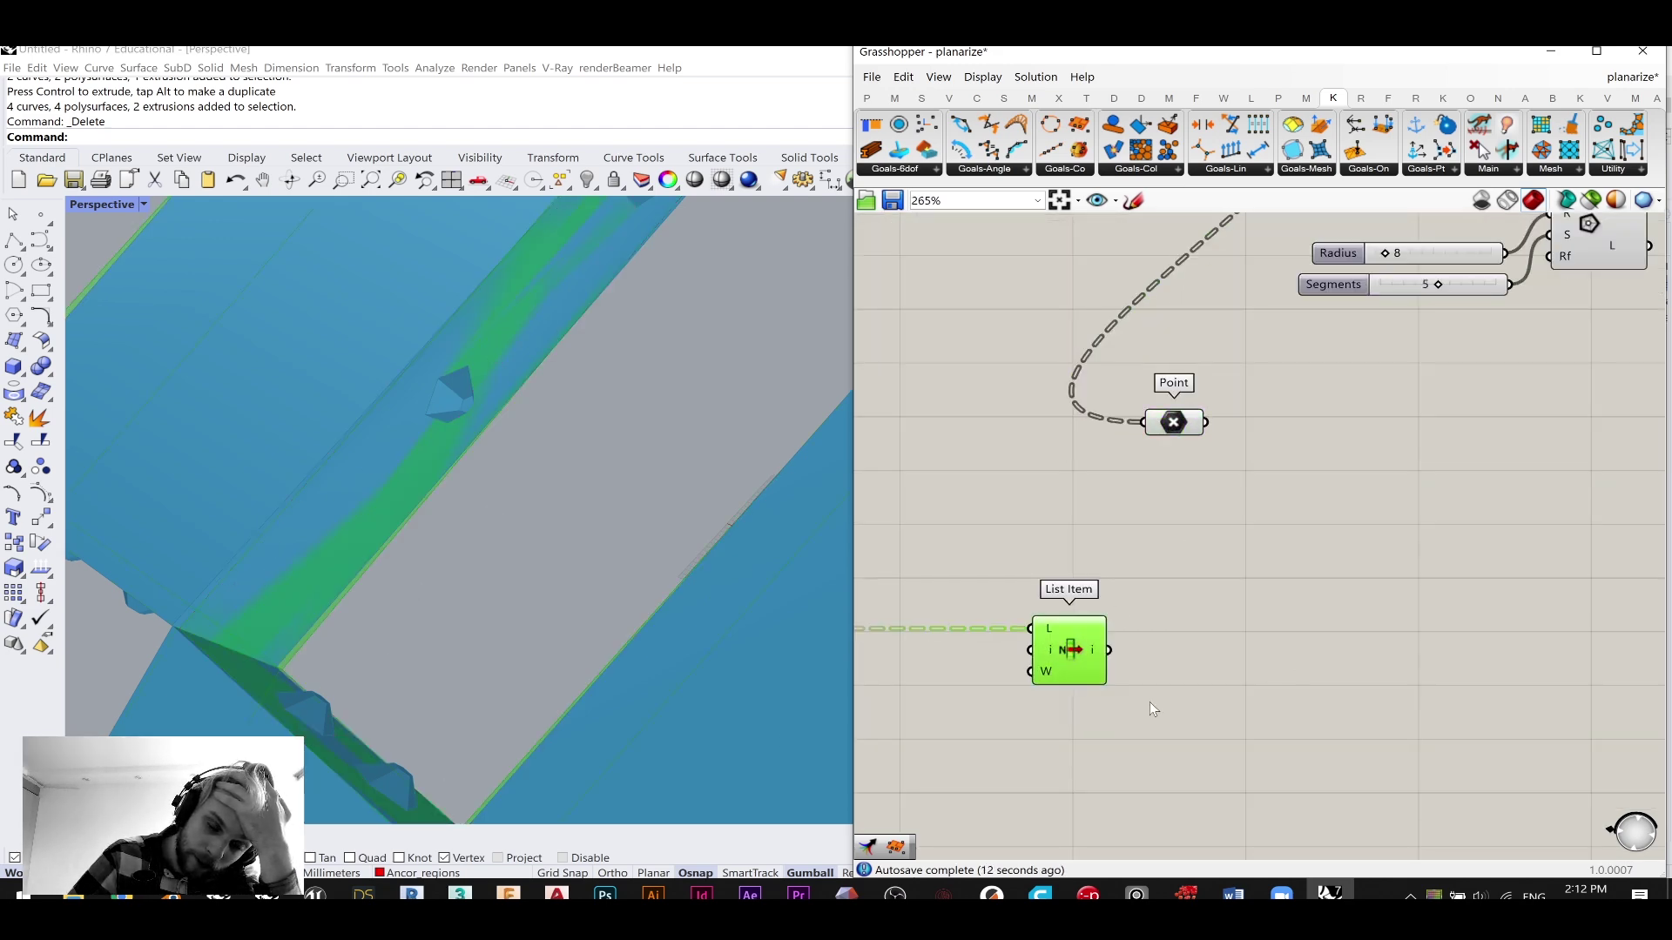
pyautogui.moveTo(1088, 666); pyautogui.dragTo(1164, 669)
pyautogui.moveTo(1186, 425)
pyautogui.mouseDown()
pyautogui.moveTo(1185, 443)
pyautogui.moveTo(1171, 428)
pyautogui.mouseUp()
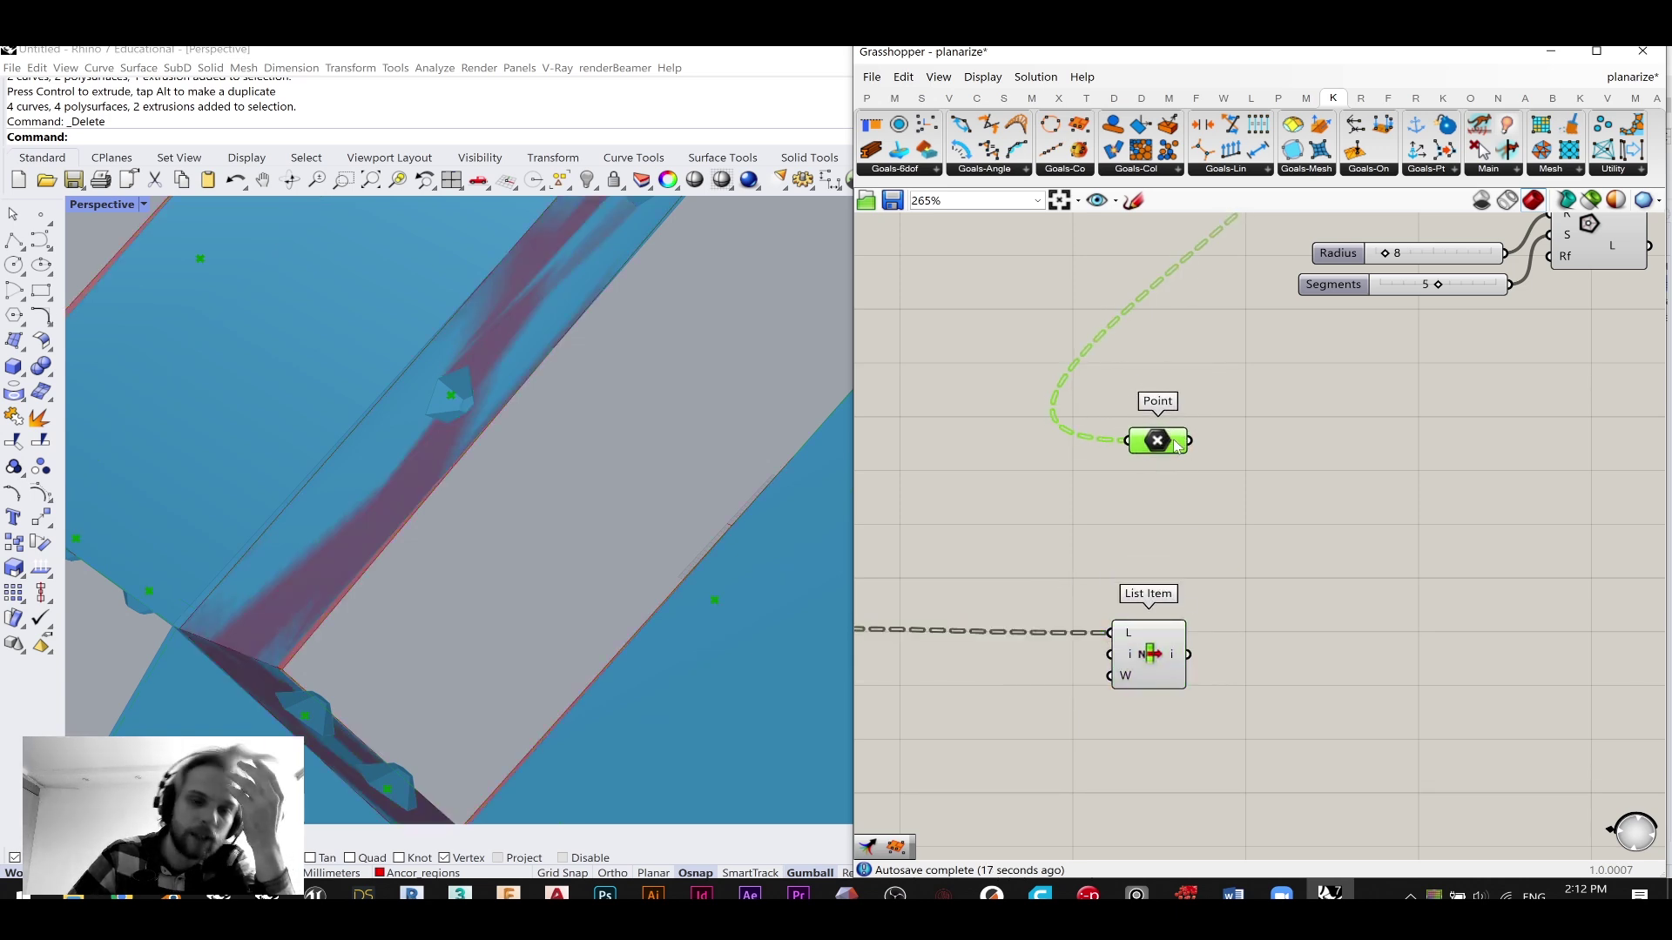
pyautogui.moveTo(1159, 456)
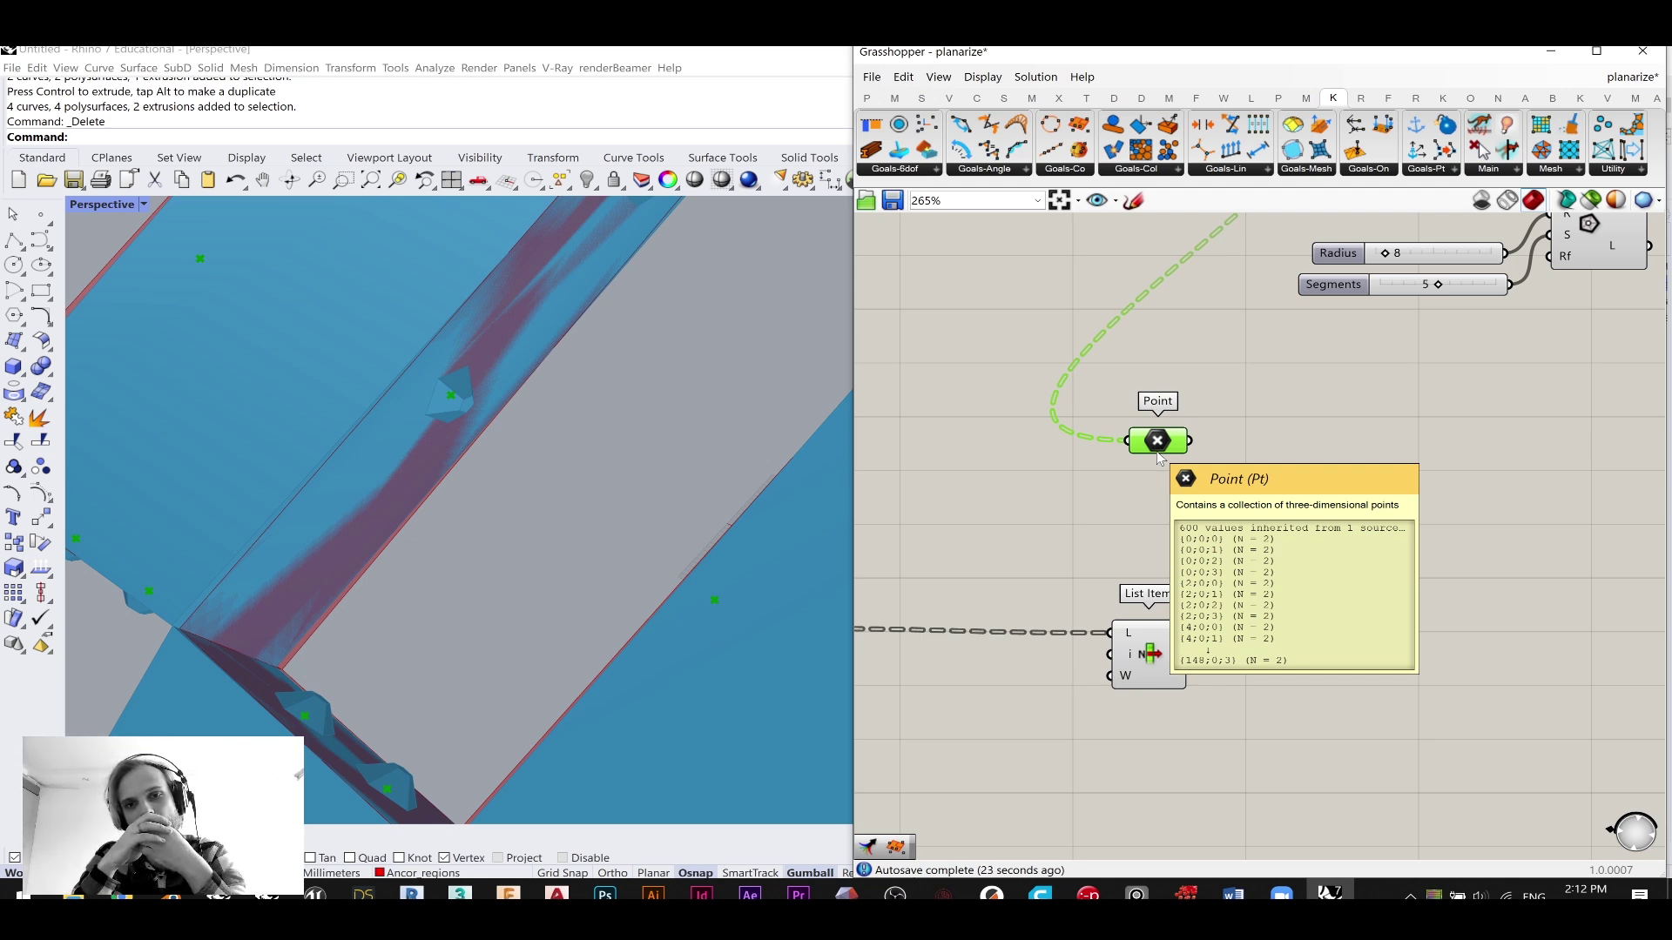
pyautogui.press('Delete')
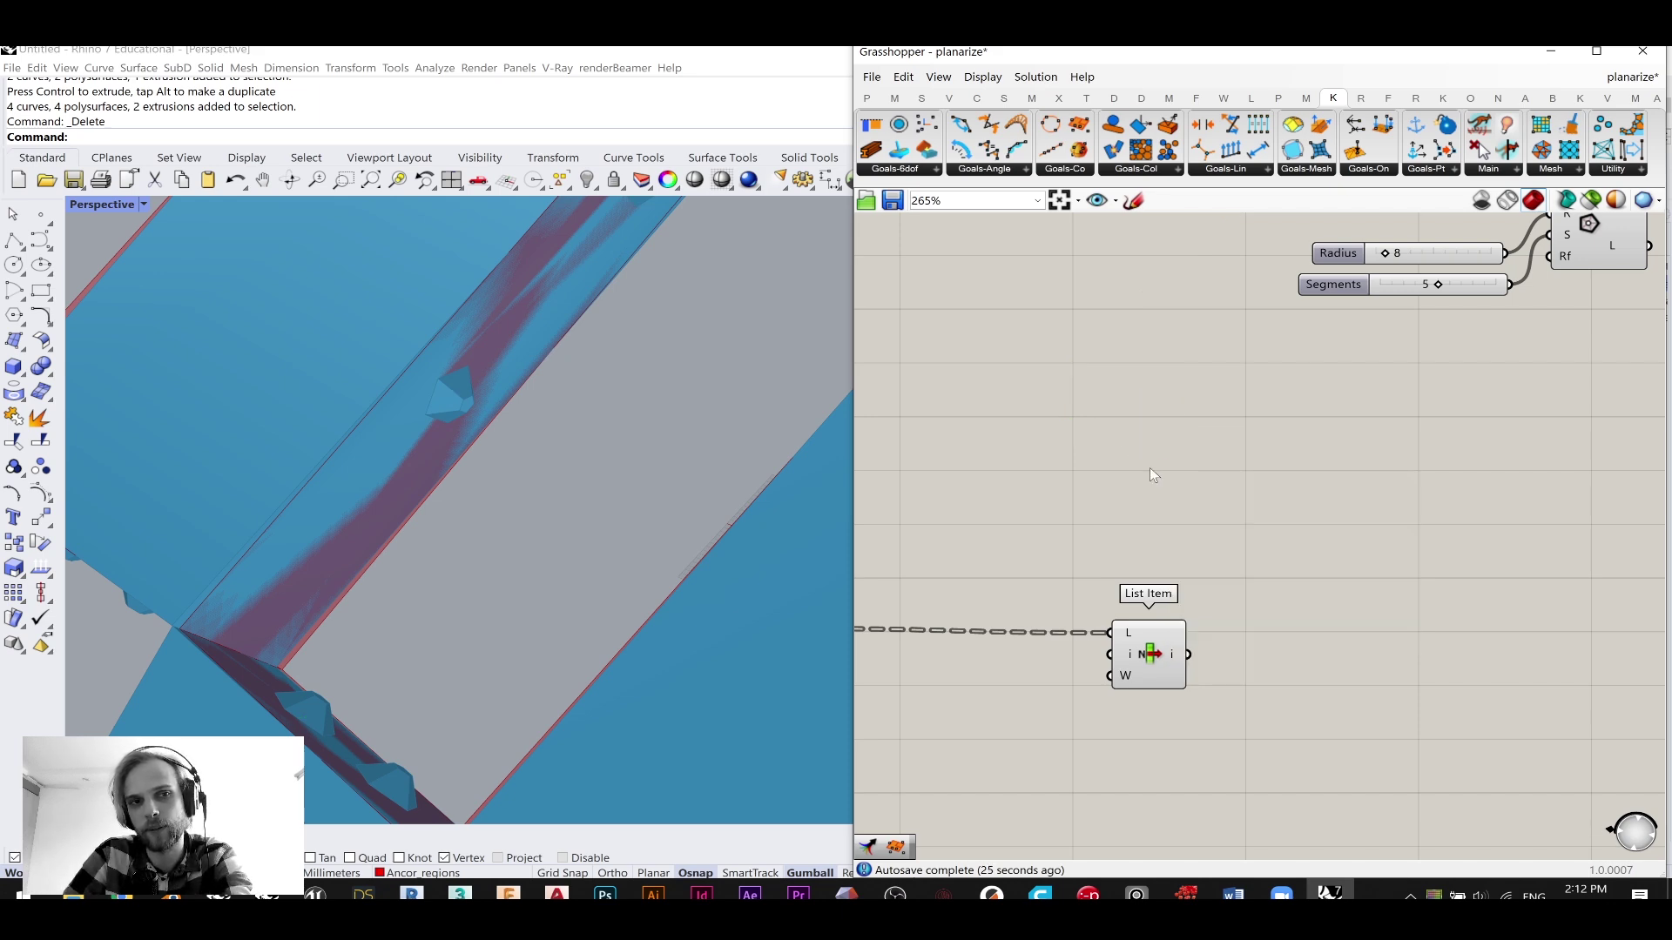
# - Move the List Item component farther right along its wire to the area below the Polygon component
pyautogui.scroll(-2, 1310, 437)
pyautogui.moveTo(1309, 437); pyautogui.dragTo(1099, 416, button='right')
pyautogui.scroll(-2, 1079, 523)
pyautogui.moveTo(1079, 522); pyautogui.dragTo(1205, 482, button='right')
pyautogui.moveTo(1119, 525); pyautogui.dragTo(1464, 521)
pyautogui.scroll(1, 1452, 518)
pyautogui.moveTo(1452, 517); pyautogui.dragTo(1309, 535, button='right')
pyautogui.moveTo(1307, 534); pyautogui.dragTo(1082, 535)
pyautogui.moveTo(1184, 445); pyautogui.dragTo(1088, 512, button='right')
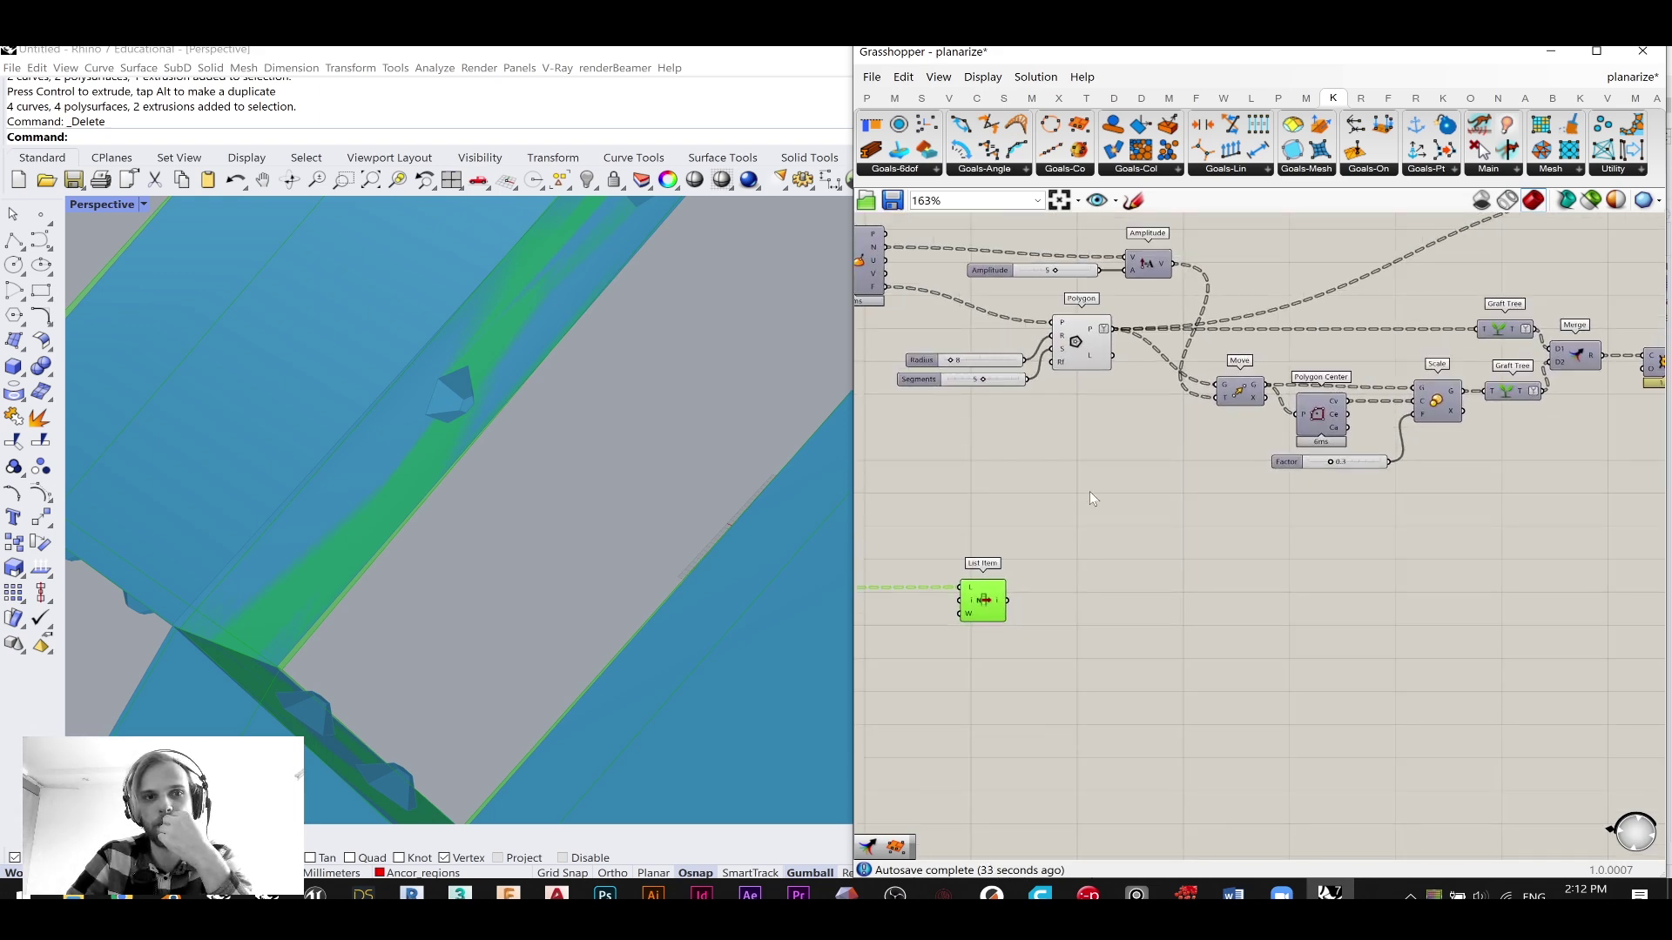
# - Inspect the Polygon output's data structure, and switch the Loft component's preview on and off again
pyautogui.moveTo(1092, 336)
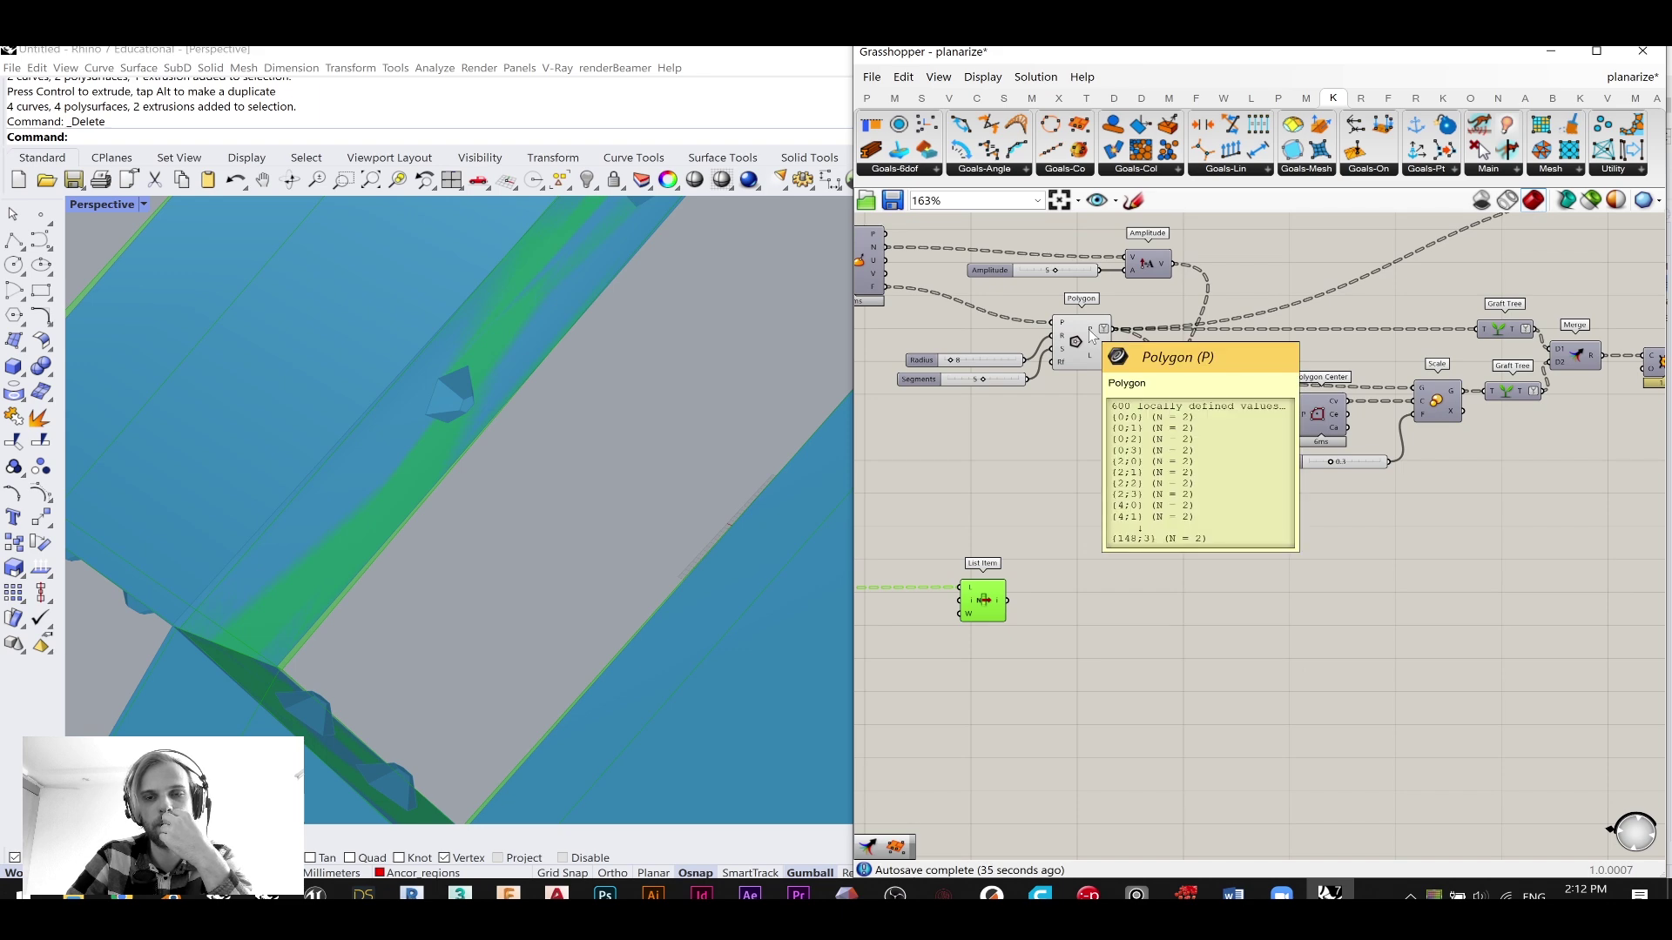
pyautogui.moveTo(1593, 437); pyautogui.dragTo(1310, 445, button='right')
pyautogui.click(1387, 376)
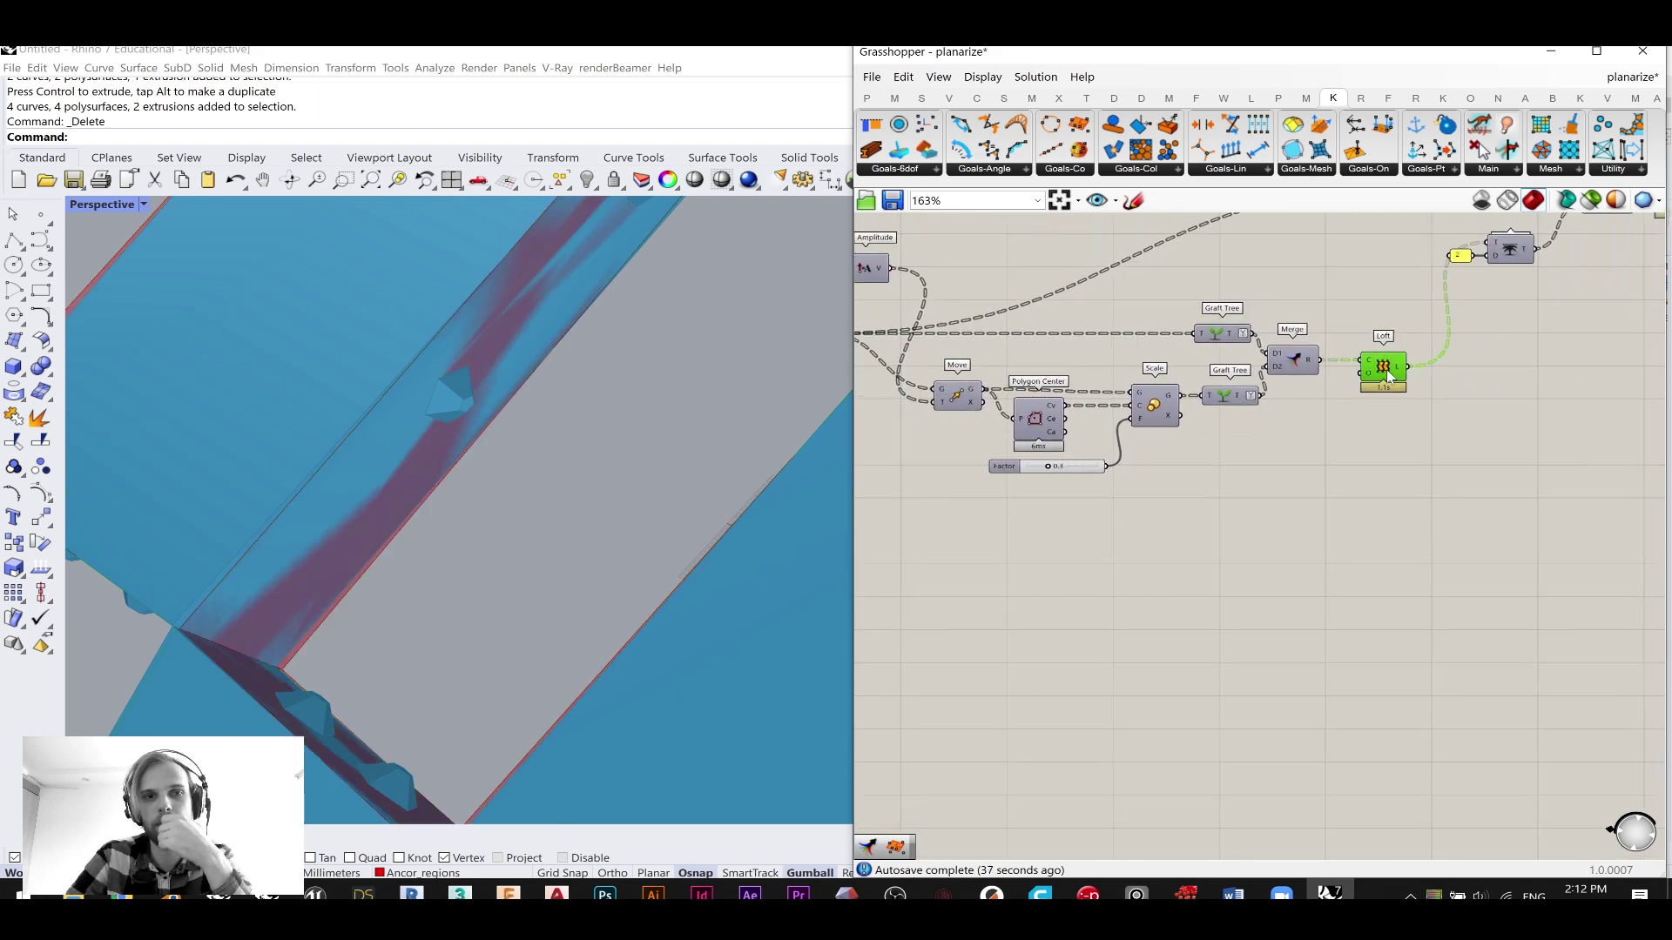
pyautogui.middleClick(1385, 370)
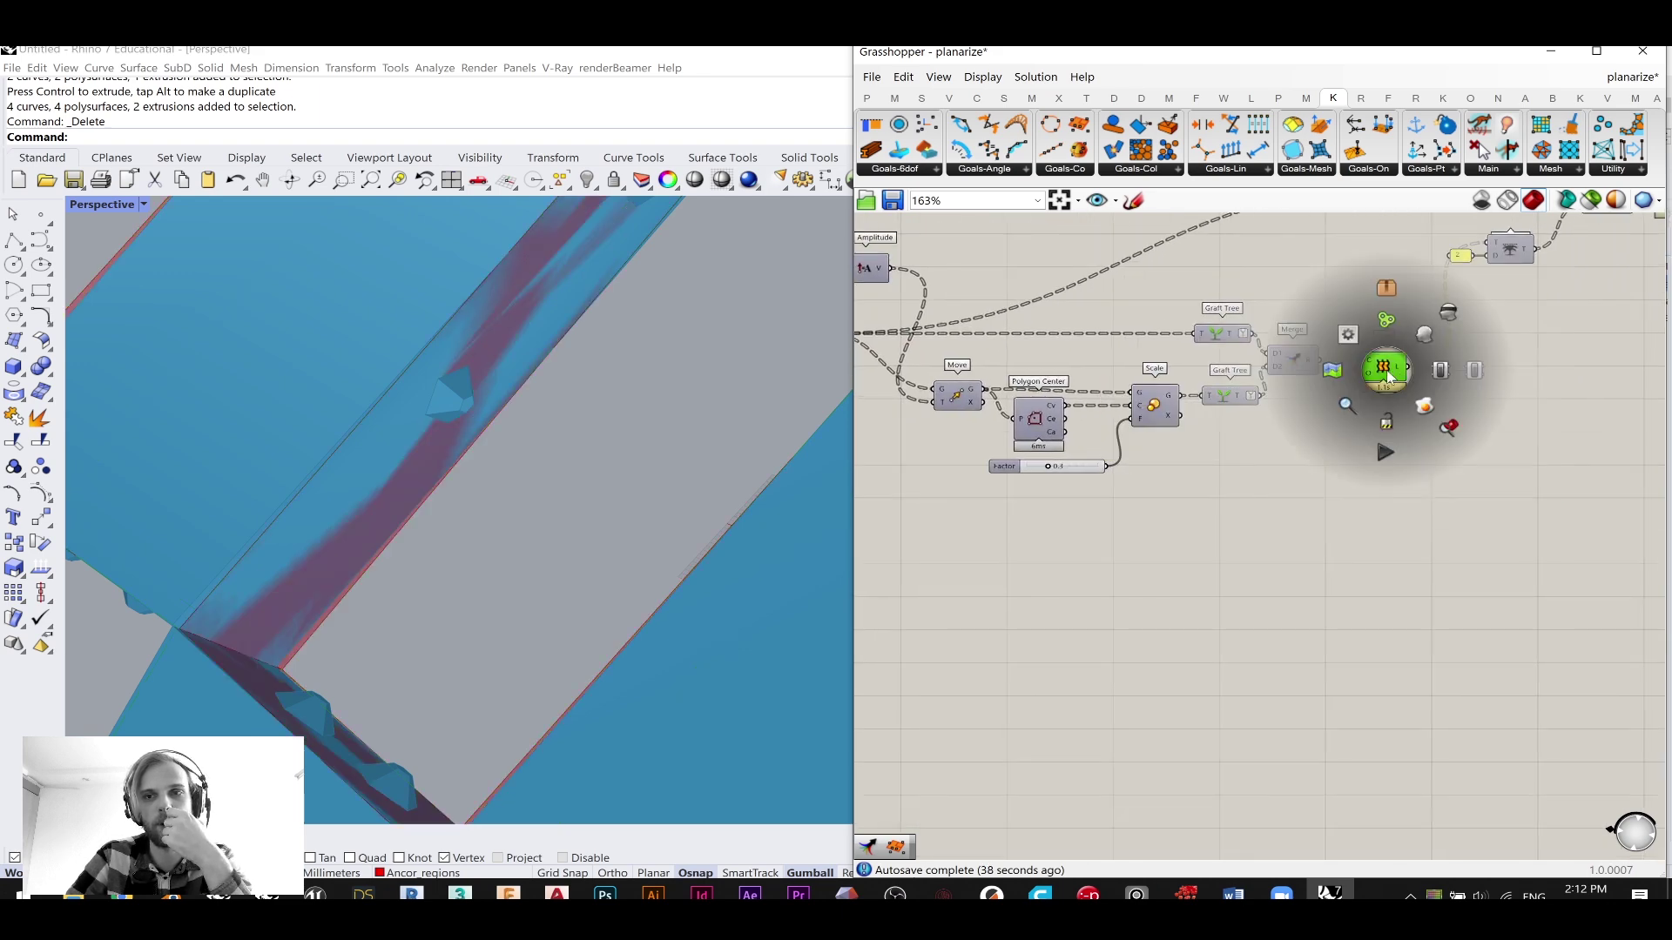
pyautogui.click(1421, 335)
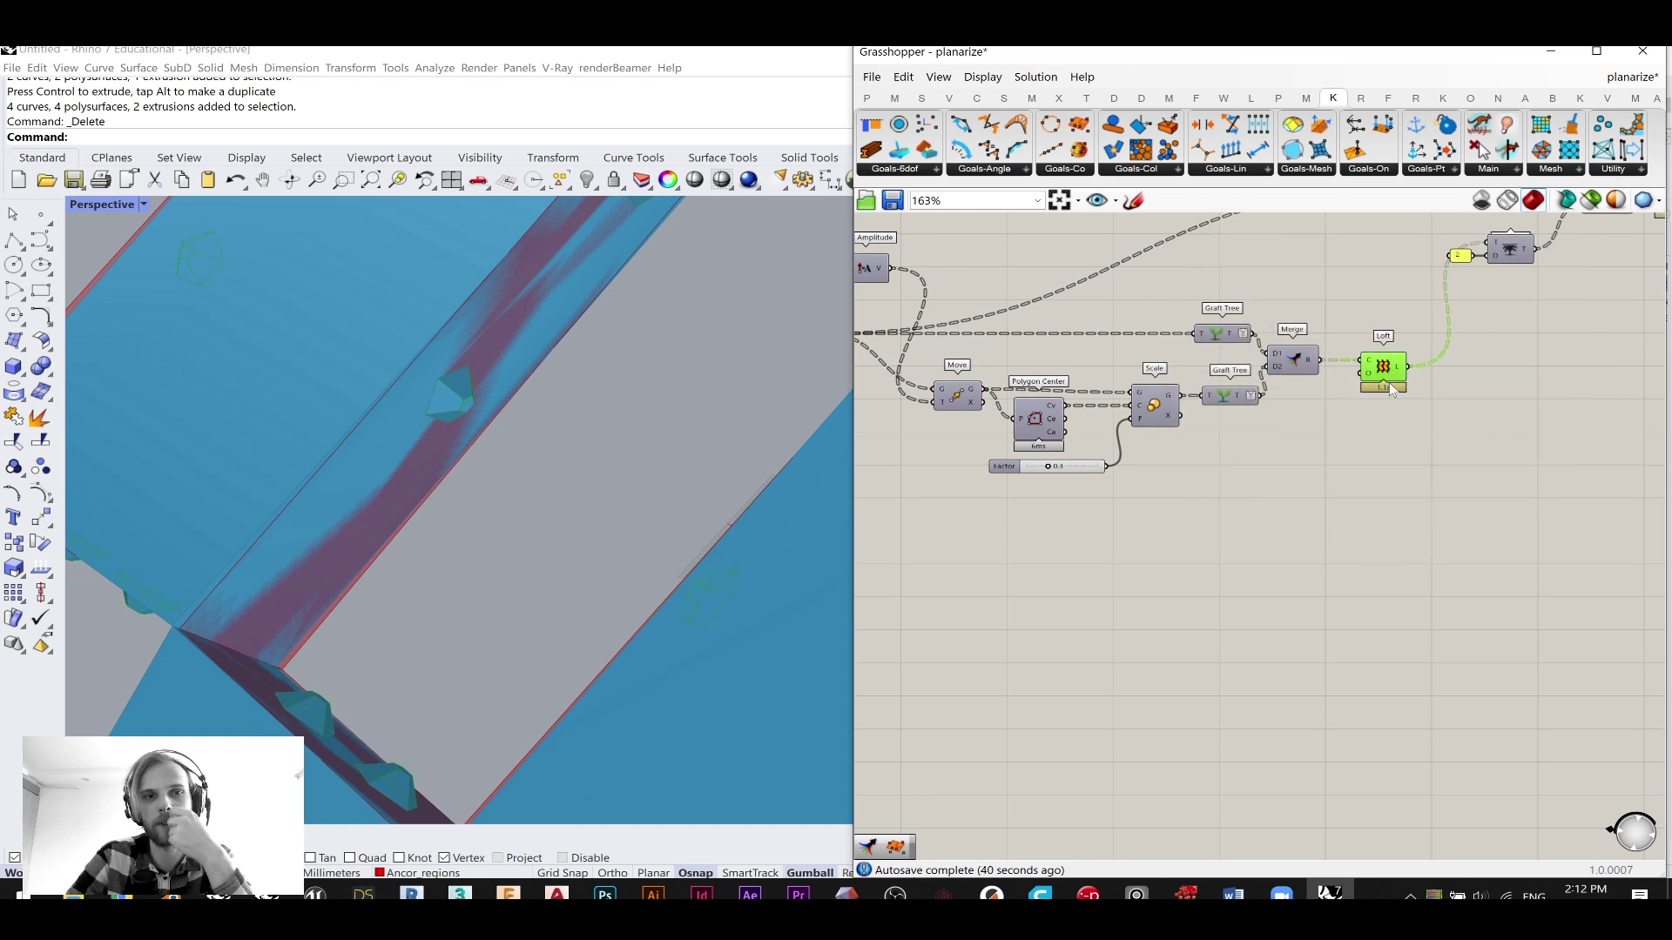
pyautogui.middleClick(1385, 380)
pyautogui.click(1445, 317)
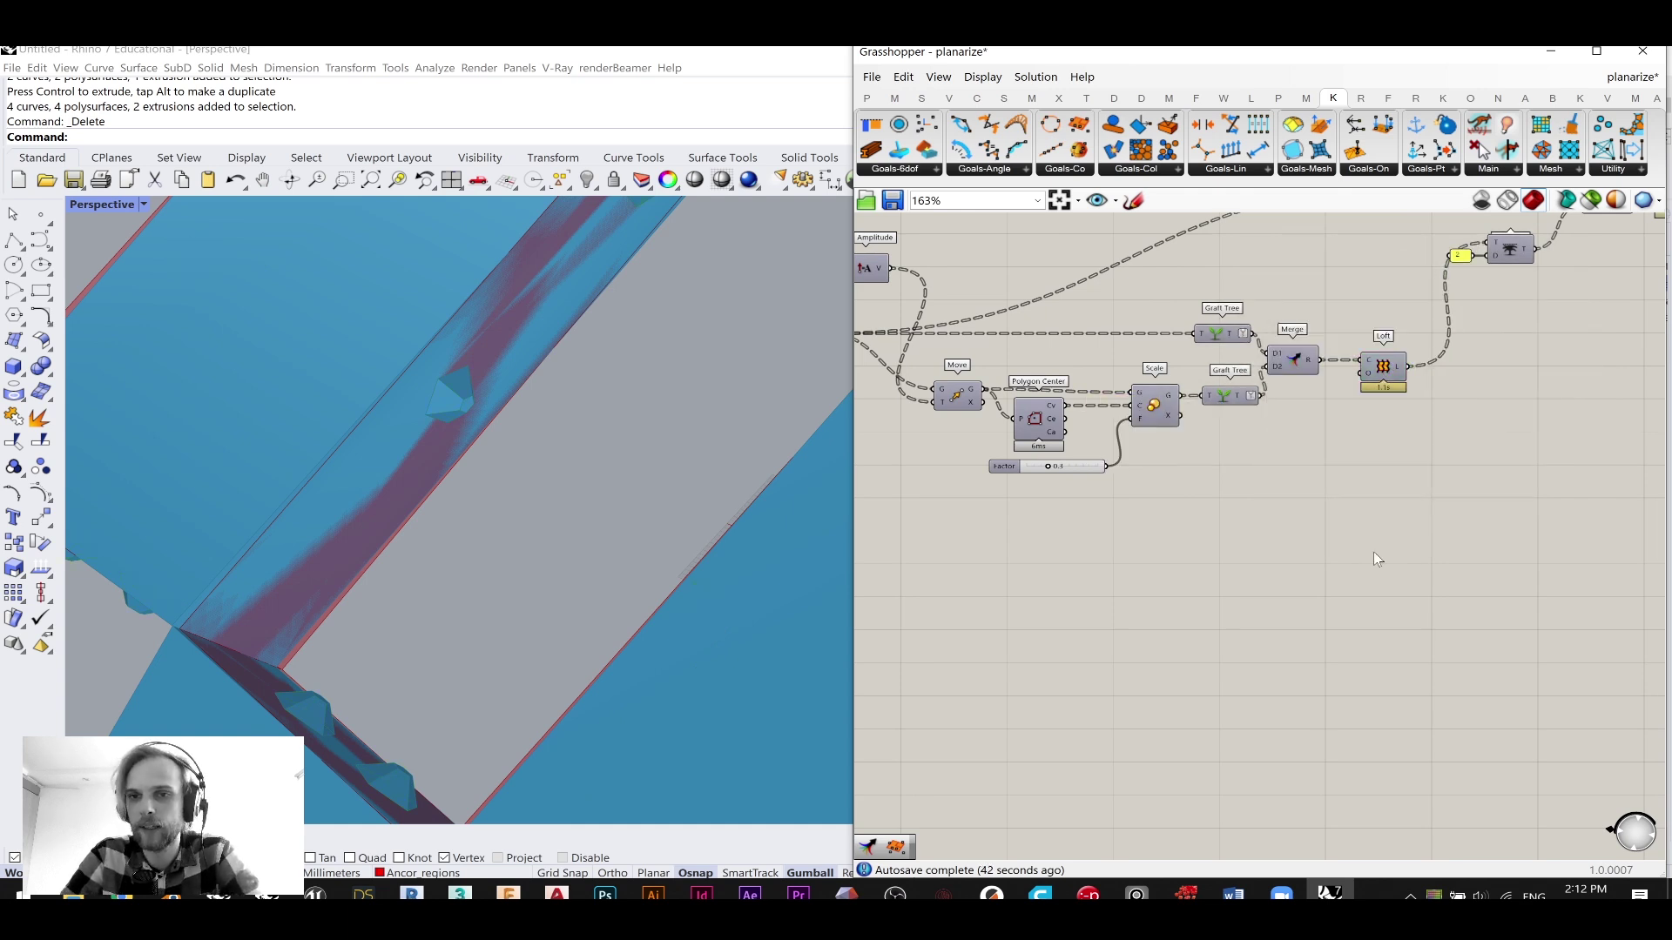
# - Add a Brep parameter below the Loft component and feed it with the Loft output
pyautogui.doubleClick(1360, 565)
pyautogui.write('brep')
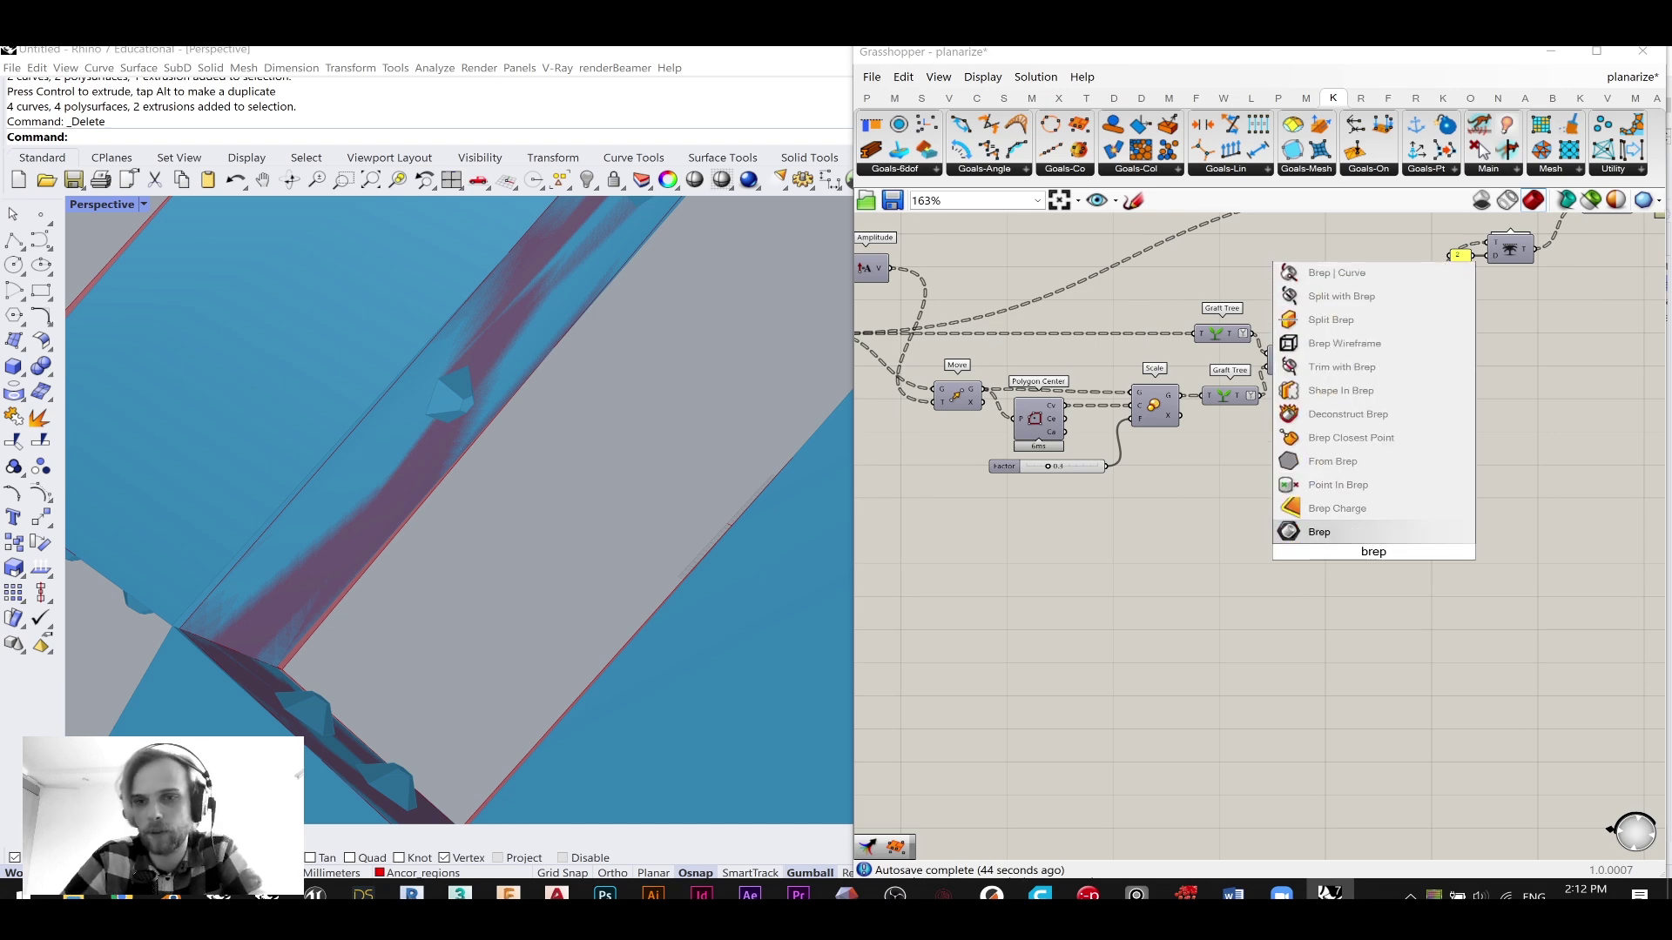
pyautogui.press('Return')
pyautogui.moveTo(1408, 367); pyautogui.dragTo(1360, 552)
pyautogui.click(1366, 550)
# - Move the List Item component directly beneath the new Brep parameter and align the two
pyautogui.scroll(-2, 1253, 452)
pyautogui.moveTo(901, 572); pyautogui.dragTo(1168, 524, button='right')
pyautogui.click(1131, 511)
pyautogui.moveTo(1131, 518); pyautogui.dragTo(1607, 514)
pyautogui.moveTo(1582, 514); pyautogui.dragTo(1139, 530, button='right')
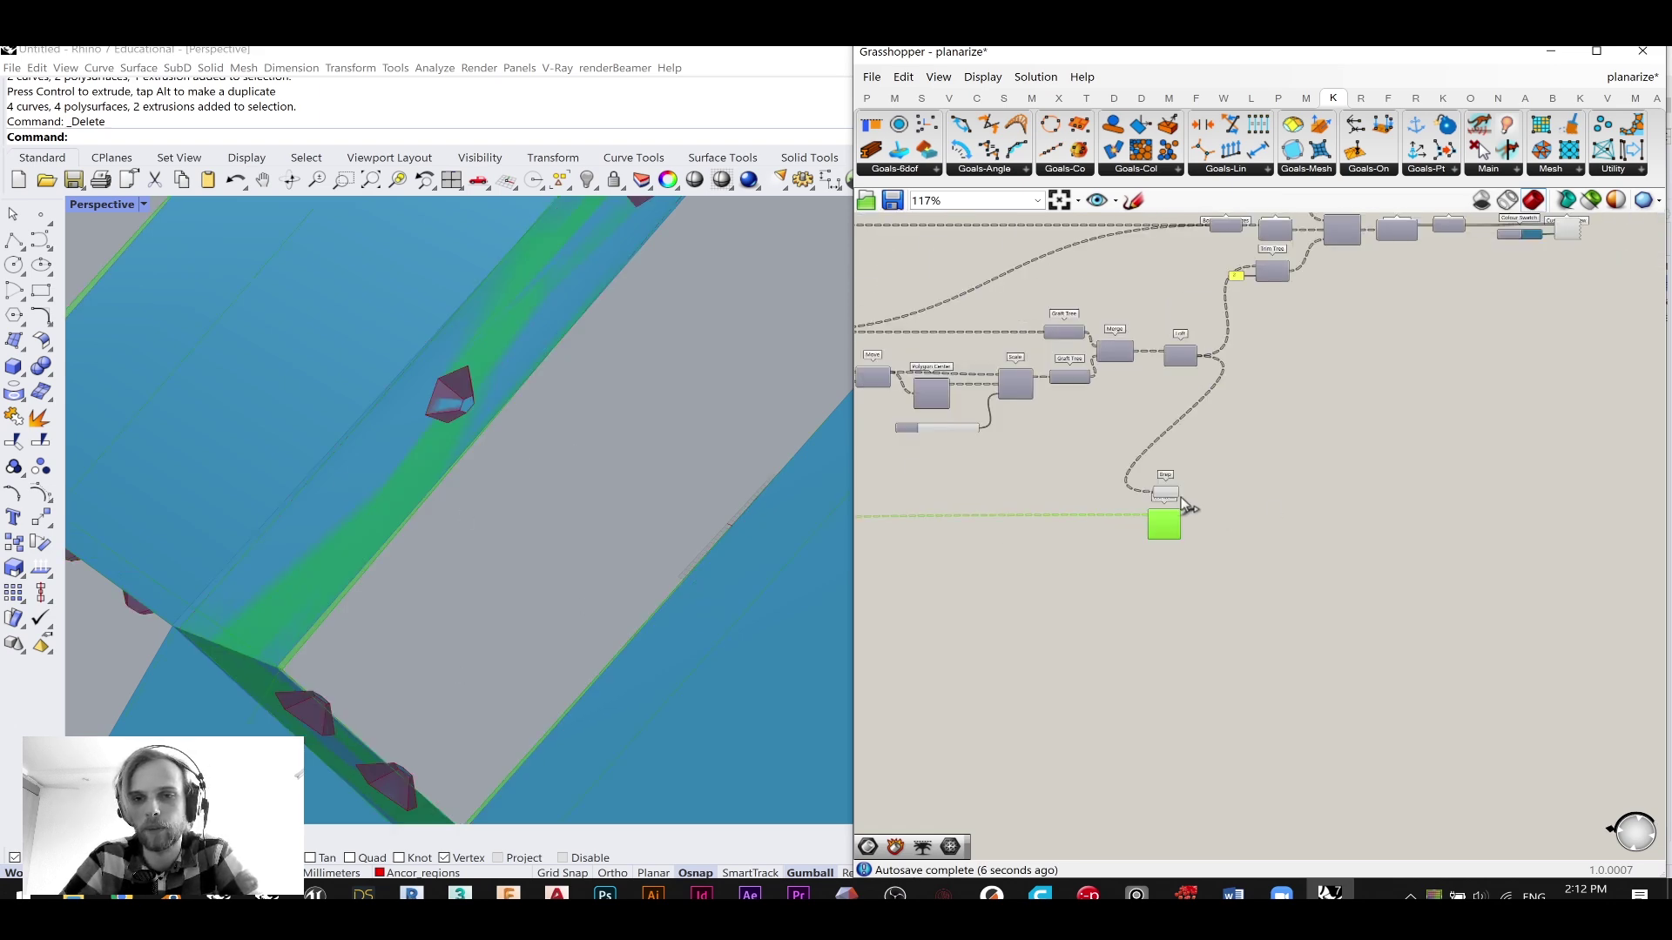
pyautogui.scroll(7, 1186, 506)
pyautogui.click(1167, 443)
pyautogui.moveTo(1156, 448)
pyautogui.mouseDown()
pyautogui.moveTo(1173, 438)
pyautogui.moveTo(1160, 451)
pyautogui.mouseUp()
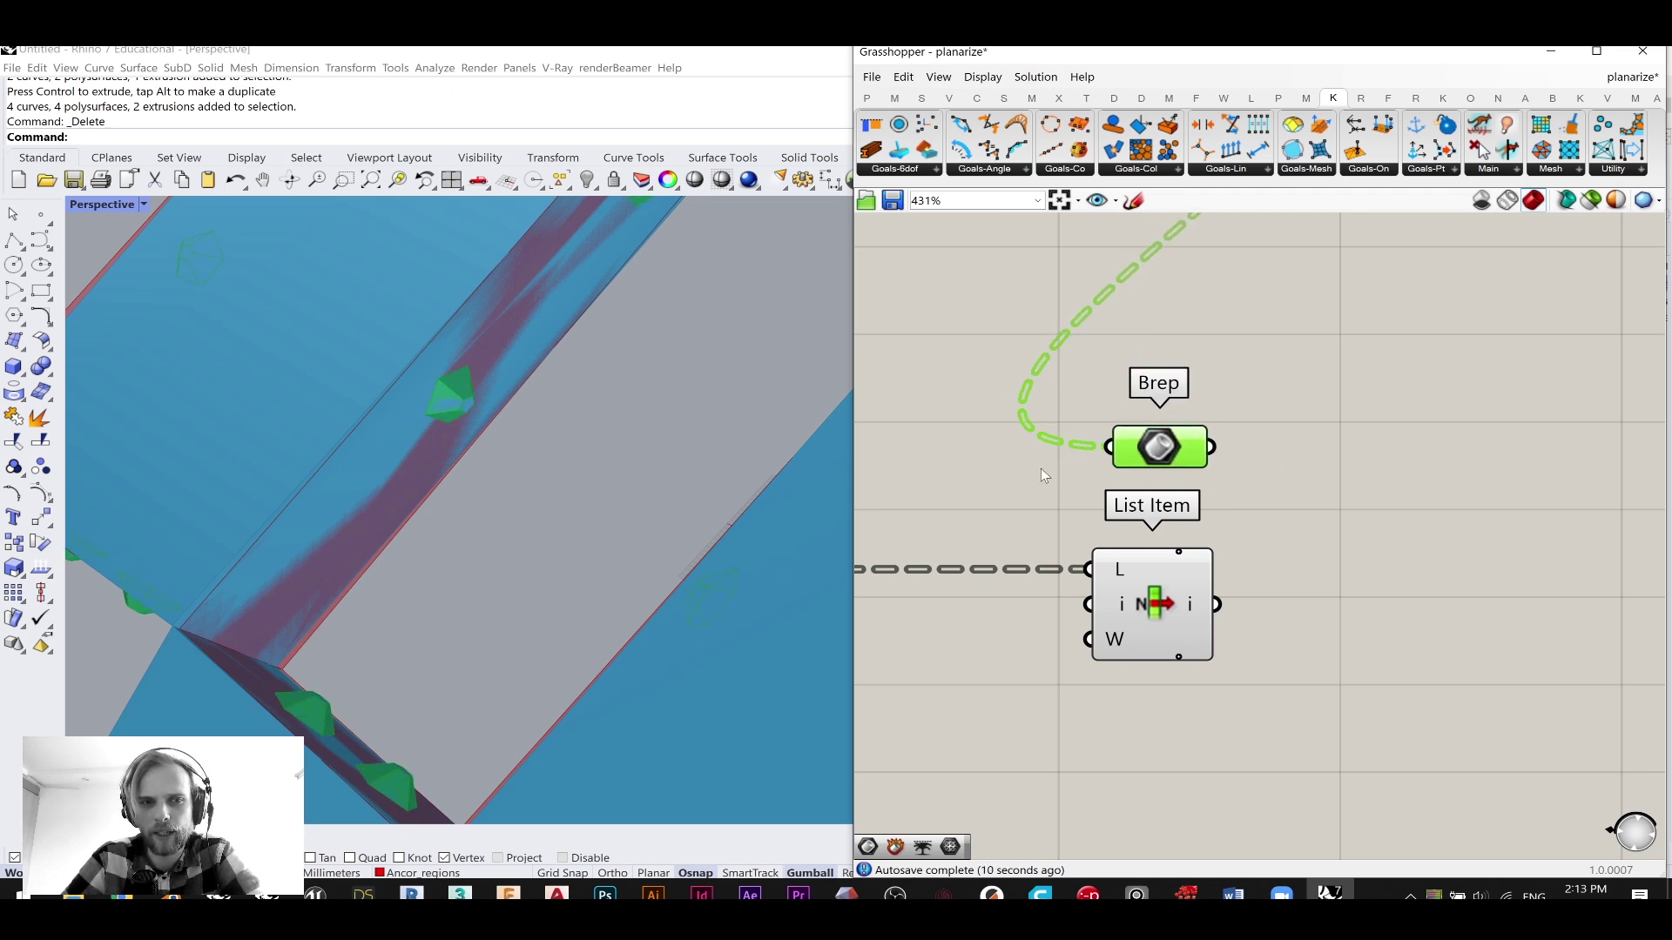
# - Try Weaverbird's Naked boundary as a component for the Brep parameter's output, and delete it
pyautogui.doubleClick(1346, 445)
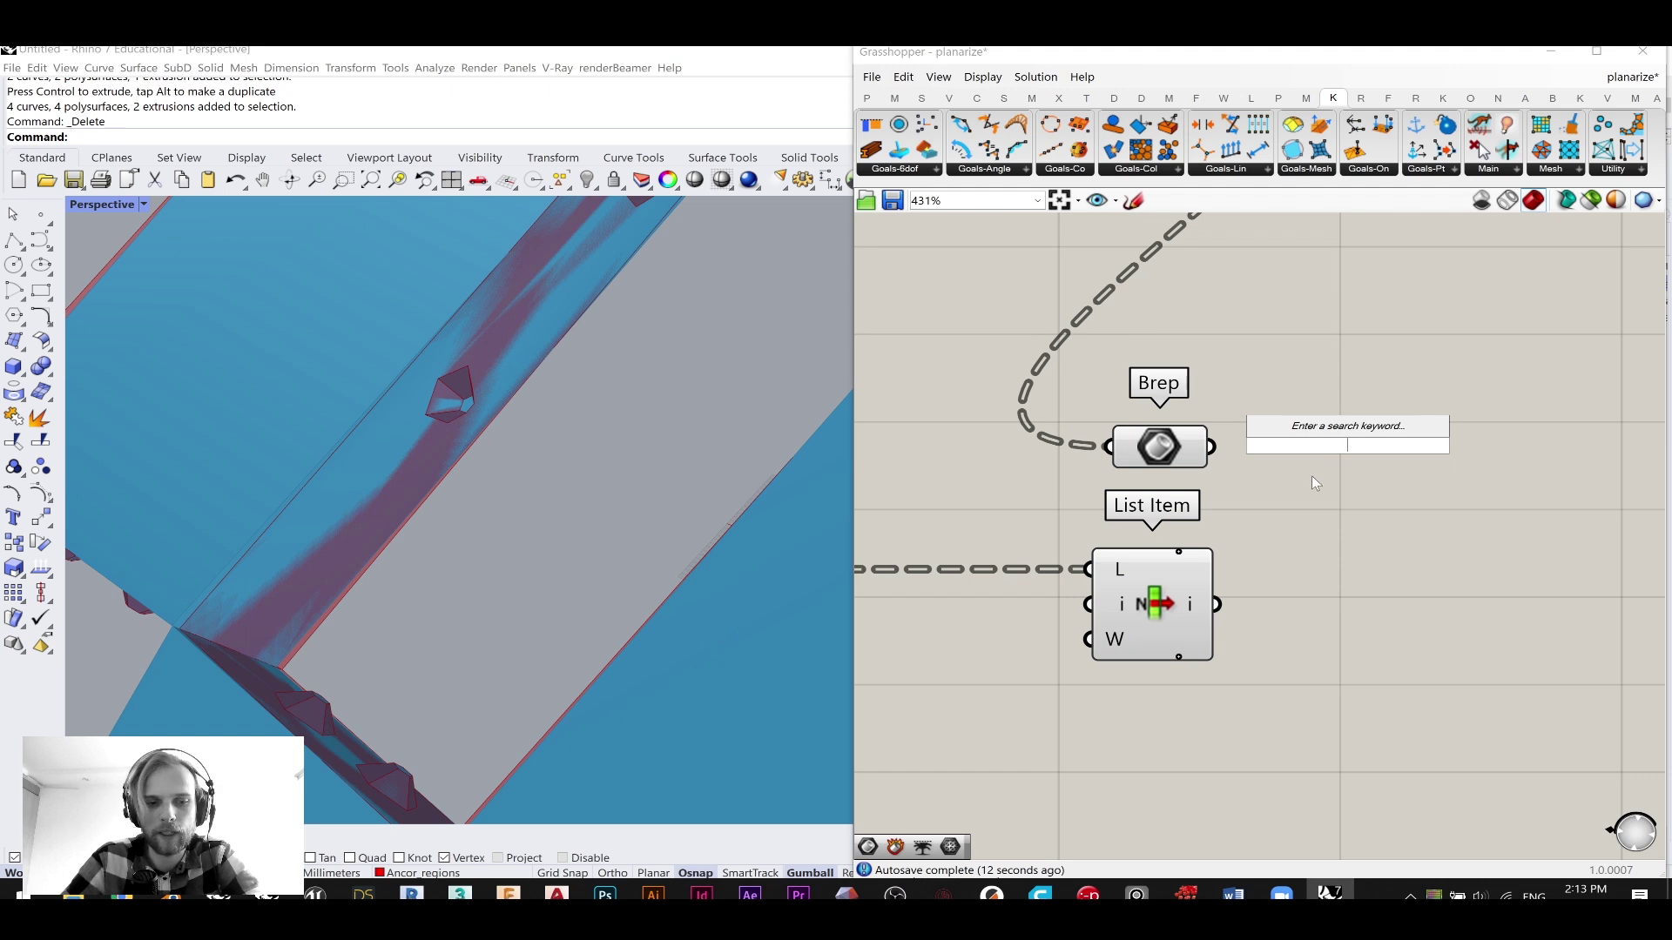
pyautogui.write('nake')
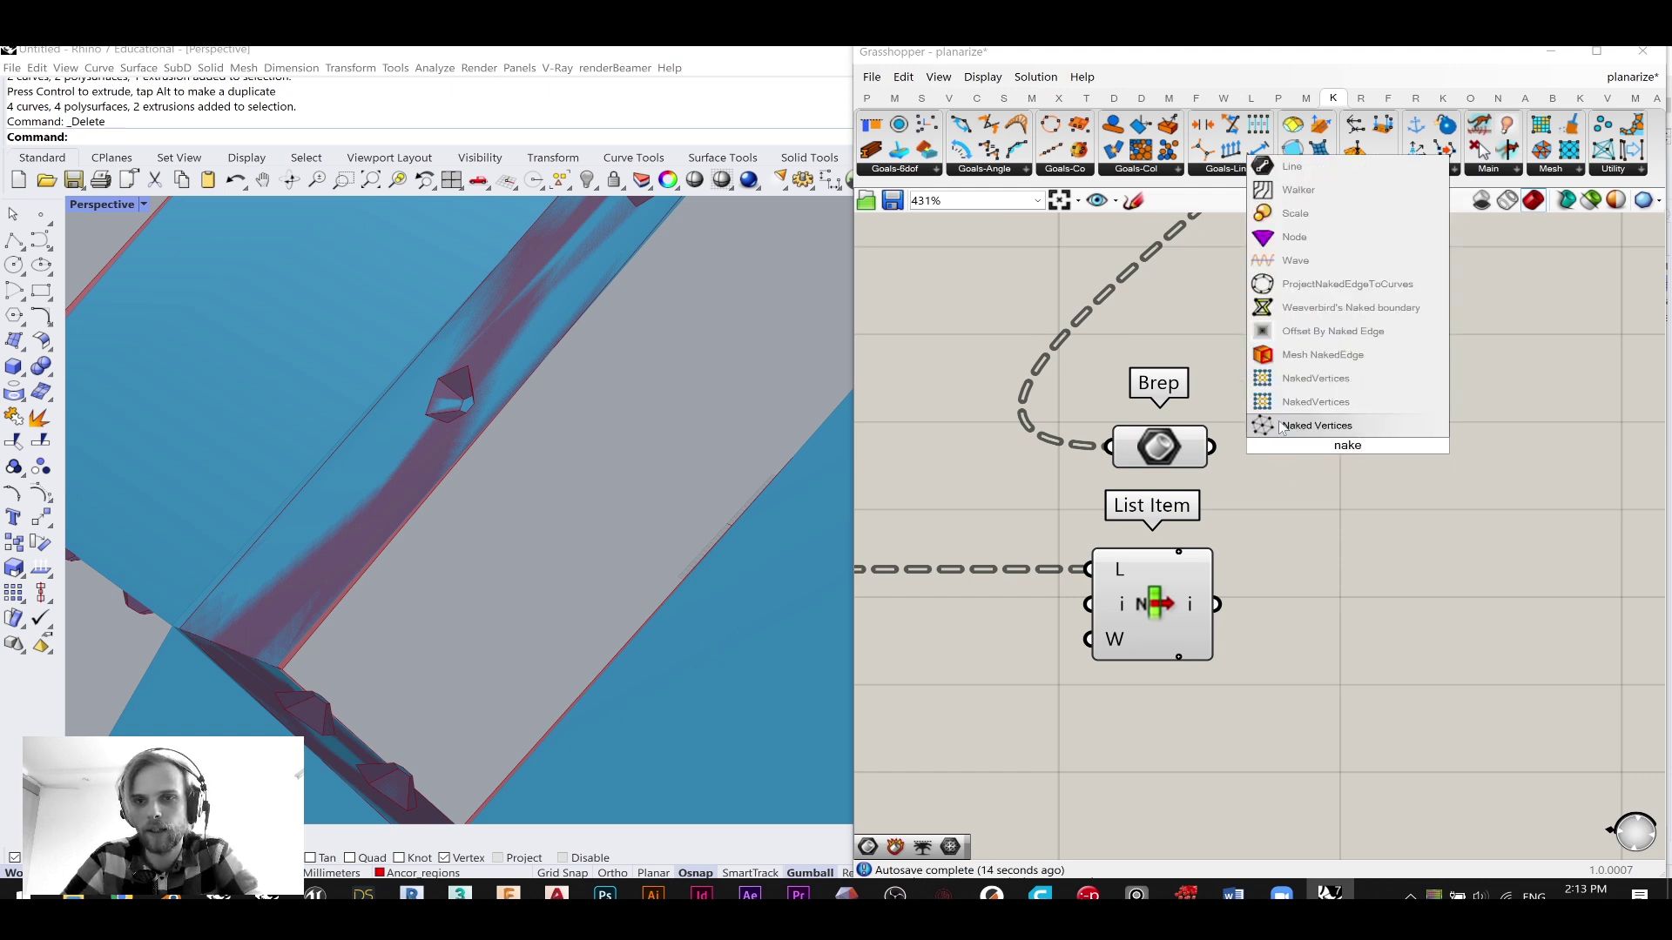
pyautogui.press('Up')
pyautogui.press('Up')
pyautogui.press('Up')
pyautogui.press('Up')
pyautogui.press('Up')
pyautogui.press('Return')
pyautogui.moveTo(1273, 444); pyautogui.dragTo(1211, 447)
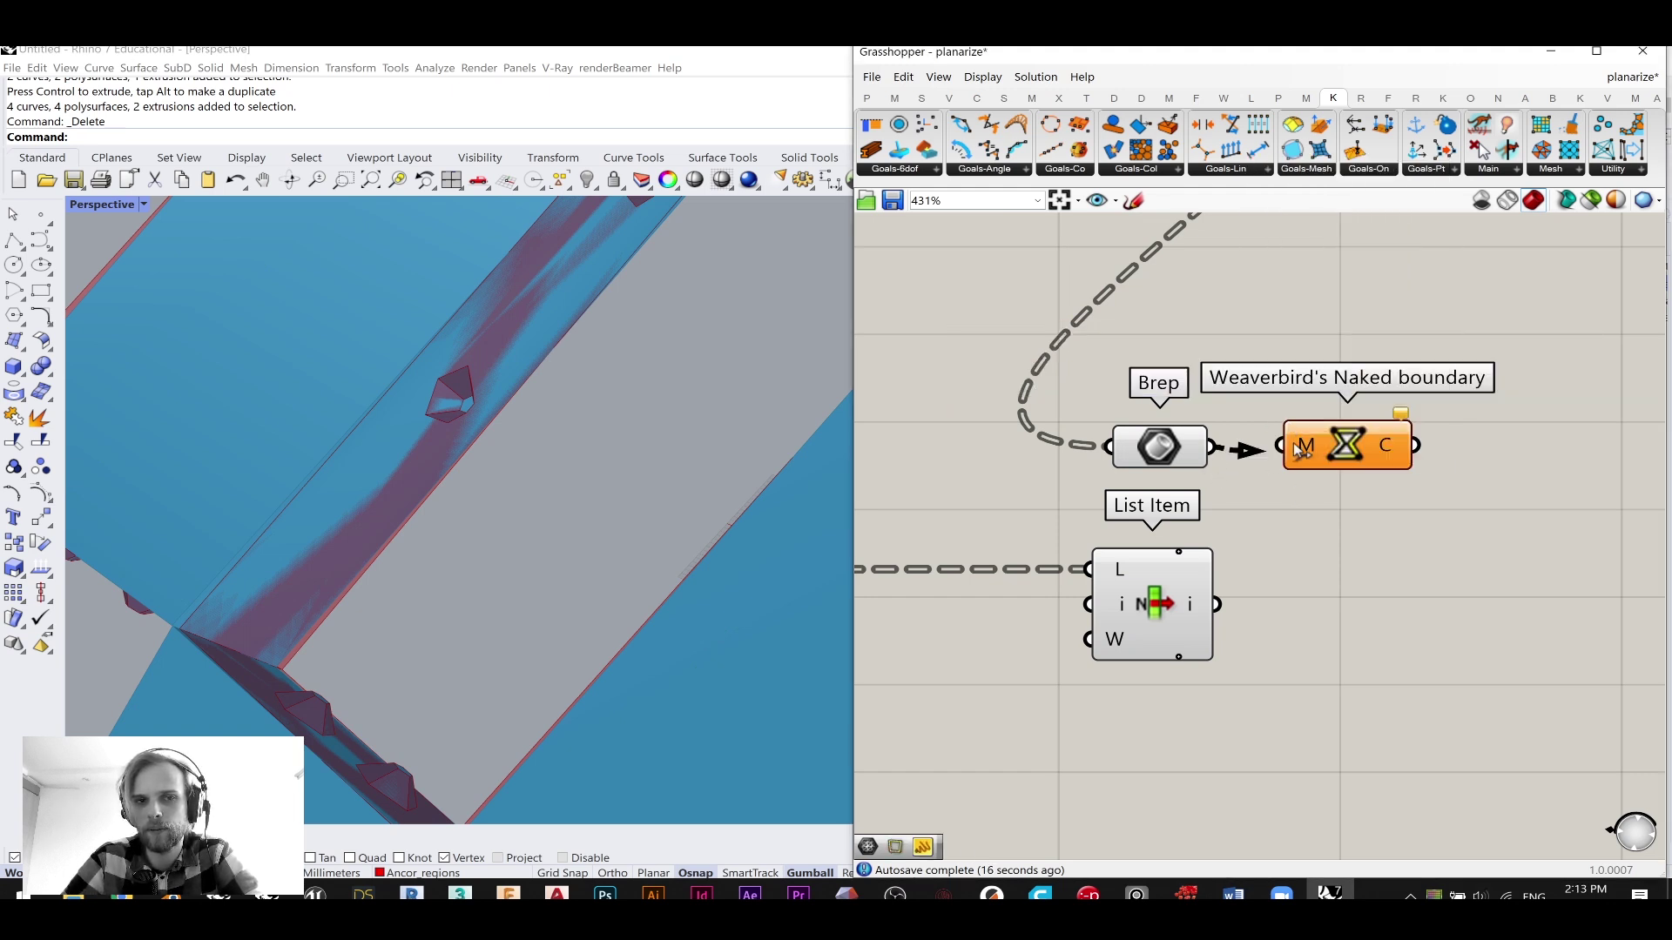
pyautogui.press('Delete')
# - Add a Brep Edges component and feed it with the Brep parameter's output
pyautogui.doubleClick(1381, 442)
pyautogui.write('ed')
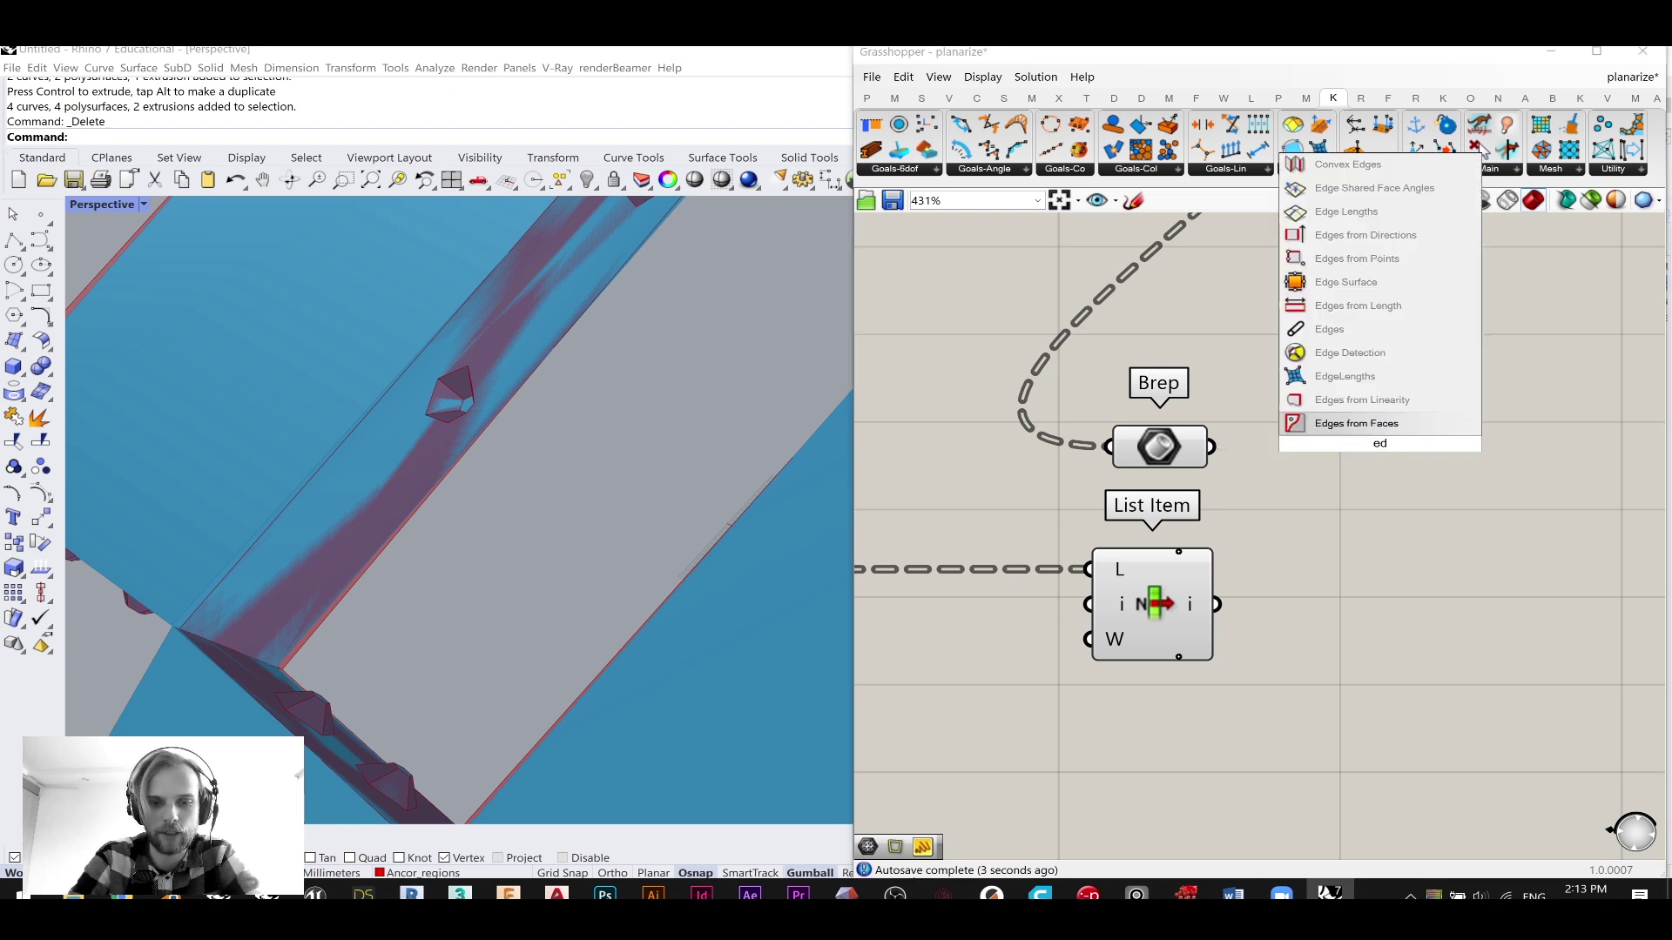
pyautogui.write('se')
pyautogui.press('BackSpace')
pyautogui.press('BackSpace')
pyautogui.write('ges')
pyautogui.click(1345, 376)
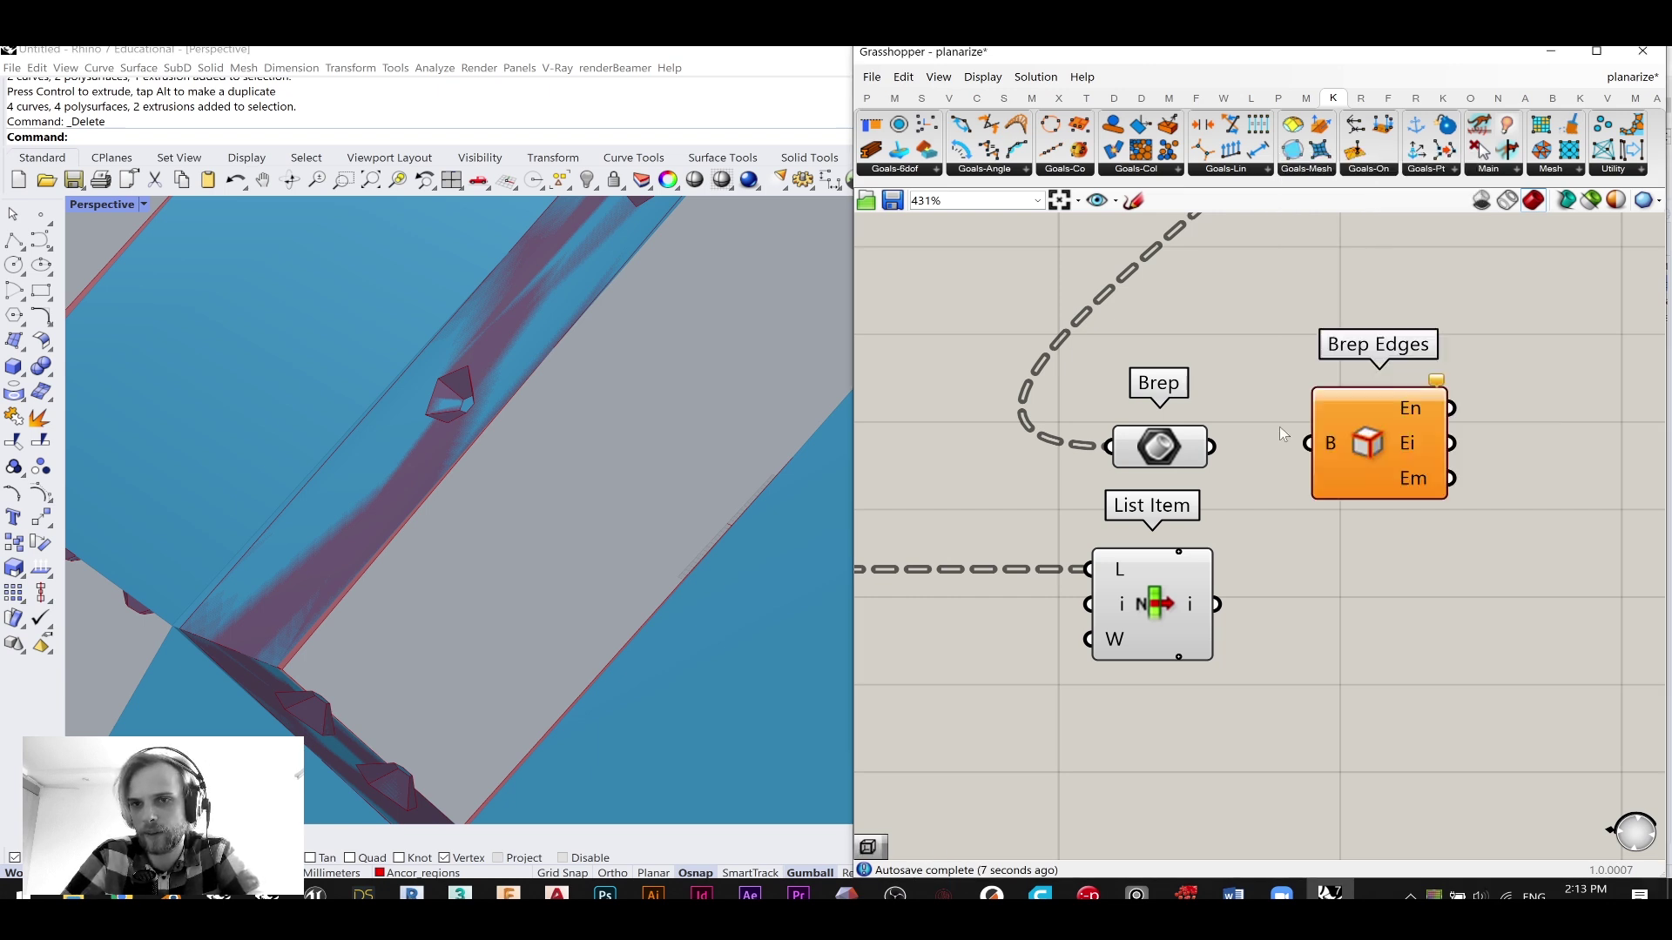
pyautogui.moveTo(1261, 451); pyautogui.dragTo(1308, 443)
pyautogui.moveTo(1638, 429); pyautogui.dragTo(1304, 414, button='right')
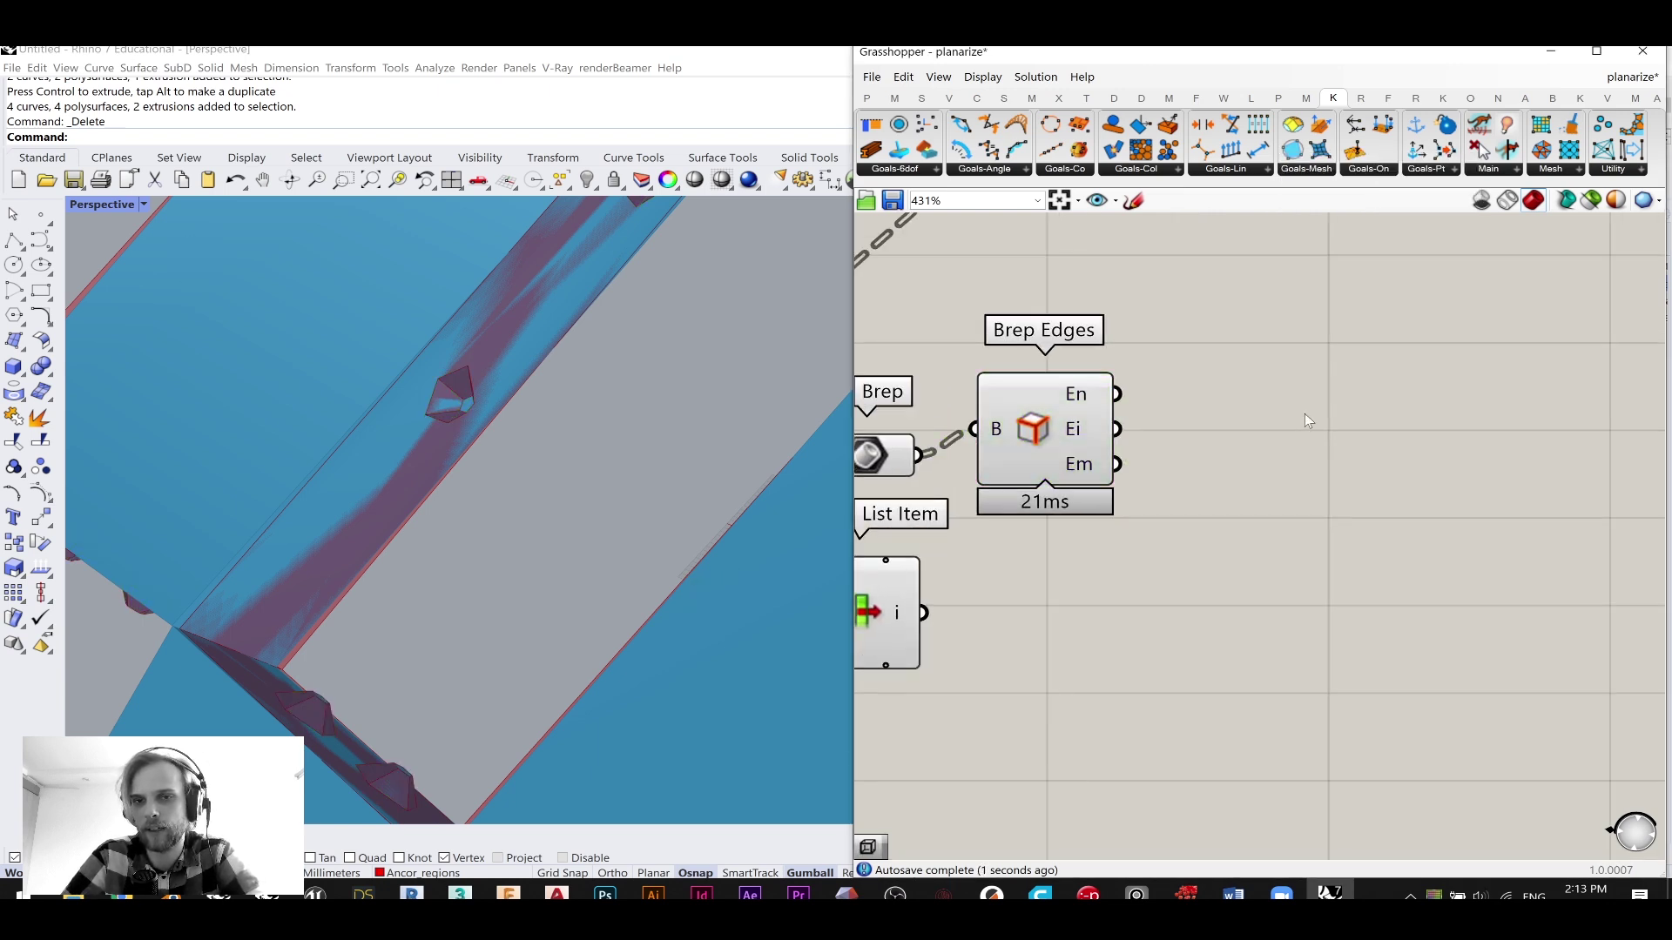
# - Add a Join Curves component and feed it with the naked edges output of Brep Edges
pyautogui.doubleClick(1304, 414)
pyautogui.write('join')
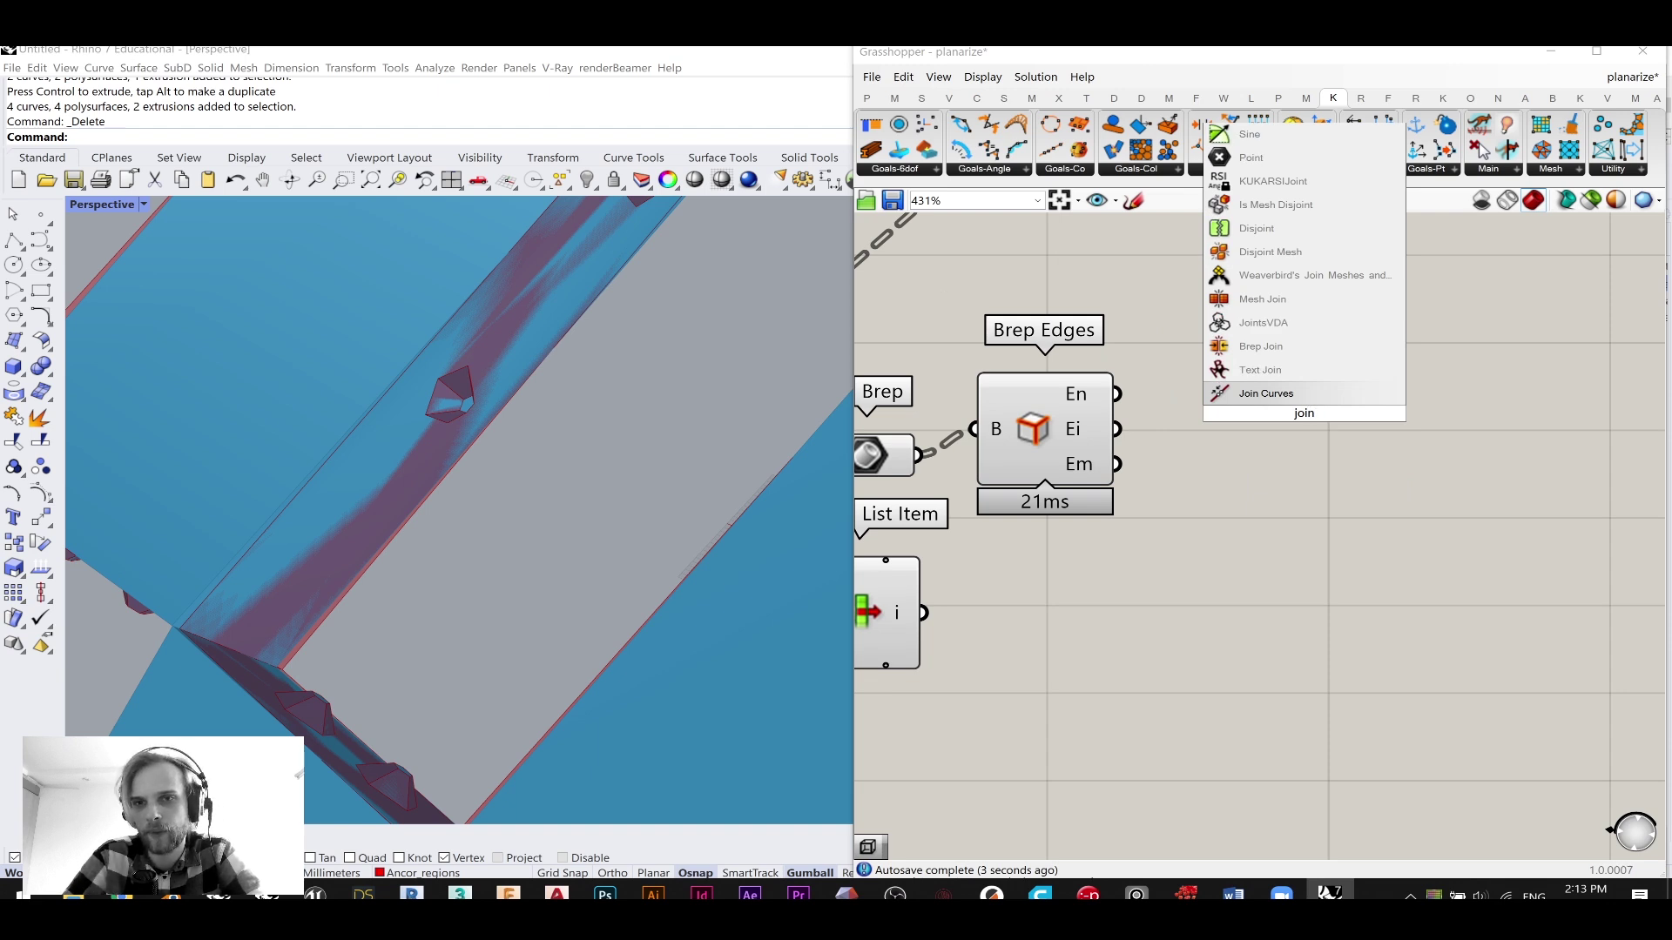
pyautogui.press('Return')
pyautogui.moveTo(1116, 394); pyautogui.dragTo(1248, 429)
# - Add a List Item component after Join Curves and connect the joined curves to its list input
pyautogui.doubleClick(1426, 416)
pyautogui.write('leng')
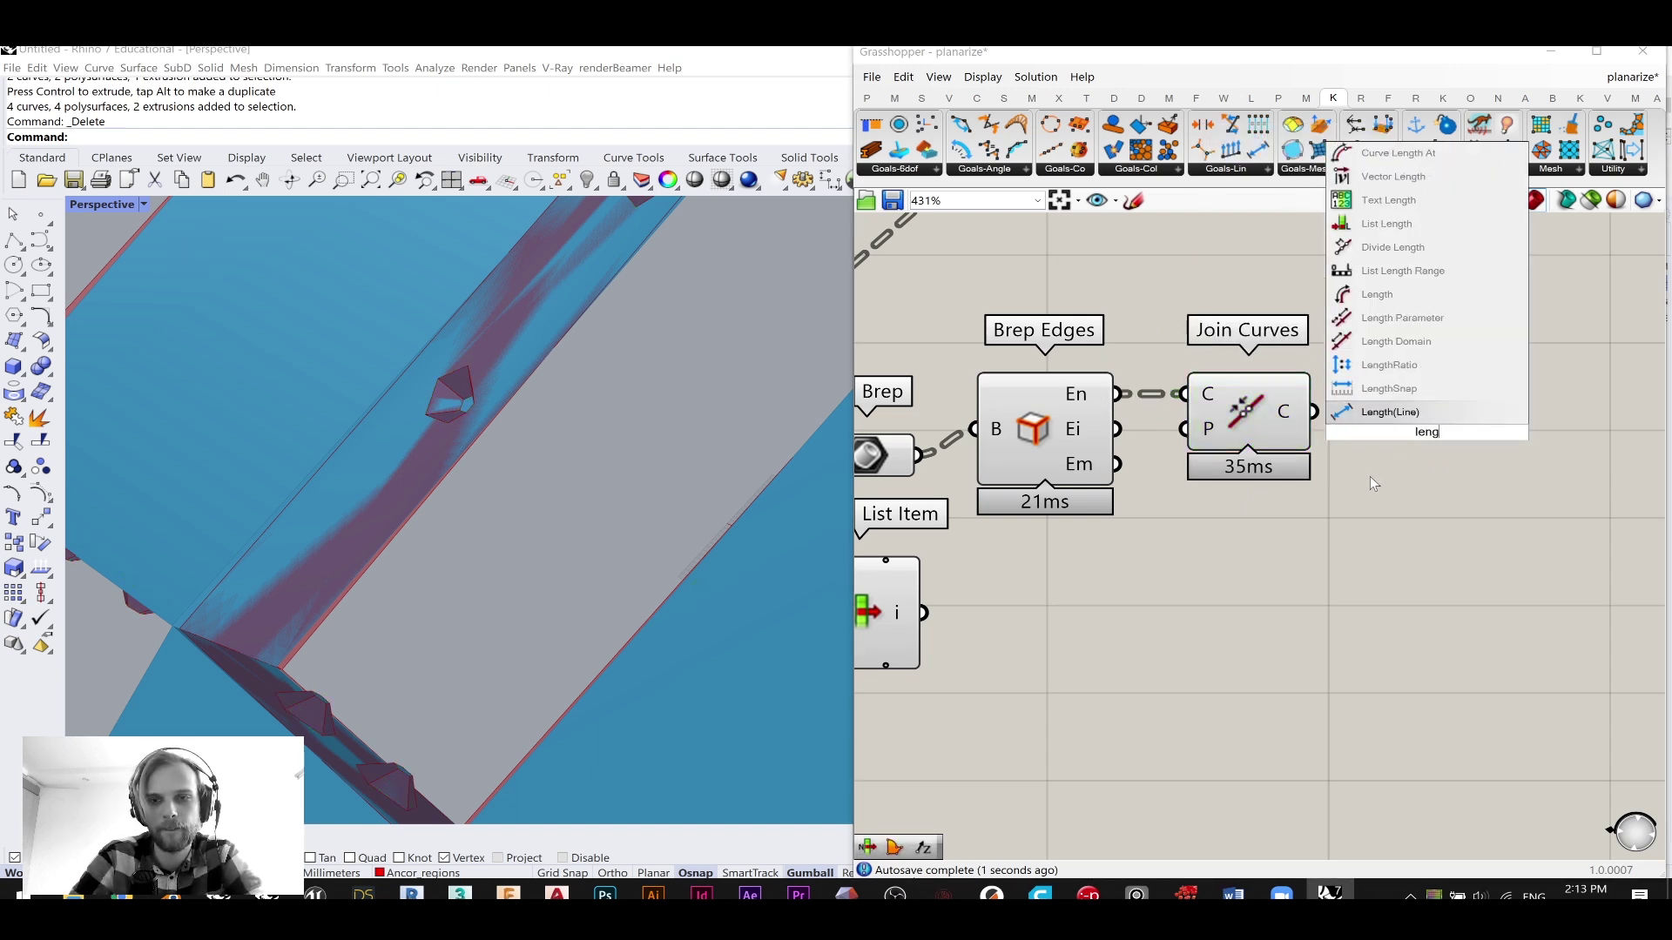
pyautogui.doubleClick(1374, 509)
pyautogui.write('li')
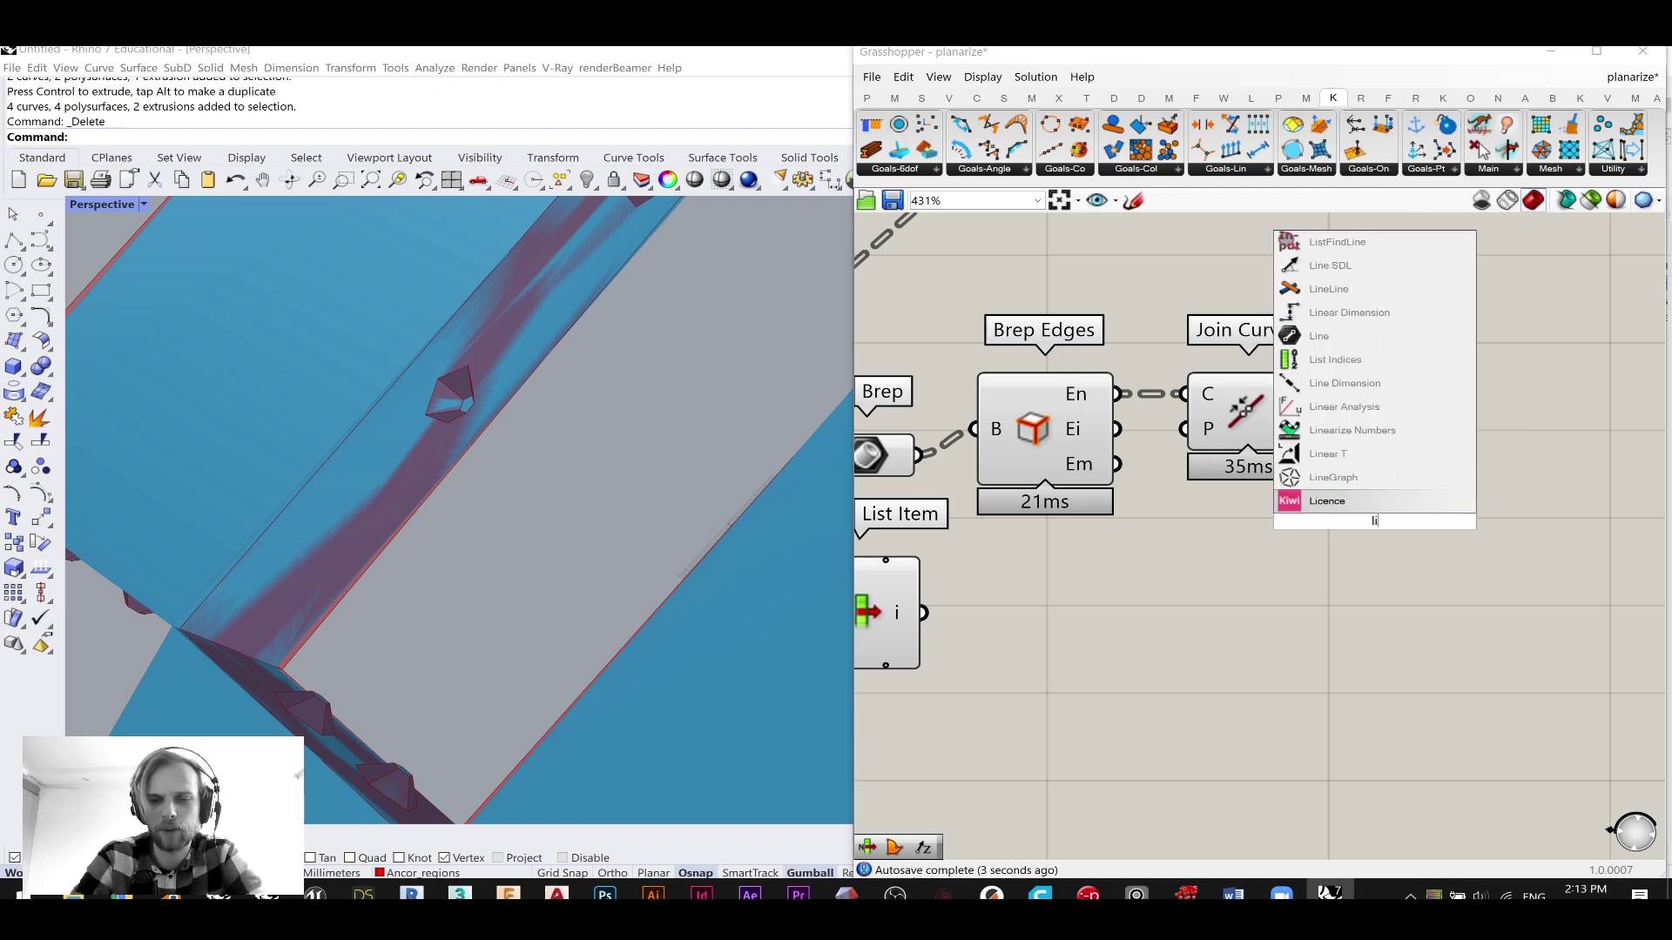
pyautogui.write('st')
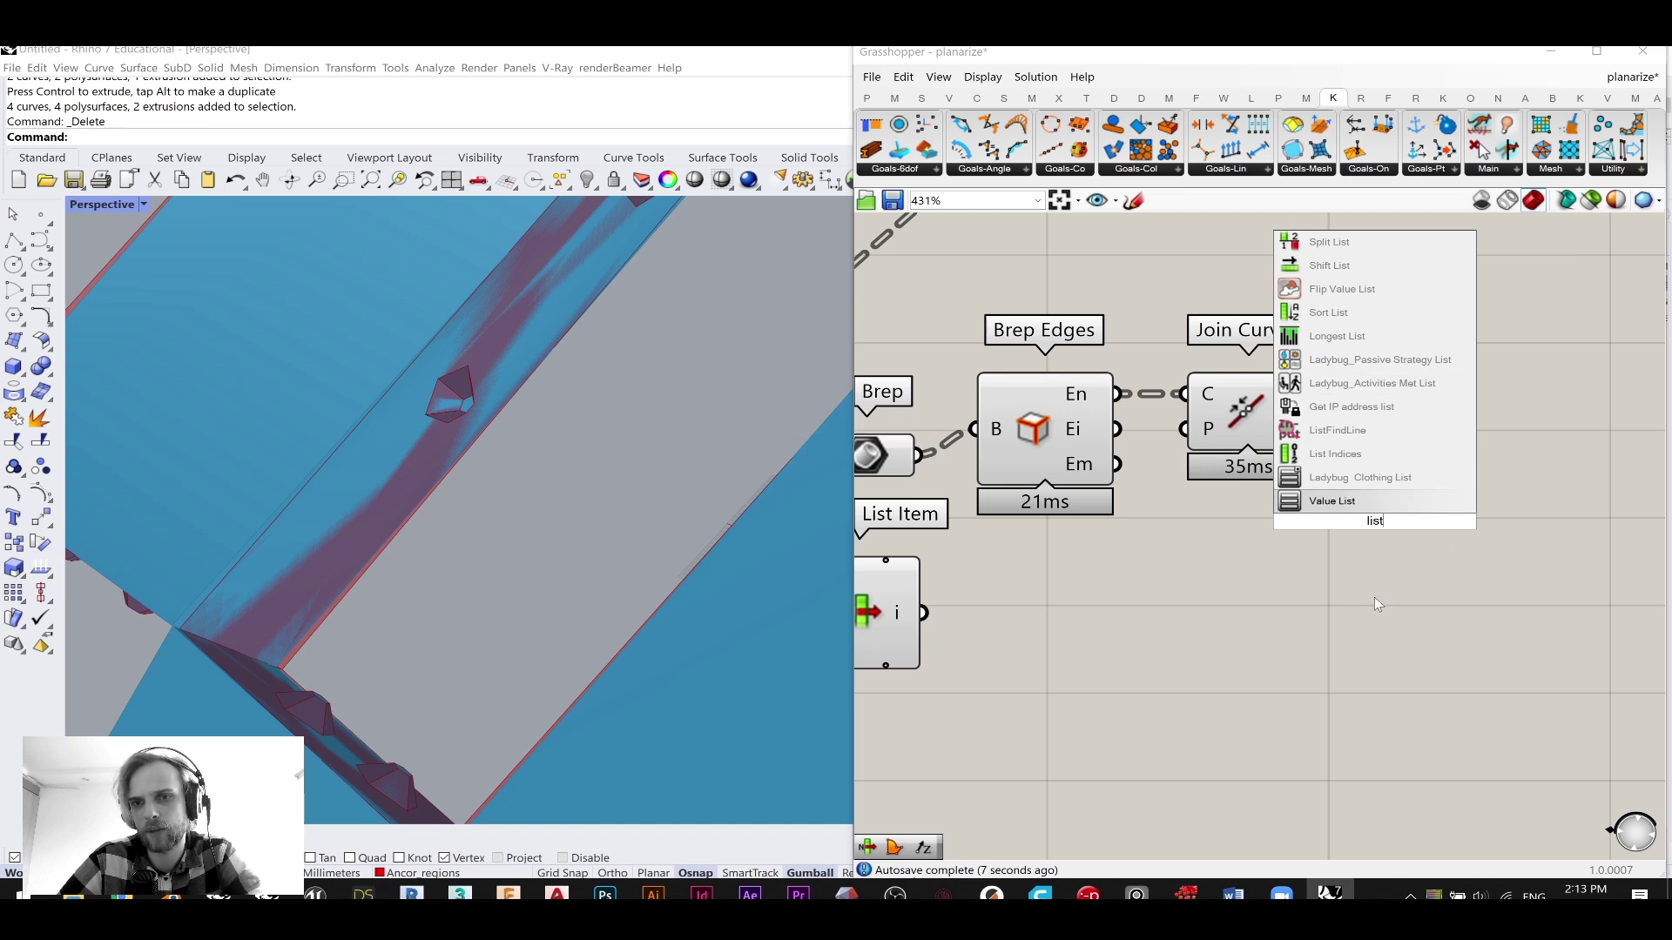
pyautogui.write(' ite')
pyautogui.click(1400, 501)
pyautogui.moveTo(1314, 411); pyautogui.dragTo(1444, 448)
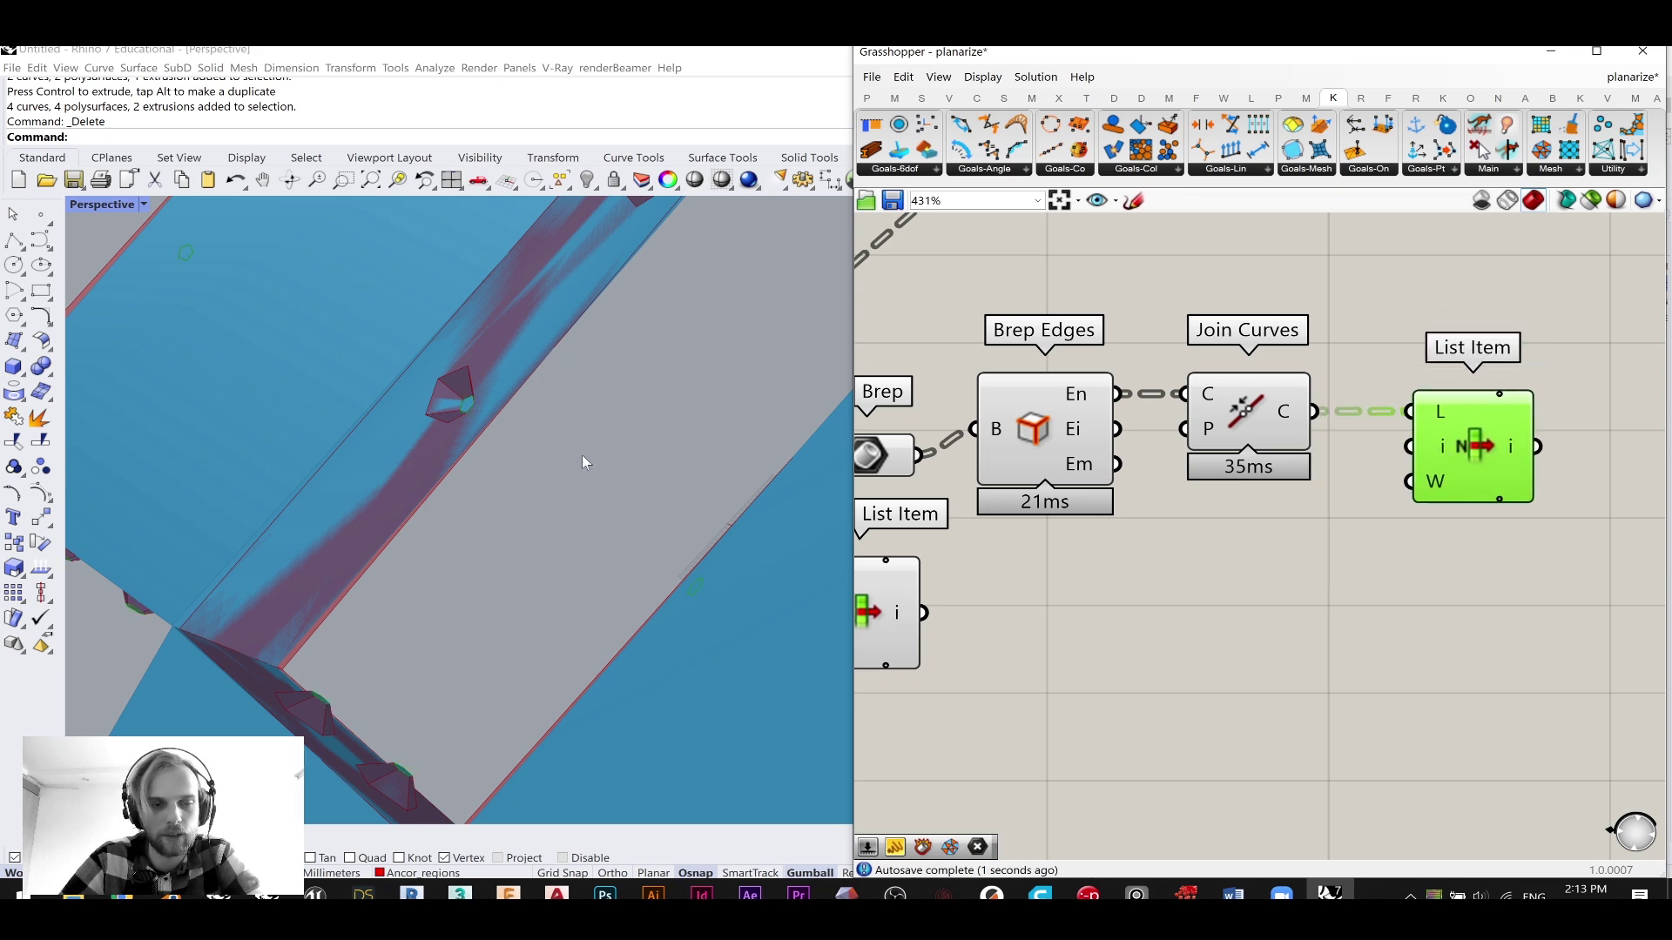
# - Add a +1 output to the new List Item and examine the curves at the cone bases in the model
pyautogui.scroll(-5, 612, 463)
pyautogui.scroll(6, 646, 411)
pyautogui.scroll(2, 524, 432)
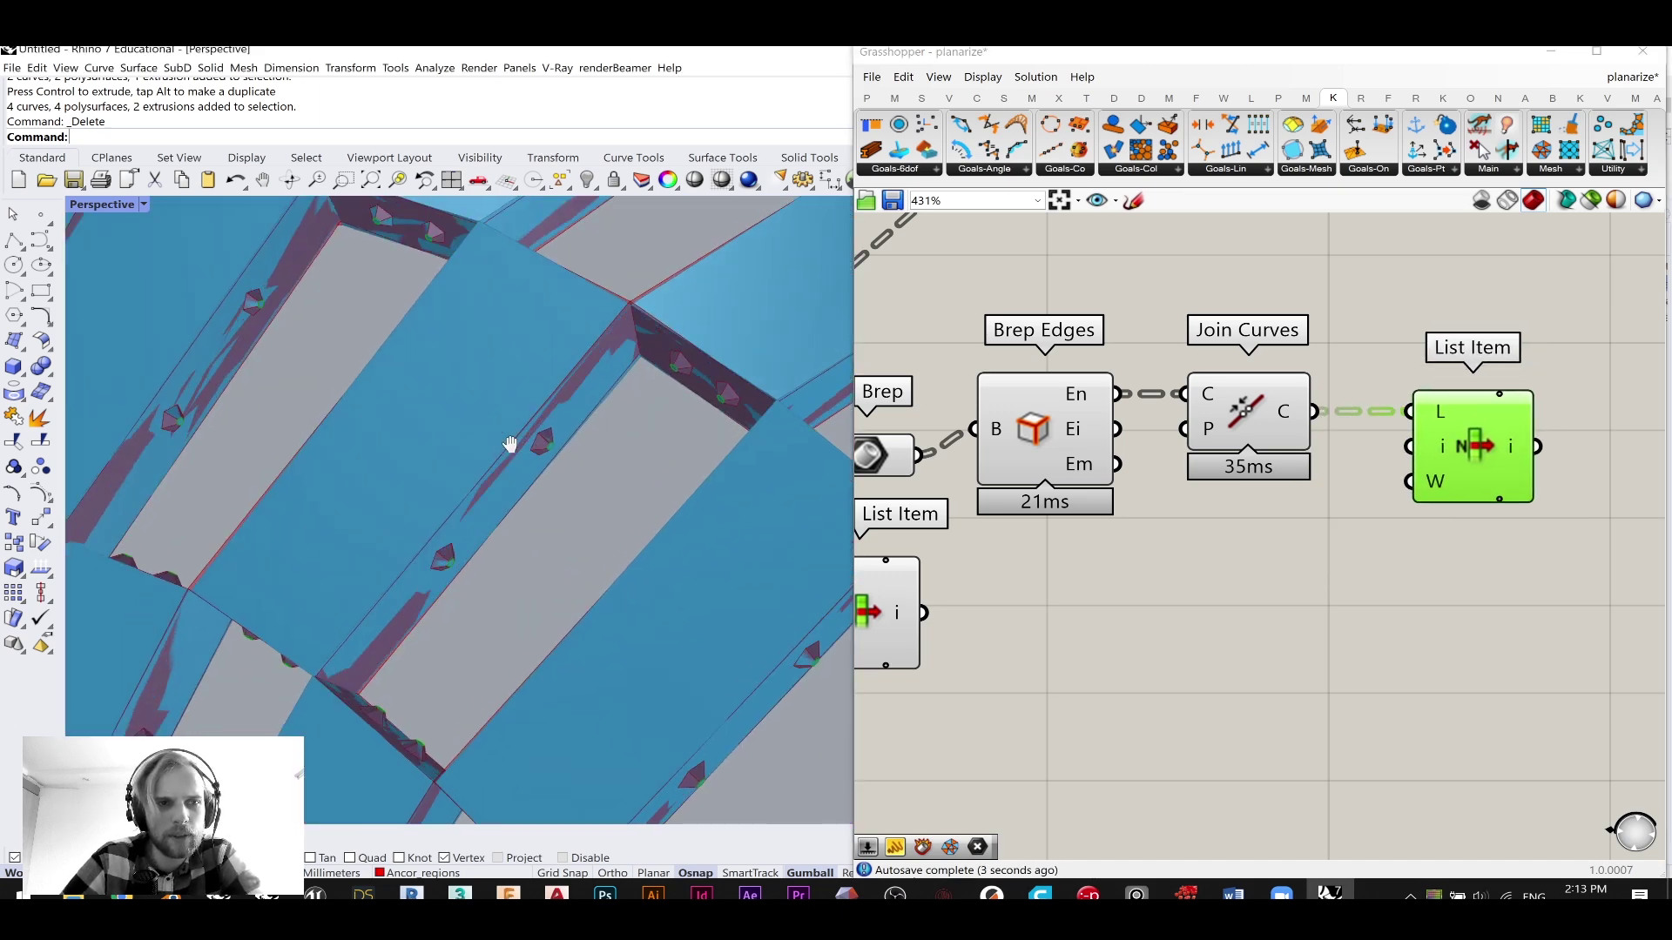
pyautogui.scroll(2, 1546, 501)
pyautogui.click(1481, 498)
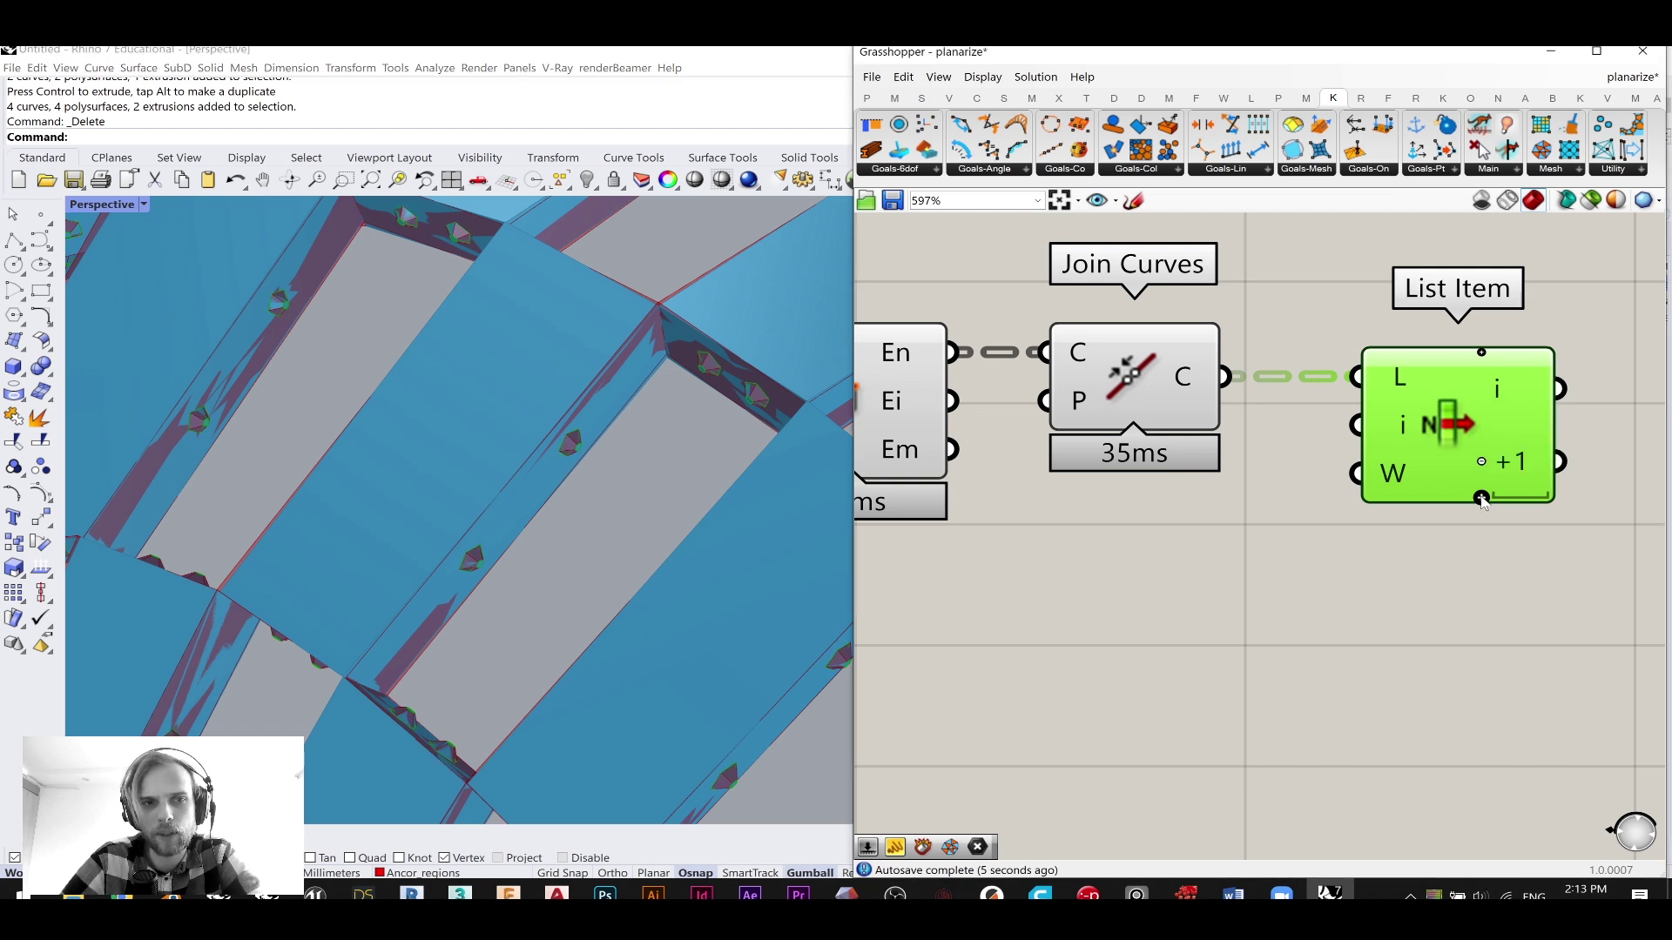
pyautogui.scroll(3, 733, 394)
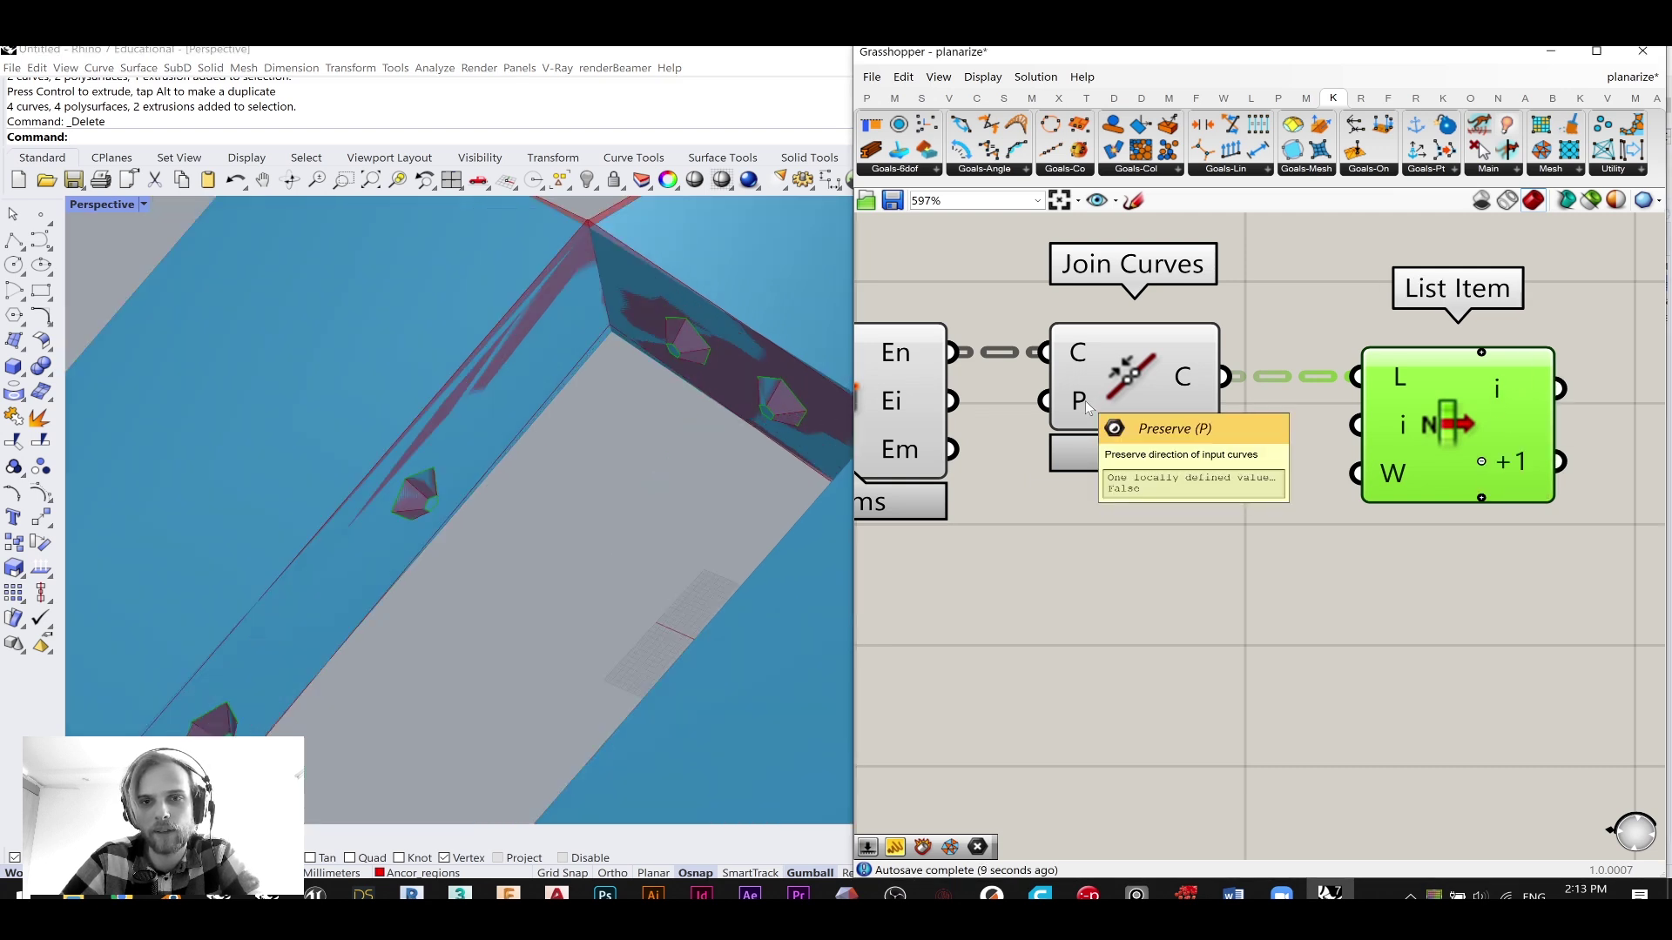
# - Turn off the preview of the Brep Edges, Join Curves and Brep components
pyautogui.scroll(-2, 1090, 409)
pyautogui.moveTo(1112, 447); pyautogui.dragTo(965, 348)
pyautogui.middleClick(989, 361)
pyautogui.click(1058, 326)
pyautogui.moveTo(1096, 305); pyautogui.dragTo(1269, 320, button='right')
pyautogui.click(1047, 470)
pyautogui.middleClick(1047, 470)
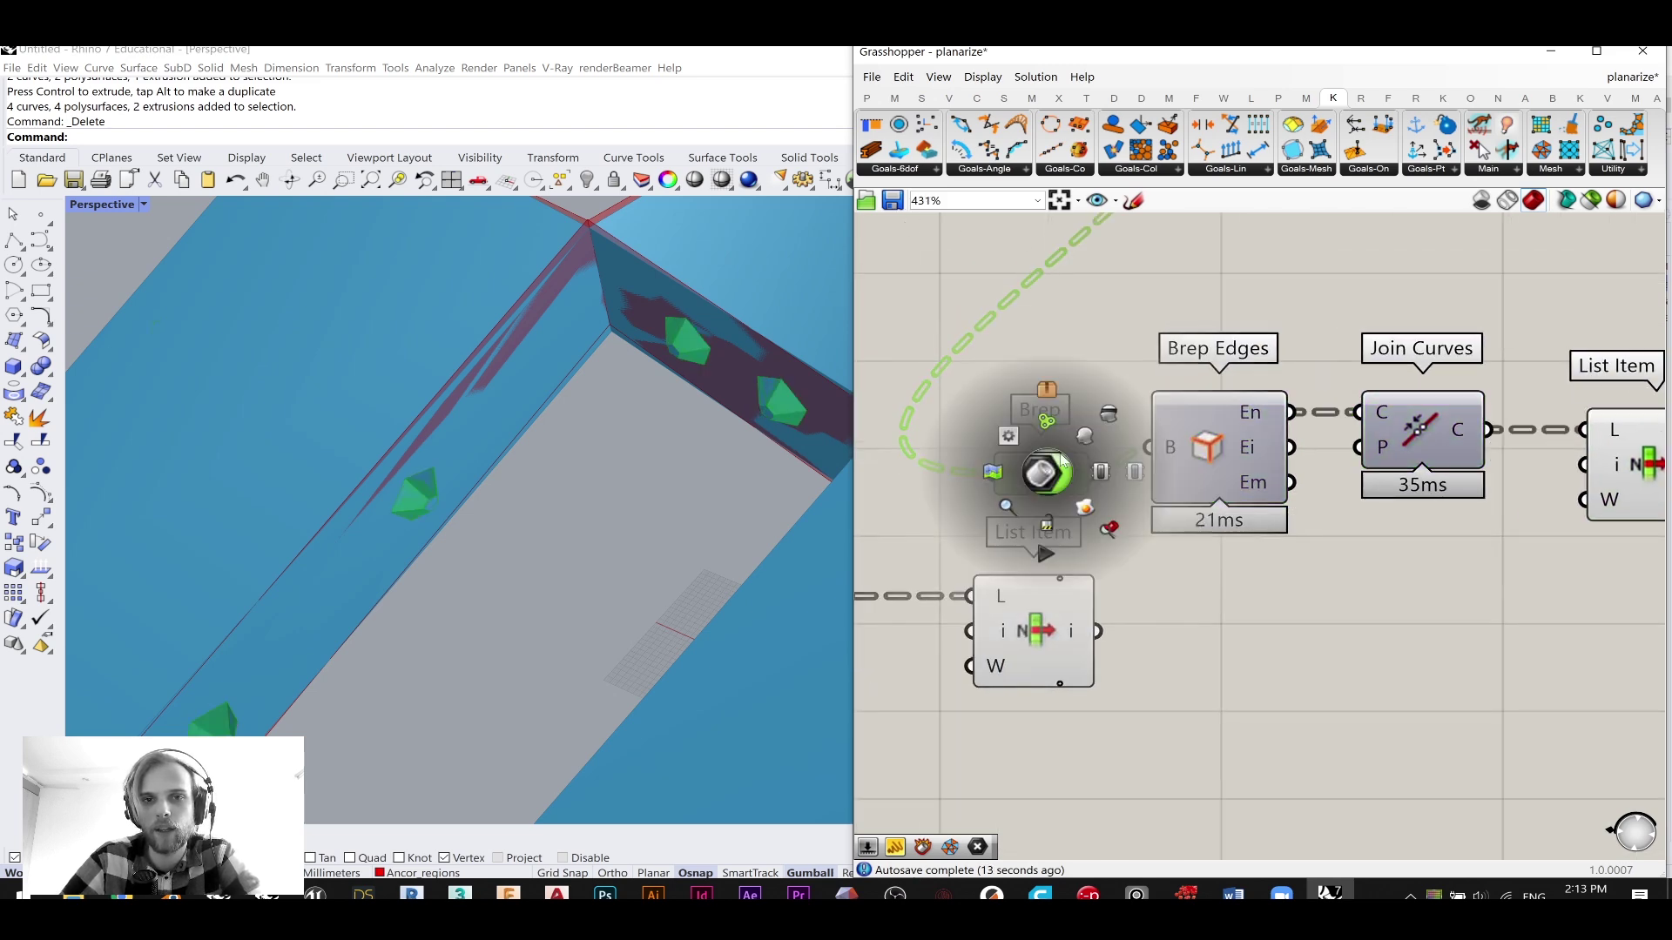
pyautogui.click(1104, 416)
pyautogui.click(1395, 371)
# - Add a Curve parameter and feed it with the +1 output of the List Item after Join Curves
pyautogui.moveTo(1394, 371); pyautogui.dragTo(1108, 368, button='right')
pyautogui.scroll(2, 1451, 470)
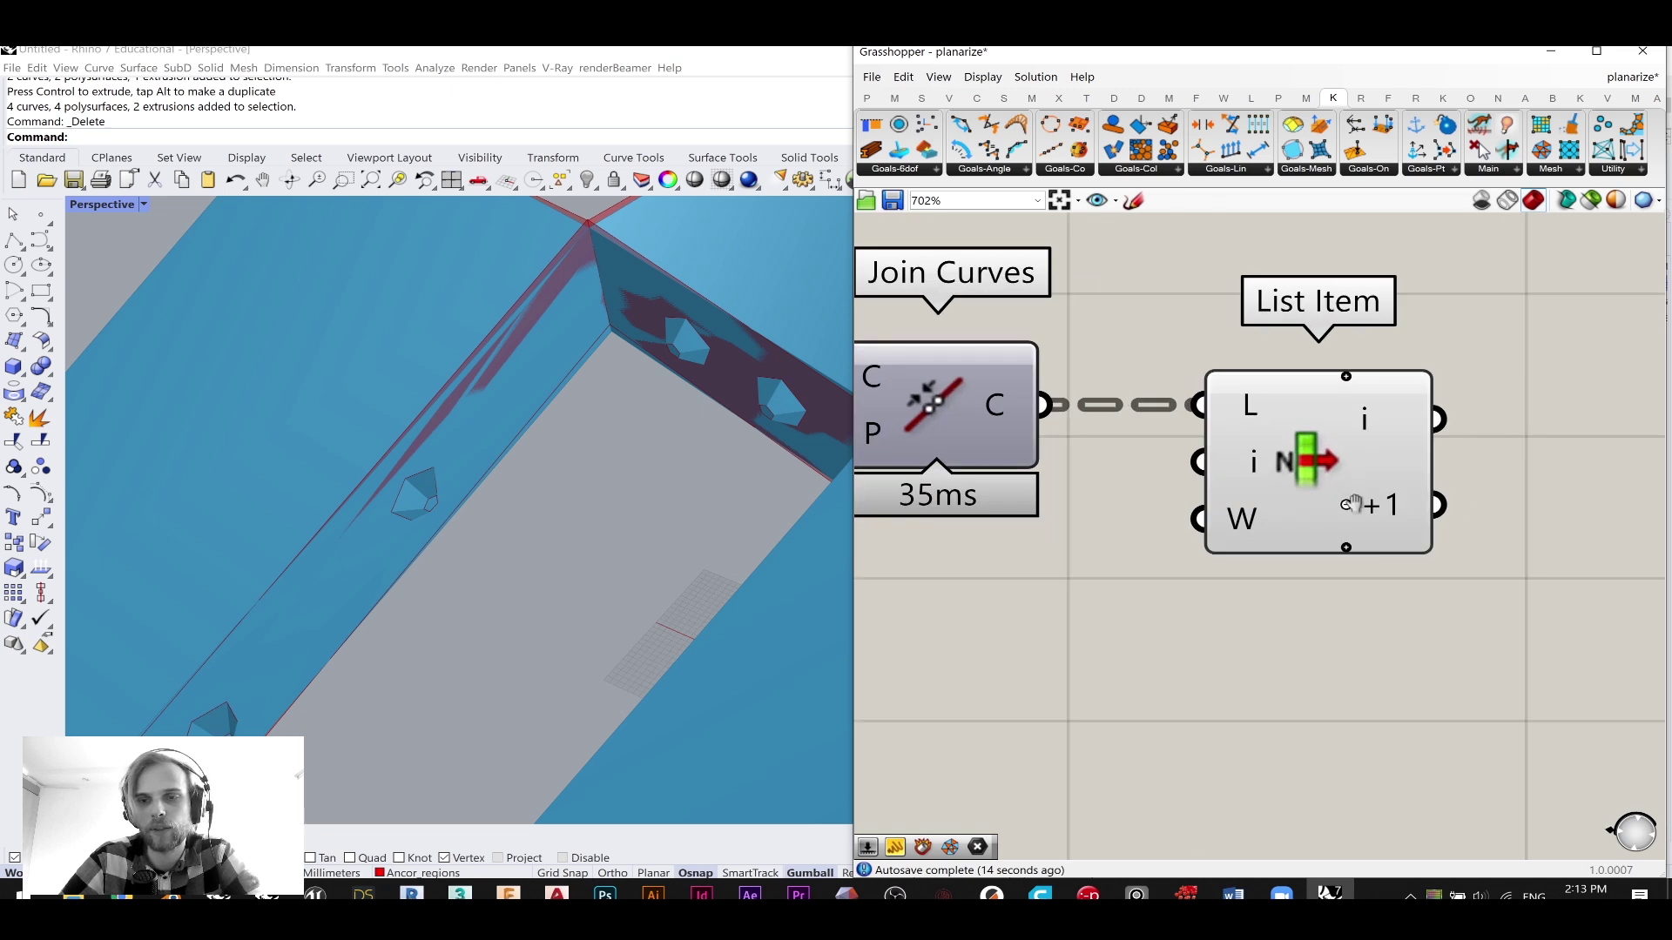
pyautogui.moveTo(1377, 505); pyautogui.dragTo(1246, 484, button='right')
pyautogui.doubleClick(1344, 489)
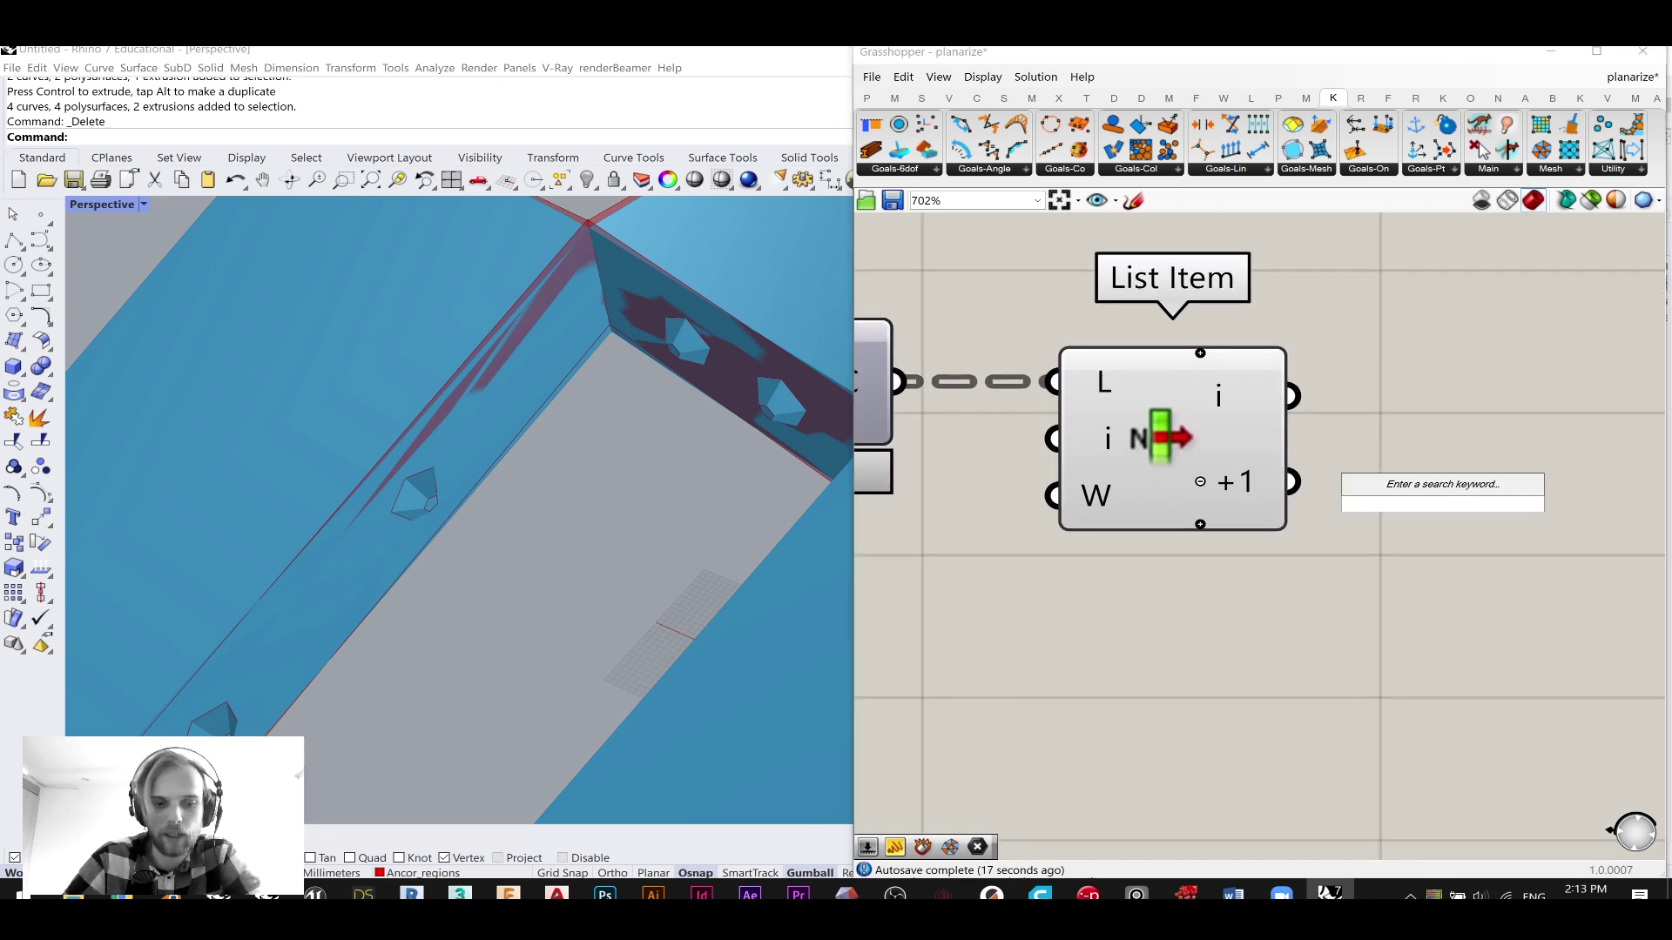
pyautogui.write('c')
pyautogui.write('urve')
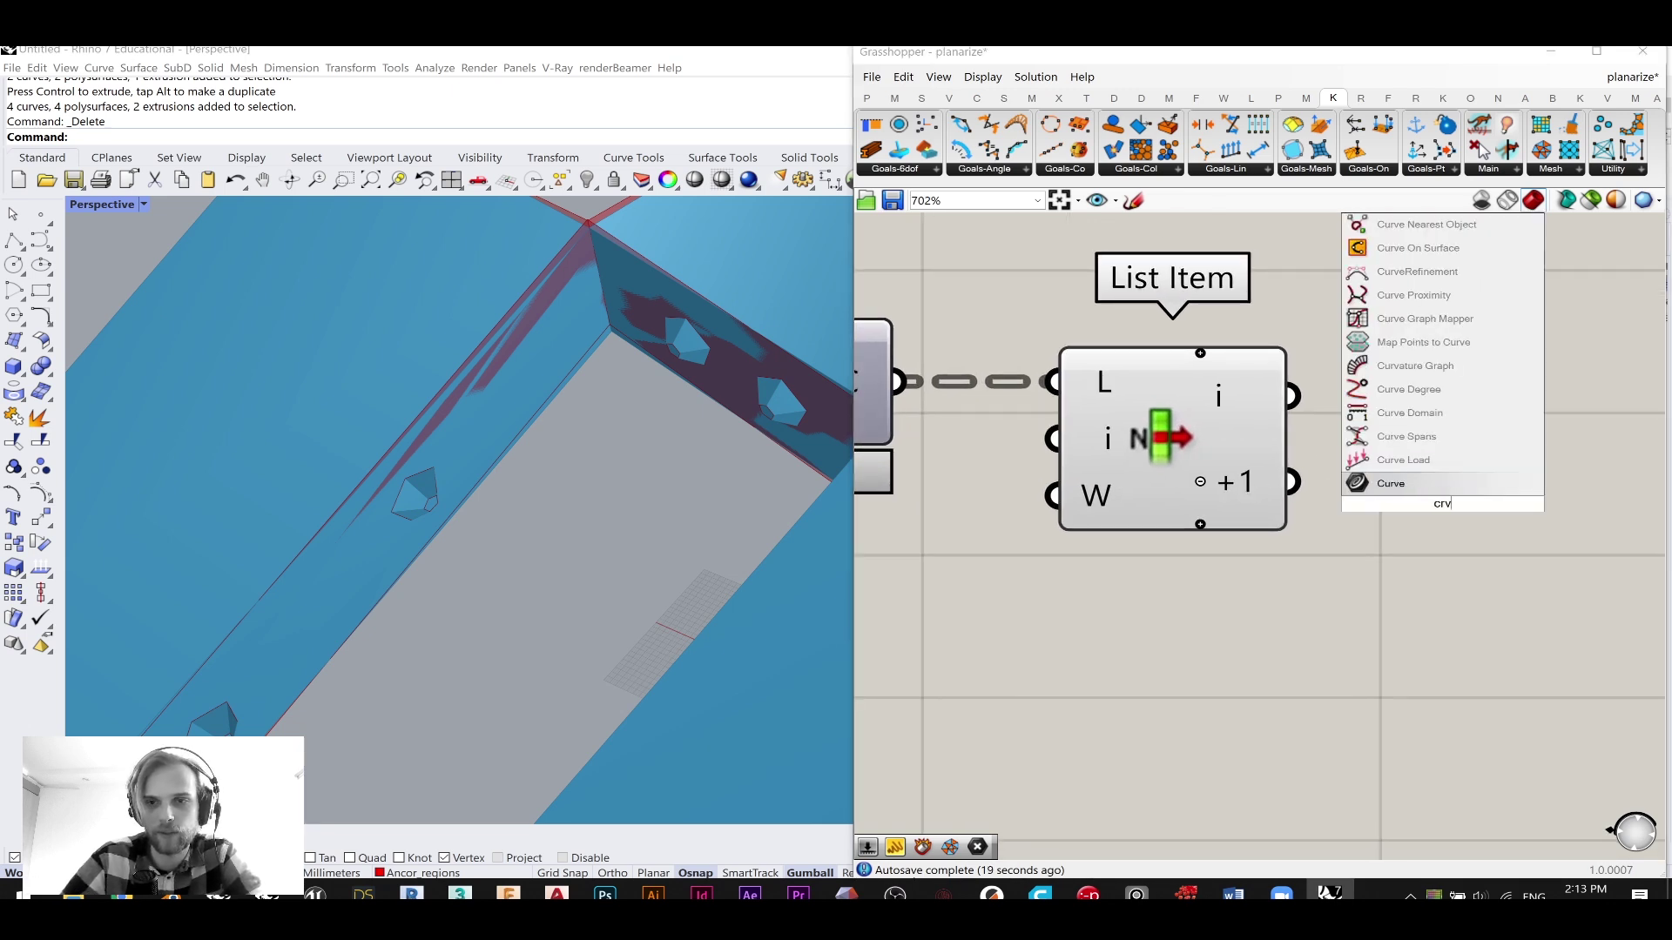
pyautogui.press('Return')
pyautogui.moveTo(1433, 491); pyautogui.dragTo(1452, 476)
pyautogui.scroll(-3, 1440, 479)
pyautogui.moveTo(992, 373); pyautogui.dragTo(1276, 358, button='right')
pyautogui.click(1056, 472)
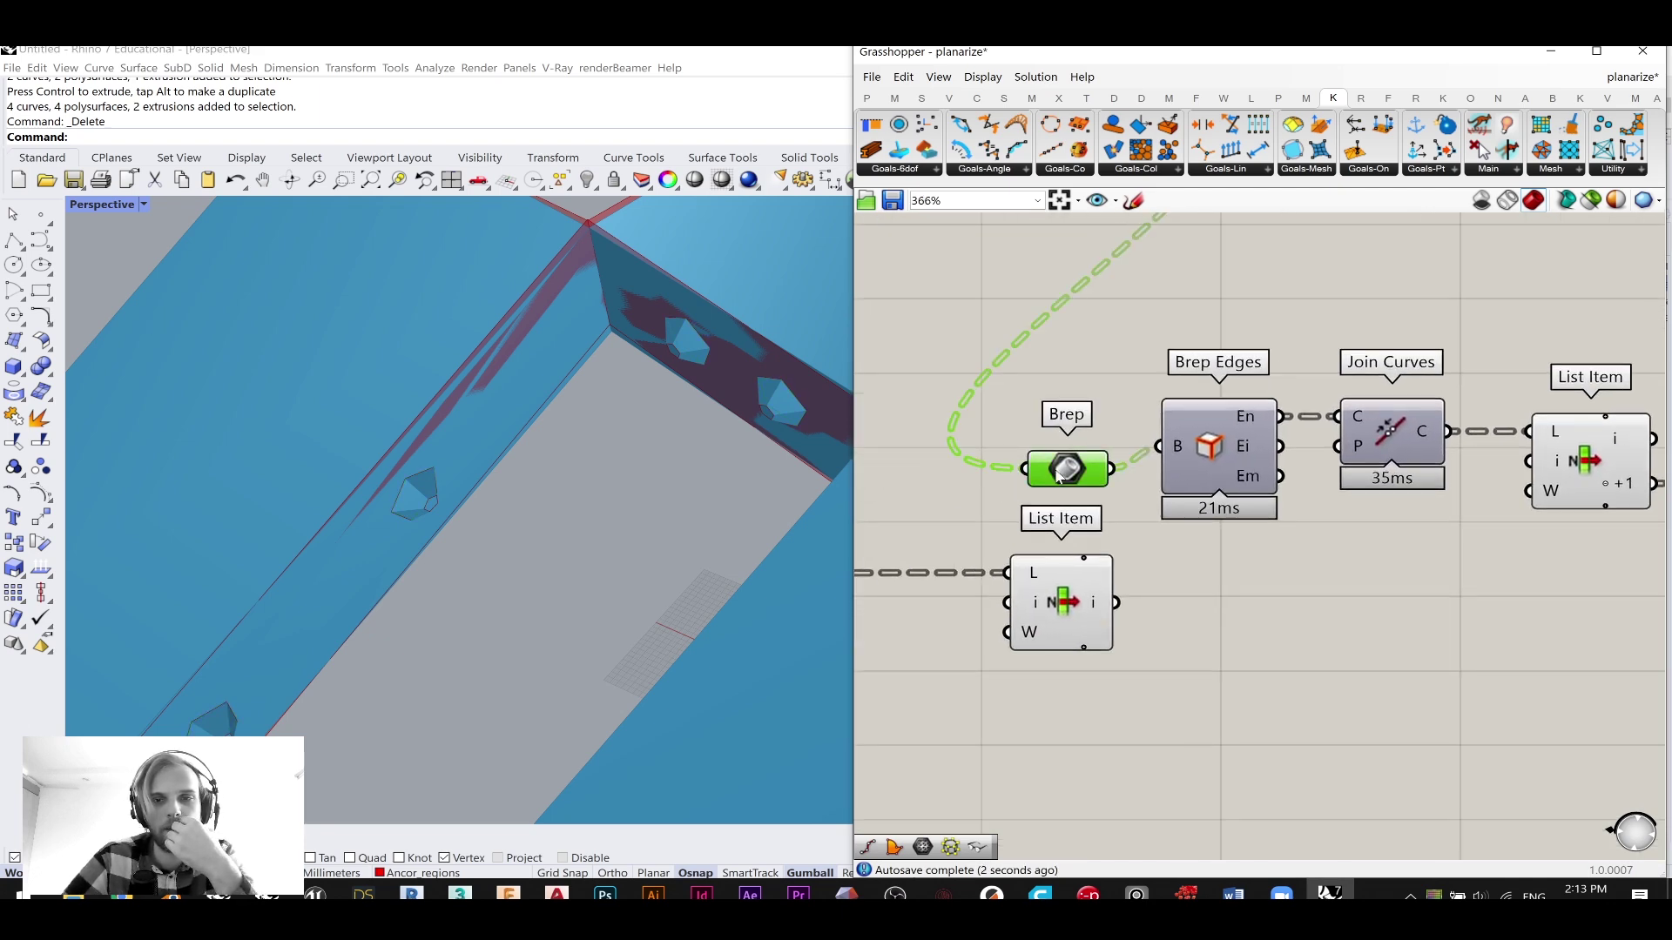
# - Flatten the Brep parameter that feeds the Brep Edges component
pyautogui.scroll(-2, 1066, 475)
pyautogui.moveTo(1066, 475); pyautogui.dragTo(965, 452, button='right')
pyautogui.scroll(1, 1449, 464)
pyautogui.moveTo(1451, 467)
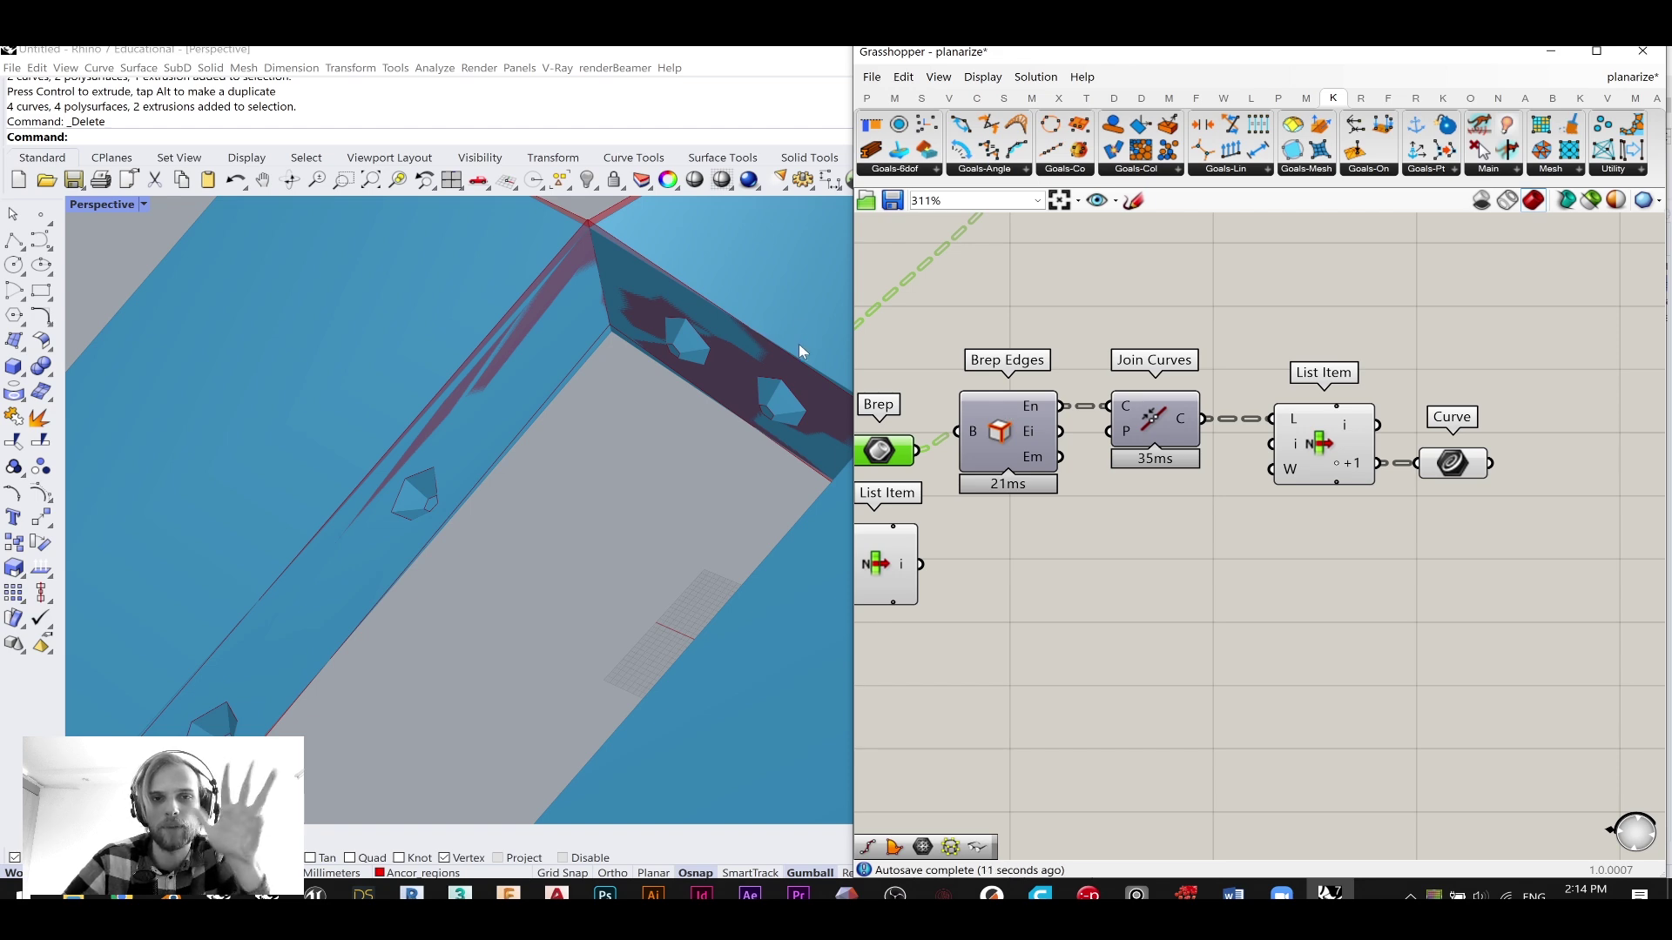
pyautogui.moveTo(942, 384); pyautogui.dragTo(1160, 351, button='right')
pyautogui.scroll(3, 1199, 440)
pyautogui.rightClick(1054, 406)
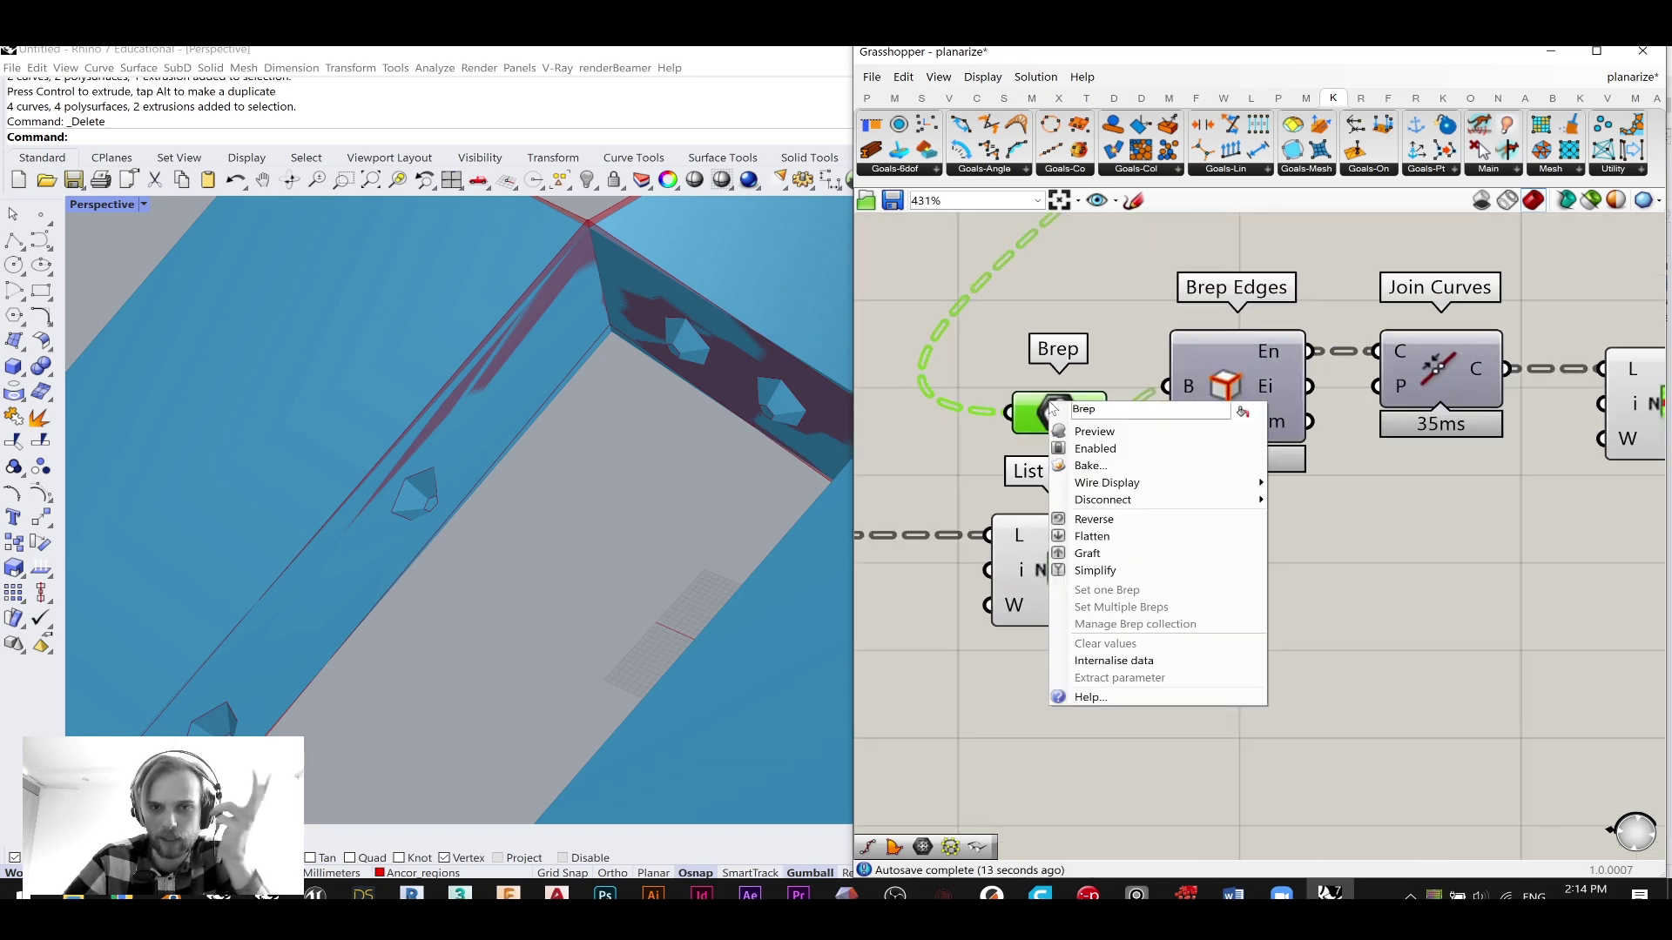
pyautogui.click(1118, 536)
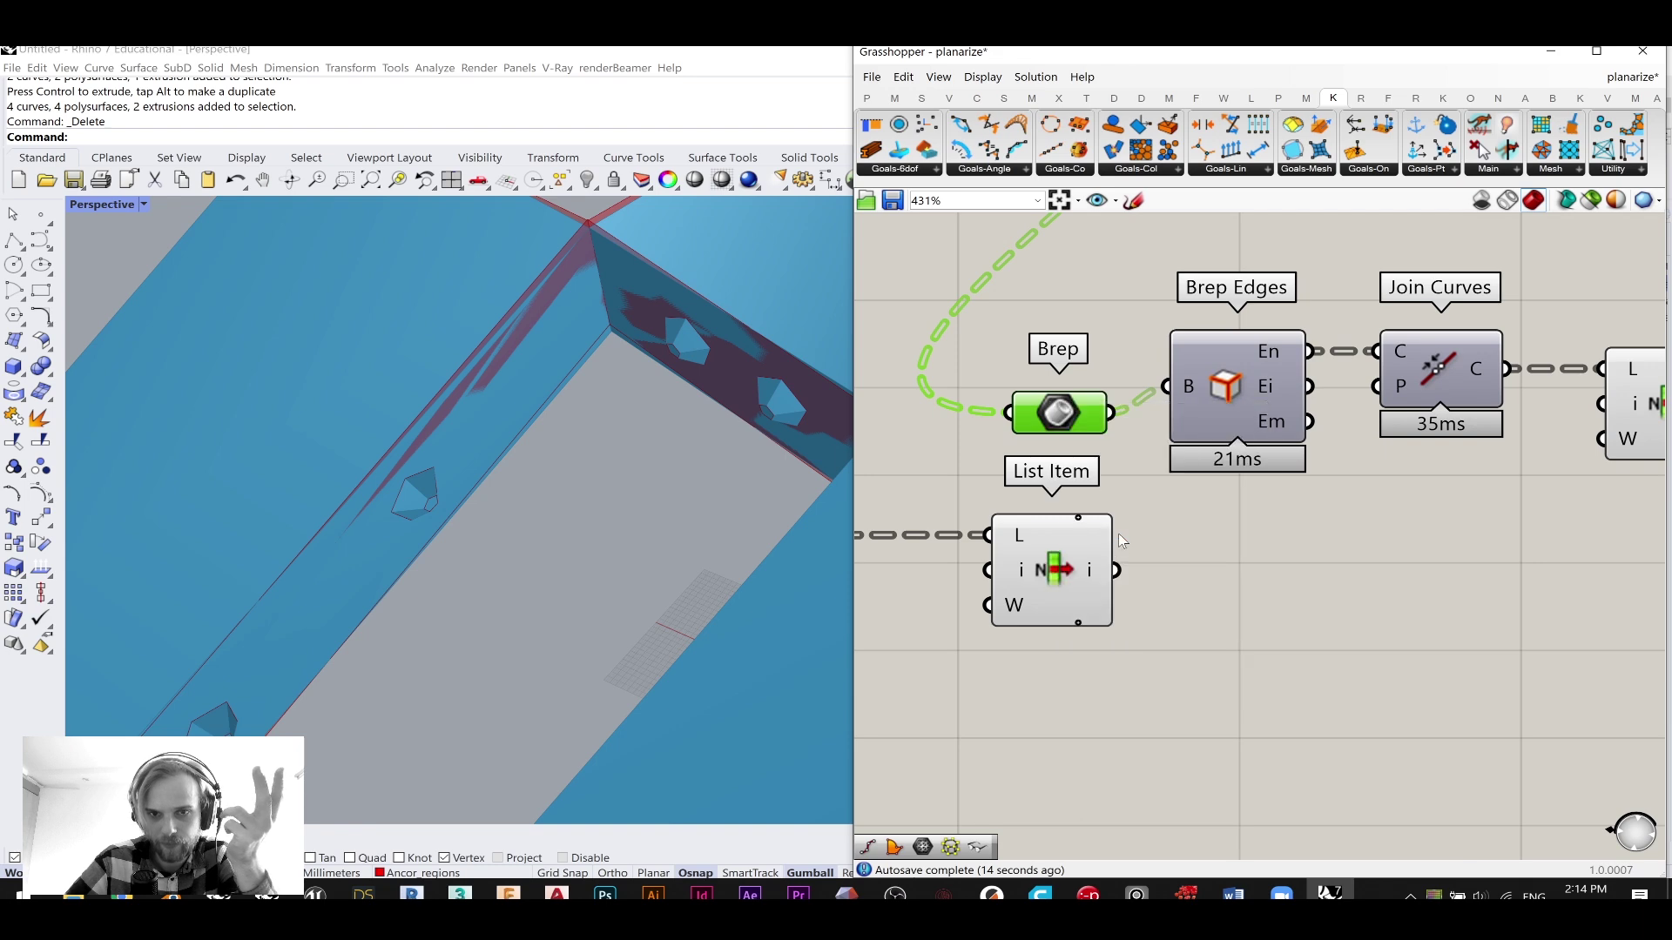
# - Turn off the preview of the List Item component after Join Curves
pyautogui.scroll(-3, 1069, 397)
pyautogui.moveTo(1230, 409); pyautogui.dragTo(1061, 434, button='right')
pyautogui.scroll(2, 1269, 418)
pyautogui.click(1268, 418)
pyautogui.middleClick(1271, 414)
pyautogui.click(1339, 362)
pyautogui.click(1350, 301)
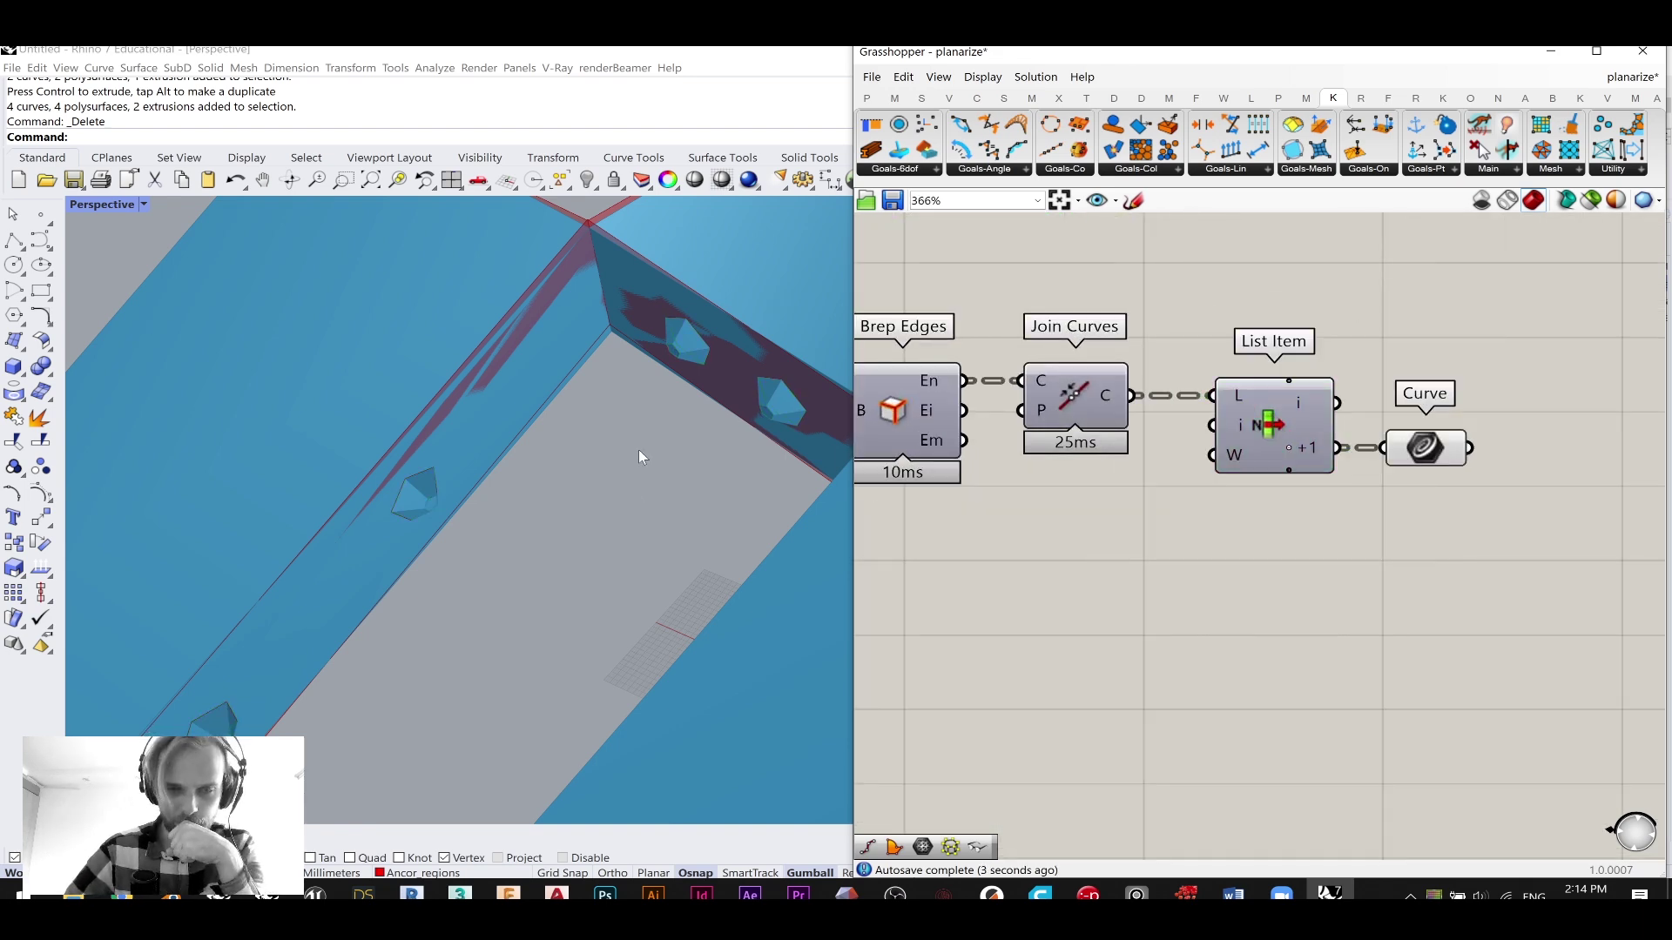
# - Turn off the preview of the coloured custom preview component fed by Cap Holes
pyautogui.scroll(-5, 725, 443)
pyautogui.scroll(5, 725, 441)
pyautogui.moveTo(1460, 327); pyautogui.dragTo(1295, 546, button='right')
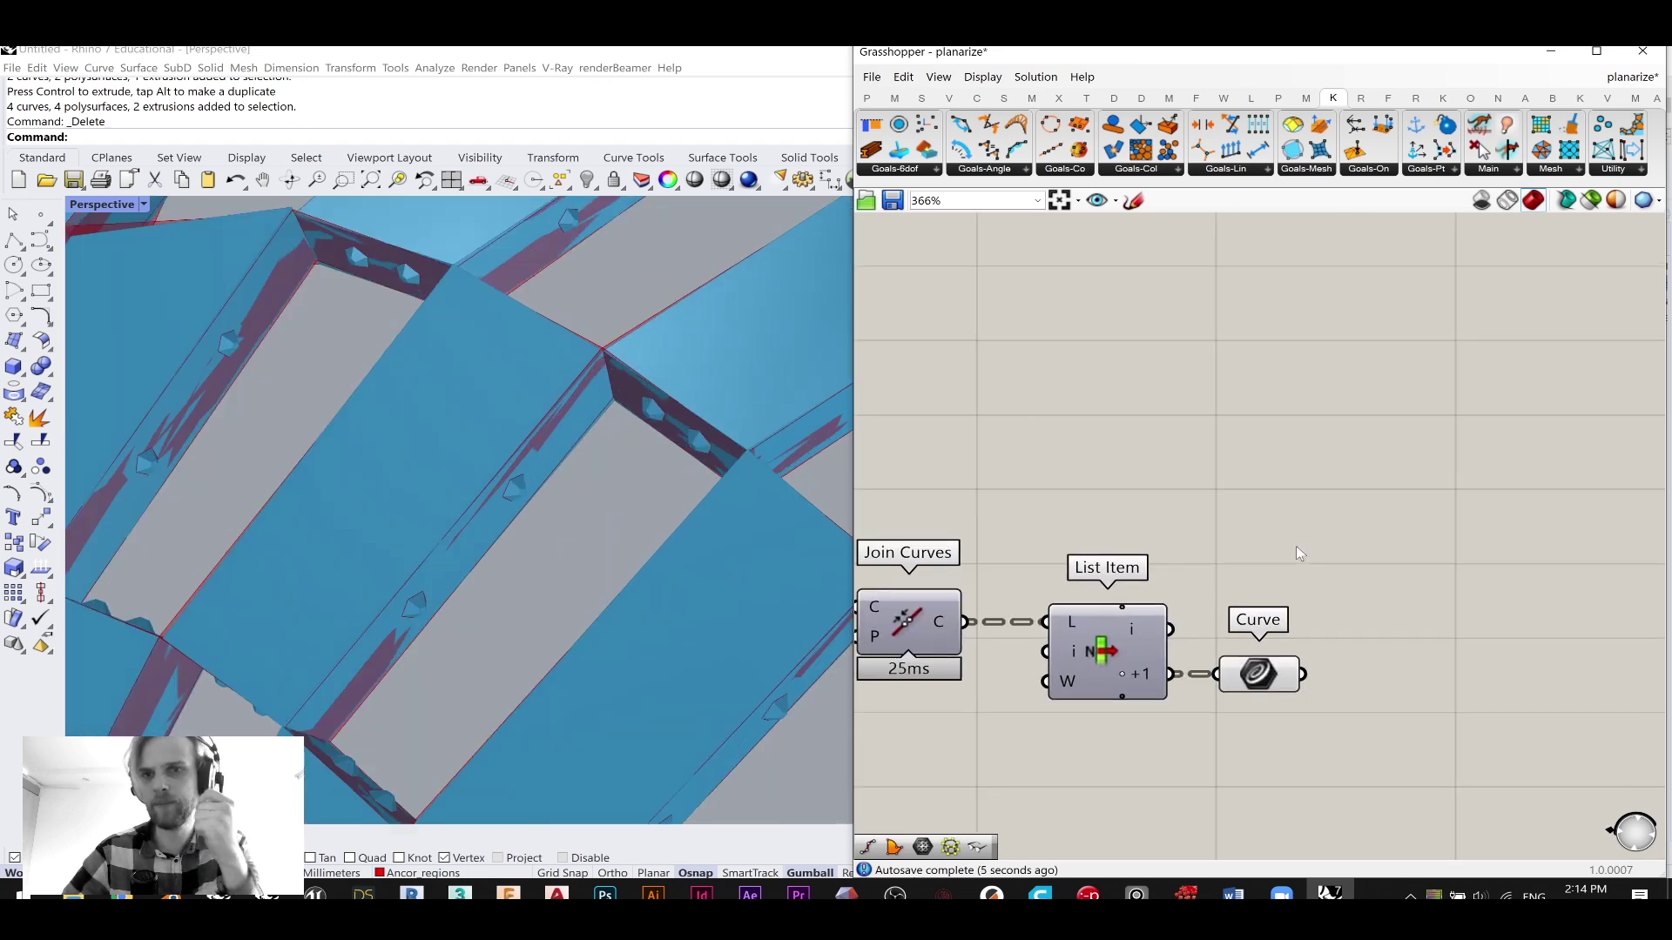
pyautogui.scroll(-2, 1314, 501)
pyautogui.moveTo(1350, 431); pyautogui.dragTo(1171, 567, button='right')
pyautogui.moveTo(1364, 348); pyautogui.dragTo(1213, 473, button='right')
pyautogui.scroll(2, 1310, 409)
pyautogui.click(1290, 379)
pyautogui.middleClick(1246, 346)
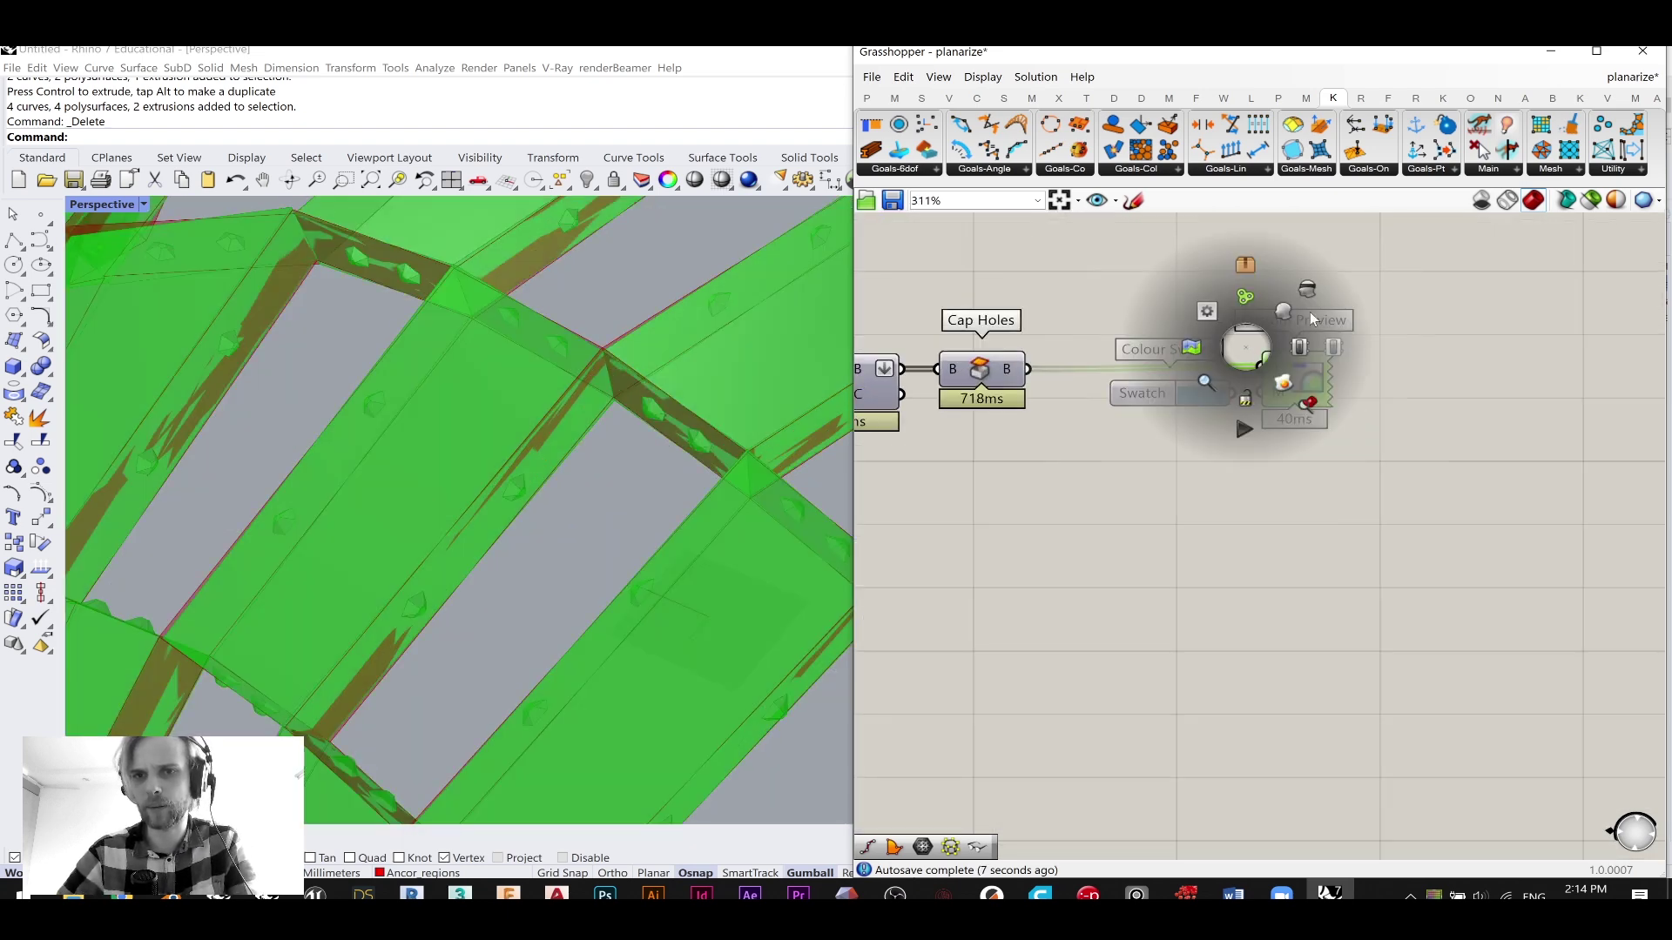
pyautogui.click(1299, 317)
pyautogui.click(1133, 595)
# - Flatten the Curve parameter fed by the List Item's +1 output and inspect its data structure
pyautogui.scroll(-1, 1134, 595)
pyautogui.moveTo(1133, 594); pyautogui.dragTo(1420, 341, button='right')
pyautogui.scroll(-1, 1273, 511)
pyautogui.scroll(3, 1280, 600)
pyautogui.moveTo(1384, 596)
pyautogui.mouseDown()
pyautogui.moveTo(1393, 584)
pyautogui.moveTo(1390, 600)
pyautogui.mouseUp()
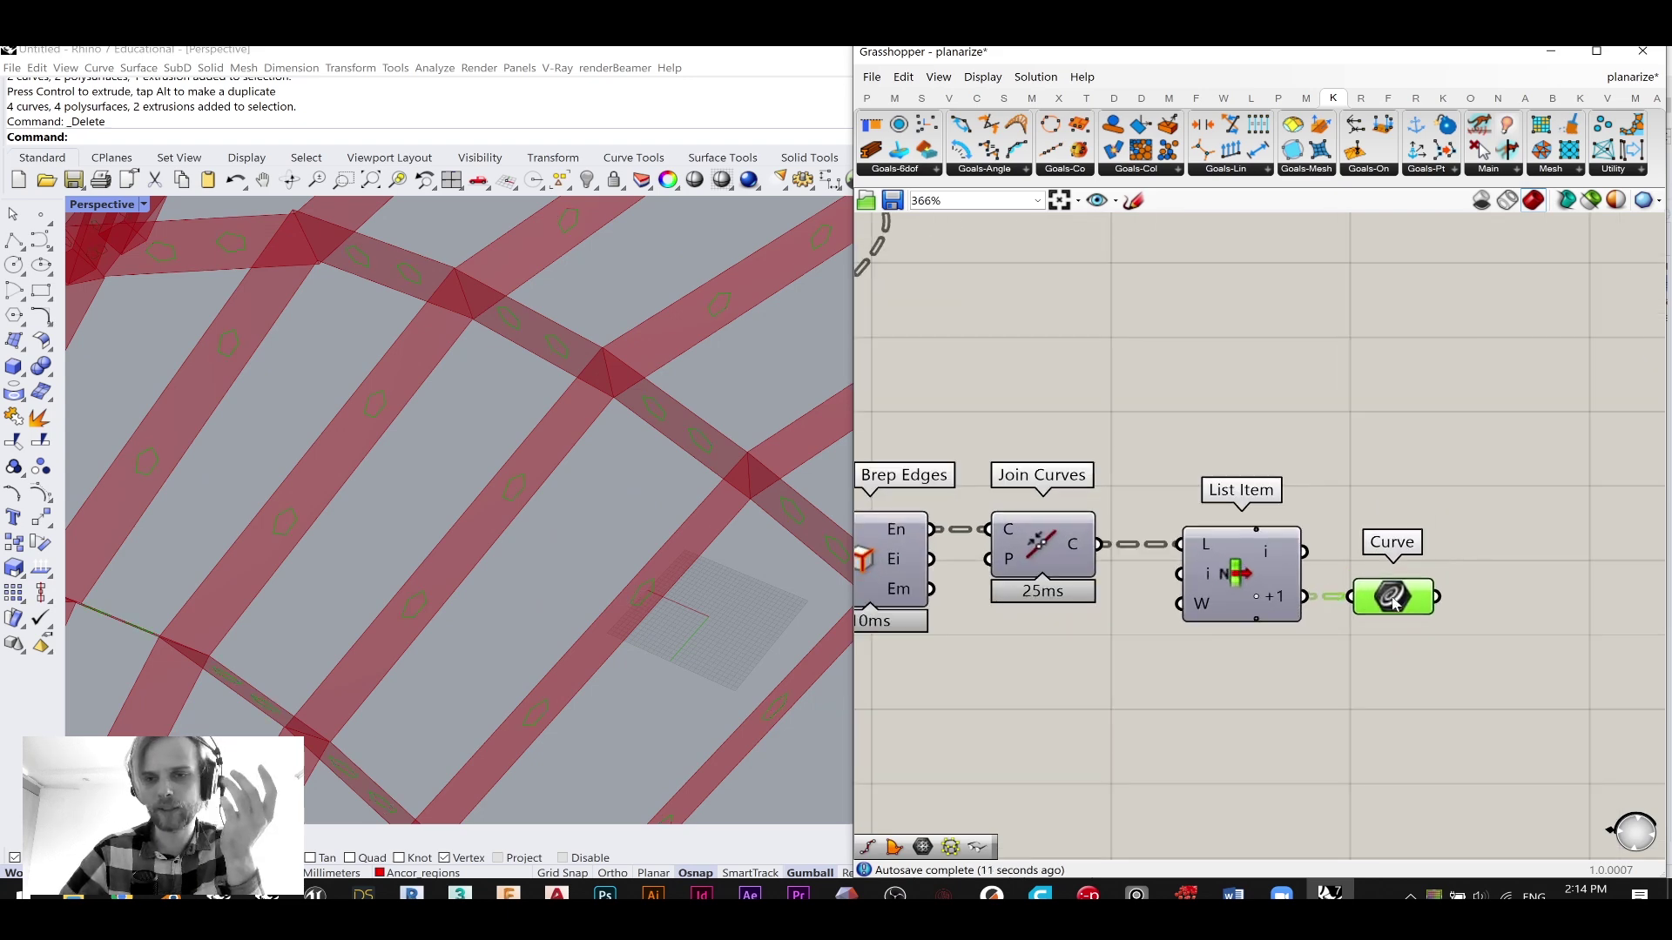
pyautogui.moveTo(1006, 604); pyautogui.dragTo(1320, 543, button='right')
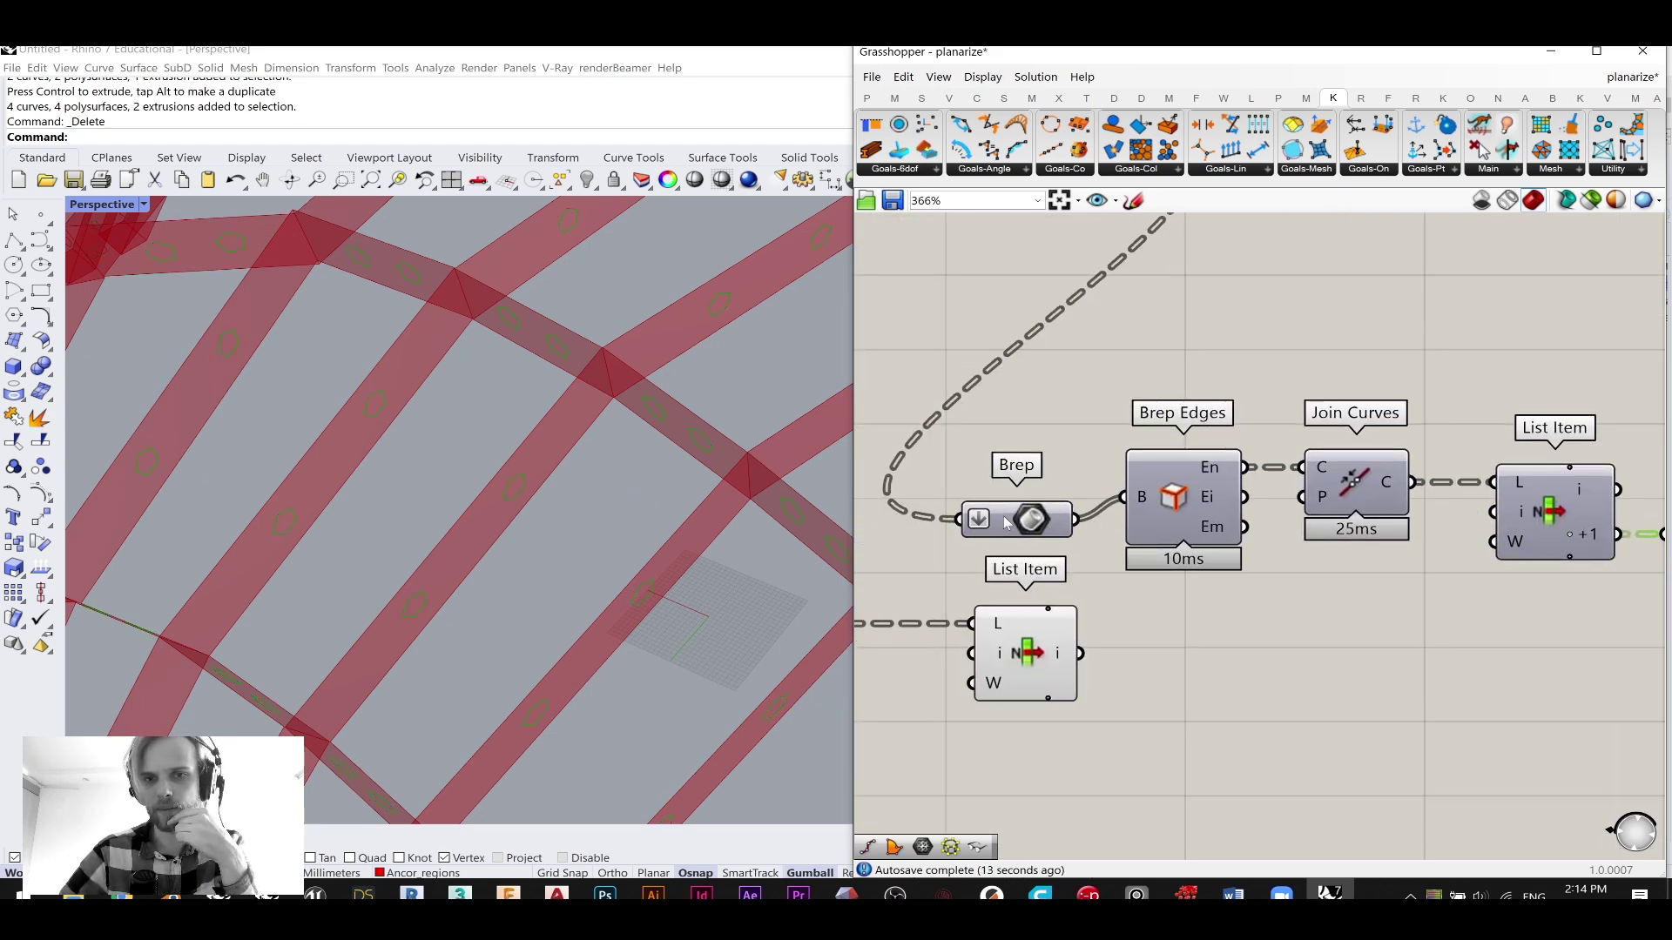
pyautogui.moveTo(1278, 486); pyautogui.dragTo(1146, 477, button='right')
pyautogui.moveTo(1571, 528)
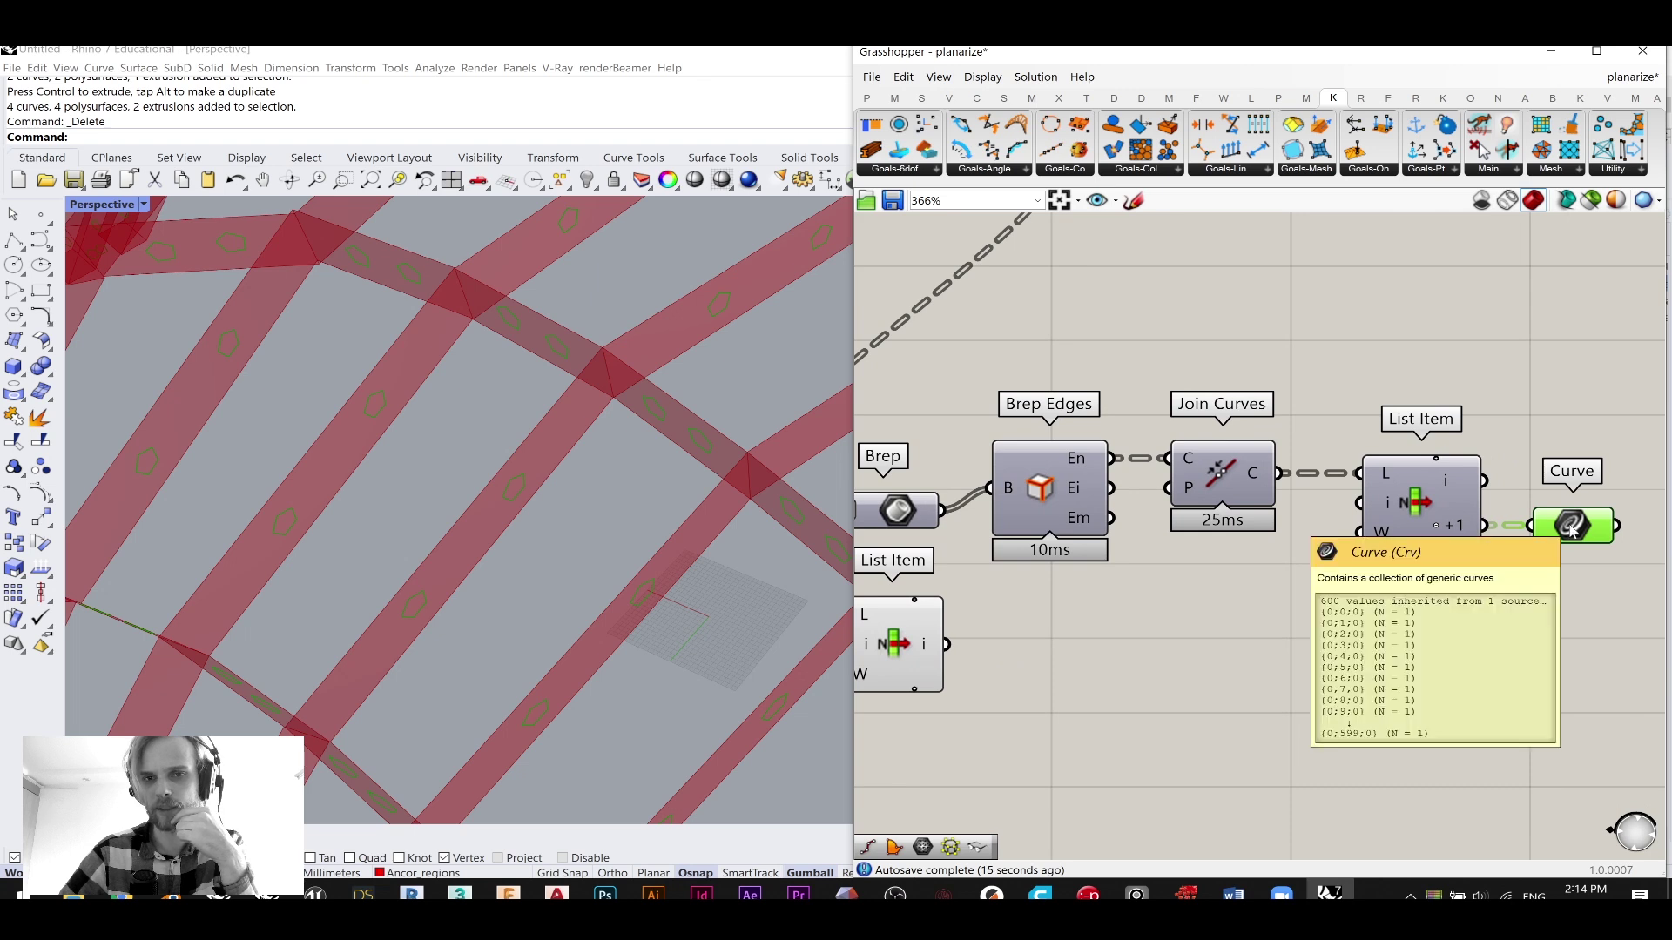
pyautogui.moveTo(1571, 528); pyautogui.dragTo(1430, 533, button='right')
pyautogui.rightClick(1456, 529)
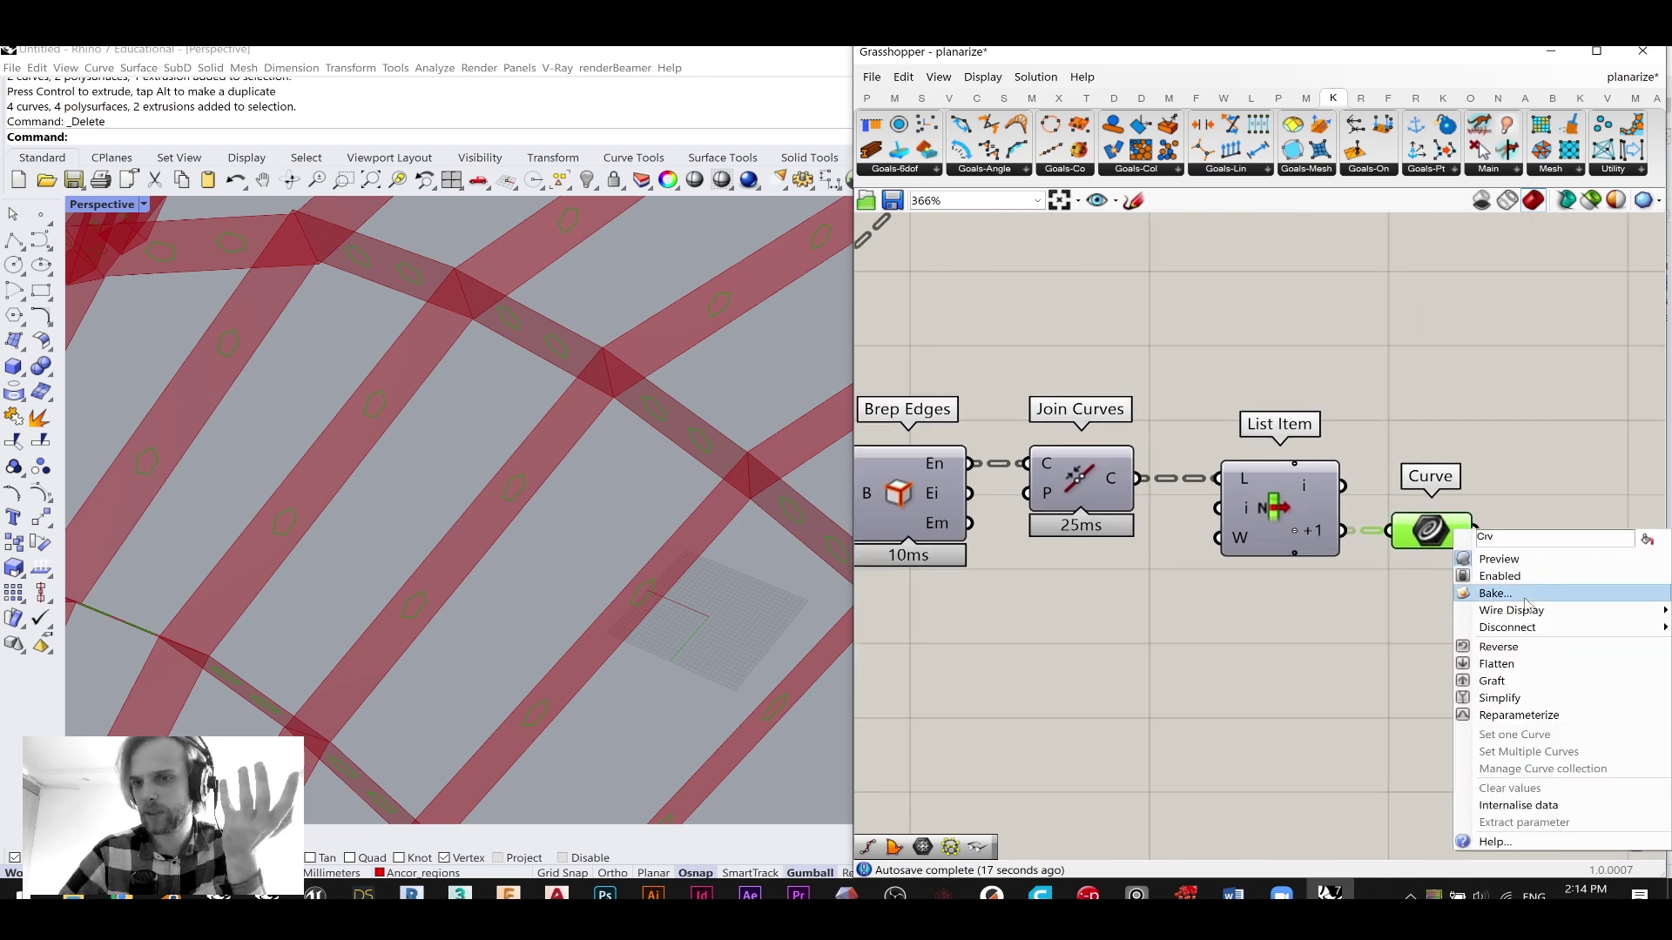
pyautogui.click(1496, 663)
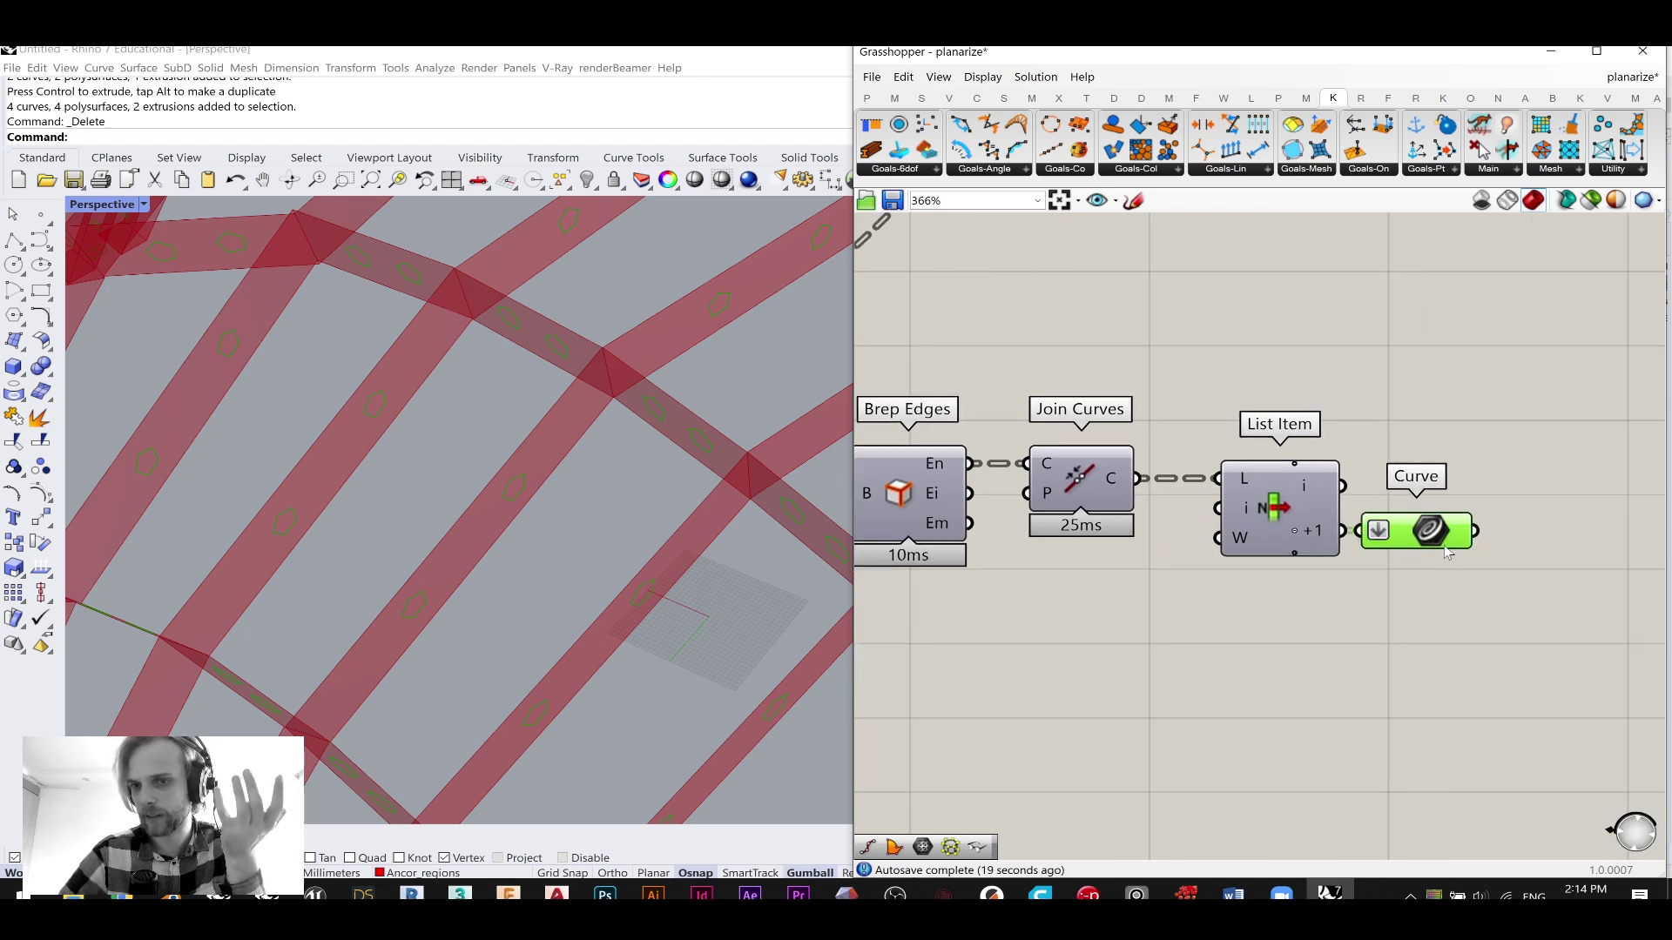
pyautogui.moveTo(1468, 538); pyautogui.dragTo(1473, 538)
pyautogui.moveTo(1489, 535)
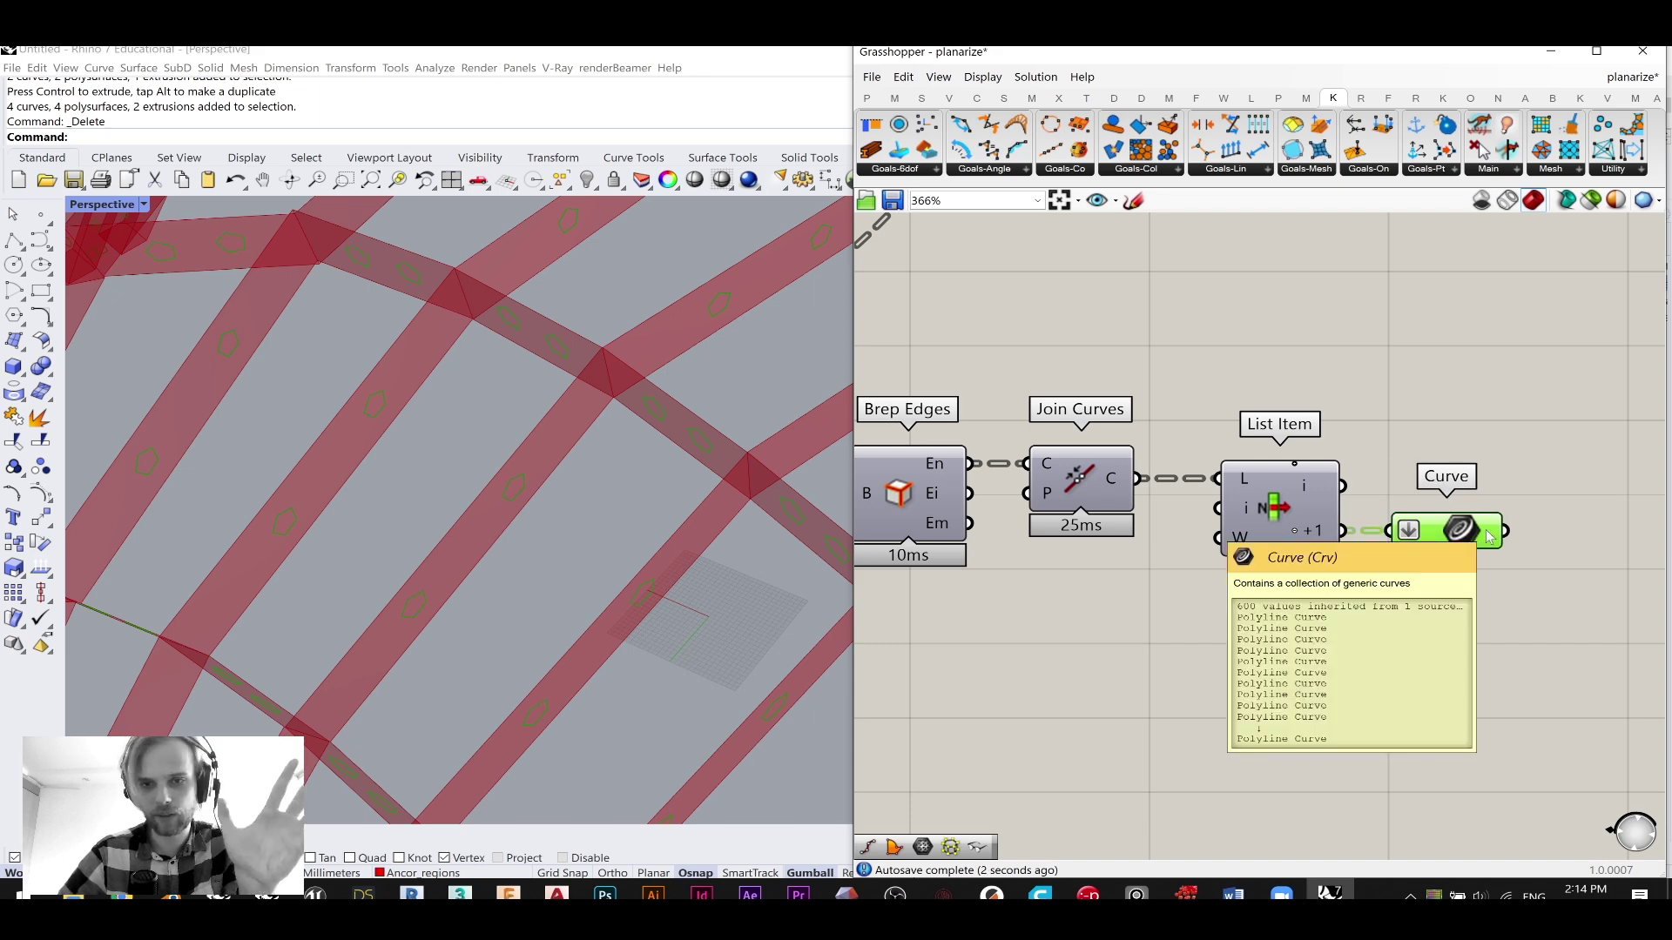
# - Reposition the separate List Item component with the unconnected output beneath the Brep Edges component
pyautogui.scroll(-3, 975, 615)
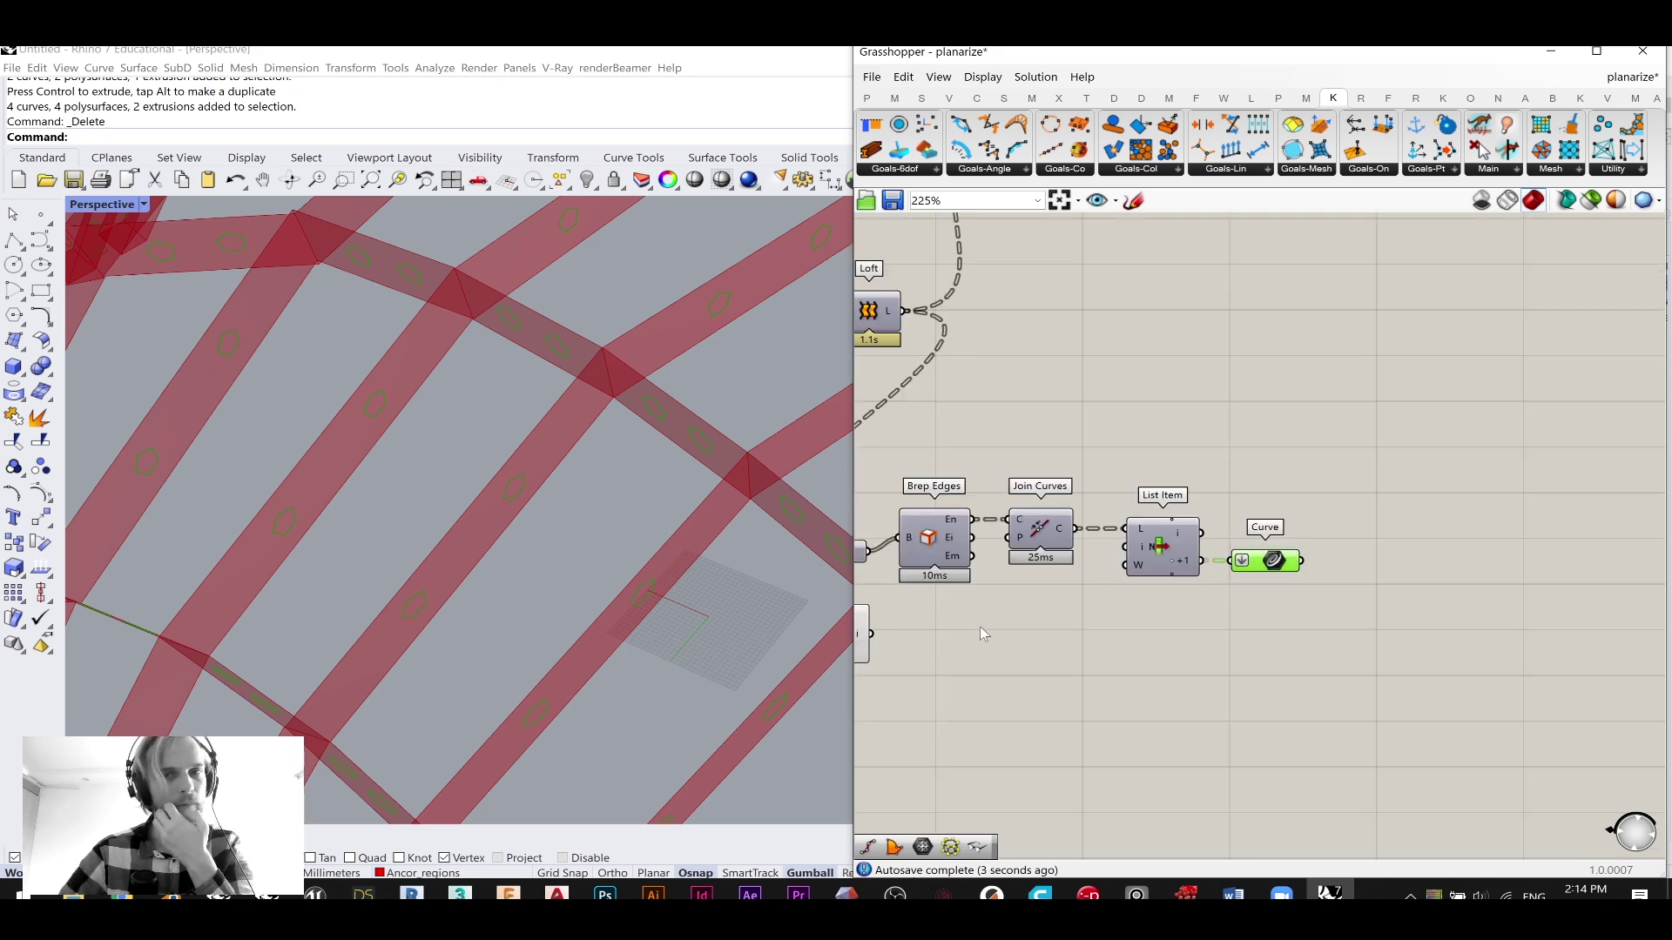
pyautogui.moveTo(976, 616); pyautogui.dragTo(1276, 448, button='right')
pyautogui.moveTo(1140, 478); pyautogui.dragTo(1445, 484)
pyautogui.moveTo(1487, 476); pyautogui.dragTo(1357, 492, button='right')
pyautogui.scroll(2, 1357, 492)
pyautogui.moveTo(1300, 502); pyautogui.dragTo(1033, 503)
# - Add a Deconstruct Brep component below the Curve parameter and feed it with the lower List Item's output
pyautogui.doubleClick(1253, 536)
pyautogui.write('decon')
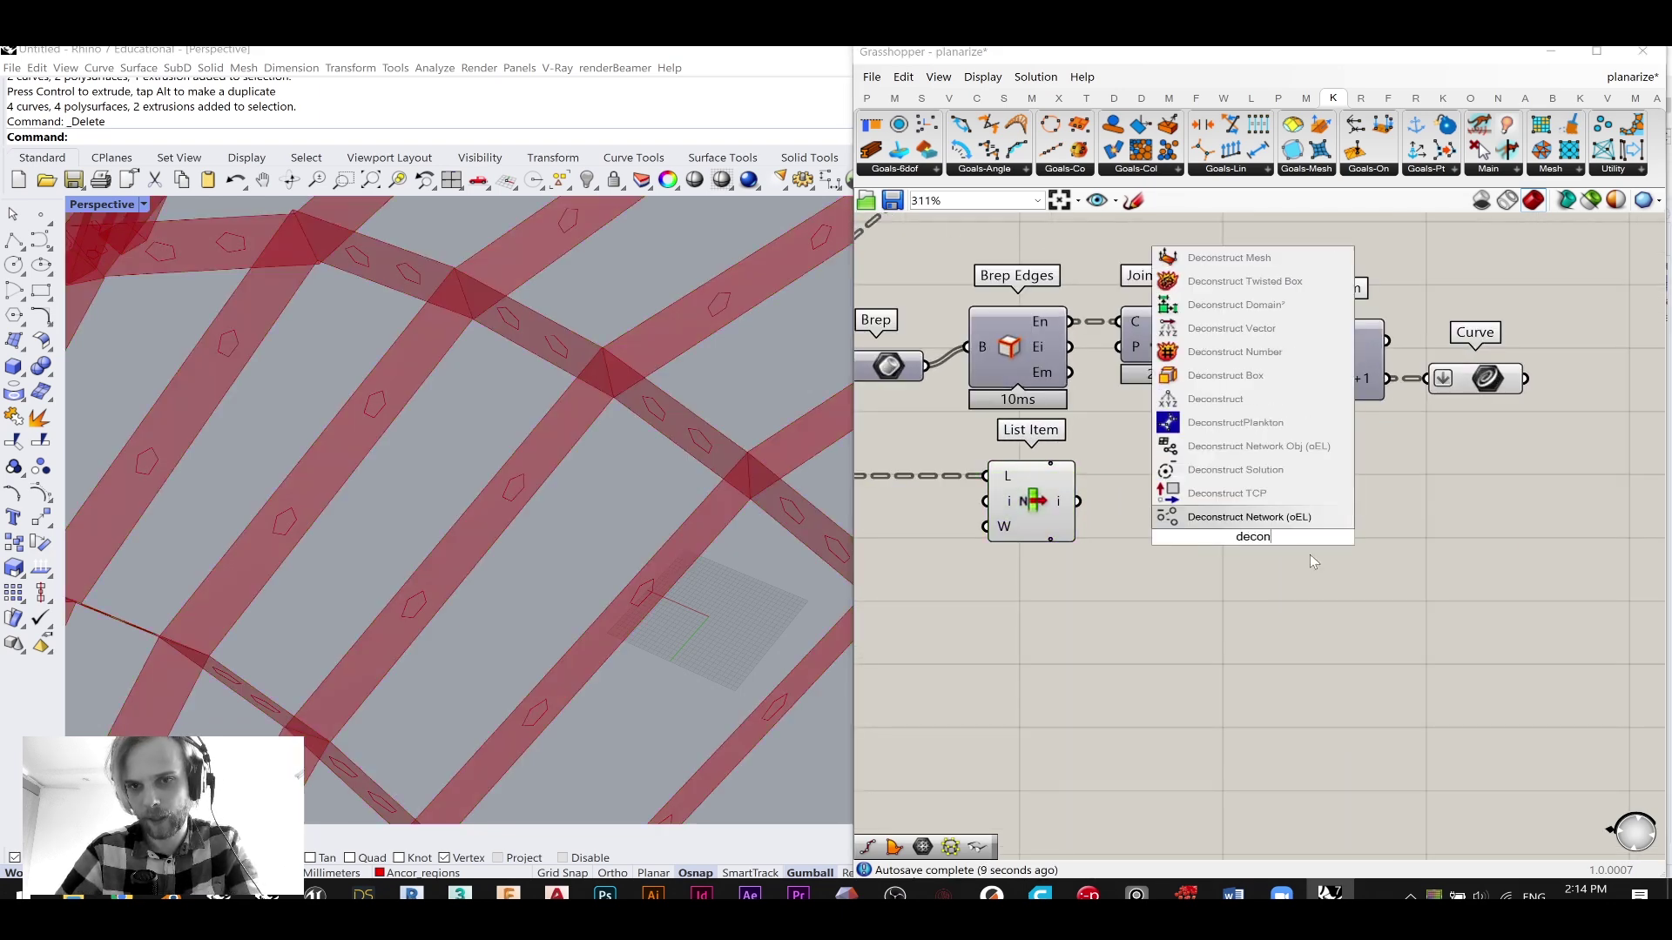
pyautogui.write('struct')
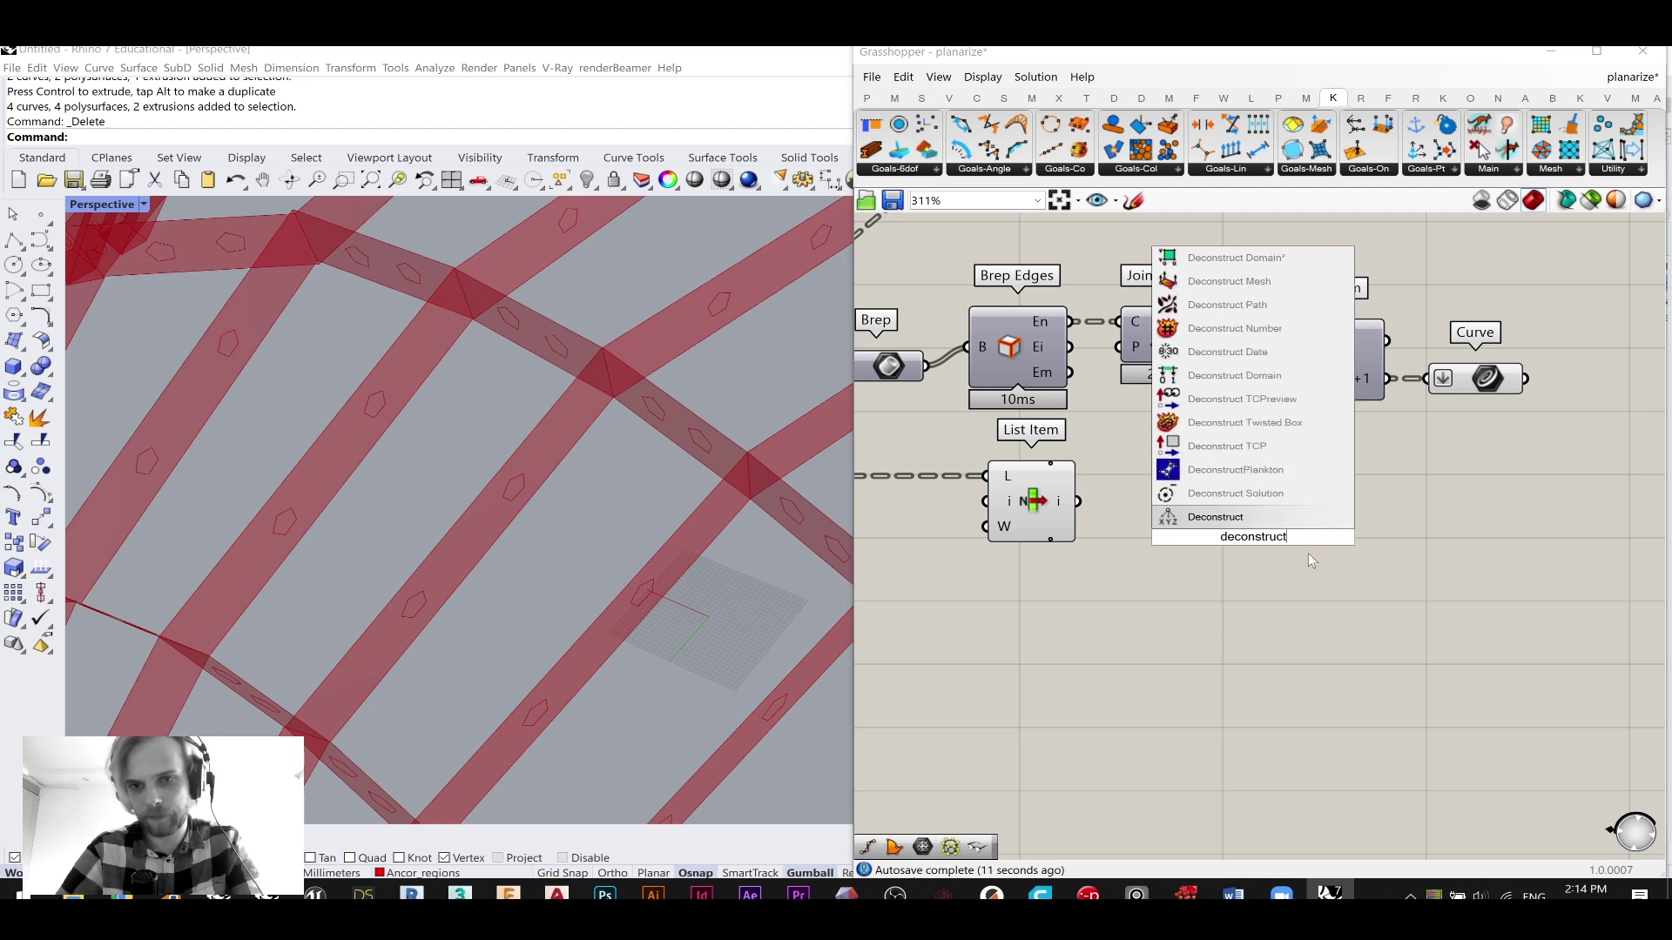
pyautogui.write(' brep')
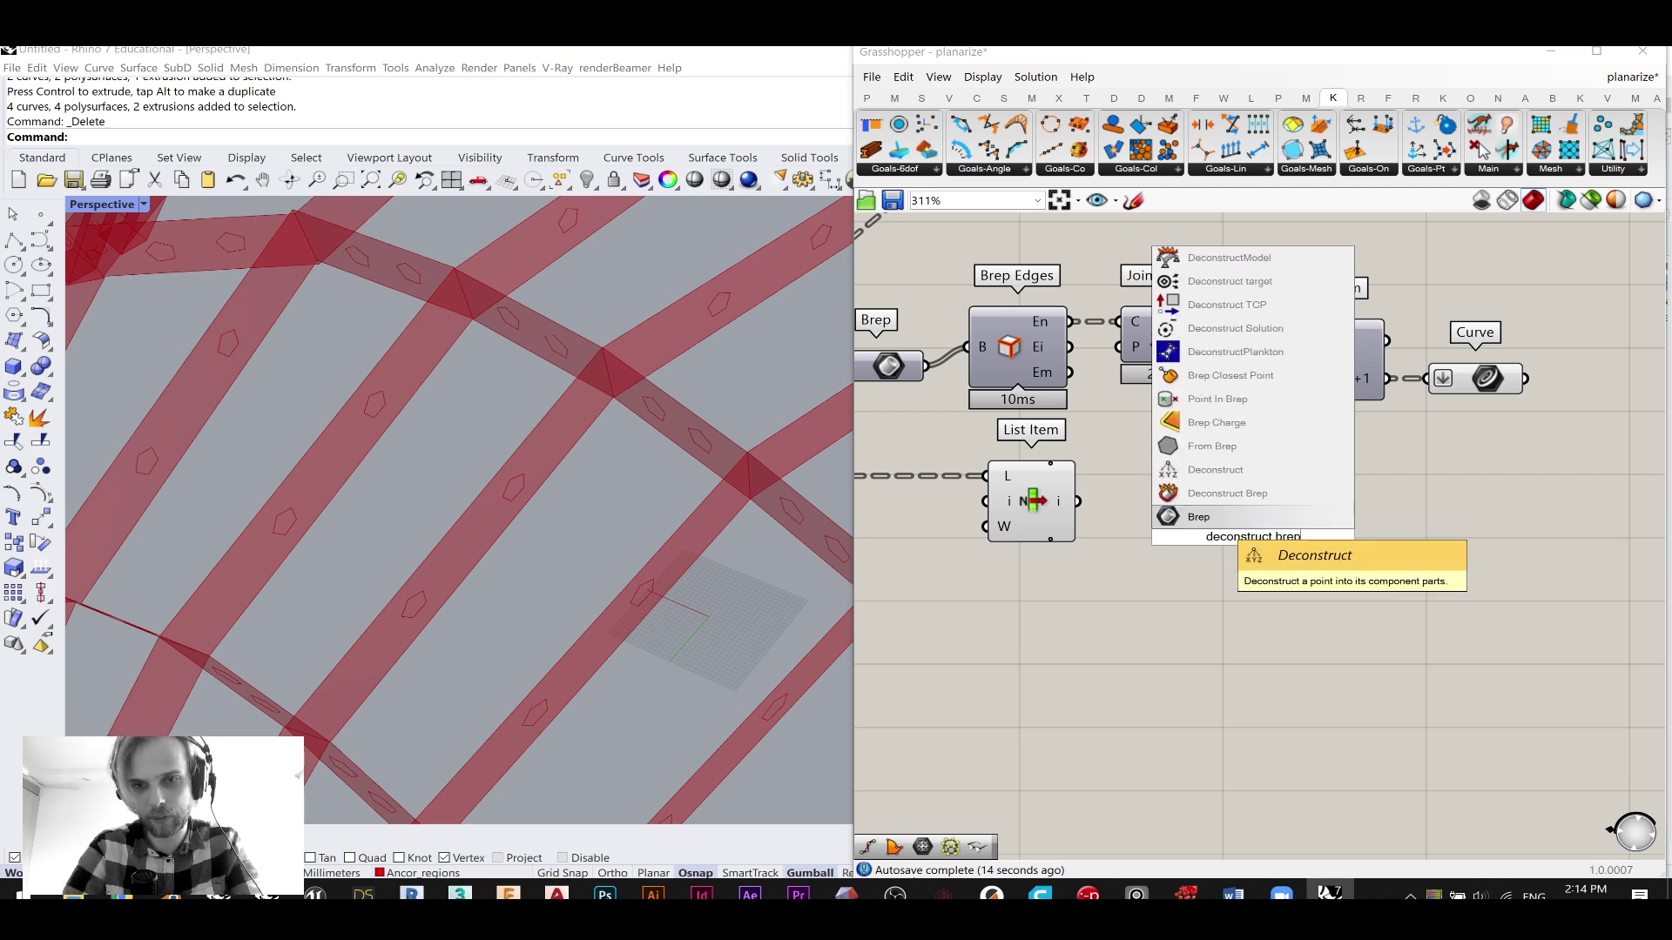
pyautogui.click(1219, 492)
pyautogui.moveTo(1078, 500); pyautogui.dragTo(1118, 542)
pyautogui.click(1251, 547)
pyautogui.scroll(2, 1130, 544)
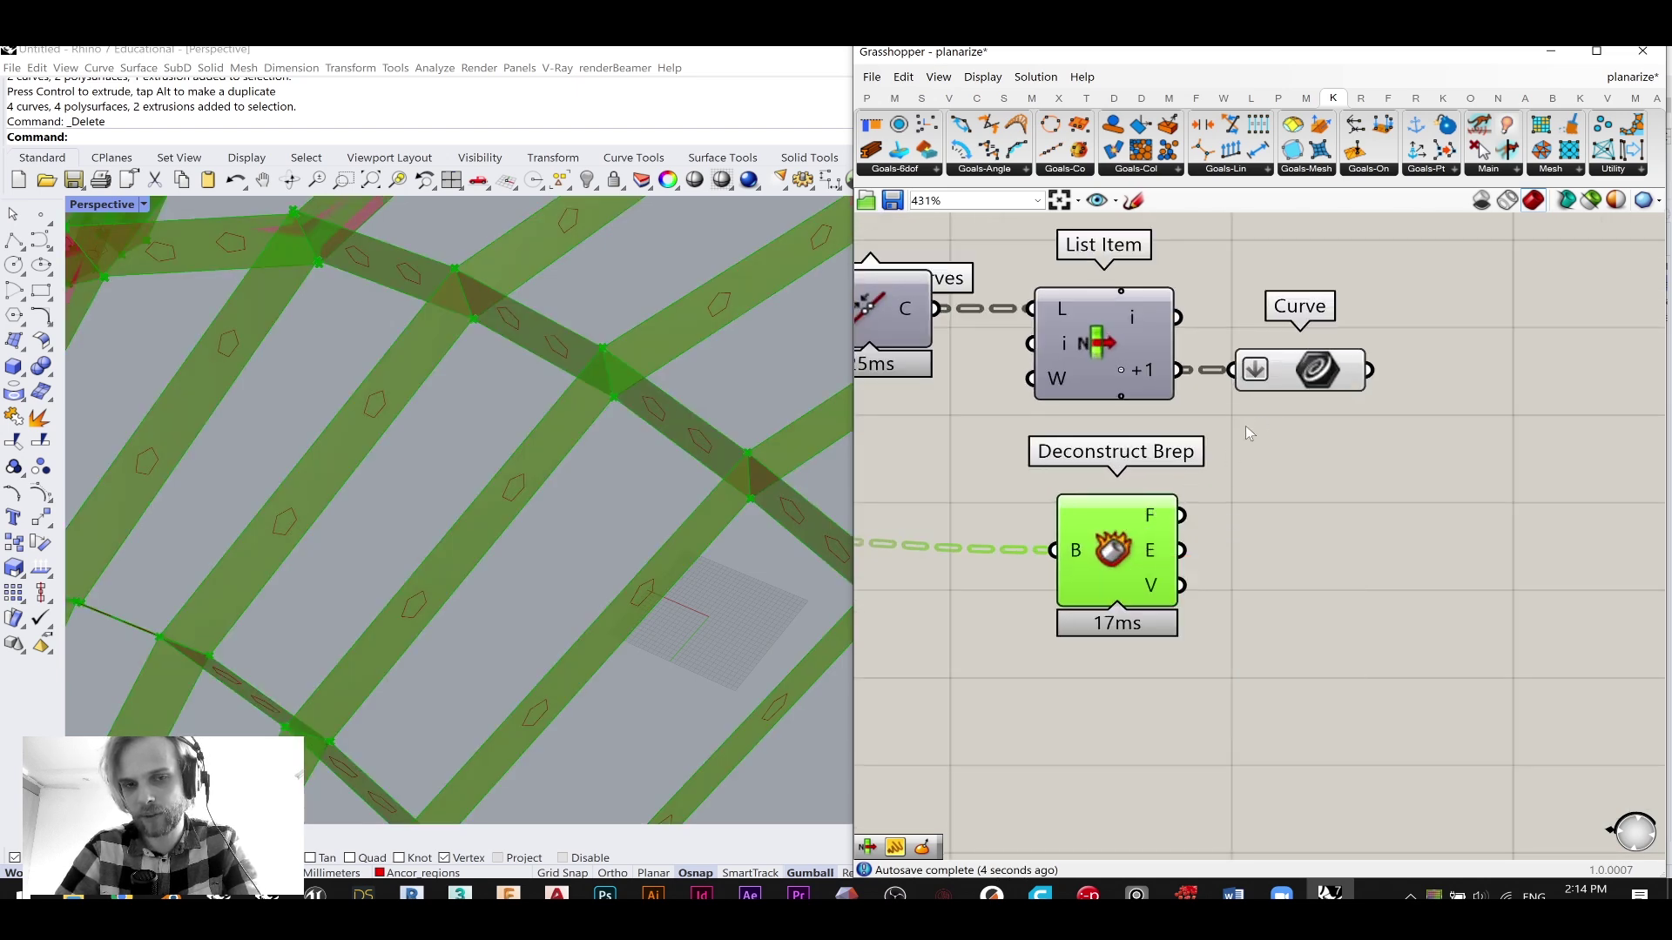
pyautogui.moveTo(1111, 560); pyautogui.dragTo(1317, 550)
pyautogui.moveTo(1317, 549); pyautogui.dragTo(1268, 546, button='right')
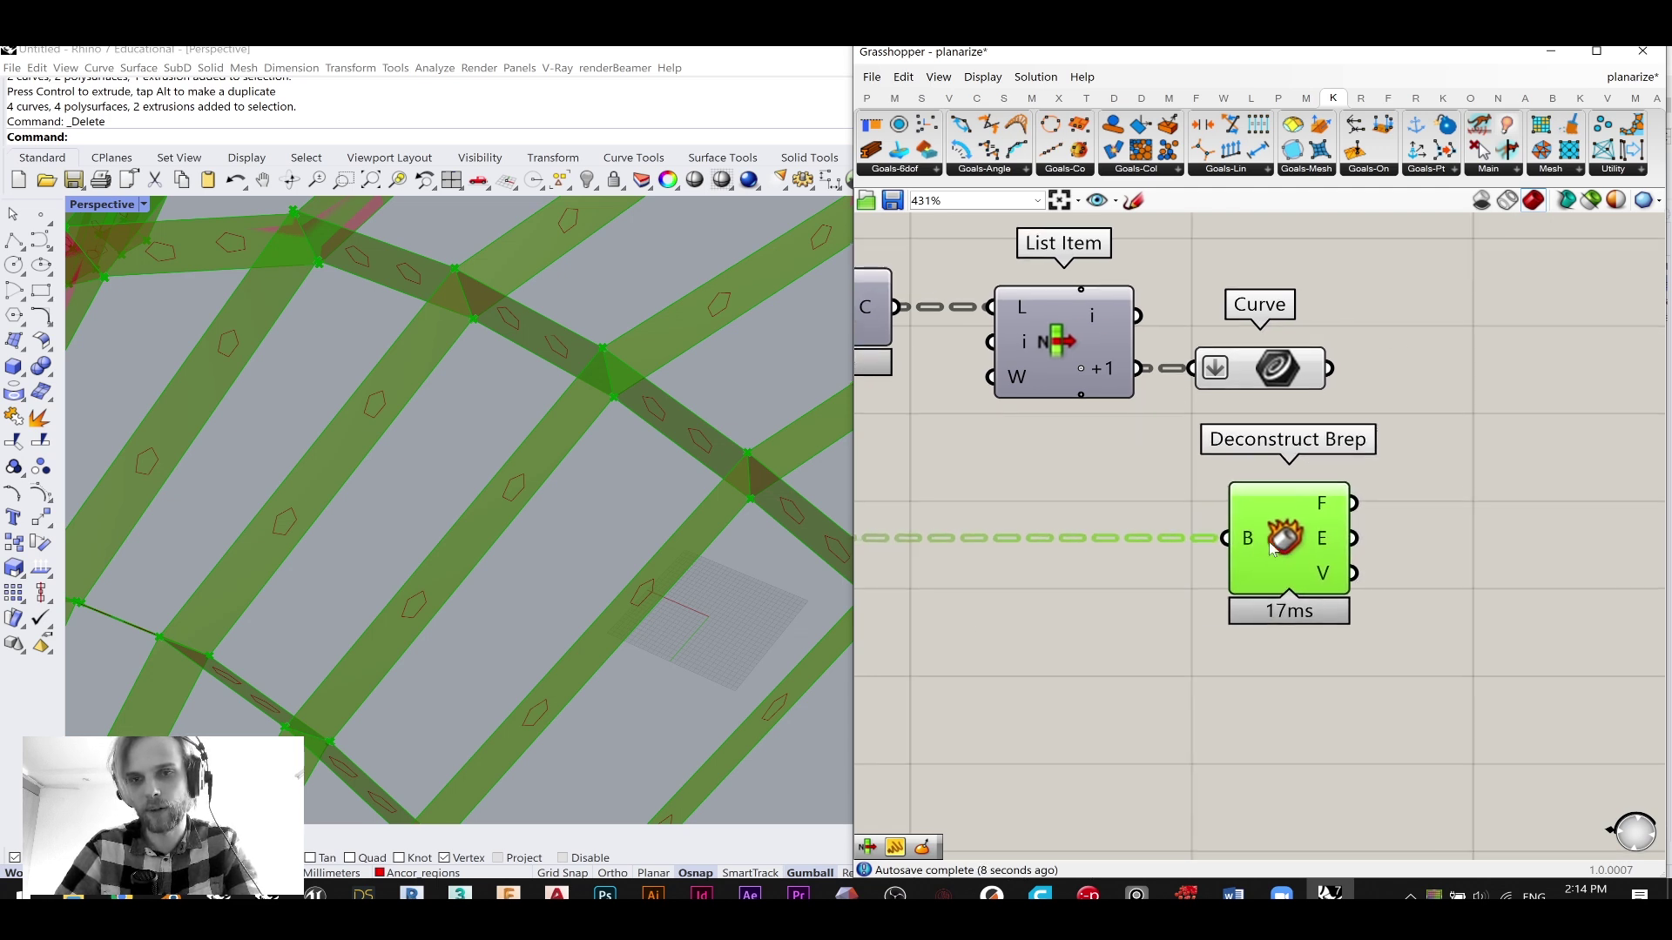
pyautogui.moveTo(1268, 546); pyautogui.dragTo(1242, 546)
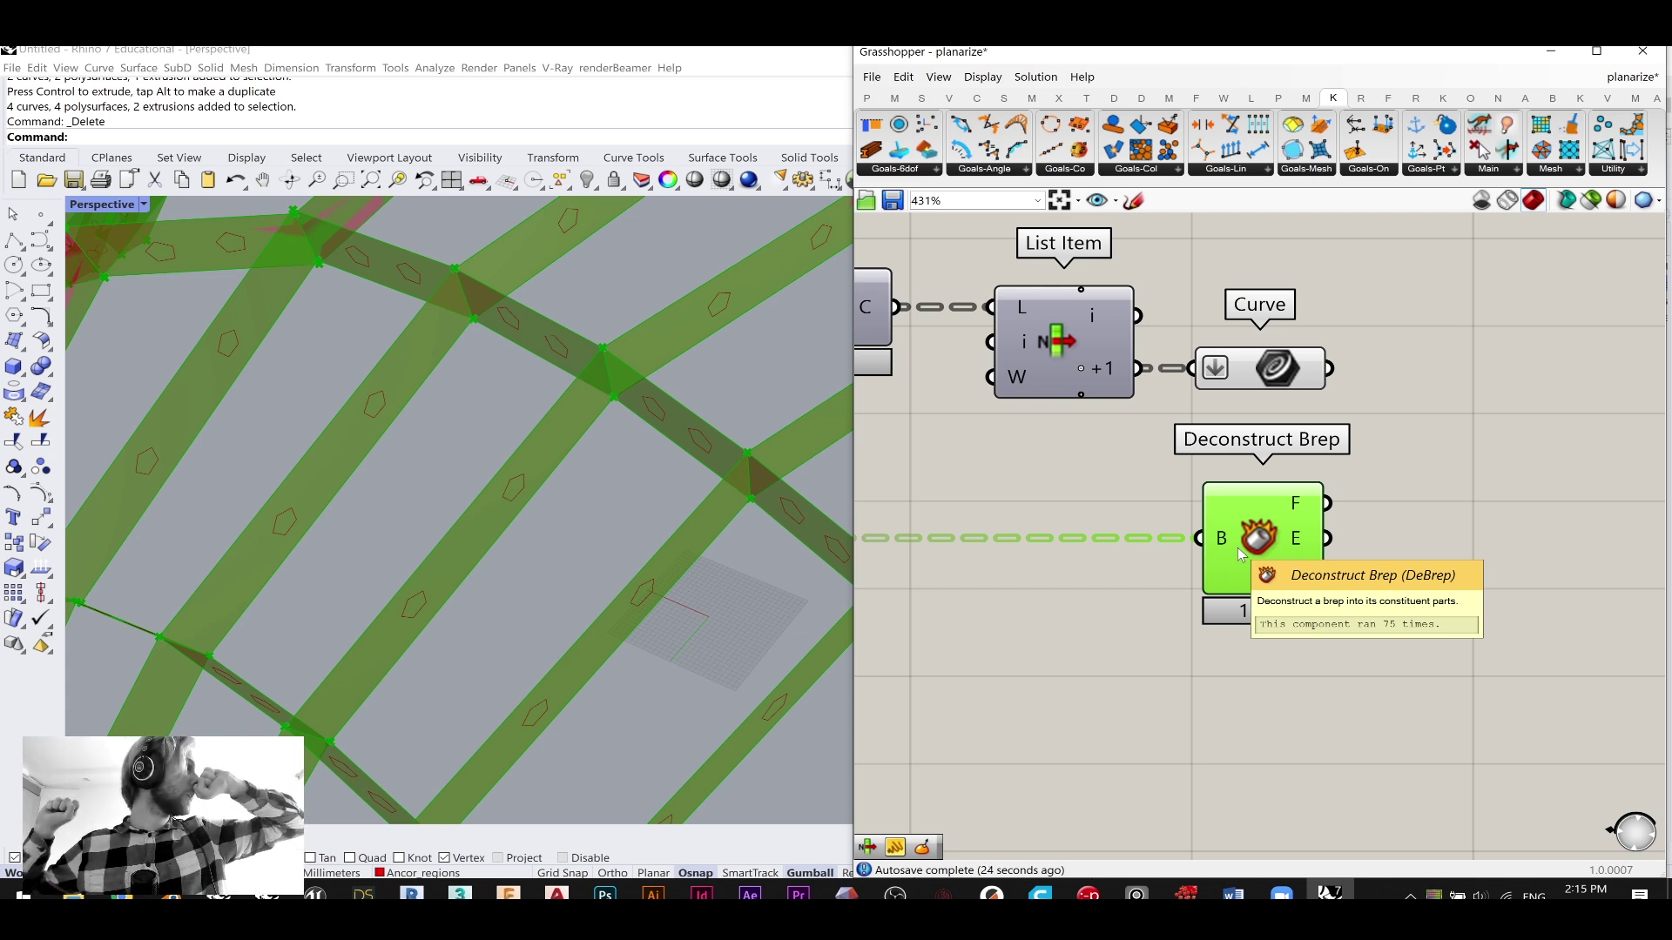
# - Add a Polygon Center component and connect the flattened Curve parameter to its polyline input
pyautogui.doubleClick(1474, 401)
pyautogui.write('polygon cen')
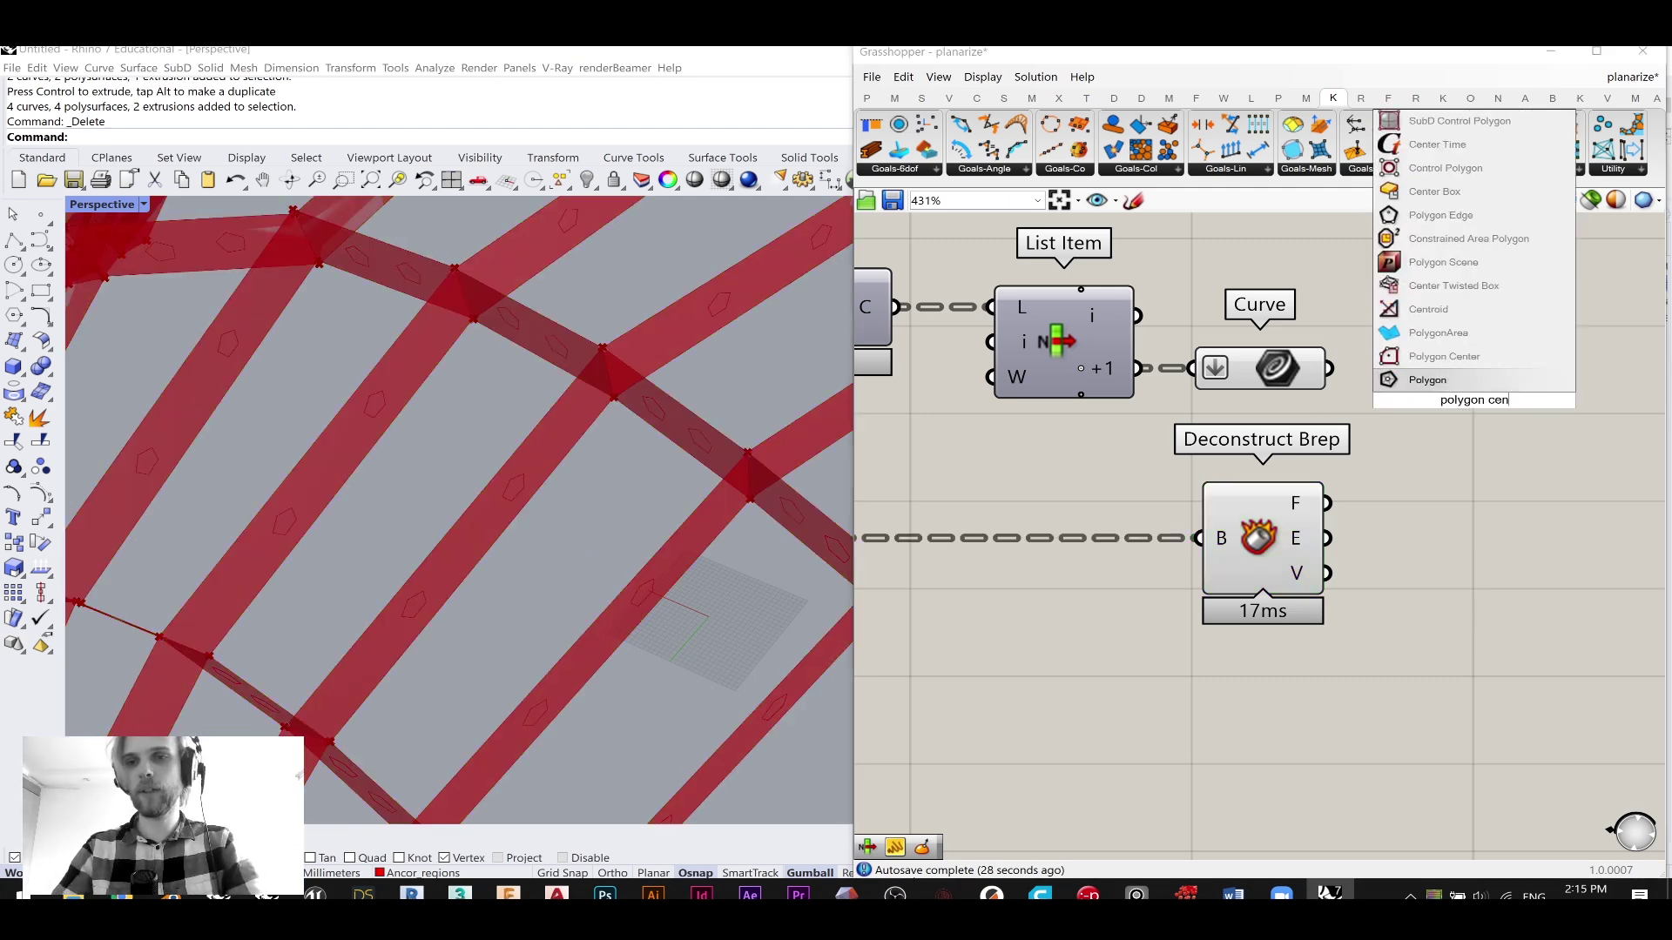
pyautogui.click(1444, 356)
pyautogui.moveTo(1328, 368); pyautogui.dragTo(1410, 368)
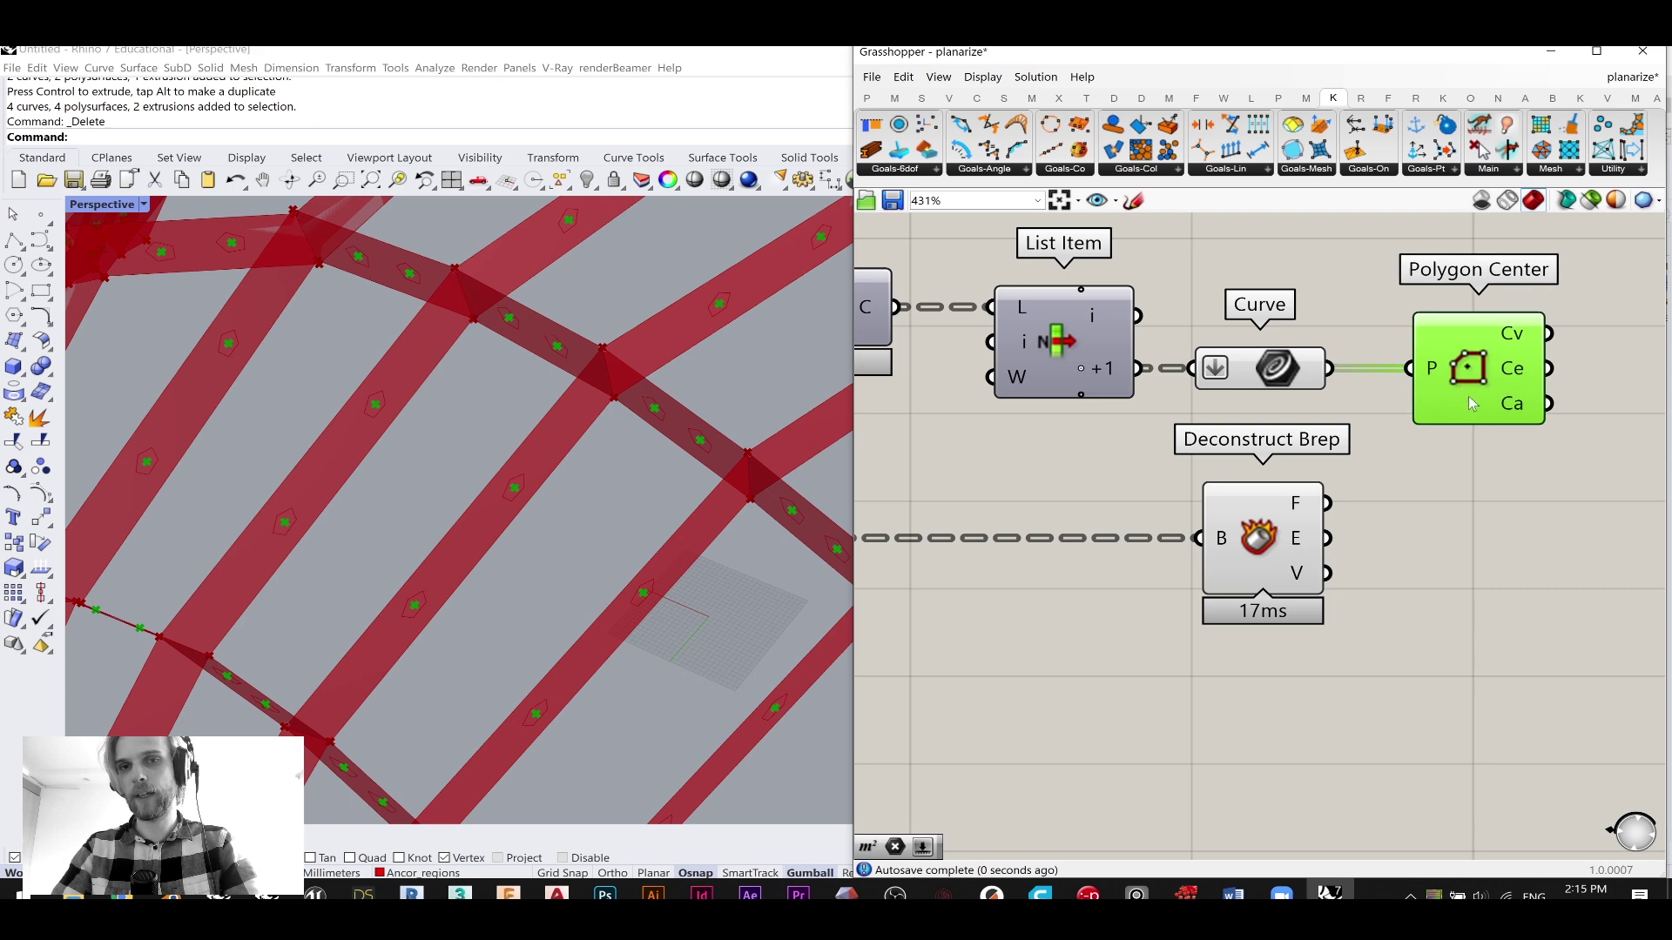
# - Add a Surface Closest Point component beyond Polygon Center and shift Deconstruct Brep down to make room
pyautogui.moveTo(1544, 536); pyautogui.dragTo(1304, 509, button='right')
pyautogui.doubleClick(1304, 508)
pyautogui.write('surface cp')
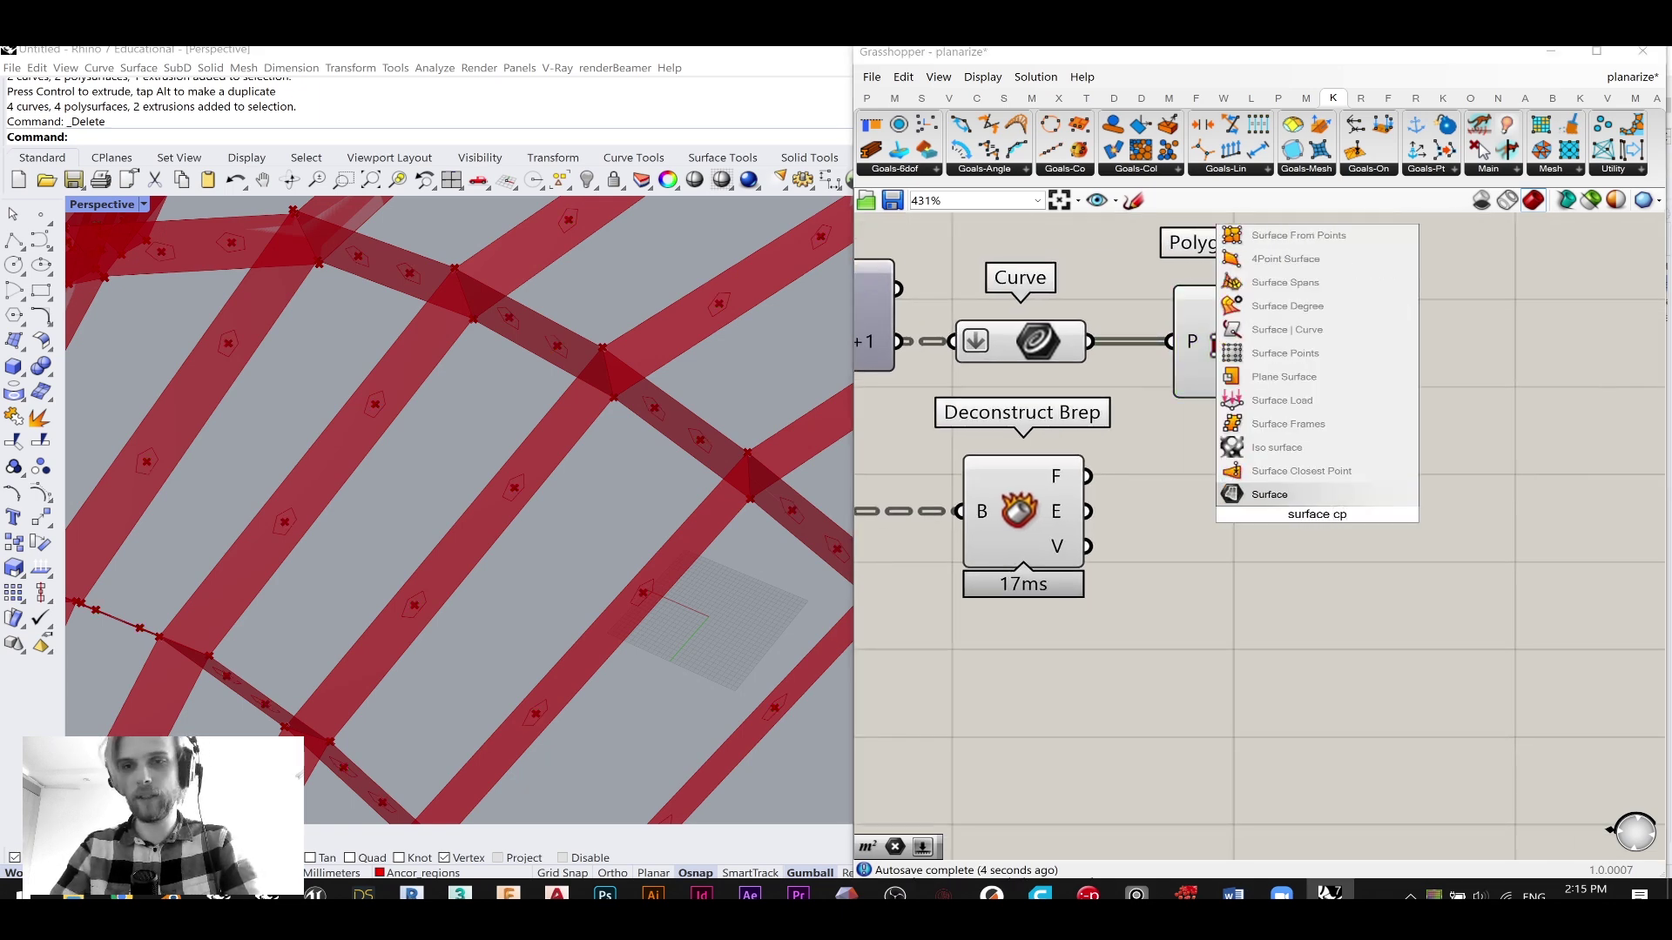
pyautogui.click(1300, 470)
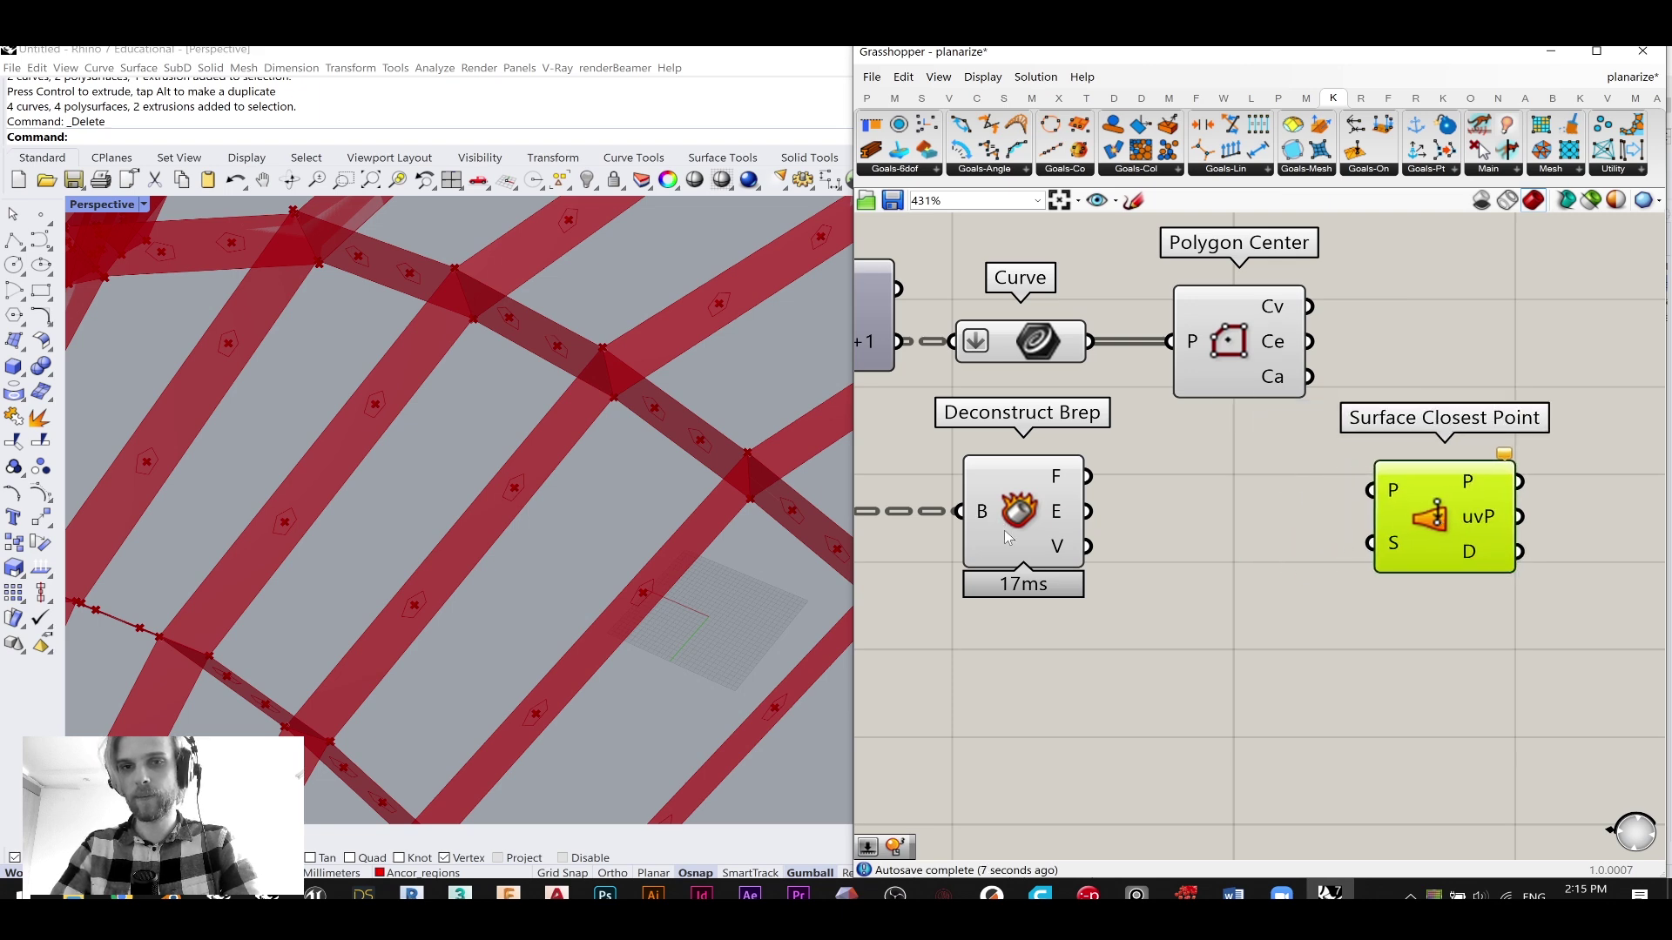
pyautogui.moveTo(1000, 520); pyautogui.dragTo(1011, 599)
pyautogui.click(1142, 510)
pyautogui.scroll(1, 1136, 523)
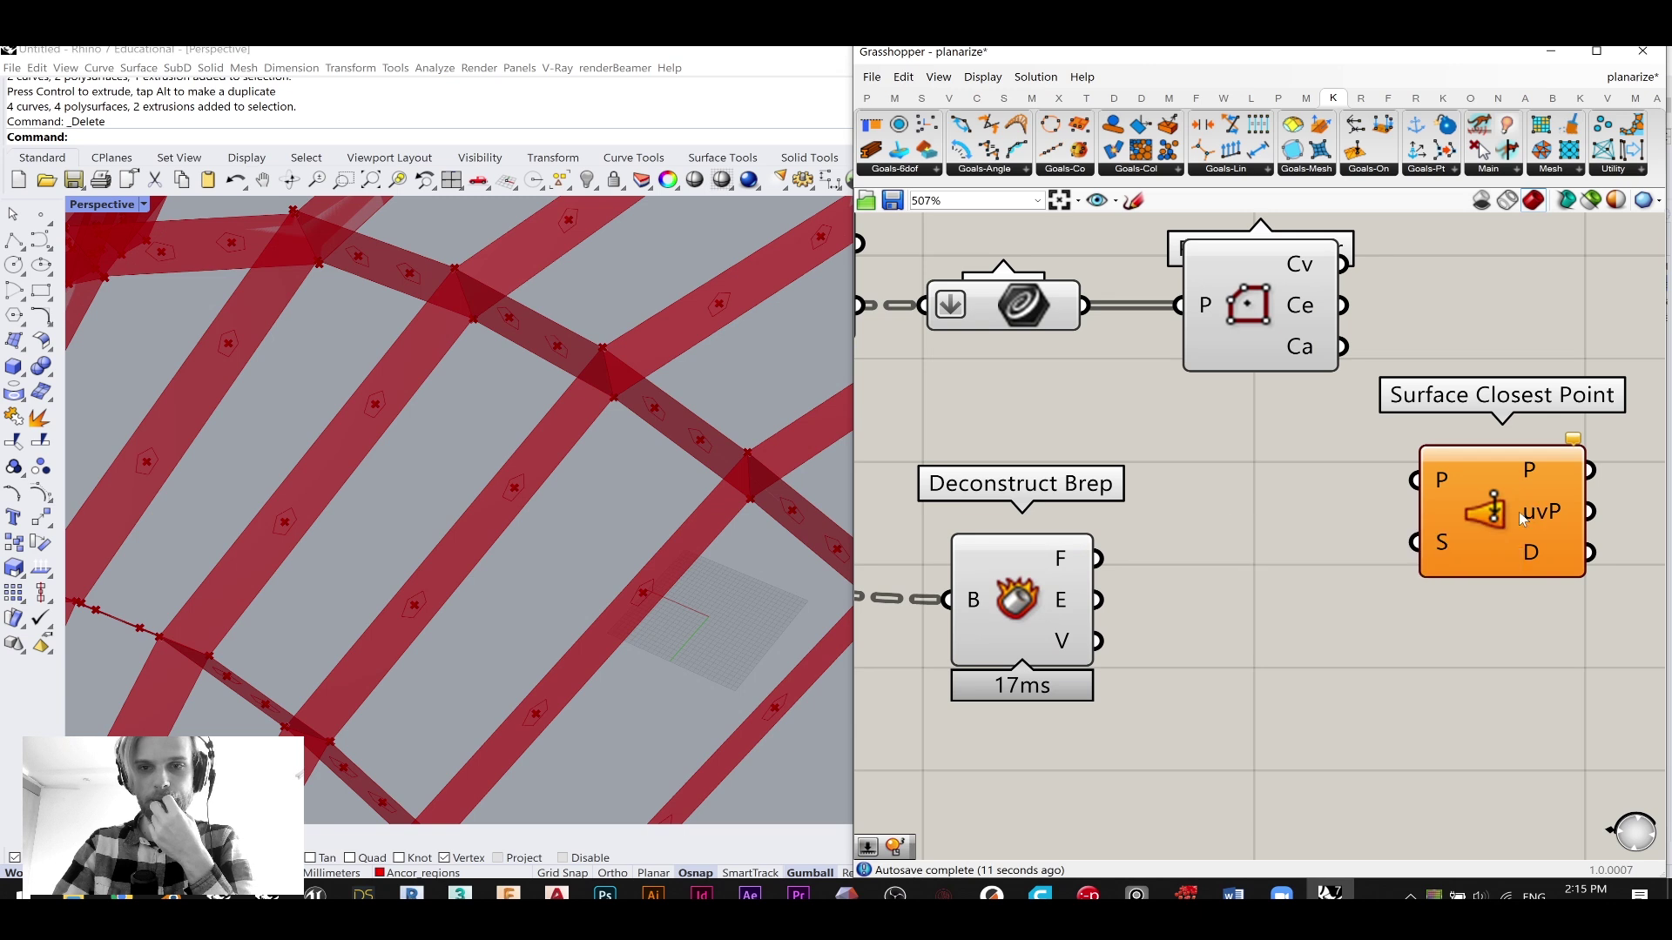
# - Connect Deconstruct Brep's faces to the S input and Polygon Center's Cv output to the P input of Surface Closest Point
pyautogui.moveTo(1097, 558); pyautogui.dragTo(1418, 543)
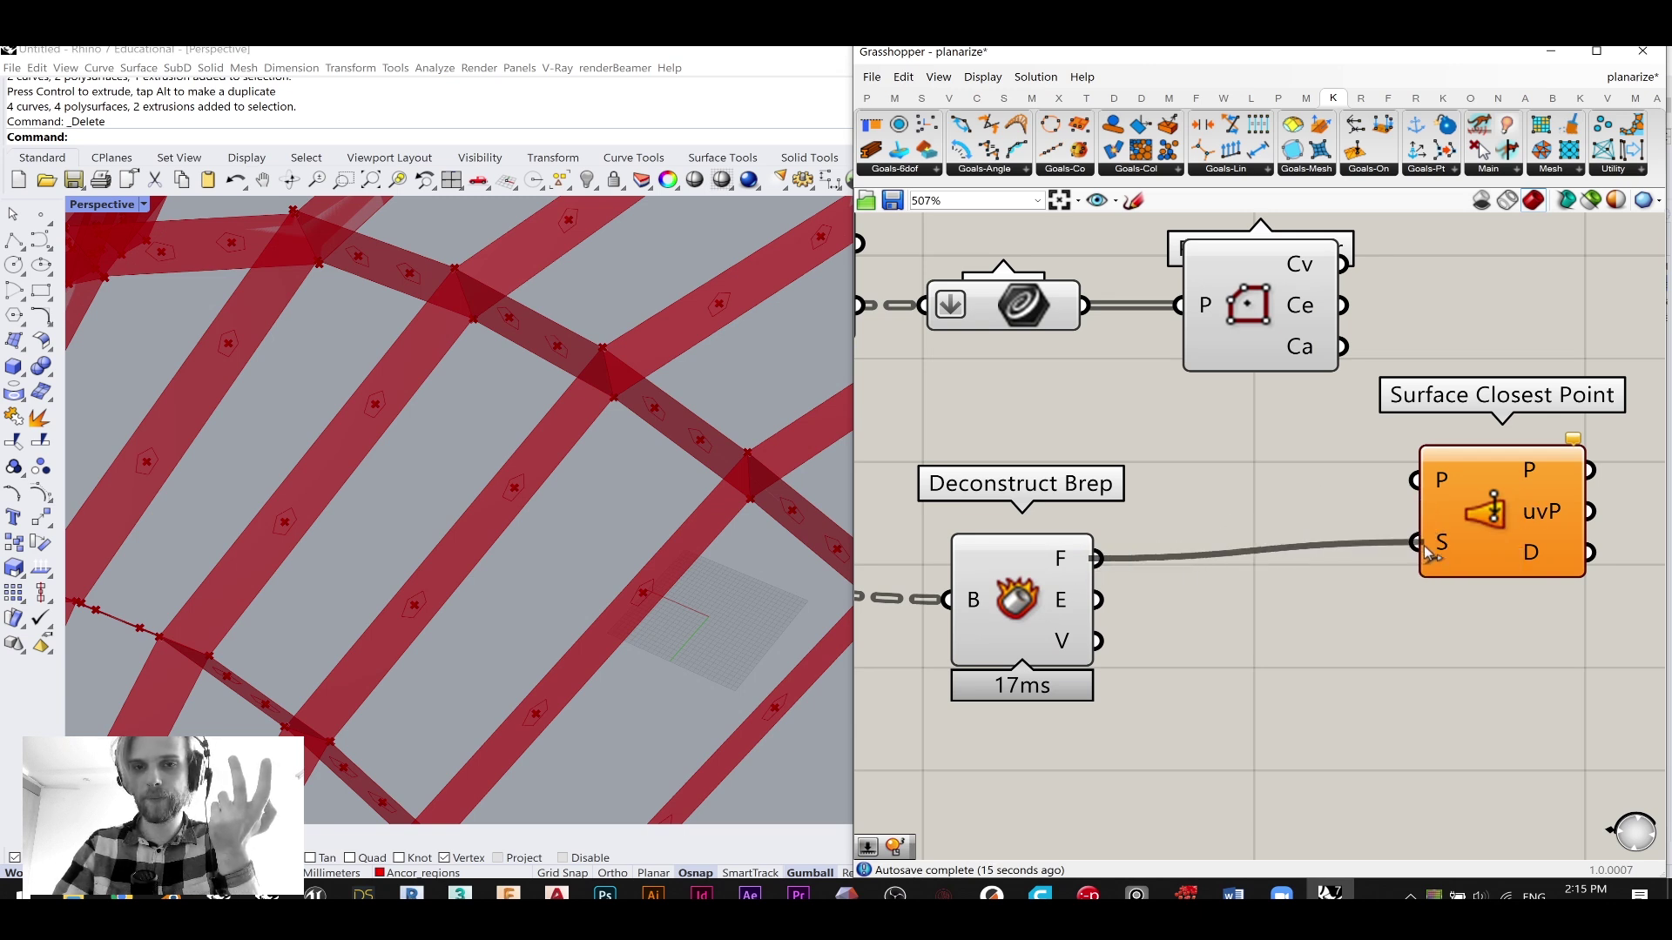
pyautogui.keyDown('ctrl'); pyautogui.keyDown('shift'); pyautogui.moveTo(1427, 552); pyautogui.dragTo(1520, 551); pyautogui.keyUp('shift'); pyautogui.keyUp('ctrl')
pyautogui.moveTo(1520, 551); pyautogui.dragTo(1330, 550, button='right')
pyautogui.moveTo(1154, 263); pyautogui.dragTo(1299, 496)
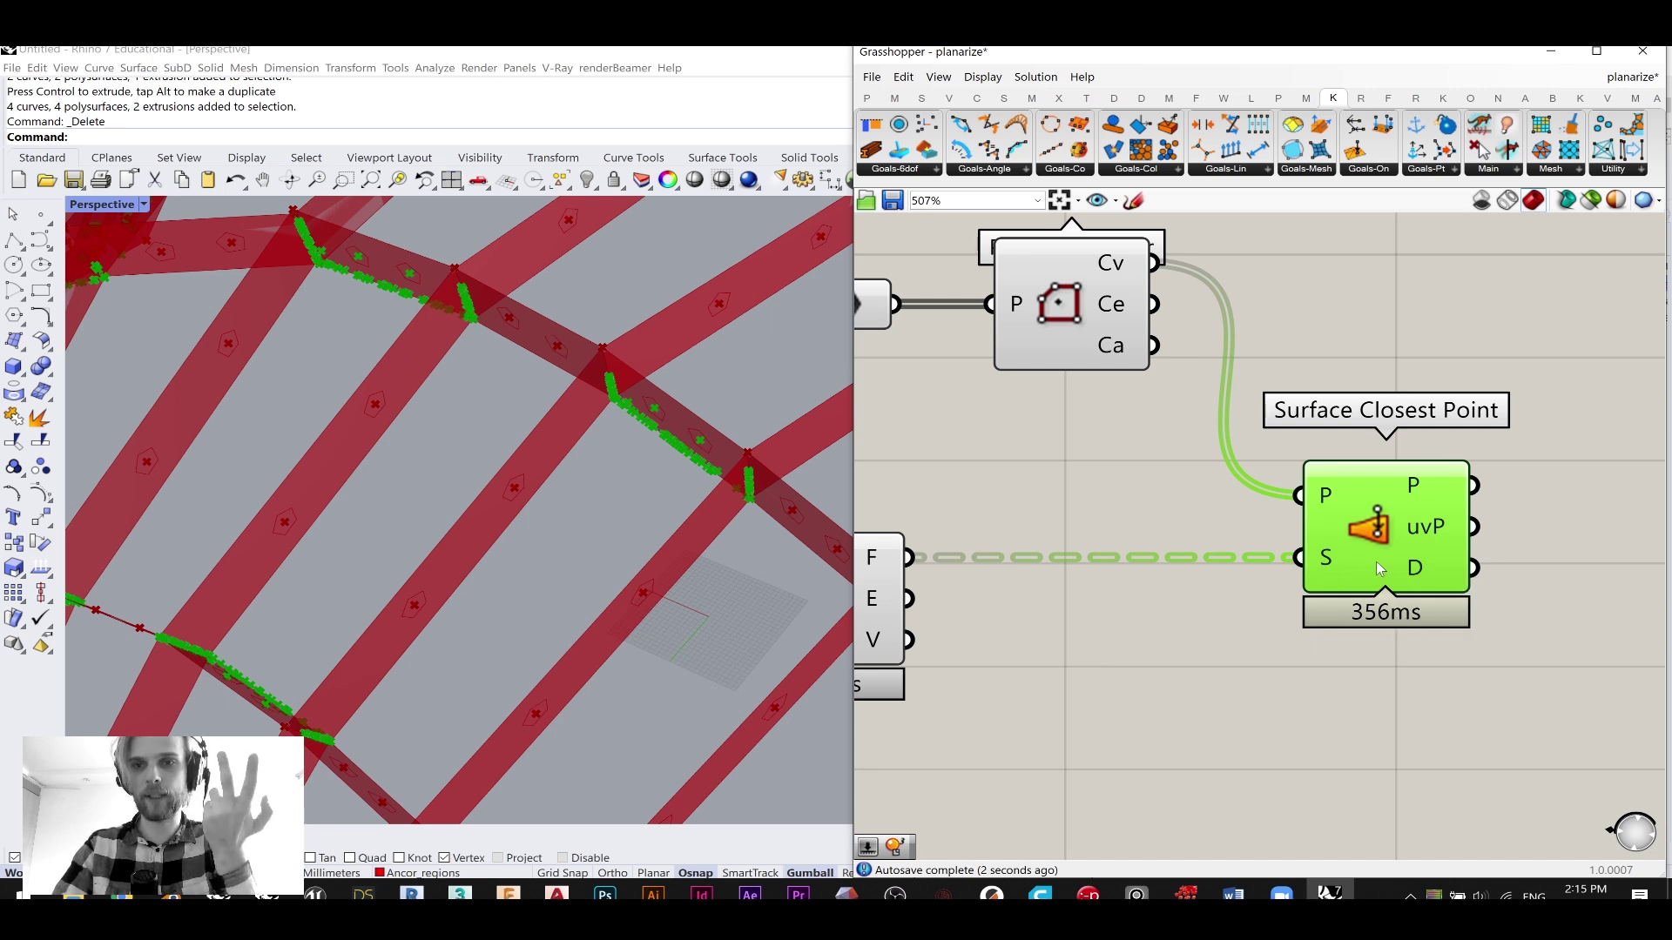
pyautogui.moveTo(1433, 580)
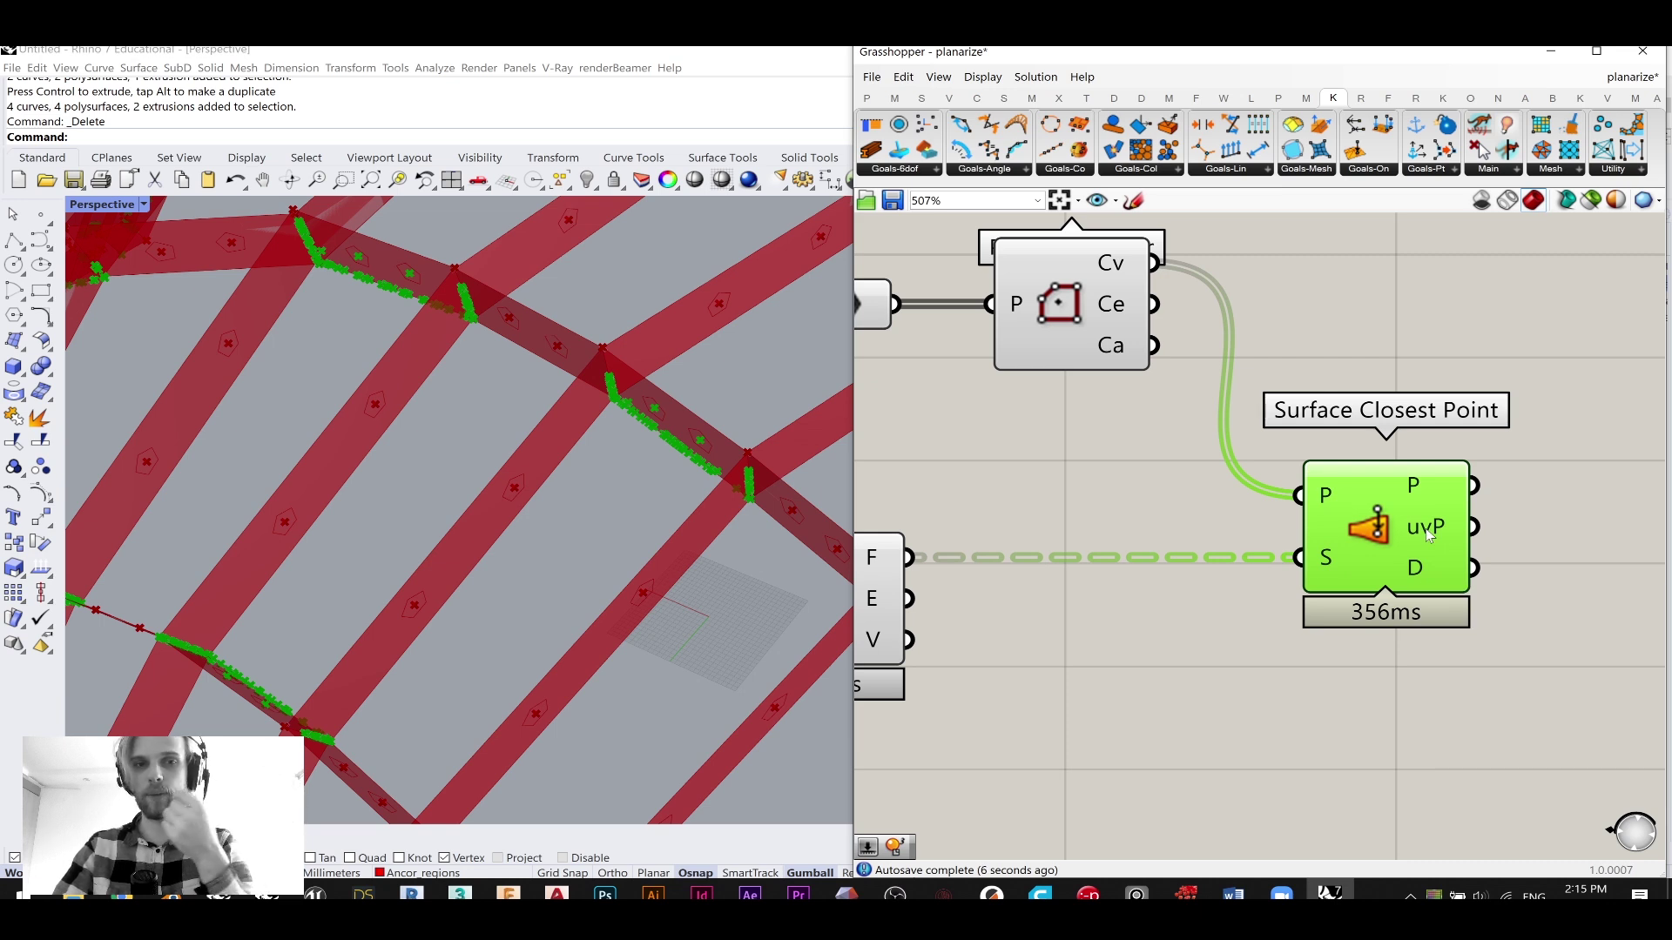
pyautogui.moveTo(1433, 544)
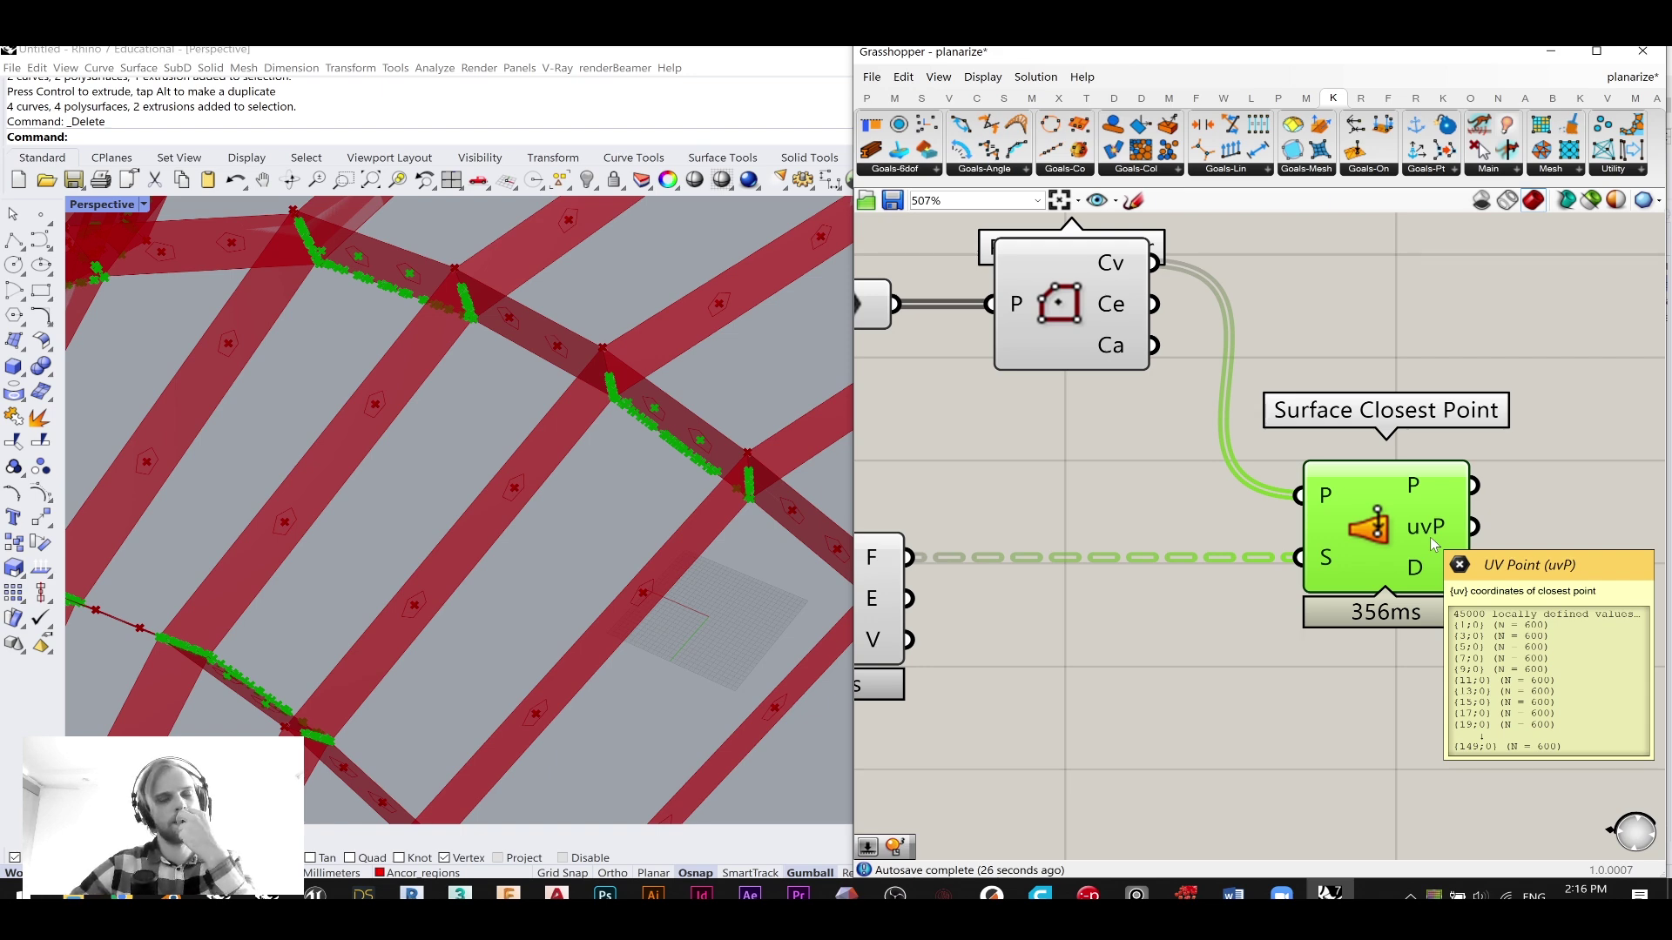
# - Add a Sort List component with Surface Closest Point's distances as keys and its uvP output as the values to sort
pyautogui.moveTo(1622, 549); pyautogui.dragTo(1419, 520, button='right')
pyautogui.doubleClick(1419, 520)
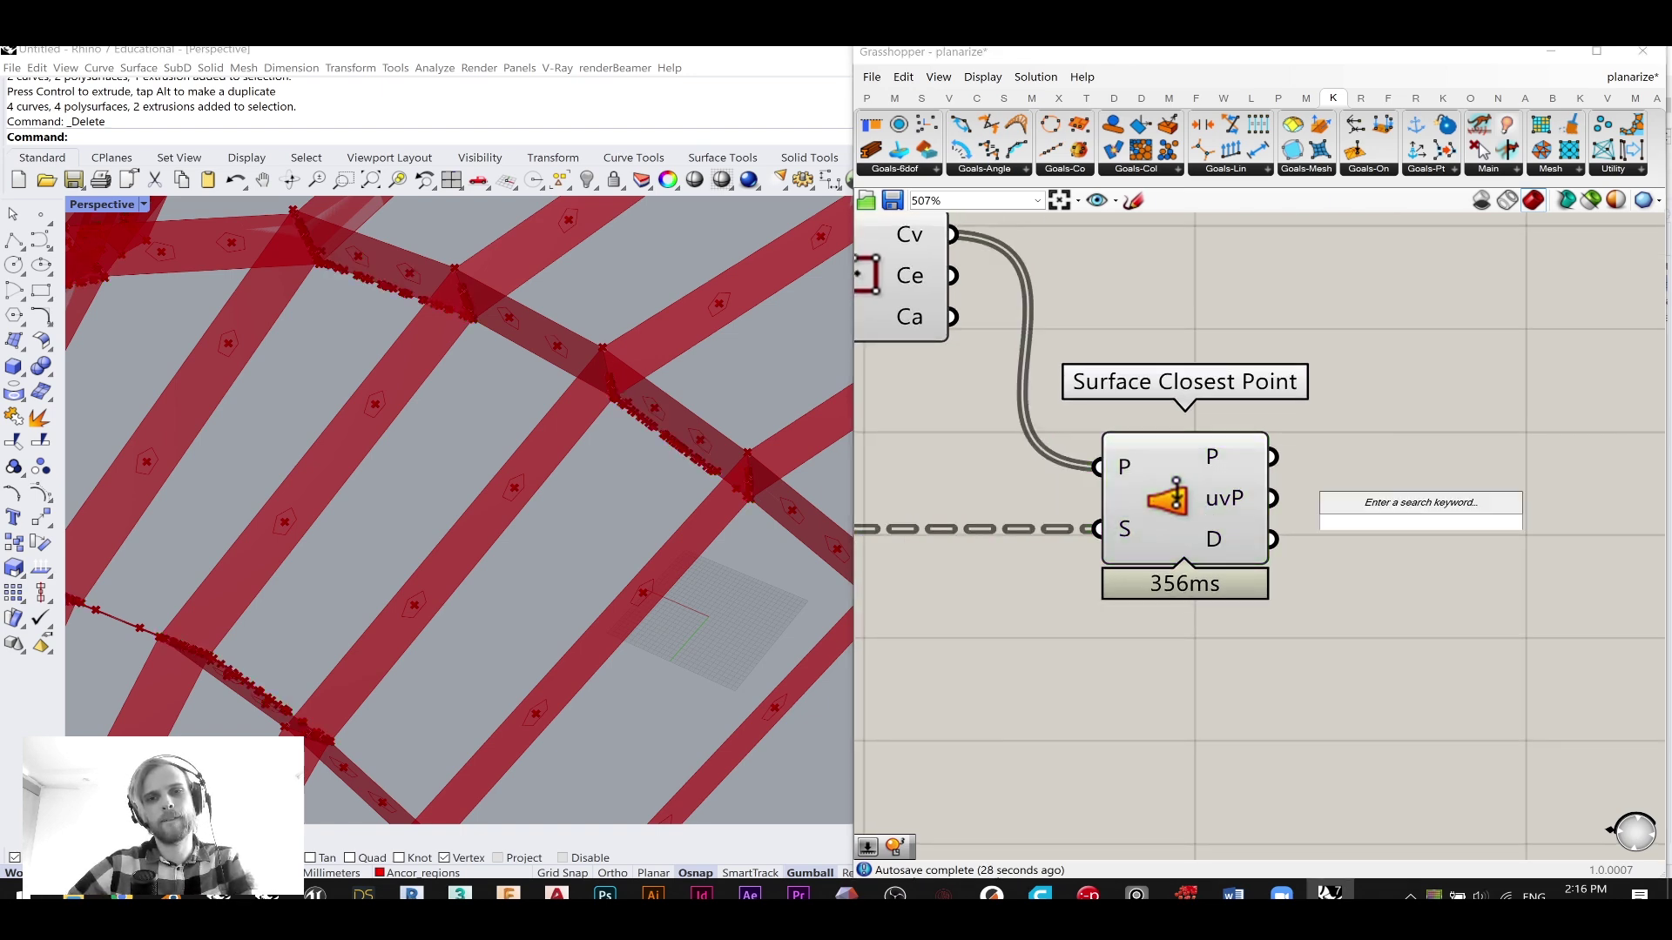
pyautogui.click(1232, 547)
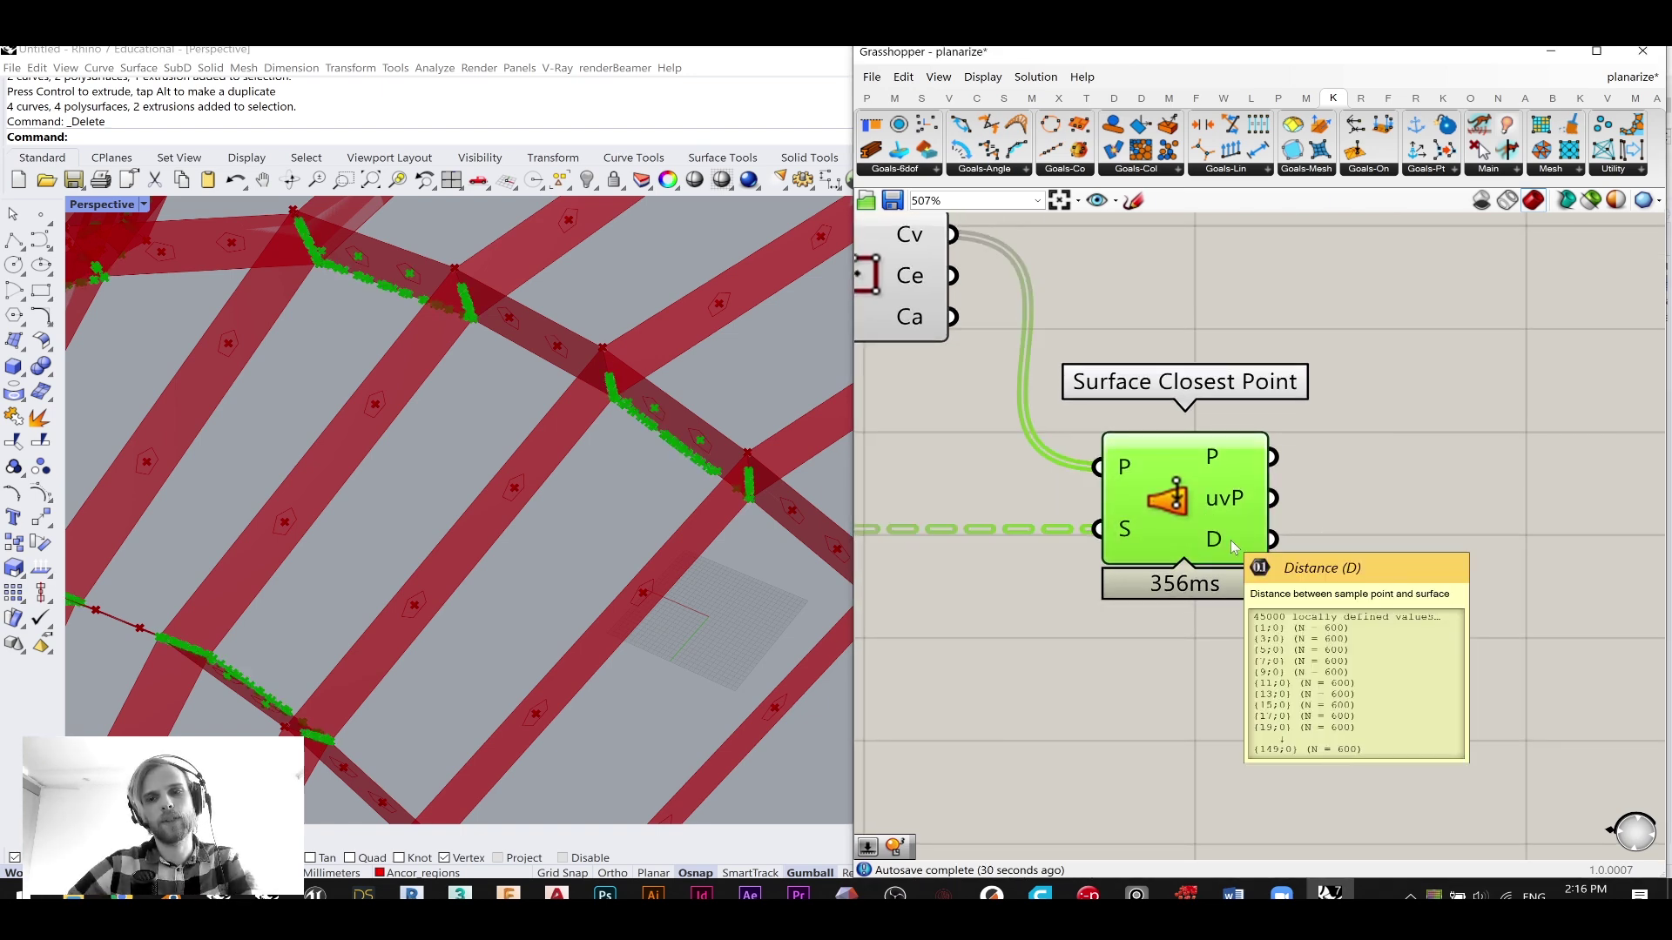
pyautogui.doubleClick(1377, 548)
pyautogui.write('sor')
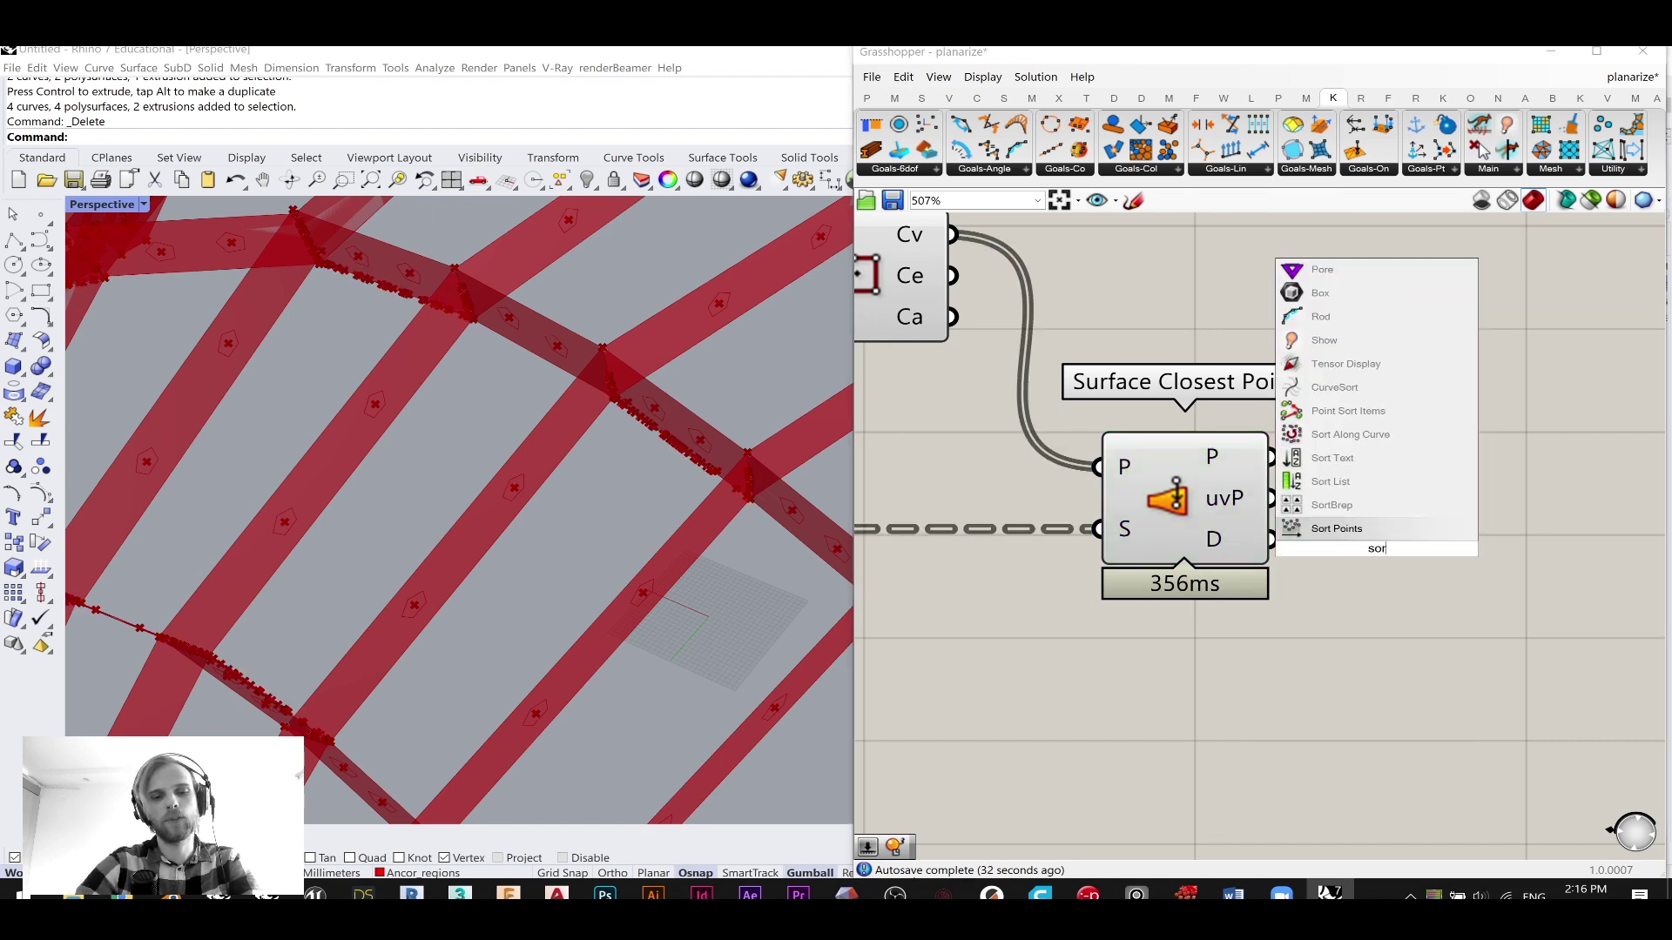
pyautogui.click(1369, 530)
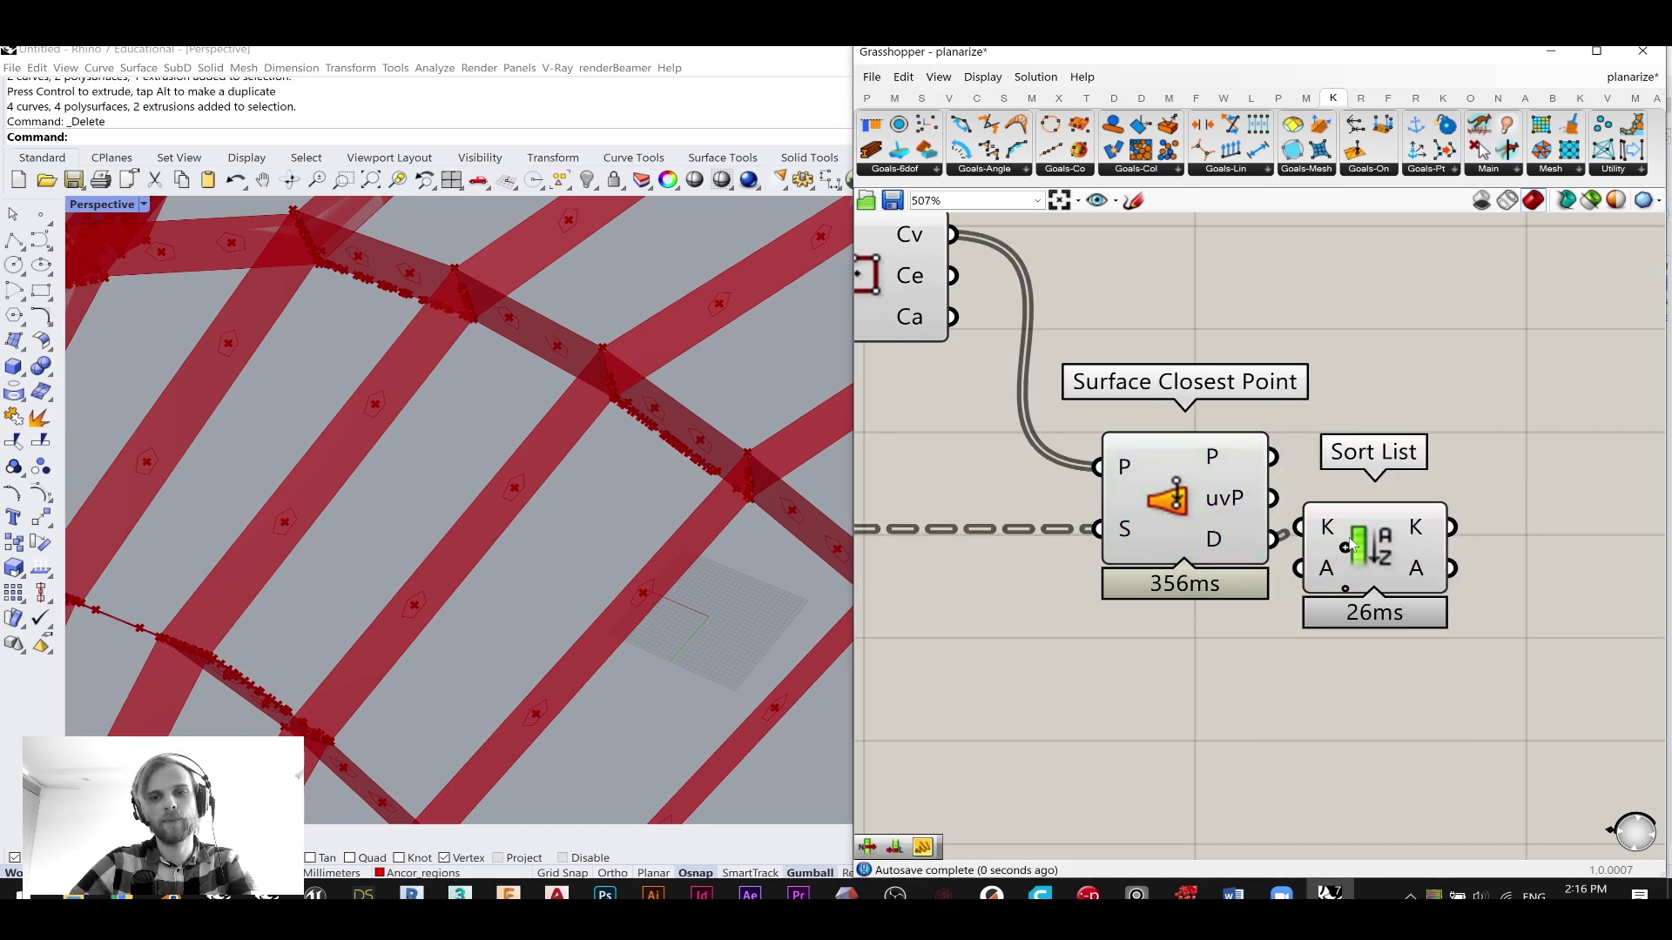
pyautogui.moveTo(1384, 538); pyautogui.dragTo(1452, 557)
pyautogui.moveTo(1273, 498); pyautogui.dragTo(1373, 581)
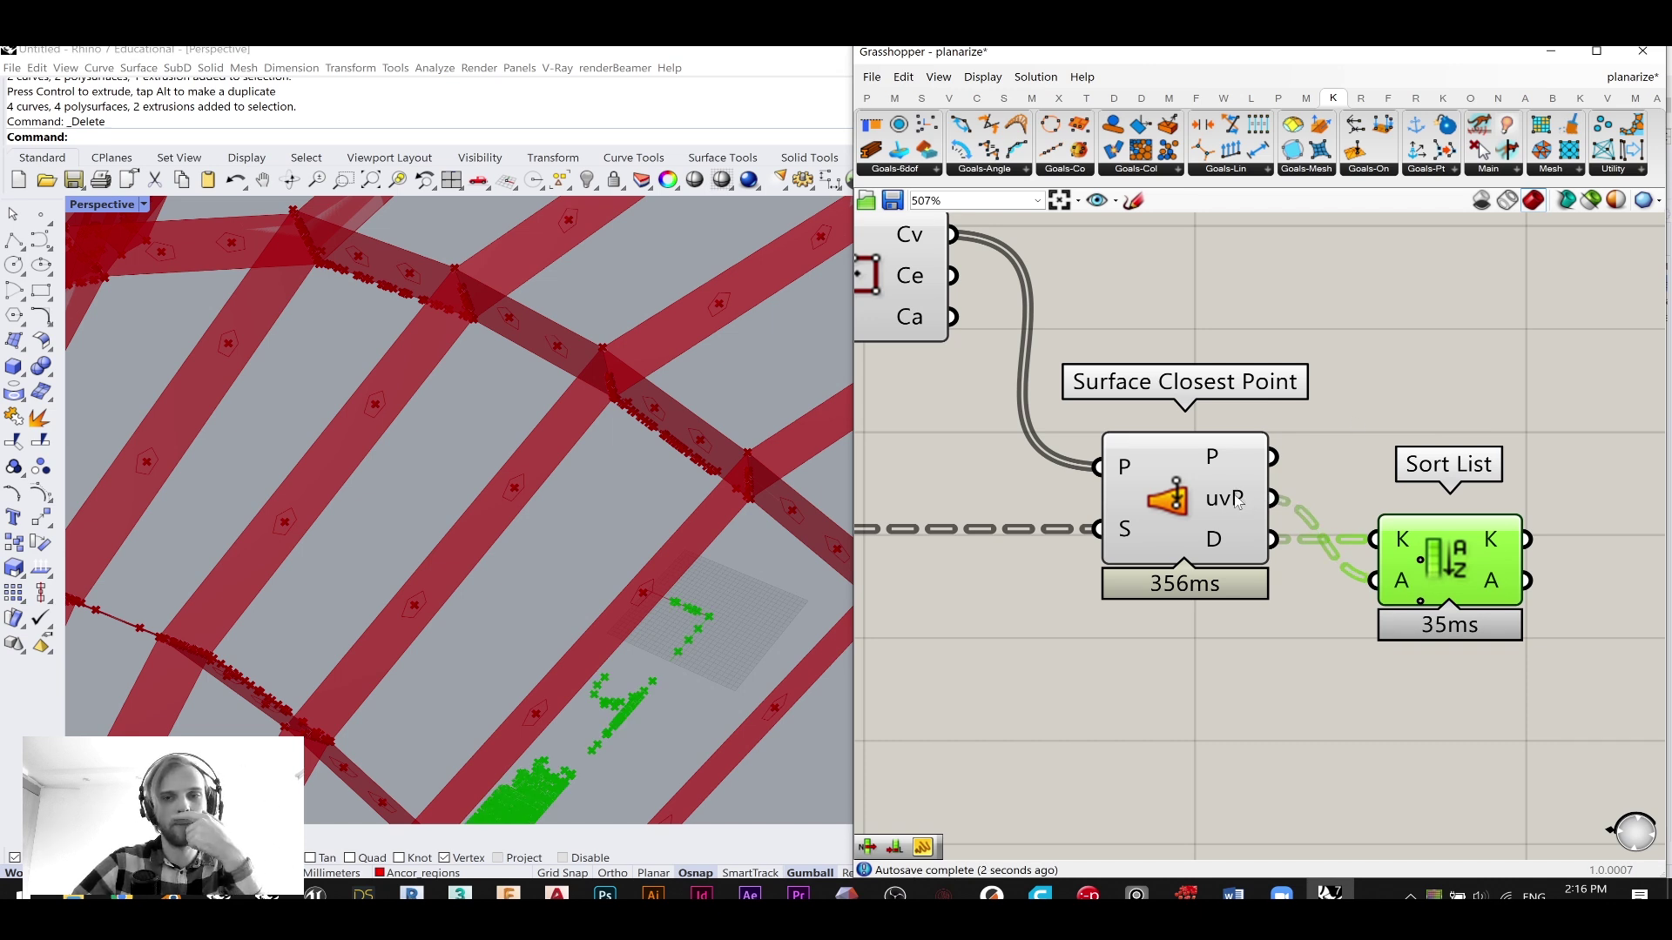
# - Add a list component after the Sort List component
pyautogui.moveTo(1438, 539); pyautogui.dragTo(1239, 470, button='right')
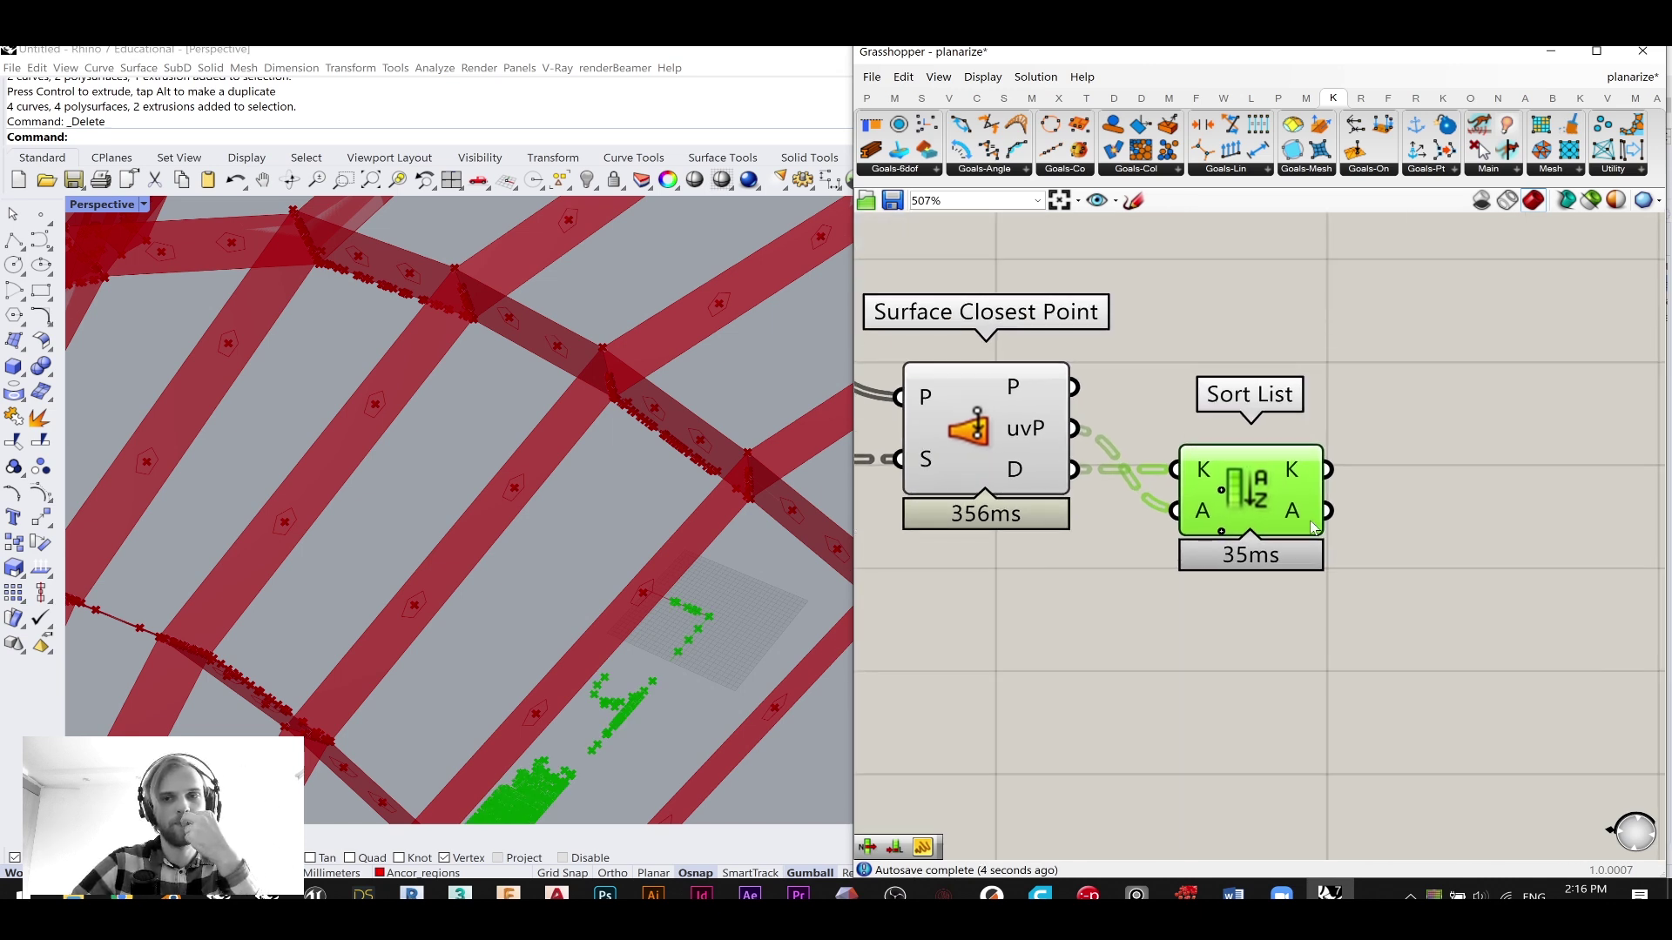
pyautogui.click(1464, 641)
pyautogui.doubleClick(1465, 636)
pyautogui.write('li')
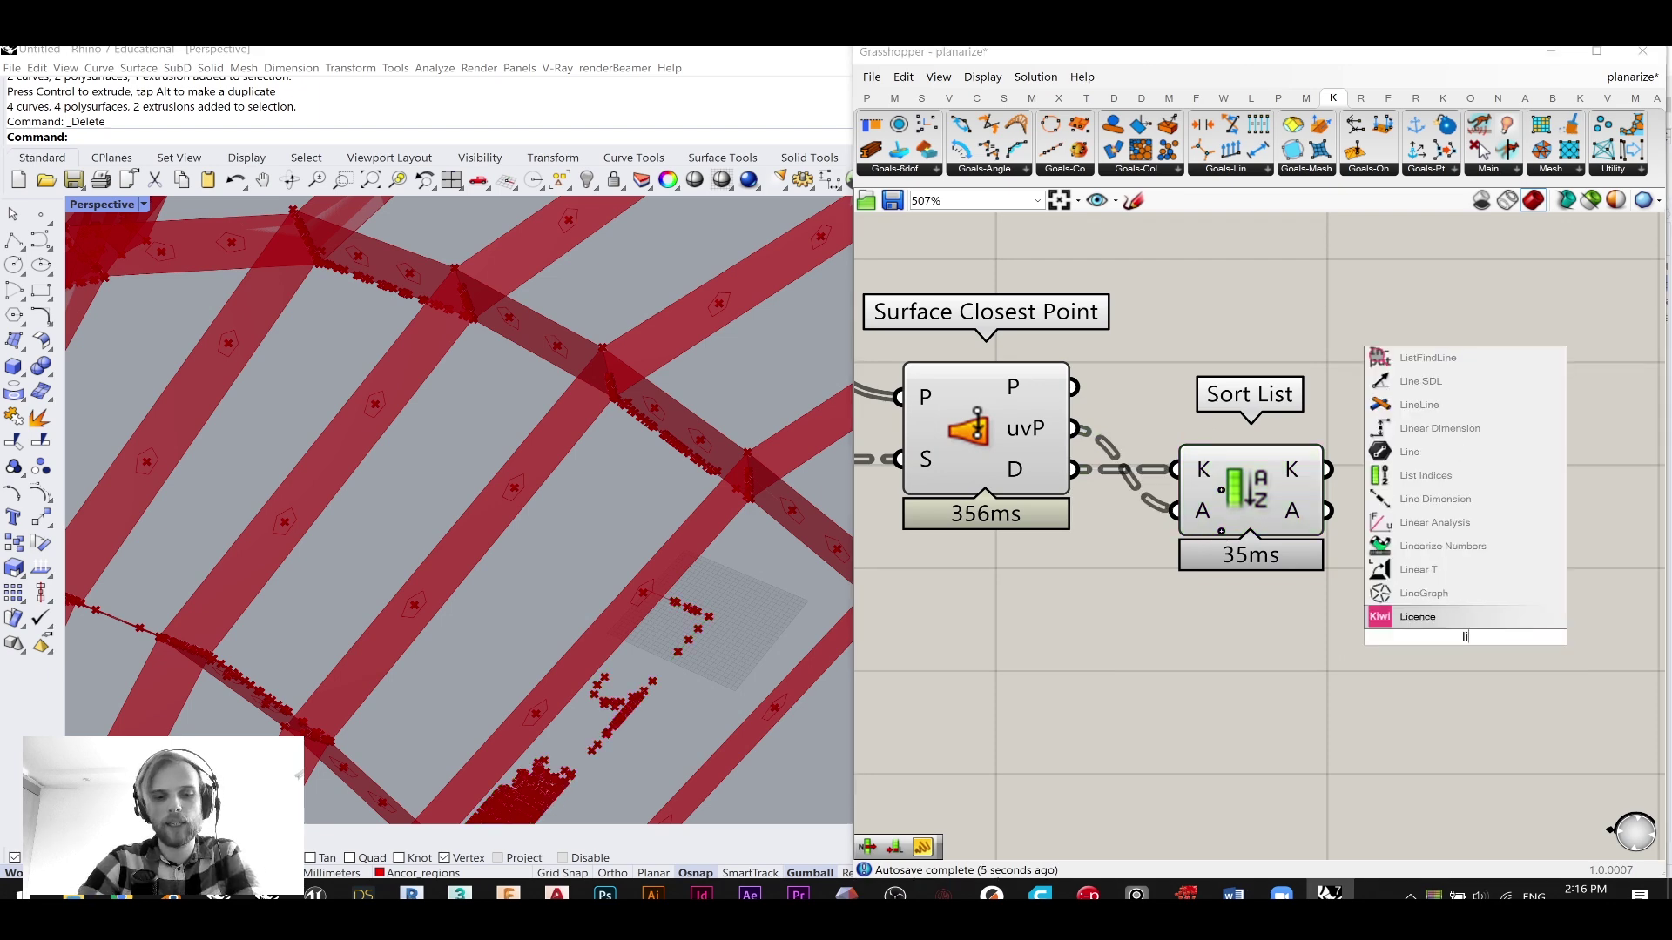
# - Add a List Item component and feed its list input from the A output of Sort List
pyautogui.write('st')
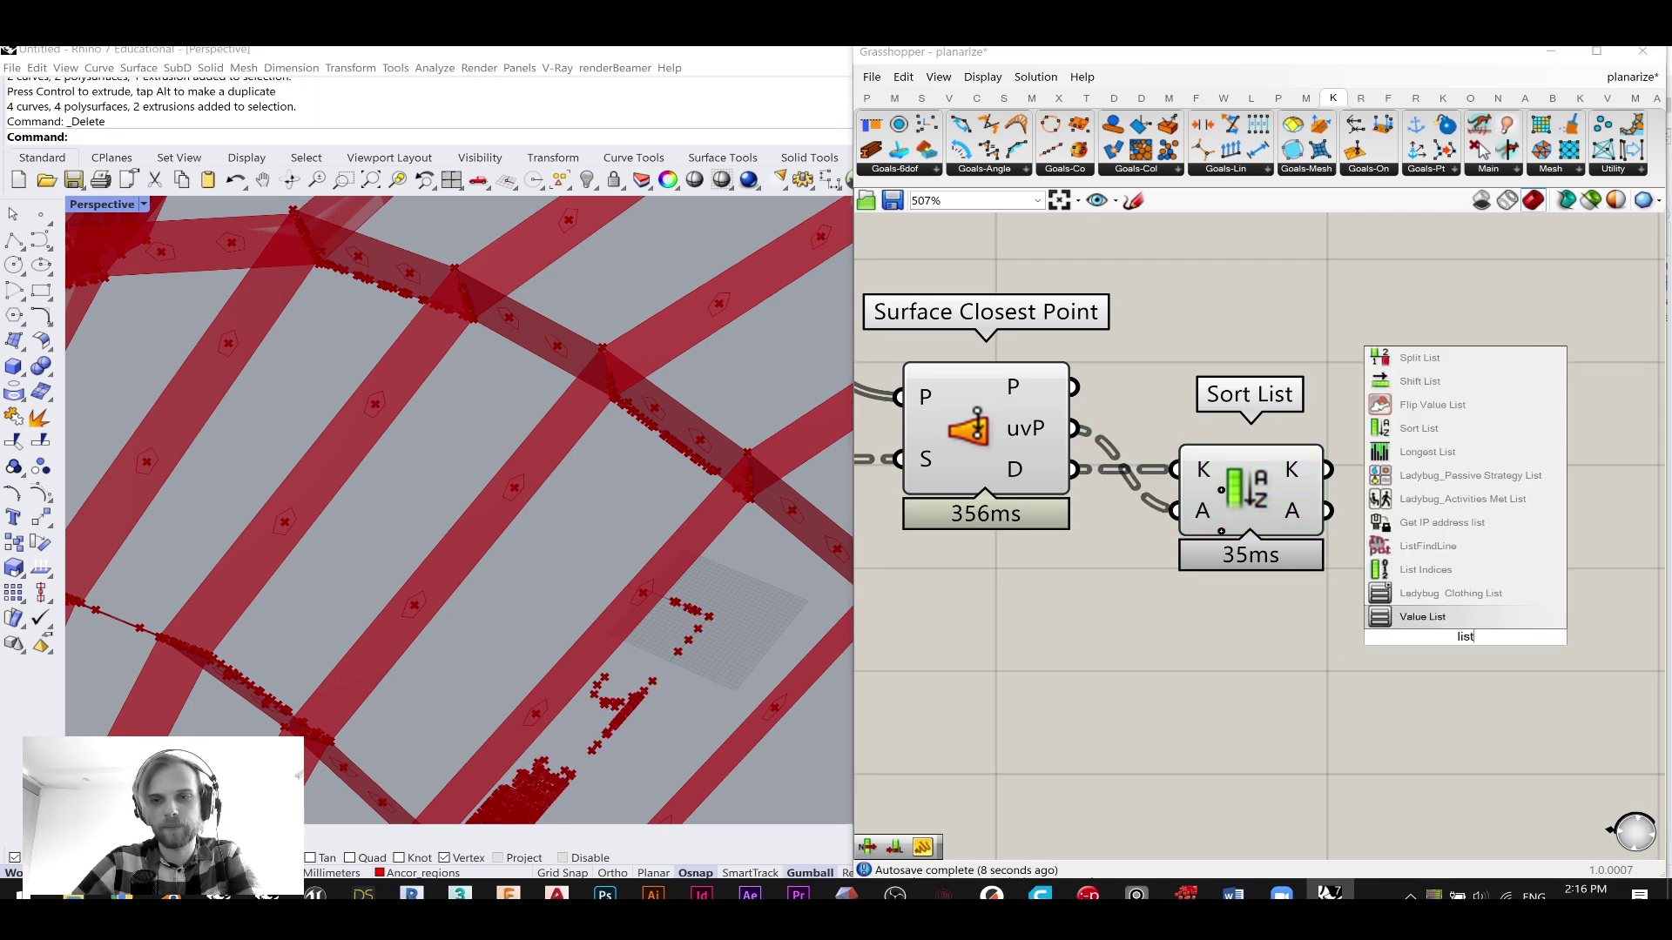
pyautogui.write(' item')
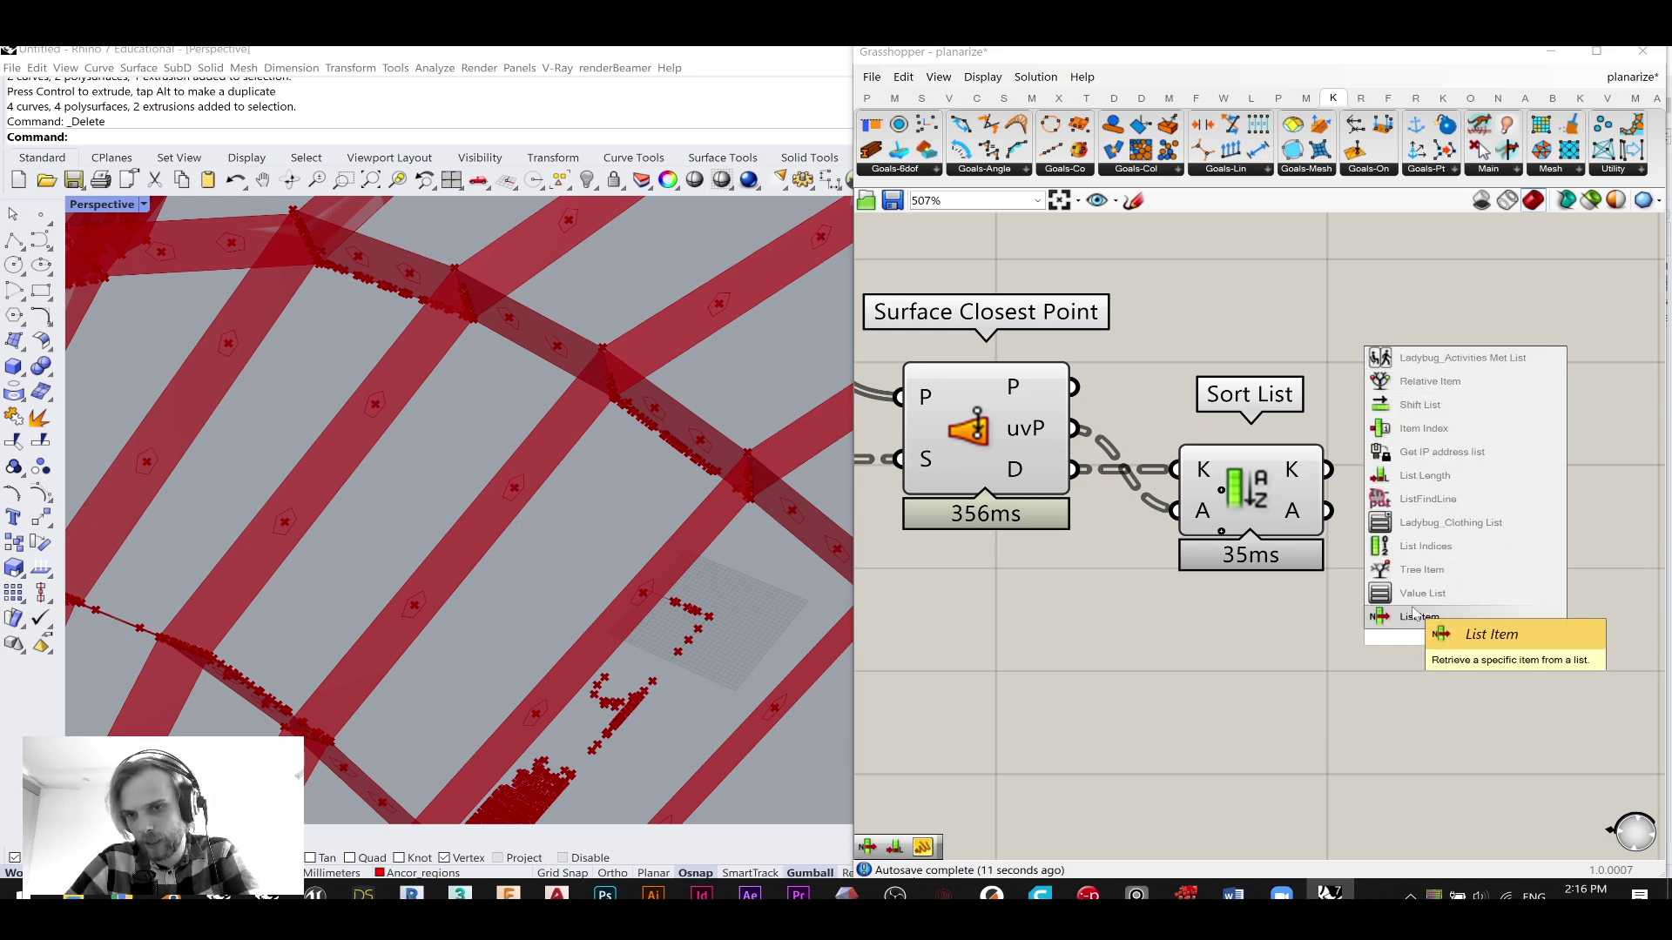
pyautogui.click(1435, 635)
pyautogui.moveTo(1440, 540); pyautogui.dragTo(1446, 559)
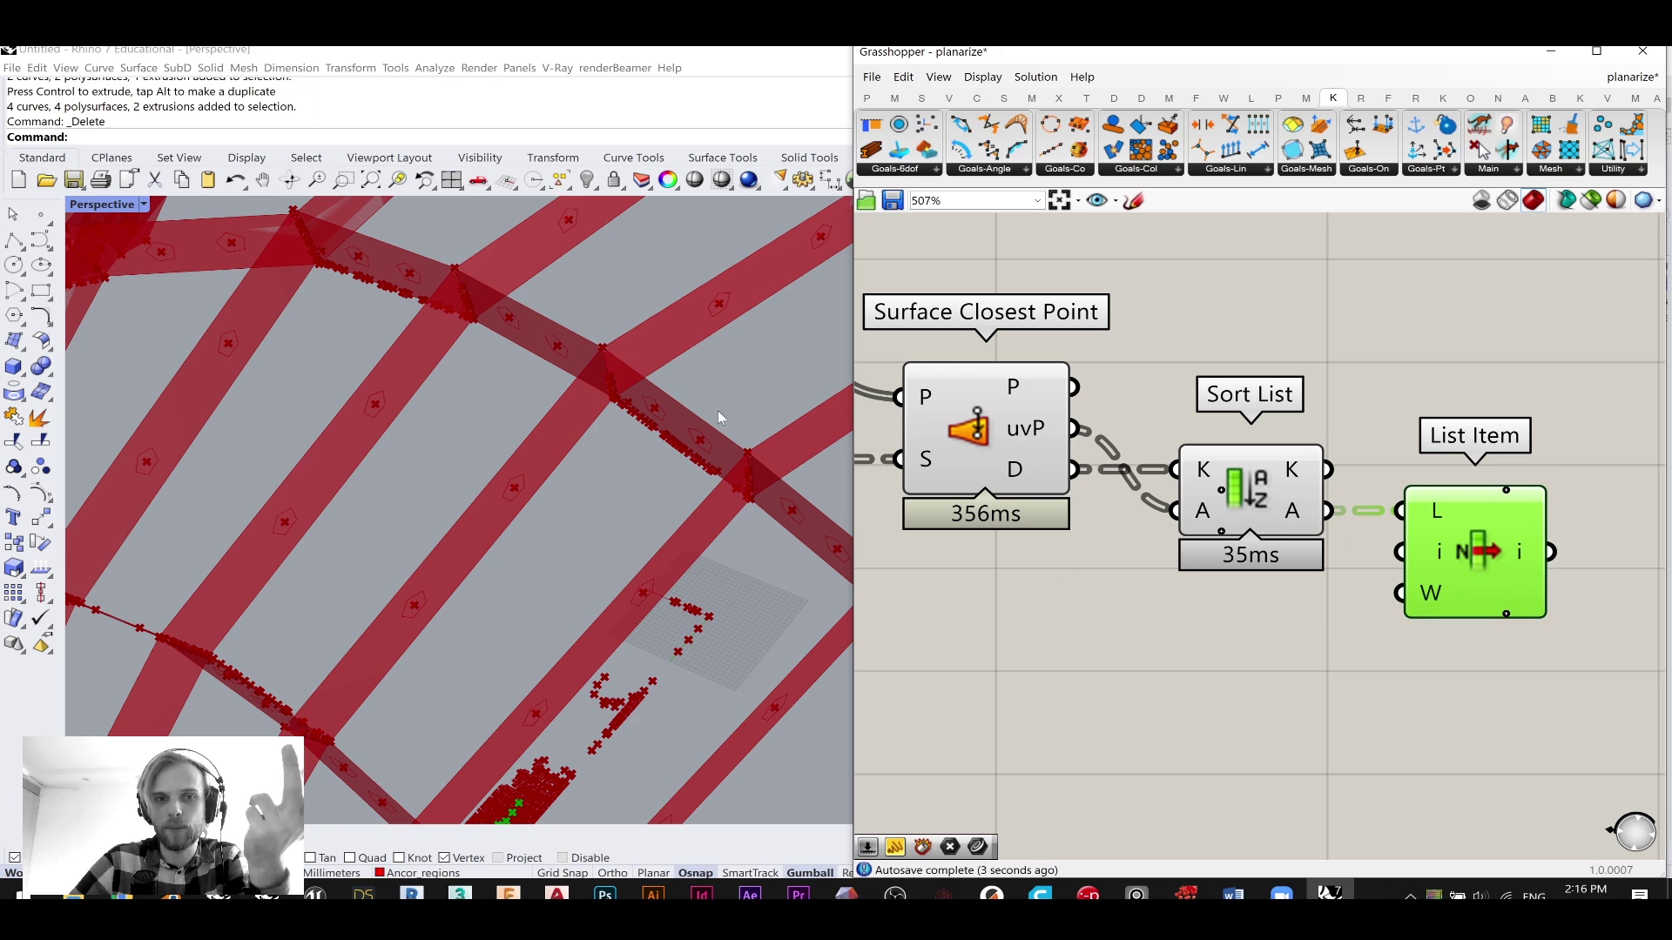
# - Turn off the viewport preview of the Surface Closest Point and Sort List components
pyautogui.moveTo(1163, 515); pyautogui.dragTo(1297, 501, button='right')
pyautogui.scroll(-3, 1292, 502)
pyautogui.moveTo(1375, 600); pyautogui.dragTo(1192, 439)
pyautogui.middleClick(1160, 419)
pyautogui.click(1221, 360)
pyautogui.click(1296, 384)
# - Reposition Deconstruct Brep and add an Evaluate Surface component with its S input fed by the F (faces) output
pyautogui.moveTo(1295, 384); pyautogui.dragTo(1447, 274, button='right')
pyautogui.moveTo(1005, 387); pyautogui.dragTo(1024, 500)
pyautogui.moveTo(1384, 522); pyautogui.dragTo(1269, 510, button='right')
pyautogui.click(1313, 524)
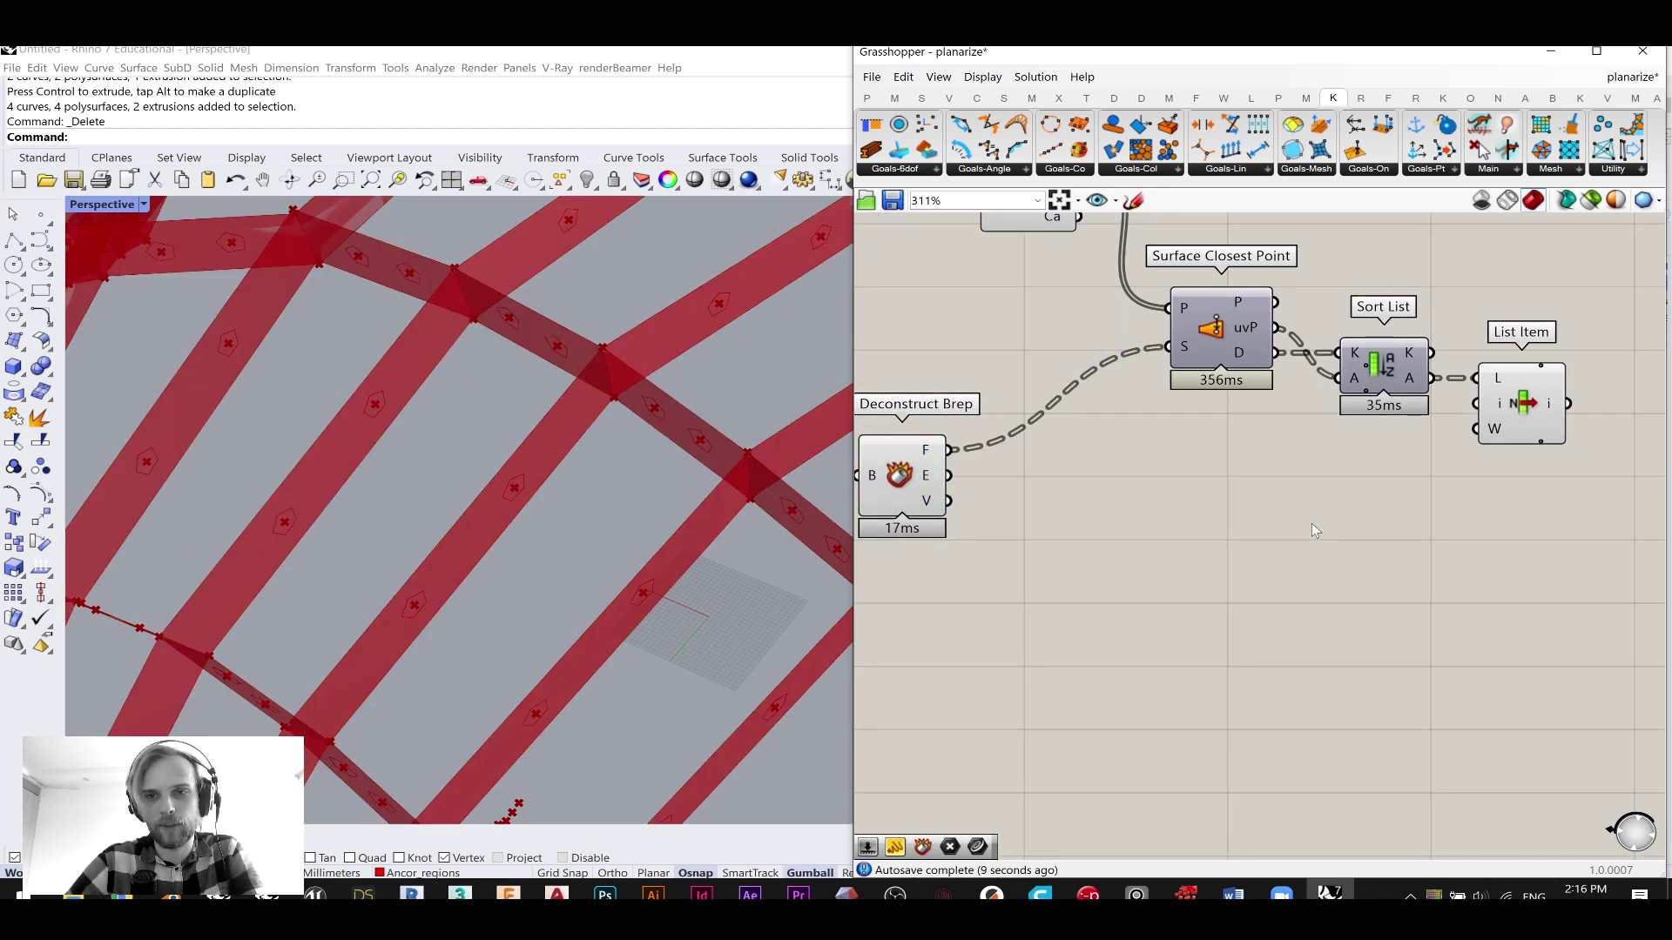
pyautogui.doubleClick(1312, 527)
pyautogui.write('evaluate sur')
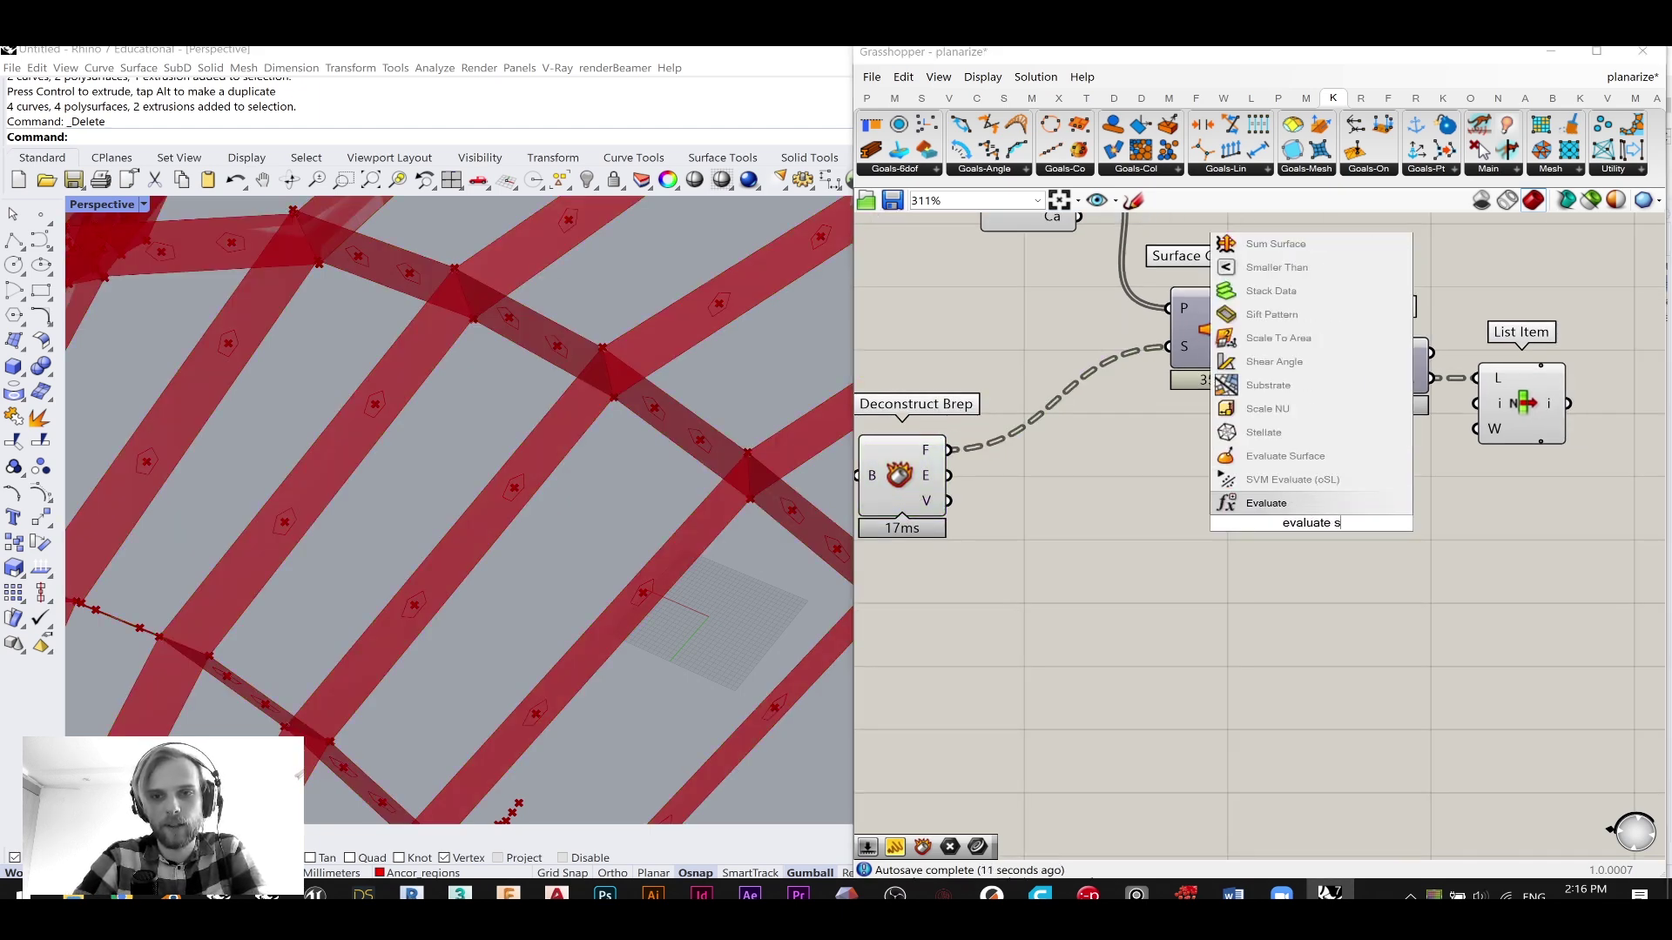
pyautogui.click(1319, 484)
pyautogui.moveTo(948, 449); pyautogui.dragTo(1260, 491)
# - Place Evaluate Surface beyond List Item and wire List Item's i output into its uv input
pyautogui.moveTo(1350, 532); pyautogui.dragTo(1136, 568, button='right')
pyautogui.moveTo(1146, 557); pyautogui.dragTo(1428, 545)
pyautogui.moveTo(1097, 566); pyautogui.dragTo(1515, 527)
pyautogui.click(1357, 407)
pyautogui.moveTo(1352, 439); pyautogui.dragTo(1432, 570)
pyautogui.click(1524, 520)
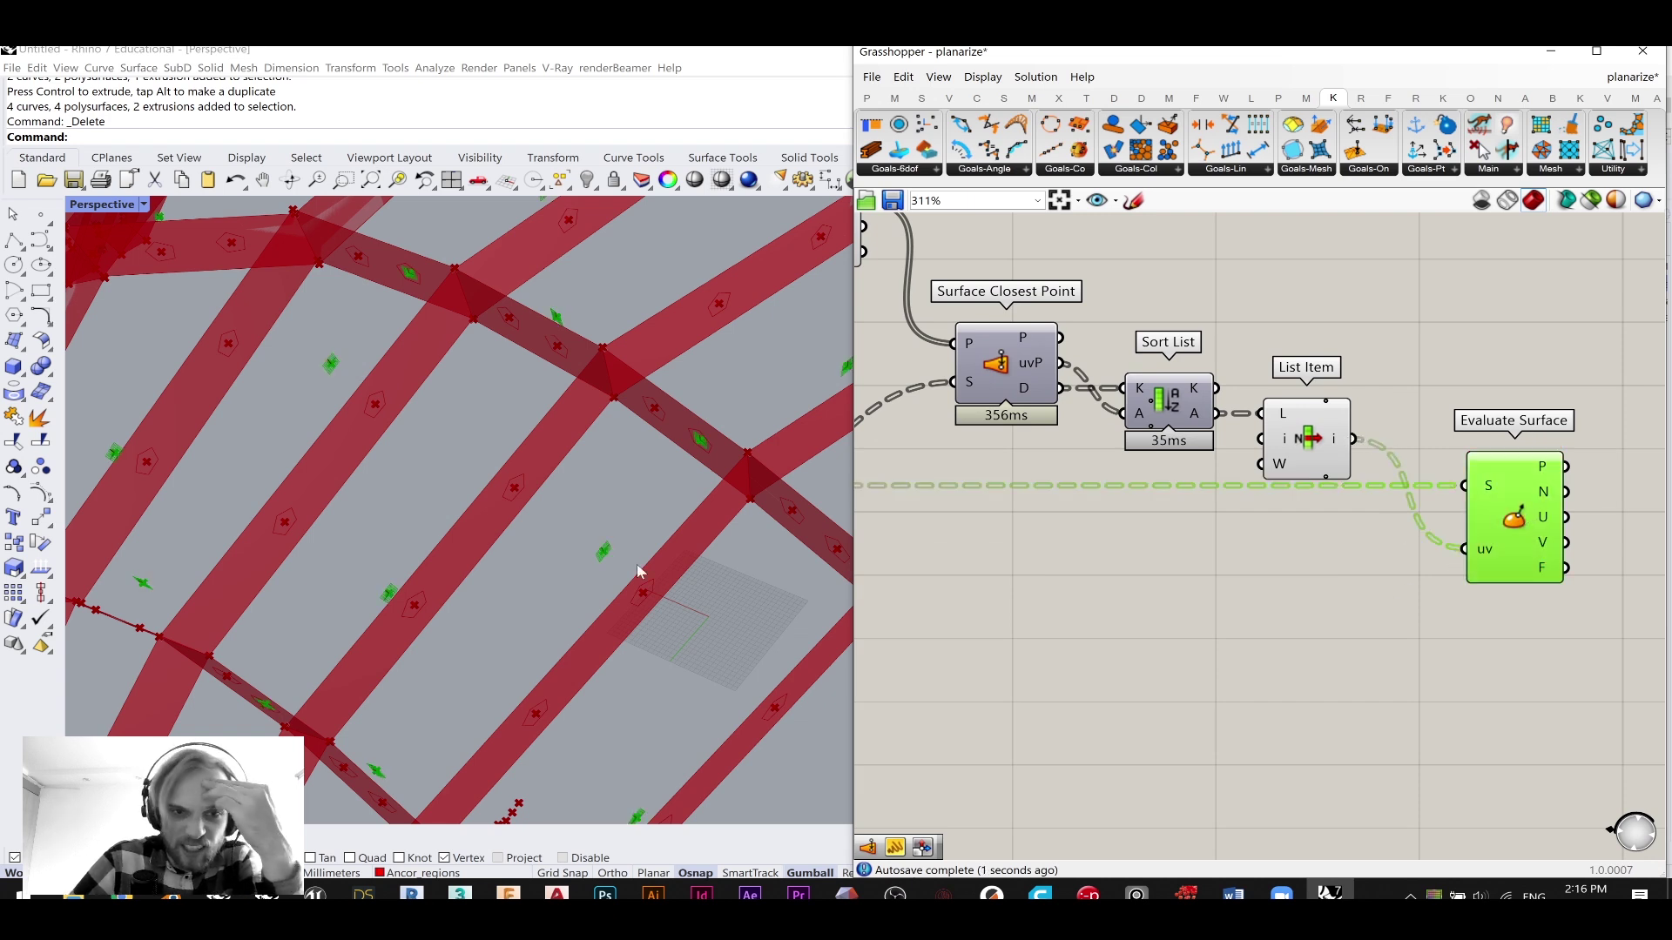
# - Reparameterize the S input of Evaluate Surface and check the evaluated points on the model
pyautogui.rightClick(1487, 492)
pyautogui.click(1571, 652)
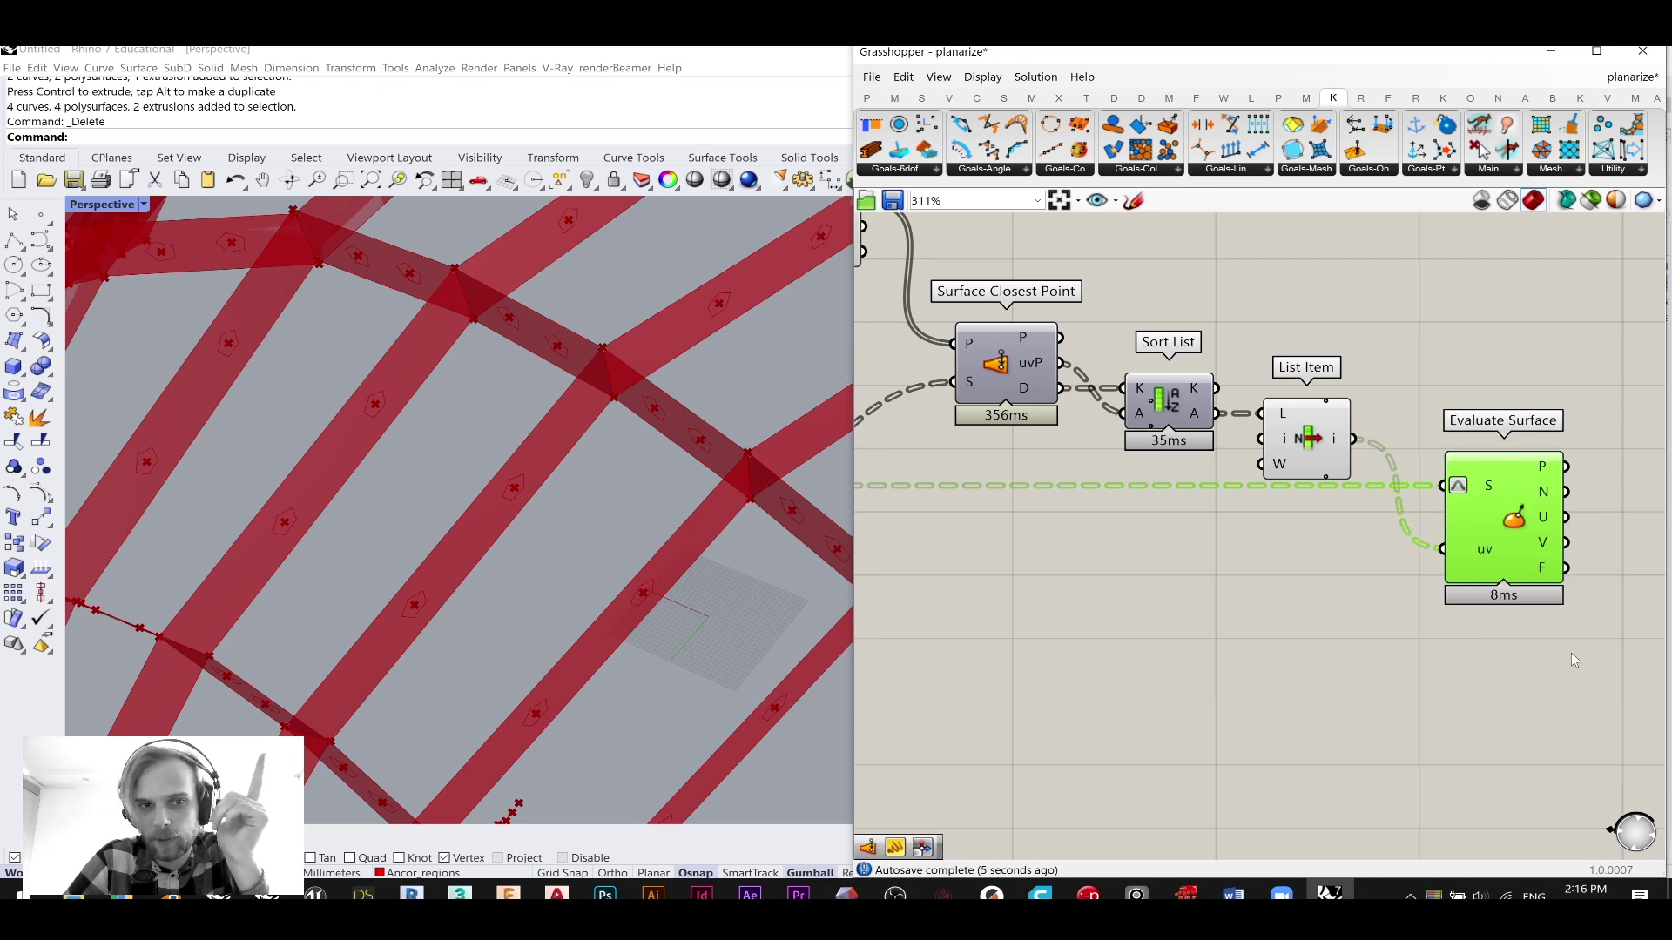
pyautogui.click(1182, 597)
pyautogui.scroll(-5, 578, 540)
pyautogui.moveTo(578, 540); pyautogui.dragTo(676, 521, button='right')
pyautogui.click(1496, 516)
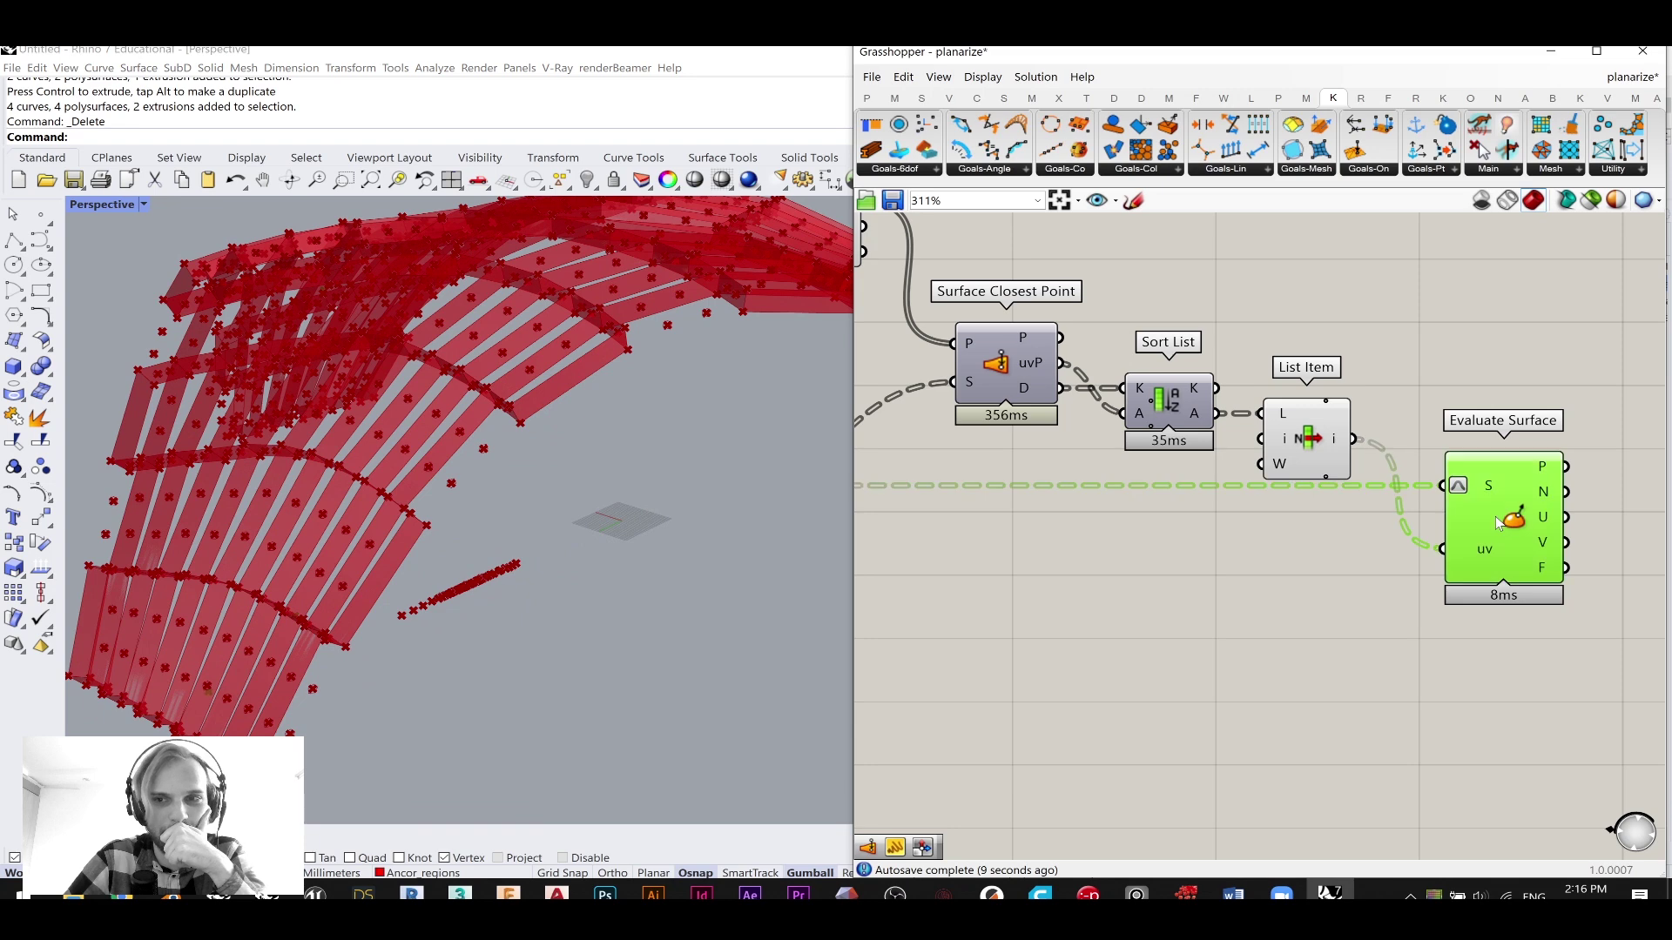
# - Add a Point parameter and connect the P output of Evaluate Surface to it
pyautogui.moveTo(1507, 522); pyautogui.dragTo(1348, 529, button='right')
pyautogui.doubleClick(1542, 482)
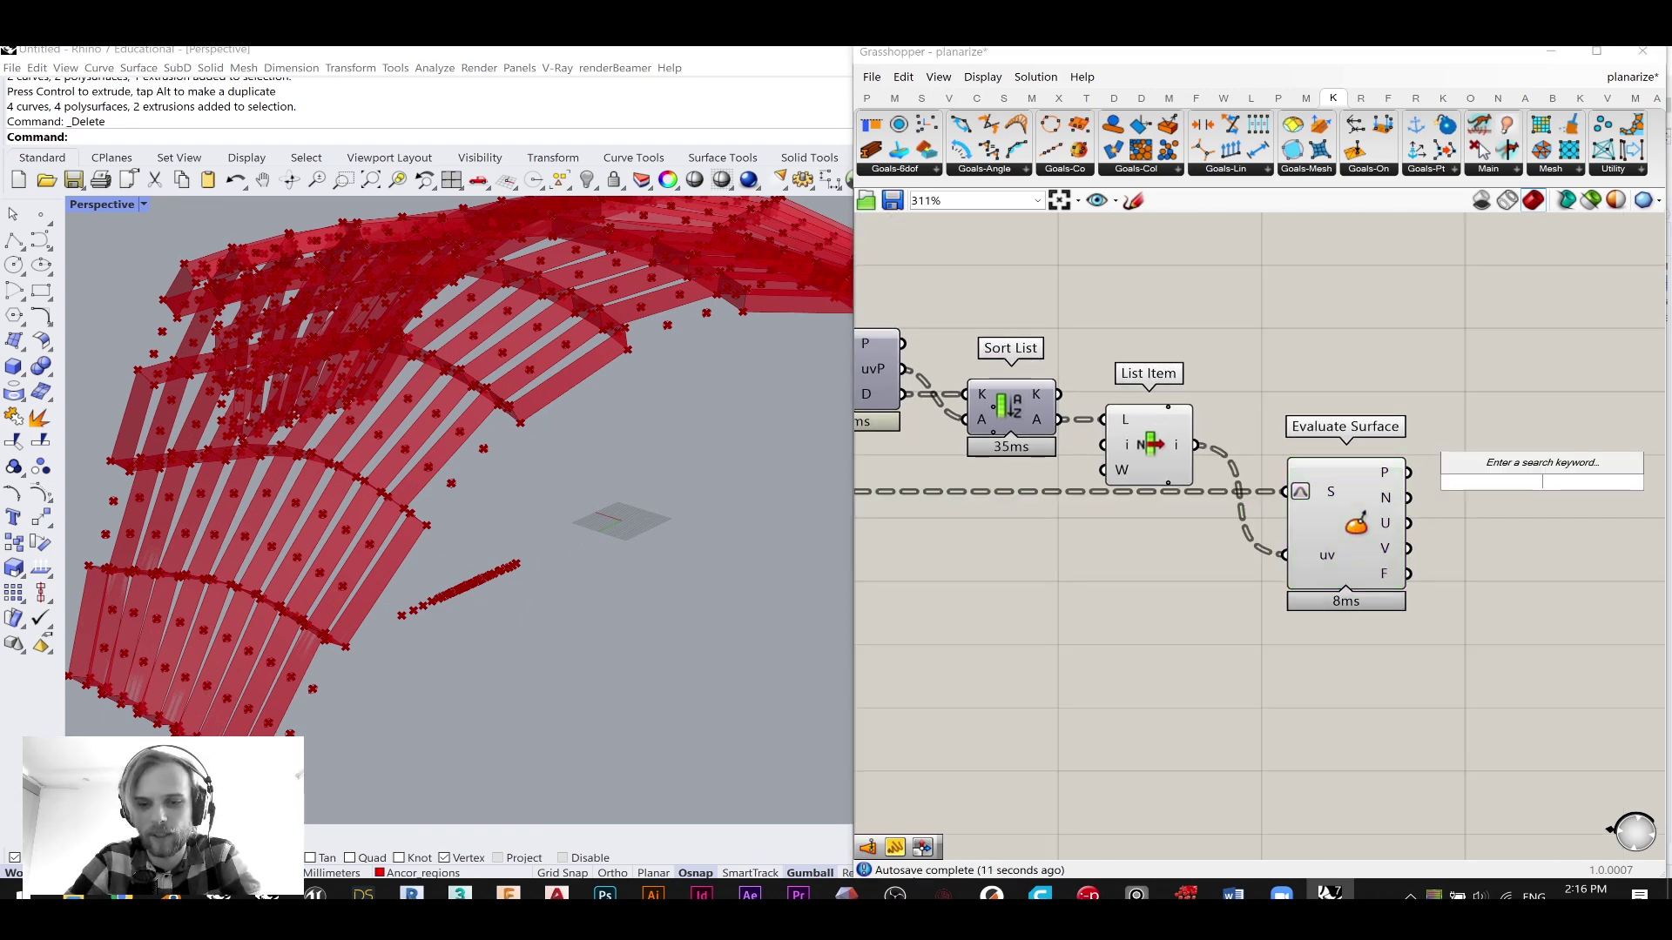
pyautogui.write('point')
pyautogui.press('Return')
pyautogui.moveTo(1408, 472); pyautogui.dragTo(1507, 481)
# - Turn off the viewport preview of the List Item and Evaluate Surface components feeding the Point parameter
pyautogui.moveTo(1415, 699); pyautogui.dragTo(1099, 363)
pyautogui.middleClick(1118, 364)
pyautogui.click(1158, 326)
pyautogui.click(1298, 342)
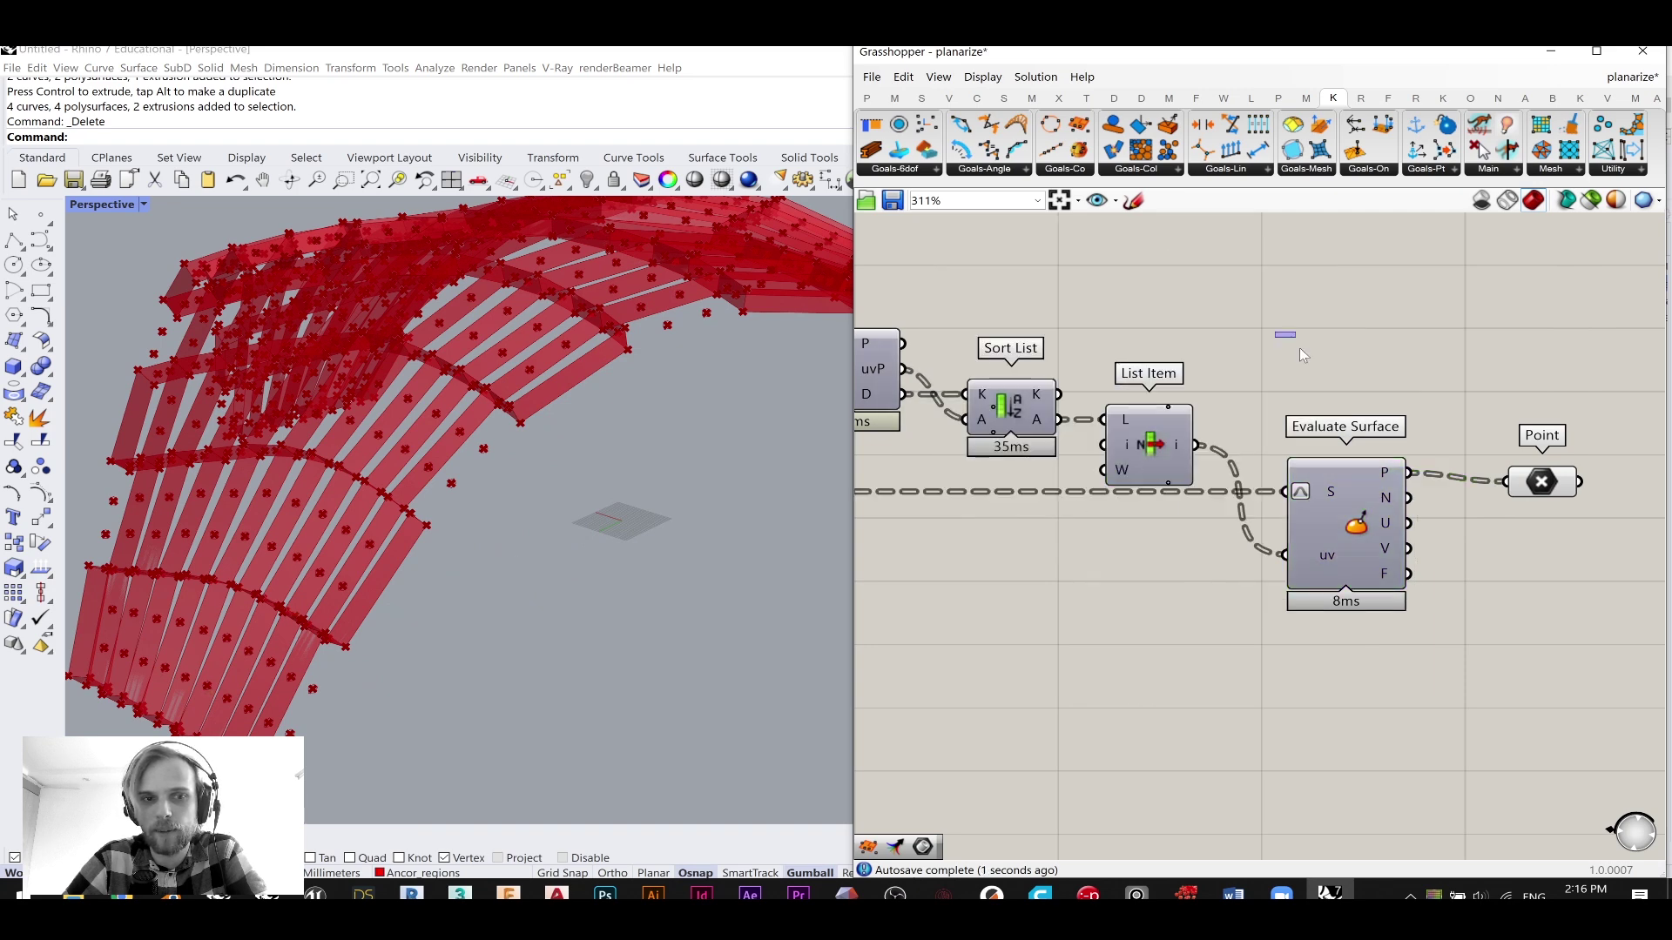
# - Turn off the preview of the upstream components, from the edge and curve components to Deconstruct Brep and Surface Closest Point
pyautogui.scroll(-3, 1298, 342)
pyautogui.moveTo(1179, 436); pyautogui.dragTo(1457, 458, button='right')
pyautogui.scroll(-3, 1463, 470)
pyautogui.moveTo(1407, 541); pyautogui.dragTo(1010, 277)
pyautogui.middleClick(1011, 277)
pyautogui.click(1076, 249)
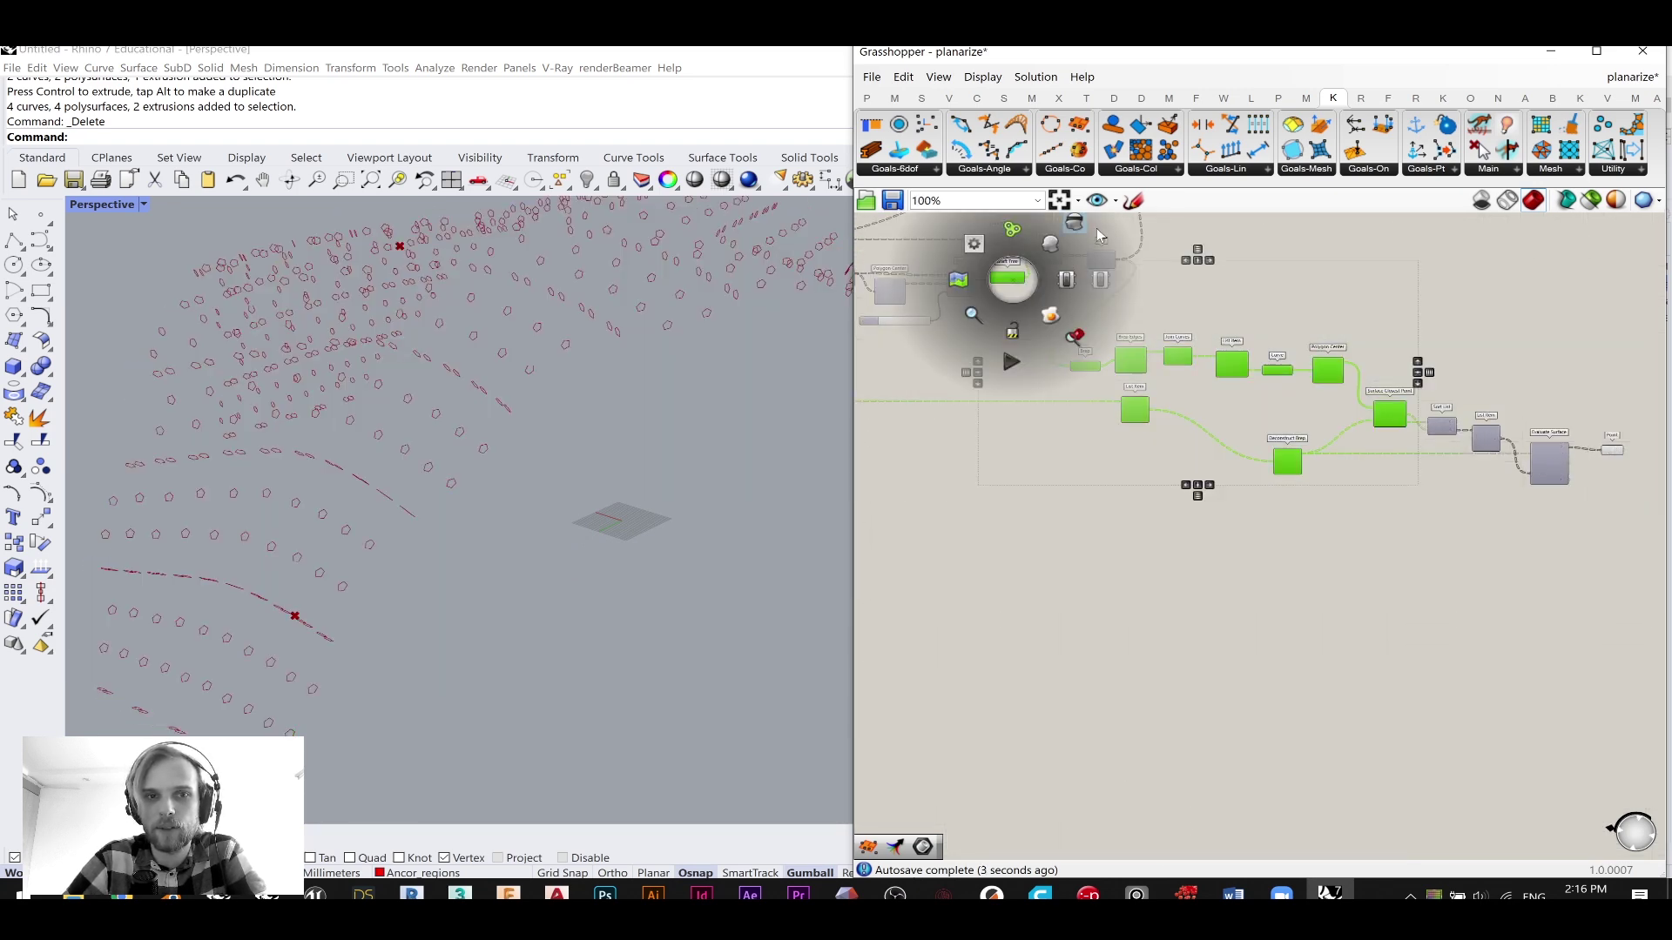
pyautogui.click(1389, 397)
# - Move the Point parameter closer to Evaluate Surface and turn the preview of Evaluate Surface on
pyautogui.moveTo(1602, 464); pyautogui.dragTo(1328, 458, button='right')
pyautogui.moveTo(478, 348); pyautogui.dragTo(531, 383, button='right')
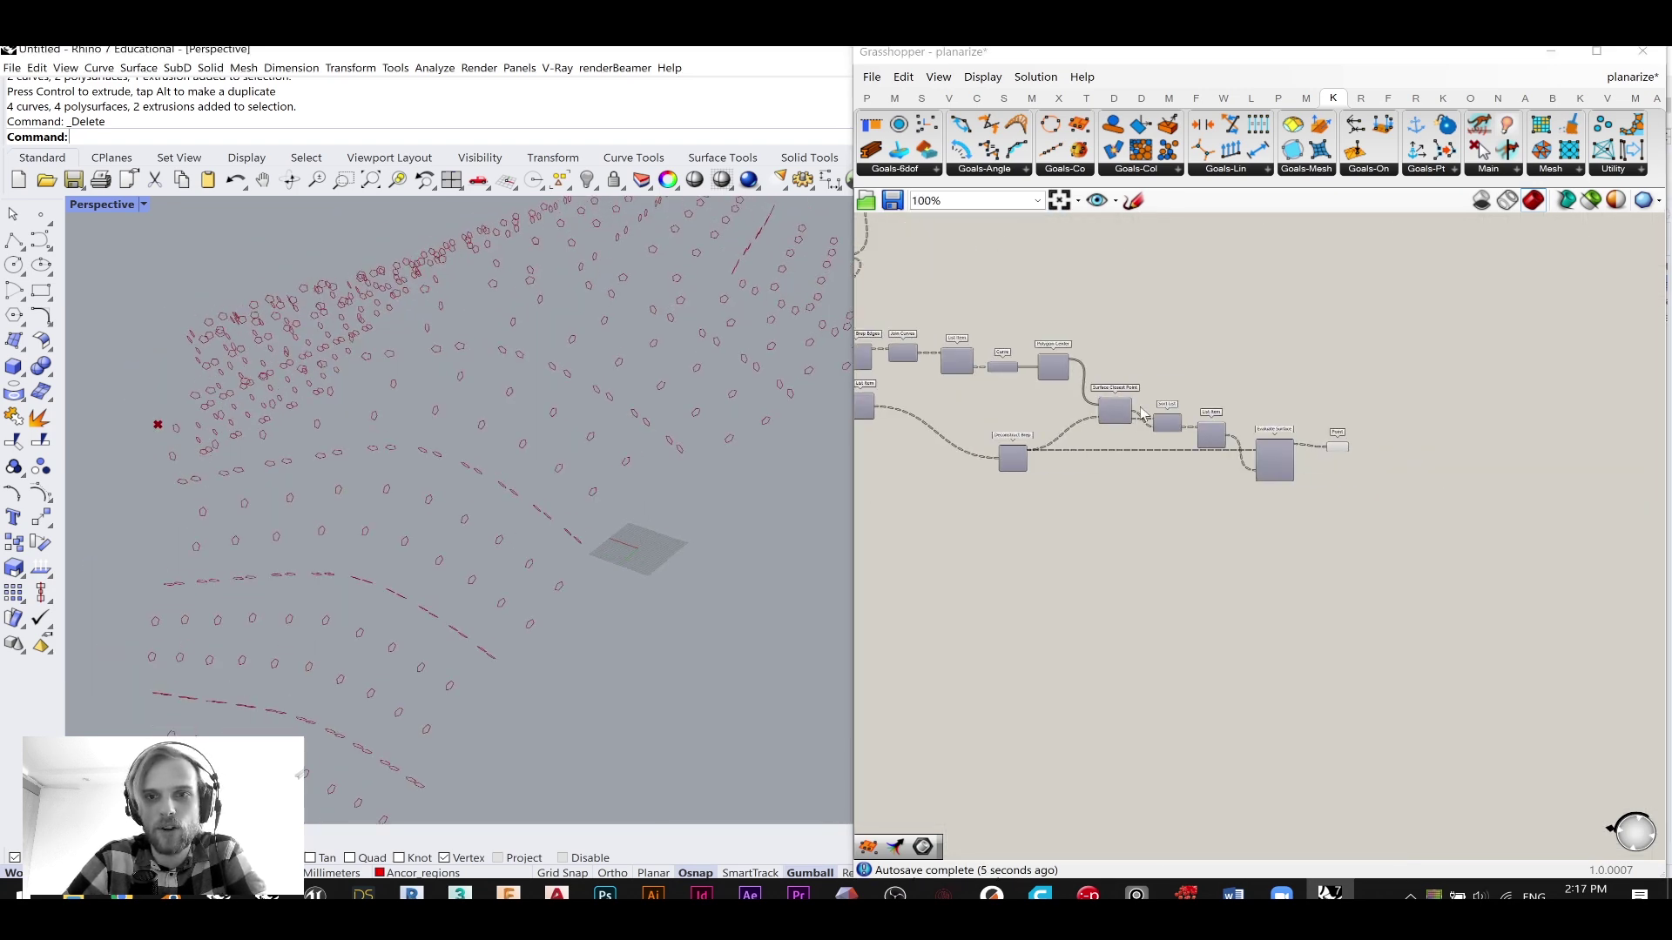
pyautogui.scroll(4, 1332, 408)
pyautogui.scroll(1, 1338, 494)
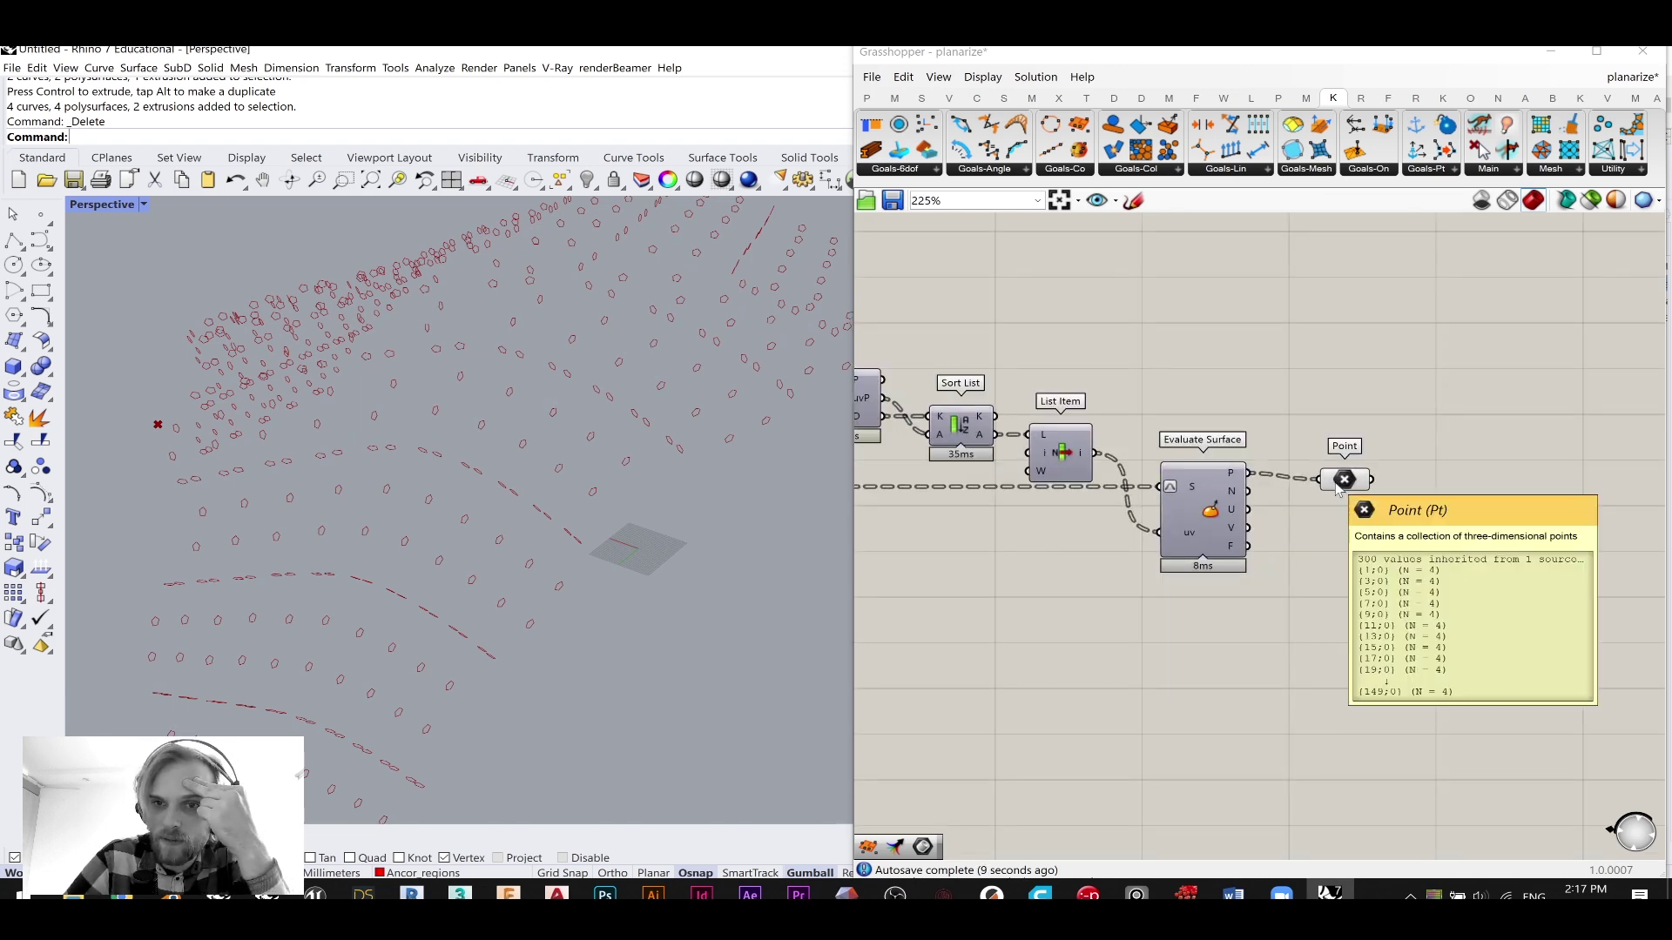
pyautogui.moveTo(1338, 487); pyautogui.dragTo(1311, 479)
pyautogui.click(1209, 500)
pyautogui.middleClick(1210, 501)
pyautogui.click(1246, 467)
pyautogui.click(1234, 399)
# - Add a +1 output to the List Item after Sort List and wire it into Evaluate Surface's uv input alongside i
pyautogui.moveTo(1077, 454); pyautogui.dragTo(1293, 475, button='right')
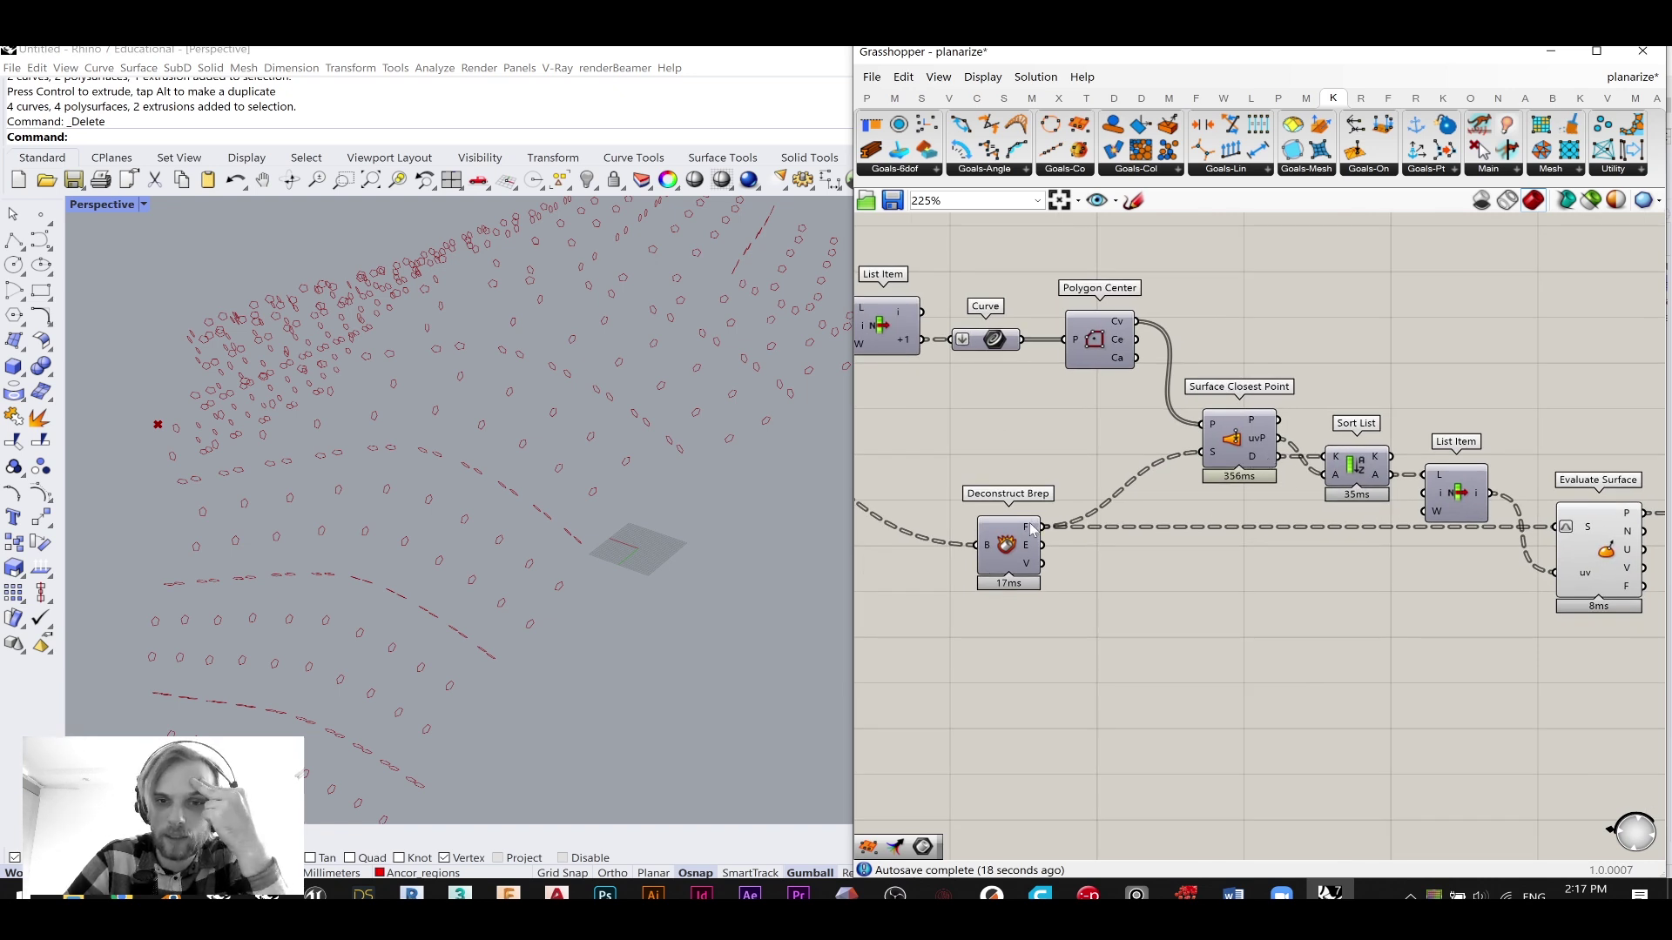
pyautogui.moveTo(1032, 527)
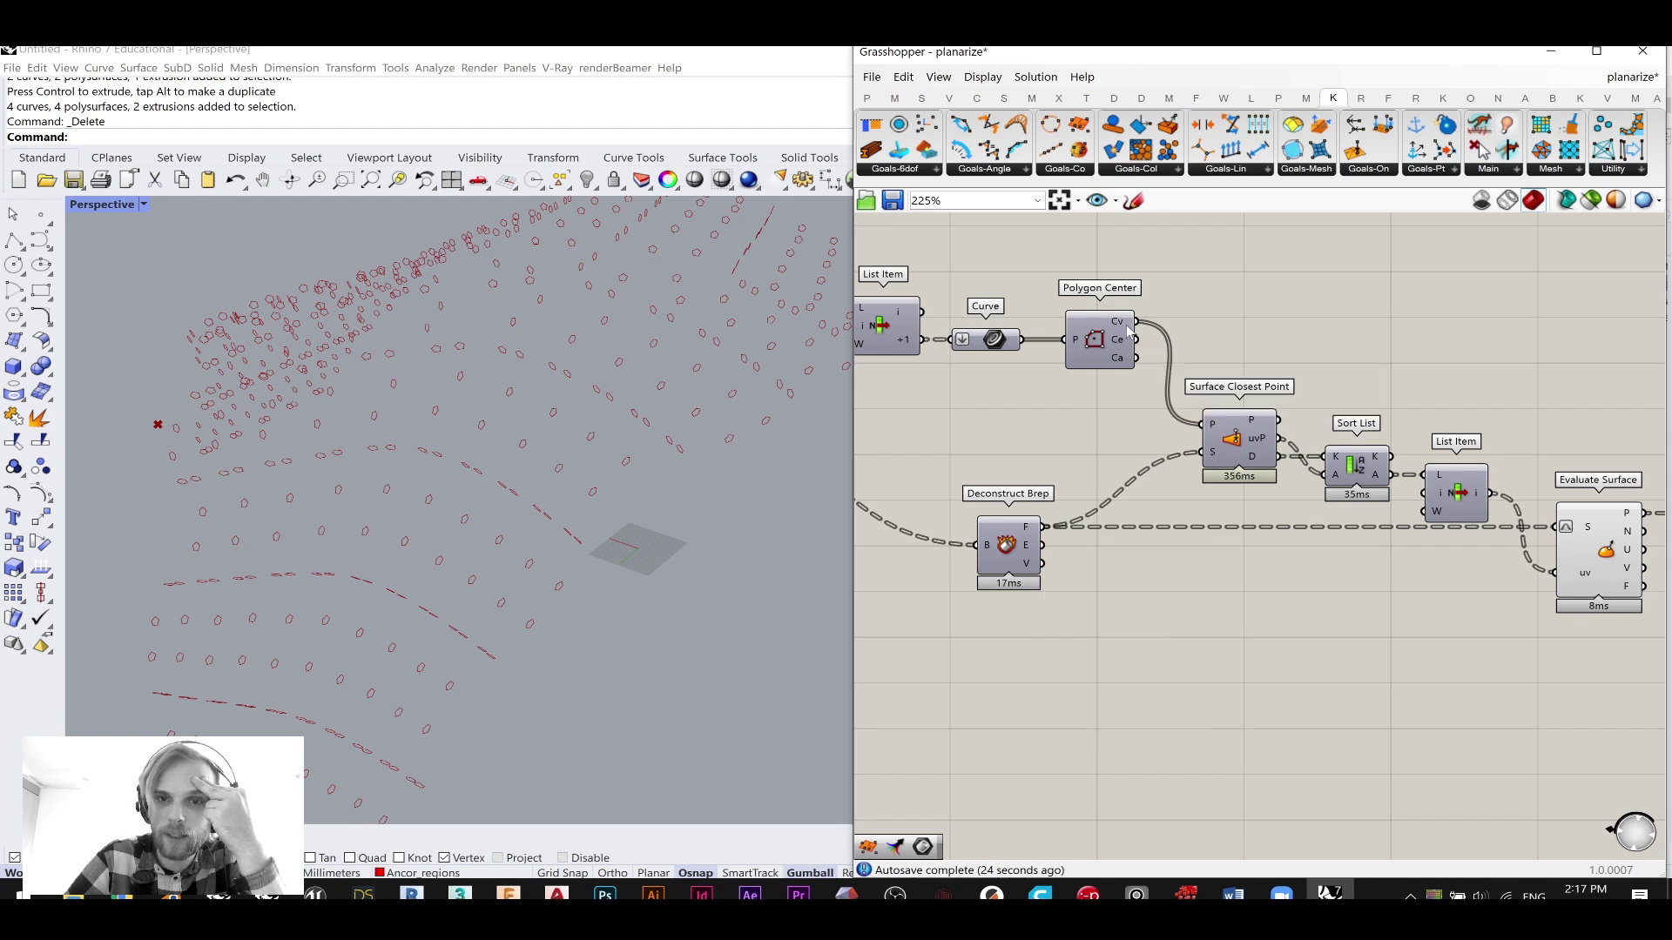
pyautogui.moveTo(1124, 330)
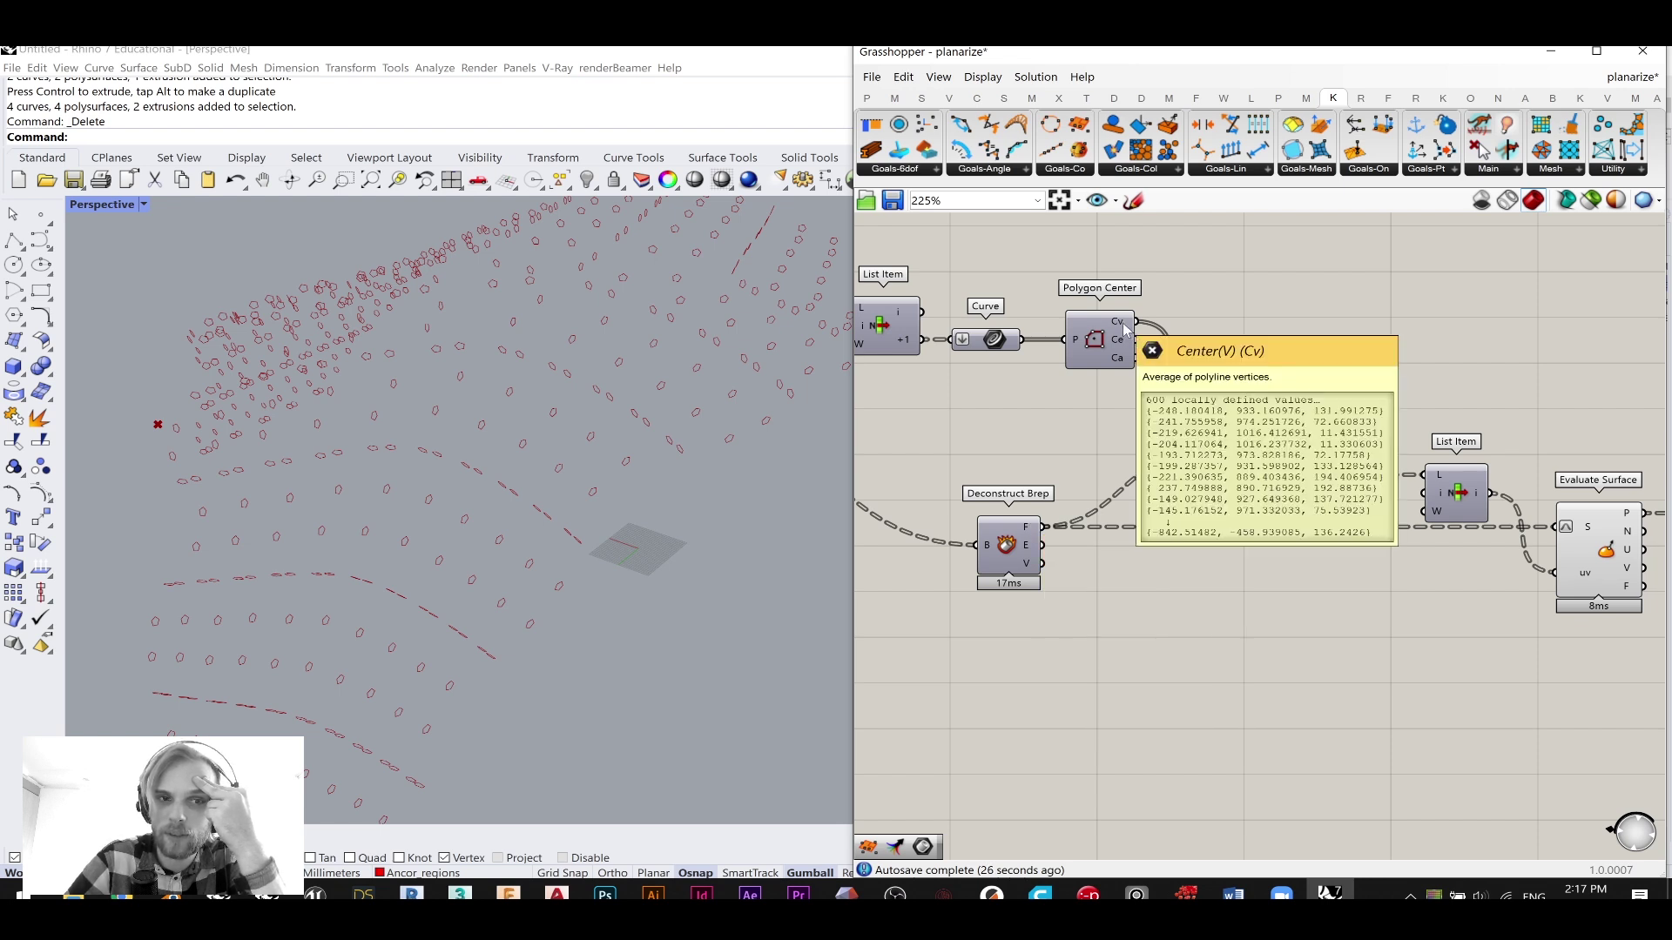
pyautogui.moveTo(1212, 460)
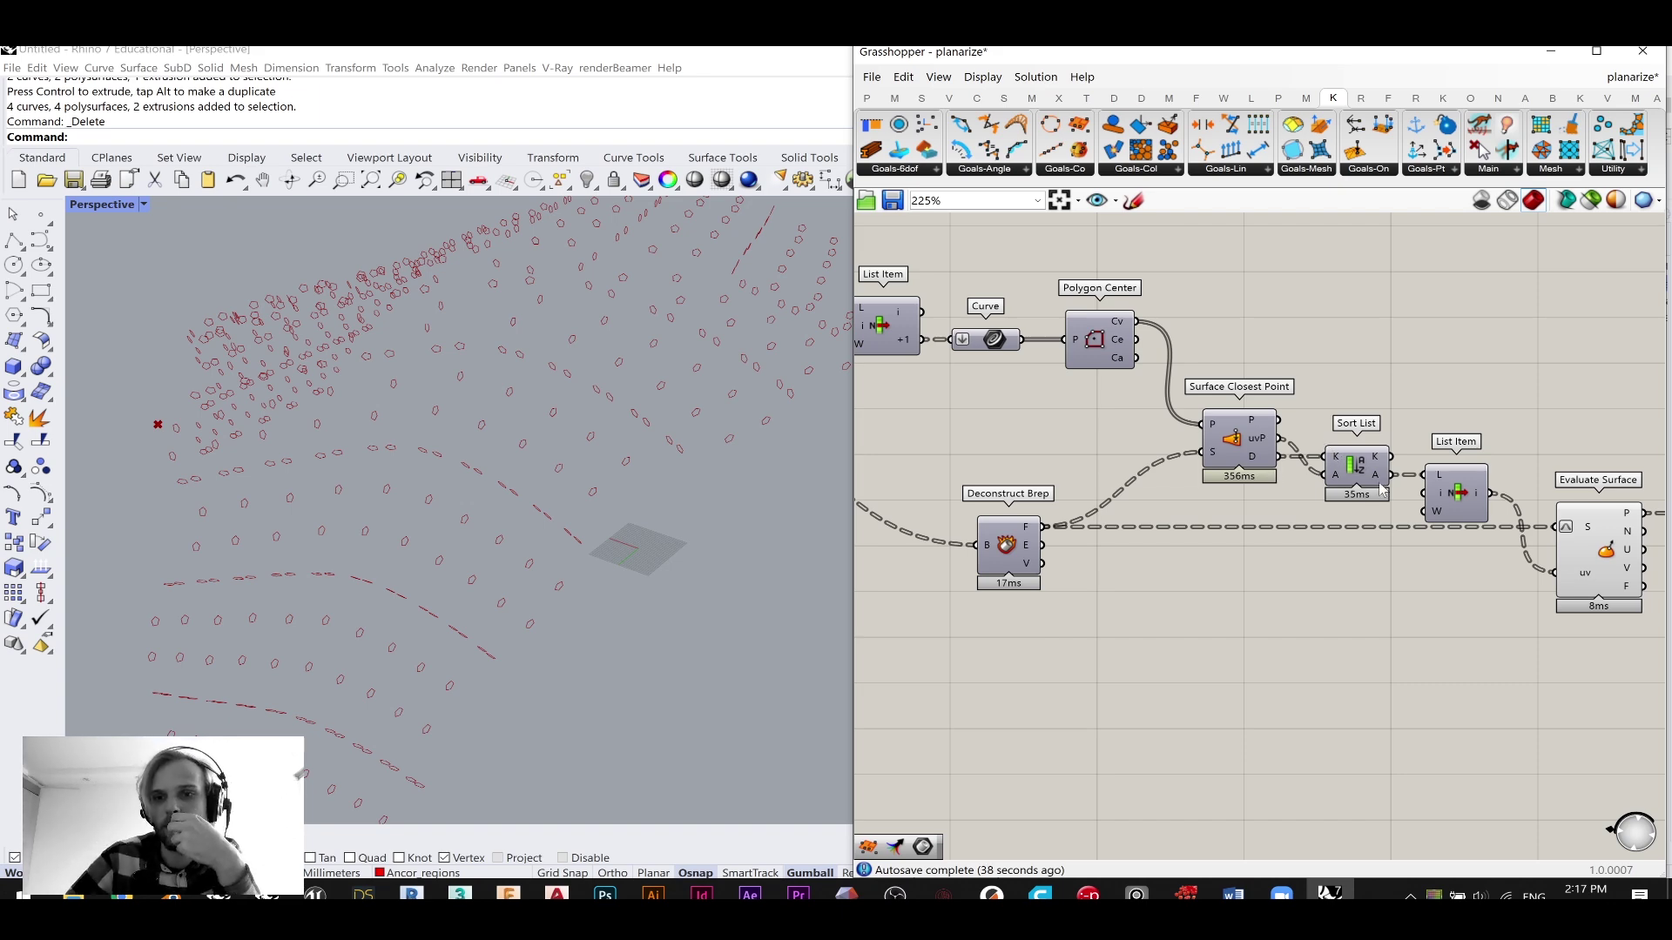
pyautogui.scroll(5, 1368, 487)
pyautogui.keyDown('shift'); pyautogui.moveTo(1313, 470); pyautogui.dragTo(1480, 679); pyautogui.keyUp('shift')
pyautogui.scroll(-2, 1217, 627)
pyautogui.moveTo(1217, 616); pyautogui.dragTo(943, 573, button='right')
pyautogui.click(1428, 522)
# - Add a Panel below Sort List and connect the sorted keys (K) output to it
pyautogui.moveTo(1088, 575); pyautogui.dragTo(1443, 545, button='right')
pyautogui.moveTo(1038, 468); pyautogui.dragTo(1201, 556, button='right')
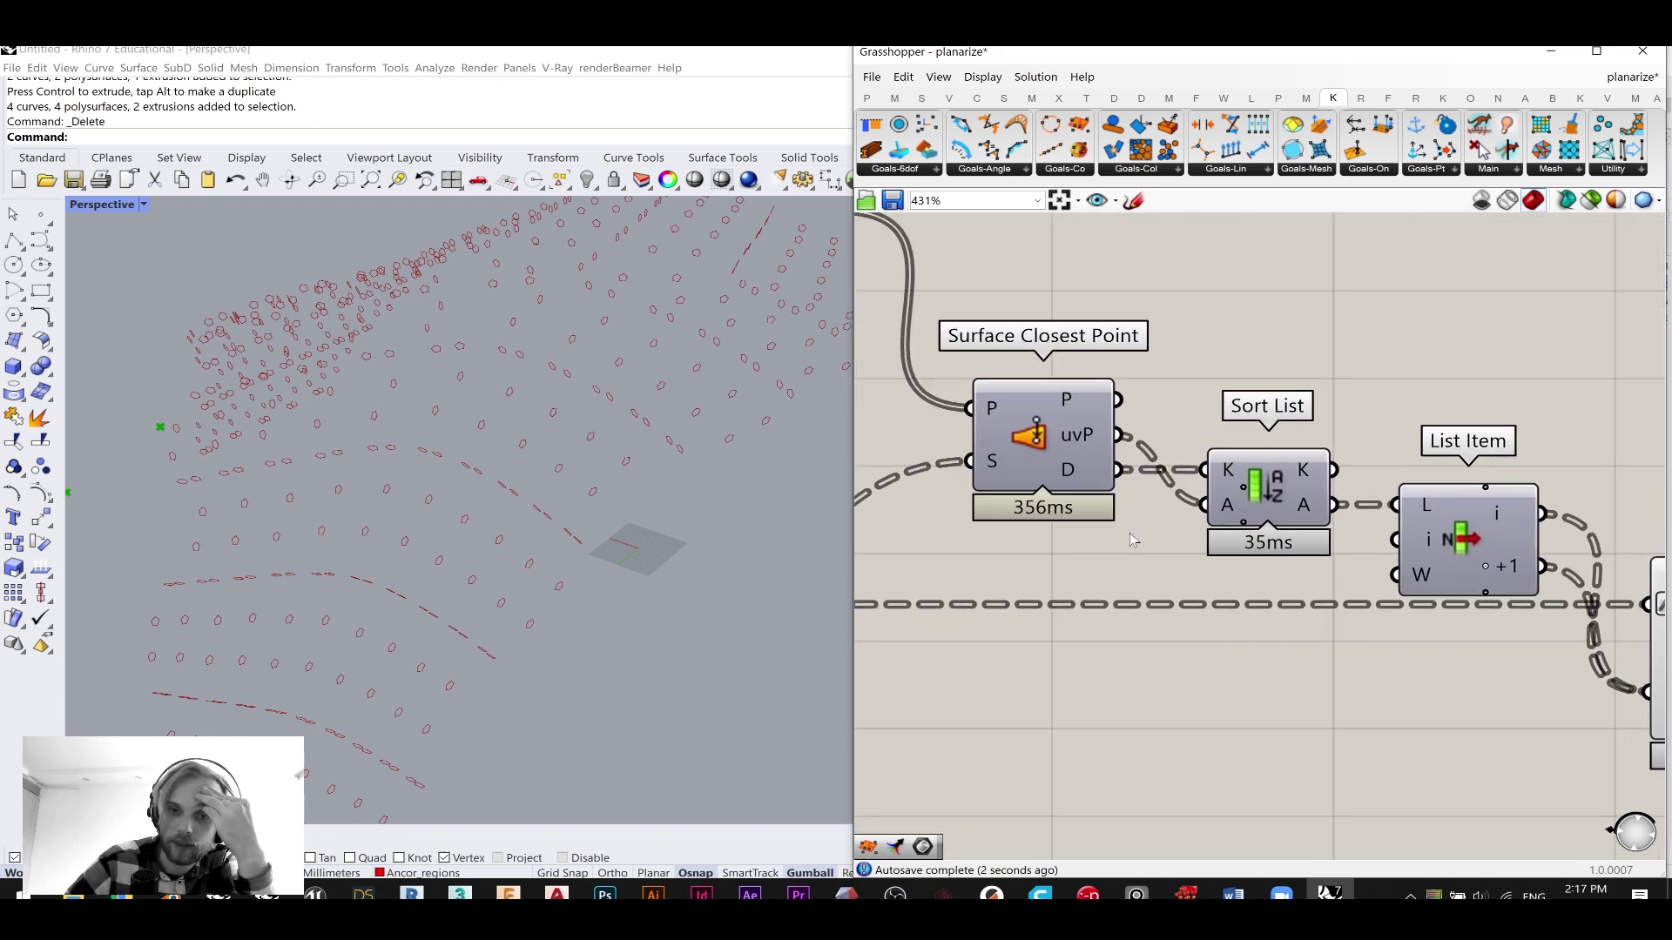
pyautogui.moveTo(1089, 453)
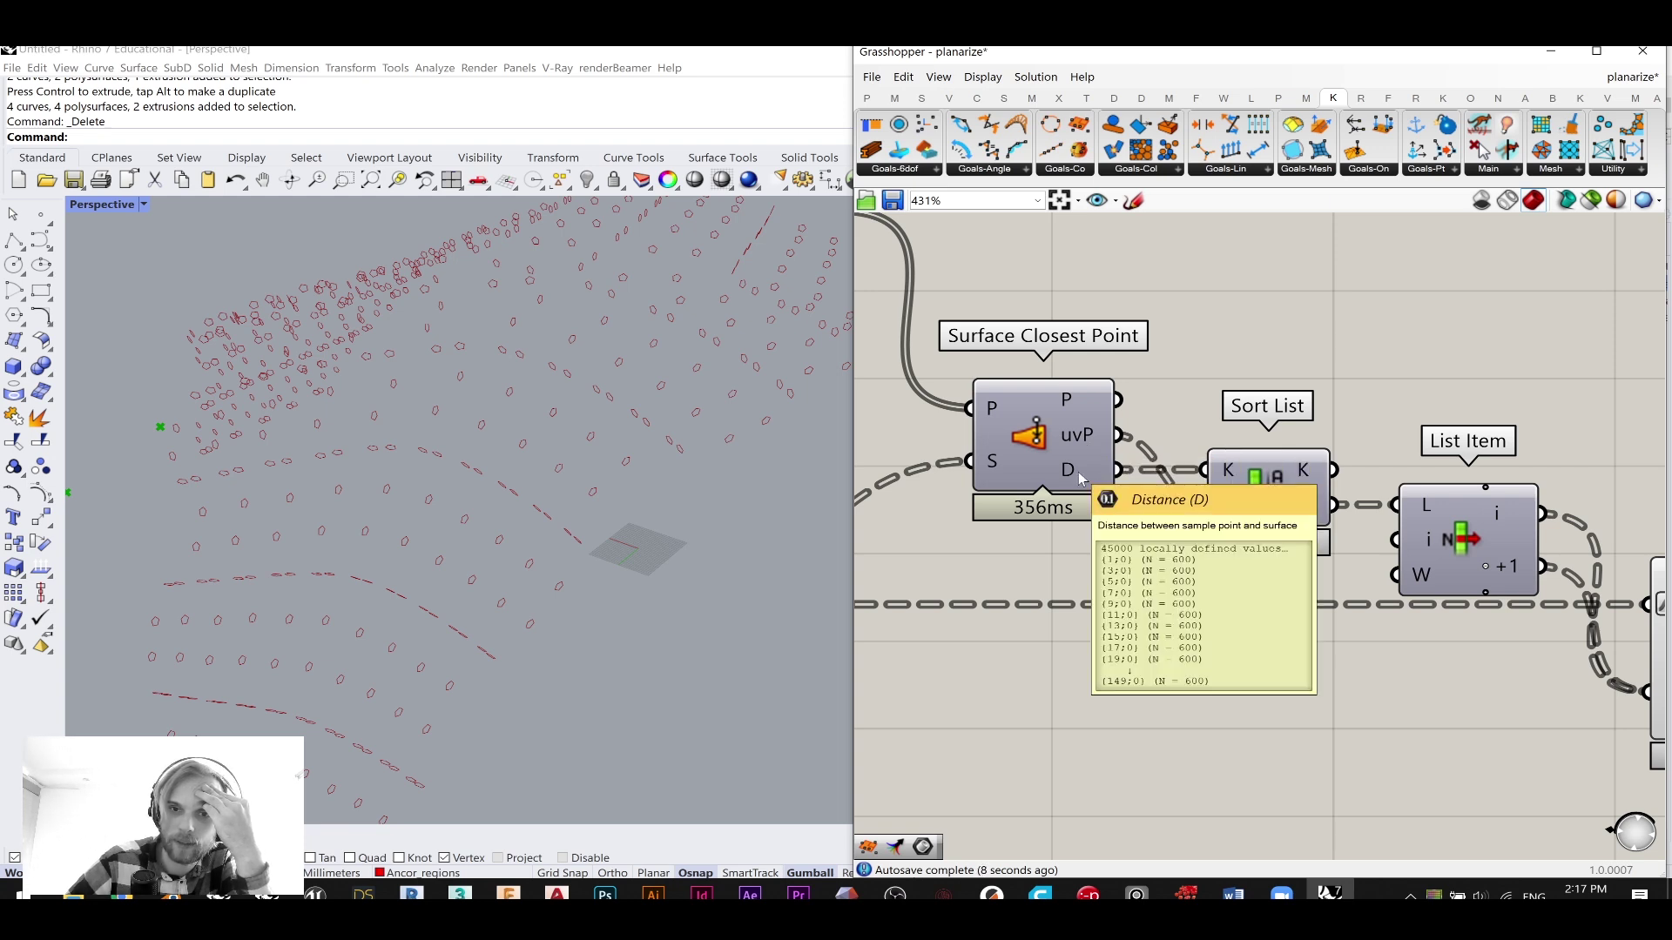
pyautogui.moveTo(1080, 478); pyautogui.dragTo(994, 443, button='right')
pyautogui.doubleClick(1226, 669)
pyautogui.write('panel')
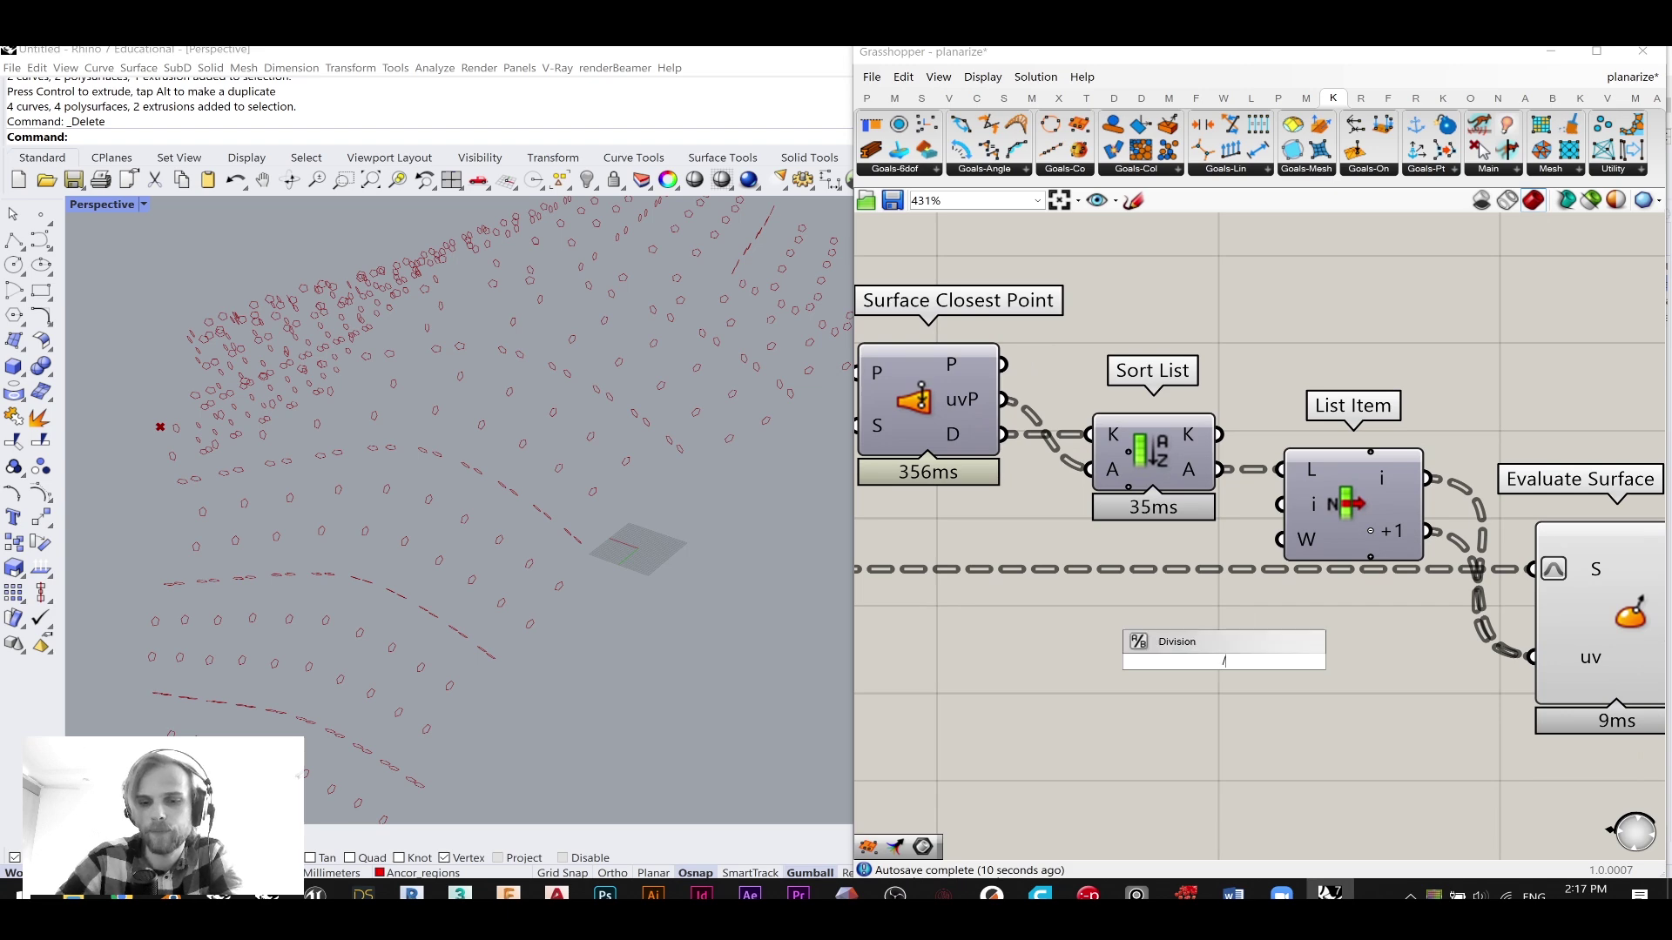
pyautogui.press('Return')
pyautogui.moveTo(1218, 469); pyautogui.dragTo(1069, 660)
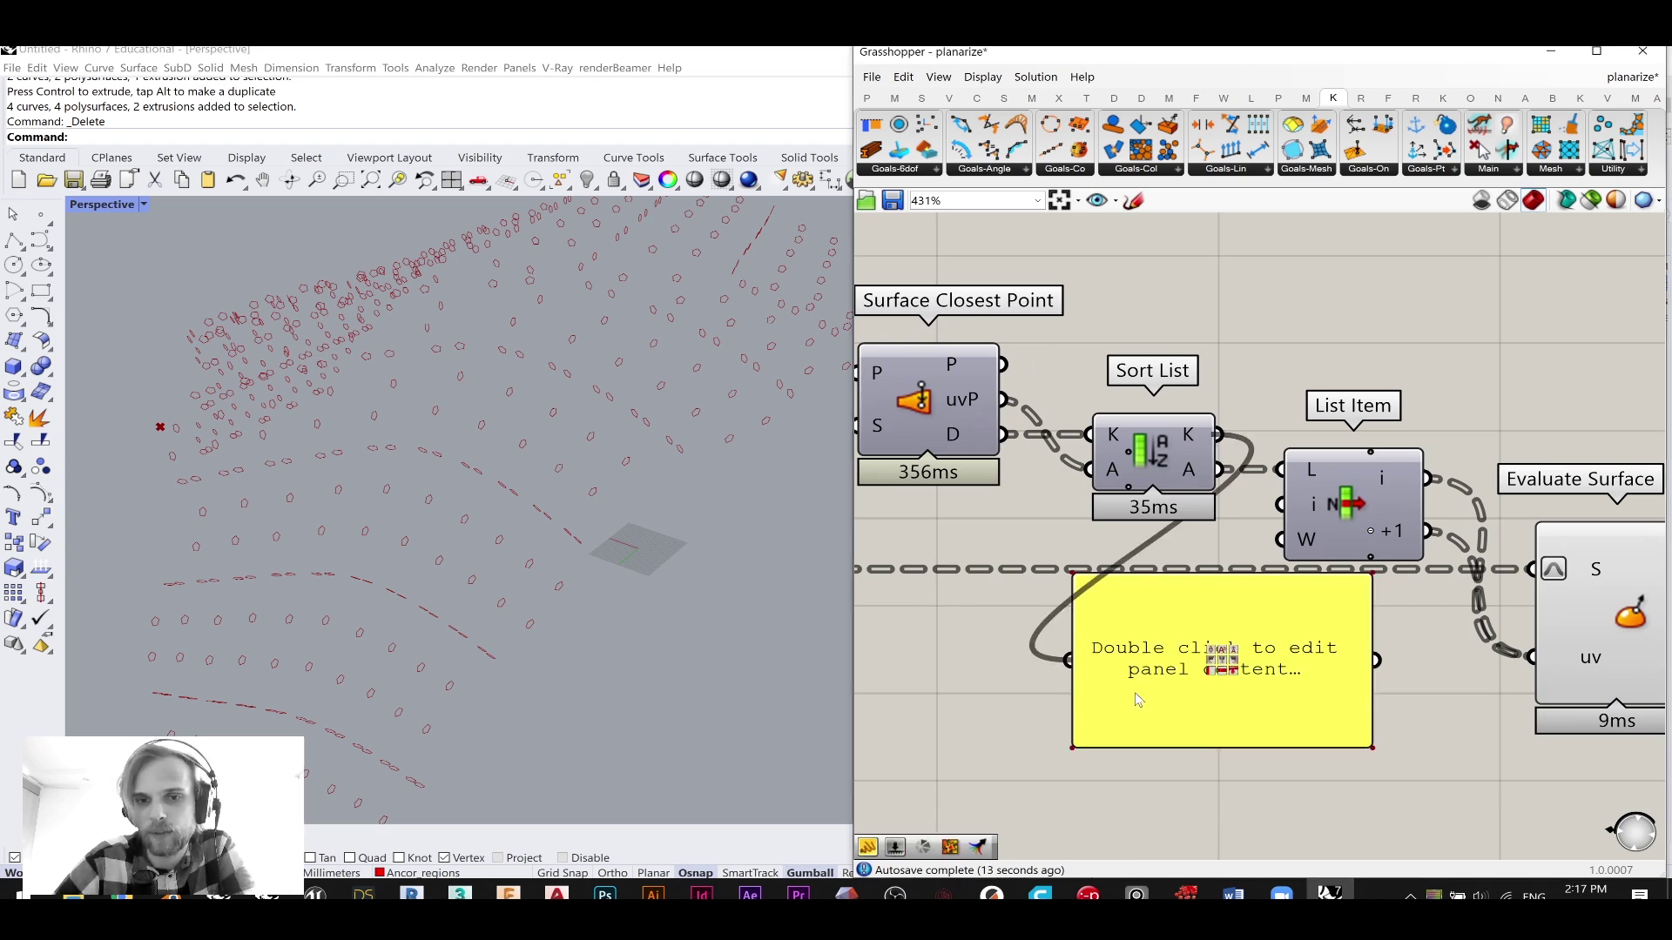
# - Examine the sorted distances in the panel and the data tree of Surface Closest Point's uvP output
pyautogui.moveTo(1145, 699); pyautogui.dragTo(1119, 560, button='right')
pyautogui.scroll(3, 1120, 560)
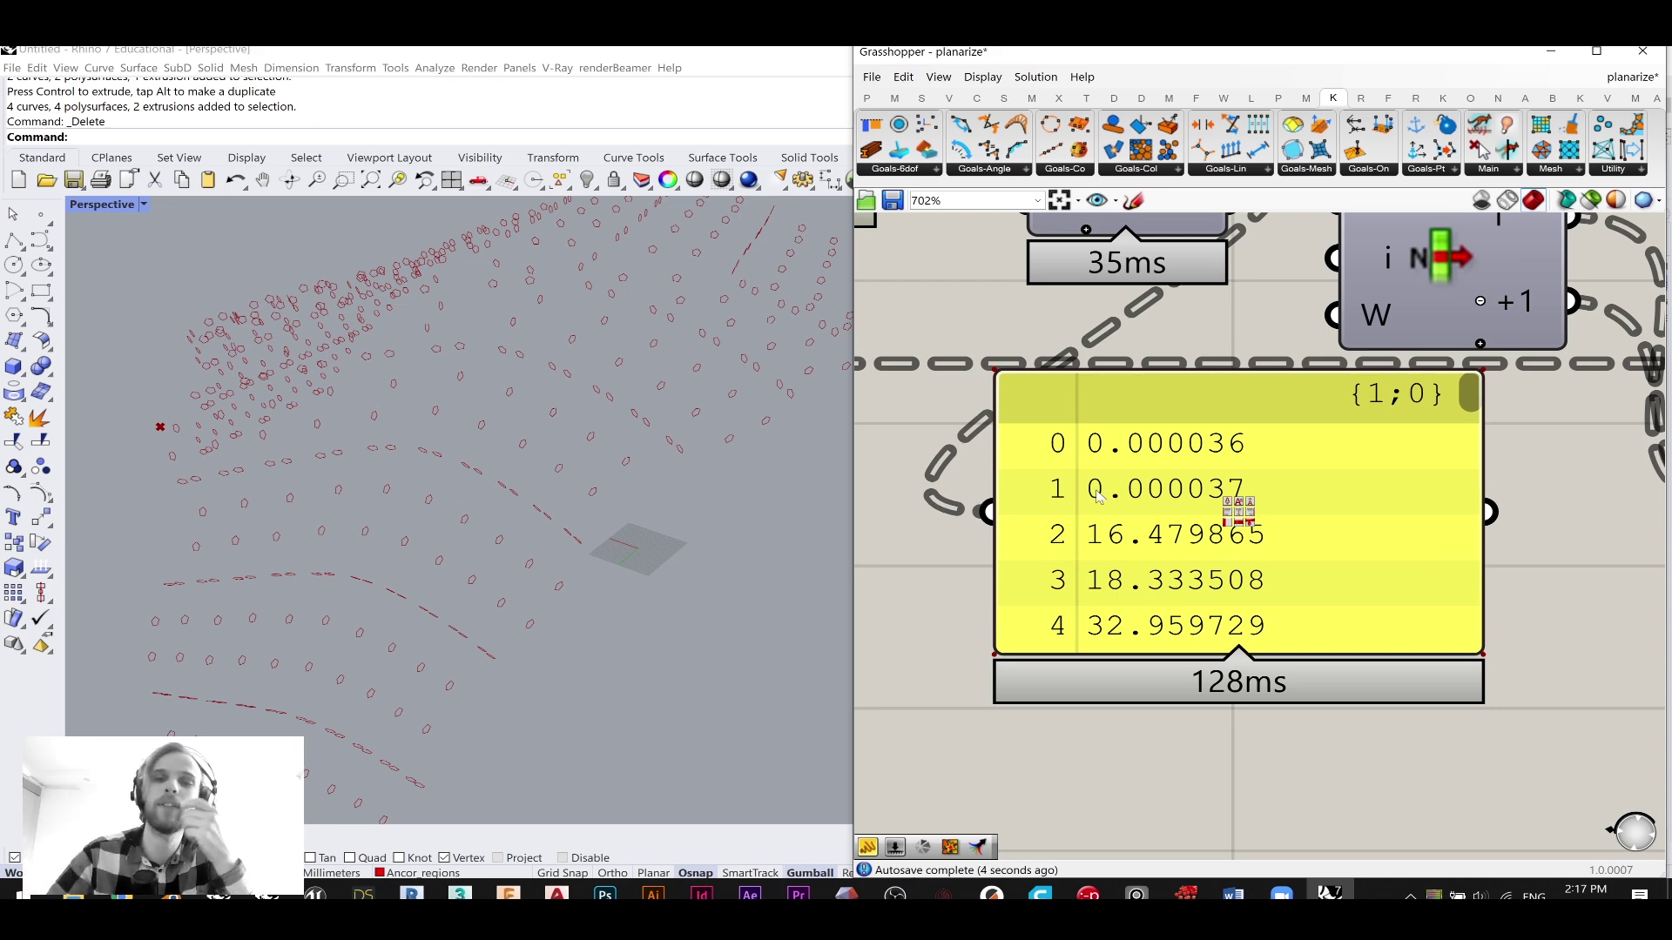
pyautogui.scroll(-3, 1106, 491)
pyautogui.moveTo(1132, 460); pyautogui.dragTo(1135, 585, button='right')
pyautogui.scroll(1, 942, 374)
pyautogui.moveTo(942, 367)
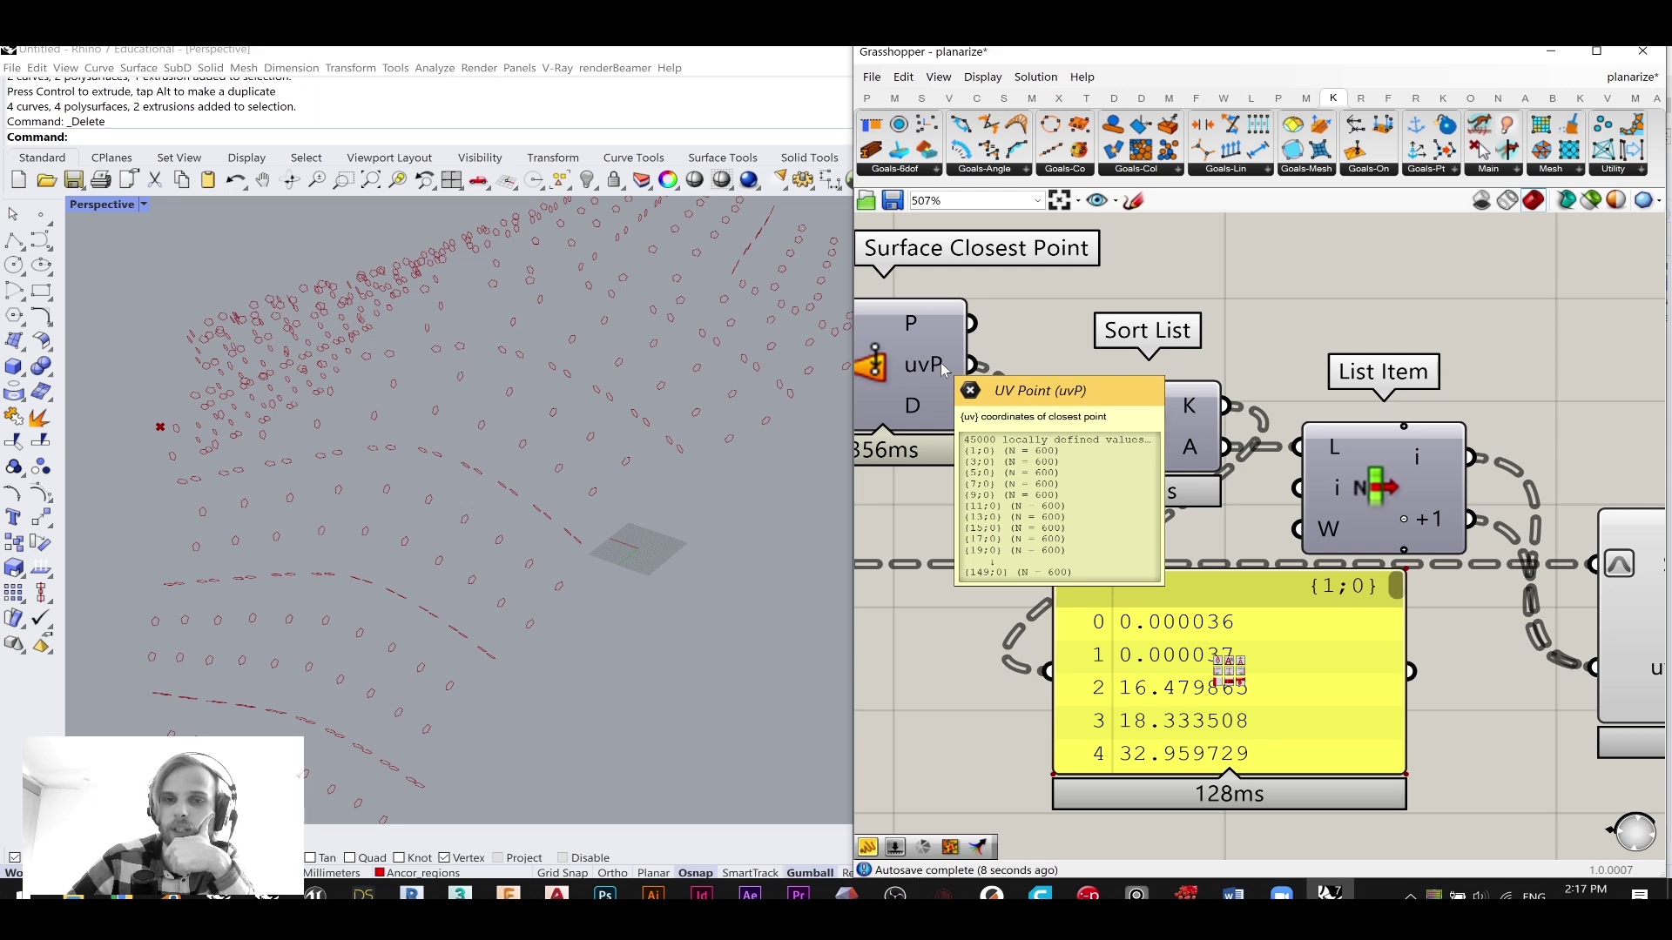
pyautogui.scroll(-1, 1181, 686)
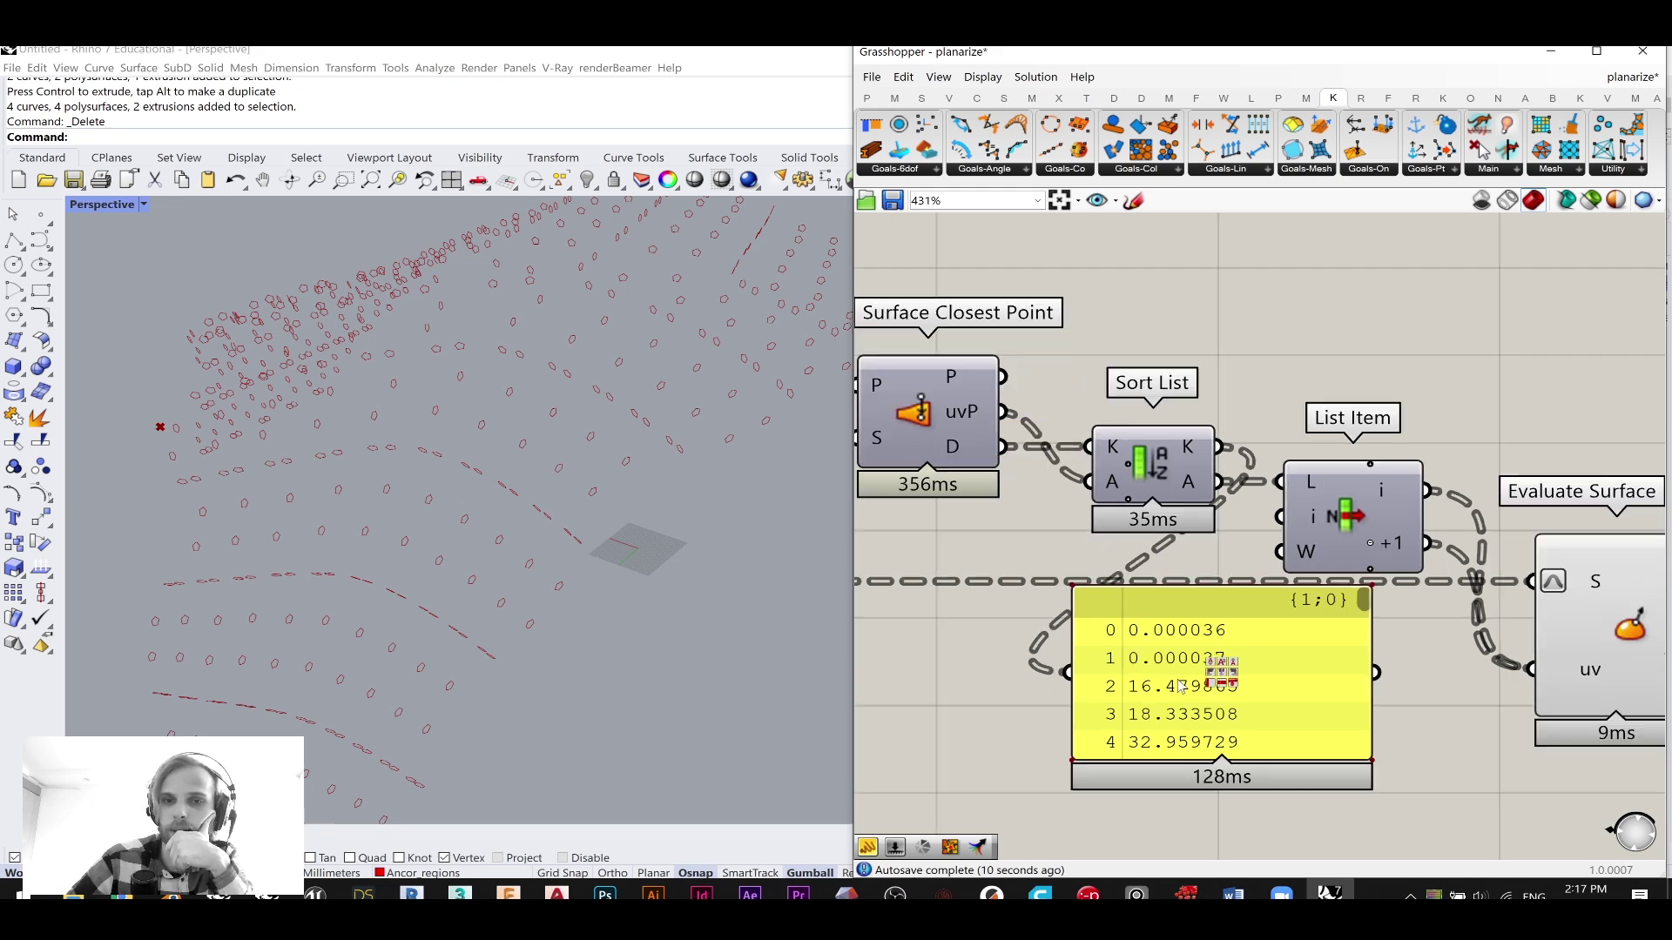
pyautogui.scroll(-2, 1181, 686)
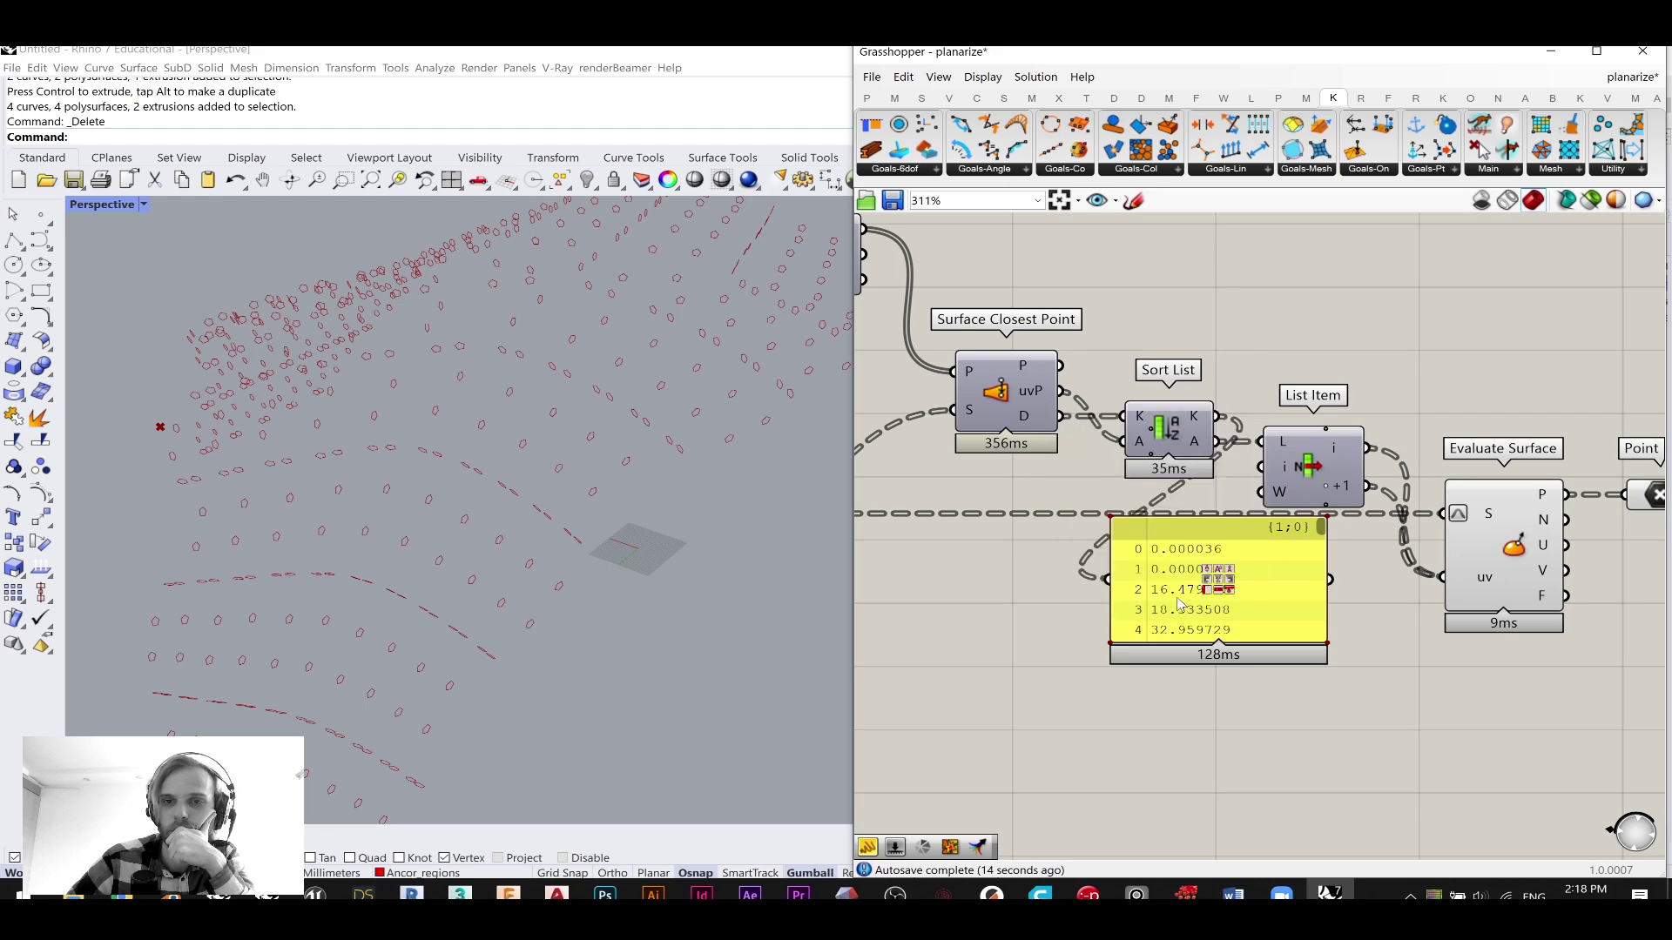
# - Move the panel lower and compare the data trees of List Item's i and +1 outputs with Evaluate Surface's S input
pyautogui.moveTo(1174, 594); pyautogui.dragTo(1204, 646)
pyautogui.moveTo(1297, 520); pyautogui.dragTo(1463, 482, button='right')
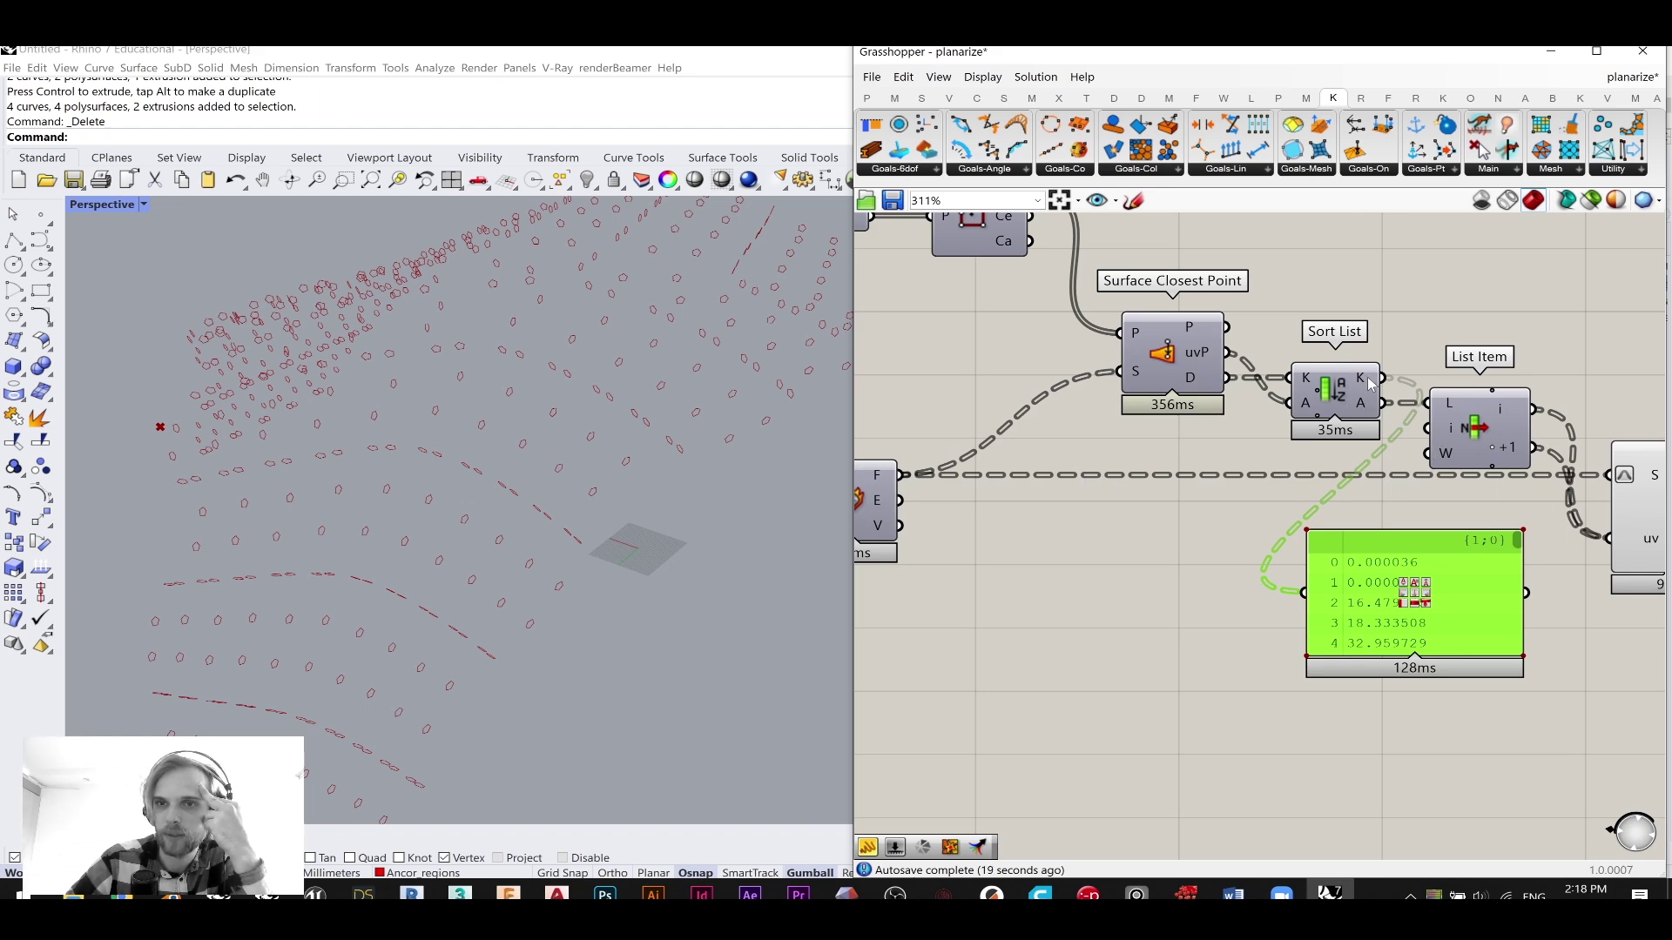
pyautogui.moveTo(1369, 383)
pyautogui.moveTo(1370, 384); pyautogui.dragTo(1153, 374, button='right')
pyautogui.scroll(2, 1297, 399)
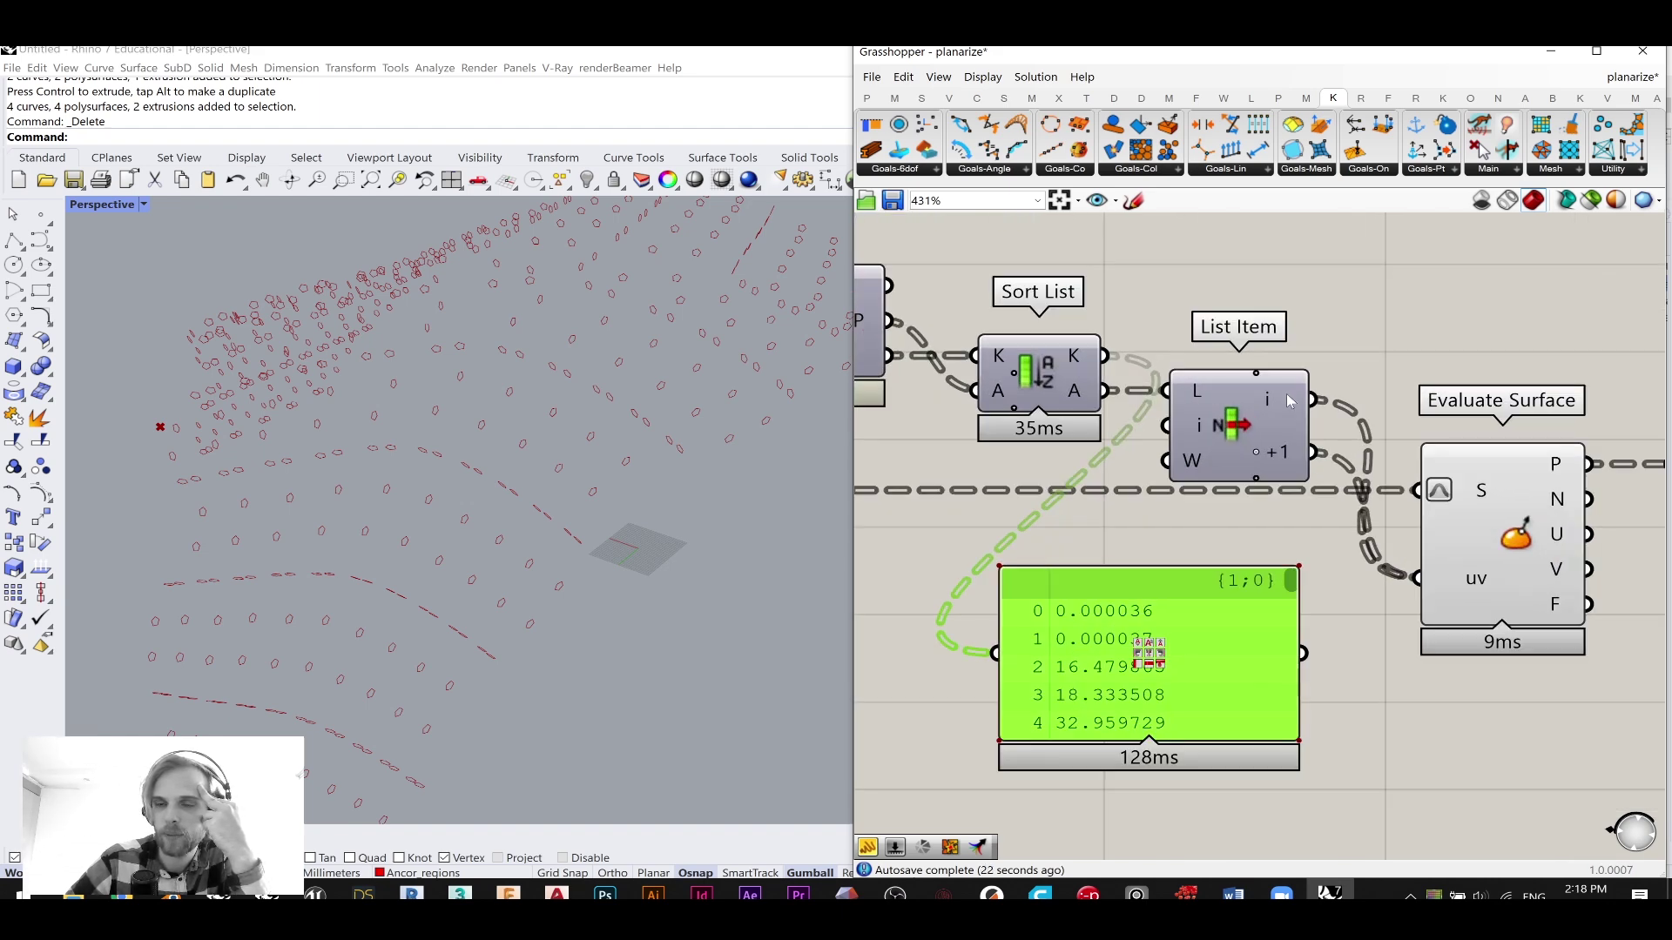
pyautogui.moveTo(1290, 401)
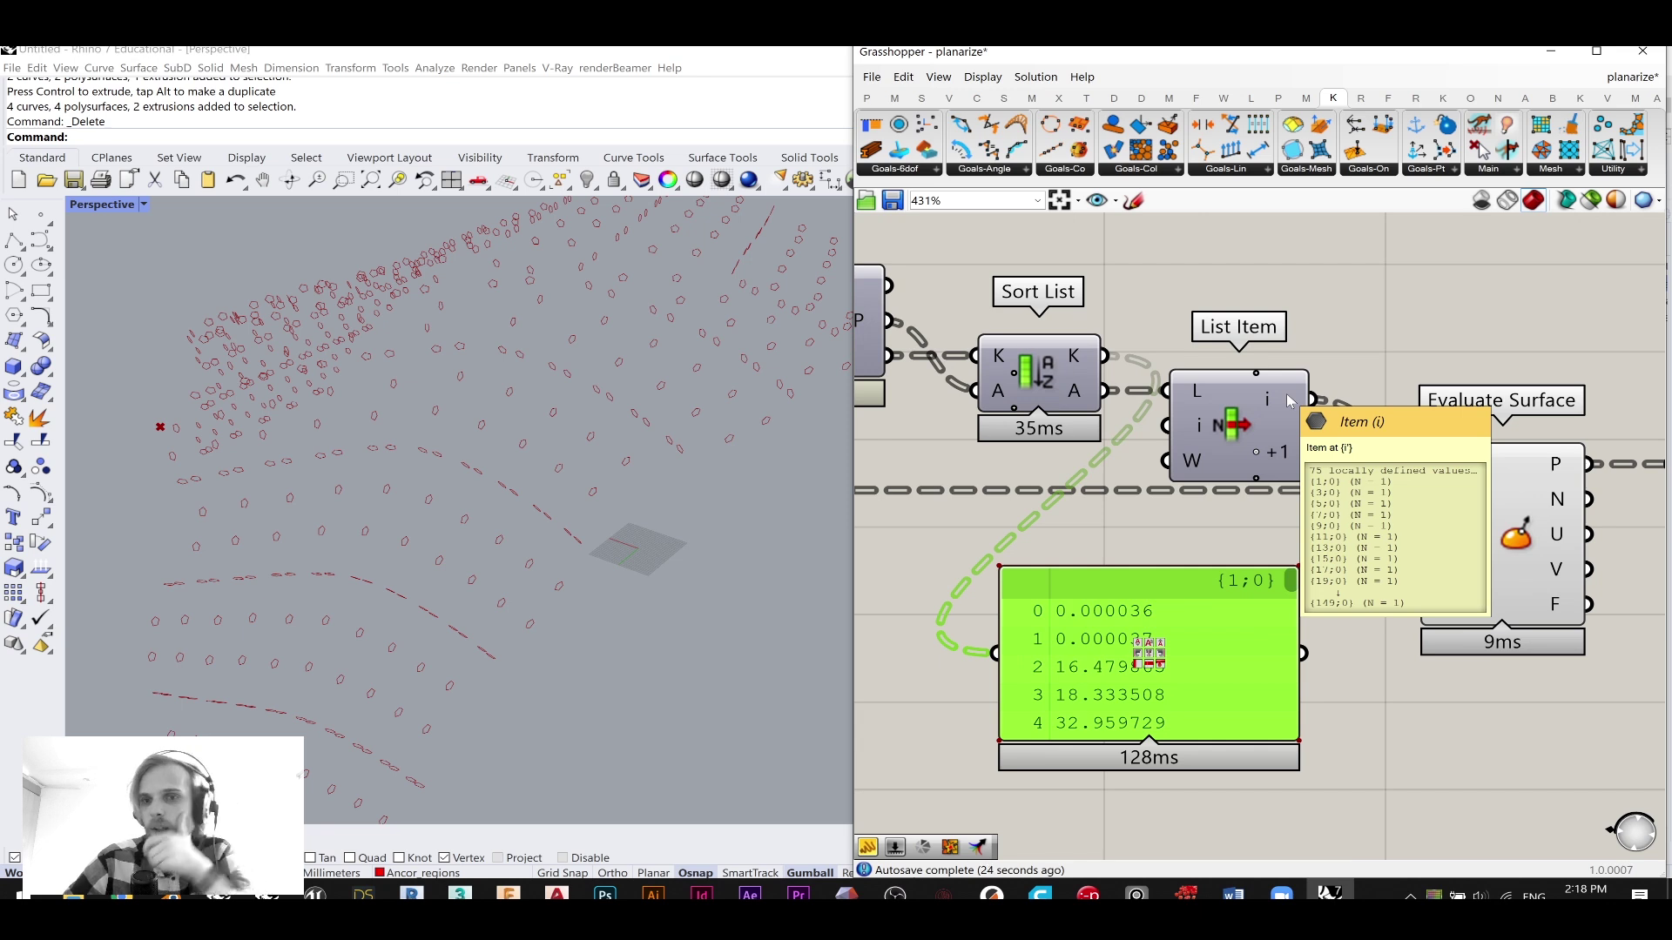
pyautogui.moveTo(1287, 465)
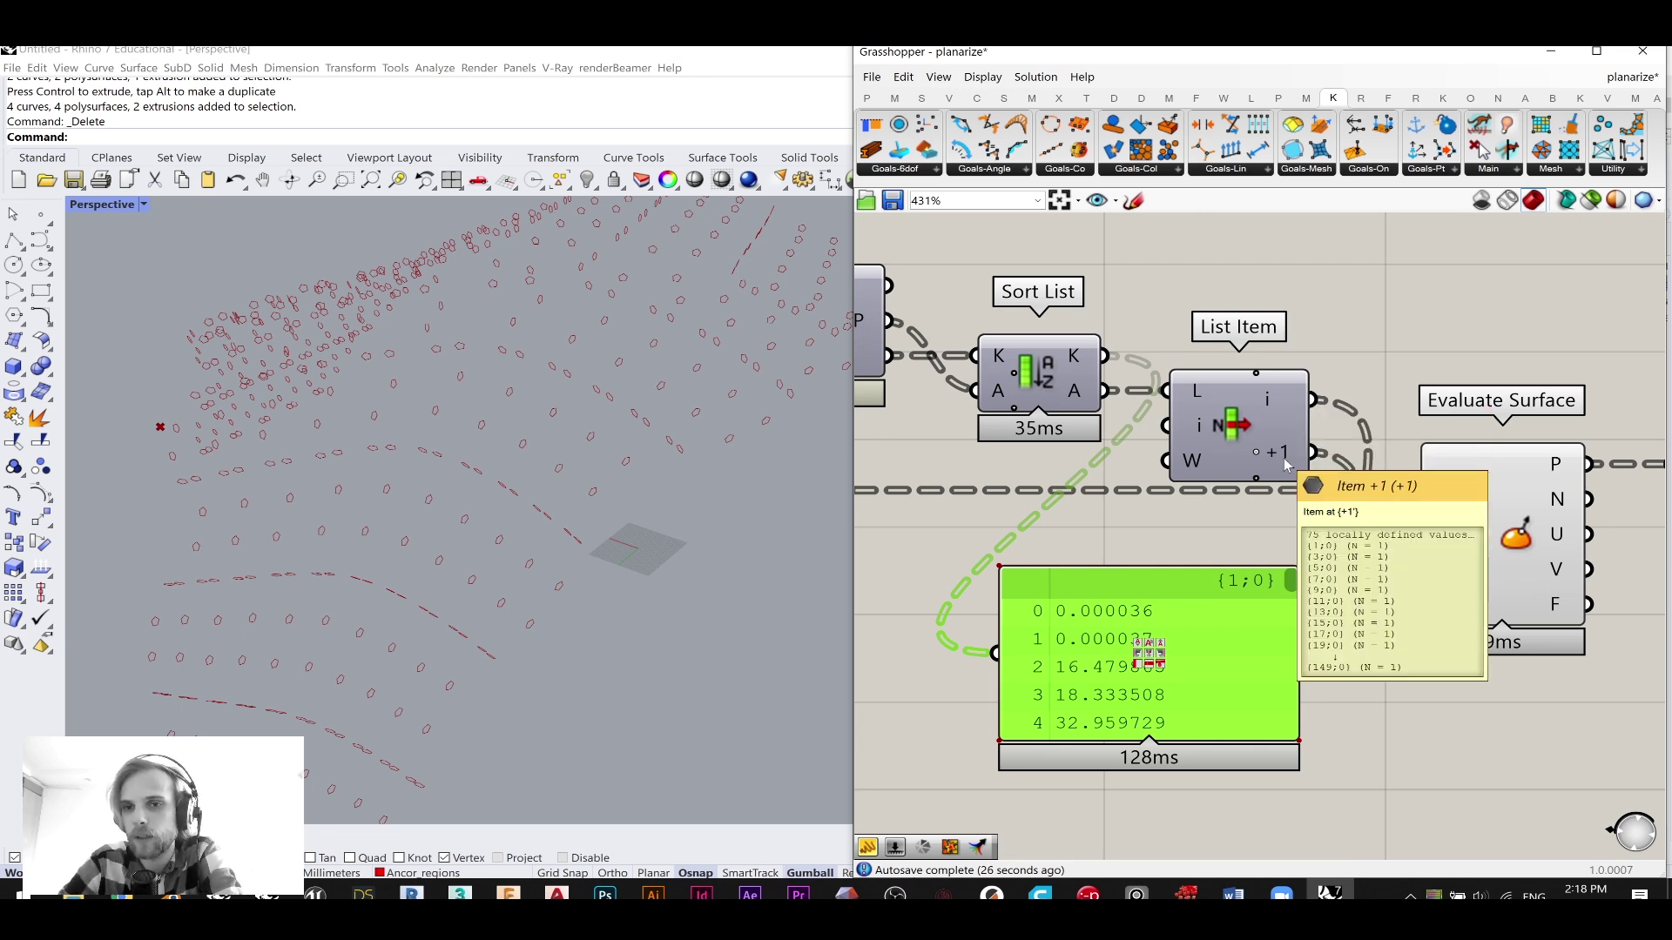
pyautogui.moveTo(1484, 496)
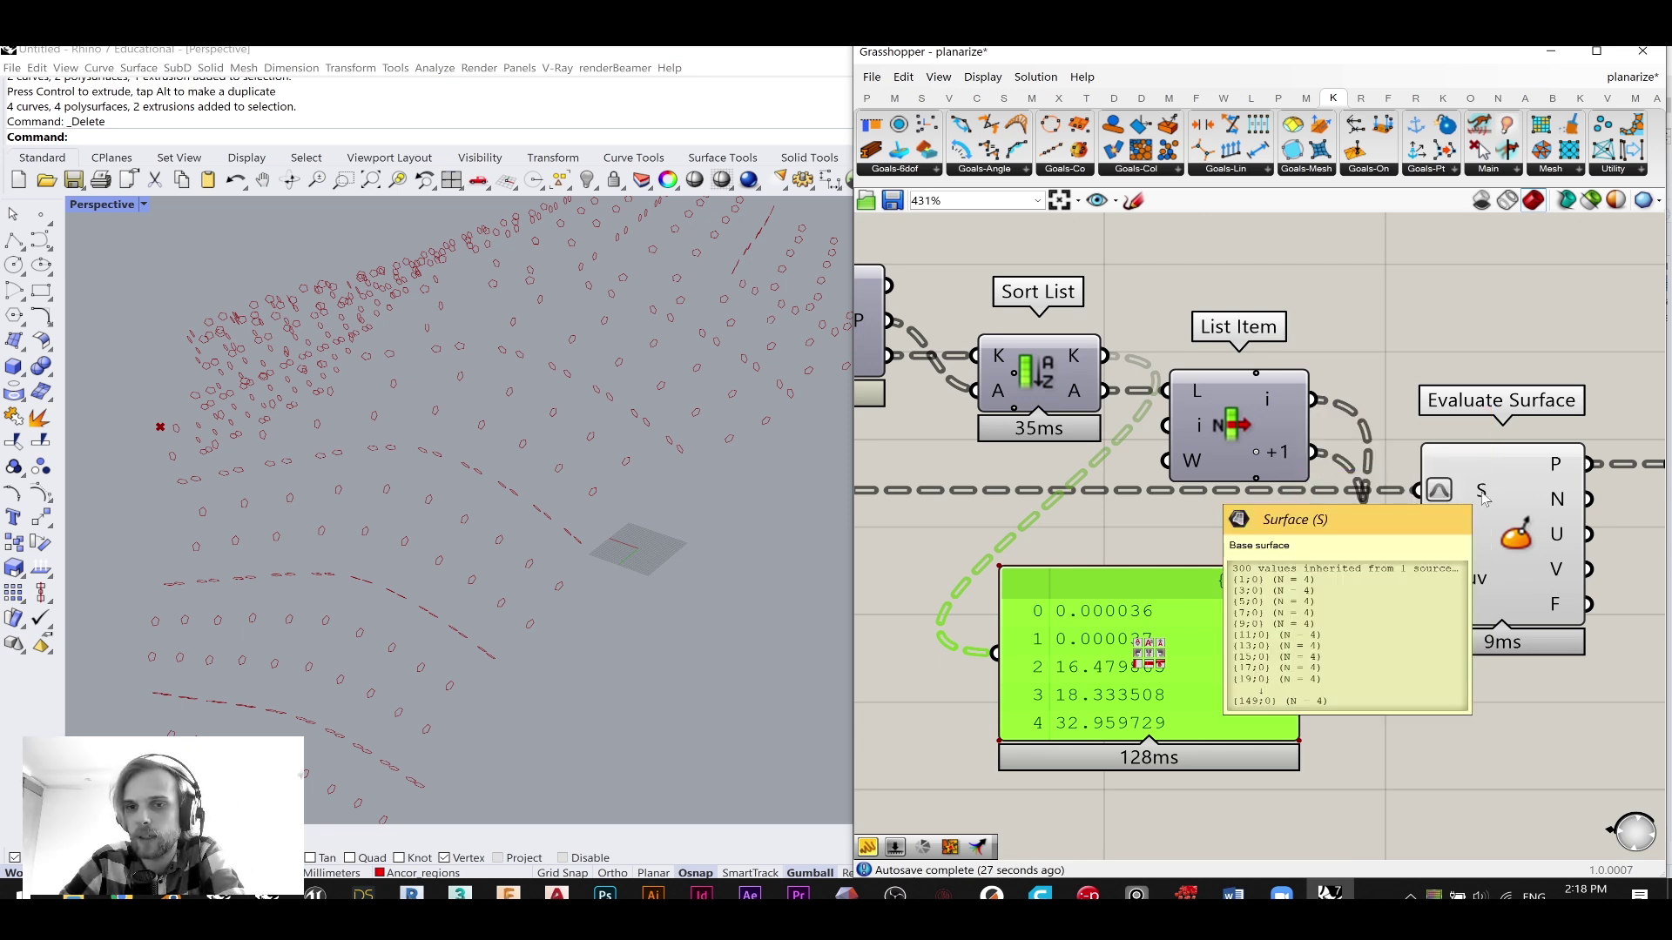
pyautogui.scroll(-2, 1484, 496)
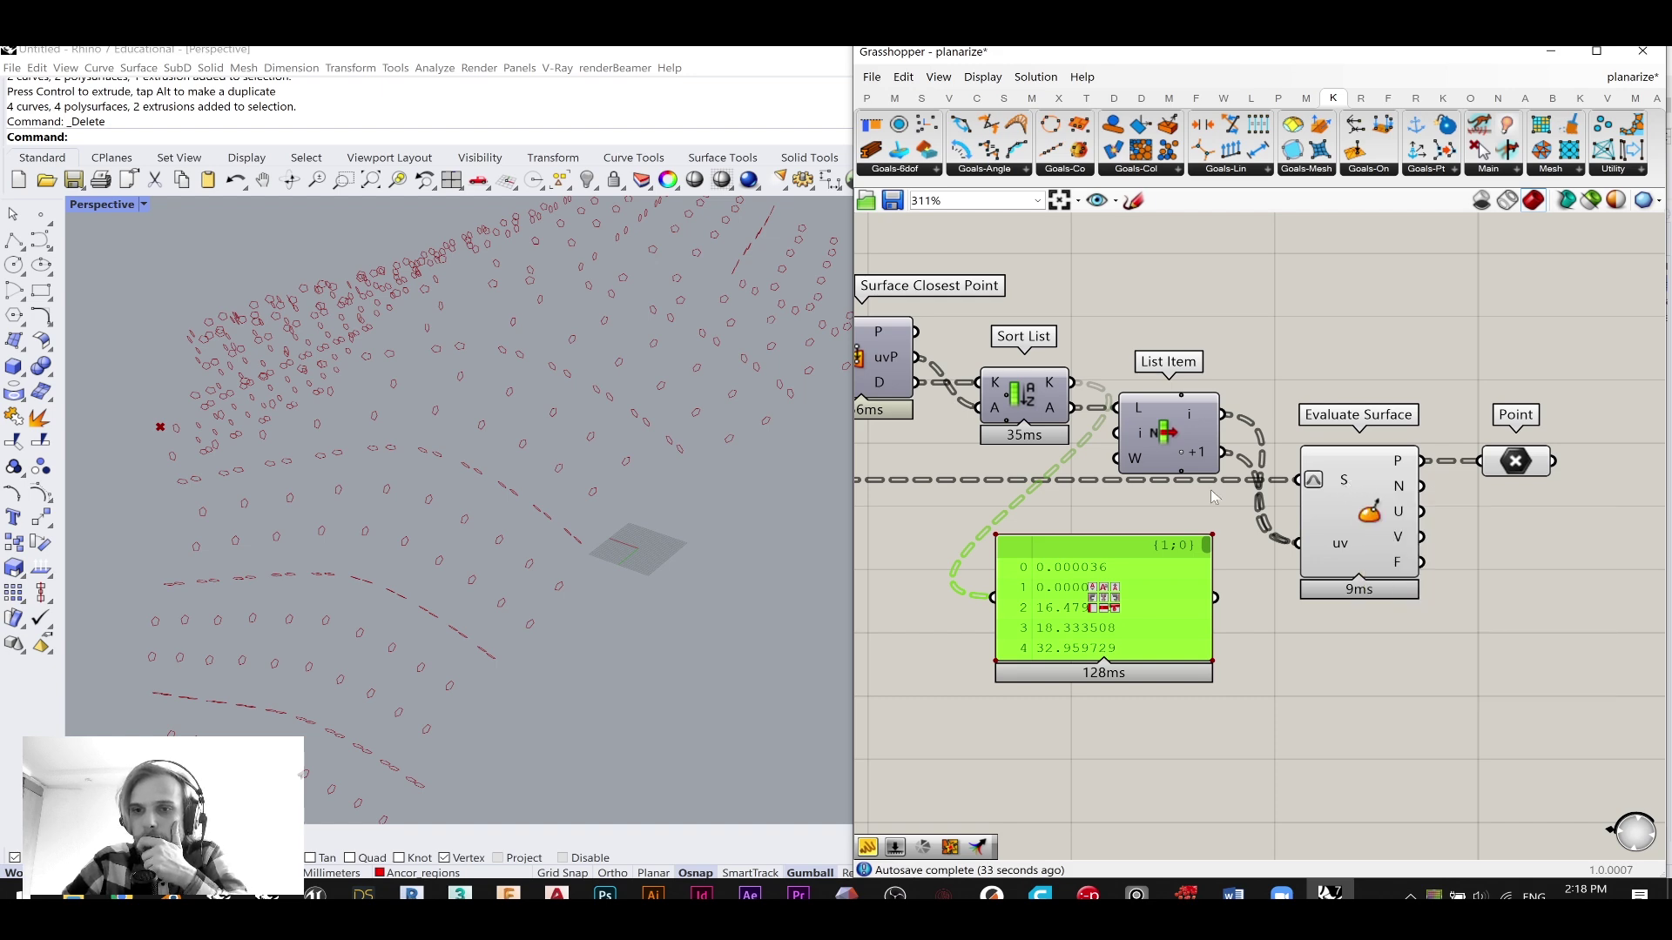
# - Graft the F (faces) output of Deconstruct Brep
pyautogui.moveTo(1001, 470); pyautogui.dragTo(1399, 530, button='right')
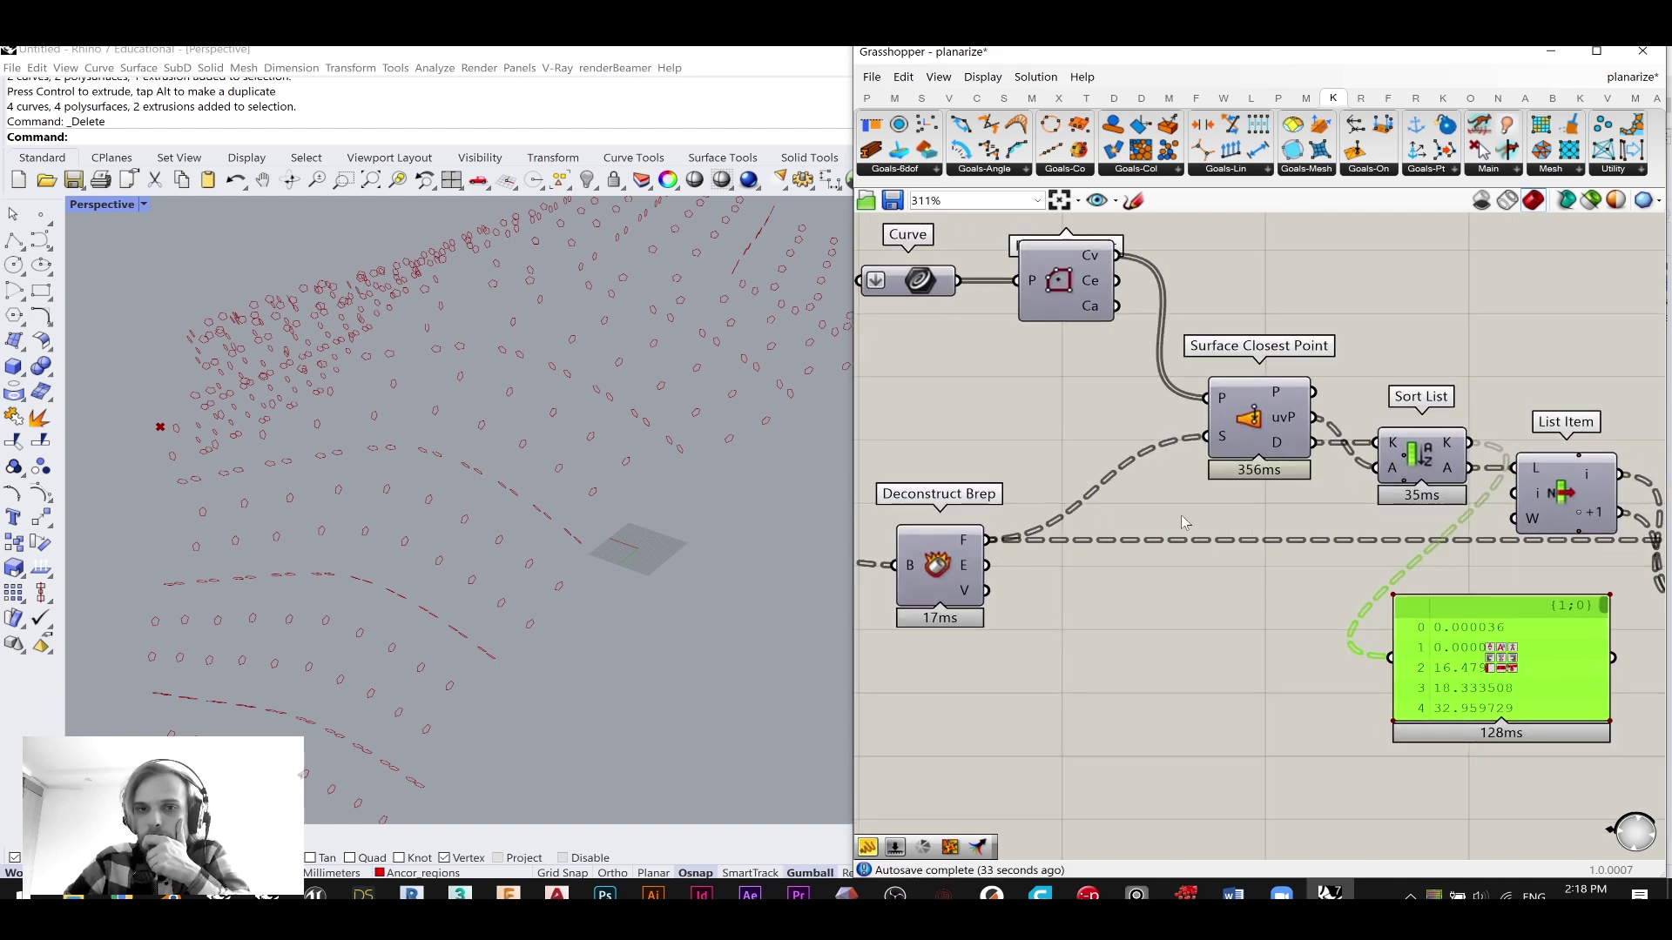
pyautogui.rightClick(968, 545)
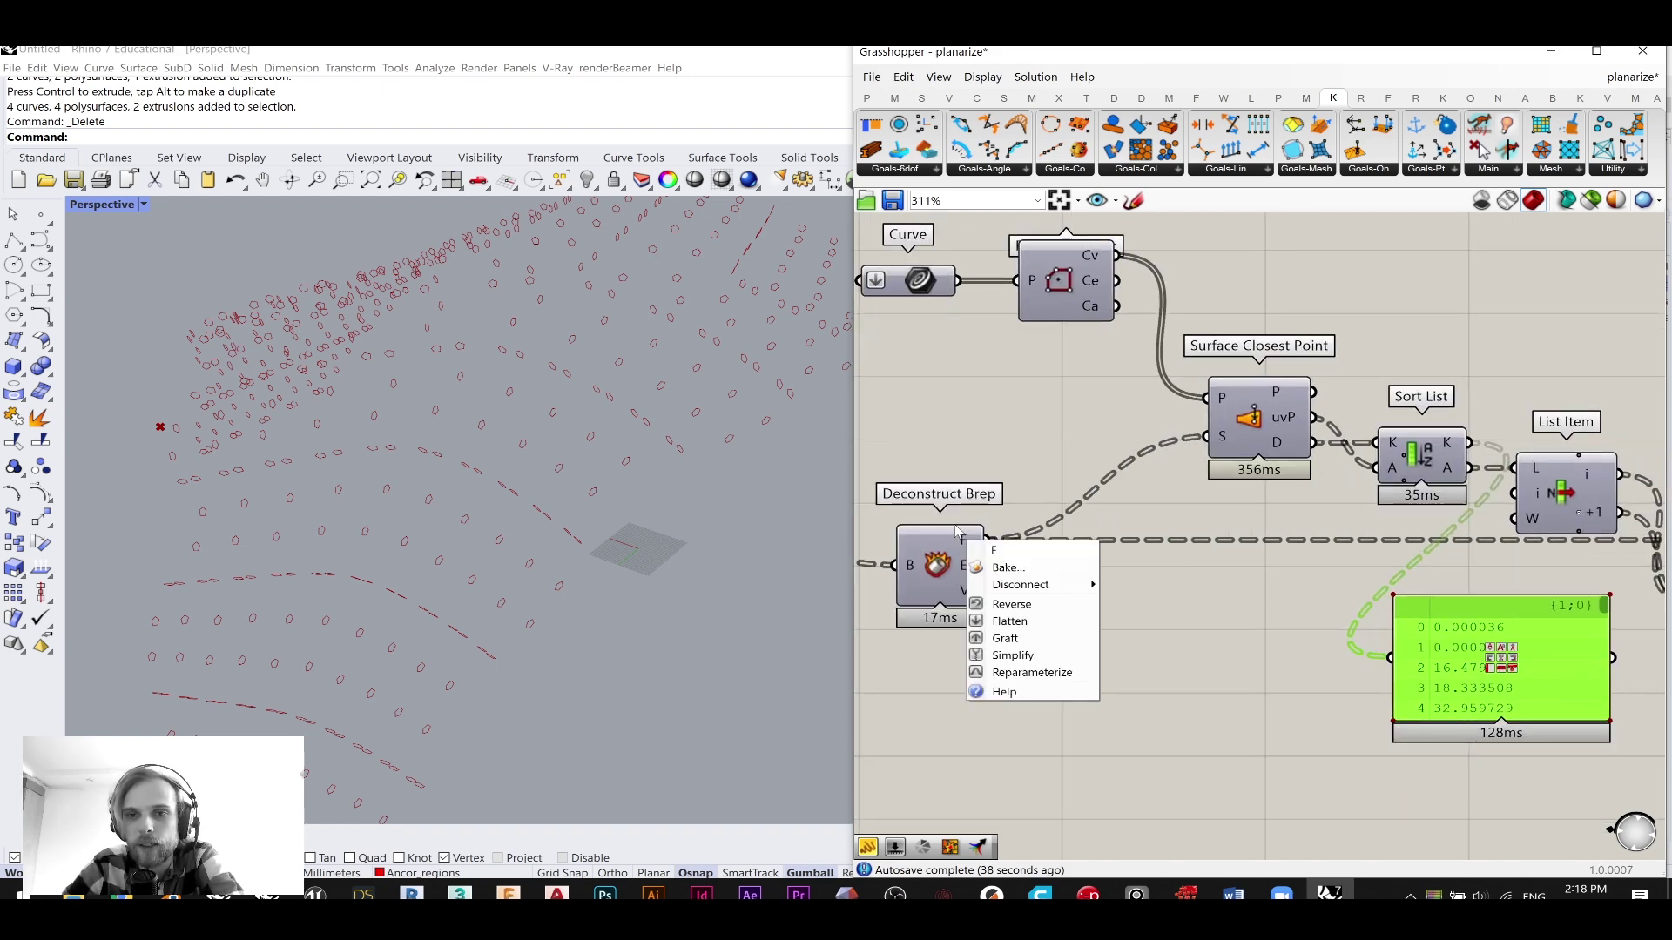
pyautogui.click(1087, 637)
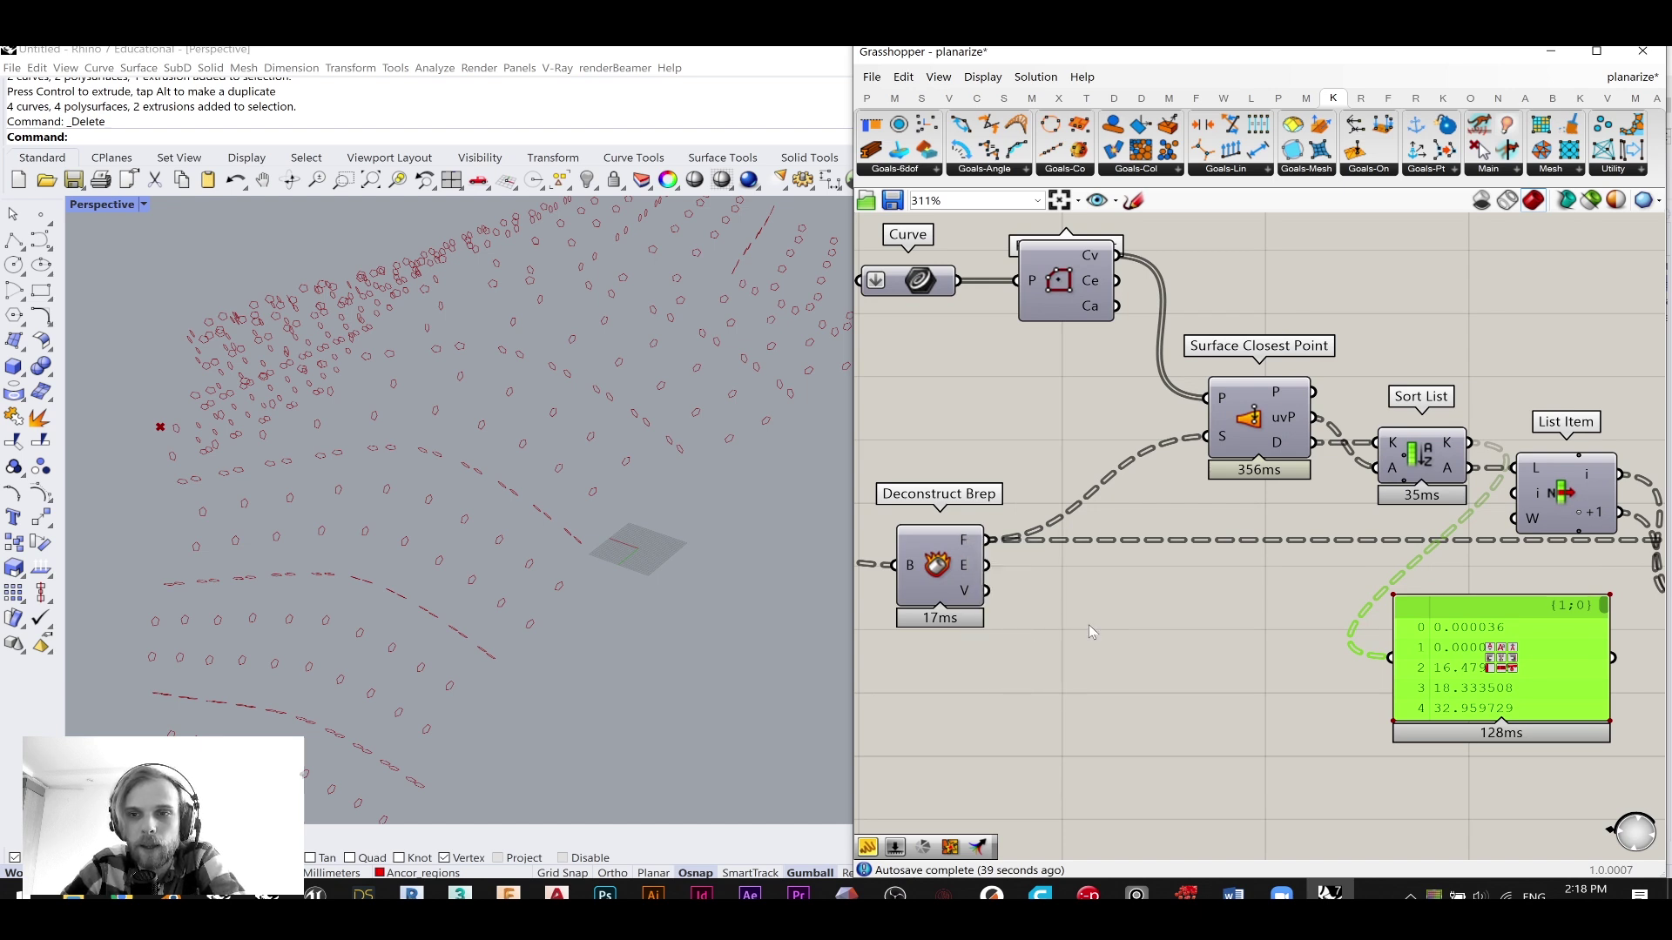
pyautogui.scroll(-3, 1089, 624)
pyautogui.moveTo(1156, 601); pyautogui.dragTo(932, 535, button='right')
pyautogui.scroll(3, 932, 444)
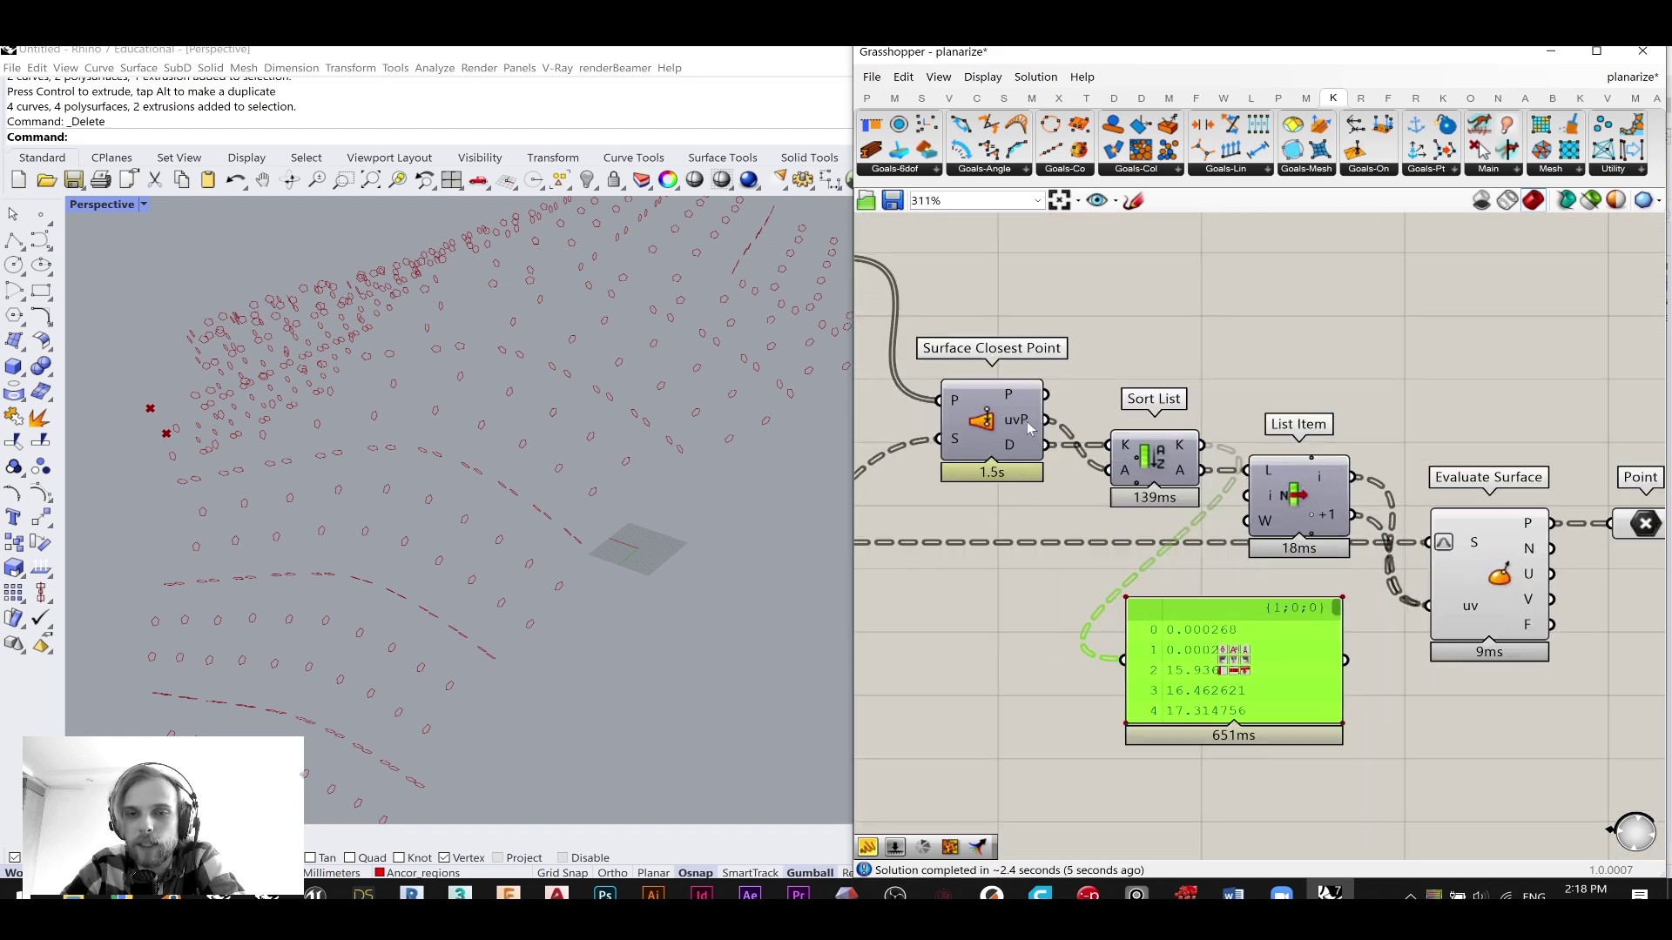
# - Move Evaluate Surface and its Point component further from List Item to make room between them
pyautogui.moveTo(1030, 427)
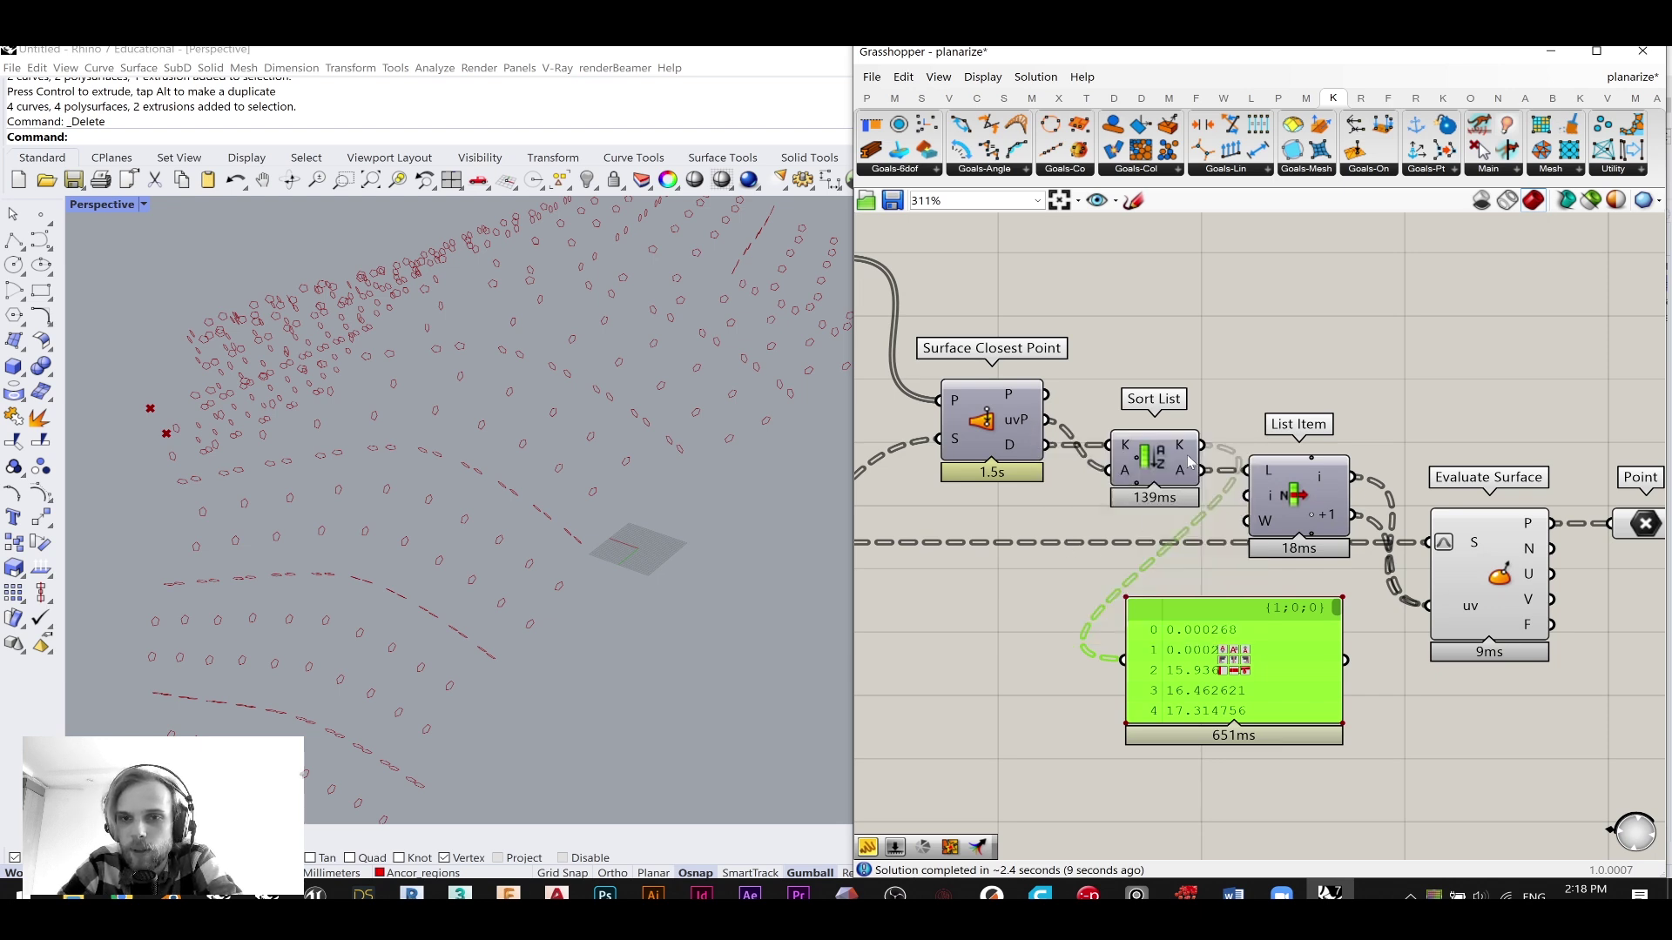
pyautogui.moveTo(1187, 457)
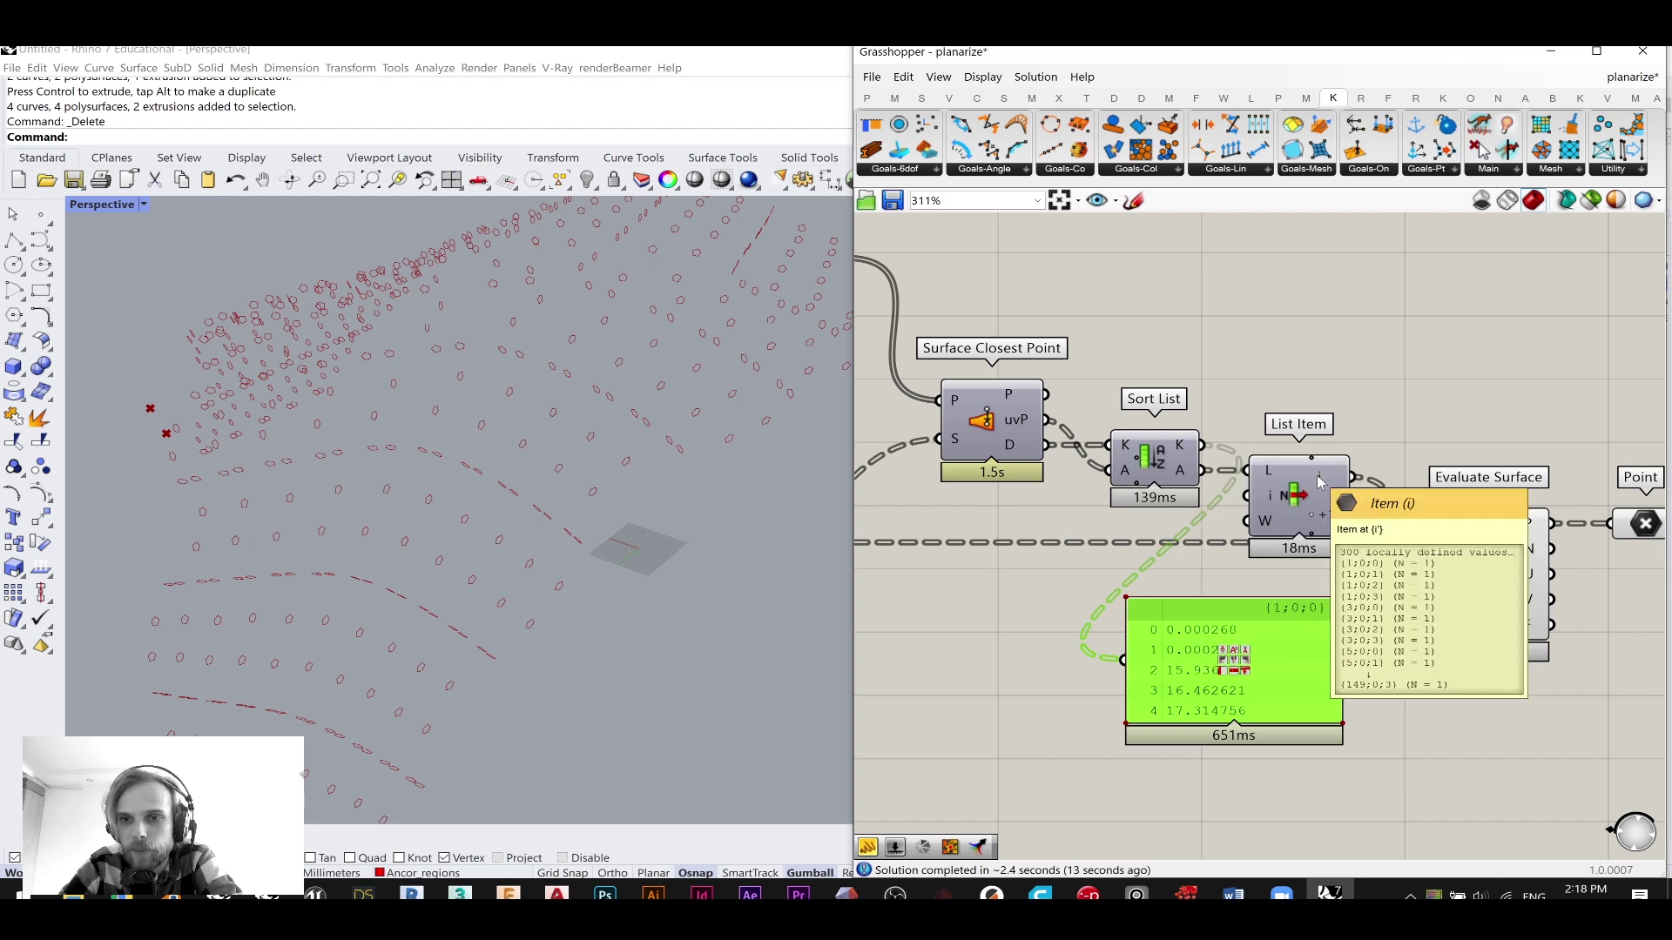
pyautogui.moveTo(1492, 613); pyautogui.dragTo(1222, 598, button='right')
pyautogui.moveTo(1504, 675); pyautogui.dragTo(1255, 494)
pyautogui.moveTo(1234, 574); pyautogui.dragTo(1408, 579)
pyautogui.click(1197, 659)
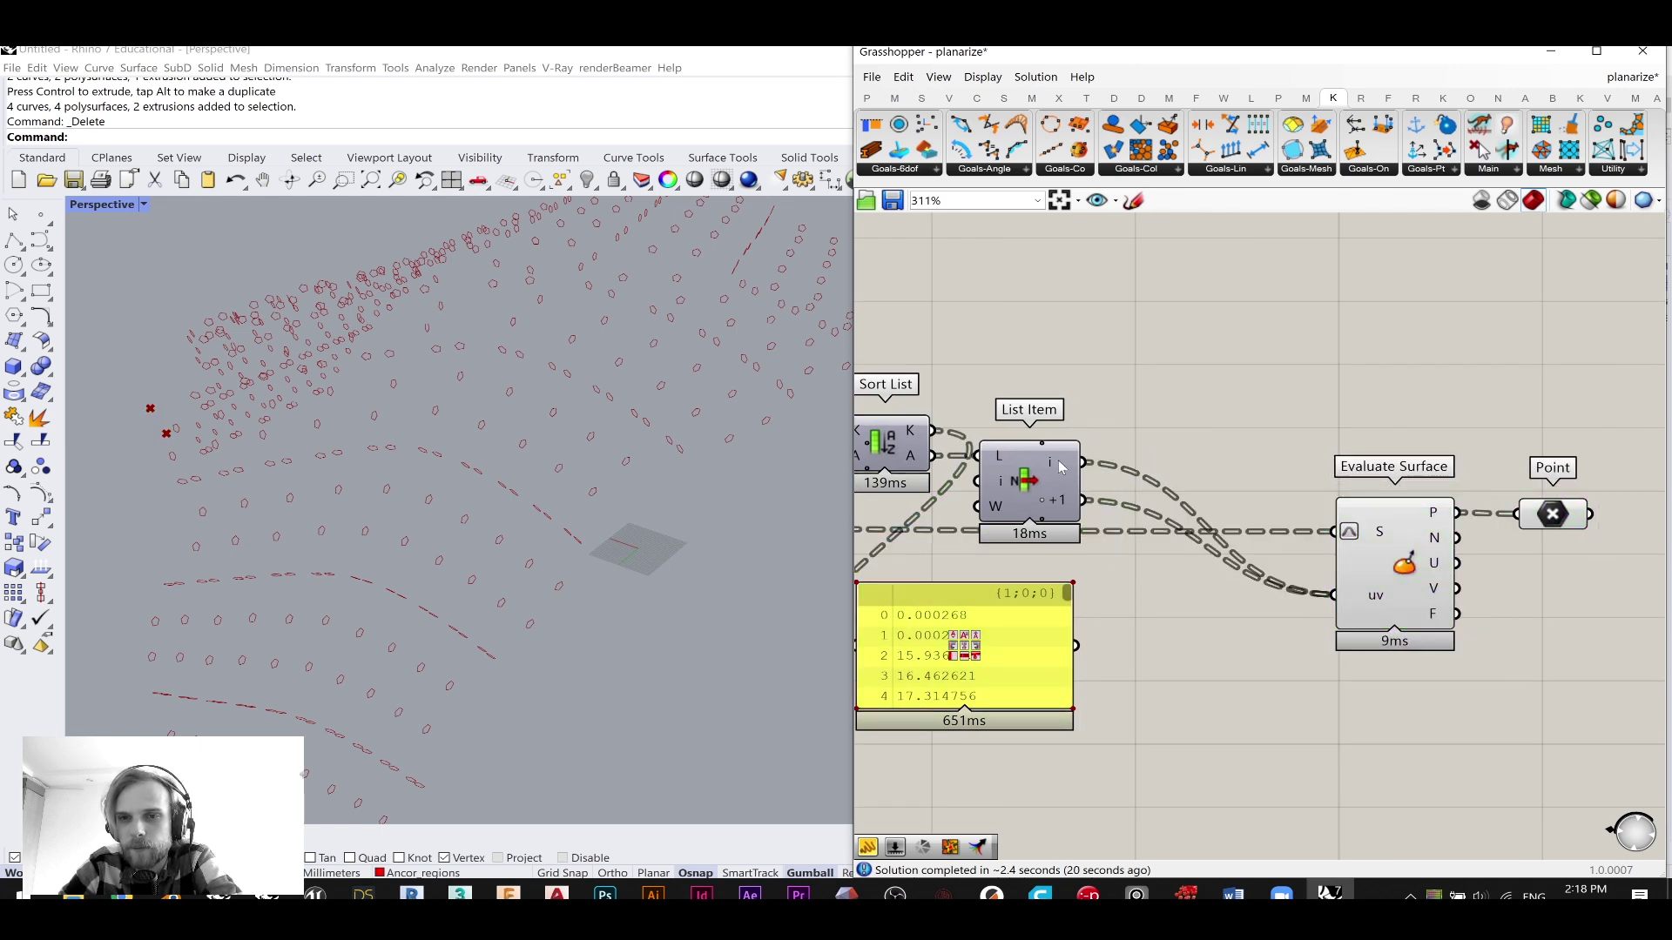
# - Add a two-input Merge component below List Item and connect the i output to D1 and +1 to D2
pyautogui.doubleClick(1171, 673)
pyautogui.write('merge')
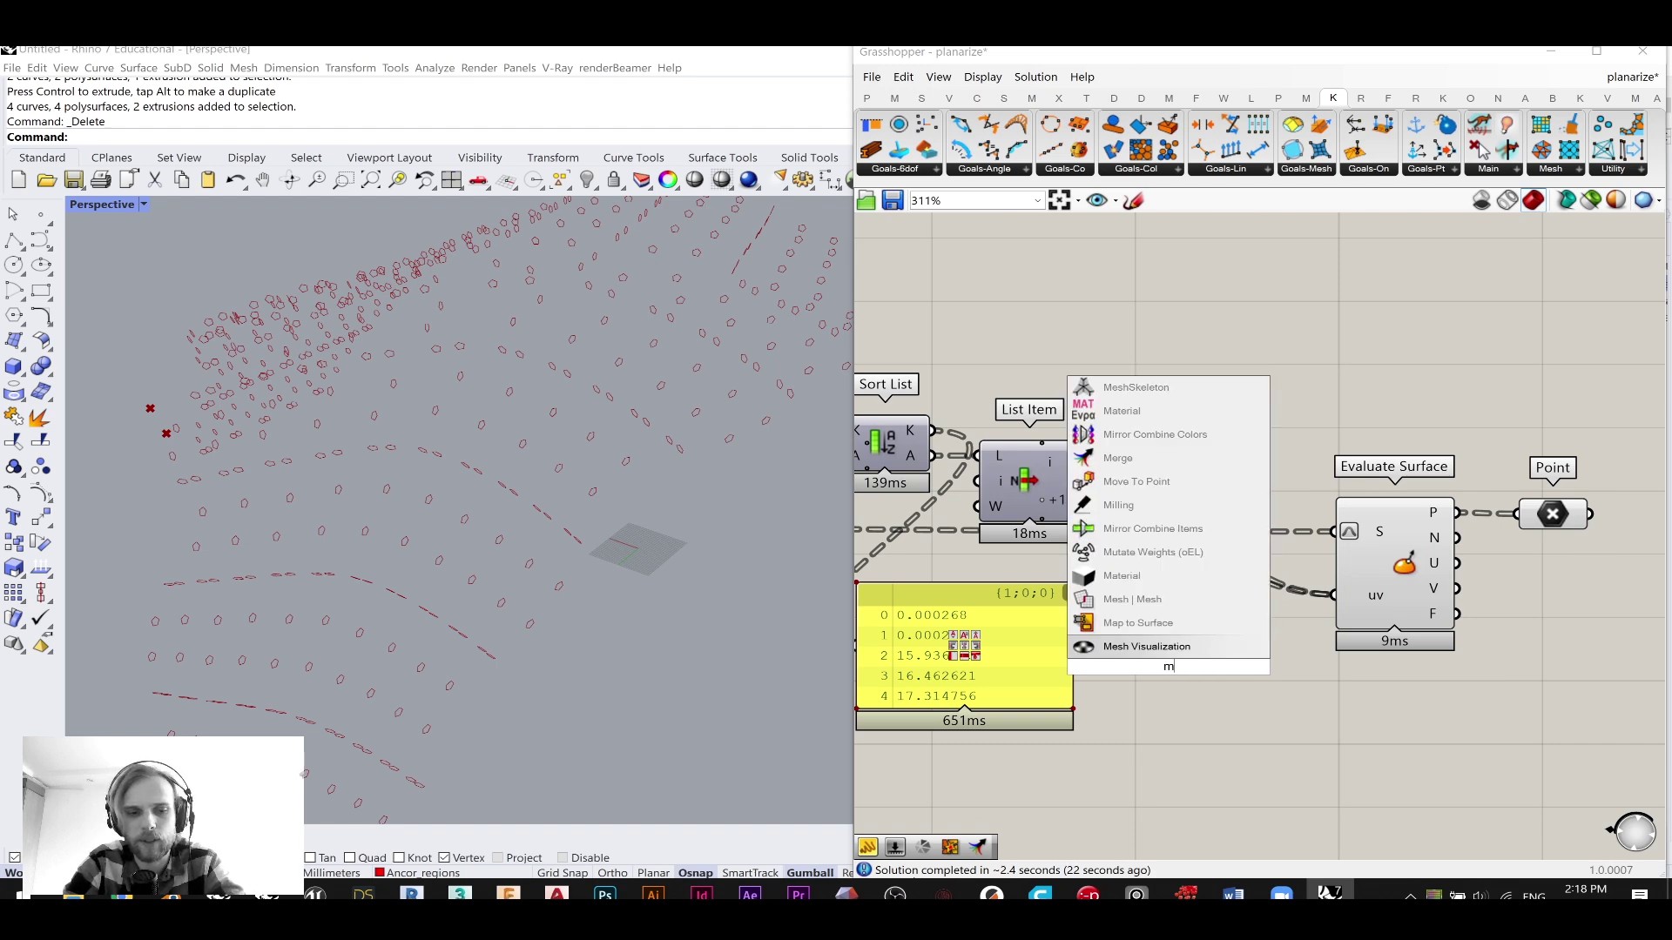
pyautogui.press('Return')
pyautogui.moveTo(1082, 461); pyautogui.dragTo(1117, 653)
pyautogui.moveTo(1082, 500); pyautogui.dragTo(1119, 678)
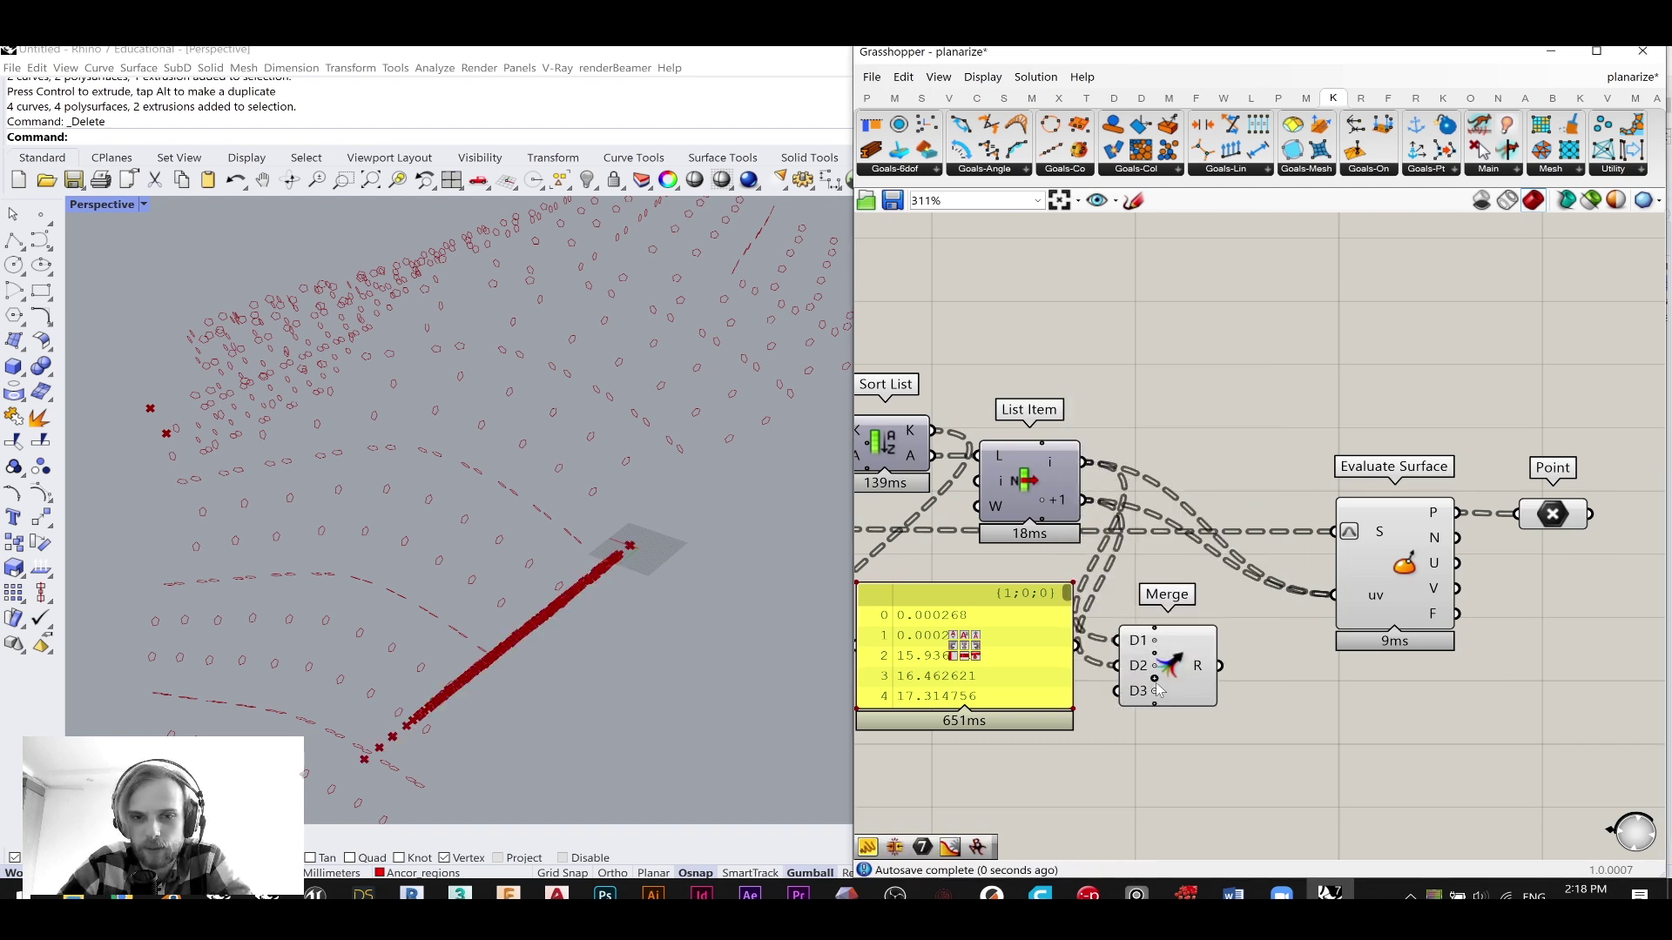
pyautogui.scroll(3, 1155, 681)
pyautogui.moveTo(1217, 662); pyautogui.dragTo(1177, 636)
pyautogui.scroll(-3, 1253, 325)
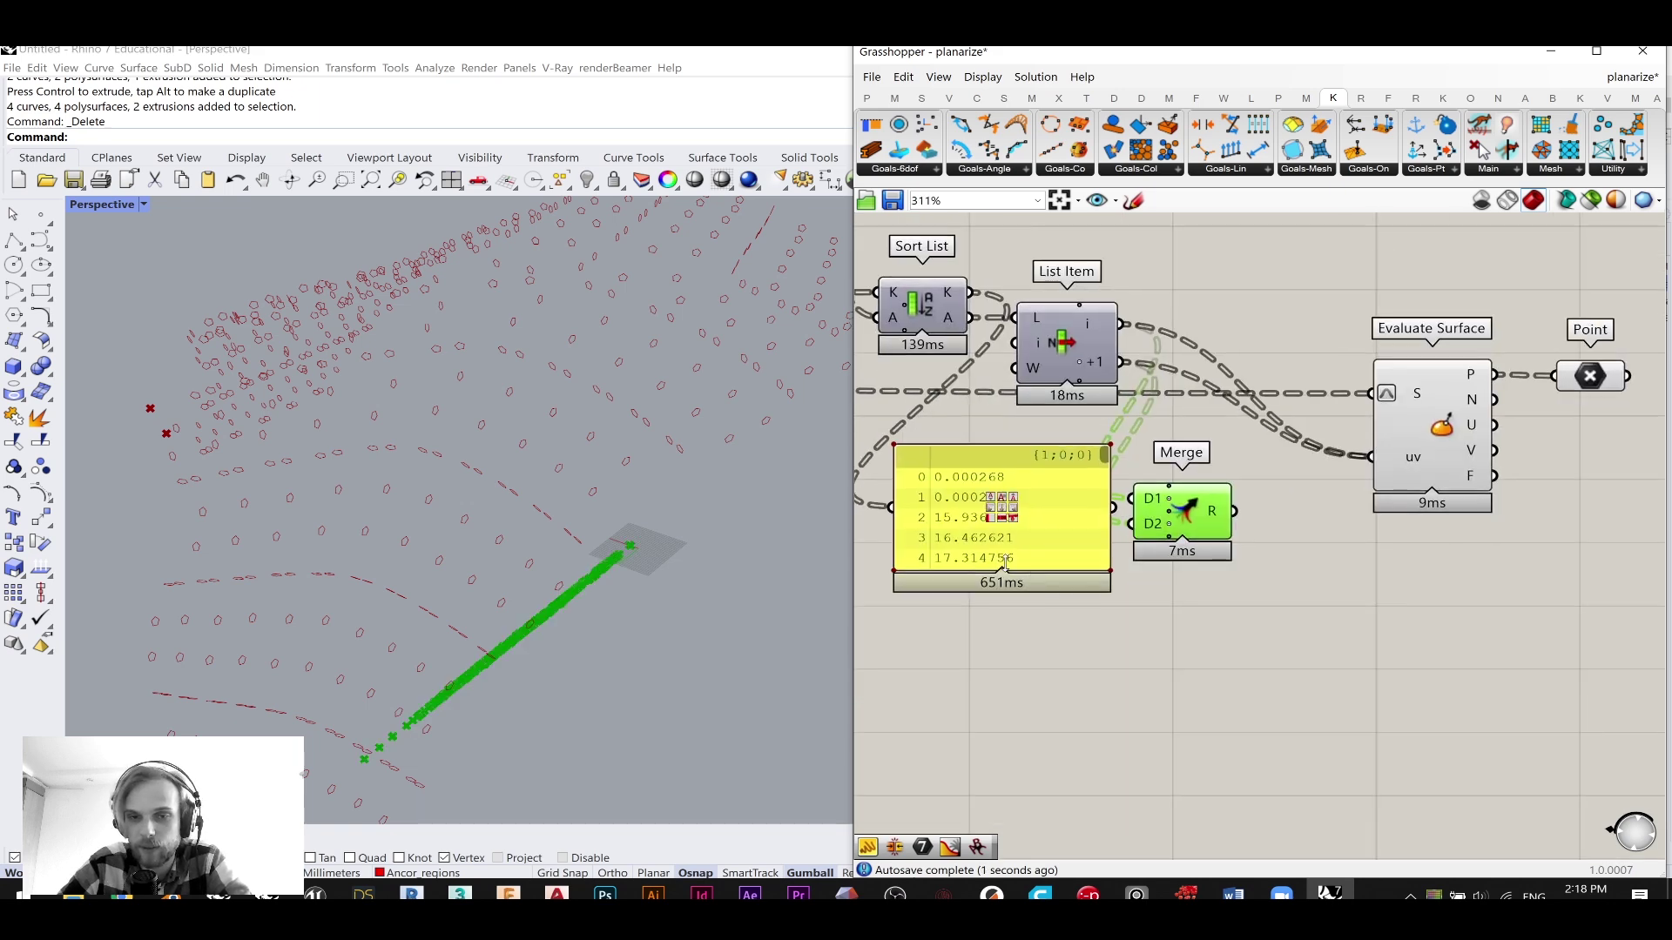
# - Connect Merge's R output to the existing panel, enlarge the panel and place it below Evaluate Surface
pyautogui.moveTo(992, 544); pyautogui.dragTo(1334, 724)
pyautogui.moveTo(1234, 511)
pyautogui.mouseDown()
pyautogui.moveTo(1240, 692)
pyautogui.moveTo(1230, 683)
pyautogui.moveTo(1316, 599)
pyautogui.mouseUp()
pyautogui.scroll(2, 1317, 599)
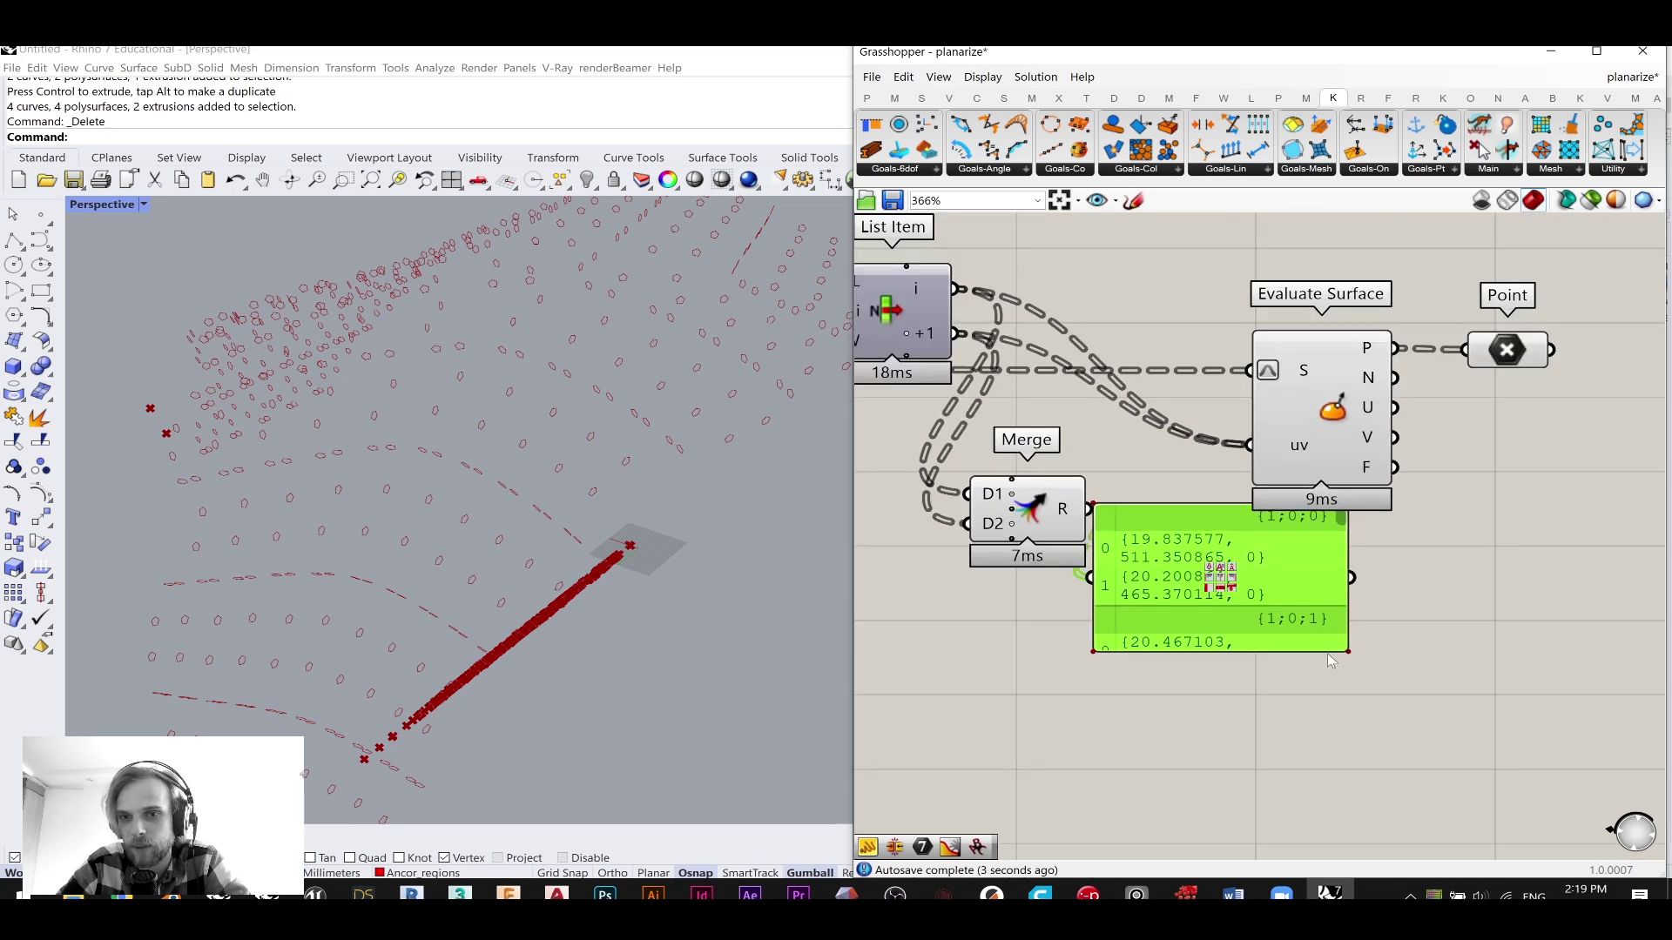
pyautogui.moveTo(1342, 693); pyautogui.dragTo(1341, 758)
pyautogui.scroll(-3, 1306, 697)
pyautogui.moveTo(1279, 654); pyautogui.dragTo(1381, 653)
pyautogui.scroll(3, 1194, 580)
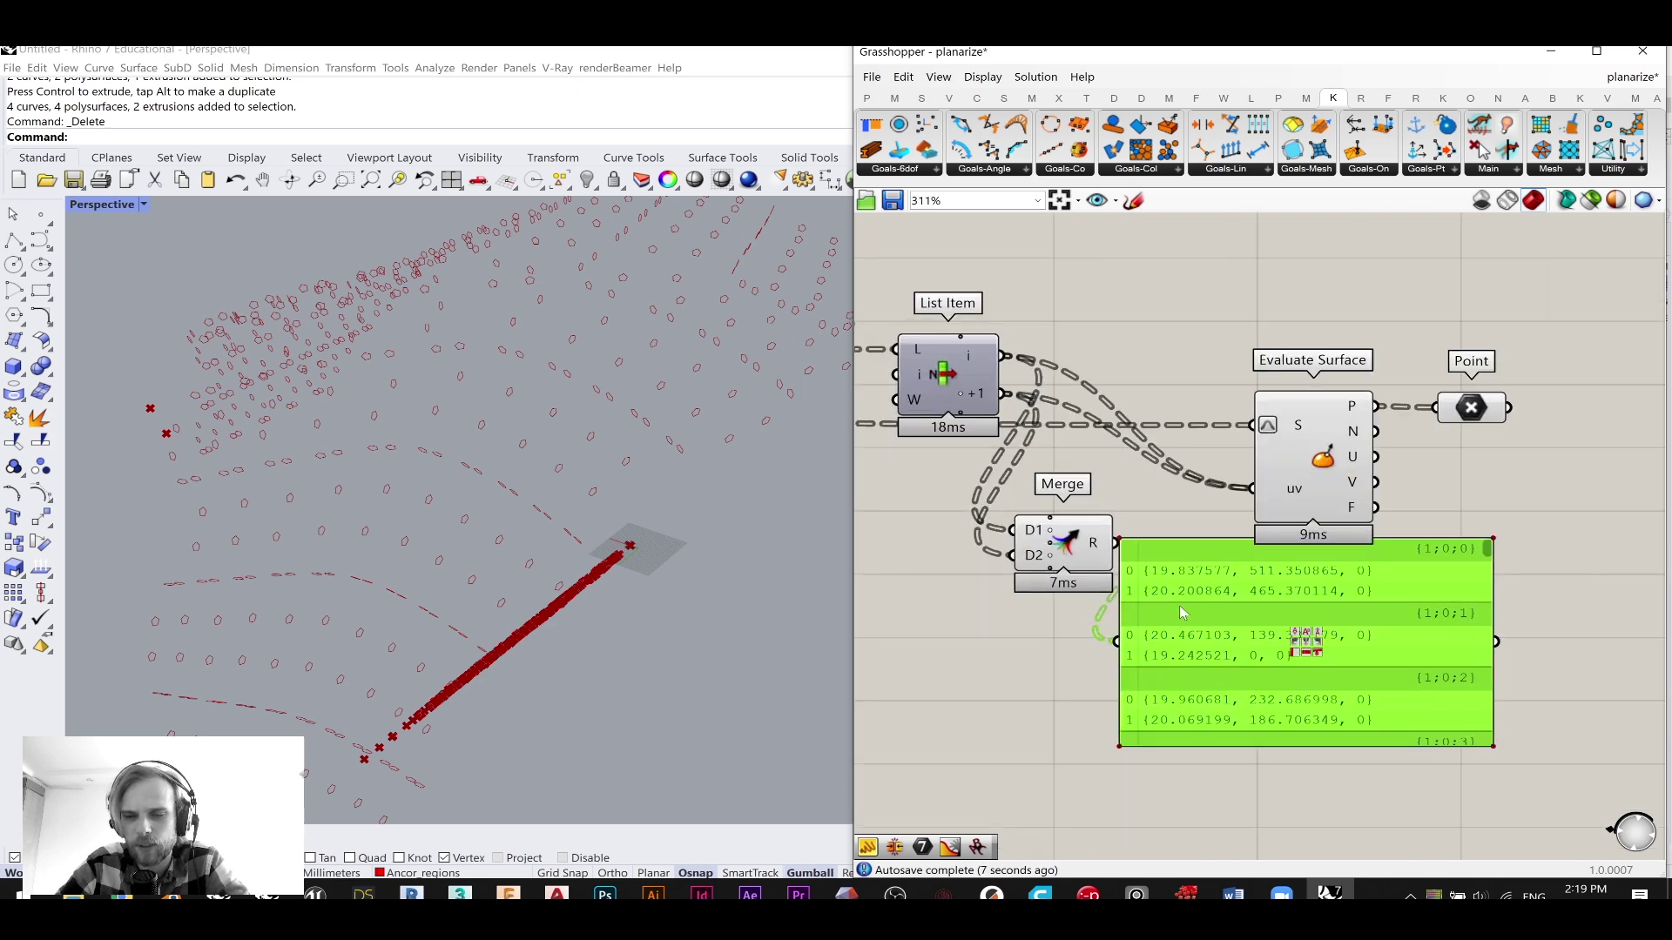
pyautogui.moveTo(1200, 676); pyautogui.dragTo(1252, 731)
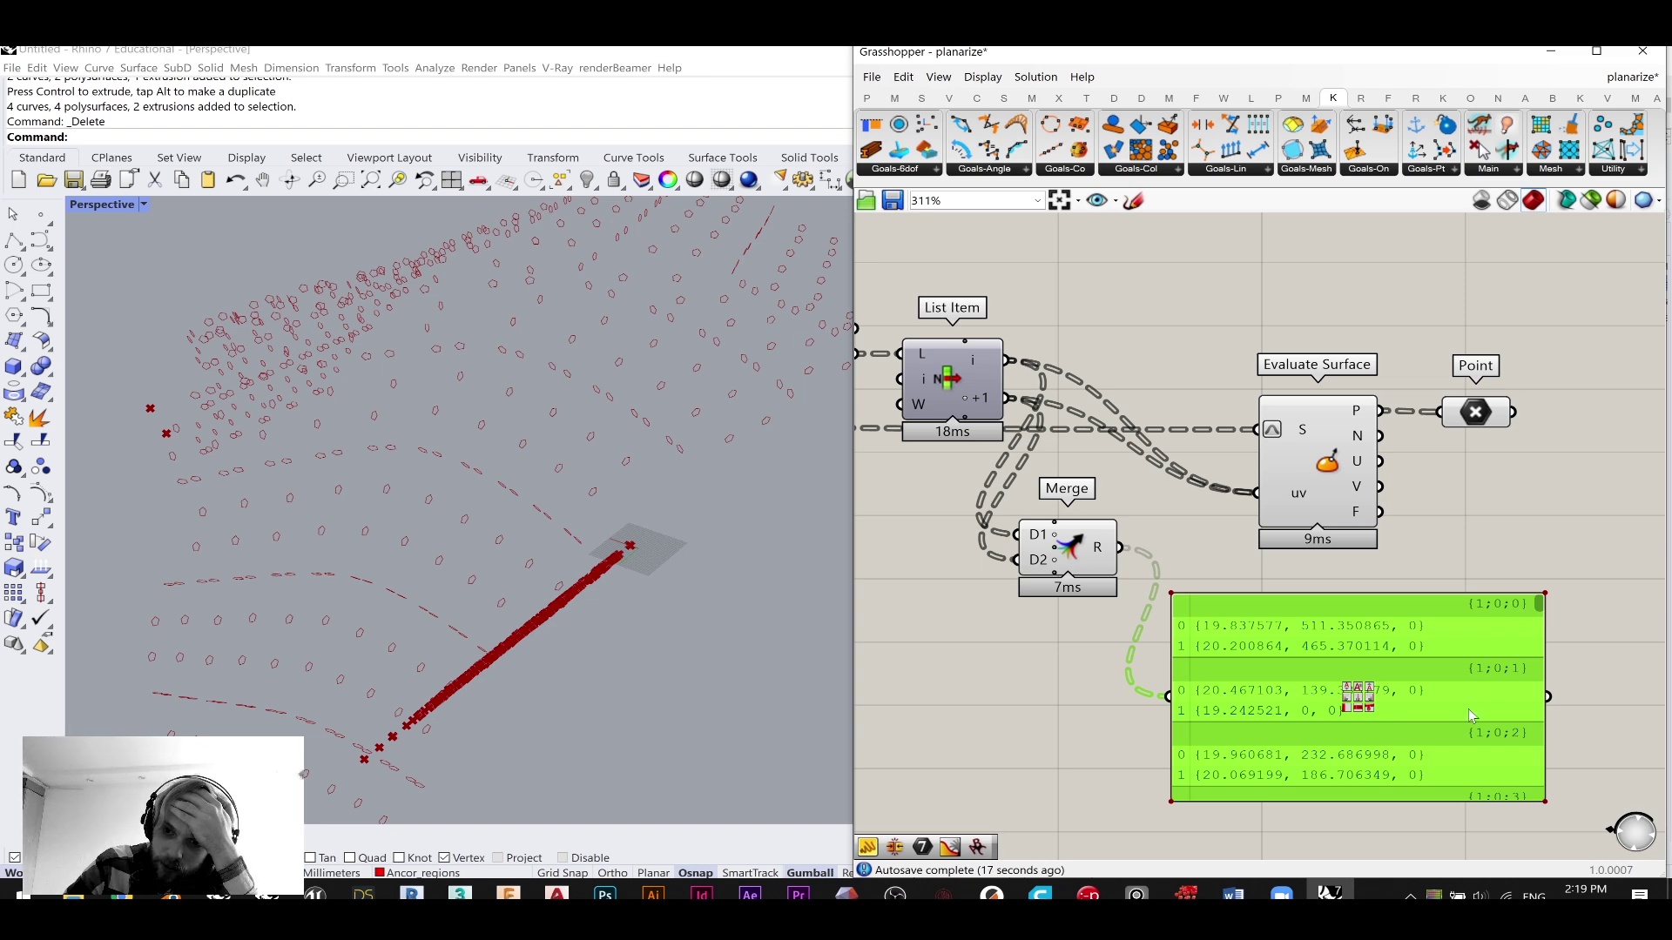
# - Review the merged UV point branches in the panel and simplify Merge's R output
pyautogui.moveTo(1553, 616); pyautogui.dragTo(1537, 510, button='right')
pyautogui.moveTo(1522, 500); pyautogui.dragTo(1523, 513)
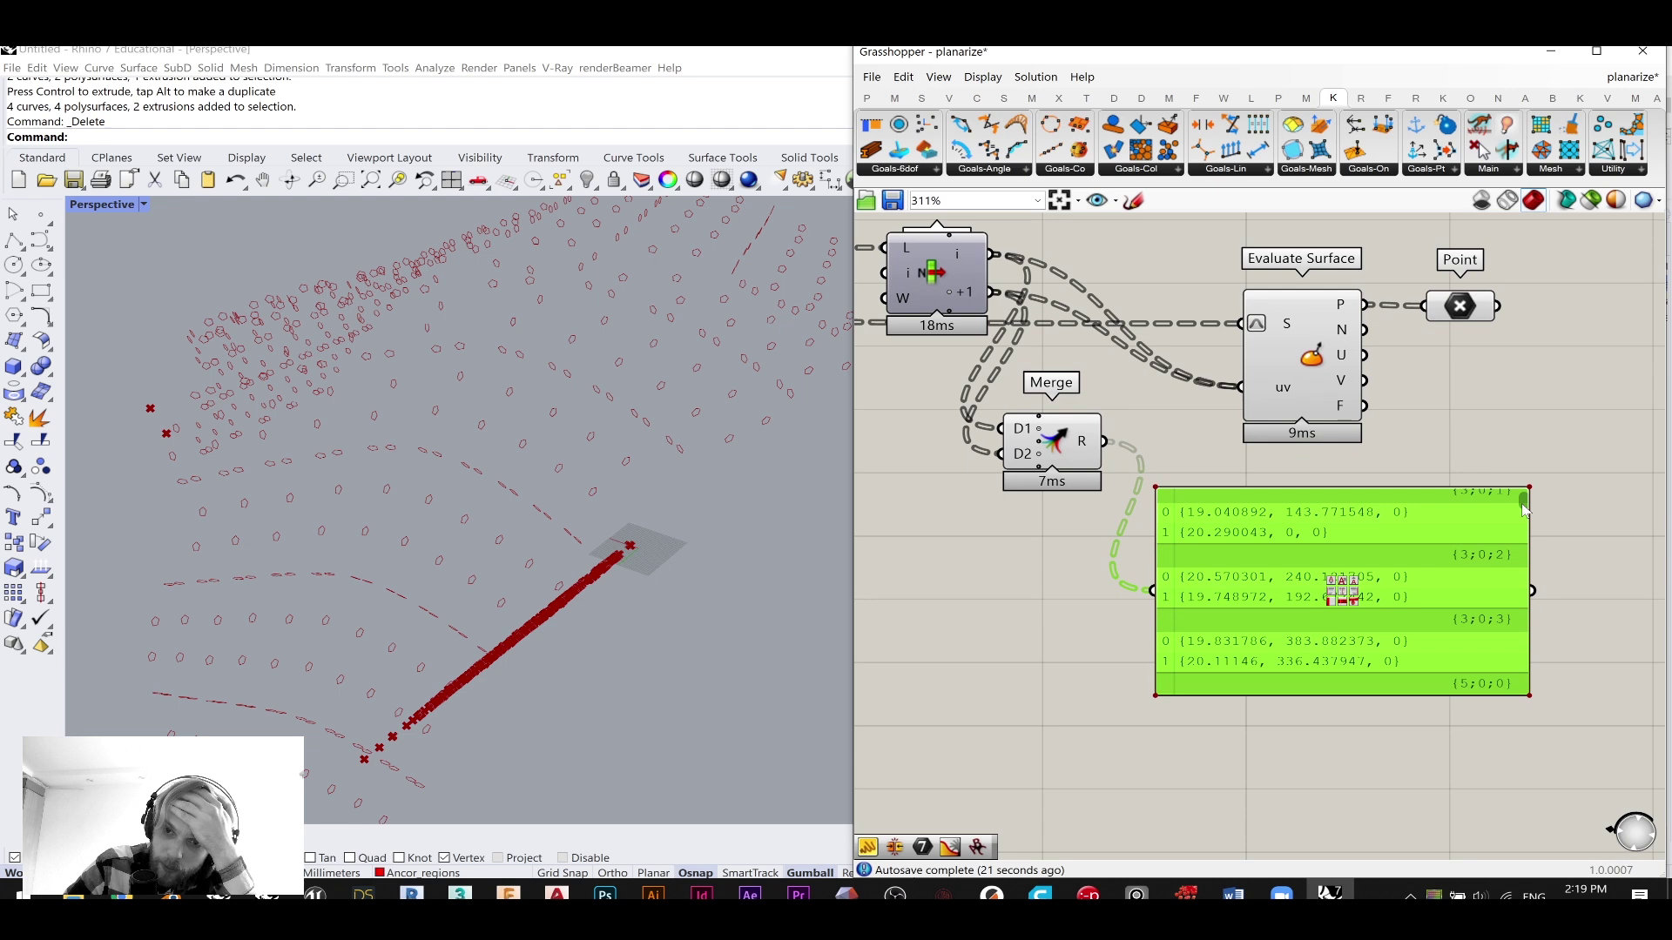
pyautogui.scroll(-2, 1524, 509)
pyautogui.rightClick(1096, 449)
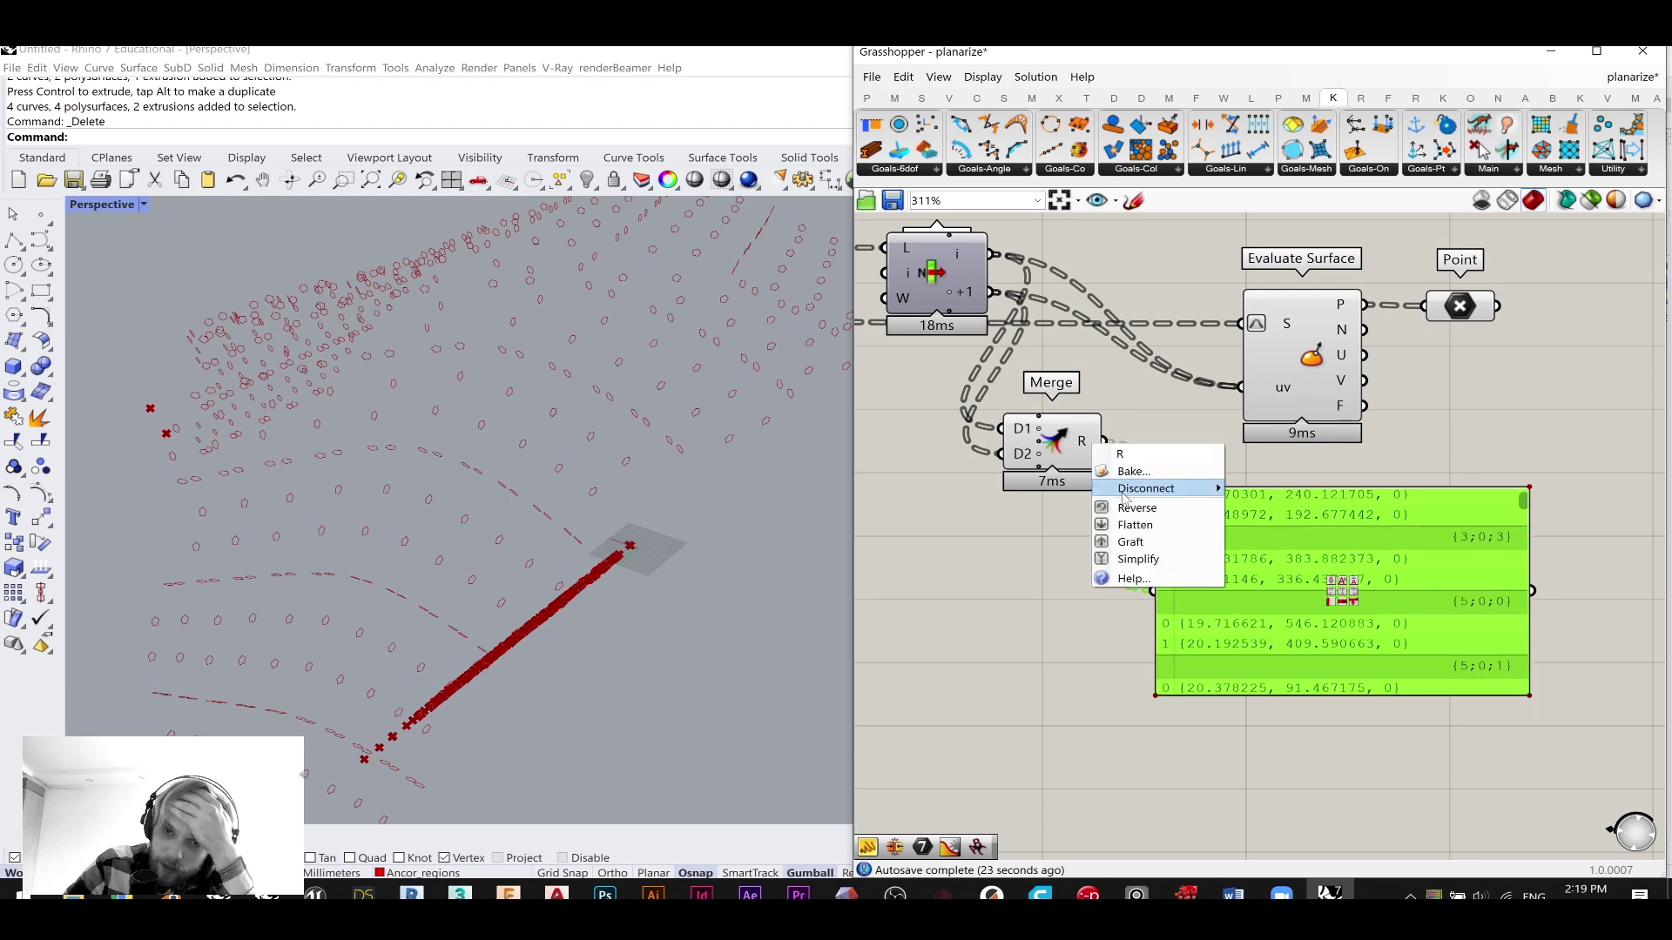
pyautogui.click(1141, 555)
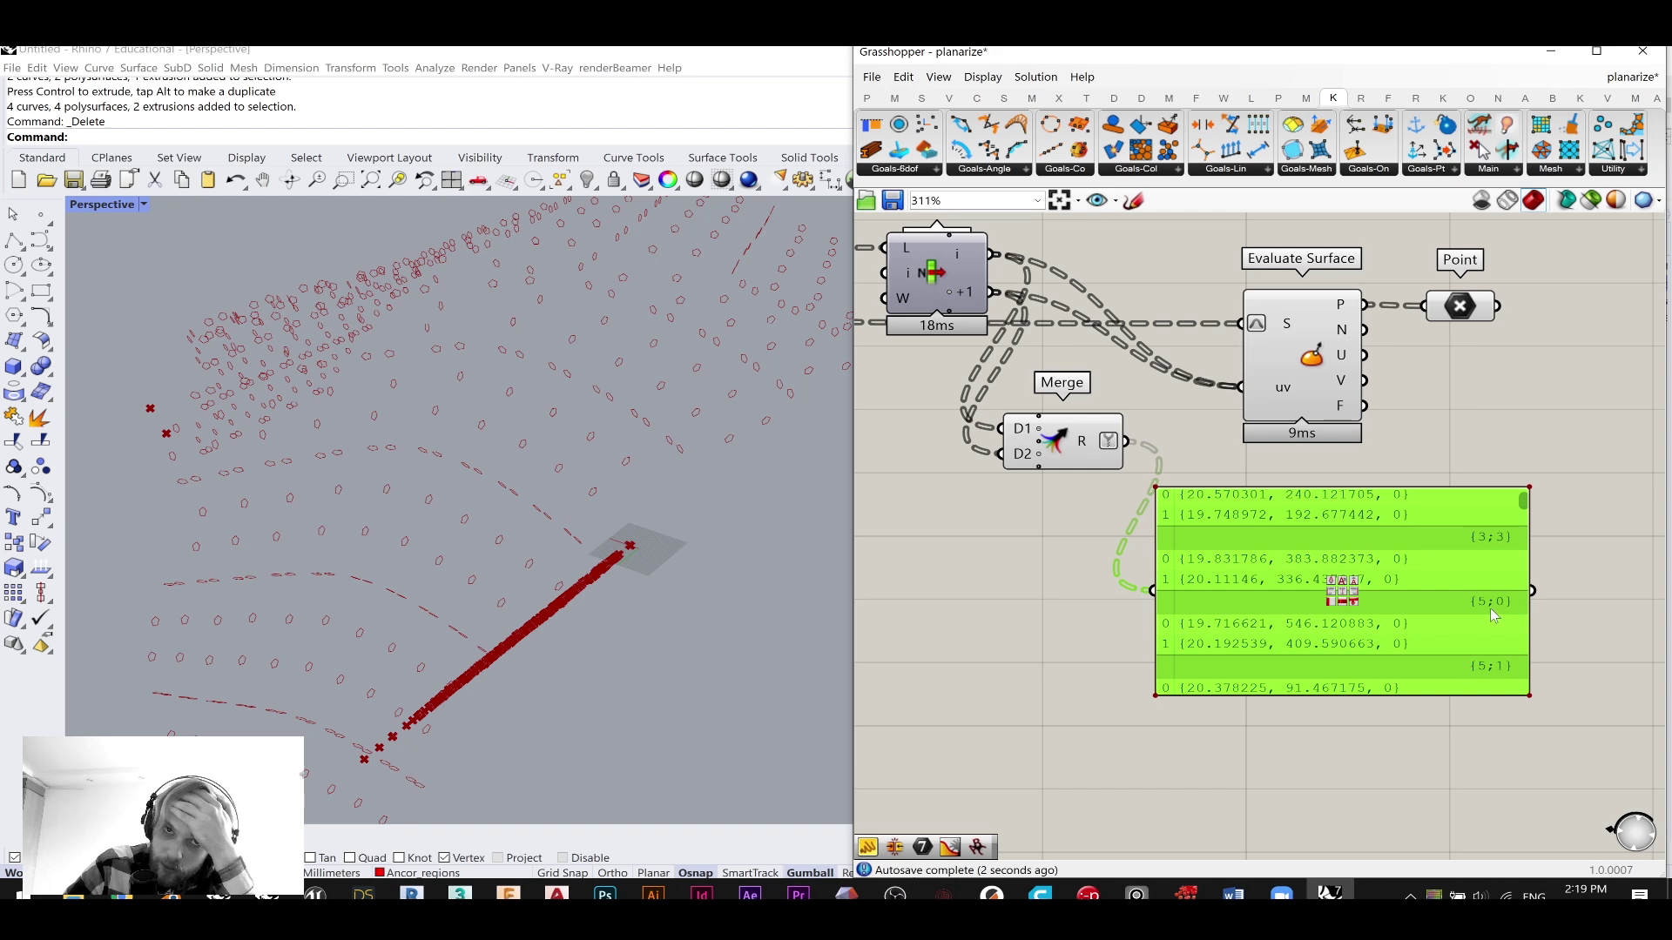
# - Simplify the F (faces) output of Deconstruct Brep in addition to its graft
pyautogui.scroll(-3, 911, 516)
pyautogui.moveTo(910, 516); pyautogui.dragTo(1278, 550, button='right')
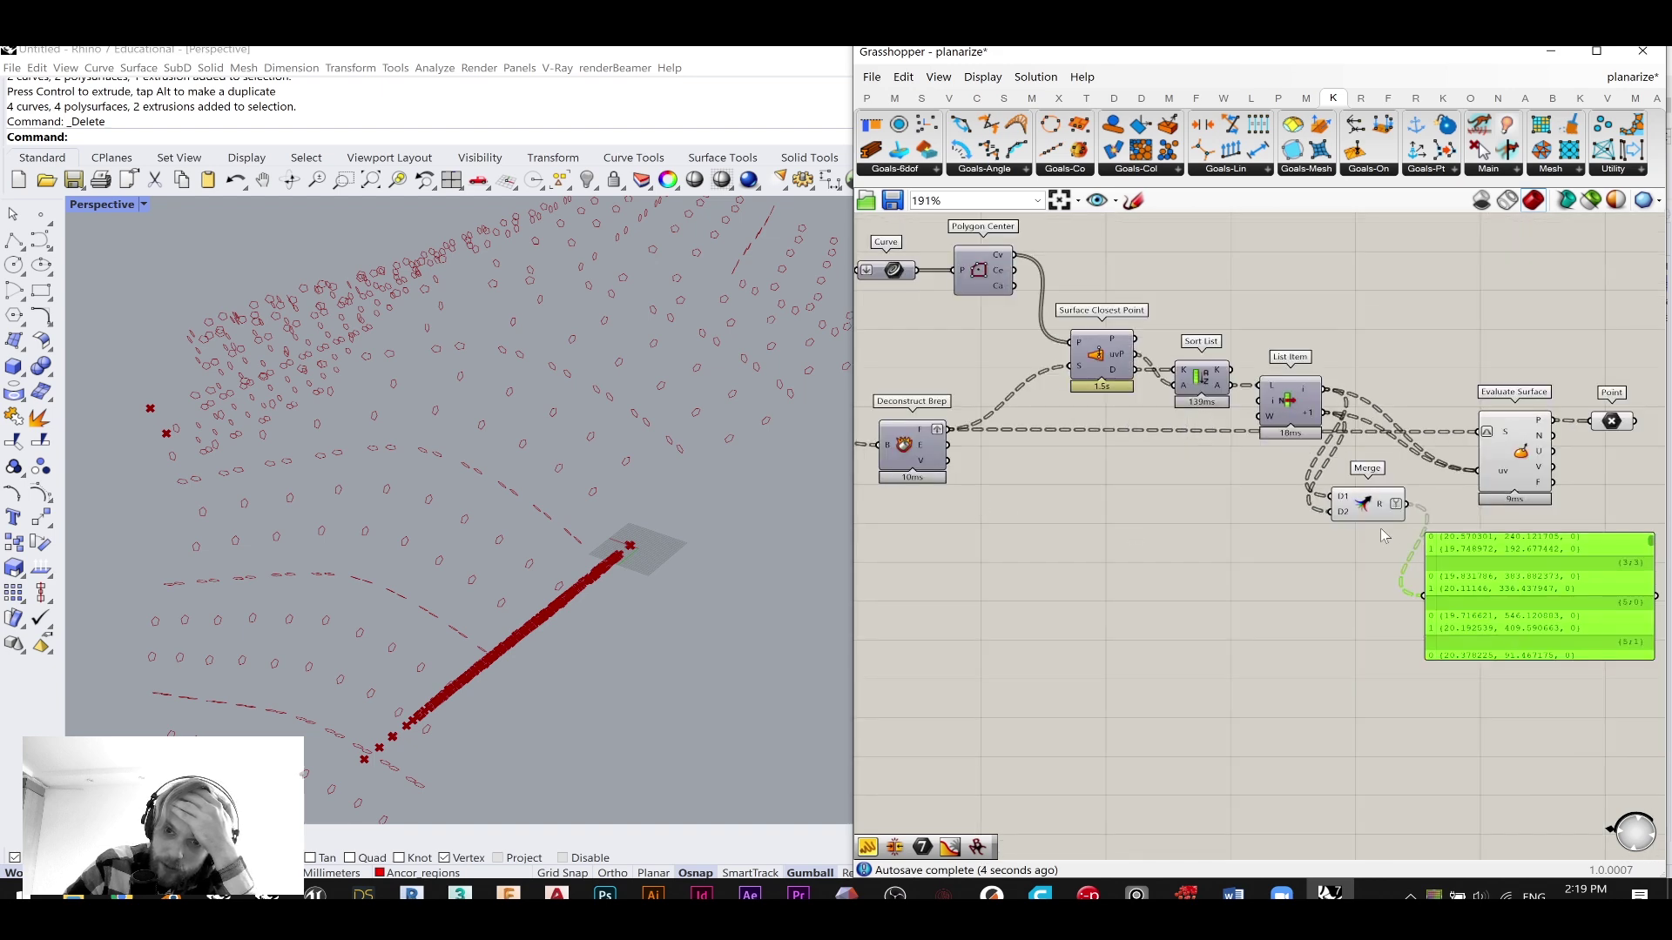
pyautogui.rightClick(924, 431)
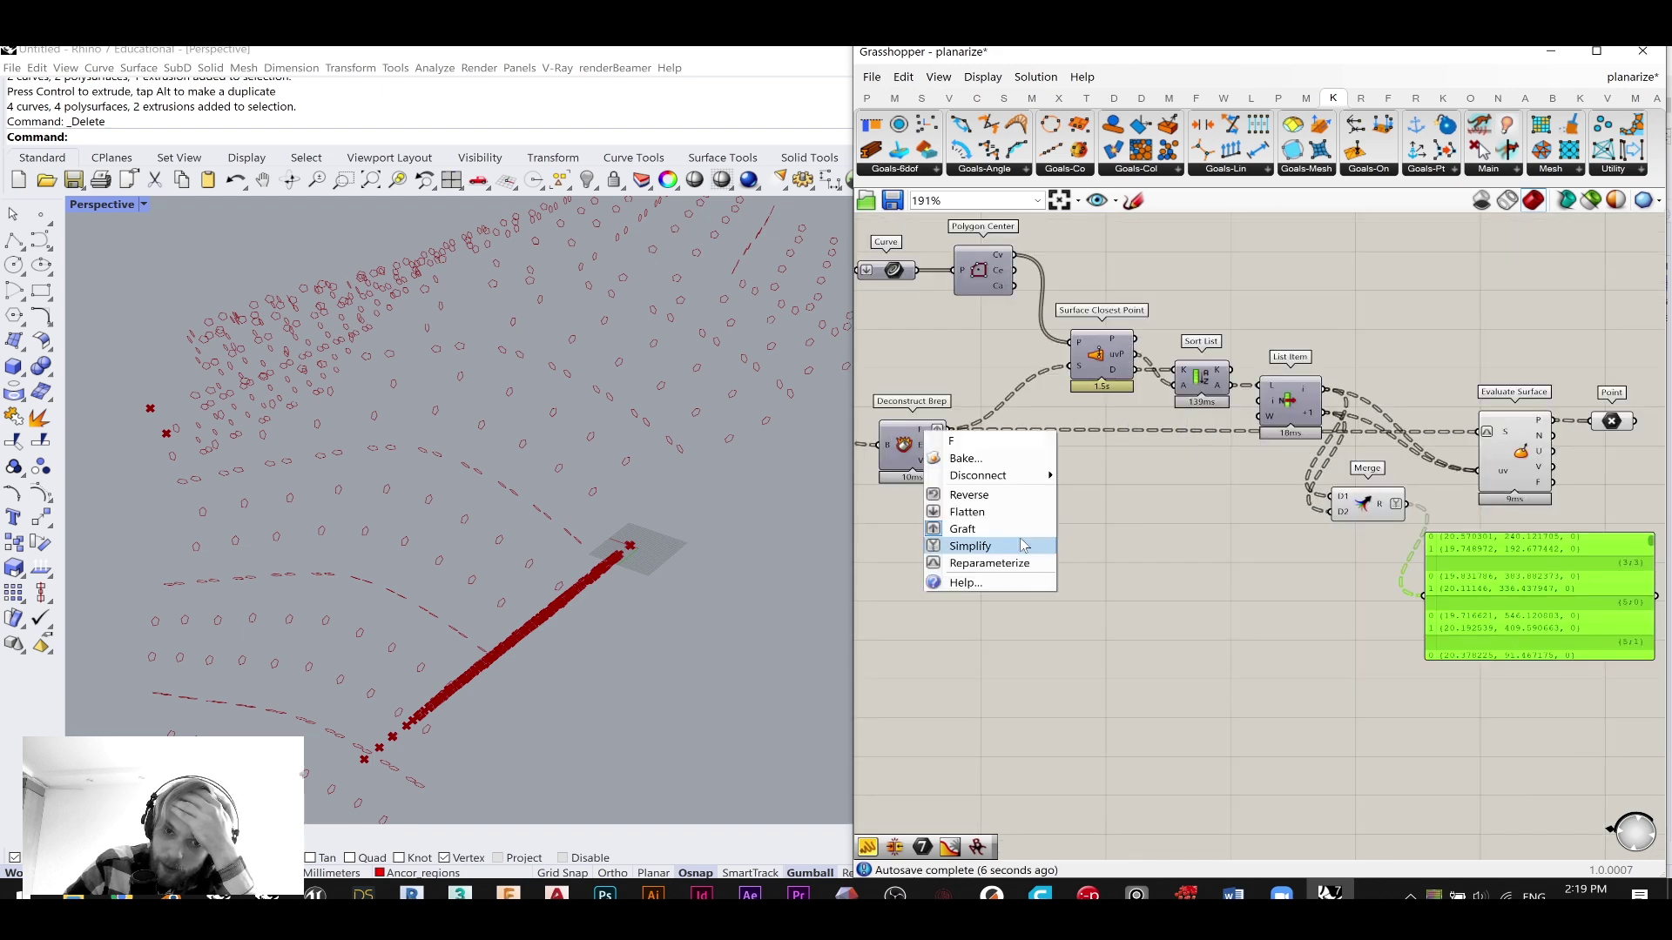
pyautogui.click(1023, 545)
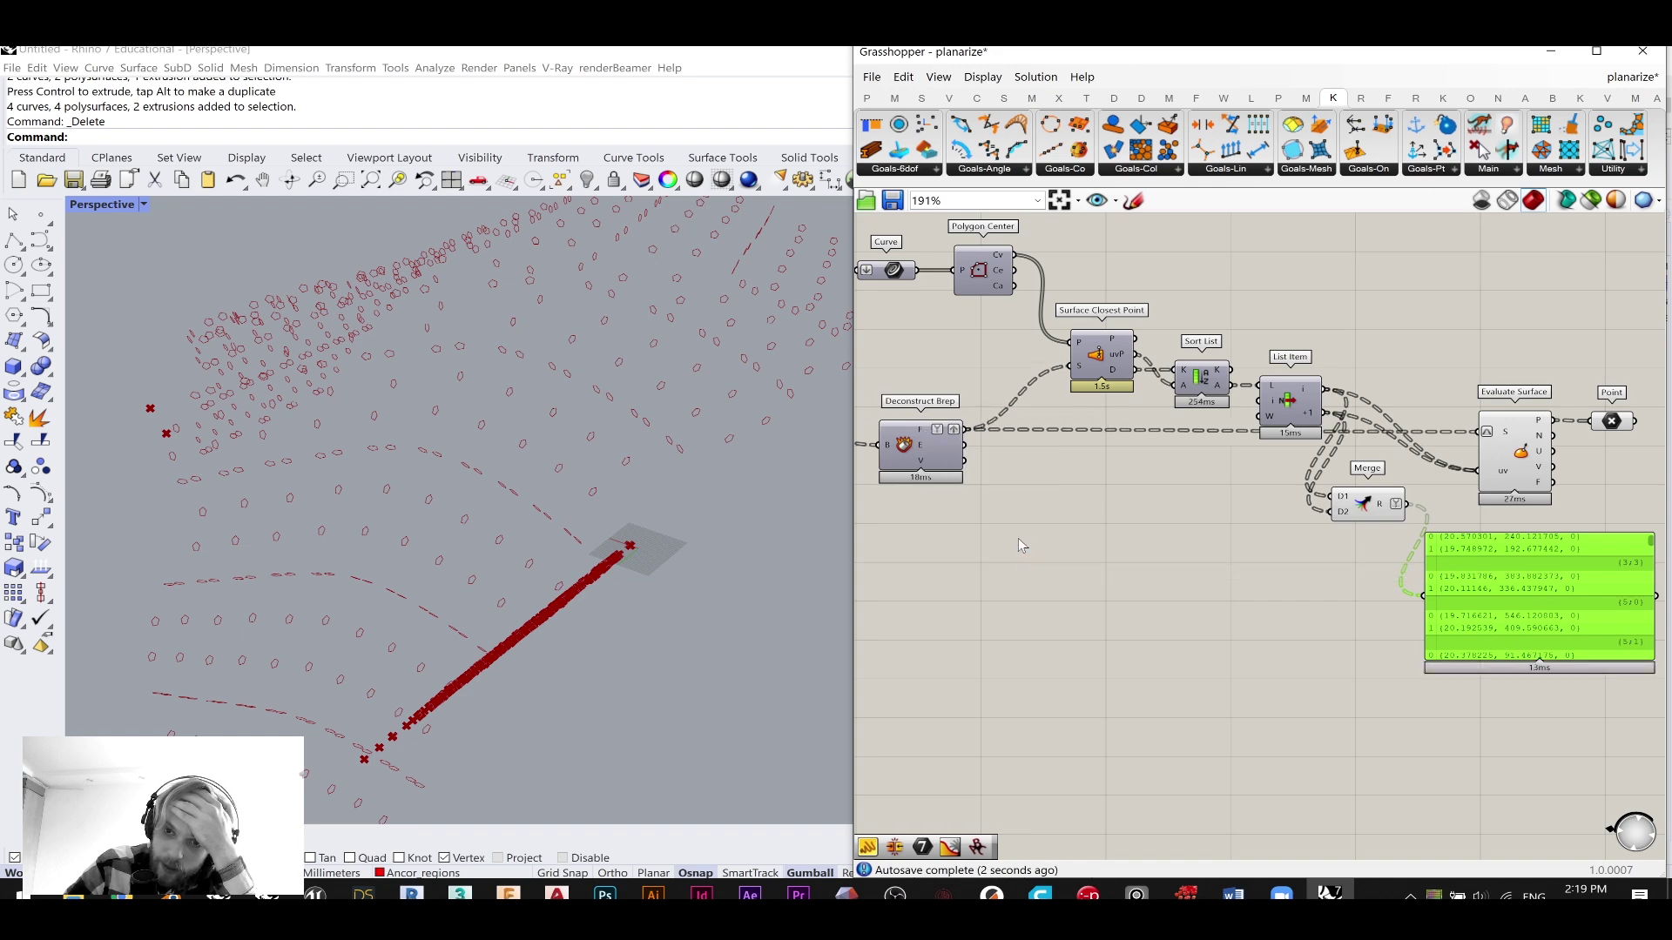
# - Replace Evaluate Surface's uv input with Merge's R output and move Merge up between List Item and Evaluate Surface
pyautogui.moveTo(1106, 491); pyautogui.dragTo(931, 507, button='right')
pyautogui.scroll(3, 1148, 487)
pyautogui.moveTo(1273, 535); pyautogui.dragTo(1424, 479)
pyautogui.moveTo(1432, 538); pyautogui.dragTo(1343, 551, button='right')
pyautogui.moveTo(1115, 557); pyautogui.dragTo(1180, 503)
# - Turn off Reparameterize on Evaluate Surface's S input and check the selected Point component's points against the polygons in the Rhino viewport
pyautogui.moveTo(1454, 431); pyautogui.dragTo(1321, 454, button='right')
pyautogui.click(1388, 436)
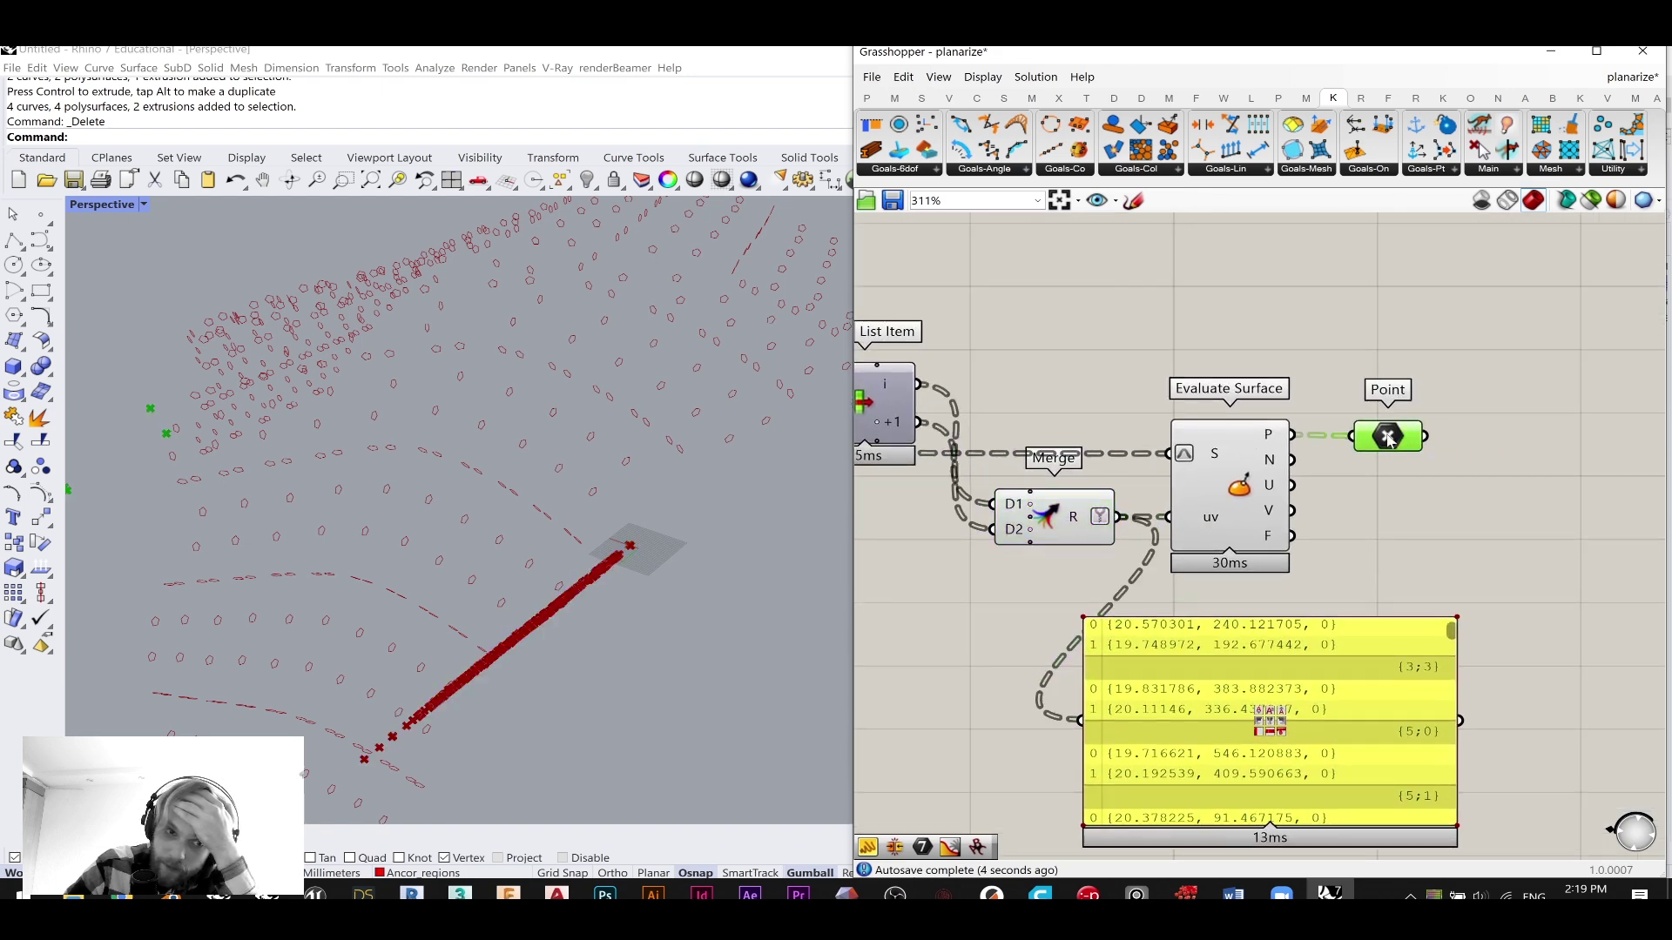
pyautogui.scroll(-5, 585, 464)
pyautogui.scroll(-20, 505, 468)
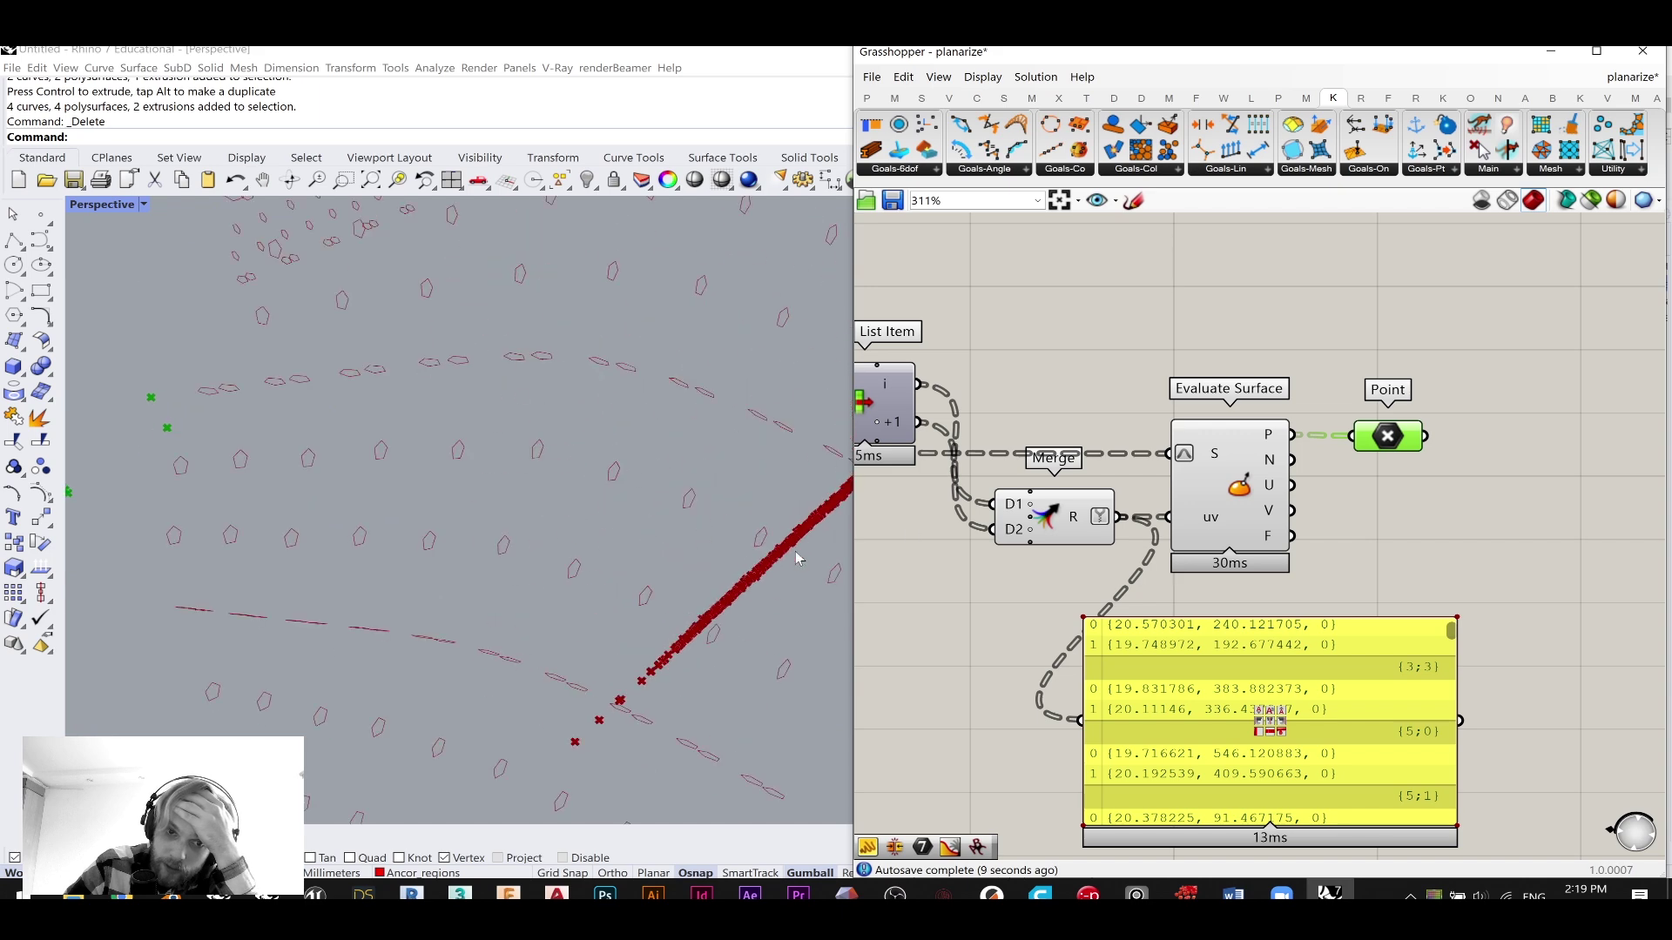
pyautogui.rightClick(1195, 454)
pyautogui.click(1246, 619)
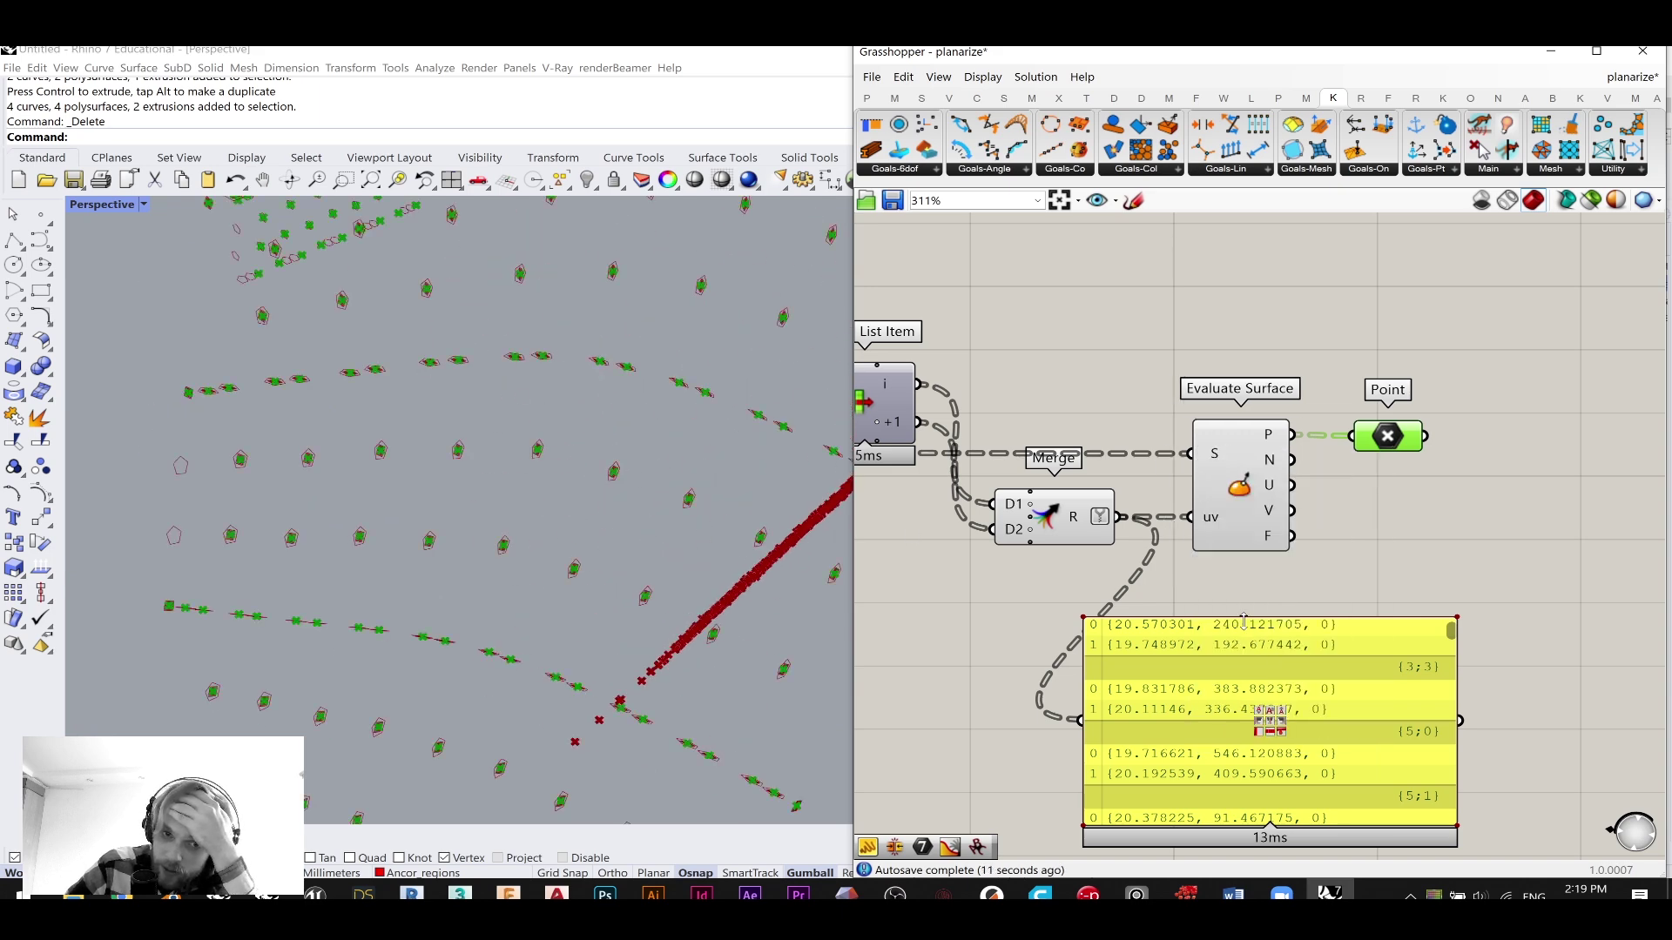
pyautogui.moveTo(409, 515); pyautogui.dragTo(524, 446, button='right')
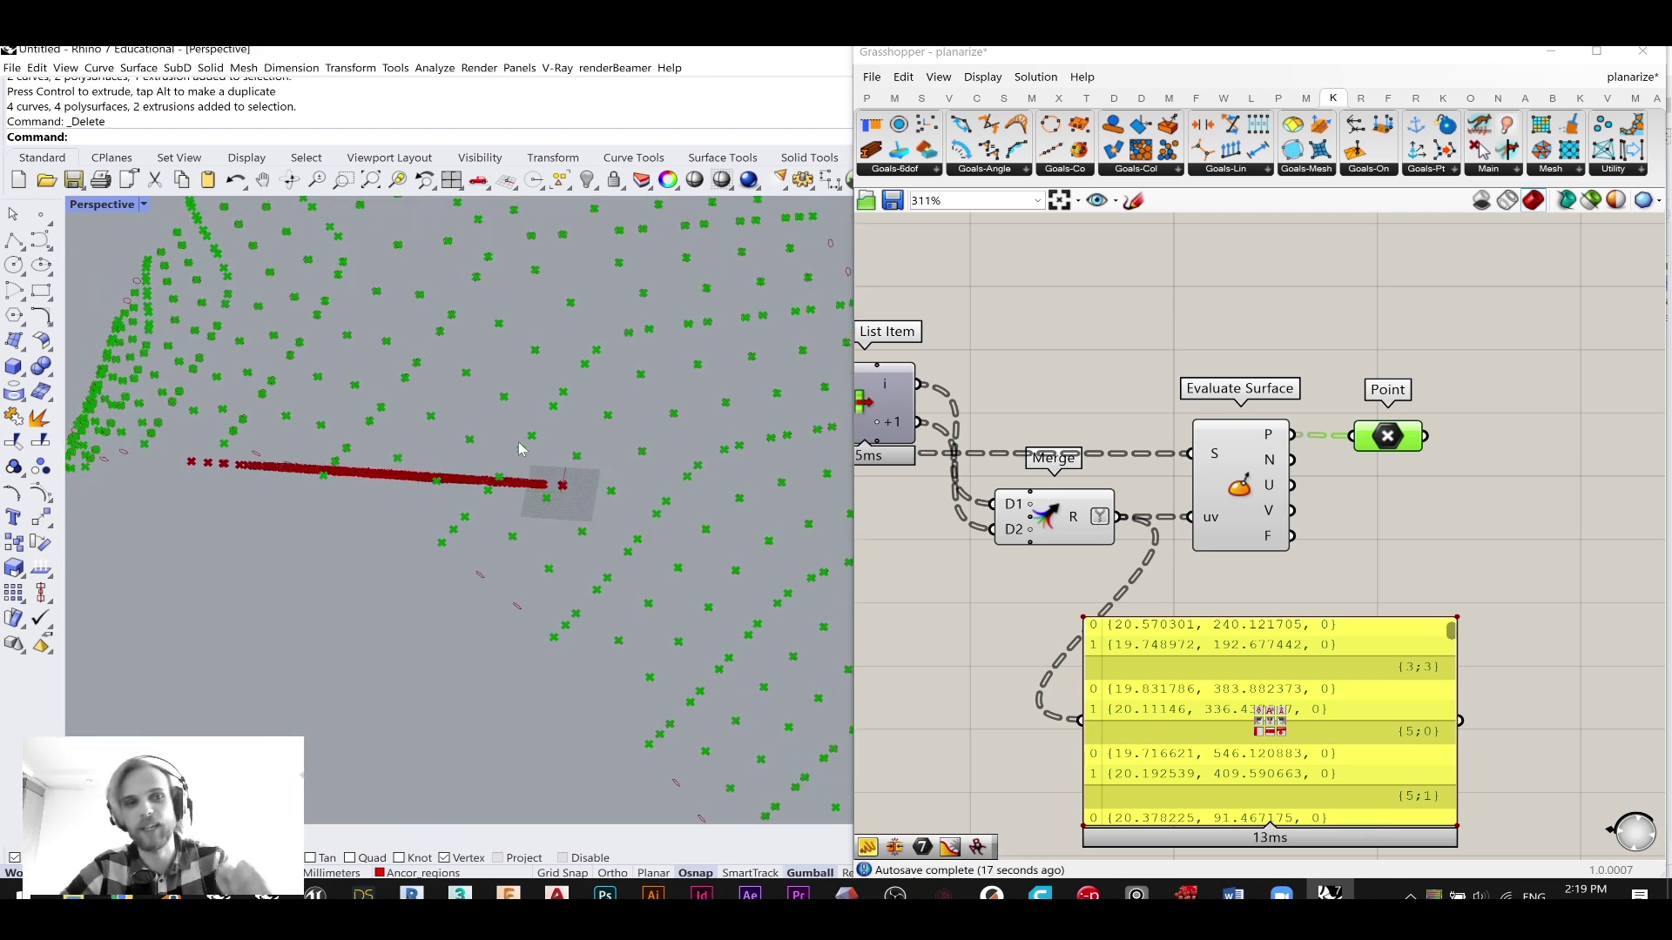
pyautogui.scroll(5, 241, 403)
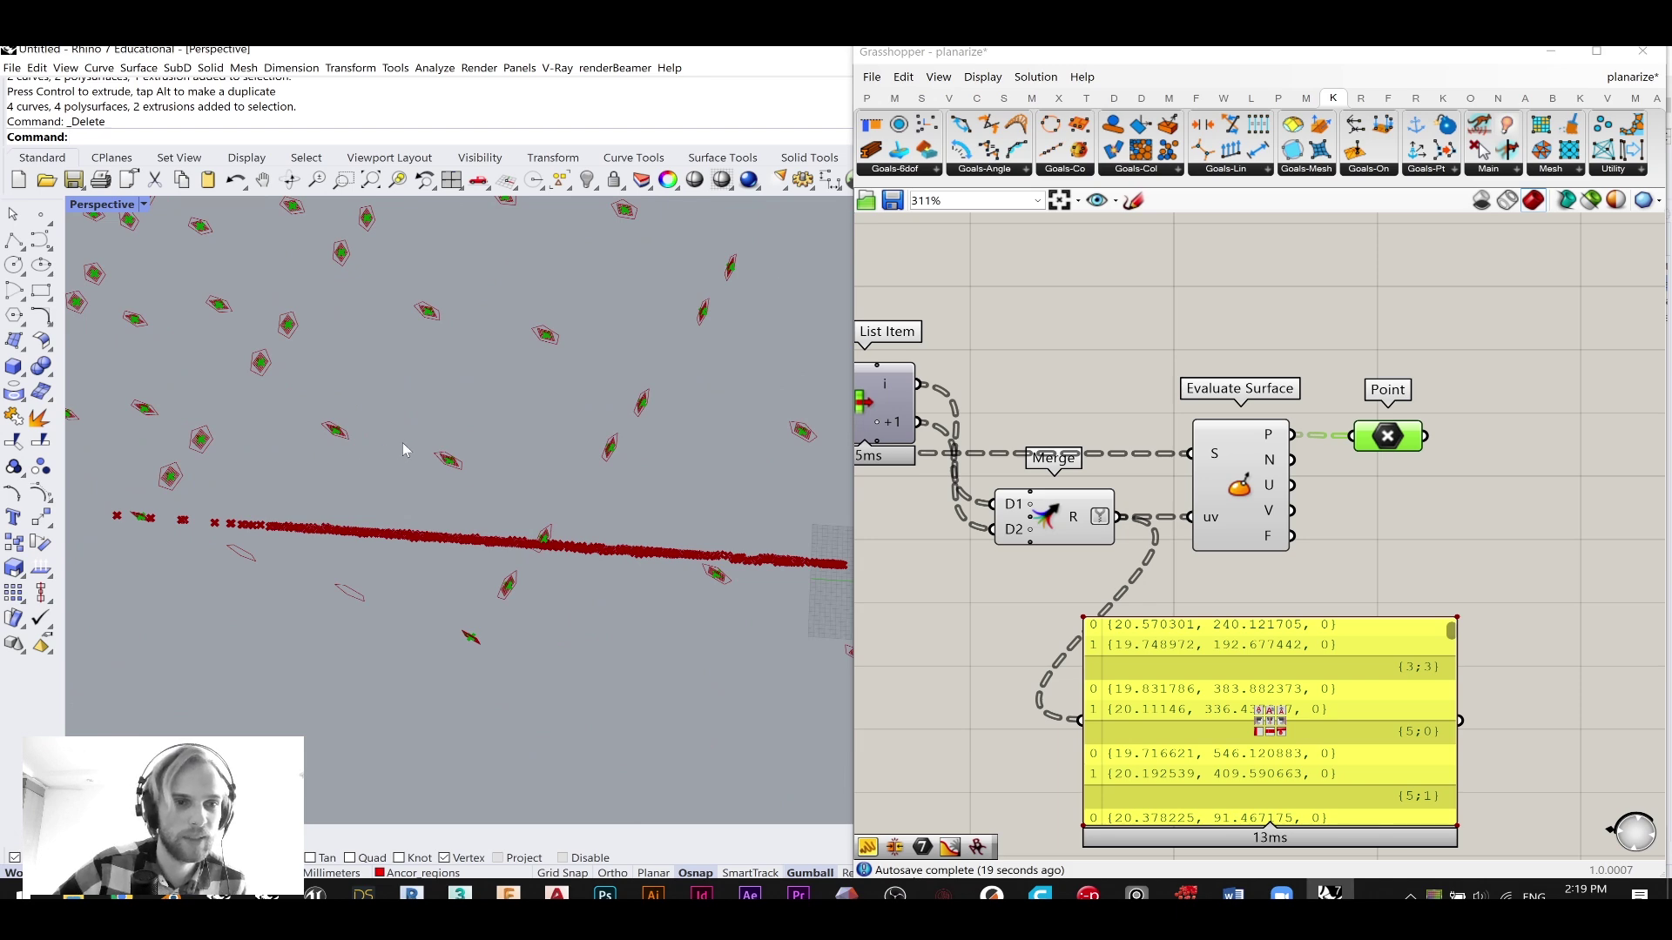
pyautogui.moveTo(510, 577); pyautogui.dragTo(523, 579, button='right')
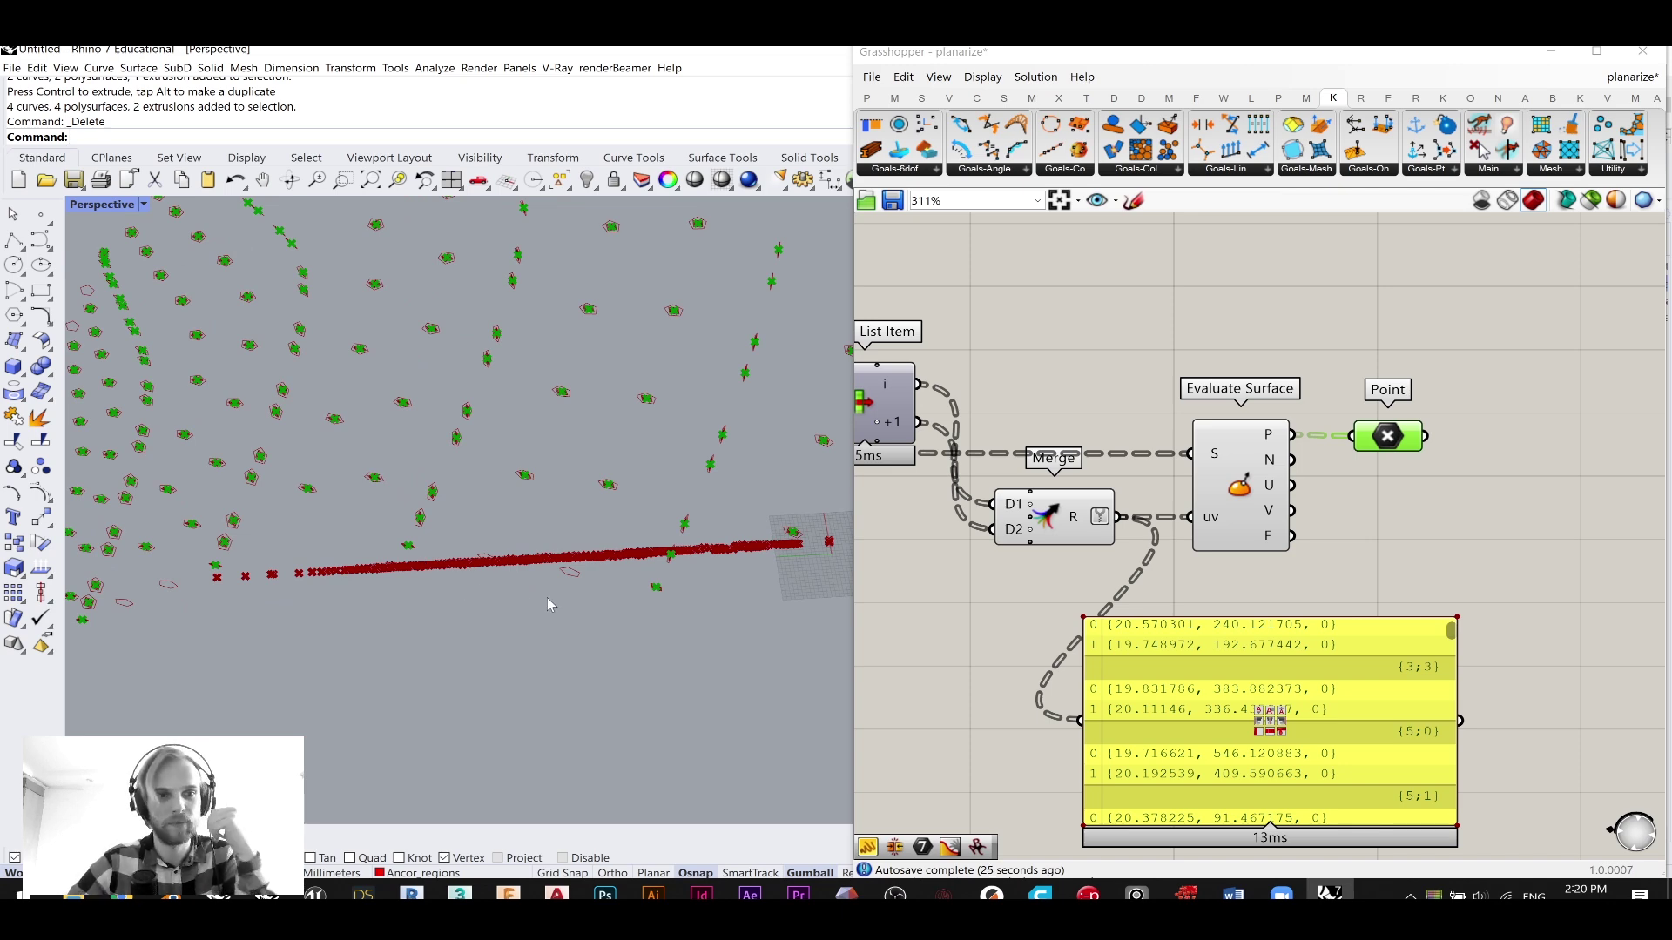
# - Delete the Sort List component and the panel attached to Merge
pyautogui.moveTo(1025, 453); pyautogui.dragTo(1241, 442, button='right')
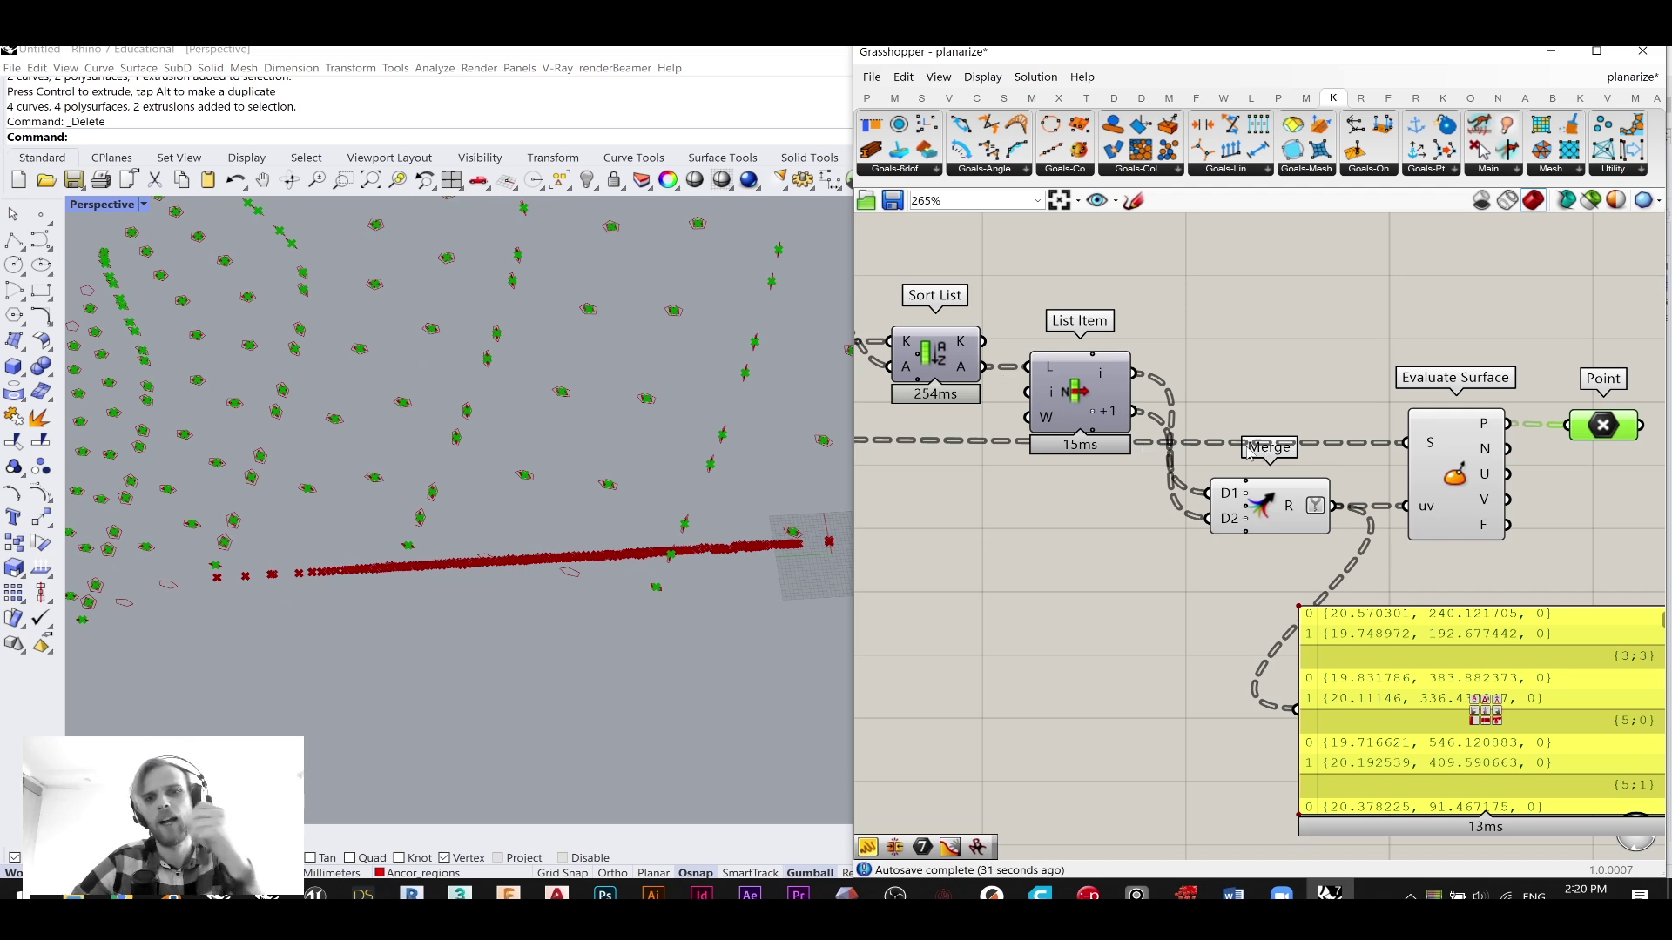
pyautogui.scroll(-1, 1258, 448)
pyautogui.moveTo(1076, 388); pyautogui.dragTo(1213, 420, button='right')
pyautogui.click(1130, 409)
pyautogui.press('Delete')
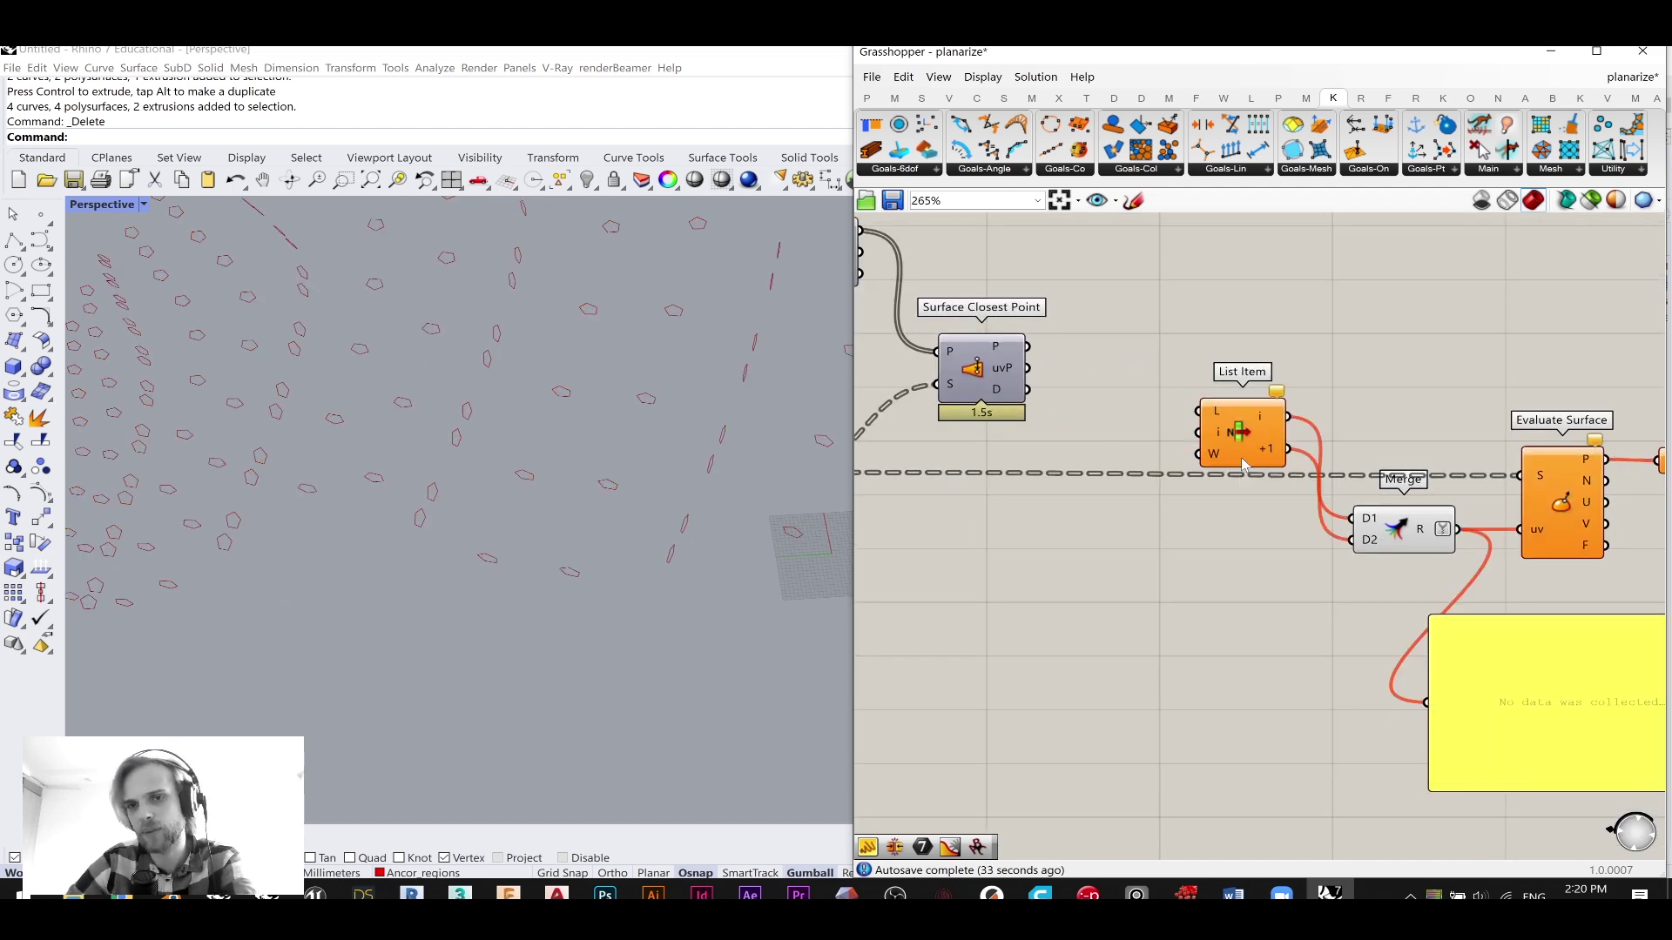
pyautogui.scroll(-2, 1493, 551)
pyautogui.moveTo(1493, 551); pyautogui.dragTo(1283, 481, button='right')
pyautogui.click(1385, 593)
pyautogui.press('Delete')
# - Move List Item, Merge and the components after them further away from Surface Closest Point
pyautogui.moveTo(1608, 613); pyautogui.dragTo(1220, 383)
pyautogui.click(1099, 364)
pyautogui.scroll(1, 921, 348)
pyautogui.moveTo(1045, 354); pyautogui.dragTo(1240, 370, button='right')
pyautogui.moveTo(1138, 370)
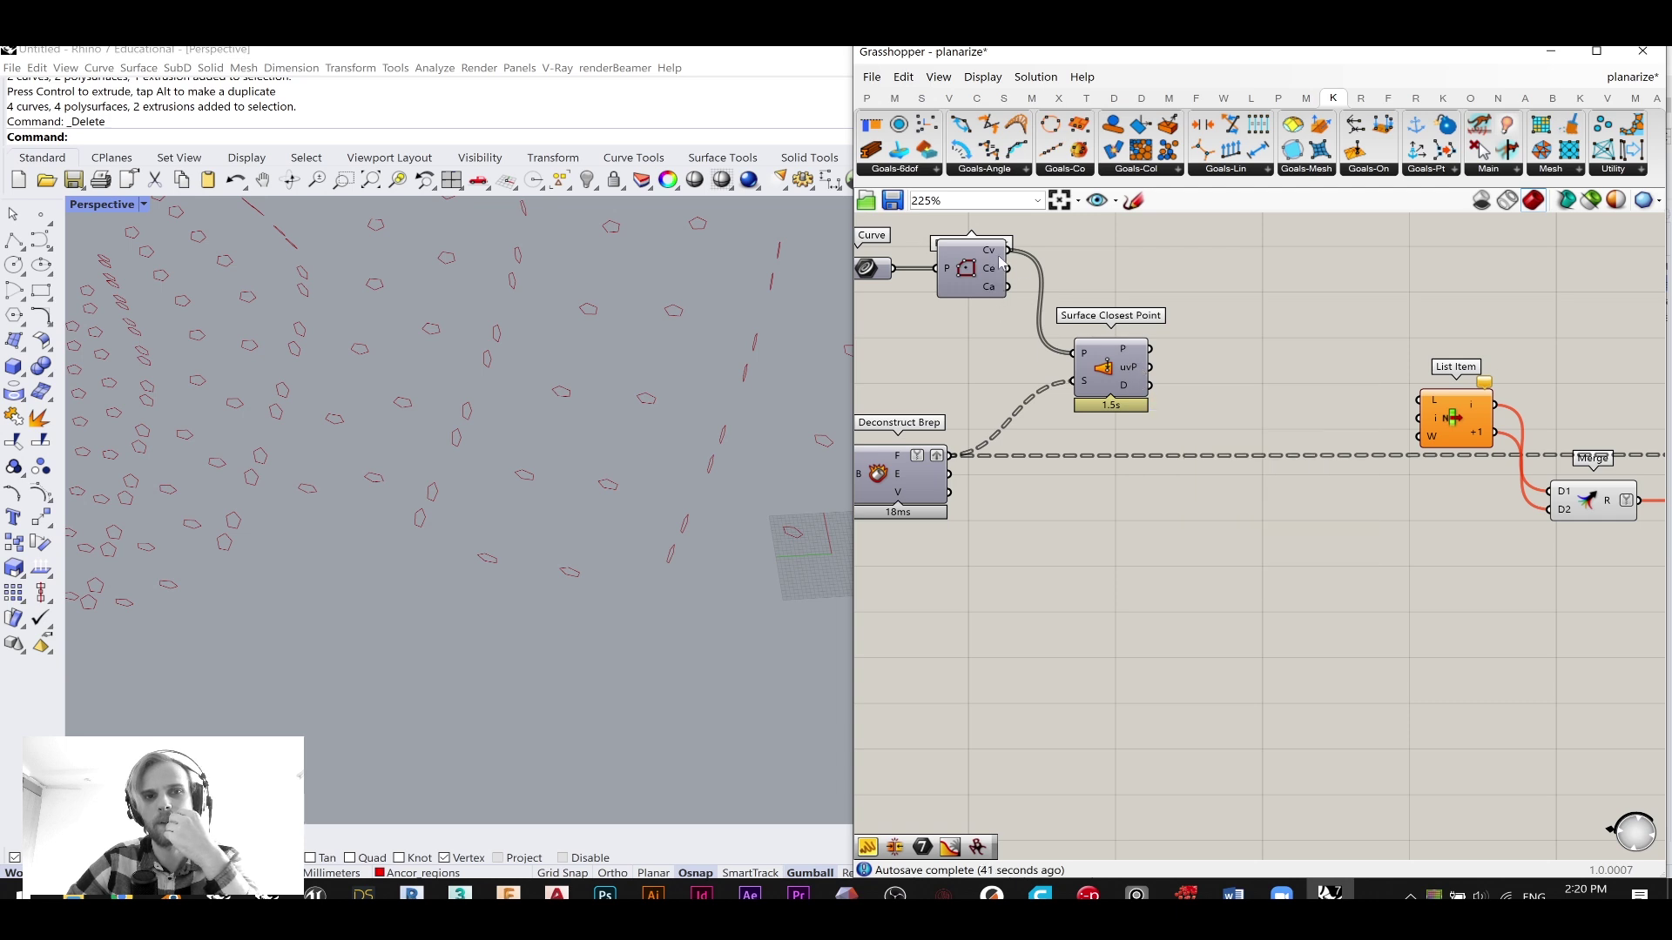
pyautogui.doubleClick(1277, 402)
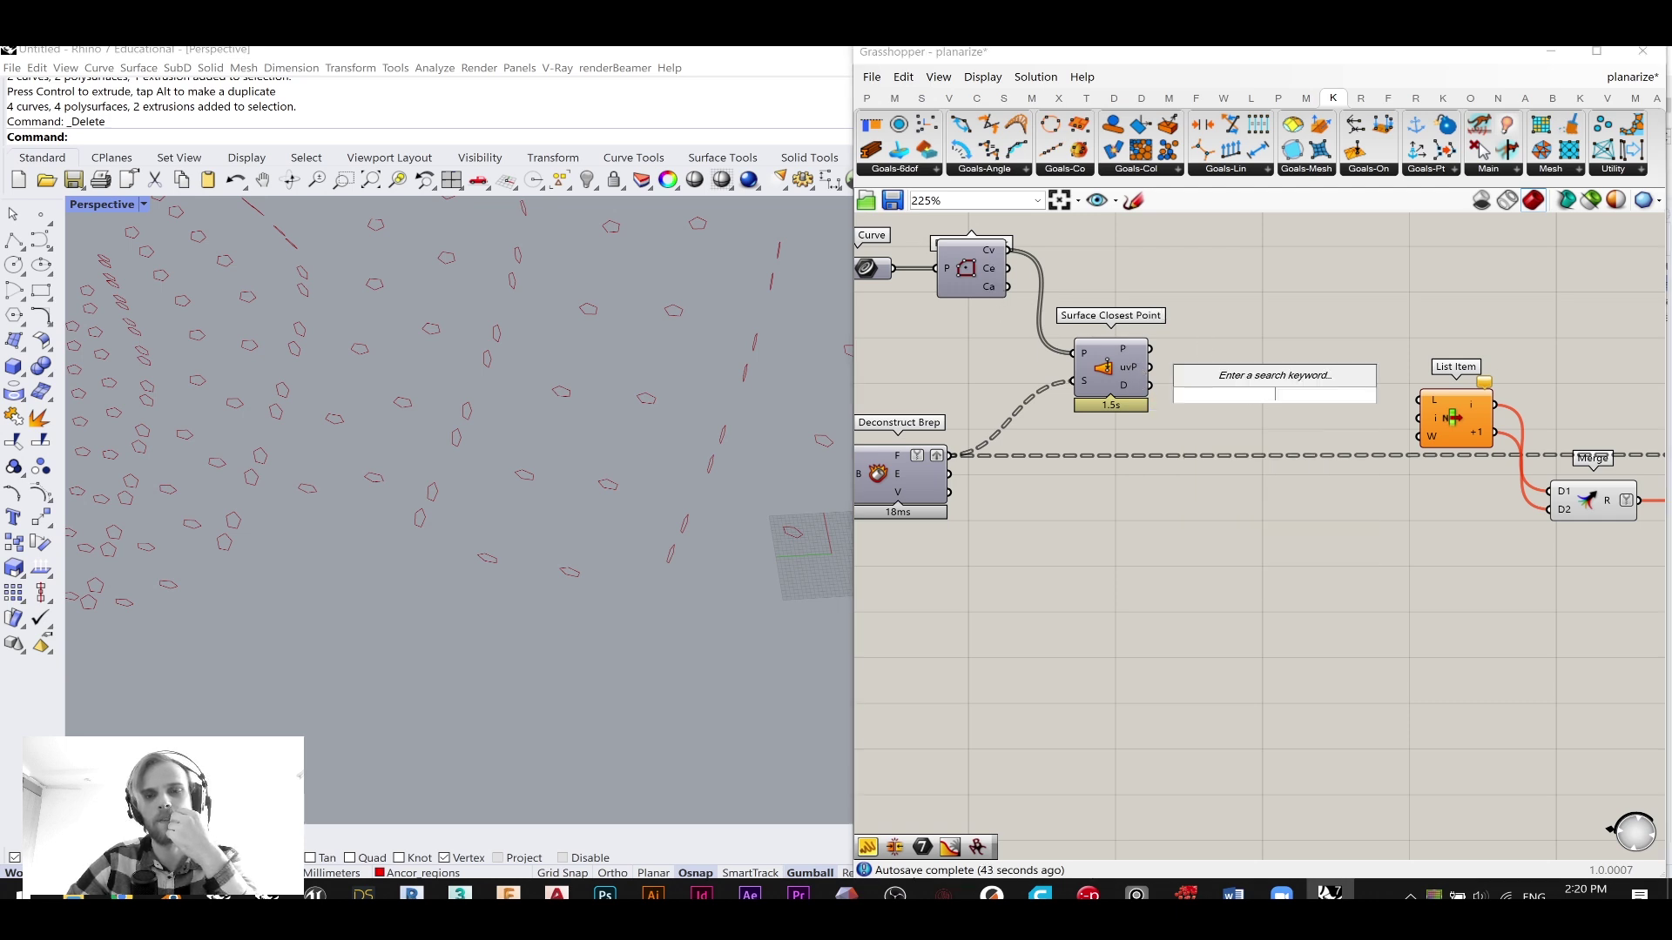
pyautogui.write('point')
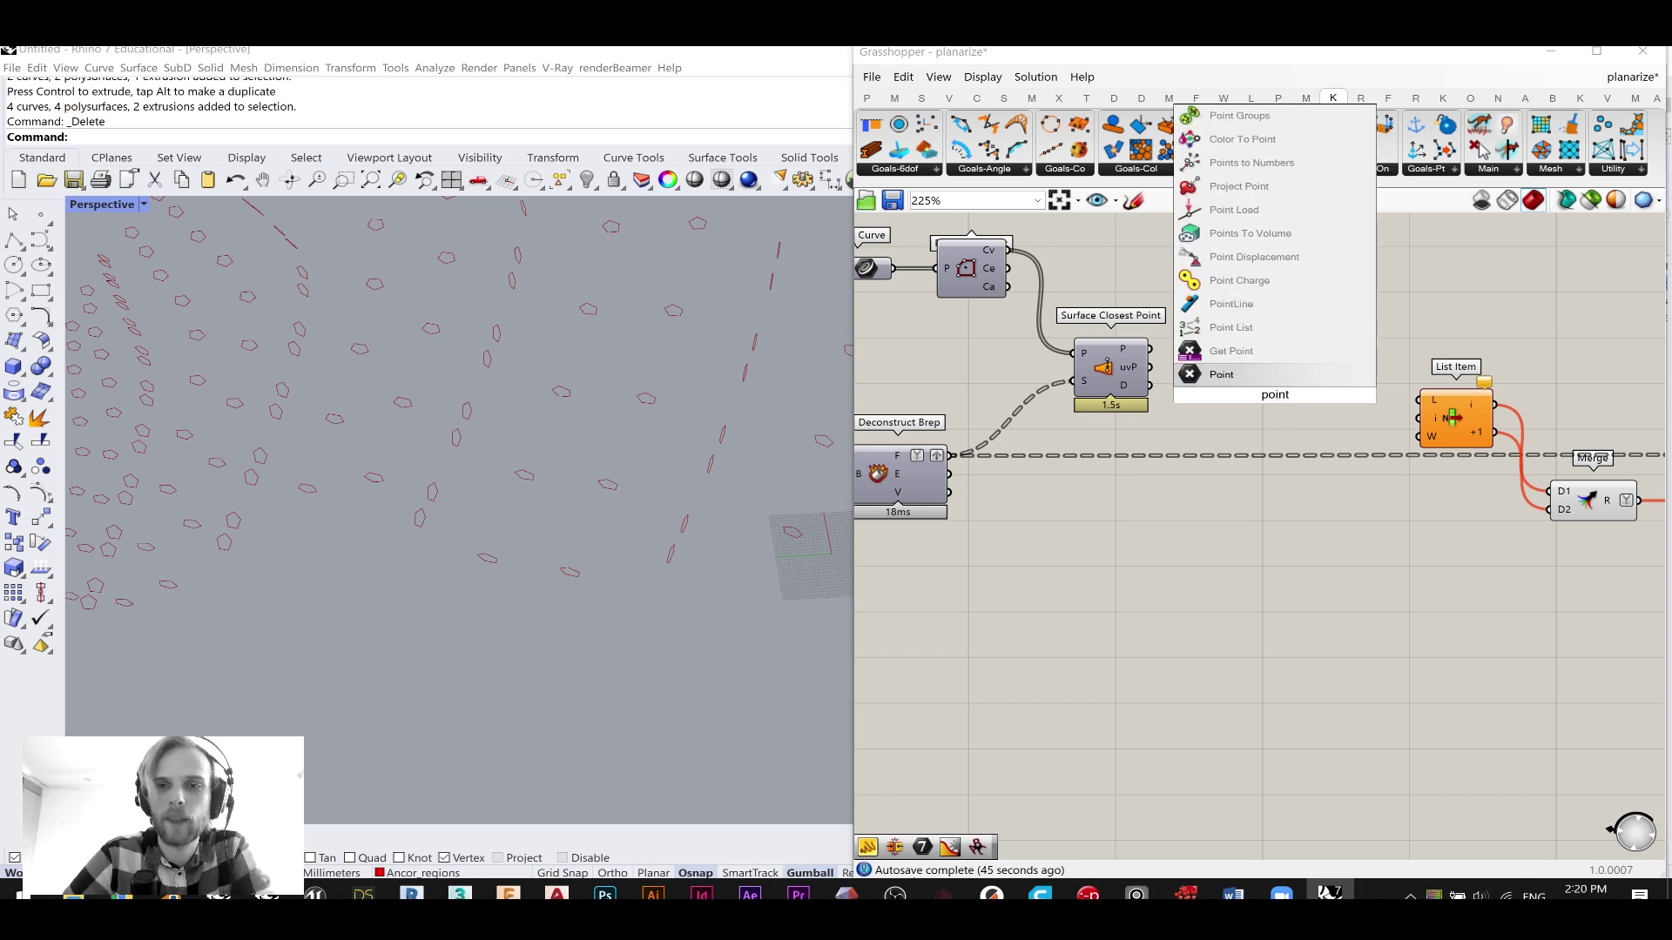
pyautogui.click(1235, 498)
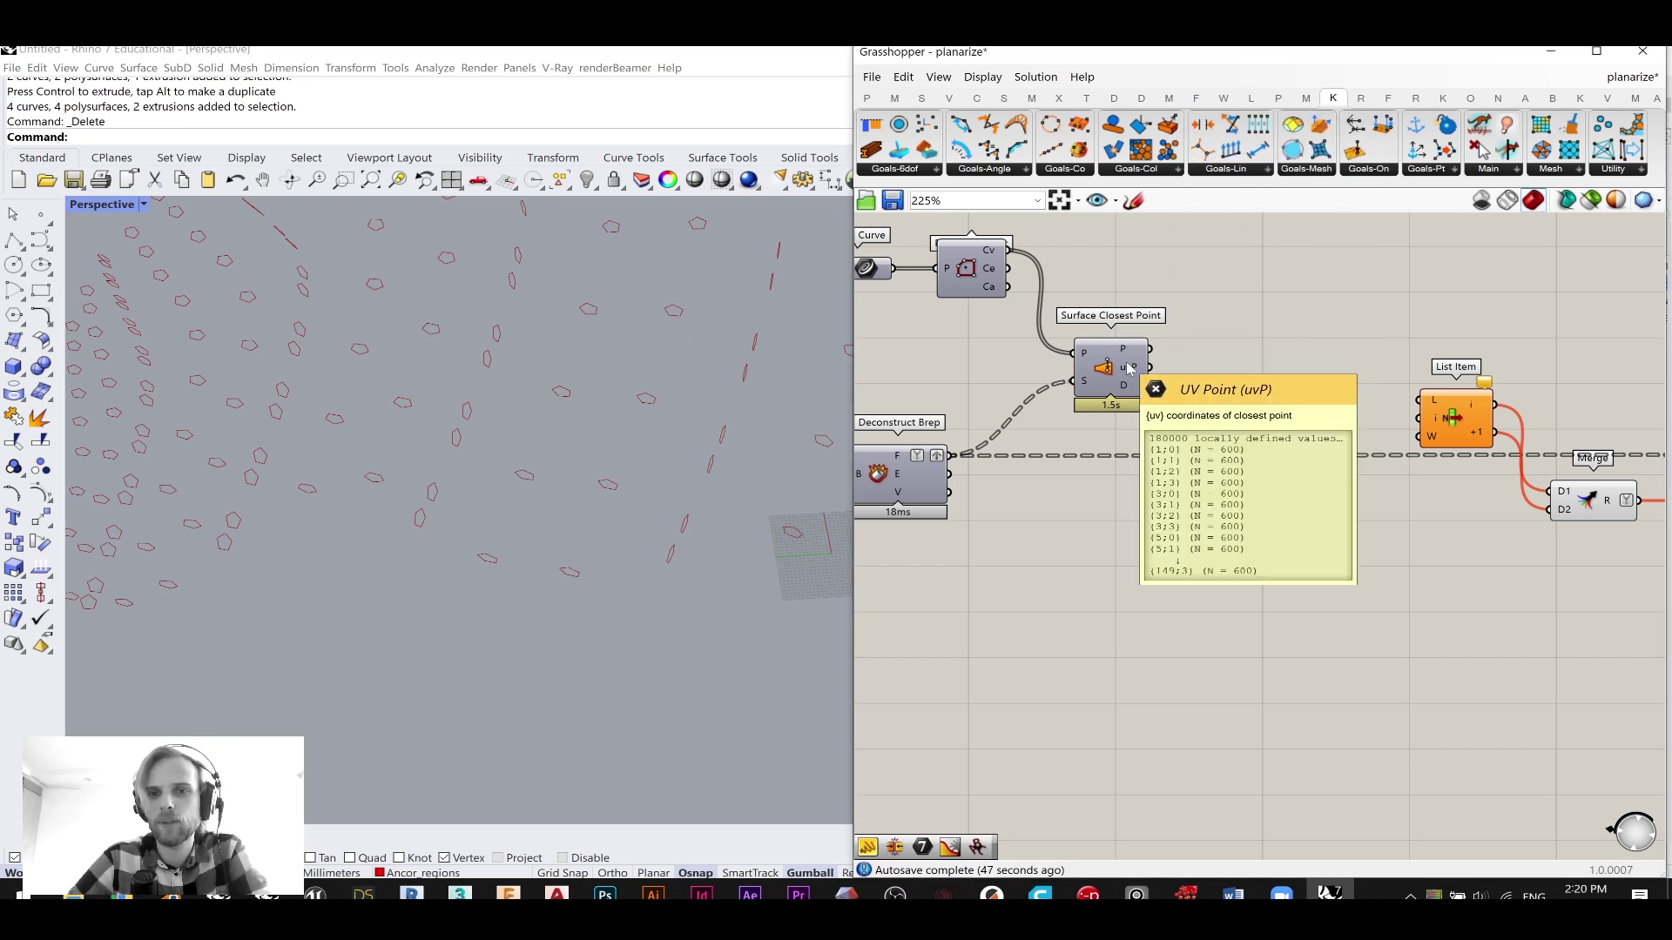
# - Add a Smaller Than component with a threshold of 0.1 and connect Surface Closest Point's D output to its A input
pyautogui.doubleClick(1245, 557)
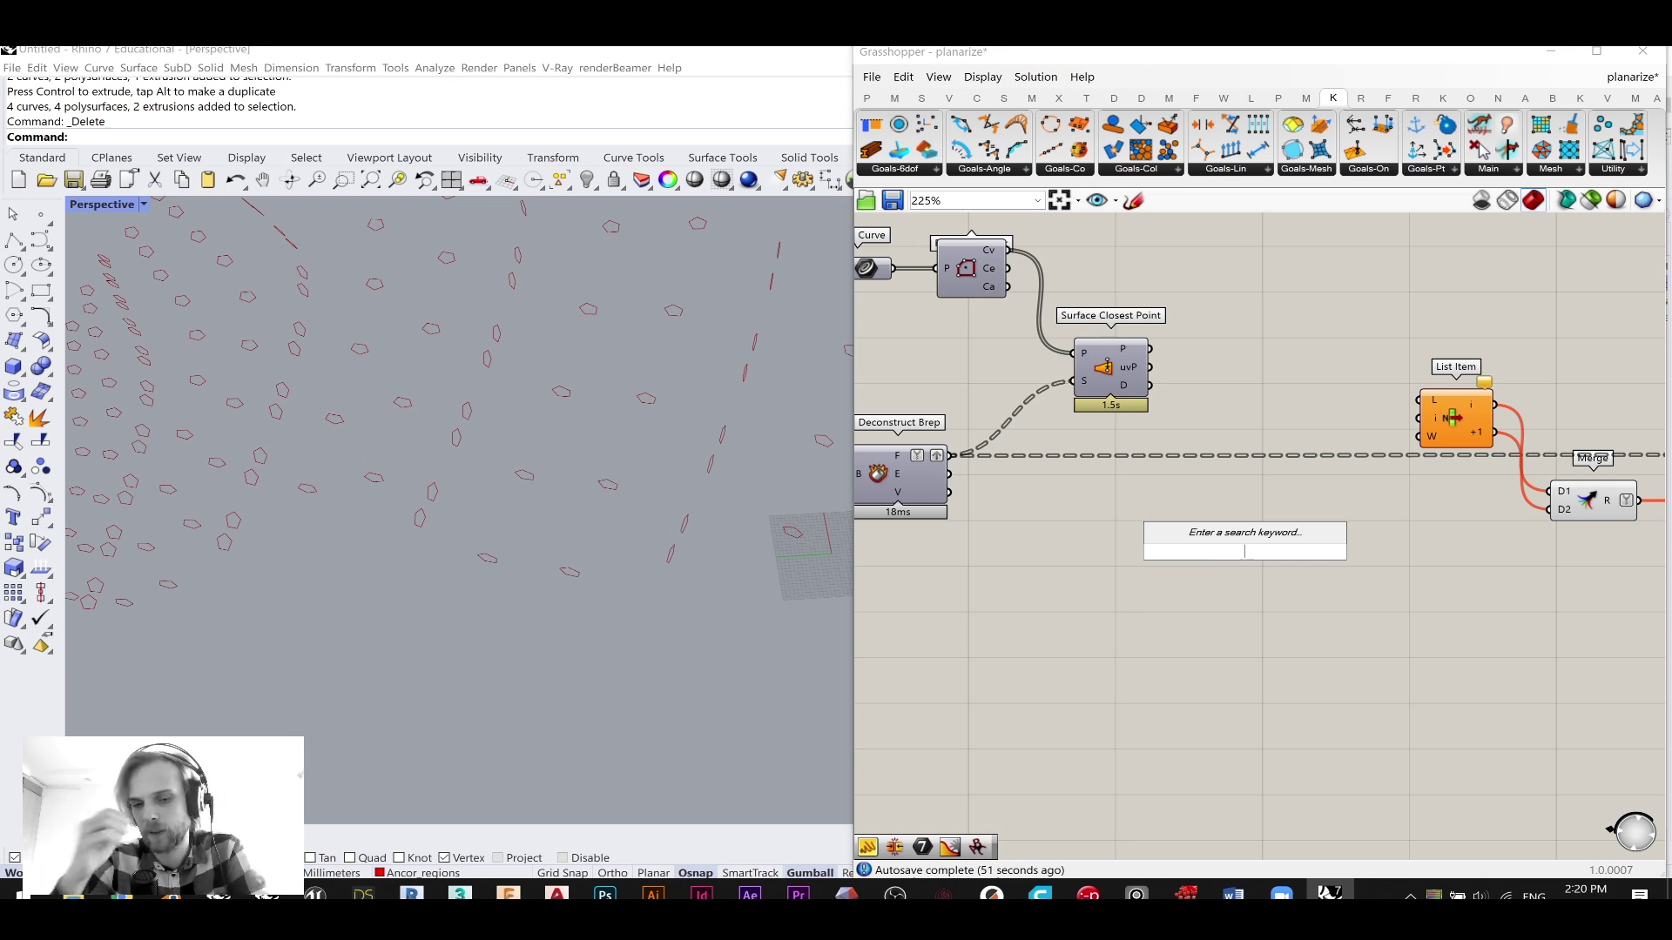
pyautogui.write('<0.1')
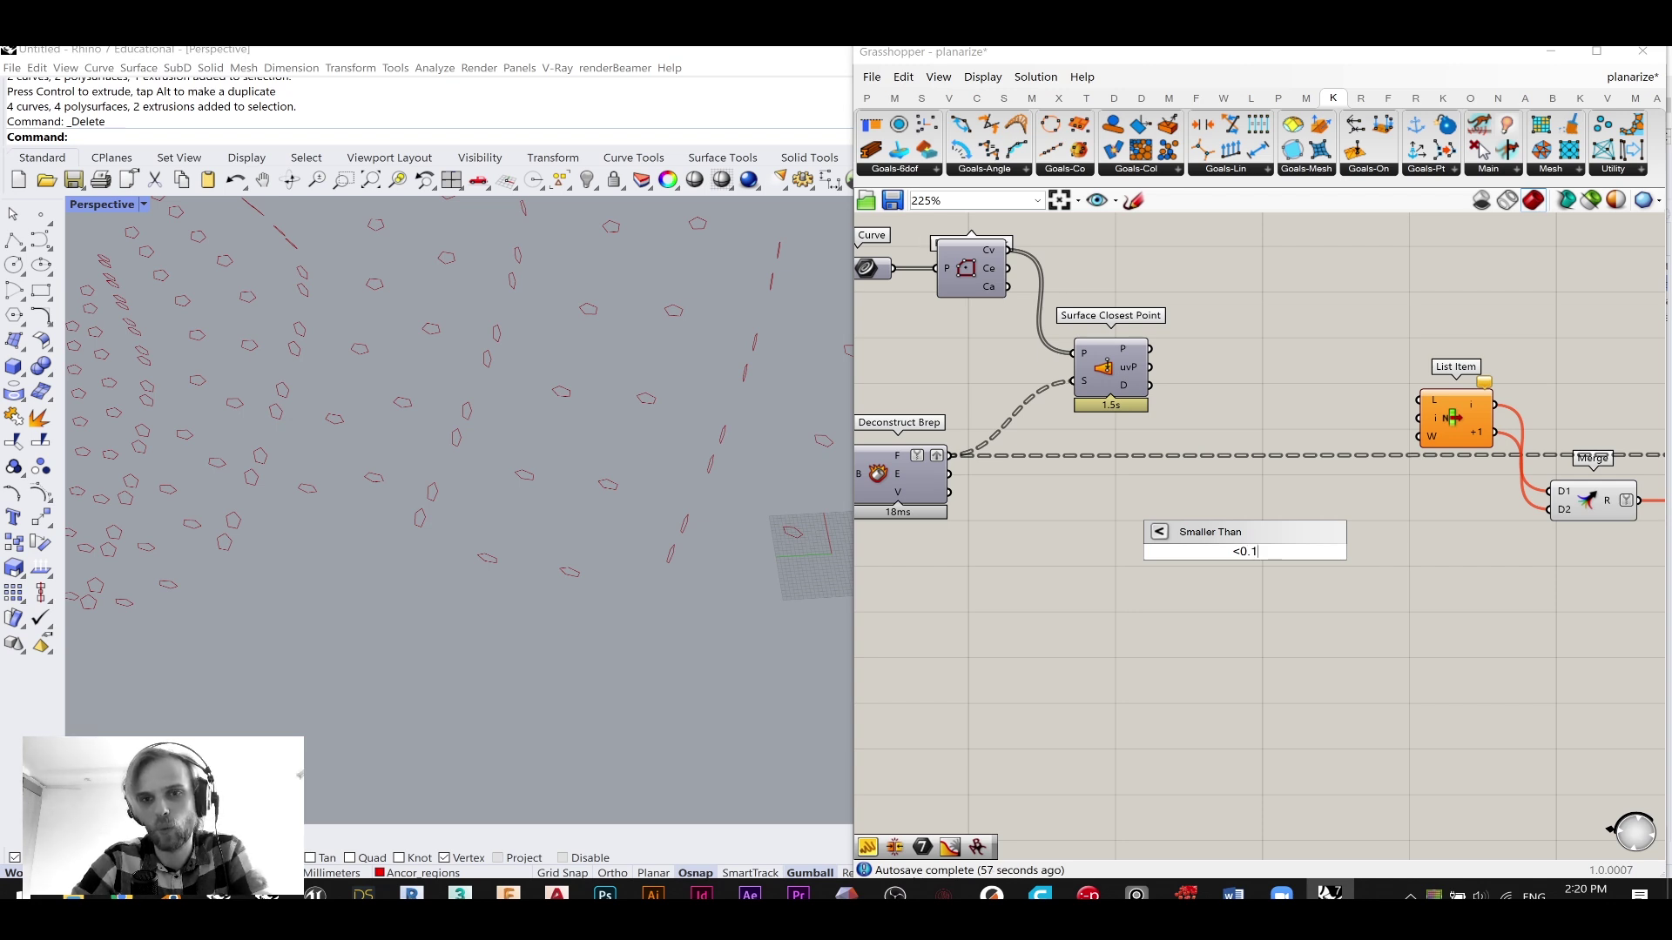
pyautogui.press('Return')
pyautogui.moveTo(1244, 570); pyautogui.dragTo(1237, 457)
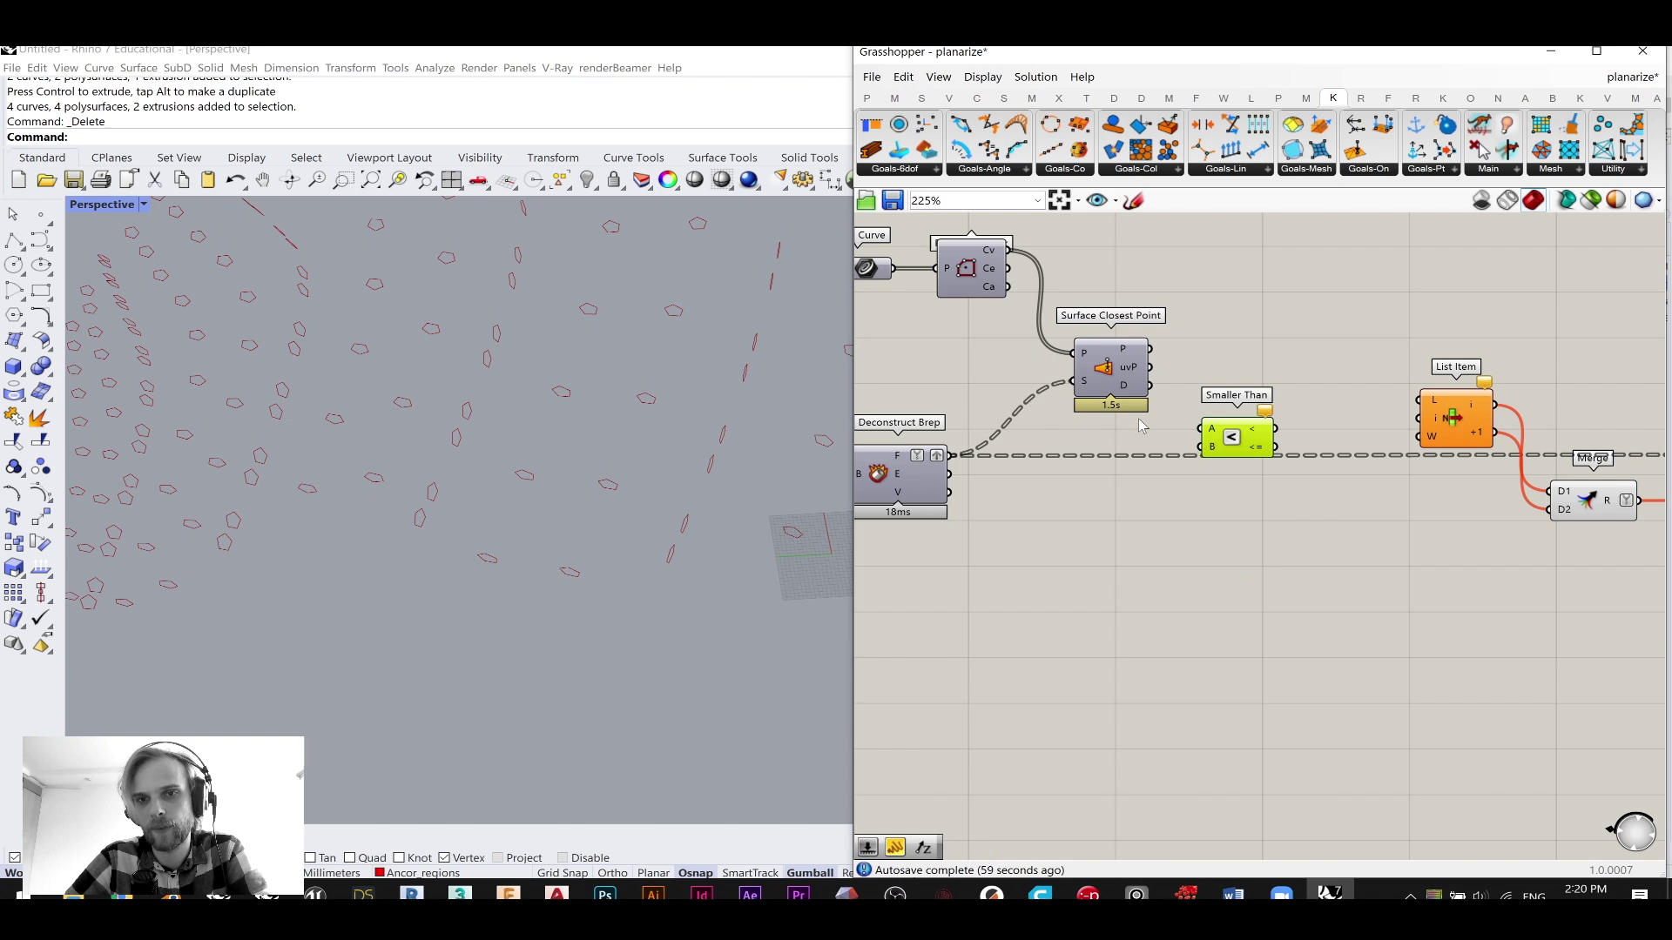
pyautogui.scroll(1, 1147, 429)
pyautogui.moveTo(1150, 381)
pyautogui.mouseDown()
pyautogui.moveTo(1211, 432)
pyautogui.moveTo(1232, 425)
pyautogui.mouseUp()
# - Add Cull Pattern, connect uvP to its L input and Smaller Than's < output to P, and check the culled list's data tree
pyautogui.doubleClick(1301, 328)
pyautogui.write('cull')
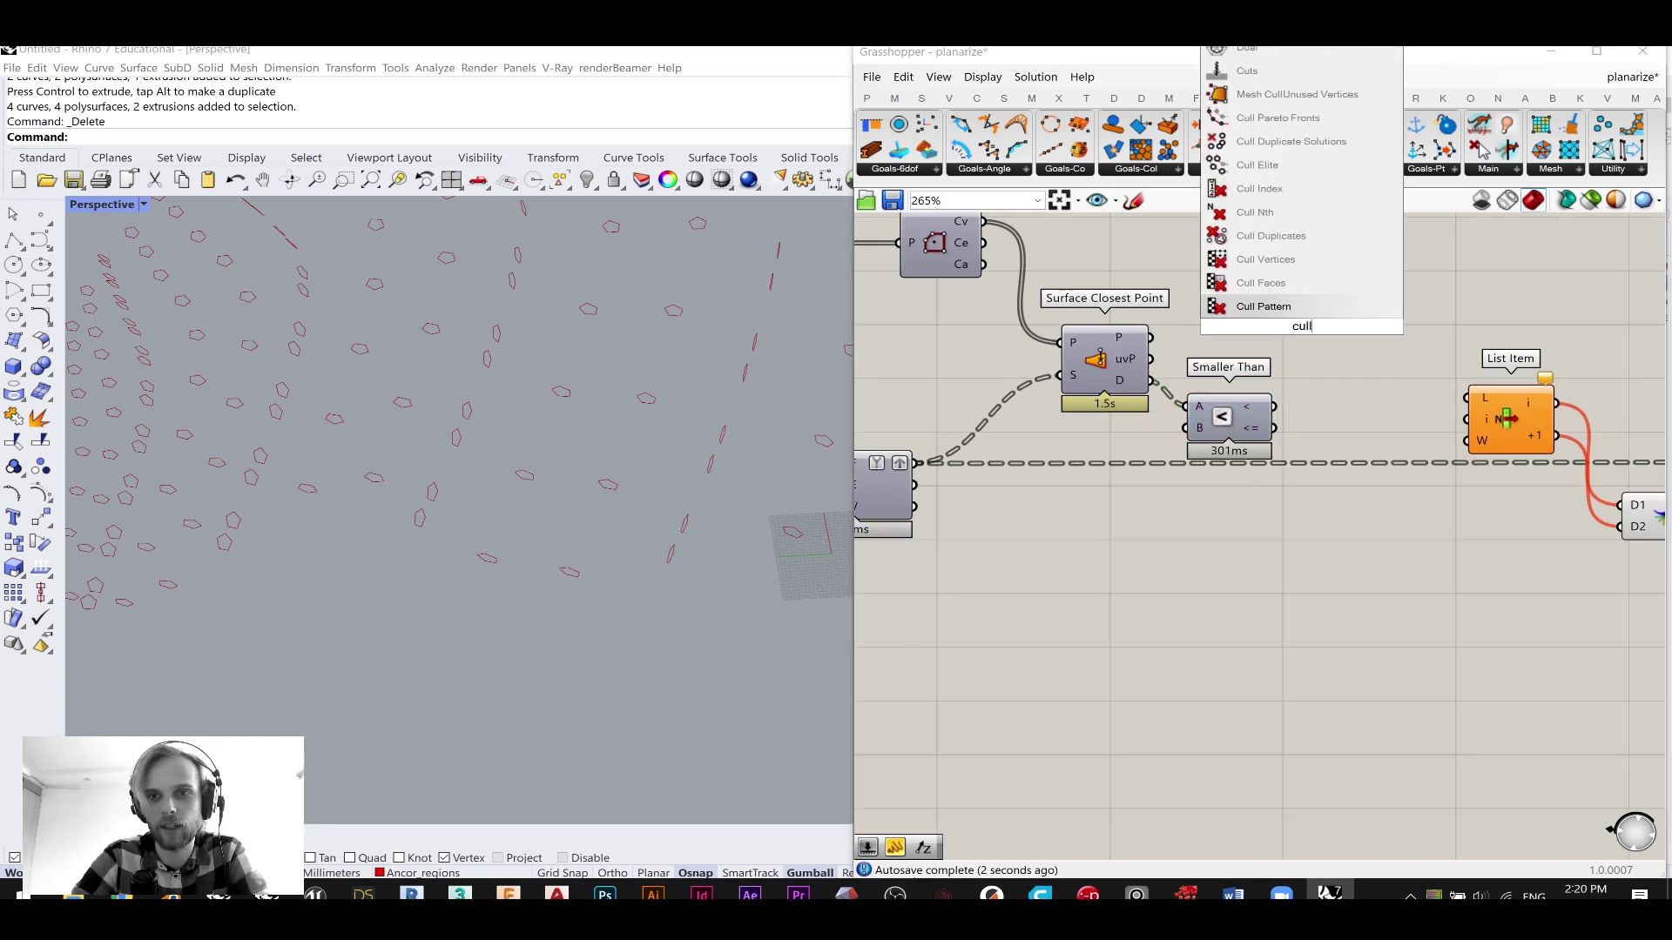
pyautogui.press('Return')
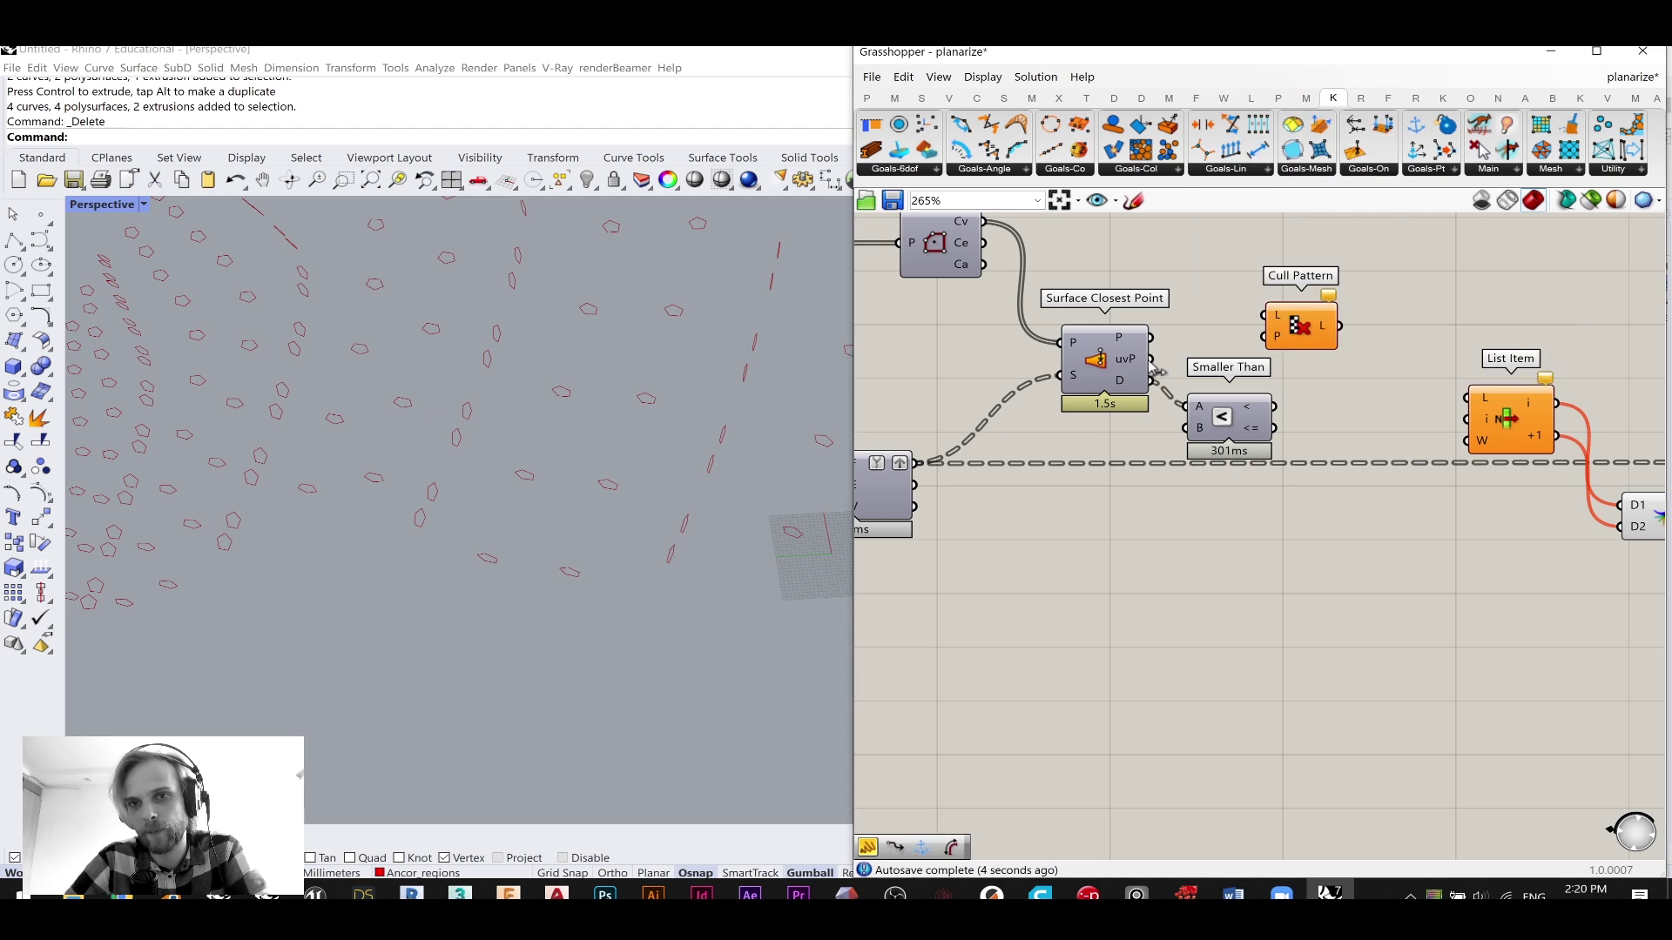
pyautogui.click(1325, 320)
pyautogui.scroll(2, 1184, 379)
pyautogui.moveTo(1135, 350); pyautogui.dragTo(1351, 348)
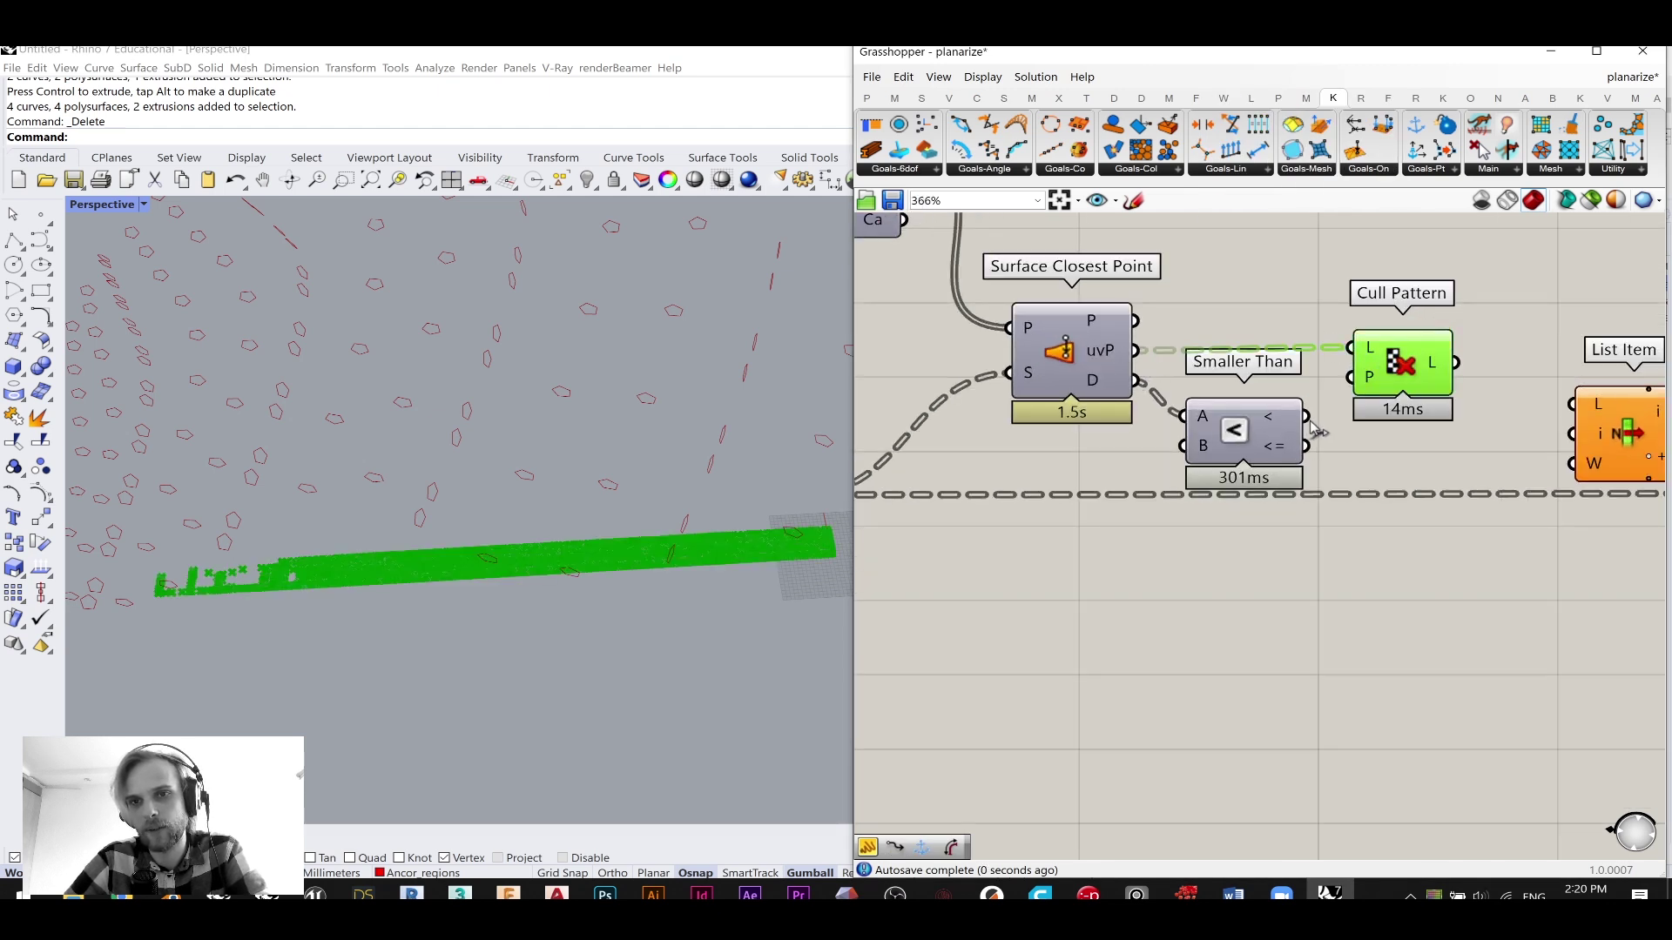
pyautogui.moveTo(1306, 416); pyautogui.dragTo(1350, 377)
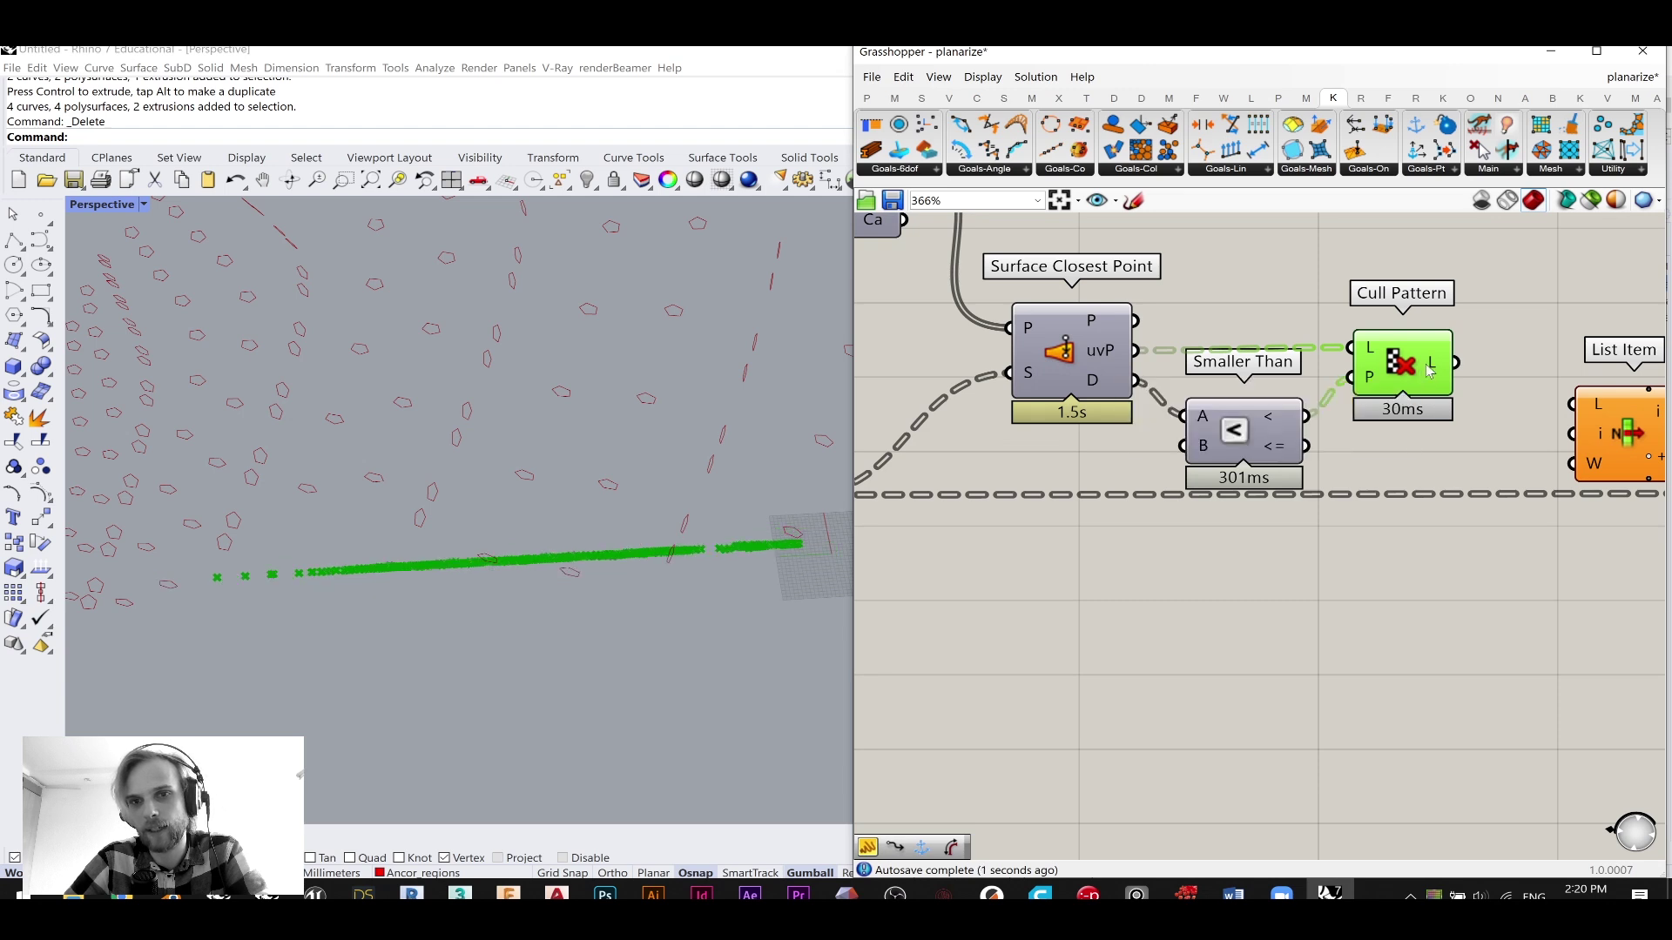
pyautogui.moveTo(1432, 369)
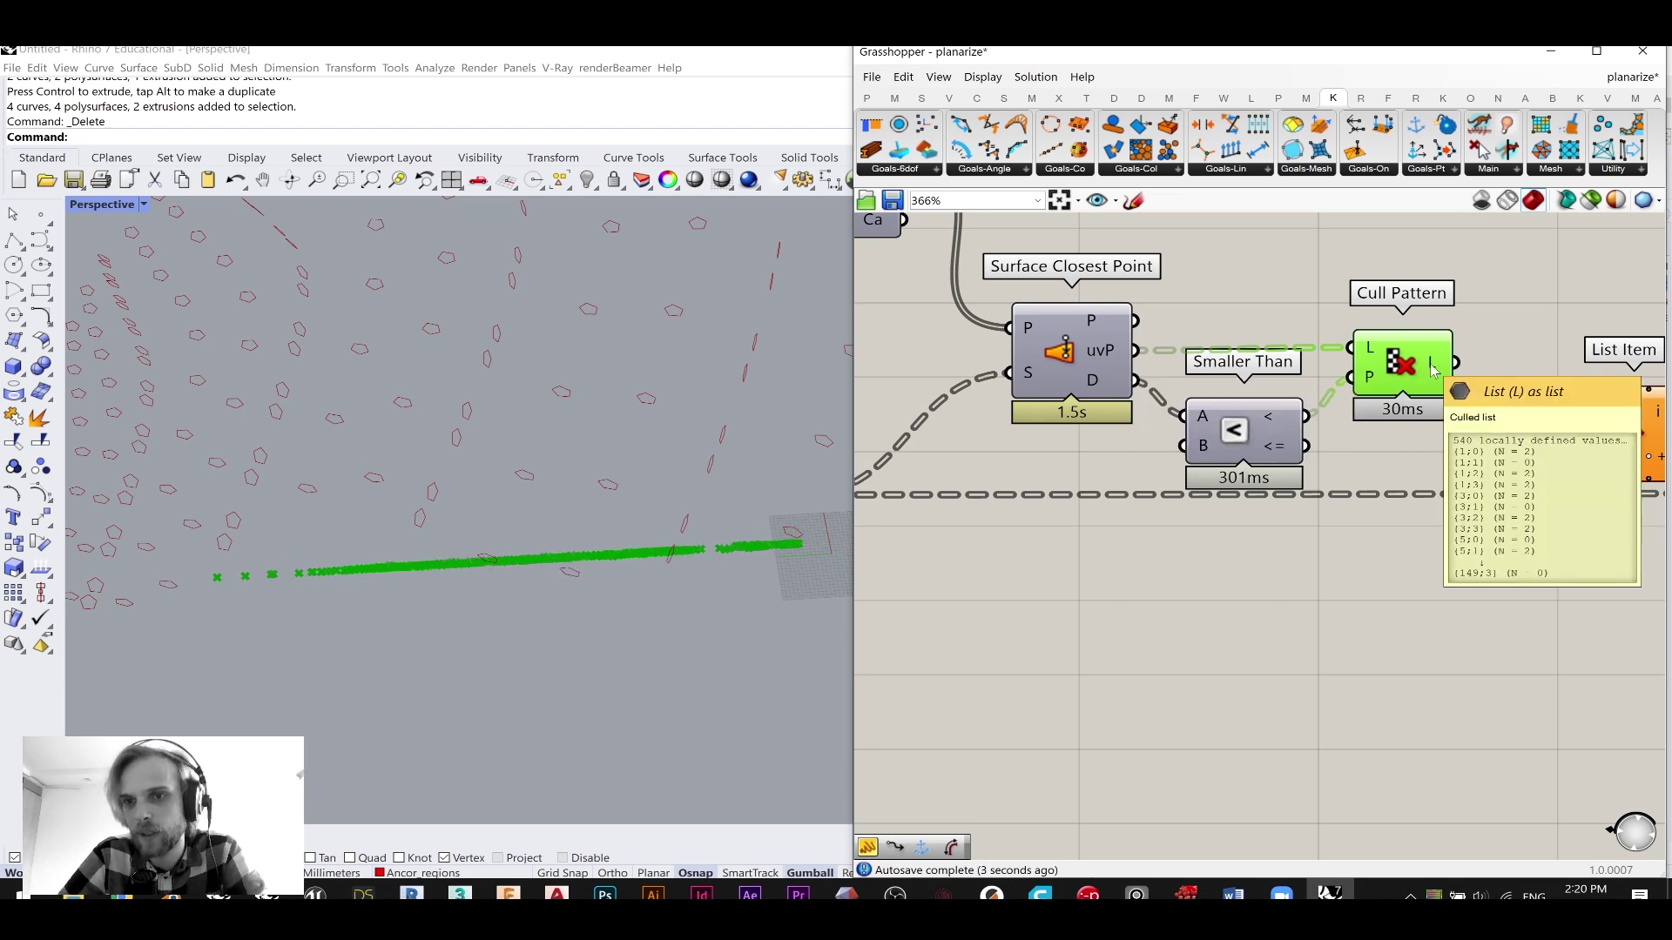
# - Set the L output of Cull Pattern to Simplify
pyautogui.moveTo(1432, 369); pyautogui.dragTo(1150, 348, button='right')
pyautogui.scroll(-2, 1149, 345)
pyautogui.moveTo(1198, 357); pyautogui.dragTo(1120, 333)
pyautogui.rightClick(1123, 345)
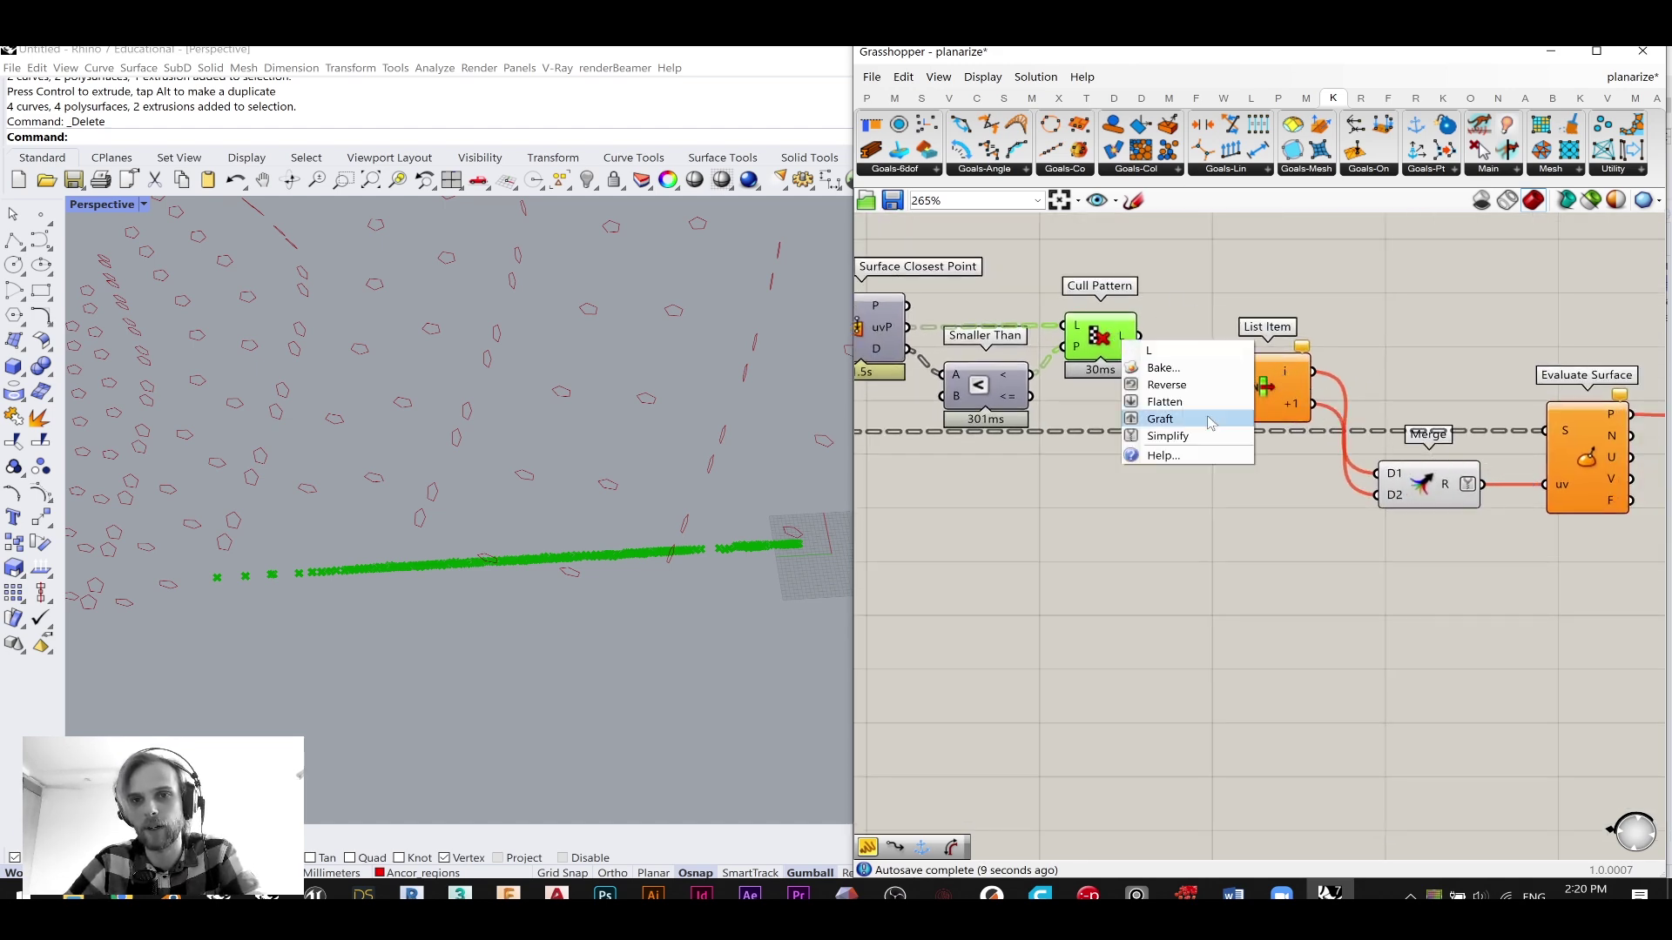
pyautogui.click(1210, 437)
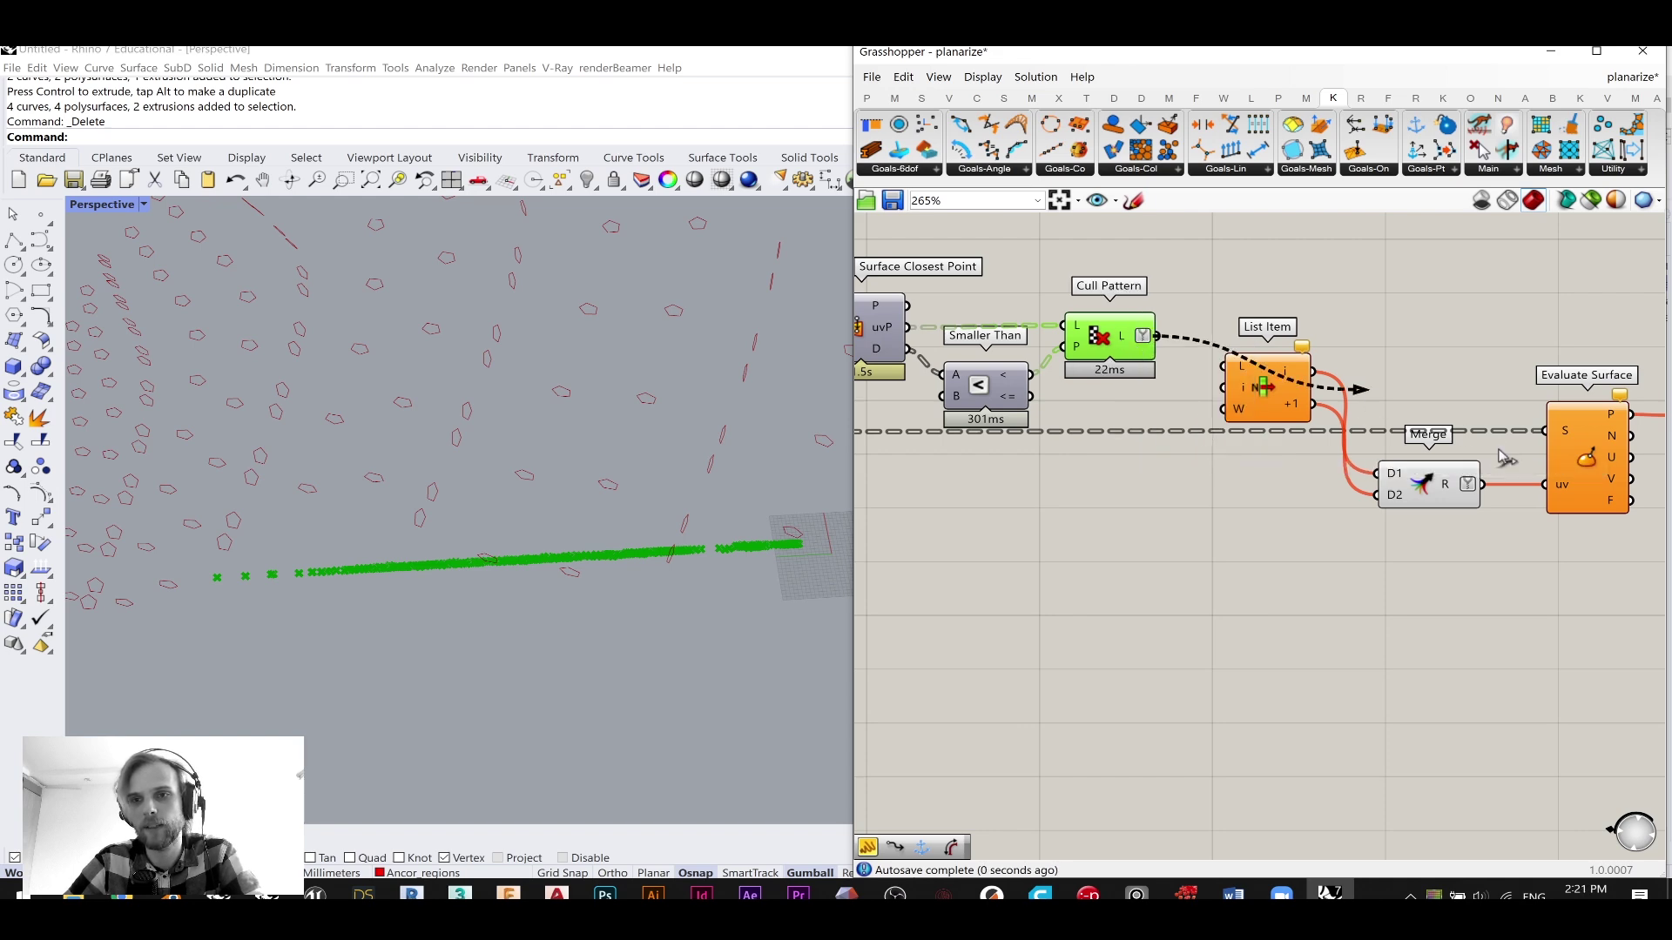
# - Replace List Item and Merge with a direct connection from Cull Pattern's L output to Evaluate Surface's uv input, and move Evaluate Surface closer
pyautogui.moveTo(1477, 590); pyautogui.dragTo(1262, 350)
pyautogui.press('Delete')
pyautogui.scroll(-3, 1324, 372)
pyautogui.moveTo(1607, 513); pyautogui.dragTo(1282, 339)
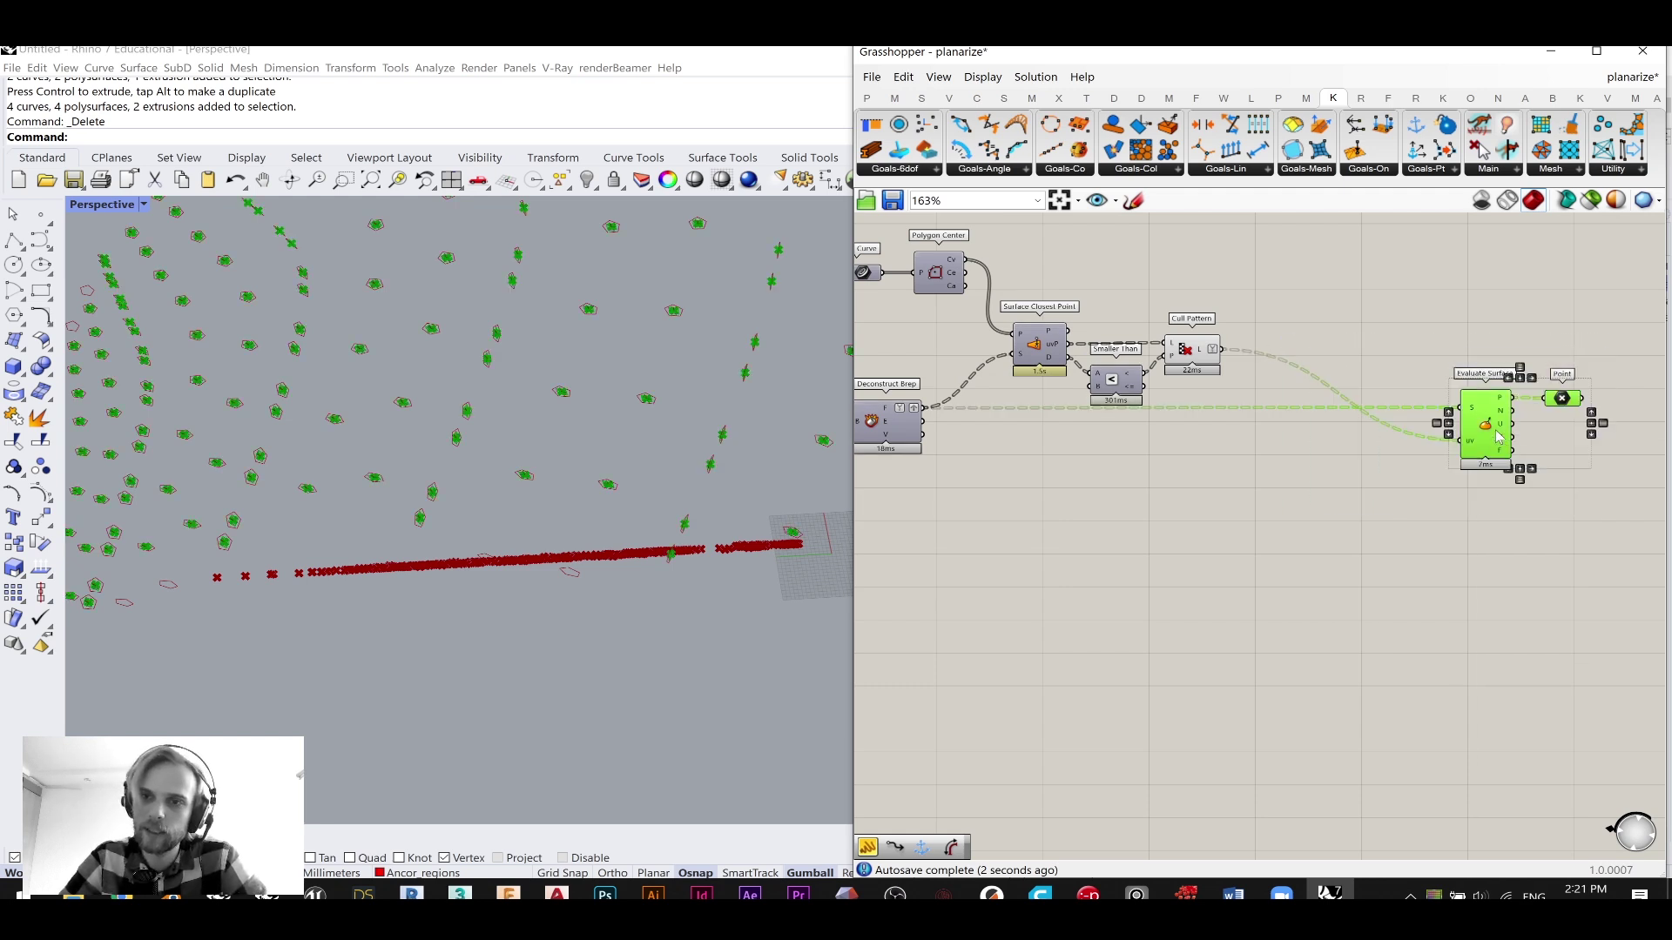
pyautogui.moveTo(1485, 427); pyautogui.dragTo(1308, 427)
# - Hide the preview of Cull Pattern and delete the Point parameter after Evaluate Surface
pyautogui.click(1188, 348)
pyautogui.middleClick(1184, 341)
pyautogui.click(1223, 302)
pyautogui.click(1336, 322)
pyautogui.moveTo(1353, 368); pyautogui.dragTo(1209, 394, button='right')
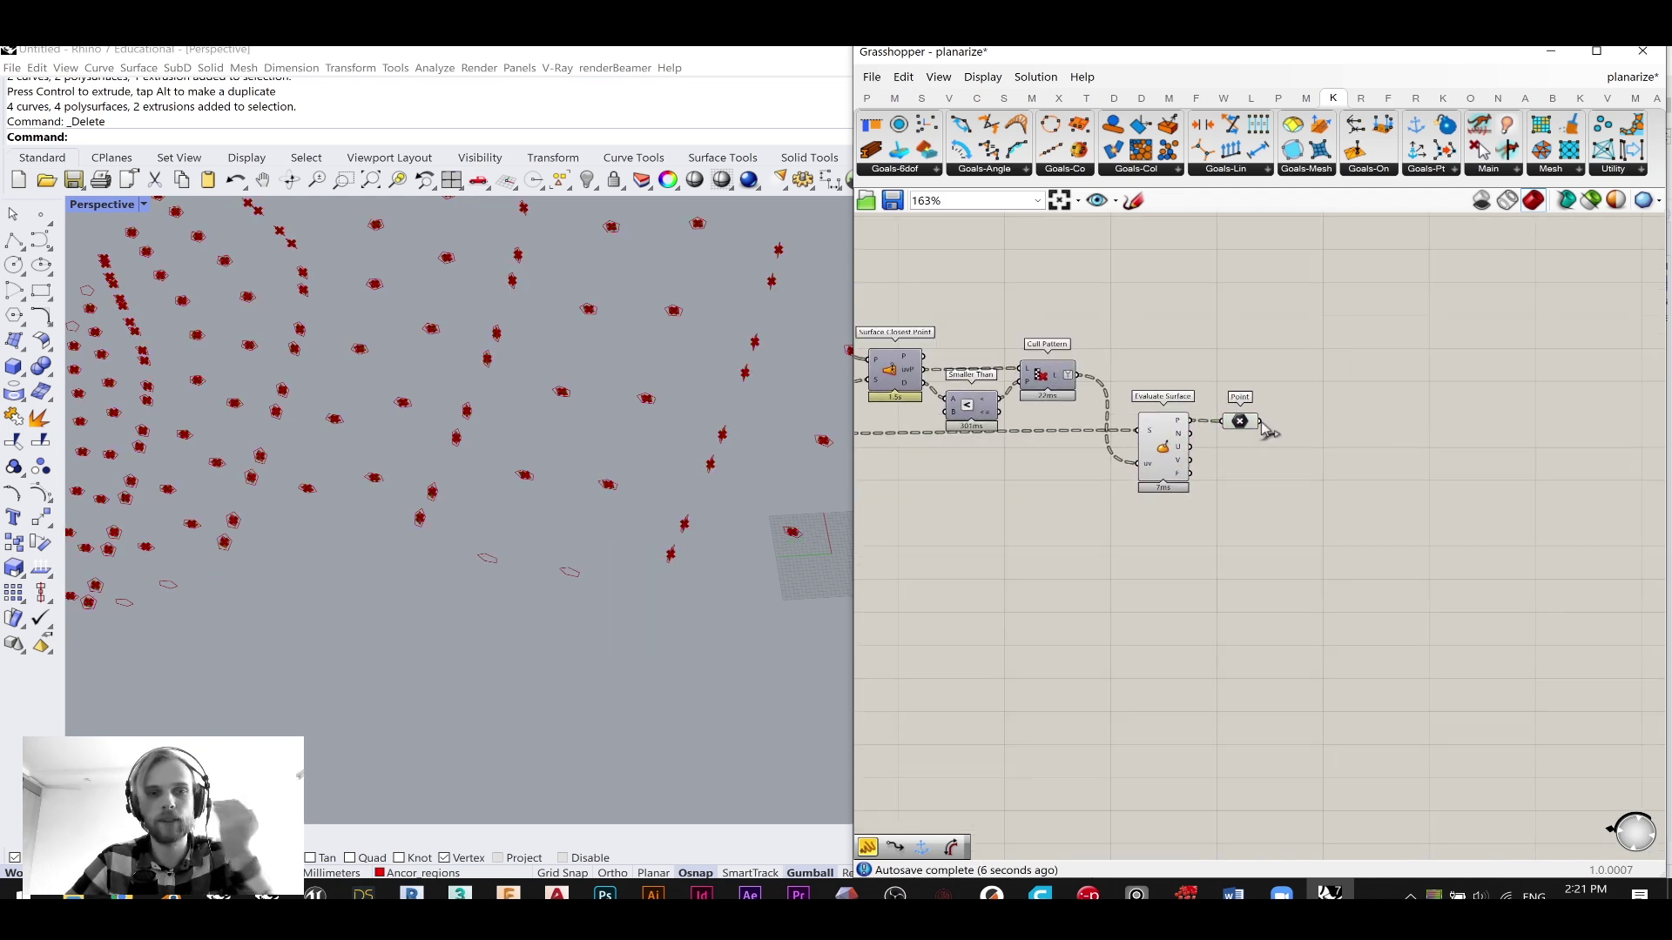
pyautogui.scroll(10, 527, 488)
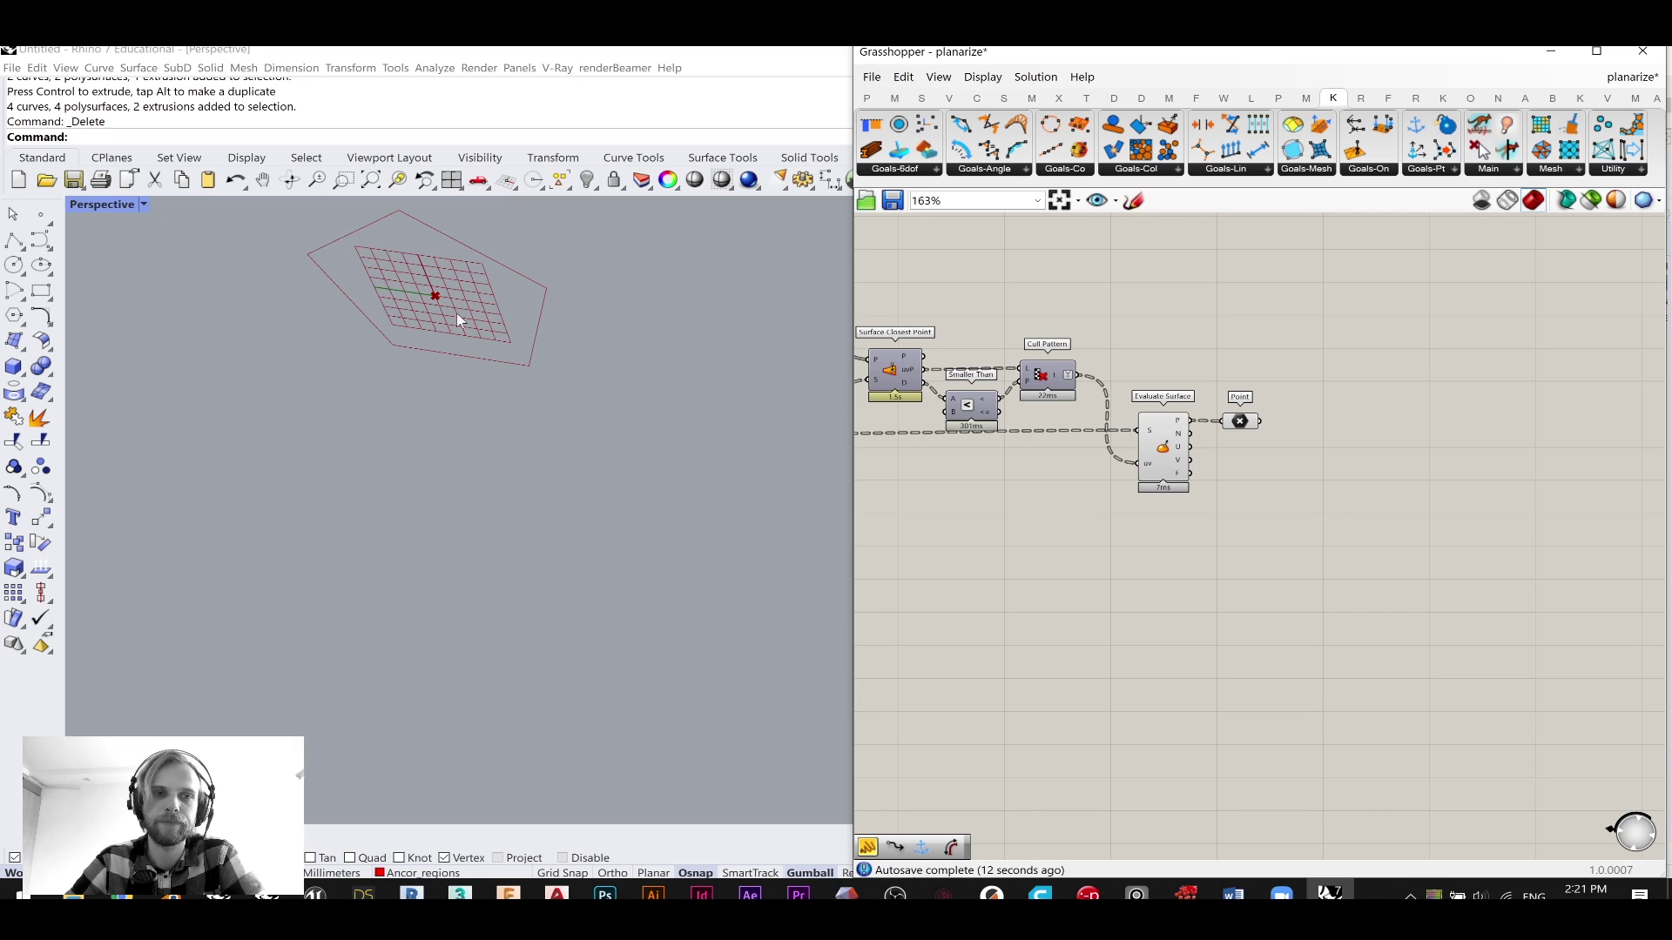
pyautogui.click(1238, 423)
pyautogui.press('Delete')
# - Duplicate the original Polygon component together with its Radius and Segments sliders
pyautogui.moveTo(1174, 468); pyautogui.dragTo(1335, 544, button='right')
pyautogui.scroll(-4, 1269, 535)
pyautogui.moveTo(1047, 470); pyautogui.dragTo(1244, 628, button='right')
pyautogui.scroll(5, 1211, 514)
pyautogui.moveTo(973, 484); pyautogui.dragTo(1104, 481, button='right')
pyautogui.moveTo(1175, 584); pyautogui.dragTo(959, 440)
pyautogui.scroll(-3, 1086, 398)
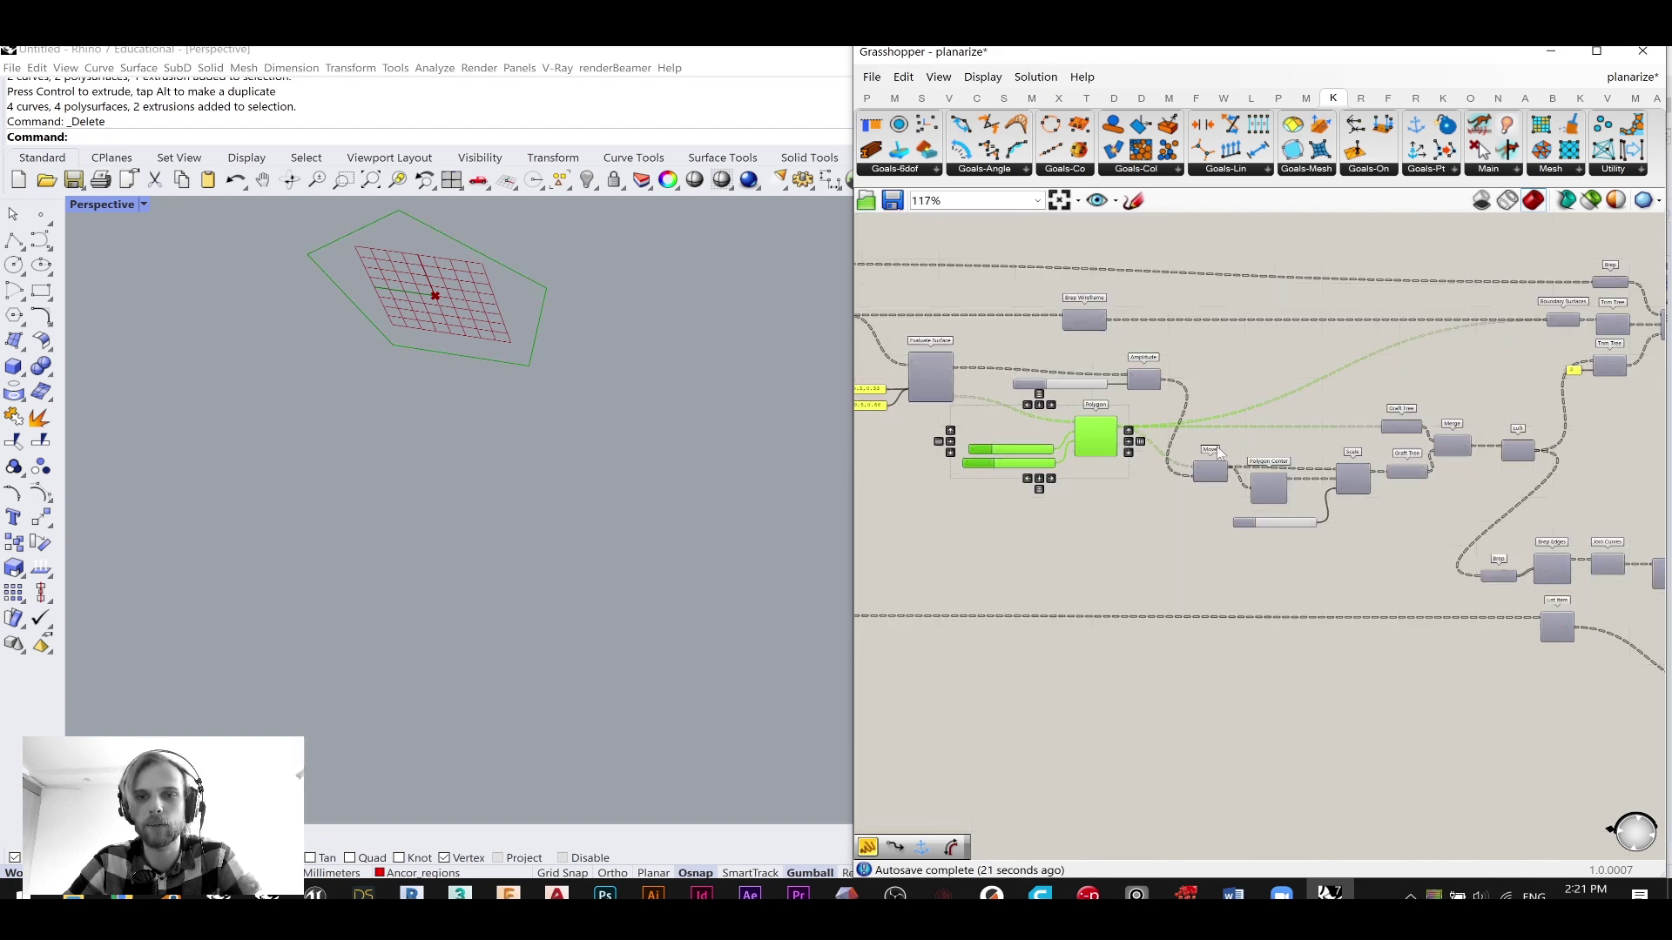
pyautogui.scroll(-2, 1174, 436)
pyautogui.moveTo(1562, 527); pyautogui.dragTo(1193, 442, button='right')
pyautogui.scroll(3, 1546, 505)
pyautogui.moveTo(1471, 549); pyautogui.dragTo(1313, 528, button='right')
pyautogui.scroll(1, 1313, 529)
pyautogui.moveTo(1145, 518); pyautogui.dragTo(1480, 536, button='right')
pyautogui.scroll(-4, 1479, 537)
pyautogui.scroll(1, 1046, 411)
pyautogui.moveTo(1045, 411); pyautogui.dragTo(1306, 448, button='right')
pyautogui.hotkey('ctrl', 'c')
pyautogui.hotkey('ctrl', 'v')
# - Move the duplicated Polygon and its sliders beside the last Evaluate Surface component
pyautogui.scroll(-2, 1082, 415)
pyautogui.moveTo(1070, 413); pyautogui.dragTo(984, 380, button='right')
pyautogui.moveTo(988, 369); pyautogui.dragTo(1600, 514)
pyautogui.scroll(6, 1593, 522)
pyautogui.moveTo(1593, 522); pyautogui.dragTo(1280, 470, button='right')
pyautogui.moveTo(1288, 457); pyautogui.dragTo(1390, 531)
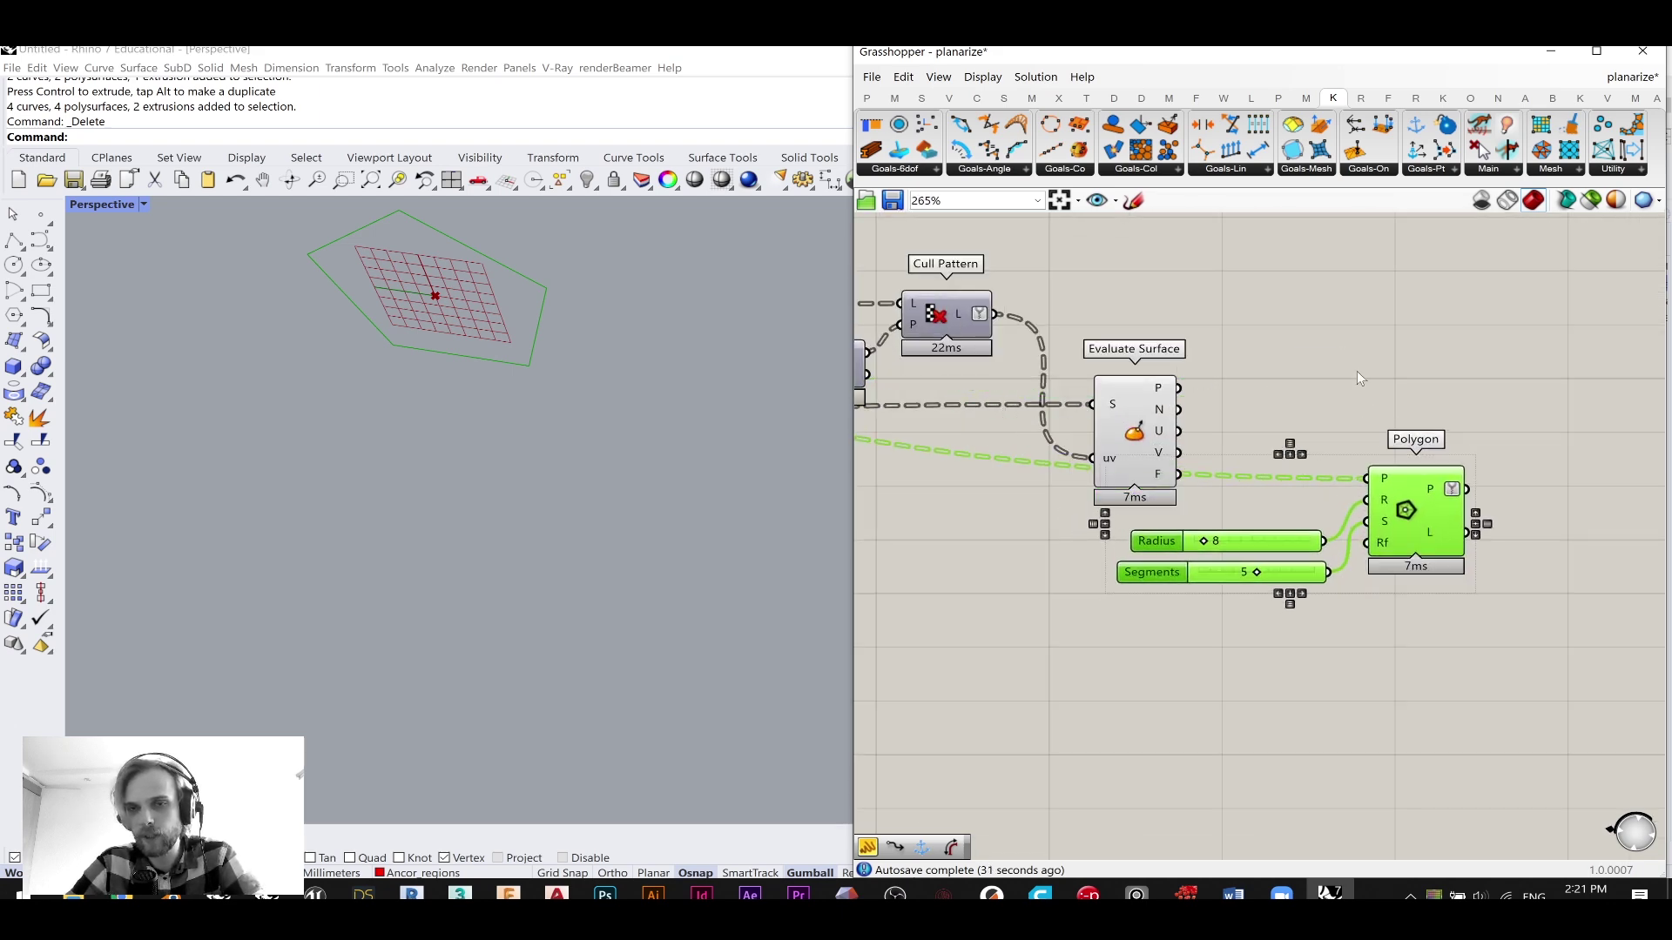
# - Connect the last Evaluate Surface's F output to the duplicated Polygon's P input and check the polygons in the viewport
pyautogui.click(1361, 384)
pyautogui.scroll(2, 1221, 393)
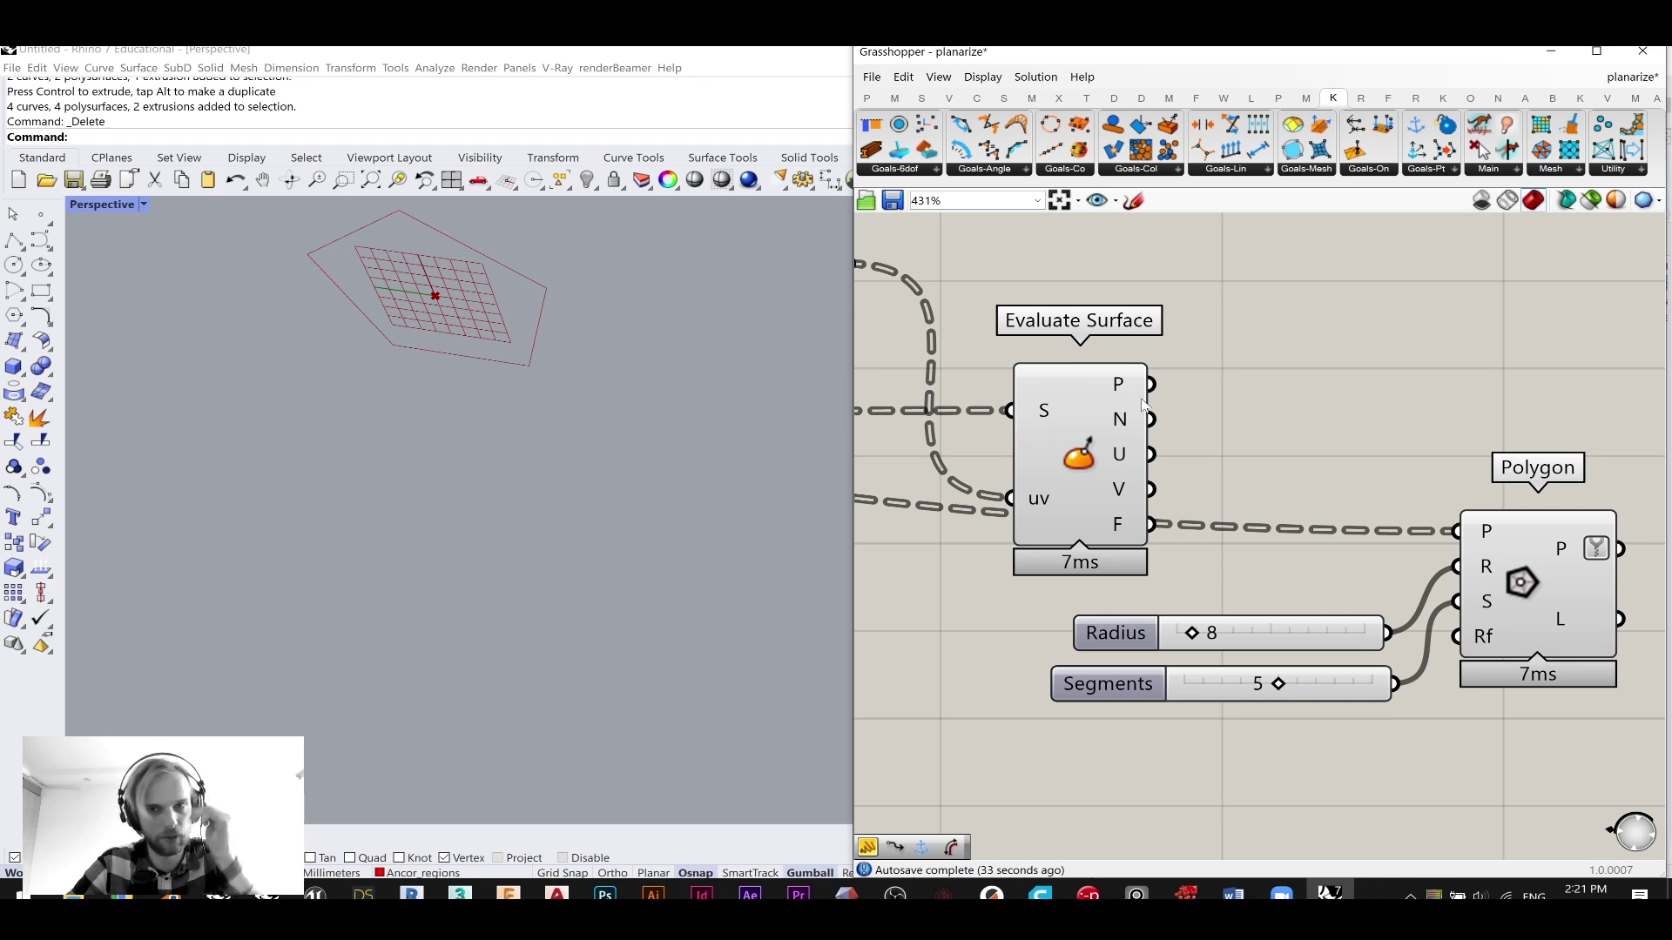
pyautogui.click(1574, 609)
pyautogui.moveTo(1574, 609); pyautogui.dragTo(1419, 527, button='right')
pyautogui.click(1467, 513)
pyautogui.moveTo(1371, 453); pyautogui.dragTo(1372, 446)
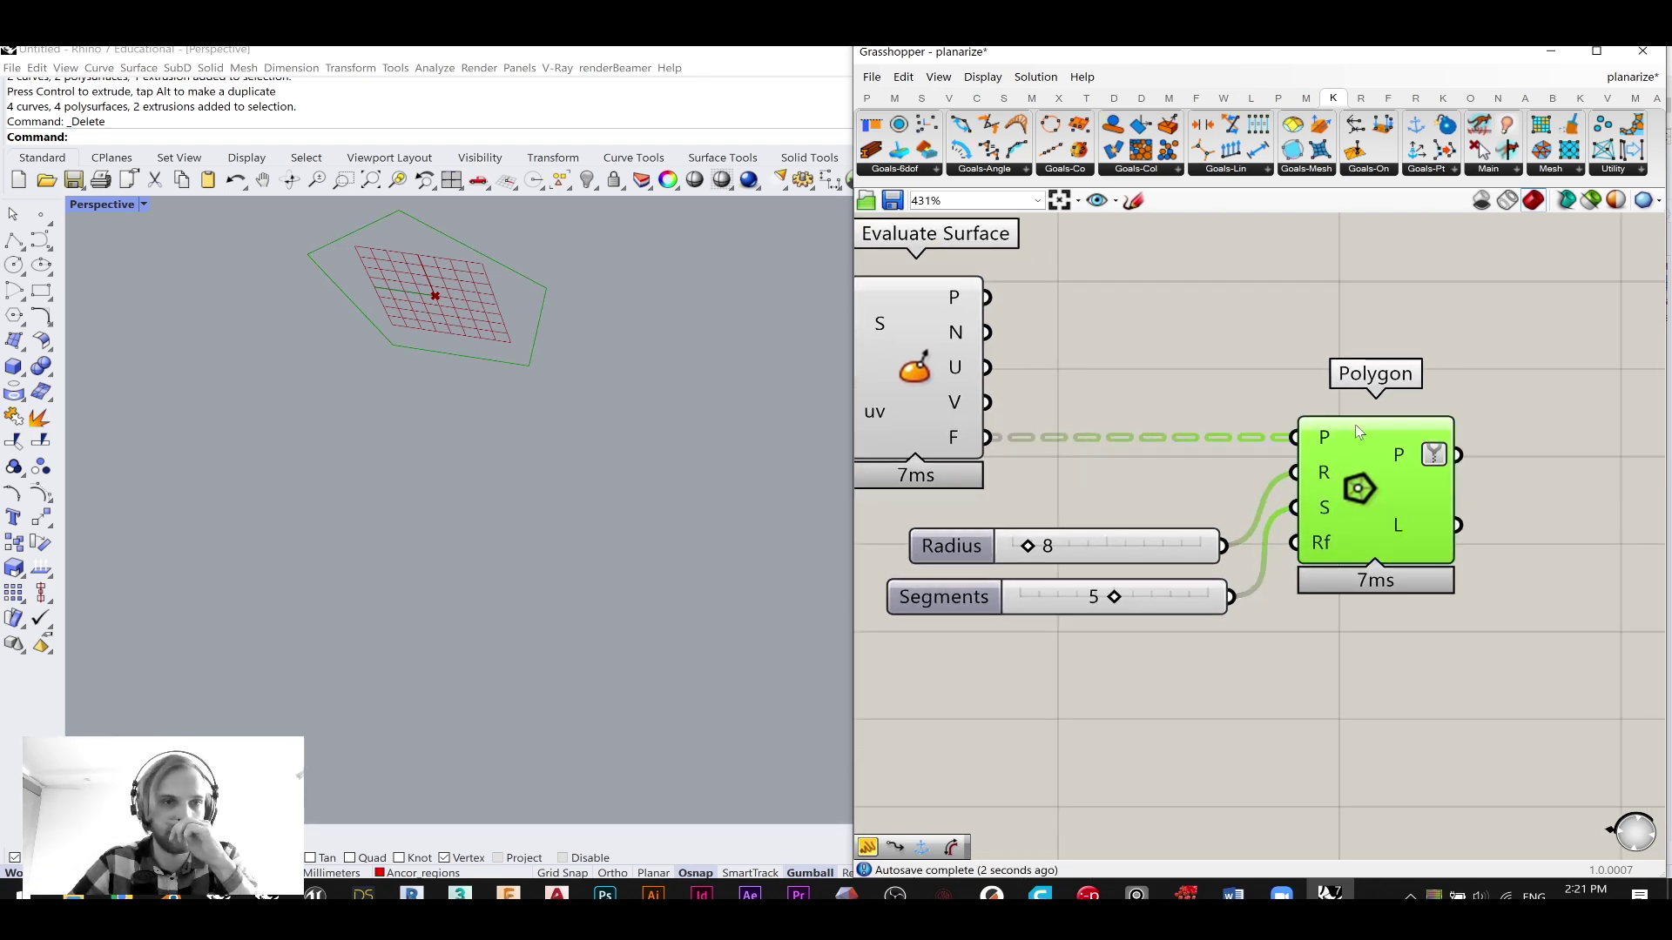
pyautogui.scroll(-15, 471, 281)
pyautogui.scroll(8, 473, 287)
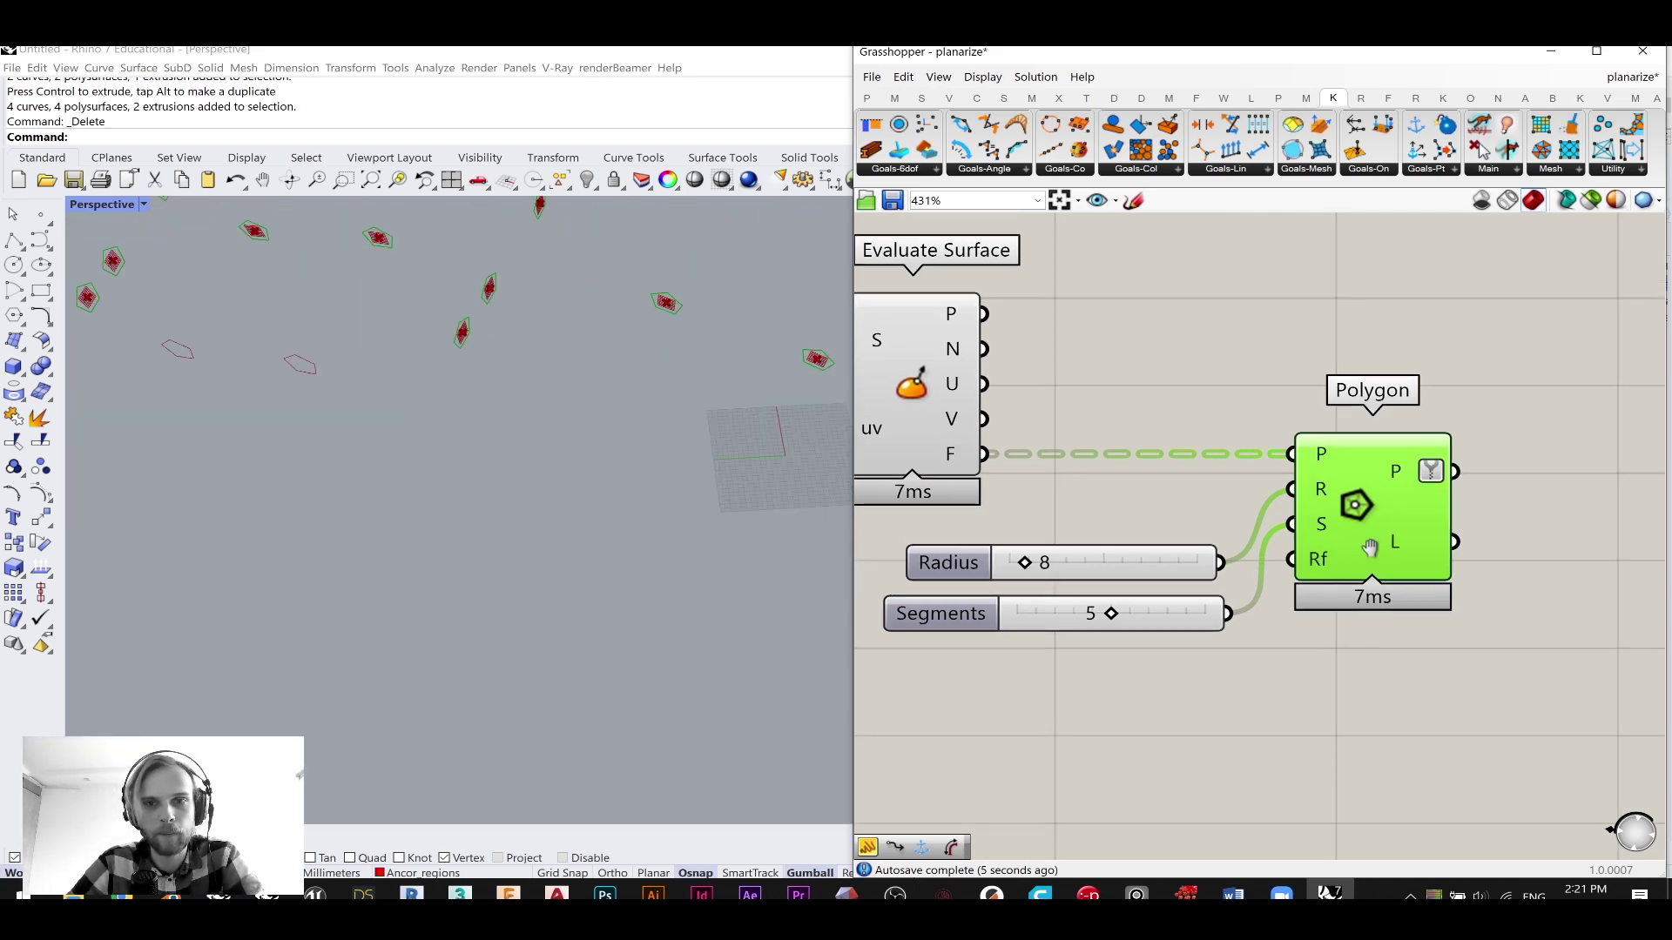
pyautogui.scroll(-5, 1422, 542)
pyautogui.doubleClick(1419, 545)
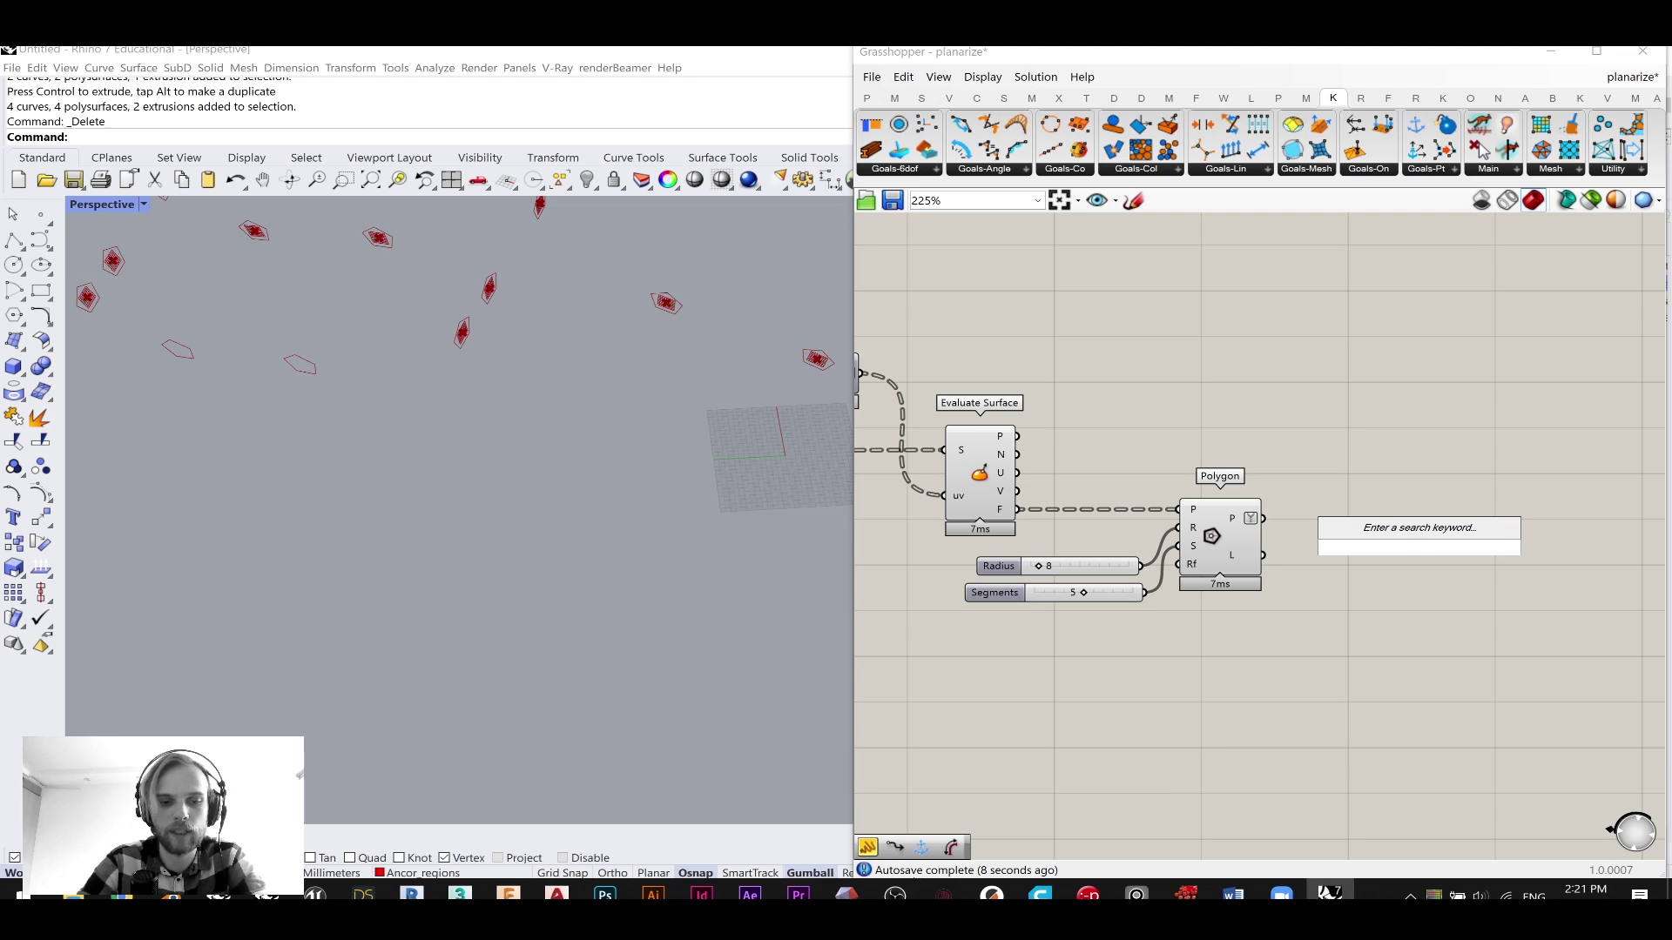
pyautogui.press('Escape')
# - Duplicate the original chain from Amplitude through Move, Polygon Center, Scale, Graft Tree and Merge to Loft, including its sliders
pyautogui.scroll(-6, 1424, 545)
pyautogui.moveTo(1368, 581); pyautogui.dragTo(1585, 640, button='right')
pyautogui.moveTo(1001, 448); pyautogui.dragTo(1115, 493, button='right')
pyautogui.scroll(6, 1105, 492)
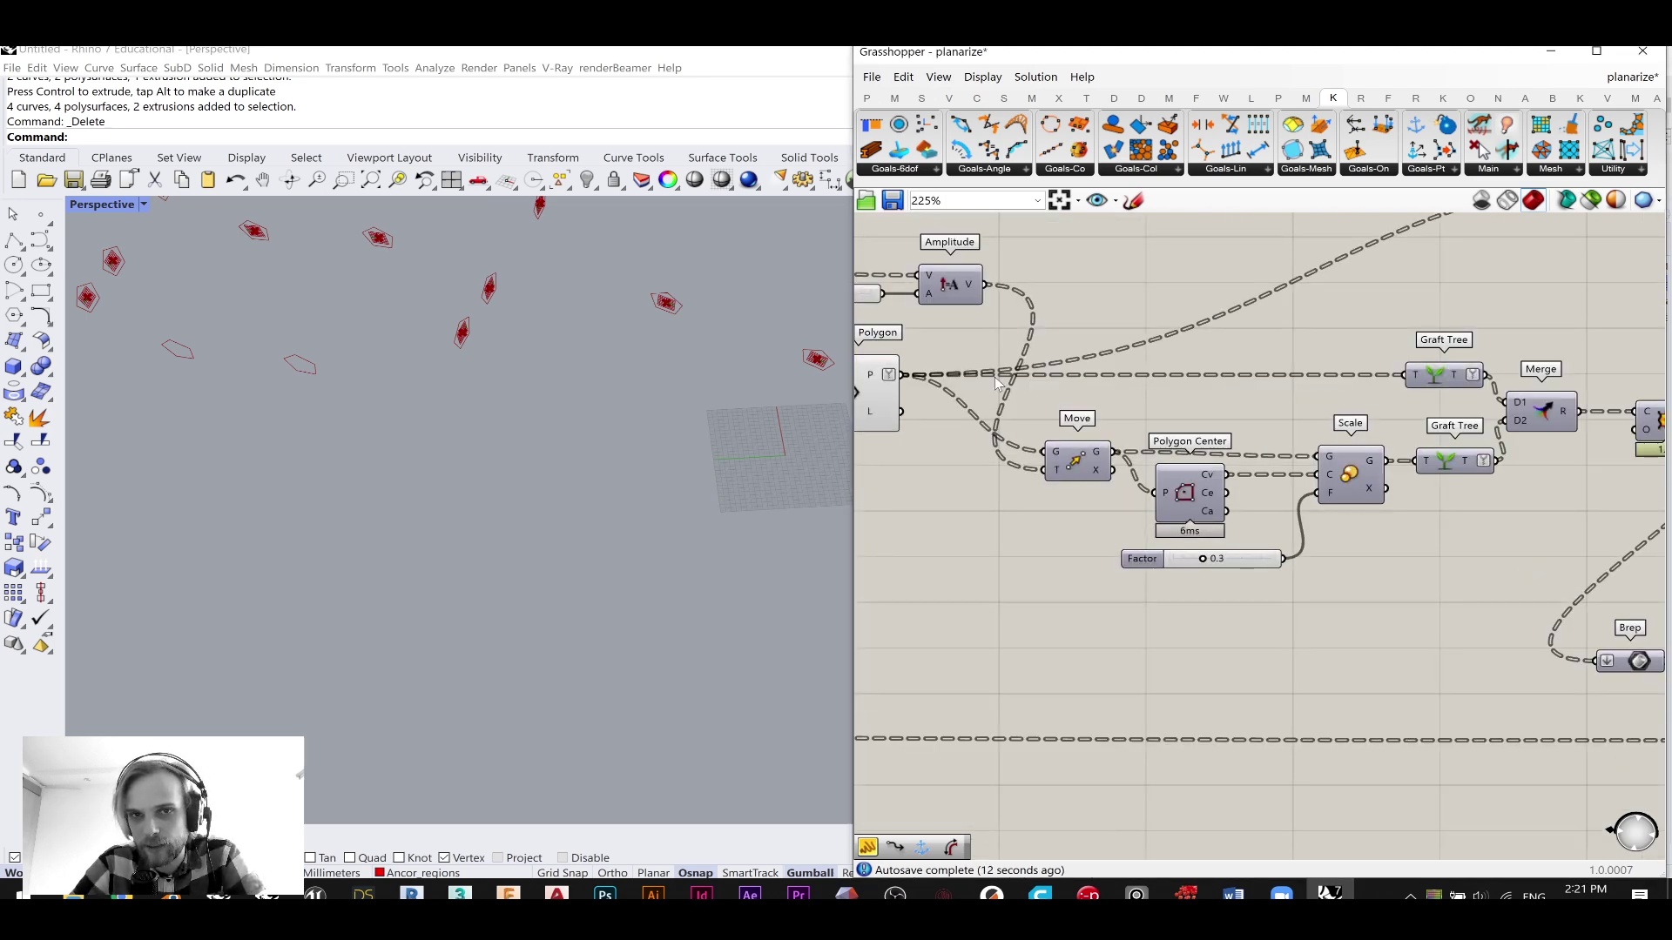
pyautogui.moveTo(994, 379); pyautogui.dragTo(1271, 479, button='right')
pyautogui.moveTo(1280, 347); pyautogui.dragTo(1086, 424)
pyautogui.scroll(-3, 1400, 498)
pyautogui.moveTo(1400, 498); pyautogui.dragTo(1110, 446, button='right')
pyautogui.moveTo(1471, 553); pyautogui.dragTo(1042, 418)
pyautogui.scroll(-5, 1042, 418)
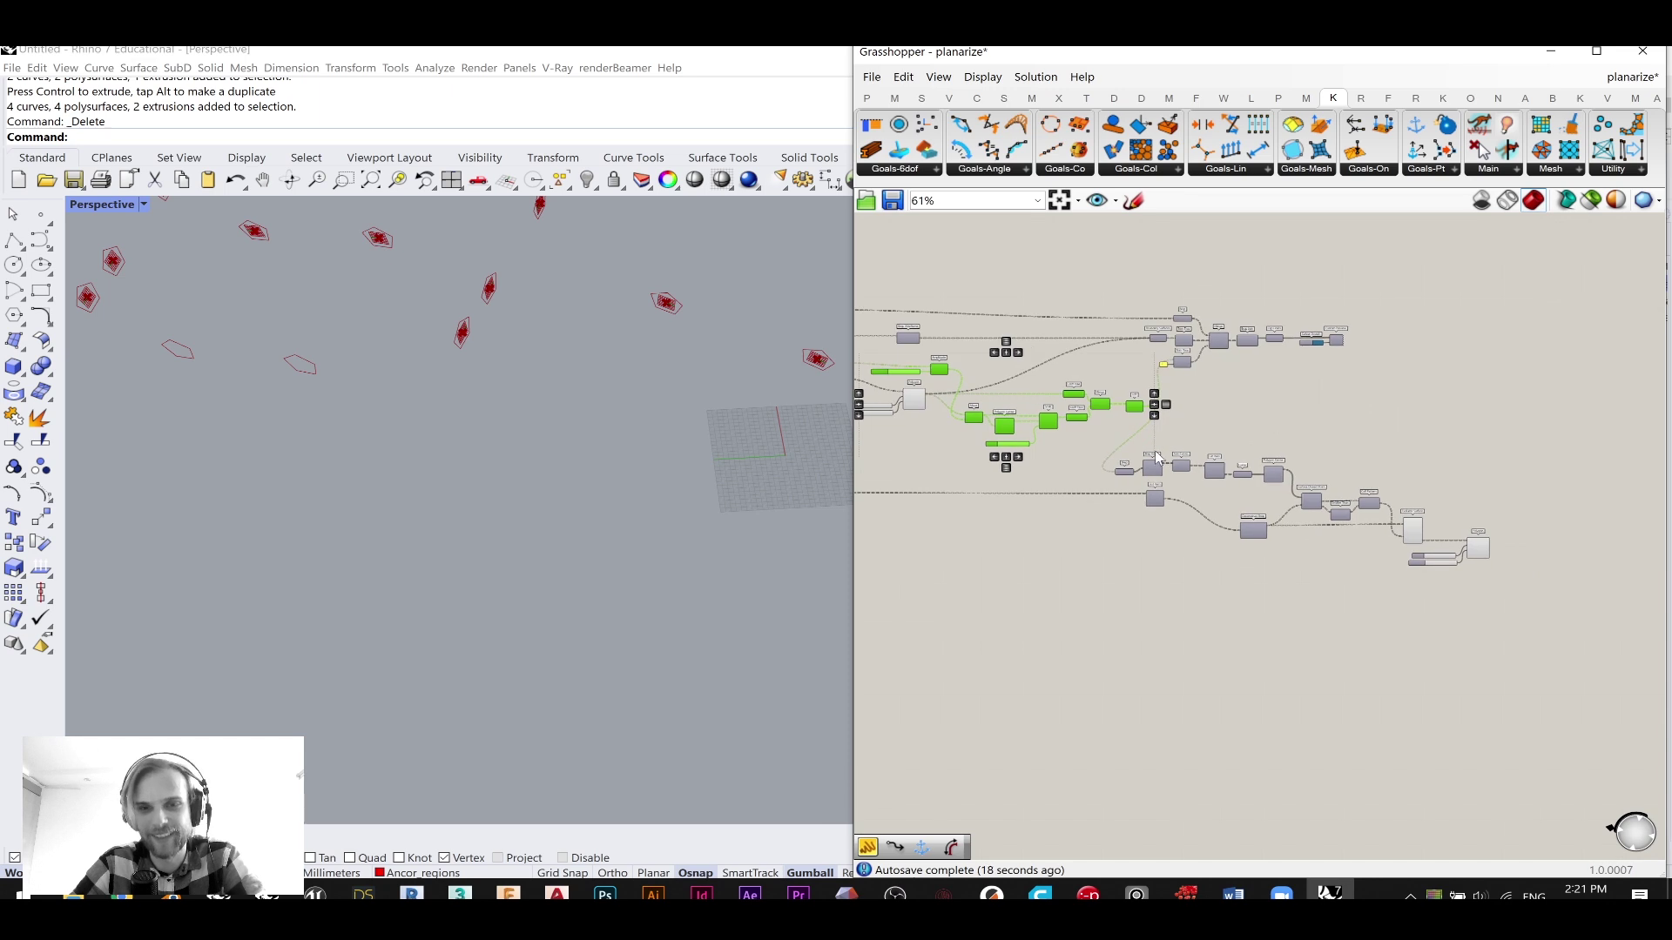
pyautogui.hotkey('ctrl', 'c')
pyautogui.hotkey('ctrl', 'v')
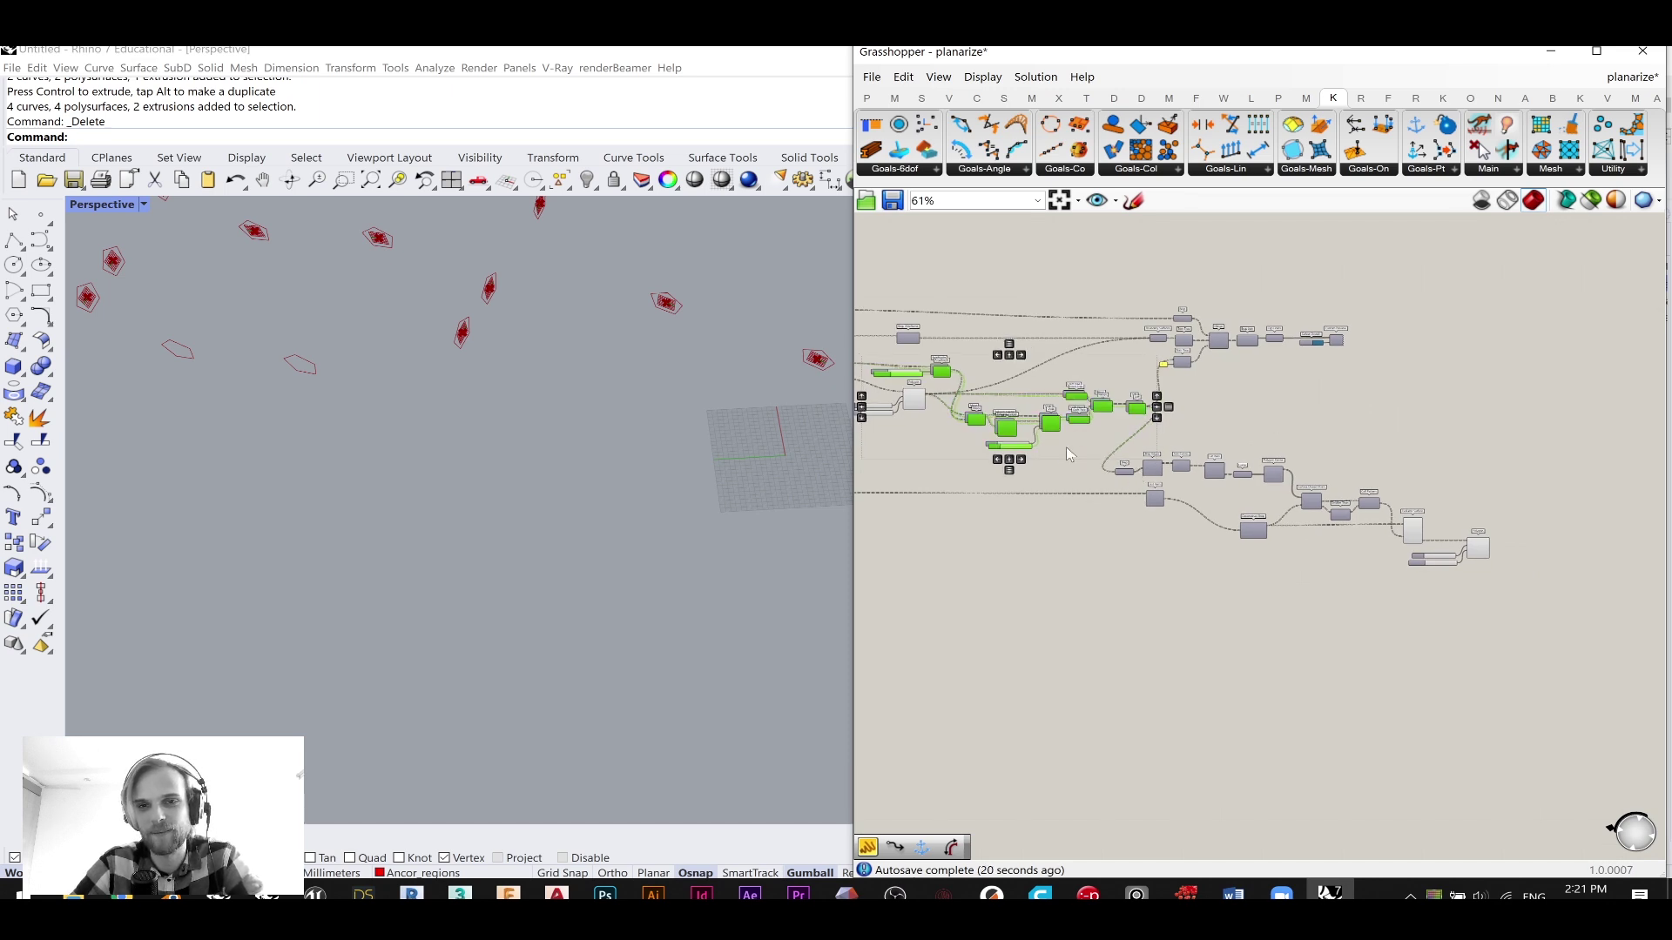
# - Move the duplicated Amplitude-to-Loft chain after the duplicated Polygon component
pyautogui.moveTo(1080, 424); pyautogui.dragTo(1566, 617)
pyautogui.scroll(4, 1565, 616)
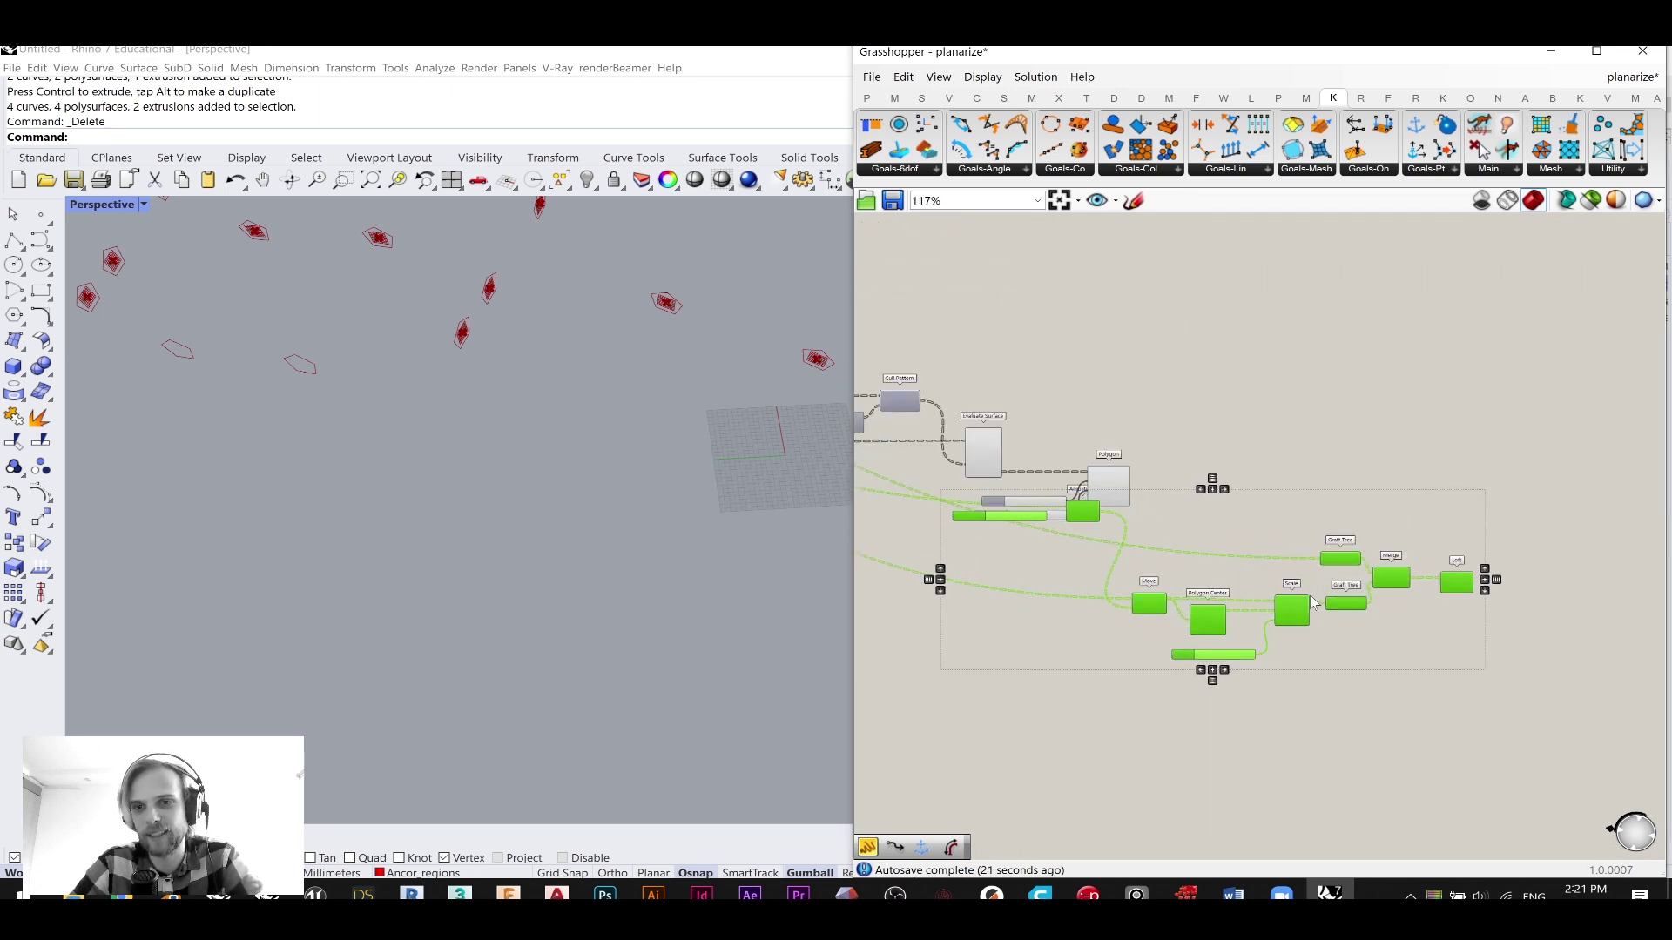
pyautogui.click(1163, 472)
pyautogui.scroll(3, 1163, 472)
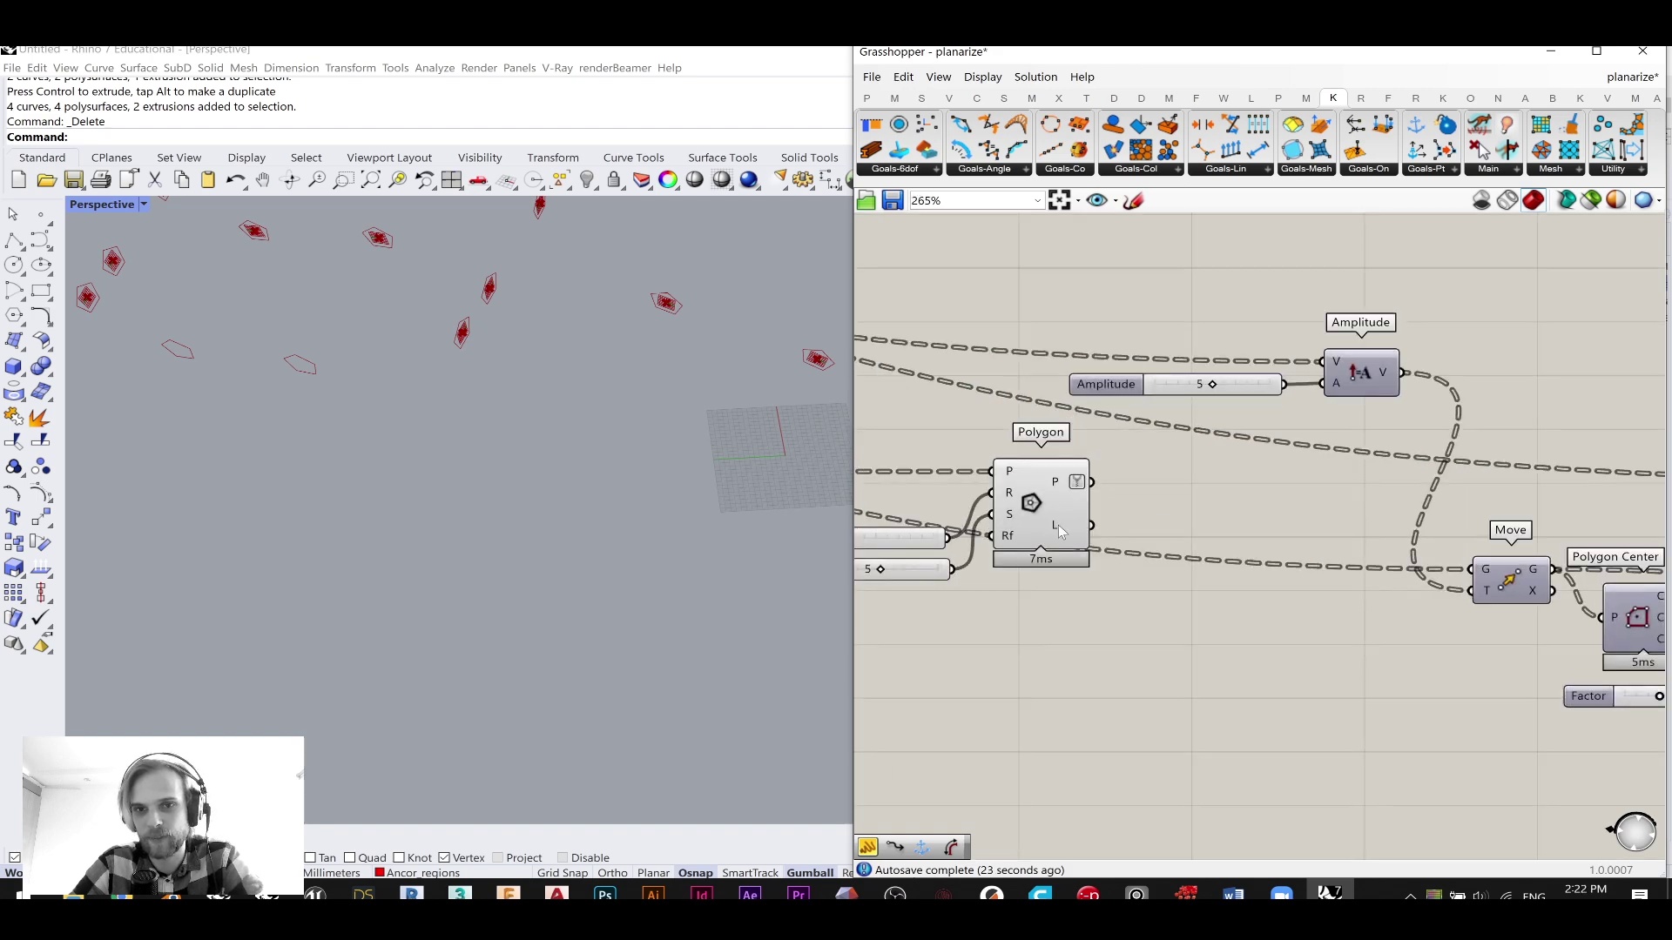
# - Connect the duplicated Polygon's P output to the copied Move's G input and Evaluate Surface's N output to the copied Amplitude's V input
pyautogui.moveTo(1008, 465); pyautogui.dragTo(1294, 528)
pyautogui.moveTo(970, 323); pyautogui.dragTo(1109, 352, button='right')
pyautogui.moveTo(949, 439); pyautogui.dragTo(1325, 406)
pyautogui.moveTo(1425, 466); pyautogui.dragTo(1147, 440, button='right')
pyautogui.scroll(-1, 1147, 439)
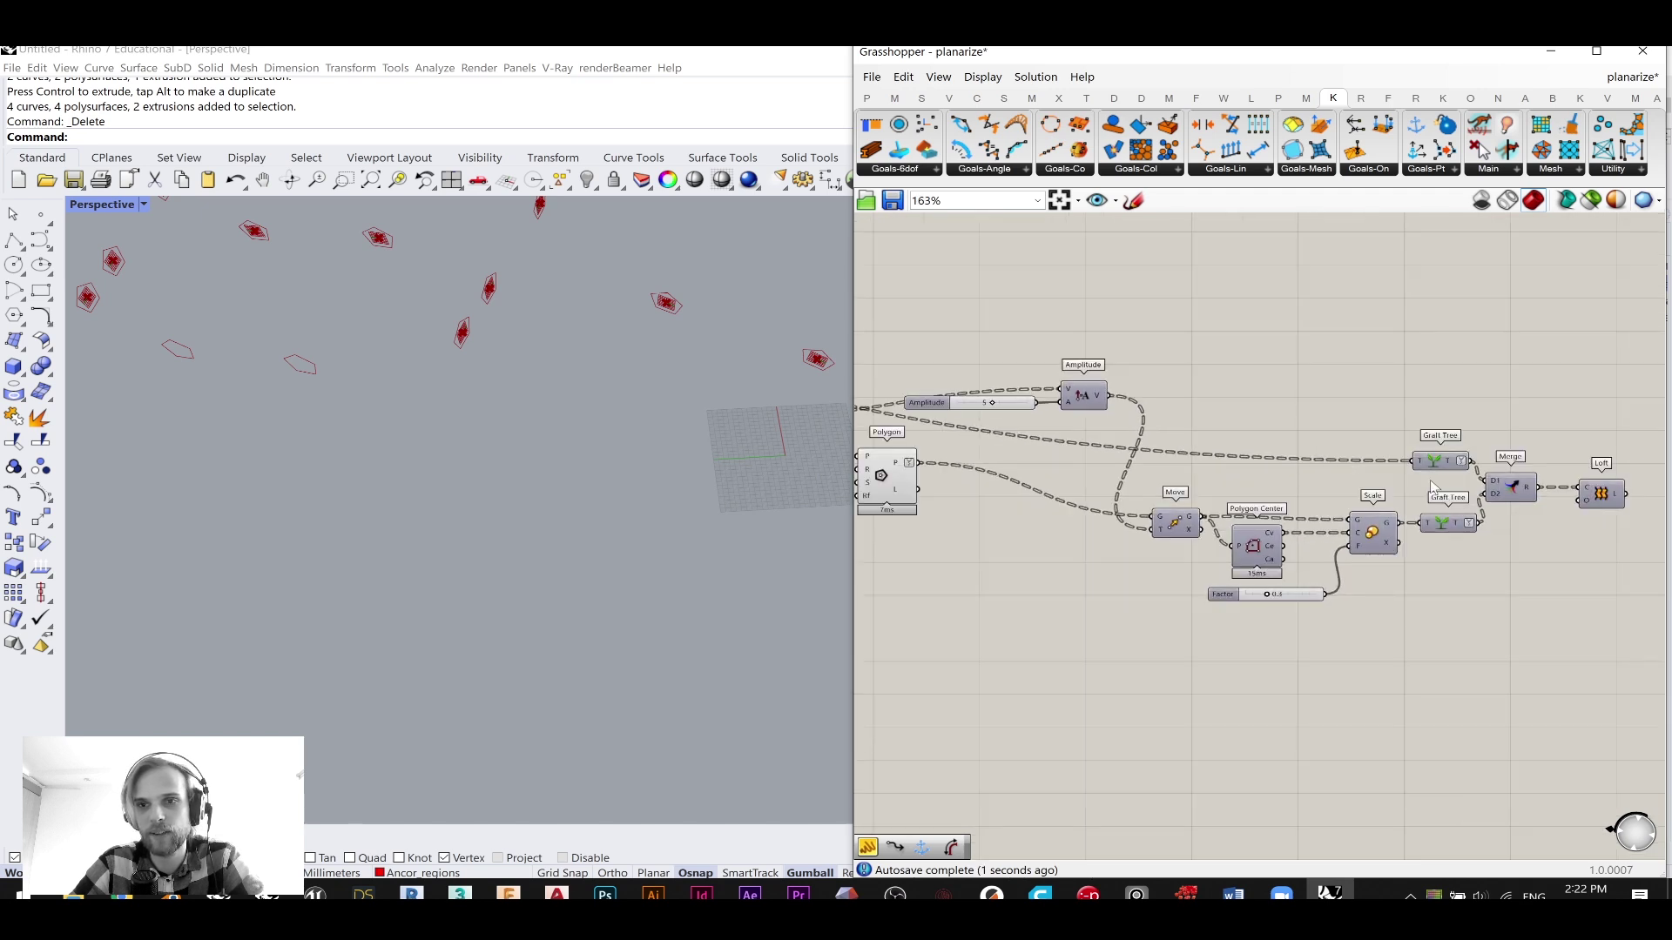
# - Connect the duplicated Polygon's P output to the upper copied Graft Tree, replacing its old source
pyautogui.moveTo(1441, 467)
pyautogui.mouseDown()
pyautogui.moveTo(1416, 471)
pyautogui.moveTo(1429, 462)
pyautogui.mouseUp()
pyautogui.moveTo(1221, 444); pyautogui.dragTo(1498, 470, button='right')
pyautogui.scroll(-2, 1110, 503)
pyautogui.scroll(2, 1191, 494)
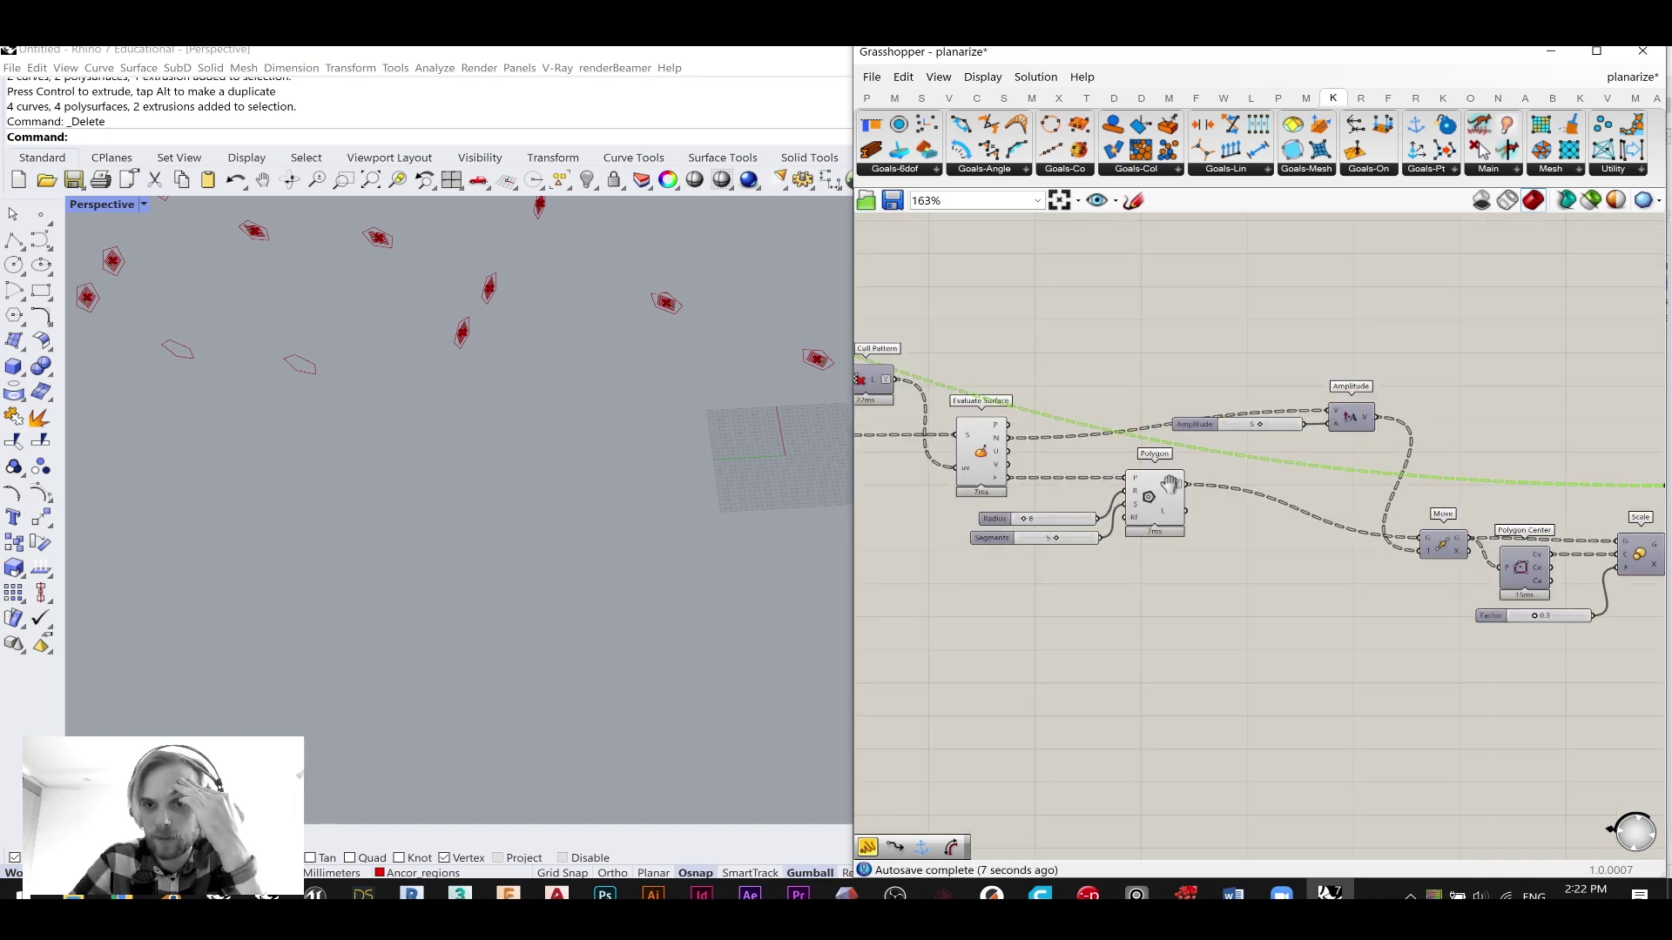
pyautogui.moveTo(1195, 493); pyautogui.dragTo(1036, 474, button='right')
pyautogui.moveTo(1031, 475); pyautogui.dragTo(1502, 471)
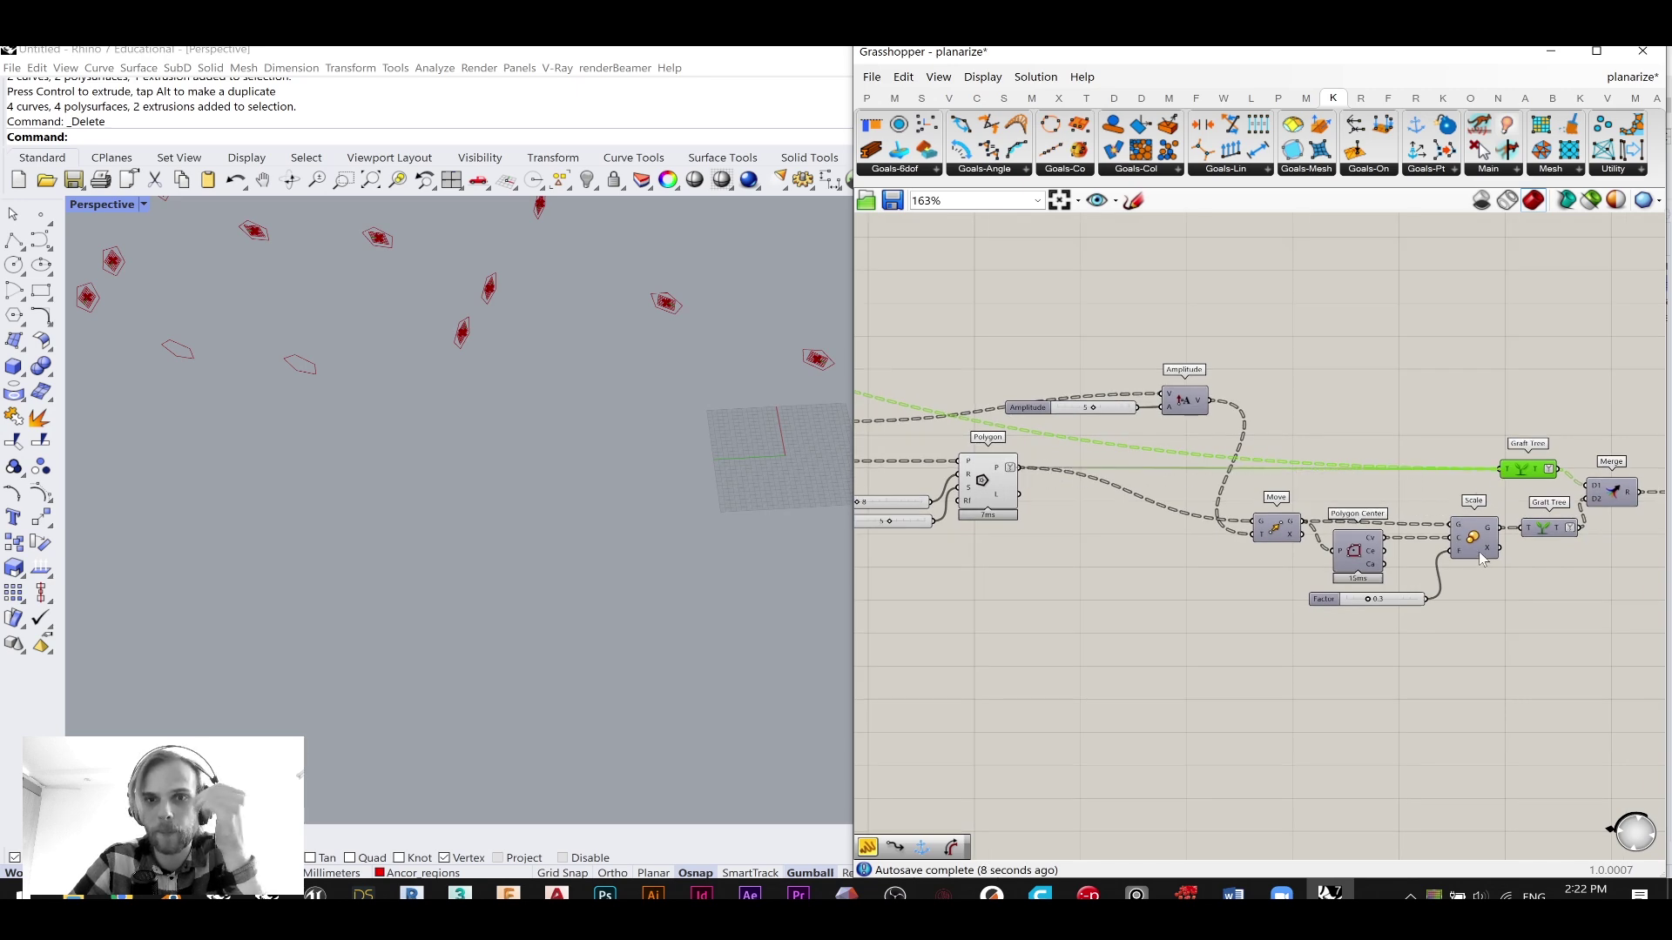
pyautogui.scroll(-5, 1230, 439)
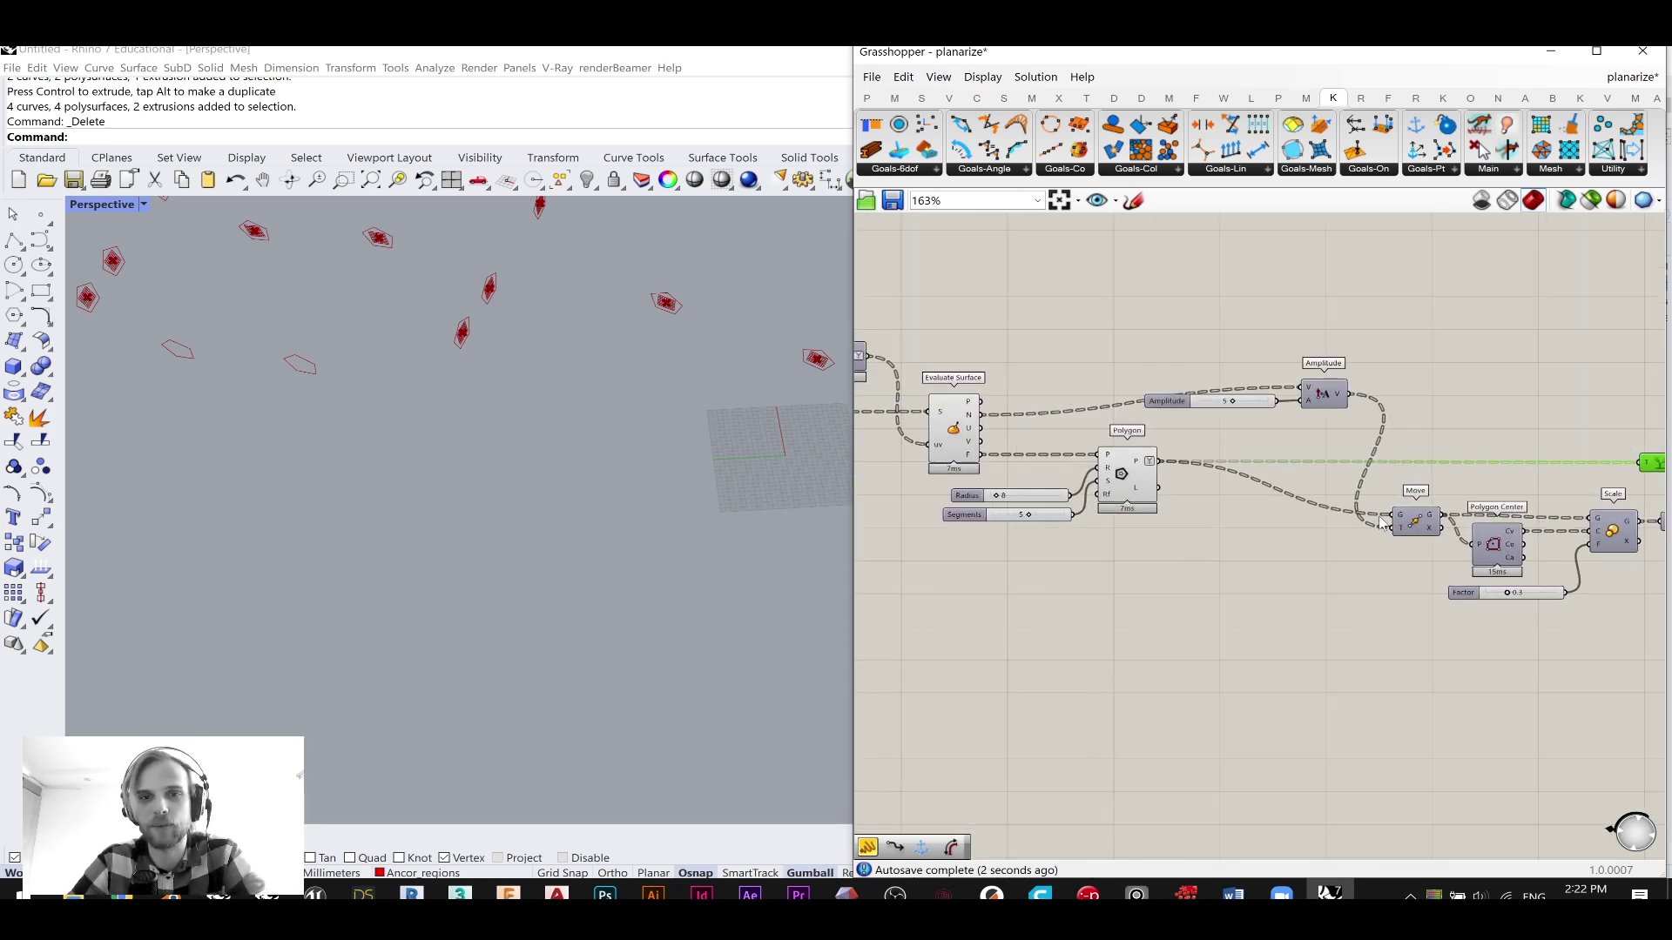
# - Turn on the preview of the duplicated Loft component and check the lofted shapes in the viewport
pyautogui.scroll(5, 1468, 490)
pyautogui.click(1484, 454)
pyautogui.middleClick(1485, 454)
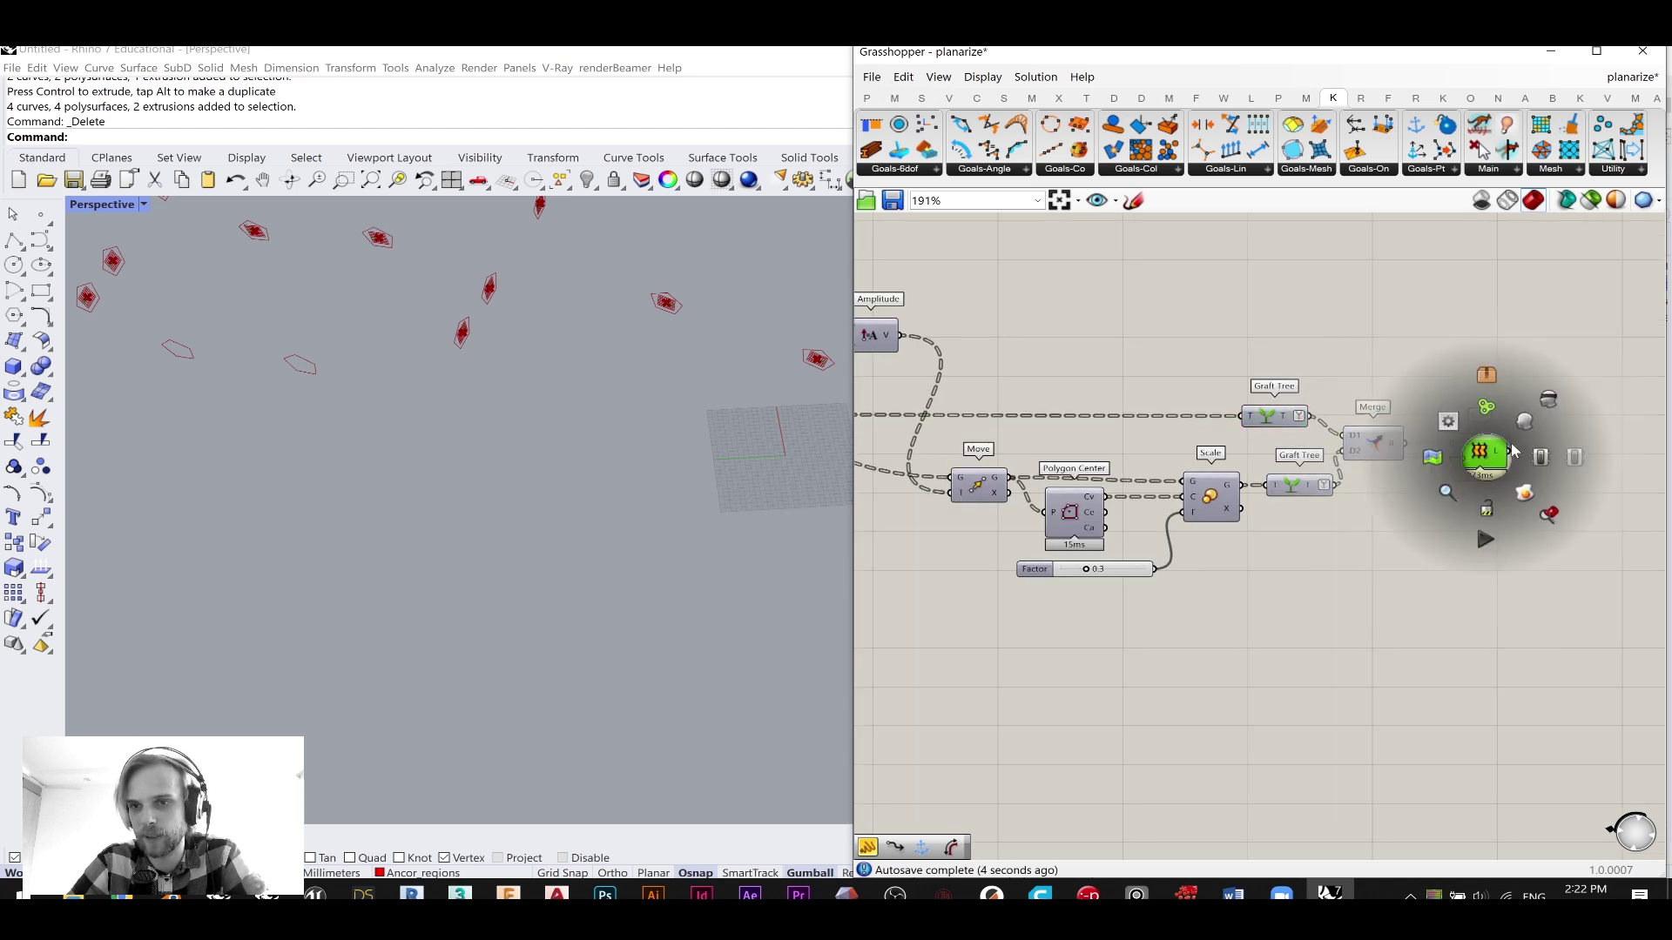
pyautogui.click(1526, 428)
pyautogui.click(1550, 494)
pyautogui.scroll(3, 646, 301)
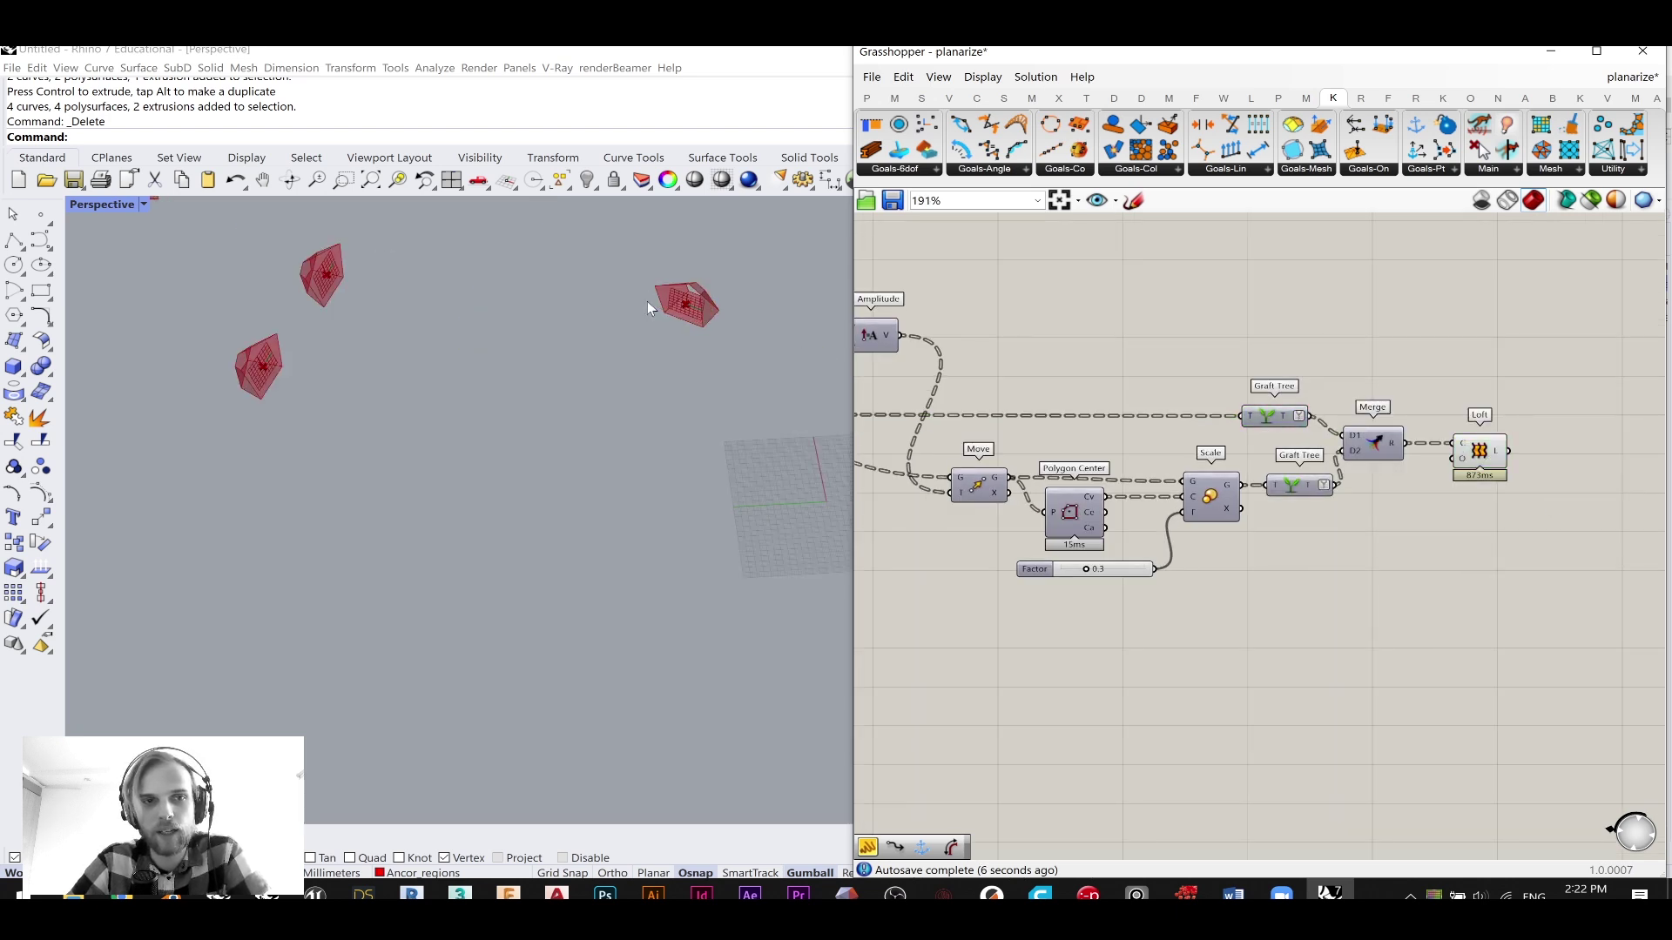
pyautogui.scroll(-2, 1324, 496)
# - Hide the previews of the last Evaluate Surface and the duplicated Polygon
pyautogui.moveTo(1228, 524); pyautogui.dragTo(1472, 536, button='right')
pyautogui.moveTo(1170, 582); pyautogui.dragTo(943, 404)
pyautogui.middleClick(944, 404)
pyautogui.click(1007, 346)
pyautogui.click(1069, 359)
# - Show the coloured preview component after Cap Holes in the viewport
pyautogui.scroll(-5, 1067, 347)
pyautogui.moveTo(1177, 487); pyautogui.dragTo(1436, 729, button='right')
pyautogui.scroll(3, 1220, 432)
pyautogui.scroll(3, 1179, 446)
pyautogui.middleClick(1177, 440)
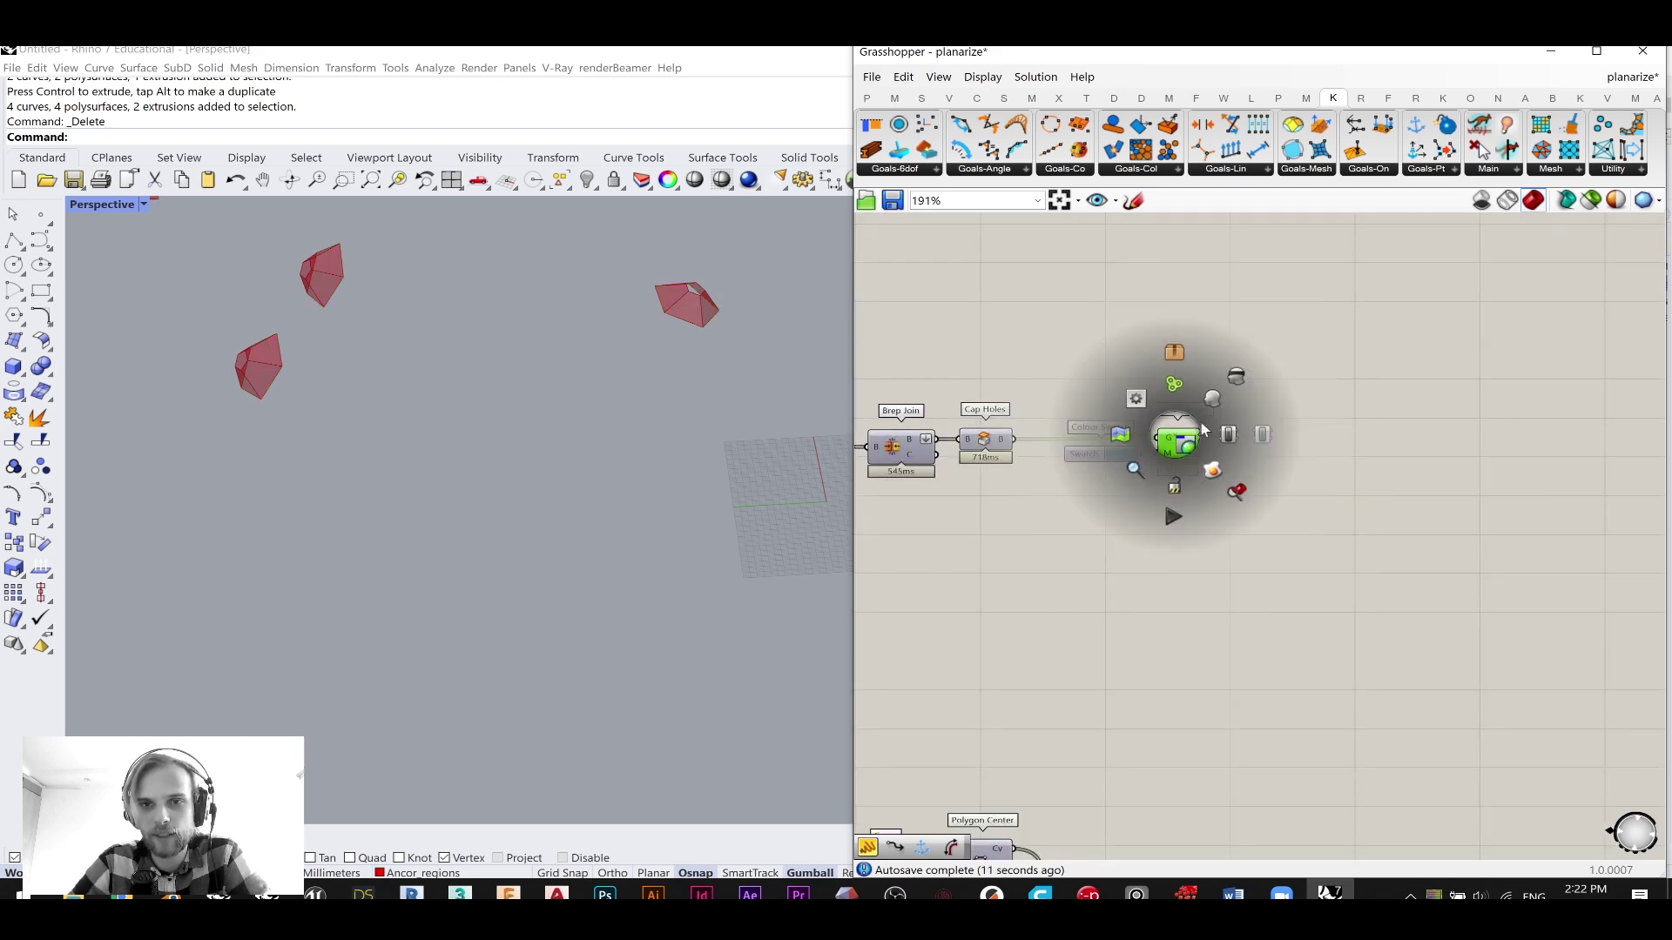
pyautogui.click(1177, 445)
pyautogui.click(1281, 444)
pyautogui.scroll(6, 686, 295)
pyautogui.scroll(-6, 686, 295)
# - Add a Negative component and connect its y output to the duplicated Amplitude's A input
pyautogui.scroll(-3, 1388, 513)
pyautogui.moveTo(1426, 592); pyautogui.dragTo(1158, 392, button='right')
pyautogui.scroll(2, 1480, 662)
pyautogui.moveTo(1502, 680); pyautogui.dragTo(1281, 578, button='right')
pyautogui.scroll(2, 1281, 578)
pyautogui.moveTo(1050, 455); pyautogui.dragTo(1402, 522, button='right')
pyautogui.scroll(3, 1149, 426)
pyautogui.moveTo(1192, 389); pyautogui.dragTo(1041, 385)
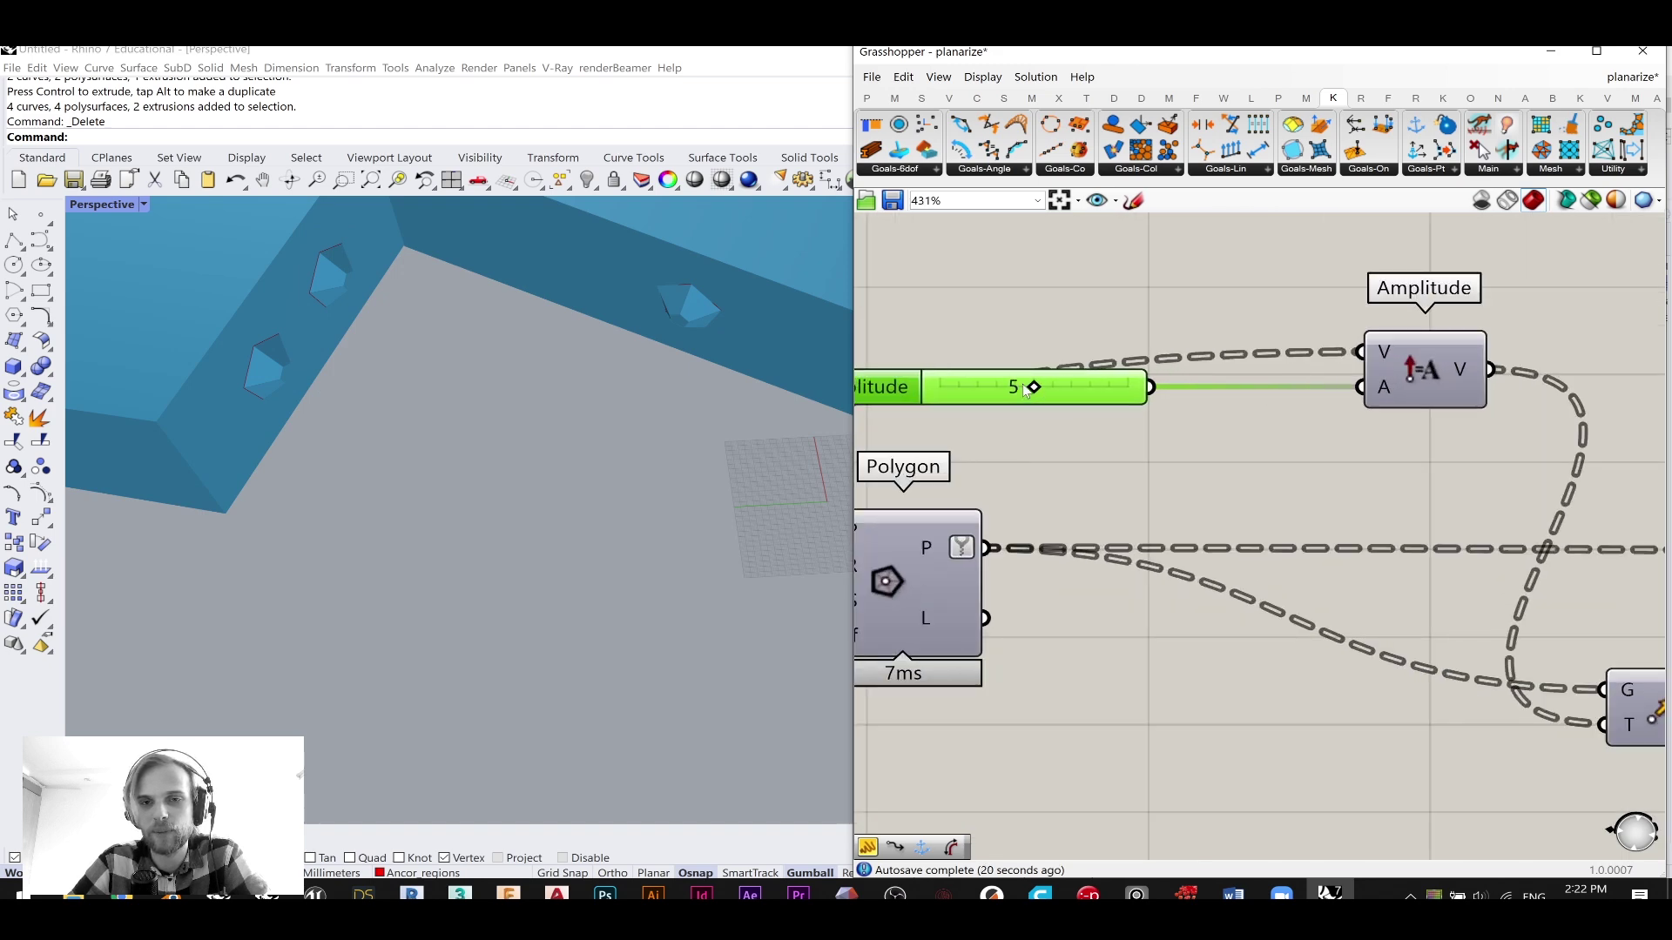
pyautogui.doubleClick(1147, 442)
pyautogui.write('neg')
pyautogui.press('Return')
pyautogui.moveTo(1210, 441); pyautogui.dragTo(1361, 386)
# - Delete the duplicated Amplitude slider and position the Negative component in front of Amplitude
pyautogui.scroll(-3, 1100, 421)
pyautogui.moveTo(1100, 421); pyautogui.dragTo(1306, 409, button='right')
pyautogui.click(1229, 399)
pyautogui.scroll(-3, 1229, 399)
pyautogui.press('Delete')
pyautogui.scroll(5, 1246, 397)
pyautogui.moveTo(1333, 460); pyautogui.dragTo(1338, 433)
# - Connect the original Amplitude slider to the x input of the Negative component
pyautogui.scroll(-2, 1301, 401)
pyautogui.moveTo(914, 383); pyautogui.dragTo(1291, 469, button='right')
pyautogui.scroll(-4, 1290, 468)
pyautogui.moveTo(1197, 374); pyautogui.dragTo(1246, 470, button='right')
pyautogui.scroll(-2, 1089, 421)
pyautogui.moveTo(1089, 421); pyautogui.dragTo(1241, 383, button='right')
pyautogui.scroll(3, 982, 396)
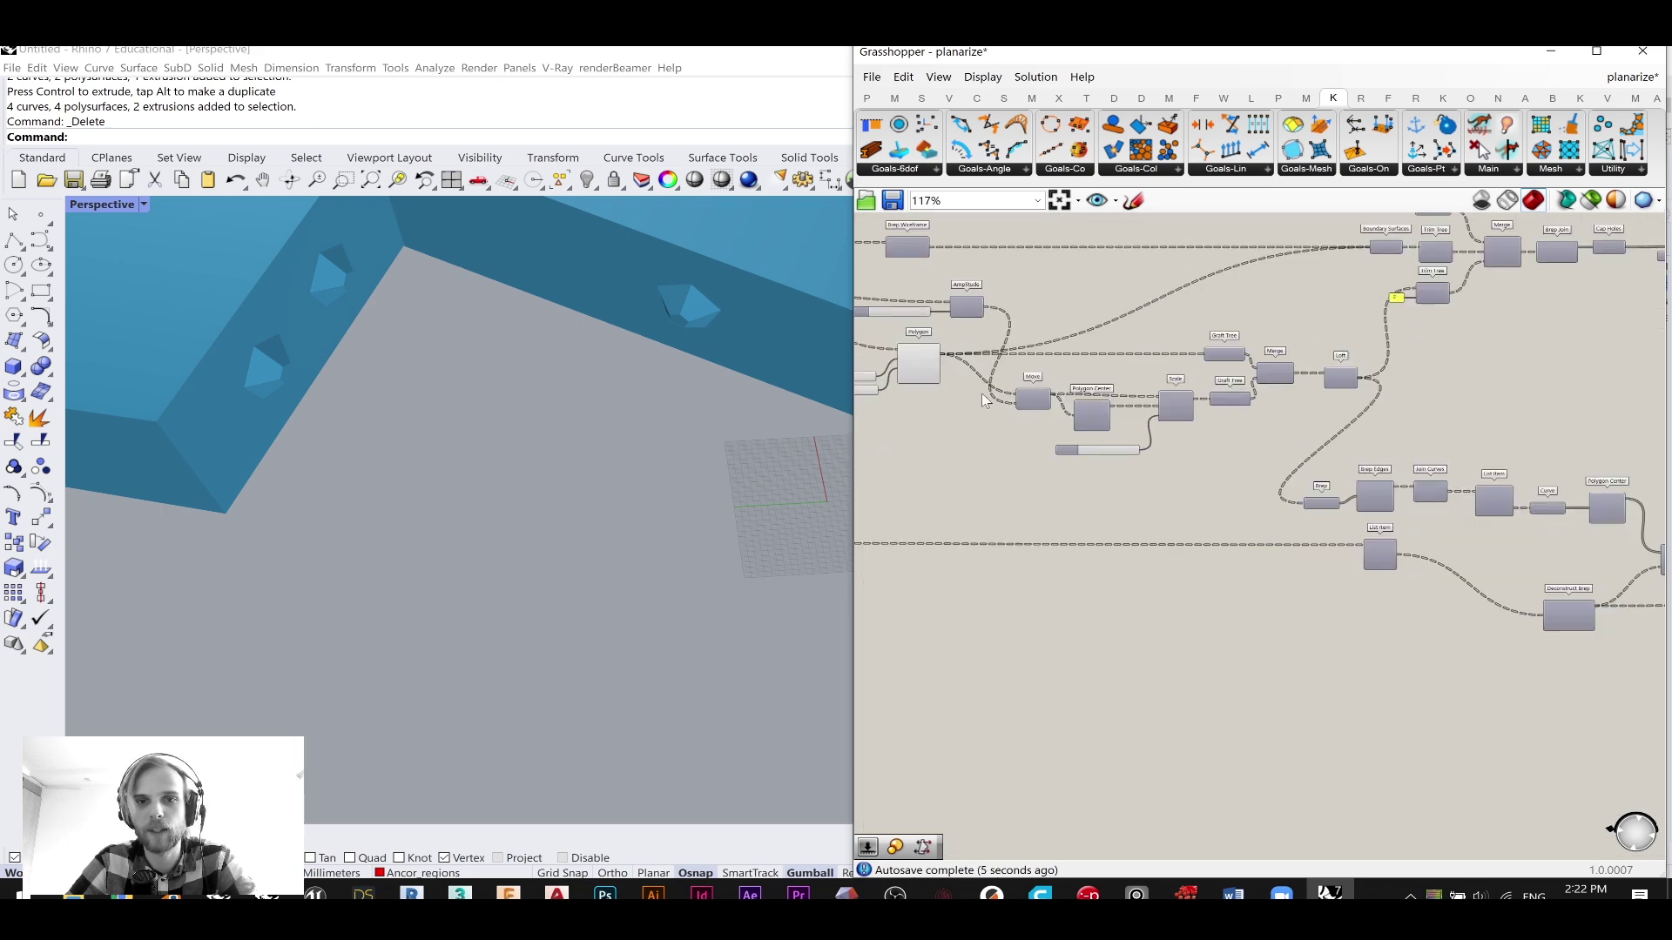
pyautogui.scroll(3, 1095, 438)
pyautogui.click(1135, 452)
pyautogui.moveTo(1216, 441); pyautogui.dragTo(1595, 496, button='right')
pyautogui.moveTo(1102, 419); pyautogui.dragTo(1101, 422)
pyautogui.click(1086, 366)
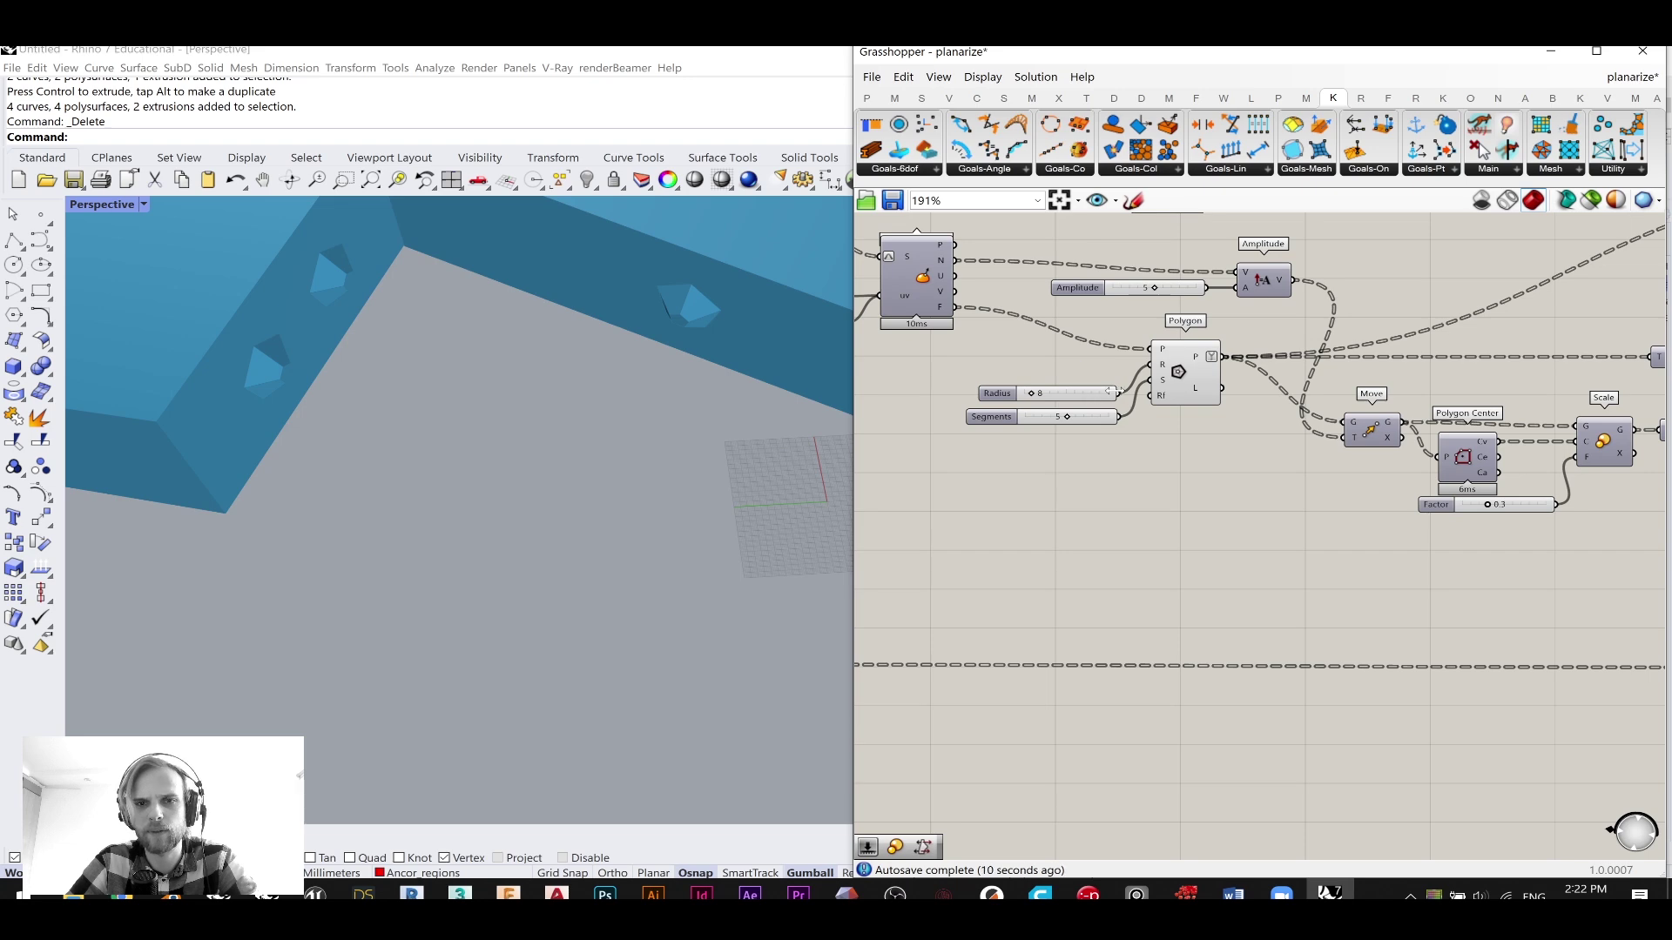
pyautogui.click(1202, 282)
pyautogui.scroll(-5, 1015, 311)
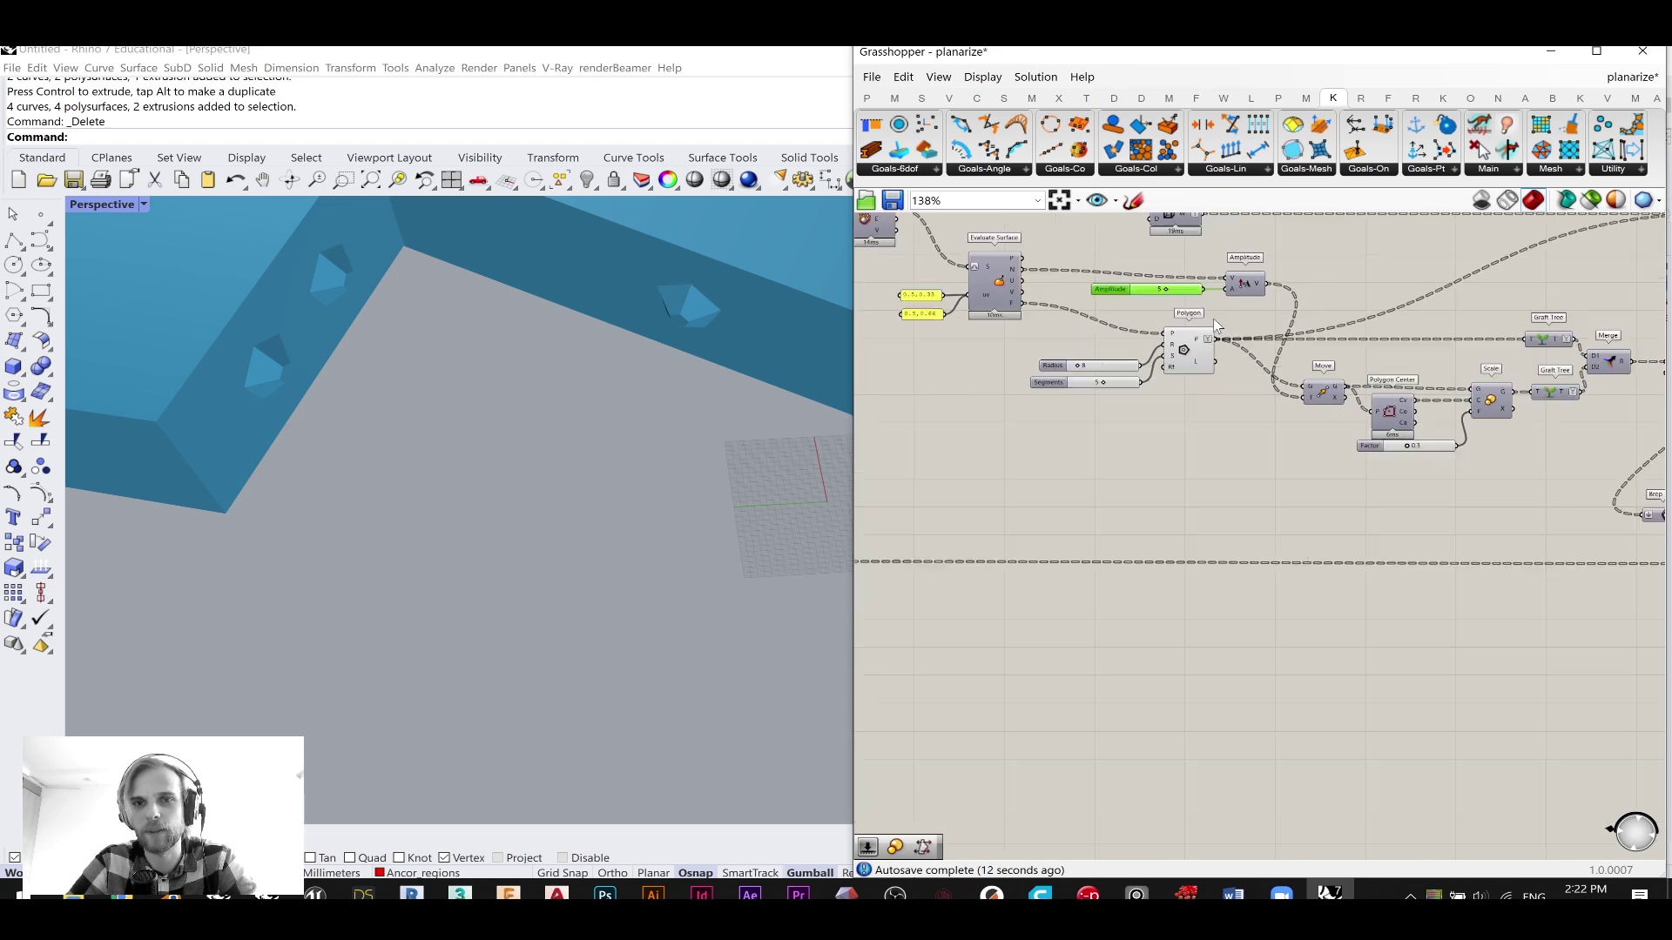
pyautogui.moveTo(1011, 312); pyautogui.dragTo(1583, 524)
pyautogui.scroll(2, 1543, 526)
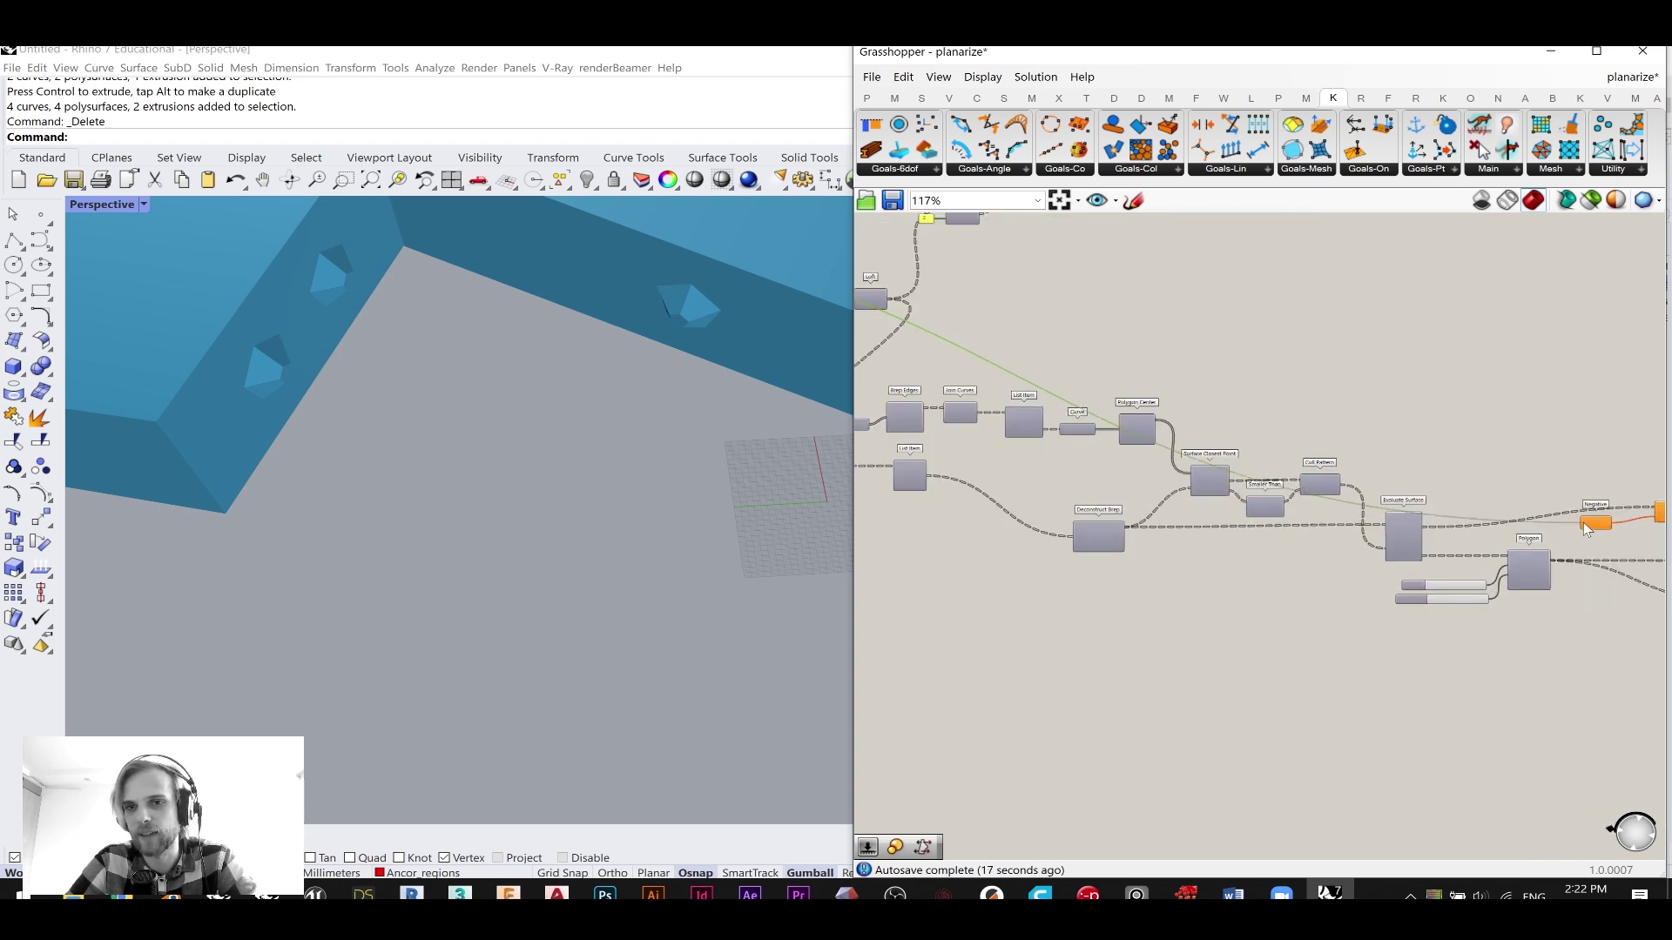
pyautogui.click(1418, 402)
pyautogui.moveTo(1645, 546); pyautogui.dragTo(1404, 492, button='right')
pyautogui.scroll(4, 1404, 493)
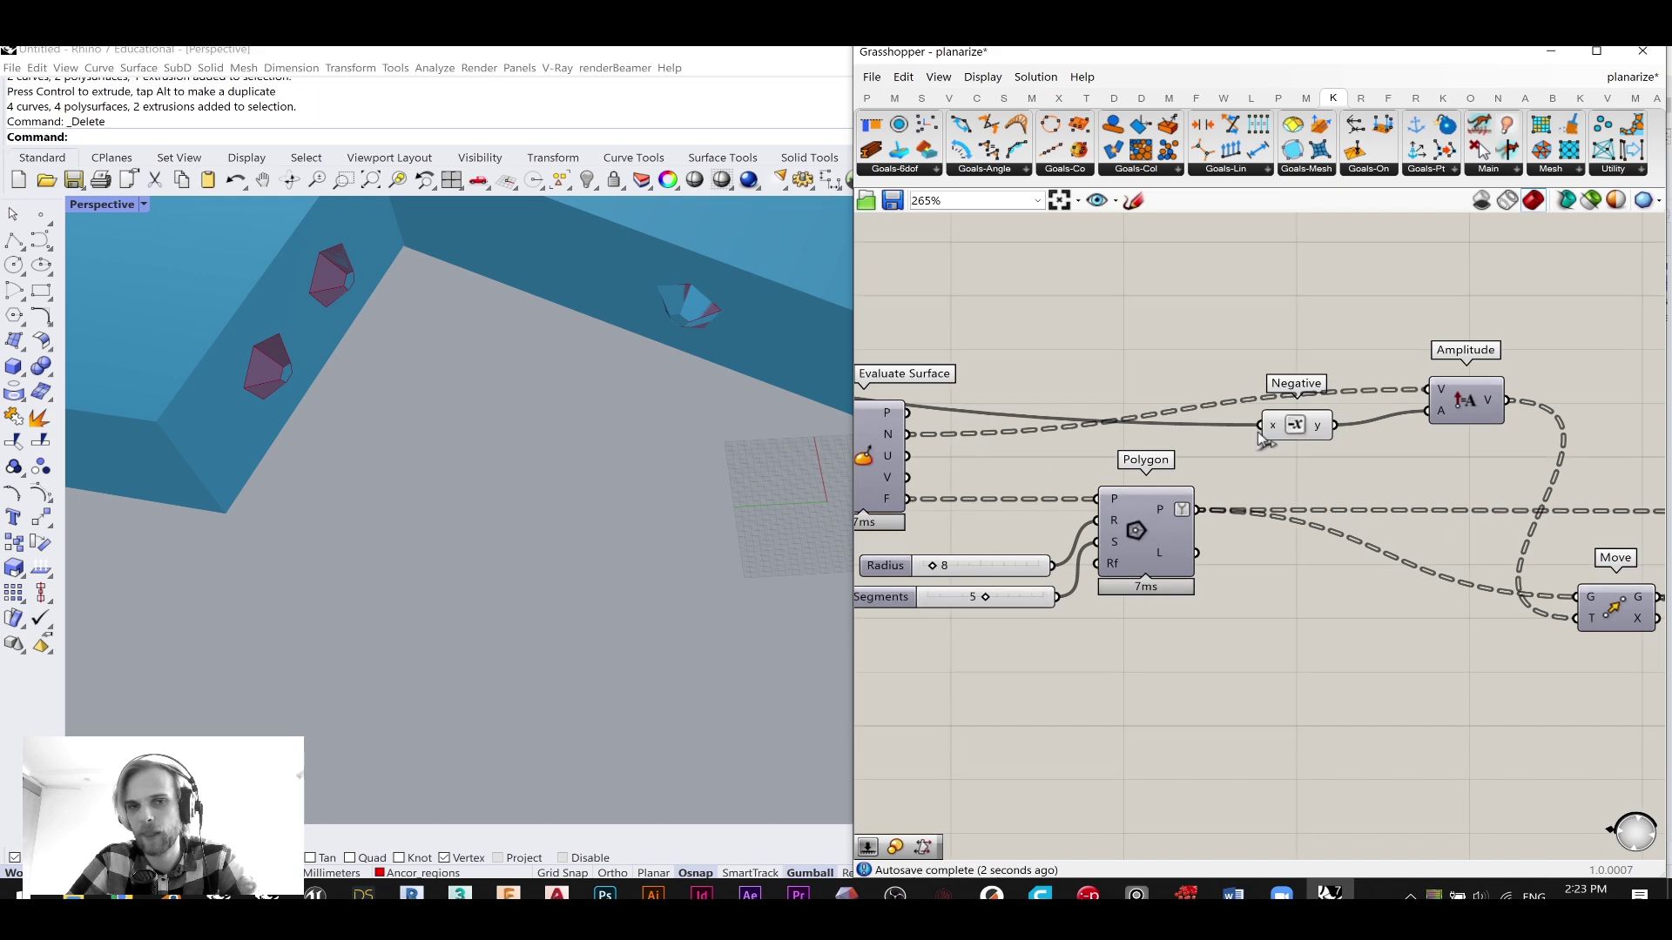
# - Review the end of the definition and select the last Loft to examine its surfaces highlighted in the viewport
pyautogui.scroll(-12, 1116, 388)
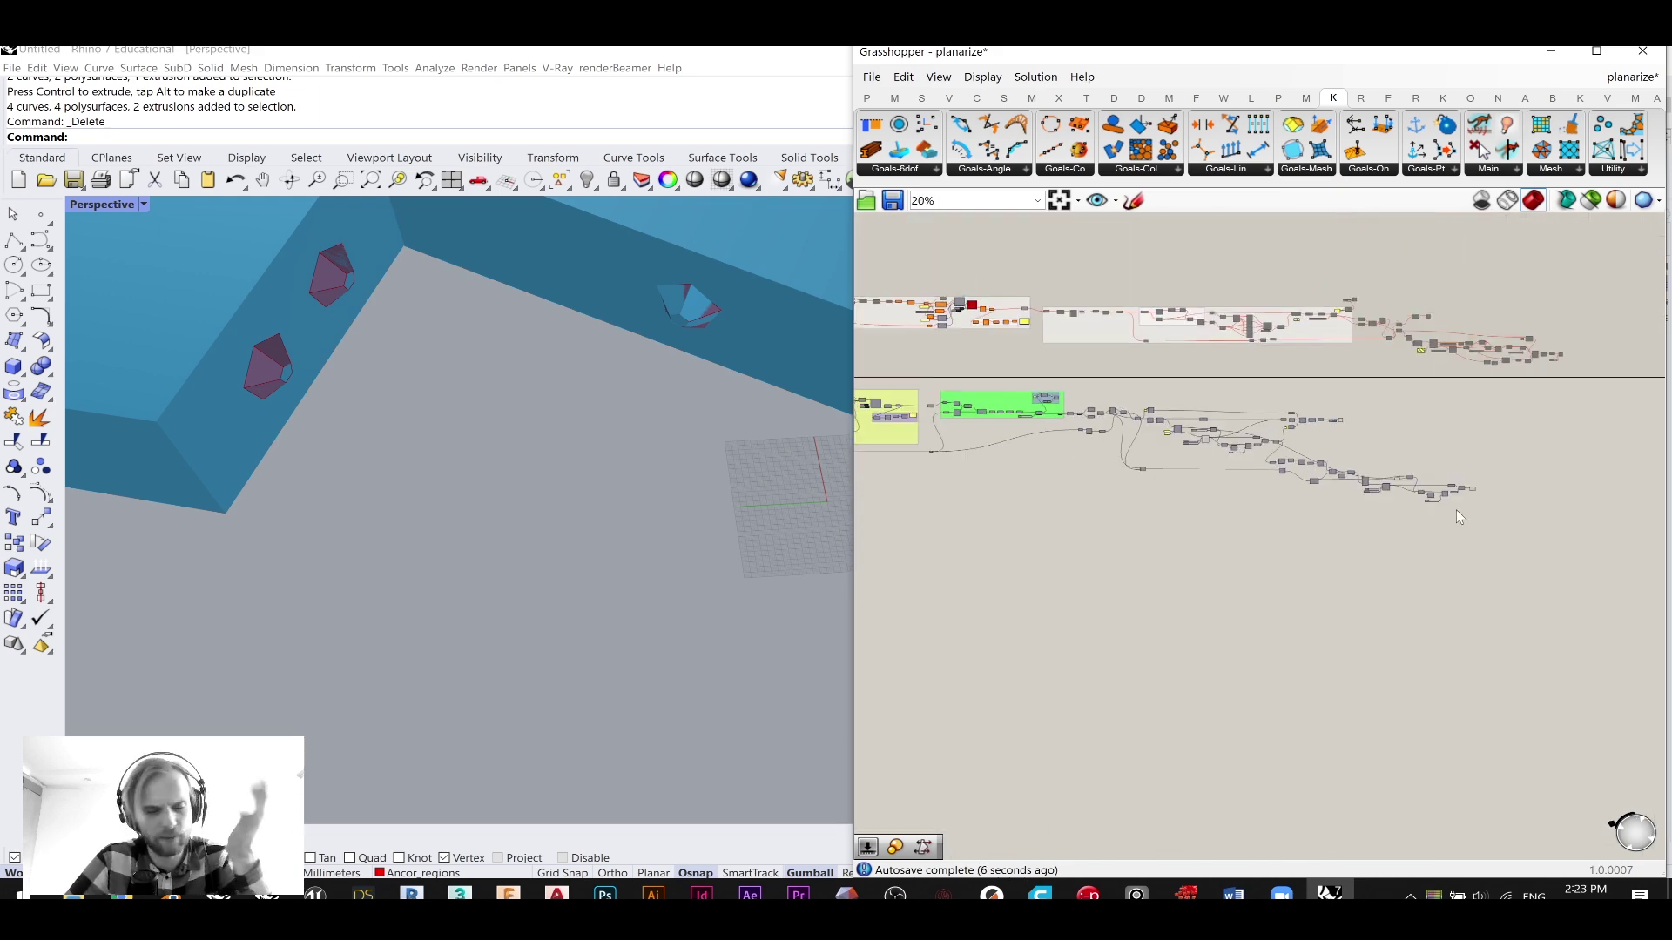
pyautogui.moveTo(1420, 529); pyautogui.dragTo(1331, 519, button='right')
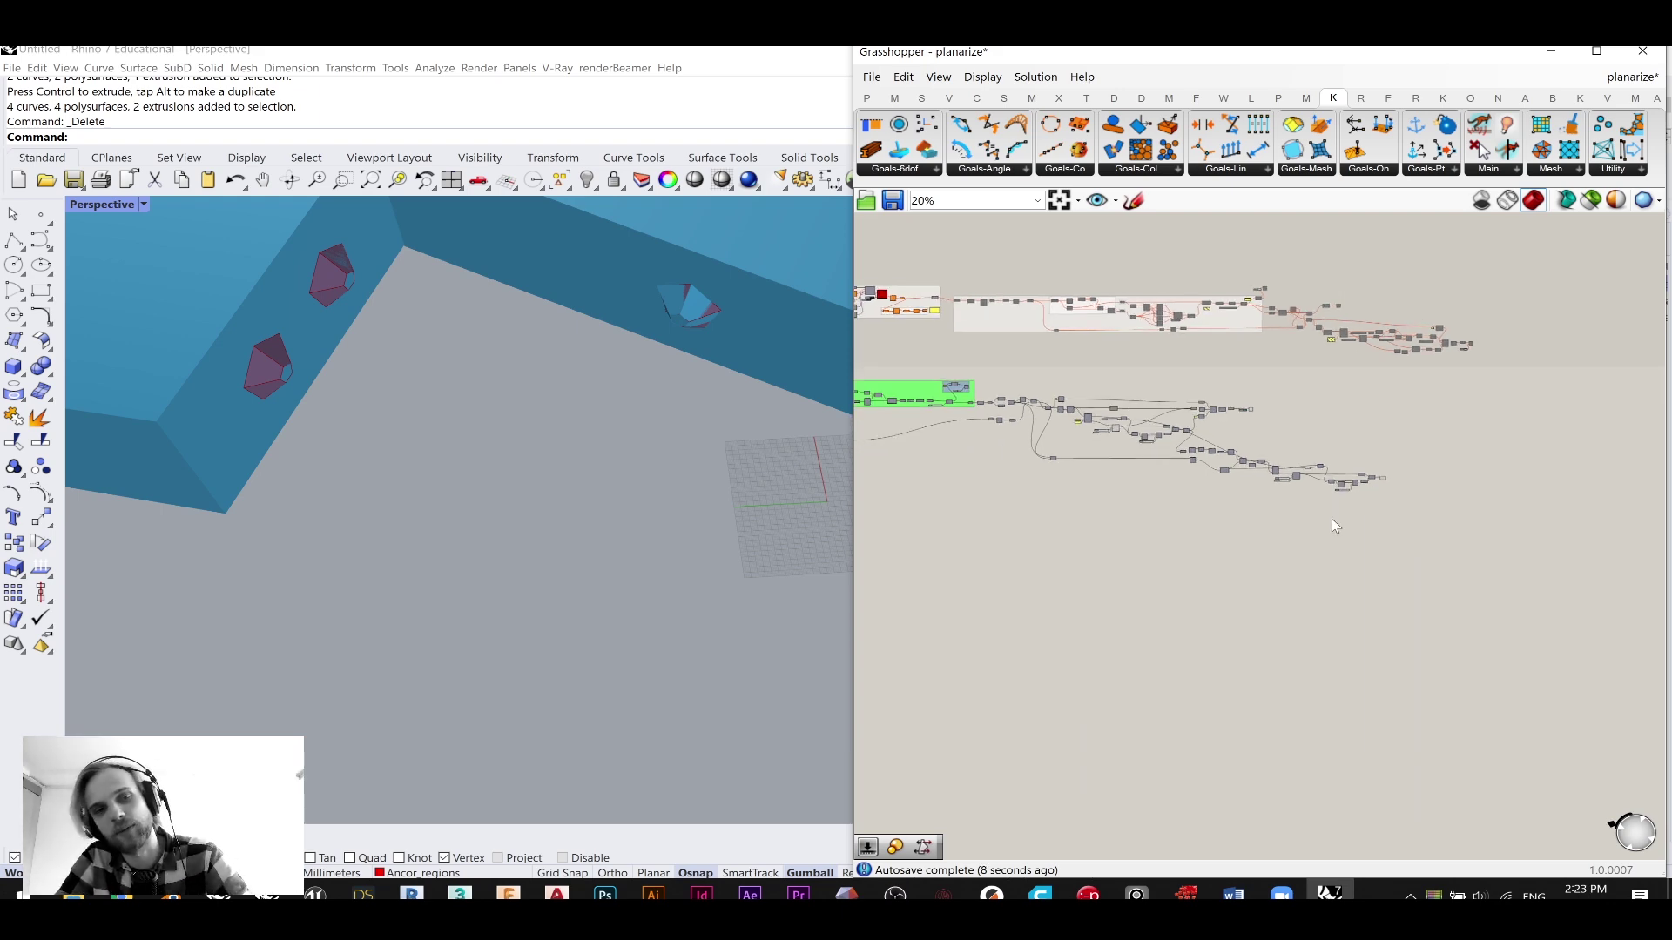
pyautogui.scroll(10, 1330, 518)
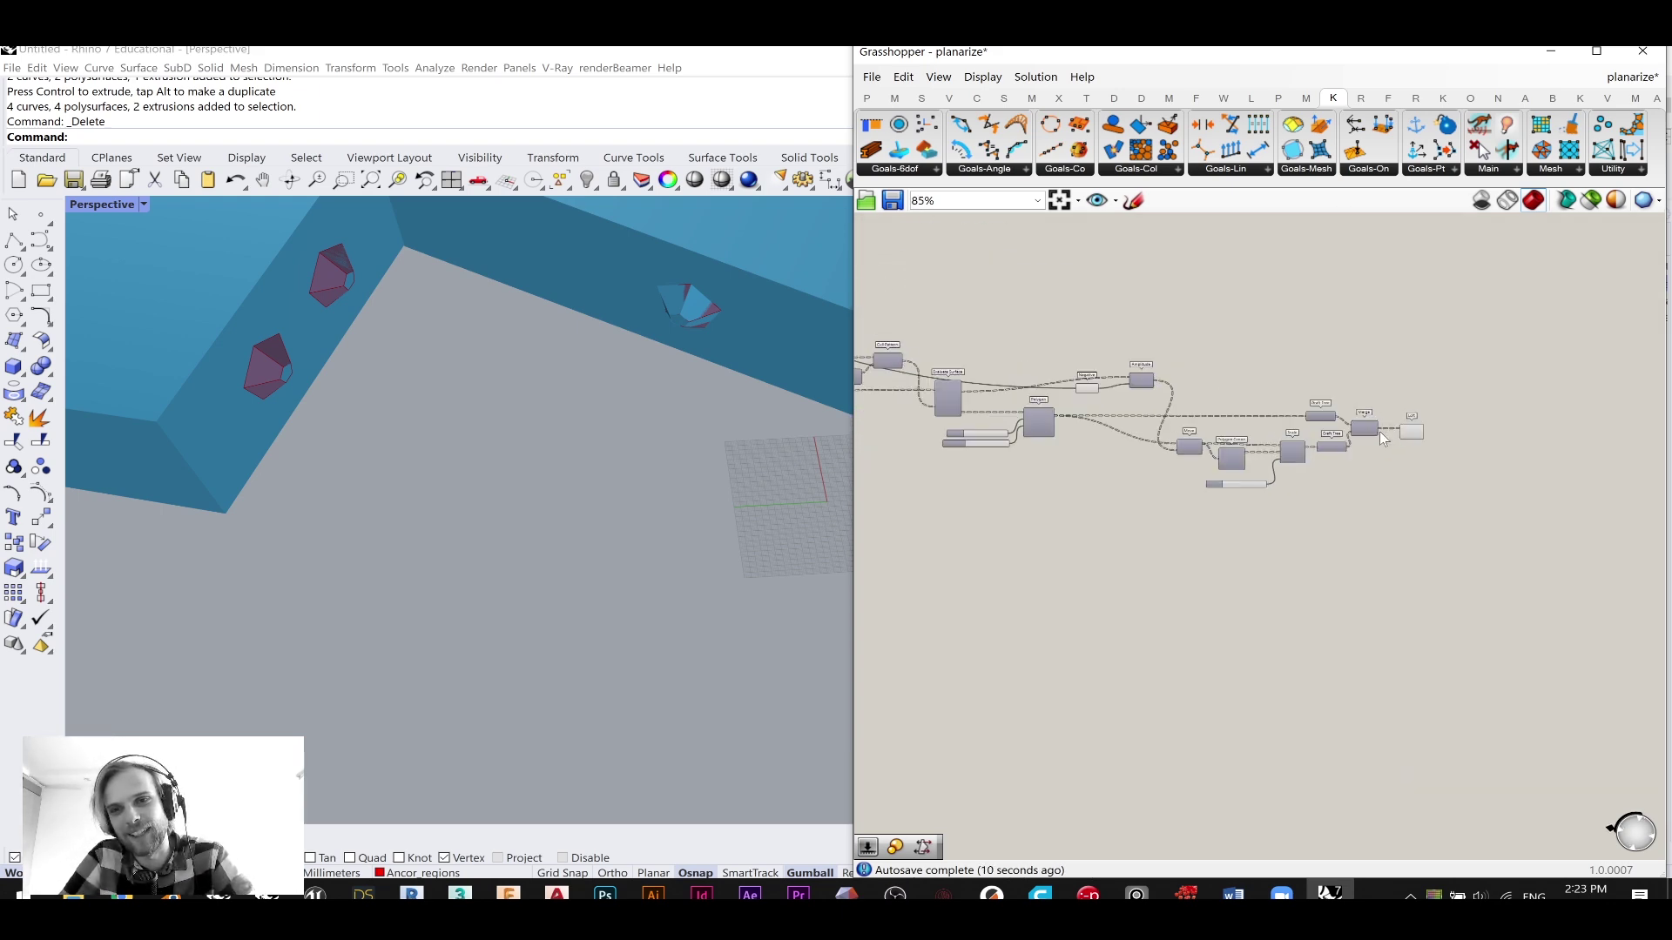
pyautogui.scroll(1, 1375, 434)
pyautogui.click(1365, 422)
pyautogui.moveTo(1448, 513); pyautogui.dragTo(1256, 519, button='right')
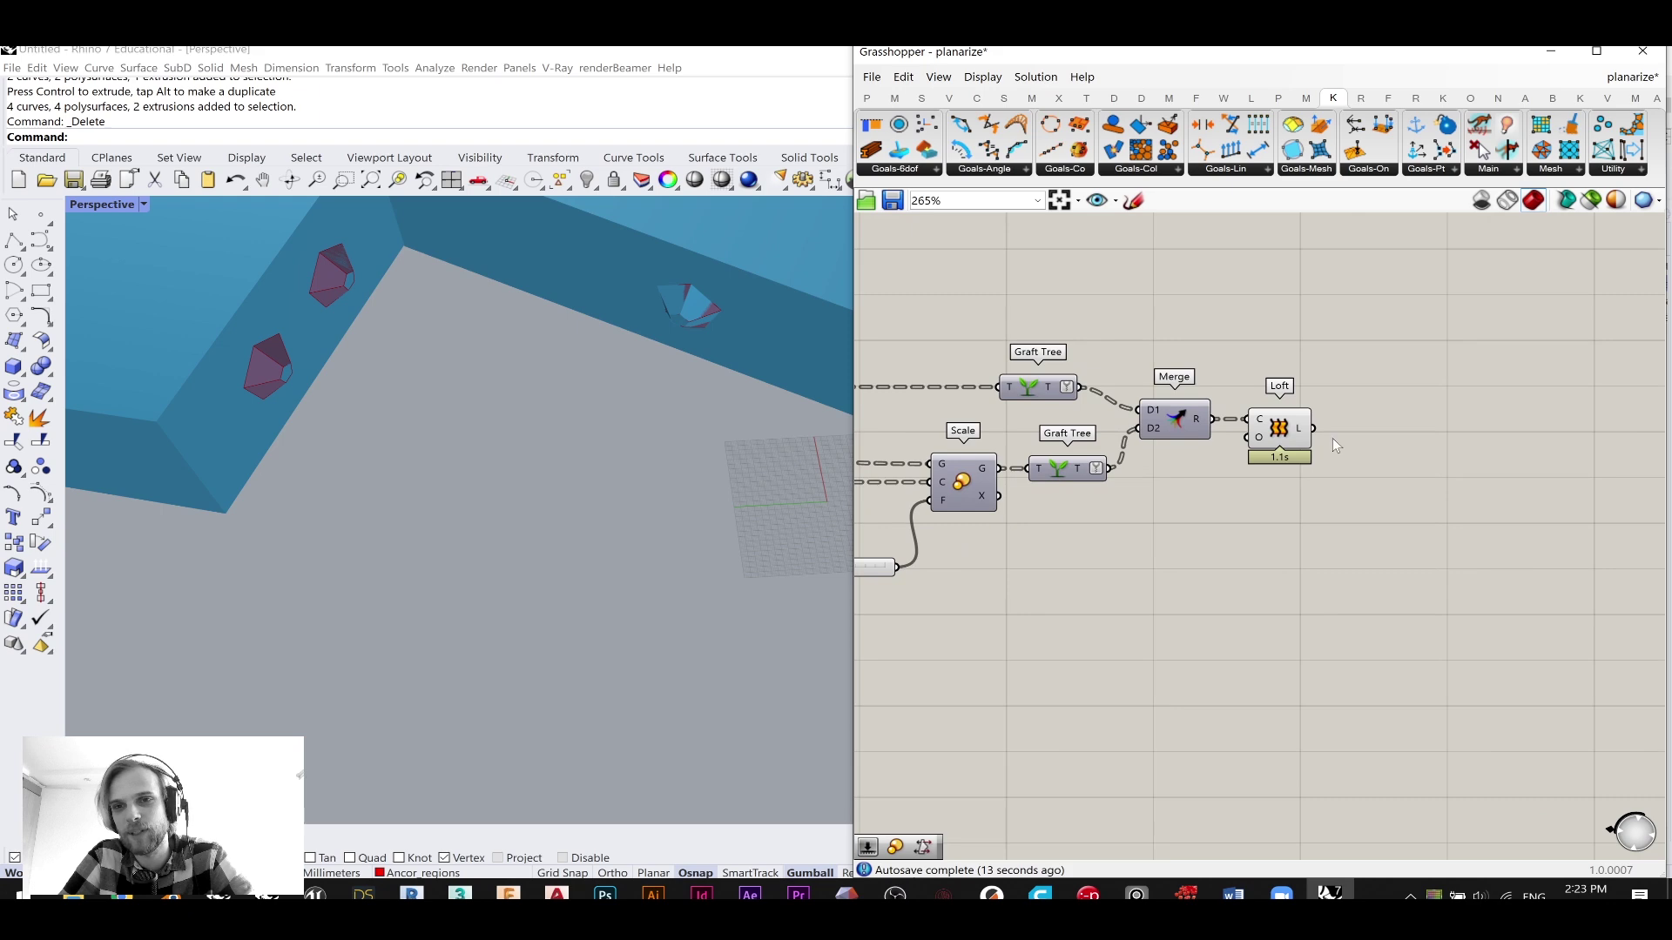
pyautogui.click(1276, 439)
pyautogui.moveTo(1277, 446); pyautogui.dragTo(1294, 438)
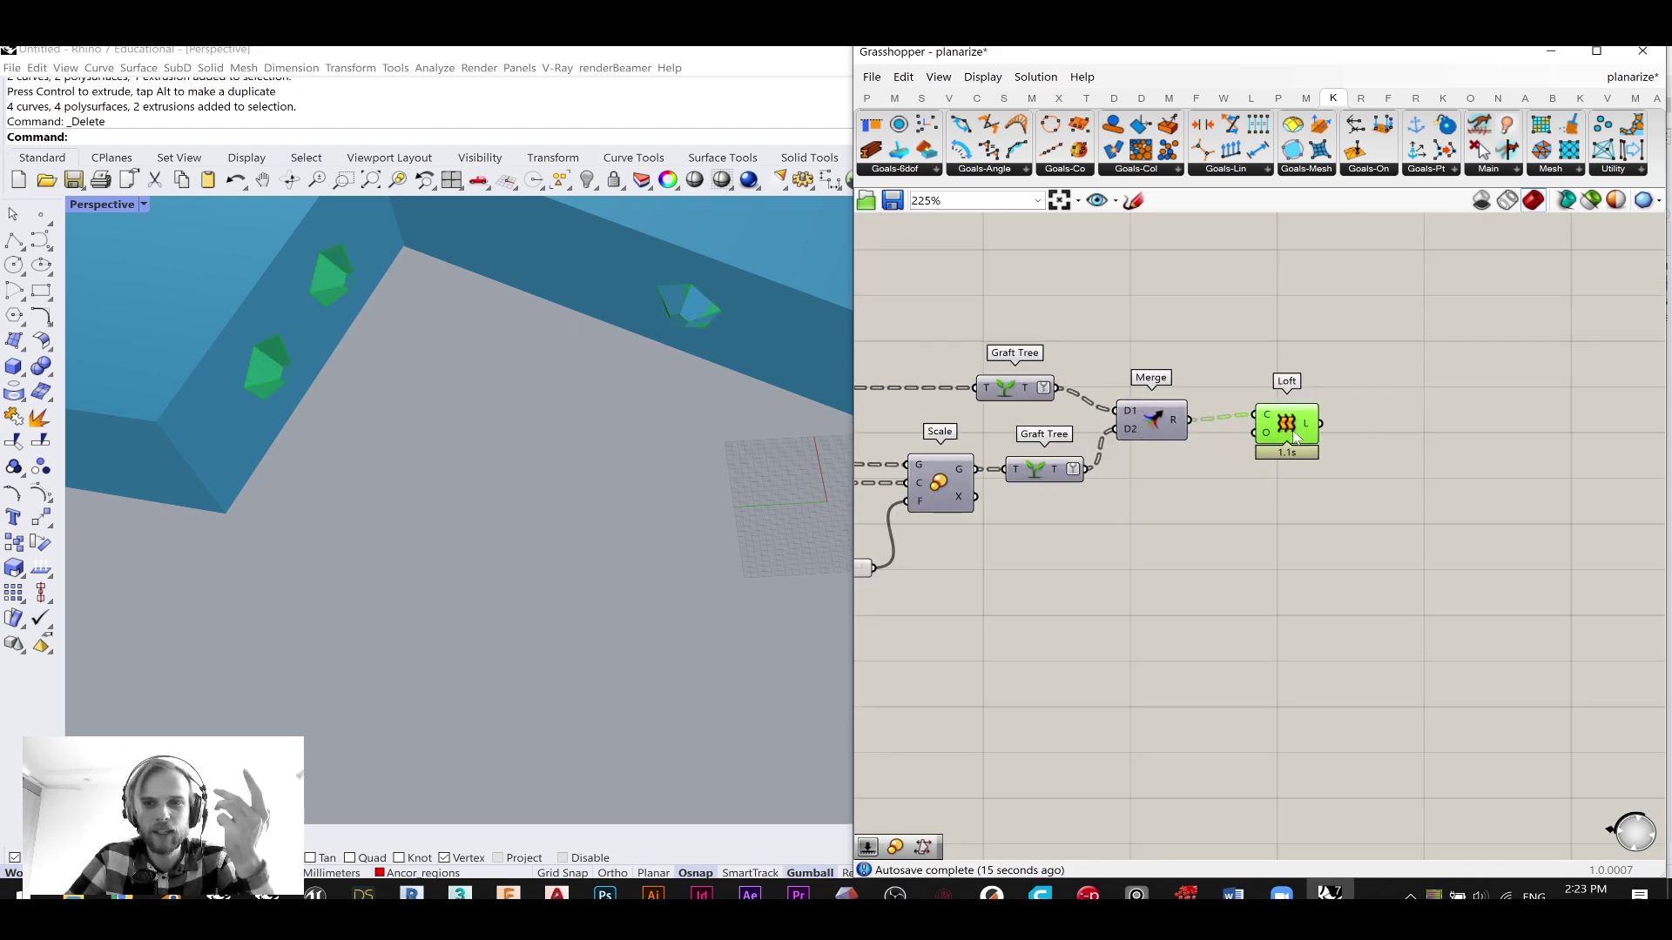
pyautogui.scroll(-5, 1303, 446)
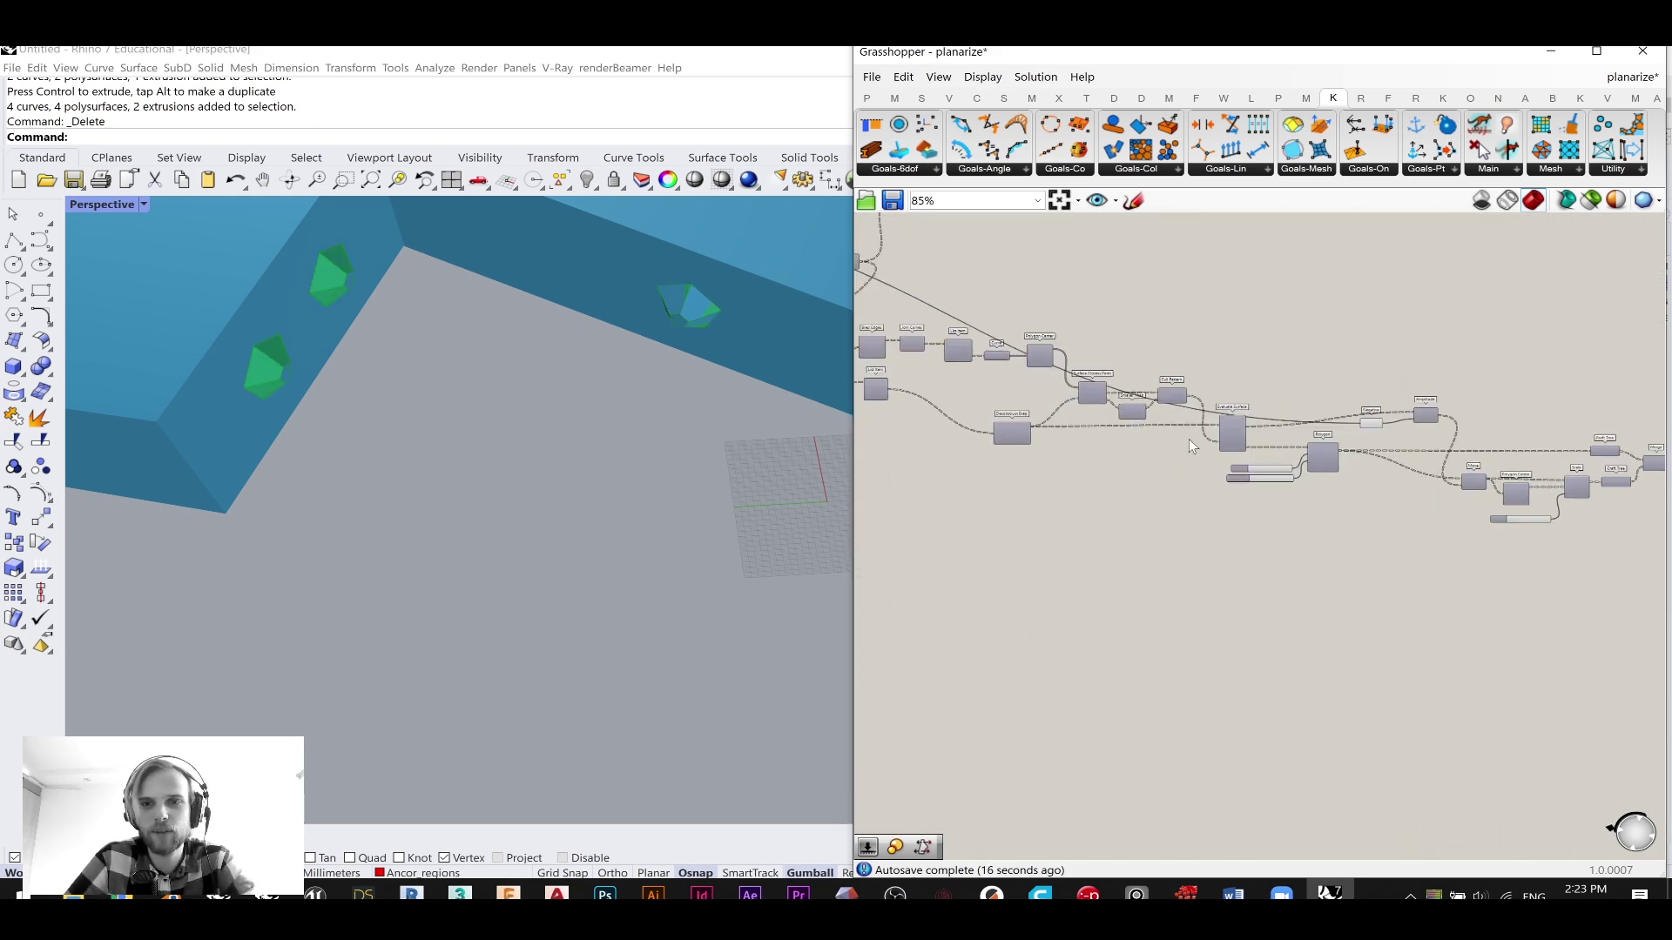
# - Turn off the viewport preview of the final preview component at the end of the upper branch
pyautogui.scroll(3, 1228, 458)
pyautogui.moveTo(1289, 445); pyautogui.dragTo(1266, 535)
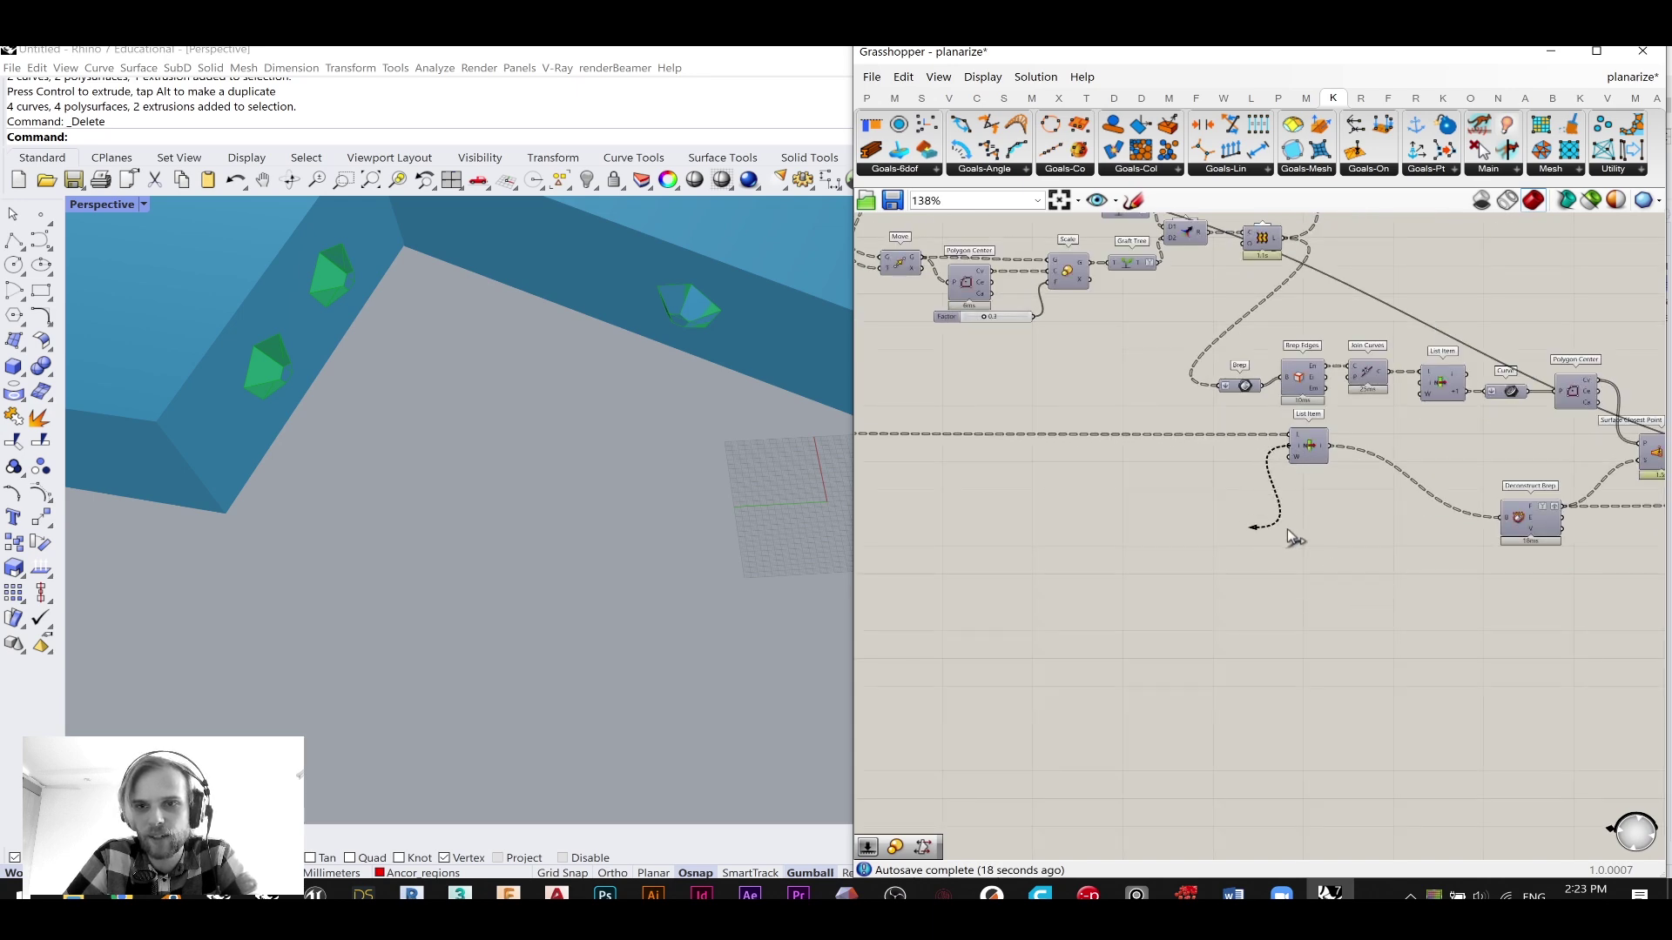
pyautogui.scroll(-3, 1428, 514)
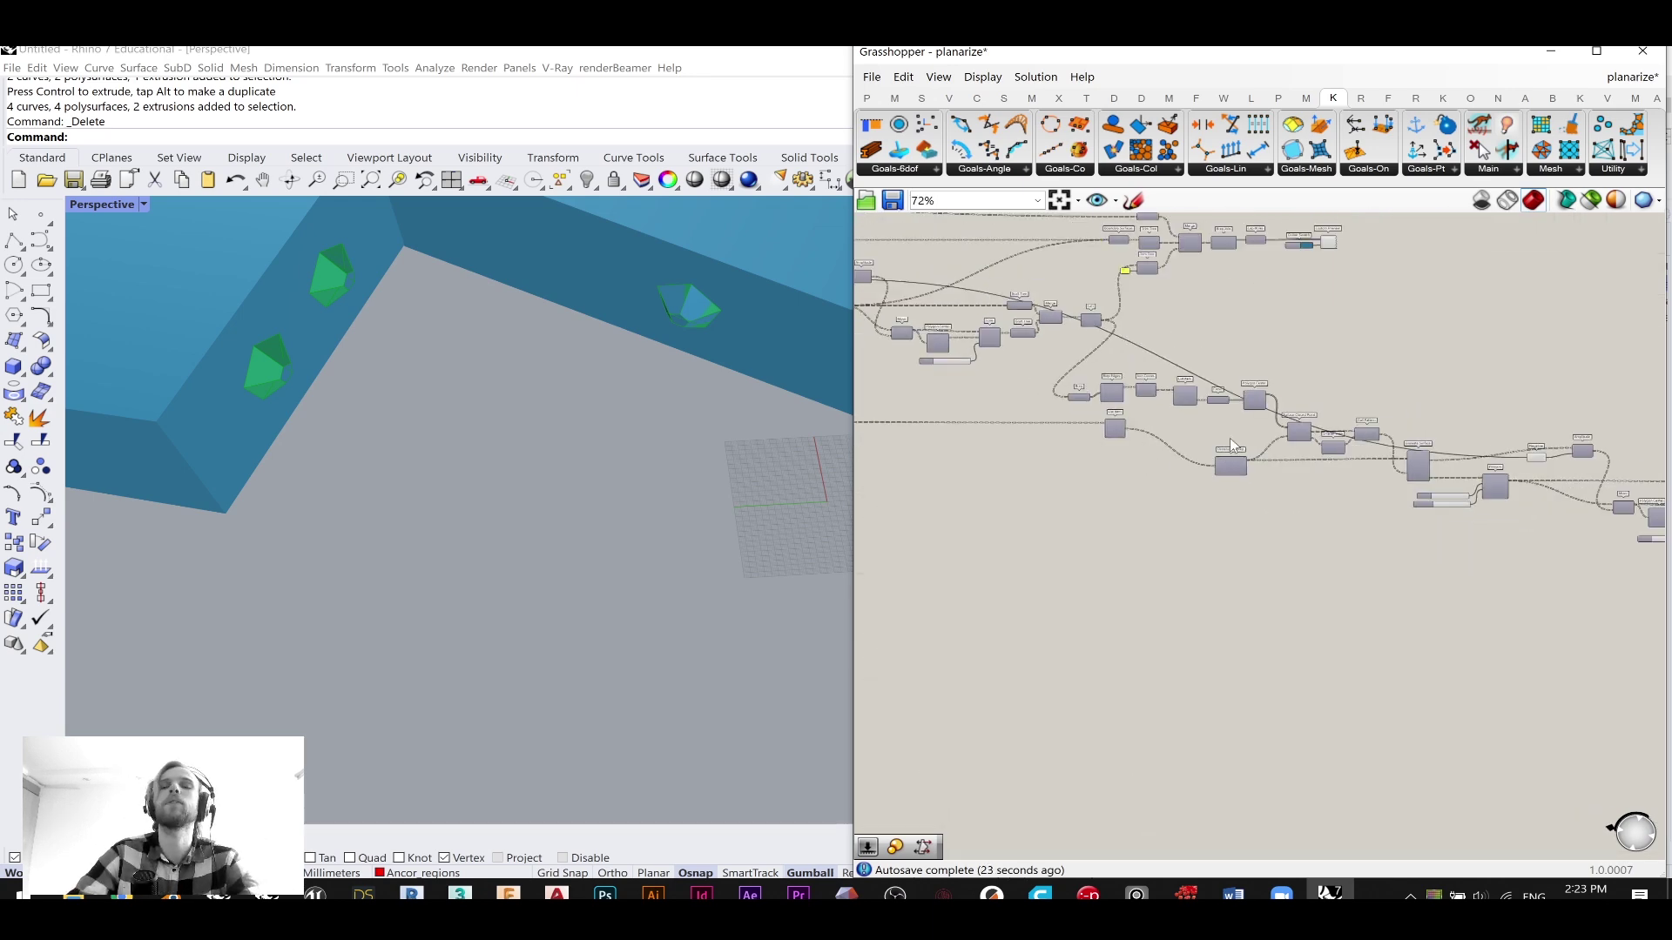
pyautogui.moveTo(1305, 380); pyautogui.dragTo(1234, 549, button='right')
pyautogui.moveTo(1332, 466); pyautogui.dragTo(1232, 361)
pyautogui.middleClick(1232, 361)
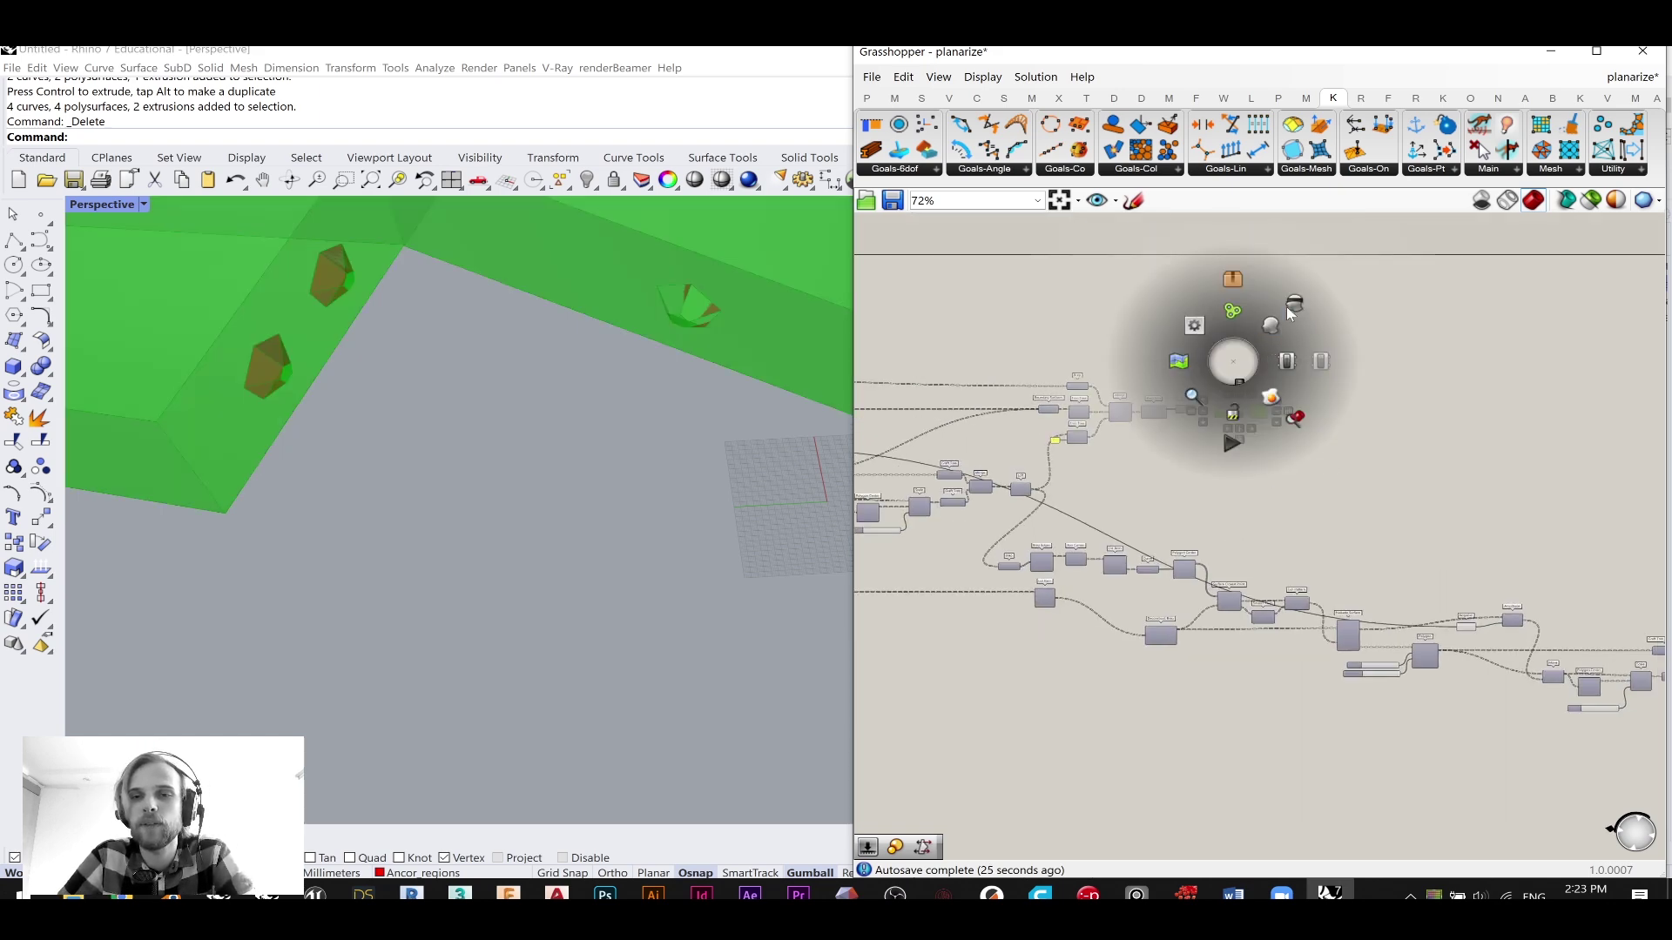
pyautogui.click(1292, 306)
# - Add a Cull Index component below the List Item that feeds Deconstruct Brep
pyautogui.moveTo(879, 606); pyautogui.dragTo(1025, 478, button='right')
pyautogui.scroll(7, 1097, 462)
pyautogui.moveTo(1309, 481); pyautogui.dragTo(1303, 515)
pyautogui.scroll(-3, 1201, 540)
pyautogui.click(1266, 592)
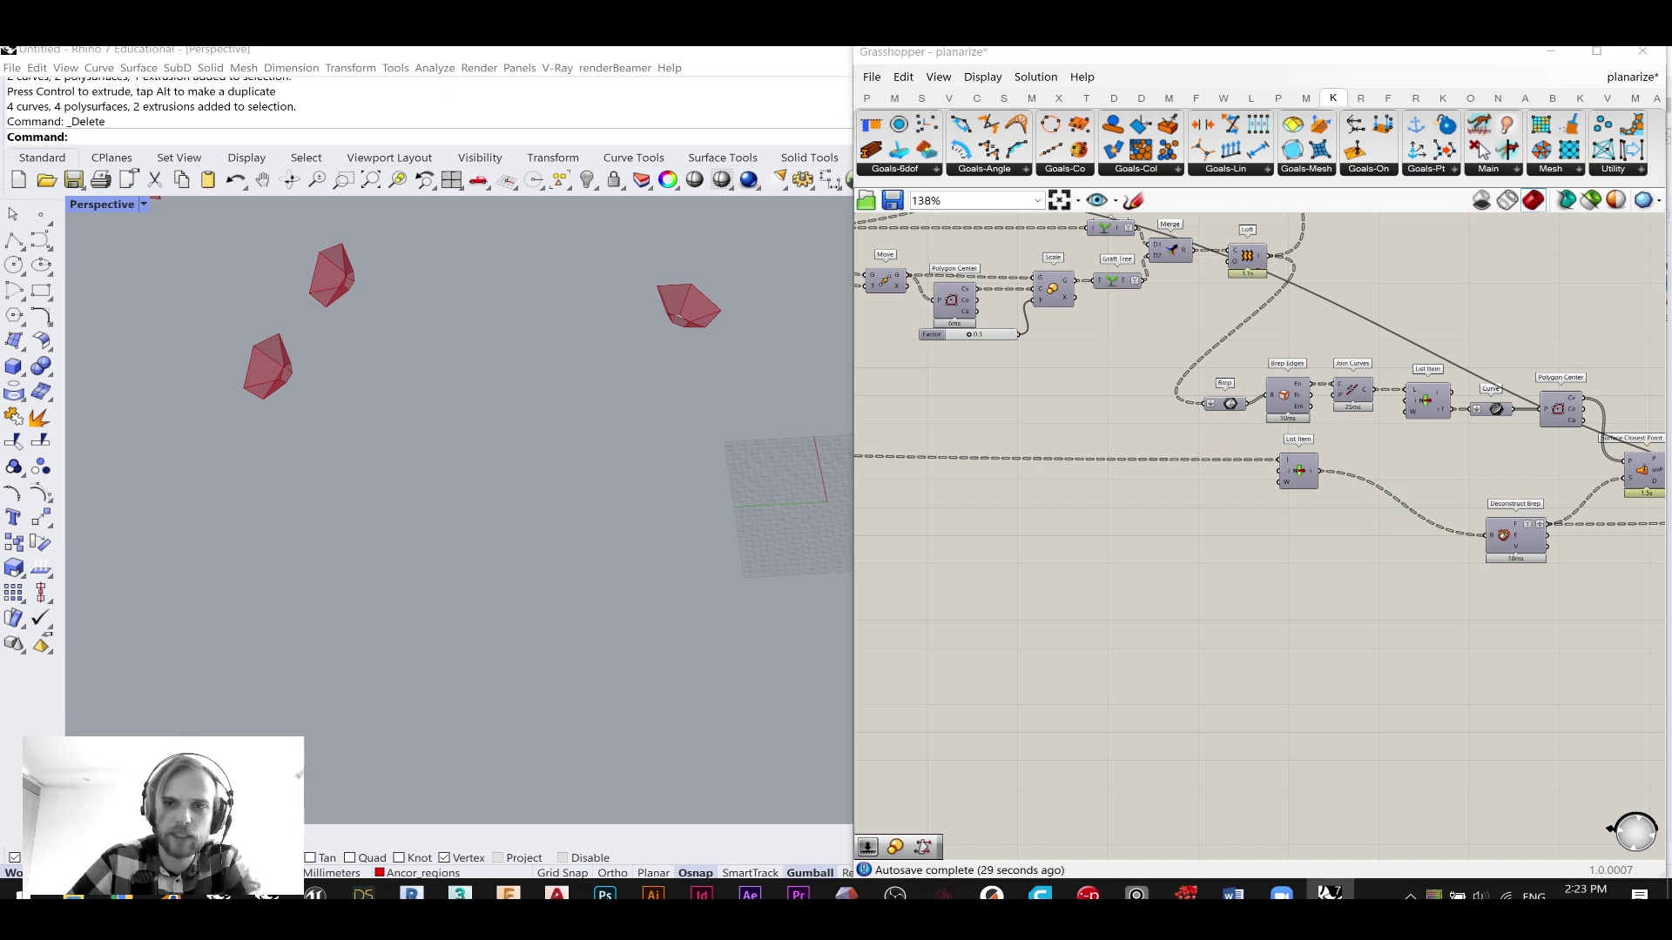
pyautogui.doubleClick(1266, 592)
pyautogui.write('cull')
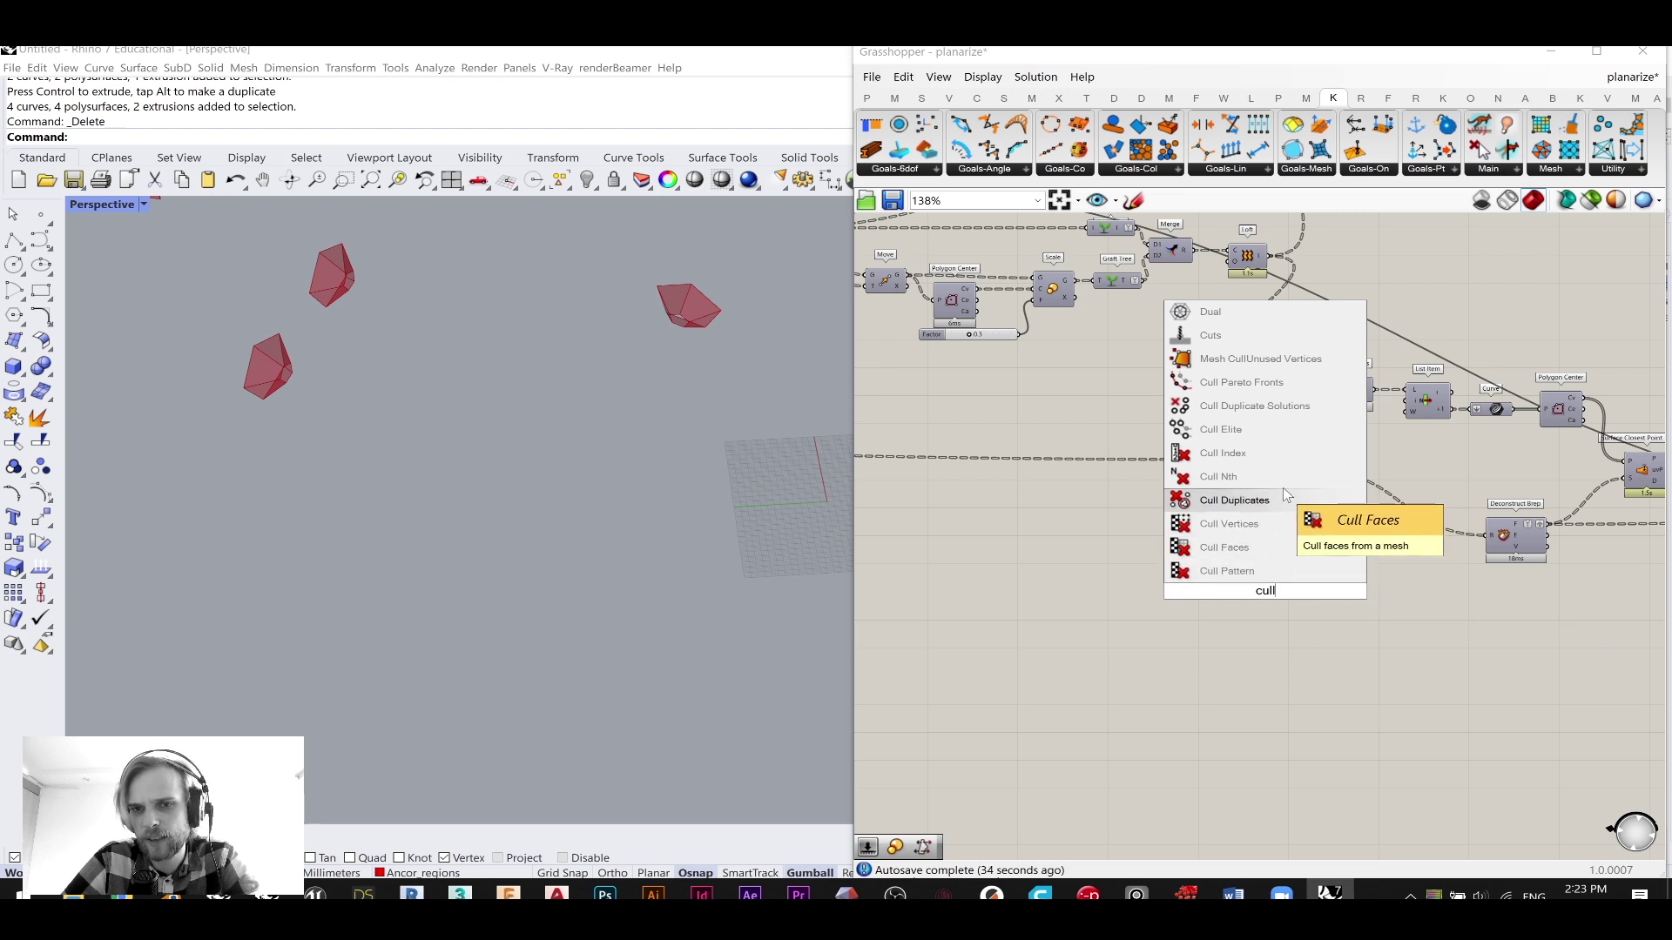
pyautogui.click(1297, 458)
pyautogui.scroll(3, 1252, 600)
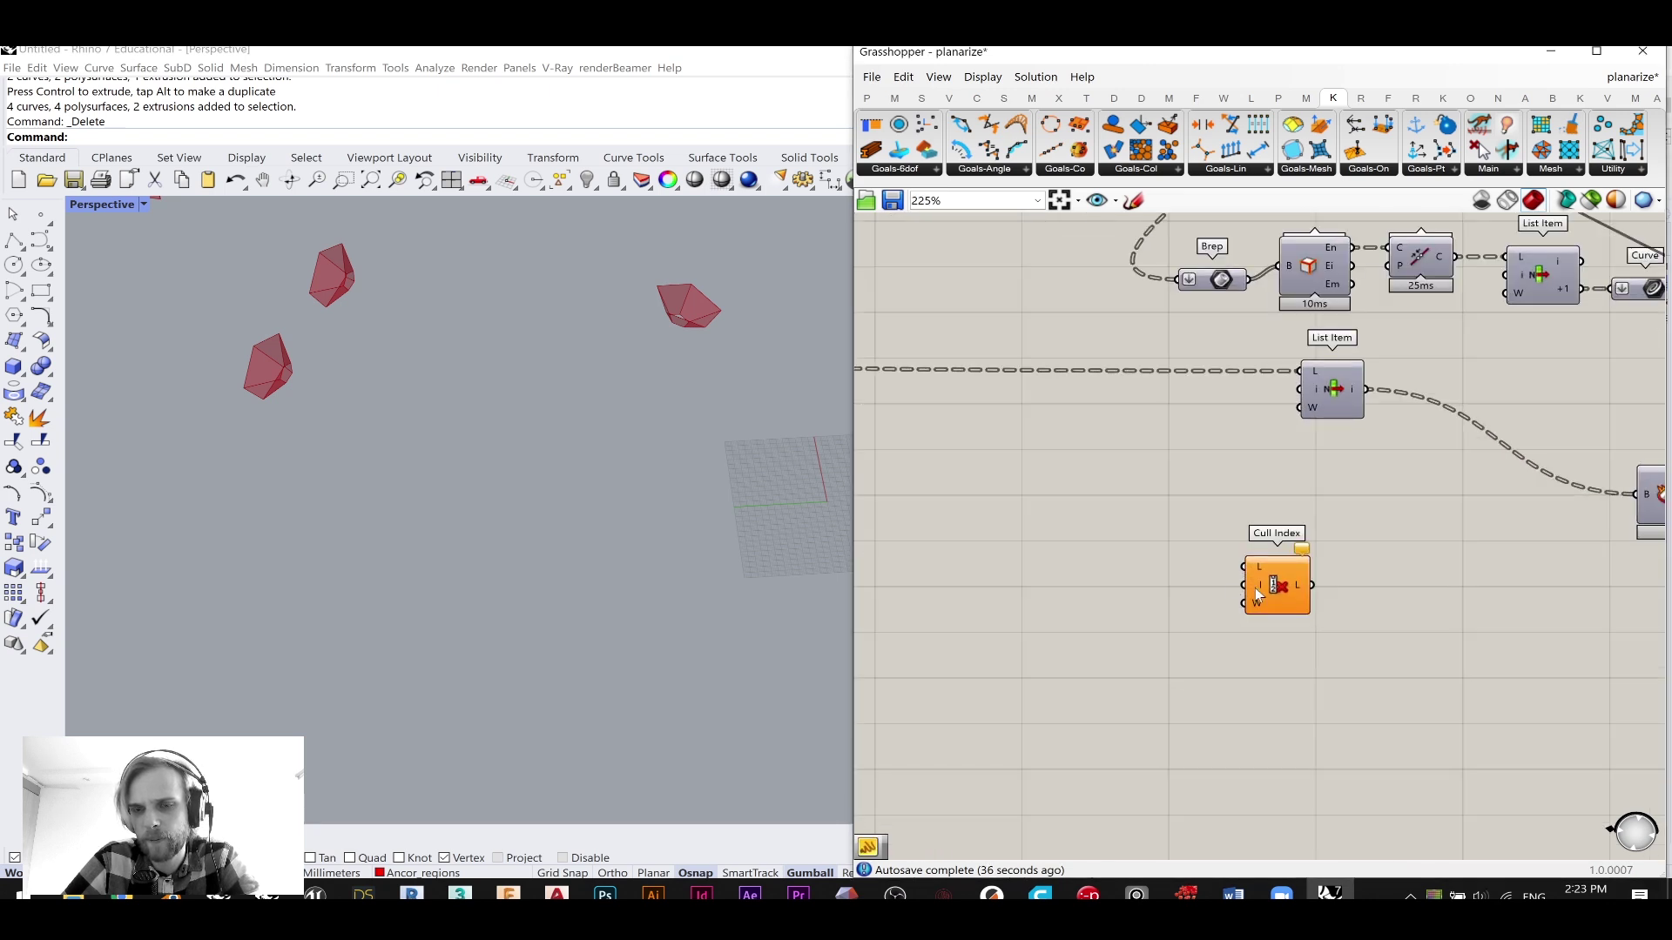
# - Add a panel containing 0 beside Cull Index and have it feed the i input
pyautogui.doubleClick(1146, 587)
pyautogui.write('/')
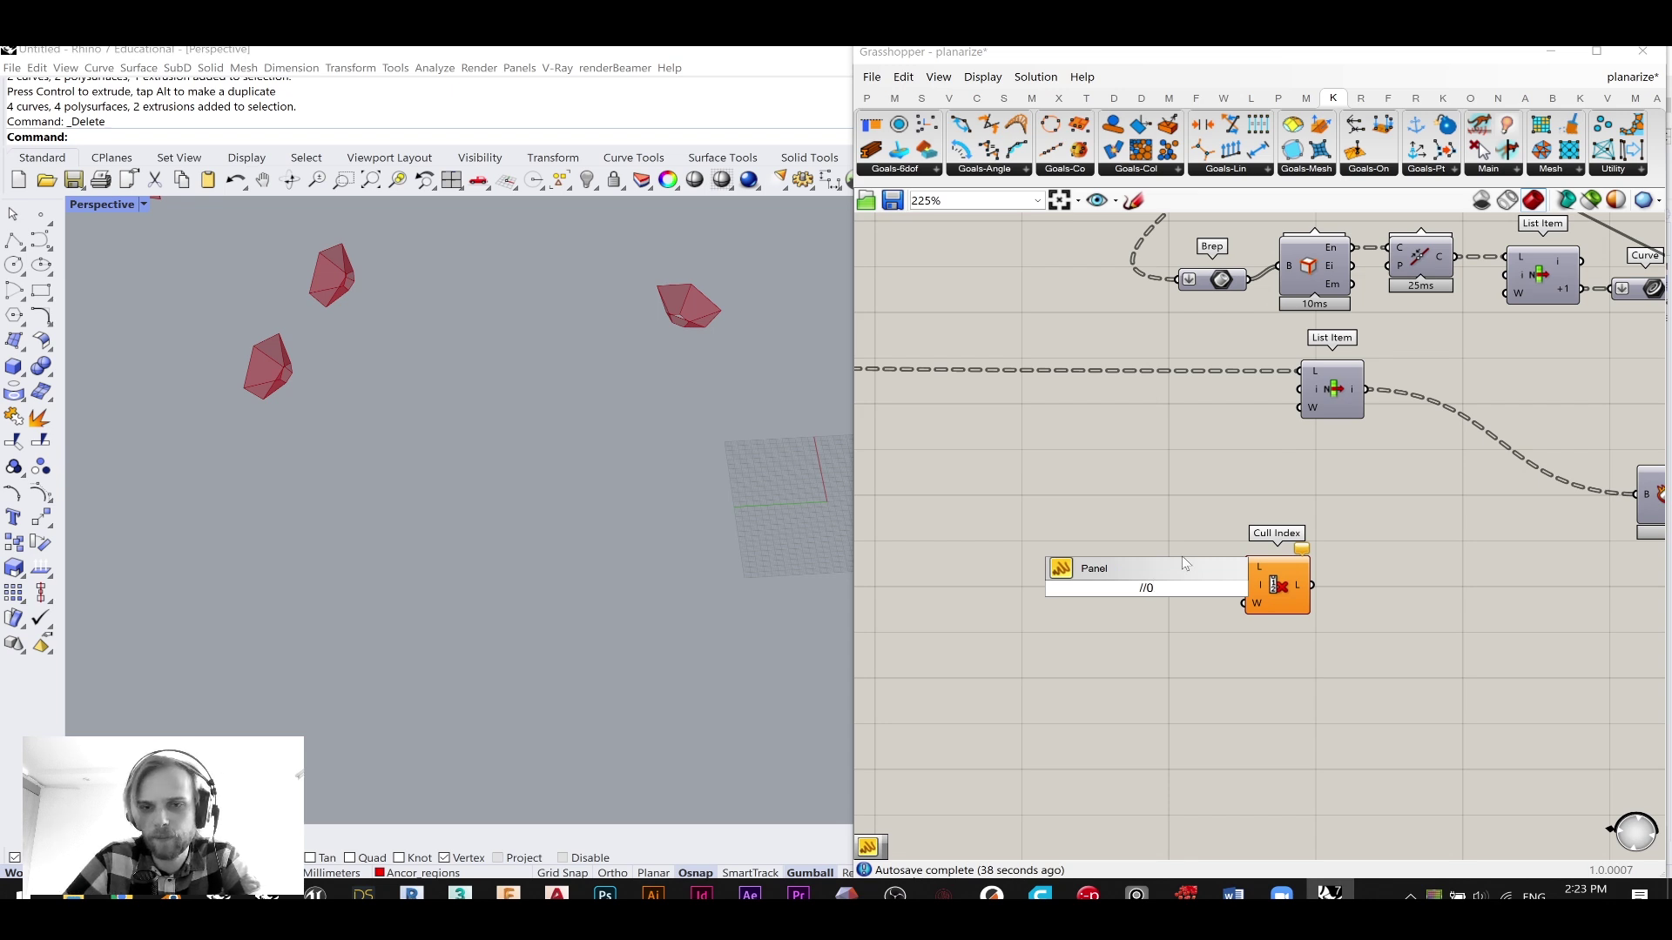
pyautogui.write('/0')
pyautogui.press('Return')
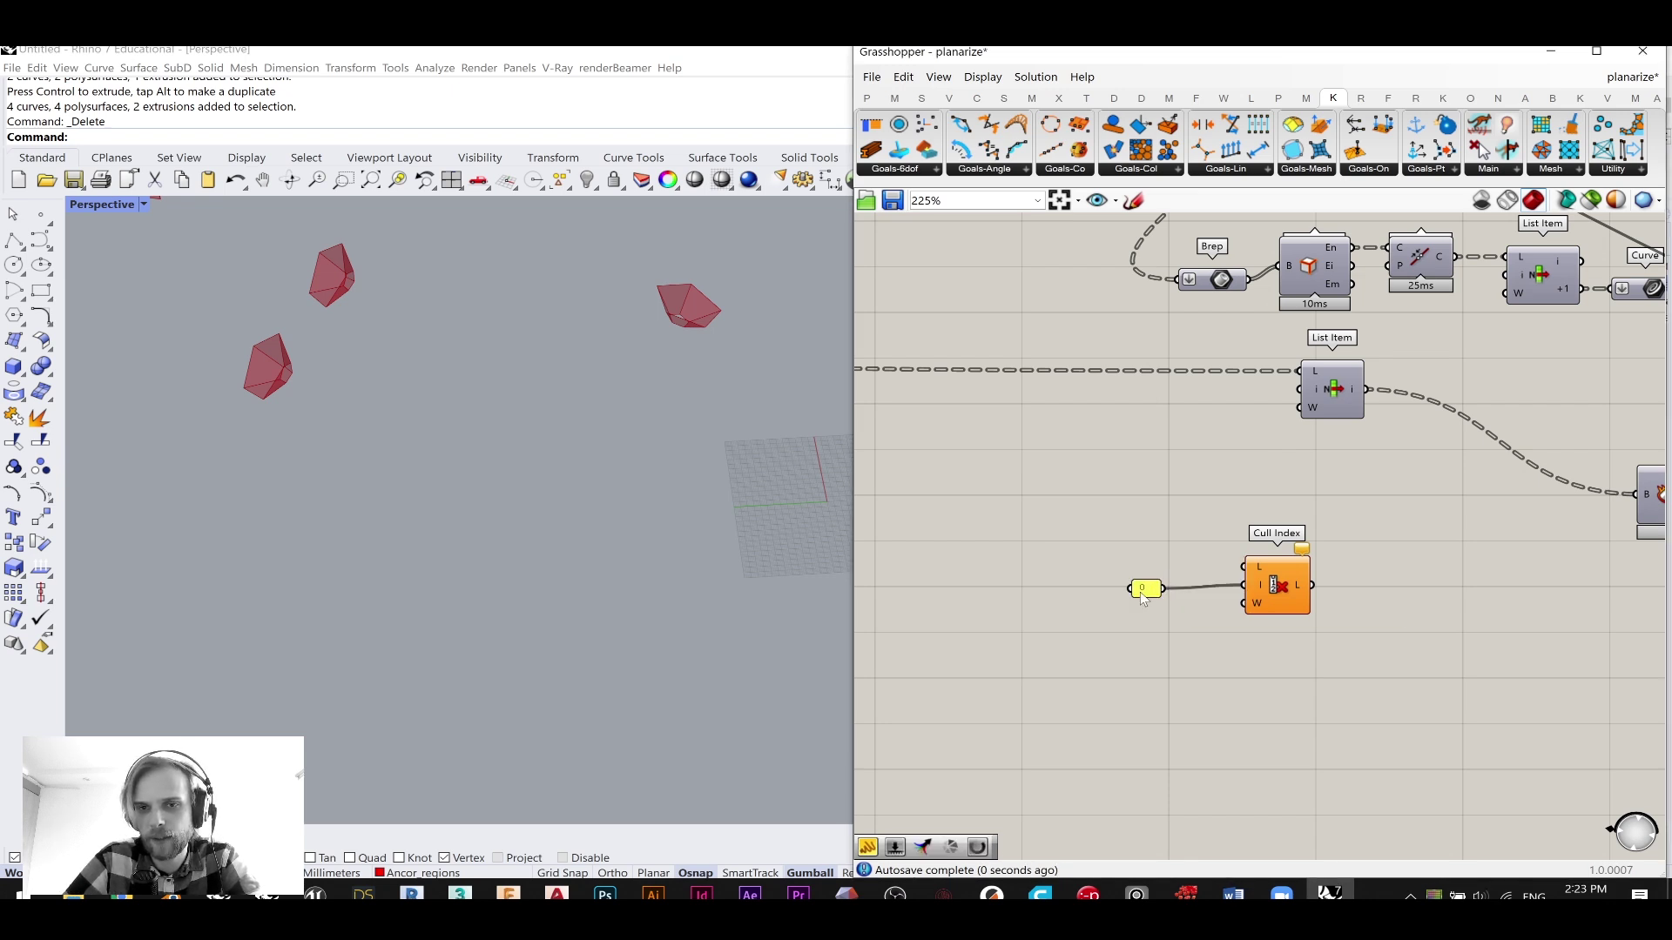
pyautogui.moveTo(1147, 592); pyautogui.dragTo(1193, 590)
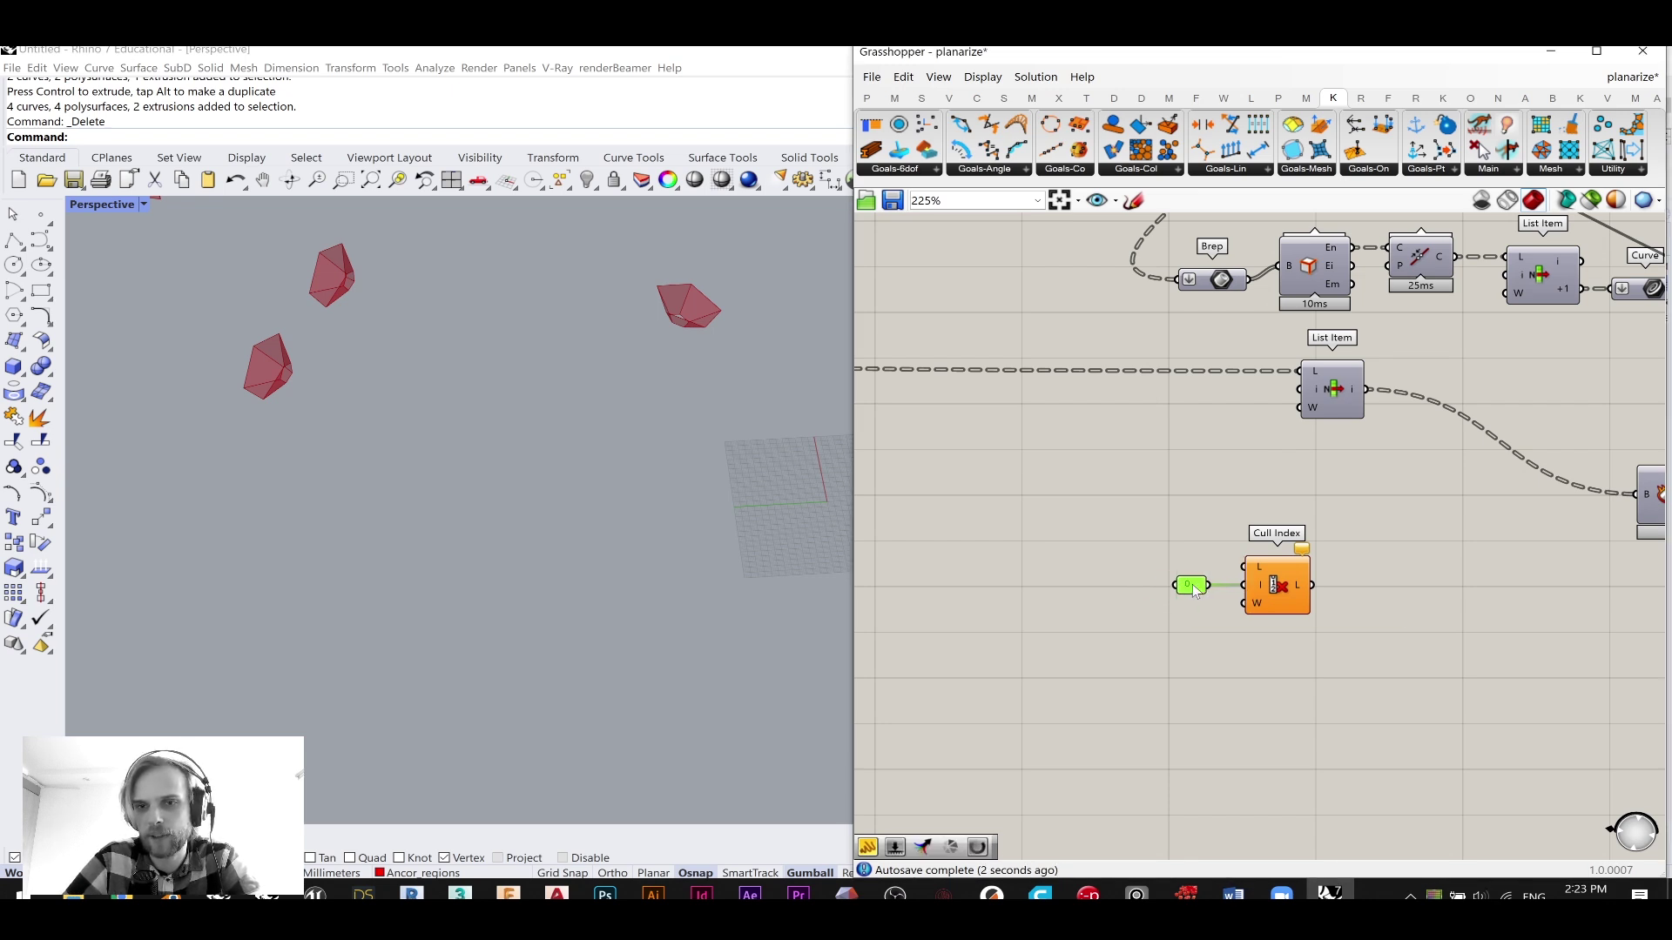
# - Turn on the viewport preview of the List Item above Cull Index
pyautogui.click(1327, 390)
pyautogui.middleClick(1327, 383)
pyautogui.click(1376, 346)
pyautogui.click(1408, 531)
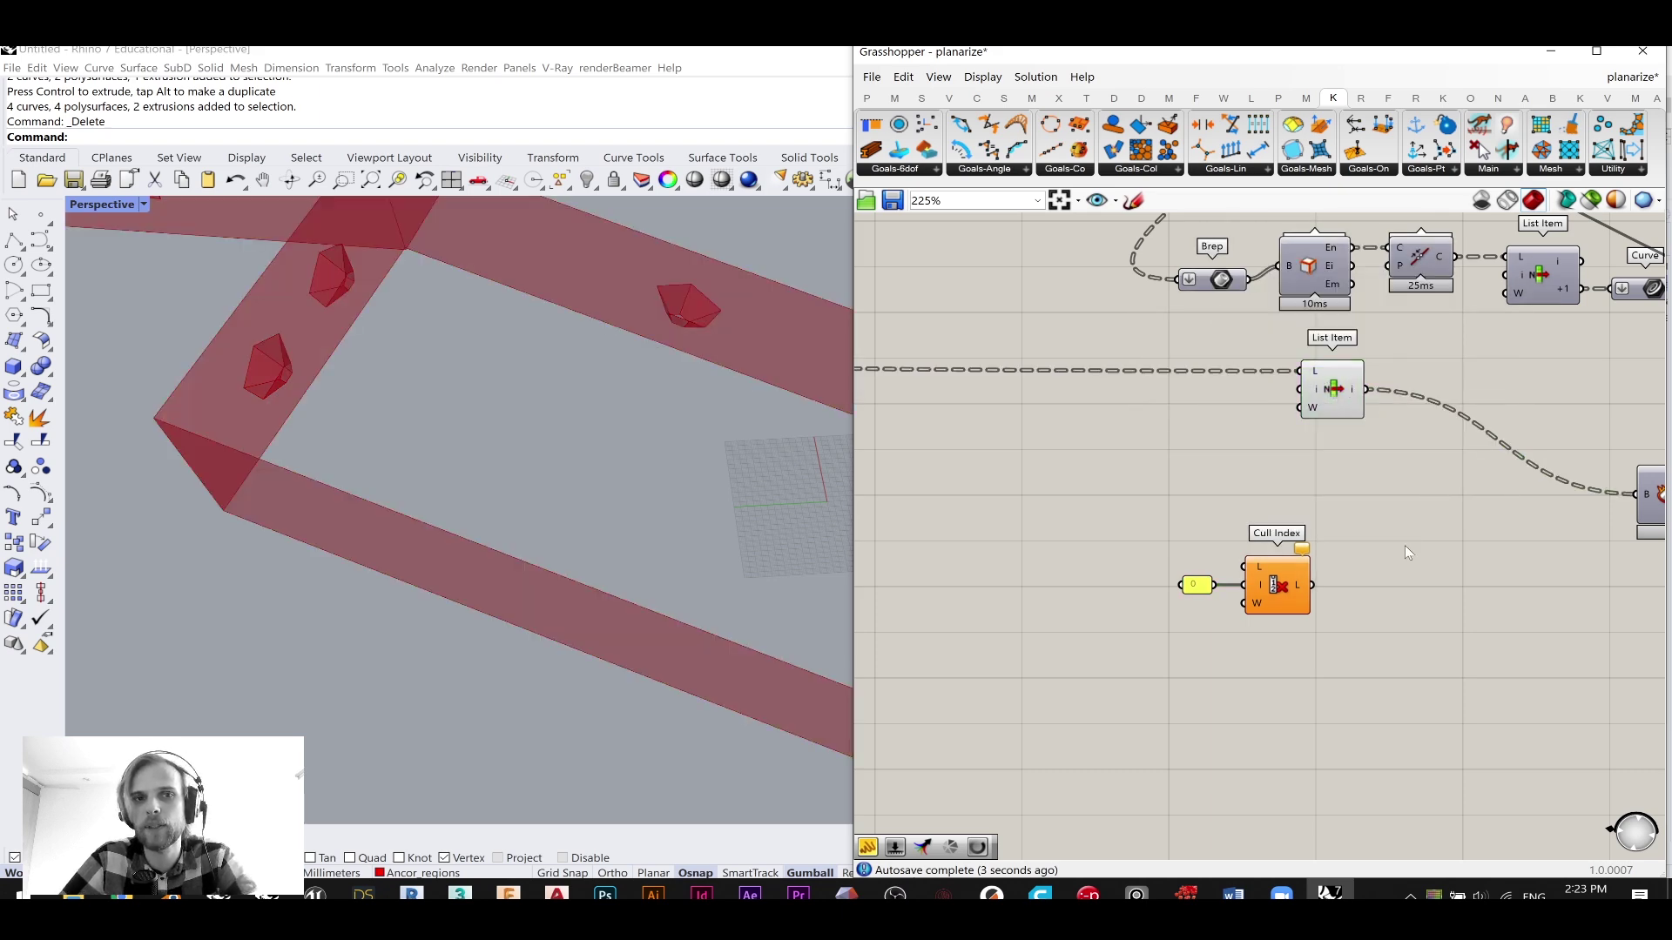
# - Connect the output that already supplies the lower List Item to the L input of Cull Index as well
pyautogui.scroll(-3, 1219, 561)
pyautogui.moveTo(1205, 566); pyautogui.dragTo(1473, 612, button='right')
pyautogui.scroll(-4, 1485, 605)
pyautogui.scroll(2, 1170, 579)
pyautogui.moveTo(1170, 579); pyautogui.dragTo(1060, 492, button='right')
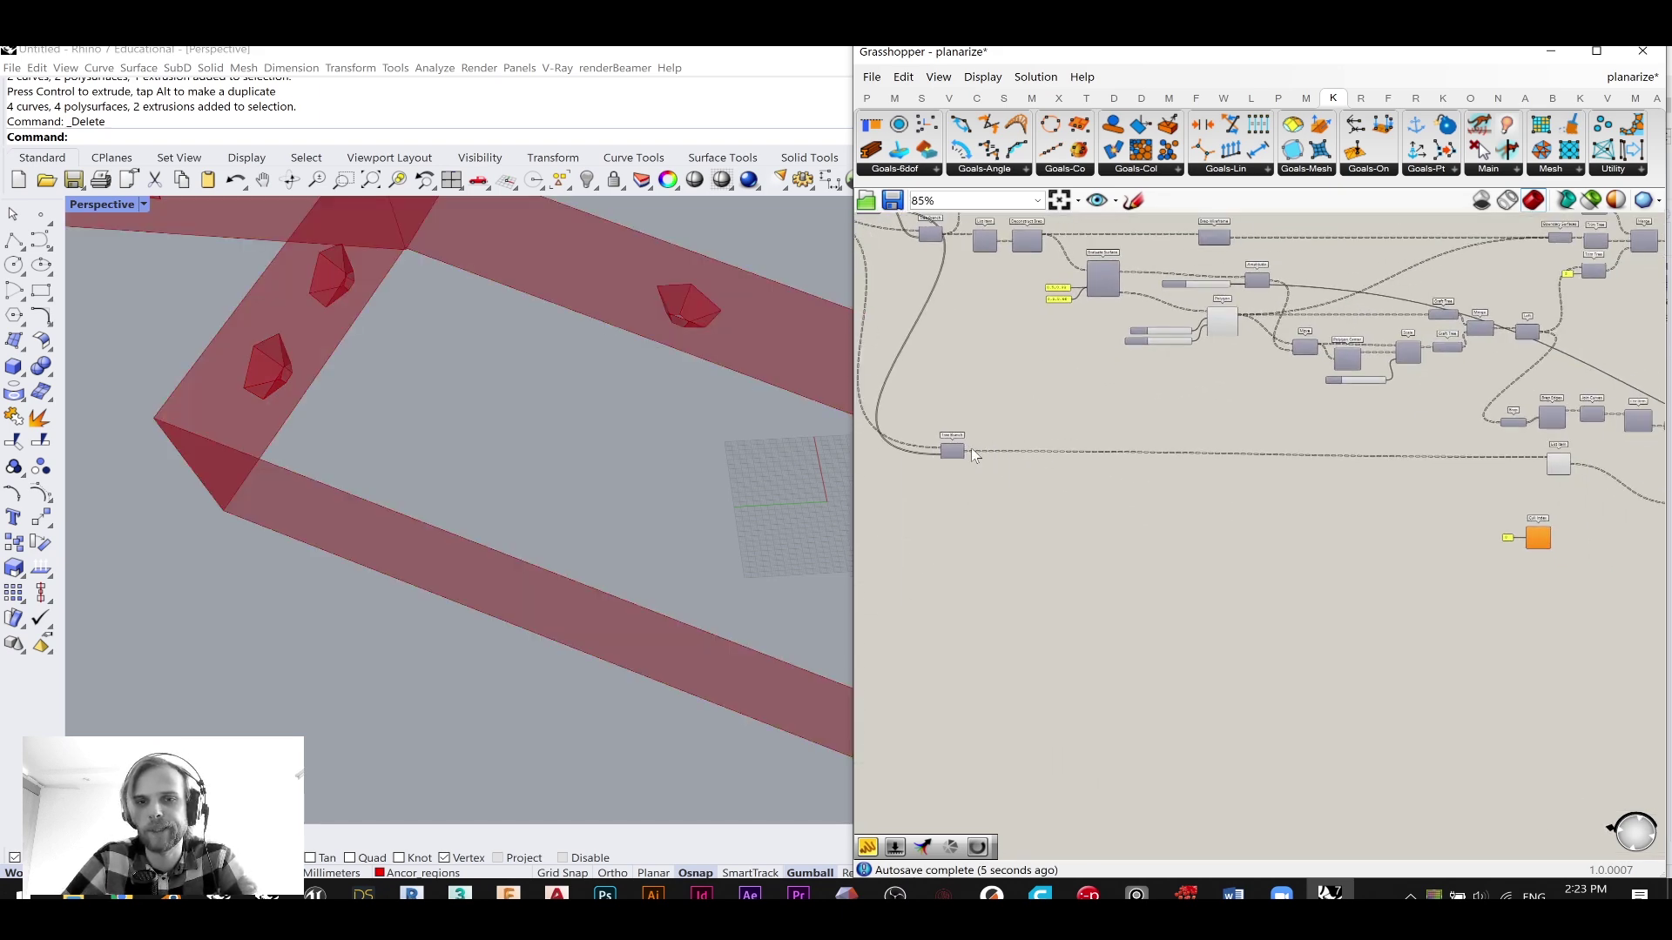
pyautogui.moveTo(963, 451); pyautogui.dragTo(1528, 535)
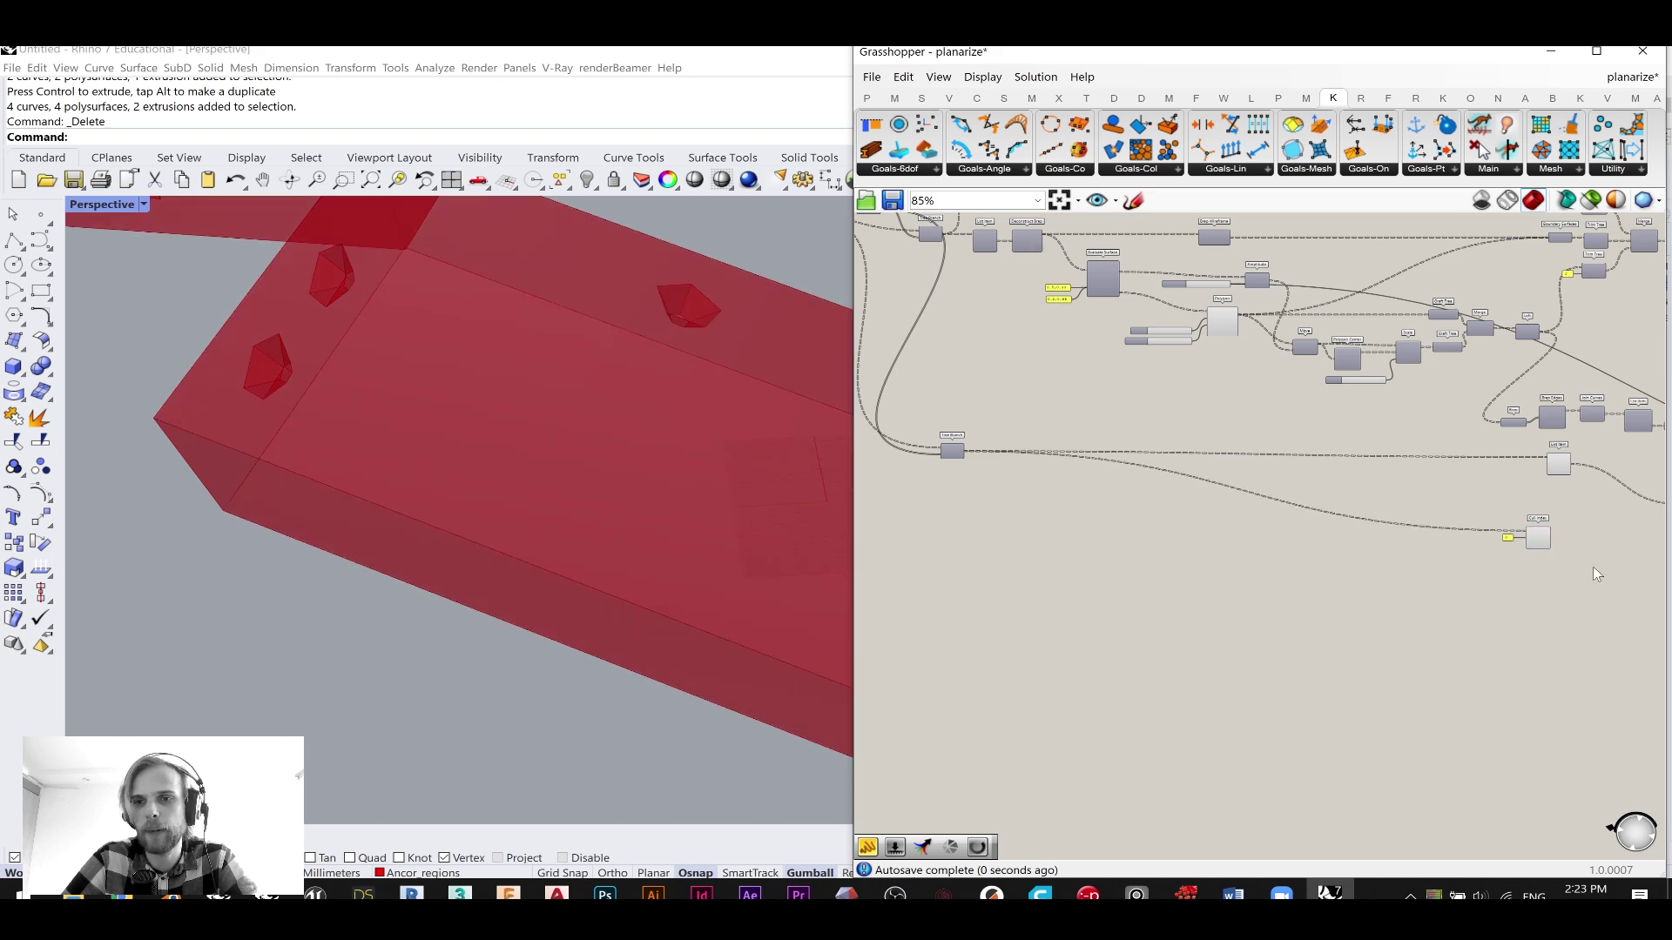
# - Reposition Cull Index and its panel in the free area below the List Item
pyautogui.moveTo(1599, 566); pyautogui.dragTo(1377, 609, button='right')
pyautogui.click(1279, 560)
pyautogui.scroll(2, 1271, 562)
pyautogui.click(1356, 610)
pyautogui.click(1272, 563)
pyautogui.moveTo(1277, 563); pyautogui.dragTo(1337, 597)
pyautogui.click(1309, 495)
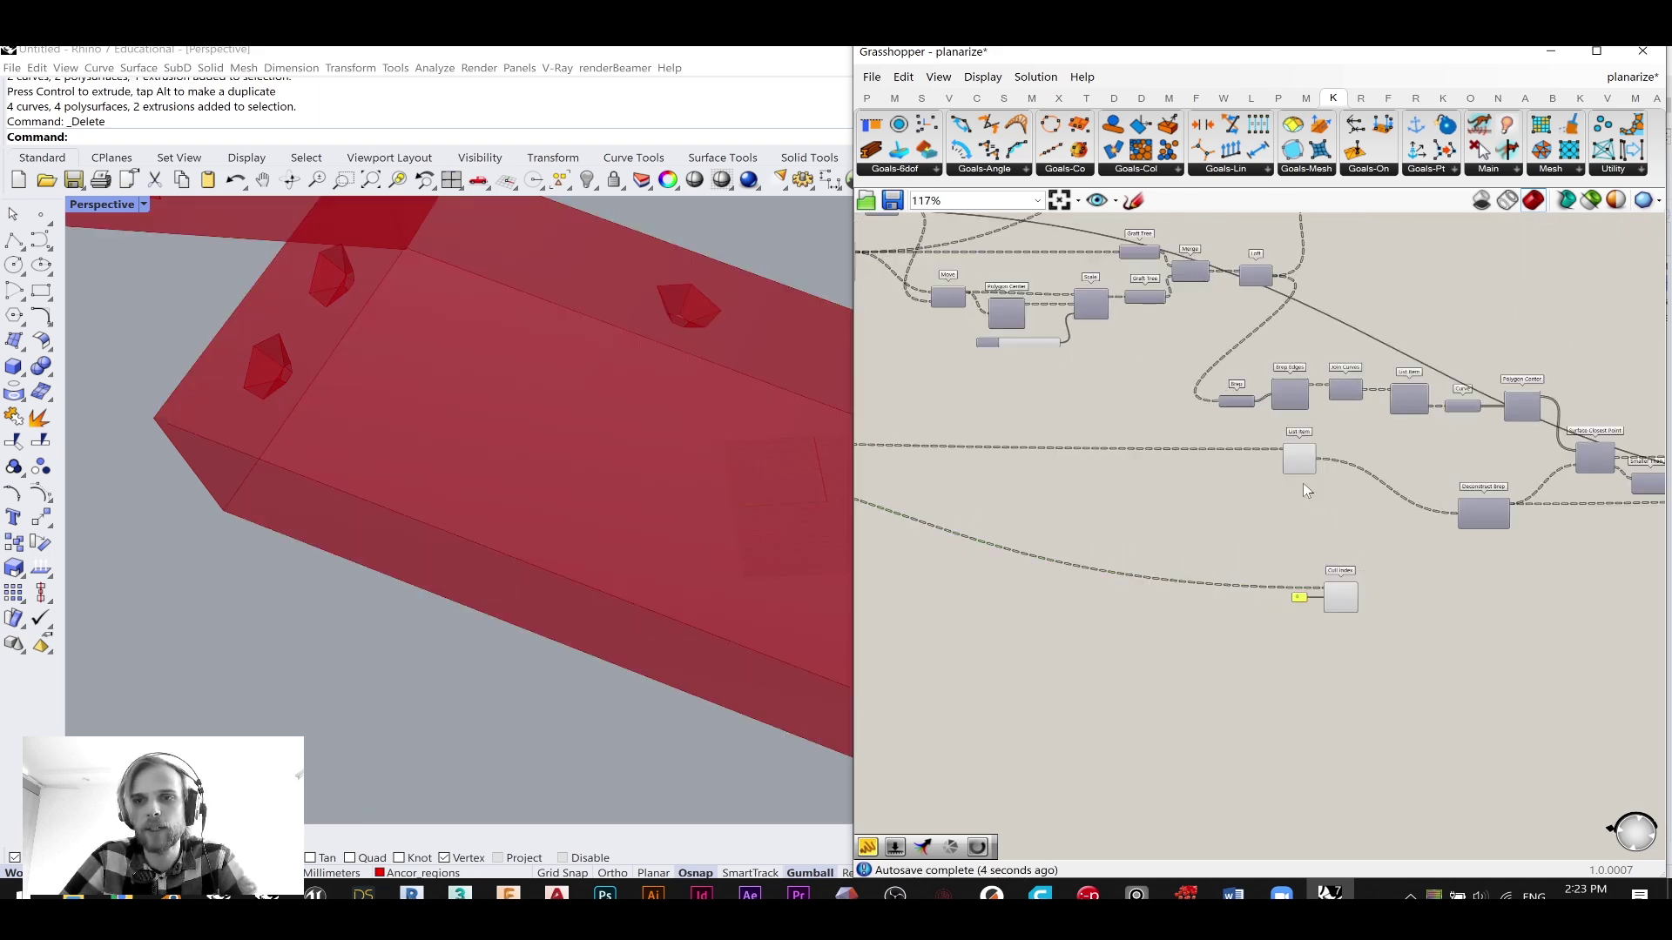
# - Select all components of the upper branch, from the first Cull Index and List Item to the final preview, and group them
pyautogui.scroll(-4, 1310, 495)
pyautogui.moveTo(1310, 444); pyautogui.dragTo(1311, 589, button='right')
pyautogui.scroll(5, 1311, 585)
pyautogui.scroll(-2, 1402, 533)
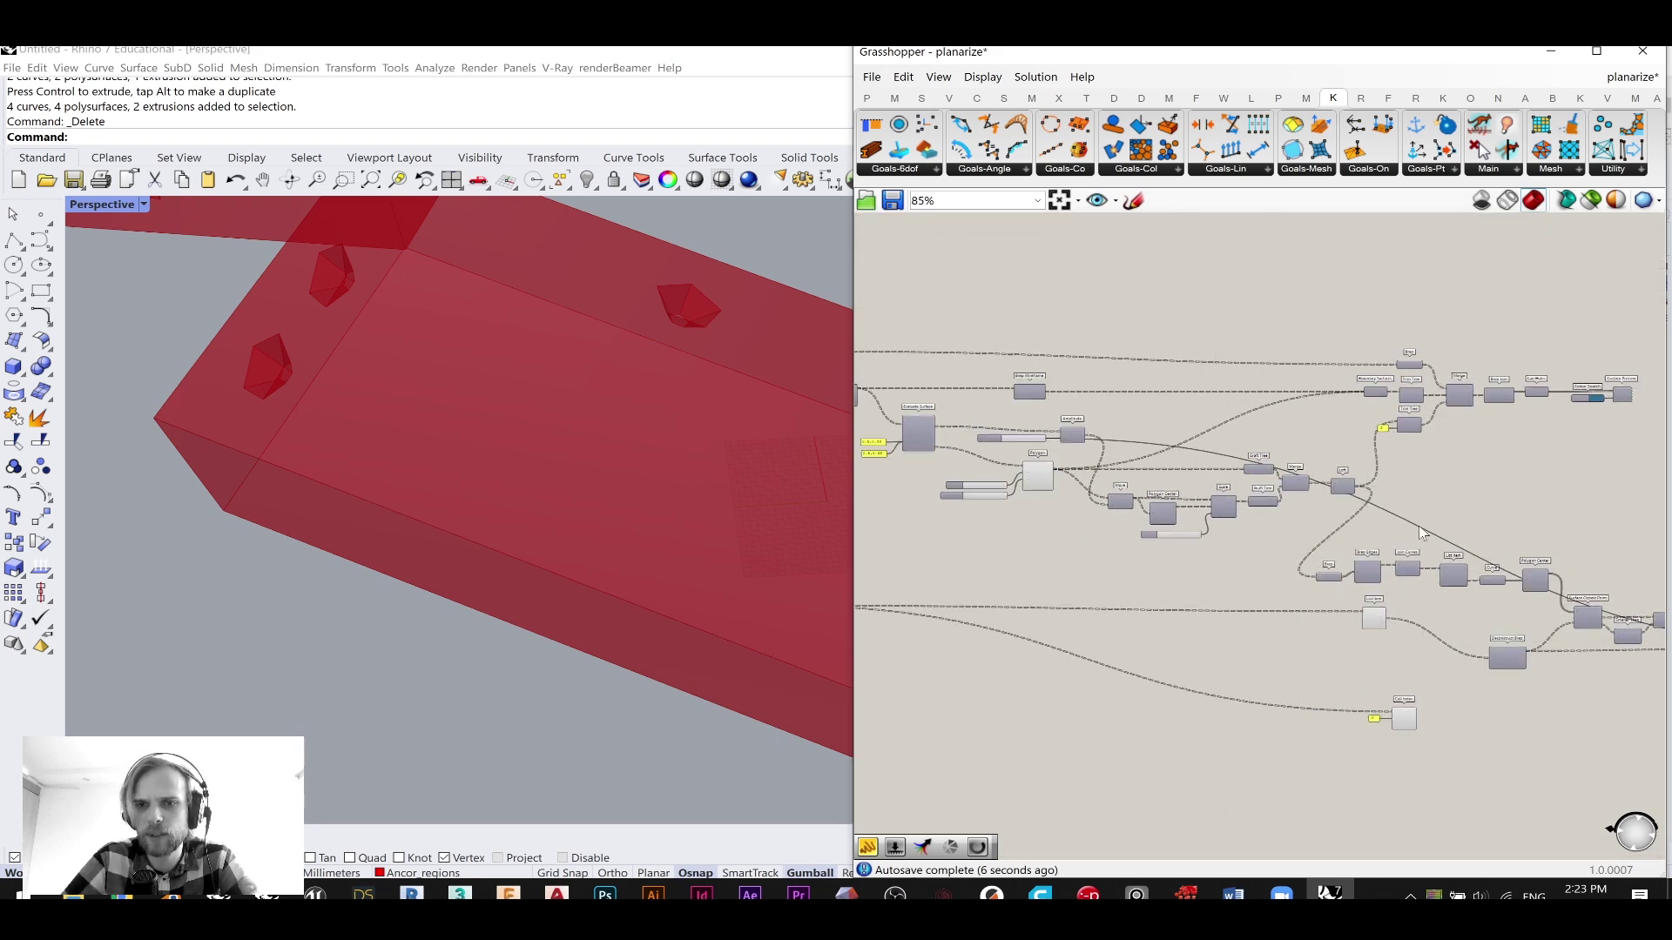
pyautogui.scroll(-1, 1564, 549)
pyautogui.moveTo(1640, 546); pyautogui.dragTo(884, 319)
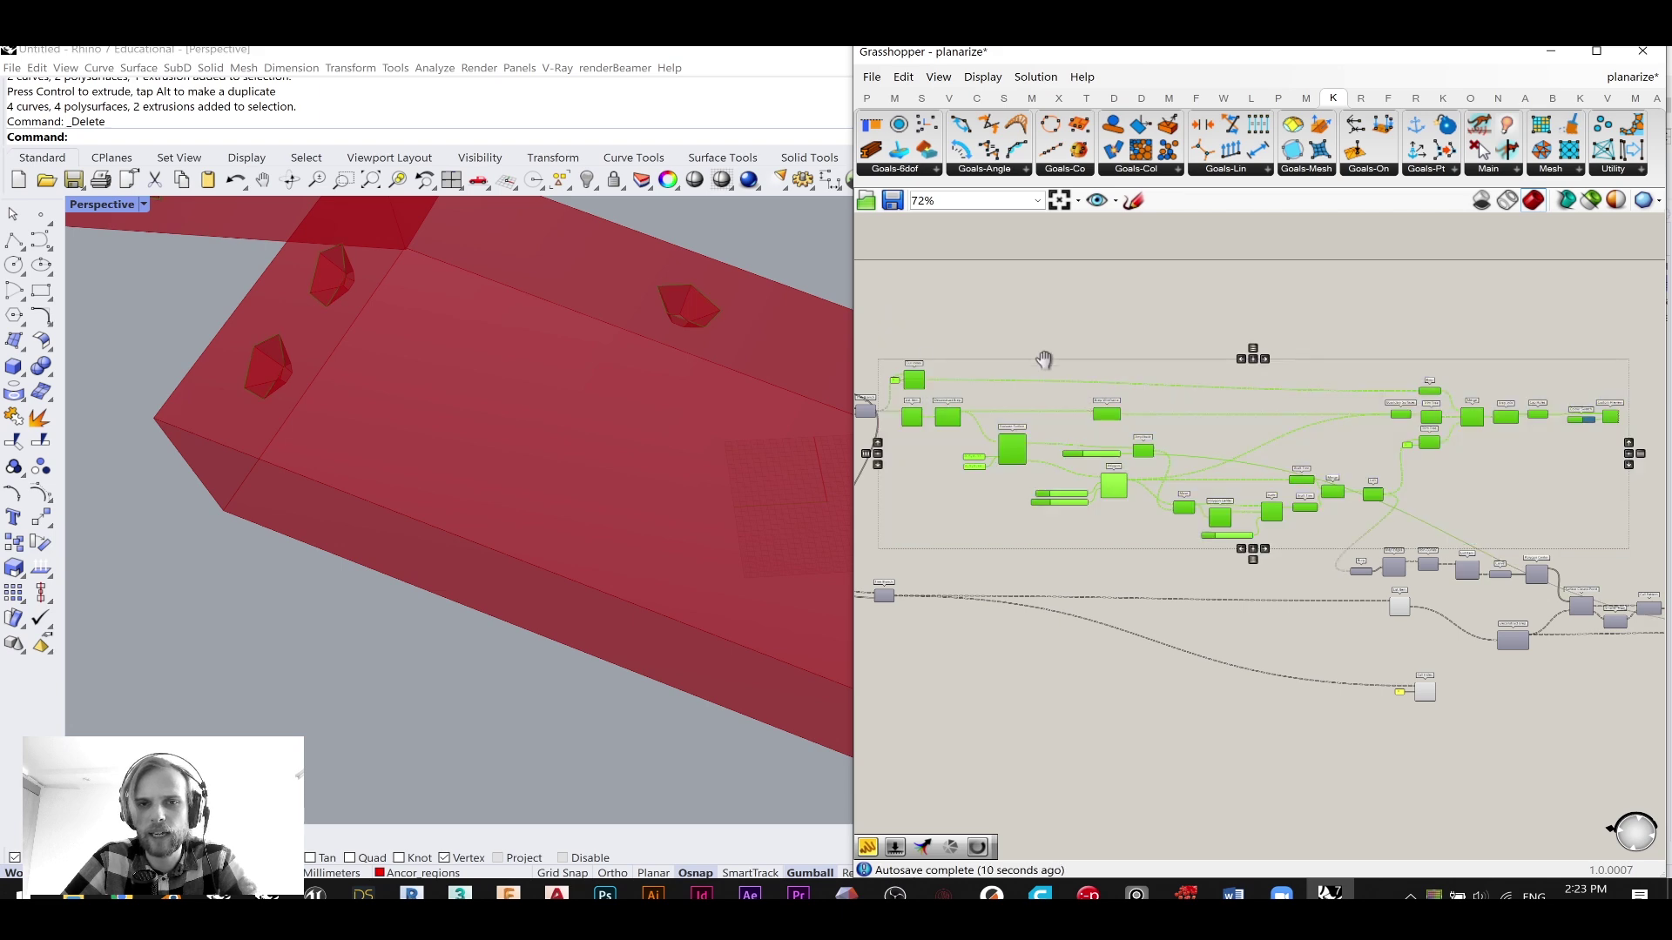
pyautogui.scroll(5, 989, 350)
pyautogui.middleClick(1041, 450)
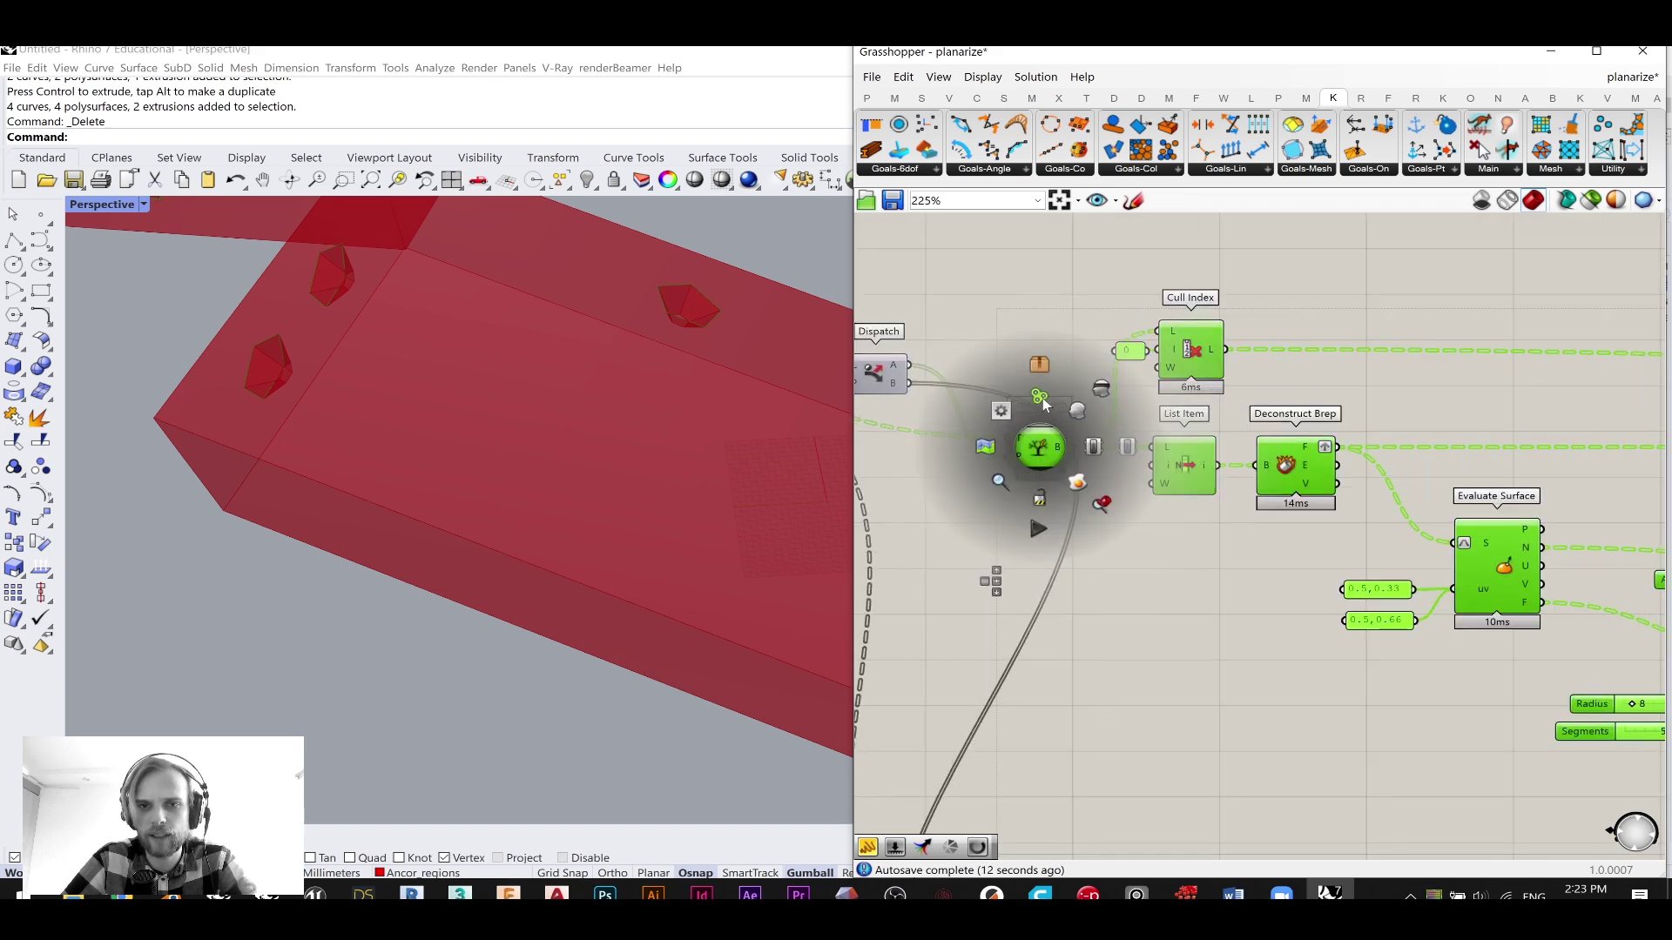
pyautogui.click(1041, 397)
# - Move the new upper group slightly upward, away from the row of components below
pyautogui.scroll(-5, 1316, 424)
pyautogui.scroll(-2, 1131, 410)
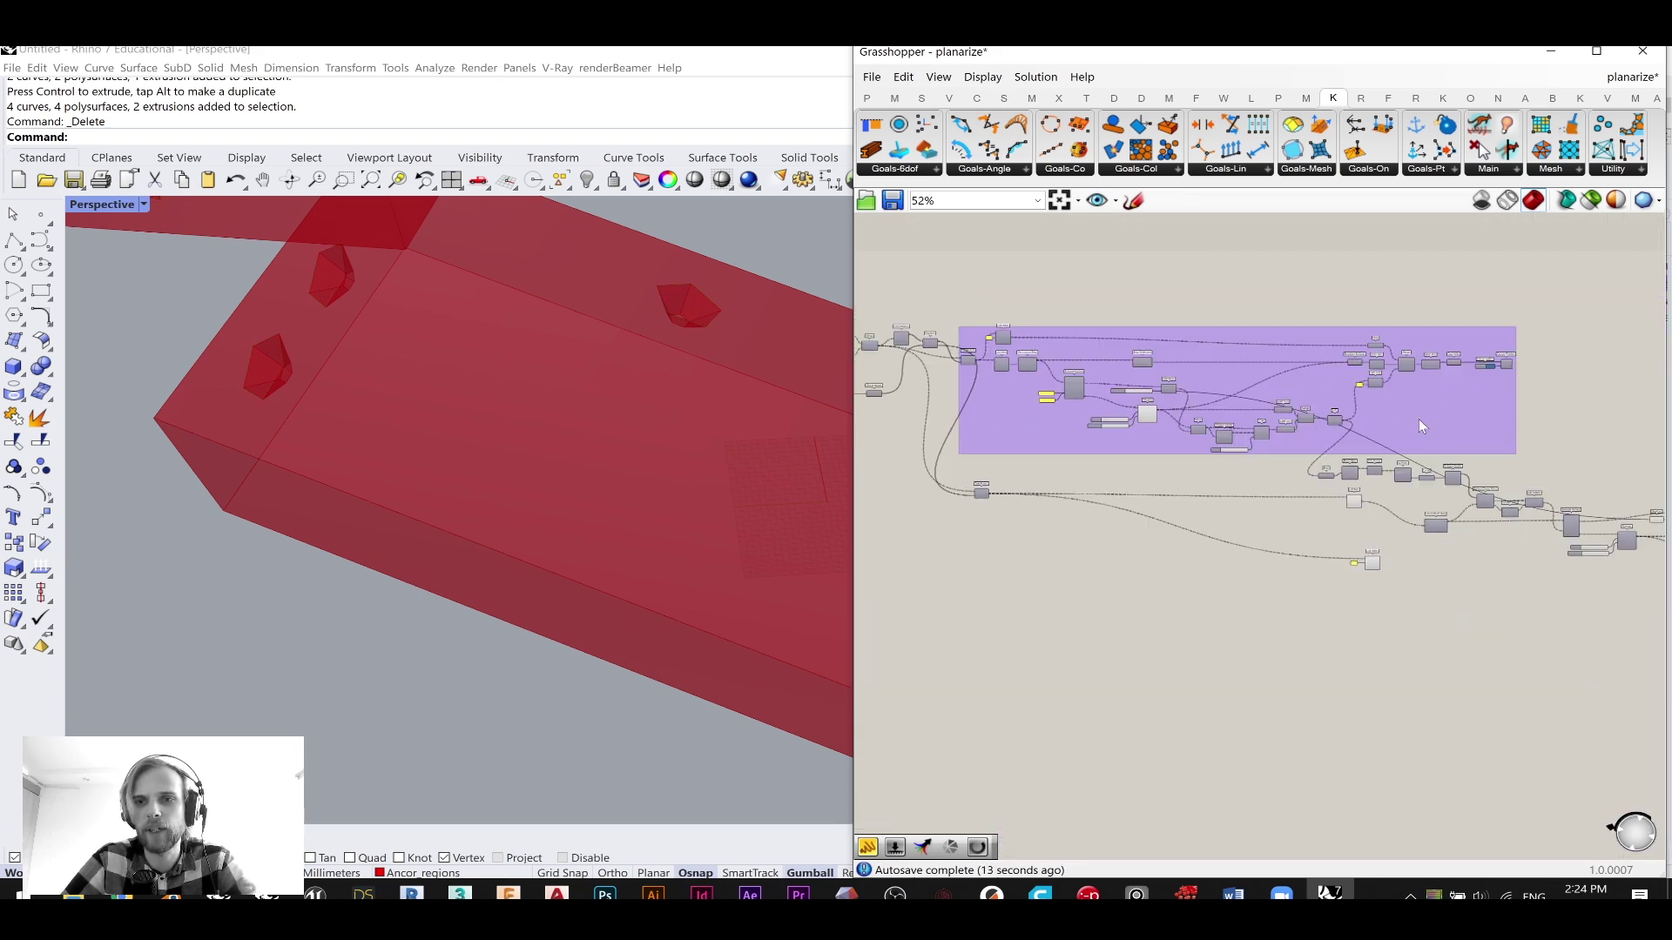
pyautogui.click(1471, 405)
pyautogui.click(1547, 463)
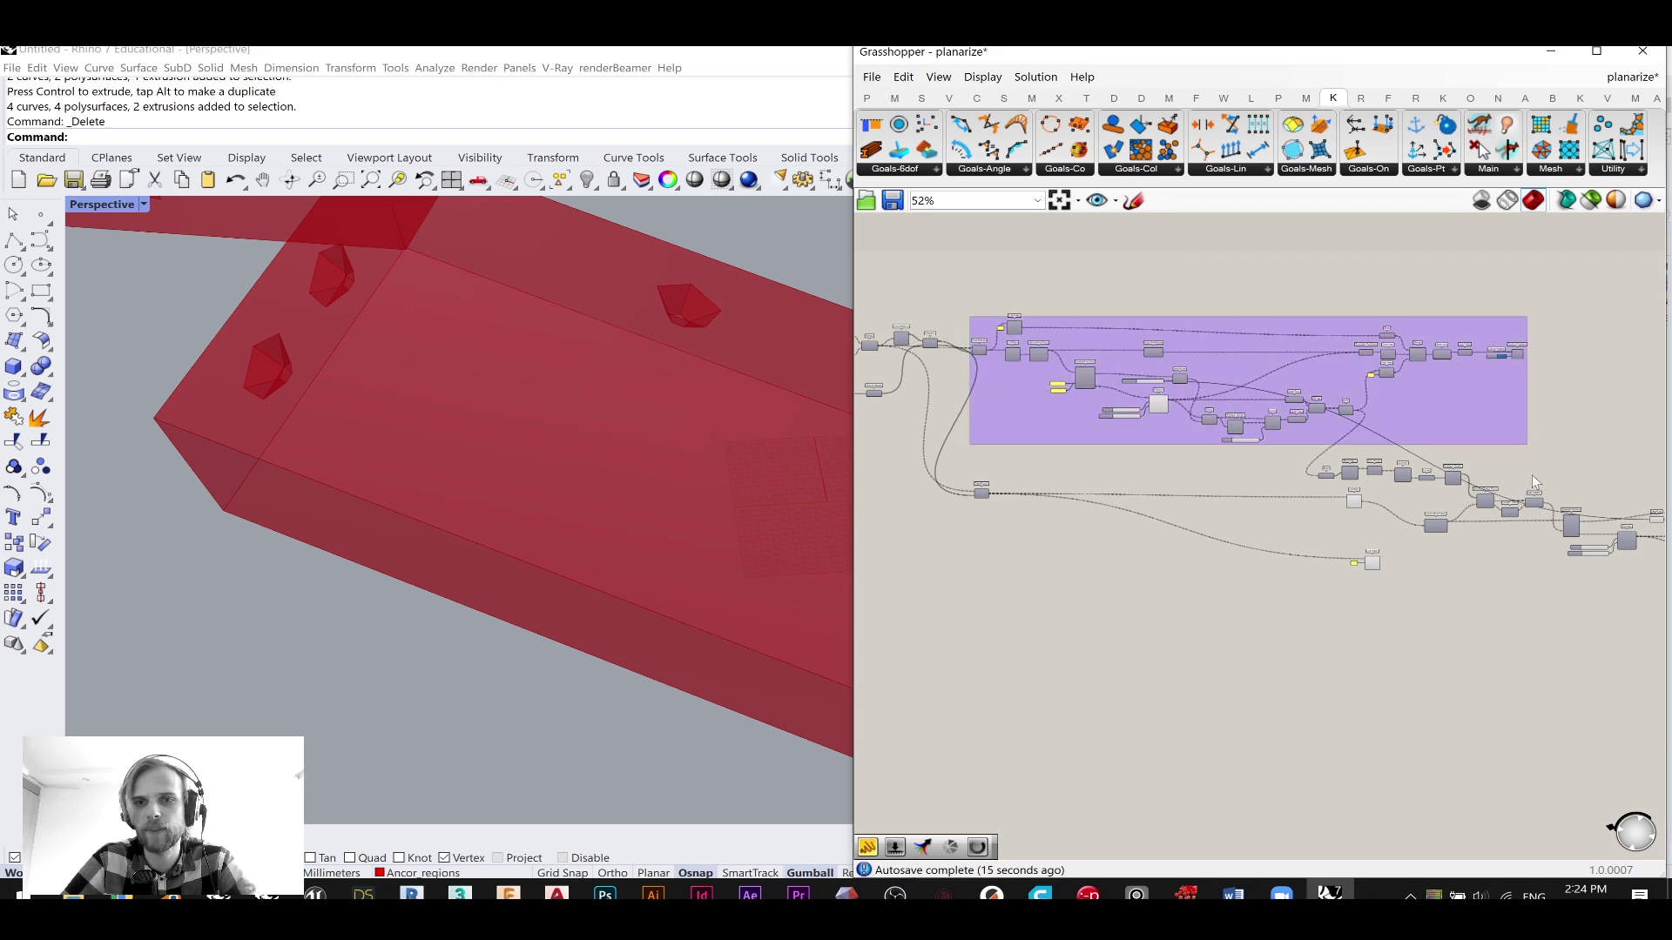
# - Group the row of components from Brep through Polygon Center and move the group slightly upward
pyautogui.scroll(4, 1480, 470)
pyautogui.moveTo(1387, 481); pyautogui.dragTo(969, 375)
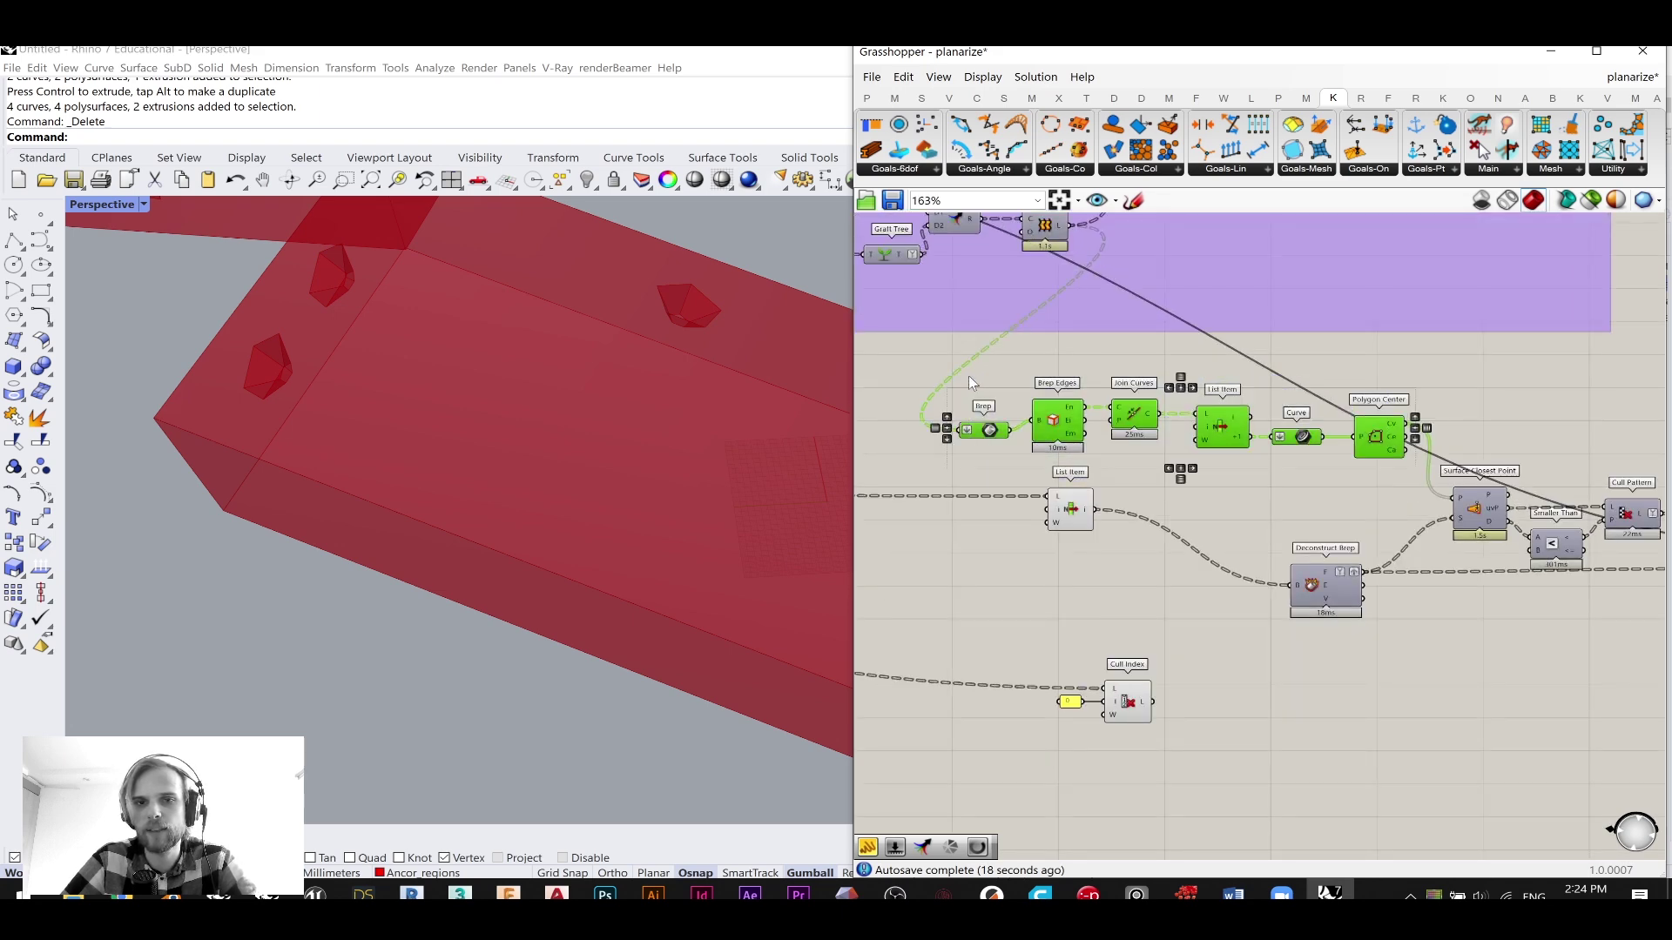
pyautogui.middleClick(973, 380)
pyautogui.click(973, 327)
pyautogui.moveTo(1310, 414); pyautogui.dragTo(1293, 374)
pyautogui.click(1583, 398)
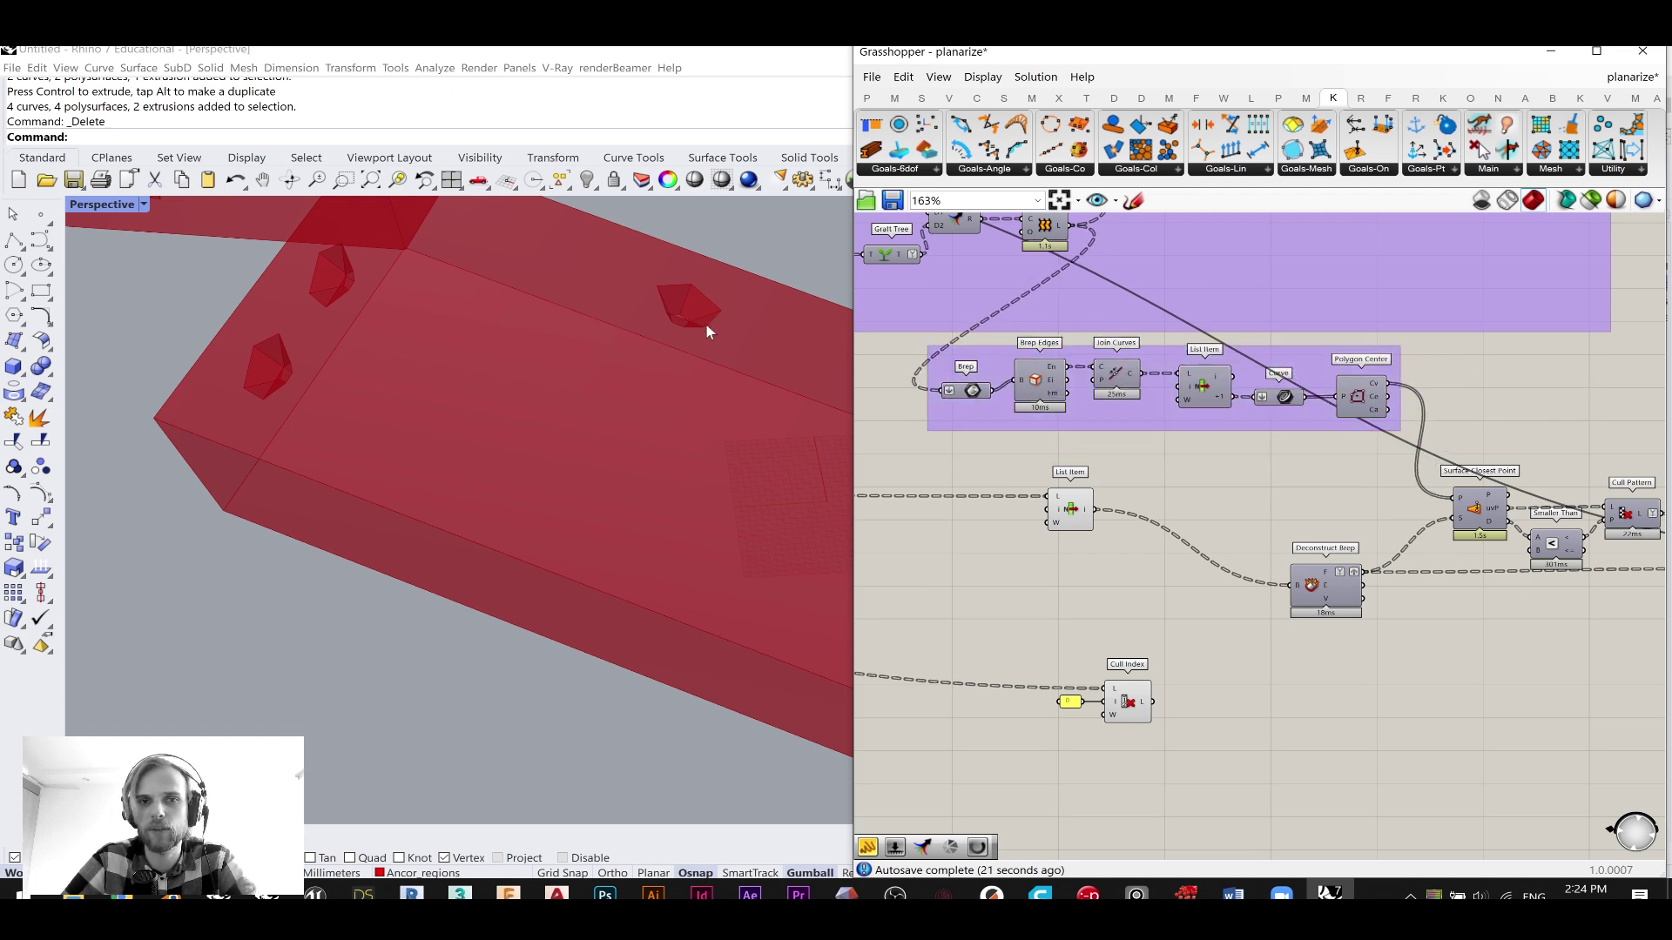
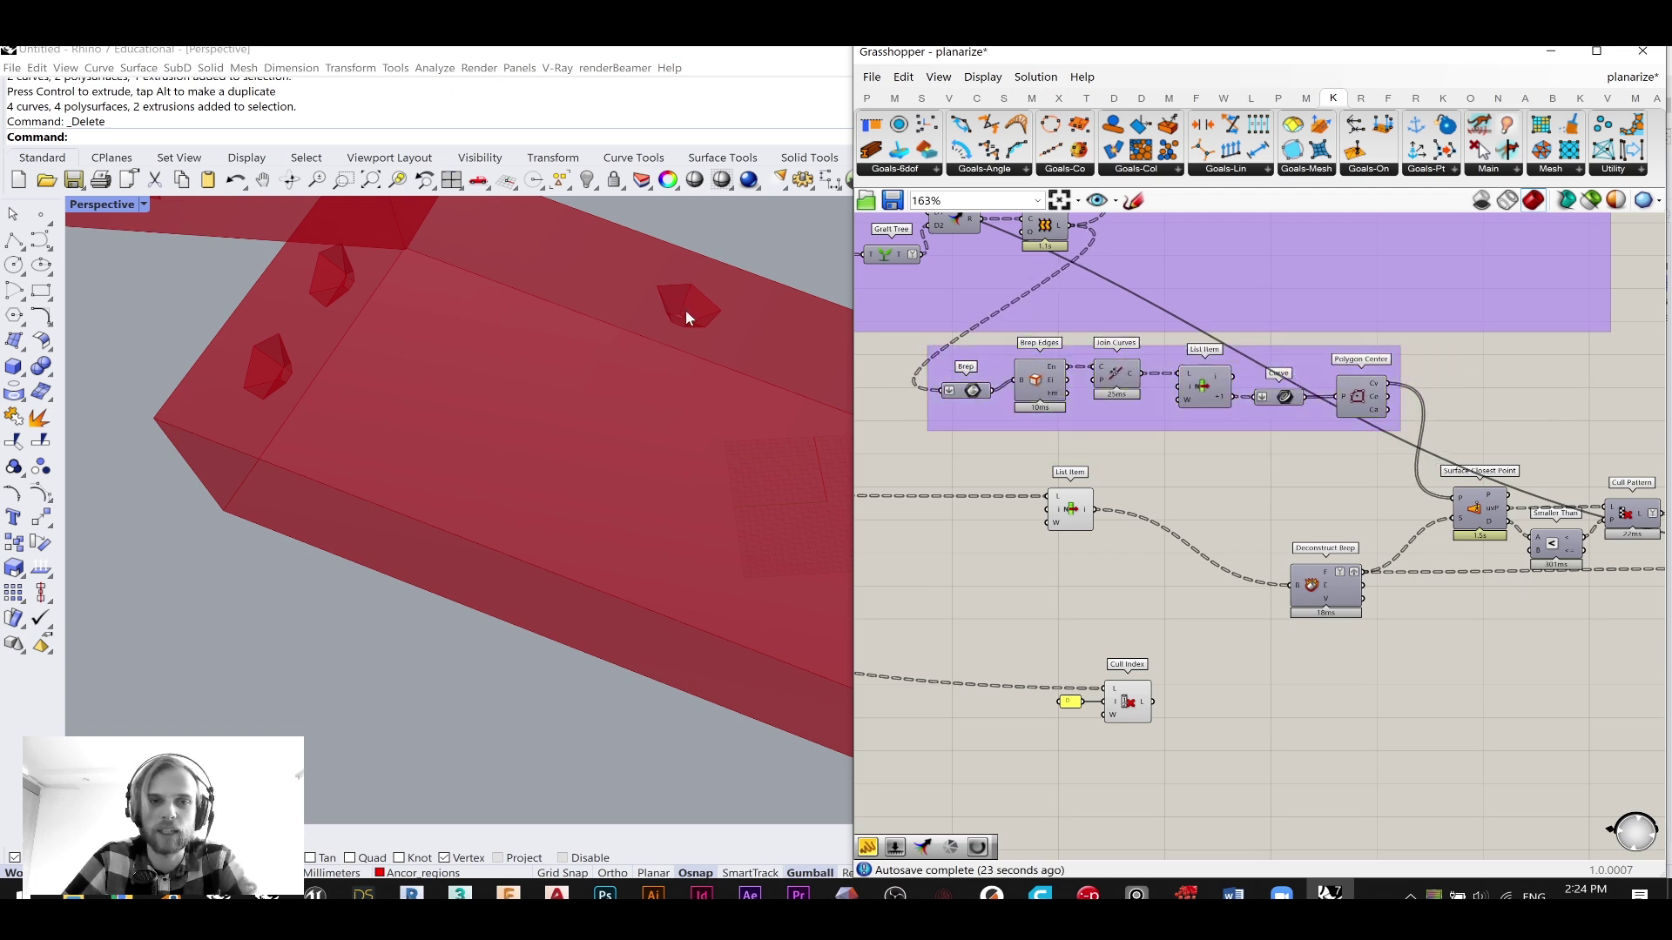
# - Move the Negative component farther ahead of Amplitude and roughly in line with it
pyautogui.scroll(-5, 704, 296)
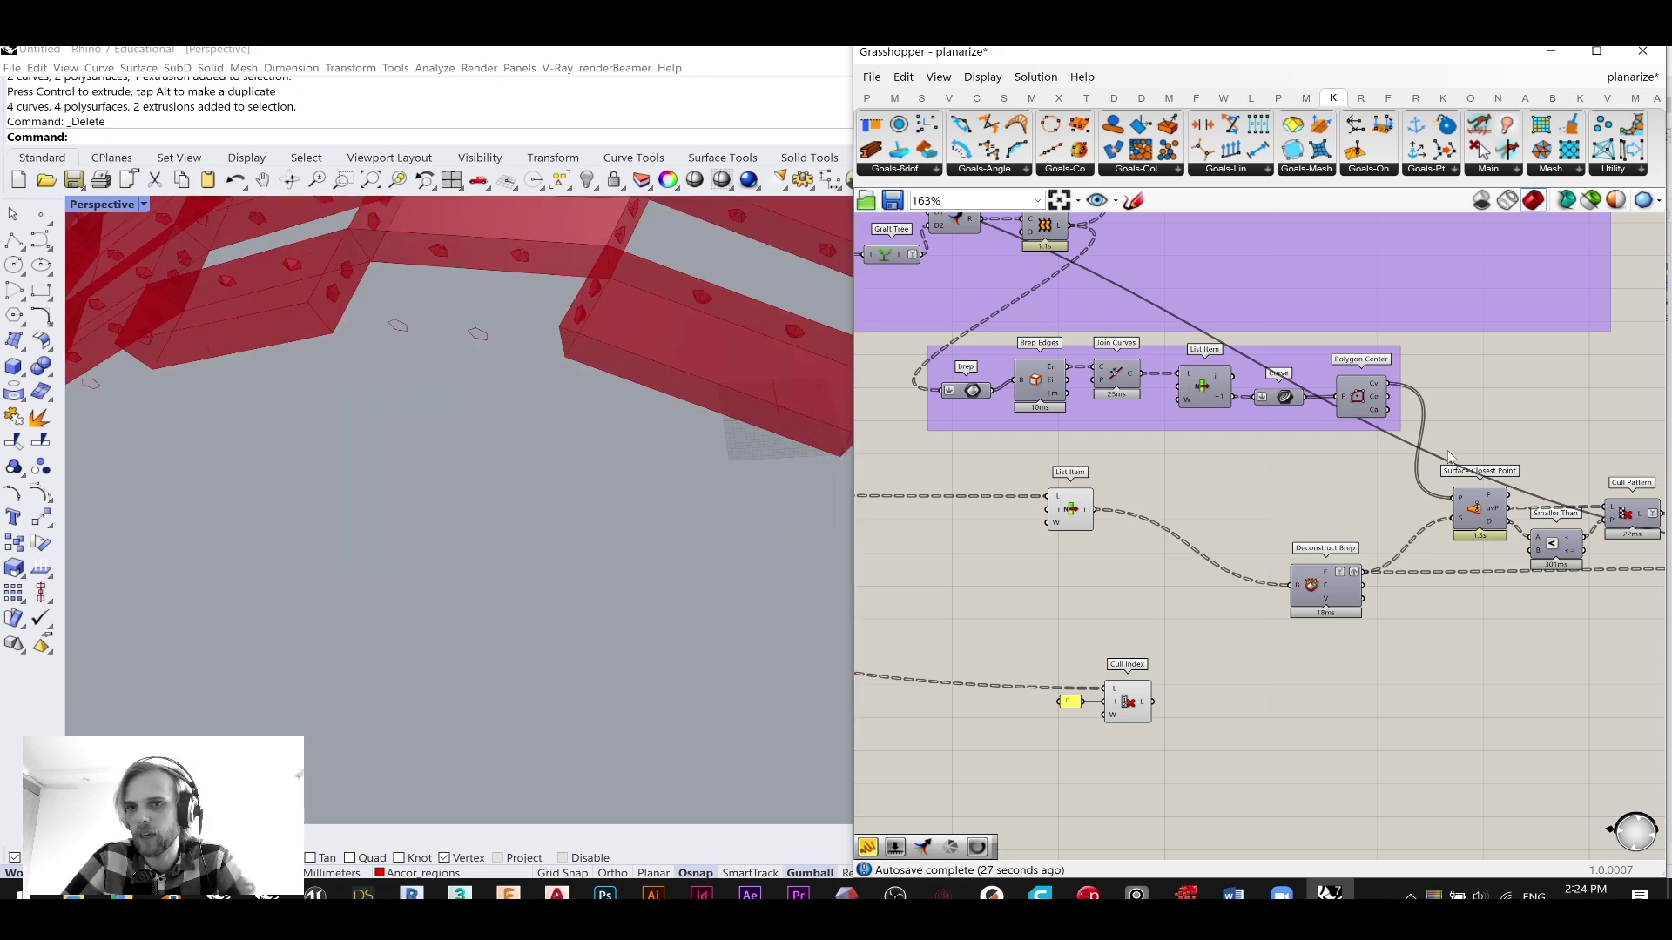
pyautogui.moveTo(1385, 442); pyautogui.dragTo(1220, 427, button='right')
pyautogui.scroll(-3, 1223, 425)
pyautogui.moveTo(1120, 435); pyautogui.dragTo(884, 395, button='right')
pyautogui.scroll(3, 1440, 452)
pyautogui.moveTo(1332, 472); pyautogui.dragTo(1257, 451)
pyautogui.scroll(-2, 1259, 456)
pyautogui.middleClick(1281, 449)
pyautogui.scroll(-1, 1336, 420)
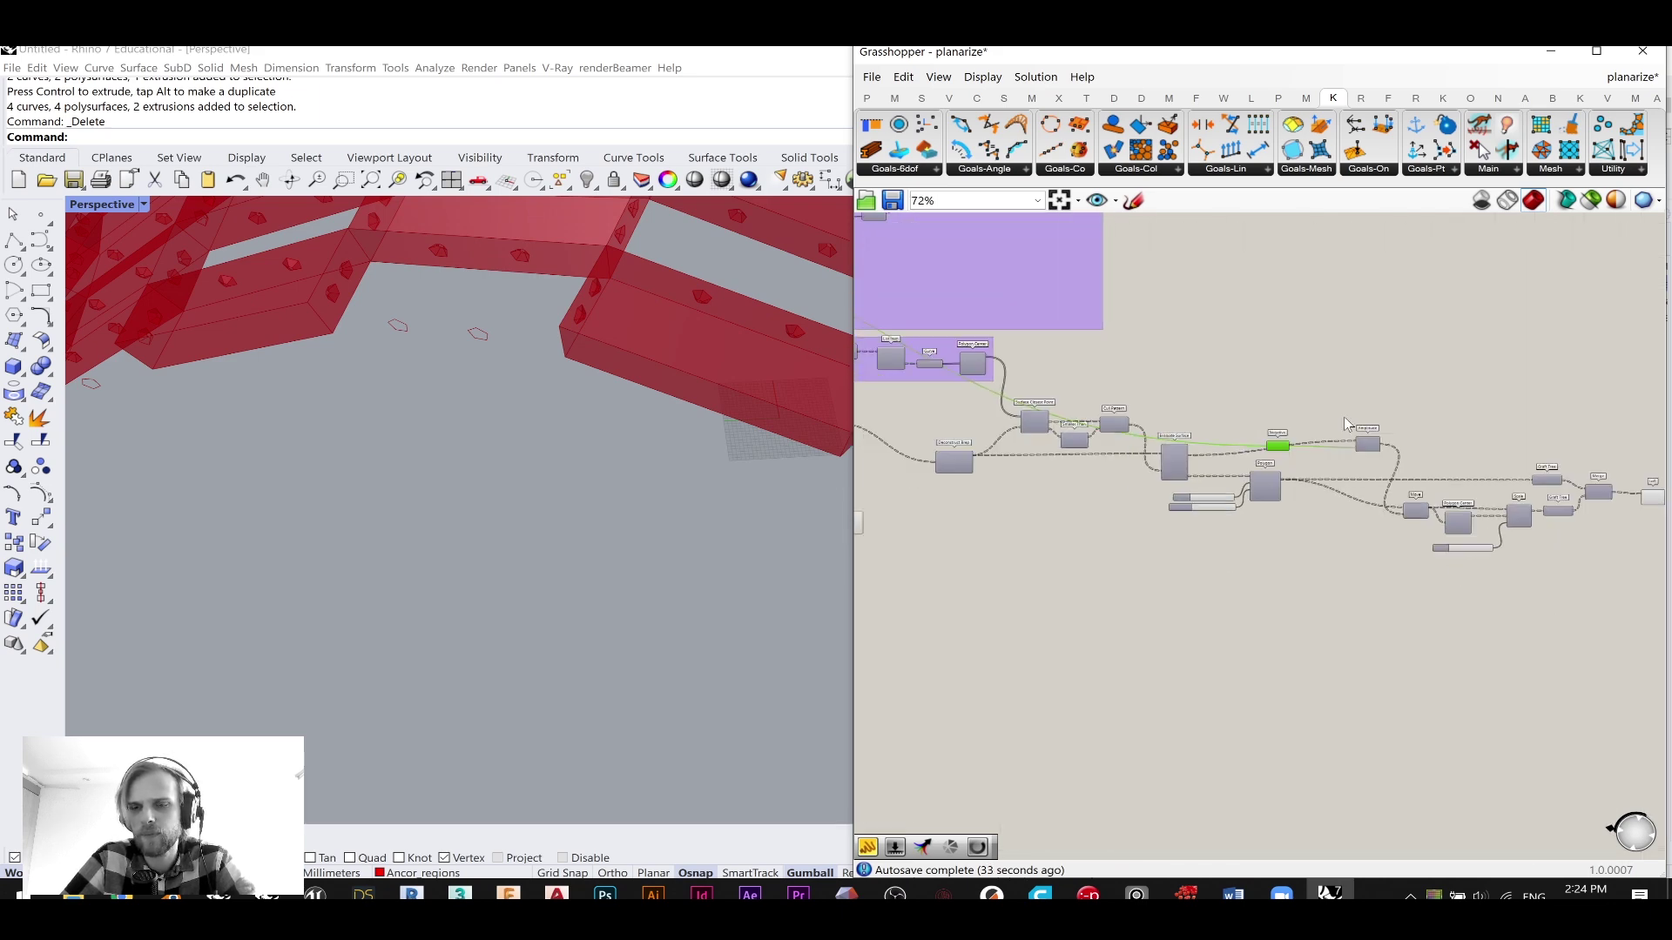
# - Simplify the L output of the last Loft component
pyautogui.moveTo(1335, 419); pyautogui.dragTo(1091, 363, button='right')
pyautogui.scroll(-2, 1091, 362)
pyautogui.scroll(7, 1393, 441)
pyautogui.click(1306, 412)
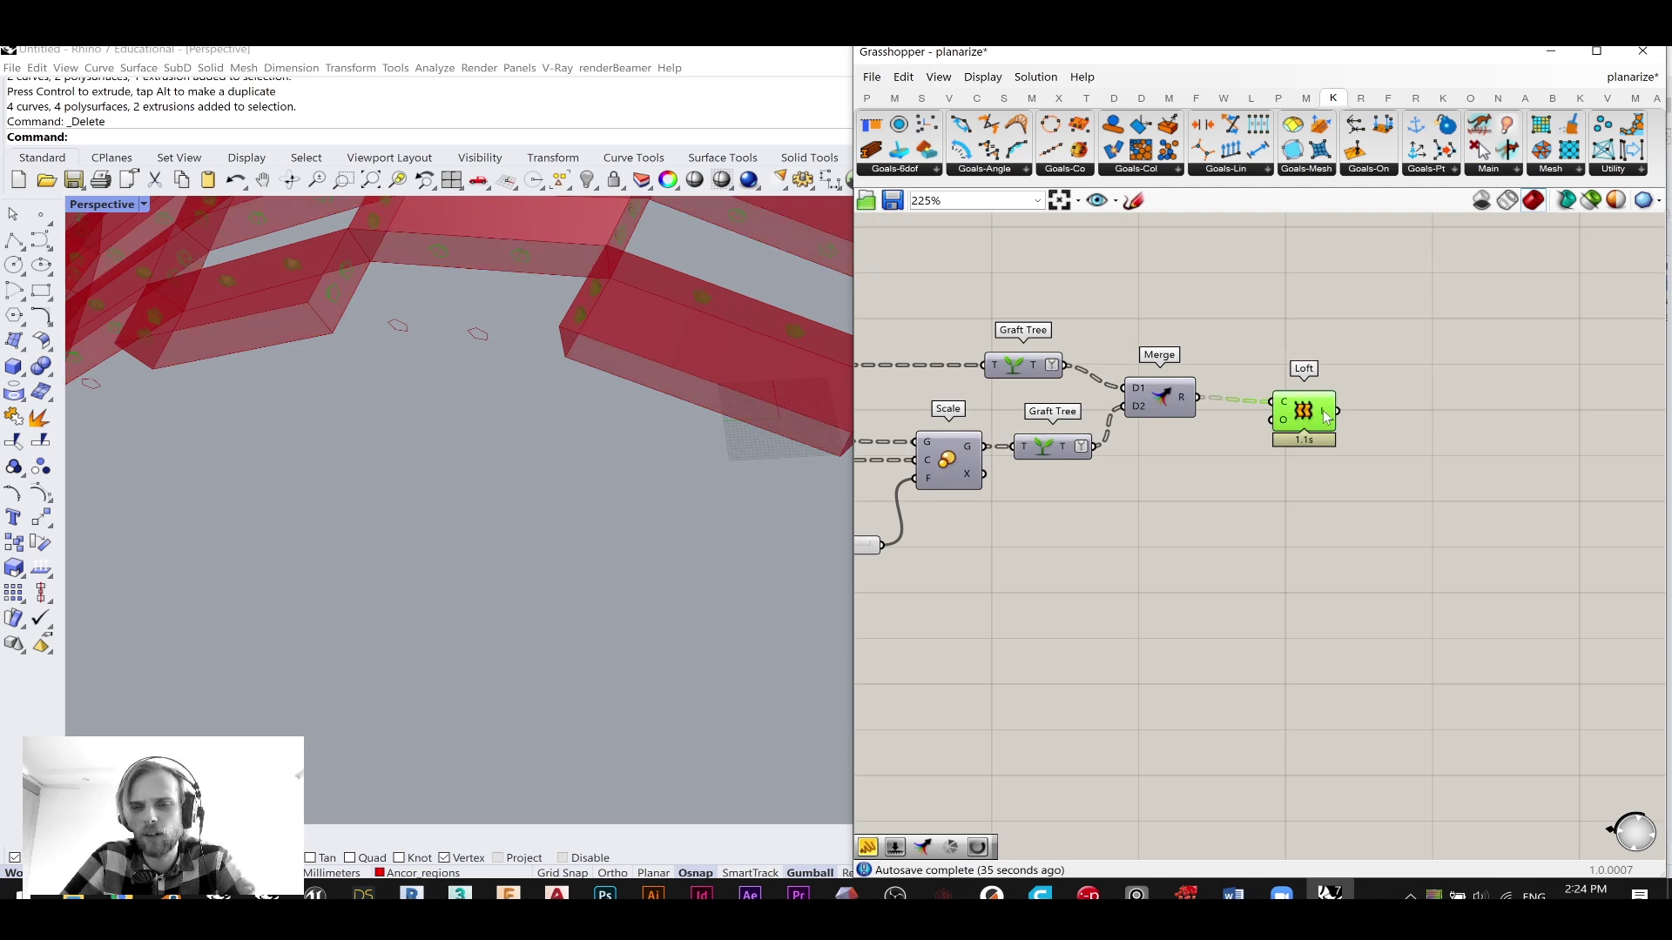
pyautogui.moveTo(1324, 410)
pyautogui.rightClick(1324, 413)
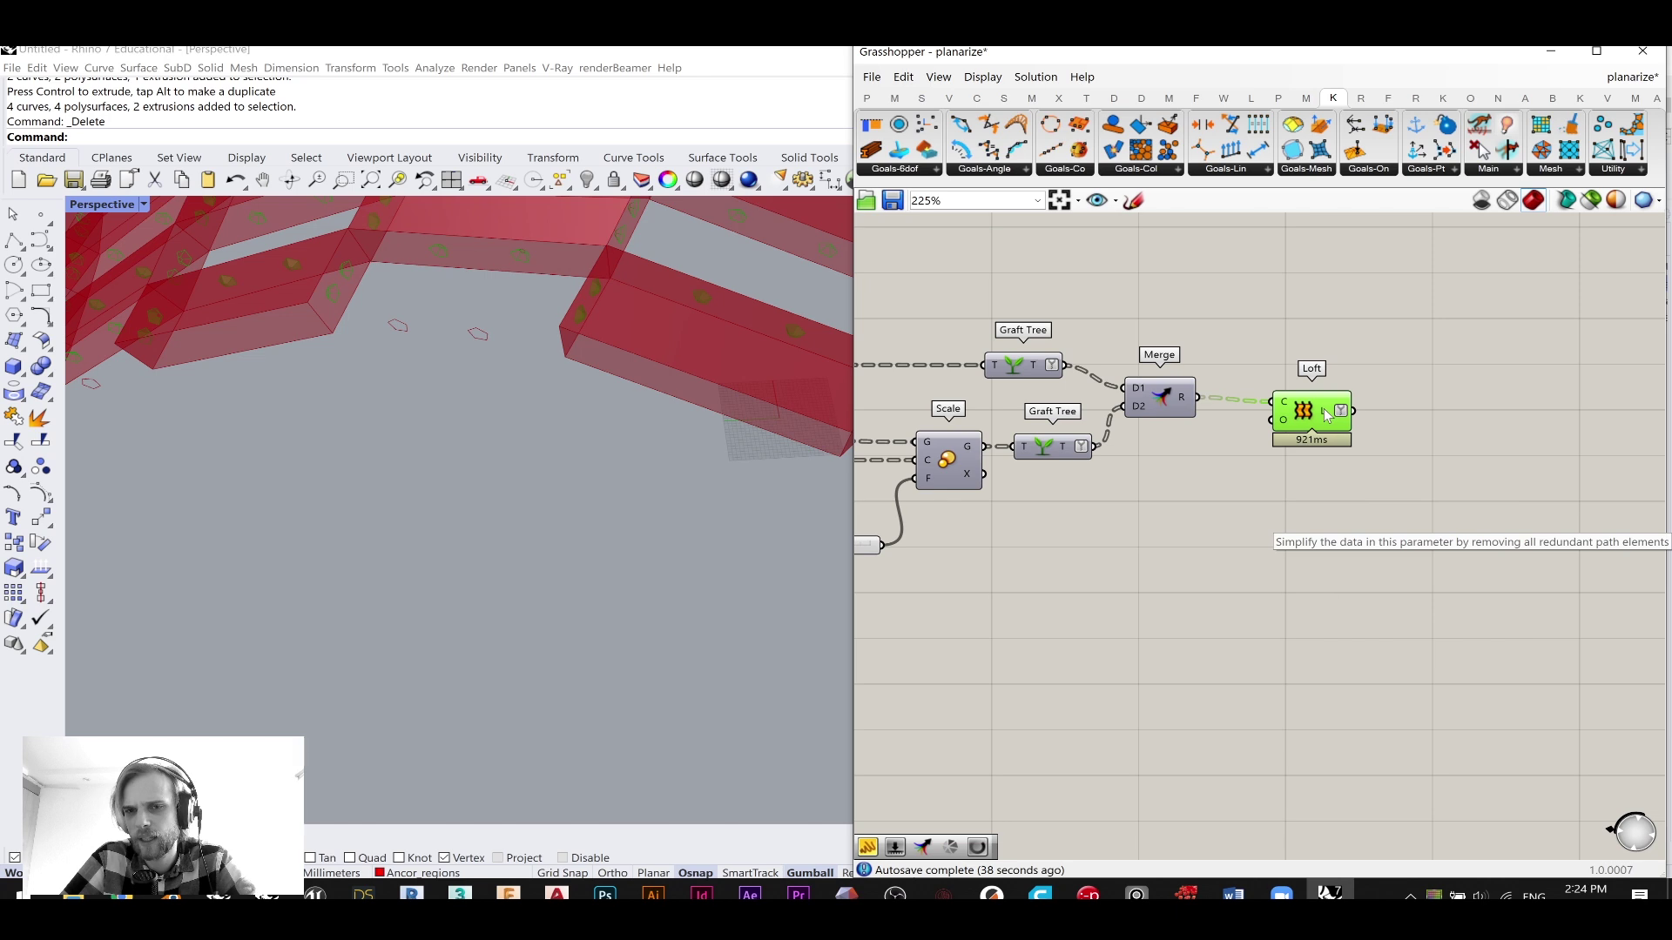
pyautogui.moveTo(1330, 416)
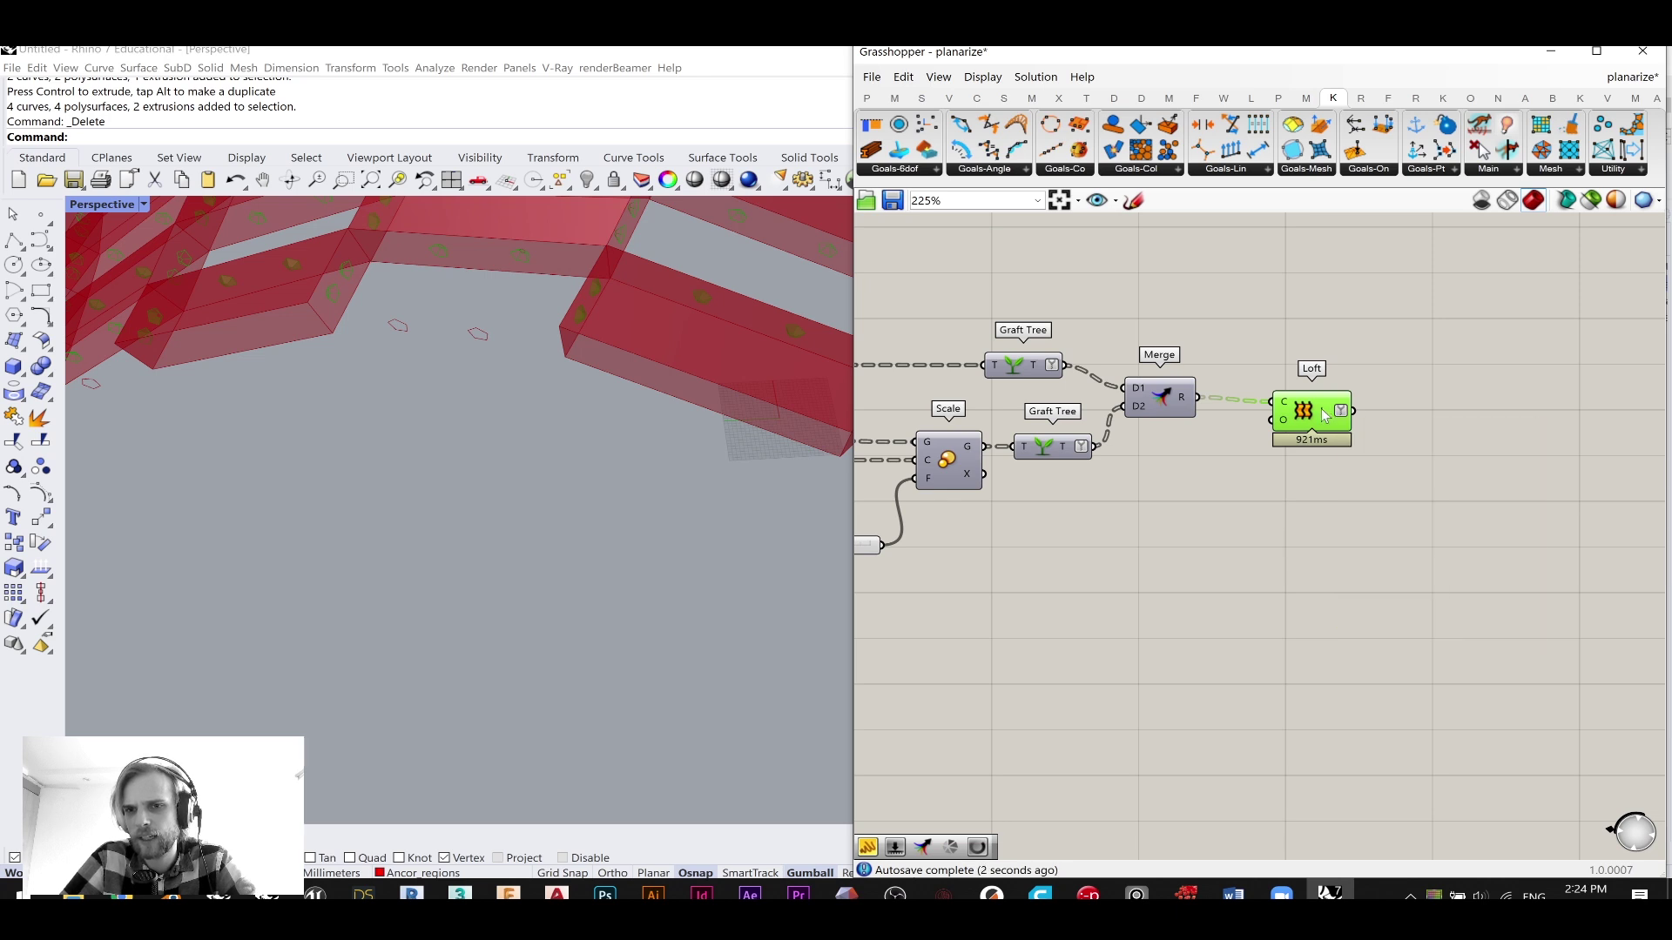
# - Add a Trim Tree component after the last Loft and connect Loft's L output to its T input
pyautogui.doubleClick(1402, 444)
pyautogui.write('trim tre')
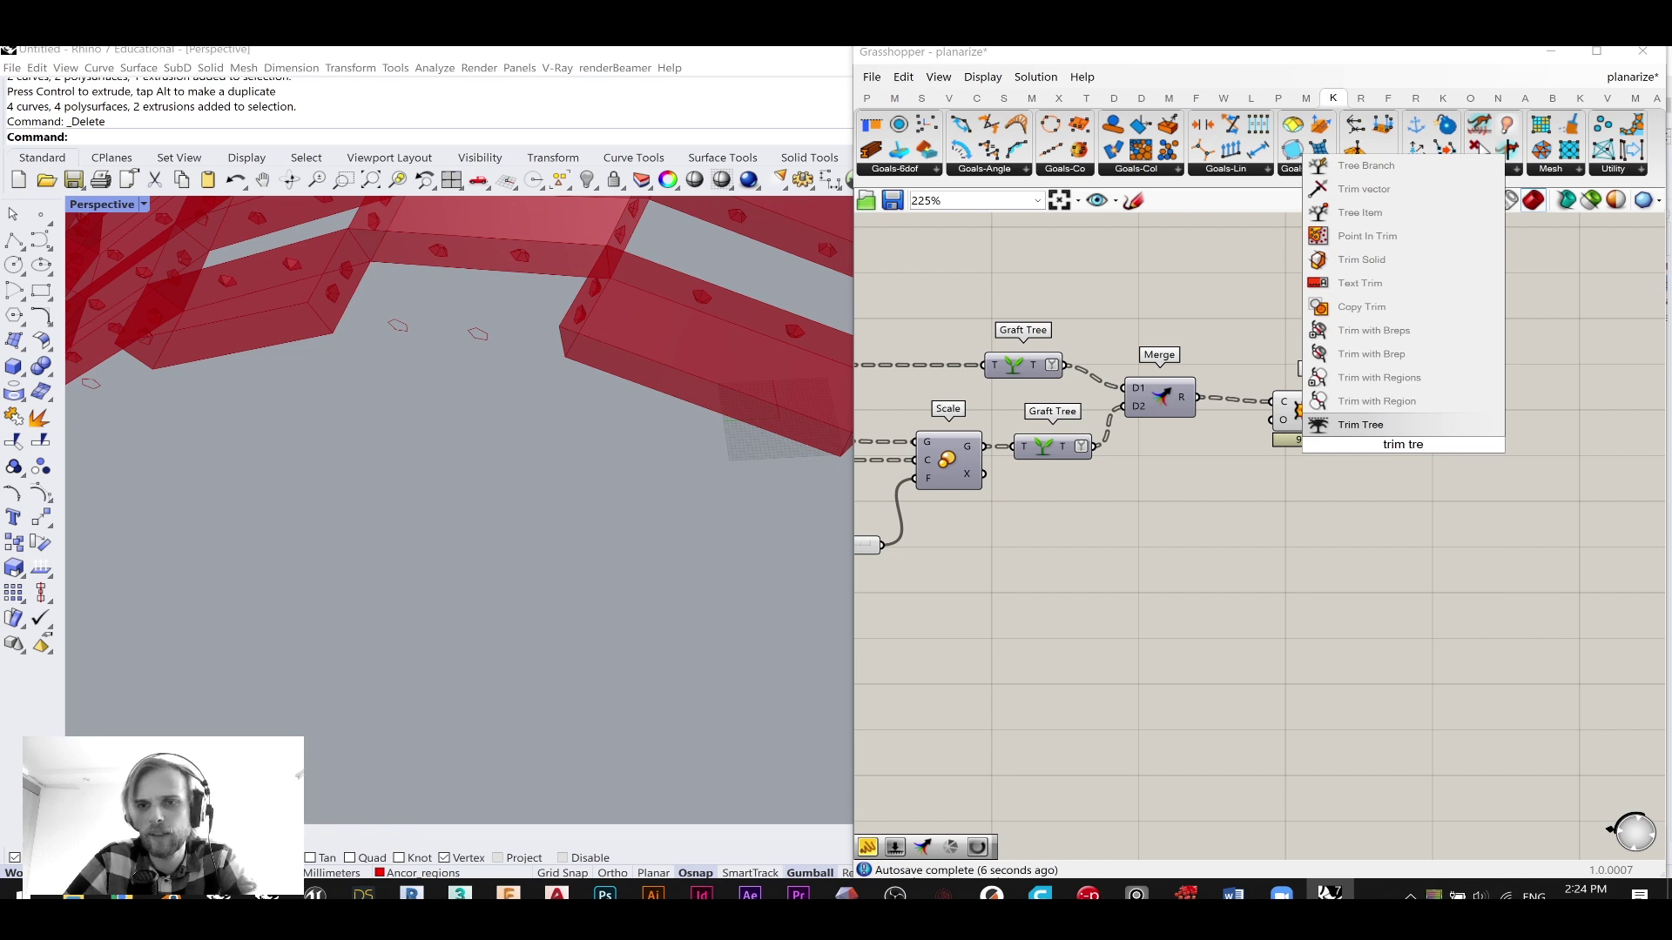
pyautogui.click(1383, 424)
pyautogui.scroll(2, 1327, 427)
pyautogui.moveTo(1432, 466); pyautogui.dragTo(1558, 437)
pyautogui.moveTo(1558, 437); pyautogui.dragTo(1418, 438, button='right')
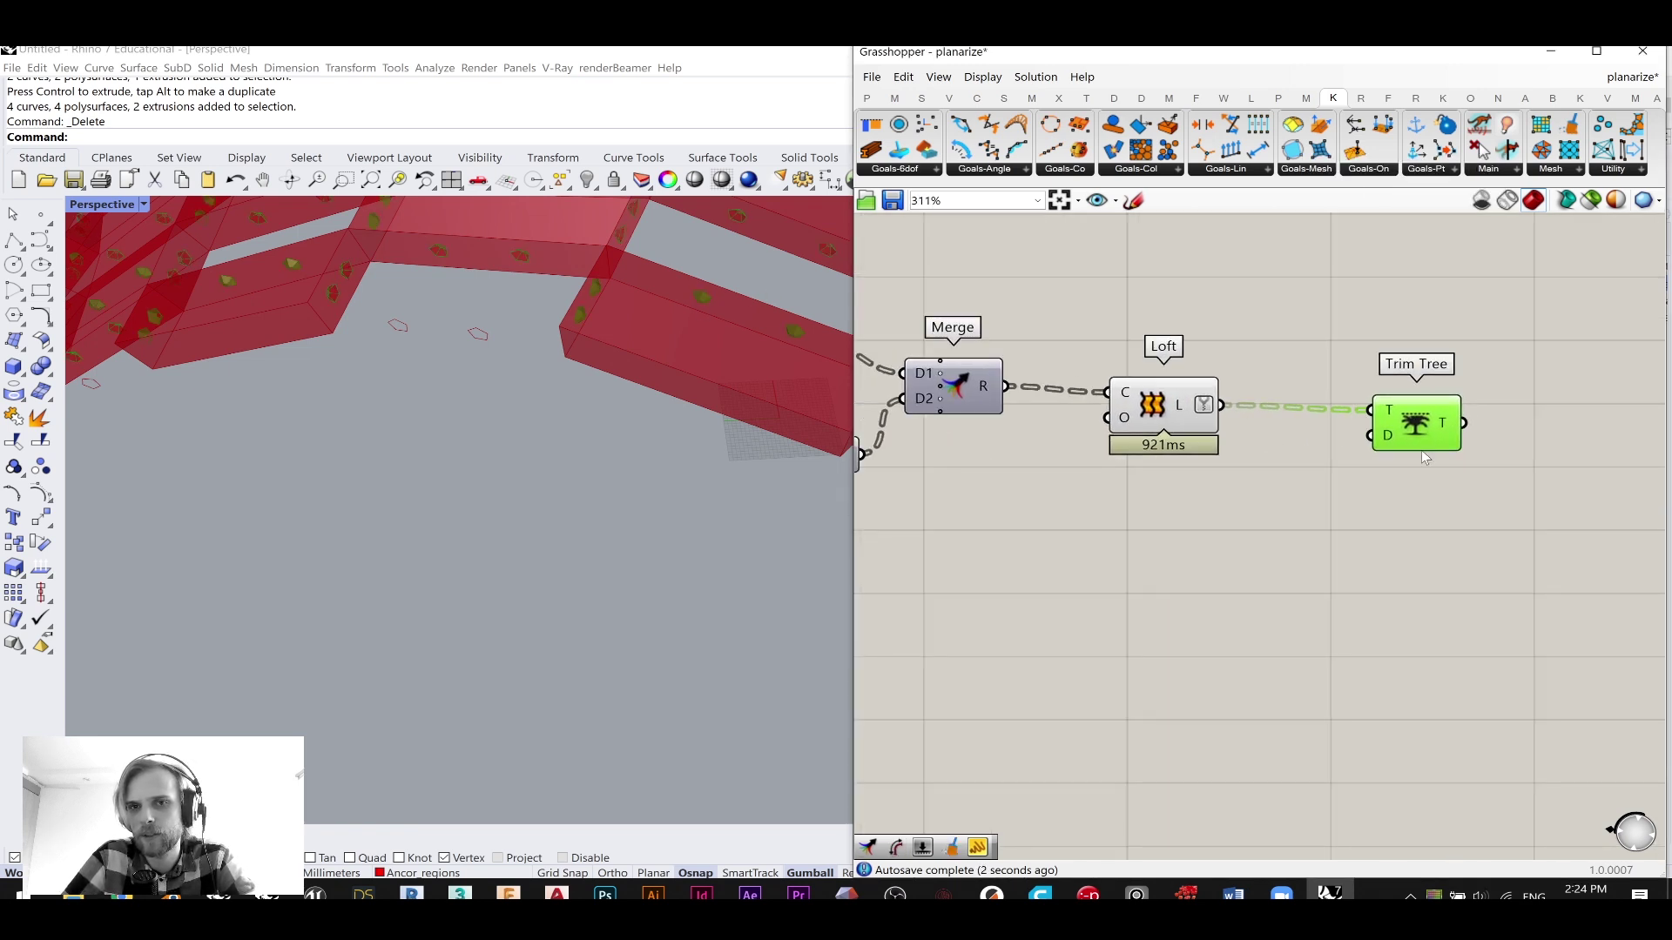
pyautogui.scroll(1, 1399, 426)
# - Add a panel containing 2, connect it to the D input of Trim Tree, and place it beside the component
pyautogui.click(1264, 549)
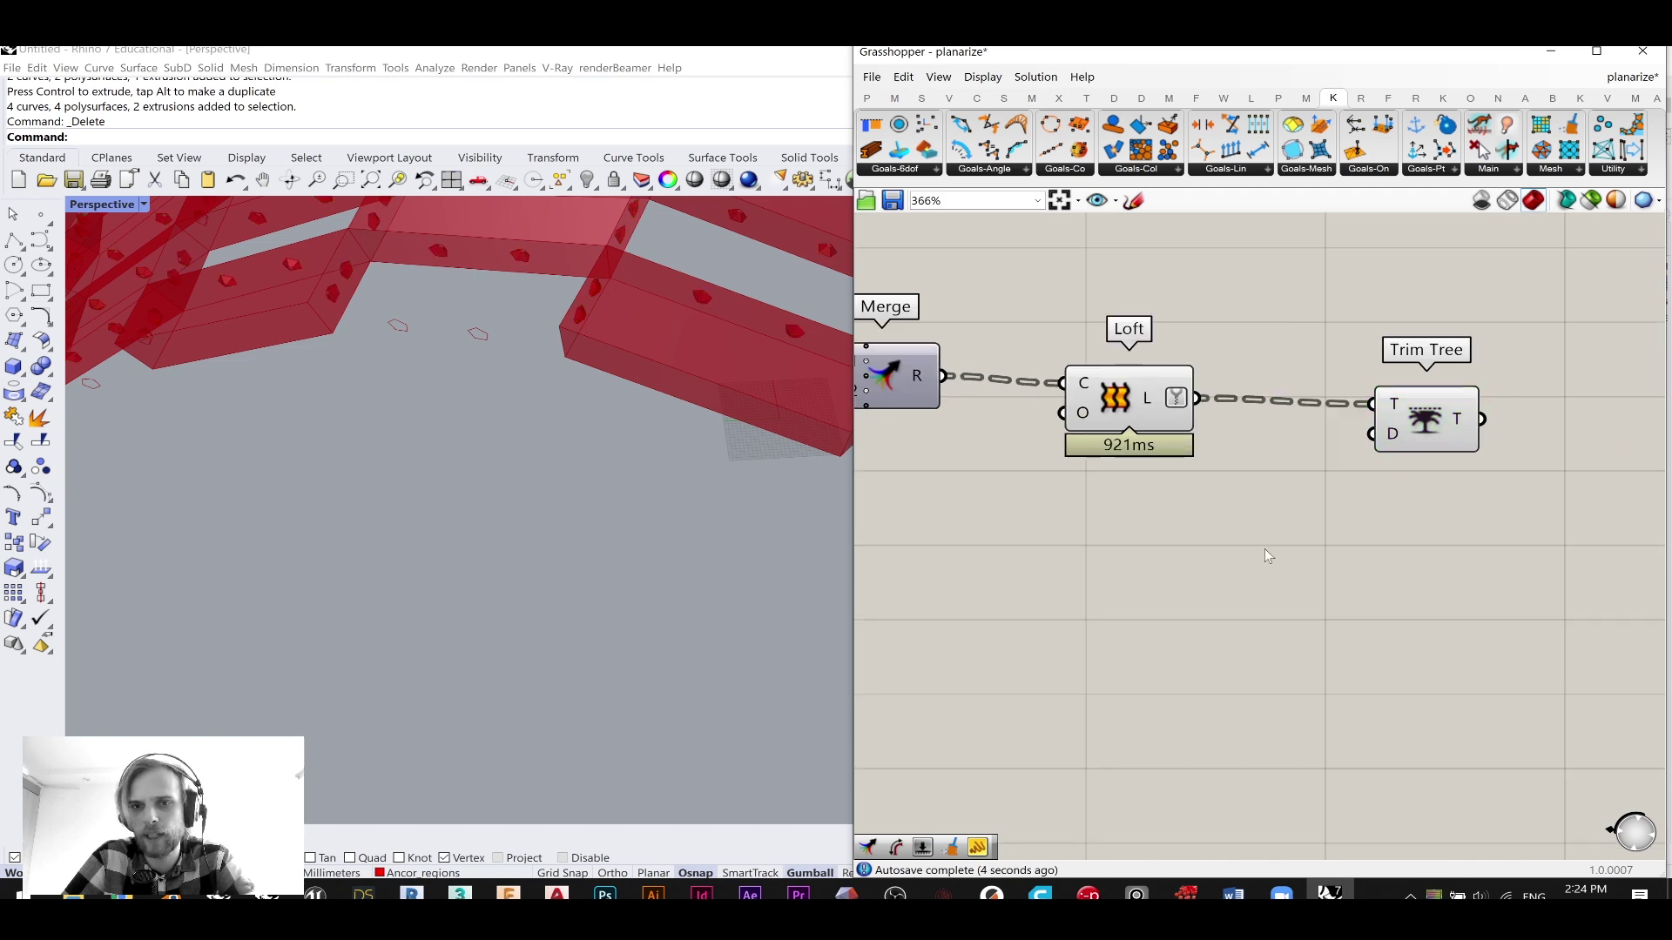
pyautogui.doubleClick(1264, 548)
pyautogui.write('//')
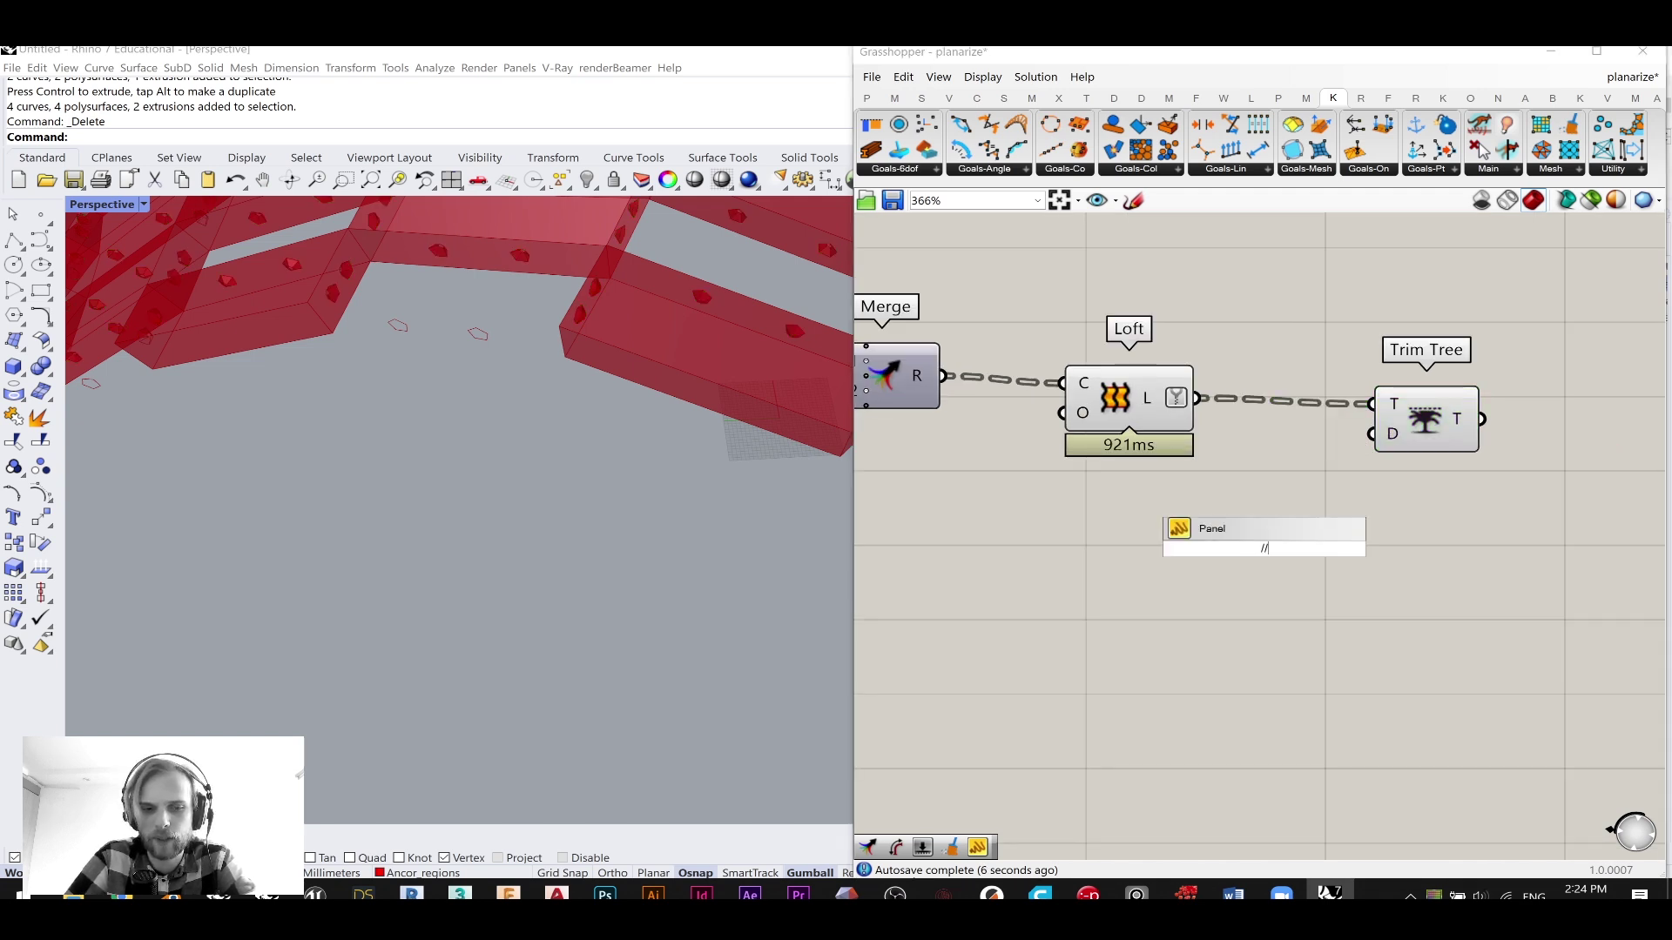
pyautogui.press('Return')
pyautogui.moveTo(1332, 515); pyautogui.dragTo(1377, 433)
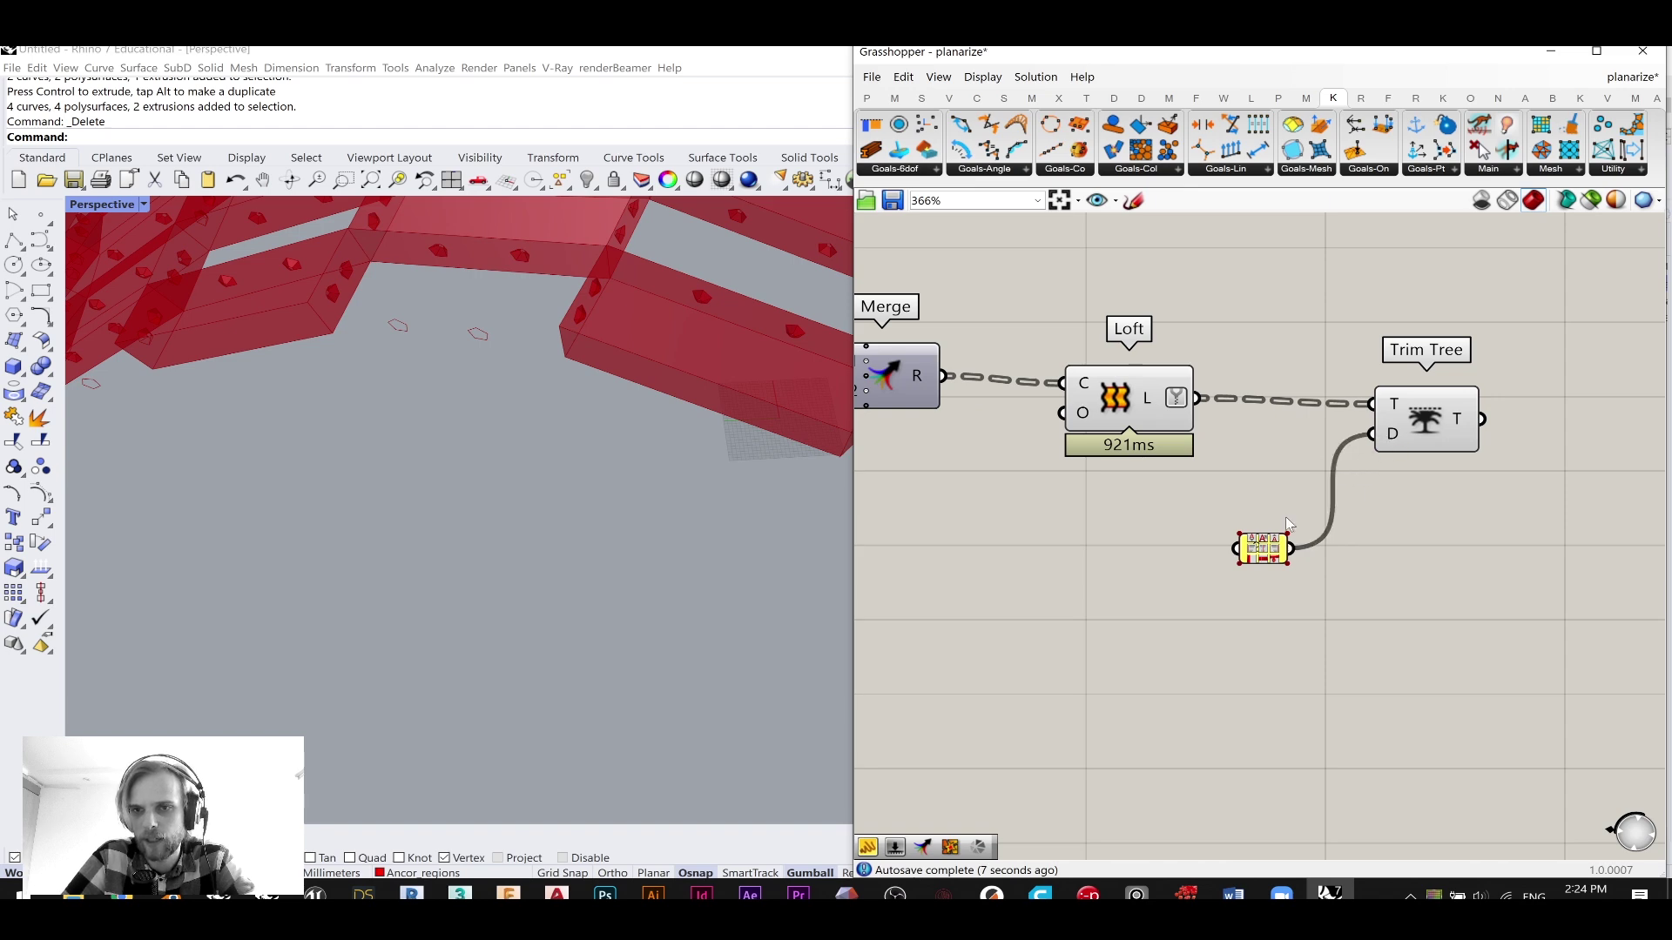
pyautogui.moveTo(1273, 567); pyautogui.dragTo(1314, 603)
pyautogui.scroll(6, 1273, 567)
pyautogui.moveTo(1283, 531); pyautogui.dragTo(1341, 376)
pyautogui.scroll(-5, 1323, 376)
pyautogui.scroll(-3, 1320, 371)
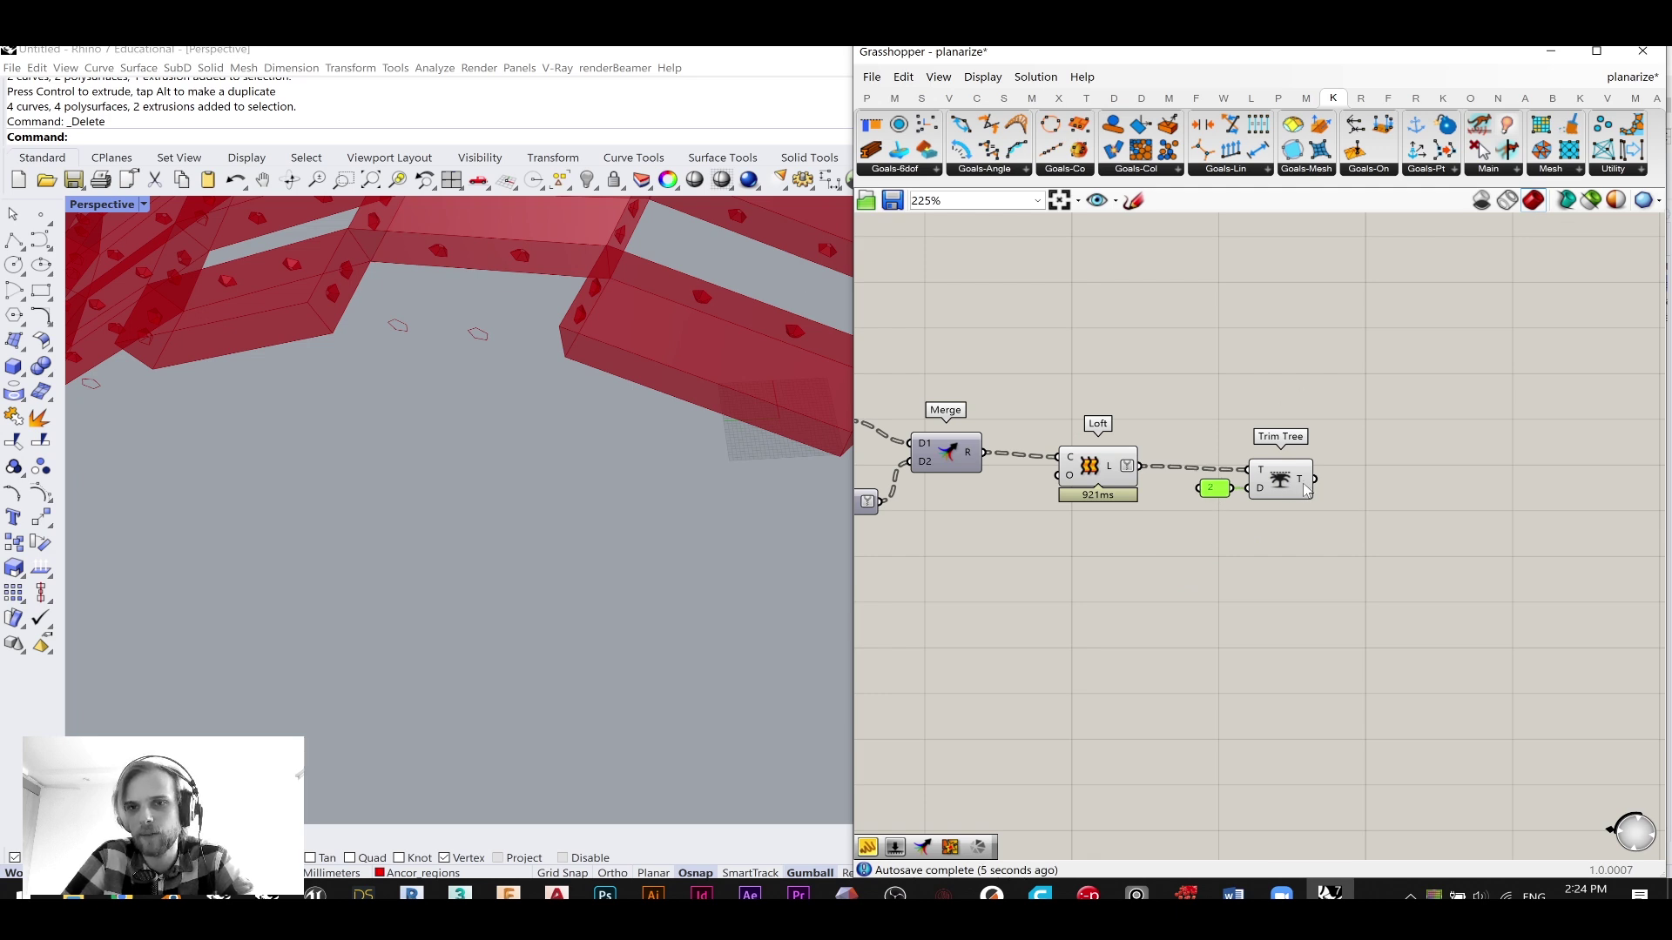
# - Turn off the viewport preview of the last Loft component
pyautogui.moveTo(1189, 557); pyautogui.dragTo(1028, 421)
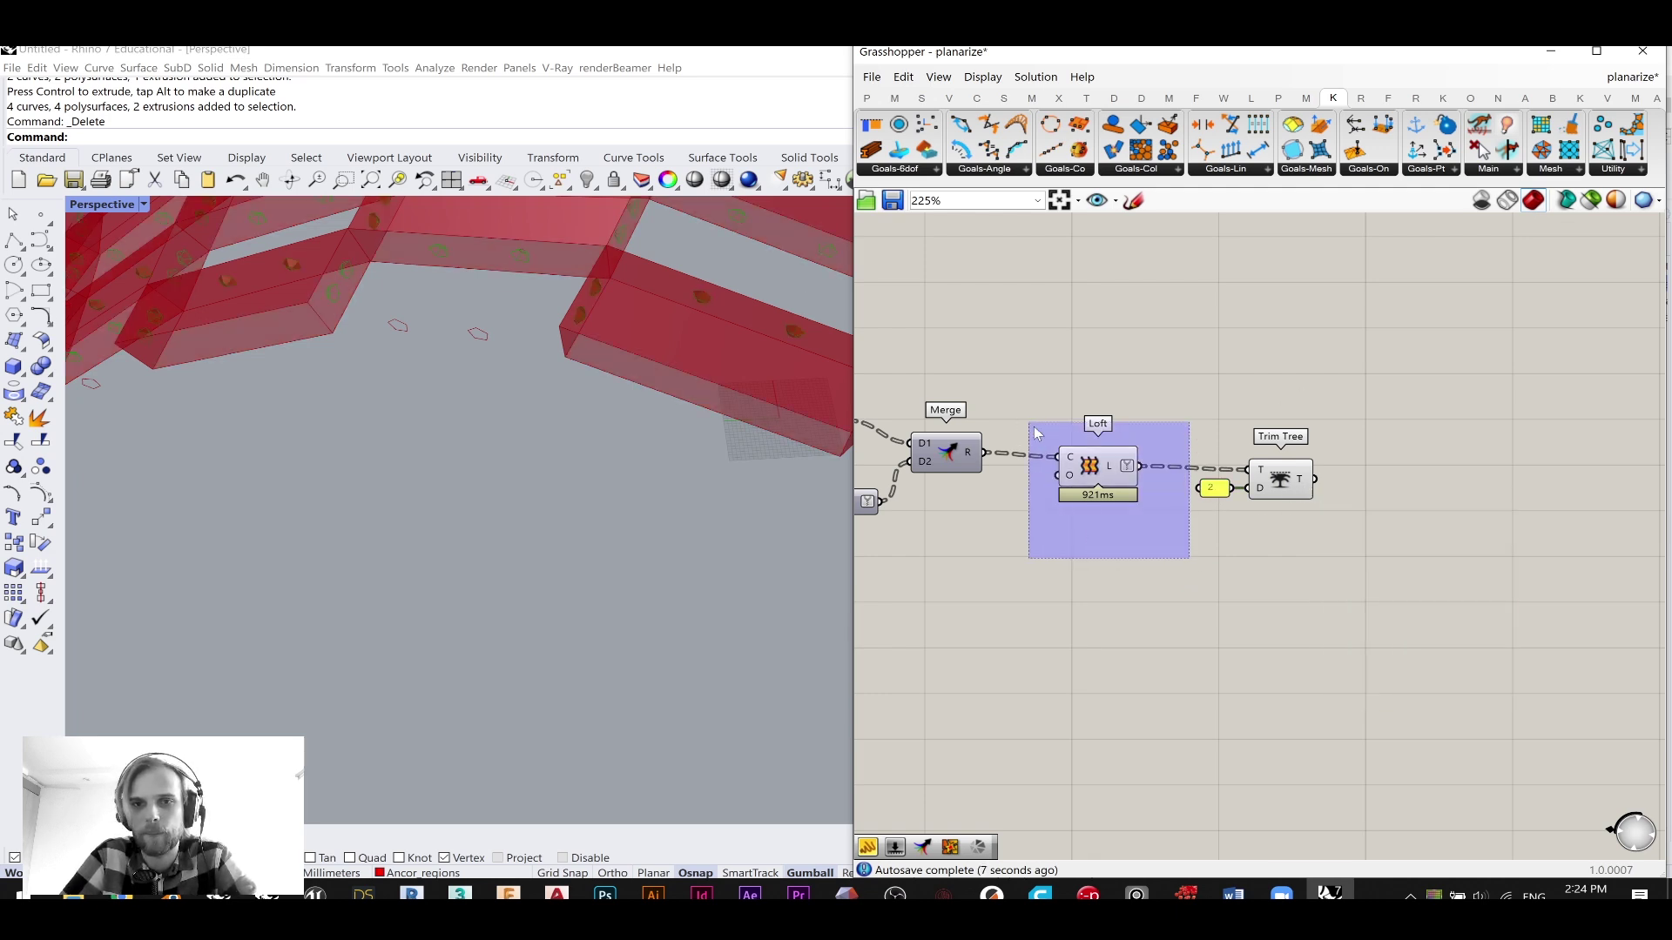
pyautogui.middleClick(1057, 421)
pyautogui.click(1120, 365)
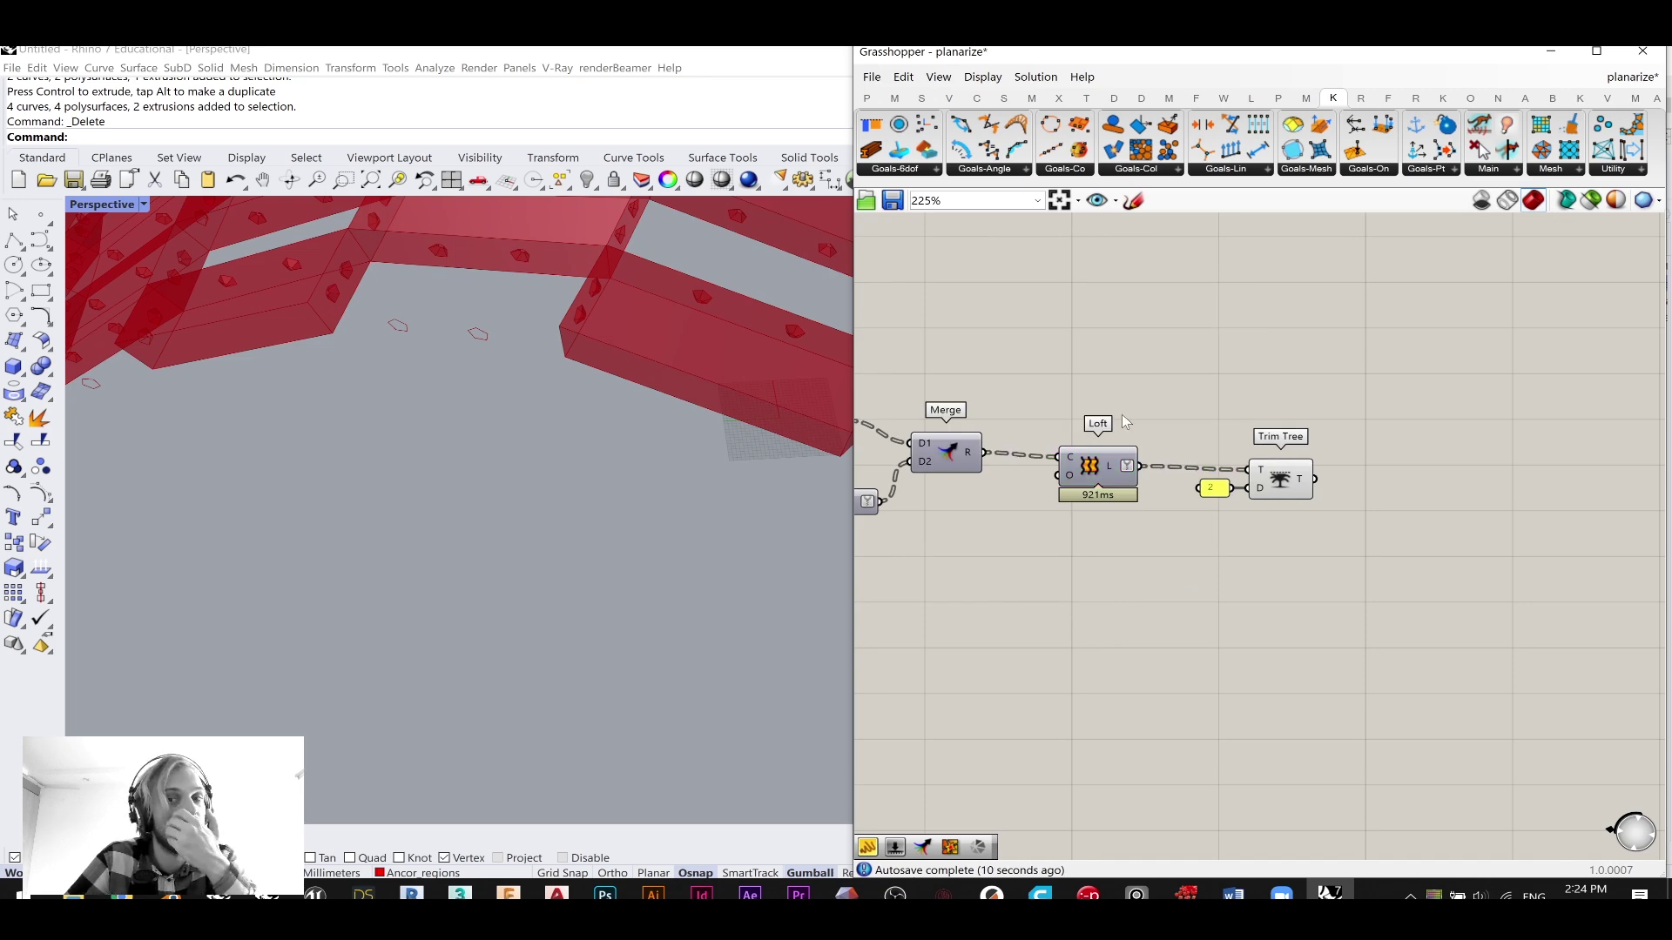
pyautogui.scroll(-3, 1124, 413)
pyautogui.scroll(5, 710, 298)
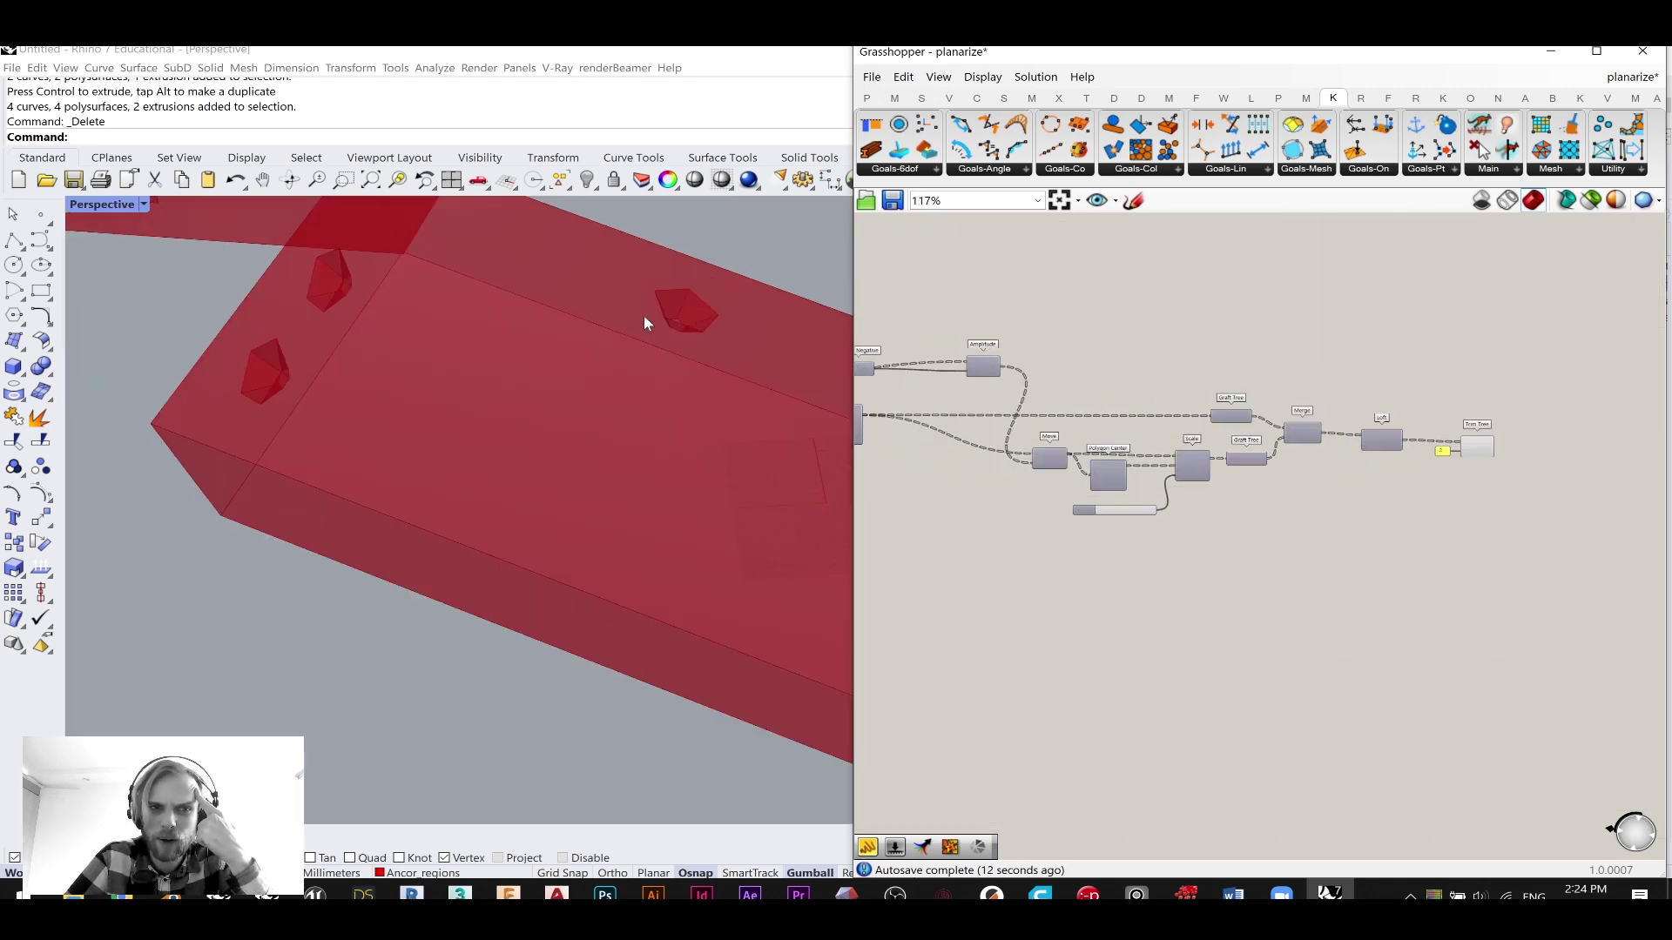
# - Add a Brep Wireframe component and connect the F output of Deconstruct Brep to its B input
pyautogui.scroll(-5, 676, 417)
pyautogui.moveTo(667, 413); pyautogui.dragTo(641, 409, button='right')
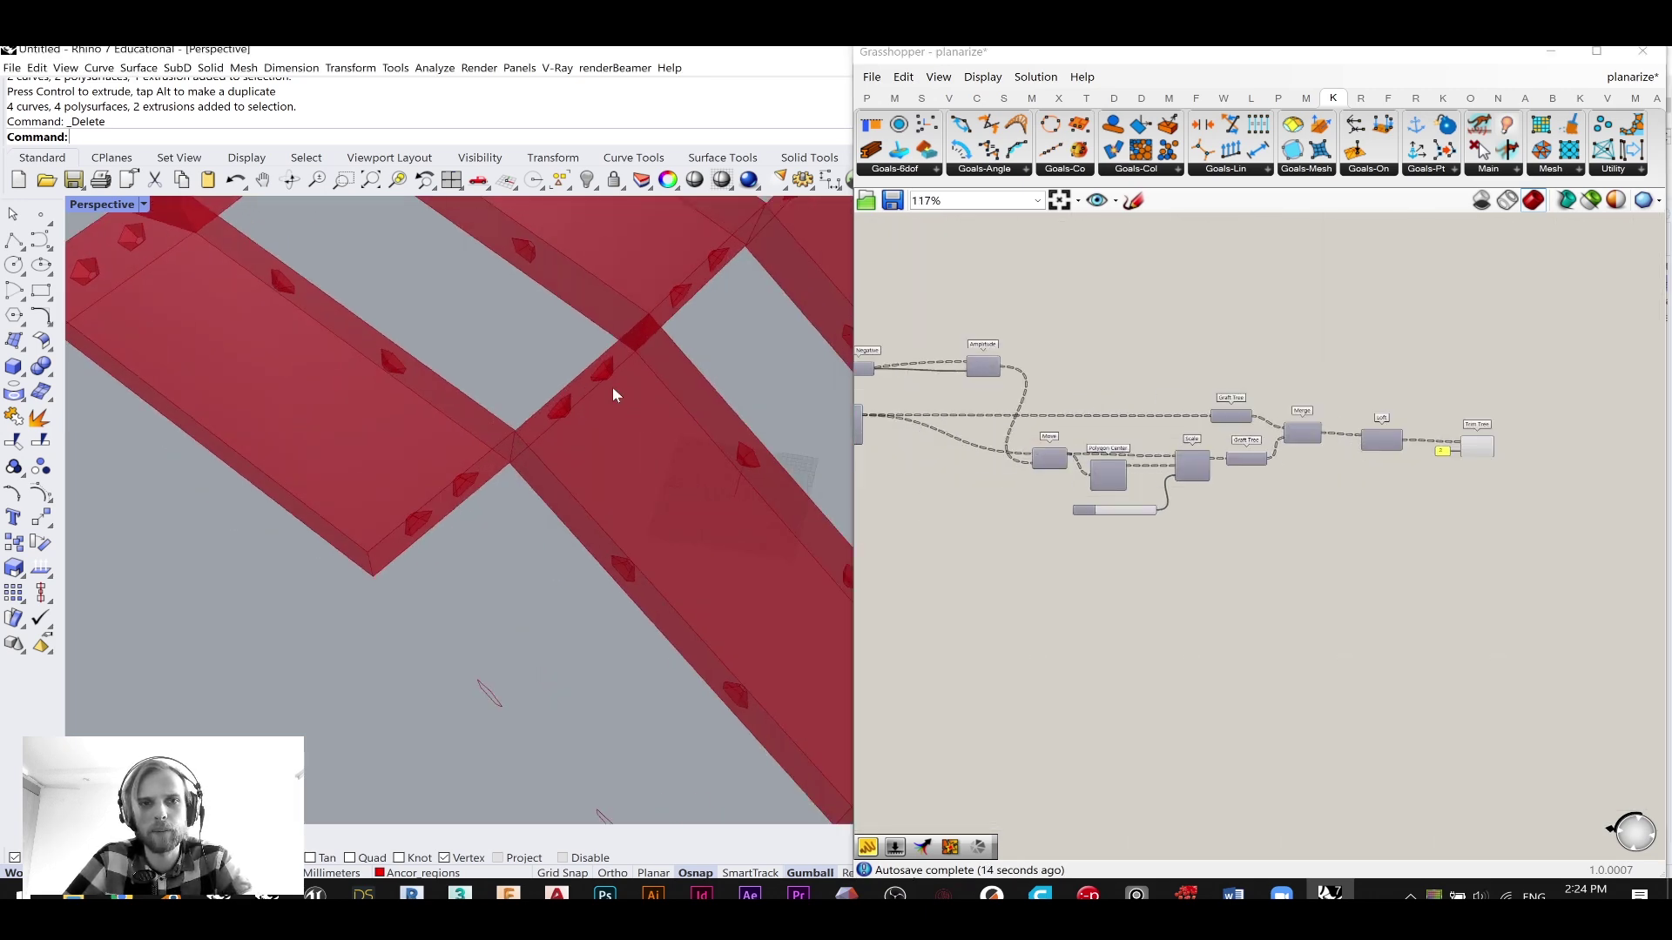
pyautogui.scroll(5, 521, 260)
pyautogui.moveTo(945, 432); pyautogui.dragTo(1401, 531, button='right')
pyautogui.scroll(3, 1126, 487)
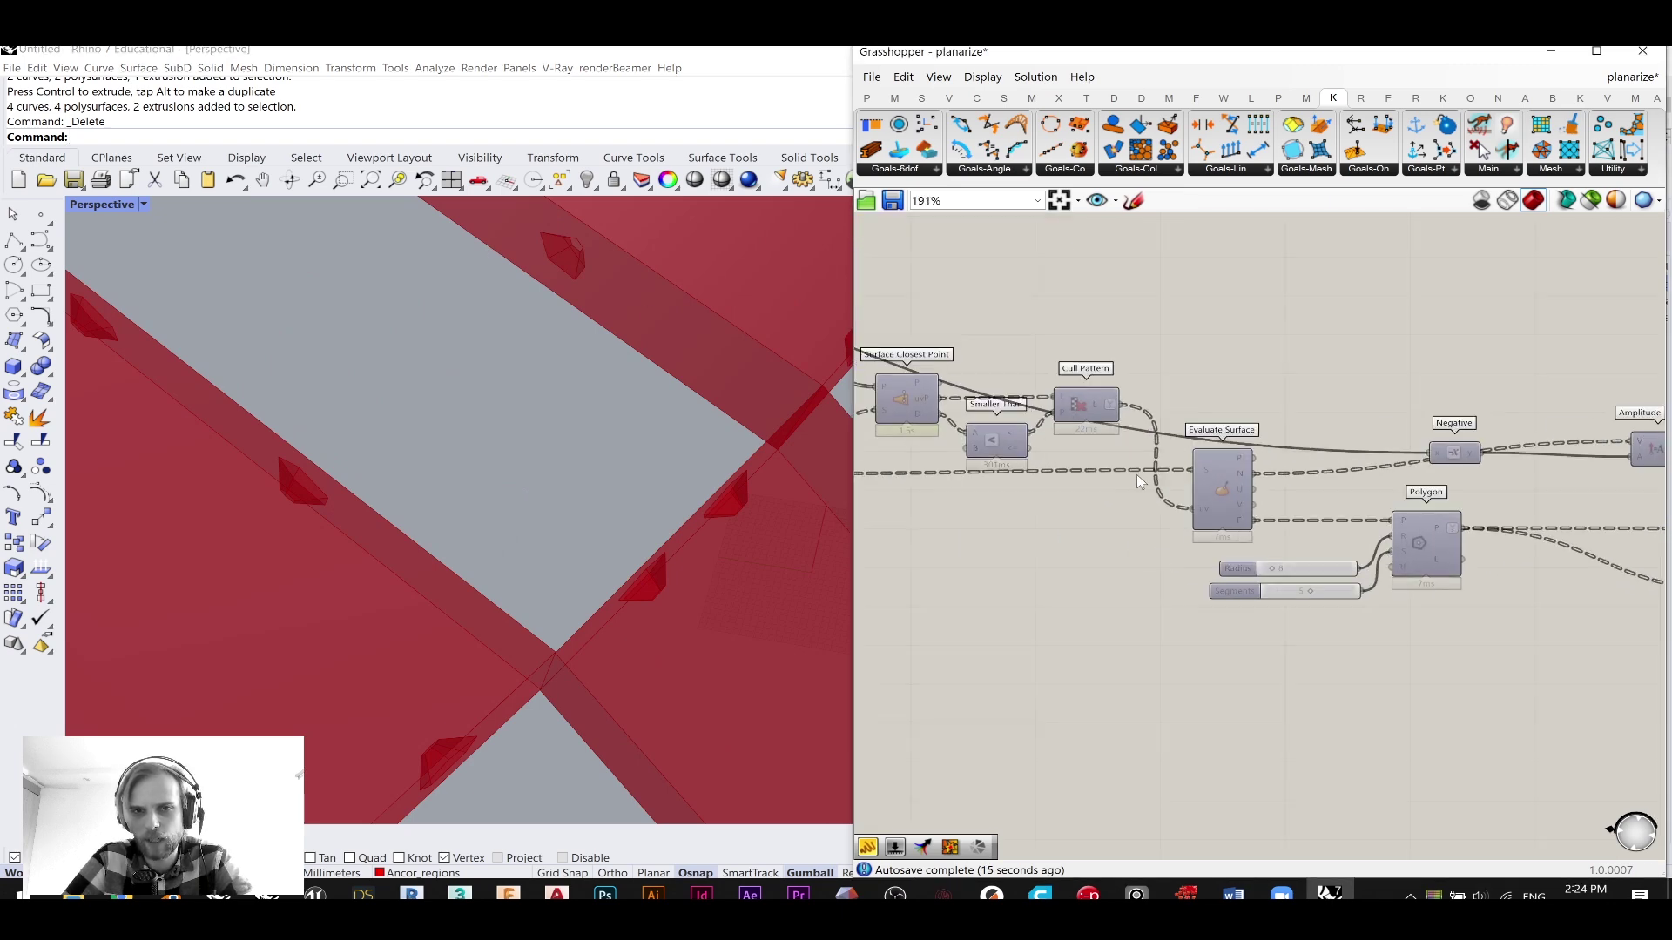
pyautogui.moveTo(1095, 466); pyautogui.dragTo(1311, 353, button='right')
pyautogui.click(1072, 428)
pyautogui.moveTo(1073, 431); pyautogui.dragTo(1041, 422)
pyautogui.doubleClick(1190, 510)
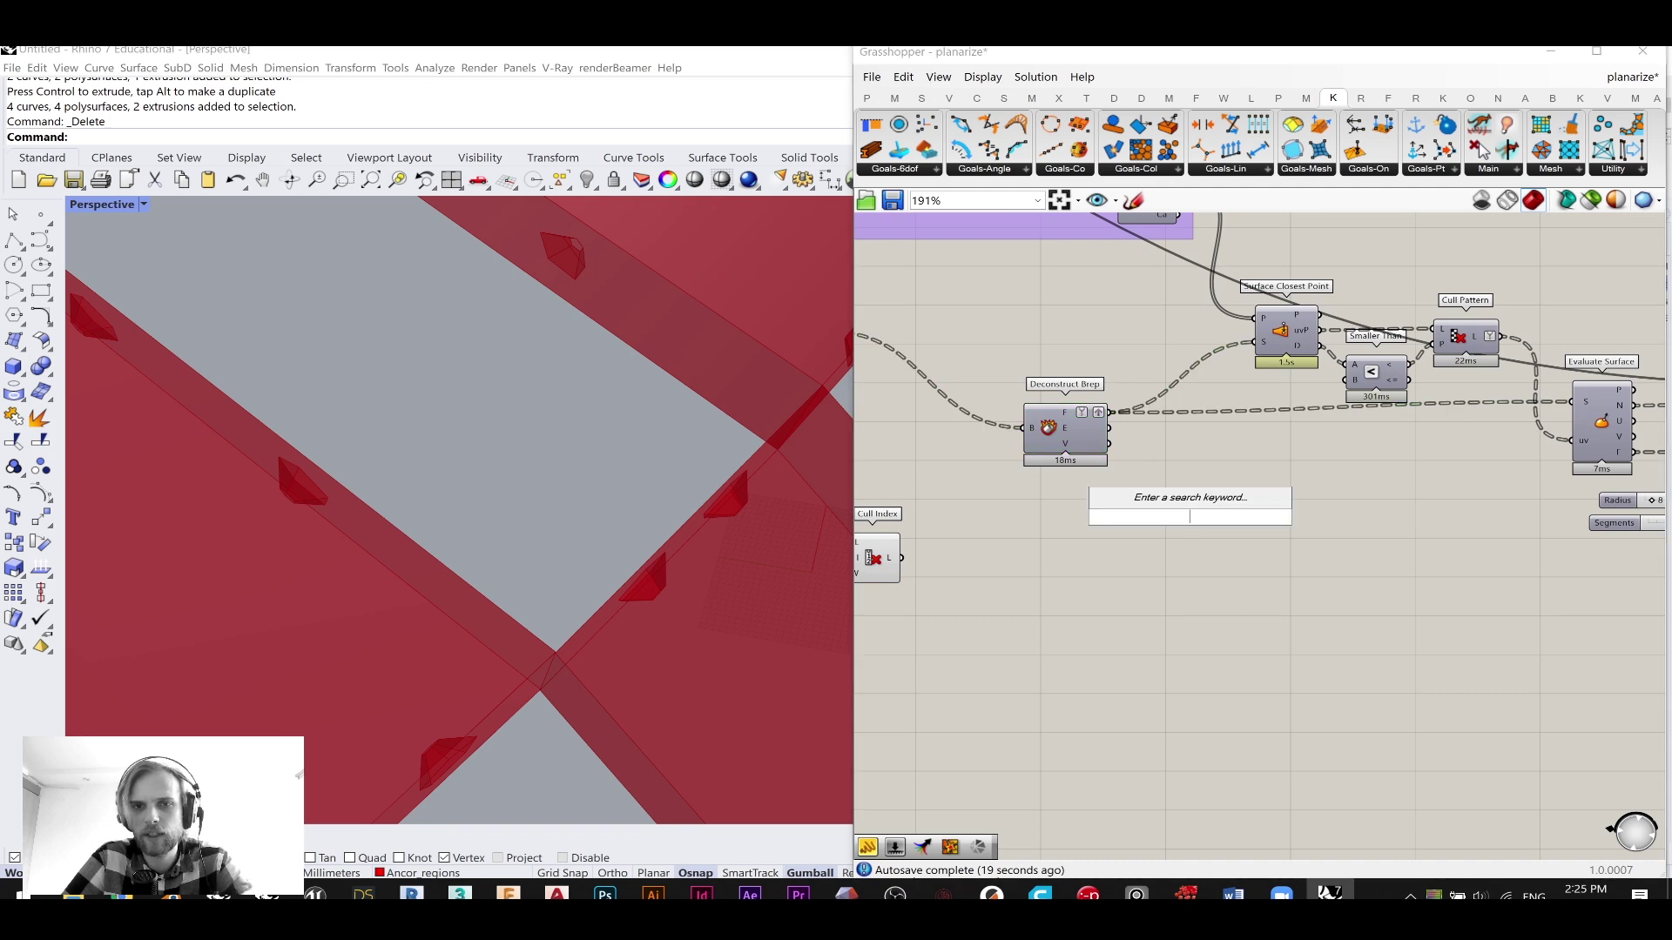
pyautogui.write('wiref')
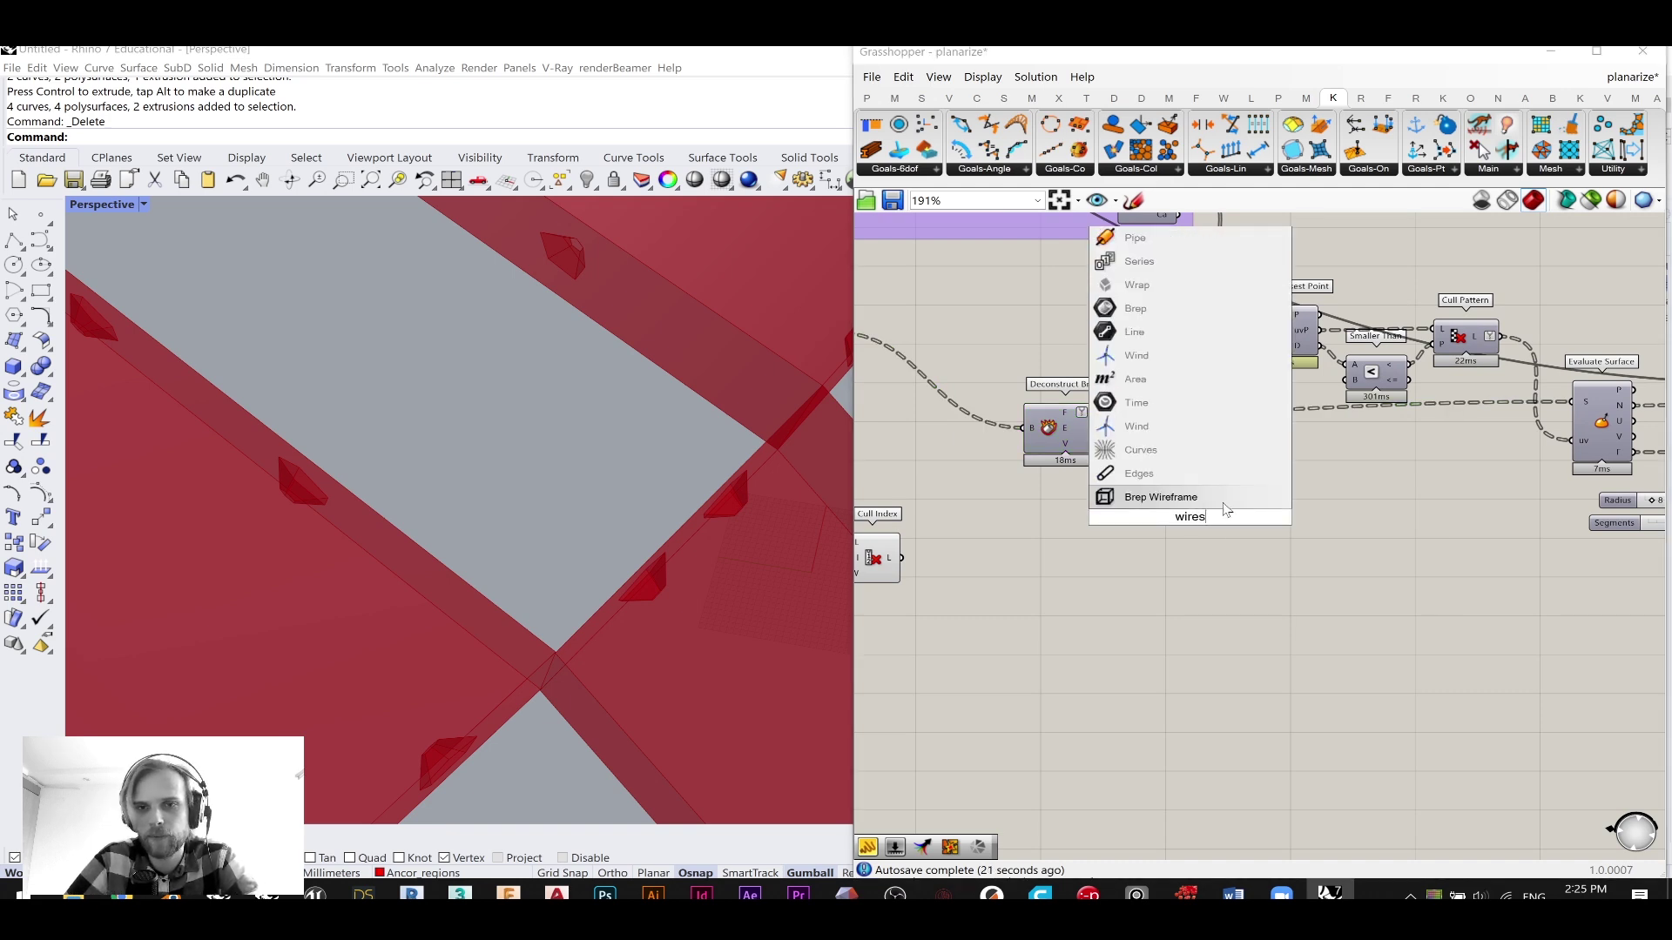
pyautogui.click(1221, 501)
pyautogui.moveTo(1169, 499); pyautogui.dragTo(1165, 510)
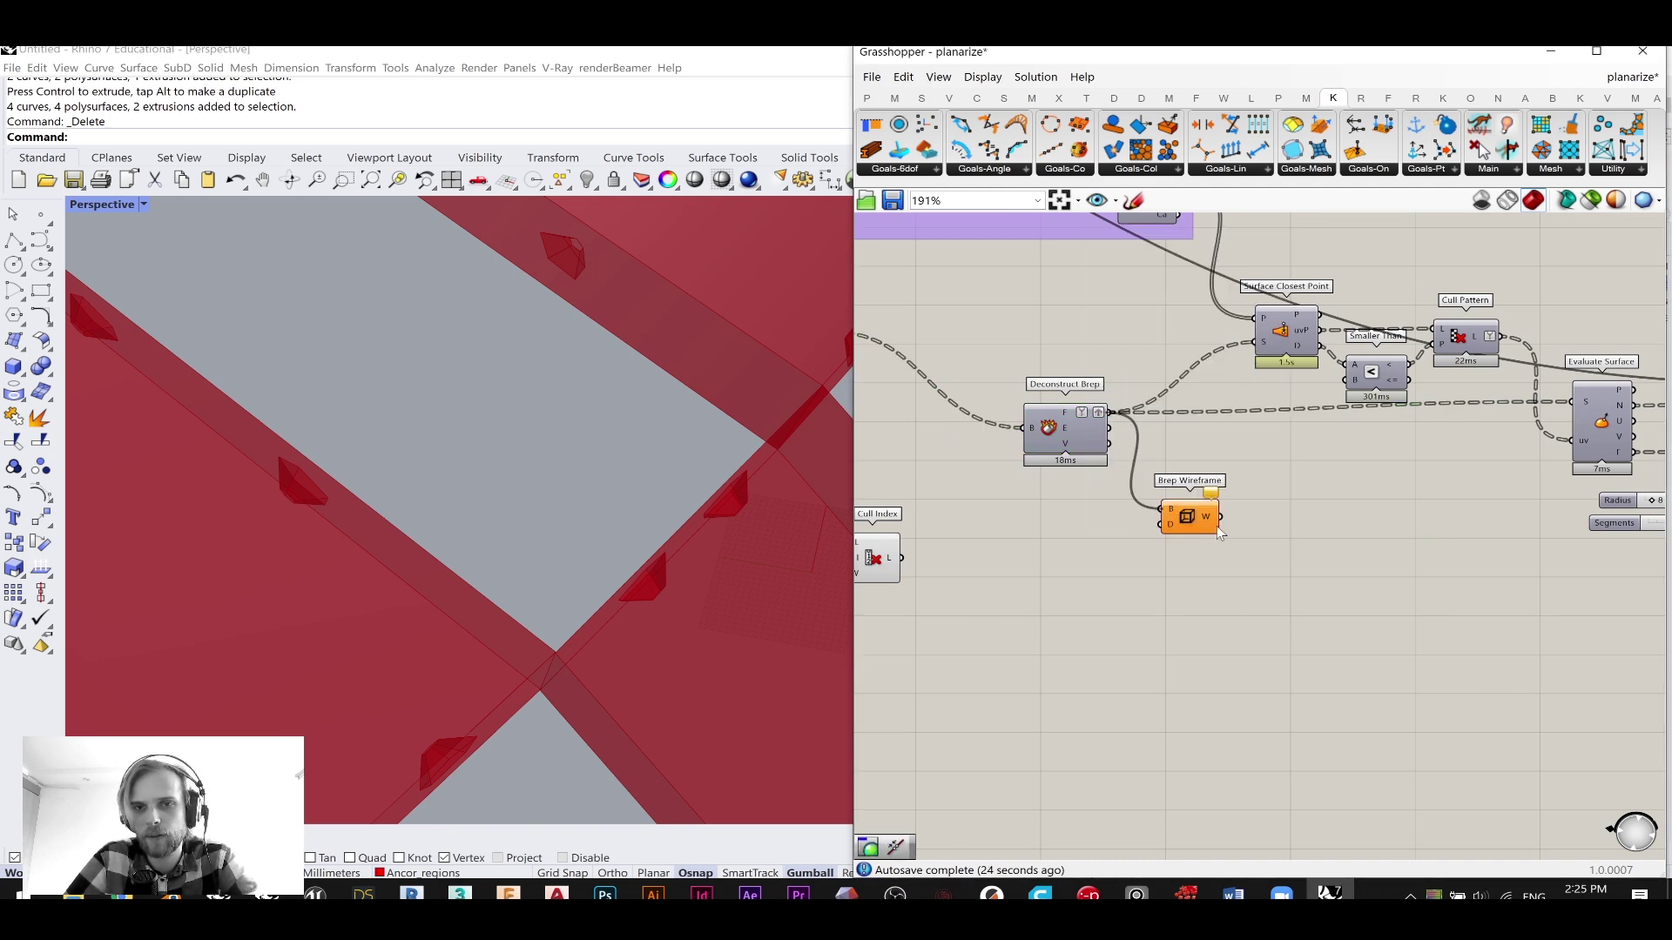
# - Place Brep Wireframe below Polygon and compare the data trees of its W output and Polygon's P output
pyautogui.doubleClick(1375, 559)
pyautogui.scroll(-3, 1219, 540)
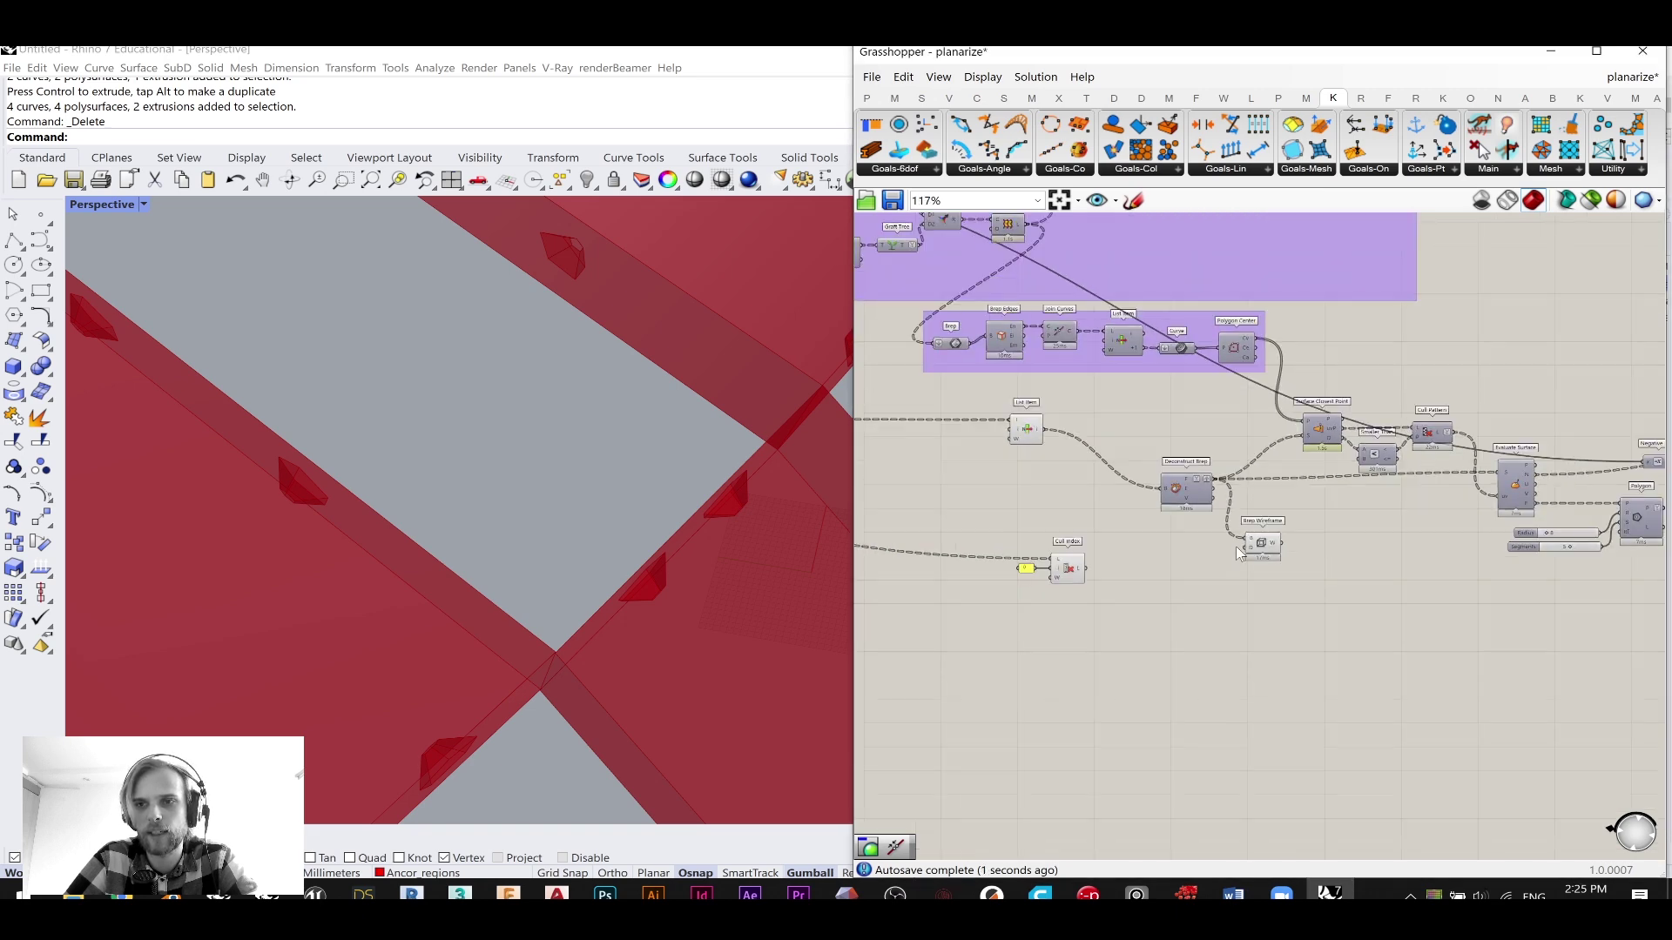
pyautogui.moveTo(1005, 499); pyautogui.dragTo(1377, 524)
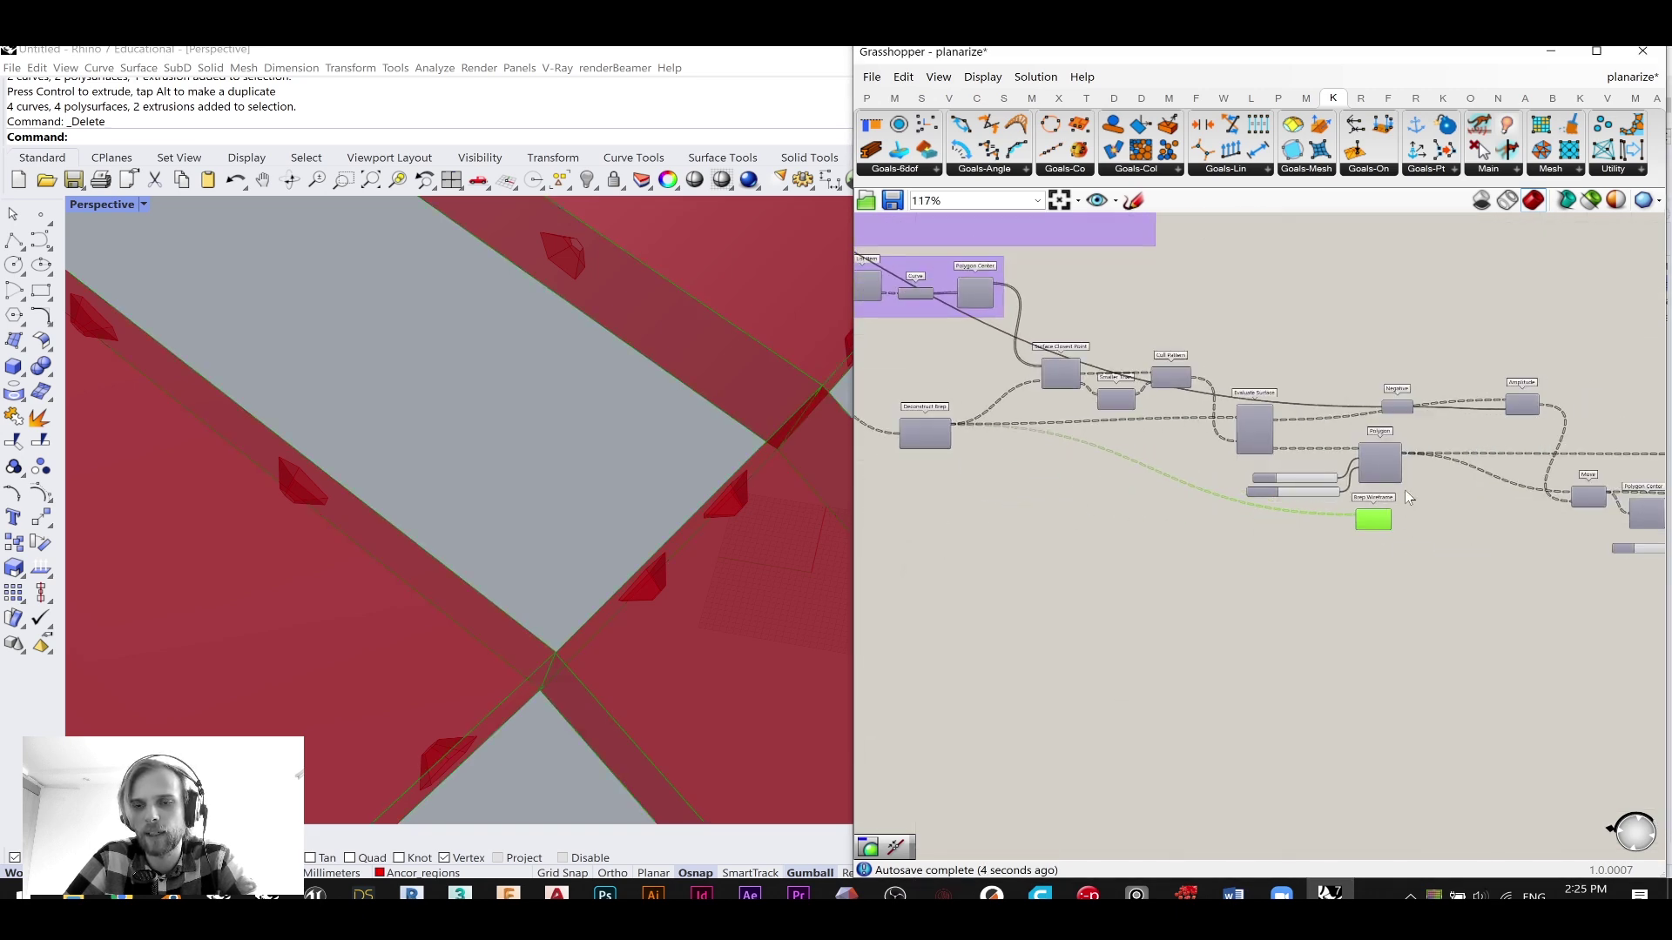
pyautogui.scroll(3, 1404, 483)
pyautogui.moveTo(1373, 424)
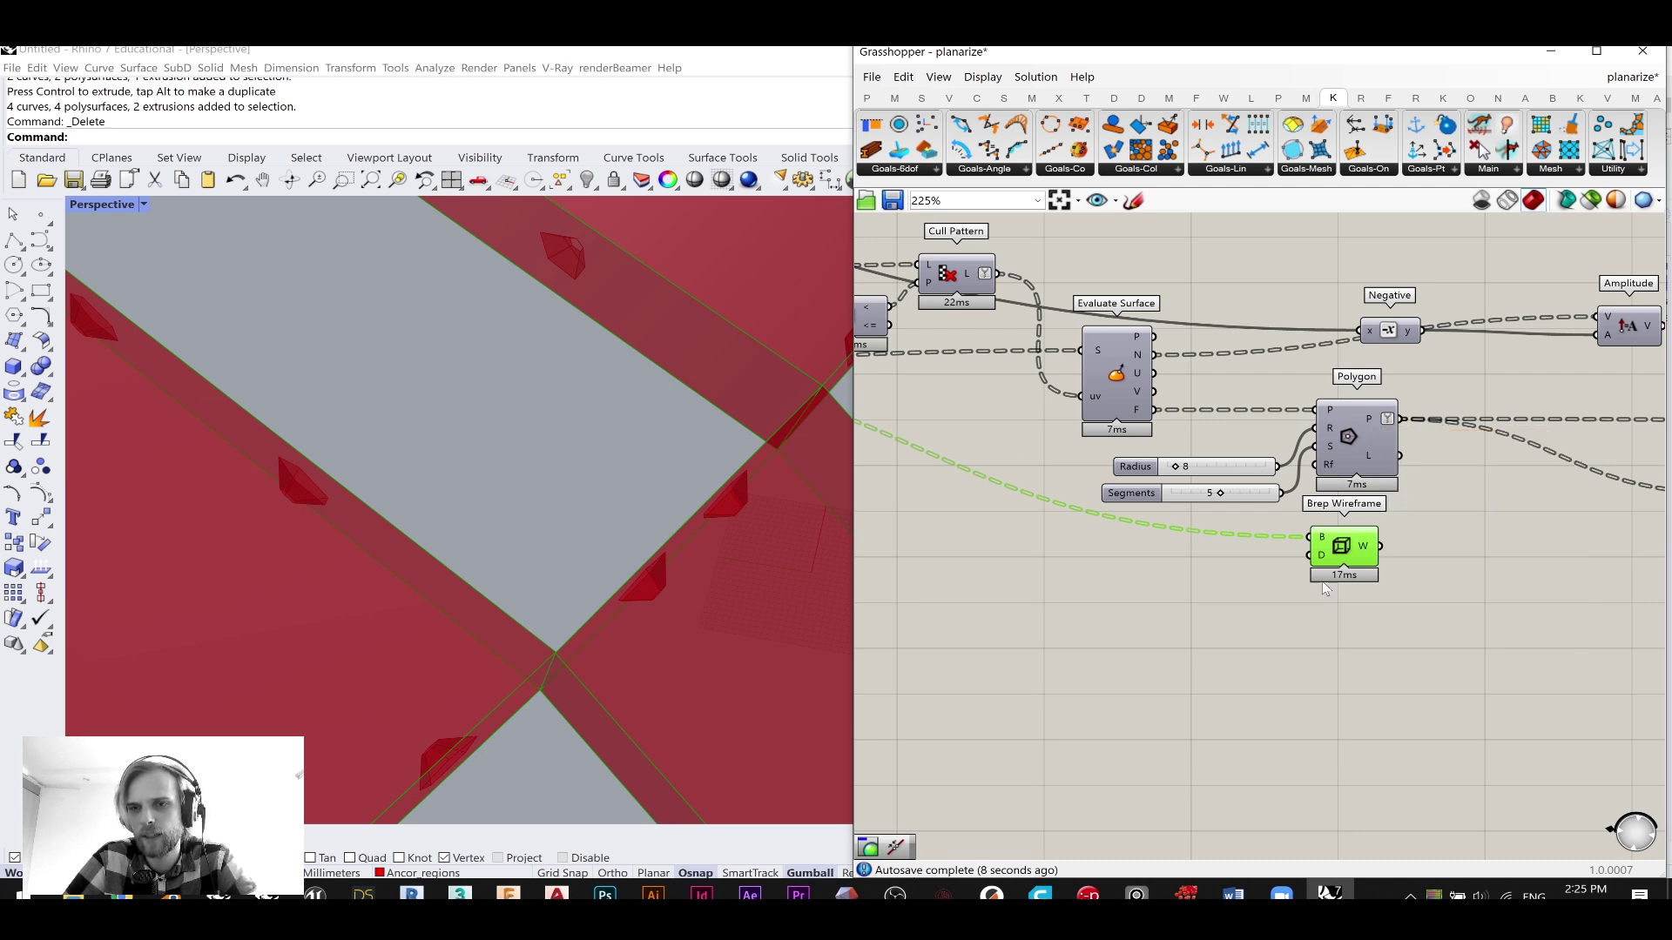
pyautogui.moveTo(1370, 555)
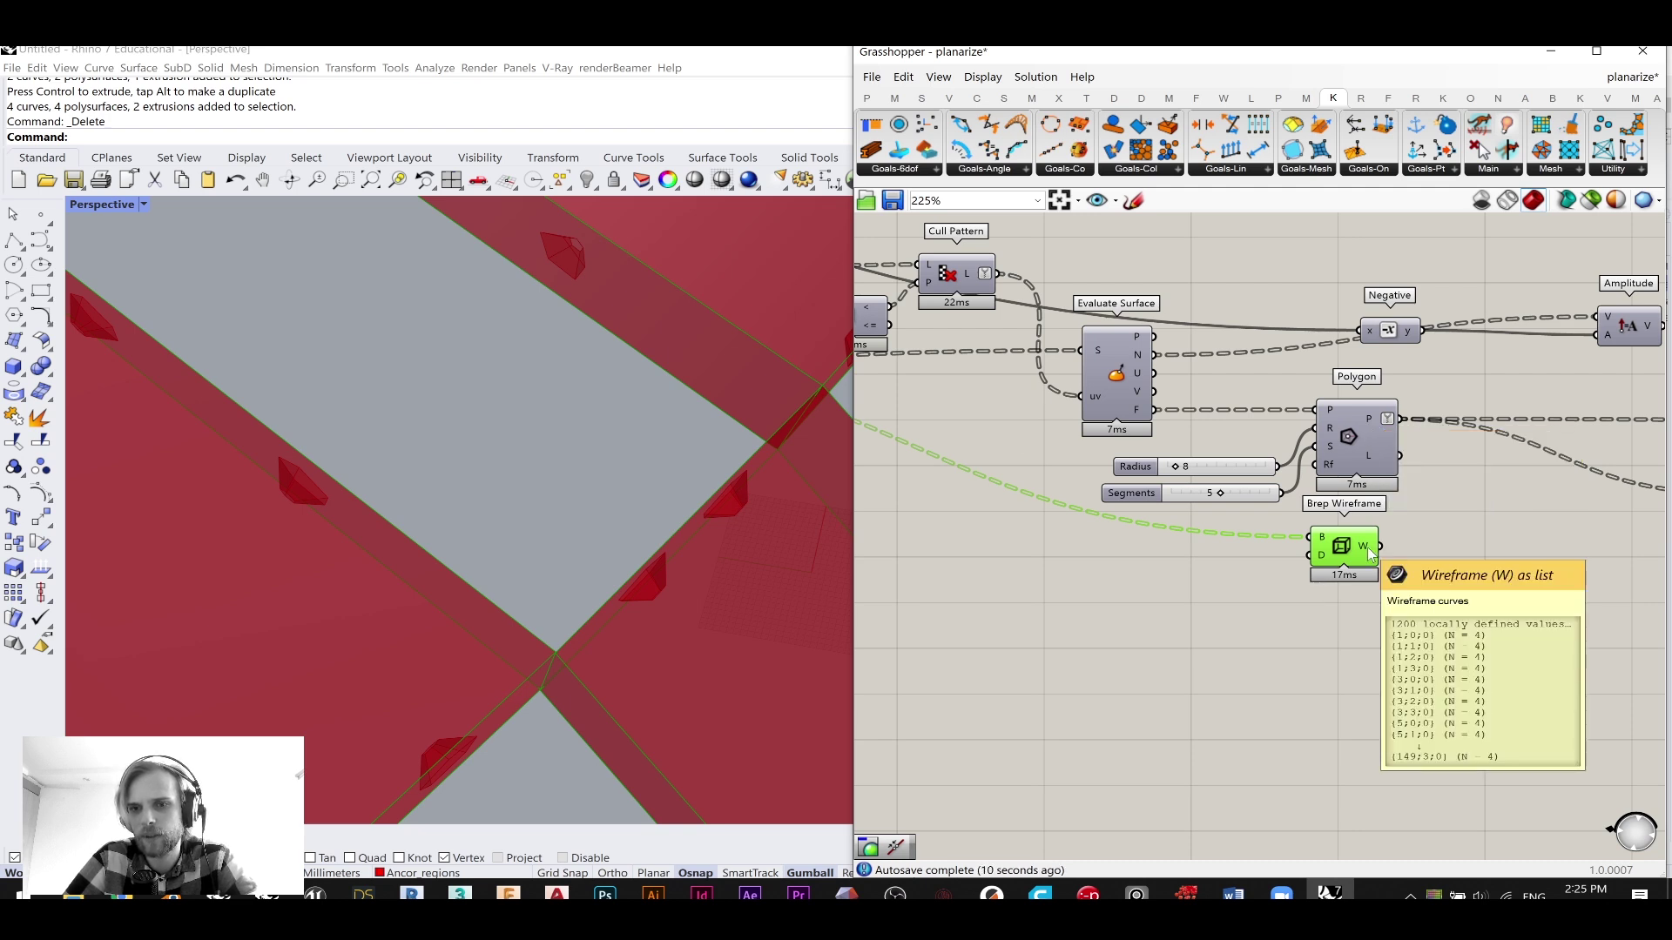
pyautogui.moveTo(1366, 555); pyautogui.dragTo(1369, 599)
pyautogui.moveTo(1377, 425)
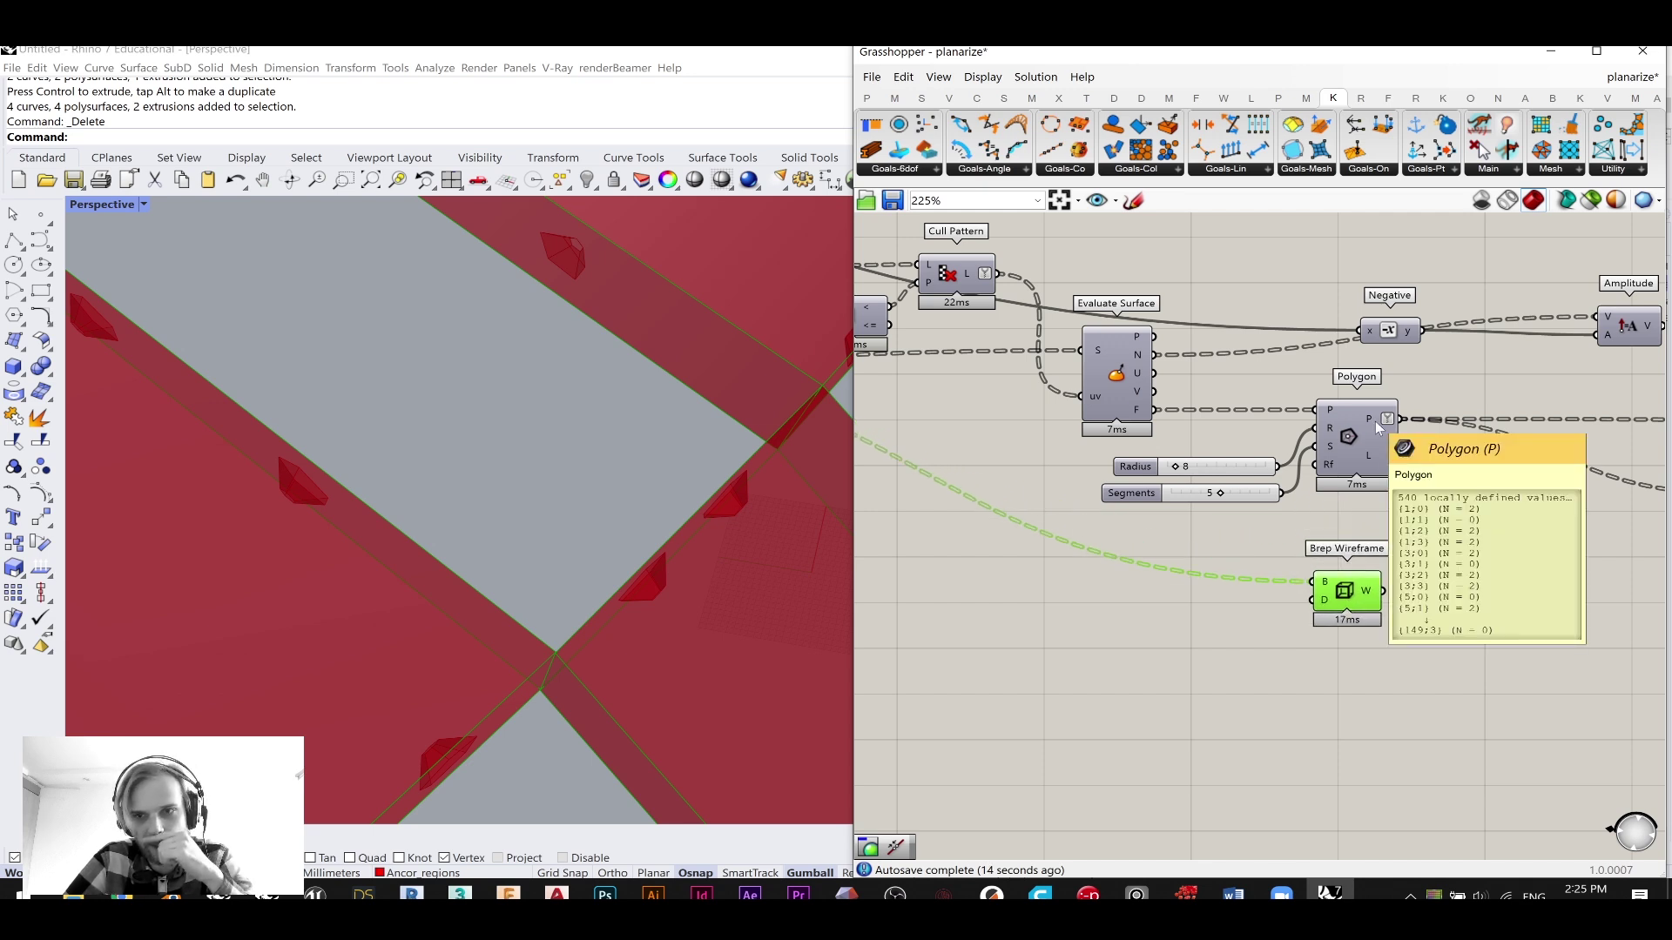
pyautogui.moveTo(1375, 595)
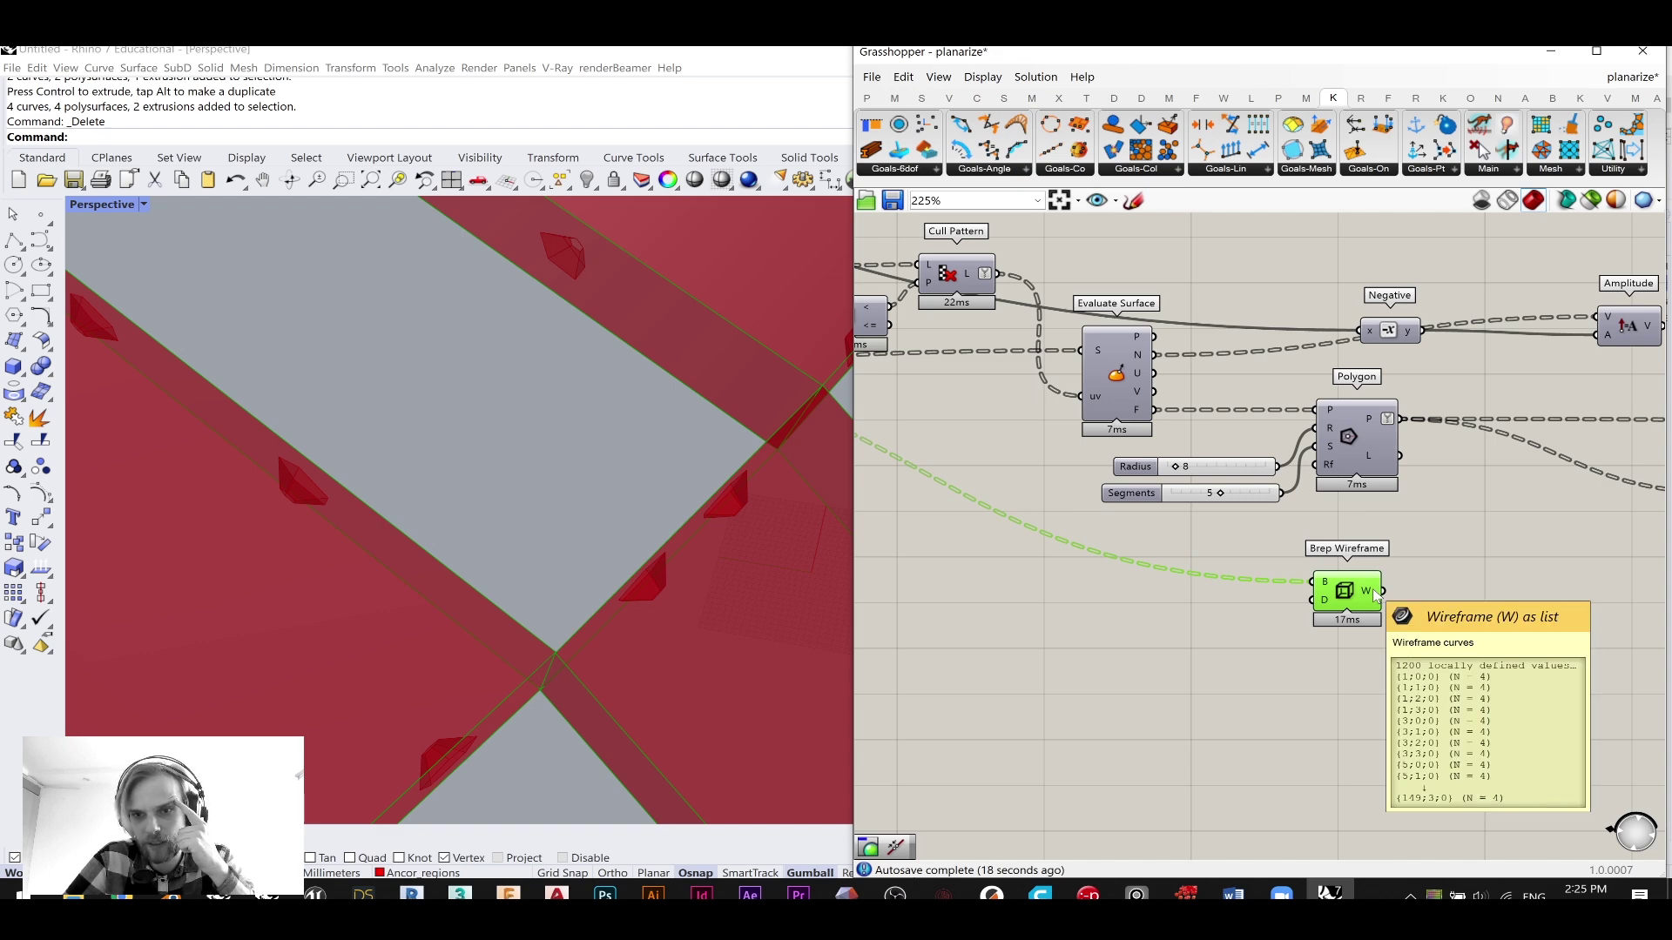
# - Add a two-input Merge component beside Brep Wireframe, feeding Polygon's P output into D1 and Brep Wireframe's W output into D2
pyautogui.moveTo(1376, 595); pyautogui.dragTo(1204, 610, button='right')
pyautogui.doubleClick(1293, 574)
pyautogui.write('merge')
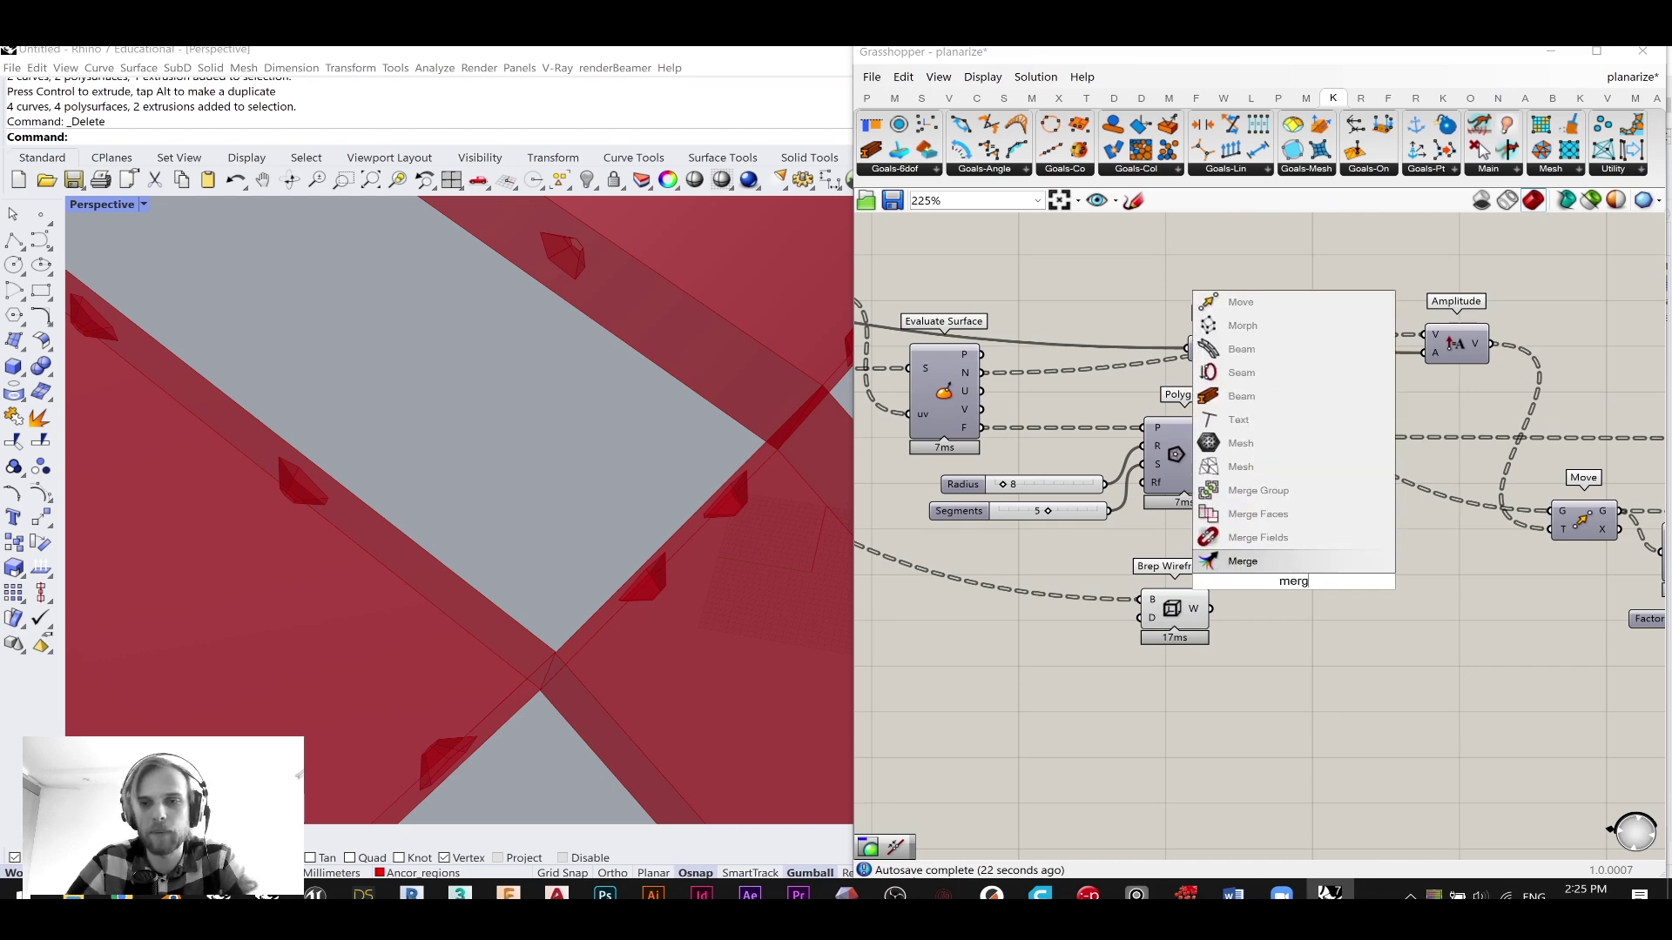
pyautogui.press('Return')
pyautogui.moveTo(1264, 559); pyautogui.dragTo(1261, 572)
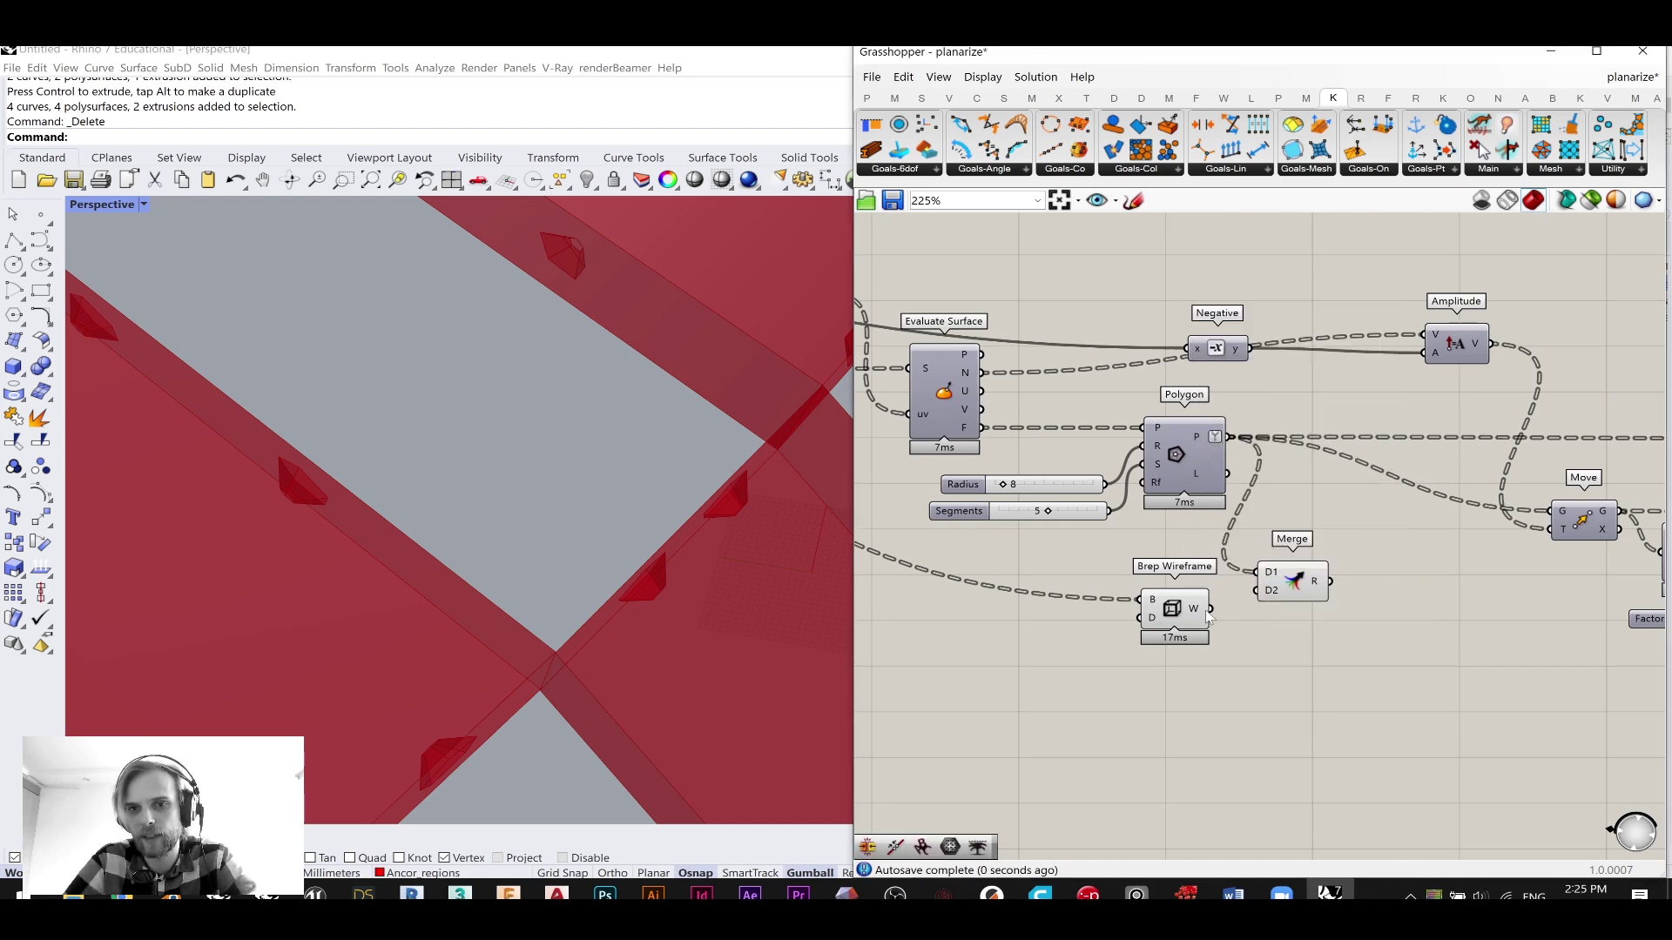
pyautogui.click(1273, 592)
pyautogui.scroll(5, 1275, 594)
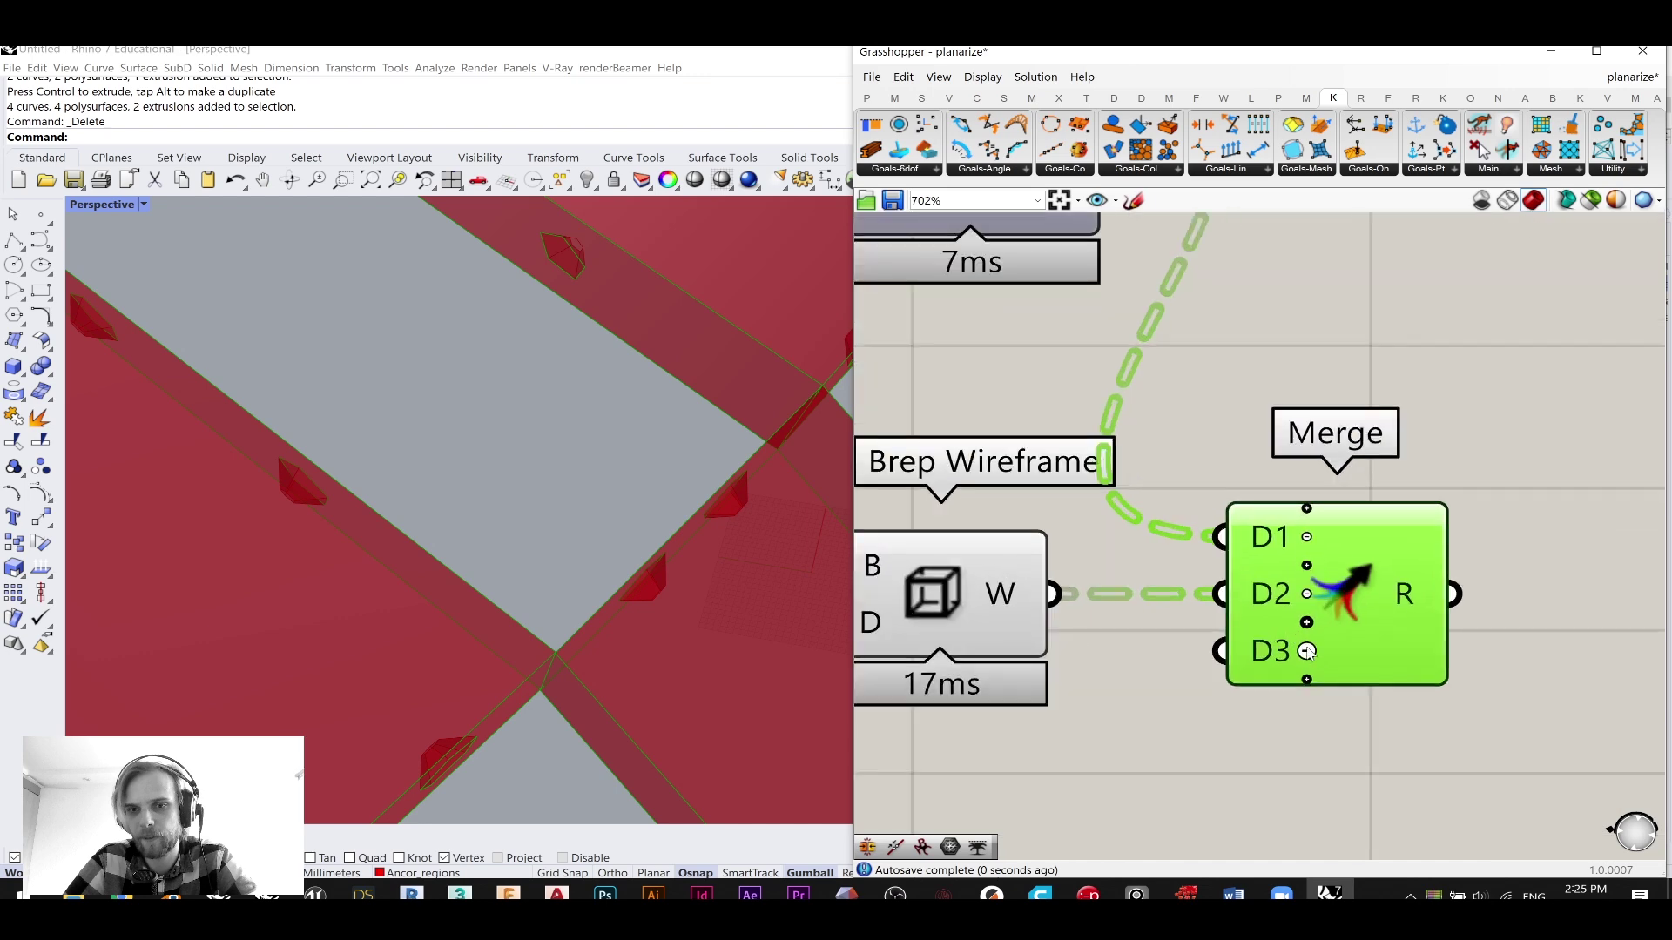
pyautogui.scroll(-2, 1332, 608)
pyautogui.moveTo(1331, 608); pyautogui.dragTo(1342, 592)
# - Turn off the viewport preview of Brep Wireframe
pyautogui.click(1081, 606)
pyautogui.middleClick(1080, 605)
pyautogui.click(1120, 560)
pyautogui.click(1435, 463)
# - Simplify the D1 and D2 inputs of the new Merge and check the branch structure of its R output
pyautogui.moveTo(1435, 464); pyautogui.dragTo(1188, 462, button='right')
pyautogui.moveTo(1147, 588)
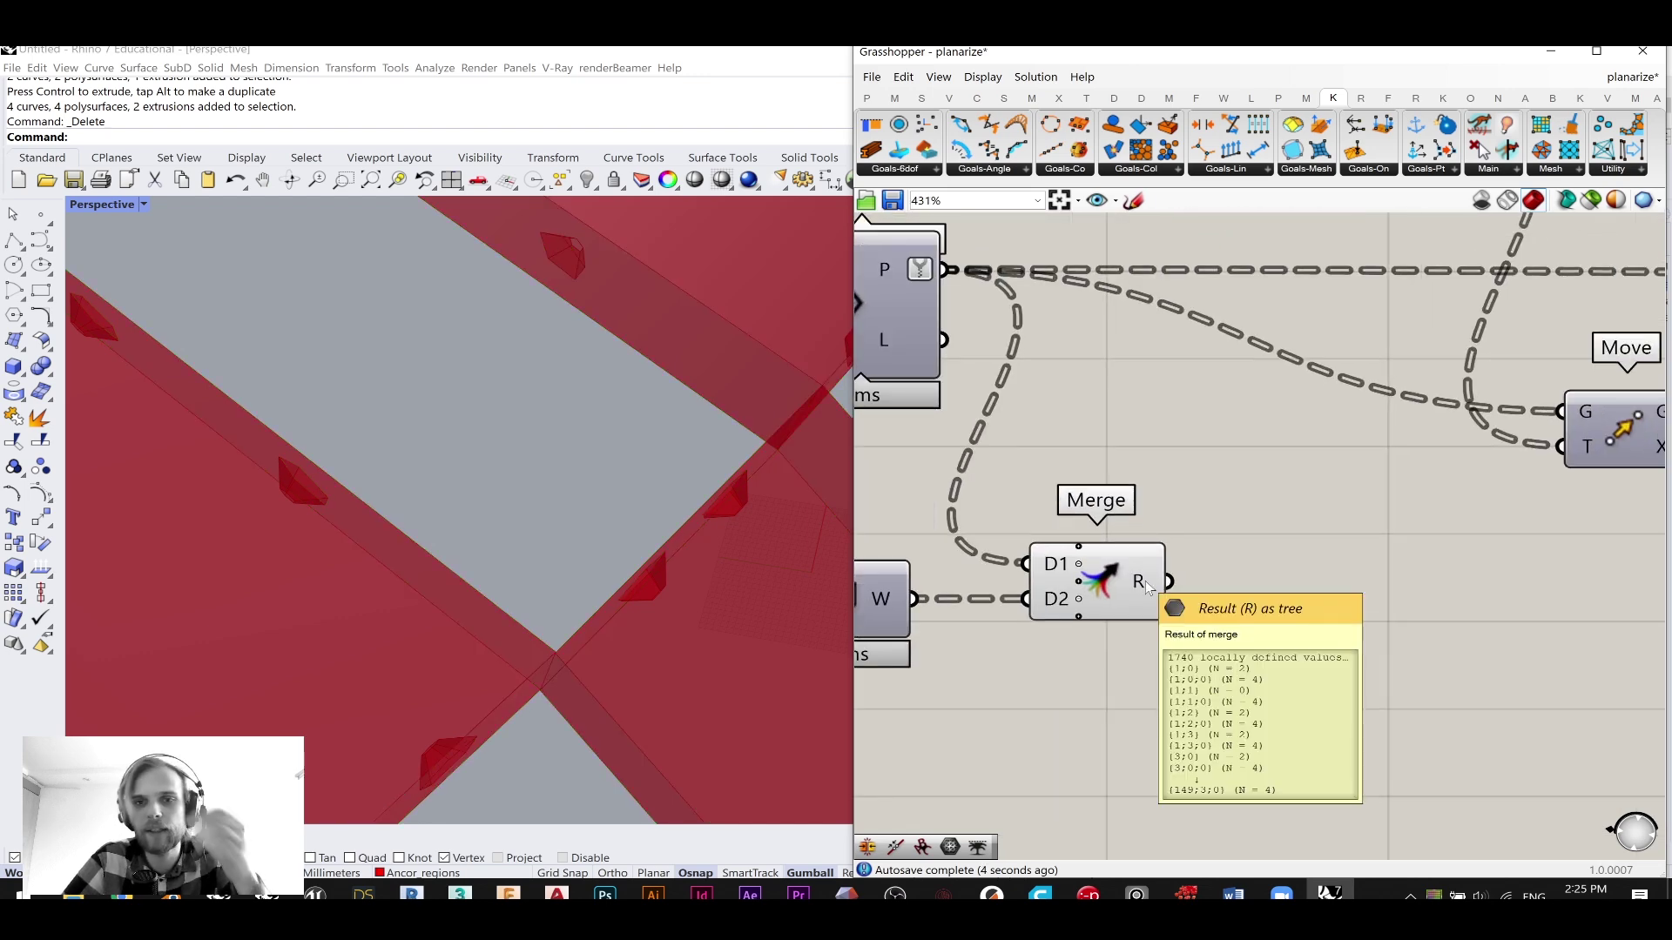
pyautogui.rightClick(1059, 568)
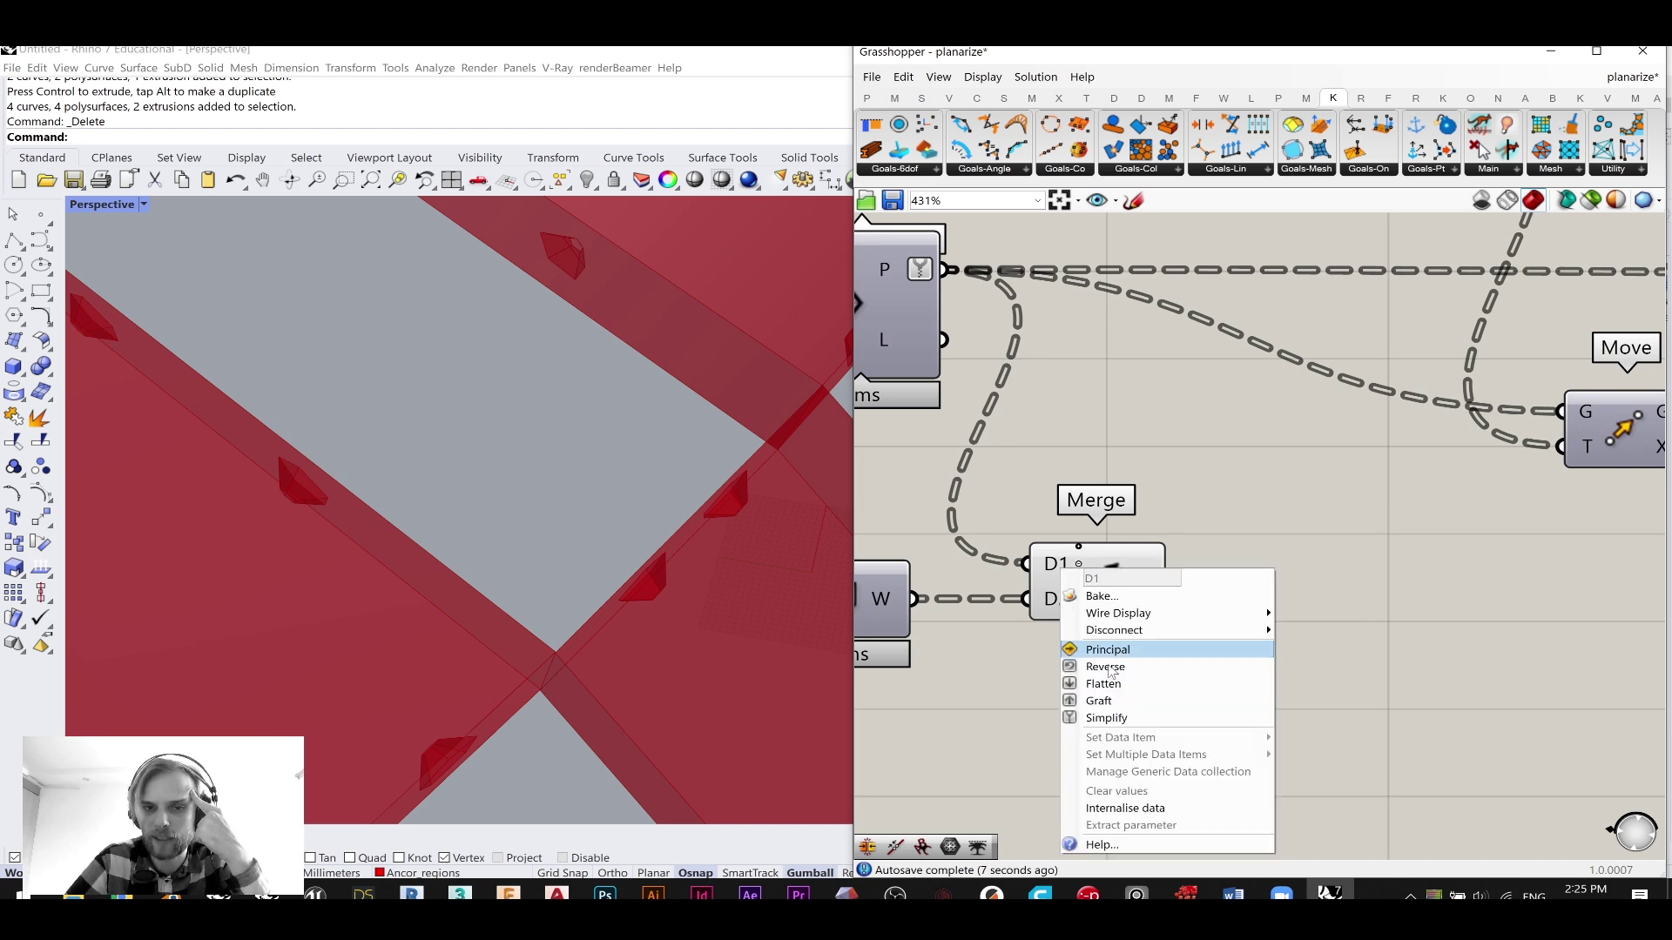
pyautogui.click(1131, 710)
pyautogui.rightClick(1055, 609)
pyautogui.click(1102, 740)
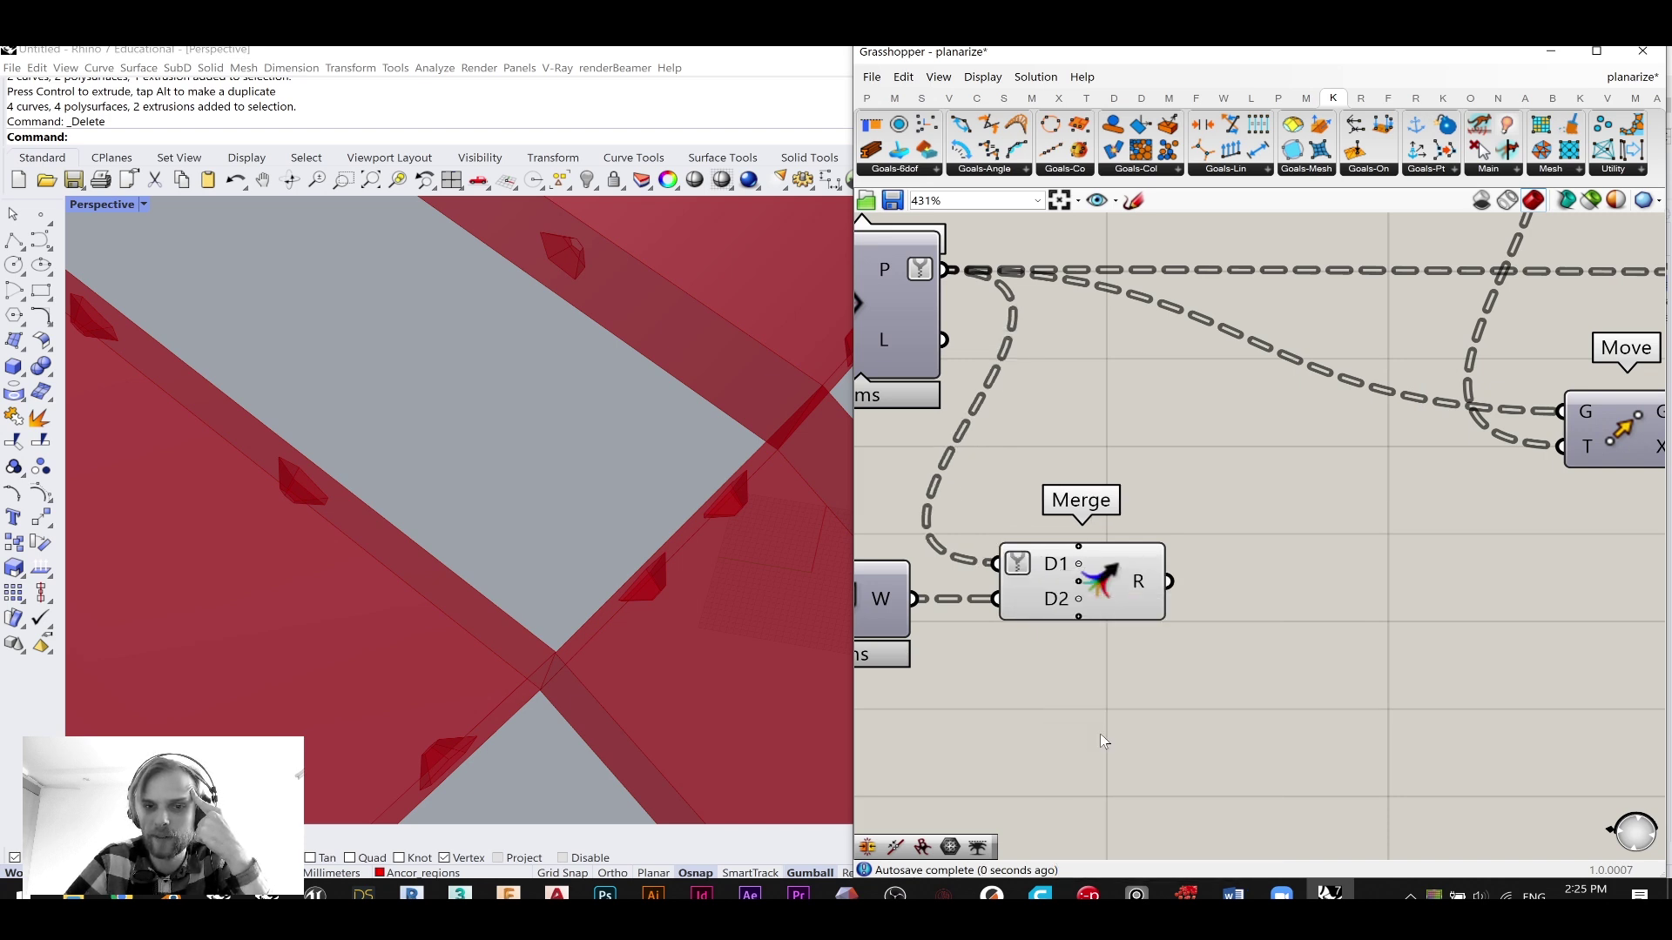
pyautogui.rightClick(1041, 610)
pyautogui.click(1080, 752)
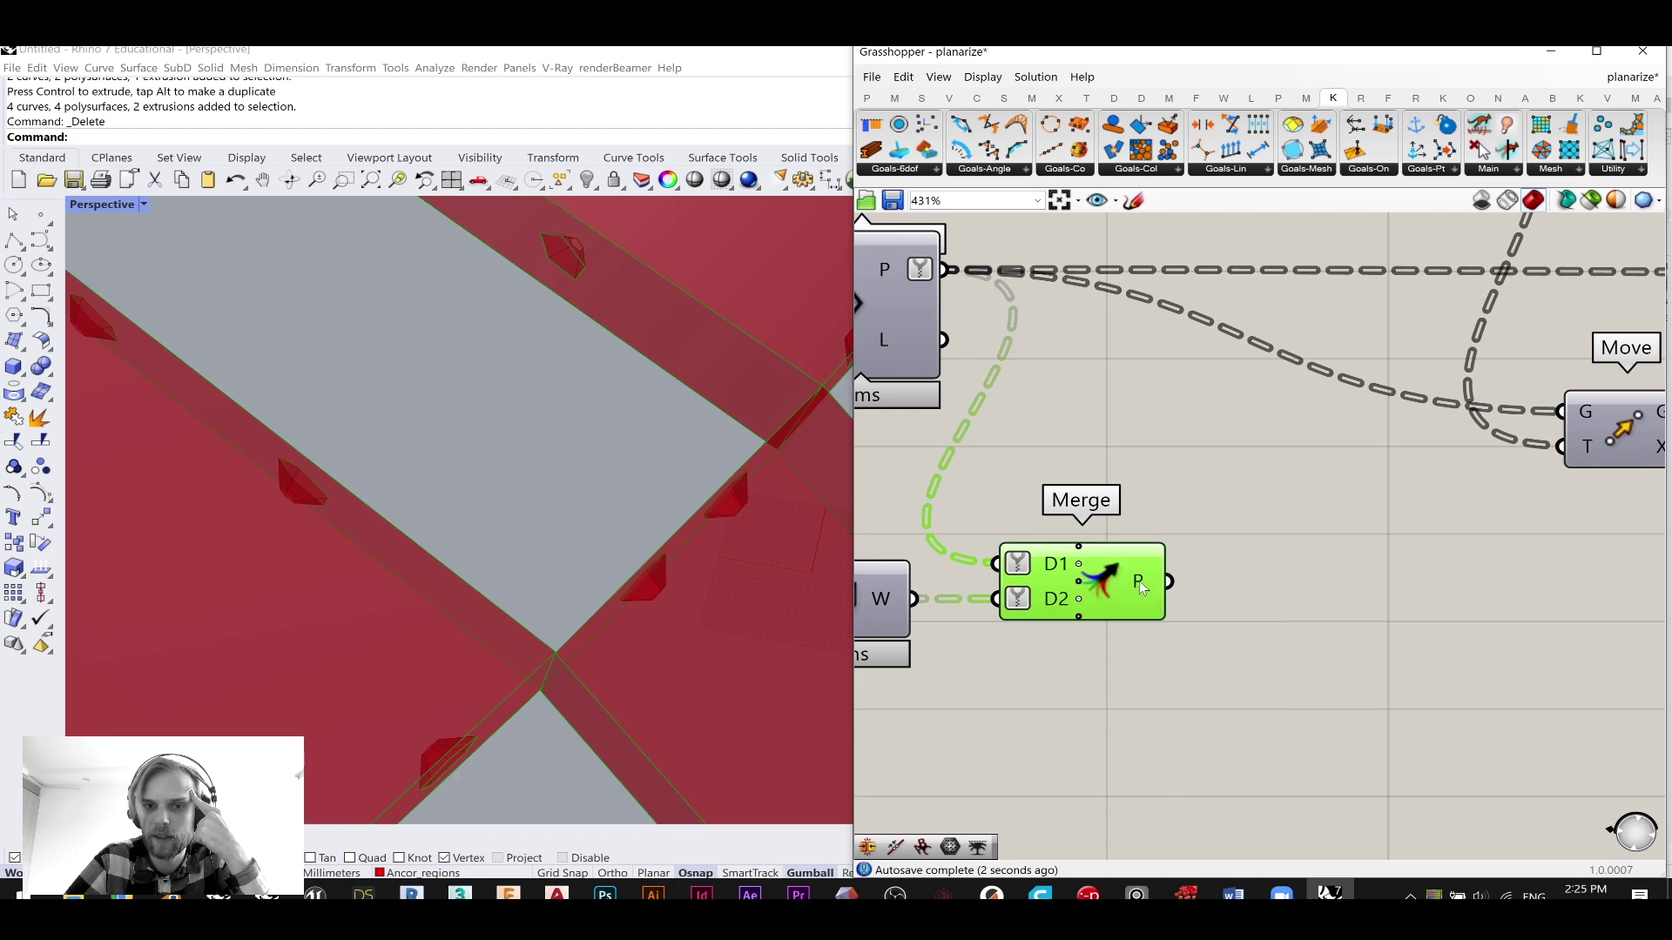
pyautogui.moveTo(1172, 581)
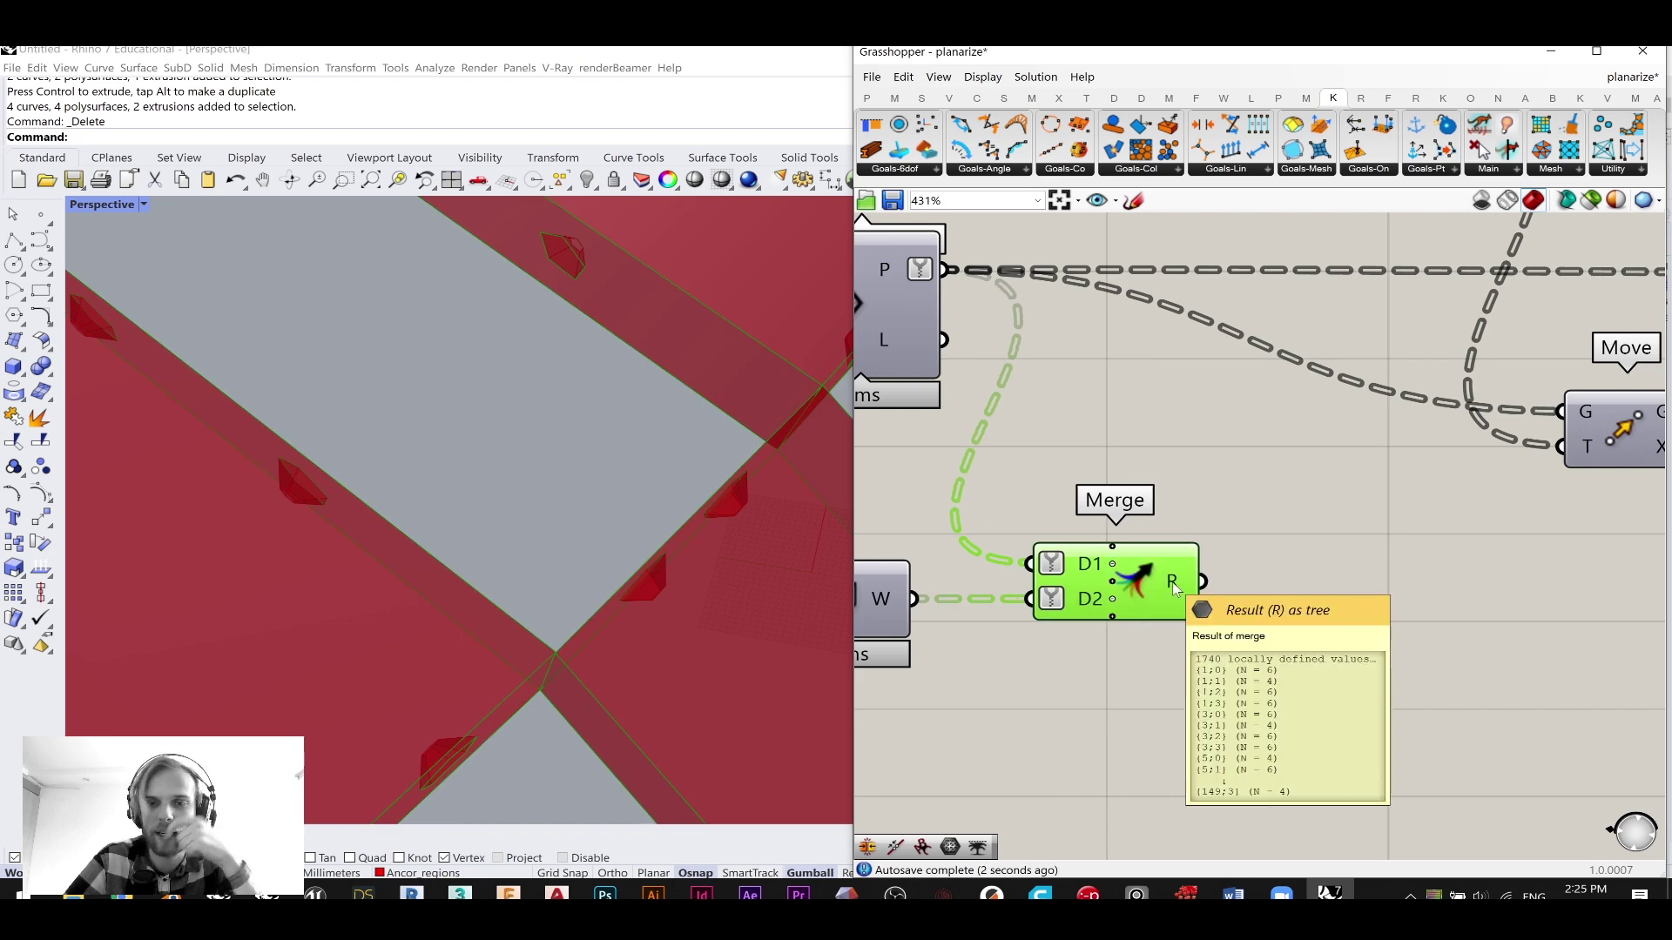
# - Add a Boundary Surfaces component beside the new Merge and connect Merge's R output to its E input
pyautogui.scroll(-5, 745, 462)
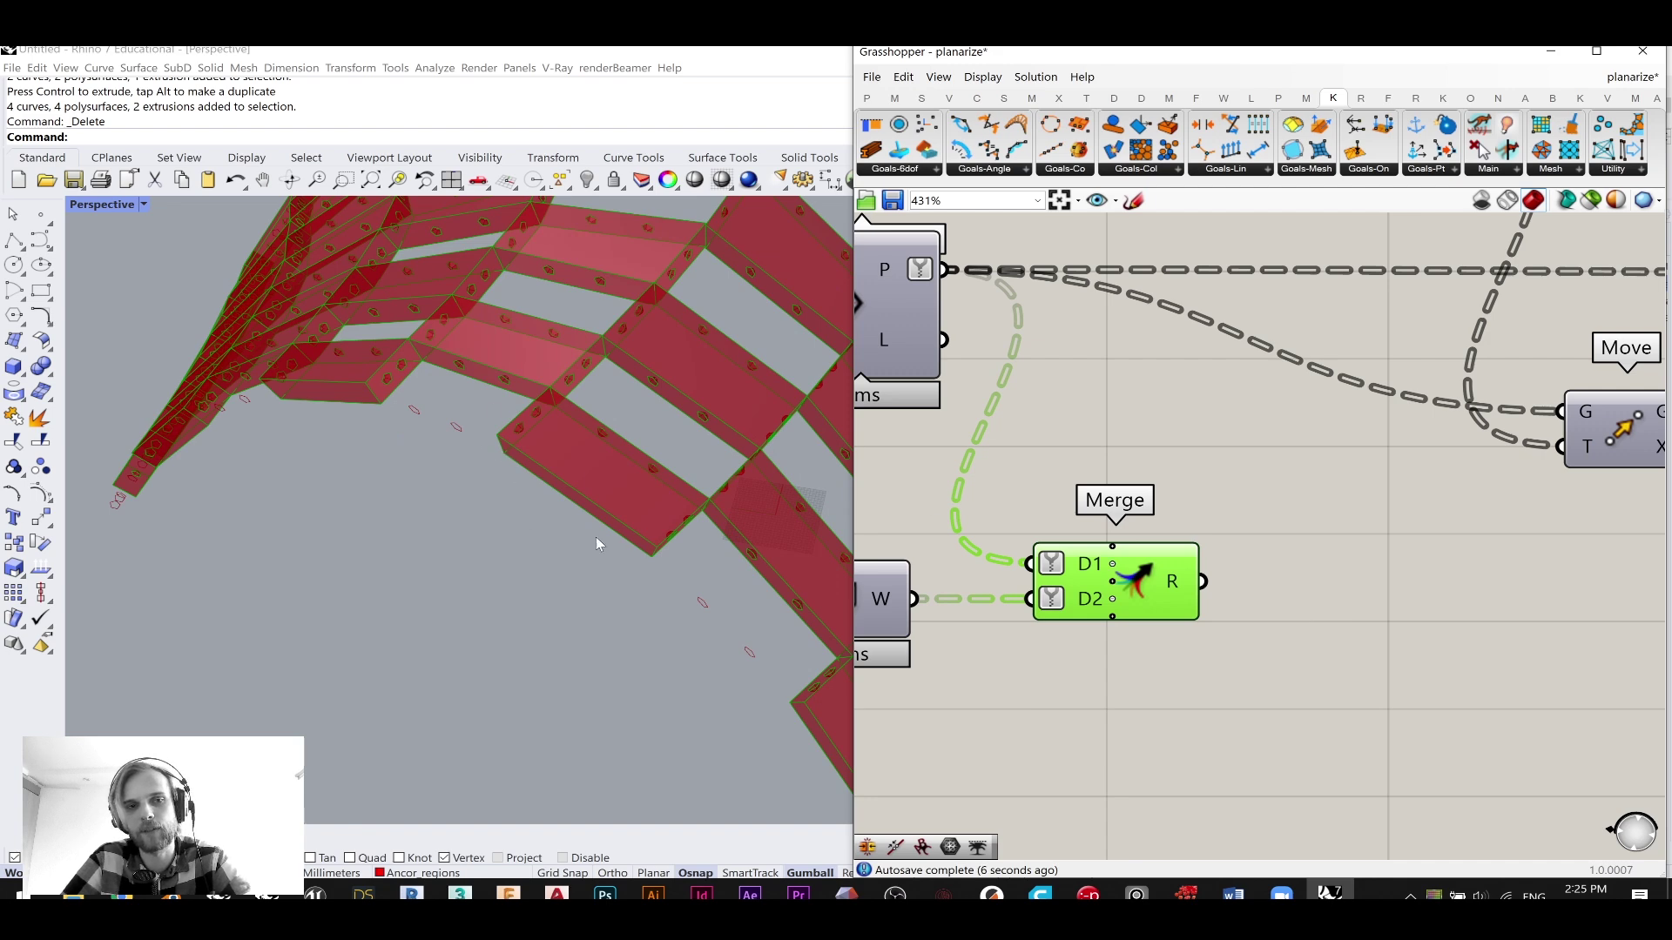
pyautogui.doubleClick(1271, 702)
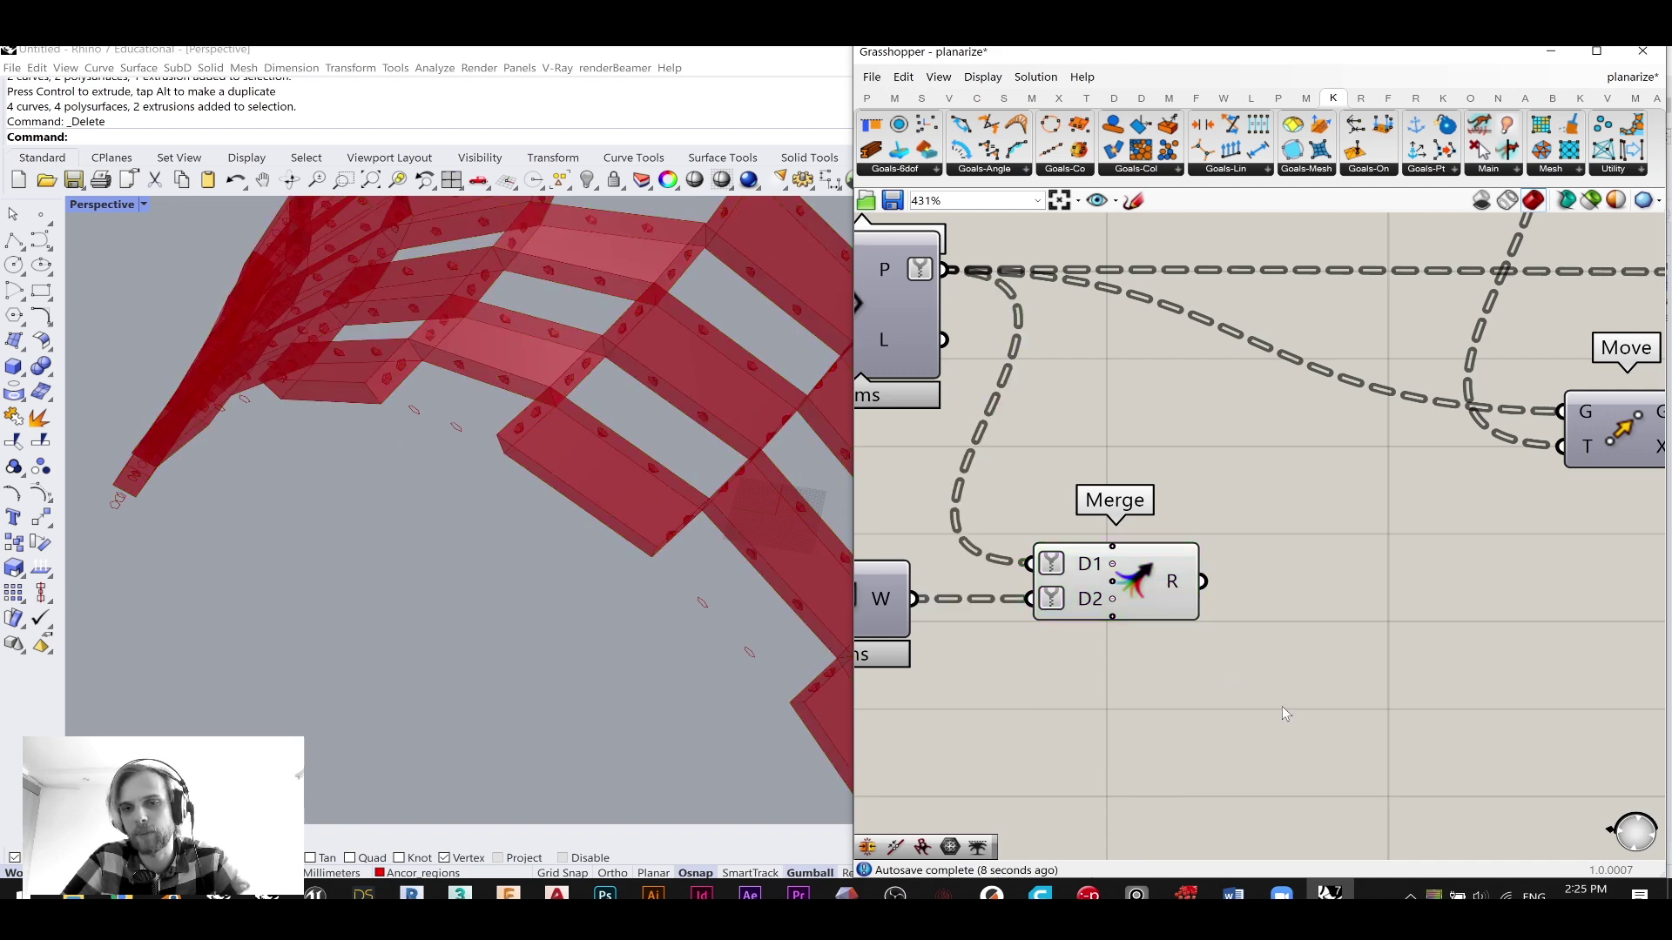
pyautogui.write('boun')
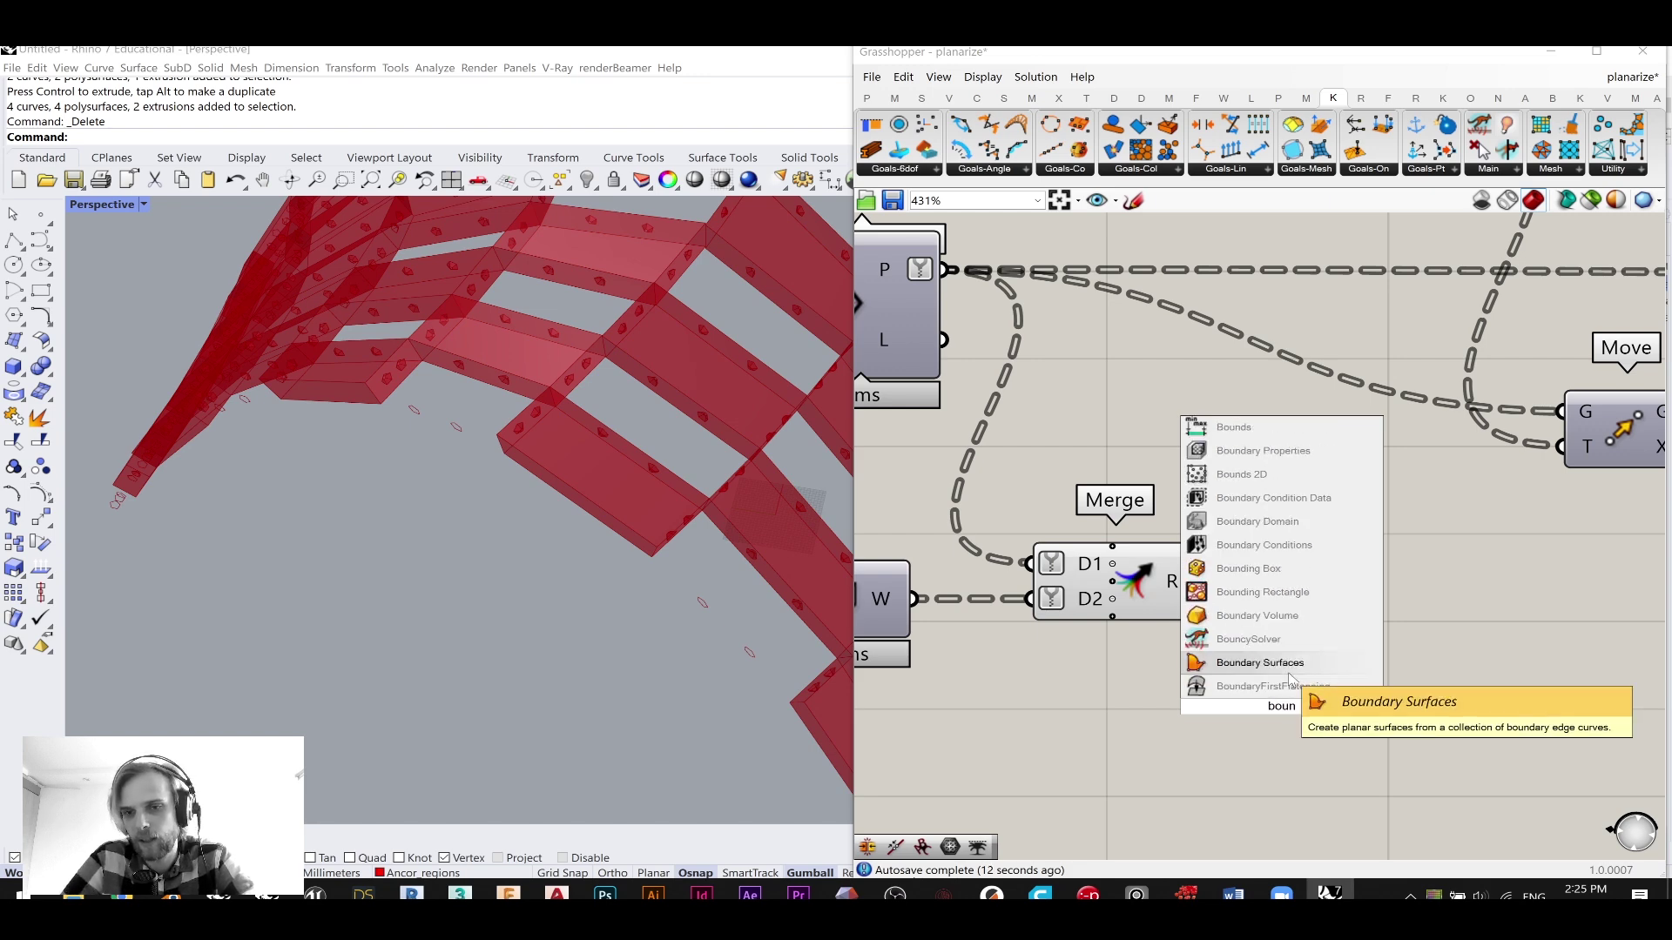
pyautogui.click(1245, 659)
pyautogui.moveTo(1203, 582); pyautogui.dragTo(1214, 707)
pyautogui.moveTo(1335, 720); pyautogui.dragTo(1371, 597)
pyautogui.moveTo(1369, 591)
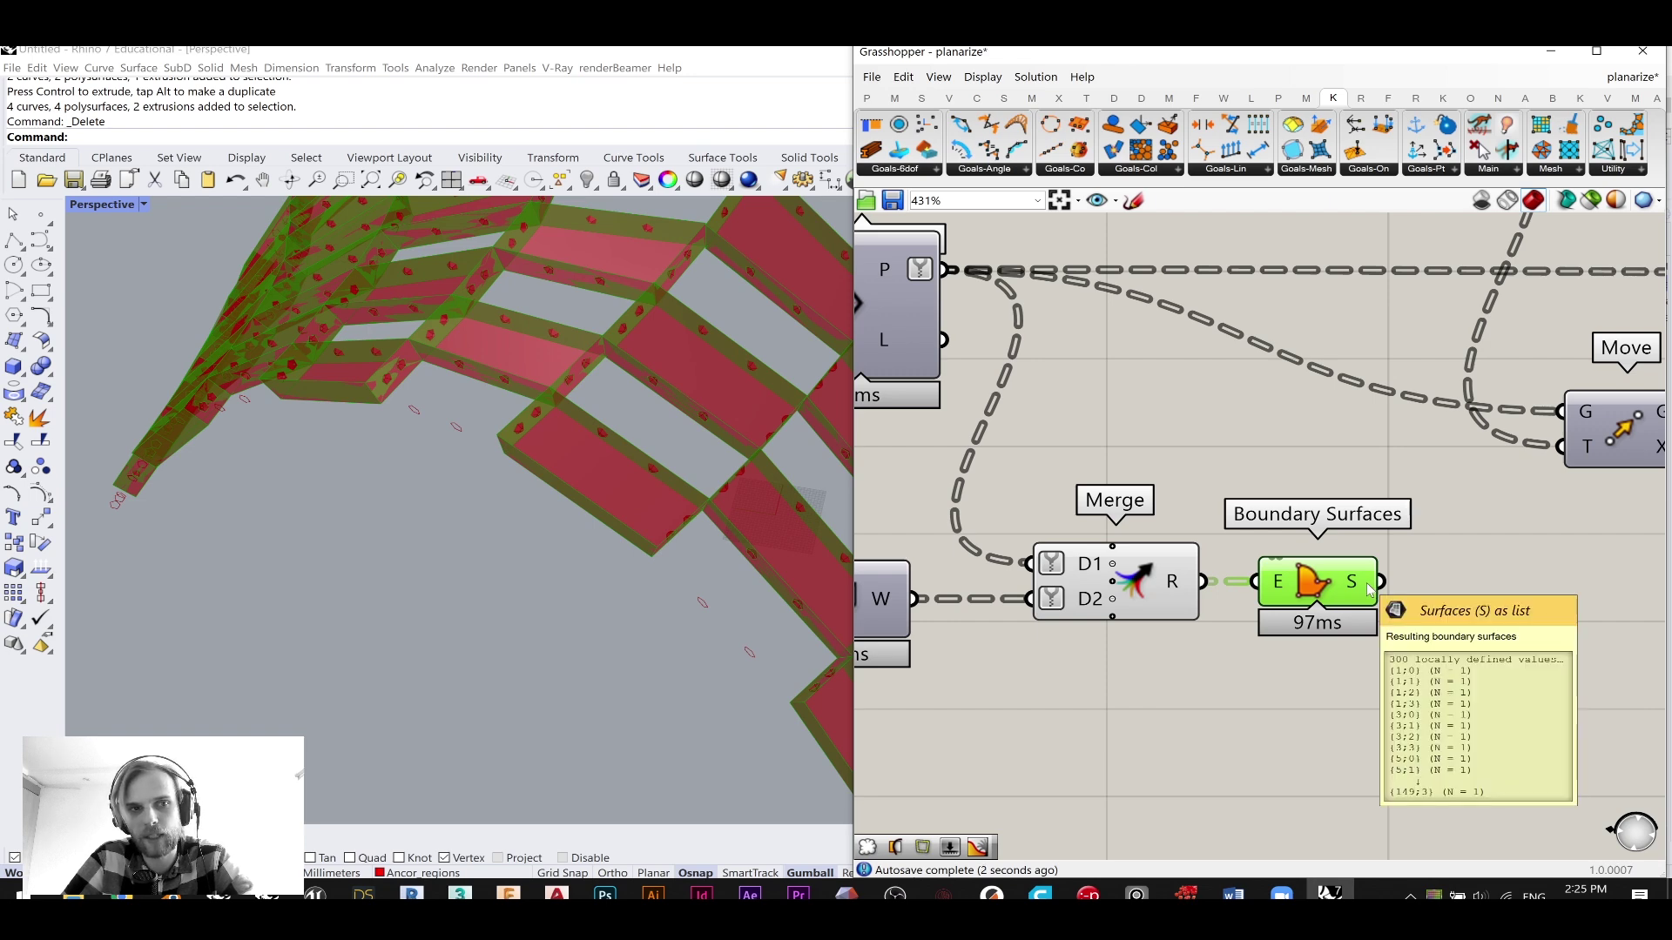
# - Turn off the viewport preview of the Merge that feeds Boundary Surfaces
pyautogui.scroll(-2, 1194, 712)
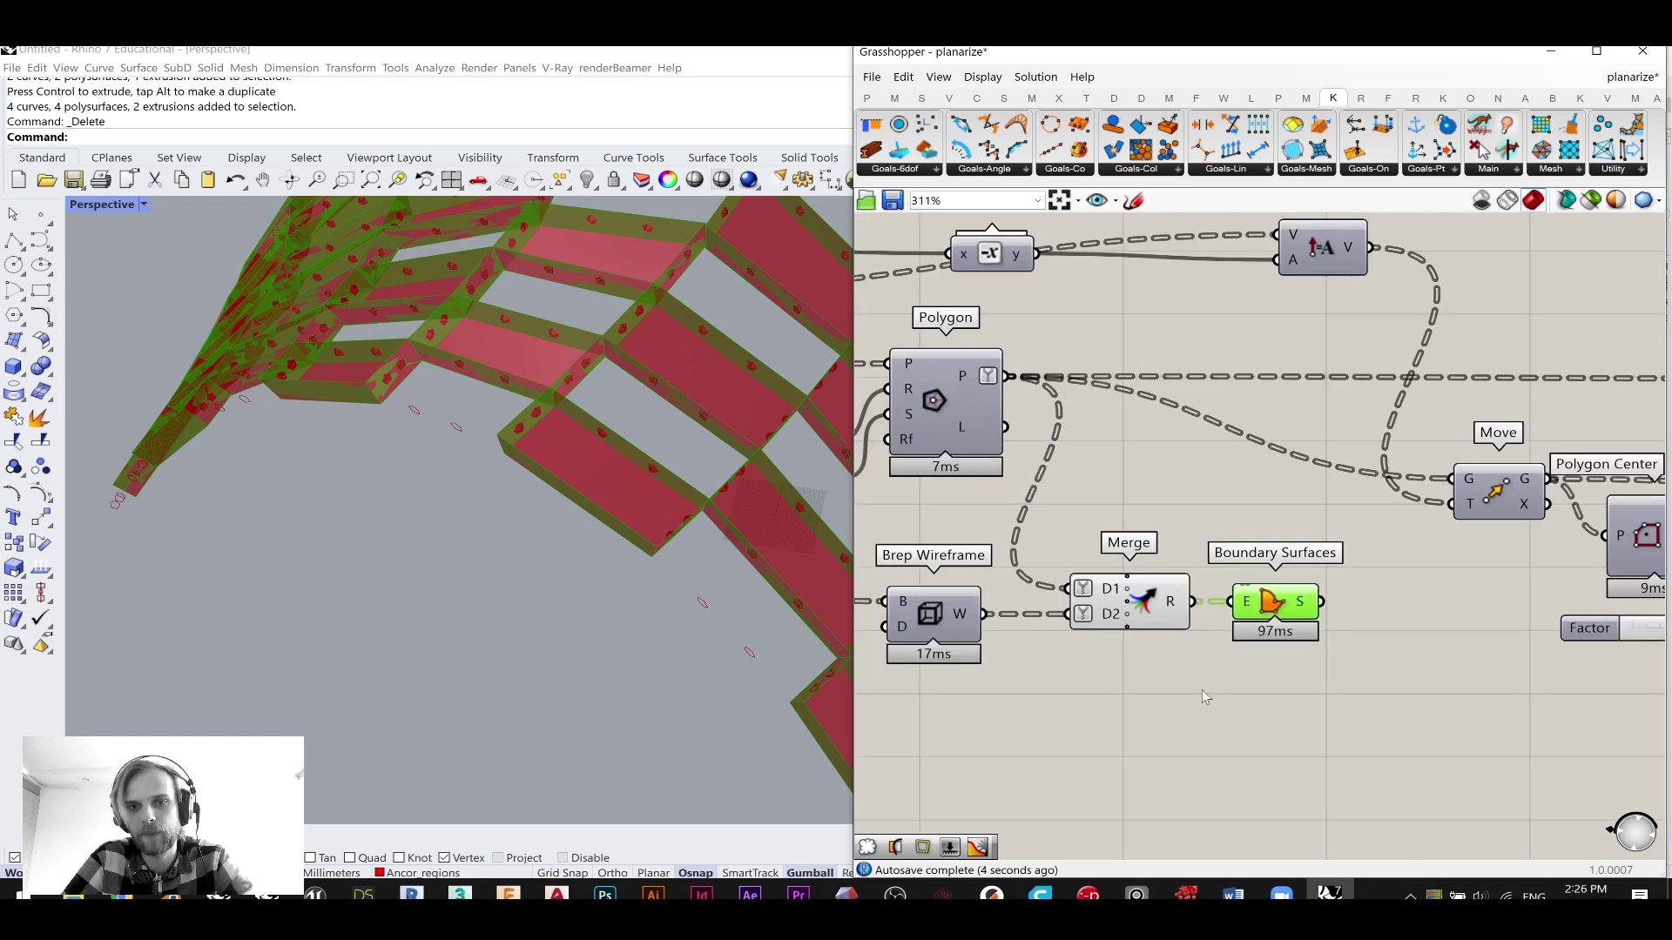
pyautogui.moveTo(1189, 679); pyautogui.dragTo(1058, 535)
pyautogui.middleClick(1058, 534)
pyautogui.click(1131, 478)
pyautogui.scroll(-7, 1175, 518)
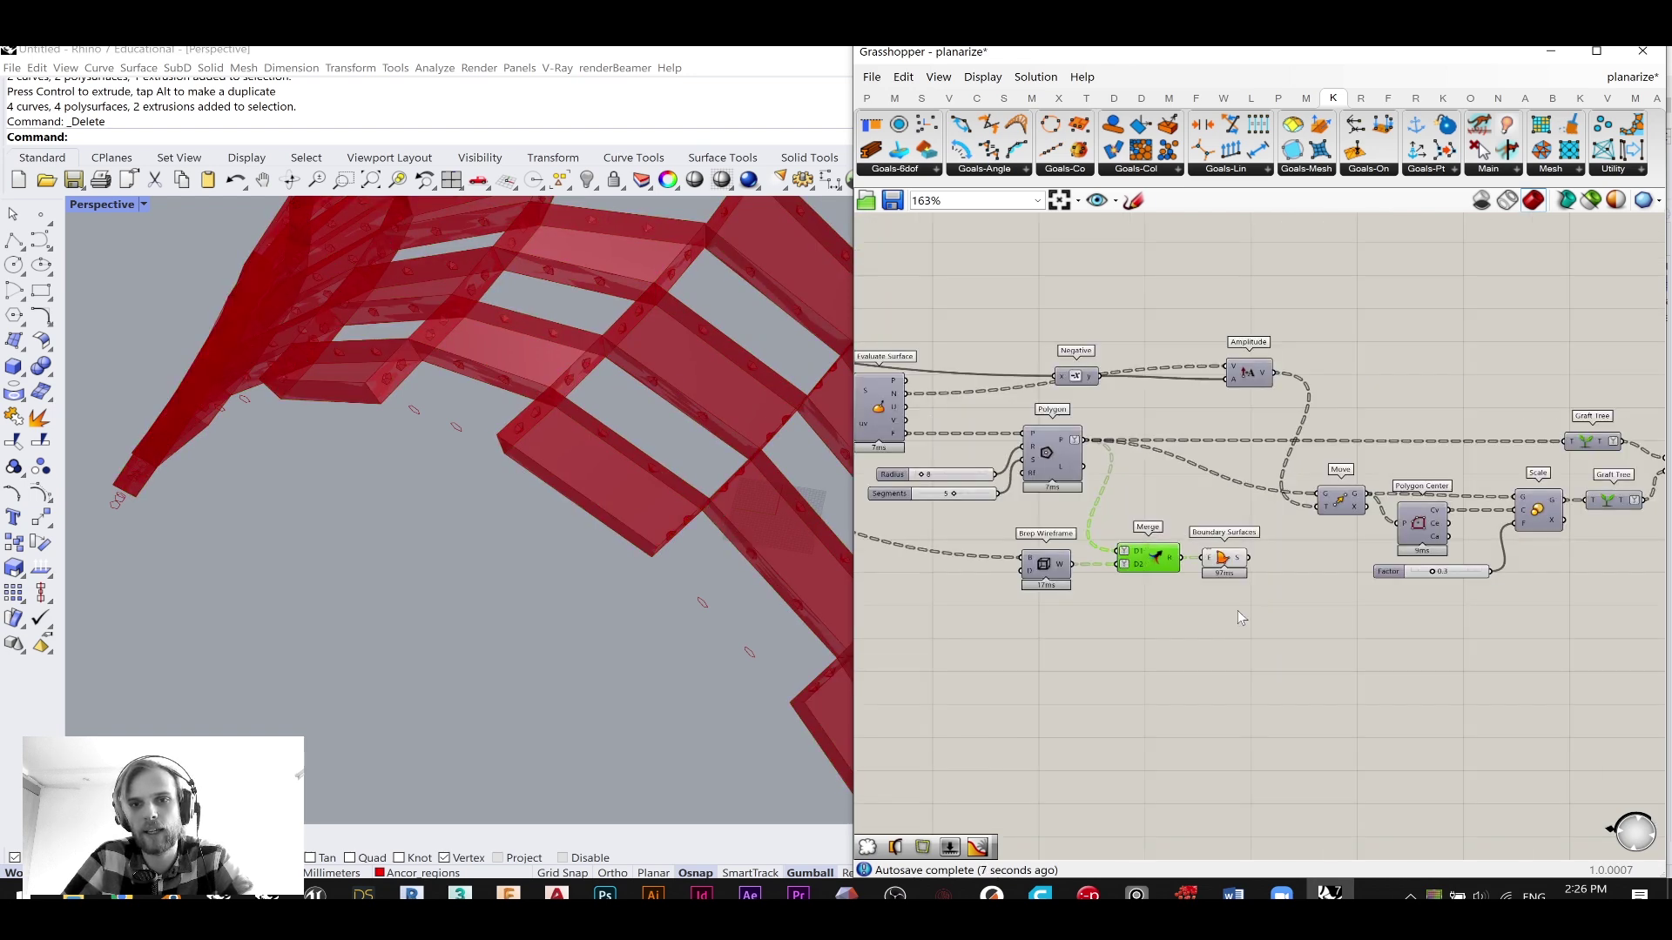
# - Move Boundary Surfaces along the canvas to sit below the last Loft and inspect its S output's data tree
pyautogui.moveTo(1315, 634); pyautogui.dragTo(1256, 591, button='right')
pyautogui.moveTo(1255, 588); pyautogui.dragTo(1176, 561)
pyautogui.click(1334, 592)
pyautogui.scroll(-3, 1214, 550)
pyautogui.moveTo(1215, 555); pyautogui.dragTo(1160, 549, button='right')
pyautogui.scroll(3, 1160, 551)
pyautogui.moveTo(1165, 550); pyautogui.dragTo(1580, 549)
pyautogui.moveTo(1579, 549); pyautogui.dragTo(1231, 560, button='right')
pyautogui.scroll(6, 1266, 554)
pyautogui.moveTo(1306, 606); pyautogui.dragTo(1016, 603)
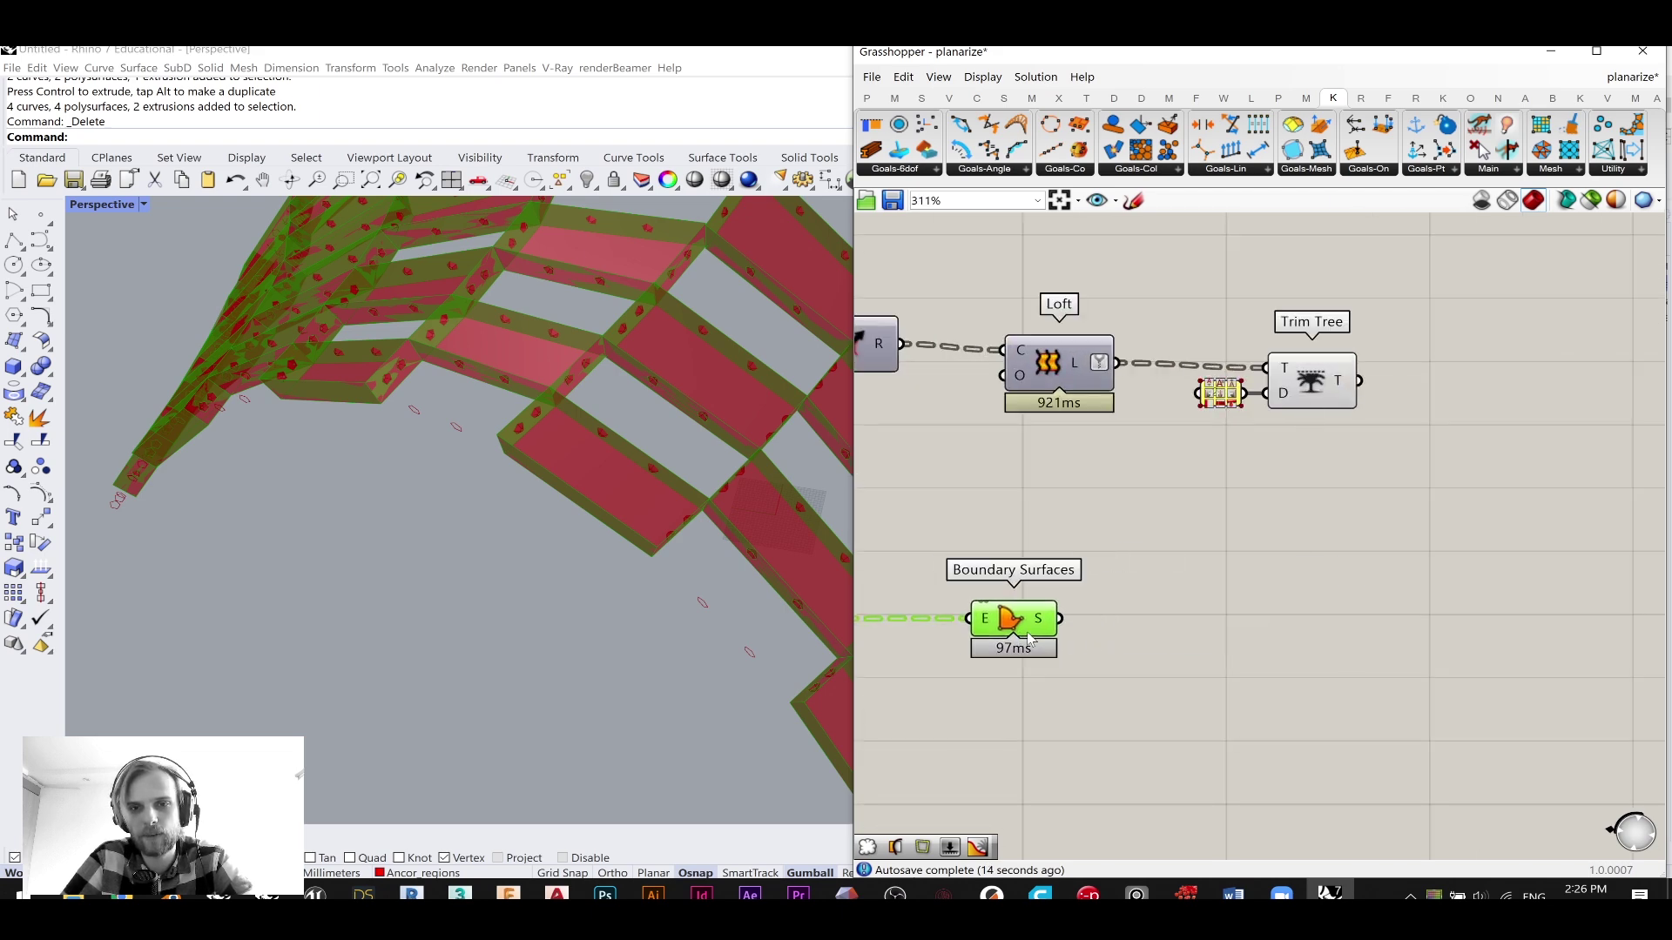
pyautogui.moveTo(1052, 627)
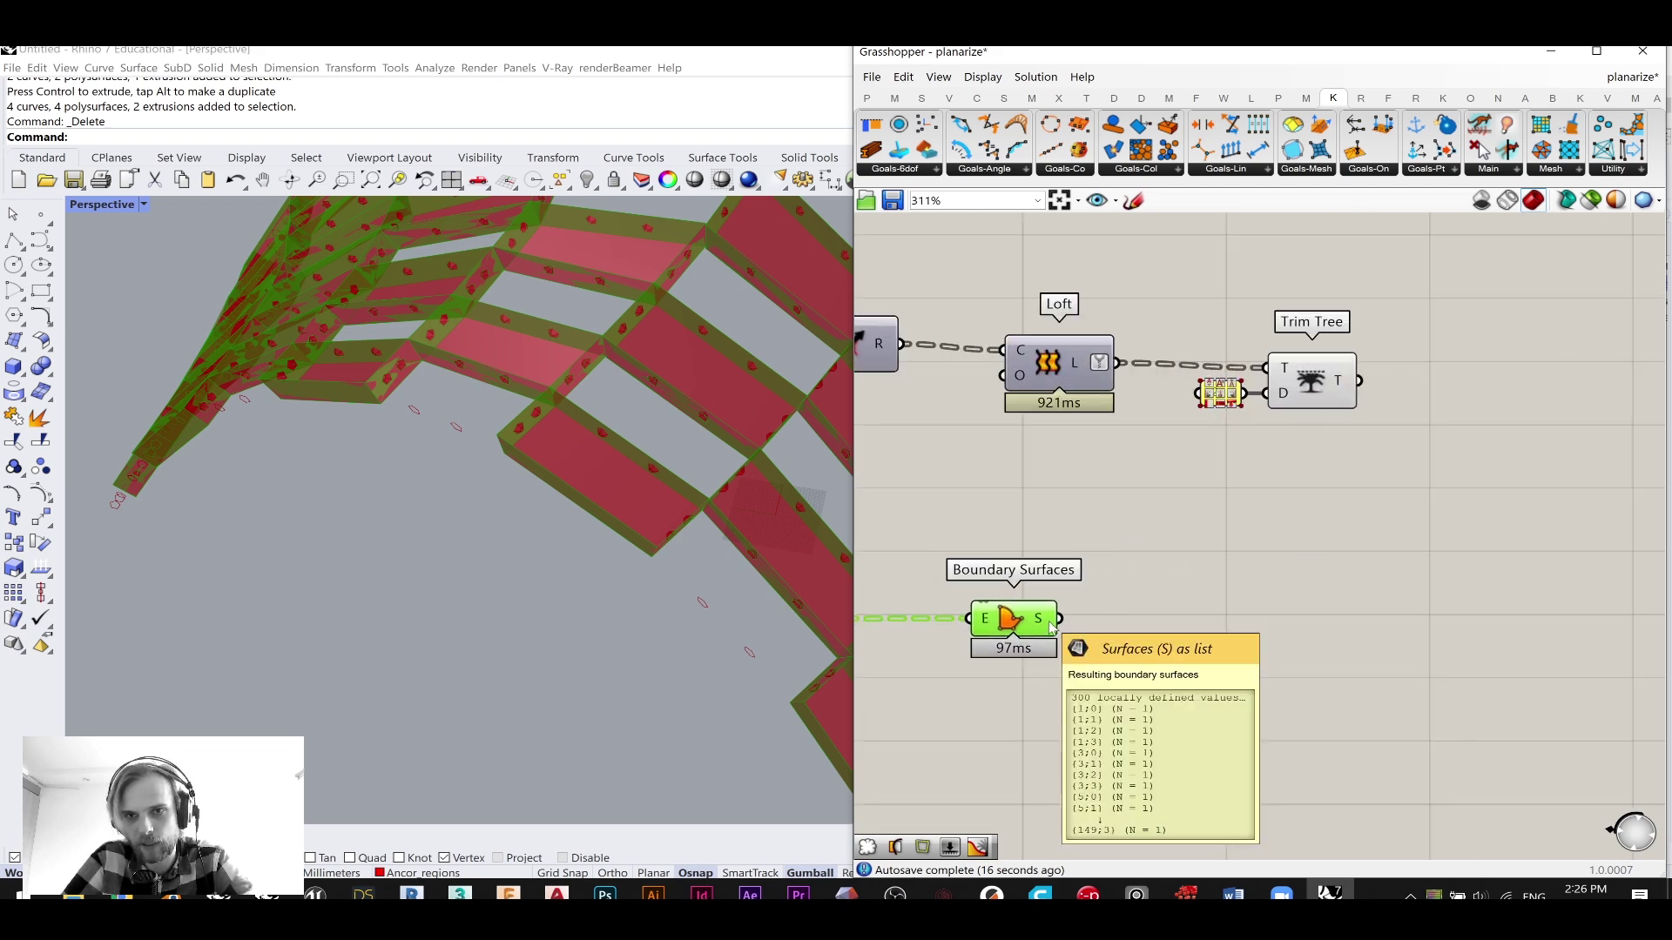
# - Duplicate Trim Tree with its panel below the original and connect the S output of Boundary Surfaces to the copy's T input
pyautogui.moveTo(1464, 507); pyautogui.dragTo(1198, 302)
pyautogui.hotkey('ctrl', 'c')
pyautogui.hotkey('ctrl', 'v')
pyautogui.moveTo(1348, 380); pyautogui.dragTo(1338, 588)
pyautogui.click(1102, 616)
pyautogui.moveTo(1057, 618); pyautogui.dragTo(1269, 585)
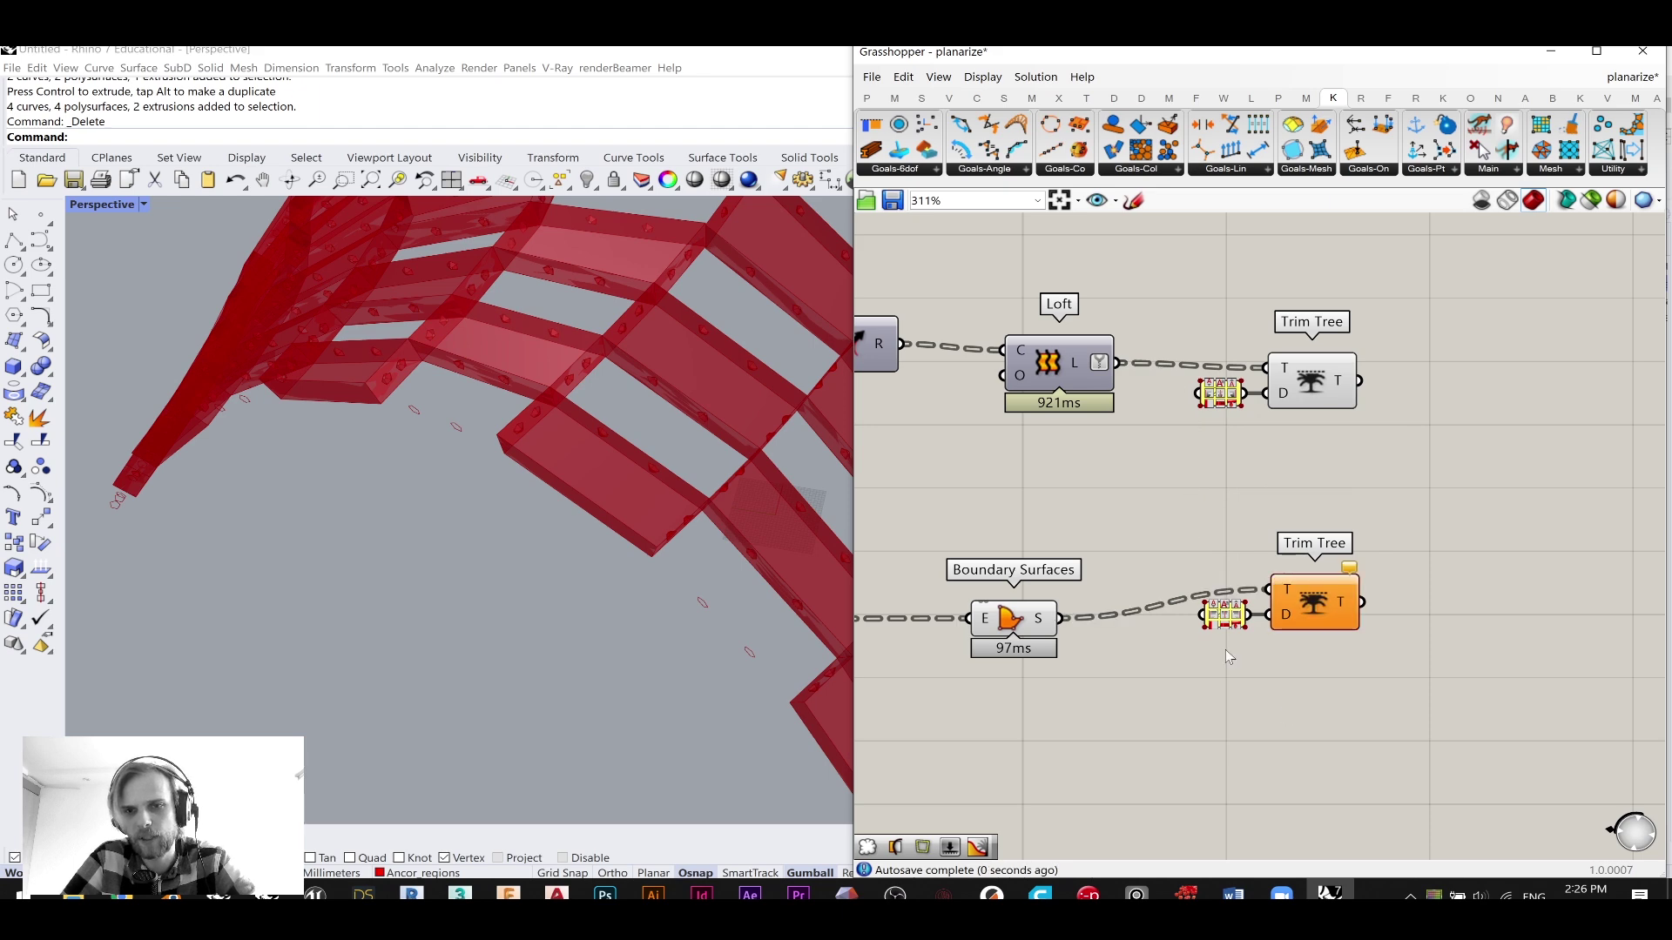
# - Delete the panel on the copied Trim Tree's D input, align the component with Boundary Surfaces, and inspect its T output
pyautogui.scroll(3, 1214, 637)
pyautogui.click(1212, 574)
pyautogui.press('Delete')
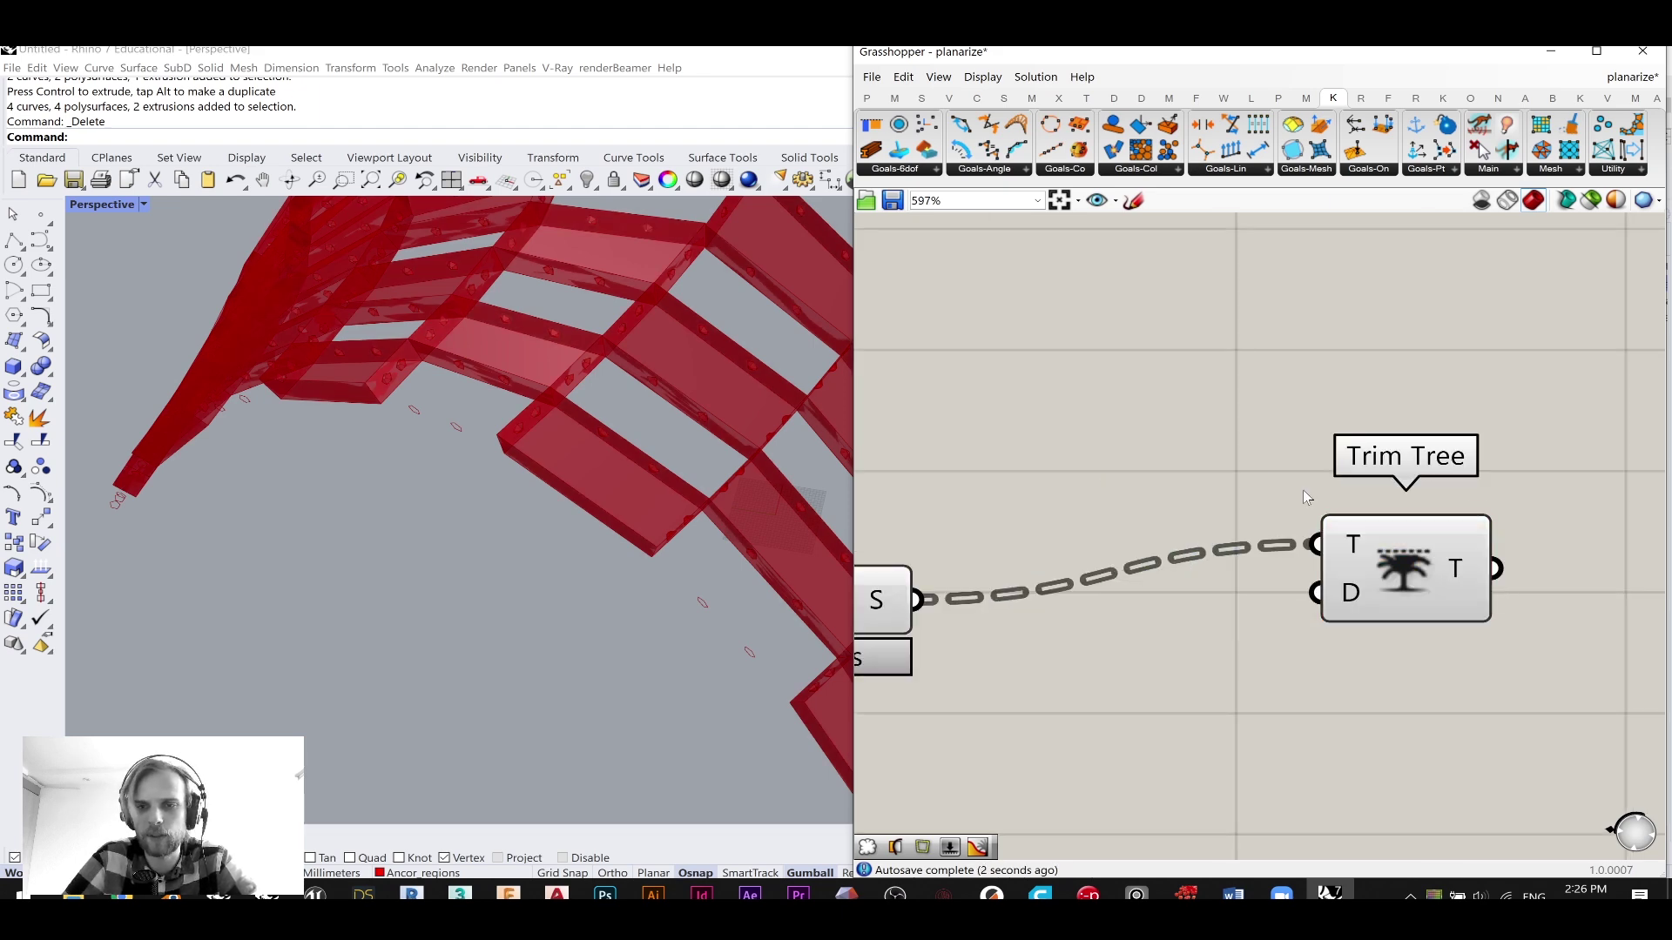
pyautogui.scroll(-4, 1288, 485)
pyautogui.click(1345, 570)
pyautogui.click(1370, 492)
pyautogui.scroll(-1, 1367, 493)
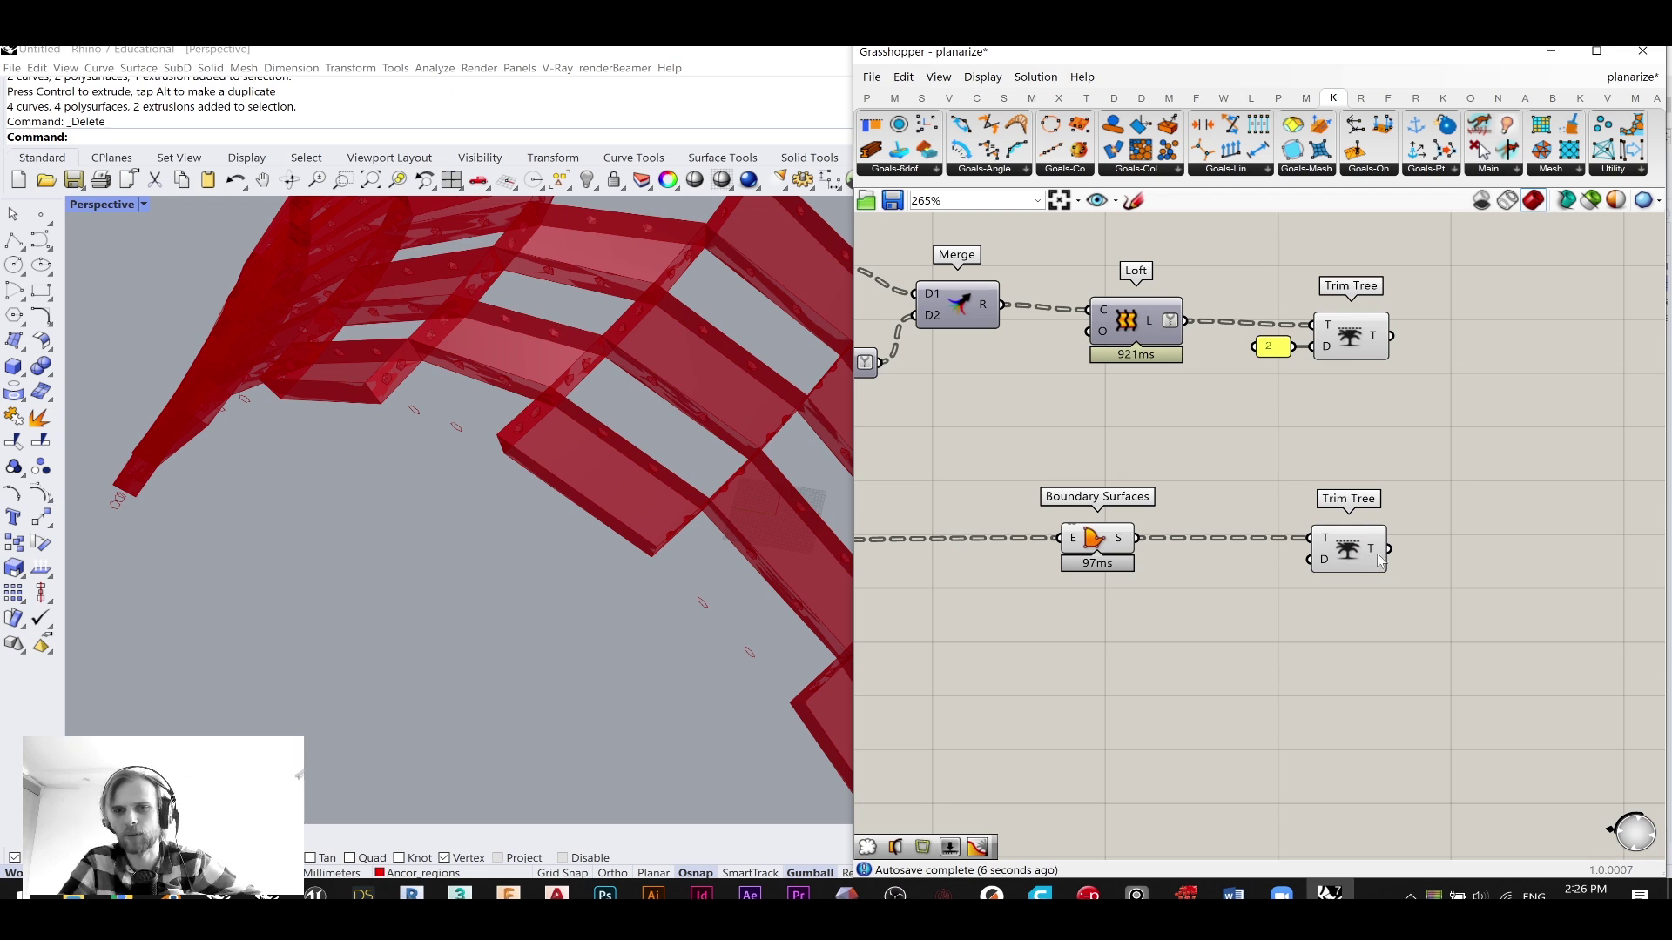
pyautogui.moveTo(1378, 549)
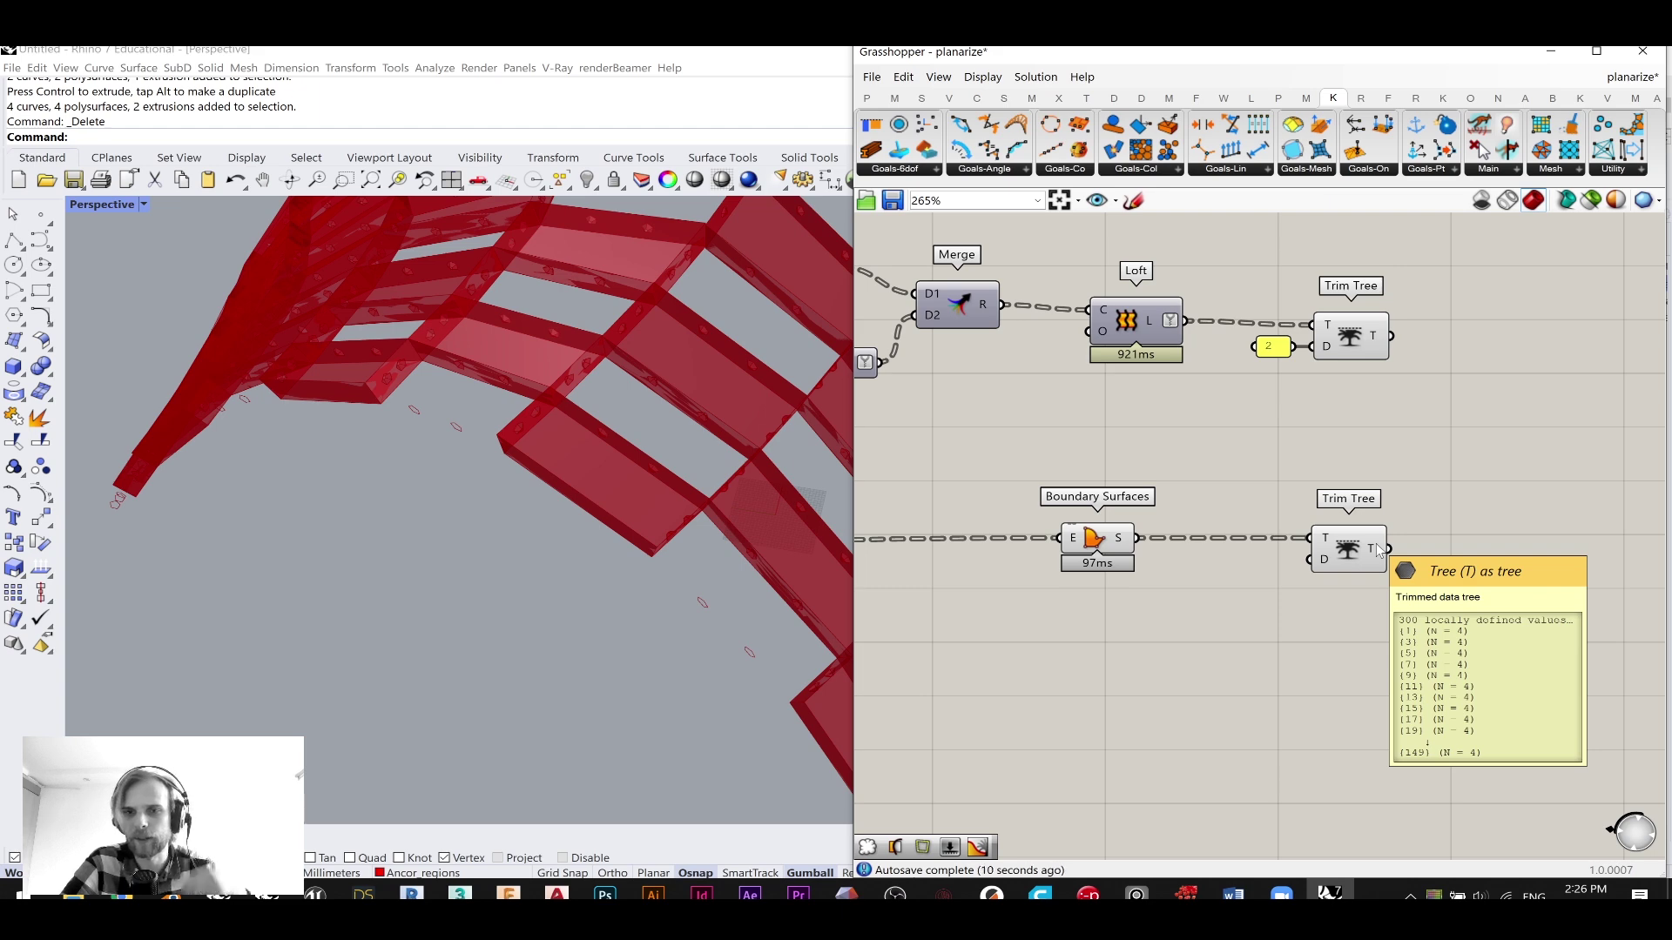
# - Turn off the viewport preview of Boundary Surfaces
pyautogui.scroll(-4, 1330, 426)
pyautogui.scroll(2, 1454, 514)
pyautogui.click(1456, 506)
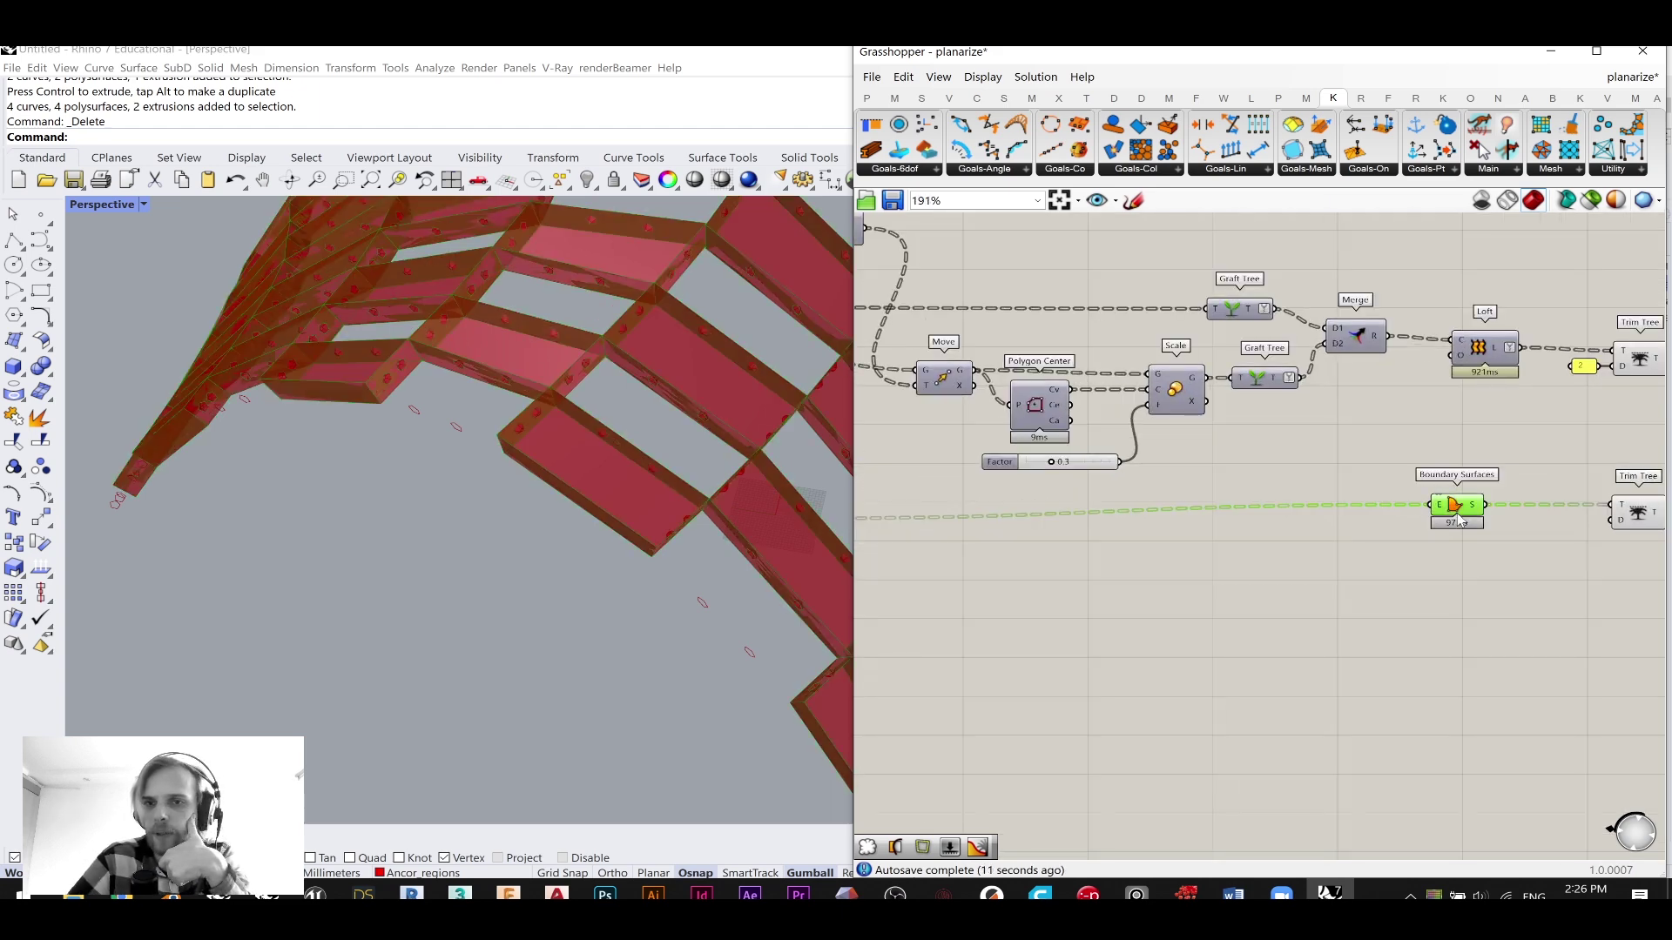
pyautogui.middleClick(1470, 514)
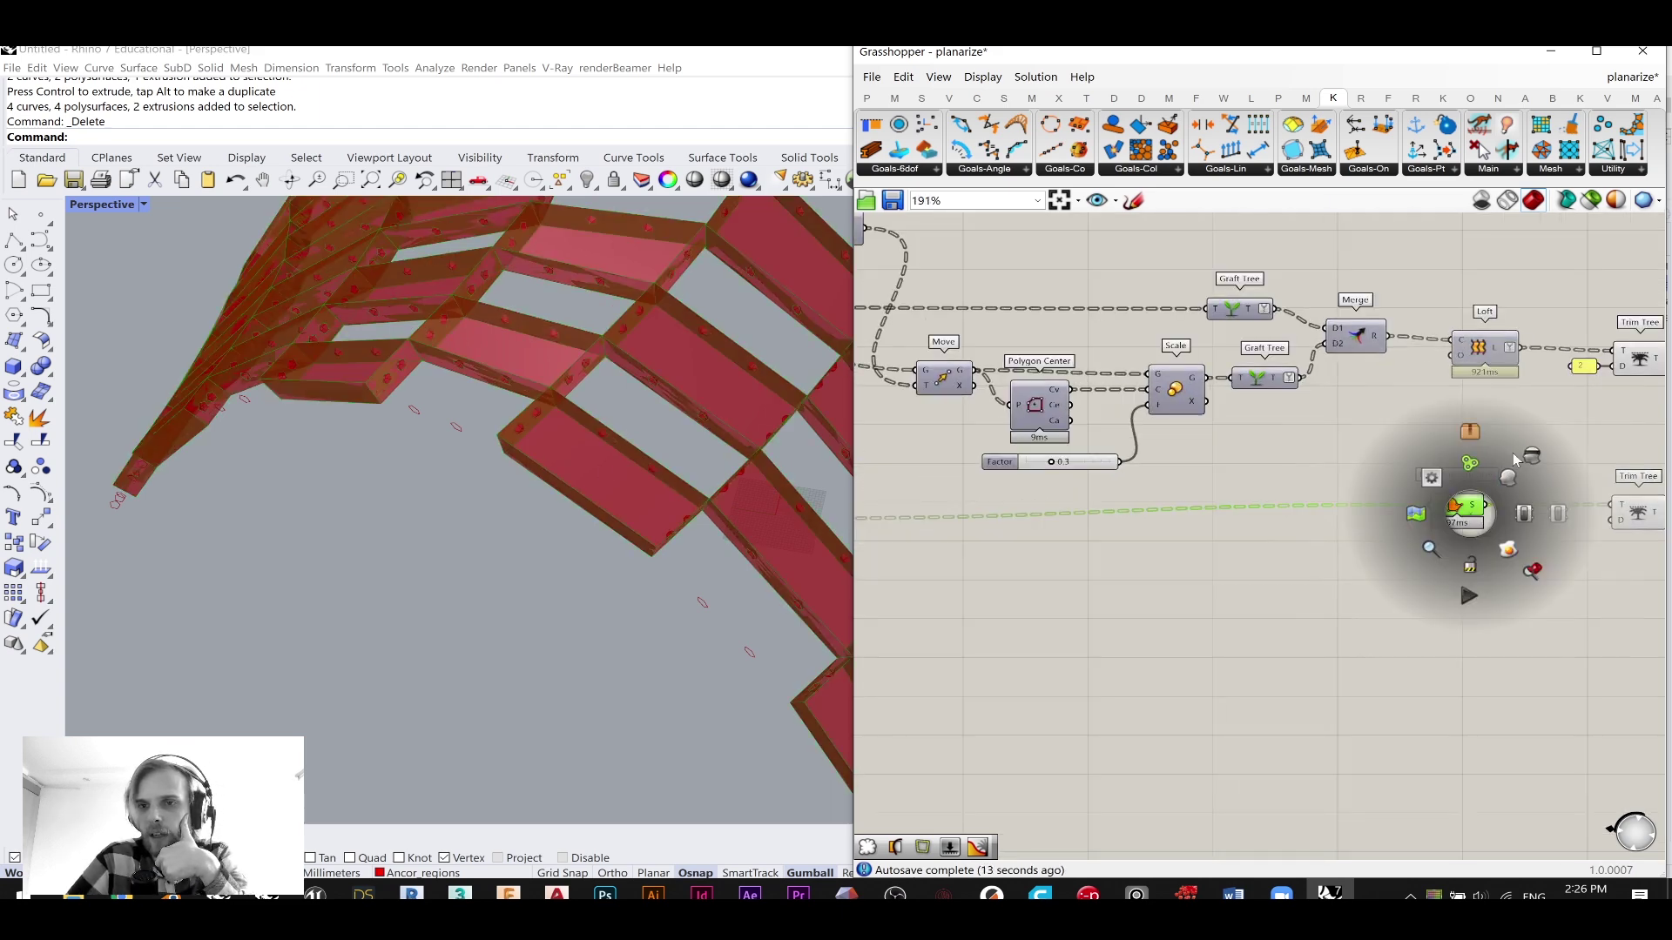
pyautogui.click(1523, 448)
pyautogui.click(1480, 447)
pyautogui.moveTo(1457, 498); pyautogui.dragTo(1455, 505)
# - Move the Cull Index component and its panel along the canvas to sit below Deconstruct Brep
pyautogui.scroll(-2, 1393, 500)
pyautogui.moveTo(1254, 512); pyautogui.dragTo(1466, 462, button='right')
pyautogui.scroll(-3, 1156, 479)
pyautogui.moveTo(1156, 479); pyautogui.dragTo(1287, 457, button='right')
pyautogui.moveTo(1086, 452); pyautogui.dragTo(1211, 446, button='right')
pyautogui.scroll(2, 1064, 395)
pyautogui.scroll(2, 1064, 398)
pyautogui.moveTo(1069, 388); pyautogui.dragTo(1188, 457)
pyautogui.moveTo(1131, 407); pyautogui.dragTo(1211, 564)
pyautogui.scroll(-3, 1219, 556)
pyautogui.moveTo(1229, 549); pyautogui.dragTo(1078, 468, button='right')
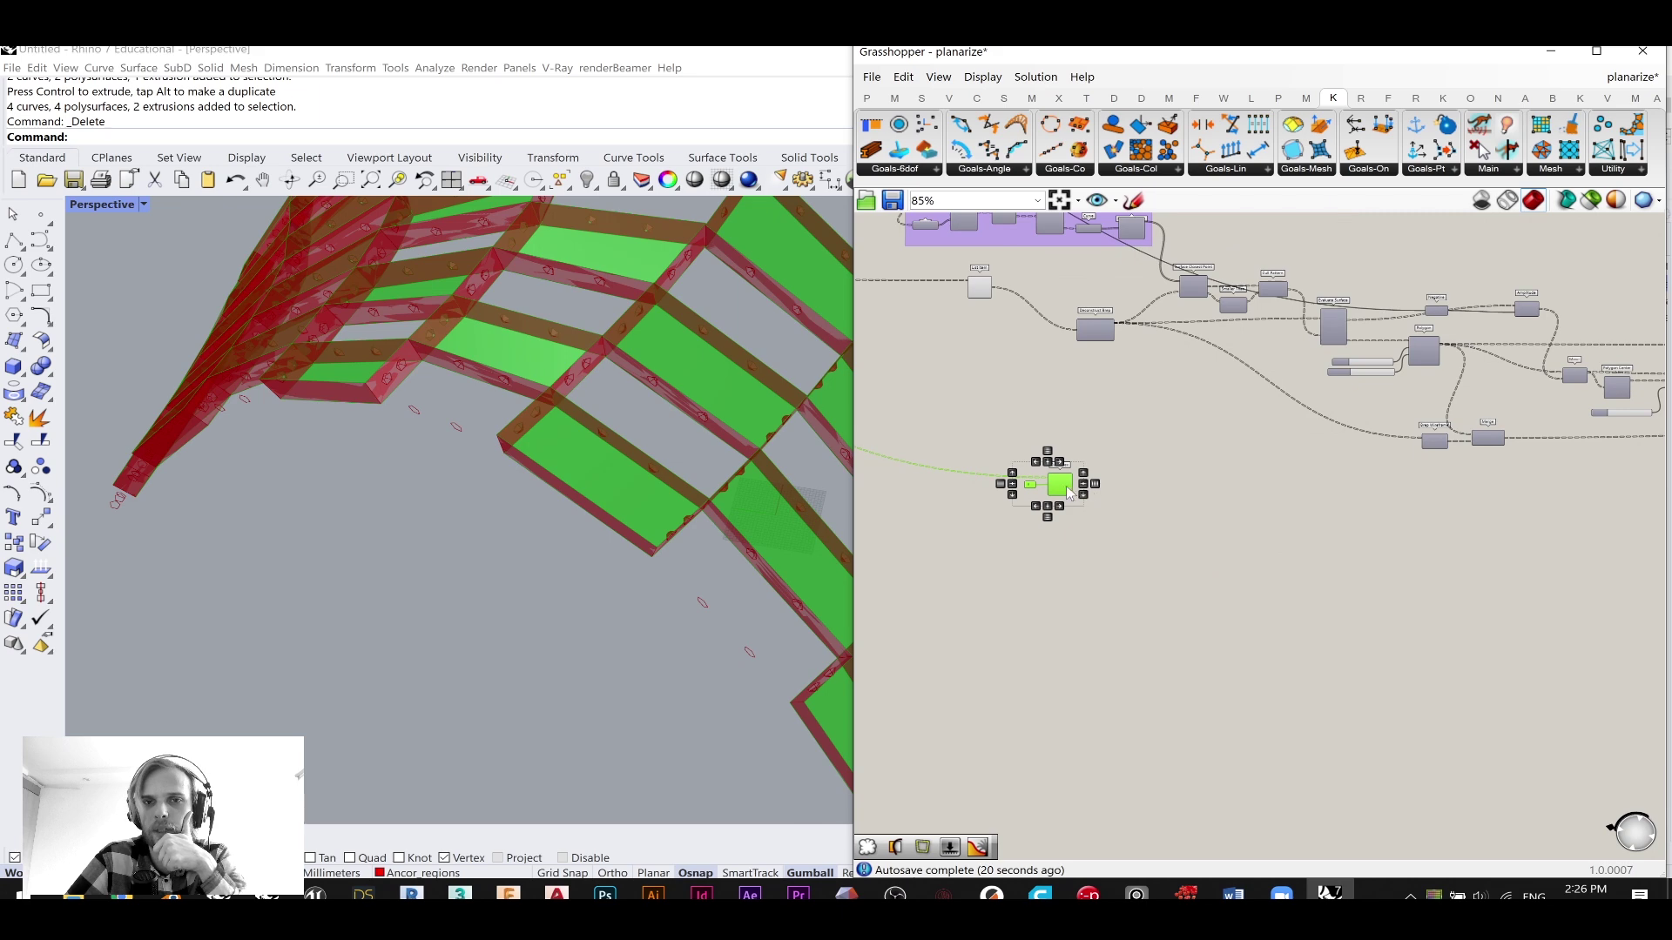
pyautogui.moveTo(1065, 497); pyautogui.dragTo(1098, 458)
pyautogui.moveTo(1067, 439); pyautogui.dragTo(1391, 497, button='right')
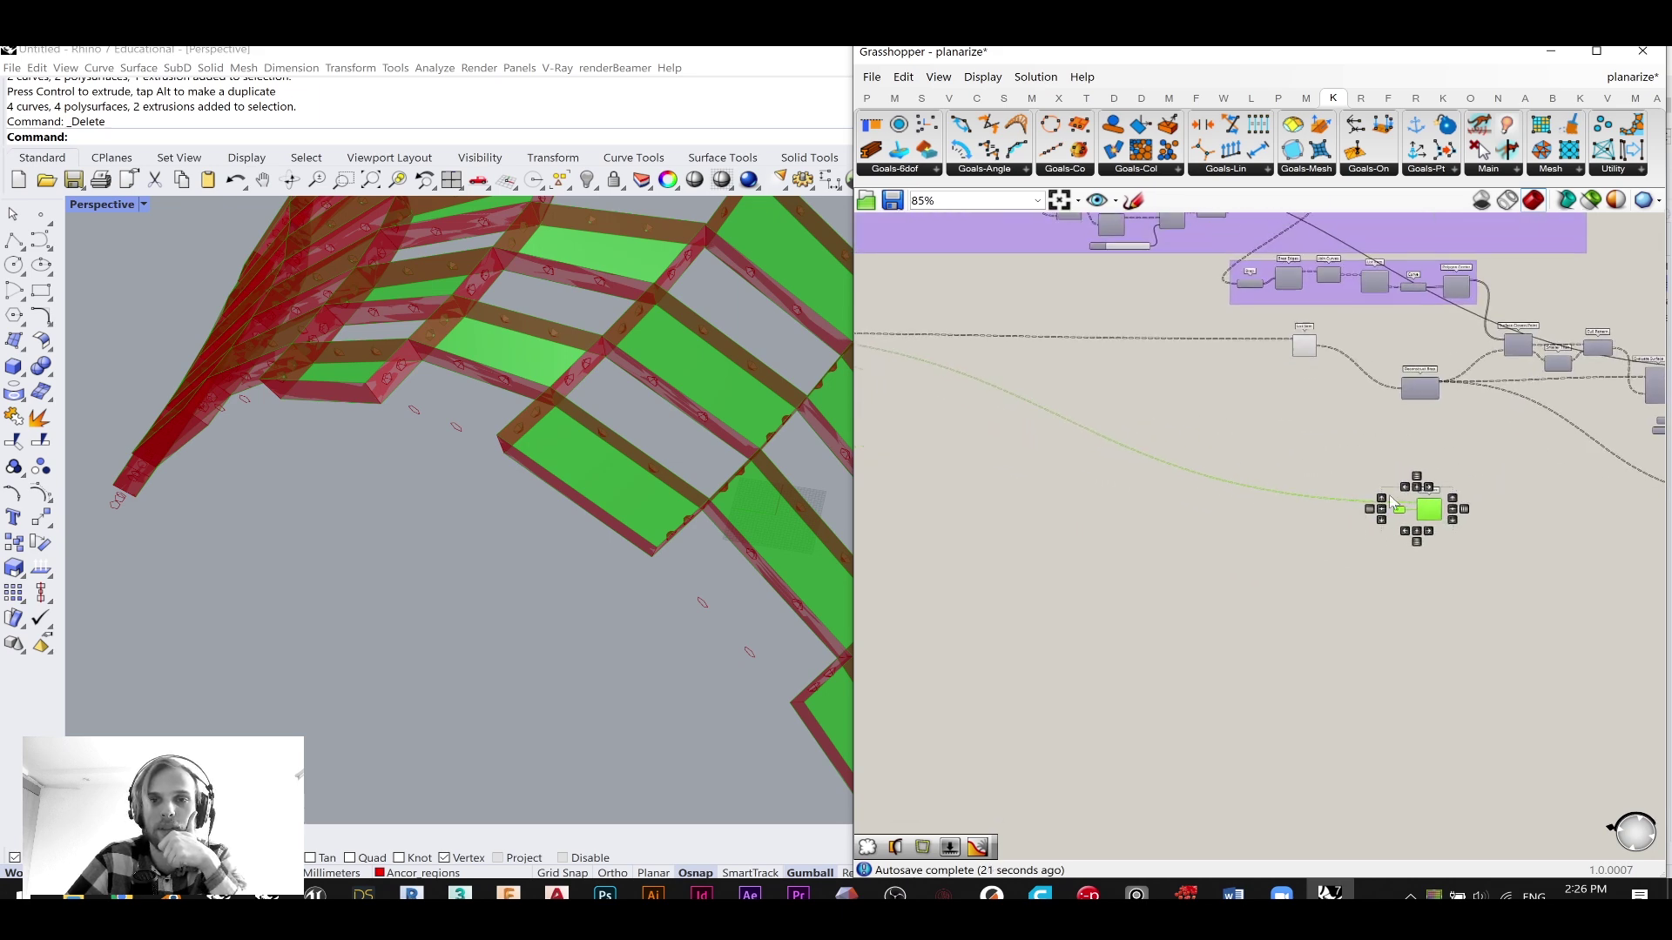
# - Reposition Cull Index, add a Brep parameter beside it, and connect the Cull Index output to the parameter
pyautogui.moveTo(1426, 514); pyautogui.dragTo(1311, 456)
pyautogui.scroll(3, 1357, 465)
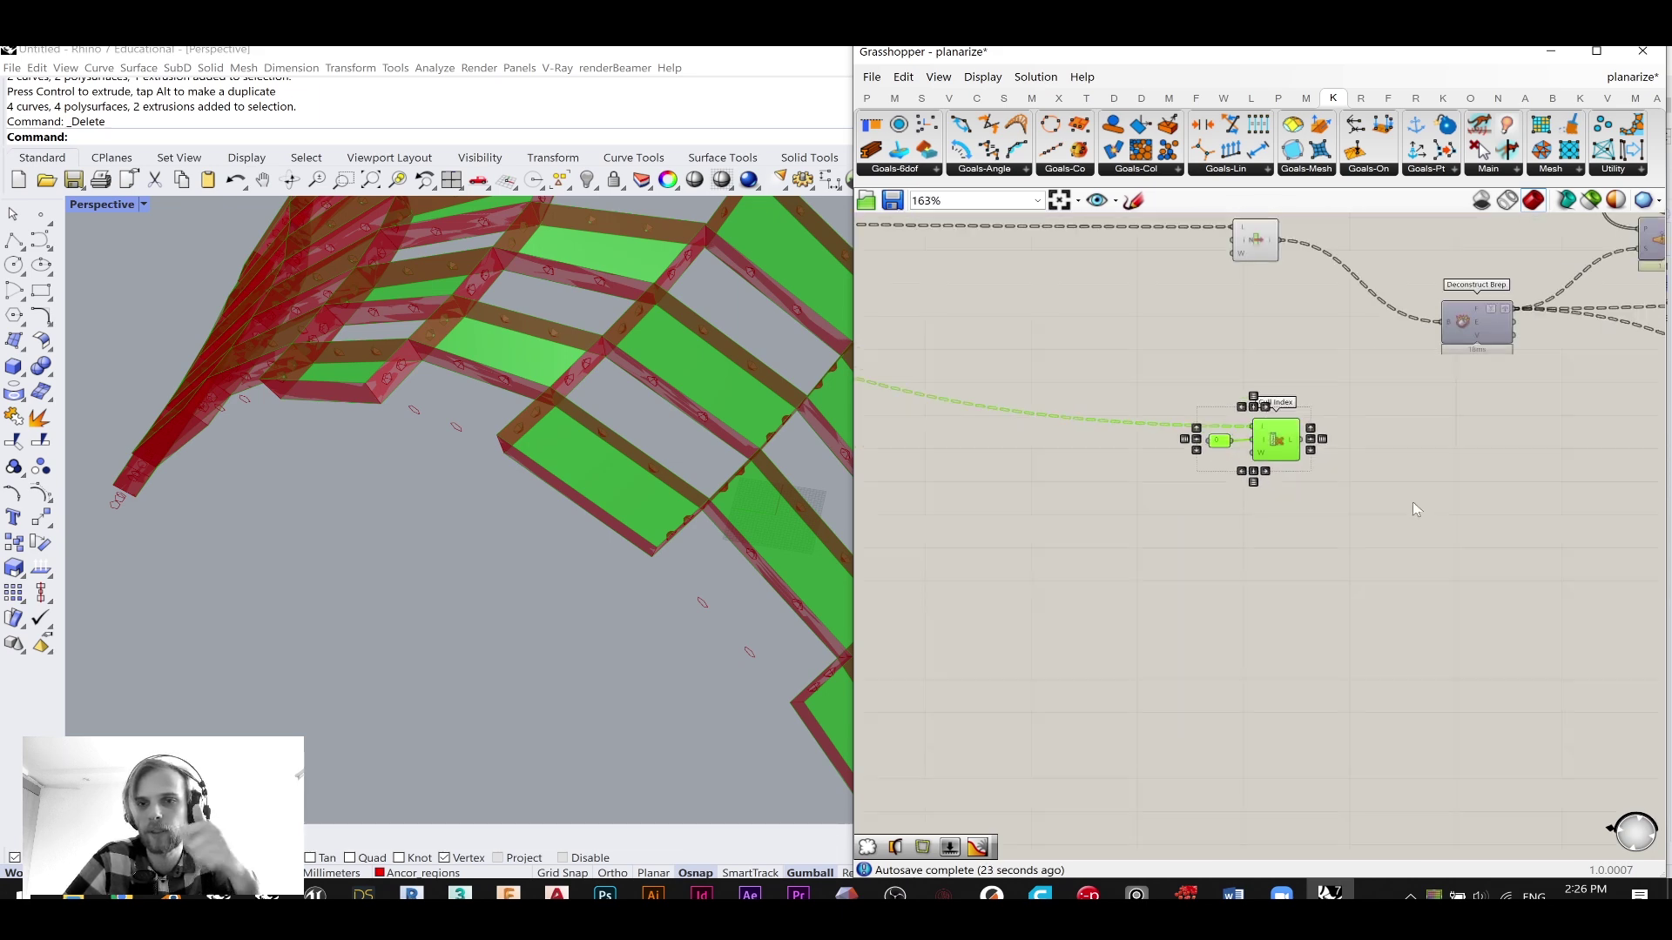
pyautogui.doubleClick(1412, 502)
pyautogui.write('brep')
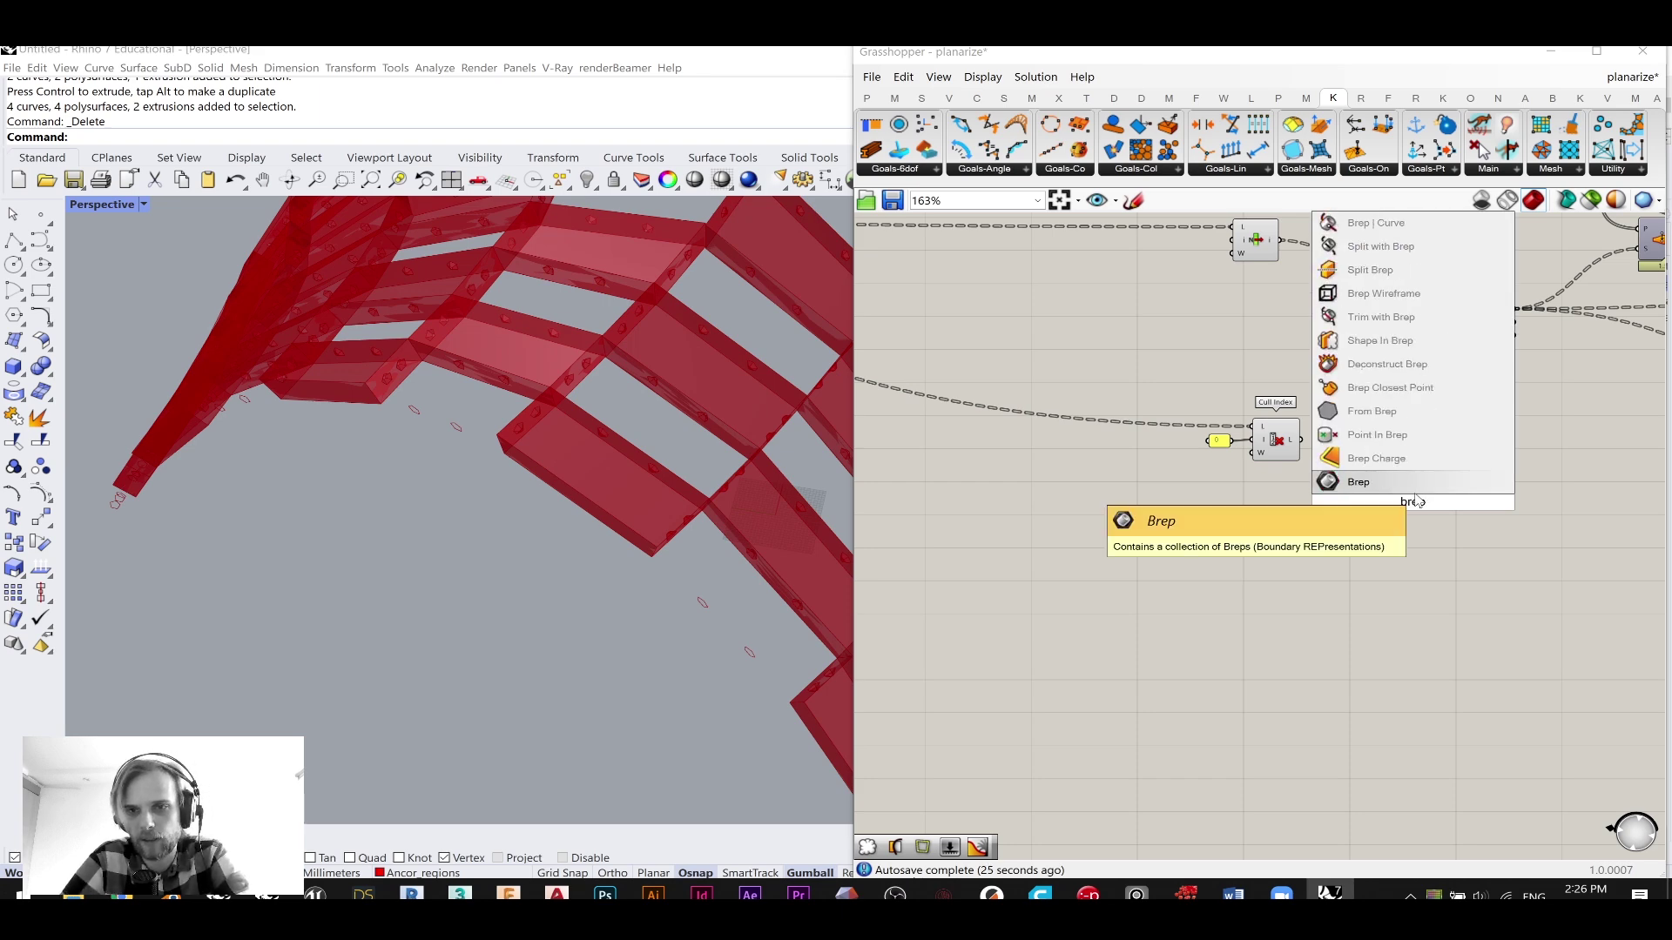
pyautogui.click(1405, 488)
pyautogui.moveTo(1300, 443); pyautogui.dragTo(1394, 501)
# - Move the Brep parameter below the second Trim Tree and insert a relay on its wire, placed near Cull Index
pyautogui.scroll(-8, 1131, 506)
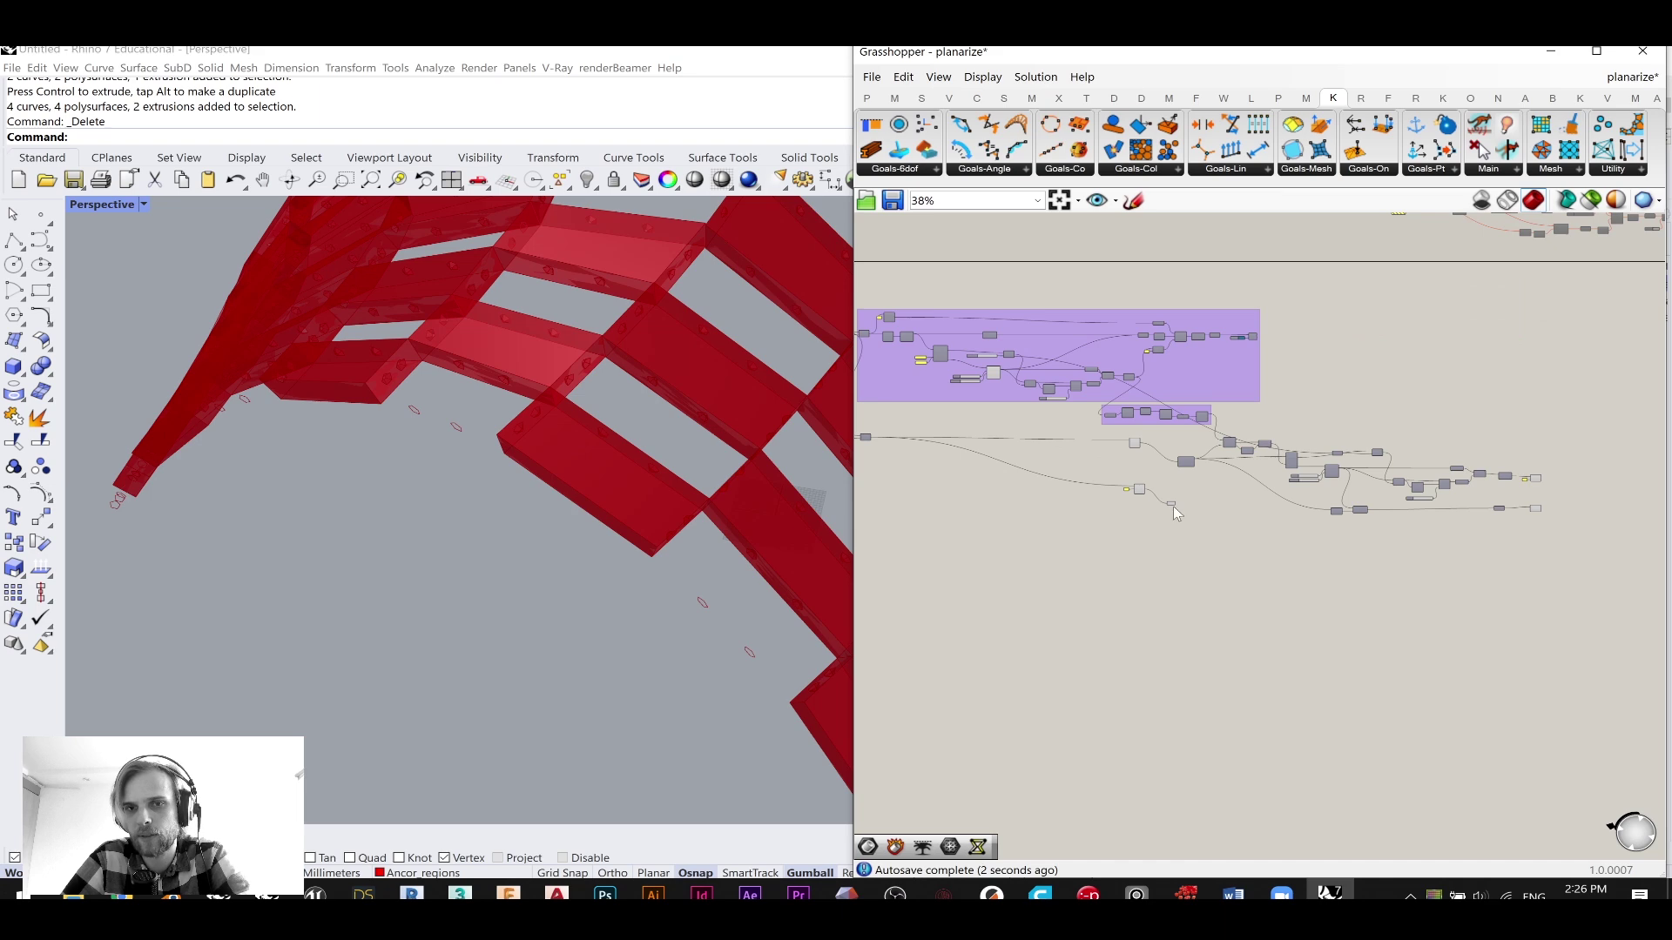
pyautogui.click(1171, 505)
pyautogui.scroll(3, 1480, 514)
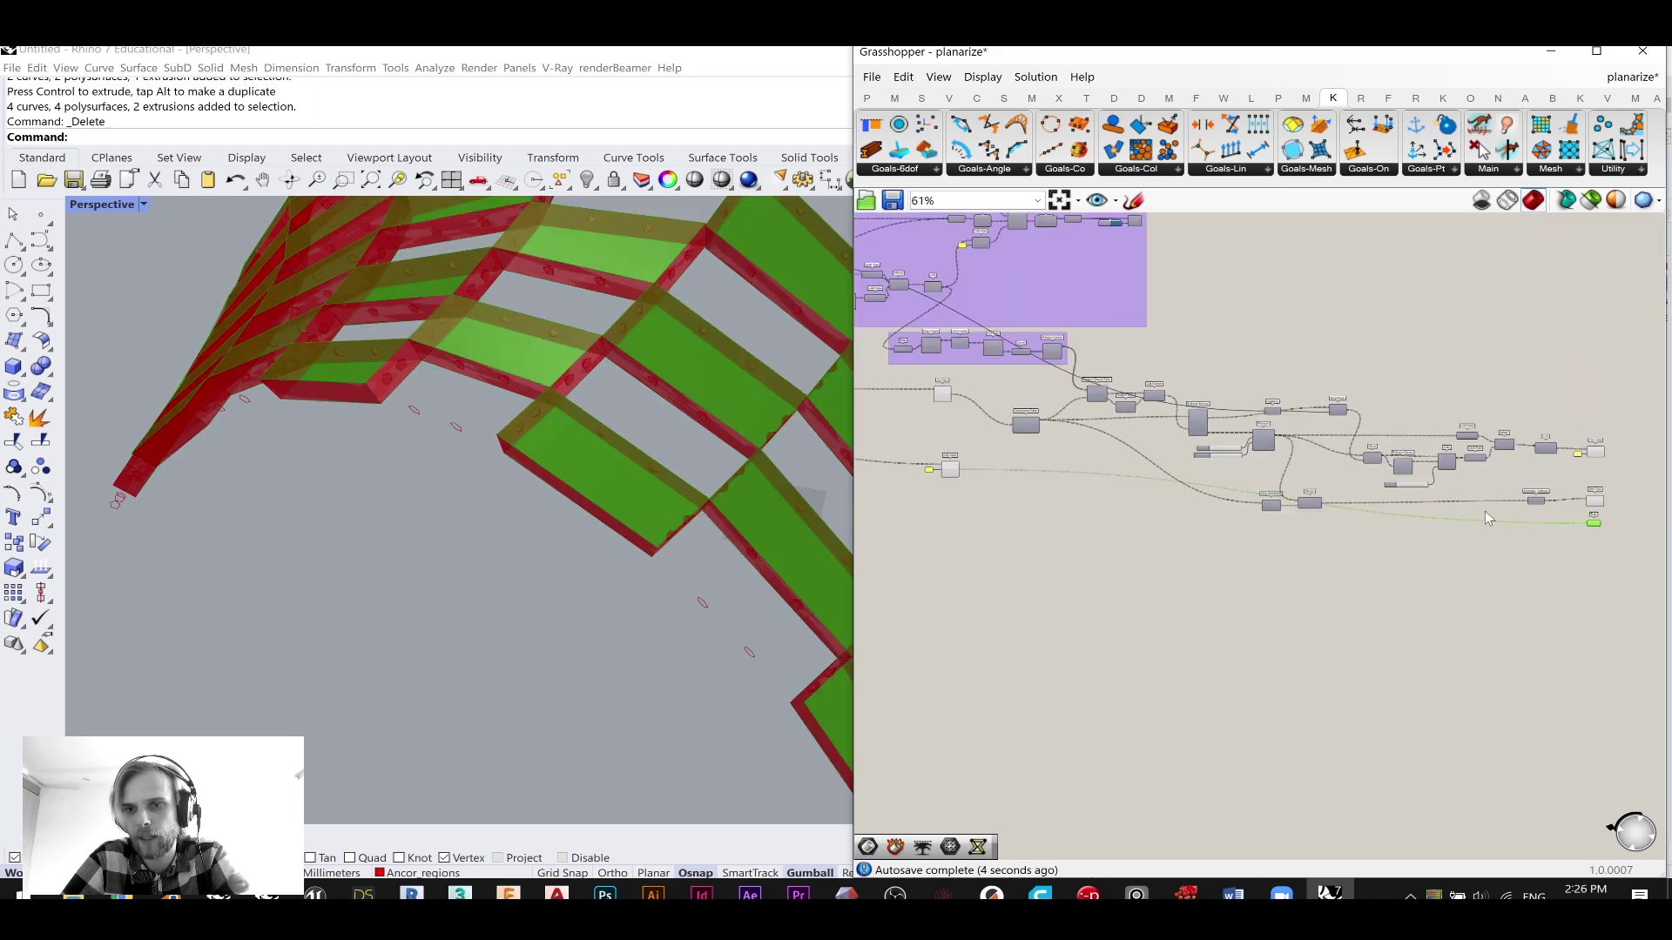
pyautogui.click(1476, 526)
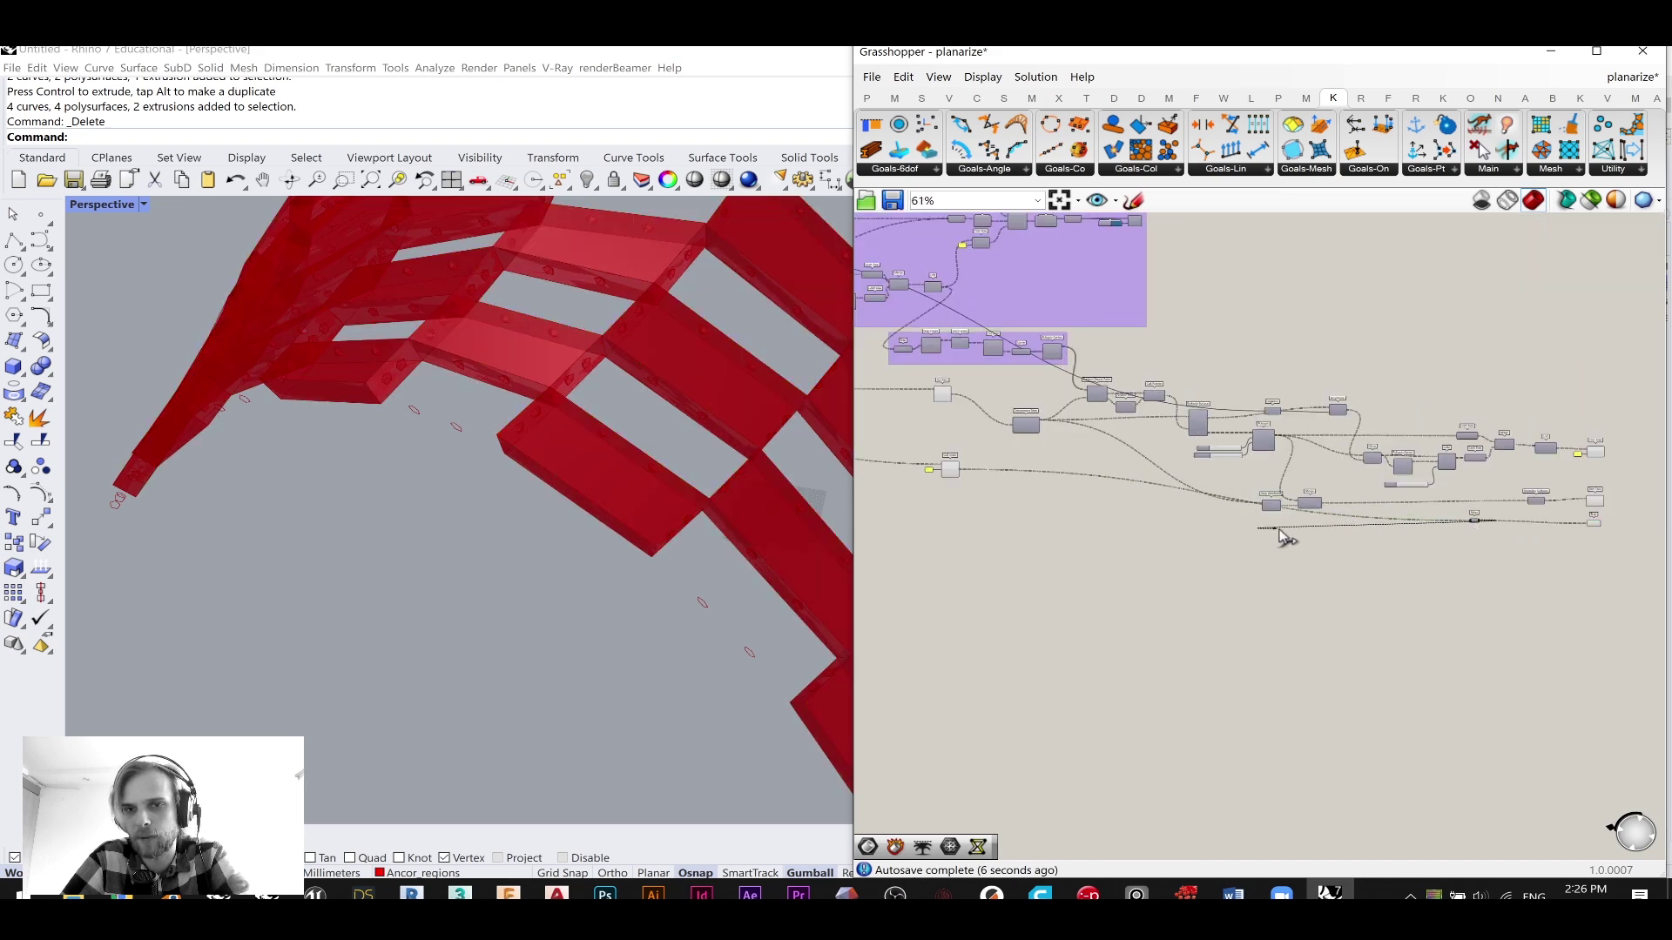
pyautogui.moveTo(1475, 525); pyautogui.dragTo(1427, 538)
pyautogui.moveTo(1119, 524); pyautogui.dragTo(1034, 524)
pyautogui.click(1043, 493)
pyautogui.moveTo(1045, 491); pyautogui.dragTo(1198, 537, button='right')
# - Turn off the viewport preview of Cull Index and of the List Item component above it
pyautogui.scroll(3, 1112, 561)
pyautogui.moveTo(1107, 561); pyautogui.dragTo(1021, 435)
pyautogui.middleClick(1084, 461)
pyautogui.click(1144, 402)
pyautogui.click(1086, 364)
pyautogui.middleClick(1085, 365)
pyautogui.click(1146, 309)
pyautogui.click(1210, 363)
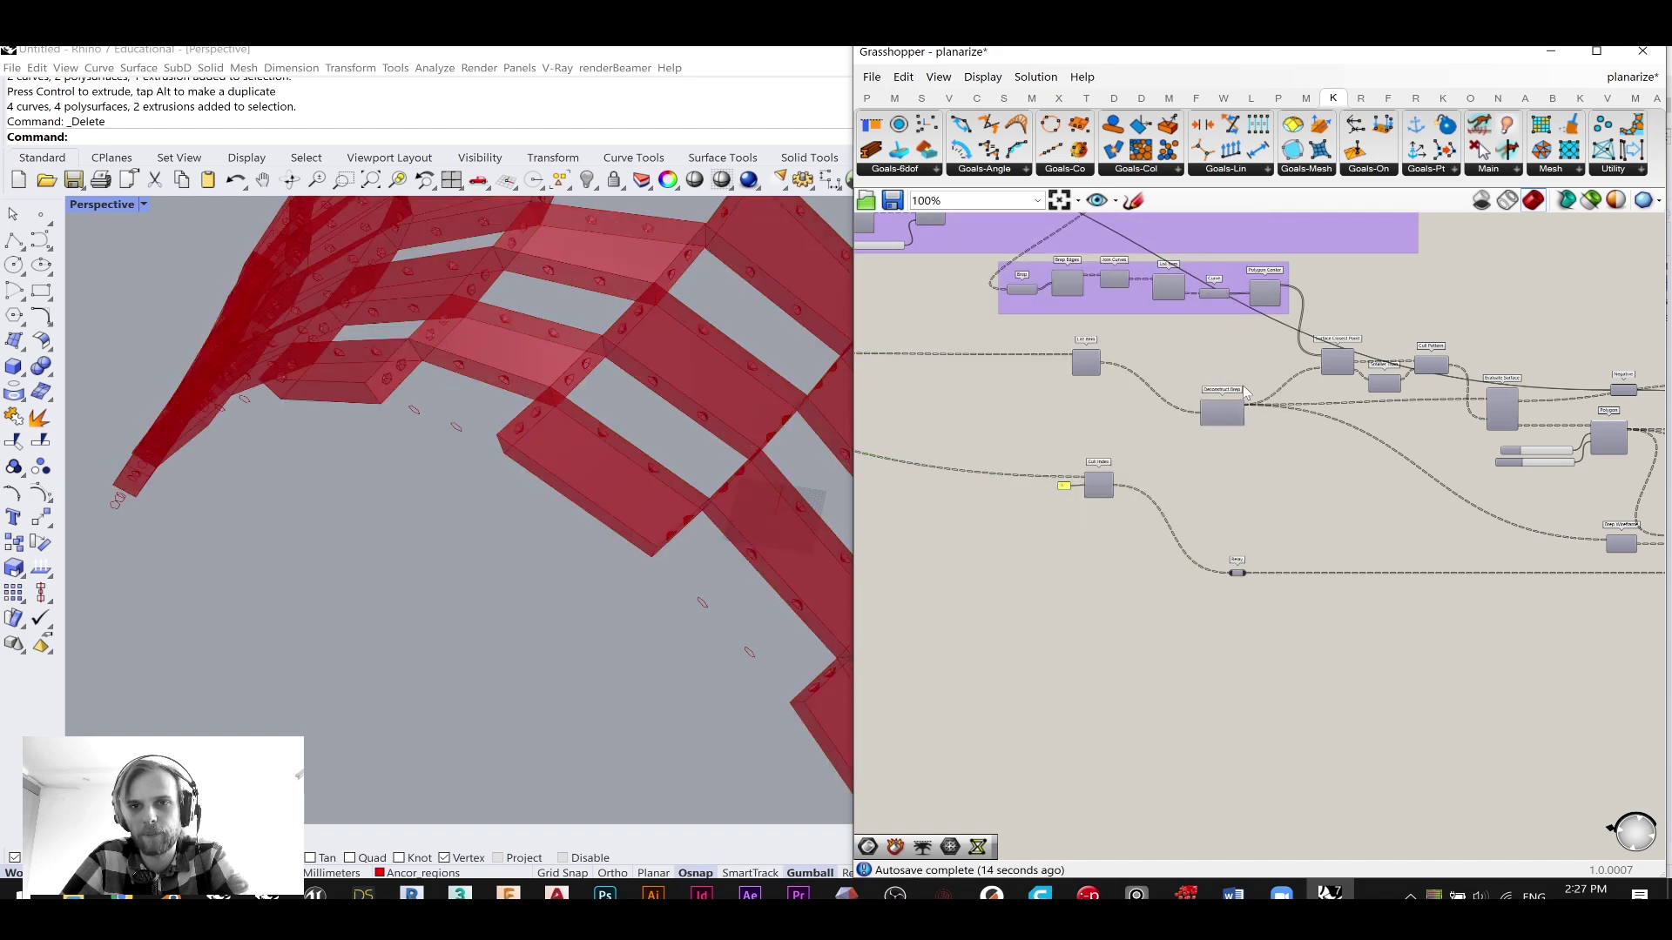
# - Simplify the data tree of the Brep parameter and align the parameter beneath Trim Tree
pyautogui.moveTo(1281, 451); pyautogui.dragTo(910, 375, button='right')
pyautogui.scroll(-3, 877, 446)
pyautogui.scroll(7, 1358, 477)
pyautogui.moveTo(1306, 467)
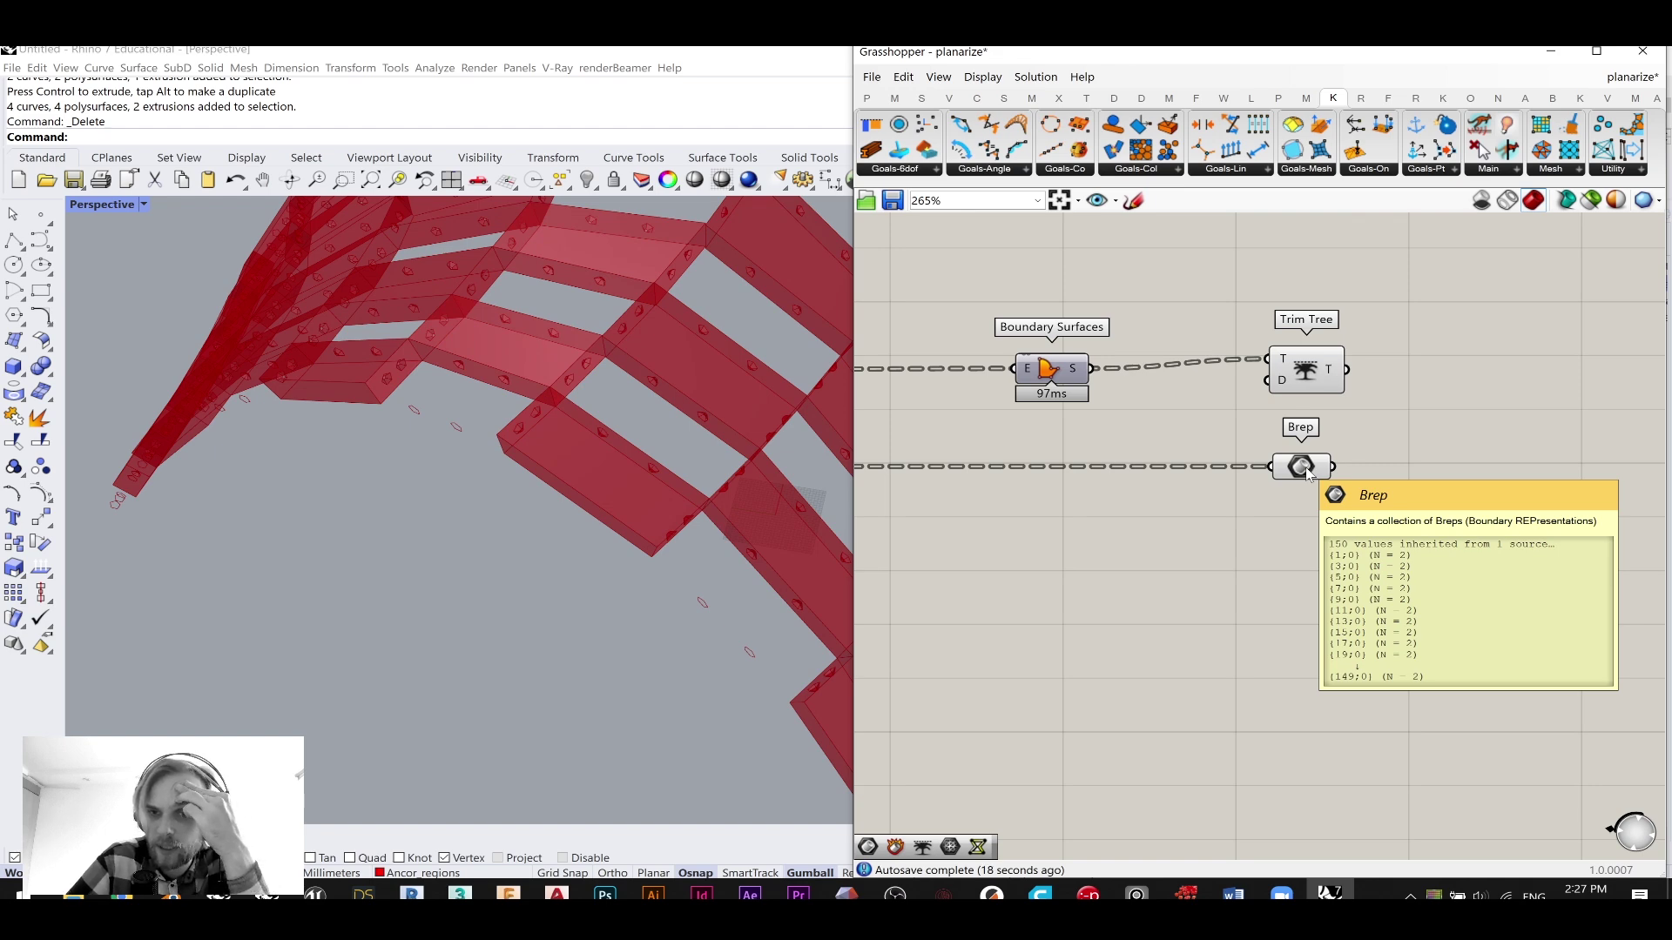
pyautogui.rightClick(1309, 473)
pyautogui.click(1352, 636)
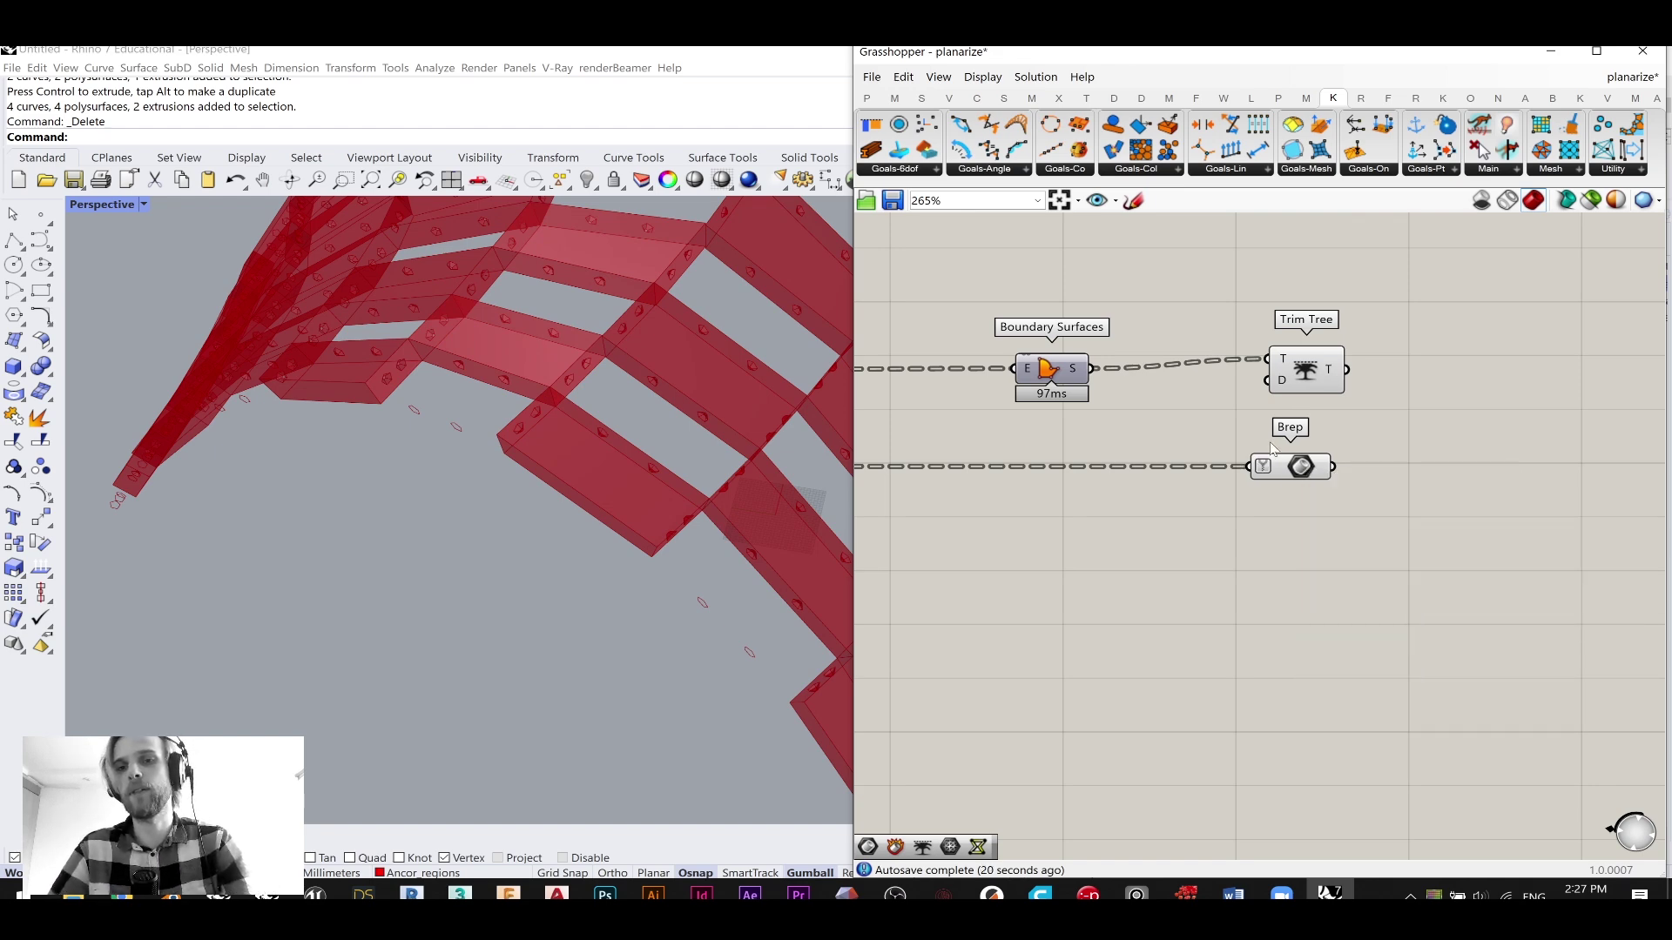
pyautogui.moveTo(1309, 475)
pyautogui.mouseDown()
pyautogui.moveTo(1325, 492)
pyautogui.moveTo(1348, 475)
pyautogui.moveTo(1331, 482)
pyautogui.mouseUp()
# - Add a Merge component to the right of the two Trim Tree components
pyautogui.scroll(-2, 1413, 443)
pyautogui.moveTo(1412, 443); pyautogui.dragTo(1261, 591, button='right')
pyautogui.doubleClick(1393, 475)
pyautogui.write('merge')
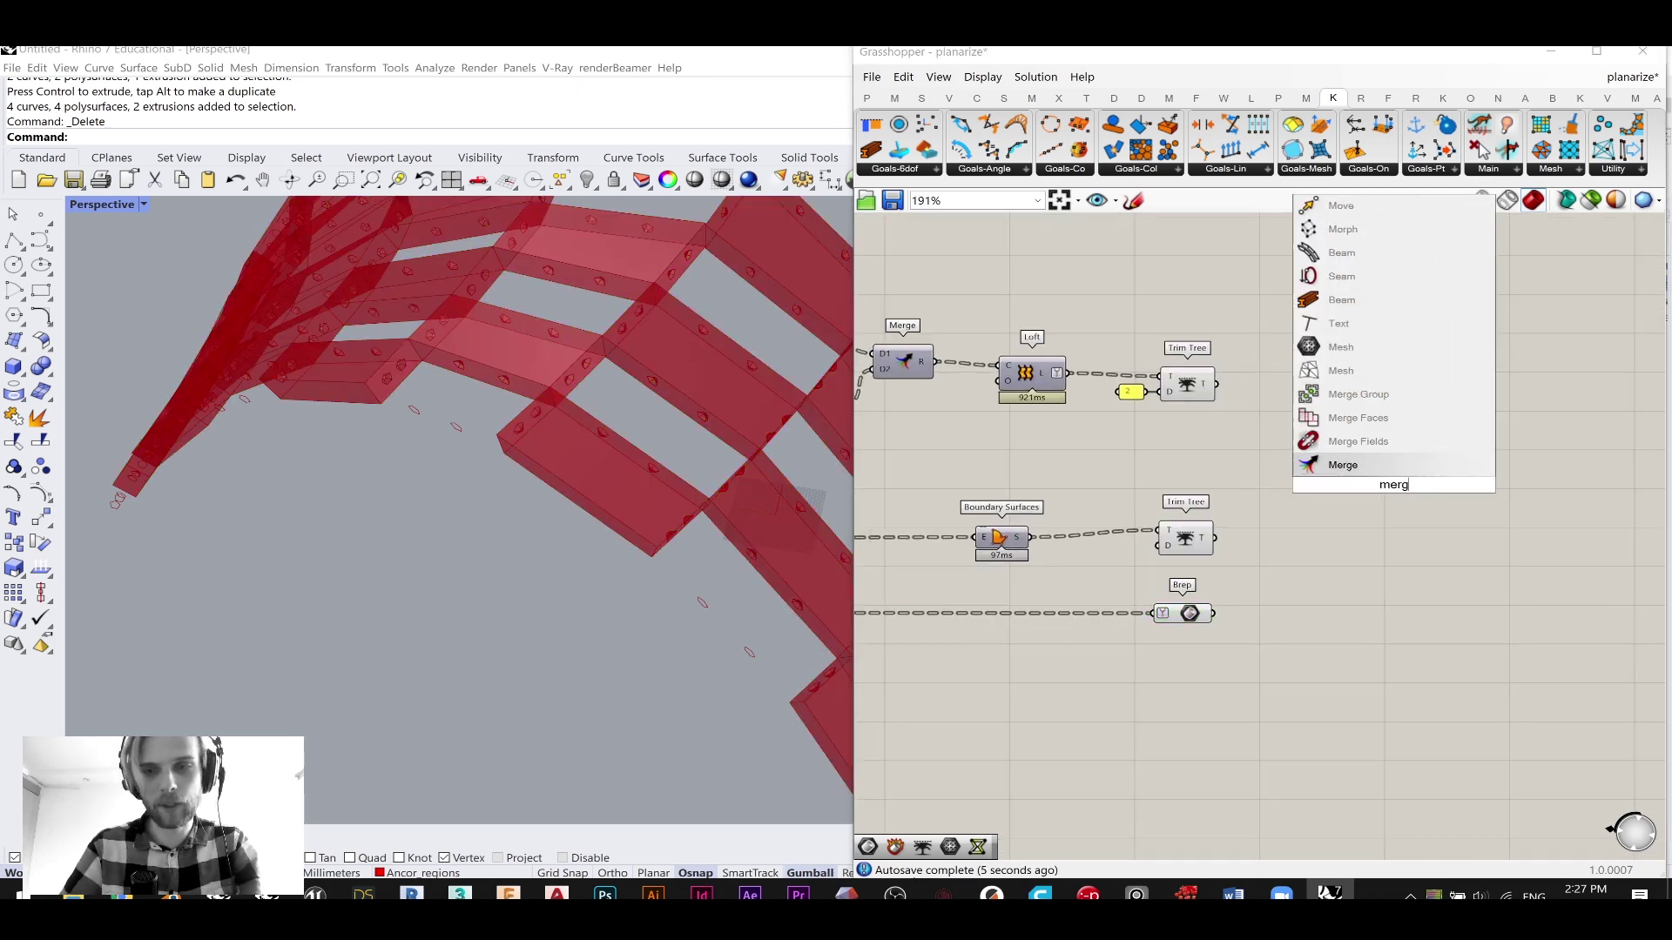
pyautogui.click(1382, 466)
# - Connect the upper Trim Tree, the lower Trim Tree and the Brep parameter to Merge inputs D1, D2 and D3
pyautogui.moveTo(1215, 384); pyautogui.dragTo(1364, 477)
pyautogui.moveTo(1214, 537); pyautogui.dragTo(1363, 492)
pyautogui.moveTo(1212, 613); pyautogui.dragTo(1273, 581)
pyautogui.scroll(4, 1263, 579)
pyautogui.scroll(3, 1282, 598)
pyautogui.click(1332, 575)
pyautogui.scroll(-4, 1357, 537)
pyautogui.moveTo(1381, 525)
pyautogui.mouseDown()
pyautogui.moveTo(1402, 491)
pyautogui.moveTo(1403, 511)
pyautogui.mouseUp()
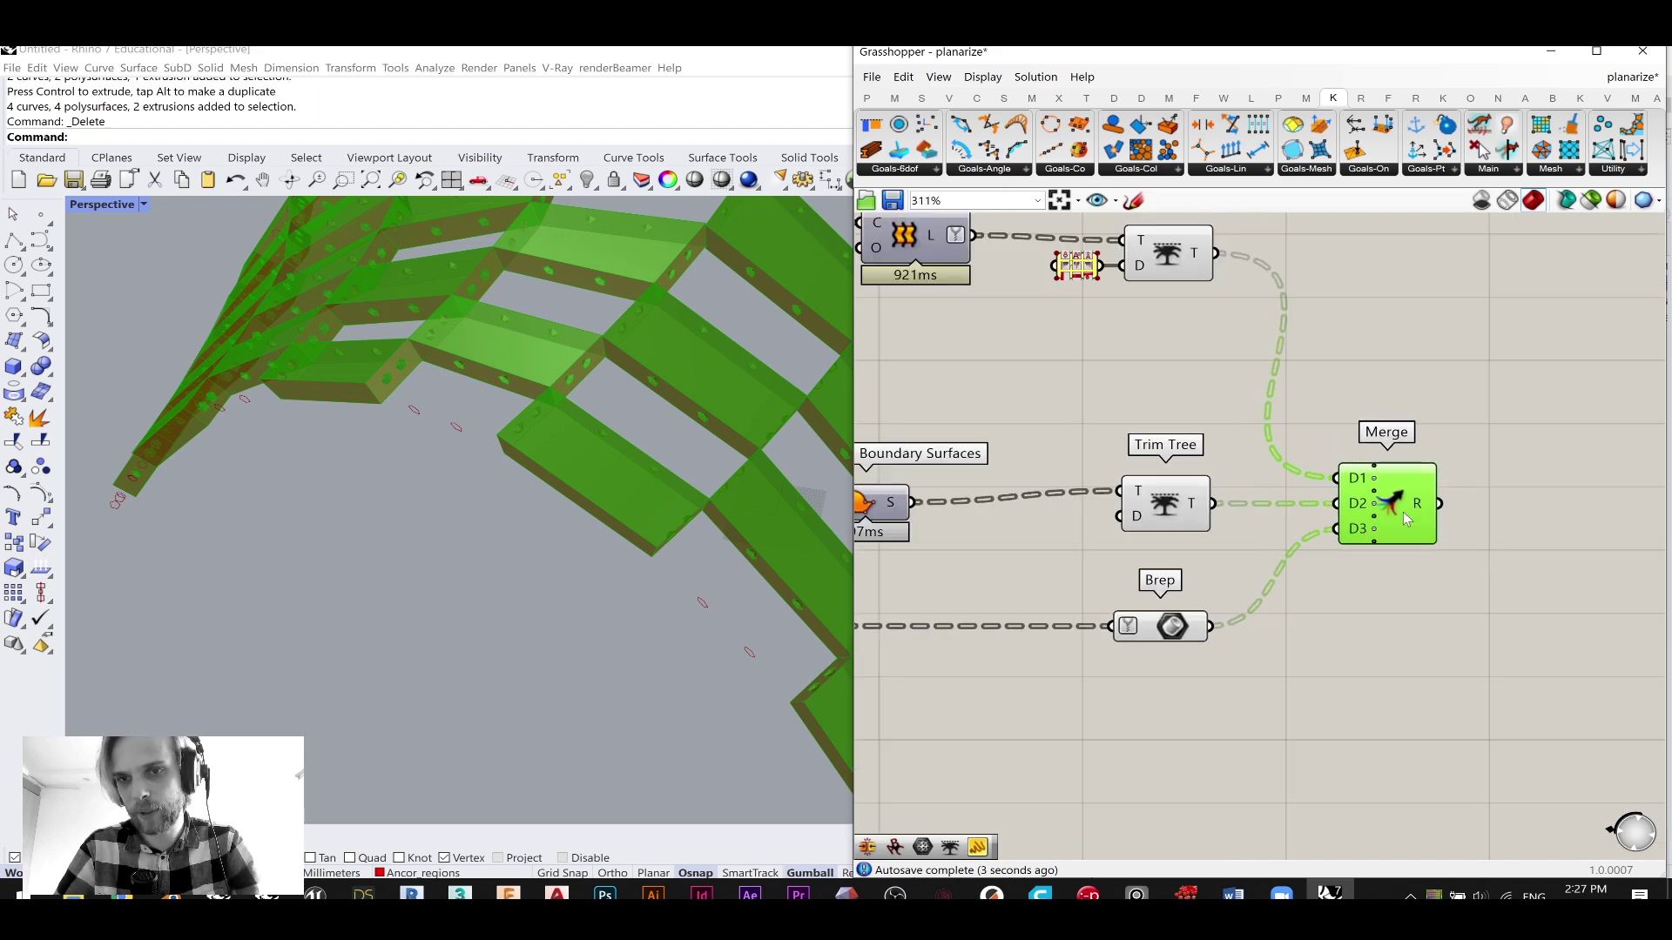
# - Add a Brep Join component and connect the Merge result R to its B input
pyautogui.moveTo(1657, 581); pyautogui.dragTo(1558, 567, button='right')
pyautogui.doubleClick(1559, 567)
pyautogui.write('bou')
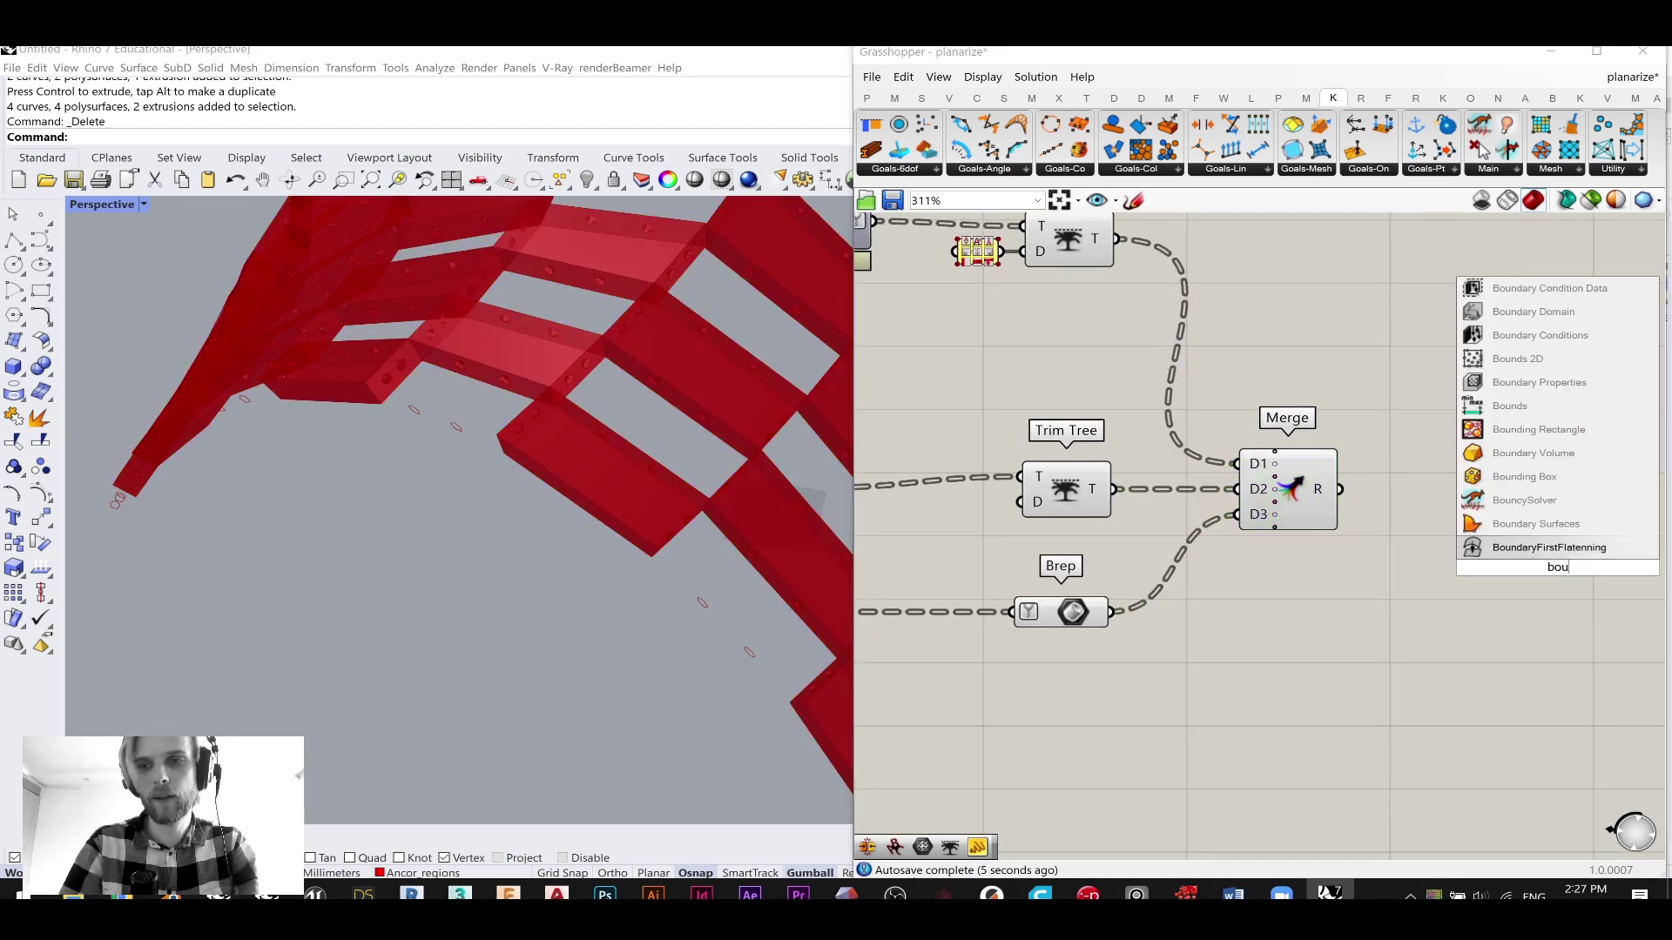
pyautogui.press('BackSpace')
pyautogui.press('BackSpace')
pyautogui.press('BackSpace')
pyautogui.write('brep join')
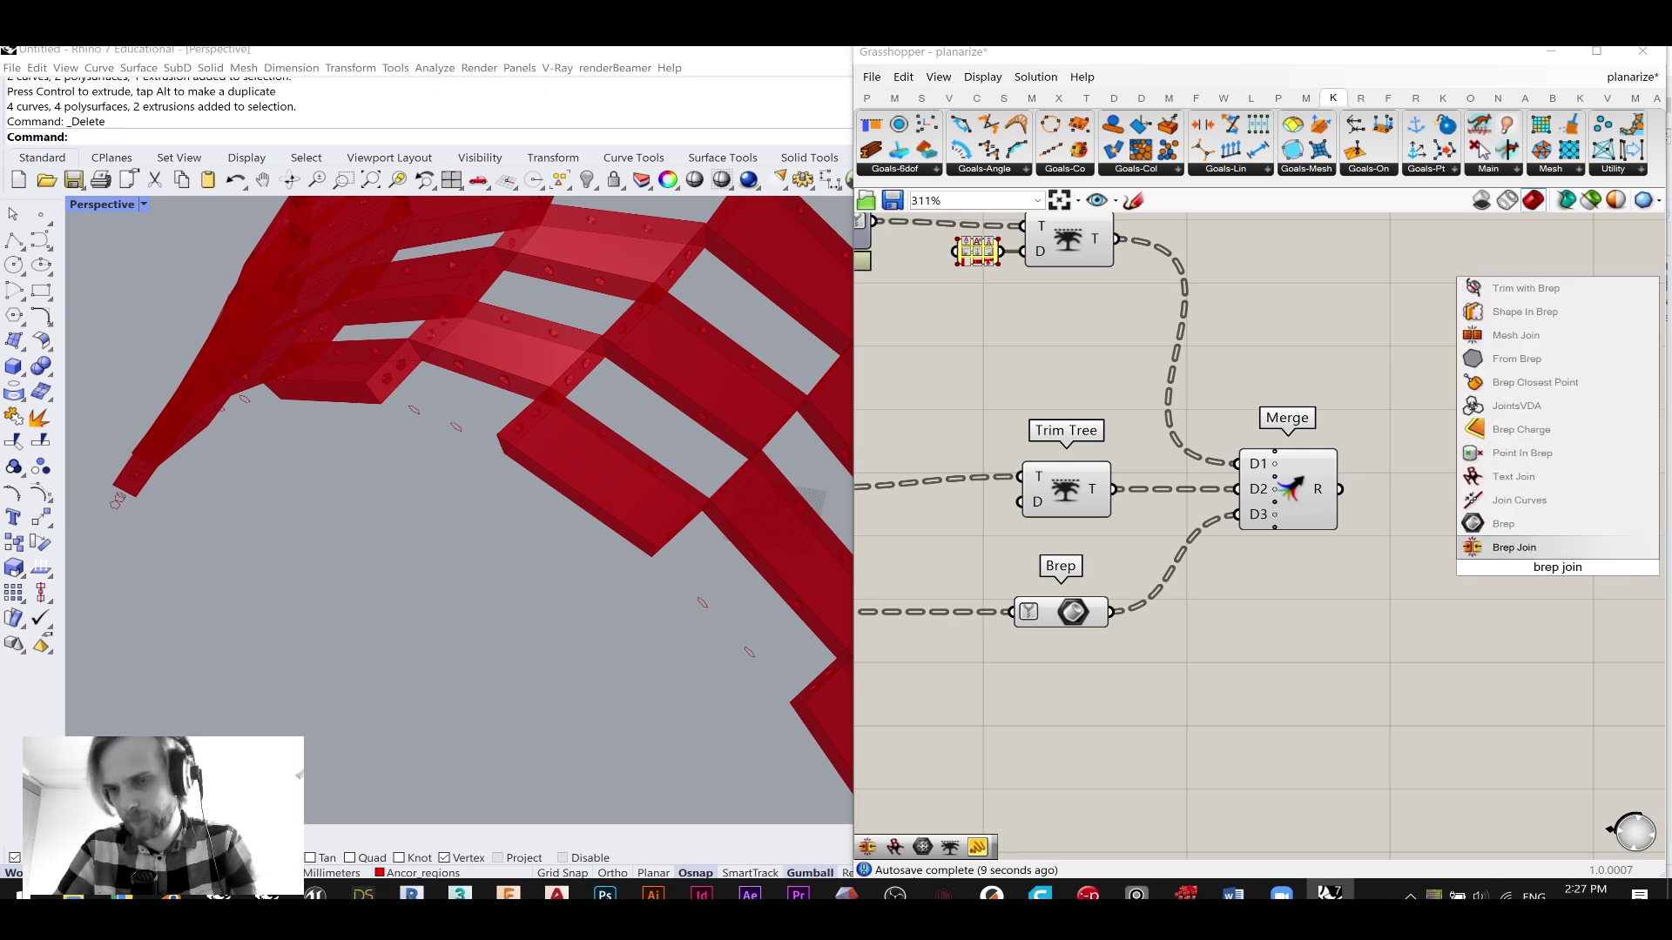
pyautogui.press('Return')
pyautogui.moveTo(1339, 490); pyautogui.dragTo(1445, 508)
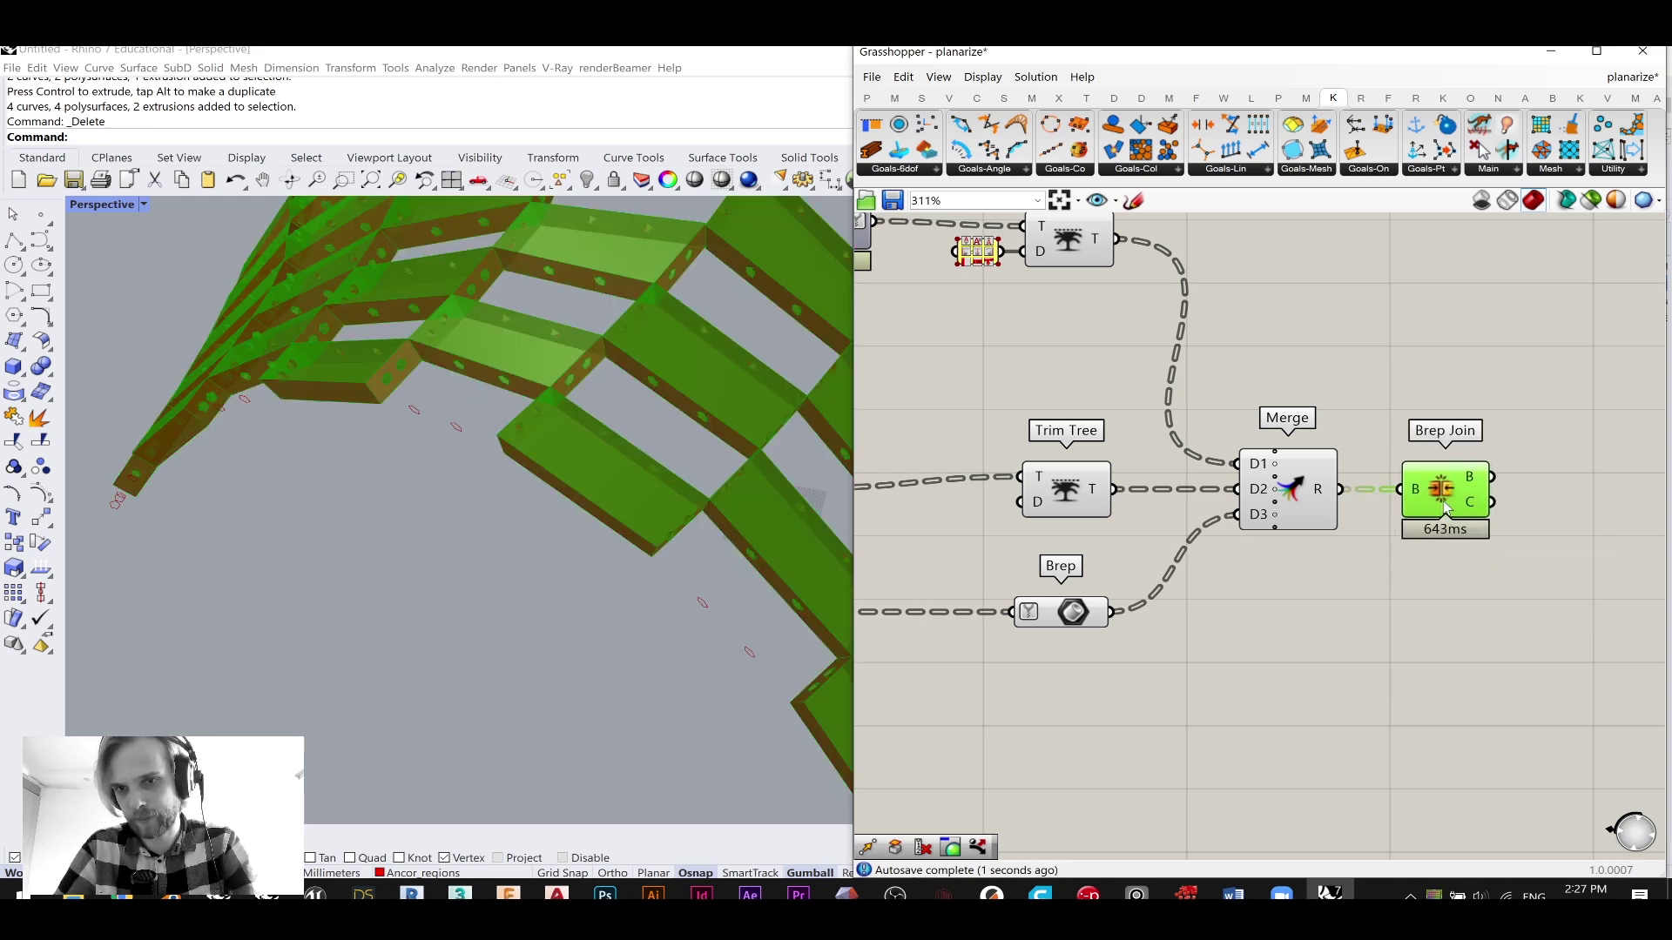
# - Add Cap Holes, feed it the B output of Brep Join, and flatten its B output
pyautogui.moveTo(1465, 658); pyautogui.dragTo(1285, 651, button='right')
pyautogui.doubleClick(1381, 686)
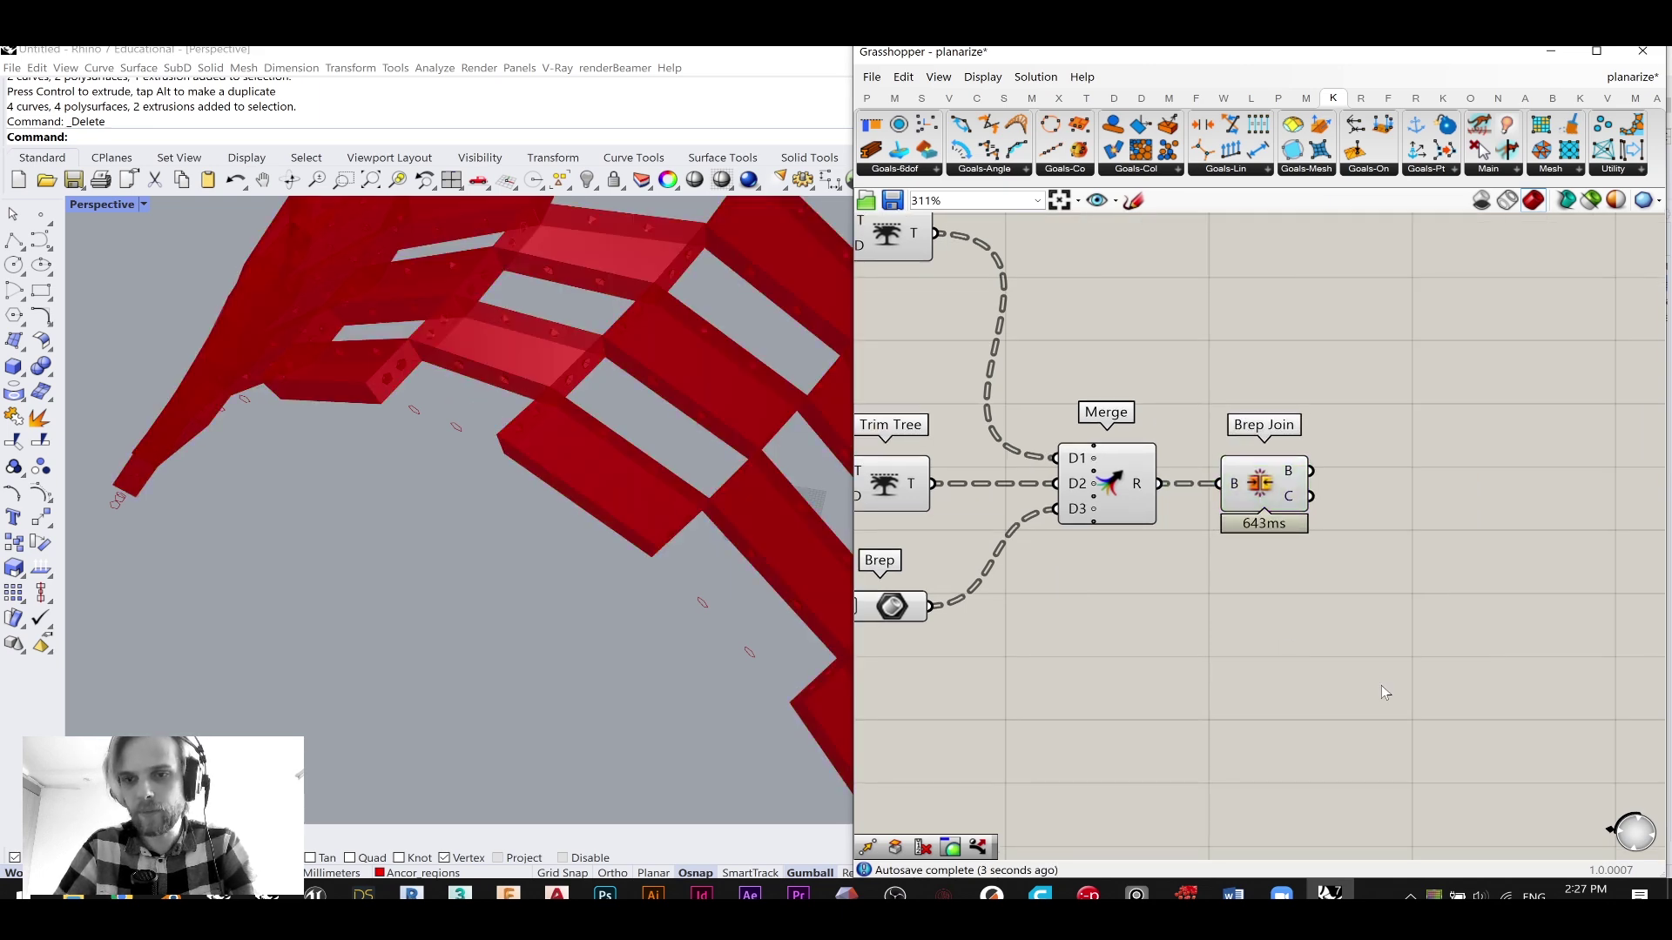
pyautogui.write('cap')
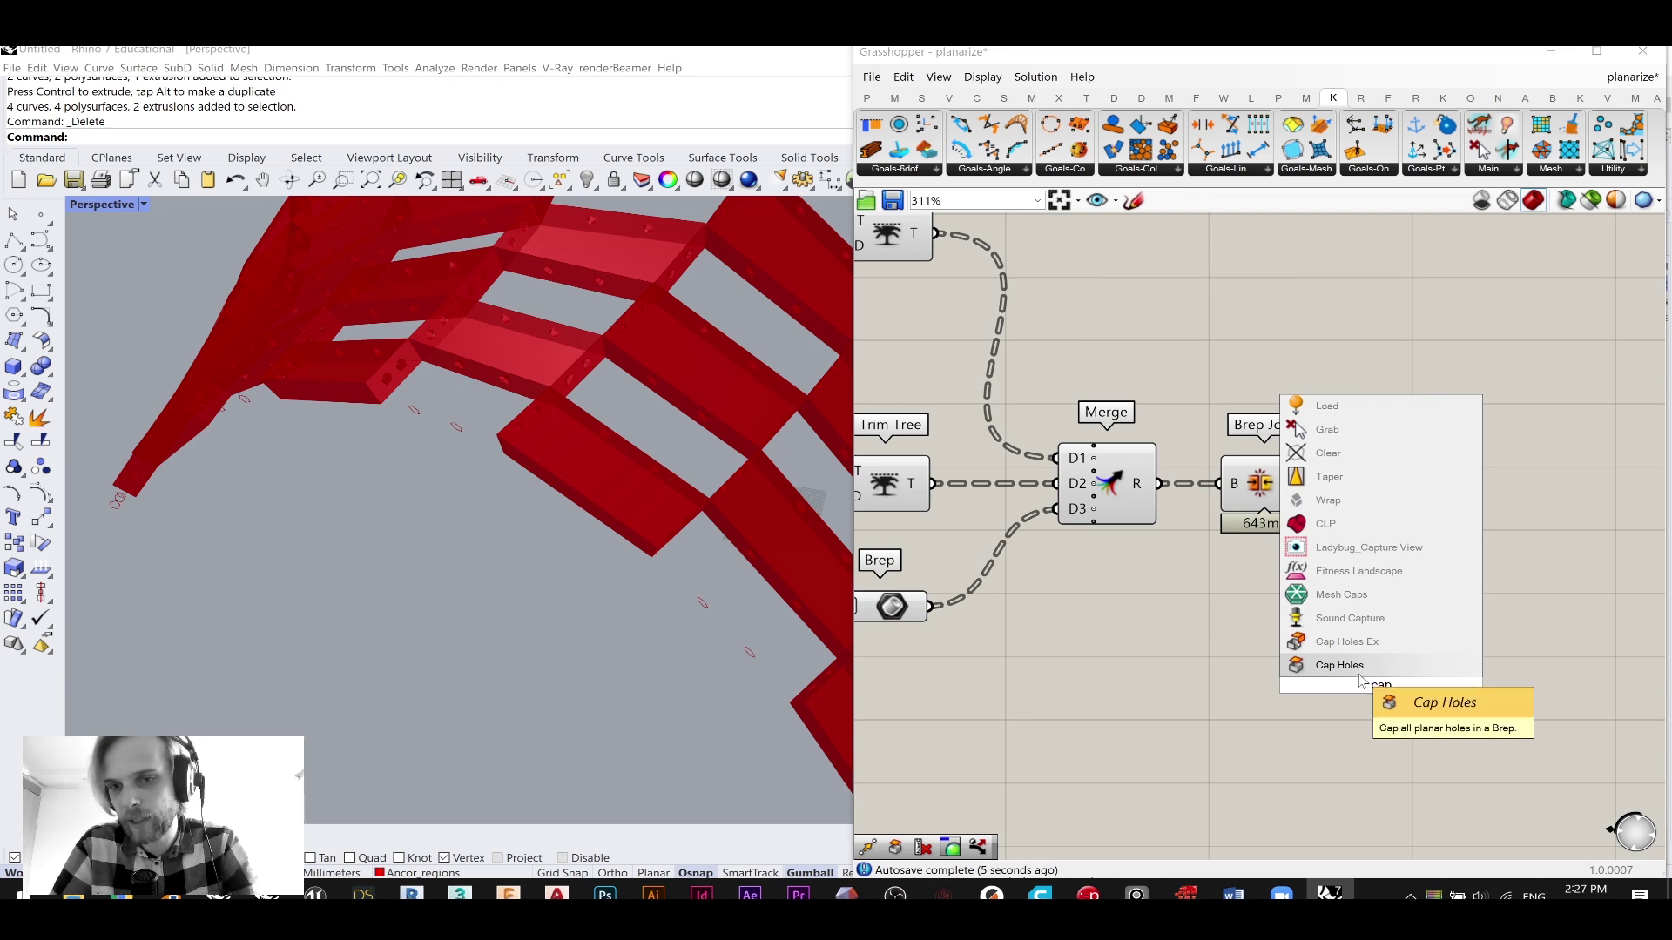
pyautogui.press('Return')
pyautogui.moveTo(1315, 481); pyautogui.dragTo(1412, 483)
pyautogui.rightClick(1421, 480)
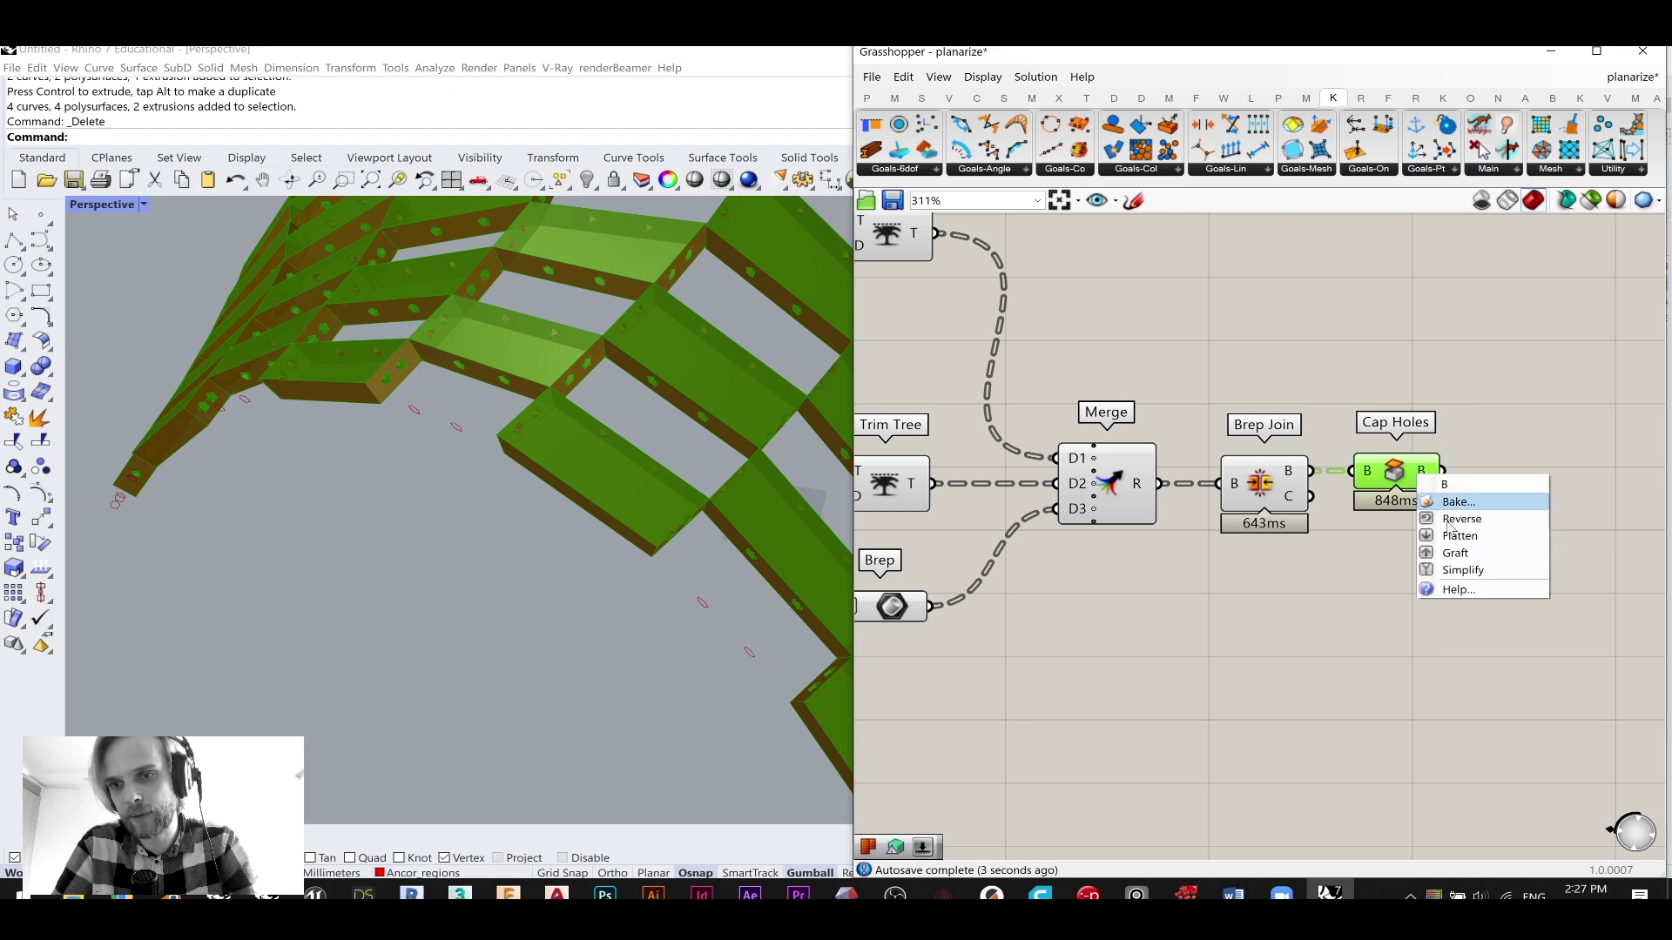
pyautogui.click(1459, 535)
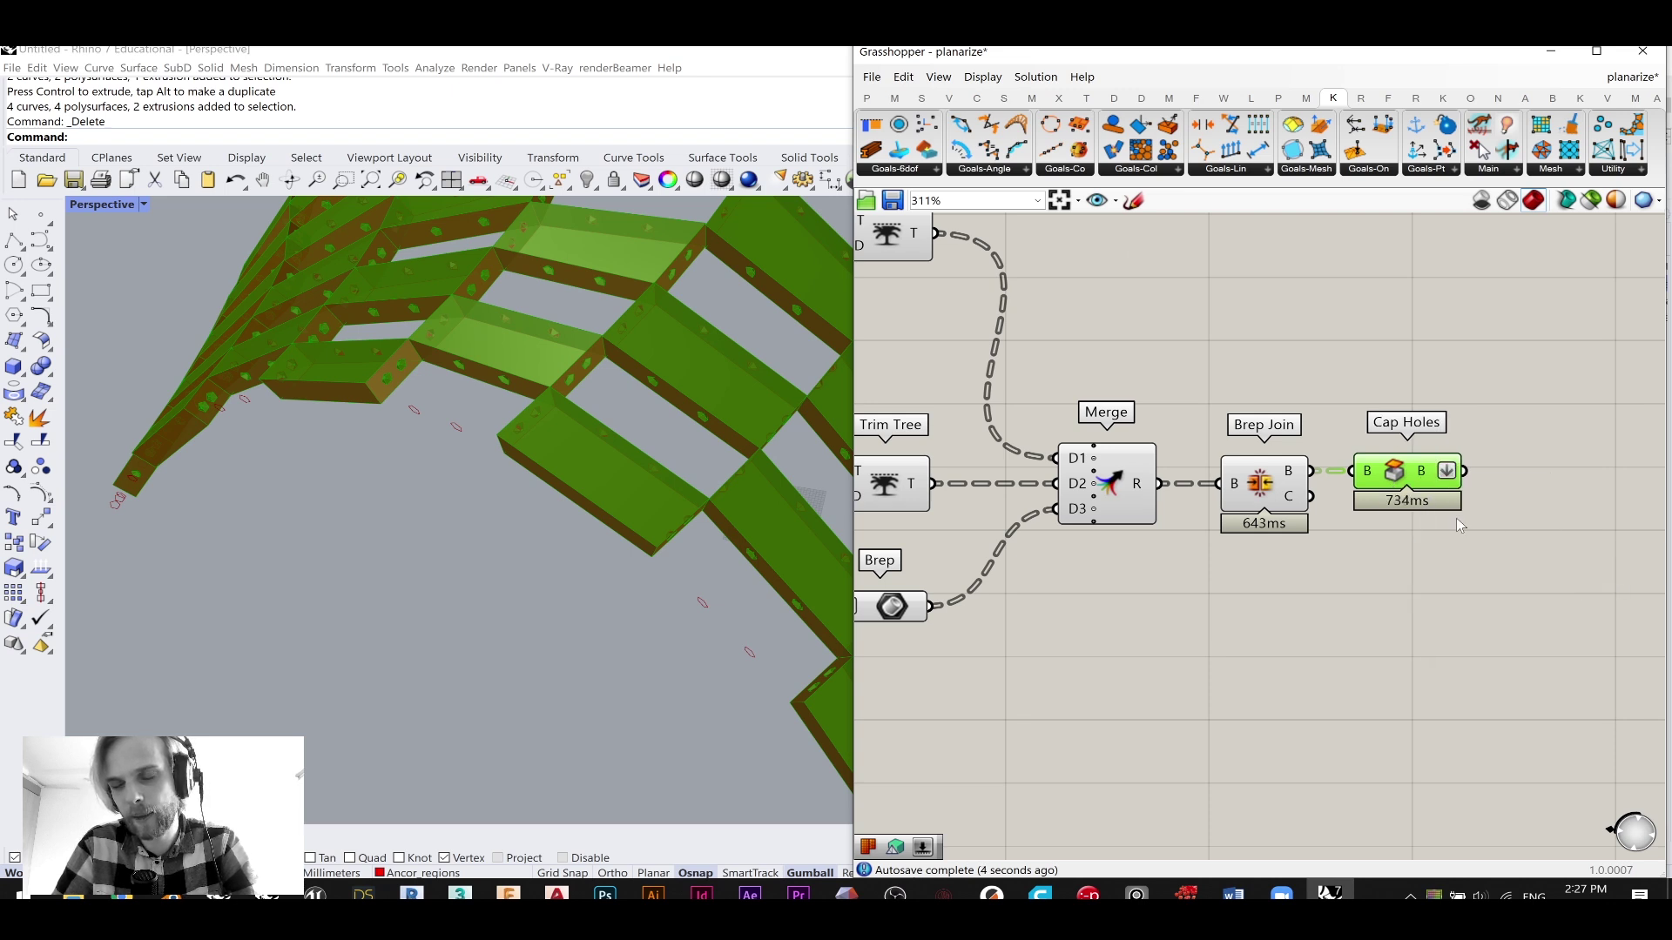
pyautogui.moveTo(1456, 519); pyautogui.dragTo(1334, 519, button='right')
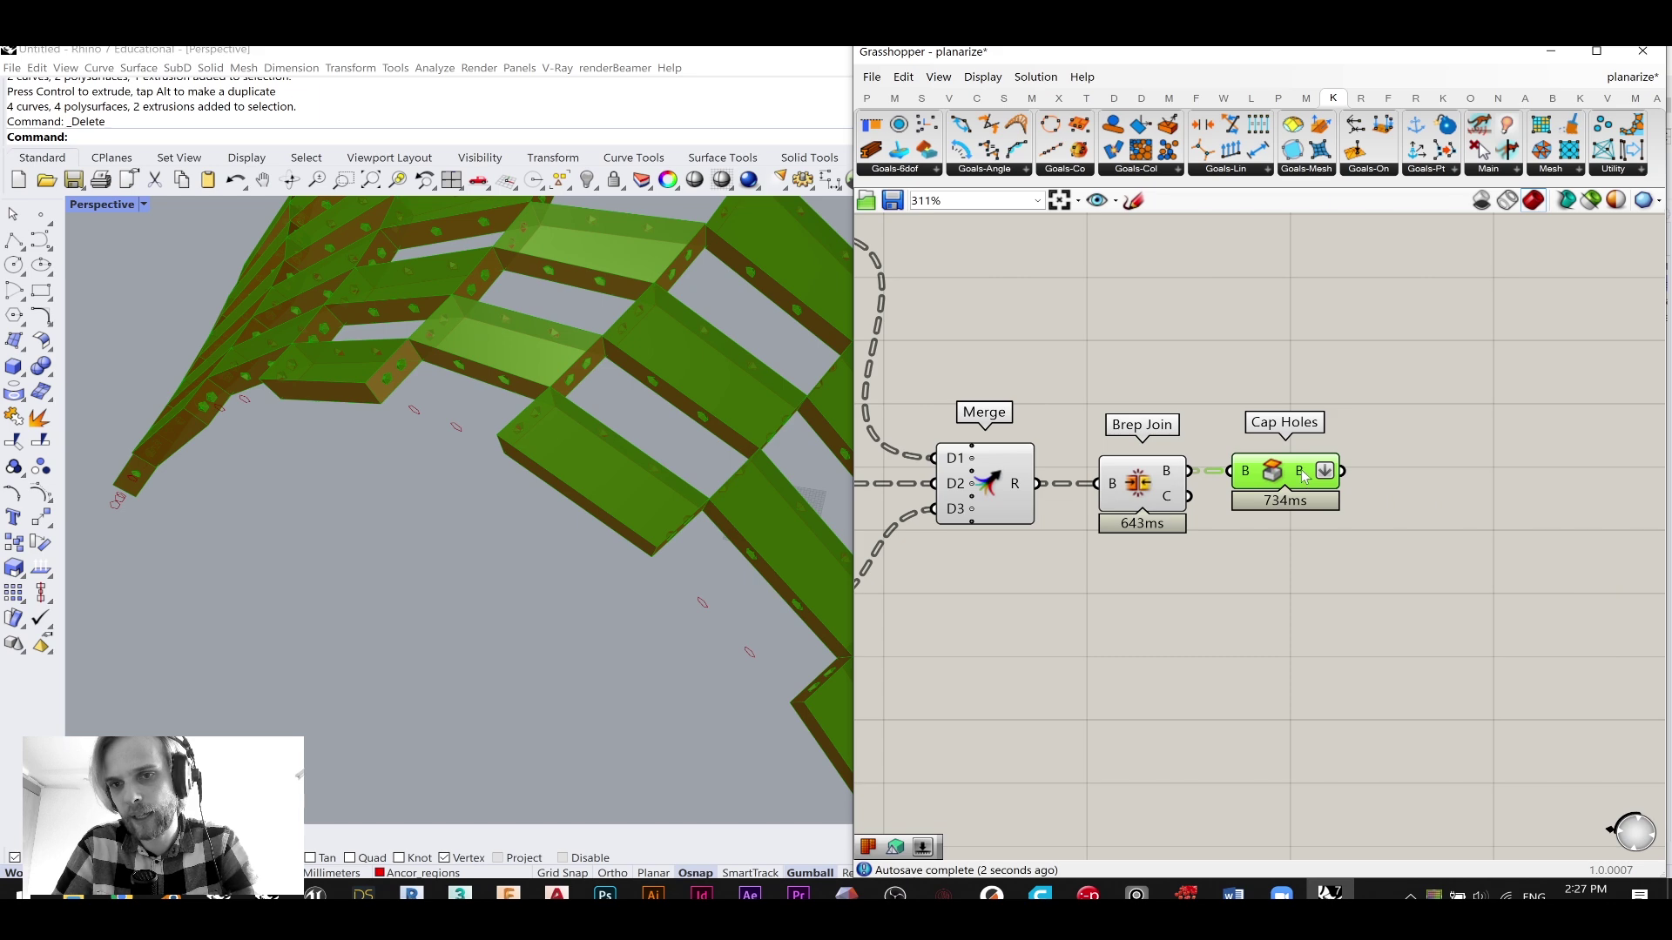
pyautogui.moveTo(1304, 475)
# - Duplicate the Colour Swatch and Custom Preview from the upper purple group and place the copies beyond Cap Holes
pyautogui.doubleClick(1502, 572)
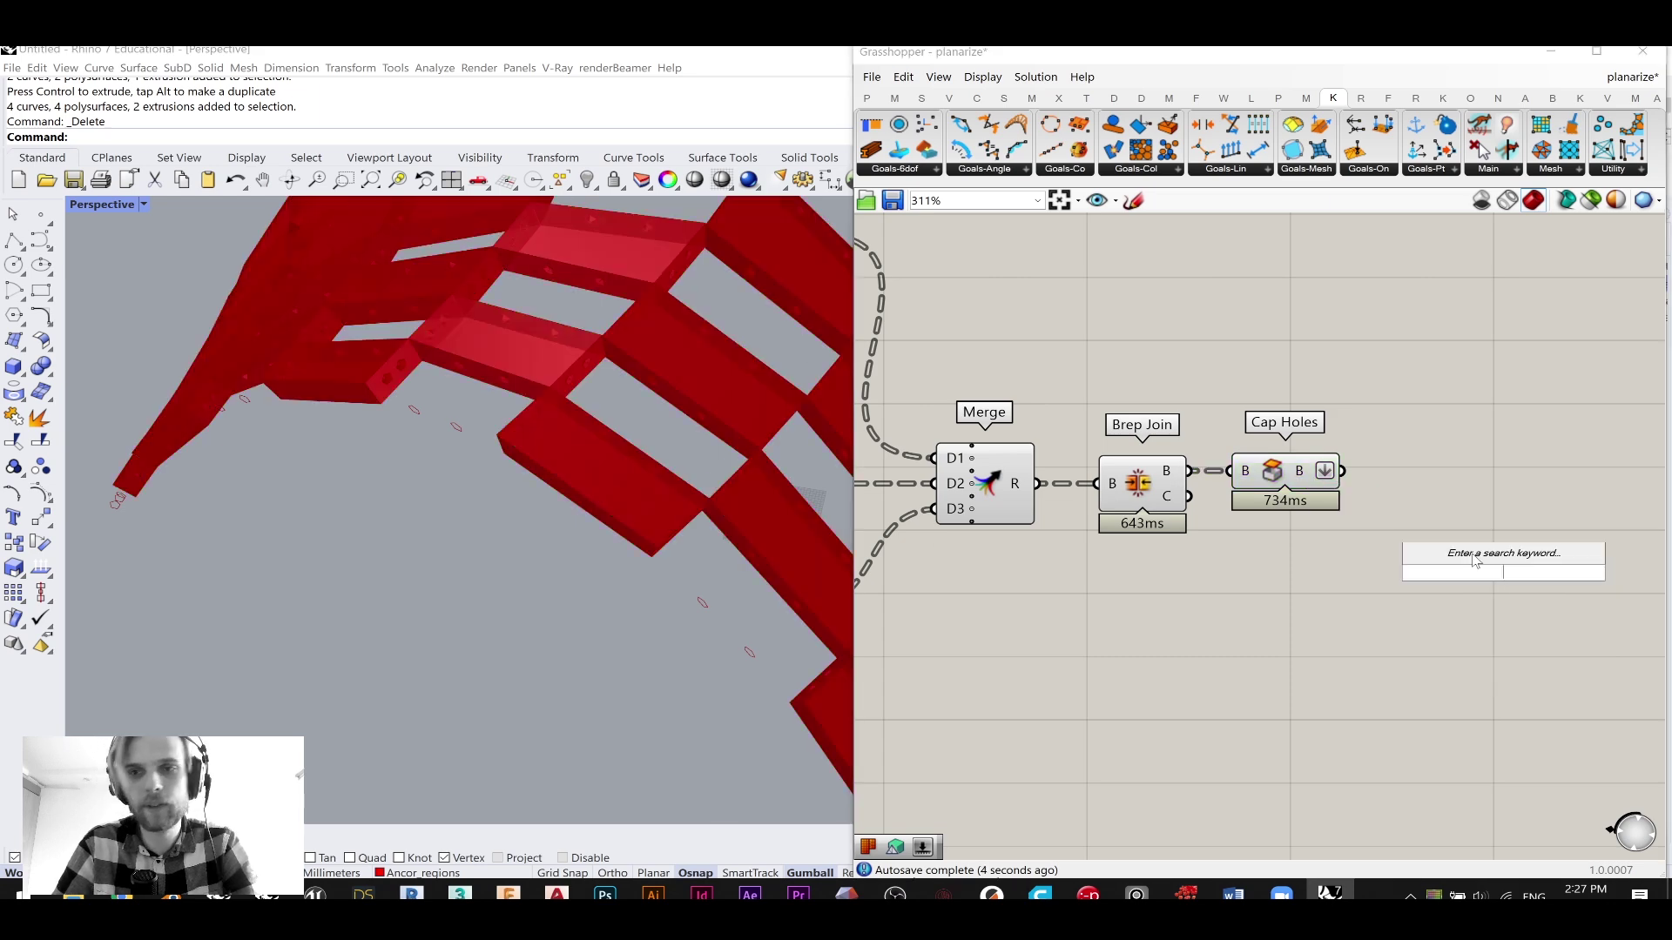
pyautogui.scroll(-5, 1387, 425)
pyautogui.scroll(-3, 1214, 563)
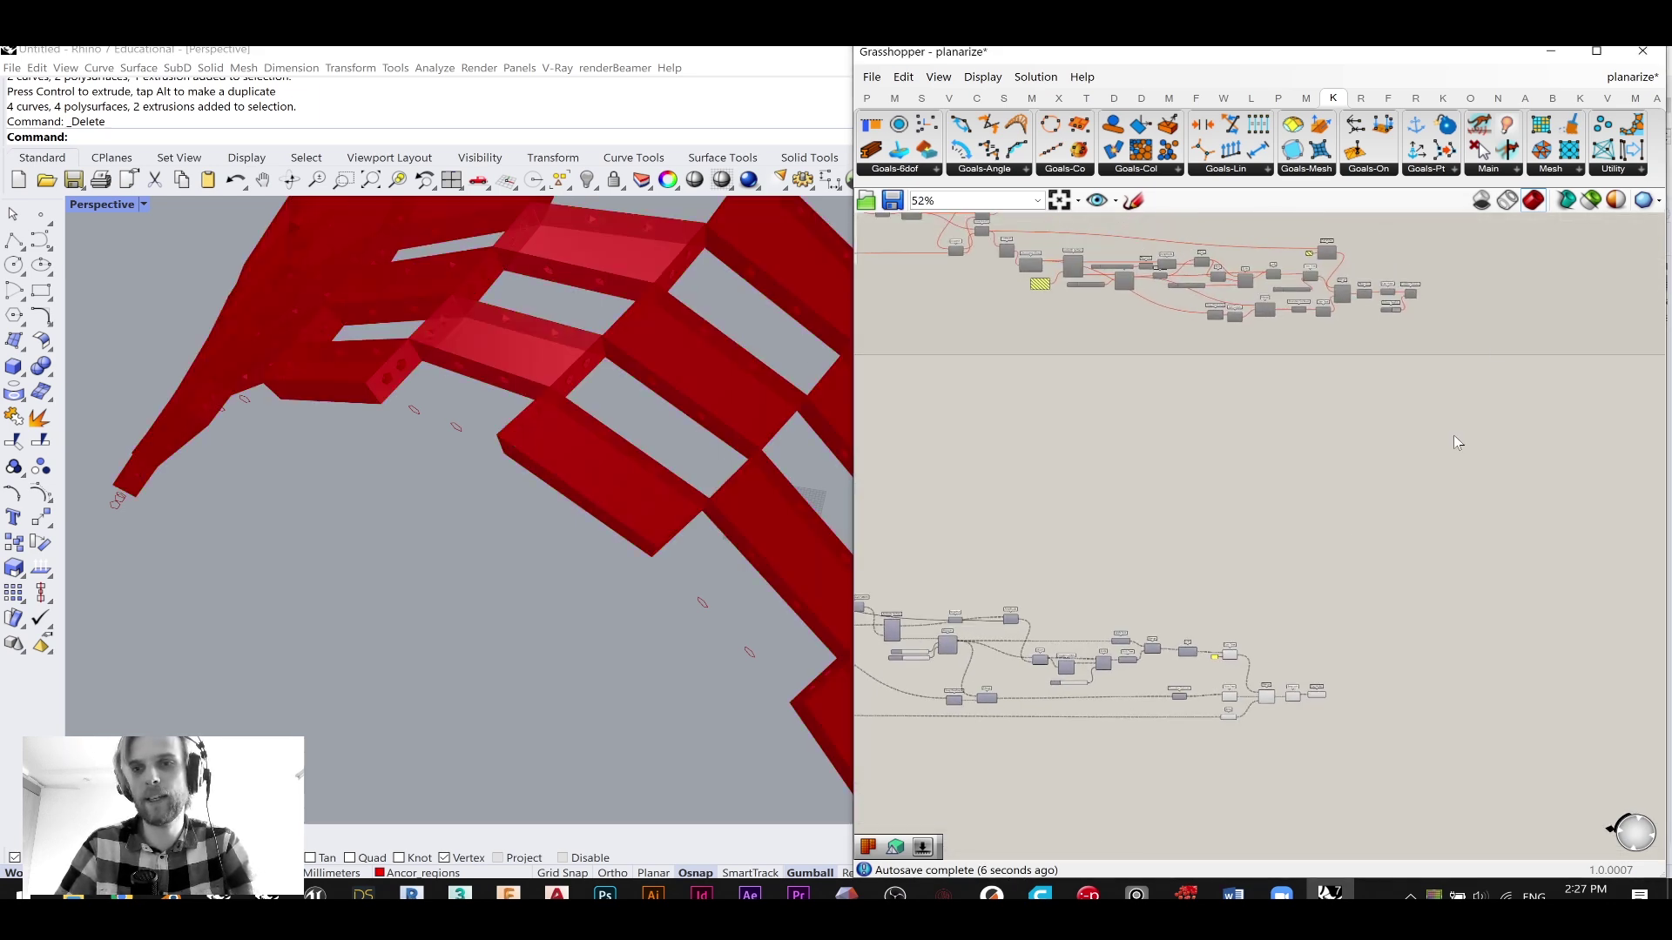
pyautogui.scroll(4, 1222, 612)
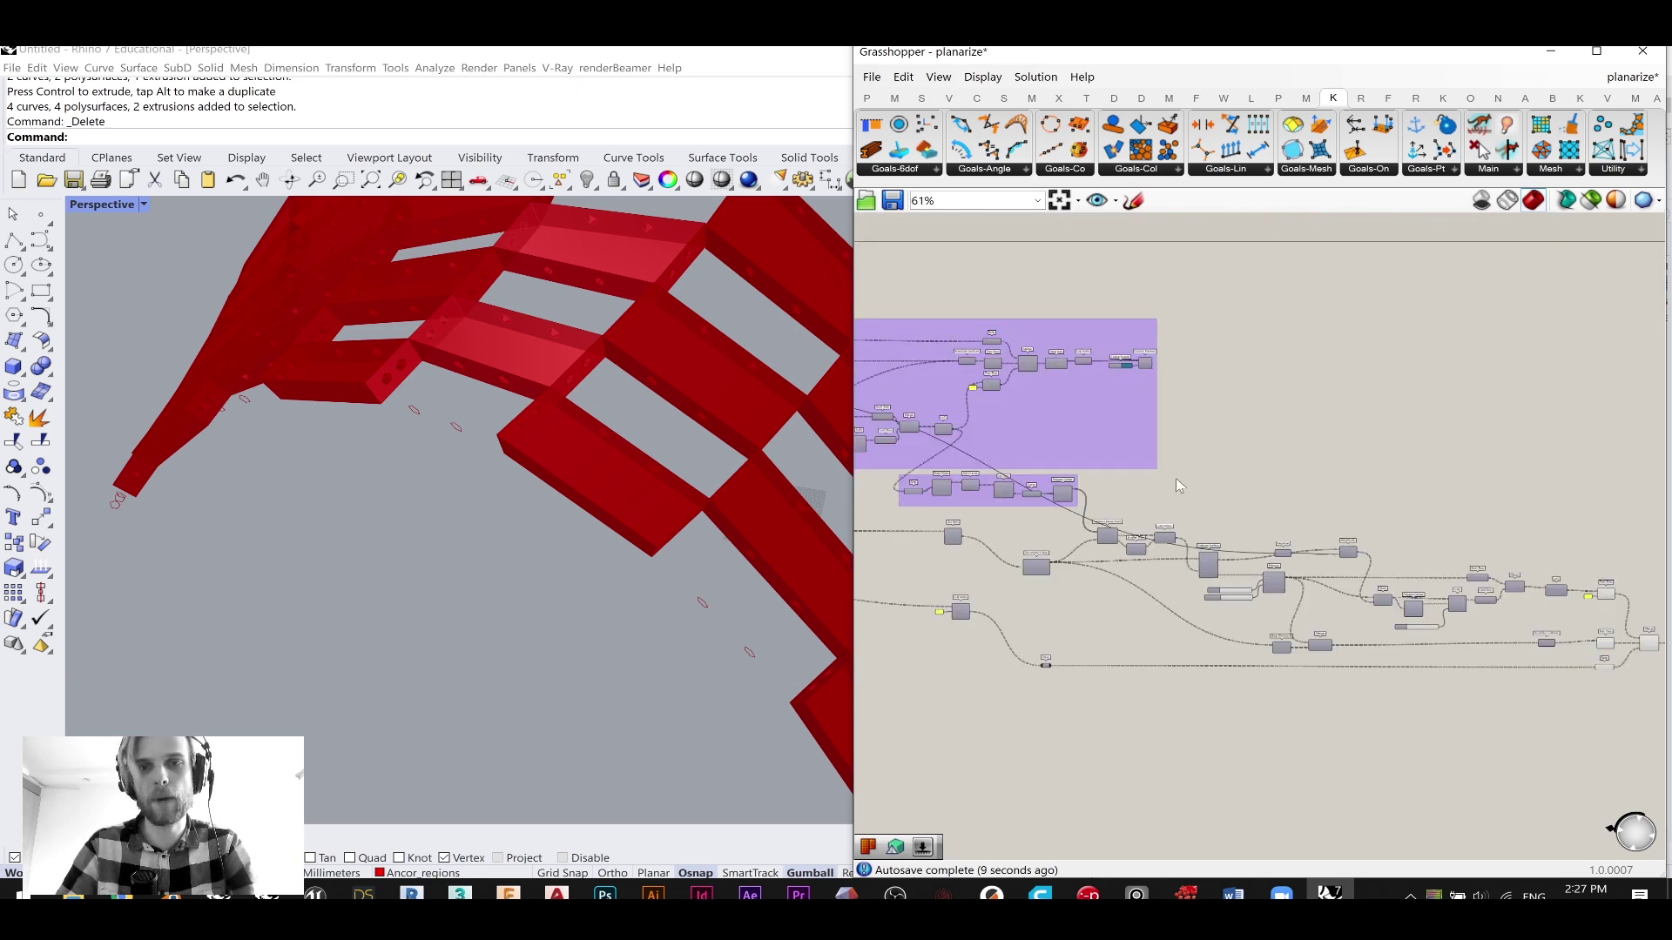
pyautogui.scroll(-3, 1084, 345)
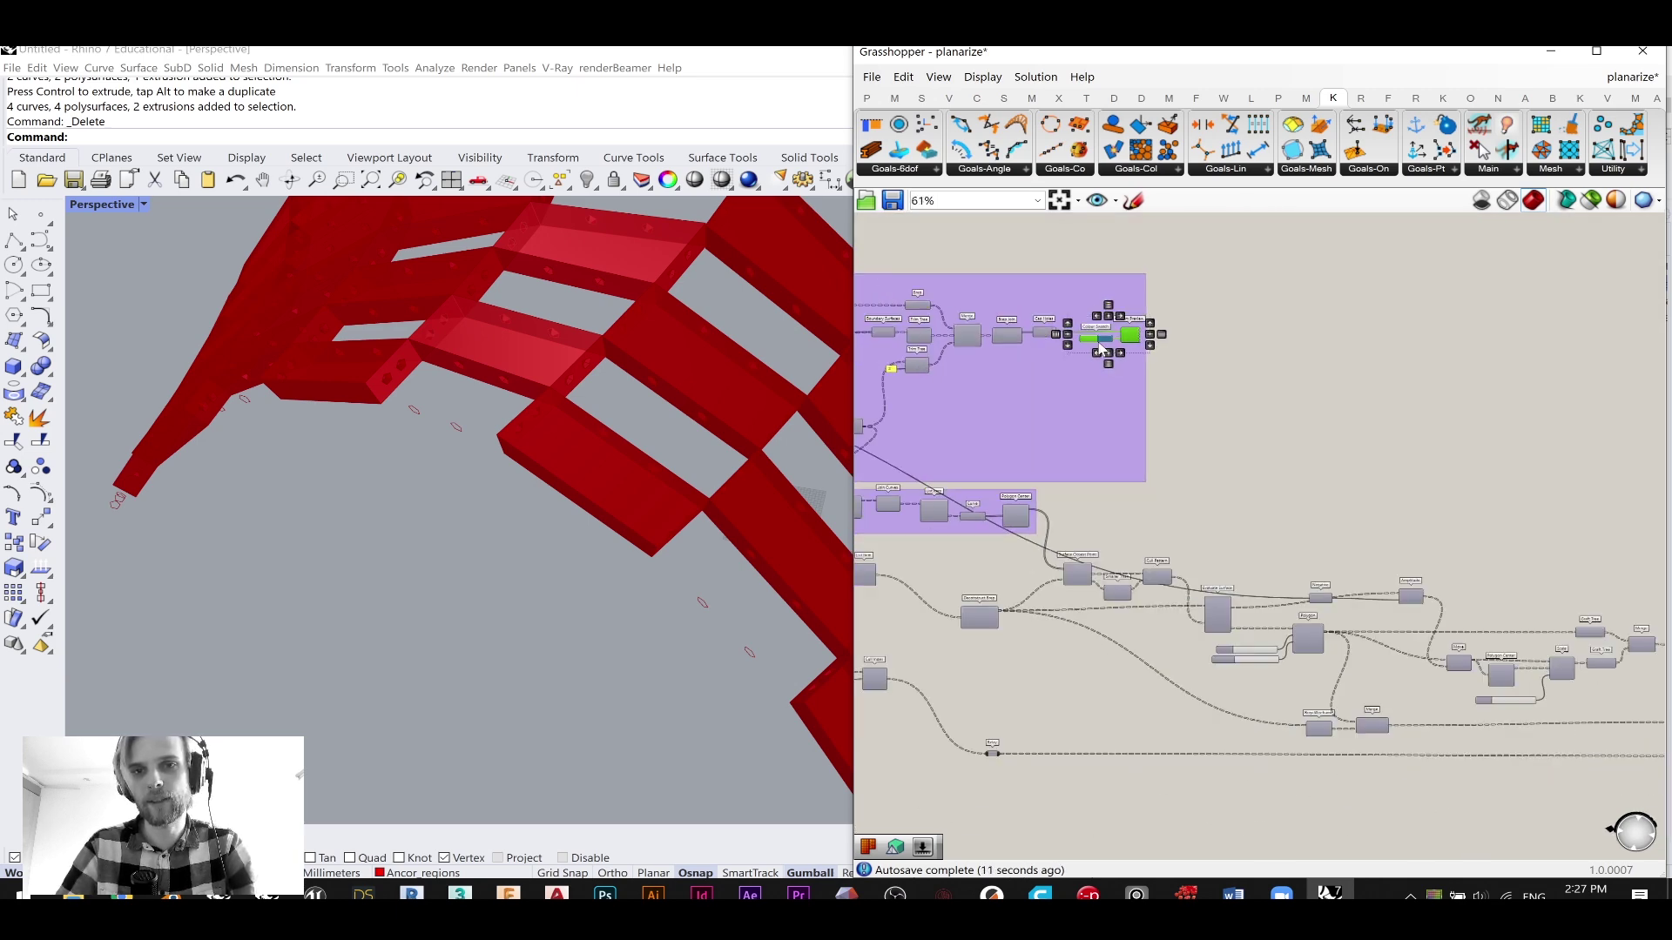
pyautogui.moveTo(1128, 345); pyautogui.dragTo(1649, 552)
pyautogui.moveTo(1576, 589); pyautogui.dragTo(1202, 517, button='right')
pyautogui.scroll(3, 1202, 517)
pyautogui.moveTo(1362, 442); pyautogui.dragTo(1602, 622)
pyautogui.scroll(3, 1512, 569)
pyautogui.moveTo(1471, 578); pyautogui.dragTo(1194, 482, button='right')
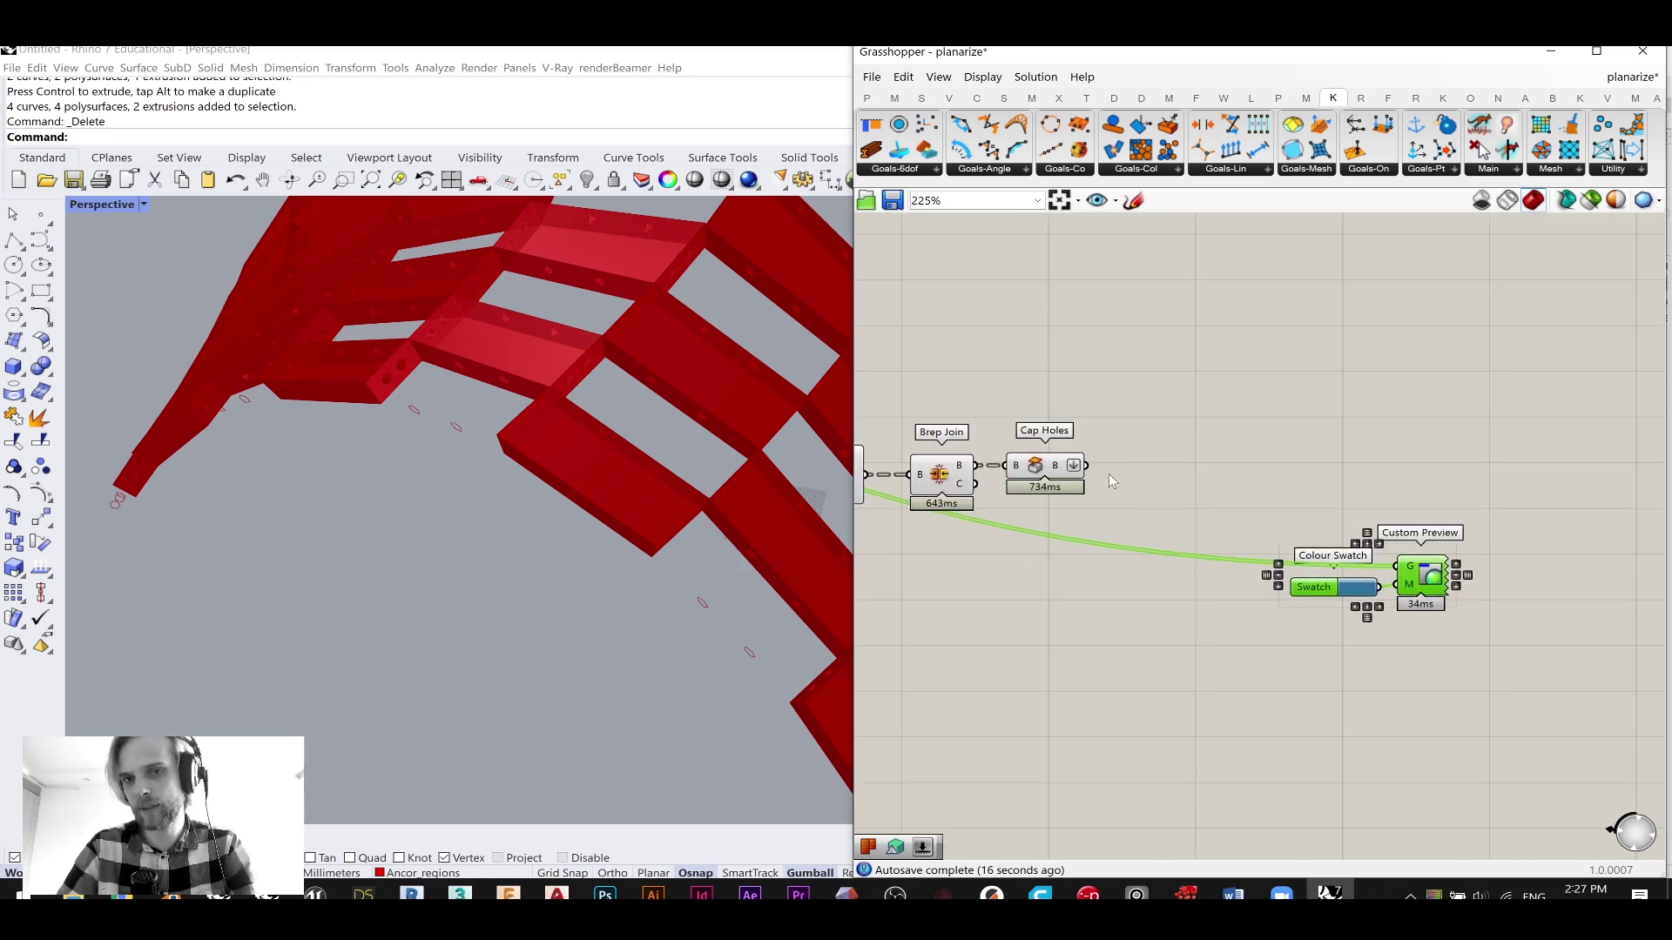
# - Connect the Cap Holes output to the copied Custom Preview's G input and set its swatch to red, Hue 360, Sat 71, Val 60
pyautogui.moveTo(1086, 465); pyautogui.dragTo(1396, 566)
pyautogui.click(1339, 486)
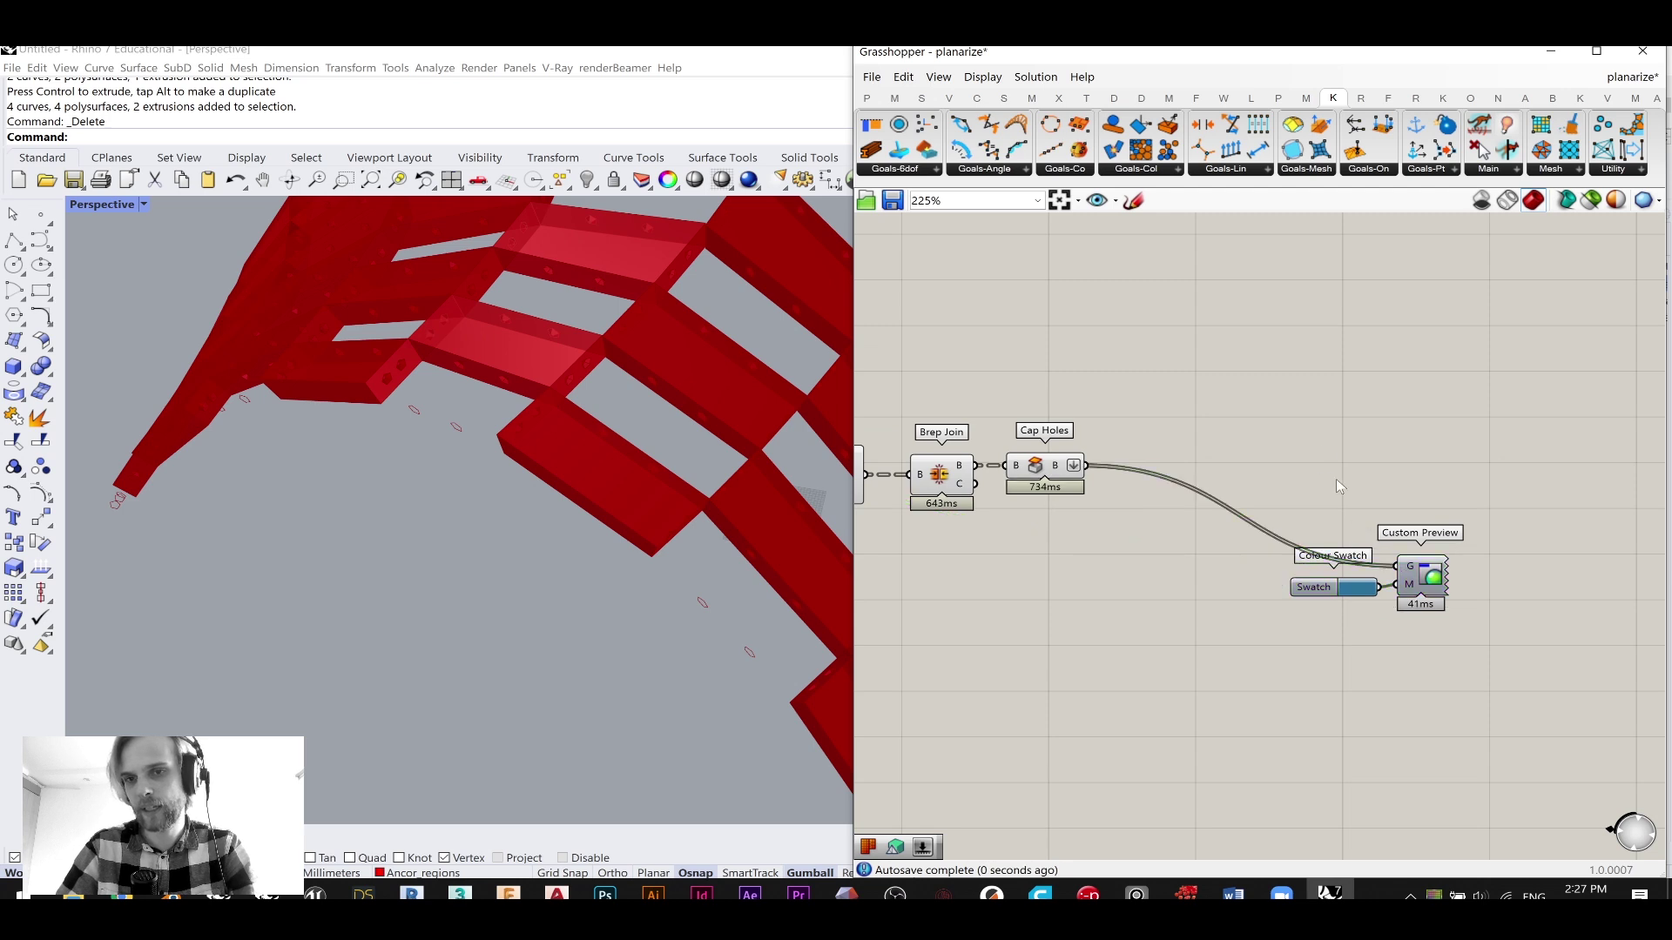
pyautogui.click(1364, 590)
pyautogui.moveTo(1540, 737); pyautogui.dragTo(1595, 738)
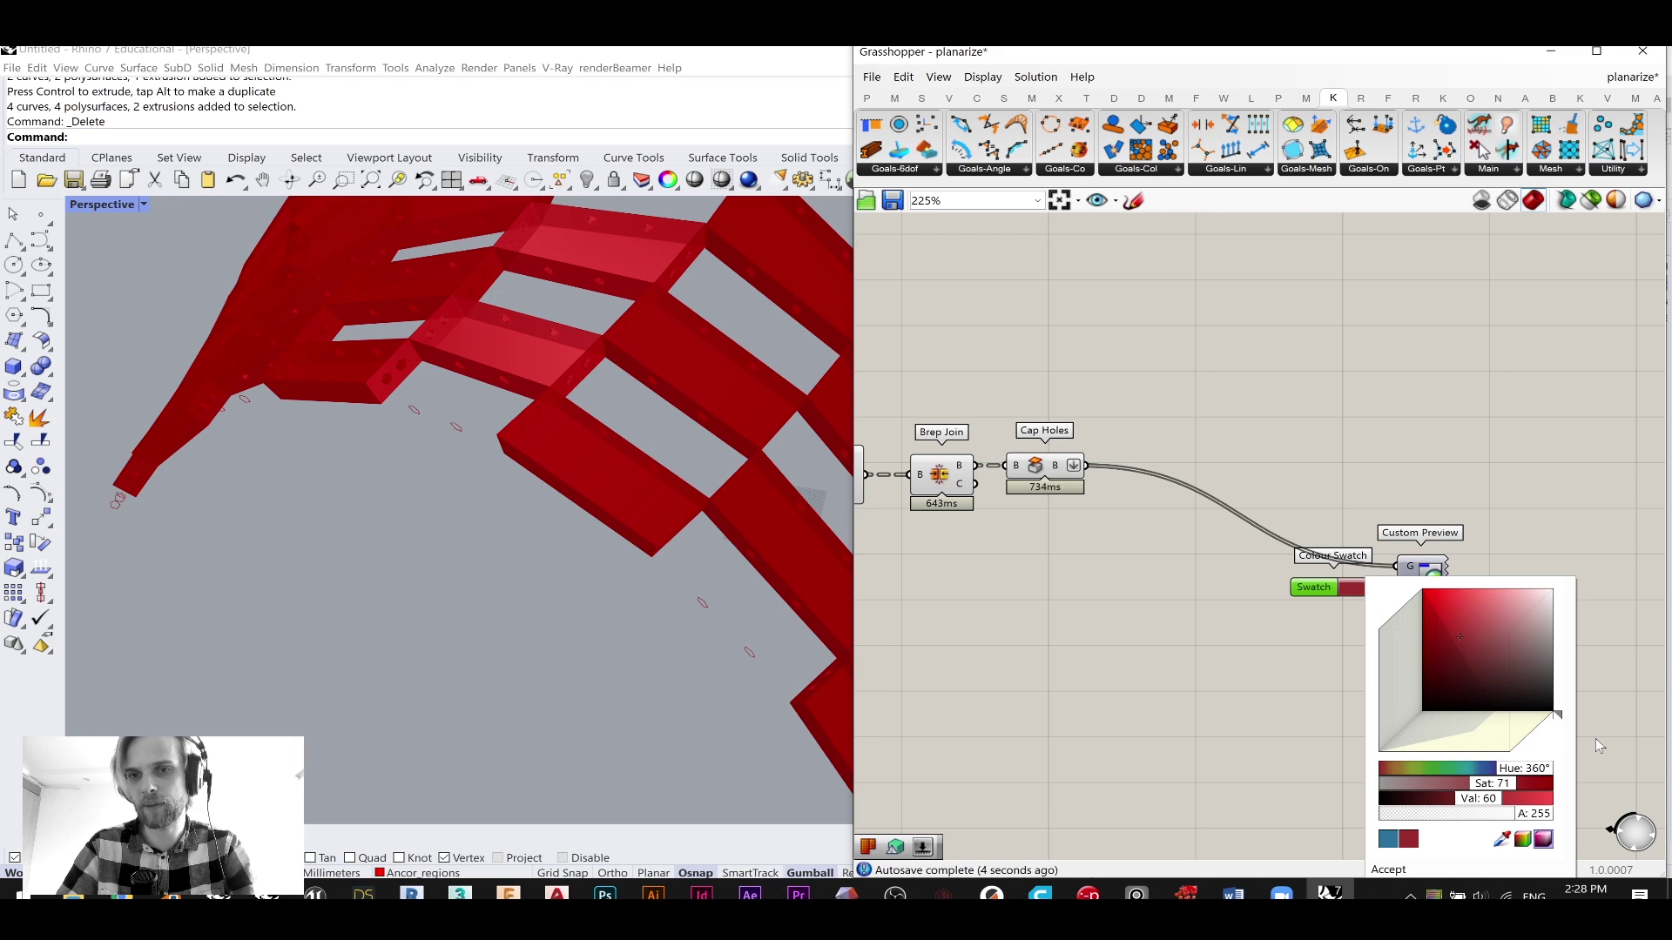
# - Turn off the preview of the components from Trim Tree to Cap Holes and turn on the preview of the copied Custom Preview
pyautogui.scroll(-1, 1323, 507)
pyautogui.moveTo(1149, 522); pyautogui.dragTo(1313, 545, button='right')
pyautogui.scroll(-3, 1316, 547)
pyautogui.moveTo(1361, 623); pyautogui.dragTo(1017, 383)
pyautogui.middleClick(1048, 380)
pyautogui.click(1123, 324)
pyautogui.click(1271, 353)
pyautogui.scroll(2, 1619, 706)
pyautogui.click(1490, 515)
pyautogui.middleClick(1488, 516)
pyautogui.click(1525, 482)
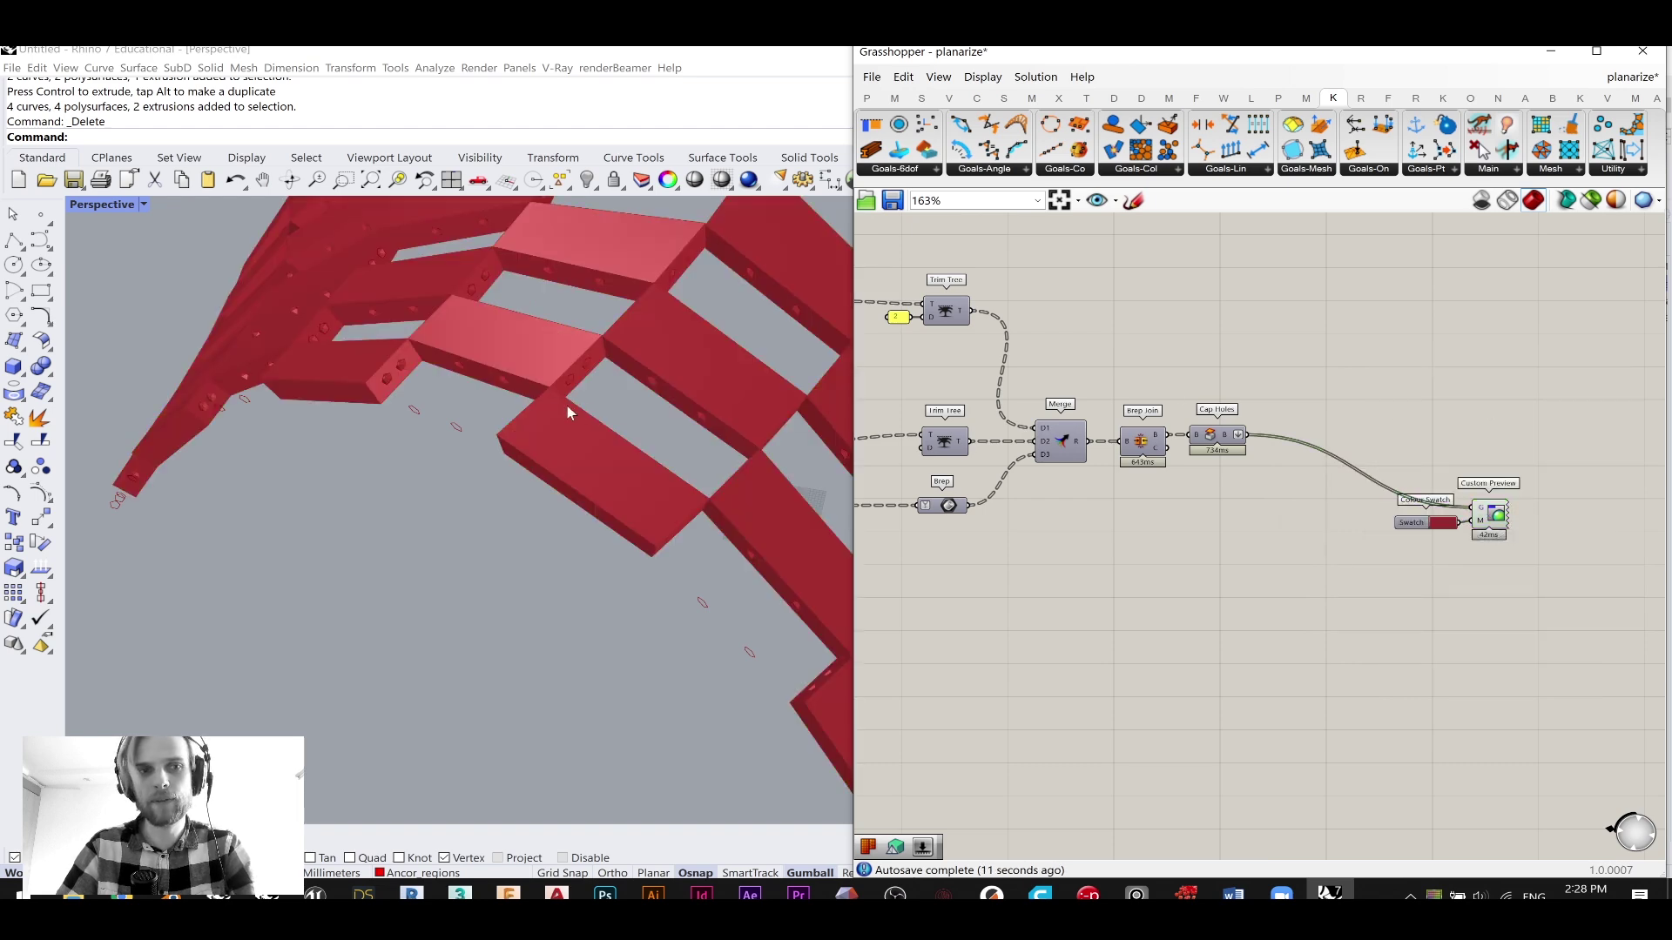
# - Turn off the preview of the remaining components in the lower chain and of the still-previewed component inside the upper purple group
pyautogui.moveTo(552, 406); pyautogui.dragTo(615, 406, button='right')
pyautogui.scroll(-6, 1093, 447)
pyautogui.moveTo(1094, 446); pyautogui.dragTo(1444, 498, button='right')
pyautogui.moveTo(1418, 571); pyautogui.dragTo(1126, 356)
pyautogui.middleClick(1126, 357)
pyautogui.click(1193, 326)
pyautogui.scroll(-2, 1277, 339)
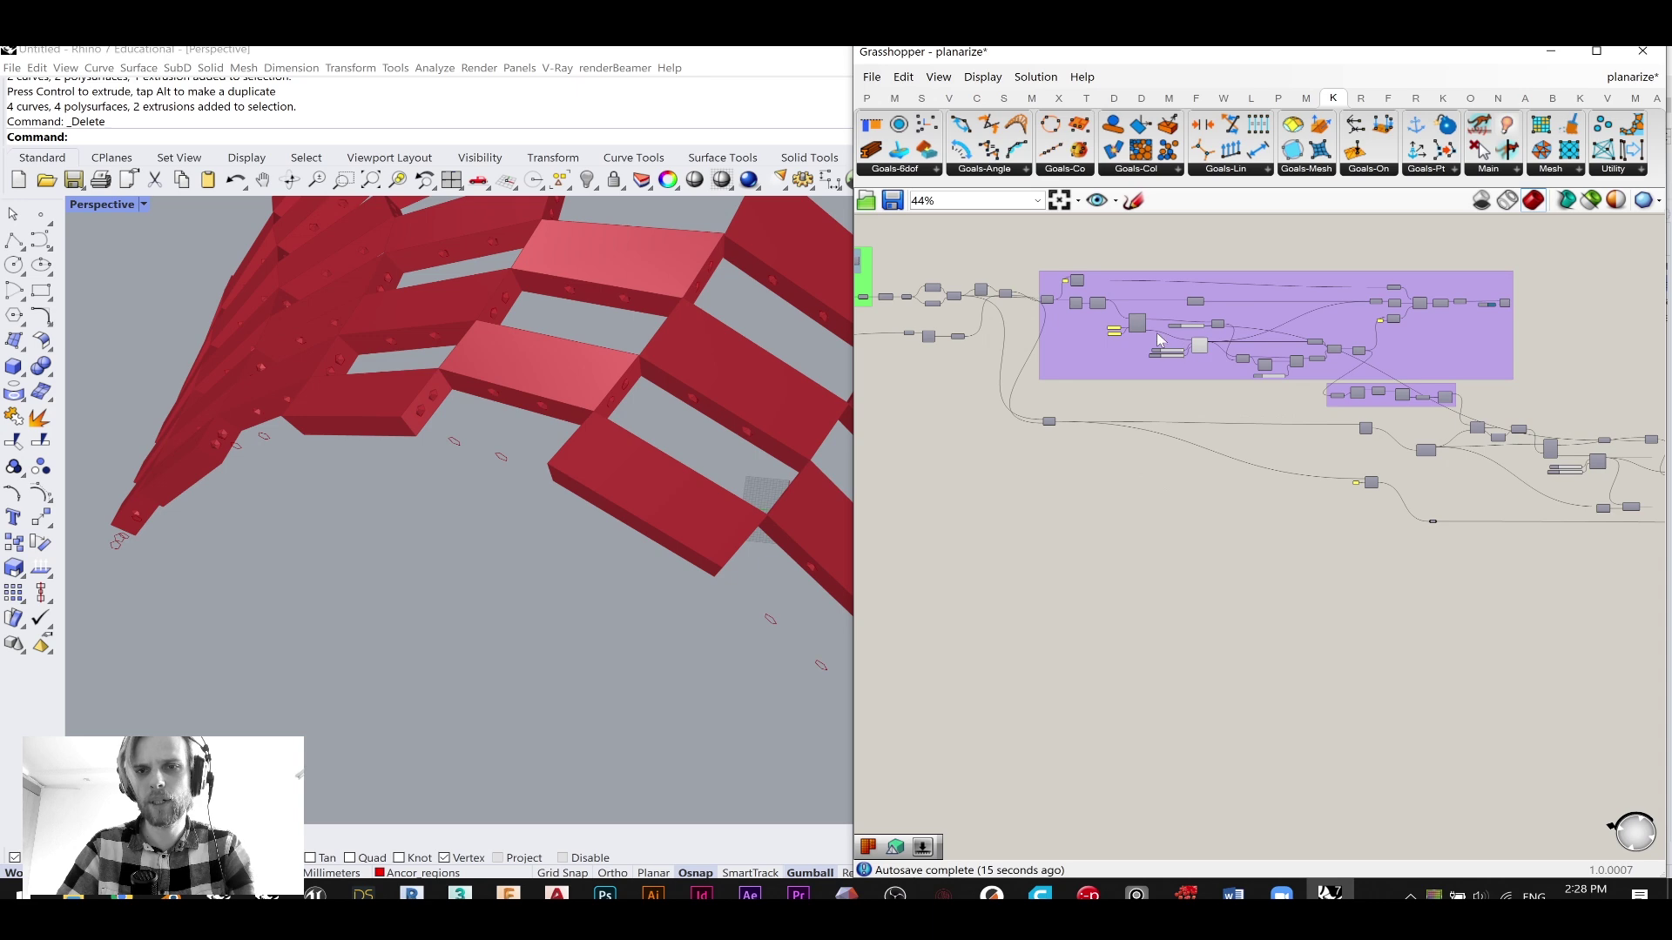
pyautogui.moveTo(1178, 355); pyautogui.dragTo(1190, 337)
pyautogui.middleClick(1190, 338)
pyautogui.click(1245, 273)
pyautogui.click(1396, 438)
# - Turn on the preview of the original Custom Preview in the upper purple group and view the whole shell
pyautogui.scroll(5, 1519, 314)
pyautogui.moveTo(1518, 314); pyautogui.dragTo(1313, 352, button='right')
pyautogui.middleClick(1279, 330)
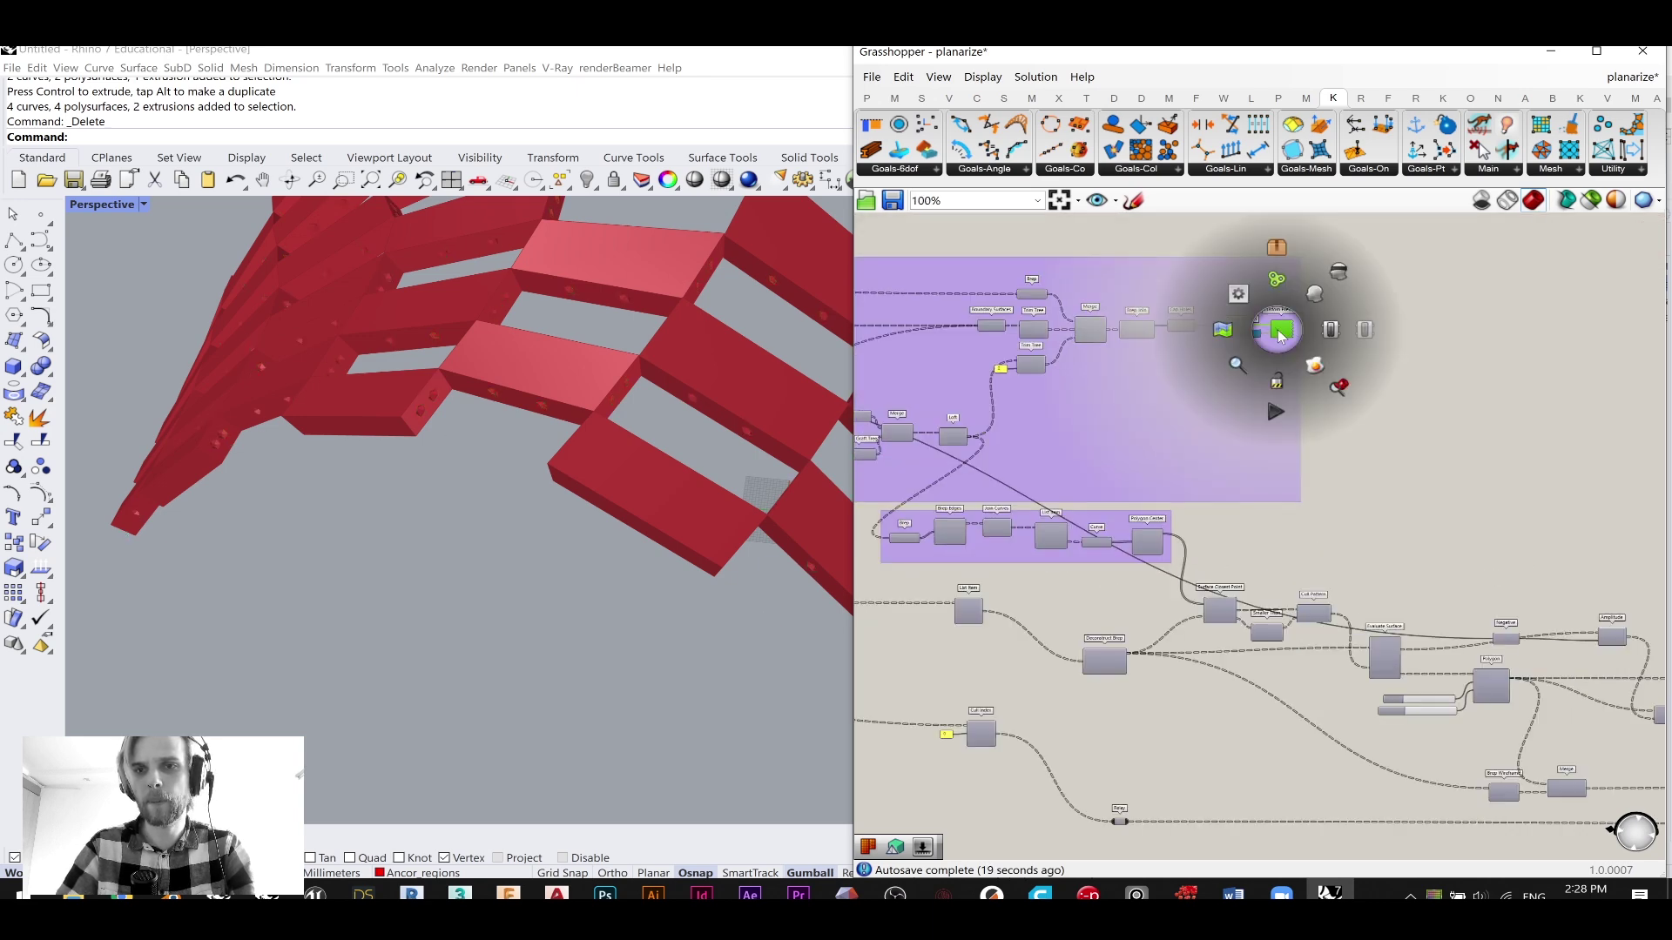
pyautogui.click(1315, 295)
pyautogui.scroll(-5, 559, 497)
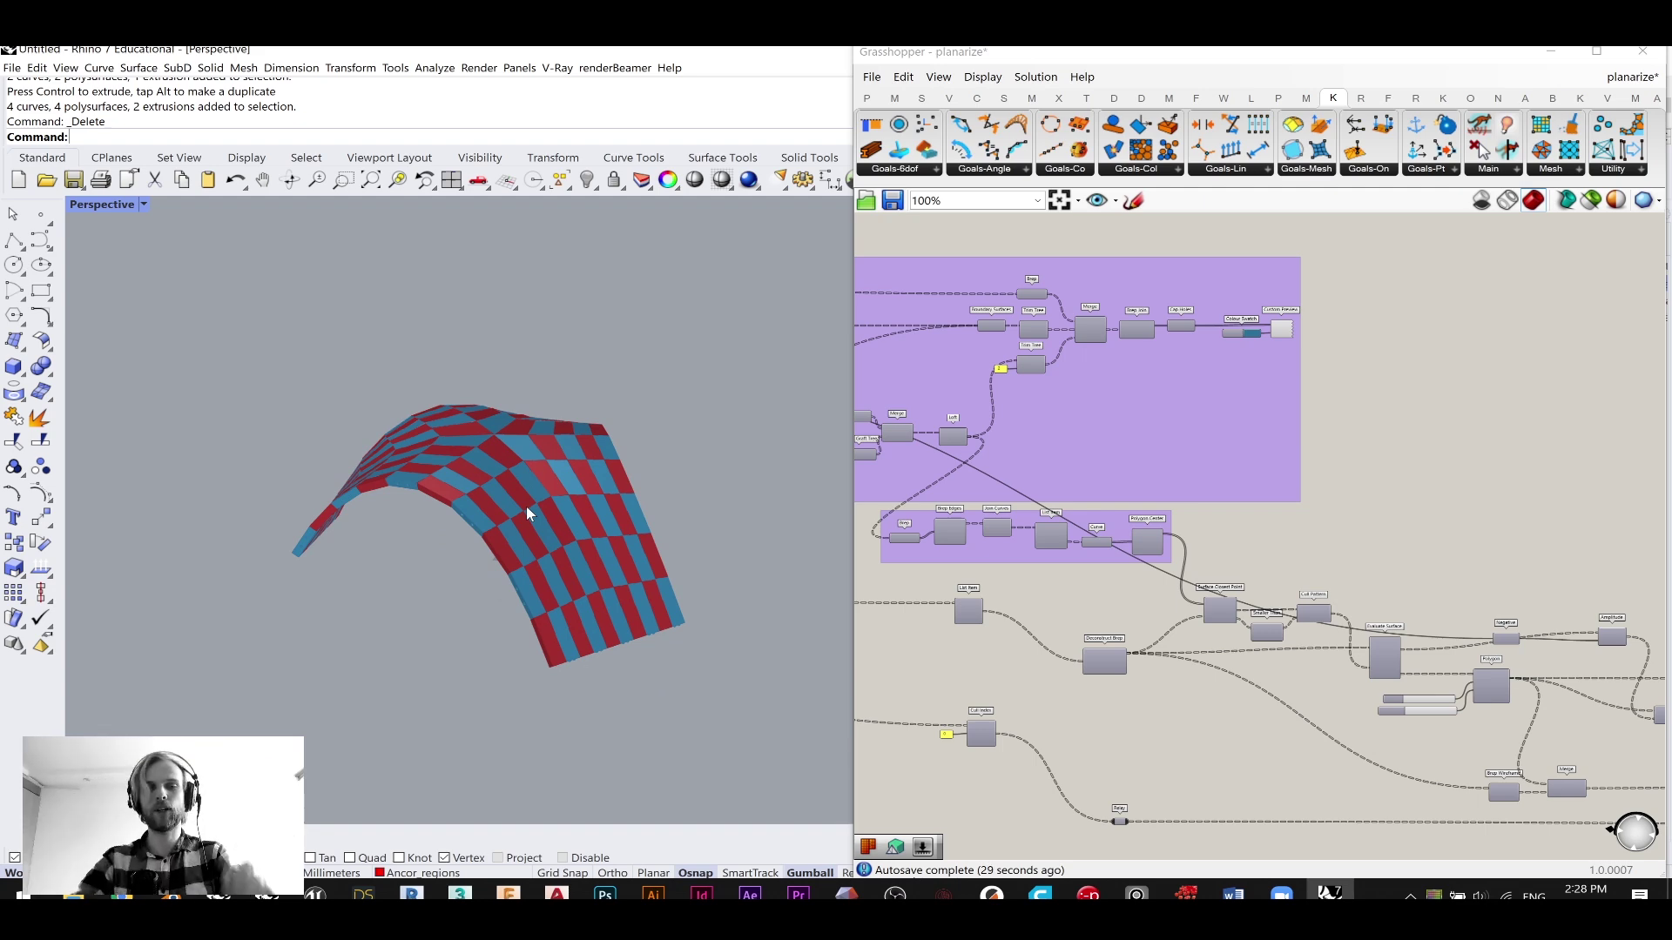
# - Group all components of the lower chain up to Cap Holes, leaving out the Colour Swatch and Custom Preview
pyautogui.scroll(-8, 1389, 575)
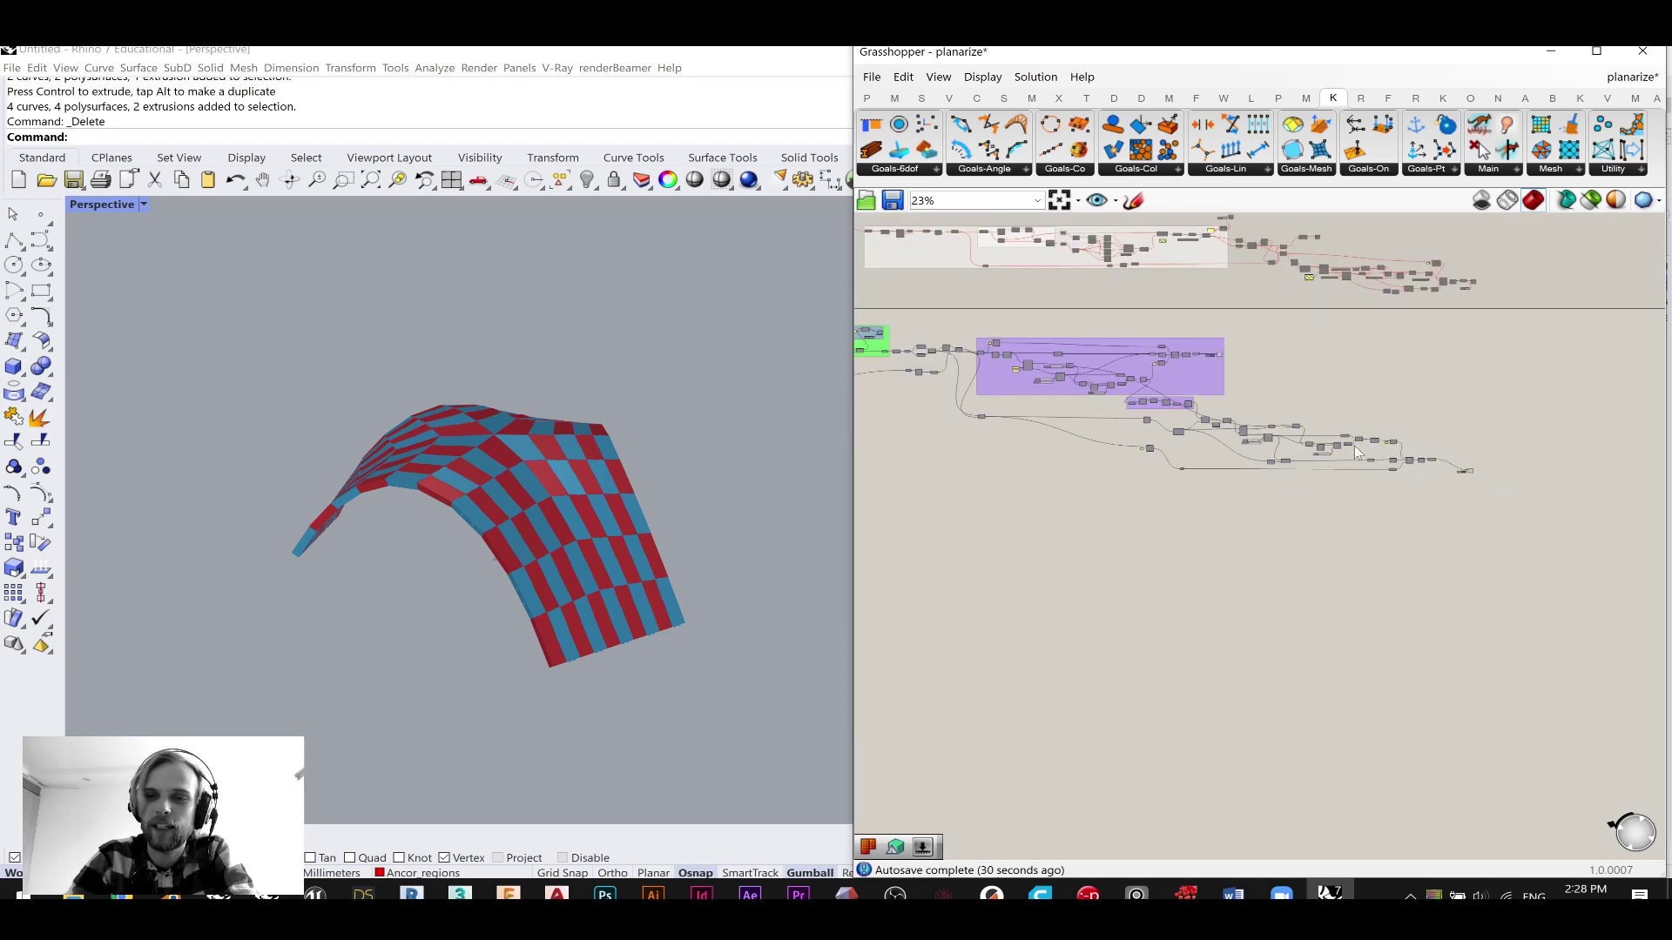
pyautogui.moveTo(1439, 517); pyautogui.dragTo(926, 410)
pyautogui.middleClick(922, 416)
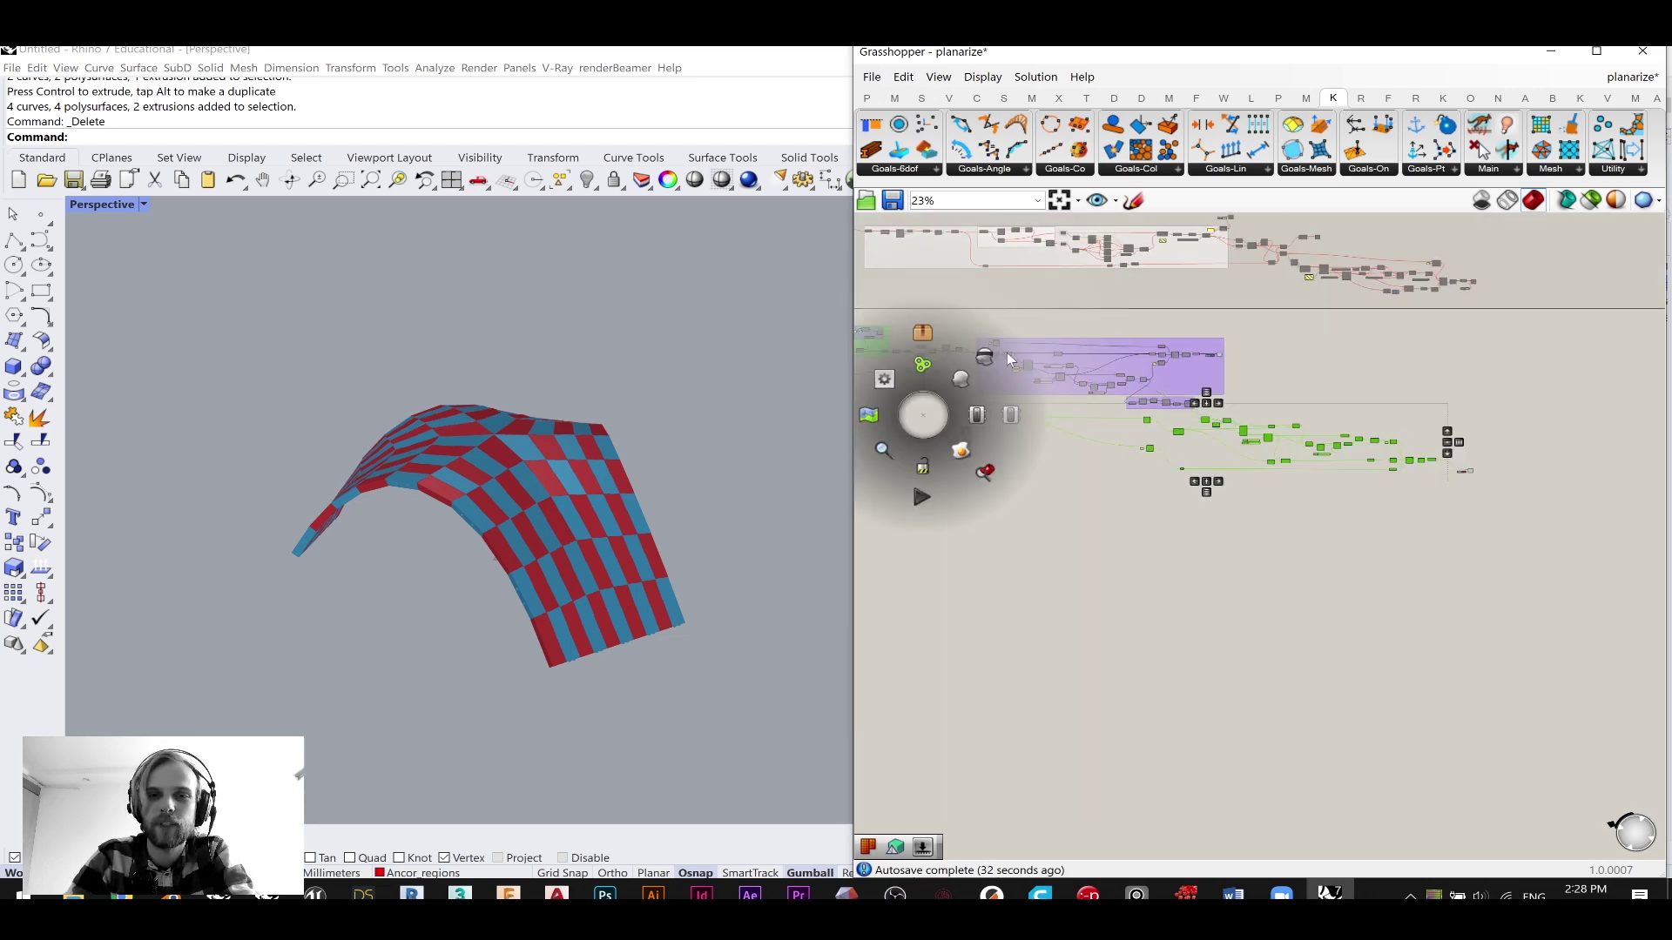
pyautogui.middleClick(1031, 471)
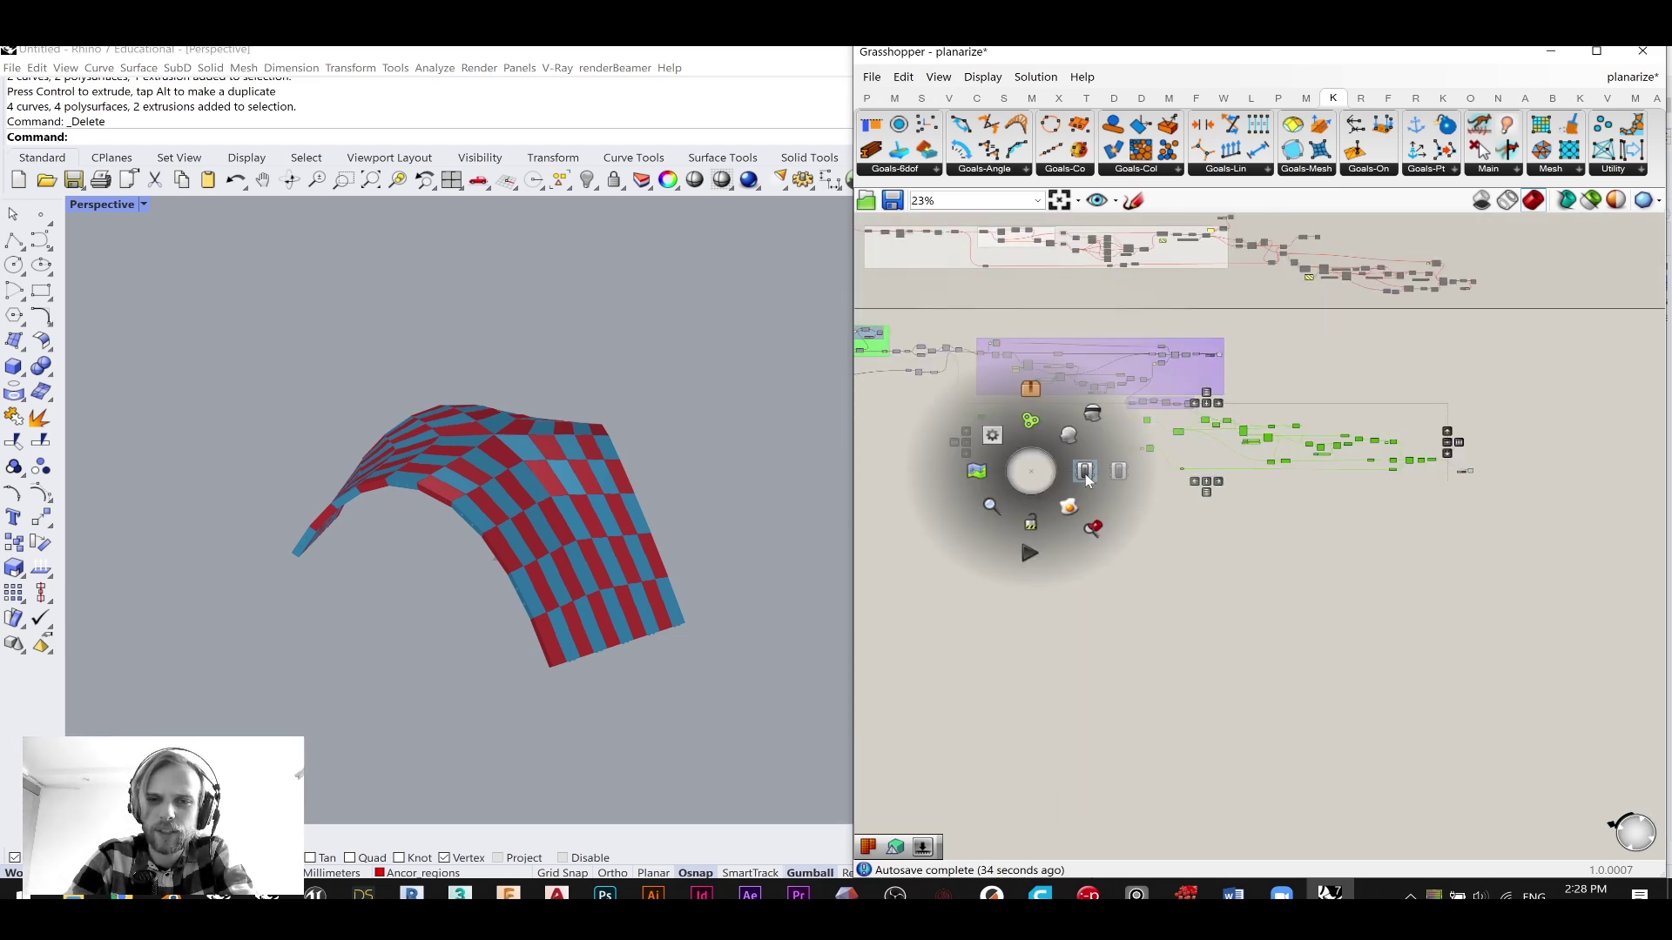
pyautogui.click(1022, 430)
# - Move the red Colour Swatch and its Custom Preview closer in line with the Cap Holes output
pyautogui.scroll(2, 1245, 411)
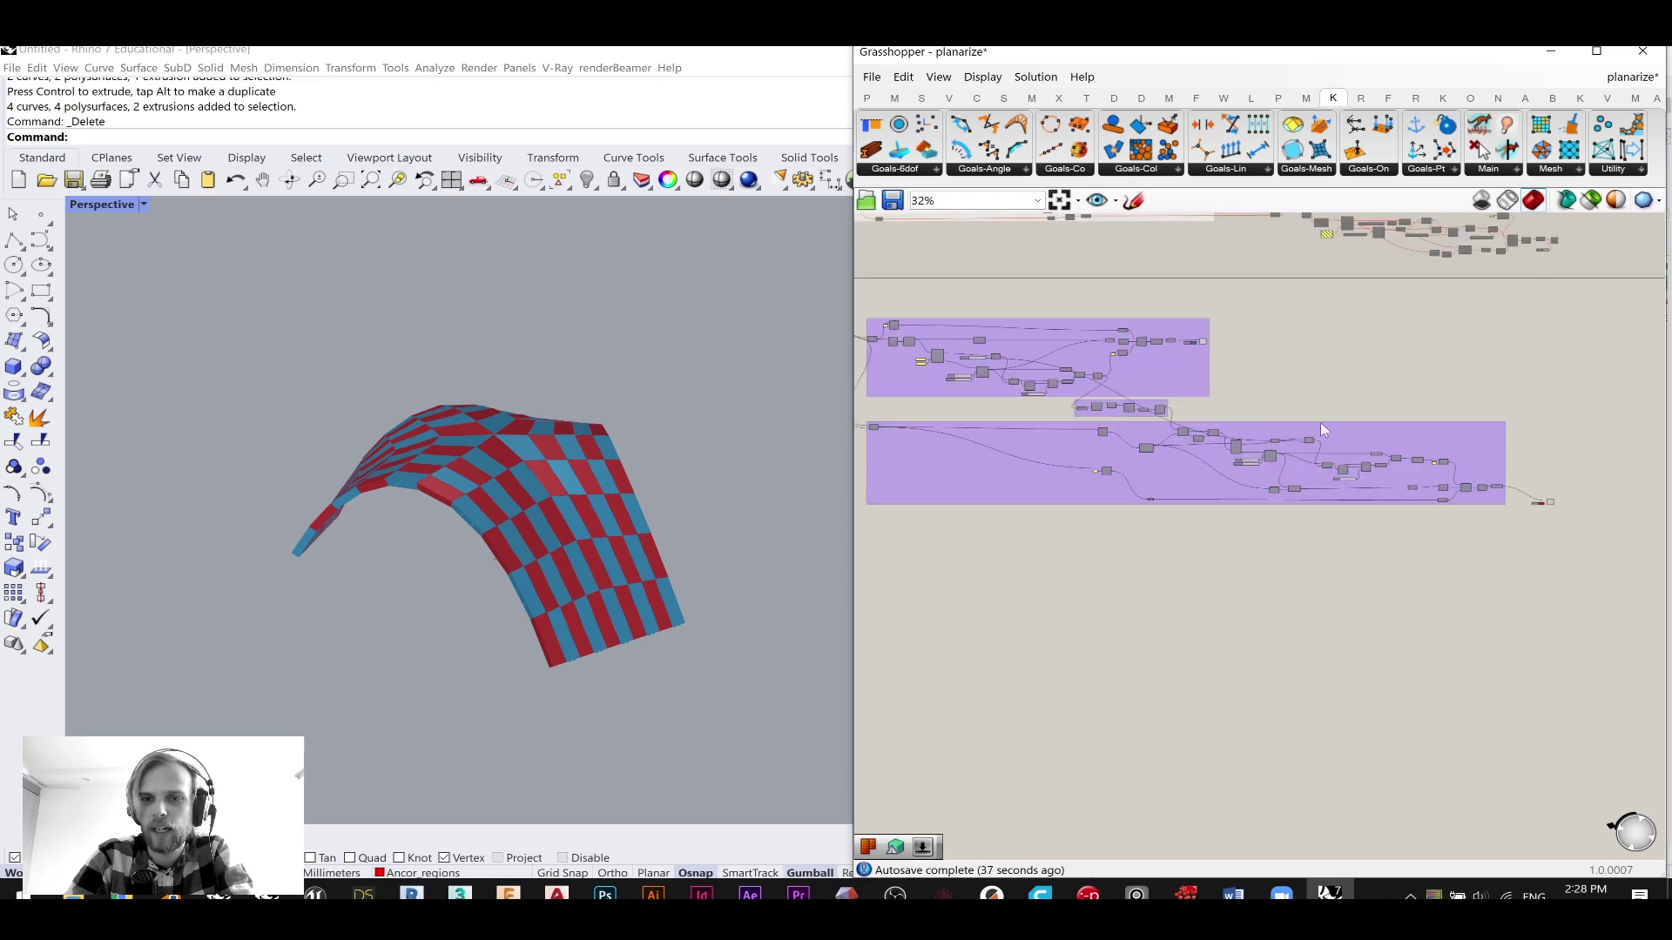
pyautogui.scroll(6, 1554, 501)
pyautogui.click(1520, 487)
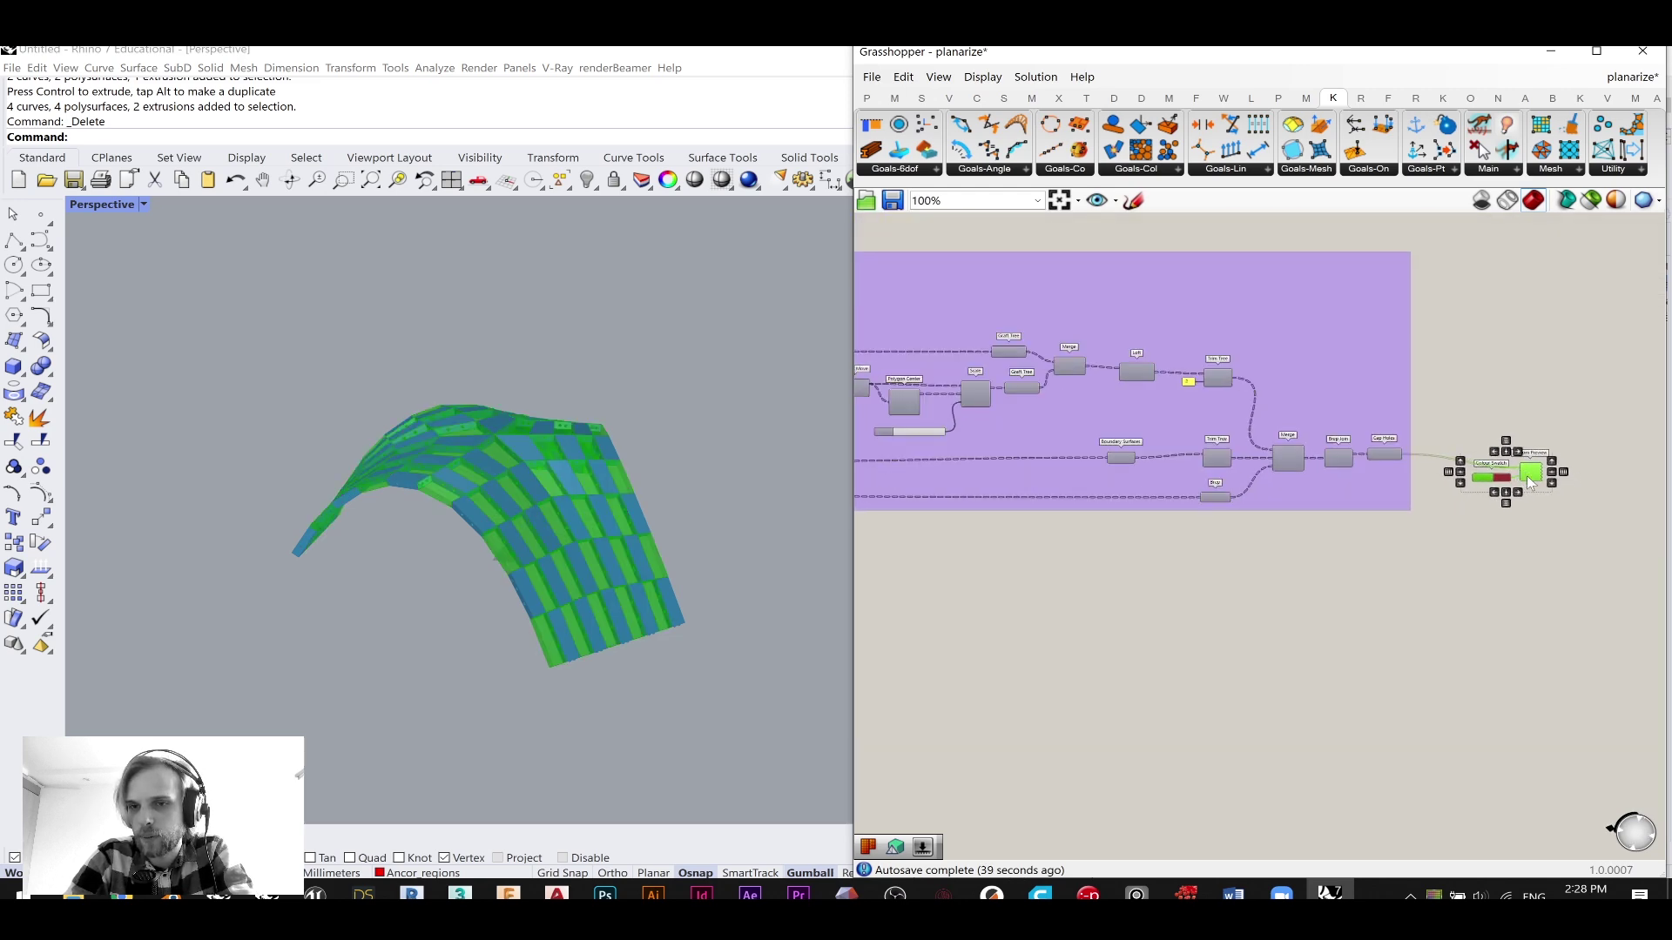
pyautogui.click(1466, 372)
pyautogui.scroll(-8, 1298, 533)
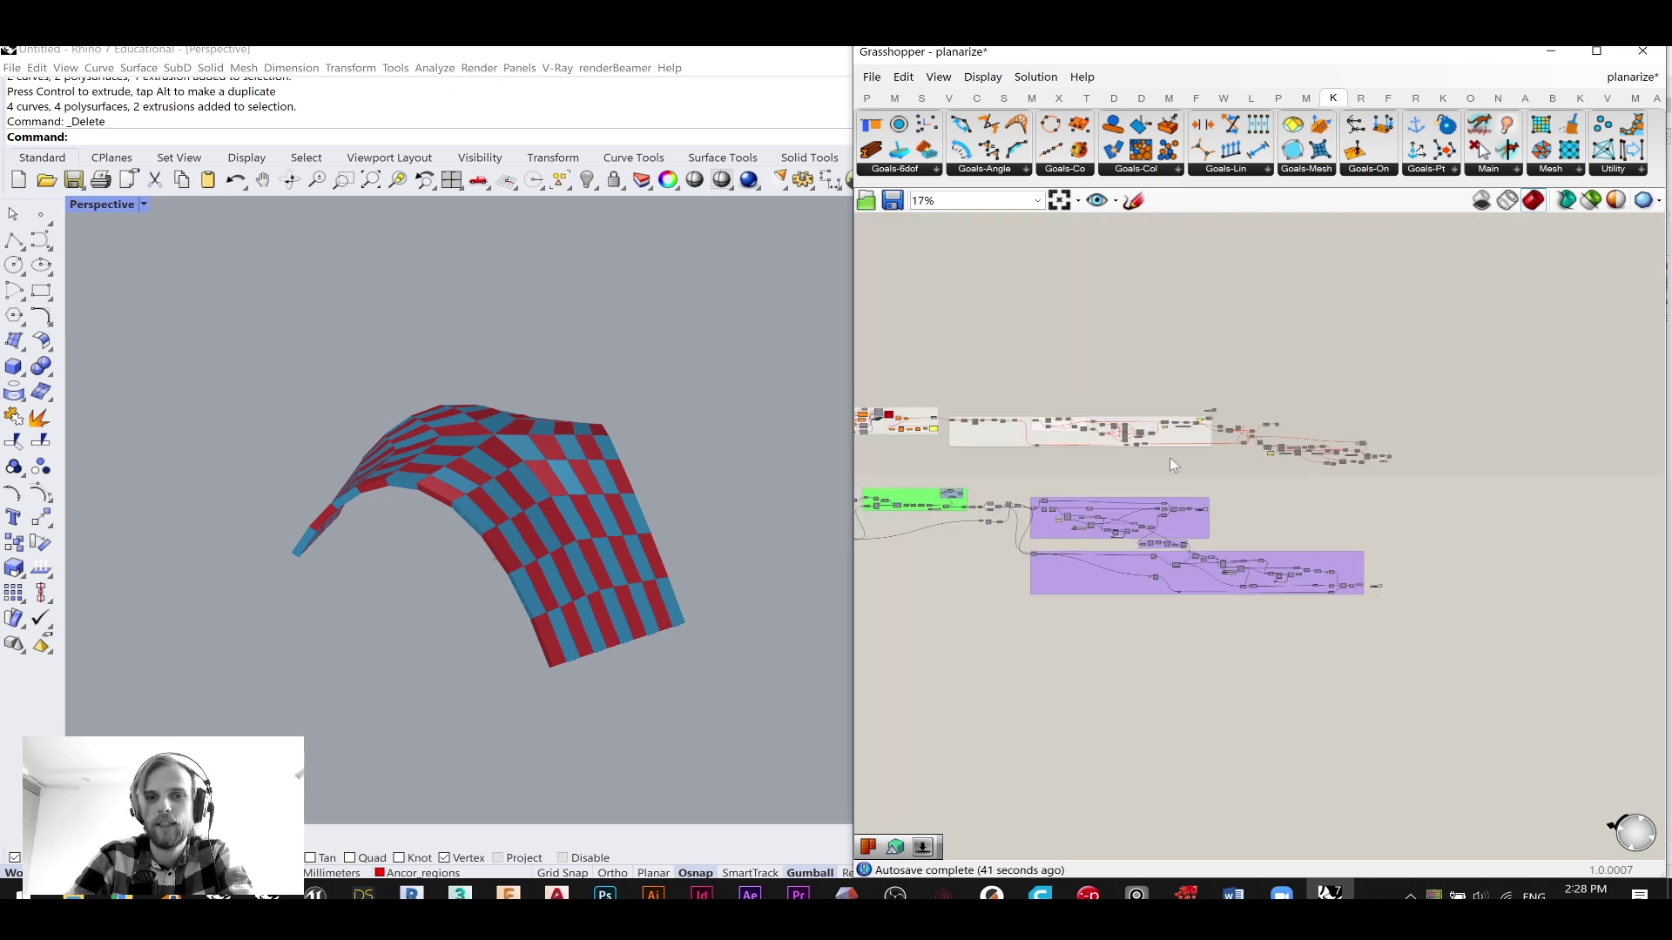
# - Delete the leftover component chains above the coloured groups and save the Grasshopper document
pyautogui.moveTo(1616, 501); pyautogui.dragTo(910, 381)
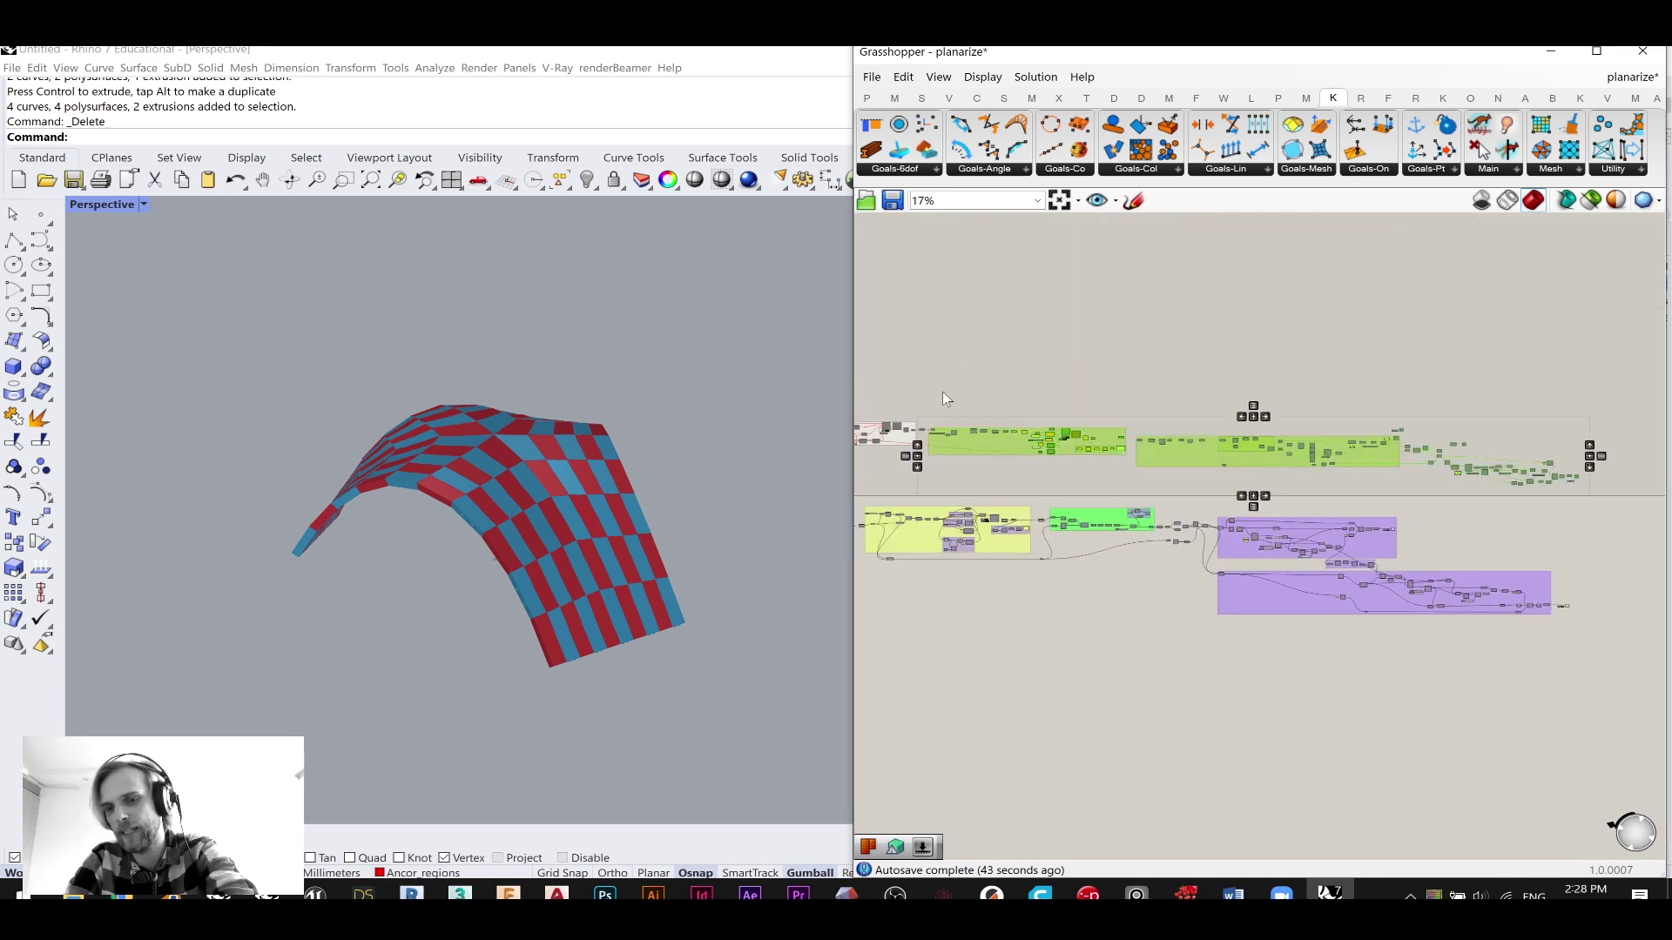
pyautogui.press('Delete')
pyautogui.moveTo(1091, 407); pyautogui.dragTo(1276, 432, button='right')
pyautogui.moveTo(1373, 515); pyautogui.dragTo(854, 365)
pyautogui.press('Delete')
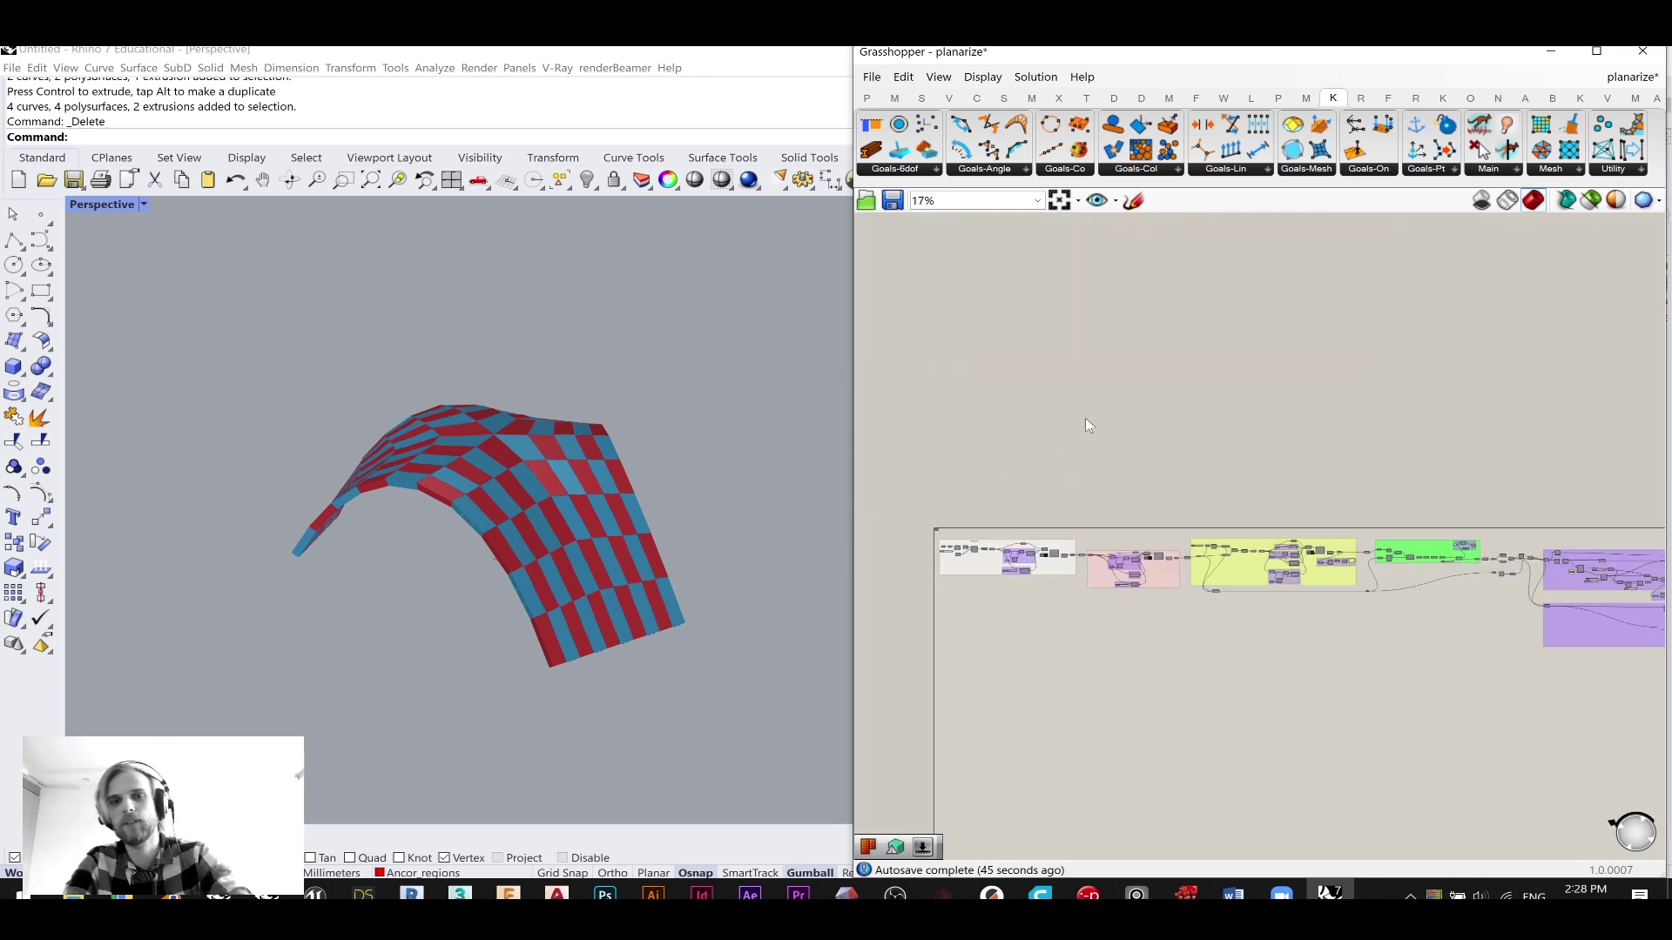
pyautogui.moveTo(961, 392); pyautogui.dragTo(1036, 305, button='right')
pyautogui.scroll(-3, 1036, 305)
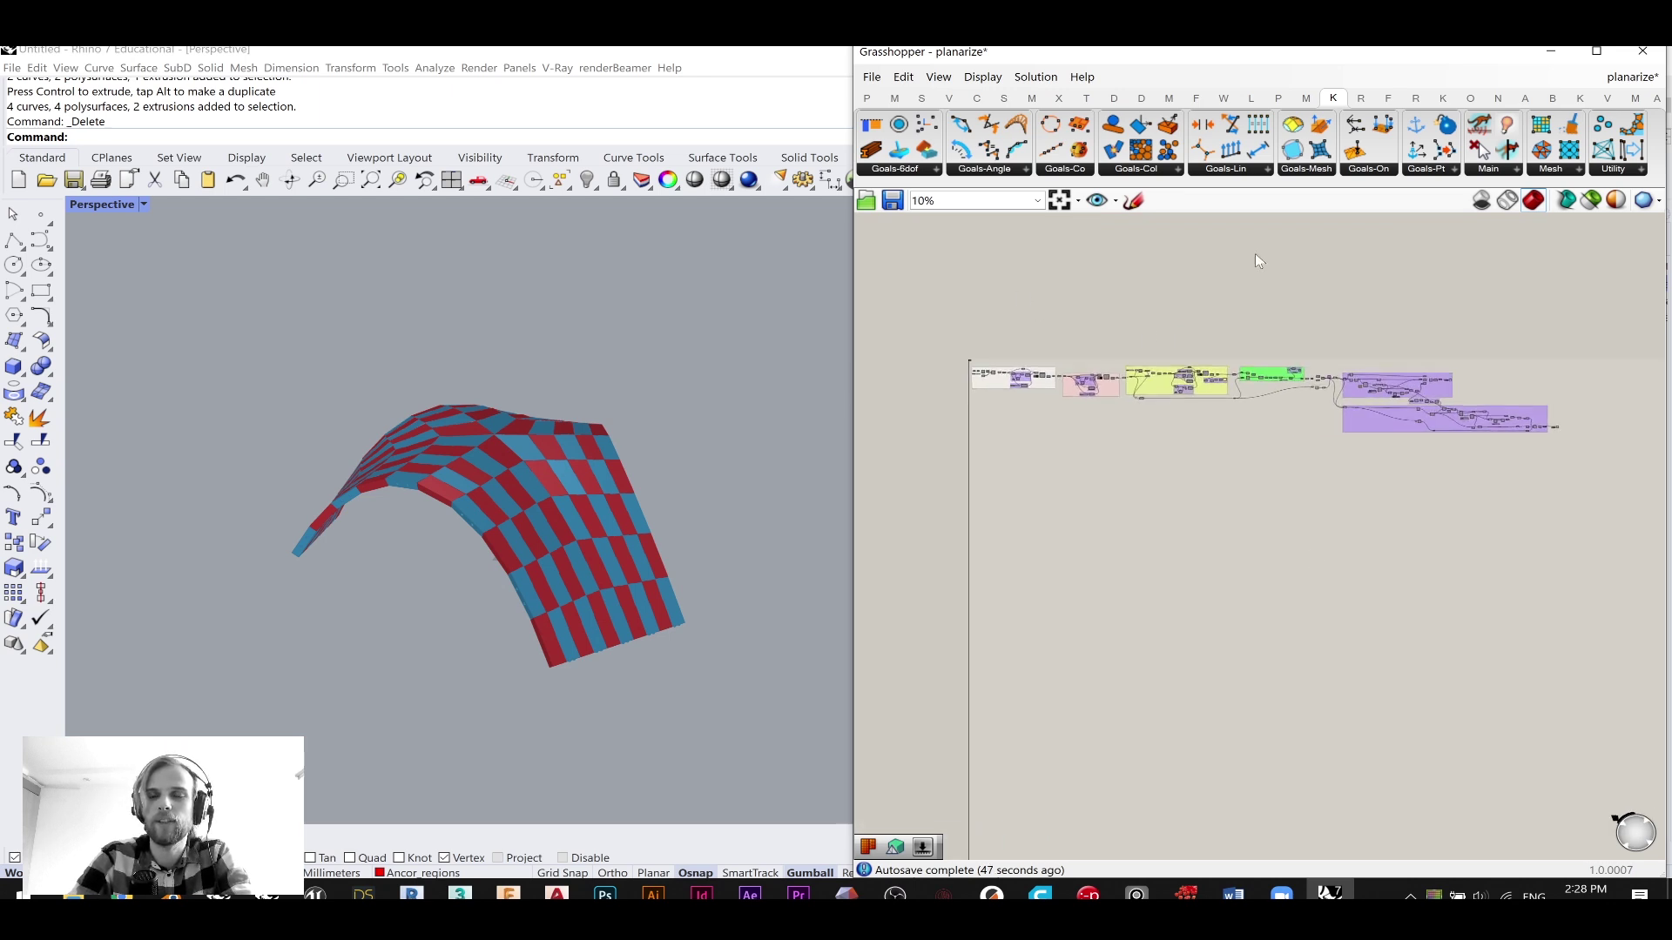
pyautogui.click(871, 77)
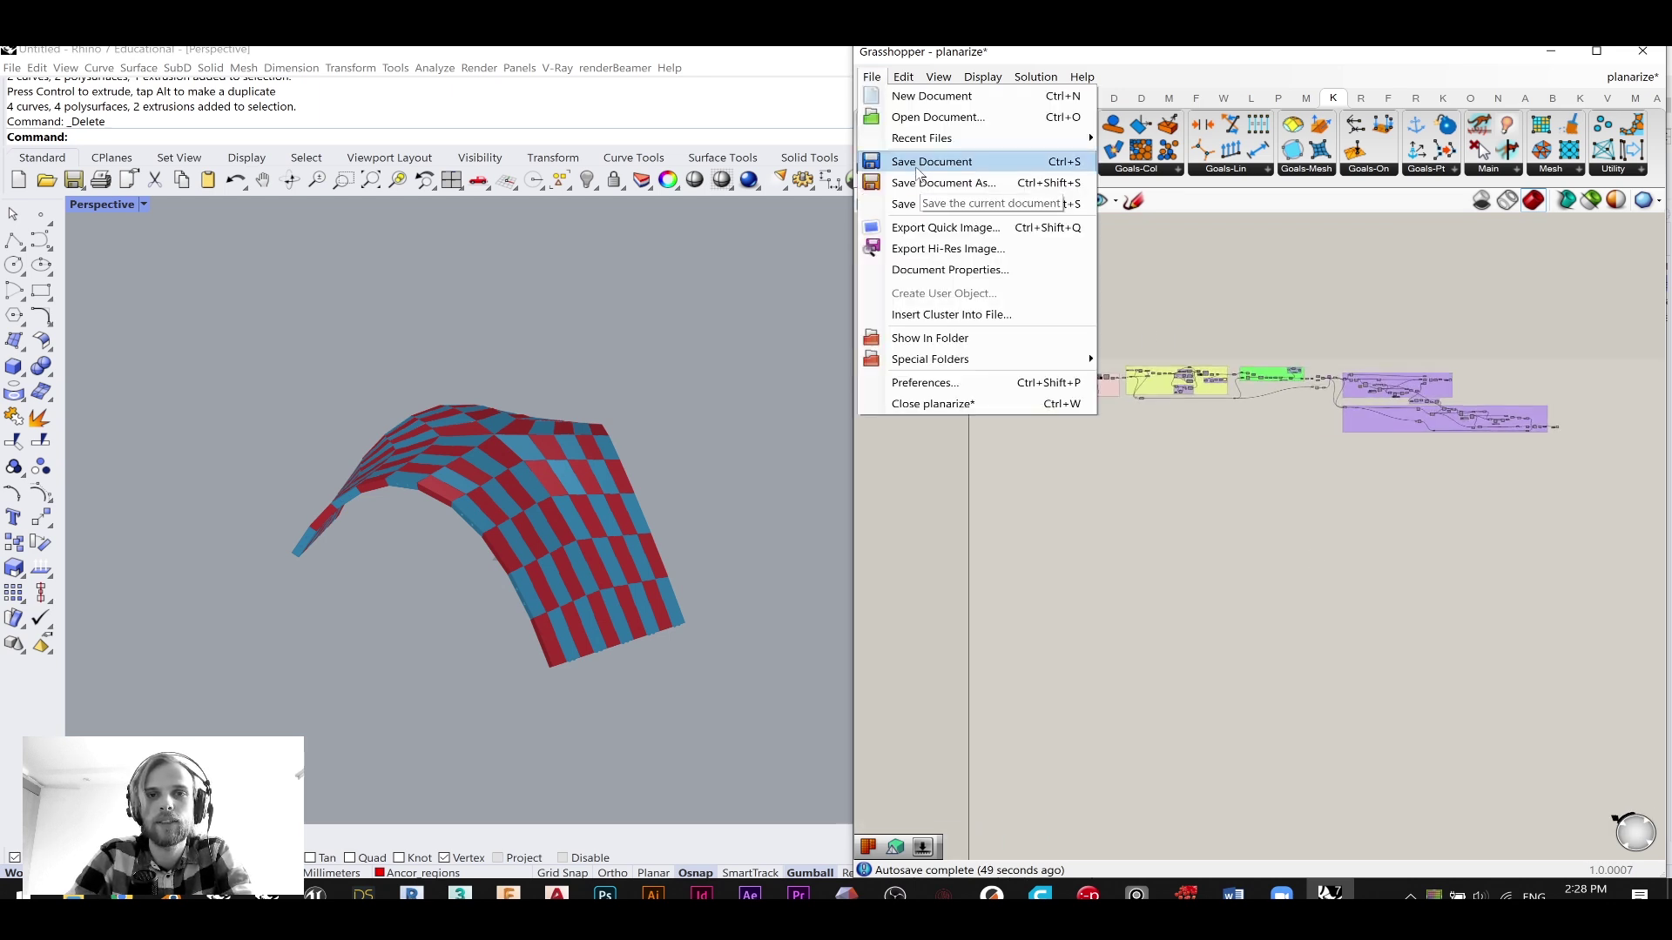
pyautogui.click(919, 165)
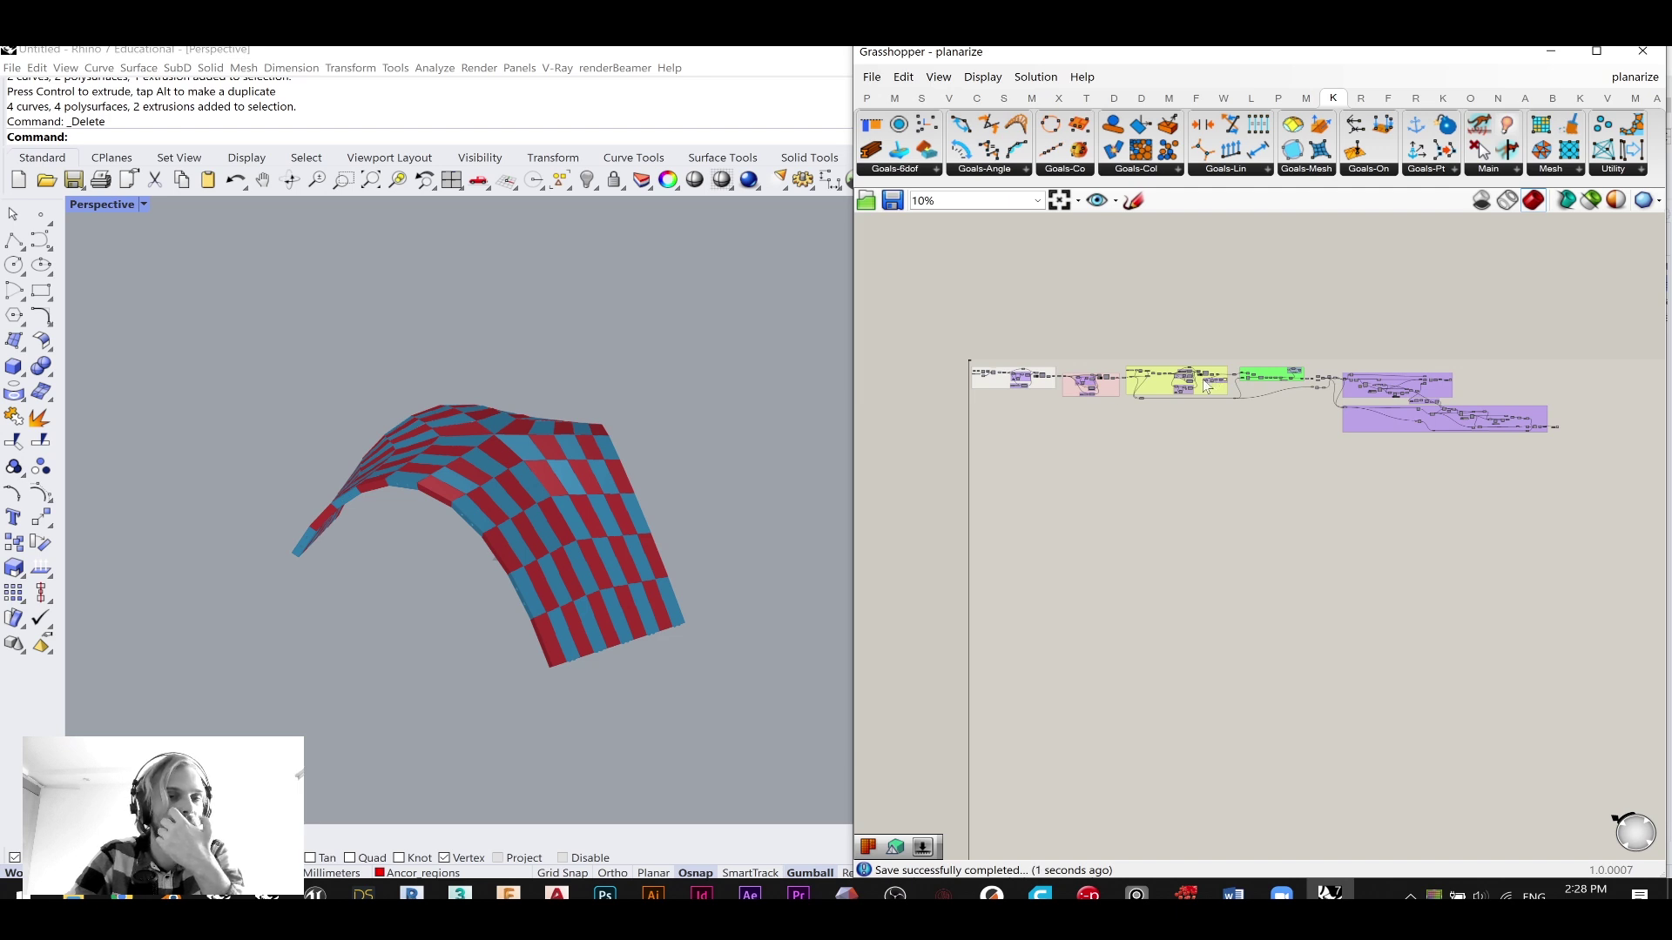
# - Show the hidden base curves in Rhino and inspect them beneath the shell from several angles
pyautogui.moveTo(651, 425); pyautogui.dragTo(696, 418, button='right')
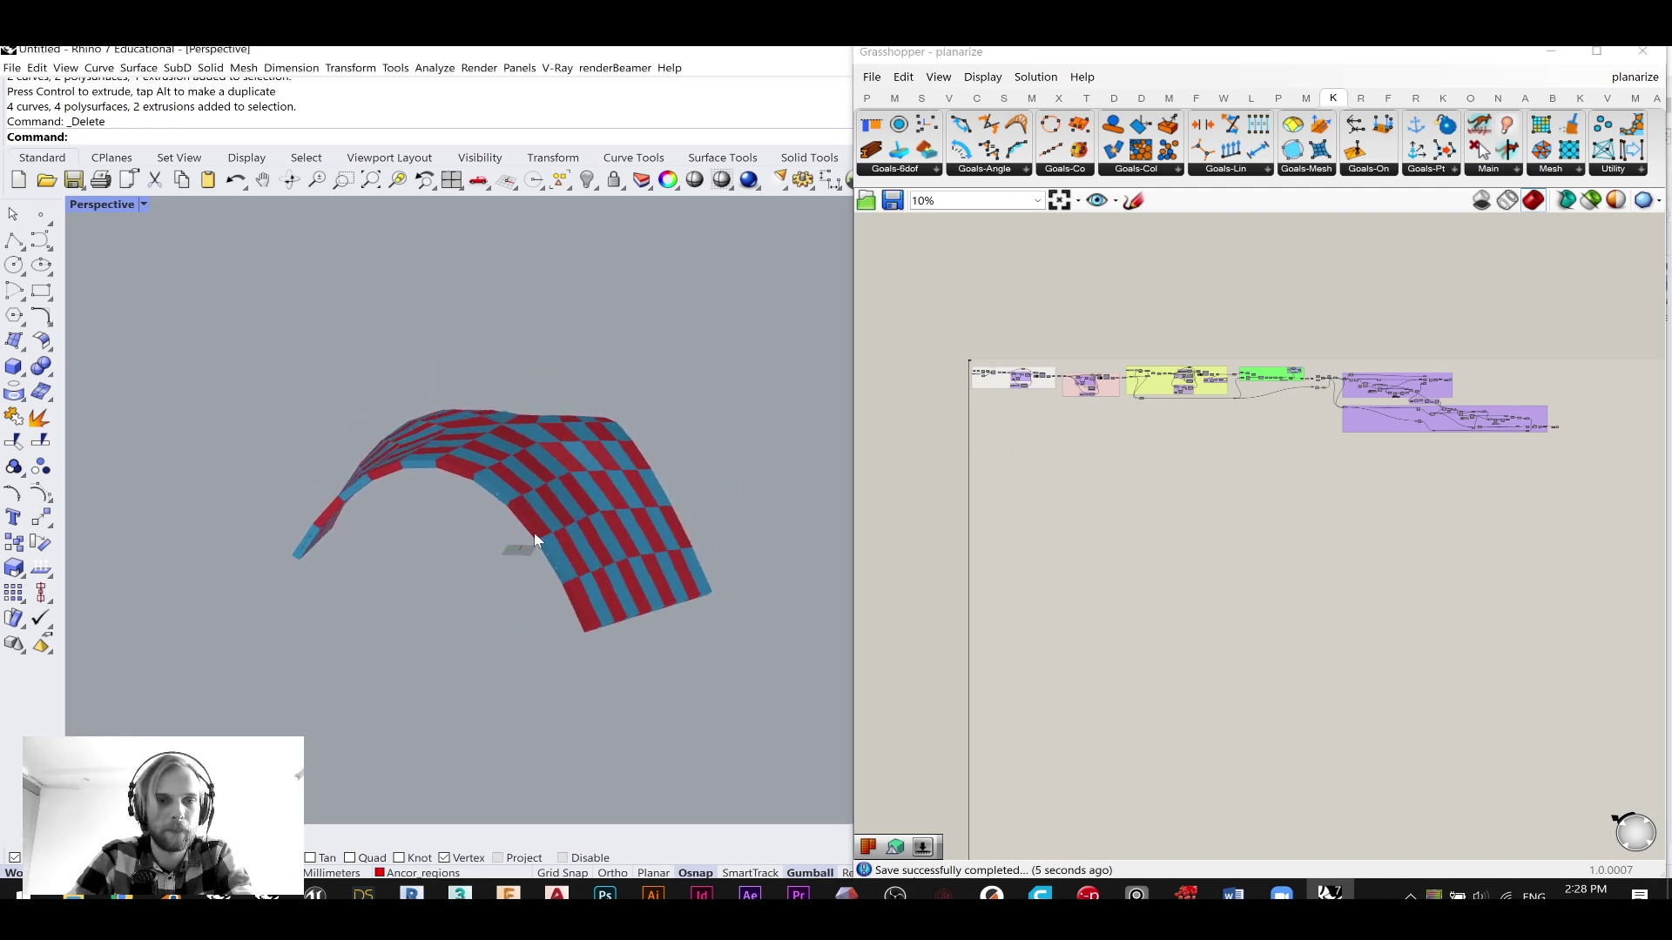
pyautogui.press('Return')
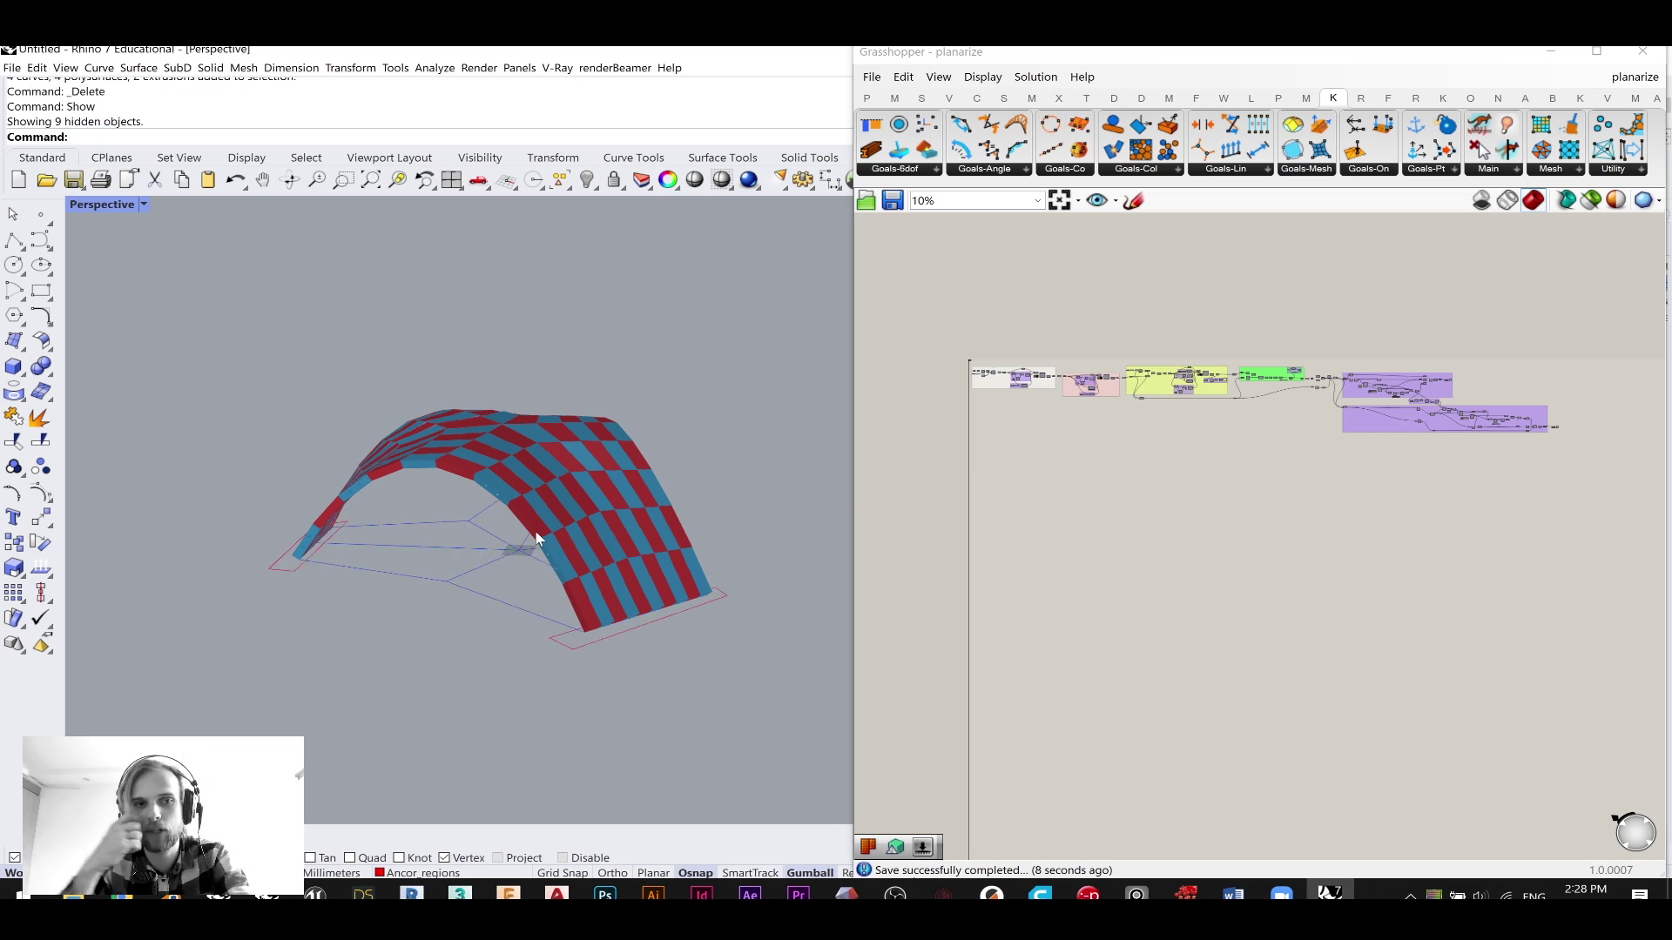
pyautogui.keyDown('shift'); pyautogui.moveTo(536, 539); pyautogui.dragTo(528, 400, button='right'); pyautogui.keyUp('shift')
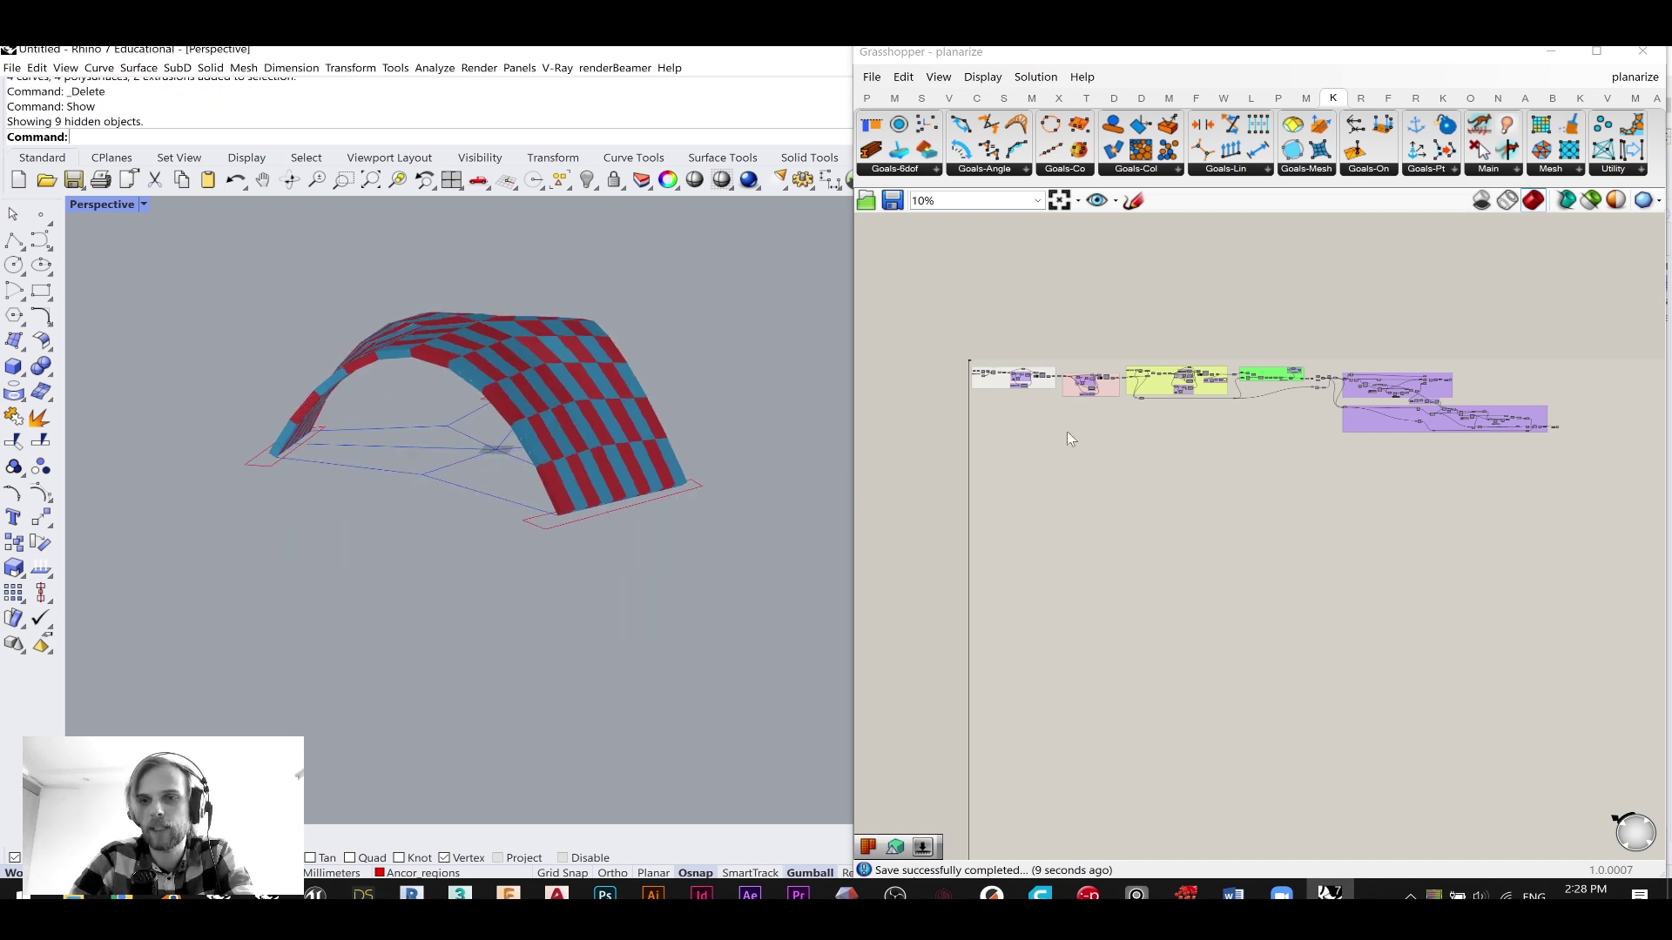
pyautogui.moveTo(802, 431); pyautogui.dragTo(723, 457, button='right')
pyautogui.scroll(7, 506, 391)
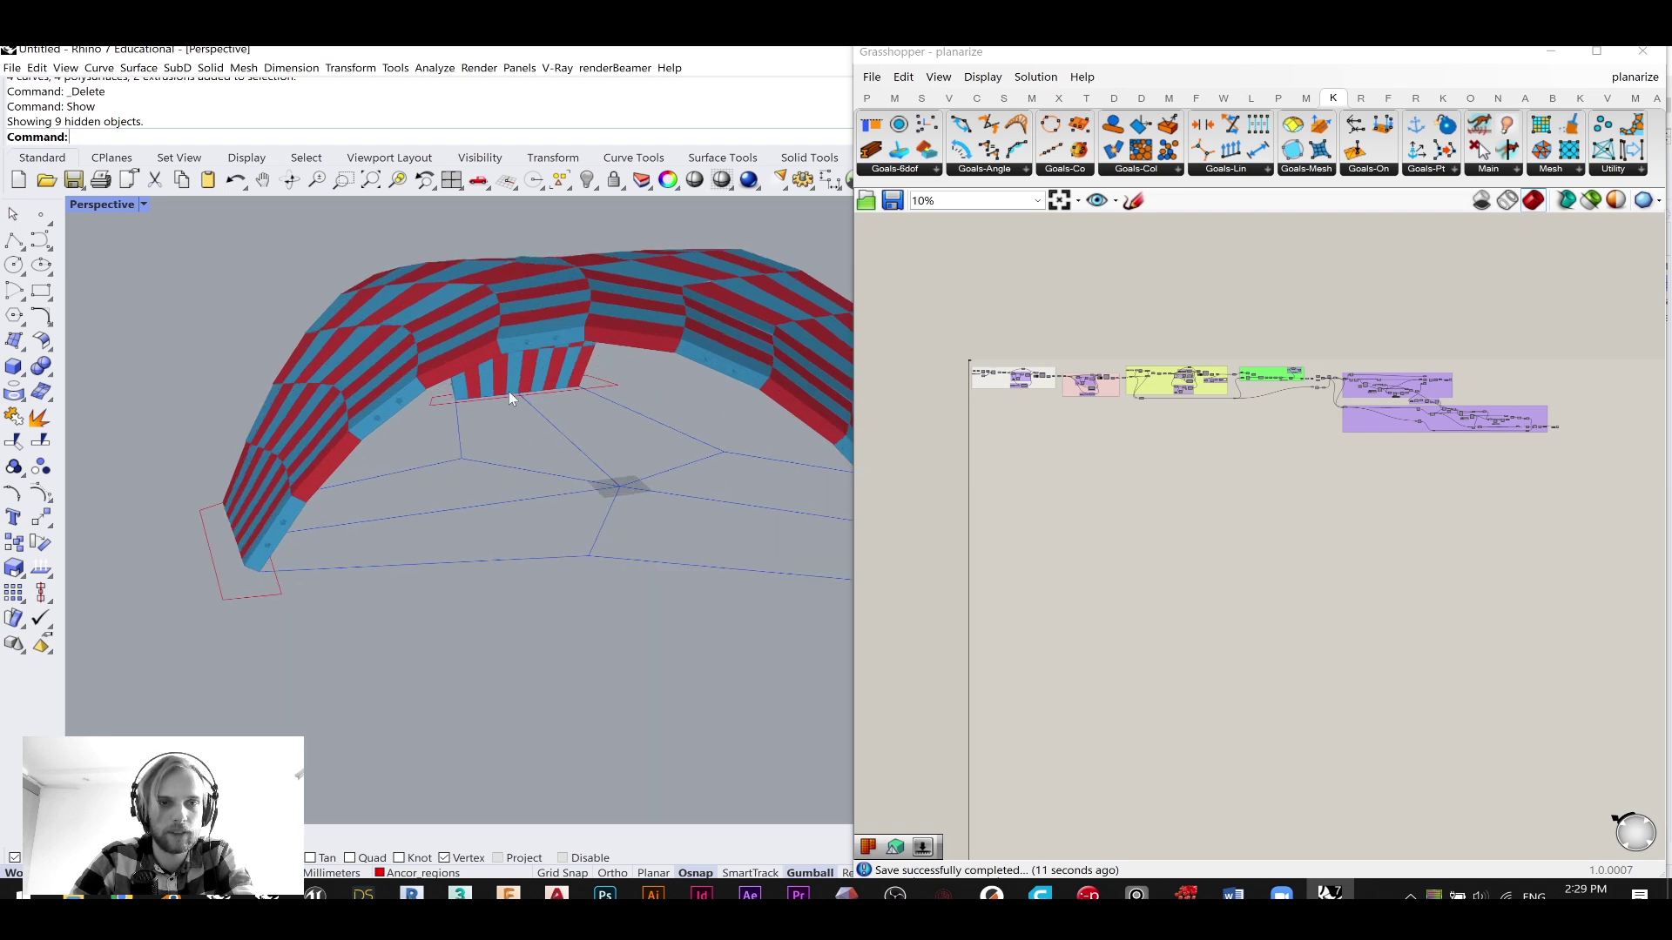
pyautogui.scroll(-6, 524, 401)
pyautogui.moveTo(614, 459); pyautogui.dragTo(557, 444, button='right')
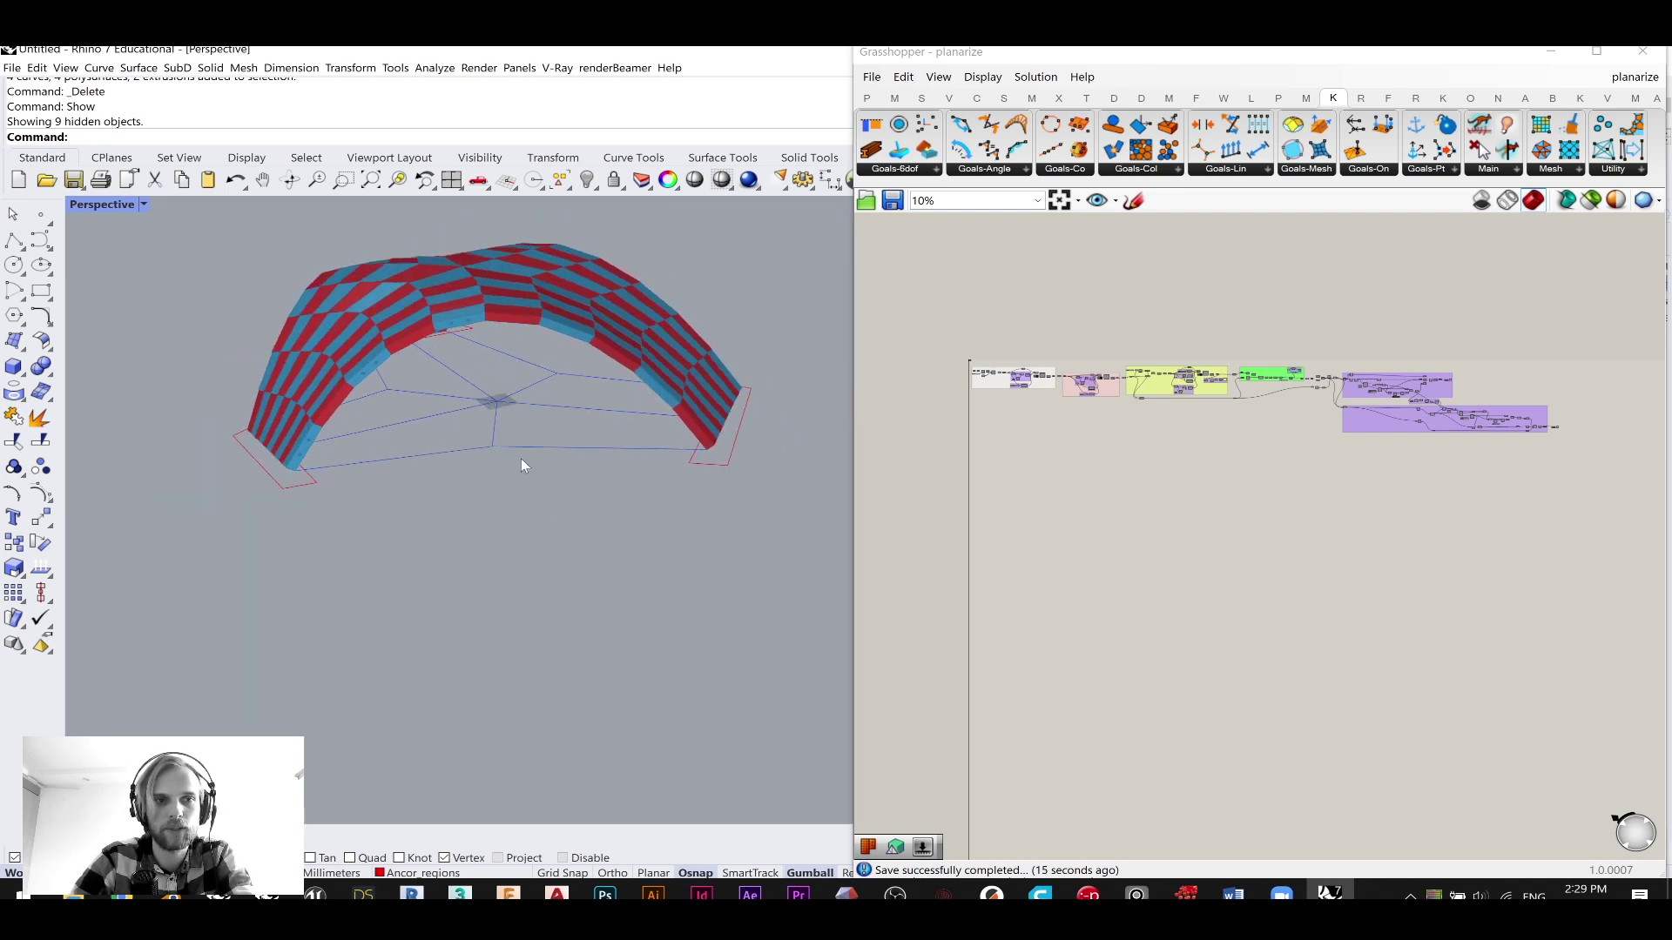
pyautogui.moveTo(408, 385); pyautogui.dragTo(408, 383)
pyautogui.moveTo(581, 360); pyautogui.dragTo(686, 416, button='right')
pyautogui.press('Escape')
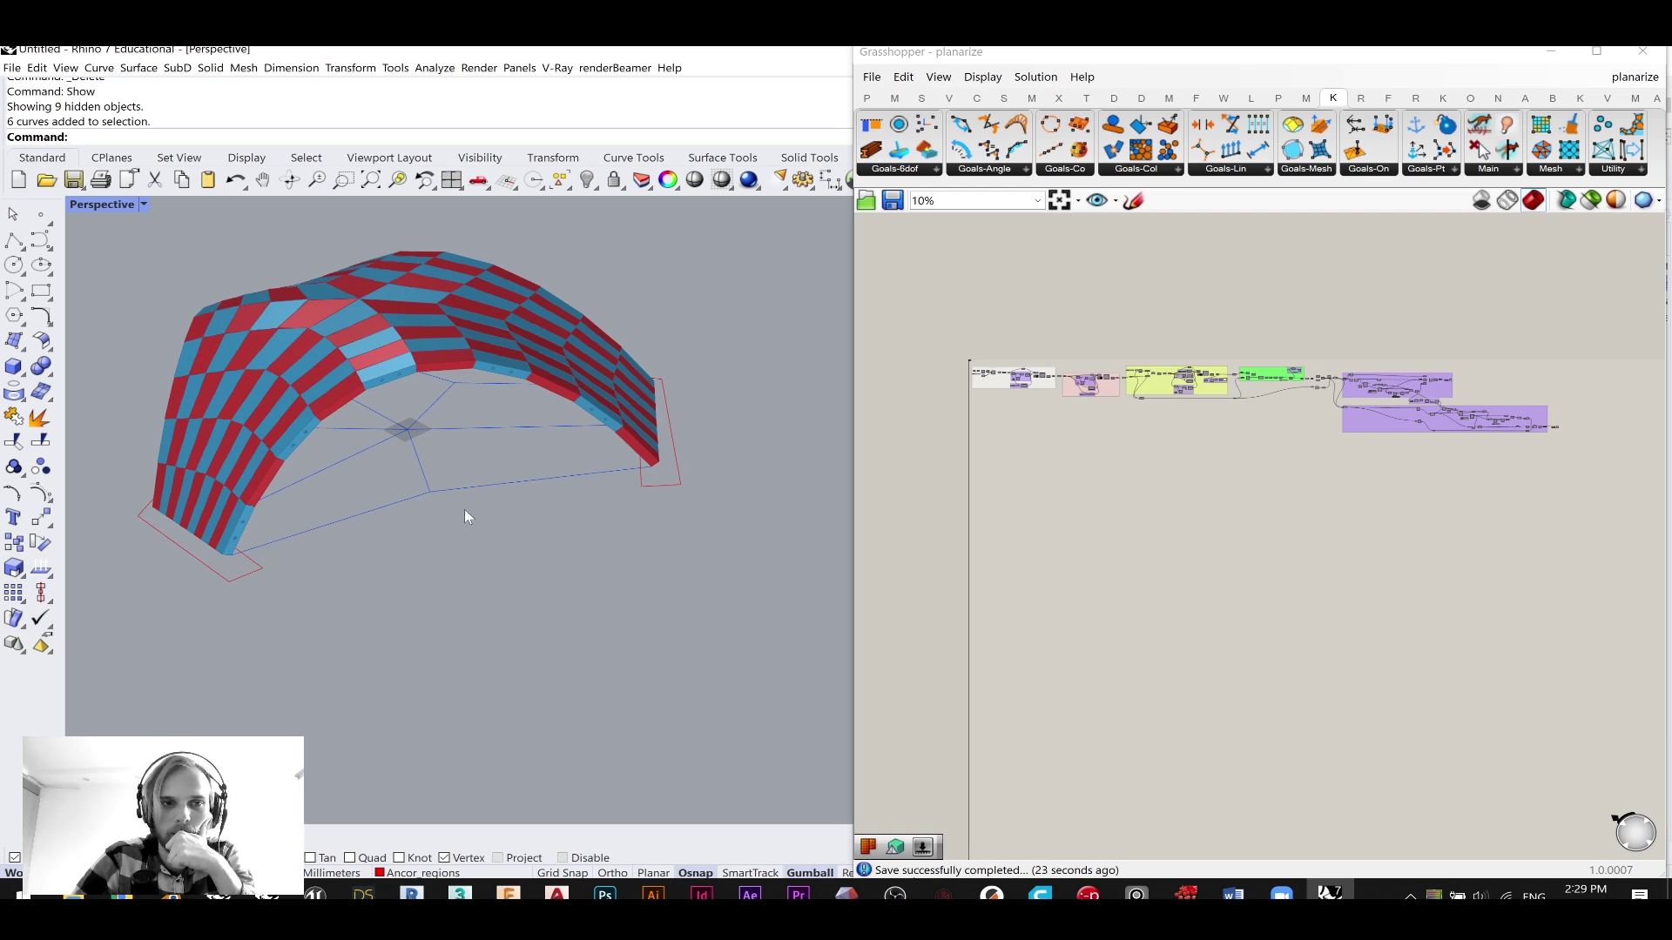
# - Delete the closed anchor region curve at the shell end where the layout is being extended
pyautogui.moveTo(337, 399); pyautogui.dragTo(313, 389)
pyautogui.moveTo(550, 439); pyautogui.dragTo(546, 482, button='right')
pyautogui.click(520, 478)
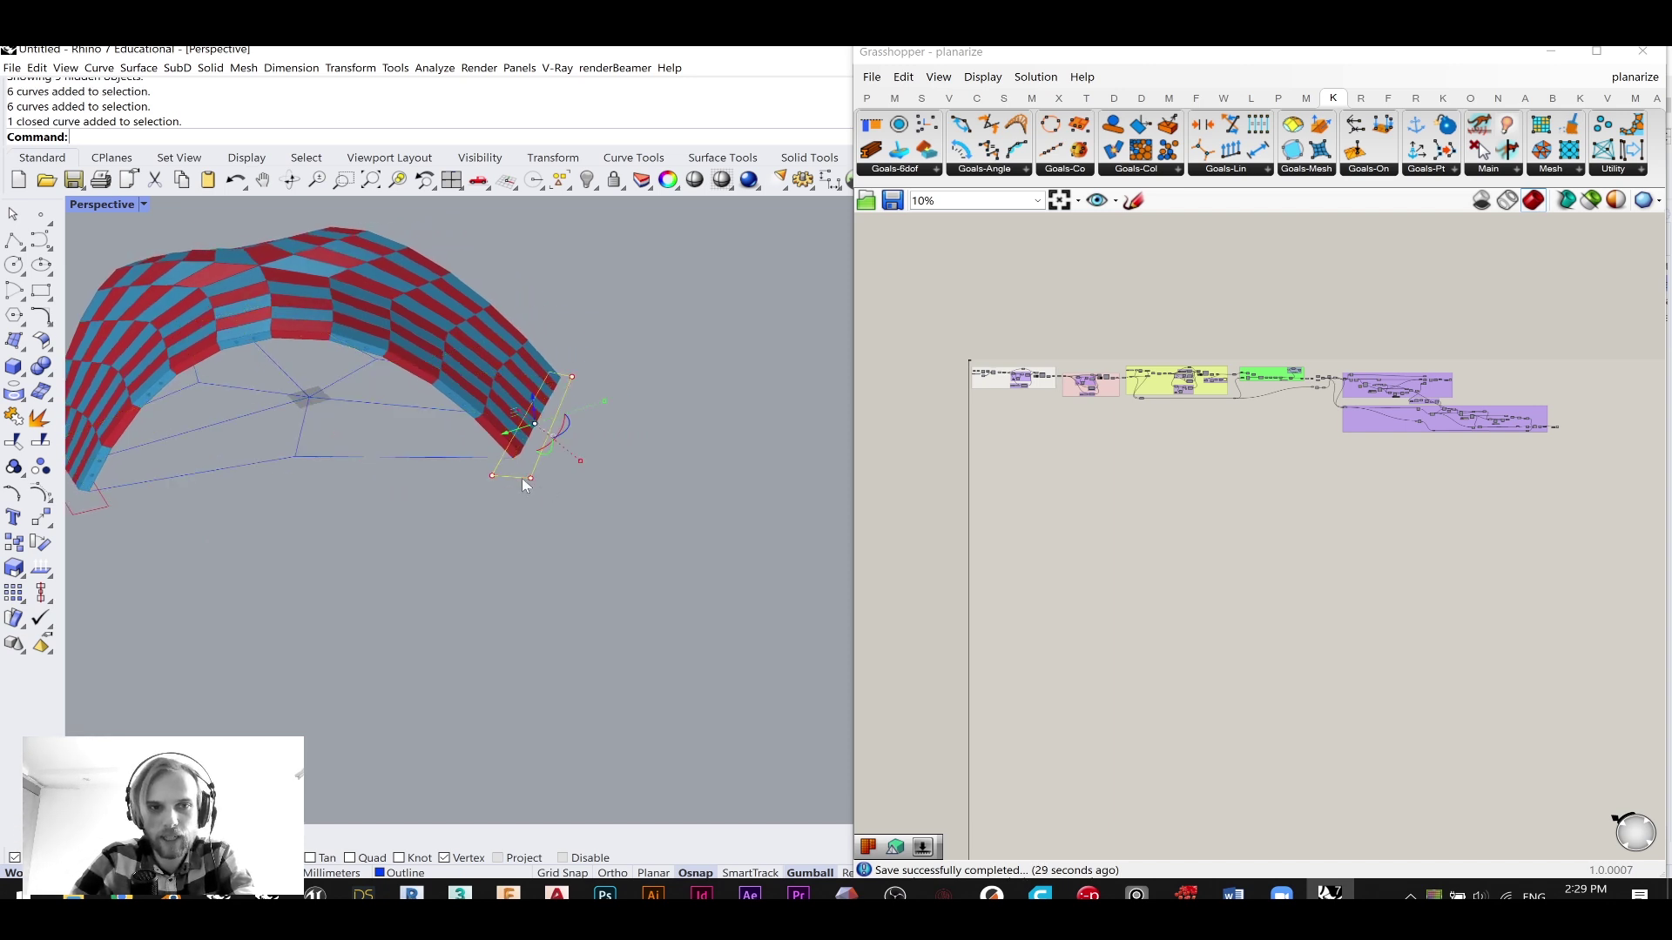
pyautogui.press('Delete')
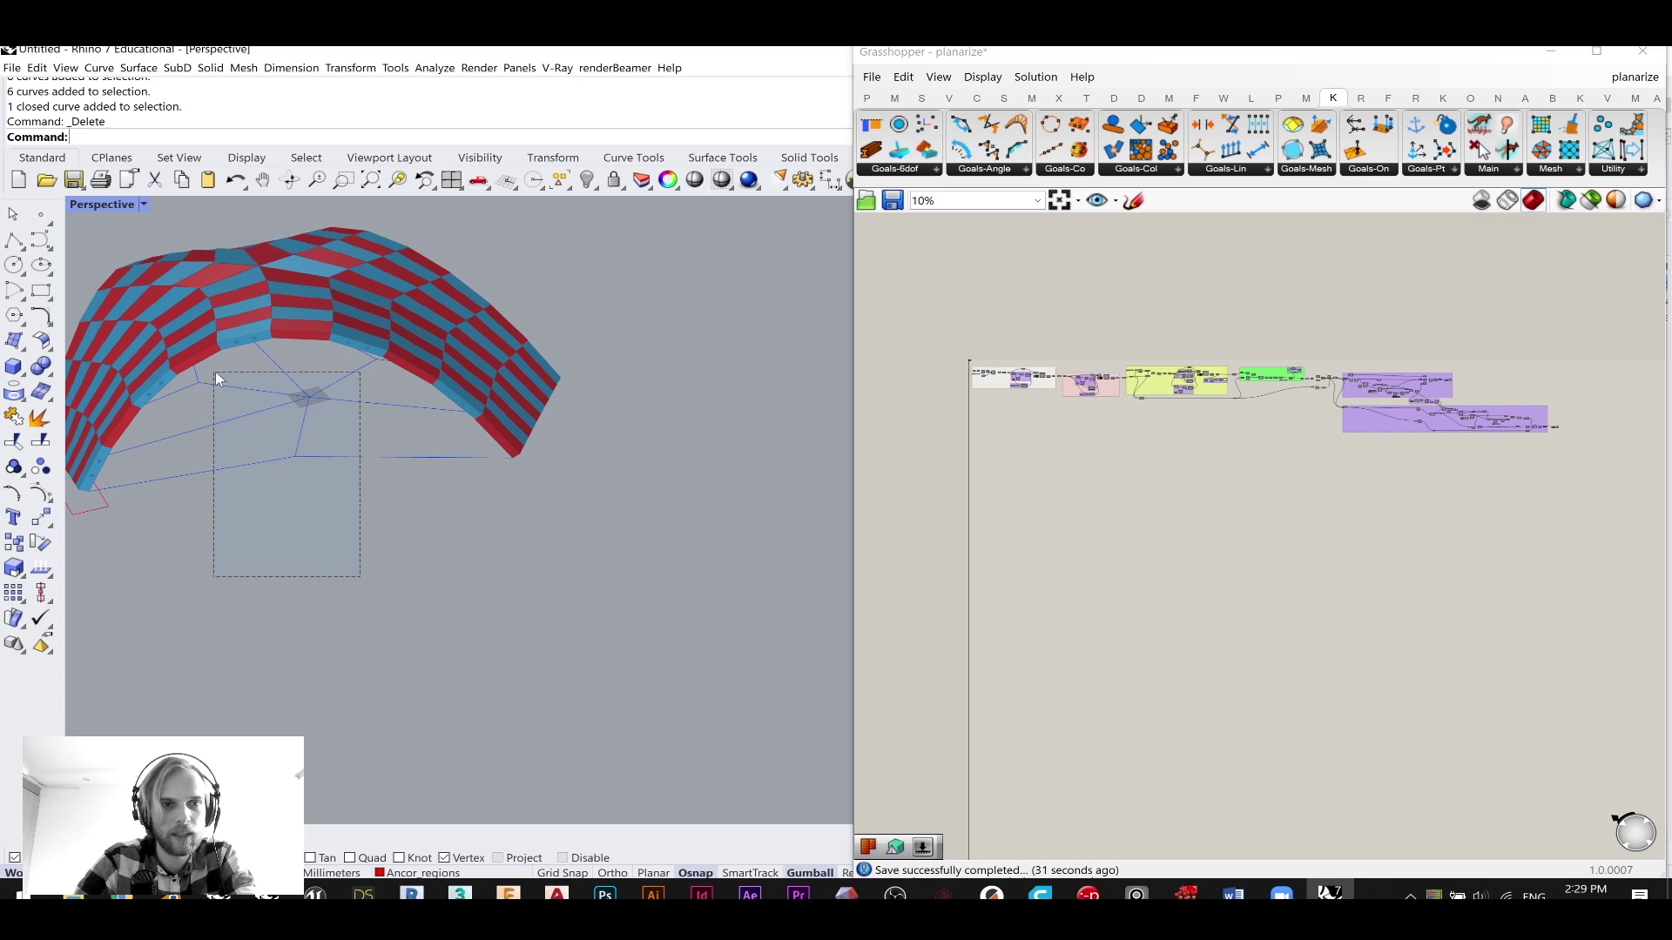
# - Mirror a copy of the six outline curves across the open end edge of the shell
pyautogui.moveTo(213, 371); pyautogui.dragTo(217, 375)
pyautogui.write('Mirror')
pyautogui.press('Return')
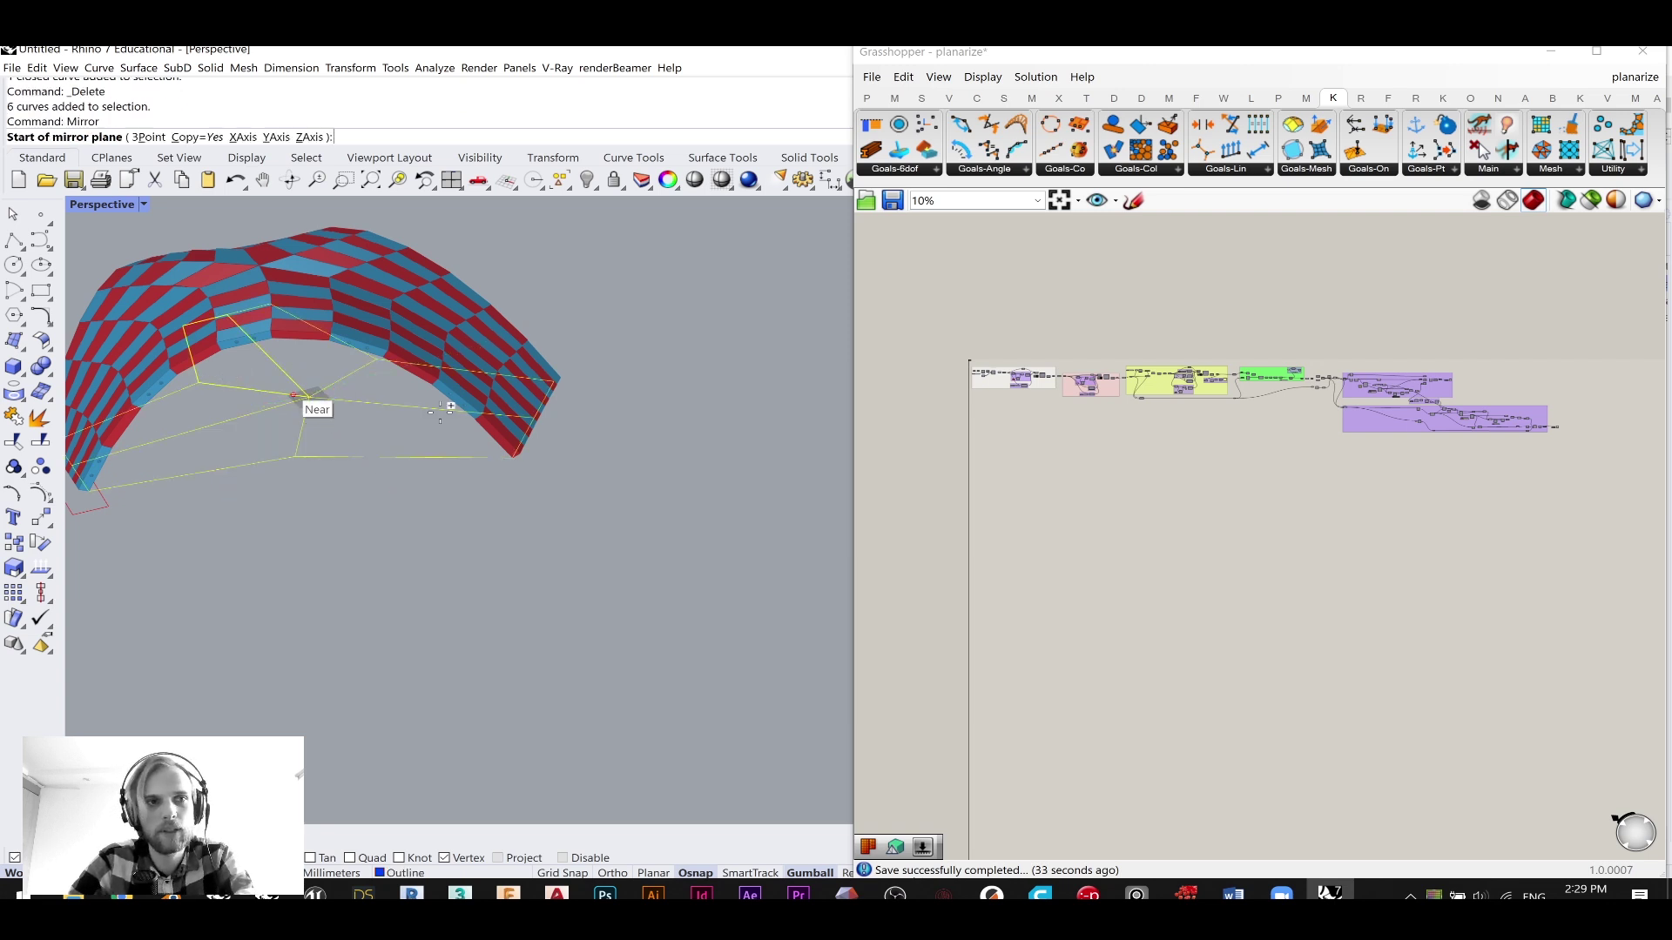
pyautogui.click(513, 457)
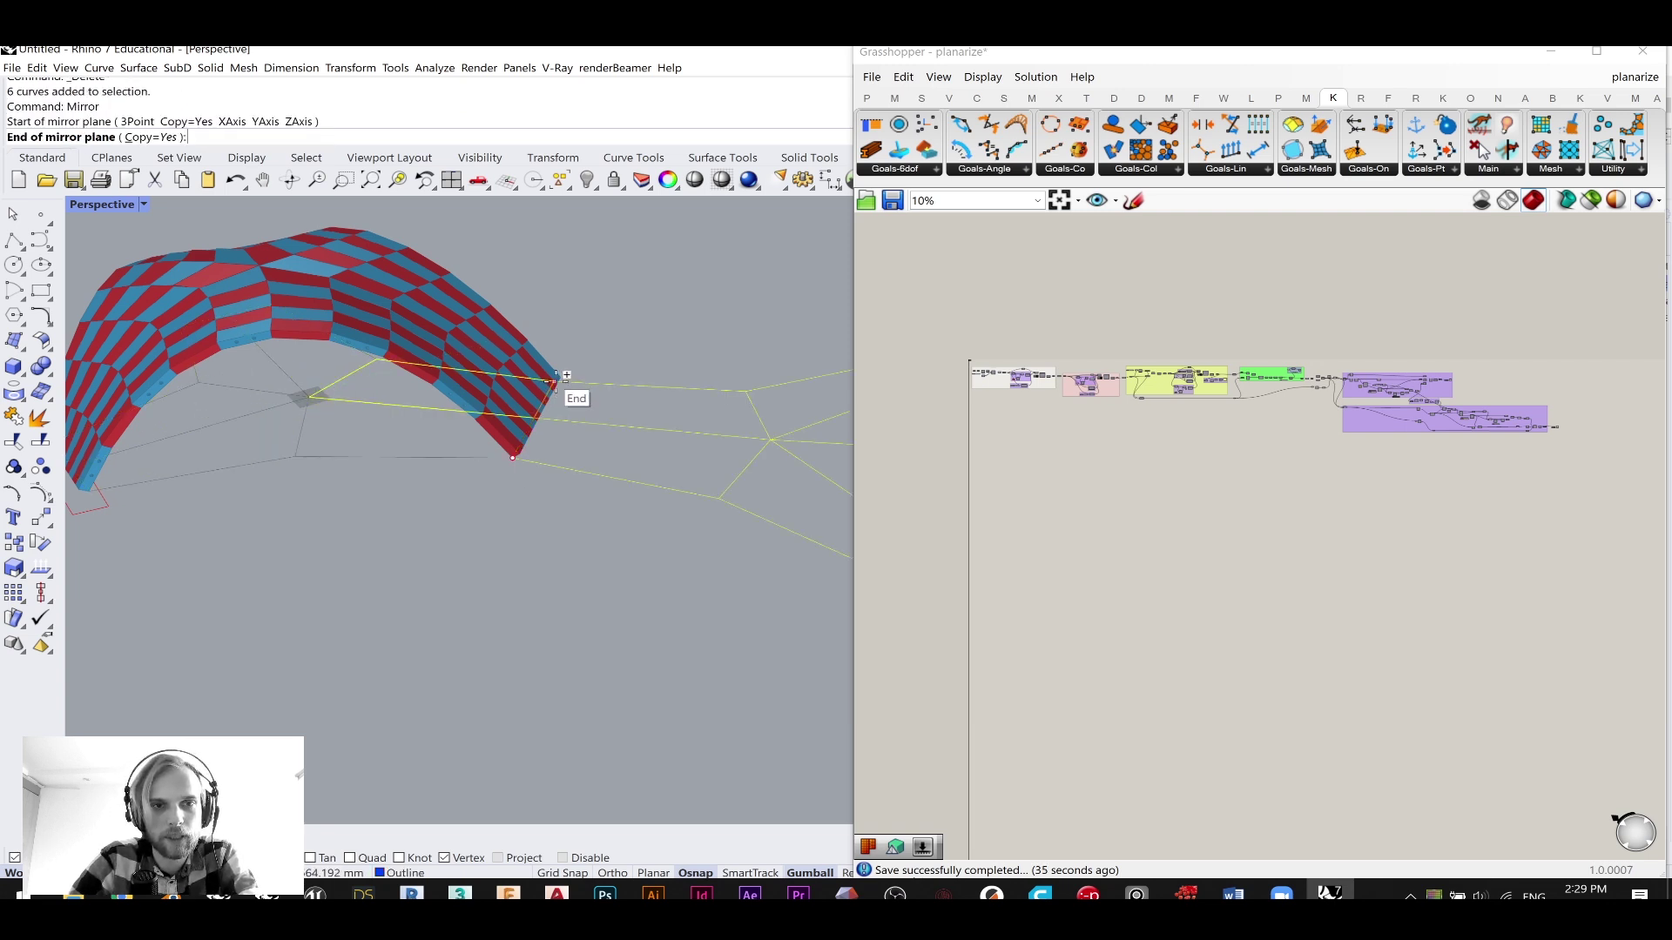
pyautogui.click(555, 381)
# - Mirror copies of the two remaining anchor region curves across the same end edge
pyautogui.scroll(-4, 592, 348)
pyautogui.moveTo(669, 429); pyautogui.dragTo(411, 525)
pyautogui.scroll(5, 398, 510)
pyautogui.click(398, 503)
pyautogui.moveTo(355, 395)
pyautogui.mouseDown(button='right')
pyautogui.moveTo(421, 377)
pyautogui.moveTo(435, 405)
pyautogui.moveTo(368, 423)
pyautogui.mouseUp(button='right')
pyautogui.keyDown('shift'); pyautogui.click(394, 421); pyautogui.keyUp('shift')
pyautogui.press('Return')
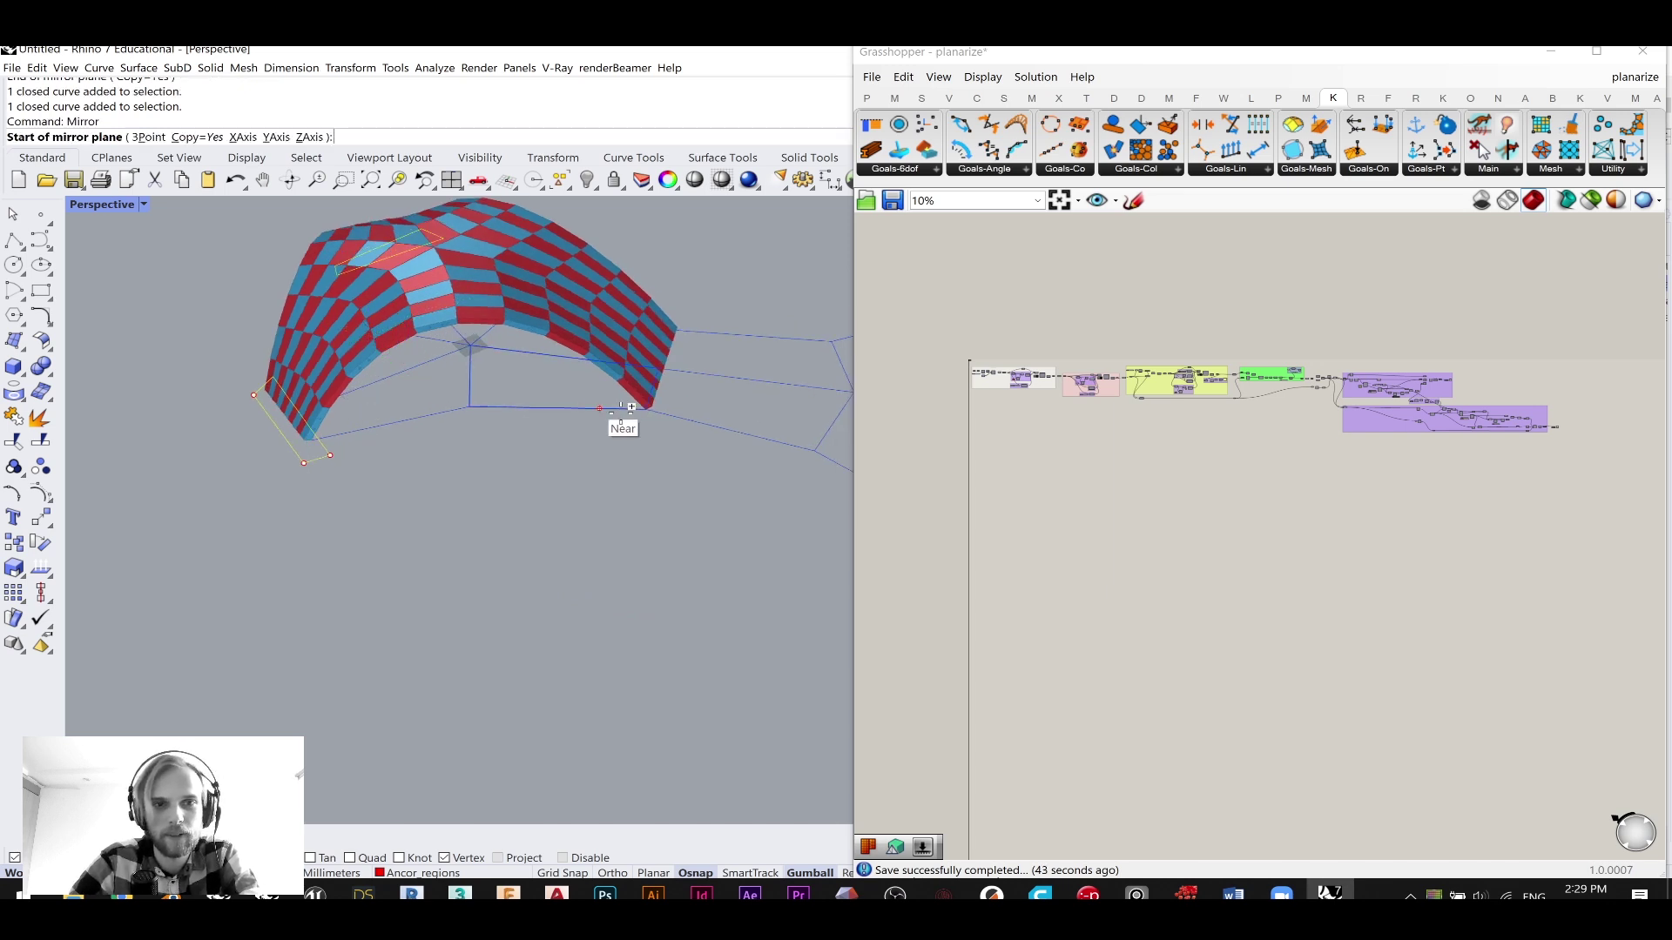
pyautogui.click(645, 409)
pyautogui.click(659, 367)
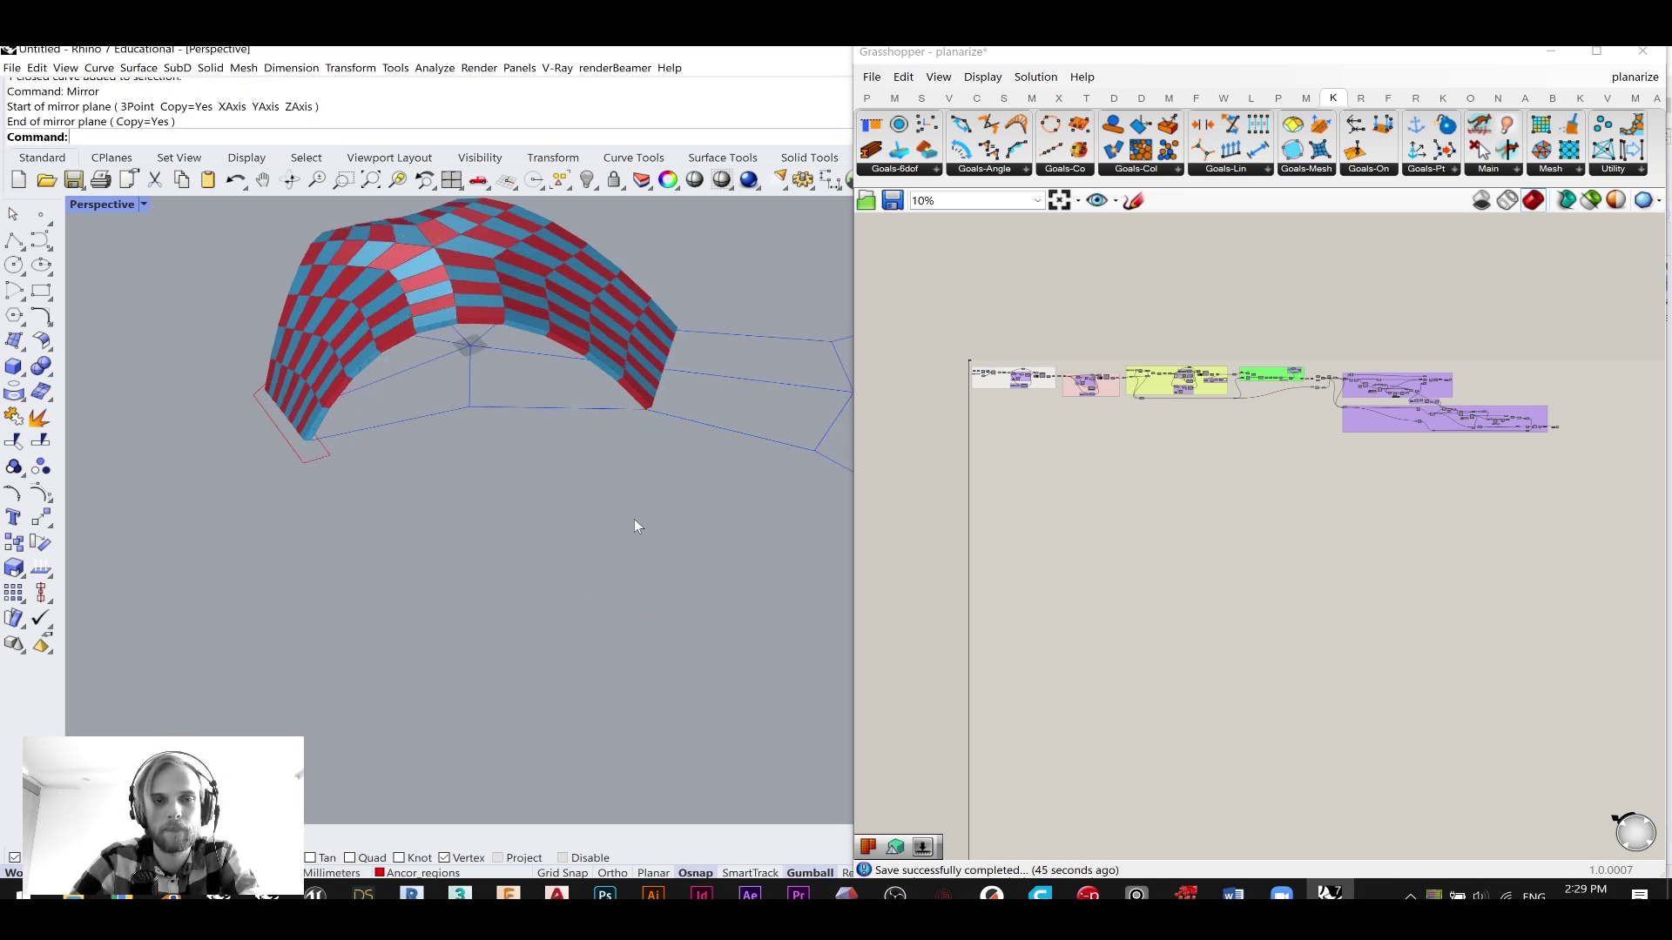
# - Rotate the mirrored outline and anchor curves freehand so the second half bends away from the original
pyautogui.moveTo(634, 519); pyautogui.dragTo(474, 517, button='right')
pyautogui.moveTo(441, 450); pyautogui.dragTo(521, 465, button='right')
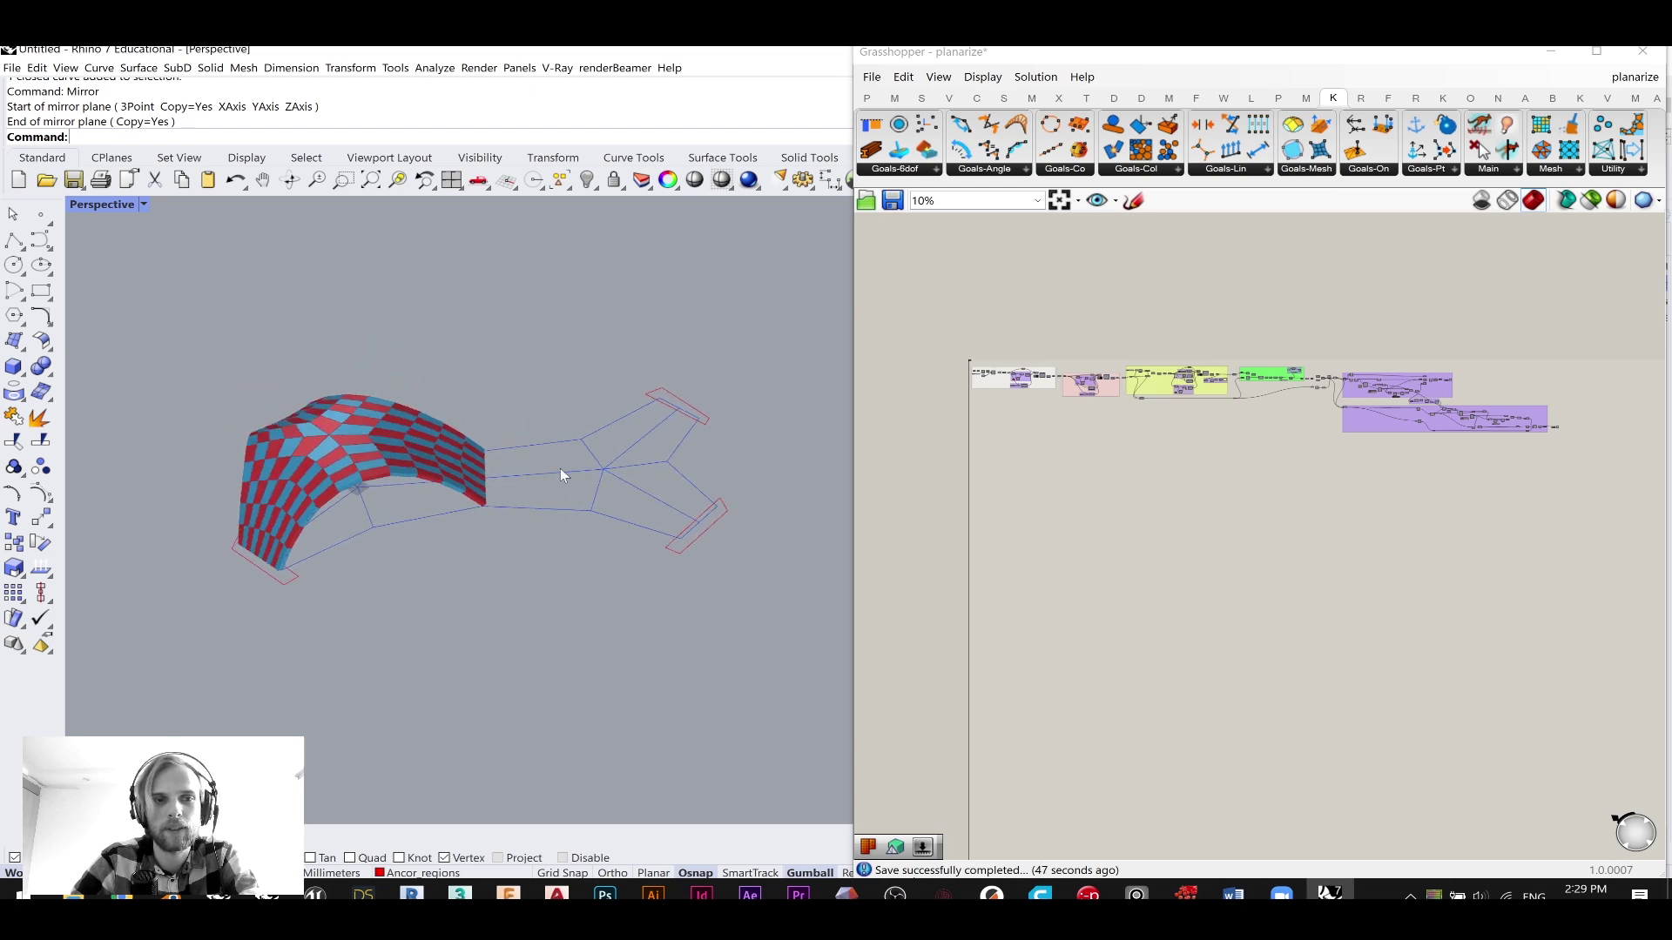
pyautogui.scroll(3, 498, 440)
pyautogui.moveTo(744, 556); pyautogui.dragTo(214, 454)
pyautogui.moveTo(269, 478); pyautogui.dragTo(461, 415, button='right')
pyautogui.press('Escape')
pyautogui.moveTo(590, 529); pyautogui.dragTo(547, 507, button='right')
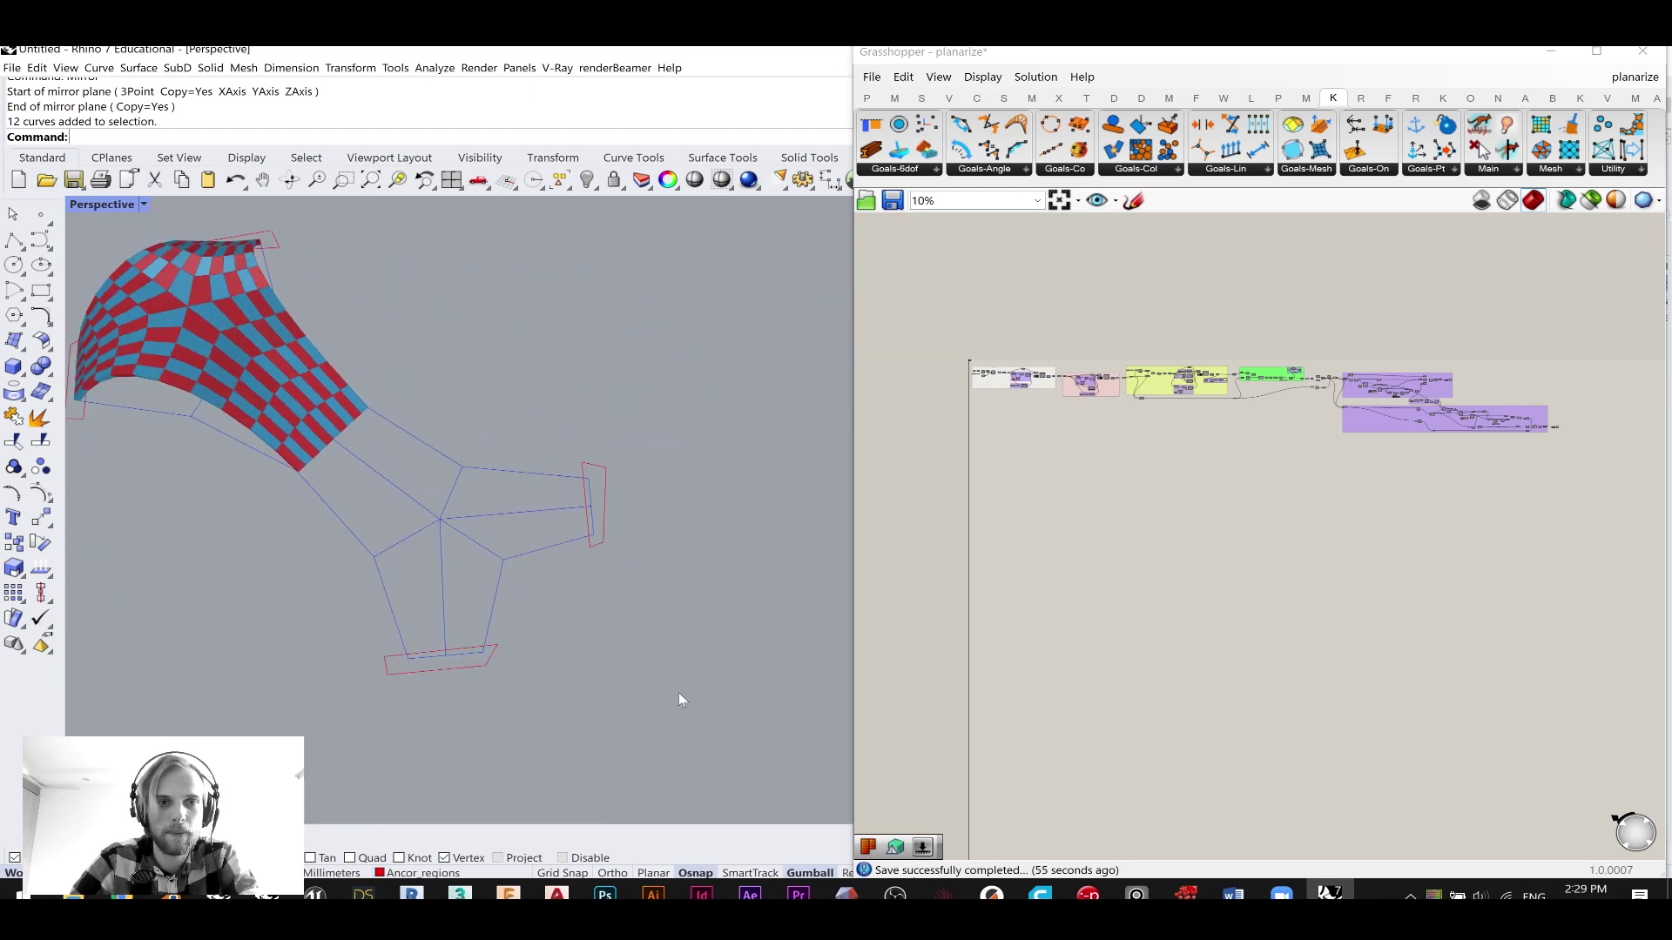
pyautogui.moveTo(348, 477); pyautogui.dragTo(350, 477)
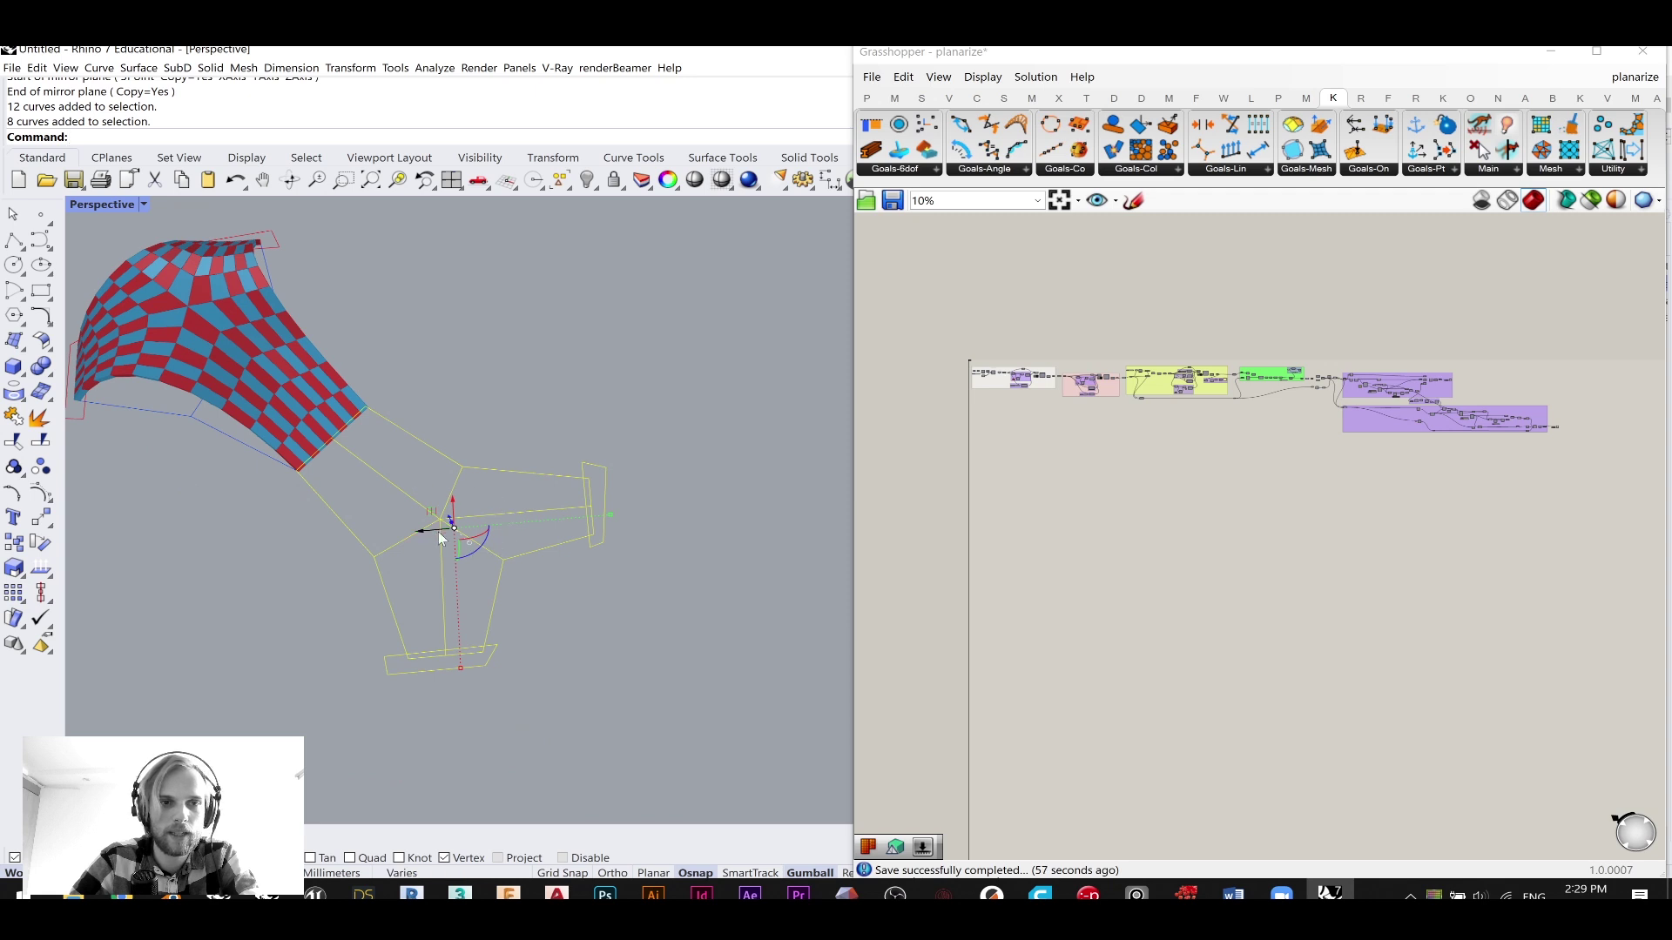
pyautogui.moveTo(484, 545); pyautogui.dragTo(470, 450)
pyautogui.click(248, 578)
pyautogui.moveTo(248, 578); pyautogui.dragTo(441, 388, button='right')
# - Turn off the preview of the components in the two purple panel groups
pyautogui.moveTo(1332, 496); pyautogui.dragTo(1111, 565, button='right')
pyautogui.moveTo(1179, 352); pyautogui.dragTo(1423, 582)
pyautogui.scroll(1, 1432, 593)
pyautogui.middleClick(1436, 599)
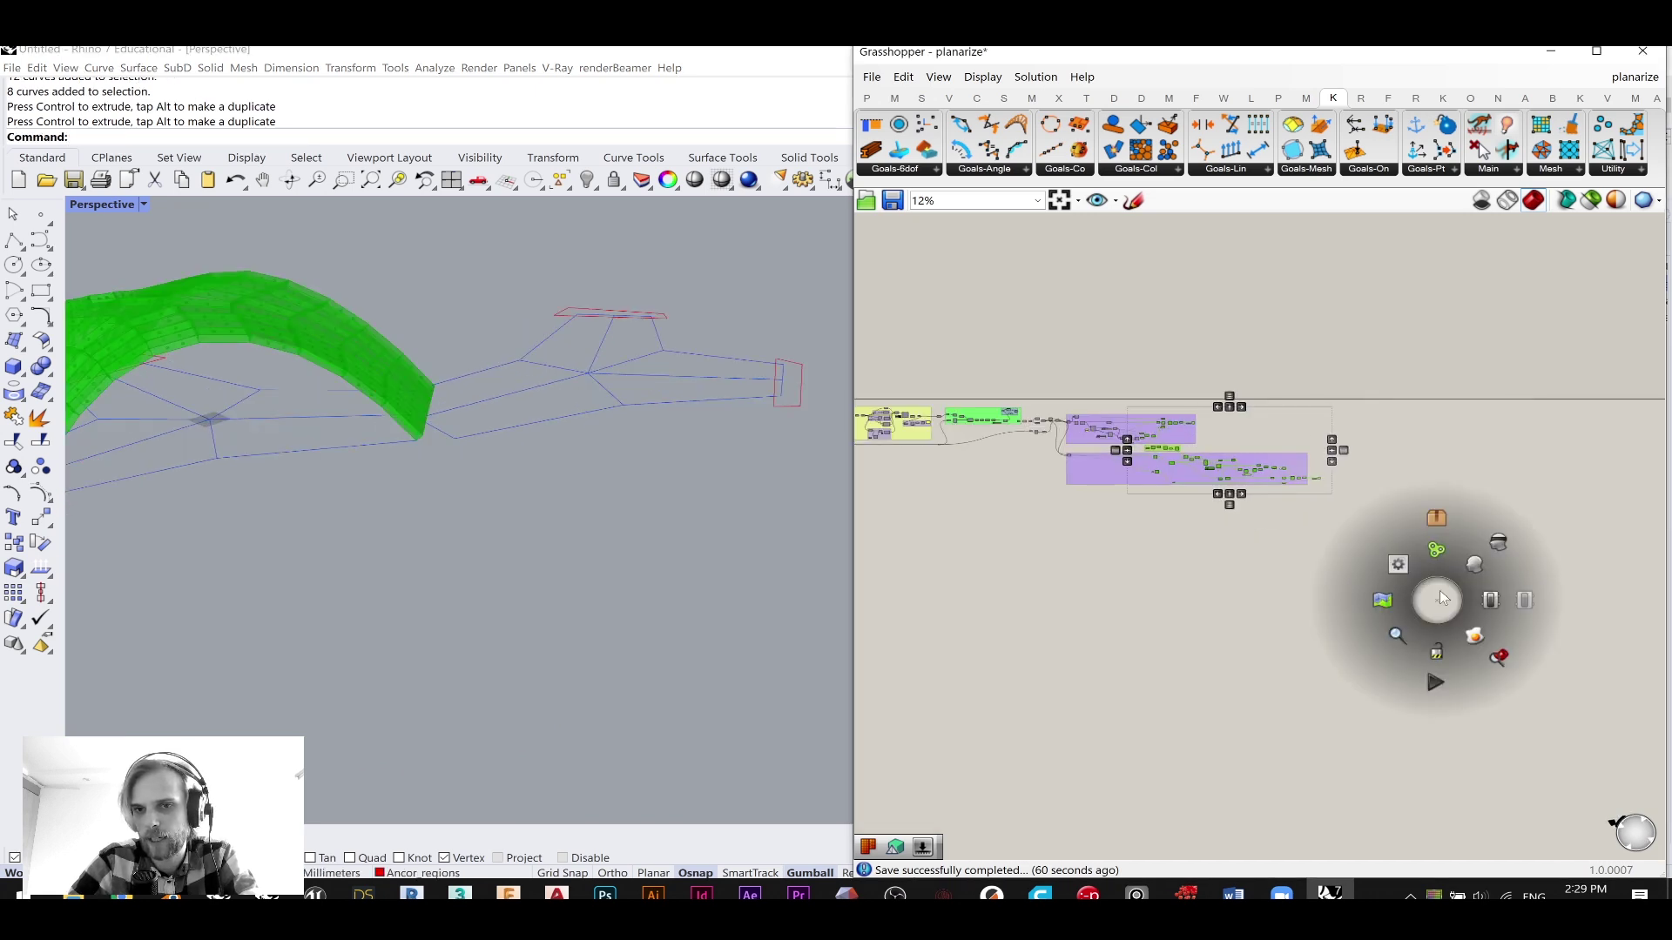
pyautogui.click(1499, 542)
pyautogui.click(1376, 531)
# - Move the first seam corner point of the mirrored outline onto the matching corner of the original outline
pyautogui.moveTo(488, 374); pyautogui.dragTo(460, 408, button='right')
pyautogui.scroll(2, 410, 469)
pyautogui.scroll(4, 416, 462)
pyautogui.click(365, 419)
pyautogui.scroll(2, 374, 412)
pyautogui.click(403, 418)
pyautogui.write('M')
pyautogui.press('Return')
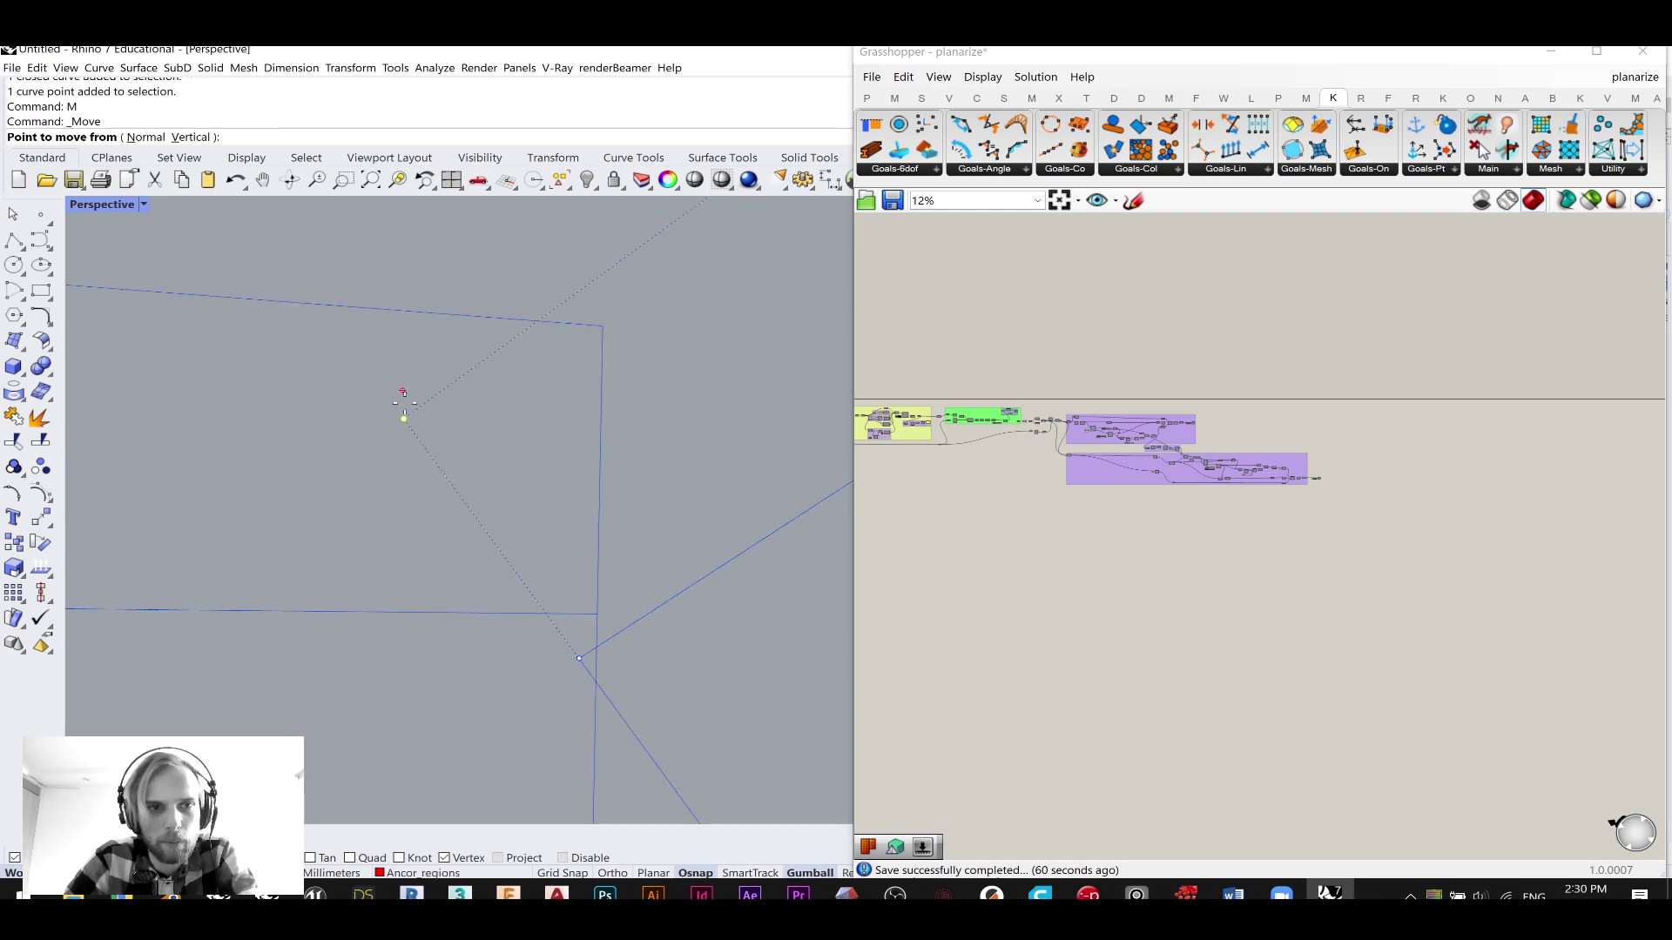
pyautogui.click(403, 419)
pyautogui.click(602, 328)
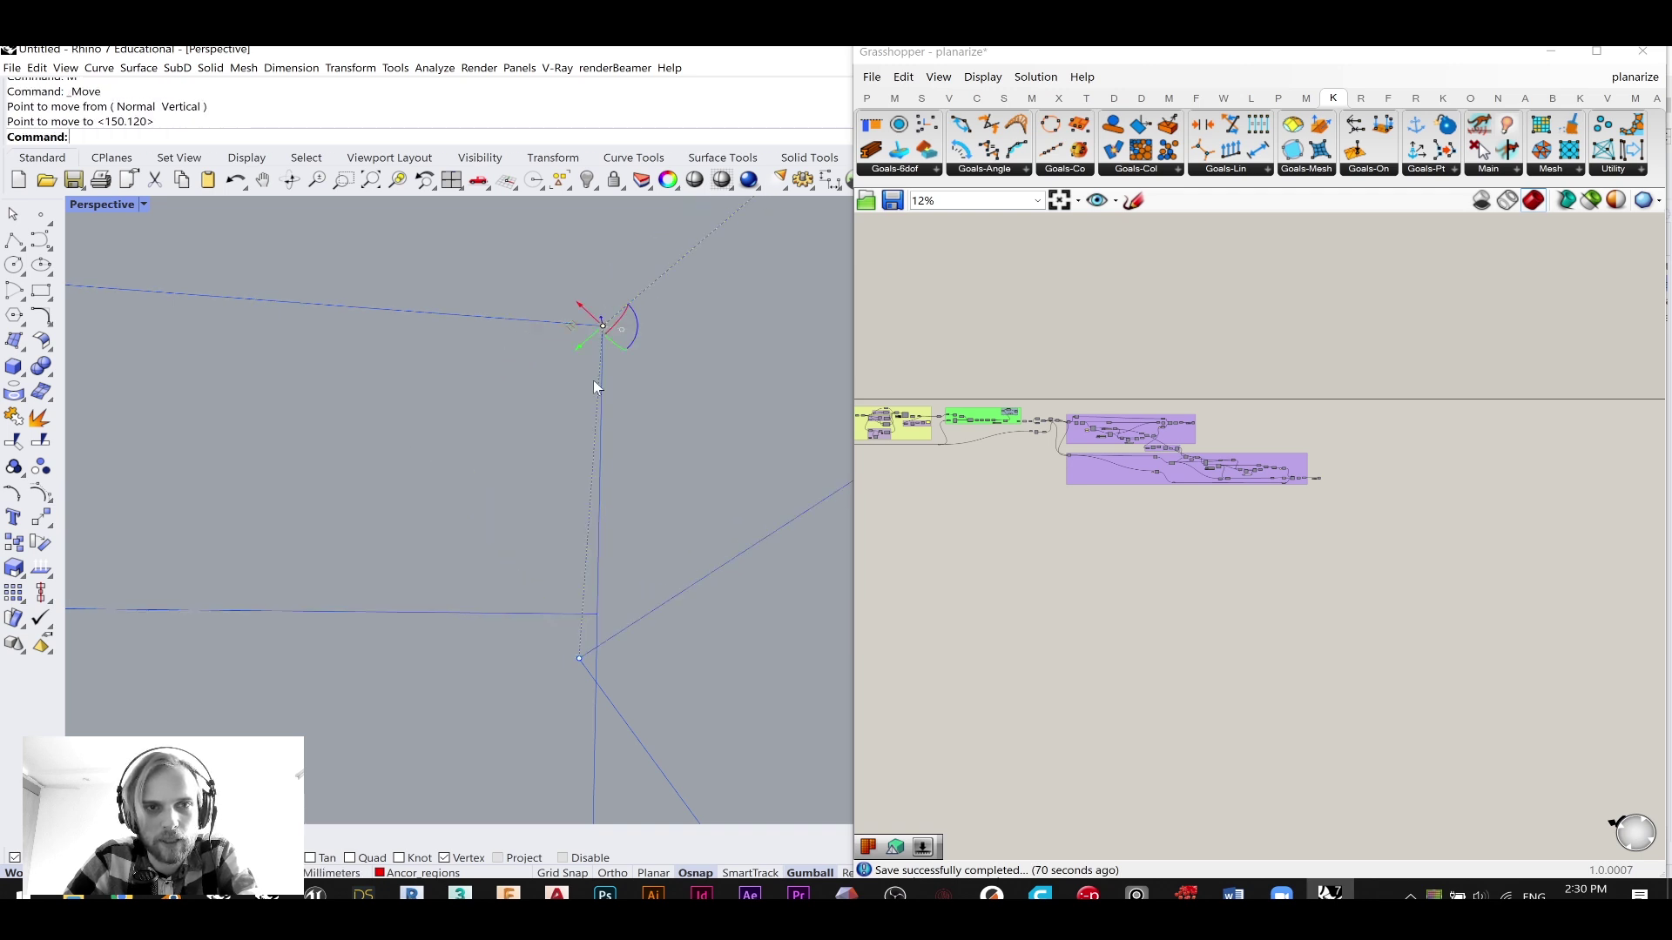
# - Turn on the control points of the two mirrored outlines that meet at the middle of the seam
pyautogui.moveTo(681, 635); pyautogui.dragTo(510, 675)
pyautogui.moveTo(510, 676); pyautogui.dragTo(569, 651, button='right')
pyautogui.write('M')
pyautogui.press('Return')
pyautogui.press('Escape')
pyautogui.click(565, 579)
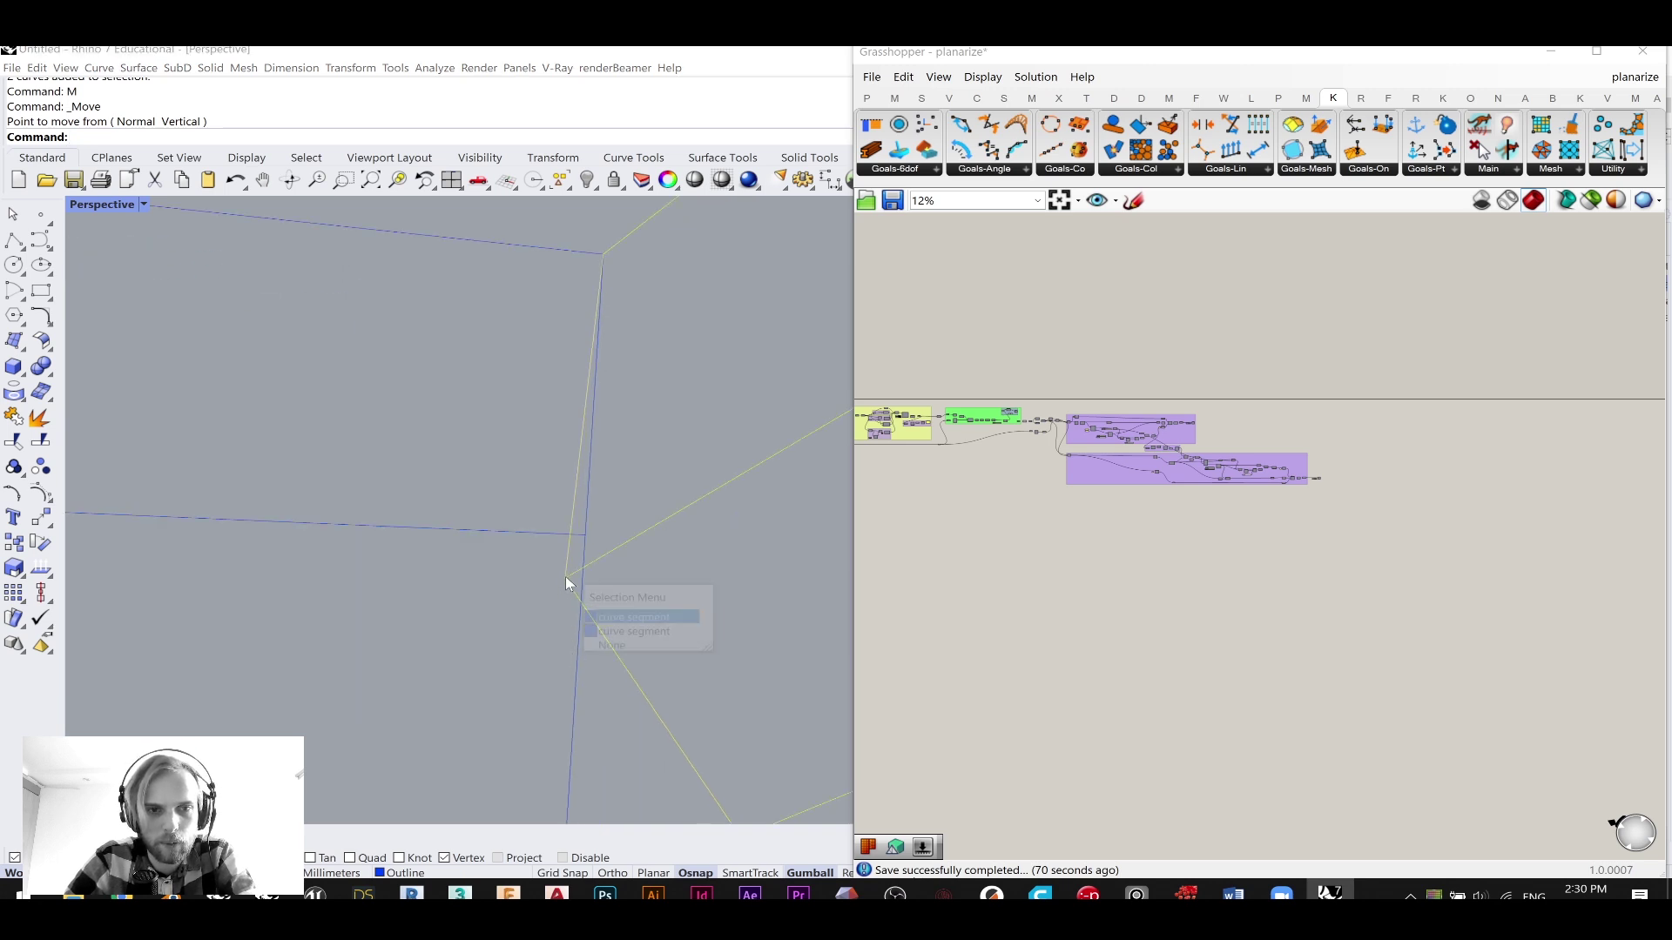
pyautogui.click(545, 591)
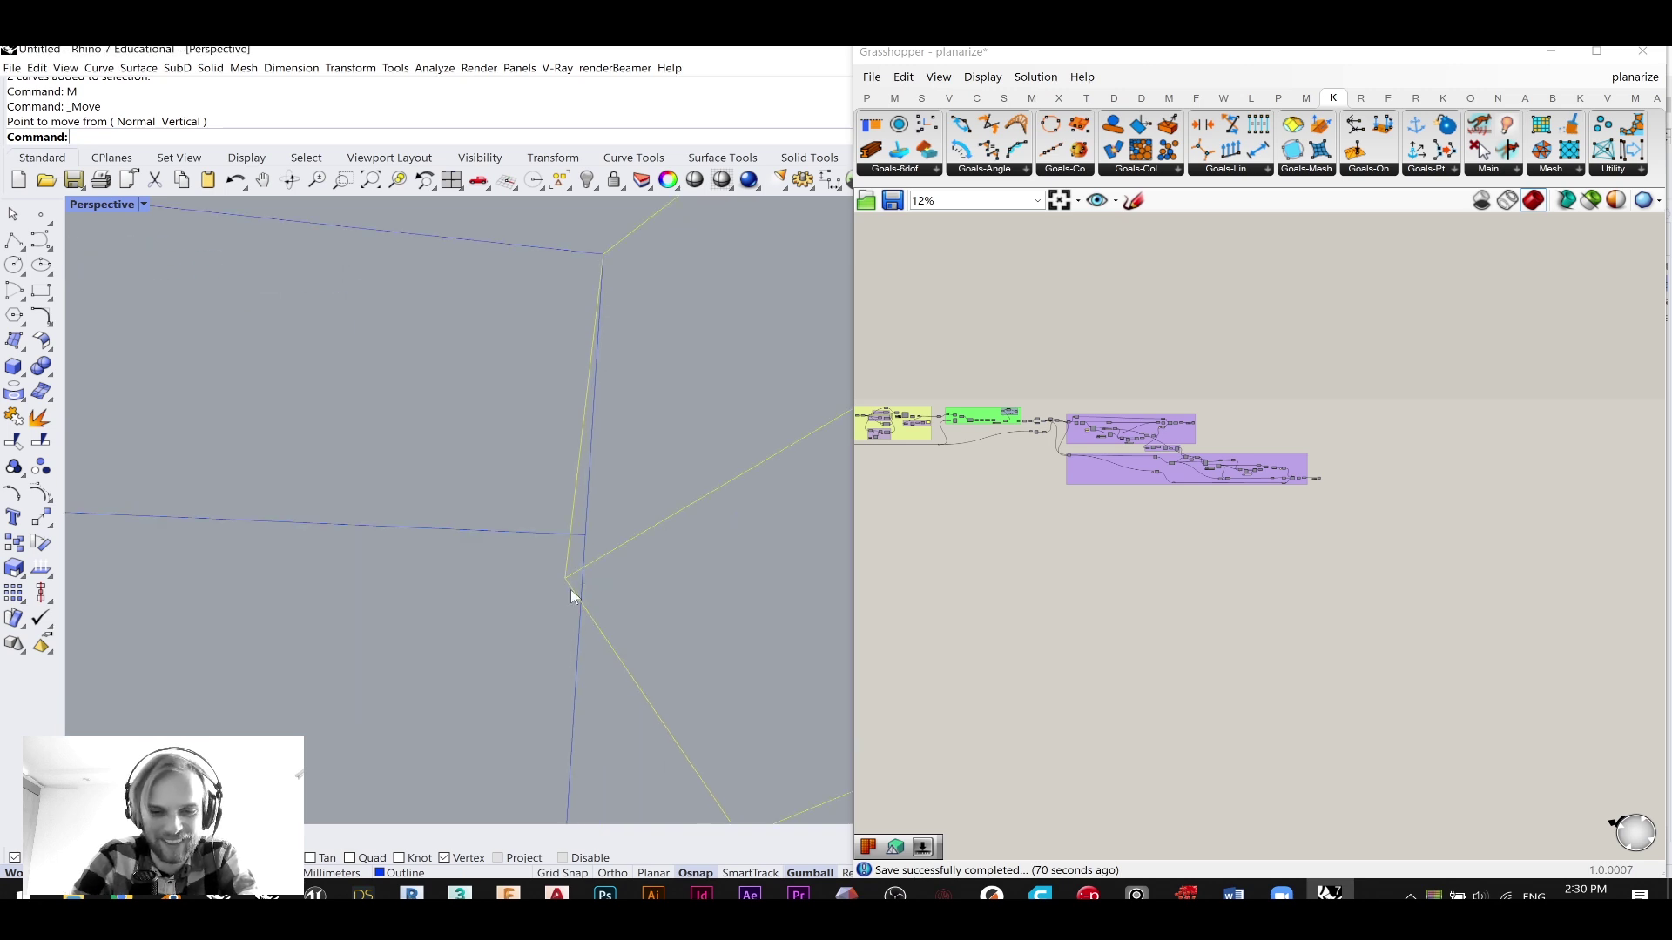
pyautogui.write('PointsOn')
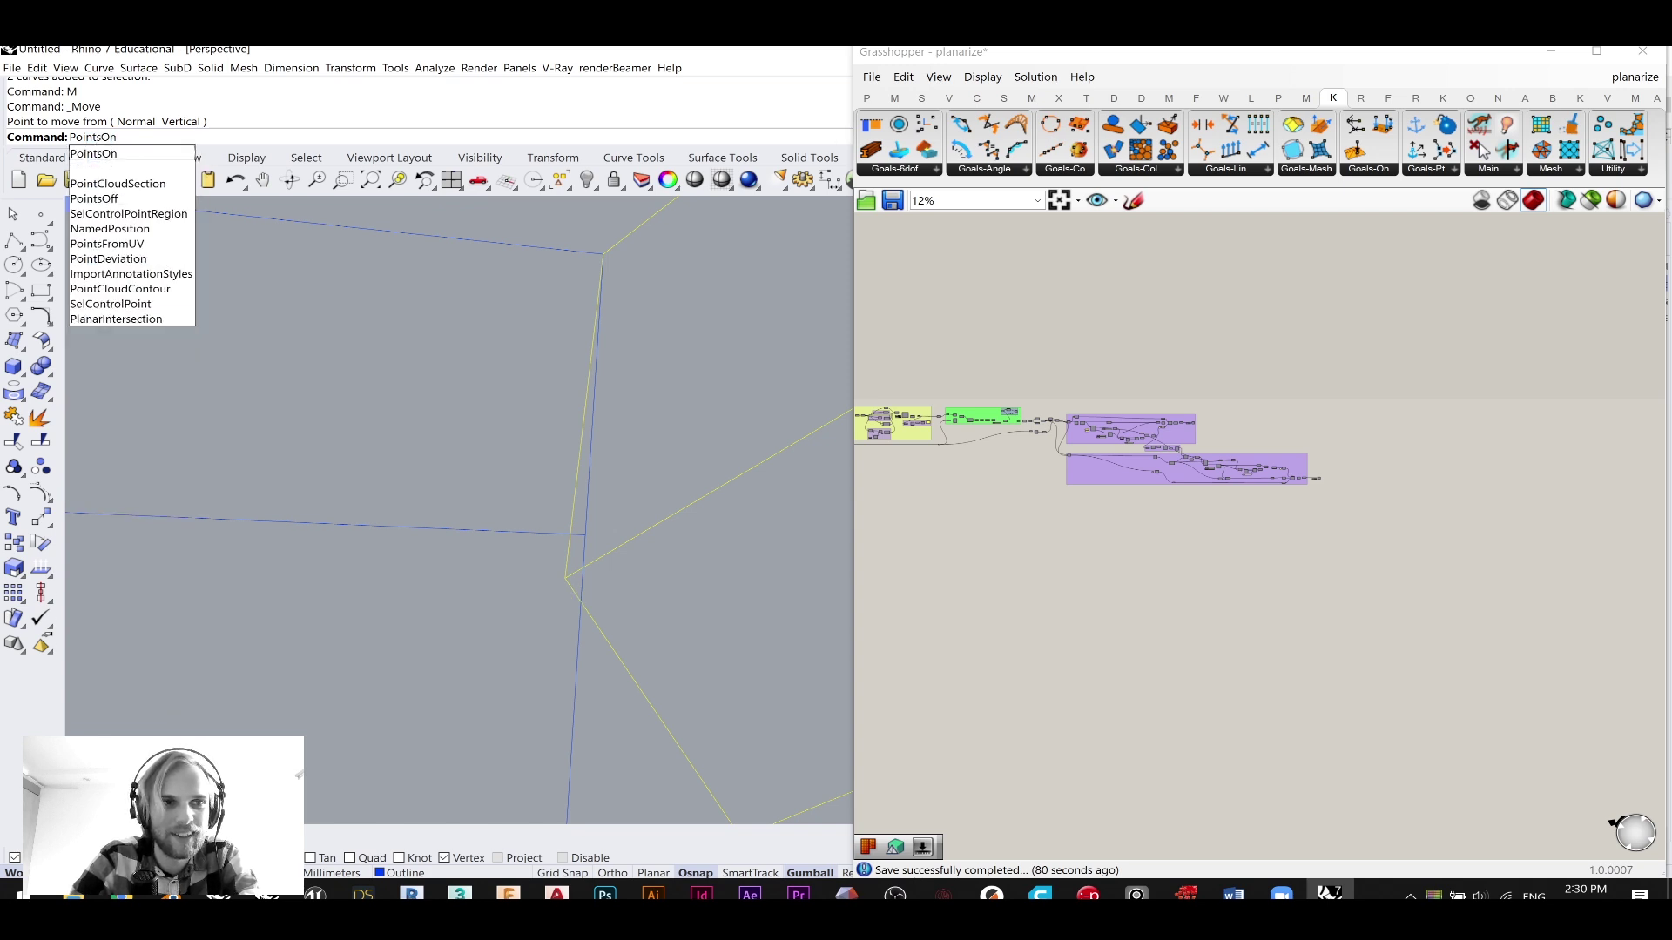
pyautogui.press('Return')
# - Move the two coincident mirrored points onto the original outlines' endpoint in the middle of the seam
pyautogui.click(566, 578)
pyautogui.write('M')
pyautogui.press('Return')
pyautogui.click(556, 578)
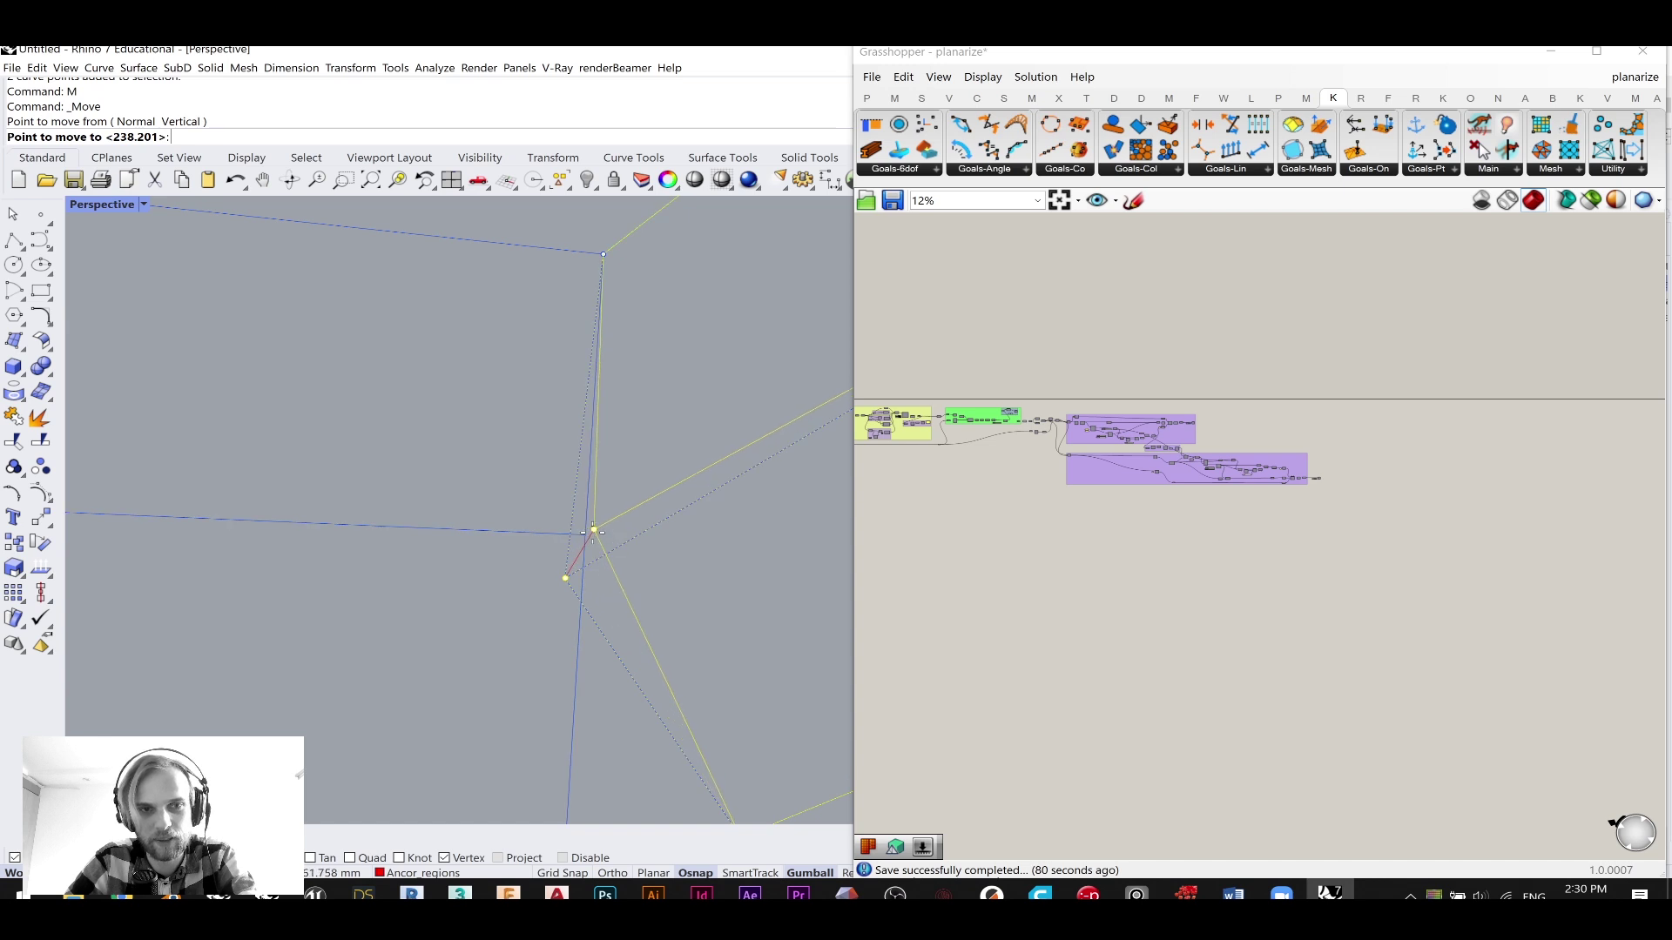
pyautogui.click(590, 533)
# - Move the last loose mirrored corner point onto the remaining seam corner of the original and hide the control points
pyautogui.scroll(-2, 592, 535)
pyautogui.moveTo(674, 586); pyautogui.dragTo(675, 585)
pyautogui.write('M')
pyautogui.press('Return')
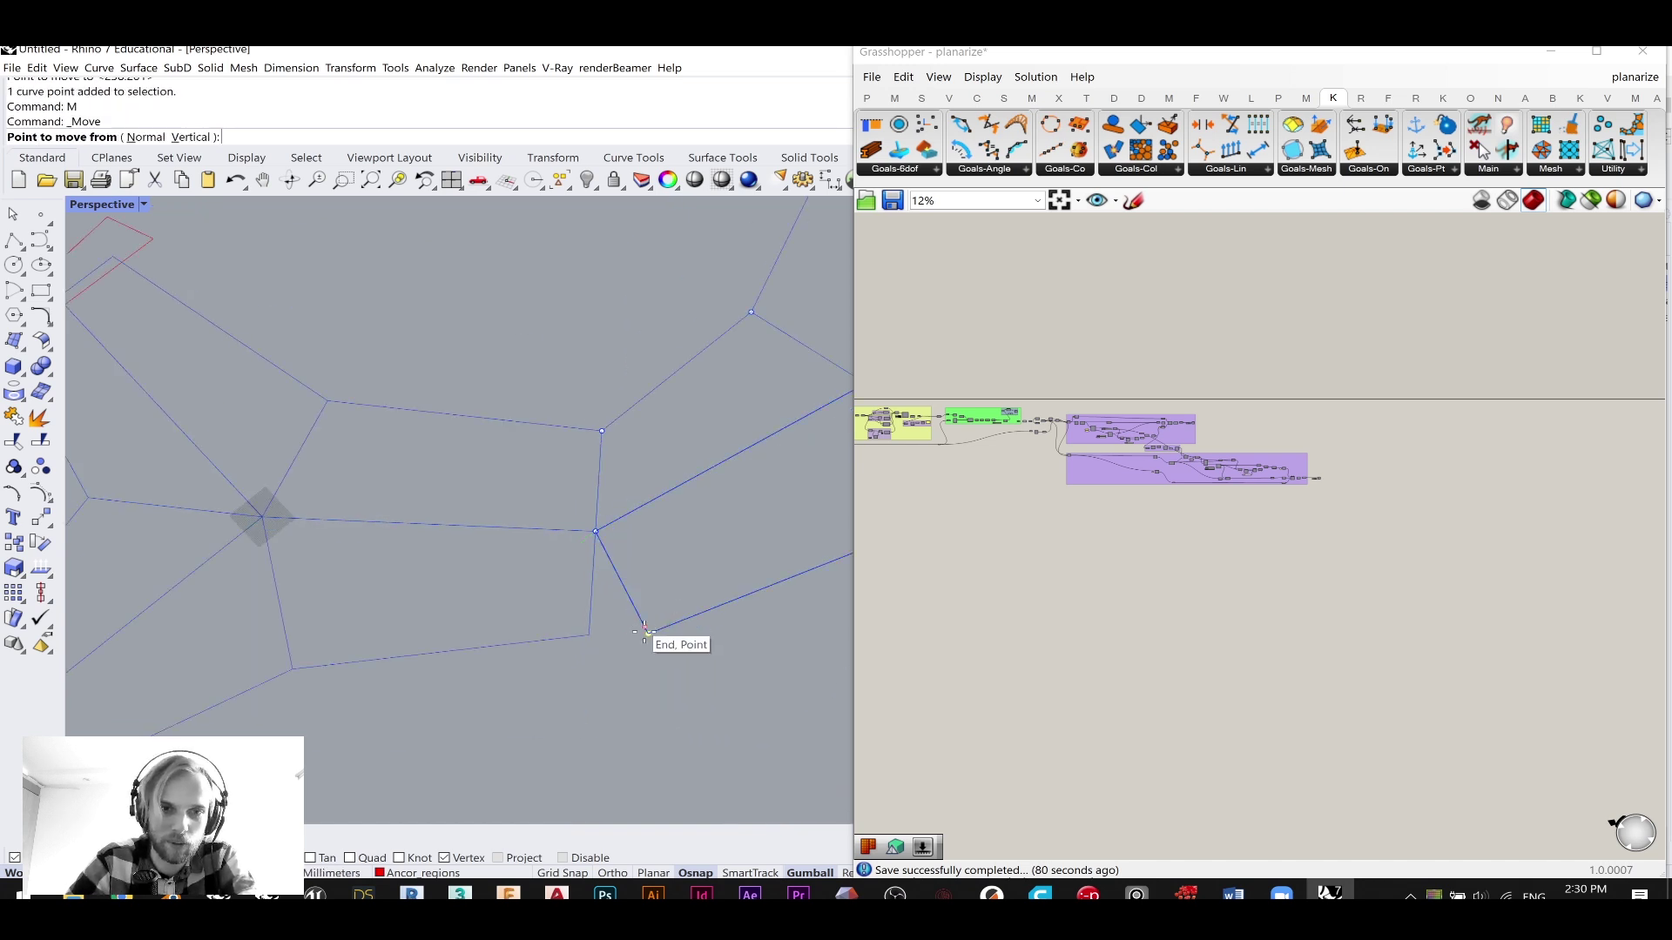
pyautogui.click(649, 633)
pyautogui.click(595, 634)
pyautogui.press('Escape')
pyautogui.press('Escape')
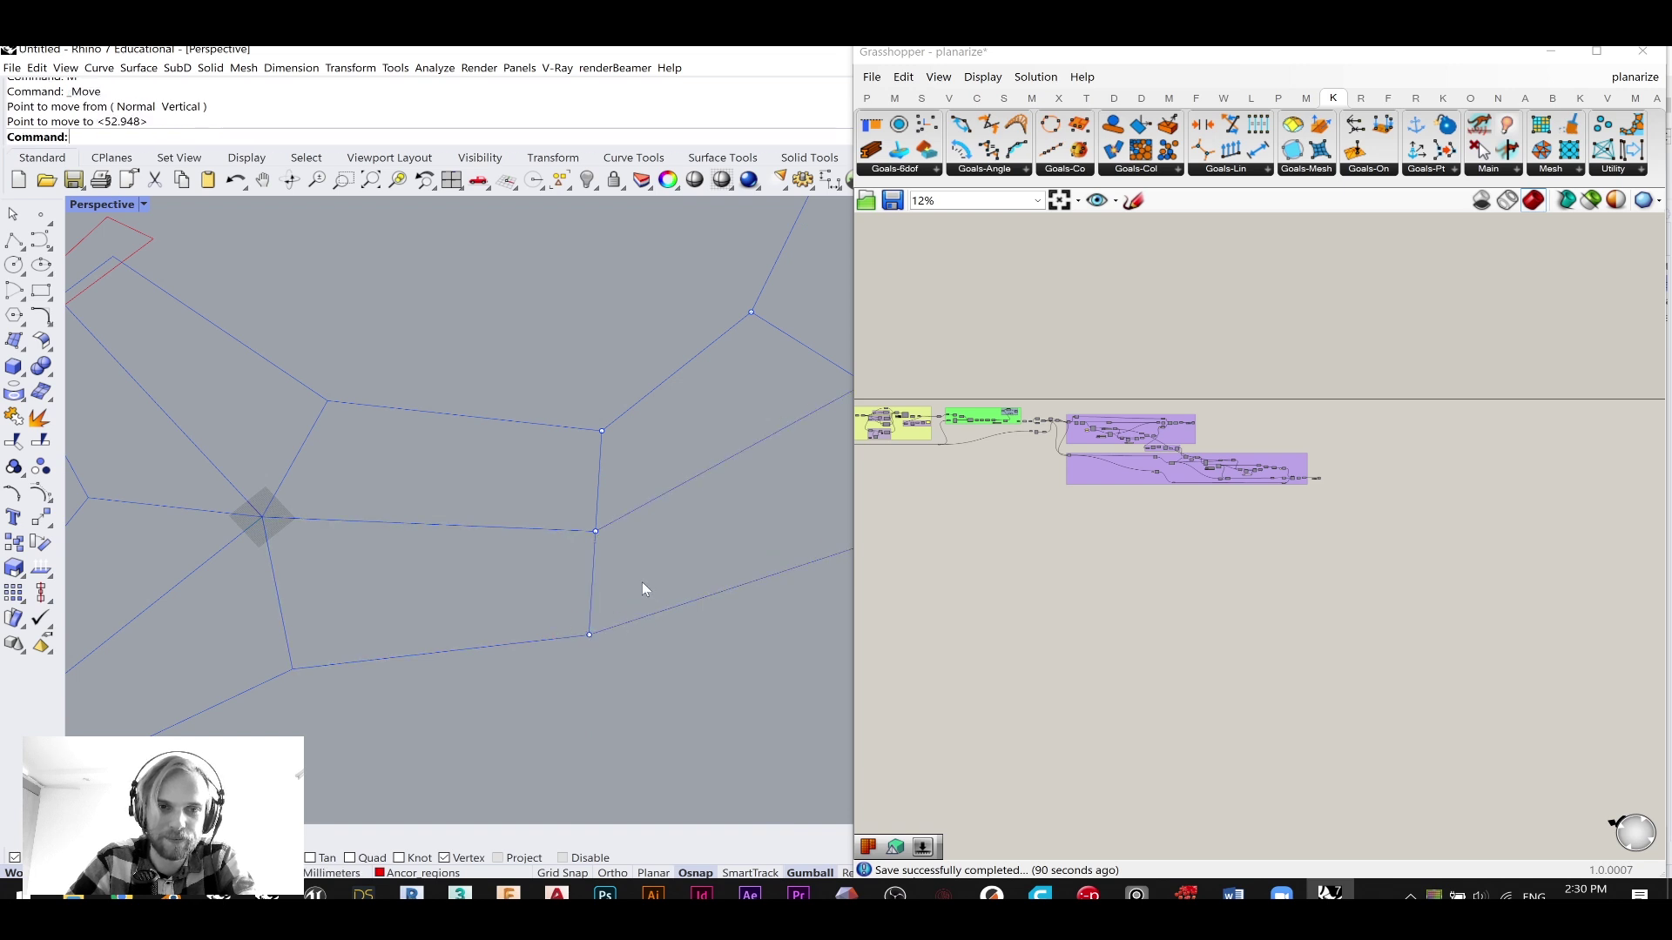
pyautogui.scroll(-7, 647, 581)
pyautogui.moveTo(648, 582); pyautogui.dragTo(500, 625, button='right')
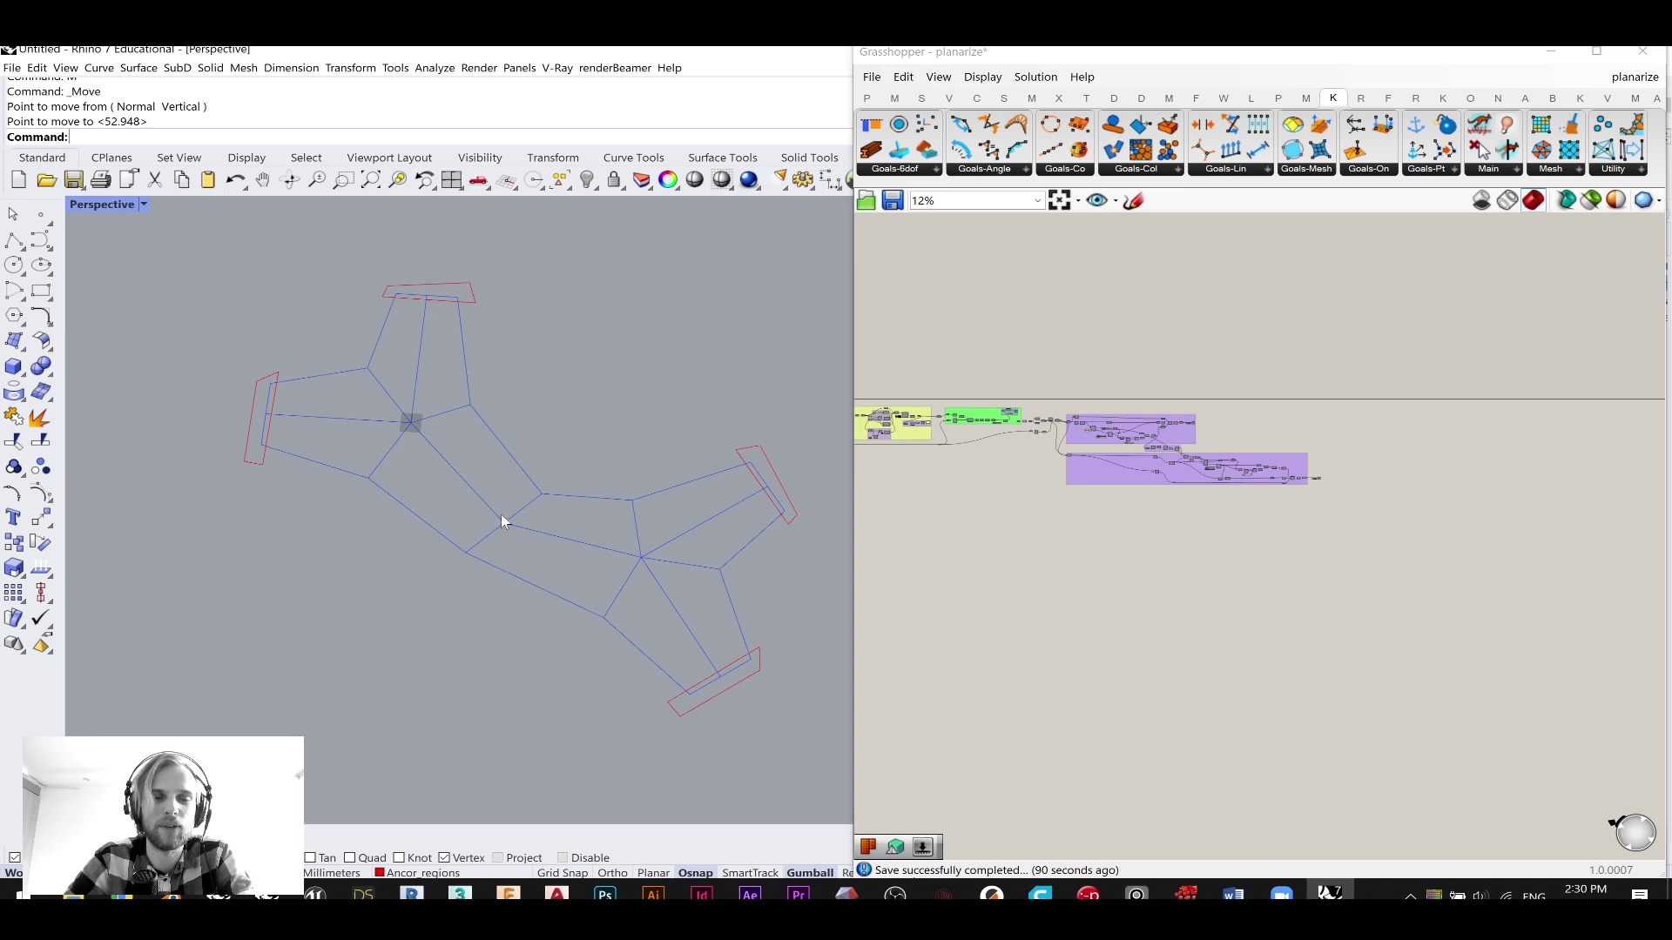
# - Sketch a temporary arrow polyline pointing away from the middle seam and delete it
pyautogui.click(24, 242)
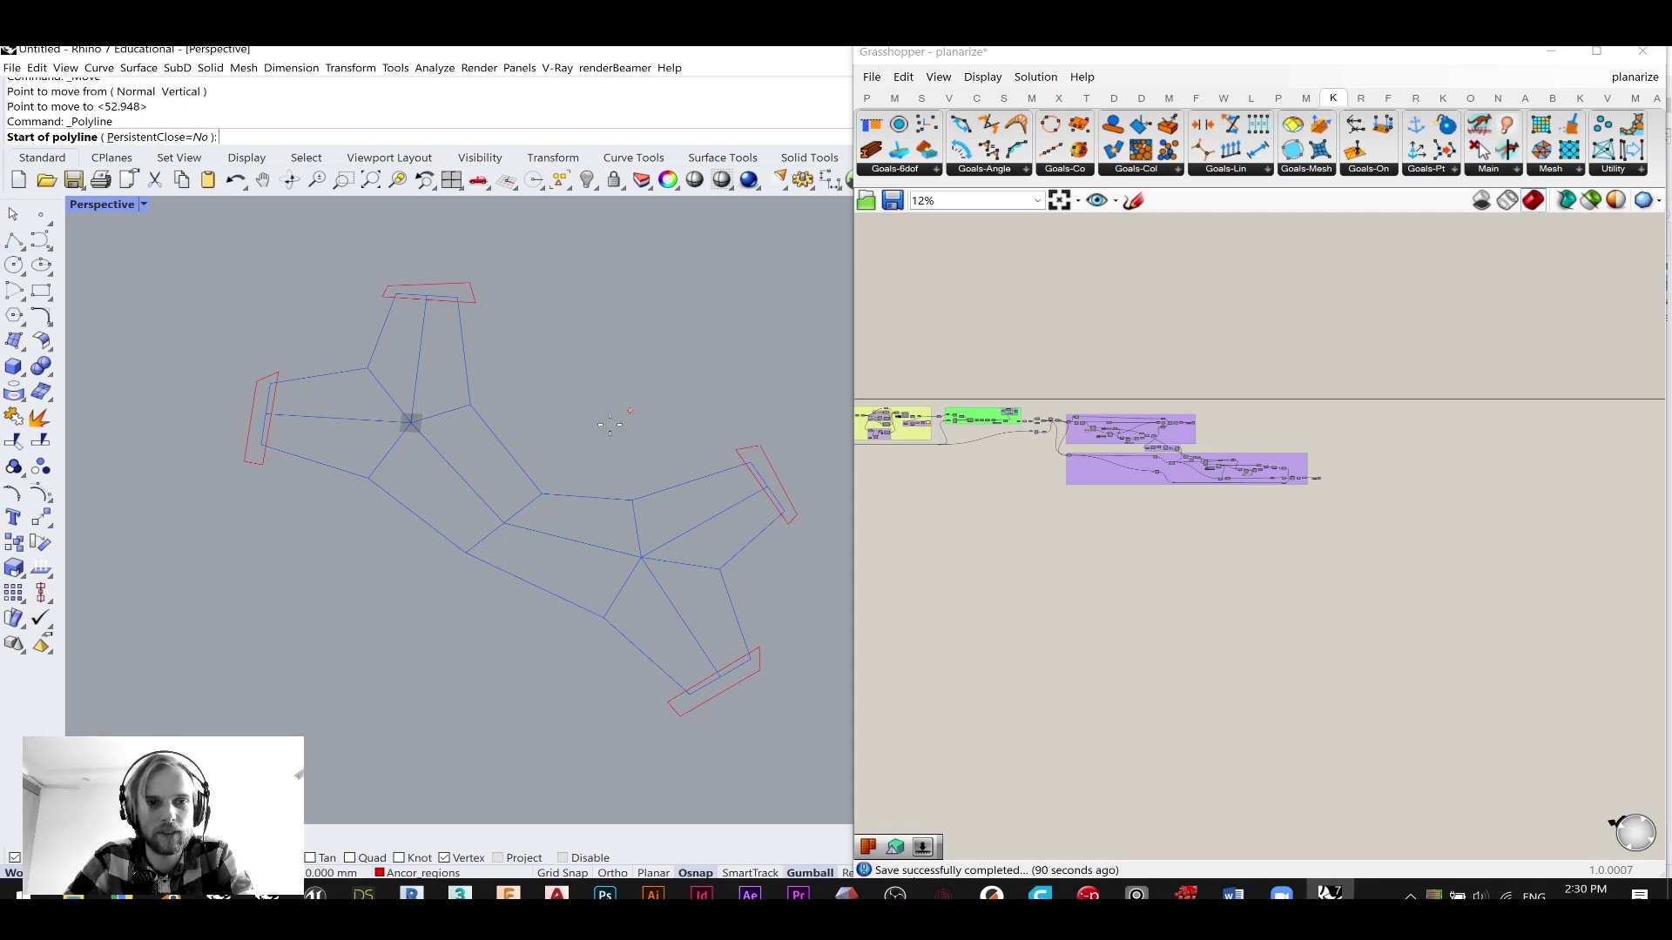
pyautogui.scroll(3, 616, 420)
pyautogui.click(488, 526)
pyautogui.click(603, 395)
pyautogui.click(515, 412)
pyautogui.click(612, 451)
pyautogui.click(602, 396)
pyautogui.press('Return')
pyautogui.scroll(-7, 561, 415)
pyautogui.moveTo(609, 446); pyautogui.dragTo(470, 381)
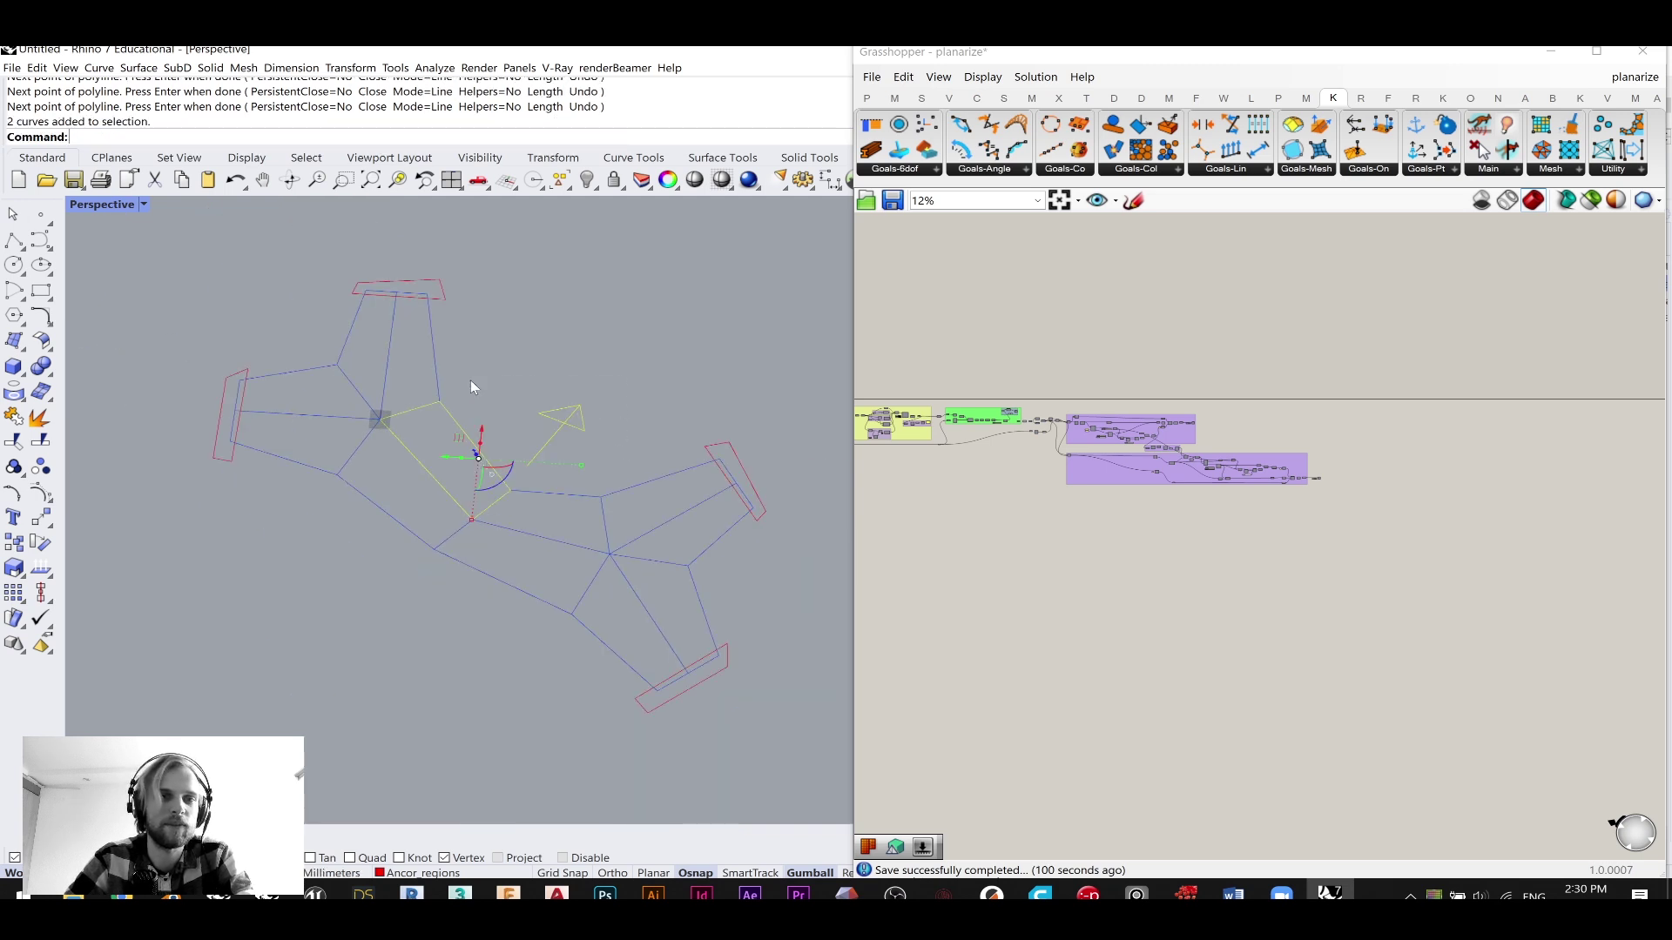
pyautogui.moveTo(596, 440); pyautogui.dragTo(519, 378)
pyautogui.press('Delete')
# - Reference the outline curves of both halves in the first Curve parameter of the MeshEdit group
pyautogui.moveTo(520, 378); pyautogui.dragTo(520, 324, button='right')
pyautogui.scroll(-3, 1241, 609)
pyautogui.moveTo(926, 509); pyautogui.dragTo(1118, 493, button='right')
pyautogui.scroll(5, 1118, 492)
pyautogui.scroll(10, 1131, 488)
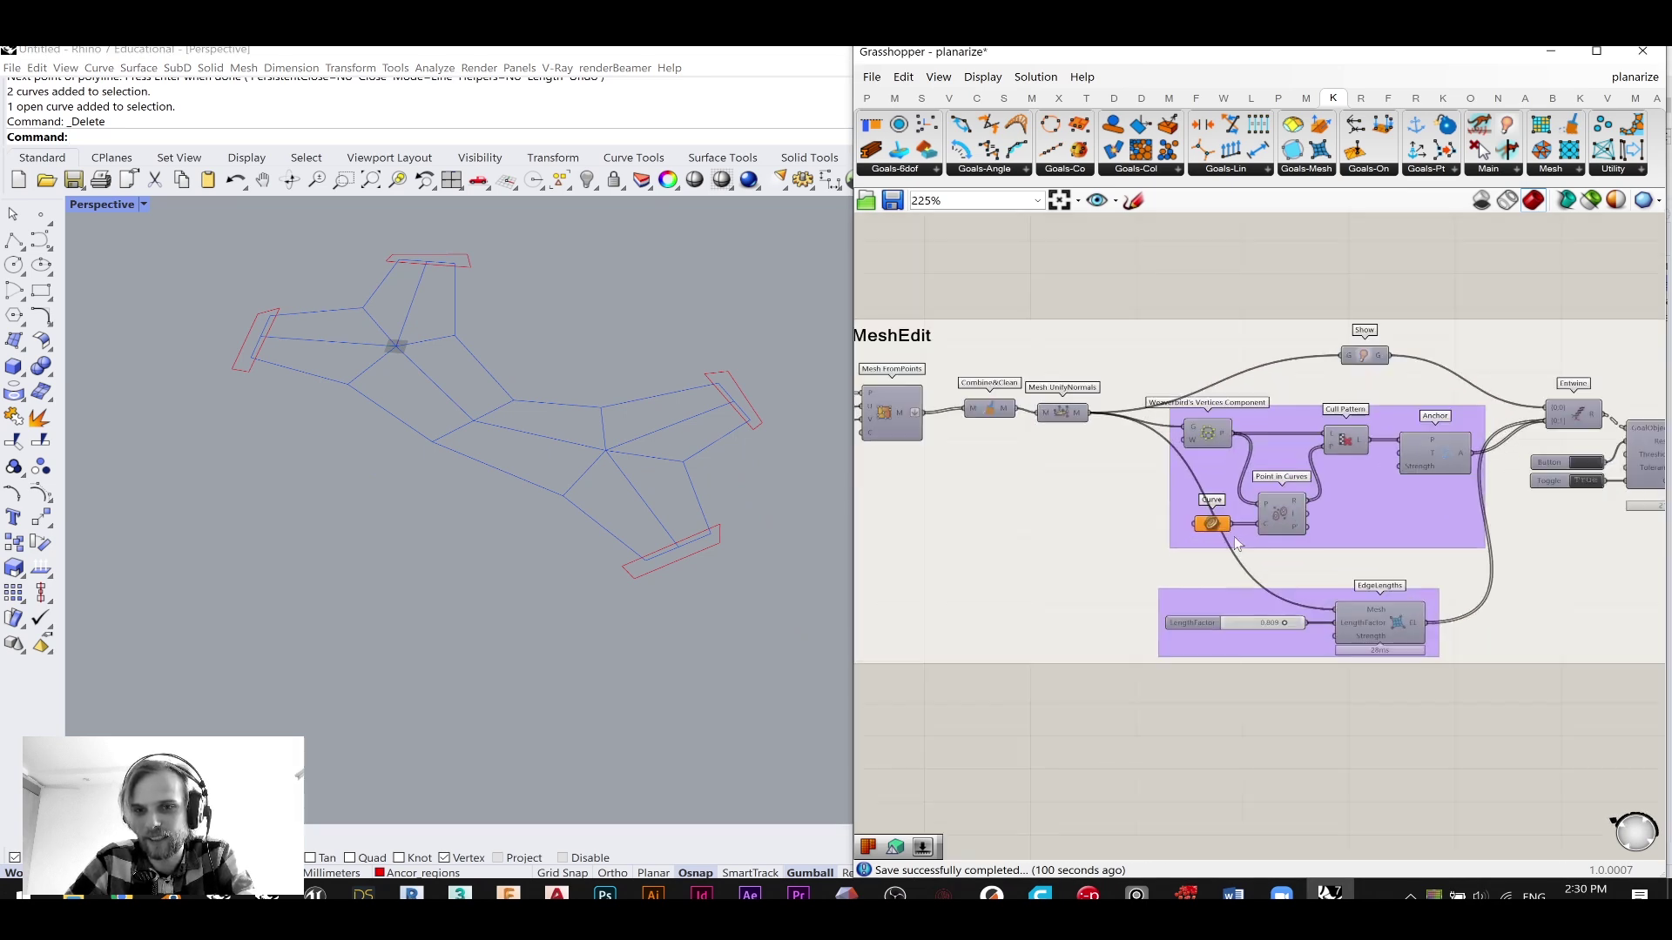
pyautogui.rightClick(1209, 516)
pyautogui.click(1126, 832)
pyautogui.scroll(-2, 1106, 661)
pyautogui.moveTo(862, 480); pyautogui.dragTo(1102, 479, button='right')
pyautogui.moveTo(917, 430); pyautogui.dragTo(958, 442, button='right')
pyautogui.scroll(2, 928, 461)
pyautogui.rightClick(945, 468)
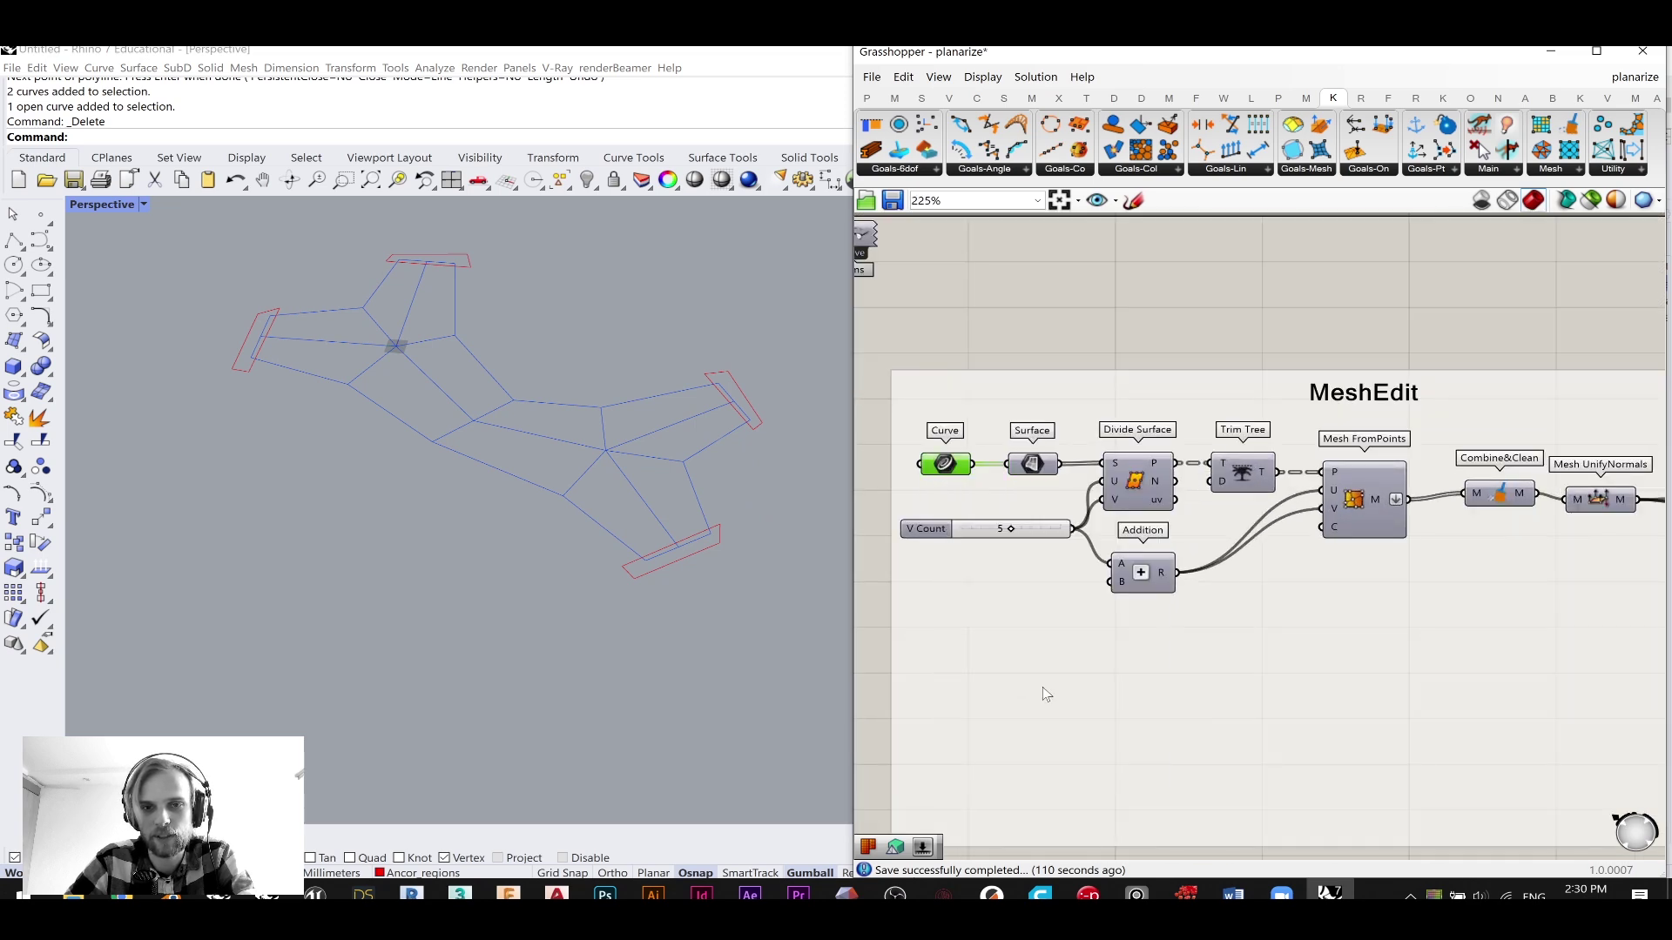
pyautogui.click(1041, 675)
pyautogui.moveTo(348, 462); pyautogui.dragTo(346, 462)
pyautogui.rightClick(613, 451)
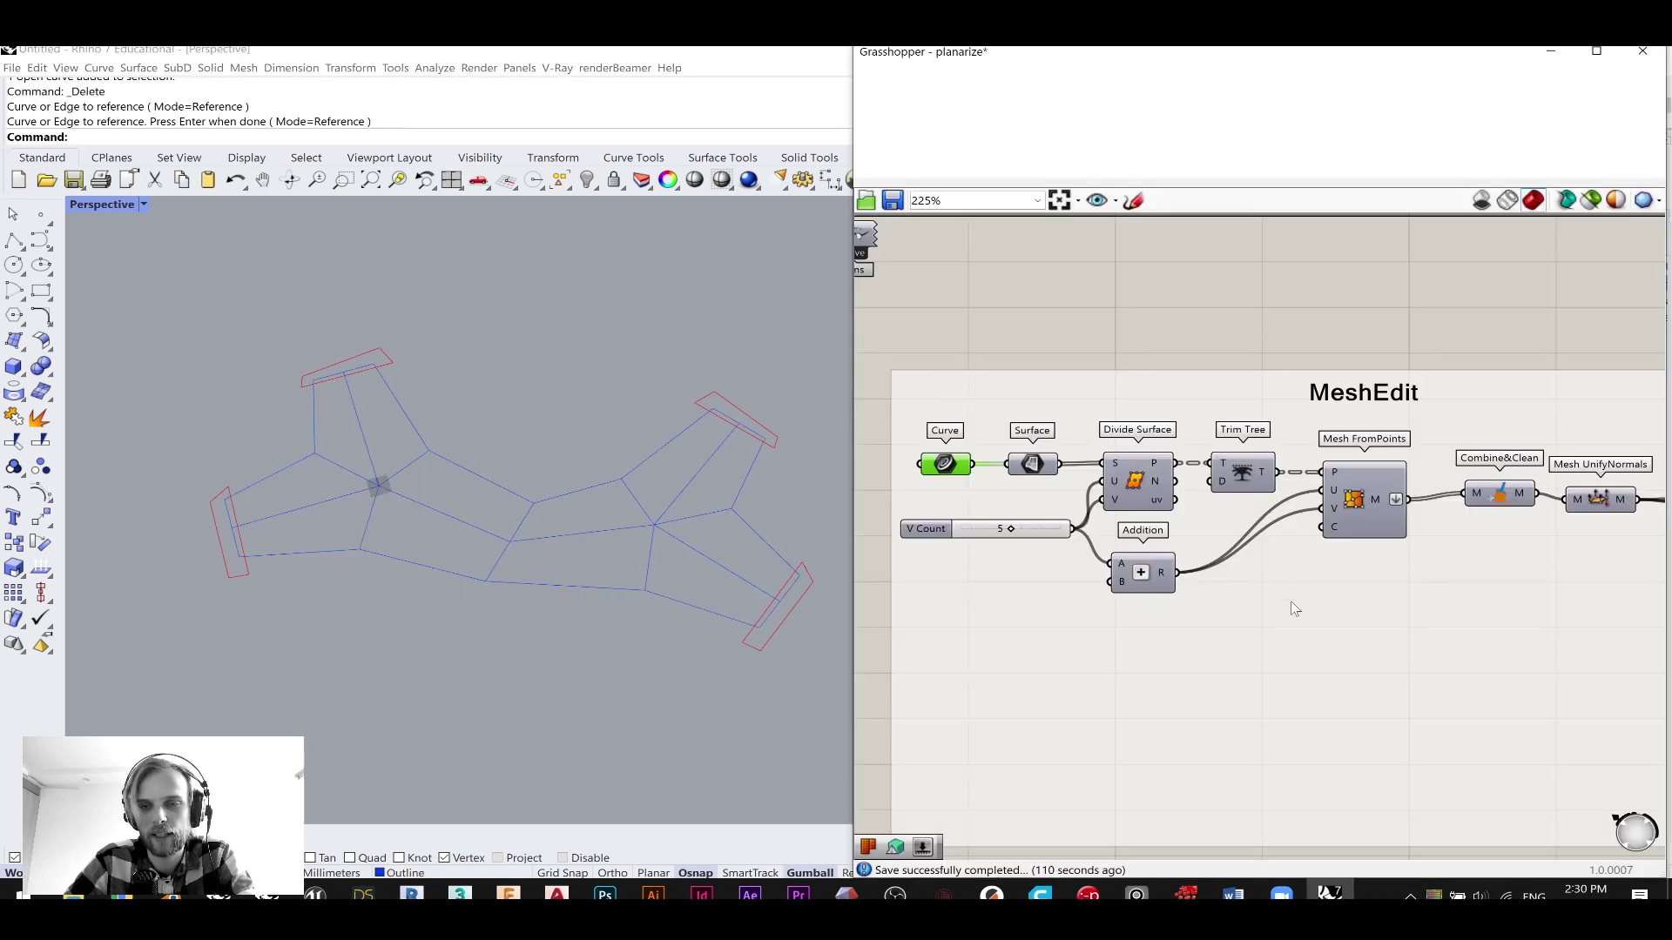
# - Set the V Count slider in the MeshEdit group to 3
pyautogui.scroll(3, 988, 542)
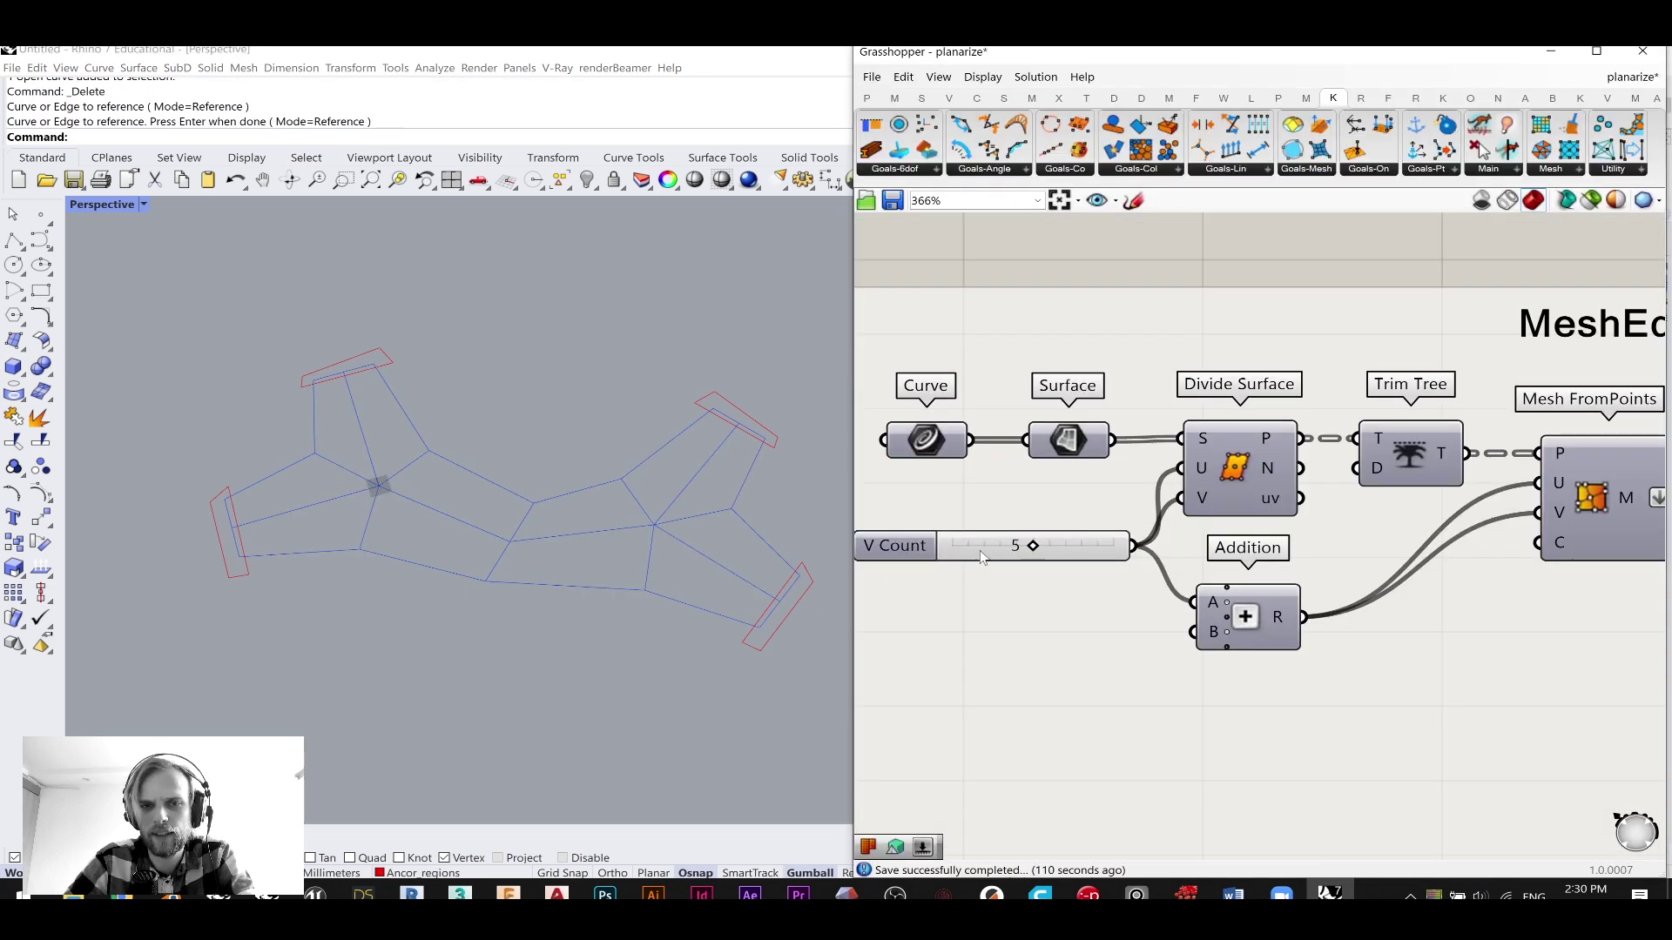
pyautogui.doubleClick(982, 557)
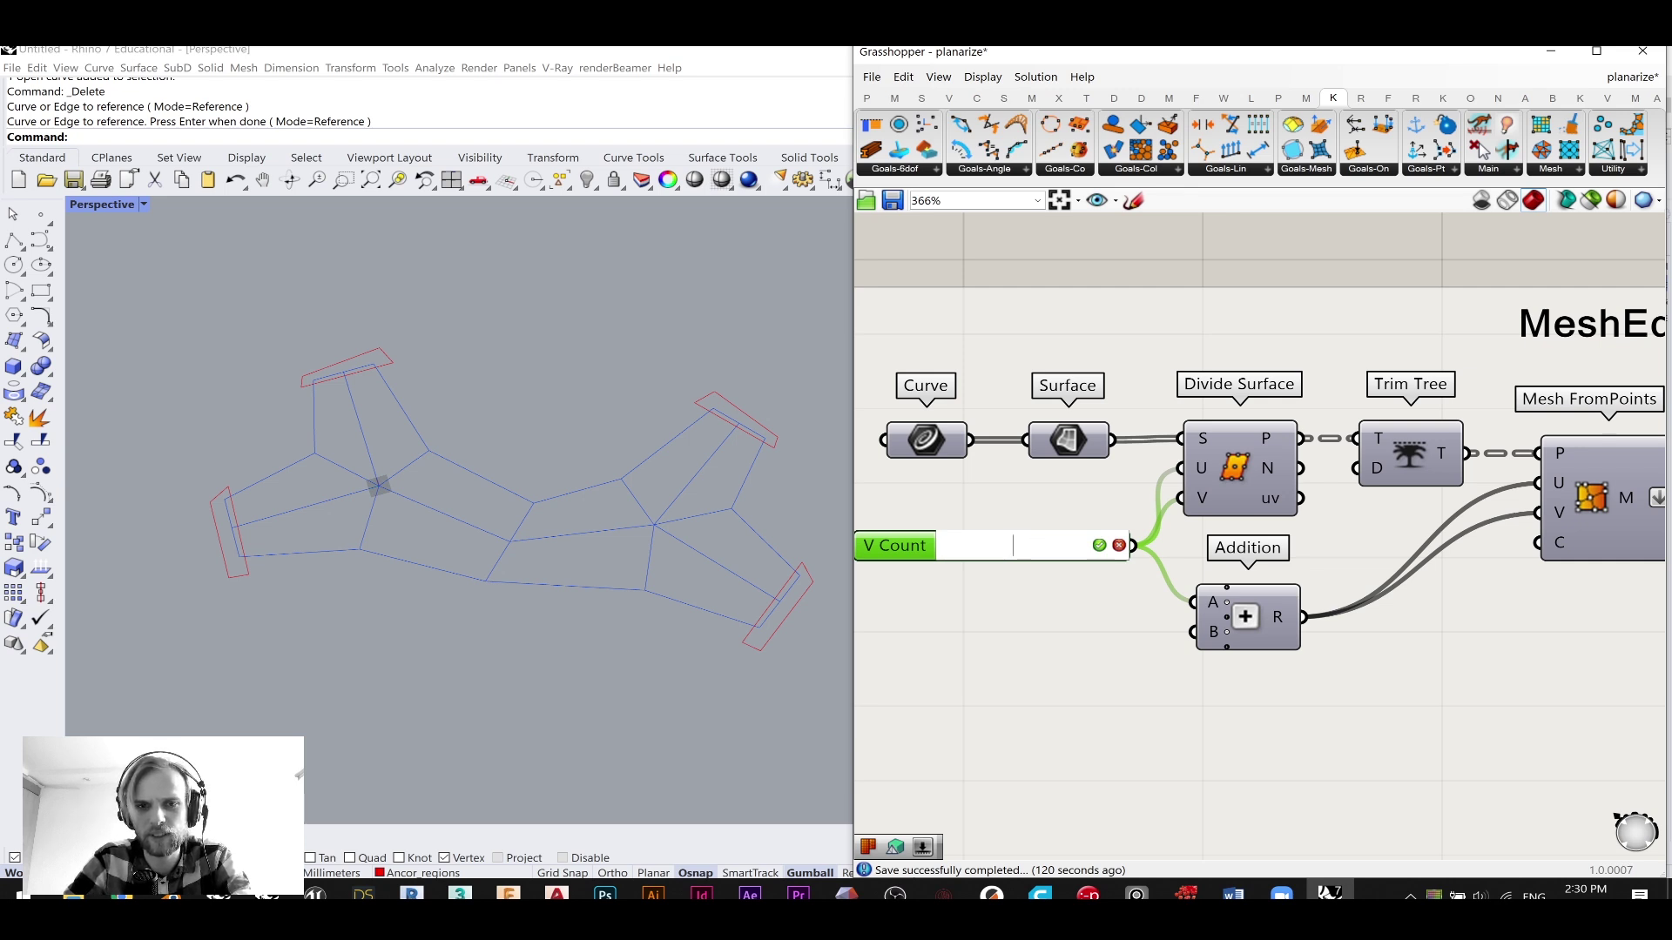
pyautogui.press('Return')
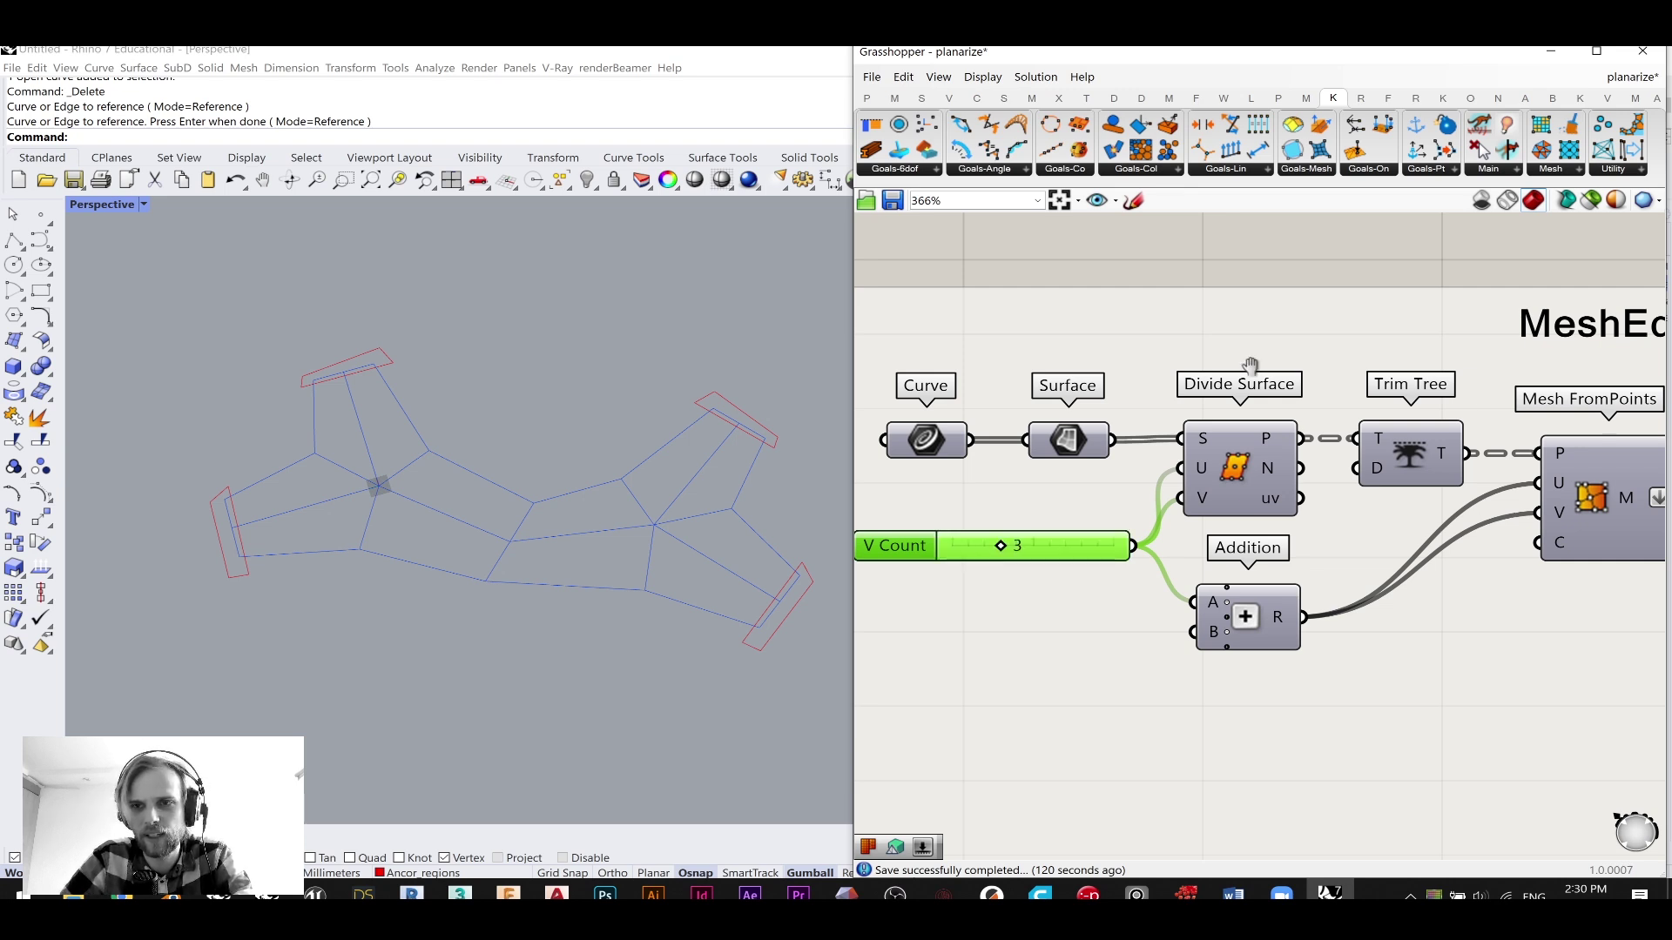
# - Turn on the preview of the Mesh FromPoints component to inspect the subdivided mesh
pyautogui.moveTo(1302, 366); pyautogui.dragTo(1128, 343, button='right')
pyautogui.click(1430, 470)
pyautogui.middleClick(1429, 471)
pyautogui.click(1471, 435)
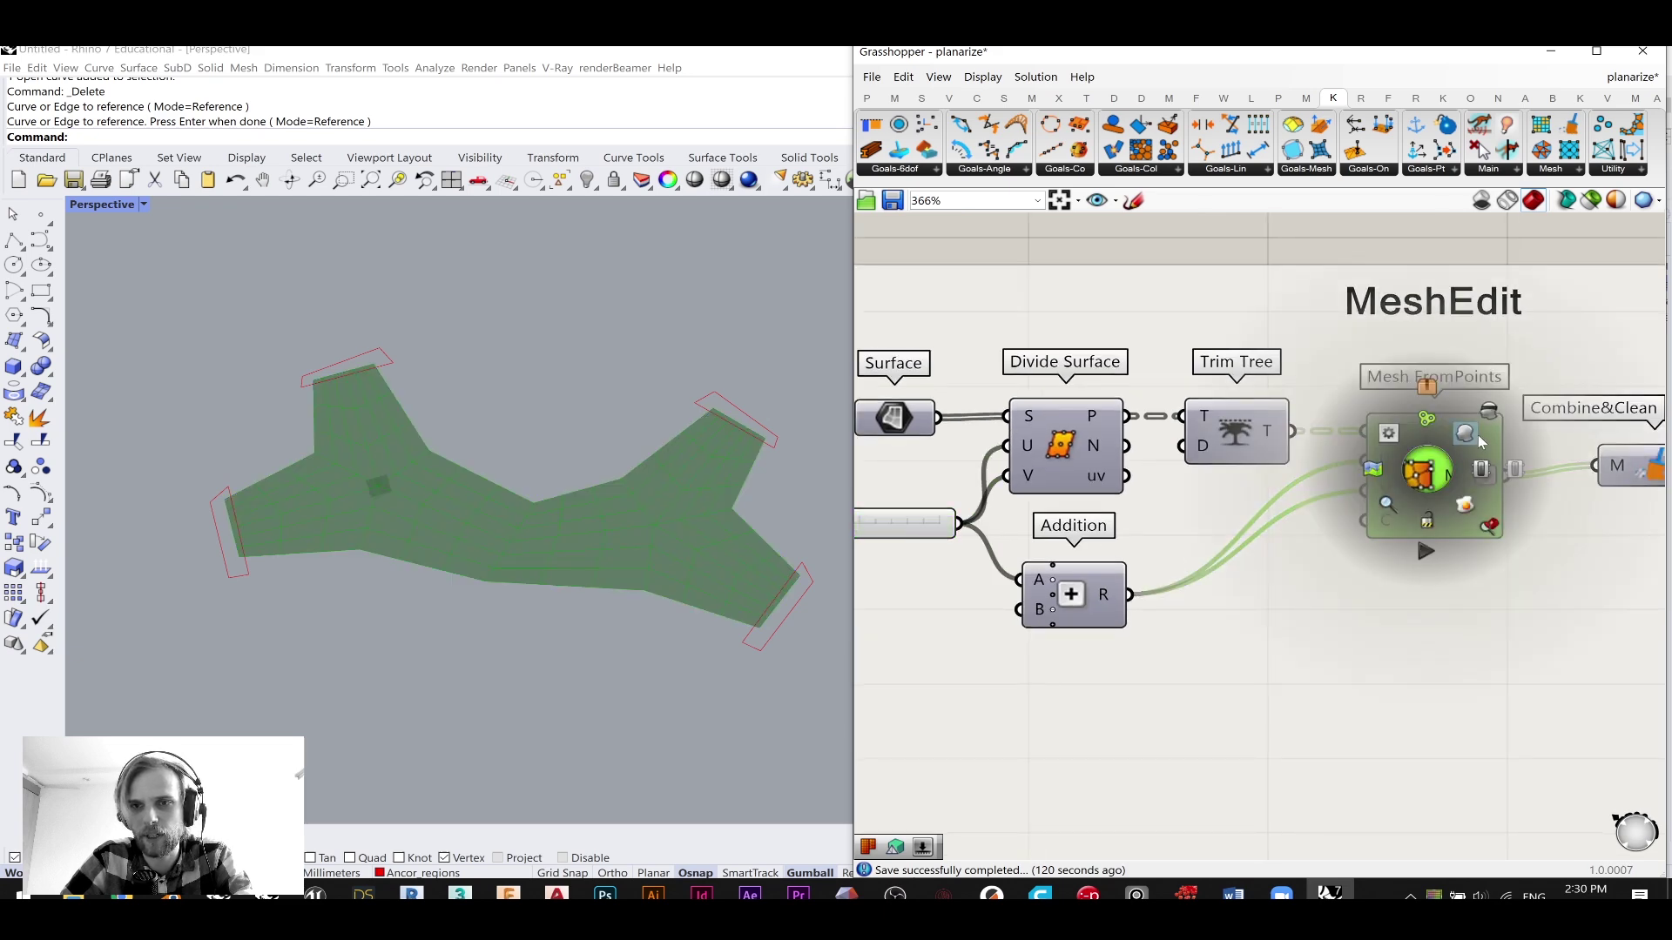
pyautogui.click(1128, 243)
# - Set the V Count slider in the MeshEdit group to 4
pyautogui.moveTo(1172, 535); pyautogui.dragTo(1187, 540, button='right')
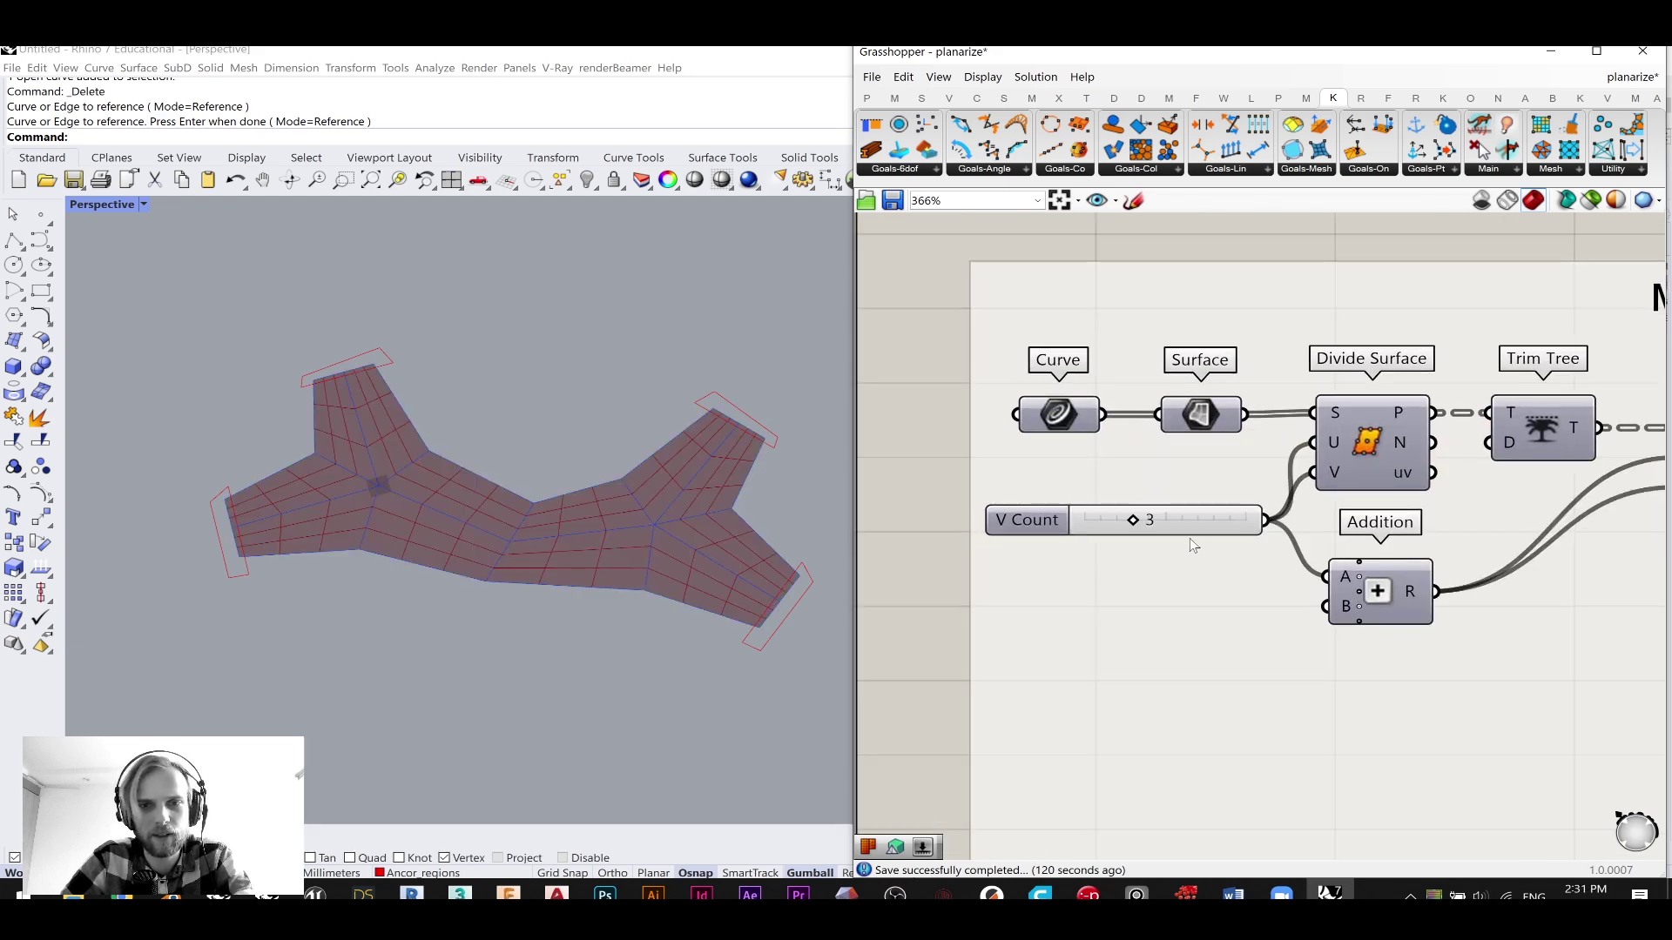
pyautogui.scroll(2, 1186, 536)
pyautogui.doubleClick(1195, 514)
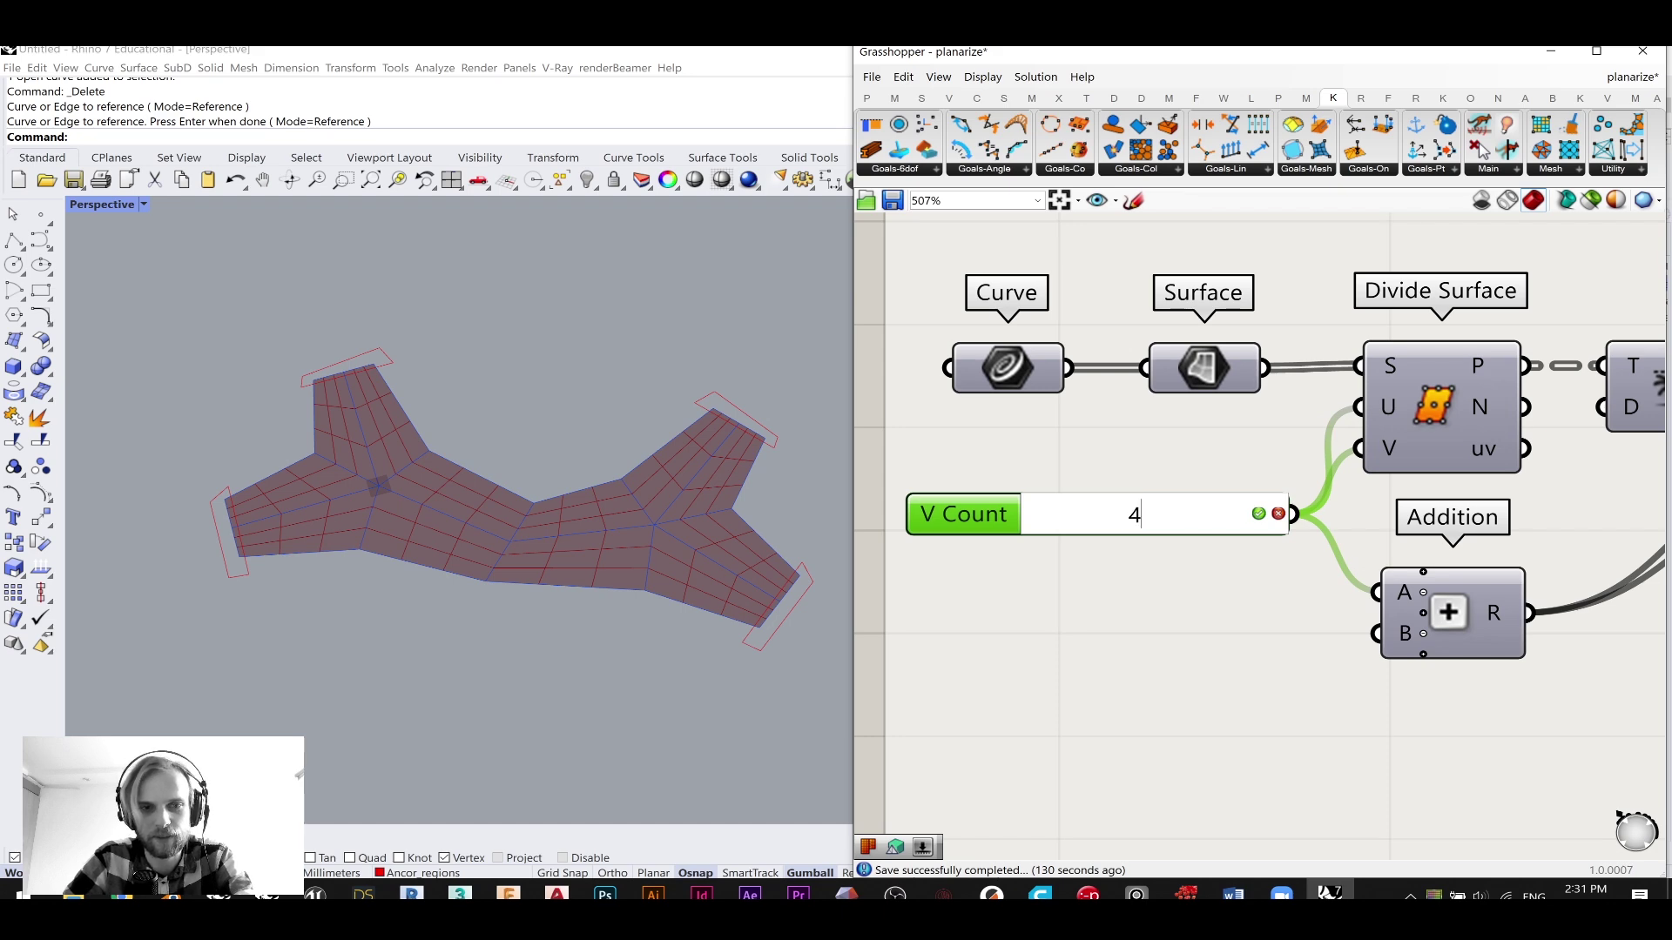
pyautogui.write('4')
pyautogui.press('Return')
pyautogui.click(582, 690)
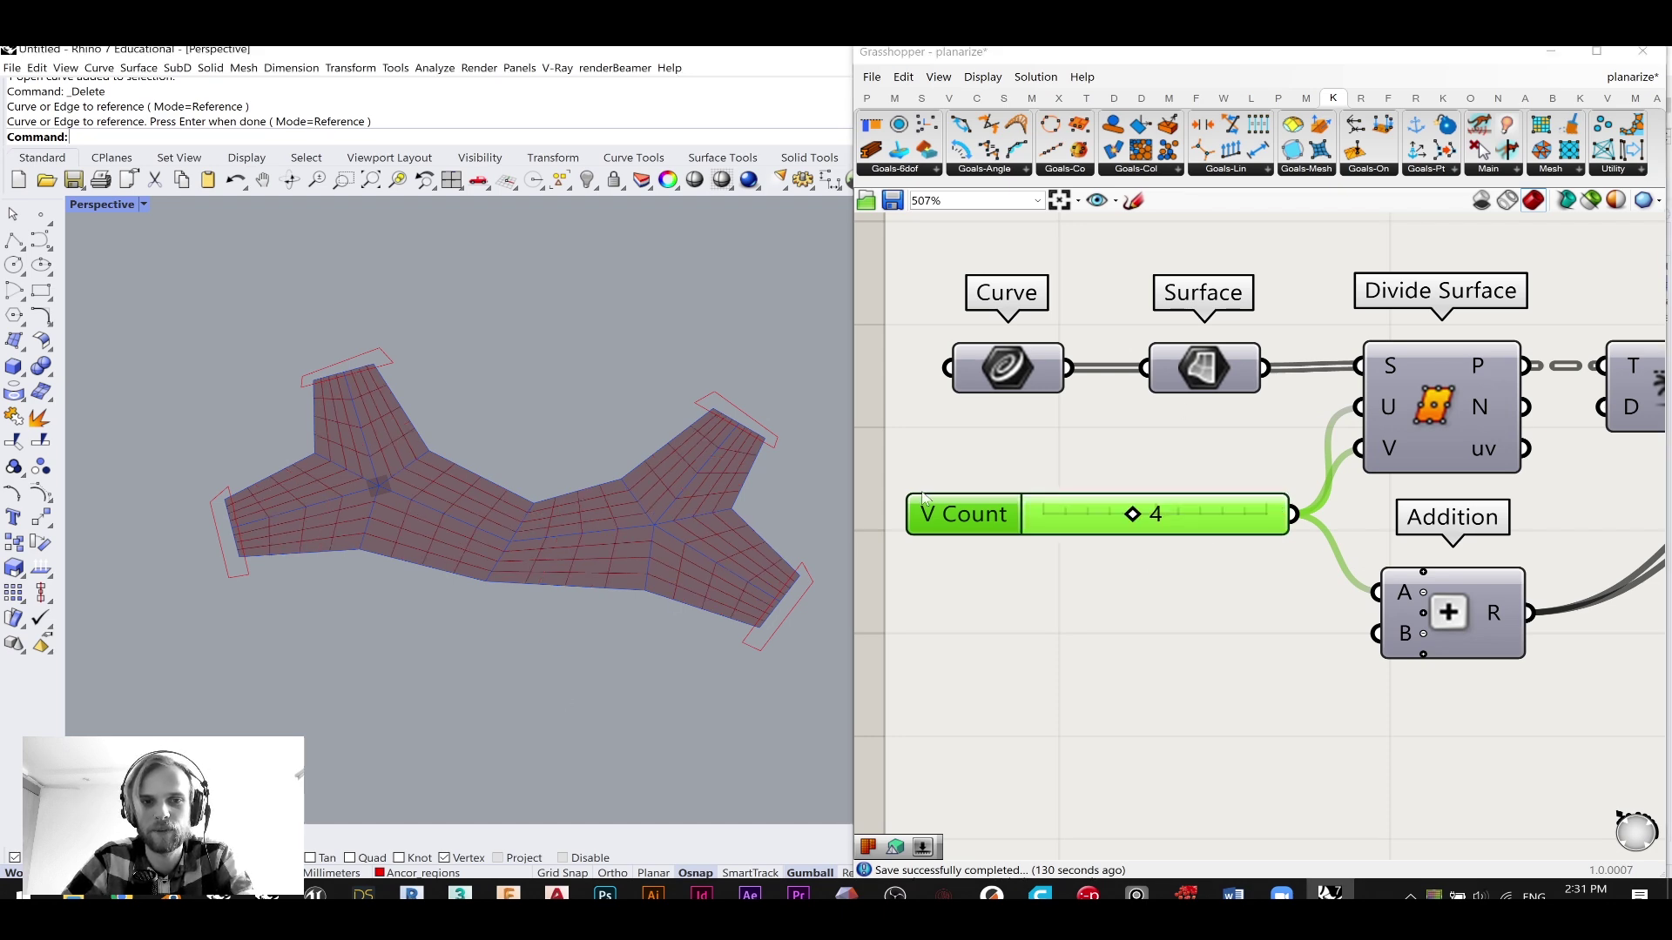
# - Turn off the preview of the Mesh FromPoints component
pyautogui.moveTo(1145, 545); pyautogui.dragTo(1056, 698, button='right')
pyautogui.scroll(-3, 1139, 387)
pyautogui.click(1478, 440)
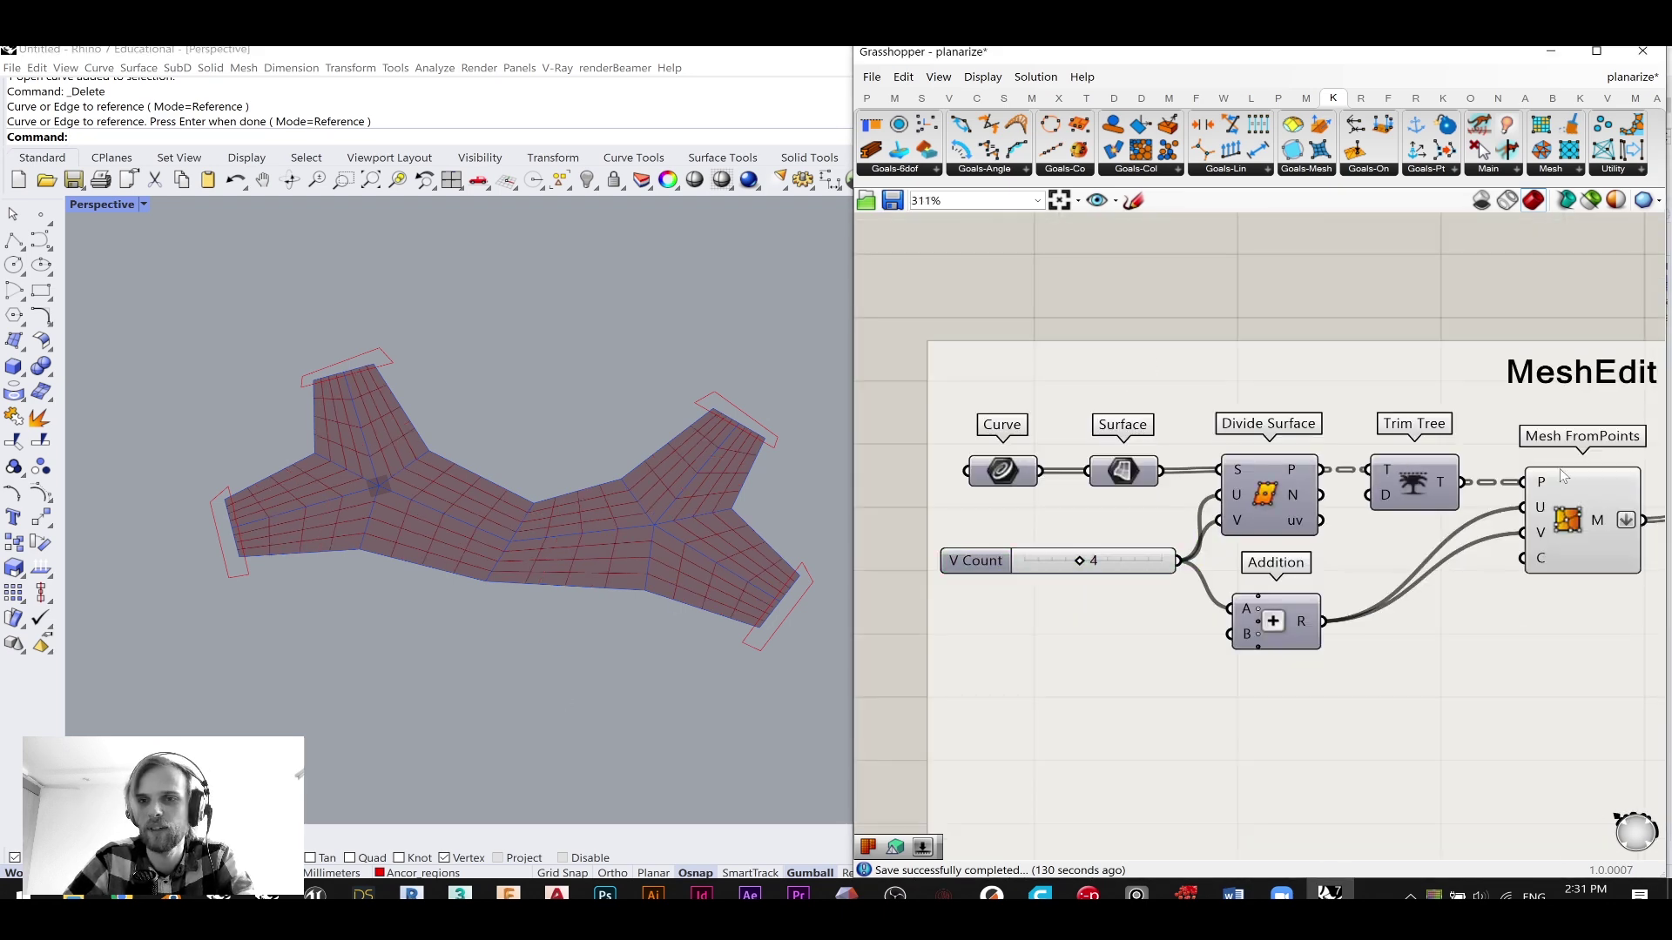
pyautogui.moveTo(1373, 494); pyautogui.dragTo(1337, 533, button='right')
pyautogui.click(1330, 547)
pyautogui.middleClick(1331, 547)
pyautogui.click(1389, 501)
pyautogui.click(1555, 440)
# - Reference the four closed anchor region curves in the Curve parameter feeding Point in Curves in the first anchor group
pyautogui.moveTo(1555, 441); pyautogui.dragTo(1160, 429, button='right')
pyautogui.moveTo(1550, 487); pyautogui.dragTo(1393, 436, button='right')
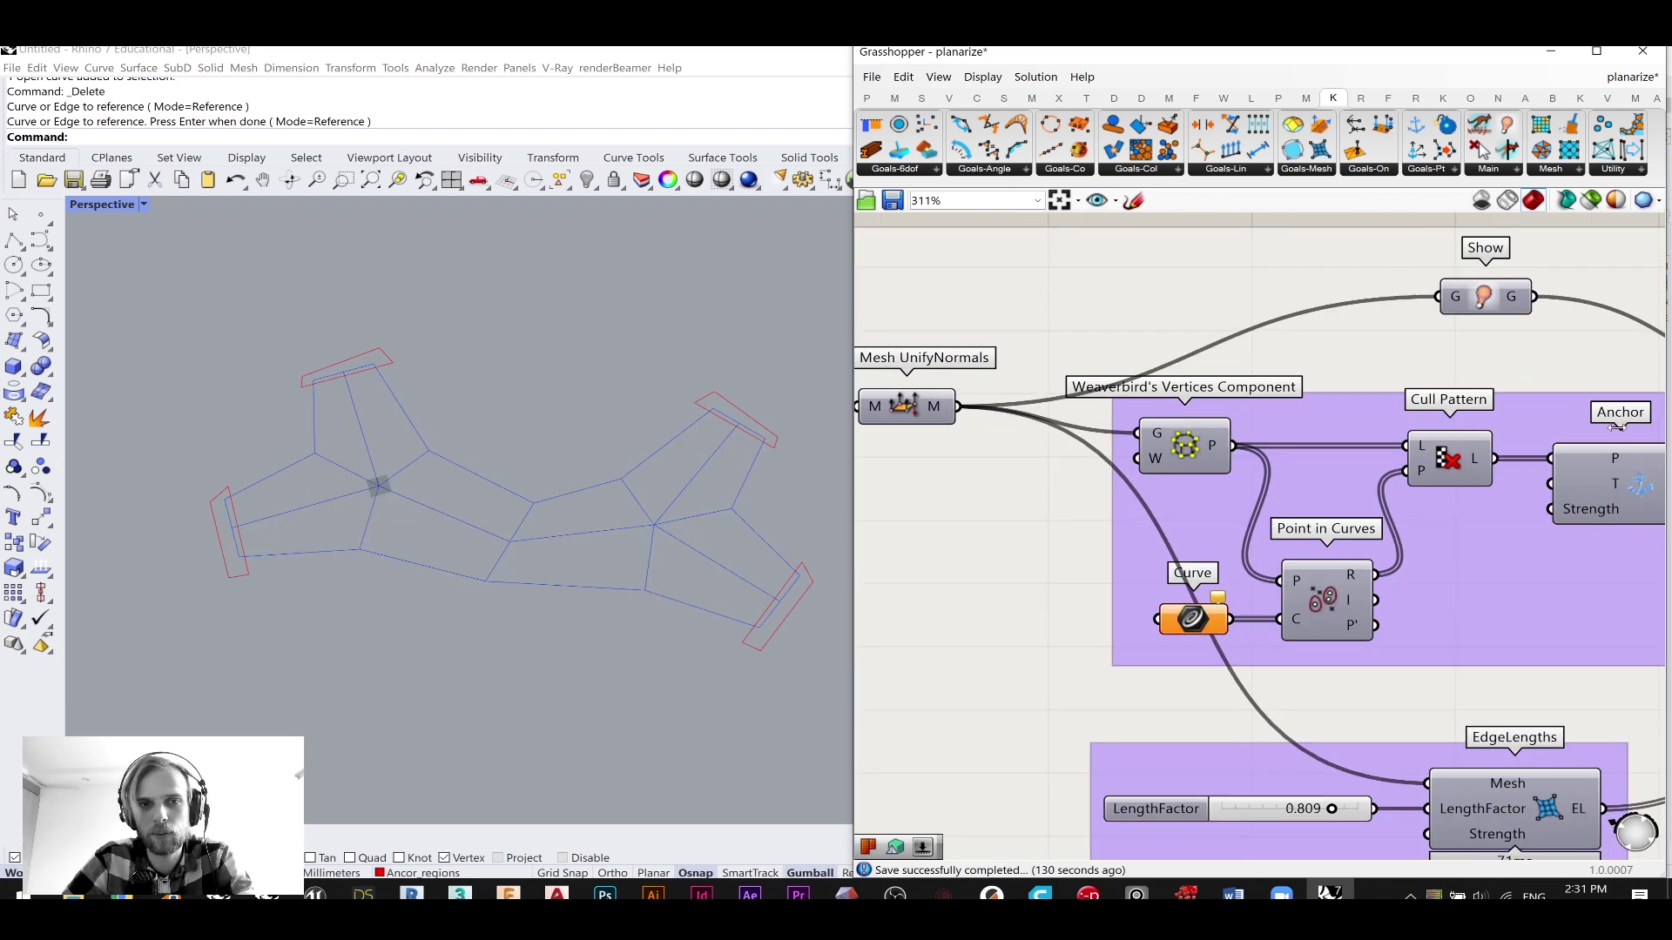
pyautogui.click(736, 414)
pyautogui.click(807, 581)
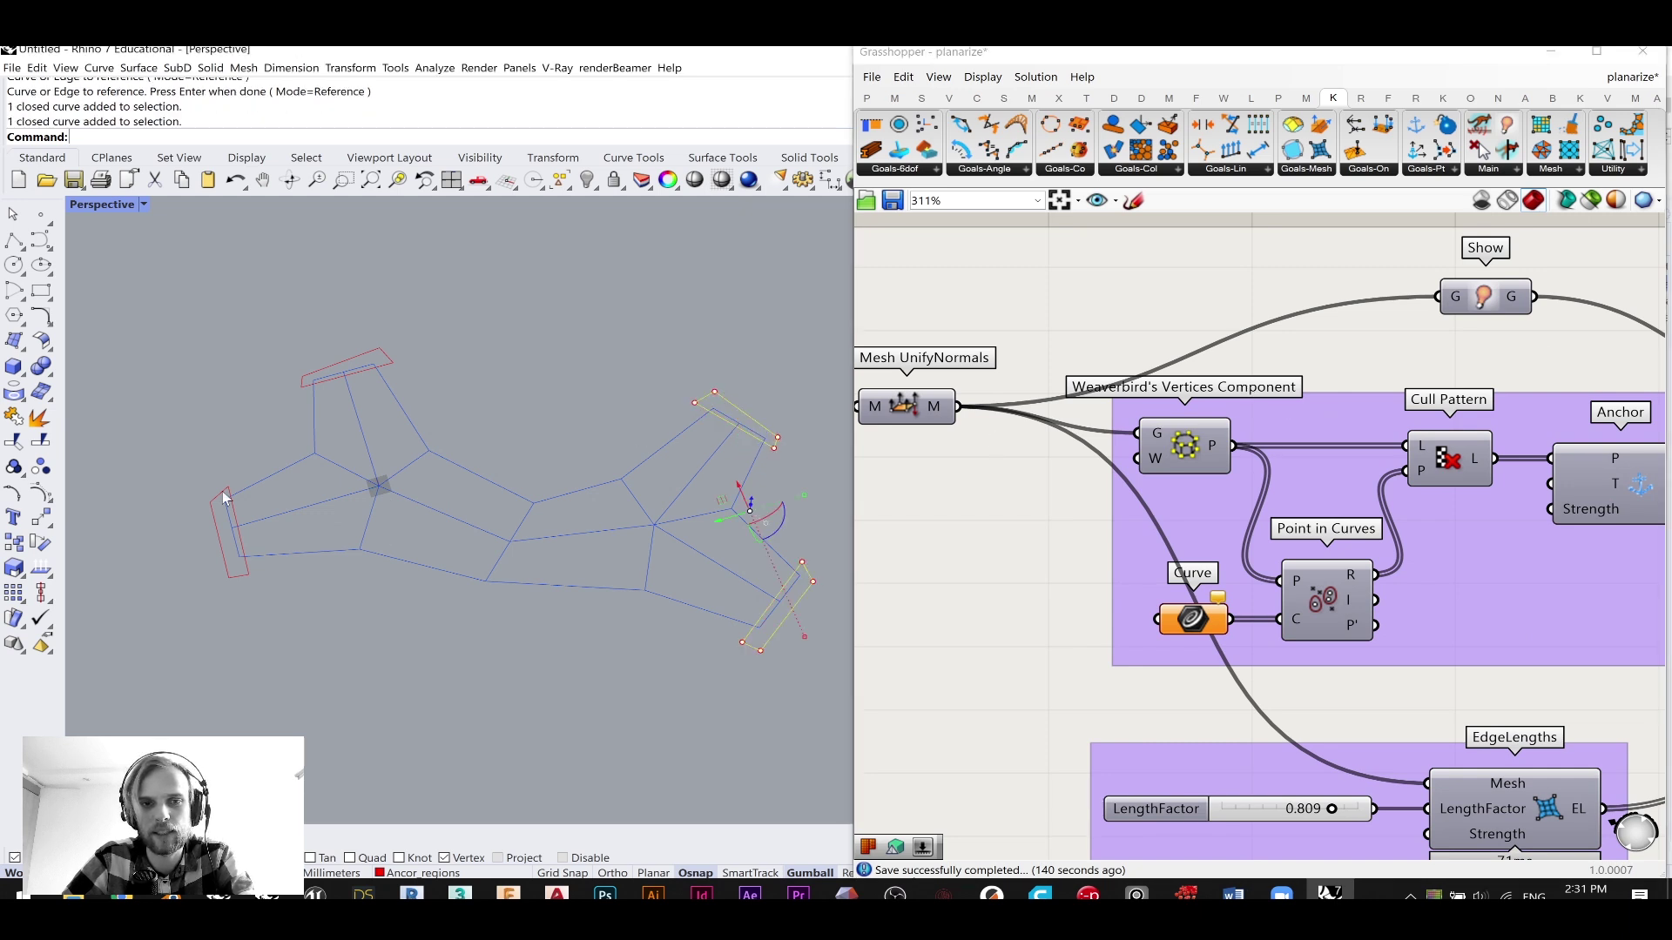
pyautogui.click(231, 530)
pyautogui.click(327, 370)
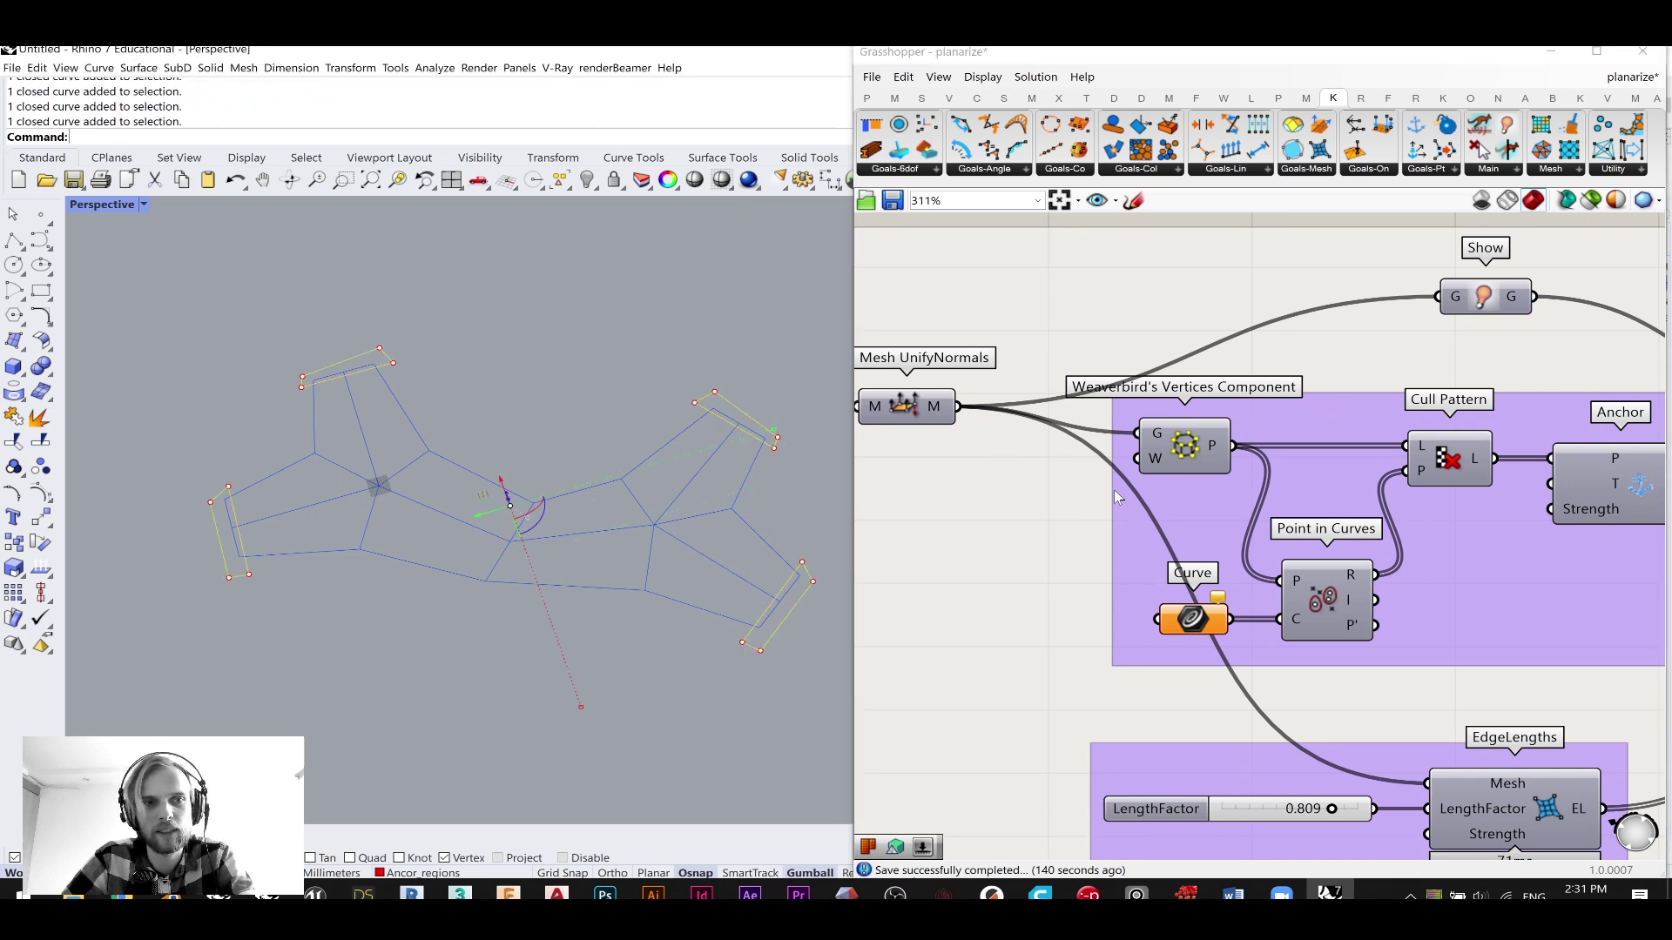
pyautogui.rightClick(1202, 619)
pyautogui.click(1276, 780)
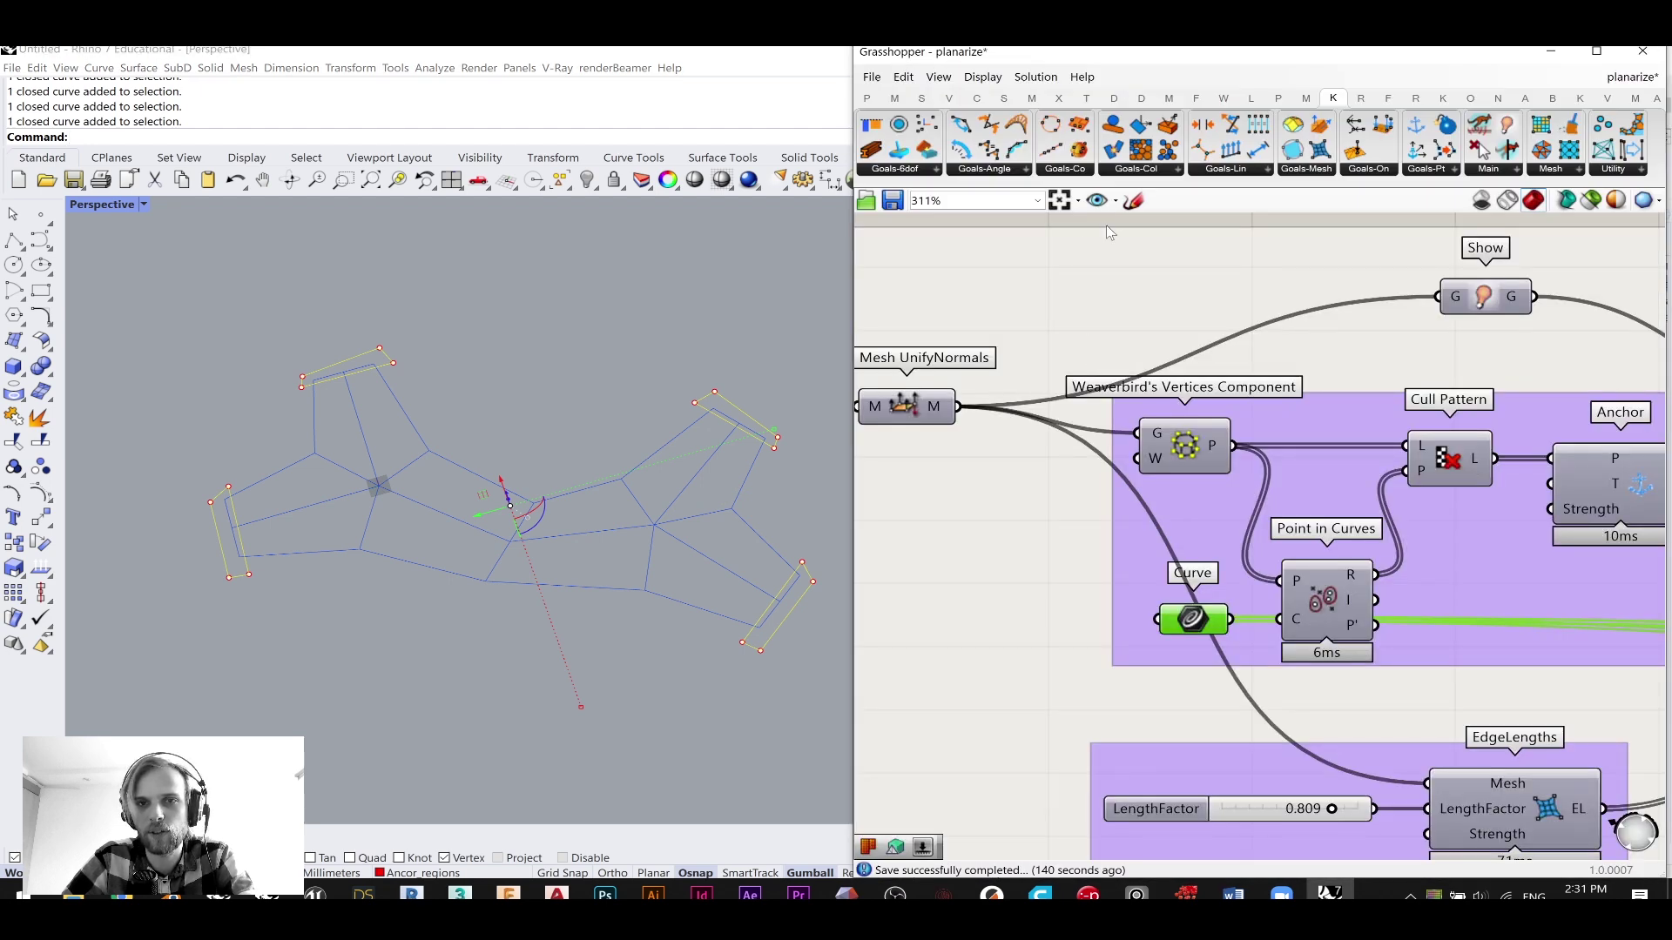
pyautogui.click(592, 348)
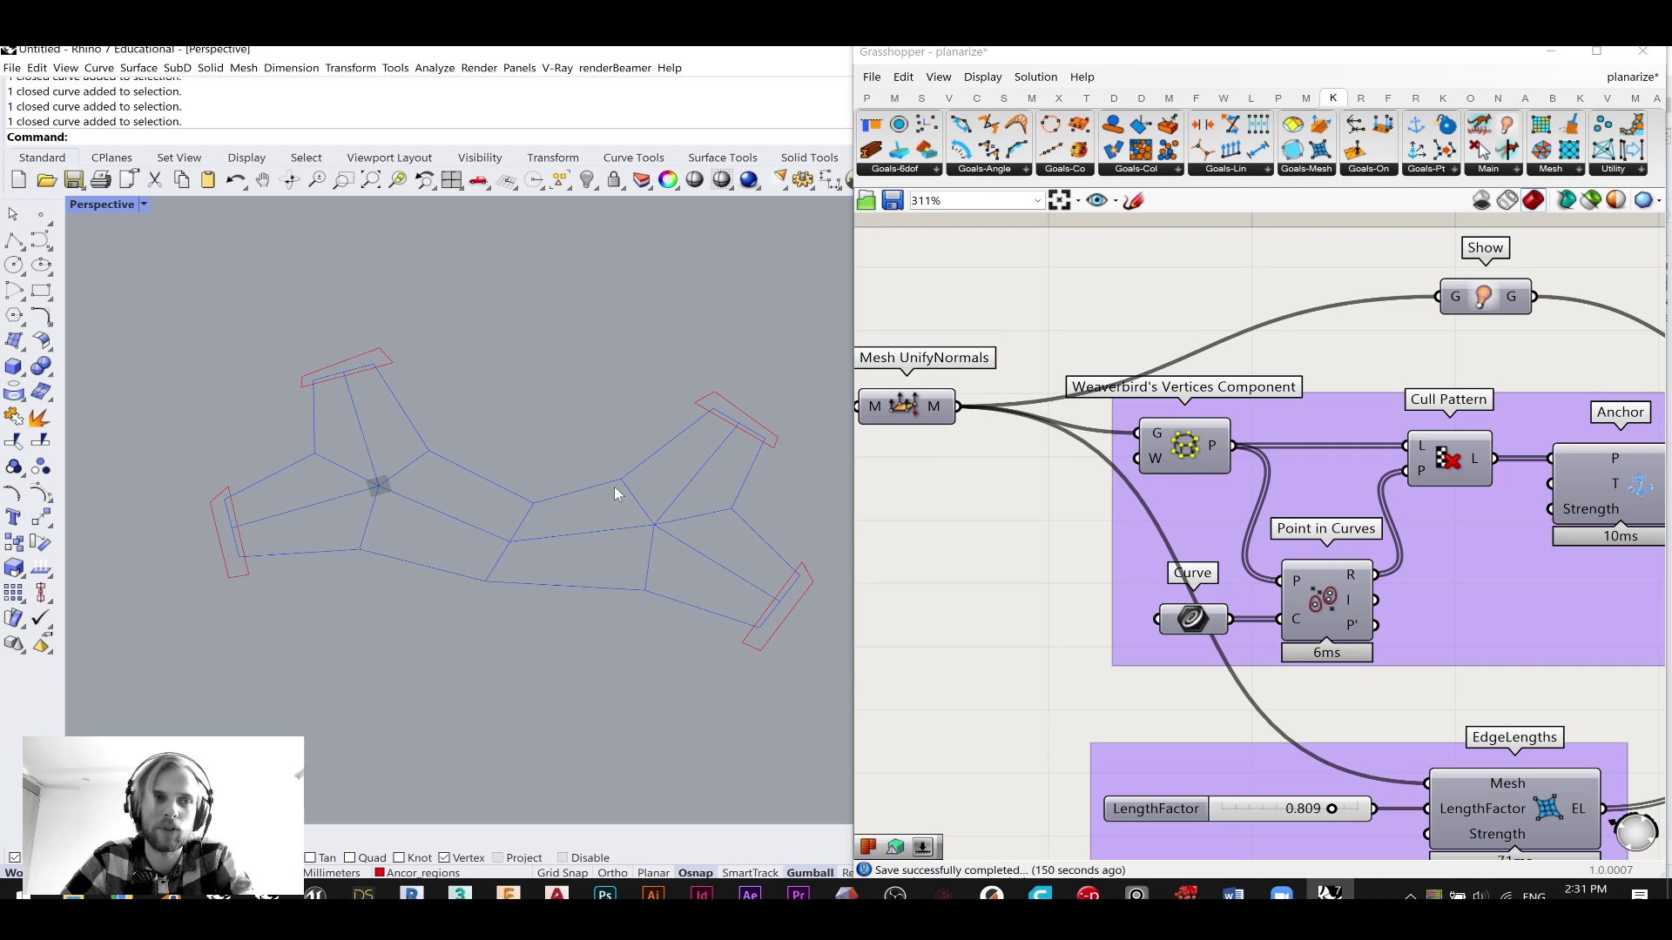
# - Preview the relaxed flat mesh in the Mesh parameter after the first solver's Explode Tree
pyautogui.scroll(-3, 1302, 457)
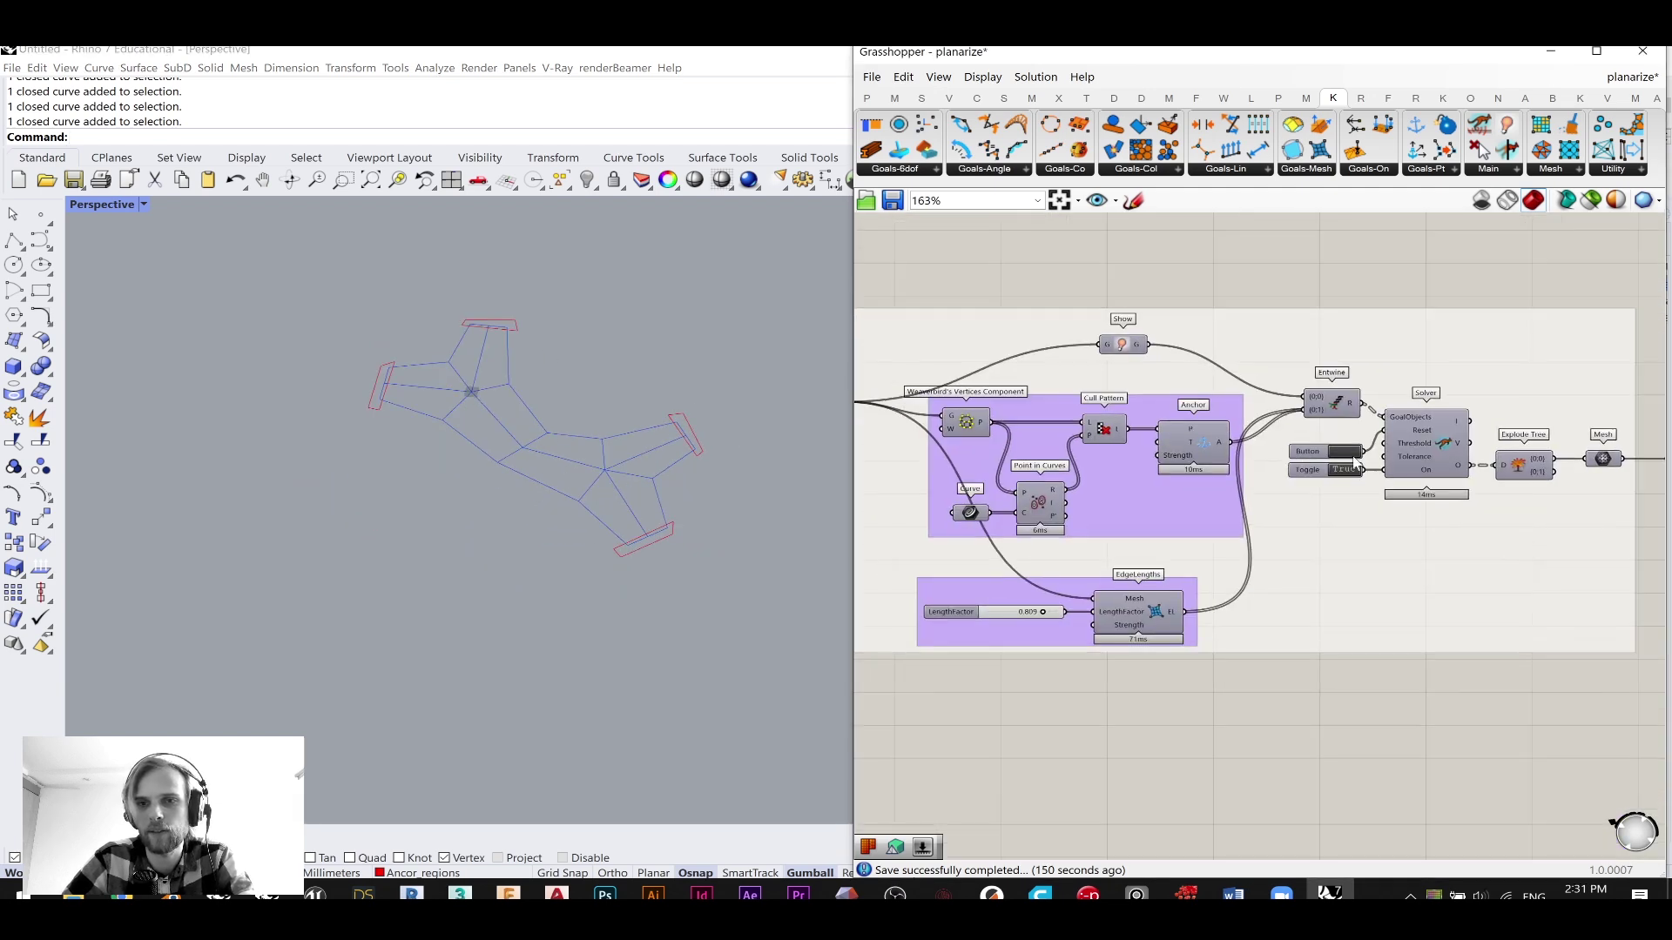
pyautogui.scroll(3, 1304, 460)
pyautogui.scroll(-1, 1419, 502)
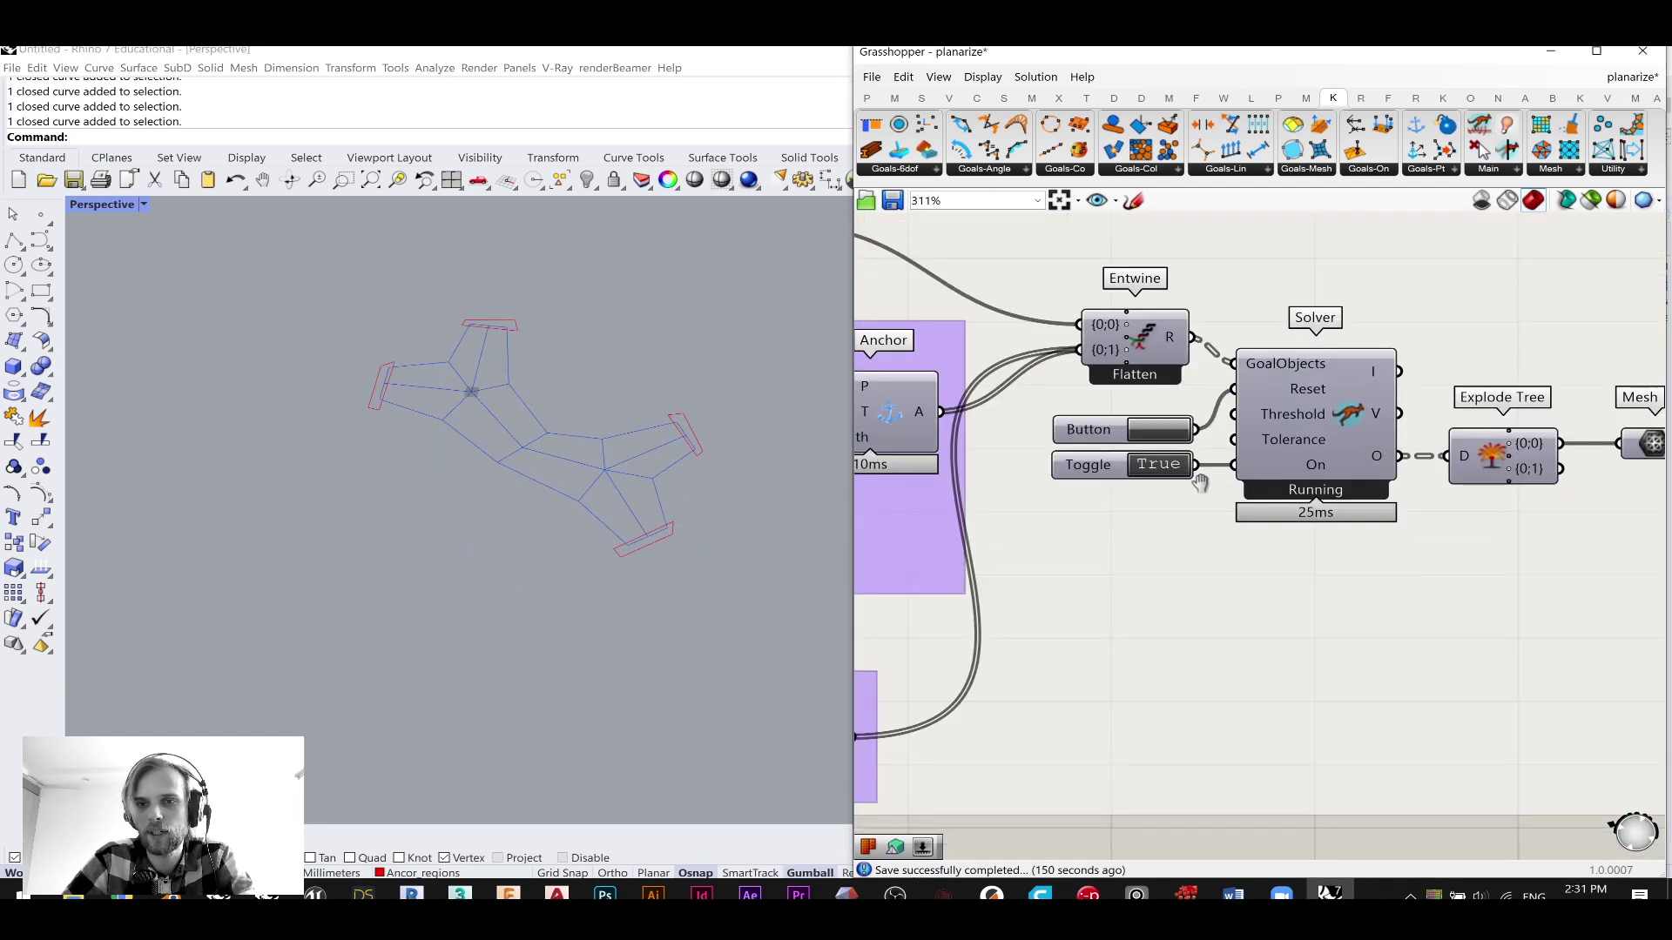
pyautogui.scroll(1, 1537, 476)
pyautogui.middleClick(1577, 453)
pyautogui.click(1606, 419)
pyautogui.moveTo(690, 444); pyautogui.dragTo(665, 565, button='right')
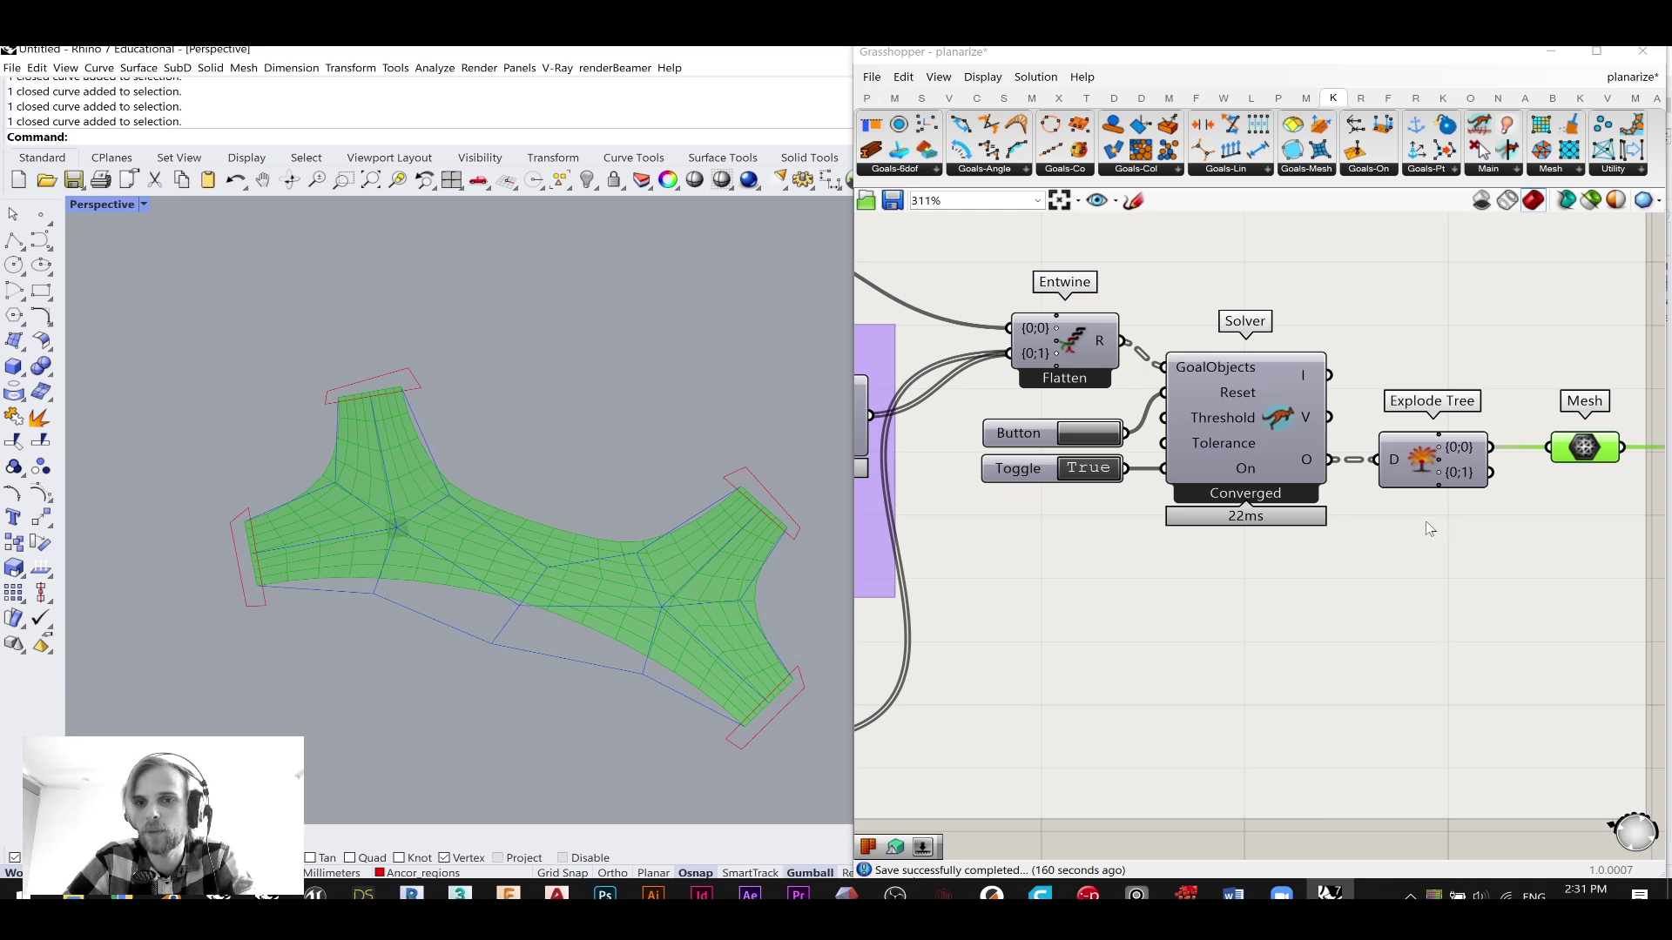
# - Hide the relaxed mesh preview and release the mesh through the Data Dam into the second solver group
pyautogui.moveTo(1428, 528); pyautogui.dragTo(1077, 463, button='right')
pyautogui.middleClick(1529, 443)
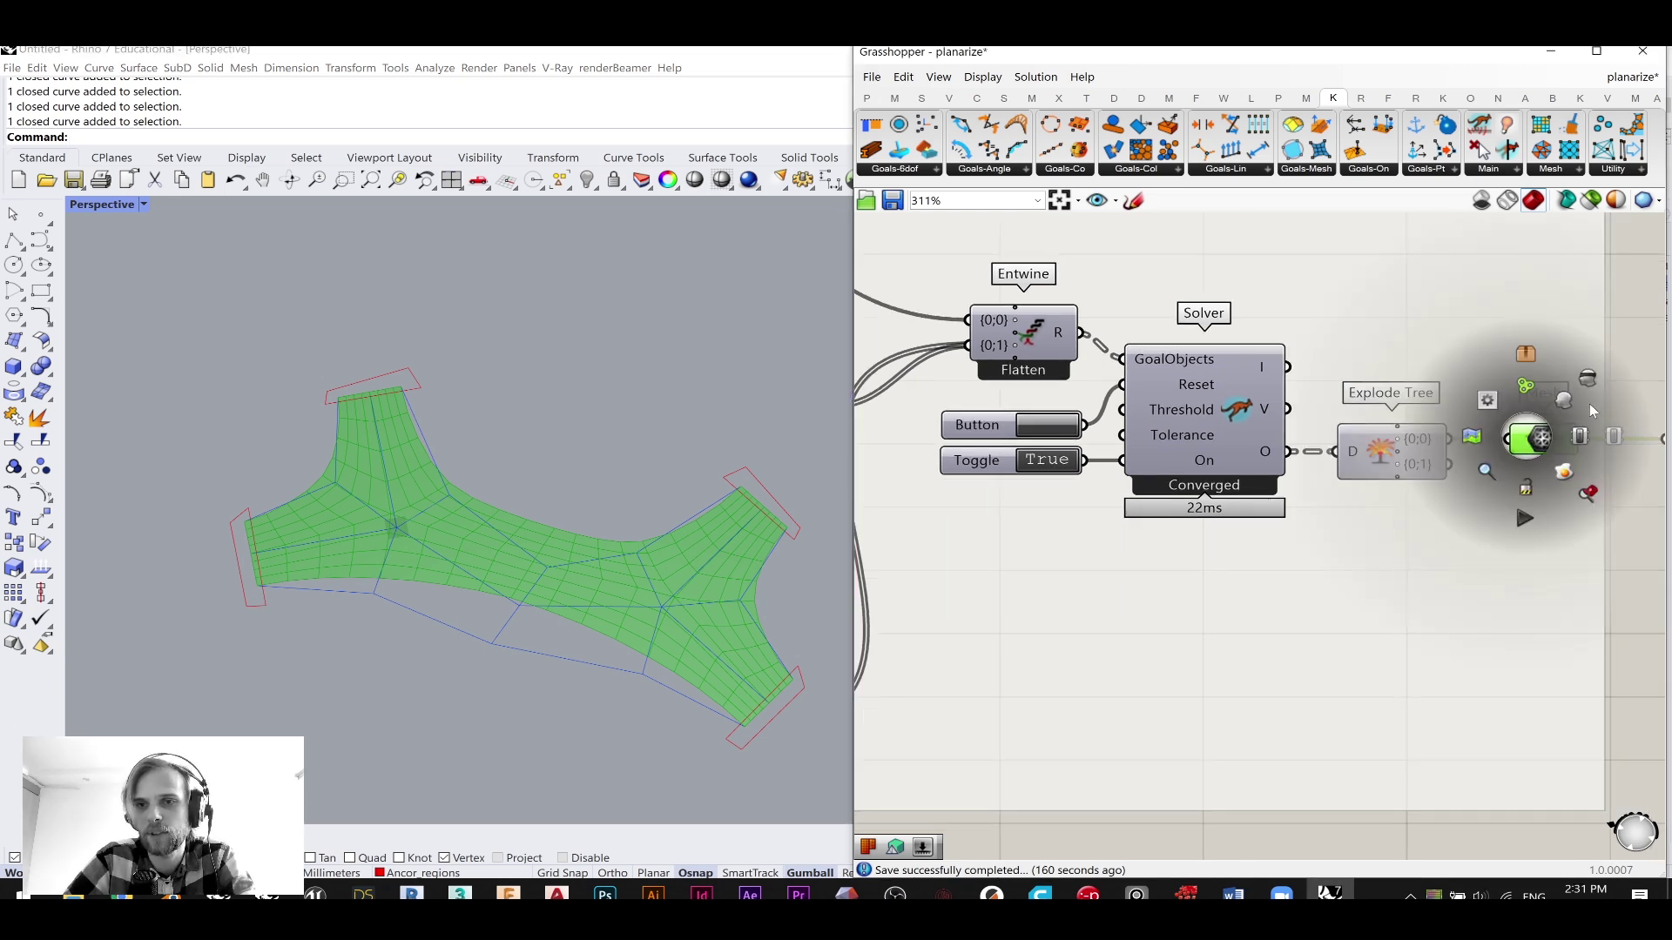
pyautogui.click(1592, 384)
pyautogui.moveTo(1397, 390); pyautogui.dragTo(1080, 399, button='right')
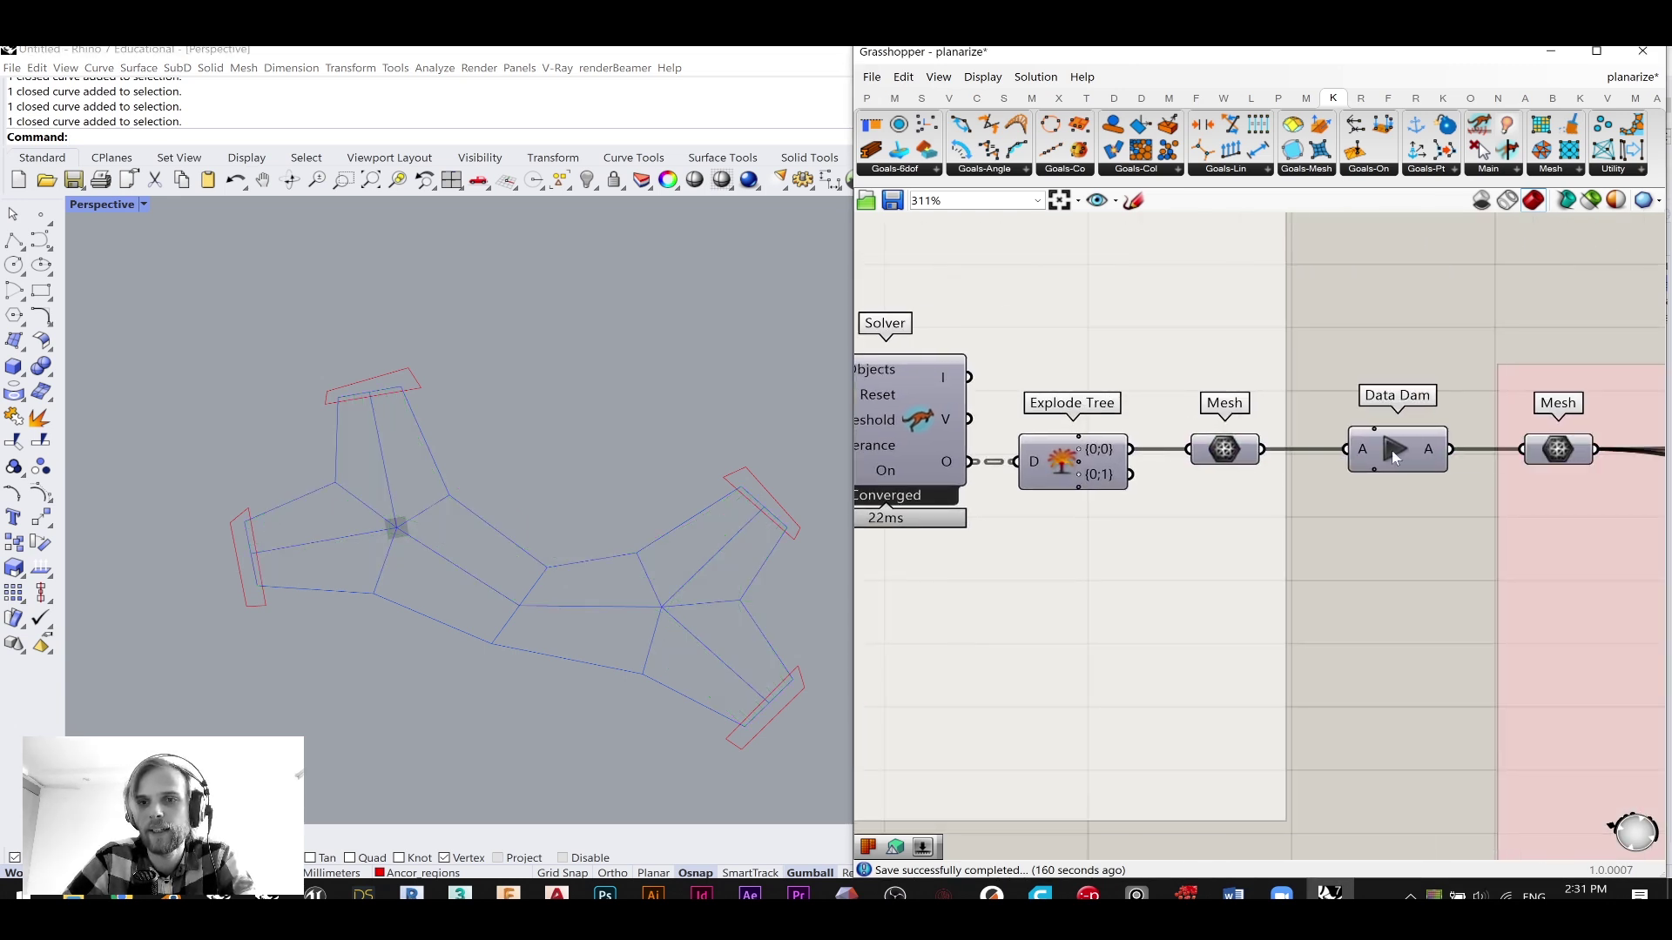
pyautogui.scroll(-2, 1375, 477)
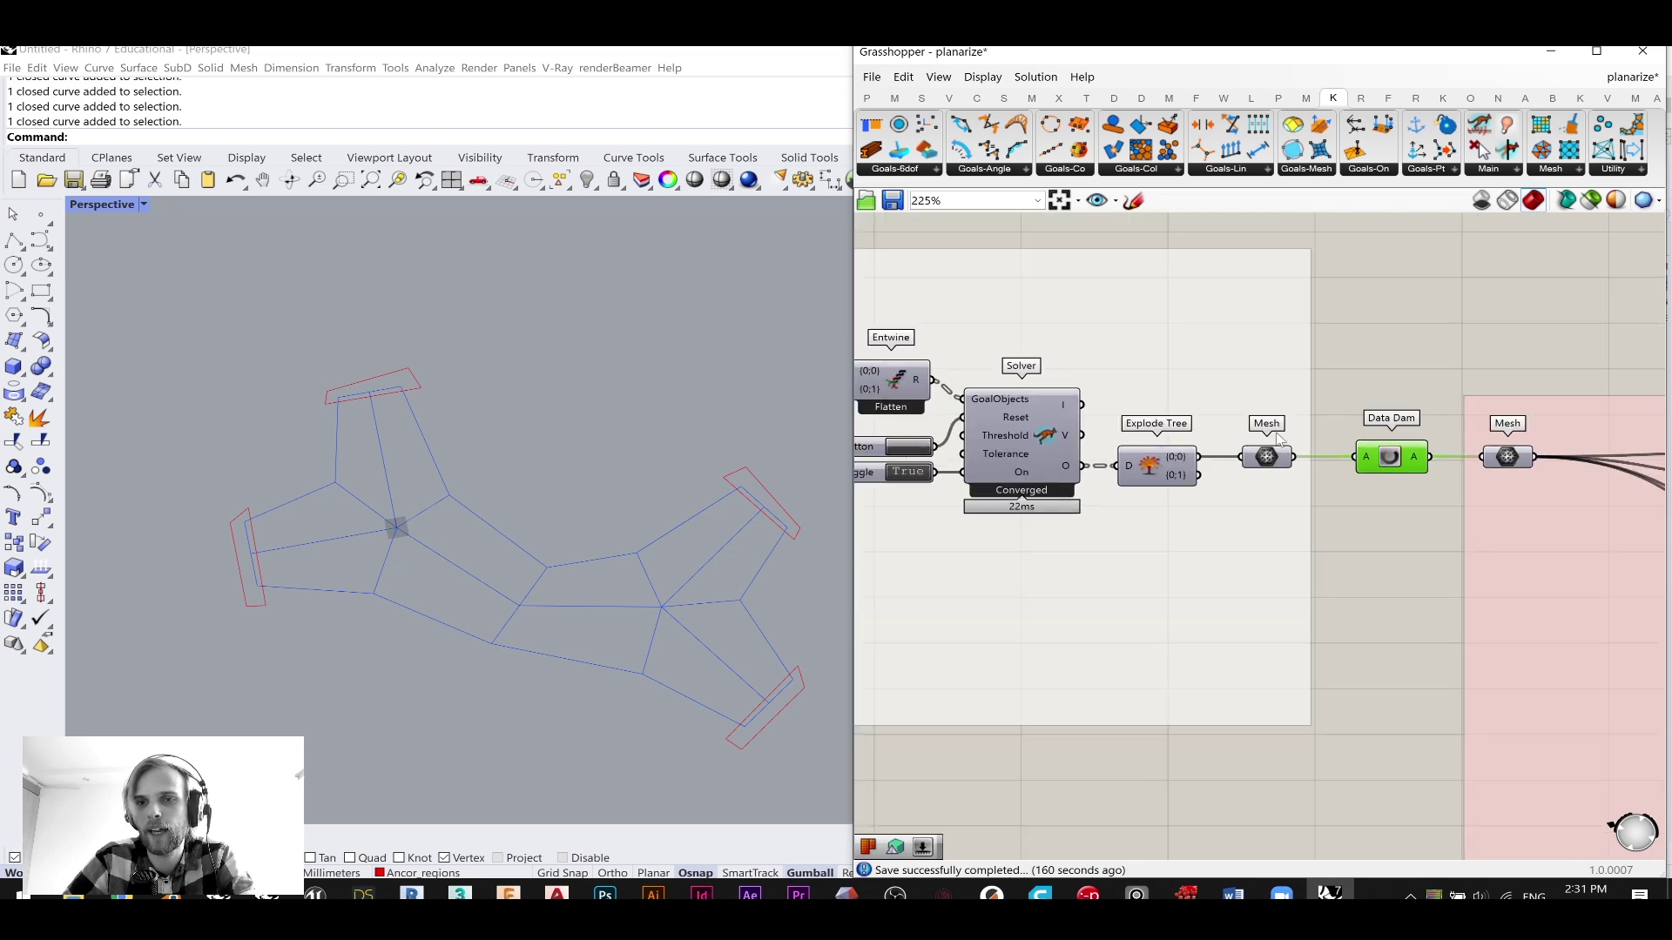
# - Turn on the preview of the Mesh parameter after the second solver's Explode Tree
pyautogui.moveTo(1471, 494); pyautogui.dragTo(1121, 398, button='right')
pyautogui.moveTo(1437, 460); pyautogui.dragTo(1082, 428, button='right')
pyautogui.moveTo(1518, 418); pyautogui.dragTo(1266, 445, button='right')
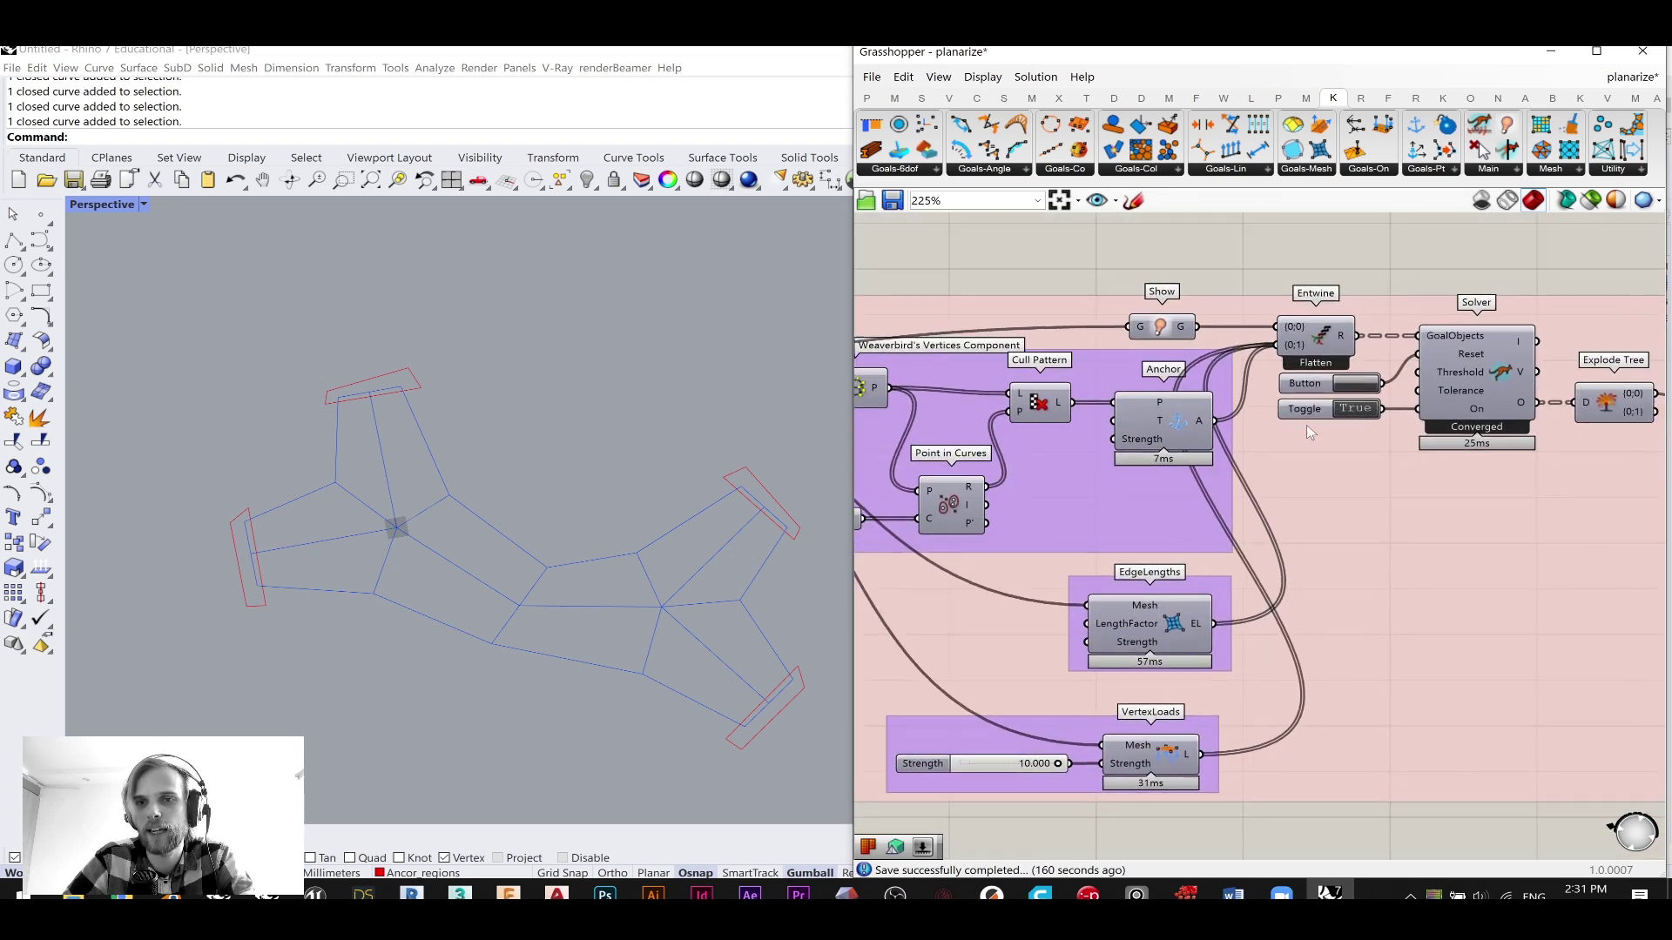
pyautogui.moveTo(1407, 442); pyautogui.dragTo(1297, 477, button='right')
pyautogui.moveTo(1594, 444); pyautogui.dragTo(1485, 427, button='right')
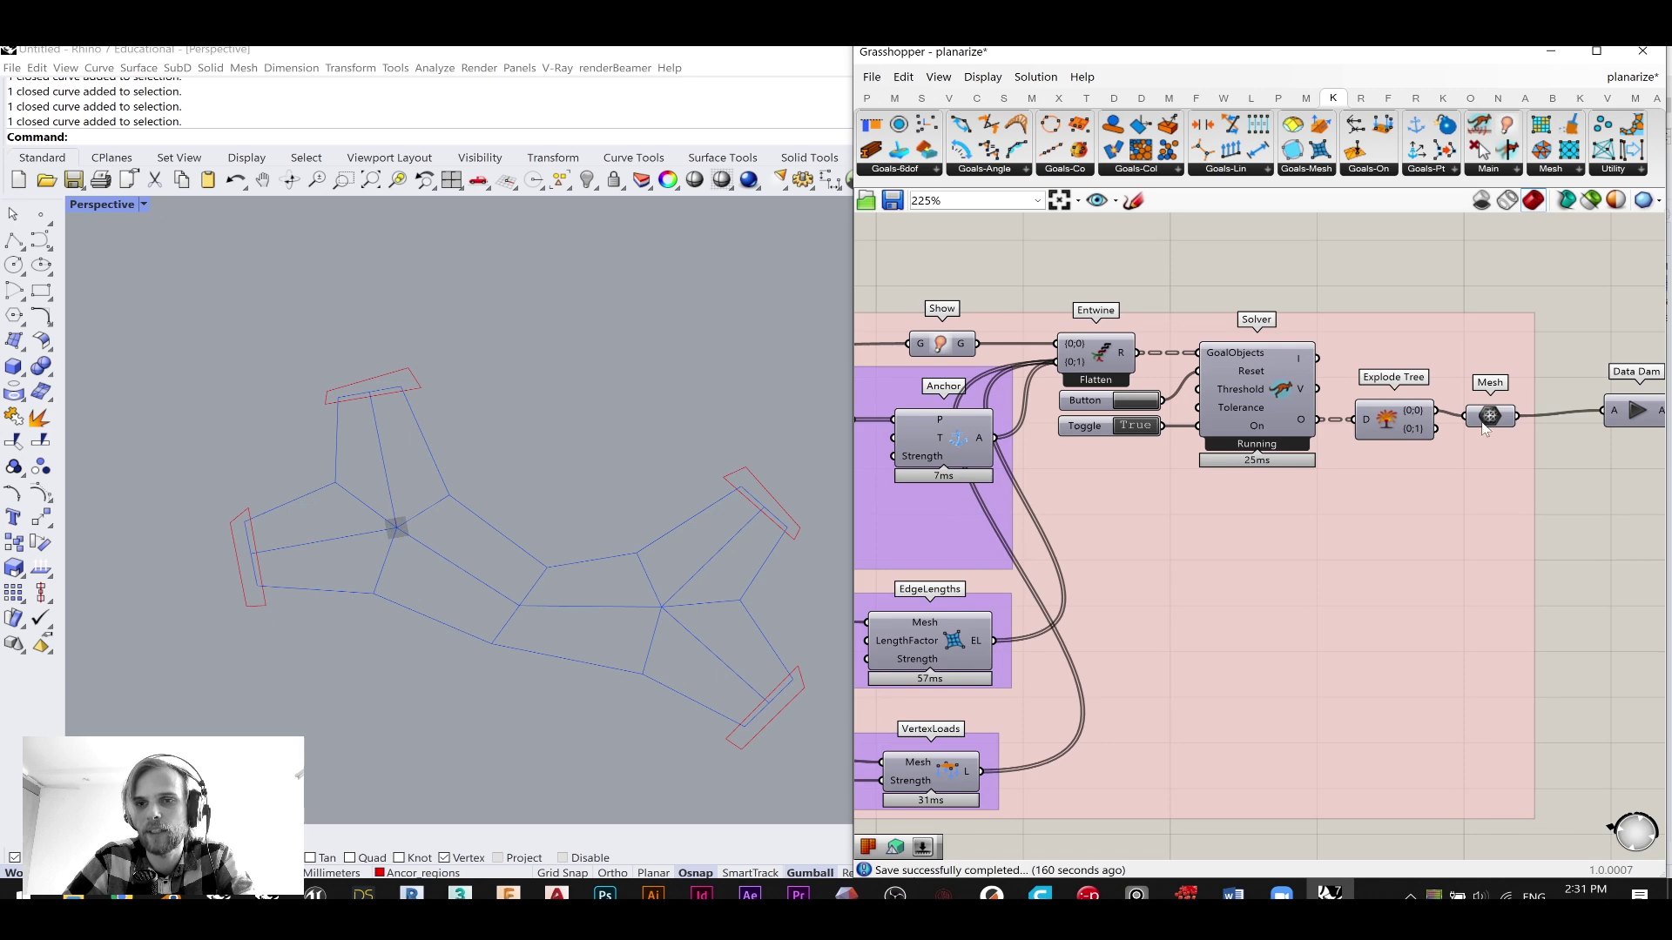
pyautogui.middleClick(1483, 420)
pyautogui.click(1521, 384)
pyautogui.click(1539, 562)
# - Lower the VertexLoads Strength slider to 4.478 and inspect the flatter shell
pyautogui.moveTo(600, 600); pyautogui.dragTo(601, 488, button='right')
pyautogui.moveTo(1040, 557); pyautogui.dragTo(1216, 474, button='right')
pyautogui.scroll(5, 1193, 604)
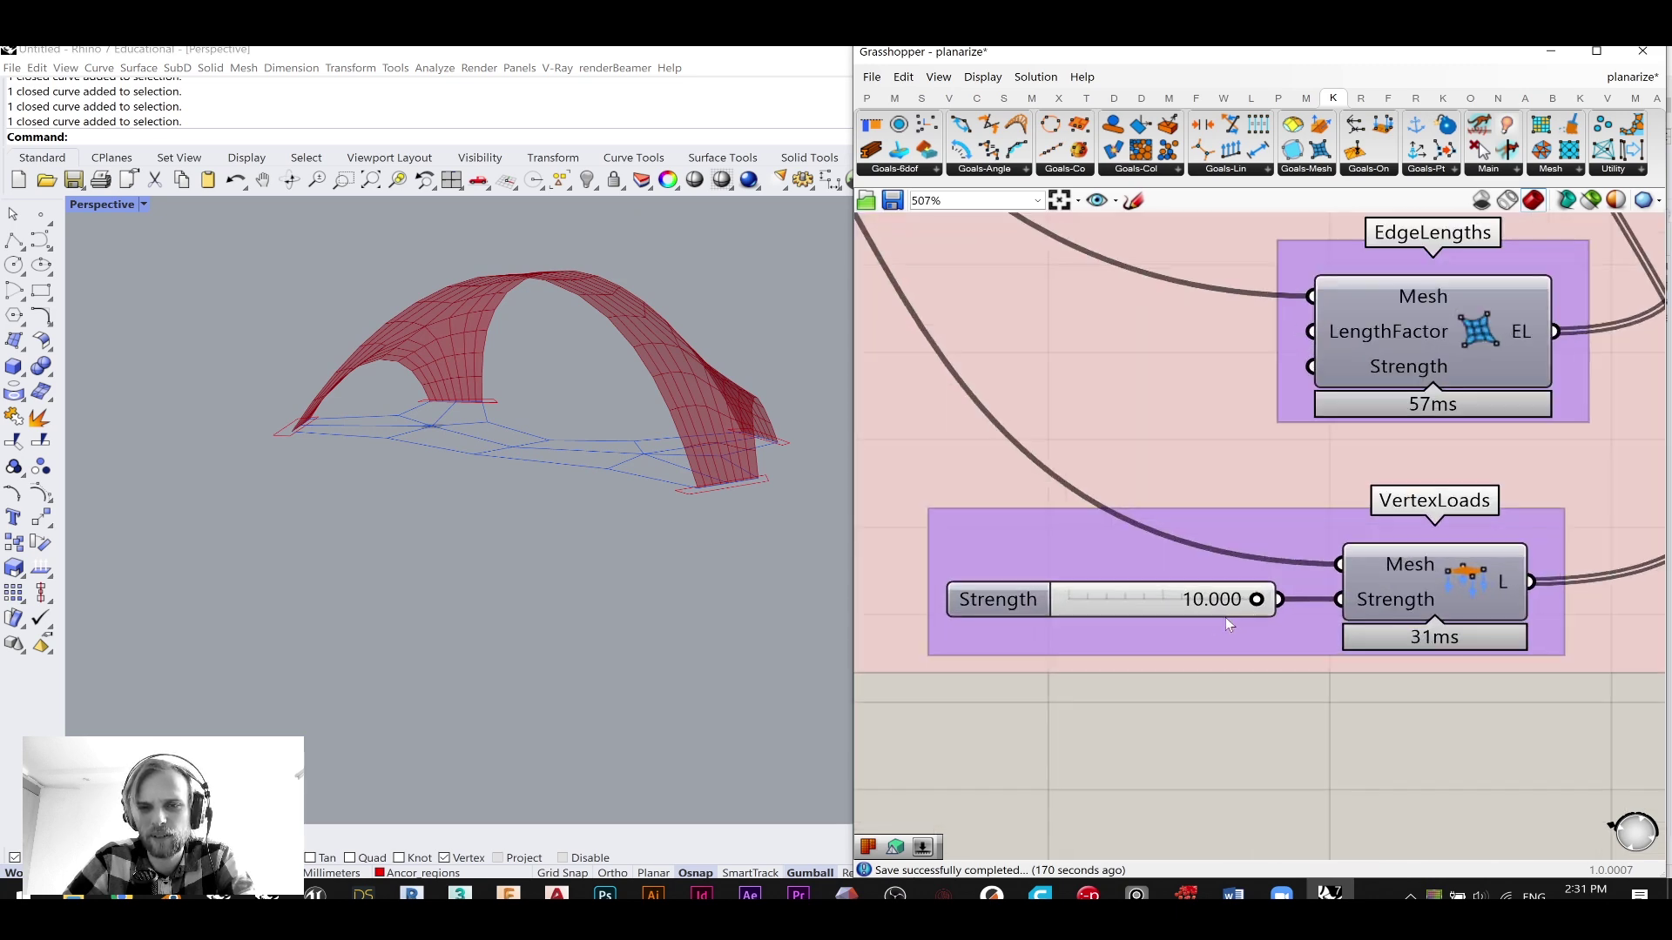
pyautogui.moveTo(1265, 599); pyautogui.dragTo(1143, 600)
pyautogui.moveTo(635, 409); pyautogui.dragTo(618, 524, button='right')
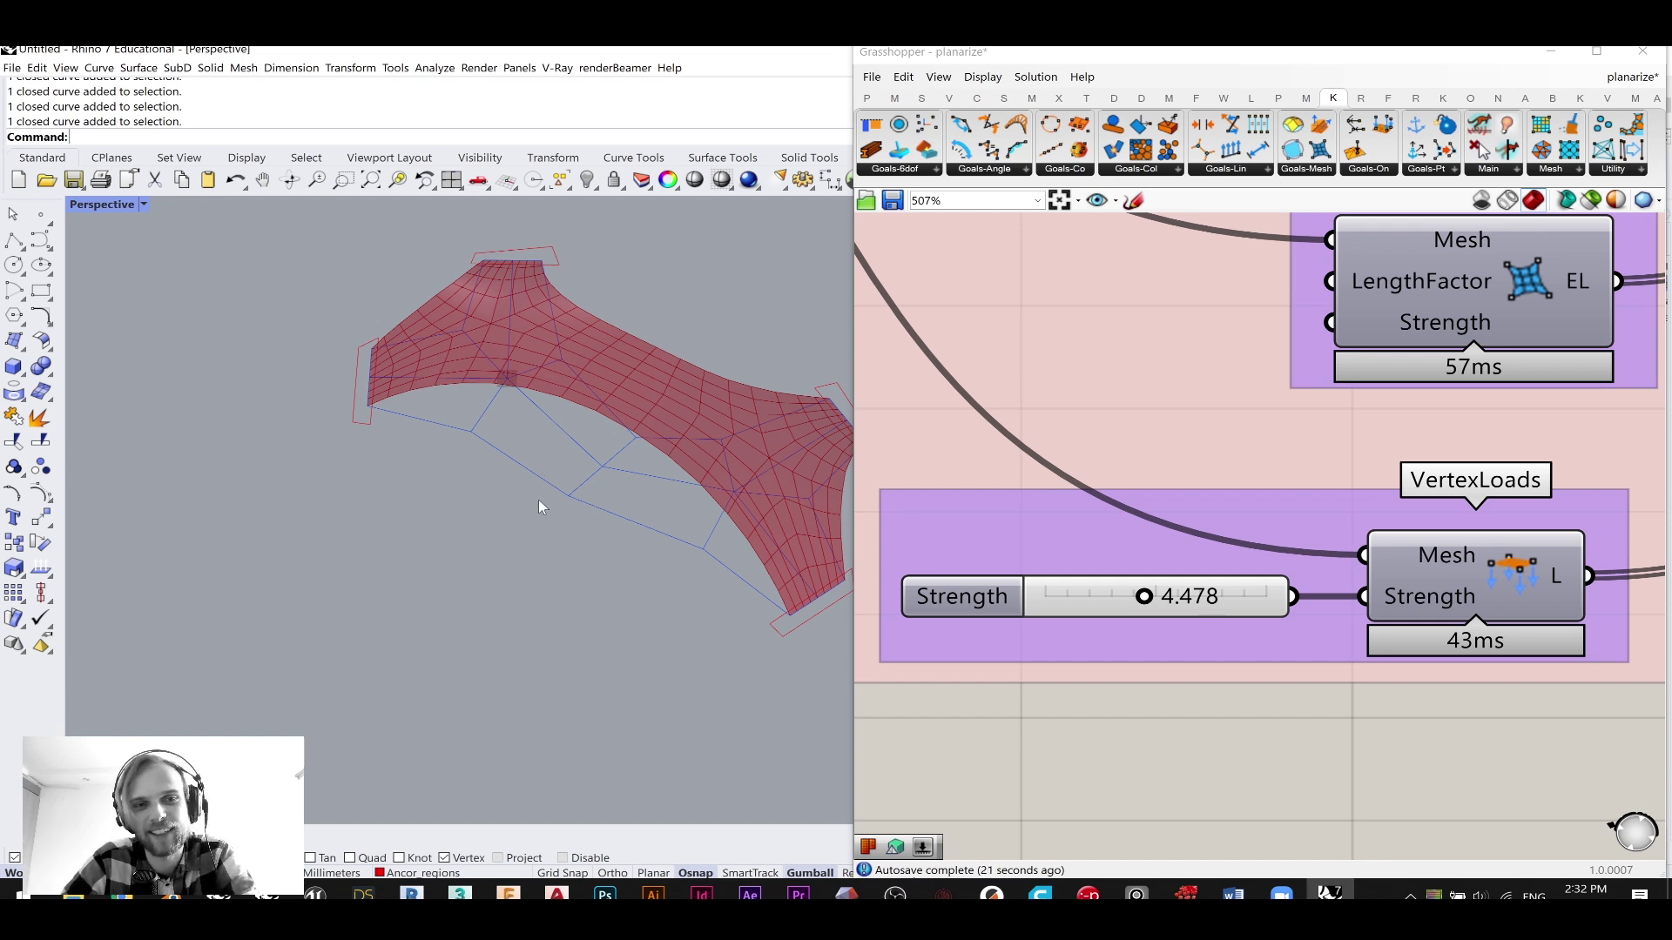
pyautogui.moveTo(623, 489); pyautogui.dragTo(609, 529, button='right')
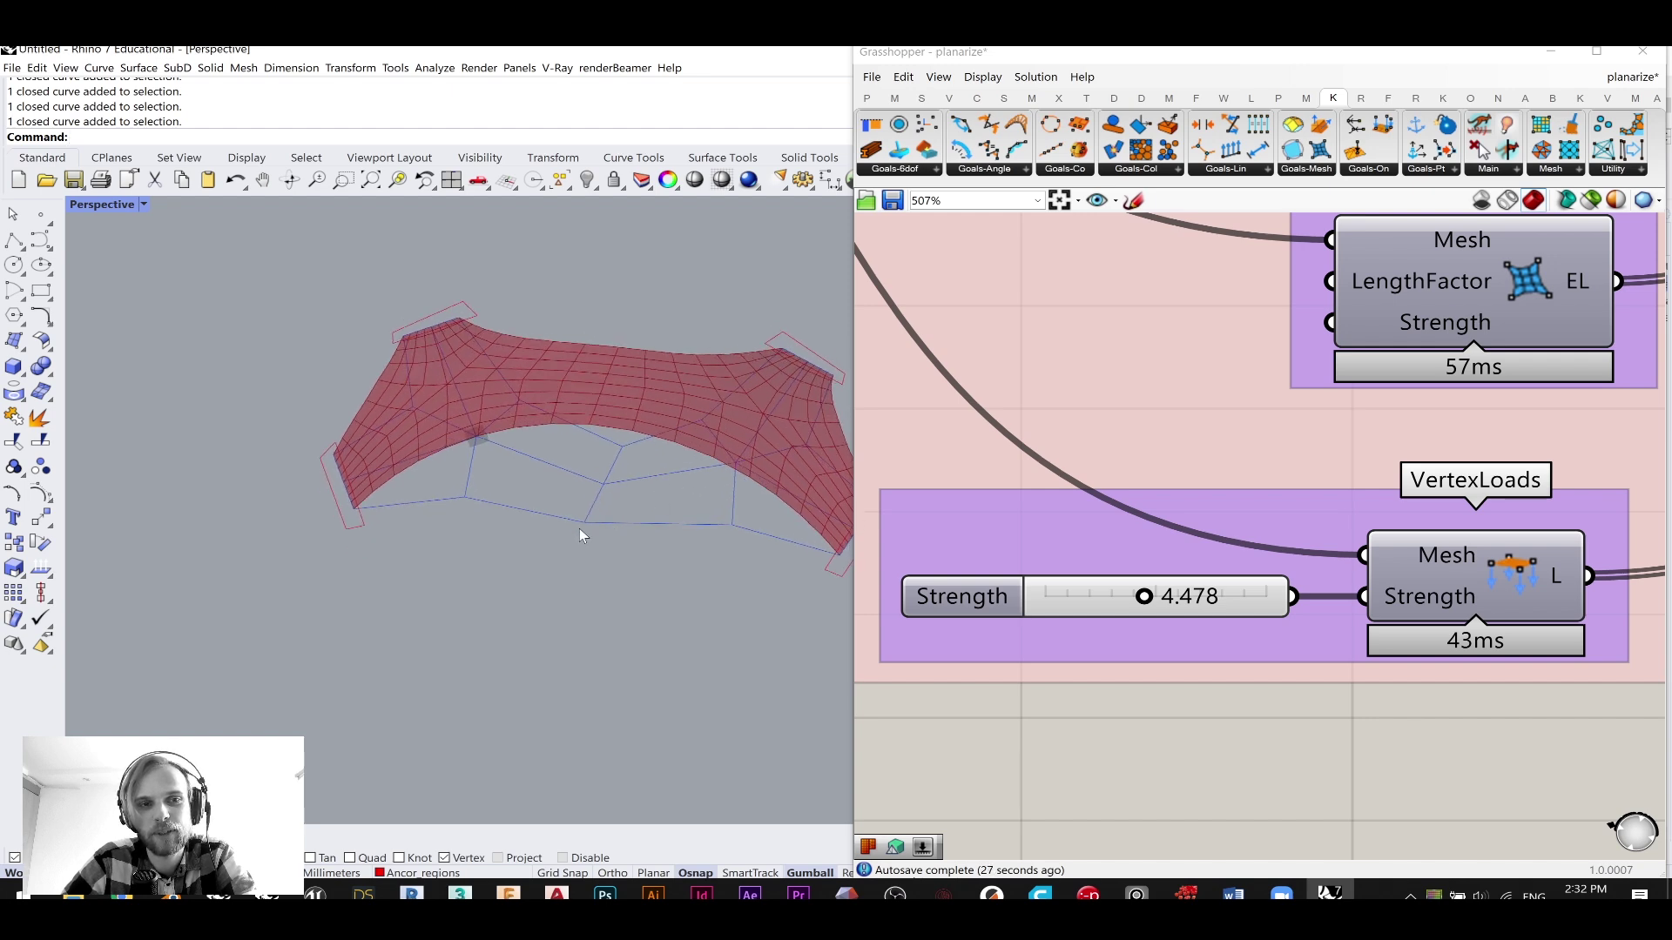
# - Preview the input mesh of the second solver group beneath the shell, and hide it again
pyautogui.scroll(-6, 963, 498)
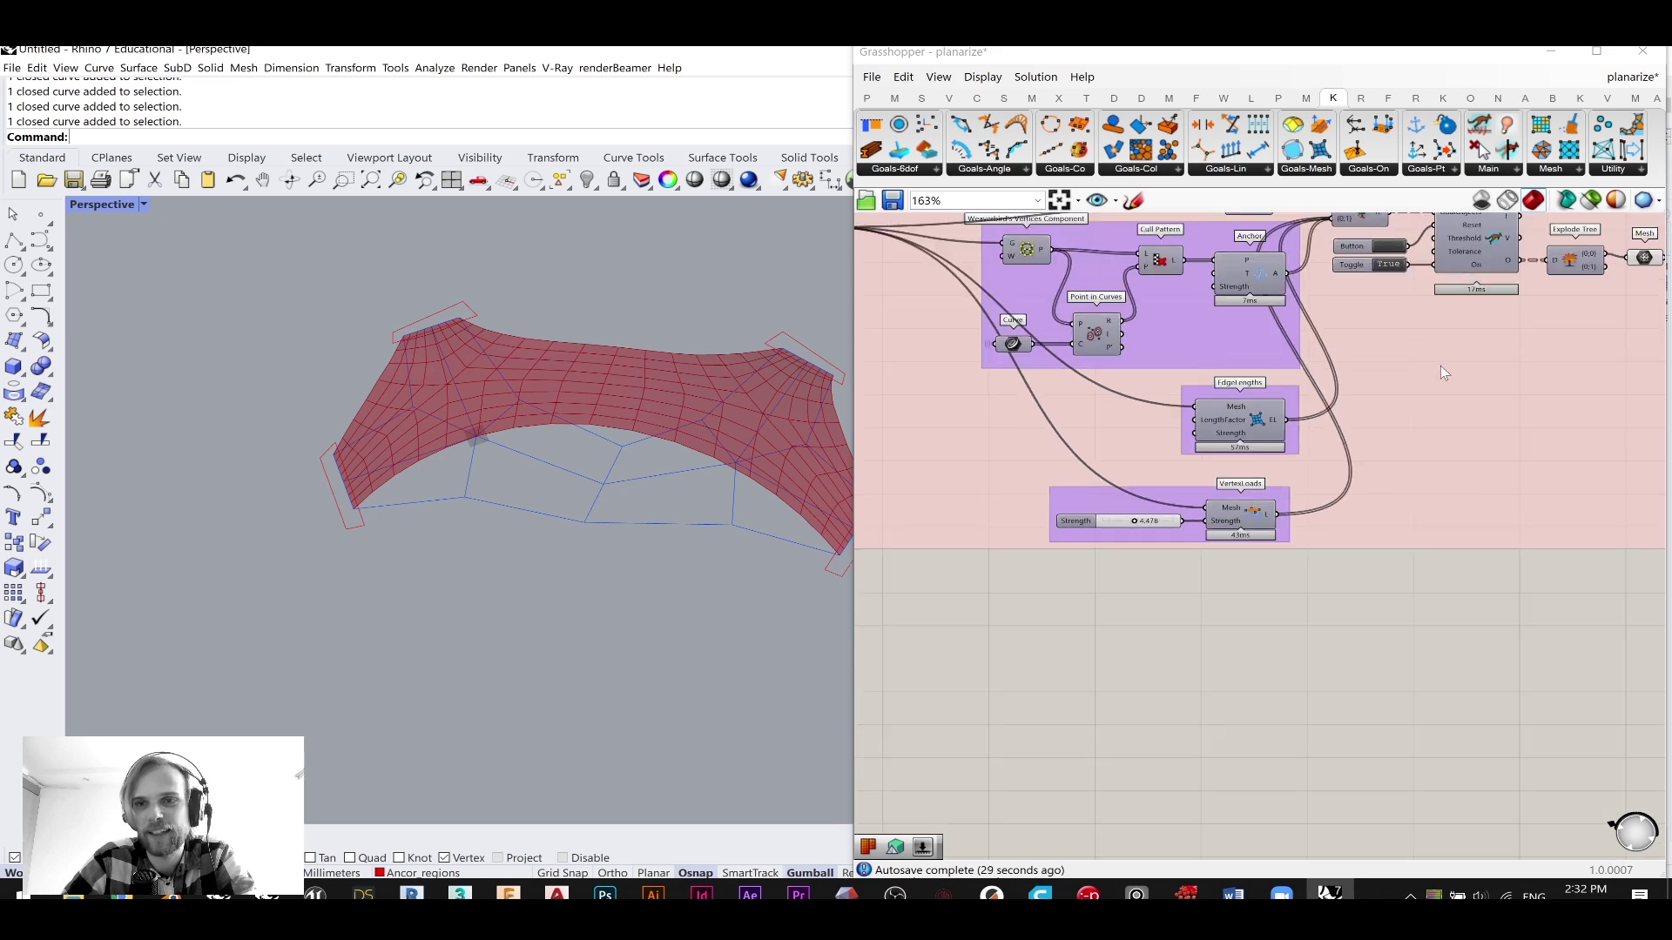
pyautogui.moveTo(1114, 430); pyautogui.dragTo(1443, 403, button='right')
pyautogui.moveTo(1007, 409); pyautogui.dragTo(1223, 500, button='right')
pyautogui.scroll(2, 1222, 500)
pyautogui.click(1231, 362)
pyautogui.middleClick(1228, 361)
pyautogui.click(1271, 328)
pyautogui.scroll(5, 612, 481)
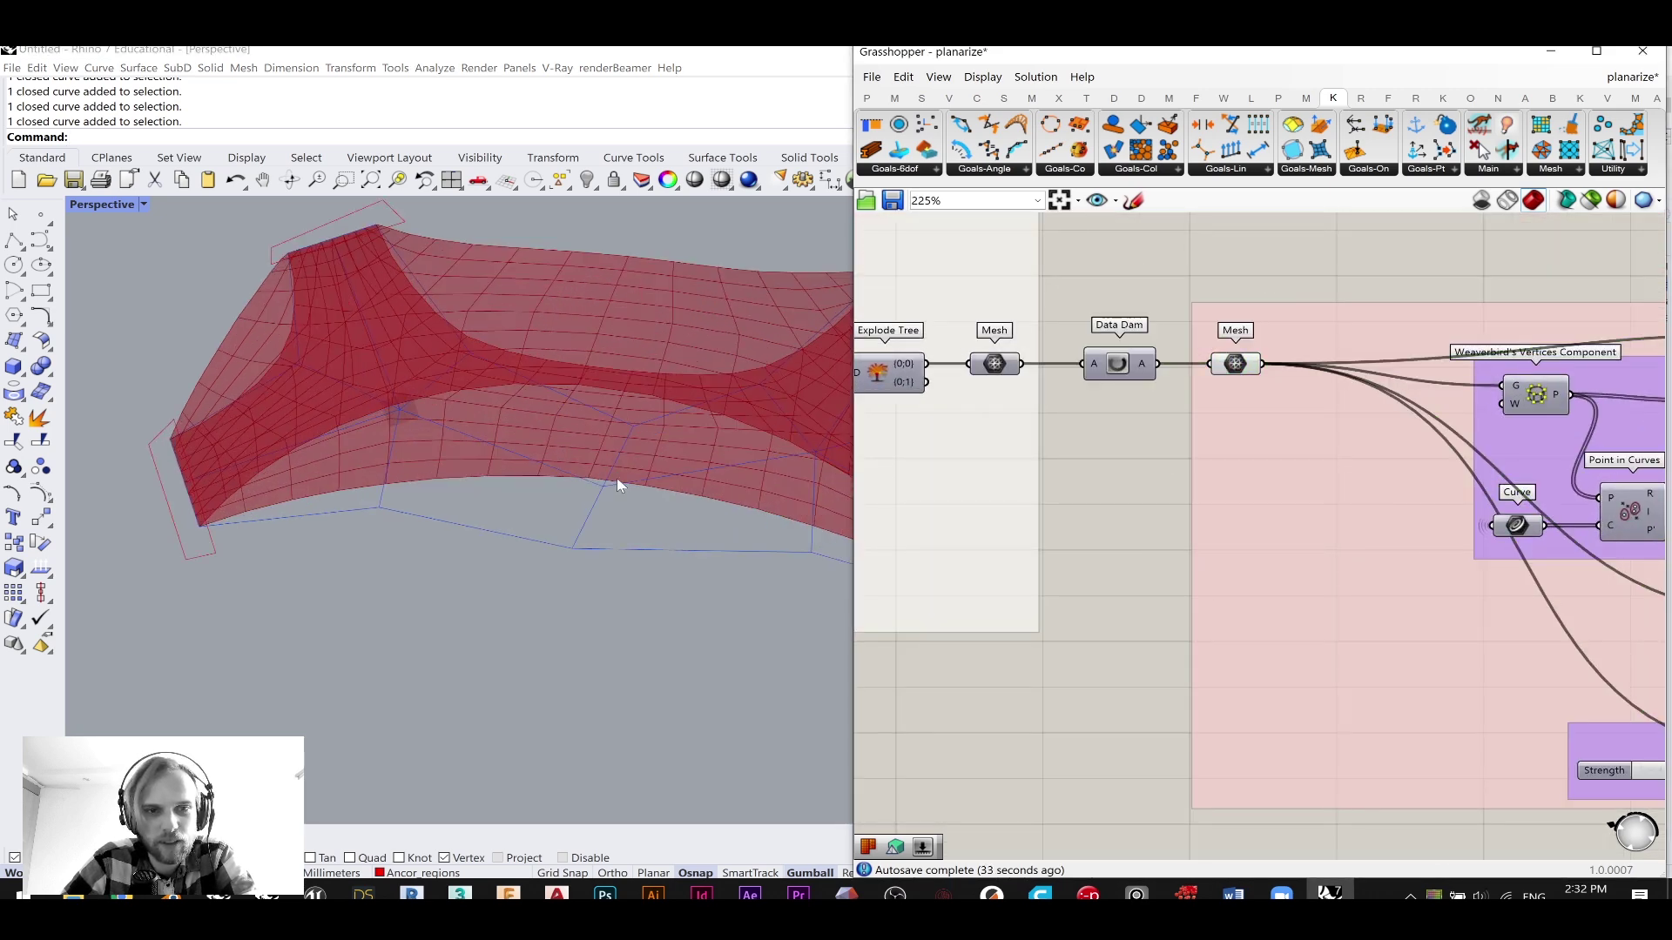
pyautogui.click(1238, 366)
pyautogui.middleClick(1239, 367)
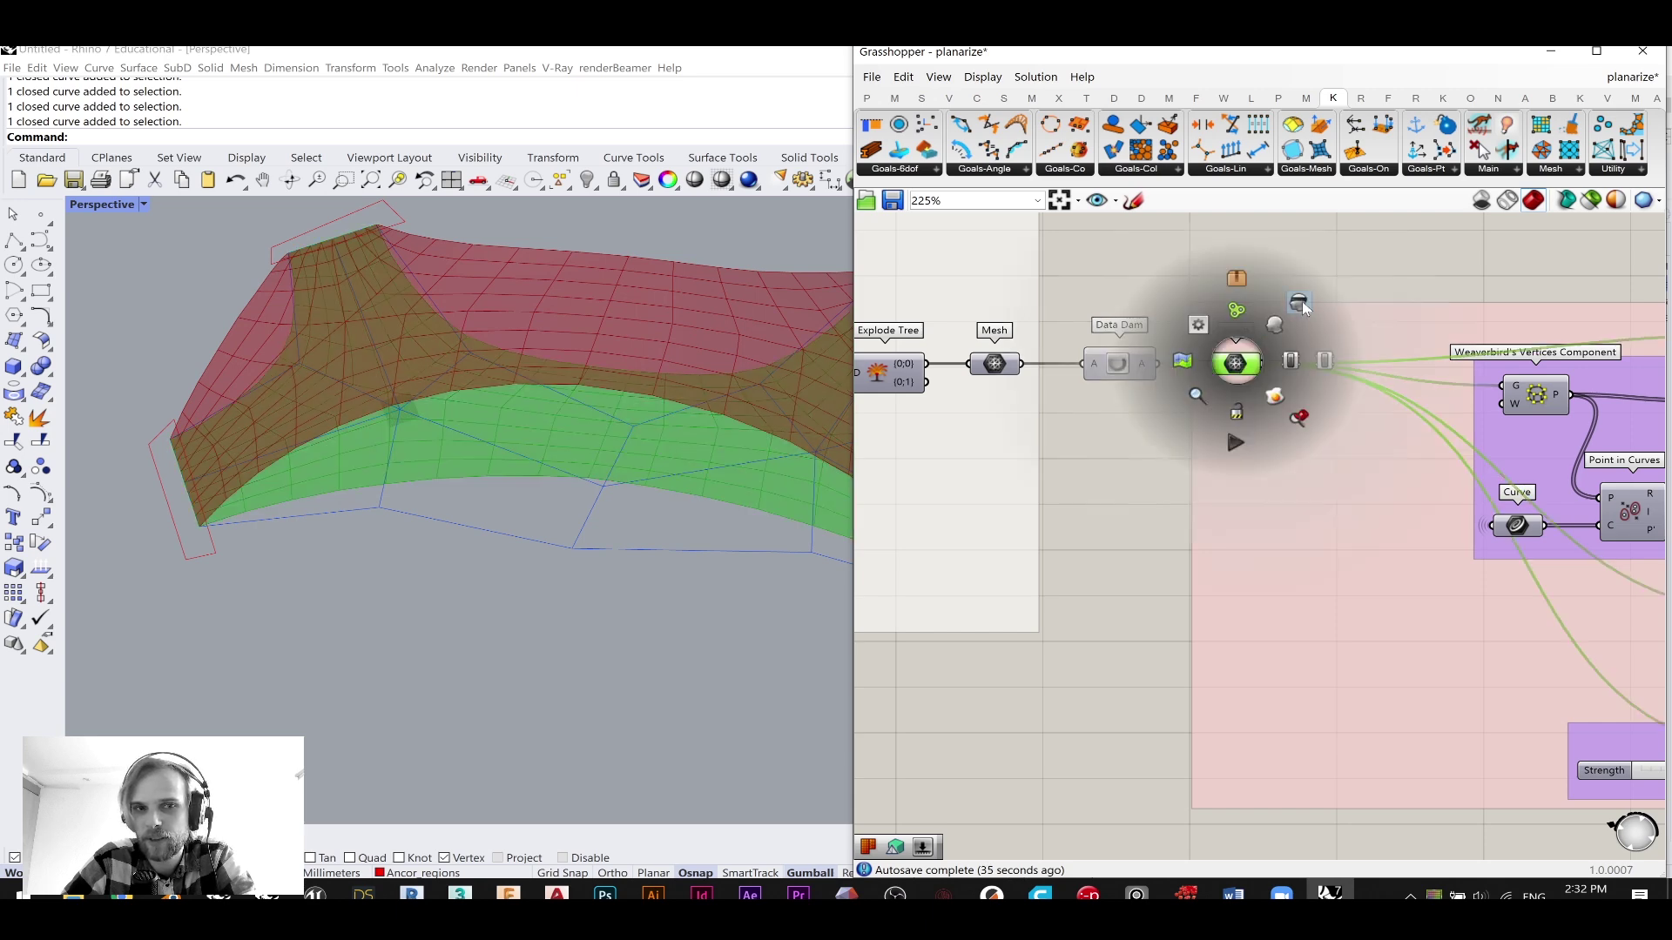
pyautogui.click(1301, 303)
pyautogui.click(1271, 268)
# - Turn on the preview of the Mesh UnifyNormals component in the MeshEdit group
pyautogui.scroll(-3, 1271, 272)
pyautogui.moveTo(1264, 367); pyautogui.dragTo(1654, 442, button='right')
pyautogui.scroll(3, 1064, 425)
pyautogui.moveTo(1151, 462)
pyautogui.mouseDown(button='right')
pyautogui.moveTo(1556, 563)
pyautogui.moveTo(1159, 482)
pyautogui.mouseUp(button='right')
pyautogui.moveTo(1174, 396); pyautogui.dragTo(1151, 449, button='right')
pyautogui.click(1232, 444)
pyautogui.middleClick(1232, 444)
pyautogui.click(1269, 404)
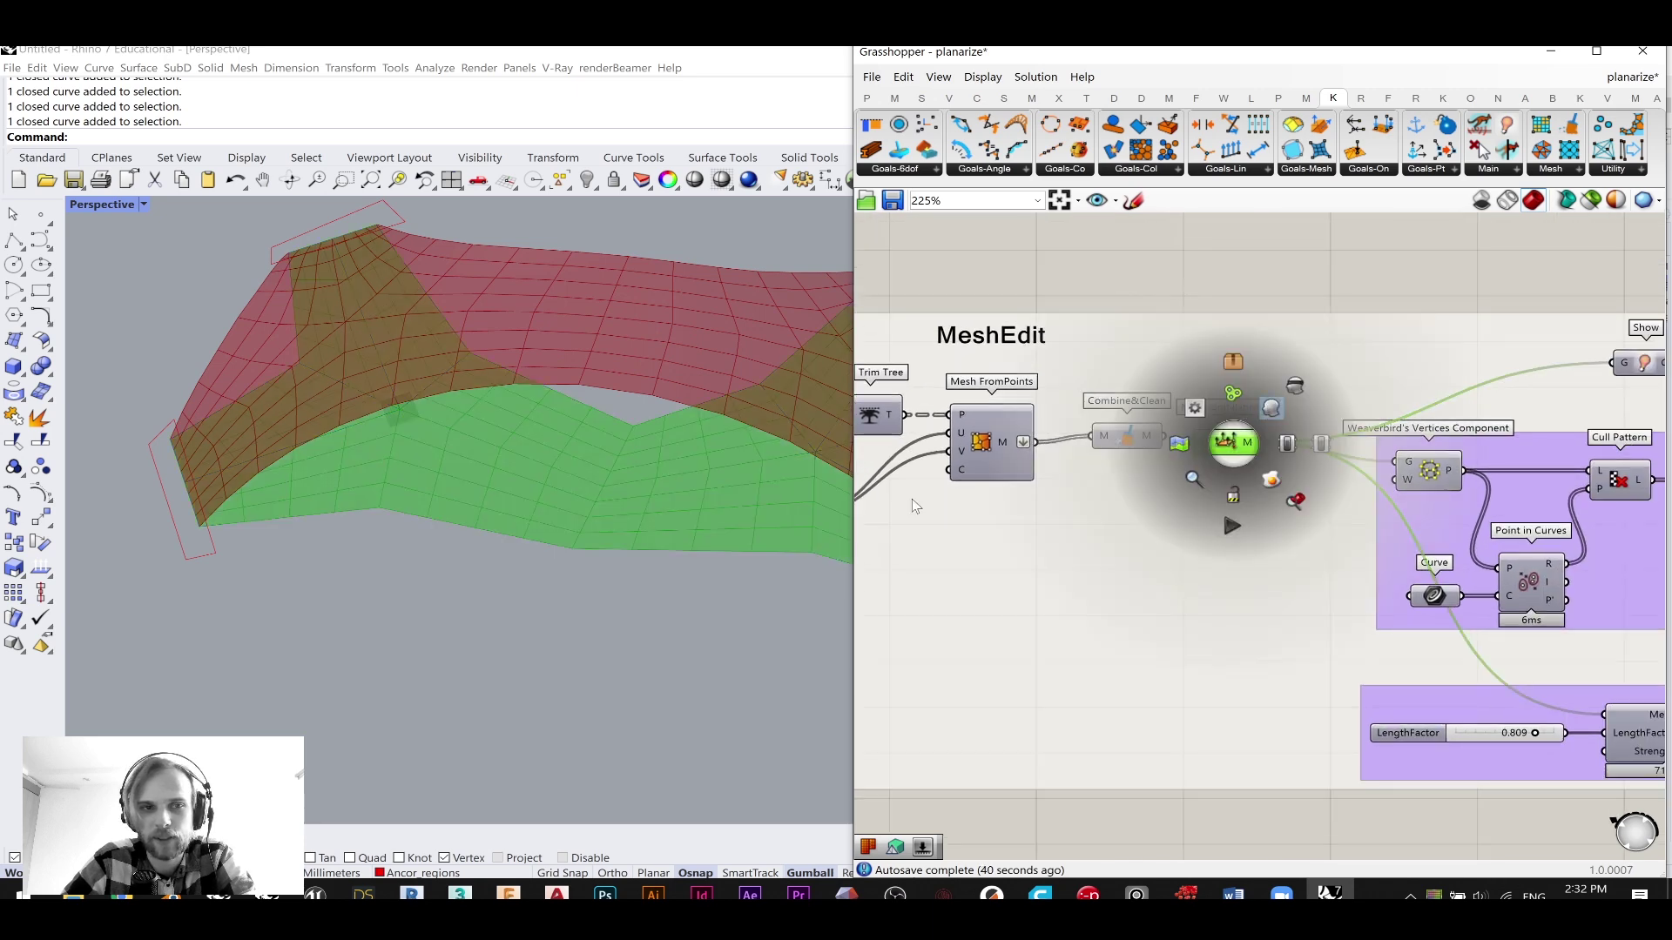
# - Minimize Grasshopper and draw a closed six-point polyline on the Ancor_regions layer enclosing the mesh's outer edge vertices around the middle seam corner
pyautogui.scroll(5, 566, 562)
pyautogui.scroll(2, 571, 567)
pyautogui.click(14, 241)
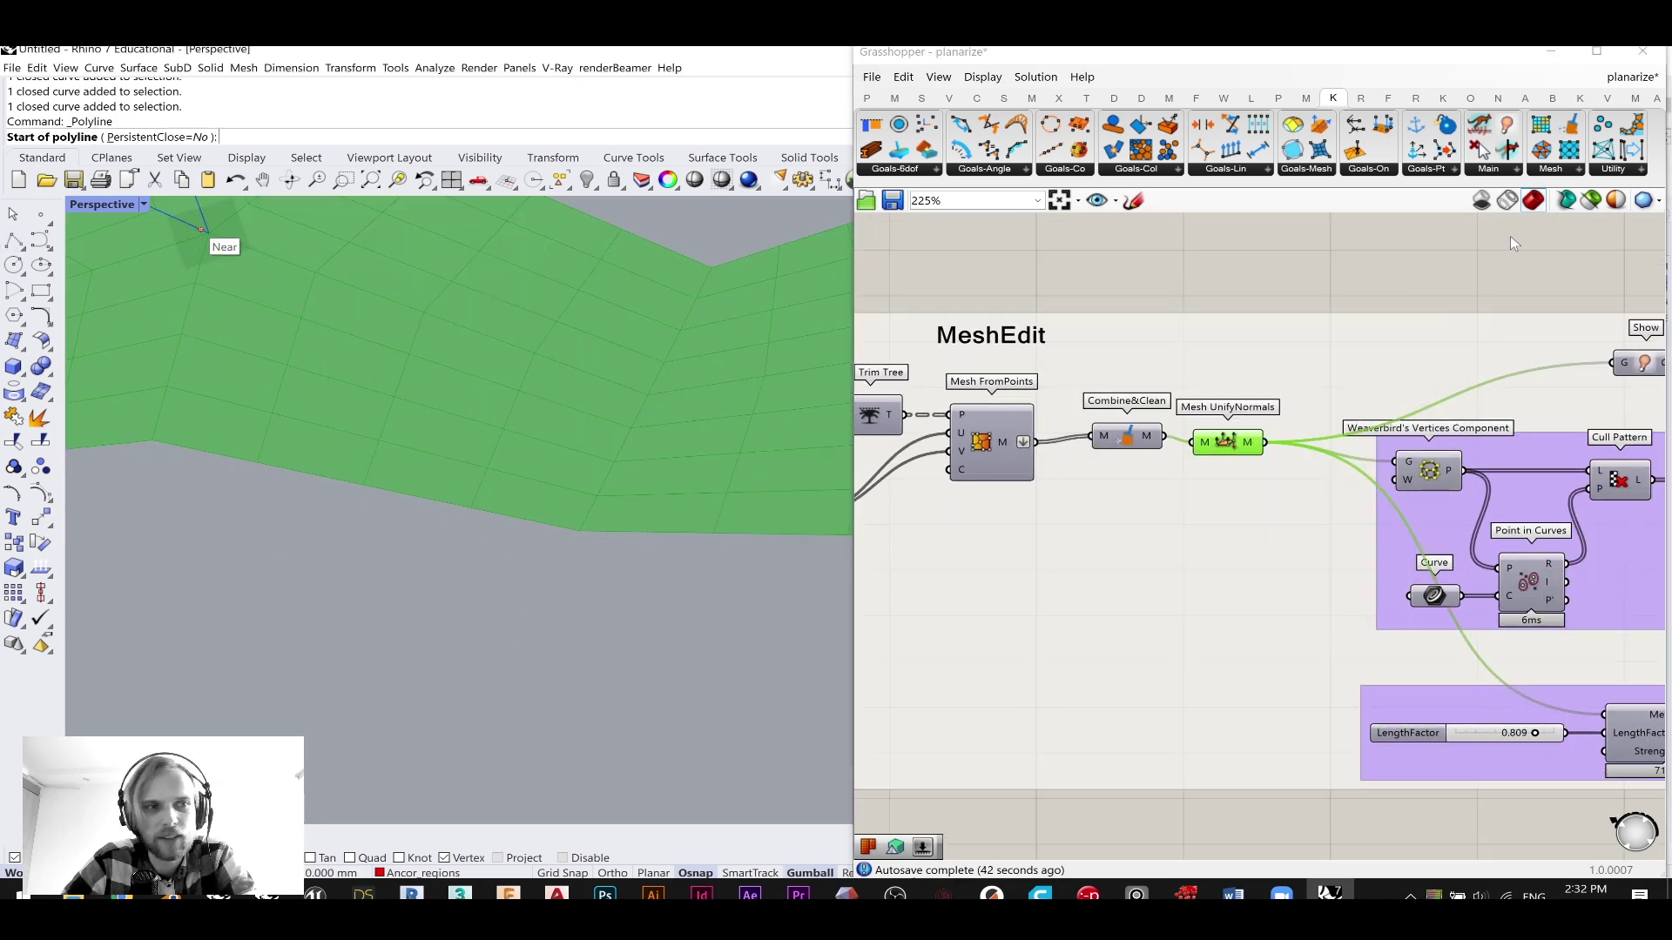
pyautogui.click(1551, 51)
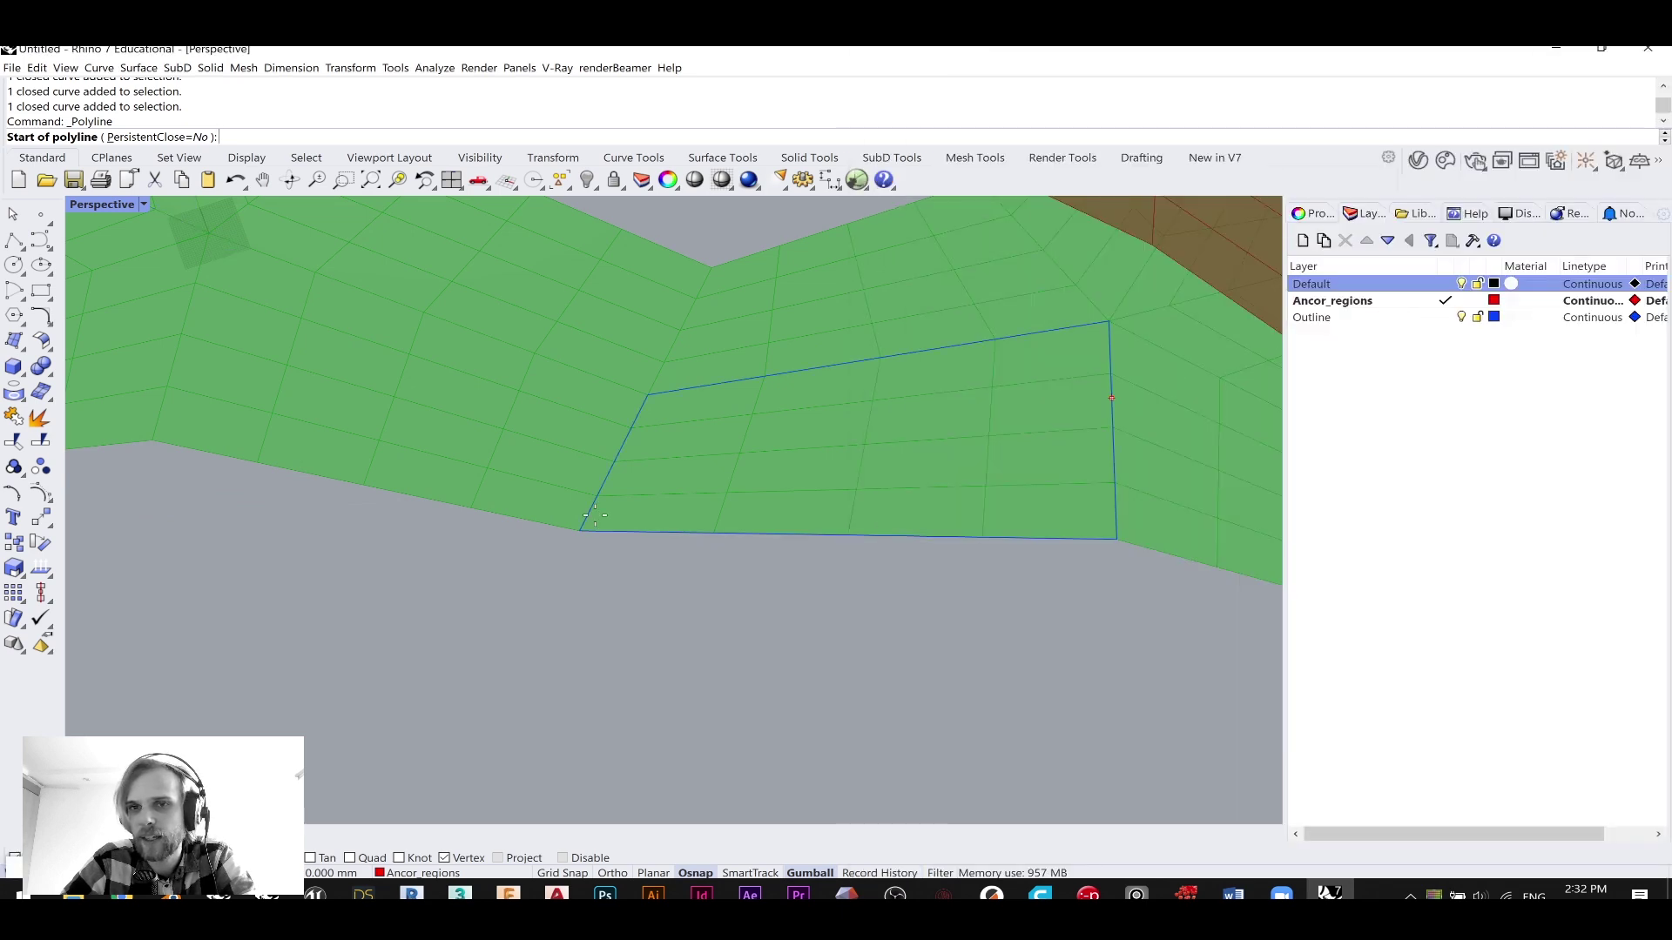
pyautogui.scroll(-5, 409, 576)
pyautogui.scroll(3, 448, 559)
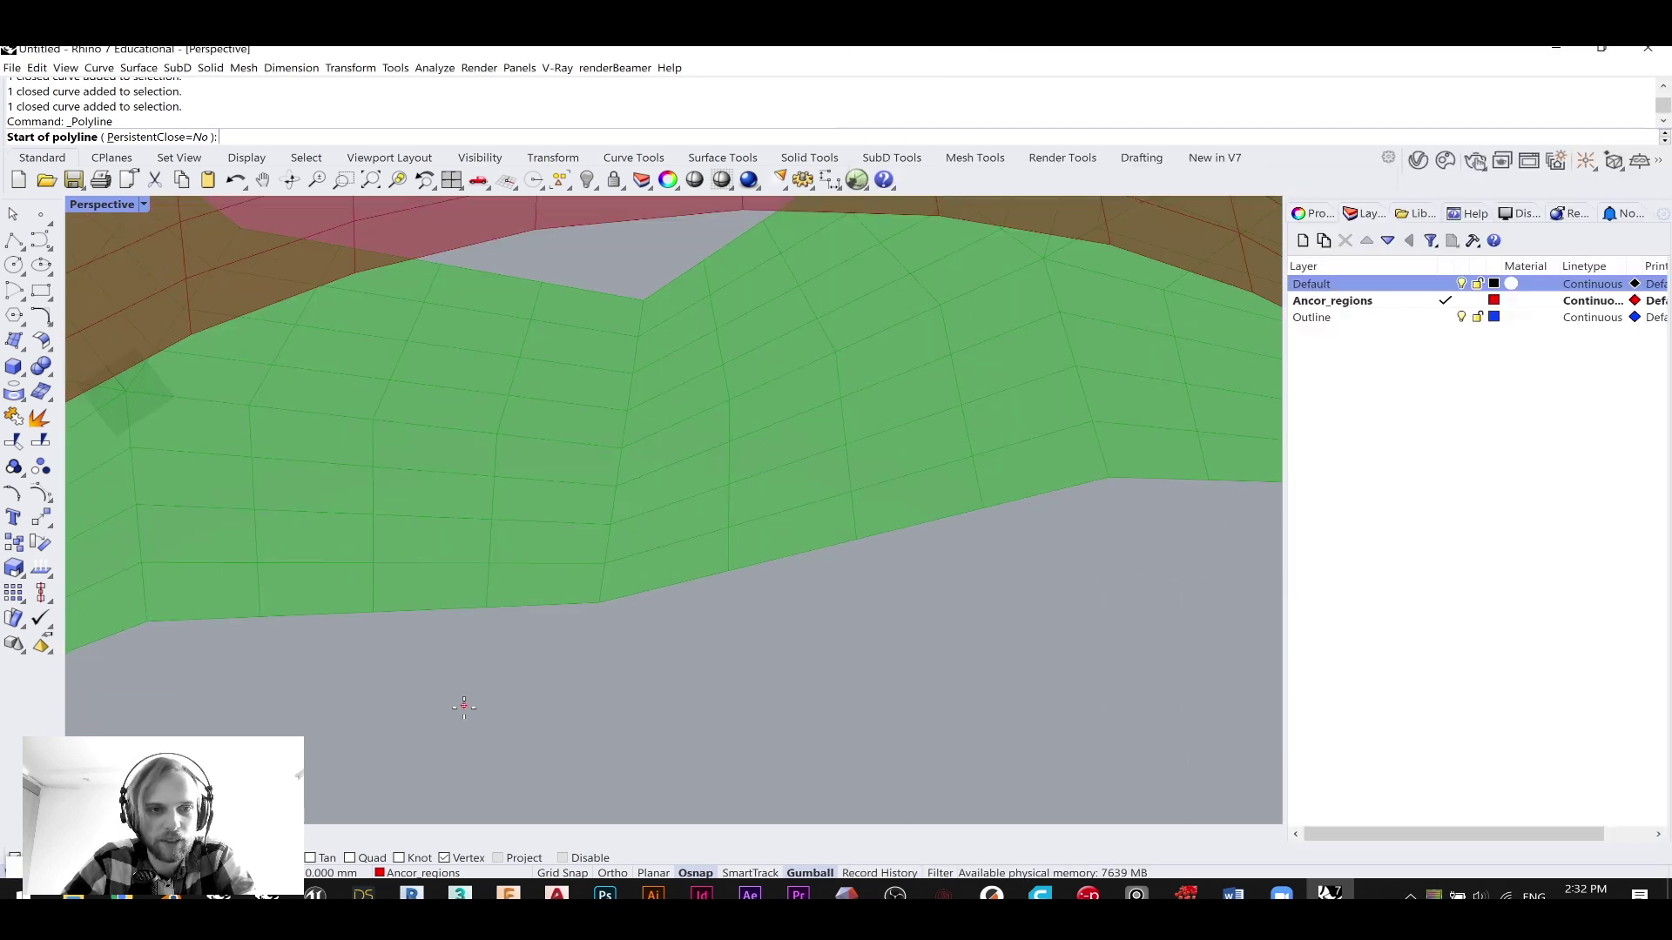
pyautogui.scroll(-2, 469, 672)
pyautogui.moveTo(525, 633); pyautogui.dragTo(473, 638, button='right')
pyautogui.scroll(-2, 473, 638)
pyautogui.scroll(4, 418, 609)
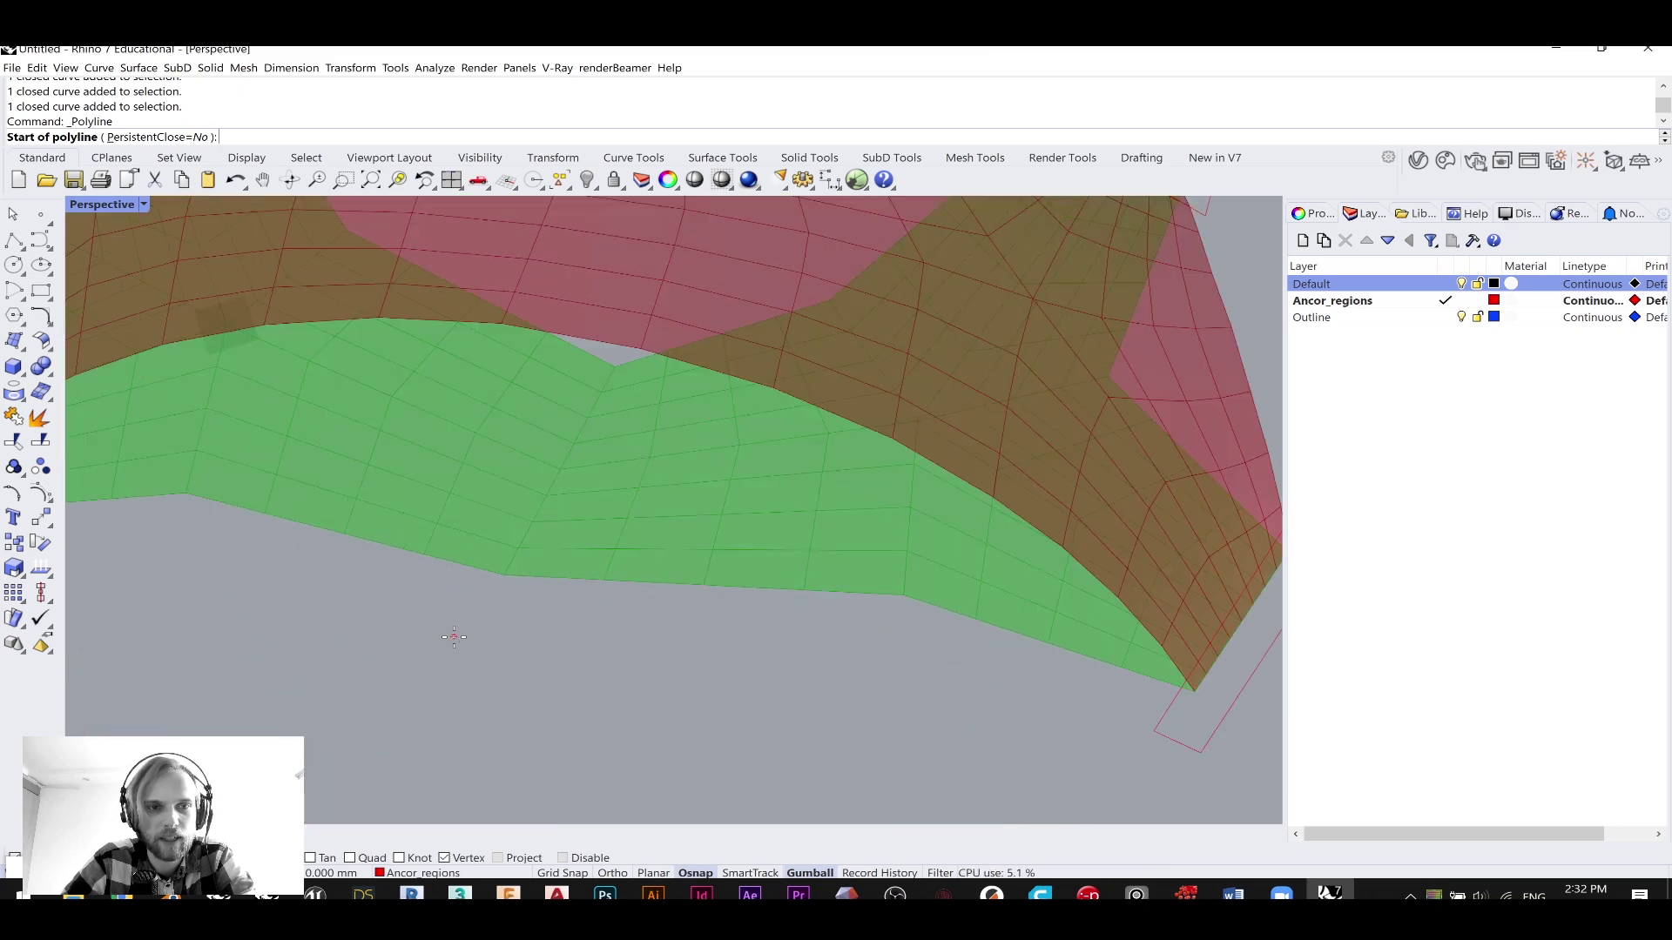
pyautogui.click(368, 611)
pyautogui.click(407, 530)
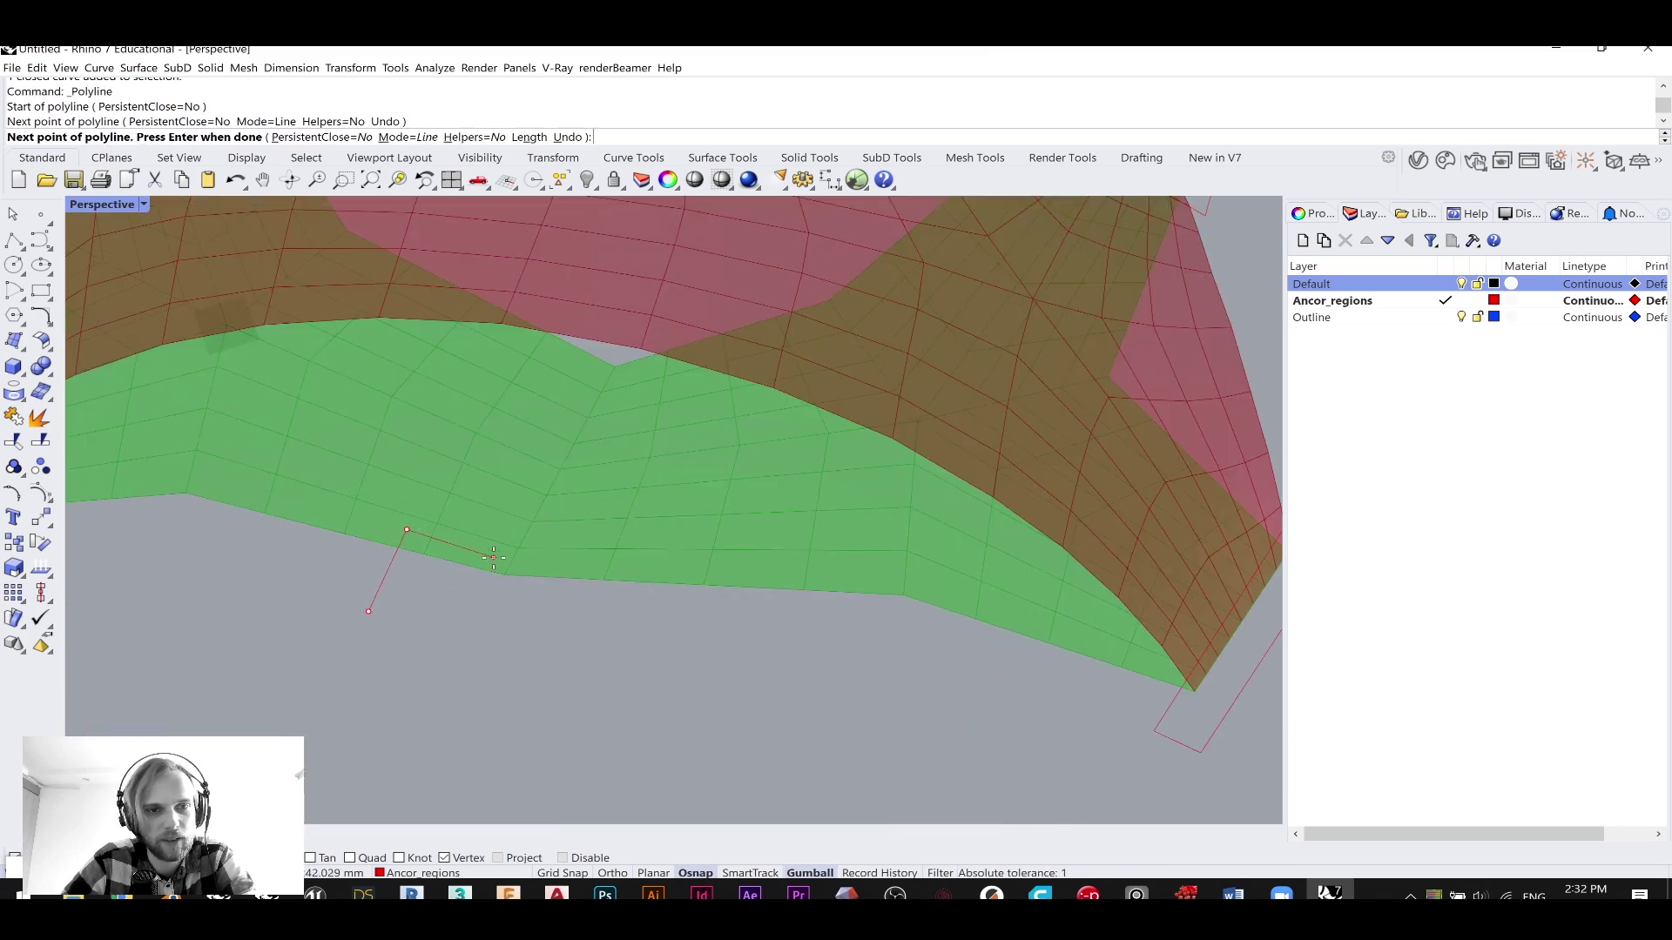
pyautogui.click(486, 555)
pyautogui.click(559, 562)
pyautogui.click(657, 566)
pyautogui.click(684, 627)
pyautogui.click(368, 611)
pyautogui.press('Return')
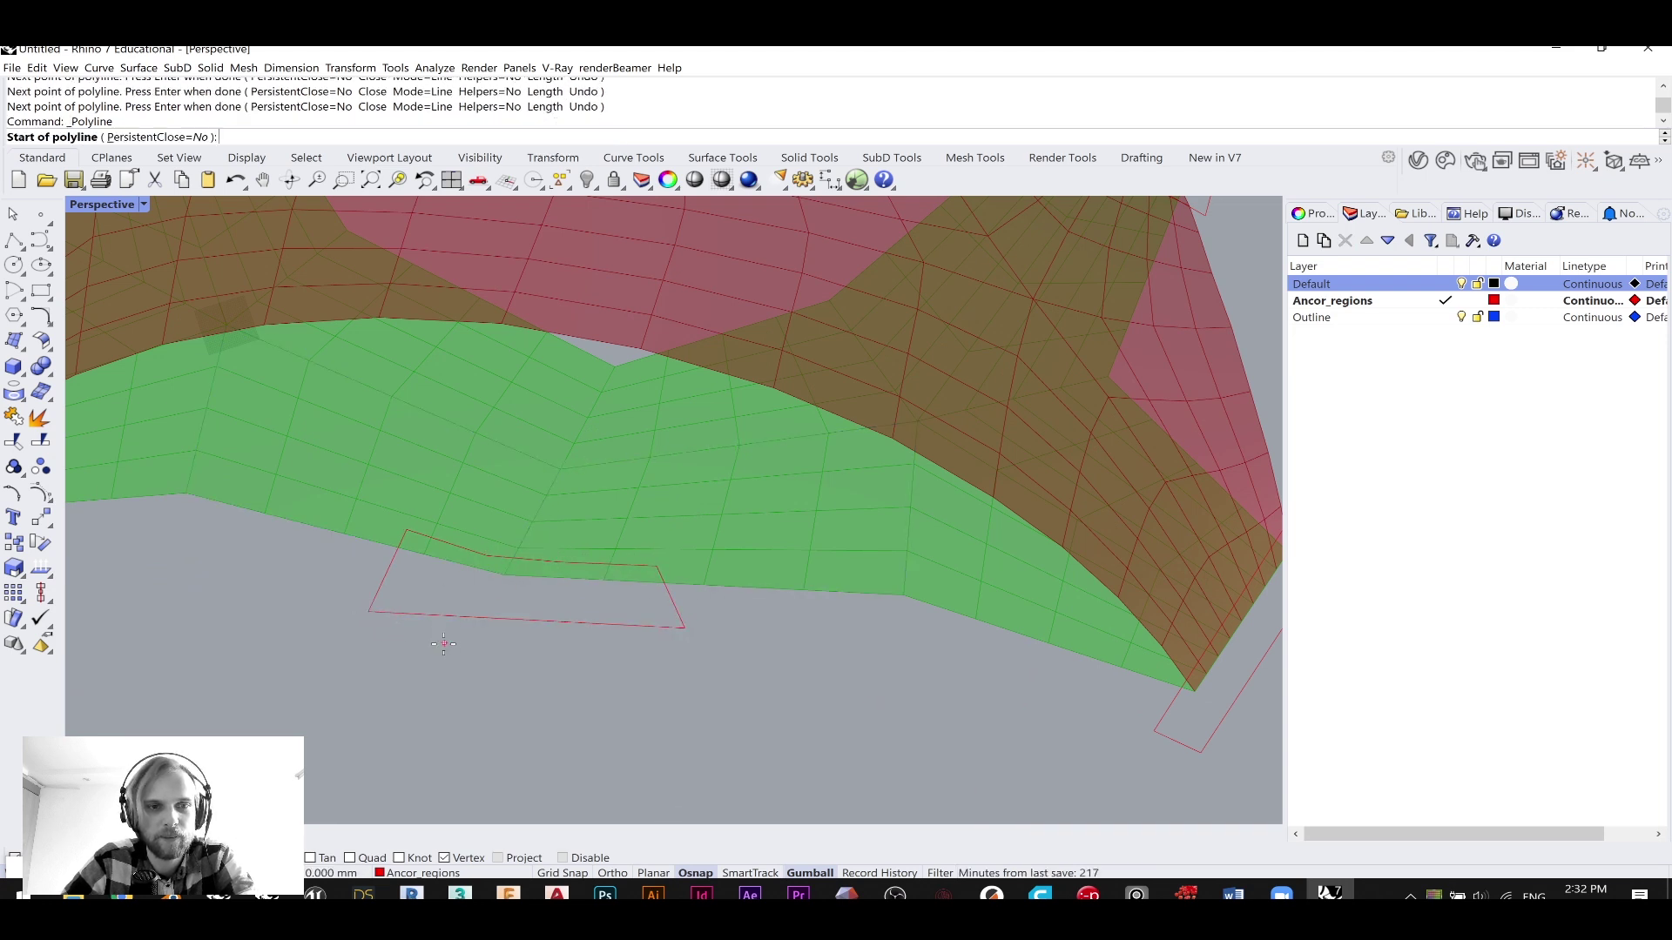
pyautogui.press('Escape')
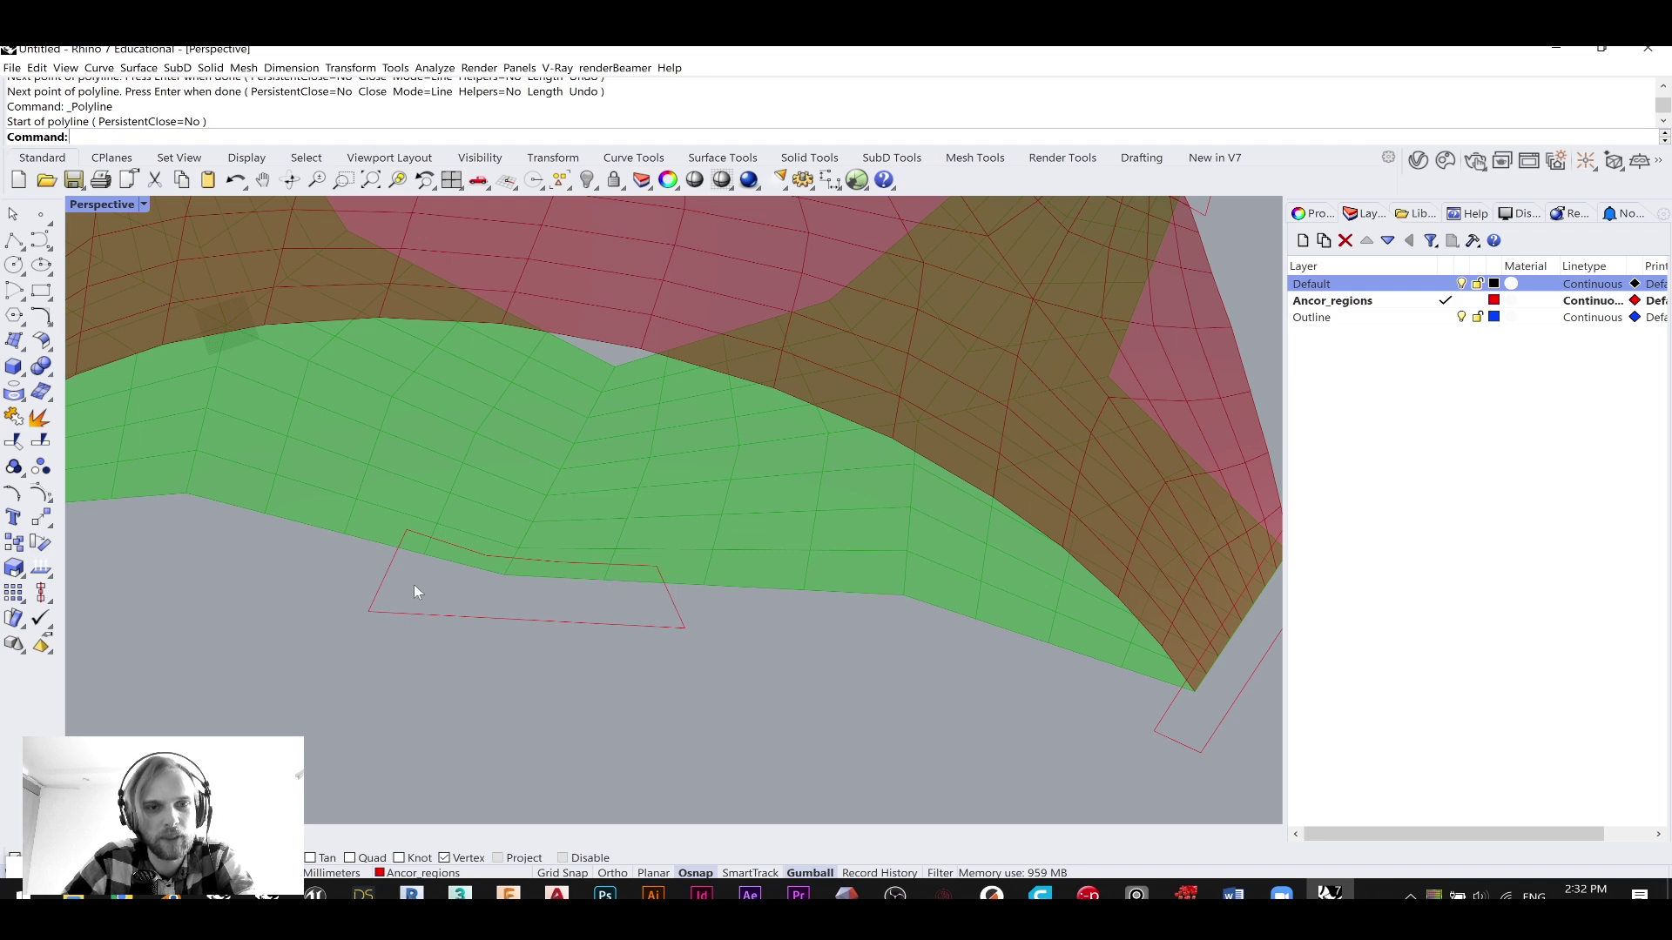
# - Select the new seam region together with the other anchor outlines and set them all as the Curve input of the MeshEdit anchor group
pyautogui.moveTo(470, 626); pyautogui.dragTo(462, 601)
pyautogui.scroll(-5, 563, 620)
pyautogui.keyDown('shift'); pyautogui.click(969, 661); pyautogui.keyUp('shift')
pyautogui.moveTo(970, 660); pyautogui.dragTo(917, 530, button='right')
pyautogui.keyDown('shift'); pyautogui.click(954, 544); pyautogui.keyUp('shift')
pyautogui.moveTo(691, 521); pyautogui.dragTo(766, 578, button='right')
pyautogui.keyDown('shift'); pyautogui.click(767, 356); pyautogui.keyUp('shift')
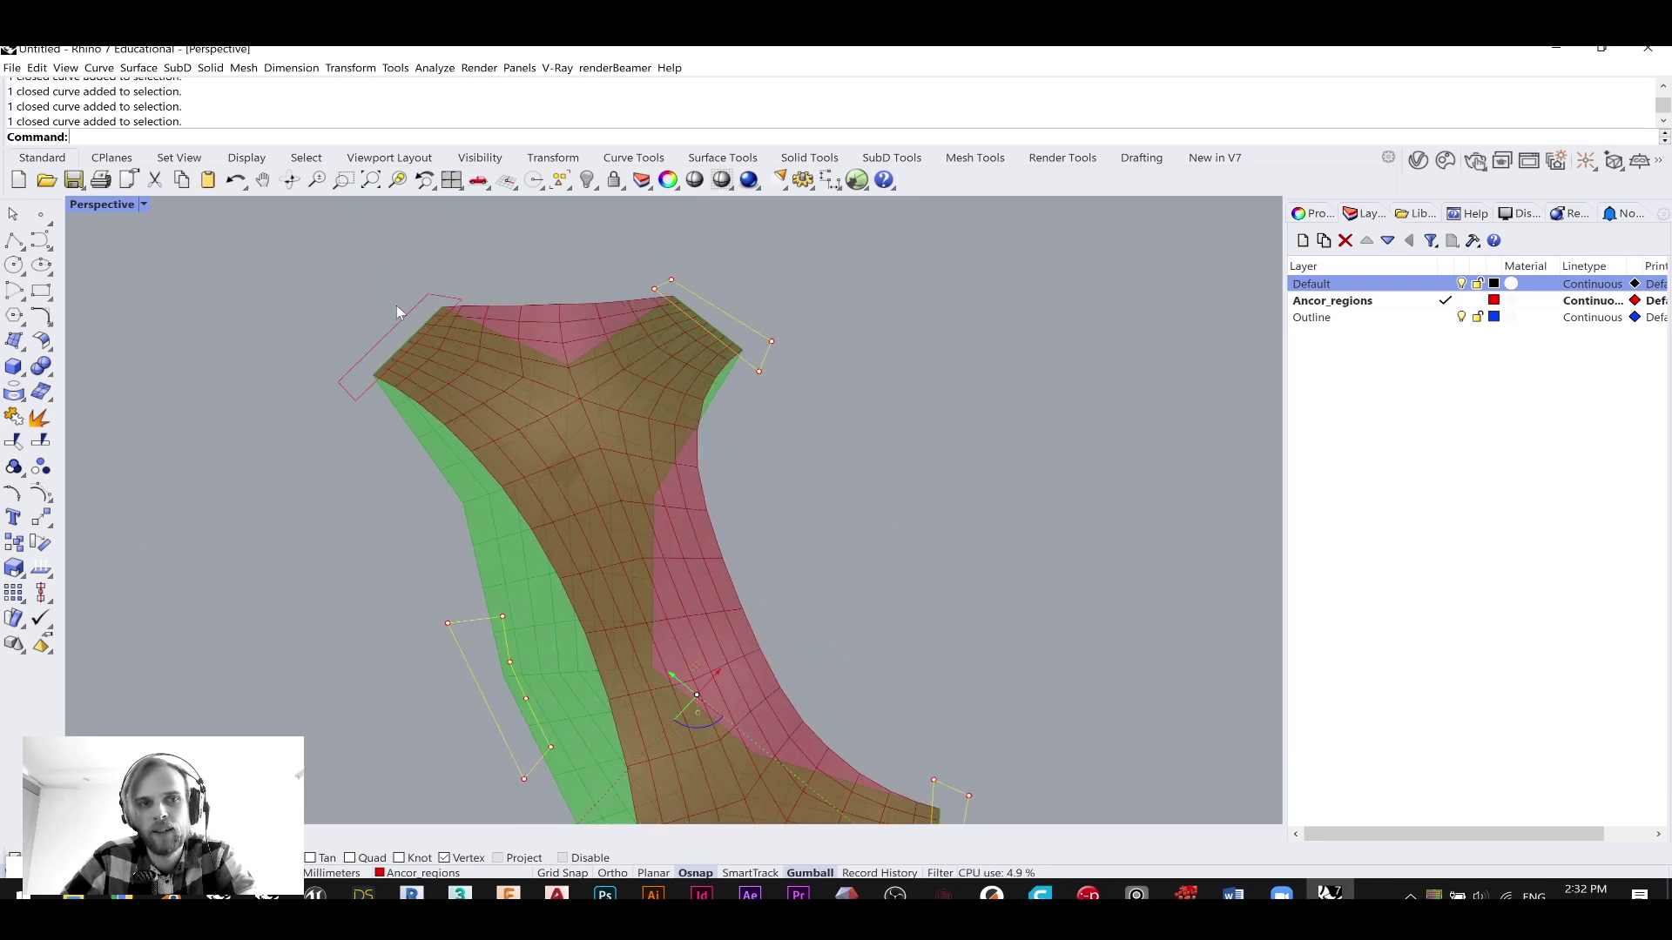
pyautogui.doubleClick(70, 866)
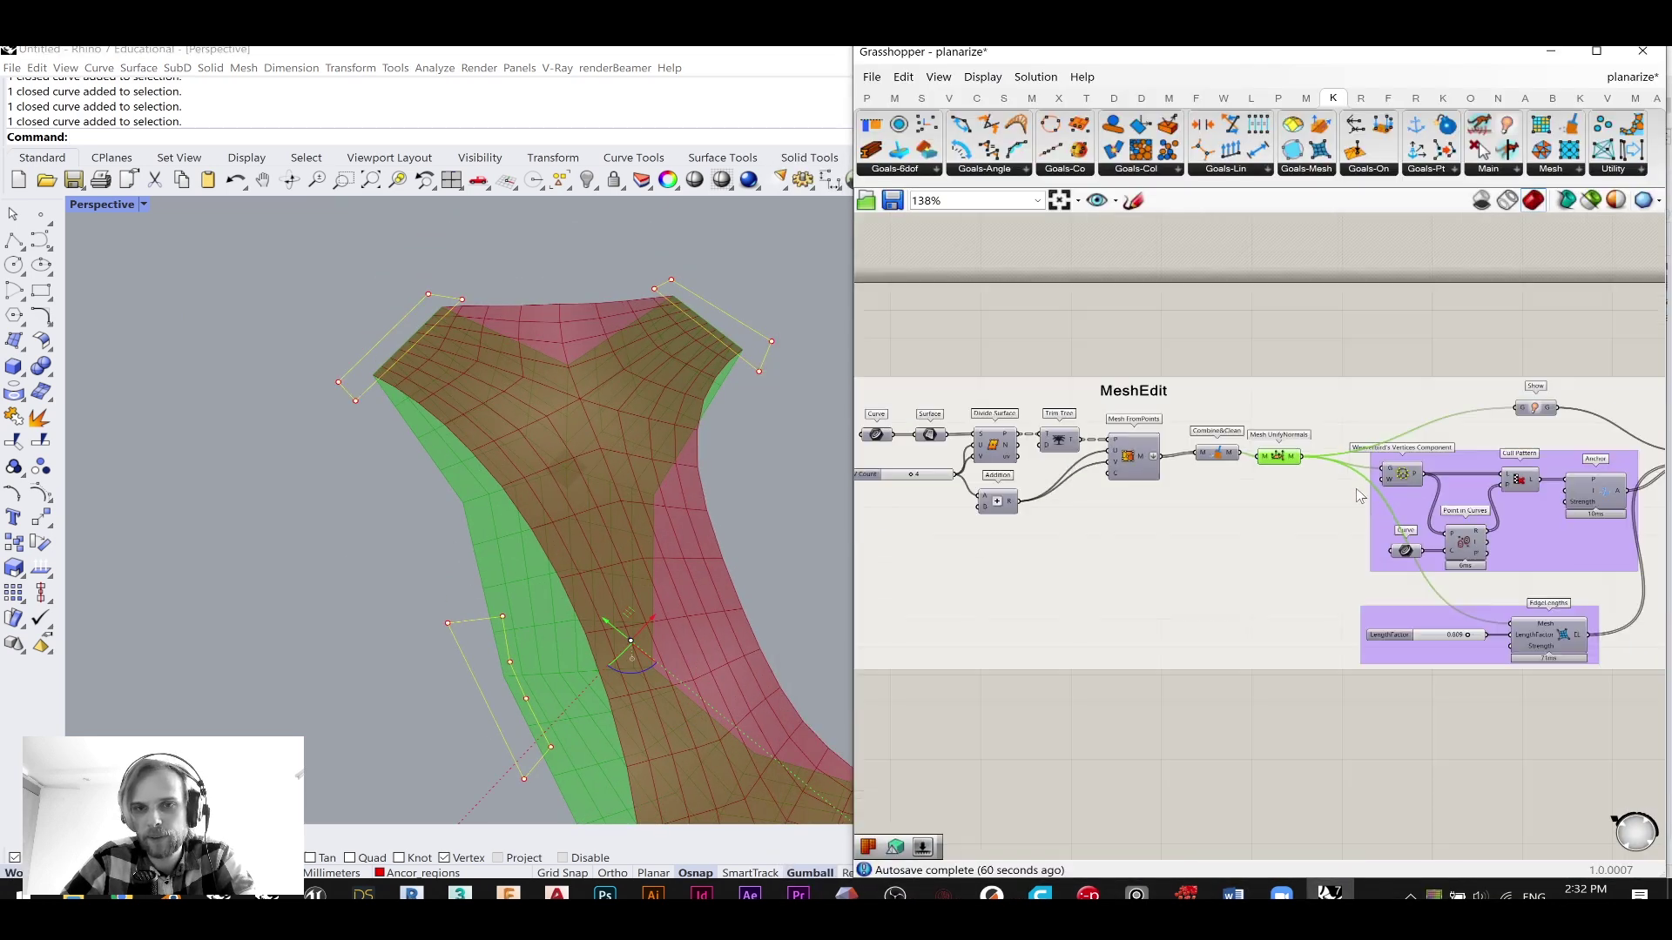
pyautogui.scroll(3, 1258, 513)
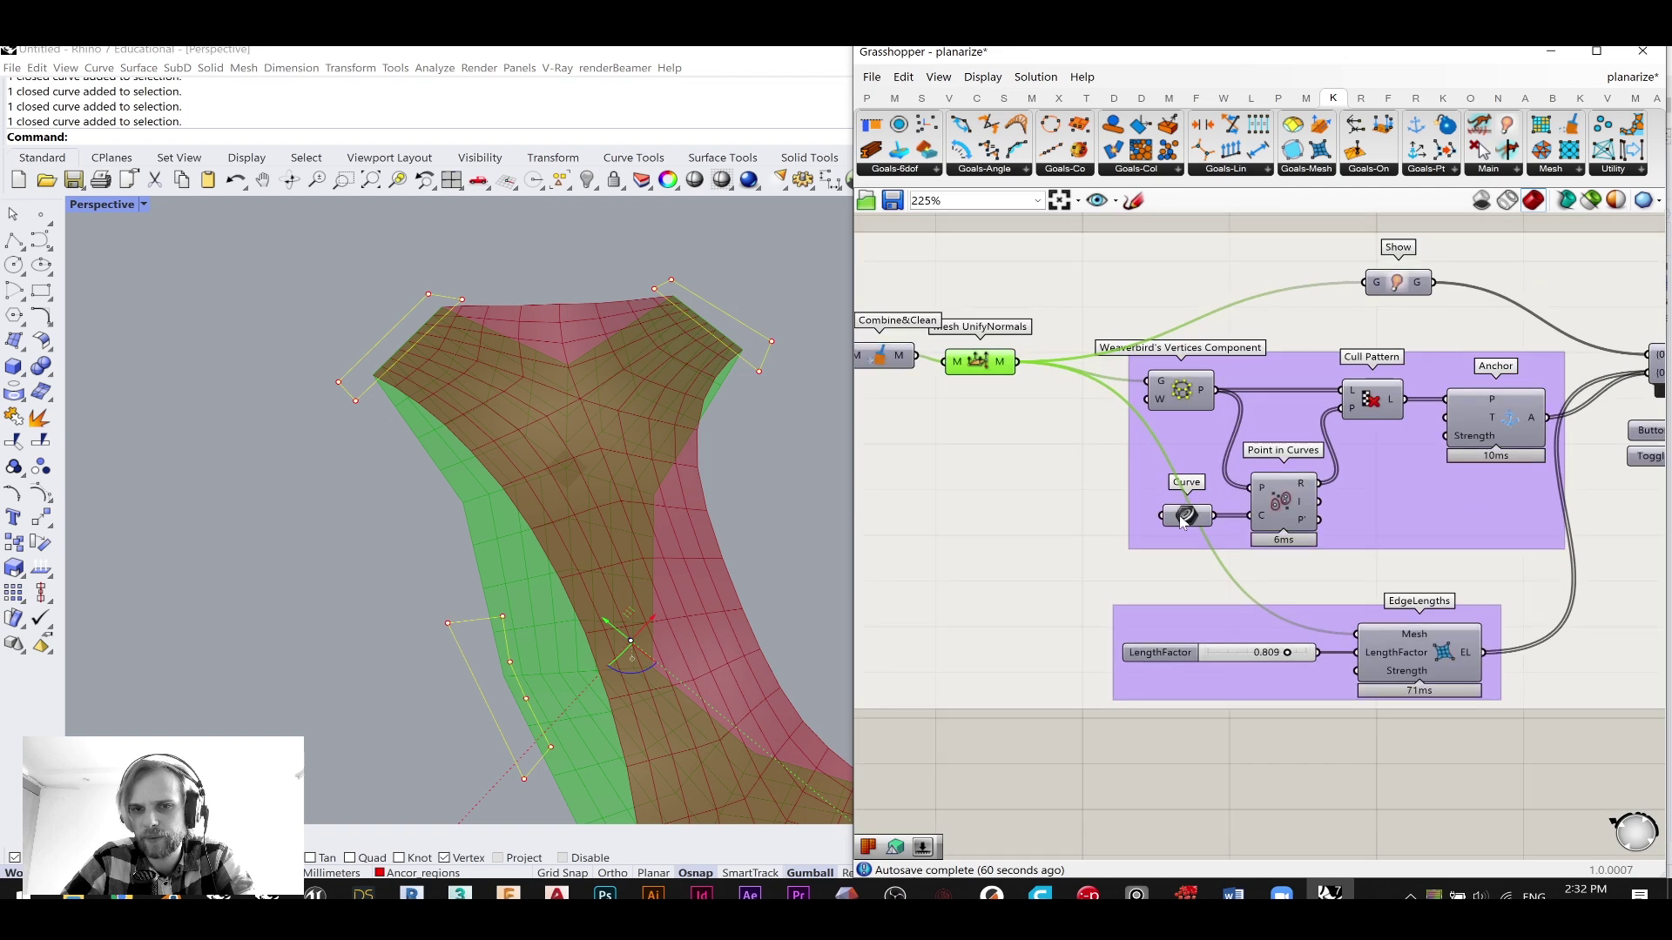
pyautogui.click(1190, 514)
pyautogui.rightClick(1191, 516)
pyautogui.click(1266, 741)
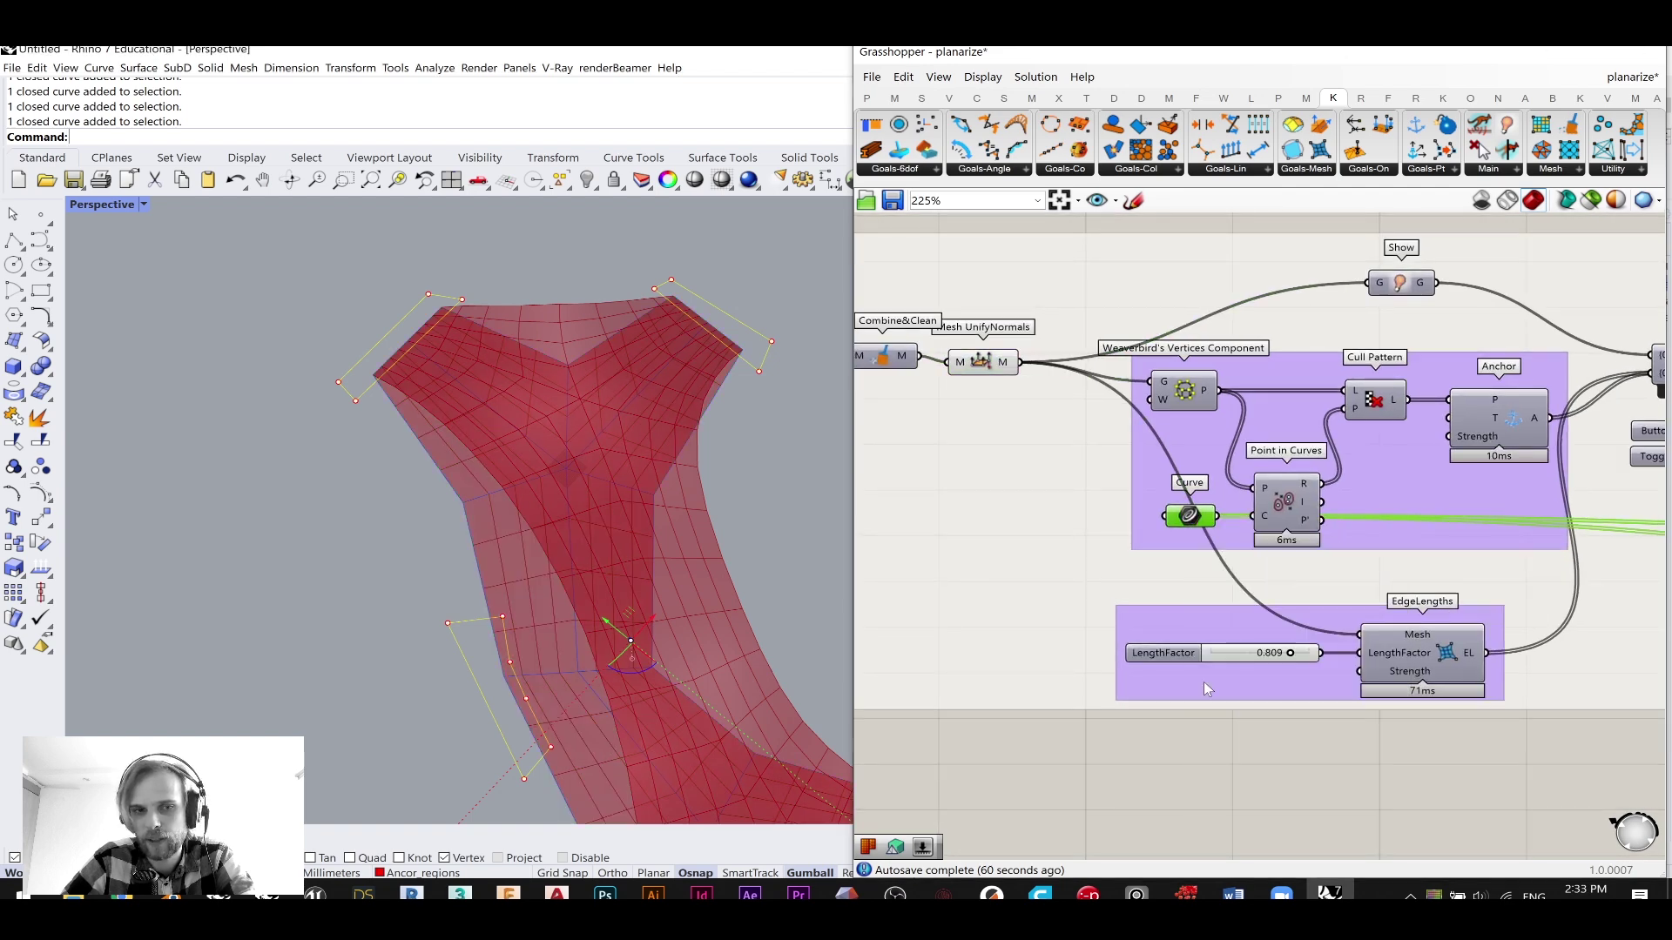
pyautogui.click(814, 484)
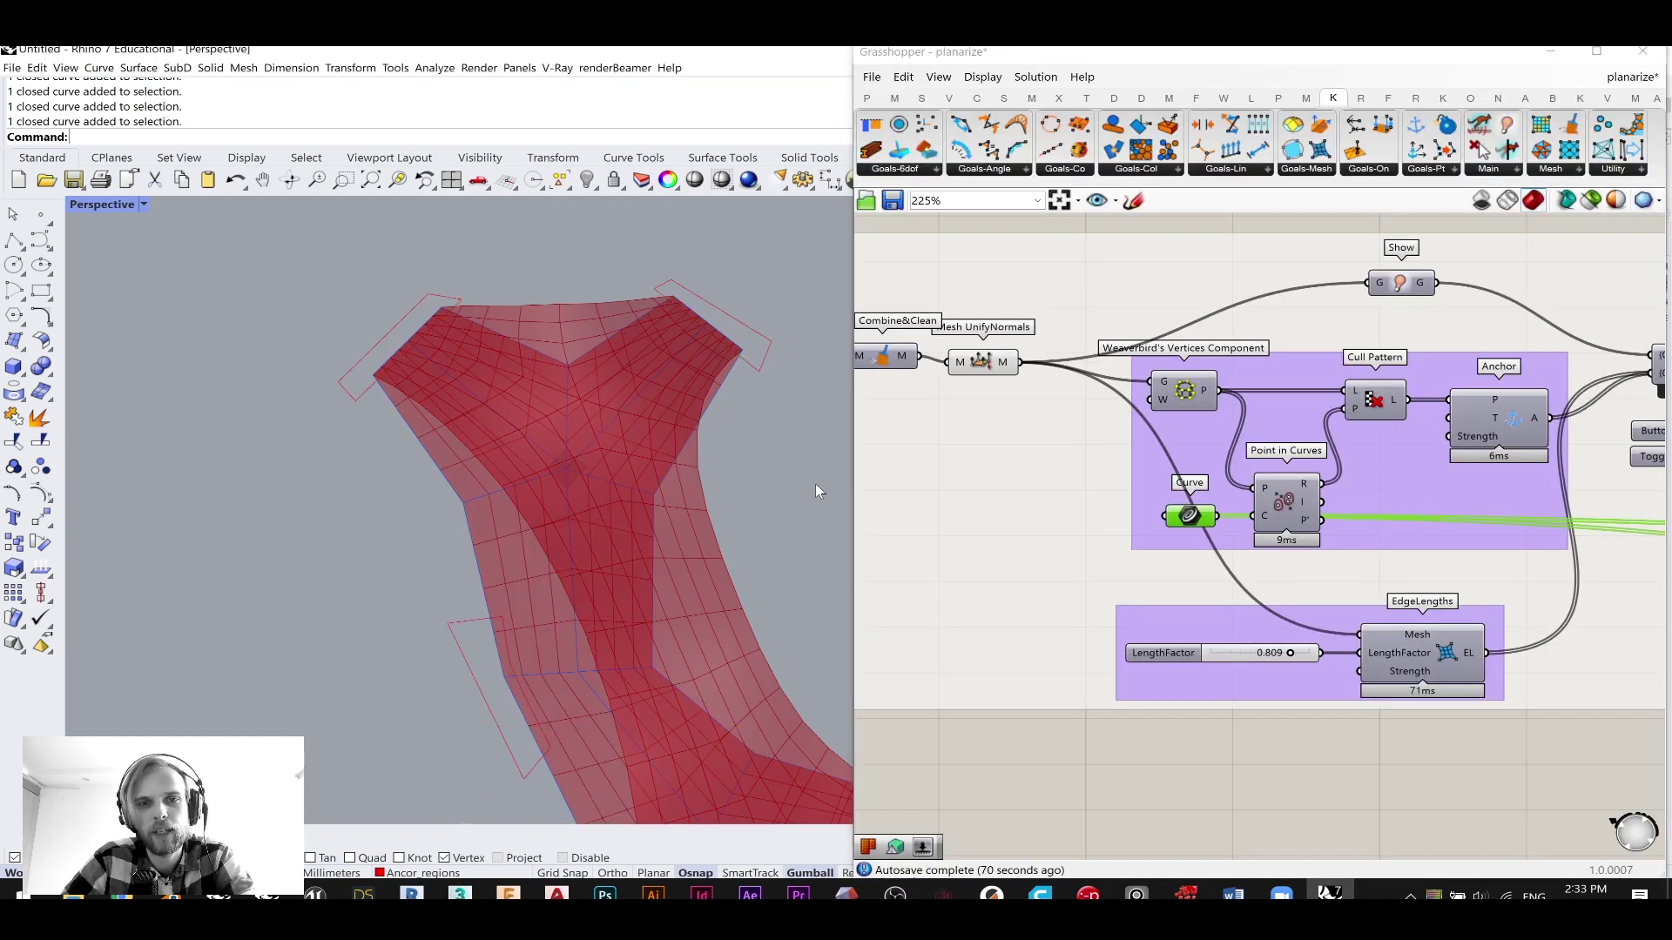
# - Pass the first solver's mesh through its Data Dam and reset the solver in the pink group
pyautogui.scroll(-6, 815, 484)
pyautogui.moveTo(1469, 491); pyautogui.dragTo(1262, 485, button='right')
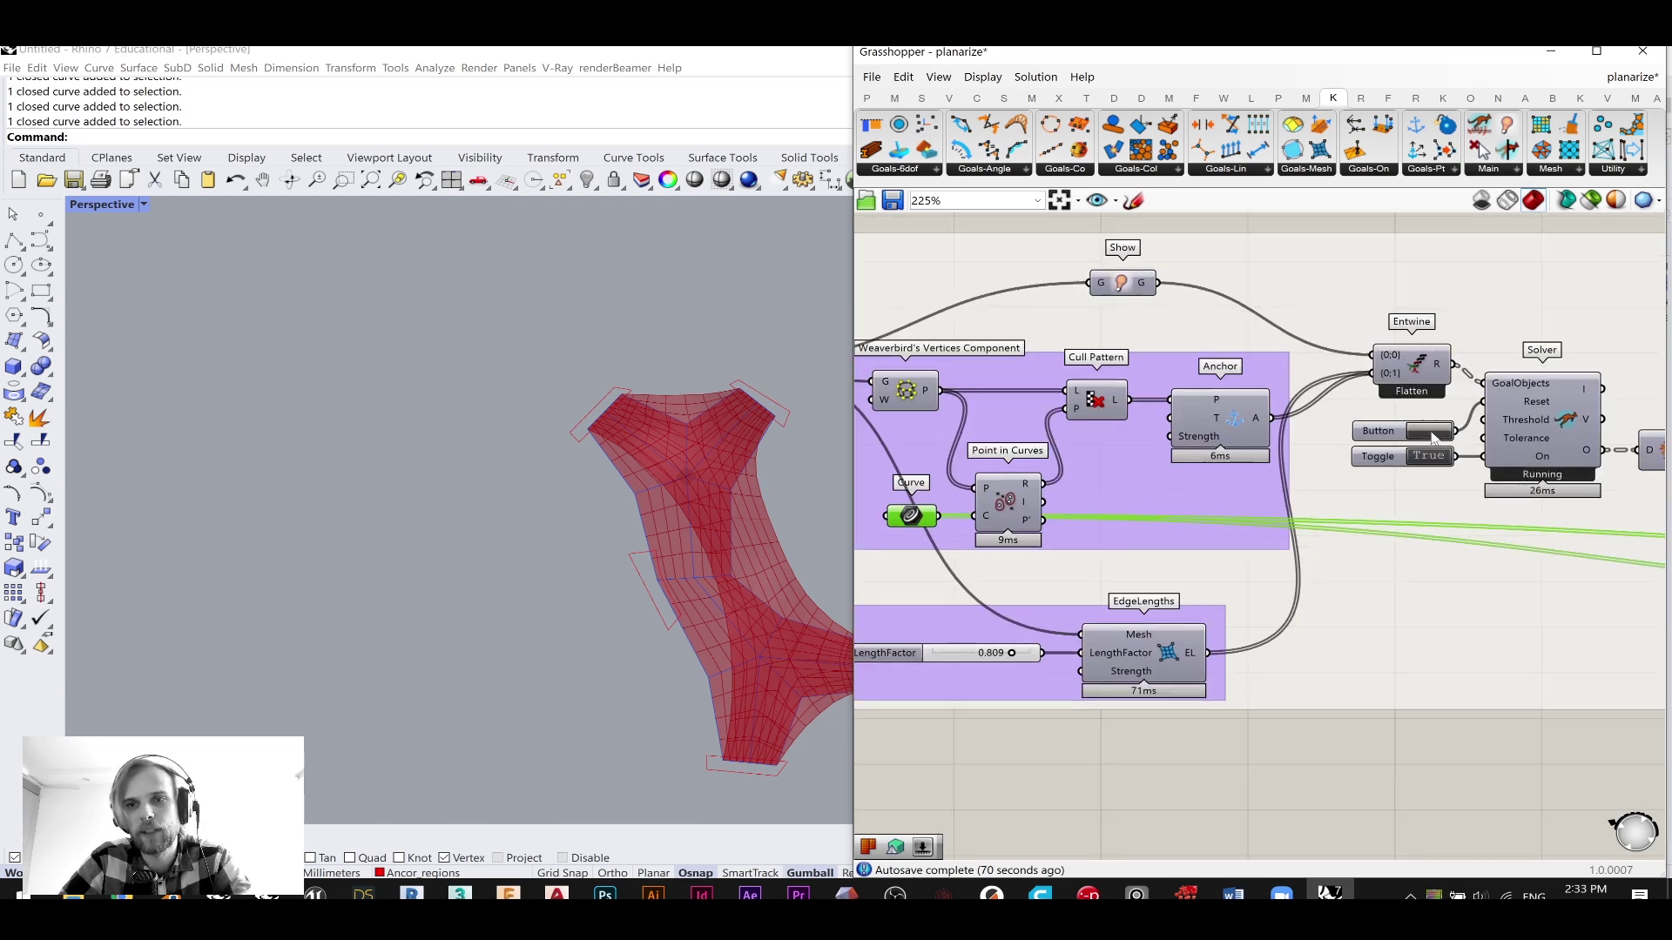
pyautogui.moveTo(1445, 556); pyautogui.dragTo(1236, 537, button='right')
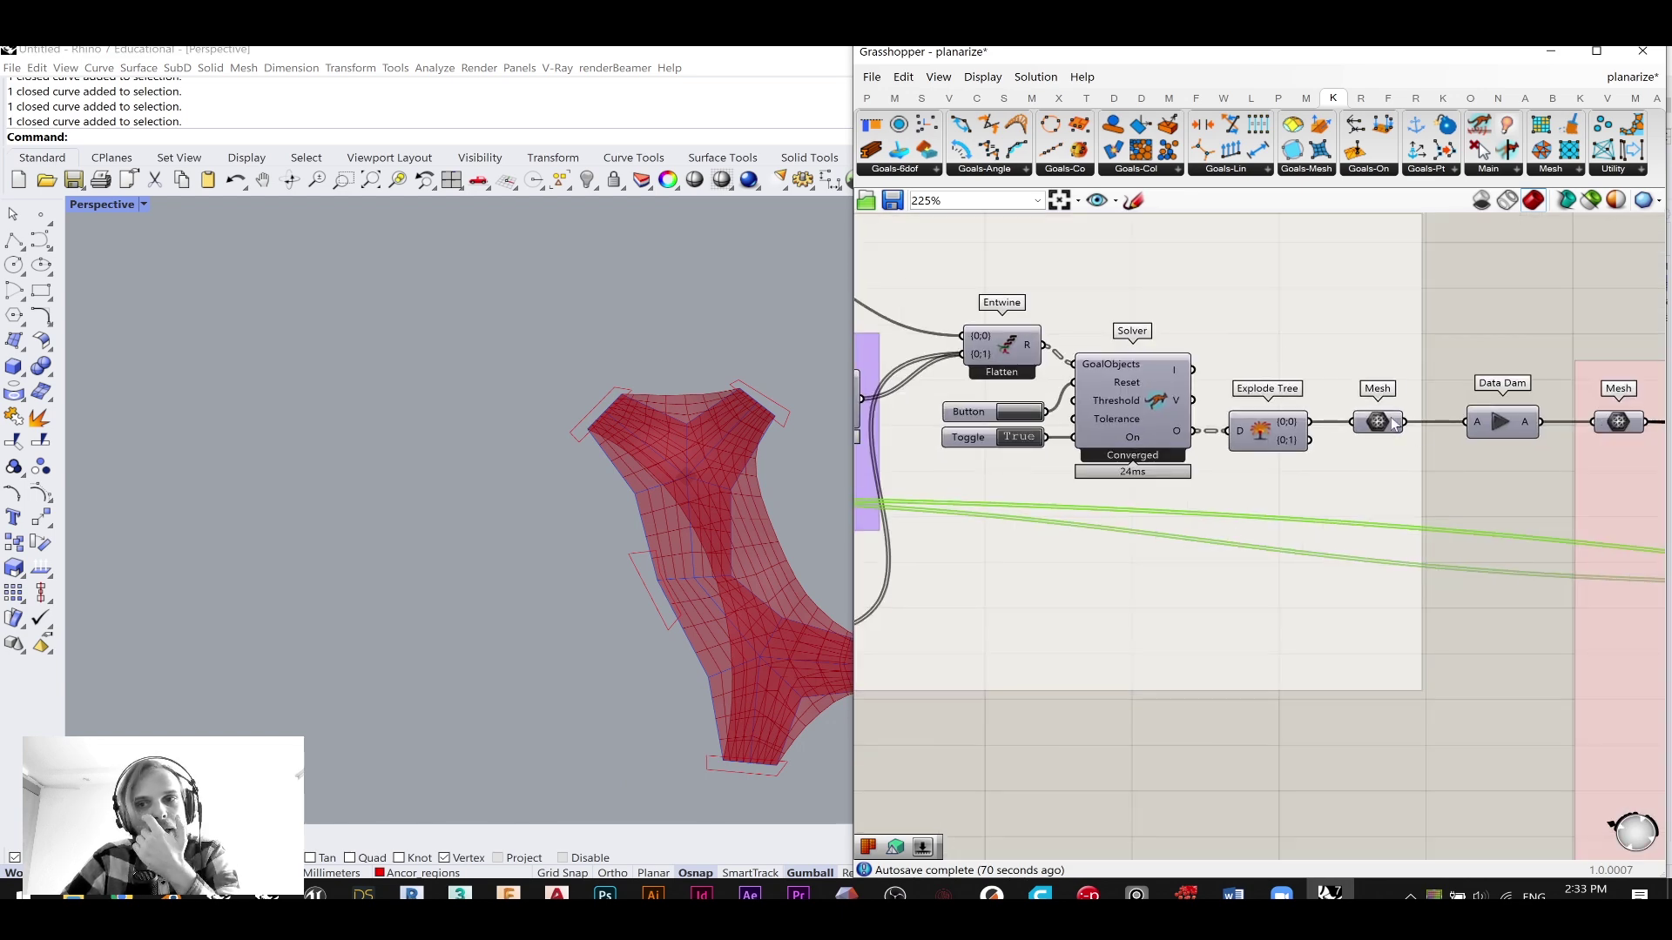
pyautogui.click(1497, 423)
pyautogui.moveTo(1442, 547); pyautogui.dragTo(1233, 566, button='right')
pyautogui.moveTo(1363, 517); pyautogui.dragTo(1166, 497, button='right')
pyautogui.scroll(-2, 1350, 511)
pyautogui.moveTo(1611, 487); pyautogui.dragTo(1237, 480, button='right')
pyautogui.scroll(2, 1387, 467)
pyautogui.click(1263, 455)
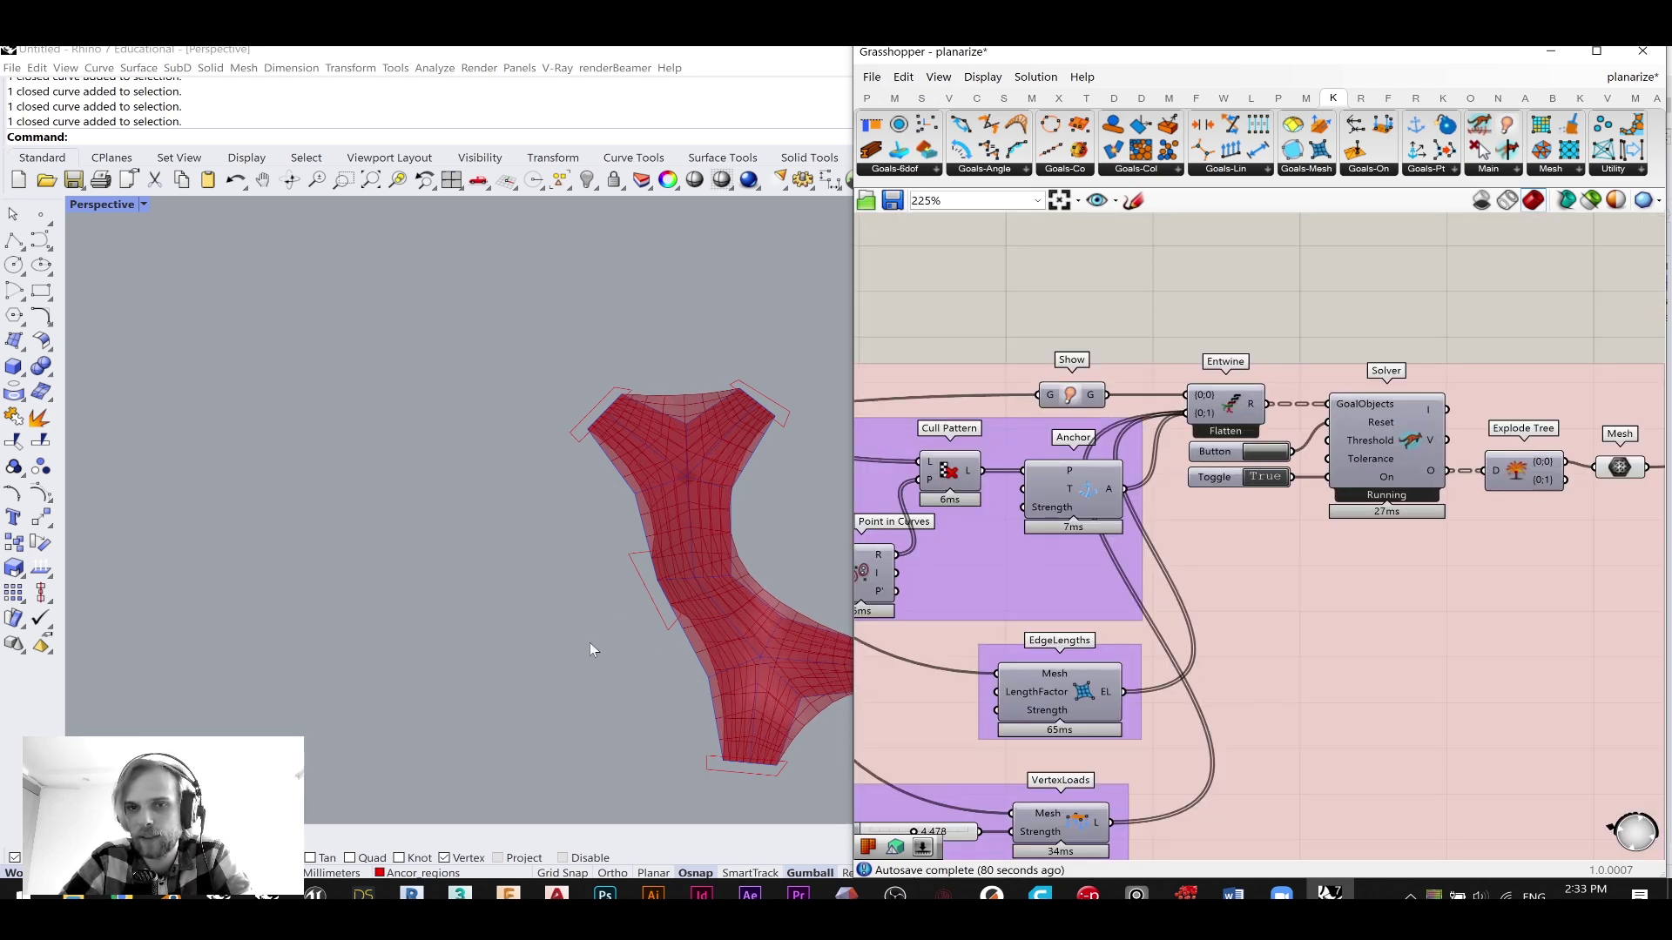
# - Inspect the re-solved shell from the side and above, and hide all base outline and anchor curves in the viewport
pyautogui.moveTo(589, 582); pyautogui.dragTo(522, 514, button='right')
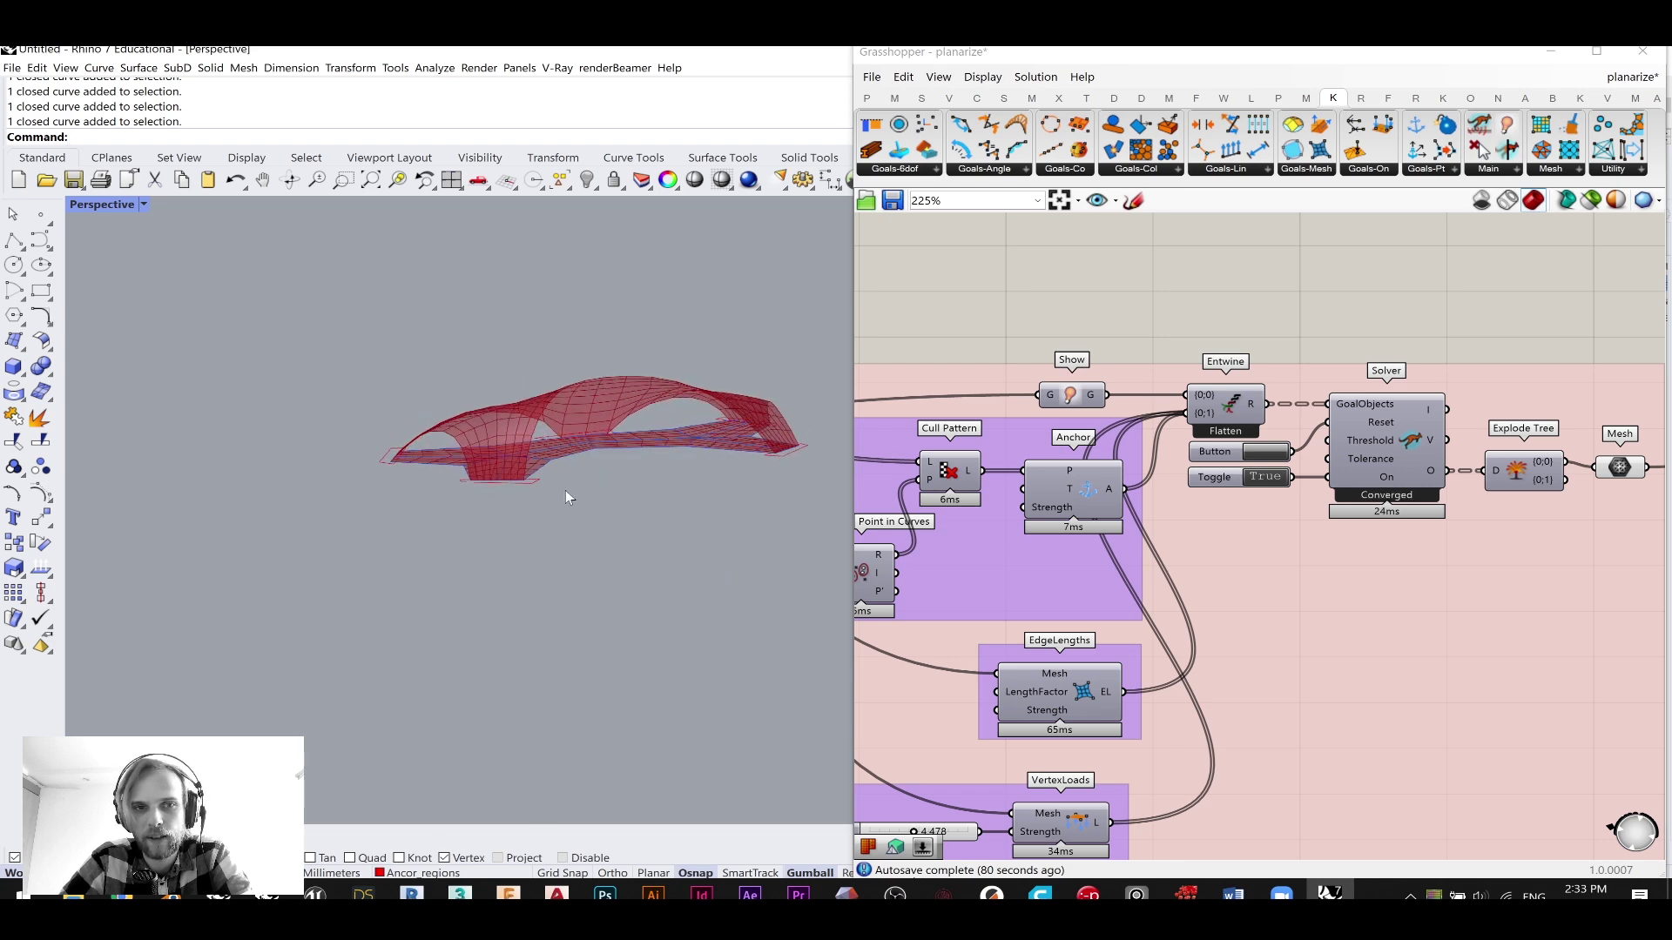
pyautogui.scroll(4, 643, 450)
pyautogui.moveTo(683, 508); pyautogui.dragTo(688, 581, button='right')
pyautogui.scroll(-5, 697, 489)
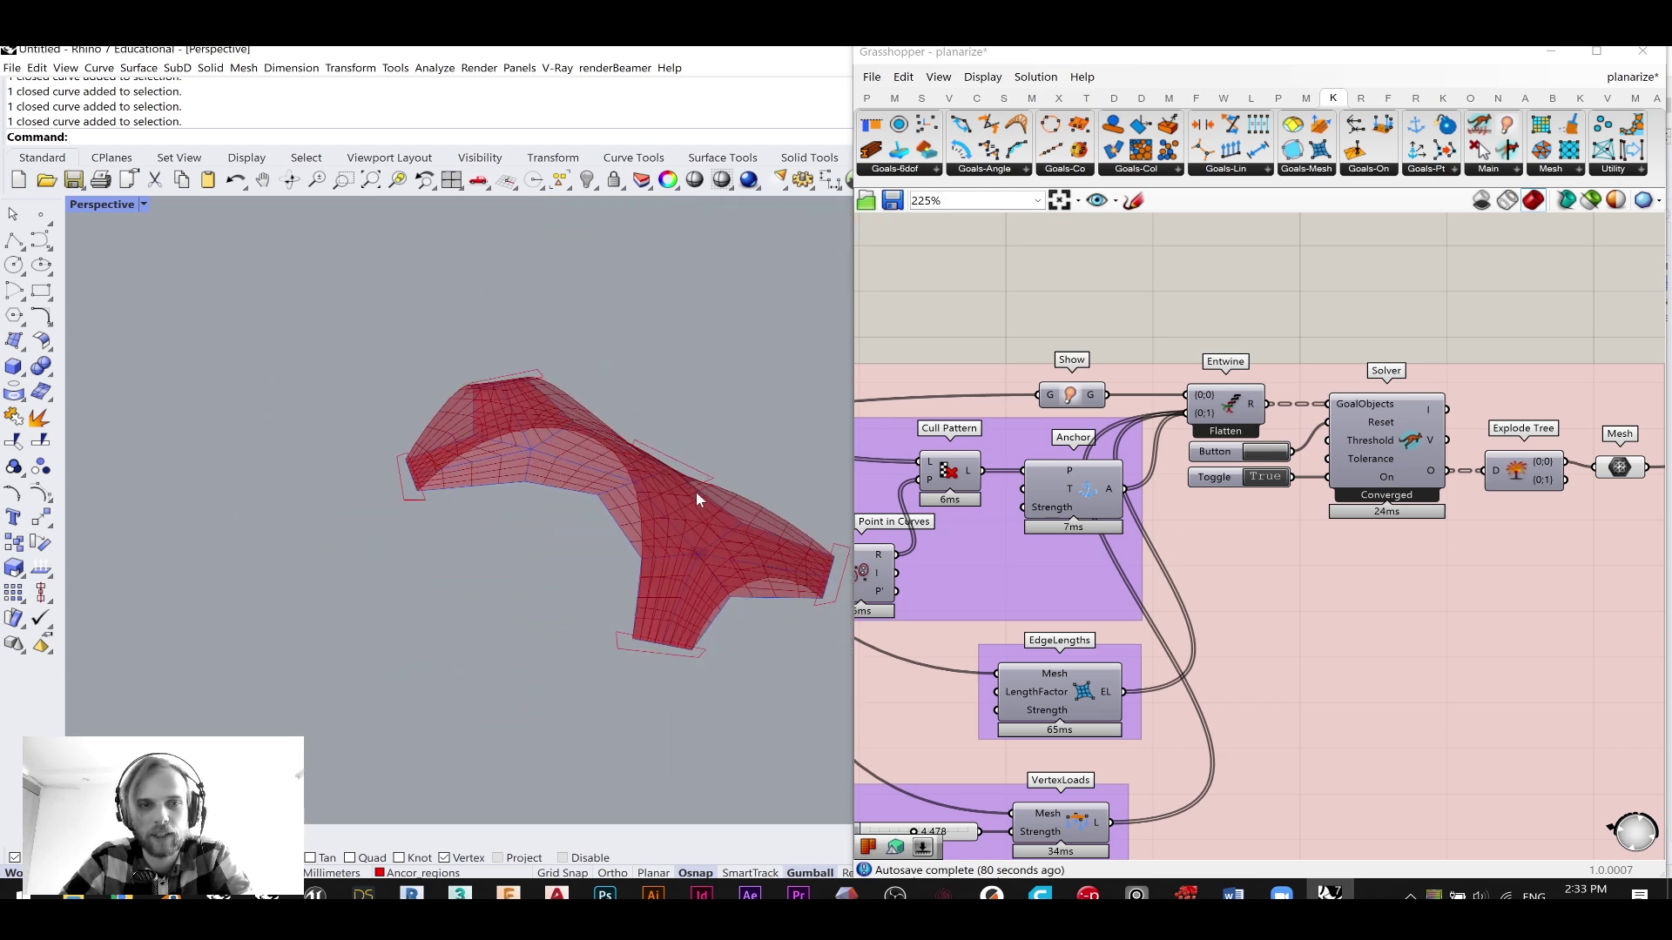
pyautogui.moveTo(726, 667); pyautogui.dragTo(172, 278)
pyautogui.write('Hide')
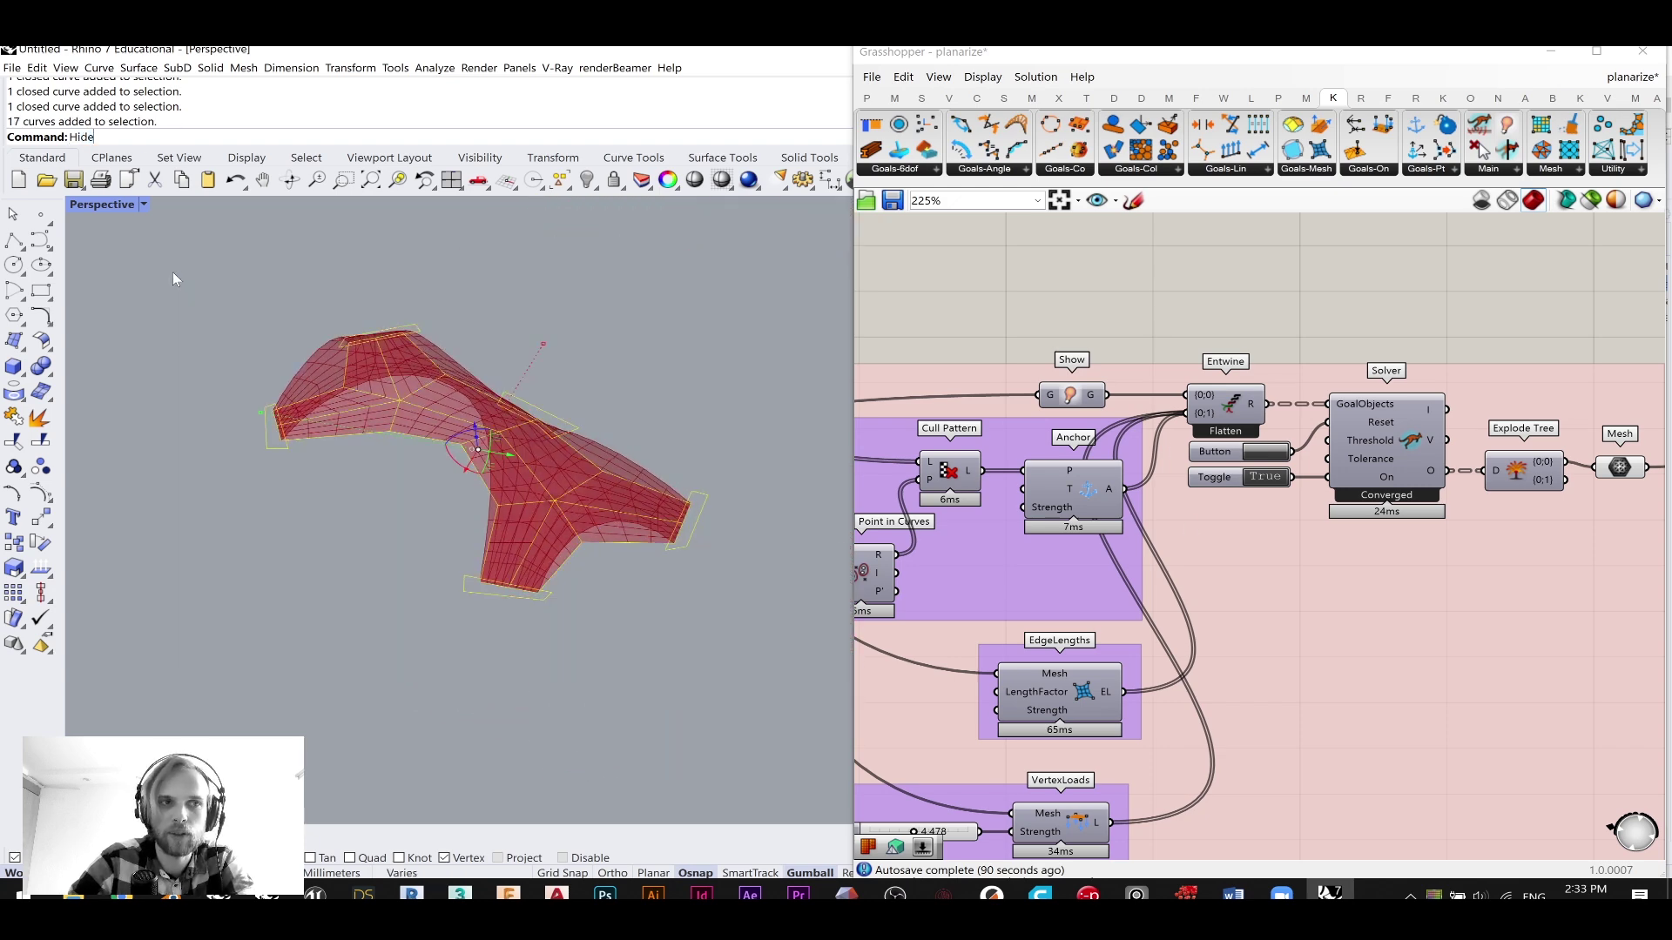
pyautogui.press('Return')
# - Turn off the preview of the MeshEdit group's components and inspect the remaining shell around its middle support
pyautogui.scroll(-6, 1183, 496)
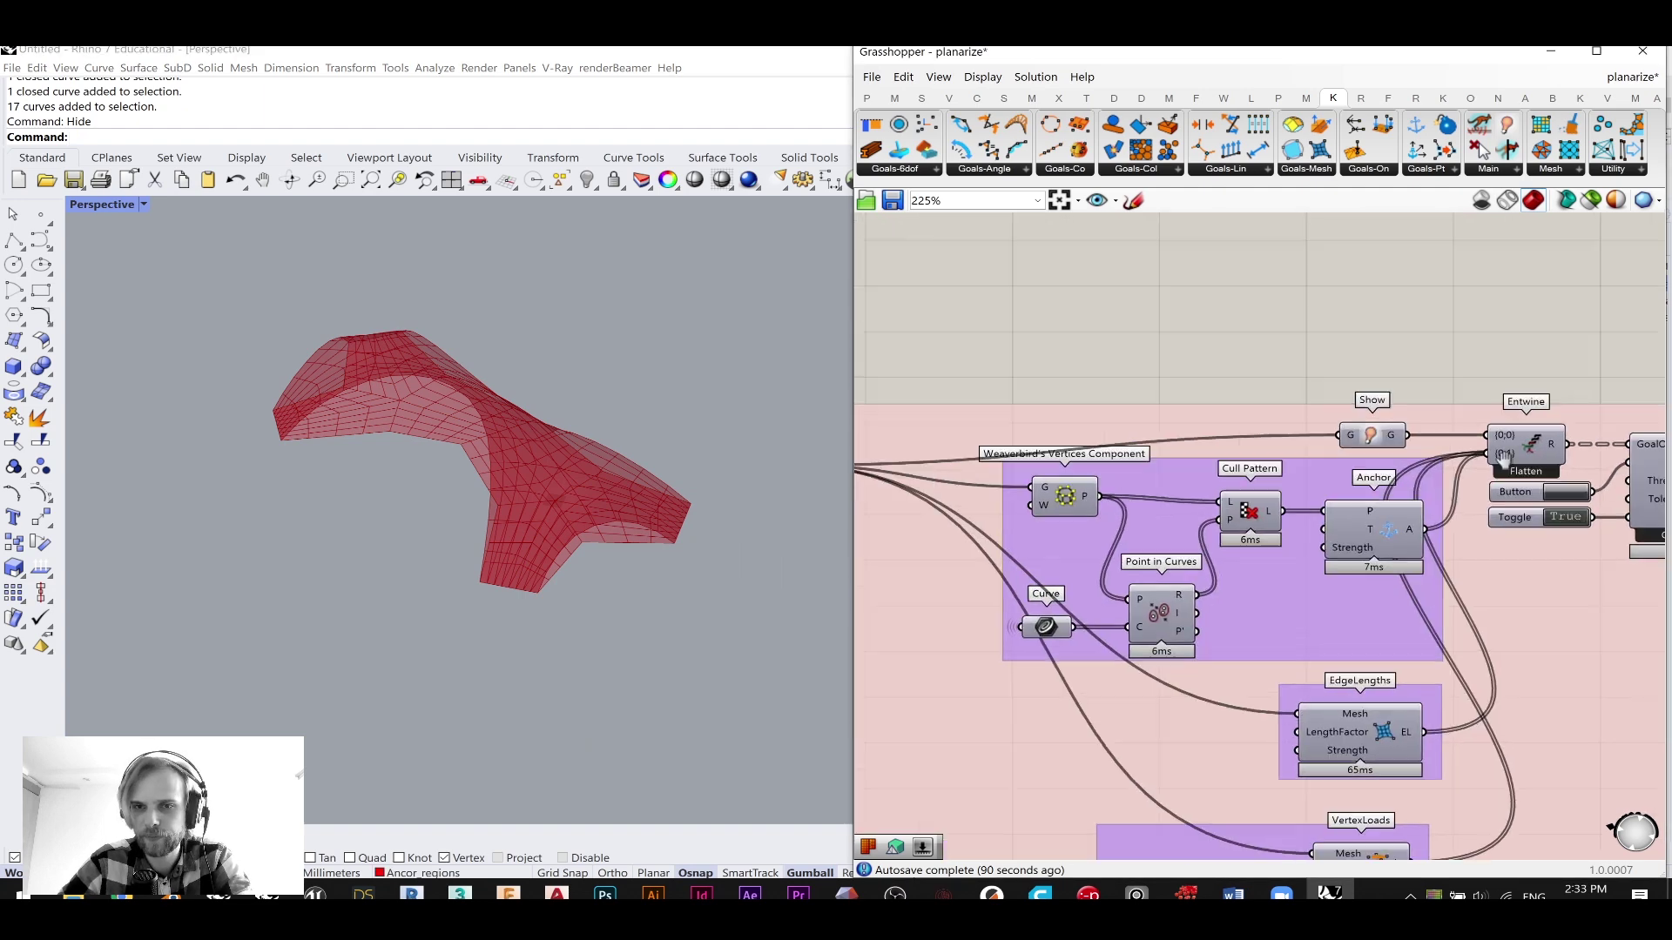
pyautogui.moveTo(1260, 668); pyautogui.dragTo(916, 362)
pyautogui.middleClick(980, 368)
pyautogui.click(1035, 309)
pyautogui.click(1298, 358)
pyautogui.moveTo(336, 391); pyautogui.dragTo(409, 540, button='right')
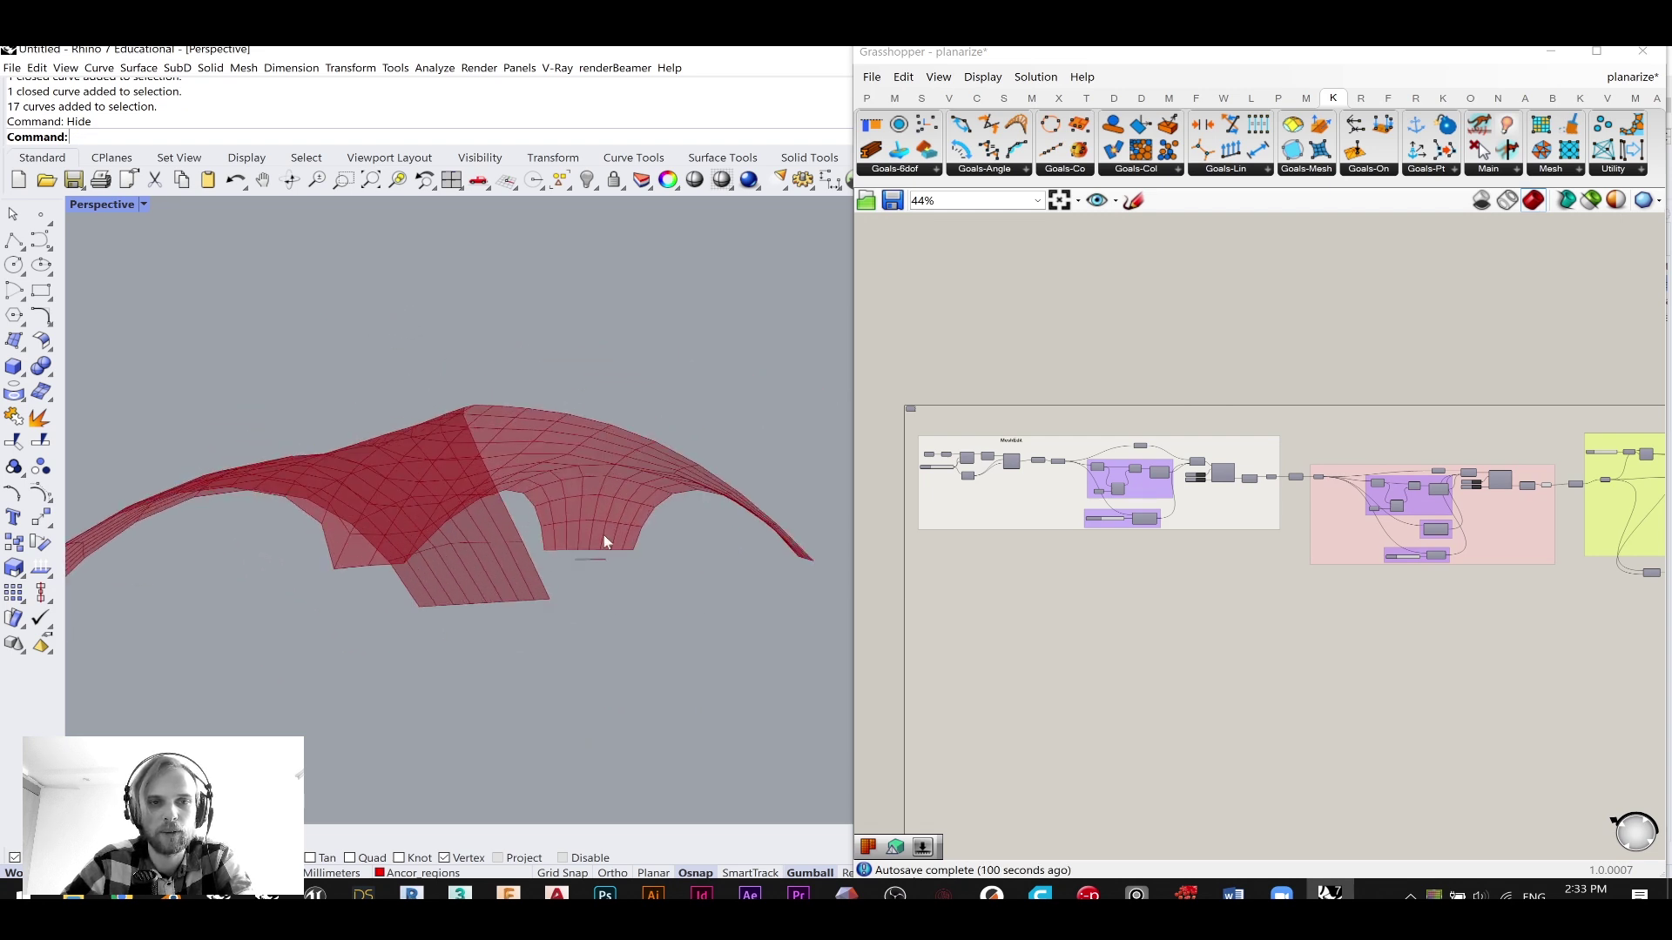
pyautogui.moveTo(531, 467)
pyautogui.mouseDown(button='right')
pyautogui.moveTo(608, 470)
pyautogui.moveTo(395, 478)
pyautogui.moveTo(509, 472)
pyautogui.mouseUp(button='right')
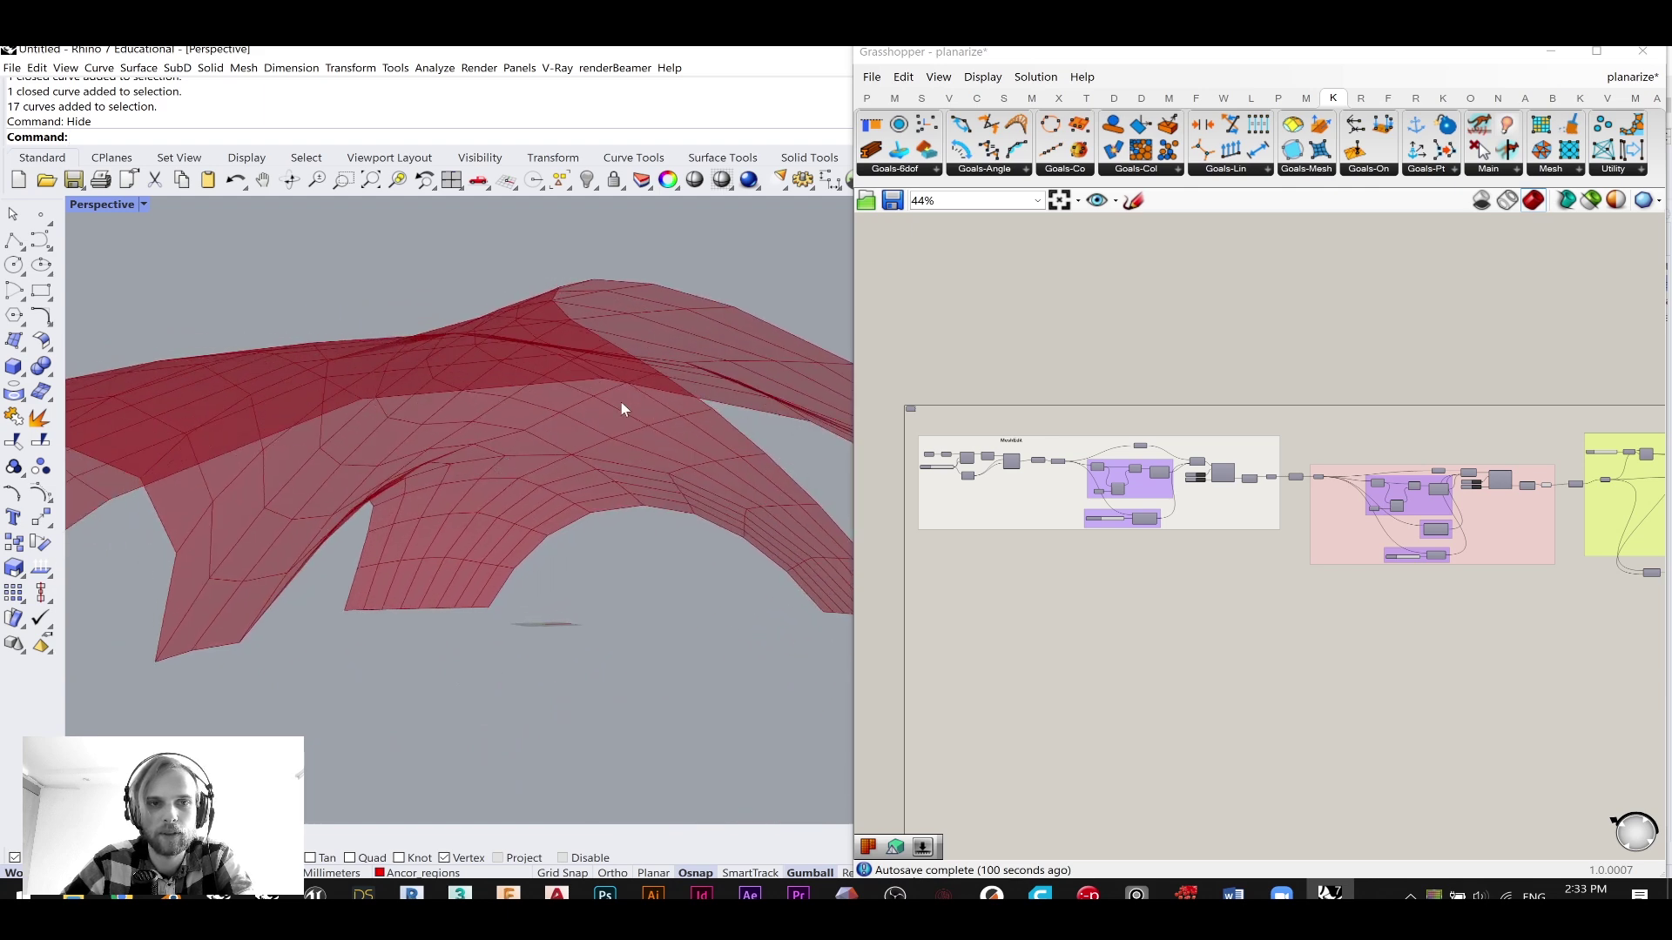
pyautogui.moveTo(662, 389); pyautogui.dragTo(578, 426, button='right')
pyautogui.scroll(-3, 1489, 488)
# - Hide the Mesh output of the pink solver group and release its data through the Data Dam into the yellow group
pyautogui.moveTo(1489, 488); pyautogui.dragTo(1035, 470, button='right')
pyautogui.scroll(6, 1036, 467)
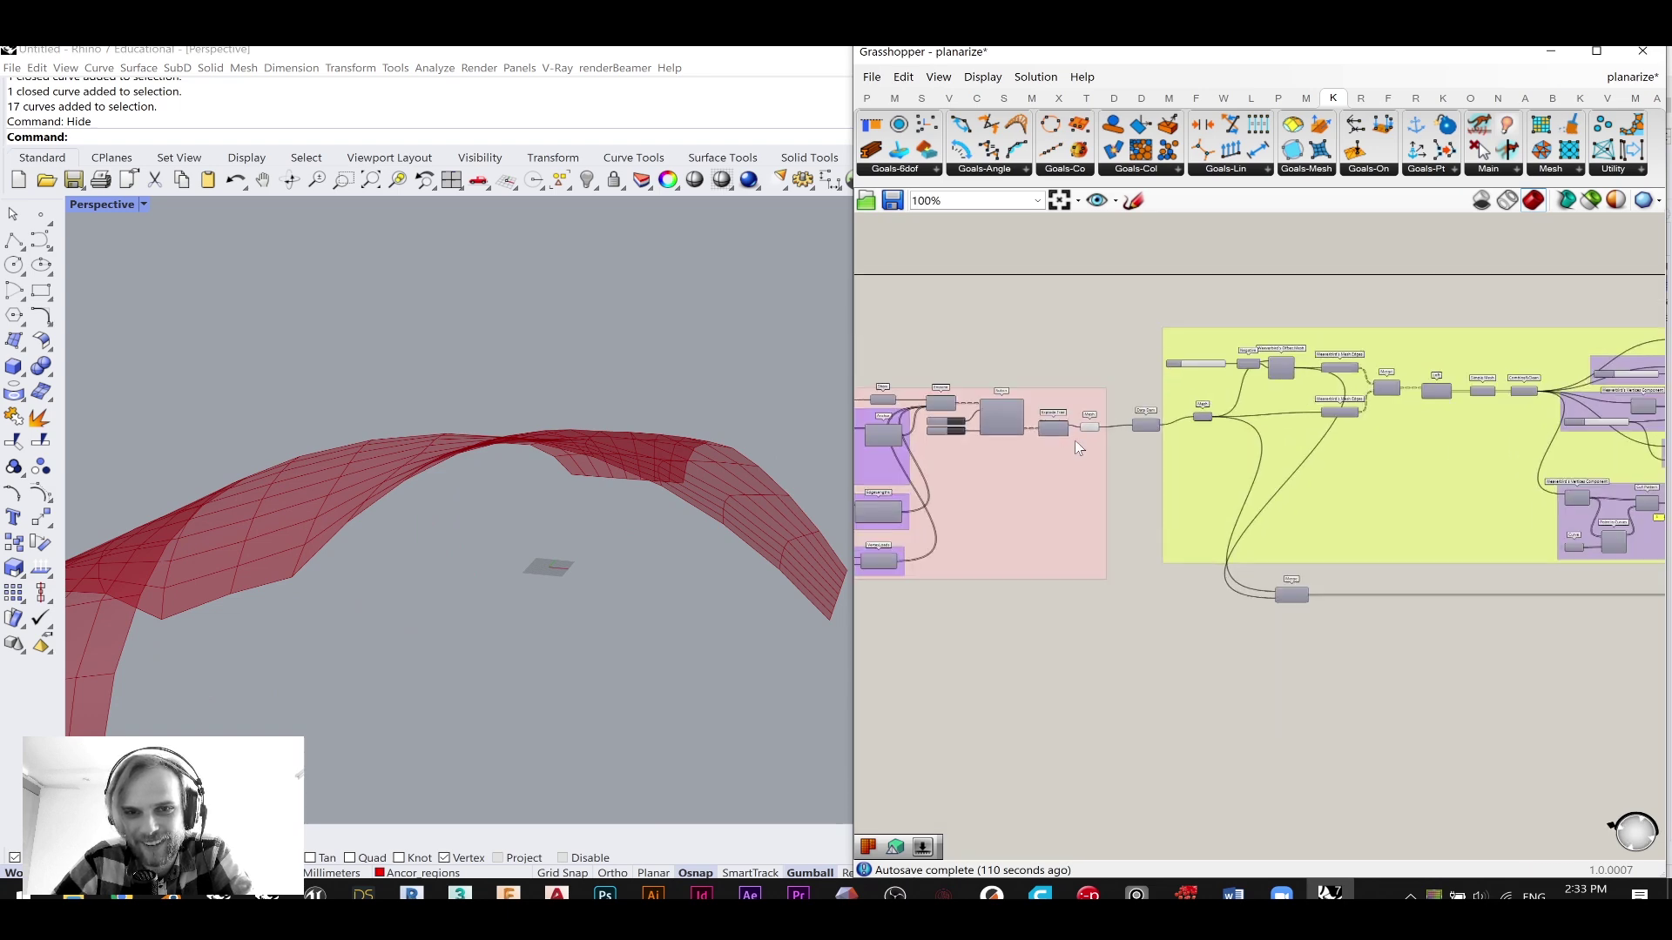
pyautogui.click(1110, 421)
pyautogui.middleClick(1110, 420)
pyautogui.click(1165, 360)
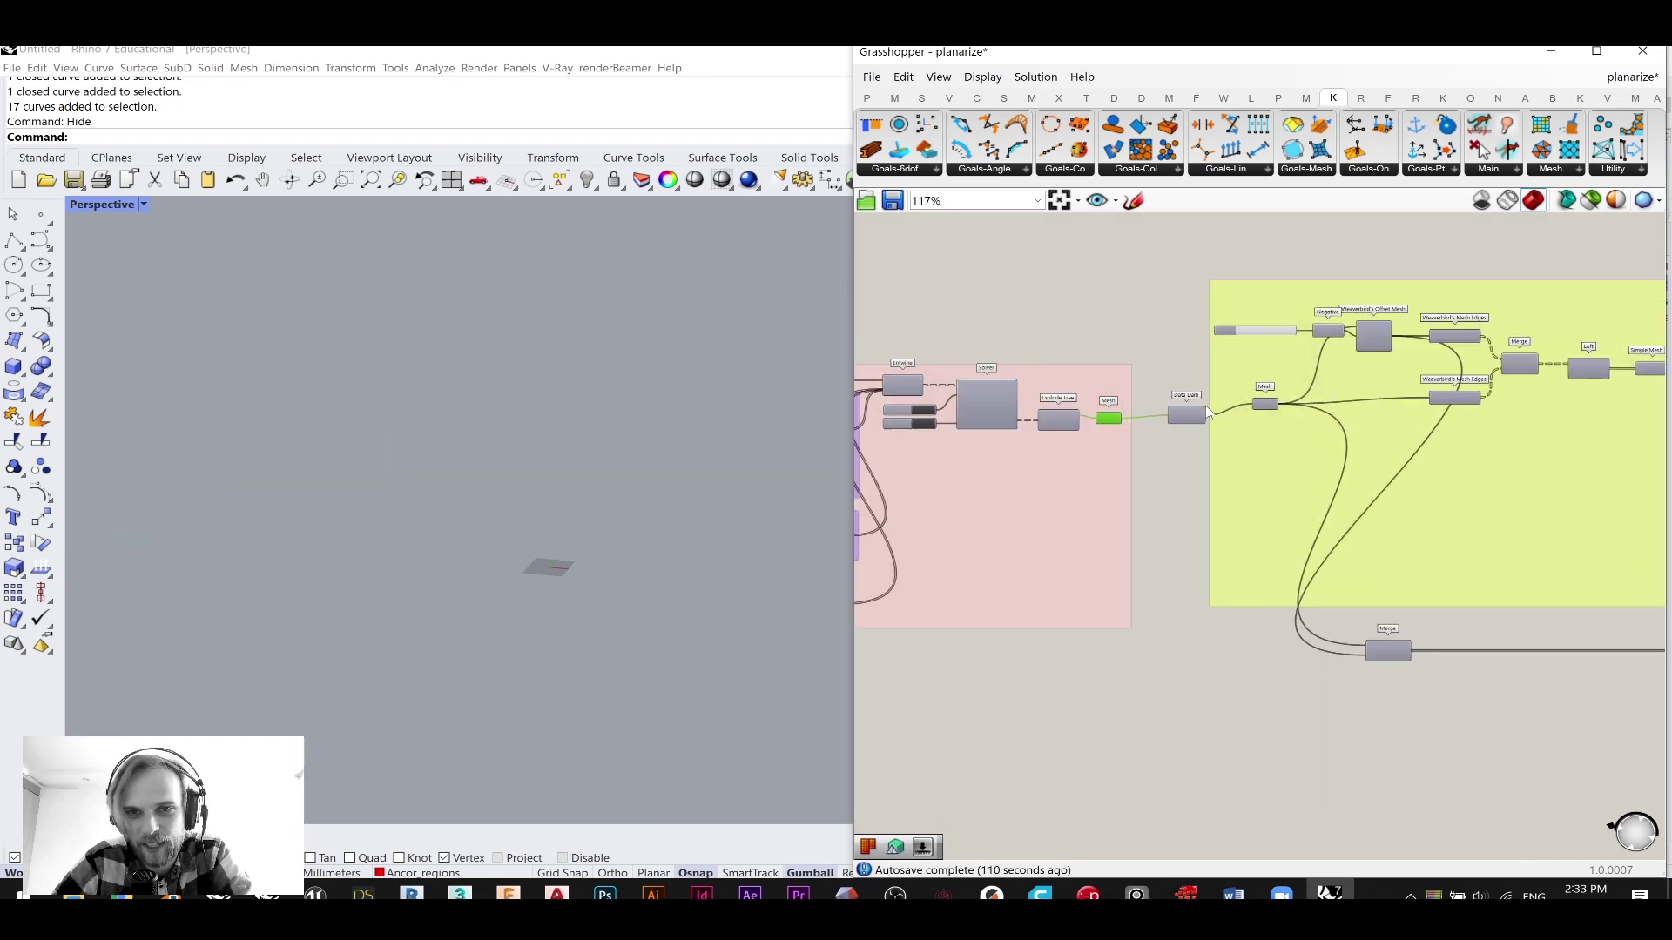
pyautogui.scroll(3, 1071, 433)
pyautogui.click(1036, 425)
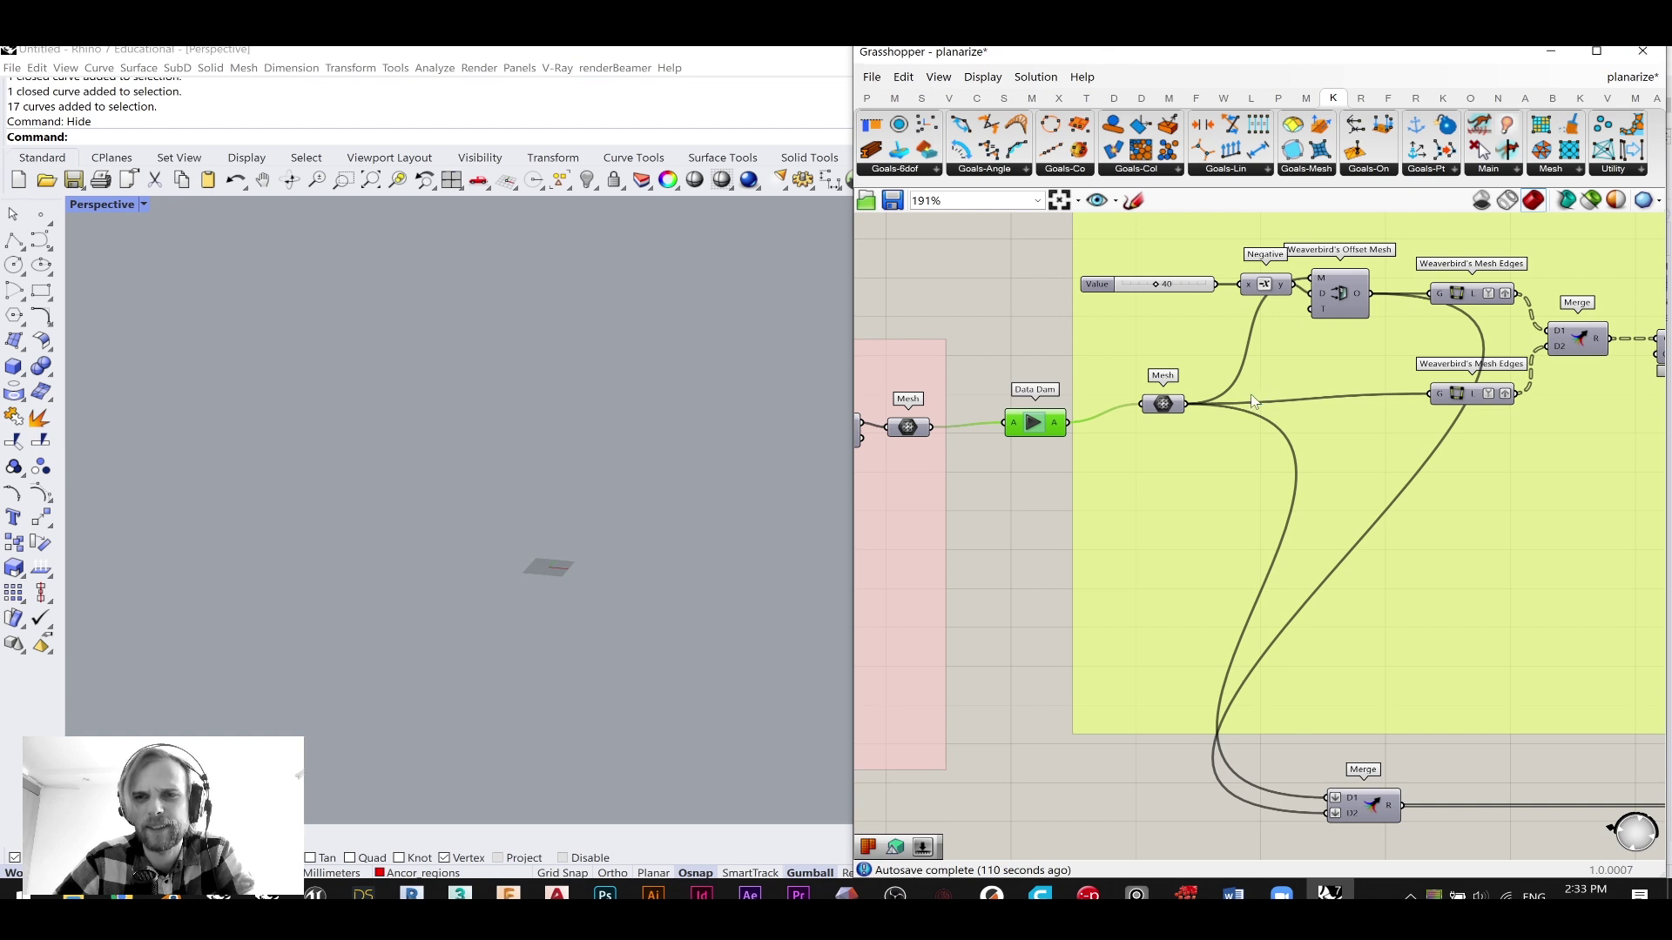
# - Preview the Mesh output of the yellow planarization group, reset its solver and inspect the resulting offset mesh
pyautogui.scroll(-3, 1017, 315)
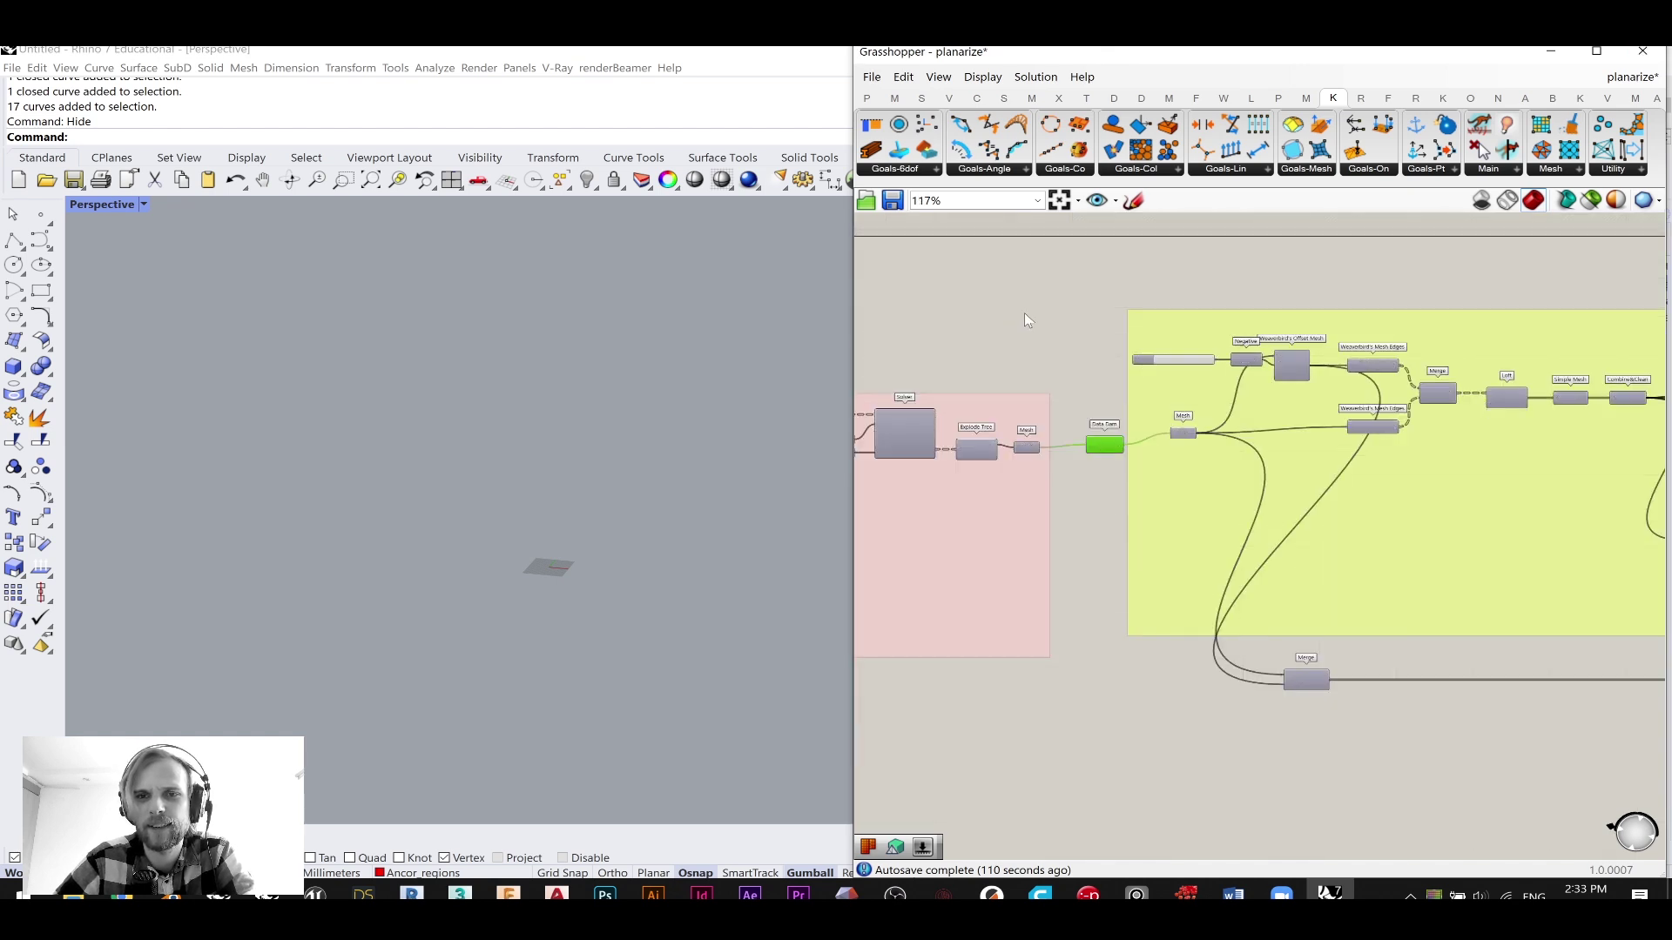
pyautogui.moveTo(1465, 511); pyautogui.dragTo(1092, 503, button='right')
pyautogui.moveTo(1370, 436); pyautogui.dragTo(1099, 453, button='right')
pyautogui.scroll(2, 1312, 409)
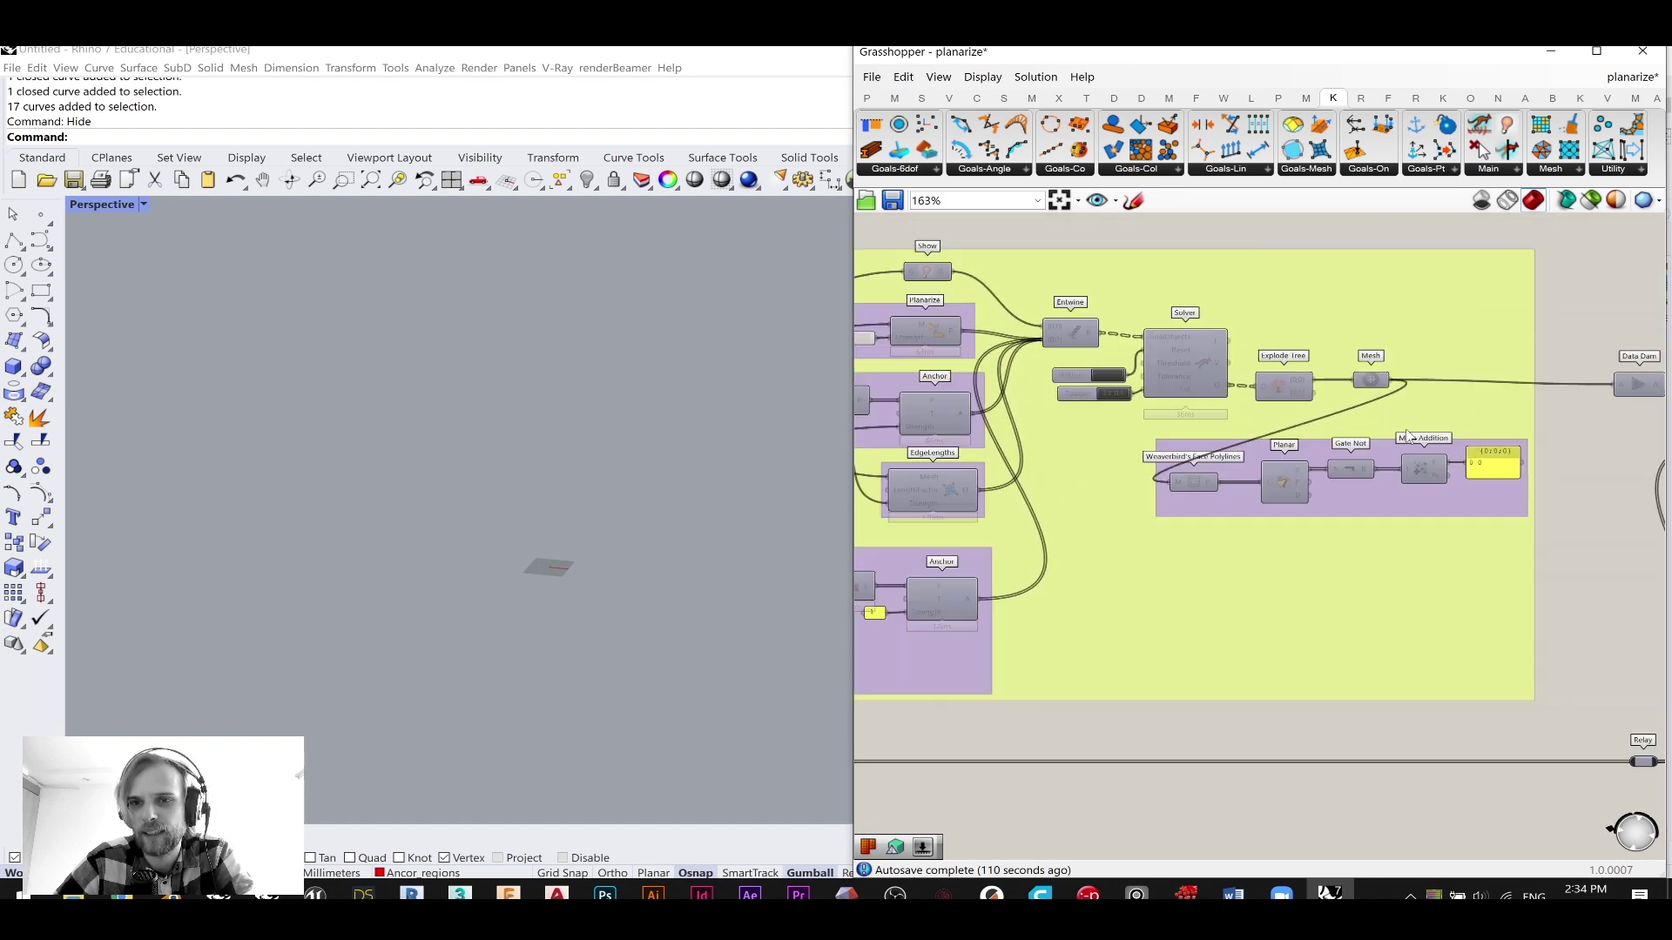
pyautogui.scroll(2, 1405, 434)
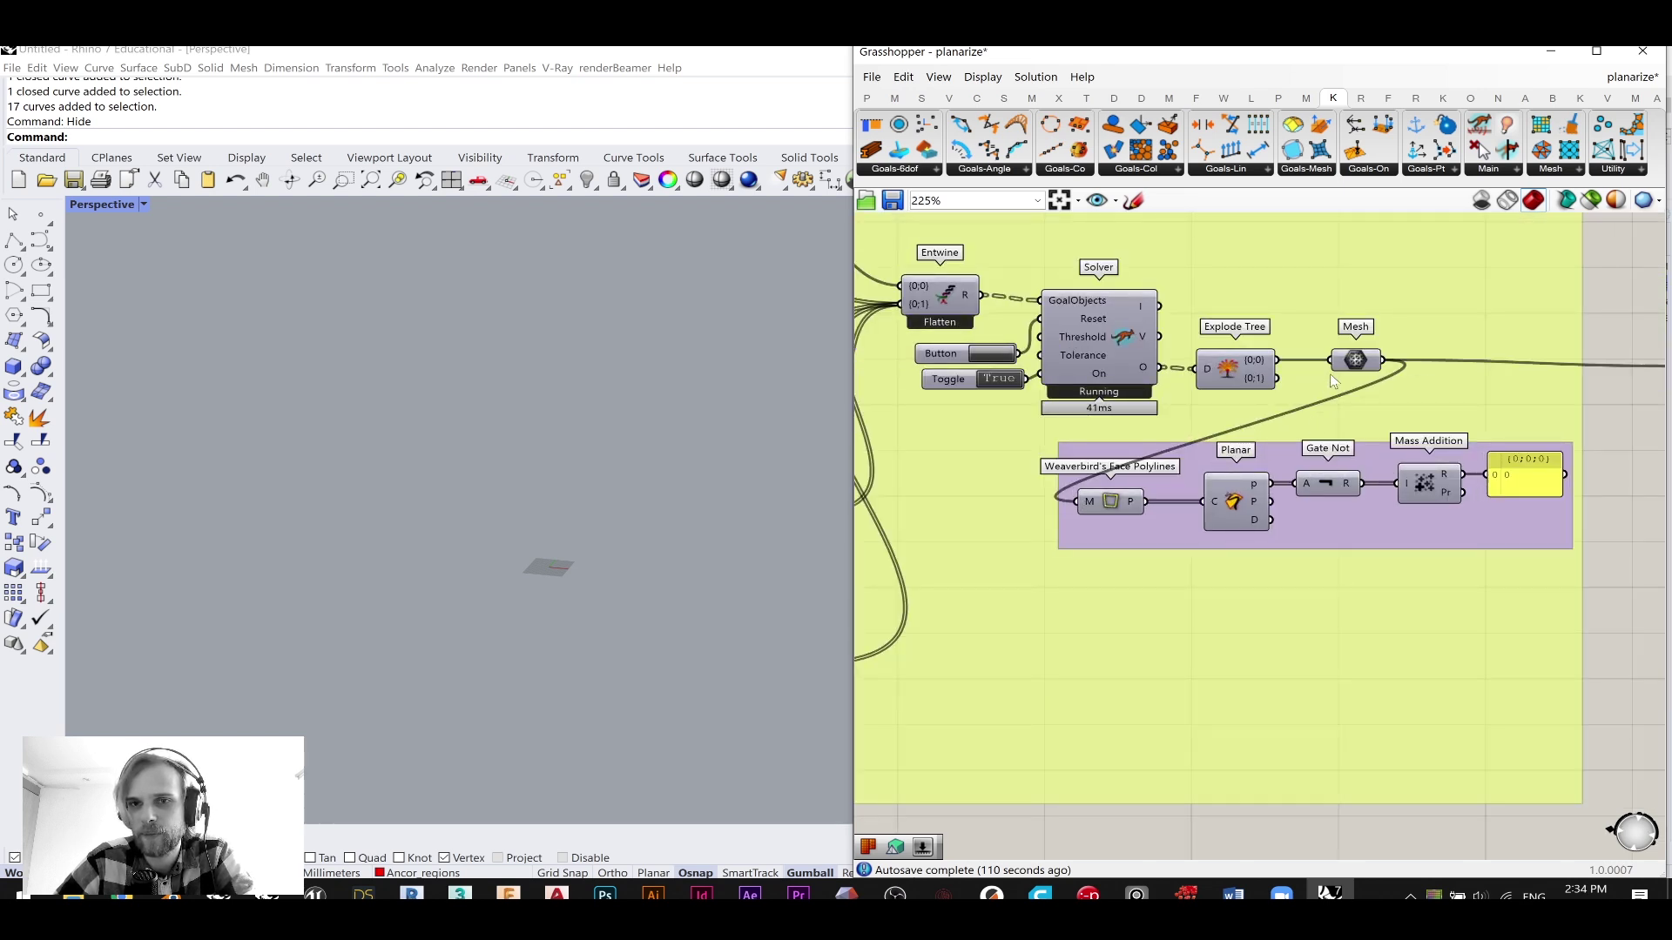
pyautogui.click(1352, 364)
pyautogui.middleClick(1352, 363)
pyautogui.click(1387, 326)
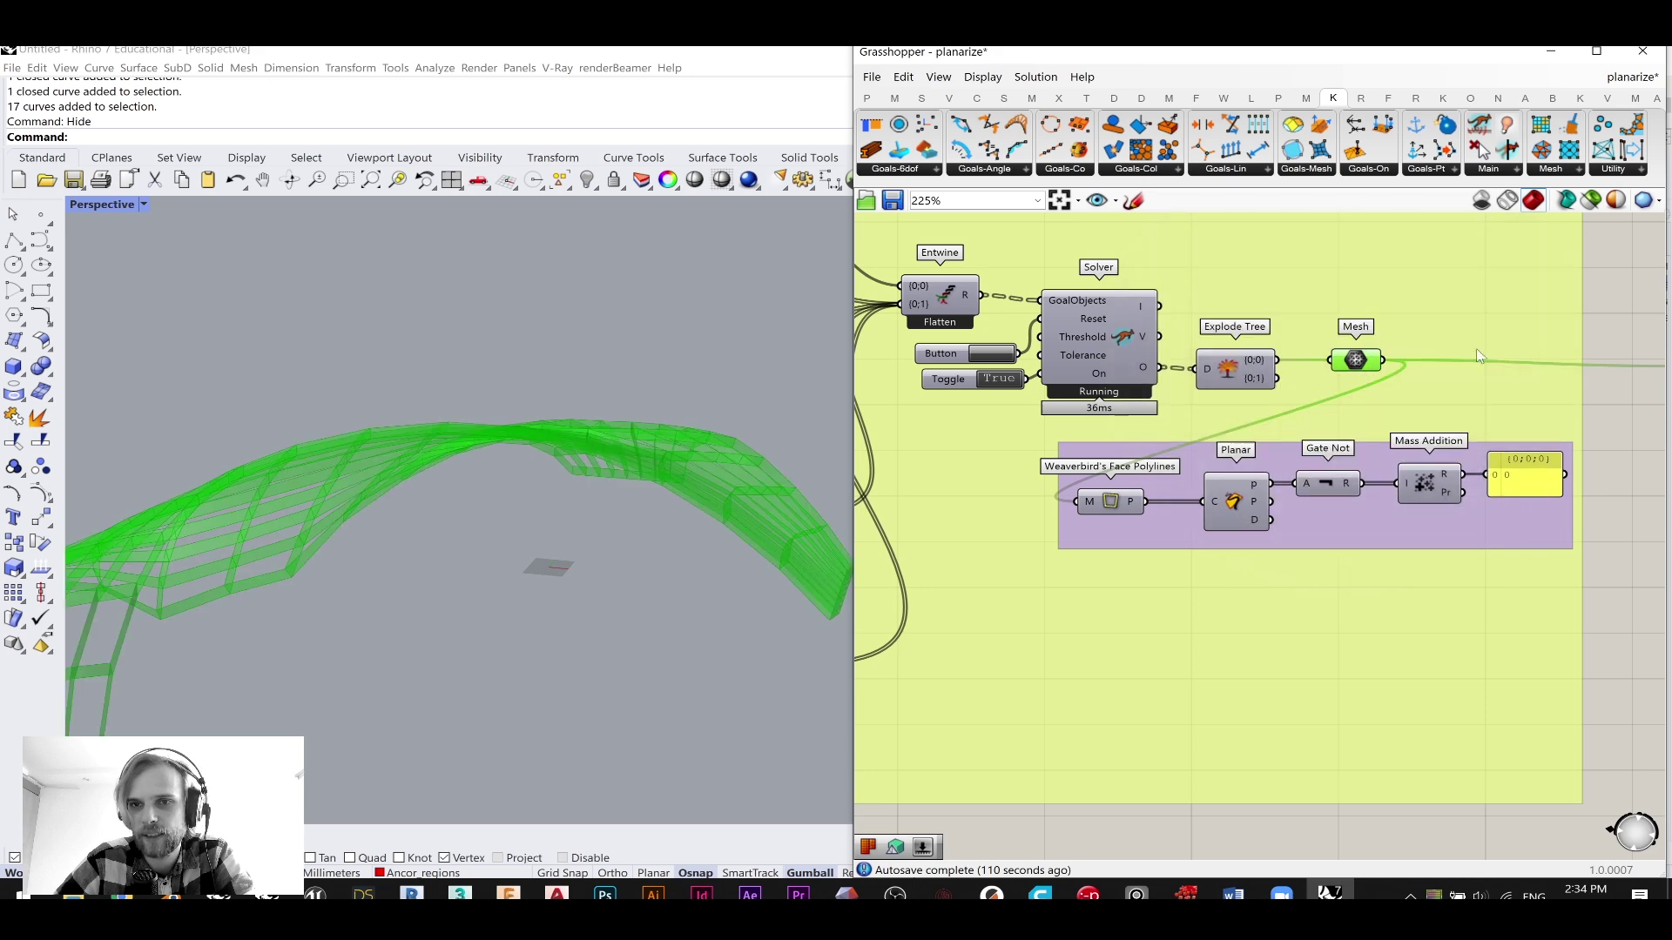
pyautogui.click(1558, 393)
pyautogui.click(991, 357)
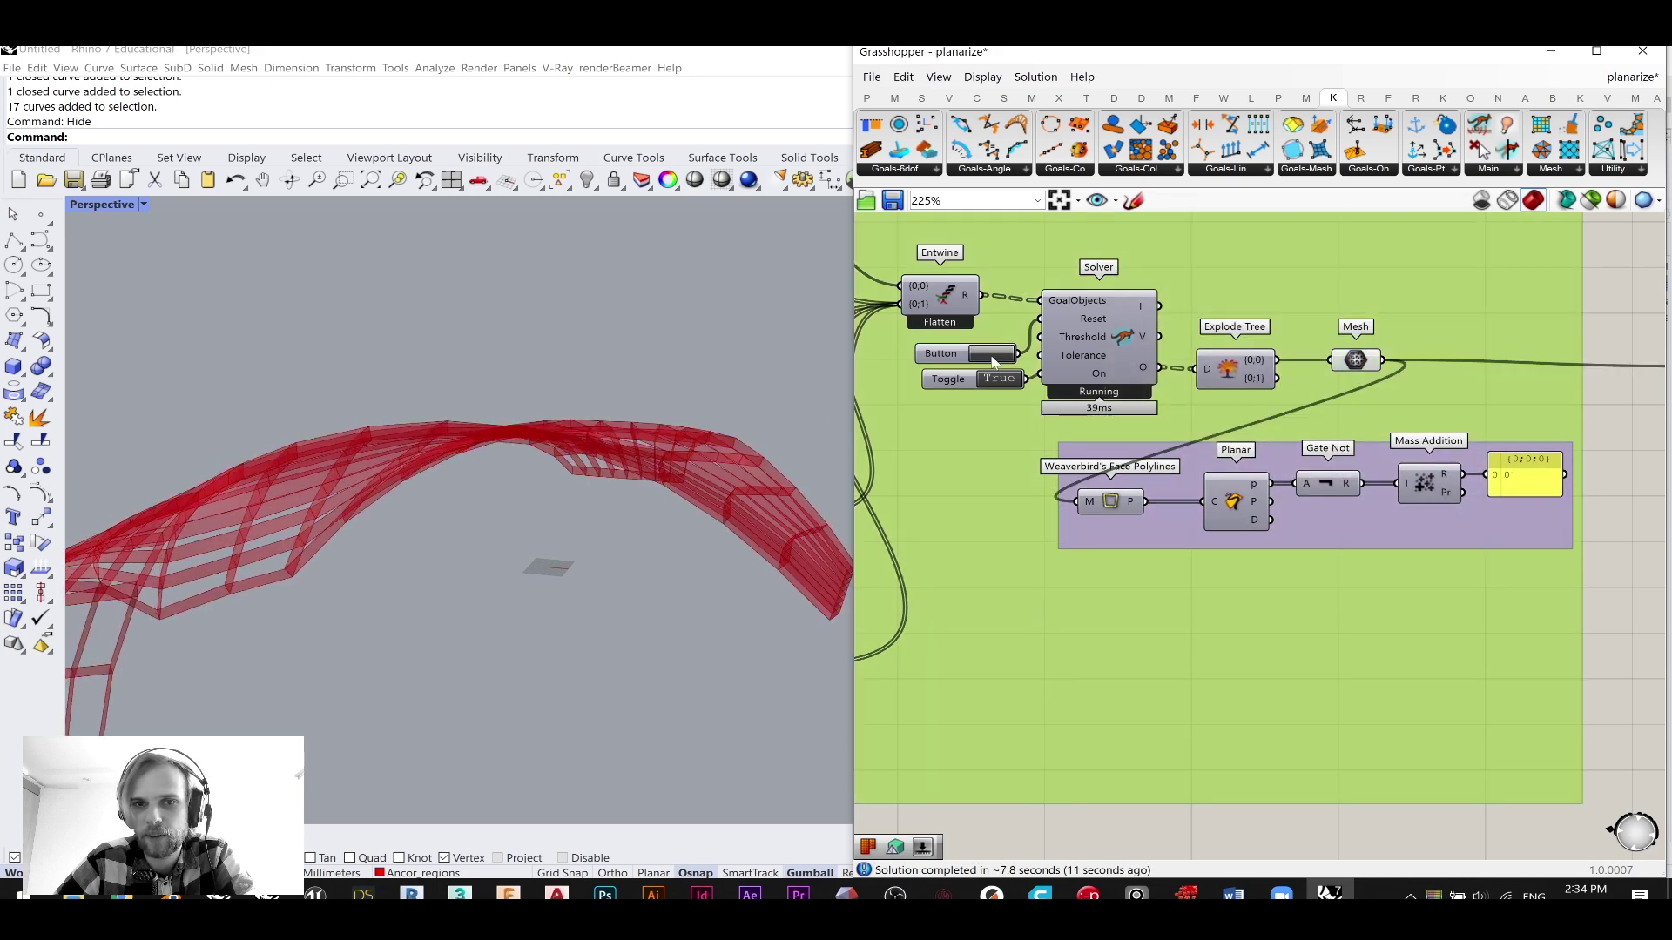
pyautogui.moveTo(507, 413); pyautogui.dragTo(576, 399, button='right')
pyautogui.moveTo(418, 442); pyautogui.dragTo(666, 431, button='right')
pyautogui.scroll(5, 586, 441)
# - Hide the planarization group's Mesh output and transfer its data through the Data Dam into the green group
pyautogui.moveTo(1365, 375); pyautogui.dragTo(1018, 407, button='right')
pyautogui.click(1011, 394)
pyautogui.middleClick(1012, 393)
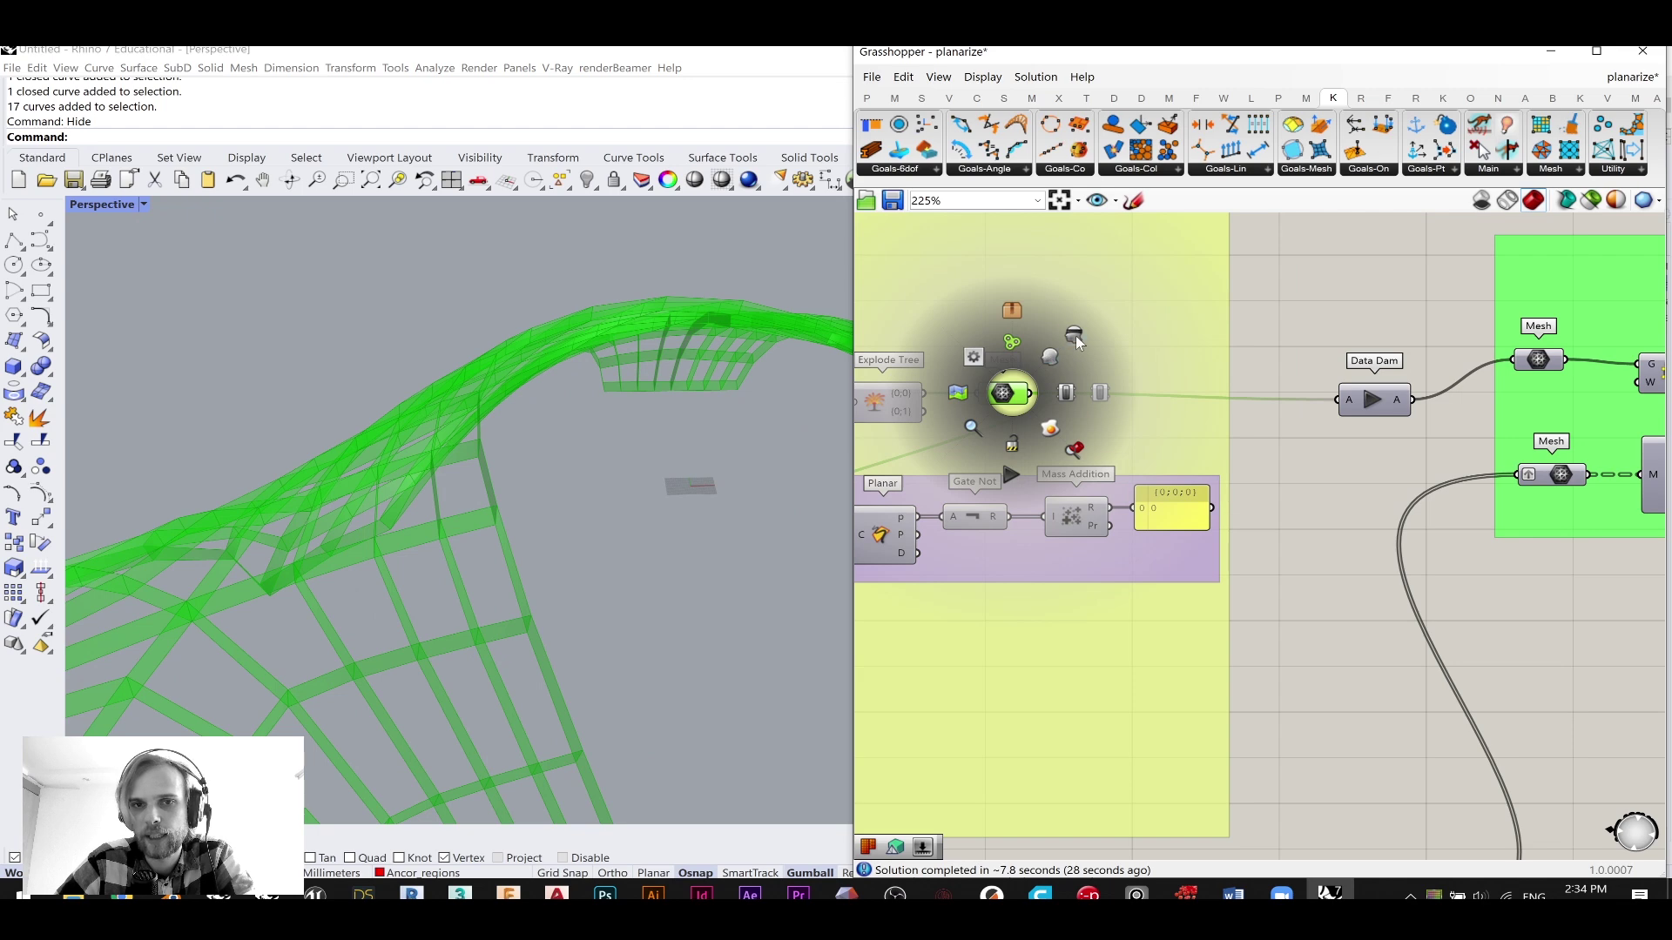
pyautogui.click(1077, 342)
pyautogui.moveTo(1384, 383); pyautogui.dragTo(1130, 387, button='right')
pyautogui.scroll(1, 1129, 400)
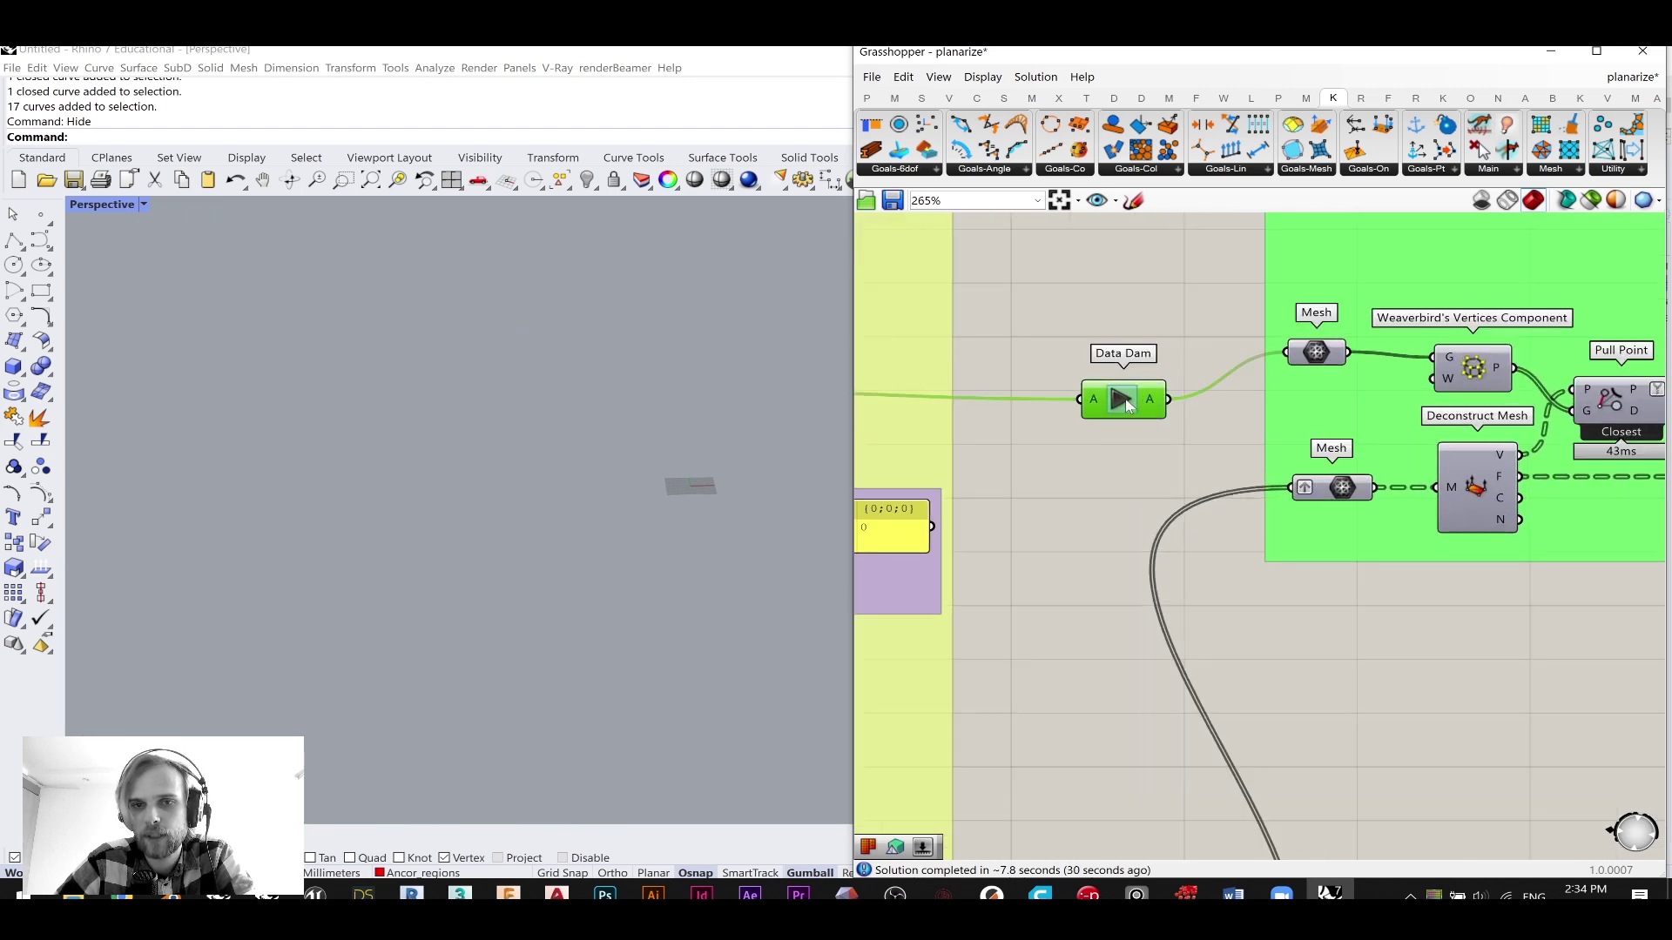
pyautogui.scroll(-5, 1210, 401)
# - Show the Custom Preview of the WeldMesh result in the green group and examine the panel faces up close
pyautogui.moveTo(1350, 332); pyautogui.dragTo(1053, 284, button='right')
pyautogui.moveTo(1448, 392); pyautogui.dragTo(1226, 392, button='right')
pyautogui.scroll(3, 1386, 379)
pyautogui.moveTo(1405, 267); pyautogui.dragTo(1284, 333, button='right')
pyautogui.middleClick(1293, 333)
pyautogui.click(1336, 289)
pyautogui.click(1471, 312)
pyautogui.scroll(-3, 641, 425)
pyautogui.moveTo(641, 426); pyautogui.dragTo(156, 381, button='right')
pyautogui.keyDown('shift'); pyautogui.moveTo(501, 355); pyautogui.dragTo(576, 455, button='right'); pyautogui.keyUp('shift')
pyautogui.scroll(3, 576, 450)
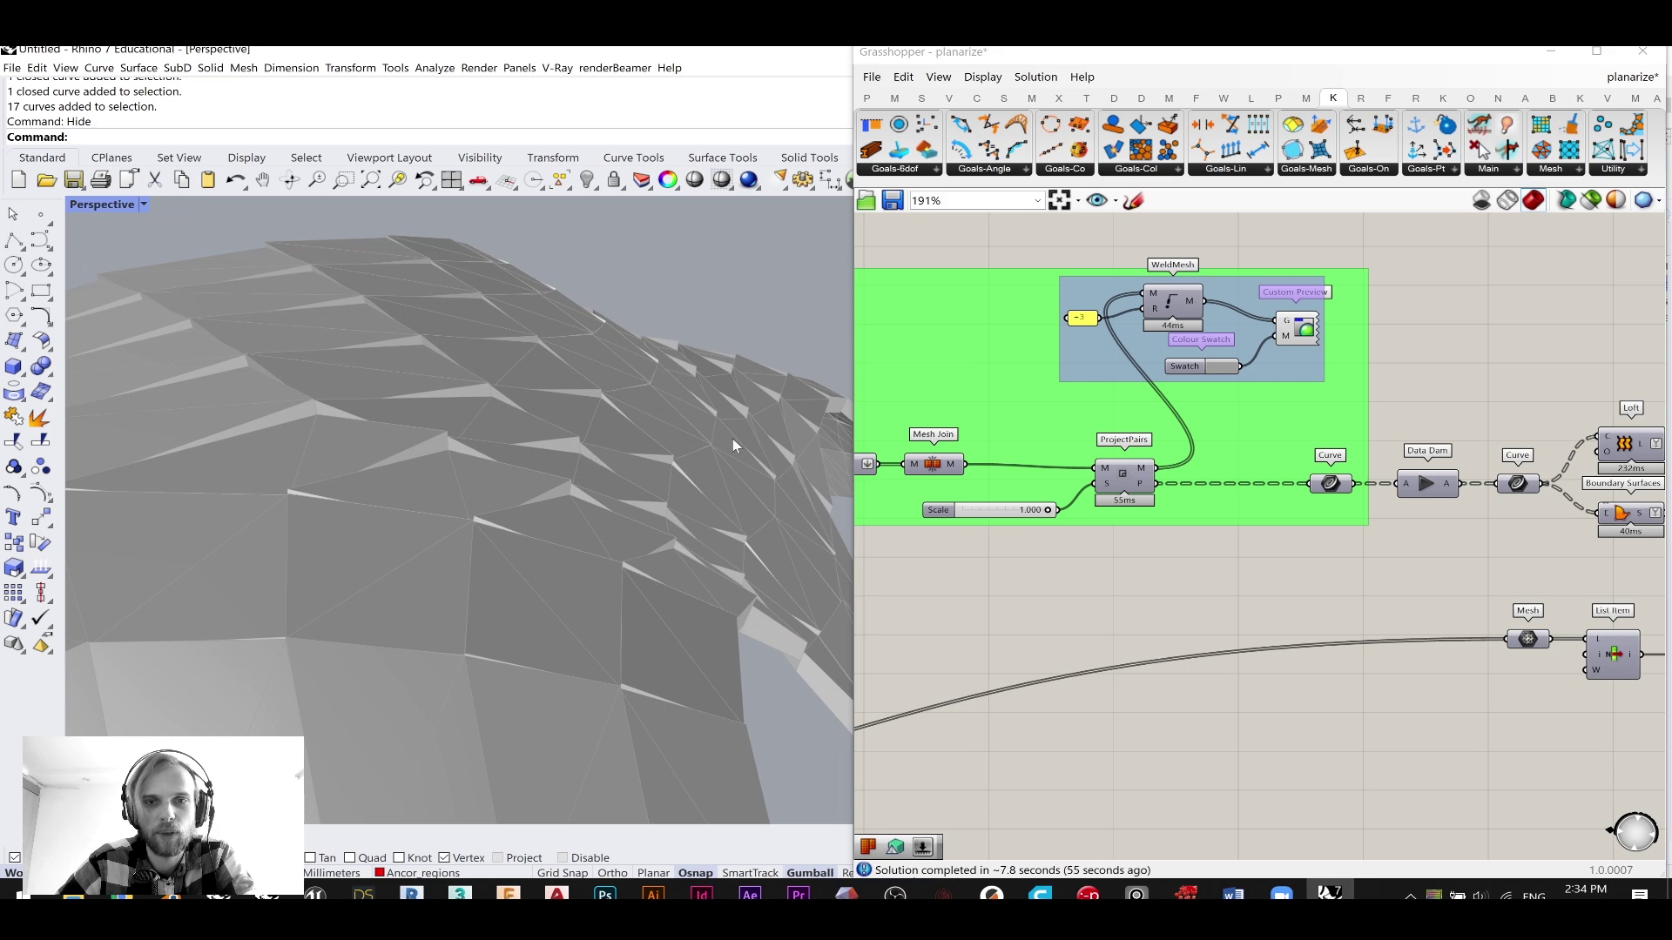
# - Hide the welded mesh's Custom Preview and pass the green group's curves through the Data Dam to the Loft and Boundary Surfaces components
pyautogui.click(1298, 329)
pyautogui.middleClick(1298, 329)
pyautogui.click(1362, 282)
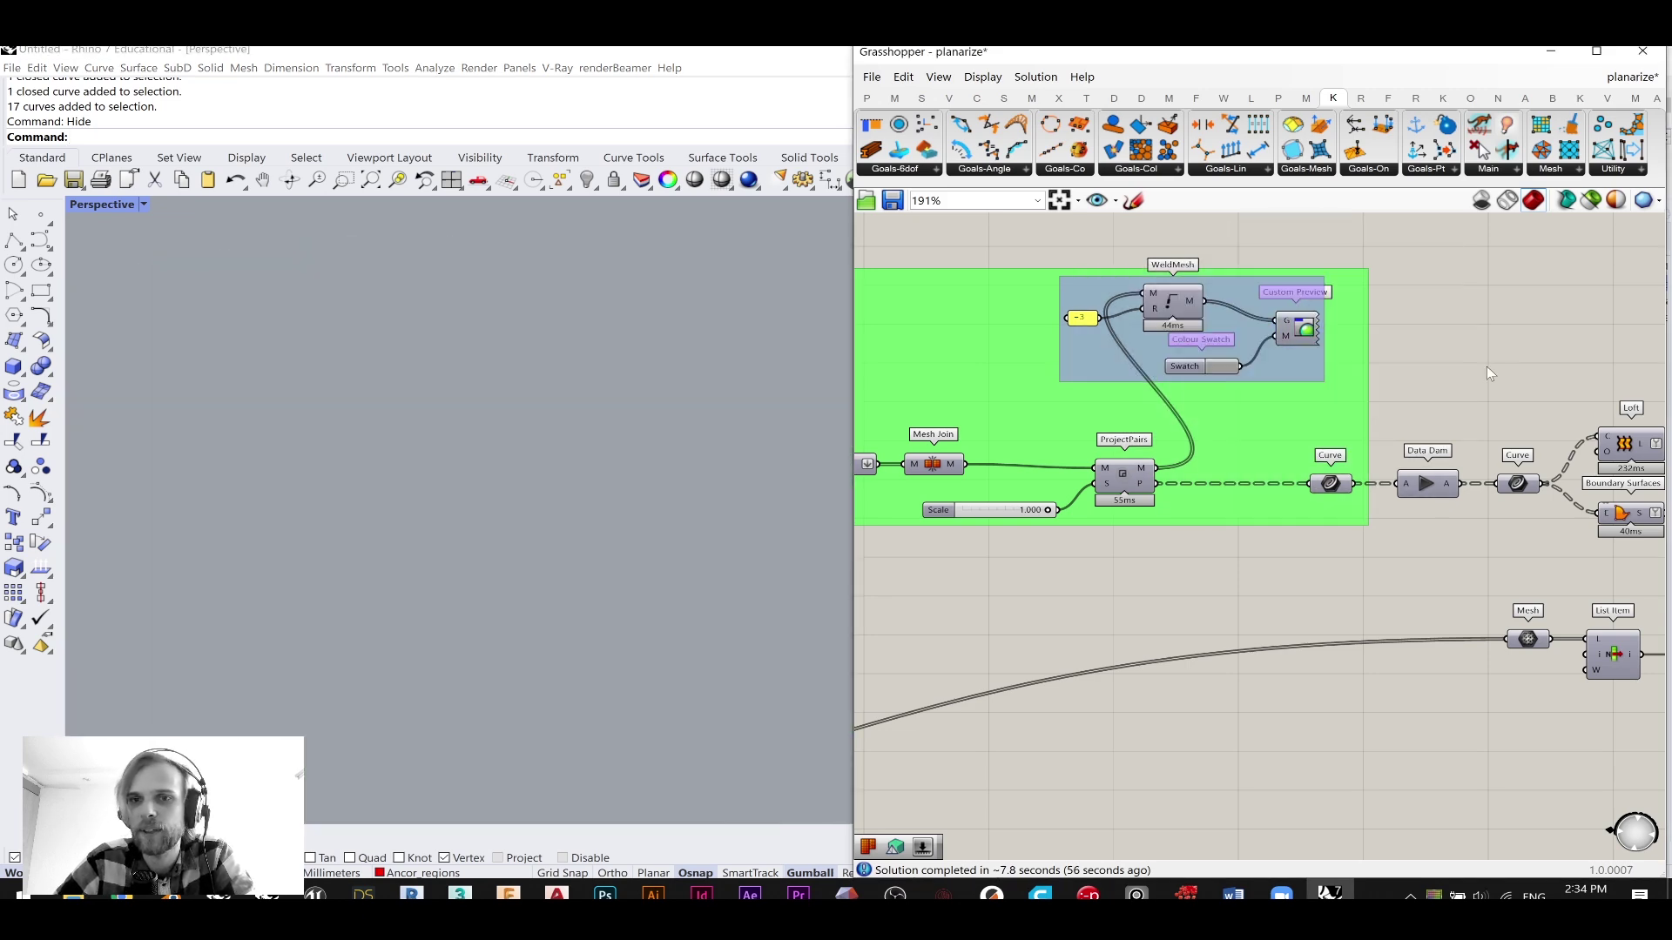
pyautogui.moveTo(1449, 487); pyautogui.dragTo(1261, 421, button='right')
pyautogui.scroll(3, 1262, 422)
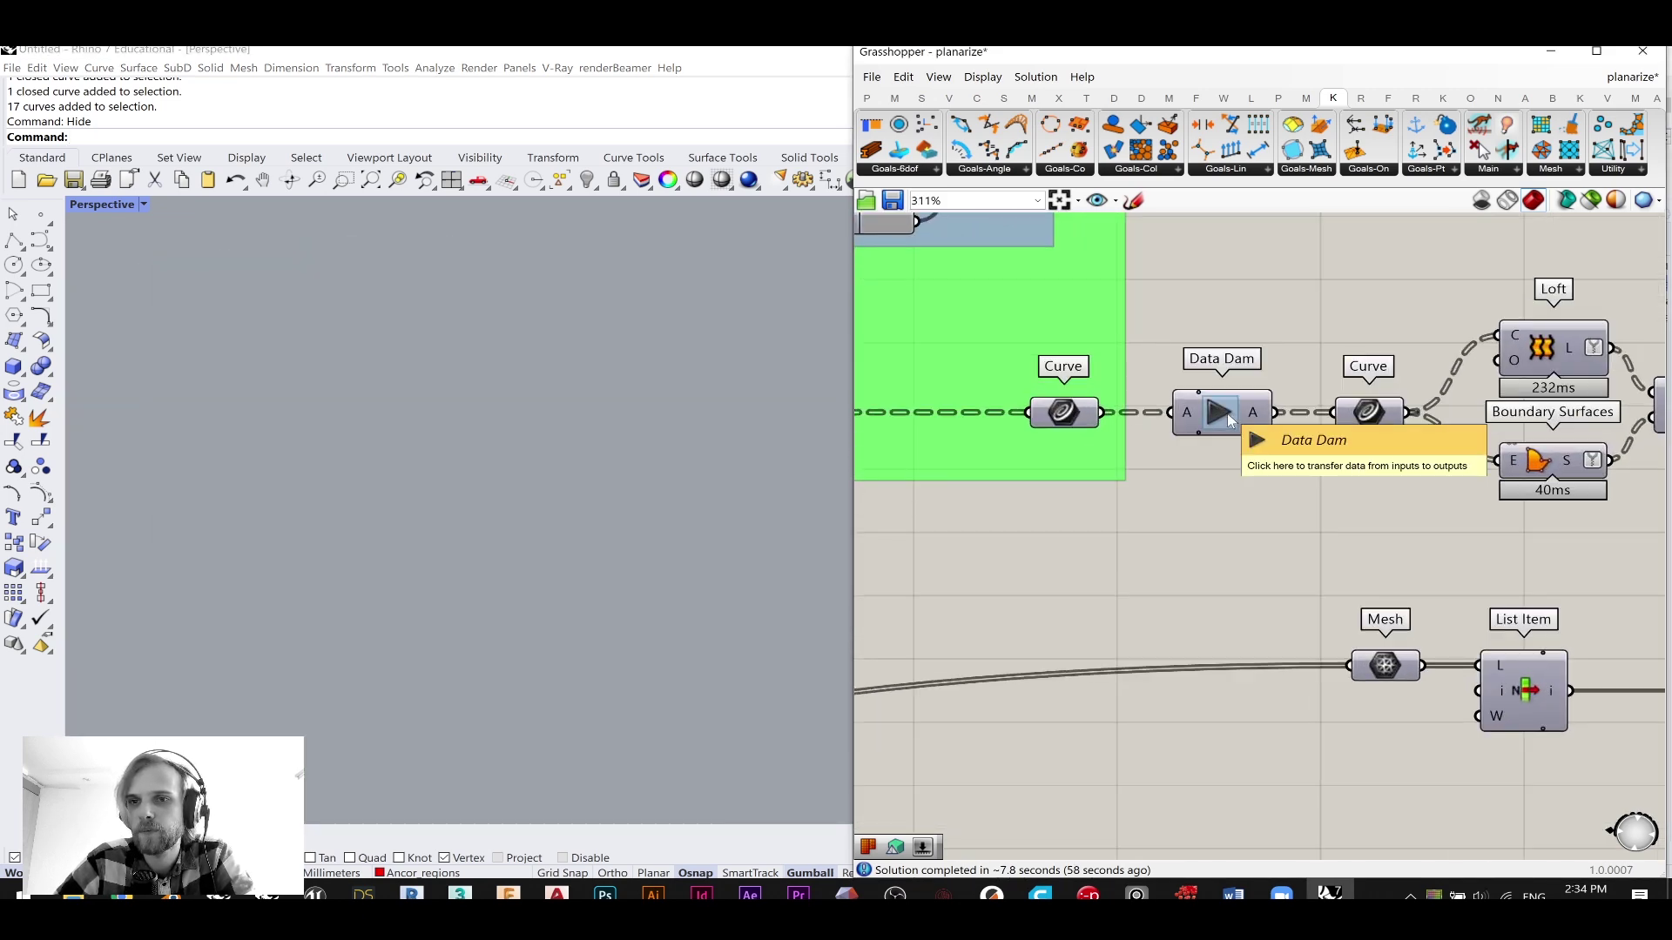
pyautogui.scroll(-10, 1229, 418)
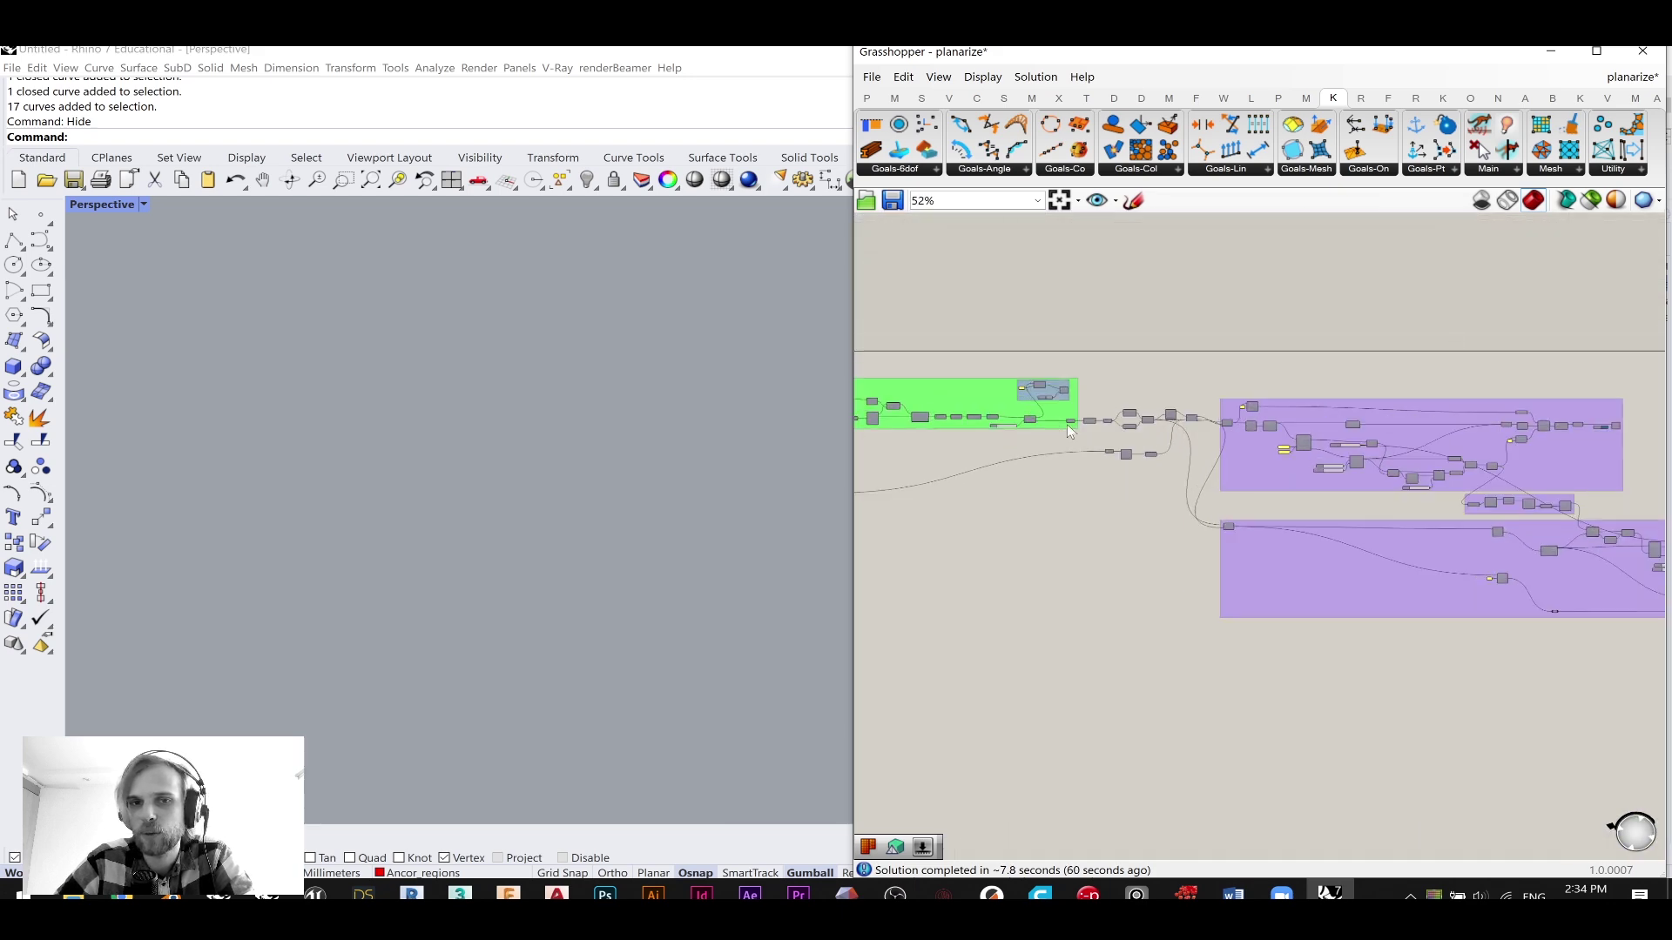
pyautogui.scroll(8, 1050, 420)
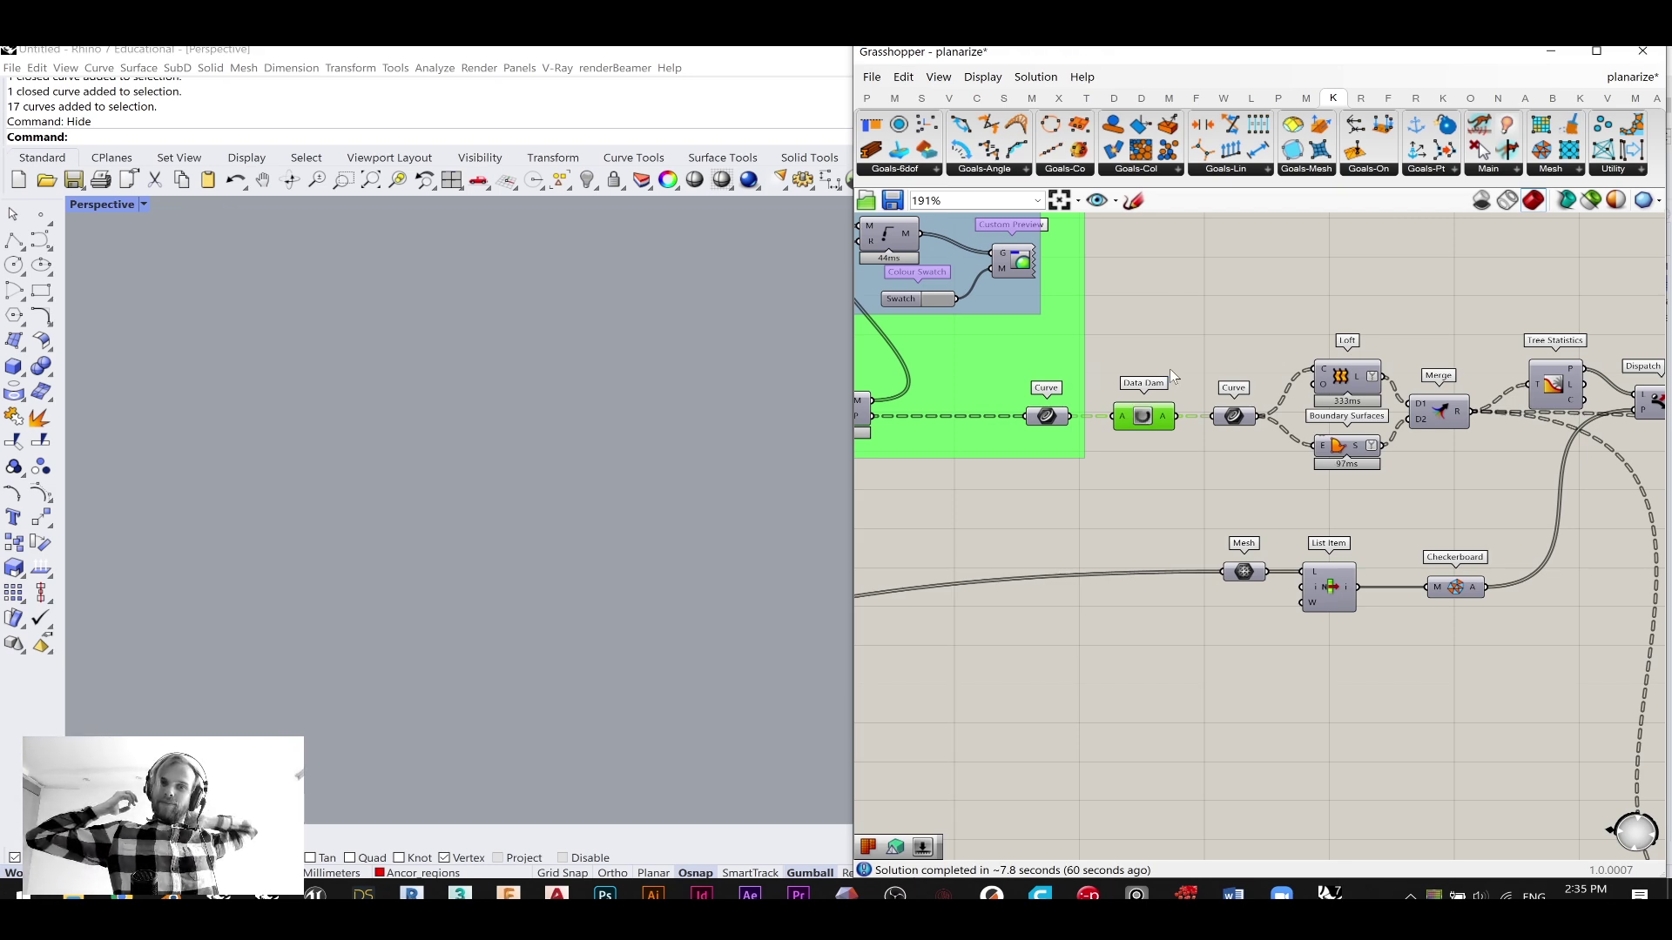
# - Turn on the Custom Preview with the blue swatch in the upper purple group and inspect the checkerboard of panels
pyautogui.scroll(-8, 1306, 492)
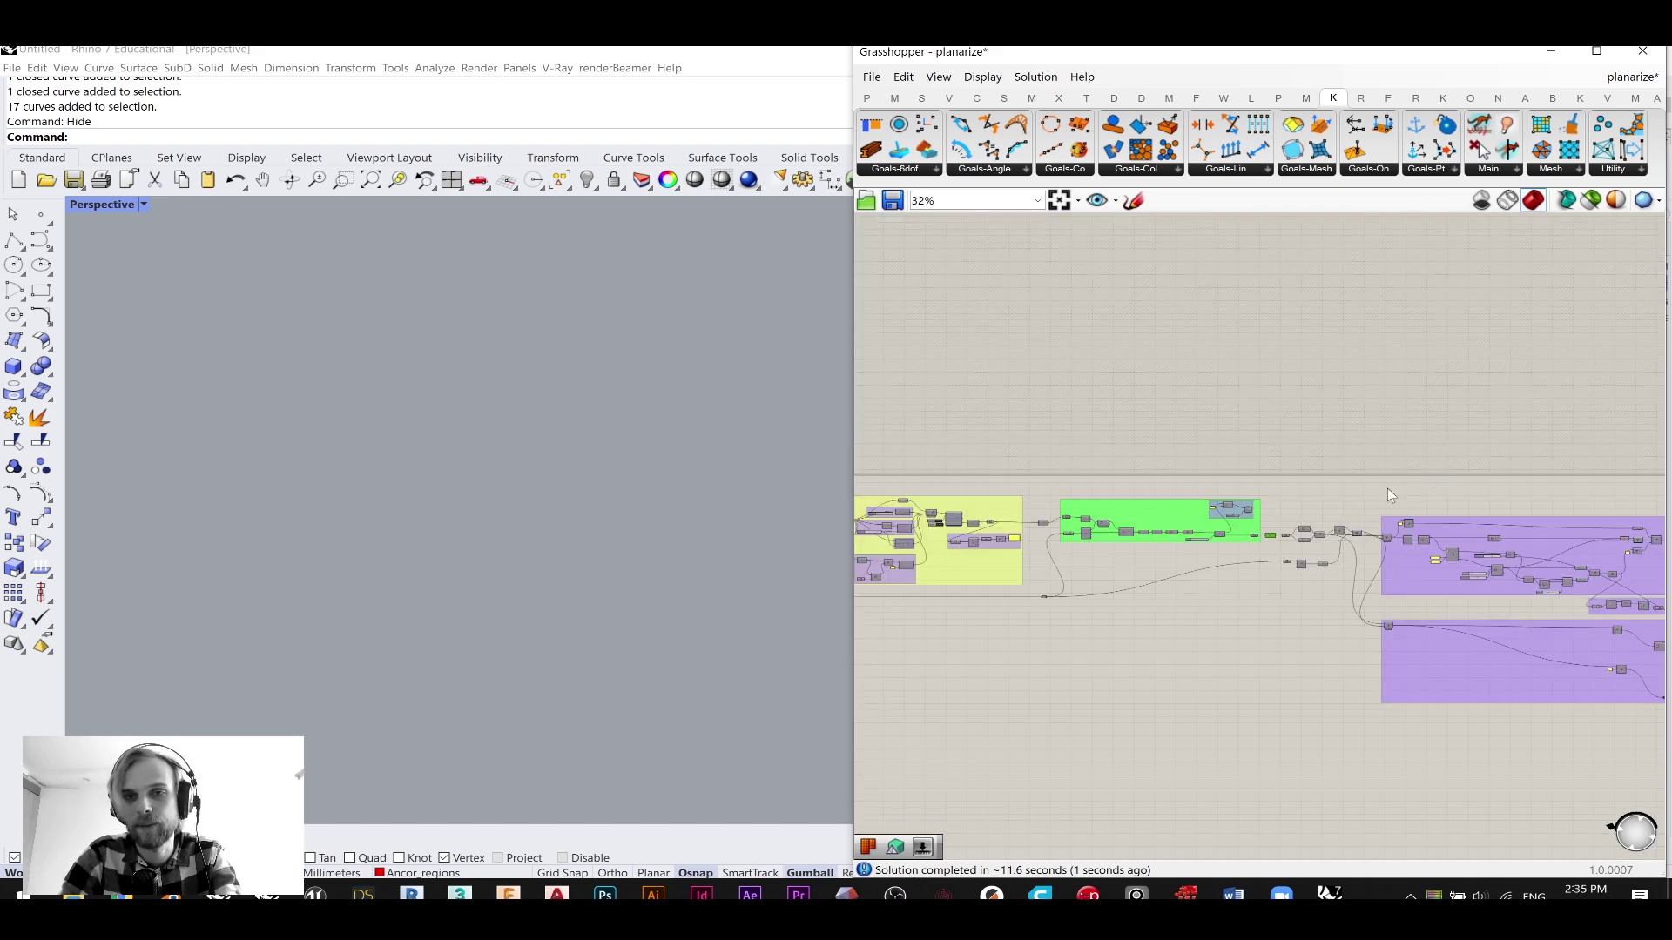
pyautogui.moveTo(1398, 484); pyautogui.dragTo(1315, 490, button='right')
pyautogui.scroll(8, 1166, 453)
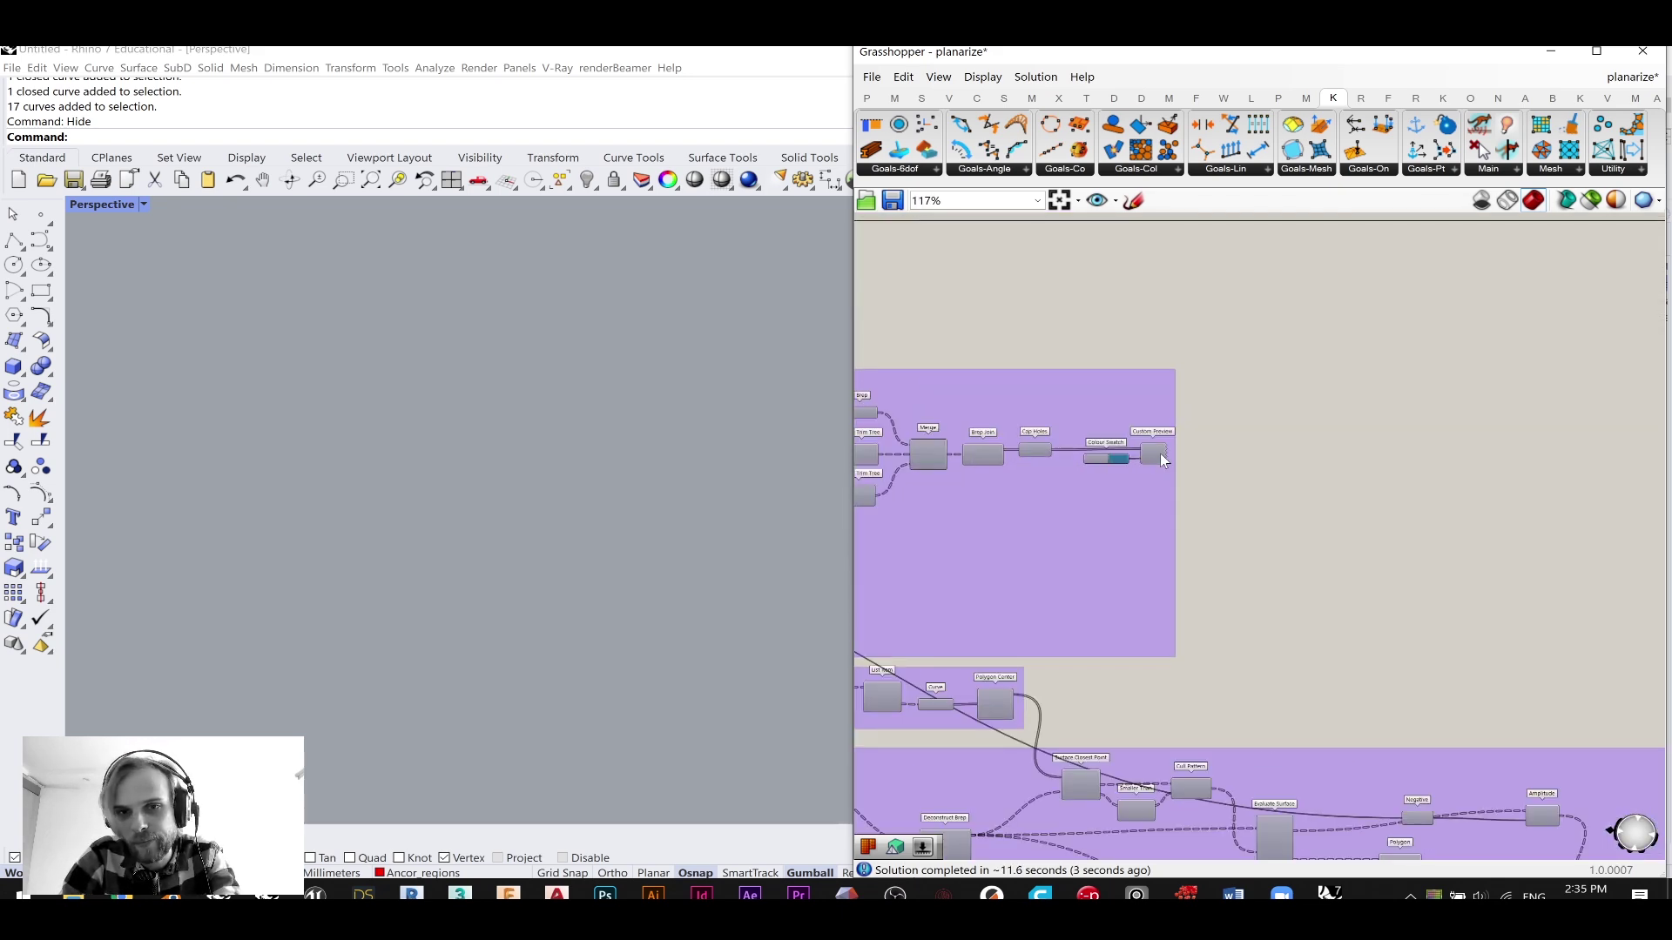
pyautogui.middleClick(1175, 451)
pyautogui.click(1198, 418)
pyautogui.click(1409, 504)
pyautogui.scroll(-4, 1408, 507)
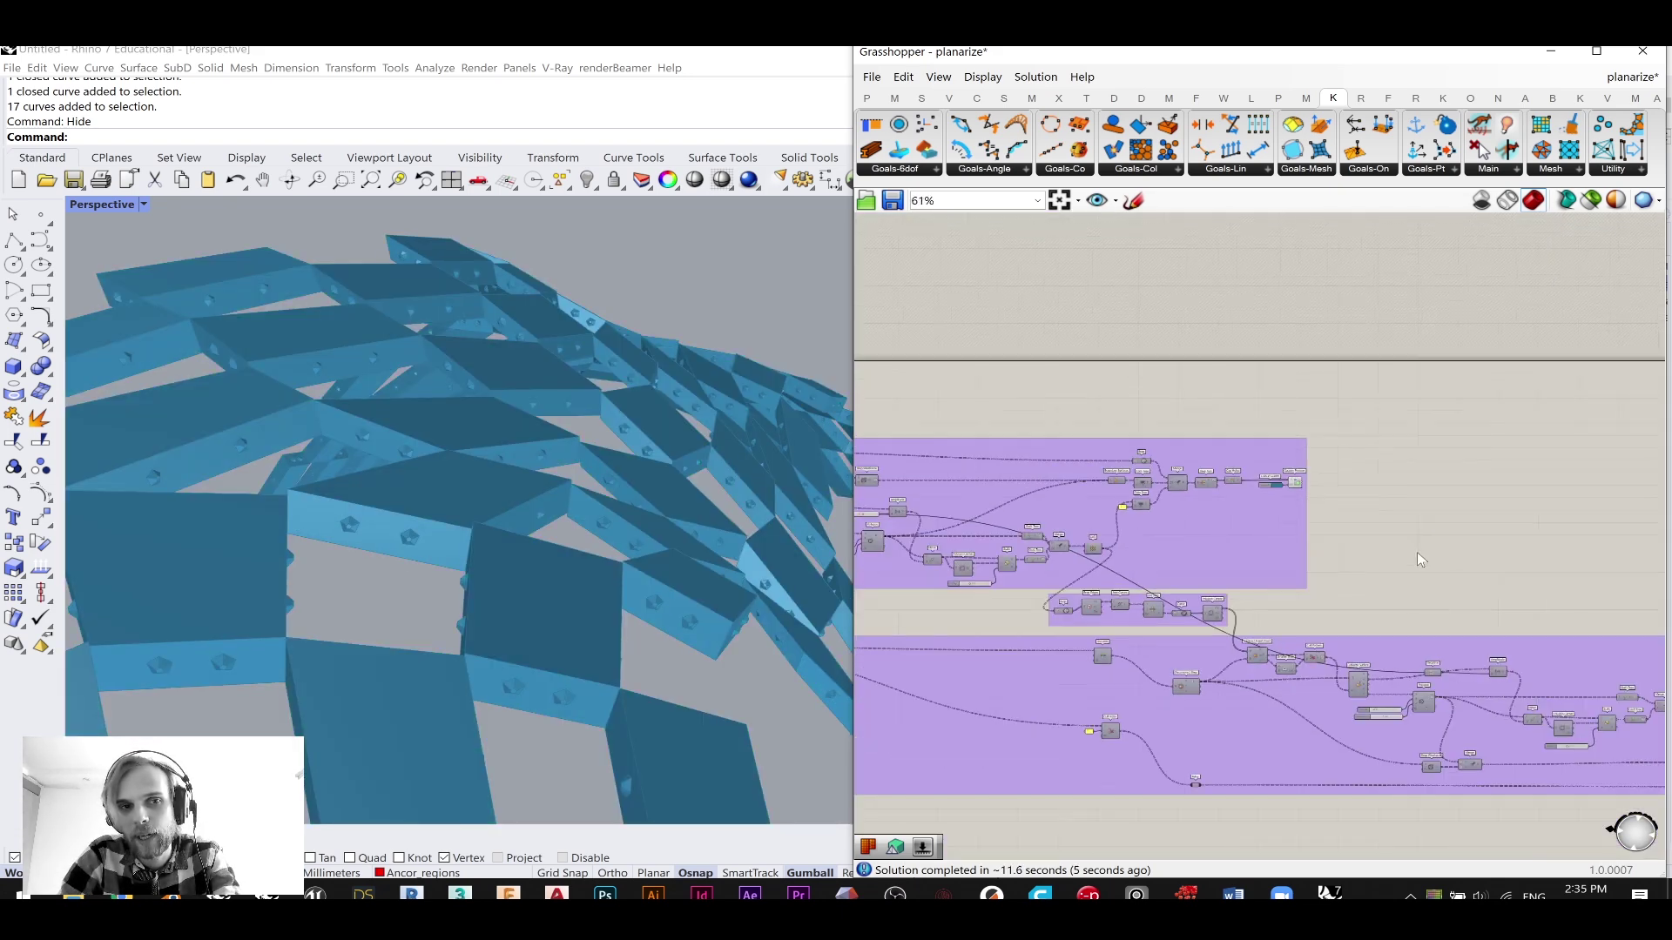
pyautogui.moveTo(1412, 540); pyautogui.dragTo(1172, 406, button='right')
pyautogui.moveTo(629, 472); pyautogui.dragTo(380, 655, button='right')
pyautogui.scroll(-6, 474, 489)
pyautogui.scroll(-4, 484, 533)
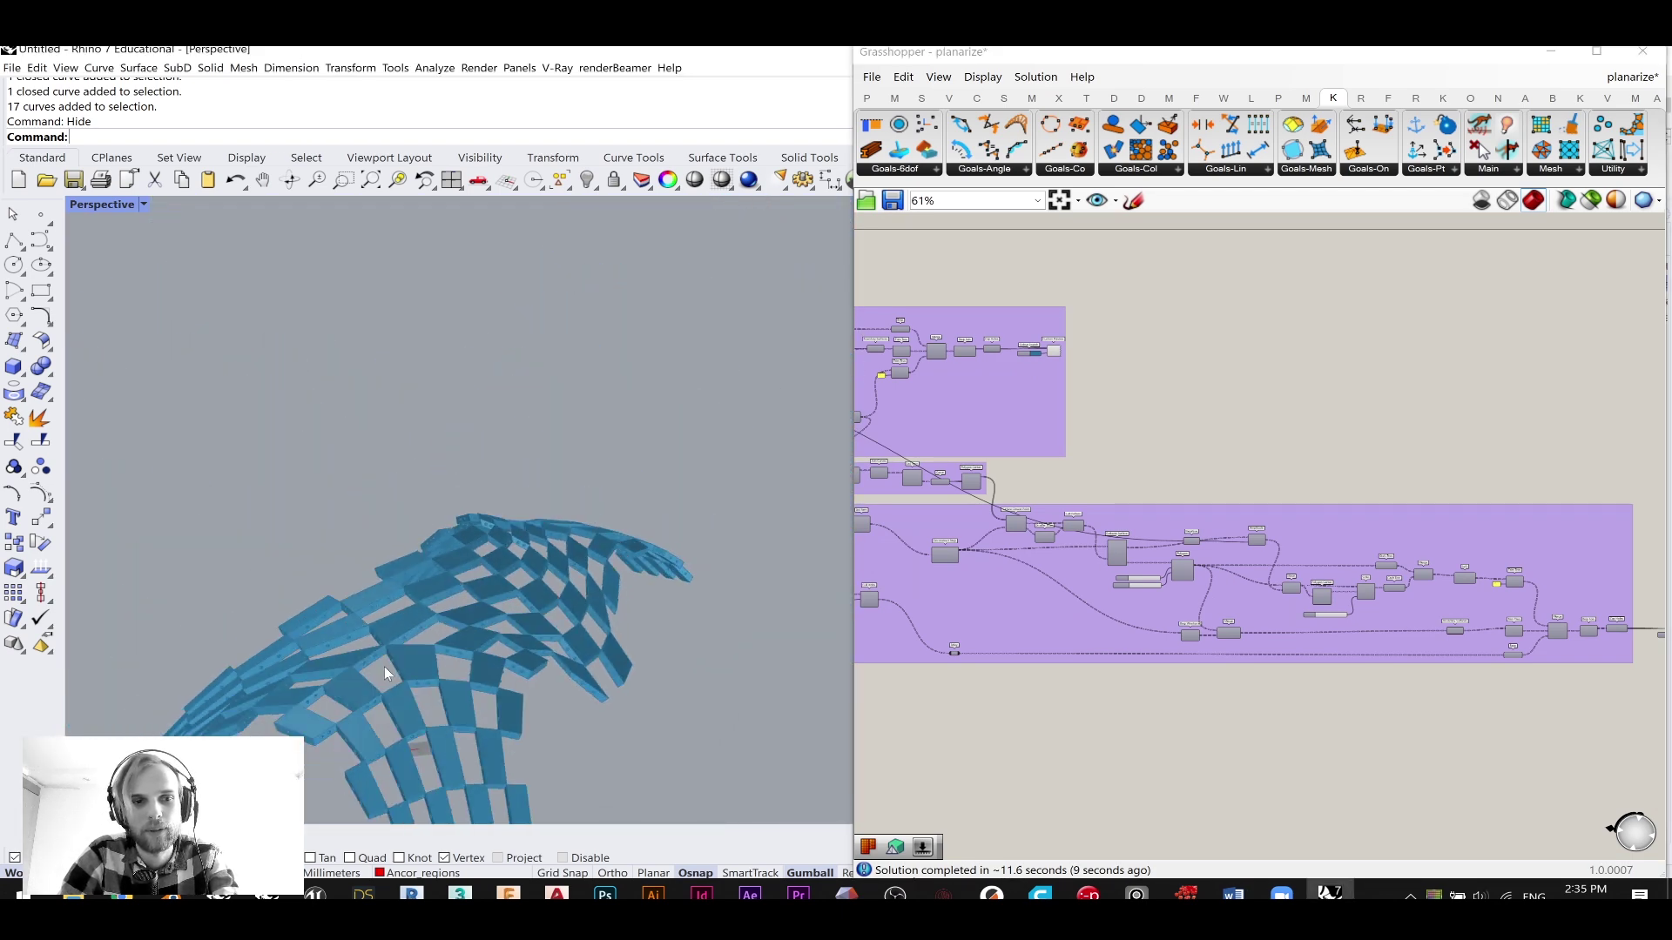
# - Turn on the Custom Preview with the red swatch beside the lower purple group to show the alternate panels
pyautogui.scroll(6, 461, 614)
pyautogui.scroll(5, 1567, 548)
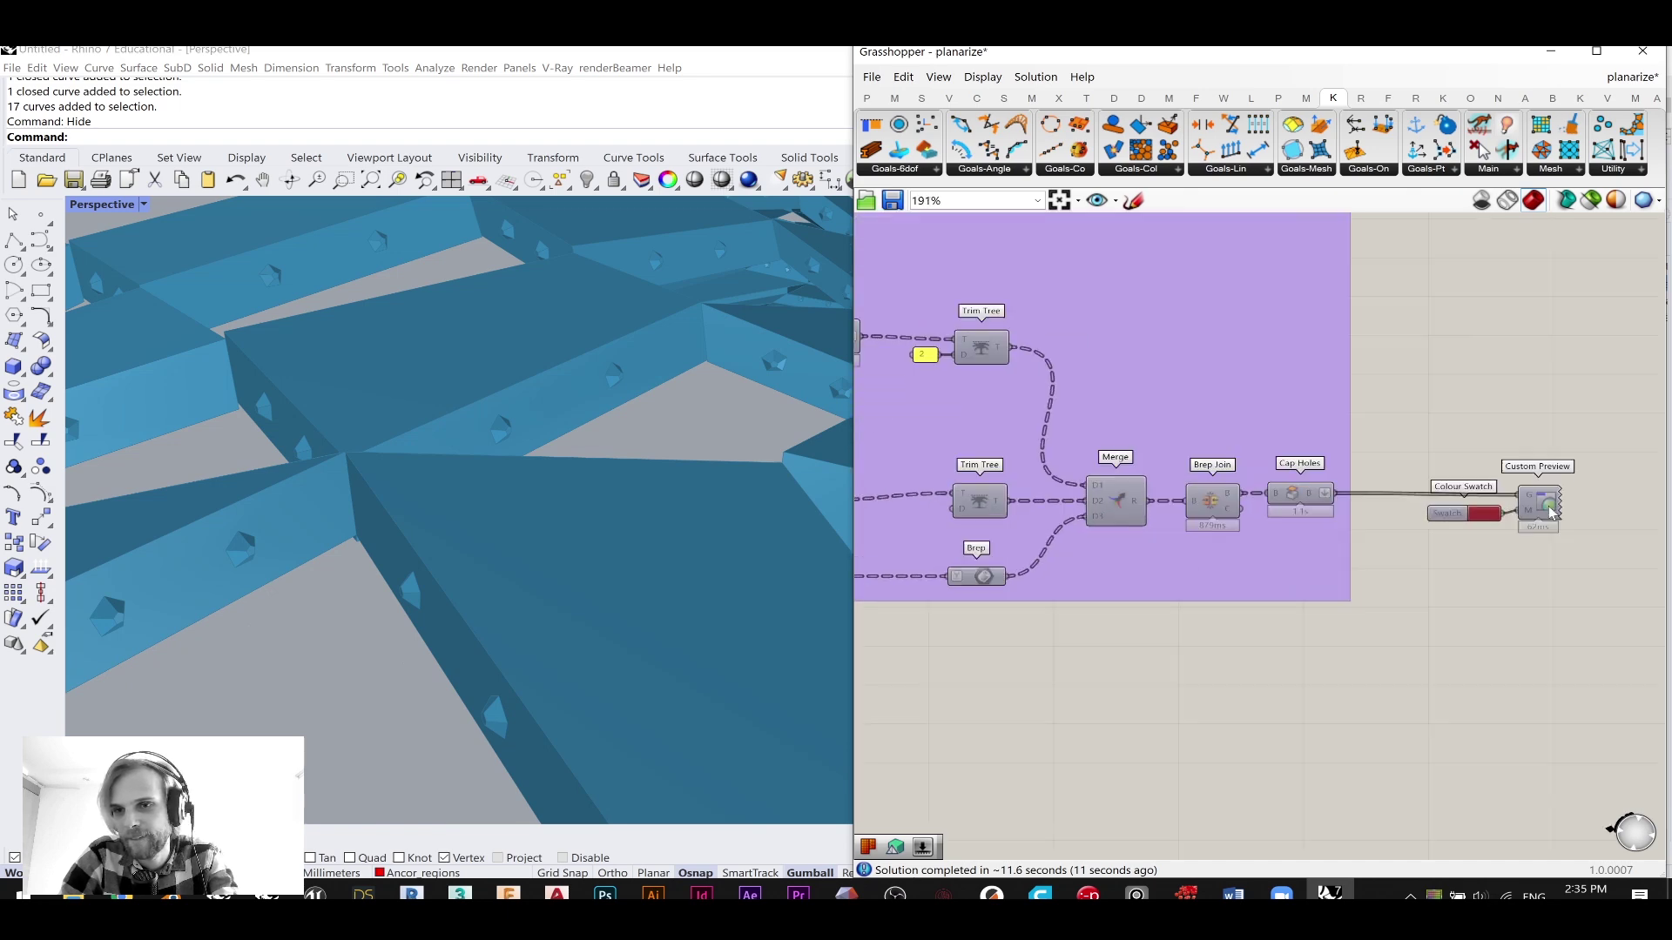
pyautogui.press('space')
pyautogui.click(1586, 471)
pyautogui.click(1518, 651)
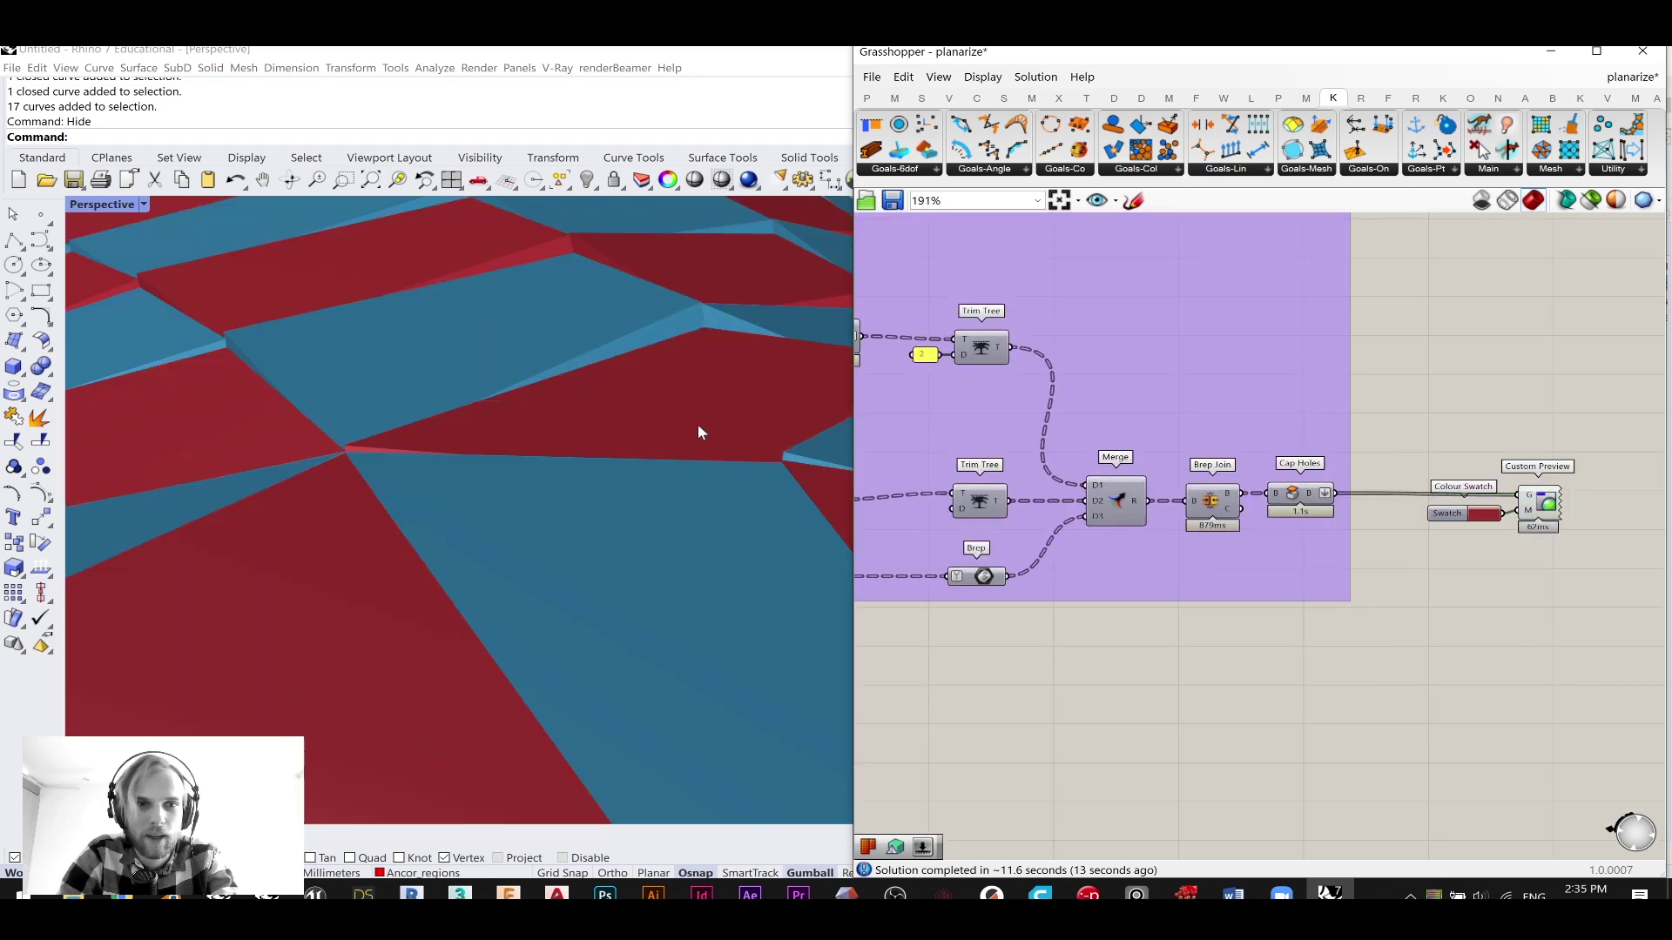
# - Bake the Cap Holes output of the lower purple group to the Default layer
pyautogui.scroll(-8, 735, 431)
pyautogui.moveTo(682, 425); pyautogui.dragTo(876, 422, button='right')
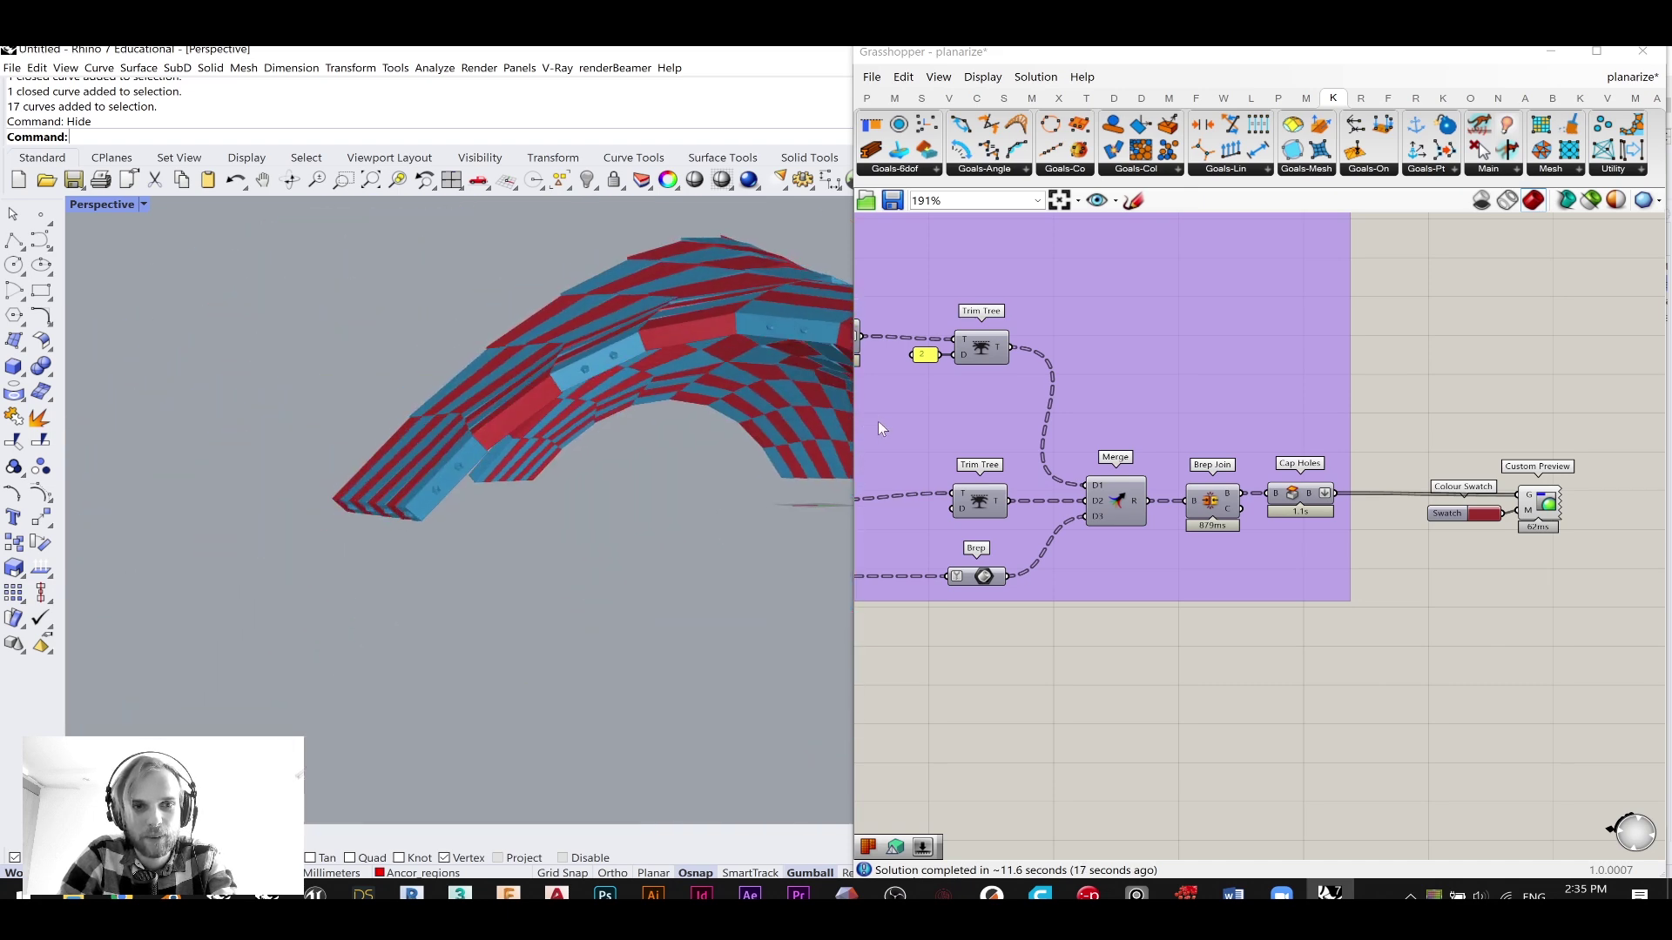
pyautogui.moveTo(644, 373); pyautogui.dragTo(640, 410, button='right')
pyautogui.scroll(3, 653, 400)
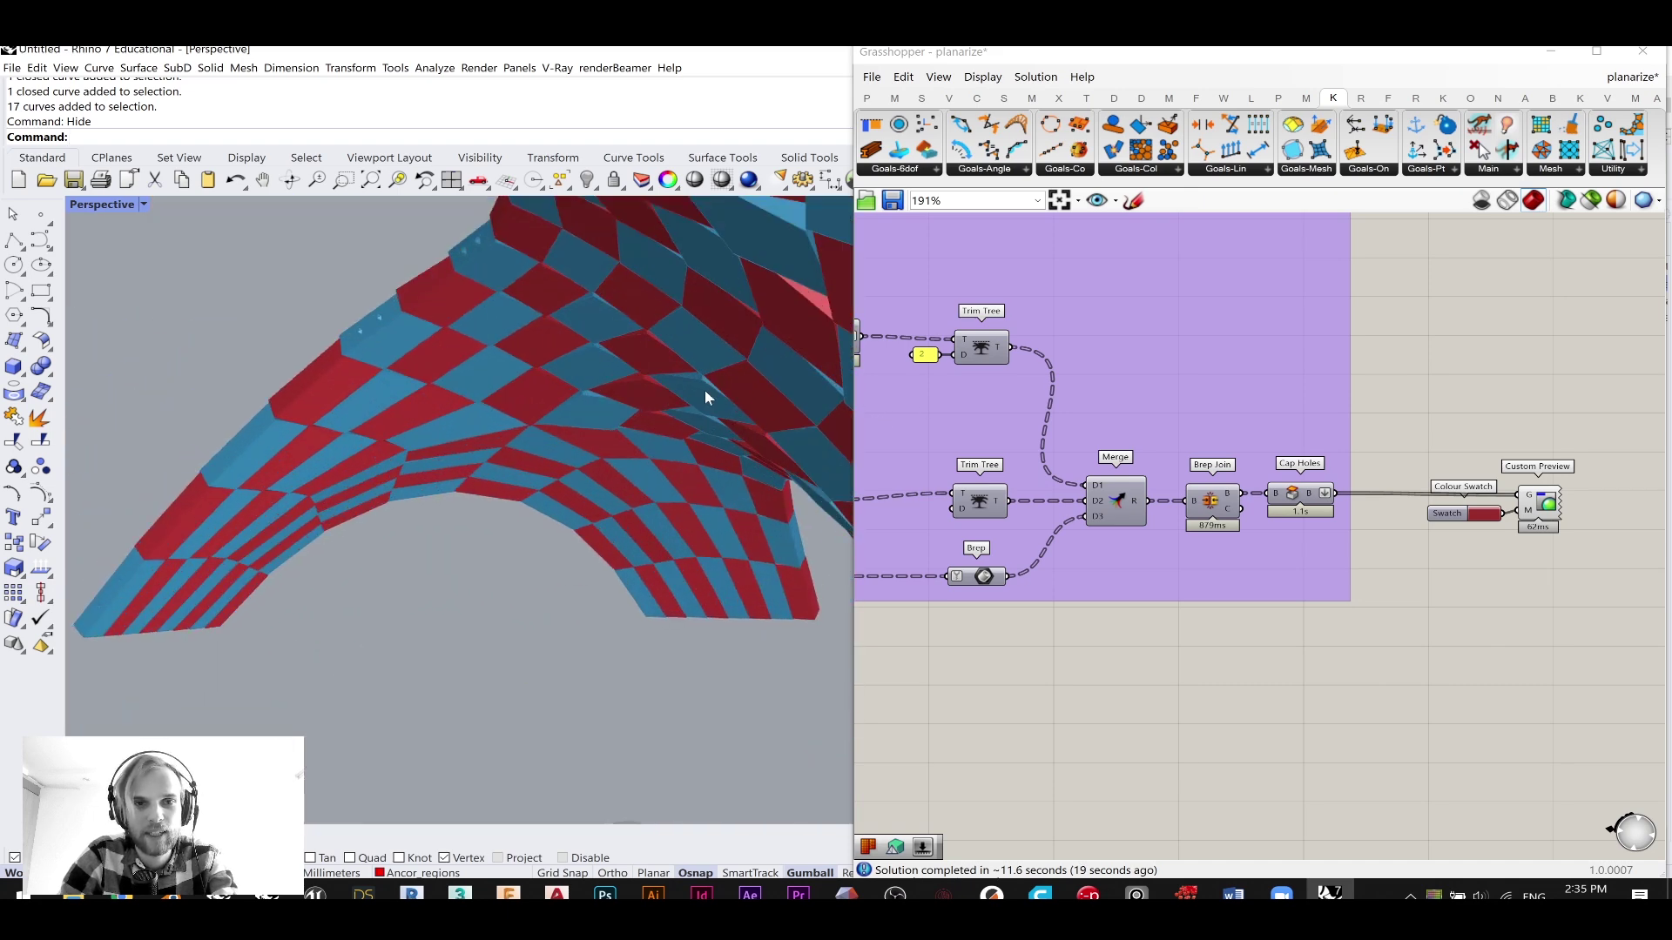
pyautogui.scroll(3, 1323, 425)
pyautogui.rightClick(1303, 557)
pyautogui.click(1337, 631)
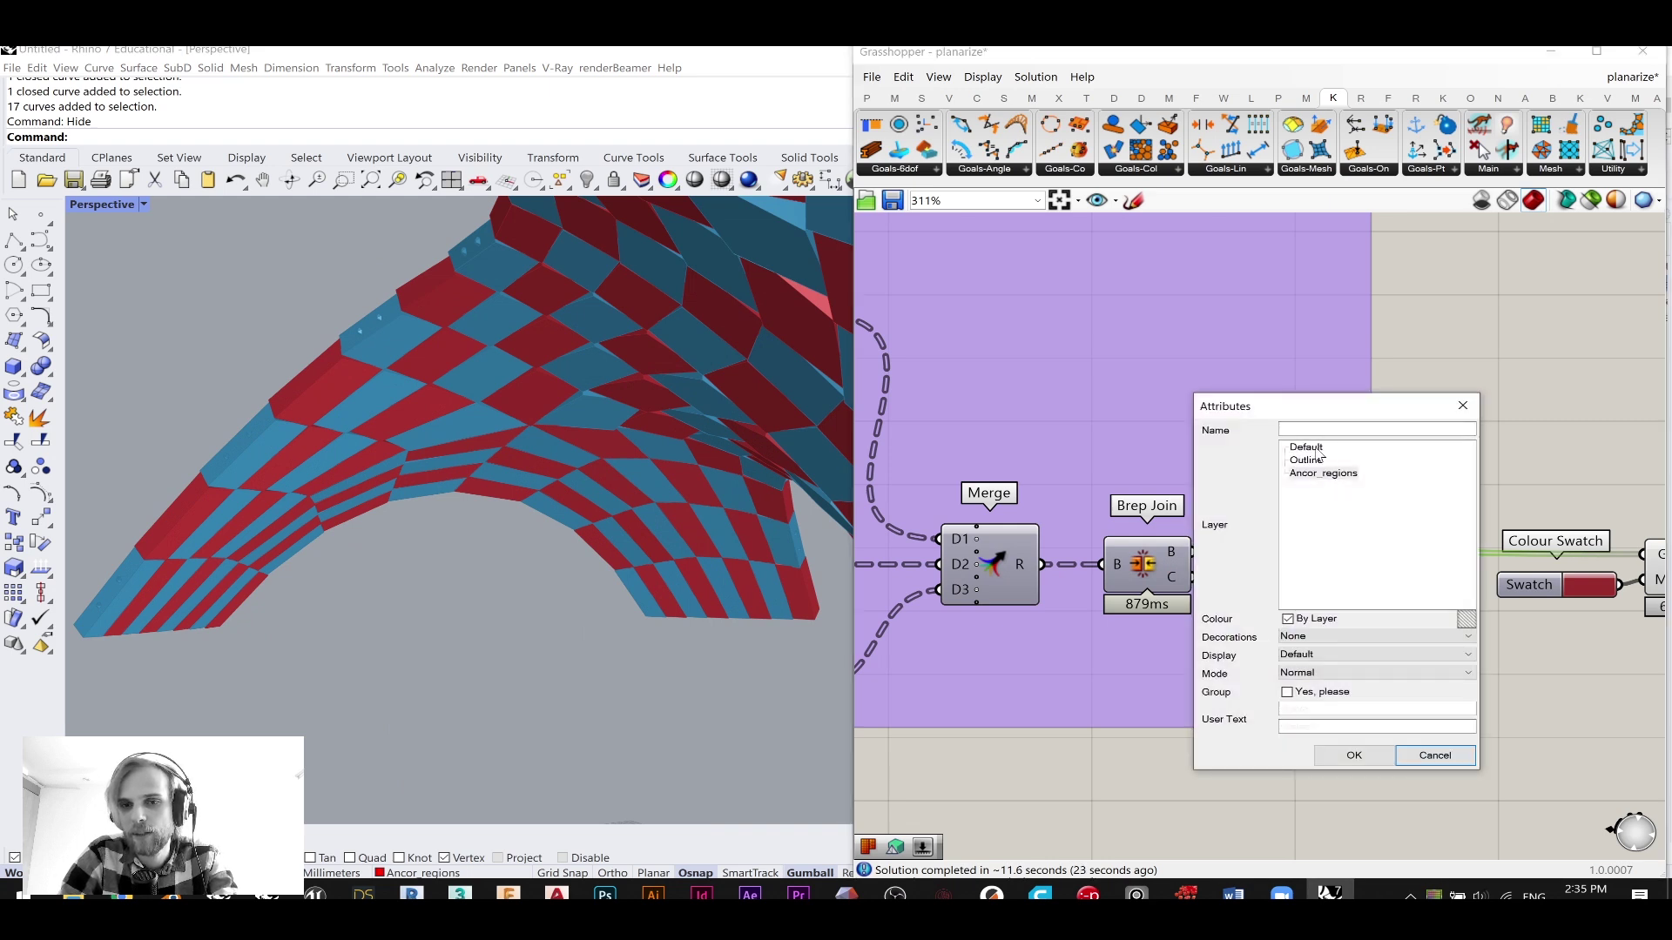
pyautogui.click(1385, 749)
# - Bake the Cap Holes output of the upper purple group to the Default layer
pyautogui.scroll(-3, 1204, 268)
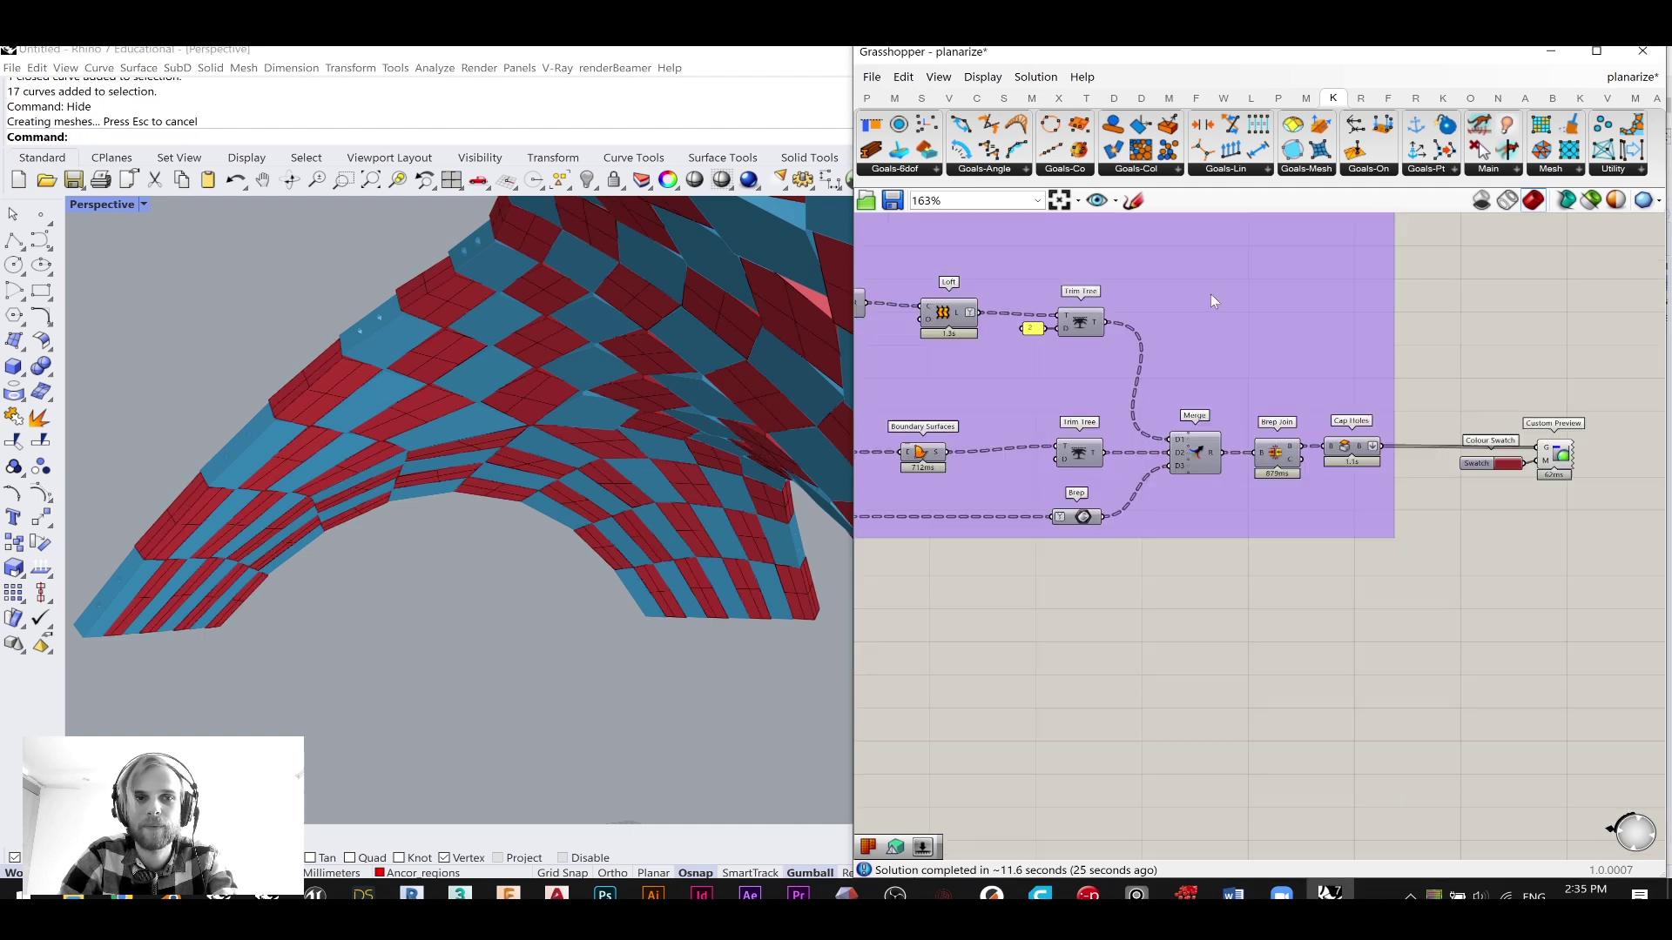
pyautogui.moveTo(1205, 270); pyautogui.dragTo(1290, 588, button='right')
pyautogui.moveTo(978, 389); pyautogui.dragTo(1307, 455, button='right')
pyautogui.scroll(-3, 1307, 454)
pyautogui.moveTo(1121, 432); pyautogui.dragTo(1351, 498, button='right')
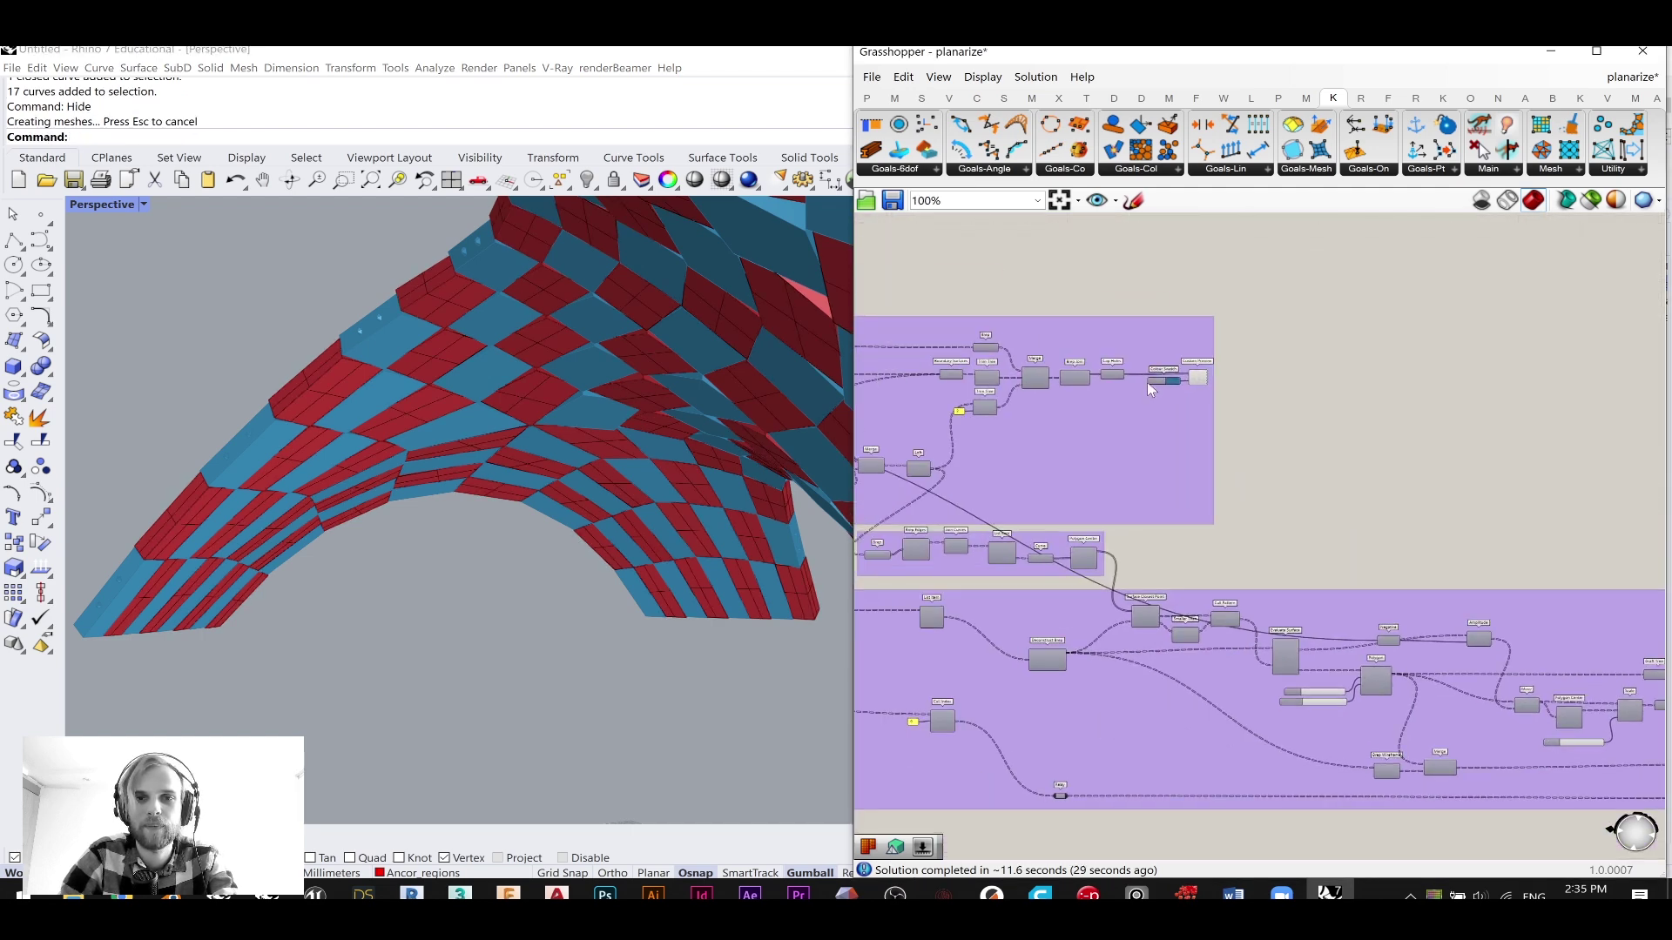
pyautogui.scroll(3, 1147, 383)
pyautogui.rightClick(1071, 370)
pyautogui.click(1112, 430)
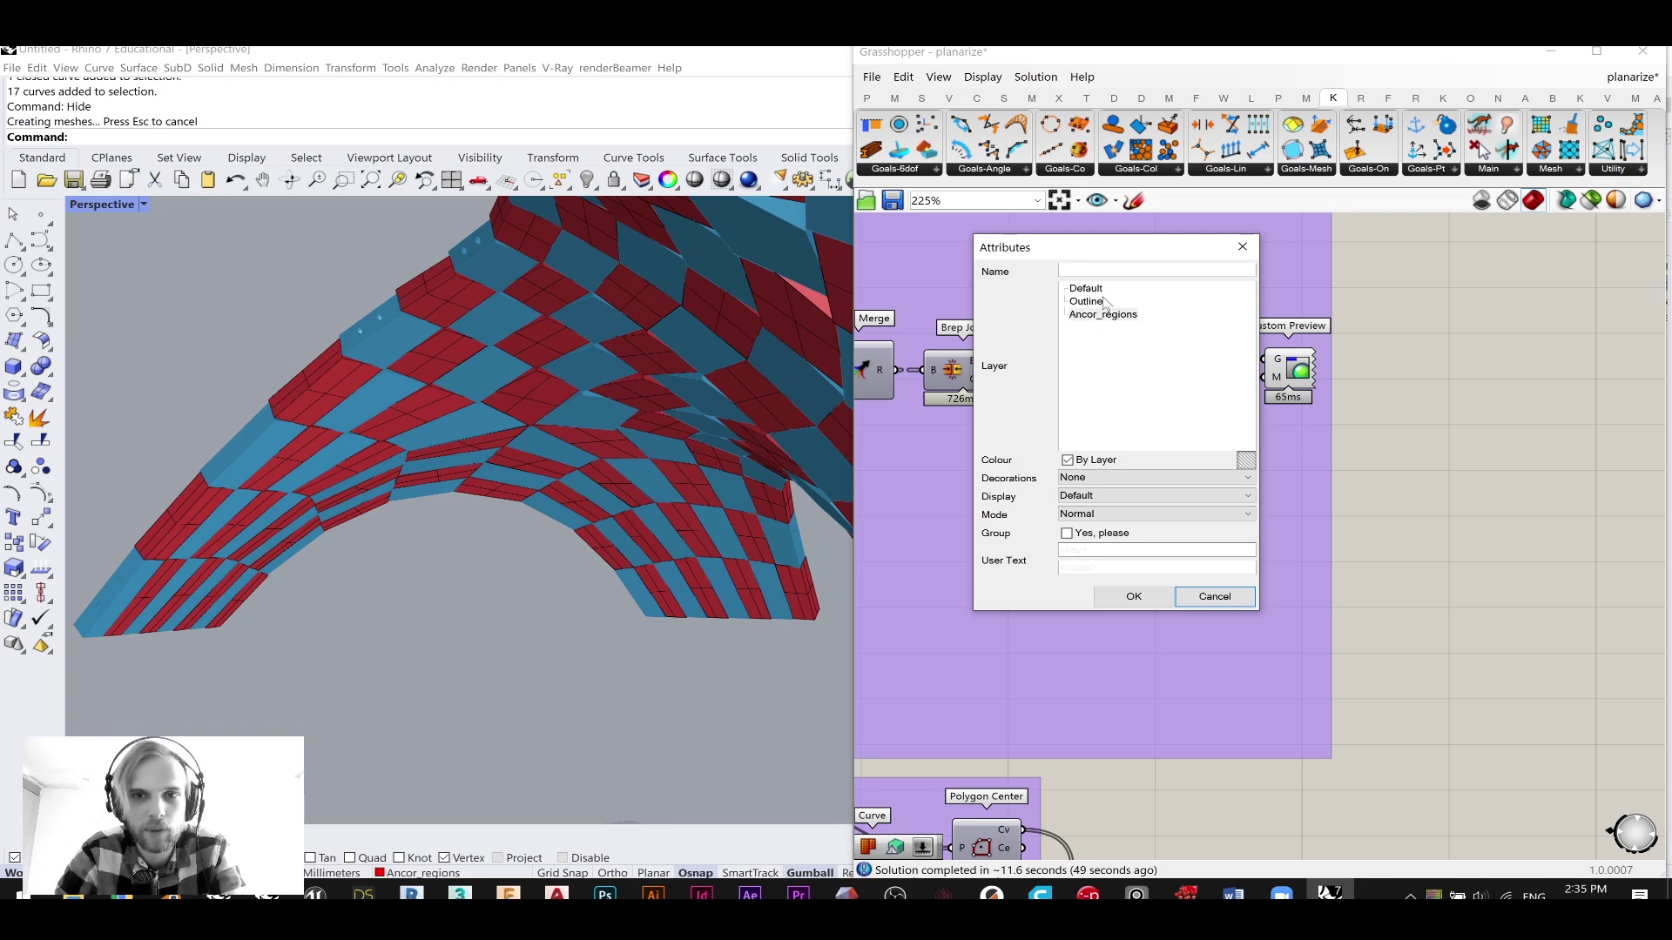
pyautogui.click(1132, 596)
# - Turn off the Custom Preview with the blue swatch in the upper purple group
pyautogui.click(1287, 383)
pyautogui.middleClick(1285, 382)
pyautogui.click(1343, 323)
pyautogui.click(1434, 369)
# - Turn off the Custom Preview with the red swatch beside the lower purple group
pyautogui.scroll(-4, 1349, 435)
pyautogui.moveTo(1349, 435); pyautogui.dragTo(1145, 344, button='right')
pyautogui.scroll(2, 1142, 315)
pyautogui.rightClick(1099, 310)
pyautogui.scroll(3, 1110, 324)
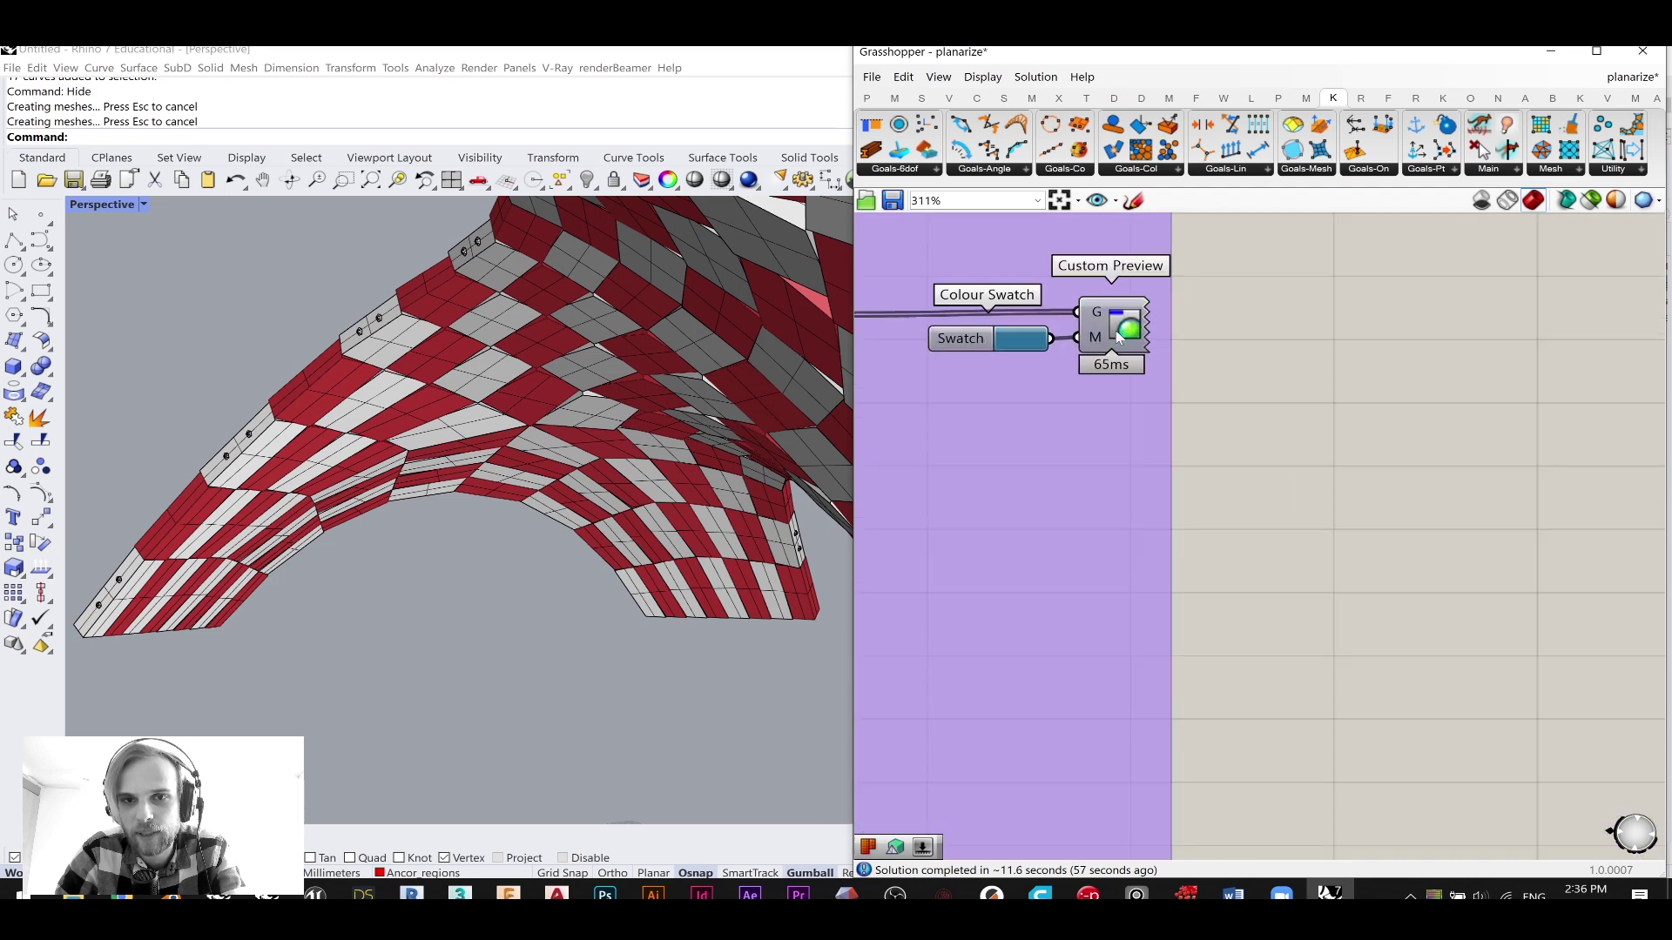
pyautogui.rightClick(1115, 331)
pyautogui.scroll(-4, 1214, 373)
pyautogui.scroll(-2, 1307, 376)
pyautogui.scroll(5, 1421, 522)
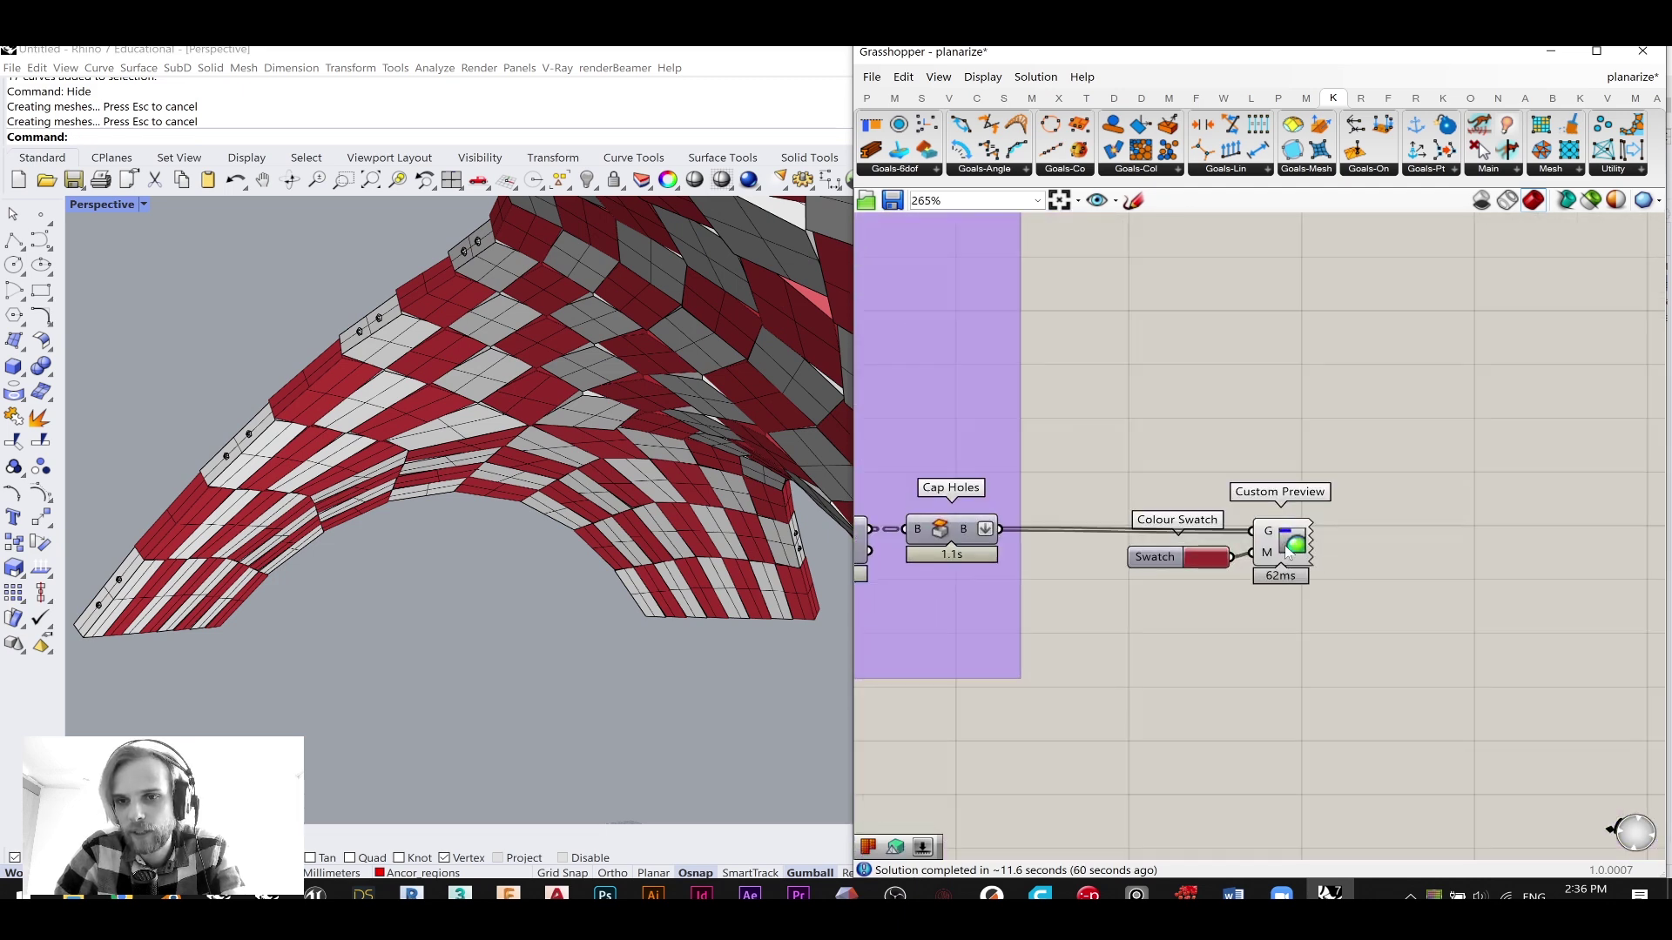
pyautogui.rightClick(1285, 545)
pyautogui.click(1344, 592)
pyautogui.middleClick(1291, 541)
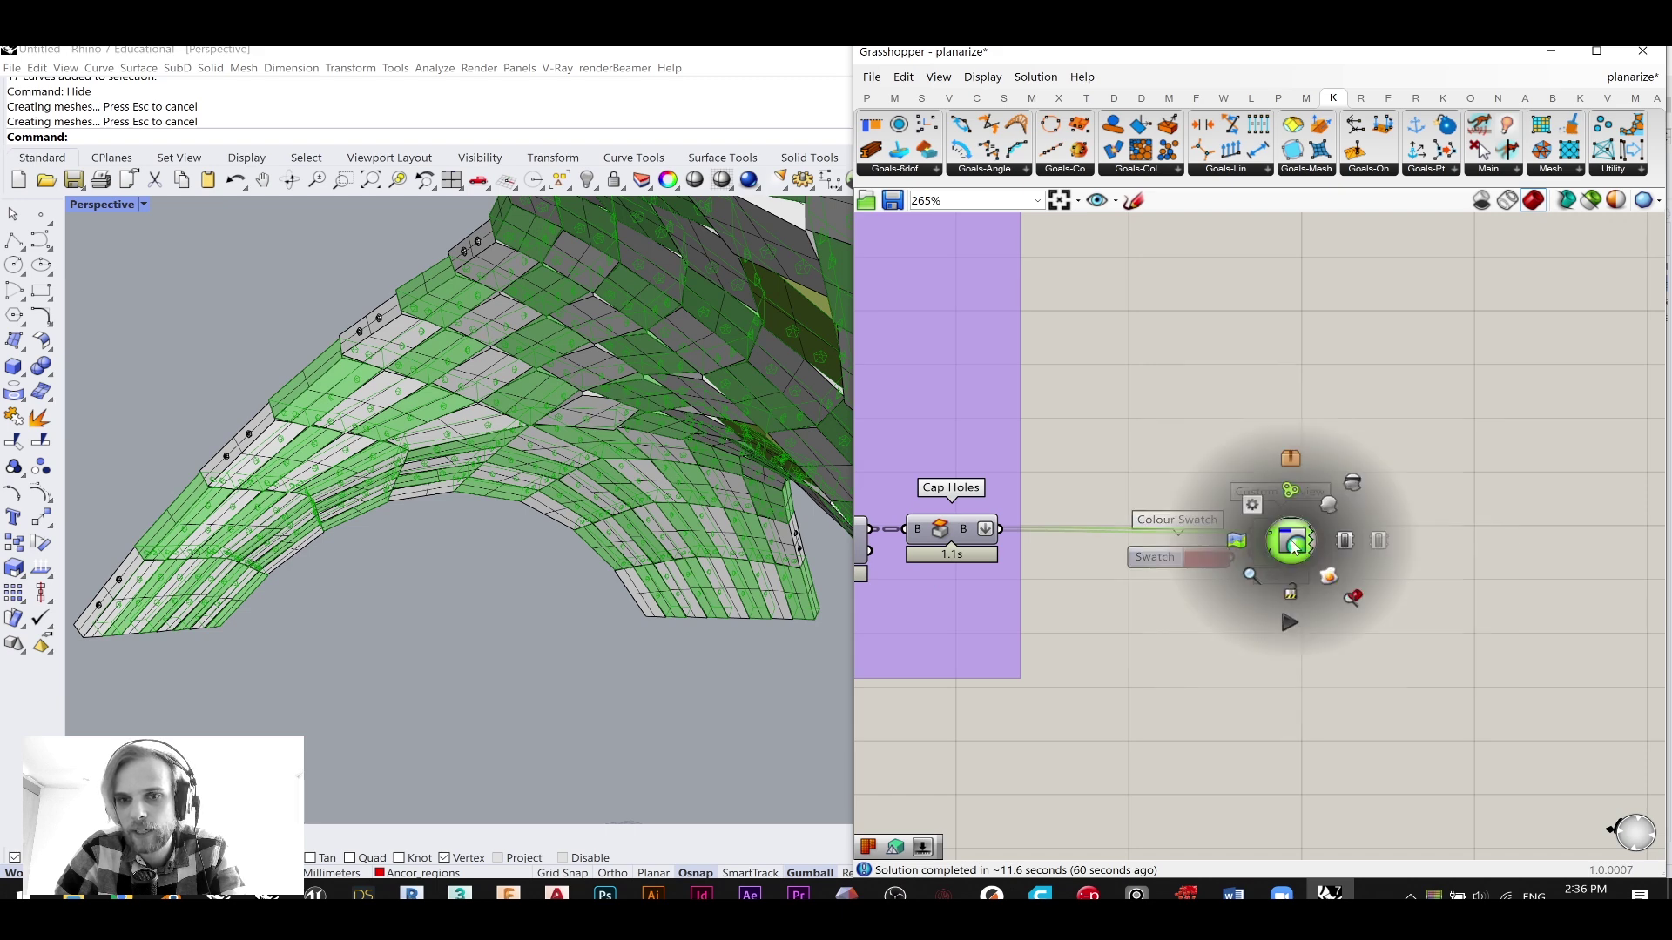
pyautogui.click(1217, 363)
# - Try to close one of the open red panels with the Cap command
pyautogui.moveTo(783, 411); pyautogui.dragTo(677, 456, button='right')
pyautogui.click(679, 457)
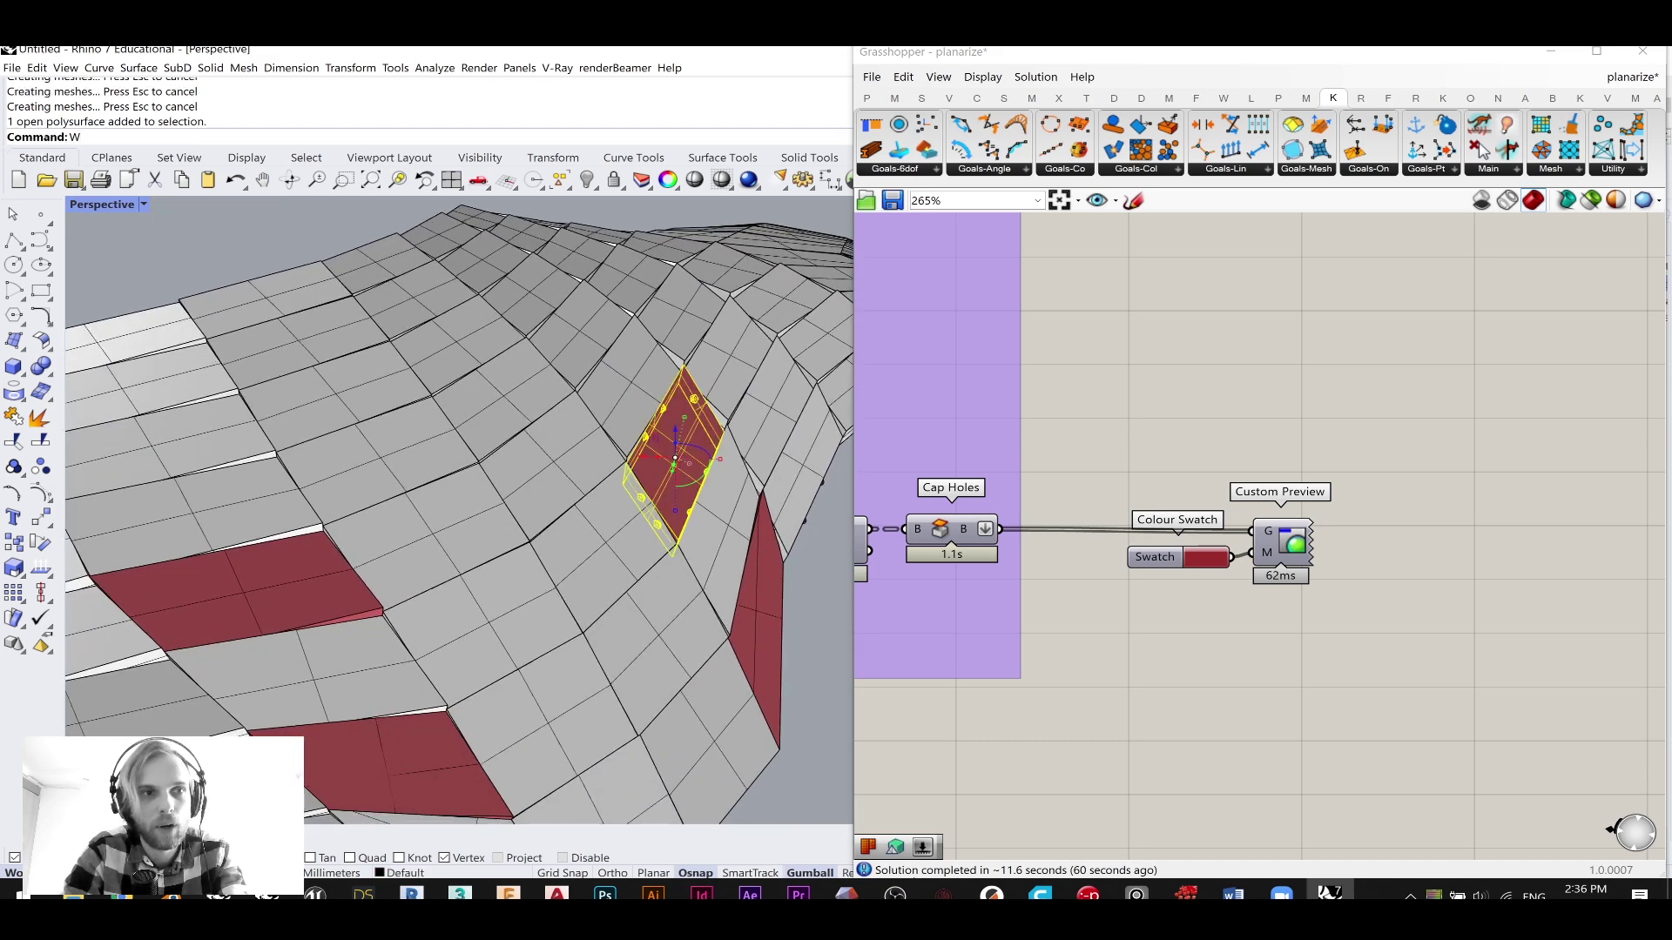
pyautogui.write('Cap')
pyautogui.press('Return')
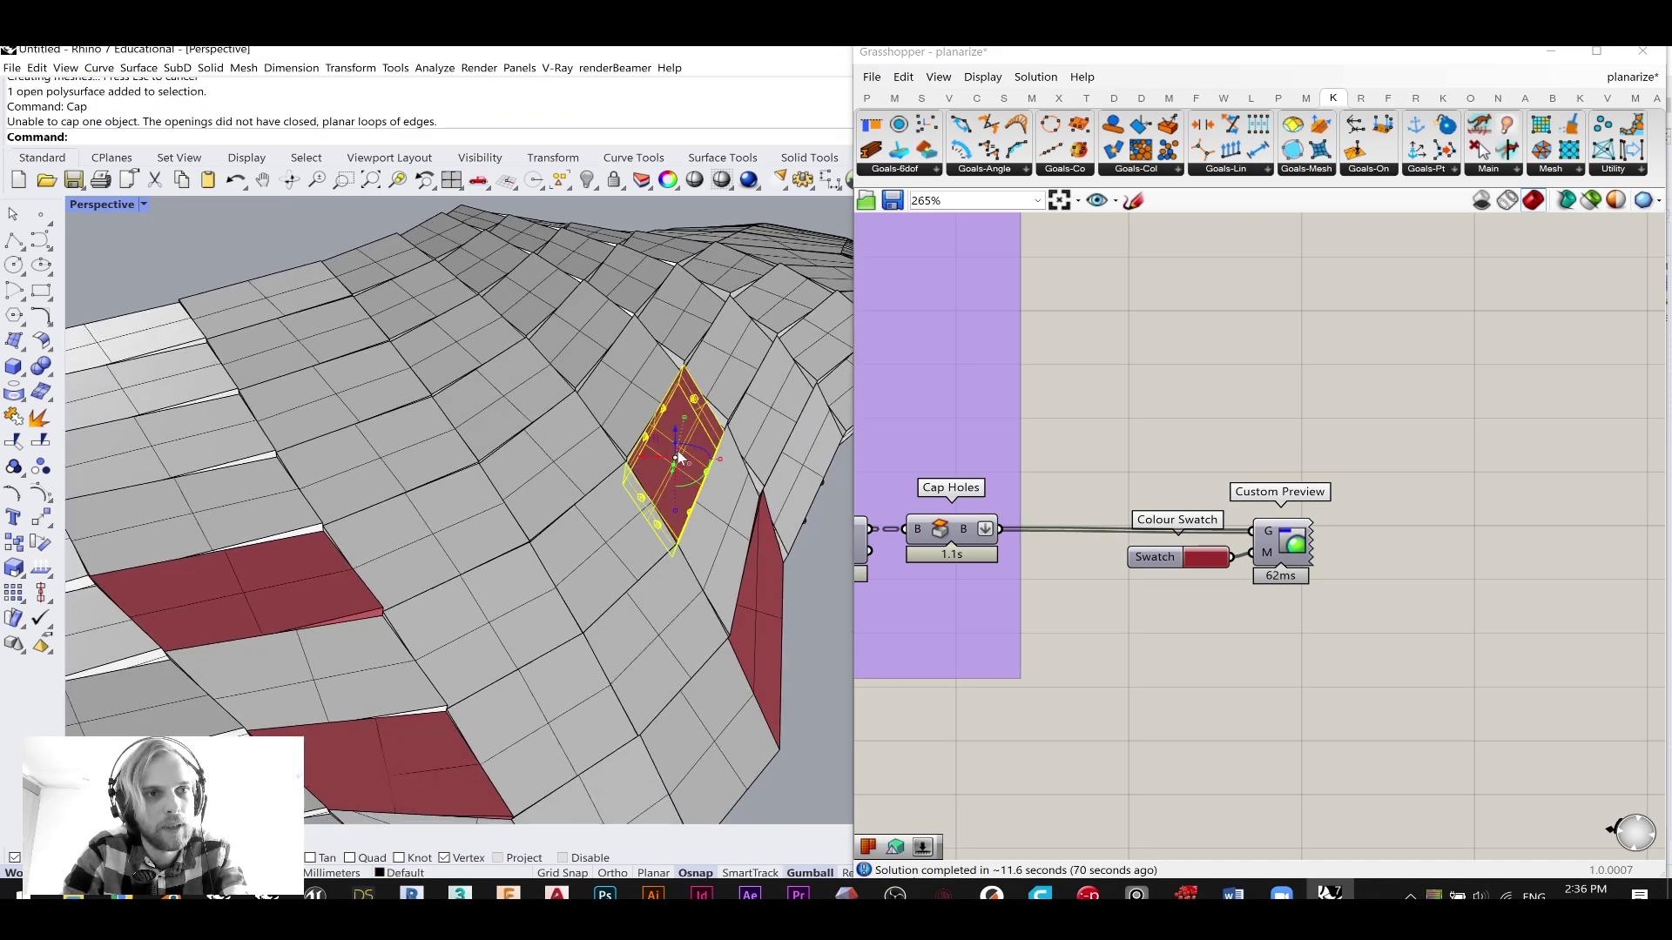
pyautogui.click(807, 599)
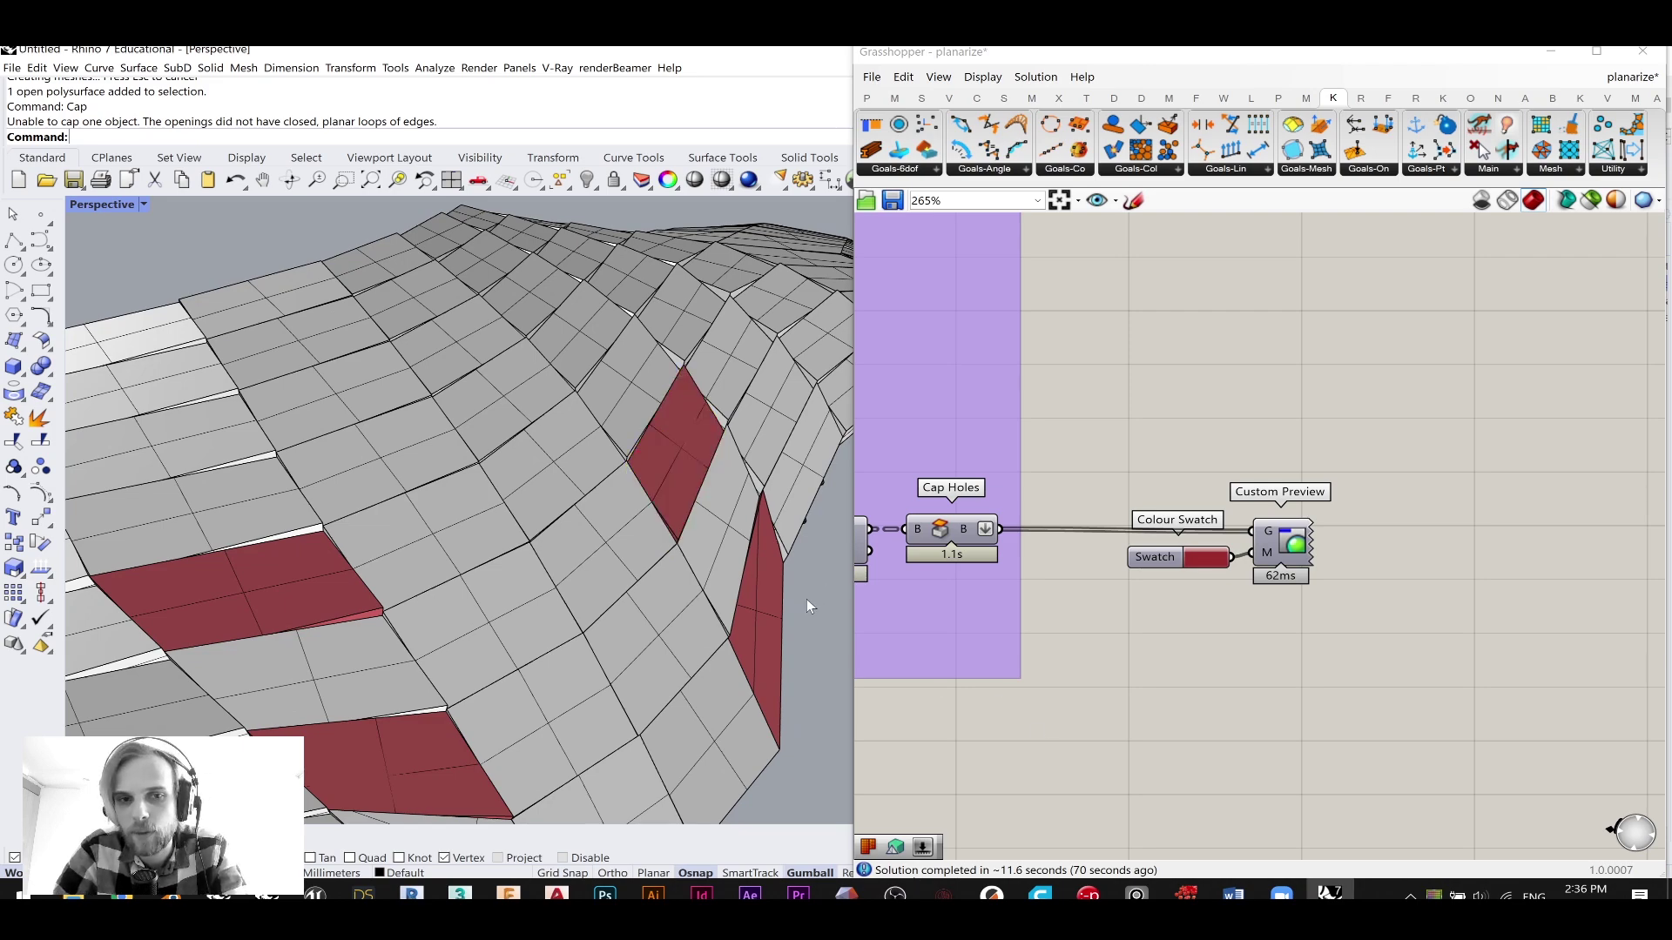
# - Save the planarize definition and minimise the Grasshopper window so that Rhino fills the screen
pyautogui.scroll(-3, 806, 599)
pyautogui.moveTo(723, 561); pyautogui.dragTo(671, 527, button='right')
pyautogui.scroll(-3, 585, 537)
pyautogui.moveTo(585, 537); pyautogui.dragTo(575, 454, button='right')
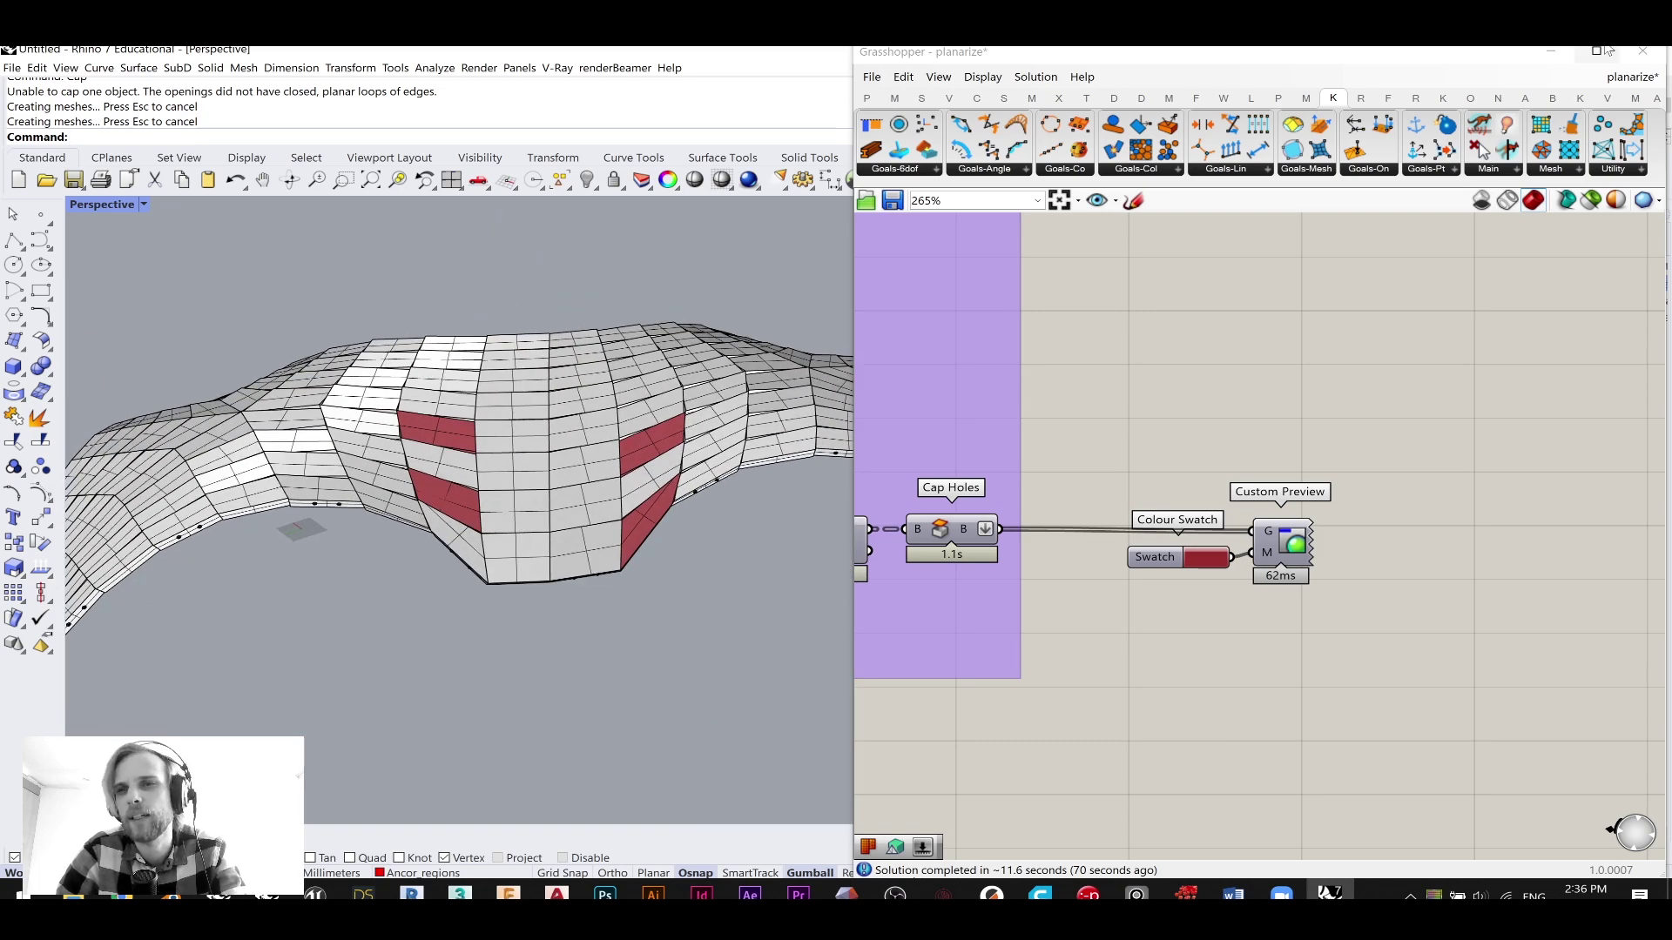
pyautogui.scroll(-4, 1450, 482)
pyautogui.hotkey('ctrl', 's')
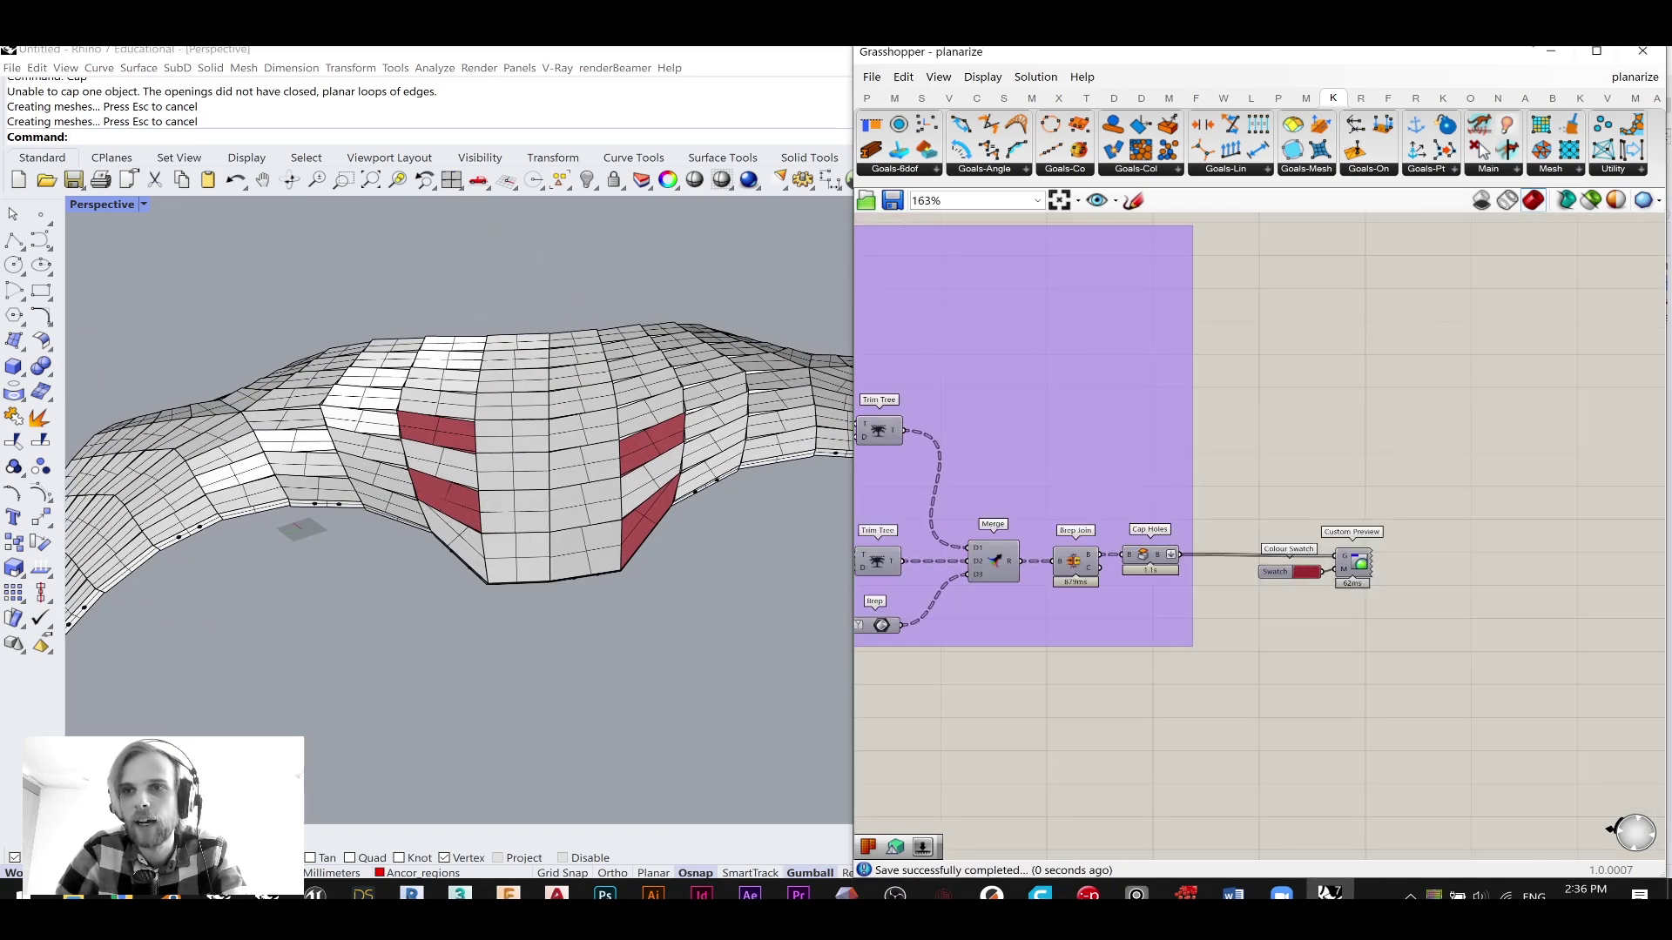
pyautogui.click(1573, 51)
# - Isolate one of the open red panels near the base of the baked shell
pyautogui.keyDown('shift'); pyautogui.moveTo(861, 411); pyautogui.dragTo(558, 353, button='right'); pyautogui.keyUp('shift')
pyautogui.scroll(7, 548, 352)
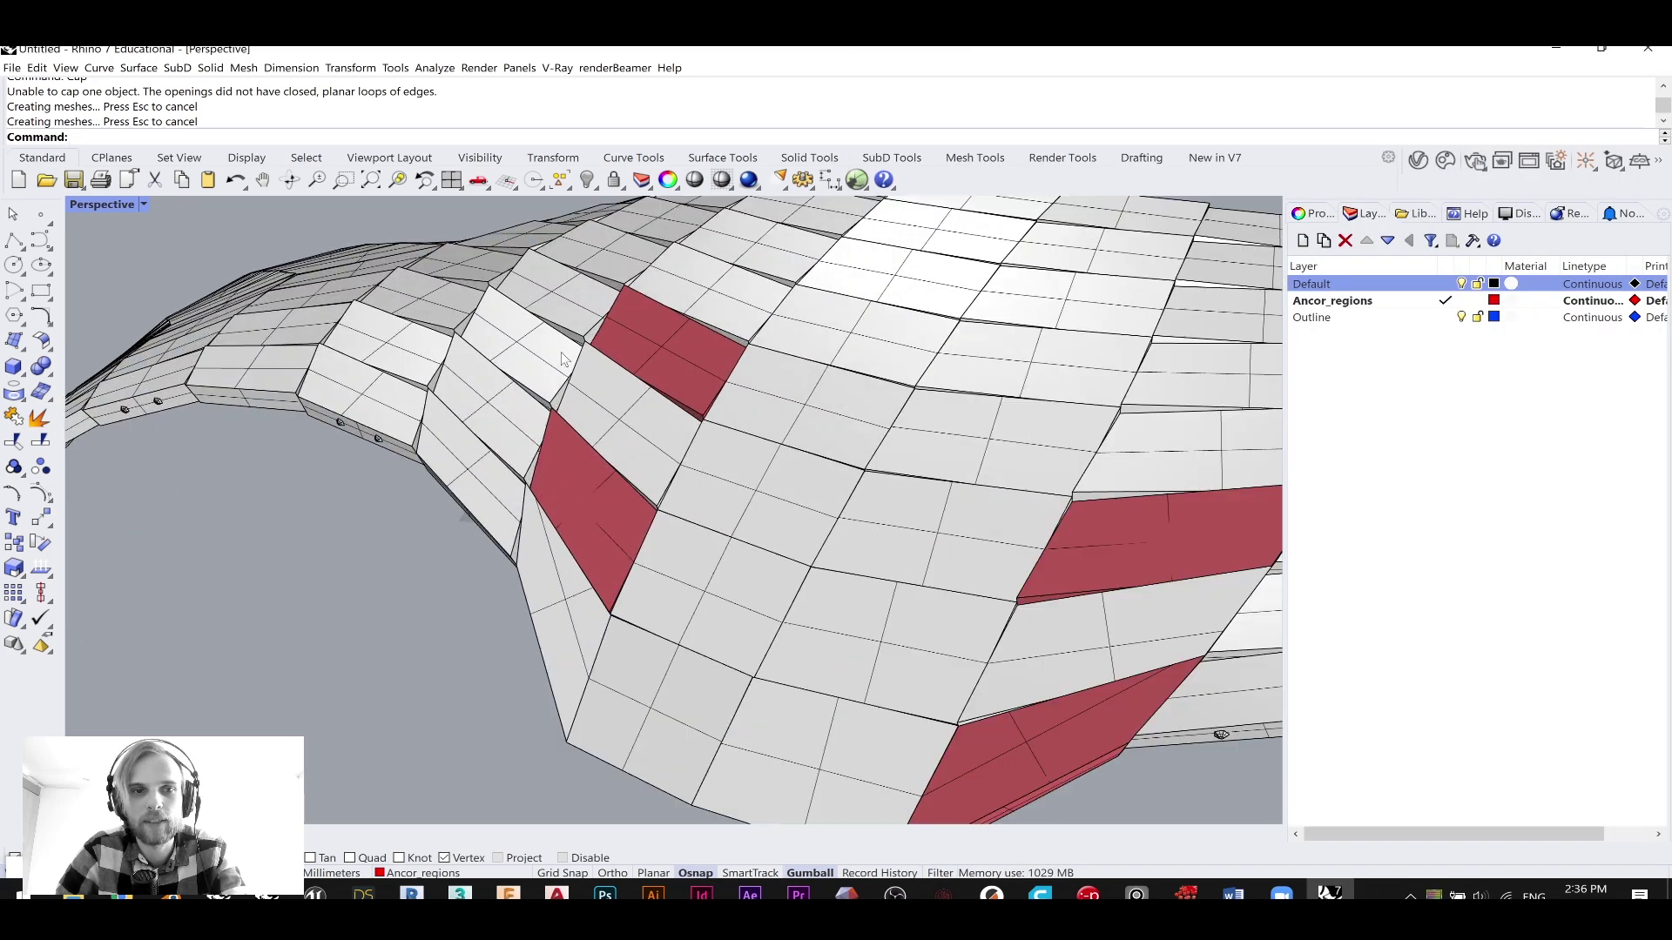
pyautogui.click(702, 346)
pyautogui.moveTo(702, 347); pyautogui.dragTo(781, 386, button='right')
pyautogui.scroll(7, 782, 386)
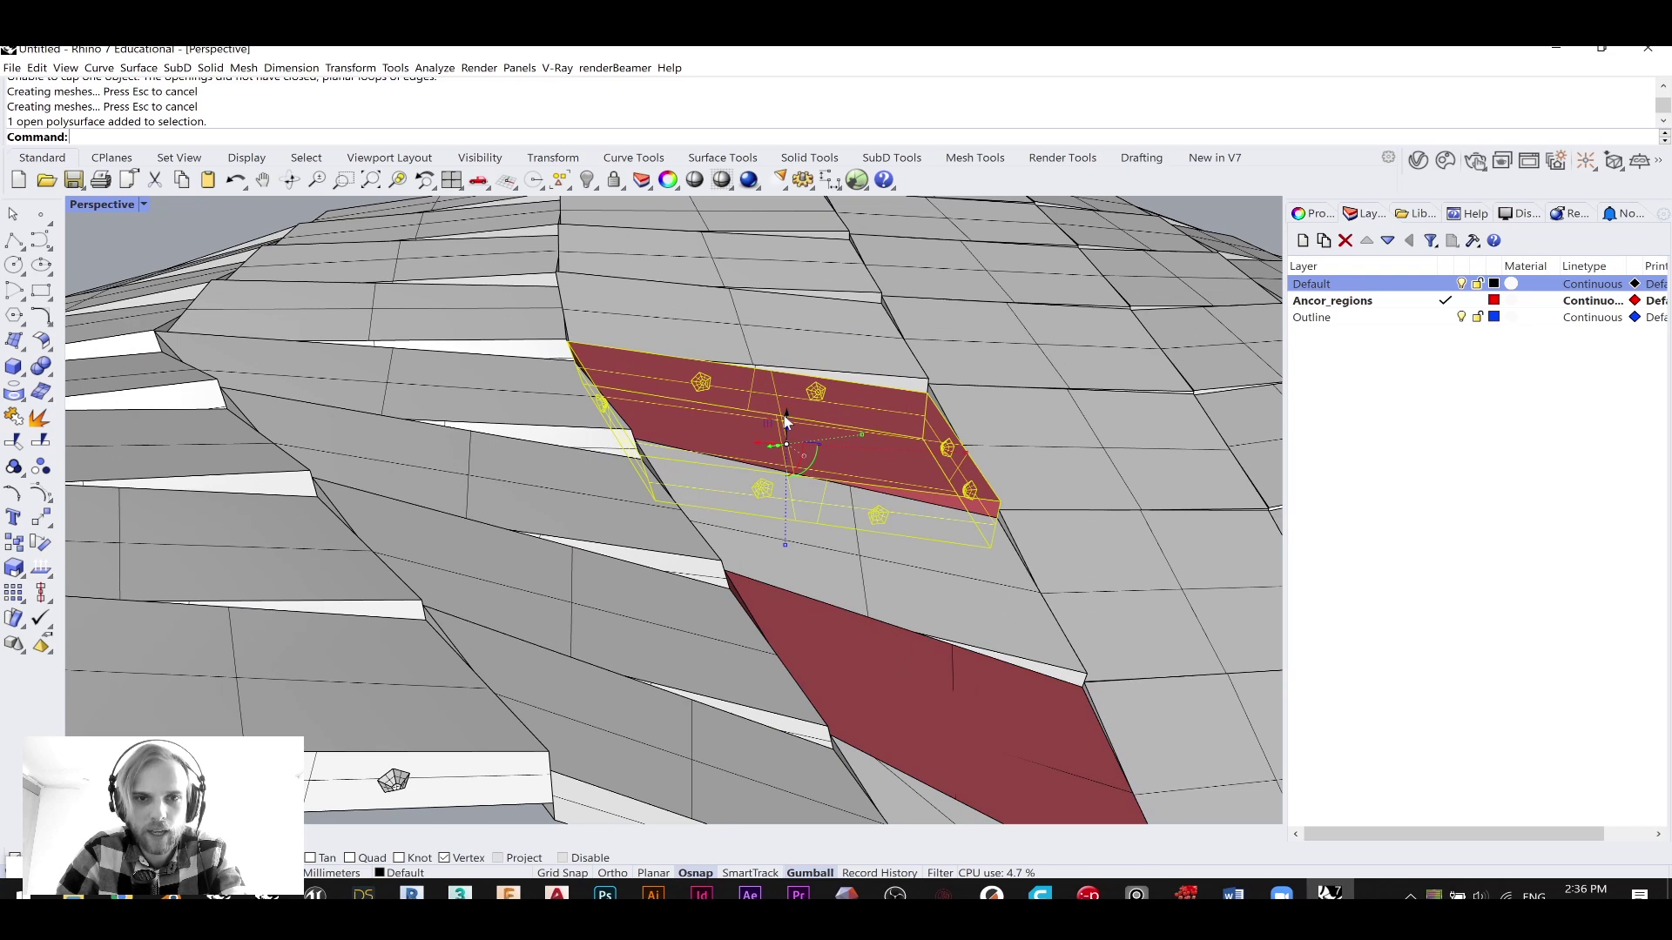
pyautogui.scroll(-3, 786, 421)
pyautogui.write('Usi')
pyautogui.press('BackSpace')
pyautogui.press('BackSpace')
pyautogui.press('BackSpace')
pyautogui.write('Iso')
pyautogui.press('Return')
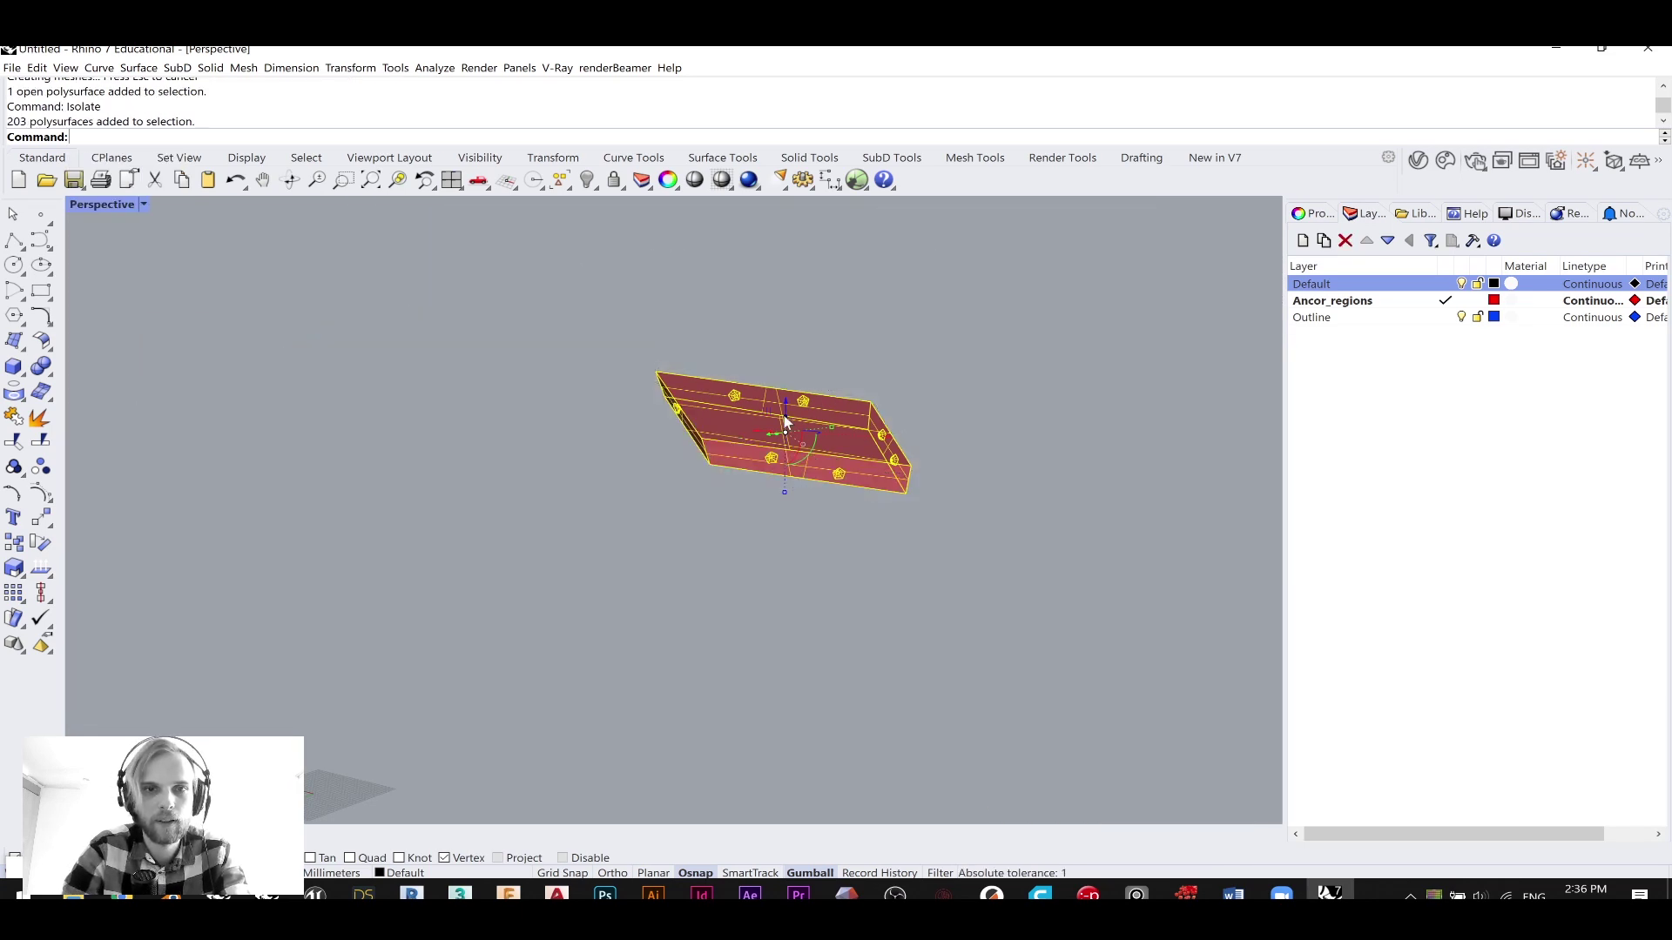
pyautogui.click(740, 499)
# - Zoom to the isolated panel and examine the pentagonal pocket on its side face
pyautogui.scroll(5, 745, 451)
pyautogui.click(746, 451)
pyautogui.write('ZS')
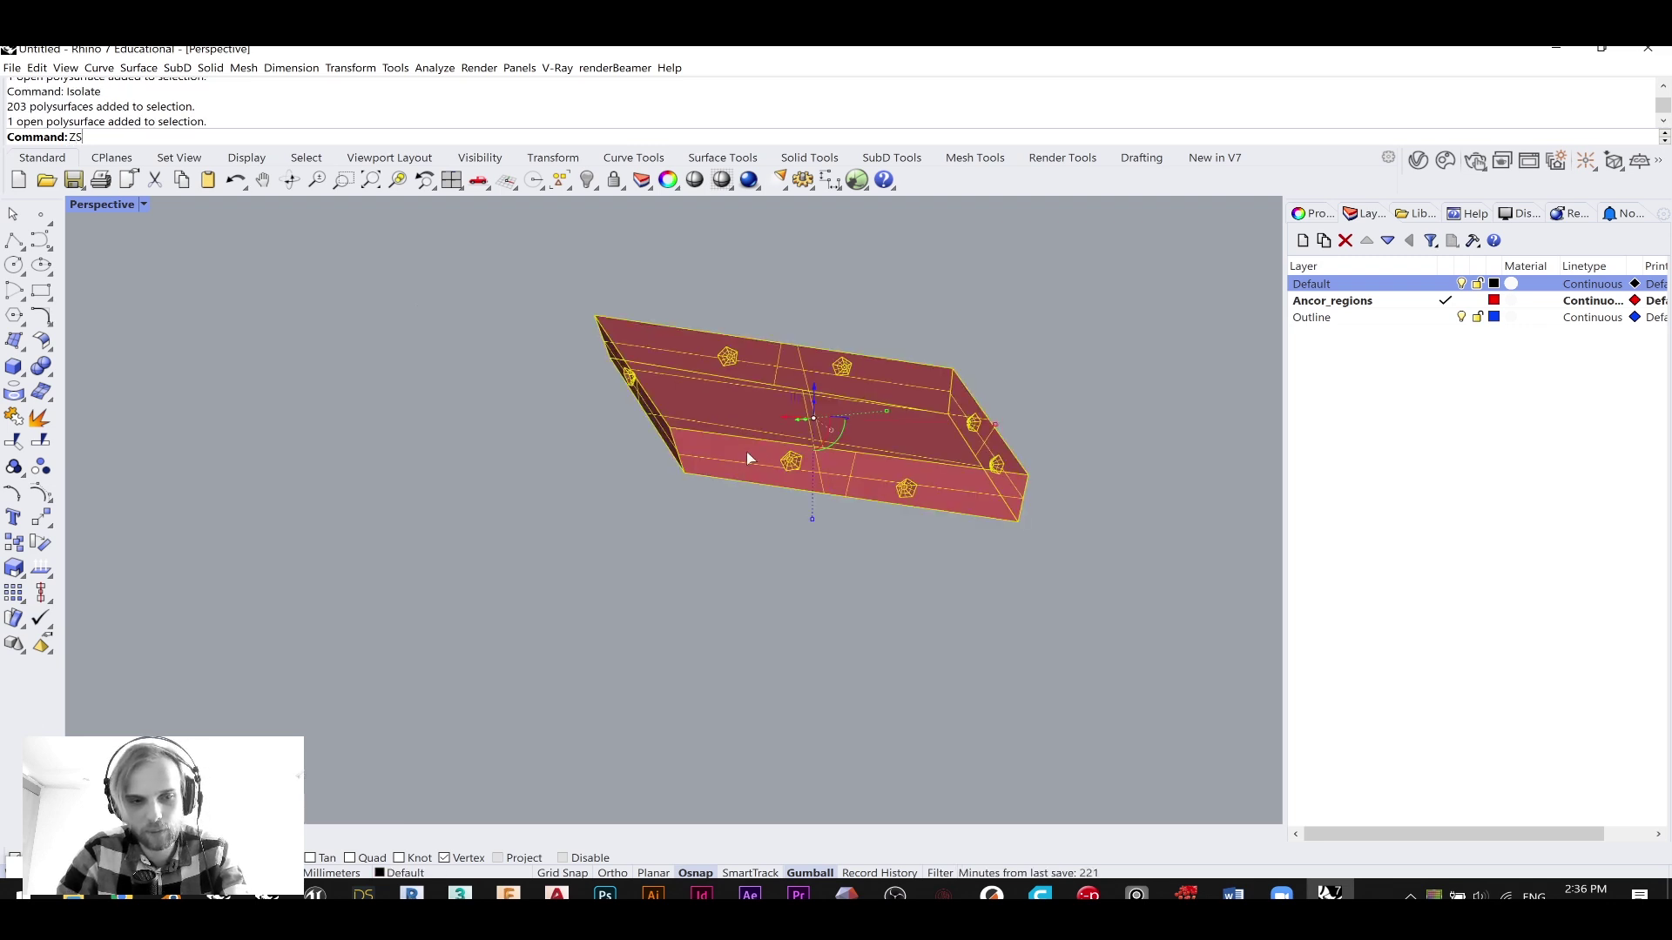
pyautogui.press('Return')
pyautogui.press('Escape')
pyautogui.moveTo(812, 446); pyautogui.dragTo(655, 354, button='right')
pyautogui.scroll(5, 642, 603)
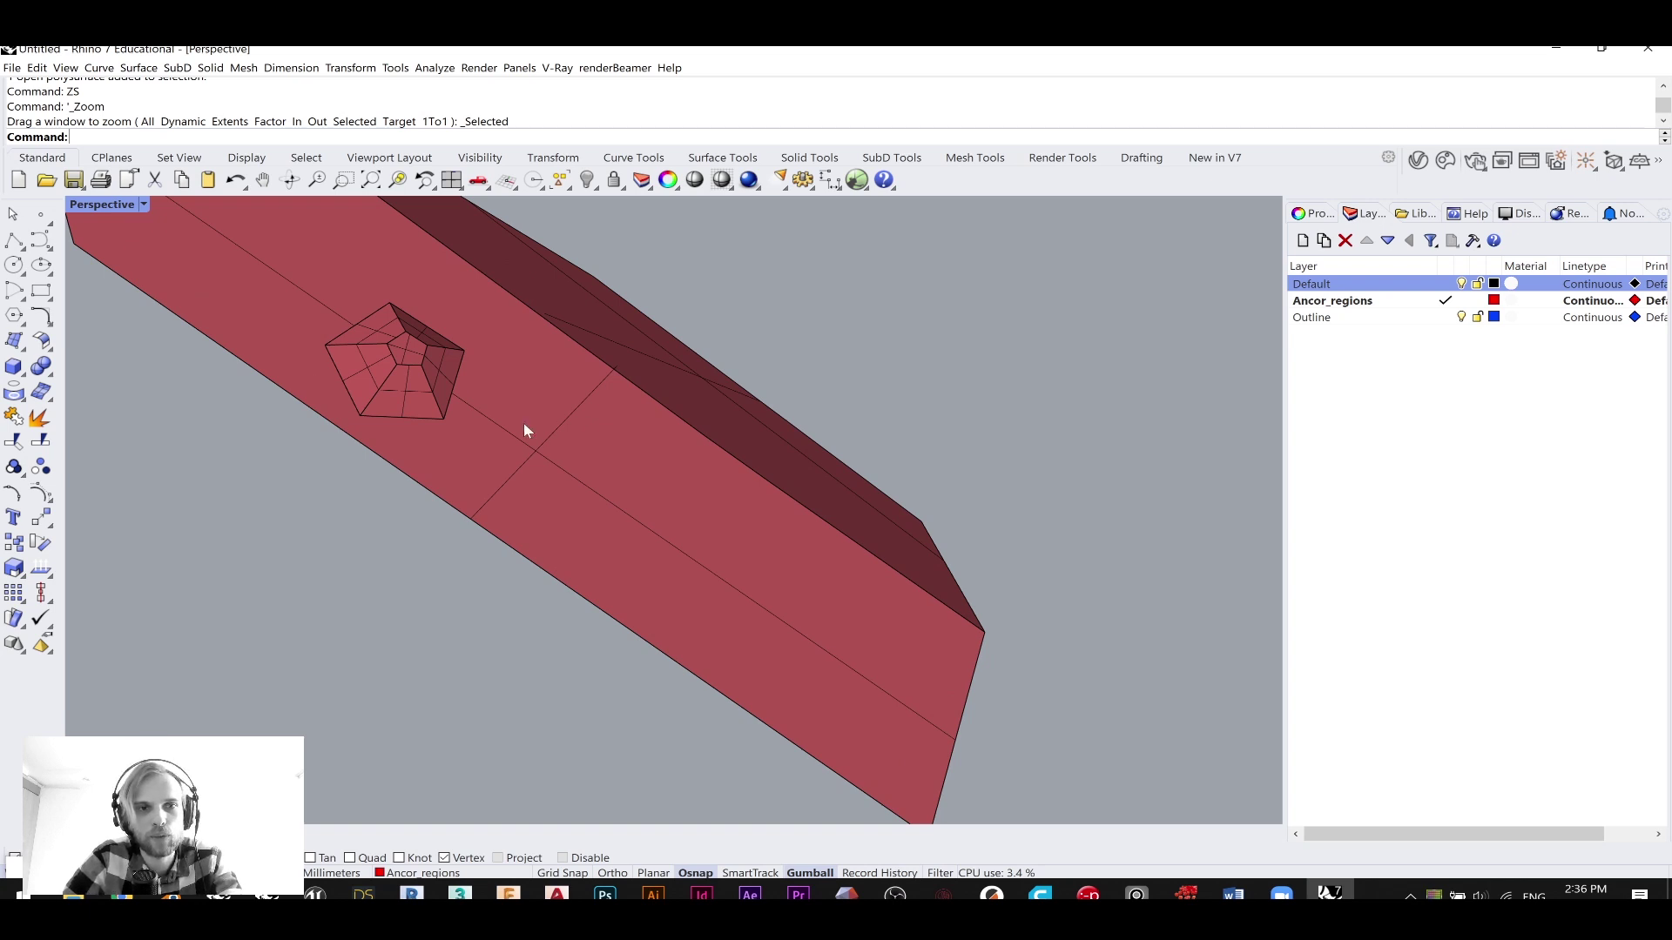
# - Check how the pocket faces and side faces belong to the panel by selecting its sub-objects, then clear the selection
pyautogui.keyDown('ctrl'); pyautogui.keyDown('shift'); pyautogui.click(406, 351); pyautogui.keyUp('shift'); pyautogui.keyUp('ctrl')
pyautogui.click(353, 472)
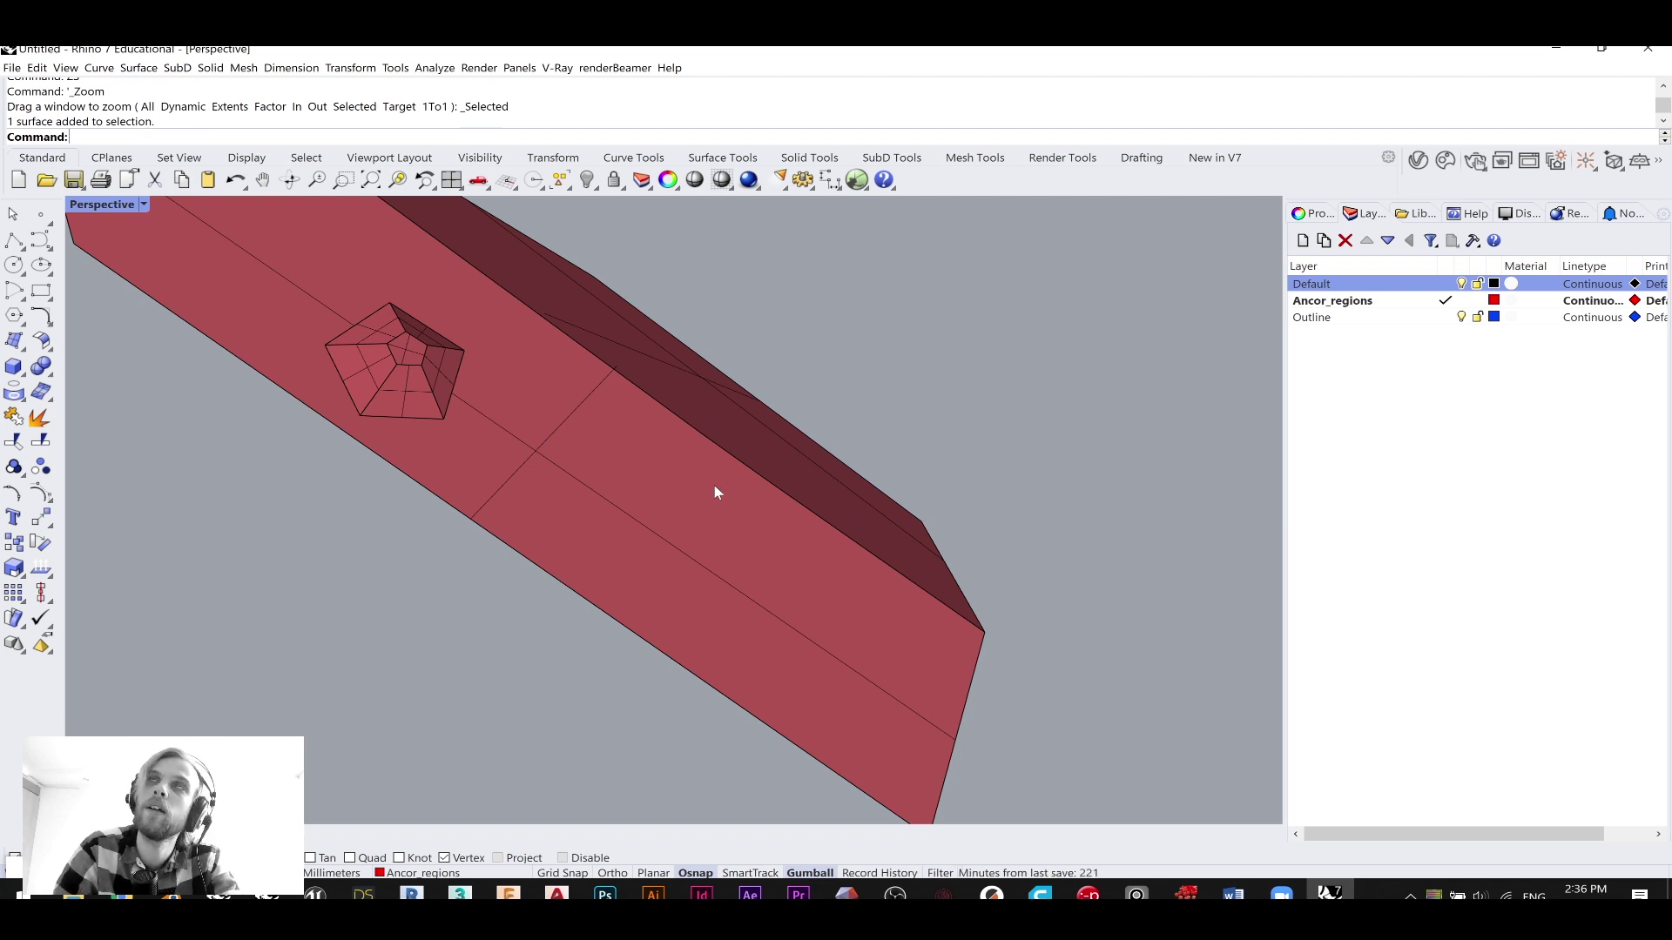
pyautogui.moveTo(714, 484); pyautogui.dragTo(874, 472, button='right')
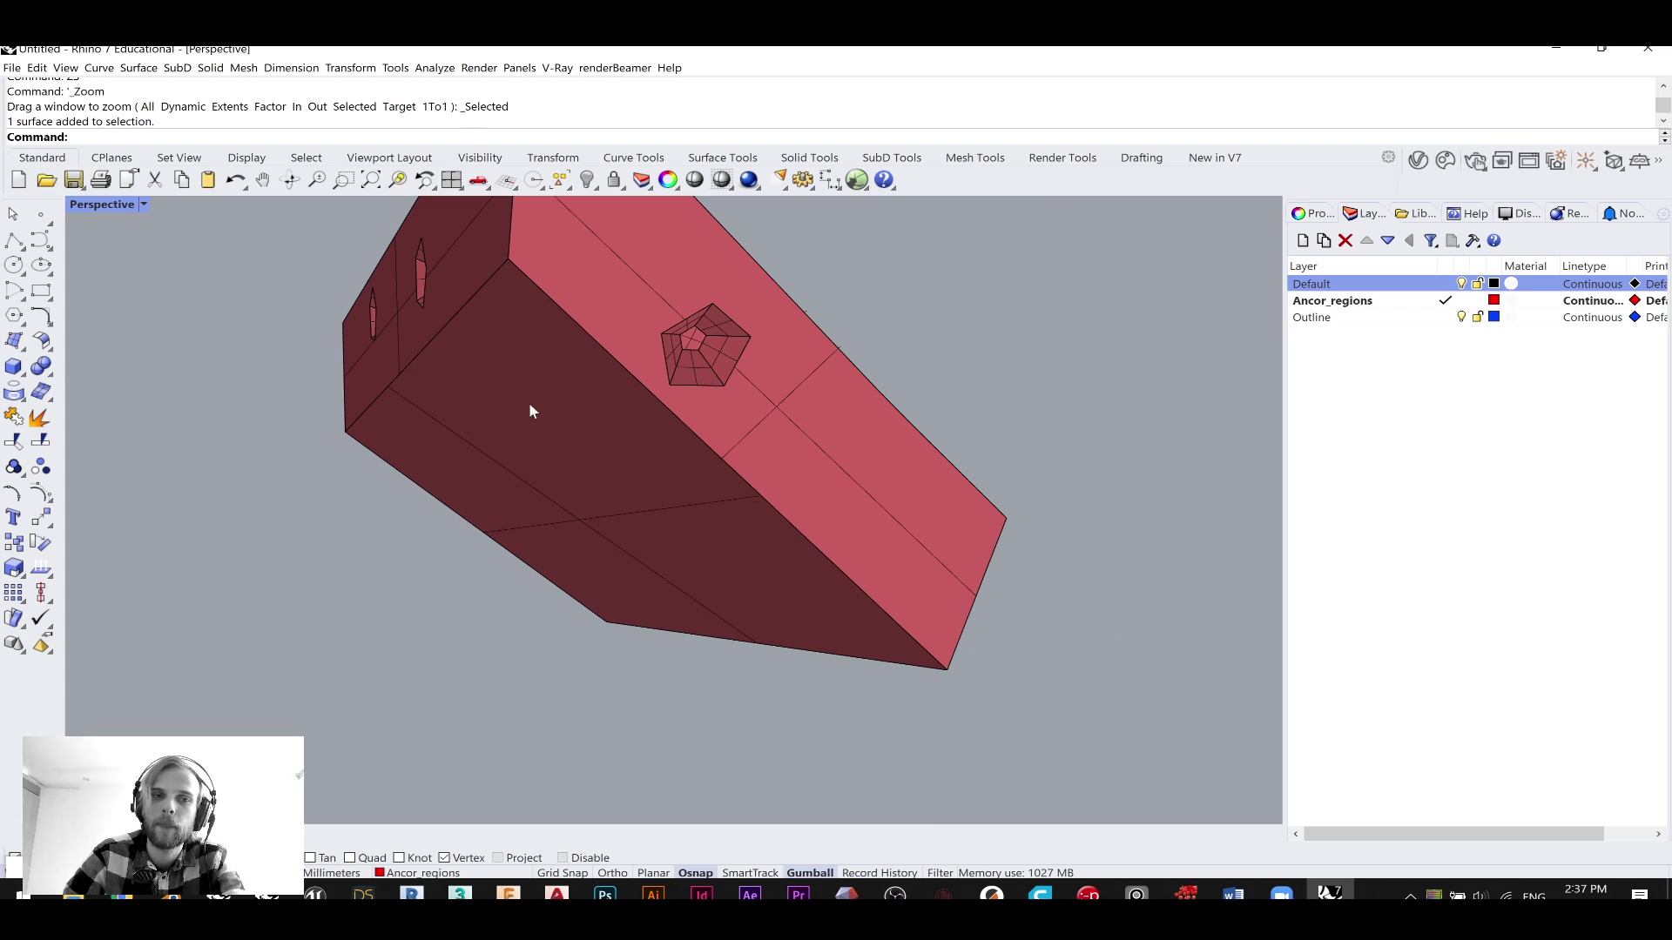
pyautogui.moveTo(314, 607); pyautogui.dragTo(845, 290)
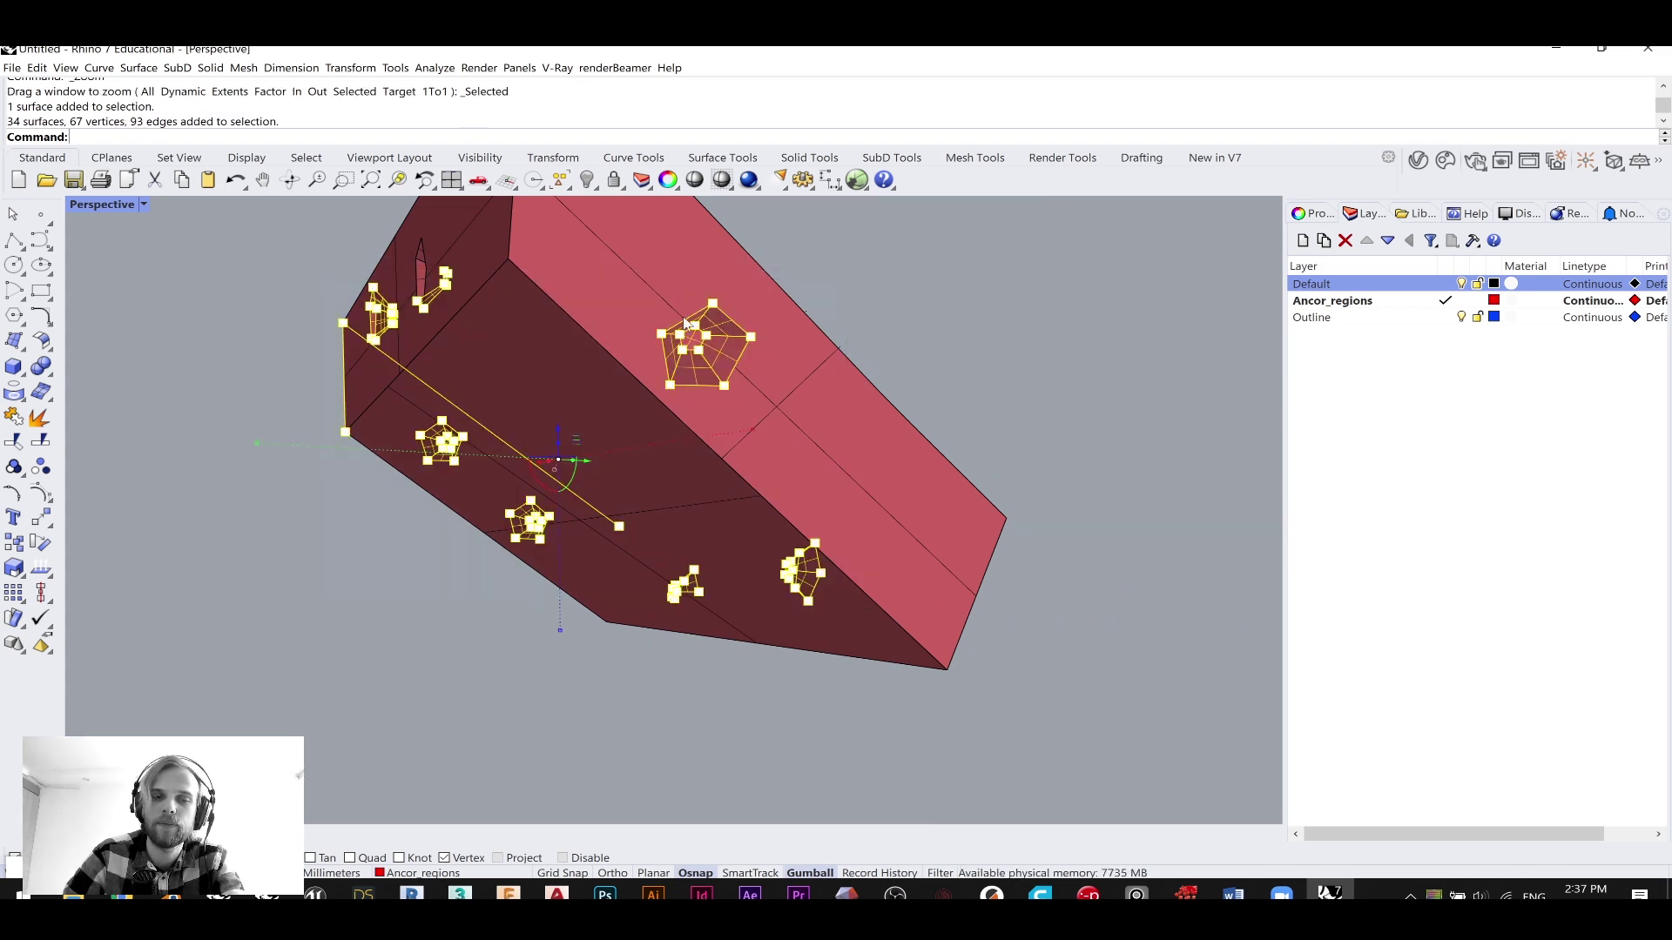
pyautogui.press('Escape')
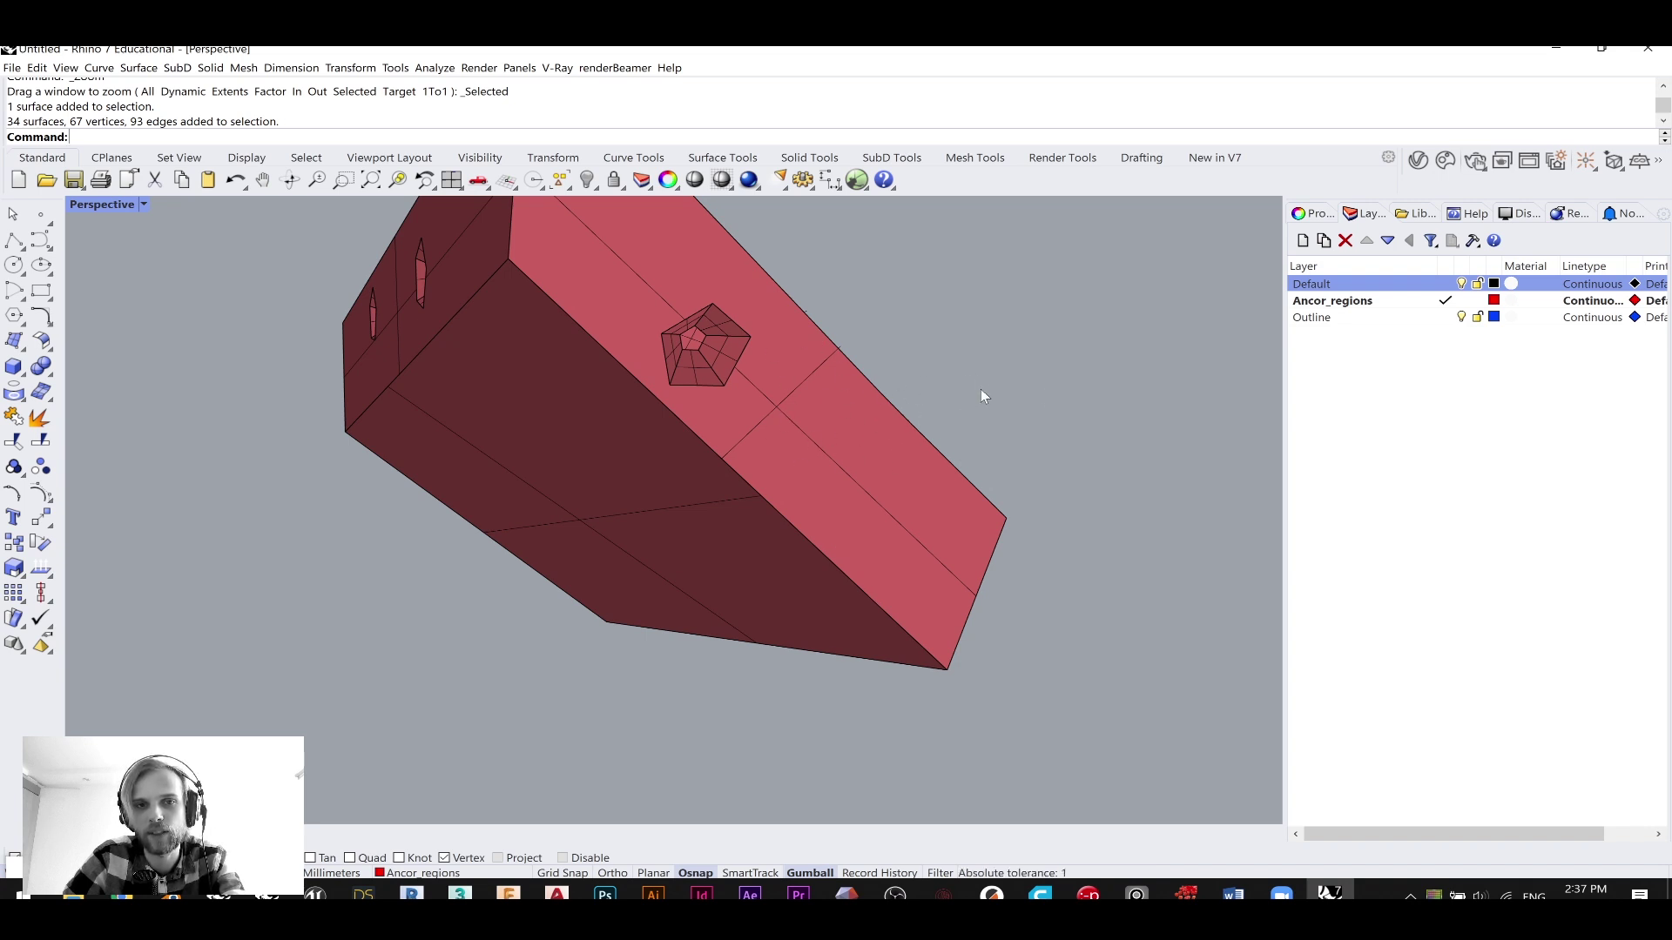
# - Try to close the isolated open polysurface with the Join command
pyautogui.moveTo(746, 407); pyautogui.dragTo(545, 418, button='right')
pyautogui.scroll(-5, 553, 453)
pyautogui.moveTo(929, 627); pyautogui.dragTo(291, 232)
pyautogui.write('Join')
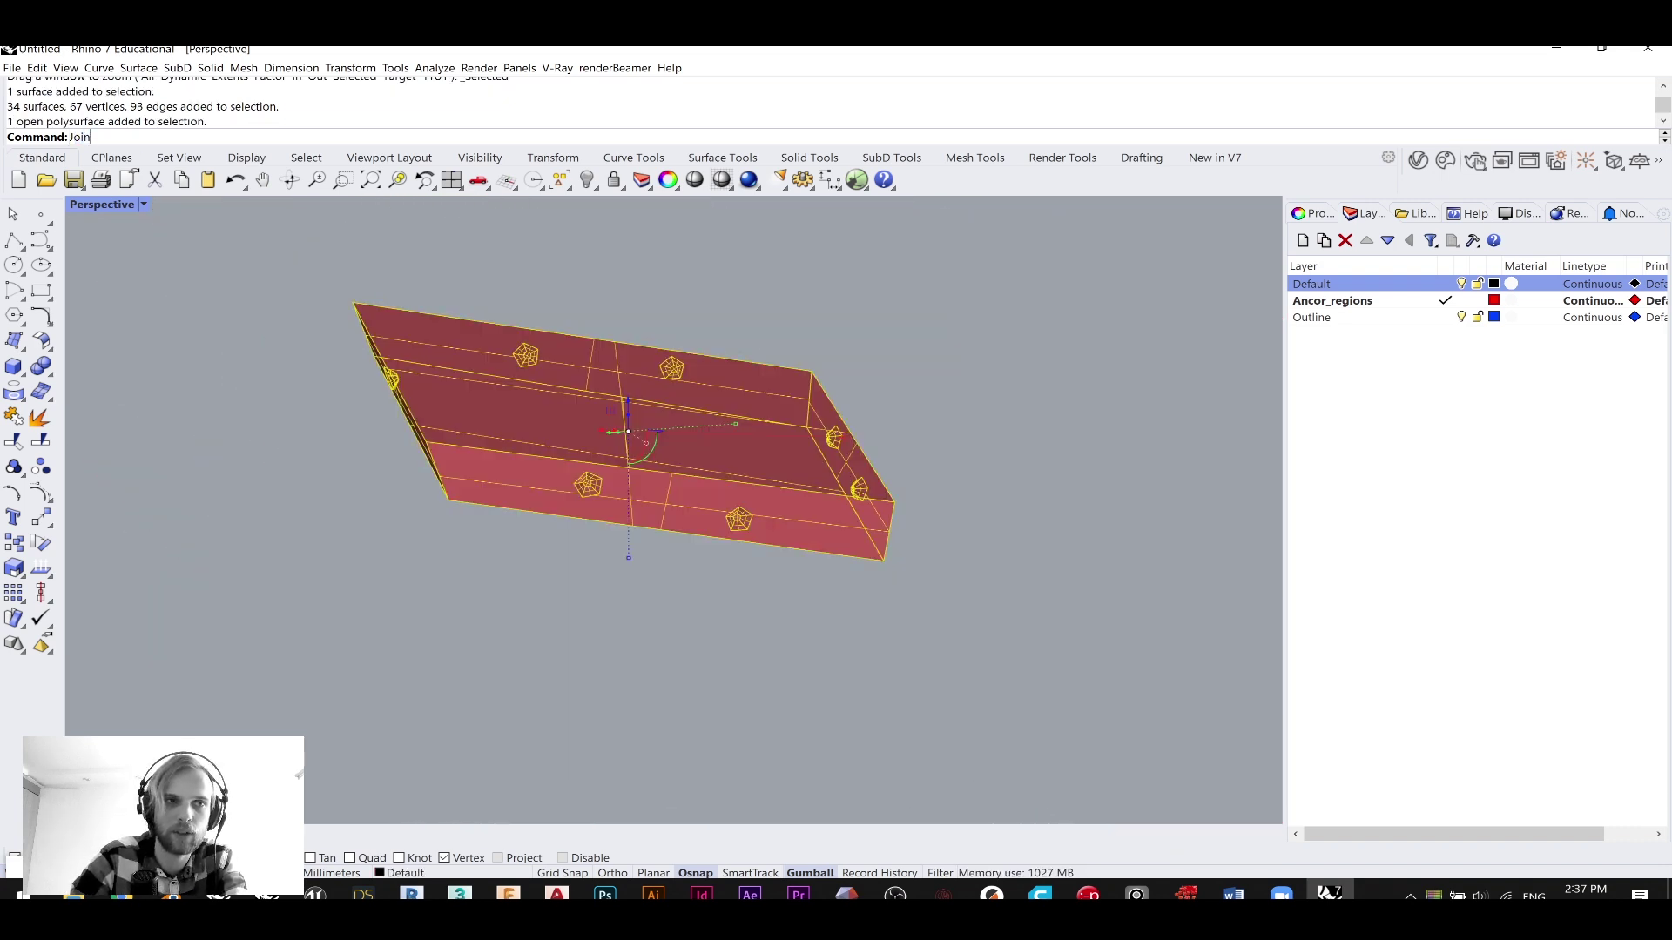
pyautogui.press('Return')
pyautogui.press('Return')
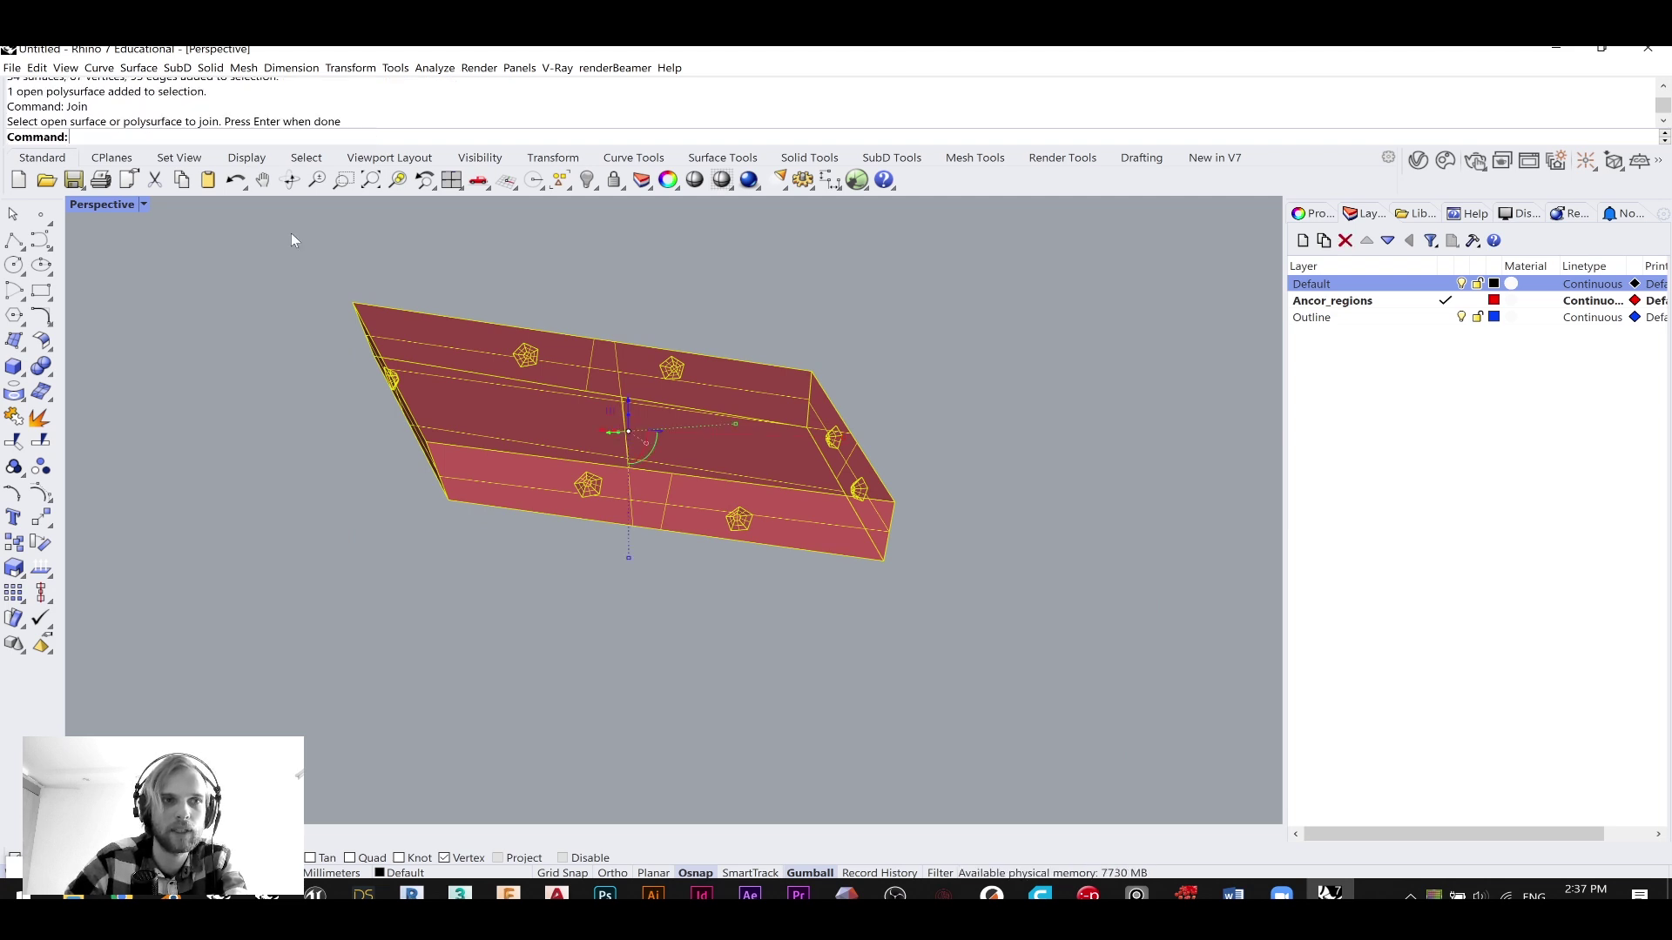
# - Duplicate the open panel's border, zoom to it to locate the naked edge, and delete the duplicated curve
pyautogui.moveTo(226, 206); pyautogui.dragTo(348, 287, button='right')
pyautogui.click(541, 383)
pyautogui.moveTo(335, 418); pyautogui.dragTo(477, 425, button='right')
pyautogui.write('DupBorder')
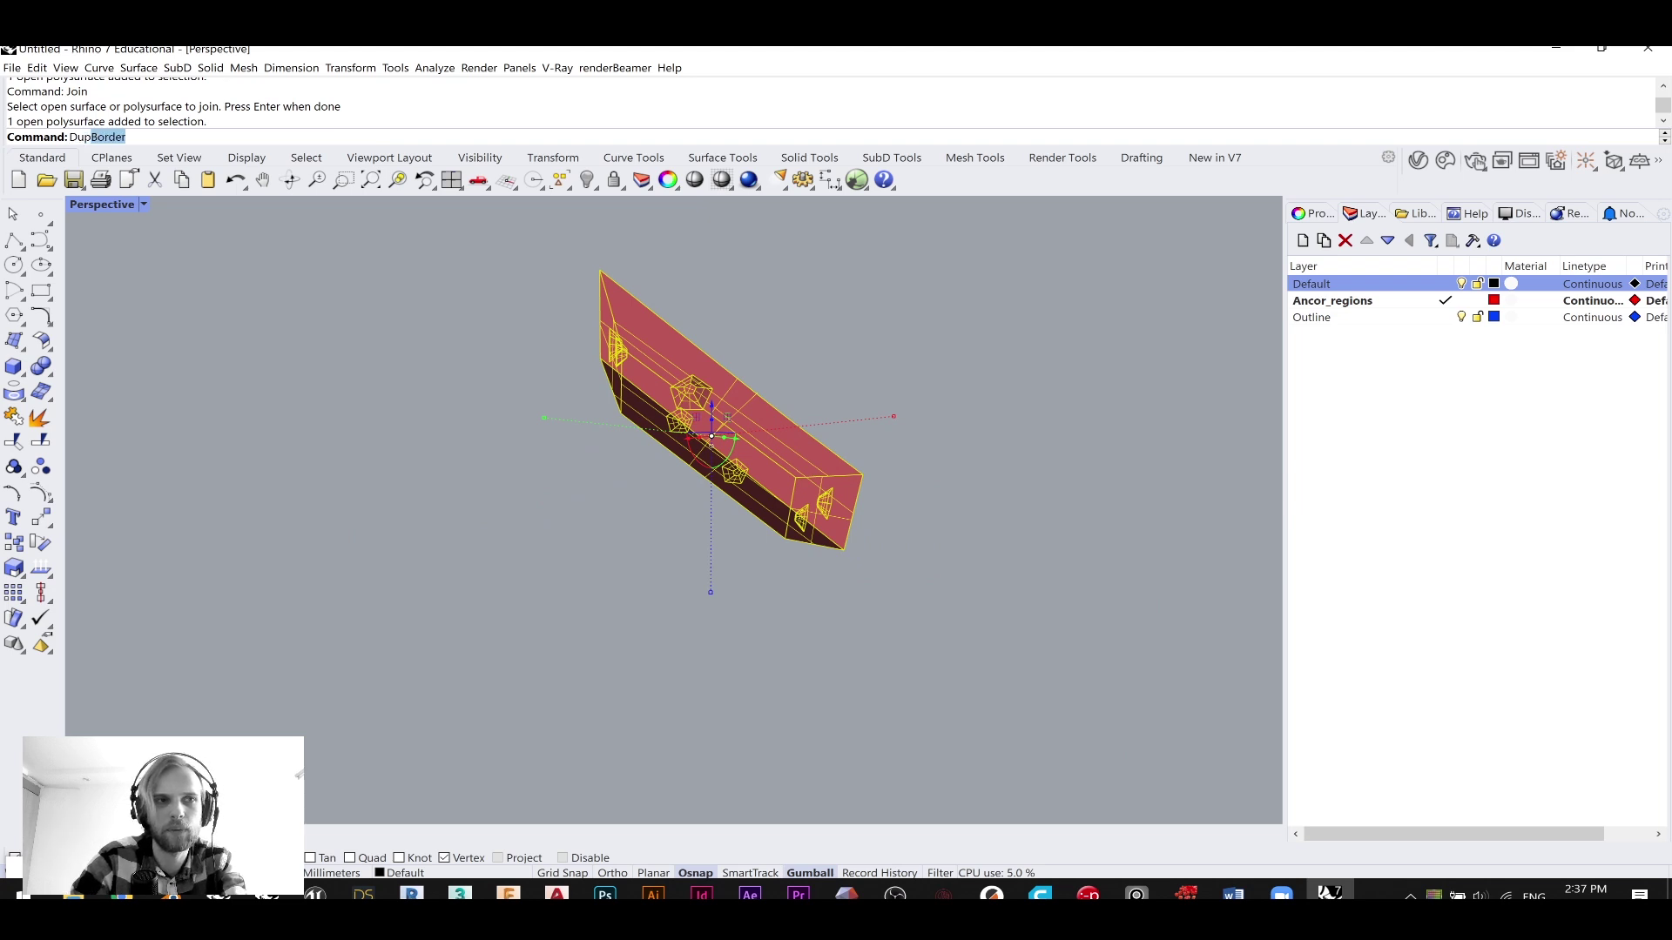
pyautogui.press('Return')
pyautogui.write('ZS')
pyautogui.press('Return')
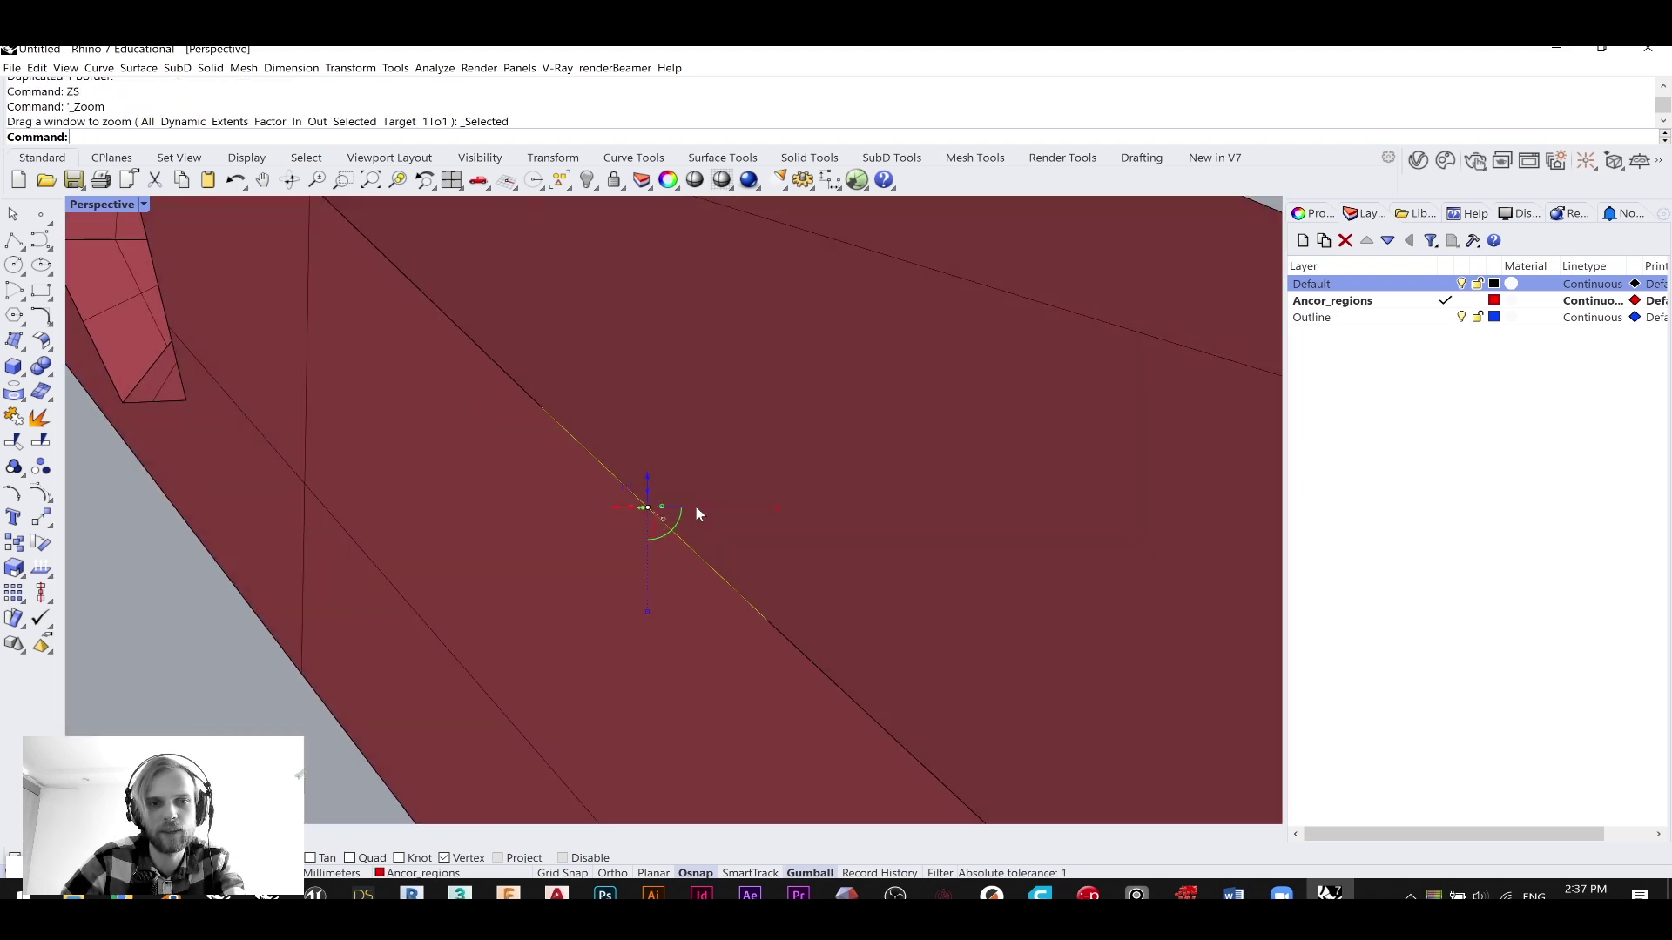
pyautogui.moveTo(696, 507); pyautogui.dragTo(776, 528, button='right')
pyautogui.press('Delete')
# - Delete the panel's side face surrounding the single pentagonal pocket, next to the naked edge
pyautogui.scroll(-7, 673, 512)
pyautogui.click(686, 564)
pyautogui.press('Delete')
# - Duplicate the borders of the panel opening and the loose pocket and fill between them with a planar surface
pyautogui.click(776, 528)
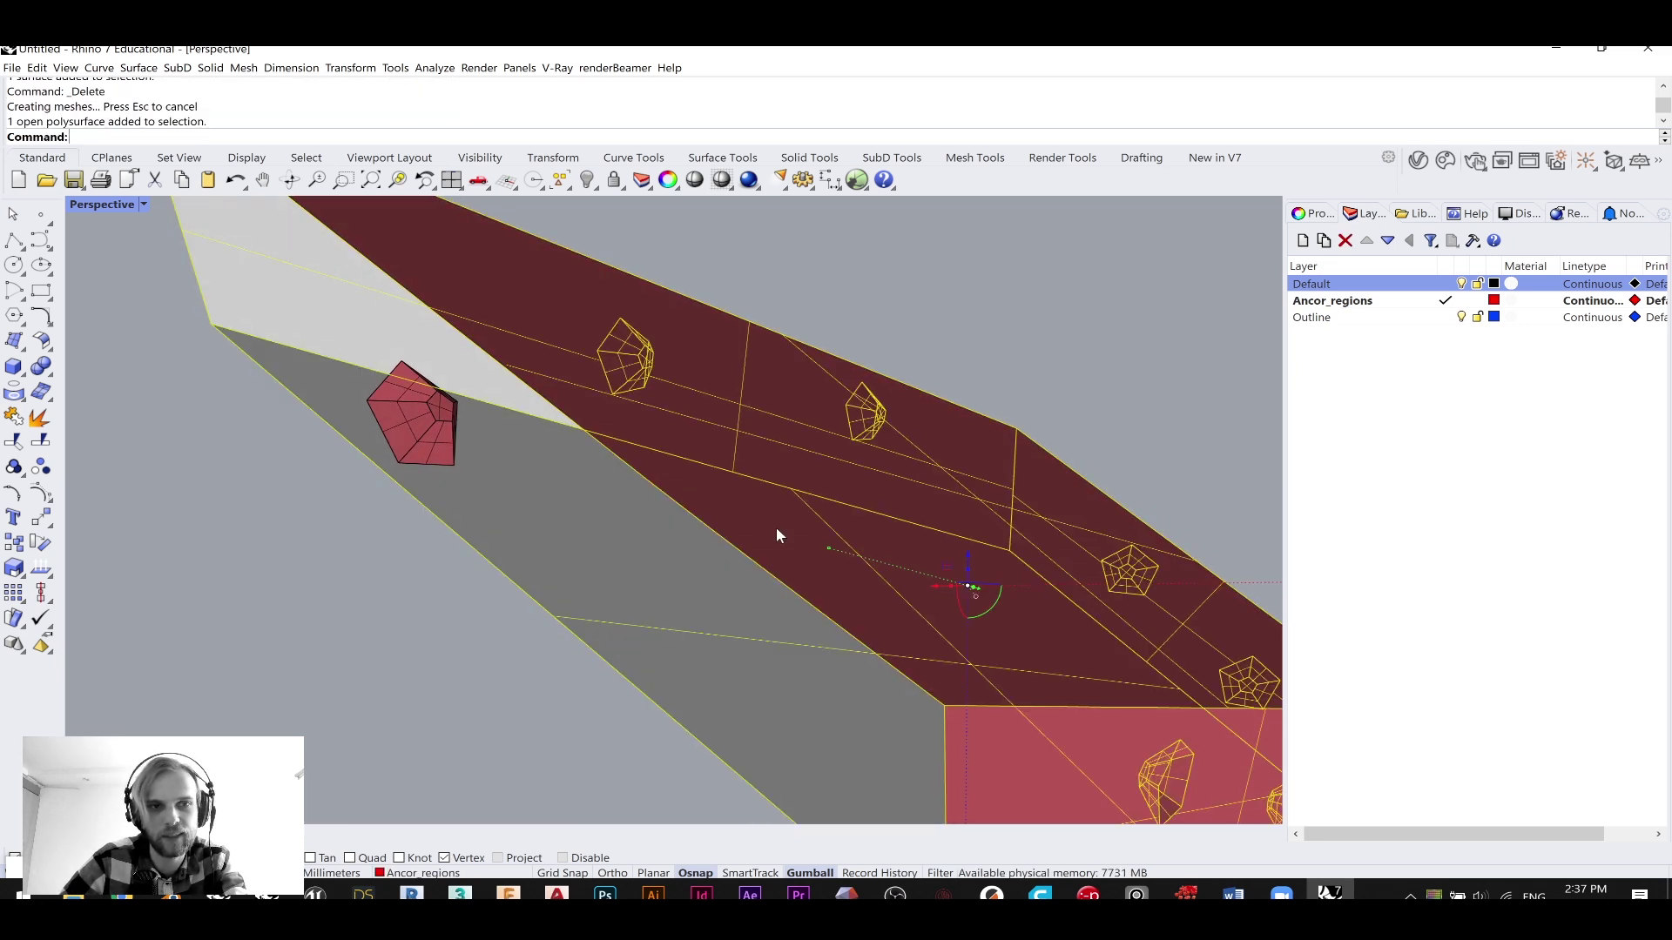
pyautogui.scroll(2, 413, 412)
pyautogui.keyDown('shift'); pyautogui.click(415, 416); pyautogui.keyUp('shift')
pyautogui.write('DupBorder')
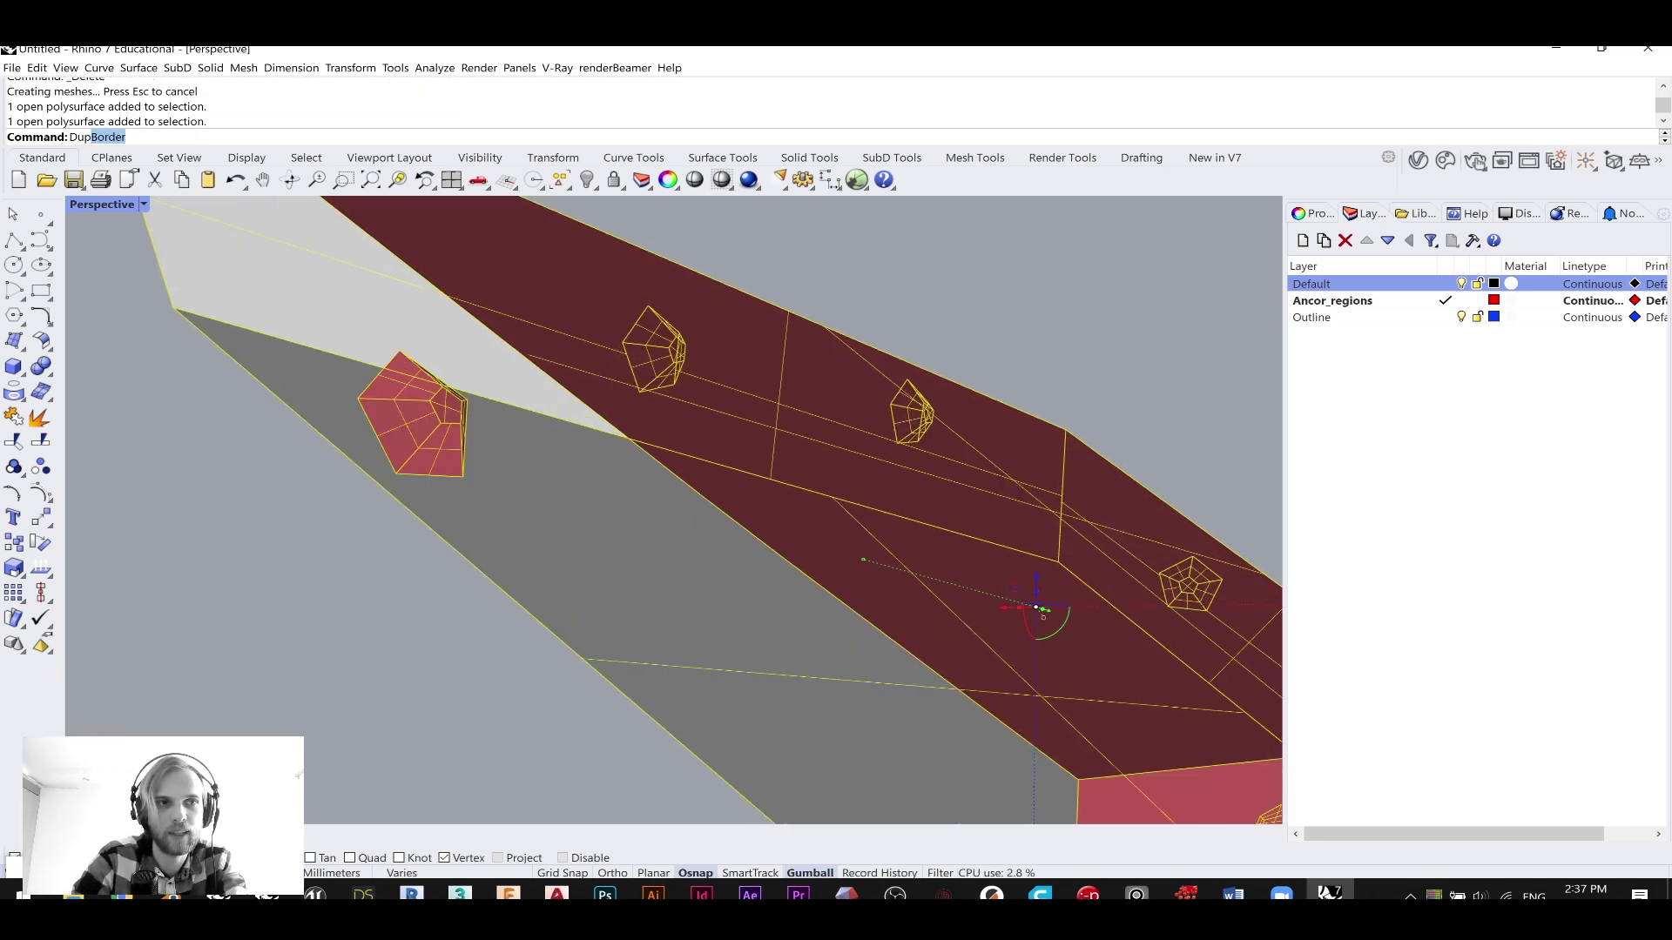
pyautogui.press('Return')
pyautogui.write('PlanarSrf')
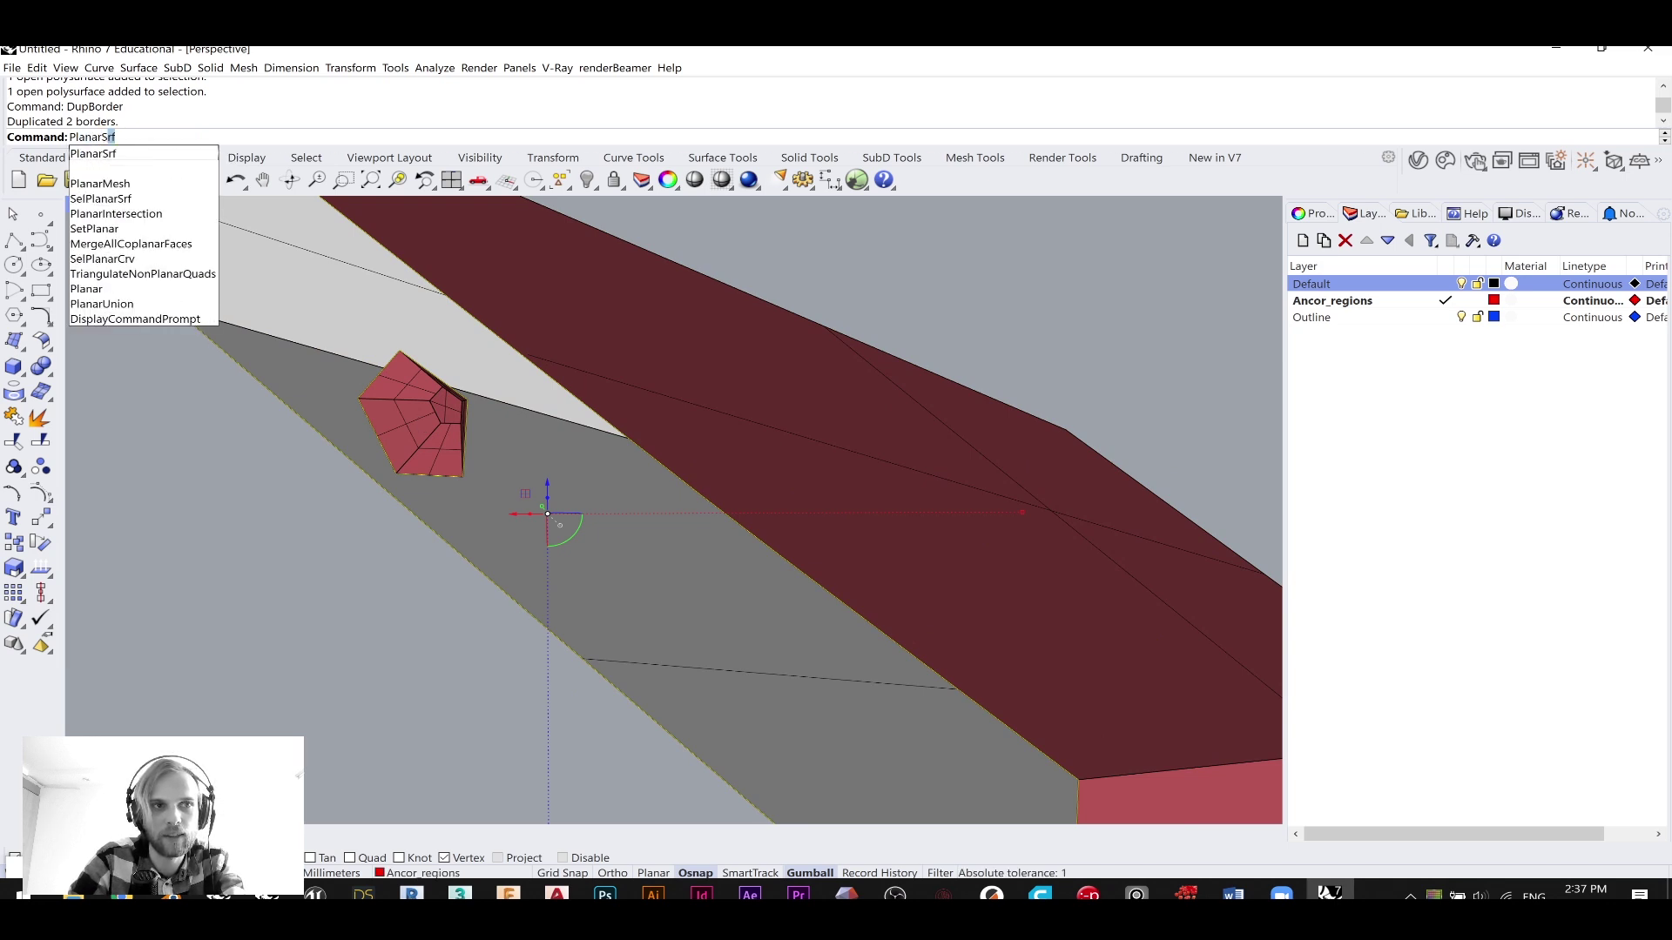
pyautogui.press('Return')
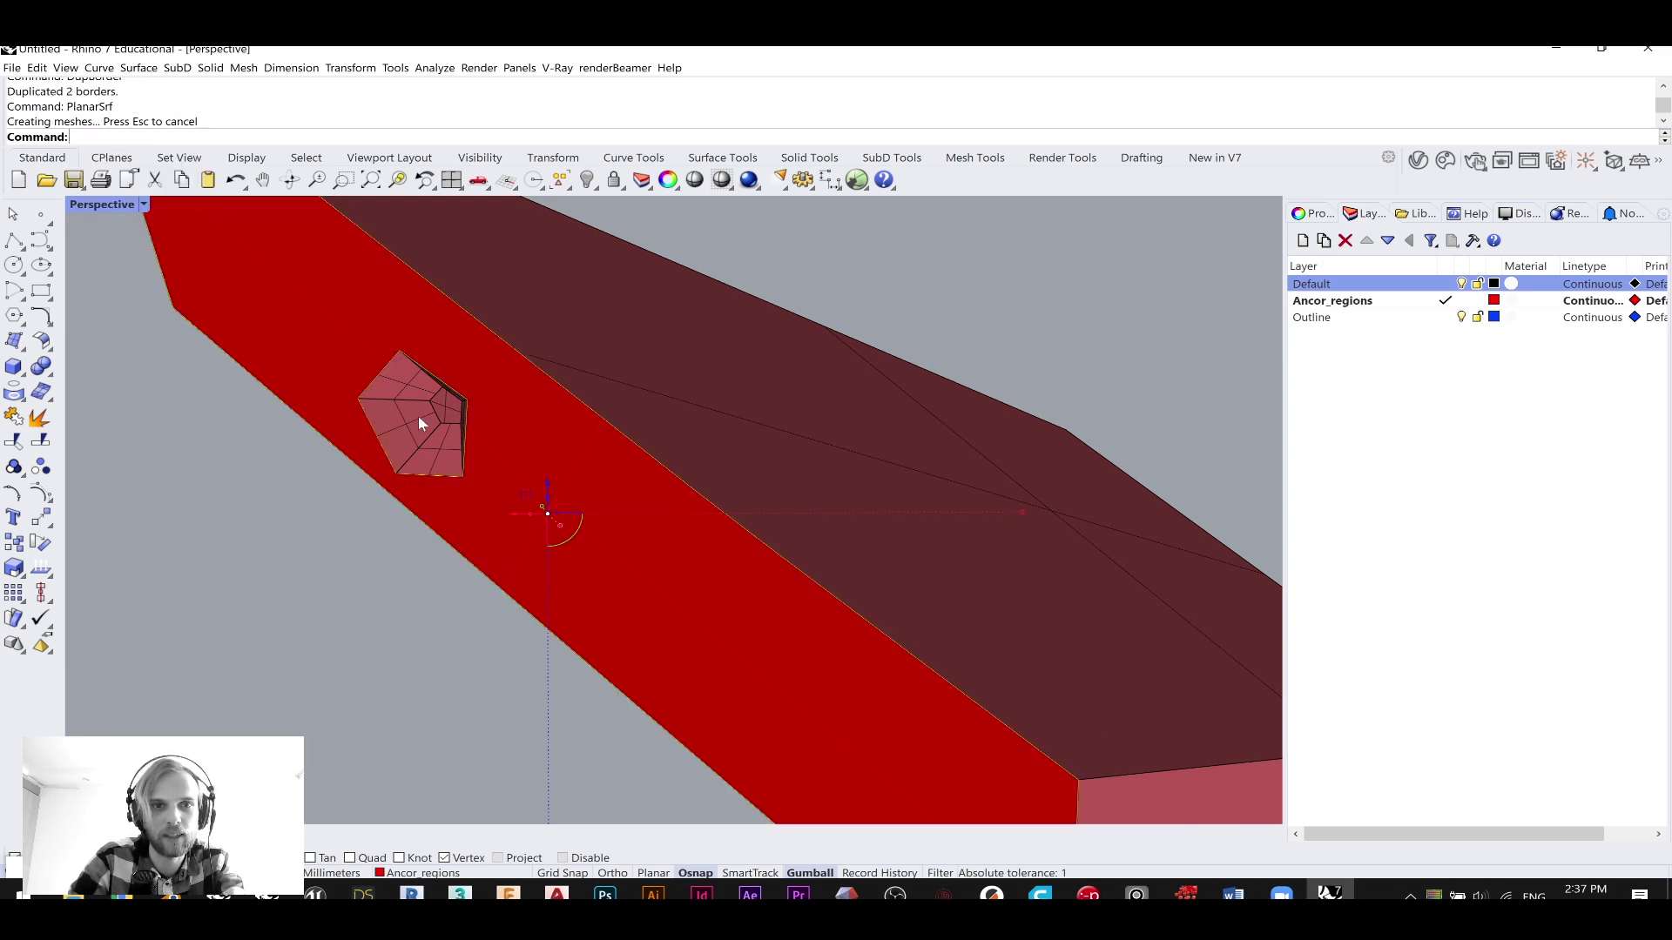
# - Delete the duplicated border curves and join the new side face, the pocket and the panel into one polysurface
pyautogui.press('Delete')
pyautogui.click(526, 455)
pyautogui.scroll(-6, 509, 457)
pyautogui.click(483, 597)
pyautogui.moveTo(652, 775); pyautogui.dragTo(341, 328)
pyautogui.write('Join')
pyautogui.press('Return')
pyautogui.click(263, 498)
pyautogui.moveTo(264, 498); pyautogui.dragTo(369, 510, button='right')
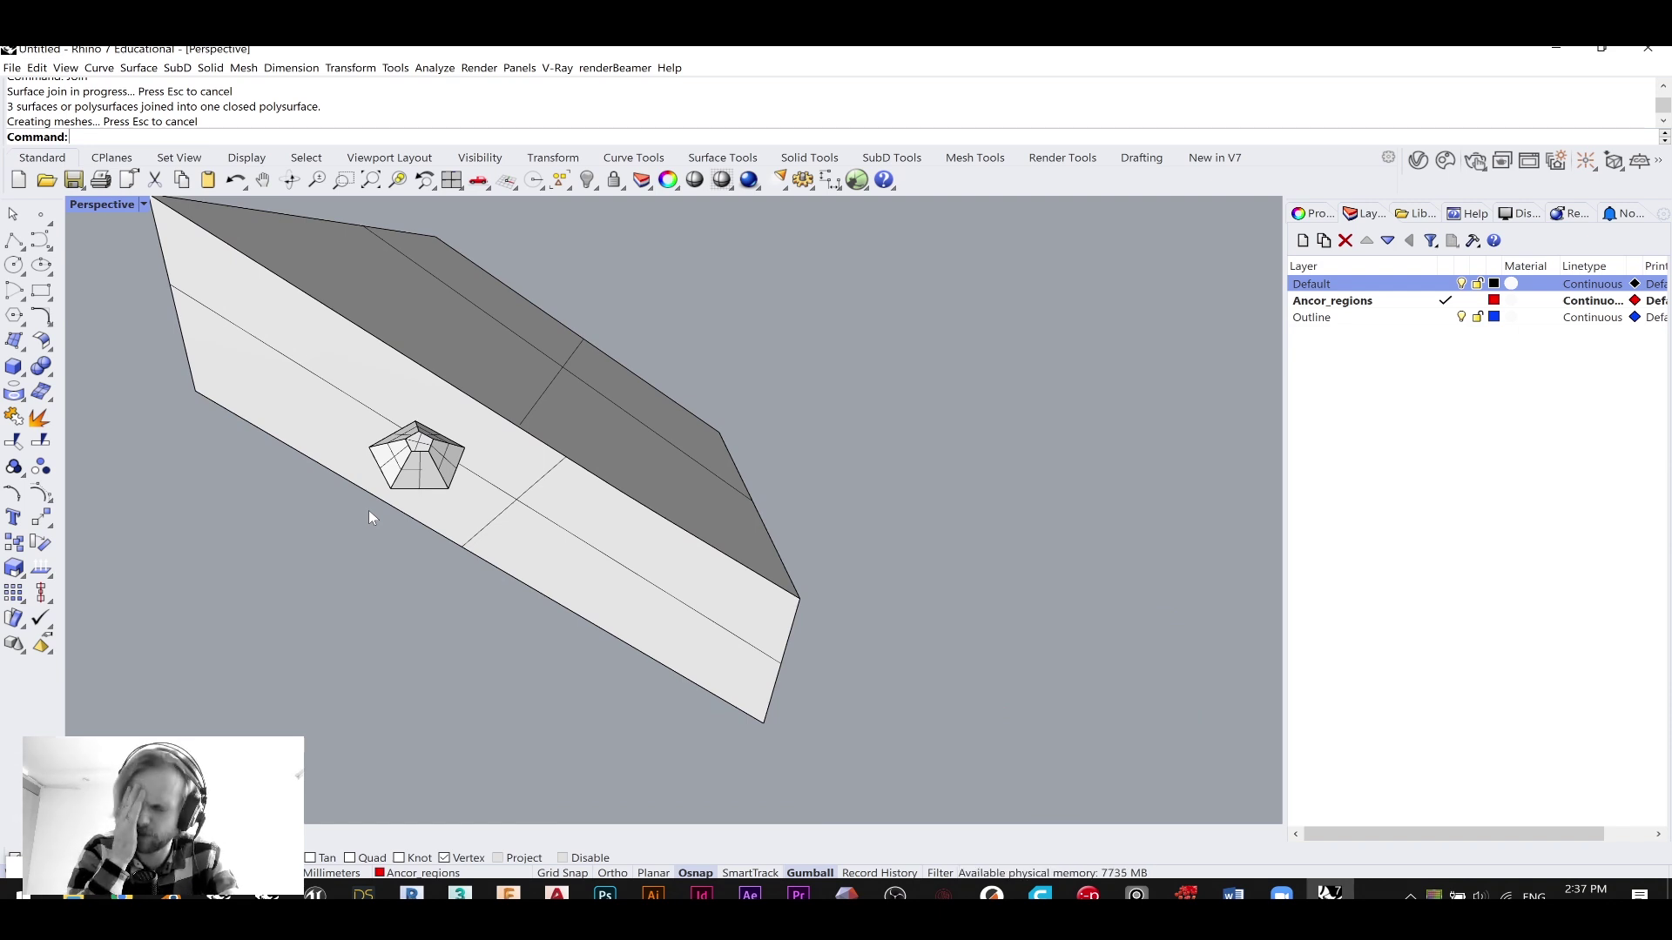
# - Show all hidden objects again and select the next open red panel near the base of the shell
pyautogui.write('Show')
pyautogui.press('Return')
pyautogui.scroll(-8, 396, 499)
pyautogui.moveTo(611, 621); pyautogui.dragTo(652, 535, button='right')
pyautogui.scroll(5, 536, 555)
pyautogui.click(537, 555)
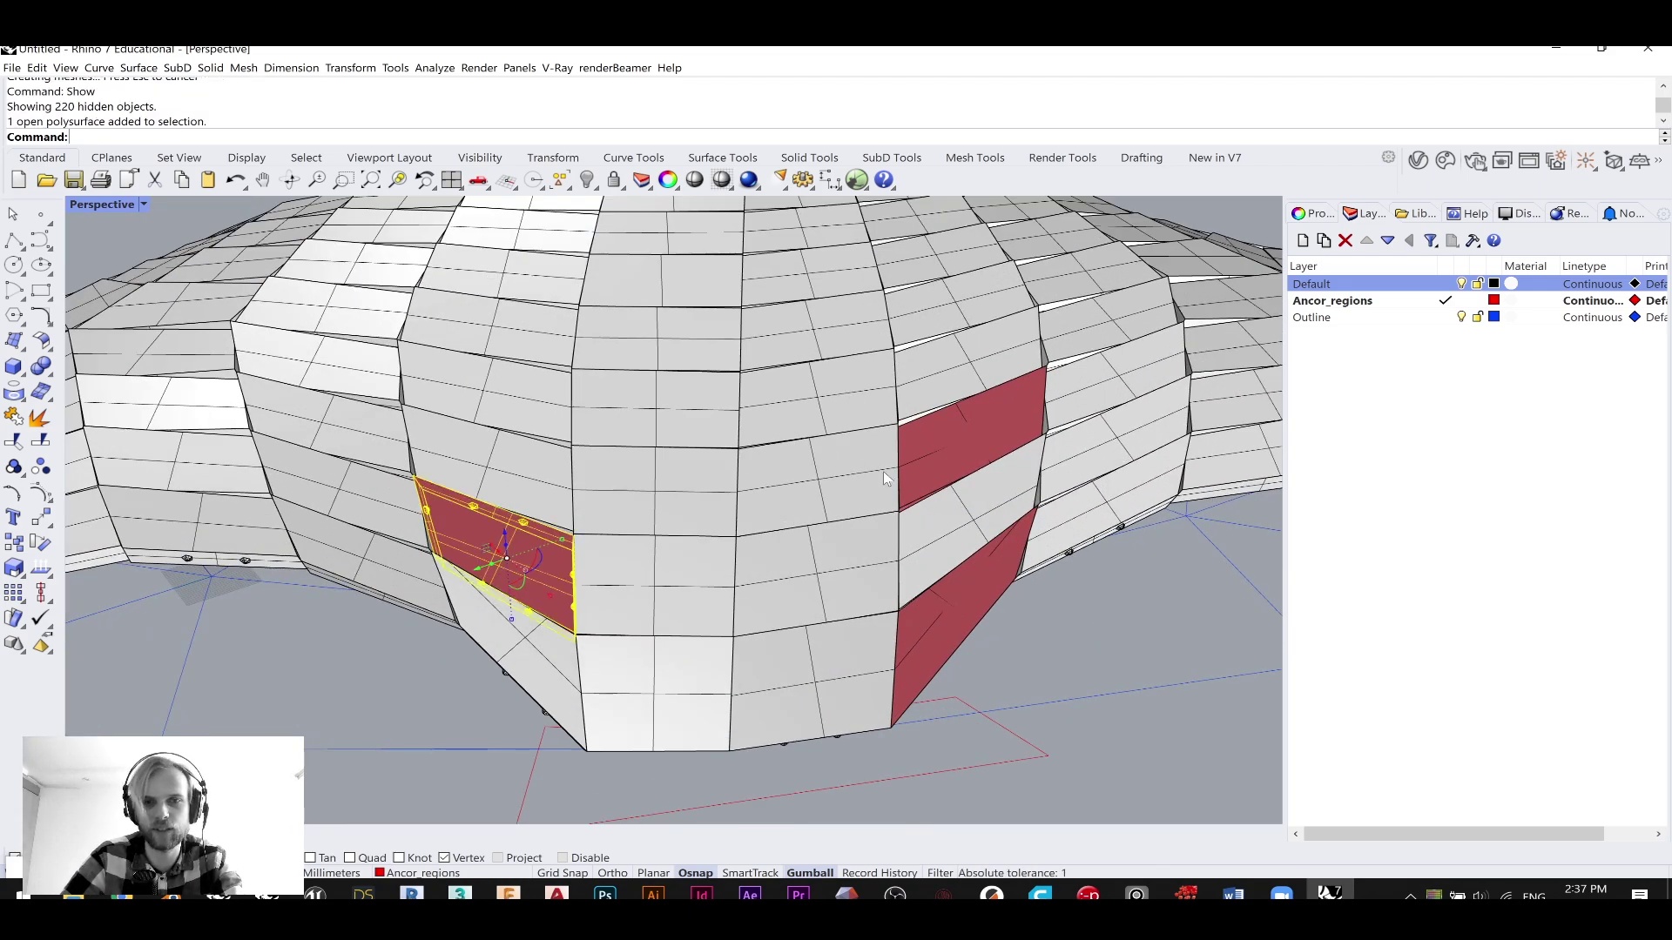